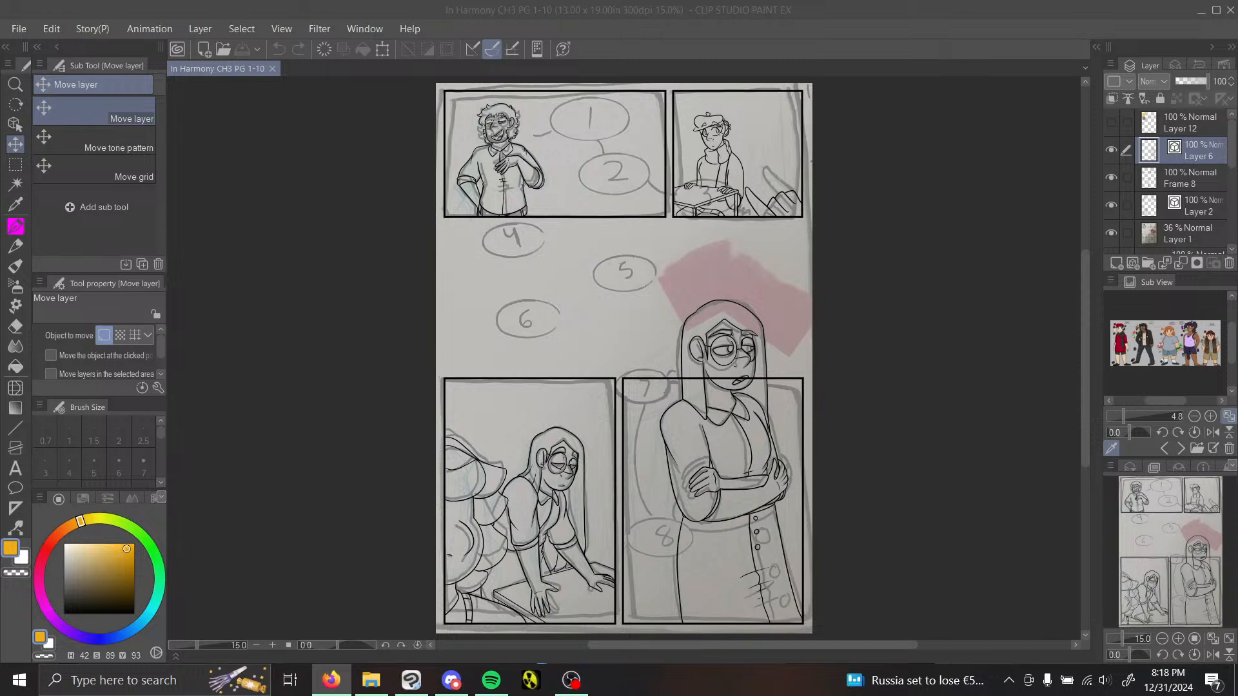
# Step: Switch to Clip Studio Paint, choose Redraw vector line width for Layer 6, and hide the scanned sketch on Layer 1
pyautogui.click(411, 680)
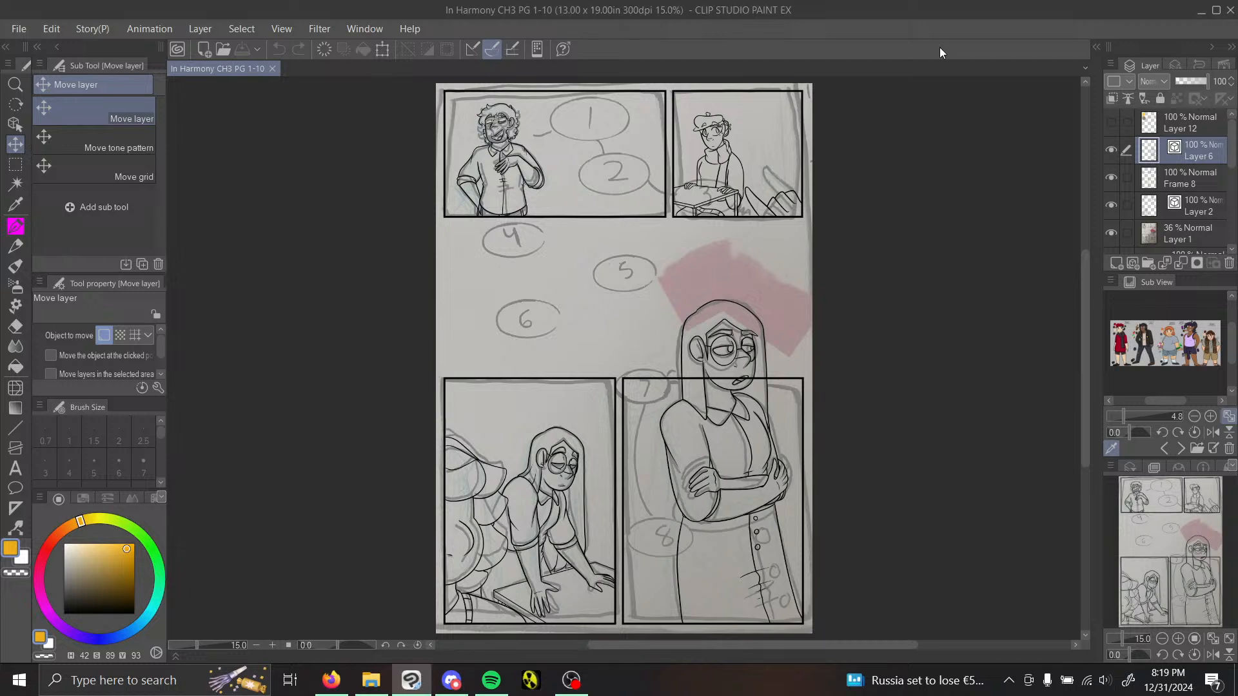
pyautogui.click(1112, 150)
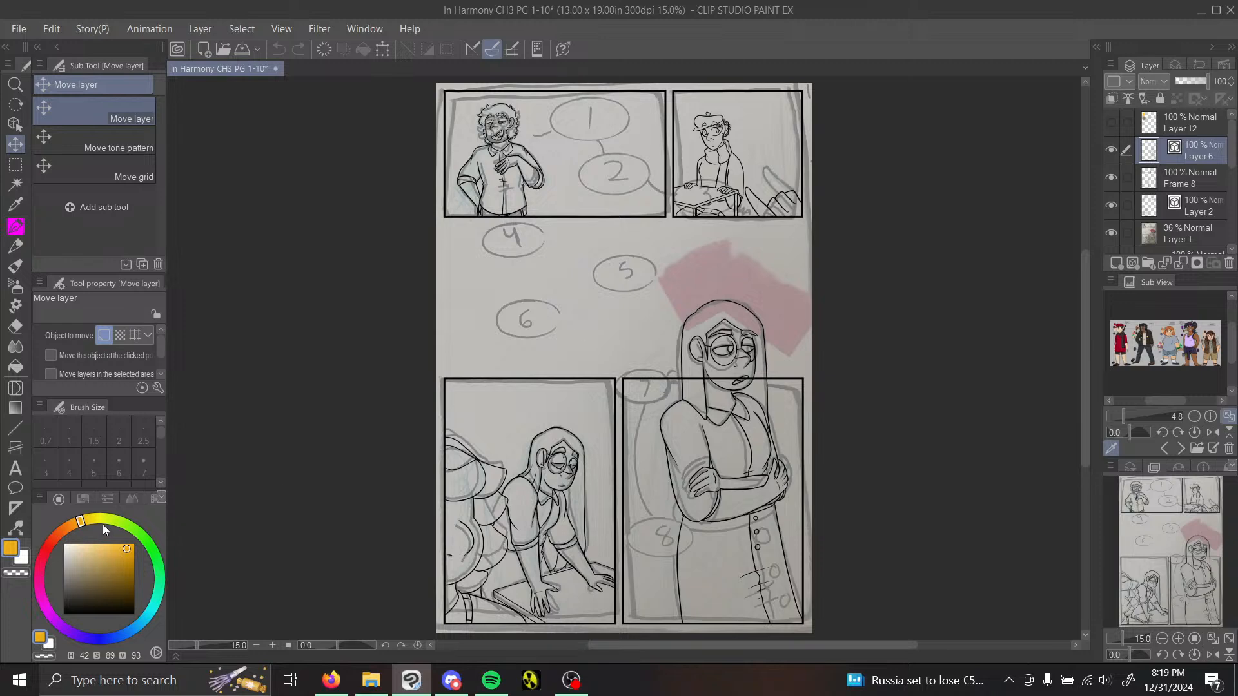
pyautogui.click(15, 527)
pyautogui.click(128, 158)
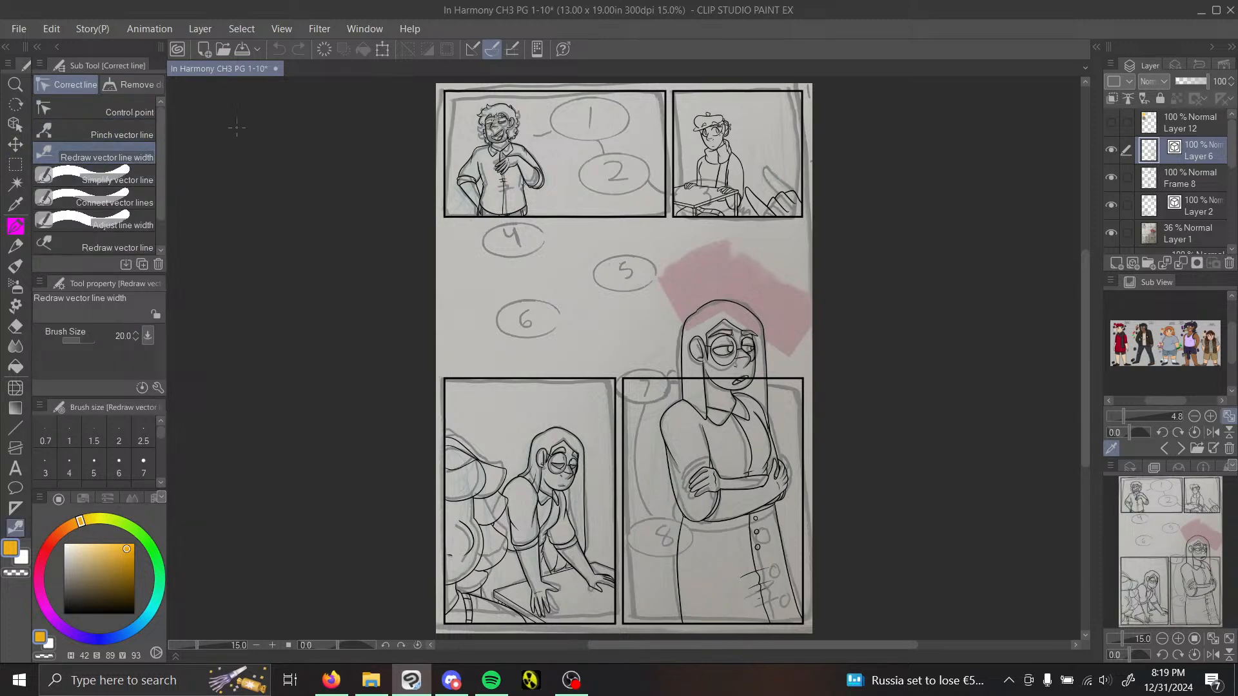
pyautogui.click(1112, 233)
# Step: Set the line width brush to 30 and thicken the outer hair outline and ear of the woman with crossed arms
pyautogui.moveTo(1189, 595)
pyautogui.mouseDown()
pyautogui.moveTo(1186, 548)
pyautogui.moveTo(1153, 546)
pyautogui.moveTo(1155, 533)
pyautogui.moveTo(1218, 569)
pyautogui.mouseUp()
pyautogui.click(1177, 639)
pyautogui.click(1177, 639)
pyautogui.click(1177, 639)
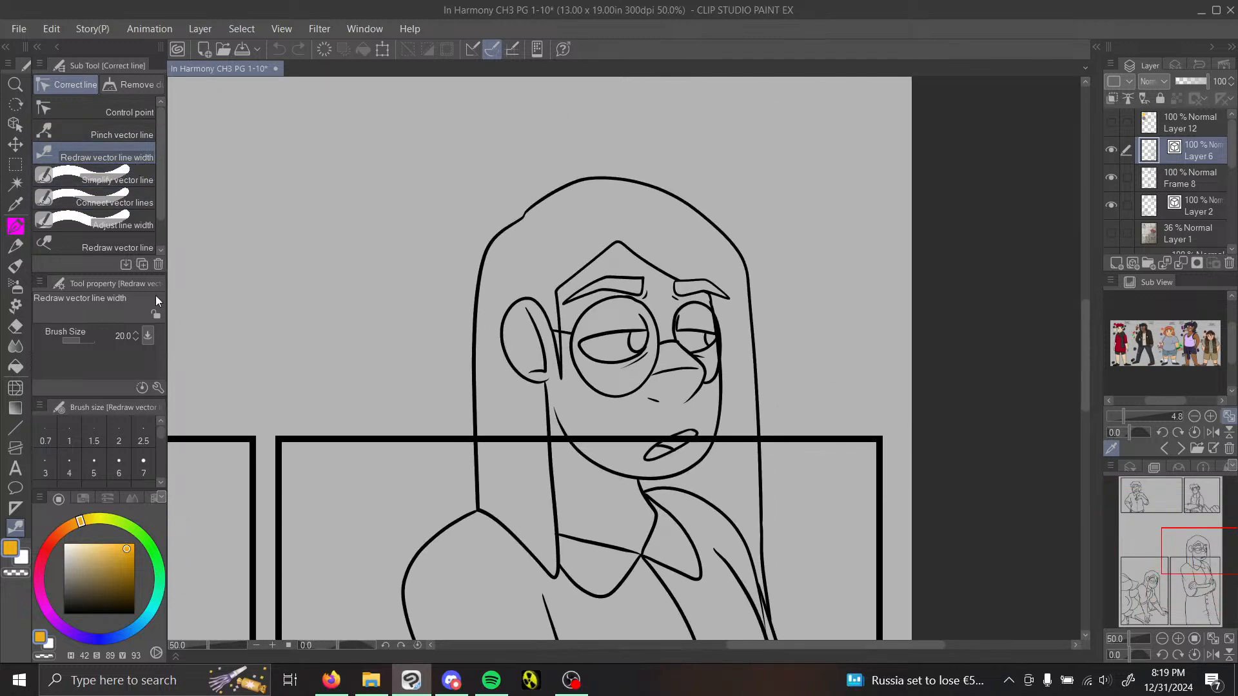
pyautogui.scroll(-3, 160, 483)
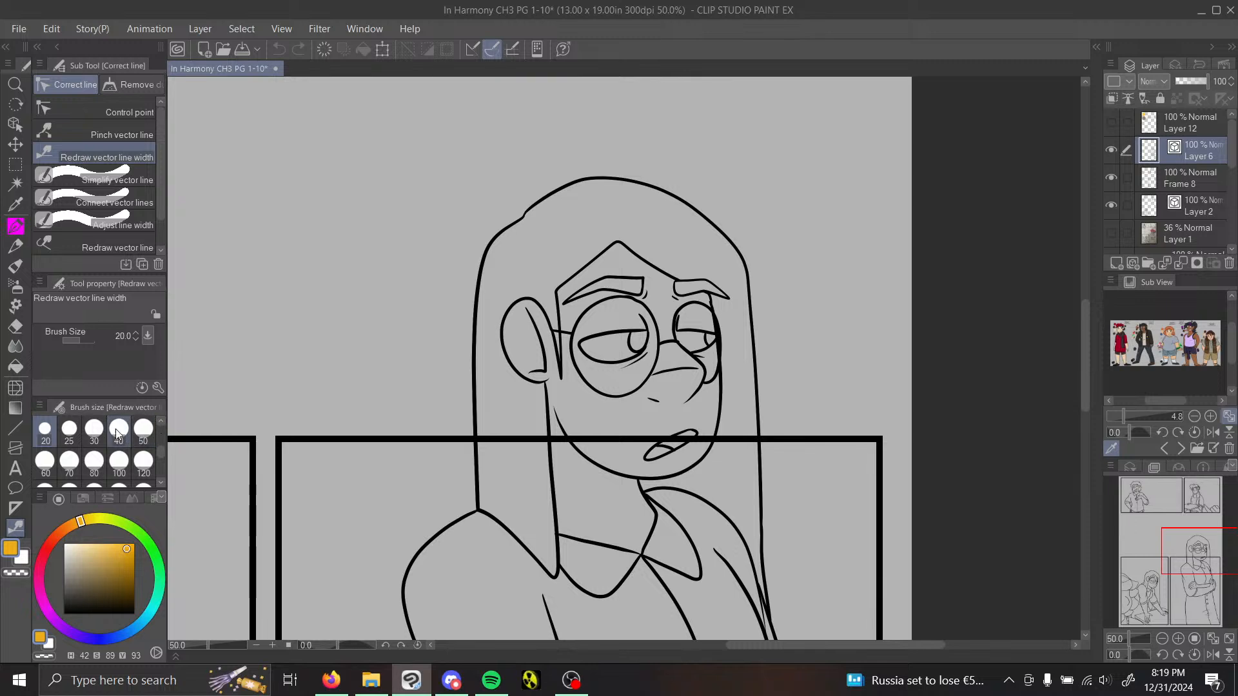
pyautogui.click(103, 426)
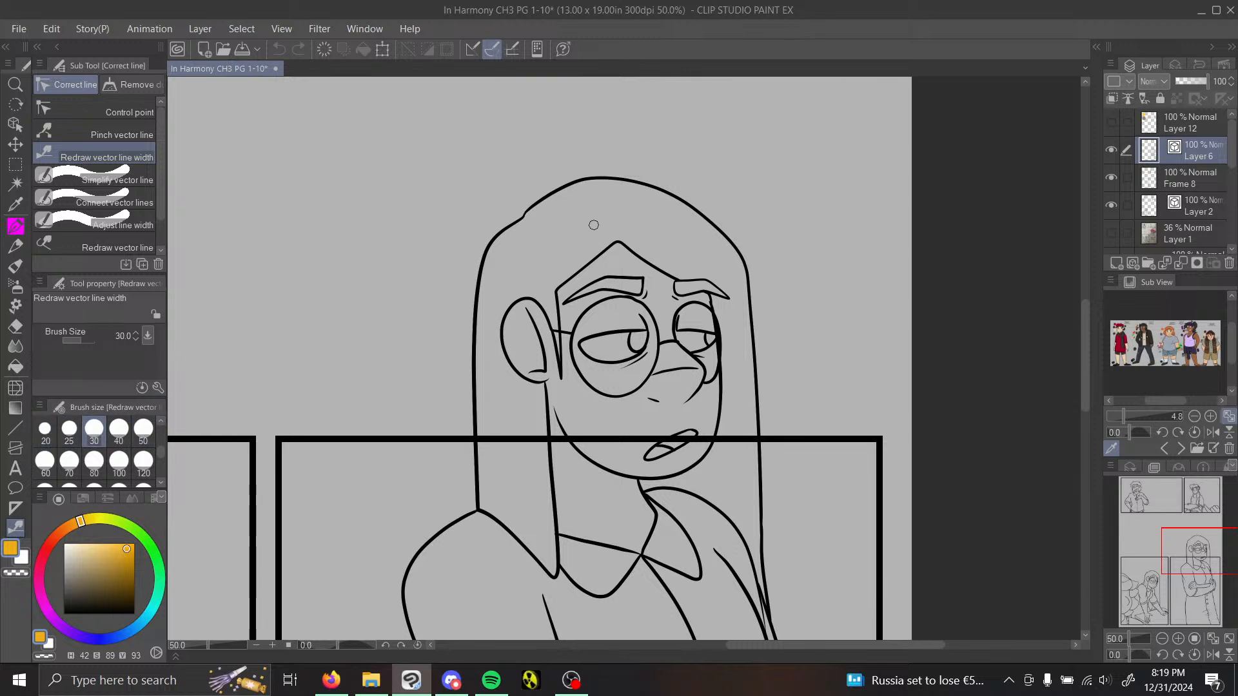
pyautogui.moveTo(554, 198)
pyautogui.mouseDown()
pyautogui.moveTo(741, 258)
pyautogui.moveTo(758, 426)
pyautogui.mouseUp()
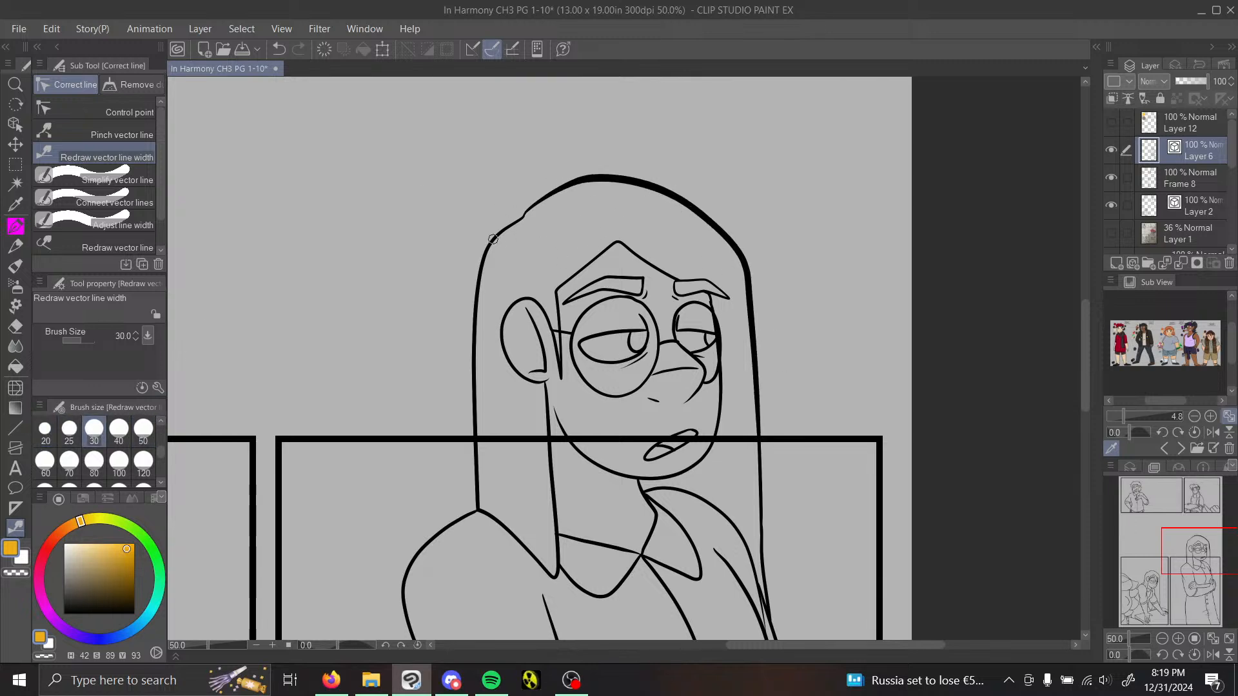
pyautogui.moveTo(496, 236); pyautogui.dragTo(498, 534)
pyautogui.moveTo(525, 299)
pyautogui.mouseDown()
pyautogui.moveTo(503, 336)
pyautogui.moveTo(539, 383)
pyautogui.moveTo(556, 574)
pyautogui.mouseUp()
pyautogui.moveTo(495, 518); pyautogui.dragTo(556, 577)
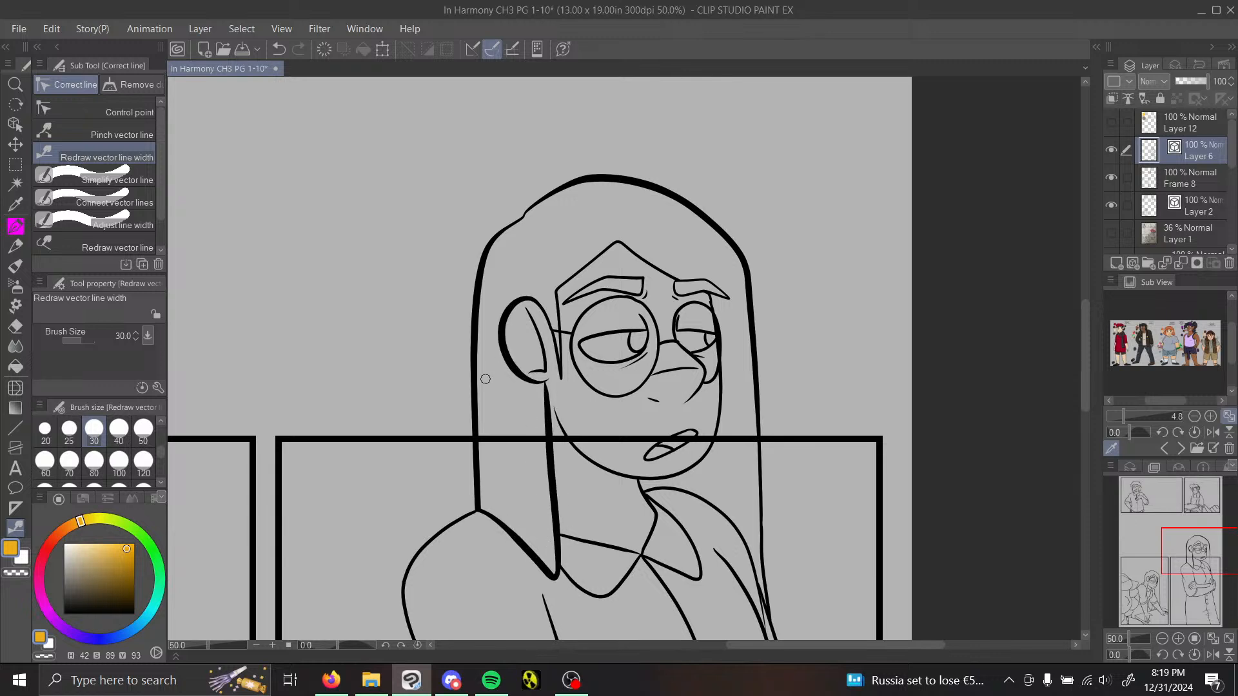
# Step: Thicken the hairline running from beside the ear up to the forehead's centre peak, undoing unwanted strokes
pyautogui.moveTo(565, 281); pyautogui.dragTo(616, 243)
pyautogui.hotkey('ctrl', 'z')
pyautogui.hotkey('ctrl', 'z')
pyautogui.moveTo(560, 286); pyautogui.dragTo(617, 242)
pyautogui.moveTo(674, 278)
pyautogui.mouseDown()
pyautogui.moveTo(615, 243)
pyautogui.moveTo(676, 278)
pyautogui.mouseUp()
pyautogui.click(278, 49)
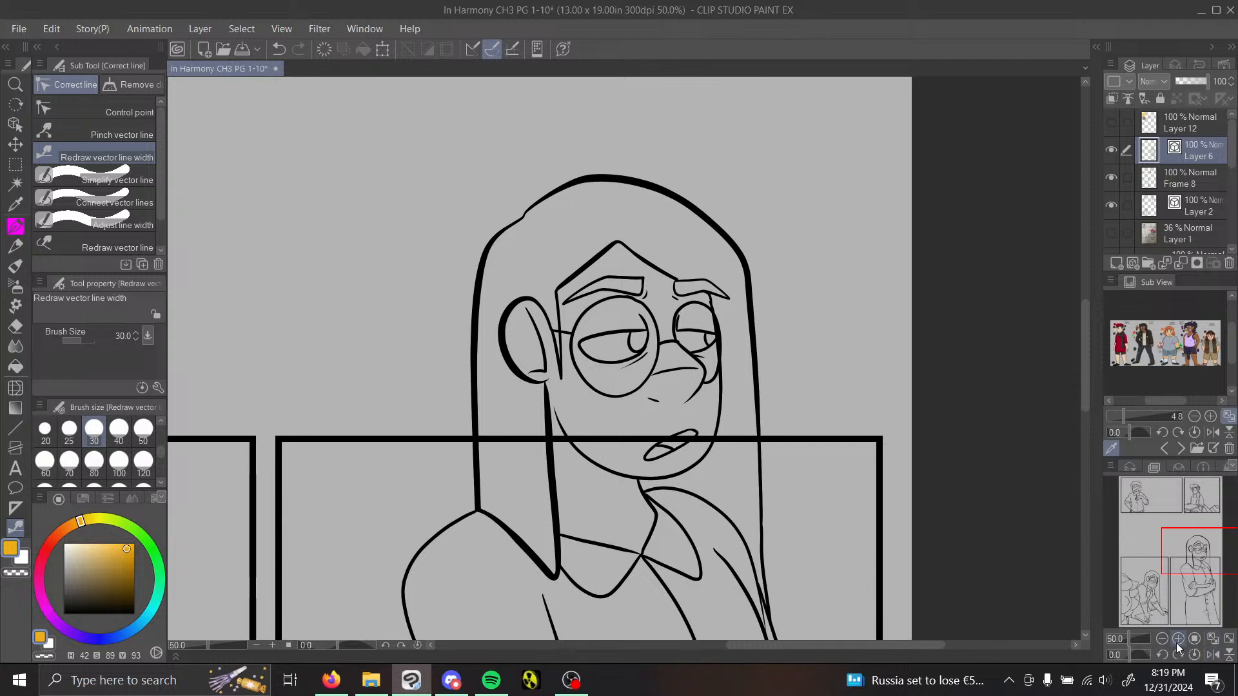
# Step: Thicken the eyebrow tops, the upper eyelid lines and the hair outline on the ear side
pyautogui.click(1178, 639)
pyautogui.moveTo(1198, 553); pyautogui.dragTo(1198, 551)
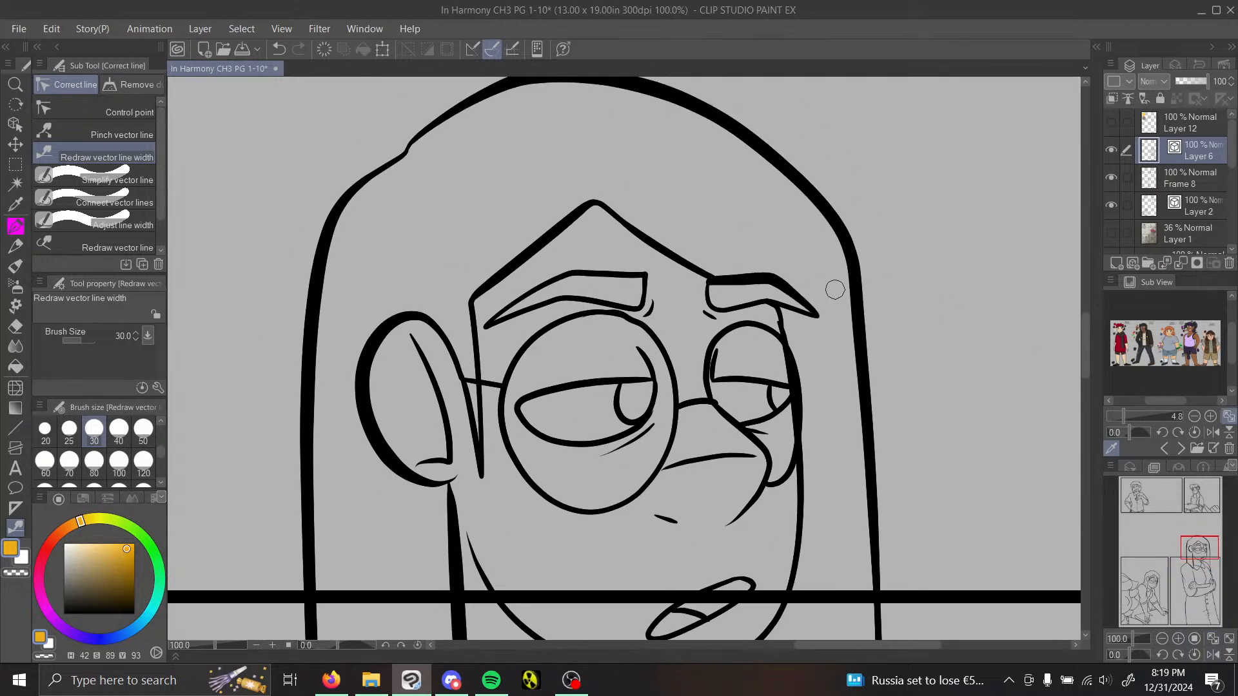
pyautogui.moveTo(643, 278)
pyautogui.mouseDown()
pyautogui.moveTo(502, 302)
pyautogui.moveTo(556, 270)
pyautogui.moveTo(479, 333)
pyautogui.mouseUp()
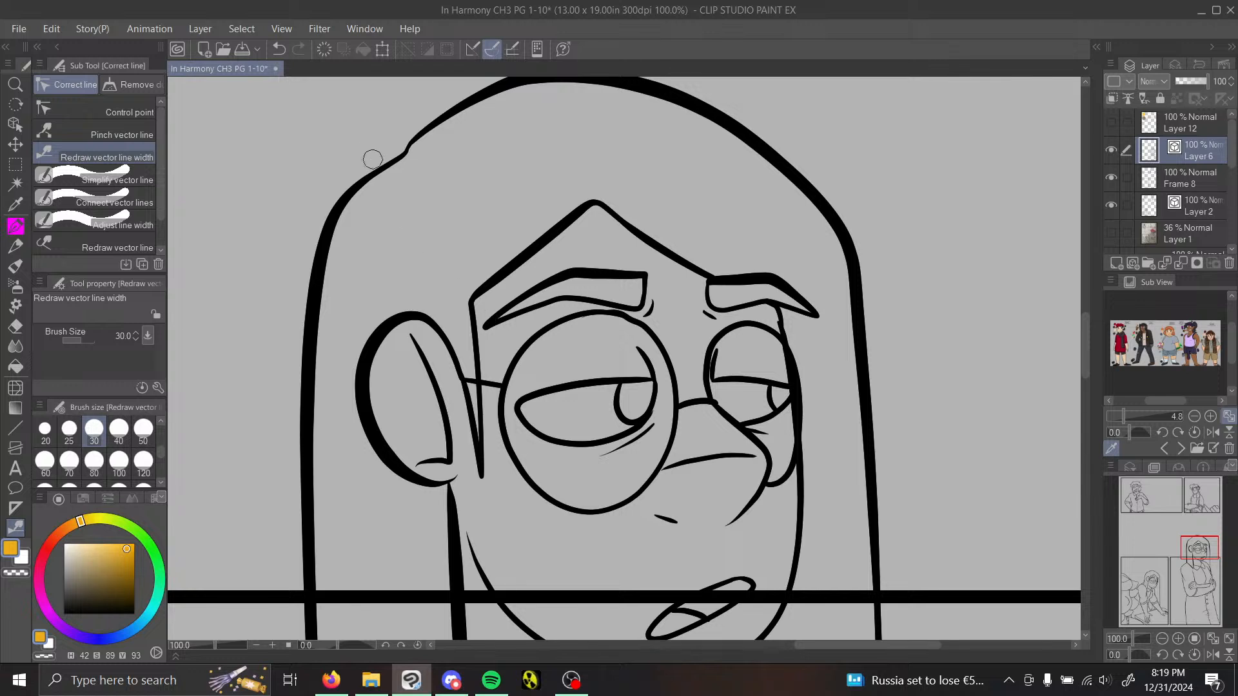
pyautogui.moveTo(378, 161); pyautogui.dragTo(300, 473)
pyautogui.moveTo(651, 377); pyautogui.dragTo(515, 413)
pyautogui.moveTo(719, 377); pyautogui.dragTo(791, 387)
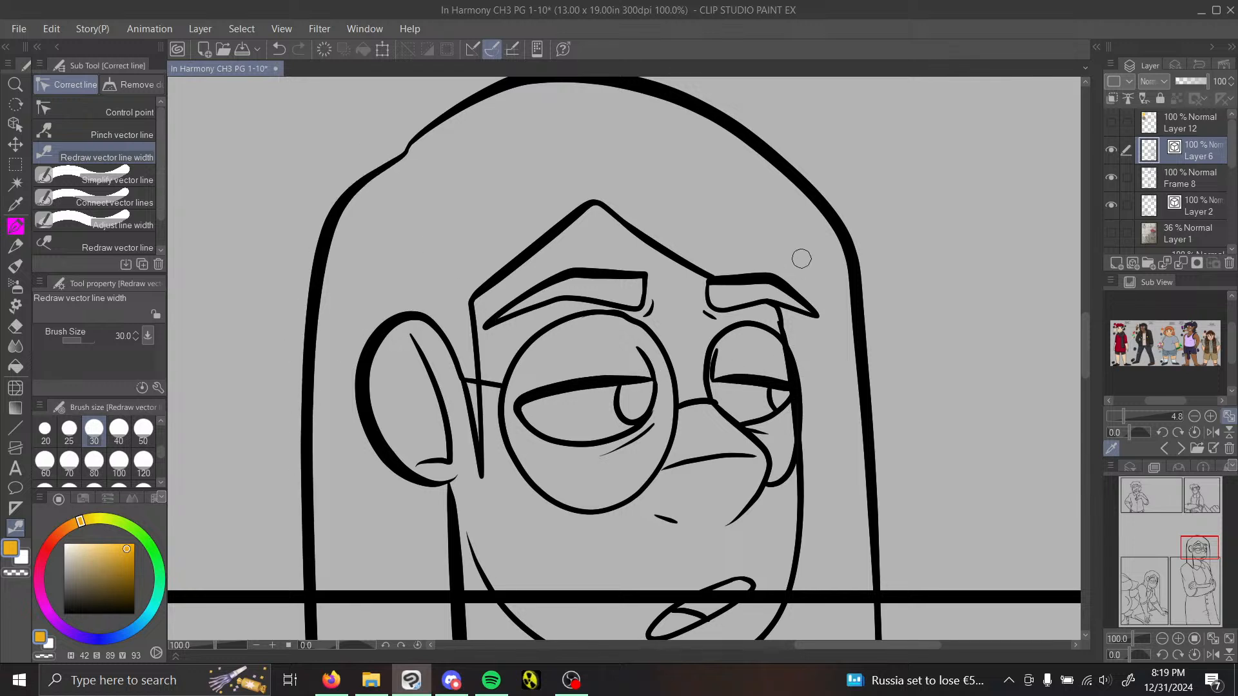
# Step: Undo the width stroke beside the far eye and reshape the face contour there with Pinch vector line
pyautogui.moveTo(779, 316); pyautogui.dragTo(783, 358)
pyautogui.click(279, 49)
pyautogui.click(109, 202)
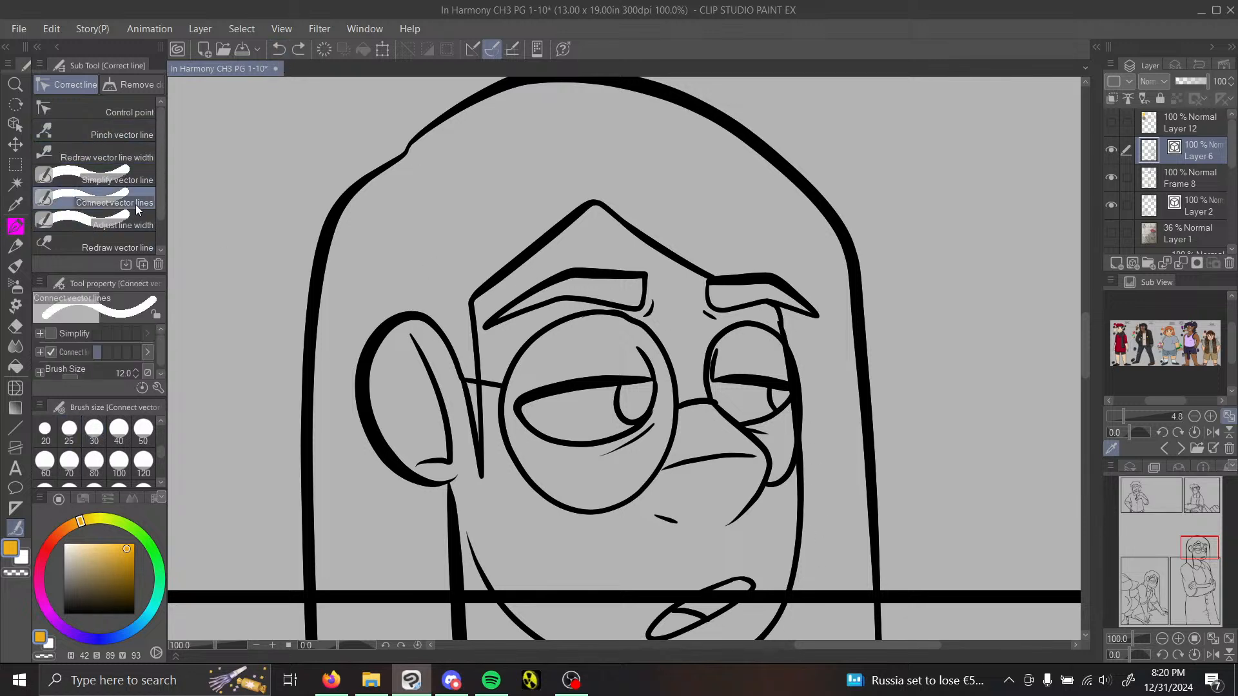
pyautogui.moveTo(779, 324); pyautogui.dragTo(797, 339)
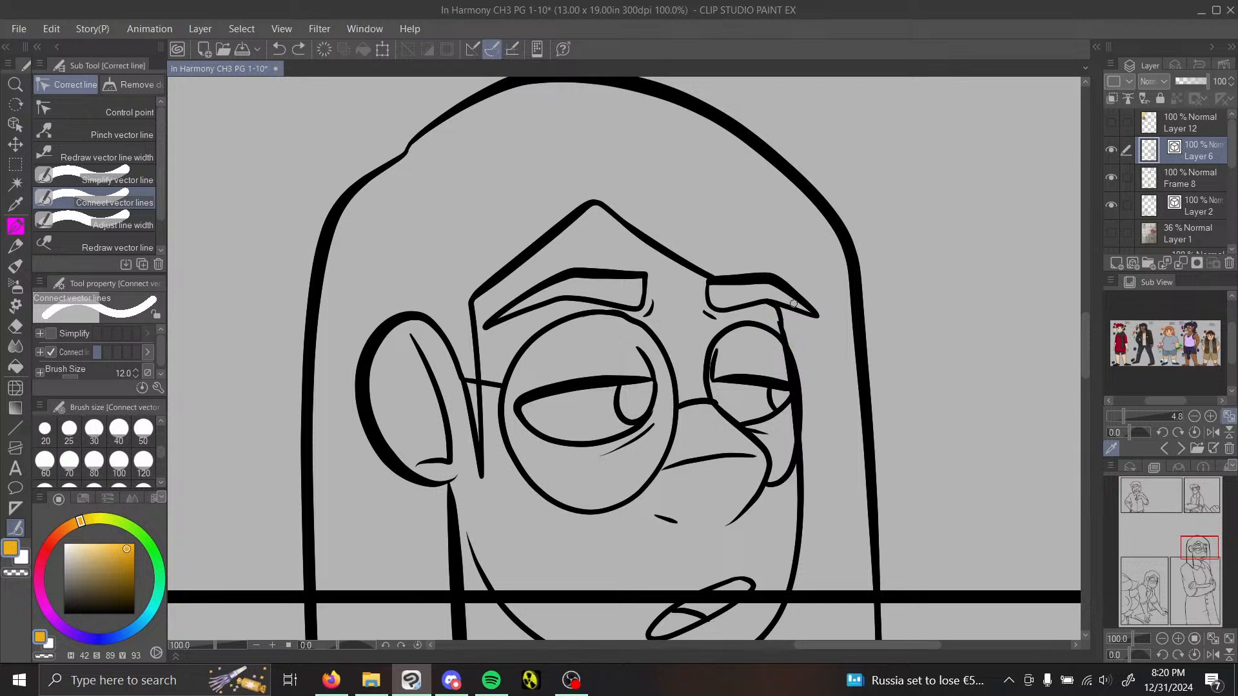
pyautogui.click(128, 135)
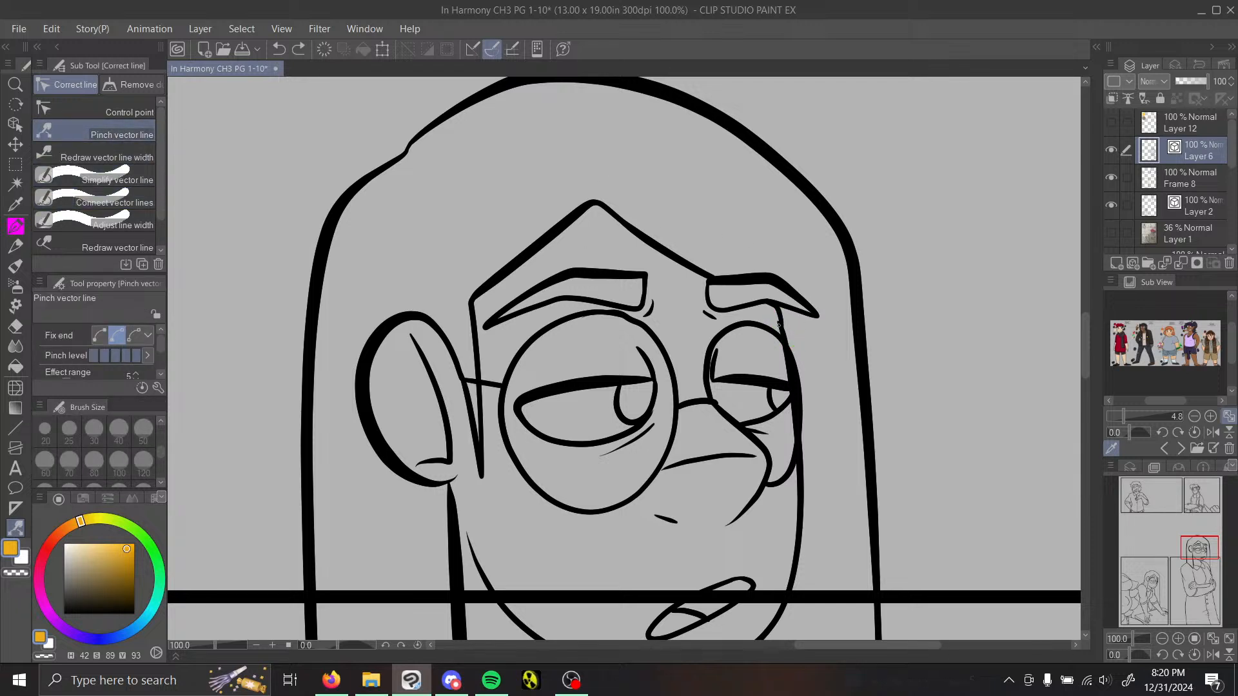
pyautogui.moveTo(785, 326); pyautogui.dragTo(782, 321)
pyautogui.click(107, 157)
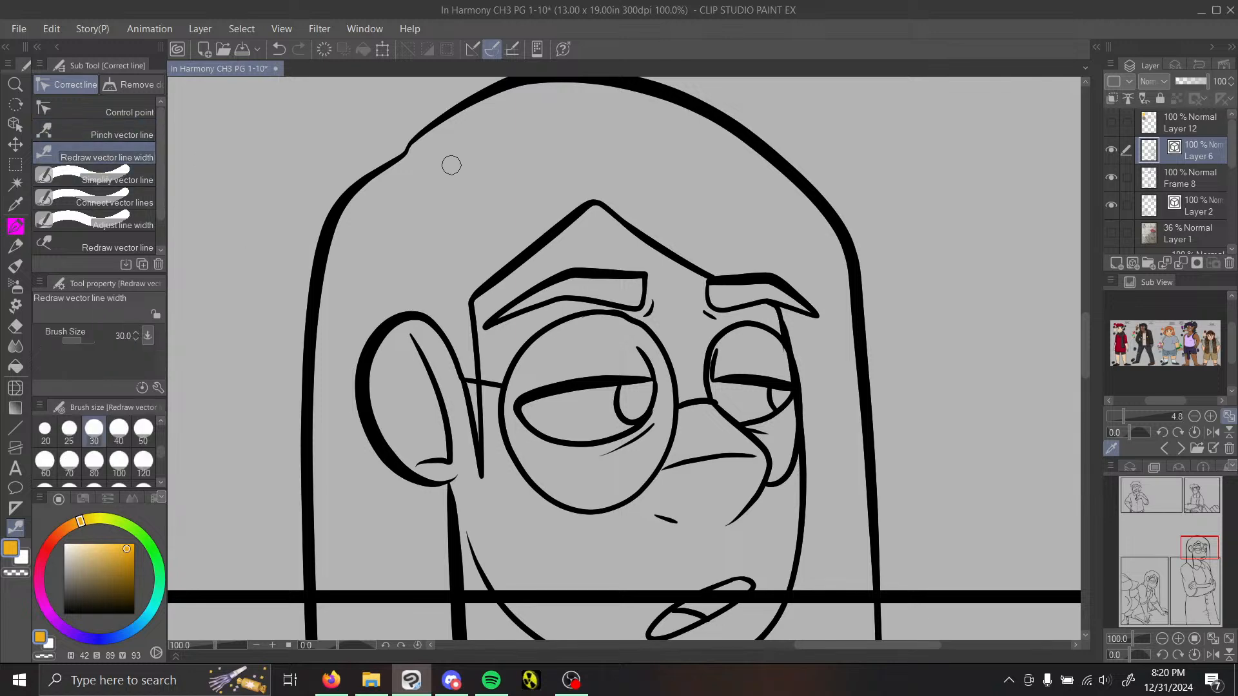
# Step: Remove the stray line end where the face contour meets the far lens, using the Vector eraser
pyautogui.click(1178, 638)
pyautogui.click(1179, 638)
pyautogui.moveTo(1198, 549); pyautogui.dragTo(1207, 548)
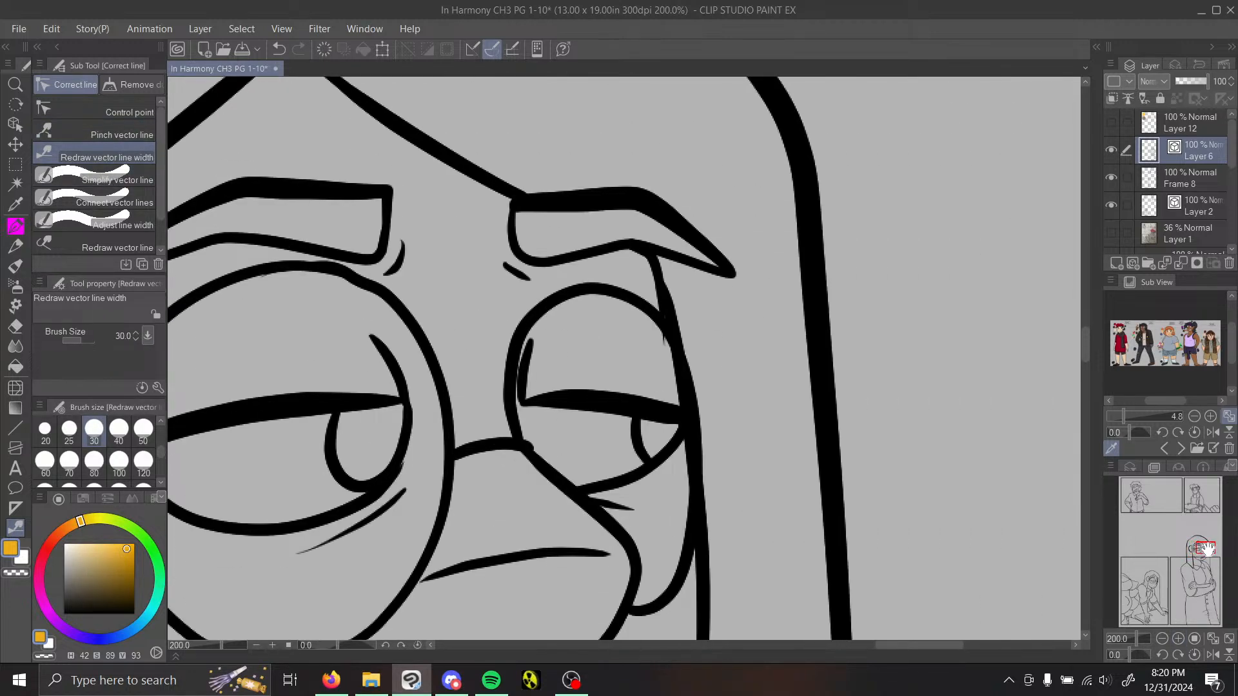
pyautogui.click(25, 325)
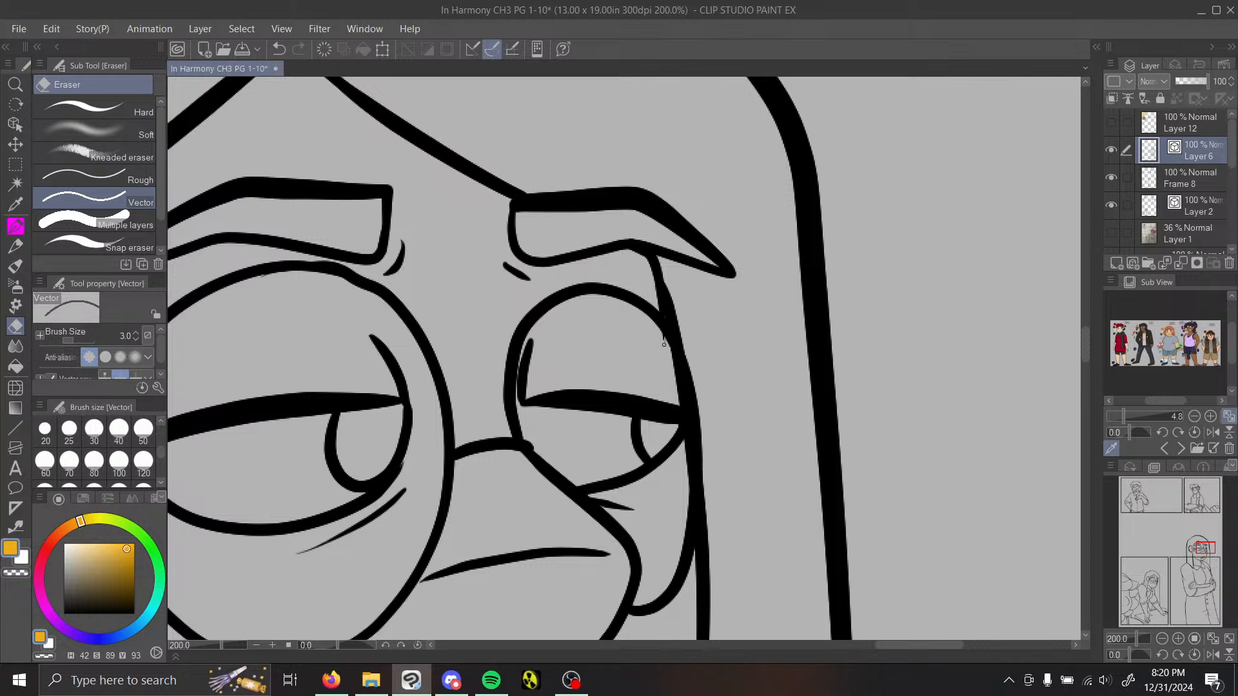
# Step: Join the face contour segments just below the far eyebrow with Connect vector lines
pyautogui.click(15, 528)
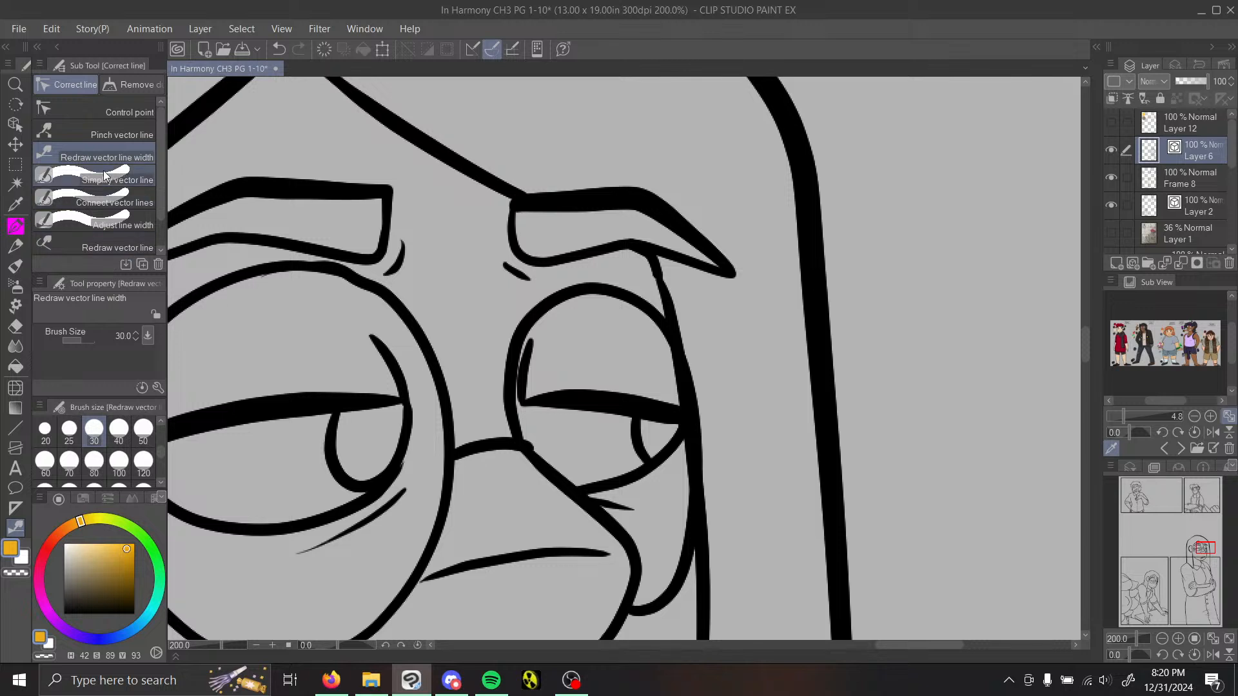
pyautogui.click(130, 200)
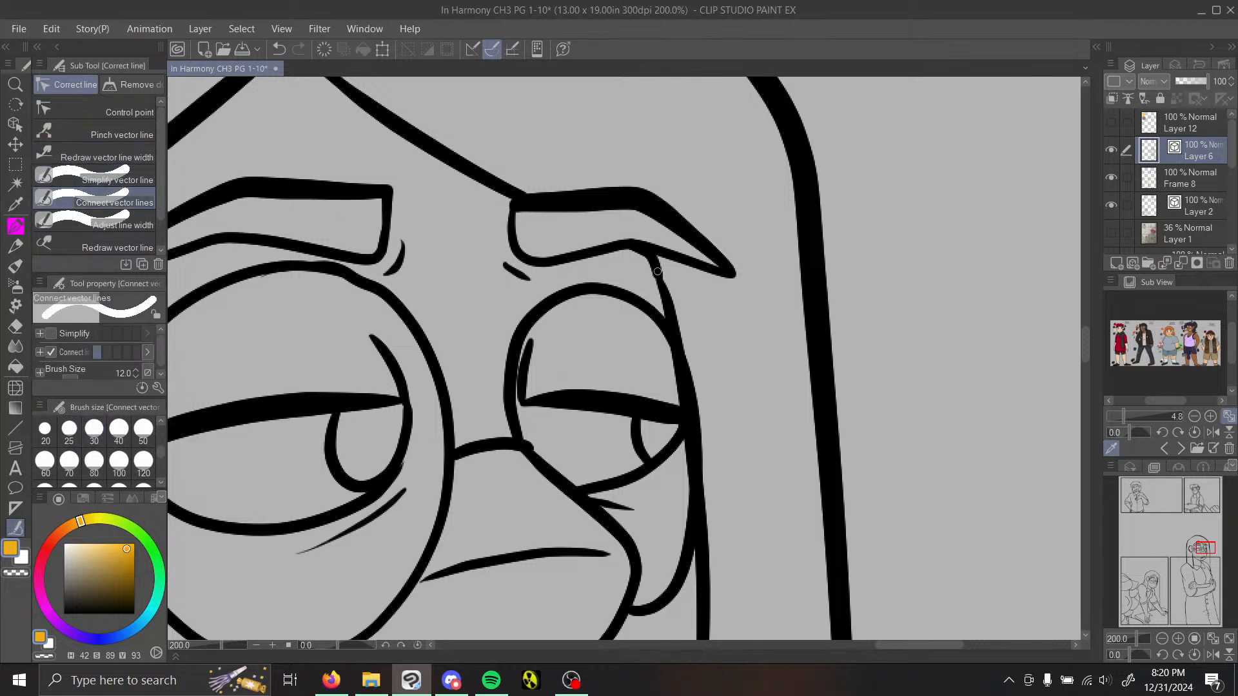
pyautogui.moveTo(670, 298); pyautogui.dragTo(655, 265)
pyautogui.click(110, 155)
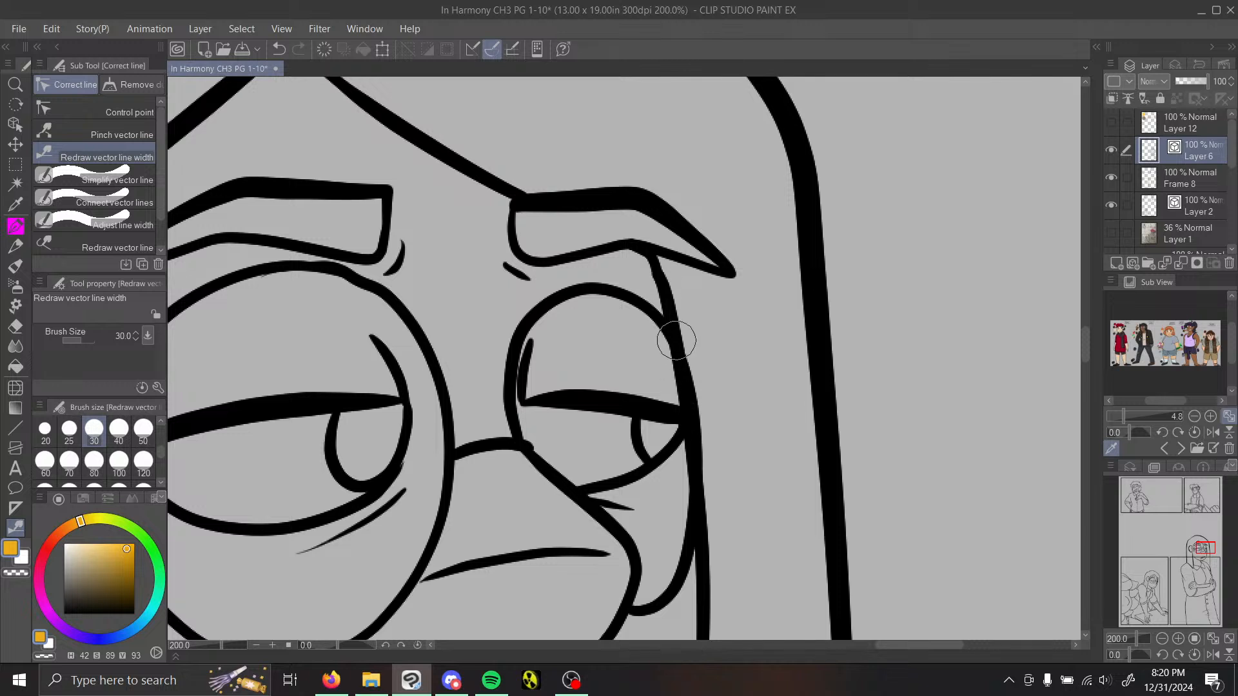
pyautogui.click(144, 135)
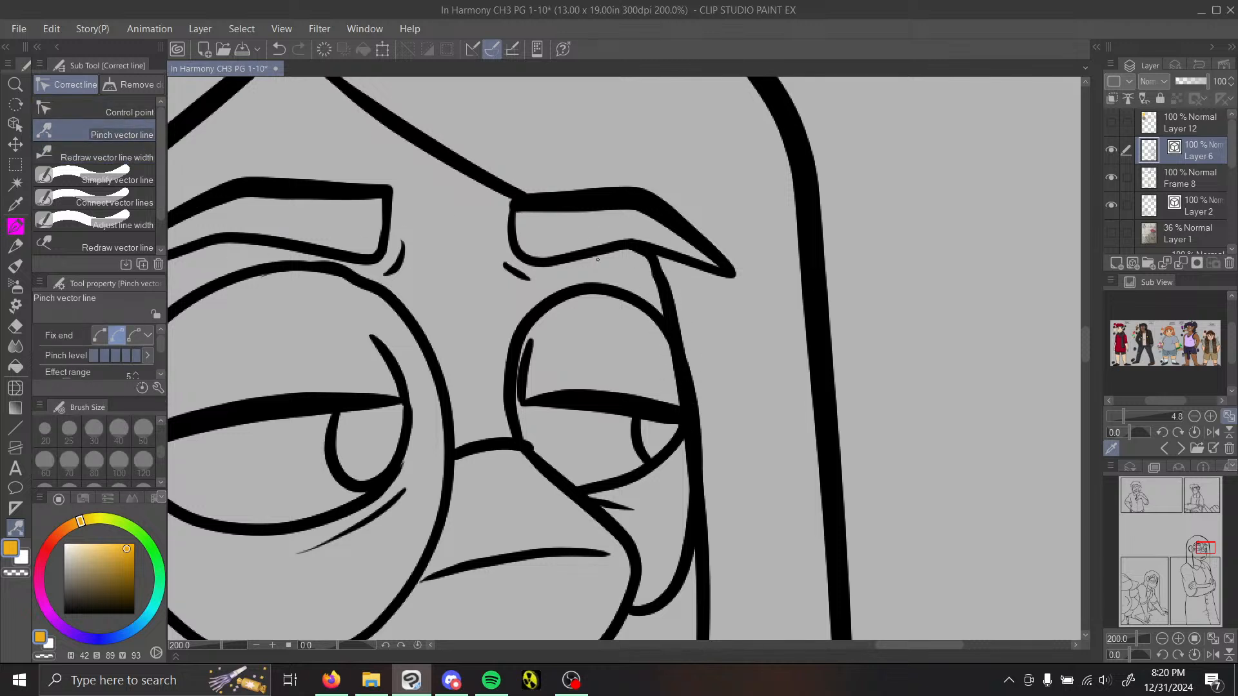
# Step: Adjust the face contour's control point just beneath the far eyebrow at high magnification
pyautogui.click(144, 113)
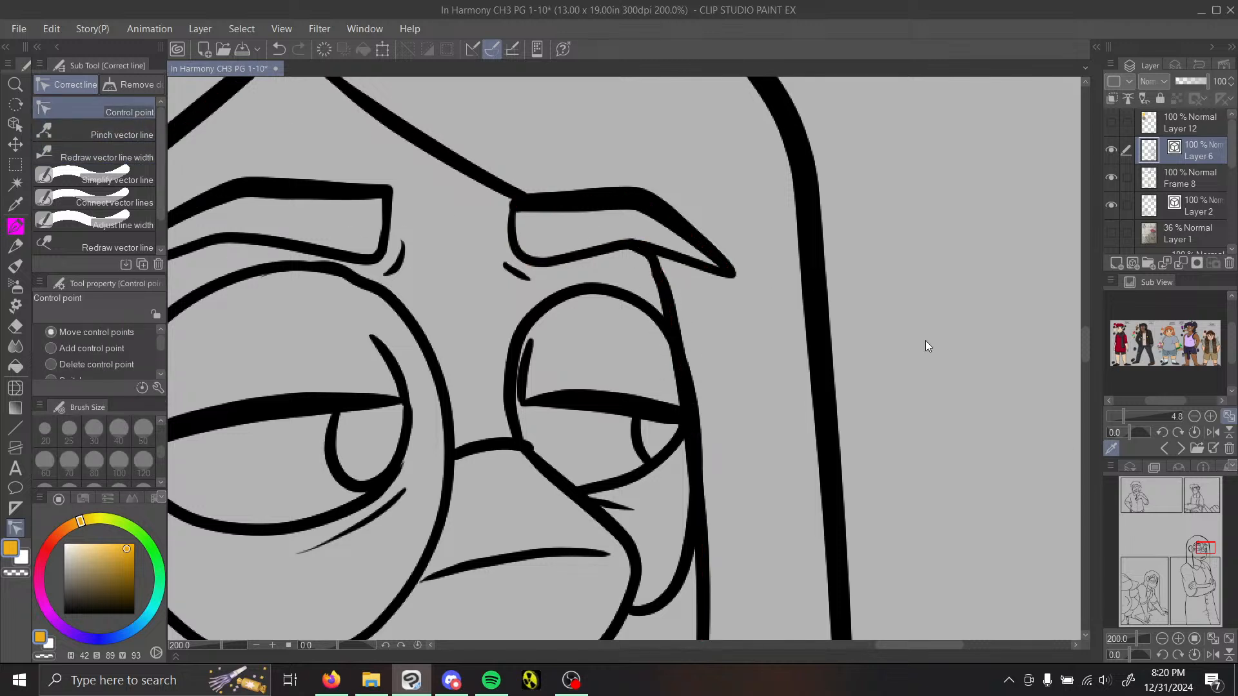
pyautogui.click(1180, 639)
pyautogui.click(1180, 639)
pyautogui.moveTo(1206, 549); pyautogui.dragTo(1207, 547)
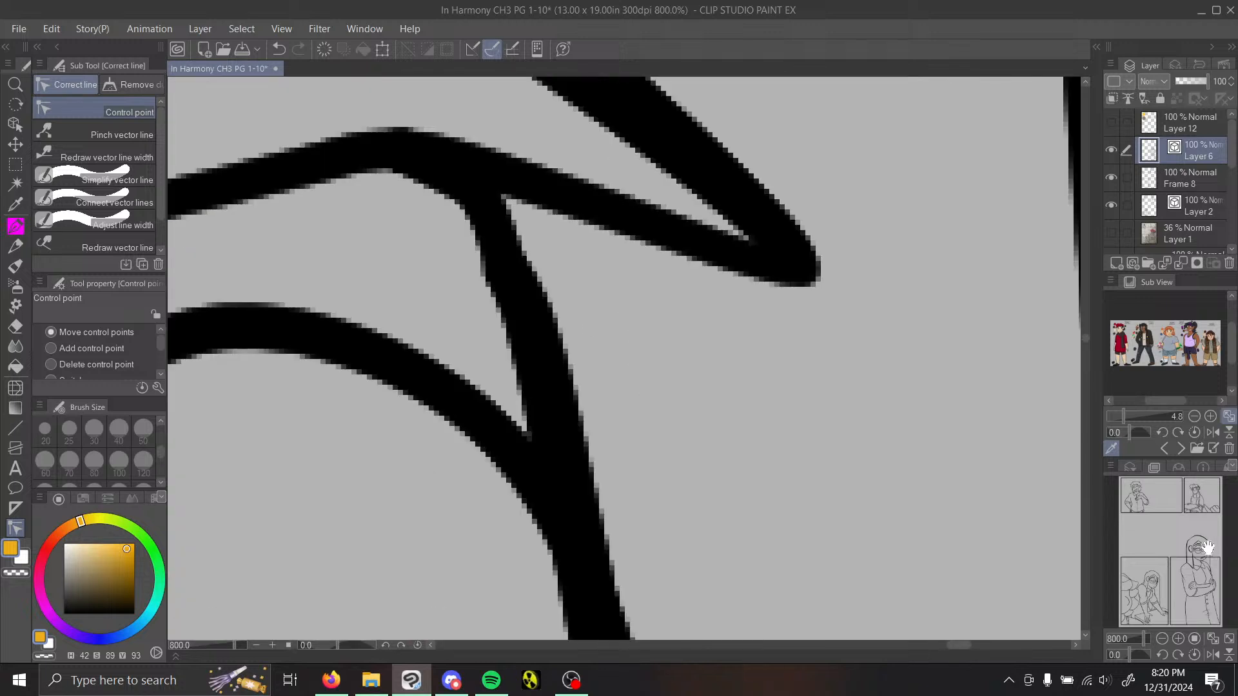
pyautogui.moveTo(507, 270); pyautogui.dragTo(508, 262)
pyautogui.click(1162, 636)
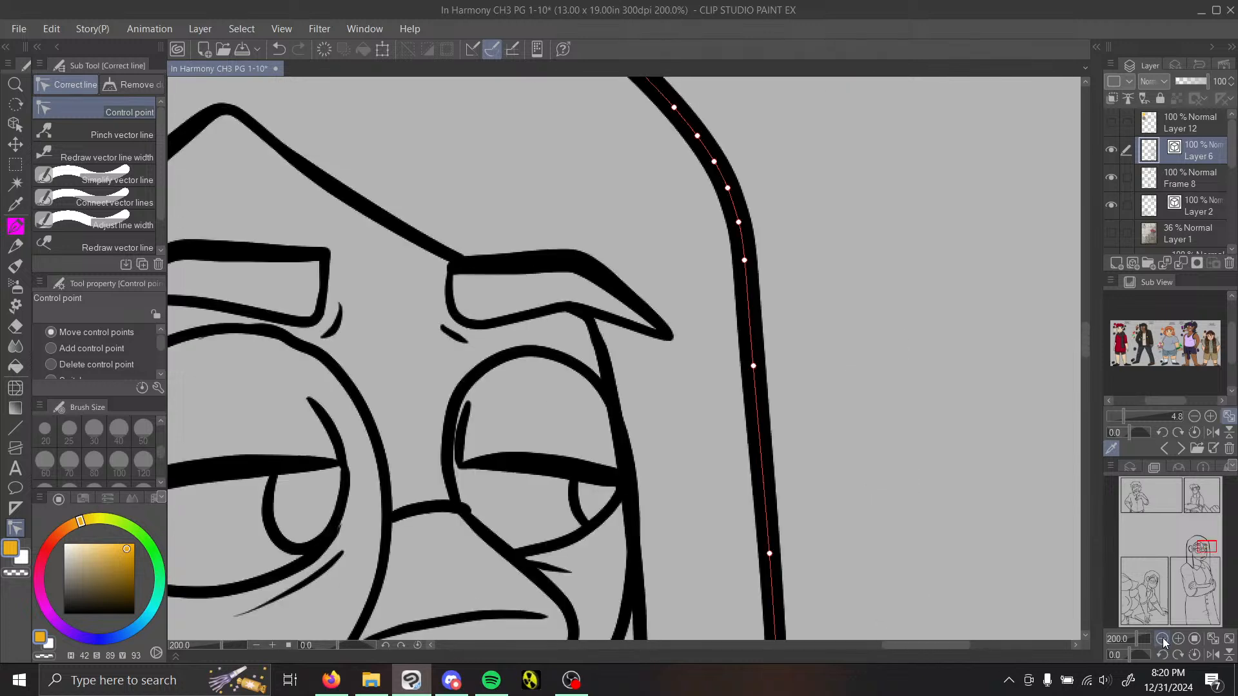
# Step: Undo the thick stroke along the chin and thicken the far side of the face from the eye to the jaw
pyautogui.click(132, 154)
pyautogui.click(1162, 638)
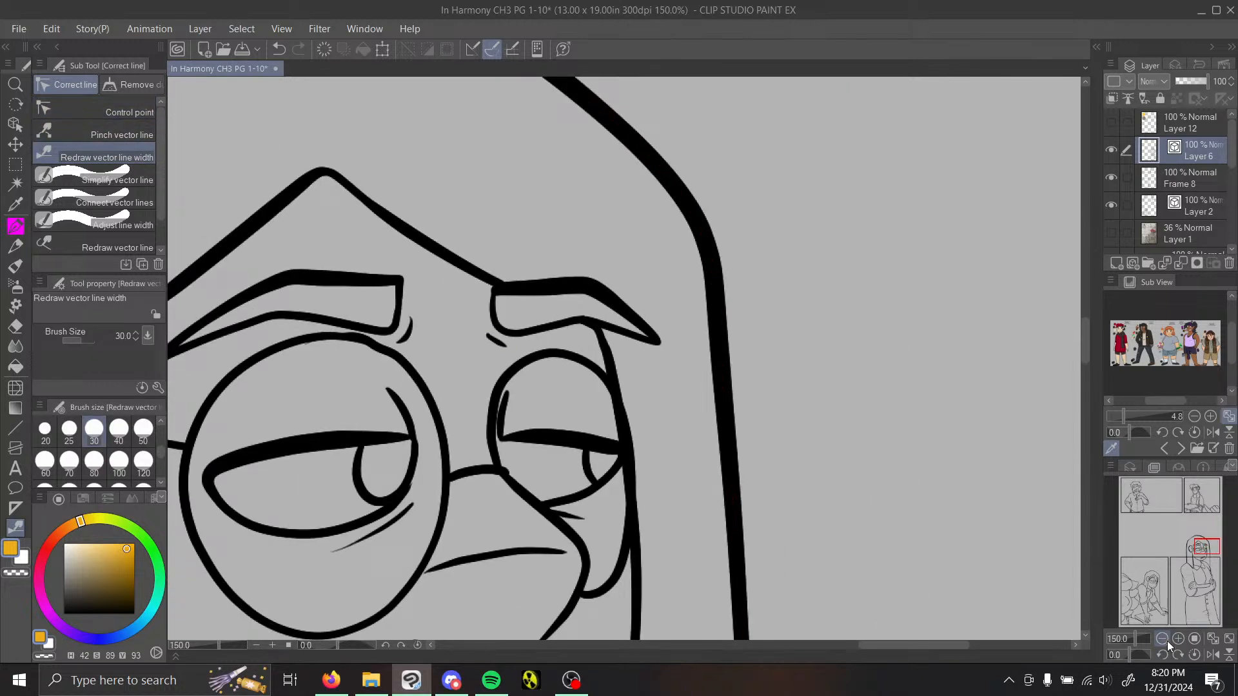
pyautogui.click(1161, 638)
pyautogui.moveTo(1198, 548); pyautogui.dragTo(1194, 561)
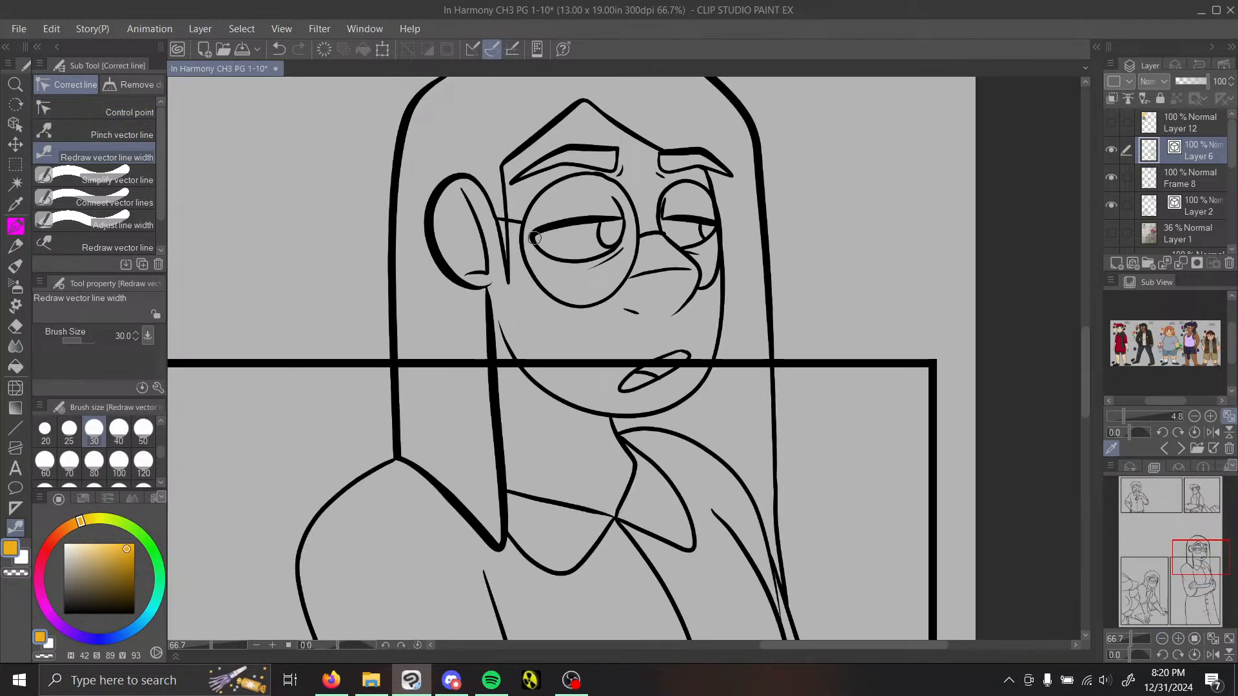
pyautogui.moveTo(519, 379); pyautogui.dragTo(713, 366)
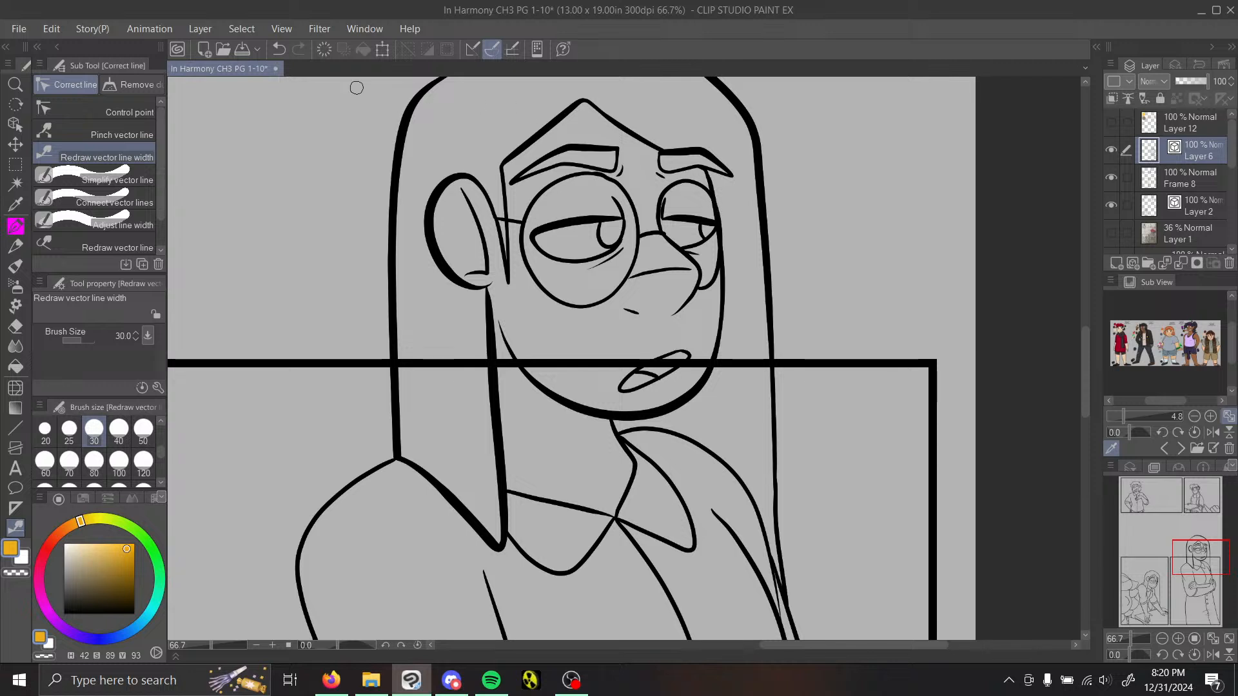
pyautogui.click(279, 49)
pyautogui.moveTo(706, 187); pyautogui.dragTo(735, 372)
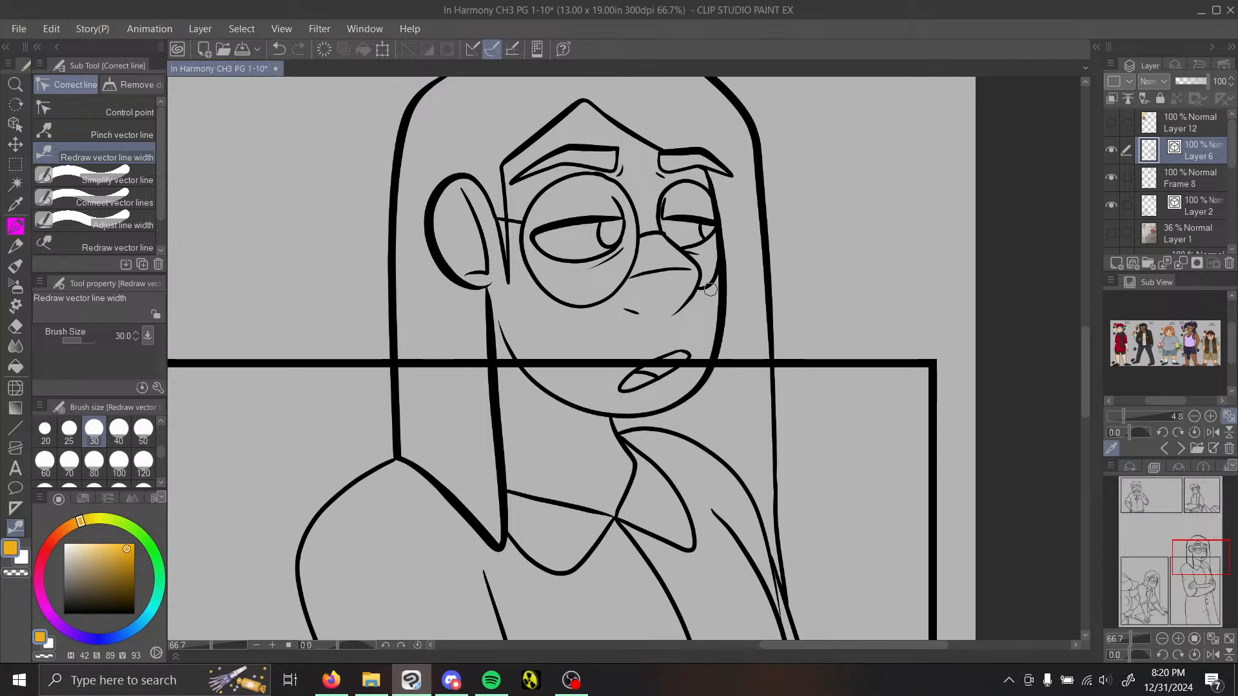
# Step: Thicken the rims of both glasses lenses and go over the arm leading to the ear
pyautogui.moveTo(535, 300); pyautogui.dragTo(607, 306)
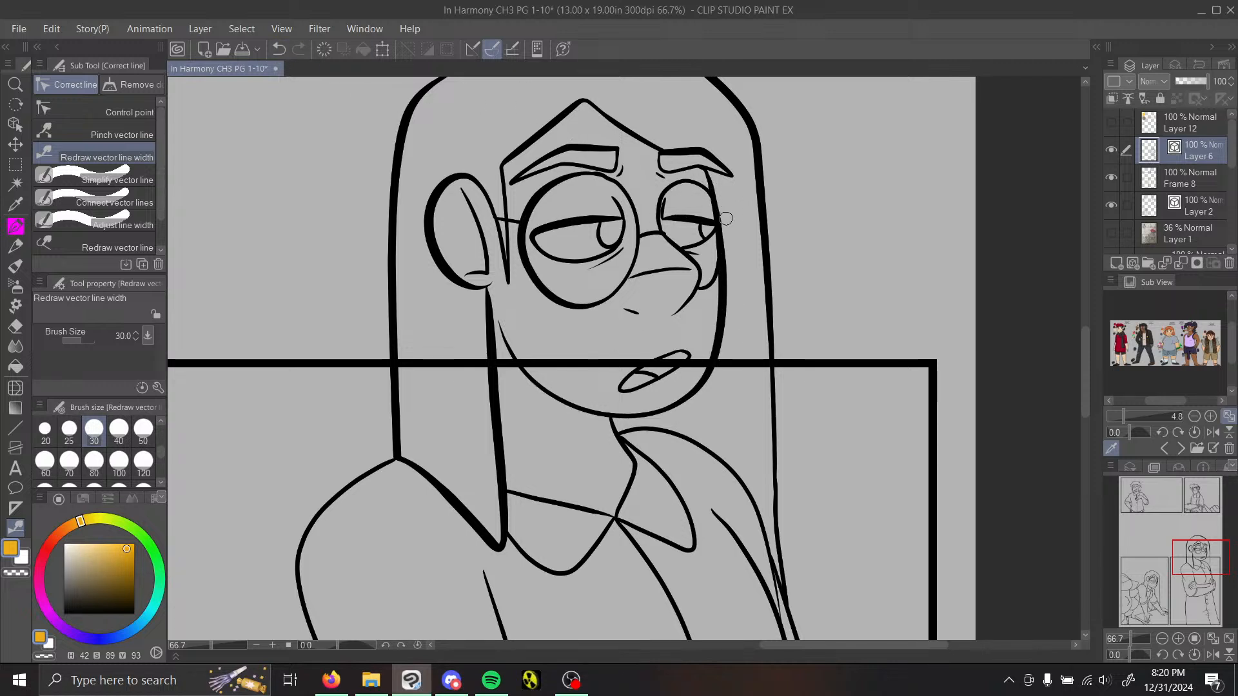
pyautogui.moveTo(681, 183); pyautogui.dragTo(659, 231)
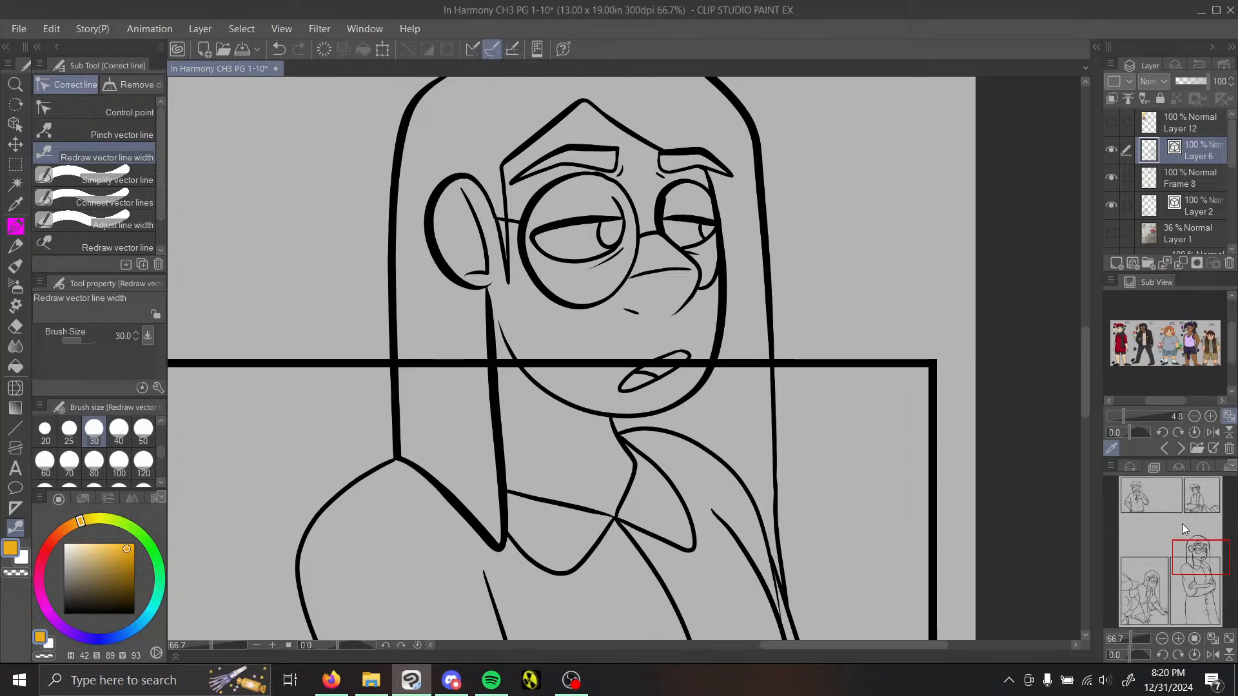
pyautogui.moveTo(1201, 557); pyautogui.dragTo(1200, 558)
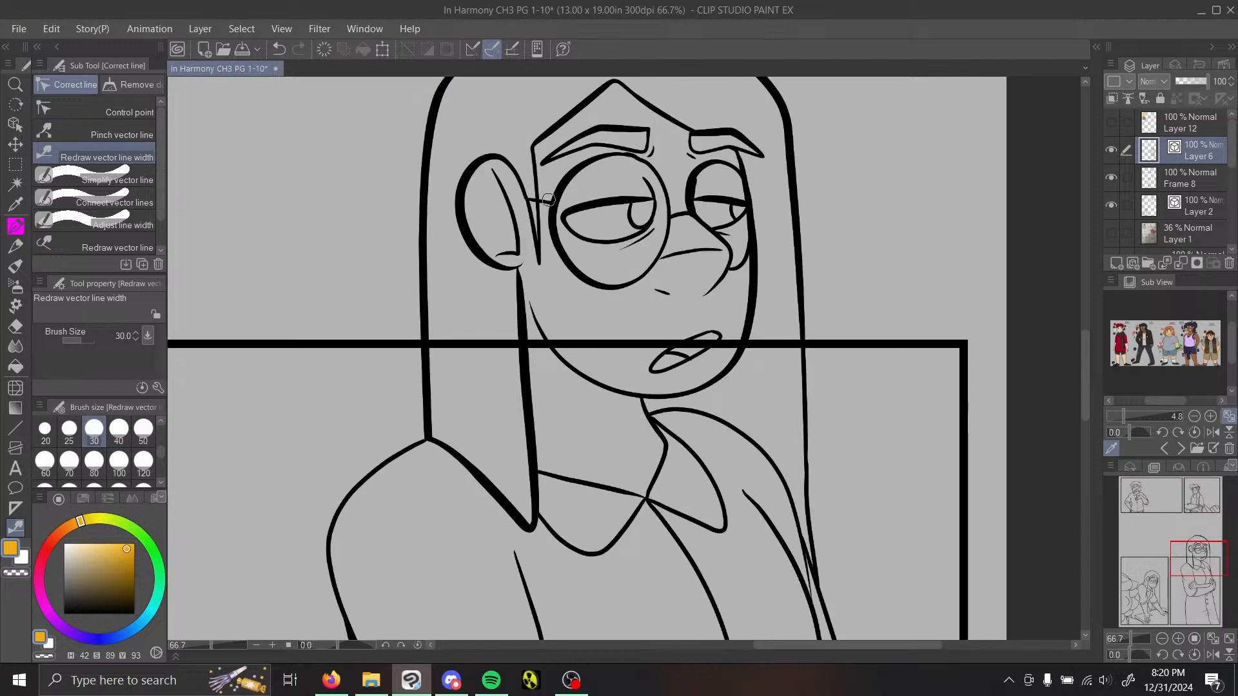
pyautogui.moveTo(549, 200); pyautogui.dragTo(547, 182)
# Step: Thicken the shirt collar's edges on both sides of the neck, the neck line and the underside of the chin
pyautogui.moveTo(1206, 561)
pyautogui.mouseDown()
pyautogui.moveTo(1206, 579)
pyautogui.moveTo(1197, 567)
pyautogui.mouseUp()
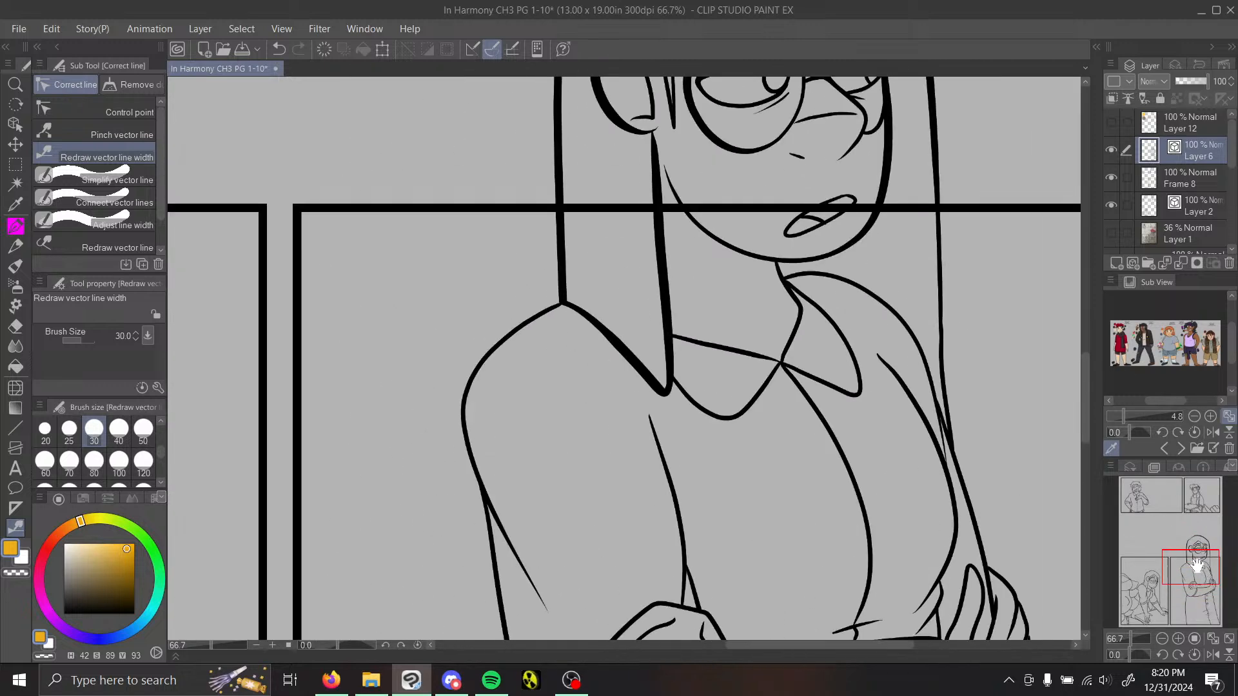
pyautogui.moveTo(694, 393); pyautogui.dragTo(762, 412)
pyautogui.moveTo(777, 361); pyautogui.dragTo(677, 339)
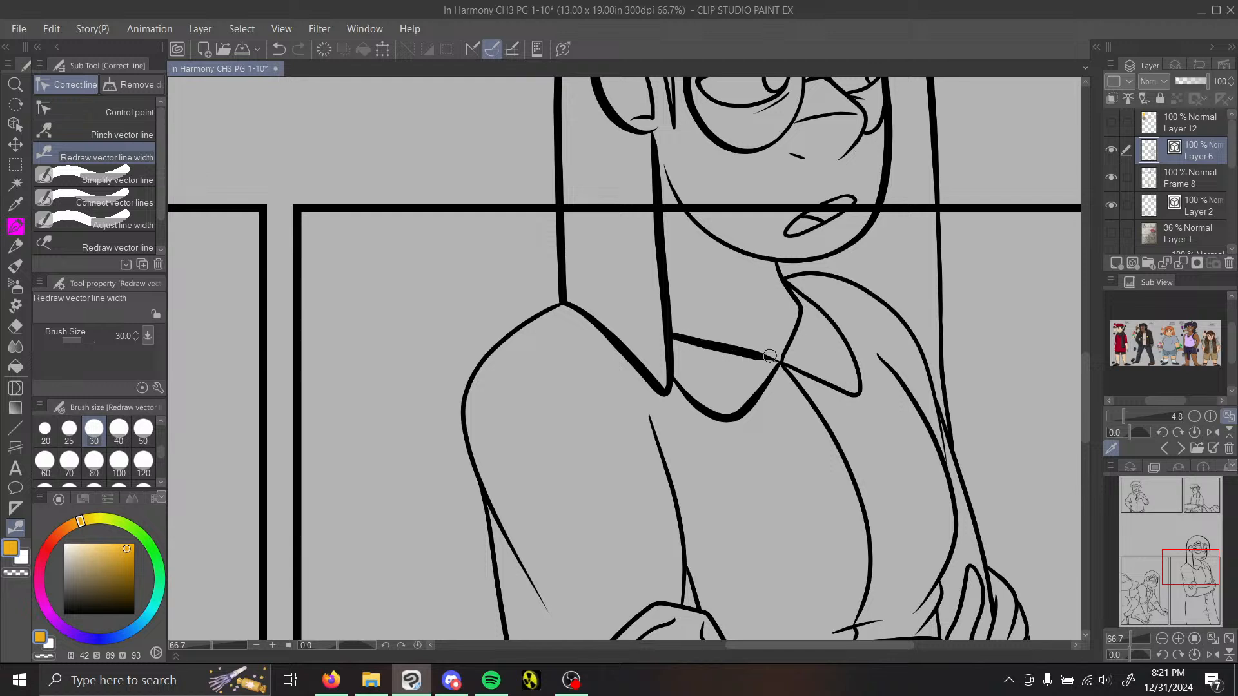
pyautogui.moveTo(802, 315)
pyautogui.mouseDown()
pyautogui.moveTo(790, 355)
pyautogui.moveTo(799, 368)
pyautogui.moveTo(828, 384)
pyautogui.moveTo(859, 362)
pyautogui.mouseUp()
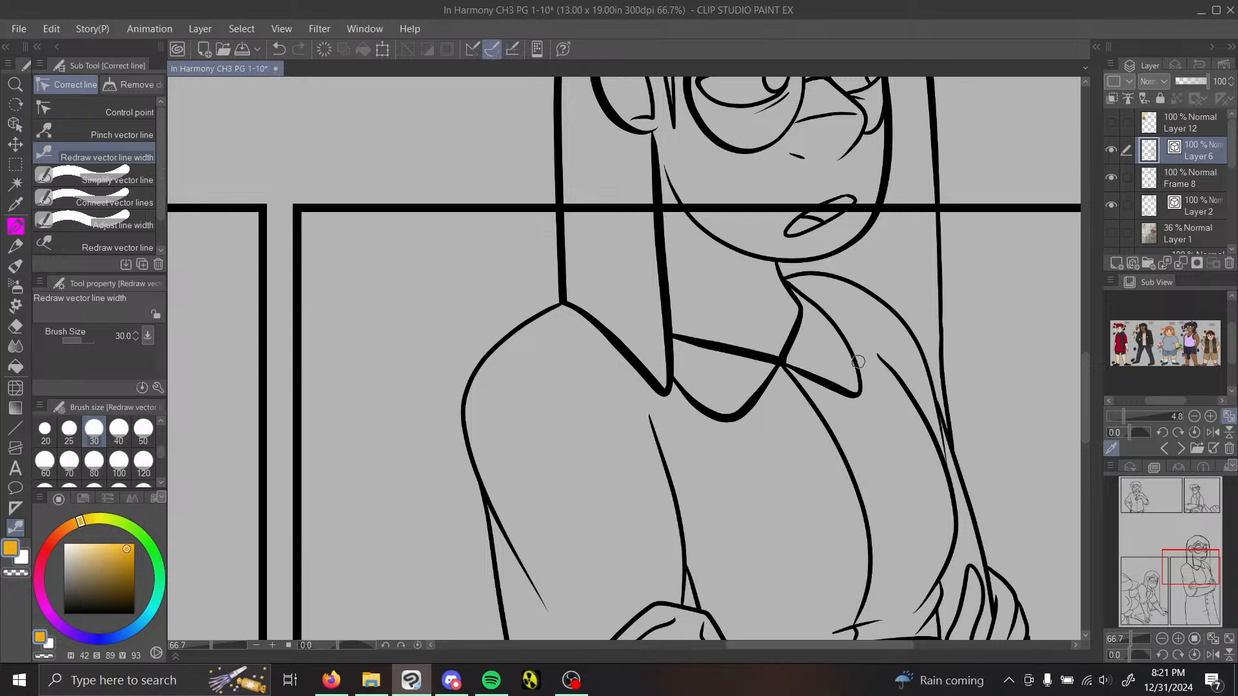
pyautogui.moveTo(776, 265); pyautogui.dragTo(797, 303)
pyautogui.moveTo(722, 240)
pyautogui.mouseDown()
pyautogui.moveTo(783, 262)
pyautogui.moveTo(867, 222)
pyautogui.mouseUp()
# Step: Thicken the near arm's outline from the shoulder down to the elbow, including the crease and cuff curve at the elbow
pyautogui.moveTo(540, 316); pyautogui.dragTo(542, 599)
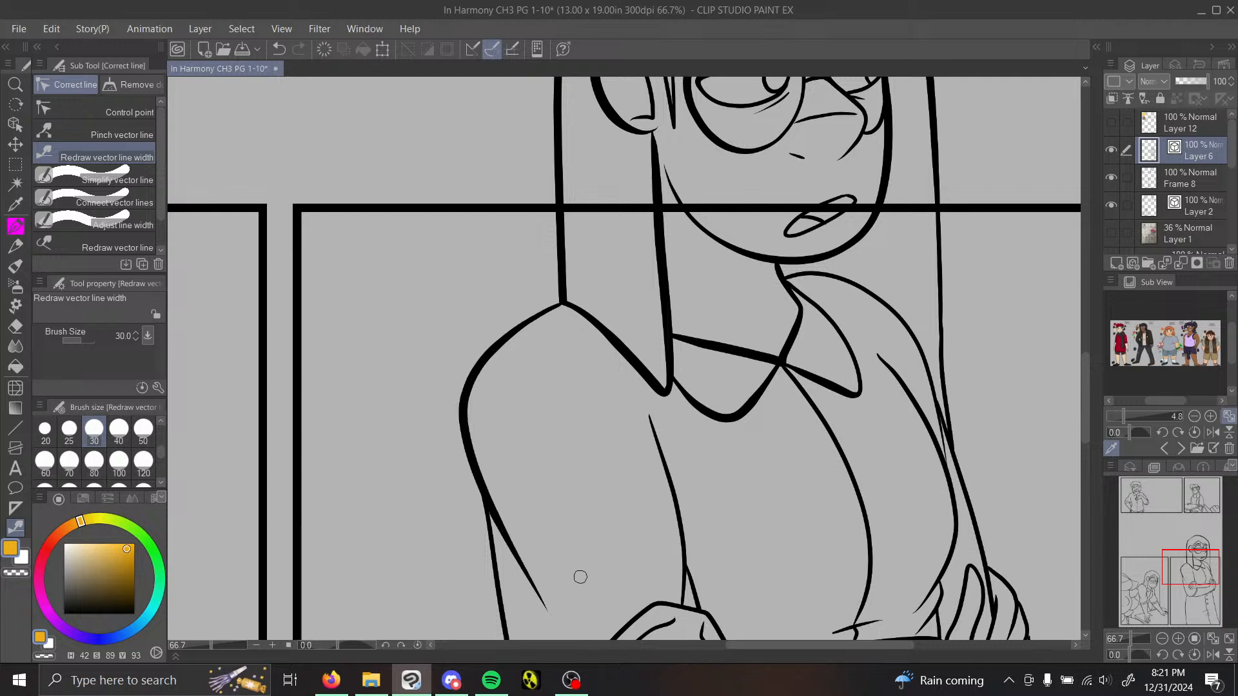
pyautogui.moveTo(1194, 560); pyautogui.dragTo(1200, 580)
pyautogui.moveTo(394, 246); pyautogui.dragTo(566, 544)
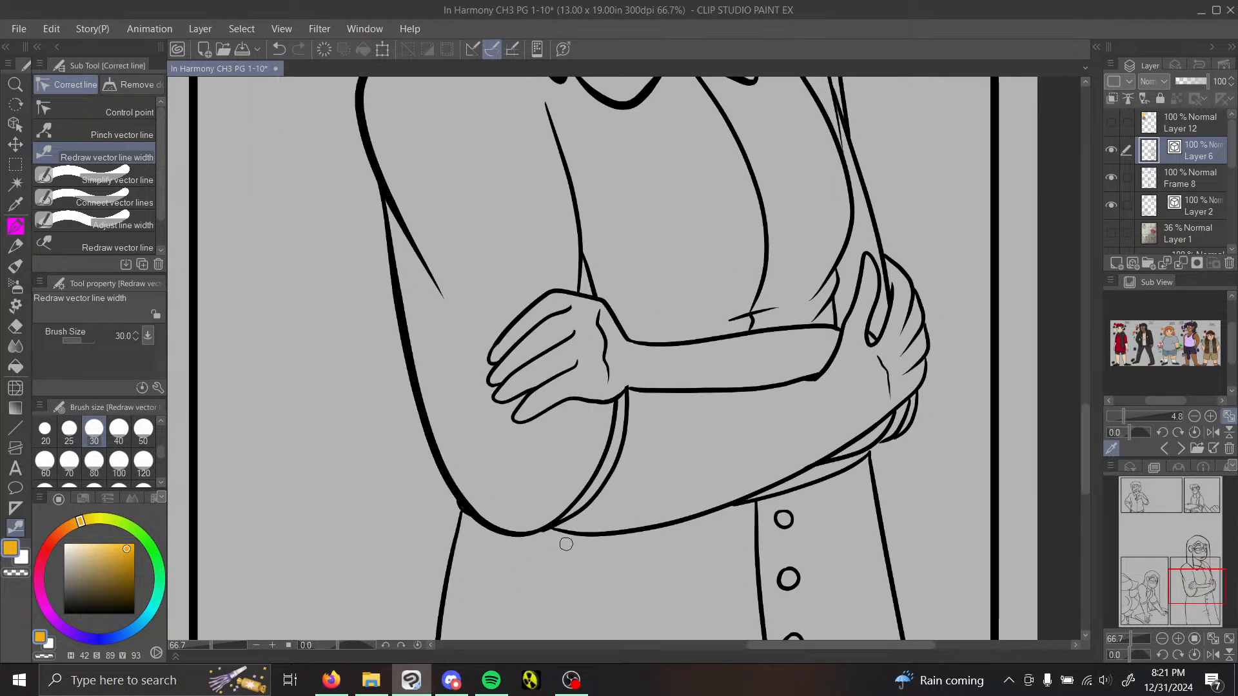
pyautogui.moveTo(613, 443); pyautogui.dragTo(496, 550)
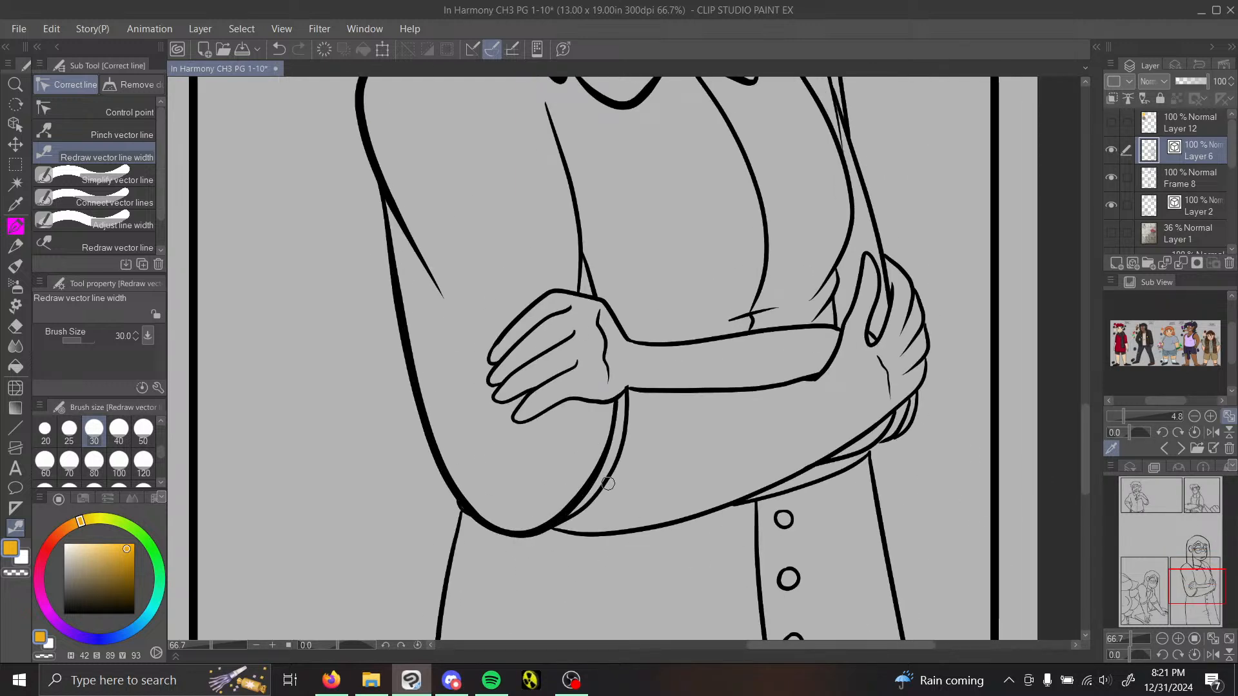
pyautogui.moveTo(608, 483); pyautogui.dragTo(506, 567)
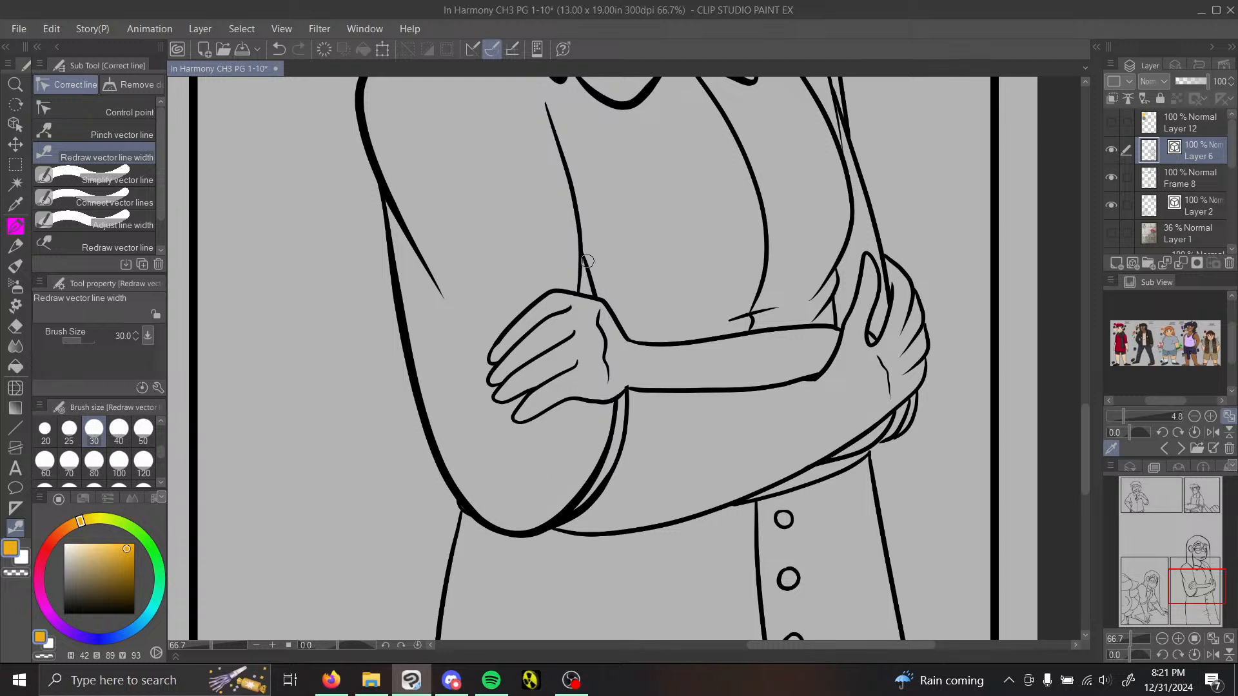
# Step: Thicken the near hand's knuckle and finger lines and the upper edge of its forearm, undoing an unwanted stroke
pyautogui.moveTo(498, 345); pyautogui.dragTo(600, 283)
pyautogui.moveTo(527, 313); pyautogui.dragTo(480, 374)
pyautogui.moveTo(547, 292); pyautogui.dragTo(479, 371)
pyautogui.moveTo(559, 316); pyautogui.dragTo(485, 389)
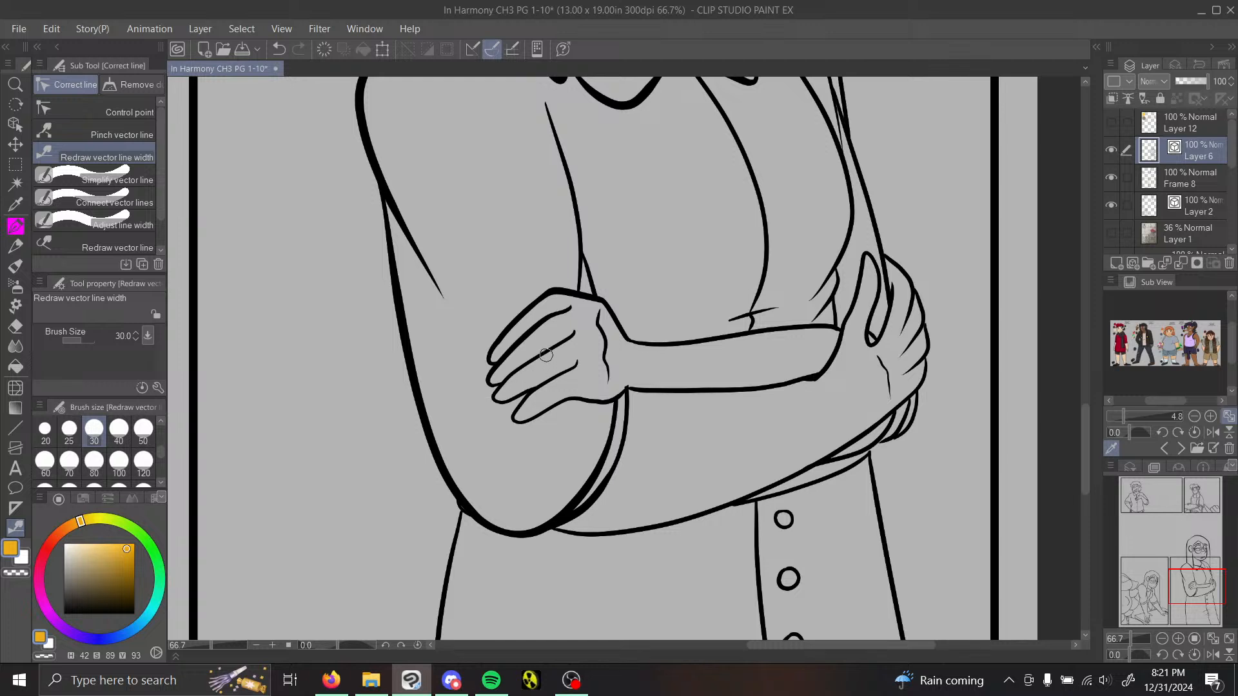
pyautogui.moveTo(548, 353); pyautogui.dragTo(494, 395)
pyautogui.moveTo(638, 340)
pyautogui.mouseDown()
pyautogui.moveTo(850, 347)
pyautogui.moveTo(783, 324)
pyautogui.moveTo(634, 364)
pyautogui.mouseUp()
pyautogui.click(278, 49)
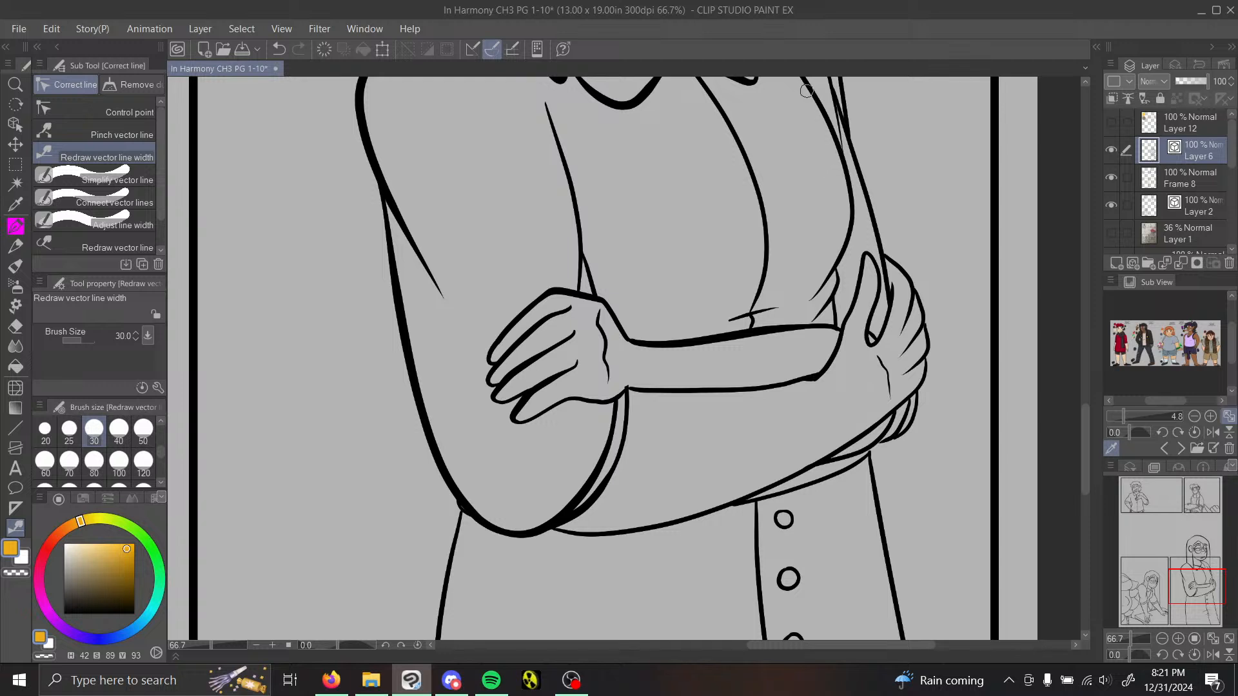
# Step: Thicken the far side of the chest, the far shoulder and arm lines, and the lower part of the far hair strand
pyautogui.moveTo(807, 91)
pyautogui.mouseDown()
pyautogui.moveTo(836, 154)
pyautogui.moveTo(836, 228)
pyautogui.mouseUp()
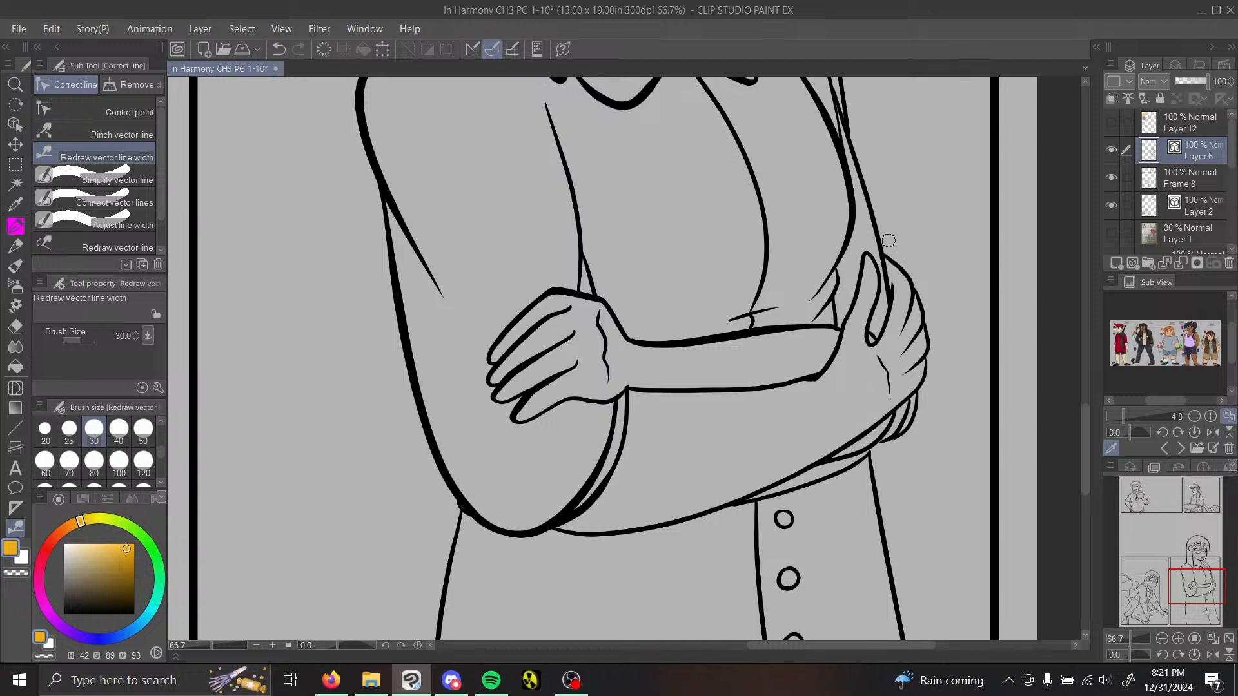
pyautogui.moveTo(890, 280); pyautogui.dragTo(849, 137)
pyautogui.moveTo(1200, 578); pyautogui.dragTo(1200, 566)
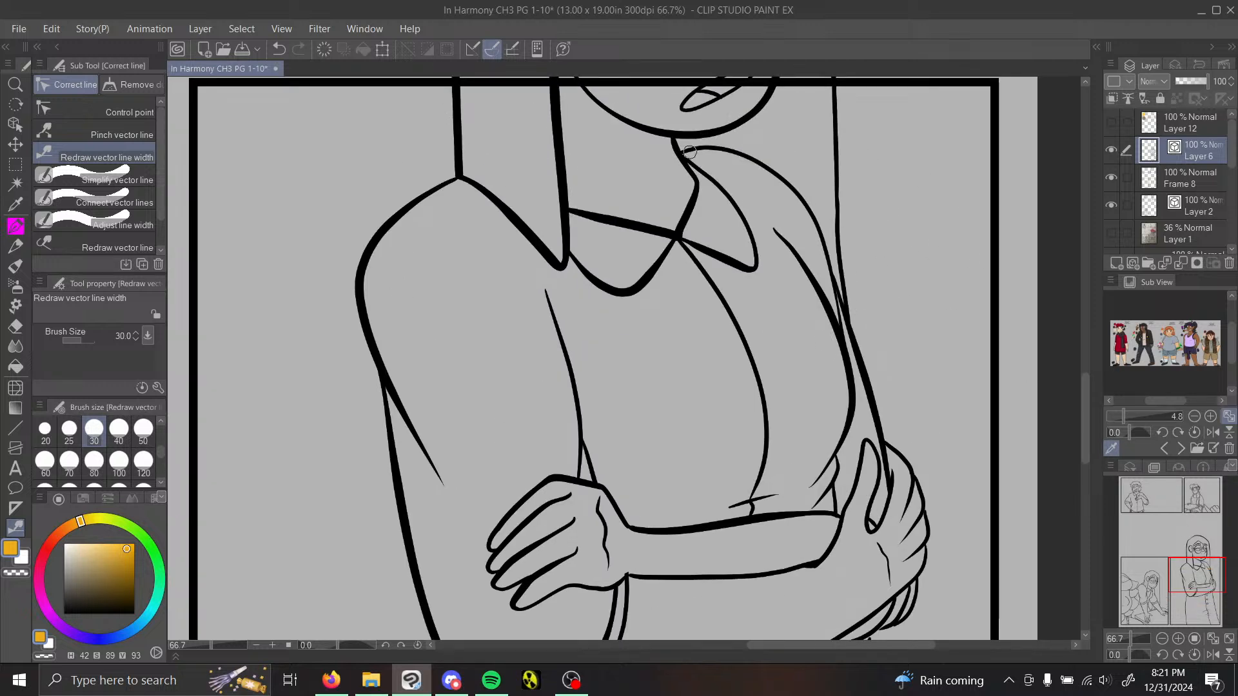
pyautogui.moveTo(690, 153); pyautogui.dragTo(864, 241)
pyautogui.click(1203, 565)
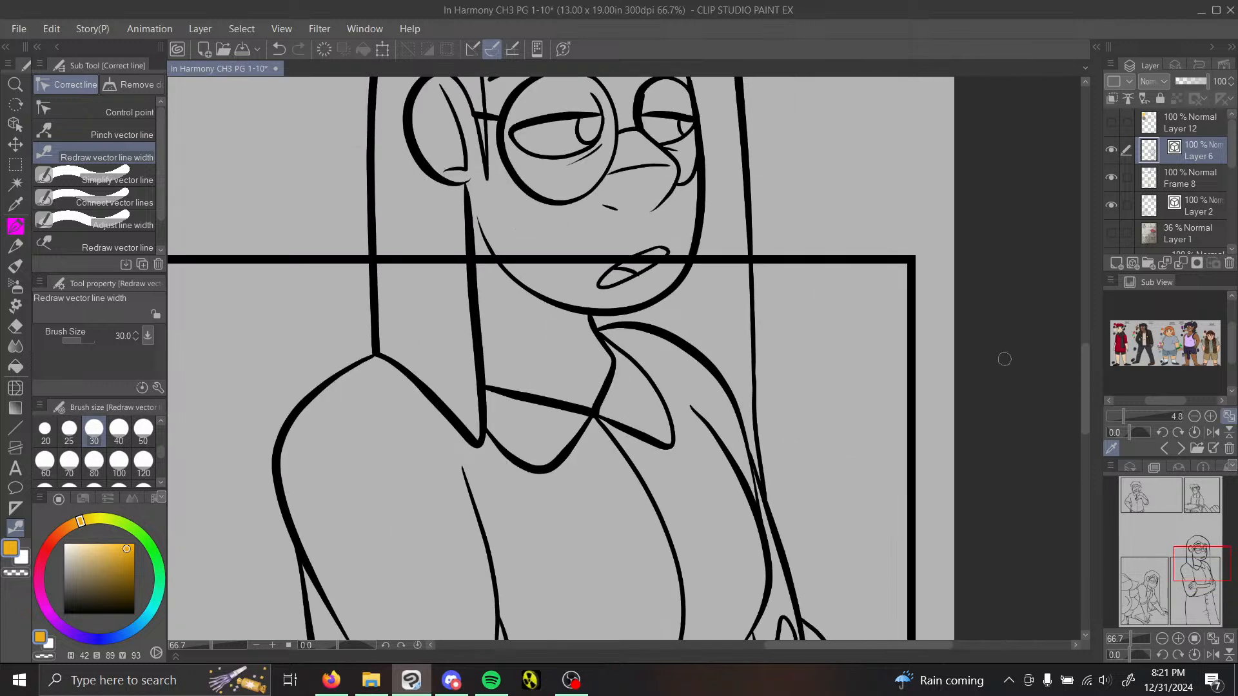
pyautogui.moveTo(756, 232); pyautogui.dragTo(755, 406)
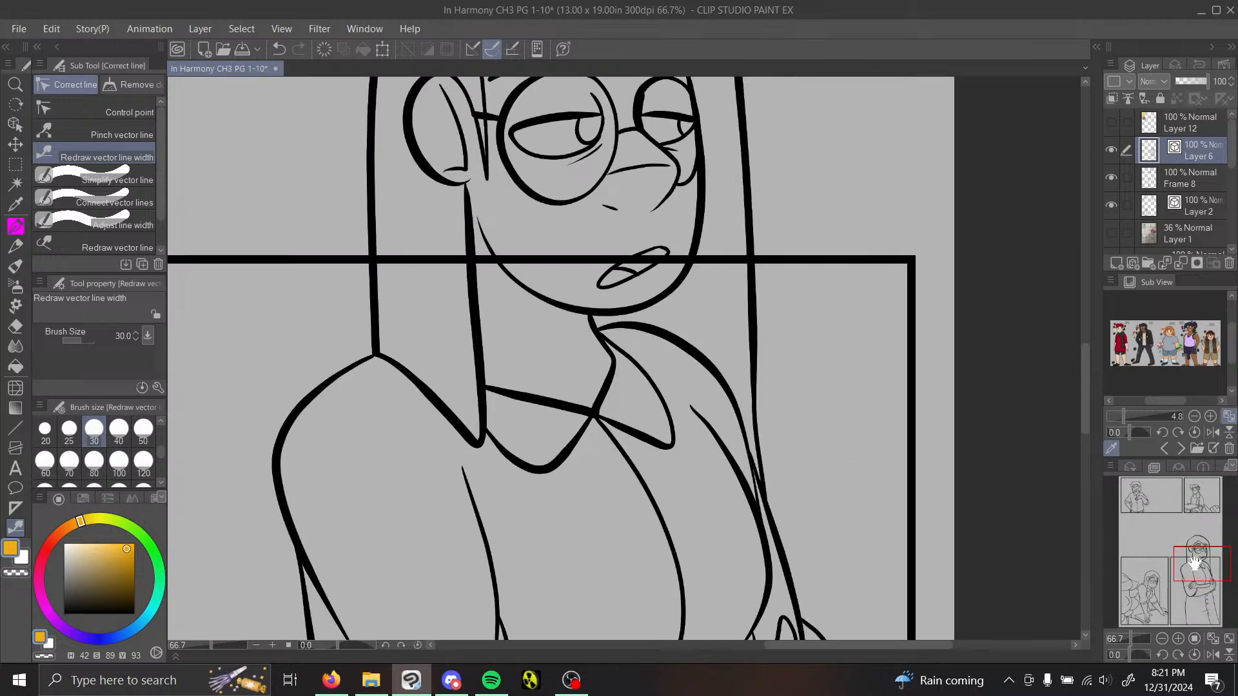
# Step: Thicken the near arm's inner line and the hand's lower edge, and nudge the cuff line below the wrist with Pinch vector line
pyautogui.moveTo(1195, 564); pyautogui.dragTo(1192, 586)
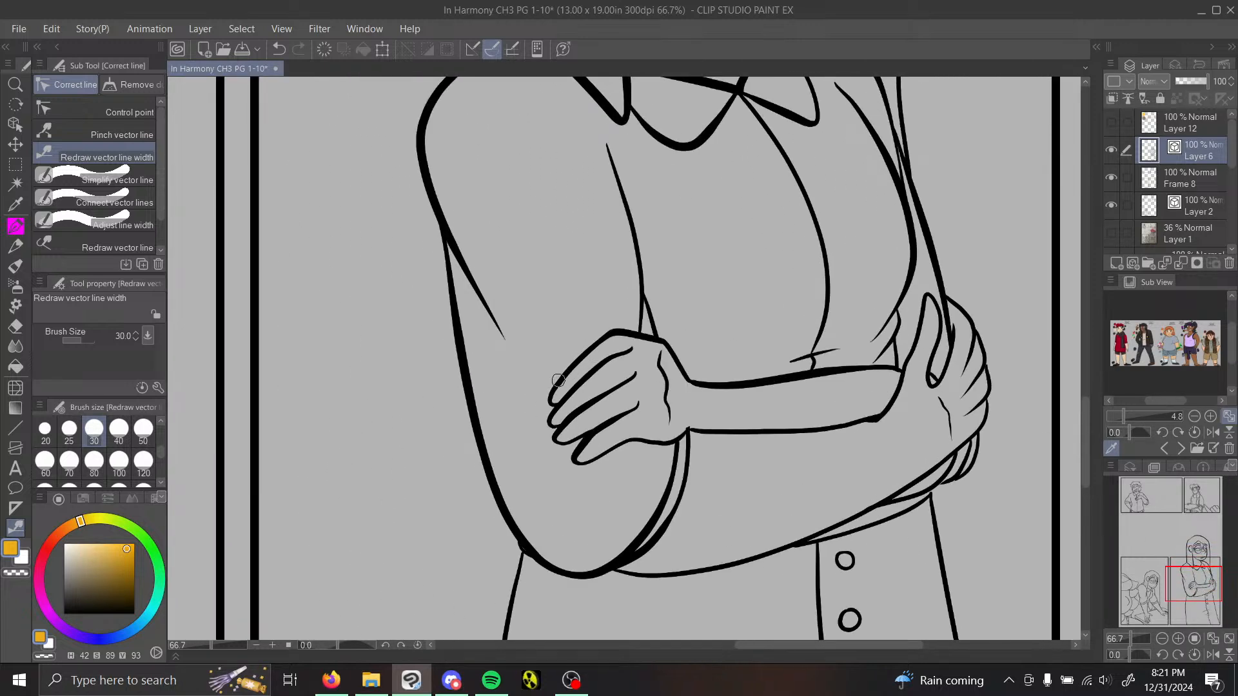
pyautogui.moveTo(609, 155); pyautogui.dragTo(652, 329)
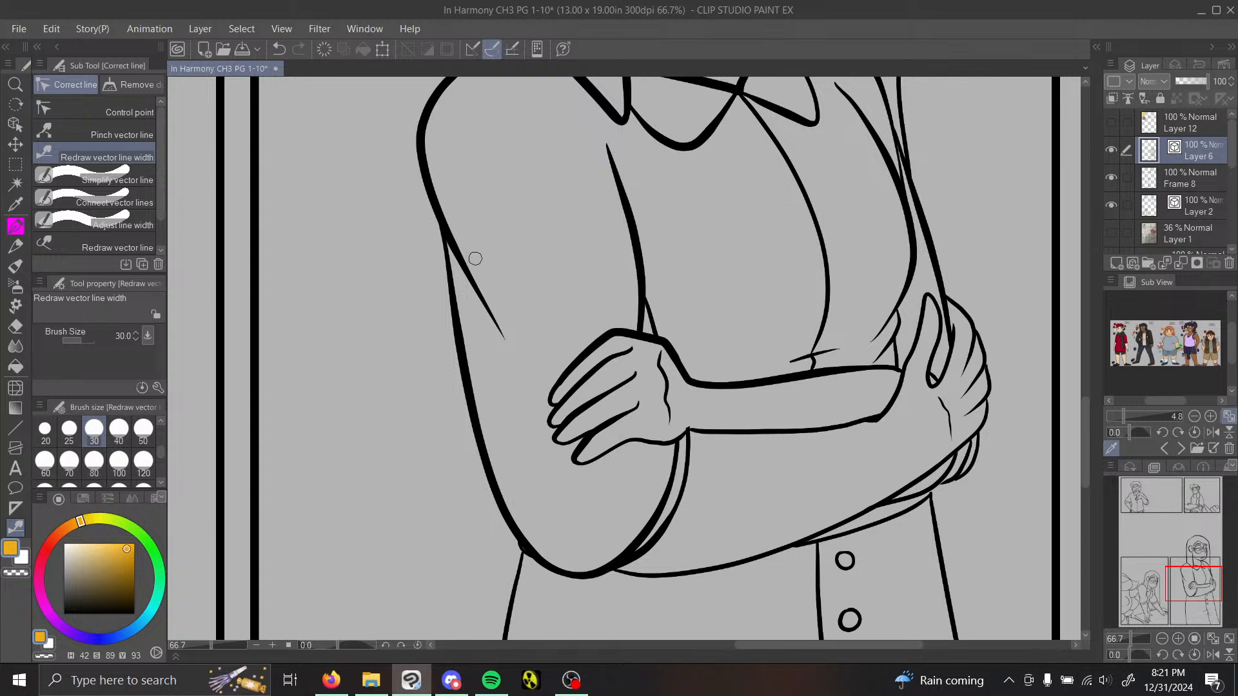
pyautogui.moveTo(601, 457); pyautogui.dragTo(729, 427)
pyautogui.click(129, 134)
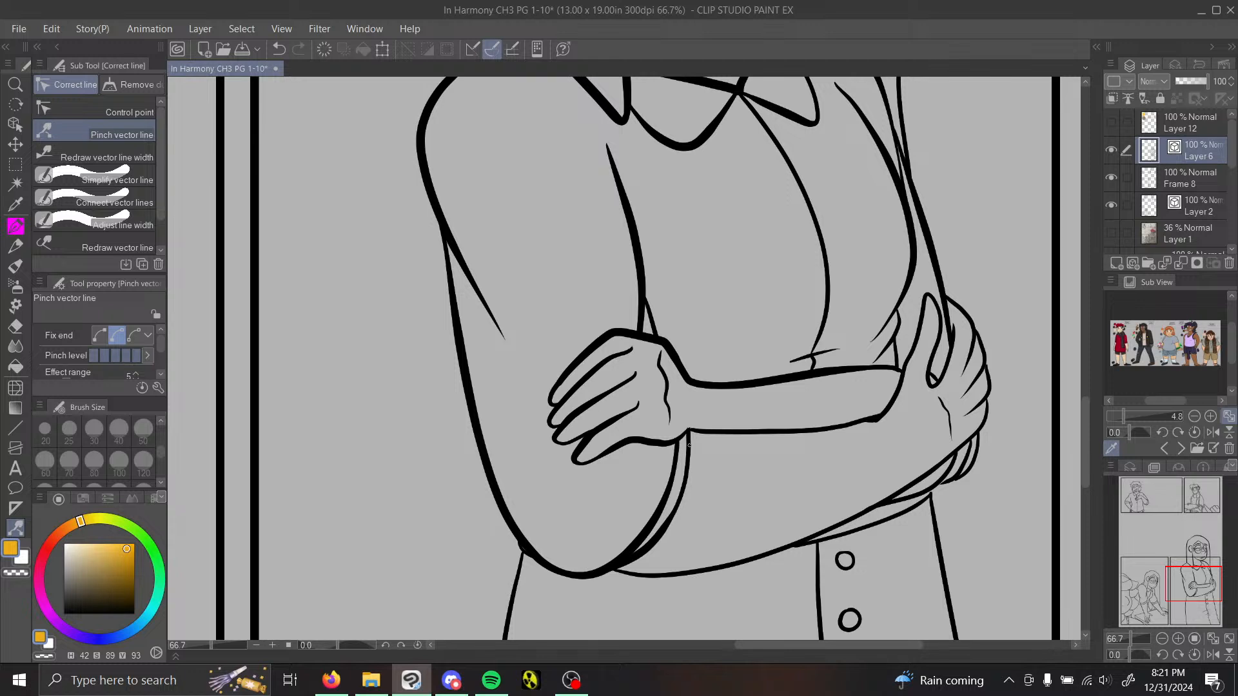
pyautogui.moveTo(689, 445); pyautogui.dragTo(691, 445)
# Step: Thicken the far hand's thumb and close the forearm's lower line at the elbow bend by pinching, trimming the overshoot and connecting the lines
pyautogui.click(125, 157)
pyautogui.click(1201, 585)
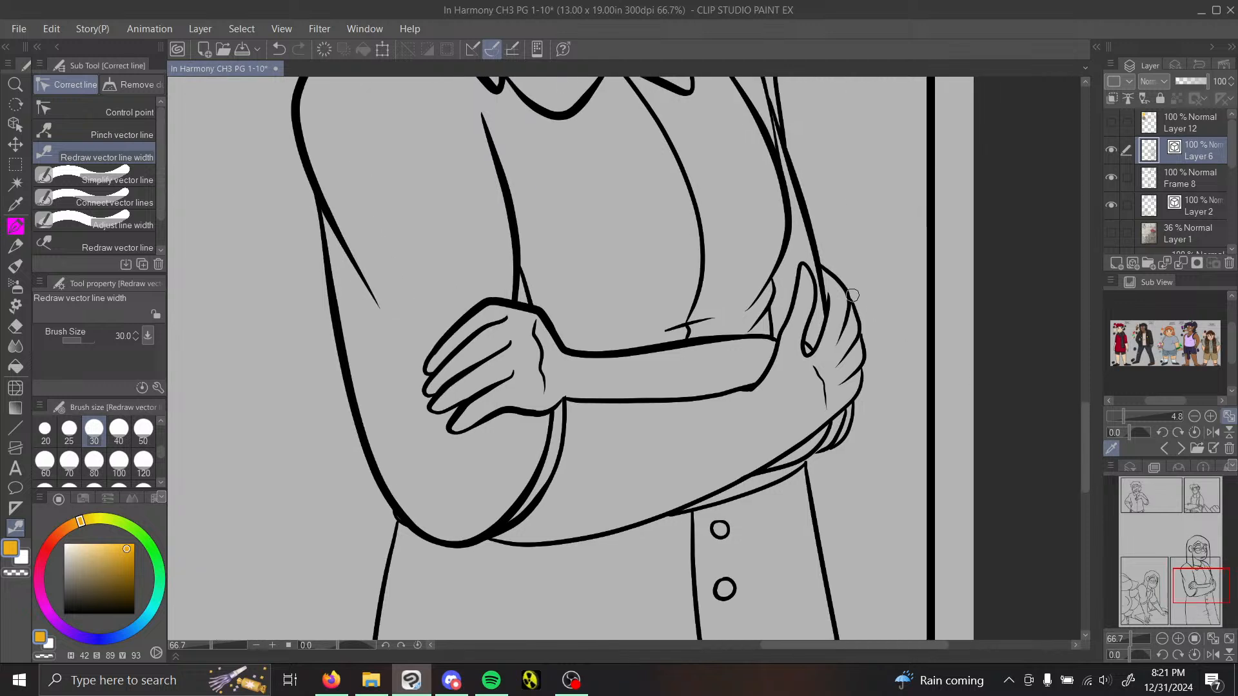
pyautogui.click(62, 131)
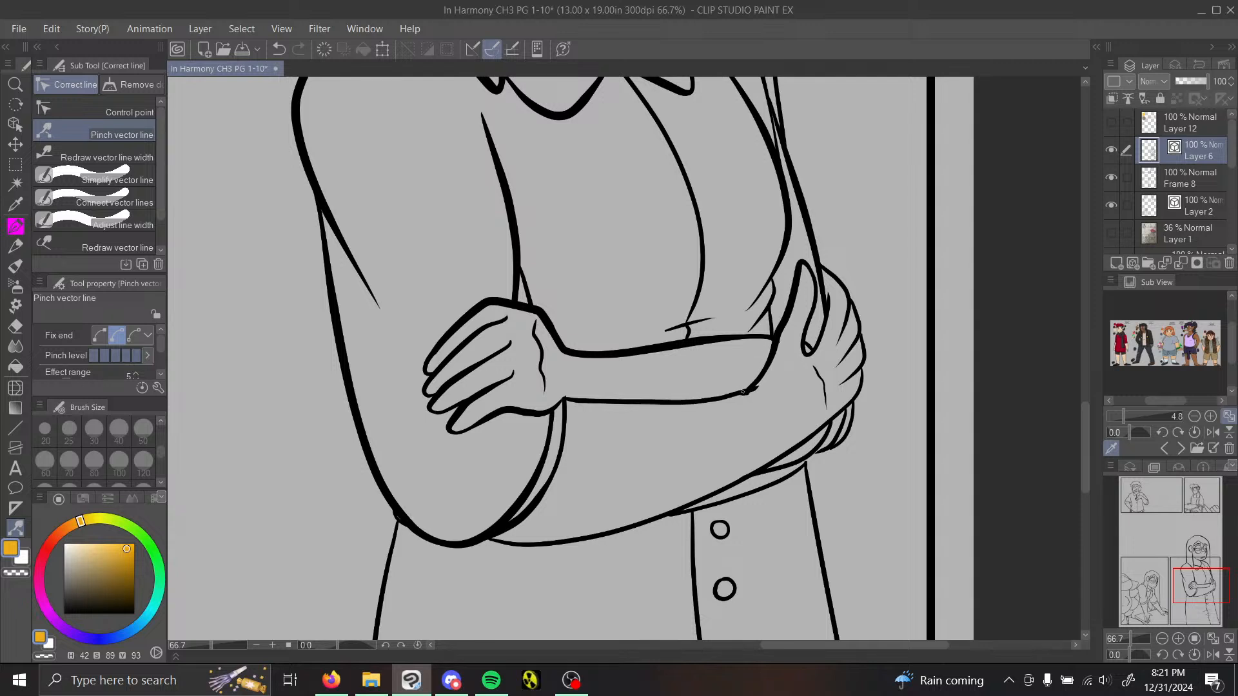
pyautogui.moveTo(742, 391); pyautogui.dragTo(761, 388)
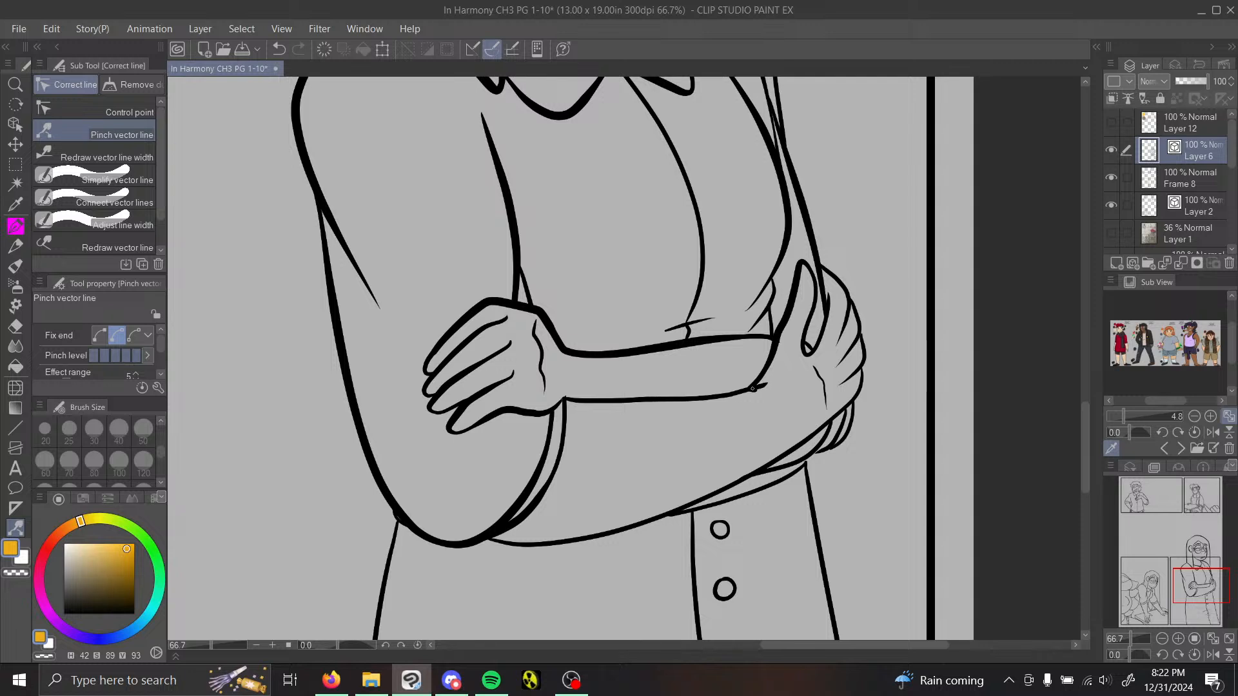
pyautogui.press('e')
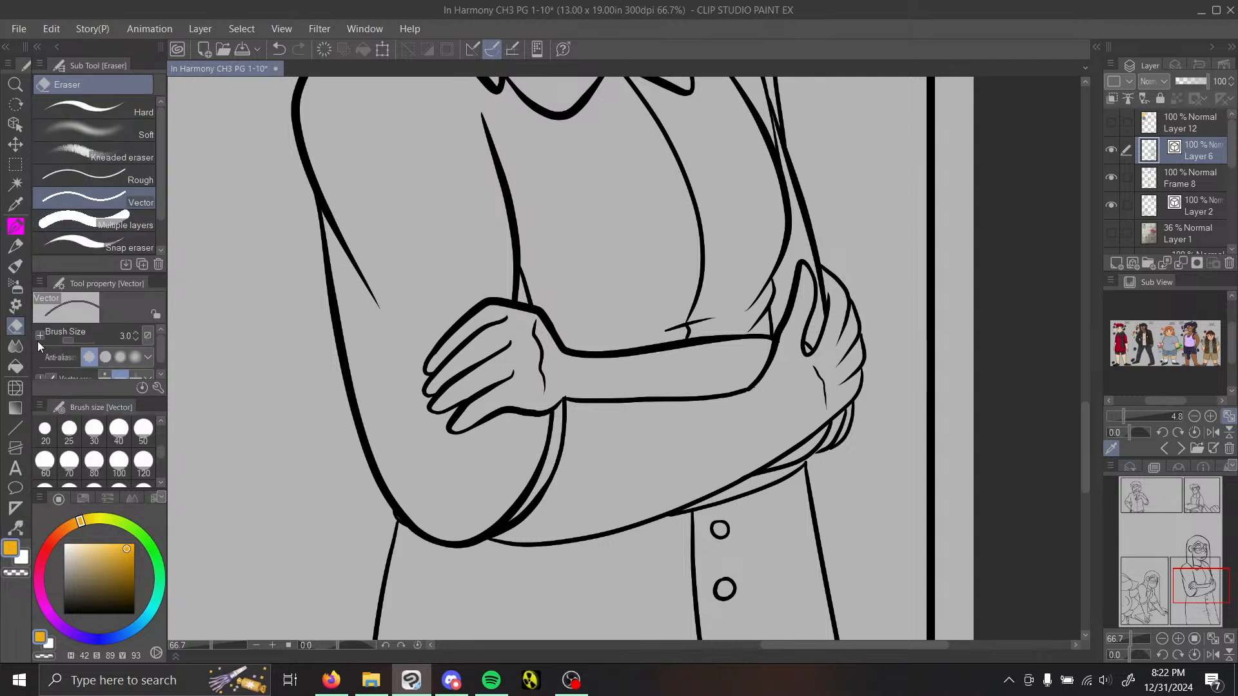
pyautogui.click(21, 521)
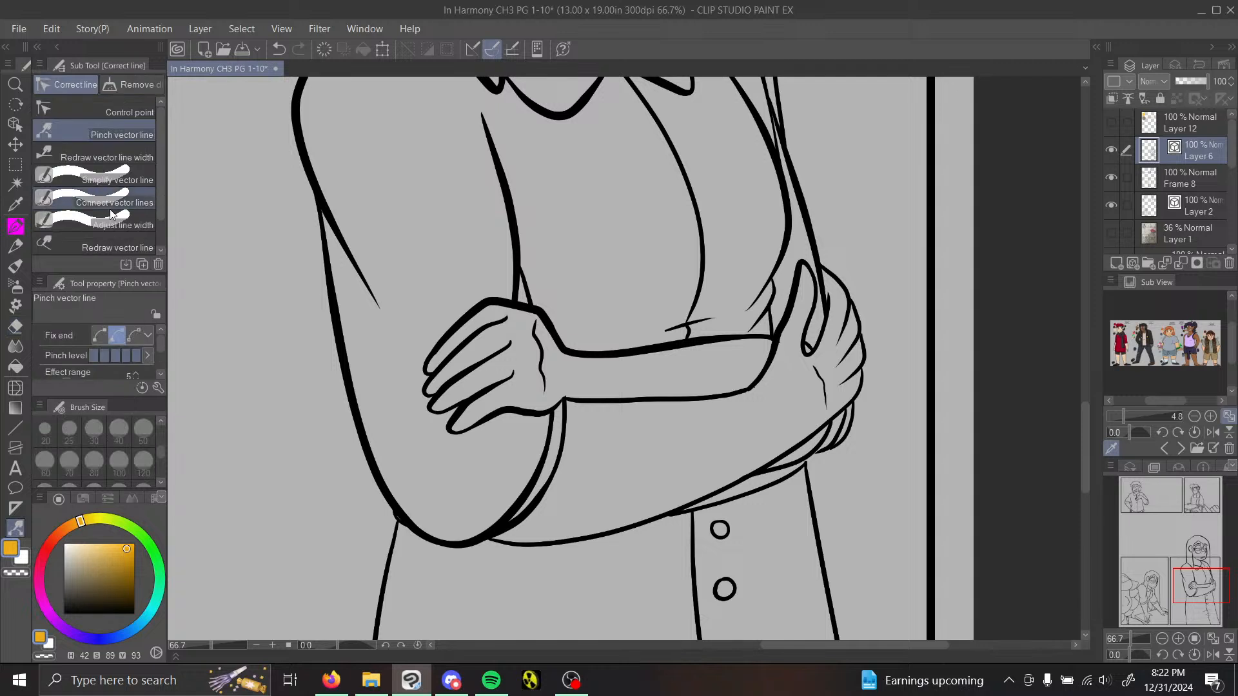
pyautogui.moveTo(746, 382); pyautogui.dragTo(735, 396)
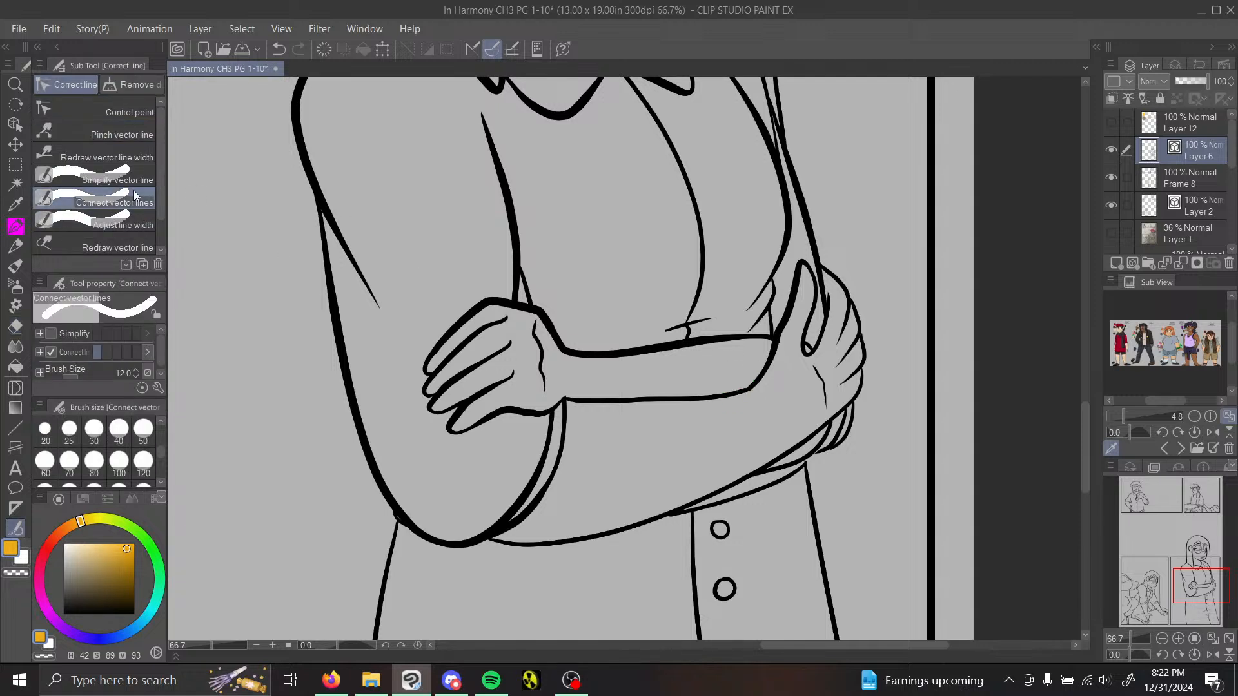
# Step: Thicken the crossed forearm's lower edge through the elbow bend and reshape the far hand's finger outlines with Pinch vector line
pyautogui.click(97, 156)
pyautogui.moveTo(640, 397); pyautogui.dragTo(801, 384)
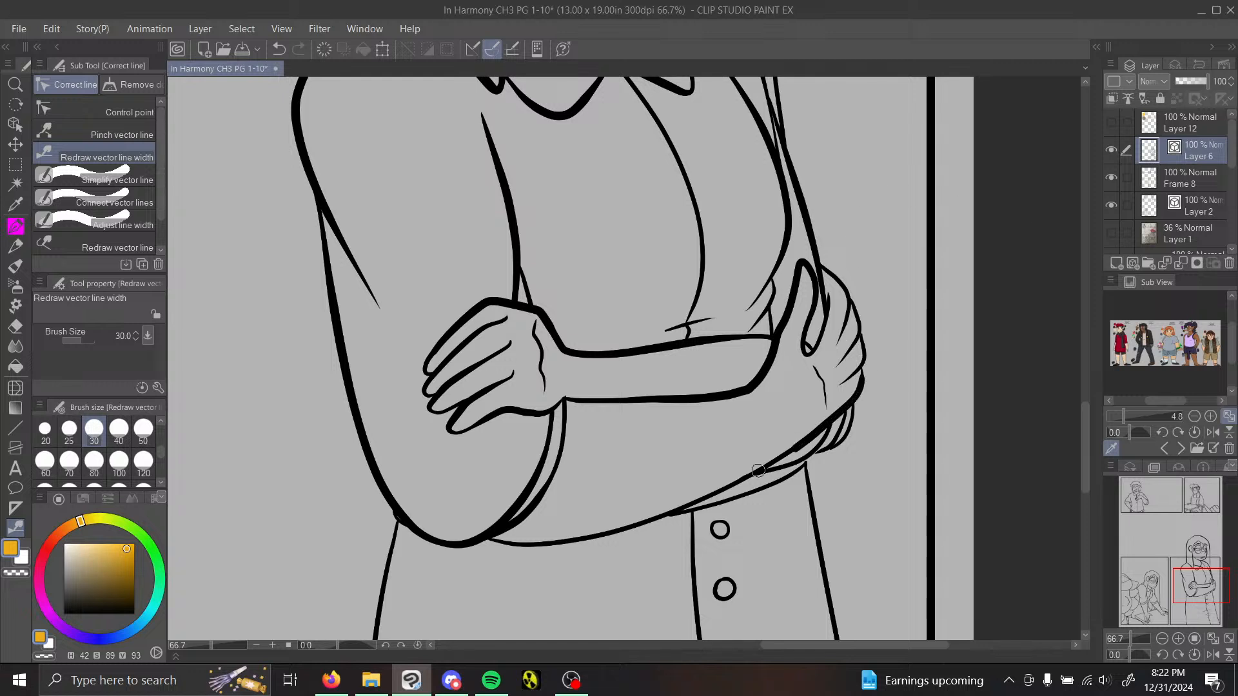
pyautogui.click(89, 137)
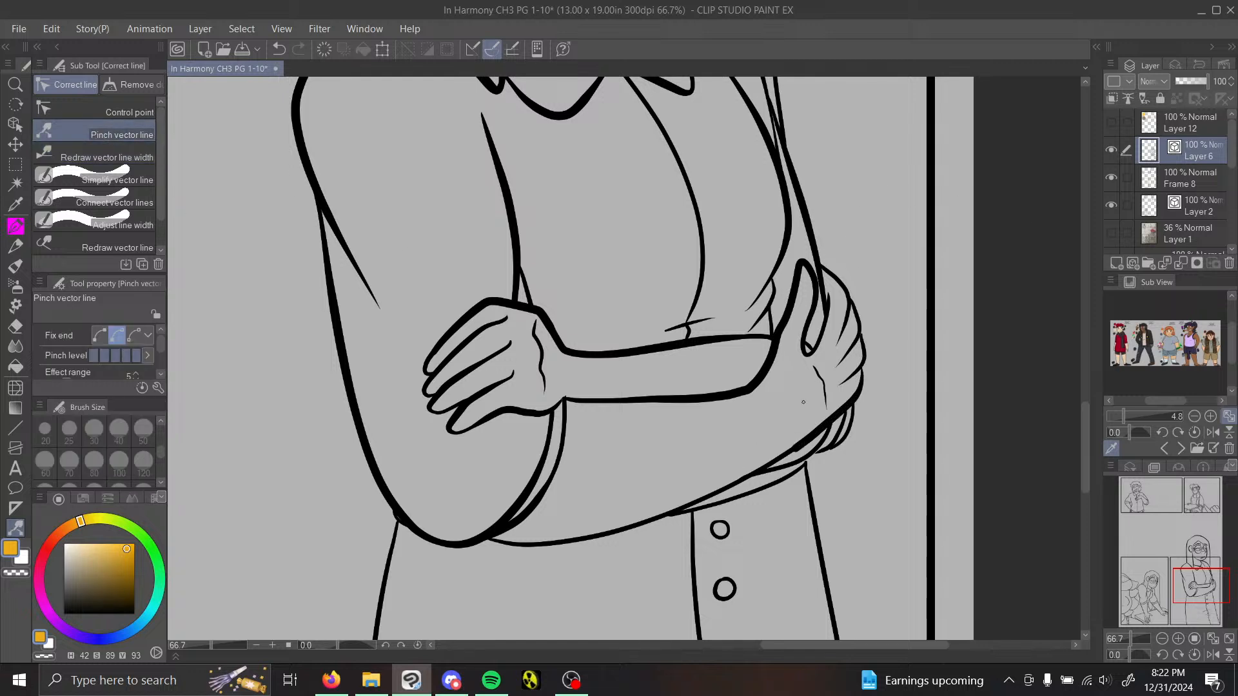
pyautogui.moveTo(844, 386); pyautogui.dragTo(842, 340)
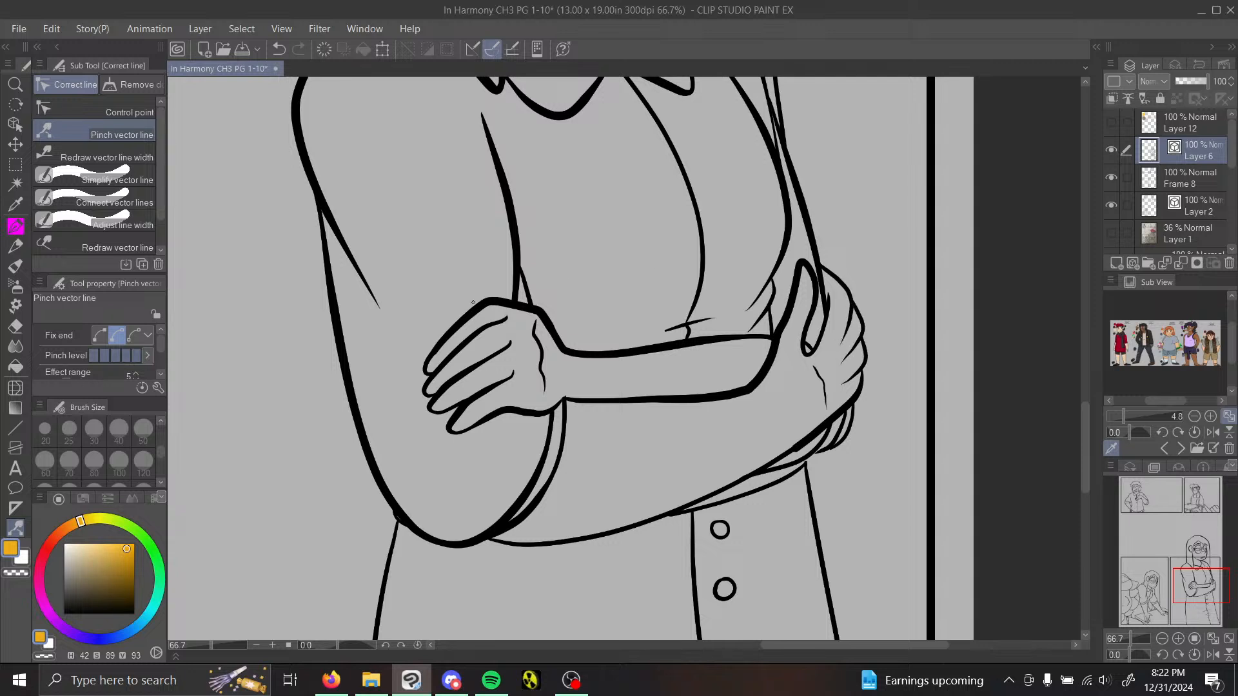
# Step: Undo the fingertip stroke on the far hand and thicken both sides of the torso and the line beneath the far sleeve
pyautogui.click(103, 156)
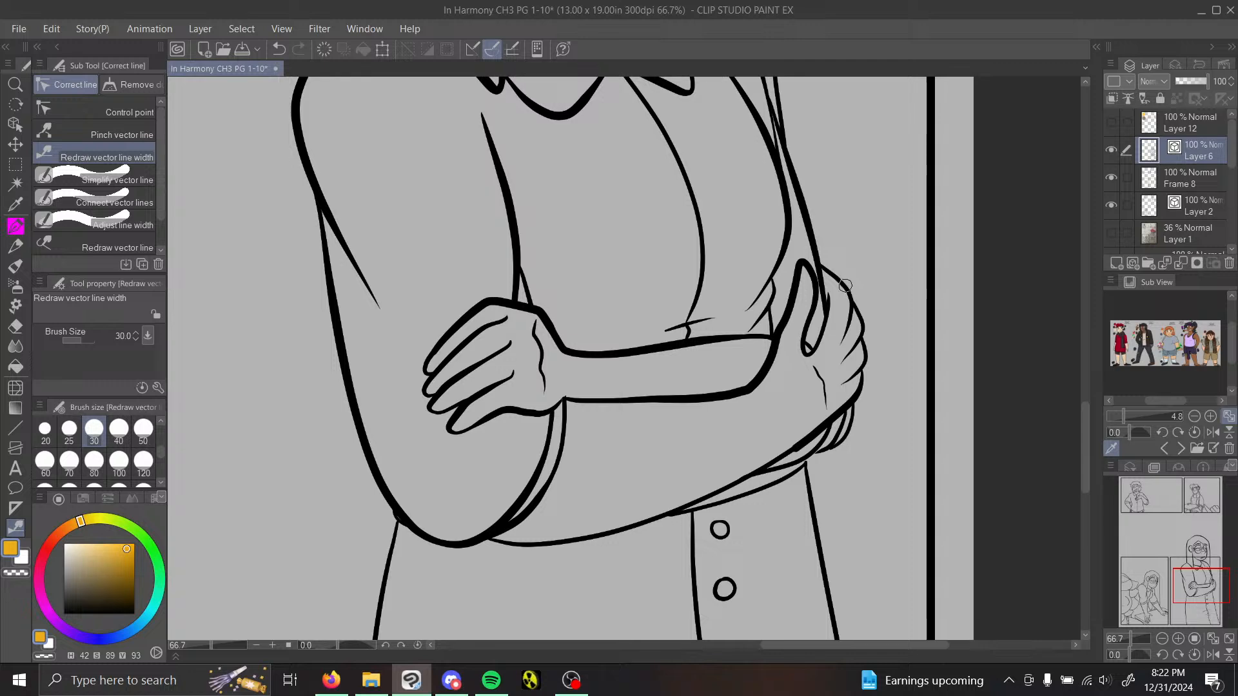
pyautogui.moveTo(845, 285); pyautogui.dragTo(870, 316)
pyautogui.click(276, 50)
pyautogui.click(1195, 599)
pyautogui.moveTo(500, 325); pyautogui.dragTo(479, 591)
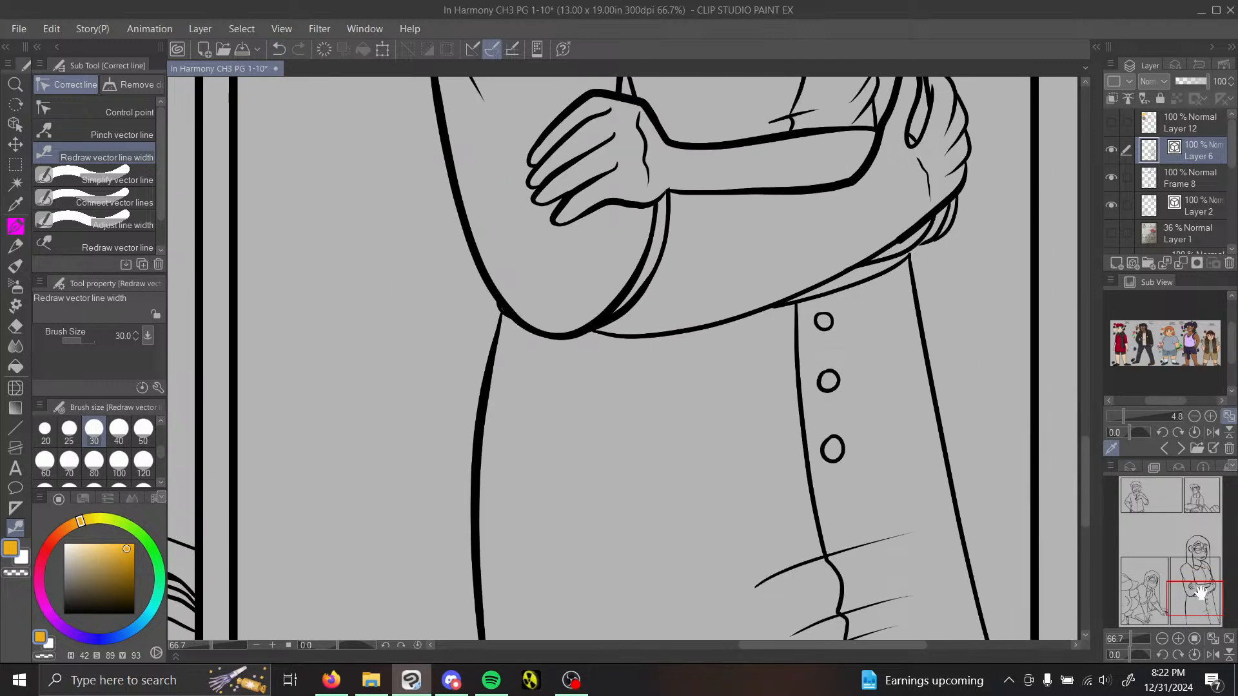
pyautogui.moveTo(1198, 592)
pyautogui.mouseDown()
pyautogui.moveTo(1200, 622)
pyautogui.moveTo(1210, 597)
pyautogui.mouseUp()
pyautogui.moveTo(613, 320)
pyautogui.mouseDown()
pyautogui.moveTo(670, 291)
pyautogui.moveTo(688, 248)
pyautogui.mouseUp()
pyautogui.moveTo(674, 304); pyautogui.dragTo(734, 599)
# Step: Thicken the shirt's front opening line and the fold lines crossing it, undoing the heavy stroke on the lowest small fold
pyautogui.moveTo(1210, 590); pyautogui.dragTo(1201, 597)
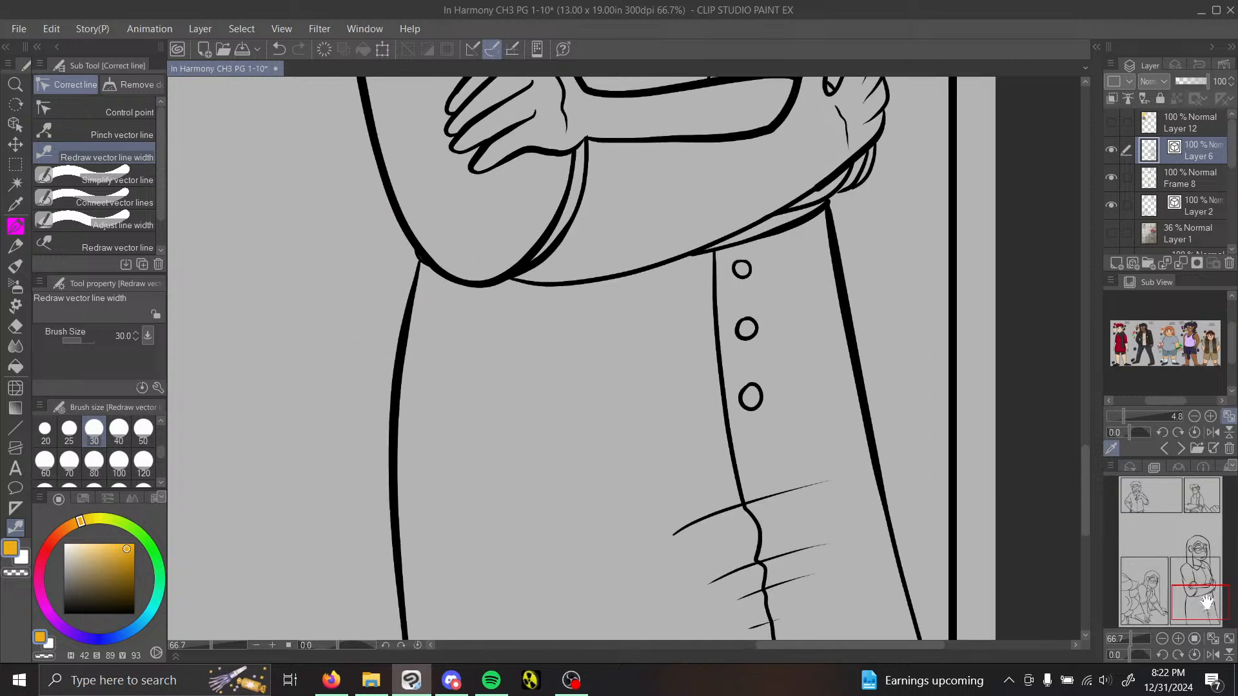
pyautogui.moveTo(703, 522); pyautogui.dragTo(824, 485)
pyautogui.moveTo(708, 337); pyautogui.dragTo(771, 606)
pyautogui.moveTo(738, 569); pyautogui.dragTo(831, 538)
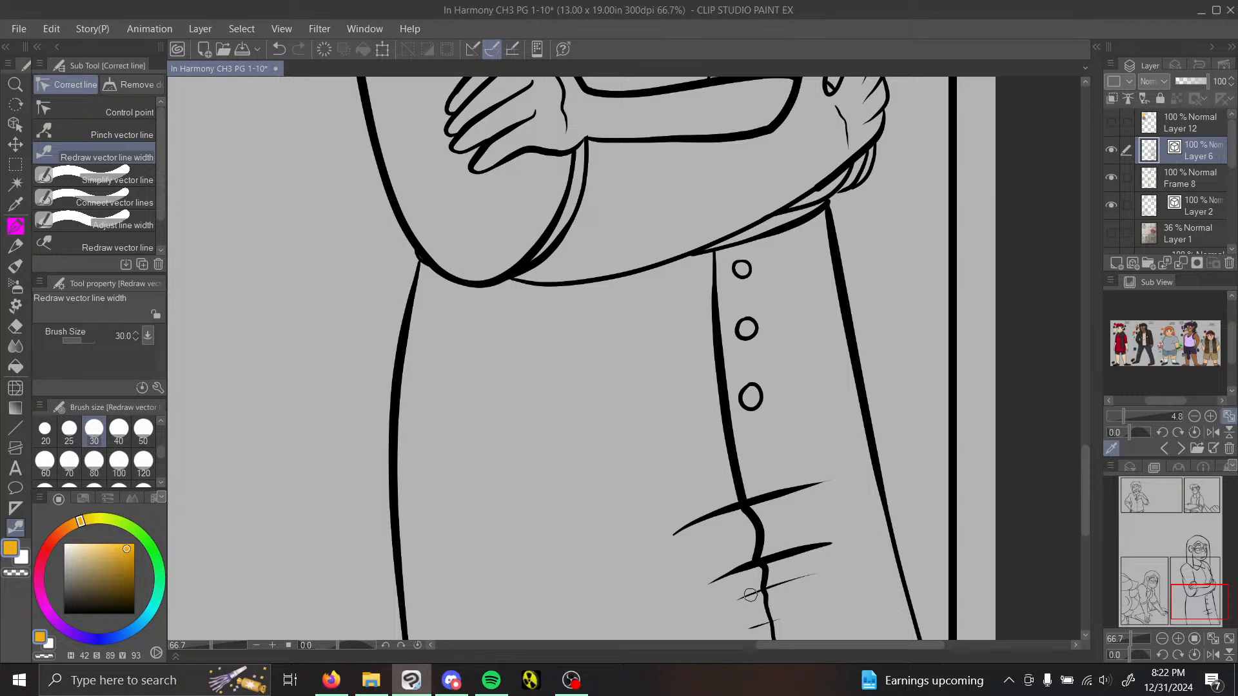
pyautogui.moveTo(738, 598); pyautogui.dragTo(816, 575)
pyautogui.moveTo(1182, 603); pyautogui.dragTo(1177, 608)
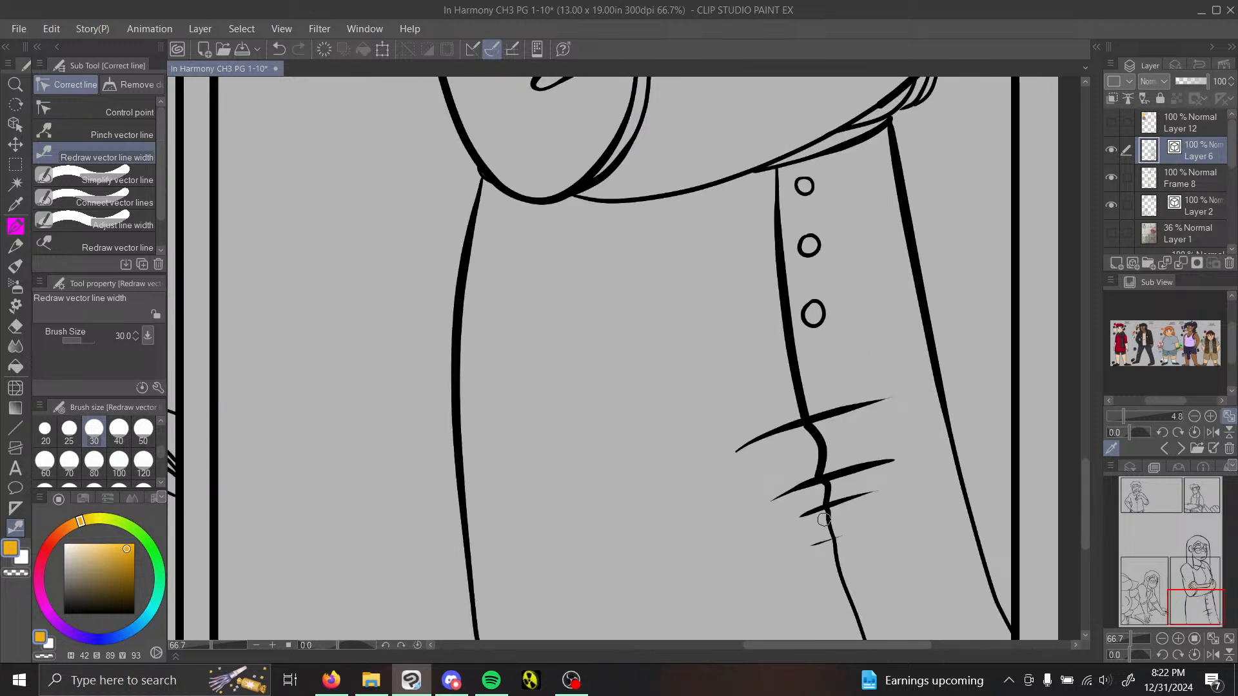
pyautogui.moveTo(811, 546); pyautogui.dragTo(822, 544)
pyautogui.click(279, 52)
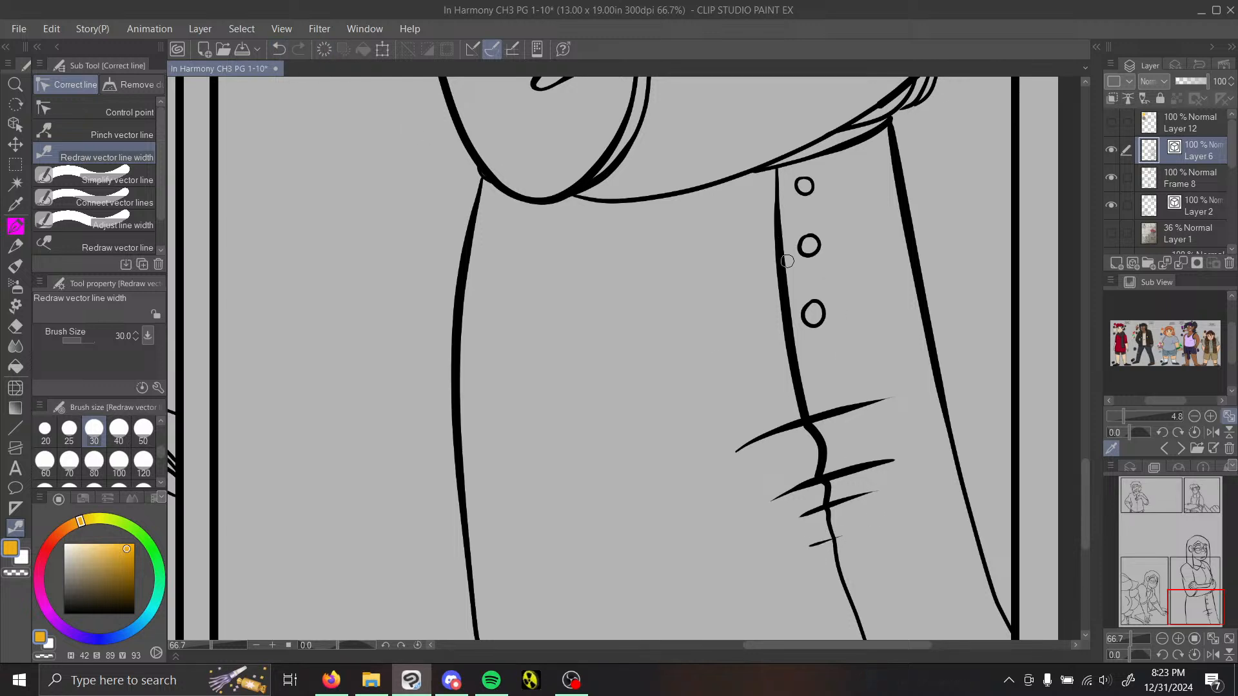
# Step: Thicken one side of each of the three shirt buttons, undoing the strokes that miss
pyautogui.moveTo(810, 298); pyautogui.dragTo(811, 325)
pyautogui.click(278, 50)
pyautogui.click(278, 50)
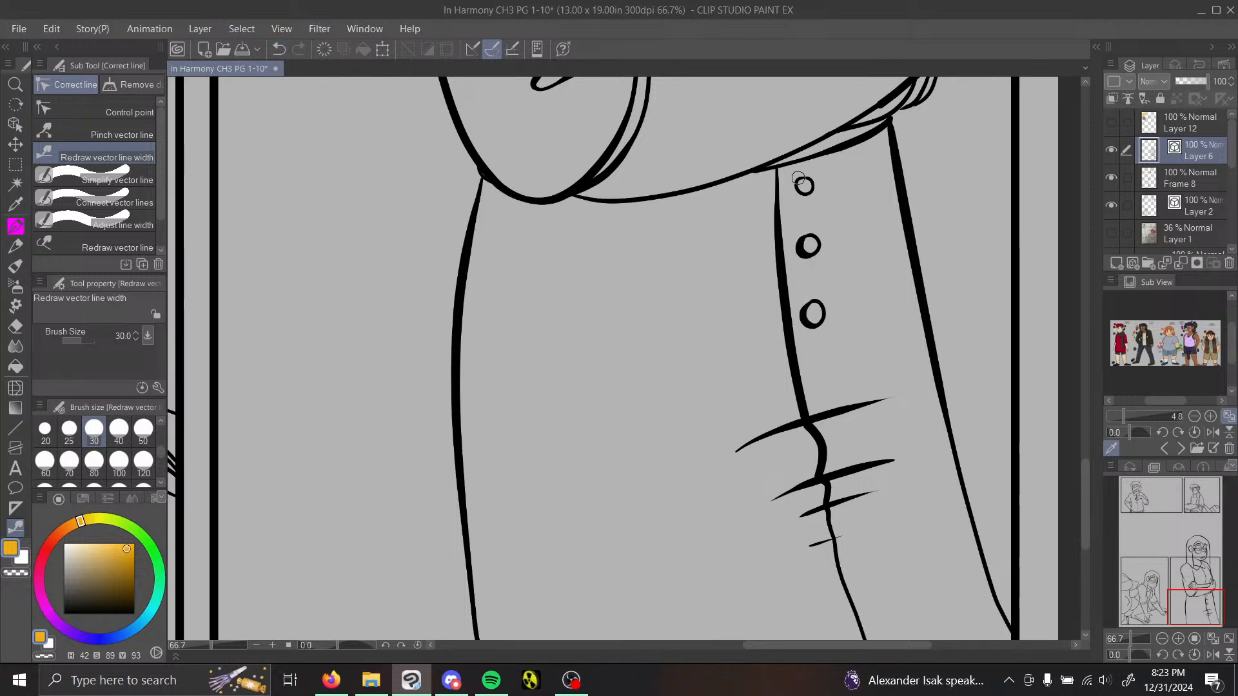
# Step: Thicken the underside of the lower crossed arm from the near elbow to the far wrist
pyautogui.moveTo(1192, 594); pyautogui.dragTo(1195, 577)
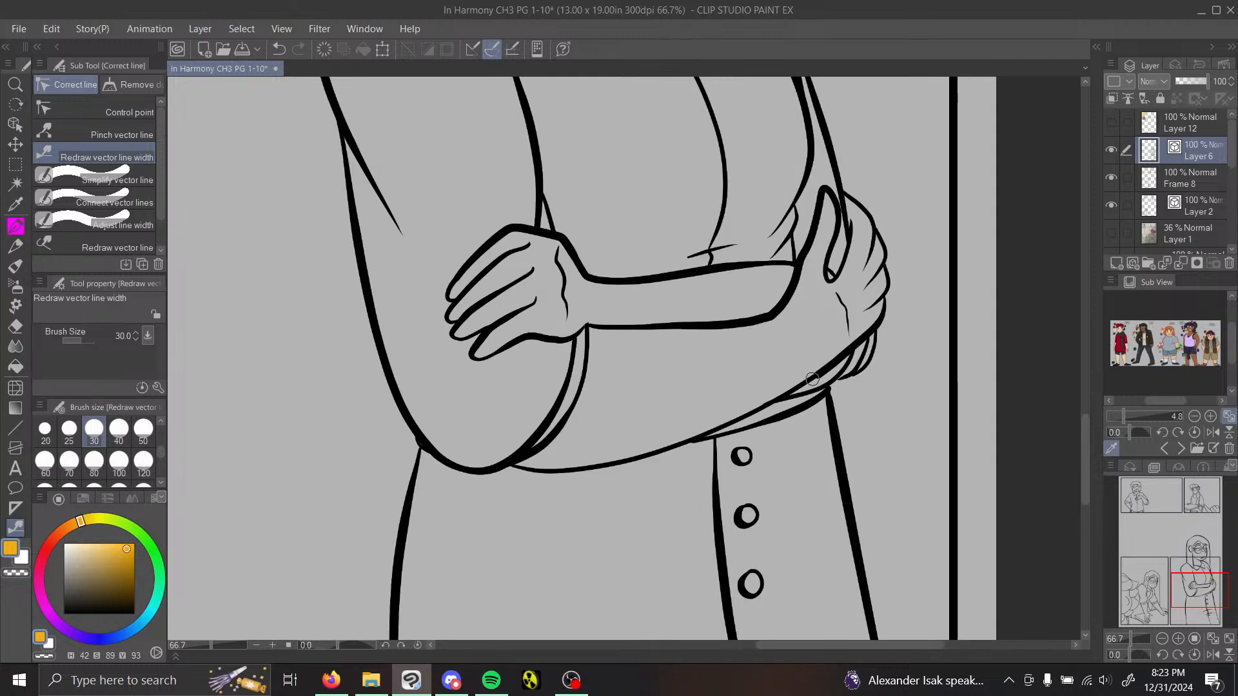
pyautogui.moveTo(790, 387); pyautogui.dragTo(845, 350)
pyautogui.moveTo(561, 470); pyautogui.dragTo(795, 394)
# Step: On Frame 8, outline the border section crossing the woman's hair and face with a polyline selection, delete it, deselect, and check the gap without Layer 6
pyautogui.moveTo(1211, 579)
pyautogui.mouseDown()
pyautogui.moveTo(1199, 547)
pyautogui.moveTo(1205, 558)
pyautogui.mouseUp()
pyautogui.press('p')
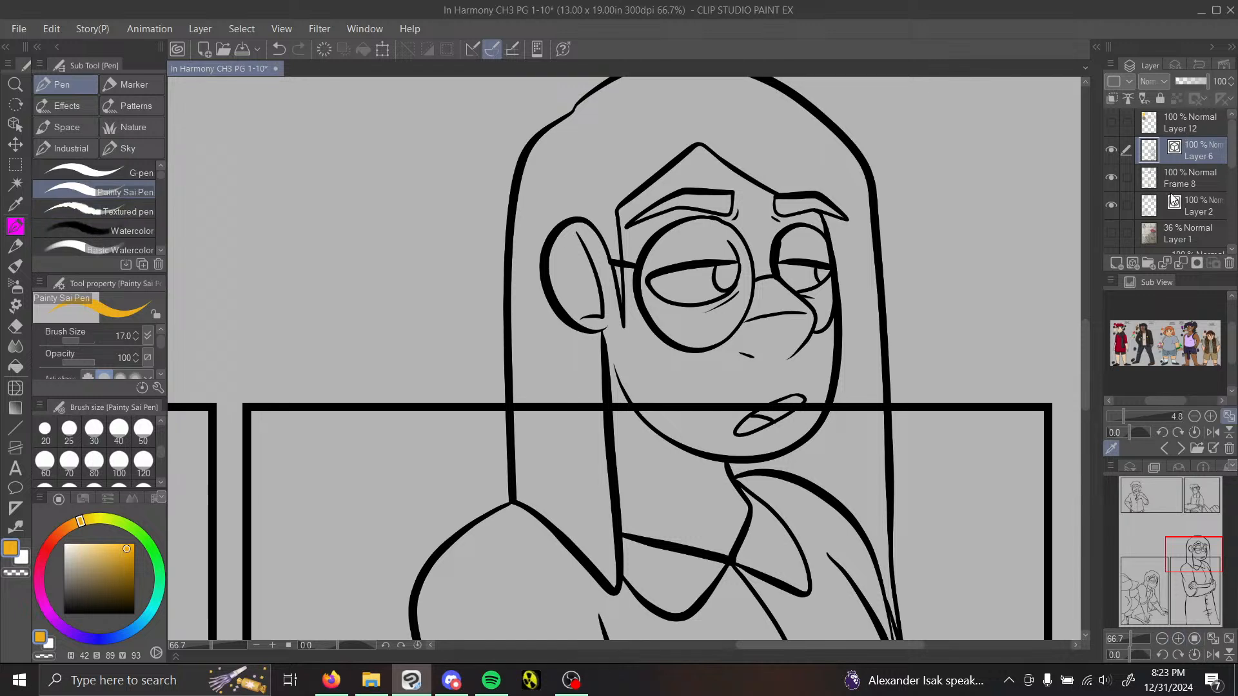
pyautogui.click(1187, 174)
pyautogui.click(16, 165)
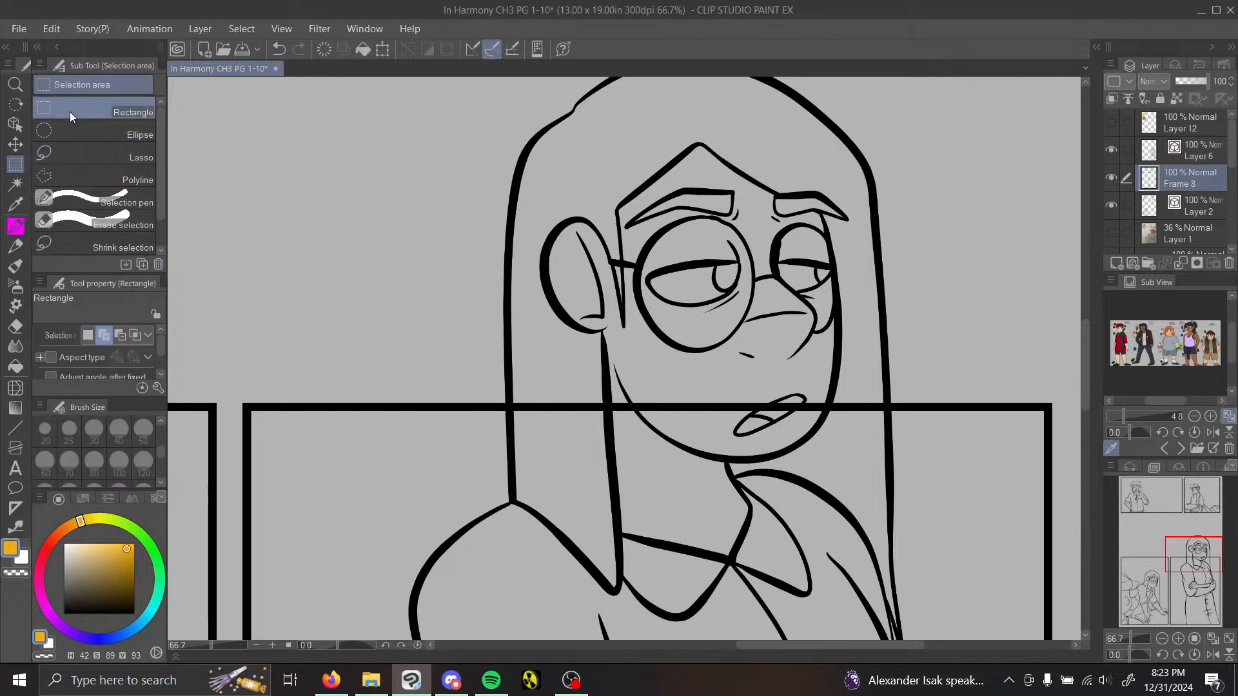
pyautogui.click(90, 178)
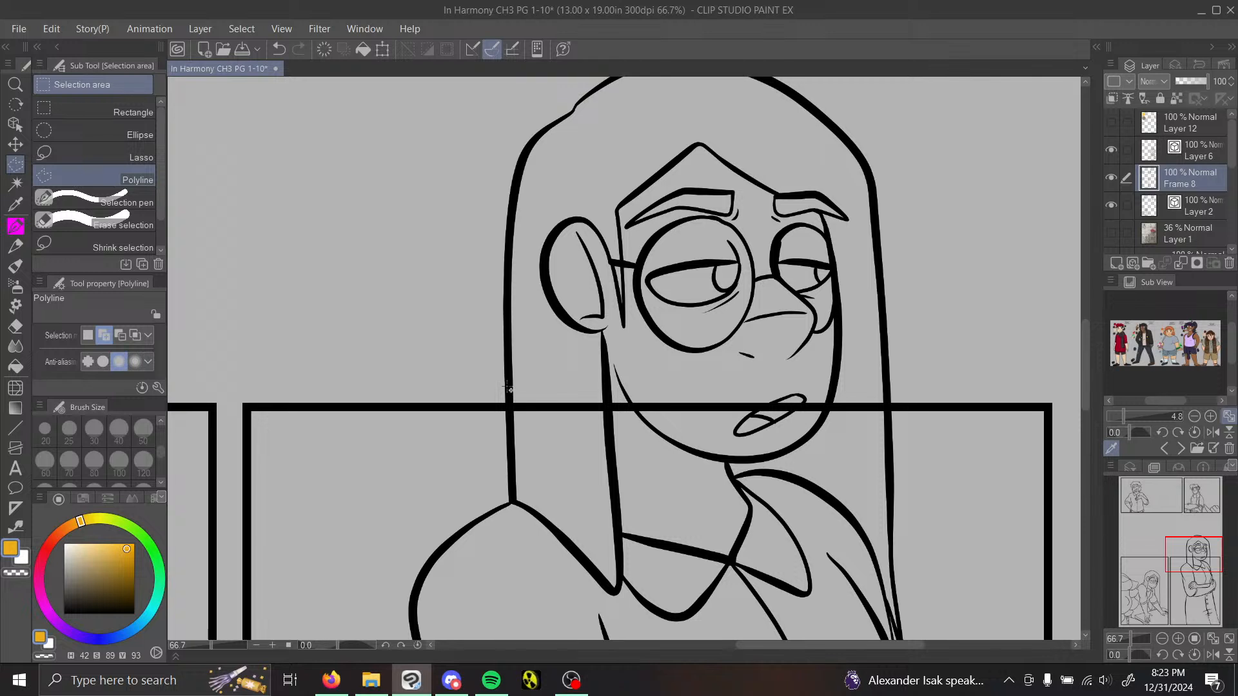
pyautogui.click(510, 456)
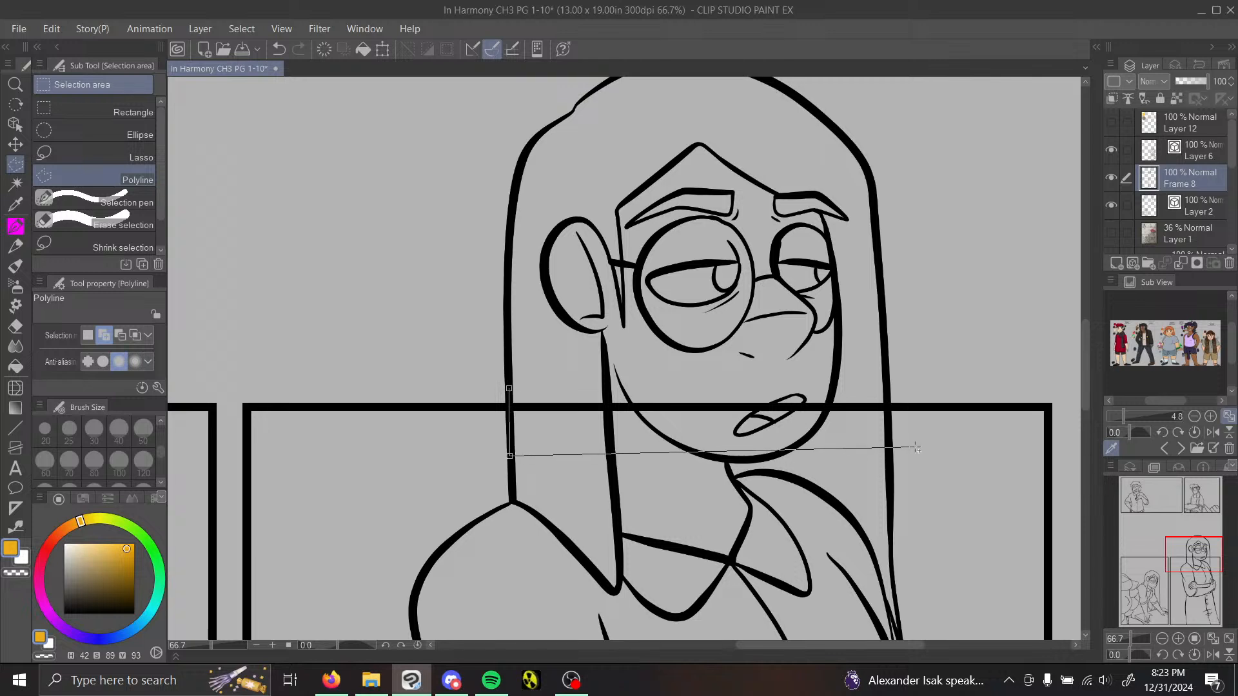
pyautogui.click(889, 441)
pyautogui.click(889, 379)
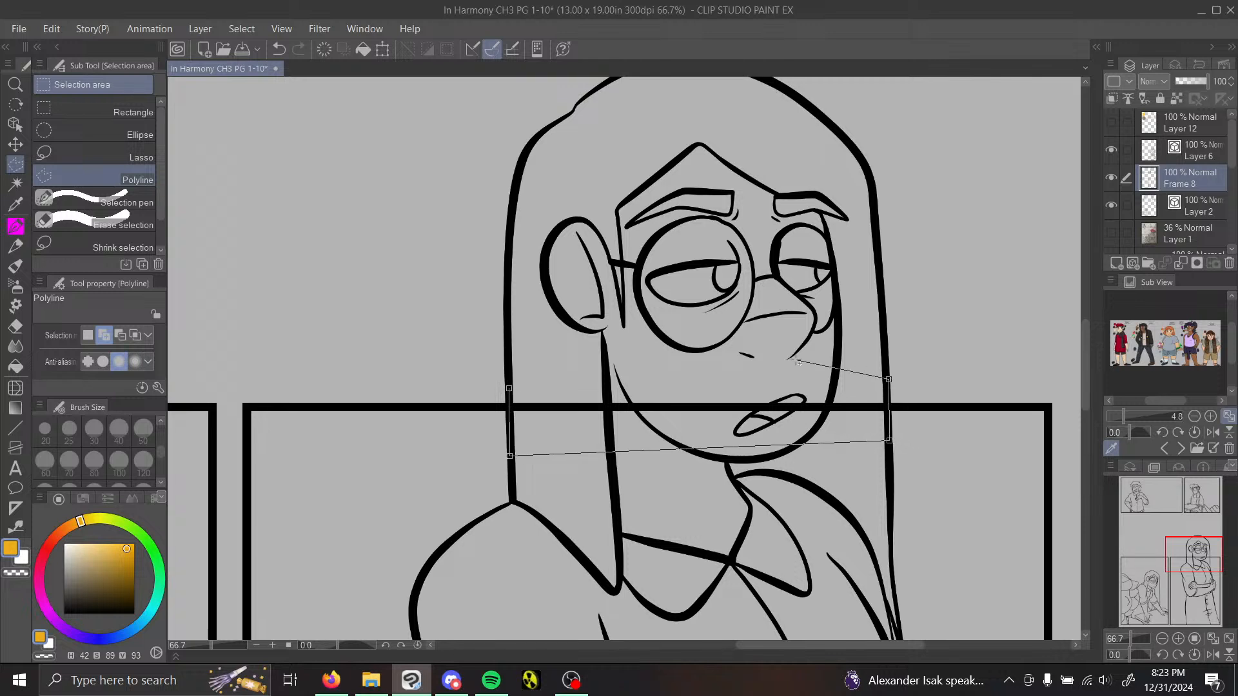
pyautogui.click(510, 390)
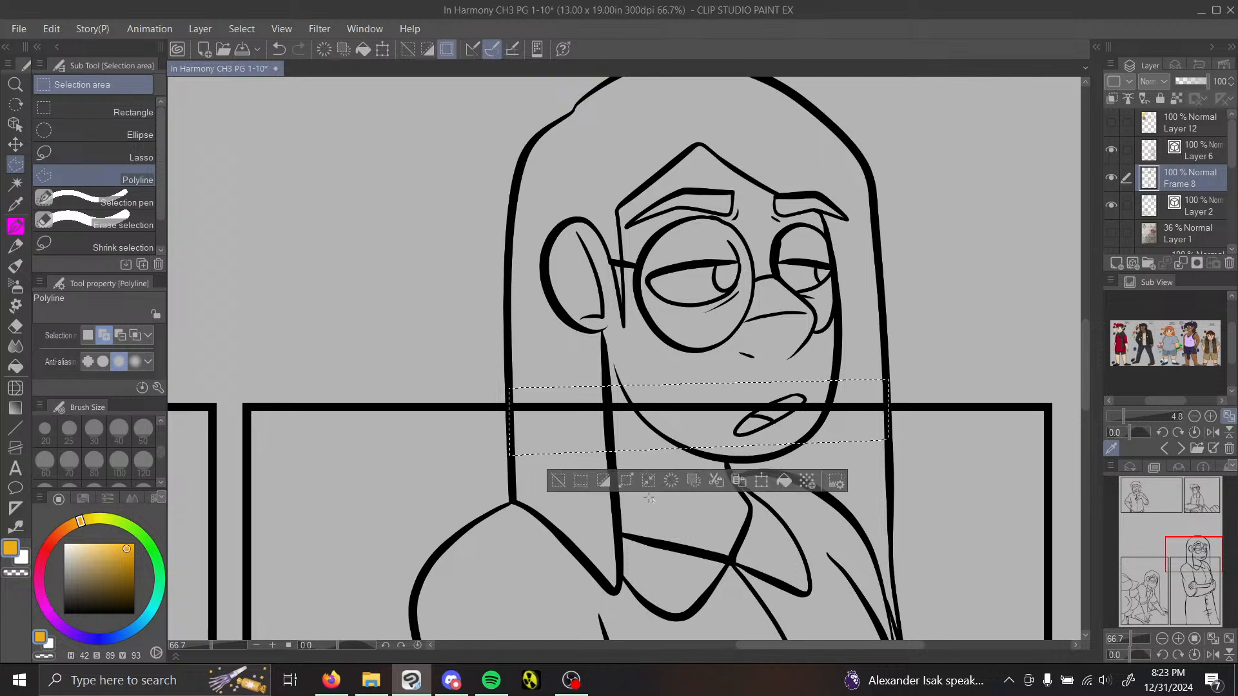
pyautogui.click(560, 483)
pyautogui.click(1110, 149)
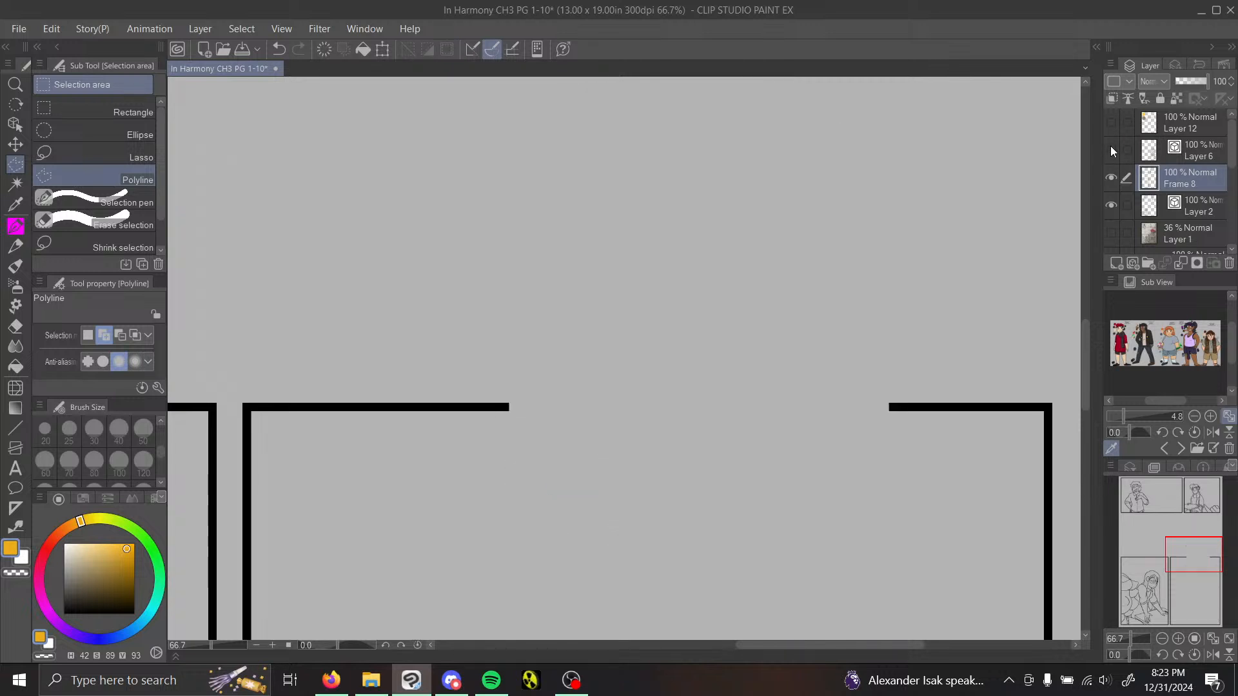
pyautogui.click(1111, 147)
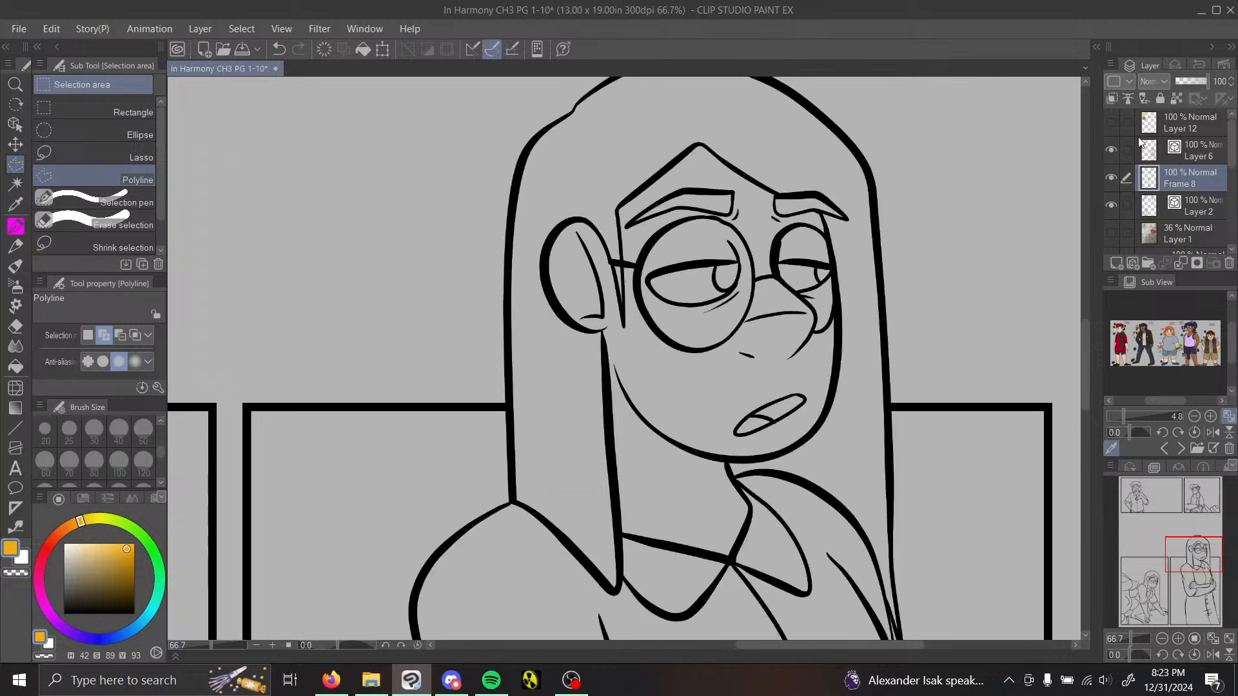
# Step: On Layer 2, ink in the line corners where the far hair strand meets the glasses rim and where the earlobe meets the hair
pyautogui.click(1197, 205)
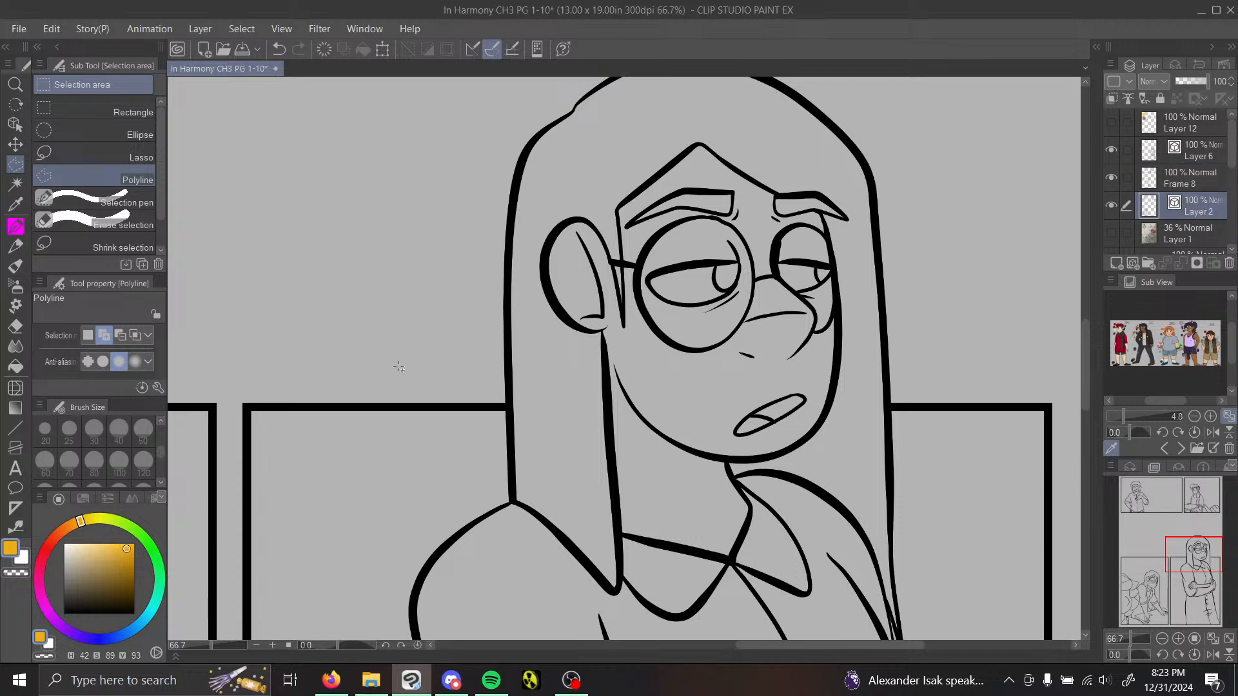
pyautogui.press('p')
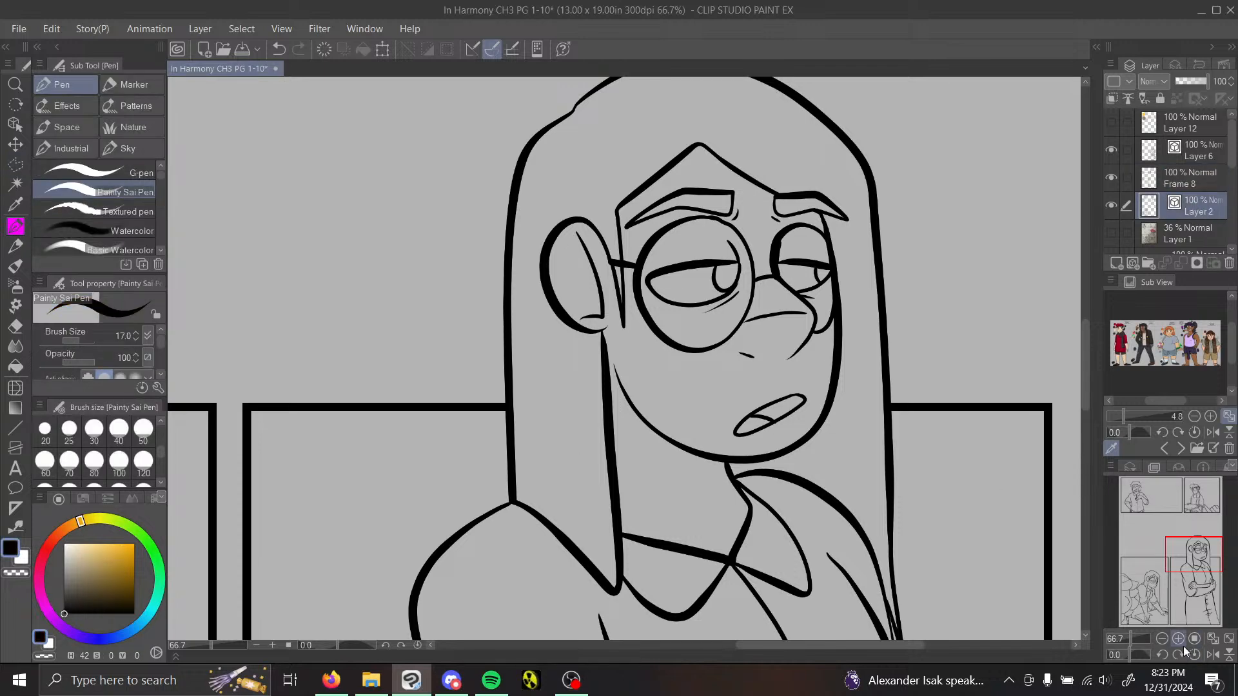
pyautogui.doubleClick(1179, 639)
pyautogui.moveTo(1196, 556); pyautogui.dragTo(1201, 547)
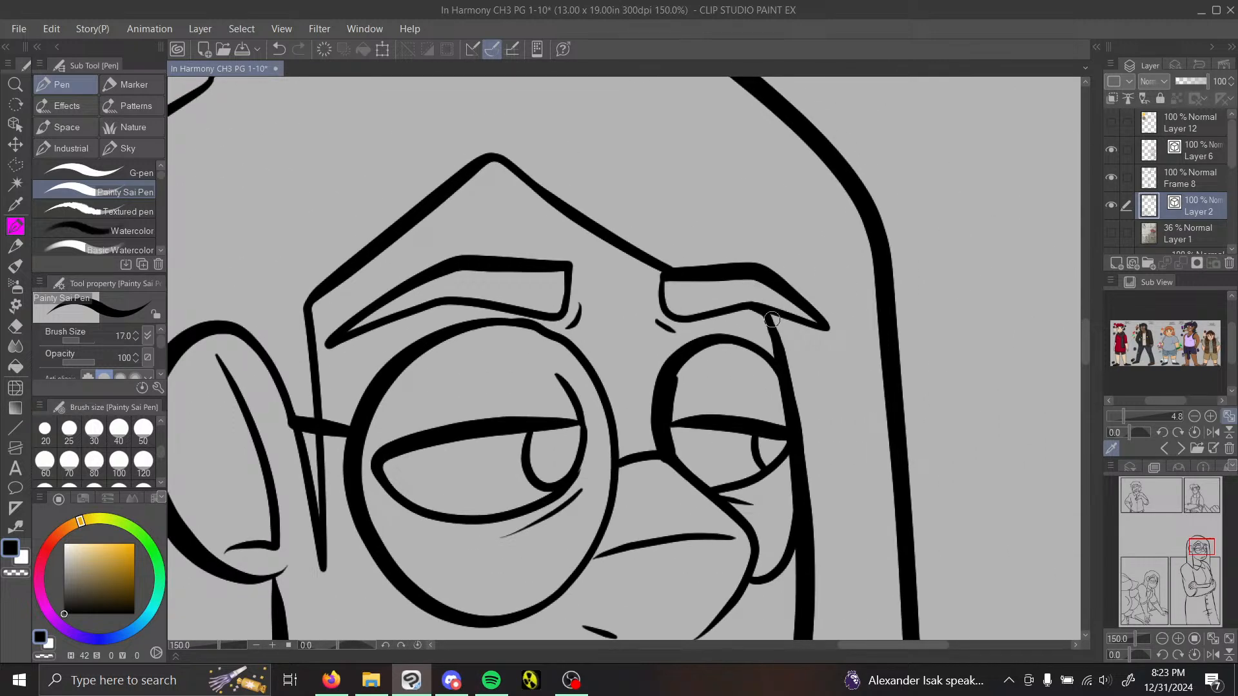
pyautogui.moveTo(765, 353); pyautogui.dragTo(781, 349)
pyautogui.moveTo(1191, 532); pyautogui.dragTo(1183, 535)
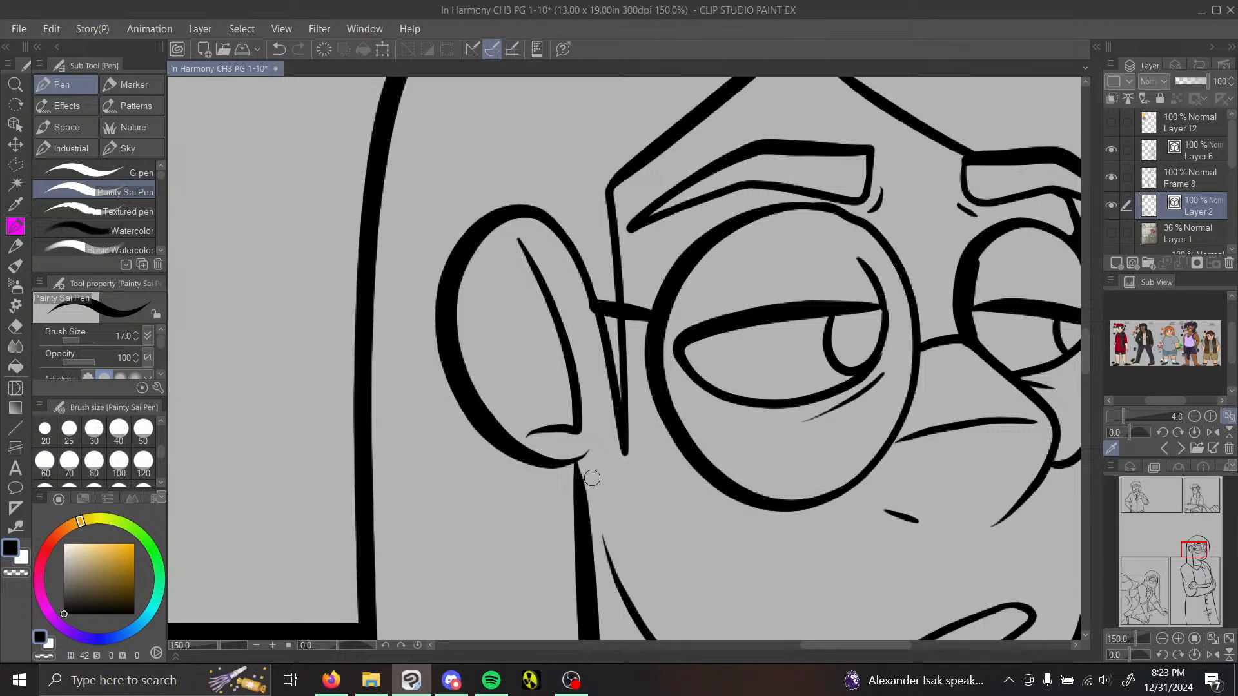
pyautogui.moveTo(552, 471)
pyautogui.mouseDown()
pyautogui.moveTo(577, 479)
pyautogui.moveTo(576, 464)
pyautogui.moveTo(575, 492)
pyautogui.mouseUp()
# Step: Ink in the corner where the neck meets the chin, undoing one stroke, and fill the corner between the near hair tip and the collar
pyautogui.moveTo(1192, 556); pyautogui.dragTo(1197, 562)
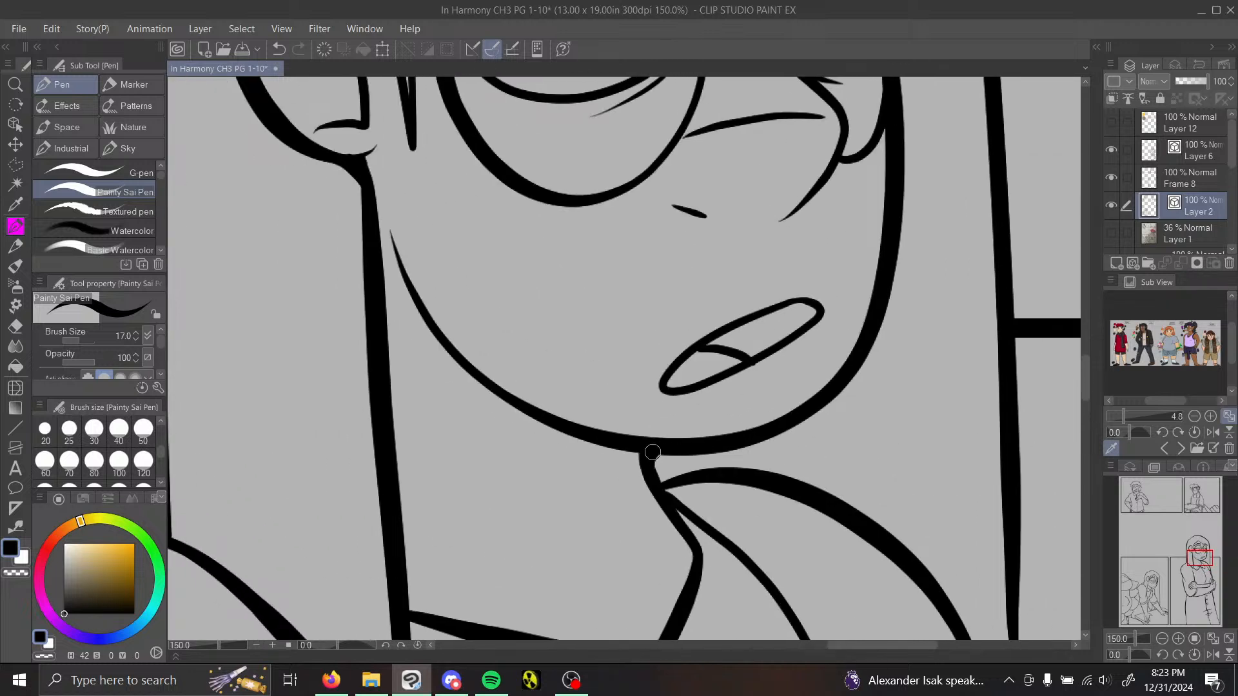
pyautogui.moveTo(652, 456); pyautogui.dragTo(672, 481)
pyautogui.click(280, 51)
pyautogui.moveTo(1198, 559); pyautogui.dragTo(1185, 568)
pyautogui.moveTo(530, 477)
pyautogui.mouseDown()
pyautogui.moveTo(540, 505)
pyautogui.moveTo(539, 495)
pyautogui.mouseUp()
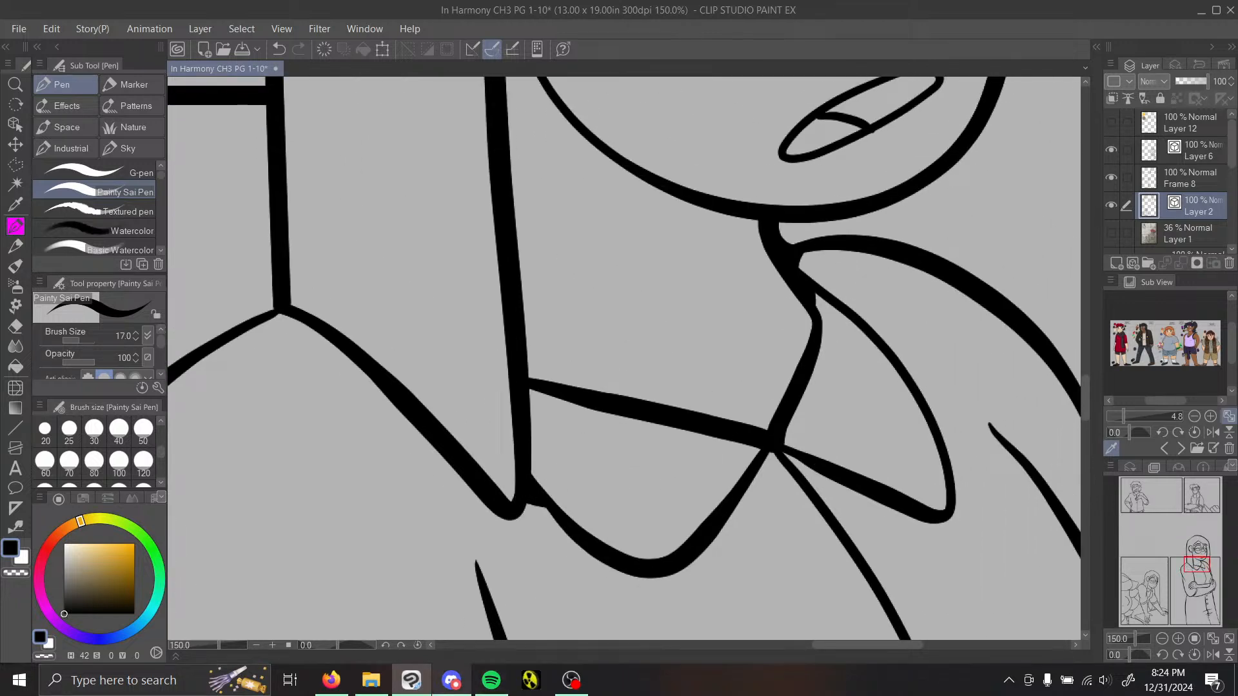
# Step: Switch to Discord, view the sketched comic page in its own document, and return to the In Harmony CH3 PG 1-10 drawing
pyautogui.click(452, 681)
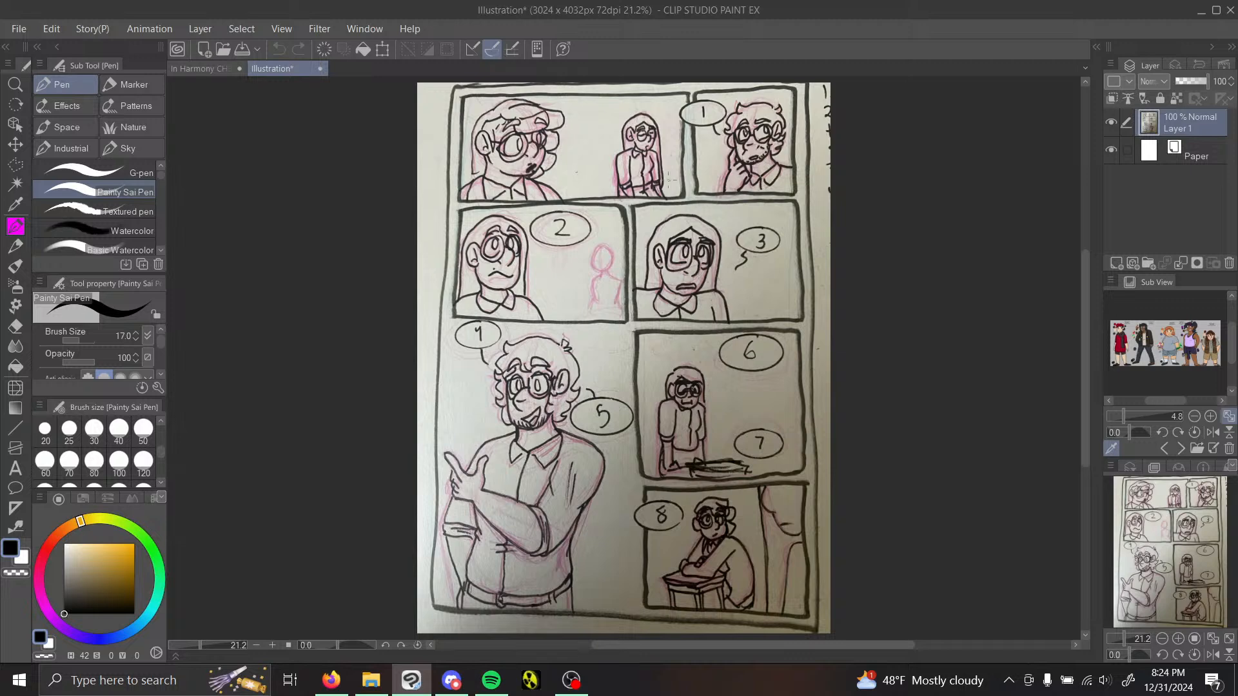
pyautogui.click(184, 72)
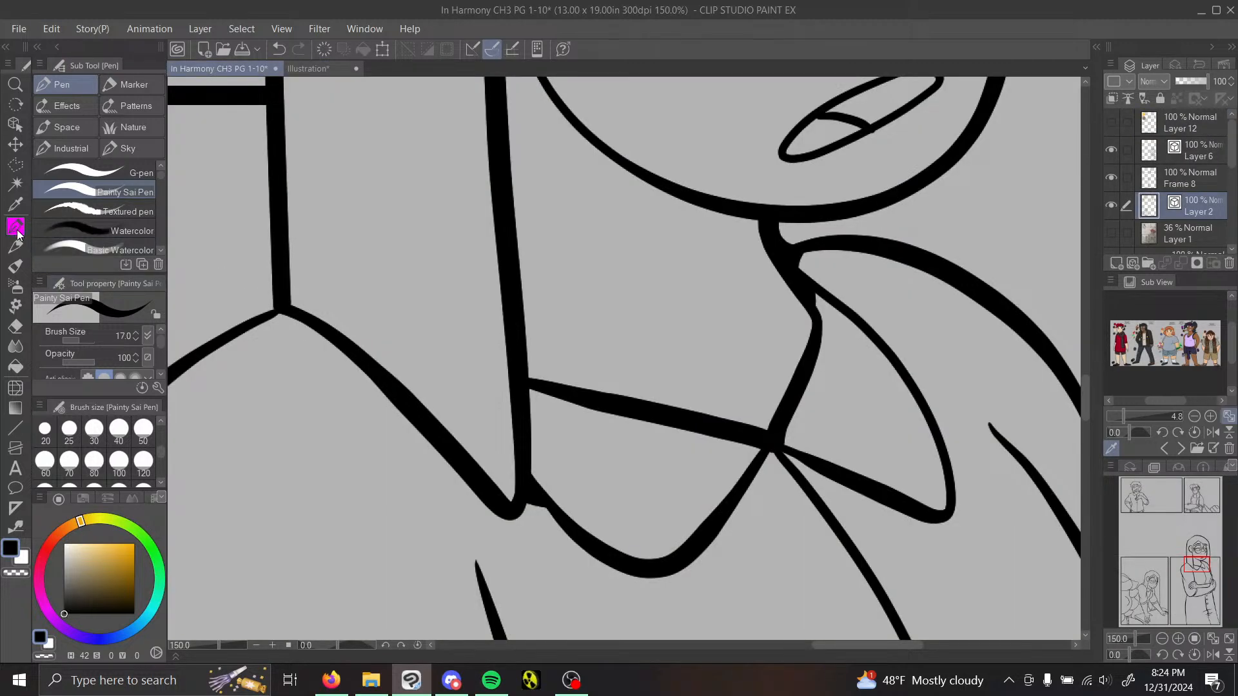
# Step: Fill the narrow gaps where the far hair strands converge with the sleeve line below the far shoulder
pyautogui.moveTo(1205, 565)
pyautogui.mouseDown()
pyautogui.moveTo(1199, 541)
pyautogui.moveTo(1211, 577)
pyautogui.moveTo(1220, 571)
pyautogui.mouseUp()
pyautogui.moveTo(590, 278); pyautogui.dragTo(613, 384)
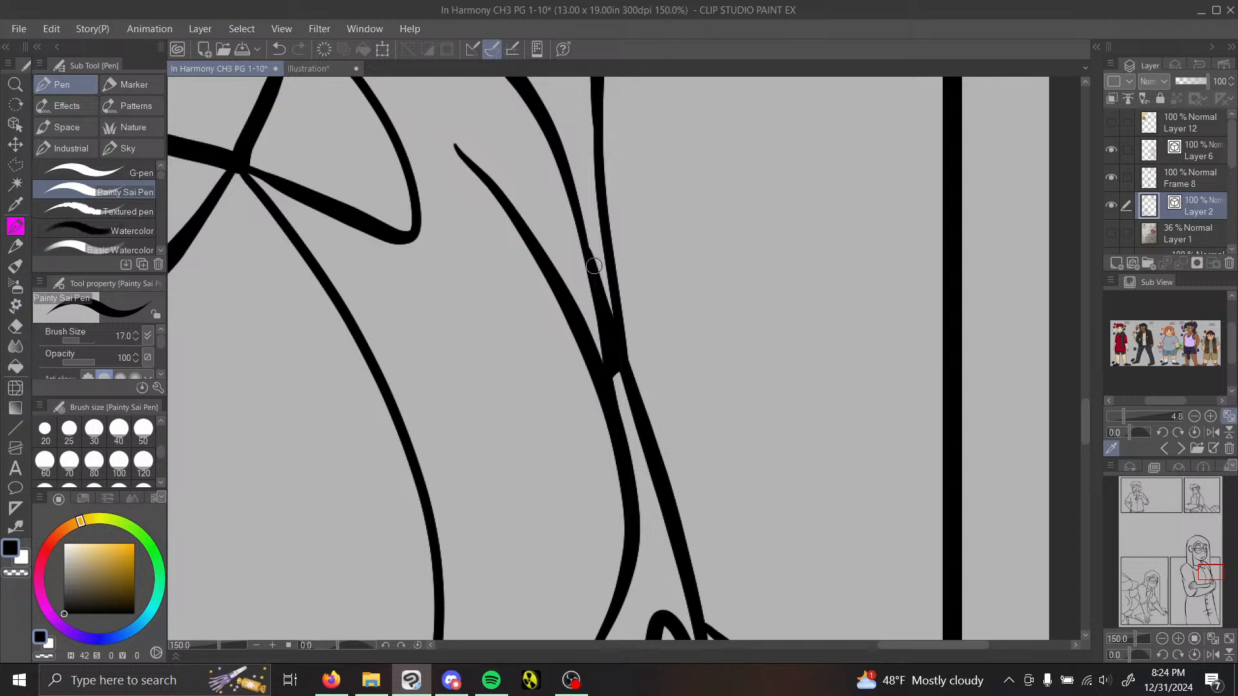
pyautogui.moveTo(599, 262); pyautogui.dragTo(615, 331)
pyautogui.moveTo(589, 260); pyautogui.dragTo(608, 270)
pyautogui.moveTo(1232, 143)
pyautogui.mouseDown()
pyautogui.moveTo(1232, 169)
pyautogui.moveTo(1232, 143)
pyautogui.mouseUp()
# Step: Ink in the corners where the near hair lock meets the collar and where the outer hair line meets the shoulder
pyautogui.moveTo(1197, 534); pyautogui.dragTo(1184, 533)
pyautogui.moveTo(765, 317)
pyautogui.mouseDown()
pyautogui.moveTo(787, 344)
pyautogui.moveTo(762, 363)
pyautogui.mouseUp()
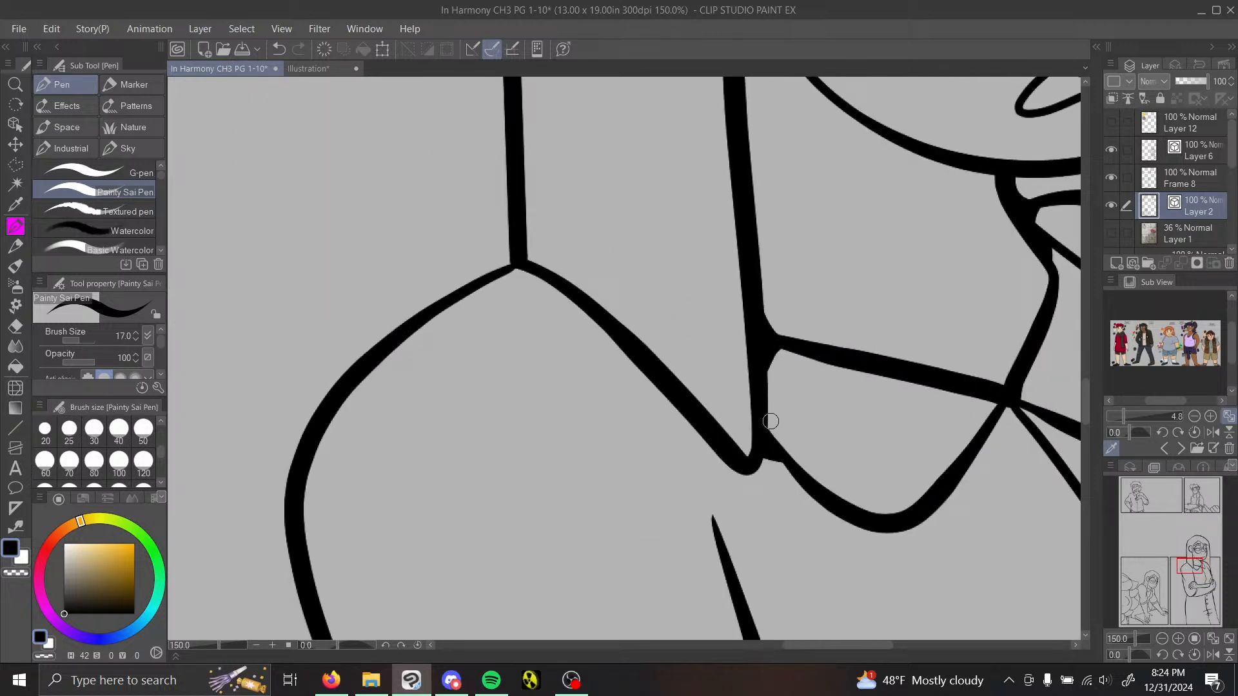
pyautogui.moveTo(768, 456); pyautogui.dragTo(800, 479)
pyautogui.moveTo(492, 272)
pyautogui.mouseDown()
pyautogui.moveTo(510, 214)
pyautogui.moveTo(515, 254)
pyautogui.moveTo(472, 285)
pyautogui.moveTo(502, 258)
pyautogui.moveTo(510, 208)
pyautogui.mouseUp()
pyautogui.moveTo(498, 278); pyautogui.dragTo(547, 279)
# Step: Fill the corner between the underside of the far eyebrow and the hair strand beside it
pyautogui.moveTo(1197, 584); pyautogui.dragTo(1205, 548)
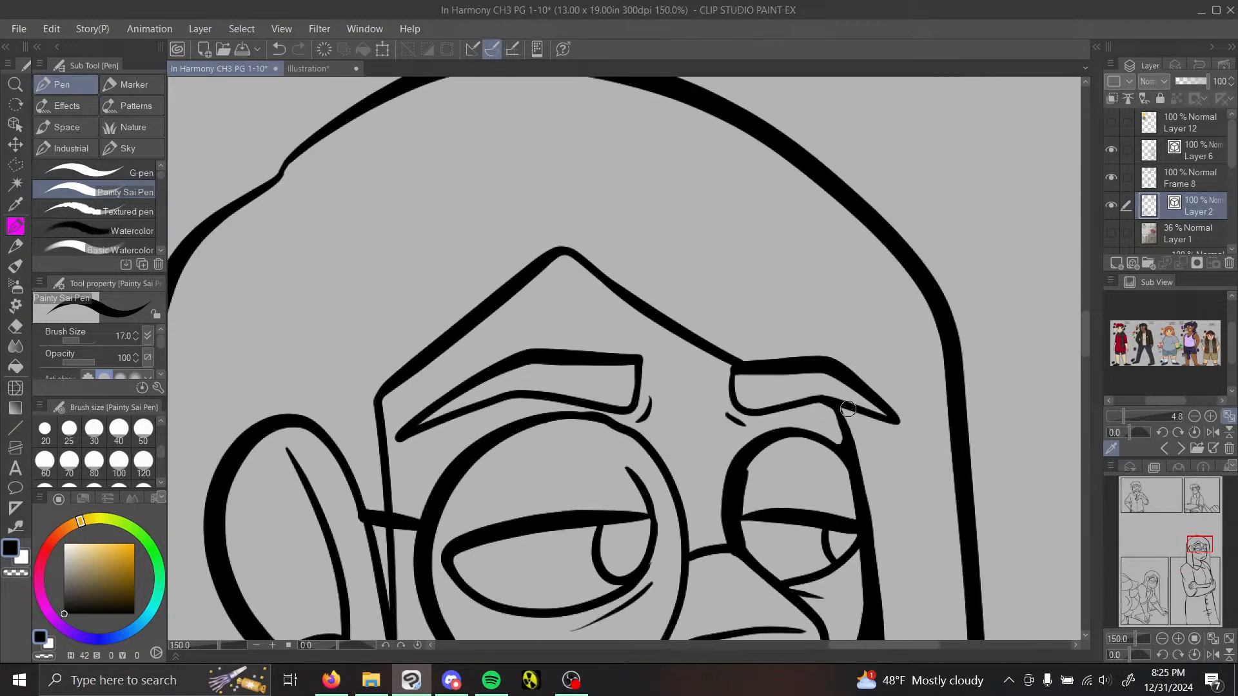
pyautogui.moveTo(848, 409); pyautogui.dragTo(849, 437)
pyautogui.click(1170, 637)
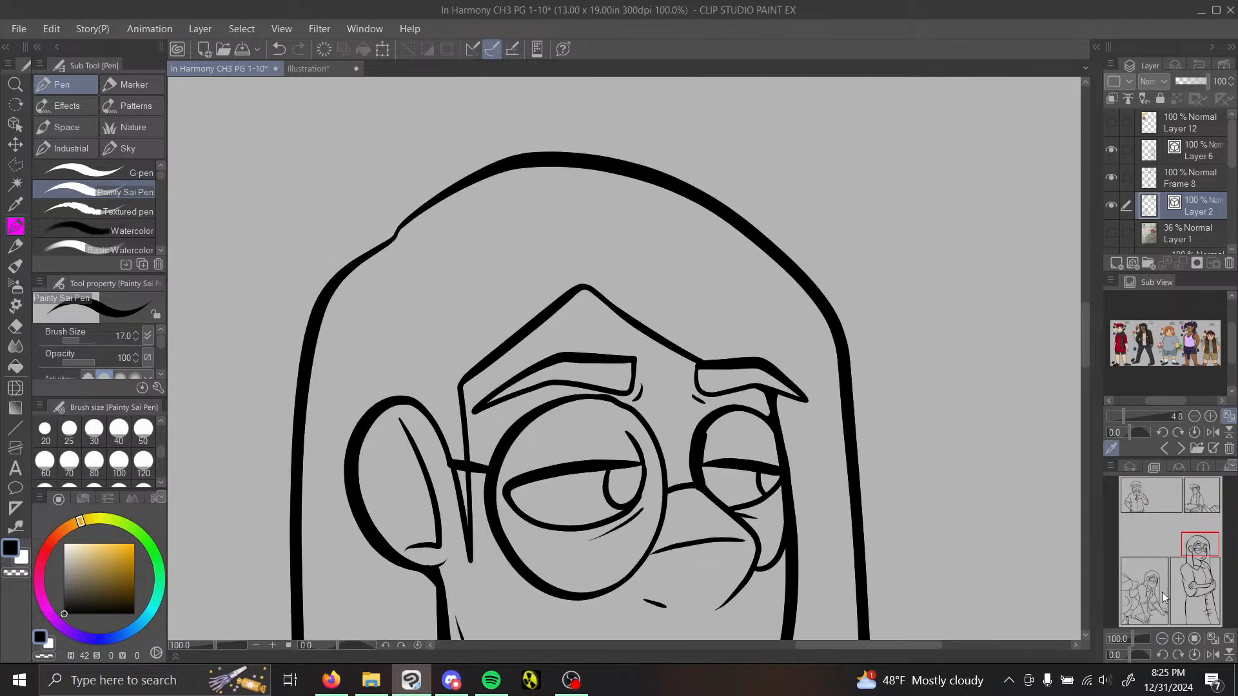
# Step: Smooth the bump in the upper rim of the near glasses lens by moving its vector control points
pyautogui.moveTo(1199, 545); pyautogui.dragTo(1199, 546)
pyautogui.click(1178, 637)
pyautogui.click(1178, 637)
pyautogui.click(1180, 635)
pyautogui.click(16, 528)
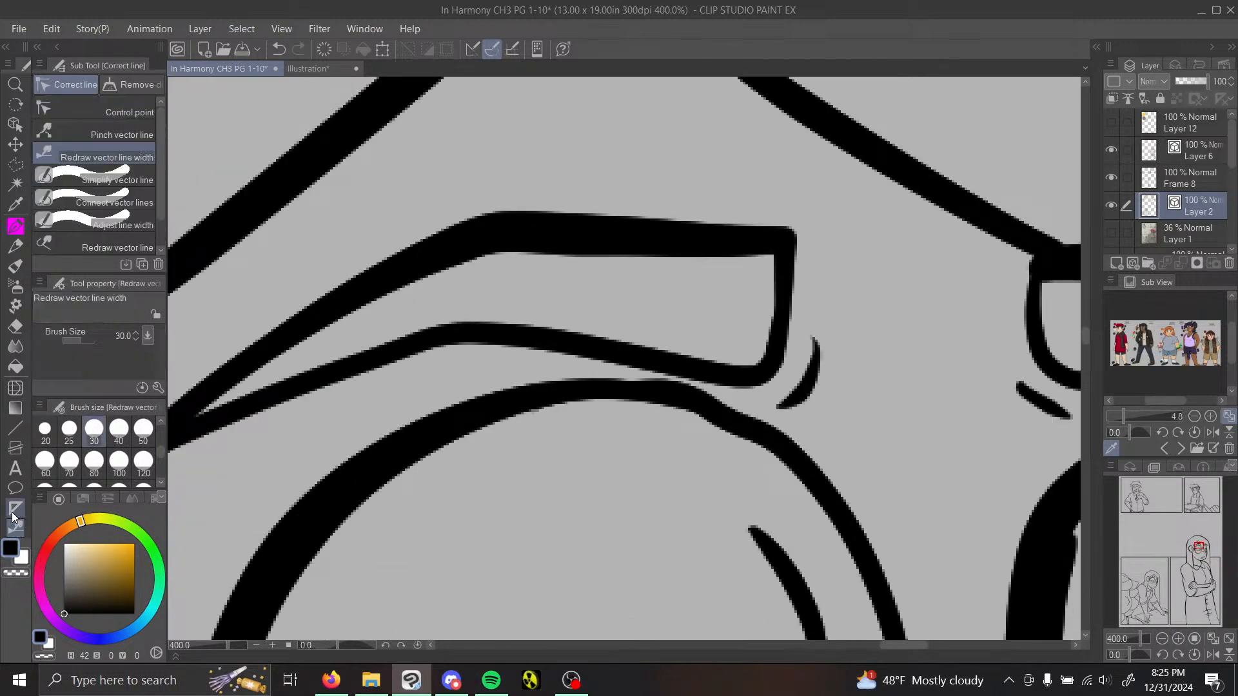
pyautogui.click(111, 115)
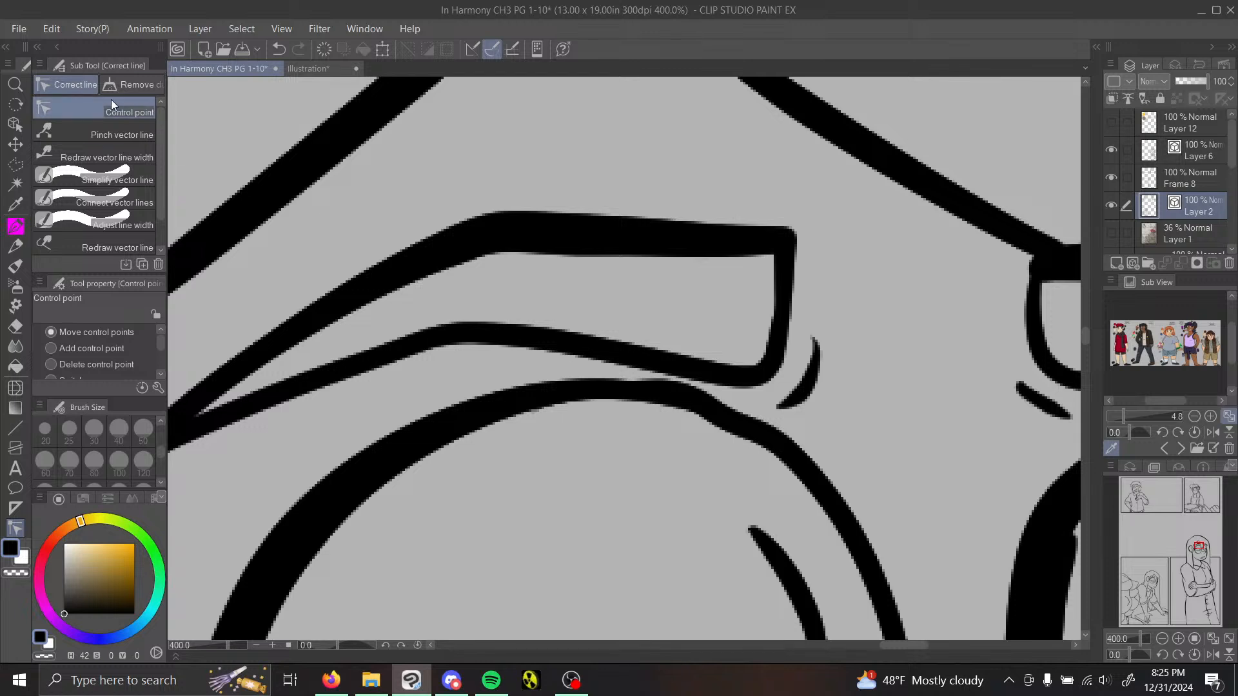
pyautogui.keyDown('ctrl'); pyautogui.keyDown('shift'); pyautogui.click(738, 427); pyautogui.keyUp('shift'); pyautogui.keyUp('ctrl')
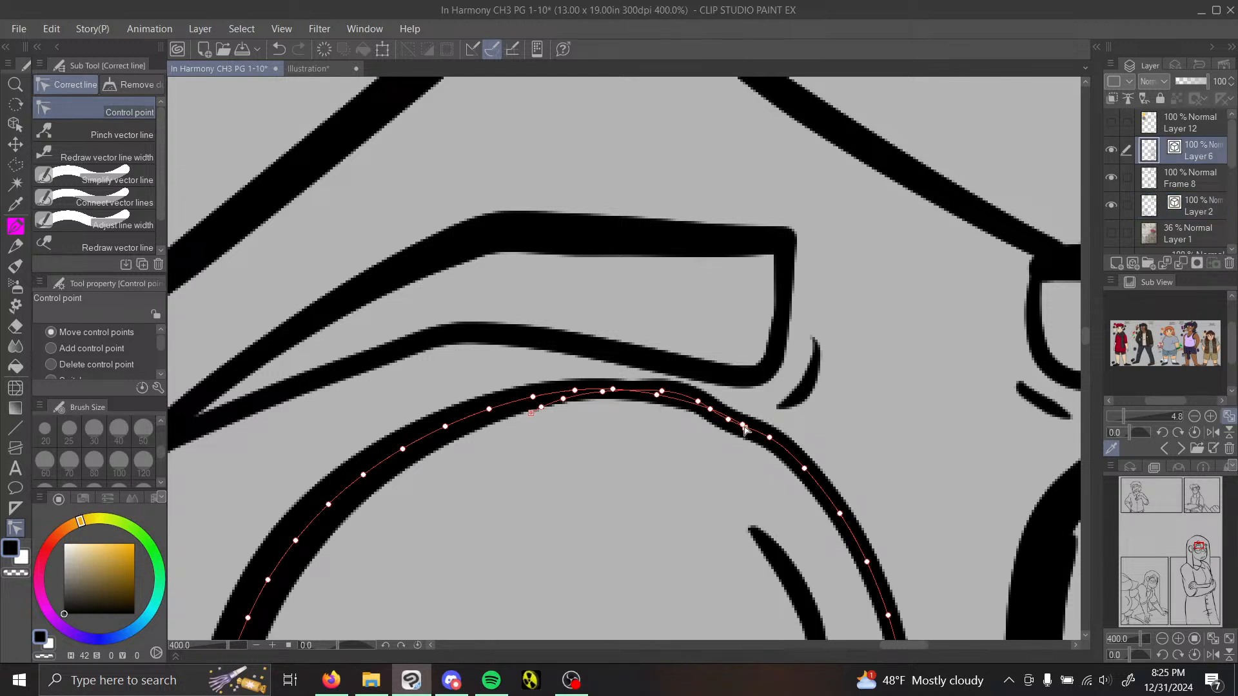
pyautogui.moveTo(733, 423); pyautogui.dragTo(732, 413)
pyautogui.moveTo(614, 392); pyautogui.dragTo(659, 391)
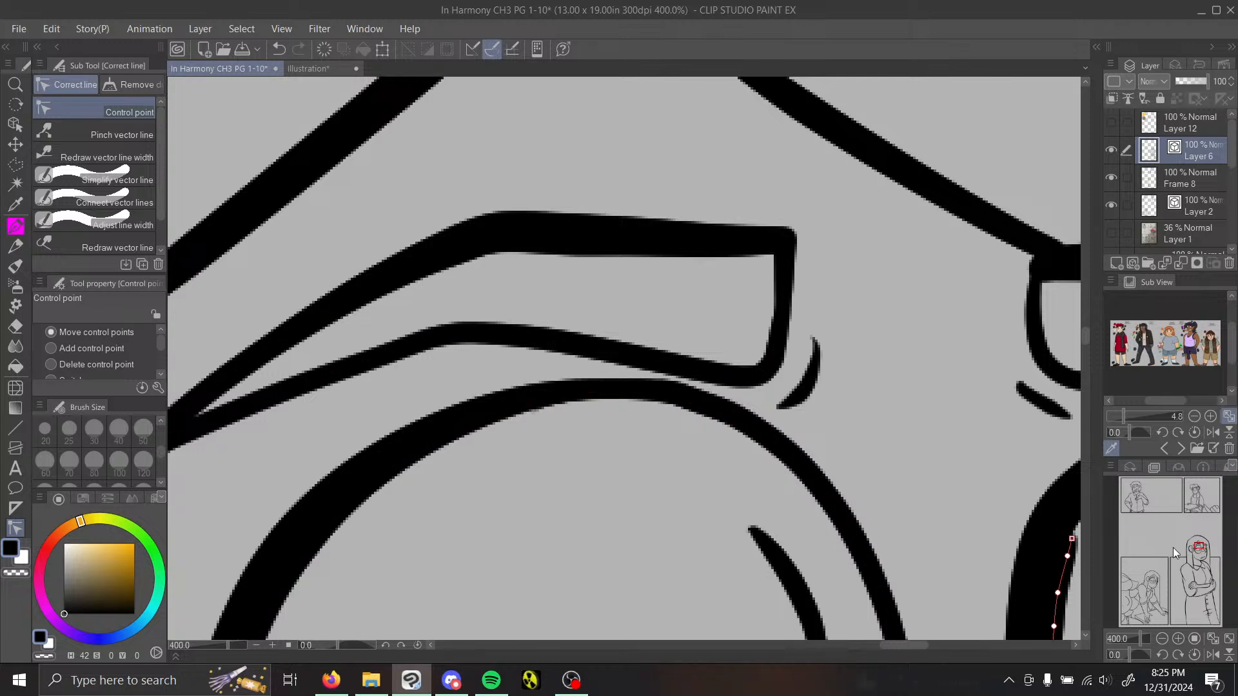
pyautogui.click(1163, 638)
pyautogui.click(1162, 638)
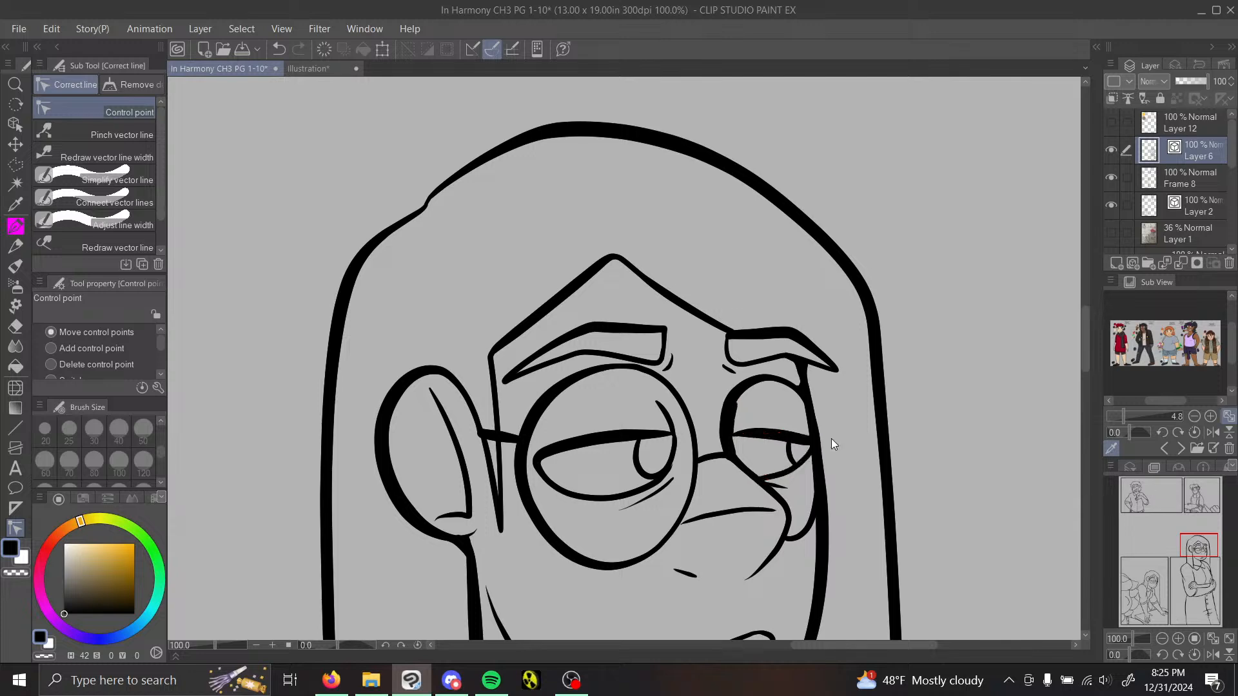
# Step: Use Pinch vector line to pull the end of the short line inside the far lens away from the glasses rim
pyautogui.click(15, 226)
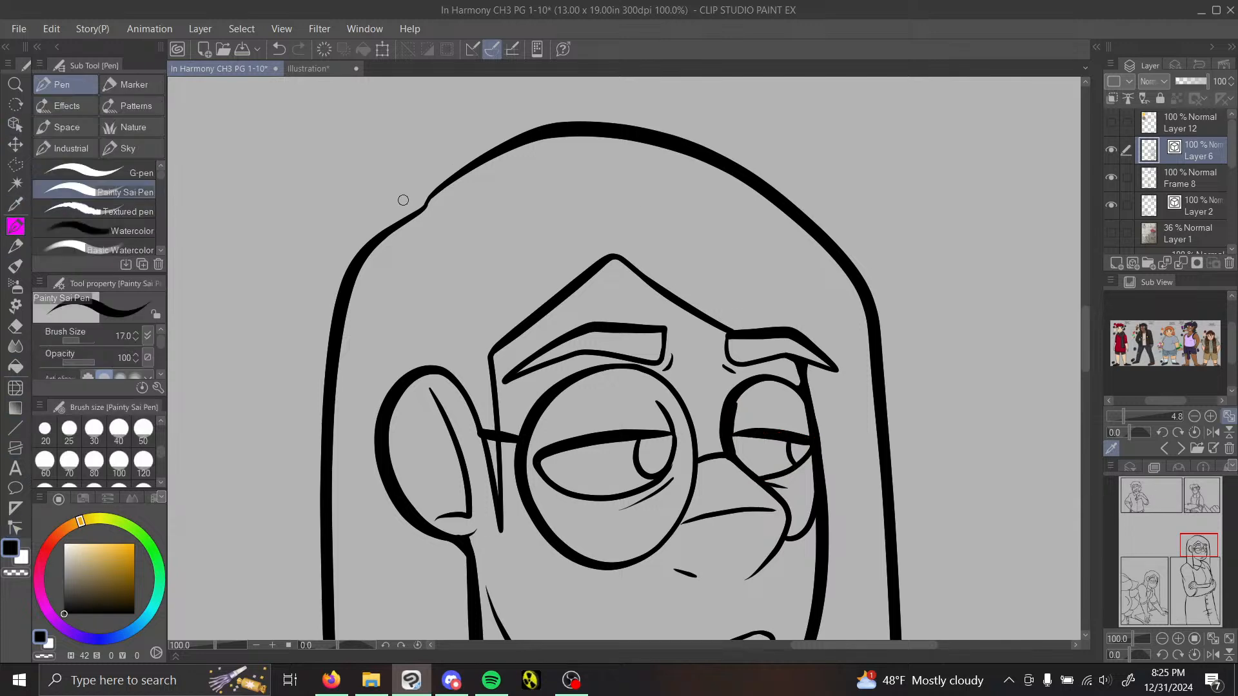
pyautogui.moveTo(1195, 532); pyautogui.dragTo(1202, 547)
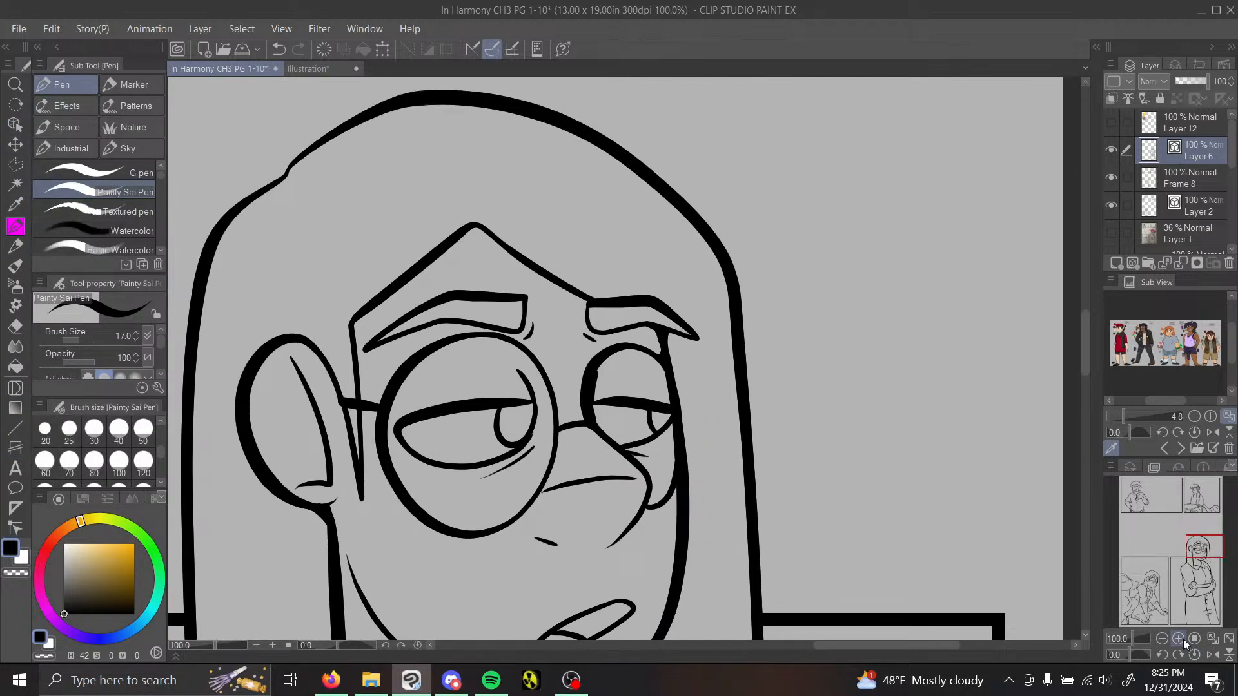
pyautogui.click(1179, 639)
pyautogui.click(1179, 640)
pyautogui.click(16, 529)
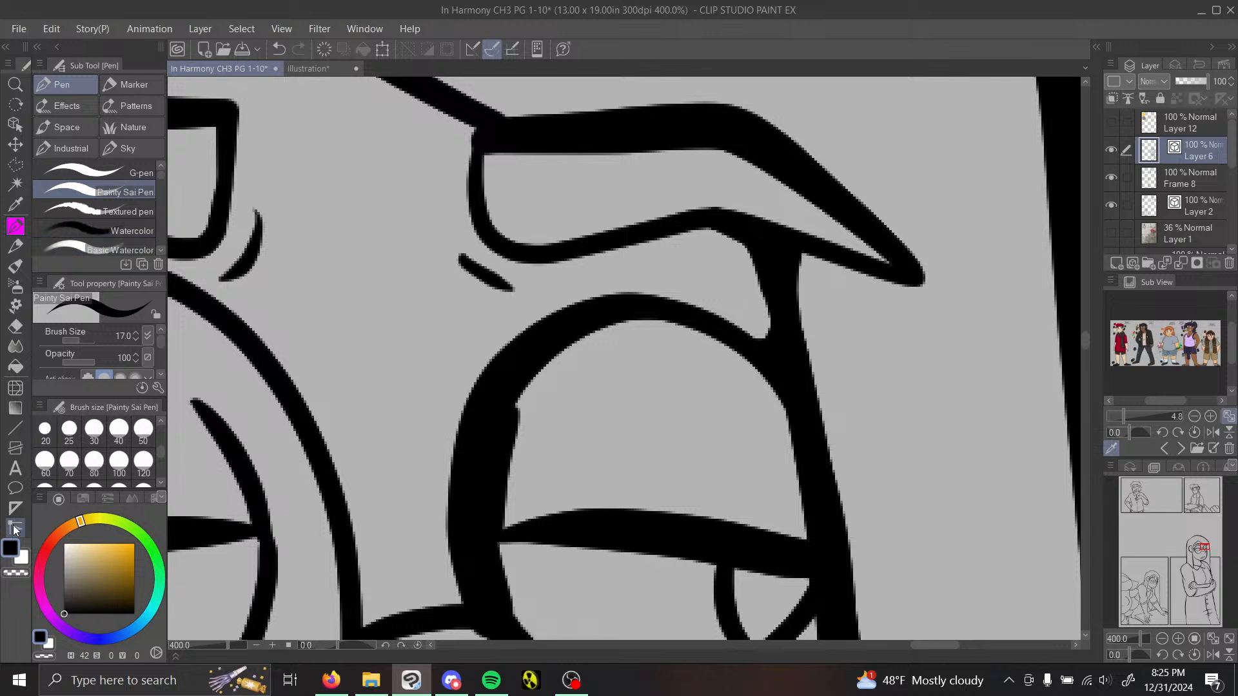
pyautogui.click(96, 132)
pyautogui.moveTo(510, 425)
pyautogui.mouseDown()
pyautogui.moveTo(493, 427)
pyautogui.moveTo(525, 427)
pyautogui.mouseUp()
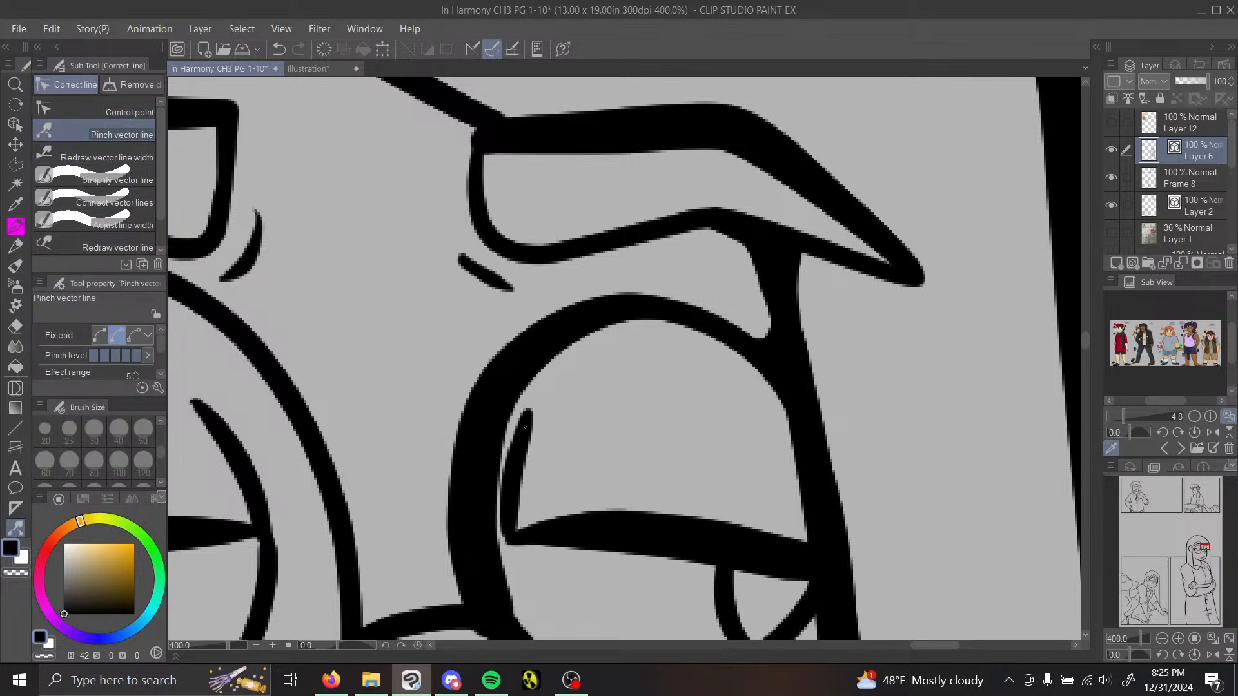
pyautogui.click(1163, 640)
pyautogui.click(1163, 640)
pyautogui.click(1163, 640)
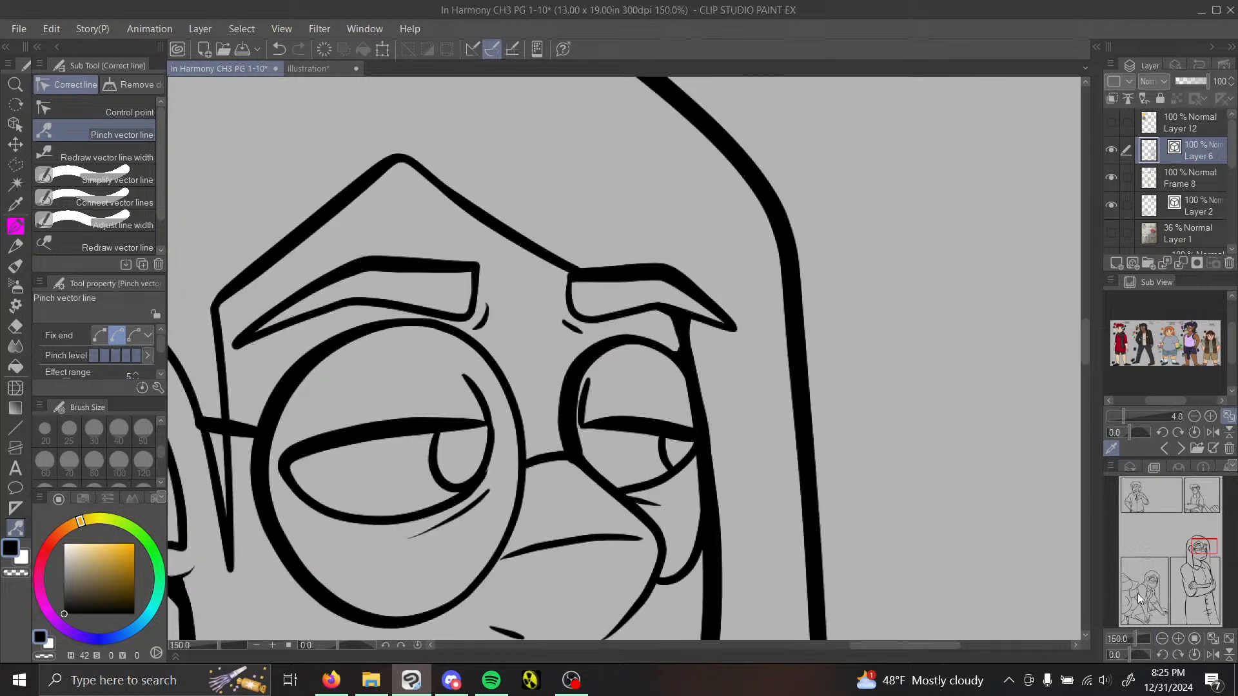
# Step: With the Painty Sai Pen, ink in the junction below the earlobe and fill the gap between the sideburn lines beside the near lens
pyautogui.click(15, 226)
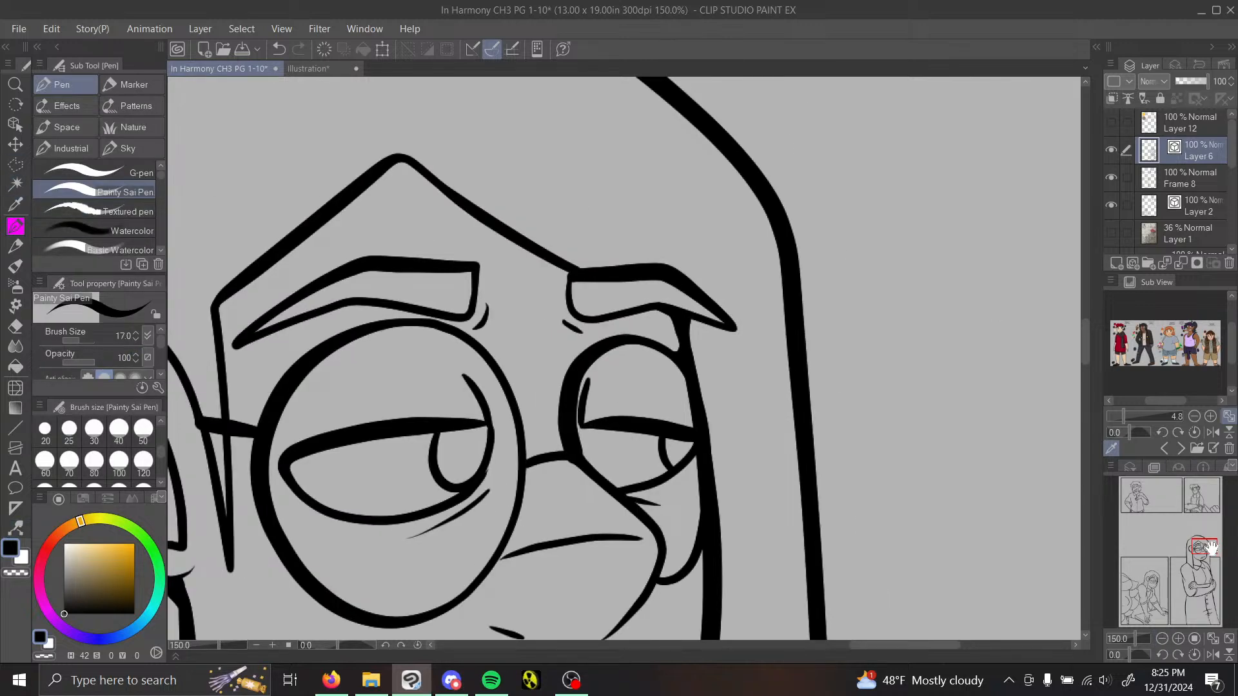
pyautogui.moveTo(1209, 545); pyautogui.dragTo(1208, 552)
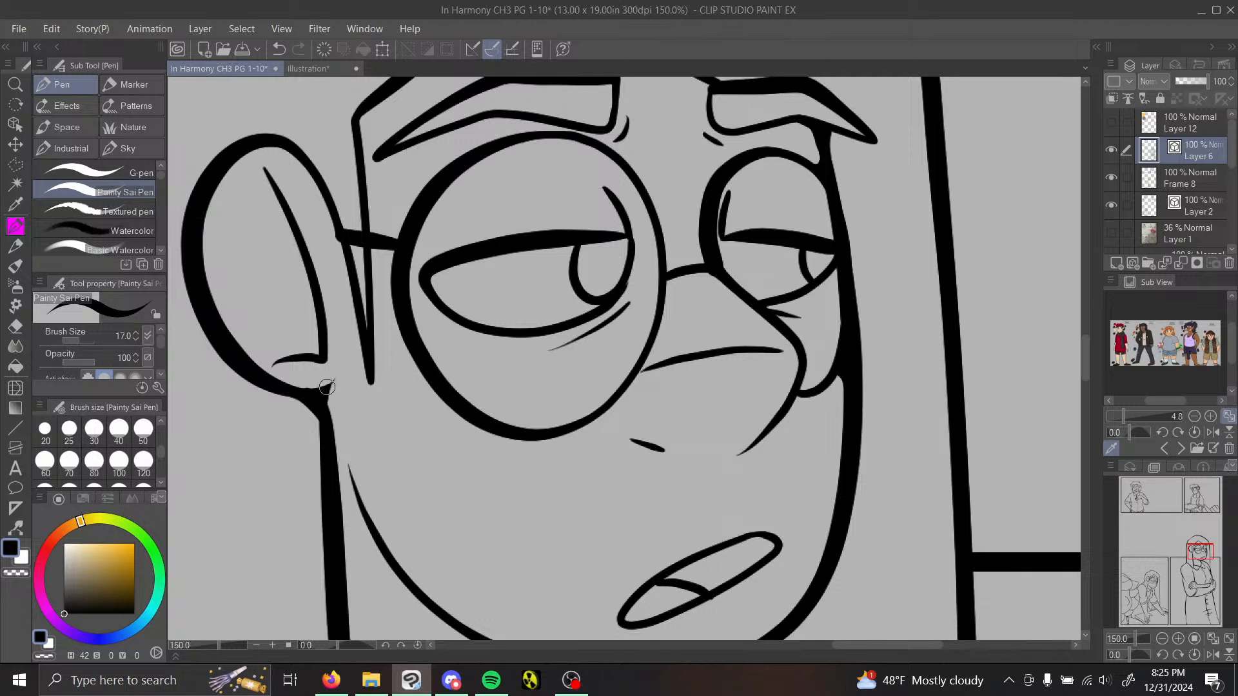
pyautogui.moveTo(322, 390); pyautogui.dragTo(340, 372)
pyautogui.moveTo(1203, 567); pyautogui.dragTo(1195, 565)
pyautogui.moveTo(699, 375); pyautogui.dragTo(696, 414)
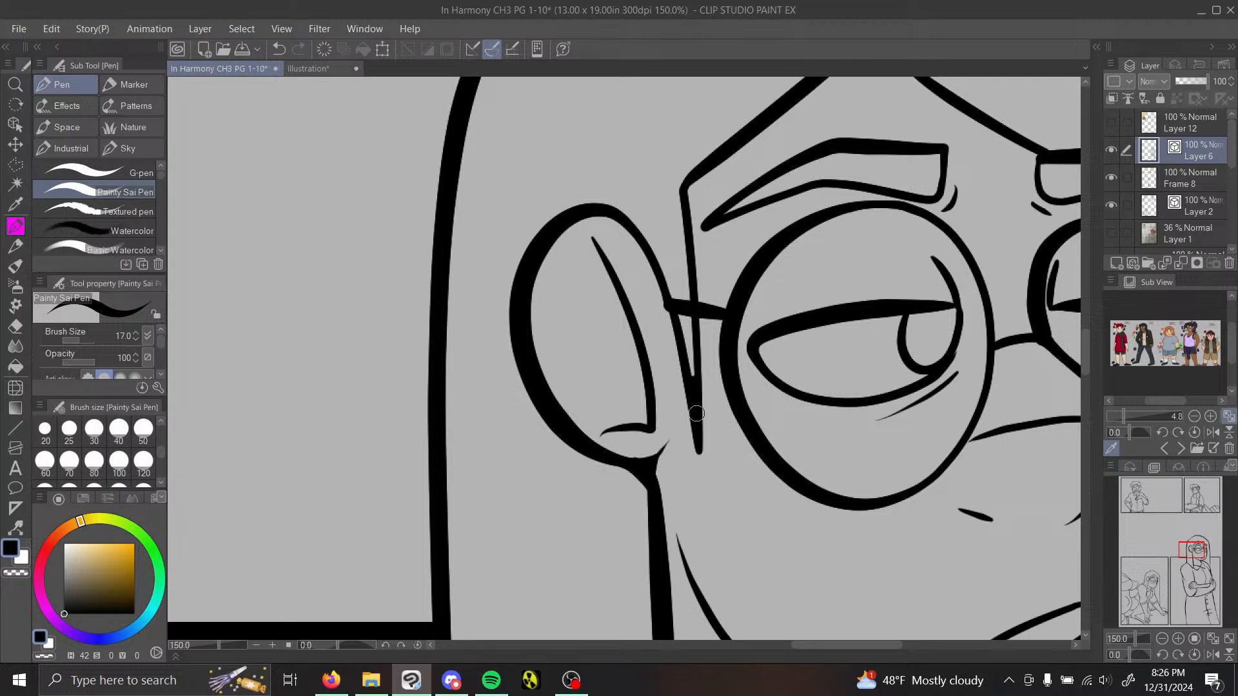
# Step: Fill the corners of the small fold lines inside the far elbow and touch up the far hand's line junction, undoing the last stroke
pyautogui.moveTo(1188, 534); pyautogui.dragTo(1204, 579)
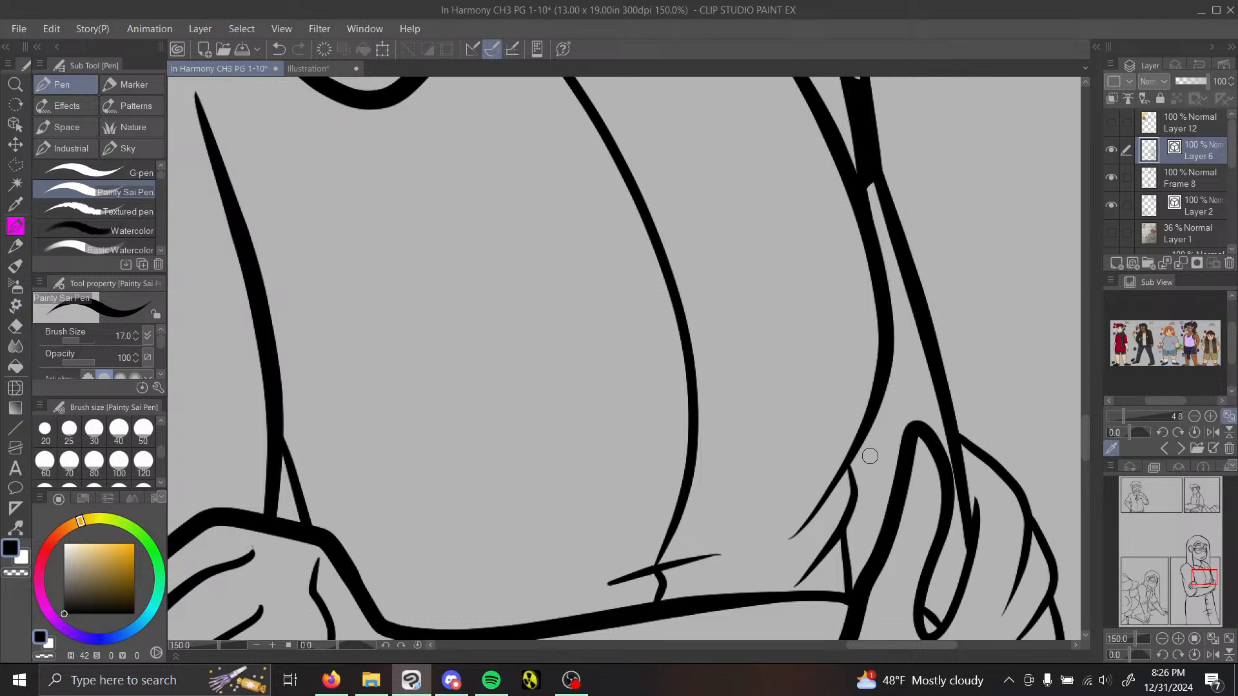
pyautogui.moveTo(843, 478); pyautogui.dragTo(850, 496)
pyautogui.moveTo(854, 454); pyautogui.dragTo(851, 472)
pyautogui.moveTo(832, 549); pyautogui.dragTo(842, 556)
pyautogui.moveTo(947, 450)
pyautogui.mouseDown()
pyautogui.moveTo(978, 506)
pyautogui.moveTo(965, 505)
pyautogui.moveTo(973, 478)
pyautogui.moveTo(923, 426)
pyautogui.moveTo(976, 486)
pyautogui.moveTo(975, 516)
pyautogui.mouseUp()
pyautogui.click(279, 49)
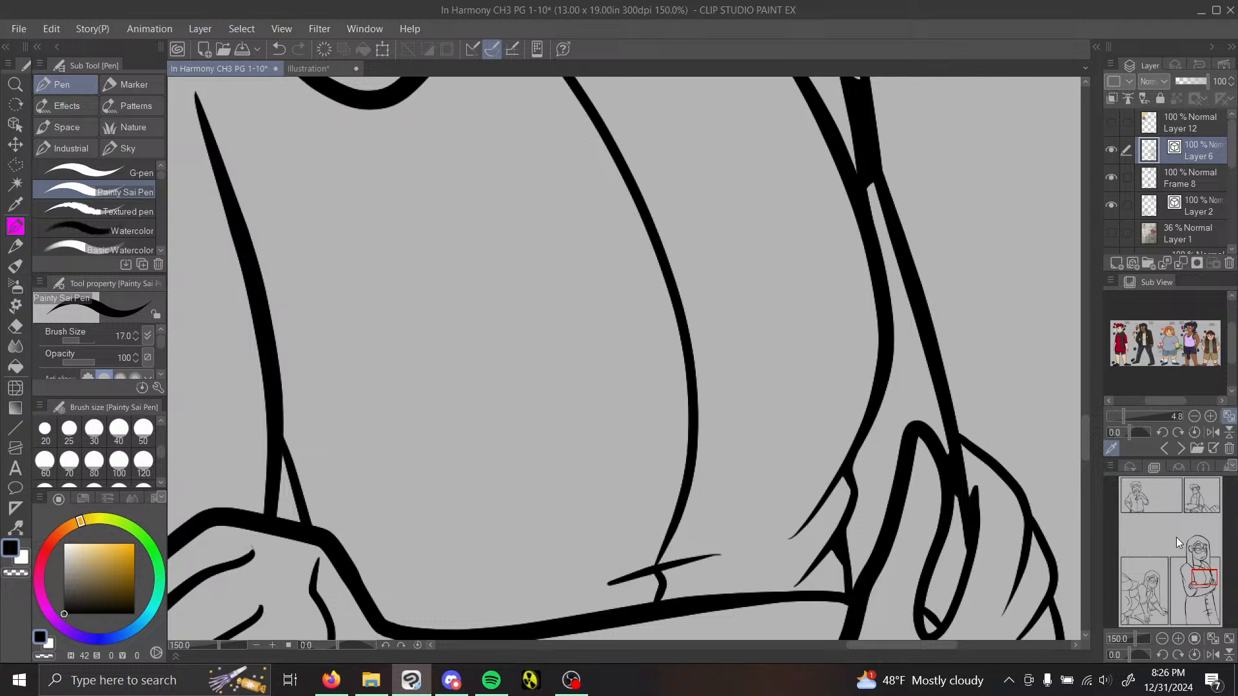
# Step: Fill the line junctions in the sleeve cuff below the far hand and between that hand's finger outlines
pyautogui.moveTo(1206, 574); pyautogui.dragTo(1211, 582)
pyautogui.moveTo(782, 356); pyautogui.dragTo(804, 353)
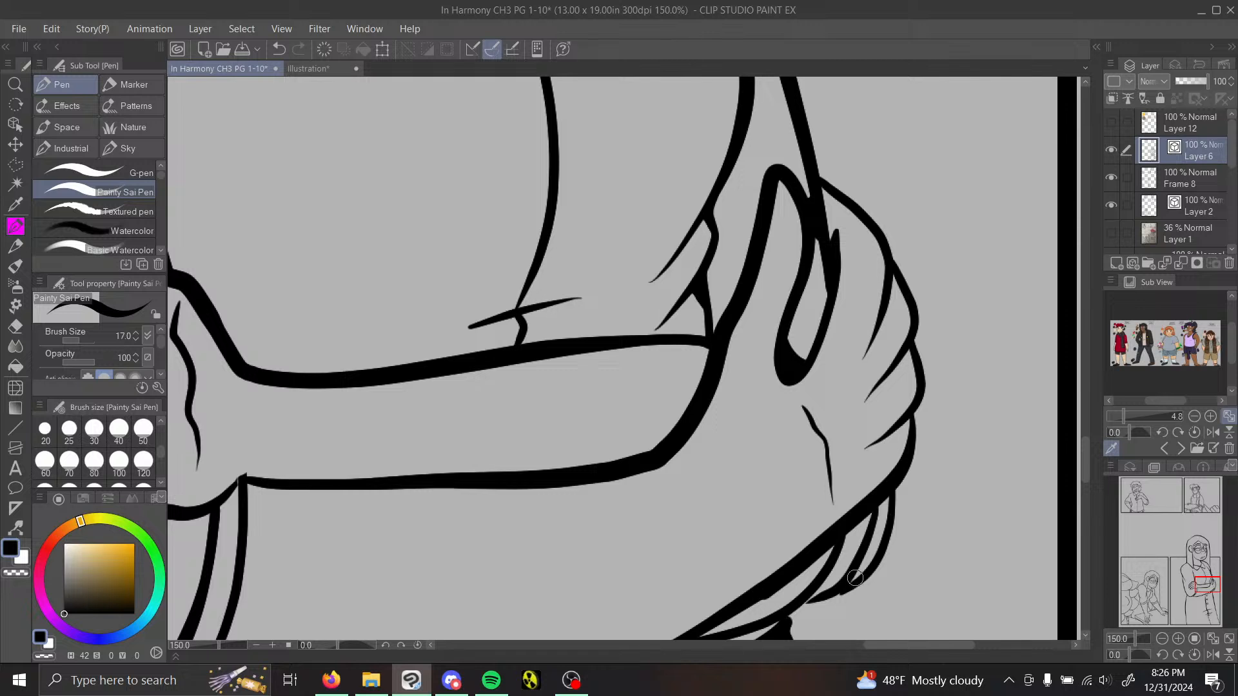
pyautogui.moveTo(860, 576)
pyautogui.mouseDown()
pyautogui.moveTo(798, 605)
pyautogui.moveTo(850, 588)
pyautogui.moveTo(816, 593)
pyautogui.mouseUp()
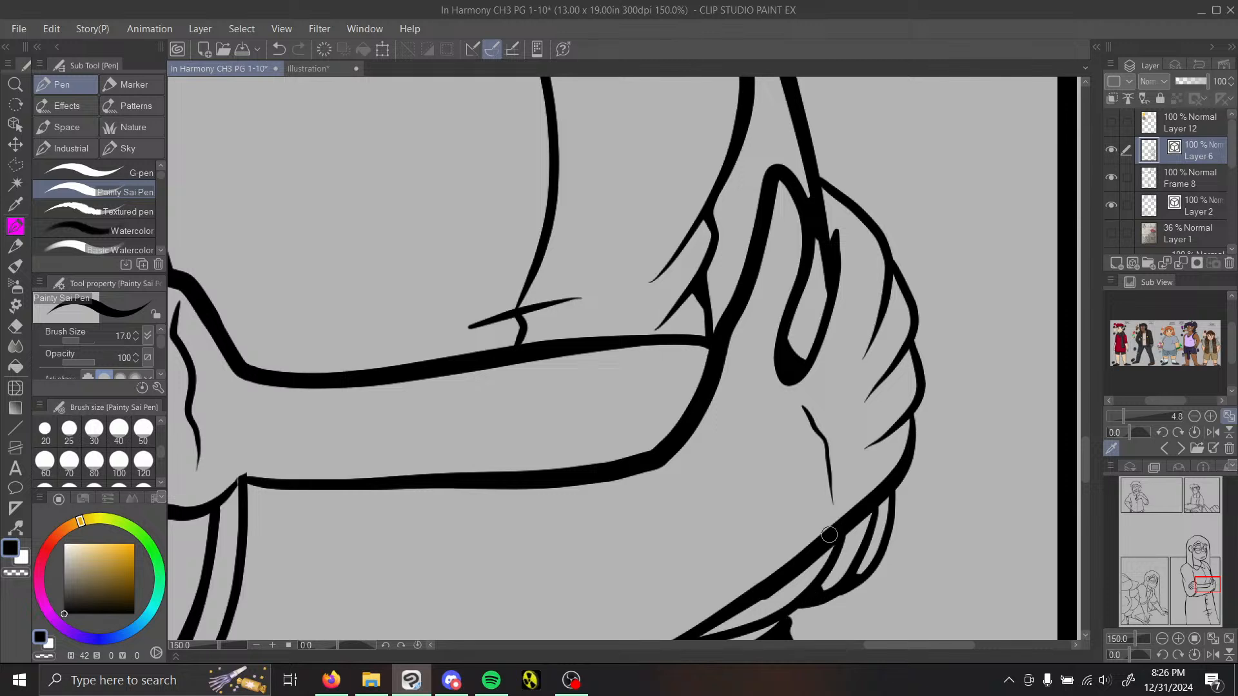
pyautogui.moveTo(829, 549); pyautogui.dragTo(818, 577)
pyautogui.moveTo(906, 423); pyautogui.dragTo(909, 440)
pyautogui.moveTo(908, 349); pyautogui.dragTo(906, 359)
pyautogui.moveTo(889, 285)
pyautogui.mouseDown()
pyautogui.moveTo(869, 224)
pyautogui.moveTo(824, 184)
pyautogui.mouseUp()
# Step: Fill the corners where the forearm's lower edge, the far cuff lines and the torso's side line meet
pyautogui.moveTo(1208, 587); pyautogui.dragTo(1206, 594)
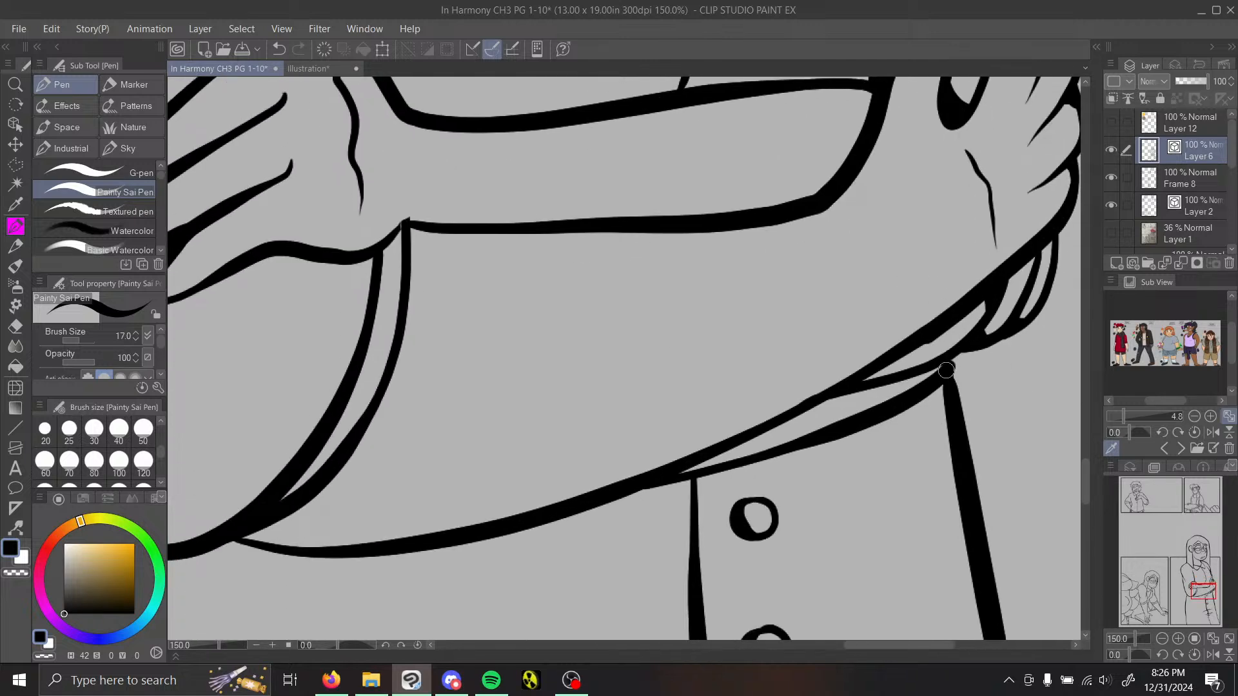
pyautogui.moveTo(946, 370)
pyautogui.mouseDown()
pyautogui.moveTo(971, 343)
pyautogui.moveTo(940, 365)
pyautogui.mouseUp()
pyautogui.moveTo(692, 464)
pyautogui.mouseDown()
pyautogui.moveTo(706, 463)
pyautogui.moveTo(671, 476)
pyautogui.moveTo(727, 442)
pyautogui.mouseUp()
pyautogui.moveTo(891, 364); pyautogui.dragTo(852, 385)
# Step: Ink in both ends of the near sleeve cuff and the gap where the torso line meets the near elbow
pyautogui.moveTo(1215, 589); pyautogui.dragTo(1203, 593)
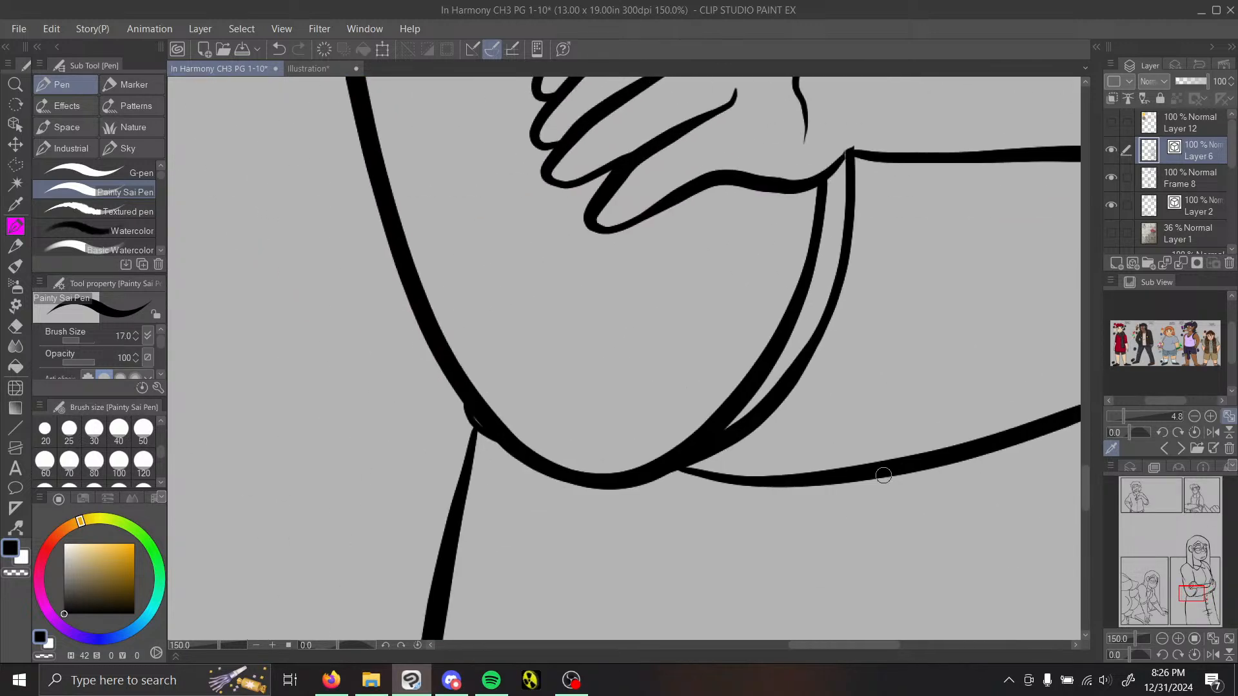
pyautogui.moveTo(714, 454)
pyautogui.mouseDown()
pyautogui.moveTo(733, 478)
pyautogui.moveTo(684, 469)
pyautogui.moveTo(809, 476)
pyautogui.mouseUp()
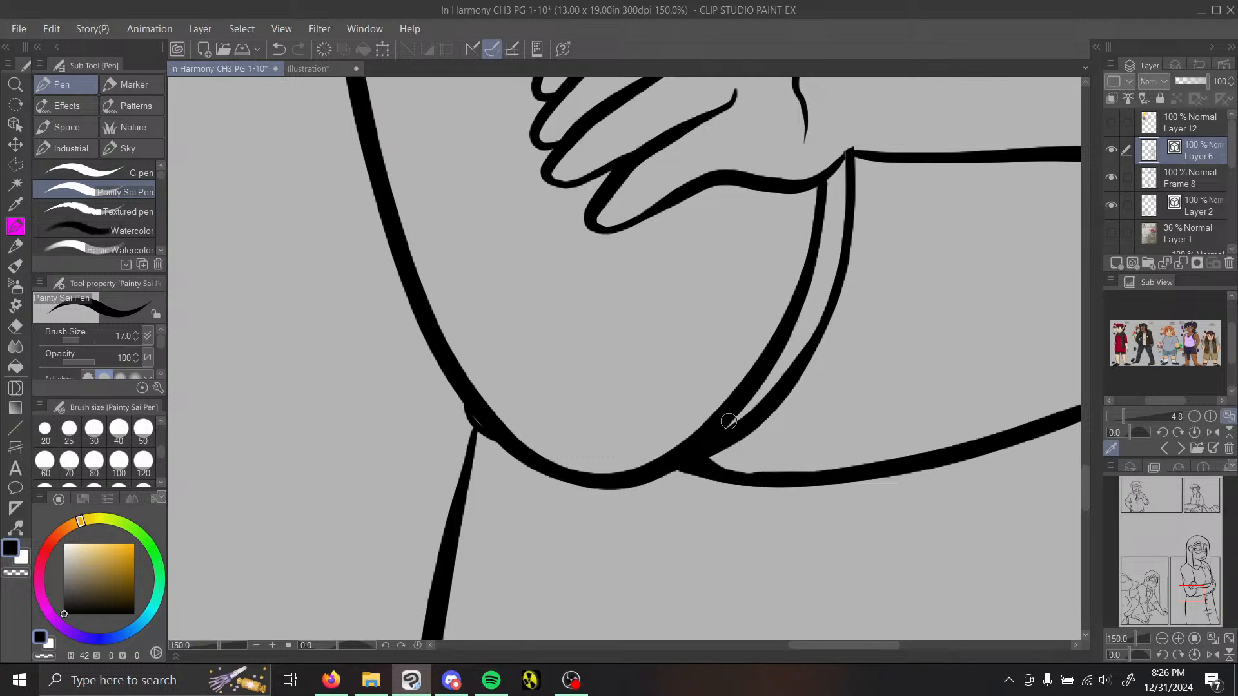
pyautogui.moveTo(657, 476); pyautogui.dragTo(707, 471)
pyautogui.moveTo(462, 395)
pyautogui.mouseDown()
pyautogui.moveTo(465, 458)
pyautogui.moveTo(470, 428)
pyautogui.mouseUp()
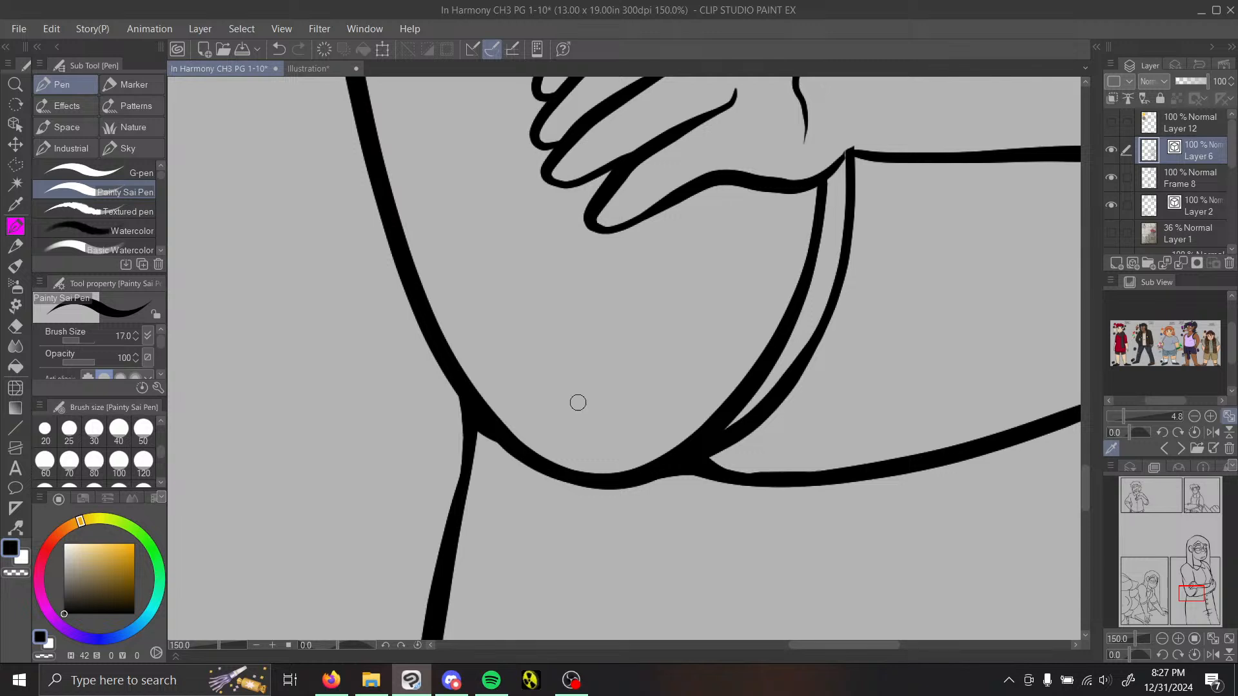
pyautogui.moveTo(756, 401)
pyautogui.mouseDown()
pyautogui.moveTo(732, 422)
pyautogui.moveTo(748, 407)
pyautogui.mouseUp()
pyautogui.moveTo(819, 180)
pyautogui.mouseDown()
pyautogui.moveTo(877, 133)
pyautogui.moveTo(835, 168)
pyautogui.moveTo(851, 179)
pyautogui.moveTo(869, 147)
pyautogui.mouseUp()
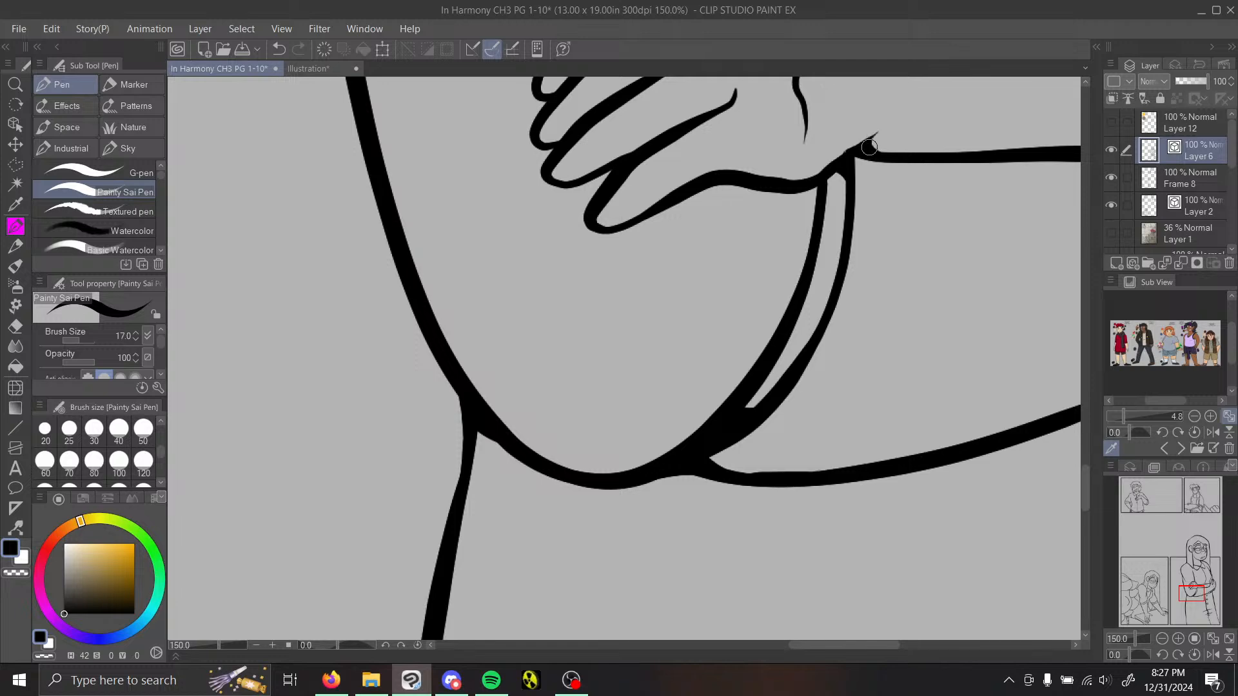
# Step: Fill the wedge between the near upper arm's outline and its fold line, and the narrow gap above the near hand
pyautogui.moveTo(1189, 582); pyautogui.dragTo(1192, 578)
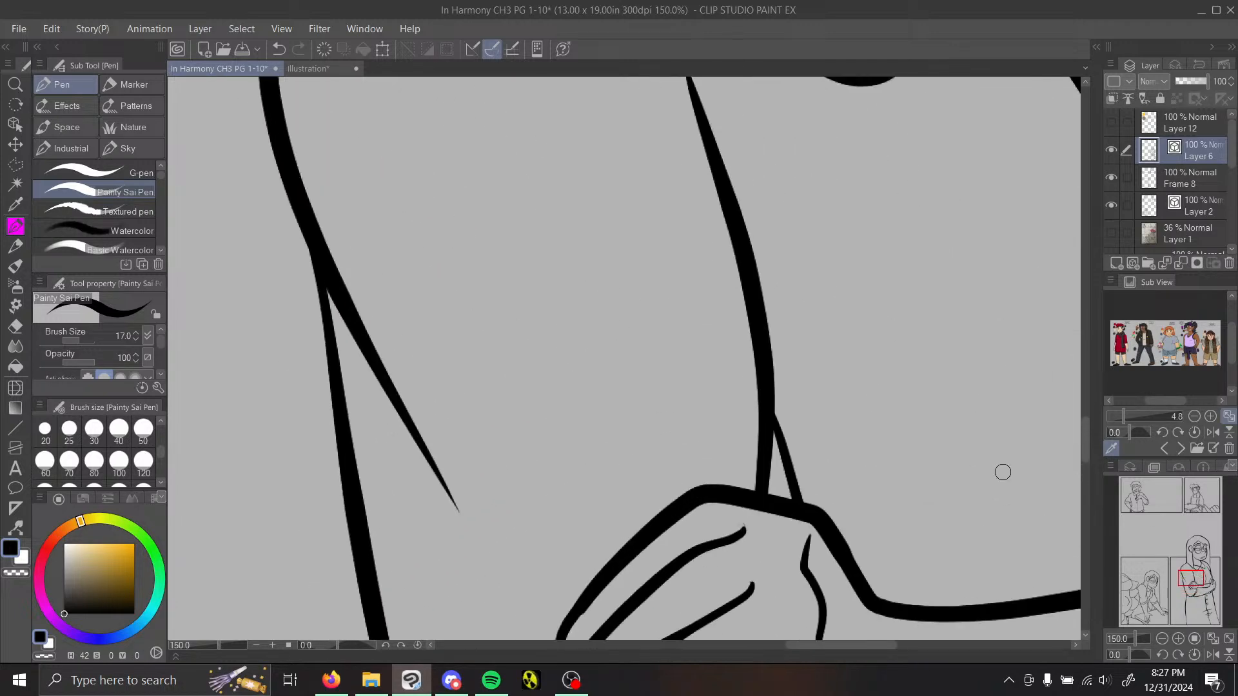
pyautogui.moveTo(771, 447); pyautogui.dragTo(788, 481)
pyautogui.moveTo(330, 341); pyautogui.dragTo(359, 349)
pyautogui.moveTo(327, 289)
pyautogui.mouseDown()
pyautogui.moveTo(349, 335)
pyautogui.moveTo(343, 359)
pyautogui.mouseUp()
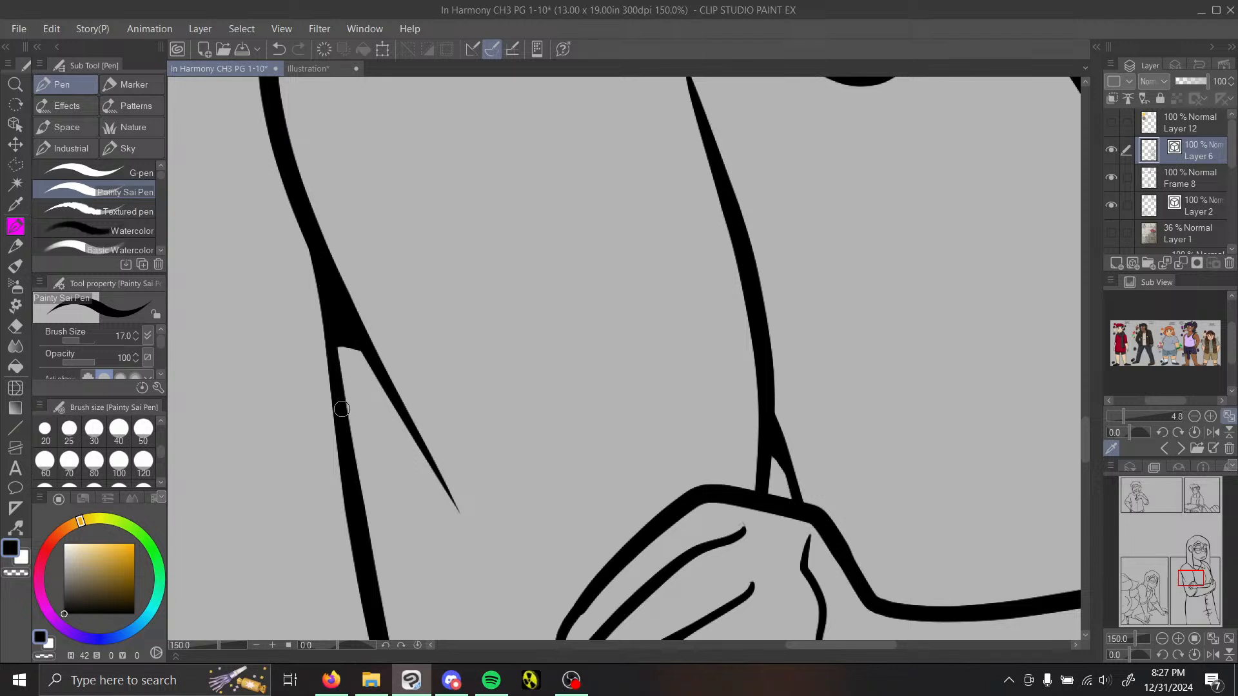
pyautogui.moveTo(342, 409); pyautogui.dragTo(428, 456)
pyautogui.moveTo(364, 360); pyautogui.dragTo(400, 408)
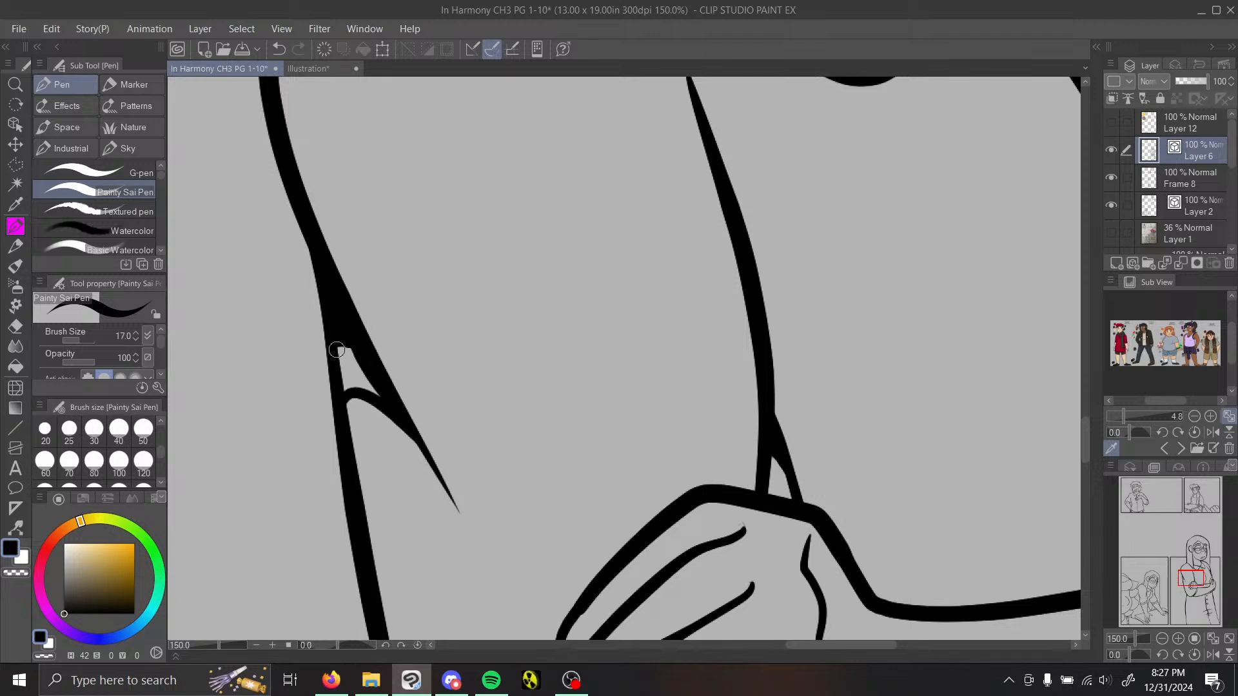
pyautogui.moveTo(337, 346)
pyautogui.mouseDown()
pyautogui.moveTo(352, 391)
pyautogui.moveTo(339, 390)
pyautogui.moveTo(343, 337)
pyautogui.mouseUp()
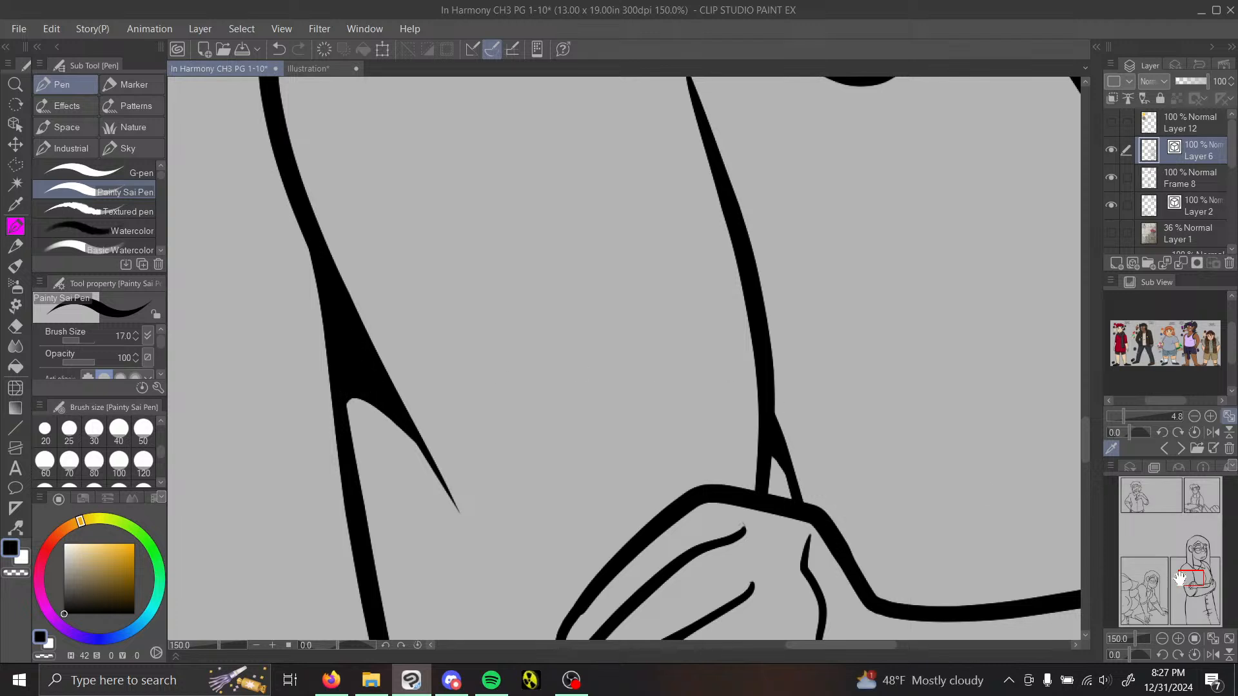
# Step: Thicken the junction between the near elbow and the torso's side line, undoing one stroke and redrawing it to taper smoothly
pyautogui.moveTo(1189, 579); pyautogui.dragTo(1184, 592)
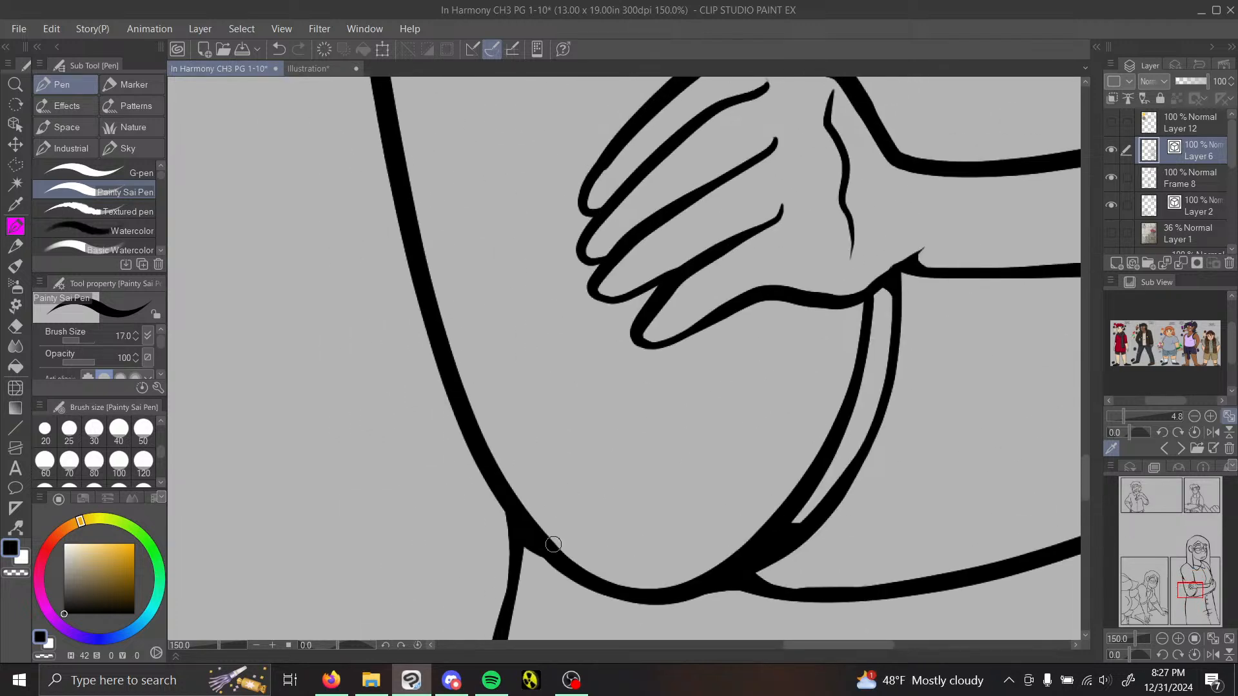
pyautogui.moveTo(545, 558)
pyautogui.mouseDown()
pyautogui.moveTo(509, 600)
pyautogui.moveTo(524, 564)
pyautogui.mouseUp()
pyautogui.moveTo(1194, 604)
pyautogui.mouseDown()
pyautogui.moveTo(1197, 545)
pyautogui.moveTo(1205, 616)
pyautogui.mouseUp()
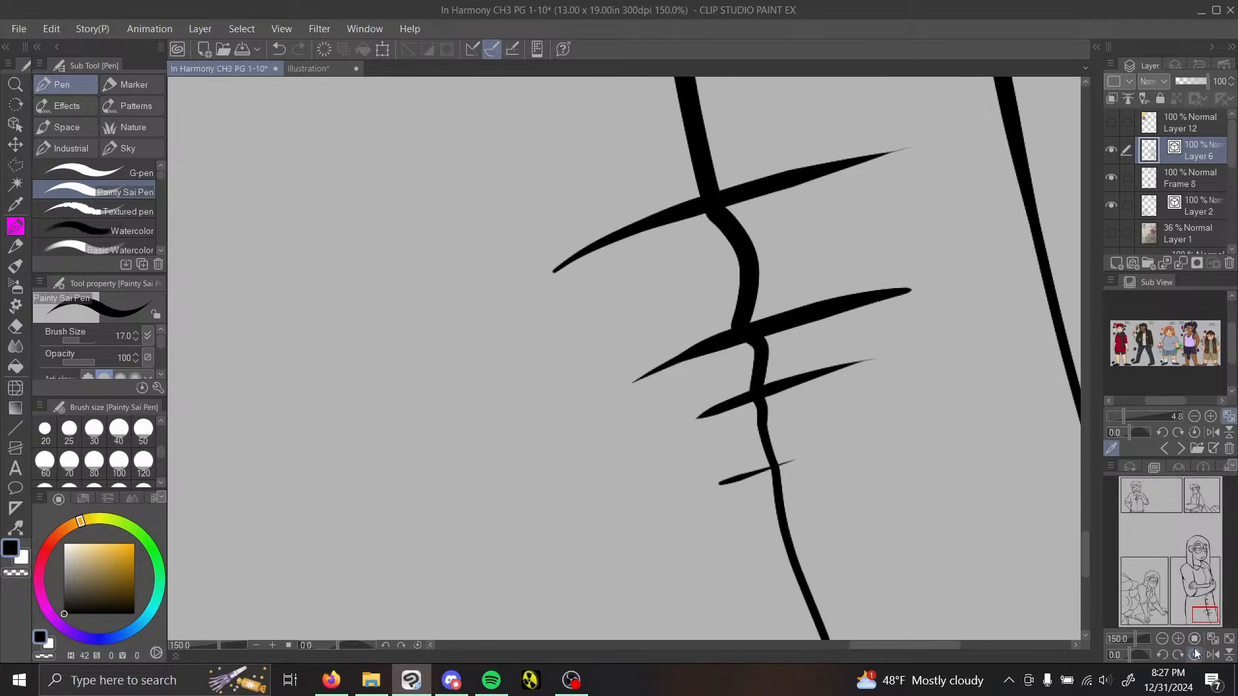
pyautogui.click(1161, 639)
pyautogui.click(1161, 639)
pyautogui.moveTo(1205, 574); pyautogui.dragTo(1186, 595)
pyautogui.click(1178, 639)
pyautogui.click(1179, 638)
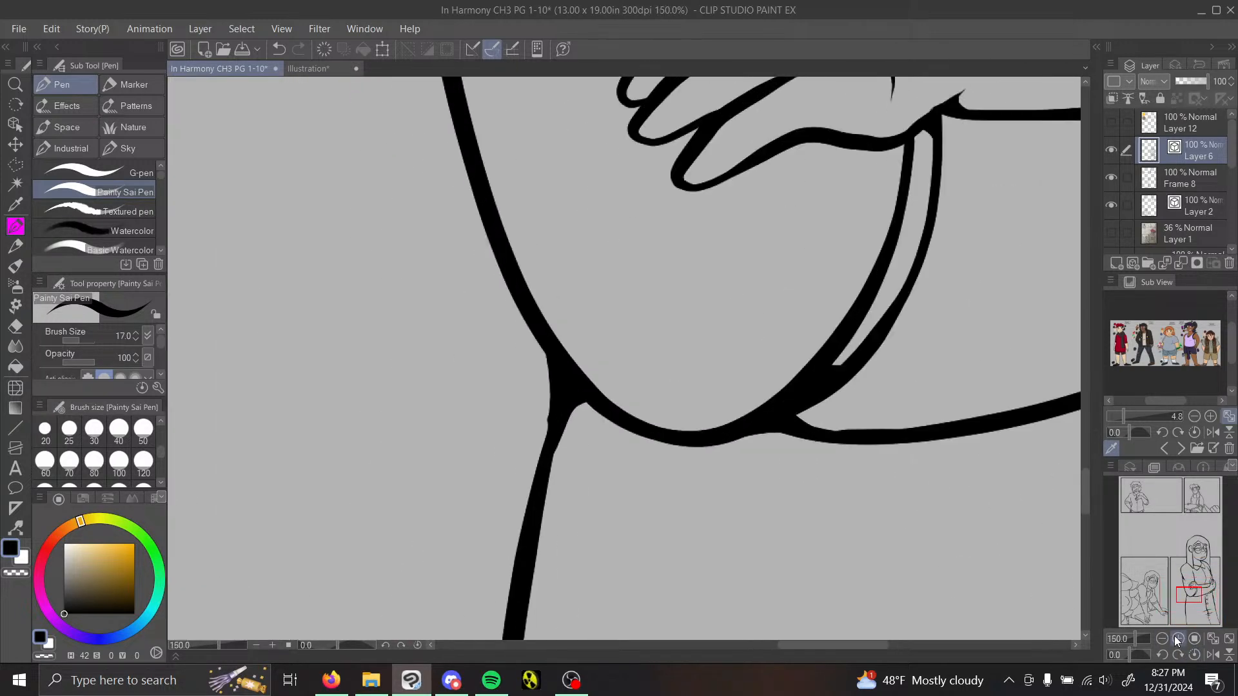
pyautogui.moveTo(544, 351); pyautogui.dragTo(546, 502)
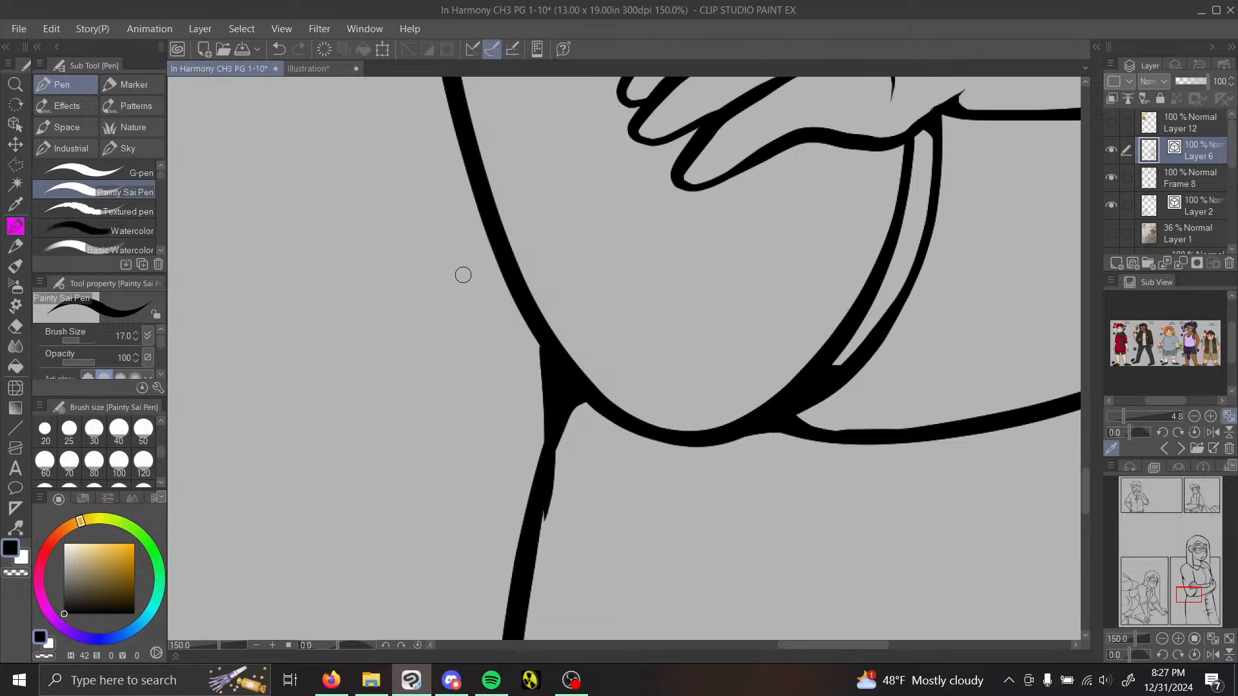
pyautogui.hotkey('ctrl', 'z')
pyautogui.moveTo(547, 359); pyautogui.dragTo(541, 519)
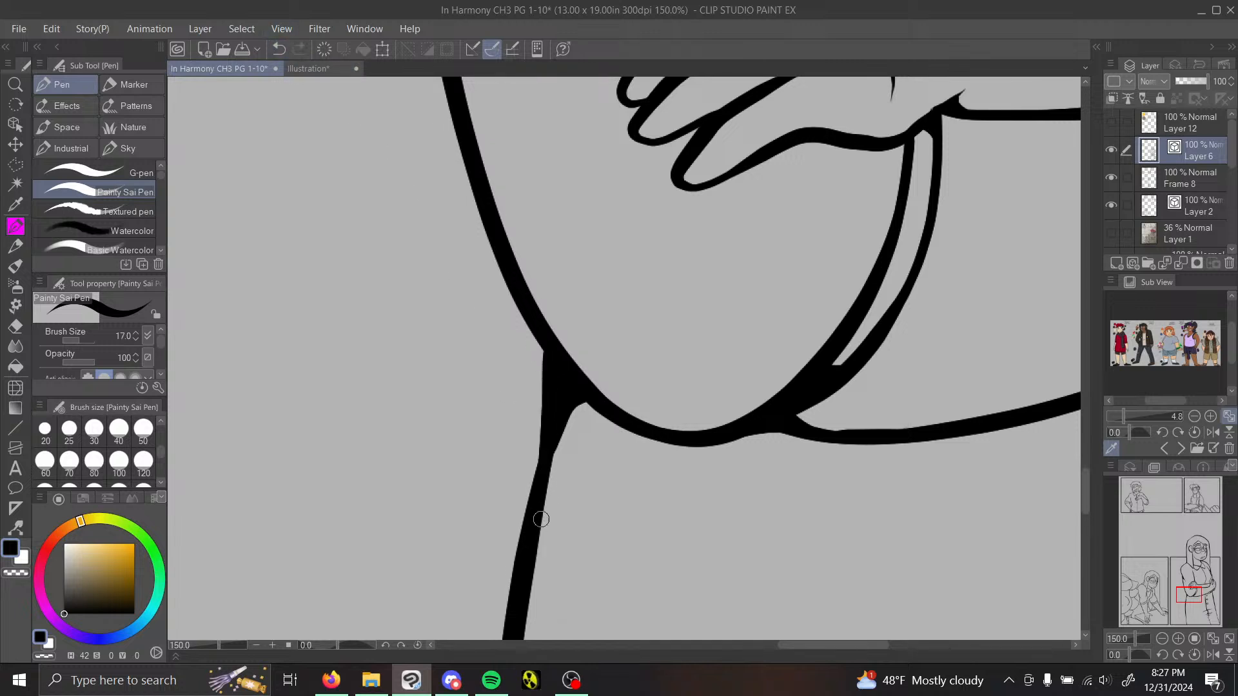
# Step: Fill the top of the shirt's button placket line under the forearm and touch up the torso's far side junction
pyautogui.moveTo(1191, 593); pyautogui.dragTo(1203, 582)
pyautogui.moveTo(670, 391); pyautogui.dragTo(681, 436)
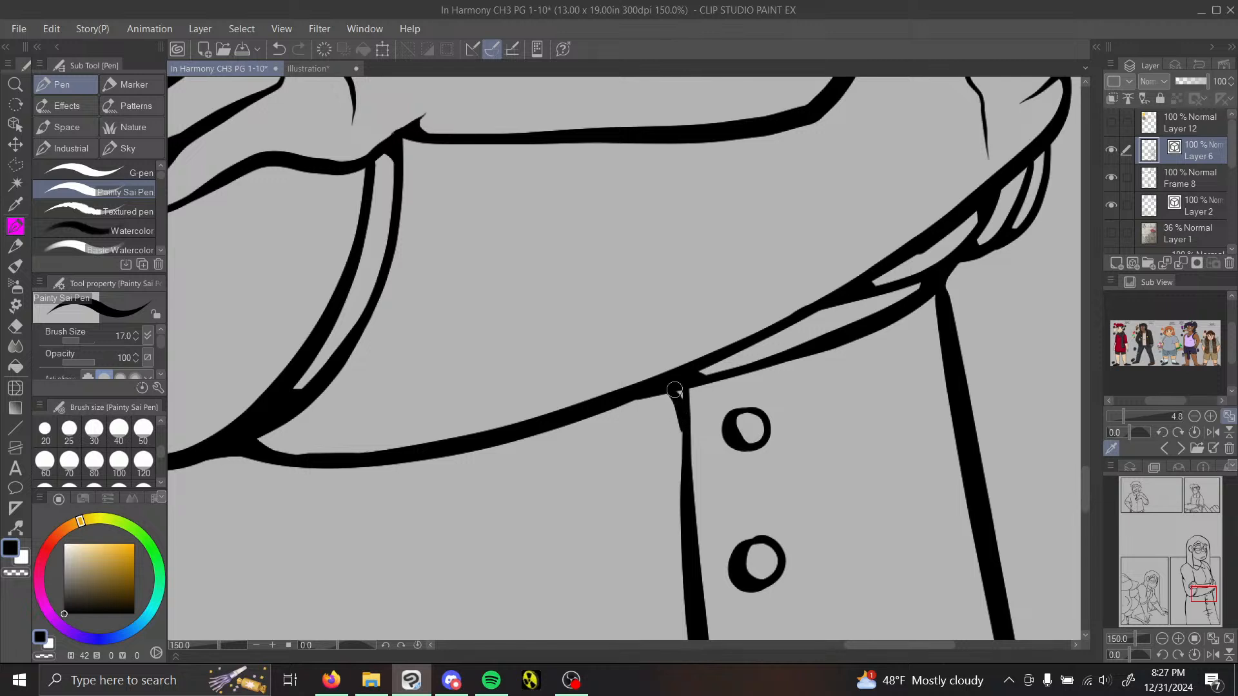
pyautogui.moveTo(667, 392); pyautogui.dragTo(685, 481)
pyautogui.moveTo(702, 383); pyautogui.dragTo(691, 478)
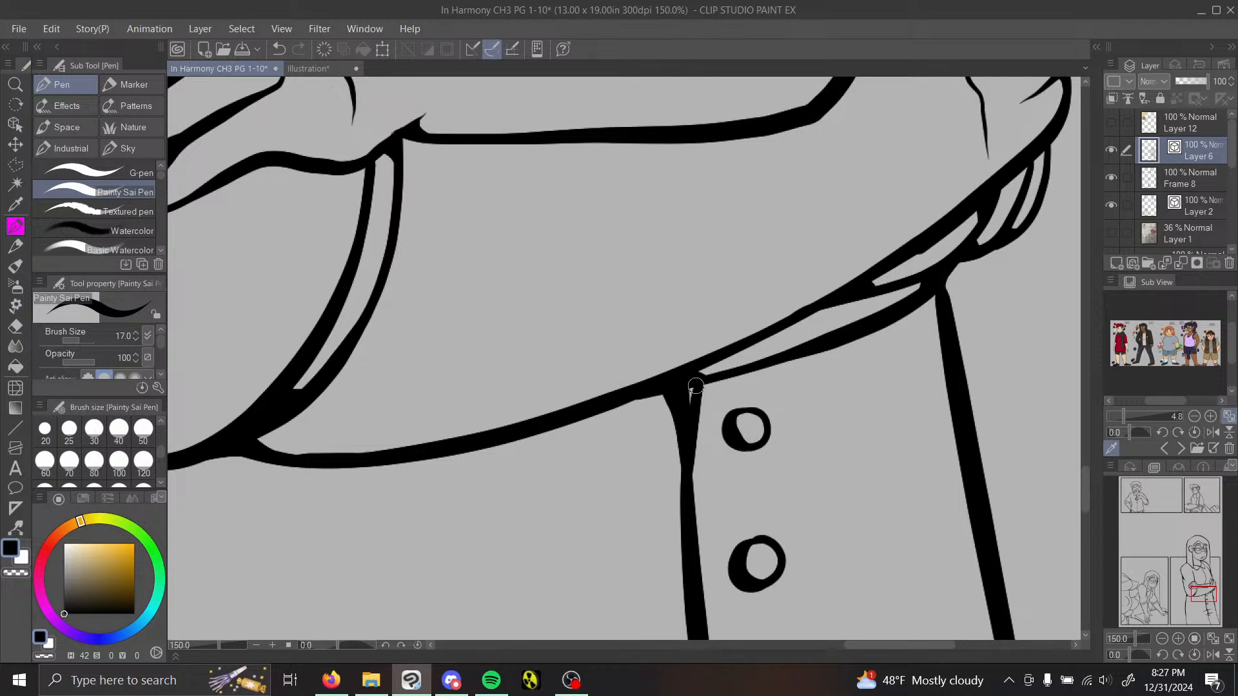
pyautogui.moveTo(917, 304)
pyautogui.mouseDown()
pyautogui.moveTo(942, 324)
pyautogui.moveTo(939, 313)
pyautogui.mouseUp()
# Step: On Layer 2, use Redraw vector line width to thicken the upper hair curls of the foreground figure in the leaning woman's panel
pyautogui.moveTo(1201, 584); pyautogui.dragTo(1177, 574)
pyautogui.click(1163, 638)
pyautogui.click(1163, 638)
pyautogui.click(1163, 638)
pyautogui.click(1163, 637)
pyautogui.click(1163, 638)
pyautogui.click(1163, 638)
pyautogui.click(1164, 637)
pyautogui.click(1186, 204)
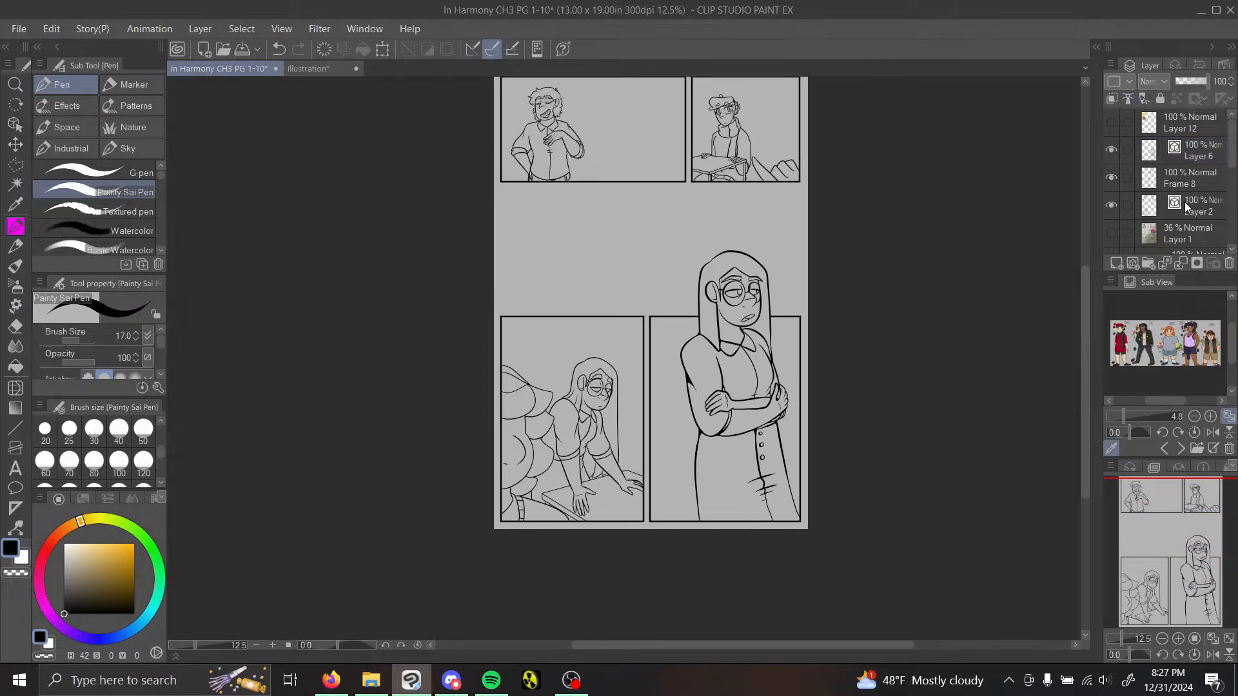
pyautogui.click(1178, 638)
pyautogui.click(1177, 637)
pyautogui.click(1177, 638)
pyautogui.click(1178, 637)
pyautogui.moveTo(1194, 582)
pyautogui.mouseDown()
pyautogui.moveTo(1180, 600)
pyautogui.moveTo(1171, 567)
pyautogui.moveTo(1181, 585)
pyautogui.moveTo(1196, 580)
pyautogui.moveTo(1178, 584)
pyautogui.mouseUp()
pyautogui.click(1162, 638)
pyautogui.click(1163, 638)
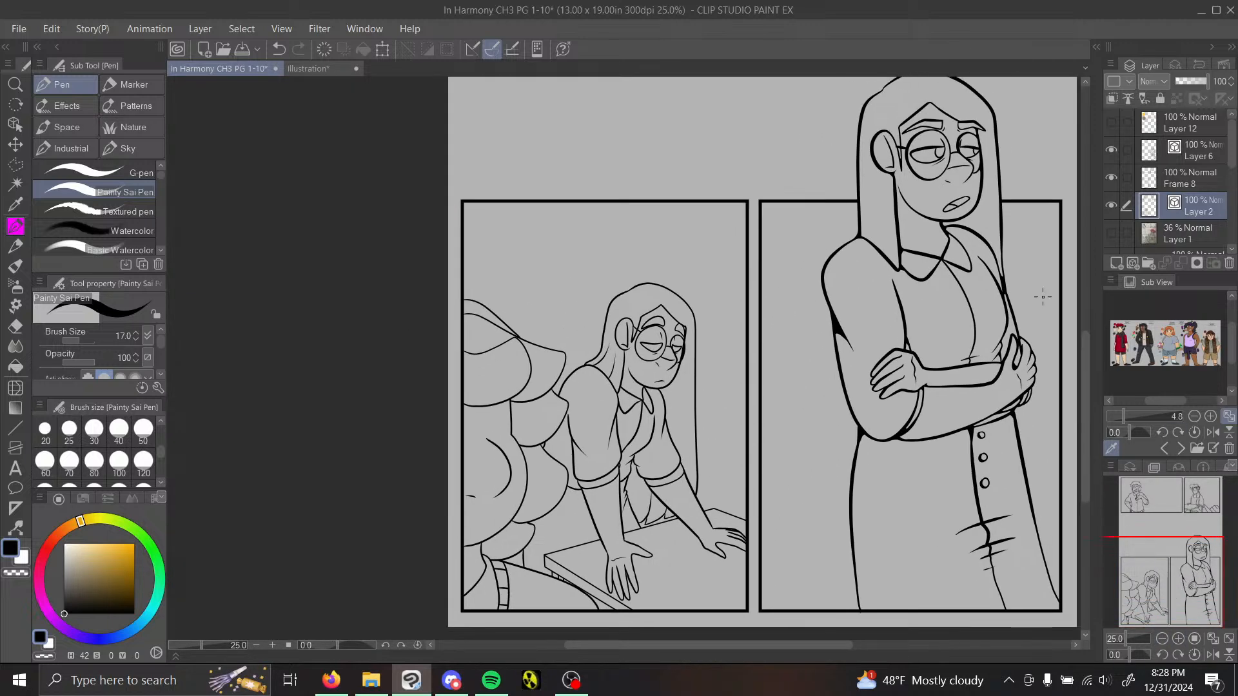
pyautogui.click(1179, 638)
pyautogui.click(1178, 639)
pyautogui.click(1179, 638)
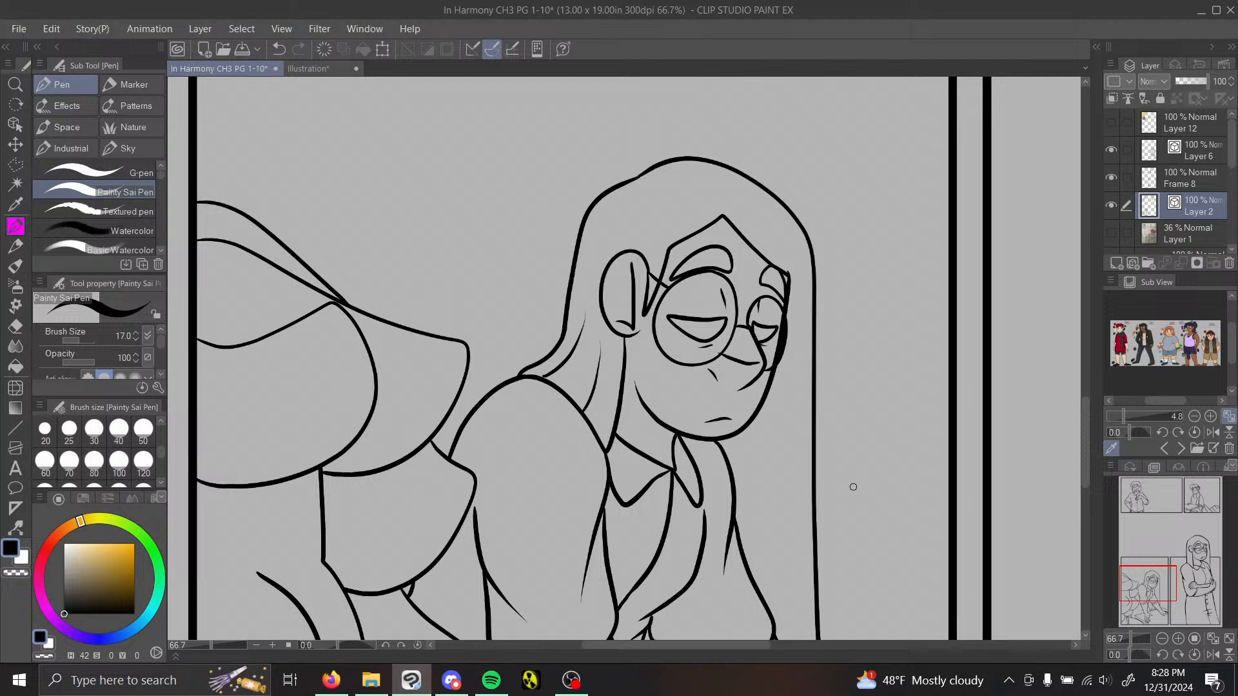
pyautogui.click(16, 528)
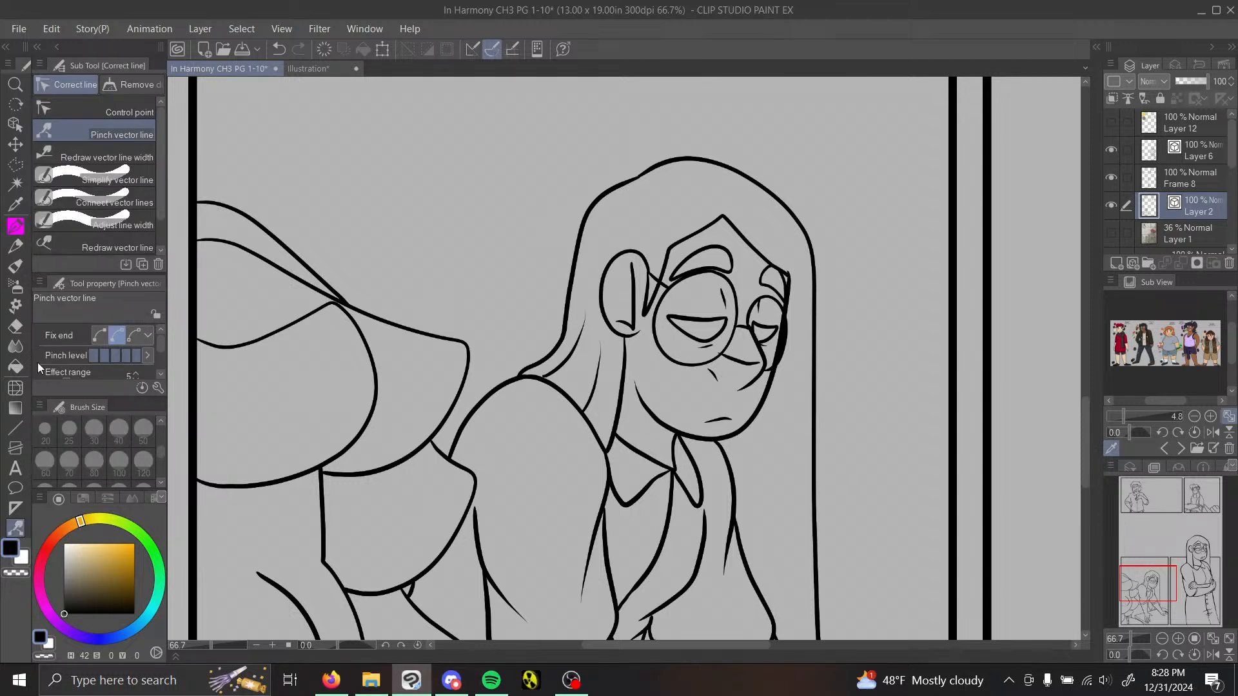
pyautogui.click(123, 158)
pyautogui.moveTo(676, 165); pyautogui.dragTo(817, 466)
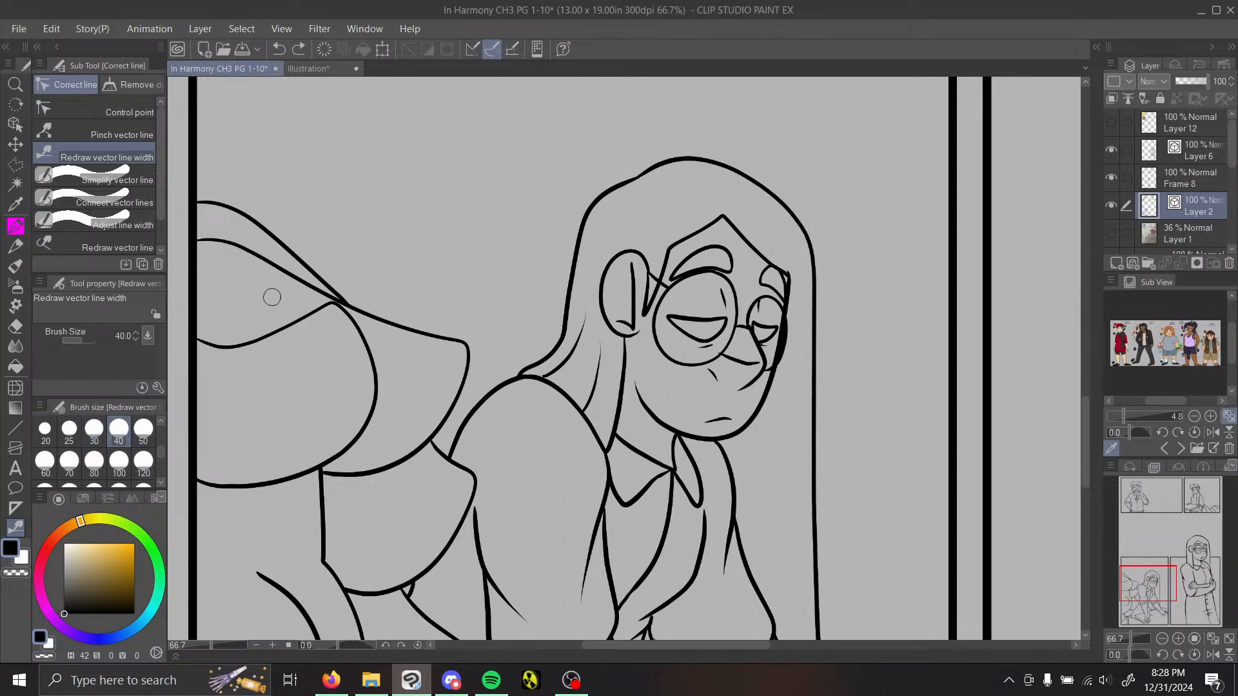
pyautogui.moveTo(214, 343)
pyautogui.mouseDown()
pyautogui.moveTo(250, 343)
pyautogui.moveTo(366, 440)
pyautogui.mouseUp()
pyautogui.moveTo(215, 244)
pyautogui.mouseDown()
pyautogui.moveTo(425, 341)
pyautogui.moveTo(423, 455)
pyautogui.mouseUp()
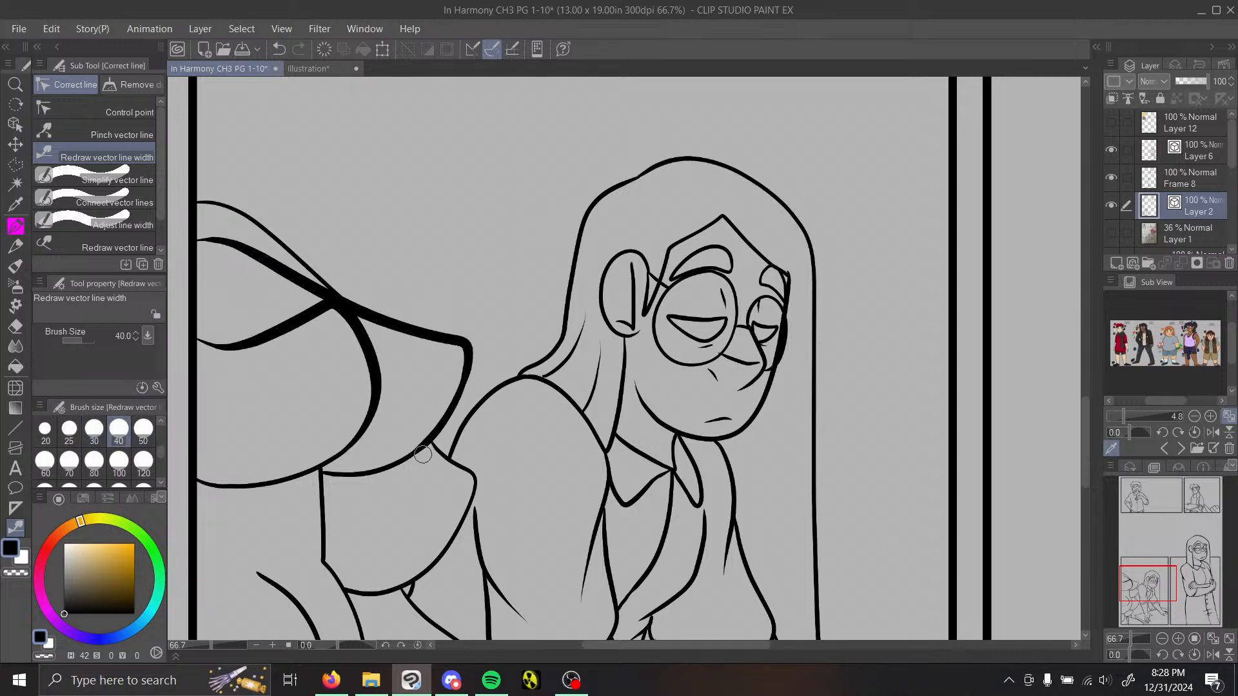
# Step: Draw extra curl outlines in the foreground figure's hair with the Painty Sai Pen and remove the old overlapping line with the Vector eraser
pyautogui.moveTo(1158, 571)
pyautogui.mouseDown()
pyautogui.moveTo(1151, 600)
pyautogui.moveTo(1155, 577)
pyautogui.moveTo(1151, 589)
pyautogui.moveTo(1179, 585)
pyautogui.mouseUp()
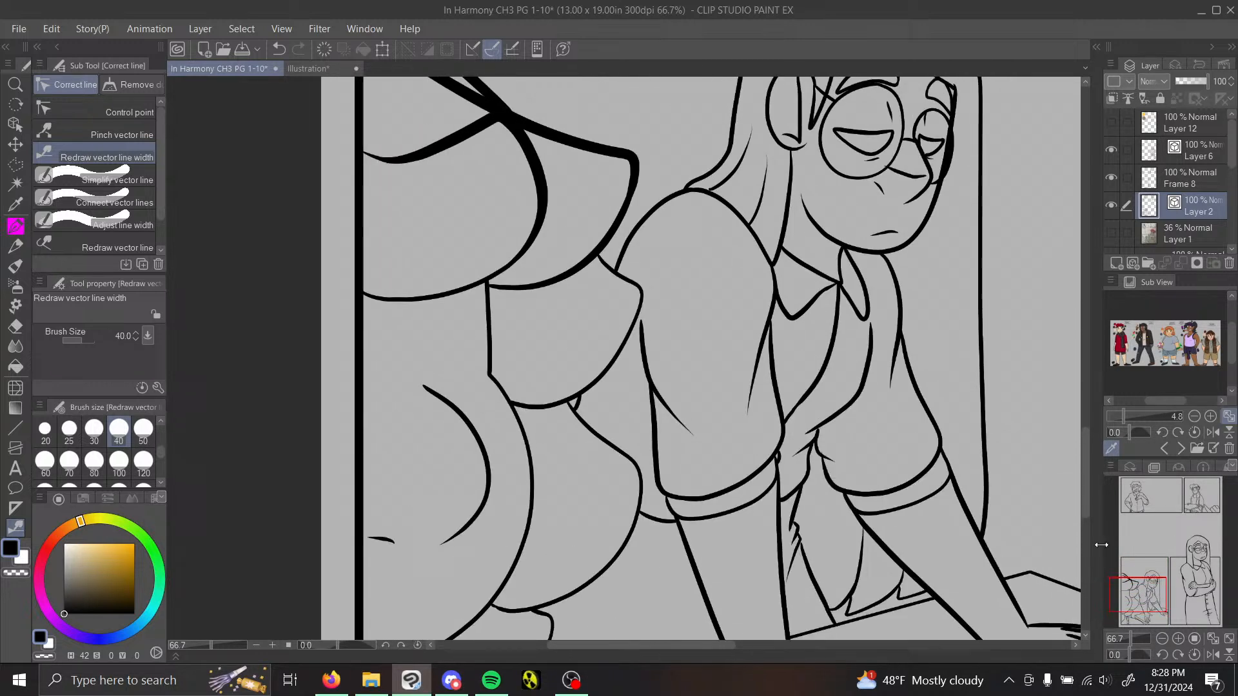
pyautogui.click(16, 226)
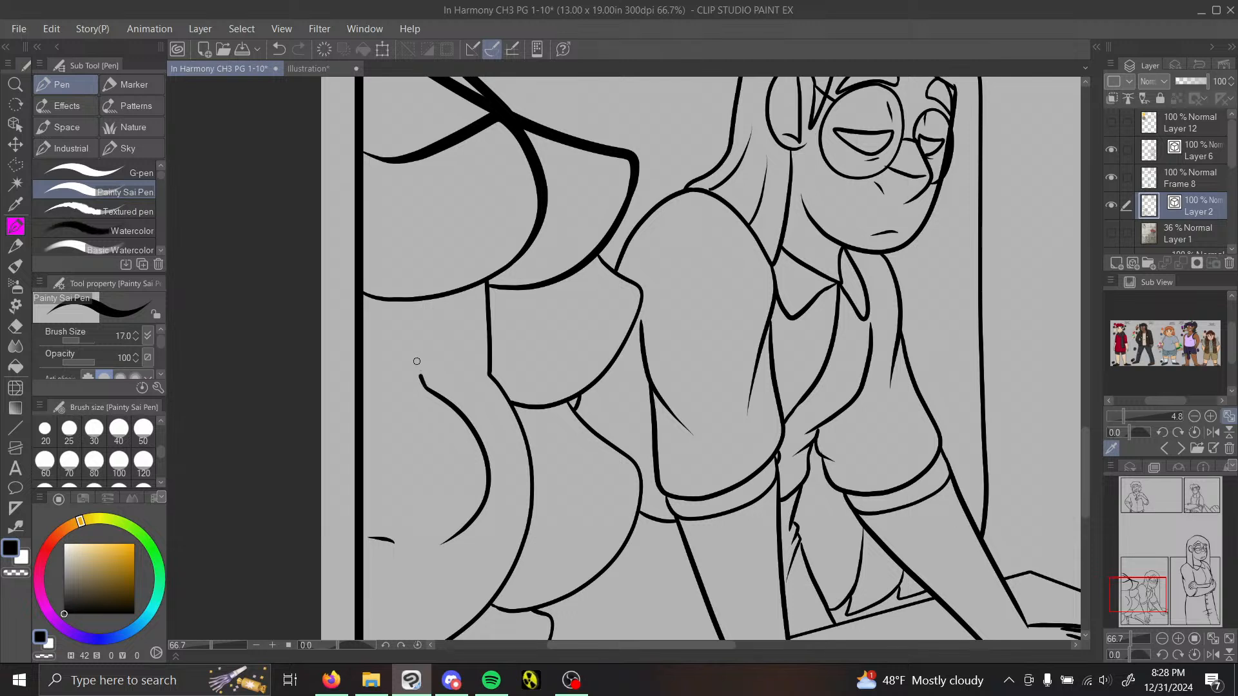
pyautogui.moveTo(420, 377); pyautogui.dragTo(416, 302)
pyautogui.moveTo(503, 269)
pyautogui.mouseDown()
pyautogui.moveTo(515, 417)
pyautogui.moveTo(485, 455)
pyautogui.mouseUp()
pyautogui.moveTo(423, 388); pyautogui.dragTo(368, 401)
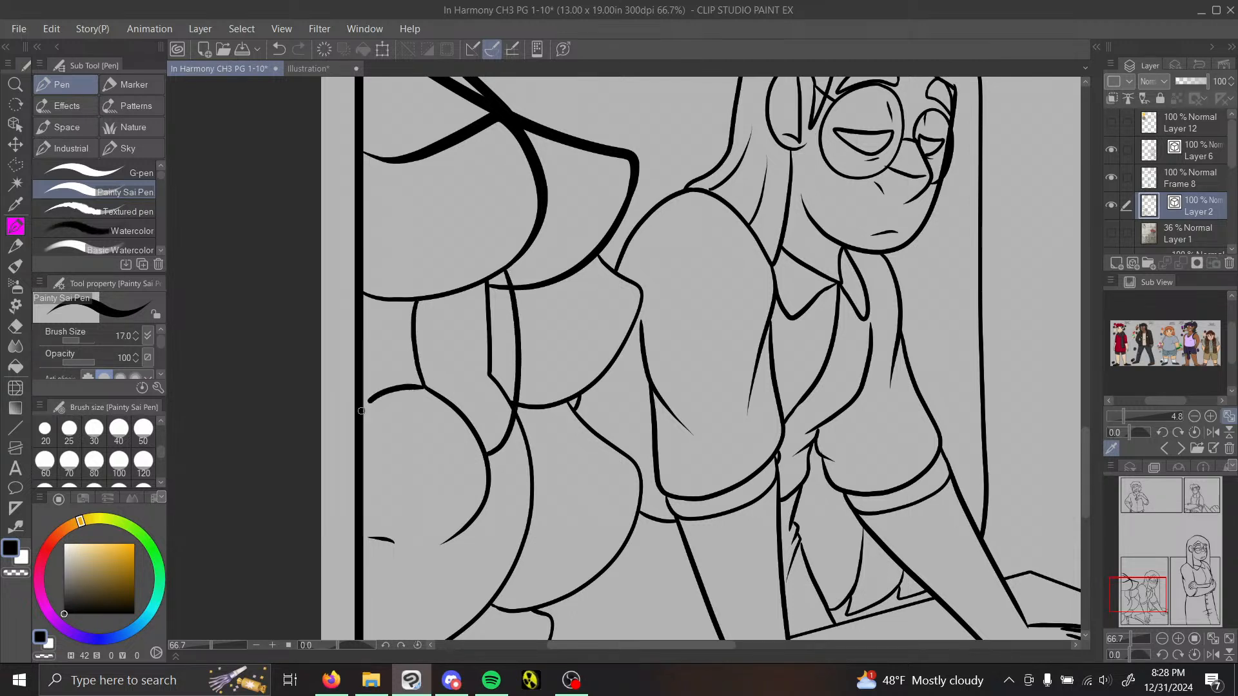
pyautogui.click(15, 326)
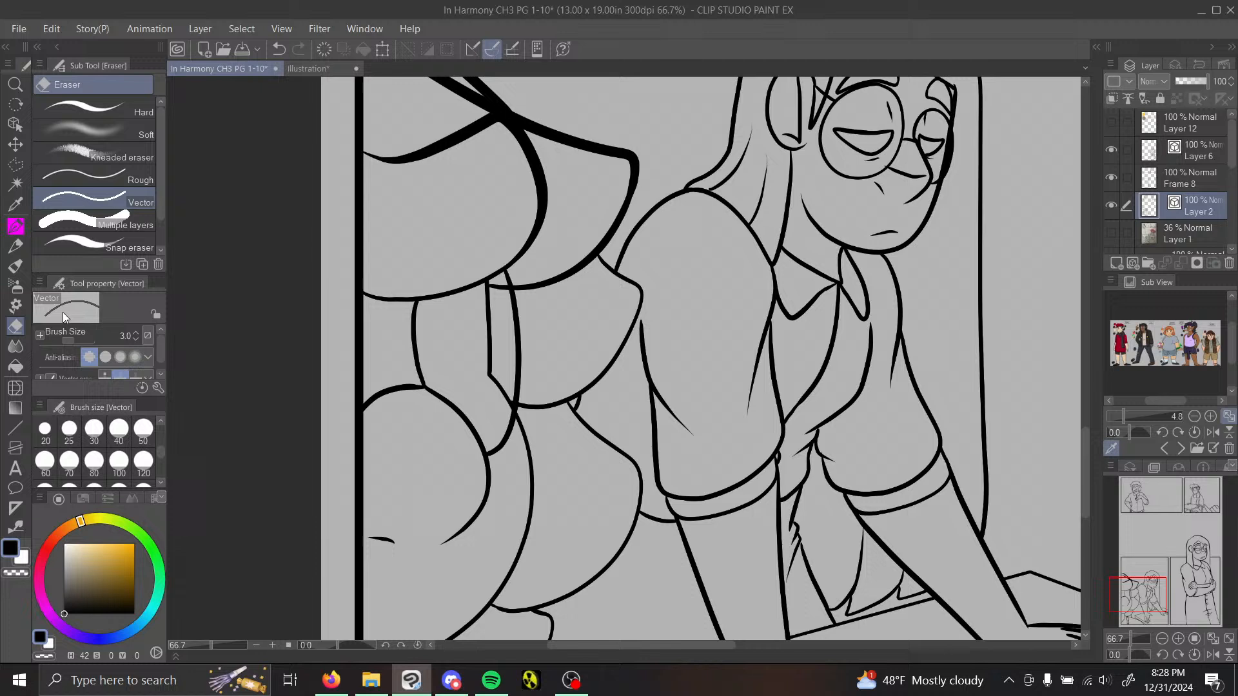
pyautogui.click(490, 295)
# Step: Thicken the middle hair curl outlines of the foreground figure, including the newly drawn curl, with Redraw vector line width
pyautogui.click(15, 528)
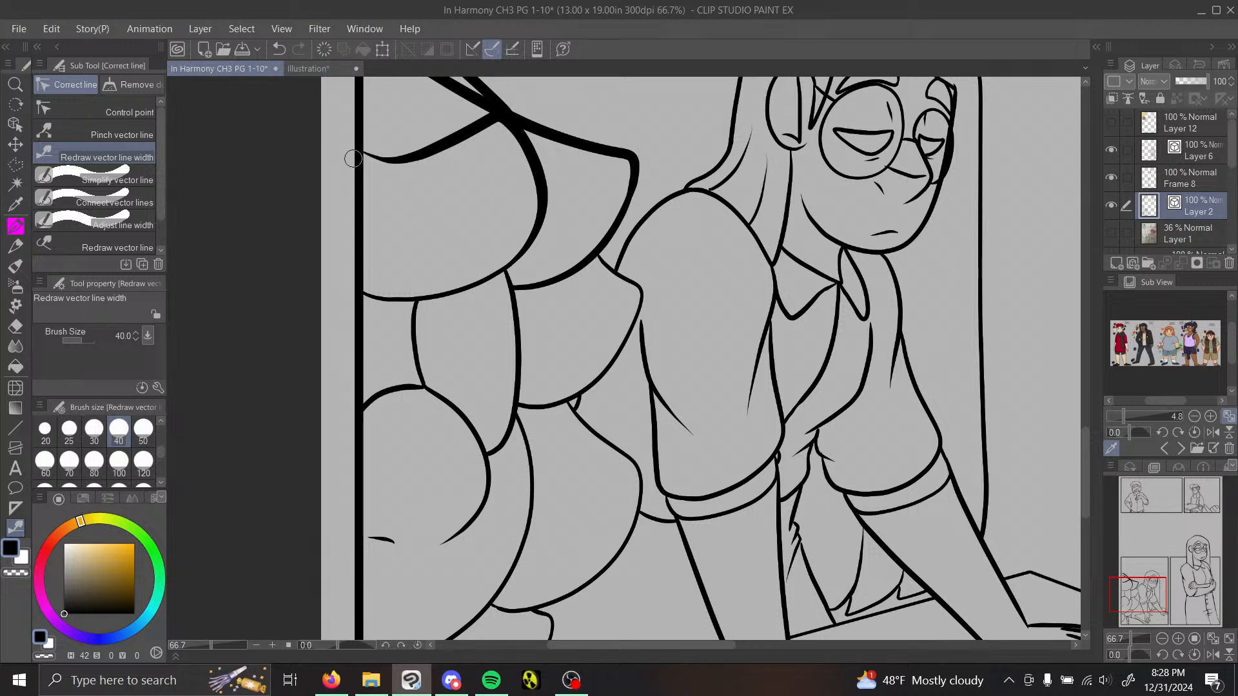
pyautogui.moveTo(382, 284)
pyautogui.mouseDown()
pyautogui.moveTo(469, 276)
pyautogui.moveTo(586, 205)
pyautogui.mouseUp()
pyautogui.moveTo(607, 261); pyautogui.dragTo(545, 405)
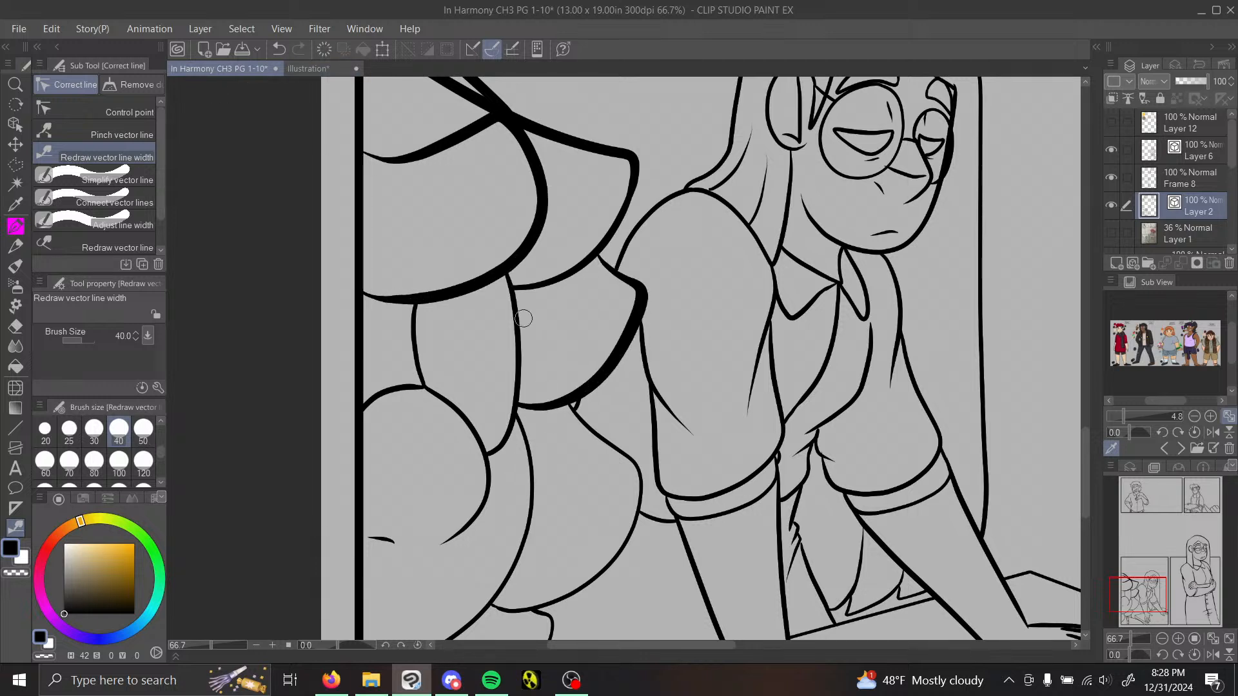
pyautogui.moveTo(506, 279); pyautogui.dragTo(516, 419)
pyautogui.moveTo(440, 399)
pyautogui.mouseDown()
pyautogui.moveTo(482, 460)
pyautogui.moveTo(445, 532)
pyautogui.mouseUp()
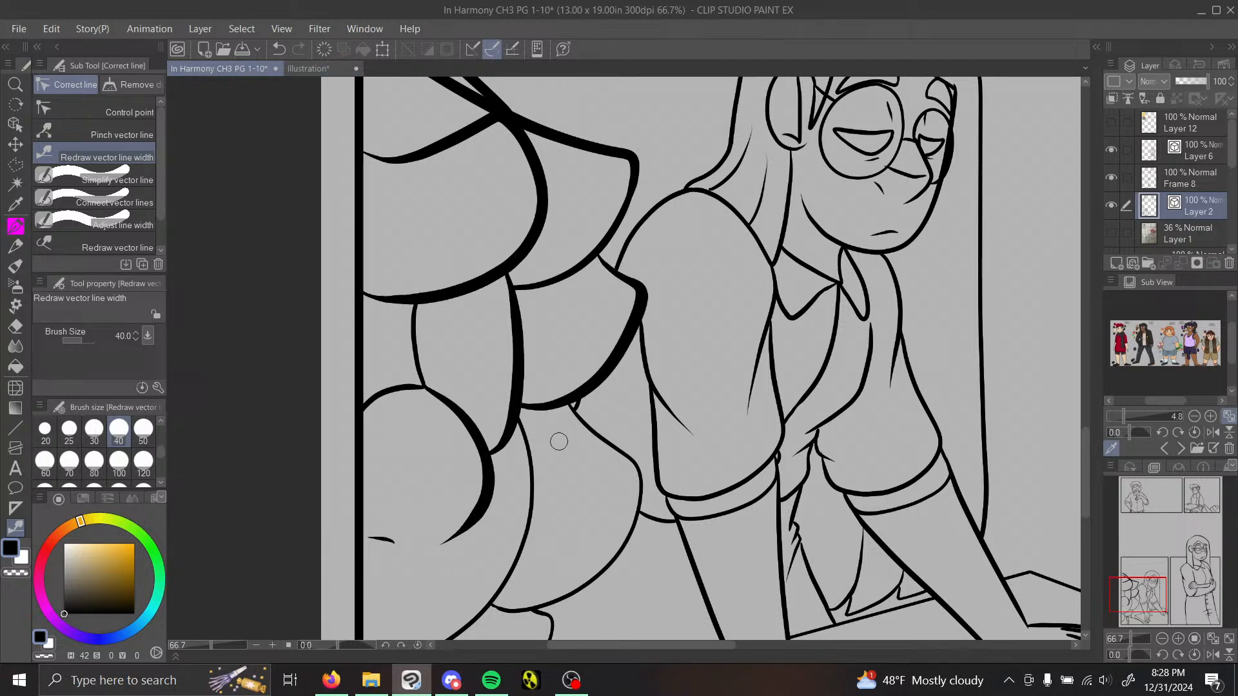
pyautogui.moveTo(541, 443); pyautogui.dragTo(447, 638)
# Step: Thicken the foreground figure's remaining inner and lower hair curls and the neck and trim lines beneath them
pyautogui.moveTo(1142, 594); pyautogui.dragTo(1135, 603)
pyautogui.moveTo(523, 227); pyautogui.dragTo(518, 158)
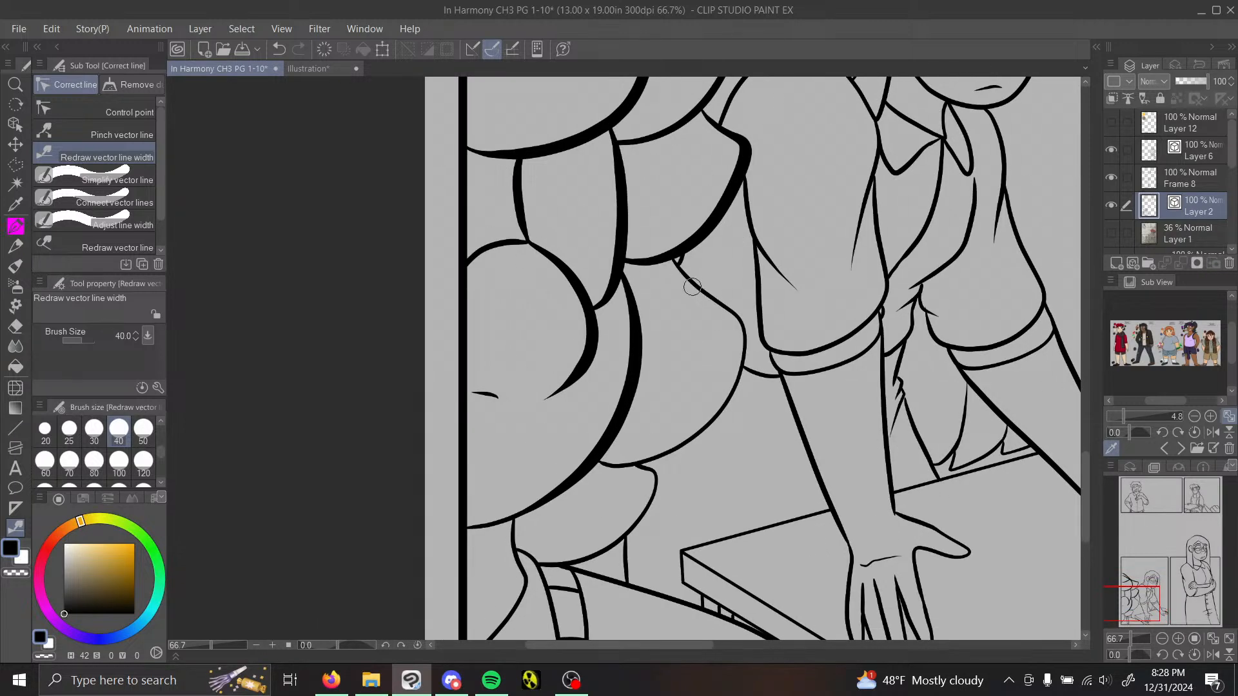
pyautogui.moveTo(693, 286)
pyautogui.mouseDown()
pyautogui.moveTo(729, 365)
pyautogui.moveTo(656, 483)
pyautogui.moveTo(566, 553)
pyautogui.mouseUp()
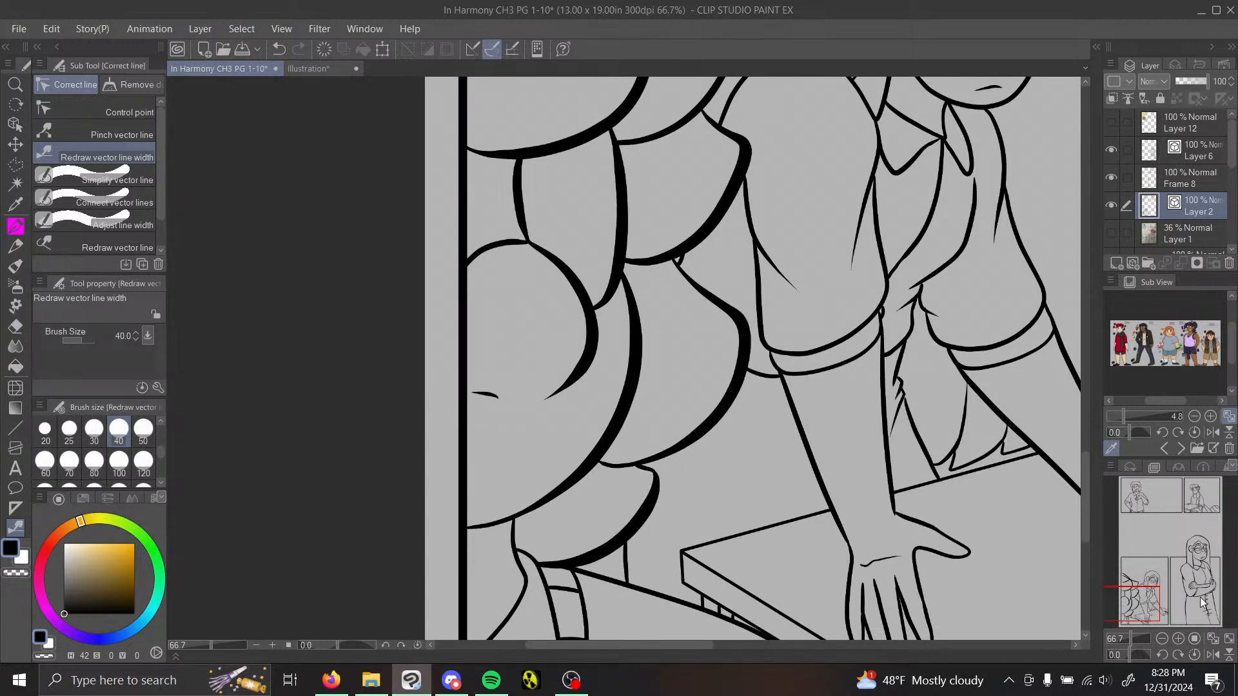
pyautogui.moveTo(1146, 609); pyautogui.dragTo(1146, 618)
pyautogui.moveTo(475, 392); pyautogui.dragTo(590, 331)
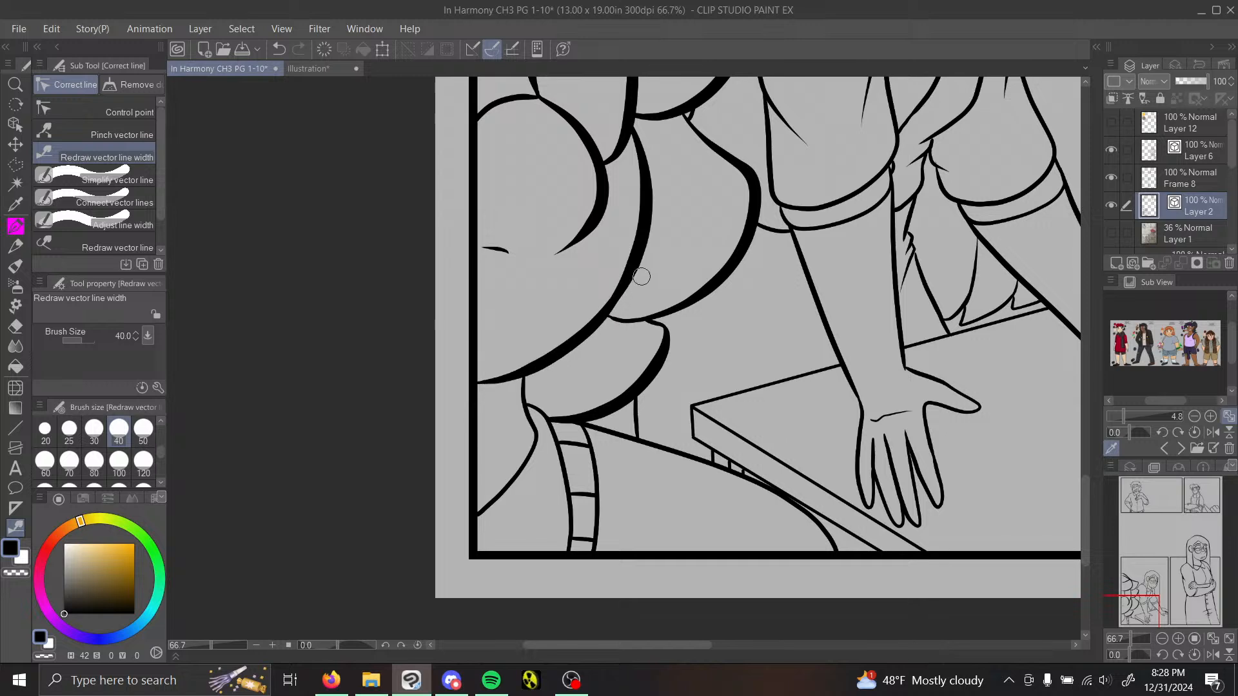
pyautogui.moveTo(526, 384)
pyautogui.mouseDown()
pyautogui.moveTo(523, 482)
pyautogui.moveTo(569, 556)
pyautogui.mouseUp()
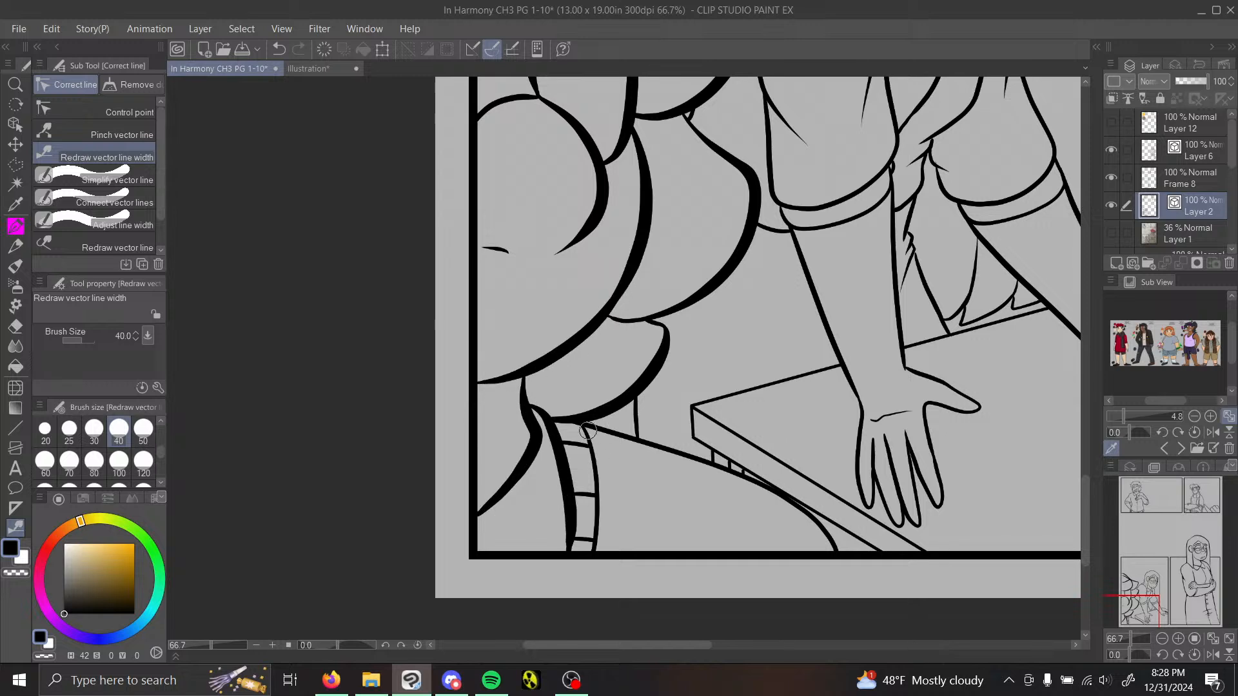
# Step: Thicken the foreground figure's outer trim and shoulder lines with Redraw vector line width, and pinch the shoulder line near the table corner
pyautogui.moveTo(588, 432); pyautogui.dragTo(597, 551)
pyautogui.moveTo(631, 444)
pyautogui.mouseDown()
pyautogui.moveTo(800, 516)
pyautogui.moveTo(835, 548)
pyautogui.mouseUp()
pyautogui.moveTo(1145, 600); pyautogui.dragTo(1159, 601)
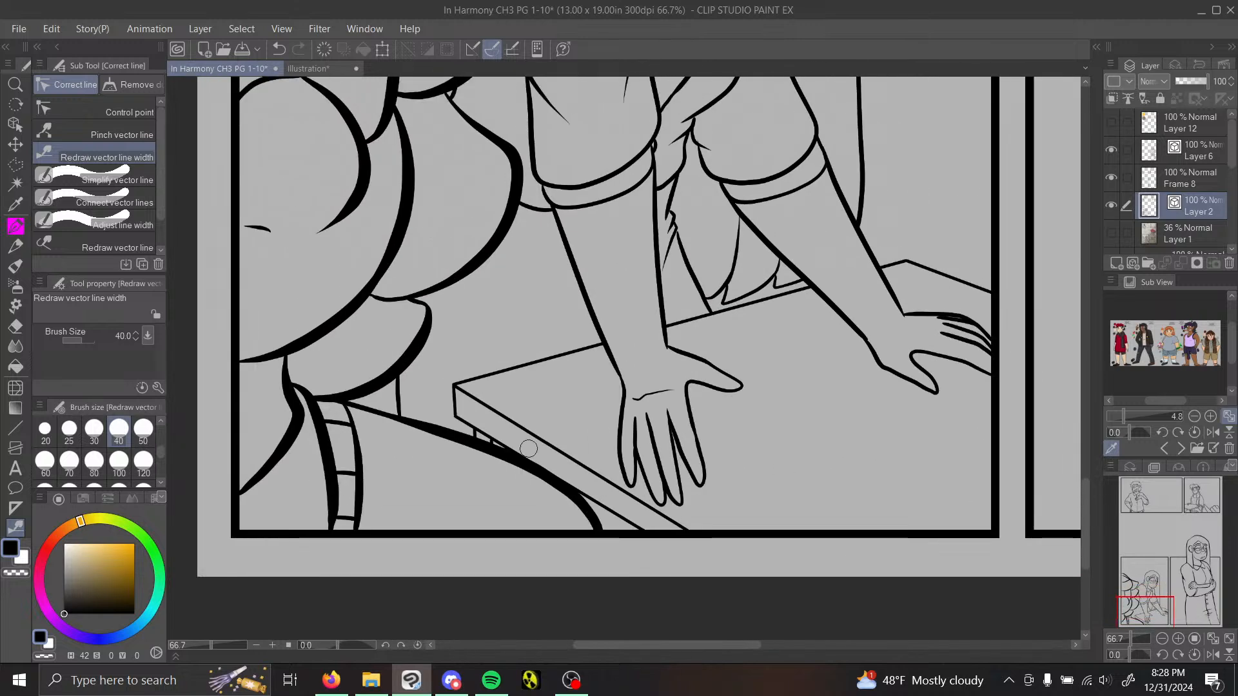
pyautogui.click(125, 133)
pyautogui.moveTo(499, 454); pyautogui.dragTo(504, 450)
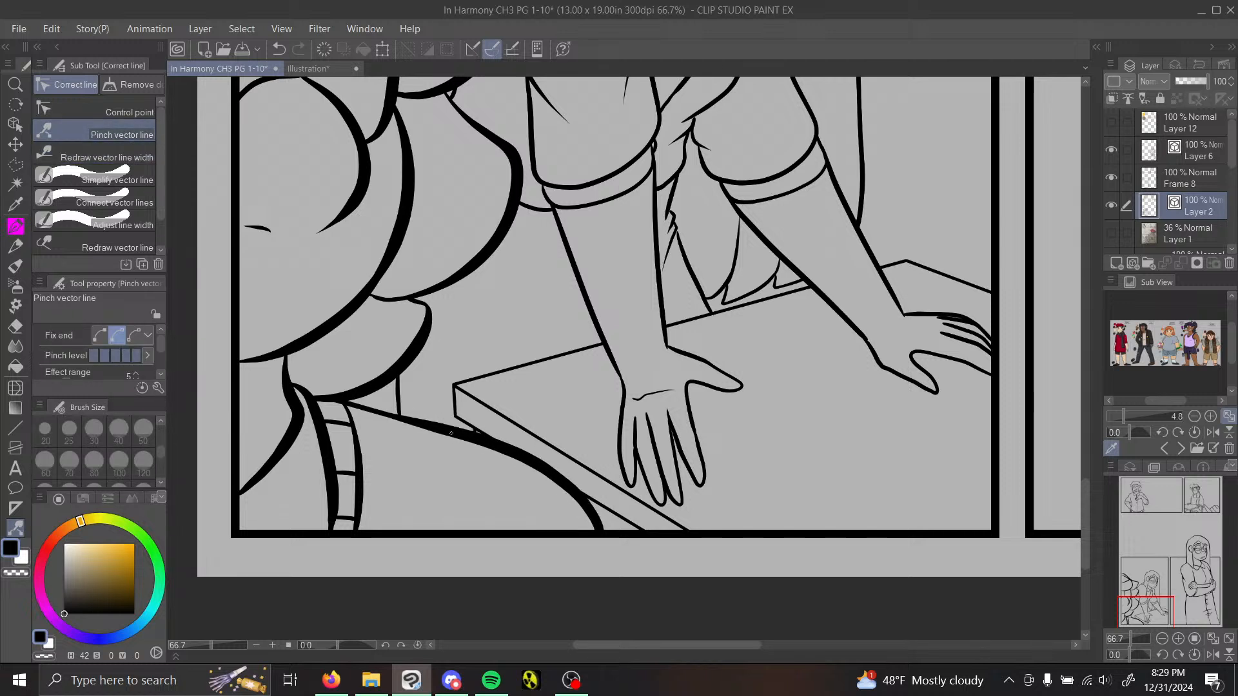
# Step: With the Painty Sai Pen, start filling the junction where the foreground figure's neck line meets the large lower hair curl
pyautogui.click(16, 226)
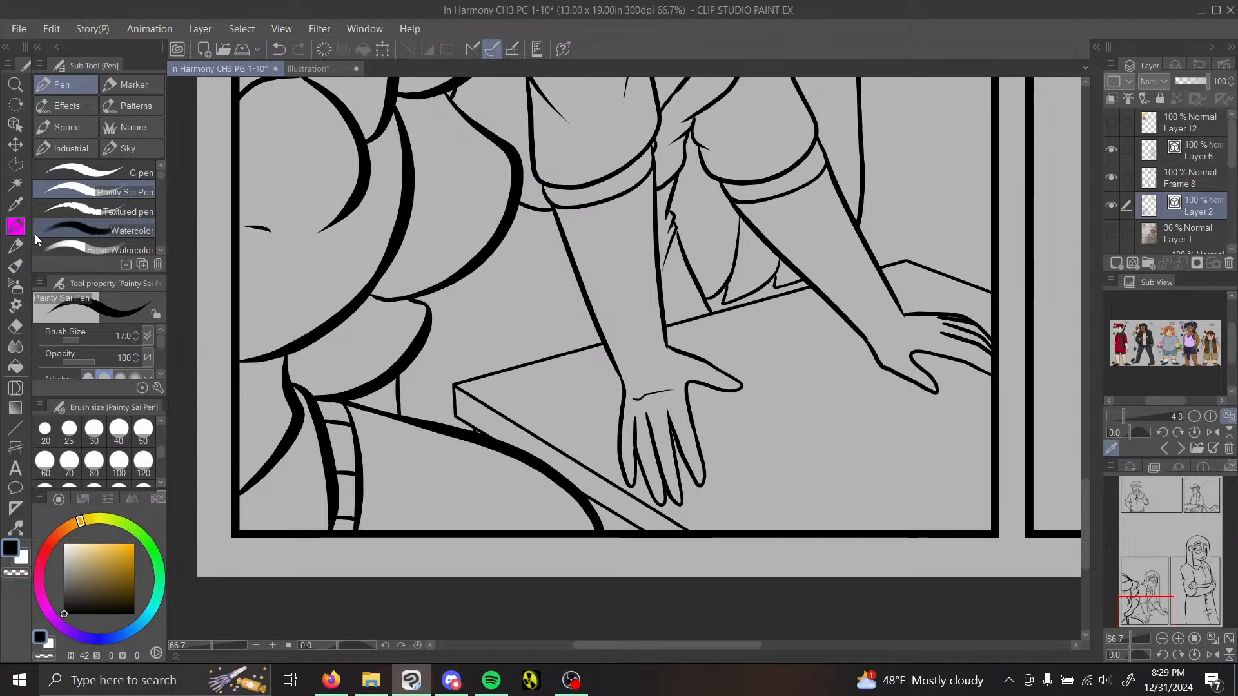
pyautogui.moveTo(1149, 610)
pyautogui.mouseDown()
pyautogui.moveTo(1139, 586)
pyautogui.moveTo(1137, 606)
pyautogui.mouseUp()
pyautogui.click(1177, 639)
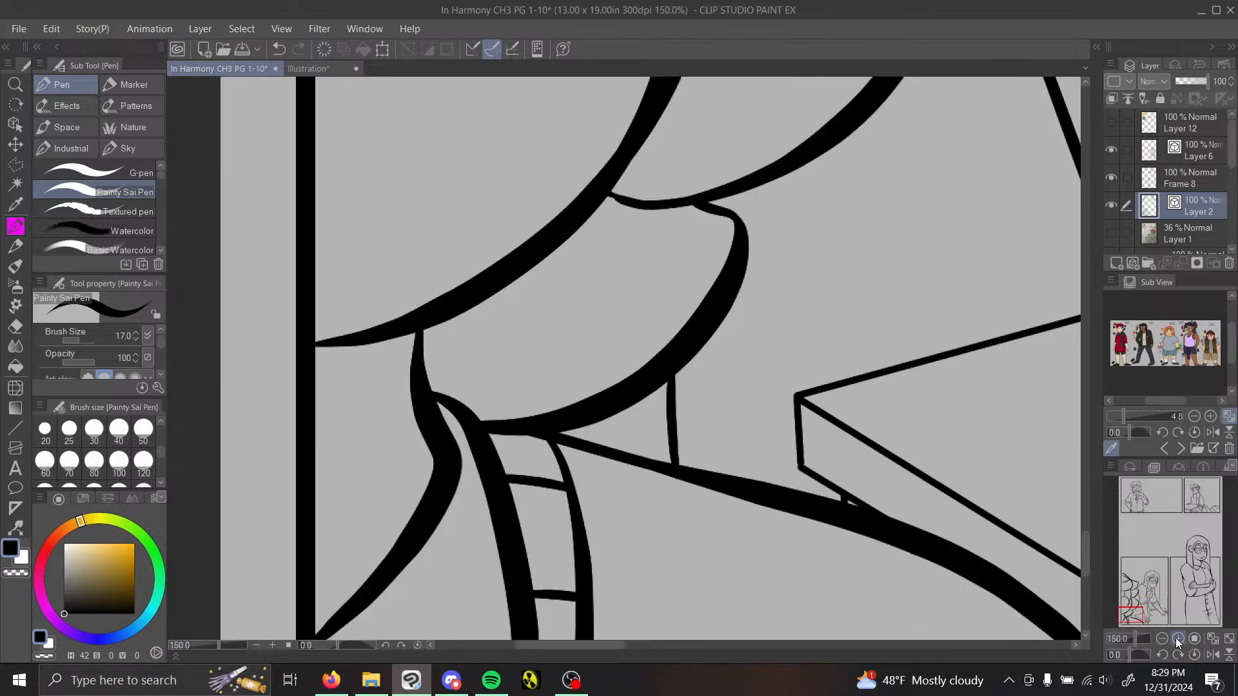
pyautogui.moveTo(402, 335)
pyautogui.mouseDown()
pyautogui.moveTo(423, 360)
pyautogui.moveTo(410, 329)
pyautogui.moveTo(415, 391)
pyautogui.moveTo(410, 331)
pyautogui.moveTo(412, 342)
pyautogui.moveTo(435, 320)
pyautogui.moveTo(424, 375)
pyautogui.moveTo(443, 401)
pyautogui.mouseUp()
pyautogui.hotkey('ctrl', 'z')
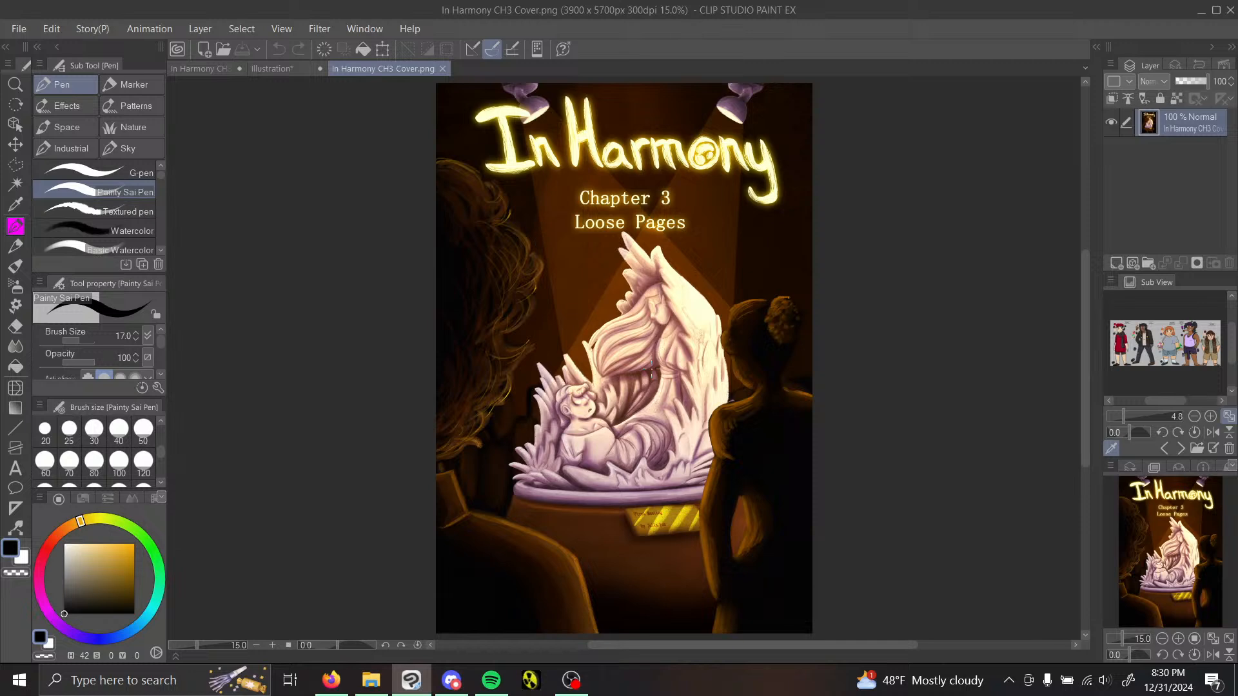
# Step: Examine the Chapter 3 cover's statue and plaque up close, close the cover file and return to the comic page
pyautogui.click(1178, 638)
pyautogui.moveTo(1164, 551)
pyautogui.mouseDown()
pyautogui.moveTo(1172, 530)
pyautogui.moveTo(1175, 606)
pyautogui.moveTo(1172, 523)
pyautogui.moveTo(1177, 573)
pyautogui.moveTo(1184, 529)
pyautogui.moveTo(1169, 568)
pyautogui.mouseUp()
pyautogui.click(1177, 637)
pyautogui.click(1178, 637)
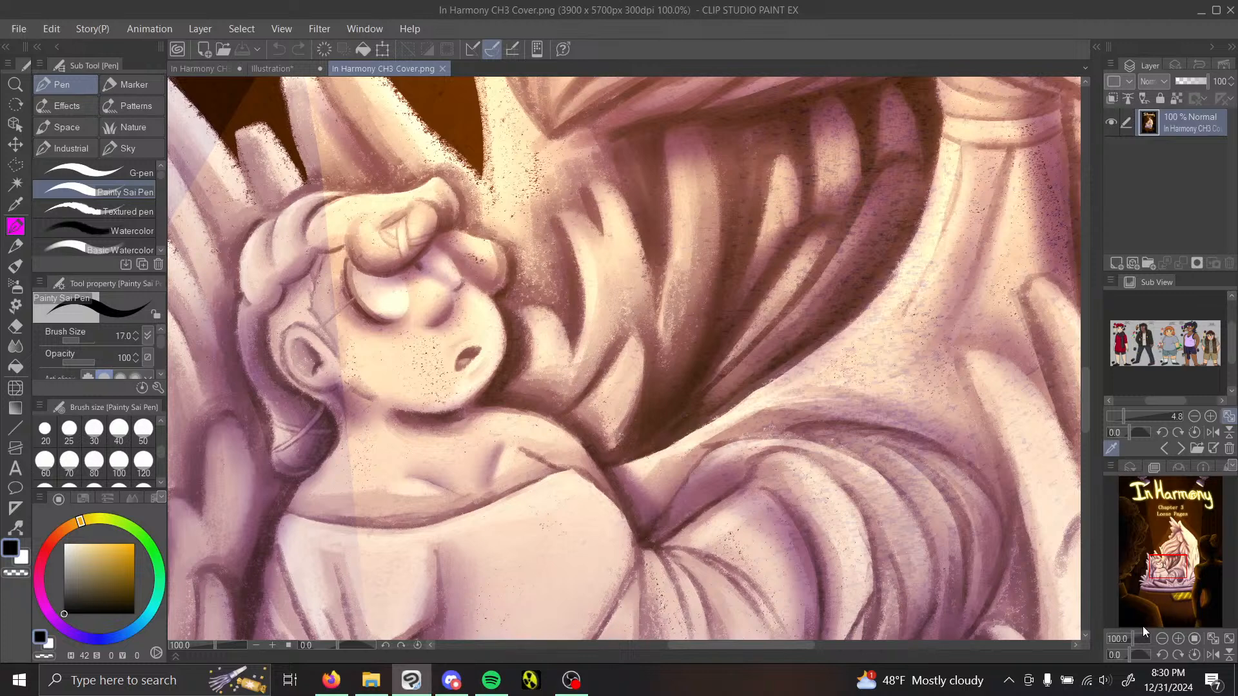
pyautogui.click(1162, 639)
pyautogui.click(1162, 638)
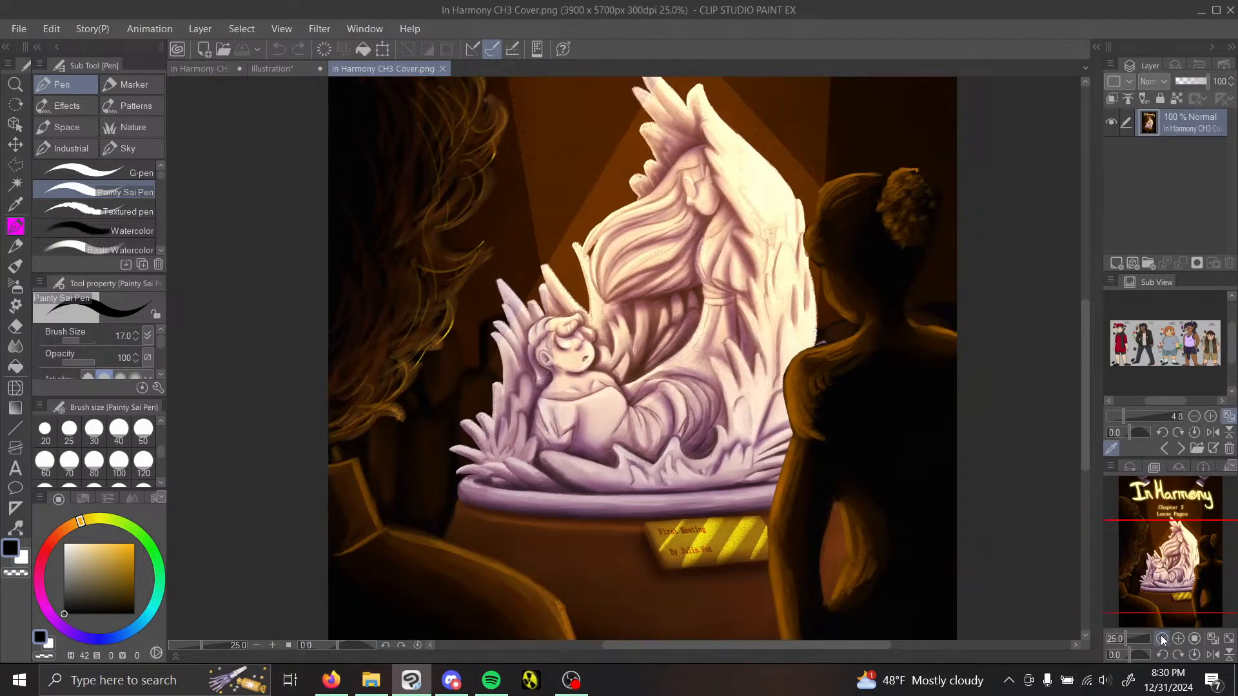
pyautogui.click(1161, 637)
pyautogui.click(1177, 638)
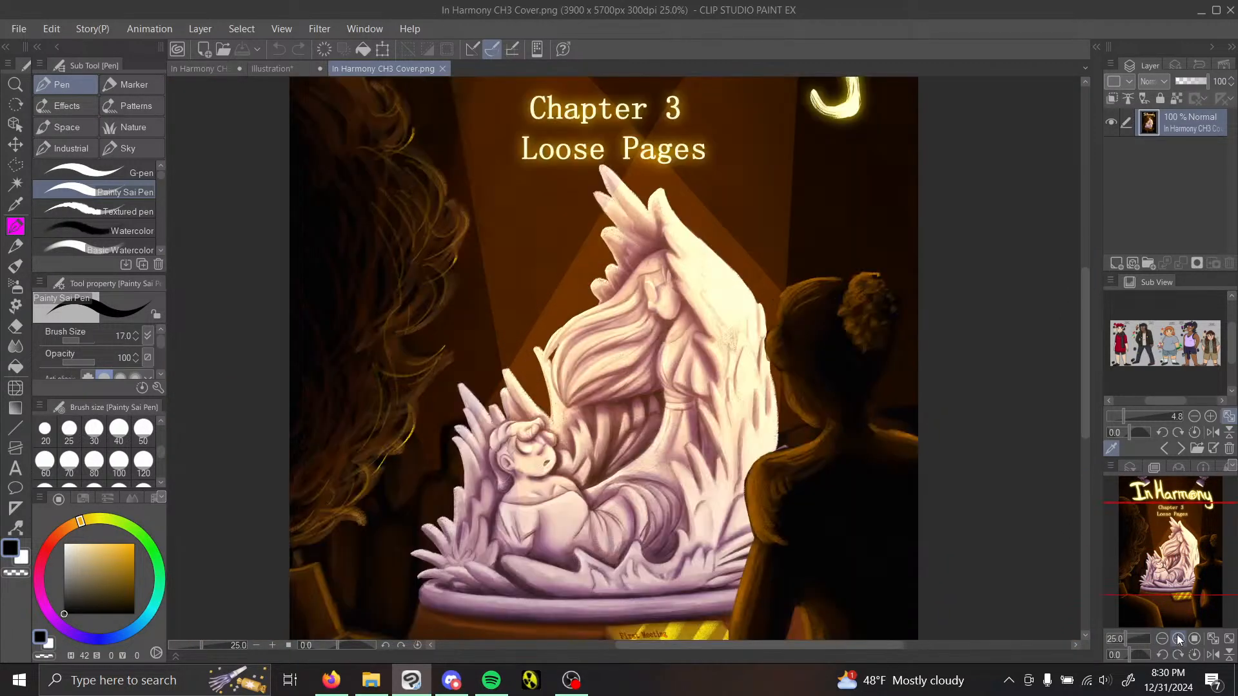
pyautogui.moveTo(1183, 573)
pyautogui.mouseDown()
pyautogui.moveTo(1177, 593)
pyautogui.moveTo(1174, 544)
pyautogui.moveTo(1182, 590)
pyautogui.mouseUp()
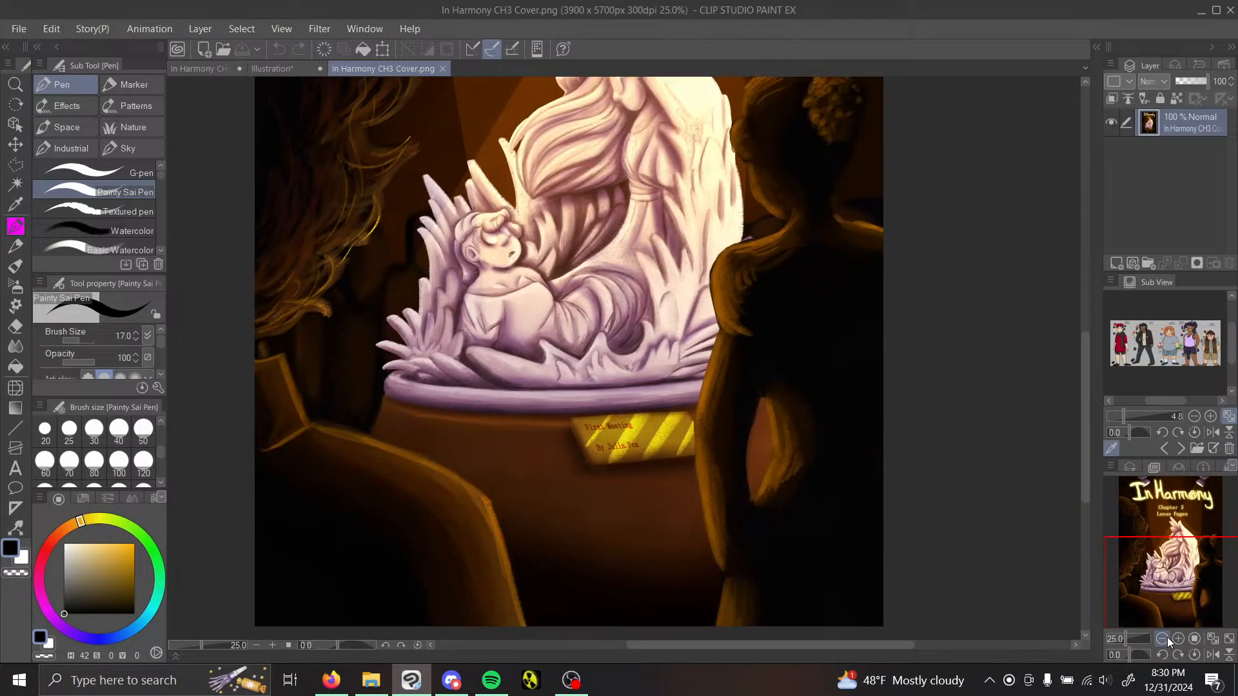
pyautogui.moveTo(1127, 639); pyautogui.dragTo(1139, 624)
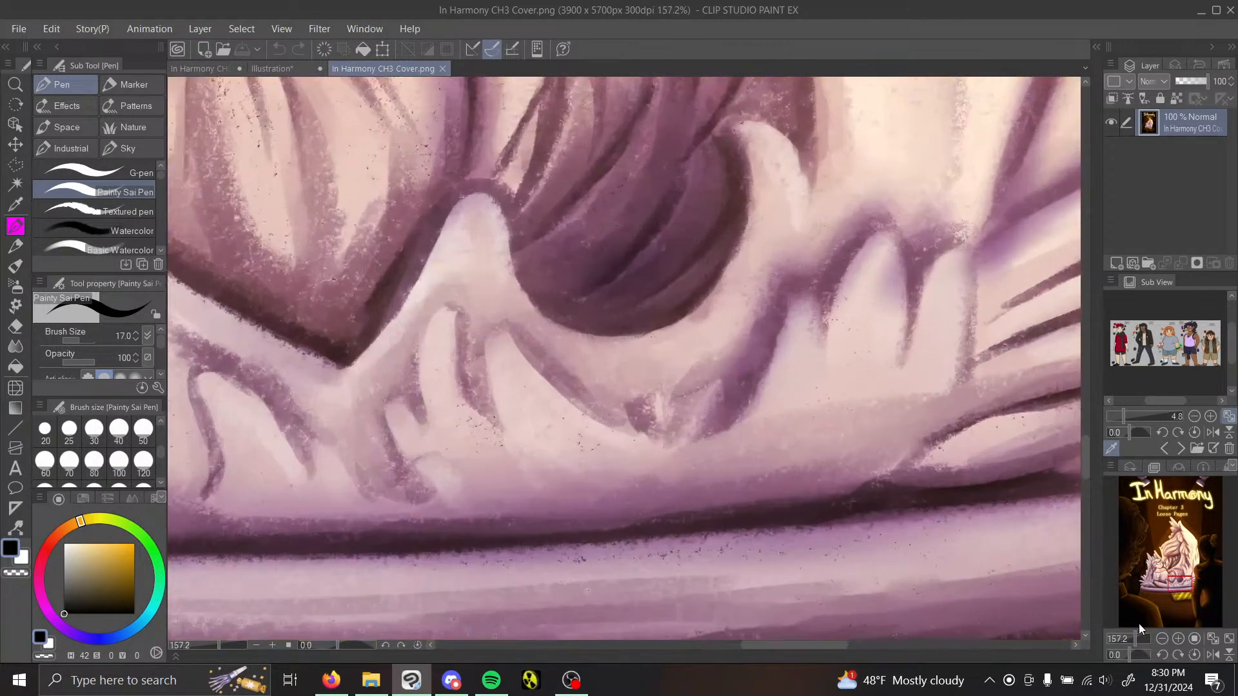
pyautogui.moveTo(1179, 584); pyautogui.dragTo(1180, 597)
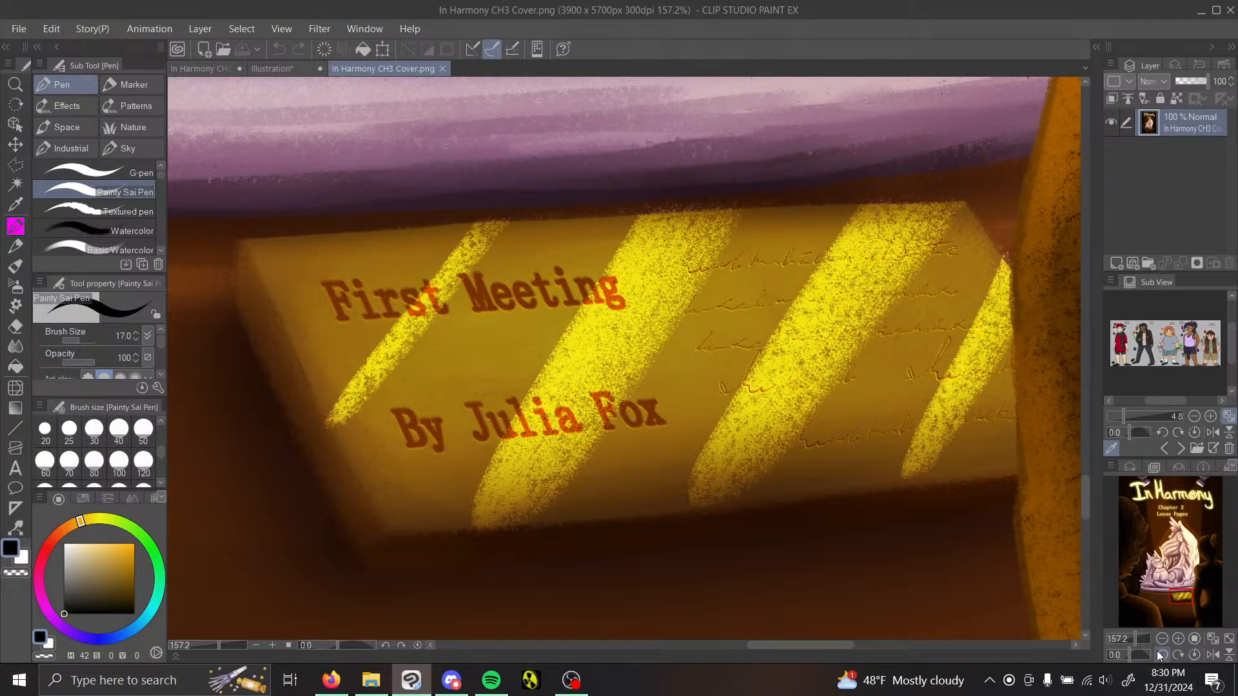
pyautogui.moveTo(1136, 639); pyautogui.dragTo(1122, 634)
pyautogui.moveTo(1164, 583); pyautogui.dragTo(1170, 522)
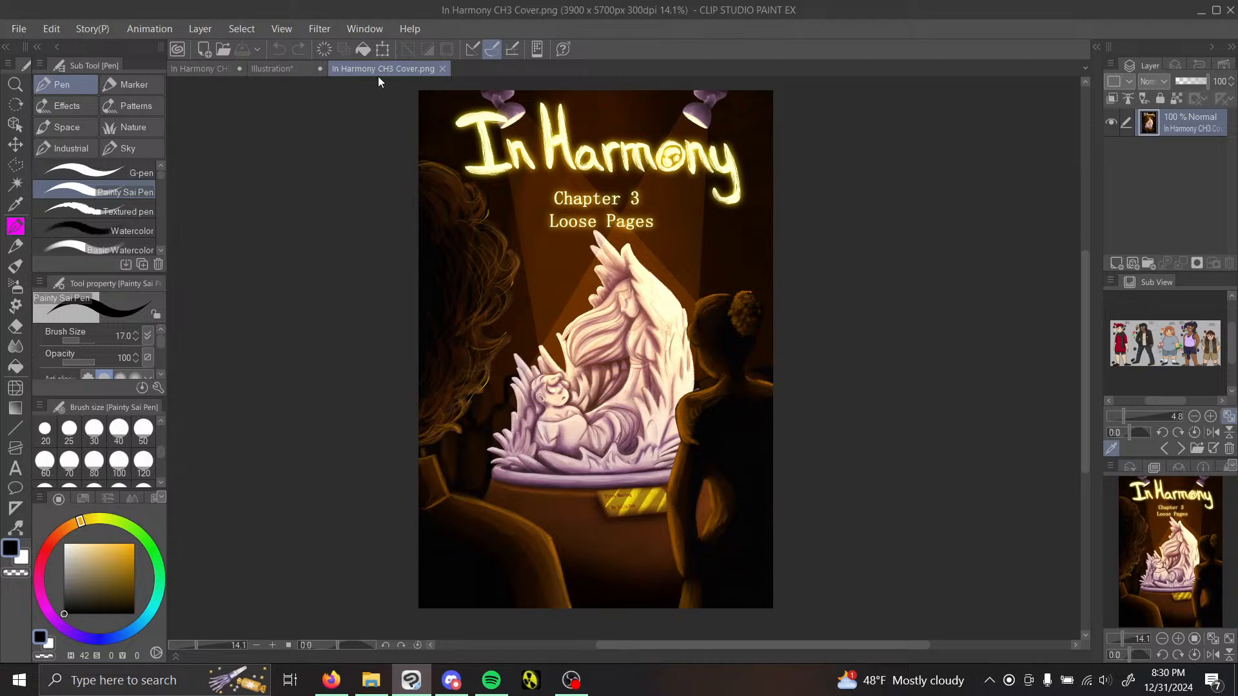
pyautogui.click(442, 68)
pyautogui.click(197, 68)
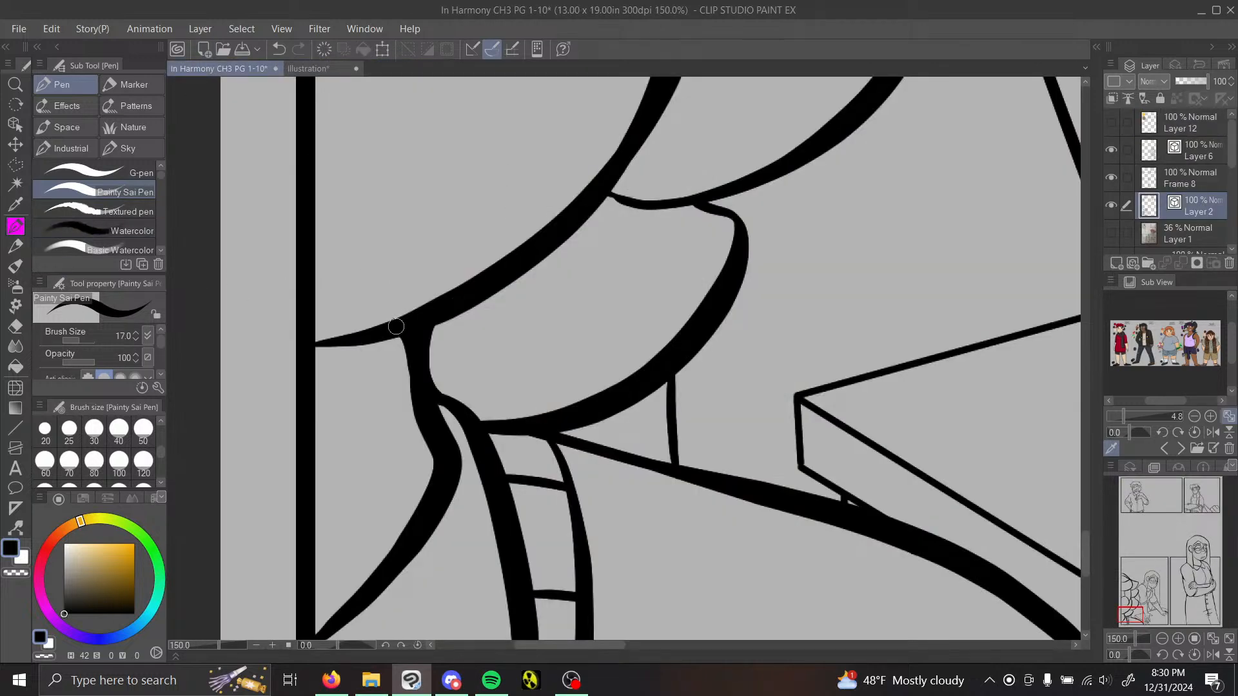
# Step: Fill the junctions where the lowest hair curl meets the neck, shoulder and trim lines
pyautogui.moveTo(391, 336); pyautogui.dragTo(404, 364)
pyautogui.moveTo(1148, 614); pyautogui.dragTo(1128, 614)
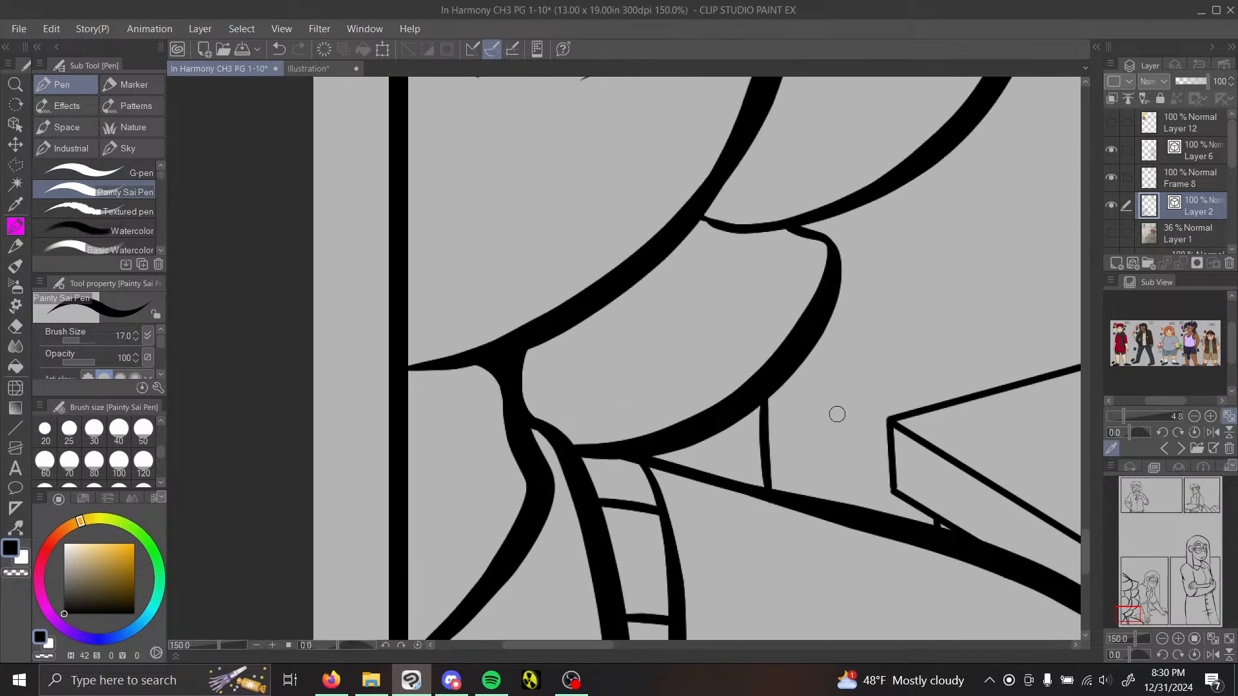
pyautogui.moveTo(670, 447)
pyautogui.mouseDown()
pyautogui.moveTo(673, 472)
pyautogui.moveTo(695, 472)
pyautogui.mouseUp()
pyautogui.moveTo(526, 437); pyautogui.dragTo(557, 444)
# Step: Fill the junctions along the lowest curl's upper edge where it meets the neighbouring curls, redoing the stroke at its outer corner
pyautogui.moveTo(829, 234); pyautogui.dragTo(810, 221)
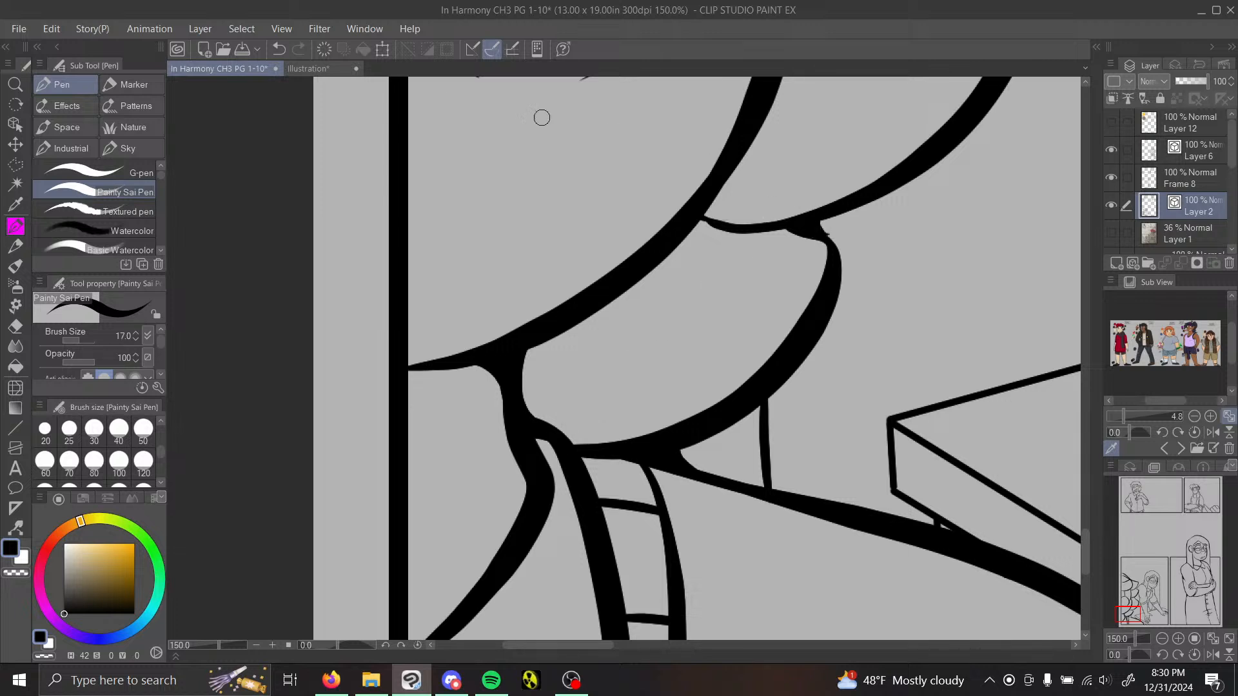
pyautogui.click(281, 49)
pyautogui.moveTo(818, 219)
pyautogui.mouseDown()
pyautogui.moveTo(759, 232)
pyautogui.moveTo(818, 236)
pyautogui.mouseUp()
pyautogui.moveTo(679, 236)
pyautogui.mouseDown()
pyautogui.moveTo(785, 232)
pyautogui.moveTo(695, 225)
pyautogui.moveTo(715, 220)
pyautogui.moveTo(718, 196)
pyautogui.moveTo(751, 220)
pyautogui.moveTo(720, 204)
pyautogui.moveTo(722, 178)
pyautogui.moveTo(747, 207)
pyautogui.mouseUp()
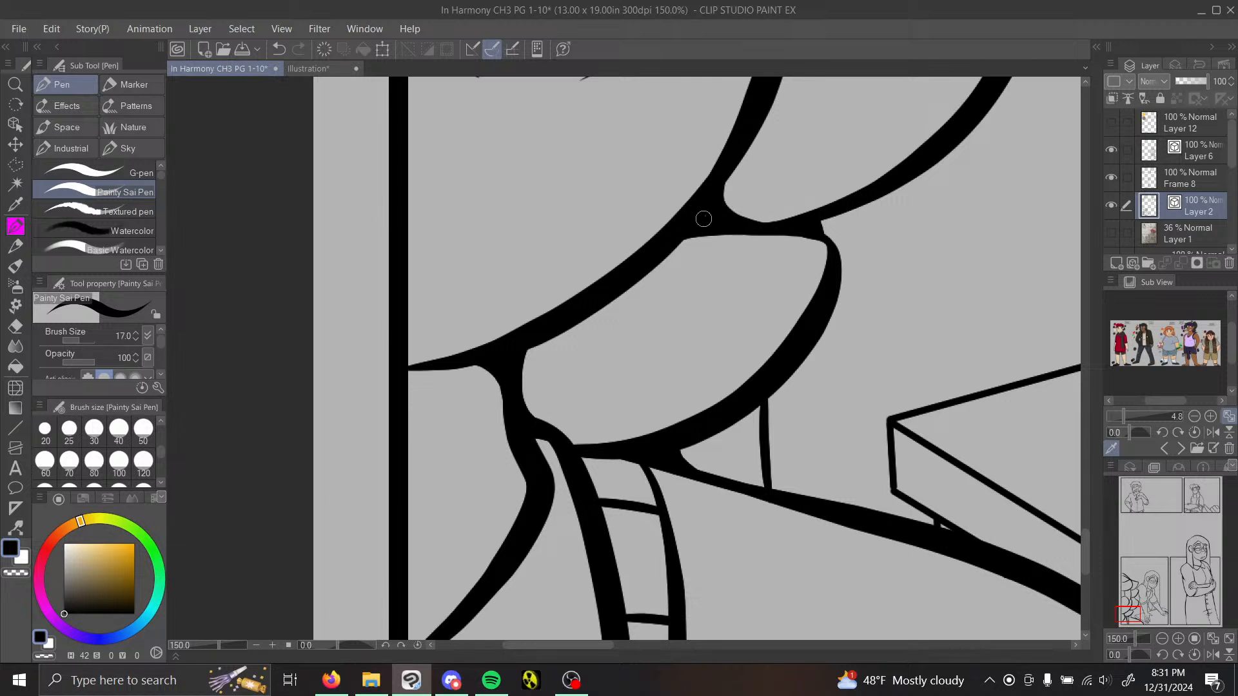
# Step: Fill the junctions between the foreground figure's middle hair curls, rounding the corners where the central curl lines cross
pyautogui.moveTo(1130, 618); pyautogui.dragTo(1134, 600)
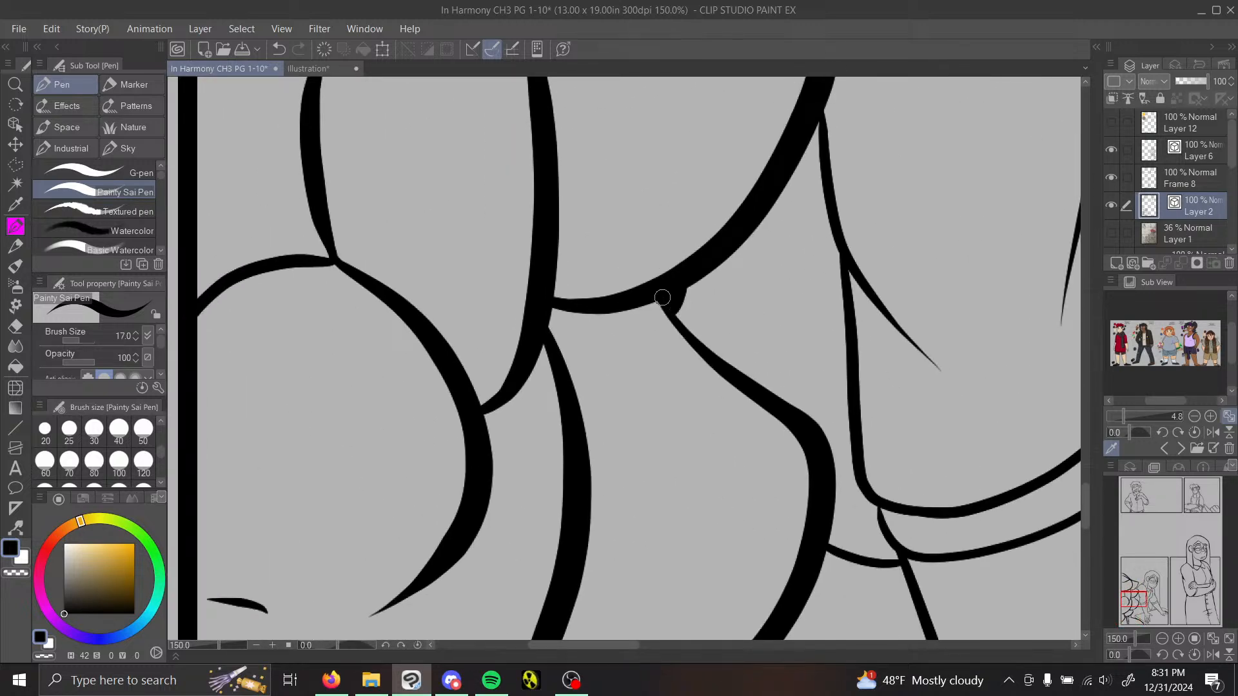
pyautogui.moveTo(558, 309)
pyautogui.mouseDown()
pyautogui.moveTo(559, 359)
pyautogui.moveTo(559, 330)
pyautogui.moveTo(588, 309)
pyautogui.moveTo(576, 308)
pyautogui.moveTo(663, 296)
pyautogui.moveTo(628, 306)
pyautogui.moveTo(666, 307)
pyautogui.mouseUp()
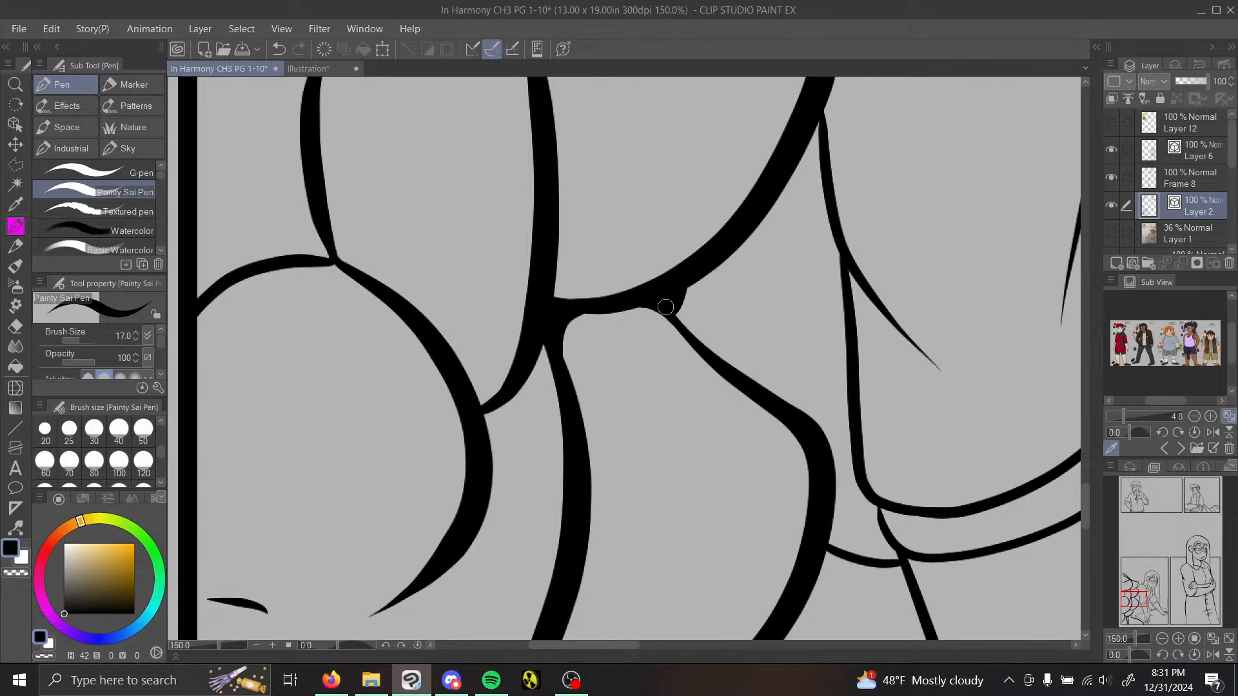
pyautogui.moveTo(1134, 586)
pyautogui.mouseDown()
pyautogui.moveTo(1150, 568)
pyautogui.moveTo(1142, 592)
pyautogui.mouseUp()
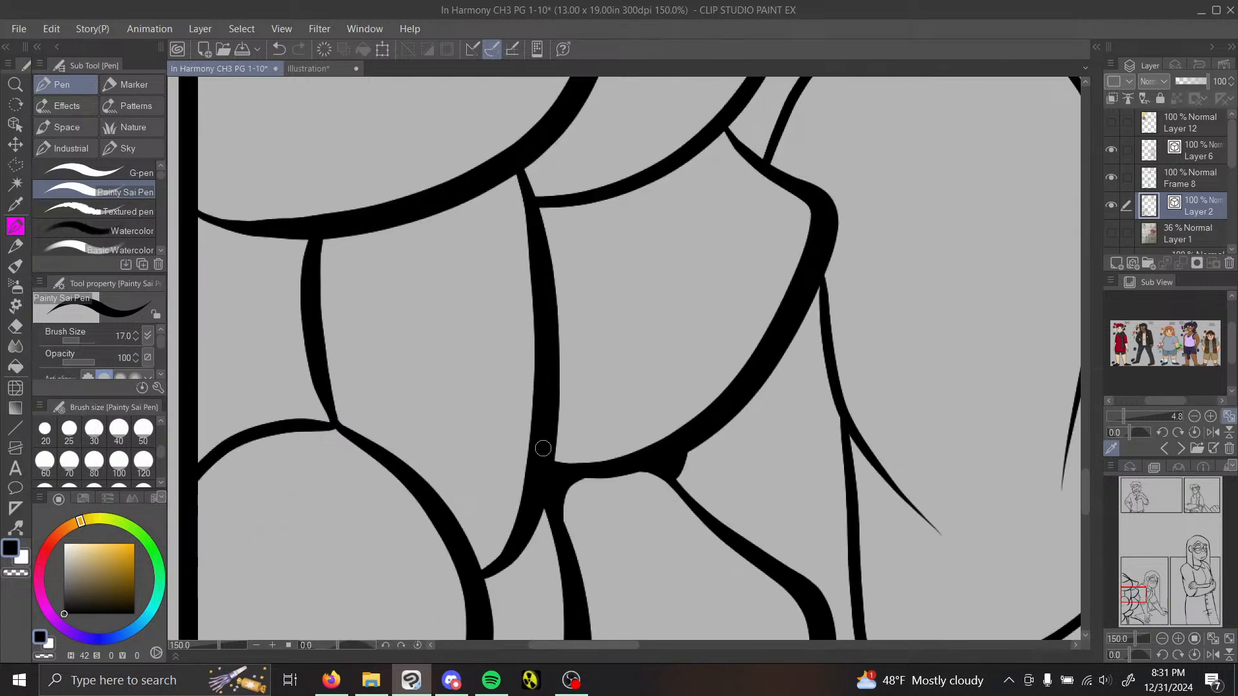
pyautogui.moveTo(550, 432)
pyautogui.mouseDown()
pyautogui.moveTo(556, 458)
pyautogui.moveTo(608, 453)
pyautogui.mouseUp()
# Step: Fill the upper corners of the middle outer curl where it meets the curl above, redrawing the outer corner stroke
pyautogui.moveTo(550, 218); pyautogui.dragTo(547, 234)
pyautogui.moveTo(706, 145); pyautogui.dragTo(742, 158)
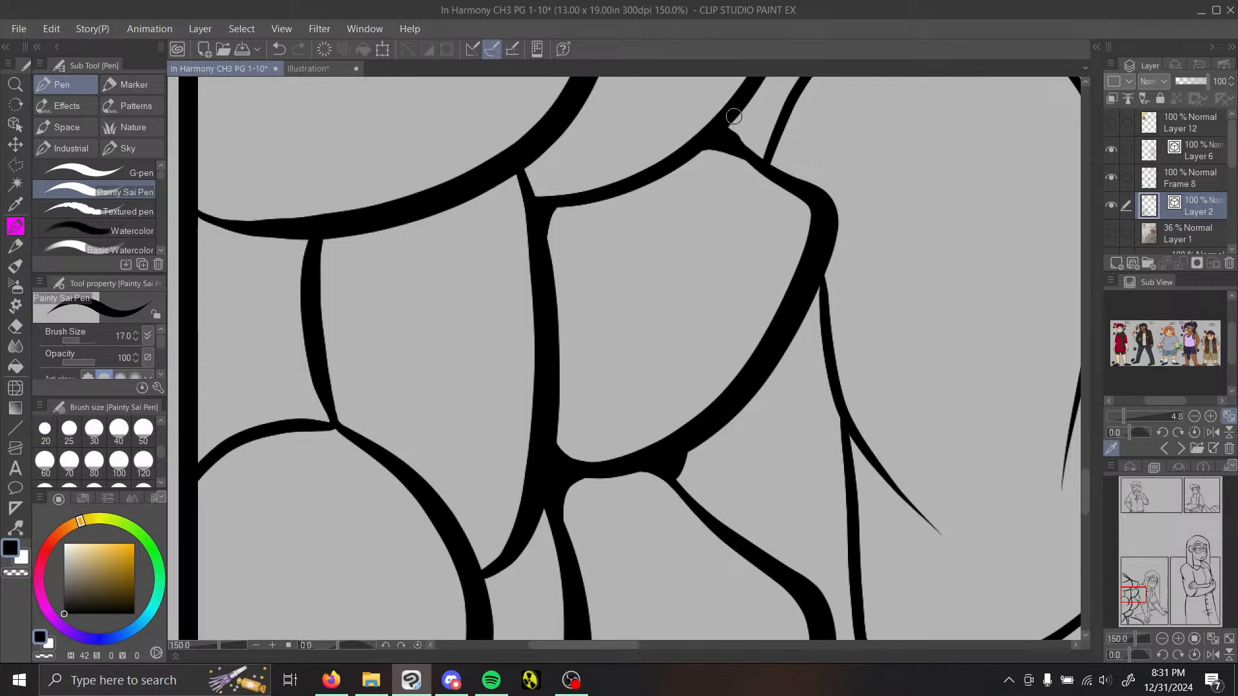
pyautogui.hotkey('ctrl', 'z')
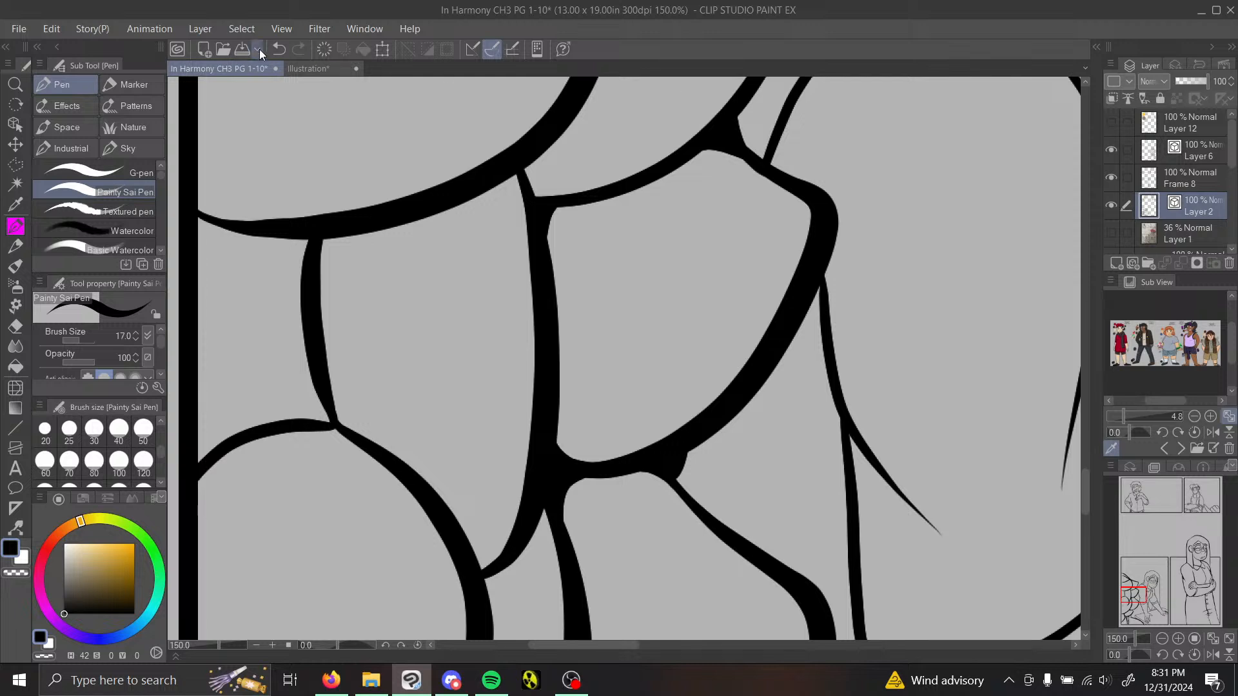
pyautogui.moveTo(736, 112)
pyautogui.mouseDown()
pyautogui.moveTo(761, 167)
pyautogui.moveTo(776, 158)
pyautogui.moveTo(730, 128)
pyautogui.mouseUp()
# Step: Fill the junctions of the foreground figure's uppermost hair curls, including where the large round curl meets its neighbours
pyautogui.moveTo(1146, 597); pyautogui.dragTo(1141, 583)
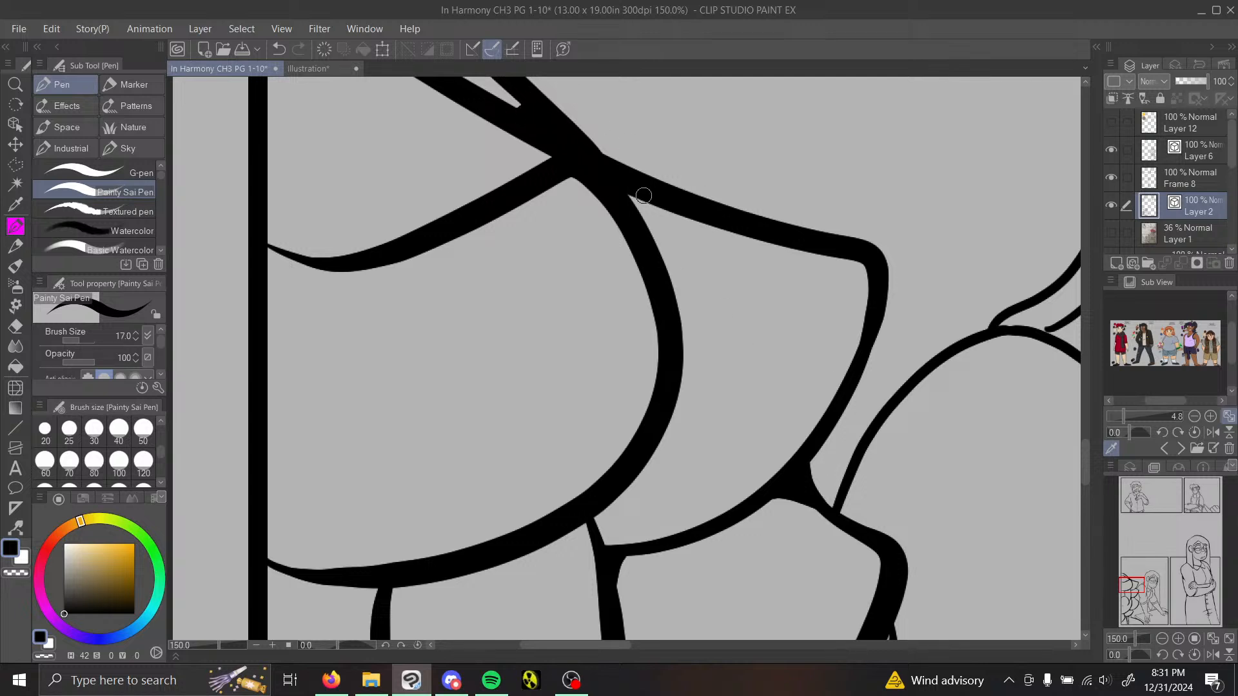
pyautogui.moveTo(643, 195)
pyautogui.mouseDown()
pyautogui.moveTo(638, 228)
pyautogui.moveTo(639, 195)
pyautogui.mouseUp()
pyautogui.moveTo(527, 136)
pyautogui.mouseDown()
pyautogui.moveTo(546, 177)
pyautogui.moveTo(554, 153)
pyautogui.moveTo(527, 139)
pyautogui.moveTo(525, 175)
pyautogui.mouseUp()
pyautogui.moveTo(597, 515); pyautogui.dragTo(632, 493)
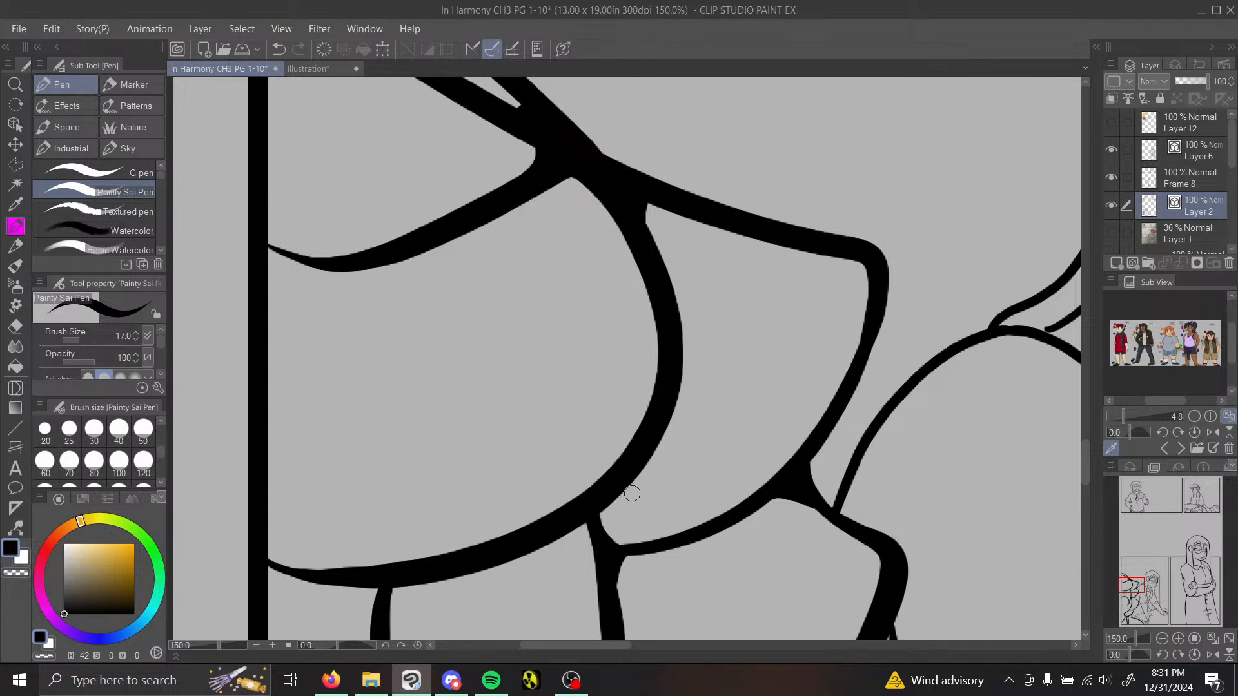
# Step: Fill both ends of the short curl line near the panel border and the point where the large curl meets the border
pyautogui.moveTo(1129, 587); pyautogui.dragTo(1126, 592)
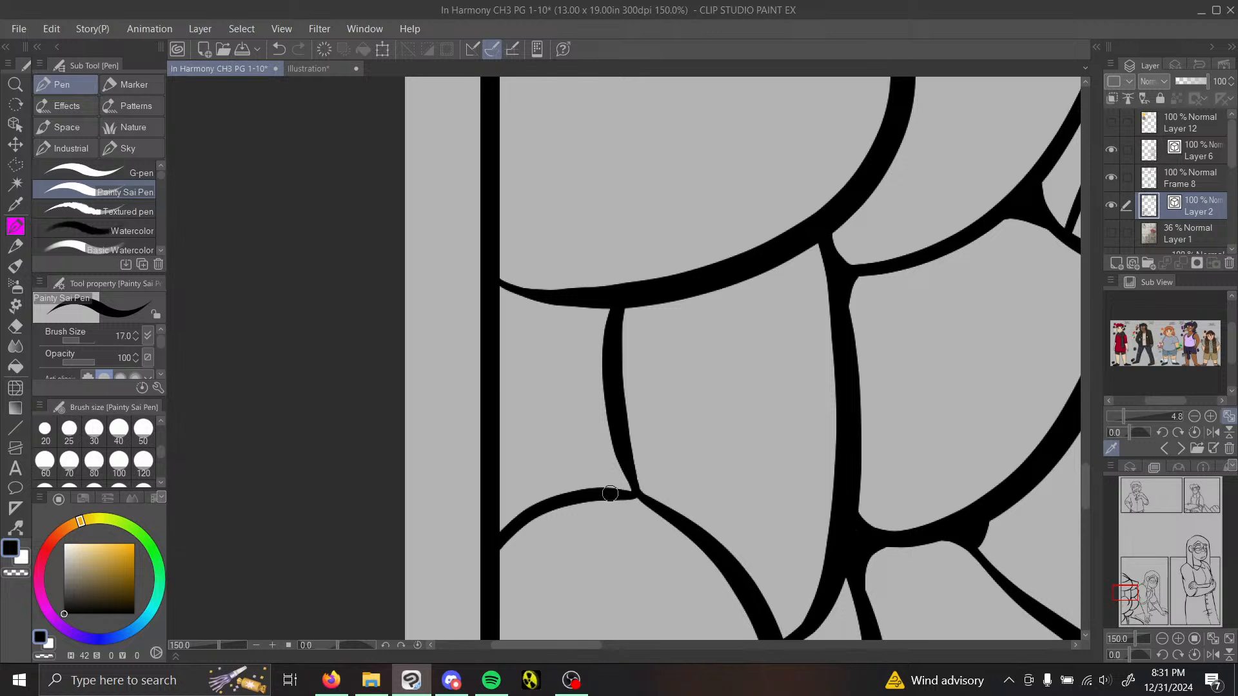
pyautogui.moveTo(610, 494)
pyautogui.mouseDown()
pyautogui.moveTo(616, 423)
pyautogui.moveTo(629, 481)
pyautogui.mouseUp()
pyautogui.moveTo(595, 309)
pyautogui.mouseDown()
pyautogui.moveTo(609, 386)
pyautogui.moveTo(581, 306)
pyautogui.moveTo(602, 361)
pyautogui.mouseUp()
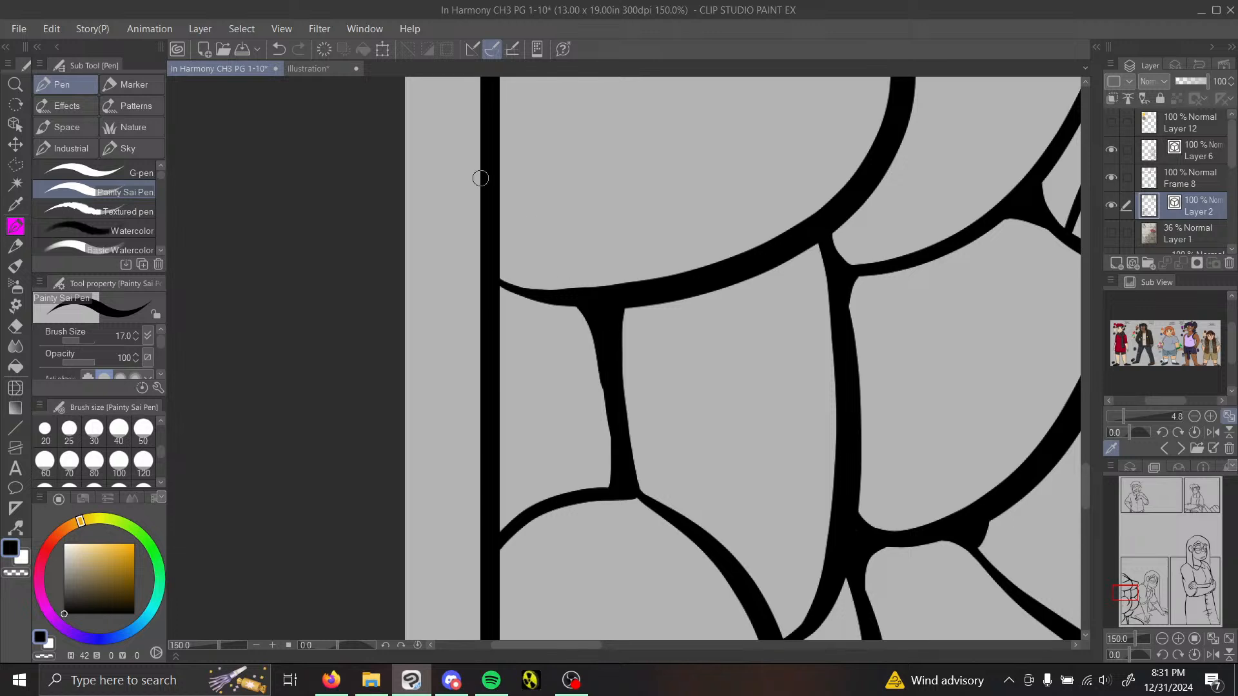
pyautogui.click(277, 49)
pyautogui.moveTo(603, 347)
pyautogui.mouseDown()
pyautogui.moveTo(595, 317)
pyautogui.moveTo(574, 305)
pyautogui.moveTo(607, 374)
pyautogui.mouseUp()
pyautogui.moveTo(512, 293); pyautogui.dragTo(508, 289)
# Step: Fill the corners where the lower curl line meets the panel border and where the outer trim line meets the shoulder
pyautogui.moveTo(1133, 597); pyautogui.dragTo(1131, 616)
pyautogui.moveTo(545, 427); pyautogui.dragTo(640, 419)
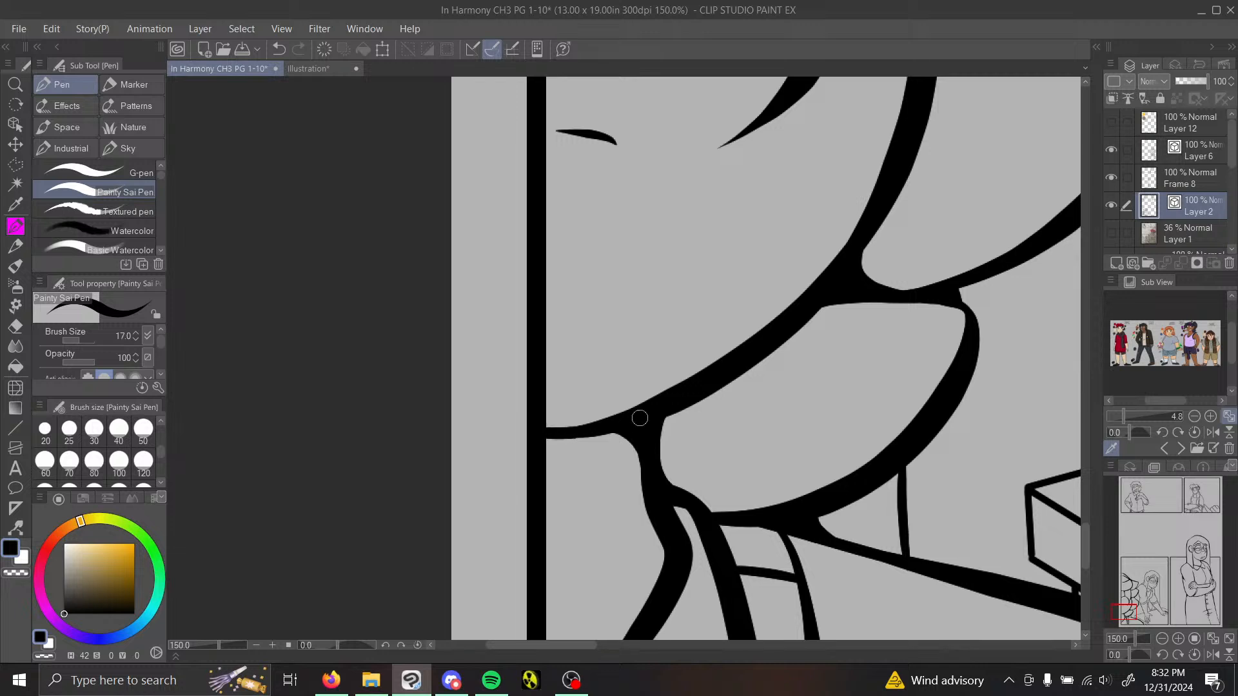
pyautogui.moveTo(537, 451)
pyautogui.mouseDown()
pyautogui.moveTo(614, 422)
pyautogui.moveTo(549, 445)
pyautogui.moveTo(613, 440)
pyautogui.moveTo(641, 456)
pyautogui.moveTo(602, 422)
pyautogui.moveTo(565, 441)
pyautogui.moveTo(653, 447)
pyautogui.mouseUp()
pyautogui.hotkey('ctrl', 'z')
pyautogui.moveTo(1120, 609)
pyautogui.mouseDown()
pyautogui.moveTo(1136, 617)
pyautogui.moveTo(1125, 616)
pyautogui.mouseUp()
pyautogui.moveTo(636, 301)
pyautogui.mouseDown()
pyautogui.moveTo(642, 341)
pyautogui.moveTo(639, 321)
pyautogui.mouseUp()
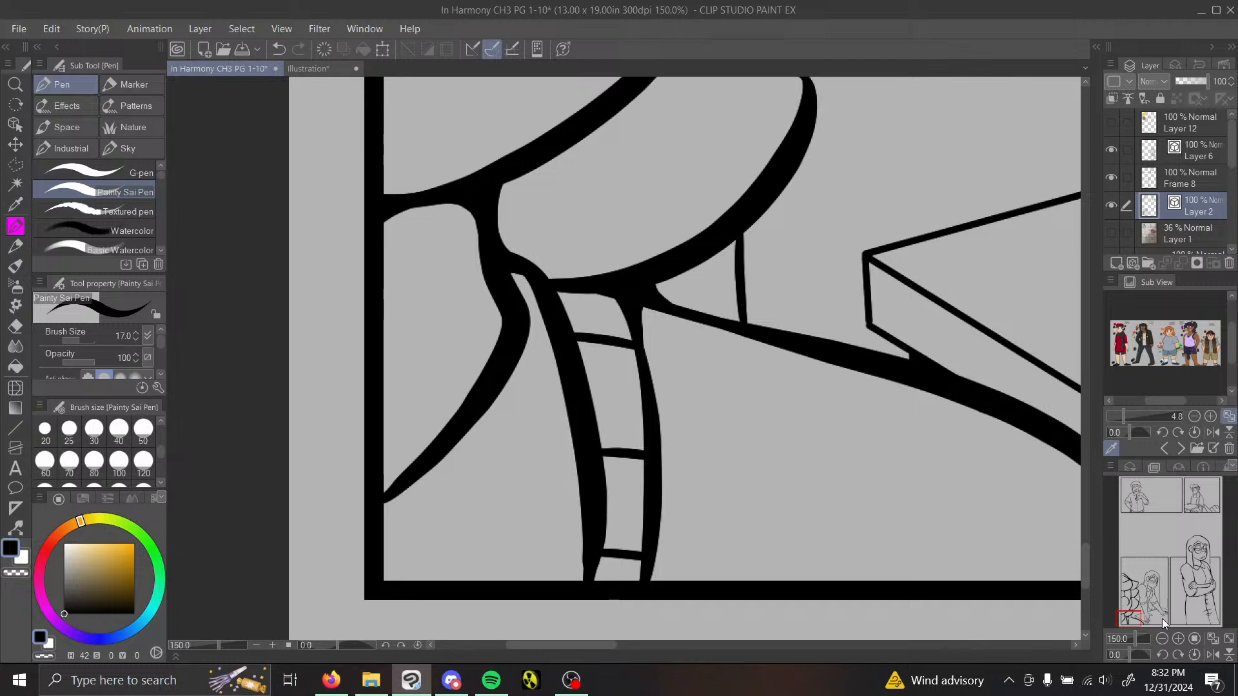
# Step: Fill the corners where the two topmost hair lines meet the panel border
pyautogui.moveTo(1162, 618); pyautogui.dragTo(1134, 572)
pyautogui.moveTo(545, 337)
pyautogui.mouseDown()
pyautogui.moveTo(565, 356)
pyautogui.moveTo(583, 341)
pyautogui.mouseUp()
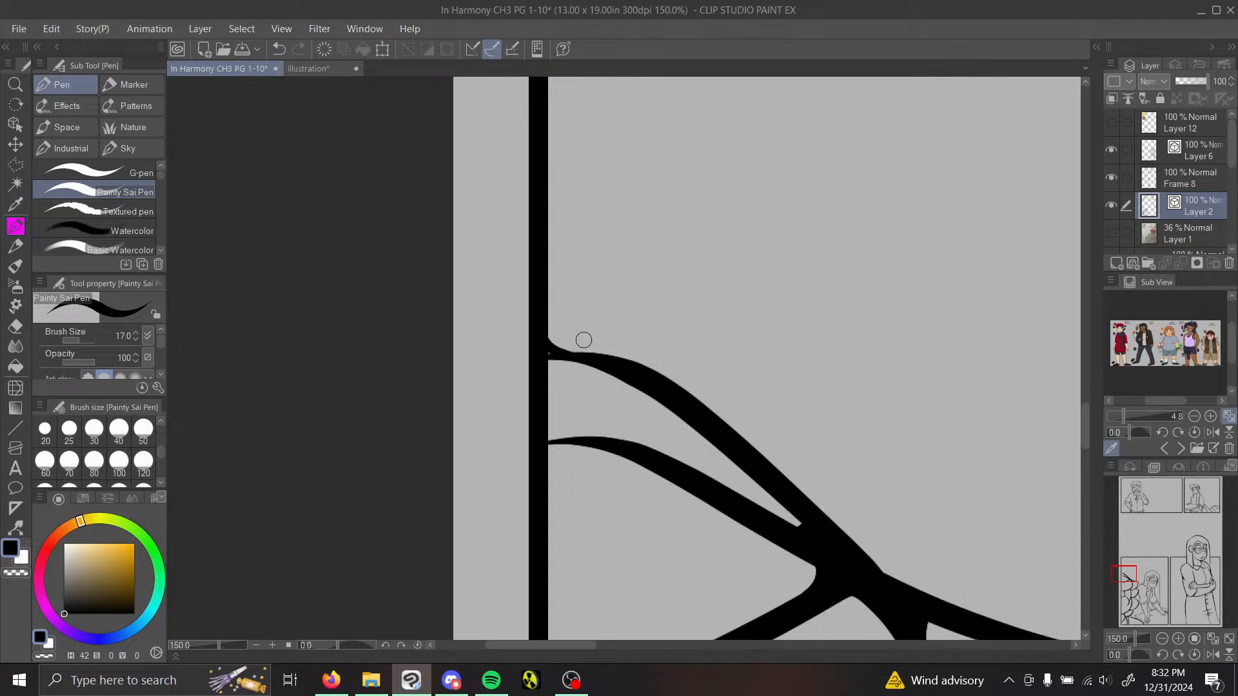
pyautogui.moveTo(544, 431); pyautogui.dragTo(572, 440)
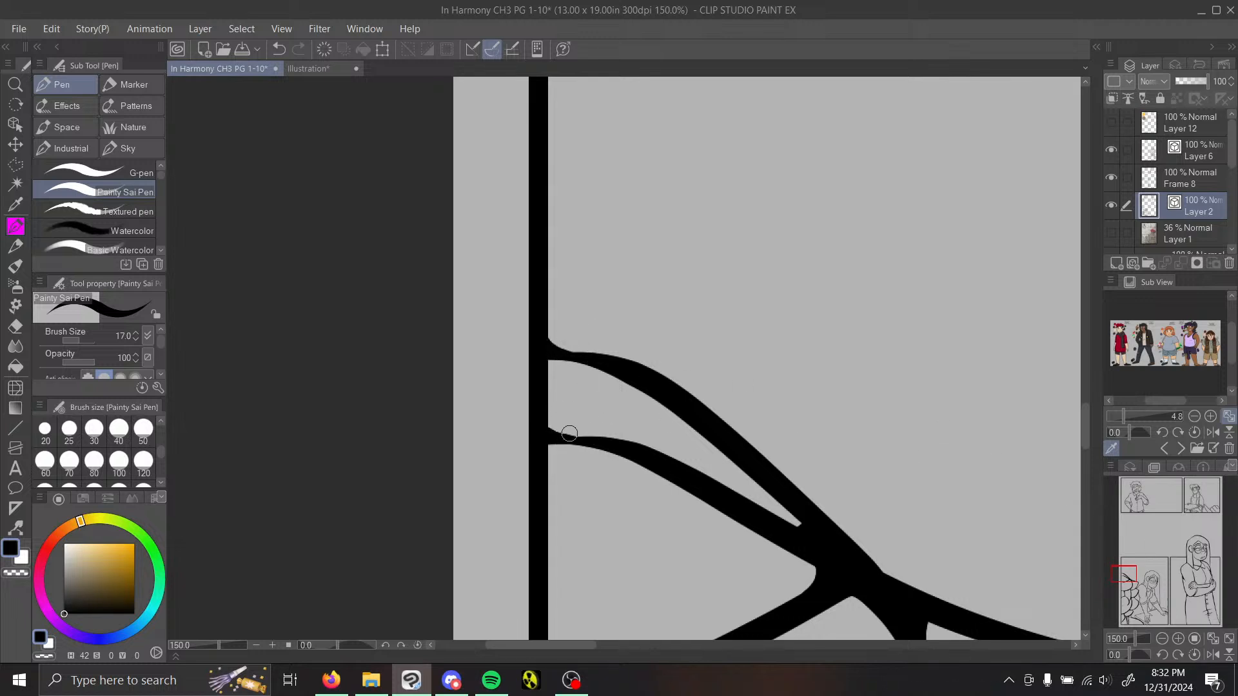
pyautogui.moveTo(558, 436); pyautogui.dragTo(614, 432)
# Step: Thicken the table's near corner and its adjoining edges with Redraw vector line width at brush size 40
pyautogui.click(1162, 639)
pyautogui.click(1149, 596)
pyautogui.moveTo(1149, 600); pyautogui.dragTo(1137, 608)
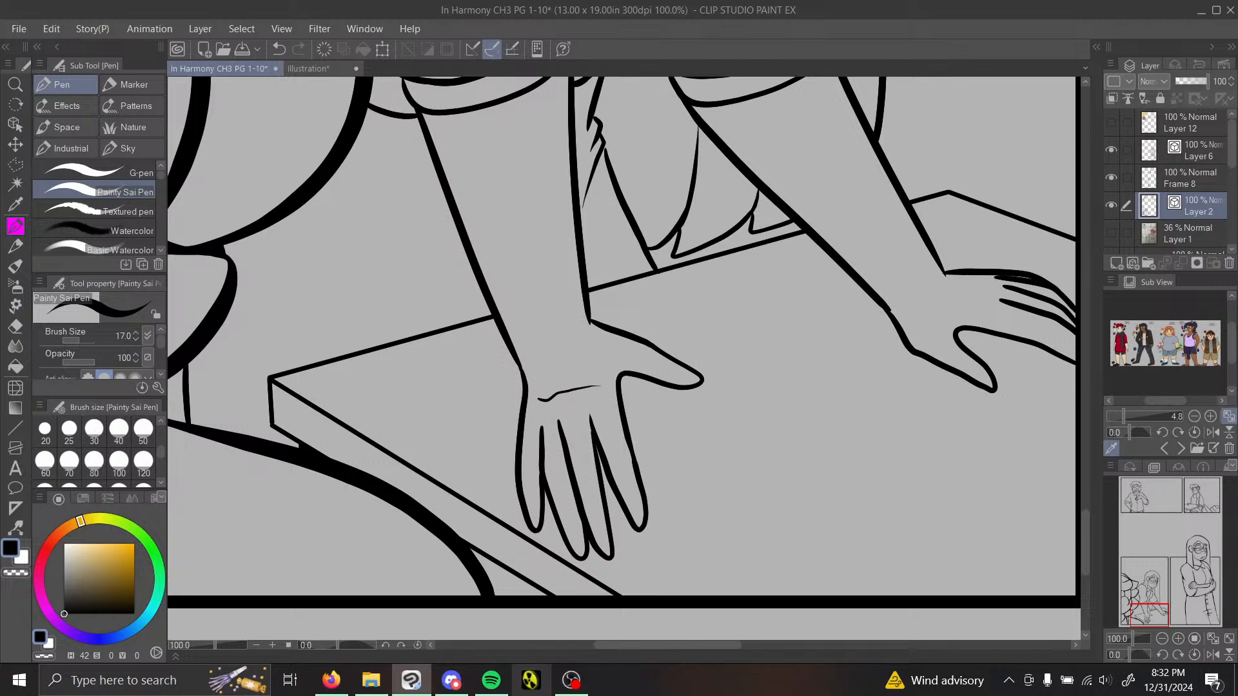
pyautogui.click(1178, 639)
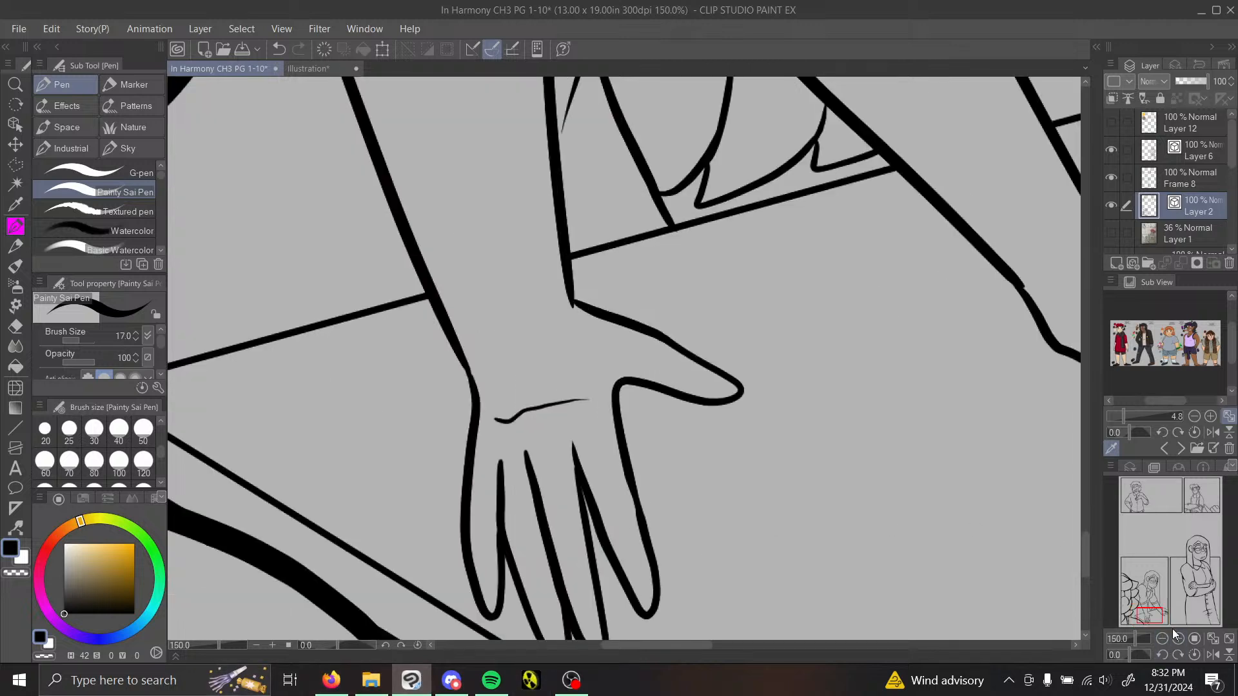
pyautogui.moveTo(1157, 621); pyautogui.dragTo(1150, 621)
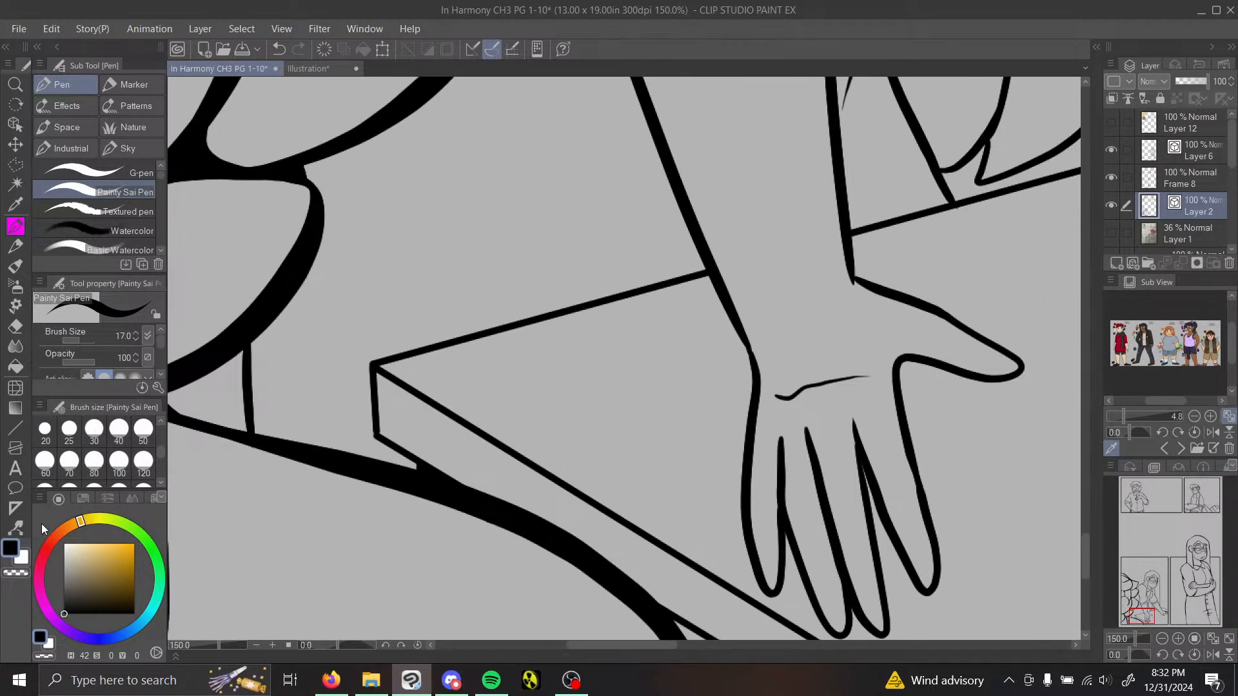
pyautogui.click(15, 527)
pyautogui.click(146, 161)
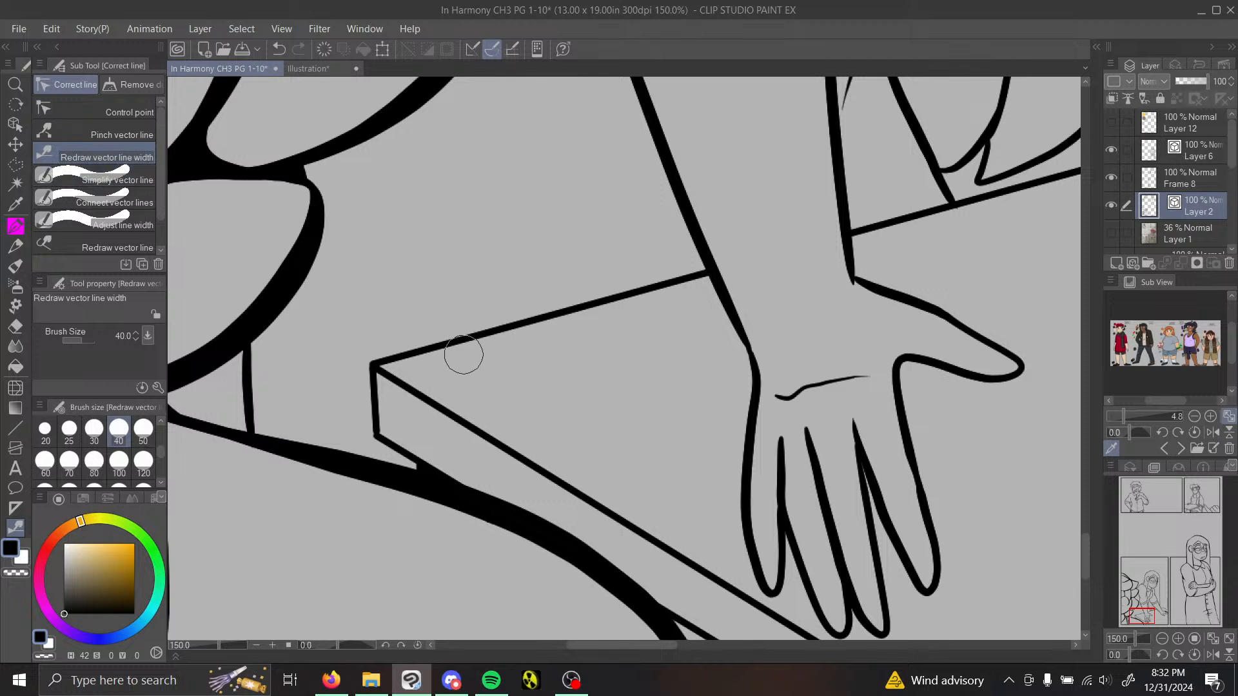
pyautogui.moveTo(465, 351)
pyautogui.mouseDown()
pyautogui.moveTo(417, 346)
pyautogui.moveTo(351, 386)
pyautogui.moveTo(409, 382)
pyautogui.moveTo(362, 387)
pyautogui.moveTo(368, 403)
pyautogui.moveTo(372, 343)
pyautogui.mouseUp()
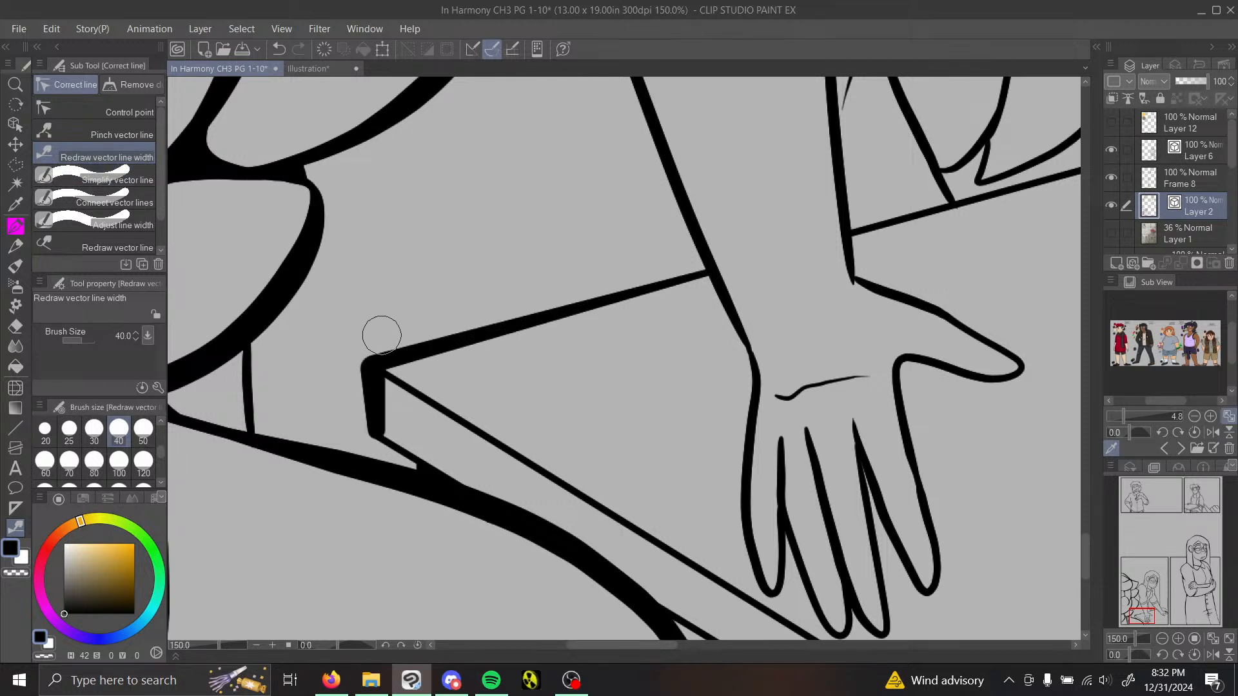
pyautogui.moveTo(413, 388); pyautogui.dragTo(357, 344)
pyautogui.moveTo(399, 428); pyautogui.dragTo(373, 441)
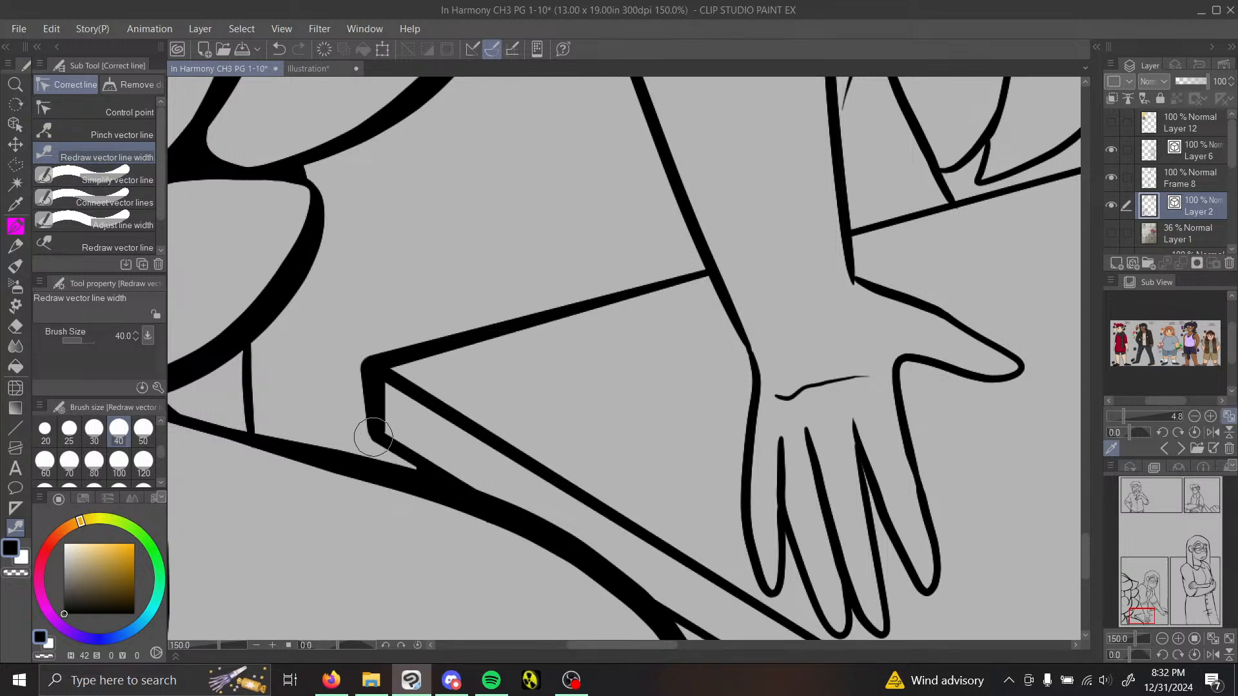
# Step: Thicken both outlines of the forearm beside the table and the start of its thumb line with Redraw vector line width at brush size 30
pyautogui.click(1161, 639)
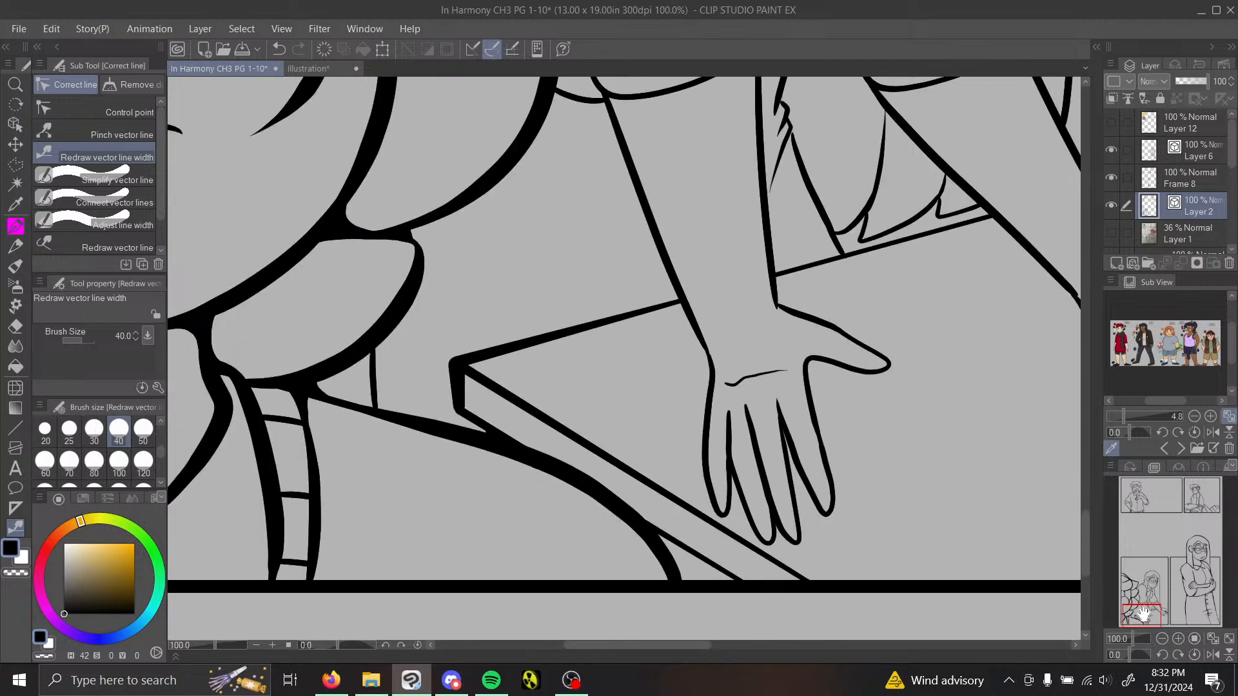
pyautogui.moveTo(1149, 614)
pyautogui.mouseDown()
pyautogui.moveTo(1151, 595)
pyautogui.moveTo(1146, 611)
pyautogui.mouseUp()
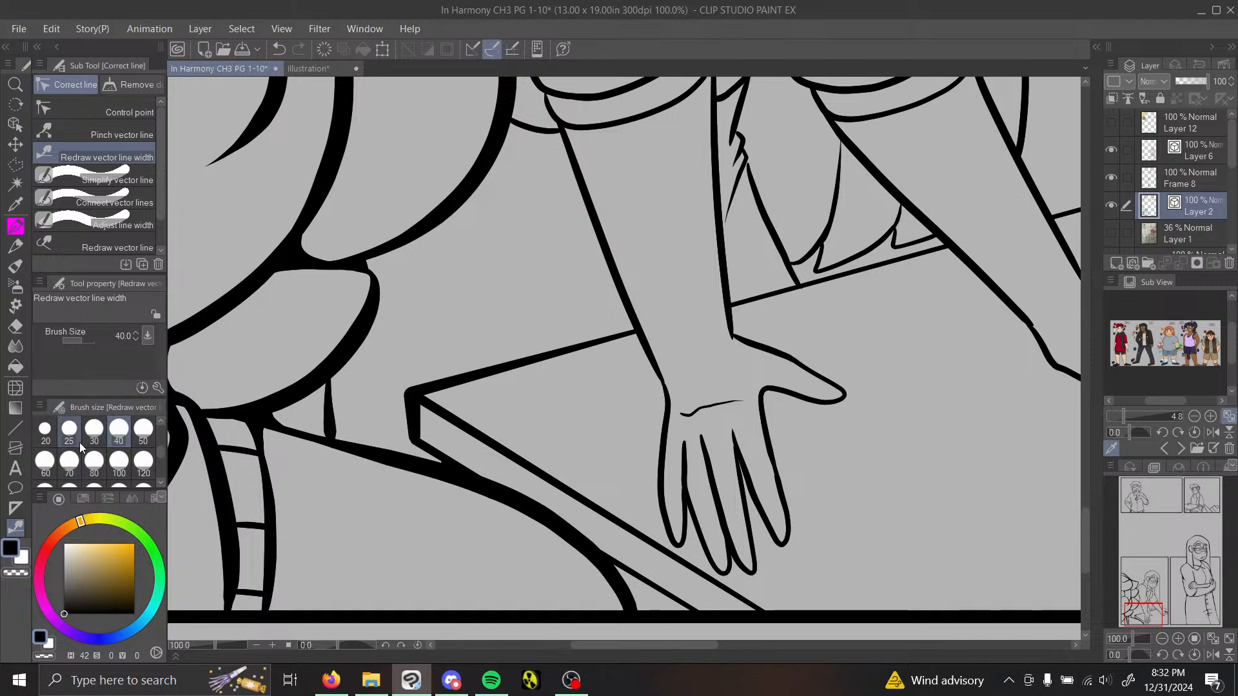
pyautogui.click(94, 431)
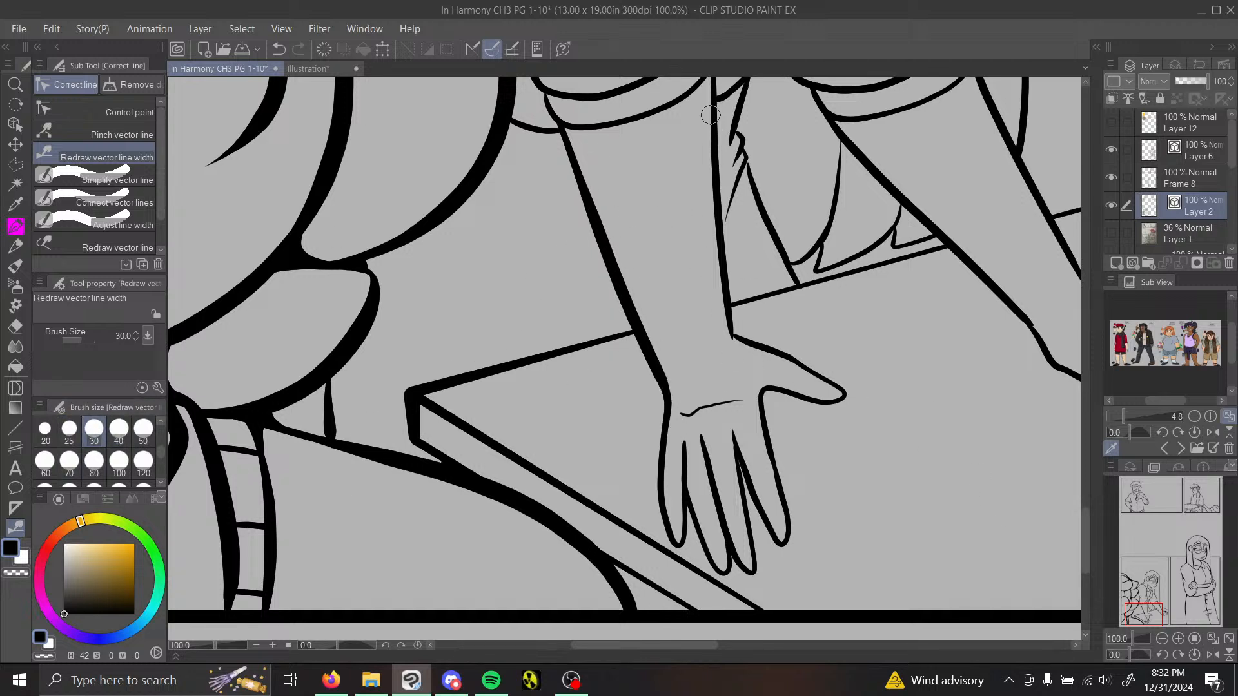
pyautogui.moveTo(711, 114); pyautogui.dragTo(766, 406)
pyautogui.moveTo(763, 347); pyautogui.dragTo(715, 291)
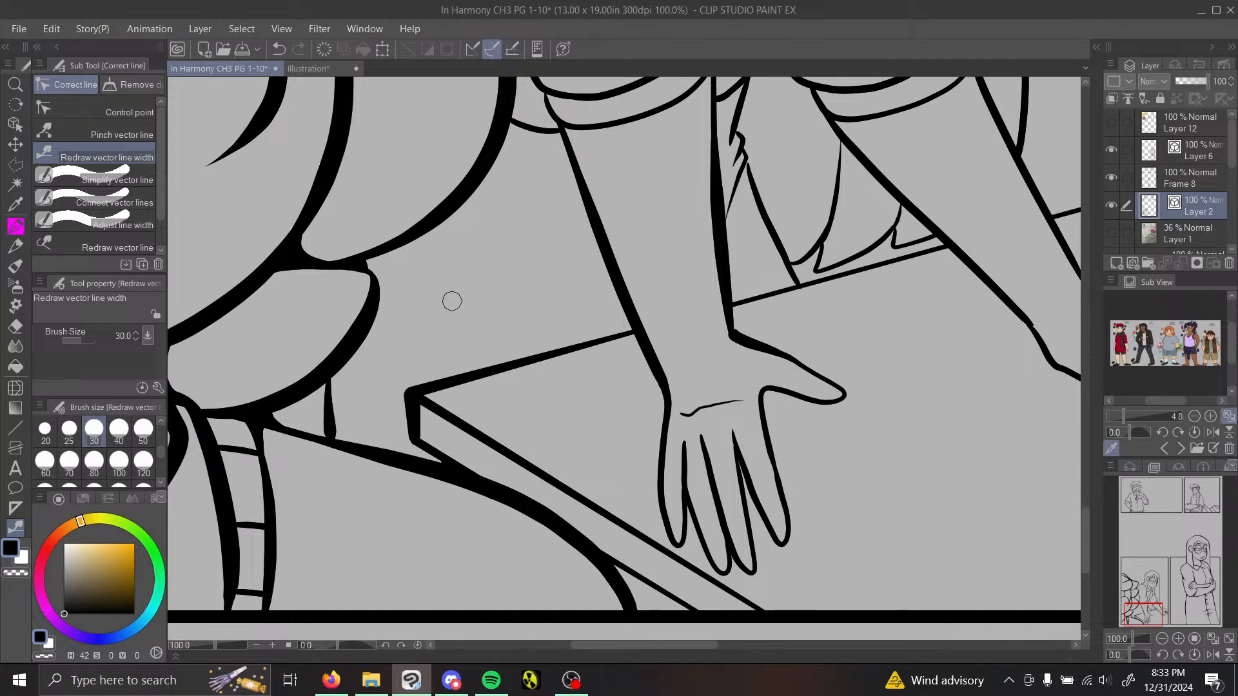
# Step: Connect the forearm and thumb lines at the wrist and smooth the joined corner by adjusting its stray control point and line width
pyautogui.click(126, 202)
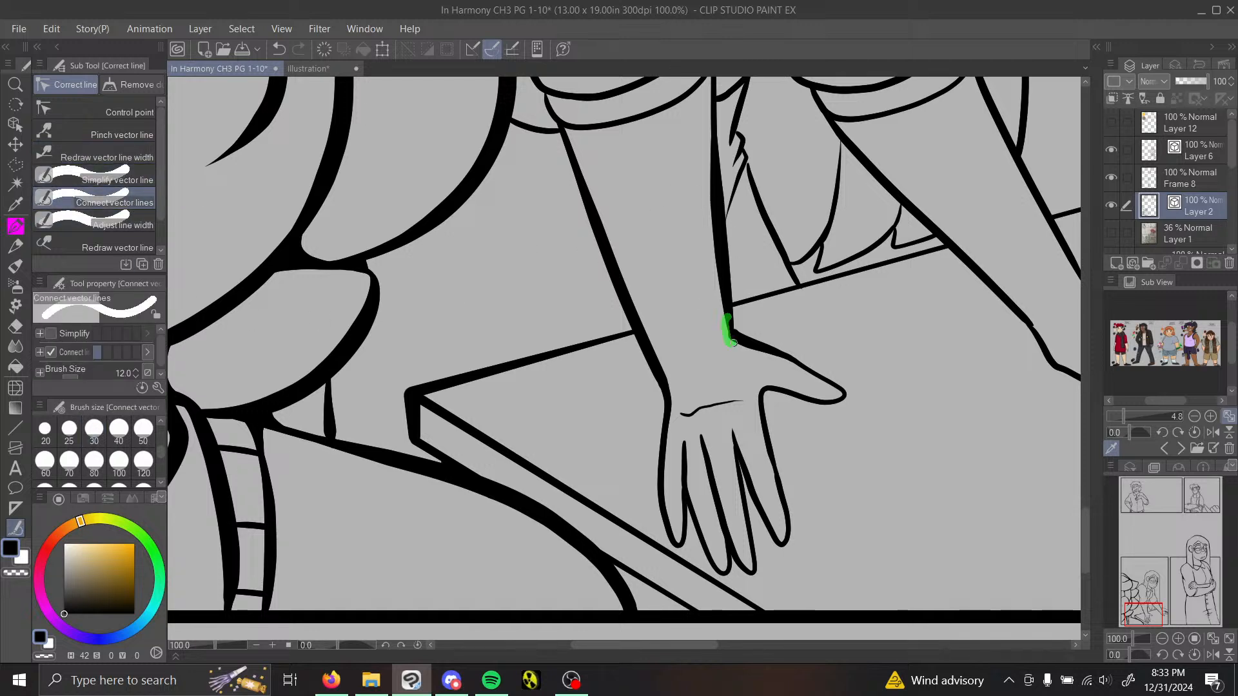
pyautogui.moveTo(734, 342); pyautogui.dragTo(744, 322)
pyautogui.click(129, 111)
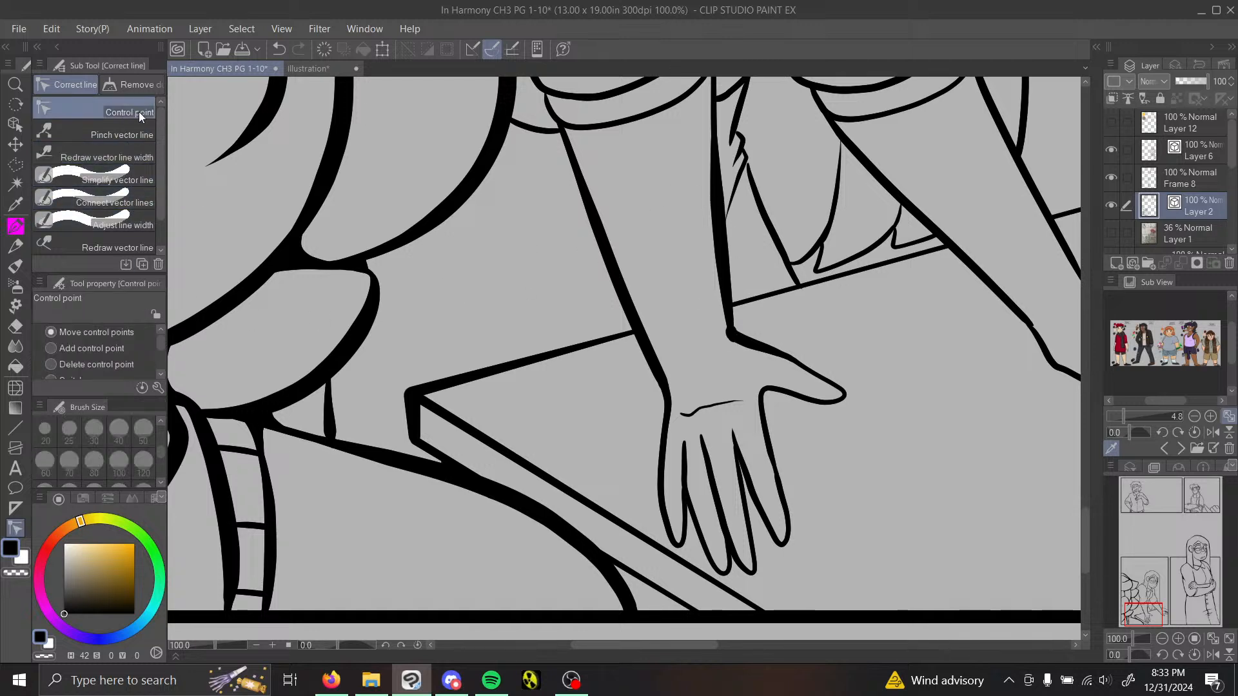
pyautogui.click(1178, 639)
pyautogui.click(1178, 638)
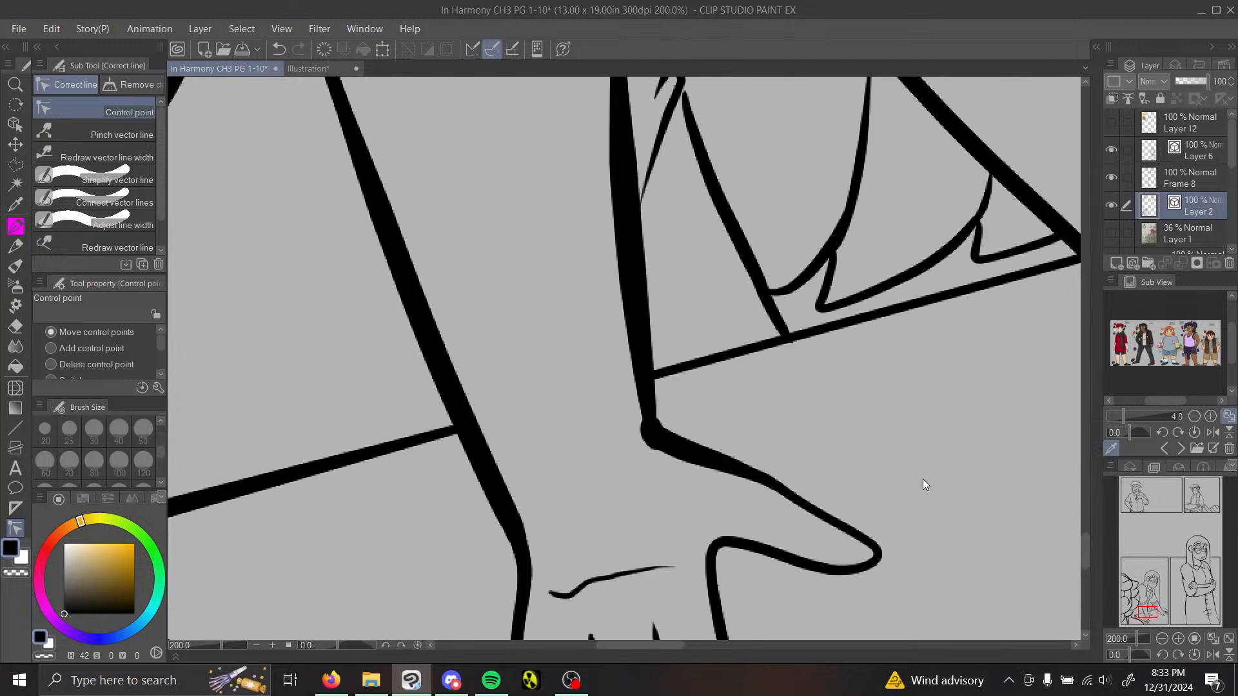
pyautogui.click(1178, 638)
pyautogui.click(1177, 638)
pyautogui.click(1178, 639)
pyautogui.click(1177, 638)
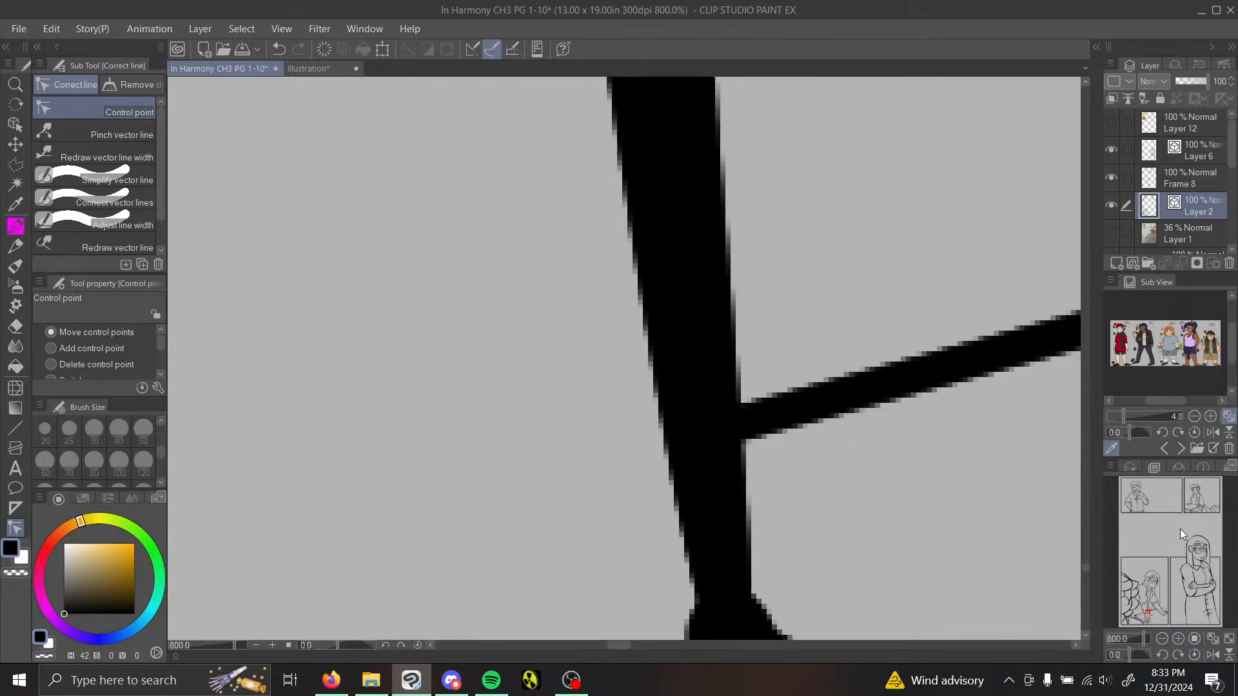
pyautogui.moveTo(1149, 612); pyautogui.dragTo(1140, 612)
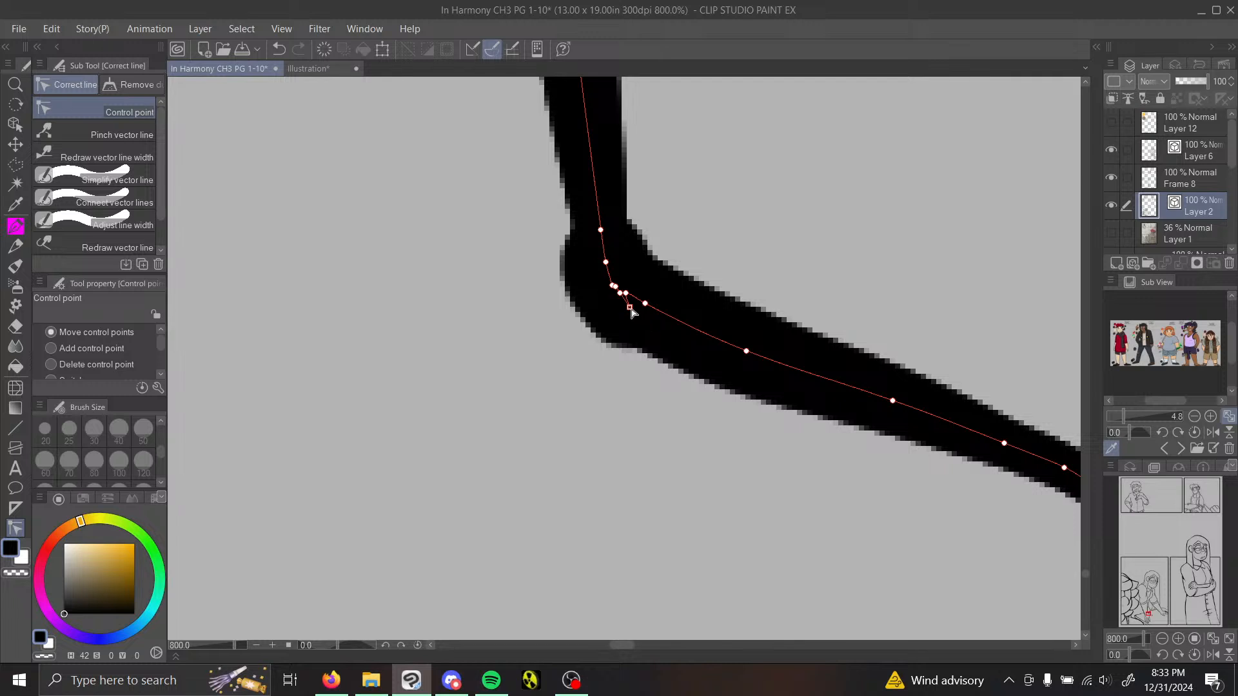
pyautogui.moveTo(633, 313); pyautogui.dragTo(627, 295)
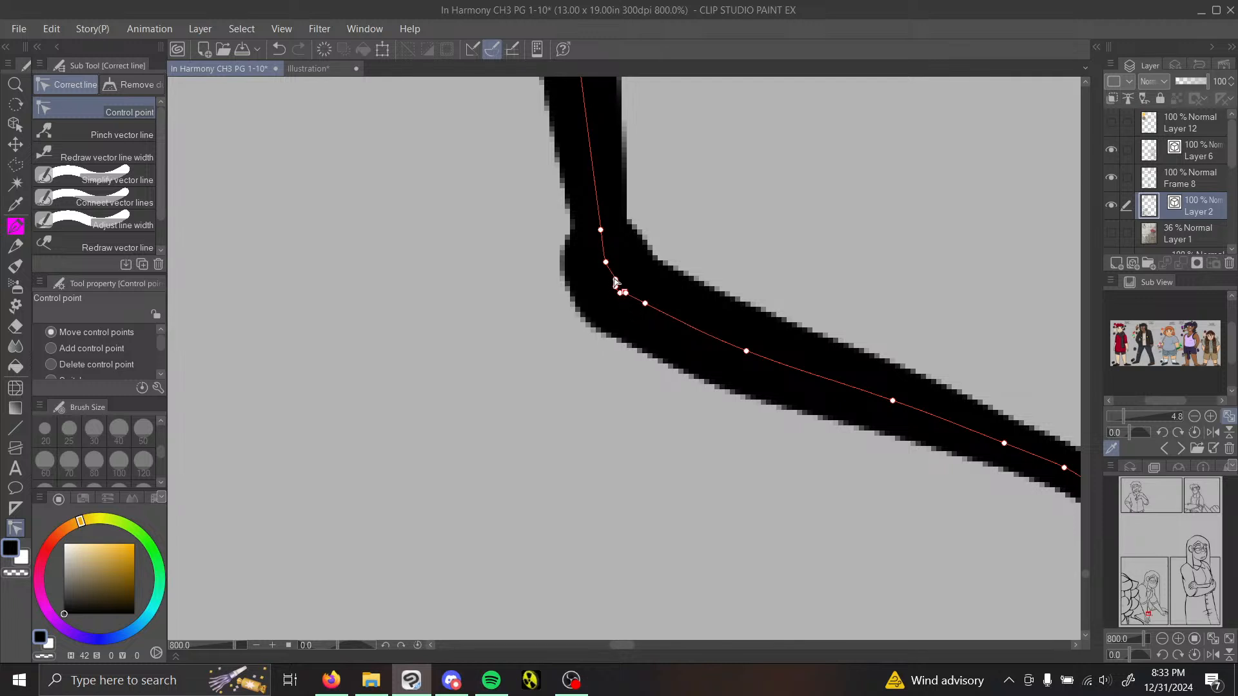
pyautogui.click(120, 155)
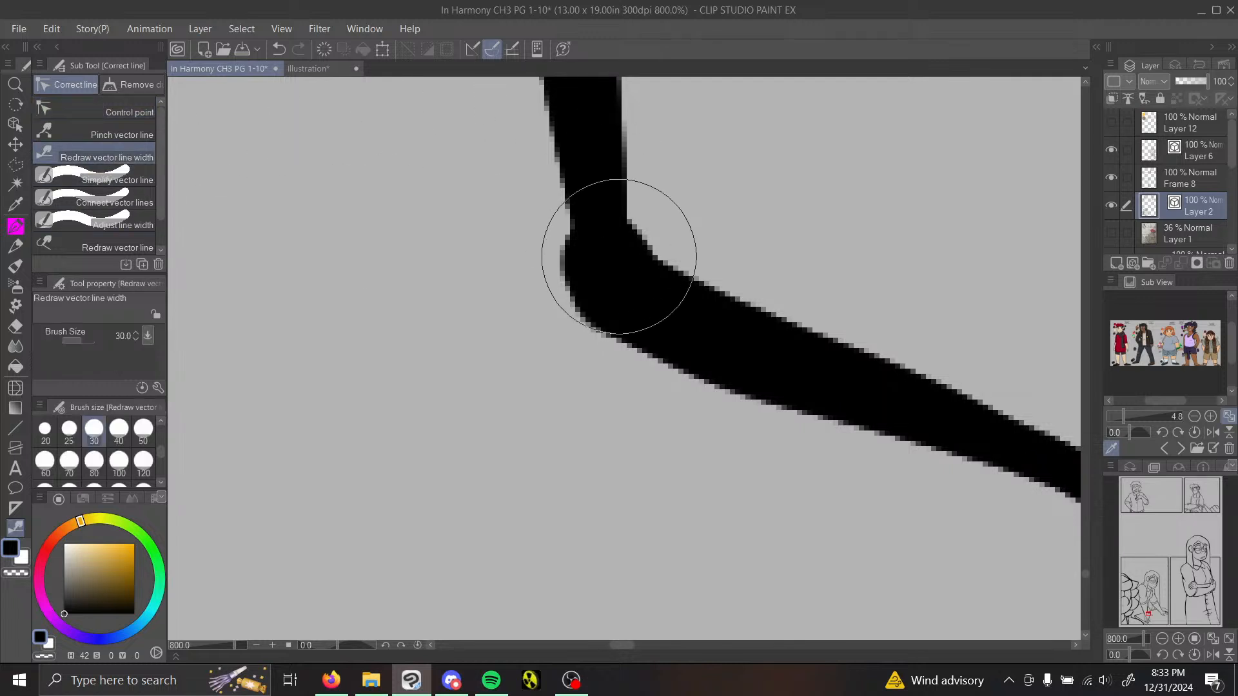
pyautogui.moveTo(600, 265); pyautogui.dragTo(581, 74)
# Step: Fill the junctions between the hand's fingers and the foot of the short vertical line beside the table corner with the Painty Sai Pen
pyautogui.click(1163, 639)
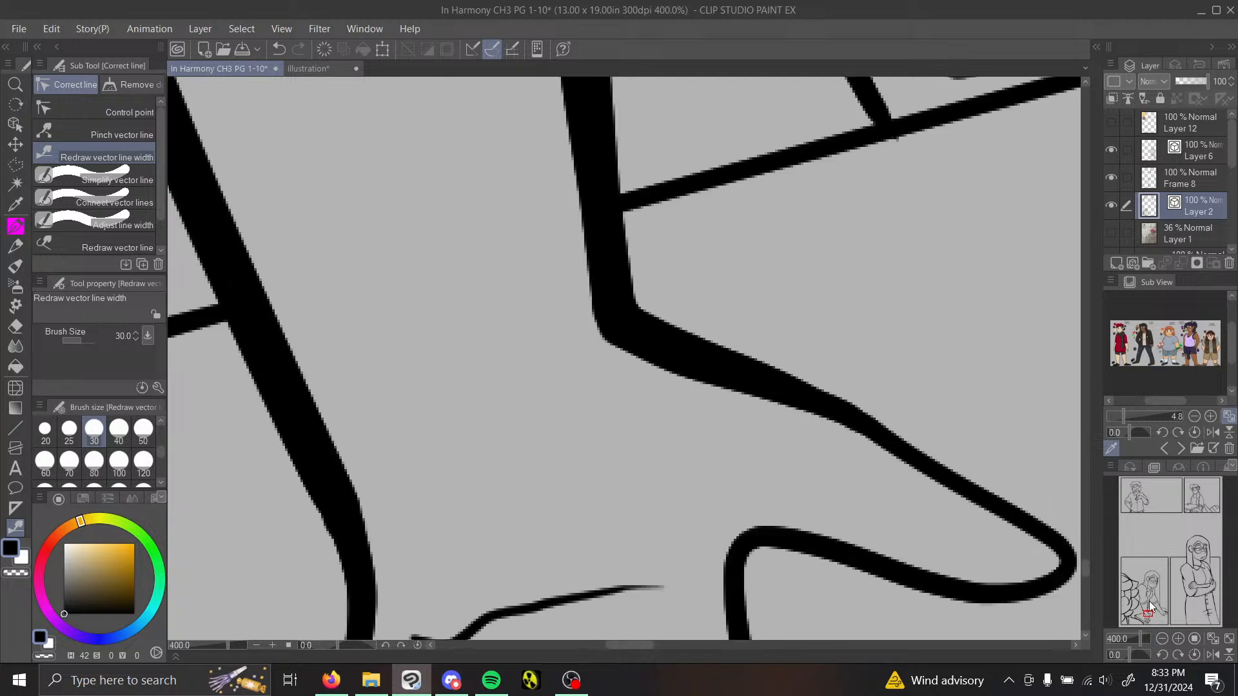
pyautogui.click(1163, 638)
pyautogui.moveTo(1152, 614); pyautogui.dragTo(1151, 621)
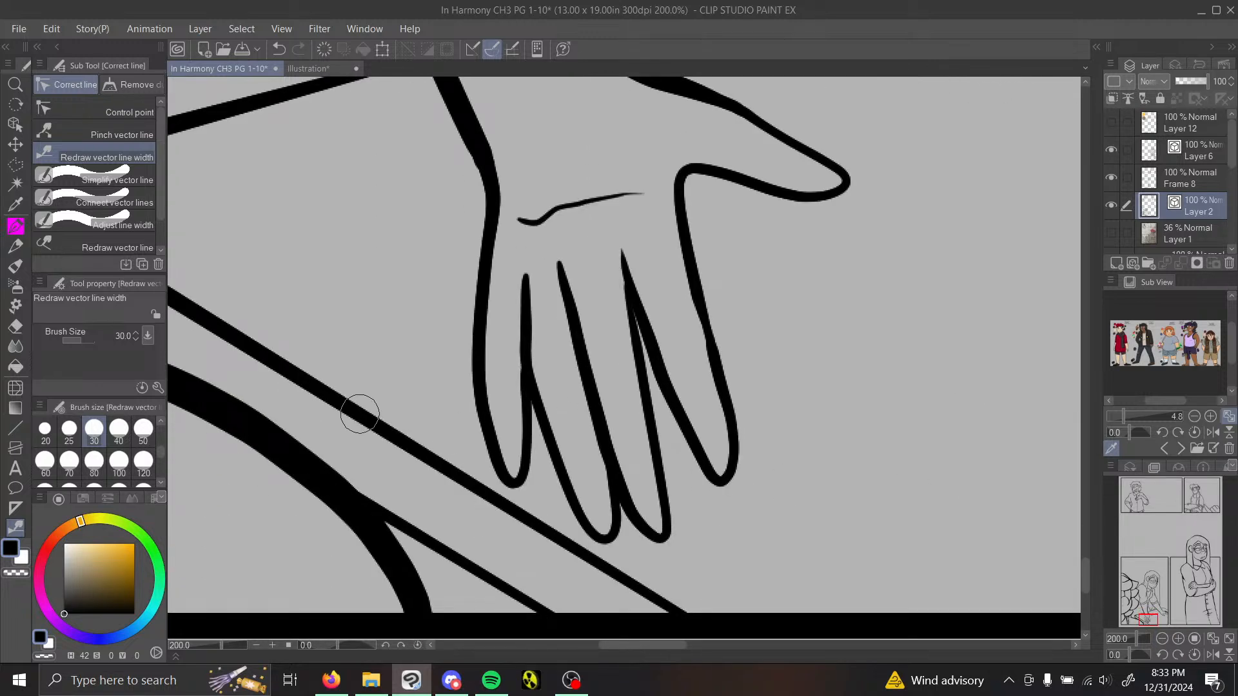
pyautogui.click(16, 246)
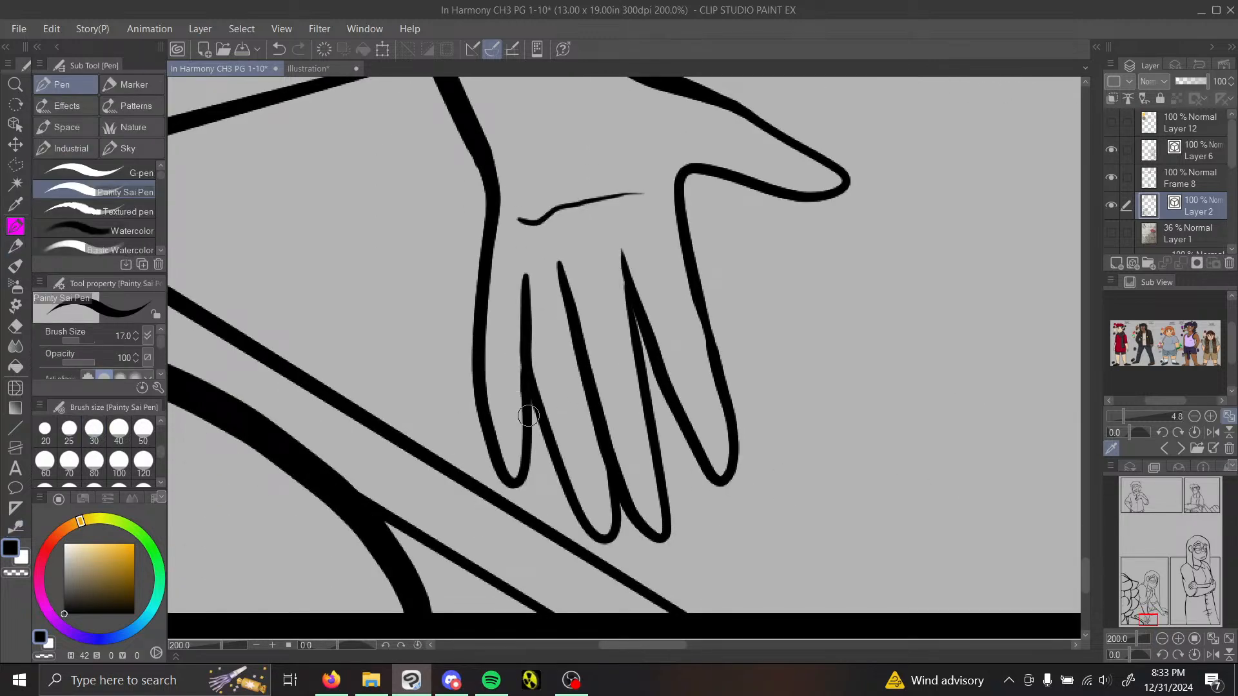
pyautogui.moveTo(530, 416); pyautogui.dragTo(539, 419)
pyautogui.moveTo(640, 352); pyautogui.dragTo(651, 353)
pyautogui.moveTo(627, 297)
pyautogui.mouseDown()
pyautogui.moveTo(623, 253)
pyautogui.moveTo(646, 350)
pyautogui.mouseUp()
pyautogui.moveTo(621, 518)
pyautogui.mouseDown()
pyautogui.moveTo(635, 520)
pyautogui.moveTo(621, 502)
pyautogui.mouseUp()
pyautogui.moveTo(1149, 618)
pyautogui.mouseDown()
pyautogui.moveTo(1143, 607)
pyautogui.moveTo(1138, 618)
pyautogui.mouseUp()
pyautogui.moveTo(375, 452)
pyautogui.mouseDown()
pyautogui.moveTo(360, 451)
pyautogui.moveTo(395, 468)
pyautogui.mouseUp()
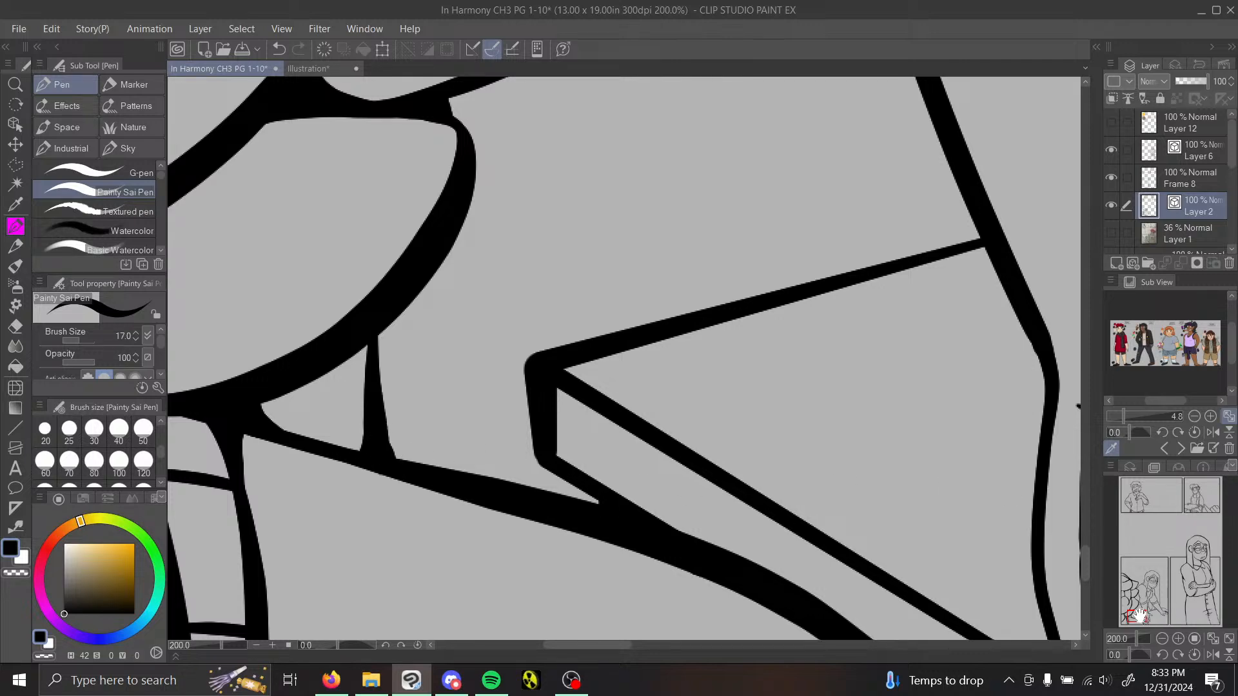
# Step: Pull the upper end of the slanted line between the arms onto the jagged fold line with Pinch vector line
pyautogui.moveTo(1139, 615); pyautogui.dragTo(1156, 606)
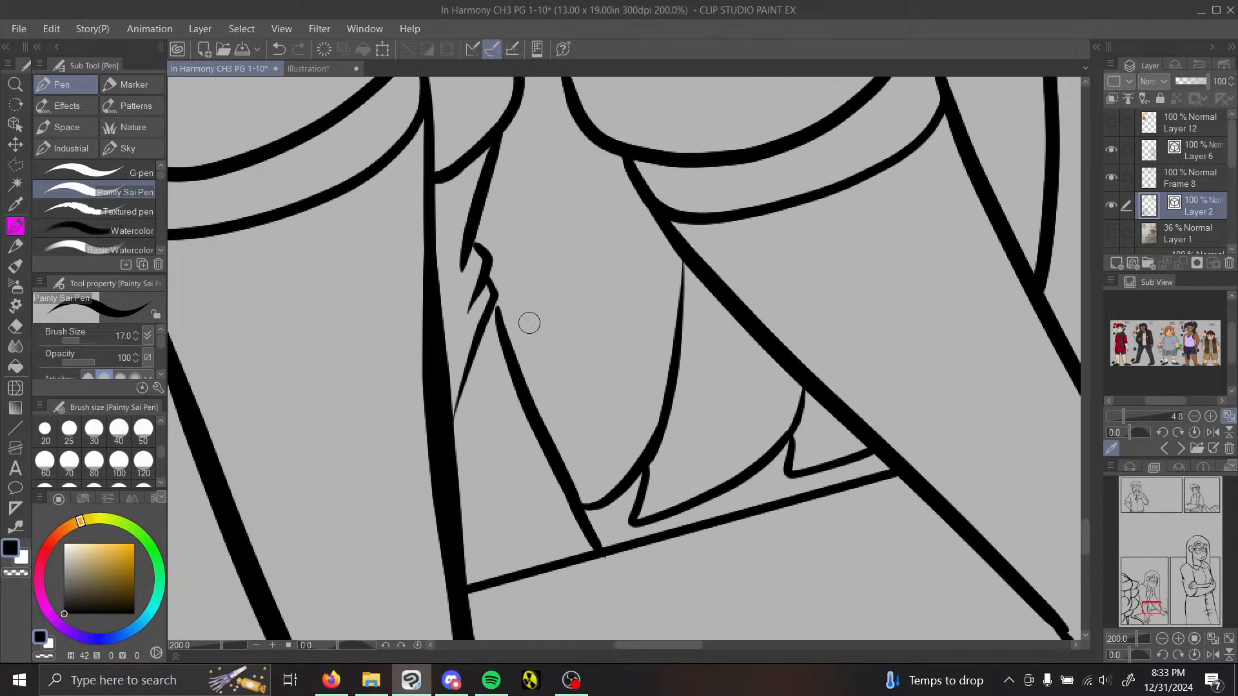
pyautogui.click(16, 526)
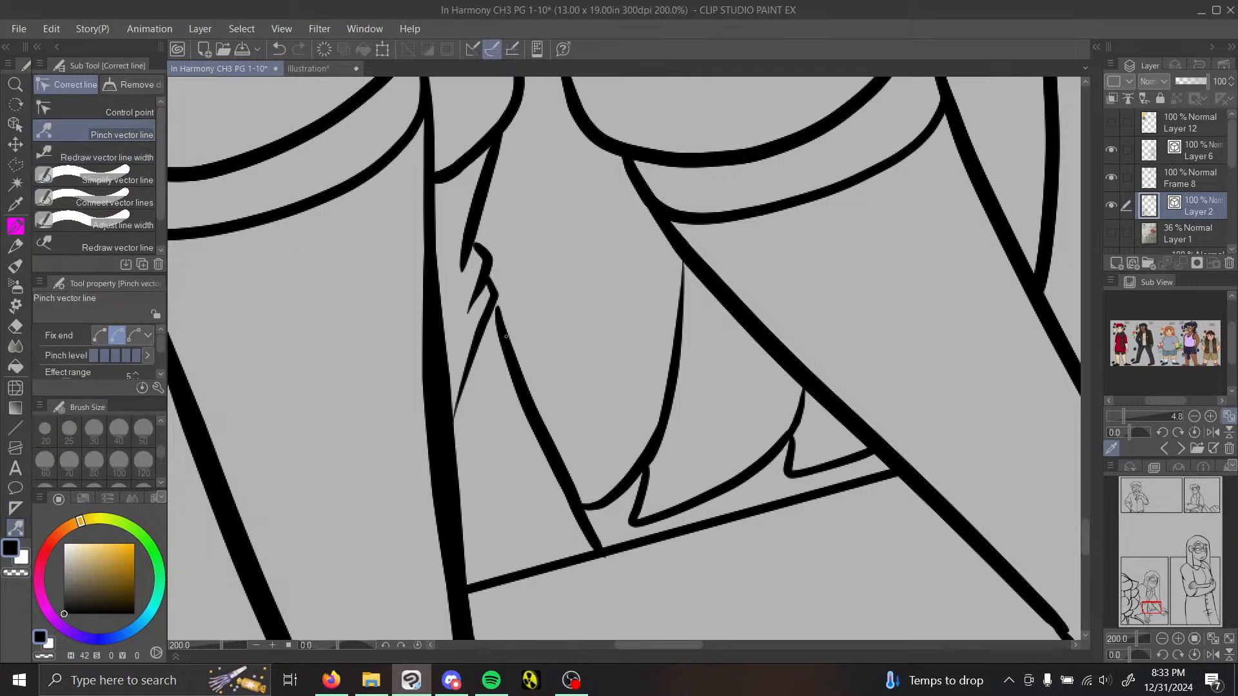
pyautogui.moveTo(507, 336); pyautogui.dragTo(501, 334)
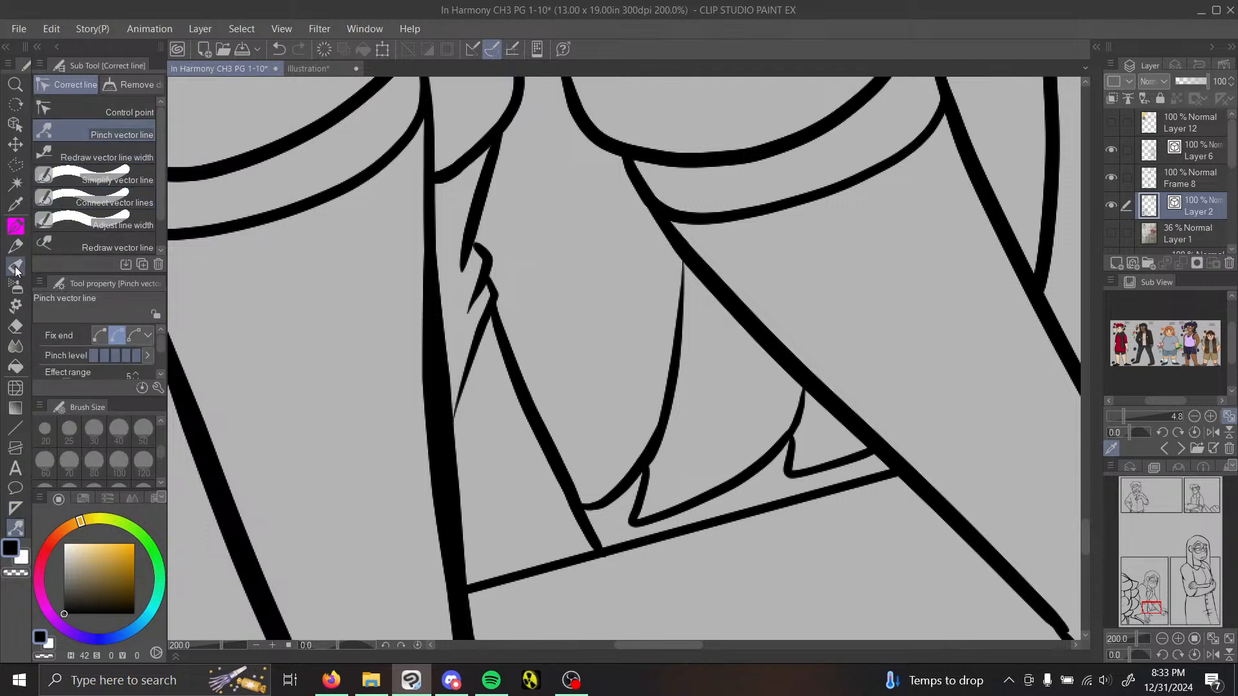
# Step: Fill the notches along the jagged fold line and the corner where it meets the sleeve curve with the Painty Sai Pen
pyautogui.click(16, 226)
pyautogui.moveTo(487, 324); pyautogui.dragTo(500, 340)
pyautogui.moveTo(482, 288); pyautogui.dragTo(492, 294)
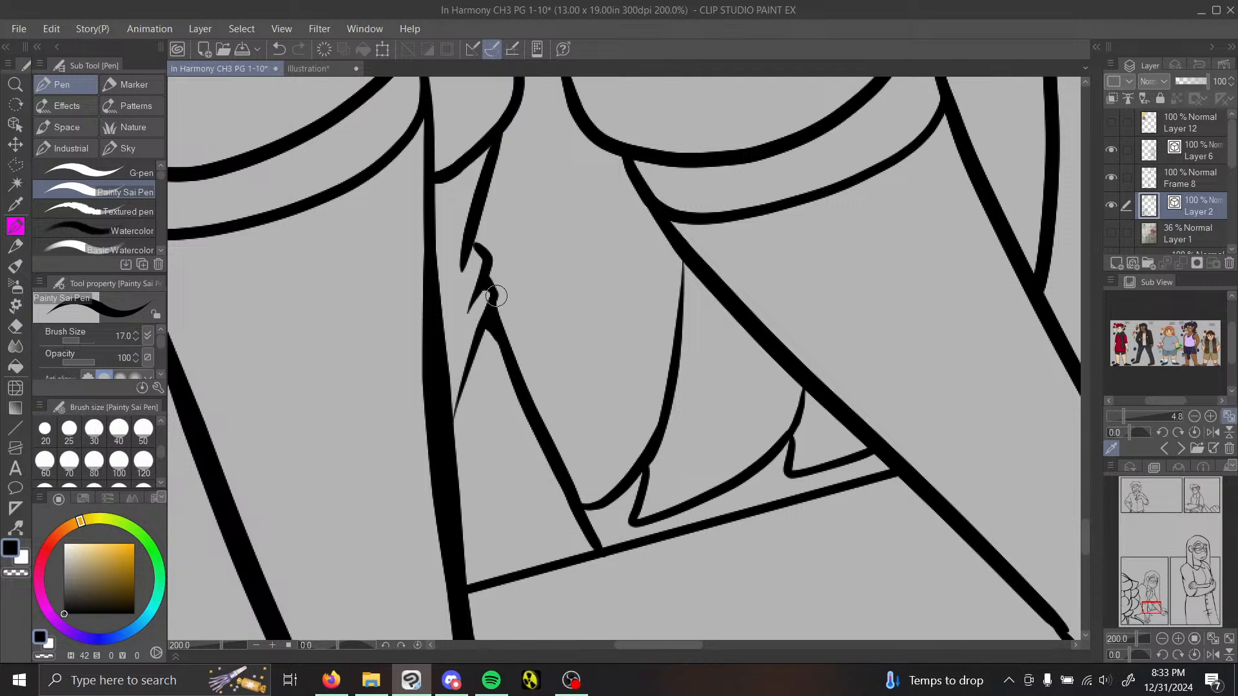
pyautogui.moveTo(481, 218); pyautogui.dragTo(490, 257)
pyautogui.moveTo(476, 160)
pyautogui.mouseDown()
pyautogui.moveTo(470, 200)
pyautogui.moveTo(458, 171)
pyautogui.mouseUp()
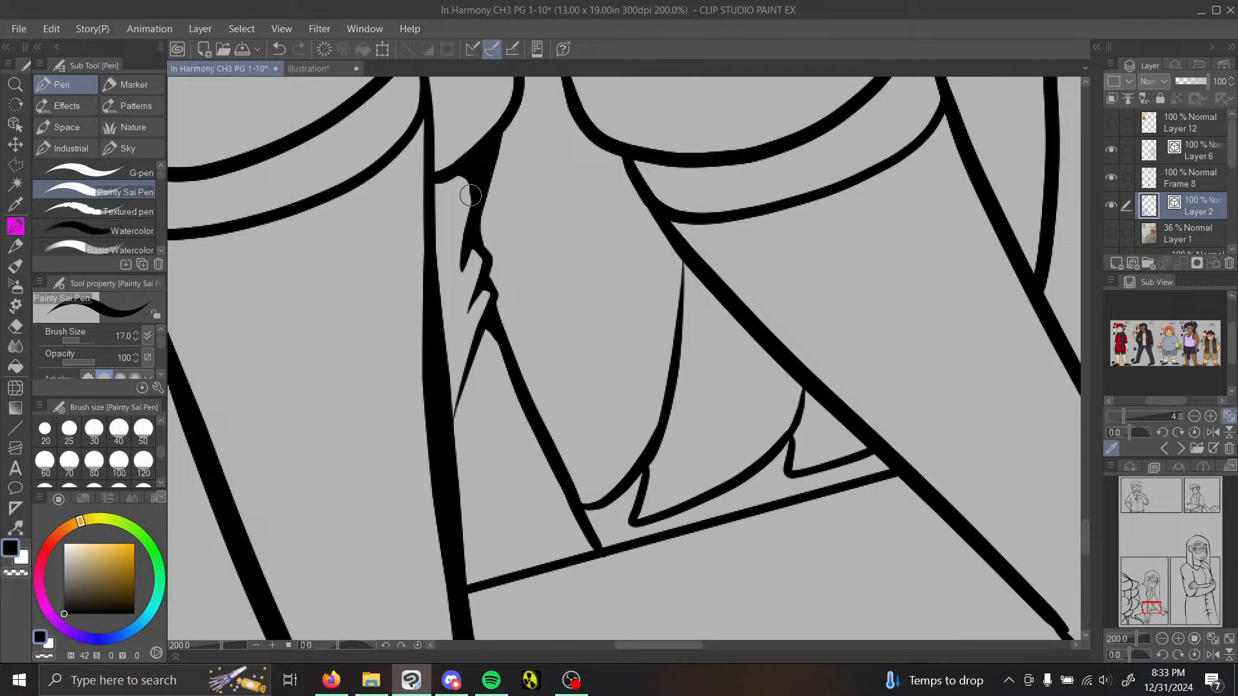
# Step: Fill the junction of the long hanging curve with the fold at its base and thicken its upper end against the arm line
pyautogui.moveTo(644, 468); pyautogui.dragTo(635, 500)
pyautogui.moveTo(661, 443)
pyautogui.mouseDown()
pyautogui.moveTo(638, 497)
pyautogui.moveTo(662, 441)
pyautogui.mouseUp()
pyautogui.moveTo(675, 249); pyautogui.dragTo(673, 351)
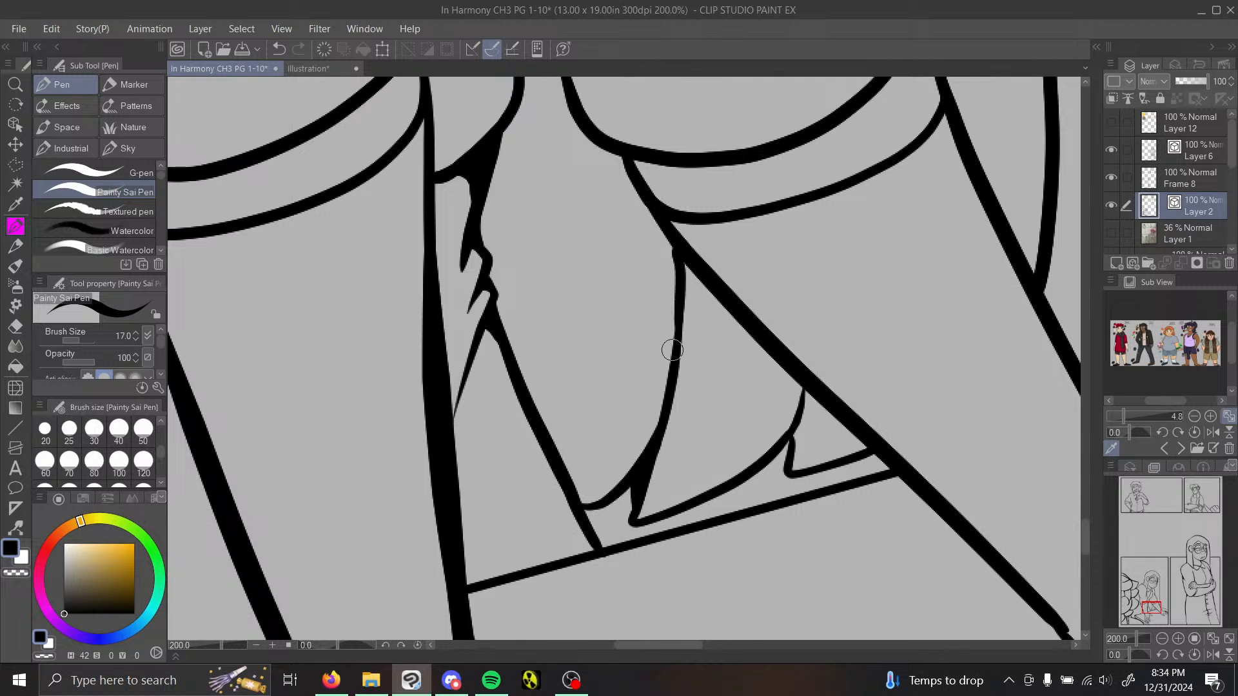
pyautogui.moveTo(692, 264); pyautogui.dragTo(671, 377)
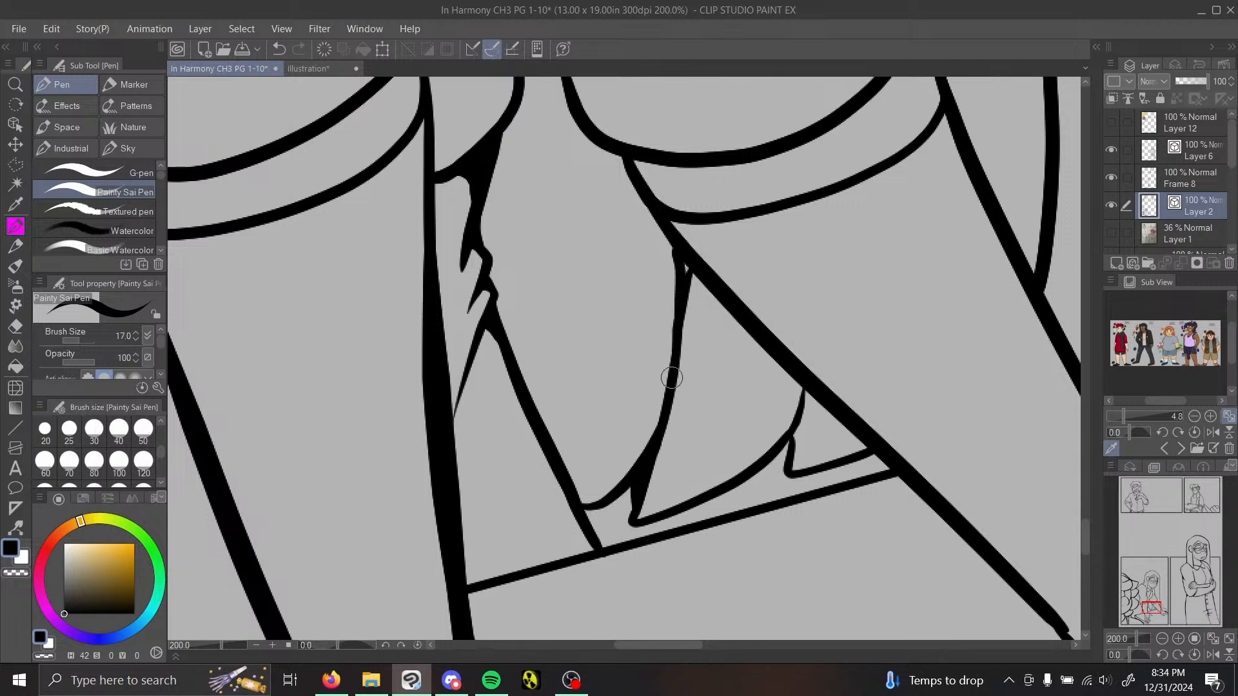
pyautogui.click(279, 50)
pyautogui.moveTo(674, 240); pyautogui.dragTo(673, 385)
pyautogui.moveTo(691, 271); pyautogui.dragTo(679, 355)
pyautogui.click(281, 50)
pyautogui.moveTo(692, 257); pyautogui.dragTo(681, 301)
pyautogui.moveTo(687, 260); pyautogui.dragTo(687, 269)
# Step: Fill the corners of the small fold next to the arm line and the lower tip of the larger fold
pyautogui.moveTo(788, 441)
pyautogui.mouseDown()
pyautogui.moveTo(812, 379)
pyautogui.moveTo(800, 377)
pyautogui.moveTo(779, 453)
pyautogui.mouseUp()
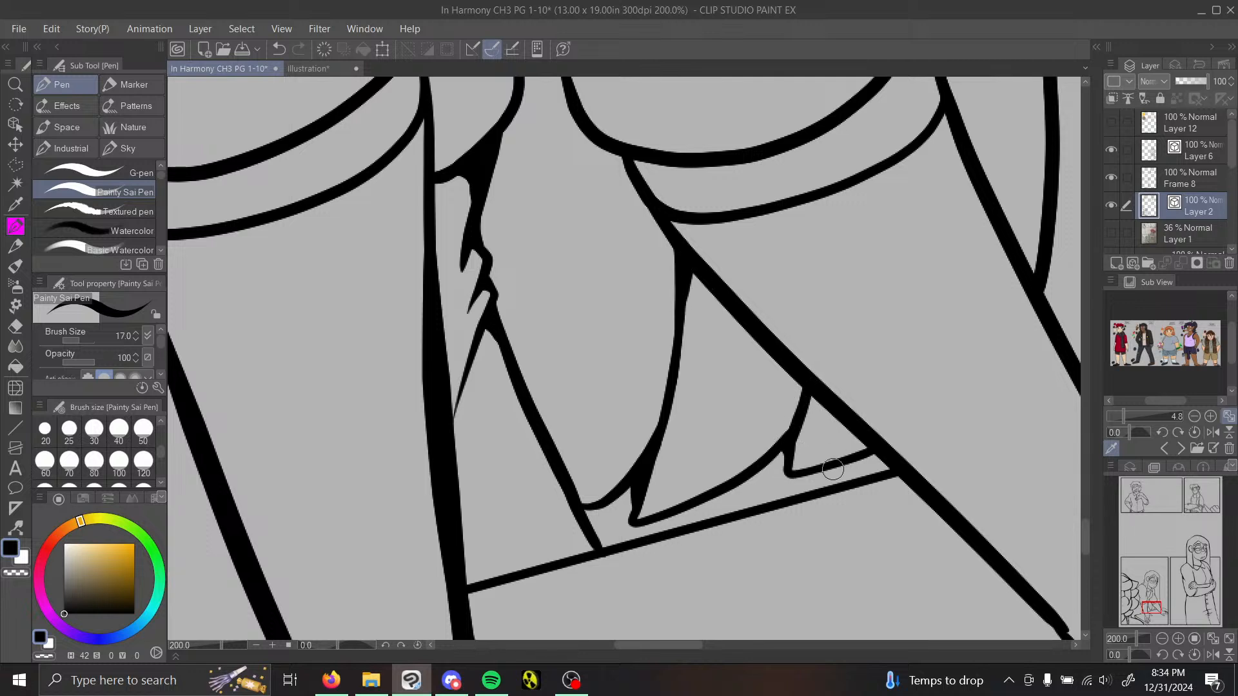
pyautogui.moveTo(868, 450)
pyautogui.mouseDown()
pyautogui.moveTo(876, 470)
pyautogui.moveTo(888, 465)
pyautogui.mouseUp()
pyautogui.moveTo(634, 516); pyautogui.dragTo(628, 491)
# Step: Align the forearm line's end with the wrist line on the hand at the panel border using Pinch vector line
pyautogui.moveTo(1155, 608); pyautogui.dragTo(1169, 612)
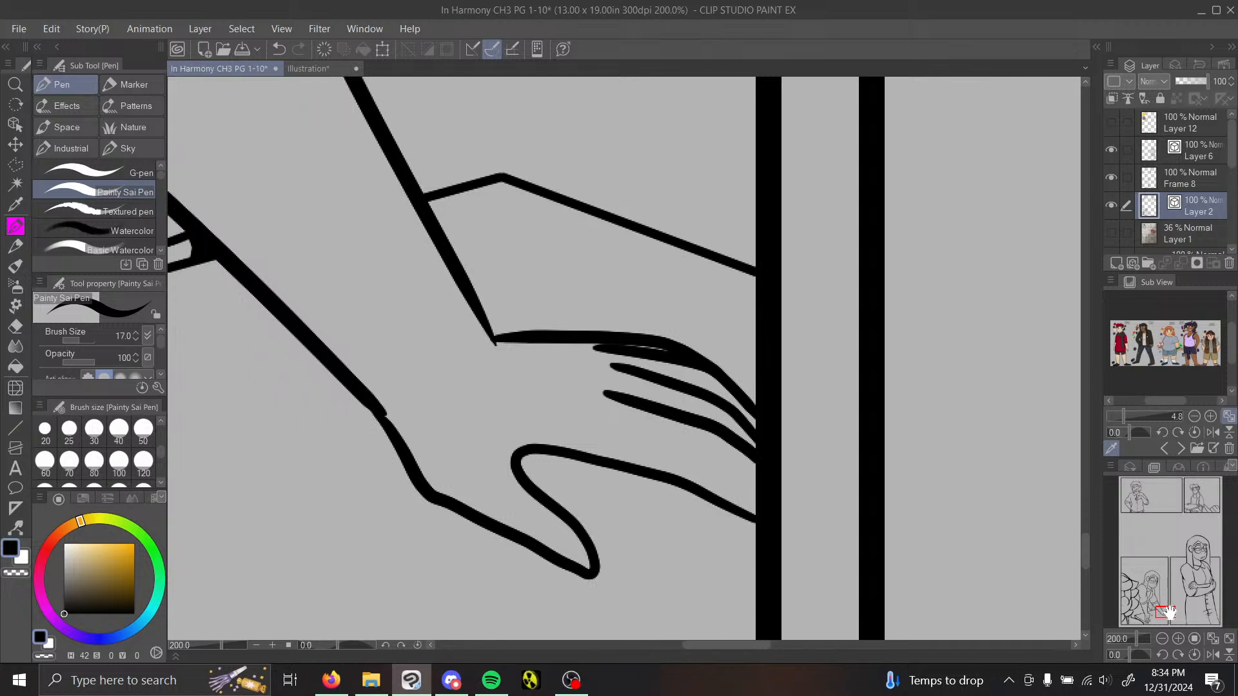
pyautogui.press('y')
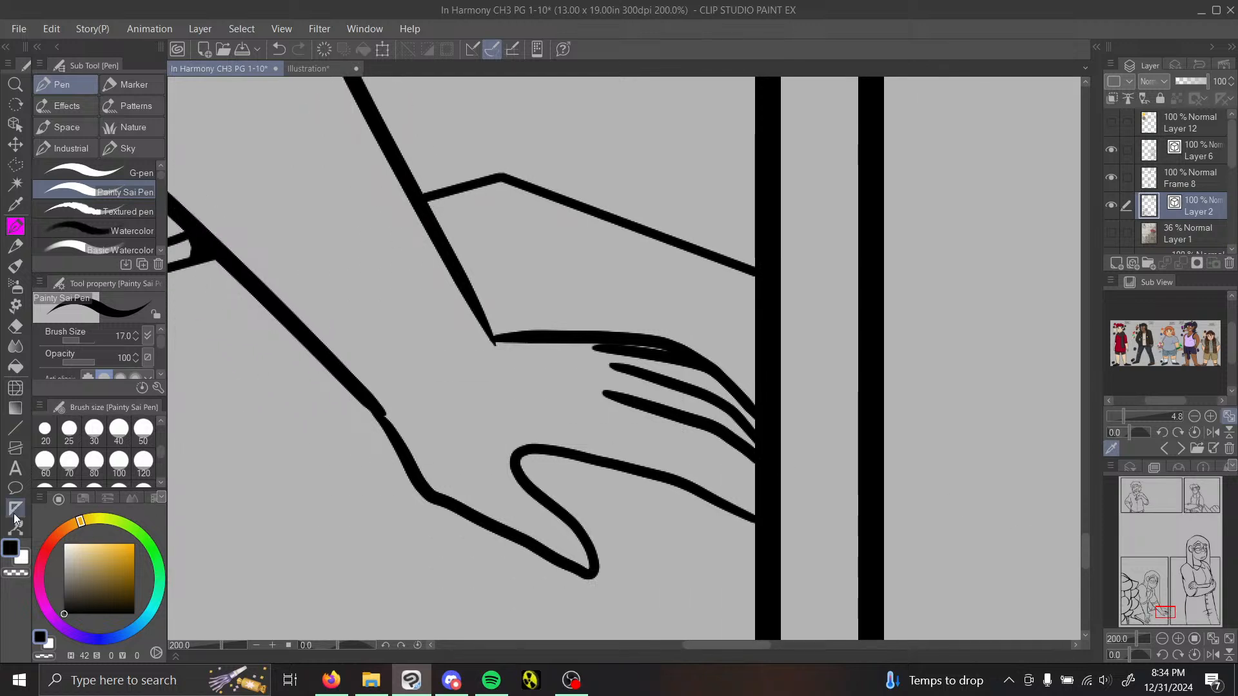
pyautogui.moveTo(382, 412); pyautogui.dragTo(379, 416)
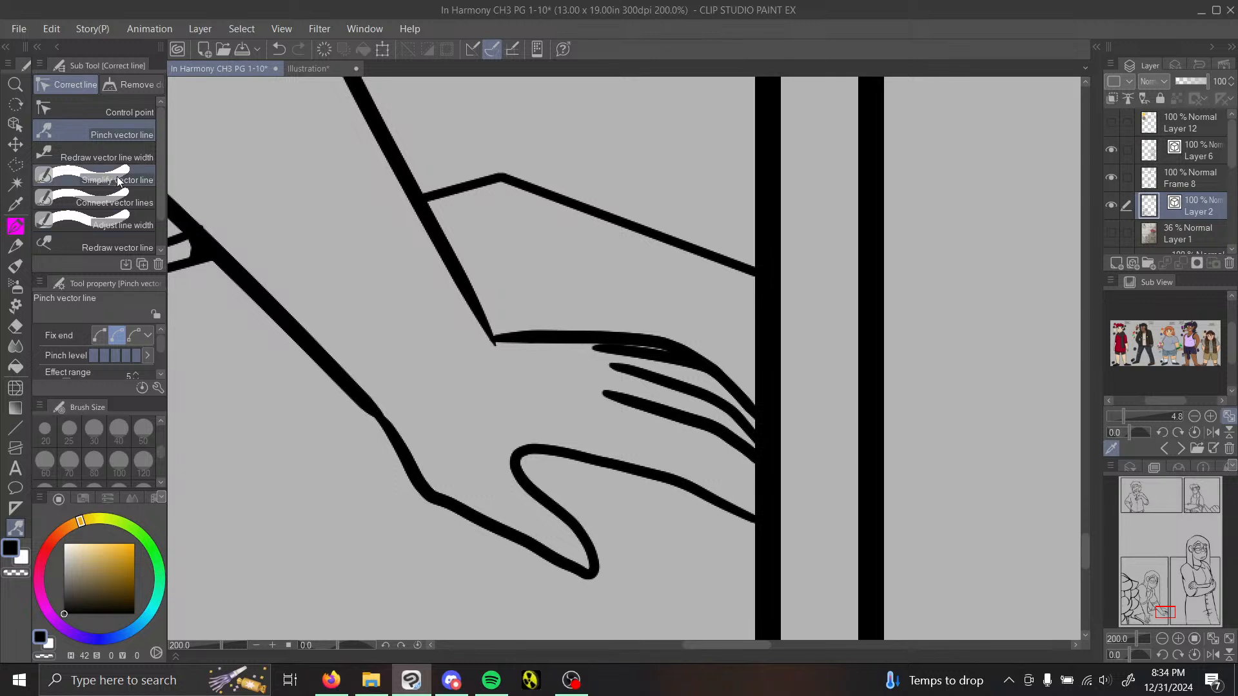
# Step: Thicken the thumb's lower outline and the lowest finger's underside with Redraw vector line width at brush size 30
pyautogui.click(103, 156)
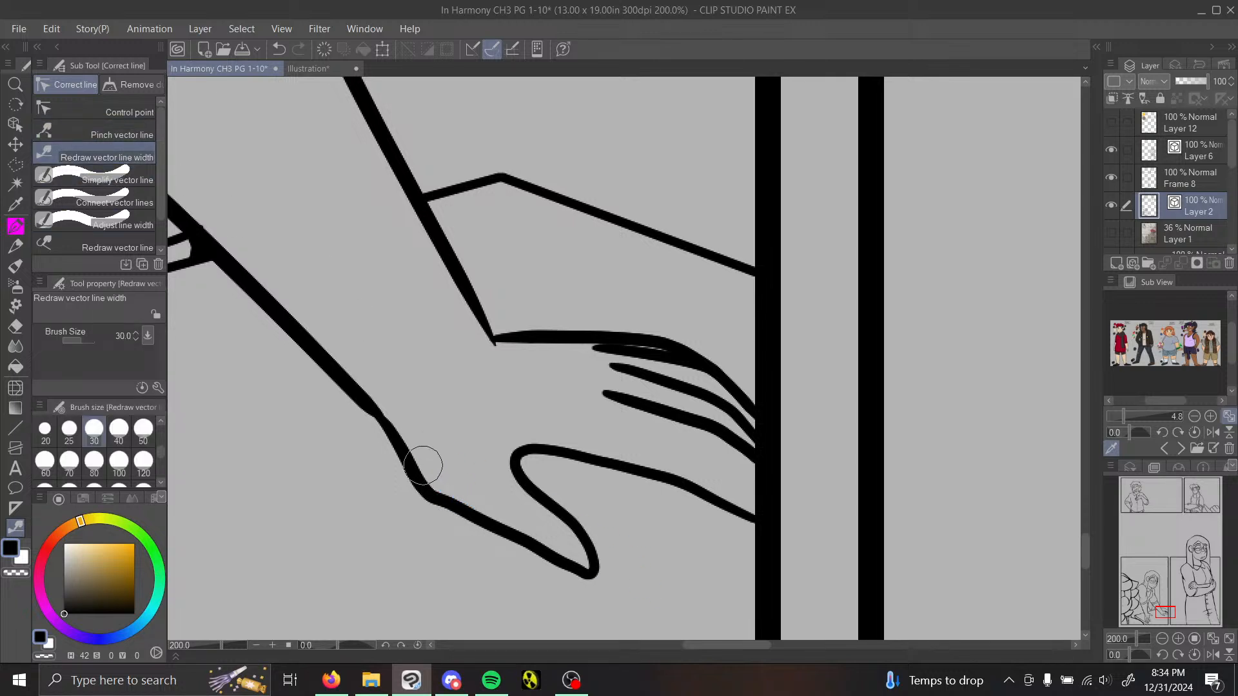
pyautogui.moveTo(426, 490)
pyautogui.mouseDown()
pyautogui.moveTo(567, 575)
pyautogui.moveTo(588, 573)
pyautogui.mouseUp()
pyautogui.moveTo(558, 461); pyautogui.dragTo(742, 509)
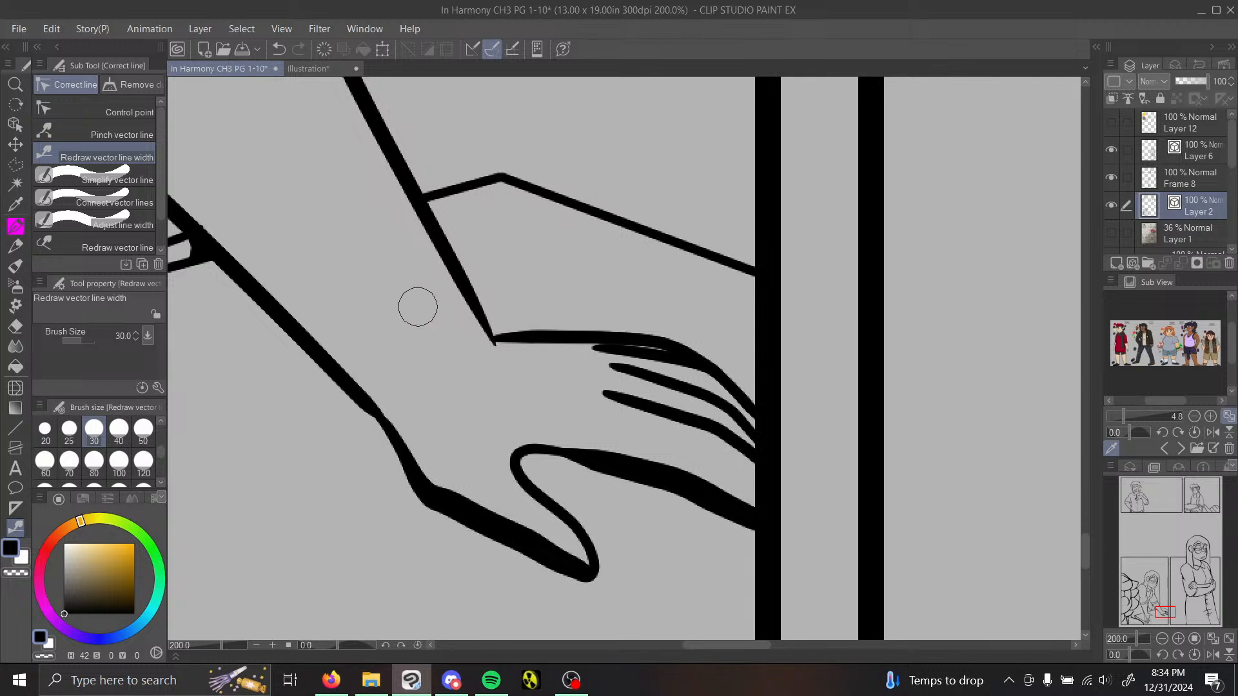
# Step: Pinch the hand's upper outline to meet the forearm line's end, and thicken that outline and the topmost finger line
pyautogui.click(111, 132)
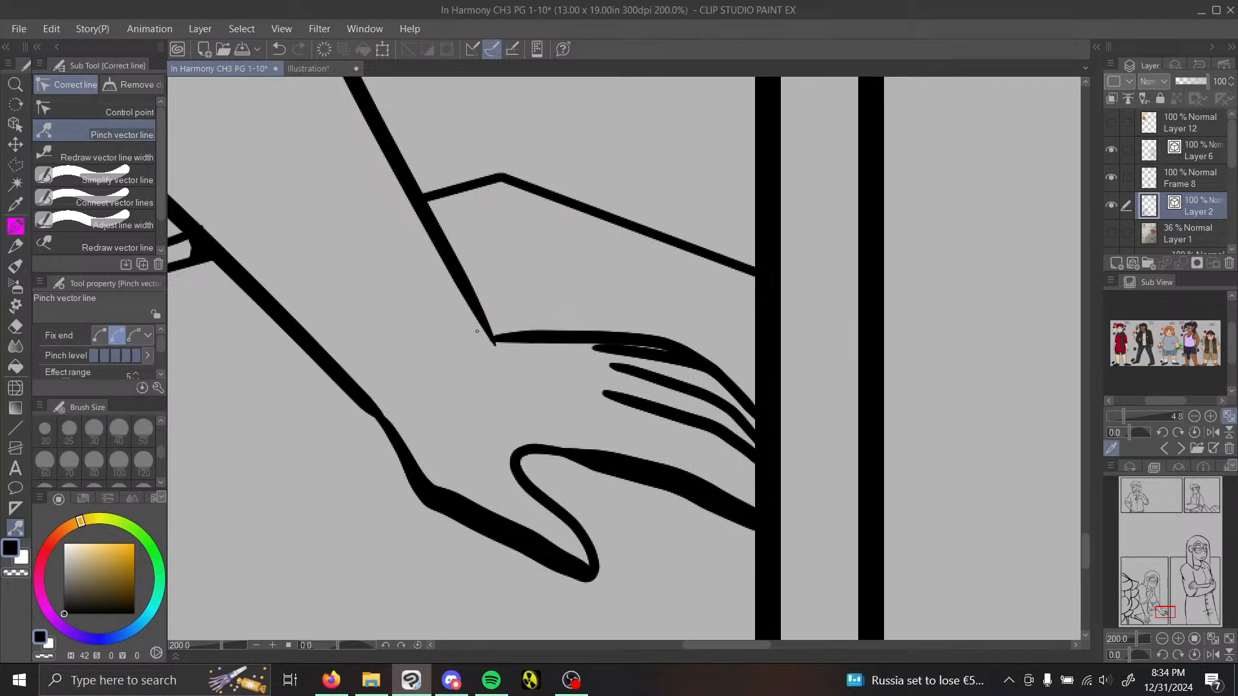
pyautogui.moveTo(487, 329); pyautogui.dragTo(485, 324)
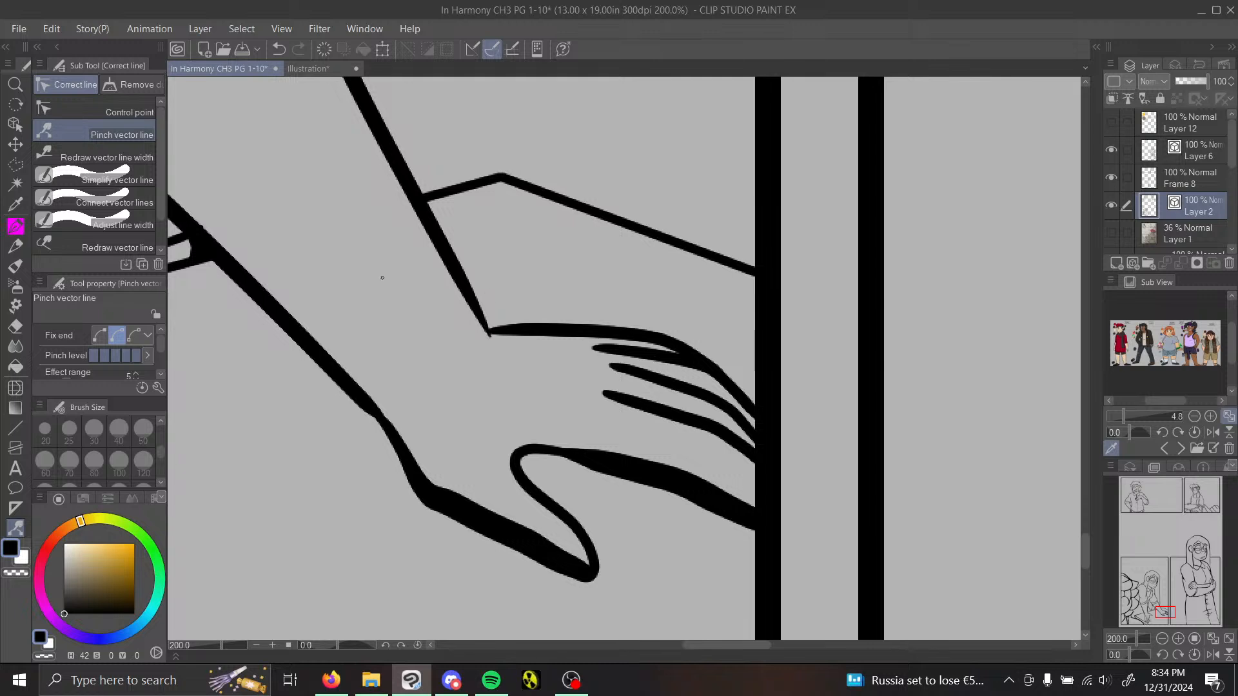
pyautogui.click(106, 155)
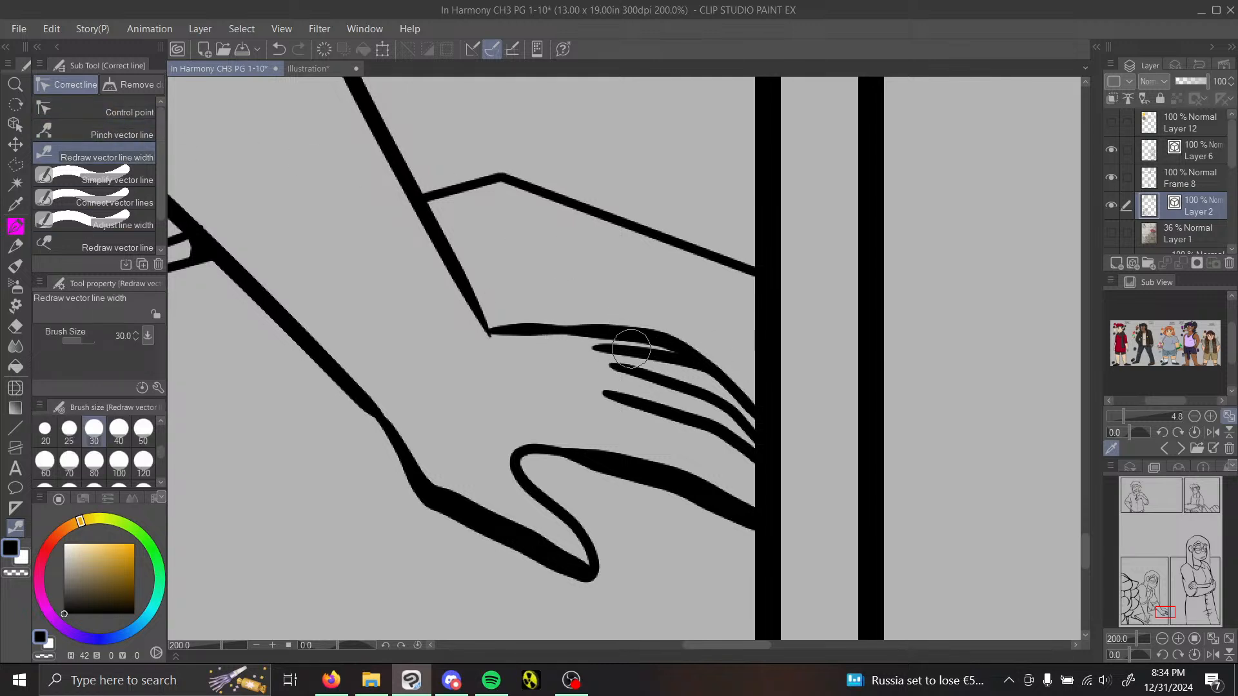
pyautogui.moveTo(506, 327); pyautogui.dragTo(699, 336)
pyautogui.moveTo(606, 351); pyautogui.dragTo(777, 435)
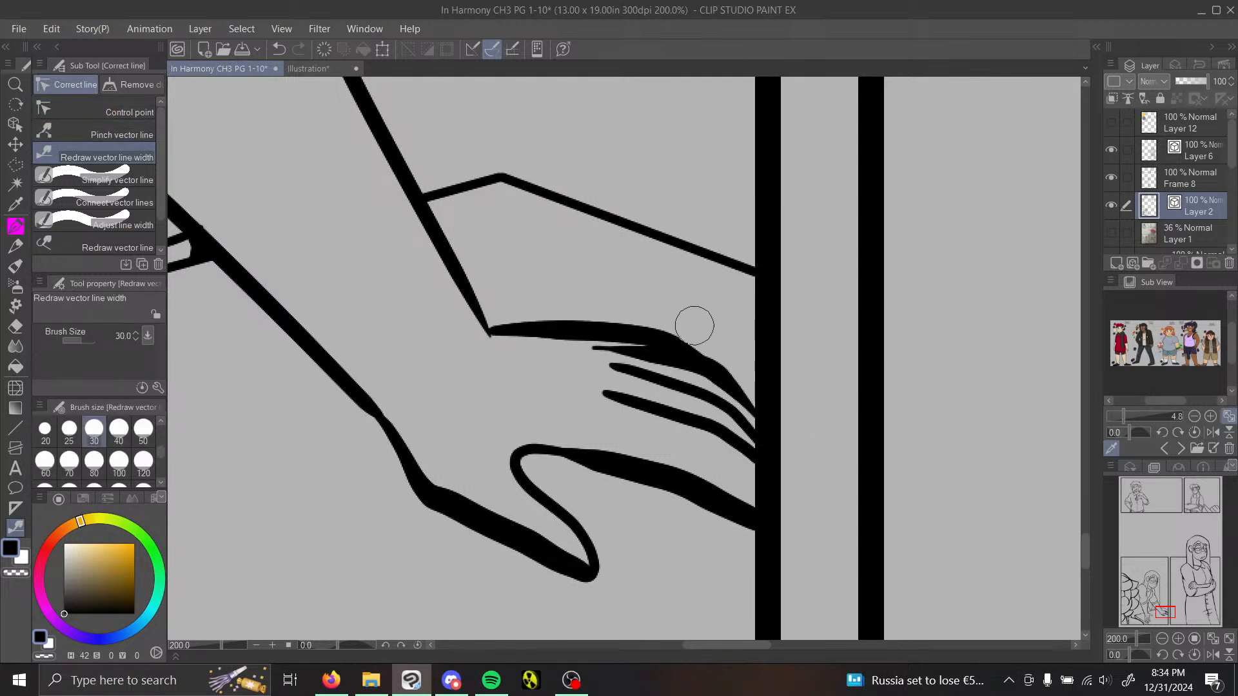
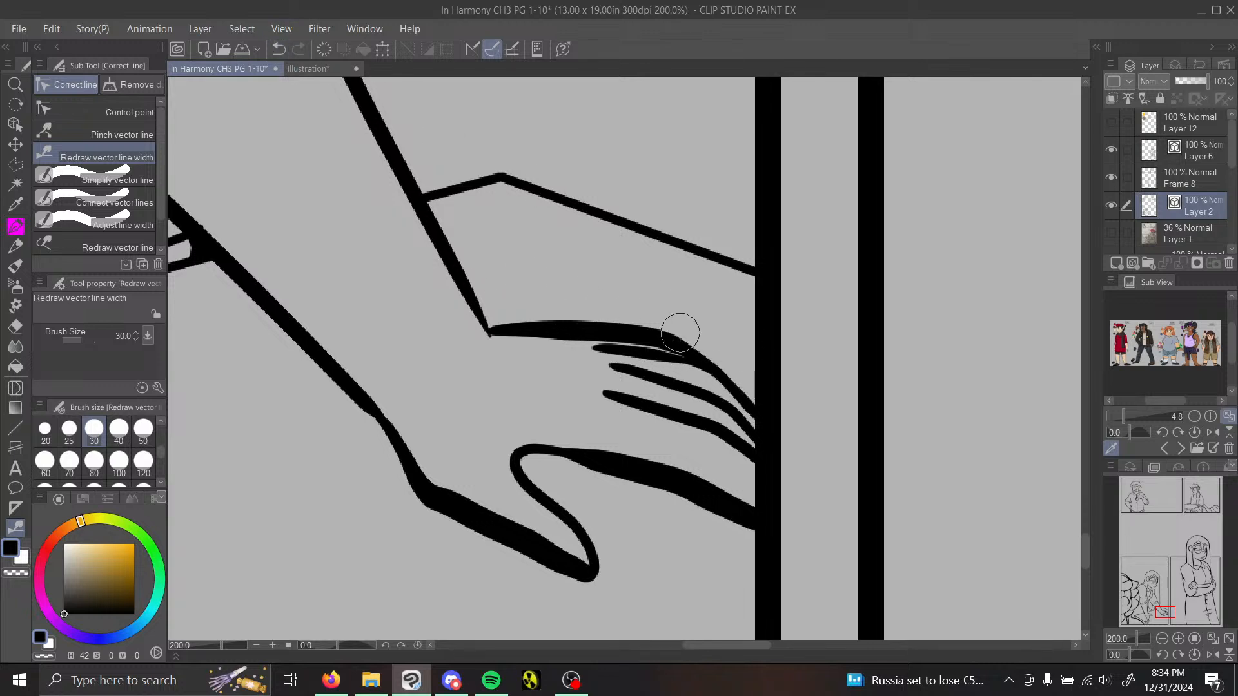
# Step: Even out the width of the hand's upper outline and fill the junction where it meets the forearm line with the Painty Sai Pen
pyautogui.moveTo(680, 333)
pyautogui.mouseDown()
pyautogui.moveTo(506, 323)
pyautogui.moveTo(626, 326)
pyautogui.mouseUp()
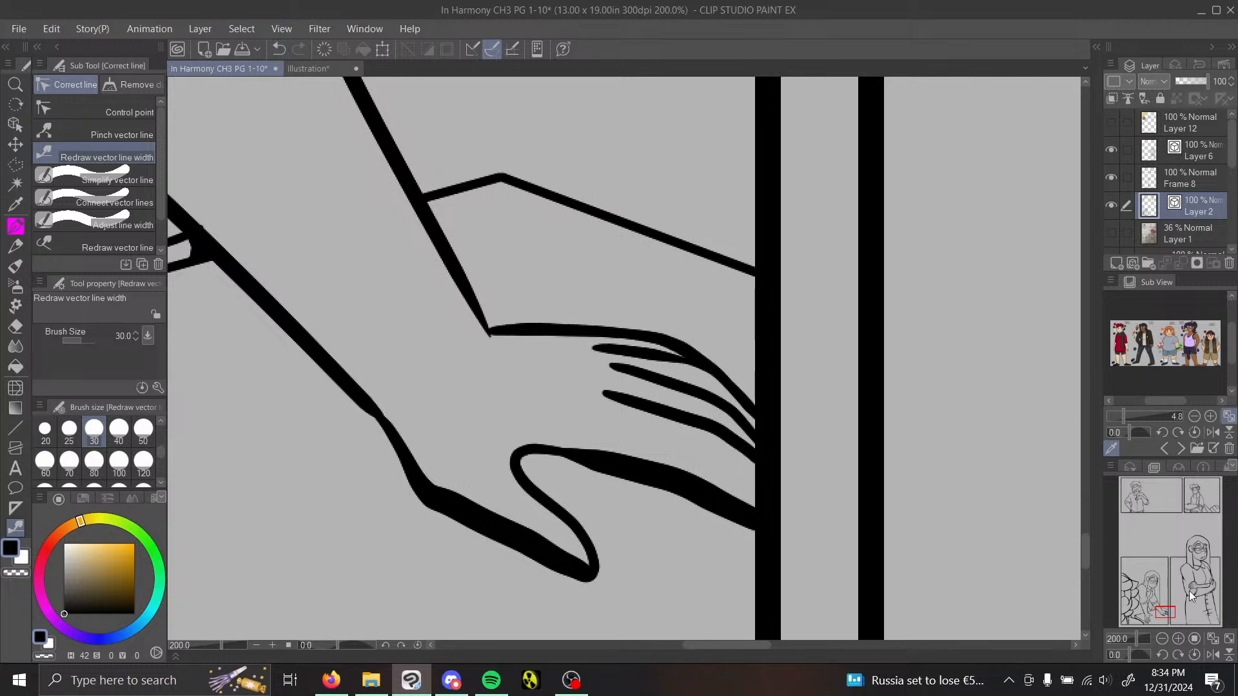
pyautogui.click(1162, 639)
pyautogui.moveTo(1163, 615); pyautogui.dragTo(1164, 611)
pyautogui.click(1176, 641)
pyautogui.click(16, 227)
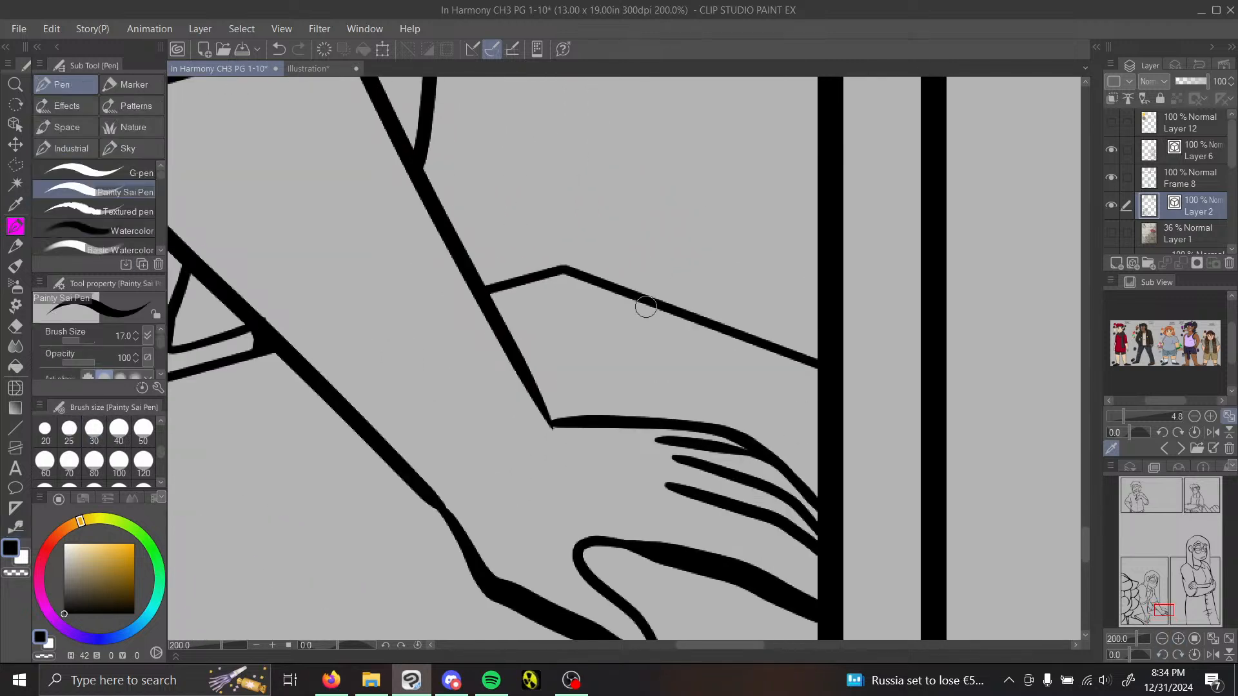
pyautogui.hotkey('ctrl', '=')
pyautogui.moveTo(478, 480); pyautogui.dragTo(504, 557)
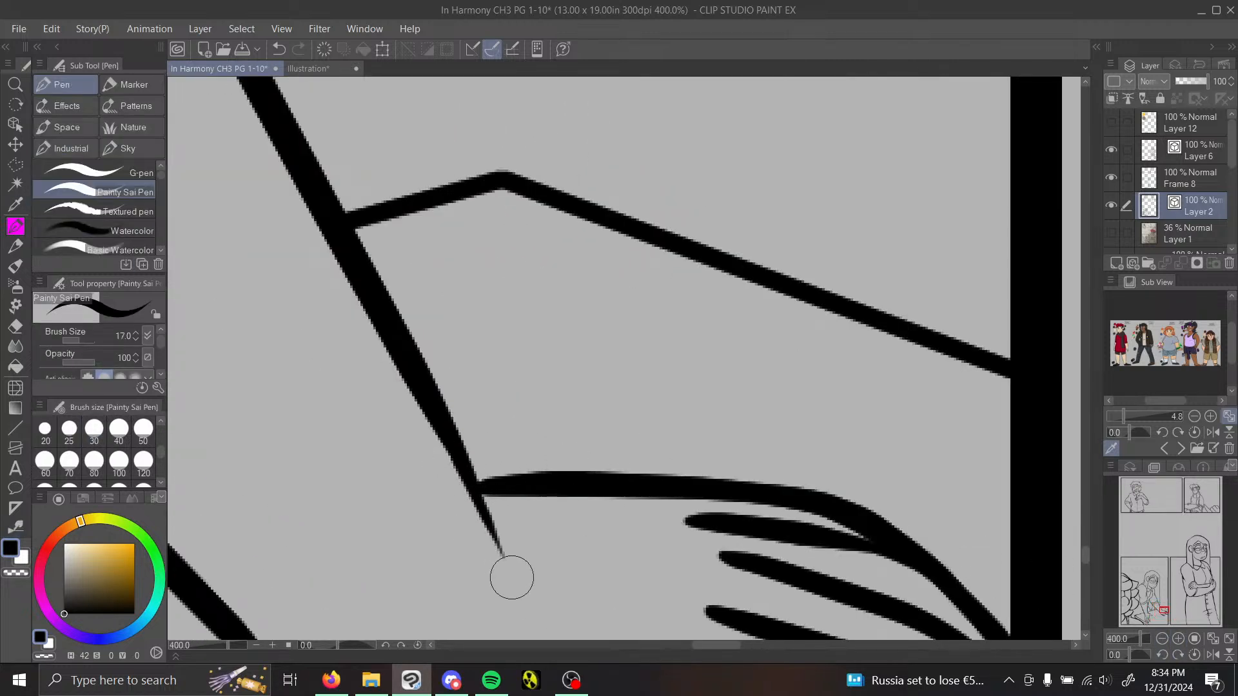
pyautogui.click(485, 498)
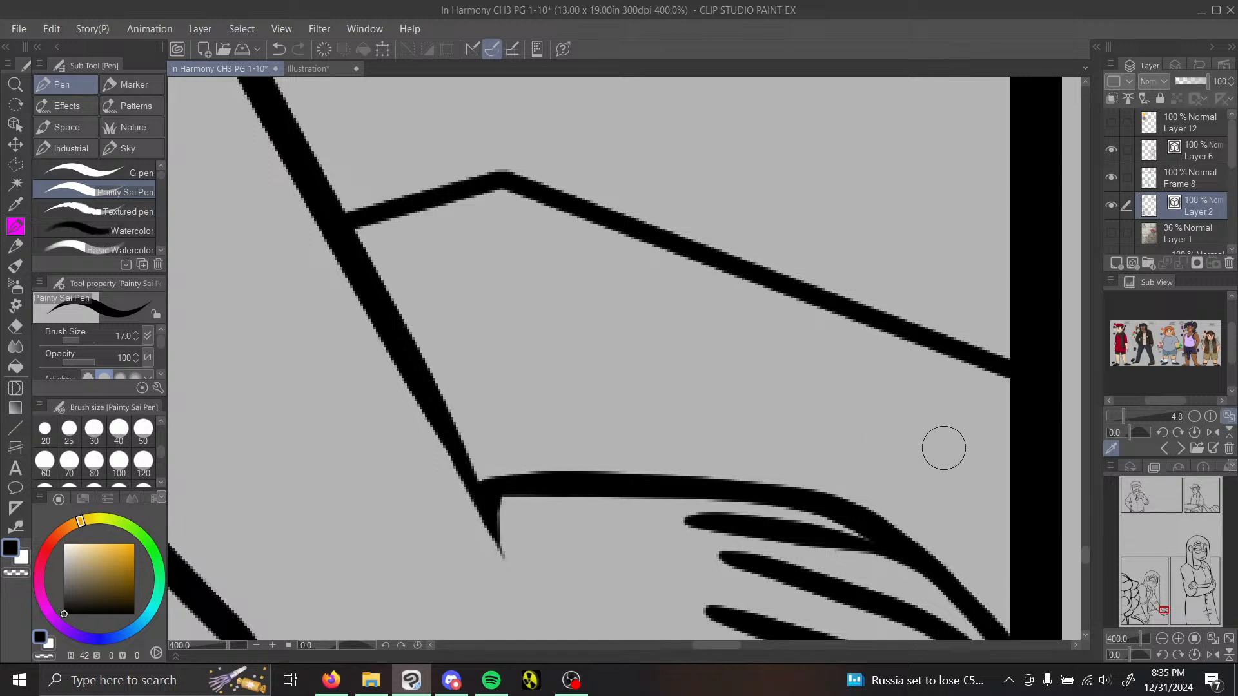
pyautogui.moveTo(466, 452); pyautogui.dragTo(503, 479)
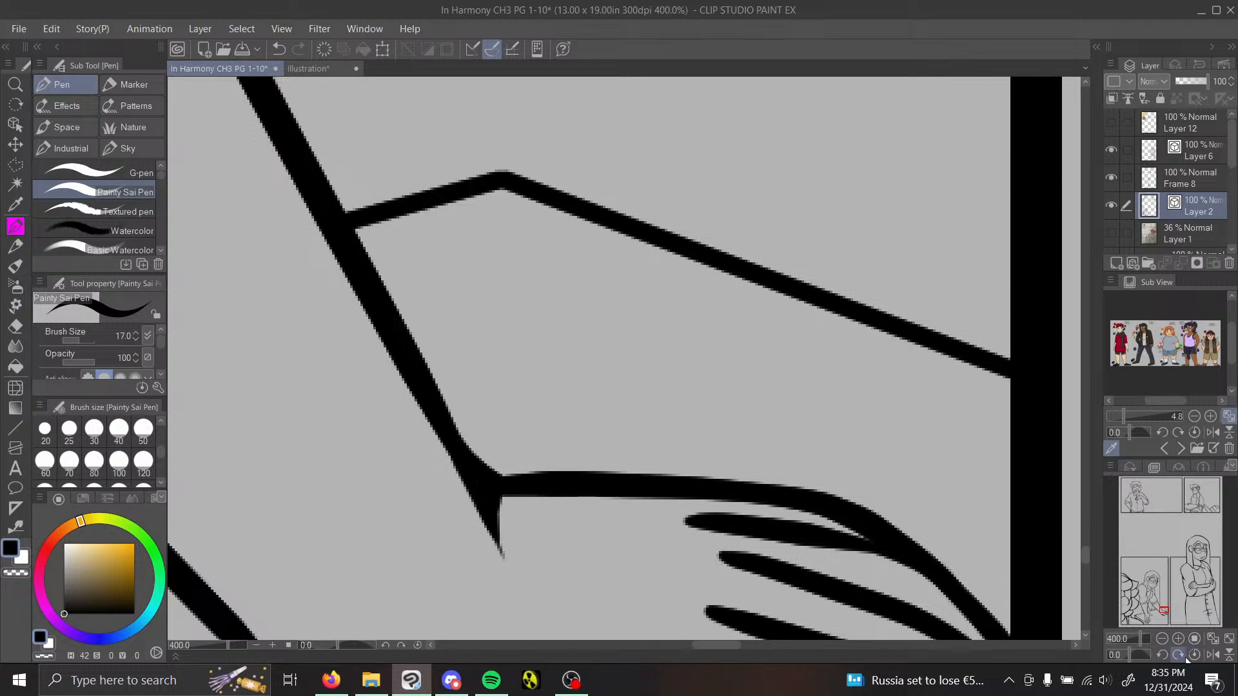
# Step: Fill the corners where the far sleeve's cuff meets the arm outlines and where the long vertical line meets the forearm
pyautogui.click(1162, 639)
pyautogui.moveTo(1166, 611); pyautogui.dragTo(1154, 603)
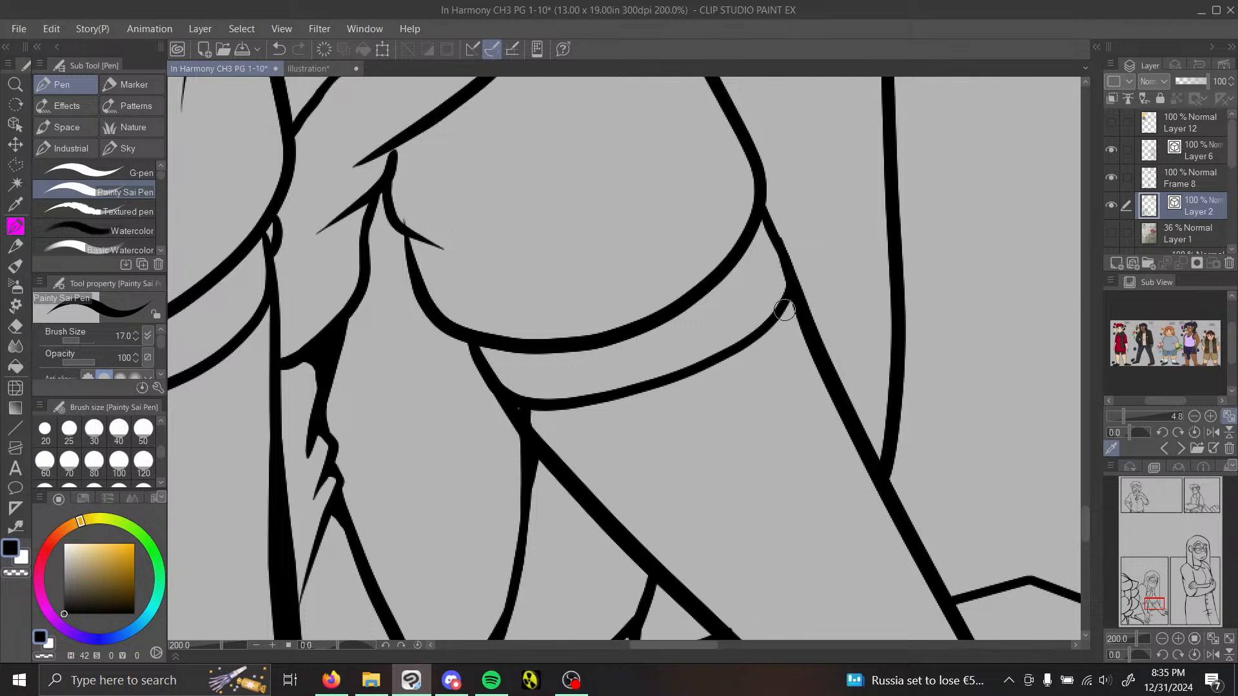
pyautogui.moveTo(786, 302)
pyautogui.mouseDown()
pyautogui.moveTo(803, 328)
pyautogui.moveTo(790, 296)
pyautogui.moveTo(771, 322)
pyautogui.moveTo(811, 345)
pyautogui.mouseUp()
pyautogui.moveTo(536, 411); pyautogui.dragTo(550, 434)
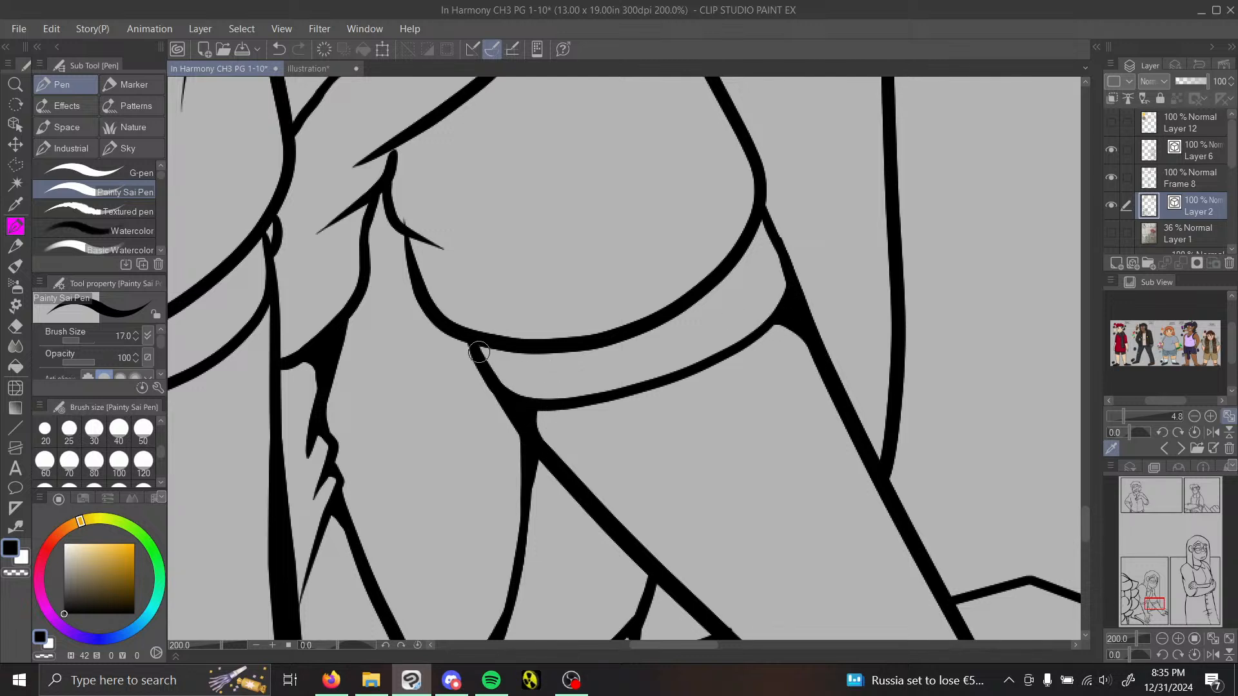
pyautogui.moveTo(482, 345); pyautogui.dragTo(501, 356)
pyautogui.moveTo(748, 239); pyautogui.dragTo(788, 278)
pyautogui.moveTo(760, 216); pyautogui.dragTo(773, 233)
pyautogui.moveTo(867, 445)
pyautogui.mouseDown()
pyautogui.moveTo(894, 434)
pyautogui.moveTo(887, 465)
pyautogui.mouseUp()
# Step: Thicken the near sleeve's inner edge and the shirt folds between the arms at brush size 30, and extend the far sleeve's small fold line
pyautogui.click(1162, 638)
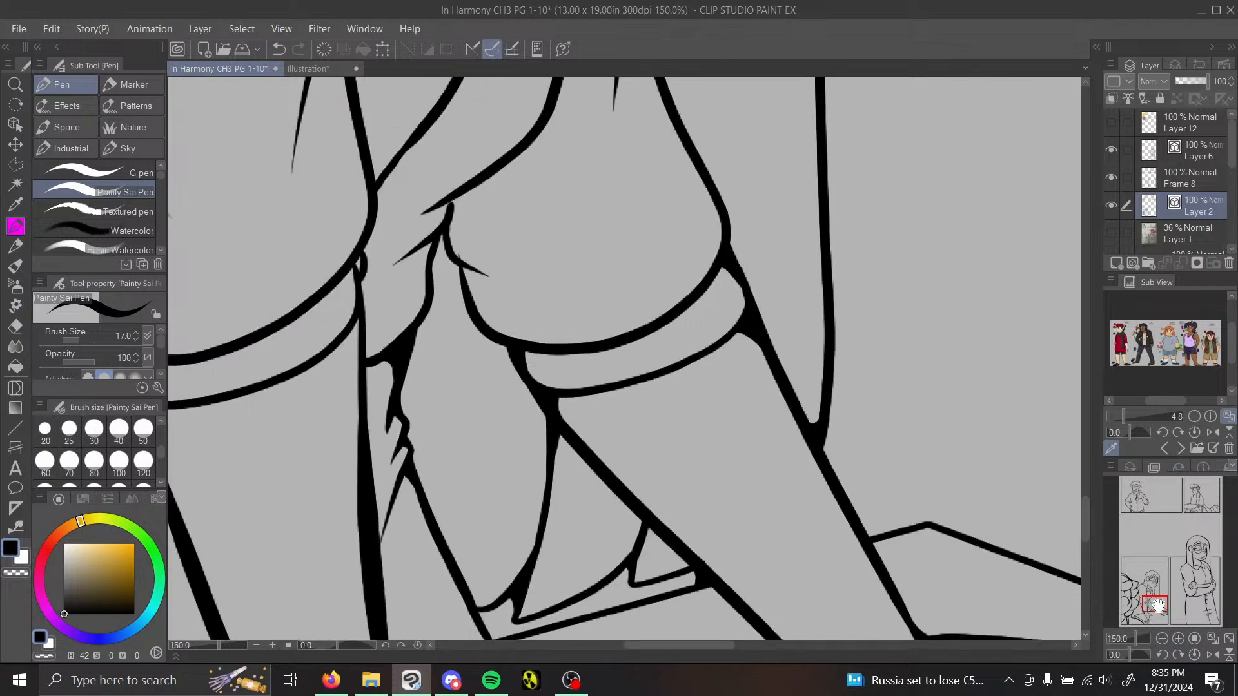
pyautogui.moveTo(1158, 605); pyautogui.dragTo(1153, 606)
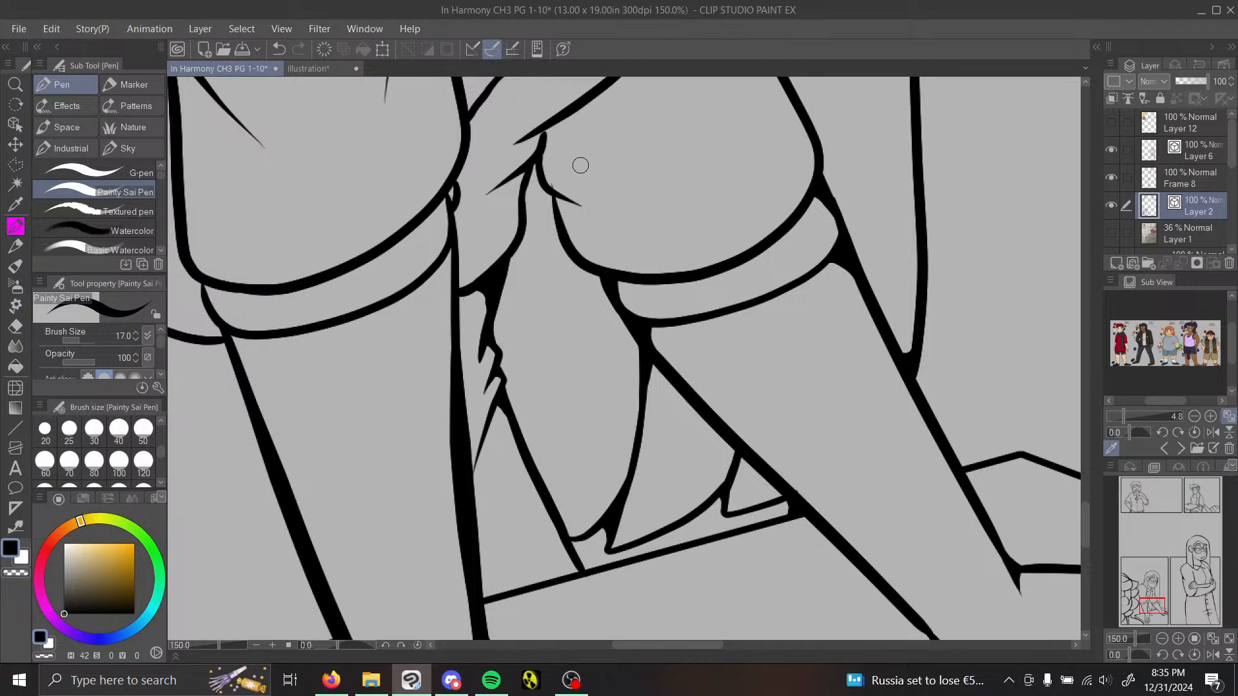
pyautogui.press('e')
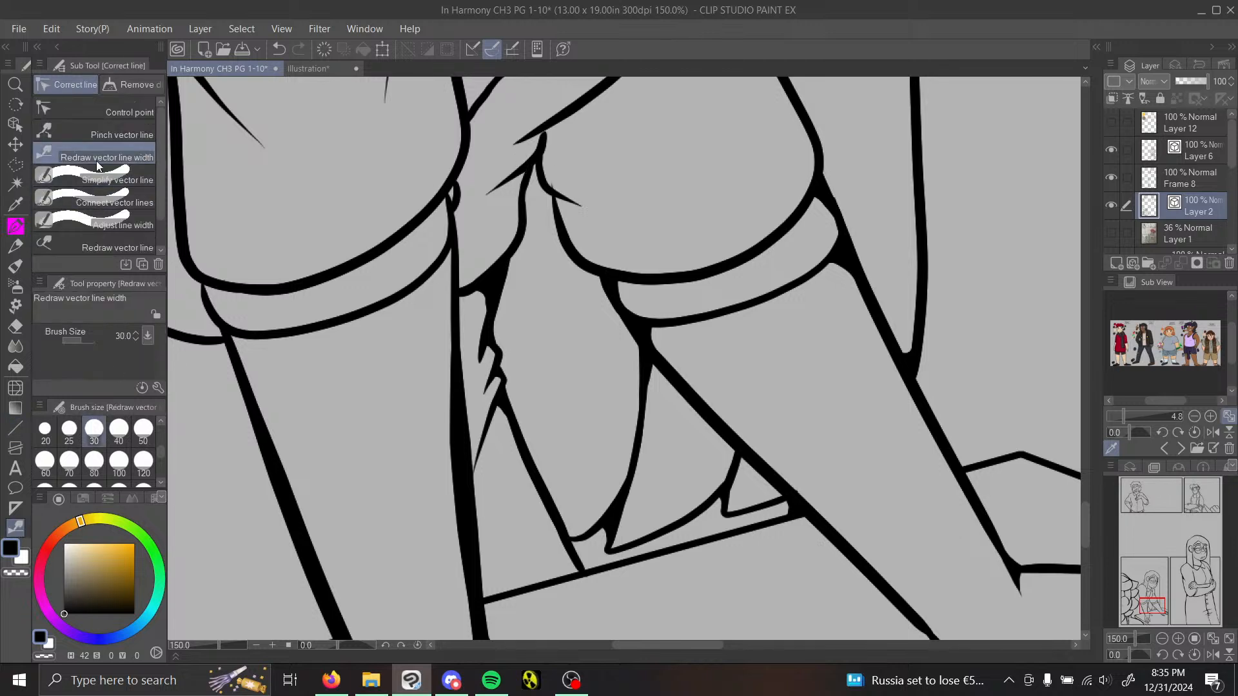
pyautogui.click(119, 202)
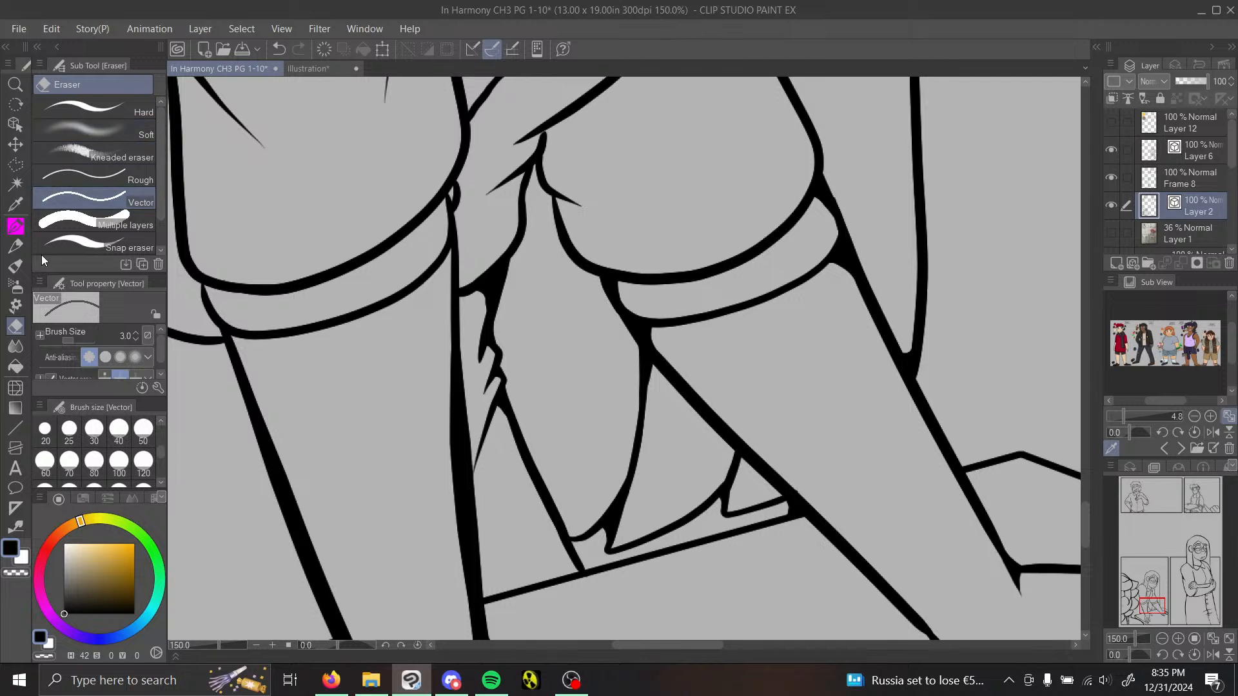
pyautogui.click(16, 529)
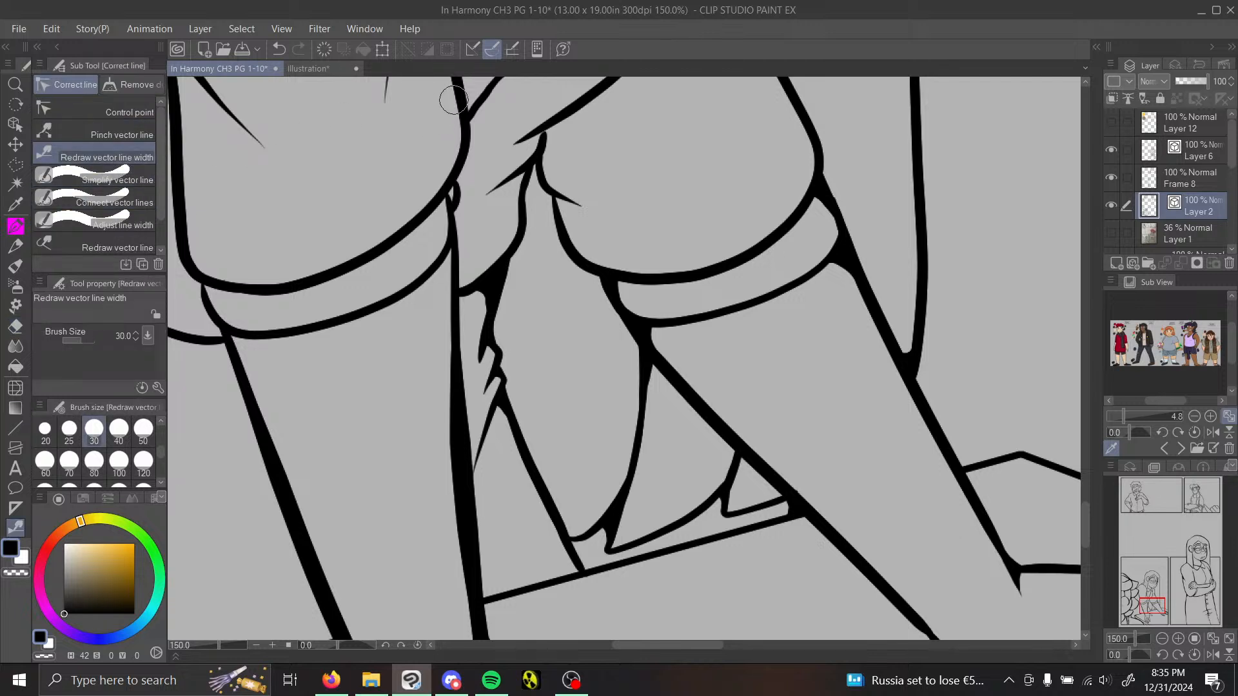
pyautogui.moveTo(542, 238)
pyautogui.mouseDown()
pyautogui.moveTo(533, 173)
pyautogui.moveTo(451, 289)
pyautogui.moveTo(518, 152)
pyautogui.moveTo(511, 171)
pyautogui.moveTo(545, 132)
pyautogui.moveTo(561, 135)
pyautogui.moveTo(539, 121)
pyautogui.moveTo(619, 81)
pyautogui.mouseUp()
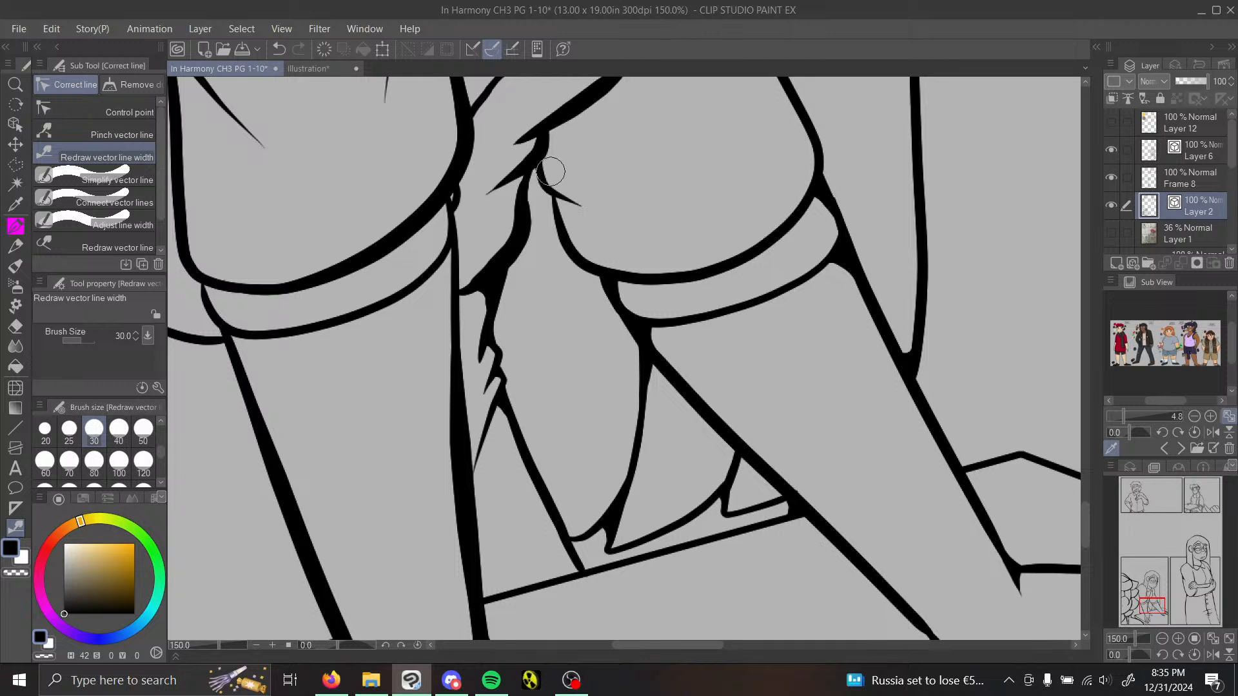
pyautogui.moveTo(555, 190); pyautogui.dragTo(543, 159)
pyautogui.click(16, 226)
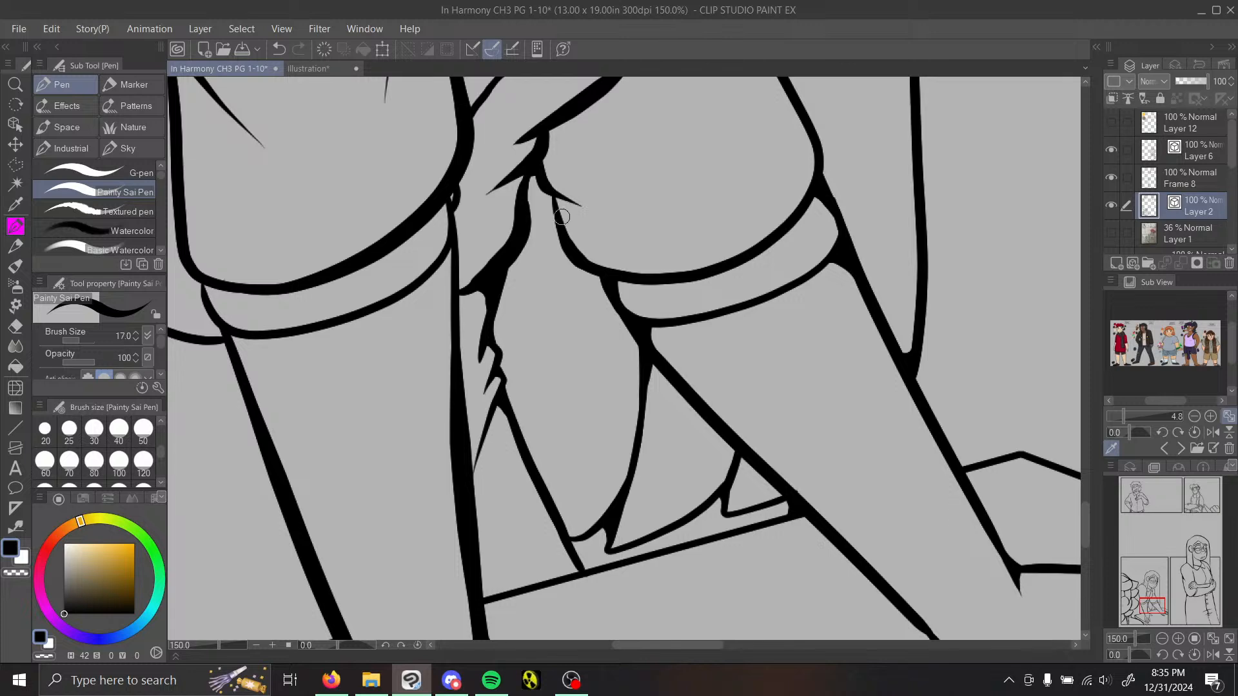
pyautogui.moveTo(556, 199); pyautogui.dragTo(609, 216)
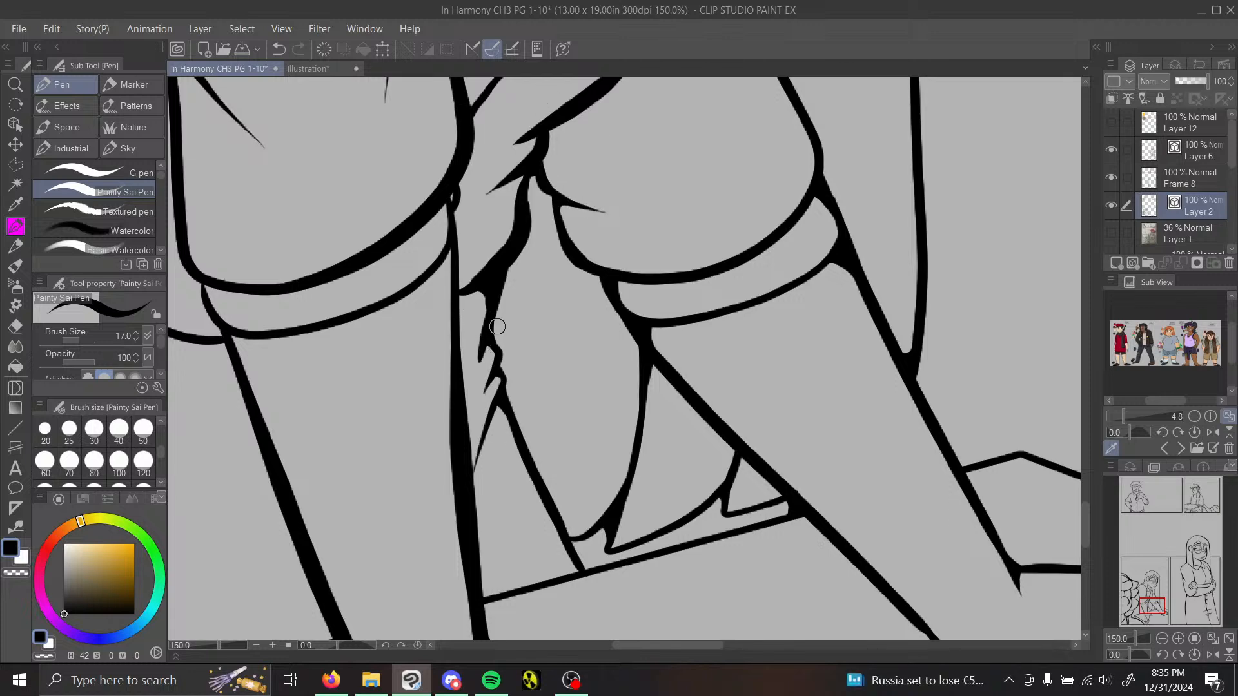
# Step: Fill the wedges of the near sleeve's two folds and the junctions with the collar line and the neighbouring thick outline
pyautogui.moveTo(1152, 611); pyautogui.dragTo(1144, 599)
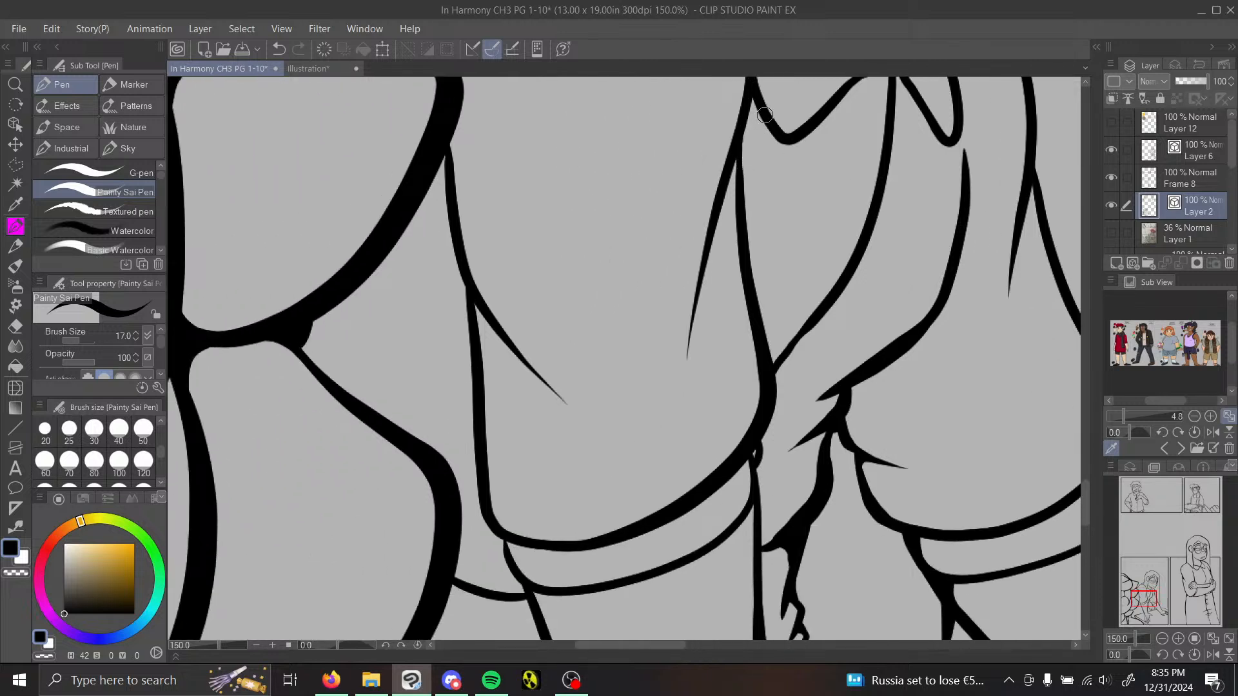
pyautogui.moveTo(751, 102); pyautogui.dragTo(740, 124)
pyautogui.moveTo(716, 240); pyautogui.dragTo(743, 279)
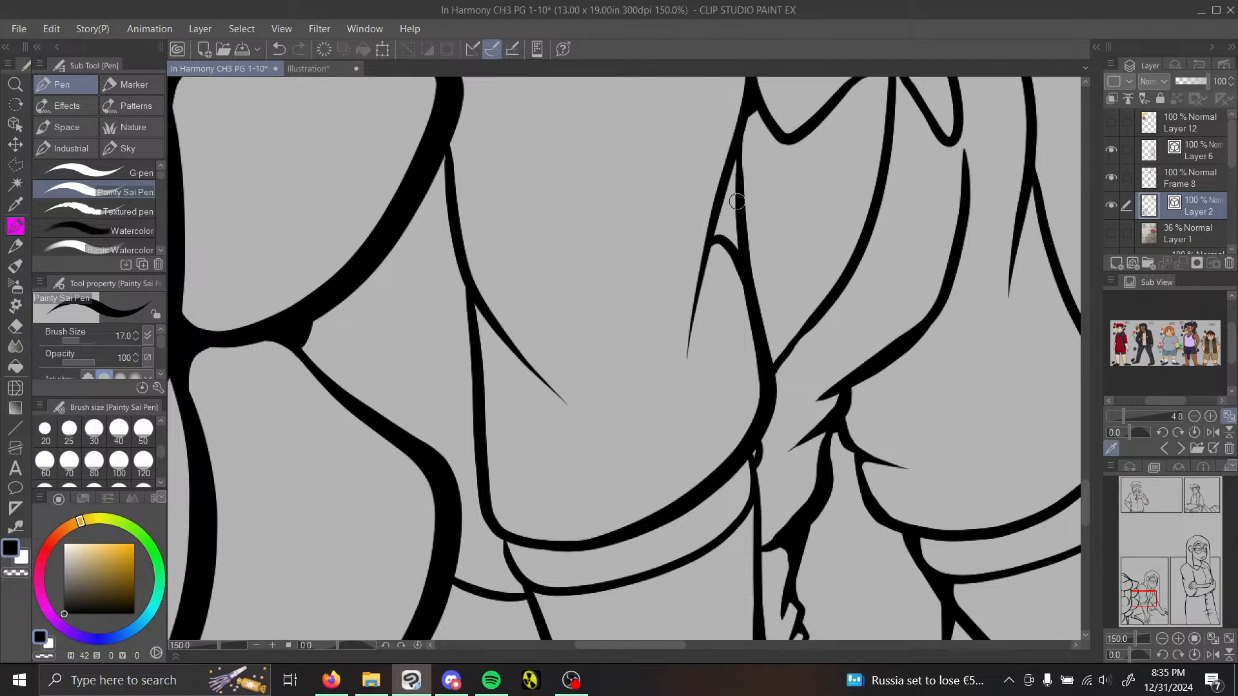
pyautogui.moveTo(735, 158)
pyautogui.mouseDown()
pyautogui.moveTo(748, 265)
pyautogui.moveTo(734, 181)
pyautogui.moveTo(747, 260)
pyautogui.moveTo(726, 201)
pyautogui.moveTo(716, 238)
pyautogui.mouseUp()
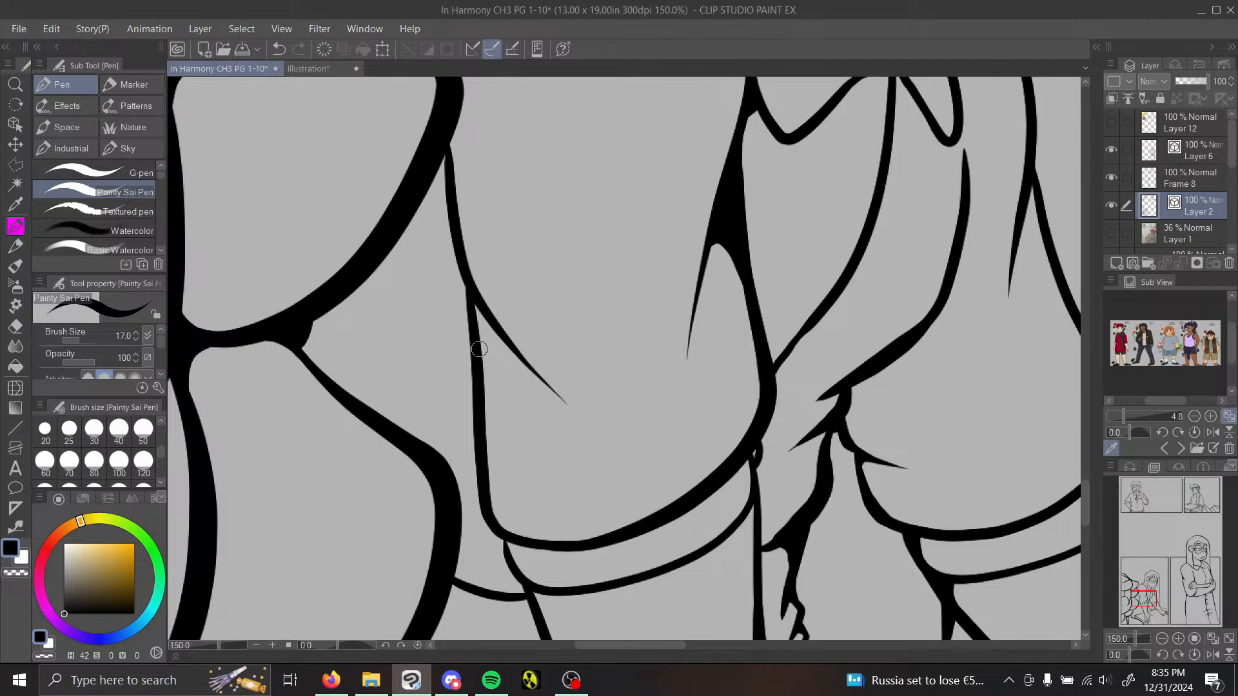
pyautogui.moveTo(478, 382)
pyautogui.mouseDown()
pyautogui.moveTo(489, 341)
pyautogui.moveTo(515, 355)
pyautogui.moveTo(474, 302)
pyautogui.moveTo(503, 345)
pyautogui.moveTo(476, 312)
pyautogui.moveTo(477, 360)
pyautogui.moveTo(503, 309)
pyautogui.mouseUp()
pyautogui.moveTo(428, 167)
pyautogui.mouseDown()
pyautogui.moveTo(451, 198)
pyautogui.moveTo(439, 149)
pyautogui.moveTo(443, 183)
pyautogui.moveTo(454, 128)
pyautogui.moveTo(463, 183)
pyautogui.mouseUp()
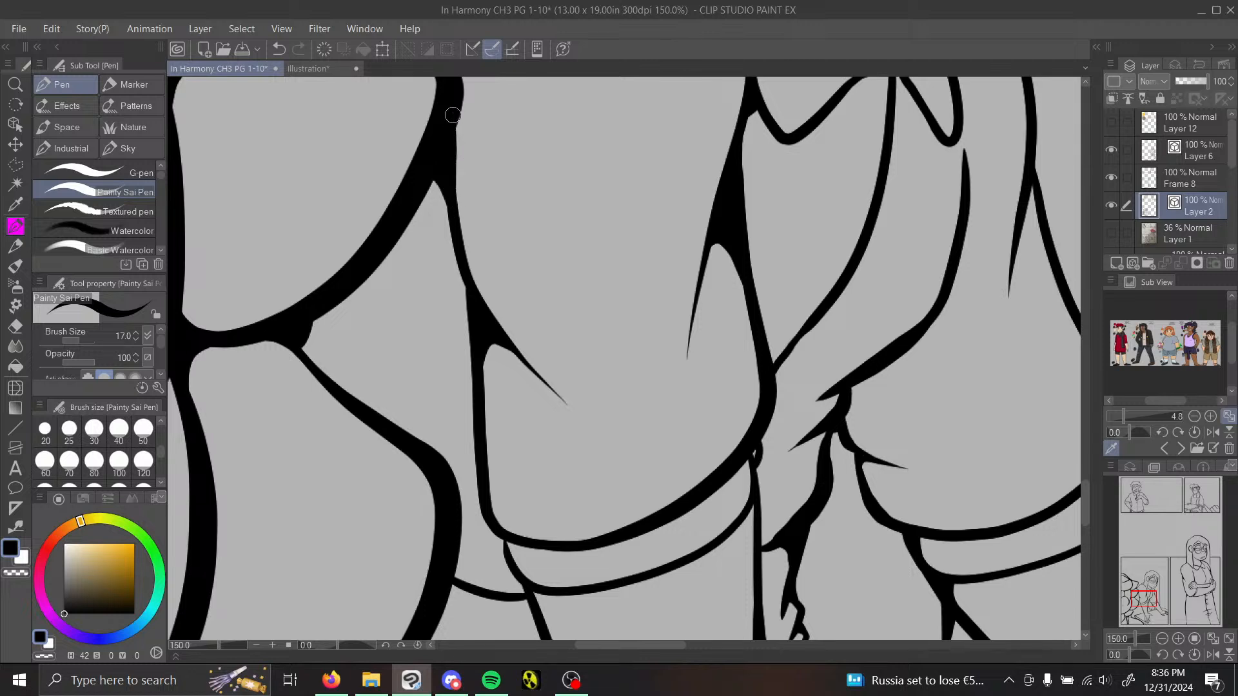
# Step: Fill the corners at both ends of the near sleeve's cuff and where the line behind it meets the thick outline
pyautogui.moveTo(512, 596)
pyautogui.mouseDown()
pyautogui.moveTo(510, 568)
pyautogui.moveTo(525, 593)
pyautogui.moveTo(495, 532)
pyautogui.moveTo(510, 573)
pyautogui.mouseUp()
pyautogui.click(279, 49)
pyautogui.moveTo(516, 541)
pyautogui.mouseDown()
pyautogui.moveTo(515, 569)
pyautogui.moveTo(469, 592)
pyautogui.moveTo(479, 585)
pyautogui.mouseUp()
pyautogui.click(279, 49)
pyautogui.moveTo(763, 543)
pyautogui.mouseDown()
pyautogui.moveTo(790, 530)
pyautogui.moveTo(745, 520)
pyautogui.moveTo(758, 547)
pyautogui.moveTo(755, 509)
pyautogui.moveTo(743, 524)
pyautogui.moveTo(758, 548)
pyautogui.mouseUp()
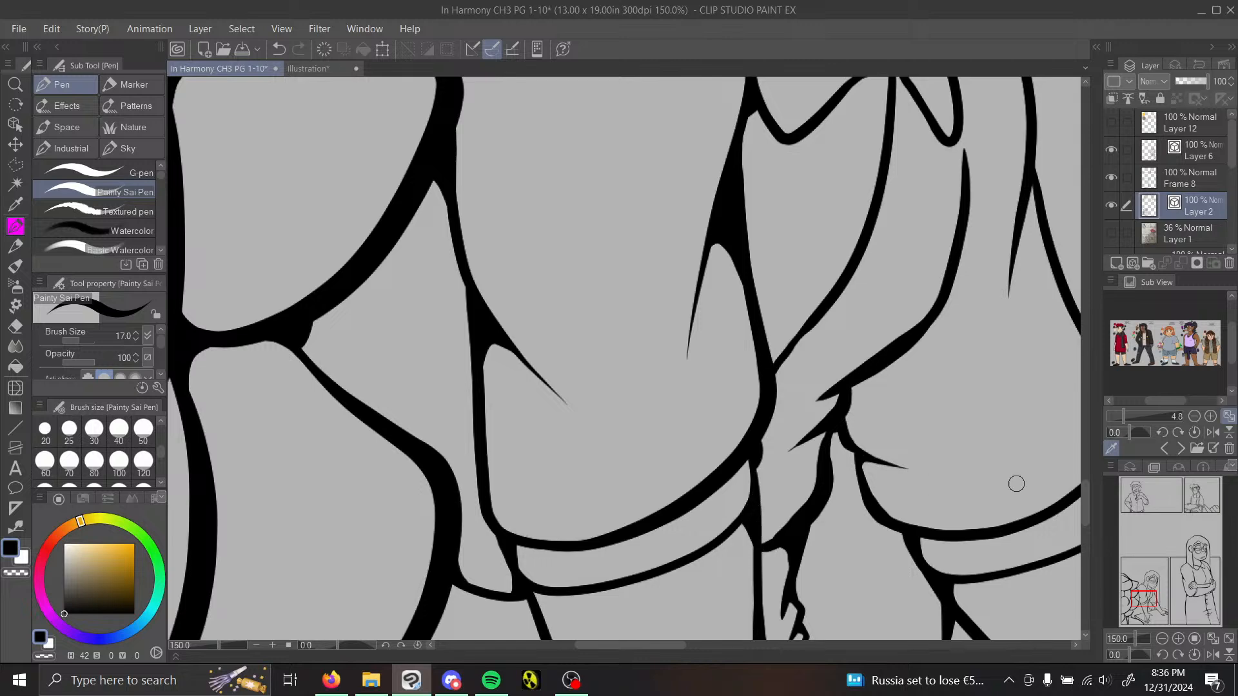
# Step: Fill the junction beneath the near sleeve's cuff and taper the upper end of the forearm's outer line with pen strokes
pyautogui.moveTo(1150, 601); pyautogui.dragTo(1148, 610)
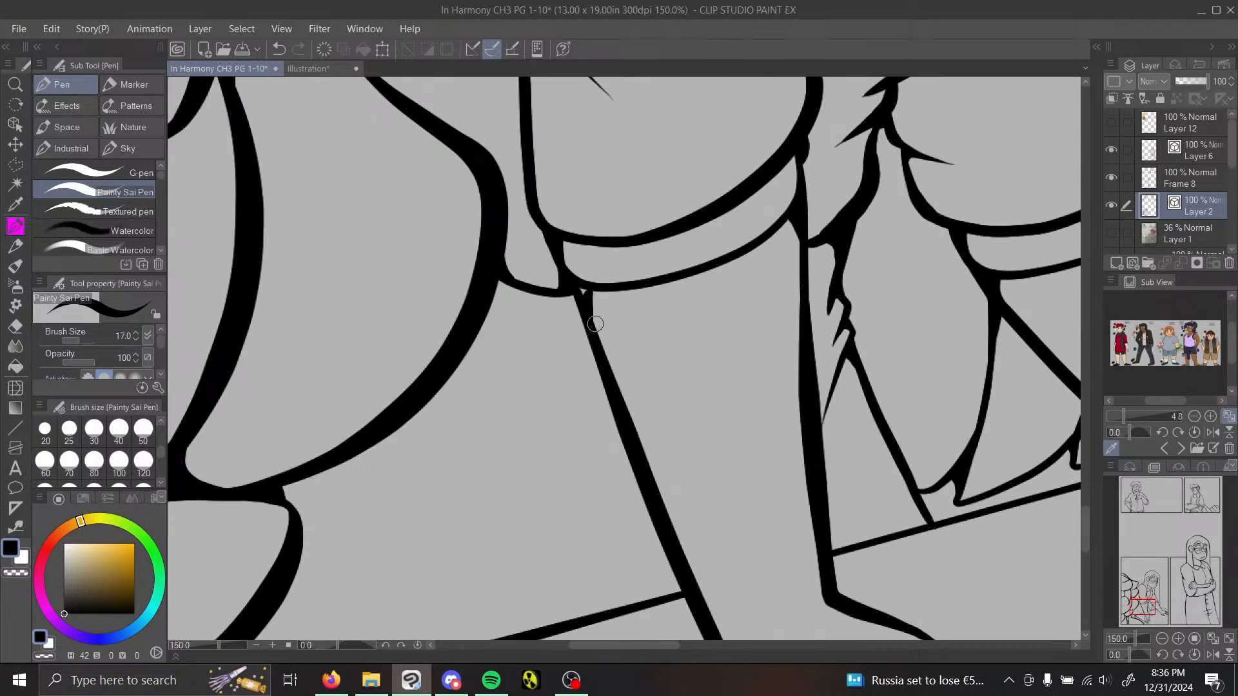
pyautogui.moveTo(579, 288); pyautogui.dragTo(605, 347)
pyautogui.moveTo(597, 290); pyautogui.dragTo(621, 412)
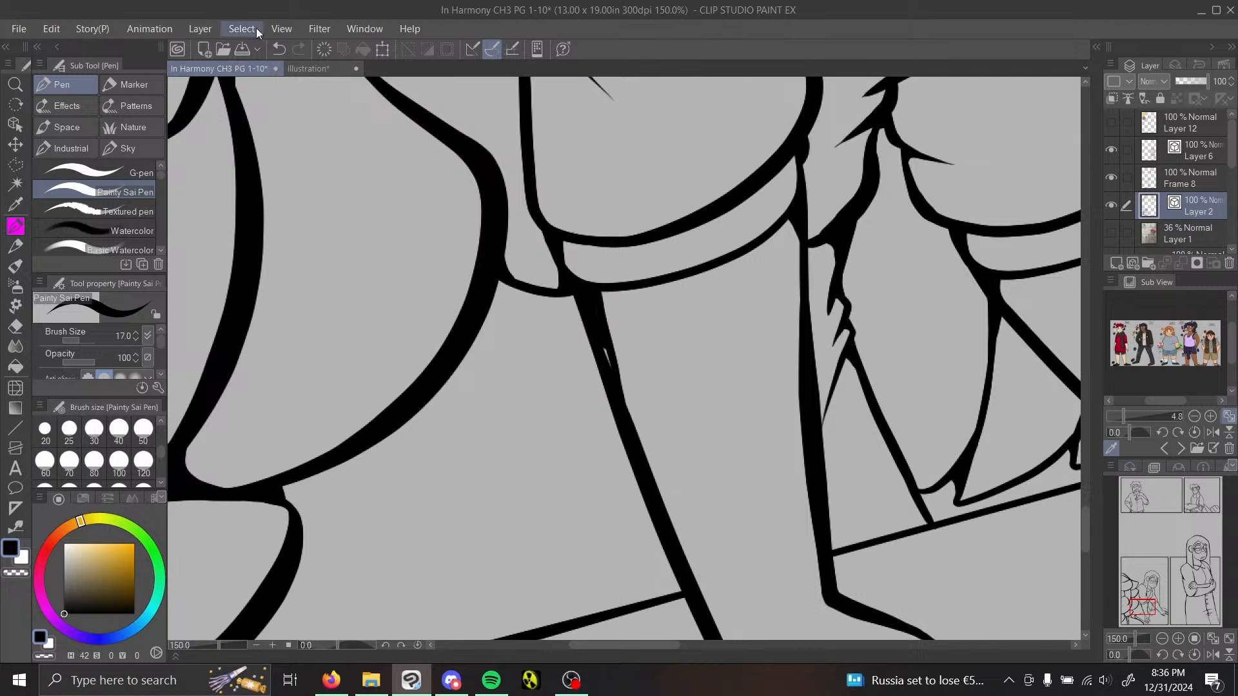
pyautogui.hotkey('ctrl', 'z')
pyautogui.moveTo(604, 299); pyautogui.dragTo(614, 379)
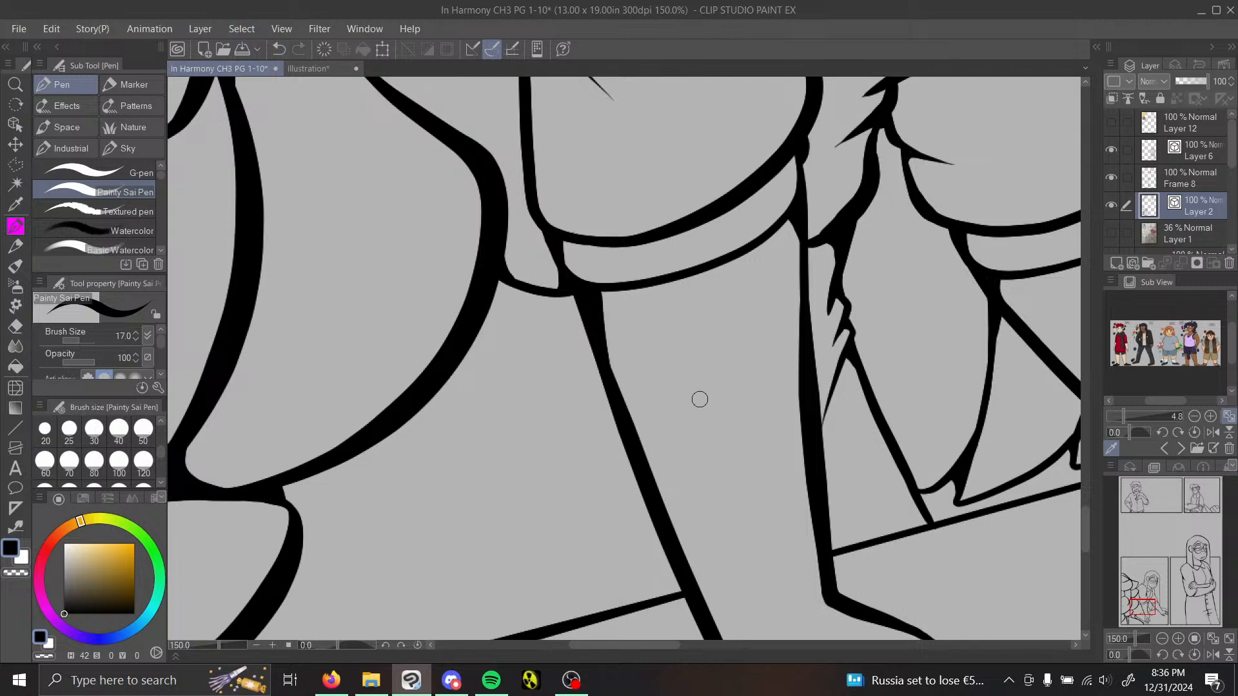
# Step: Thicken the far sleeve's elbow fold with a pen stroke along its underside and pinch the stroke's tip onto the fold line
pyautogui.moveTo(1163, 605)
pyautogui.mouseDown()
pyautogui.moveTo(1142, 592)
pyautogui.moveTo(1153, 600)
pyautogui.mouseUp()
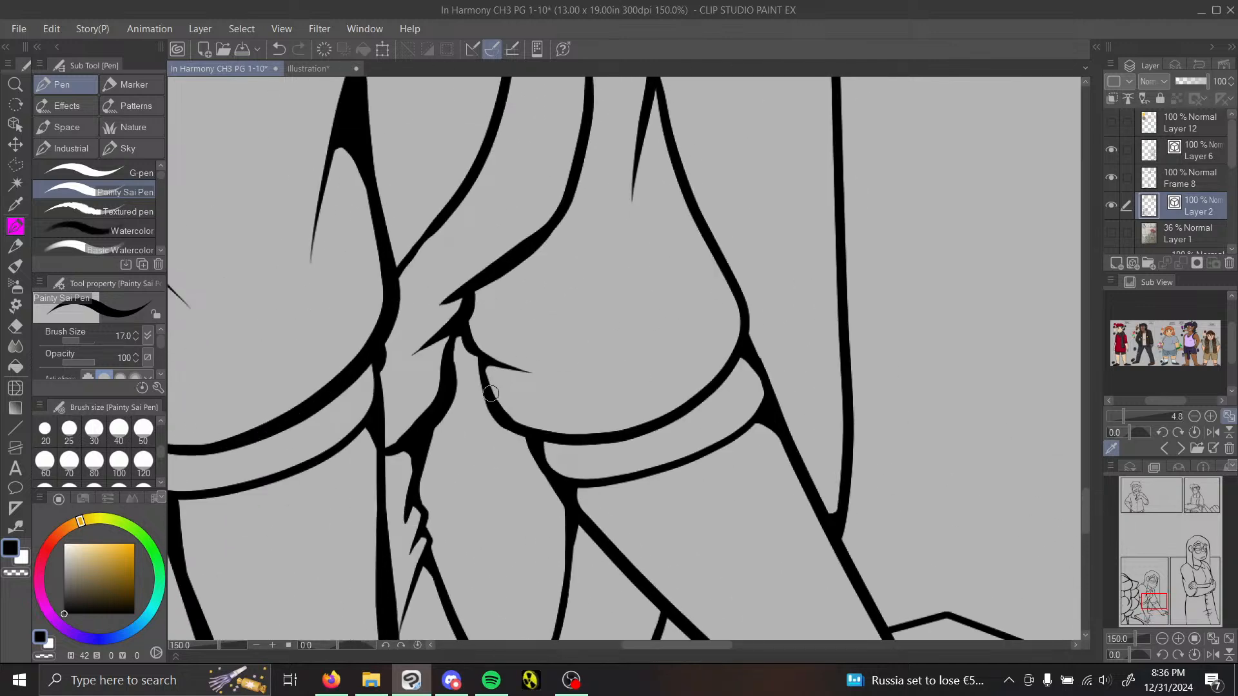
pyautogui.moveTo(487, 367); pyautogui.dragTo(545, 379)
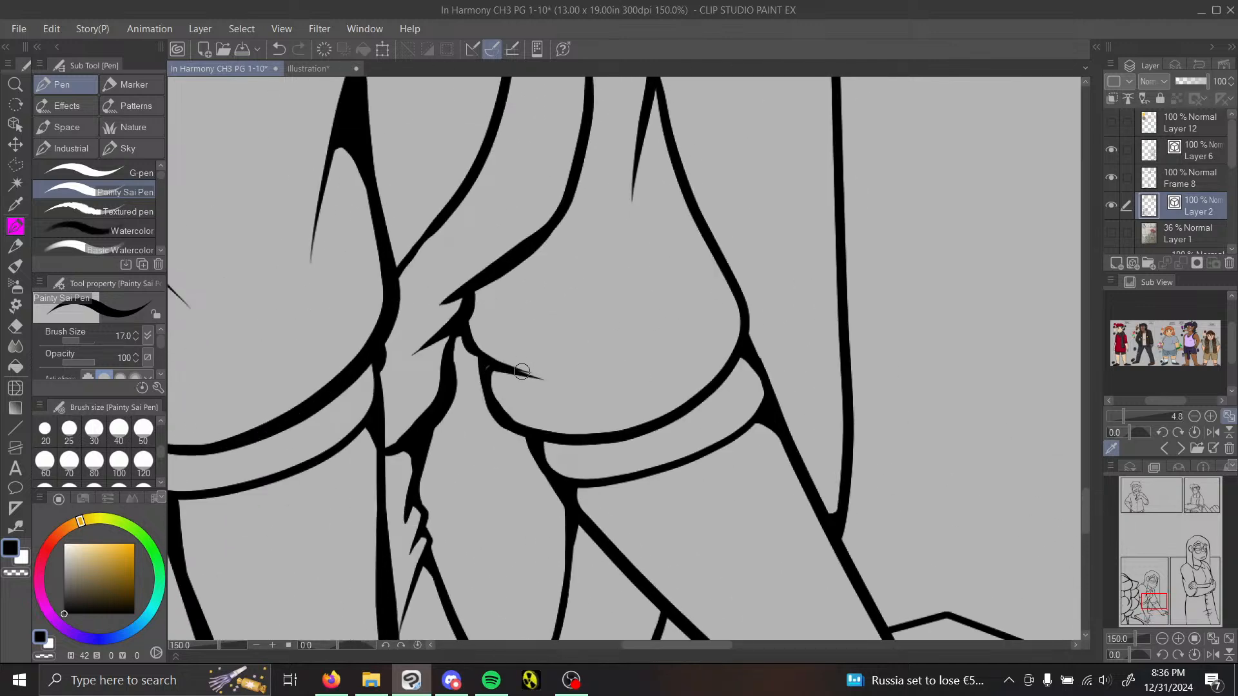
pyautogui.click(16, 528)
pyautogui.click(154, 136)
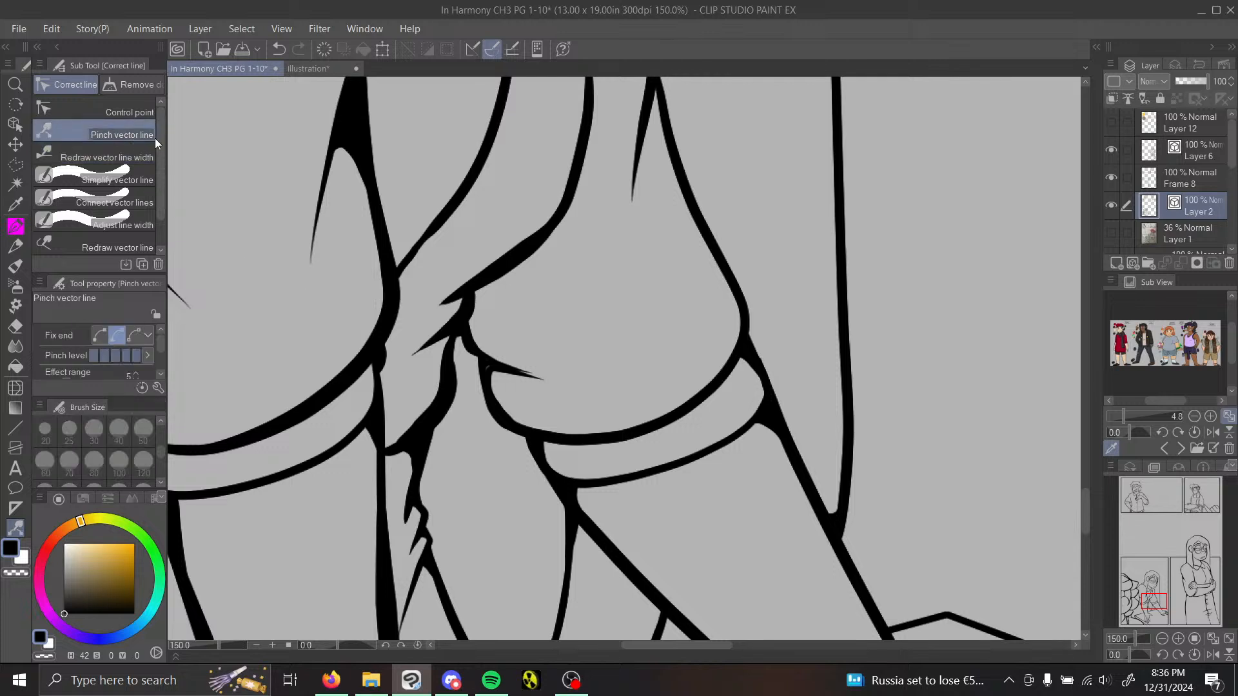
pyautogui.moveTo(540, 378); pyautogui.dragTo(539, 376)
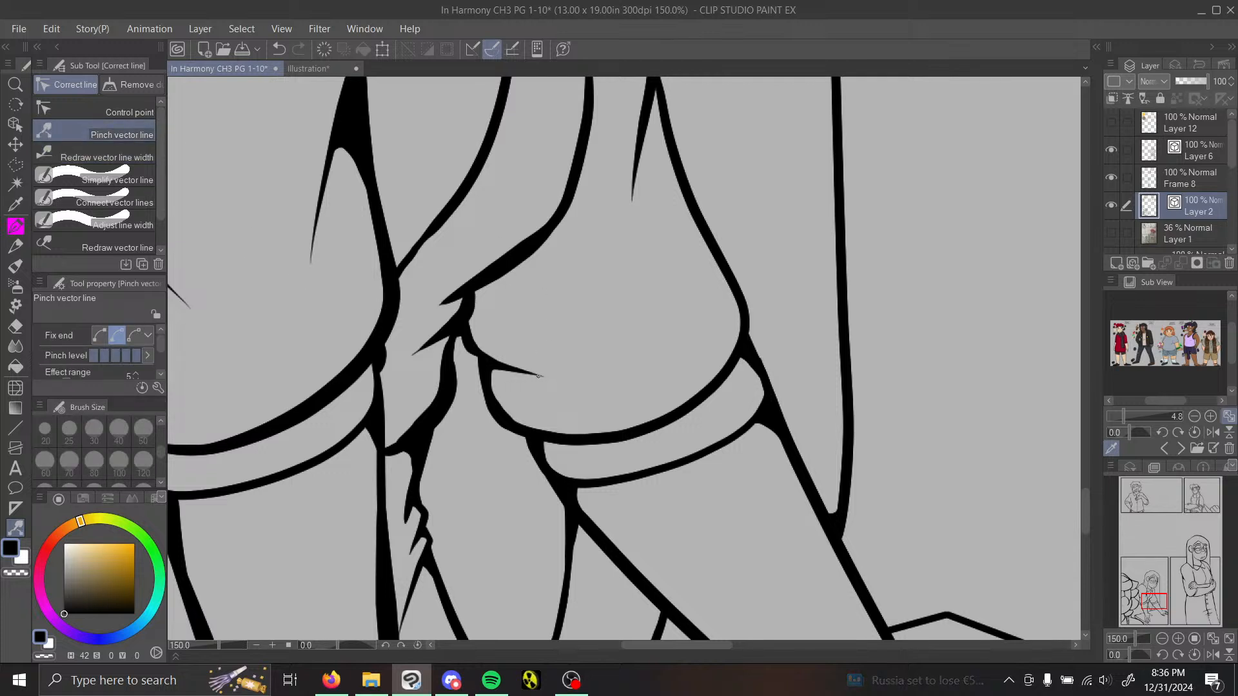
# Step: Fill the junctions at the far sleeve's upper fold, the collar's centre, and where the collar meets the chin and hair
pyautogui.press('p')
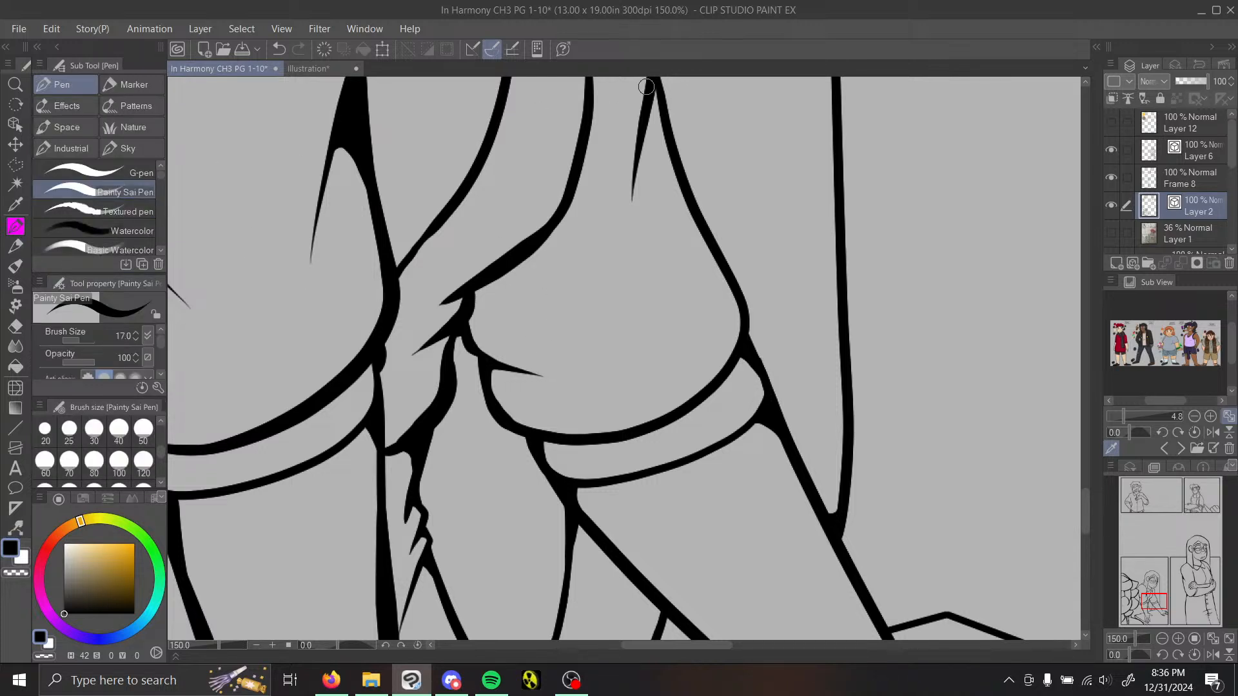
pyautogui.moveTo(646, 113); pyautogui.dragTo(674, 139)
pyautogui.moveTo(1158, 600); pyautogui.dragTo(1155, 584)
pyautogui.moveTo(661, 307)
pyautogui.mouseDown()
pyautogui.moveTo(650, 326)
pyautogui.moveTo(685, 308)
pyautogui.moveTo(676, 316)
pyautogui.moveTo(703, 354)
pyautogui.mouseUp()
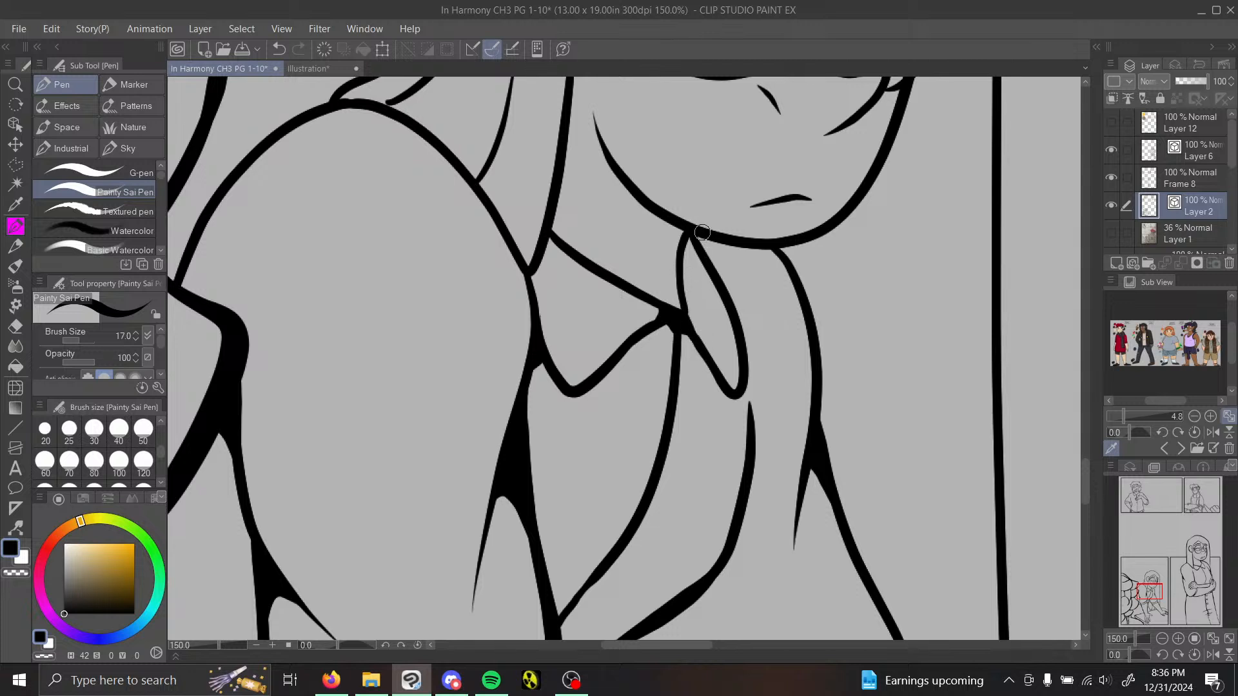
pyautogui.moveTo(702, 232)
pyautogui.mouseDown()
pyautogui.moveTo(710, 258)
pyautogui.moveTo(684, 240)
pyautogui.mouseUp()
pyautogui.moveTo(543, 248); pyautogui.dragTo(548, 237)
pyautogui.moveTo(545, 251); pyautogui.dragTo(583, 259)
# Step: Pinch the hair strand's end onto the shoulder line and fill the junctions of the hair with the shoulder and ear
pyautogui.moveTo(1155, 597); pyautogui.dragTo(1151, 587)
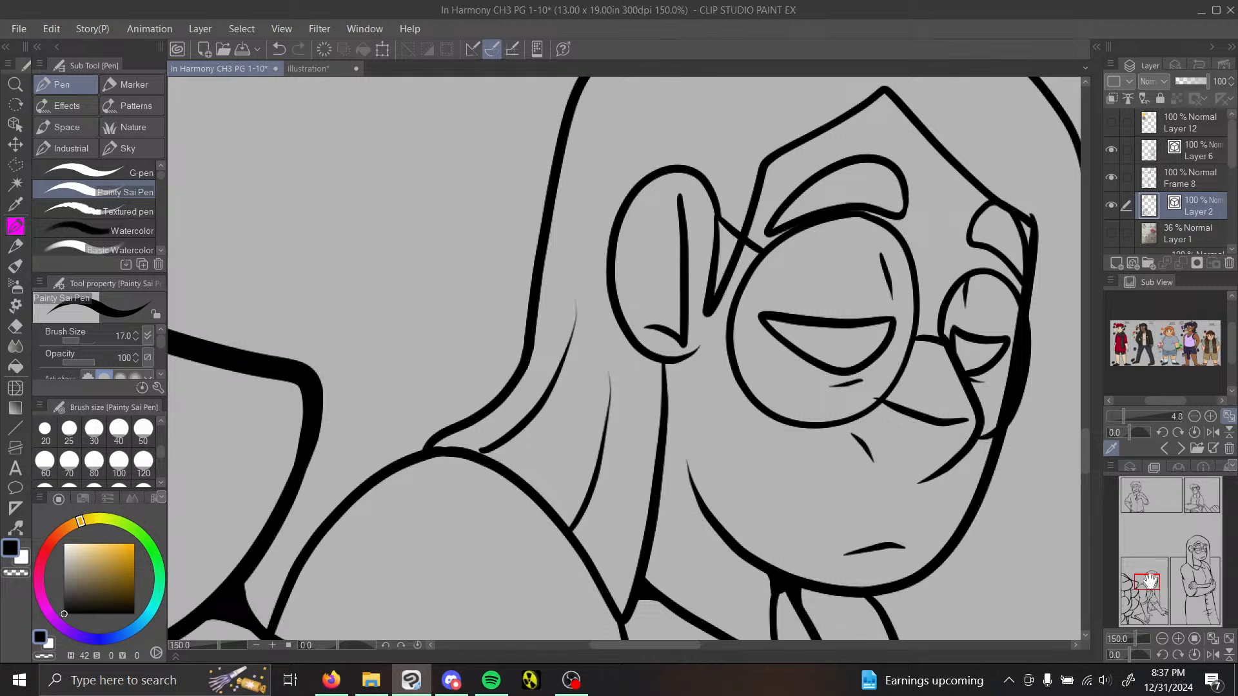
pyautogui.press('y')
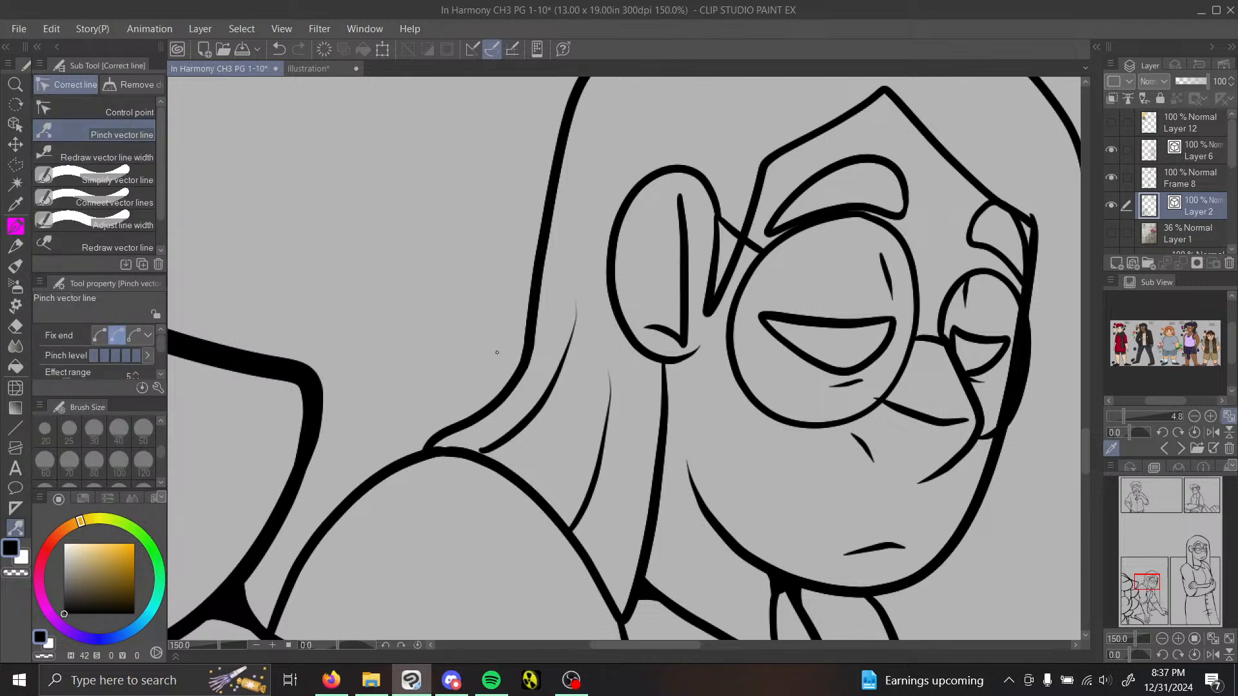
pyautogui.moveTo(489, 450); pyautogui.dragTo(484, 455)
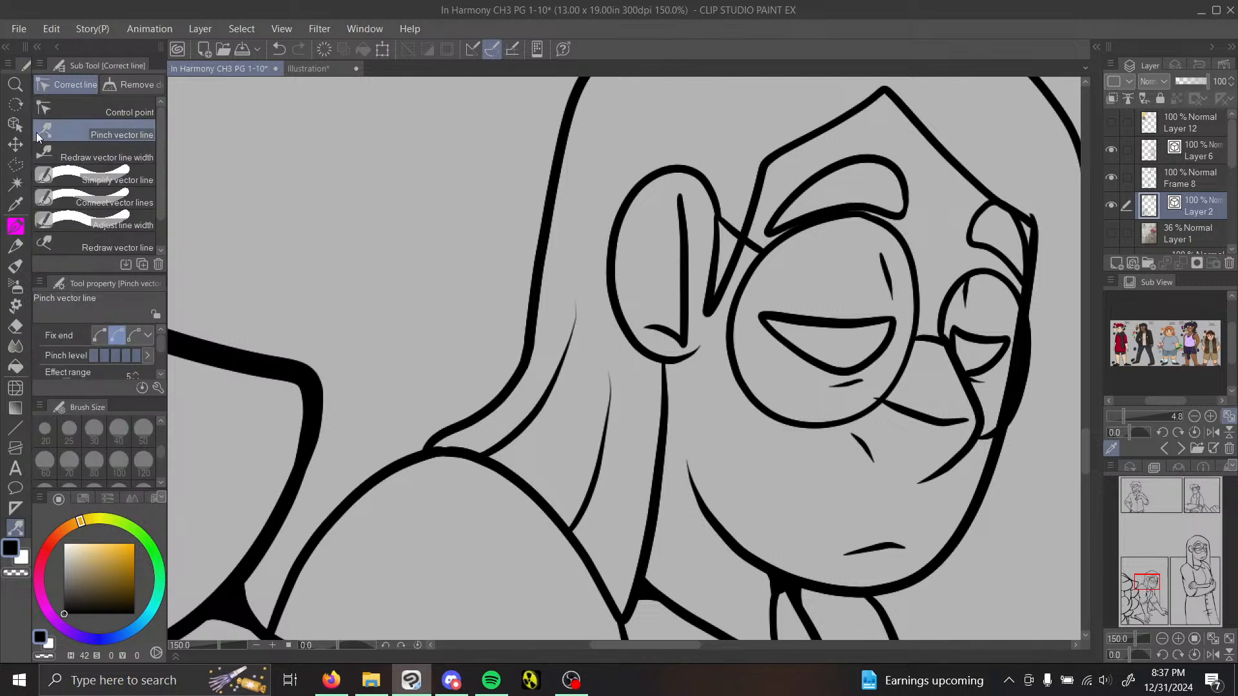
pyautogui.press('p')
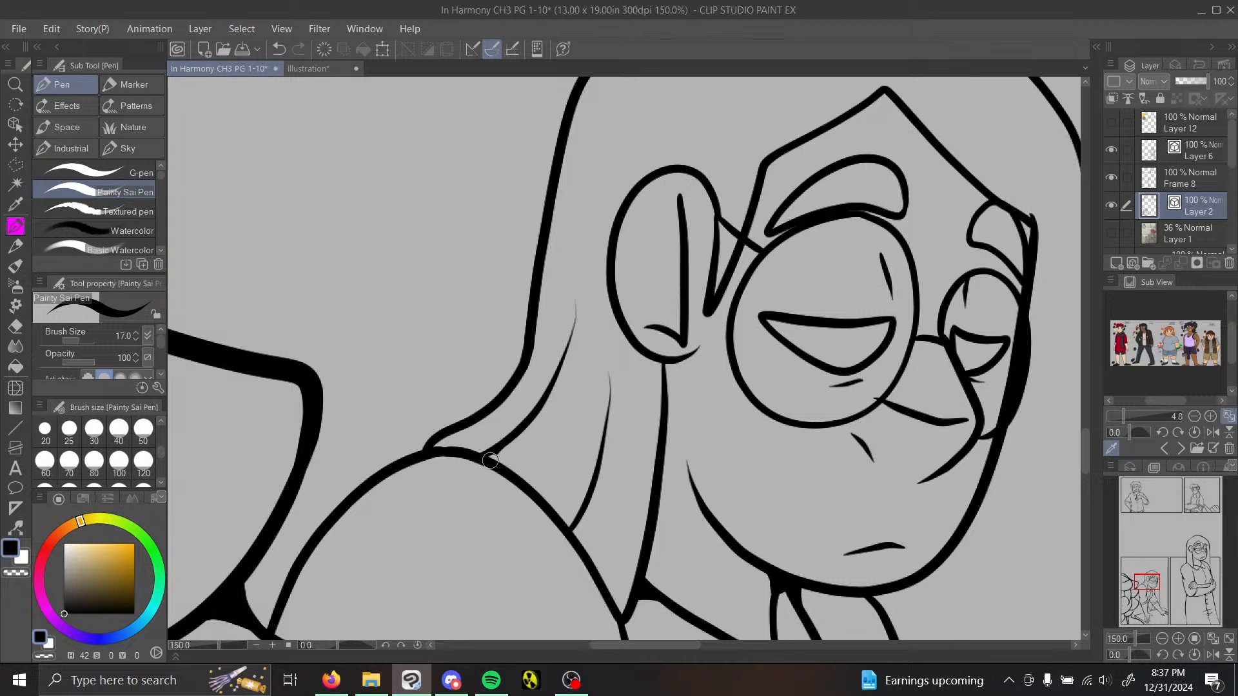
pyautogui.moveTo(582, 509)
pyautogui.mouseDown()
pyautogui.moveTo(574, 546)
pyautogui.moveTo(587, 539)
pyautogui.moveTo(591, 553)
pyautogui.mouseUp()
pyautogui.moveTo(671, 362); pyautogui.dragTo(668, 413)
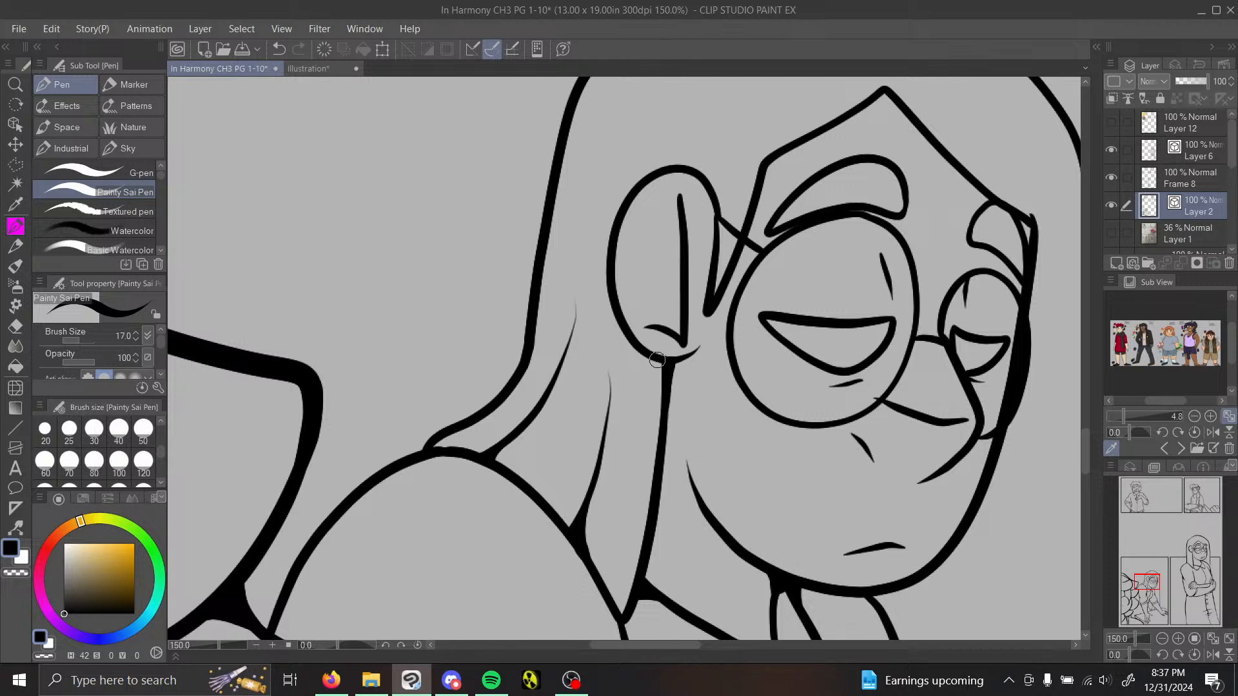
pyautogui.moveTo(658, 360); pyautogui.dragTo(661, 387)
pyautogui.moveTo(420, 445); pyautogui.dragTo(441, 438)
# Step: Fill the corner where the hairline meets the far side of the face and thicken the near lens's upper rim with pen strokes
pyautogui.moveTo(1147, 582); pyautogui.dragTo(1154, 587)
pyautogui.moveTo(1159, 582); pyautogui.dragTo(1158, 583)
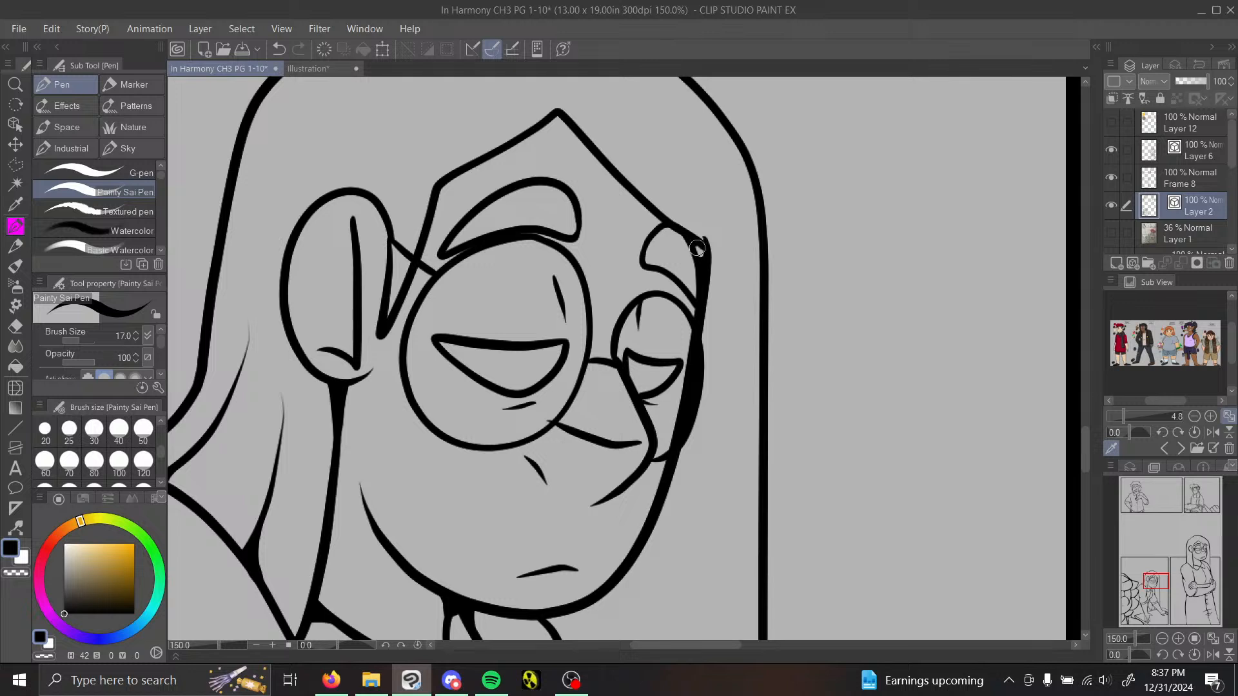
pyautogui.moveTo(697, 248); pyautogui.dragTo(700, 265)
pyautogui.click(15, 326)
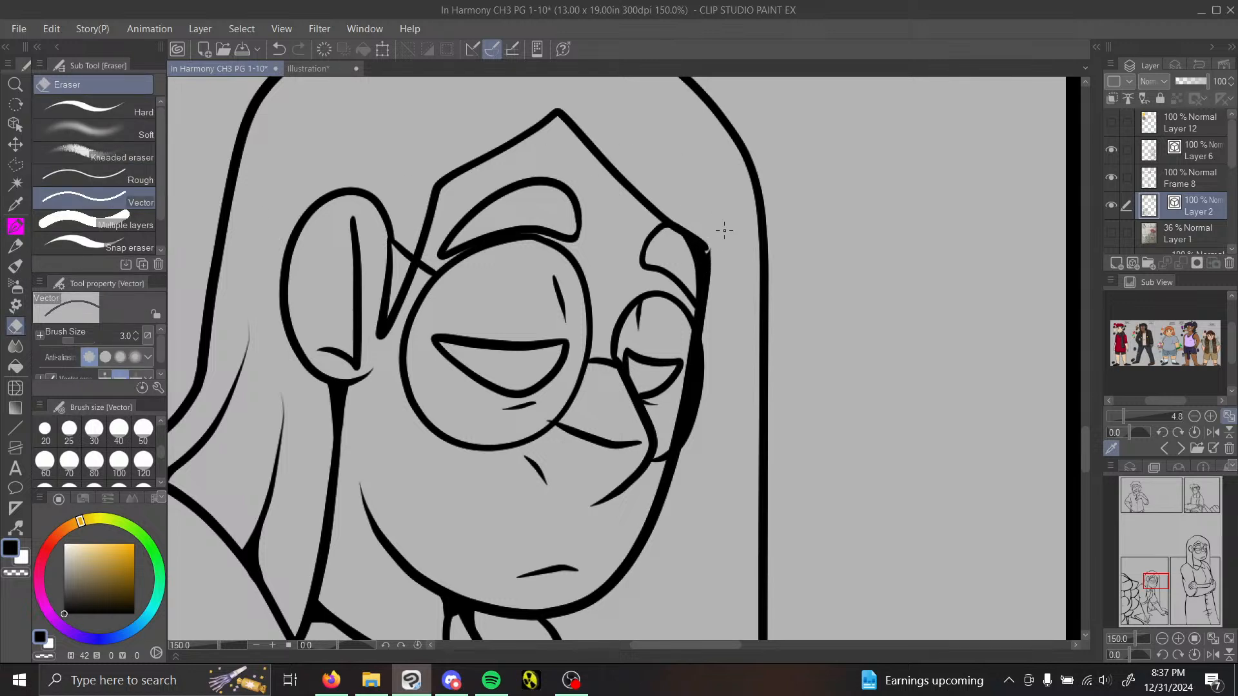
pyautogui.press('p')
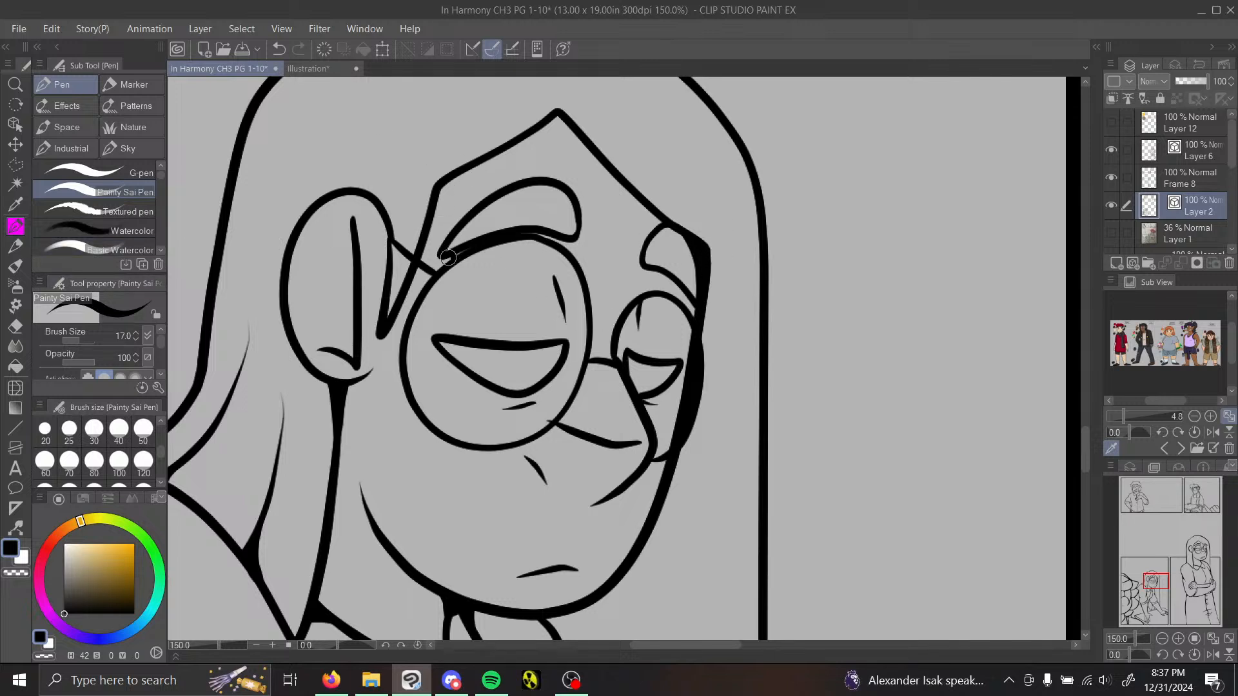
pyautogui.moveTo(524, 235); pyautogui.dragTo(564, 236)
# Step: Fill the junctions where the neck line meets the chin and where the hair meets the near shoulder
pyautogui.moveTo(1154, 582); pyautogui.dragTo(1153, 587)
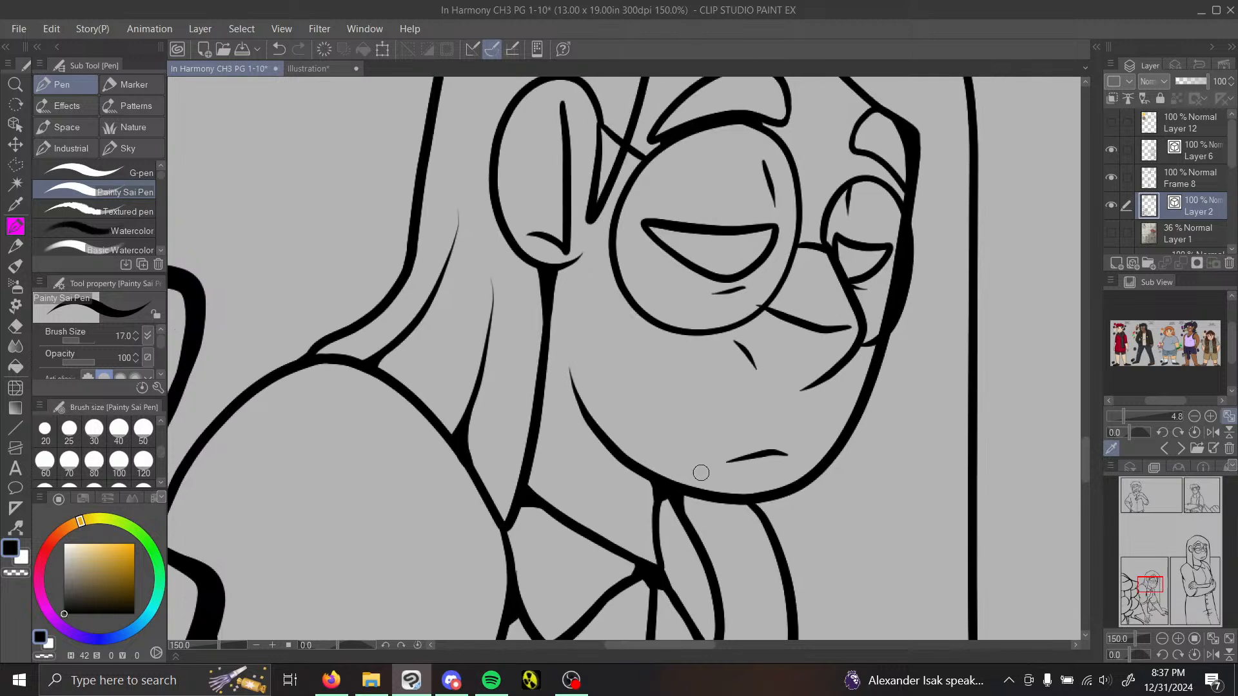
pyautogui.moveTo(764, 503); pyautogui.dragTo(766, 519)
pyautogui.moveTo(1148, 586)
pyautogui.mouseDown()
pyautogui.moveTo(1151, 605)
pyautogui.moveTo(1143, 574)
pyautogui.mouseUp()
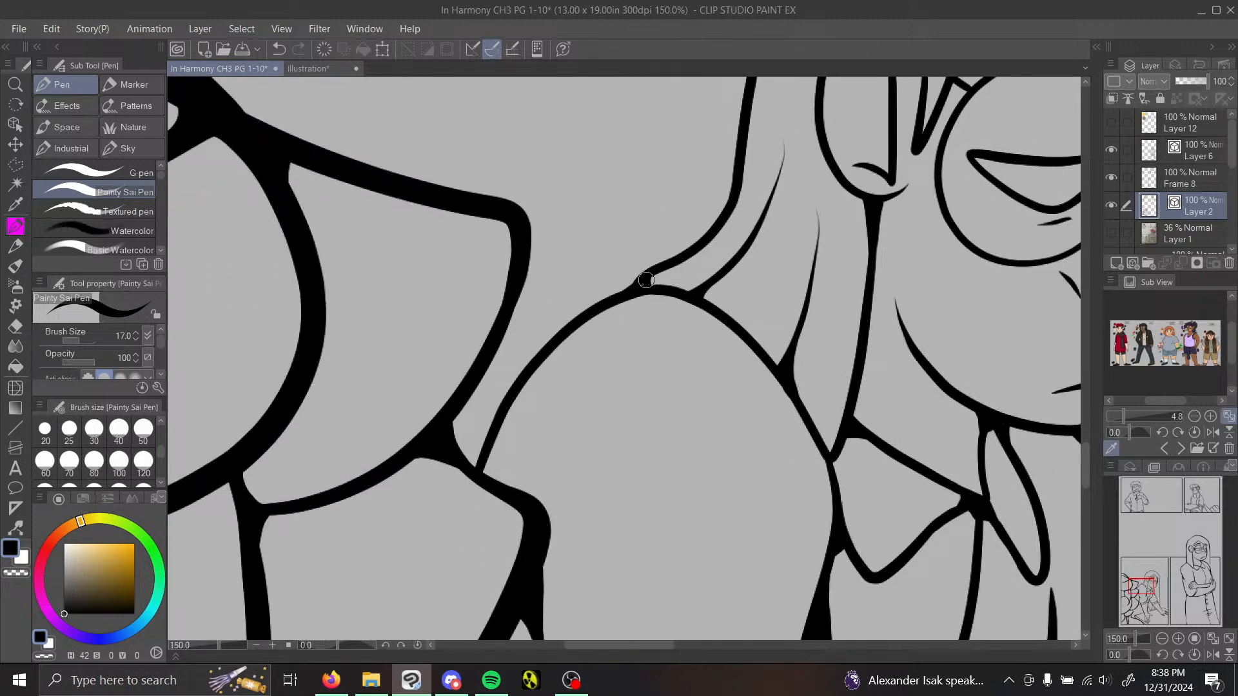
pyautogui.moveTo(630, 282); pyautogui.dragTo(603, 298)
# Step: Fill the junctions of the lower clothing folds between the two forearms with short pen strokes
pyautogui.moveTo(1143, 590)
pyautogui.mouseDown()
pyautogui.moveTo(1159, 613)
pyautogui.moveTo(1144, 568)
pyautogui.mouseUp()
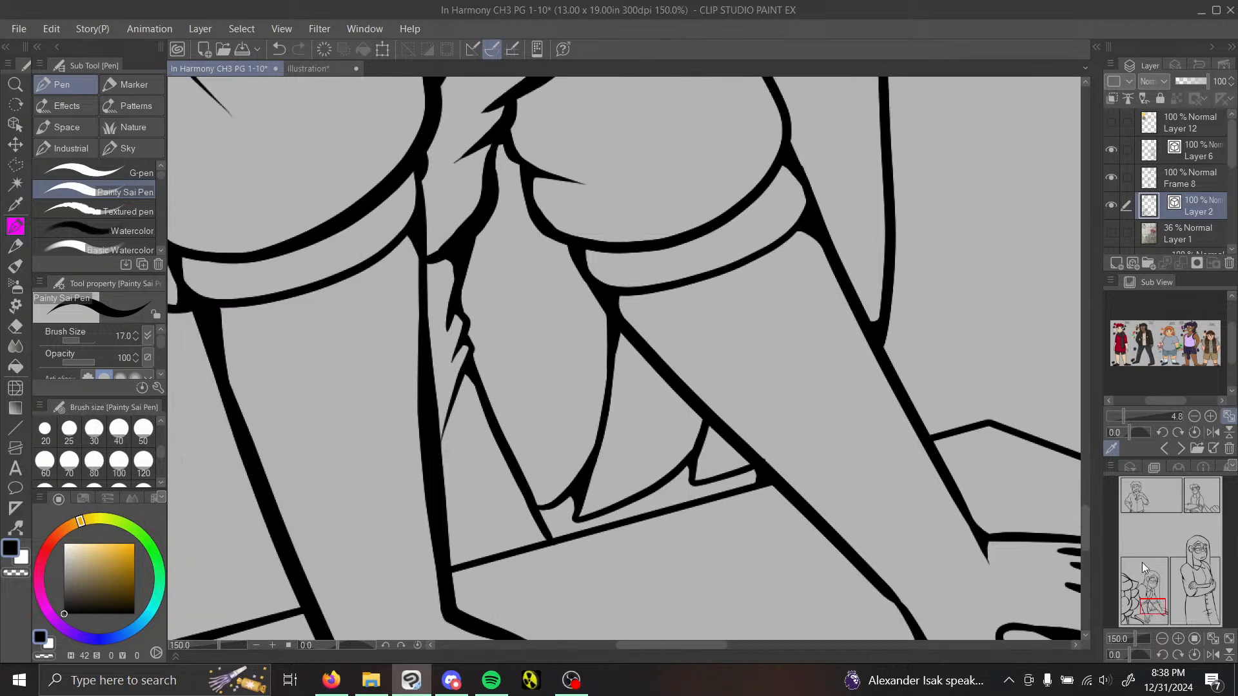
pyautogui.moveTo(585, 496); pyautogui.dragTo(580, 510)
pyautogui.moveTo(700, 411); pyautogui.dragTo(694, 454)
pyautogui.moveTo(458, 392)
pyautogui.mouseDown()
pyautogui.moveTo(487, 417)
pyautogui.moveTo(465, 383)
pyautogui.mouseUp()
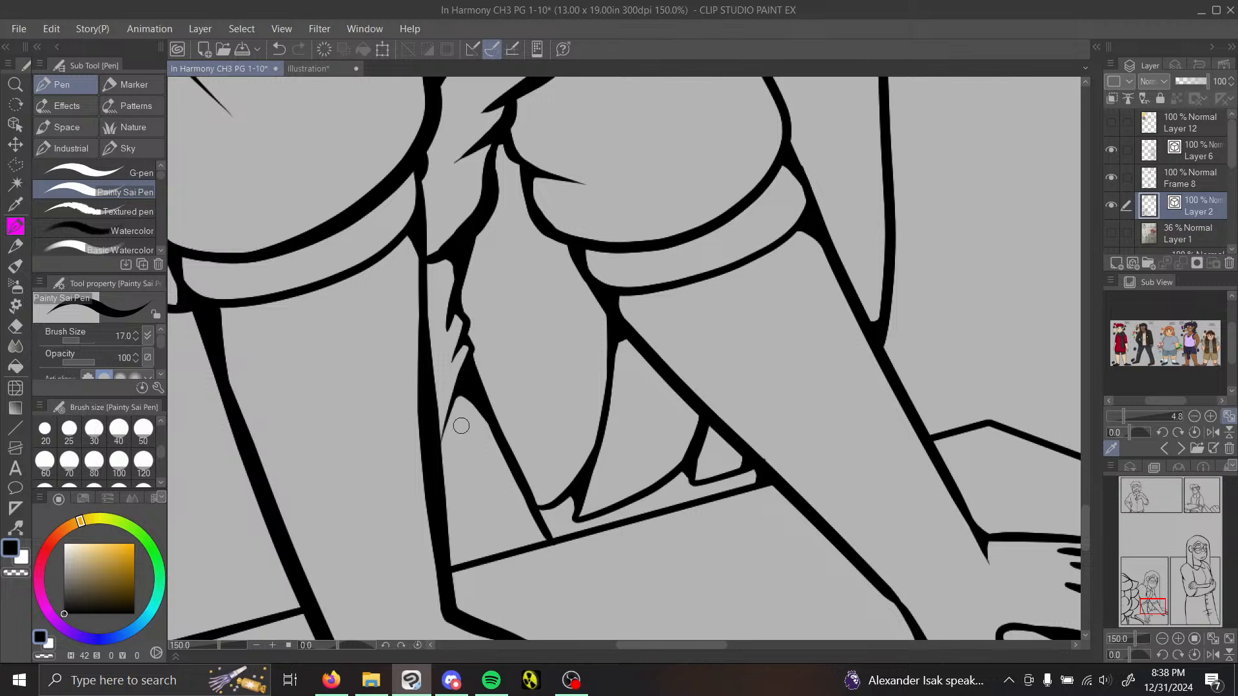
pyautogui.moveTo(478, 407)
pyautogui.mouseDown()
pyautogui.moveTo(445, 426)
pyautogui.moveTo(433, 456)
pyautogui.mouseUp()
pyautogui.click(279, 50)
pyautogui.moveTo(496, 432)
pyautogui.mouseDown()
pyautogui.moveTo(476, 414)
pyautogui.moveTo(457, 421)
pyautogui.moveTo(435, 458)
pyautogui.moveTo(471, 388)
pyautogui.mouseUp()
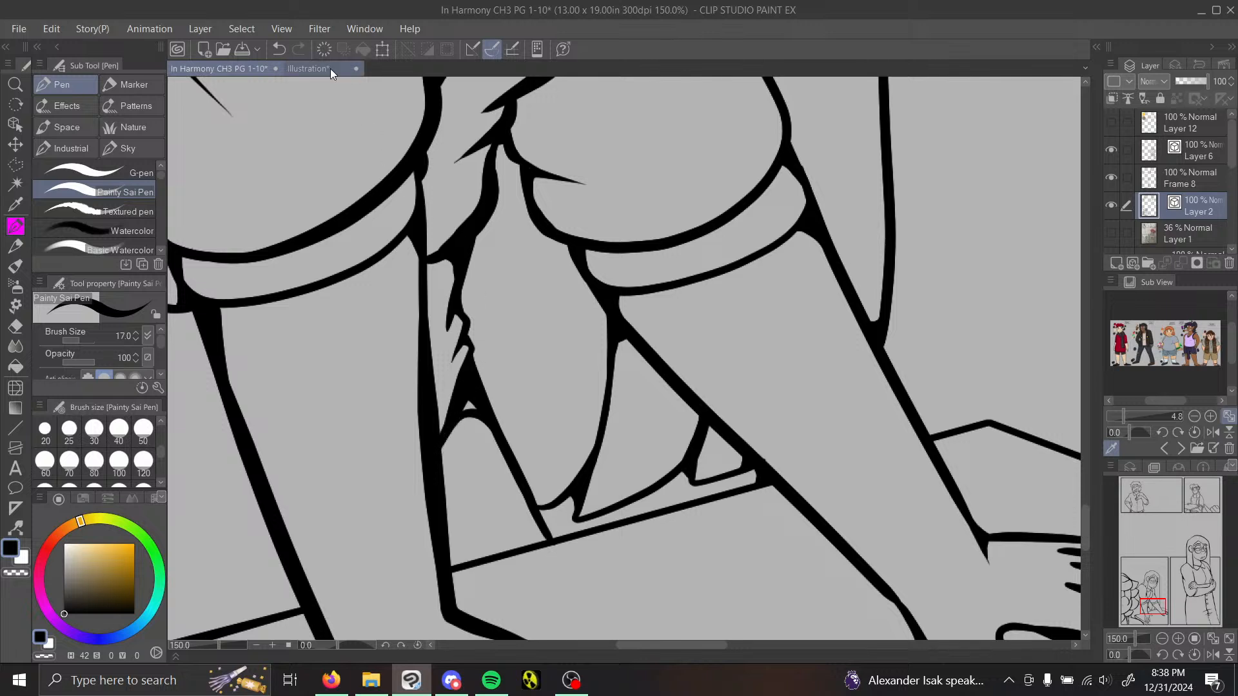
pyautogui.click(279, 50)
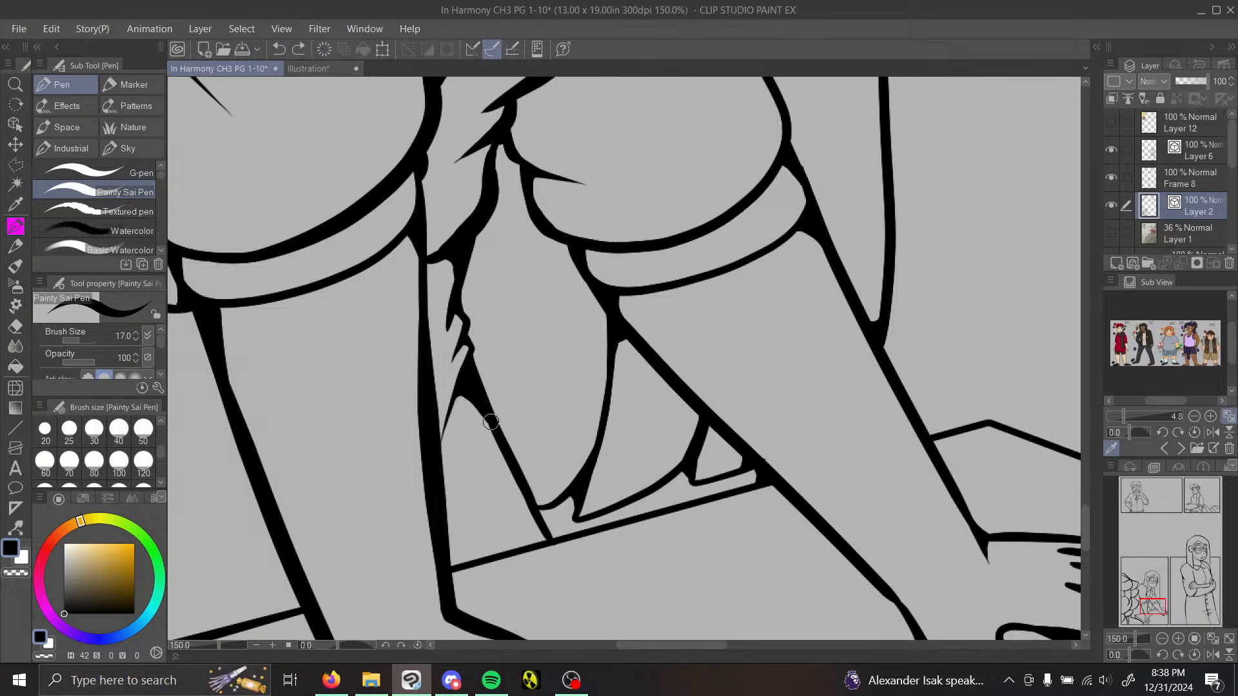
pyautogui.moveTo(491, 422)
pyautogui.mouseDown()
pyautogui.moveTo(463, 405)
pyautogui.moveTo(435, 438)
pyautogui.mouseUp()
pyautogui.moveTo(459, 393); pyautogui.dragTo(441, 430)
pyautogui.click(279, 50)
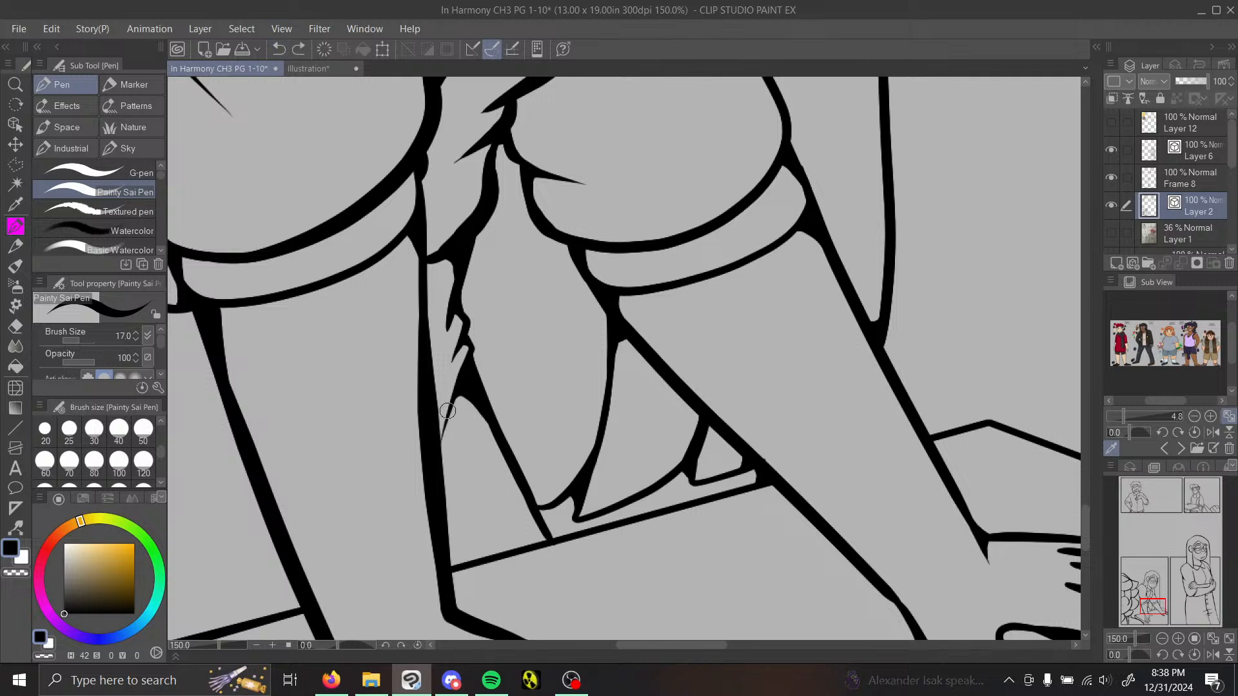
# Step: Thicken the lowest jagged fold between the forearms down to the near arm's line and add tapered strokes to the folds above it
pyautogui.moveTo(454, 404)
pyautogui.mouseDown()
pyautogui.moveTo(482, 410)
pyautogui.moveTo(494, 436)
pyautogui.mouseUp()
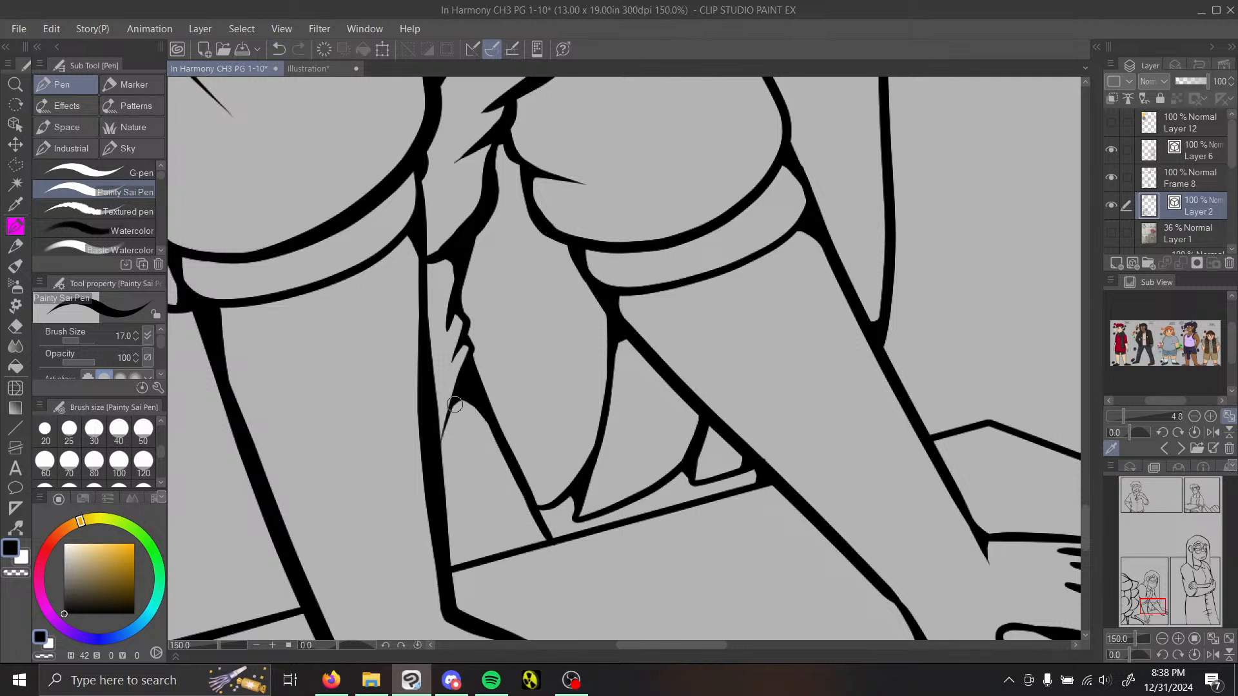
pyautogui.moveTo(464, 394); pyautogui.dragTo(438, 452)
pyautogui.moveTo(467, 334); pyautogui.dragTo(437, 391)
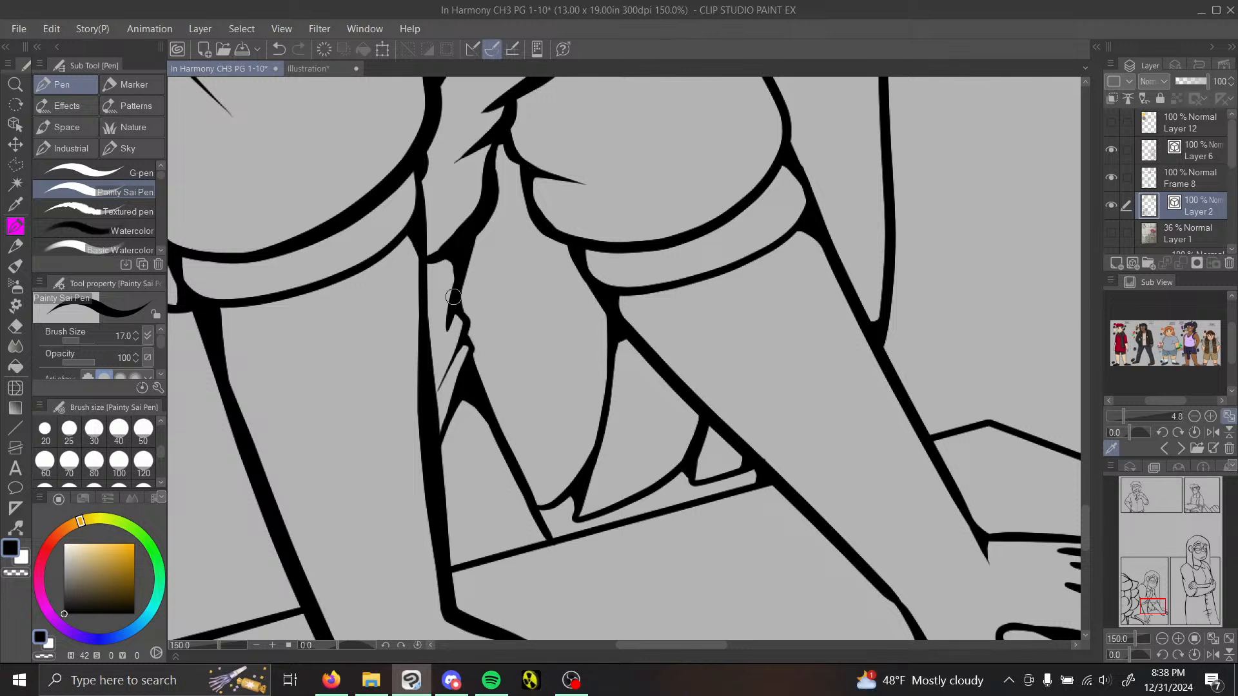
pyautogui.moveTo(454, 296); pyautogui.dragTo(443, 356)
pyautogui.moveTo(450, 312); pyautogui.dragTo(439, 346)
pyautogui.moveTo(421, 257)
pyautogui.mouseDown()
pyautogui.moveTo(486, 226)
pyautogui.moveTo(433, 282)
pyautogui.mouseUp()
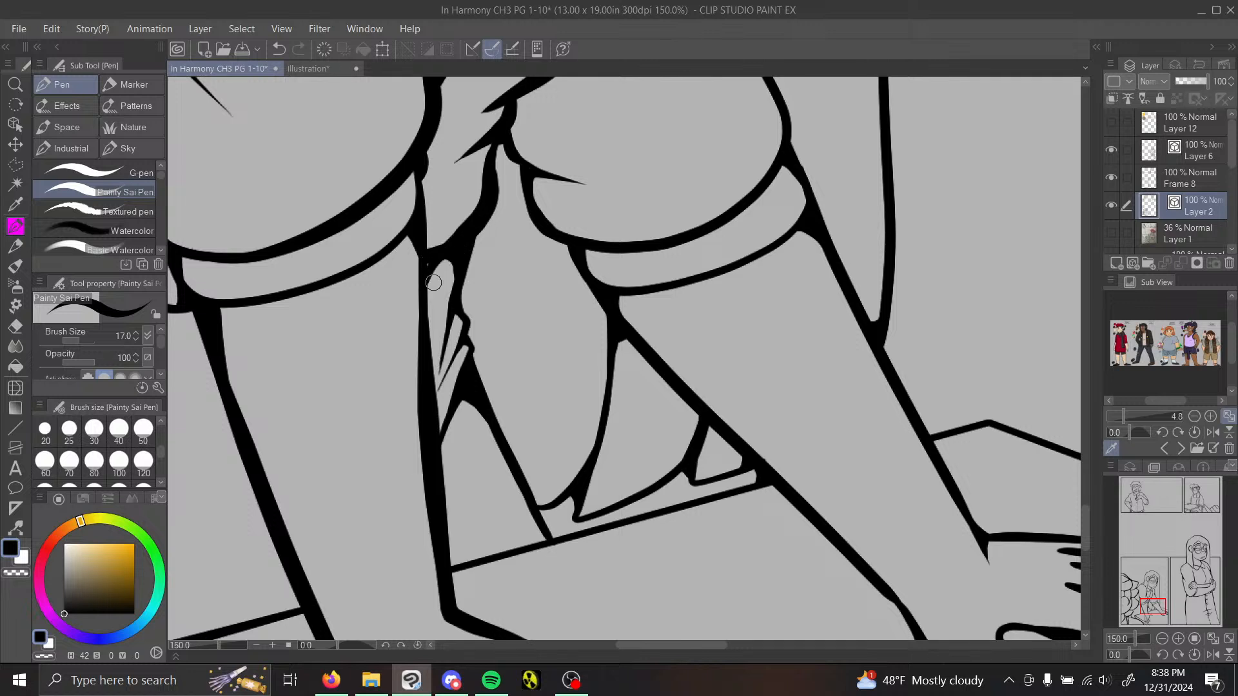
# Step: Fill the gap above the jagged folds beside the near cuff and the junctions between the creases beside the far sleeve
pyautogui.moveTo(422, 228)
pyautogui.mouseDown()
pyautogui.moveTo(435, 257)
pyautogui.moveTo(423, 219)
pyautogui.moveTo(462, 240)
pyautogui.mouseUp()
pyautogui.scroll(3, 545, 282)
pyautogui.moveTo(479, 331); pyautogui.dragTo(480, 362)
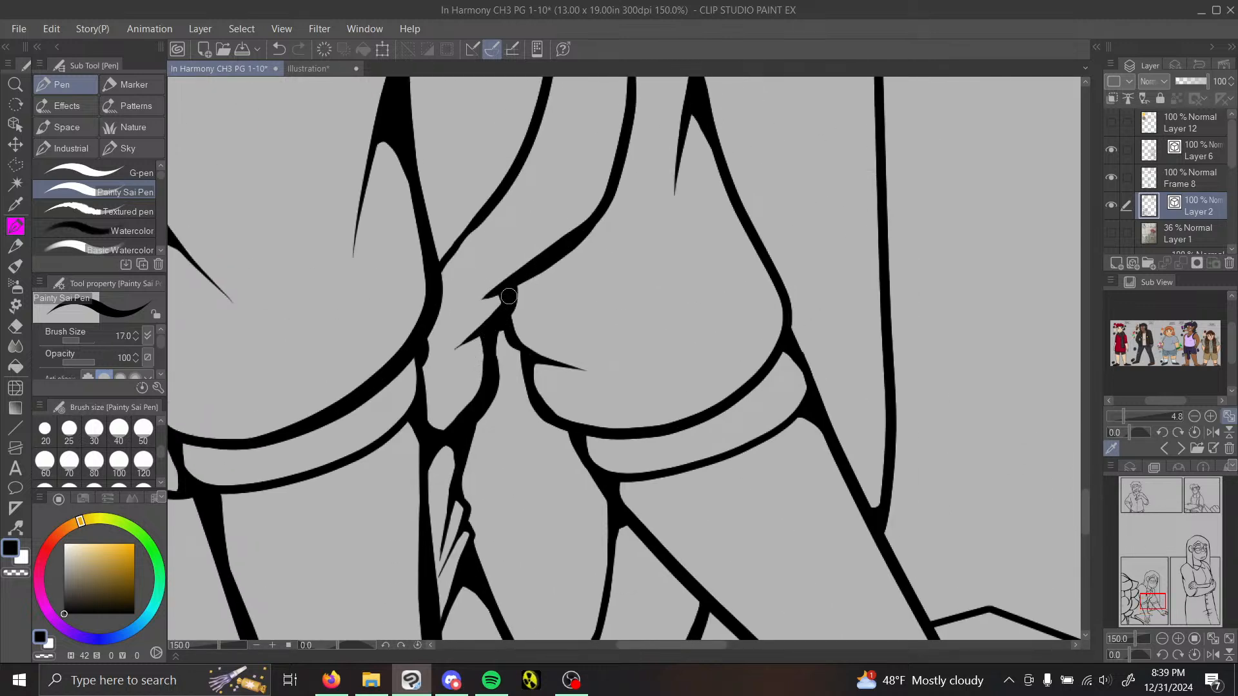
pyautogui.moveTo(504, 301); pyautogui.dragTo(497, 316)
# Step: Thicken the far-side hair outline from the crown downward using Redraw vector line width at brush size 30
pyautogui.moveTo(1148, 616); pyautogui.dragTo(1163, 580)
pyautogui.scroll(-3, 1165, 580)
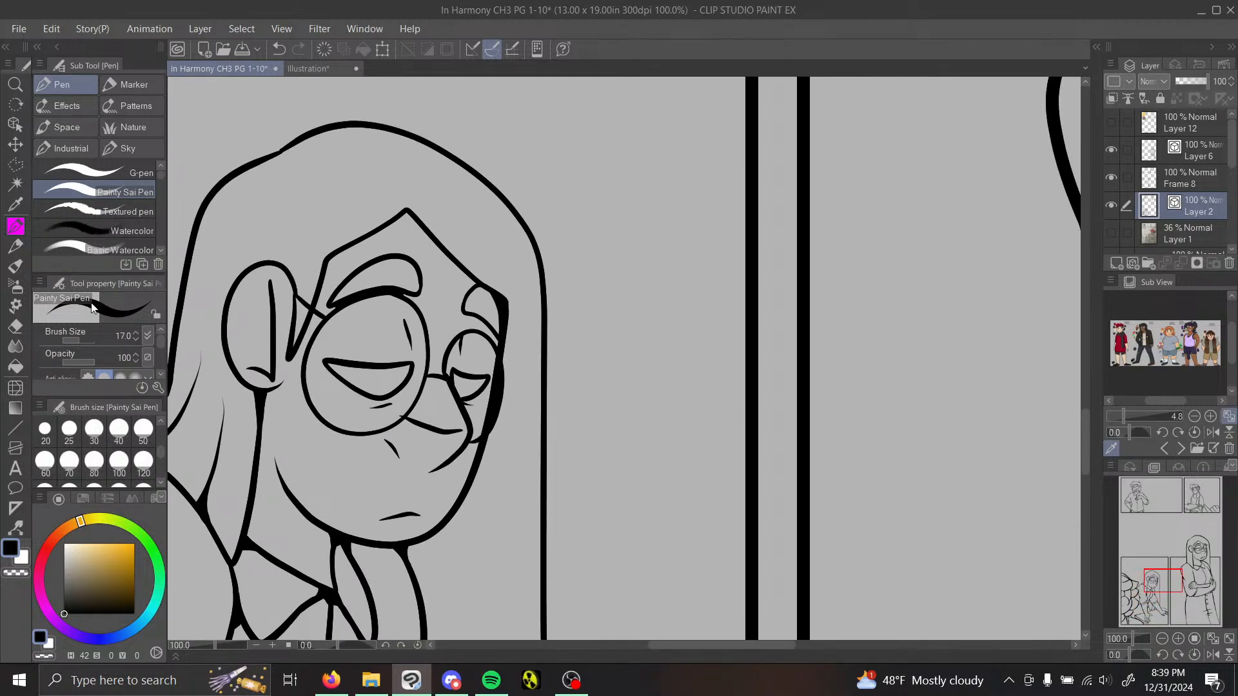
pyautogui.click(16, 528)
pyautogui.click(97, 202)
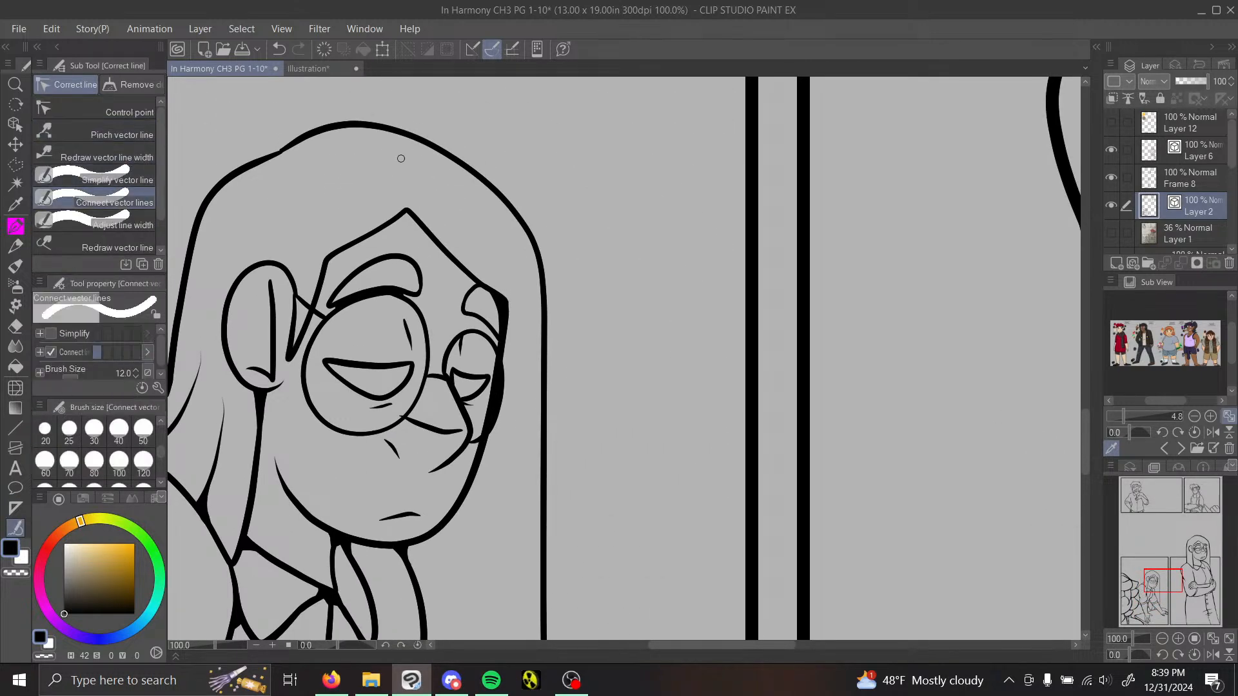
pyautogui.click(94, 431)
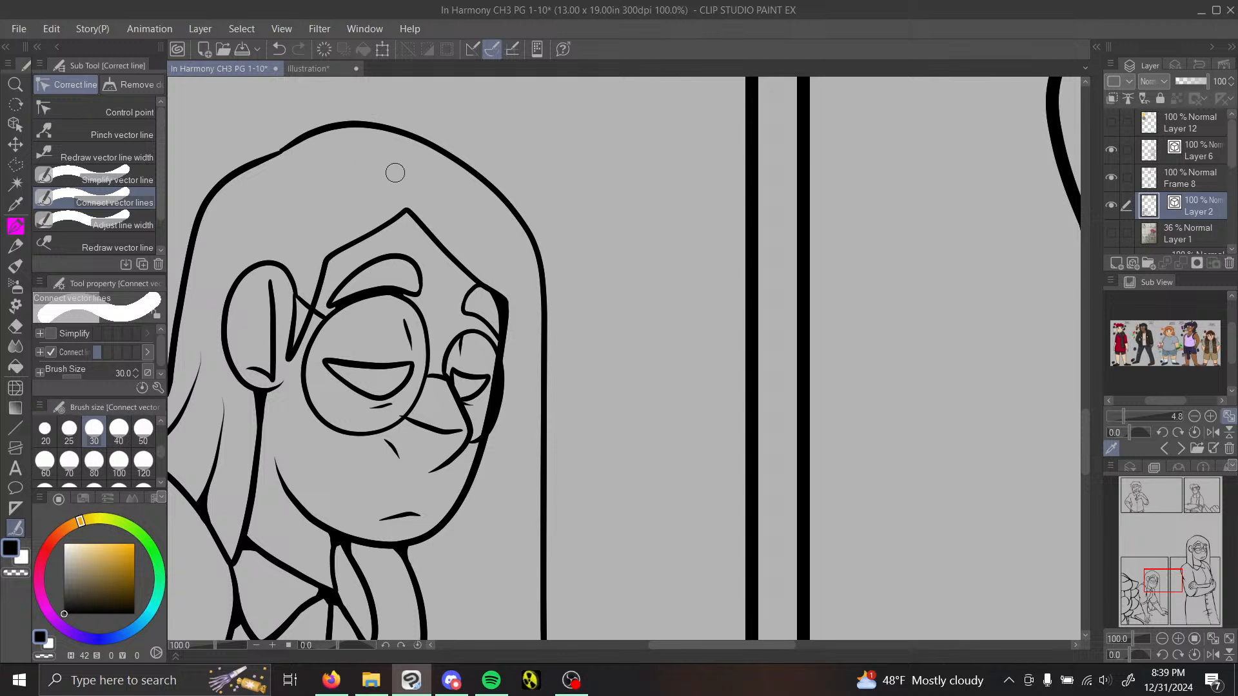
pyautogui.scroll(3, 141, 460)
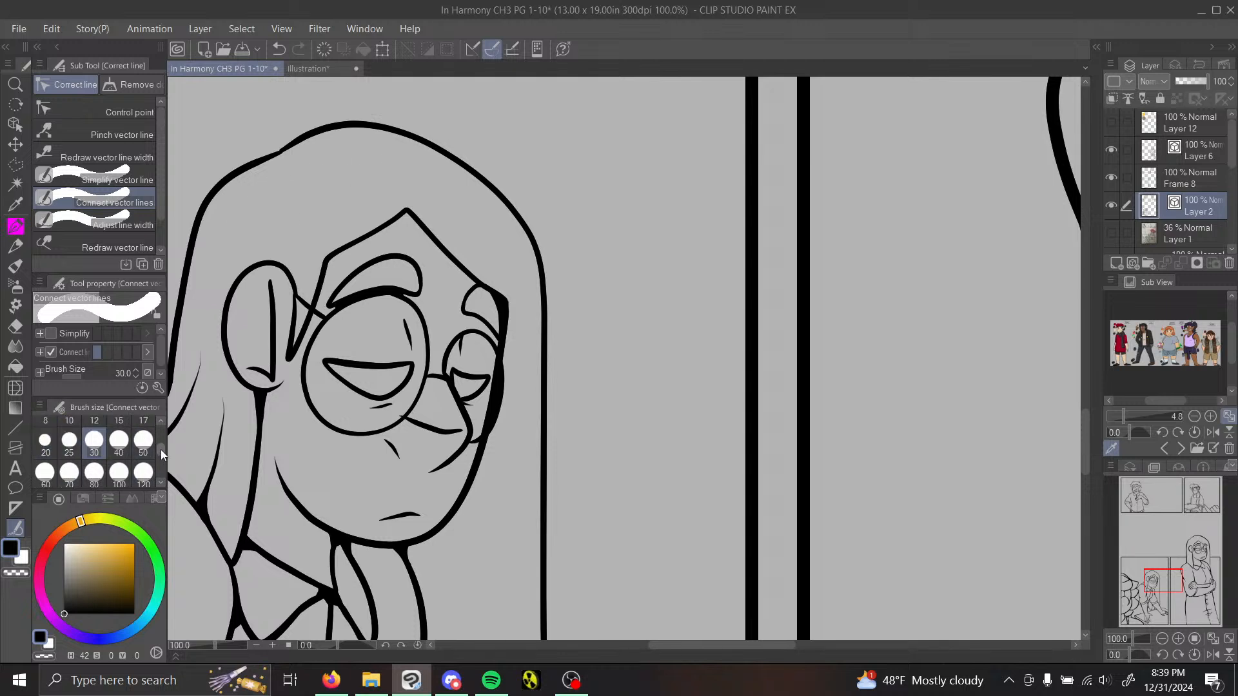
pyautogui.click(118, 444)
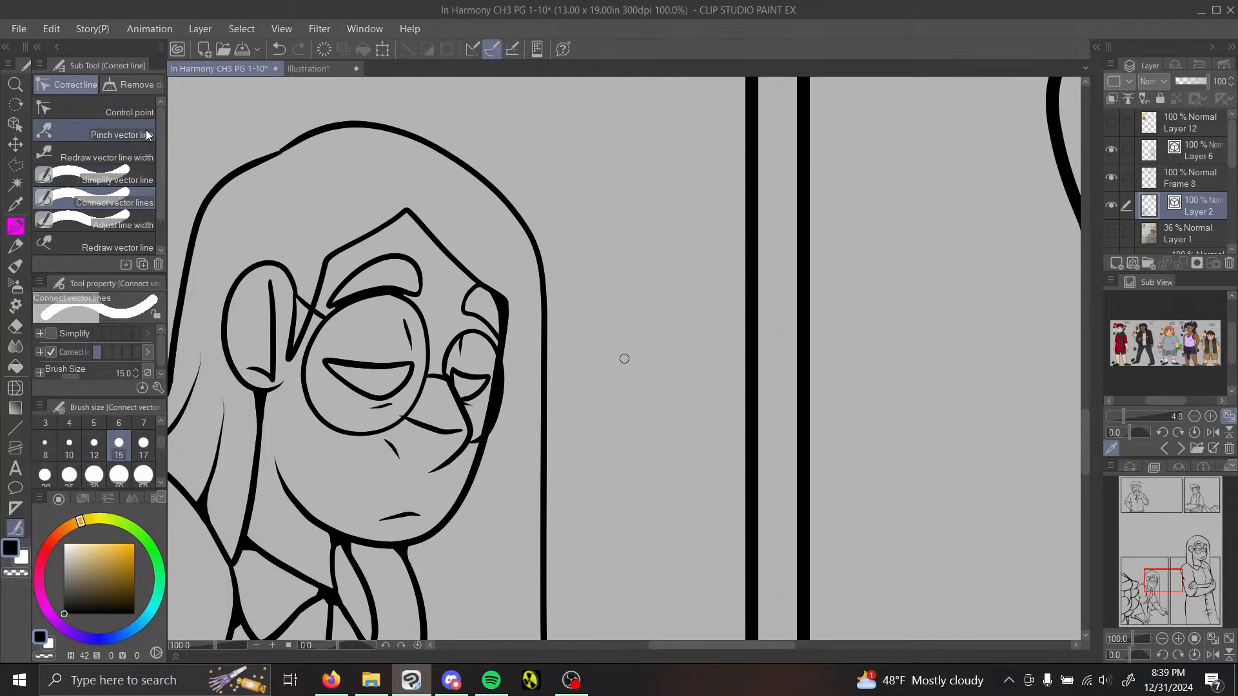
pyautogui.click(134, 156)
pyautogui.moveTo(473, 184)
pyautogui.mouseDown()
pyautogui.moveTo(491, 203)
pyautogui.moveTo(544, 635)
pyautogui.mouseUp()
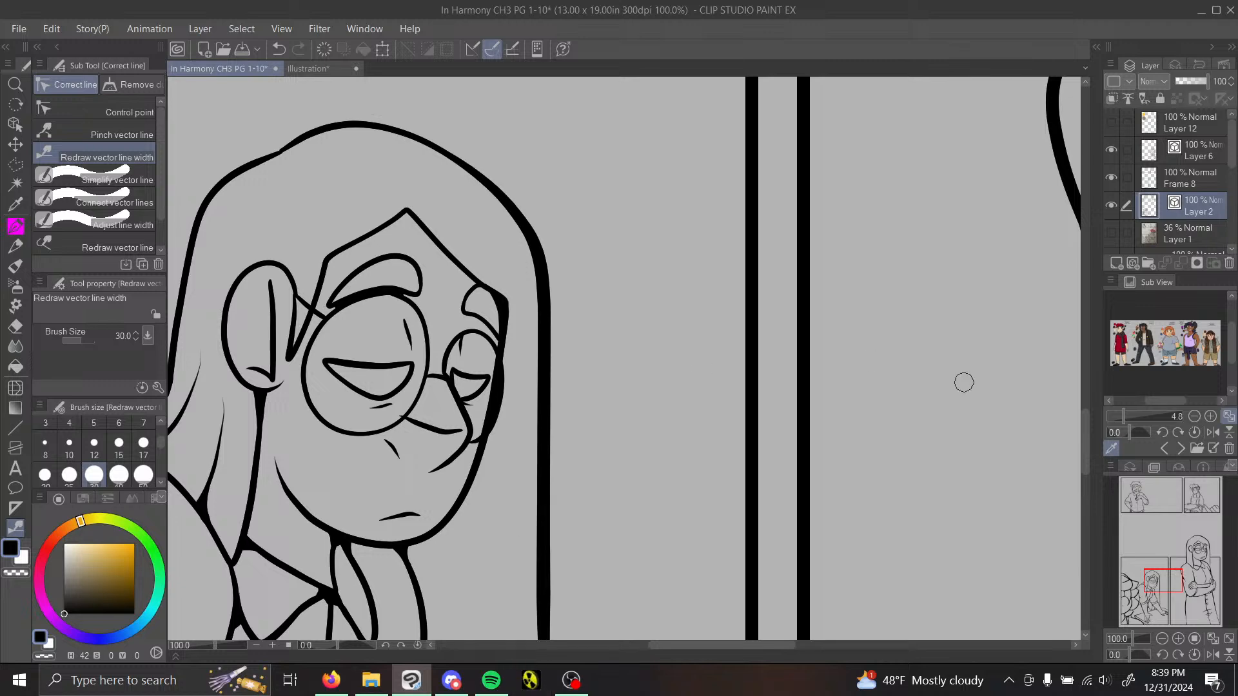
pyautogui.click(1163, 638)
pyautogui.click(1162, 639)
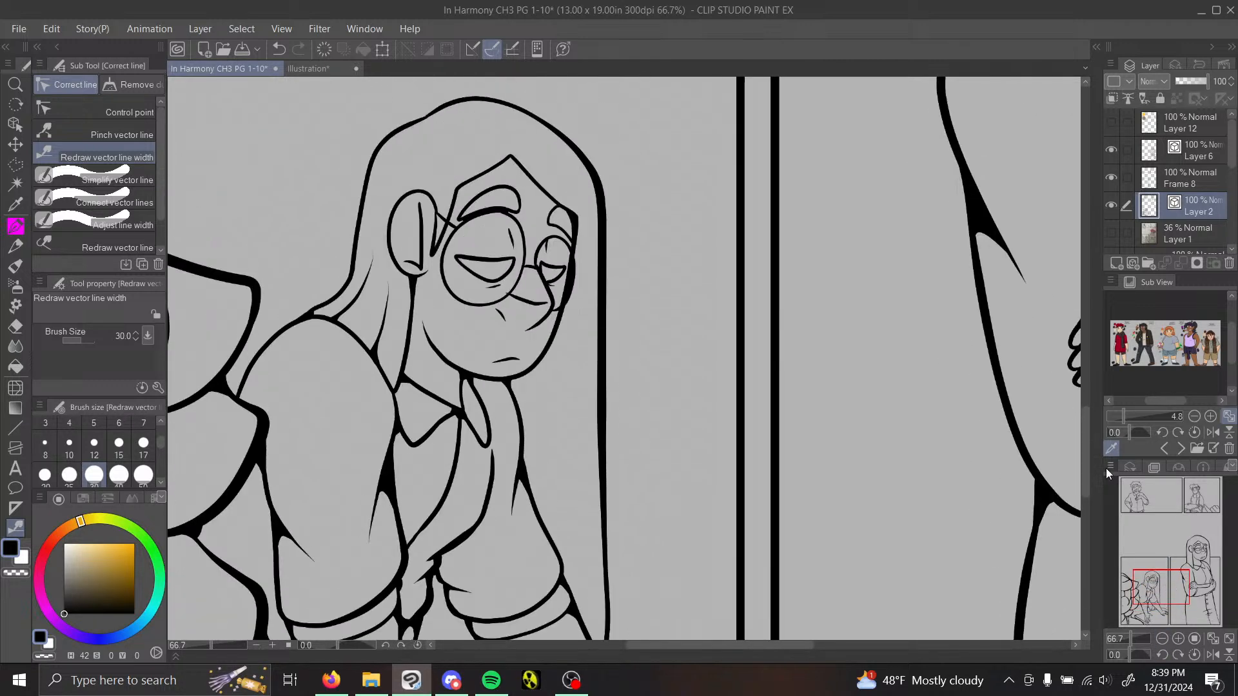
pyautogui.moveTo(470, 98); pyautogui.dragTo(609, 606)
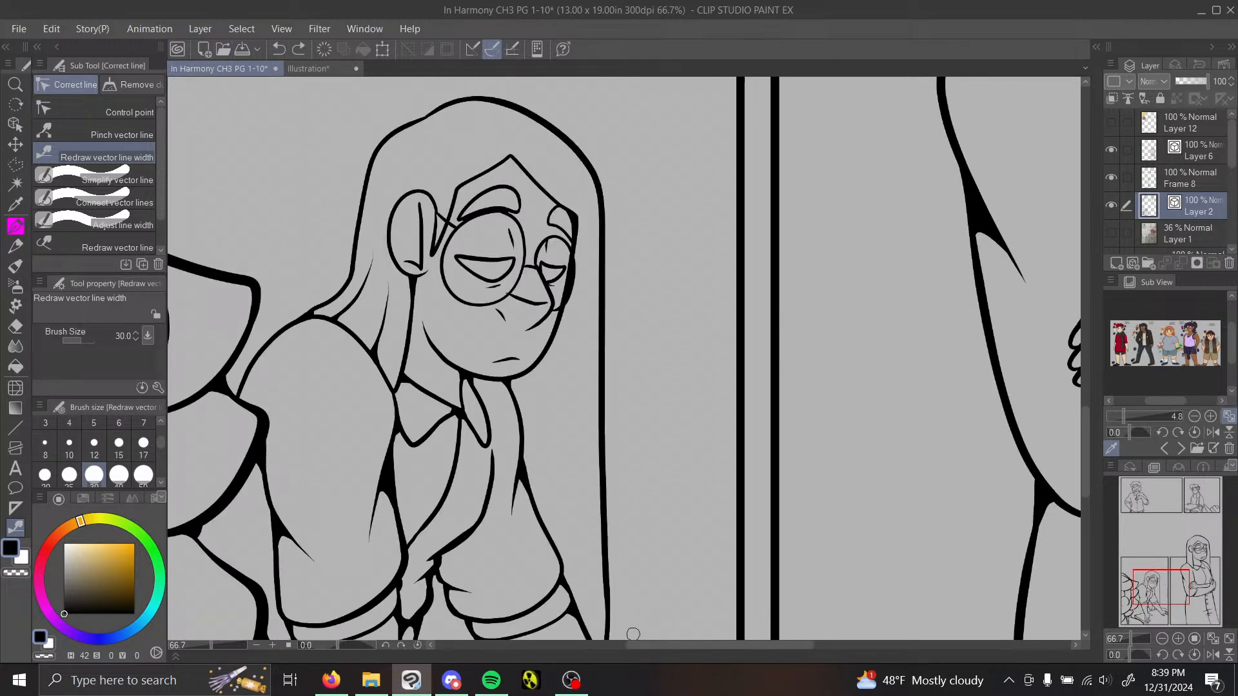
# Step: Redraw the line width of the near-side hair outline, ear, near eyebrow and hairline at size 30, and set the brush size to 25
pyautogui.moveTo(382, 138); pyautogui.dragTo(348, 284)
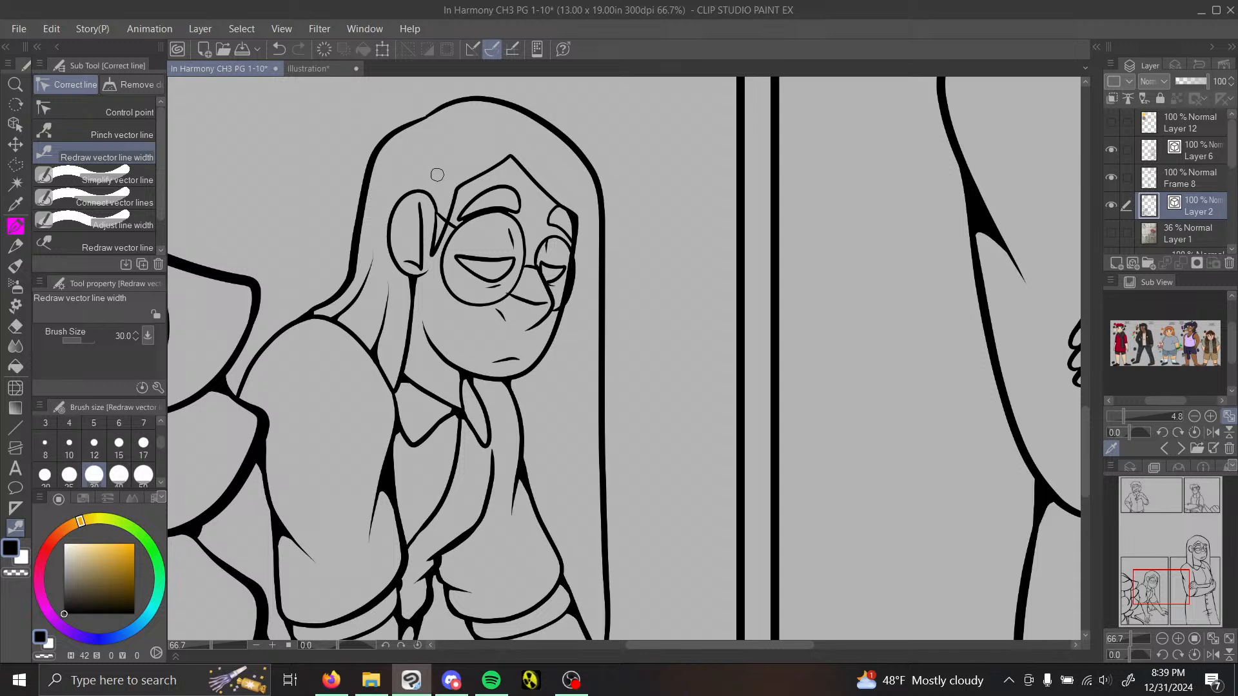
pyautogui.moveTo(437, 175)
pyautogui.mouseDown()
pyautogui.moveTo(383, 224)
pyautogui.moveTo(429, 255)
pyautogui.mouseUp()
pyautogui.moveTo(514, 187); pyautogui.dragTo(462, 214)
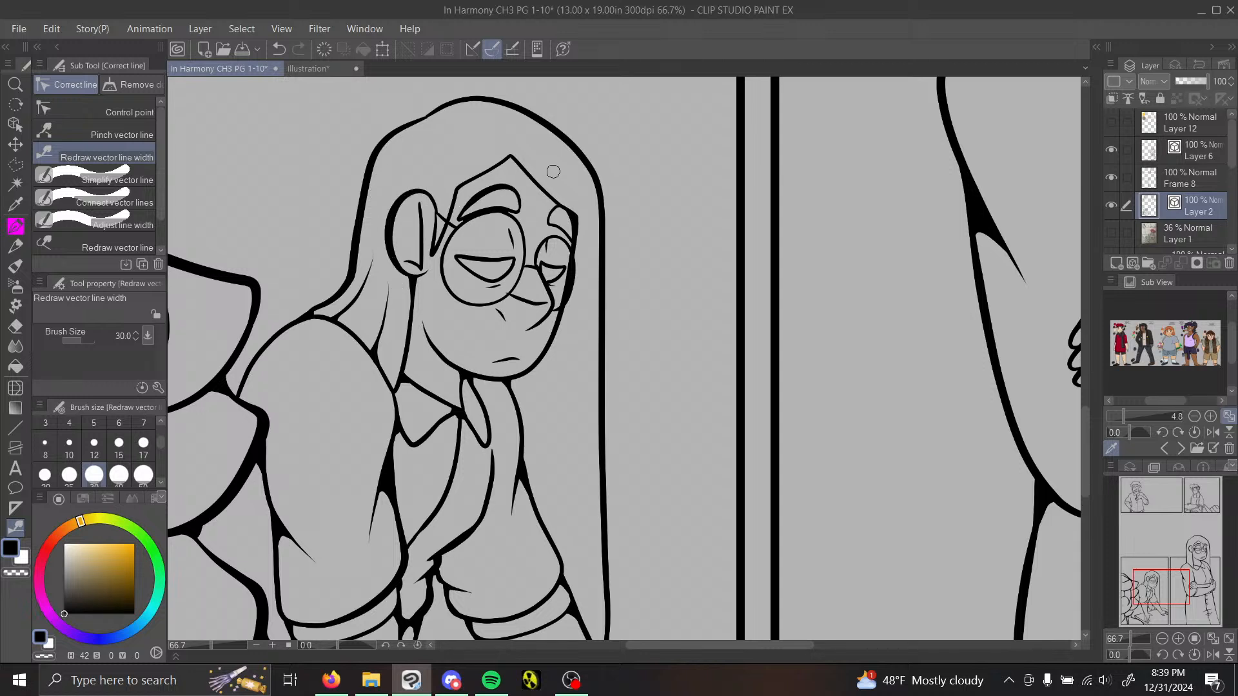
pyautogui.moveTo(518, 163); pyautogui.dragTo(584, 225)
pyautogui.click(69, 475)
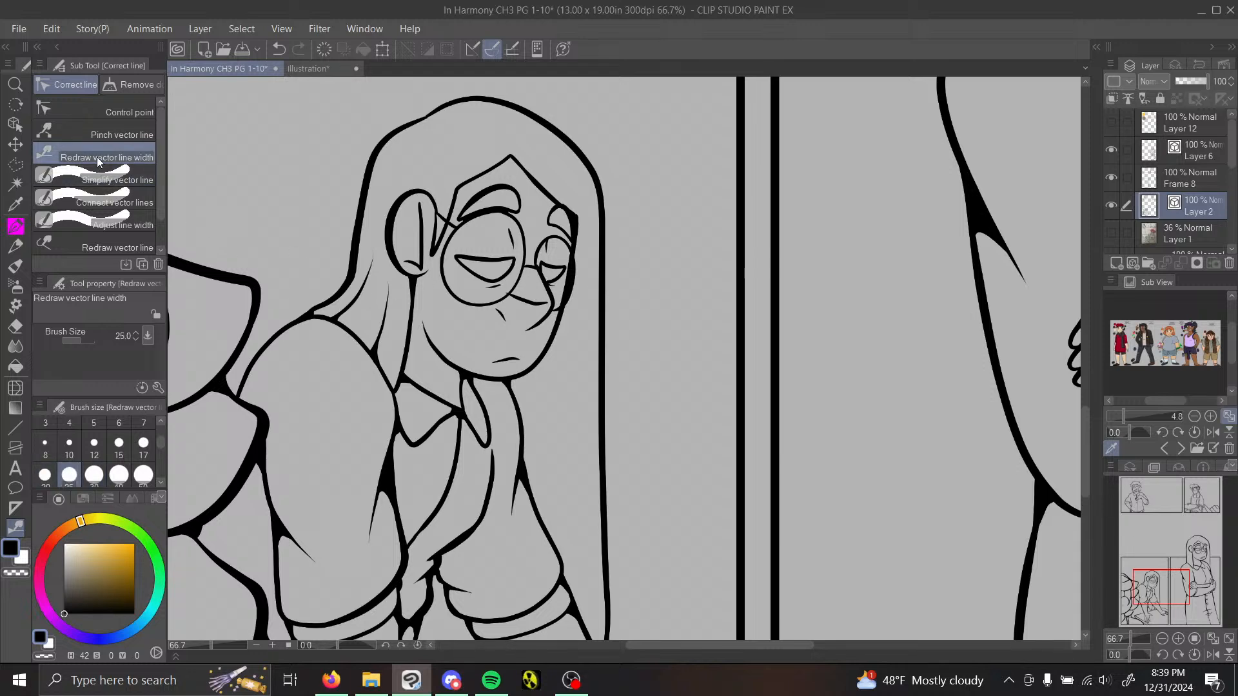
# Step: Erase the line running from the near lens to the nose tip with the Vector eraser
pyautogui.click(97, 134)
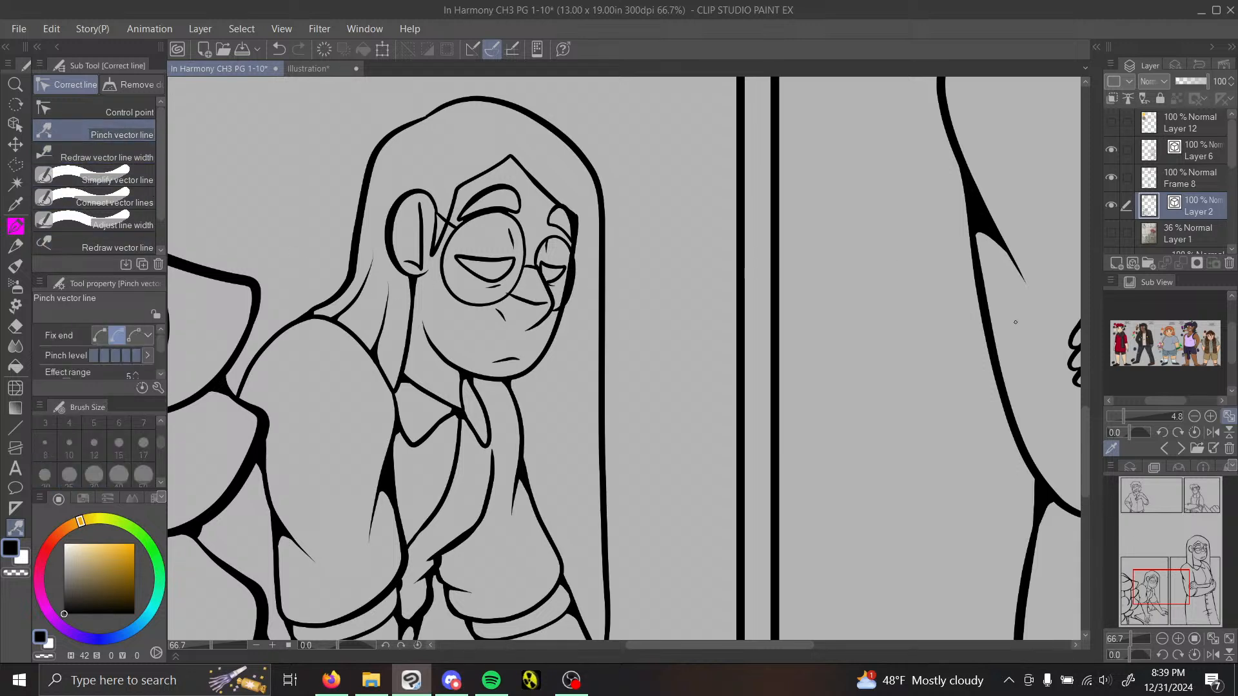
pyautogui.click(1178, 639)
pyautogui.click(1178, 639)
pyautogui.click(1178, 638)
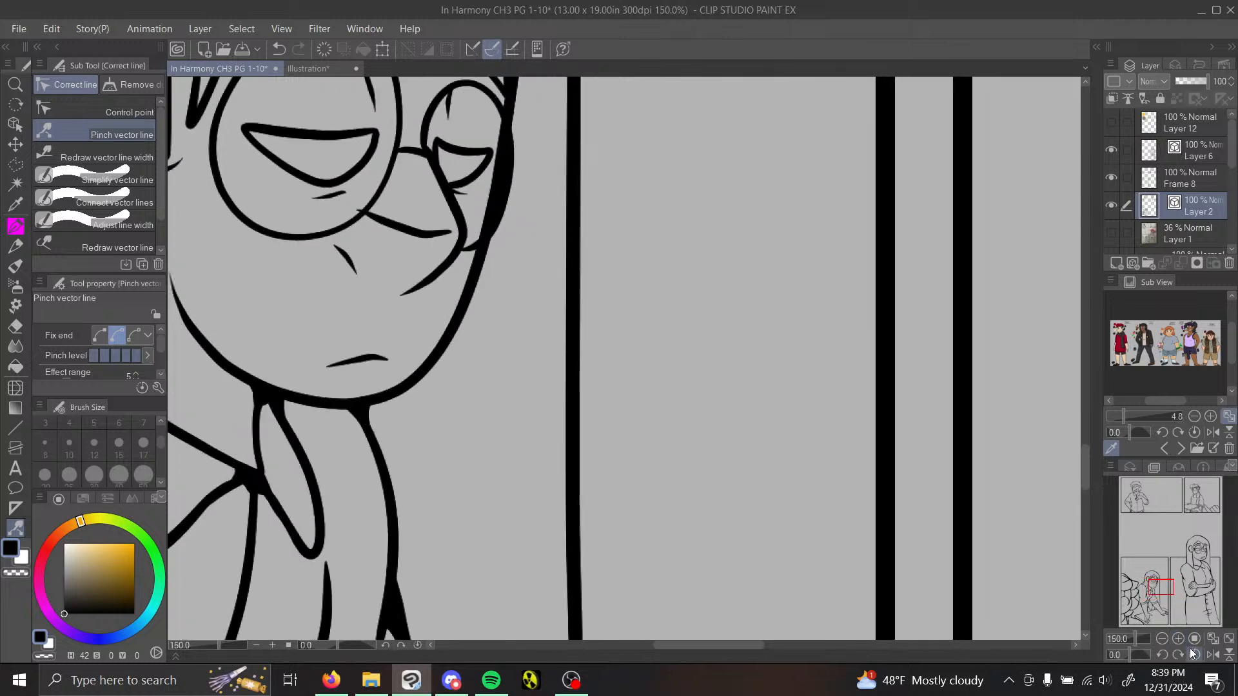
pyautogui.moveTo(1158, 588); pyautogui.dragTo(1159, 584)
pyautogui.press('e')
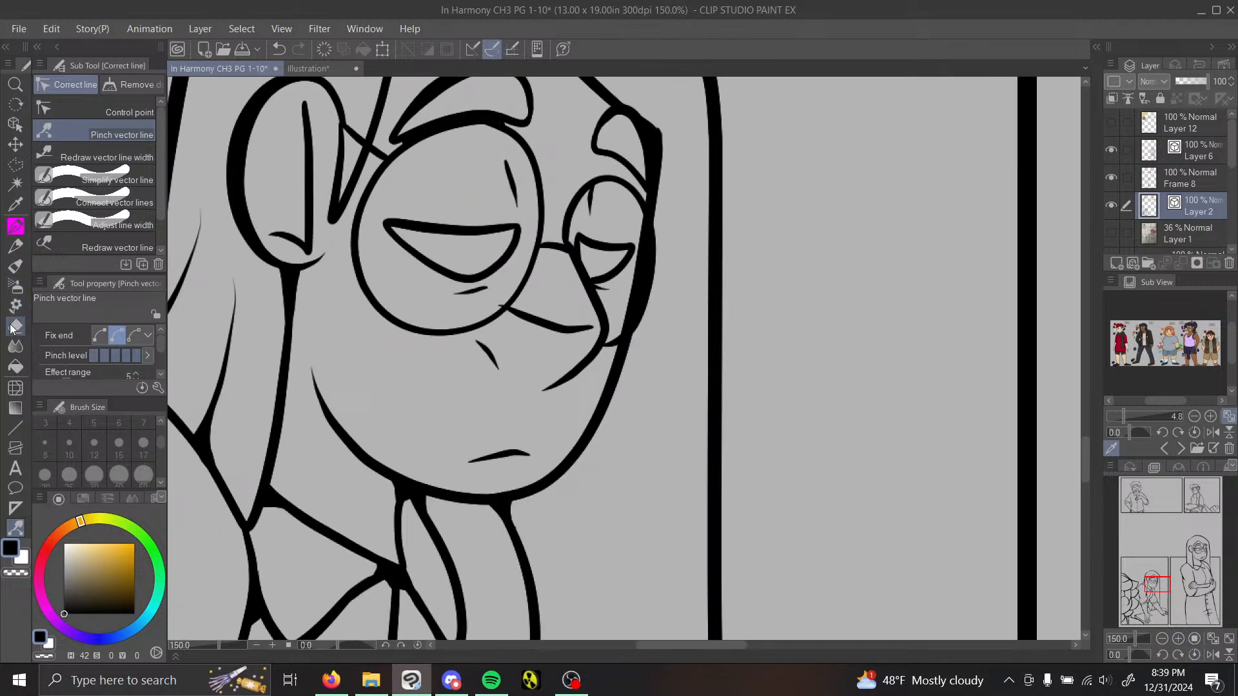
pyautogui.click(513, 301)
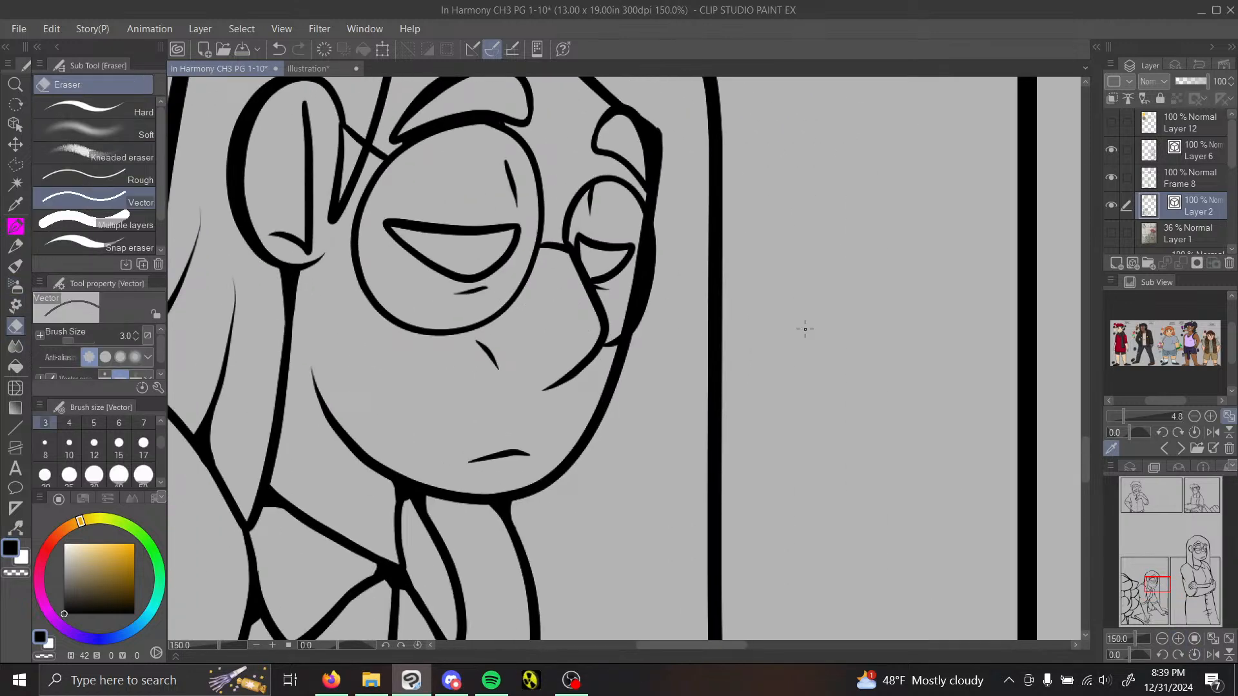
# Step: Redraw the line between the near lens and the nose tip as a thinner pen stroke and pinch its ends into place
pyautogui.click(1178, 639)
pyautogui.press('p')
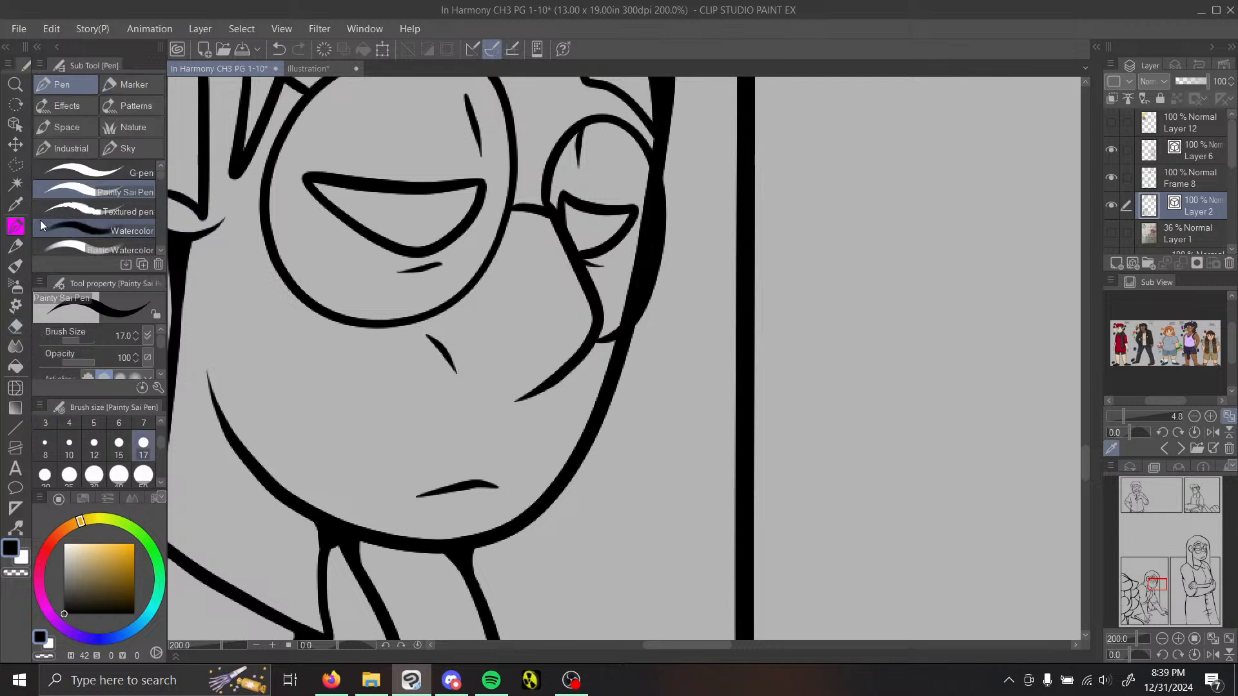
pyautogui.moveTo(584, 318); pyautogui.dragTo(440, 303)
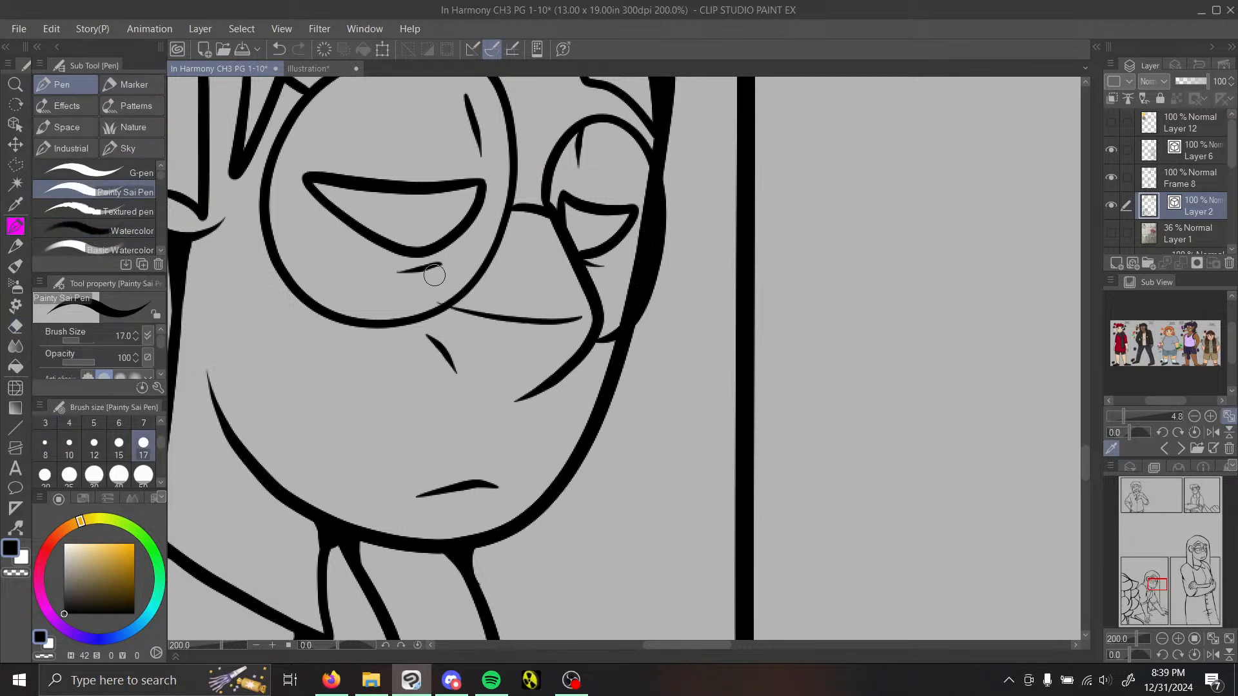
pyautogui.click(16, 527)
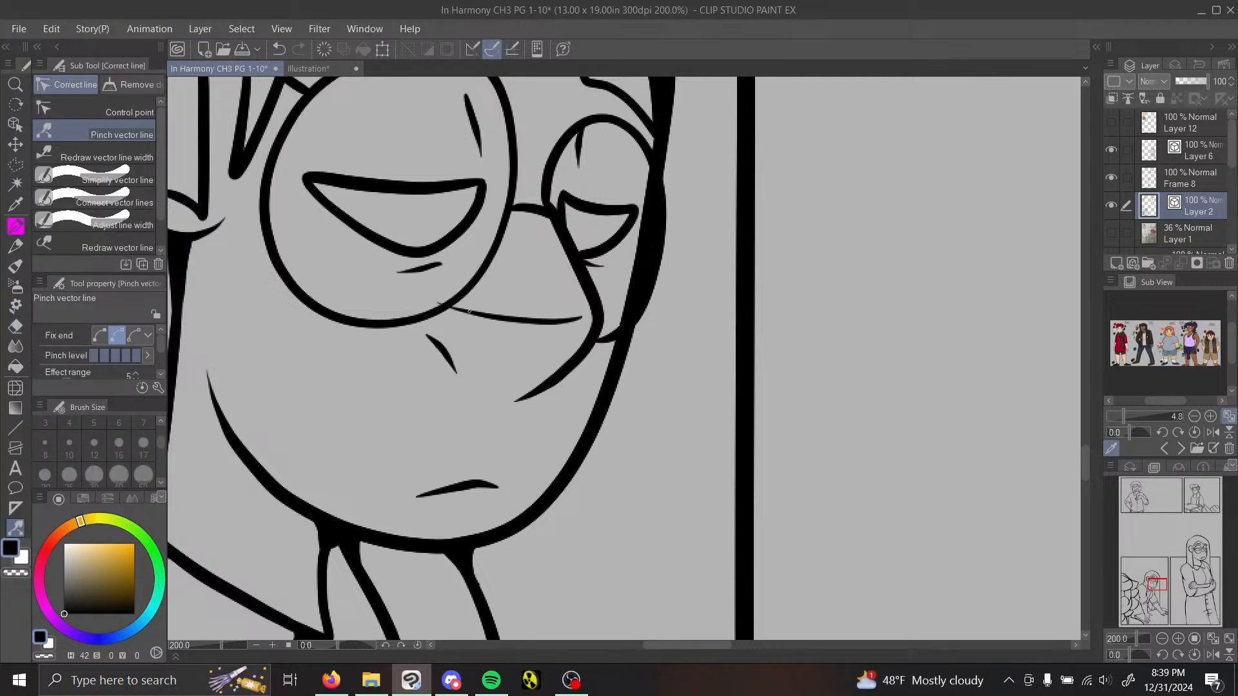
pyautogui.moveTo(454, 304); pyautogui.dragTo(583, 319)
# Step: Erase the short cheek line beside the nose with the Vector eraser and redraw it as a smaller Painty Sai Pen stroke
pyautogui.press('e')
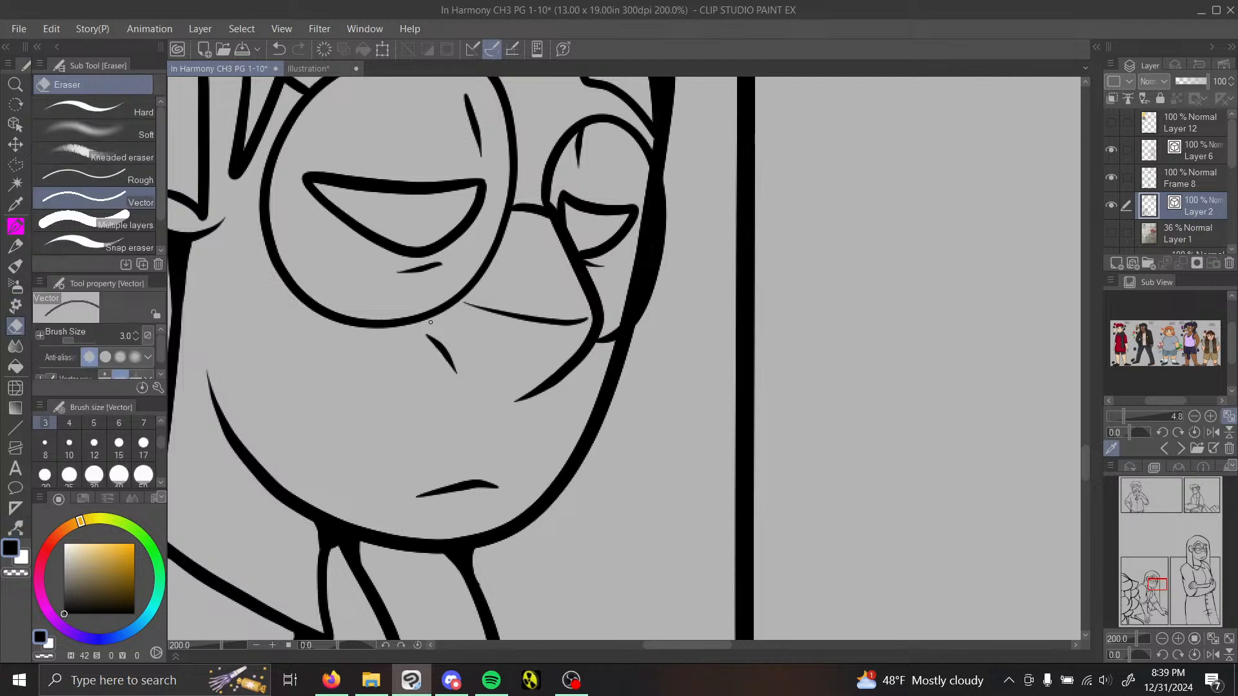
pyautogui.click(441, 353)
pyautogui.click(19, 228)
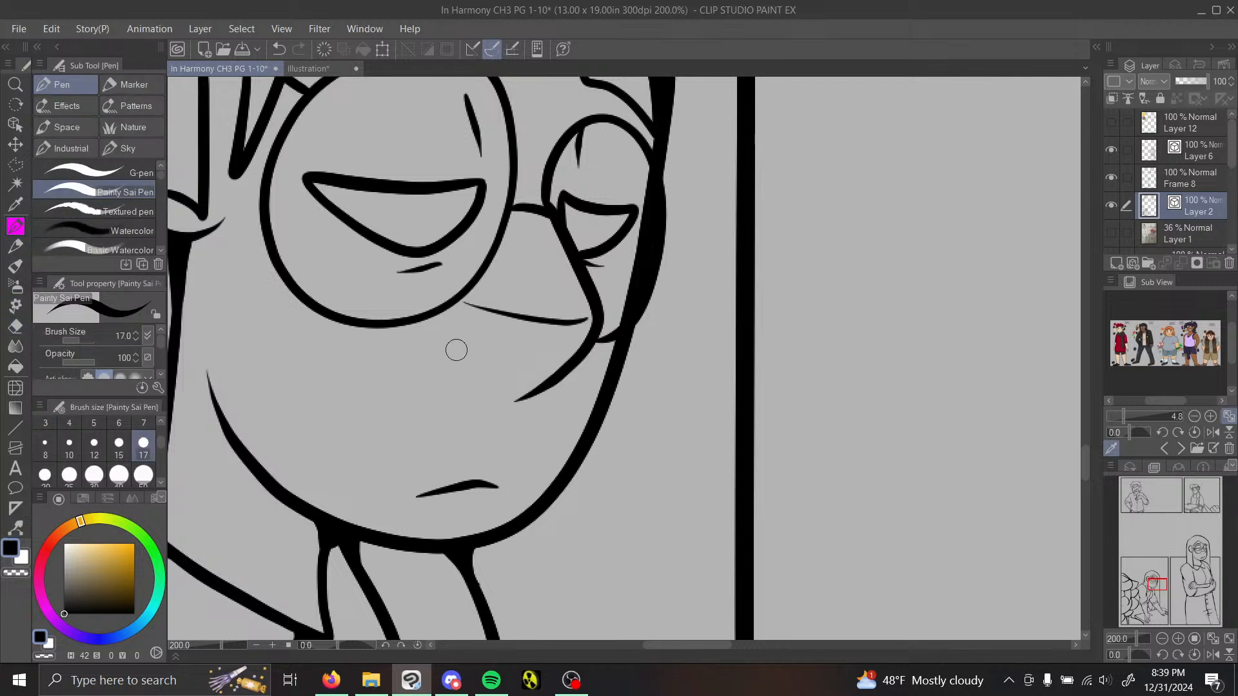
pyautogui.moveTo(447, 355); pyautogui.dragTo(470, 376)
# Step: Trim the tail of the nose's underside line with the Hard eraser at size 17
pyautogui.press('e')
pyautogui.click(132, 111)
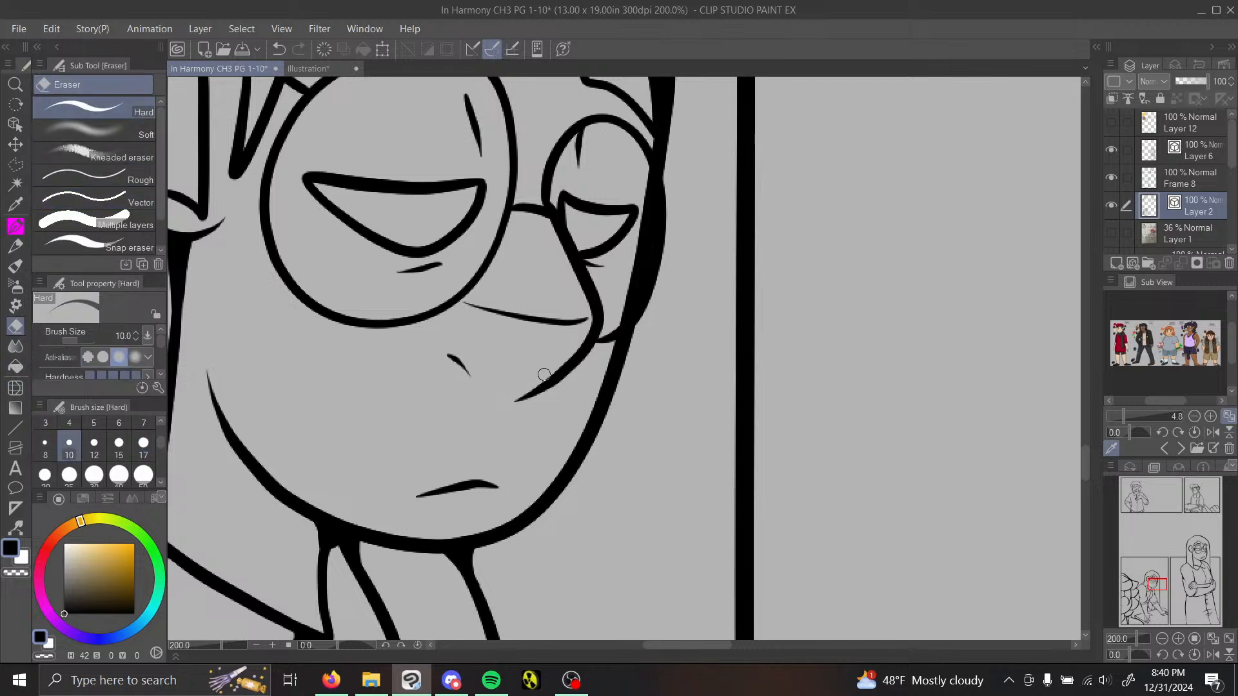
pyautogui.click(143, 443)
pyautogui.moveTo(567, 379); pyautogui.dragTo(494, 406)
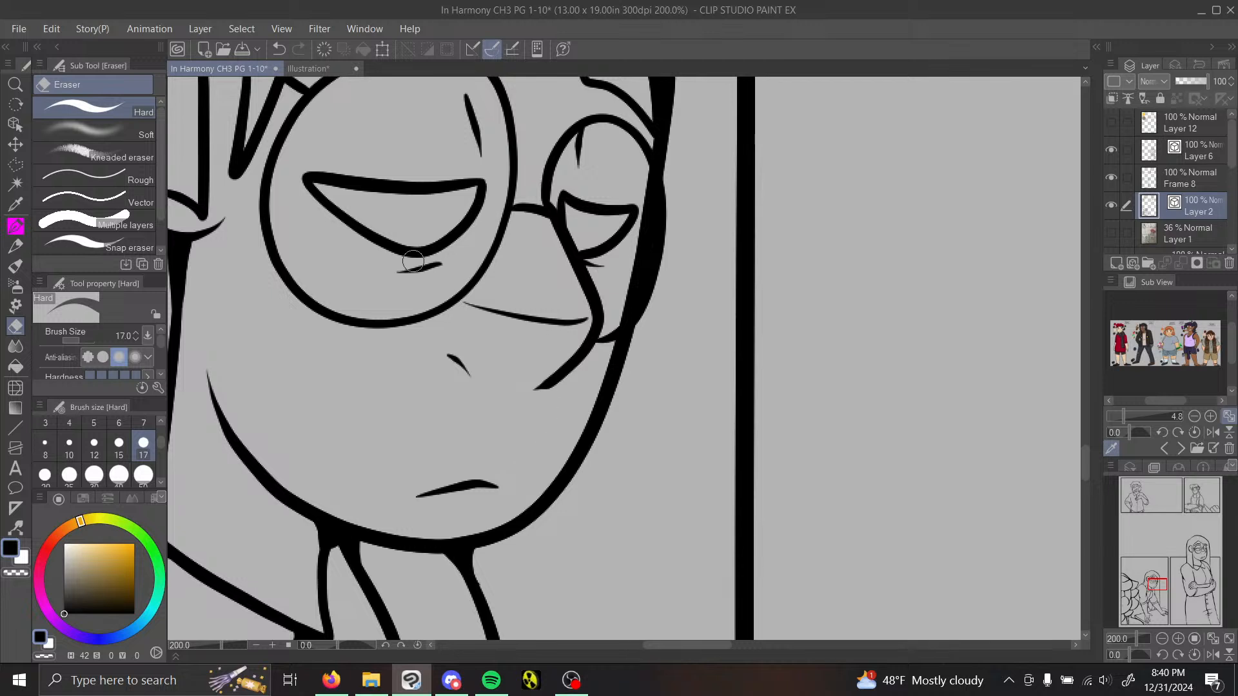
# Step: Fill the junctions beneath the nose bridge, at the far eyebrow and at the near eyebrow's tip with the Painty Sai Pen
pyautogui.click(16, 226)
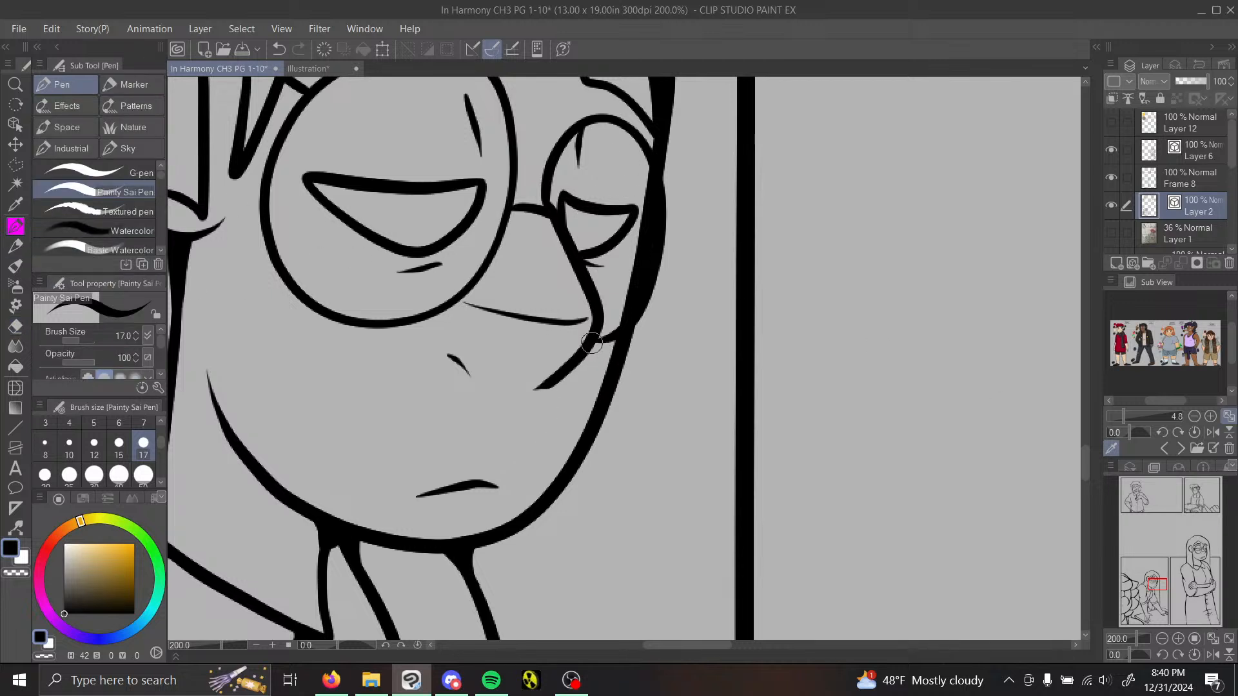
pyautogui.moveTo(591, 343)
pyautogui.mouseDown()
pyautogui.moveTo(619, 339)
pyautogui.moveTo(590, 343)
pyautogui.moveTo(613, 348)
pyautogui.mouseUp()
pyautogui.moveTo(1154, 582); pyautogui.dragTo(1158, 583)
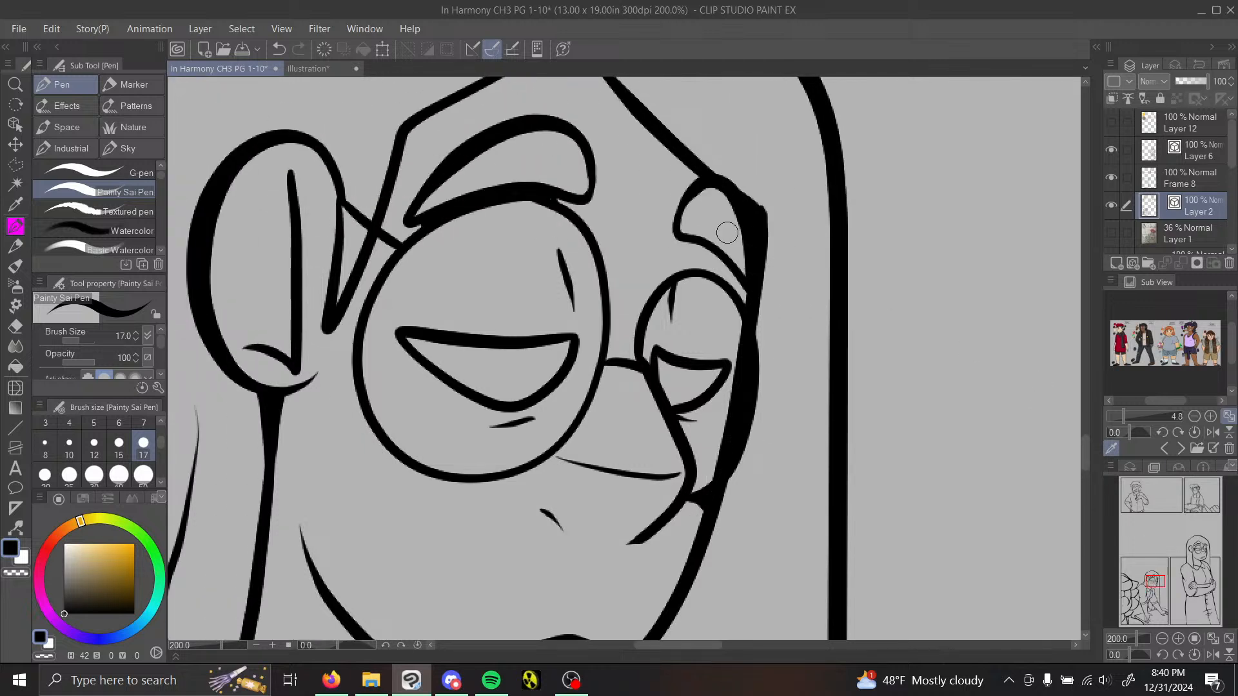
pyautogui.moveTo(737, 298)
pyautogui.mouseDown()
pyautogui.moveTo(745, 308)
pyautogui.moveTo(739, 294)
pyautogui.mouseUp()
pyautogui.moveTo(423, 217); pyautogui.dragTo(409, 227)
# Step: Fill the junction where the leaning woman's near-side neck line meets her collar
pyautogui.click(1164, 637)
pyautogui.moveTo(1155, 581); pyautogui.dragTo(1152, 586)
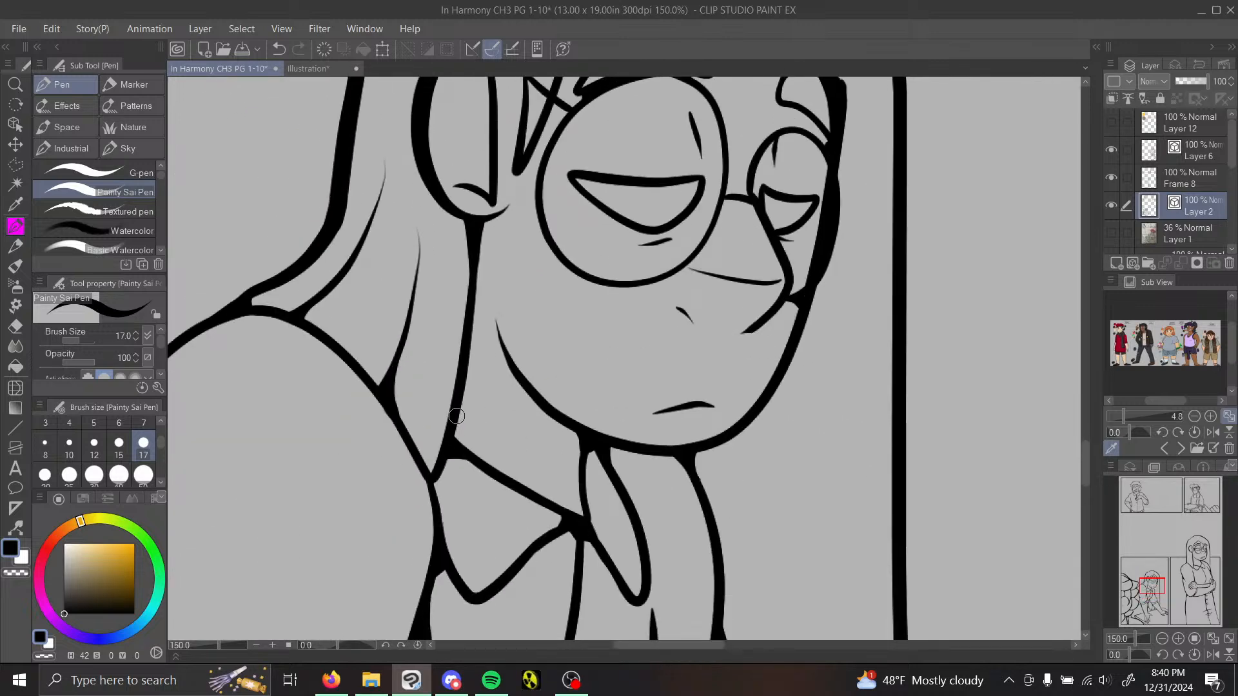
pyautogui.moveTo(456, 416); pyautogui.dragTo(450, 441)
# Step: Redraw the vector line width along the leaning woman's back shoulder outline at brush size 25
pyautogui.moveTo(1143, 579)
pyautogui.mouseDown()
pyautogui.moveTo(1141, 608)
pyautogui.moveTo(1152, 556)
pyautogui.moveTo(1159, 603)
pyautogui.moveTo(1149, 589)
pyautogui.mouseUp()
pyautogui.click(1162, 638)
pyautogui.click(1163, 638)
pyautogui.click(1162, 638)
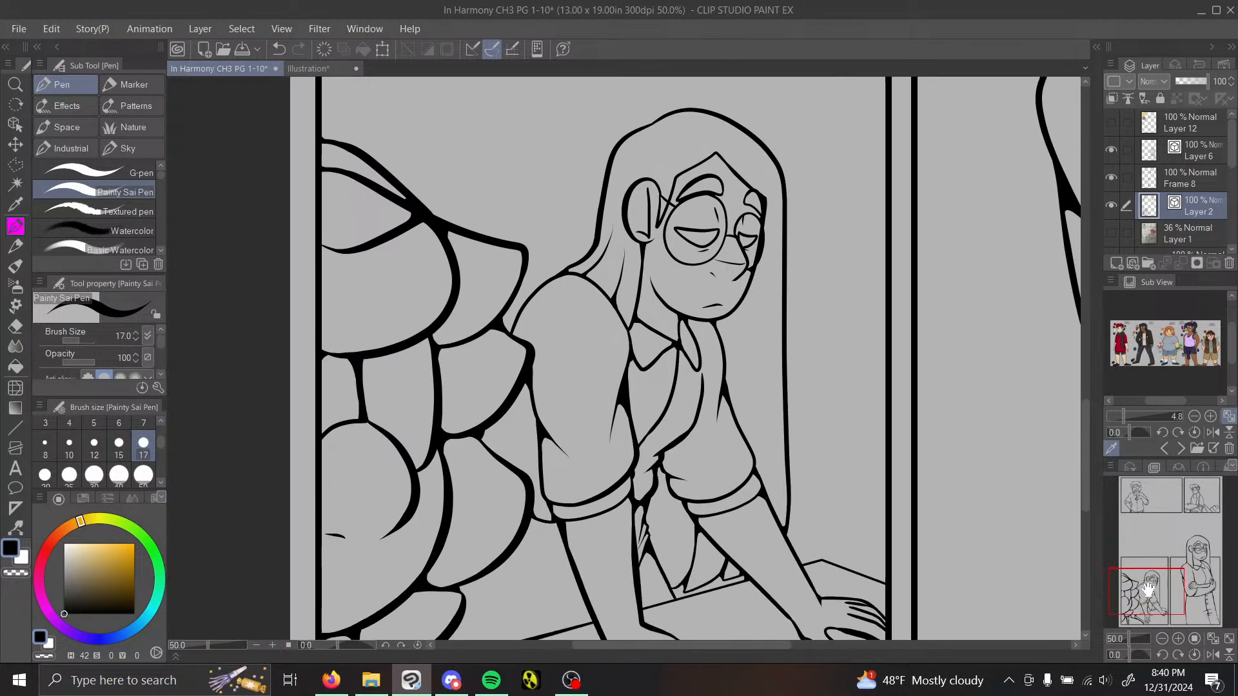
pyautogui.click(15, 528)
pyautogui.click(103, 201)
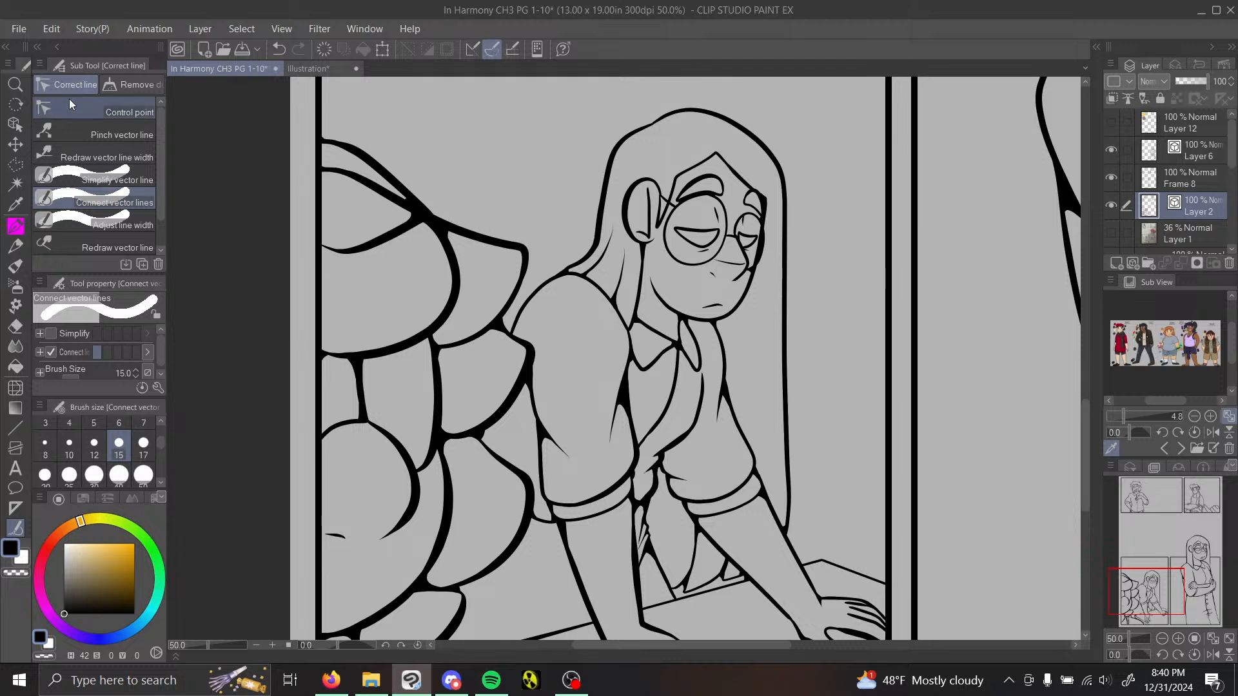
pyautogui.click(103, 155)
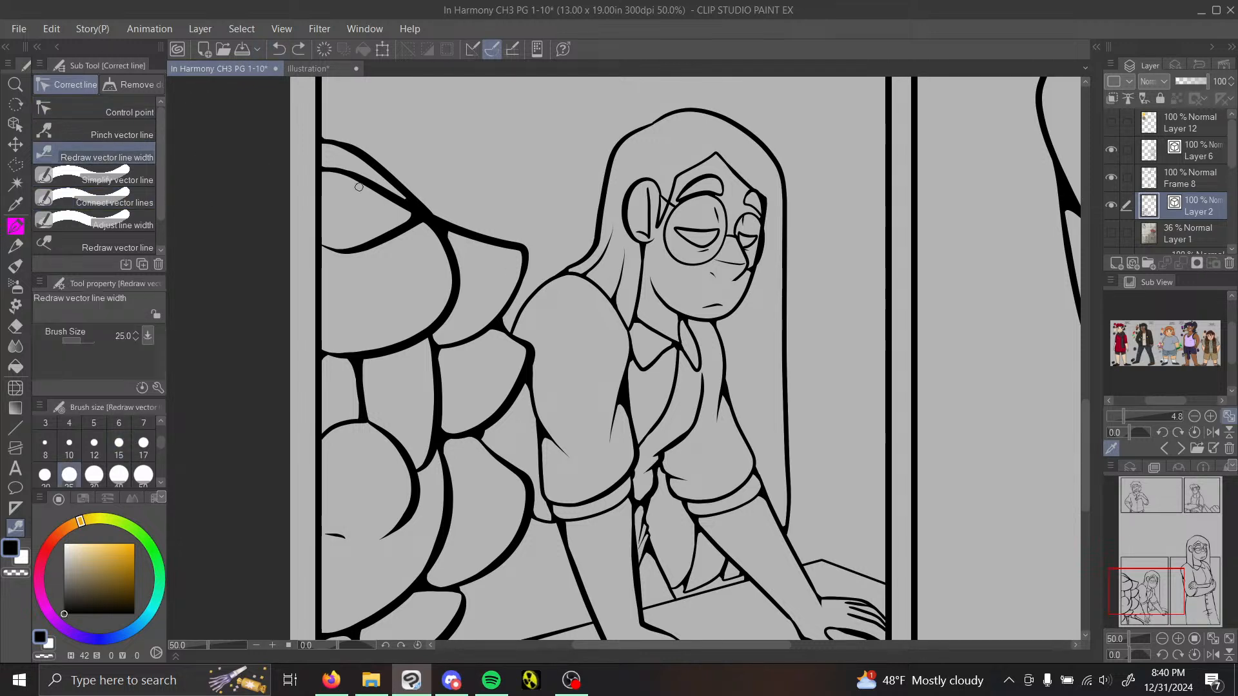
pyautogui.moveTo(549, 280); pyautogui.dragTo(529, 308)
# Step: Thicken the foreground hand's thumb and finger outlines in the upper-right panel using Redraw vector line width at brush size 40
pyautogui.moveTo(1157, 586); pyautogui.dragTo(1206, 513)
pyautogui.moveTo(1147, 522); pyautogui.dragTo(1202, 520)
pyautogui.click(1178, 639)
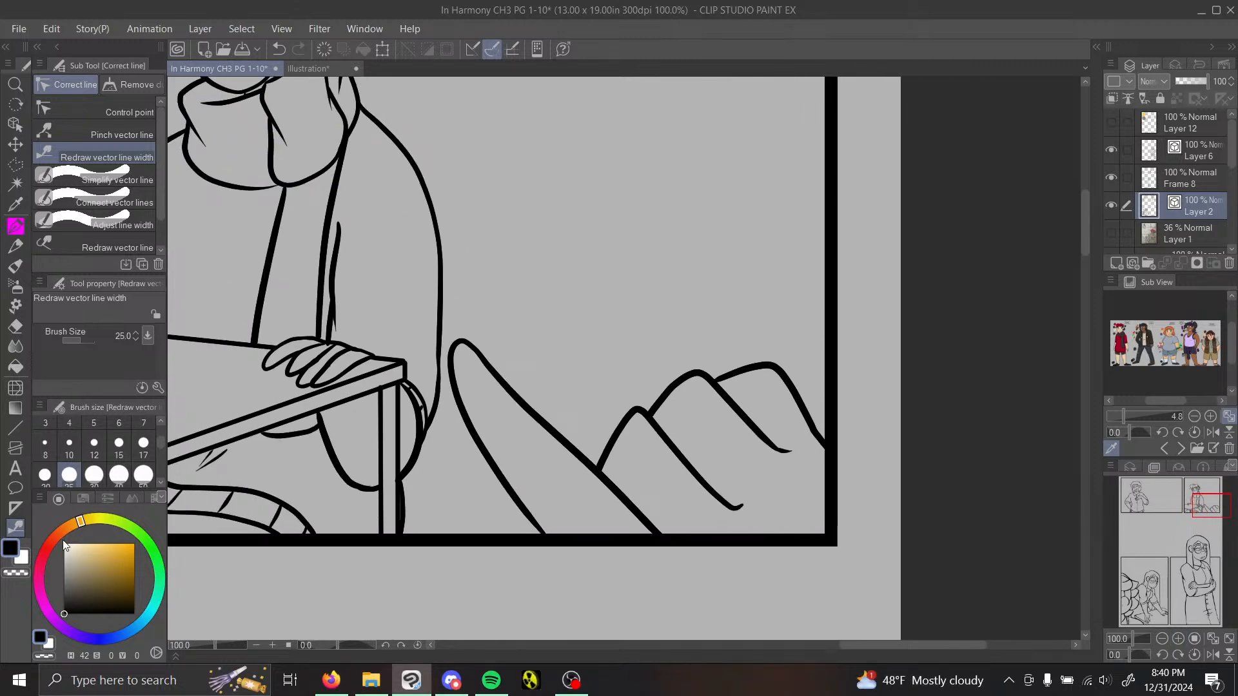
pyautogui.click(127, 183)
pyautogui.click(132, 146)
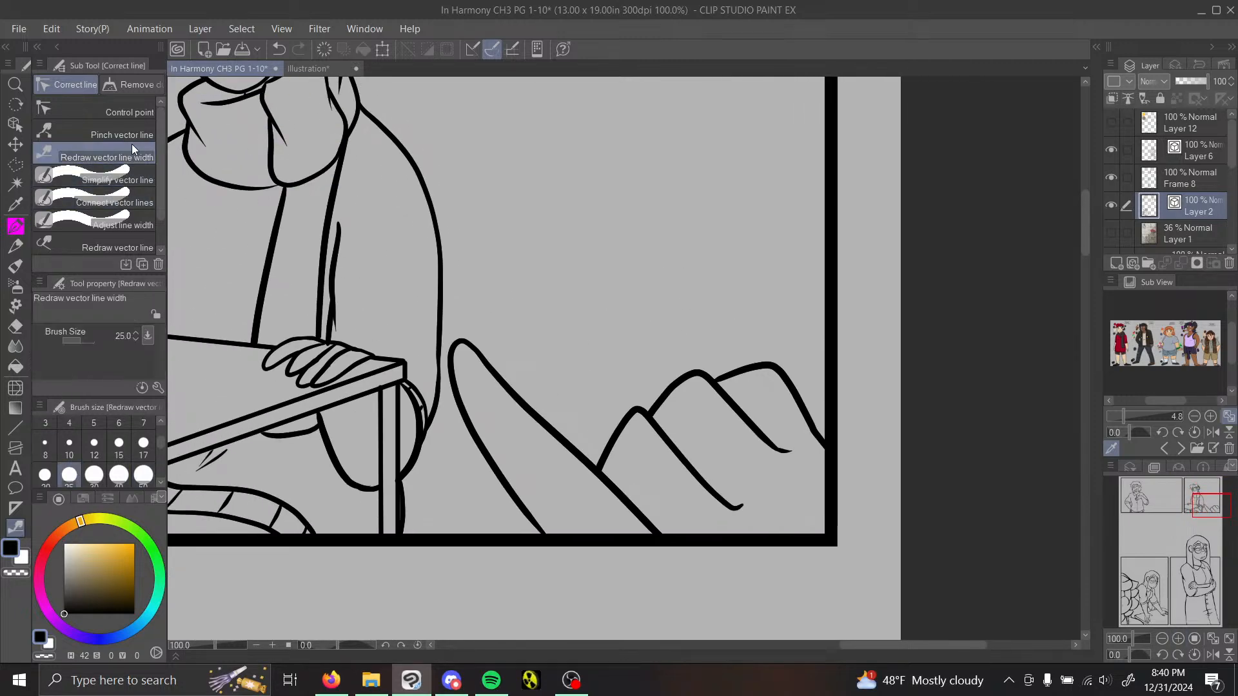
pyautogui.click(118, 477)
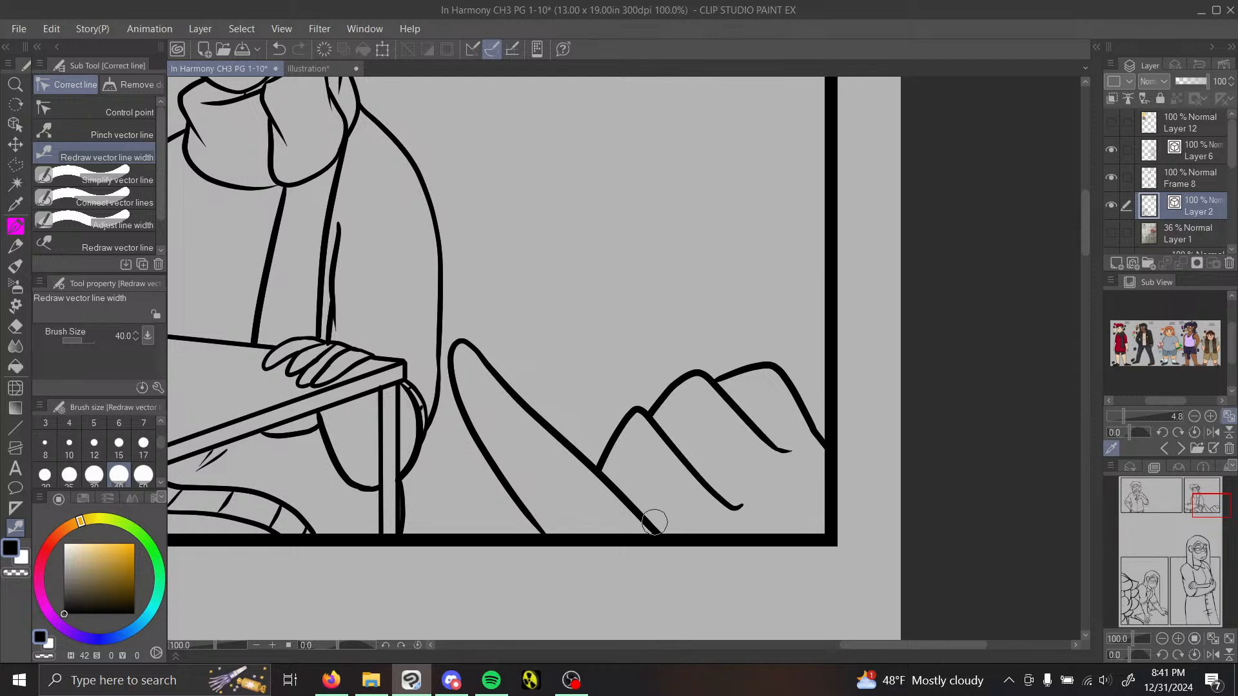
pyautogui.moveTo(655, 523); pyautogui.dragTo(453, 343)
pyautogui.moveTo(713, 478)
pyautogui.mouseDown()
pyautogui.moveTo(663, 438)
pyautogui.moveTo(591, 463)
pyautogui.mouseUp()
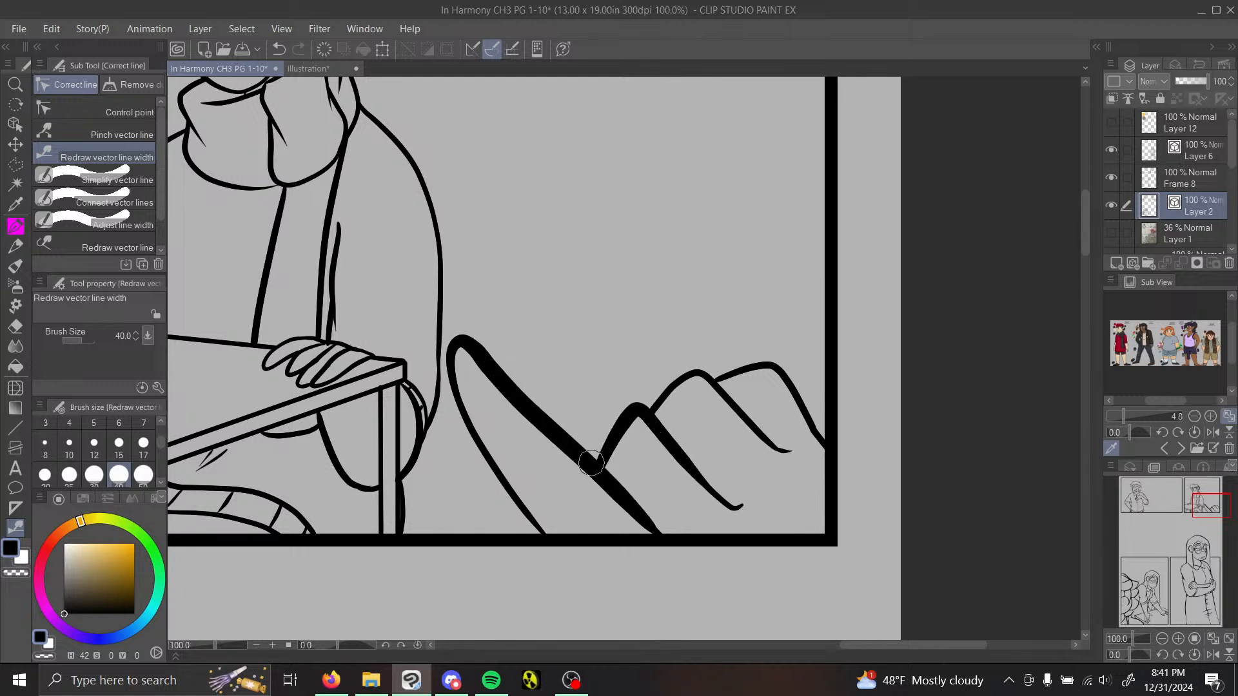
pyautogui.moveTo(750, 425); pyautogui.dragTo(650, 424)
pyautogui.moveTo(806, 420); pyautogui.dragTo(715, 387)
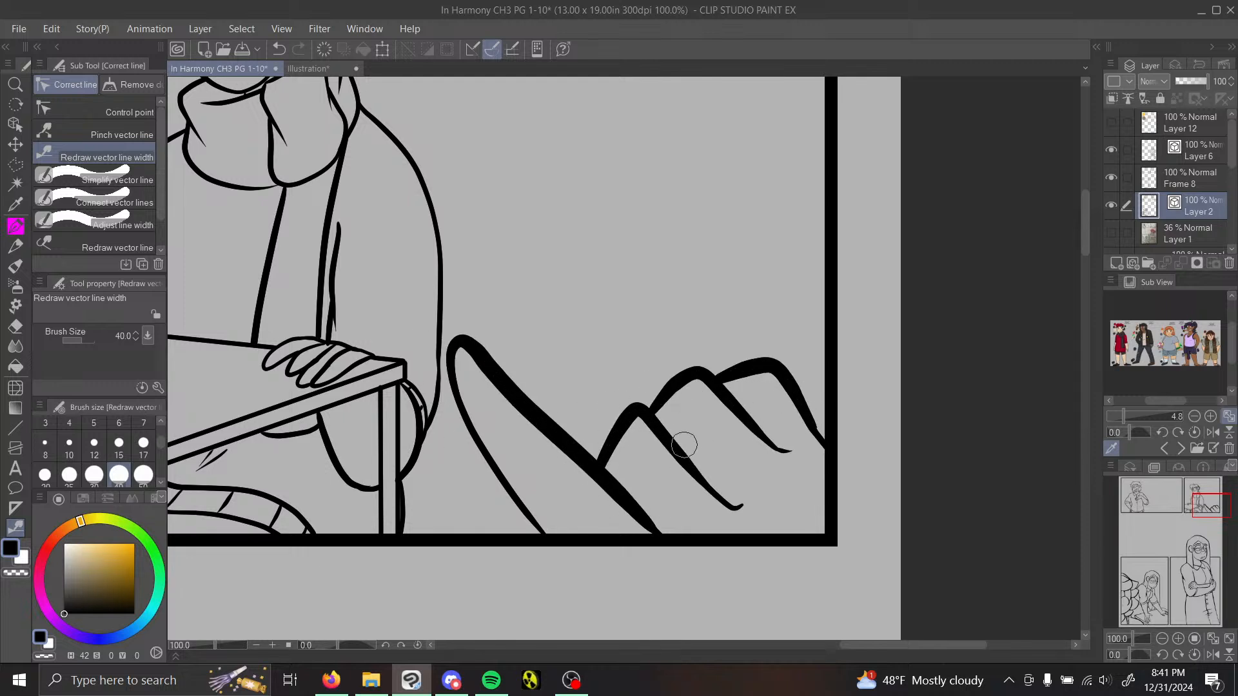
# Step: Sketch a short palm line for the foreground hand across the panel's lower corner with the Painty Sai Pen, undoing an unwanted stroke
pyautogui.press('p')
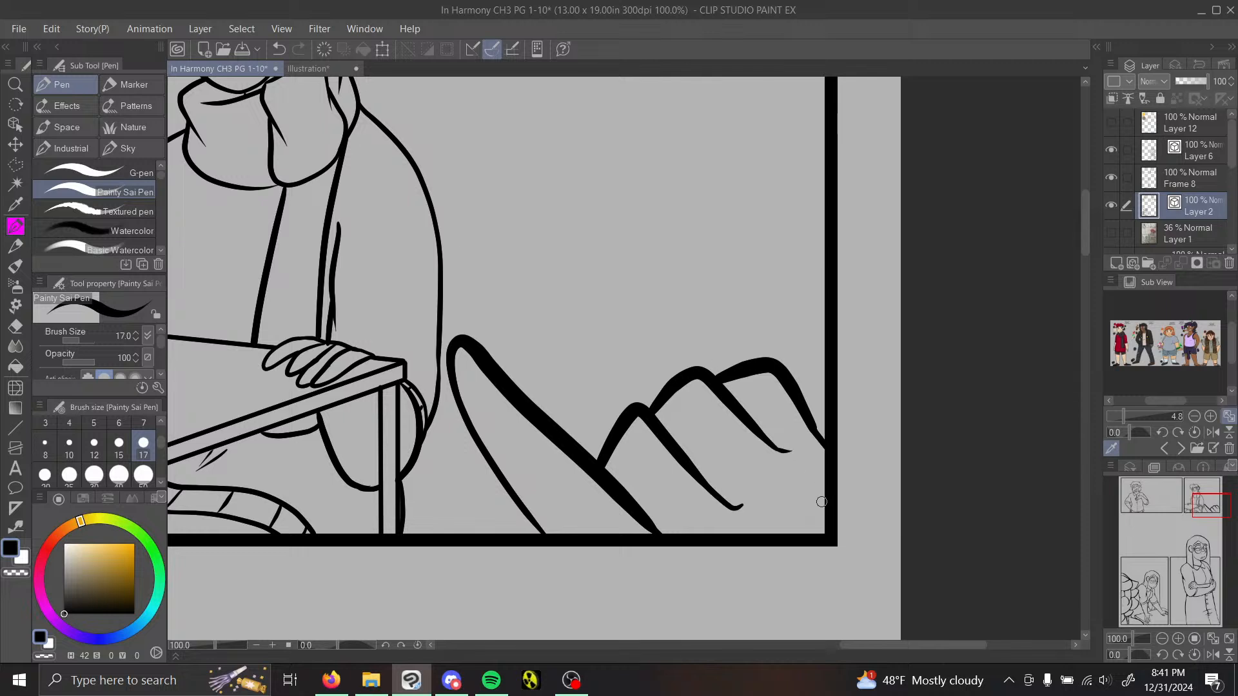
pyautogui.moveTo(830, 509)
pyautogui.mouseDown()
pyautogui.moveTo(782, 532)
pyautogui.moveTo(825, 515)
pyautogui.moveTo(794, 535)
pyautogui.mouseUp()
pyautogui.hotkey('ctrl', 'z')
# Step: Fill the junctions between the foreground hand's thumb, fingers and panel border with size 17 pen strokes
pyautogui.click(1179, 639)
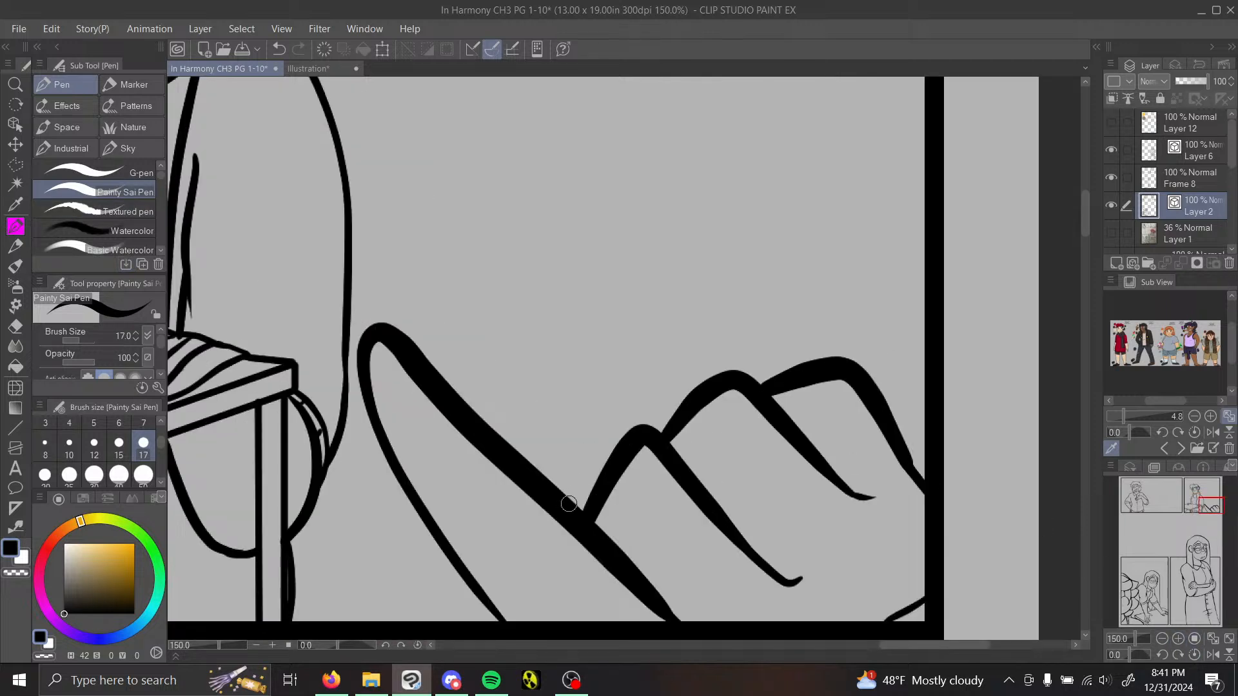
pyautogui.moveTo(566, 503); pyautogui.dragTo(599, 488)
pyautogui.moveTo(645, 438); pyautogui.dragTo(682, 394)
pyautogui.moveTo(601, 504); pyautogui.dragTo(612, 543)
pyautogui.moveTo(604, 492); pyautogui.dragTo(602, 543)
pyautogui.moveTo(484, 604); pyautogui.dragTo(481, 627)
pyautogui.moveTo(469, 582); pyautogui.dragTo(491, 608)
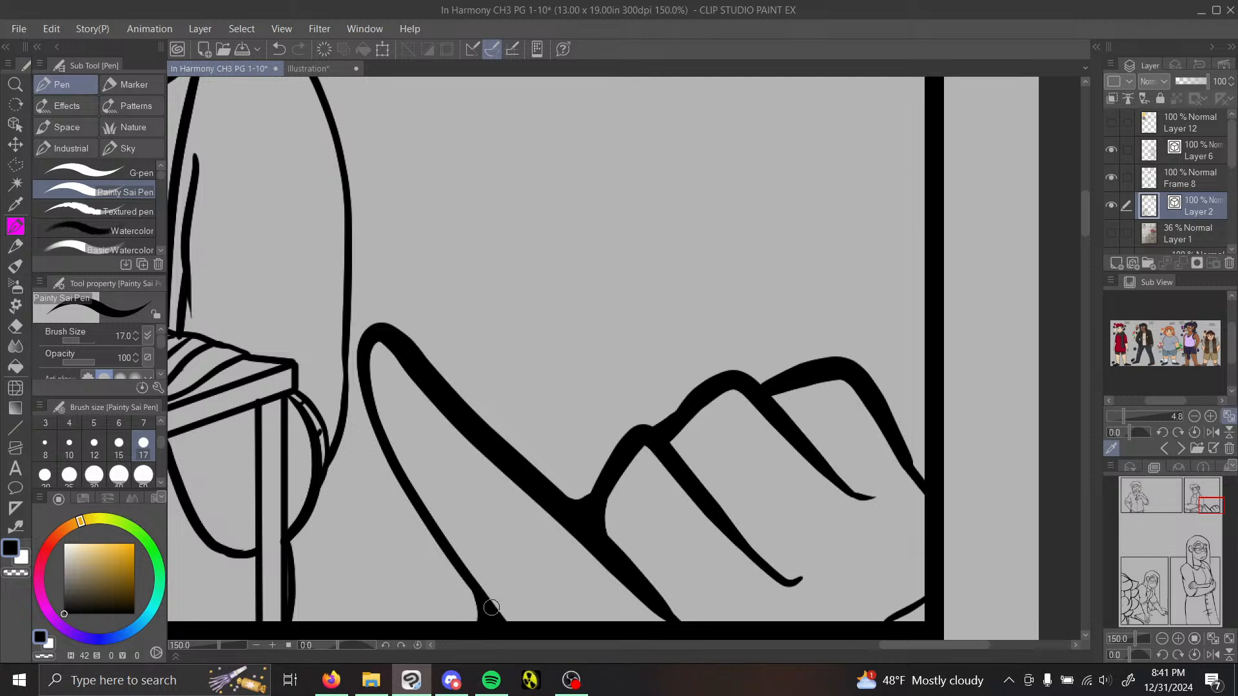
pyautogui.moveTo(783, 389)
pyautogui.mouseDown()
pyautogui.moveTo(774, 419)
pyautogui.moveTo(776, 394)
pyautogui.mouseUp()
pyautogui.moveTo(847, 490); pyautogui.dragTo(870, 490)
# Step: Erase the inner sleeve and torso line of the scarfed figure at the table with the Vector eraser
pyautogui.click(1162, 638)
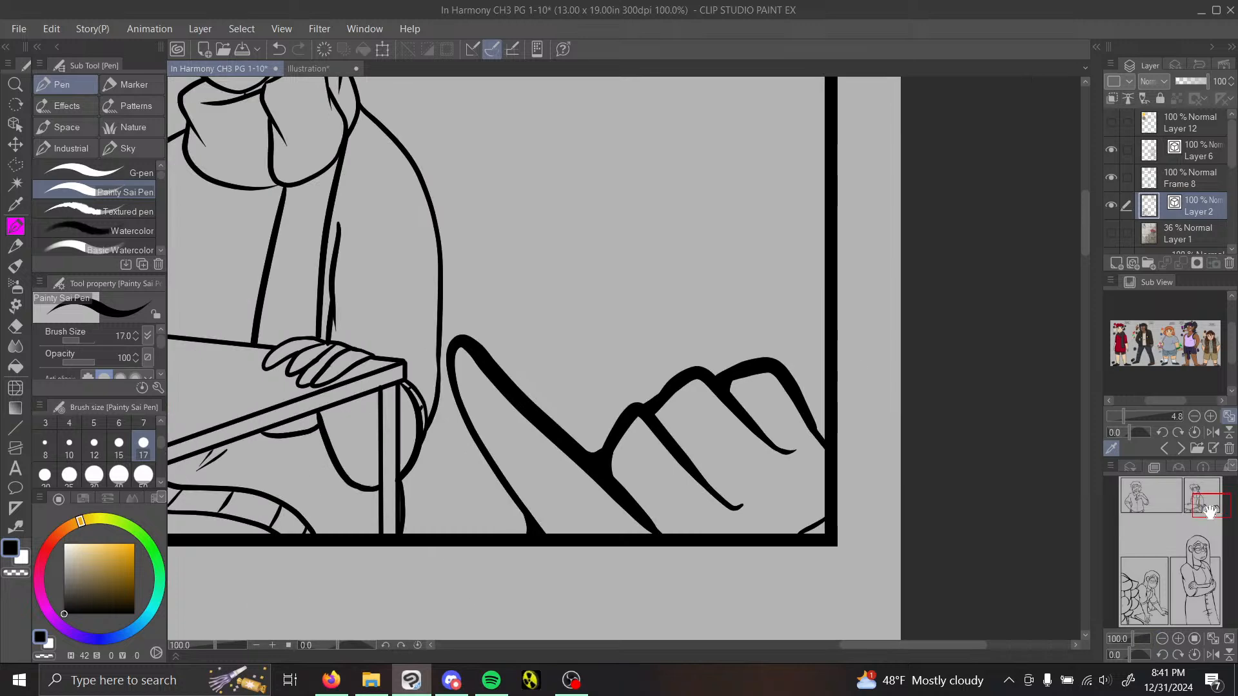
pyautogui.moveTo(1211, 509); pyautogui.dragTo(1194, 506)
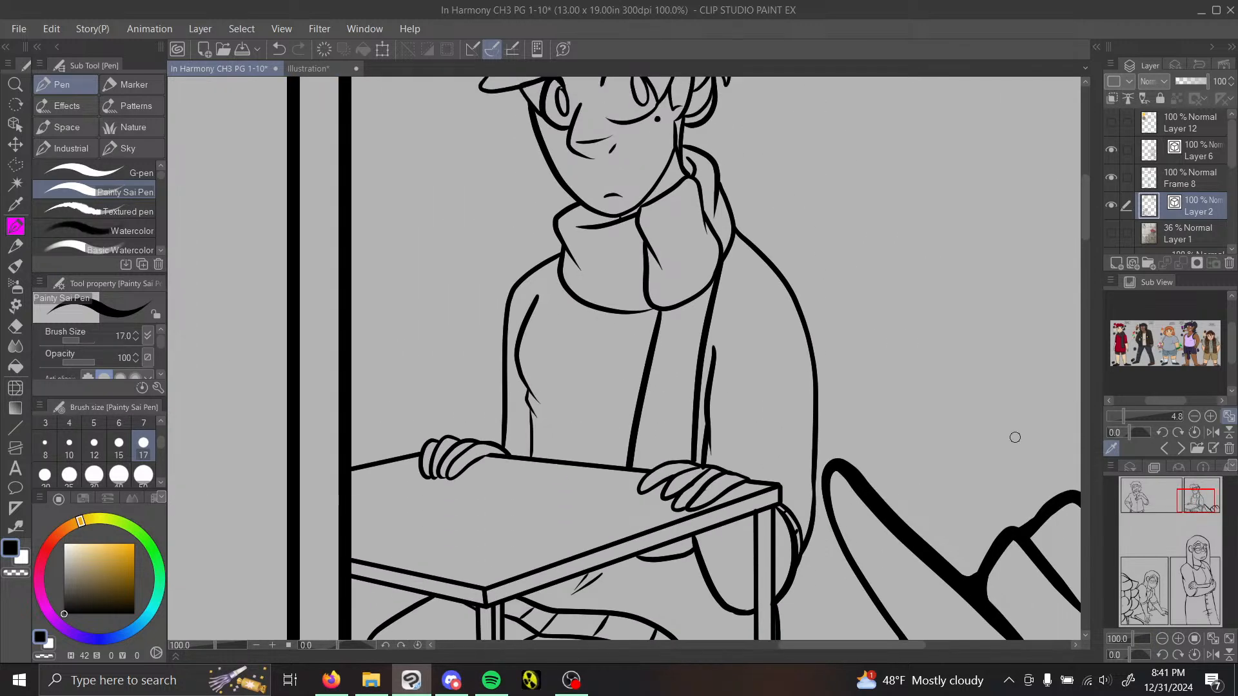
pyautogui.press('e')
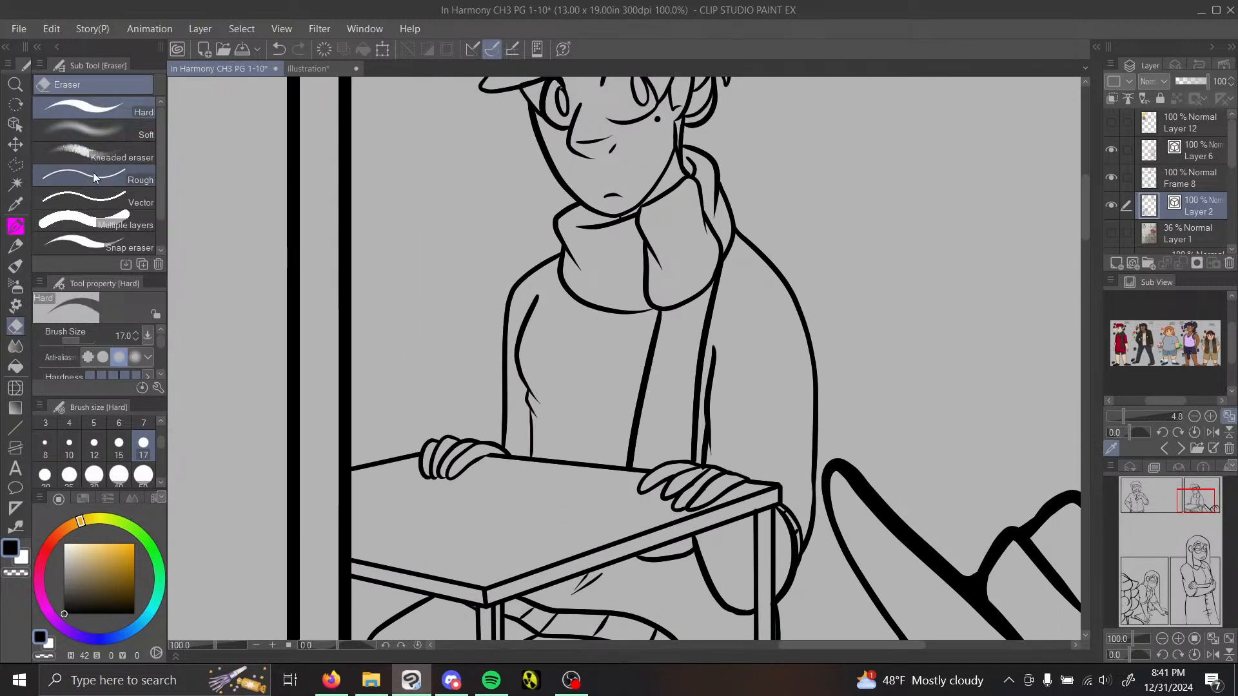
pyautogui.click(90, 200)
pyautogui.moveTo(535, 374); pyautogui.dragTo(531, 407)
pyautogui.click(534, 407)
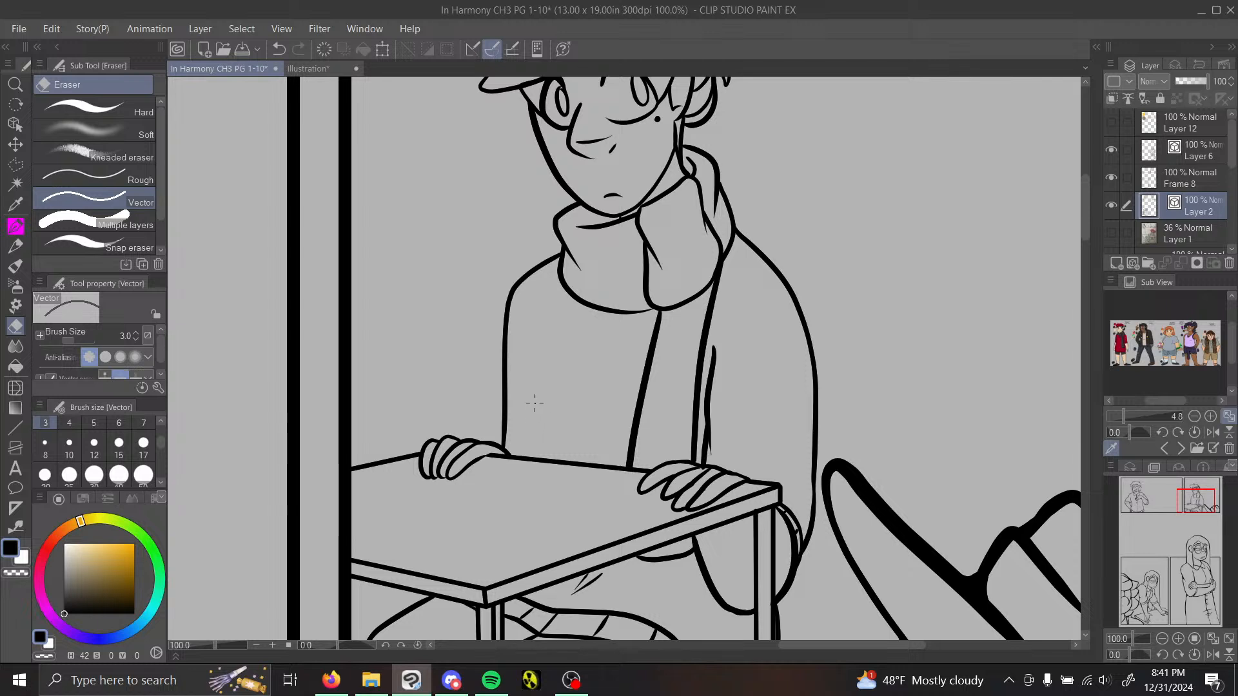
# Step: Try to redraw the scarfed figure's inner sleeve line with single curved pen strokes, undoing each one
pyautogui.press('p')
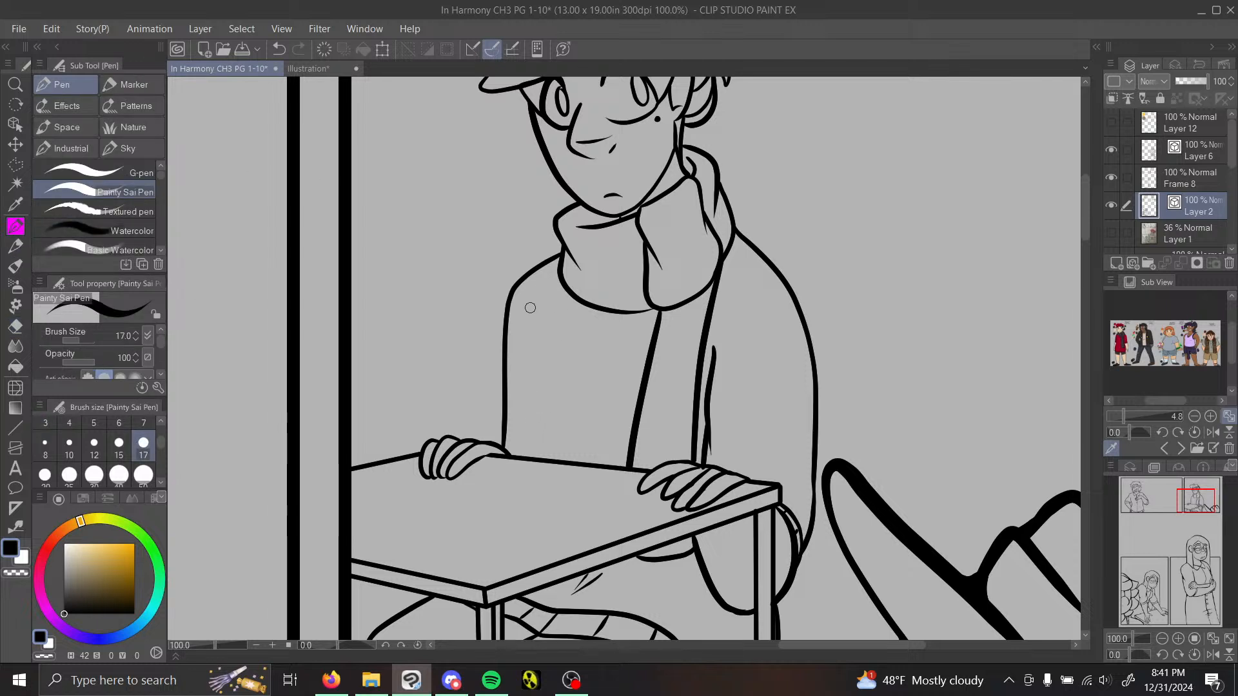
pyautogui.moveTo(546, 308)
pyautogui.mouseDown()
pyautogui.moveTo(517, 380)
pyautogui.moveTo(544, 428)
pyautogui.mouseUp()
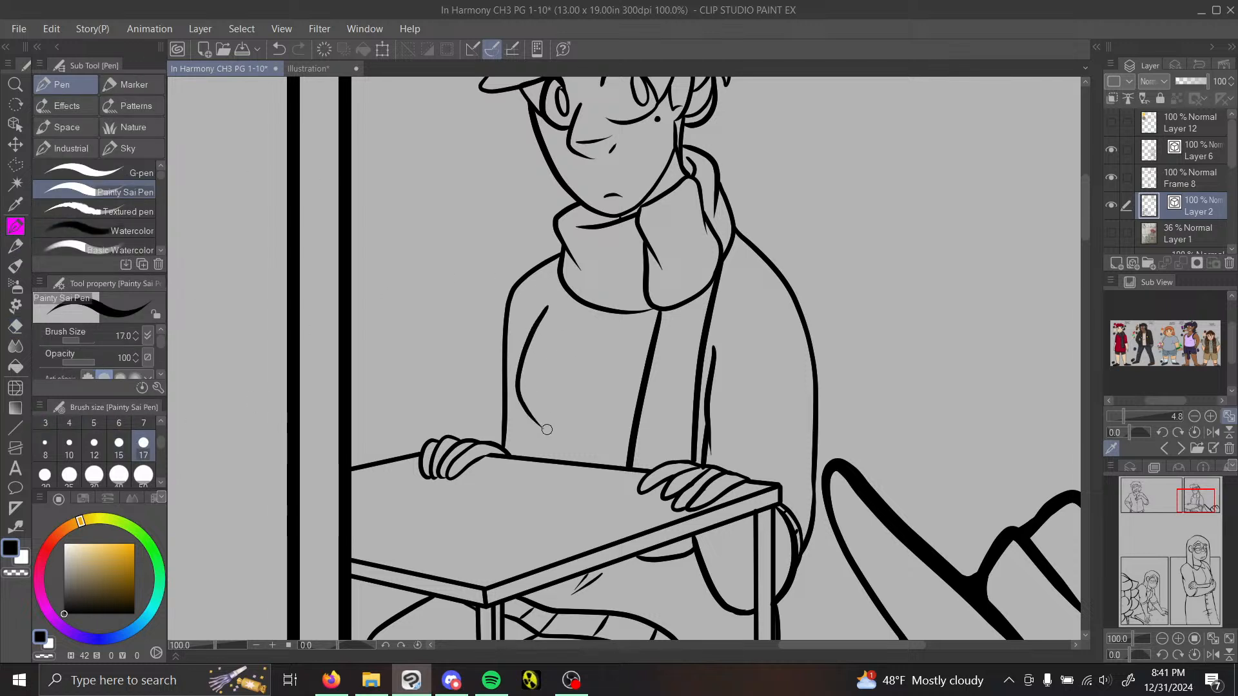
pyautogui.click(277, 50)
pyautogui.moveTo(544, 301)
pyautogui.mouseDown()
pyautogui.moveTo(514, 387)
pyautogui.moveTo(527, 433)
pyautogui.mouseUp()
pyautogui.click(279, 50)
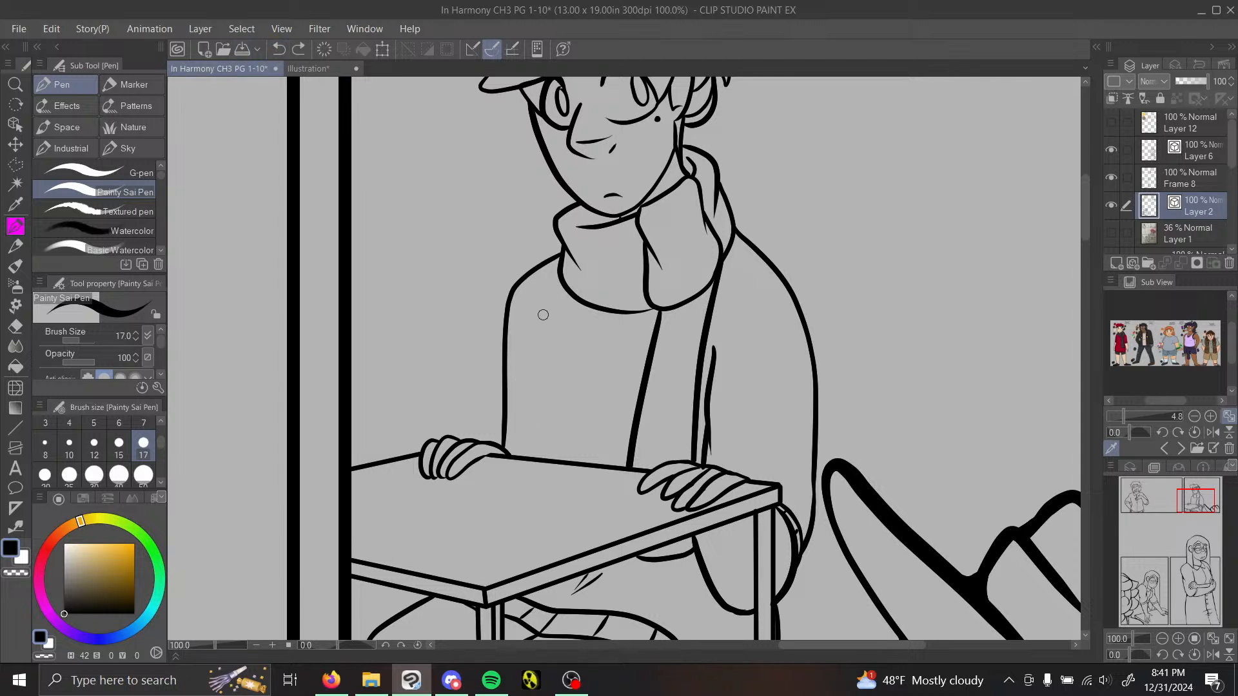
pyautogui.moveTo(543, 307)
pyautogui.mouseDown()
pyautogui.moveTo(516, 359)
pyautogui.moveTo(520, 410)
pyautogui.mouseUp()
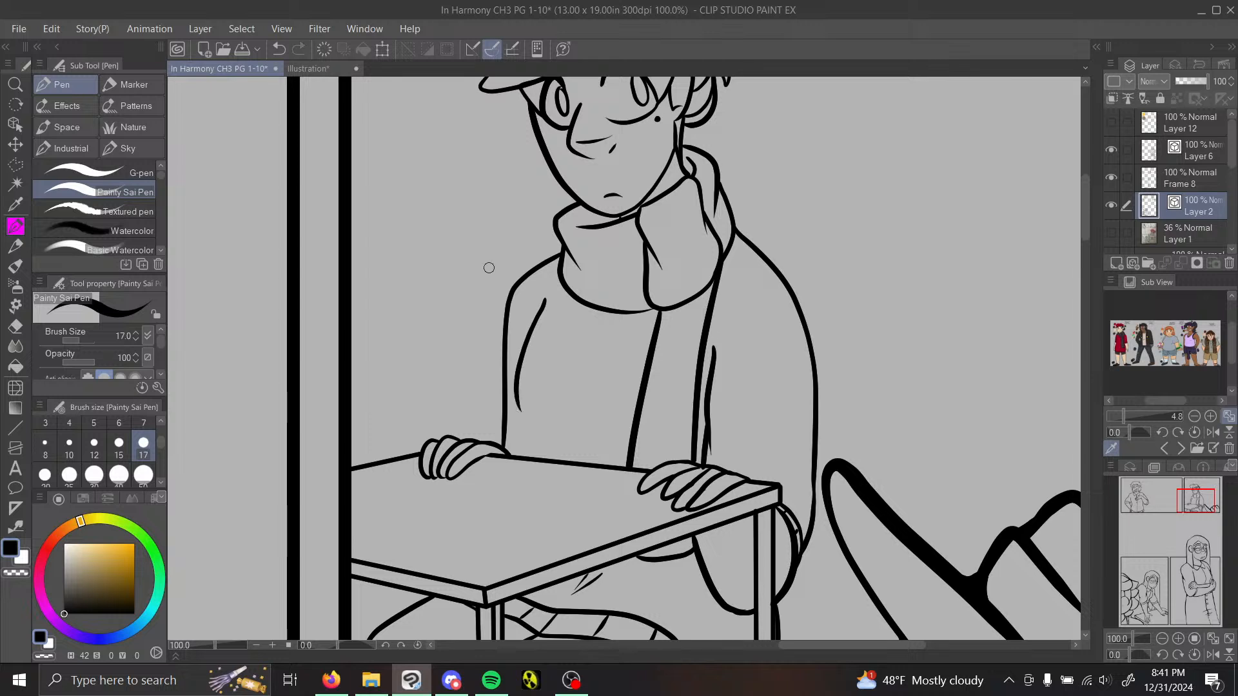
pyautogui.click(277, 50)
# Step: Pinch the scarfed figure's outer sleeve line outward and redraw the inner sleeve line with a small fold near the waist
pyautogui.click(1177, 638)
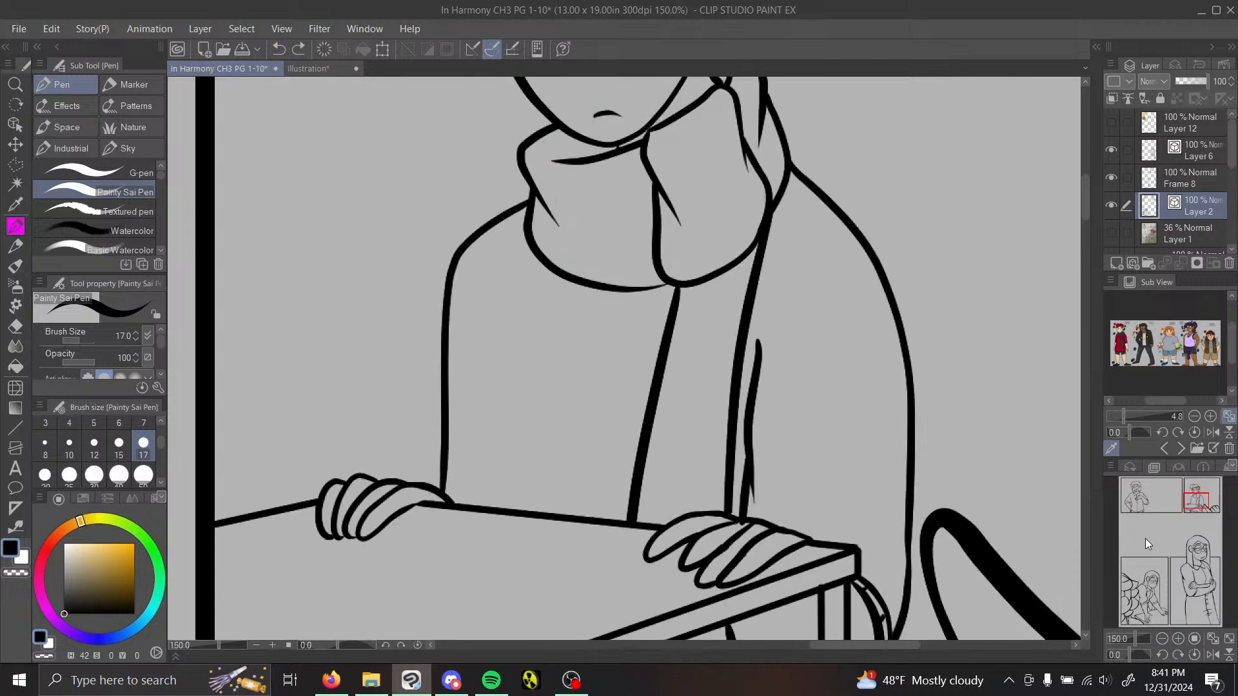
pyautogui.click(15, 527)
pyautogui.click(137, 130)
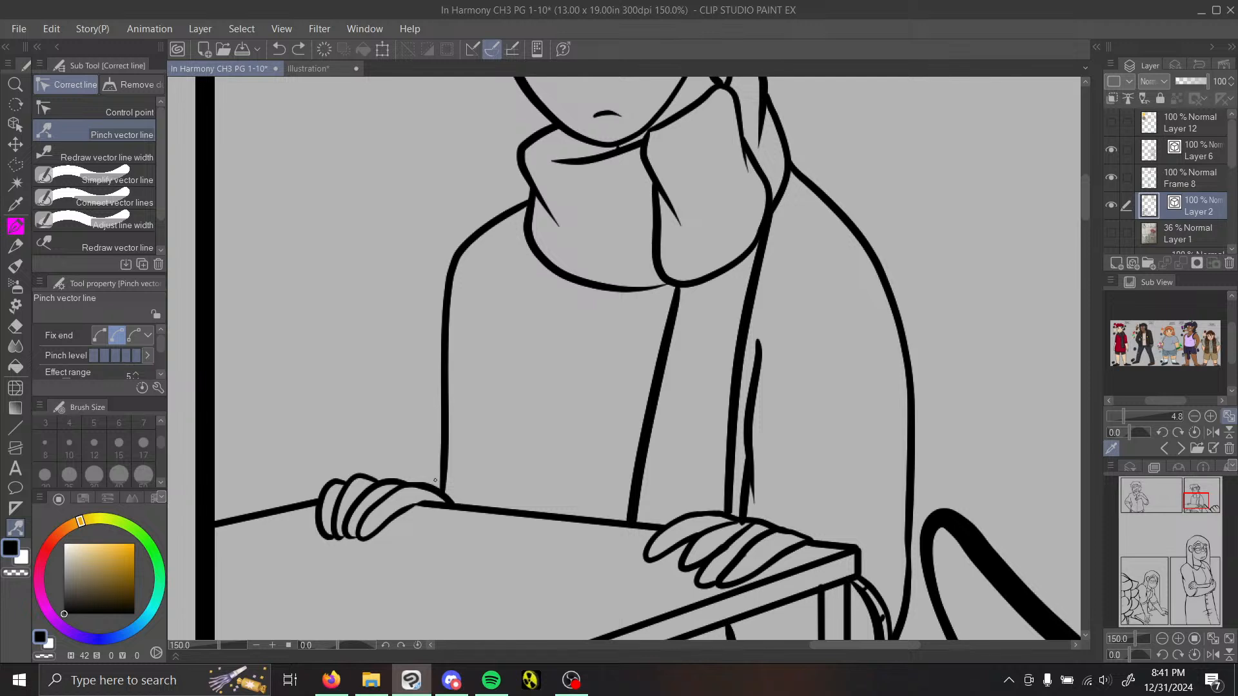
pyautogui.moveTo(441, 478); pyautogui.dragTo(431, 310)
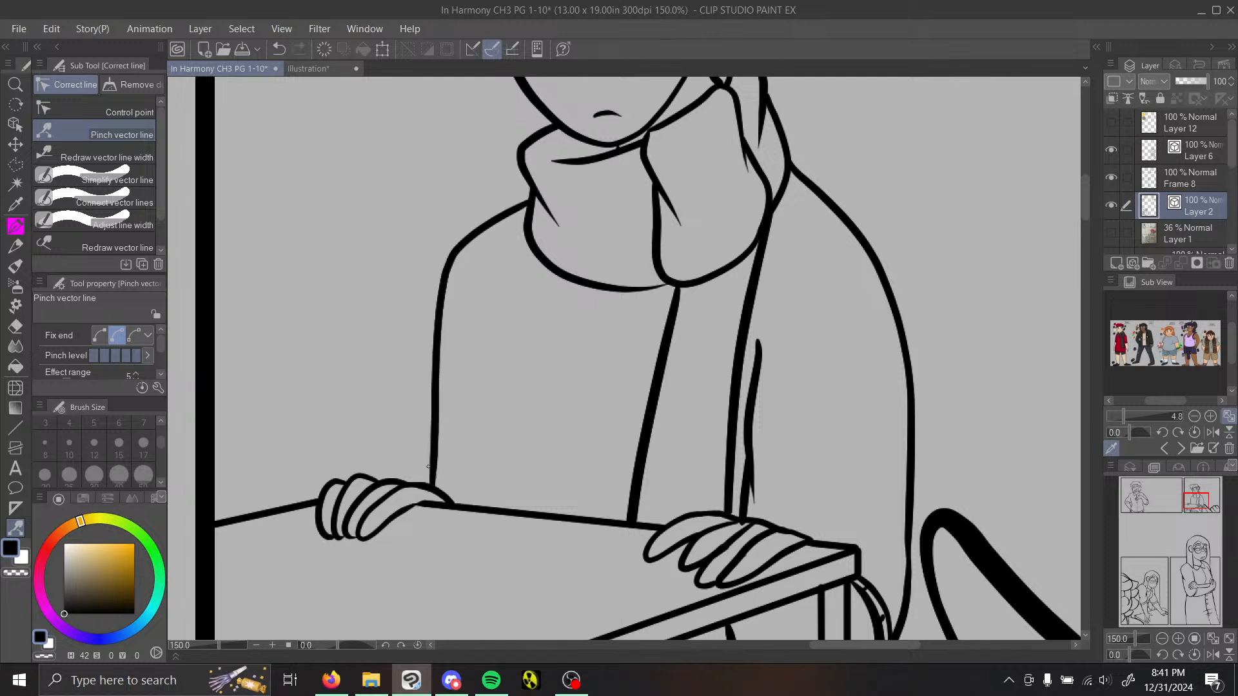
pyautogui.click(19, 225)
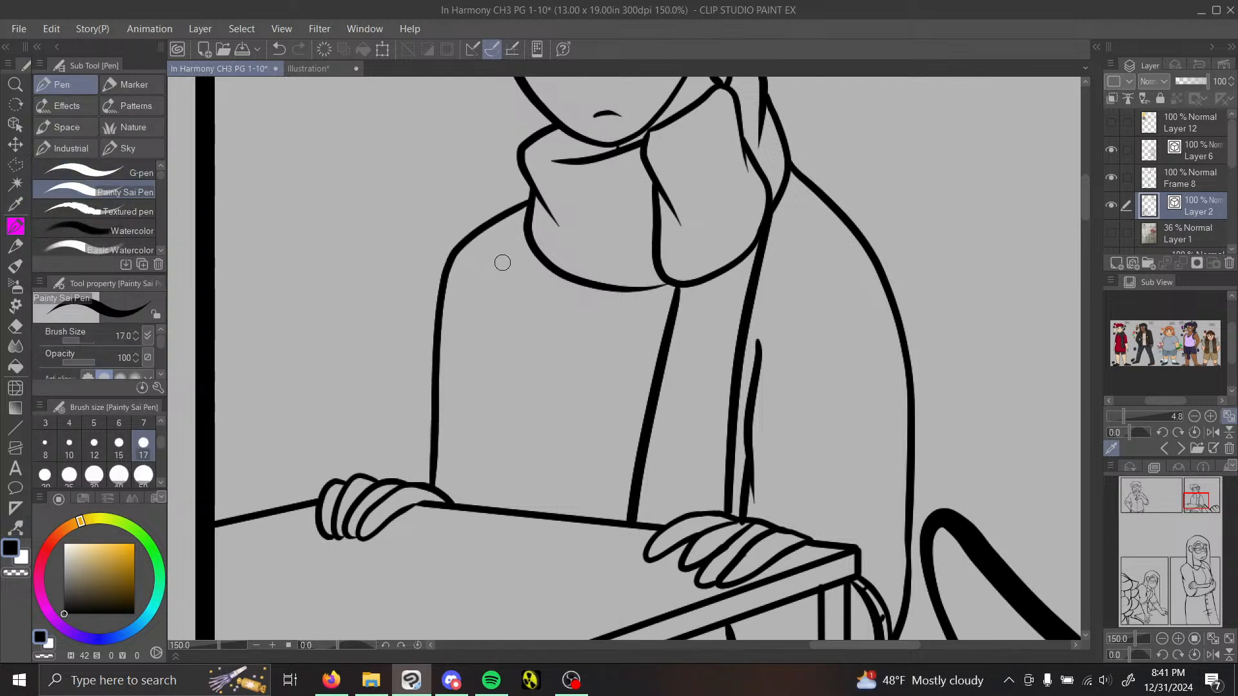
pyautogui.moveTo(503, 263)
pyautogui.mouseDown()
pyautogui.moveTo(463, 341)
pyautogui.moveTo(461, 394)
pyautogui.moveTo(499, 443)
pyautogui.moveTo(477, 439)
pyautogui.moveTo(489, 461)
pyautogui.moveTo(480, 450)
pyautogui.moveTo(473, 513)
pyautogui.mouseUp()
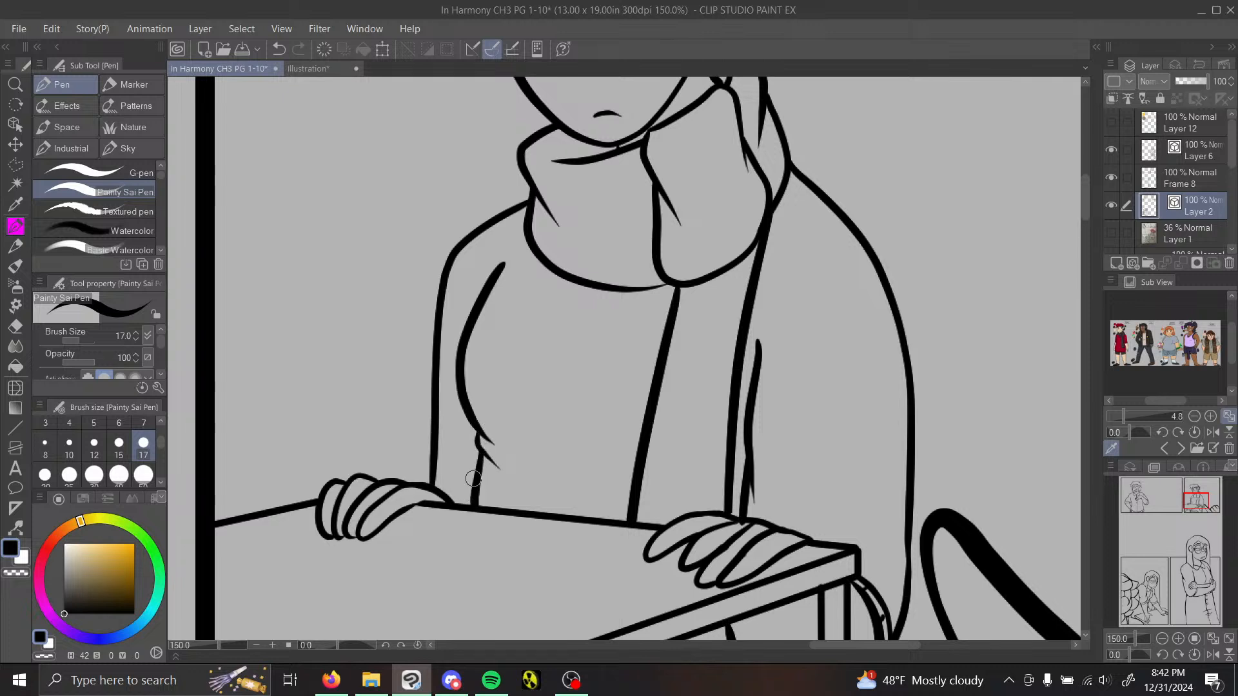
# Step: Thicken the outlines of the scarfed figure's hand on the table's far edge and the adjoining sleeve, using Redraw vector line width at size 30
pyautogui.click(15, 528)
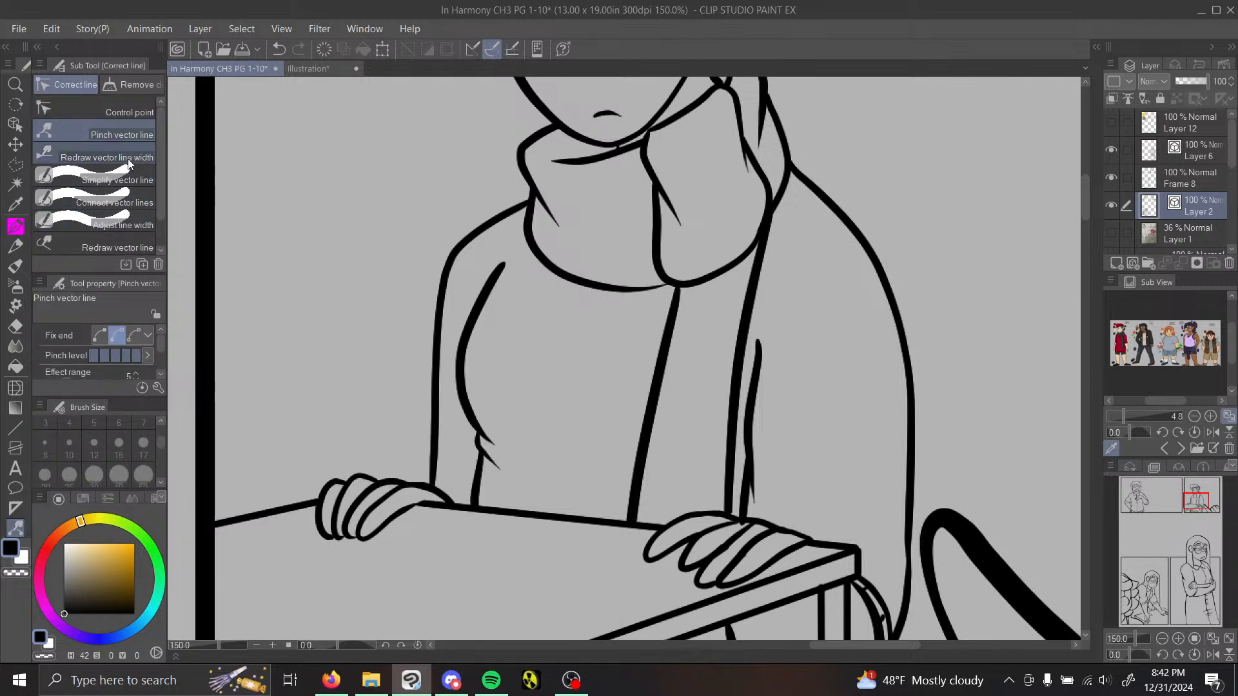
pyautogui.click(124, 159)
pyautogui.click(1162, 638)
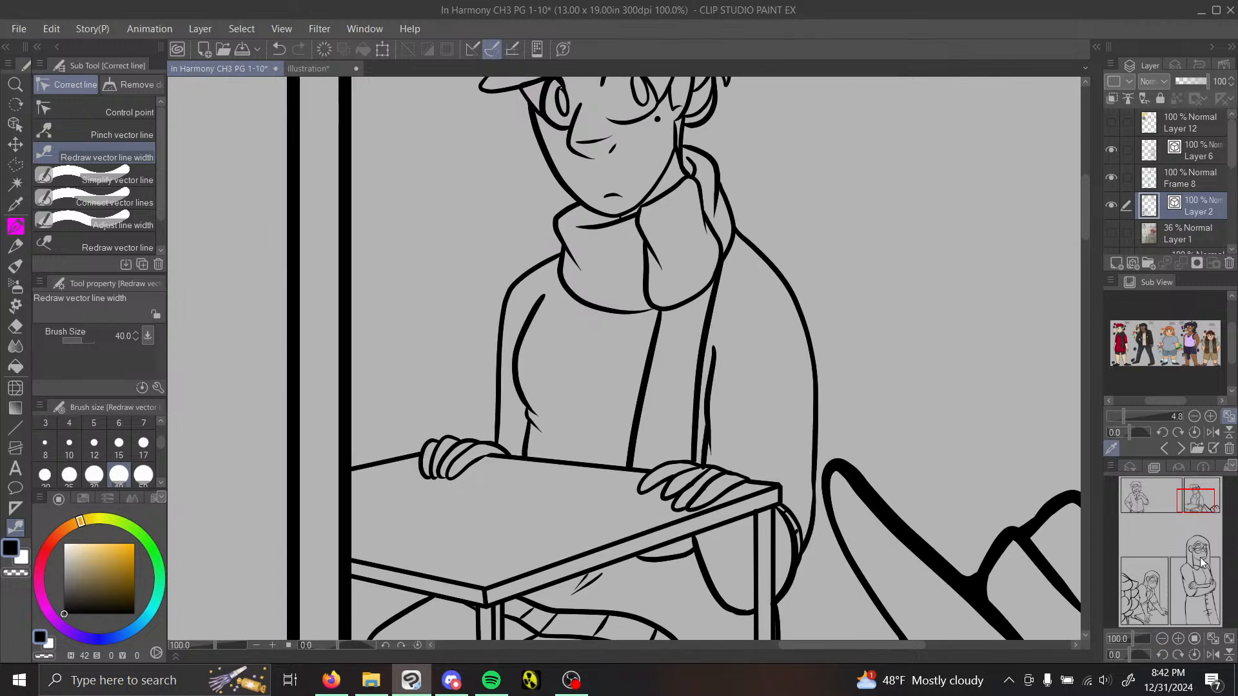
pyautogui.scroll(-3, 580, 355)
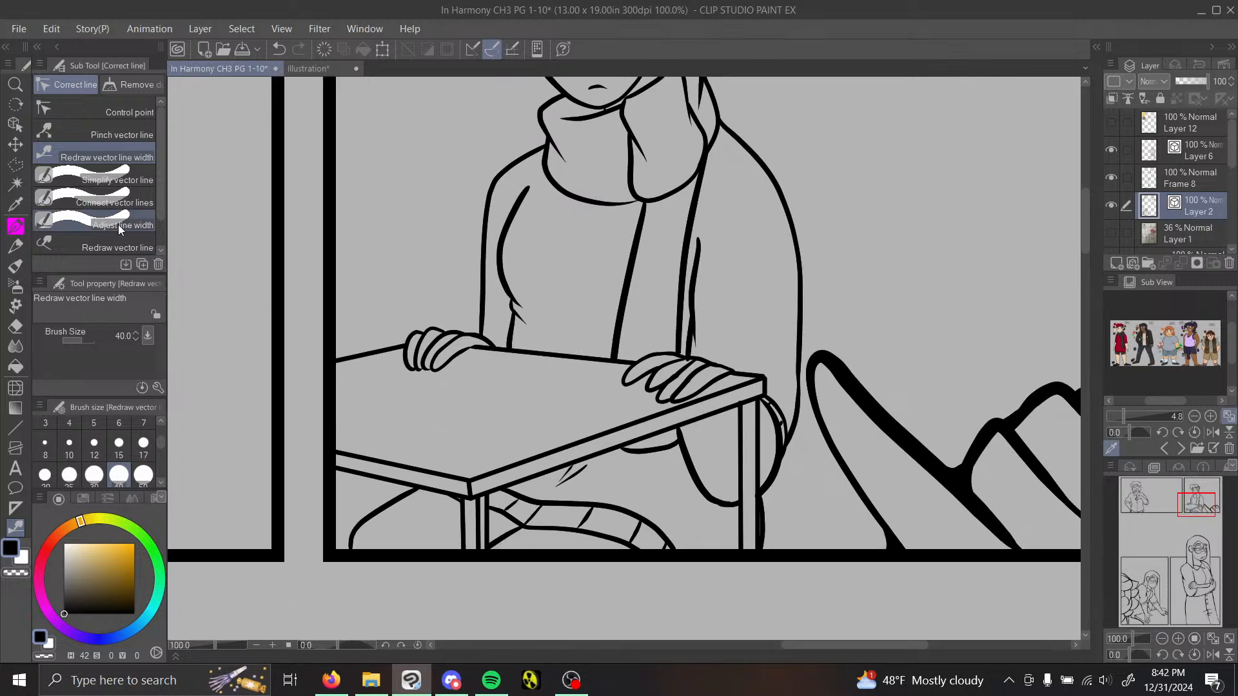
pyautogui.click(94, 475)
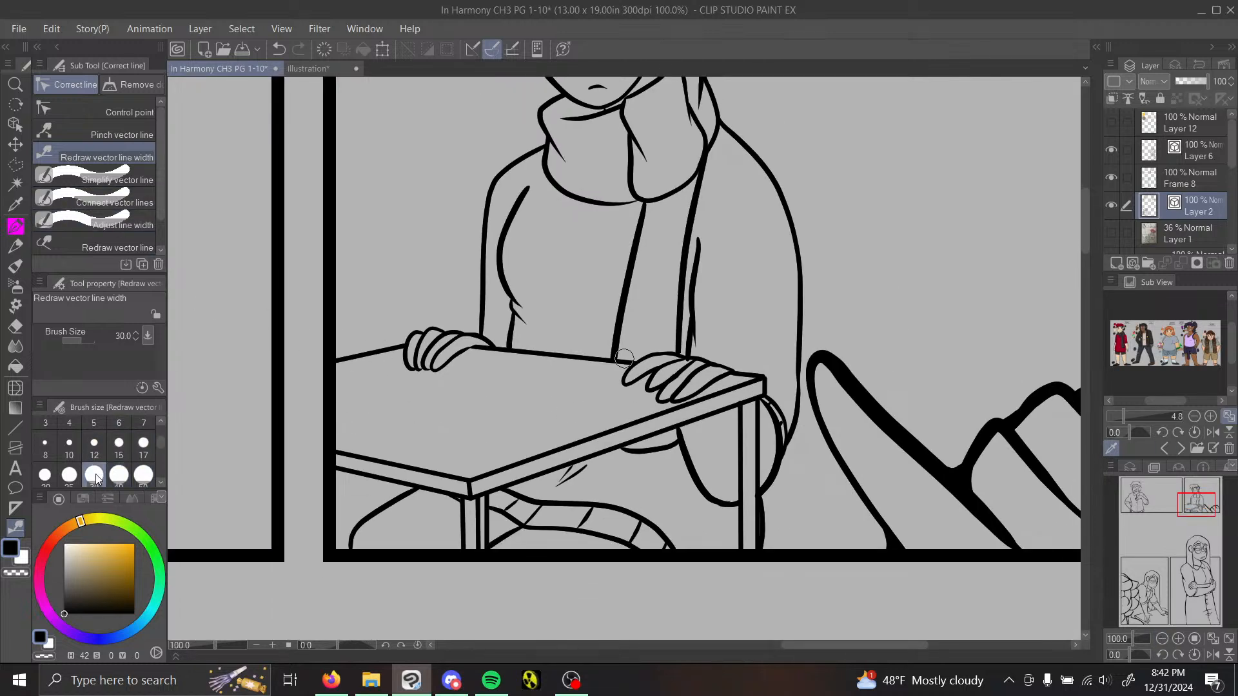
pyautogui.moveTo(341, 360)
pyautogui.mouseDown()
pyautogui.moveTo(433, 330)
pyautogui.moveTo(406, 338)
pyautogui.moveTo(435, 336)
pyautogui.moveTo(417, 358)
pyautogui.moveTo(456, 350)
pyautogui.moveTo(447, 336)
pyautogui.moveTo(435, 355)
pyautogui.moveTo(473, 340)
pyautogui.moveTo(431, 382)
pyautogui.mouseUp()
pyautogui.moveTo(480, 307); pyautogui.dragTo(530, 154)
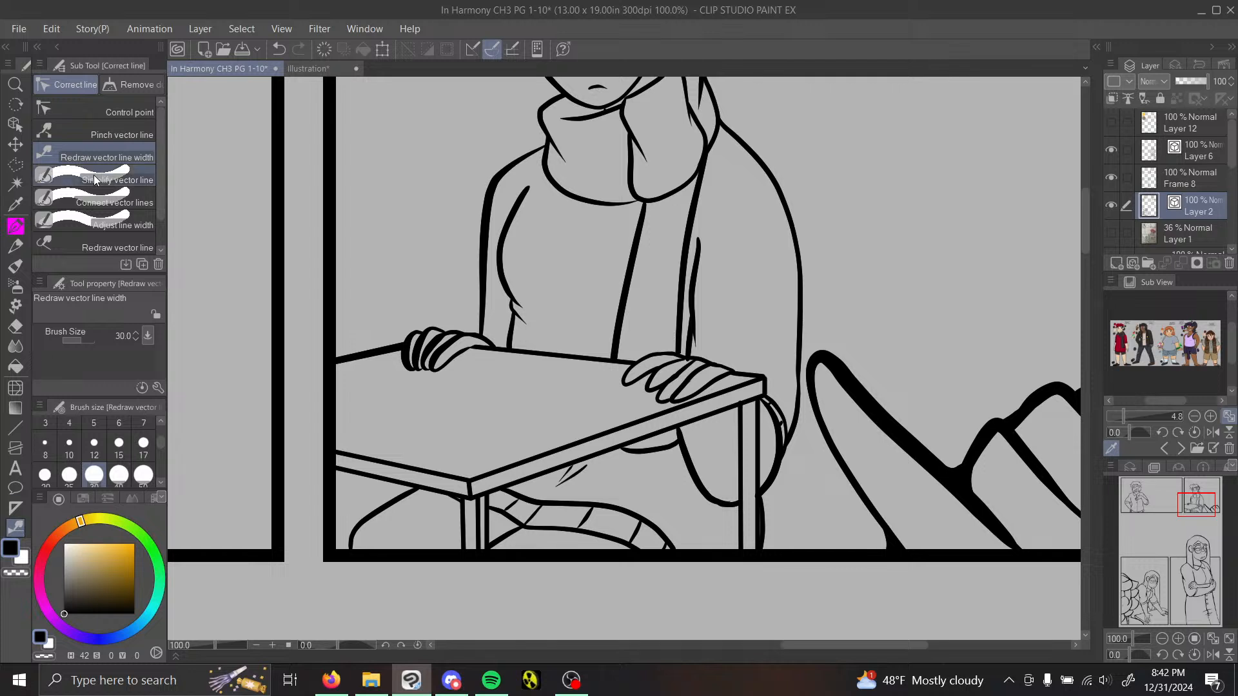
# Step: Pinch the scarfed figure's shoulder line up to the scarf and erase the overlapping end with the Vector eraser
pyautogui.click(116, 134)
pyautogui.moveTo(539, 148); pyautogui.dragTo(546, 134)
pyautogui.click(16, 326)
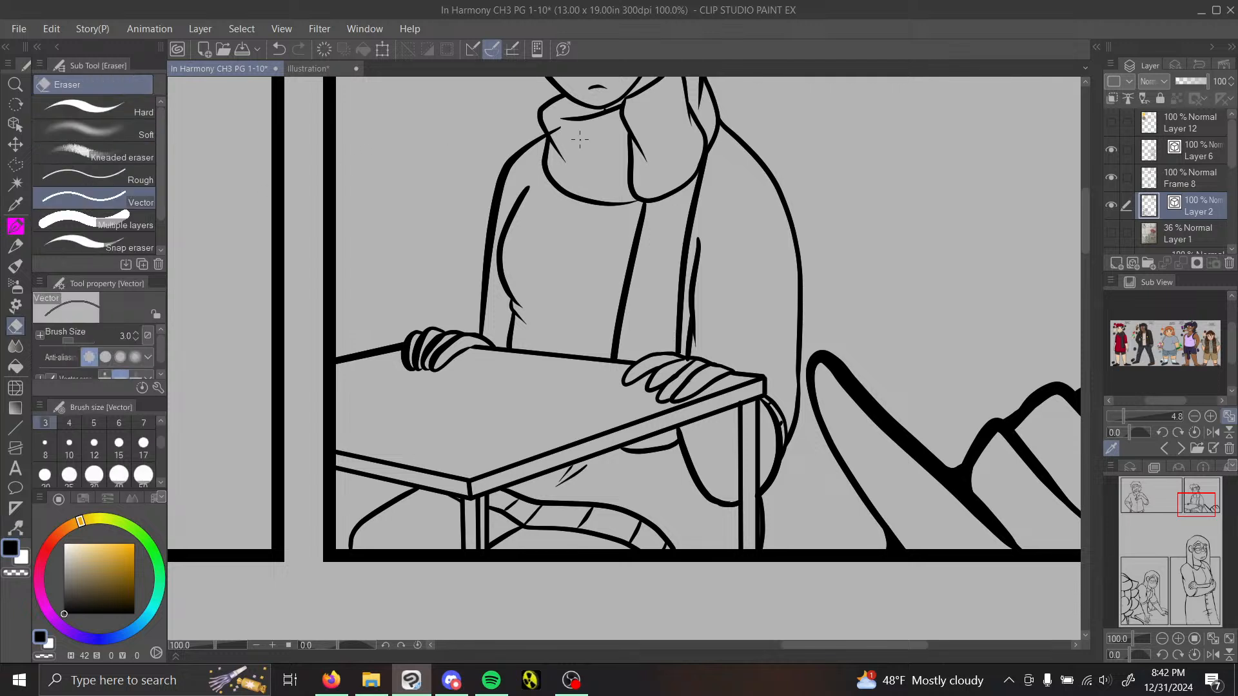
# Step: Thicken the scarf's lower edges, the coat's front line and the outer sleeve with Redraw vector line width at size 25
pyautogui.click(15, 528)
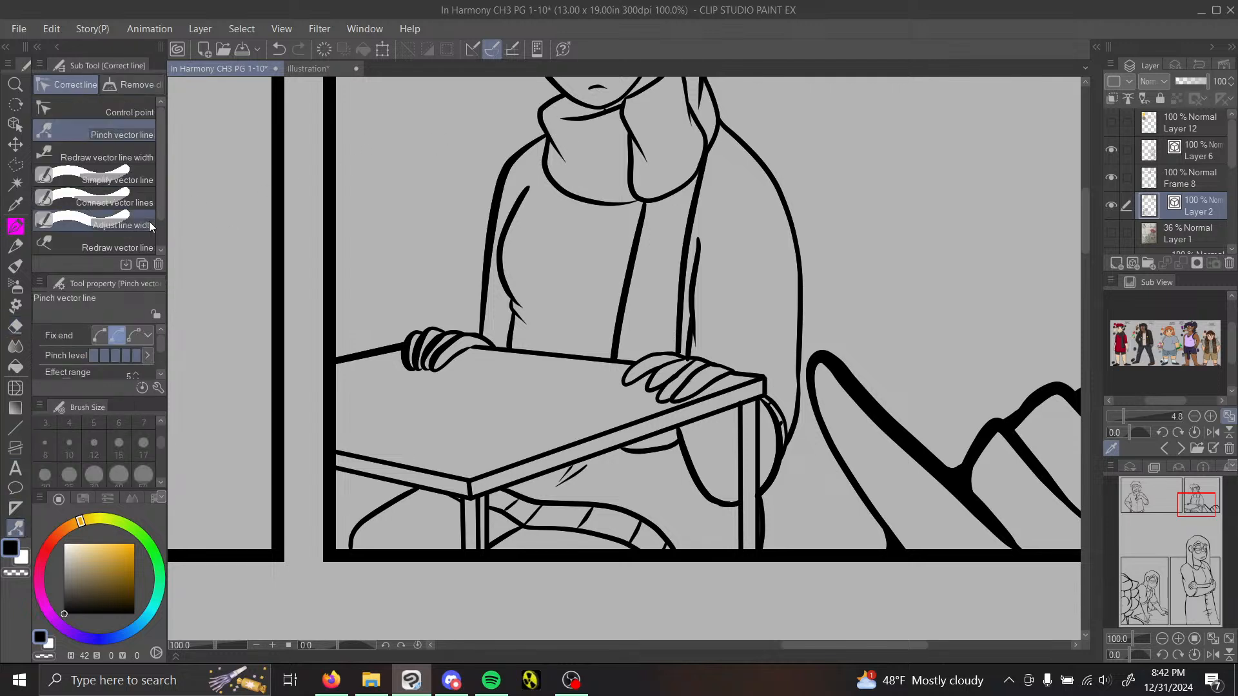
pyautogui.click(128, 205)
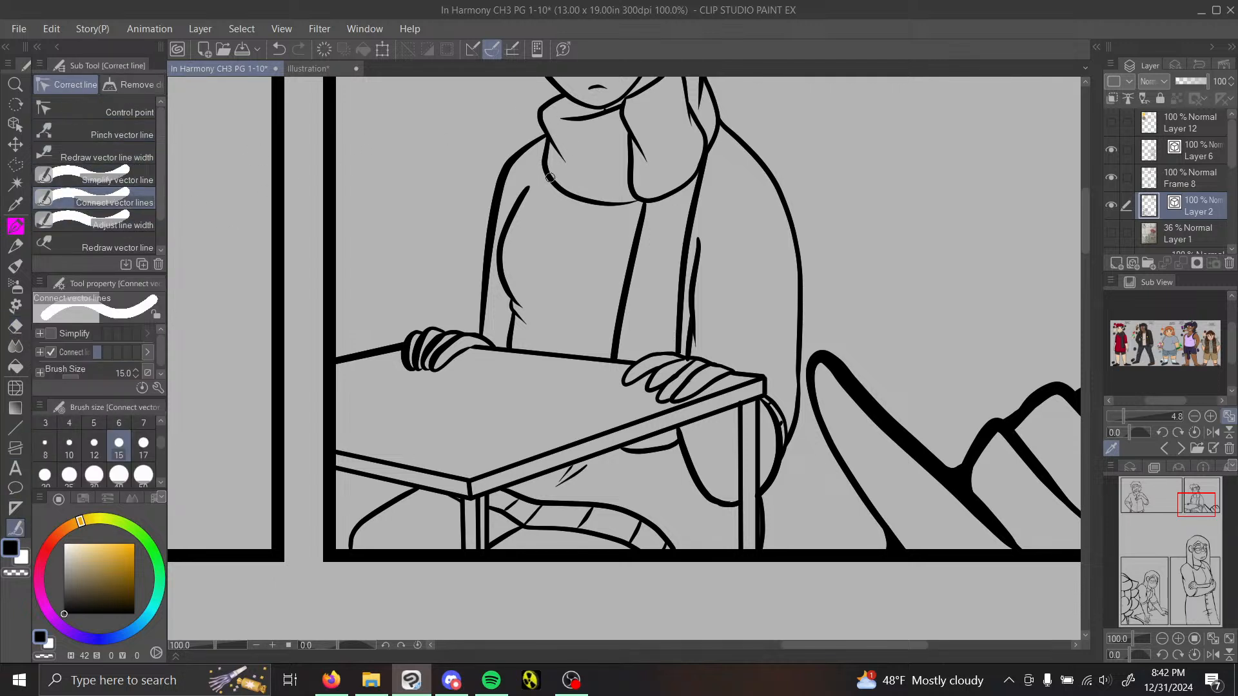
pyautogui.click(106, 154)
pyautogui.click(69, 476)
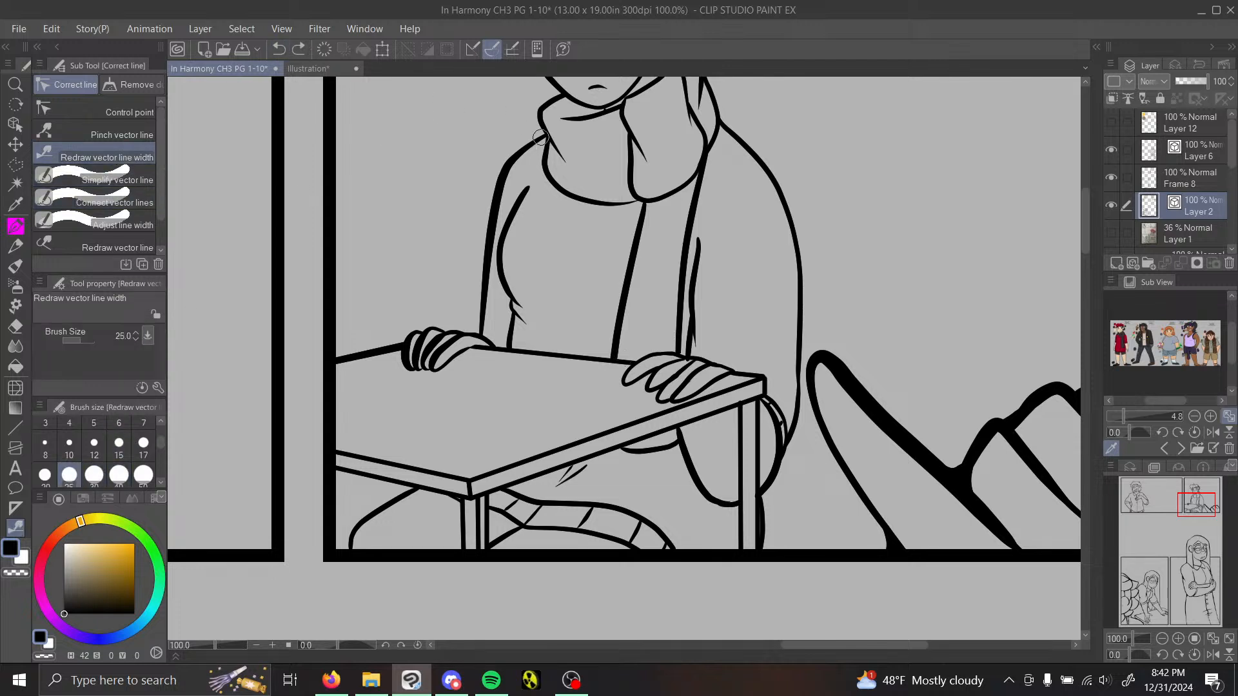
pyautogui.moveTo(539, 173); pyautogui.dragTo(641, 202)
pyautogui.moveTo(629, 152); pyautogui.dragTo(713, 173)
pyautogui.moveTo(641, 224); pyautogui.dragTo(618, 369)
pyautogui.moveTo(742, 159); pyautogui.dragTo(797, 390)
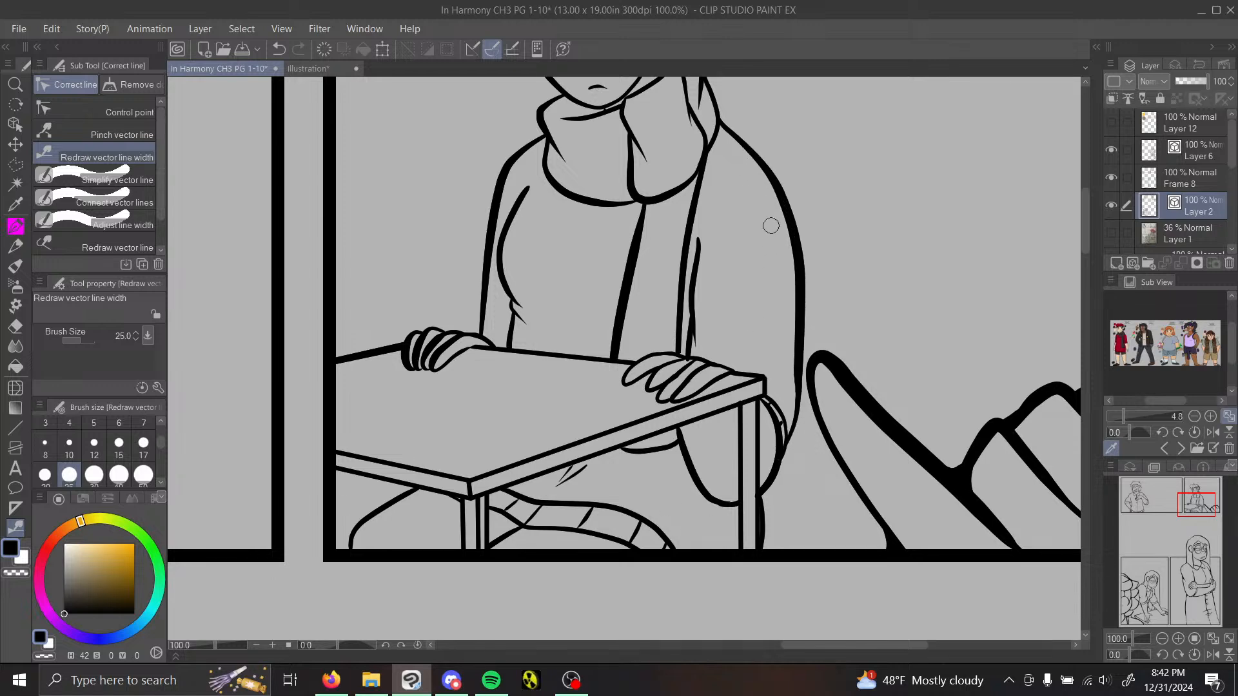
# Step: Try to reshape the finger lines of the scarfed figure's hand near the table corner by pinching them
pyautogui.click(1177, 640)
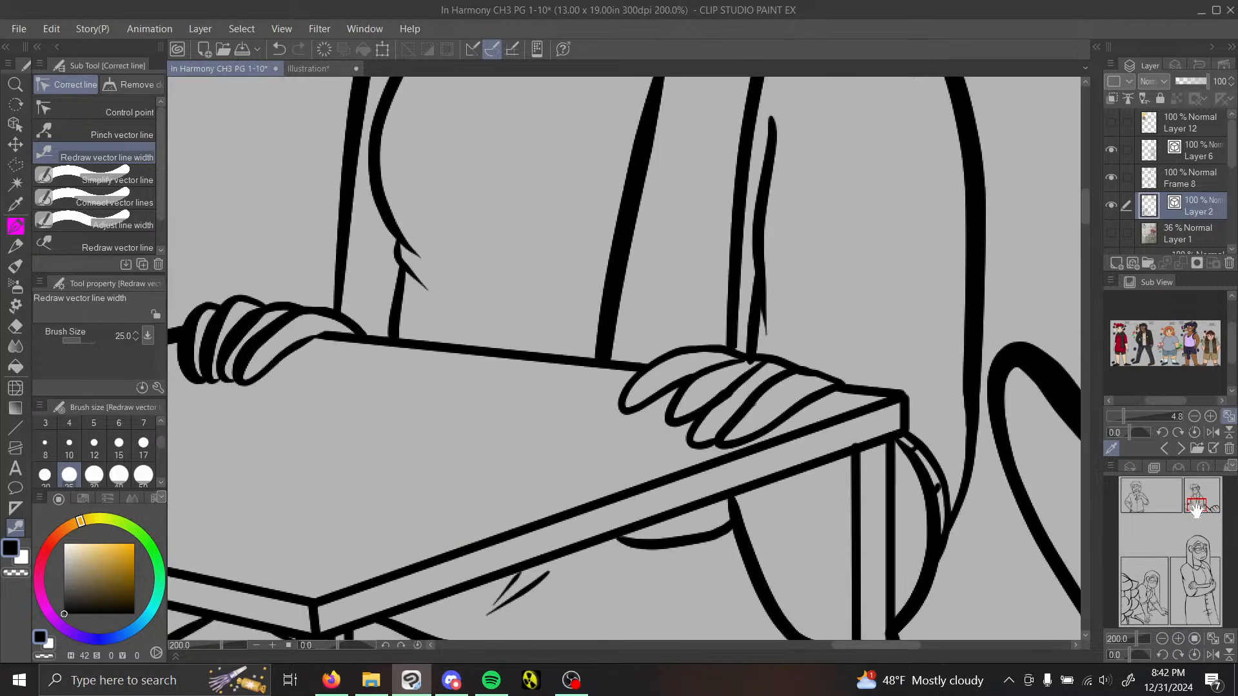
pyautogui.click(117, 134)
pyautogui.moveTo(565, 348); pyautogui.dragTo(568, 336)
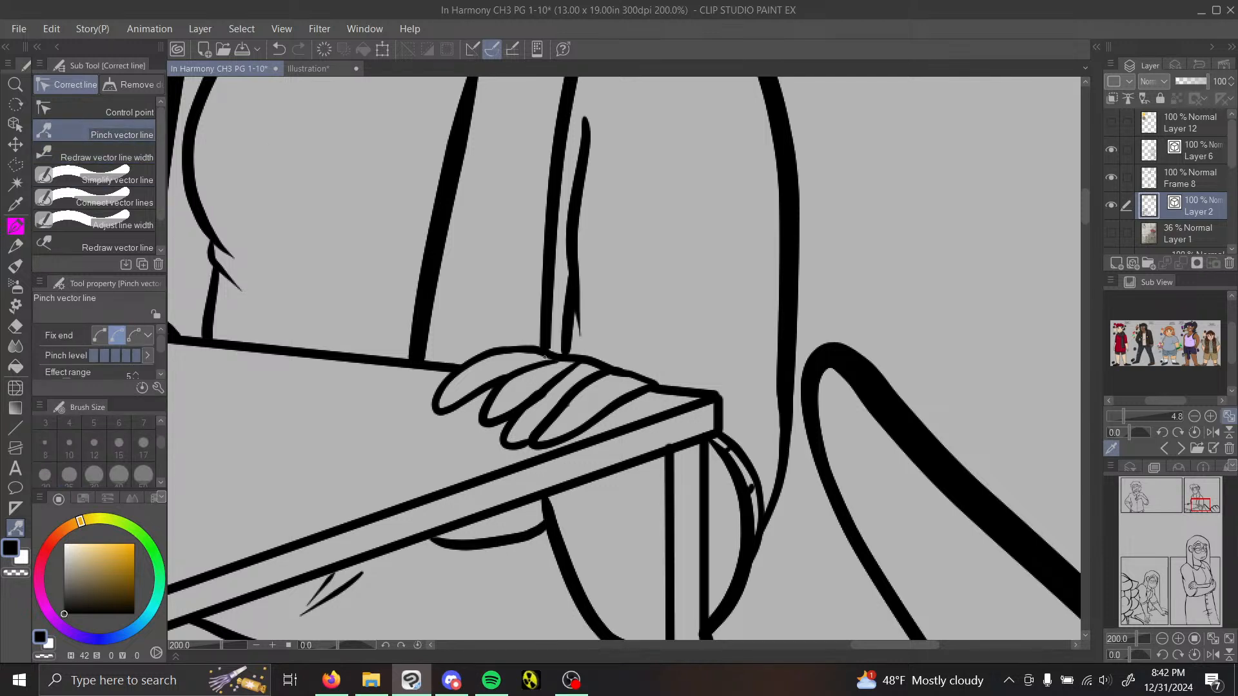
pyautogui.moveTo(551, 407)
pyautogui.mouseDown()
pyautogui.moveTo(632, 362)
pyautogui.moveTo(634, 372)
pyautogui.mouseUp()
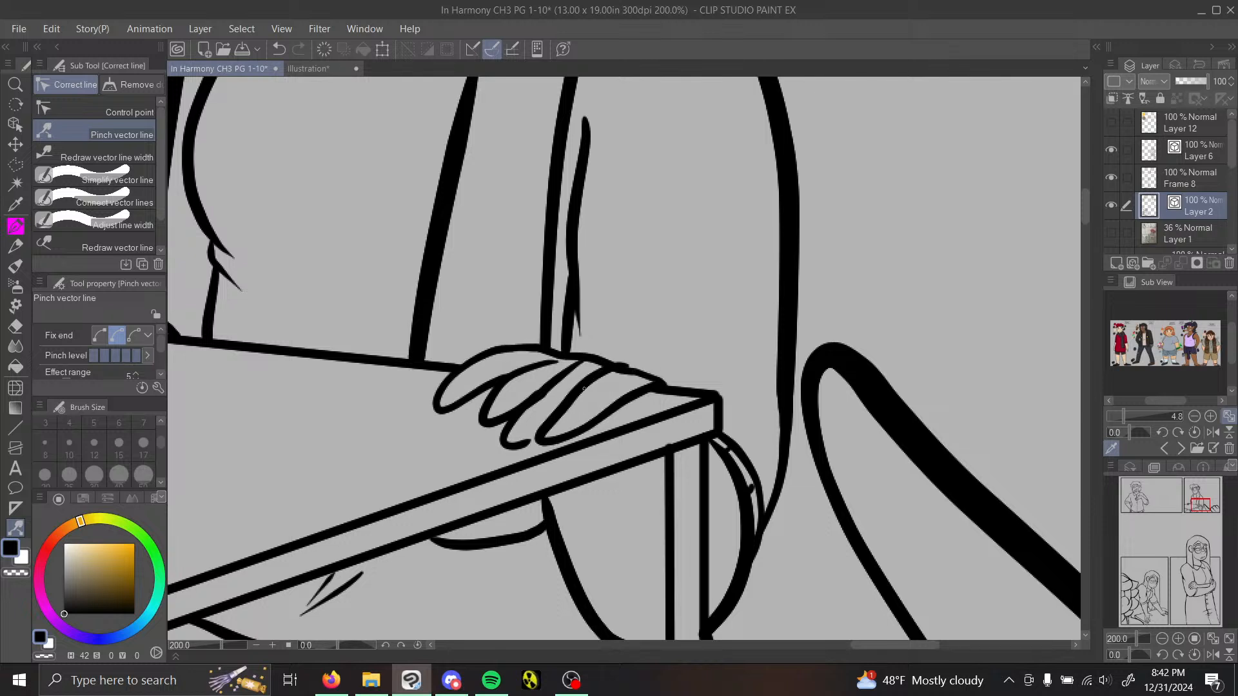
# Step: Erase the finger and knuckle lines of the hand near the table corner with the Vector eraser
pyautogui.click(16, 327)
pyautogui.moveTo(554, 378)
pyautogui.mouseDown()
pyautogui.moveTo(582, 393)
pyautogui.moveTo(569, 408)
pyautogui.moveTo(529, 398)
pyautogui.mouseUp()
pyautogui.moveTo(582, 350); pyautogui.dragTo(574, 369)
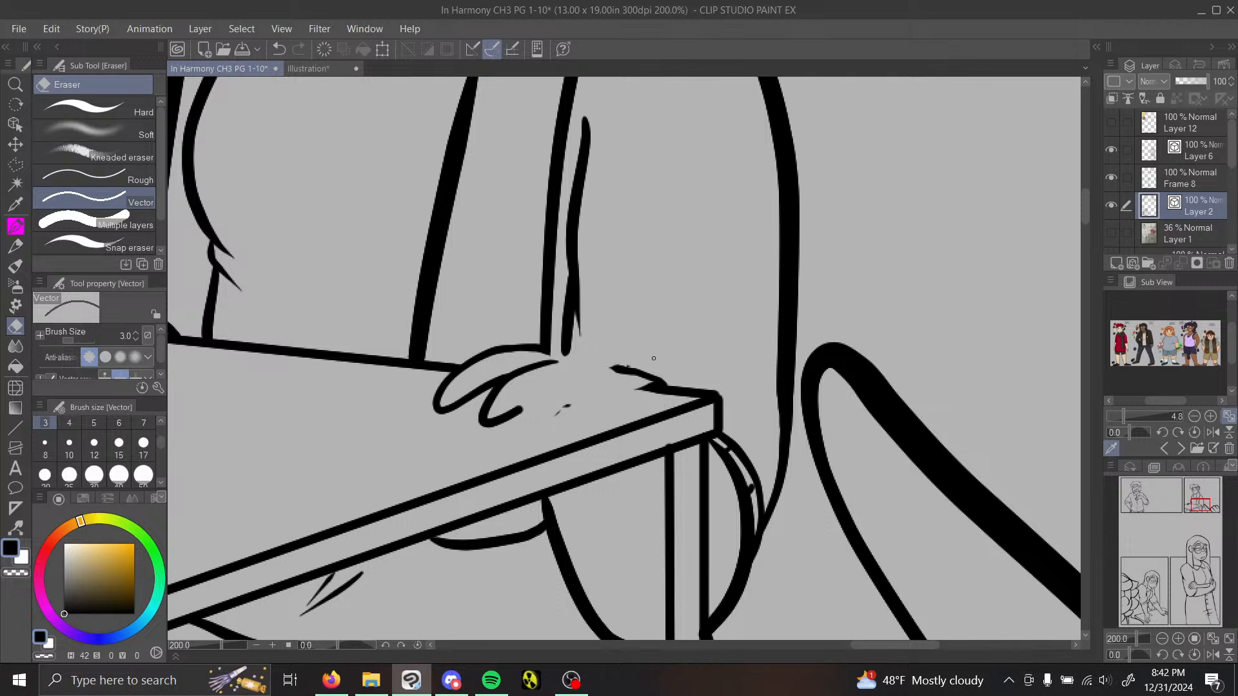
pyautogui.moveTo(654, 358)
pyautogui.mouseDown()
pyautogui.moveTo(600, 383)
pyautogui.moveTo(653, 368)
pyautogui.mouseUp()
pyautogui.click(519, 414)
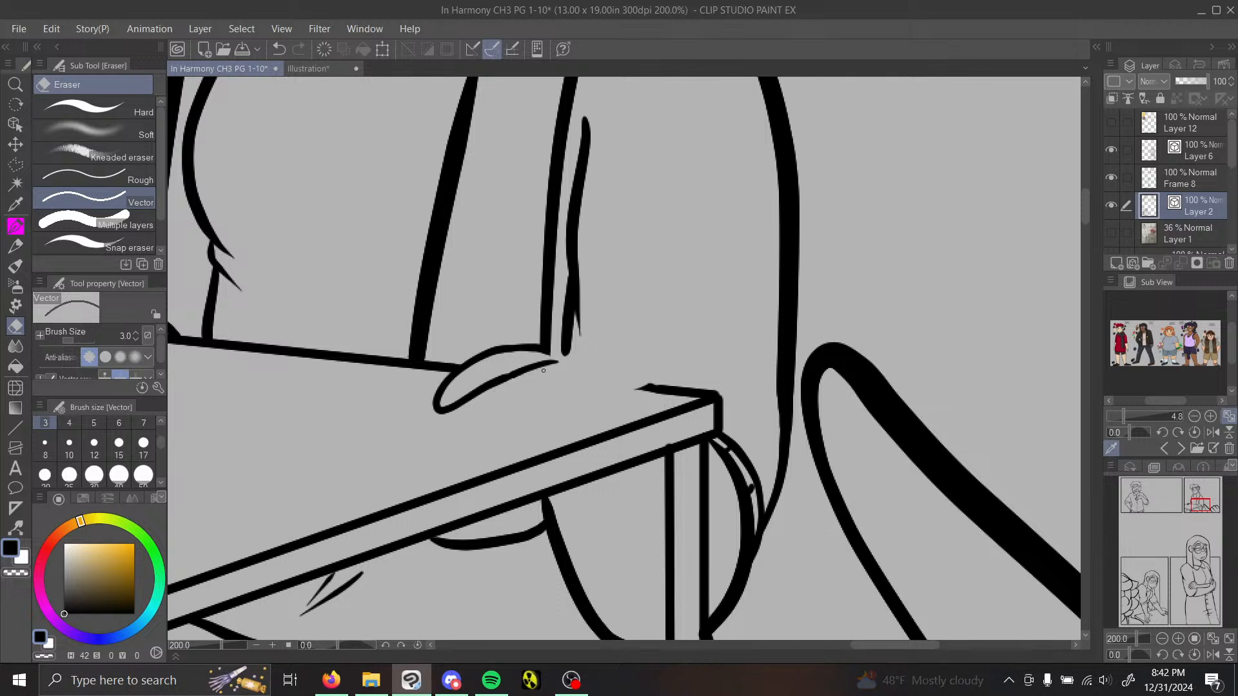
pyautogui.moveTo(553, 363); pyautogui.dragTo(494, 385)
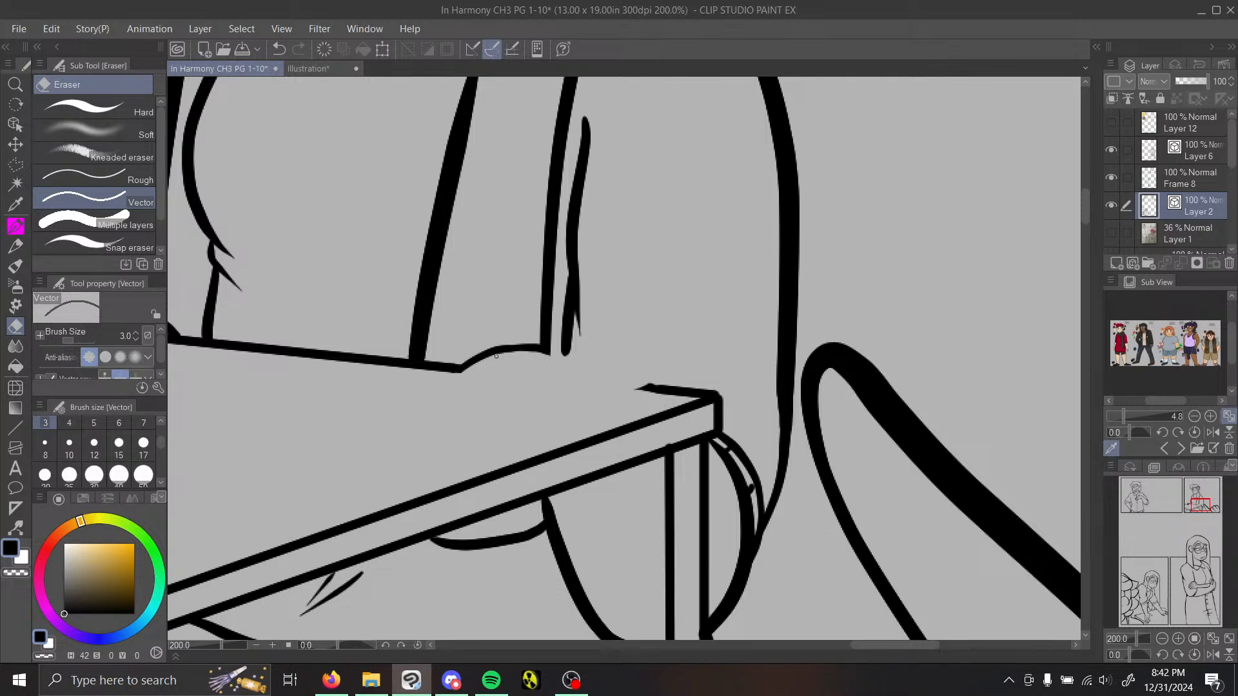
# Step: Enlarge the character reference in the Sub View and bring the red-outfitted character into view
pyautogui.click(17, 225)
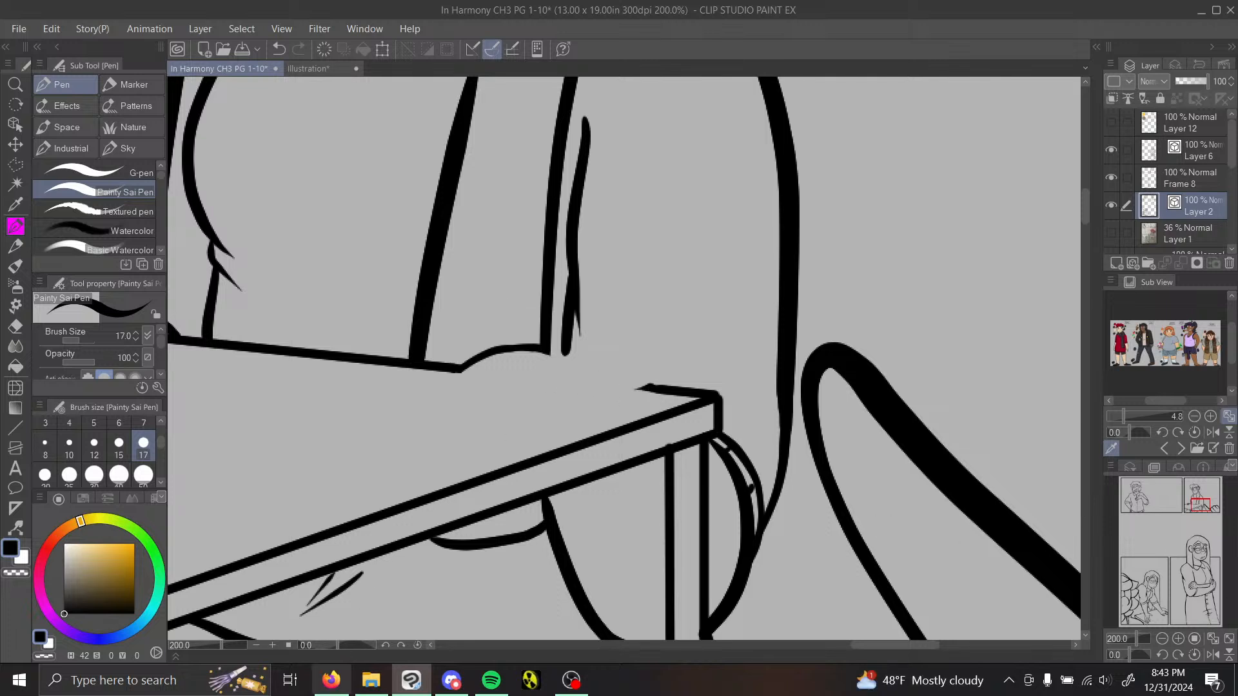
pyautogui.click(331, 680)
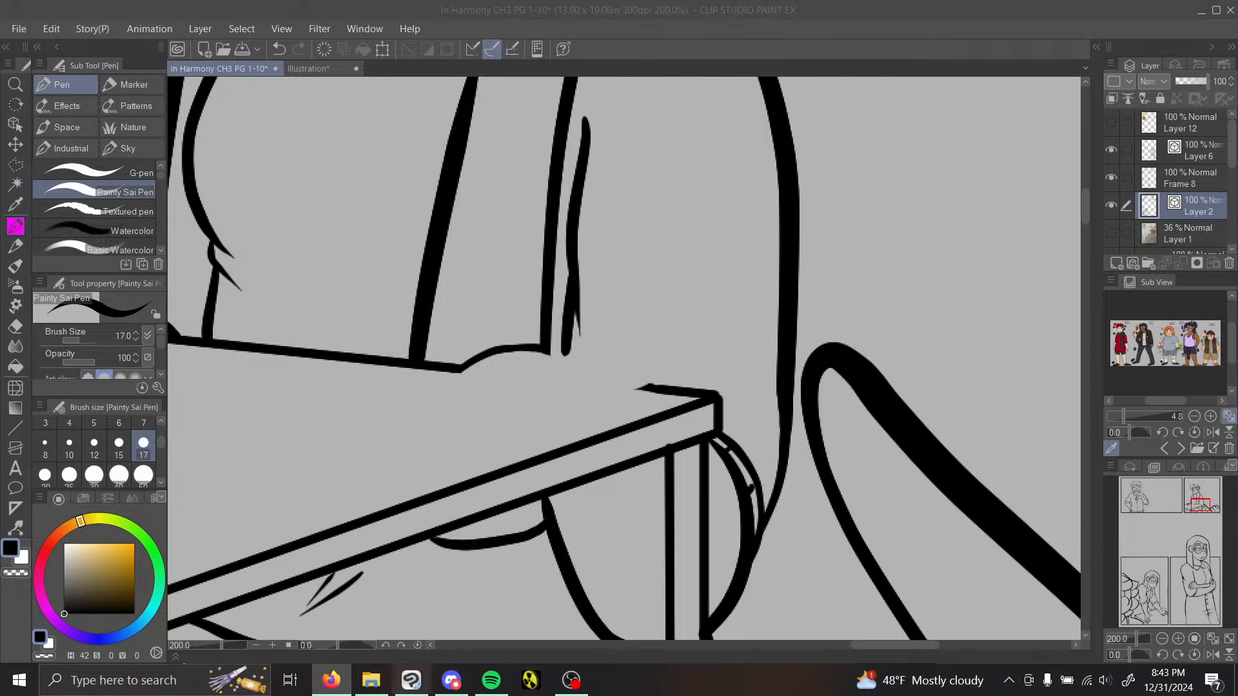
pyautogui.click(410, 680)
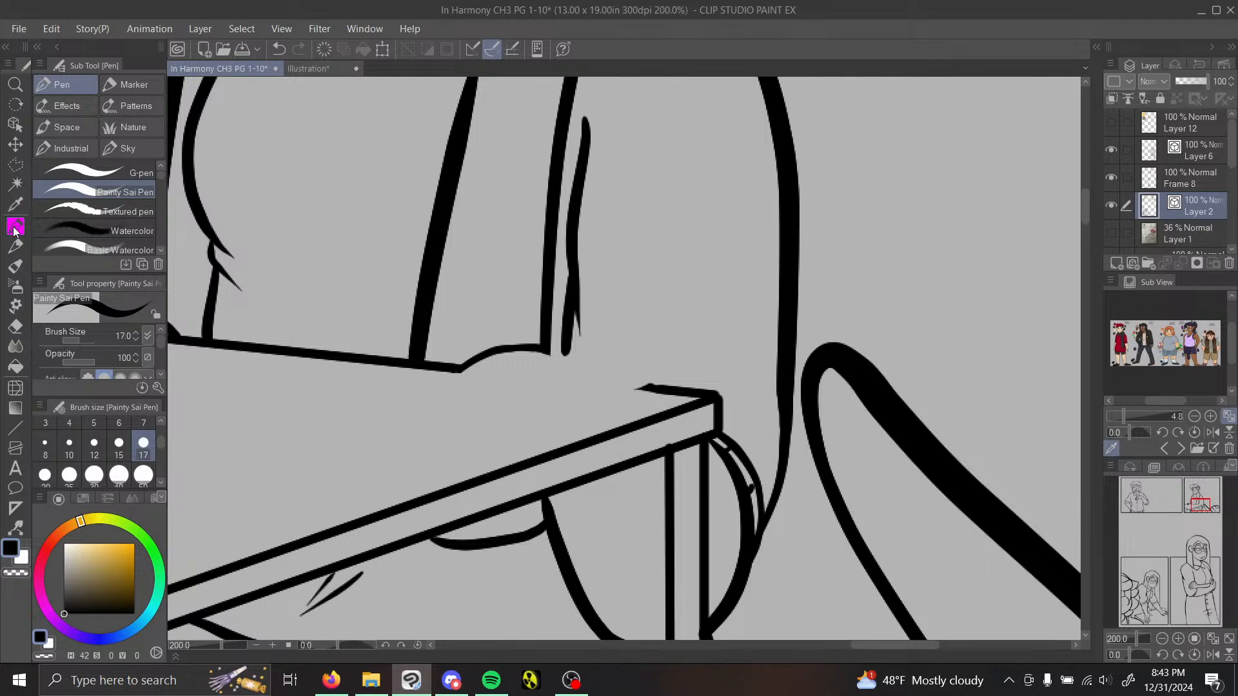
pyautogui.click(1130, 416)
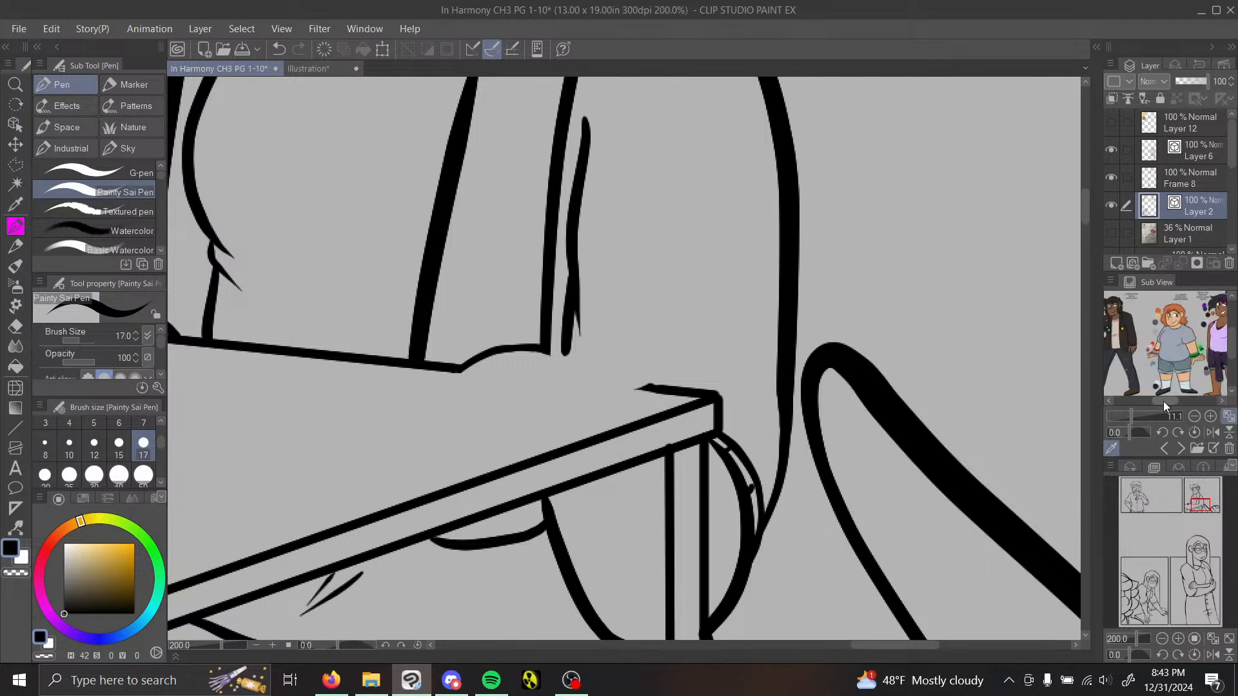
pyautogui.moveTo(1163, 401); pyautogui.dragTo(1144, 408)
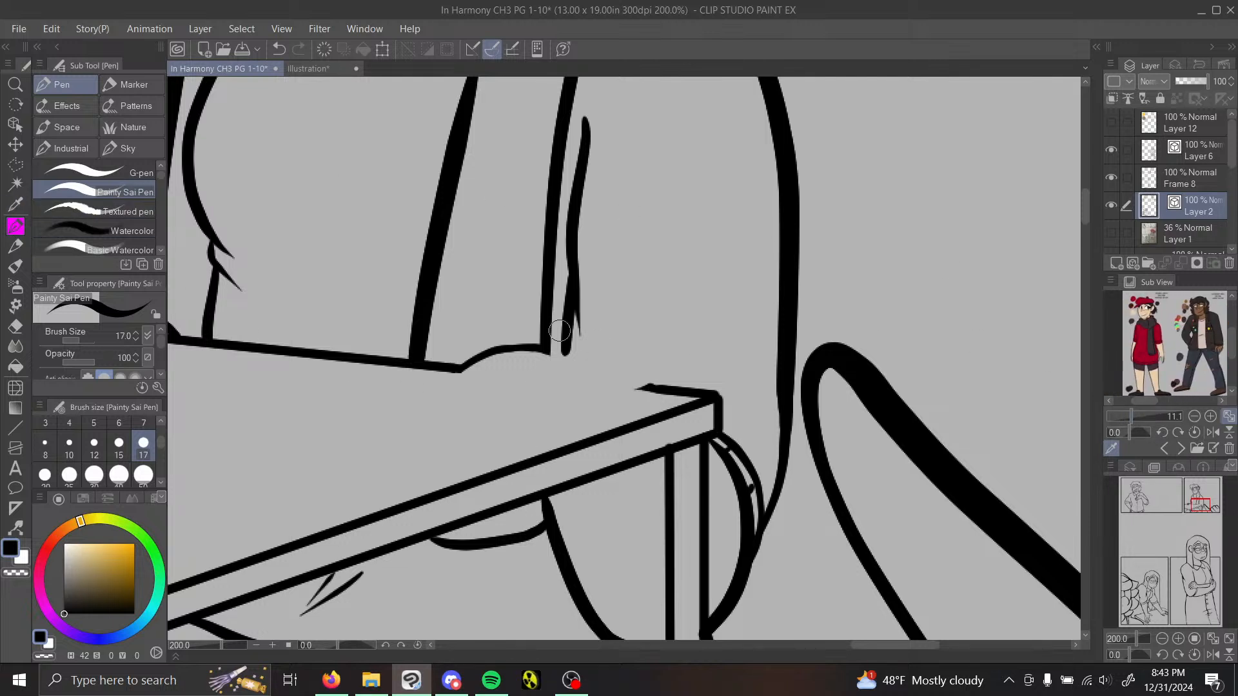
# Step: Redraw the back of the hand and its nearest finger with the size 17 Painty Sai Pen and trim the overlapping line ends
pyautogui.moveTo(586, 366)
pyautogui.mouseDown()
pyautogui.moveTo(517, 403)
pyautogui.moveTo(501, 440)
pyautogui.moveTo(561, 412)
pyautogui.mouseUp()
pyautogui.hotkey('ctrl', 'z')
pyautogui.moveTo(591, 367)
pyautogui.mouseDown()
pyautogui.moveTo(505, 432)
pyautogui.moveTo(516, 445)
pyautogui.moveTo(665, 386)
pyautogui.moveTo(641, 361)
pyautogui.moveTo(535, 341)
pyautogui.moveTo(451, 376)
pyautogui.mouseUp()
pyautogui.click(16, 326)
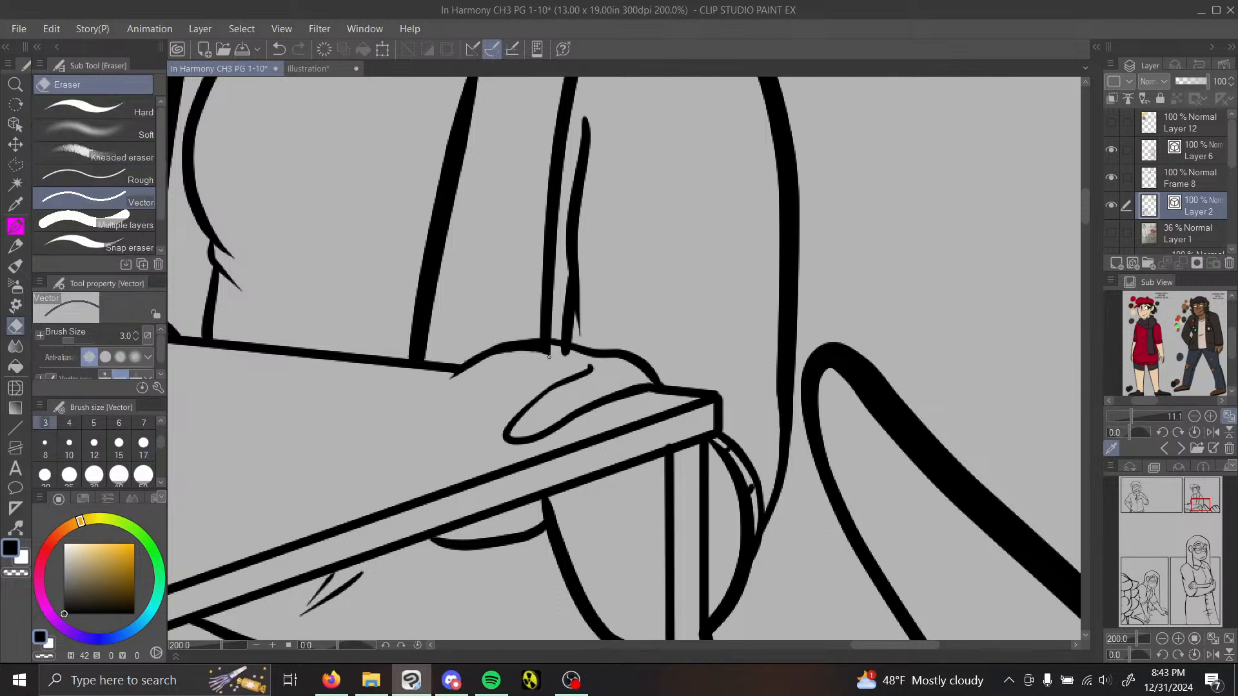
# Step: Draw the hand's remaining fingers curling over the table edge, undoing and redrawing the outermost one
pyautogui.click(16, 225)
pyautogui.moveTo(545, 360)
pyautogui.mouseDown()
pyautogui.moveTo(484, 412)
pyautogui.moveTo(469, 441)
pyautogui.moveTo(510, 441)
pyautogui.mouseUp()
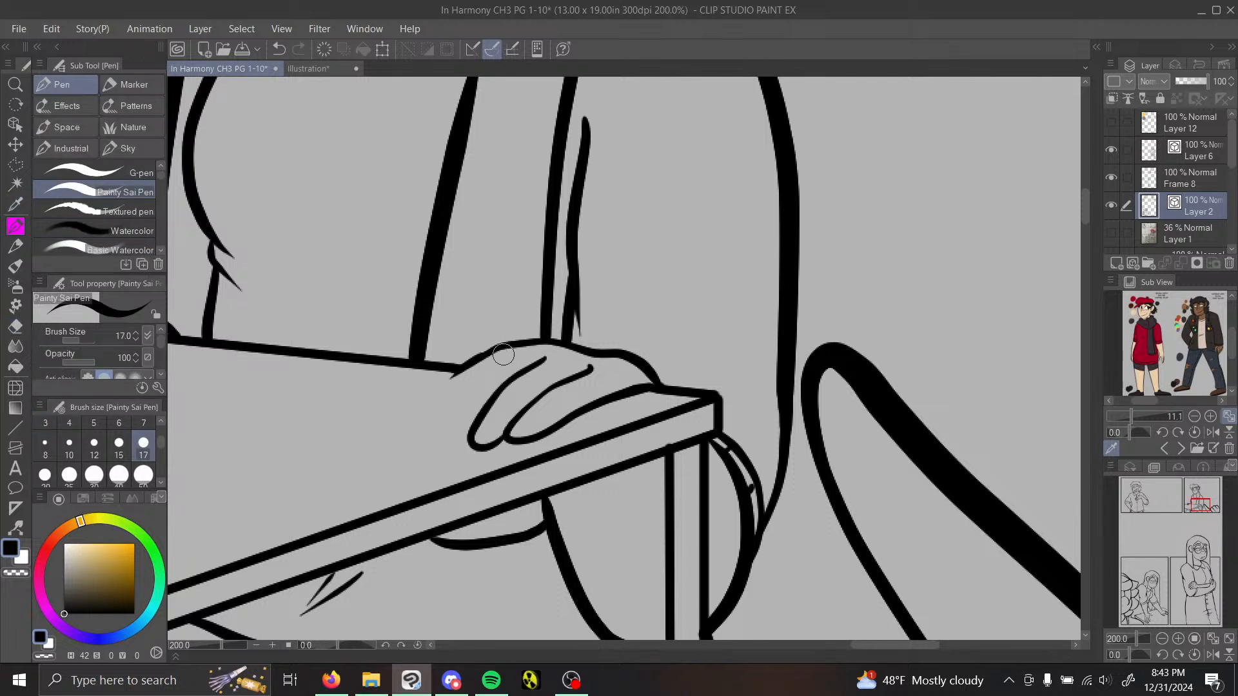
pyautogui.moveTo(504, 354)
pyautogui.mouseDown()
pyautogui.moveTo(455, 399)
pyautogui.moveTo(440, 436)
pyautogui.moveTo(458, 449)
pyautogui.moveTo(478, 377)
pyautogui.moveTo(455, 373)
pyautogui.moveTo(444, 445)
pyautogui.mouseUp()
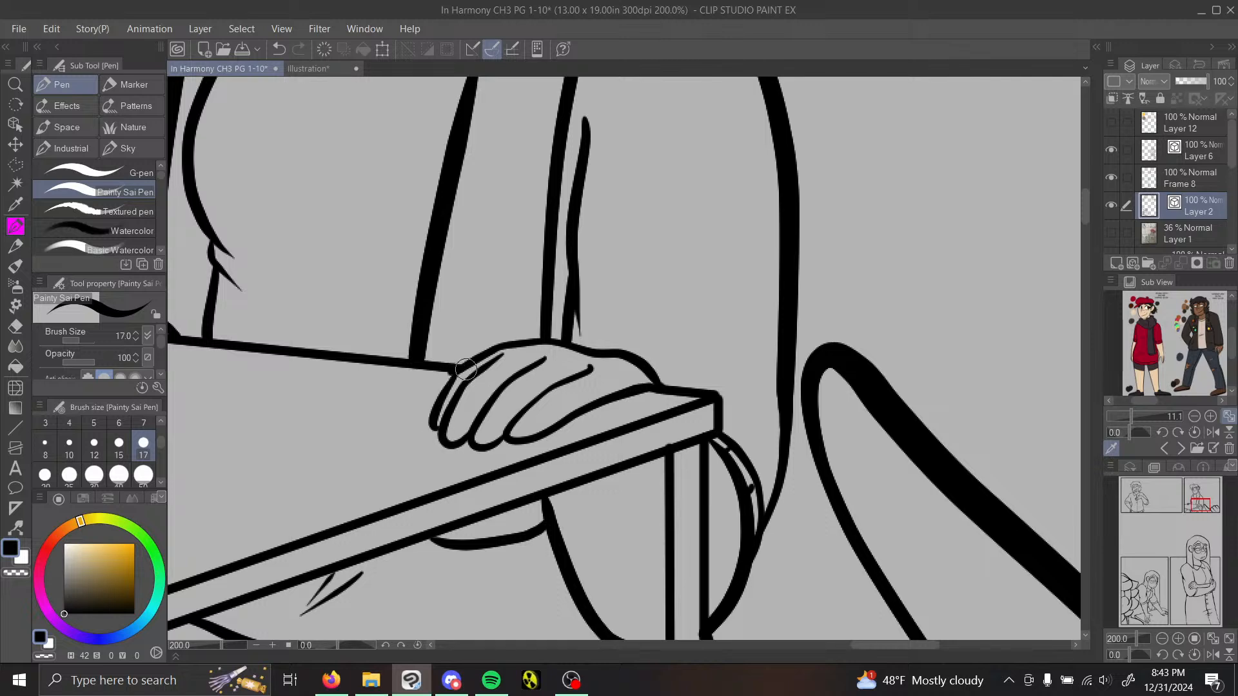
pyautogui.click(277, 50)
pyautogui.moveTo(453, 369)
pyautogui.mouseDown()
pyautogui.moveTo(427, 413)
pyautogui.moveTo(435, 439)
pyautogui.moveTo(451, 444)
pyautogui.mouseUp()
# Step: Pinch the upper contour of the redrawn hand slightly outward near the knuckles
pyautogui.click(1162, 639)
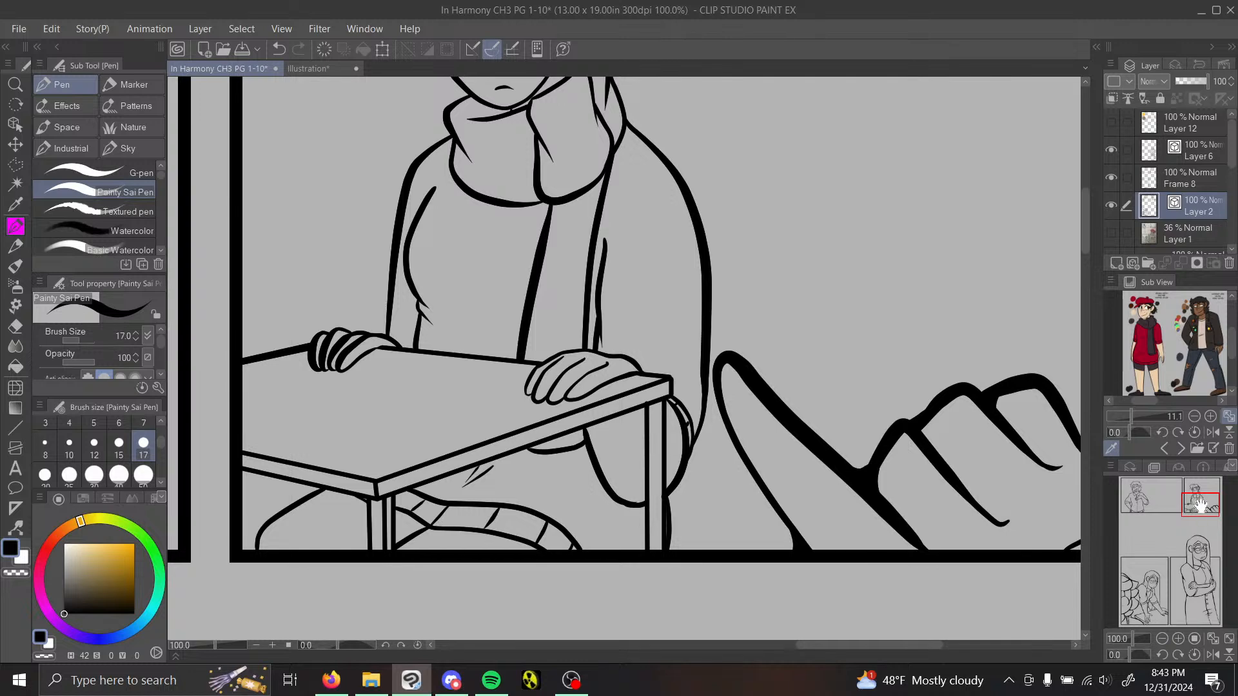
pyautogui.moveTo(1201, 503)
pyautogui.mouseDown()
pyautogui.moveTo(1197, 488)
pyautogui.moveTo(1208, 504)
pyautogui.mouseUp()
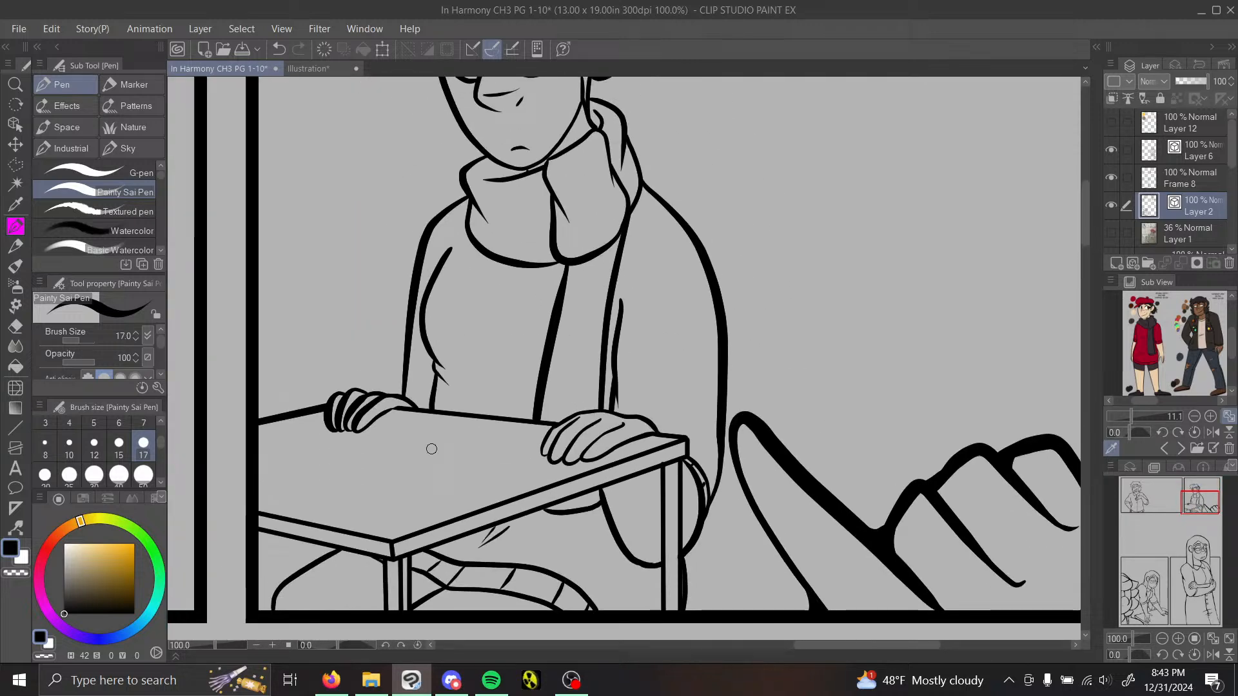
pyautogui.click(15, 527)
pyautogui.click(110, 202)
pyautogui.click(106, 156)
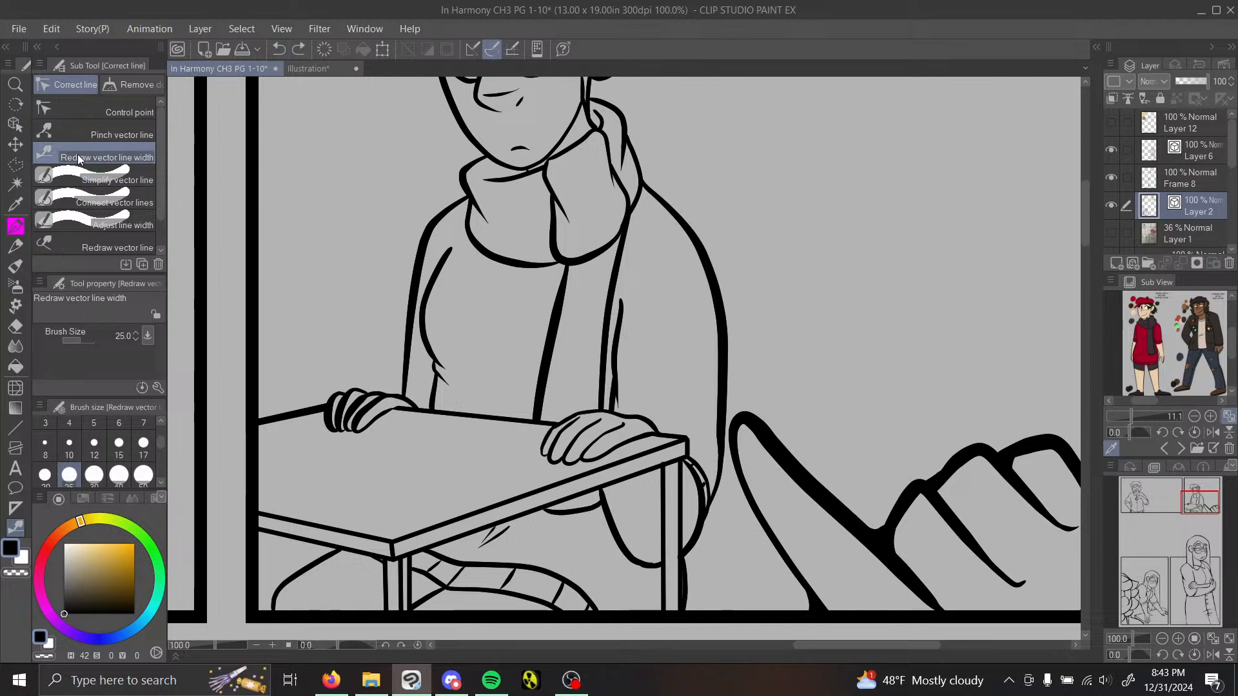
pyautogui.click(122, 134)
pyautogui.click(1180, 638)
pyautogui.click(1181, 638)
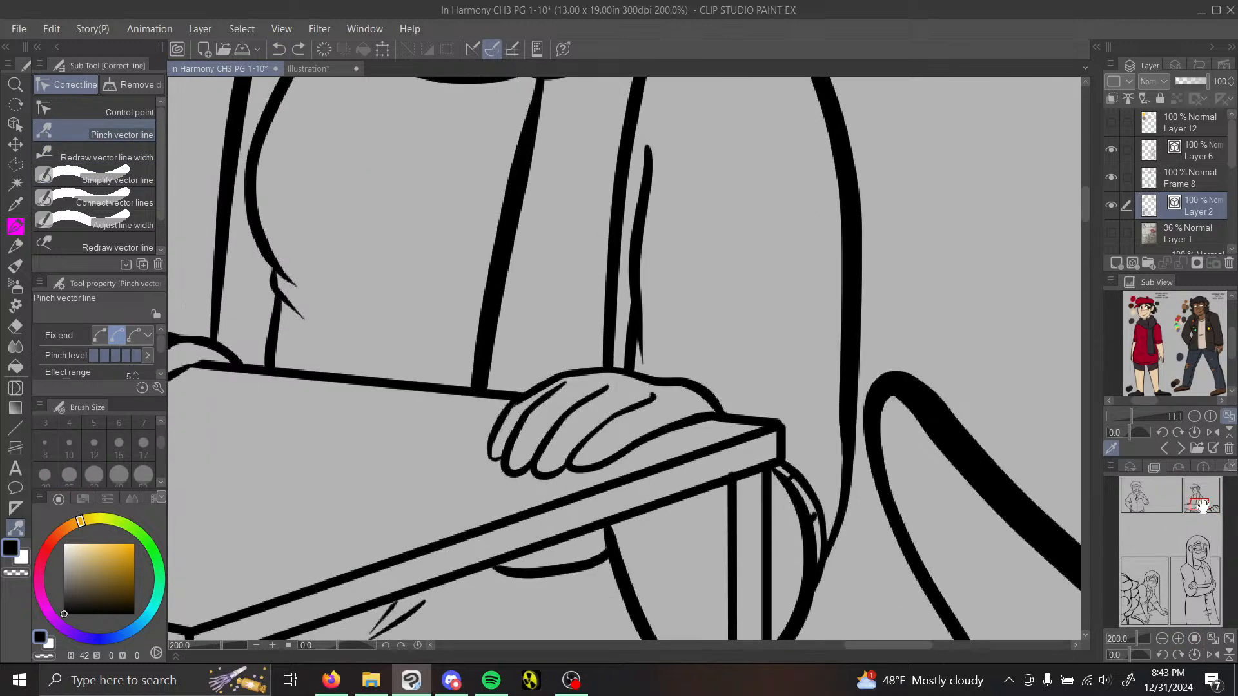
pyautogui.click(1179, 640)
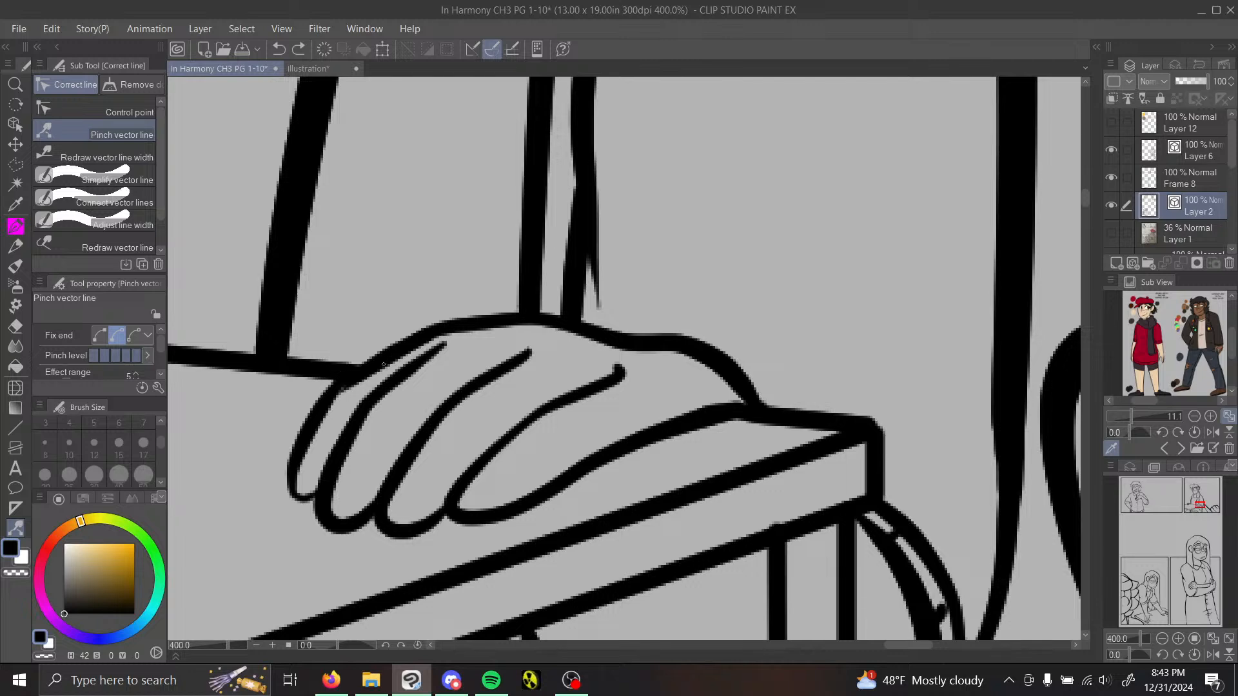
pyautogui.moveTo(384, 364); pyautogui.dragTo(379, 355)
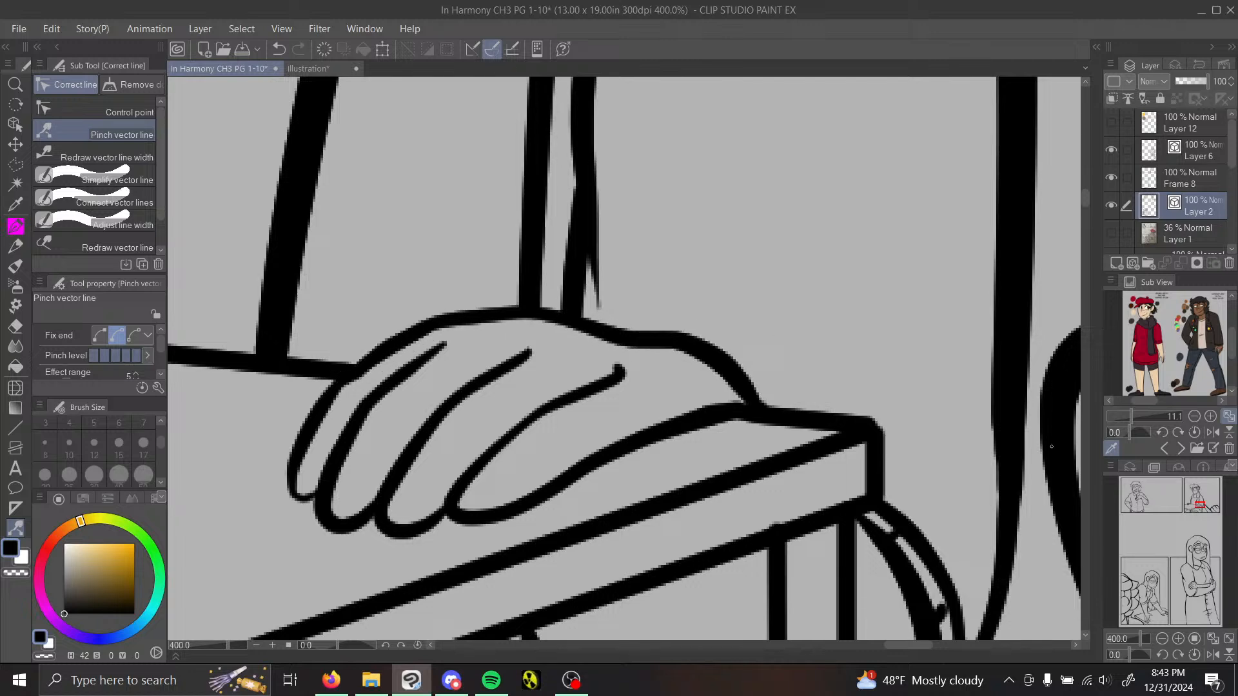
# Step: Examine the scarfed figure's face and beret against the matching character on the enlarged reference sheet
pyautogui.click(1161, 639)
pyautogui.click(1161, 638)
pyautogui.moveTo(1199, 500); pyautogui.dragTo(1194, 495)
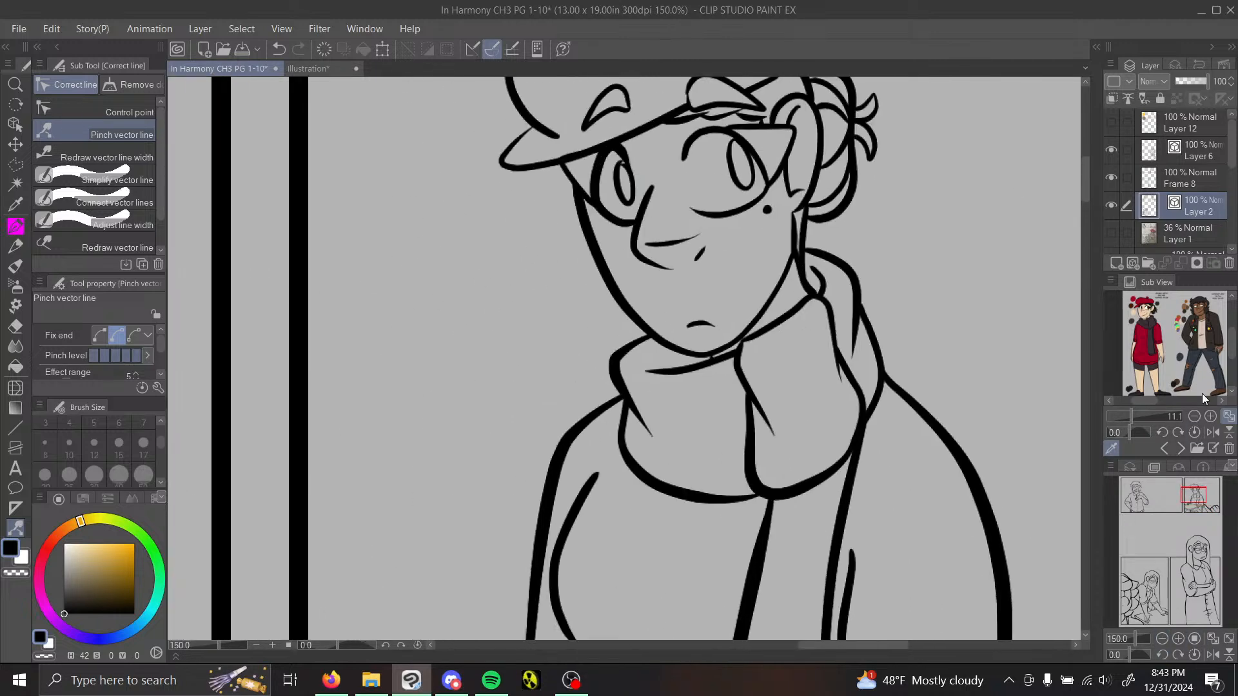
pyautogui.click(1142, 419)
pyautogui.moveTo(1139, 403); pyautogui.dragTo(1135, 403)
pyautogui.moveTo(1233, 344); pyautogui.dragTo(1237, 315)
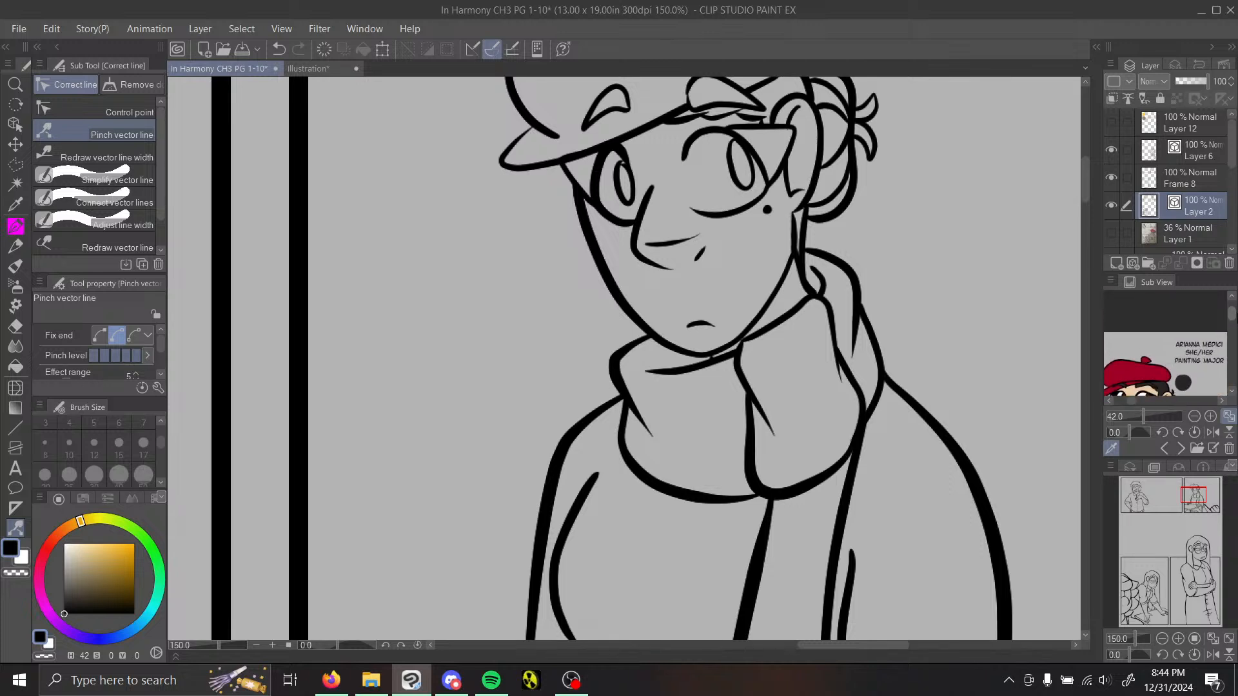
pyautogui.moveTo(1134, 401); pyautogui.dragTo(1143, 400)
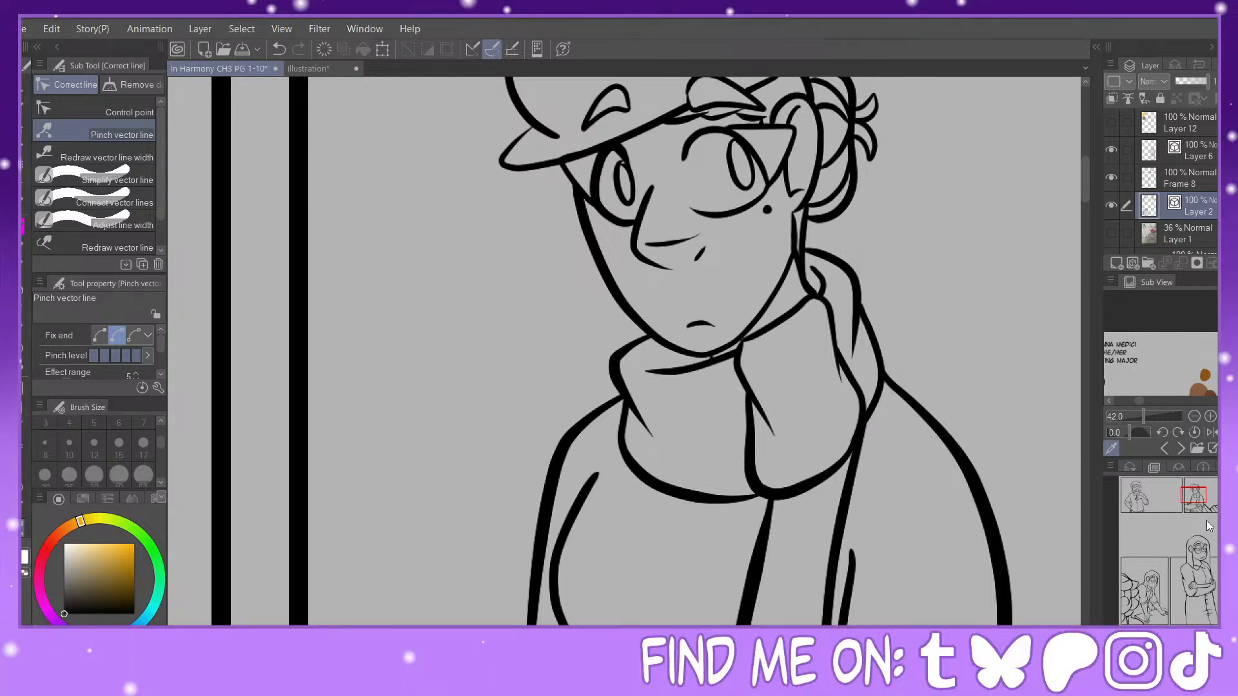
pyautogui.moveTo(1196, 496); pyautogui.dragTo(1206, 492)
pyautogui.moveTo(1203, 494); pyautogui.dragTo(1200, 494)
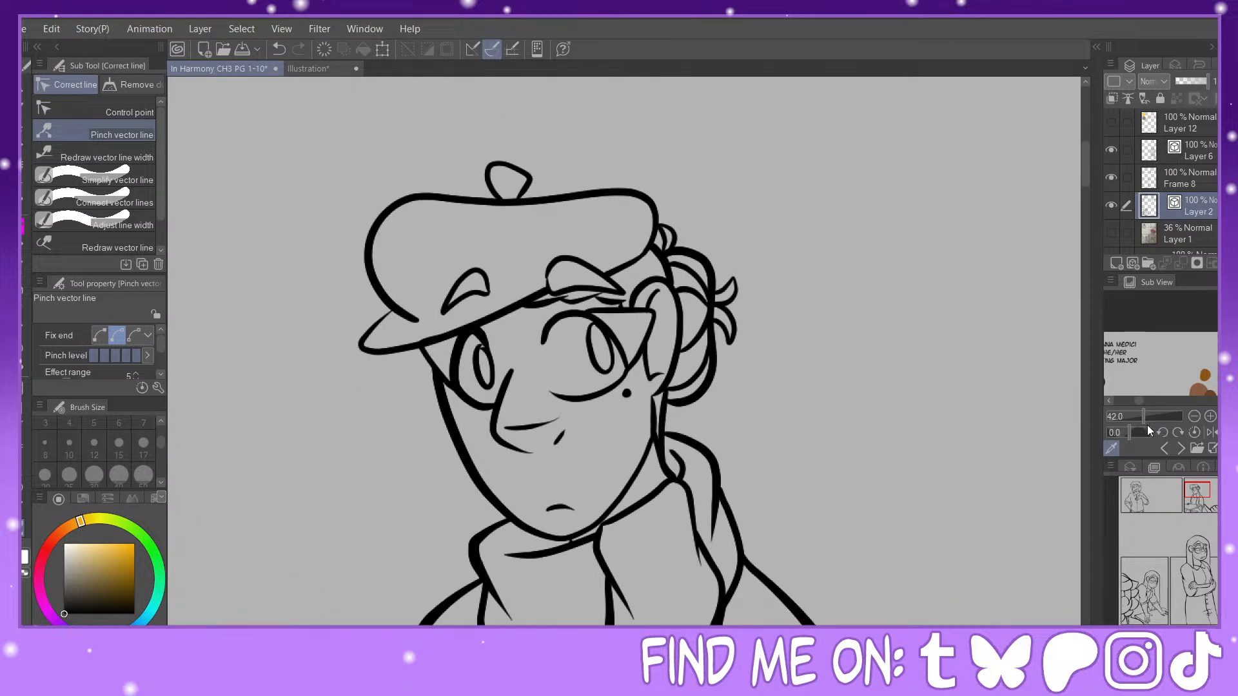
pyautogui.click(1149, 417)
pyautogui.moveTo(1140, 401); pyautogui.dragTo(1133, 400)
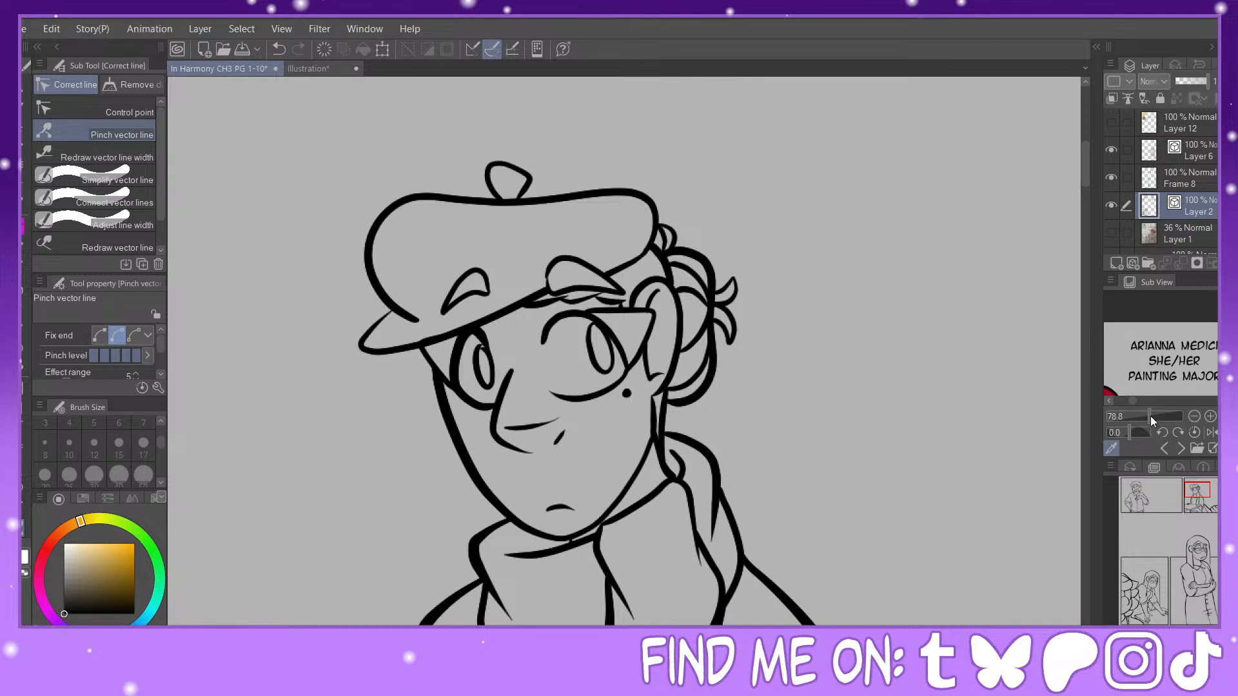
# Step: Thicken the table's rear edge and the underside line near its corner using Redraw vector line width at size 25
pyautogui.moveTo(1151, 416); pyautogui.dragTo(1136, 416)
pyautogui.moveTo(1198, 490)
pyautogui.mouseDown()
pyautogui.moveTo(1197, 504)
pyautogui.moveTo(1198, 489)
pyautogui.mouseUp()
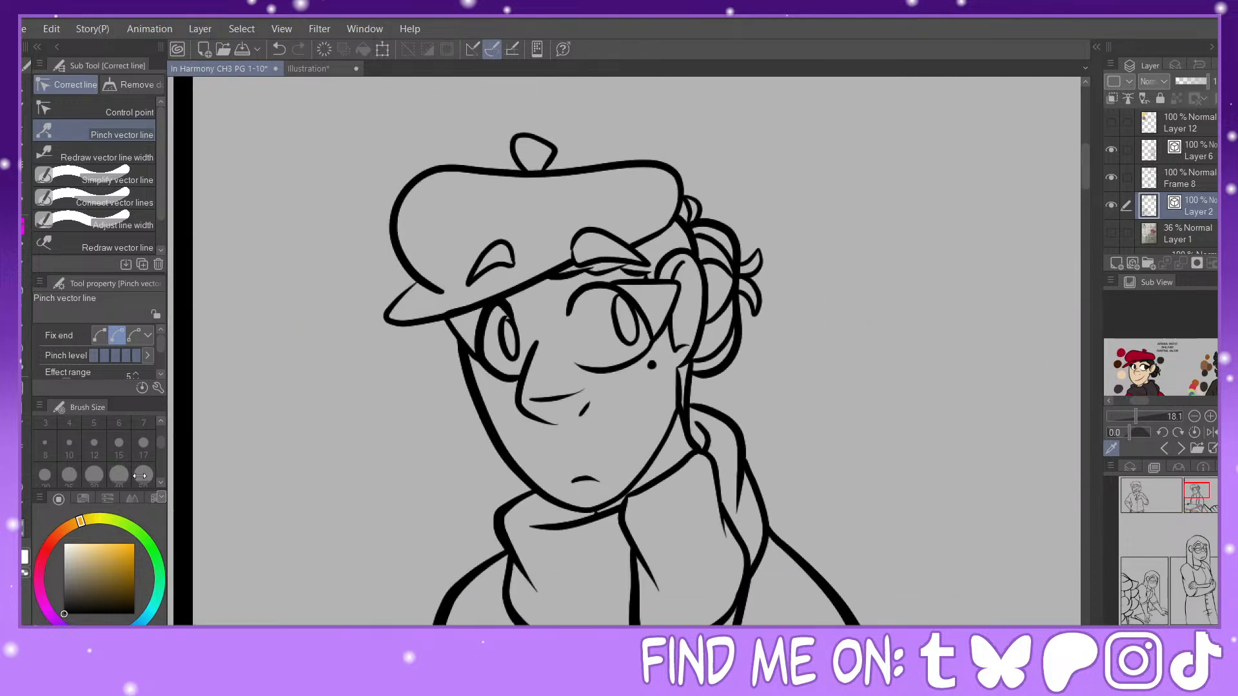
pyautogui.click(96, 154)
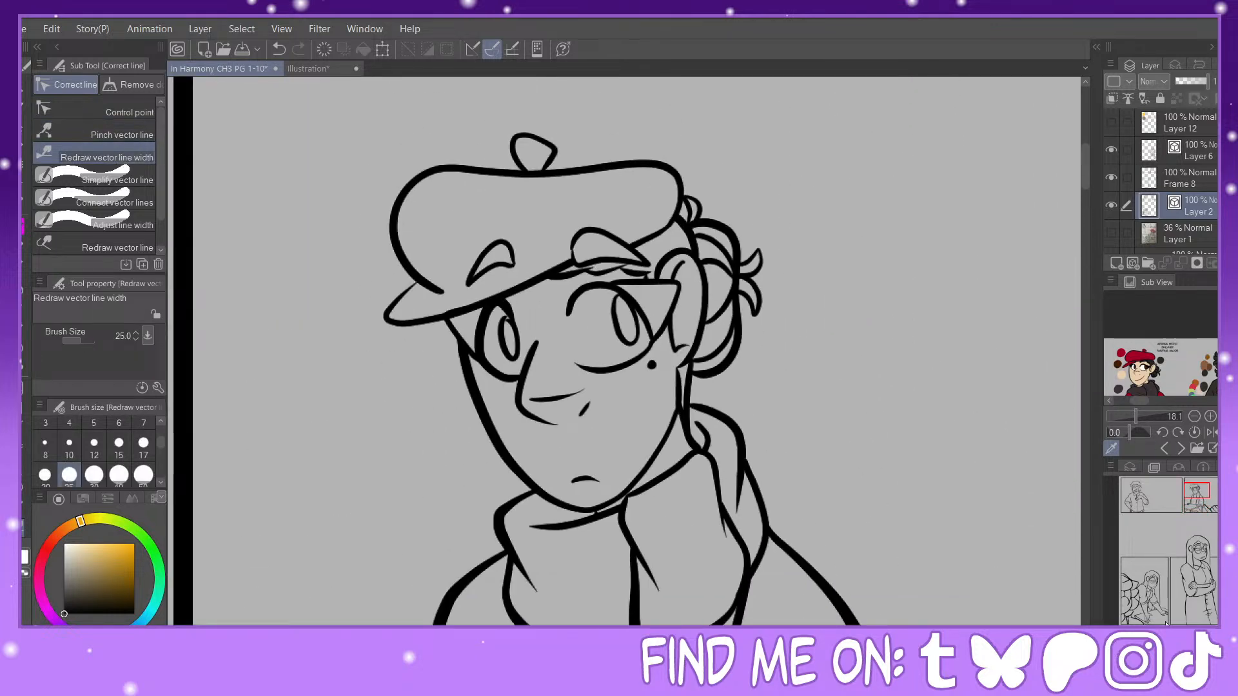
pyautogui.hotkey('ctrl', '-')
pyautogui.moveTo(1197, 492); pyautogui.dragTo(1198, 503)
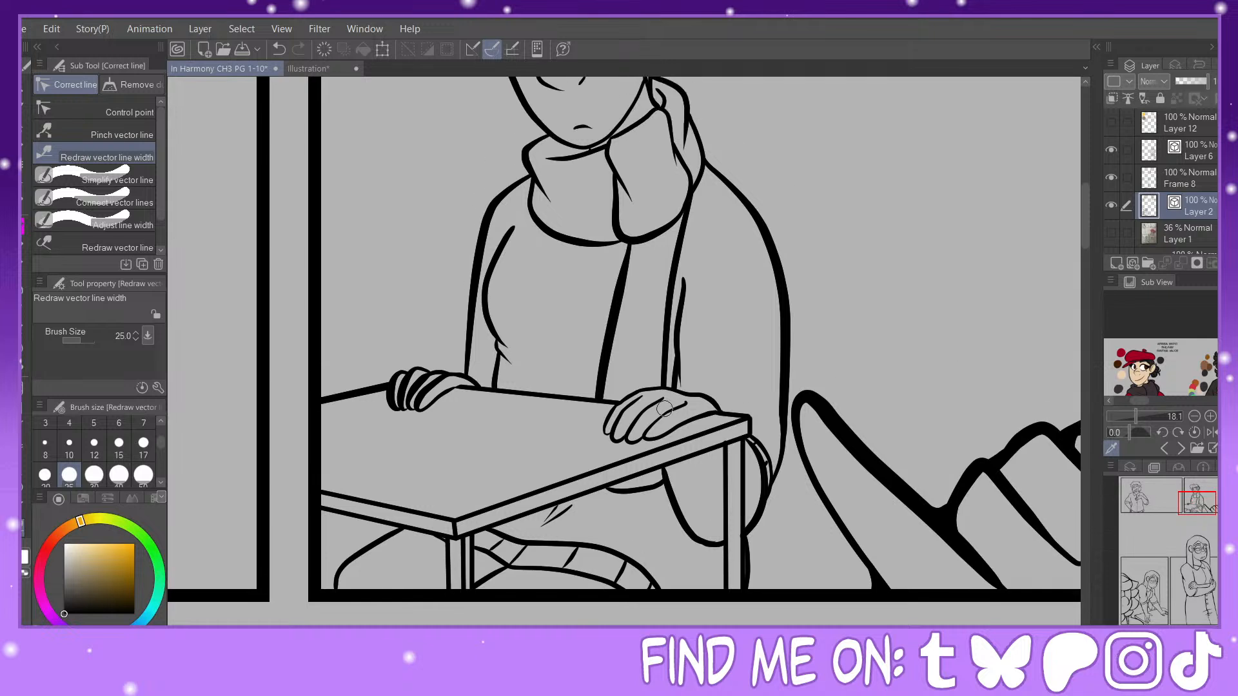
pyautogui.moveTo(486, 392)
pyautogui.mouseDown()
pyautogui.moveTo(595, 405)
pyautogui.moveTo(656, 386)
pyautogui.moveTo(604, 424)
pyautogui.mouseUp()
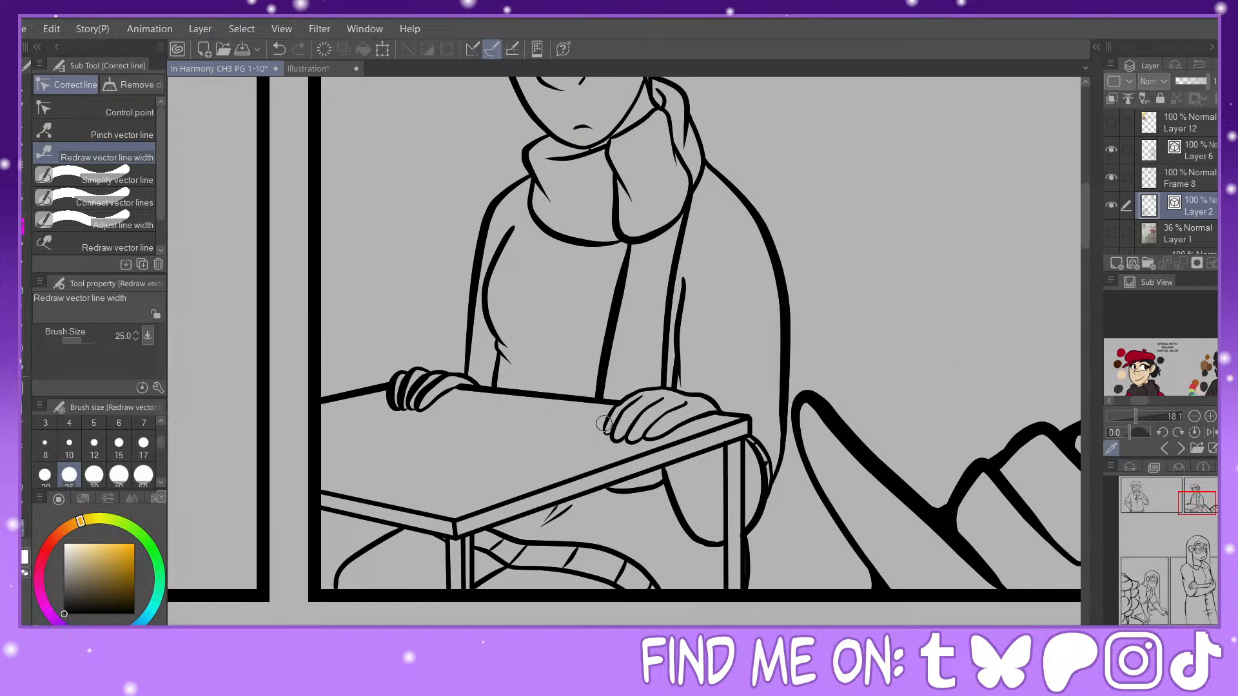
pyautogui.moveTo(731, 439); pyautogui.dragTo(693, 451)
# Step: Check the character reference up close and thicken the table's front edge beside the near corner
pyautogui.click(1141, 417)
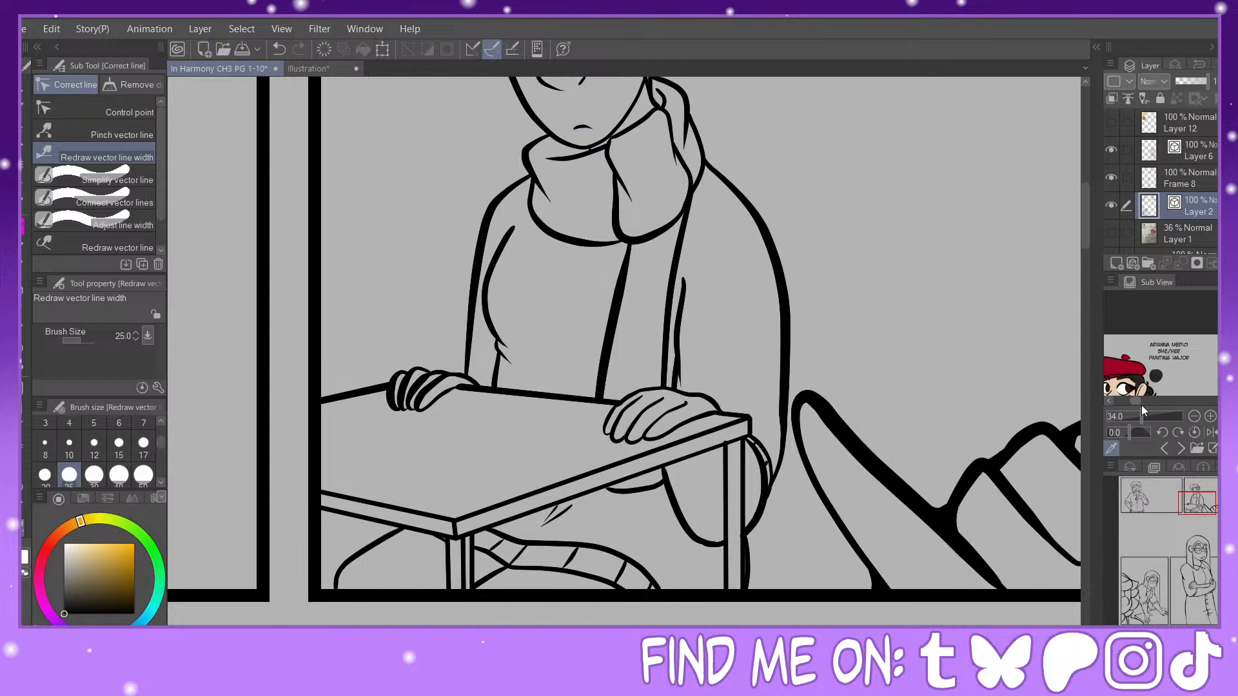
pyautogui.moveTo(1136, 402)
pyautogui.mouseDown()
pyautogui.moveTo(1209, 403)
pyautogui.moveTo(1131, 409)
pyautogui.mouseUp()
pyautogui.click(1147, 416)
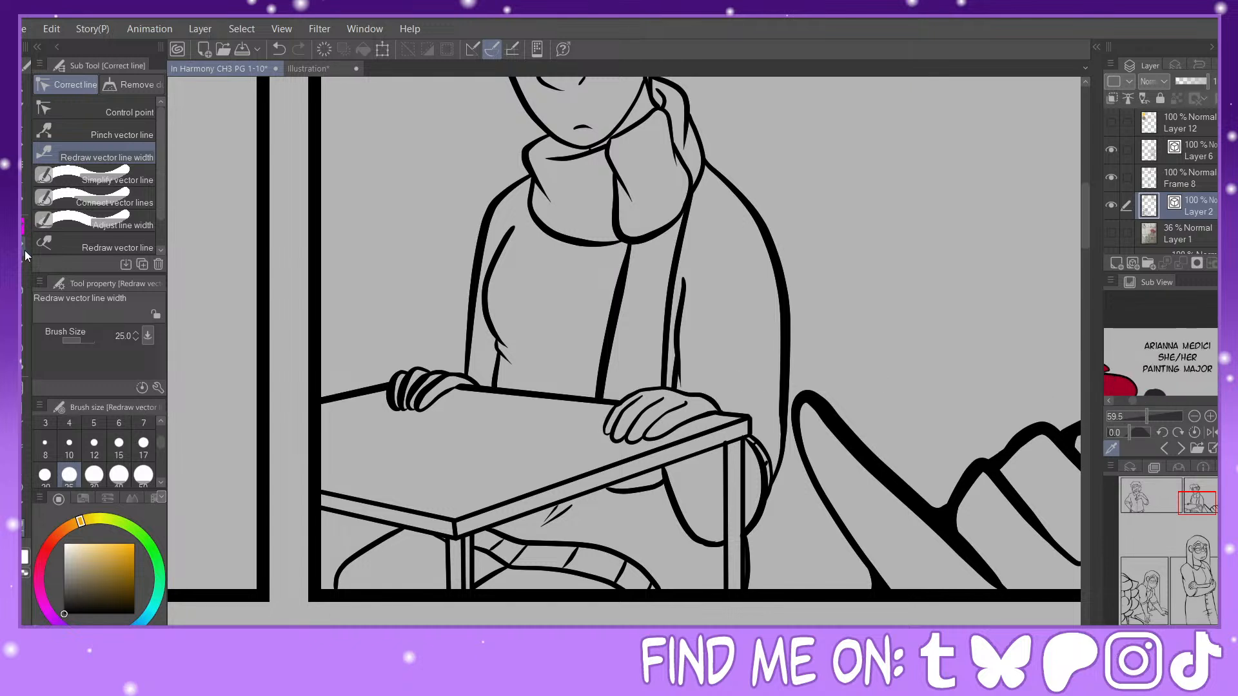
pyautogui.click(25, 230)
pyautogui.click(25, 529)
pyautogui.moveTo(338, 513)
pyautogui.mouseDown()
pyautogui.moveTo(479, 533)
pyautogui.moveTo(425, 552)
pyautogui.mouseUp()
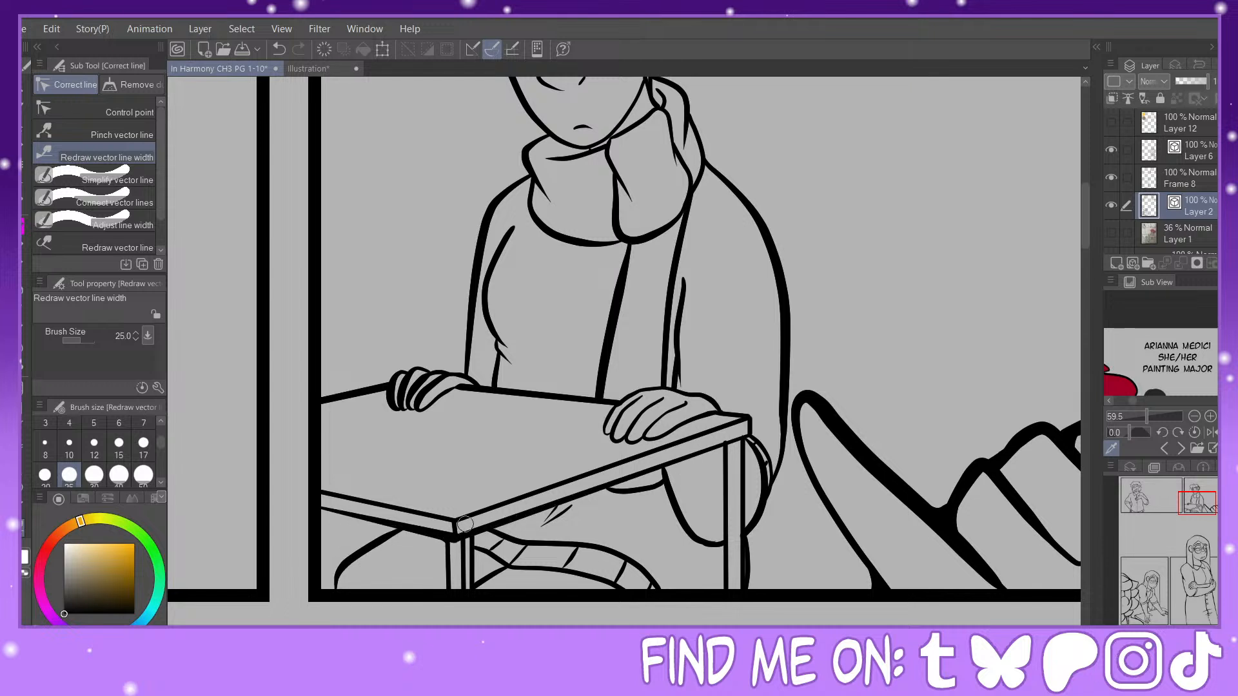
# Step: Pinch the lowest curve of the leg beneath the table slightly downward
pyautogui.click(103, 132)
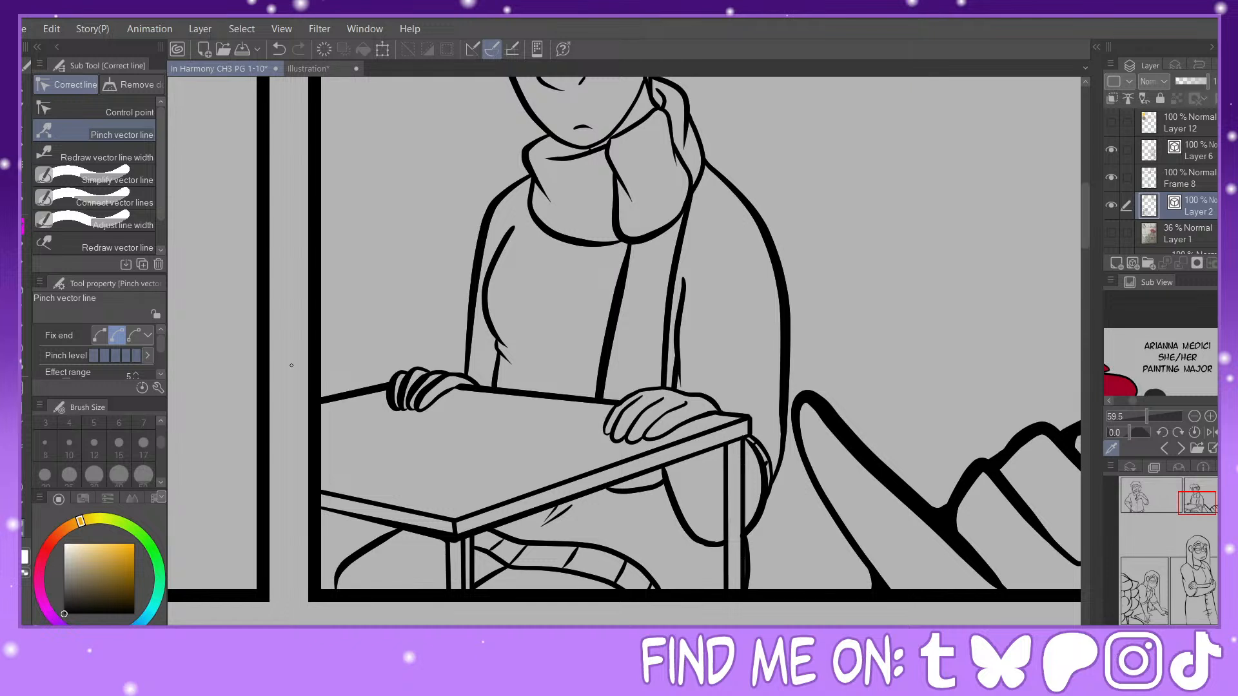
pyautogui.click(138, 157)
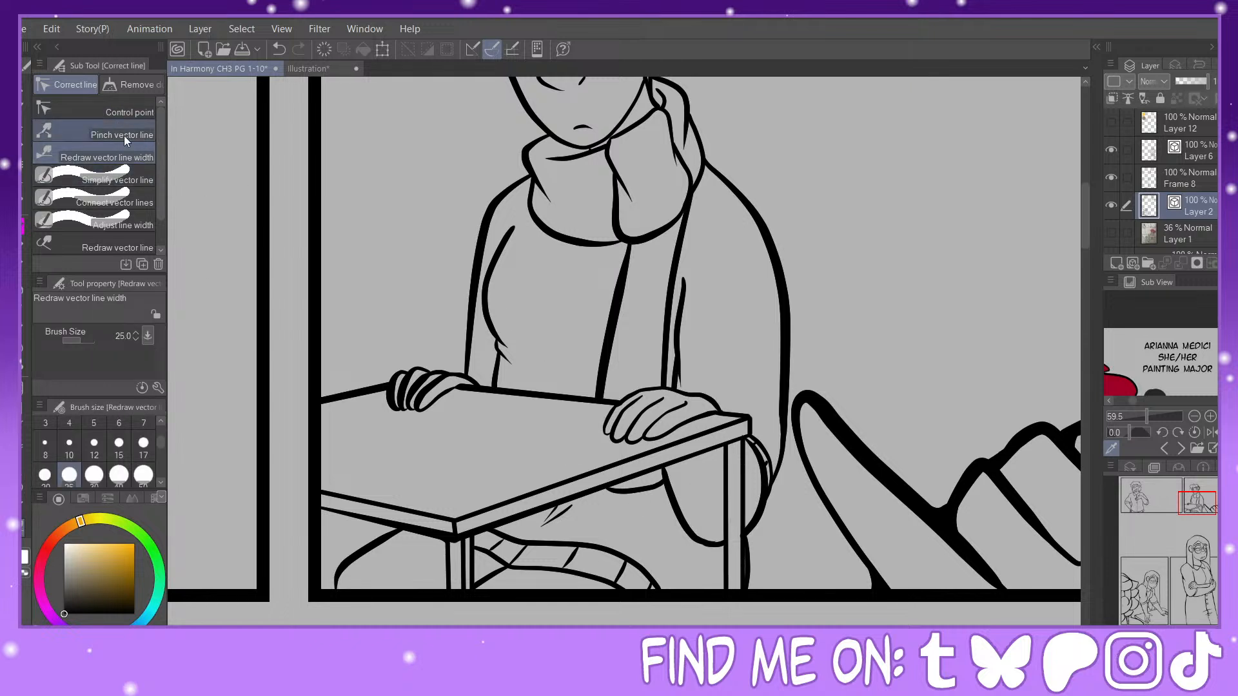
pyautogui.click(103, 132)
pyautogui.moveTo(698, 540); pyautogui.dragTo(701, 544)
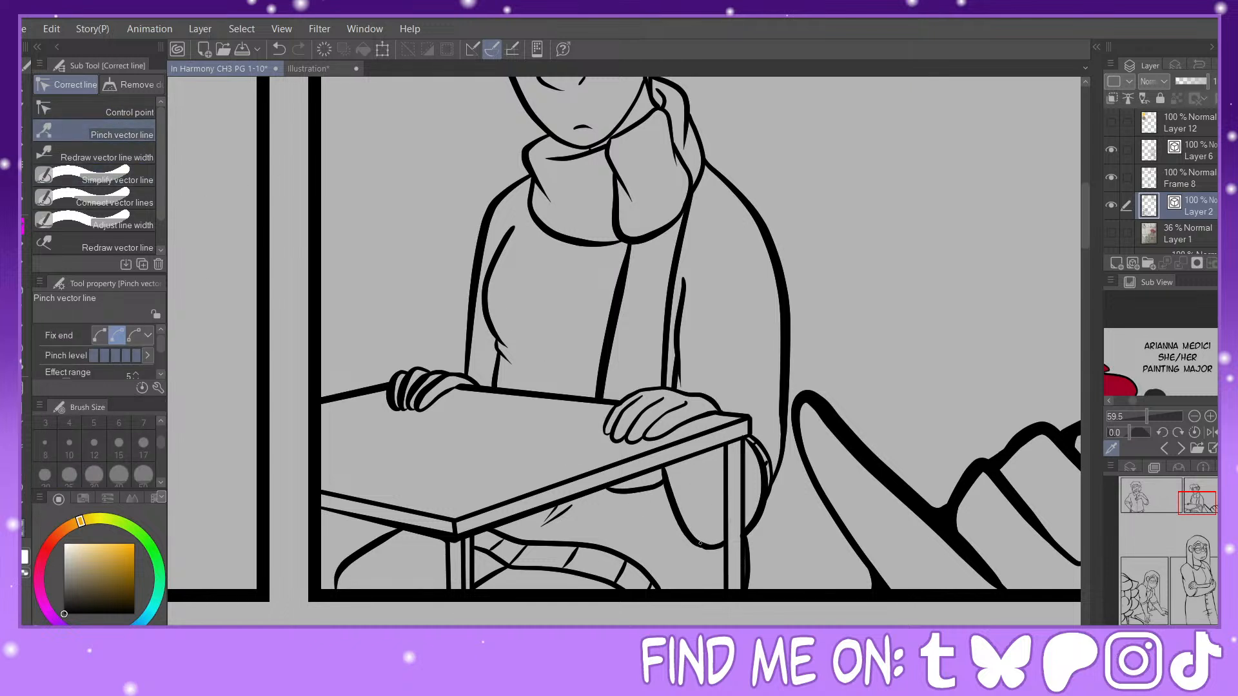
# Step: Thicken the short leg line under the tabletop and the finger lines of the hand at the table corner
pyautogui.click(123, 157)
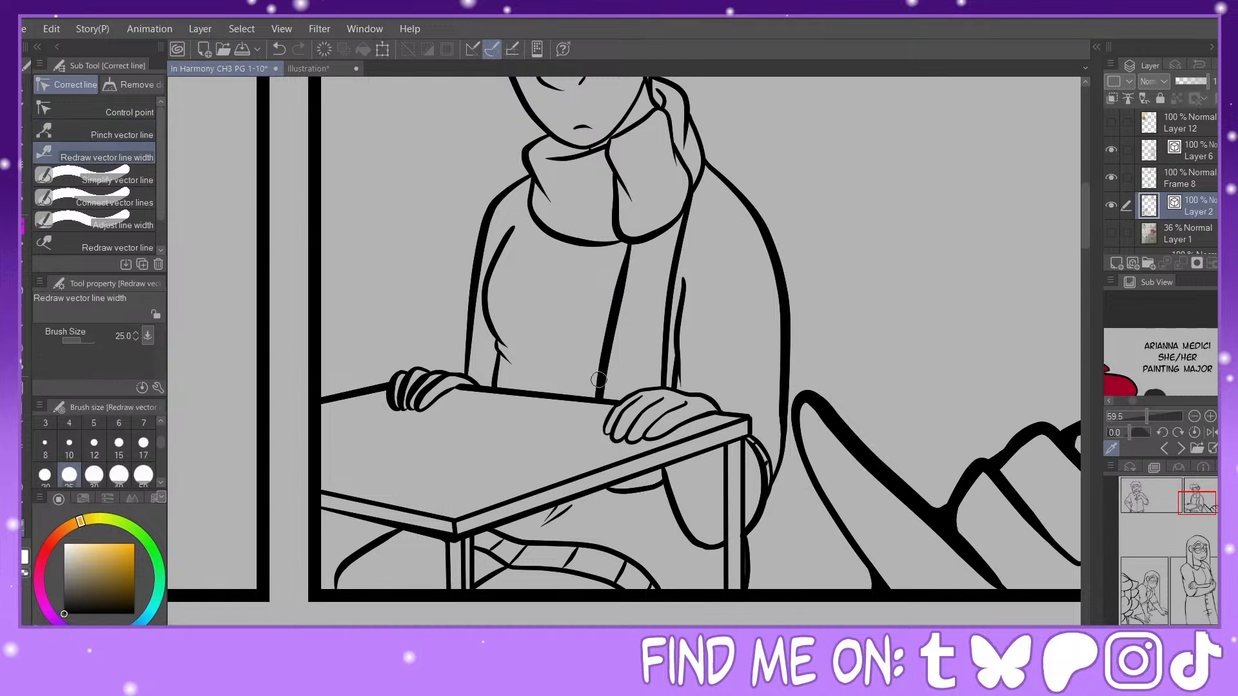
pyautogui.moveTo(624, 487); pyautogui.dragTo(667, 473)
pyautogui.moveTo(679, 407)
pyautogui.mouseDown()
pyautogui.moveTo(658, 432)
pyautogui.moveTo(643, 417)
pyautogui.moveTo(651, 405)
pyautogui.moveTo(626, 427)
pyautogui.moveTo(625, 404)
pyautogui.moveTo(609, 434)
pyautogui.mouseUp()
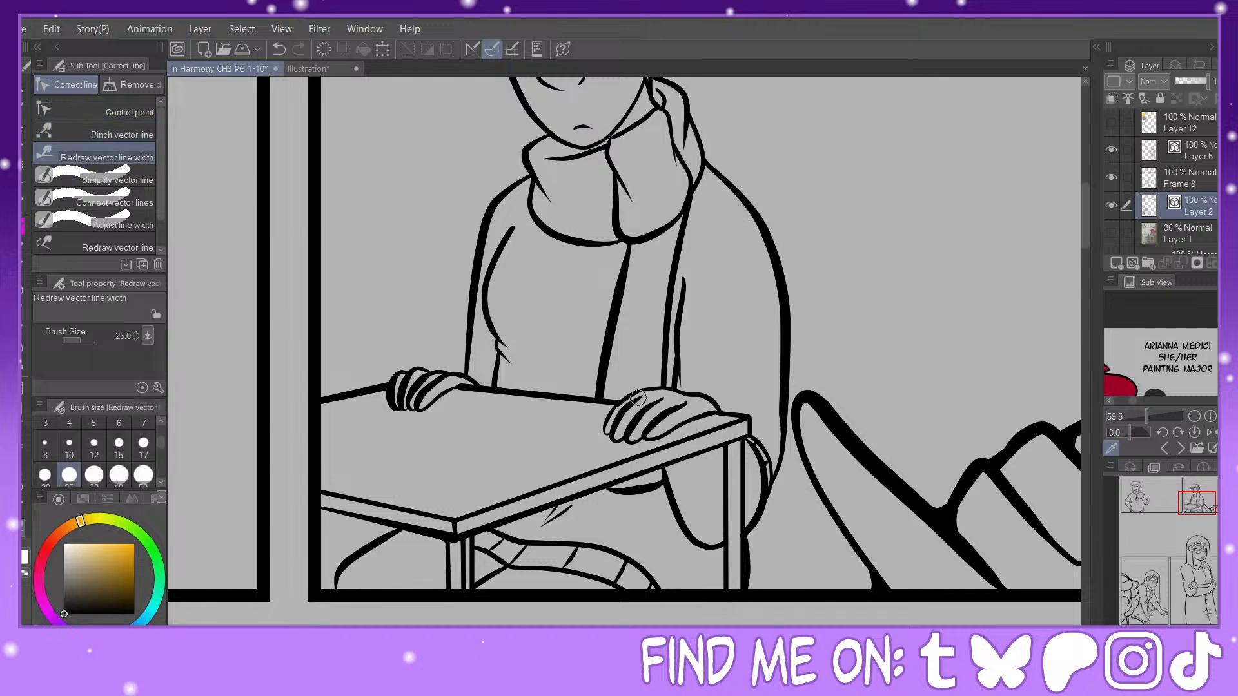
# Step: Thicken the sleeve fold beside the hanging scarf and the jawline above the scarf, undoing and redoing the jaw stroke
pyautogui.moveTo(682, 287); pyautogui.dragTo(677, 378)
pyautogui.moveTo(613, 169)
pyautogui.mouseDown()
pyautogui.moveTo(614, 131)
pyautogui.moveTo(577, 136)
pyautogui.moveTo(620, 121)
pyautogui.moveTo(570, 148)
pyautogui.mouseUp()
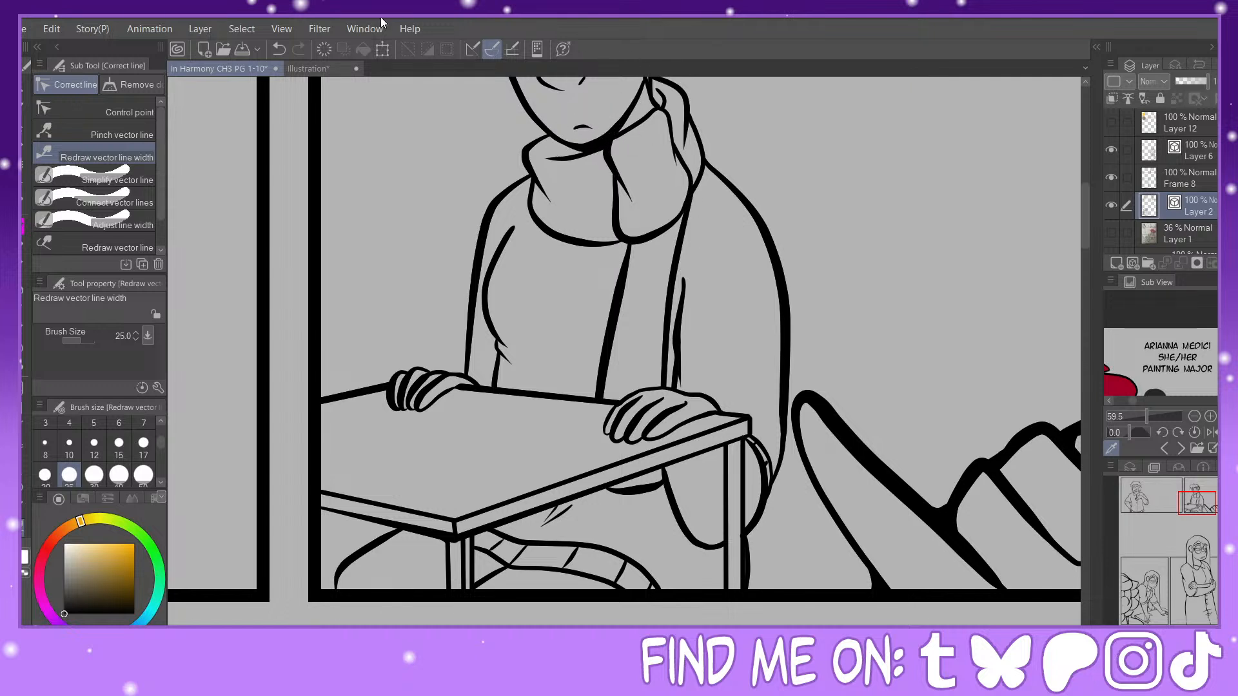
pyautogui.click(280, 50)
pyautogui.moveTo(623, 117); pyautogui.dragTo(553, 141)
# Step: Thicken both eyebrows of the beret-wearing figure with the line width brush at size 17
pyautogui.moveTo(1151, 400); pyautogui.dragTo(1128, 408)
pyautogui.moveTo(1207, 503); pyautogui.dragTo(1198, 491)
pyautogui.hotkey('ctrl', '+')
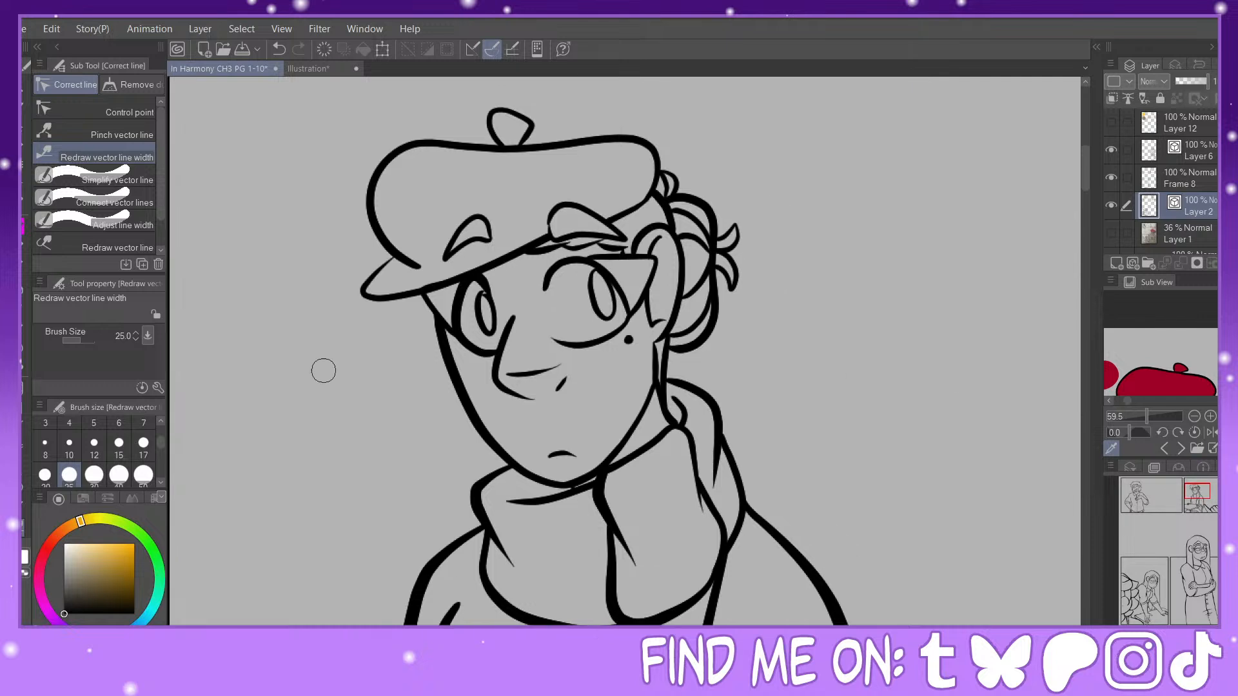
pyautogui.click(148, 446)
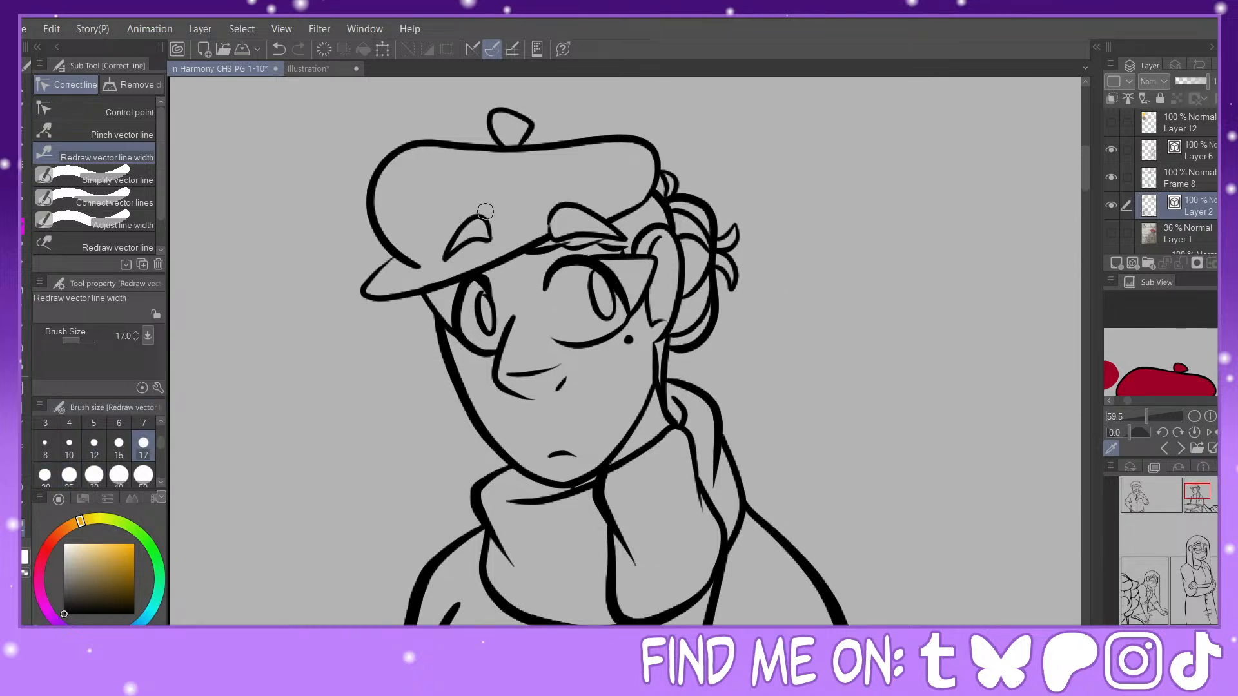
pyautogui.moveTo(485, 211); pyautogui.dragTo(447, 259)
pyautogui.moveTo(546, 212); pyautogui.dragTo(629, 242)
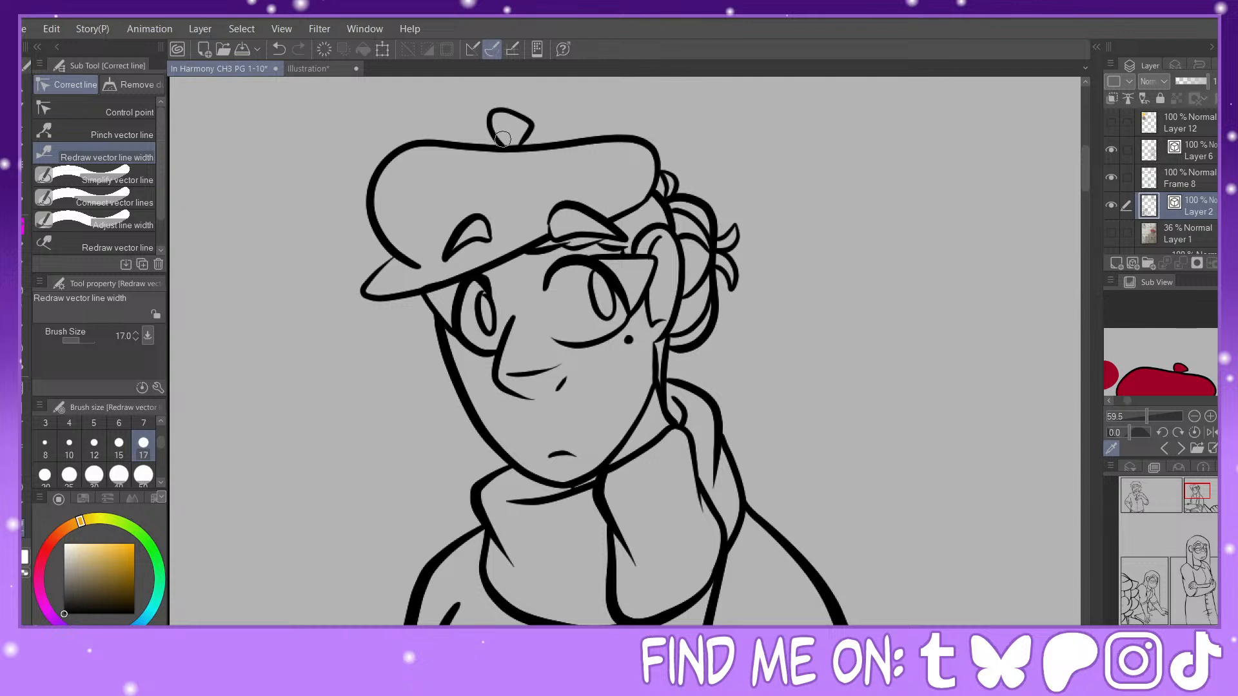
# Step: Thicken the beret's outline, its top tab and the brim, undoing and redoing a stroke
pyautogui.moveTo(503, 140)
pyautogui.mouseDown()
pyautogui.moveTo(571, 123)
pyautogui.moveTo(590, 145)
pyautogui.moveTo(386, 187)
pyautogui.mouseUp()
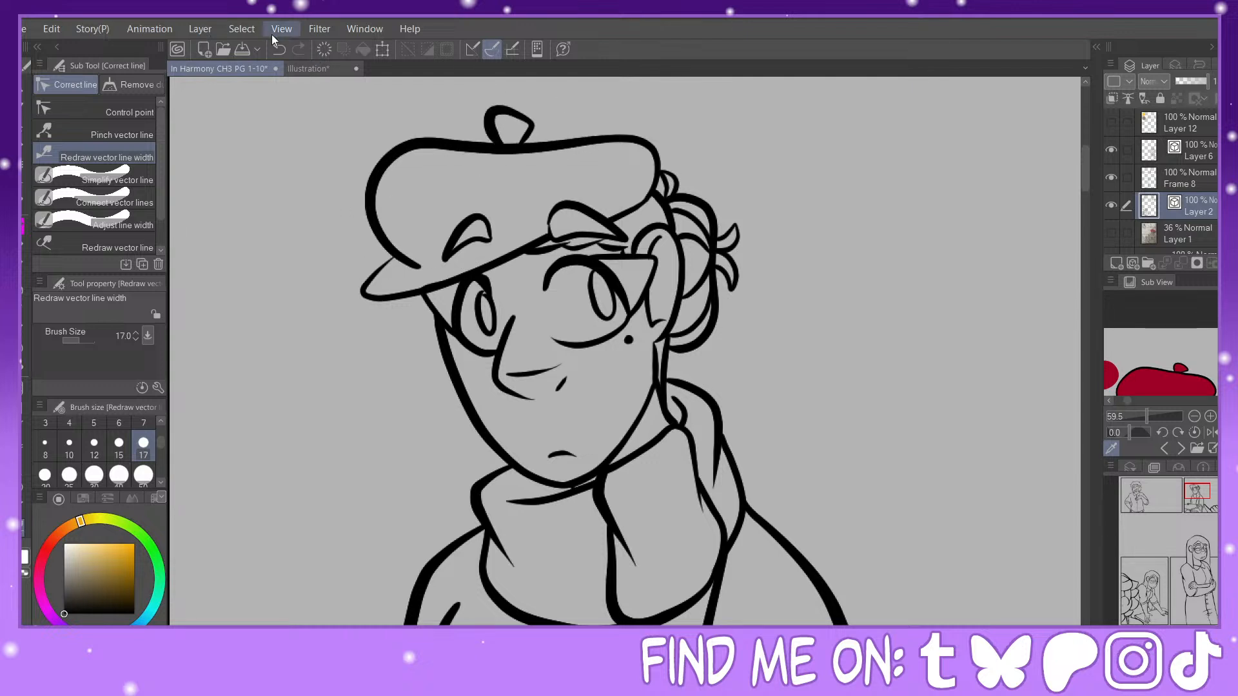
pyautogui.click(279, 49)
pyautogui.moveTo(387, 249)
pyautogui.mouseDown()
pyautogui.moveTo(497, 140)
pyautogui.moveTo(558, 155)
pyautogui.mouseUp()
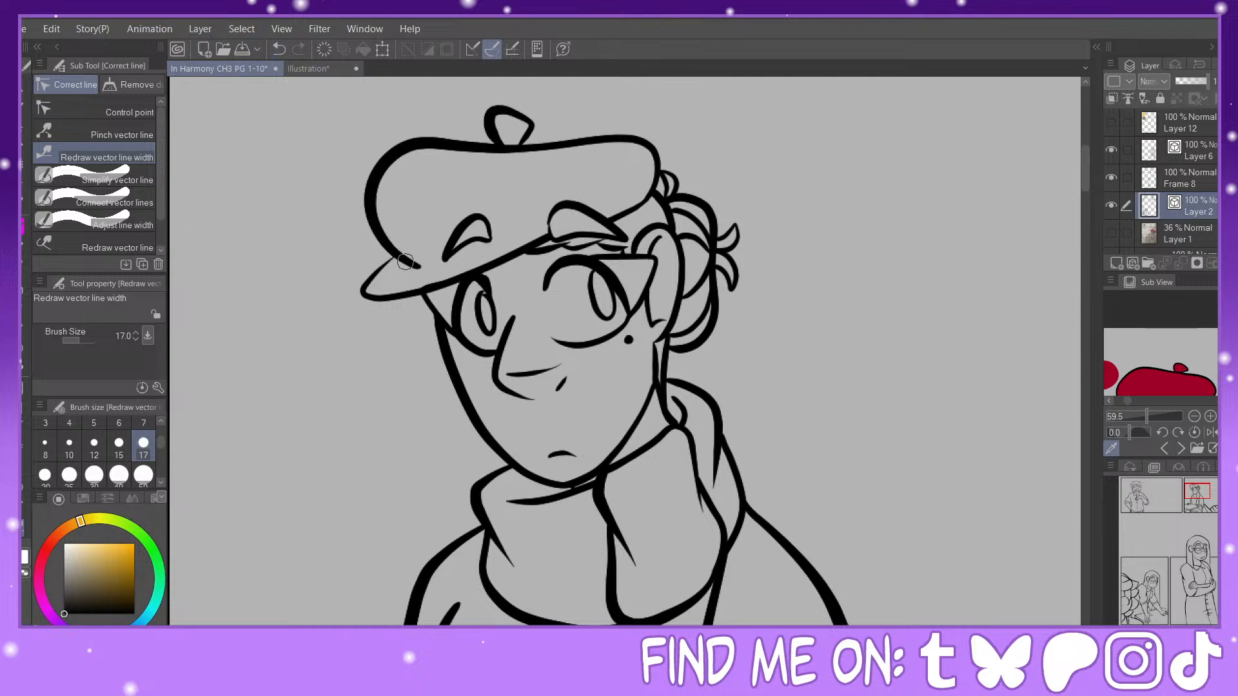
pyautogui.moveTo(387, 263)
pyautogui.mouseDown()
pyautogui.moveTo(361, 285)
pyautogui.moveTo(555, 249)
pyautogui.moveTo(360, 294)
pyautogui.mouseUp()
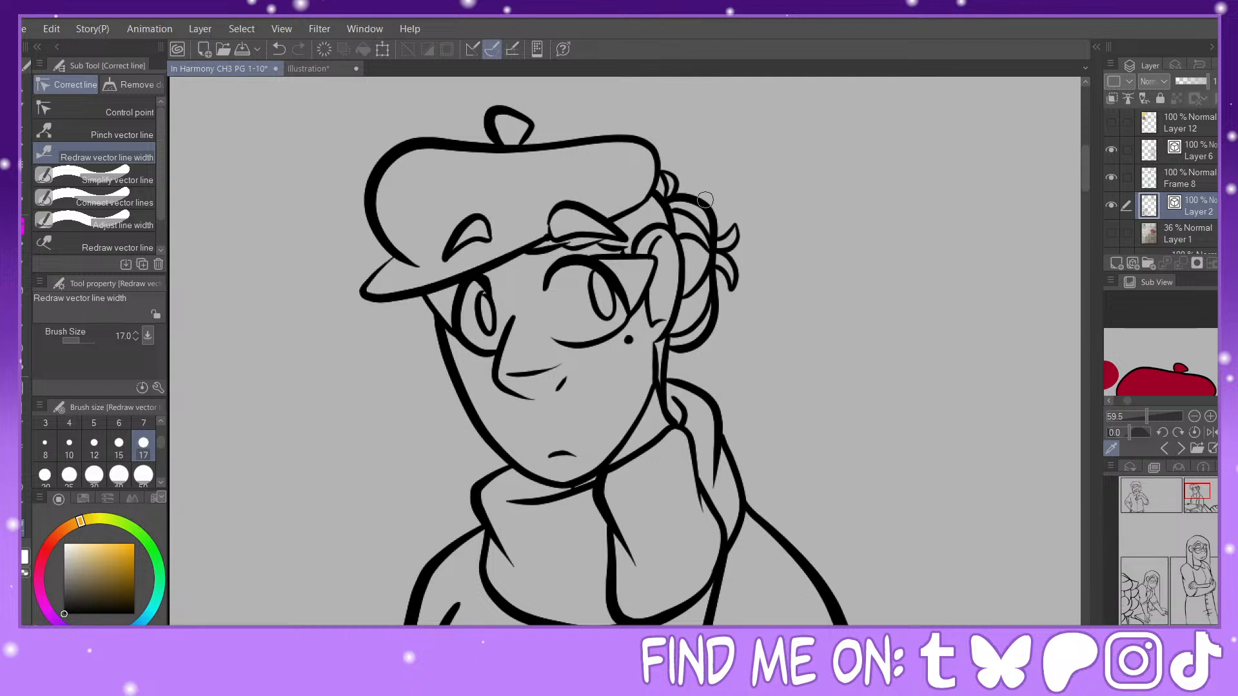
# Step: Thicken the hair bun's loose tips, the ear line and the back edge of the scarf
pyautogui.moveTo(694, 196); pyautogui.dragTo(734, 289)
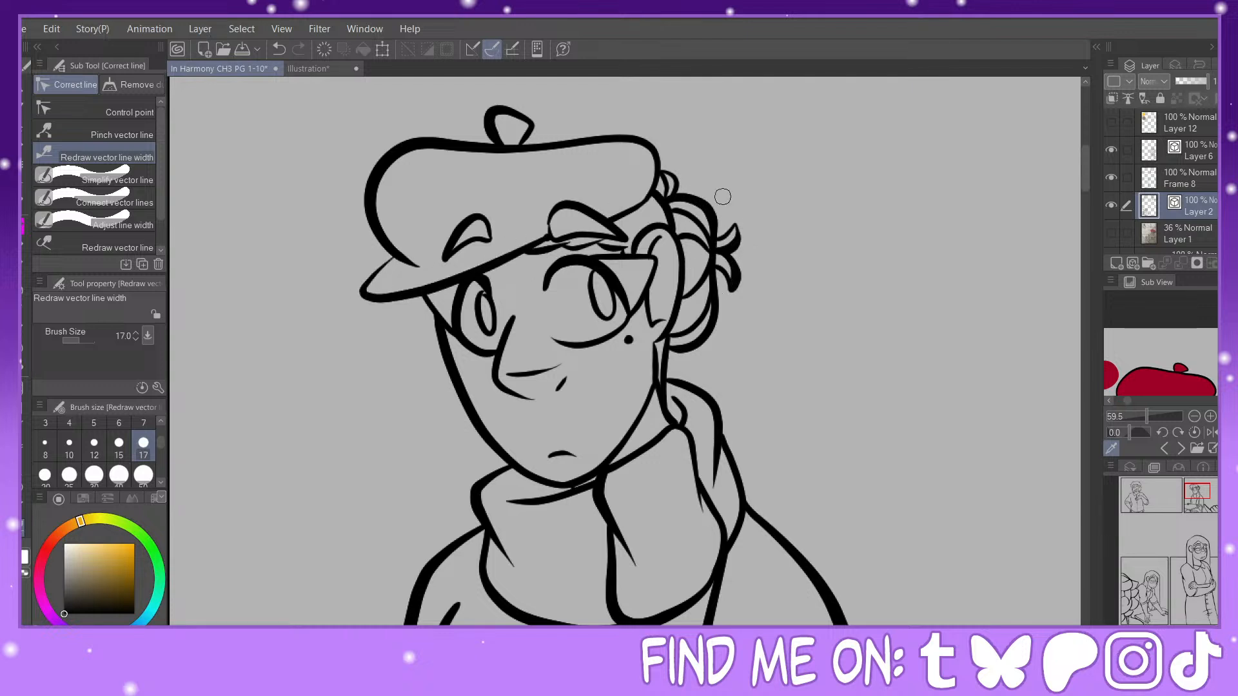
pyautogui.moveTo(1147, 417)
pyautogui.mouseDown()
pyautogui.moveTo(1133, 418)
pyautogui.moveTo(1148, 402)
pyautogui.mouseUp()
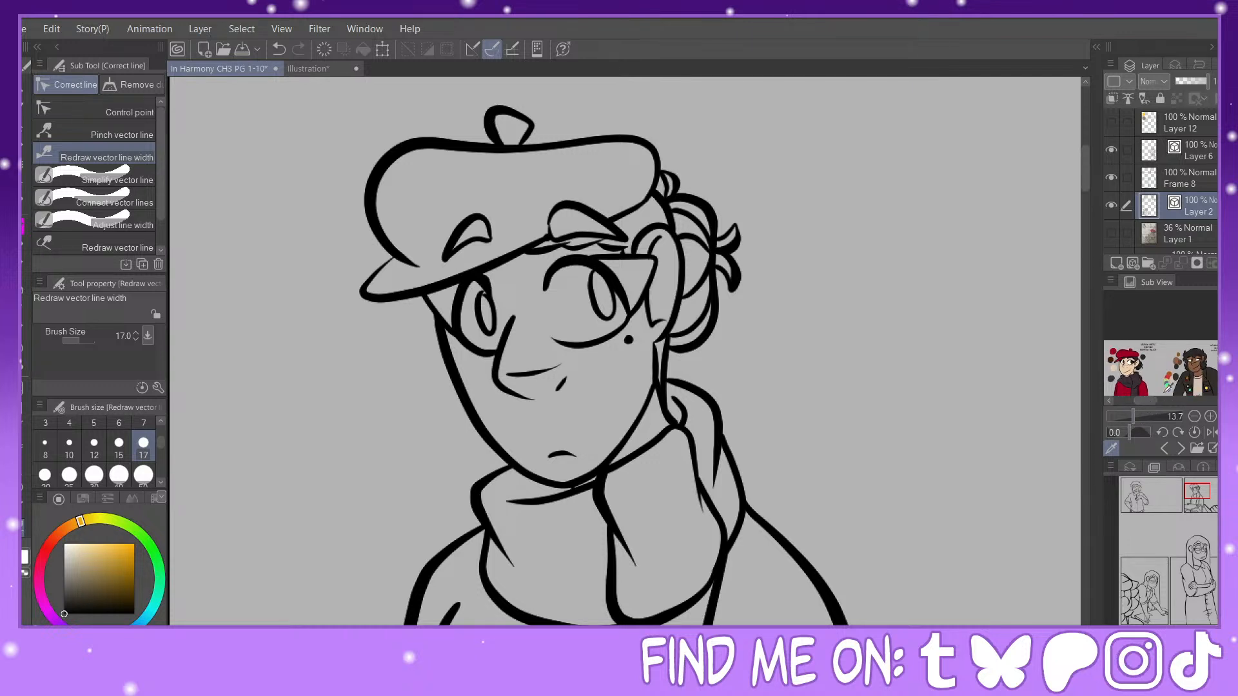
pyautogui.moveTo(659, 219); pyautogui.dragTo(642, 255)
pyautogui.moveTo(710, 395); pyautogui.dragTo(726, 470)
# Step: Fill the line junctions at the beret's brim and the hair strands under the eyebrow with the size 17 Painty Sai Pen
pyautogui.press('p')
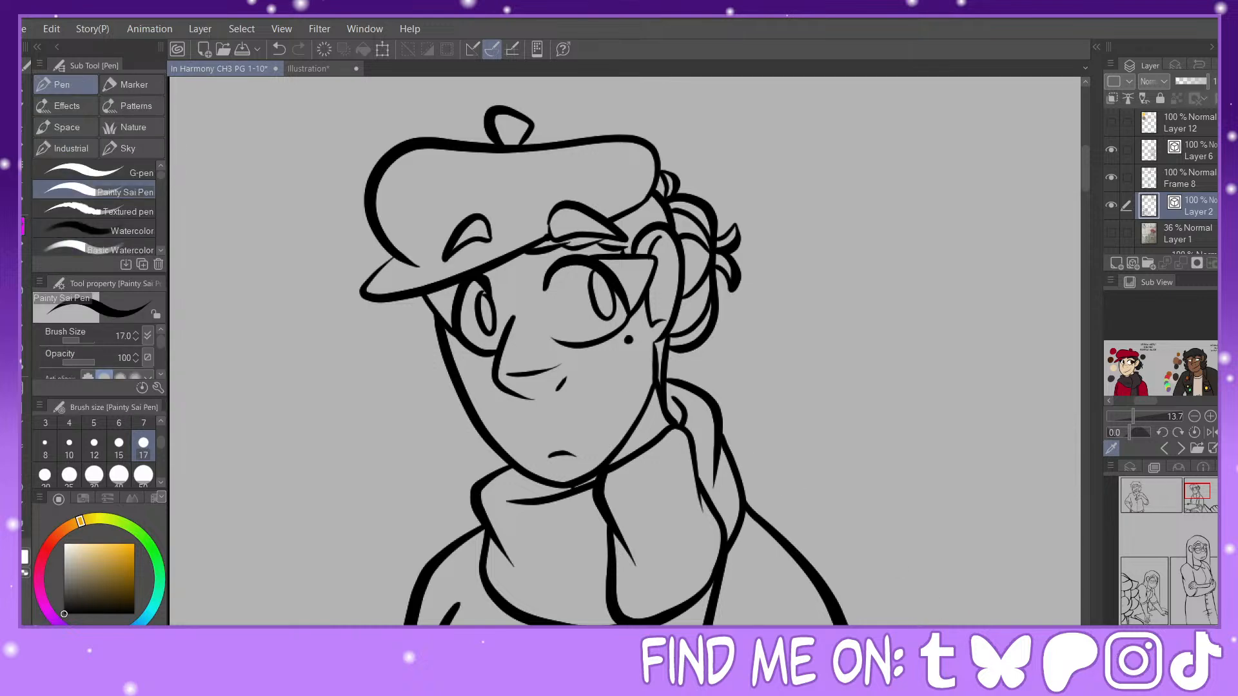
pyautogui.hotkey('ctrl', '+')
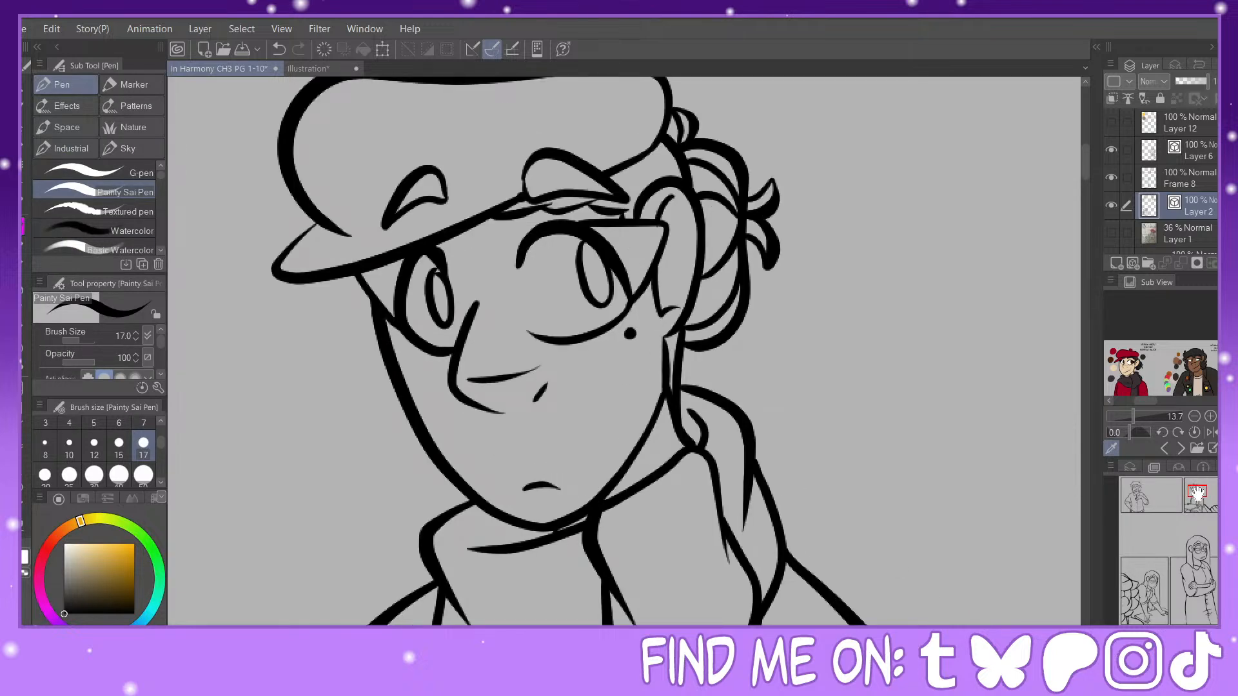
pyautogui.moveTo(1197, 494)
pyautogui.mouseDown()
pyautogui.moveTo(1197, 509)
pyautogui.moveTo(1195, 488)
pyautogui.mouseUp()
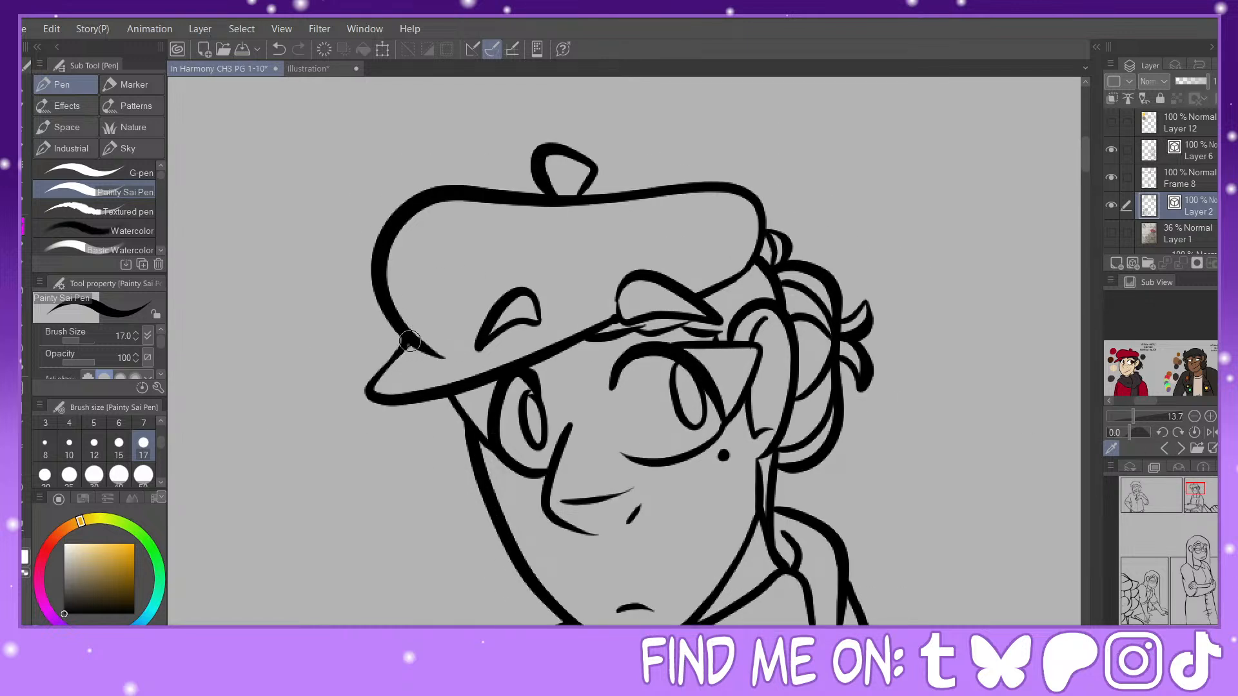
pyautogui.moveTo(410, 341)
pyautogui.mouseDown()
pyautogui.moveTo(384, 372)
pyautogui.moveTo(425, 349)
pyautogui.moveTo(401, 348)
pyautogui.moveTo(373, 383)
pyautogui.moveTo(404, 333)
pyautogui.mouseUp()
pyautogui.moveTo(621, 320)
pyautogui.mouseDown()
pyautogui.moveTo(621, 283)
pyautogui.moveTo(628, 322)
pyautogui.moveTo(645, 301)
pyautogui.moveTo(574, 345)
pyautogui.moveTo(661, 315)
pyautogui.moveTo(648, 328)
pyautogui.moveTo(658, 334)
pyautogui.moveTo(641, 328)
pyautogui.moveTo(696, 320)
pyautogui.moveTo(665, 330)
pyautogui.moveTo(718, 324)
pyautogui.mouseUp()
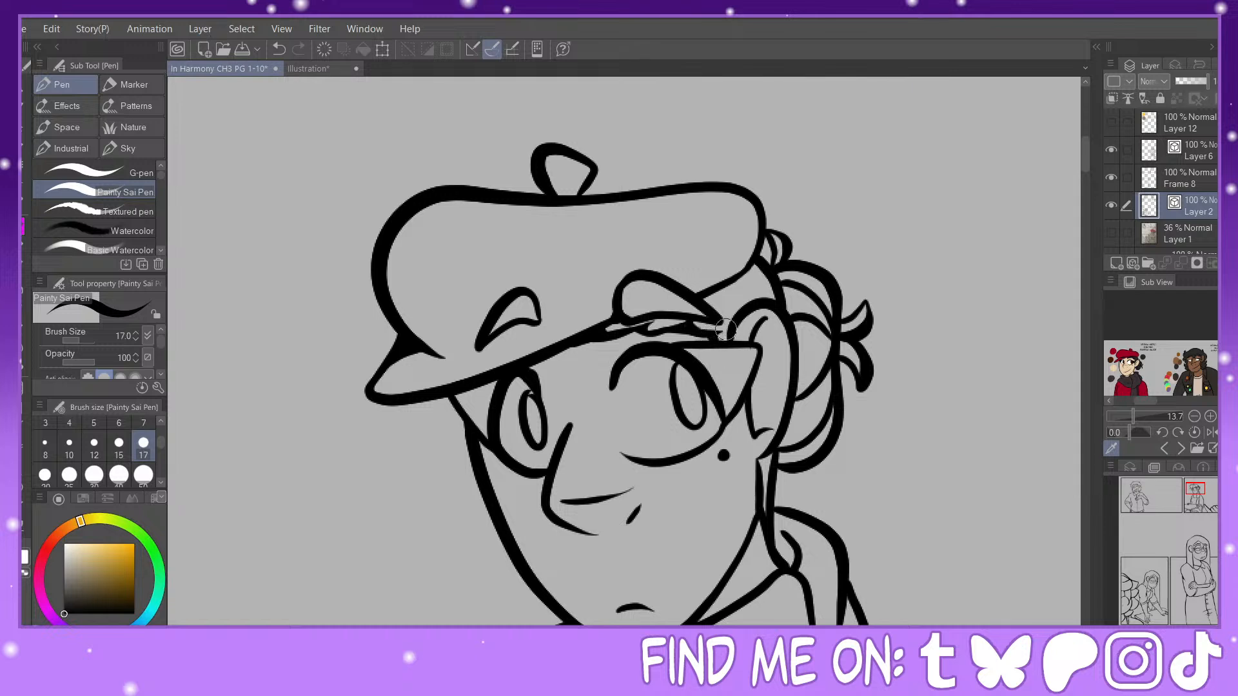
pyautogui.moveTo(725, 329)
pyautogui.mouseDown()
pyautogui.moveTo(773, 276)
pyautogui.moveTo(723, 327)
pyautogui.mouseUp()
# Step: Fill the line corners between the curls and loose tips of the hair bun
pyautogui.moveTo(763, 240); pyautogui.dragTo(798, 263)
pyautogui.moveTo(864, 338); pyautogui.dragTo(861, 316)
pyautogui.moveTo(846, 368)
pyautogui.mouseDown()
pyautogui.moveTo(850, 353)
pyautogui.moveTo(852, 386)
pyautogui.moveTo(855, 374)
pyautogui.mouseUp()
# Step: Fill the line corners at the nape between the hair bun and scarf, undoing unwanted strokes
pyautogui.hotkey('ctrl', '-')
pyautogui.hotkey('ctrl', '-')
pyautogui.hotkey('ctrl', '-')
pyautogui.hotkey('ctrl', '-')
pyautogui.moveTo(1178, 491); pyautogui.dragTo(1216, 502)
pyautogui.hotkey('ctrl', '+')
pyautogui.hotkey('ctrl', '+')
pyautogui.hotkey('ctrl', '+')
pyautogui.hotkey('ctrl', '+')
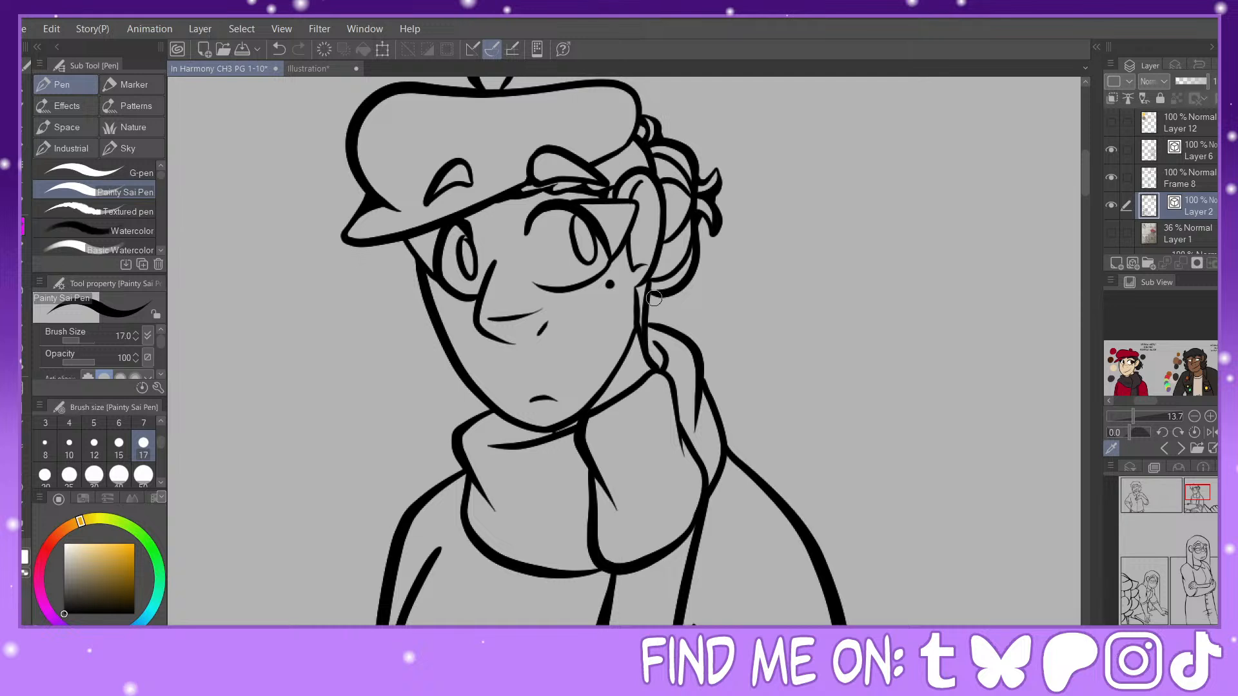
pyautogui.moveTo(653, 298)
pyautogui.mouseDown()
pyautogui.moveTo(647, 316)
pyautogui.moveTo(667, 329)
pyautogui.mouseUp()
pyautogui.hotkey('ctrl', 'z')
pyautogui.hotkey('ctrl', 'z')
# Step: Examine the character reference sheet, comparing the other characters' line work with the red-bereted character's scarf
pyautogui.scroll(6, 1197, 371)
pyautogui.scroll(-3, 1177, 352)
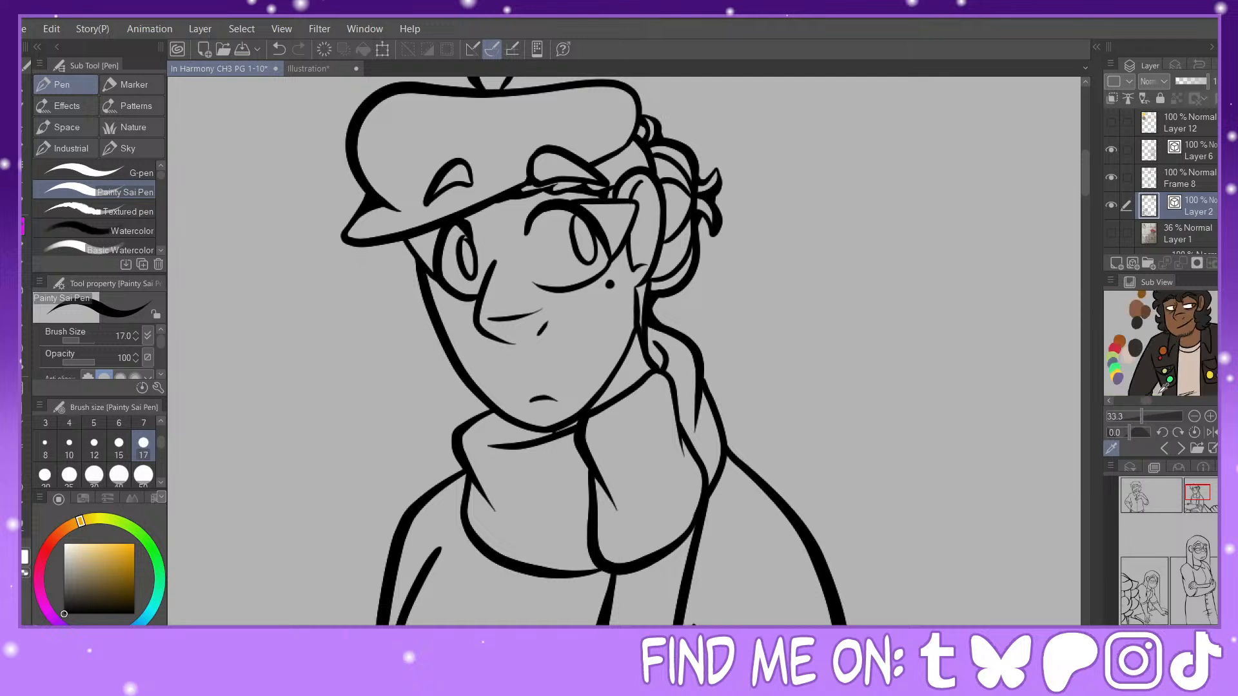
pyautogui.moveTo(1149, 400); pyautogui.dragTo(1158, 401)
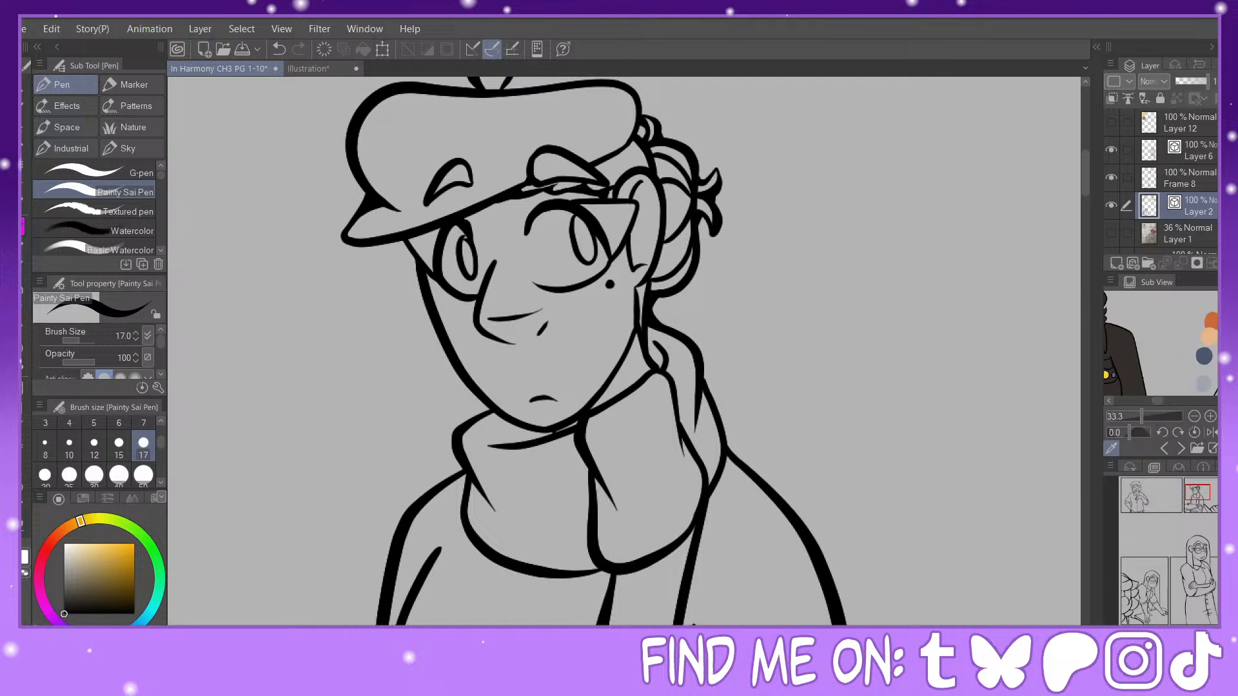
pyautogui.scroll(-5, 1129, 343)
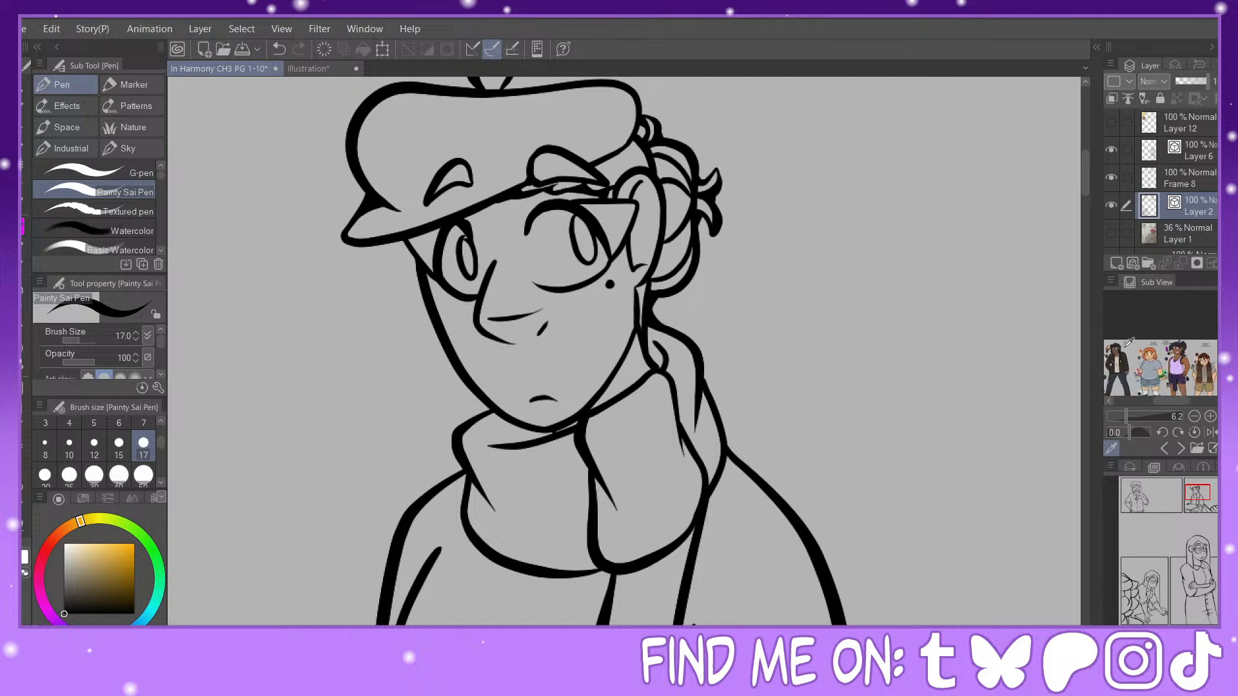
pyautogui.moveTo(1178, 400); pyautogui.dragTo(1156, 401)
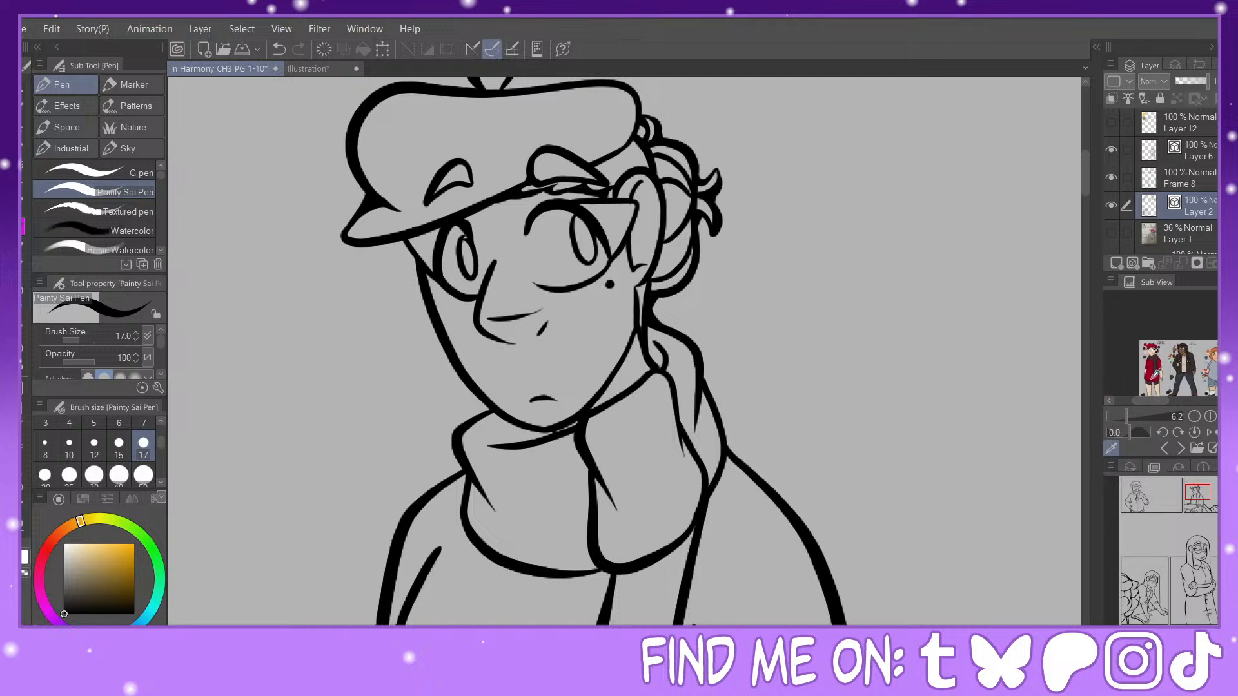
pyautogui.scroll(5, 1161, 378)
pyautogui.scroll(-2, 1164, 374)
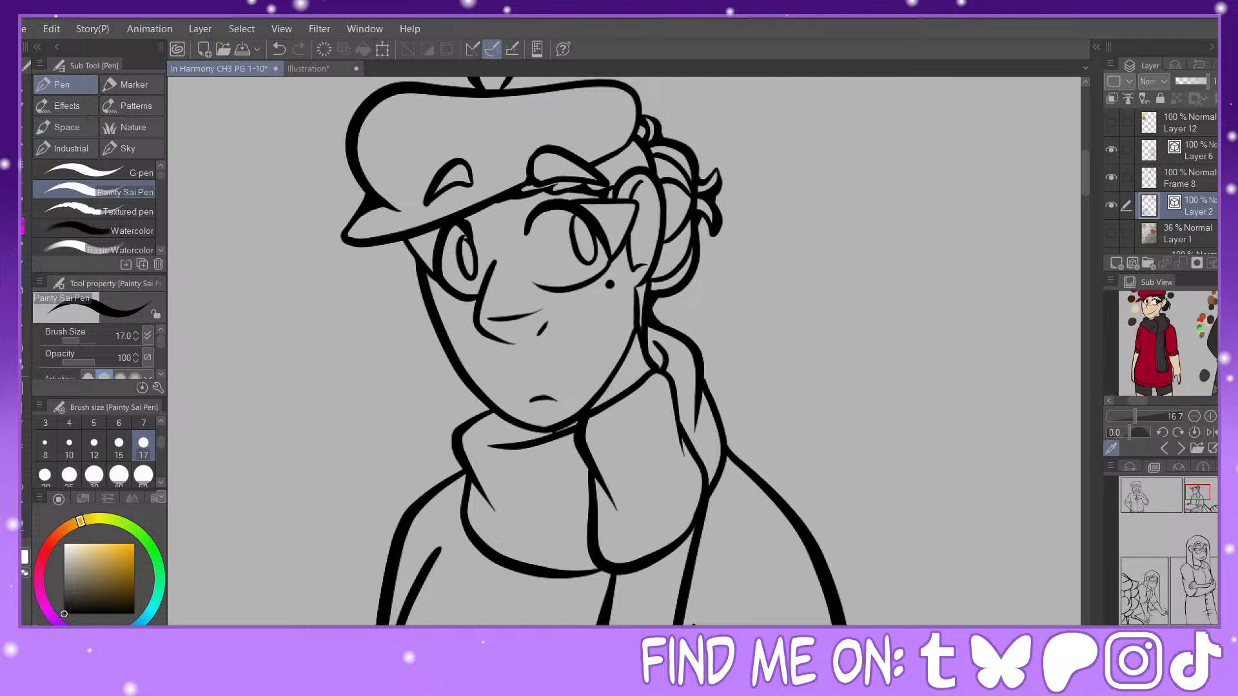
pyautogui.scroll(2, 1164, 348)
pyautogui.scroll(-2, 1164, 361)
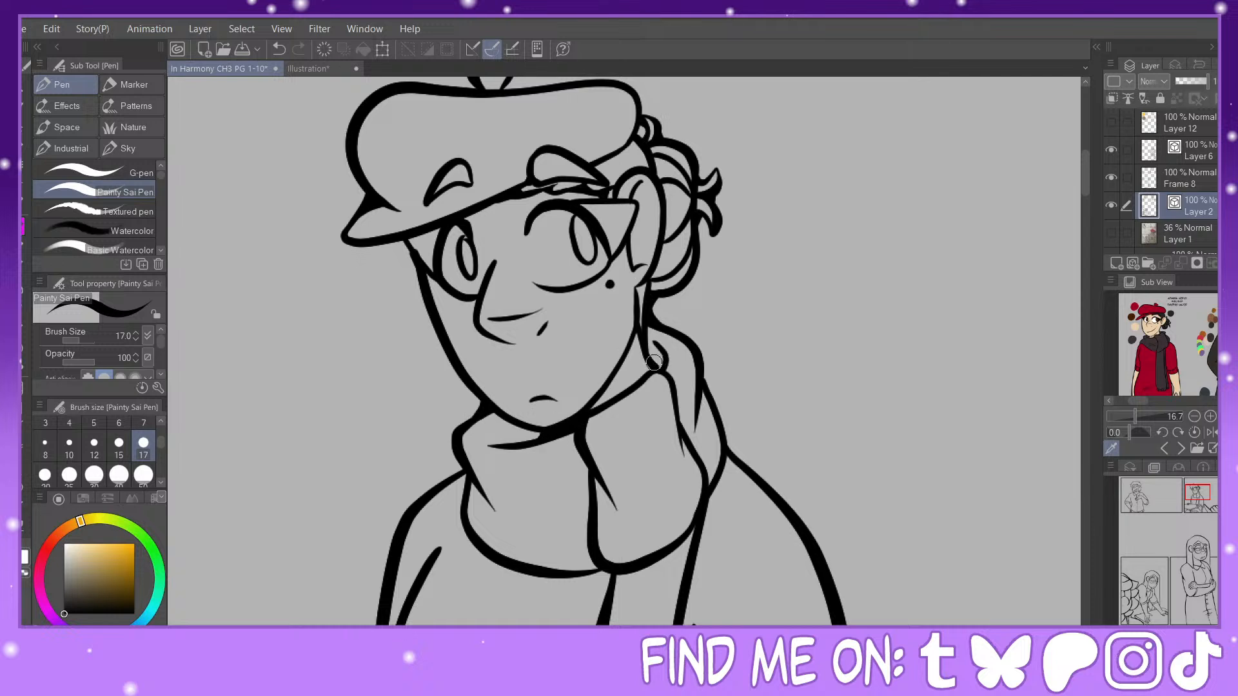
# Step: Fill the scarf's line junctions at the neck fold, its outer back edge and the lower centre where the folds meet
pyautogui.moveTo(654, 363); pyautogui.dragTo(667, 353)
pyautogui.moveTo(707, 400); pyautogui.dragTo(715, 417)
pyautogui.moveTo(572, 573); pyautogui.dragTo(593, 553)
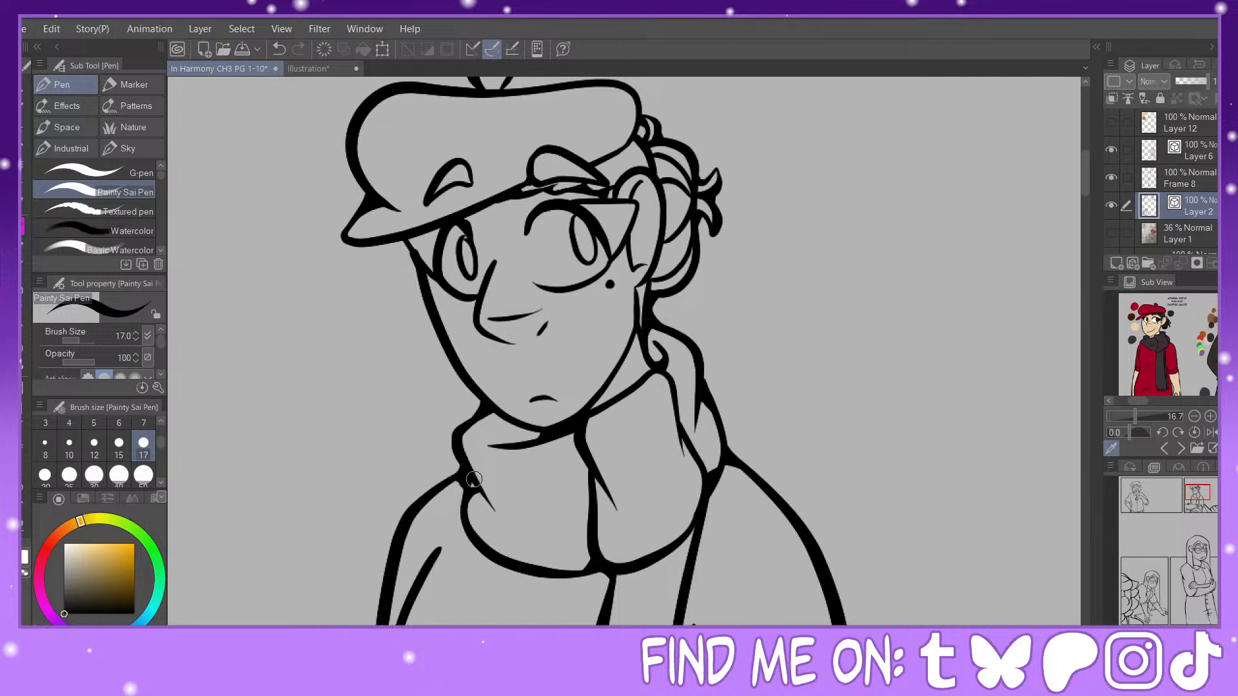
pyautogui.click(1197, 494)
pyautogui.moveTo(1143, 400)
pyautogui.mouseDown()
pyautogui.moveTo(1154, 403)
pyautogui.moveTo(1140, 408)
pyautogui.mouseUp()
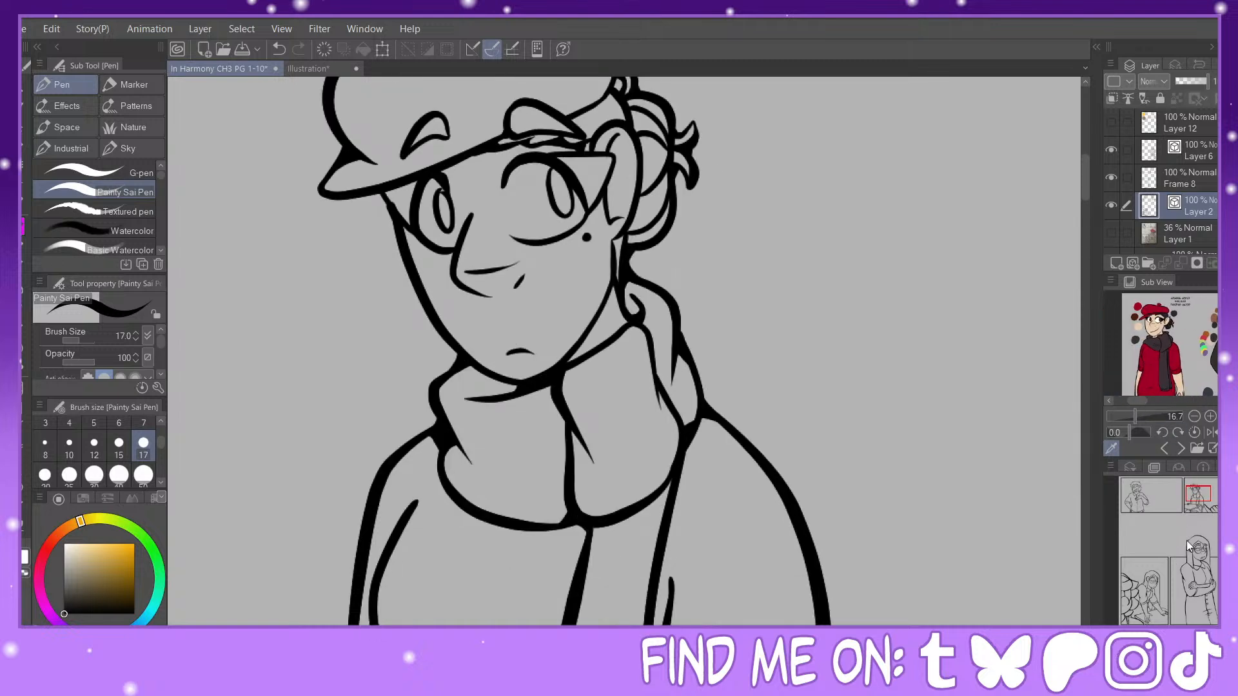
pyautogui.moveTo(1200, 494); pyautogui.dragTo(1195, 503)
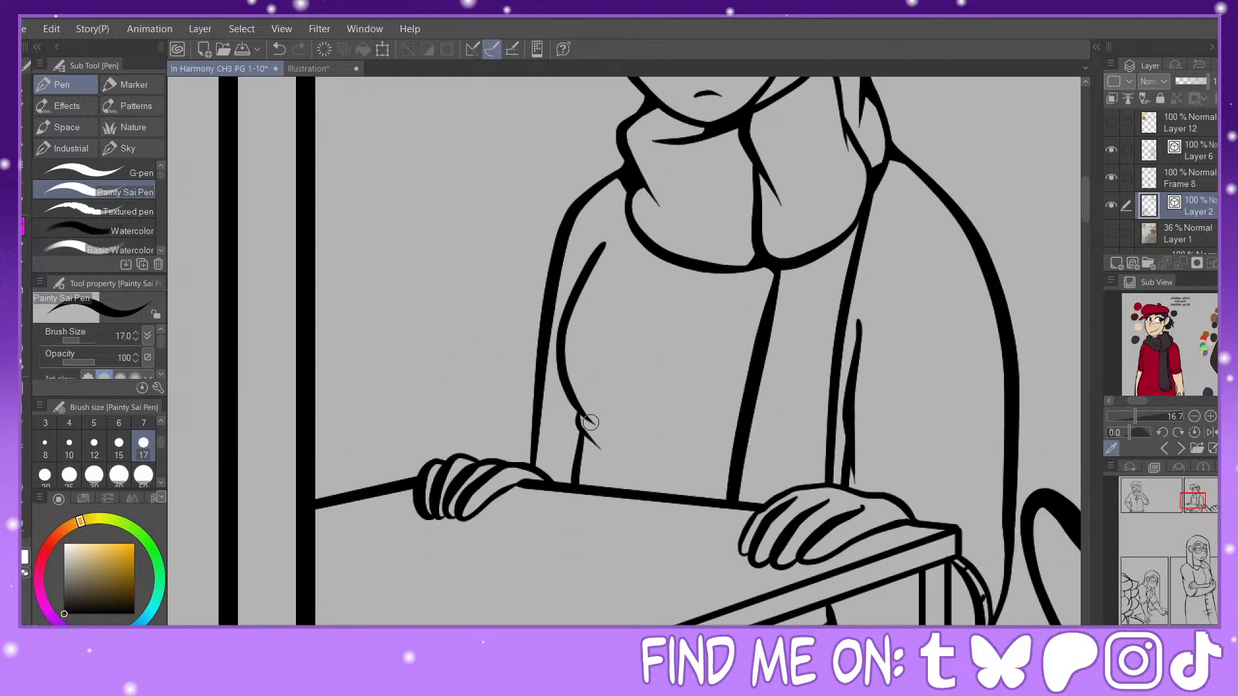
# Step: Ink a short crease at the shirt's waist and fill the line corners where sleeve and shirt meet the table beside the far hand
pyautogui.moveTo(583, 419); pyautogui.dragTo(612, 439)
pyautogui.moveTo(584, 439)
pyautogui.mouseDown()
pyautogui.moveTo(610, 453)
pyautogui.moveTo(601, 436)
pyautogui.moveTo(557, 484)
pyautogui.moveTo(577, 462)
pyautogui.mouseUp()
pyautogui.hotkey('ctrl', 'z')
pyautogui.moveTo(504, 490); pyautogui.dragTo(543, 487)
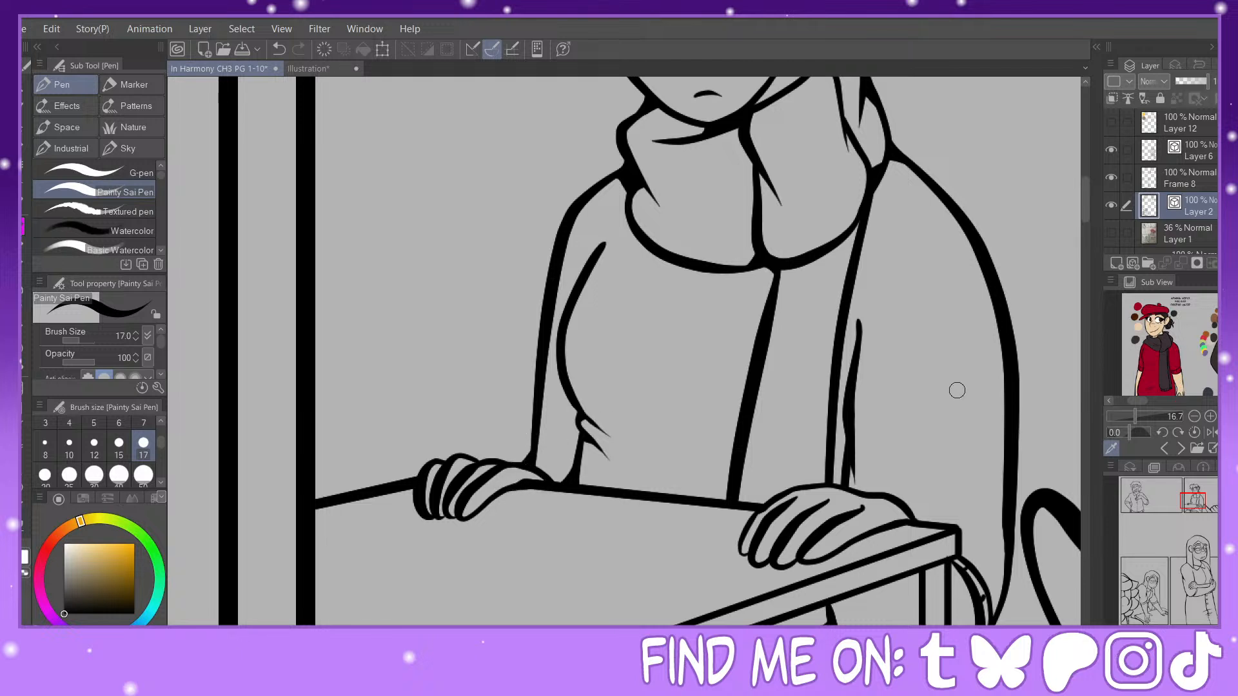
# Step: Examine the reference sheets up close, comparing the red-bereted character's sweater with the line work of the pink-headband character
pyautogui.moveTo(1135, 414); pyautogui.dragTo(1148, 401)
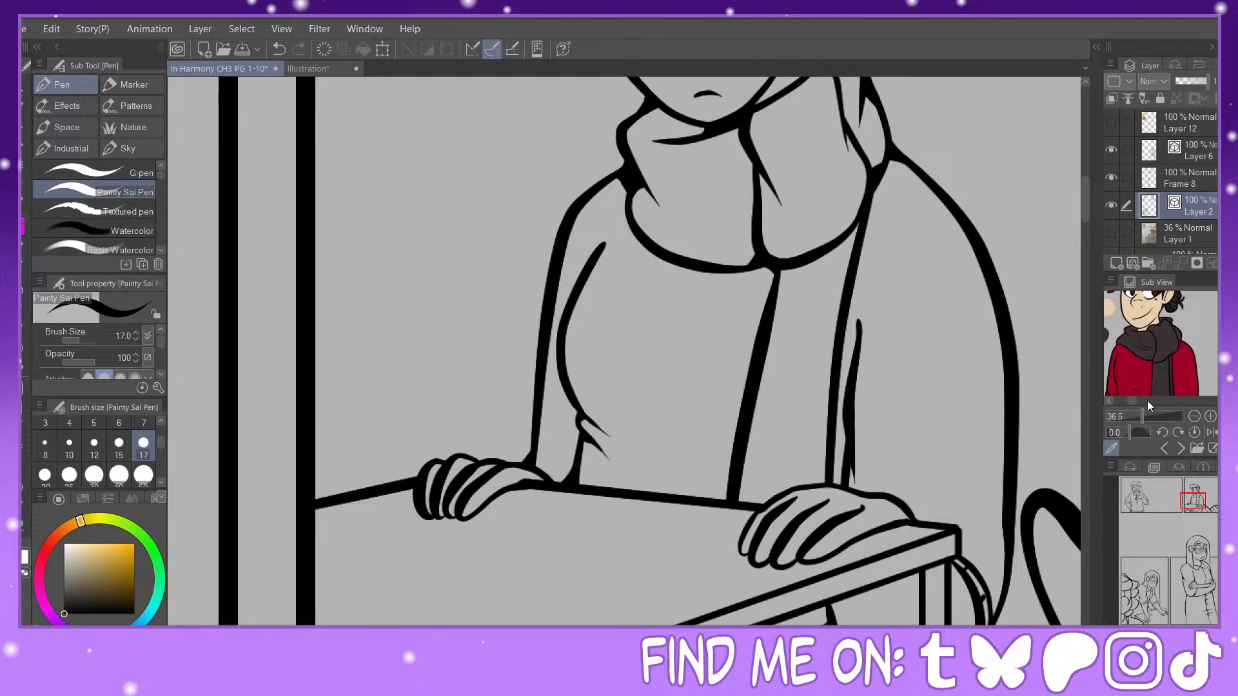
pyautogui.click(1167, 447)
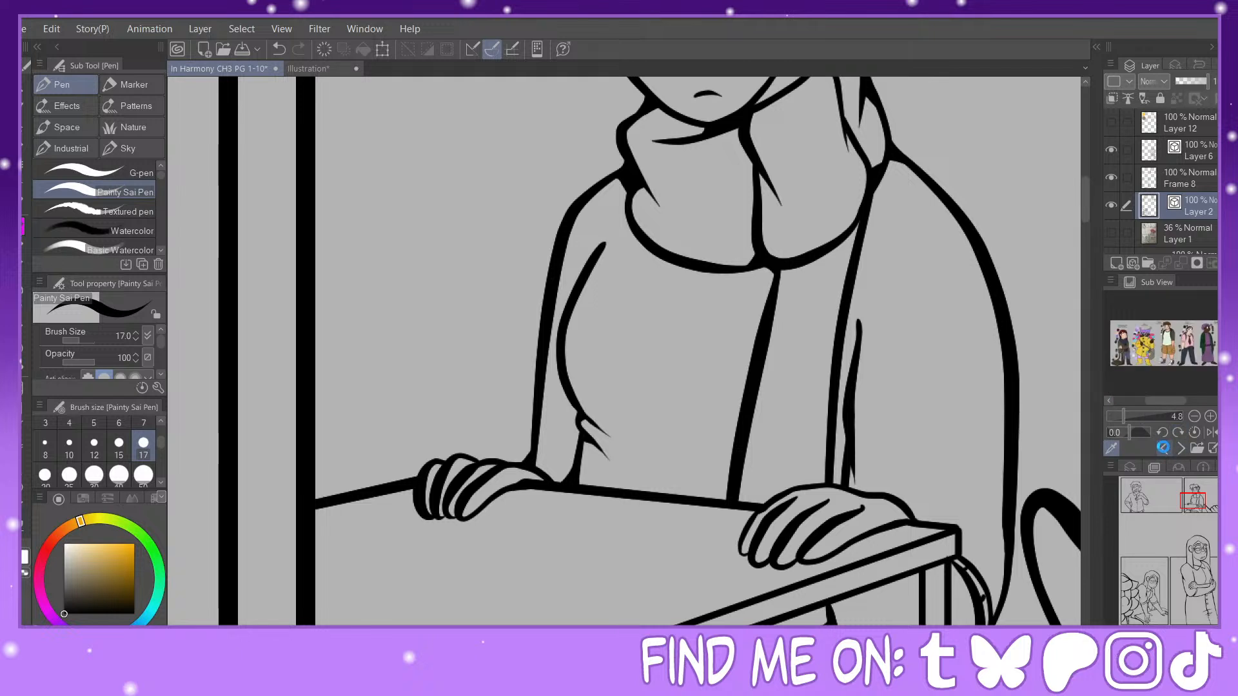
pyautogui.click(1163, 447)
pyautogui.click(1139, 417)
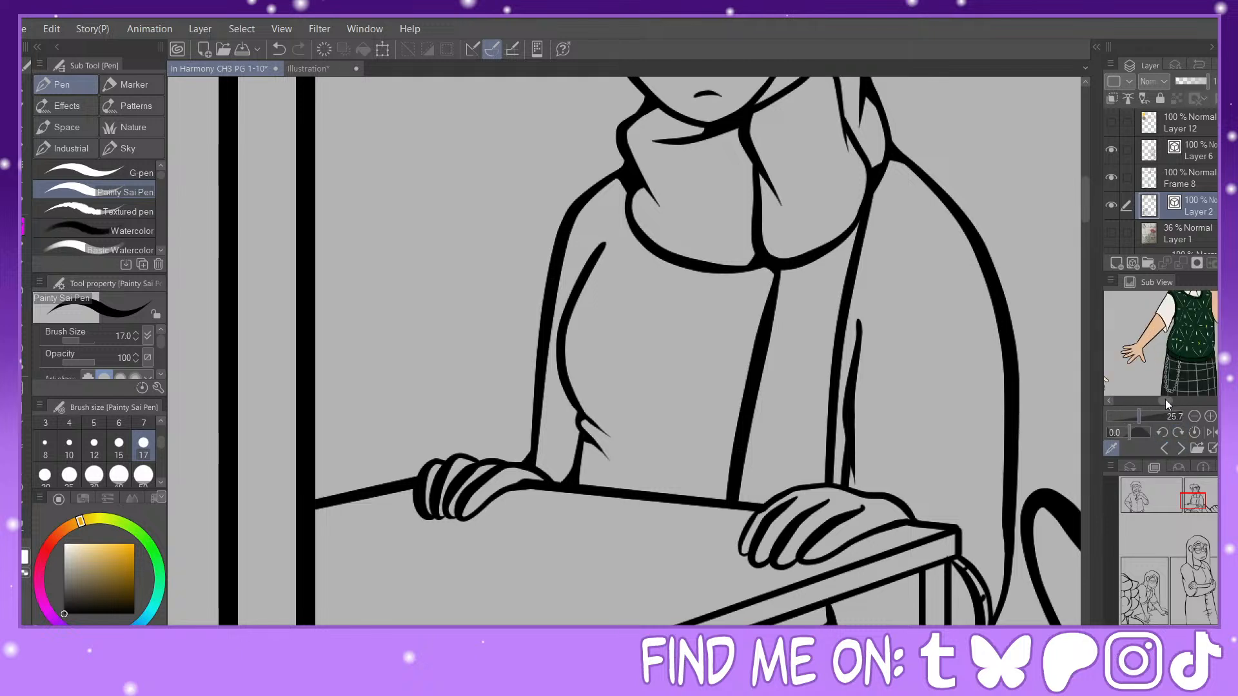
pyautogui.moveTo(1166, 400); pyautogui.dragTo(1183, 400)
pyautogui.moveTo(1219, 348); pyautogui.dragTo(1218, 327)
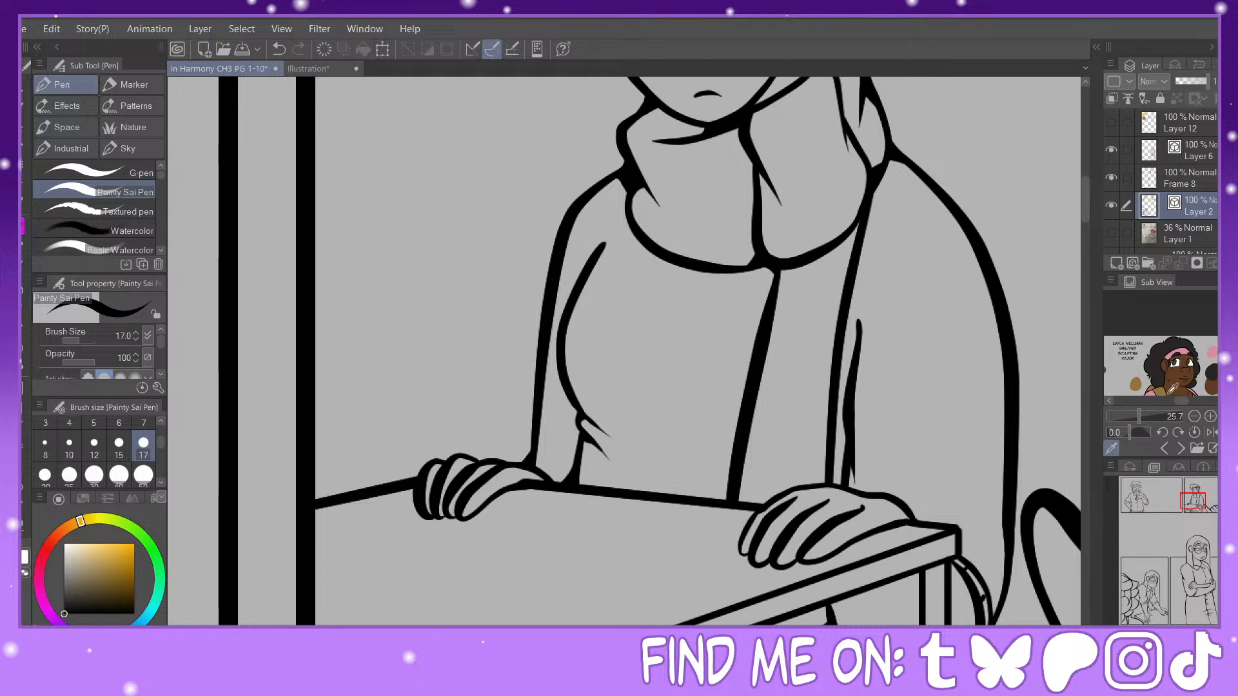
pyautogui.click(1144, 416)
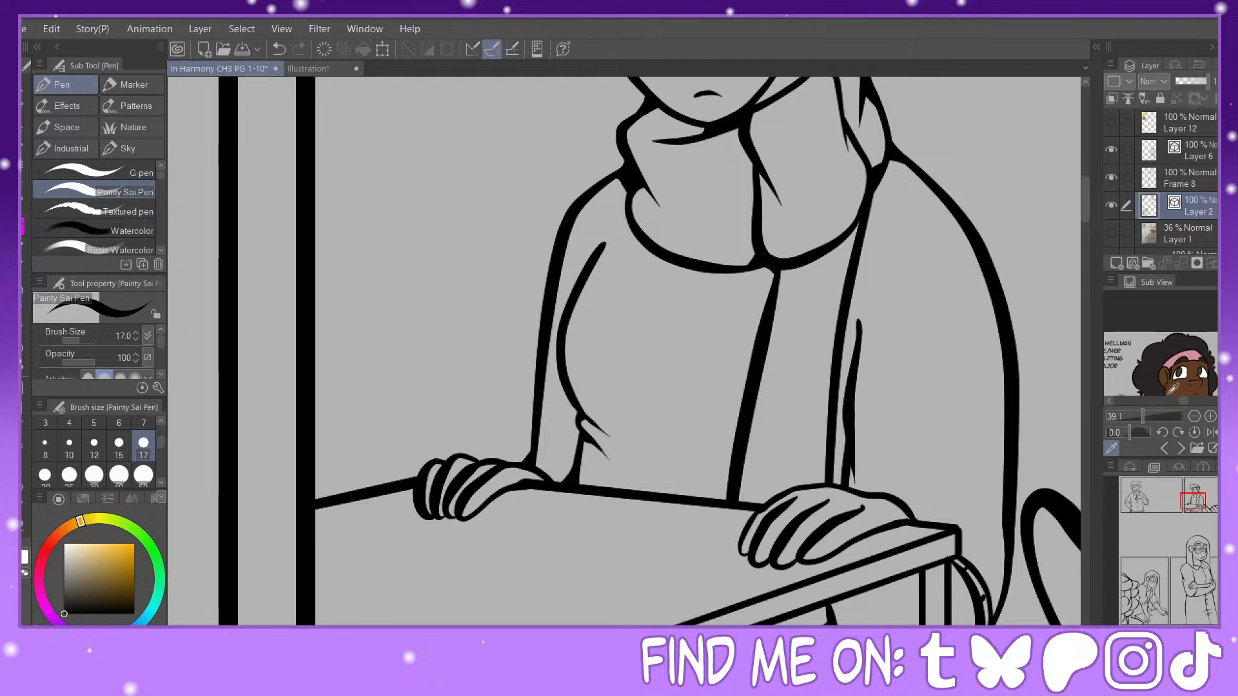
pyautogui.moveTo(1182, 402); pyautogui.dragTo(1174, 401)
pyautogui.click(1135, 416)
pyautogui.click(1133, 416)
pyautogui.click(1130, 416)
# Step: Look through the other reference images and examine the line work of the brown-haired character with the backpack
pyautogui.click(1164, 448)
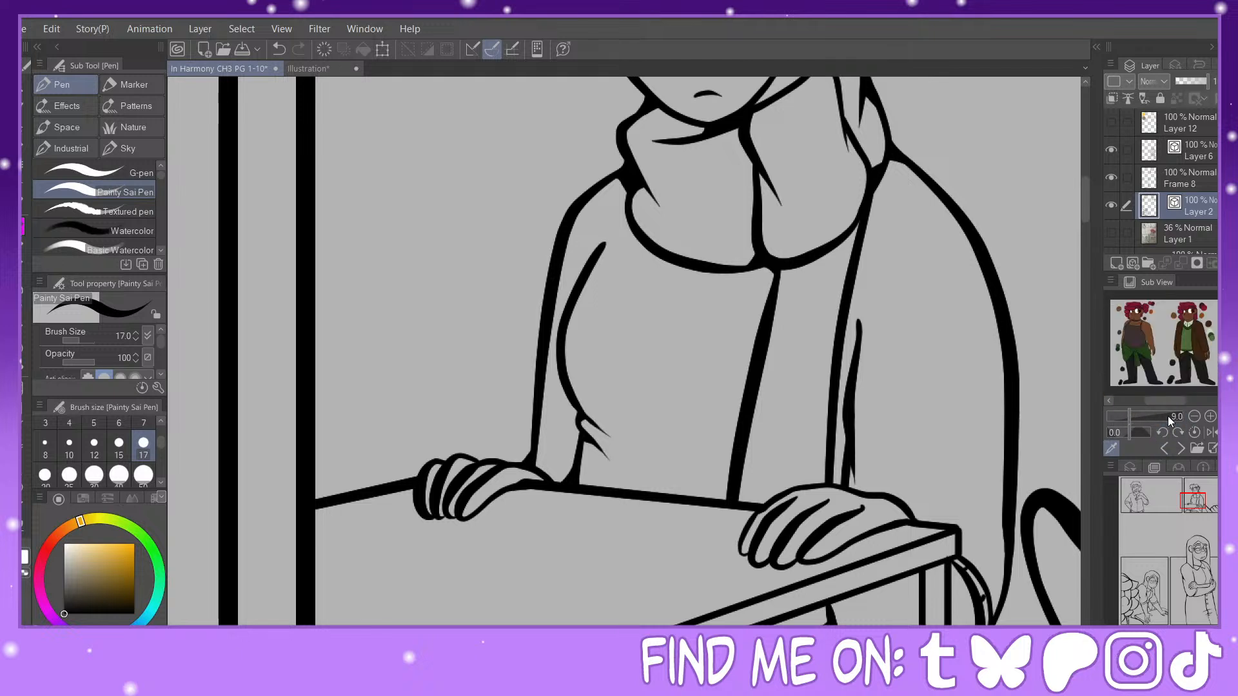
pyautogui.click(1180, 448)
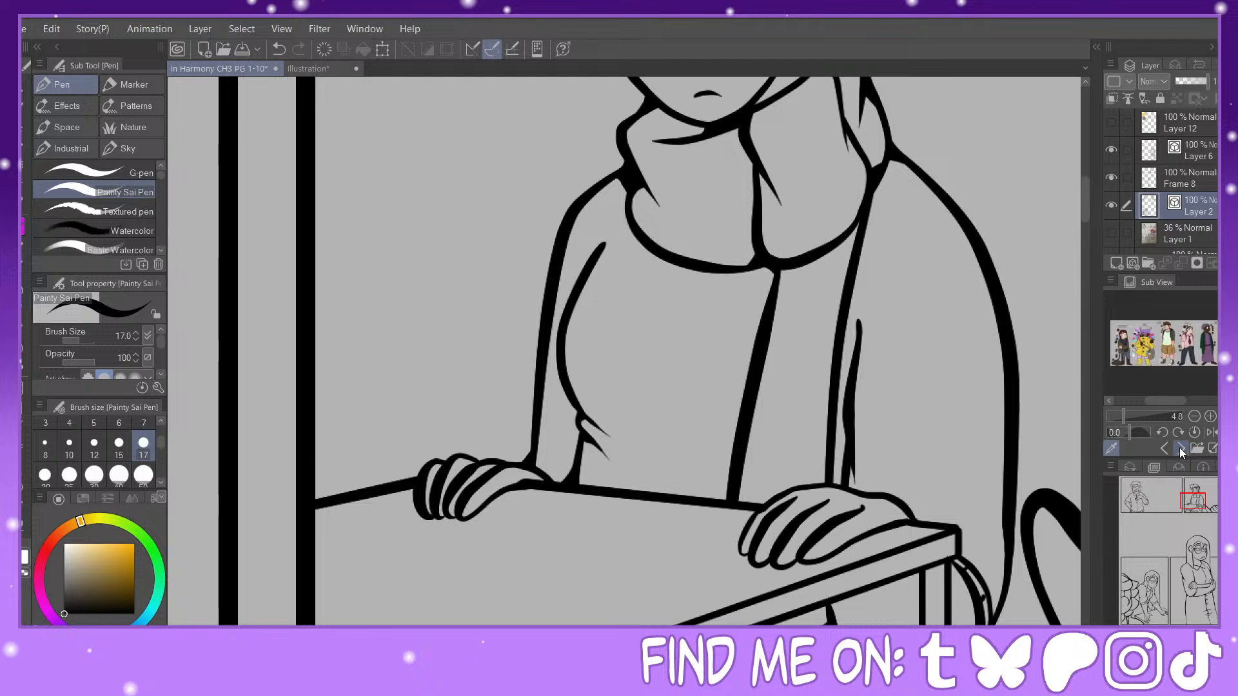
pyautogui.click(1175, 447)
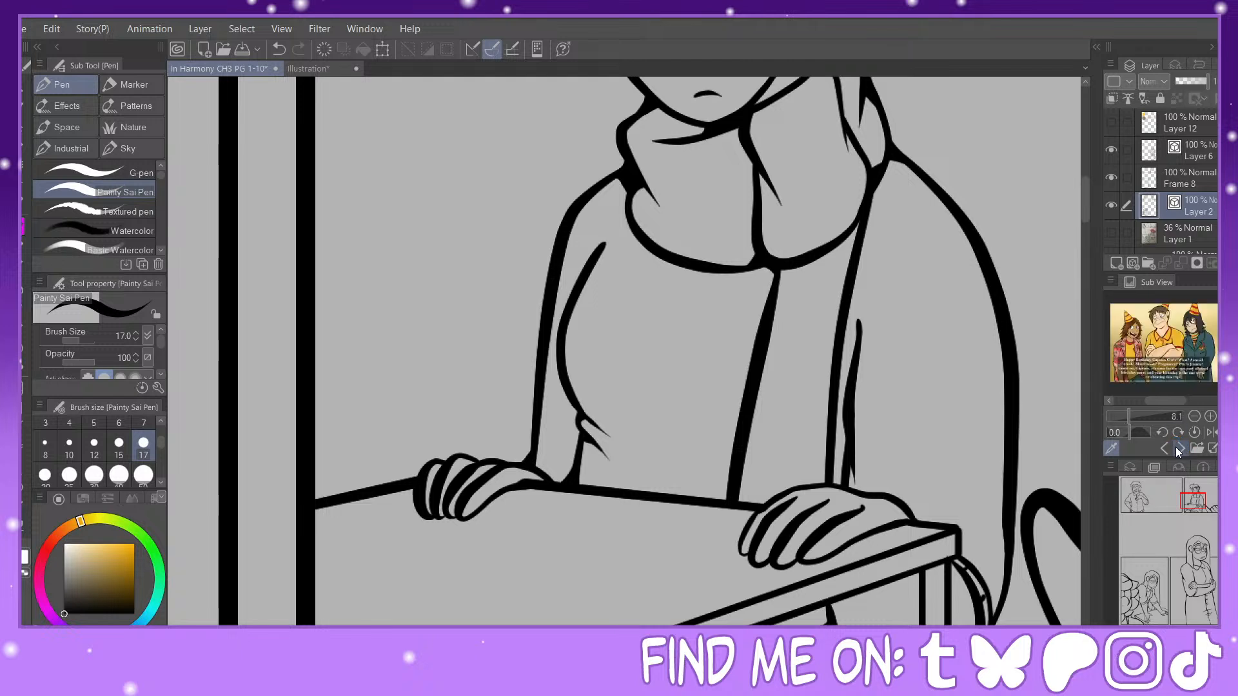
pyautogui.click(1175, 448)
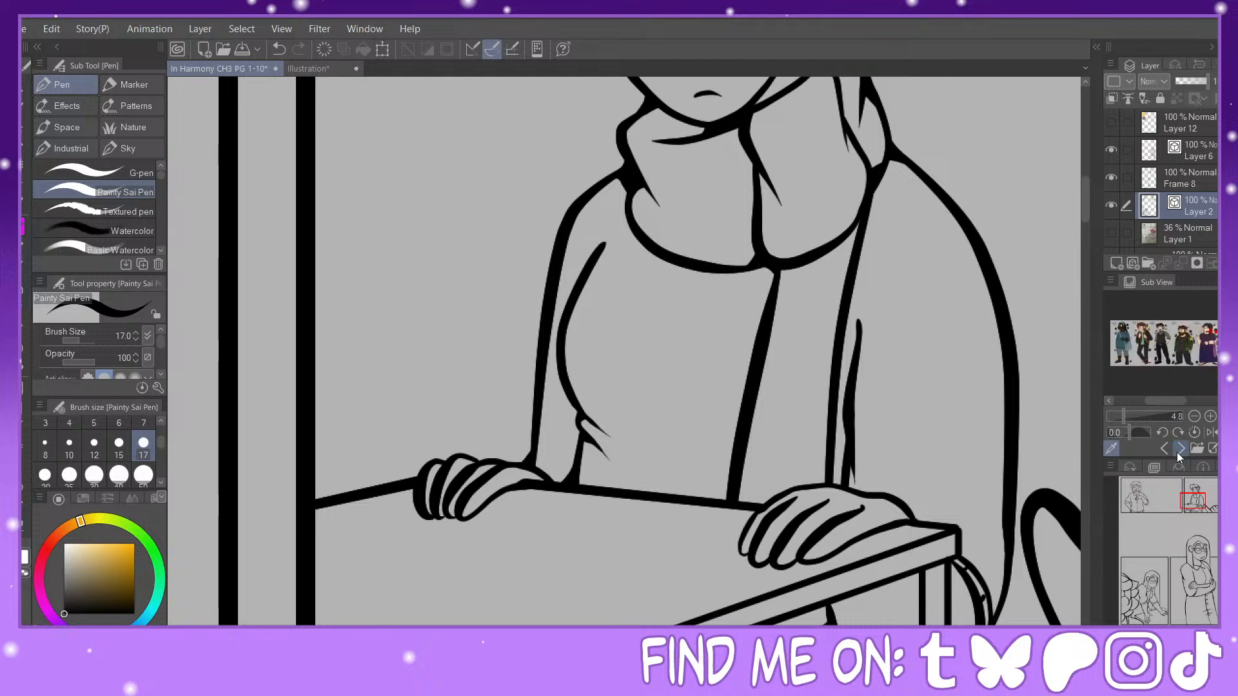
pyautogui.moveTo(1132, 415); pyautogui.dragTo(1150, 400)
pyautogui.moveTo(1218, 343); pyautogui.dragTo(1218, 327)
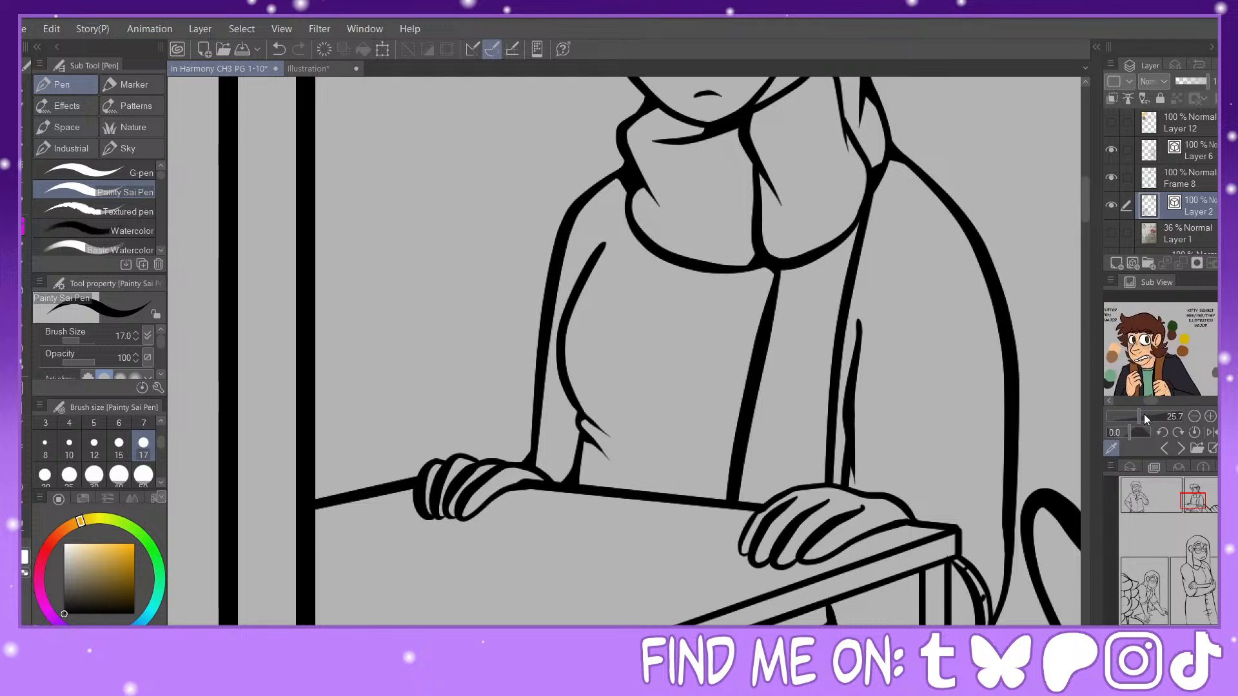
pyautogui.click(1145, 418)
pyautogui.moveTo(1147, 402); pyautogui.dragTo(1140, 401)
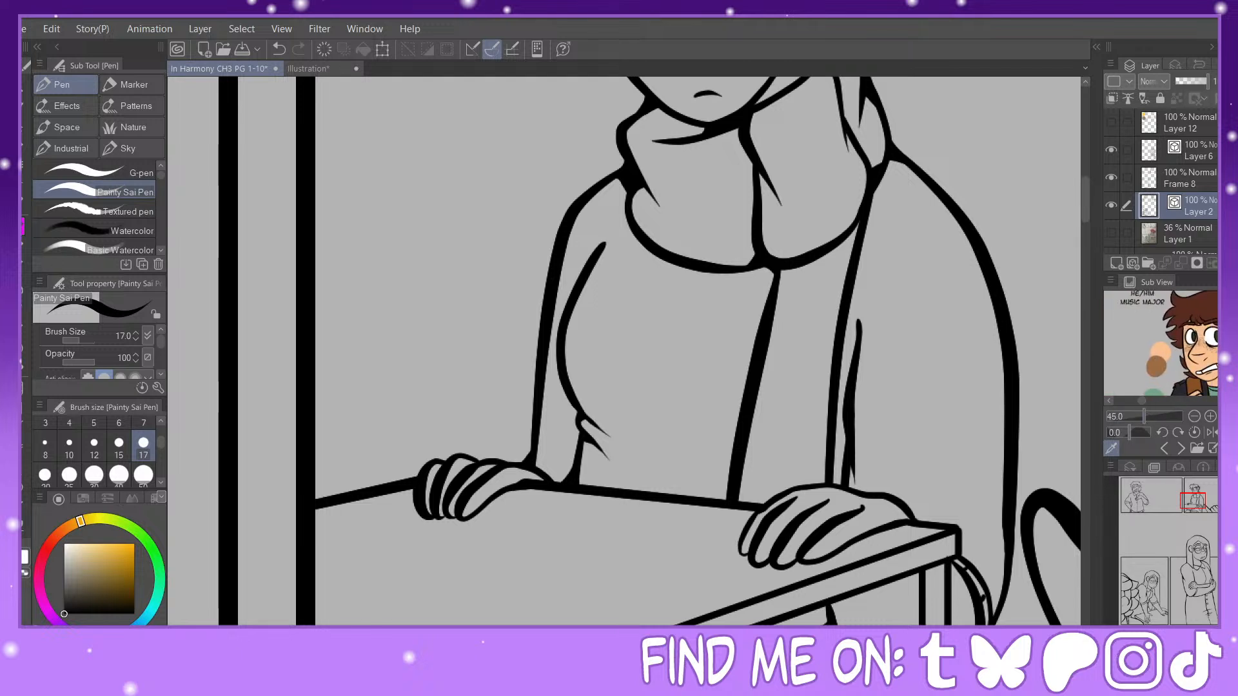
pyautogui.moveTo(1218, 336); pyautogui.dragTo(1218, 329)
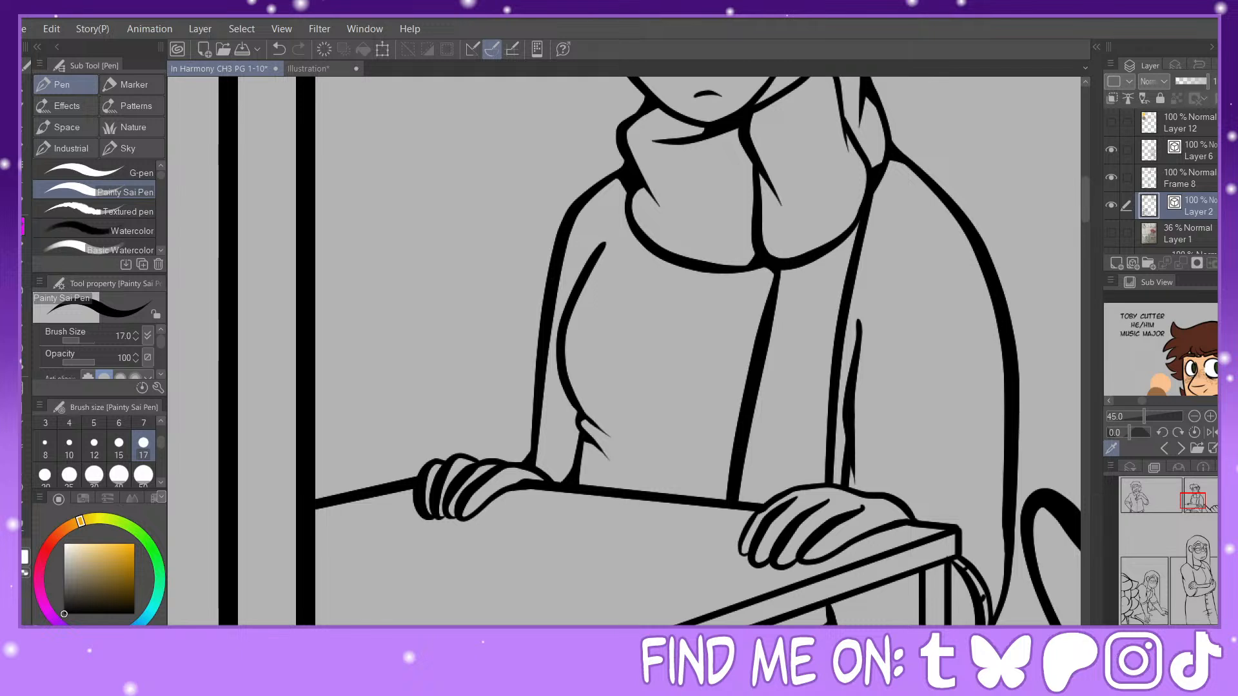
pyautogui.moveTo(1135, 418); pyautogui.dragTo(1158, 401)
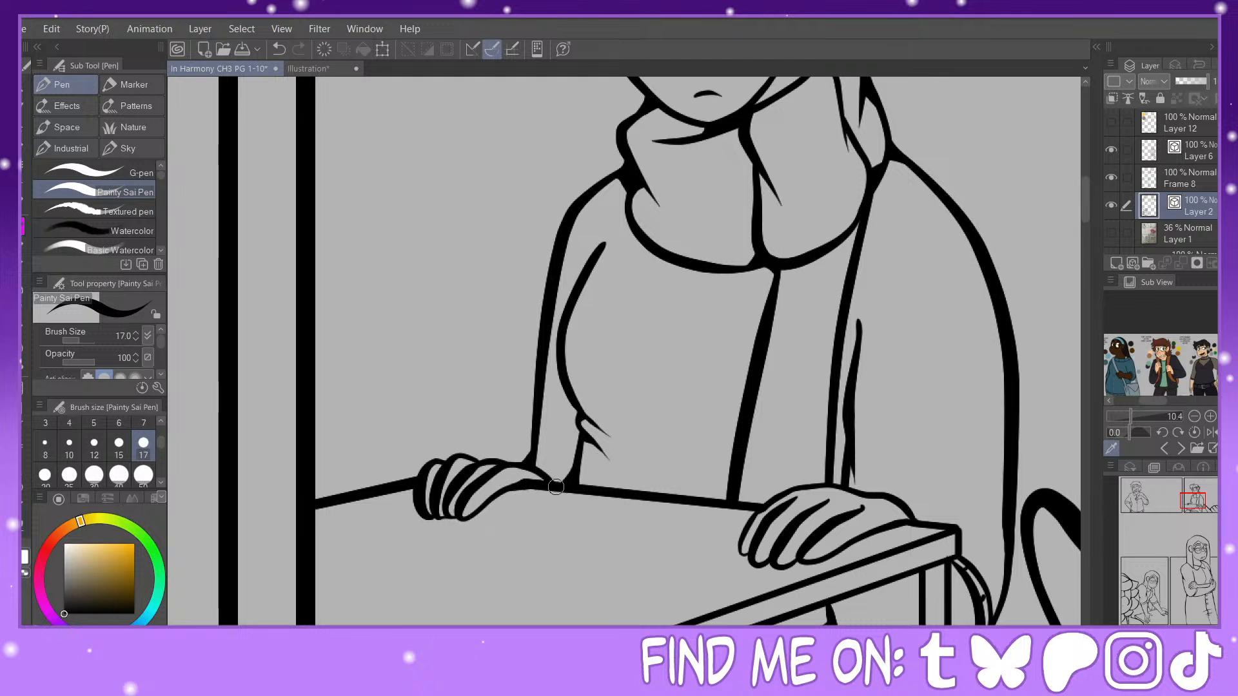
# Step: Ink a second crease below the shirt's waist fold and fill the line corner where the sleeve meets the hand near the table corner
pyautogui.moveTo(581, 448); pyautogui.dragTo(614, 464)
pyautogui.moveTo(829, 480)
pyautogui.mouseDown()
pyautogui.moveTo(855, 464)
pyautogui.moveTo(845, 480)
pyautogui.moveTo(852, 471)
pyautogui.moveTo(865, 492)
pyautogui.mouseUp()
pyautogui.moveTo(1195, 499); pyautogui.dragTo(1196, 506)
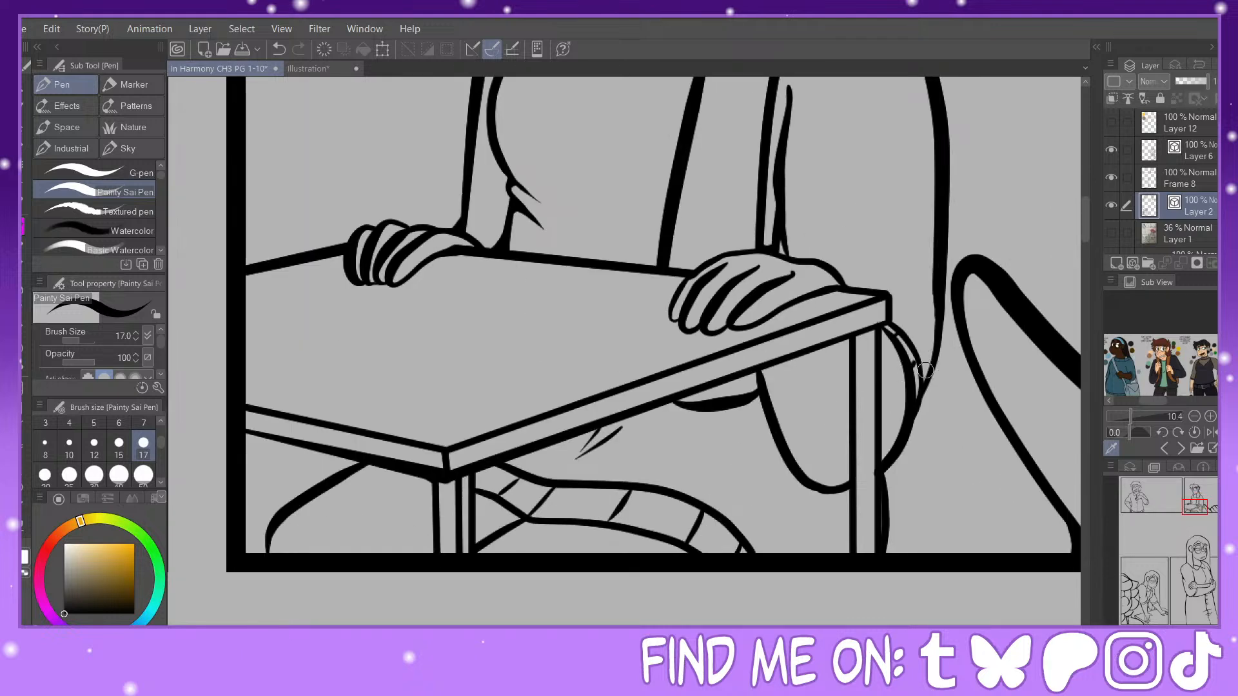
# Step: Return to the reference sheet with the red-bereted character and enlarge the full-length figure wearing the scarf
pyautogui.click(1166, 445)
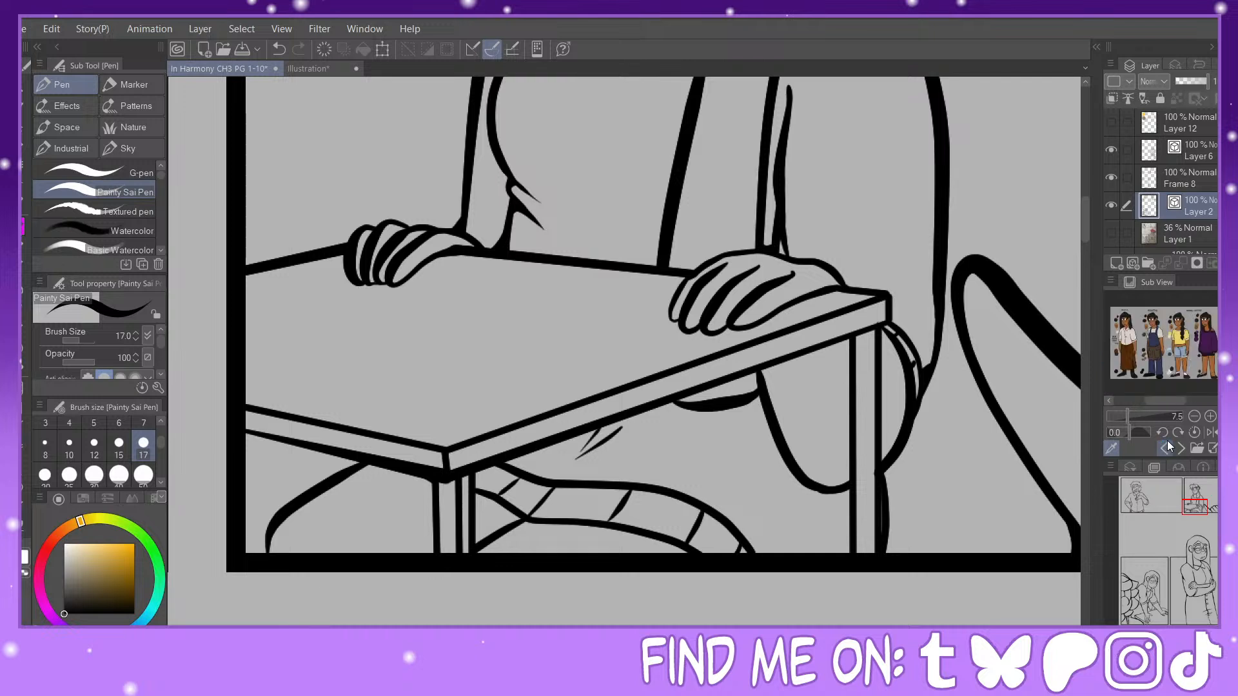
pyautogui.click(1165, 448)
pyautogui.click(1165, 449)
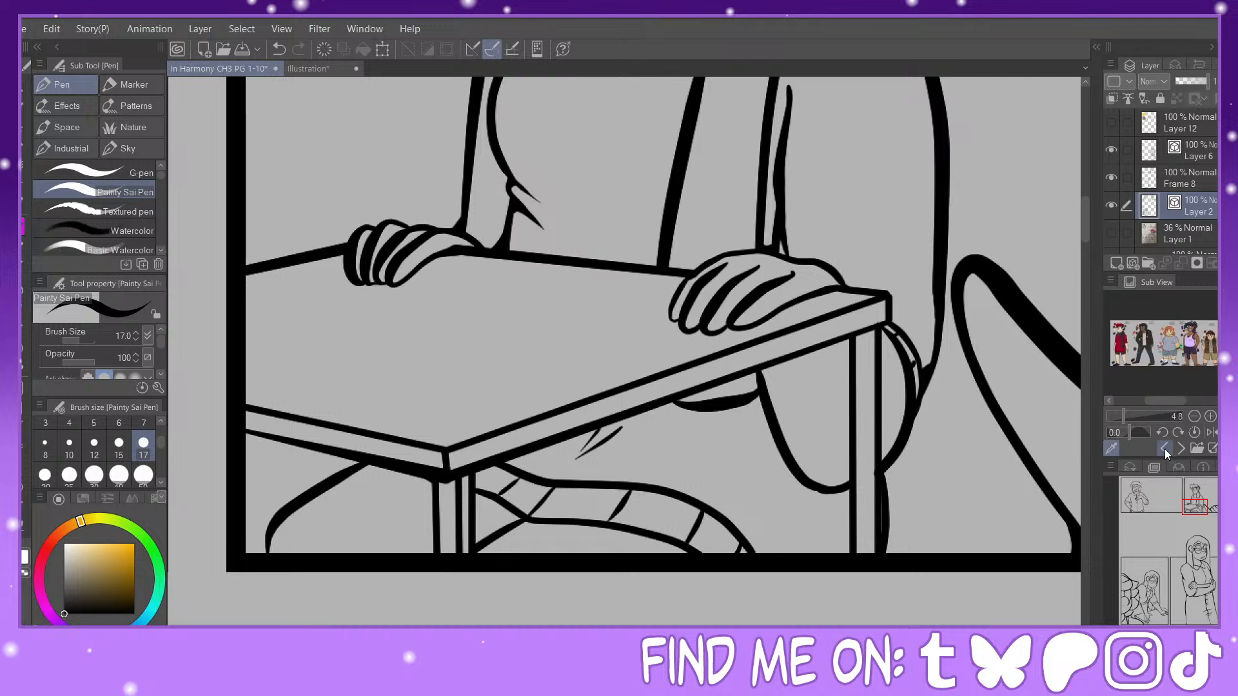
pyautogui.moveTo(1124, 418); pyautogui.dragTo(1139, 407)
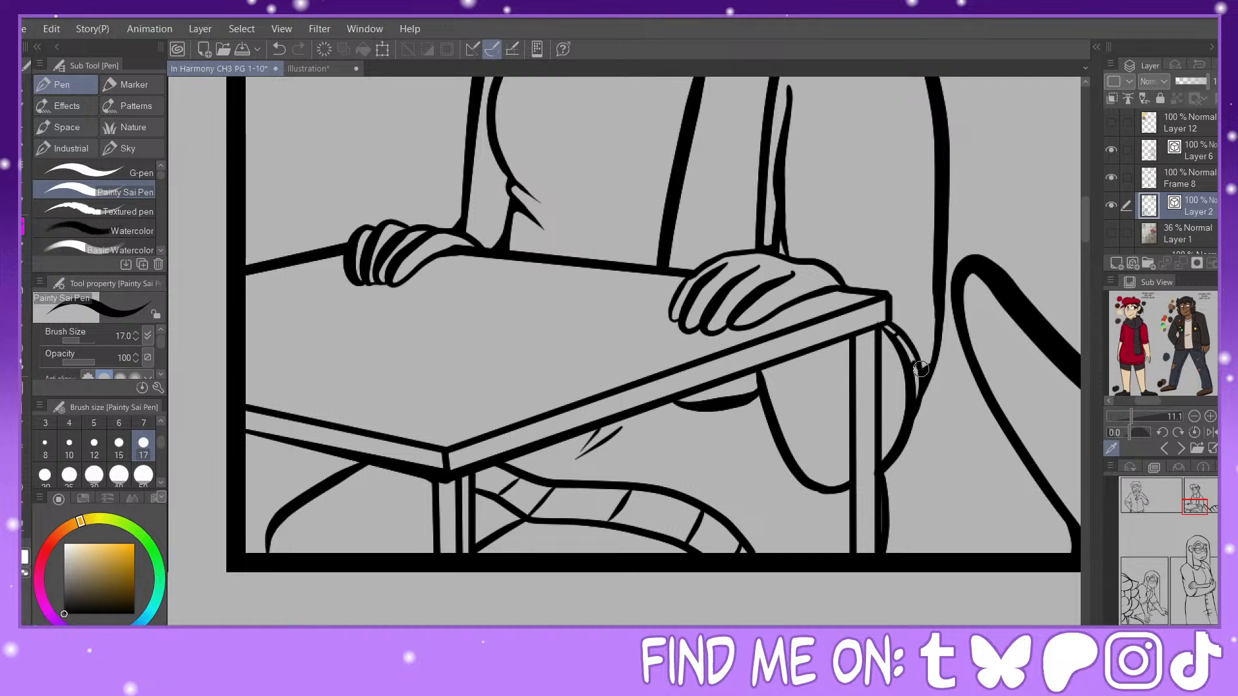
# Step: Fill the line junctions on the figure's sleeve beside the table and thicken the leg, seat and crease lines beneath the tabletop
pyautogui.moveTo(920, 369); pyautogui.dragTo(943, 346)
pyautogui.moveTo(838, 489); pyautogui.dragTo(850, 552)
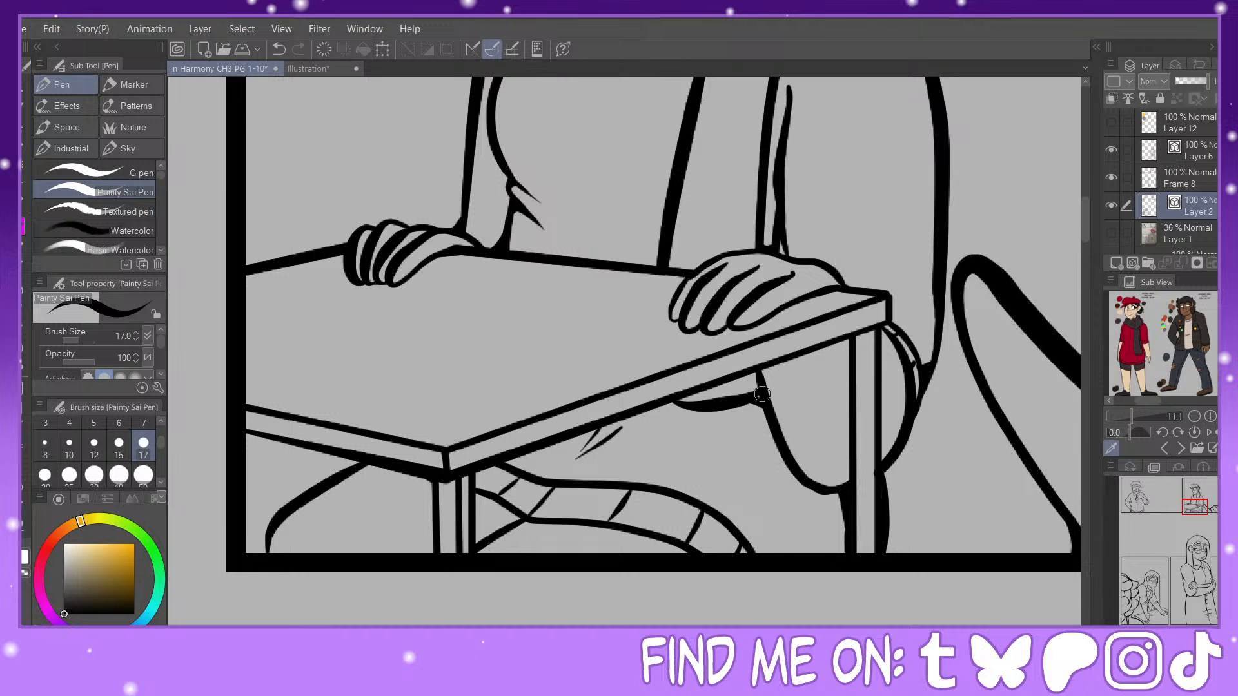
pyautogui.moveTo(755, 392)
pyautogui.mouseDown()
pyautogui.moveTo(753, 376)
pyautogui.moveTo(761, 386)
pyautogui.mouseUp()
pyautogui.moveTo(604, 431); pyautogui.dragTo(583, 453)
pyautogui.moveTo(266, 533); pyautogui.dragTo(270, 554)
pyautogui.moveTo(361, 463); pyautogui.dragTo(346, 474)
pyautogui.hotkey('ctrl', '-')
pyautogui.hotkey('ctrl', '-')
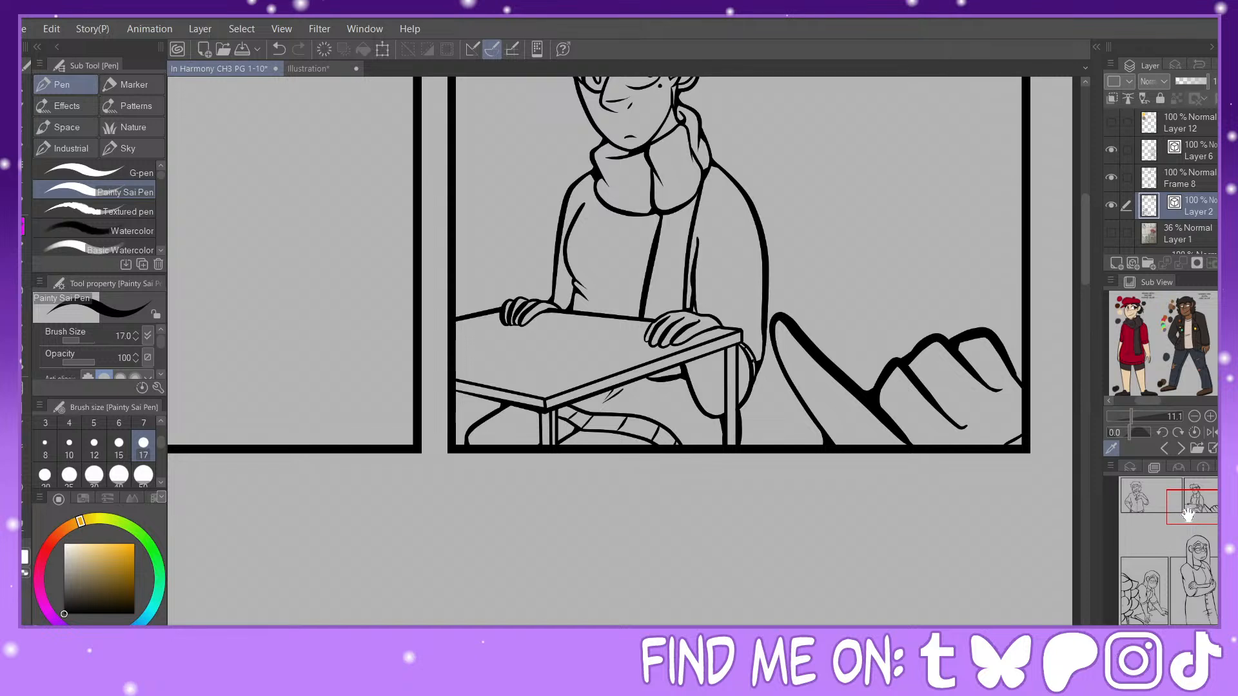
# Step: Redraw the line width at the top of the table's right leg and pinch its line ends against the tabletop
pyautogui.moveTo(1189, 515)
pyautogui.mouseDown()
pyautogui.moveTo(1201, 488)
pyautogui.moveTo(1209, 505)
pyautogui.mouseUp()
pyautogui.hotkey('ctrl', '+')
pyautogui.press('y')
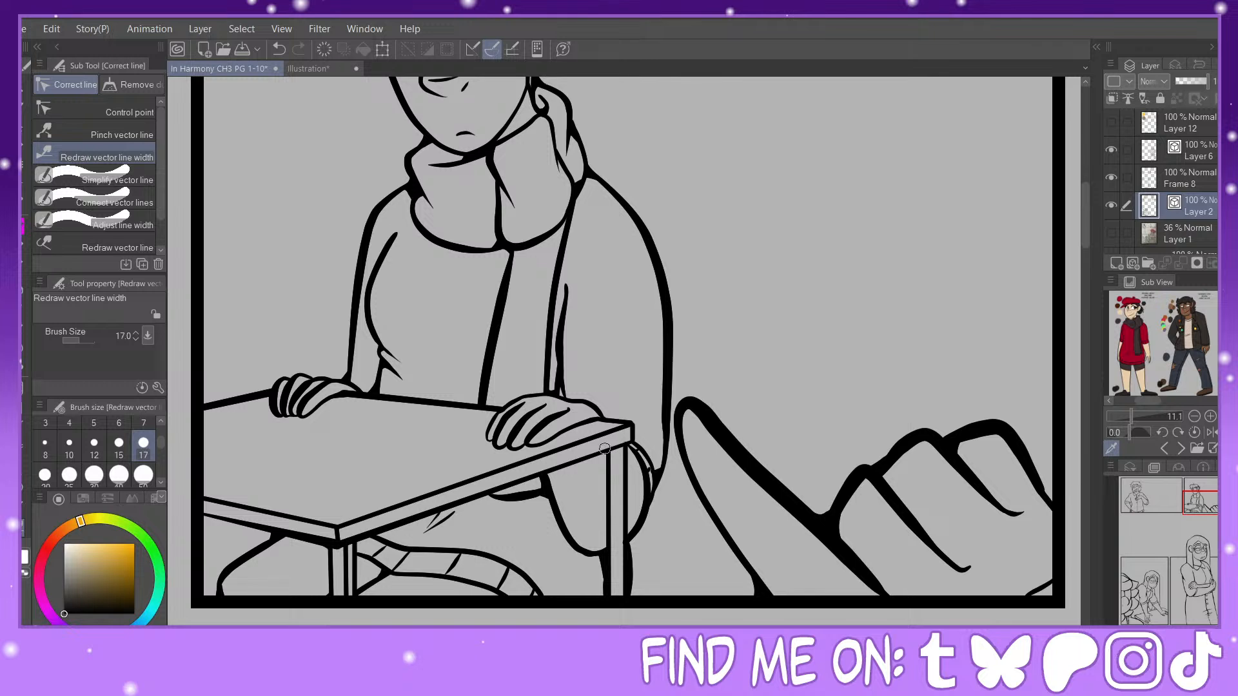
pyautogui.moveTo(605, 448)
pyautogui.mouseDown()
pyautogui.moveTo(637, 436)
pyautogui.moveTo(605, 492)
pyautogui.moveTo(624, 477)
pyautogui.mouseUp()
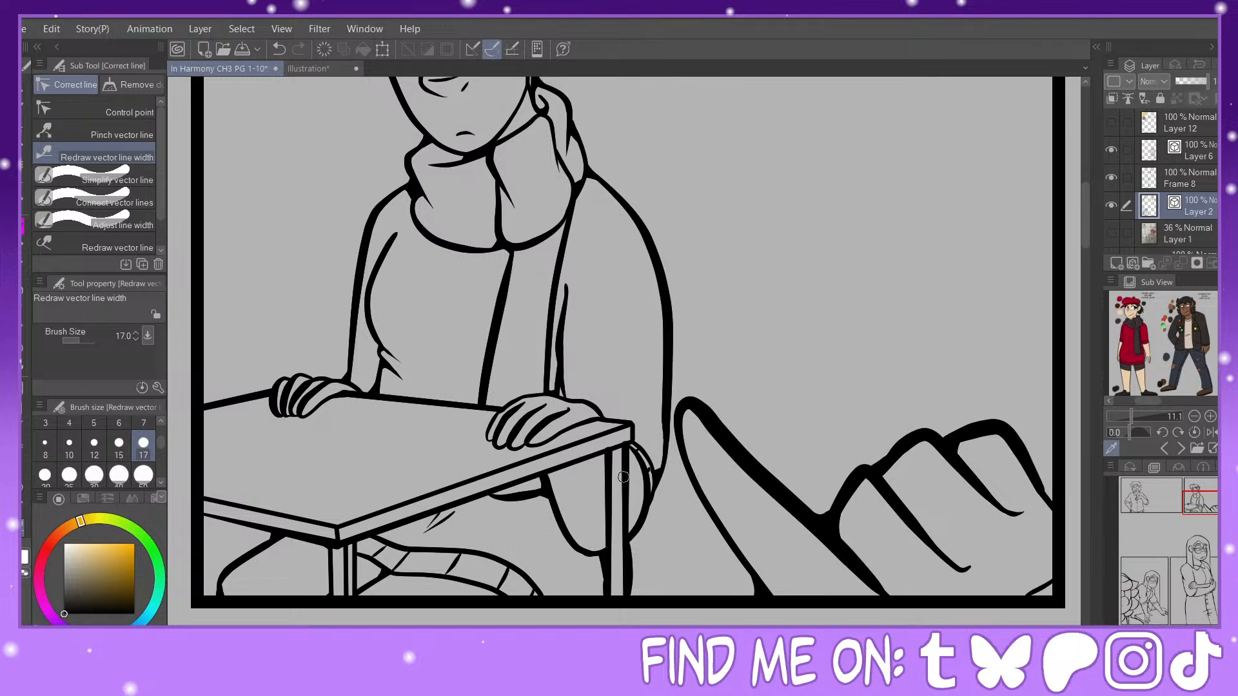
pyautogui.click(116, 132)
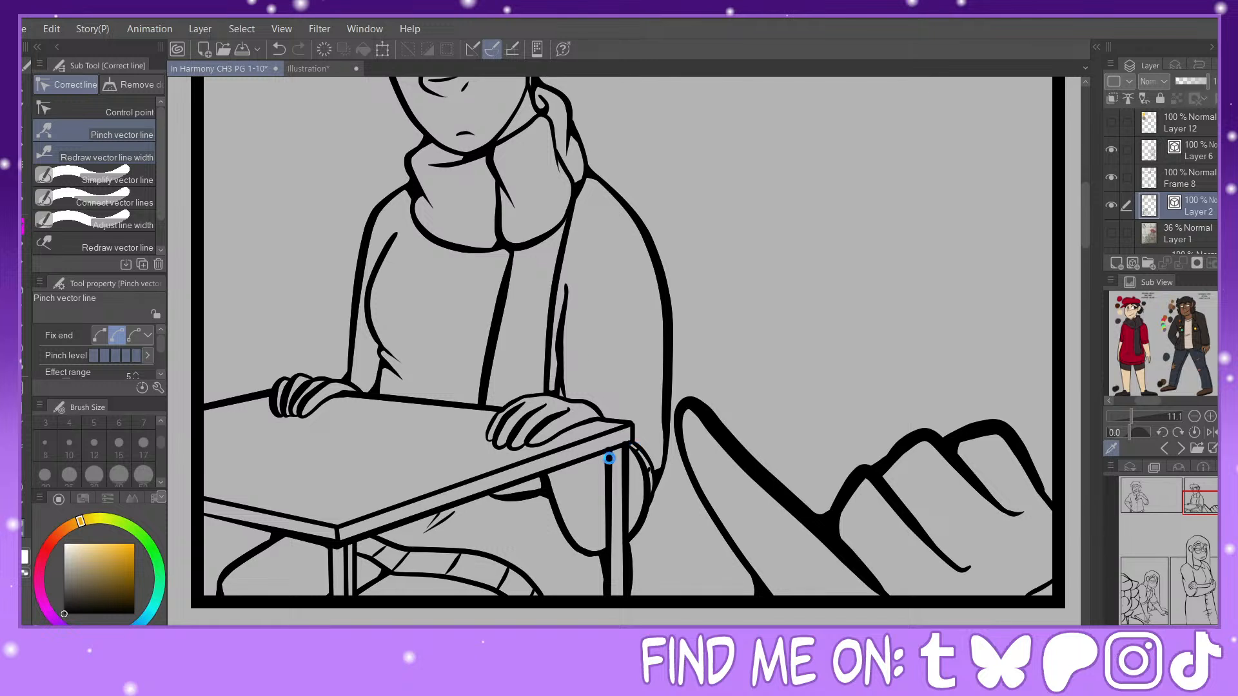
pyautogui.moveTo(610, 460); pyautogui.dragTo(625, 454)
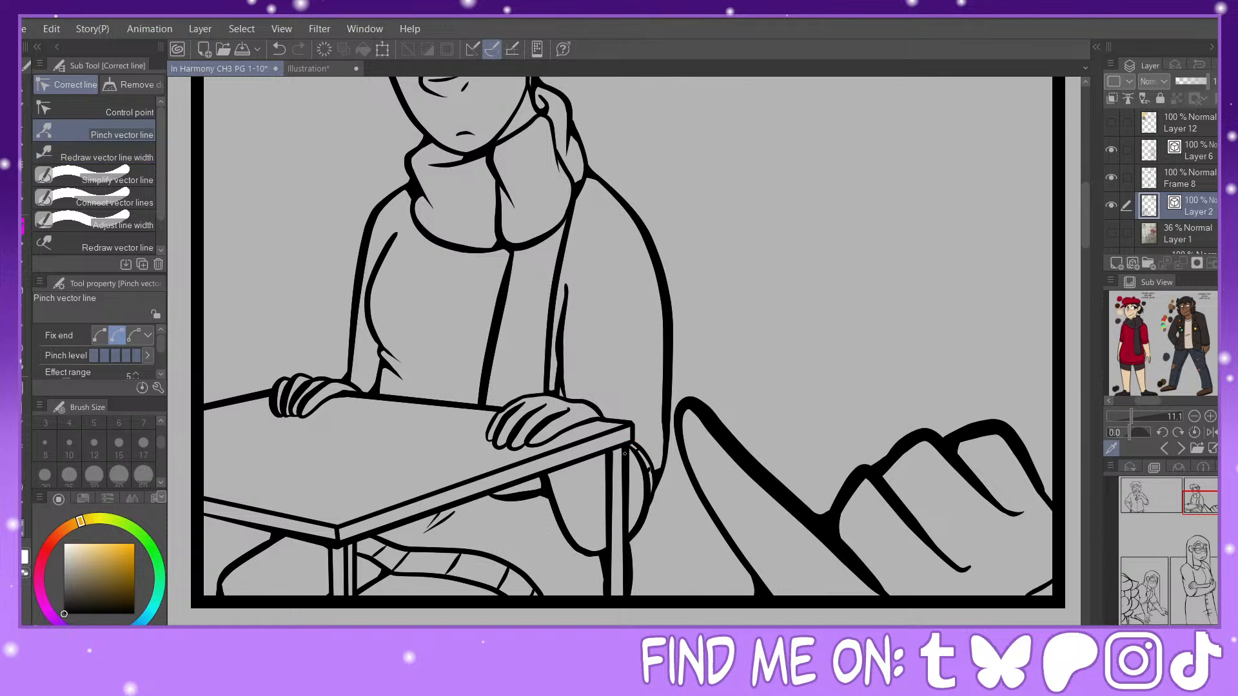
pyautogui.click(24, 226)
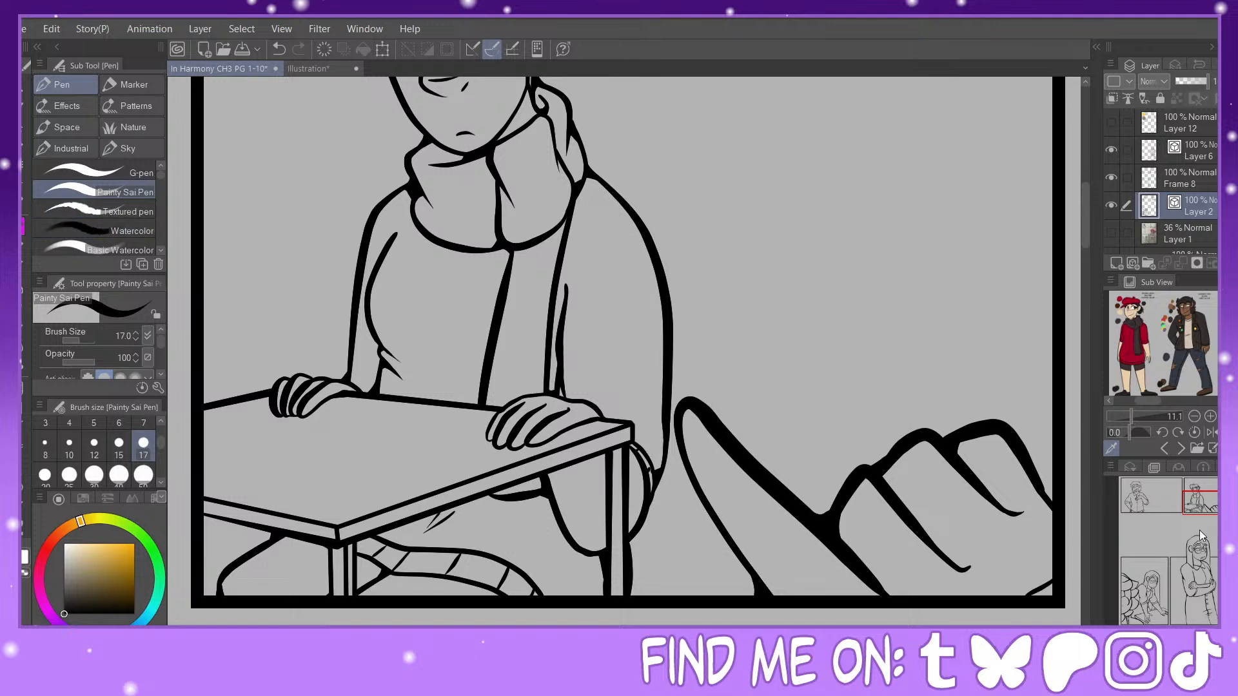
# Step: Thicken the glasses frame lines on the laughing curly-haired character in the first panel and pinch the lower end of the frame
pyautogui.click(1163, 496)
pyautogui.moveTo(1163, 492); pyautogui.dragTo(1155, 483)
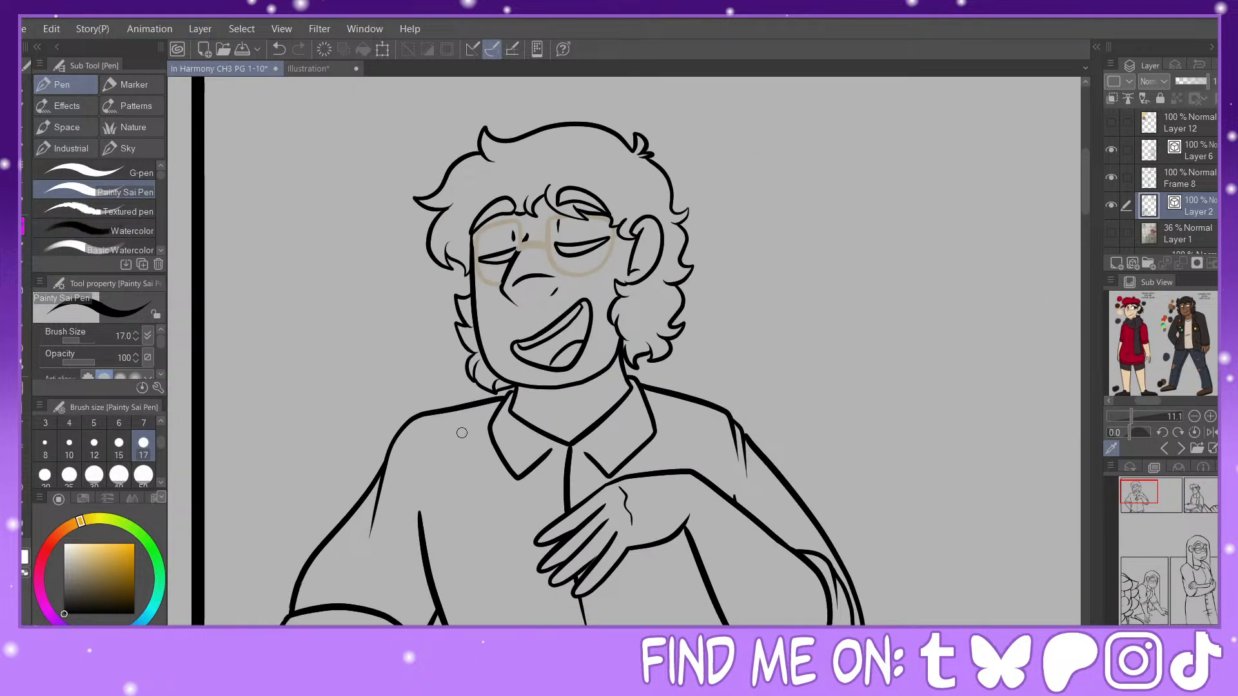
pyautogui.click(24, 530)
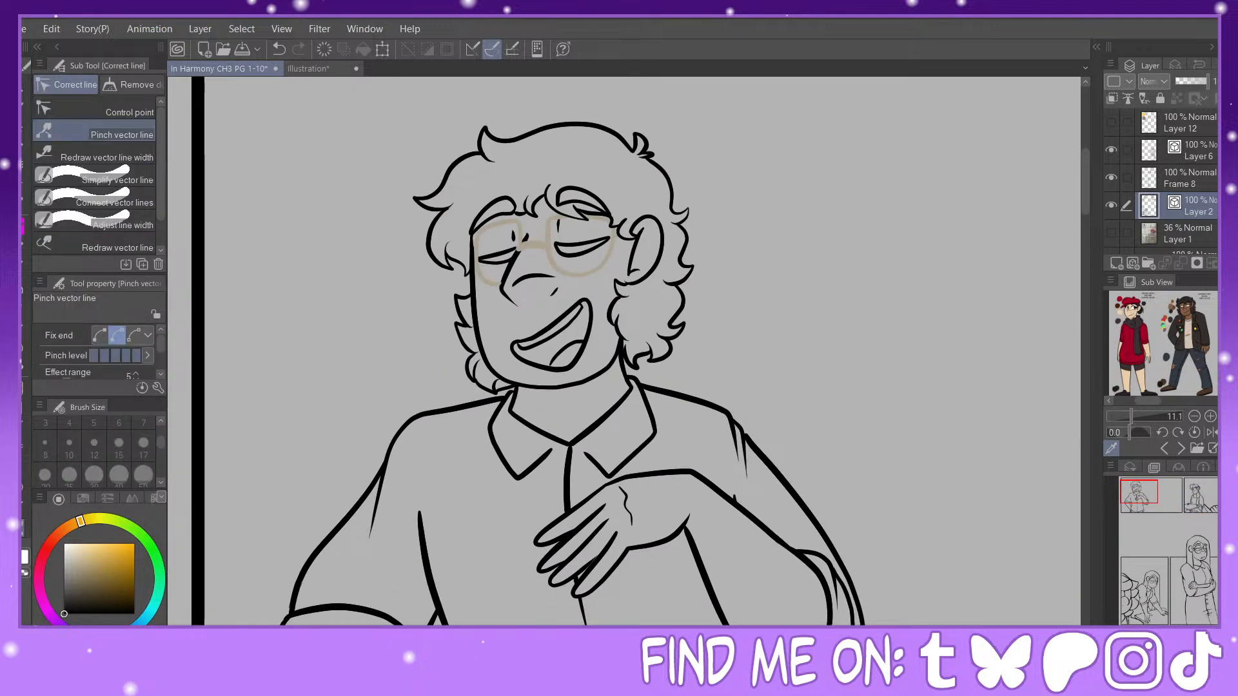
pyautogui.hotkey('ctrl', '+')
pyautogui.moveTo(1144, 490); pyautogui.dragTo(1144, 486)
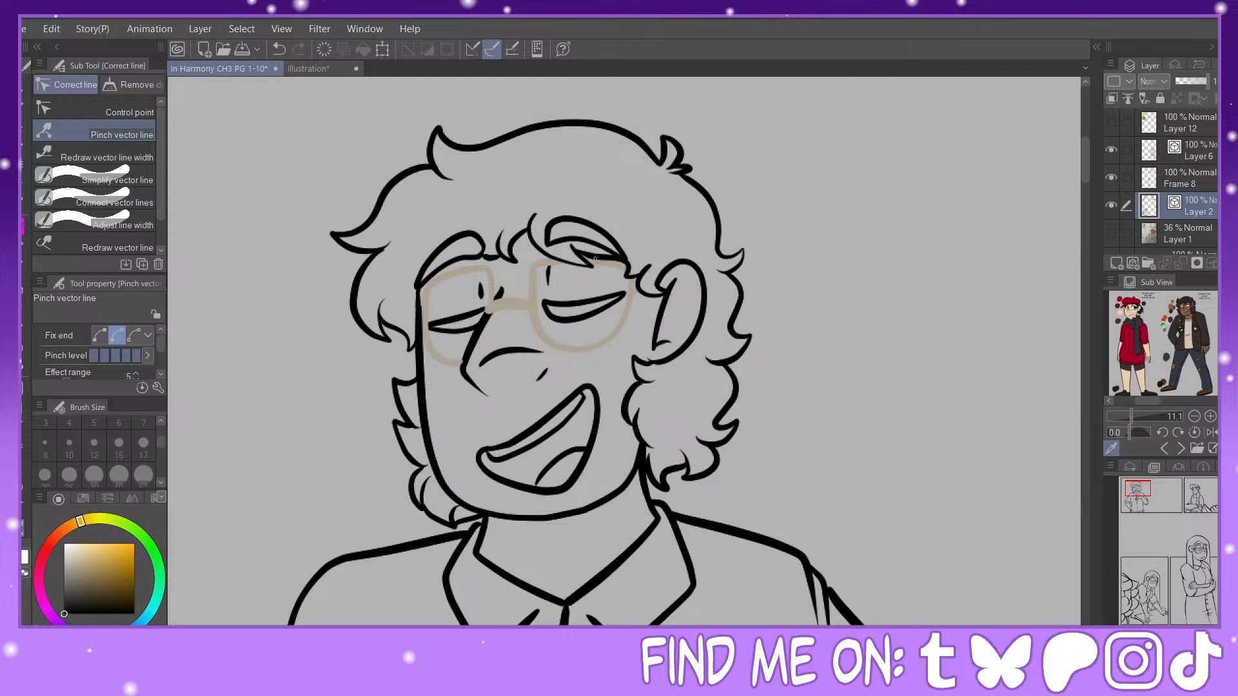
pyautogui.click(106, 154)
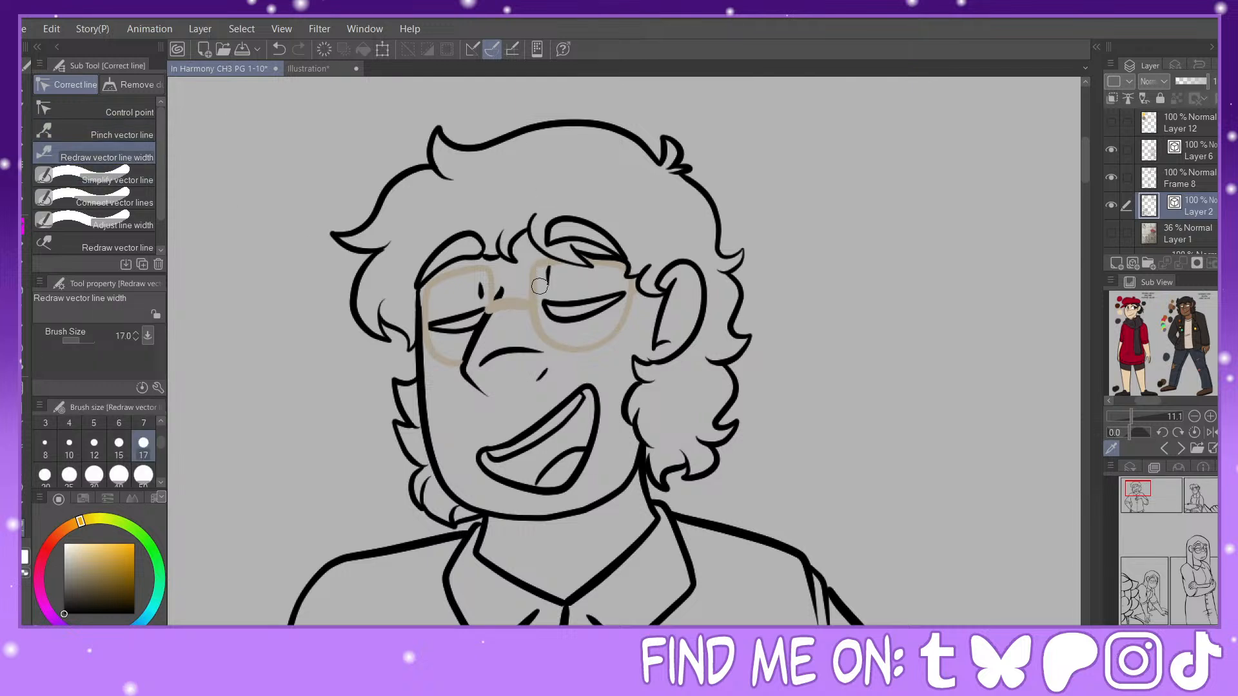
pyautogui.moveTo(536, 276)
pyautogui.mouseDown()
pyautogui.moveTo(594, 358)
pyautogui.moveTo(632, 299)
pyautogui.mouseUp()
pyautogui.moveTo(446, 362)
pyautogui.mouseDown()
pyautogui.moveTo(428, 342)
pyautogui.moveTo(432, 279)
pyautogui.mouseUp()
pyautogui.click(153, 135)
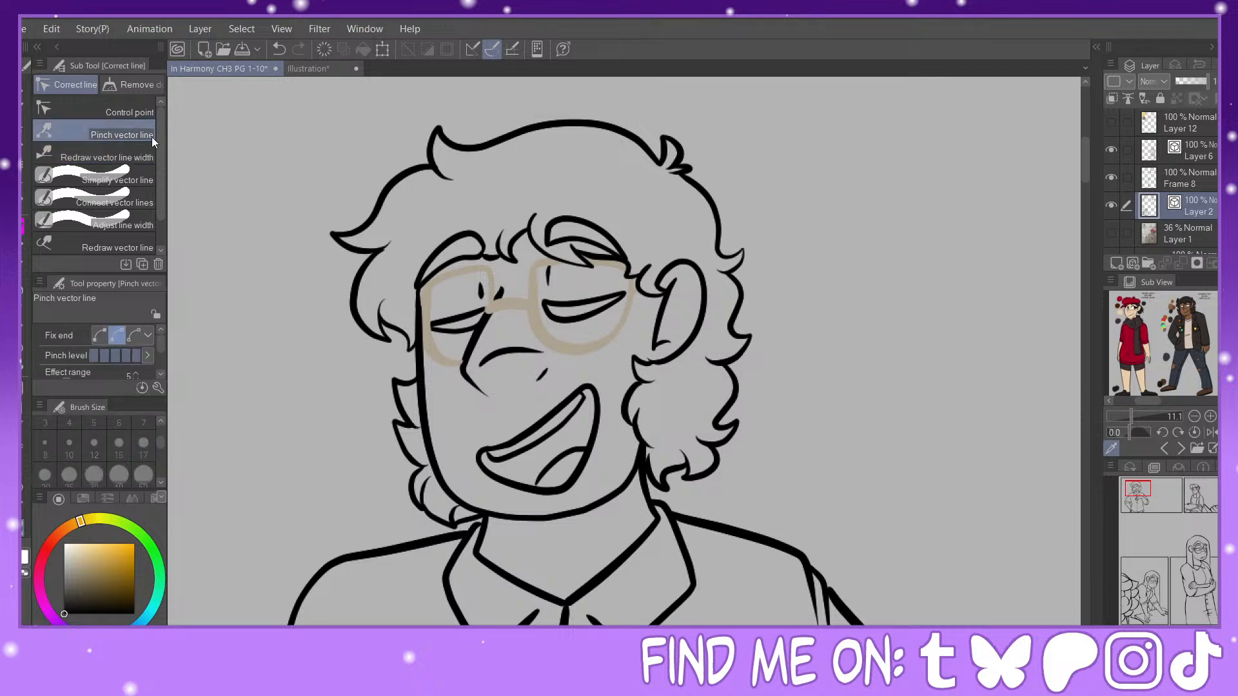
pyautogui.moveTo(452, 363); pyautogui.dragTo(450, 363)
# Step: Thicken the curly hair's outline across the crown and down the left side, and pinch the left curl outward
pyautogui.click(123, 157)
pyautogui.moveTo(449, 134)
pyautogui.mouseDown()
pyautogui.moveTo(581, 134)
pyautogui.moveTo(646, 151)
pyautogui.mouseUp()
pyautogui.moveTo(407, 159)
pyautogui.mouseDown()
pyautogui.moveTo(329, 253)
pyautogui.moveTo(375, 288)
pyautogui.moveTo(364, 271)
pyautogui.moveTo(388, 326)
pyautogui.mouseUp()
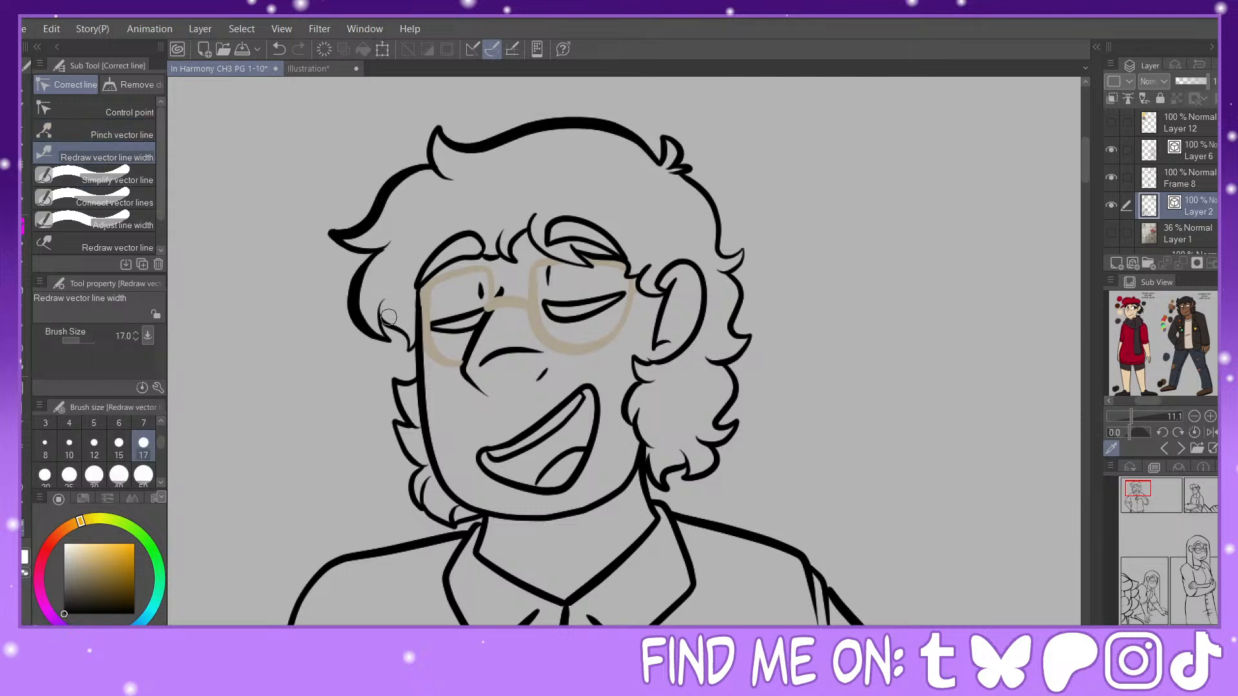
pyautogui.click(114, 137)
pyautogui.moveTo(367, 266); pyautogui.dragTo(359, 267)
pyautogui.click(142, 150)
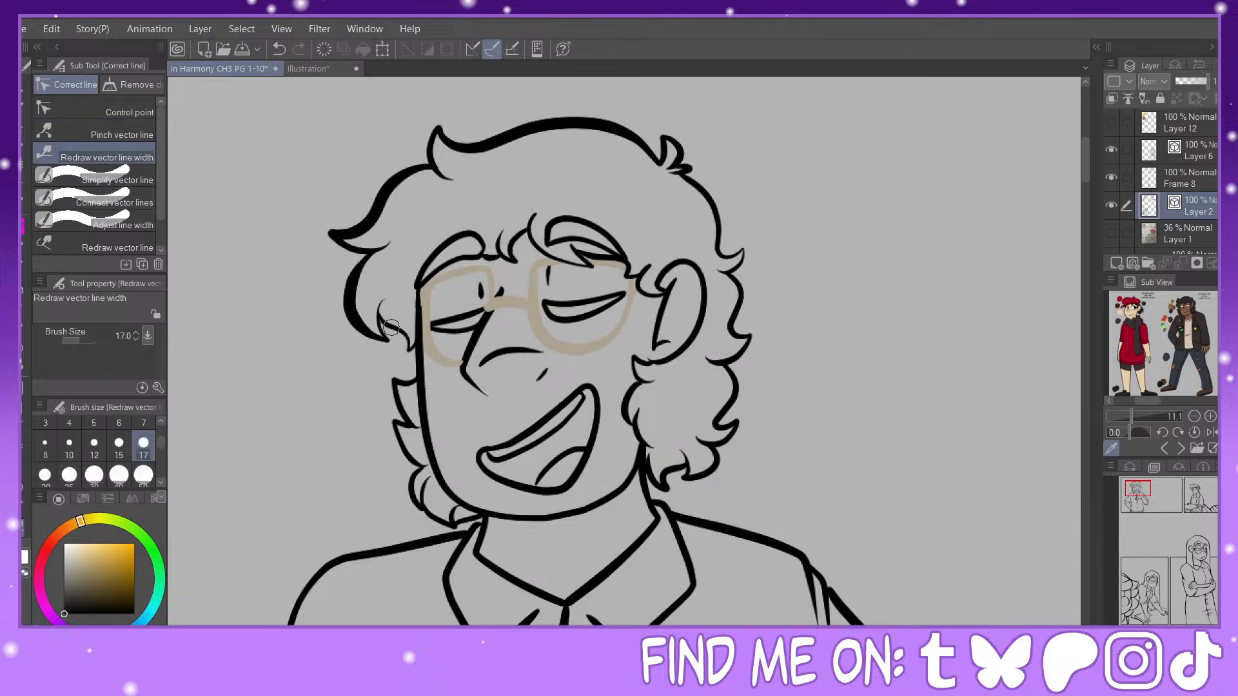
# Step: Thicken the left face contour and the small hair tufts beside it down to the collar
pyautogui.moveTo(390, 327)
pyautogui.mouseDown()
pyautogui.moveTo(426, 337)
pyautogui.moveTo(415, 332)
pyautogui.moveTo(474, 504)
pyautogui.mouseUp()
pyautogui.moveTo(414, 380); pyautogui.dragTo(394, 383)
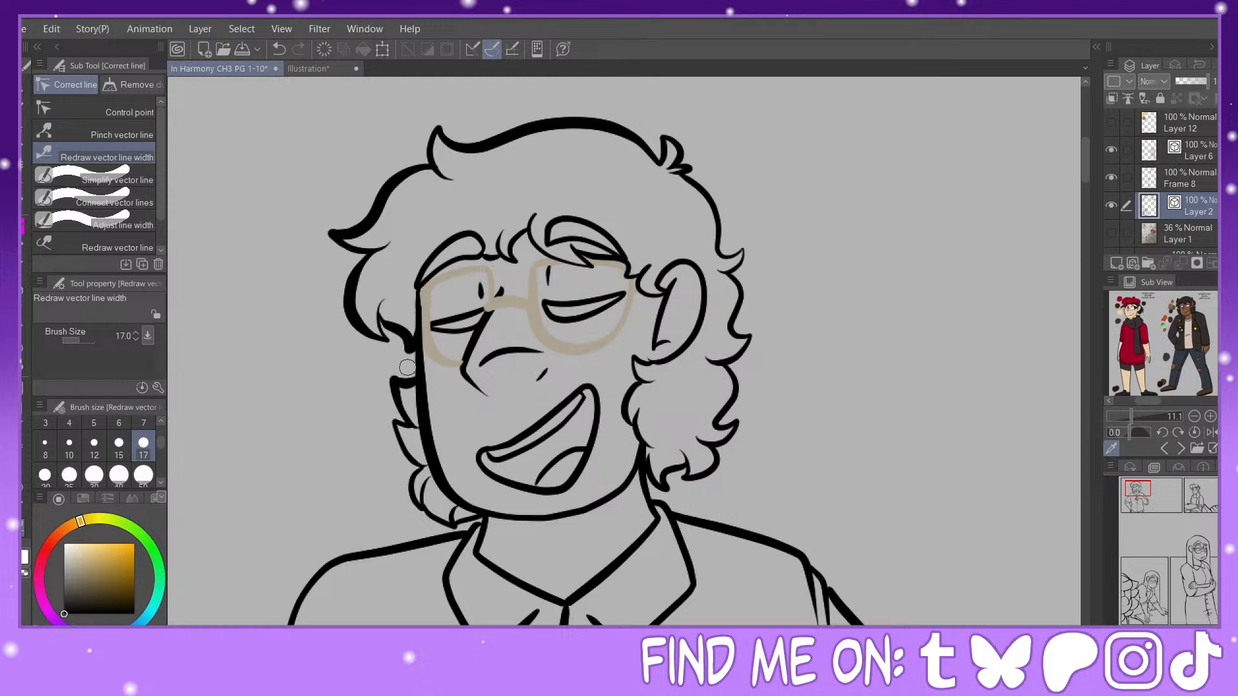
pyautogui.moveTo(401, 425)
pyautogui.mouseDown()
pyautogui.moveTo(406, 452)
pyautogui.moveTo(394, 417)
pyautogui.moveTo(415, 458)
pyautogui.moveTo(408, 508)
pyautogui.moveTo(438, 530)
pyautogui.moveTo(473, 507)
pyautogui.moveTo(461, 517)
pyautogui.moveTo(599, 505)
pyautogui.moveTo(635, 477)
pyautogui.mouseUp()
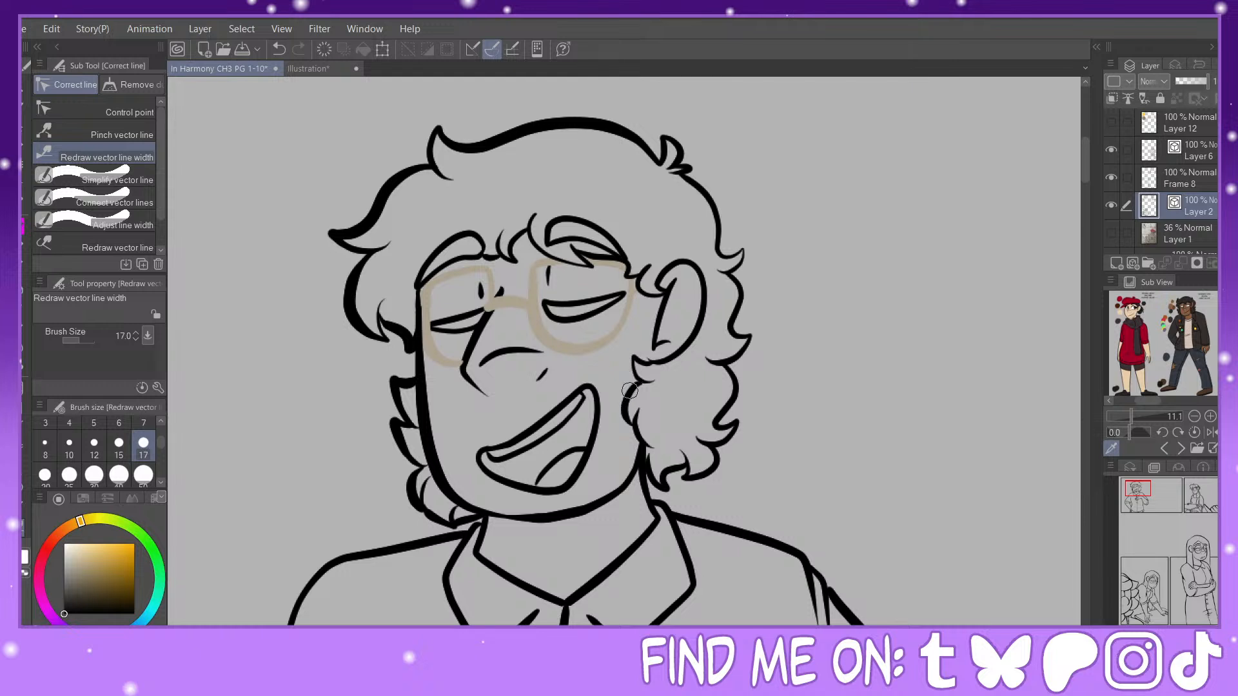
# Step: Thicken the outline of the curls below and behind the ear, up to the small tuft at the back of the head
pyautogui.moveTo(630, 390)
pyautogui.mouseDown()
pyautogui.moveTo(646, 445)
pyautogui.moveTo(635, 363)
pyautogui.moveTo(641, 383)
pyautogui.moveTo(669, 347)
pyautogui.moveTo(649, 369)
pyautogui.moveTo(630, 358)
pyautogui.moveTo(649, 386)
pyautogui.mouseUp()
pyautogui.hotkey('ctrl', 'z')
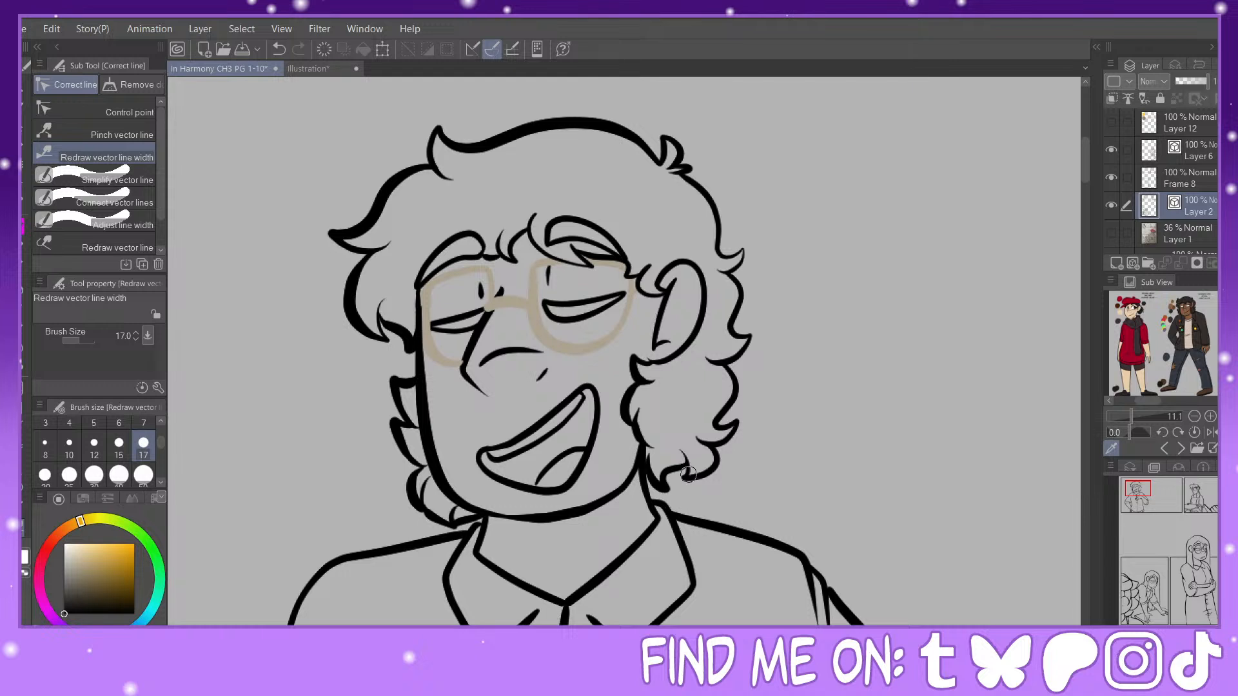
pyautogui.moveTo(688, 474)
pyautogui.mouseDown()
pyautogui.moveTo(734, 423)
pyautogui.moveTo(732, 434)
pyautogui.moveTo(706, 444)
pyautogui.moveTo(740, 392)
pyautogui.moveTo(730, 372)
pyautogui.moveTo(737, 384)
pyautogui.moveTo(750, 313)
pyautogui.moveTo(729, 273)
pyautogui.moveTo(737, 316)
pyautogui.mouseUp()
pyautogui.moveTo(743, 259); pyautogui.dragTo(728, 261)
pyautogui.moveTo(701, 188); pyautogui.dragTo(721, 226)
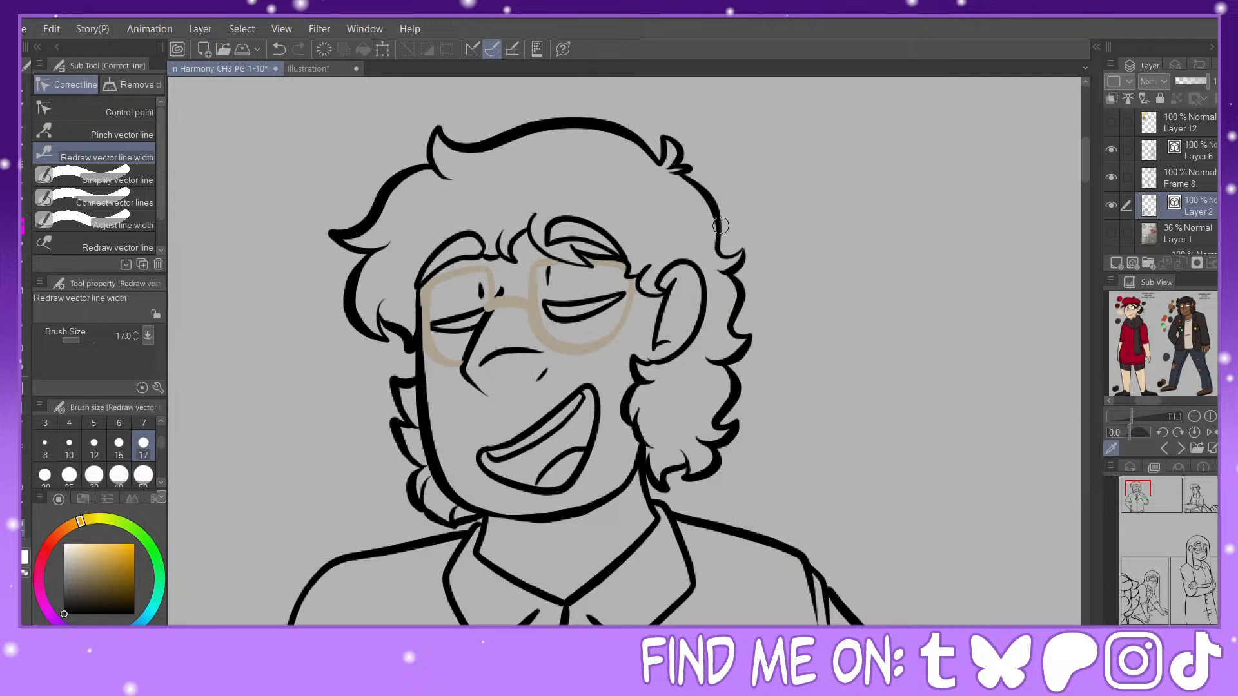
pyautogui.moveTo(677, 148); pyautogui.dragTo(666, 134)
# Step: Thicken the lines of both eyebrows, the fringe strands over the forehead and the chin
pyautogui.moveTo(468, 231); pyautogui.dragTo(417, 276)
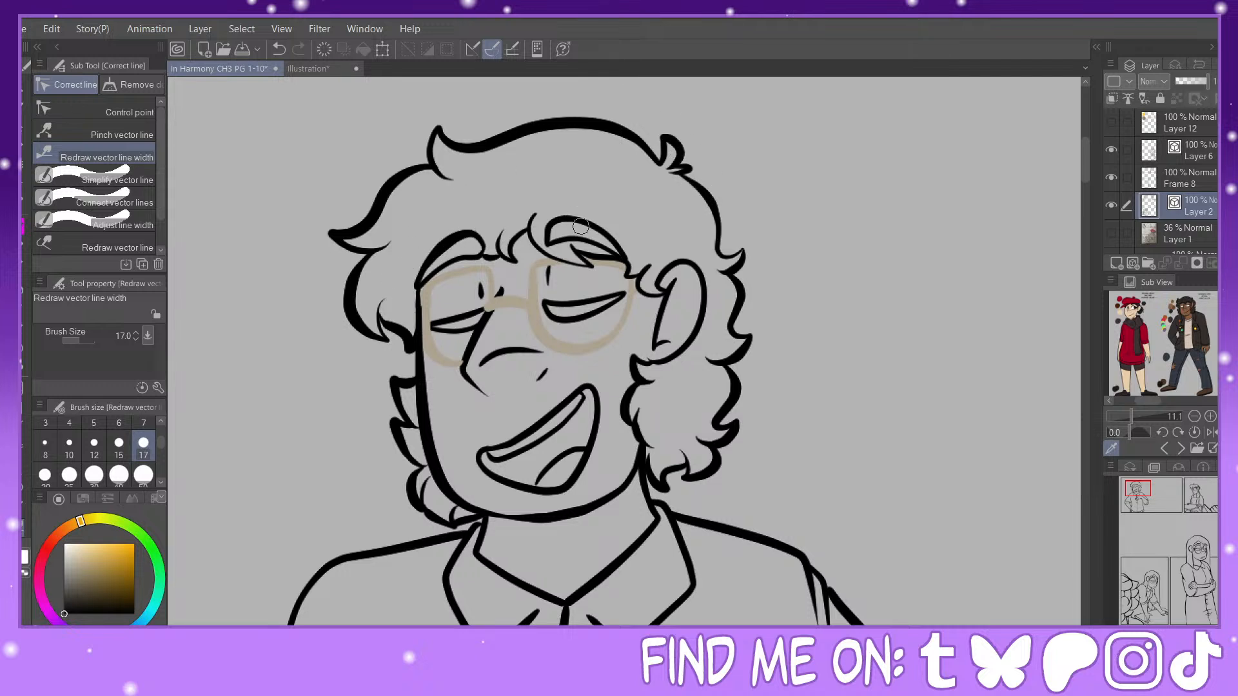
pyautogui.moveTo(566, 220)
pyautogui.mouseDown()
pyautogui.moveTo(622, 235)
pyautogui.moveTo(546, 207)
pyautogui.mouseUp()
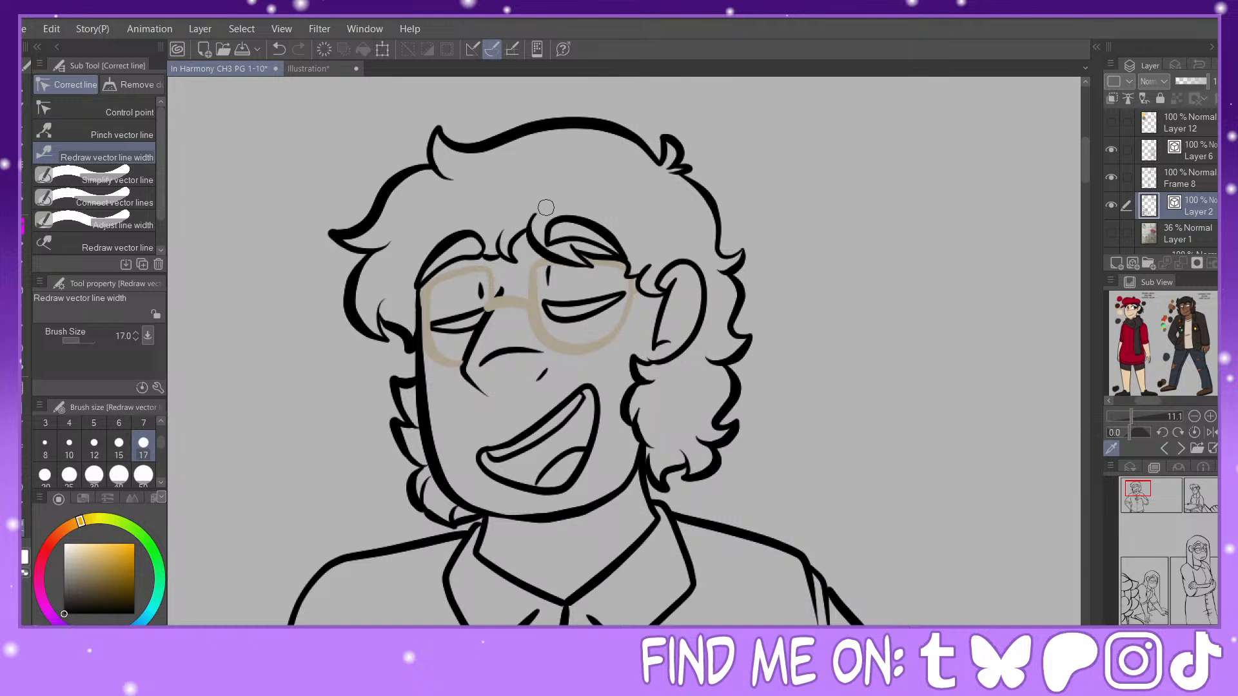
pyautogui.moveTo(502, 249); pyautogui.dragTo(542, 217)
pyautogui.moveTo(461, 504); pyautogui.dragTo(558, 521)
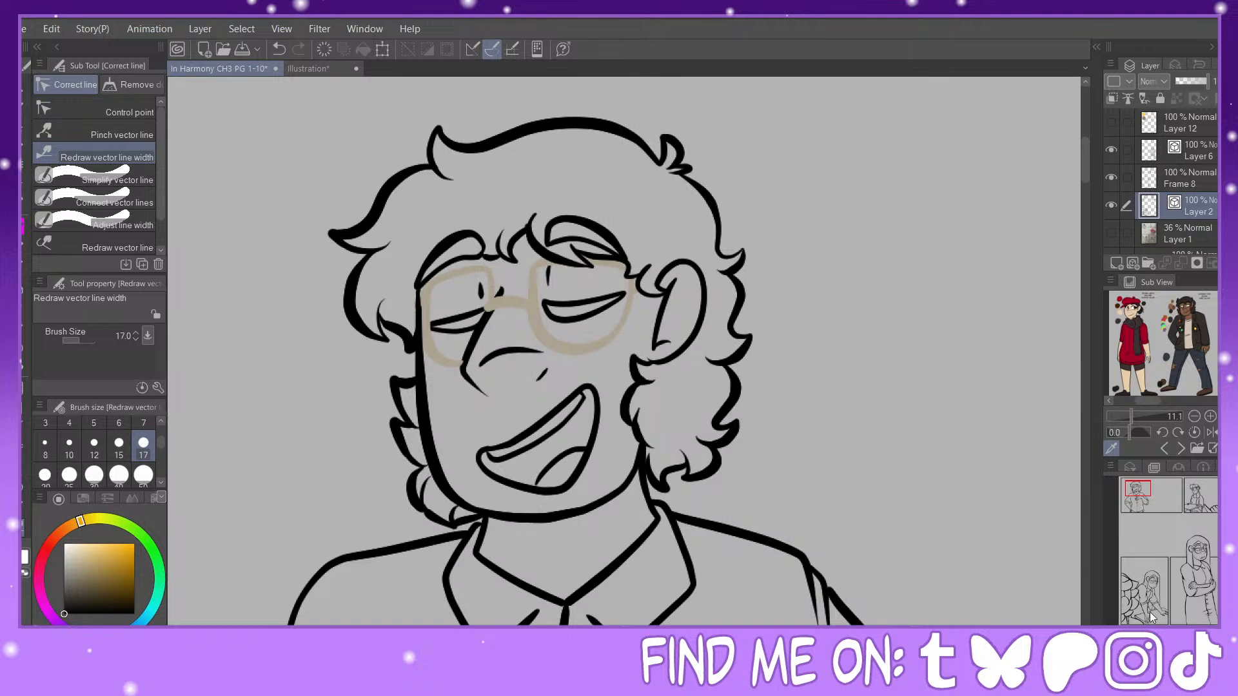
# Step: Thicken the shirt's left shoulder line, both collar flaps and the outer line of the left sleeve
pyautogui.click(1164, 638)
pyautogui.moveTo(1141, 493); pyautogui.dragTo(1135, 497)
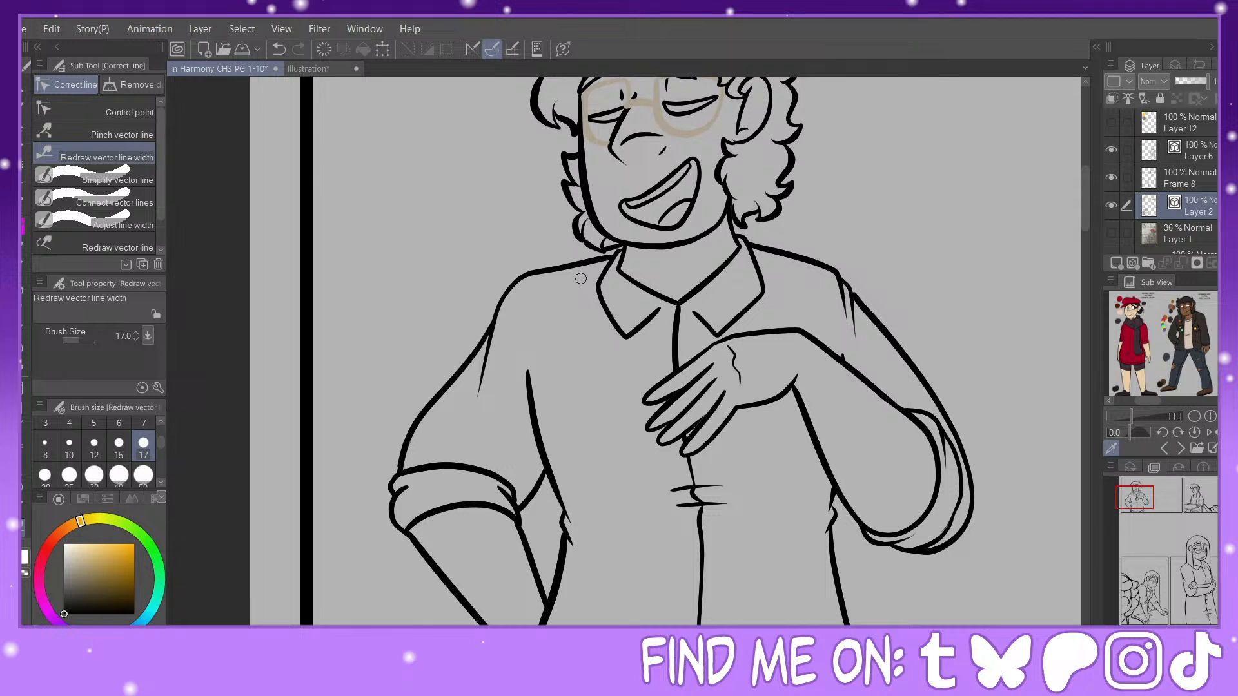
pyautogui.moveTo(597, 264)
pyautogui.mouseDown()
pyautogui.moveTo(485, 360)
pyautogui.moveTo(482, 395)
pyautogui.moveTo(492, 334)
pyautogui.moveTo(614, 258)
pyautogui.mouseUp()
pyautogui.click(279, 49)
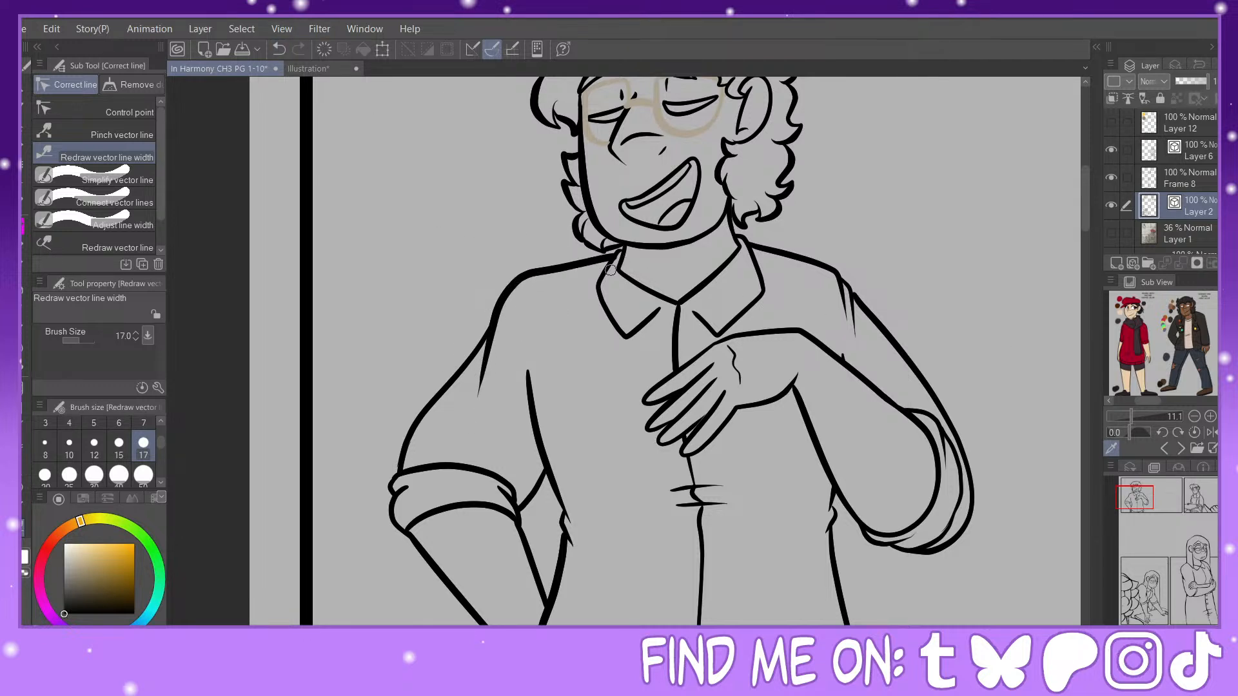
pyautogui.moveTo(612, 321); pyautogui.dragTo(625, 236)
pyautogui.moveTo(629, 285); pyautogui.dragTo(748, 258)
pyautogui.moveTo(714, 327); pyautogui.dragTo(787, 277)
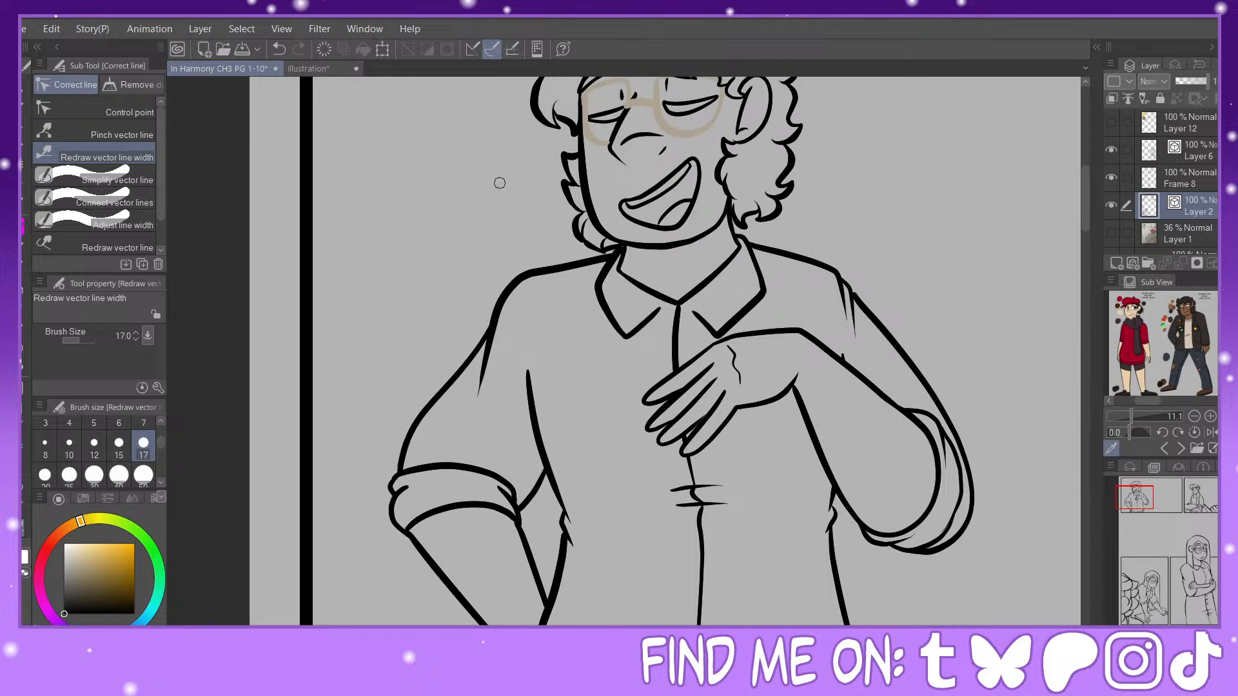
pyautogui.moveTo(466, 353); pyautogui.dragTo(413, 435)
# Step: Thicken the curly hair's right edge, the ear lines and the tongue line inside the open mouth
pyautogui.moveTo(1141, 495); pyautogui.dragTo(1145, 489)
pyautogui.moveTo(701, 199); pyautogui.dragTo(724, 284)
pyautogui.moveTo(676, 229); pyautogui.dragTo(687, 291)
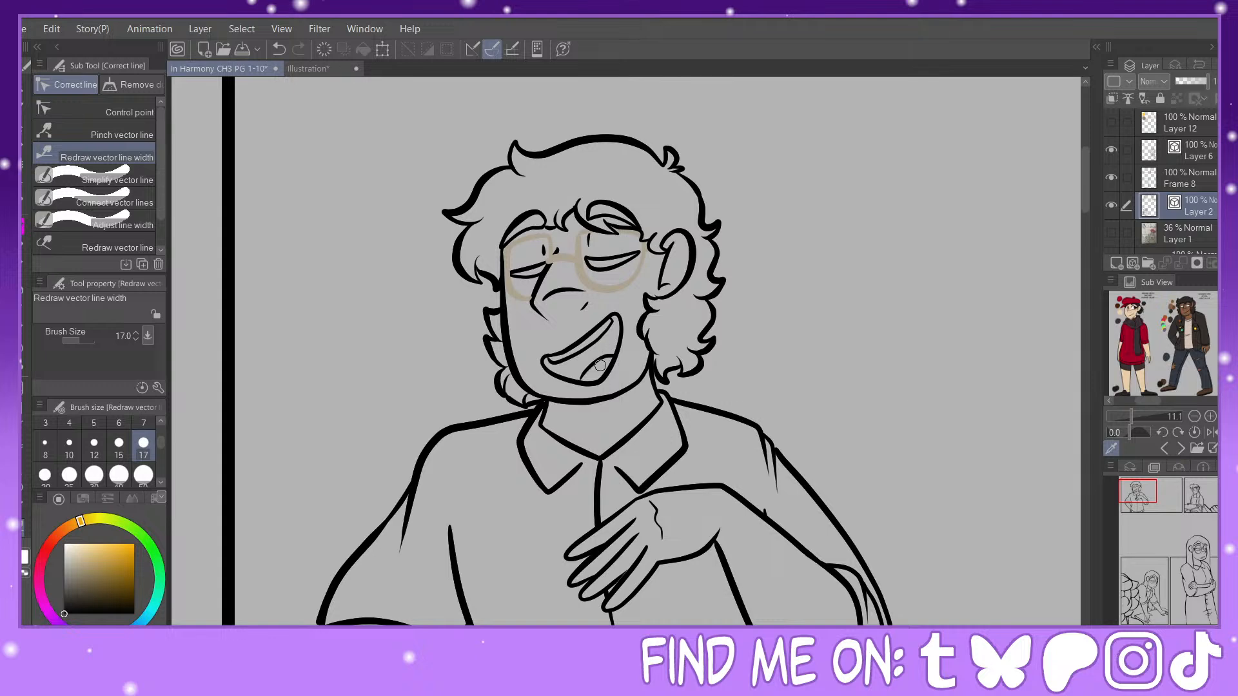
pyautogui.moveTo(600, 365); pyautogui.dragTo(603, 371)
# Step: Thicken the left sleeve's rolled cuff and forearm outline, pinching the cuff's upper corner to meet the sleeve line
pyautogui.moveTo(1141, 495); pyautogui.dragTo(1136, 504)
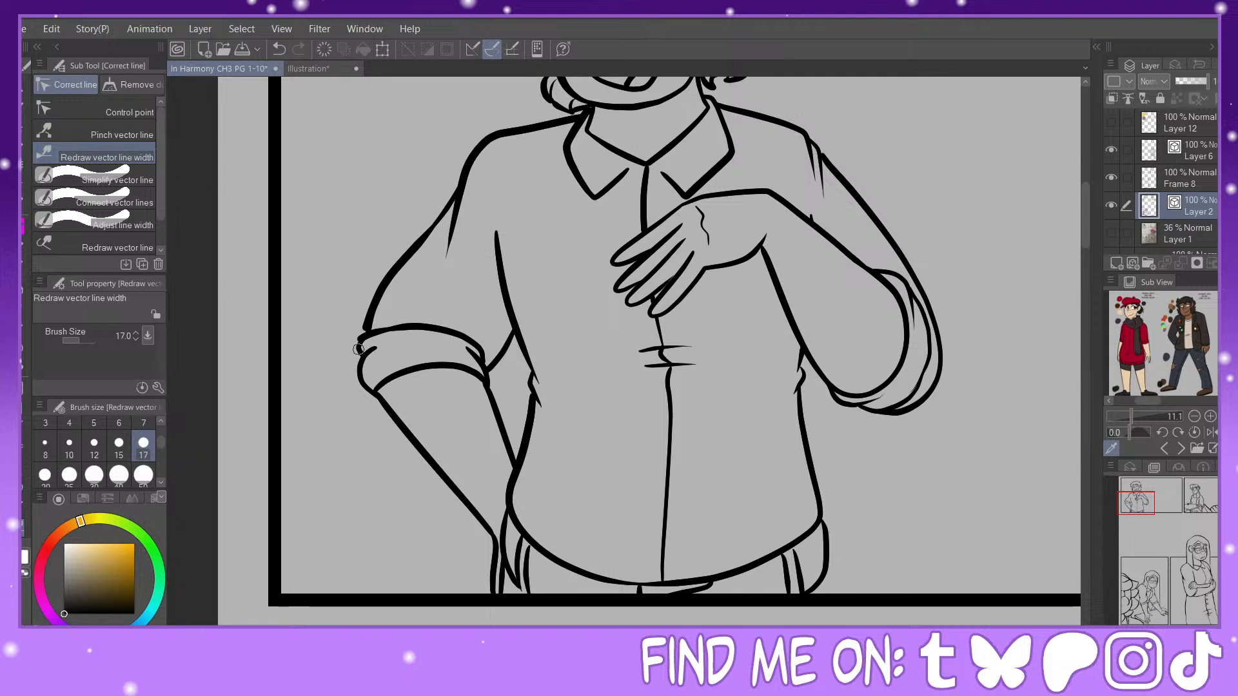
pyautogui.moveTo(356, 352); pyautogui.dragTo(383, 301)
pyautogui.click(1211, 635)
pyautogui.moveTo(1135, 499); pyautogui.dragTo(1128, 503)
pyautogui.click(90, 134)
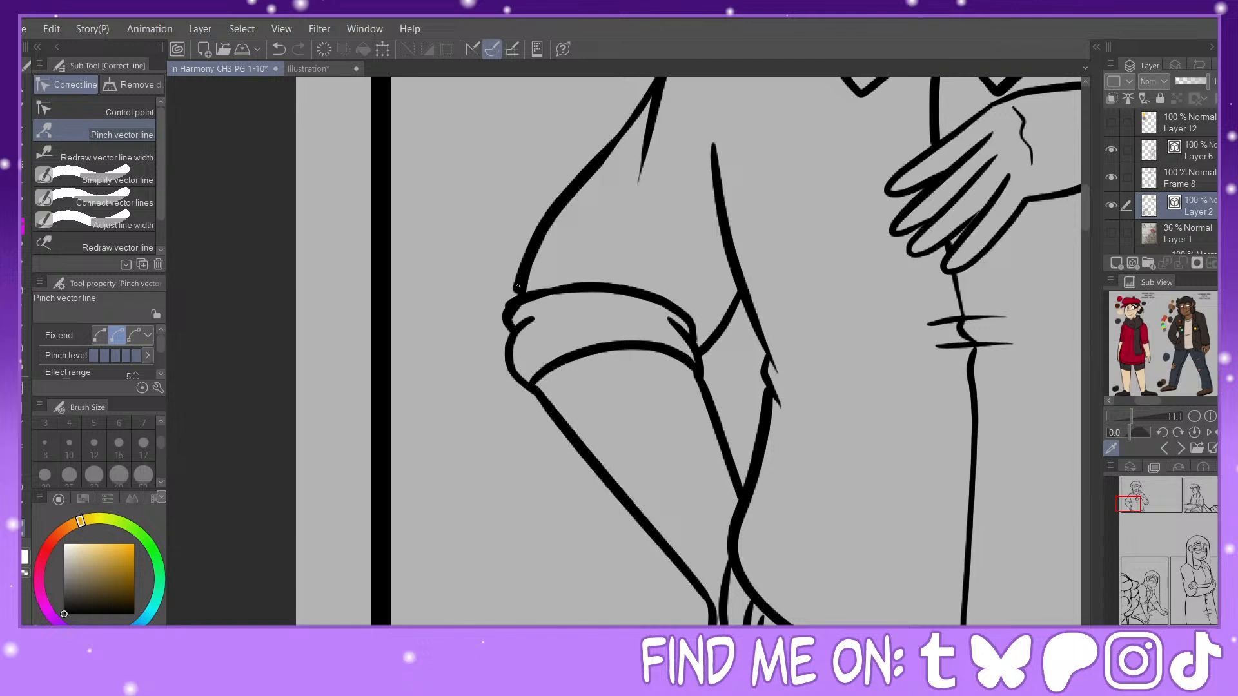
pyautogui.moveTo(517, 286); pyautogui.dragTo(505, 313)
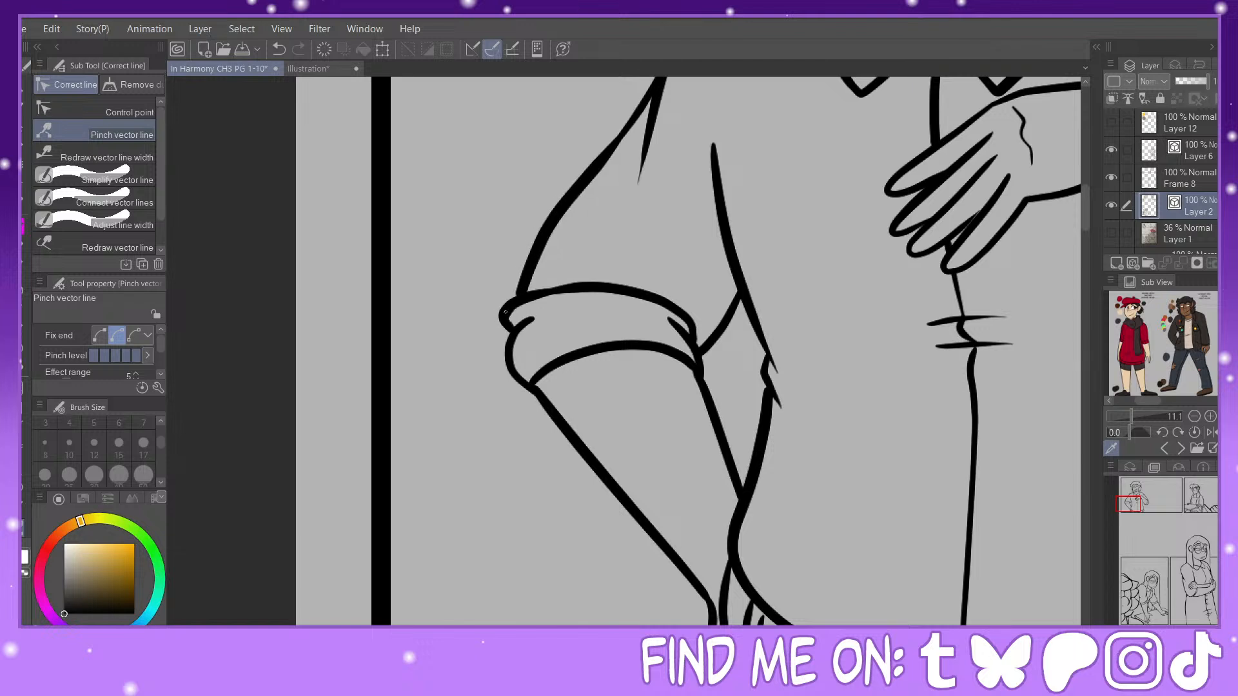
pyautogui.click(110, 158)
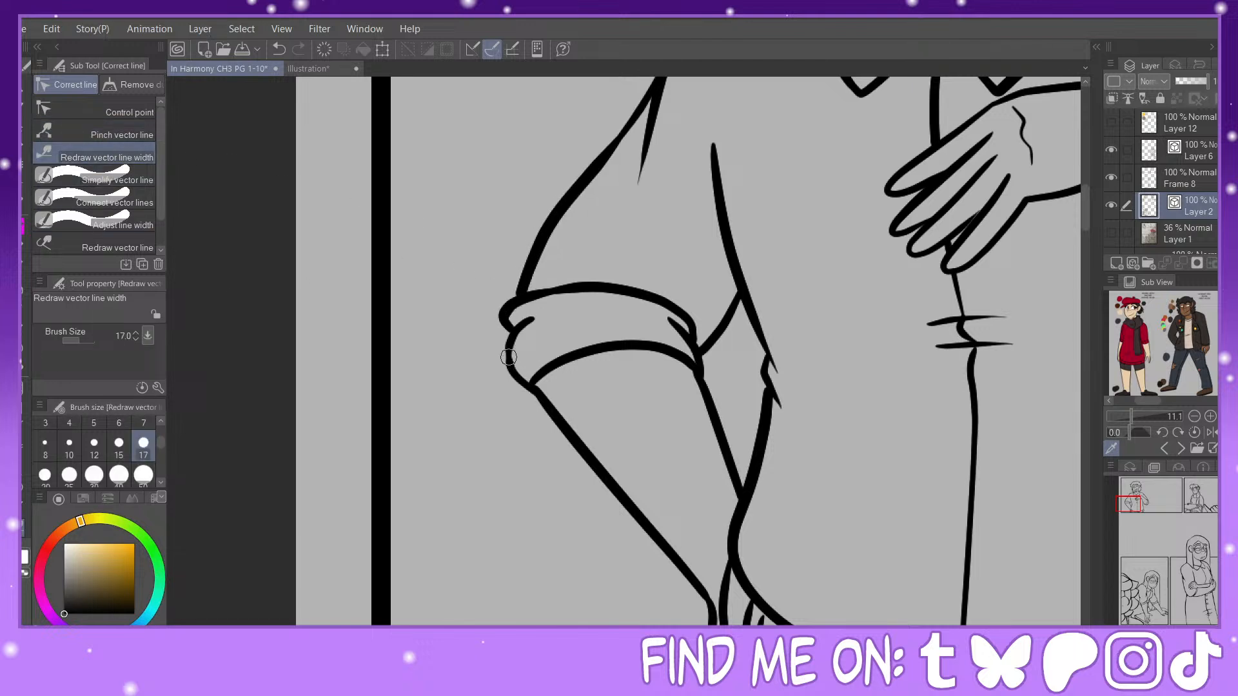
pyautogui.moveTo(558, 365)
pyautogui.mouseDown()
pyautogui.moveTo(564, 431)
pyautogui.moveTo(563, 421)
pyautogui.moveTo(716, 619)
pyautogui.mouseUp()
# Step: Redraw the width of the shirt's left side line below the armpit and pinch the small waist fold outward
pyautogui.moveTo(1130, 497)
pyautogui.mouseDown()
pyautogui.moveTo(1143, 506)
pyautogui.moveTo(1135, 499)
pyautogui.mouseUp()
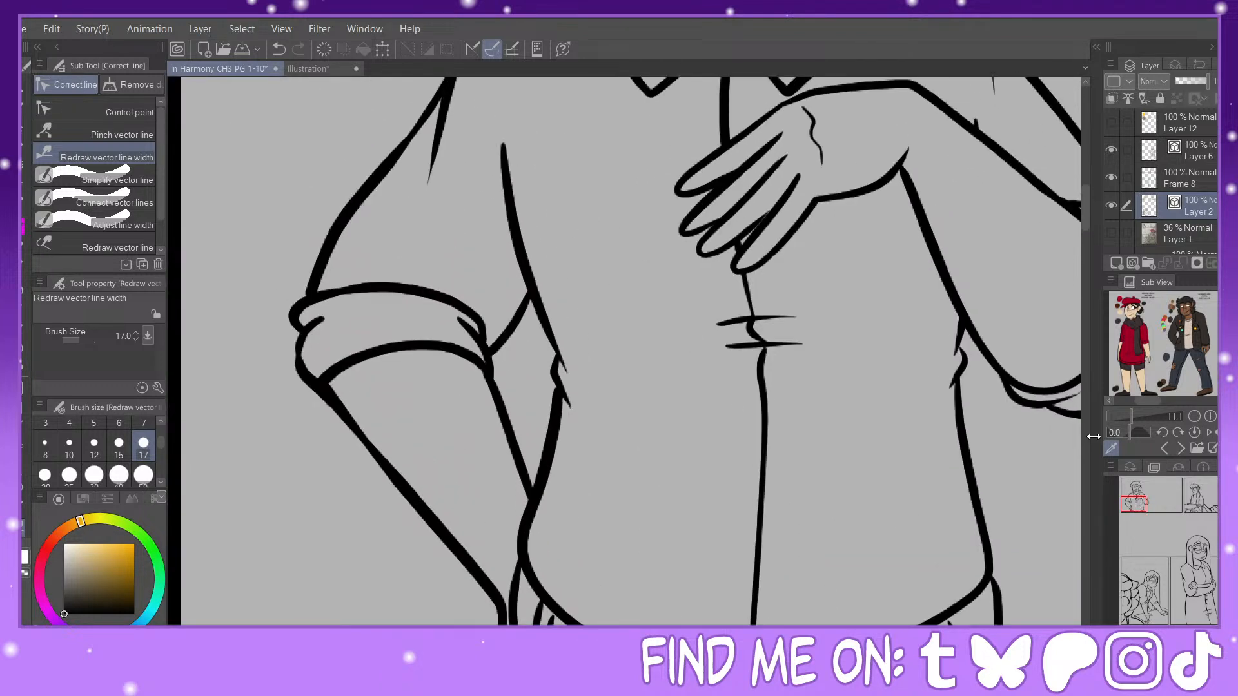
pyautogui.moveTo(497, 189)
pyautogui.mouseDown()
pyautogui.moveTo(567, 410)
pyautogui.moveTo(566, 334)
pyautogui.mouseUp()
pyautogui.click(278, 48)
pyautogui.click(103, 133)
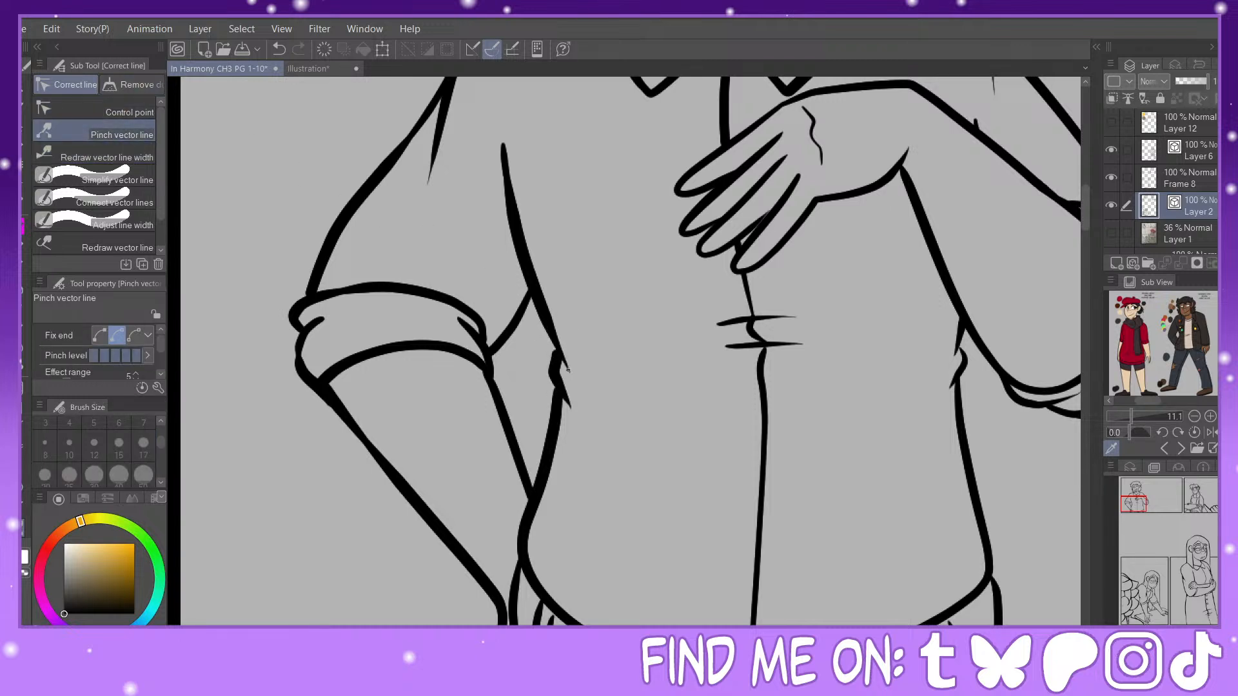
pyautogui.press('e')
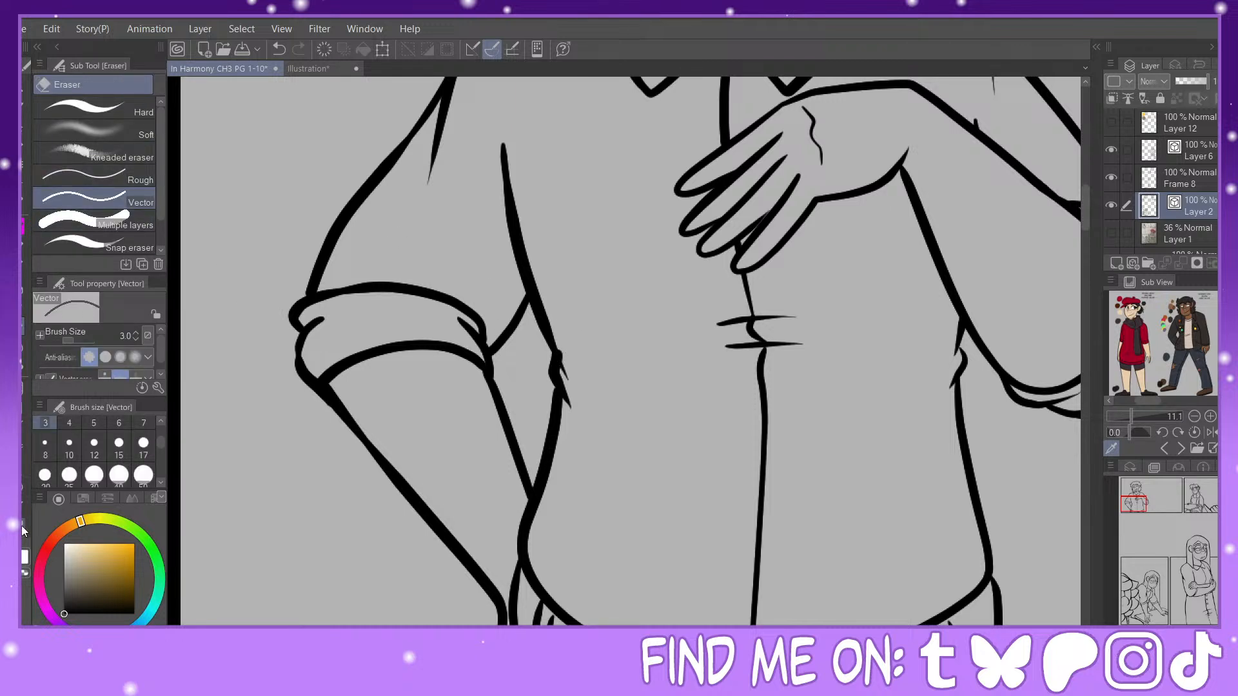
pyautogui.press('y')
pyautogui.moveTo(556, 361); pyautogui.dragTo(549, 358)
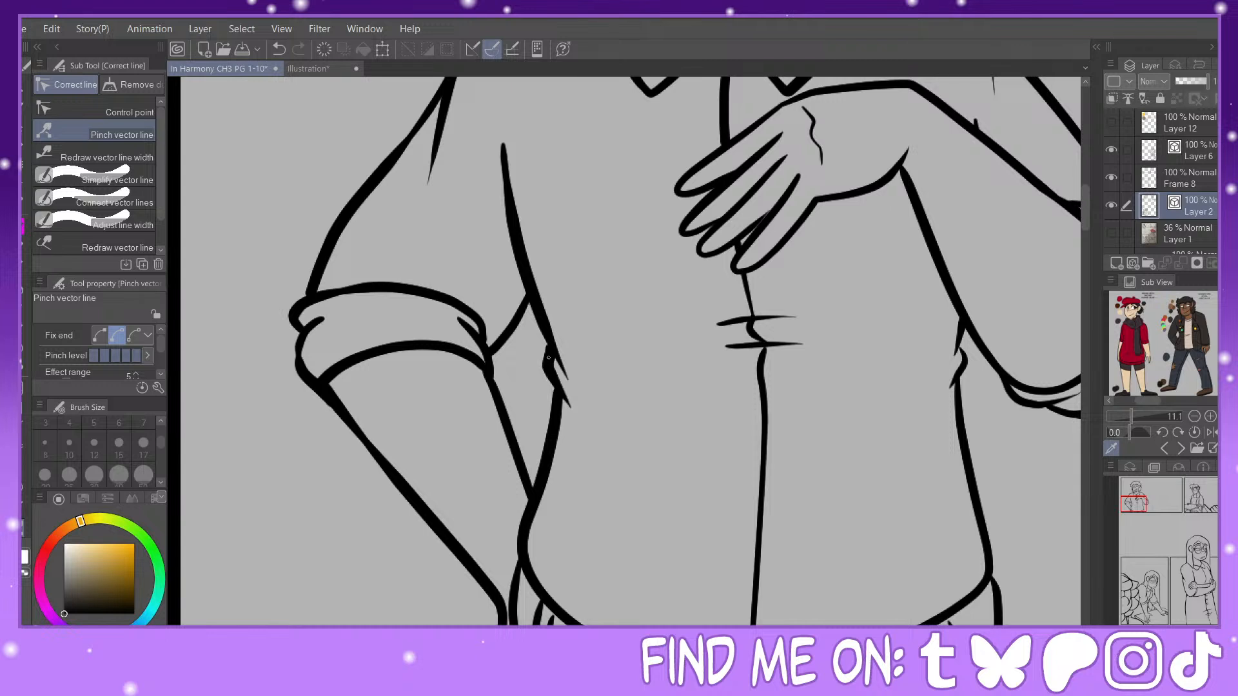
pyautogui.click(23, 230)
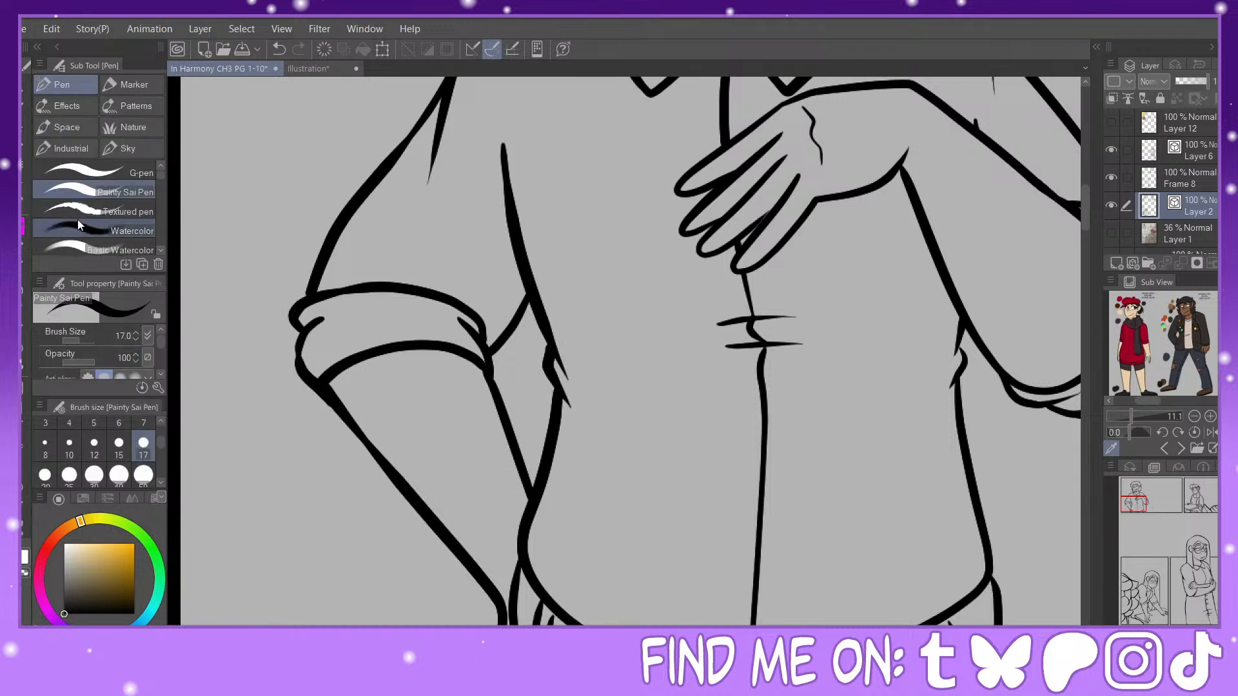
pyautogui.click(24, 528)
pyautogui.hotkey('ctrl', '-')
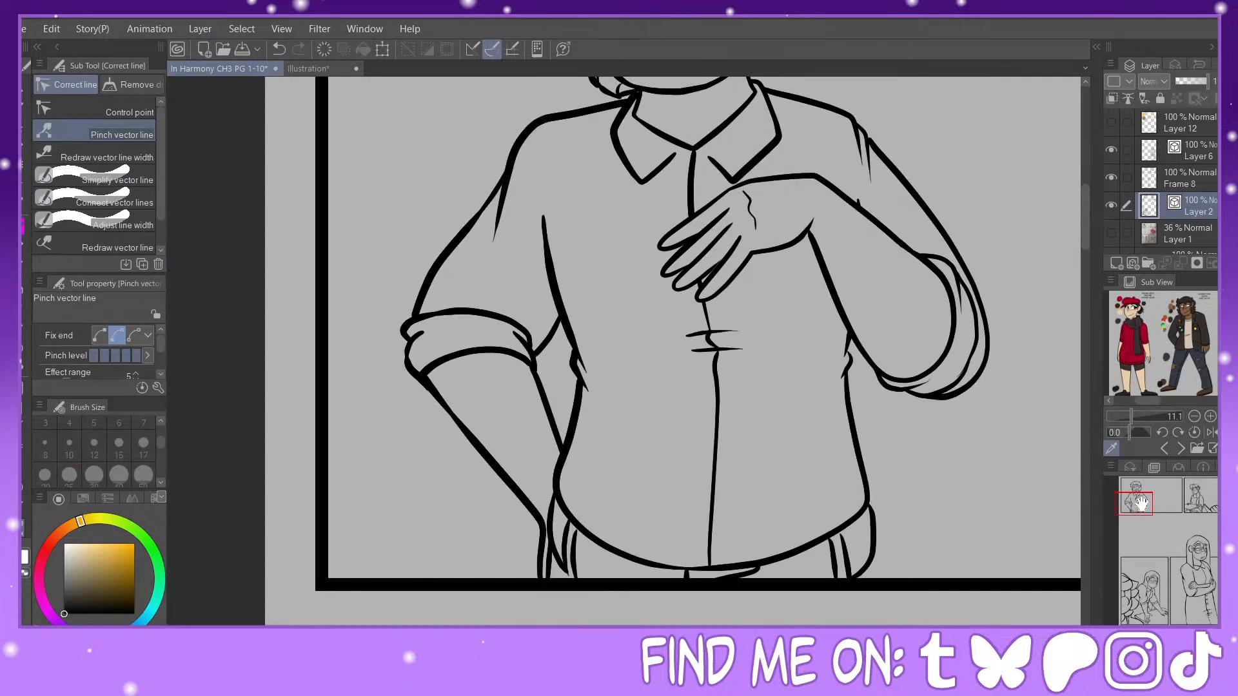
# Step: Redraw the line width of the raised hand, the forearm's underside and the rolled cuff below the right elbow with brush size 17
pyautogui.moveTo(1138, 503); pyautogui.dragTo(1137, 504)
pyautogui.click(103, 155)
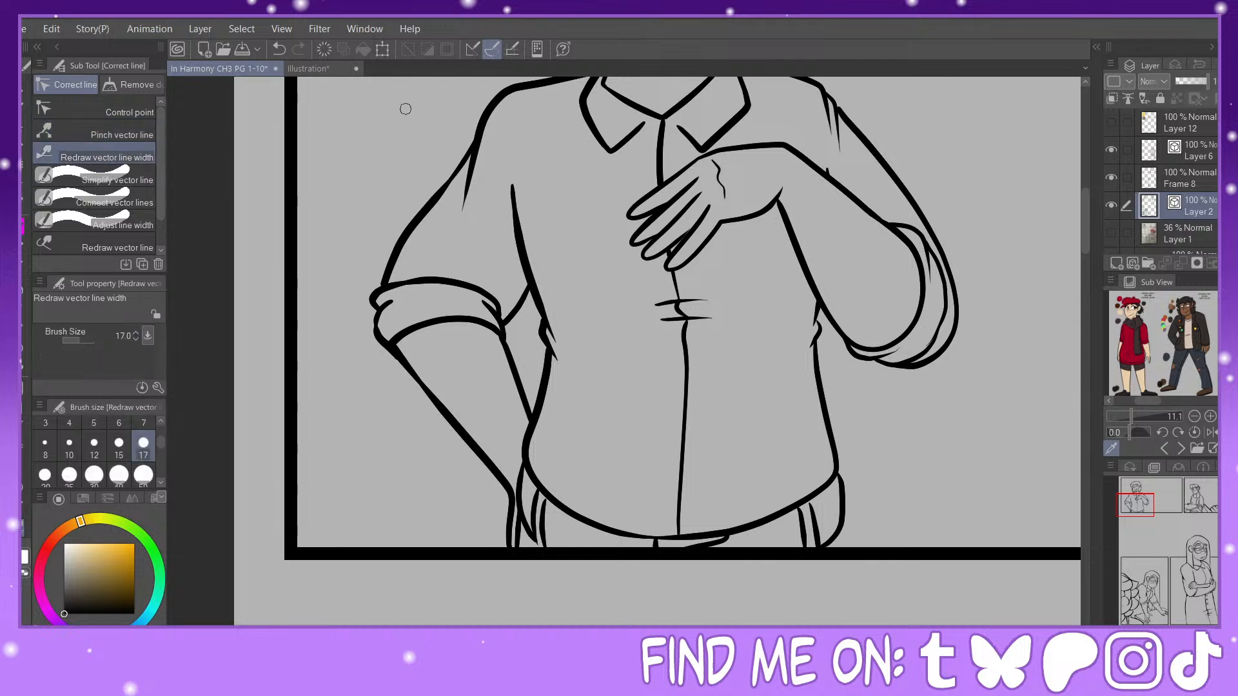
pyautogui.moveTo(770, 201)
pyautogui.mouseDown()
pyautogui.moveTo(671, 197)
pyautogui.moveTo(700, 157)
pyautogui.mouseUp()
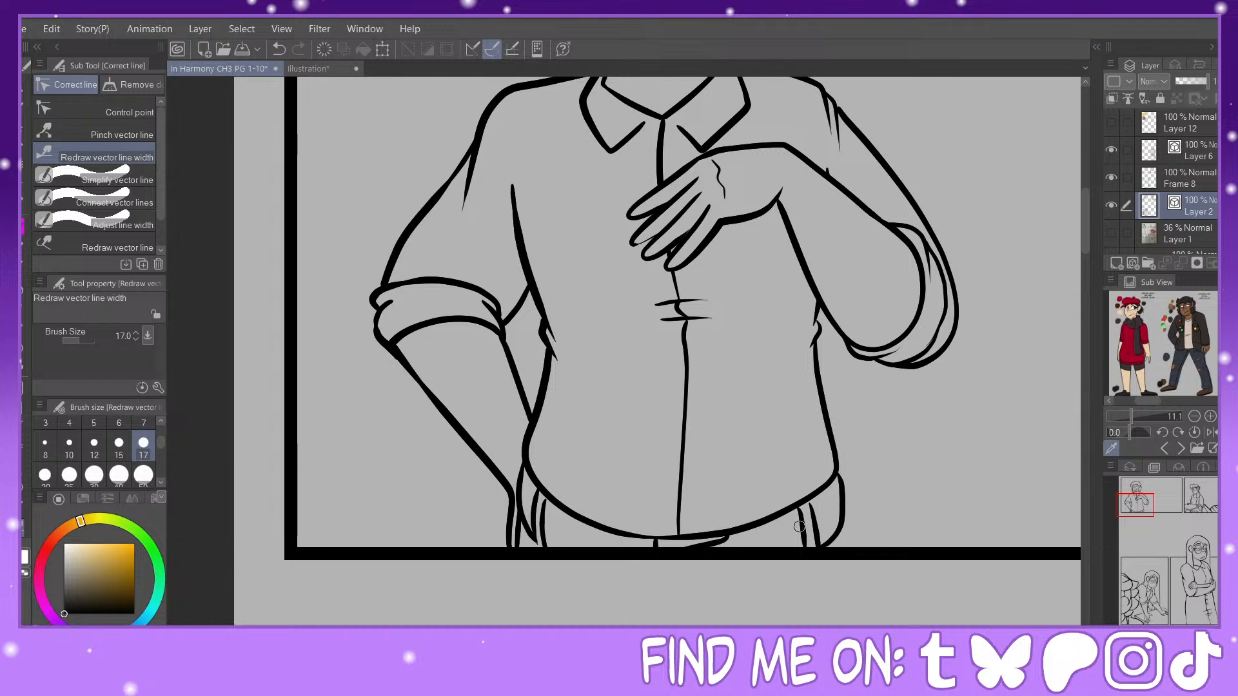
pyautogui.press('p')
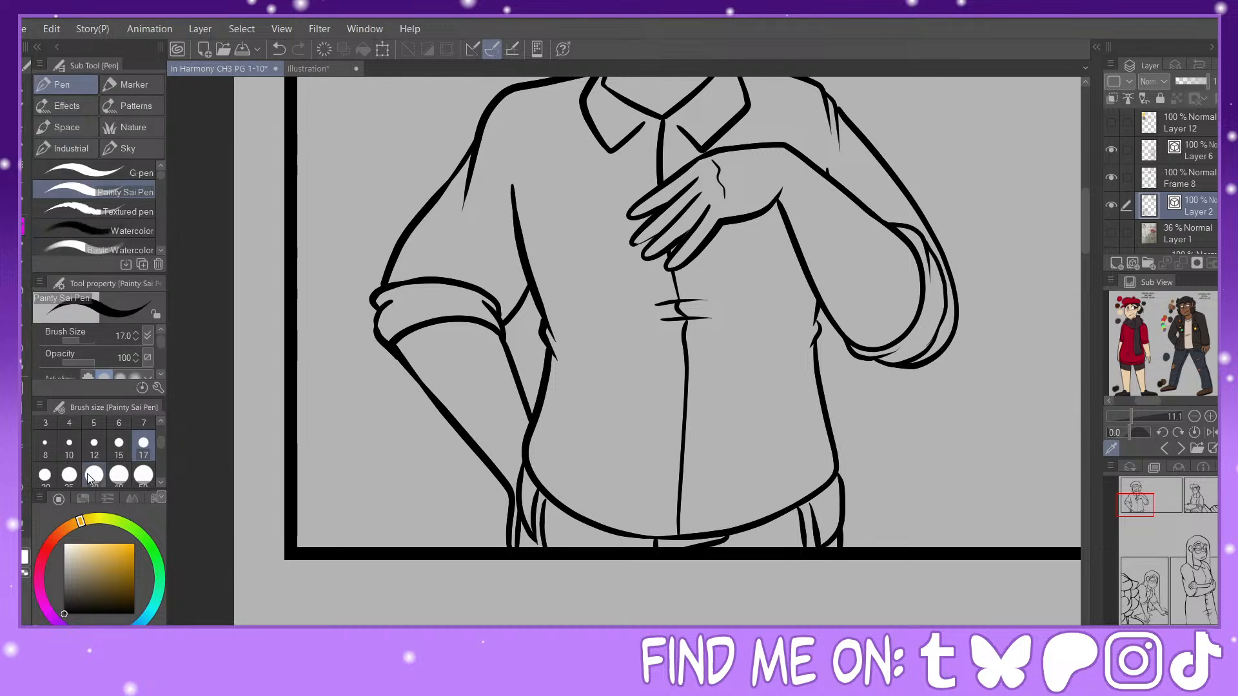
pyautogui.press('y')
pyautogui.moveTo(782, 220); pyautogui.dragTo(867, 347)
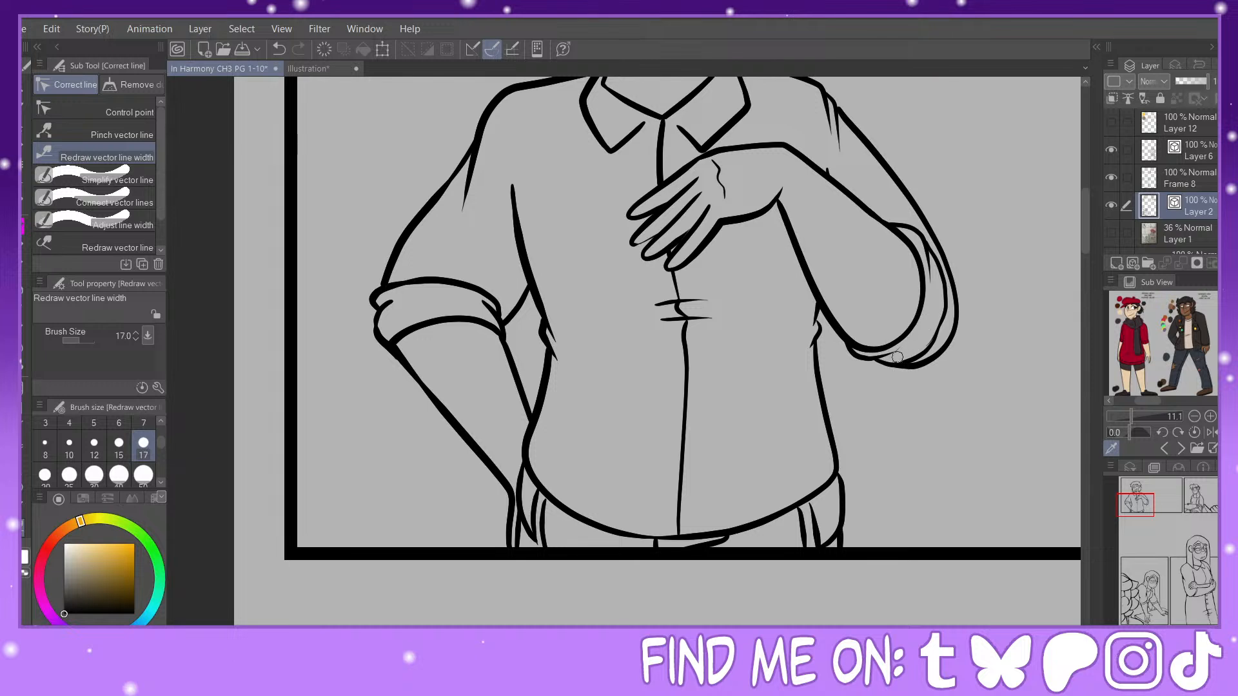
pyautogui.moveTo(939, 328)
pyautogui.mouseDown()
pyautogui.moveTo(899, 365)
pyautogui.moveTo(947, 316)
pyautogui.mouseUp()
# Step: Pinch the inner line of the right sleeve's rolled cuff near the elbow to smooth its lower curve
pyautogui.click(108, 134)
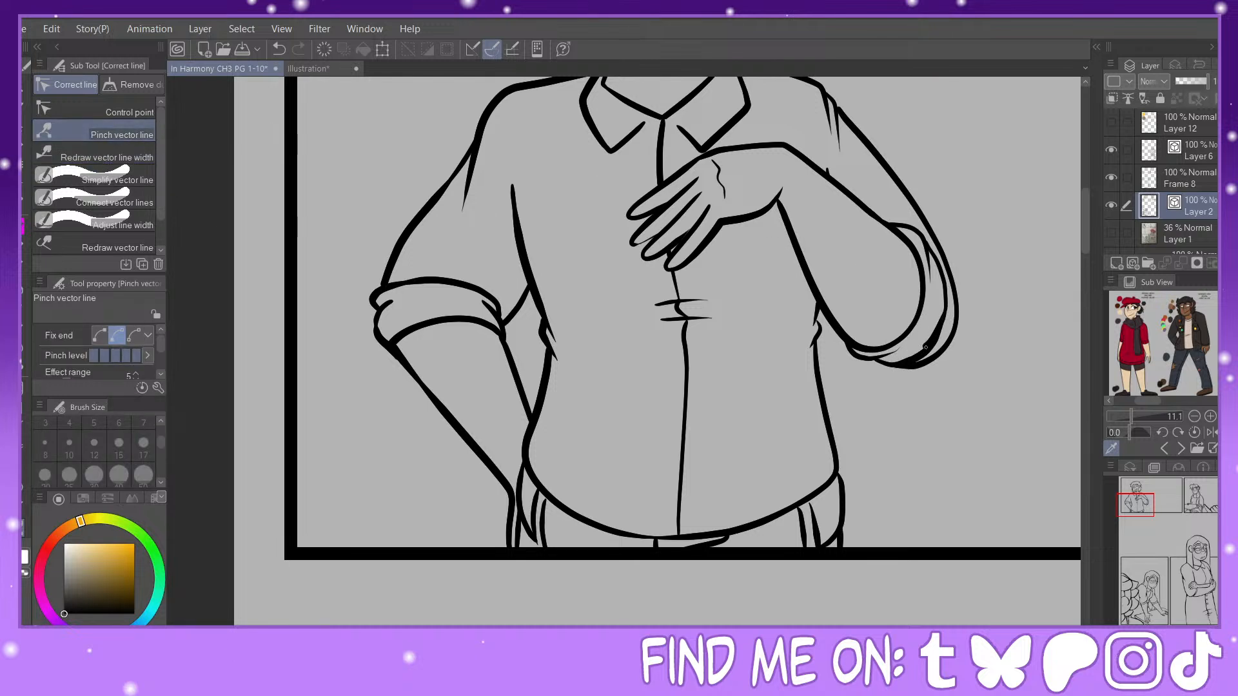
pyautogui.moveTo(925, 345); pyautogui.dragTo(926, 346)
pyautogui.click(1131, 467)
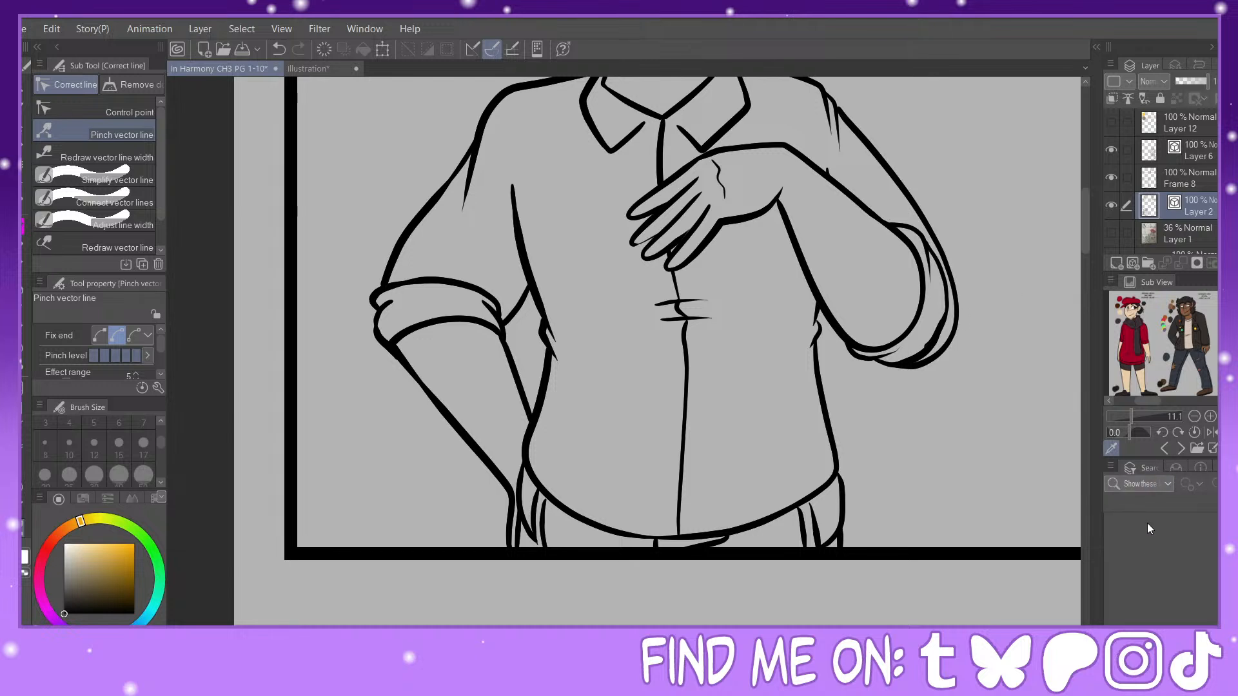
pyautogui.click(1131, 470)
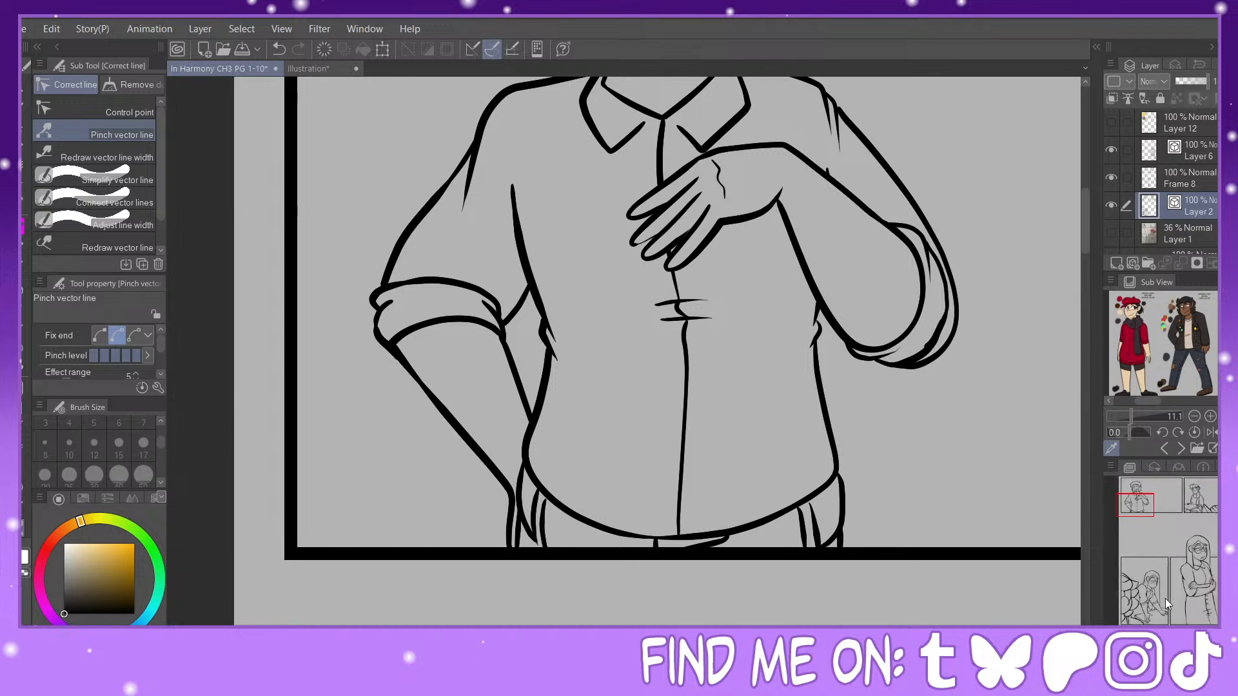
pyautogui.scroll(5, 1142, 501)
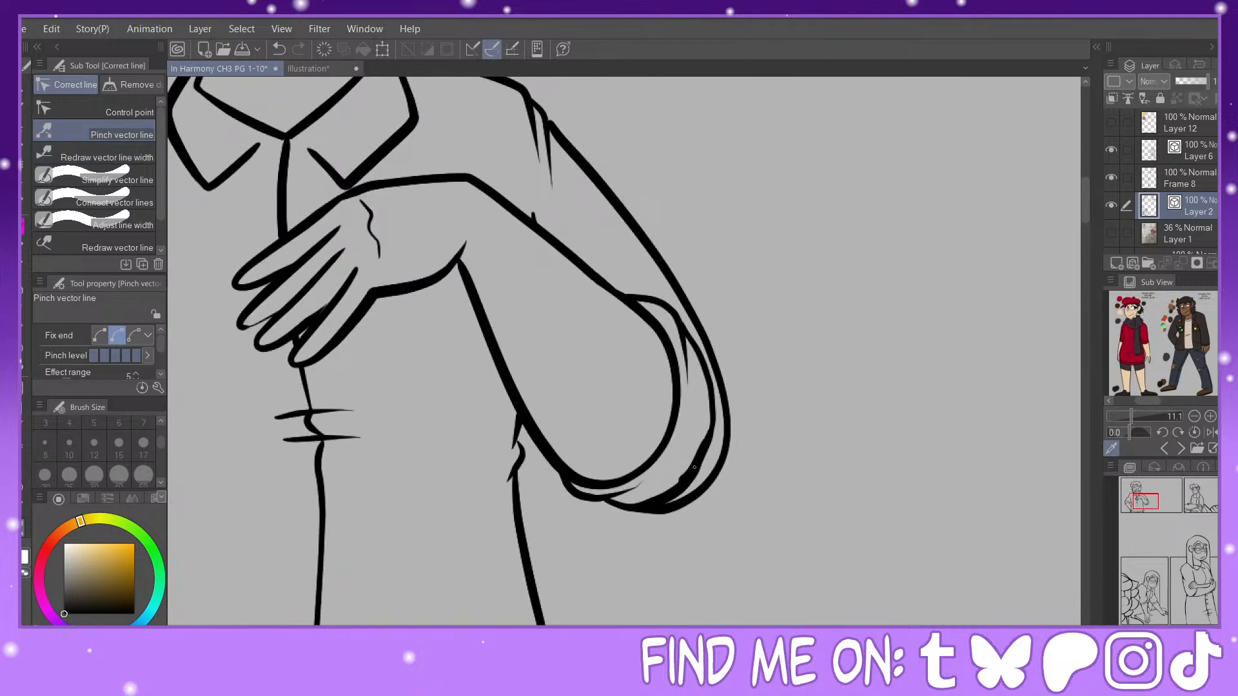
pyautogui.moveTo(716, 419); pyautogui.dragTo(711, 425)
# Step: Draw thin crease lines beneath both half-closed eyes with the Painty Sai Pen and pinch the nose line into place
pyautogui.press('p')
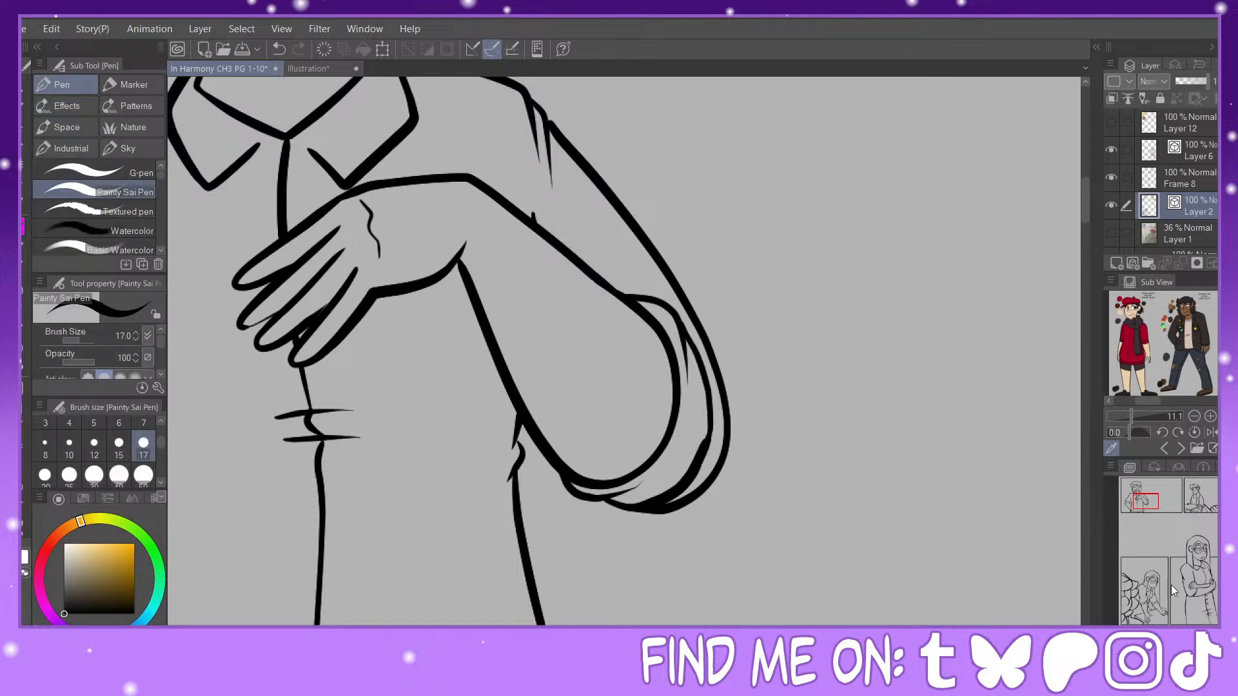
pyautogui.moveTo(1145, 493)
pyautogui.mouseDown()
pyautogui.moveTo(1146, 480)
pyautogui.moveTo(1150, 511)
pyautogui.moveTo(1136, 489)
pyautogui.mouseUp()
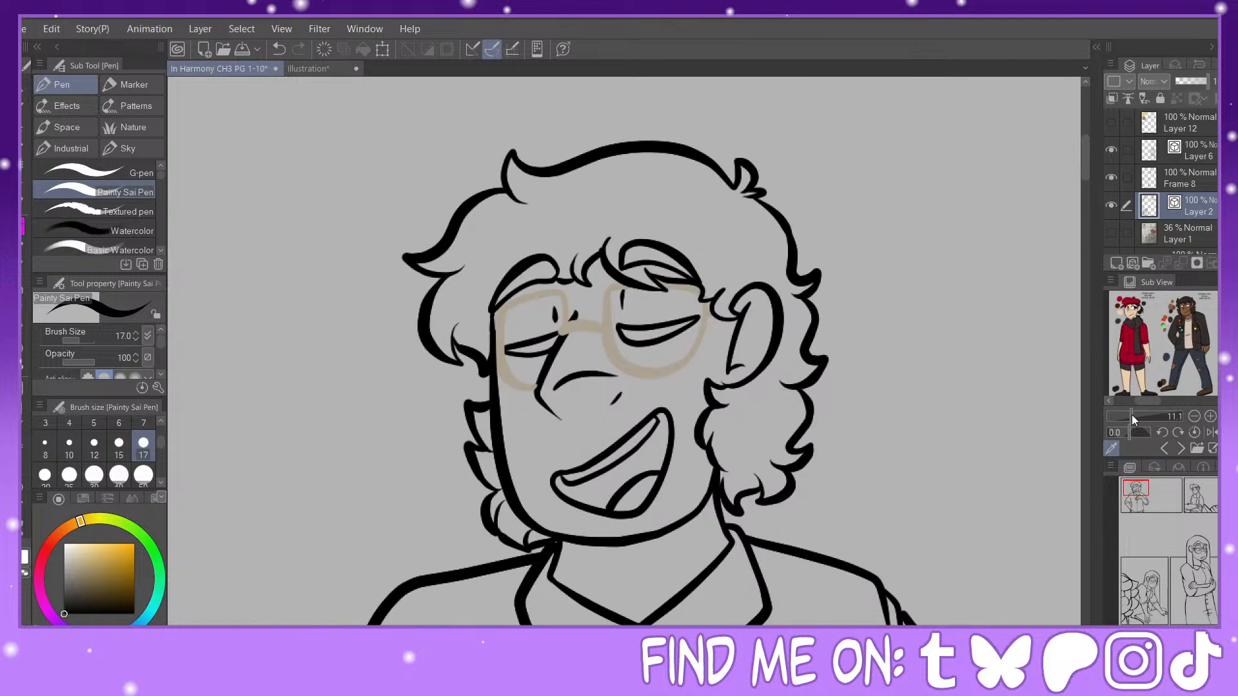
pyautogui.moveTo(636, 351); pyautogui.dragTo(679, 354)
pyautogui.moveTo(553, 355); pyautogui.dragTo(508, 365)
pyautogui.moveTo(548, 362); pyautogui.dragTo(512, 380)
pyautogui.click(279, 50)
pyautogui.moveTo(548, 356)
pyautogui.mouseDown()
pyautogui.moveTo(517, 378)
pyautogui.moveTo(535, 397)
pyautogui.mouseUp()
pyautogui.click(279, 49)
pyautogui.press('y')
pyautogui.moveTo(534, 387); pyautogui.dragTo(521, 386)
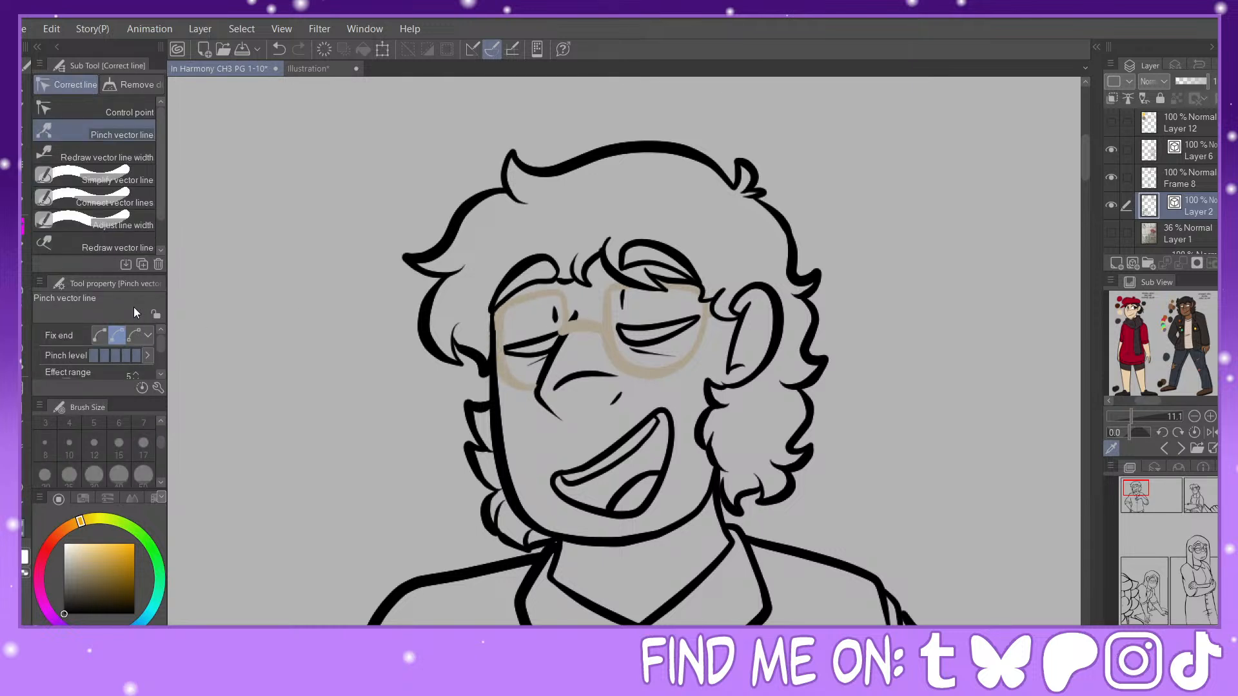
pyautogui.press('p')
# Step: Browse the reference images to the curly-haired character in the orange shirt and enlarge his face and glasses for study
pyautogui.click(1181, 448)
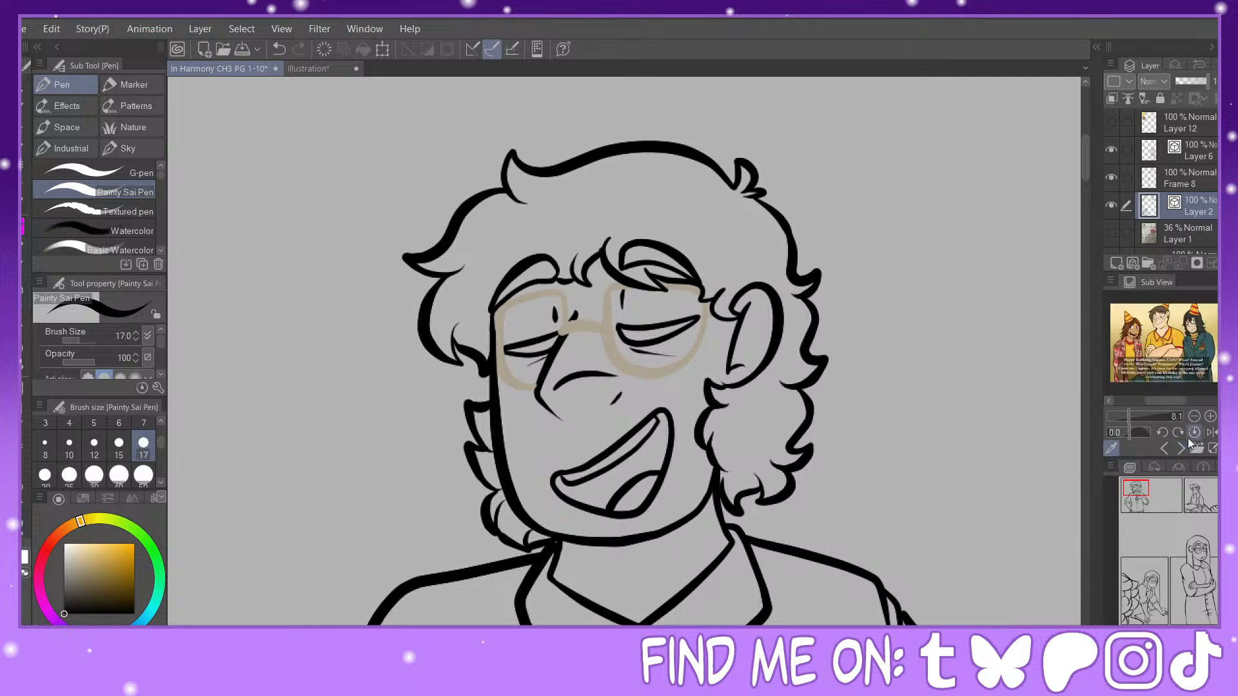
pyautogui.click(1179, 448)
pyautogui.click(1177, 449)
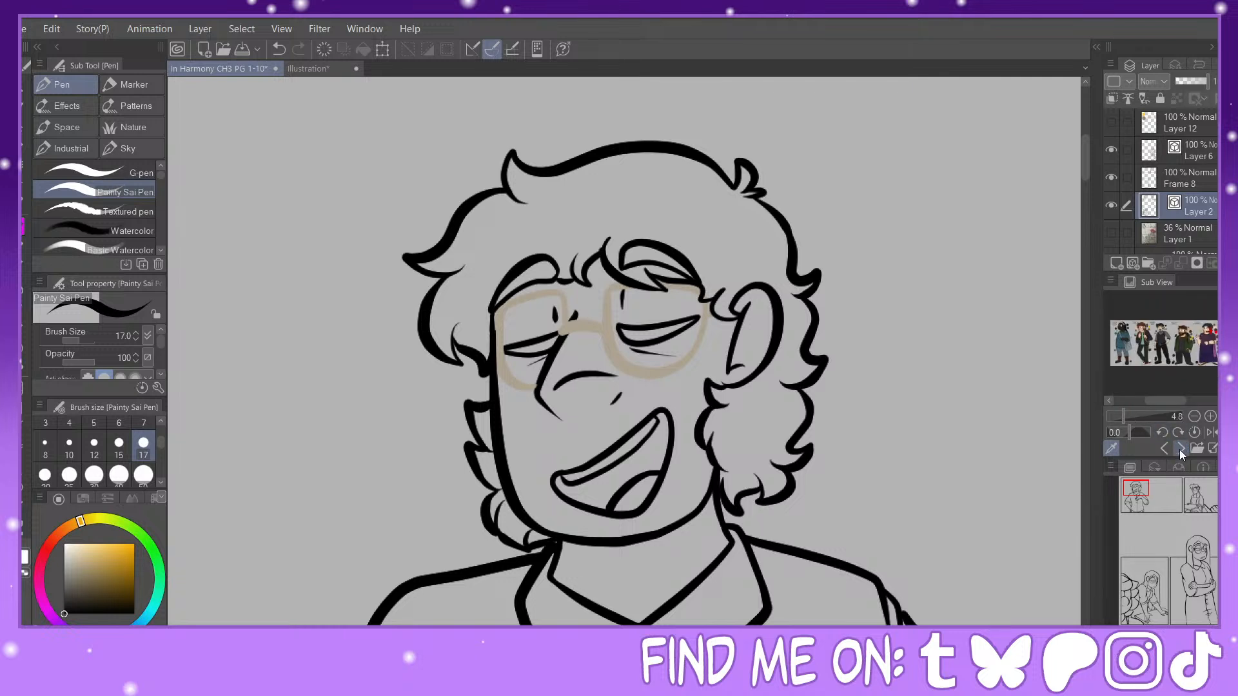
pyautogui.click(1181, 450)
pyautogui.click(1141, 417)
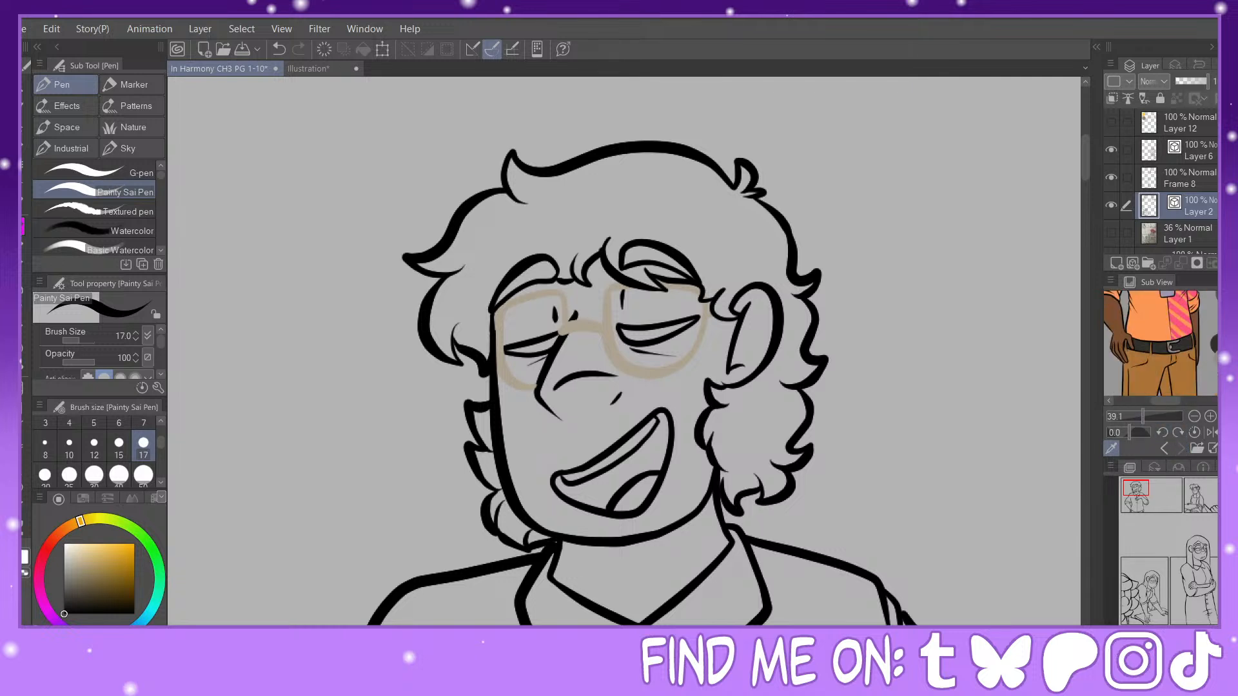
pyautogui.moveTo(1224, 343); pyautogui.dragTo(1224, 308)
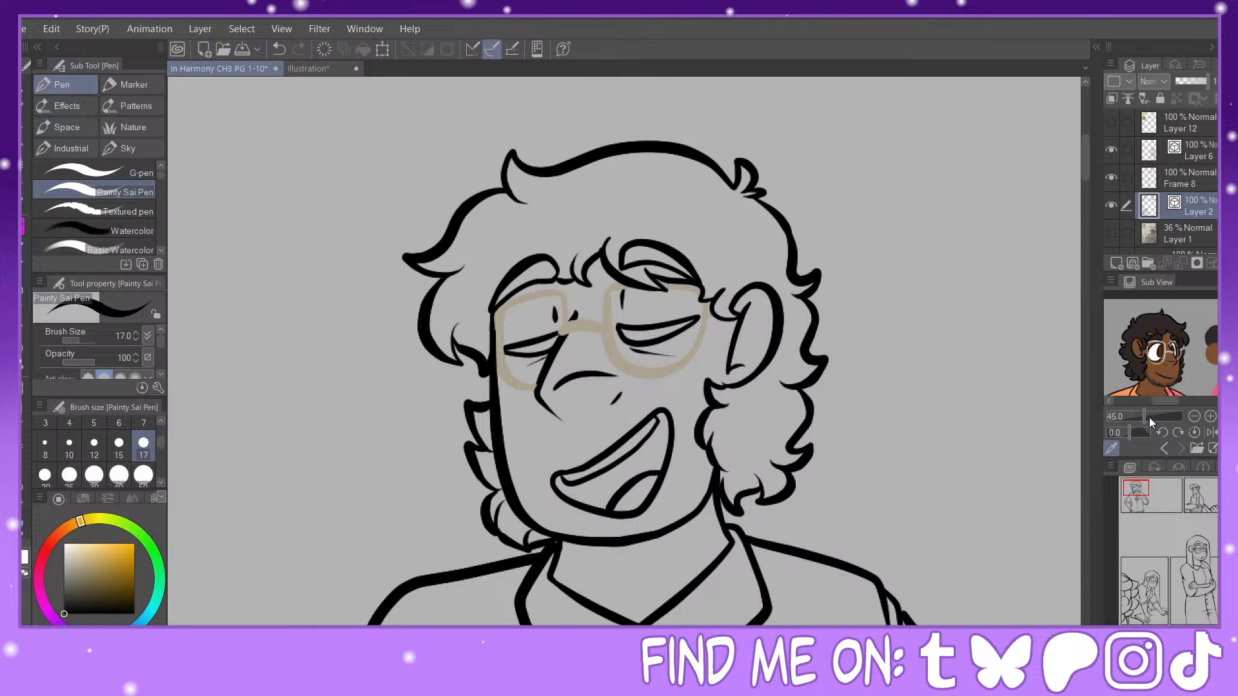
pyautogui.click(1149, 416)
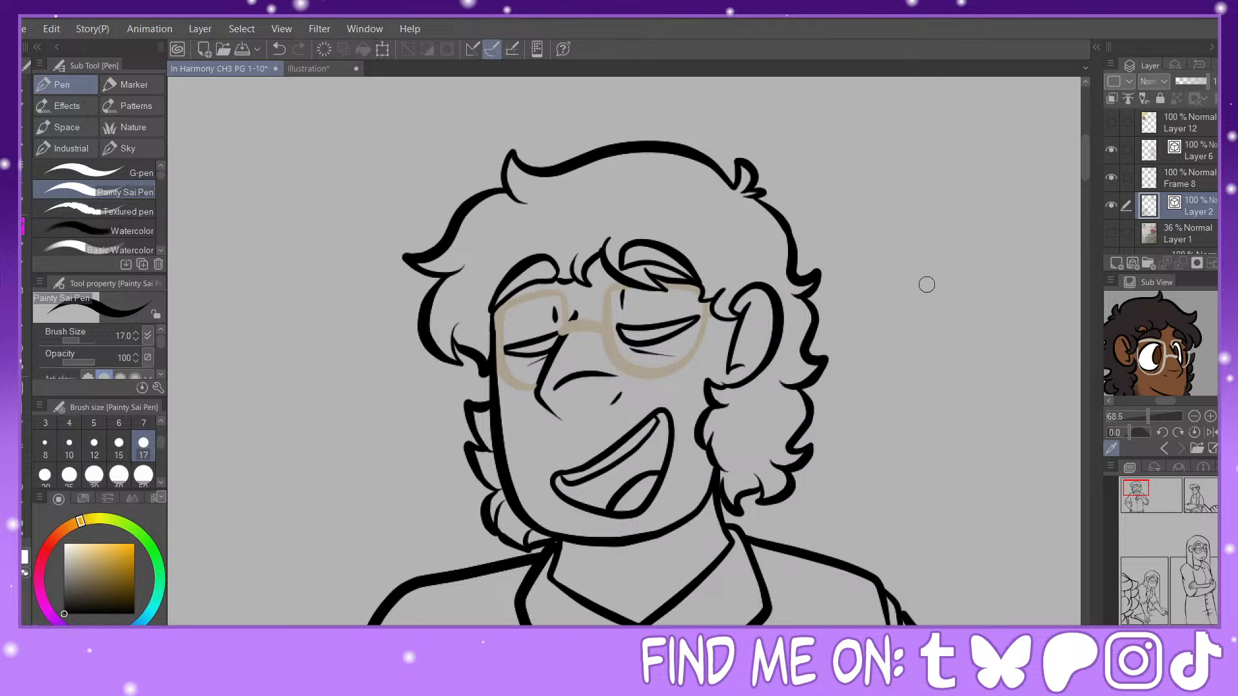
# Step: Fill the junctions of the curly hair beside the left cheek, at the top tuft, along the right curls and below the ear
pyautogui.hotkey('ctrl', '+')
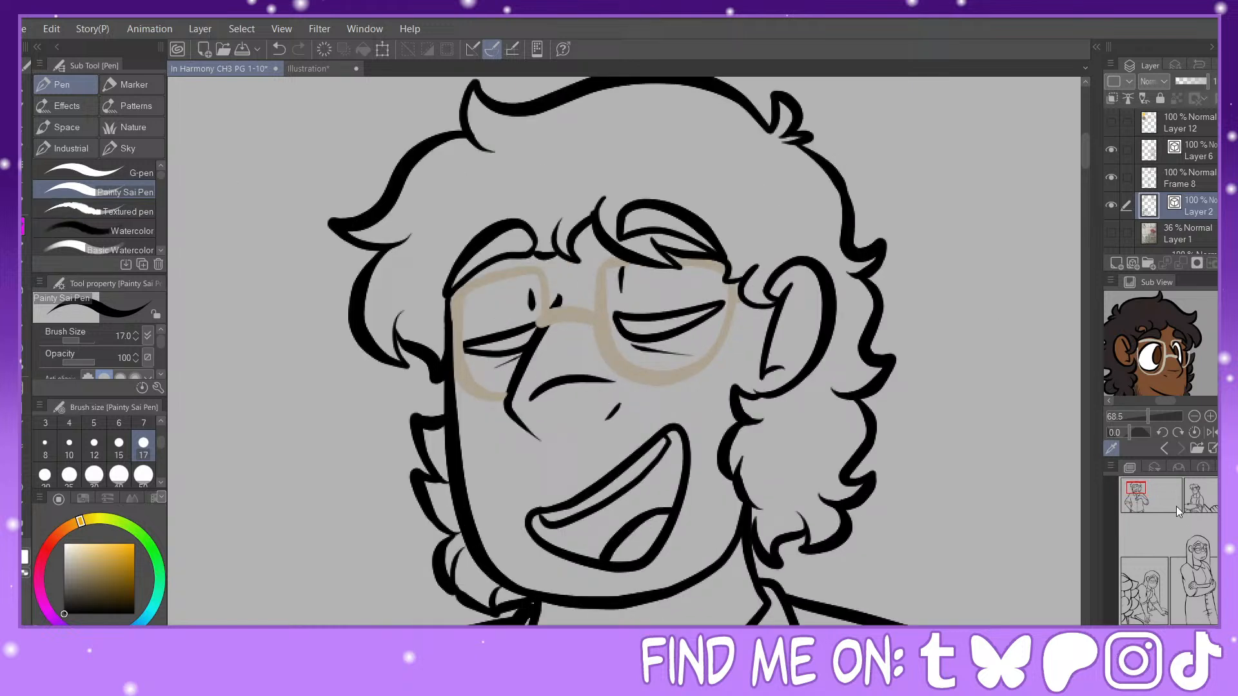
pyautogui.click(1136, 488)
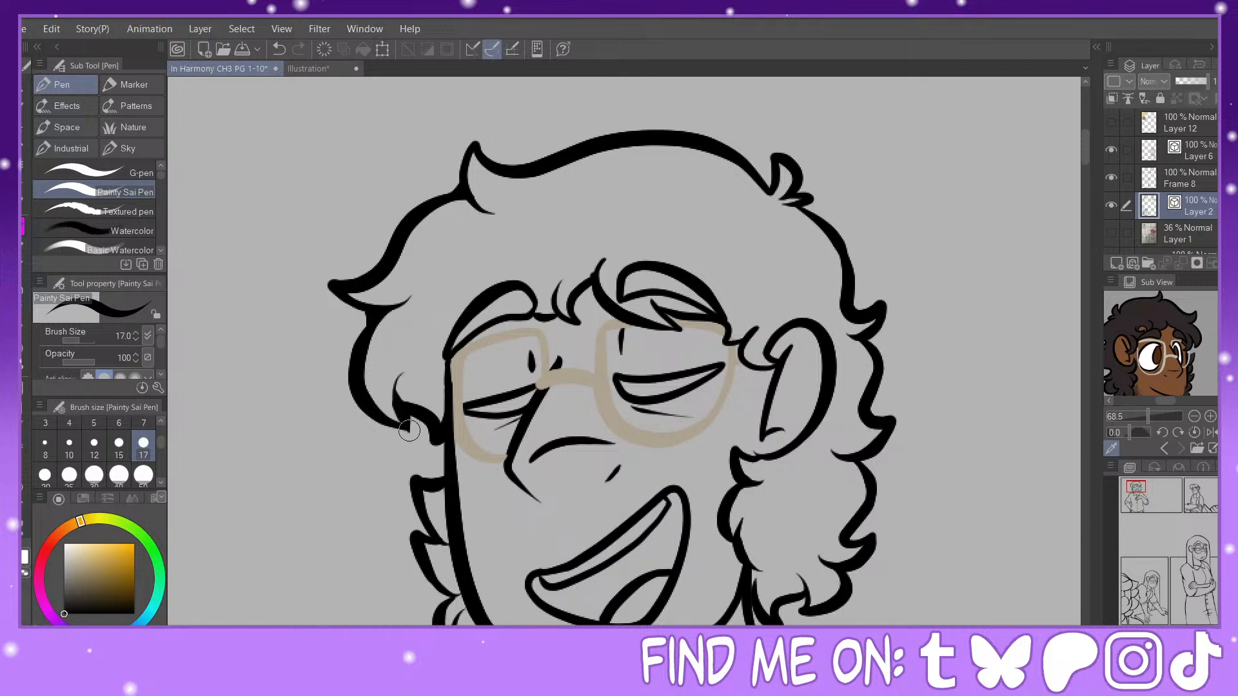
pyautogui.click(280, 49)
pyautogui.click(279, 49)
pyautogui.moveTo(439, 441); pyautogui.dragTo(445, 447)
pyautogui.moveTo(767, 185)
pyautogui.mouseDown()
pyautogui.moveTo(776, 172)
pyautogui.moveTo(815, 216)
pyautogui.mouseUp()
pyautogui.moveTo(871, 335); pyautogui.dragTo(880, 350)
pyautogui.moveTo(870, 456); pyautogui.dragTo(863, 470)
pyautogui.moveTo(769, 456); pyautogui.dragTo(756, 461)
# Step: Thicken the fringe junctions beside the ear and between the eyebrows, including the strand tip over the right eye
pyautogui.moveTo(1137, 487); pyautogui.dragTo(1139, 489)
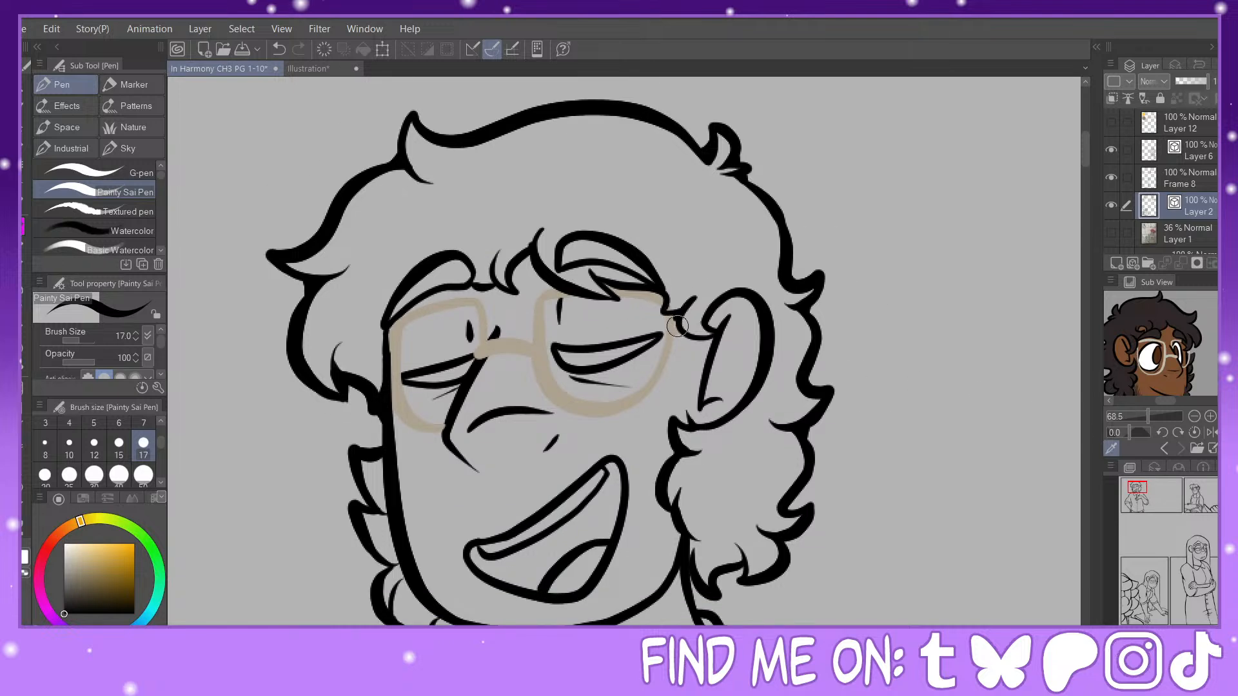
pyautogui.moveTo(679, 313); pyautogui.dragTo(677, 327)
pyautogui.moveTo(1139, 489); pyautogui.dragTo(1137, 491)
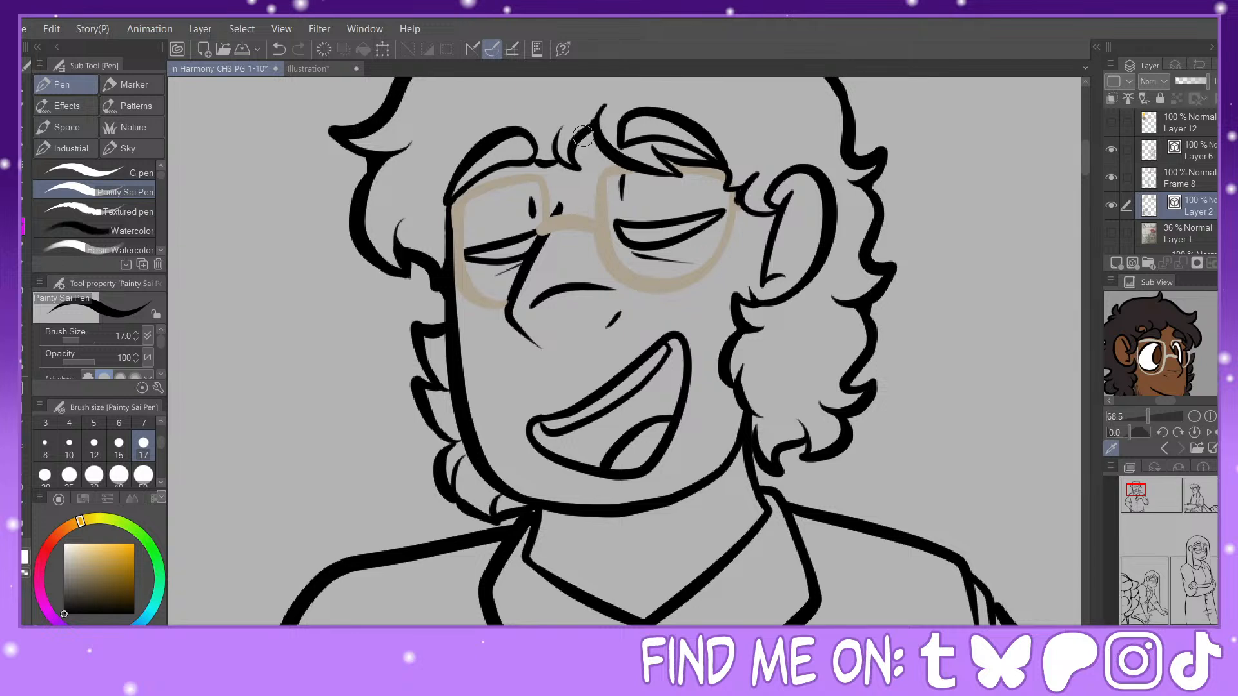
pyautogui.moveTo(570, 143); pyautogui.dragTo(606, 102)
pyautogui.moveTo(671, 170)
pyautogui.mouseDown()
pyautogui.moveTo(676, 155)
pyautogui.moveTo(683, 173)
pyautogui.mouseUp()
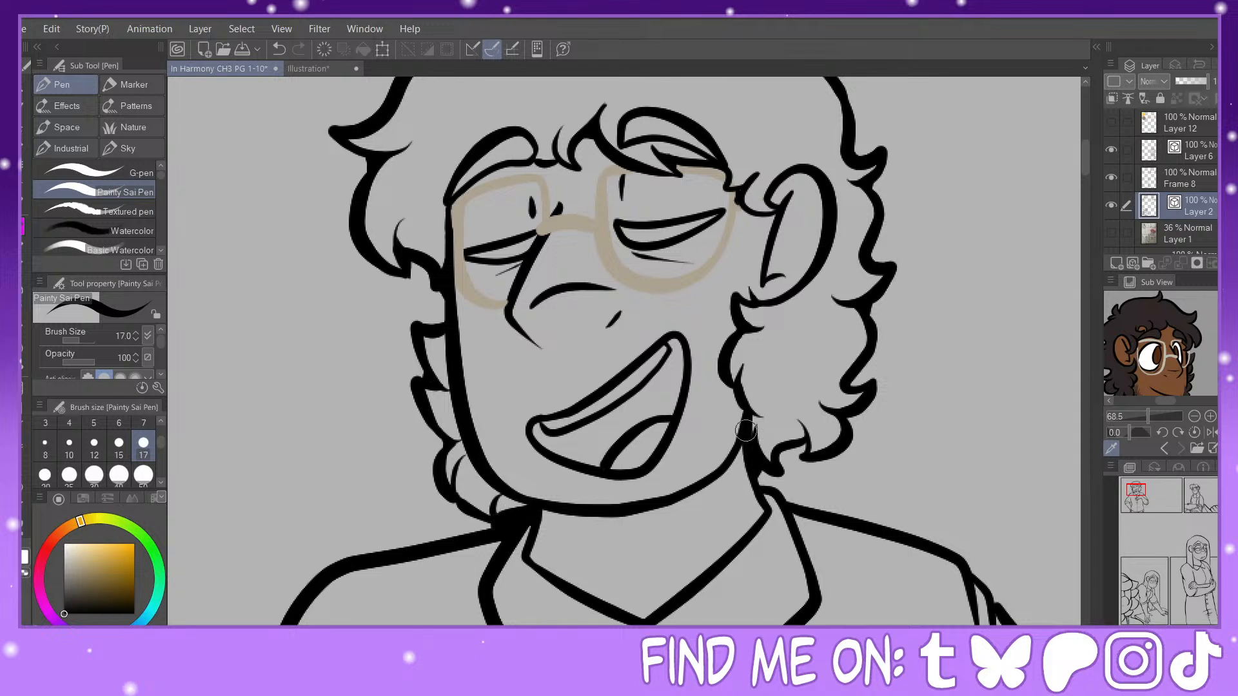
# Step: Fill the gaps where the lower right curls meet the neck and where both shoulder lines meet the collar
pyautogui.moveTo(732, 456); pyautogui.dragTo(751, 470)
pyautogui.moveTo(798, 420); pyautogui.dragTo(805, 444)
pyautogui.click(281, 51)
pyautogui.moveTo(806, 442)
pyautogui.mouseDown()
pyautogui.moveTo(868, 366)
pyautogui.moveTo(848, 423)
pyautogui.mouseUp()
pyautogui.moveTo(763, 495); pyautogui.dragTo(774, 508)
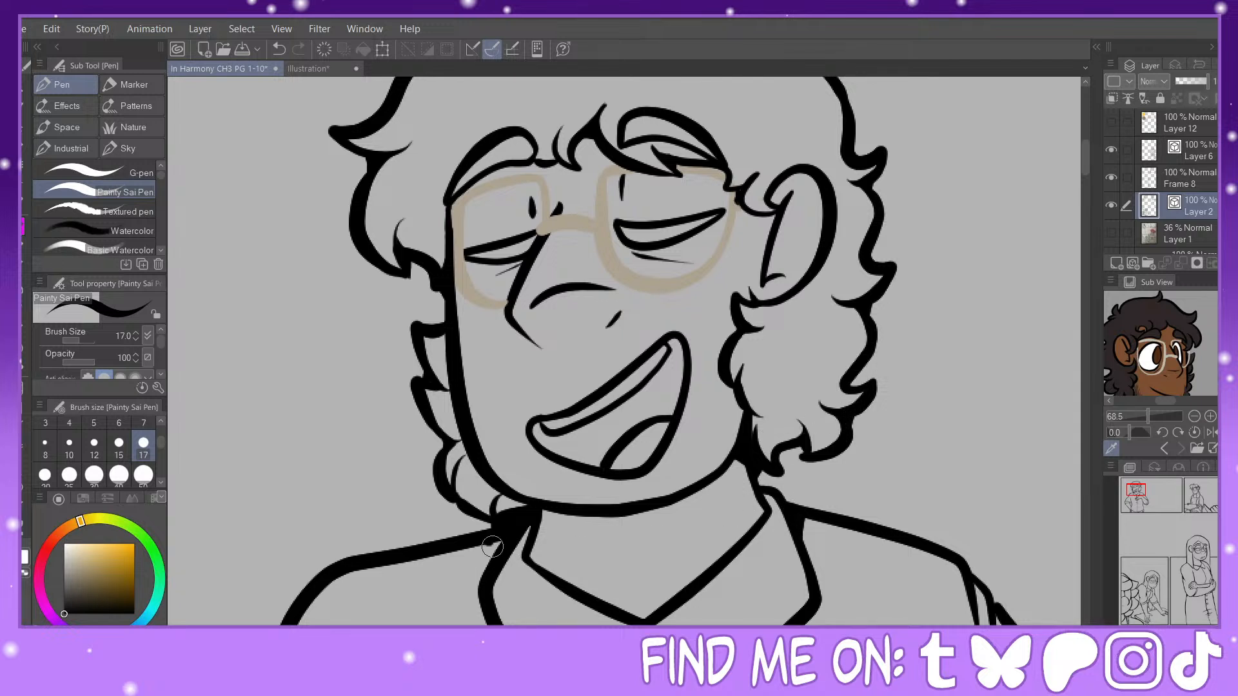
pyautogui.moveTo(492, 547); pyautogui.dragTo(506, 539)
# Step: Fill the junction where the right shoulder's fold lines meet the sleeve outline
pyautogui.hotkey('ctrl', '-')
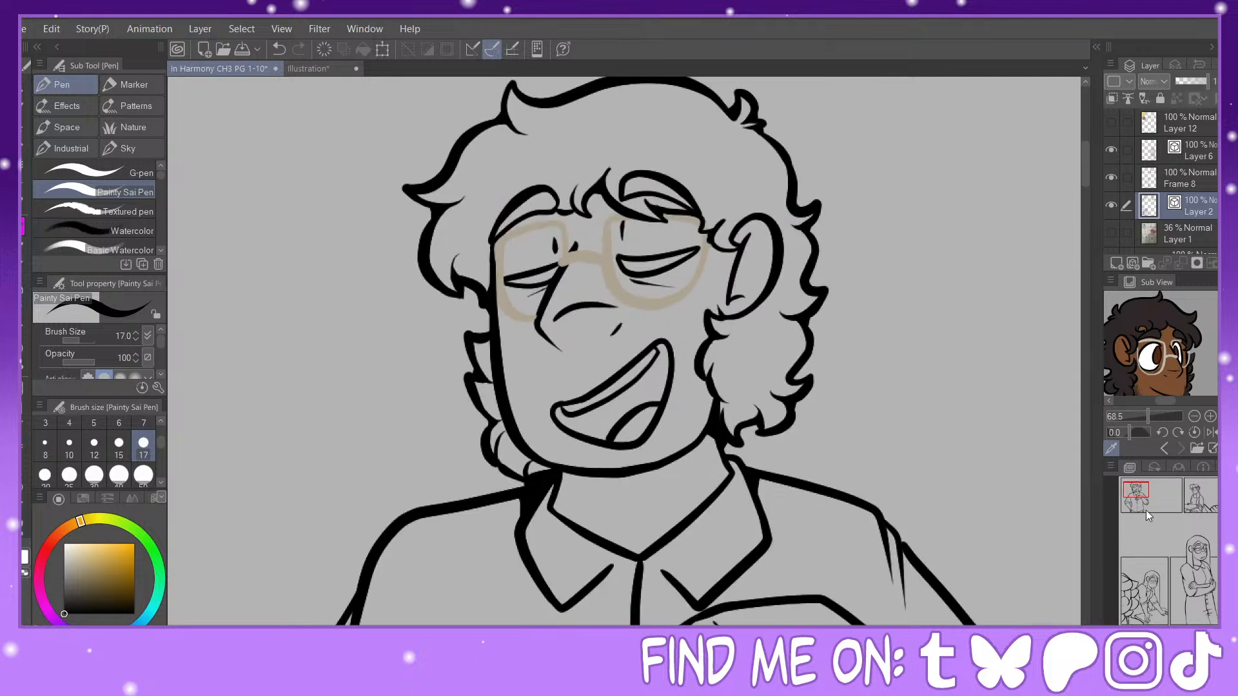
pyautogui.click(1138, 495)
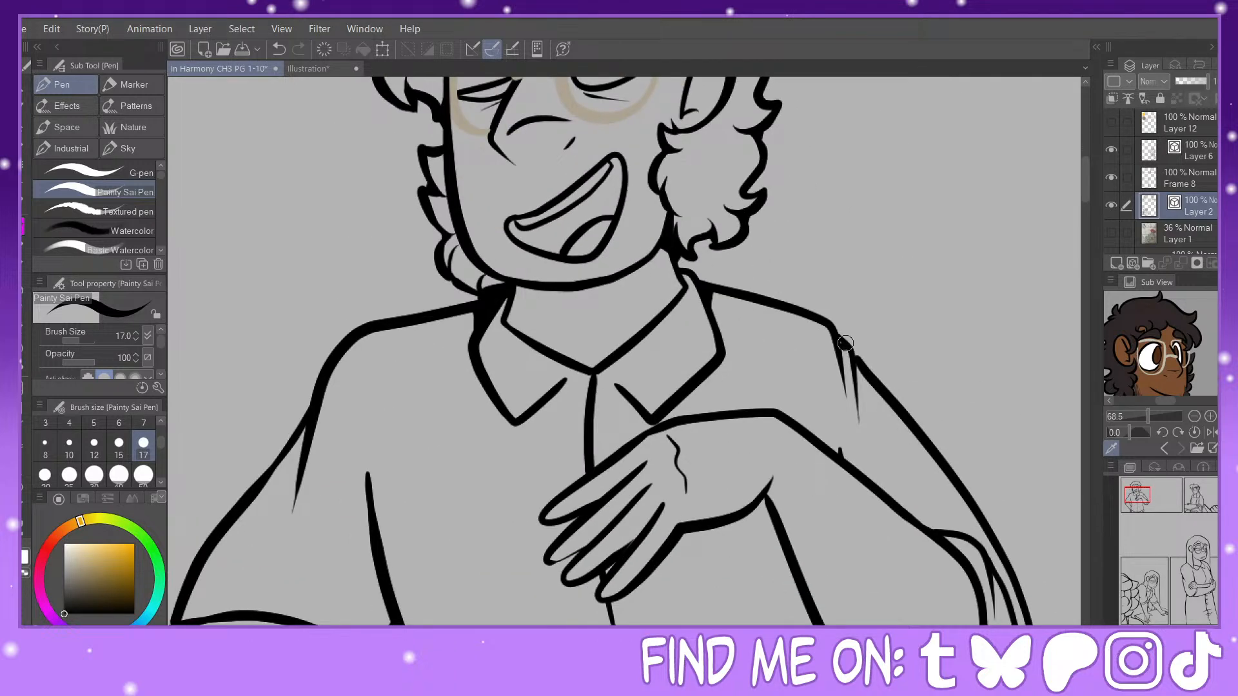
pyautogui.moveTo(850, 348)
pyautogui.mouseDown()
pyautogui.moveTo(875, 369)
pyautogui.moveTo(858, 393)
pyautogui.moveTo(859, 381)
pyautogui.mouseUp()
# Step: Fill the left sleeve's armpit fold and inner junction, and thicken the outer edge of its rolled cuff
pyautogui.moveTo(1138, 491); pyautogui.dragTo(1132, 496)
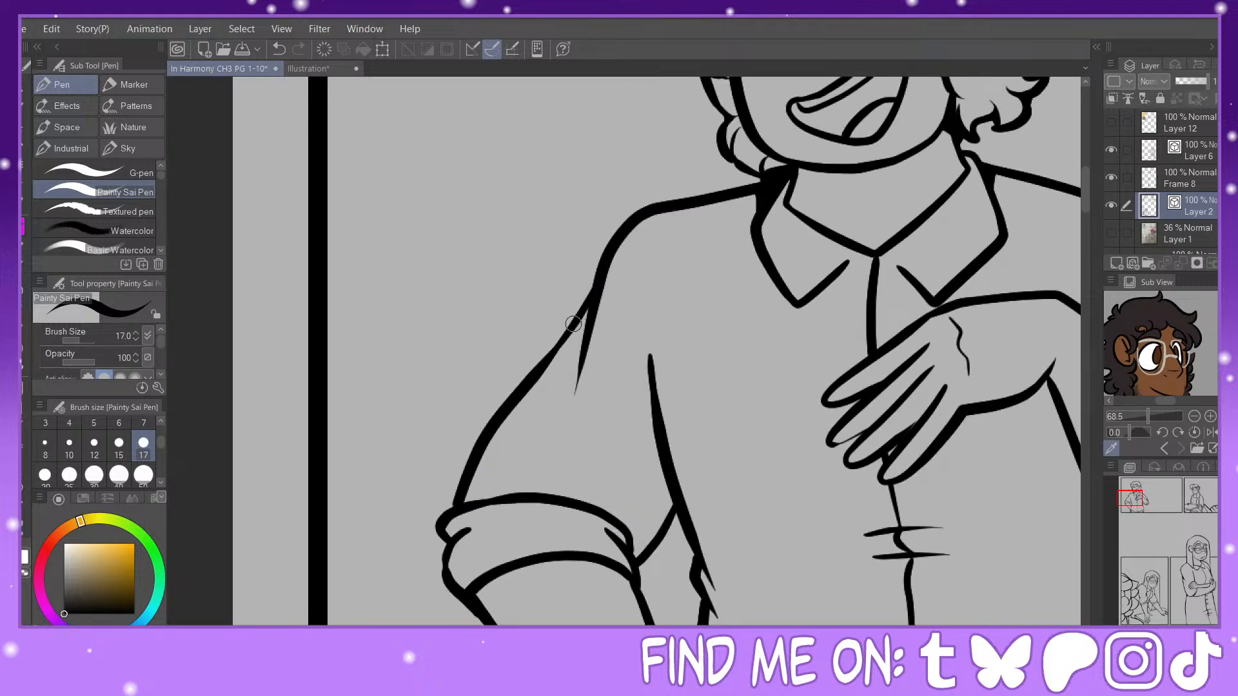
pyautogui.moveTo(576, 327)
pyautogui.mouseDown()
pyautogui.moveTo(584, 343)
pyautogui.moveTo(580, 322)
pyautogui.mouseUp()
pyautogui.moveTo(672, 488)
pyautogui.mouseDown()
pyautogui.moveTo(674, 523)
pyautogui.moveTo(644, 558)
pyautogui.moveTo(625, 537)
pyautogui.mouseUp()
pyautogui.moveTo(445, 535)
pyautogui.mouseDown()
pyautogui.moveTo(448, 587)
pyautogui.moveTo(459, 552)
pyautogui.mouseUp()
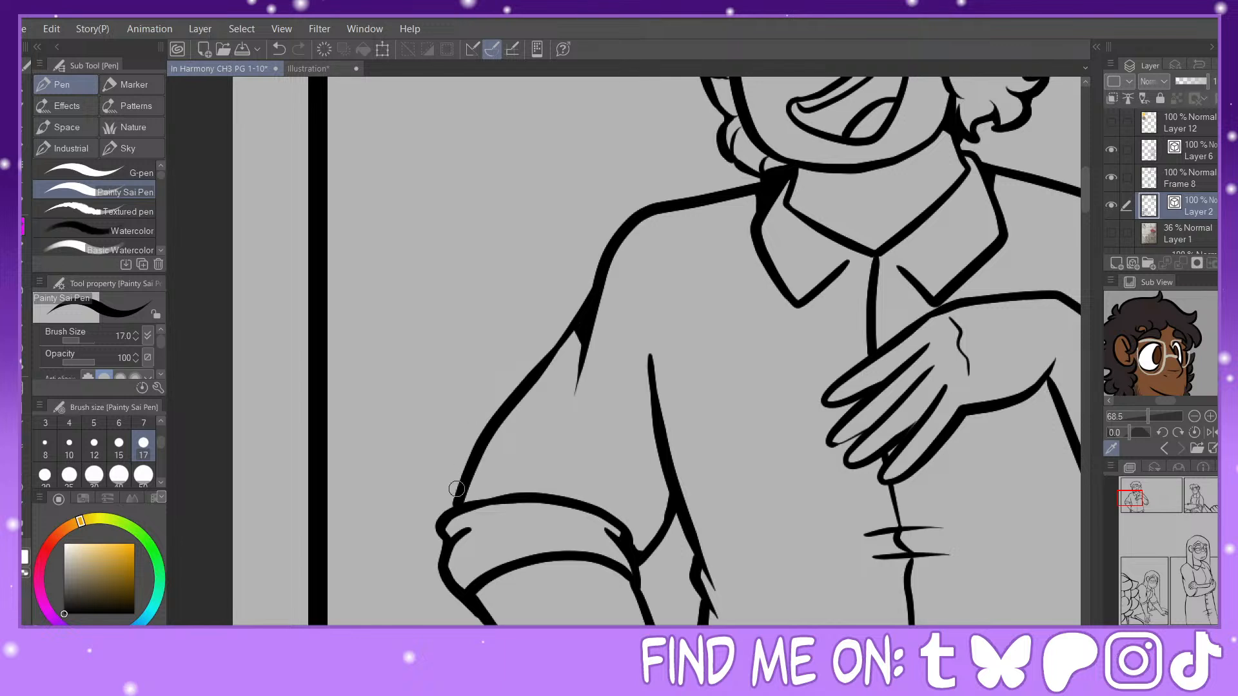
pyautogui.moveTo(442, 527)
pyautogui.mouseDown()
pyautogui.moveTo(457, 529)
pyautogui.moveTo(454, 573)
pyautogui.moveTo(468, 590)
pyautogui.mouseUp()
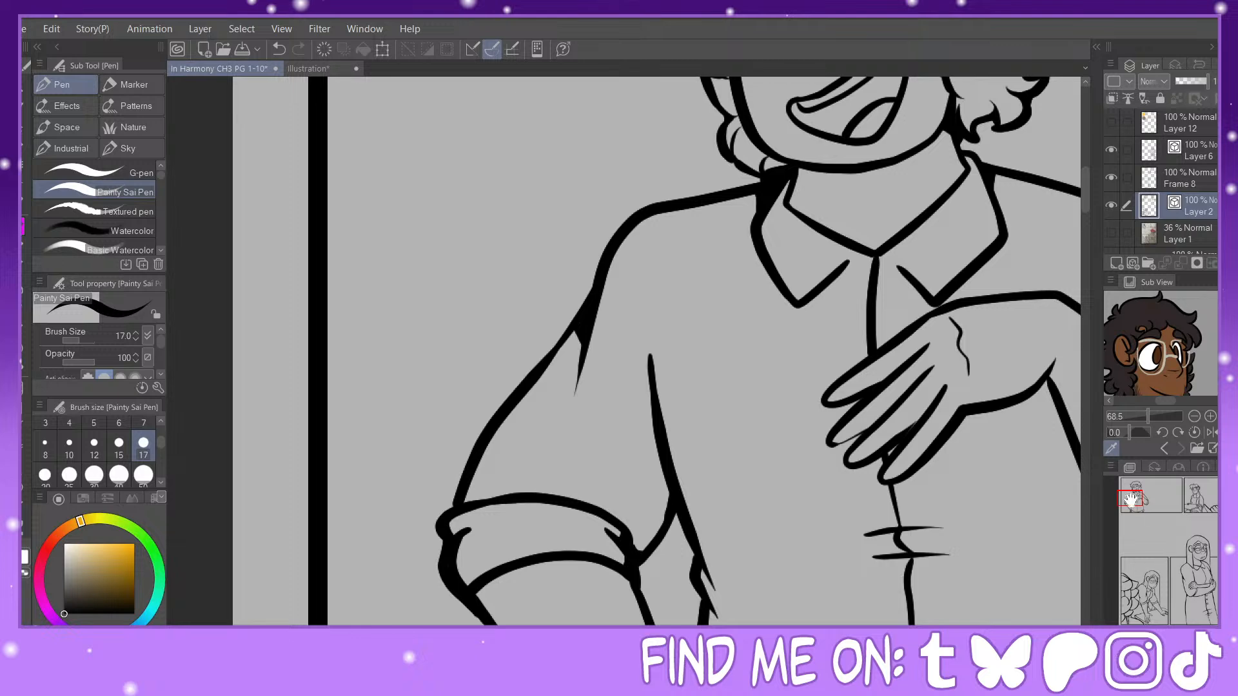
# Step: Add tapered fold strokes at the shirt's left waist and fill the junctions of the wrist and trouser lines at the hip
pyautogui.moveTo(1132, 500); pyautogui.dragTo(1129, 507)
pyautogui.moveTo(721, 249)
pyautogui.mouseDown()
pyautogui.moveTo(749, 282)
pyautogui.moveTo(732, 244)
pyautogui.moveTo(742, 291)
pyautogui.moveTo(730, 291)
pyautogui.moveTo(750, 324)
pyautogui.mouseUp()
pyautogui.moveTo(732, 280); pyautogui.dragTo(759, 343)
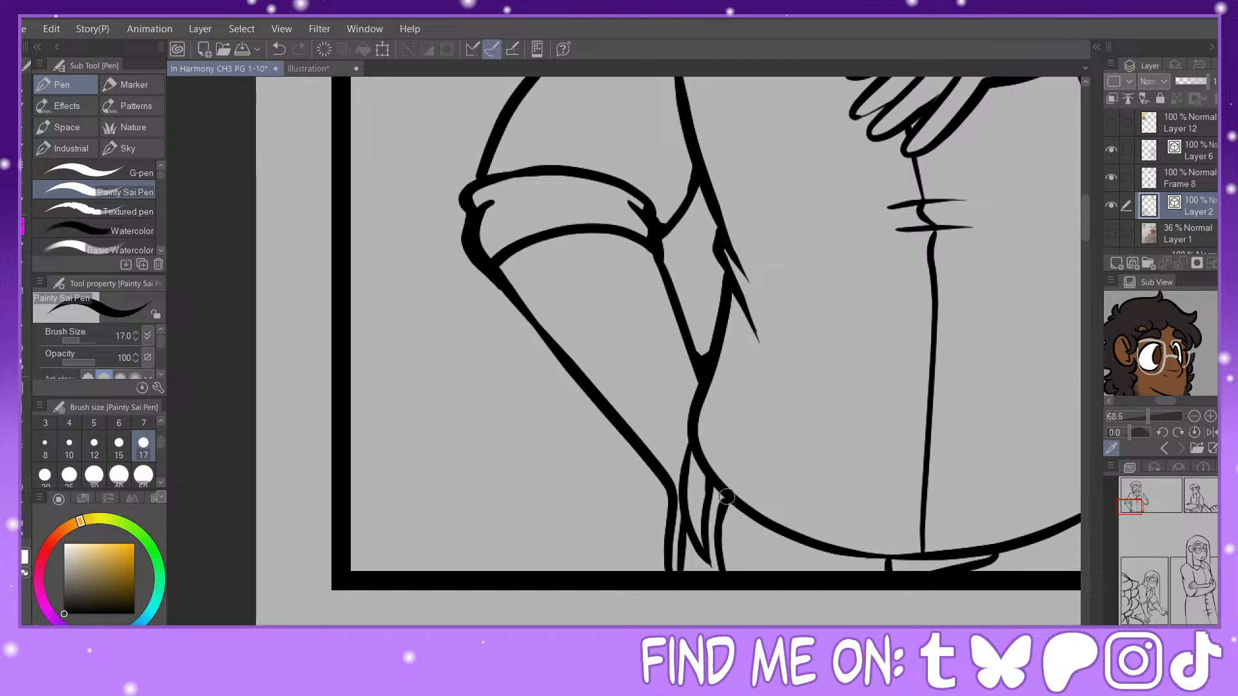
pyautogui.moveTo(696, 538); pyautogui.dragTo(708, 556)
pyautogui.moveTo(693, 534); pyautogui.dragTo(681, 558)
# Step: Fill the right waist fold below the raised forearm and add a tapered crease stroke to the shirt's side
pyautogui.moveTo(1130, 508); pyautogui.dragTo(1141, 504)
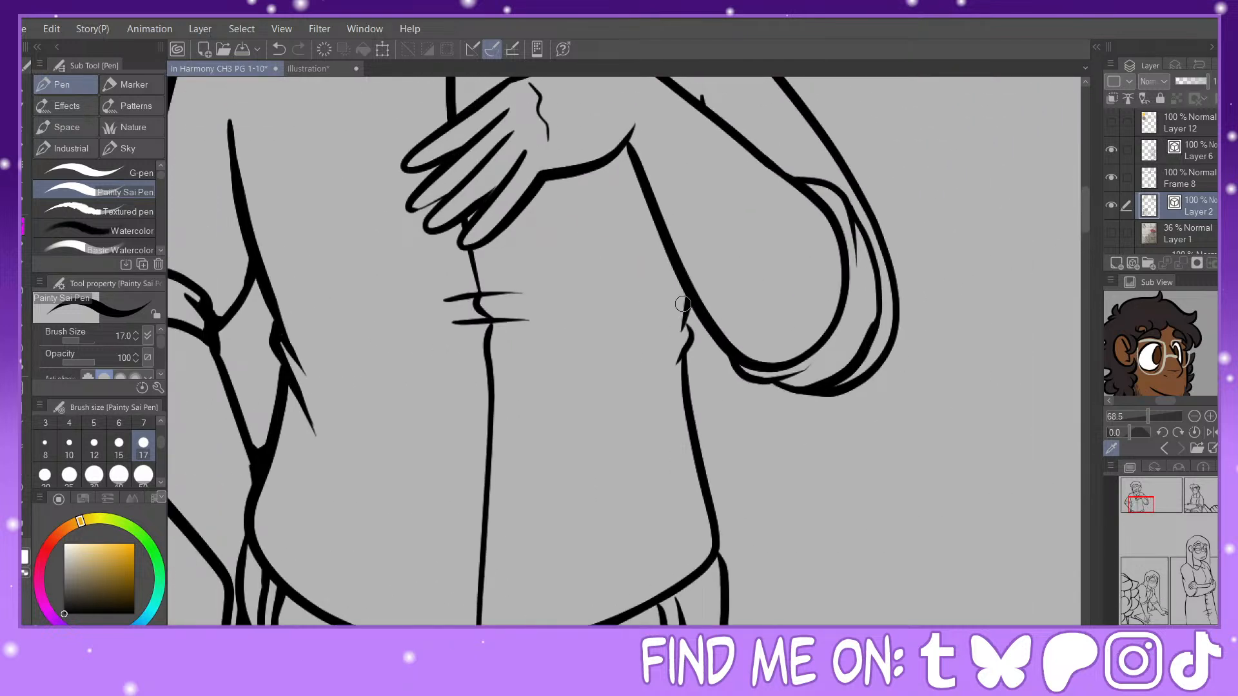
pyautogui.moveTo(689, 298)
pyautogui.mouseDown()
pyautogui.moveTo(676, 362)
pyautogui.moveTo(692, 306)
pyautogui.moveTo(704, 342)
pyautogui.moveTo(670, 381)
pyautogui.mouseUp()
pyautogui.hotkey('ctrl', 'z')
pyautogui.moveTo(684, 384)
pyautogui.mouseDown()
pyautogui.moveTo(688, 347)
pyautogui.moveTo(666, 393)
pyautogui.mouseUp()
# Step: Thicken the right hip outline from the shirt hem to the panel border and fill the trouser line junctions under the hem
pyautogui.moveTo(710, 564); pyautogui.dragTo(723, 595)
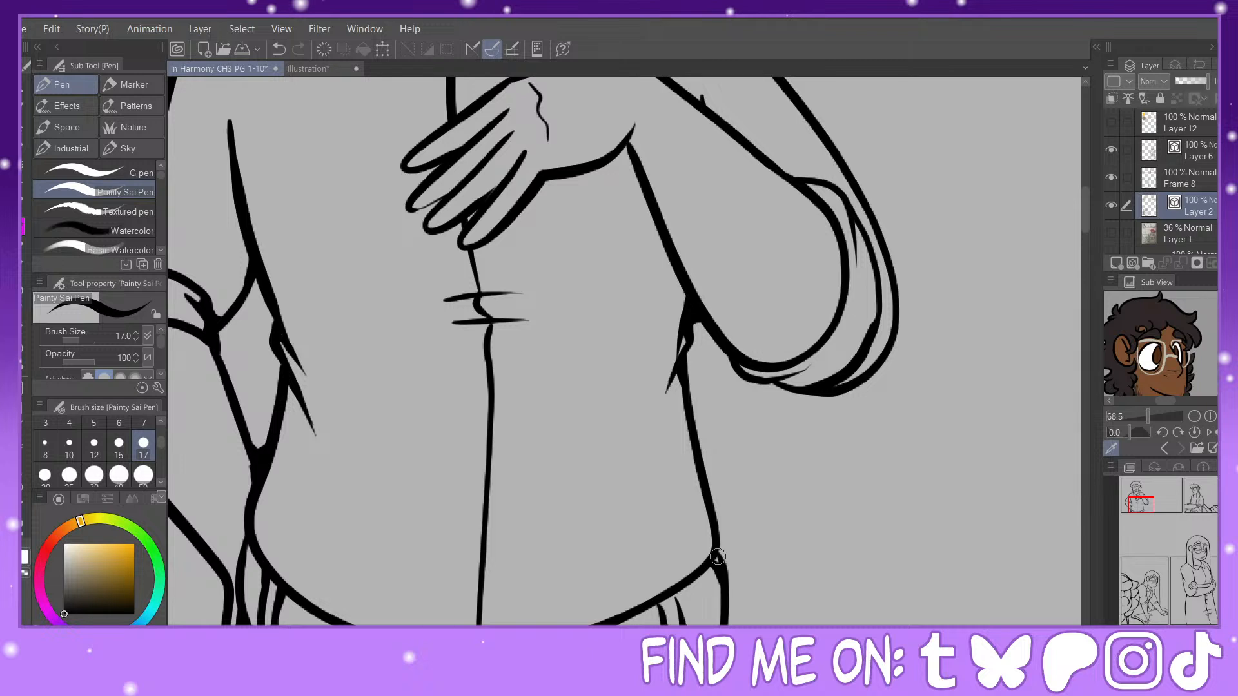
pyautogui.moveTo(718, 546); pyautogui.dragTo(735, 627)
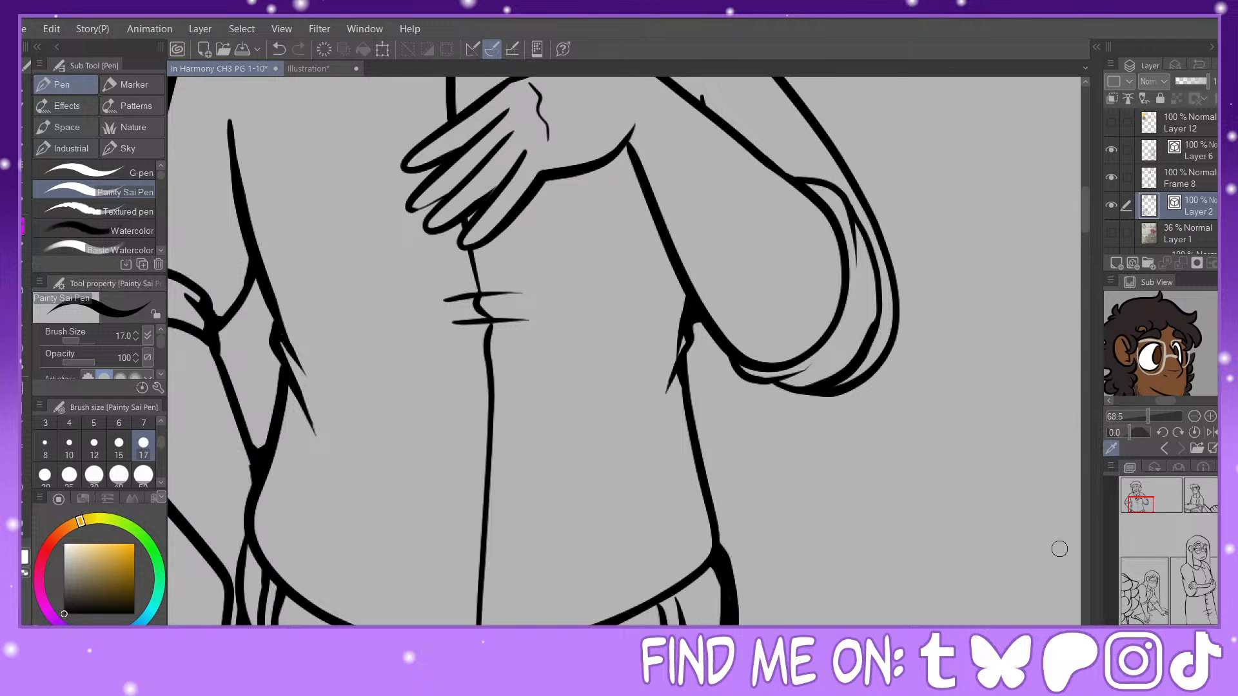
pyautogui.click(1141, 508)
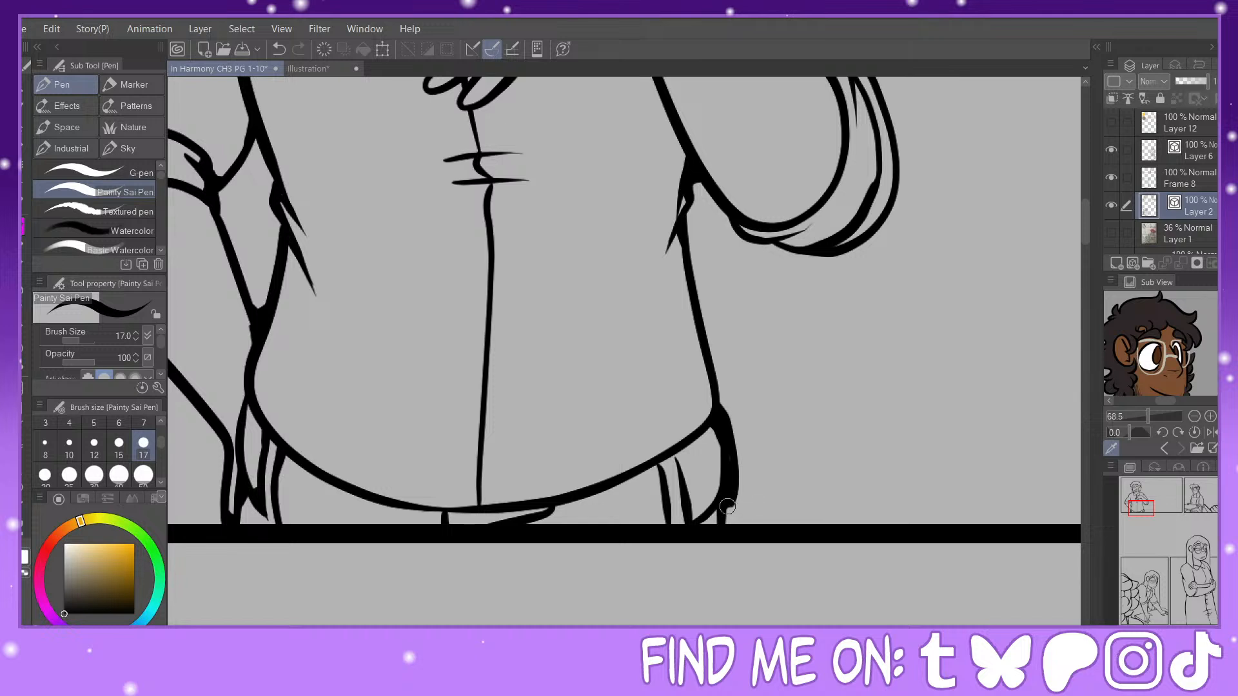
pyautogui.moveTo(729, 496); pyautogui.dragTo(714, 524)
pyautogui.moveTo(687, 448)
pyautogui.mouseDown()
pyautogui.moveTo(686, 484)
pyautogui.moveTo(677, 455)
pyautogui.moveTo(681, 467)
pyautogui.moveTo(654, 471)
pyautogui.mouseUp()
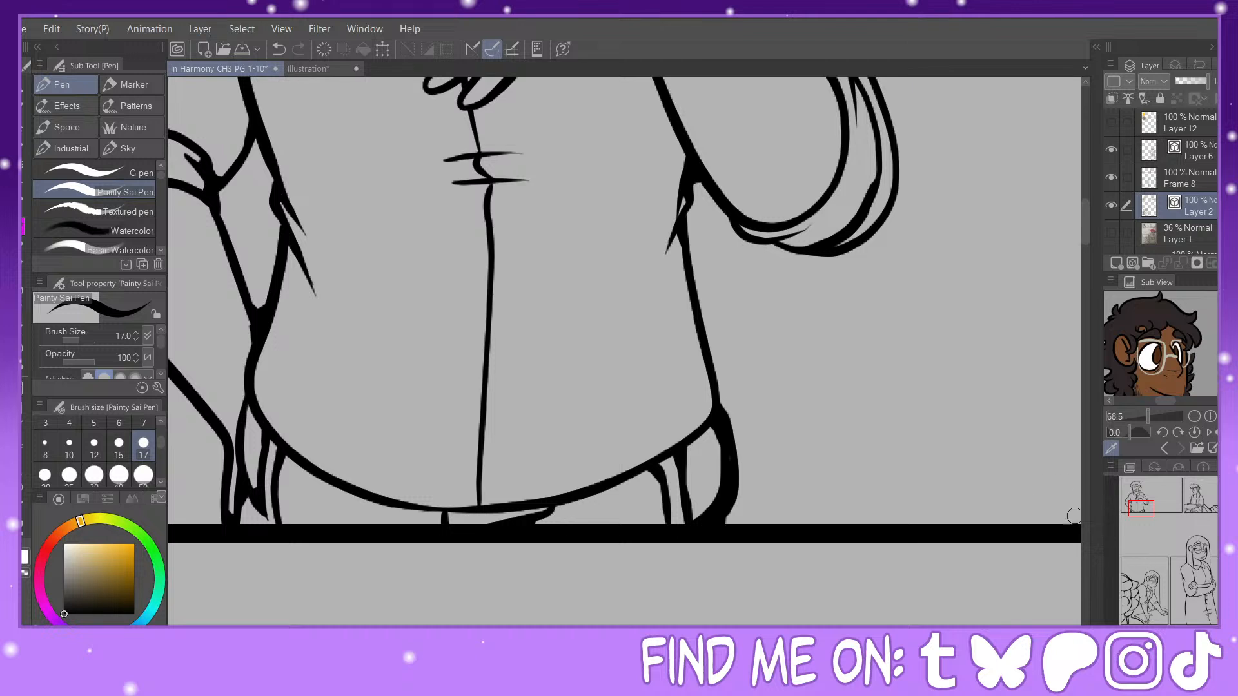
pyautogui.moveTo(288, 453); pyautogui.dragTo(279, 516)
# Step: Fill the fold gaps in the rolled cuff at the bent elbow and add a tapered crease rising from the forearm onto the upper sleeve
pyautogui.moveTo(1143, 510); pyautogui.dragTo(1145, 502)
pyautogui.moveTo(716, 372)
pyautogui.mouseDown()
pyautogui.moveTo(730, 391)
pyautogui.moveTo(719, 370)
pyautogui.mouseUp()
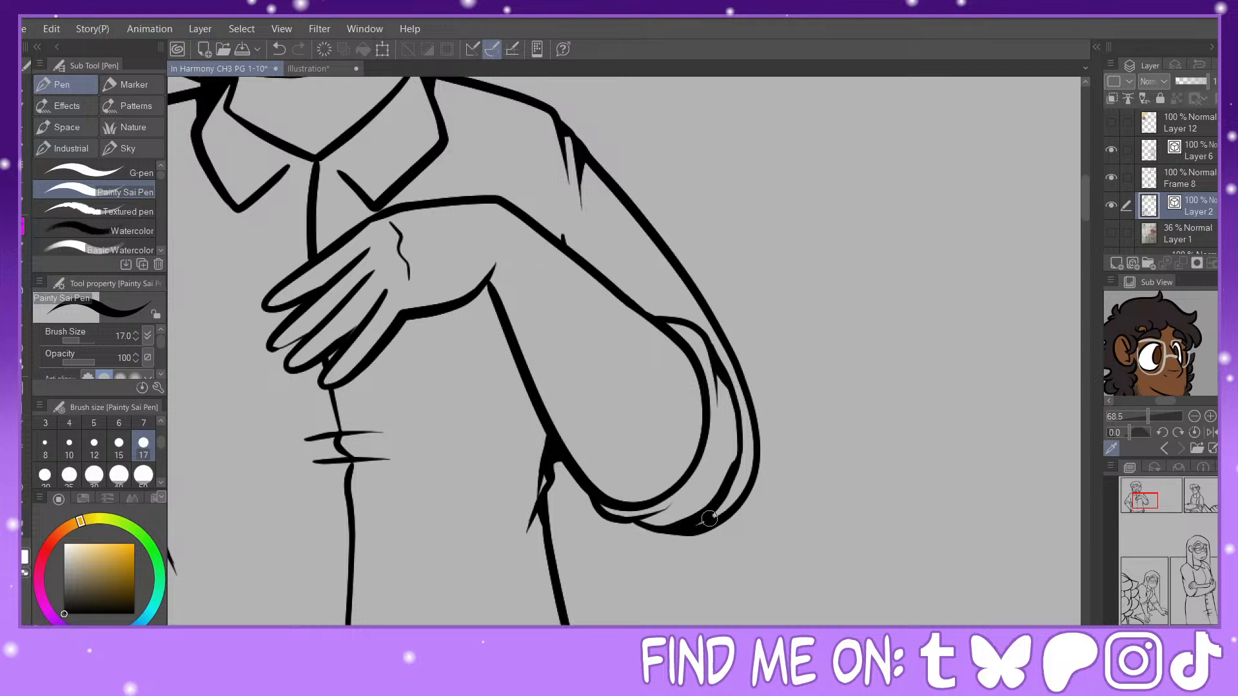
pyautogui.moveTo(710, 519)
pyautogui.mouseDown()
pyautogui.moveTo(641, 520)
pyautogui.moveTo(663, 525)
pyautogui.moveTo(689, 499)
pyautogui.mouseUp()
pyautogui.moveTo(566, 248)
pyautogui.mouseDown()
pyautogui.moveTo(558, 205)
pyautogui.moveTo(598, 274)
pyautogui.moveTo(564, 234)
pyautogui.moveTo(573, 252)
pyautogui.moveTo(565, 200)
pyautogui.mouseUp()
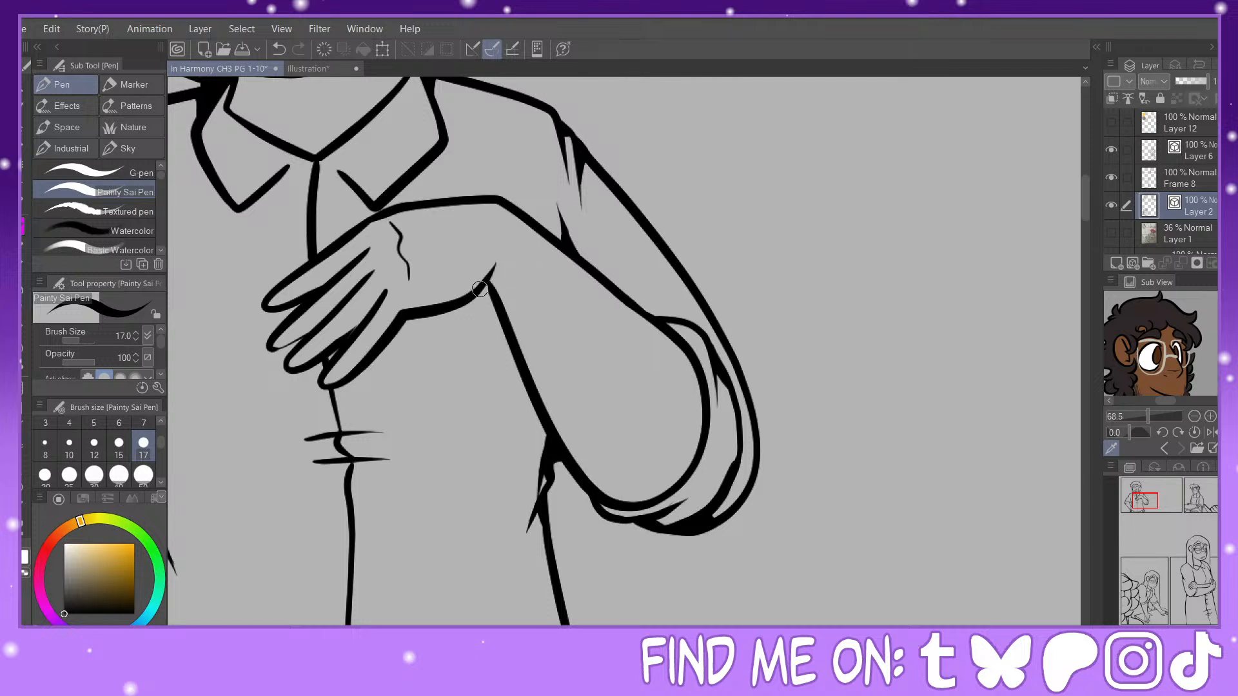
pyautogui.moveTo(480, 289)
pyautogui.mouseDown()
pyautogui.moveTo(498, 305)
pyautogui.moveTo(497, 254)
pyautogui.moveTo(496, 294)
pyautogui.mouseUp()
pyautogui.click(279, 49)
pyautogui.click(279, 49)
# Step: Fill the corner where the raised wrist meets the sleeve's lower edge and shape it into a clean tapered tip
pyautogui.moveTo(500, 300)
pyautogui.mouseDown()
pyautogui.moveTo(506, 247)
pyautogui.moveTo(495, 272)
pyautogui.mouseUp()
pyautogui.press('e')
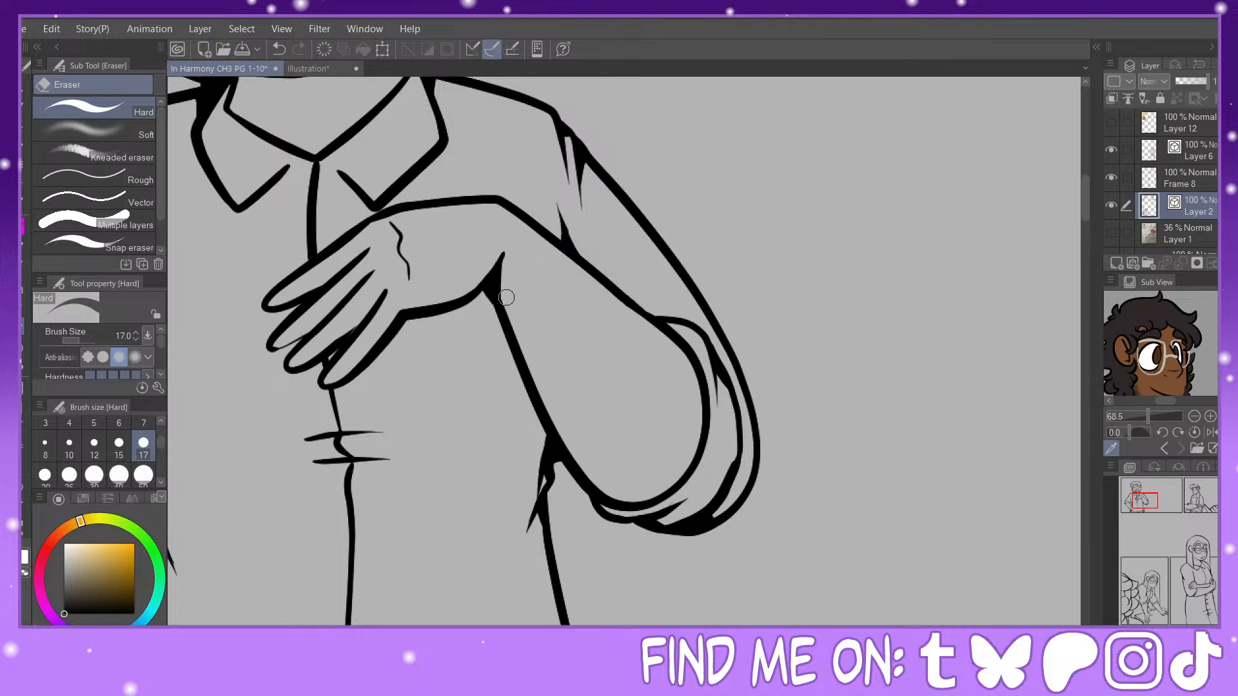
pyautogui.moveTo(503, 292); pyautogui.dragTo(502, 234)
pyautogui.press('p')
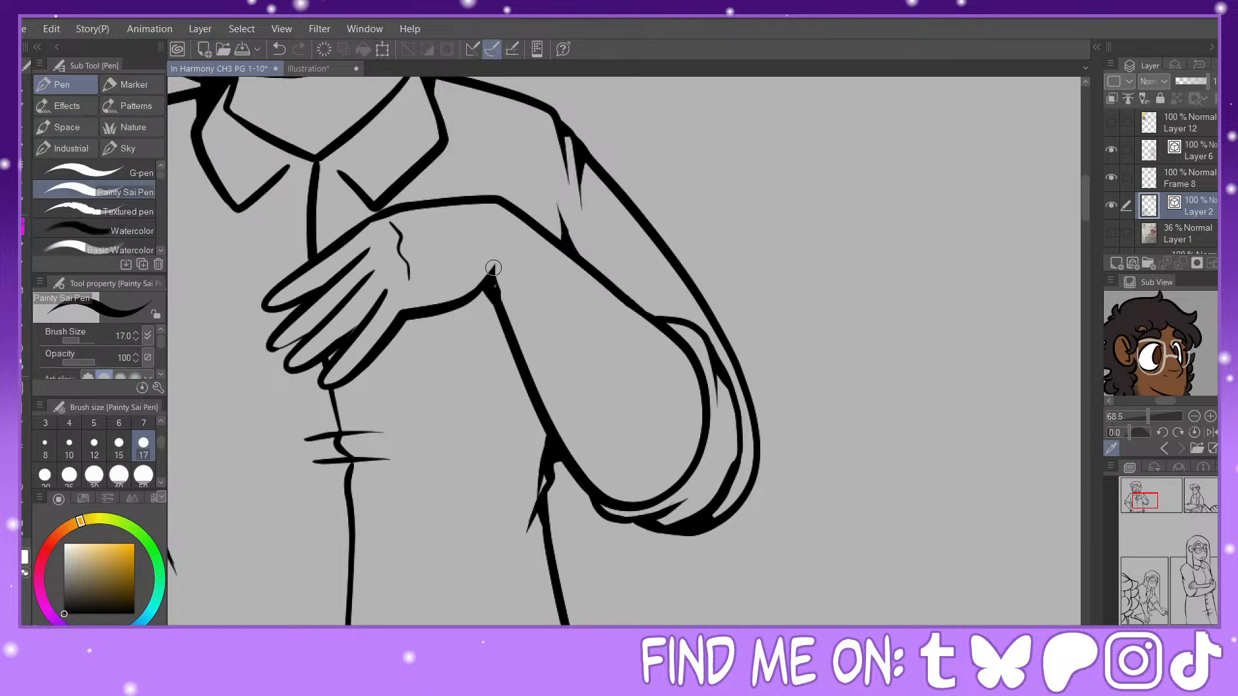
pyautogui.moveTo(511, 332); pyautogui.dragTo(497, 297)
pyautogui.click(278, 50)
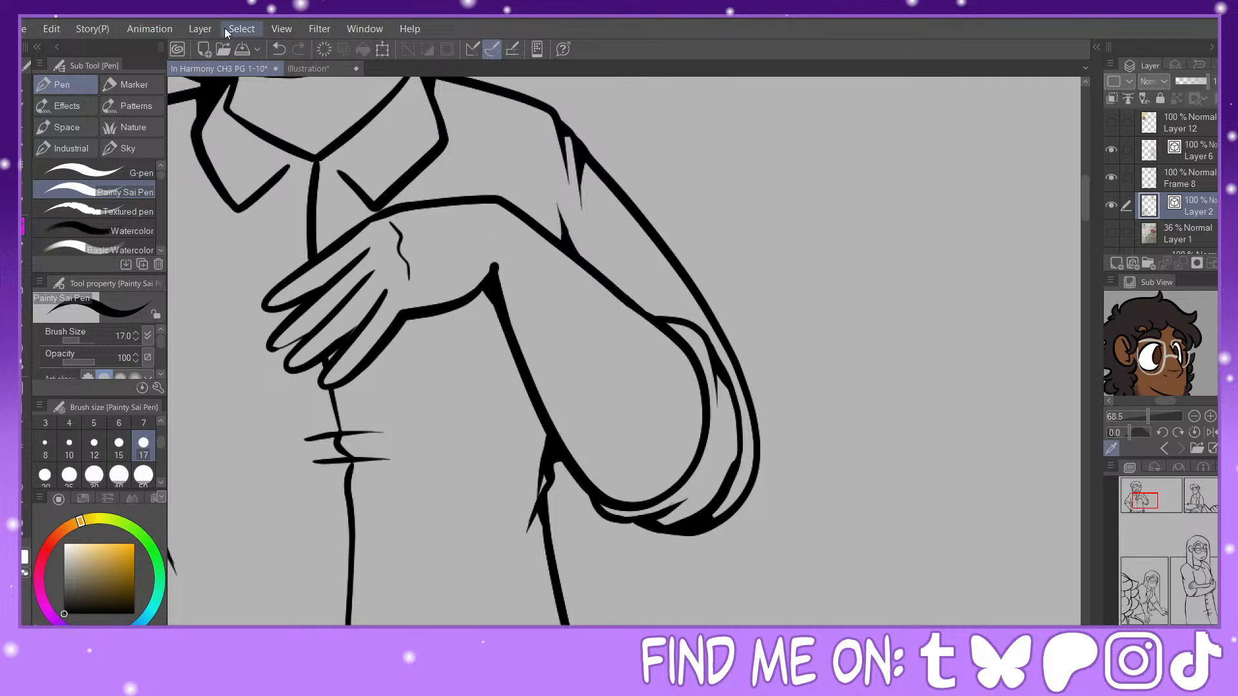
pyautogui.click(278, 49)
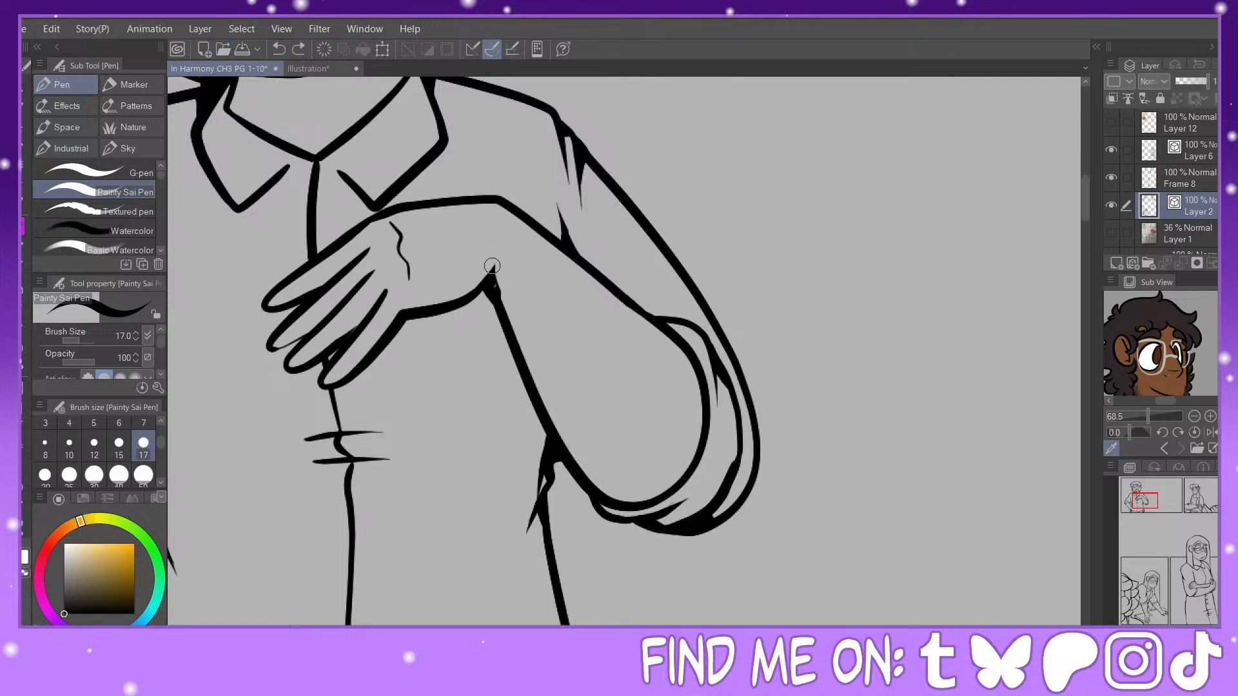
pyautogui.moveTo(496, 262); pyautogui.dragTo(514, 345)
# Step: Fill the gaps between the fingers of the raised hand and the junction where the collar point meets the hand
pyautogui.moveTo(328, 359); pyautogui.dragTo(358, 323)
pyautogui.moveTo(274, 350)
pyautogui.mouseDown()
pyautogui.moveTo(312, 327)
pyautogui.moveTo(292, 354)
pyautogui.mouseUp()
pyautogui.moveTo(293, 308); pyautogui.dragTo(289, 322)
pyautogui.moveTo(355, 231)
pyautogui.mouseDown()
pyautogui.moveTo(398, 197)
pyautogui.moveTo(375, 207)
pyautogui.mouseUp()
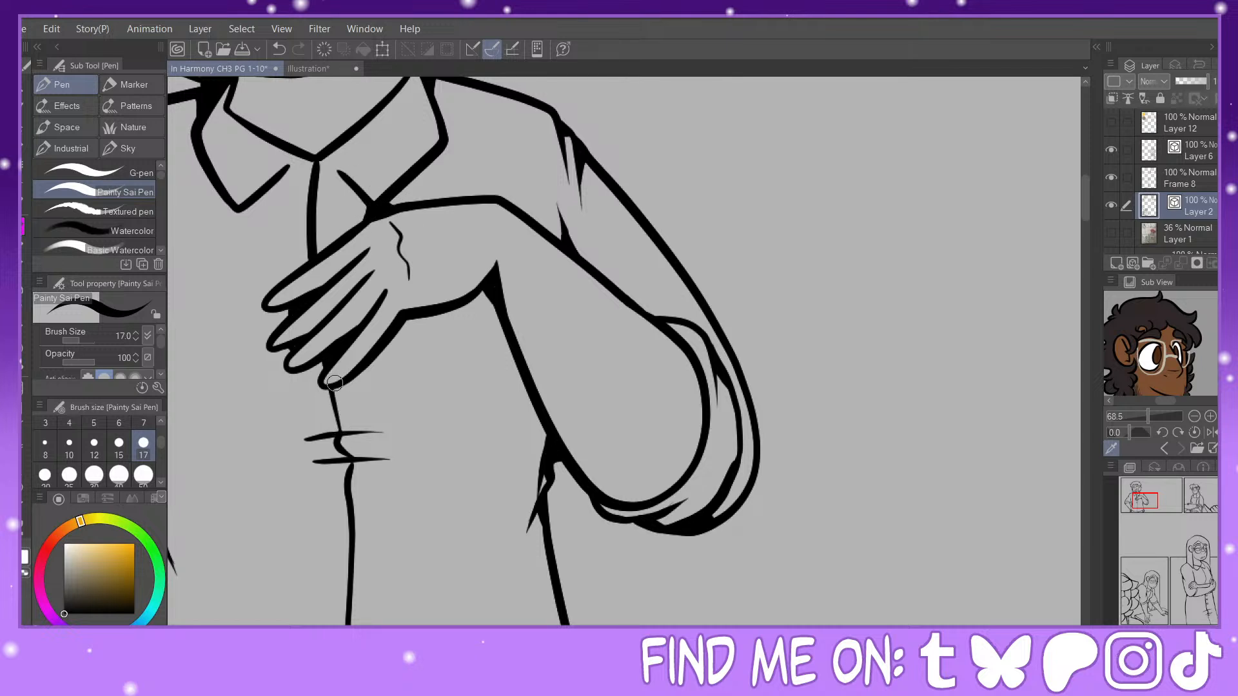
# Step: Thicken the shirt's placket line below the hand and fill the junctions where it crosses the two short creases
pyautogui.moveTo(330, 384)
pyautogui.mouseDown()
pyautogui.moveTo(340, 436)
pyautogui.moveTo(386, 431)
pyautogui.moveTo(340, 445)
pyautogui.moveTo(390, 462)
pyautogui.mouseUp()
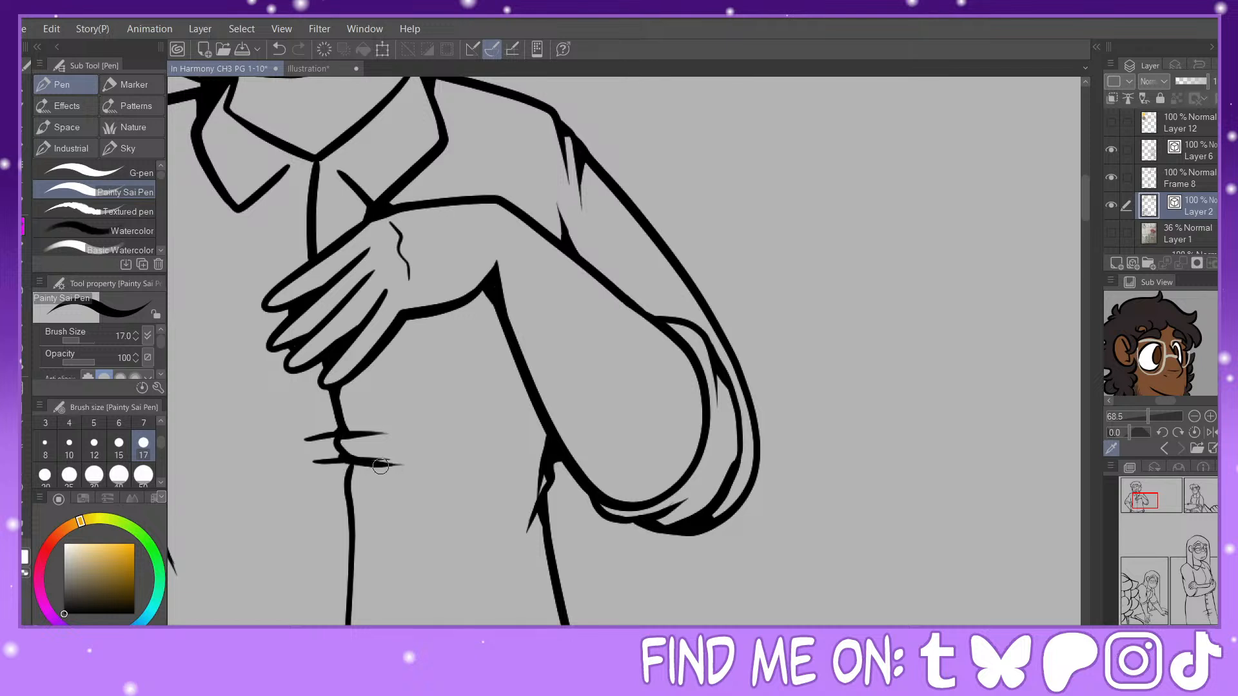
pyautogui.hotkey('ctrl', 'z')
pyautogui.moveTo(342, 462)
pyautogui.mouseDown()
pyautogui.moveTo(368, 462)
pyautogui.moveTo(355, 472)
pyautogui.mouseUp()
# Step: Thicken the waist fold below the bent forearm and extend it into a long tapered stroke
pyautogui.moveTo(547, 476); pyautogui.dragTo(538, 518)
pyautogui.moveTo(526, 575)
pyautogui.mouseDown()
pyautogui.moveTo(530, 455)
pyautogui.moveTo(513, 578)
pyautogui.mouseUp()
pyautogui.click(278, 49)
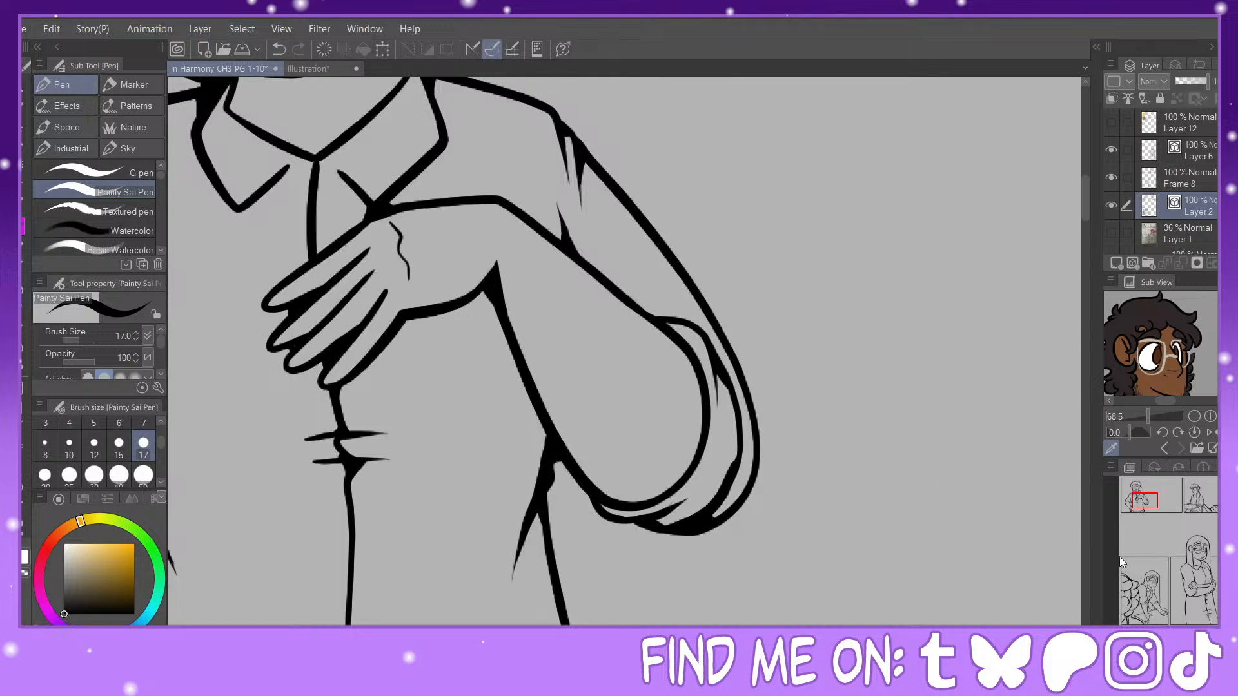
# Step: Bring the two large lower panels into view and switch the reference image to the classroom scene
pyautogui.hotkey('ctrl', '-')
pyautogui.hotkey('ctrl', '-')
pyautogui.hotkey('ctrl', '-')
pyautogui.moveTo(1185, 577); pyautogui.dragTo(1165, 500)
pyautogui.hotkey('ctrl', '-')
pyautogui.hotkey('ctrl', '-')
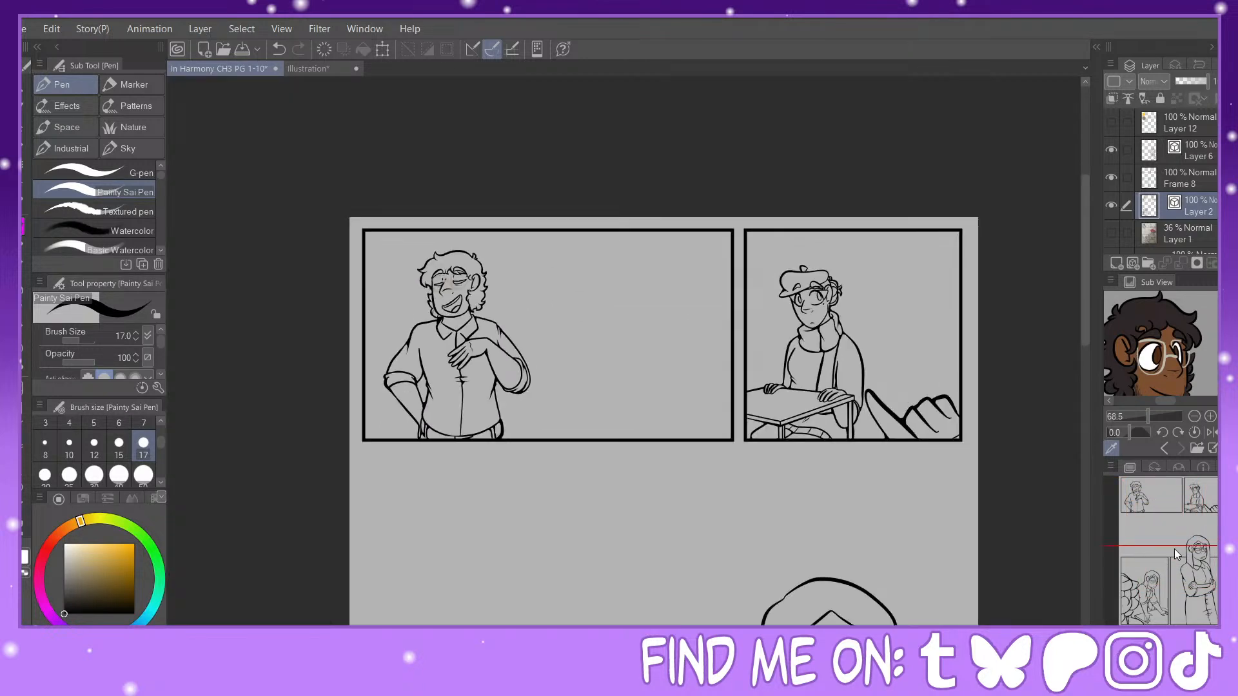
pyautogui.moveTo(1175, 548); pyautogui.dragTo(1154, 603)
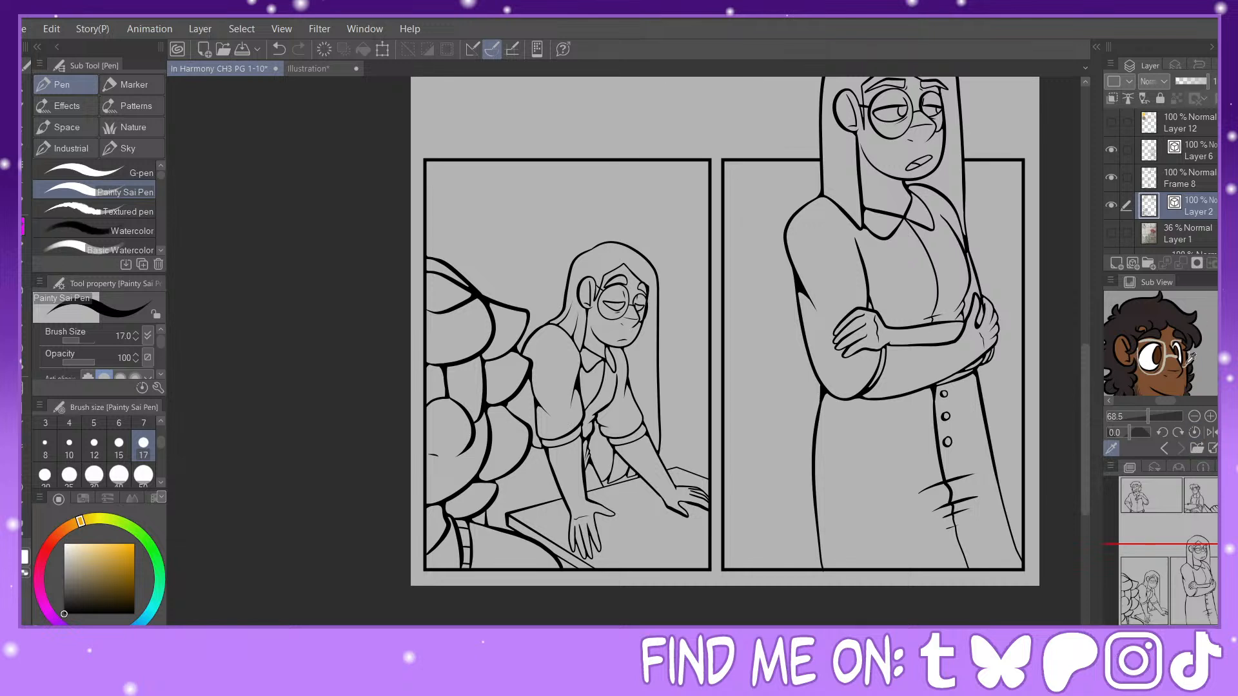
pyautogui.click(1170, 447)
pyautogui.click(1170, 447)
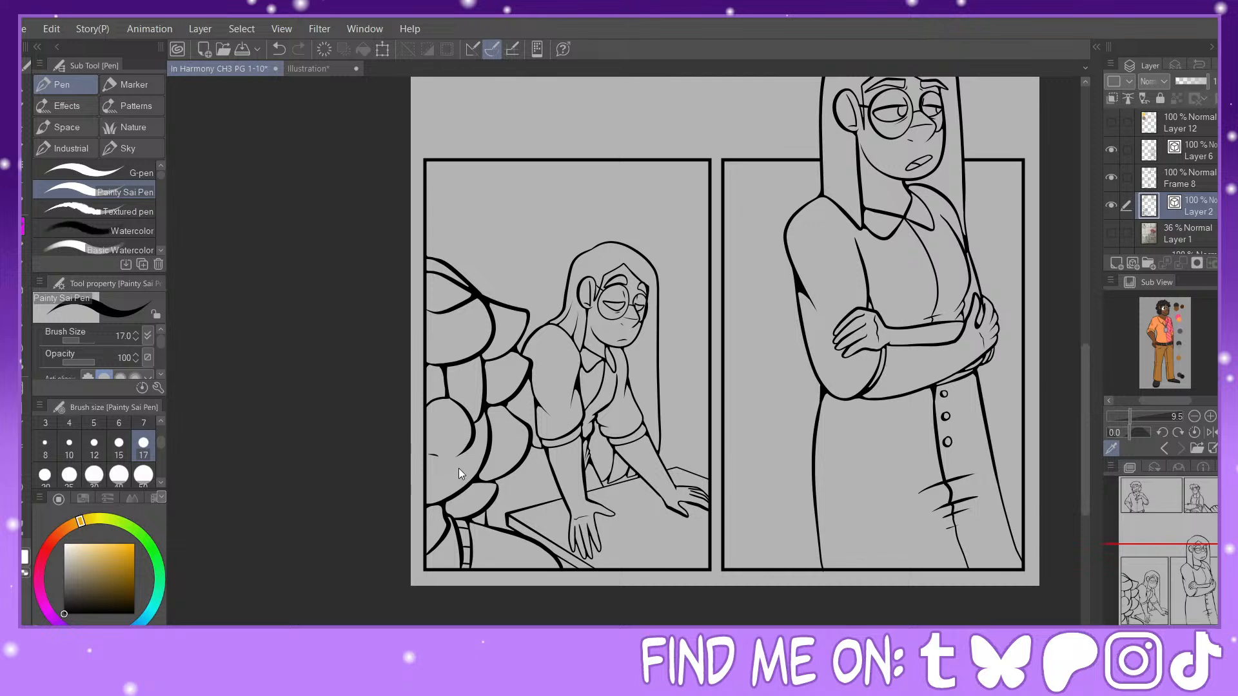
pyautogui.click(382, 448)
pyautogui.moveTo(1131, 415); pyautogui.dragTo(1140, 400)
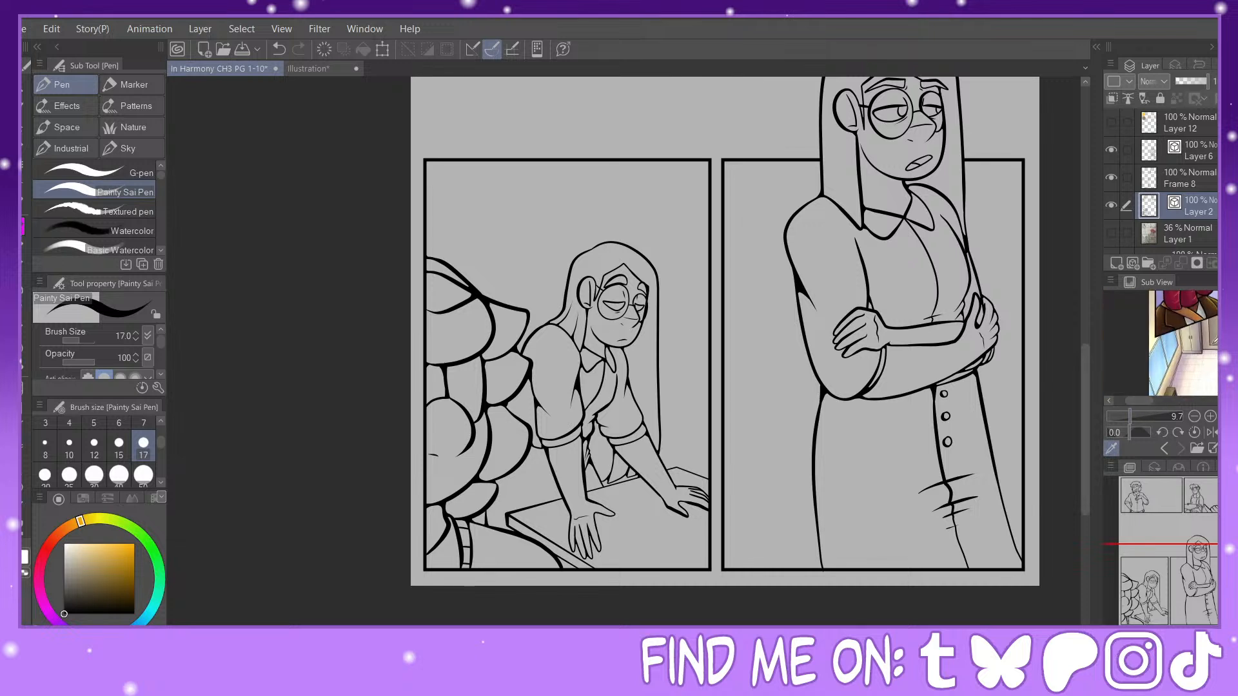
# Step: Add a vector layer above Layer 1 and draw two sloping size 8 straight lines across the panel with the leaning figure
pyautogui.click(1172, 239)
pyautogui.click(1134, 262)
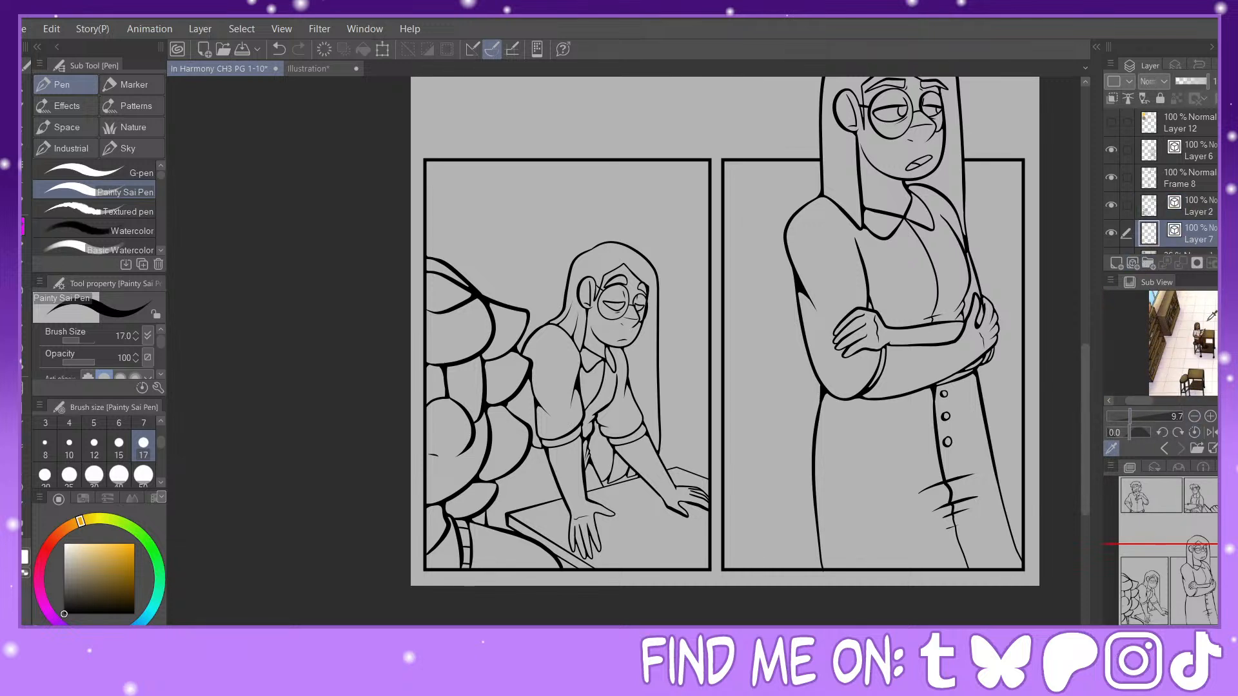
pyautogui.scroll(3, 1183, 343)
pyautogui.moveTo(1152, 581); pyautogui.dragTo(1161, 570)
pyautogui.press('u')
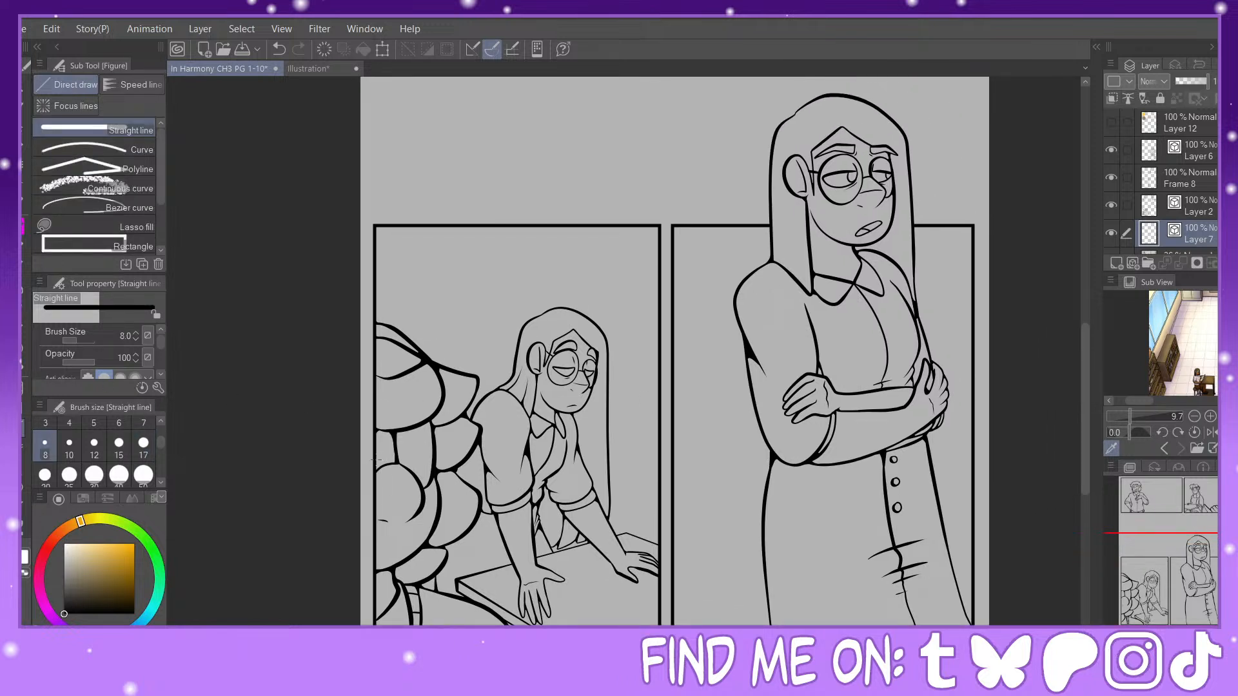
pyautogui.moveTo(397, 398); pyautogui.dragTo(373, 386)
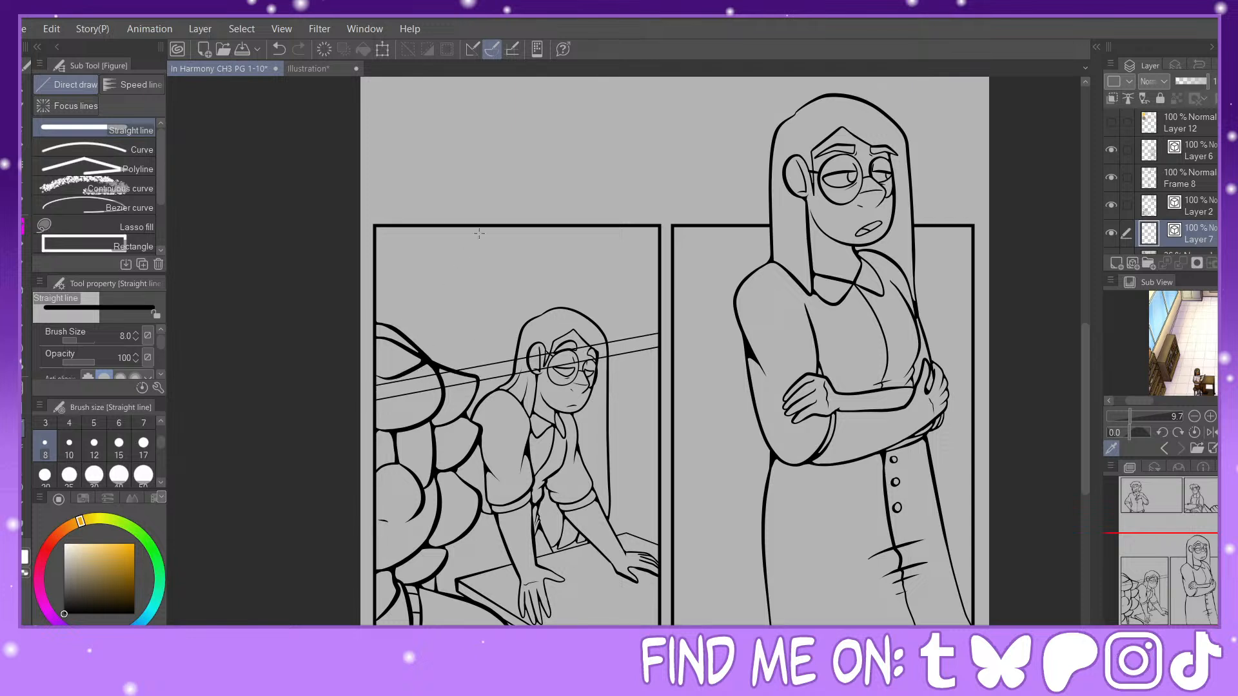
# Step: Draw two close vertical lines from the leaning figure's panel top to the sloping lines, and pinch the outer line straight
pyautogui.moveTo(430, 226); pyautogui.dragTo(434, 374)
pyautogui.moveTo(426, 226); pyautogui.dragTo(427, 375)
pyautogui.press('y')
pyautogui.moveTo(427, 233); pyautogui.dragTo(424, 234)
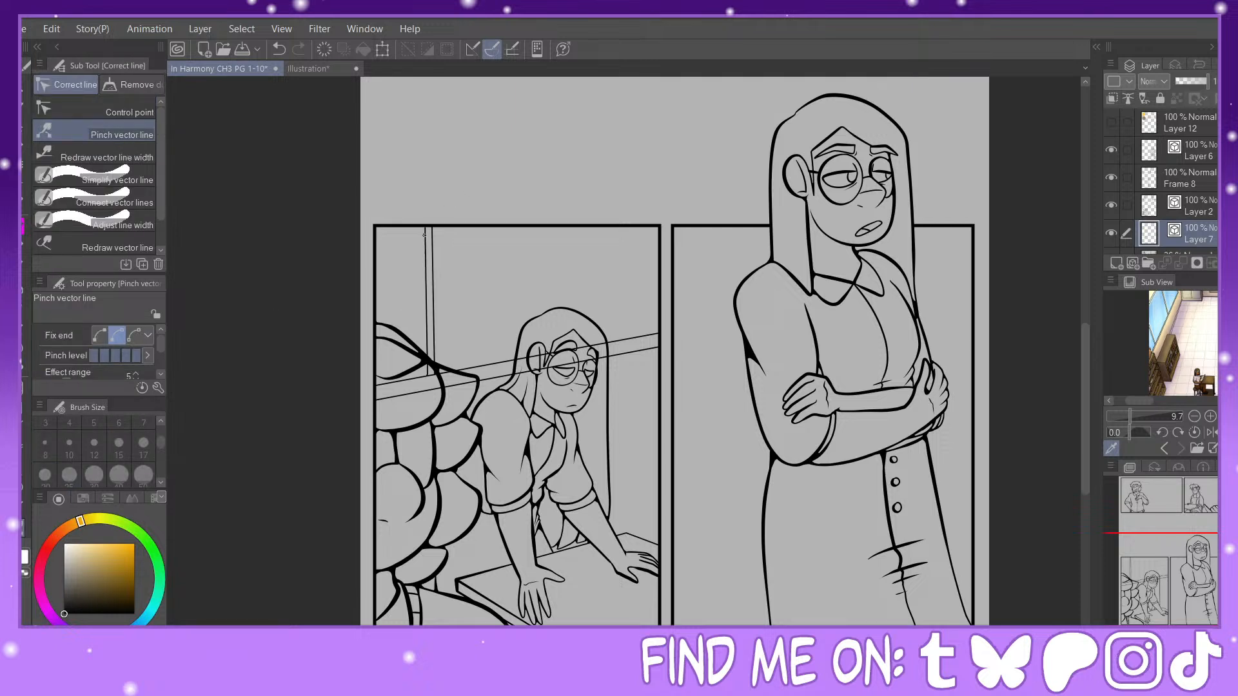
# Step: Draw two nested size 8 rectangles behind the curly-haired figure, starting at the first panel's upper corner, as a background frame
pyautogui.press('u')
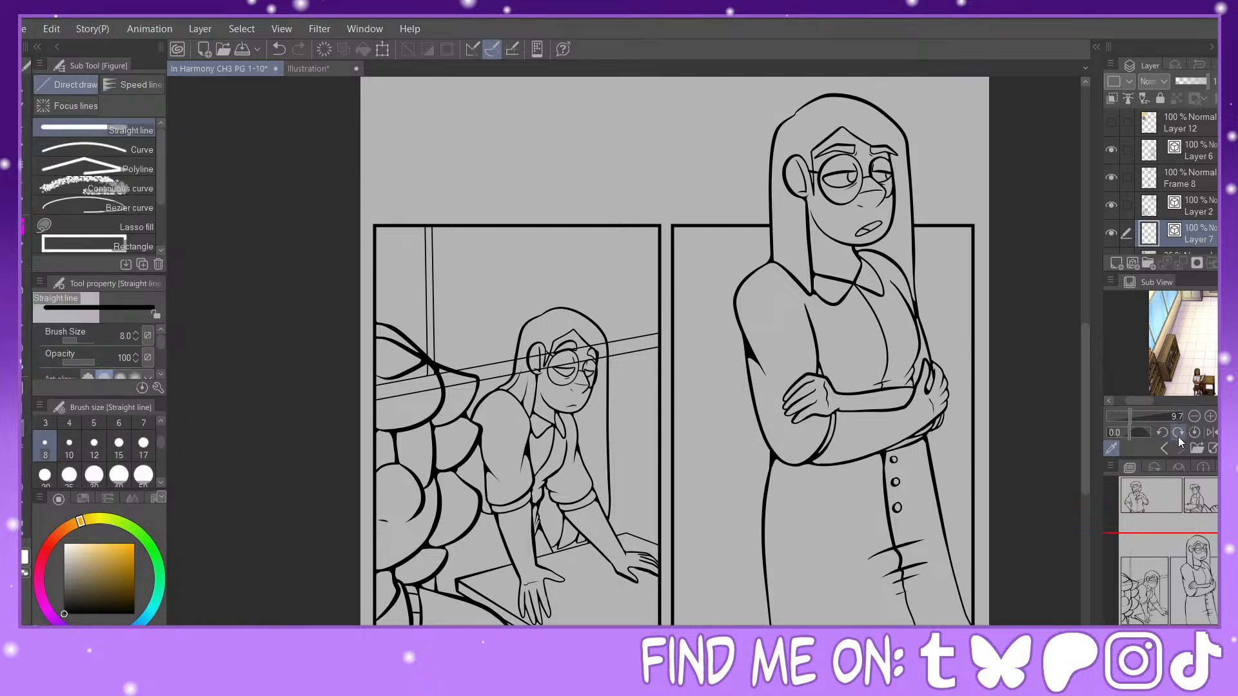
pyautogui.moveTo(1140, 400); pyautogui.dragTo(1185, 407)
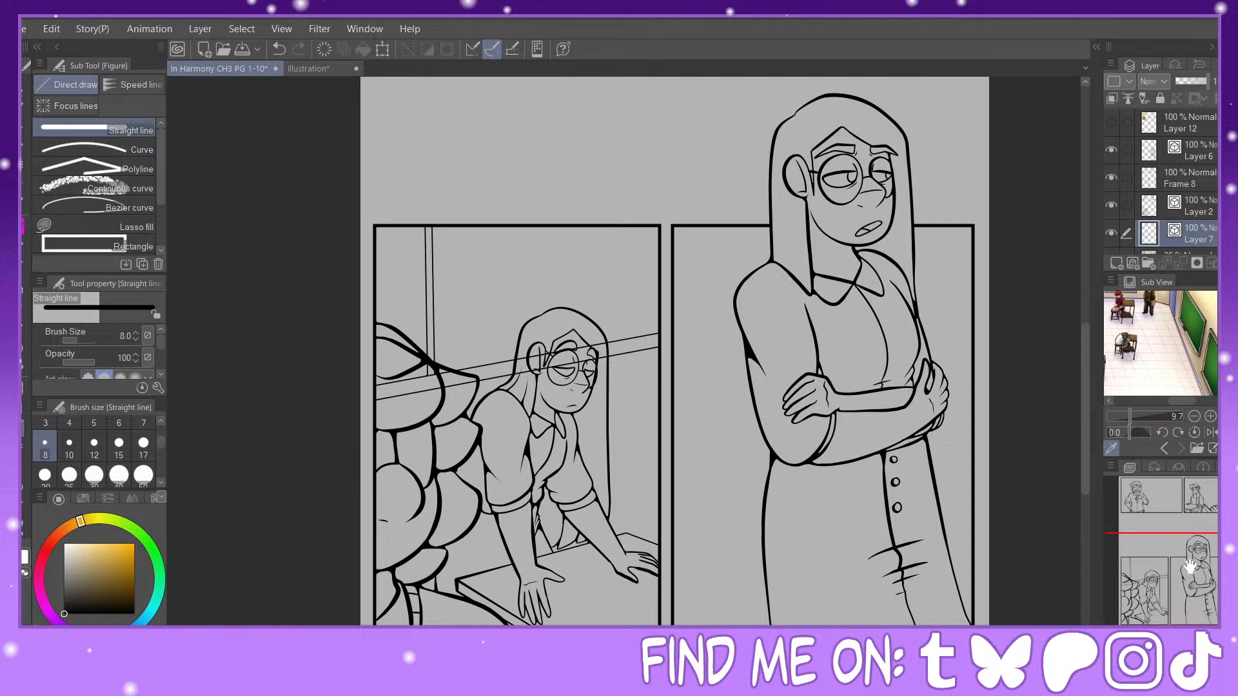
pyautogui.moveTo(1190, 566); pyautogui.dragTo(1180, 485)
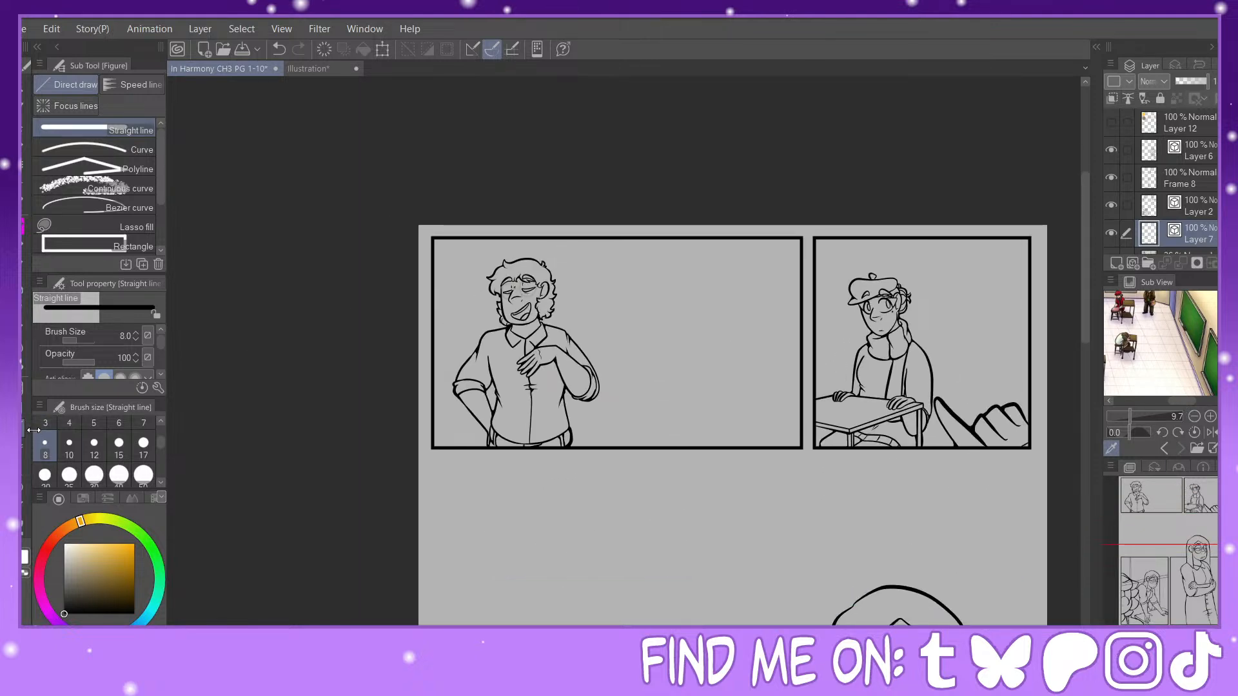
pyautogui.scroll(-3, 138, 187)
pyautogui.click(138, 187)
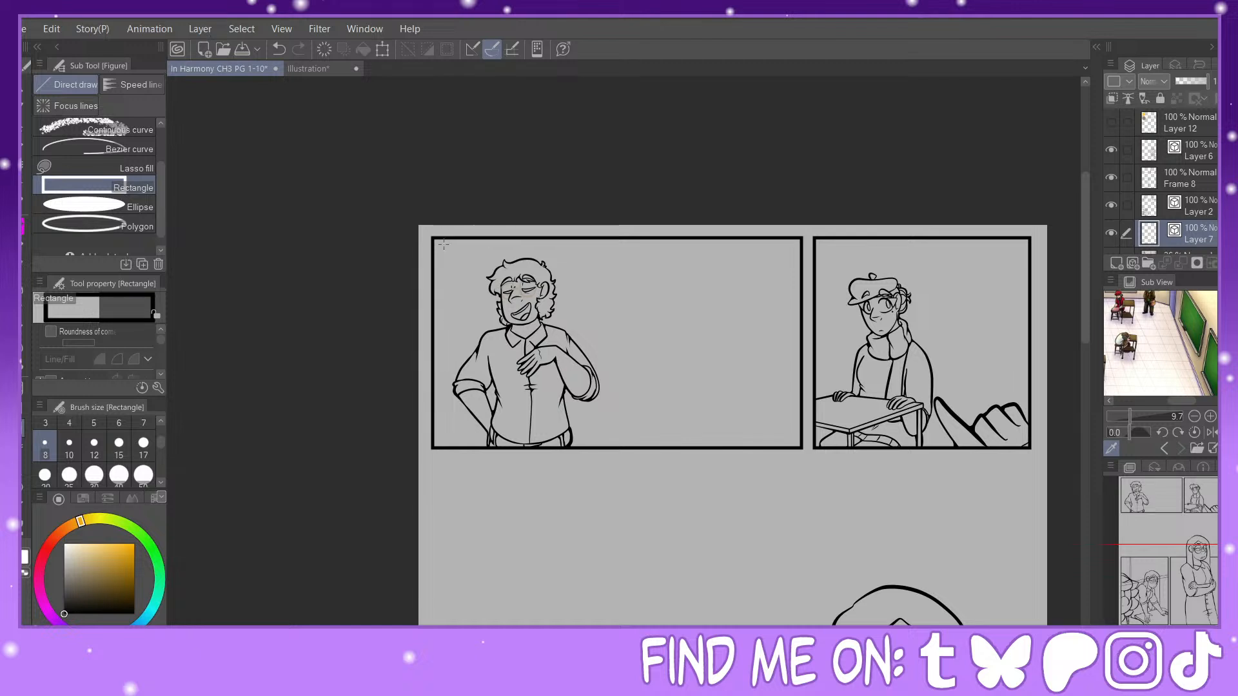
pyautogui.moveTo(434, 238); pyautogui.dragTo(667, 416)
pyautogui.moveTo(433, 239); pyautogui.dragTo(661, 407)
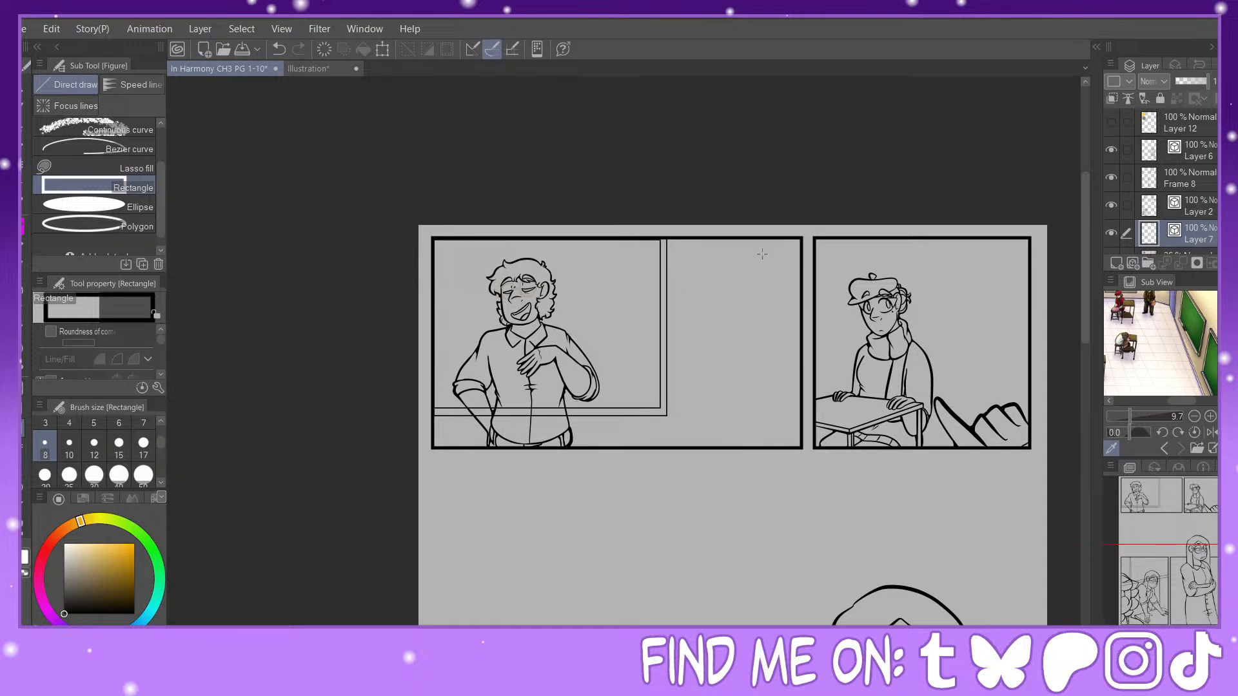
# Step: Draw a second pair of nested rectangles running into the first panel's far border and pinch the inner one's vertical edge into place
pyautogui.moveTo(720, 239); pyautogui.dragTo(801, 417)
pyautogui.moveTo(725, 239); pyautogui.dragTo(803, 409)
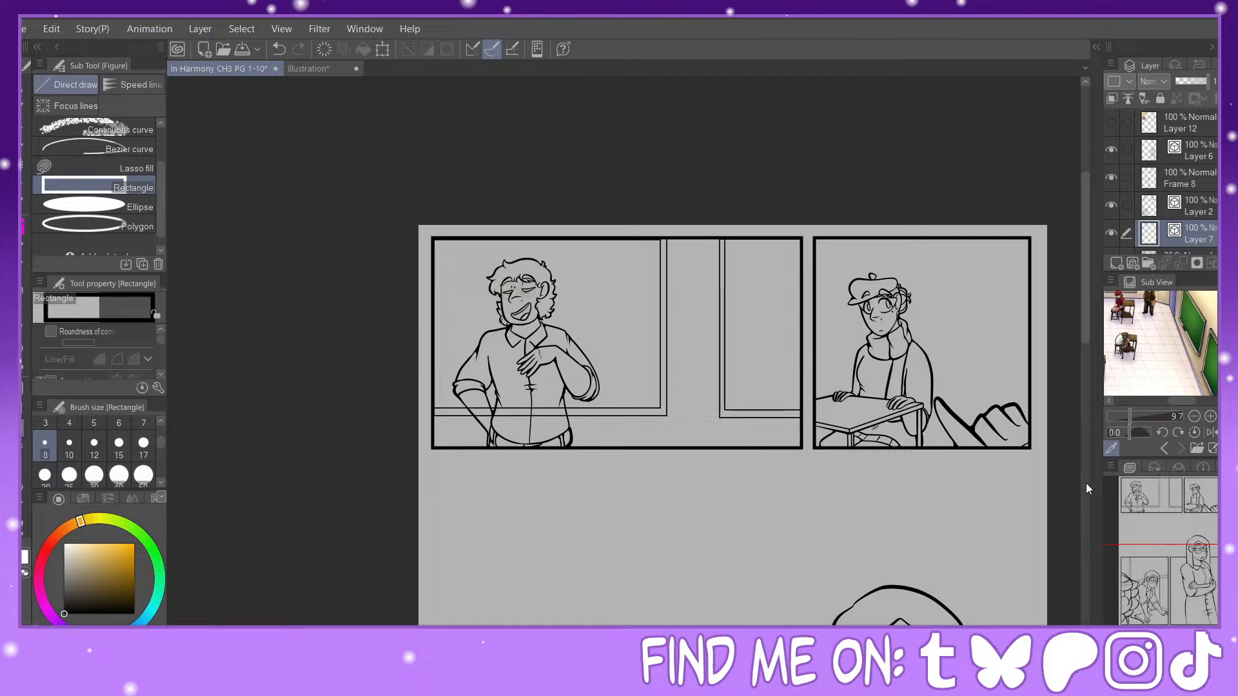
pyautogui.press('y')
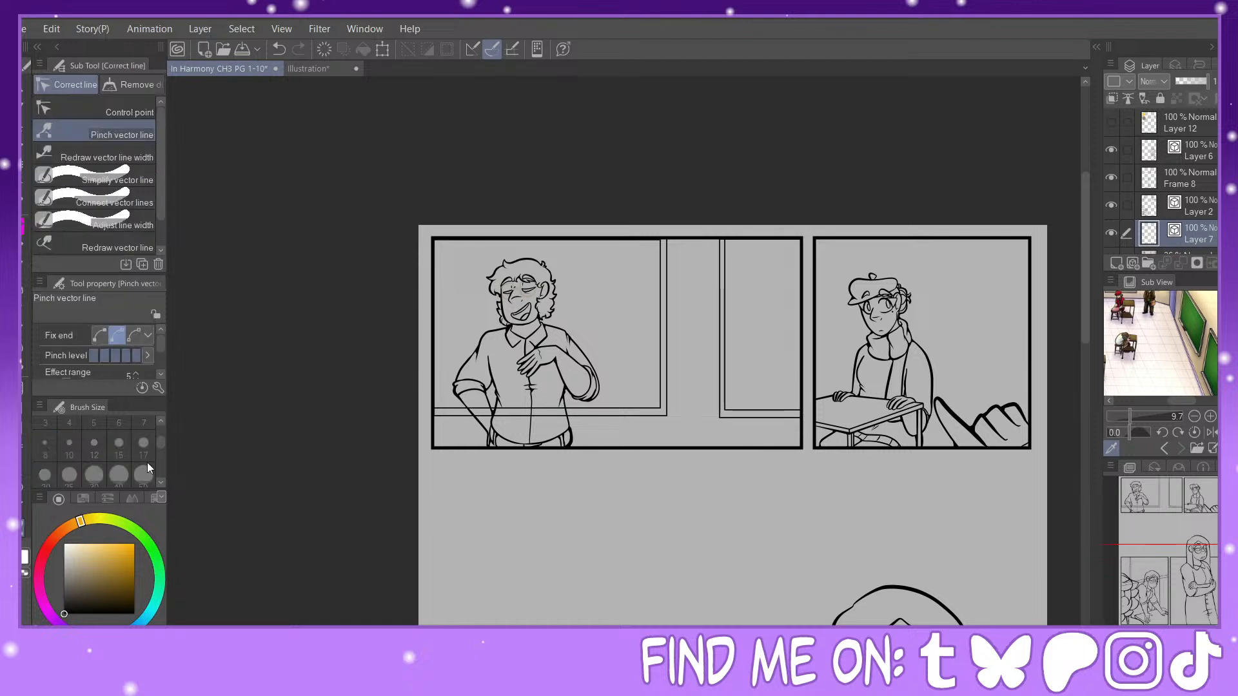
pyautogui.moveTo(724, 338); pyautogui.dragTo(726, 337)
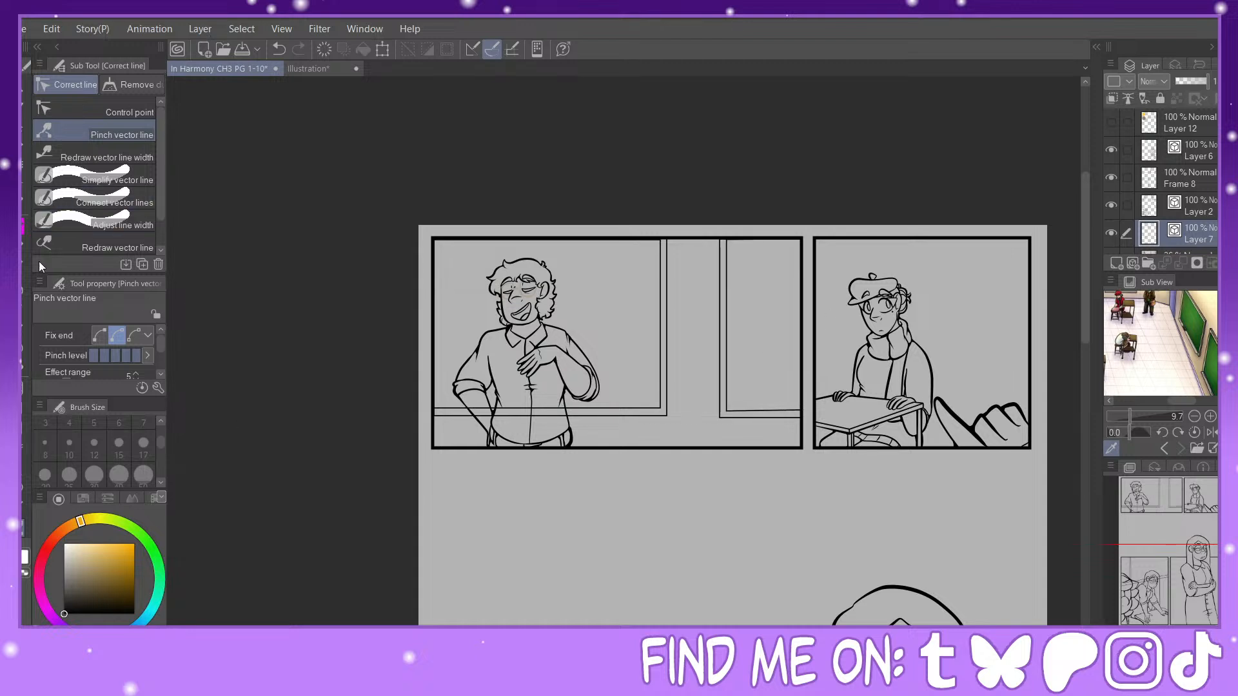
# Step: Draw two close vertical straight lines and a baseline behind the desk as the background wall in the scarfed figure's panel
pyautogui.click(97, 154)
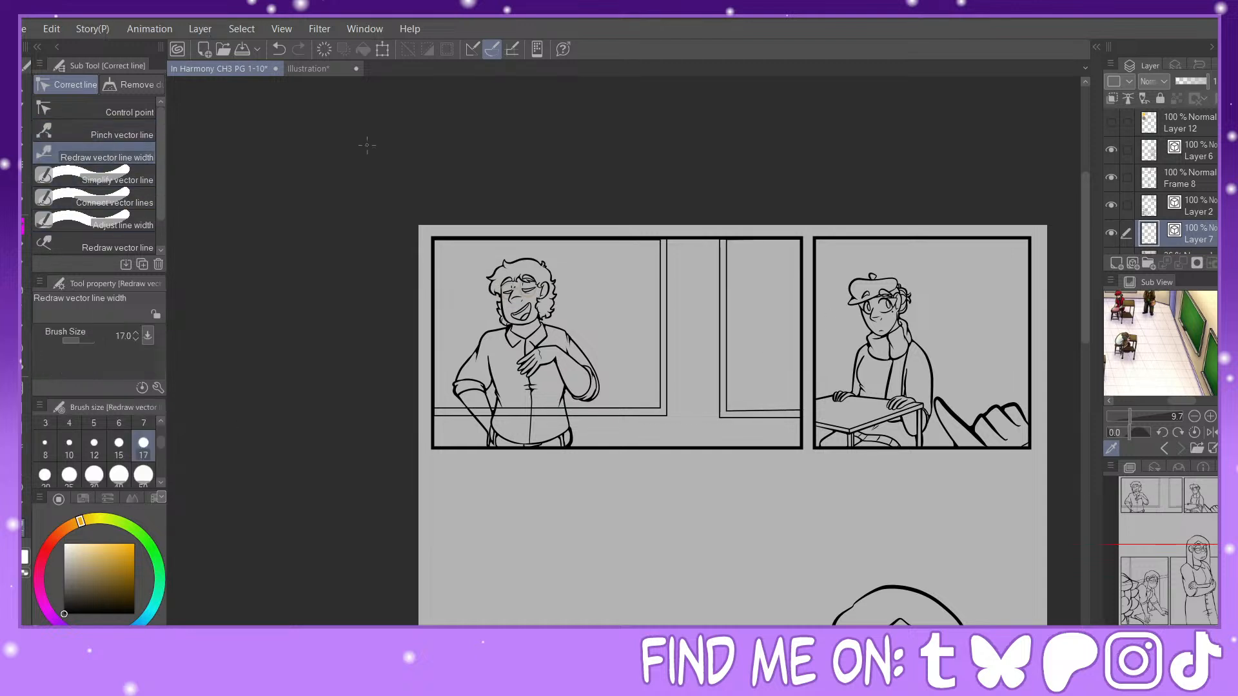
pyautogui.moveTo(1166, 503); pyautogui.dragTo(1196, 499)
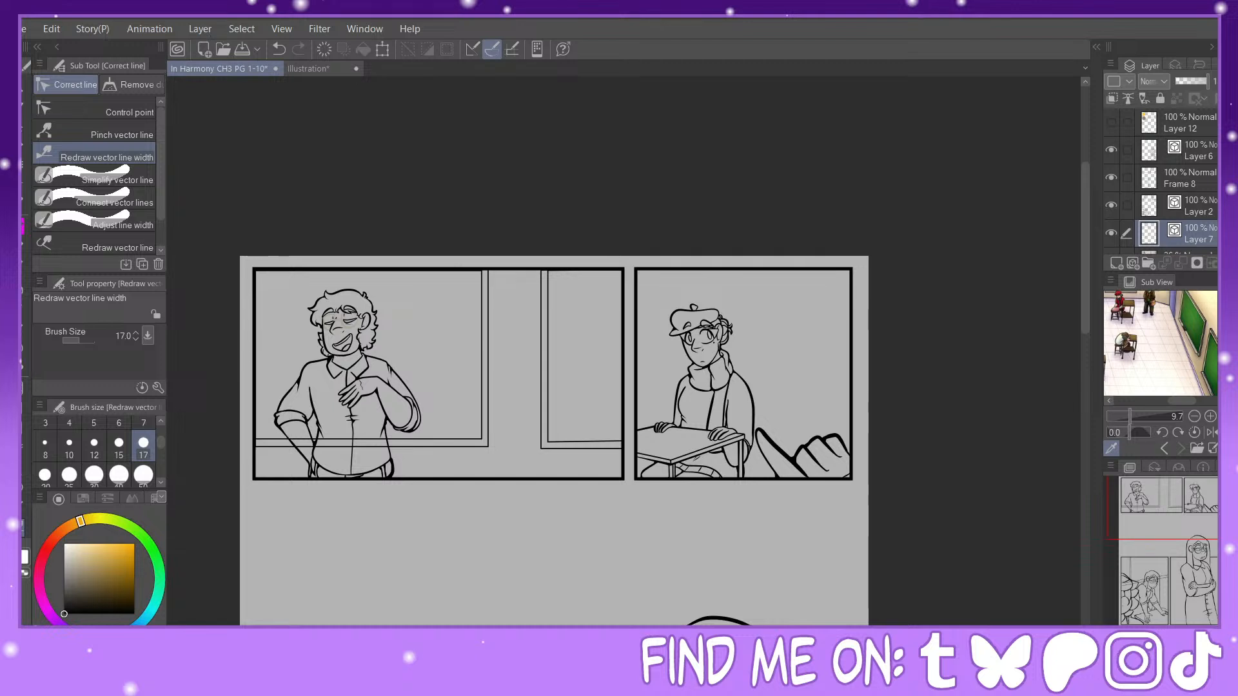
pyautogui.scroll(2, 1161, 343)
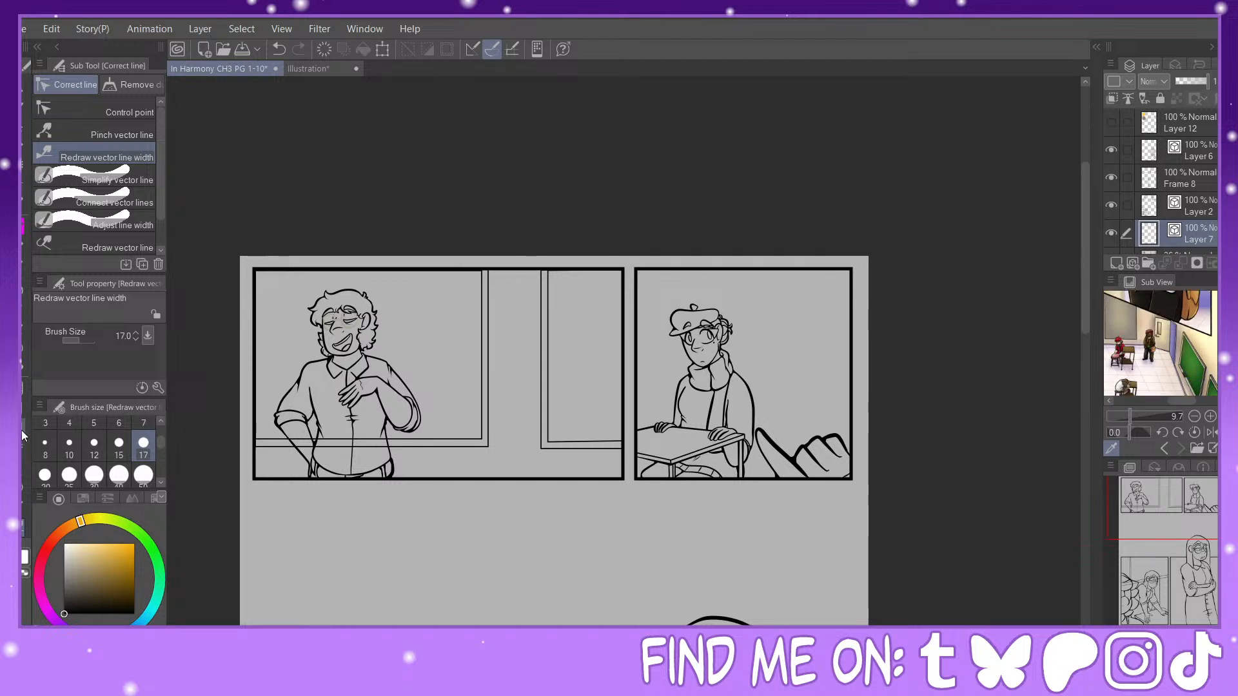
pyautogui.click(22, 431)
pyautogui.click(72, 125)
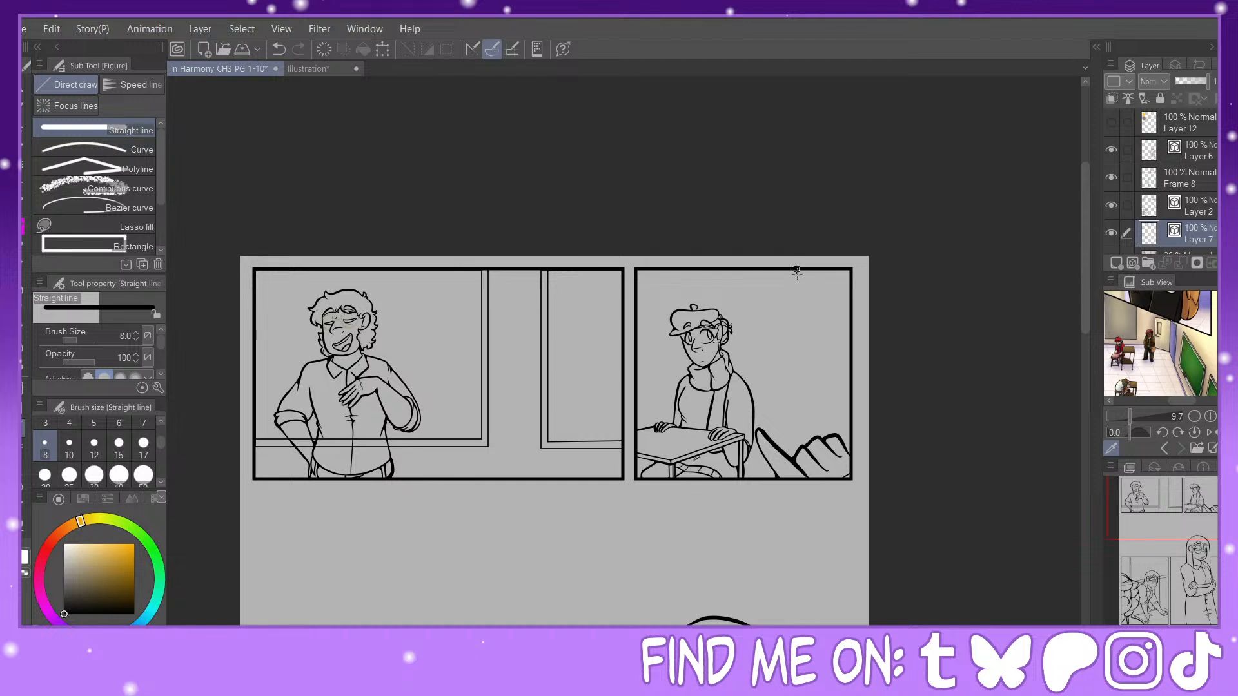
pyautogui.moveTo(797, 271)
pyautogui.mouseDown()
pyautogui.moveTo(796, 451)
pyautogui.moveTo(632, 431)
pyautogui.mouseUp()
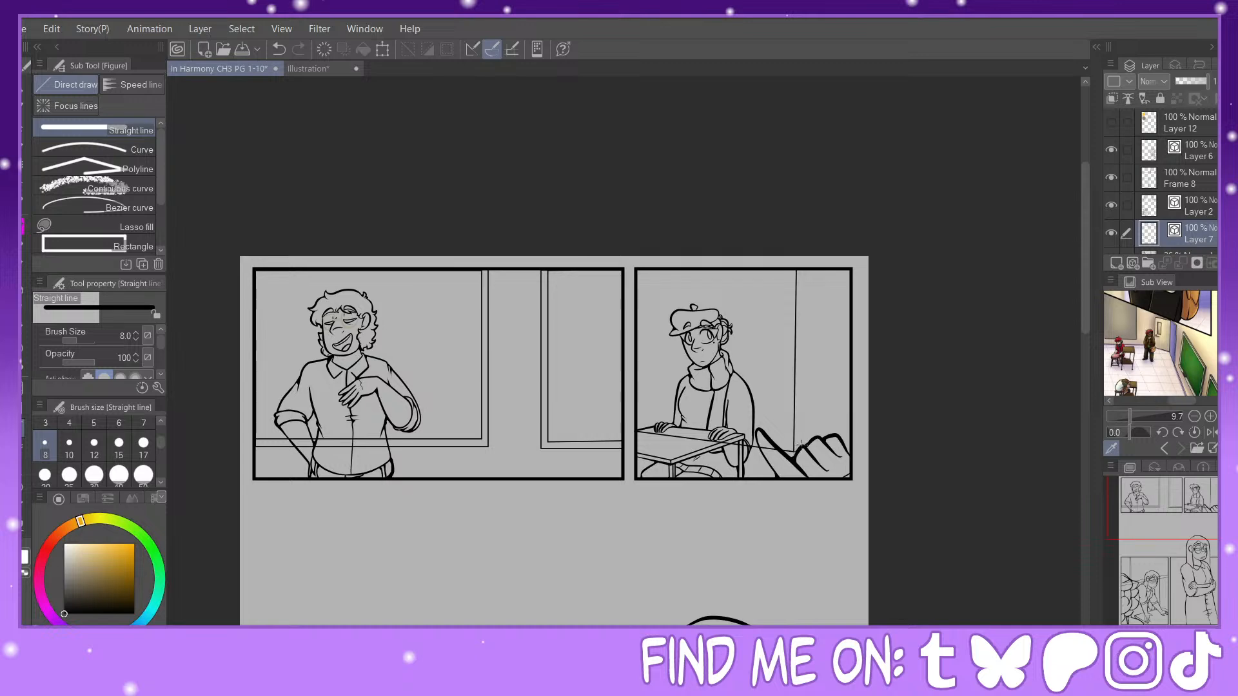
pyautogui.moveTo(800, 448); pyautogui.dragTo(800, 267)
# Step: Redraw the vector line widths of the two background frames in the first panel with a size 17 brush
pyautogui.moveTo(1193, 502)
pyautogui.mouseDown()
pyautogui.moveTo(1175, 610)
pyautogui.moveTo(1183, 519)
pyautogui.moveTo(1170, 504)
pyautogui.mouseUp()
pyautogui.hotkey('ctrl', '+')
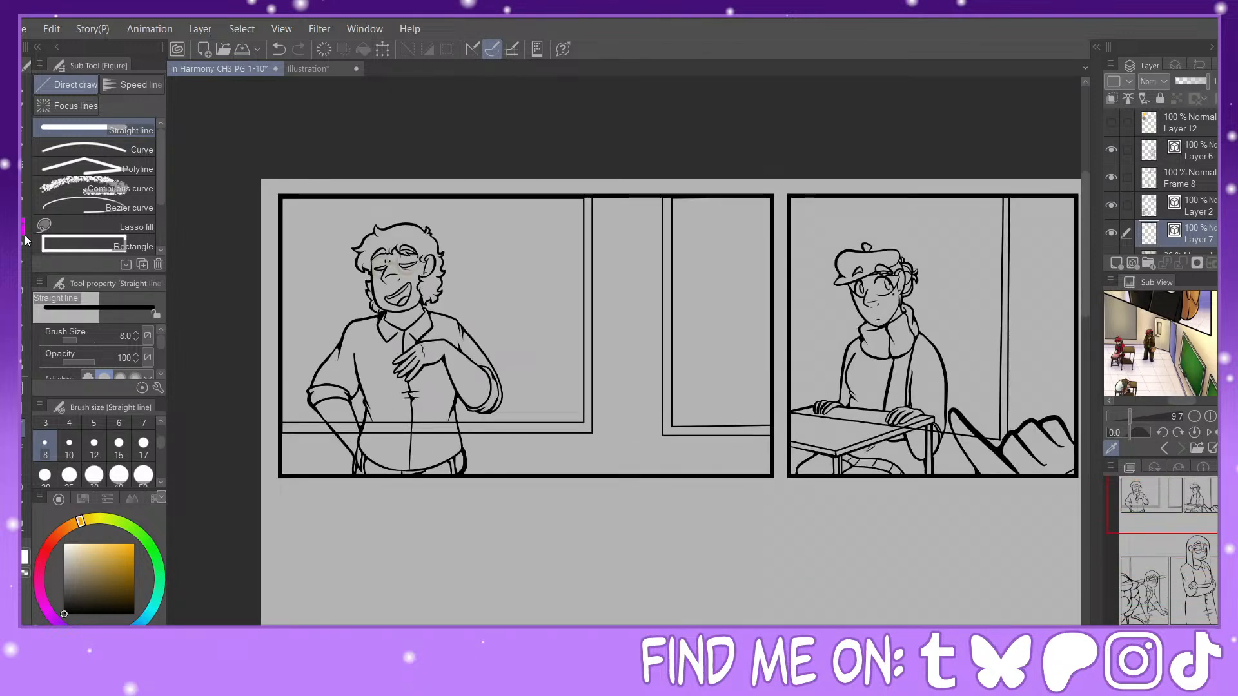
pyautogui.click(25, 524)
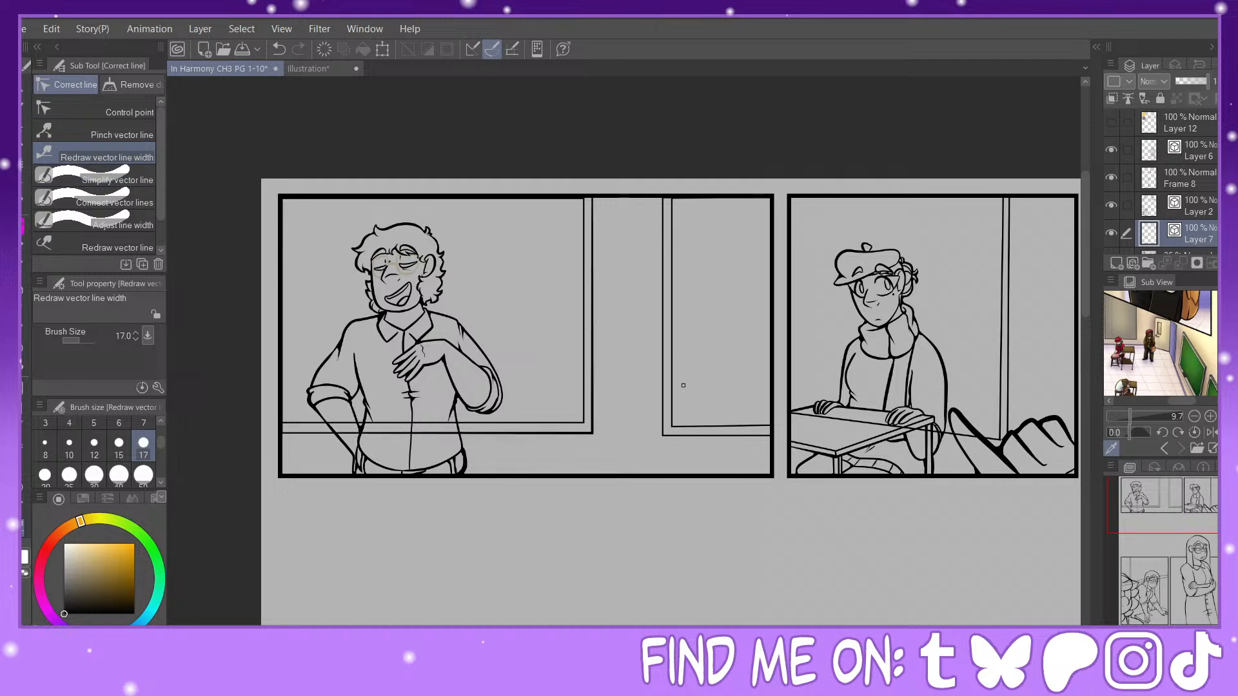
pyautogui.moveTo(663, 419); pyautogui.dragTo(663, 436)
pyautogui.moveTo(662, 201)
pyautogui.mouseDown()
pyautogui.moveTo(661, 436)
pyautogui.moveTo(661, 213)
pyautogui.mouseUp()
pyautogui.moveTo(660, 431); pyautogui.dragTo(658, 445)
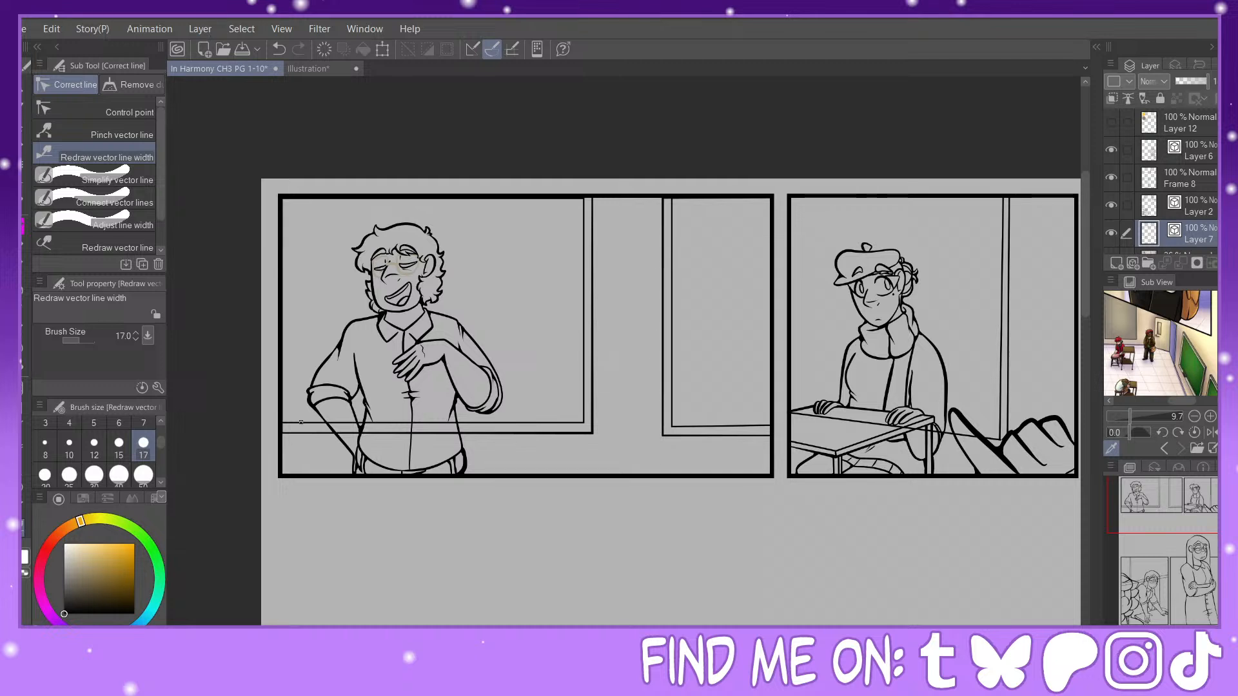
pyautogui.moveTo(571, 426); pyautogui.dragTo(588, 423)
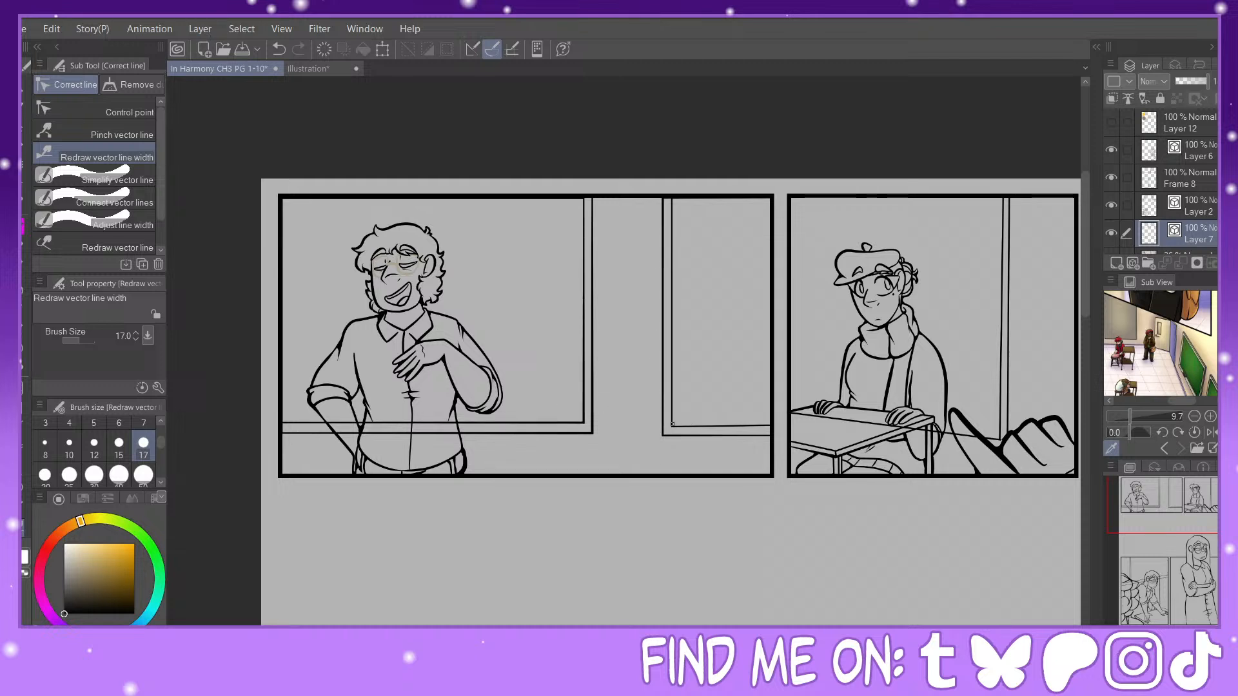
pyautogui.moveTo(672, 424); pyautogui.dragTo(676, 429)
pyautogui.moveTo(1168, 521); pyautogui.dragTo(1207, 516)
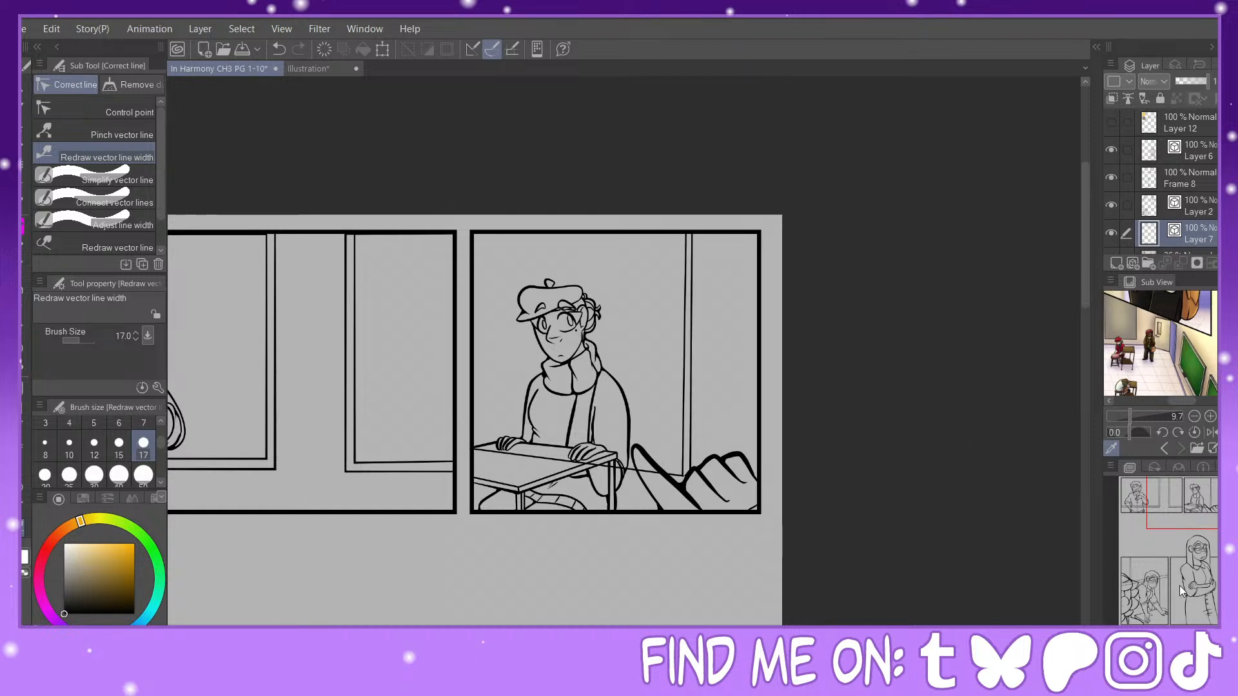
# Step: Redraw the width of the wall's baseline beside the large hand in the scarfed figure's panel and pinch the vertical line onto it
pyautogui.hotkey('ctrl', '+')
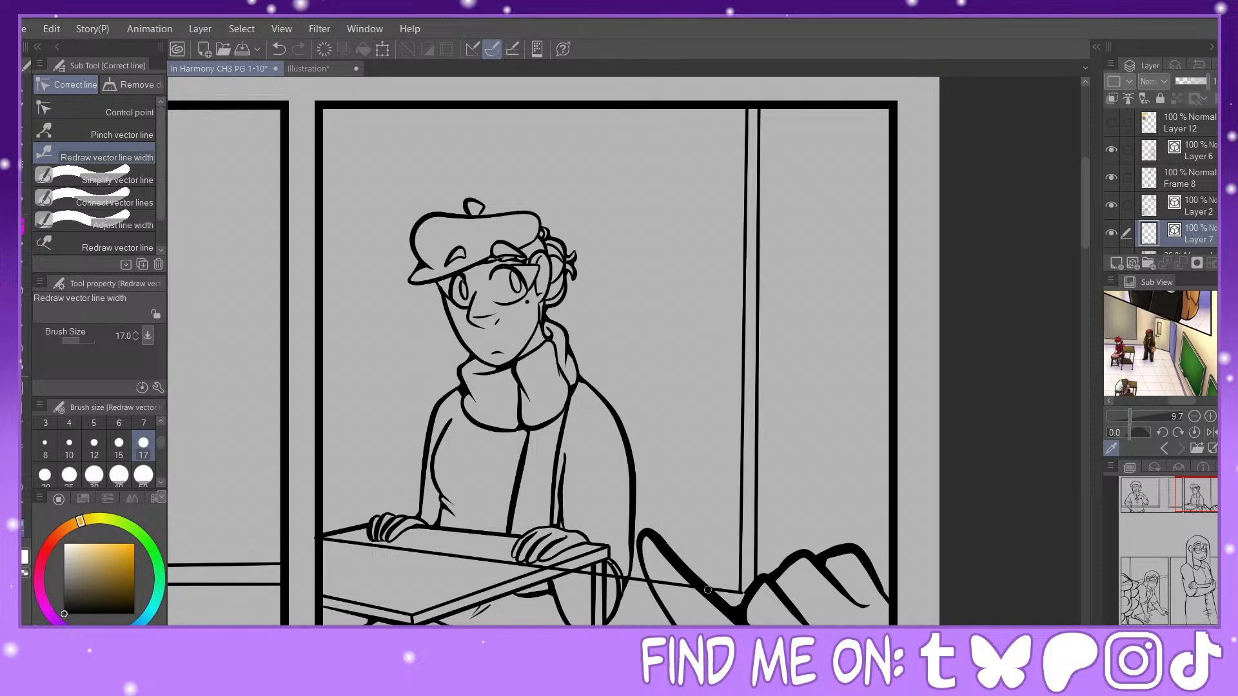
pyautogui.moveTo(707, 590); pyautogui.dragTo(748, 595)
pyautogui.click(1213, 630)
pyautogui.click(1214, 630)
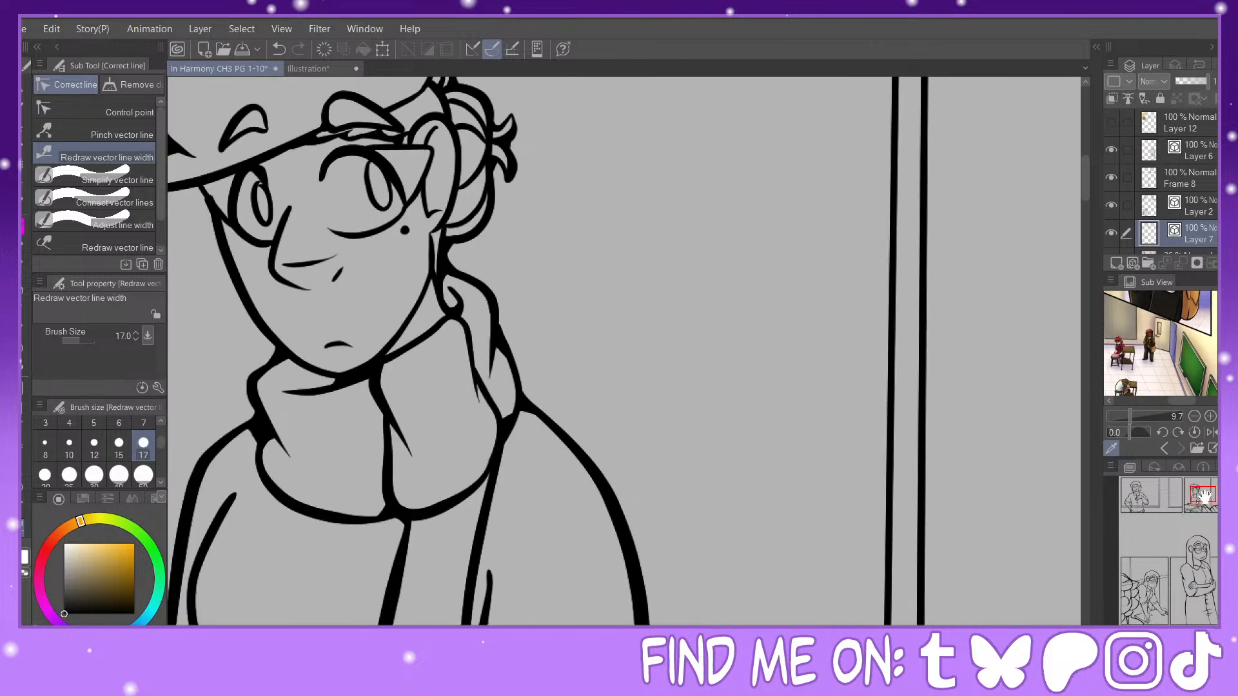
pyautogui.moveTo(1204, 496); pyautogui.dragTo(1213, 507)
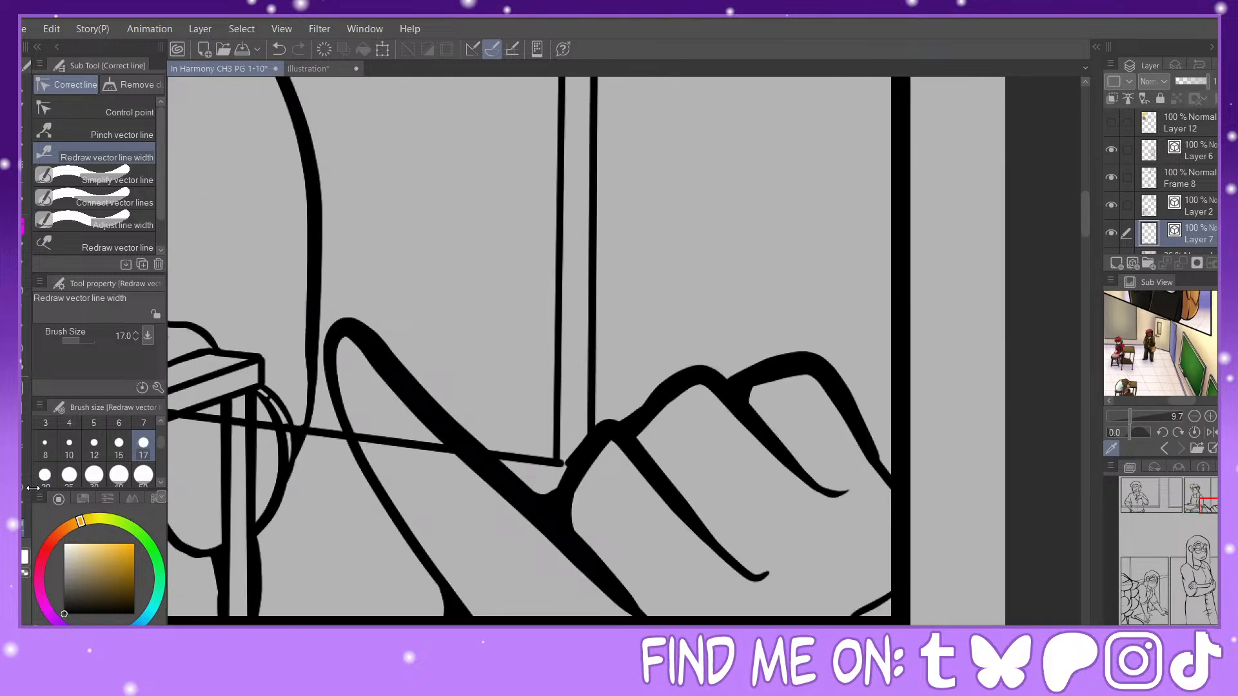
pyautogui.click(126, 134)
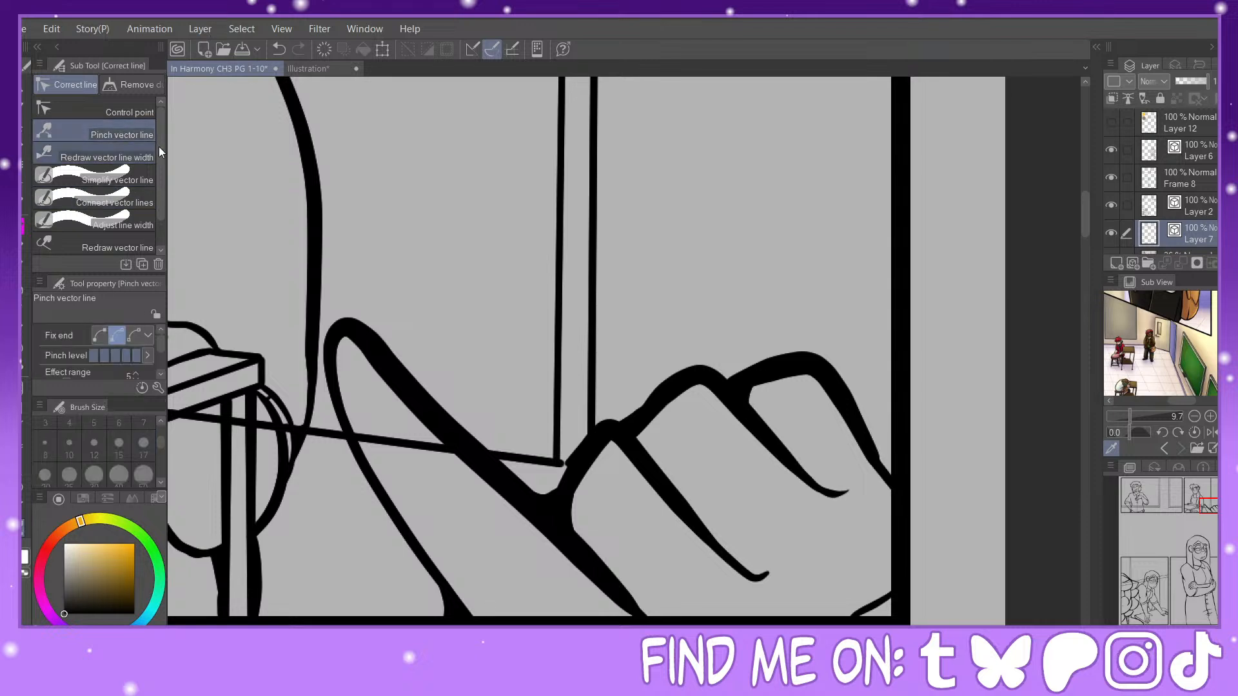
pyautogui.moveTo(556, 448); pyautogui.dragTo(559, 462)
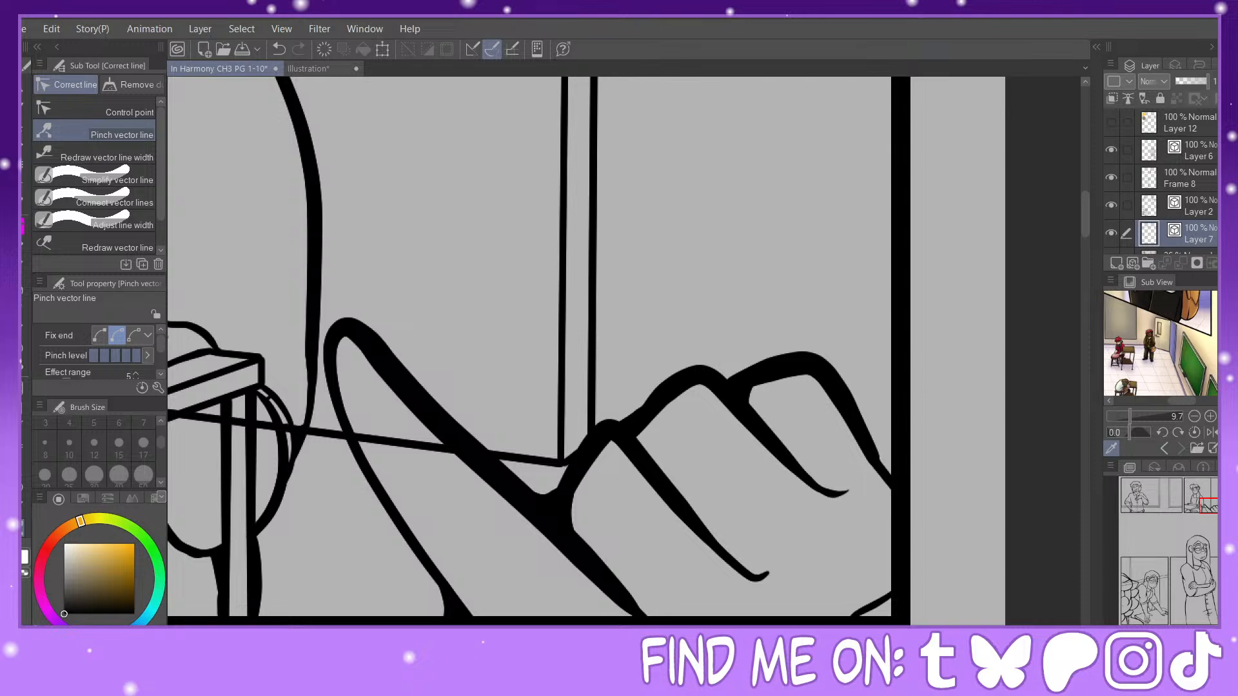
# Step: Redraw the width of the outer vertical wall line behind the scarfed figure with a size 17 brush
pyautogui.hotkey('ctrl', '-')
pyautogui.hotkey('ctrl', '-')
pyautogui.moveTo(641, 281); pyautogui.dragTo(580, 459)
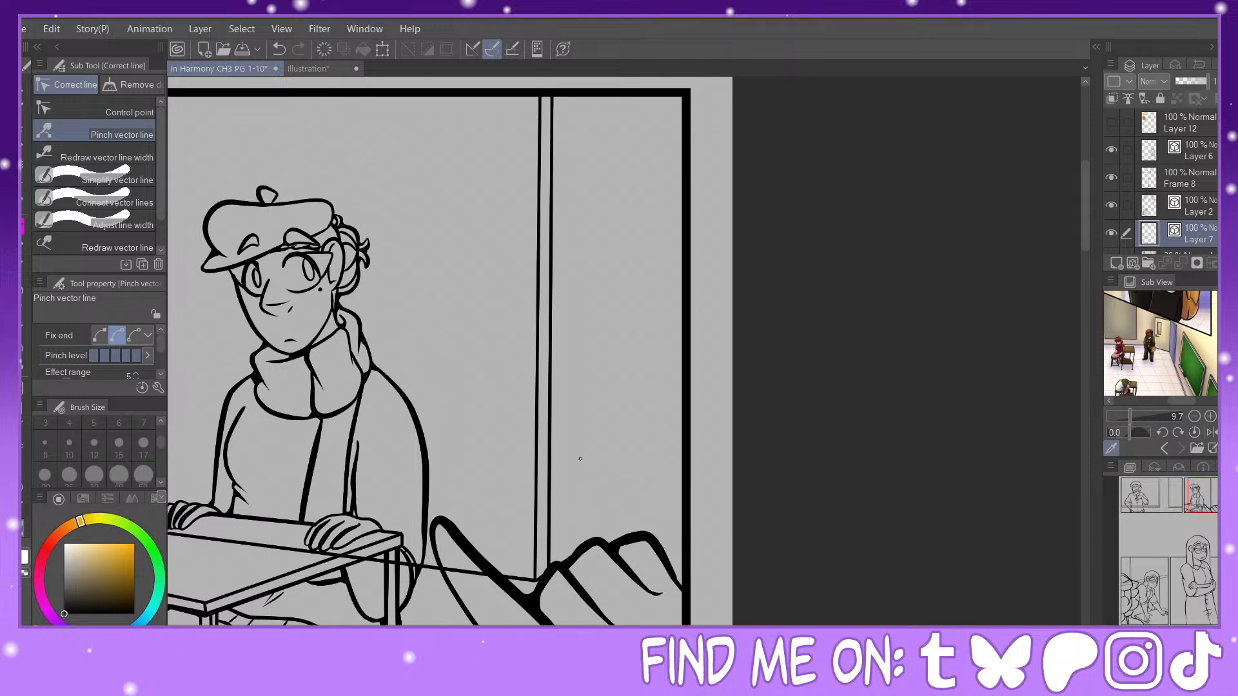
pyautogui.click(127, 162)
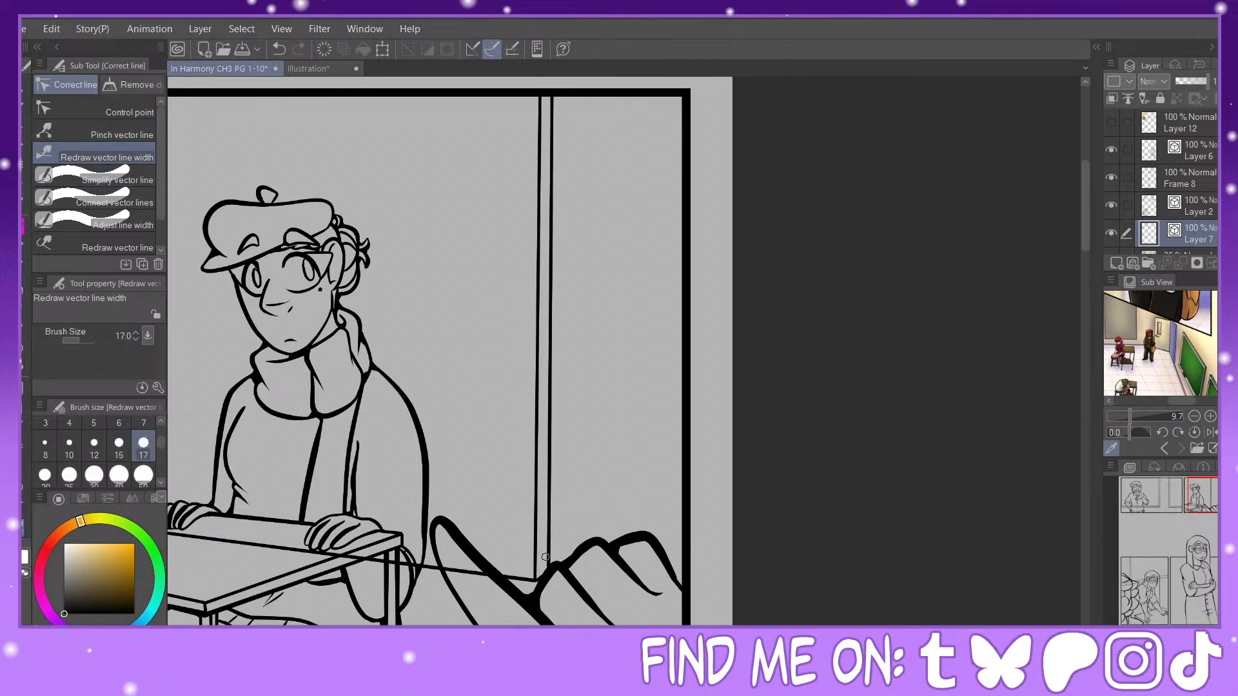
pyautogui.moveTo(545, 557); pyautogui.dragTo(547, 582)
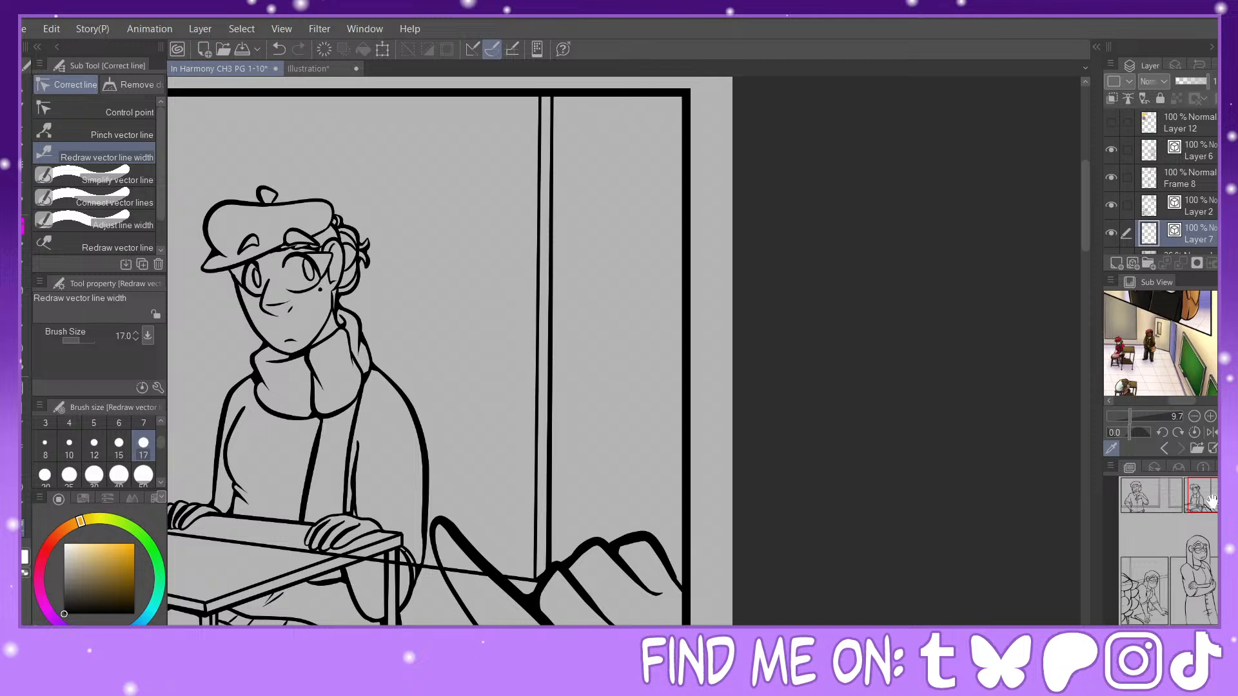
# Step: Thicken the diagonal and vertical wall lines in the leaning figure's panel by redrawing their widths at brush size 25
pyautogui.moveTo(1213, 501); pyautogui.dragTo(1141, 581)
pyautogui.moveTo(494, 467); pyautogui.dragTo(498, 467)
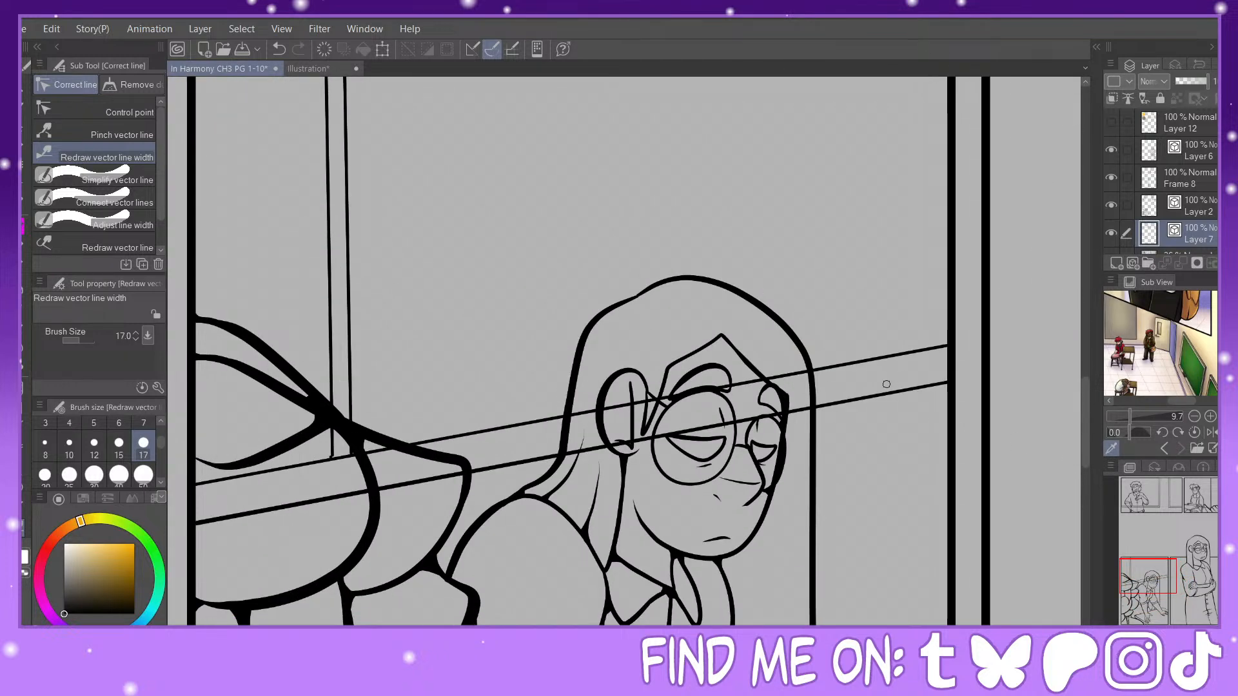
pyautogui.click(69, 475)
pyautogui.moveTo(597, 455); pyautogui.dragTo(575, 453)
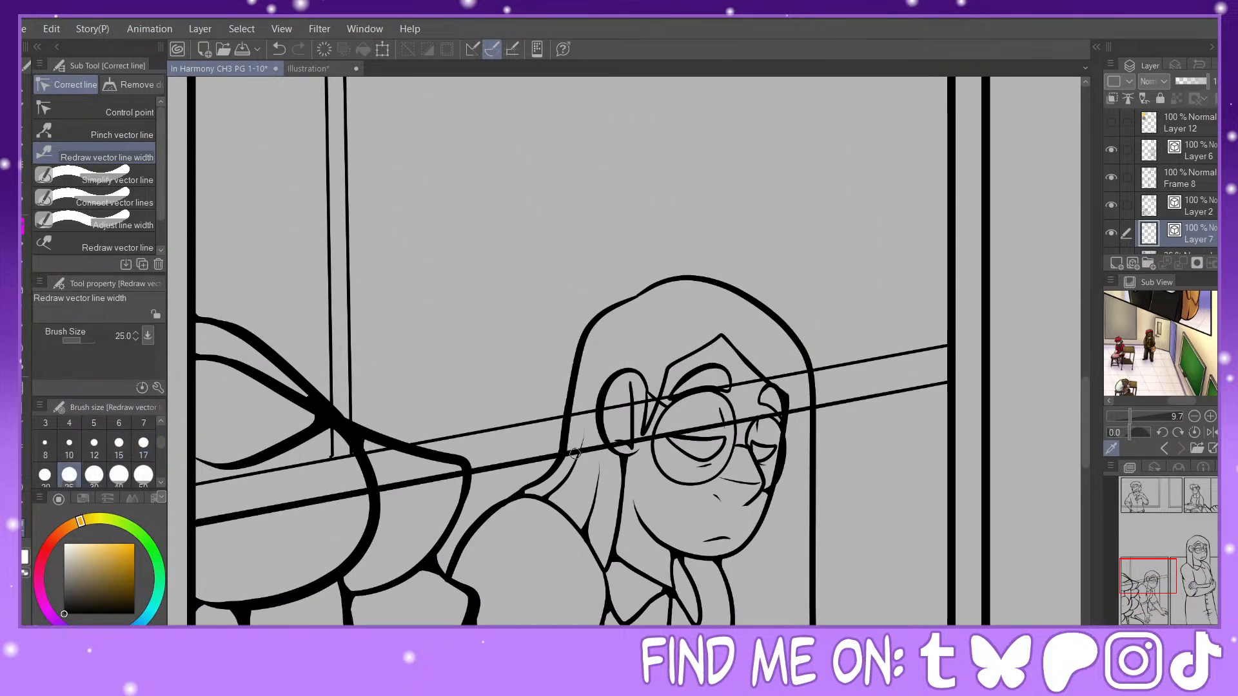
pyautogui.moveTo(330, 439); pyautogui.dragTo(332, 451)
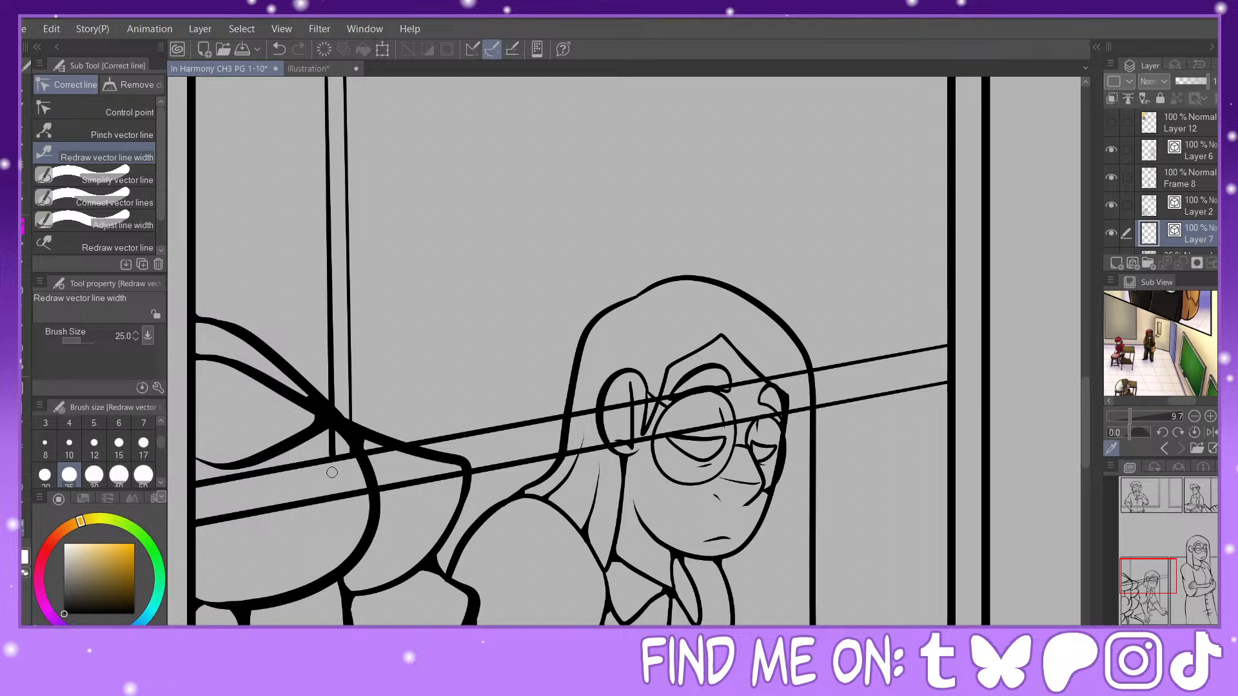
pyautogui.moveTo(348, 400); pyautogui.dragTo(349, 419)
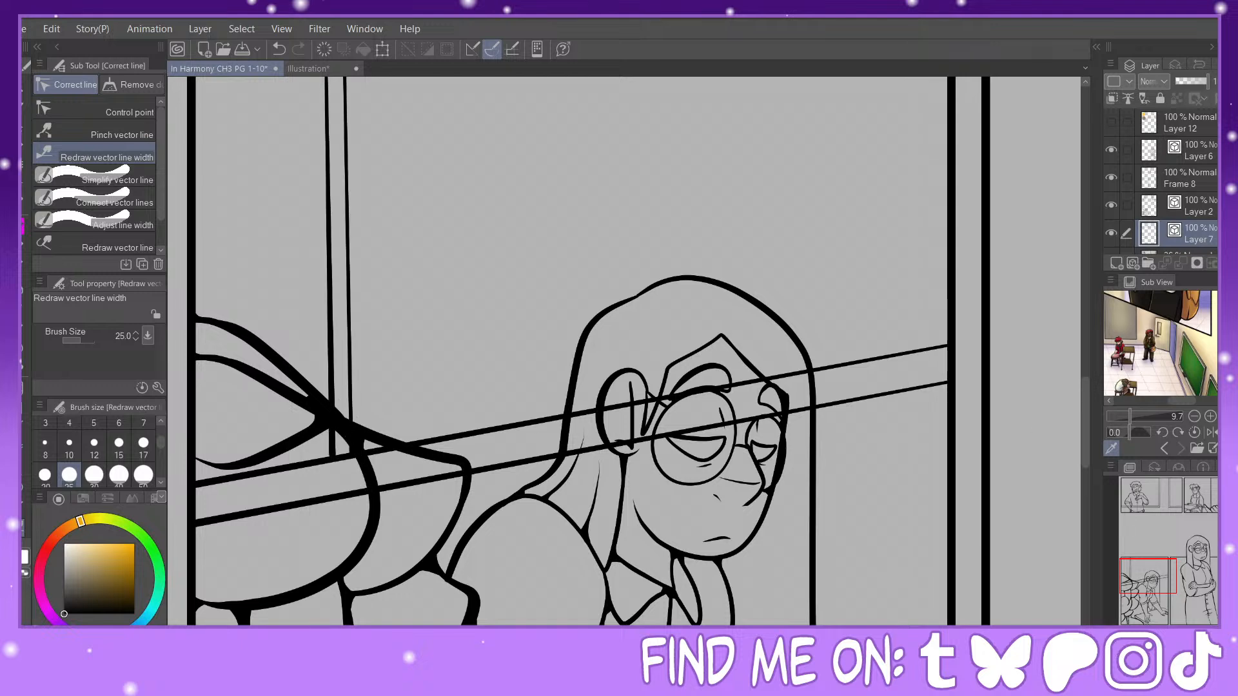
# Step: Thicken the inner corner of the first background frame beside the curly-haired figure with the size 17 Painty Sai Pen
pyautogui.hotkey('ctrl', '-')
pyautogui.hotkey('ctrl', '-')
pyautogui.moveTo(645, 258); pyautogui.dragTo(581, 534)
pyautogui.moveTo(607, 154); pyautogui.dragTo(614, 586)
pyautogui.hotkey('ctrl', '+')
pyautogui.hotkey('ctrl', '+')
pyautogui.hotkey('ctrl', '+')
pyautogui.hotkey('ctrl', '+')
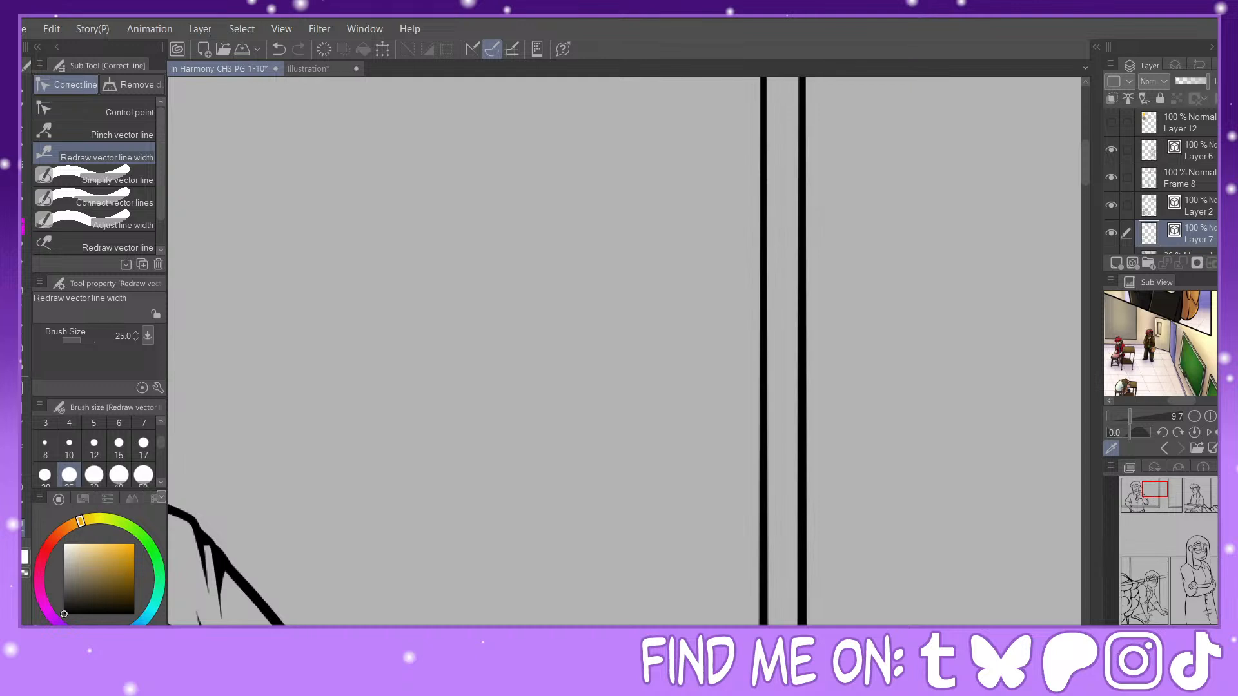
pyautogui.moveTo(1155, 479); pyautogui.dragTo(1159, 492)
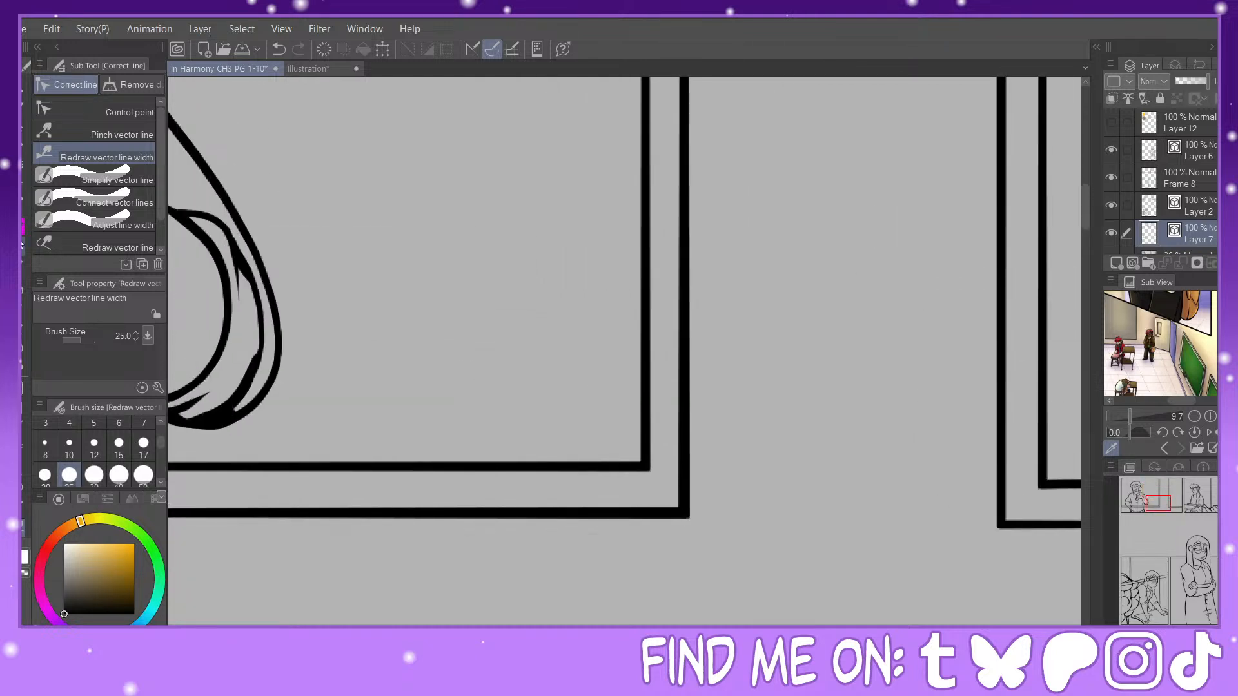
pyautogui.press('p')
pyautogui.moveTo(626, 464)
pyautogui.mouseDown()
pyautogui.moveTo(645, 447)
pyautogui.moveTo(643, 328)
pyautogui.moveTo(642, 445)
pyautogui.mouseUp()
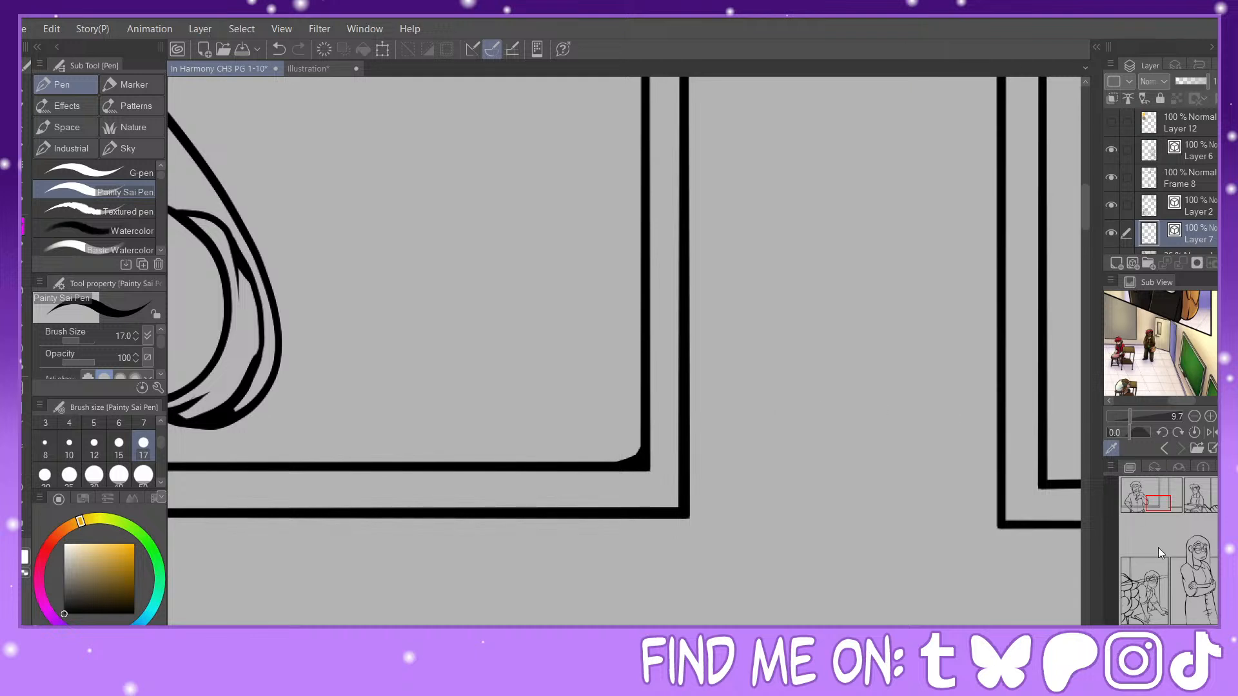
# Step: Thicken the inner corner of the second background frame near the first panel's far border with the same pen
pyautogui.moveTo(1161, 502)
pyautogui.mouseDown()
pyautogui.moveTo(1165, 487)
pyautogui.moveTo(1172, 501)
pyautogui.mouseUp()
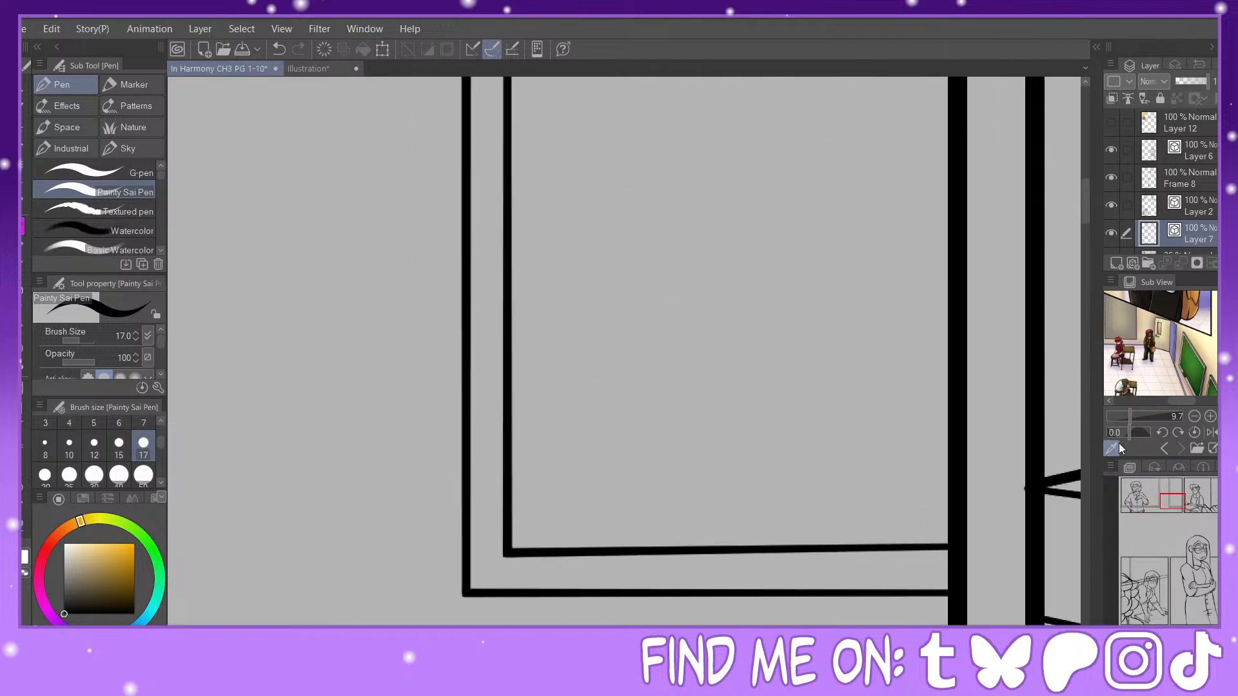
pyautogui.moveTo(509, 529)
pyautogui.mouseDown()
pyautogui.moveTo(526, 546)
pyautogui.moveTo(509, 522)
pyautogui.moveTo(532, 553)
pyautogui.moveTo(546, 529)
pyautogui.mouseUp()
pyautogui.click(280, 50)
pyautogui.moveTo(510, 539); pyautogui.dragTo(527, 550)
# Step: Thicken the wall corner beside the large hand and pinch the baseline's overhanging end back inside the scarfed figure's panel border
pyautogui.moveTo(1177, 501); pyautogui.dragTo(1212, 507)
pyautogui.moveTo(638, 462)
pyautogui.mouseDown()
pyautogui.moveTo(663, 440)
pyautogui.moveTo(630, 454)
pyautogui.mouseUp()
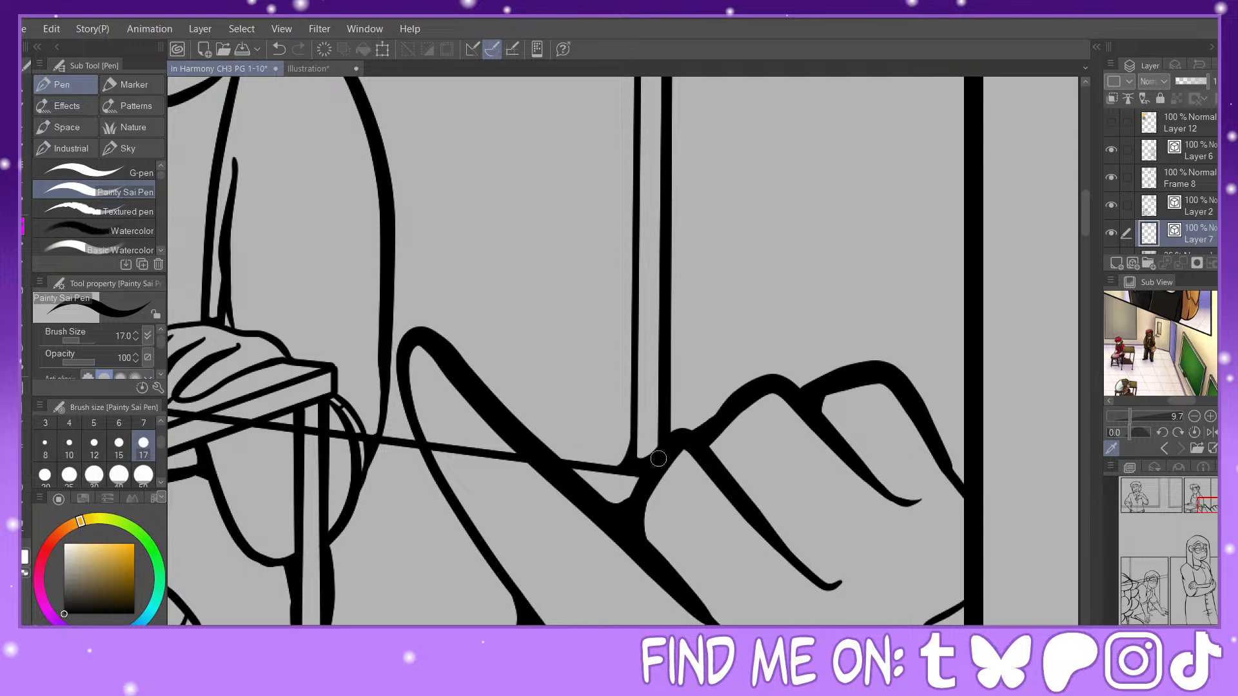
pyautogui.moveTo(1214, 509)
pyautogui.mouseDown()
pyautogui.moveTo(1212, 495)
pyautogui.moveTo(1169, 529)
pyautogui.moveTo(1191, 504)
pyautogui.mouseUp()
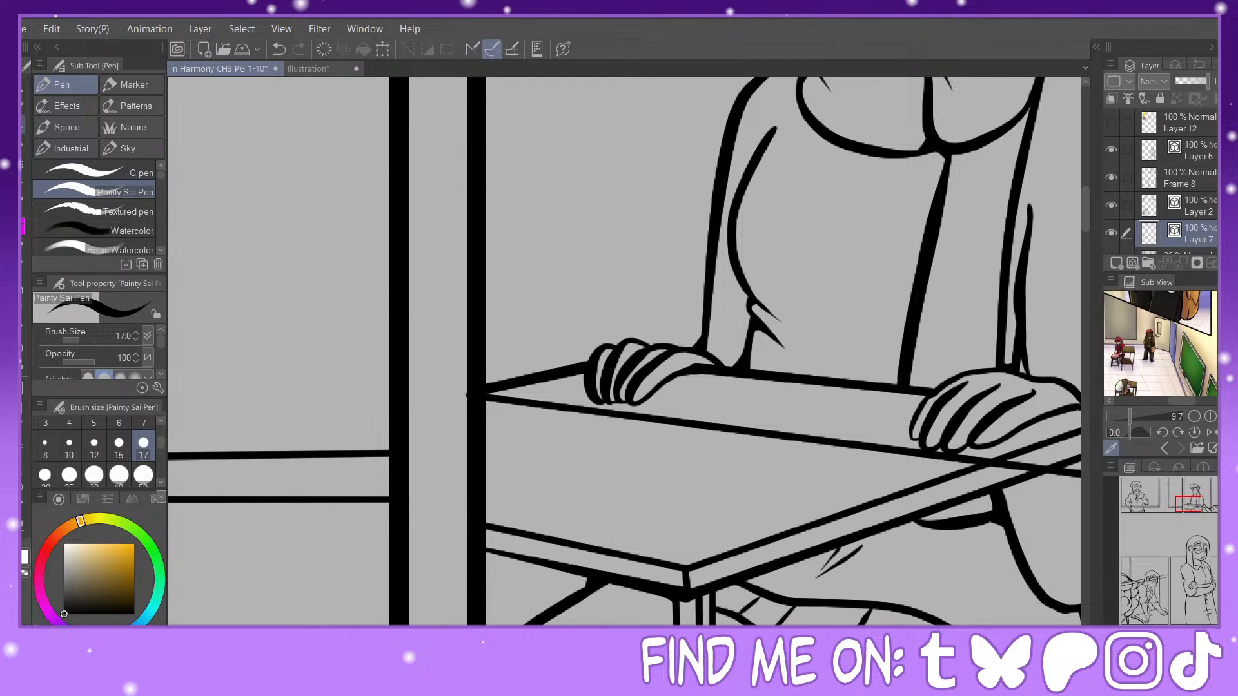
pyautogui.click(25, 527)
pyautogui.click(124, 128)
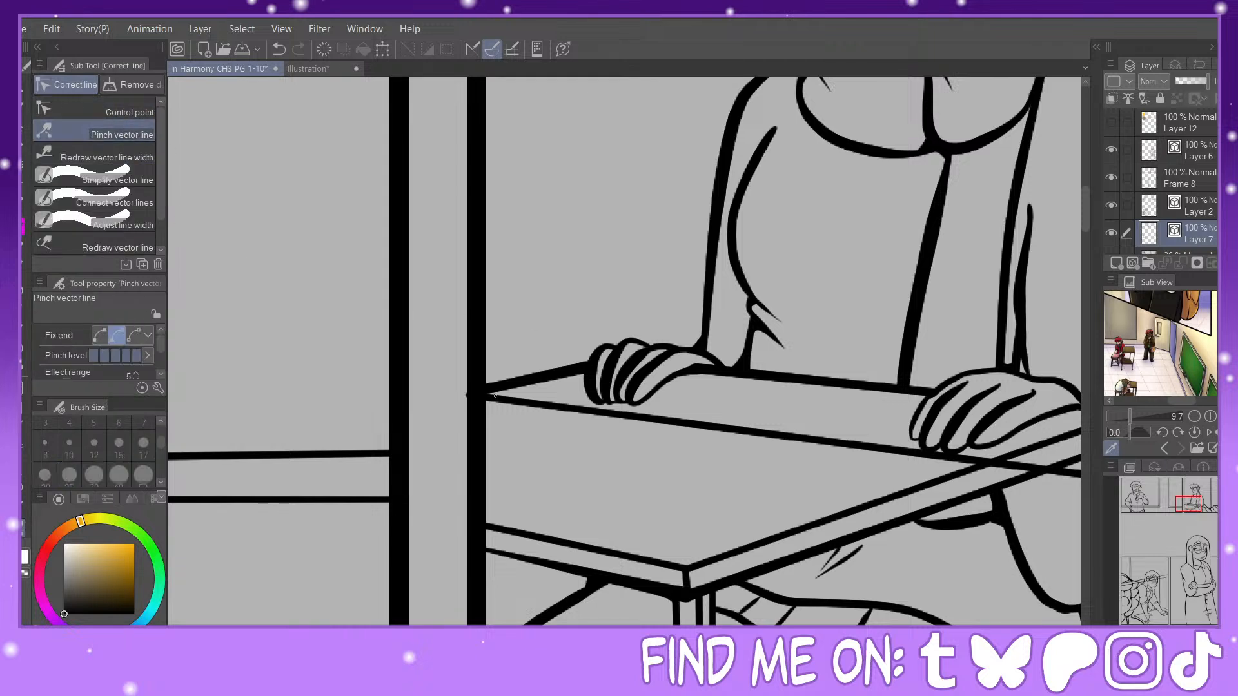
# Step: Thicken the corners where the vertical wall lines meet the diagonal in the leaning figure's panel with the size 17 pen
pyautogui.click(24, 227)
pyautogui.hotkey('ctrl', '-')
pyautogui.moveTo(1196, 510); pyautogui.dragTo(1140, 583)
pyautogui.moveTo(473, 477)
pyautogui.mouseDown()
pyautogui.moveTo(487, 438)
pyautogui.moveTo(531, 464)
pyautogui.moveTo(509, 469)
pyautogui.moveTo(520, 430)
pyautogui.mouseUp()
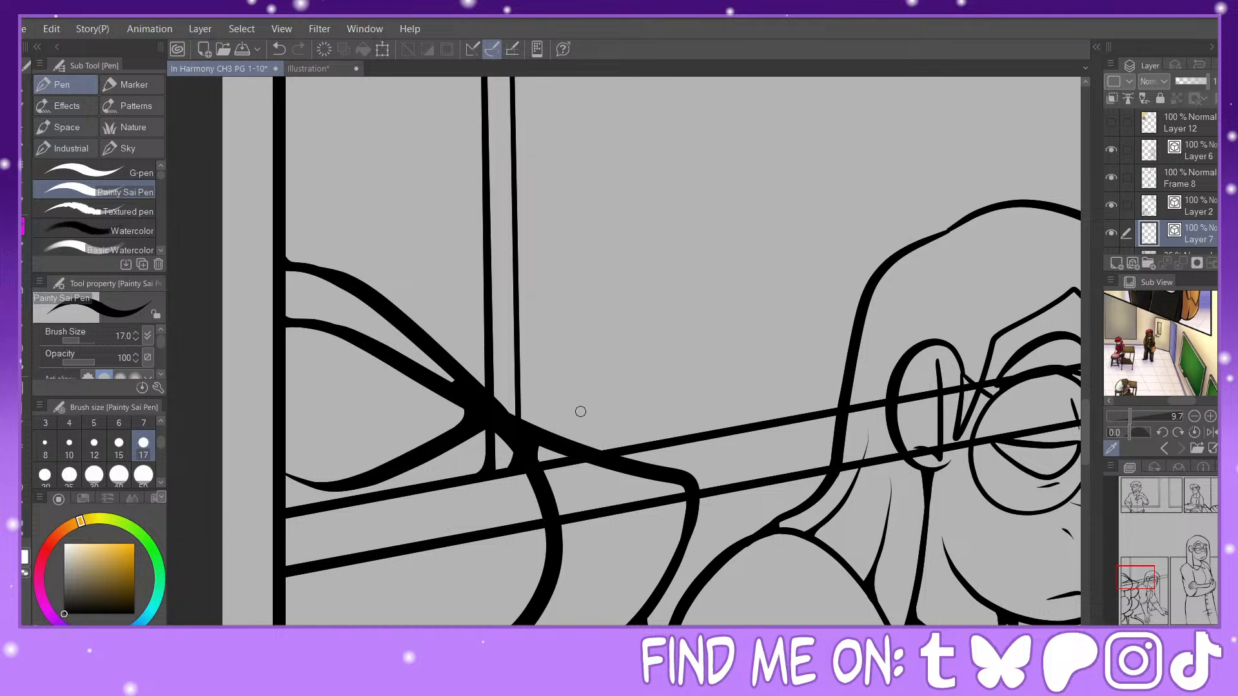
# Step: Examine the background line art in the lower panel and the two upper panels
pyautogui.hotkey('ctrl', '-')
pyautogui.hotkey('ctrl', '-')
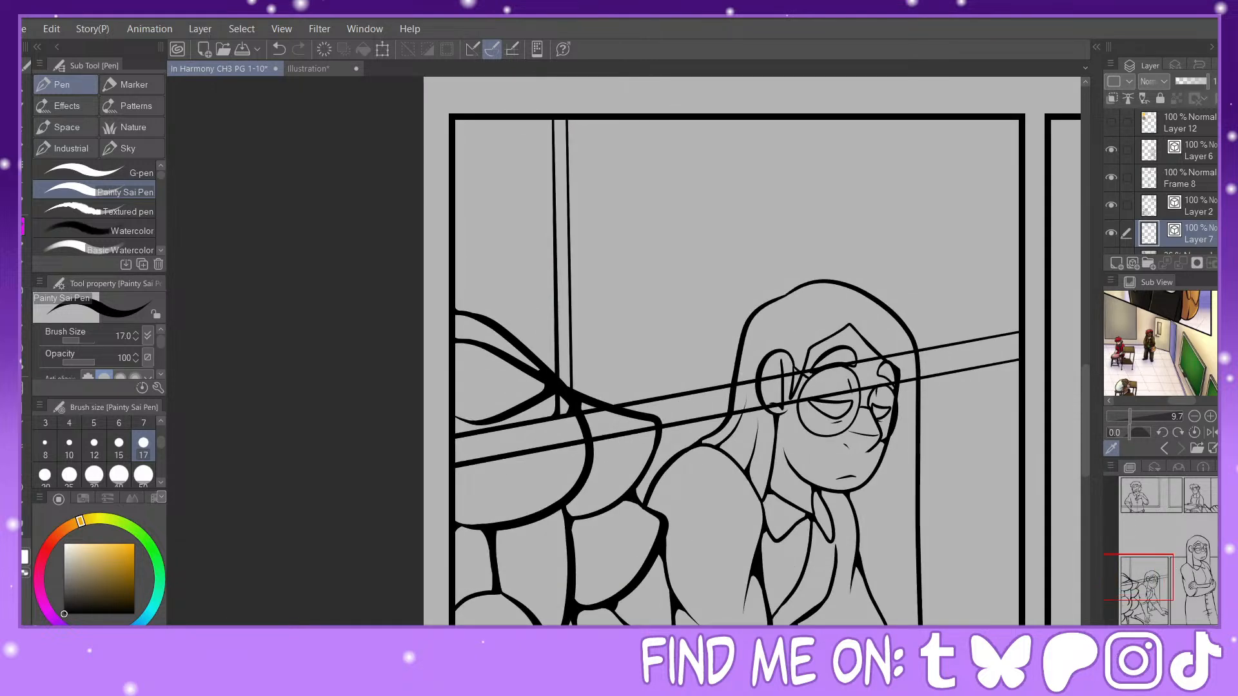
pyautogui.hotkey('ctrl', '-')
pyautogui.hotkey('ctrl', '-')
pyautogui.hotkey('ctrl', '-')
pyautogui.hotkey('ctrl', '-')
pyautogui.moveTo(1161, 560); pyautogui.dragTo(1187, 480)
pyautogui.hotkey('ctrl', '+')
pyautogui.hotkey('ctrl', '+')
pyautogui.hotkey('ctrl', '+')
pyautogui.hotkey('ctrl', '-')
pyautogui.hotkey('ctrl', '-')
pyautogui.hotkey('ctrl', '-')
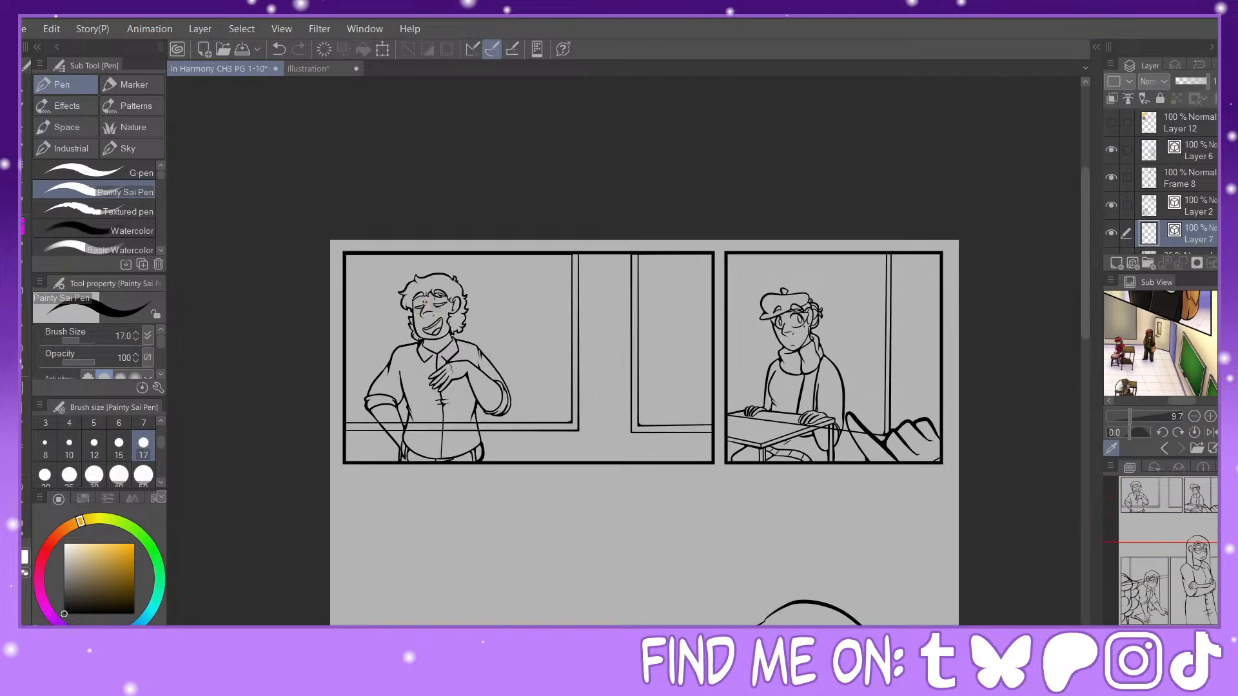
# Step: Add a new raster layer beneath the line art, directly above Layer 1
pyautogui.moveTo(1177, 536); pyautogui.dragTo(1183, 580)
pyautogui.click(1117, 253)
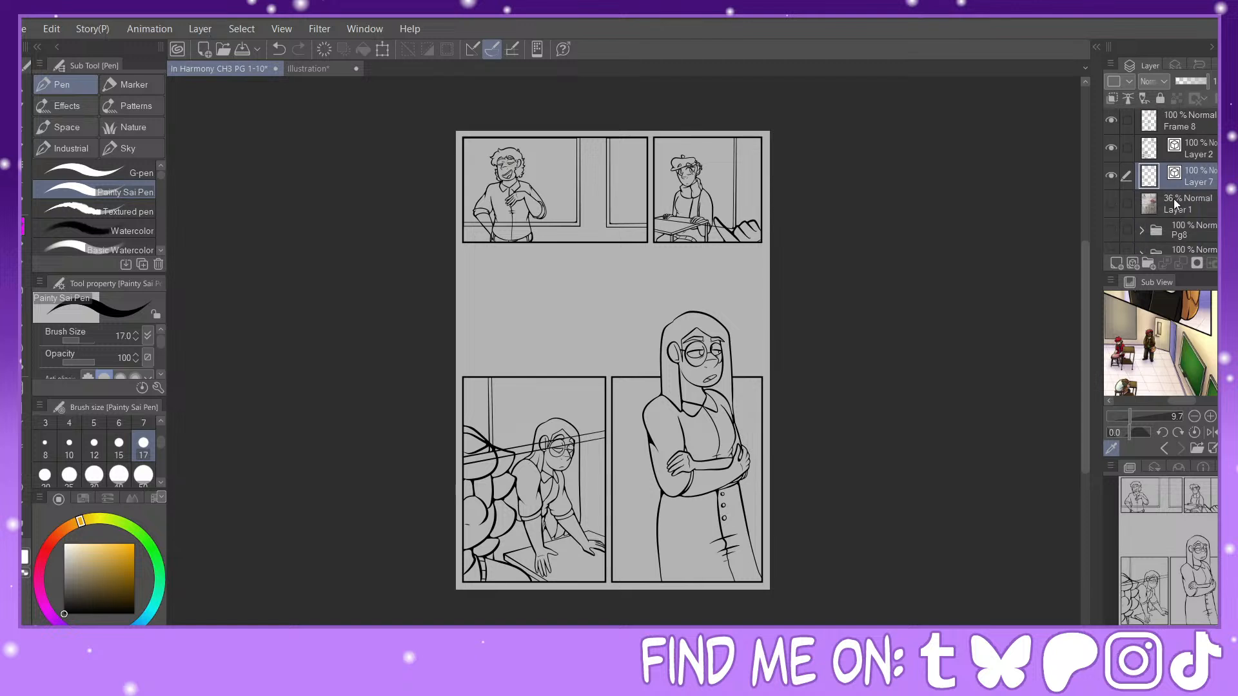
pyautogui.click(1116, 260)
# Step: Select the insides of all four panels from Frame 8, adding a rectangle to cover the whole crossed-arms figure's panel
pyautogui.scroll(2, 1173, 187)
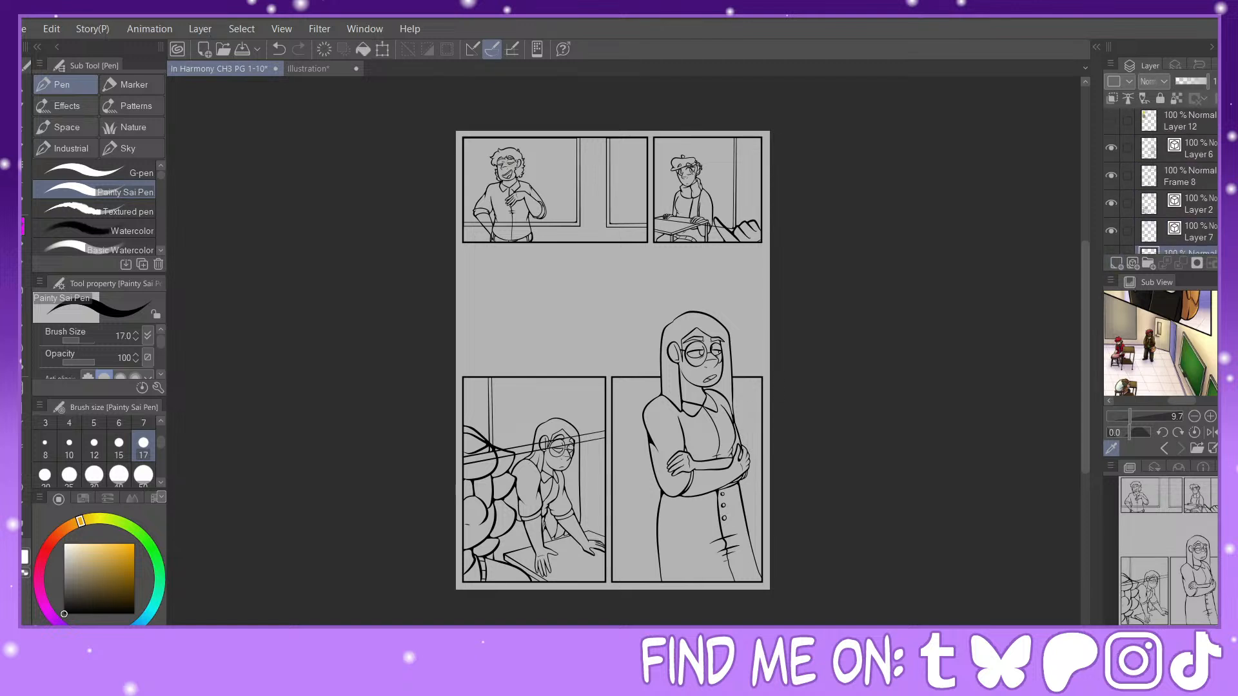
pyautogui.click(1184, 176)
pyautogui.click(24, 185)
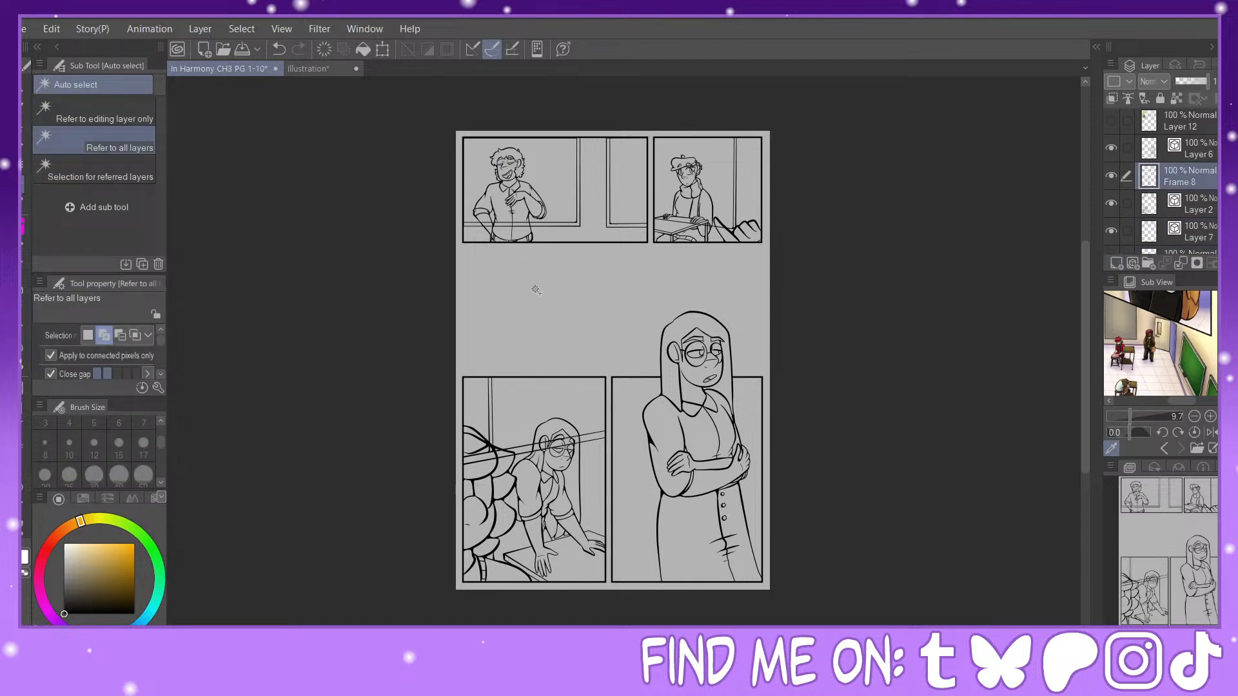
pyautogui.click(103, 113)
pyautogui.click(656, 318)
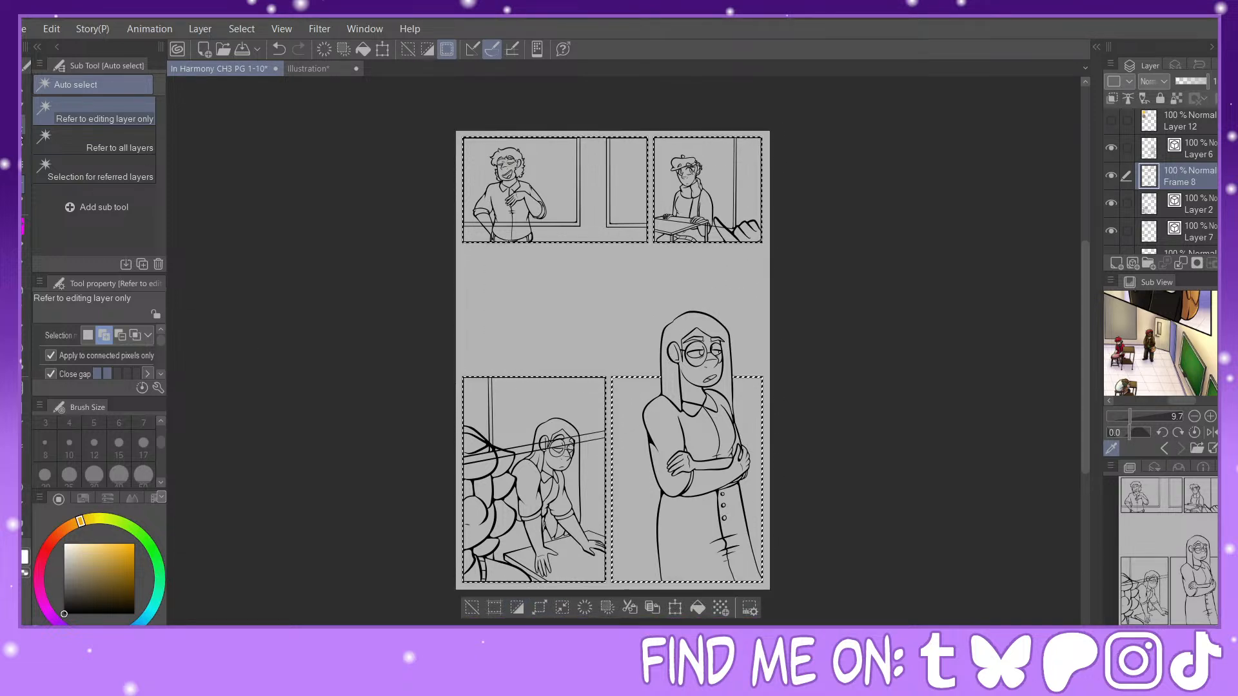
pyautogui.press('m')
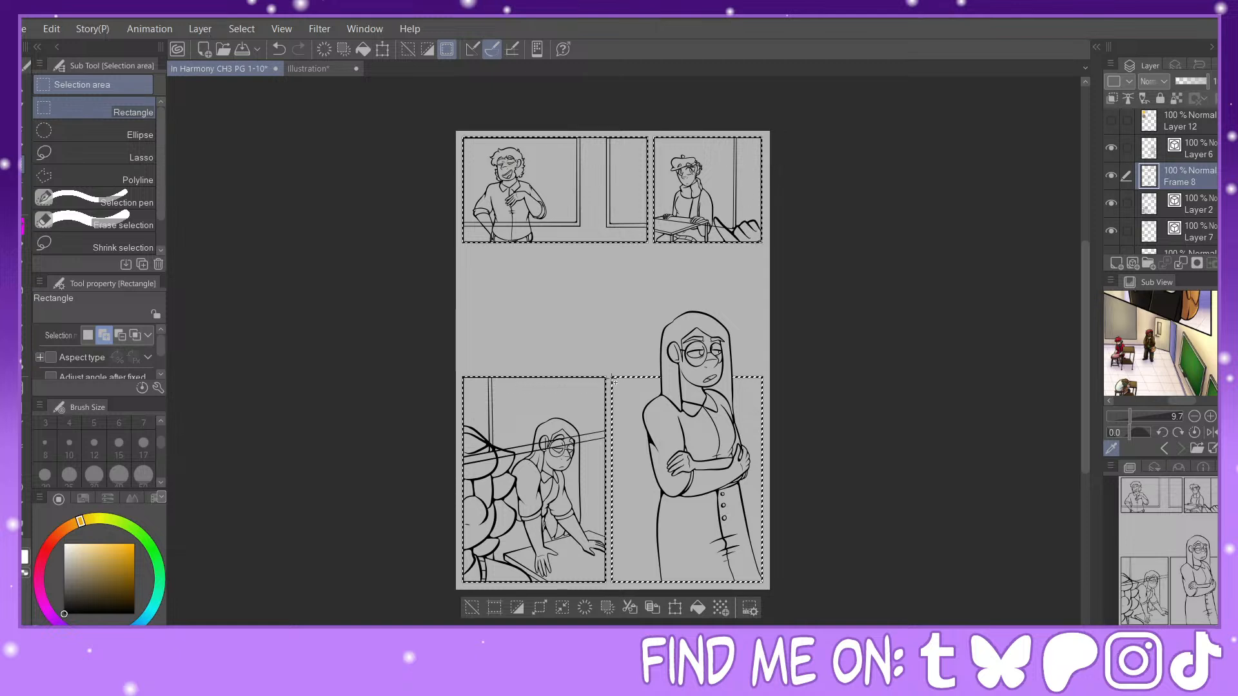
pyautogui.moveTo(612, 378); pyautogui.dragTo(763, 583)
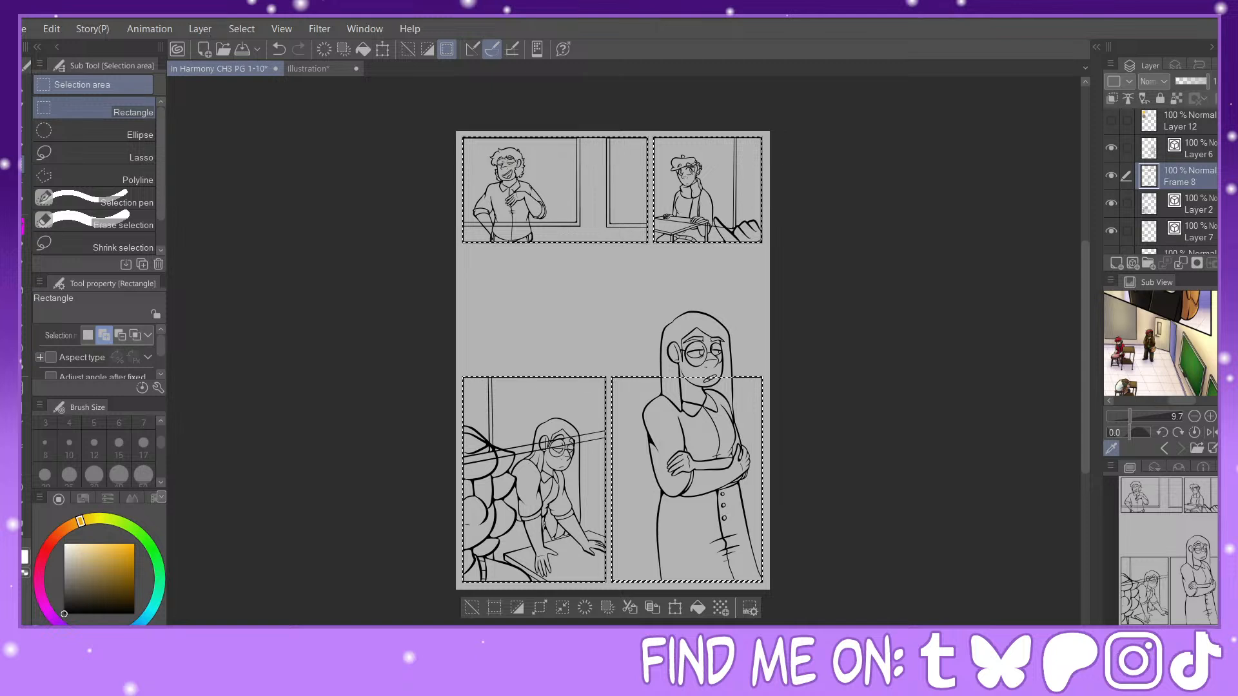
# Step: Fill the selected panels with a pale cream colour on Layer 8 and clear the selection
pyautogui.scroll(-2, 1208, 182)
pyautogui.click(1201, 204)
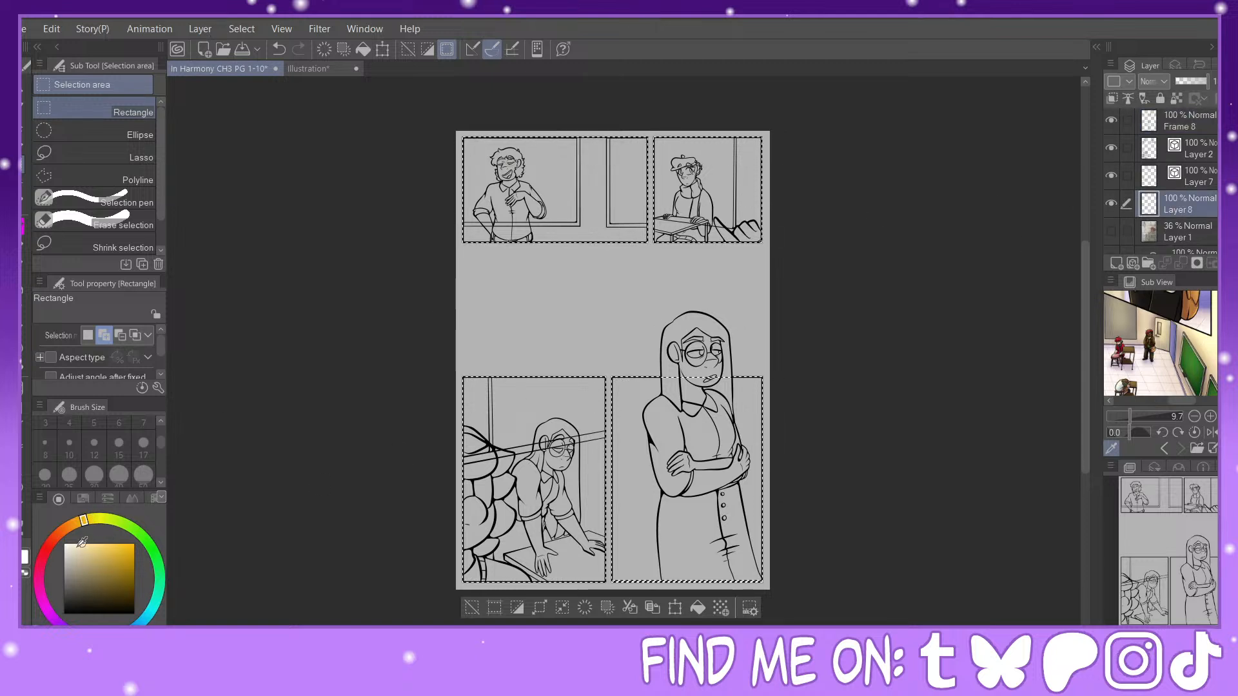
pyautogui.click(75, 548)
pyautogui.click(699, 608)
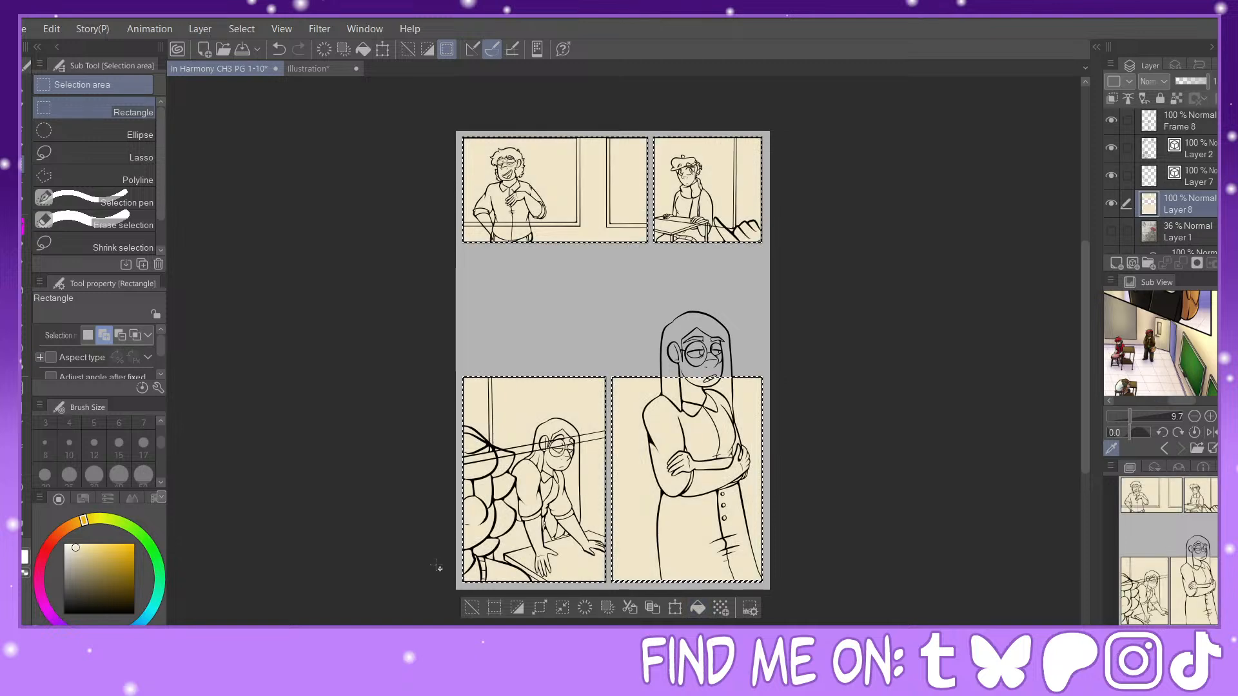
pyautogui.hotkey('ctrl', 'd')
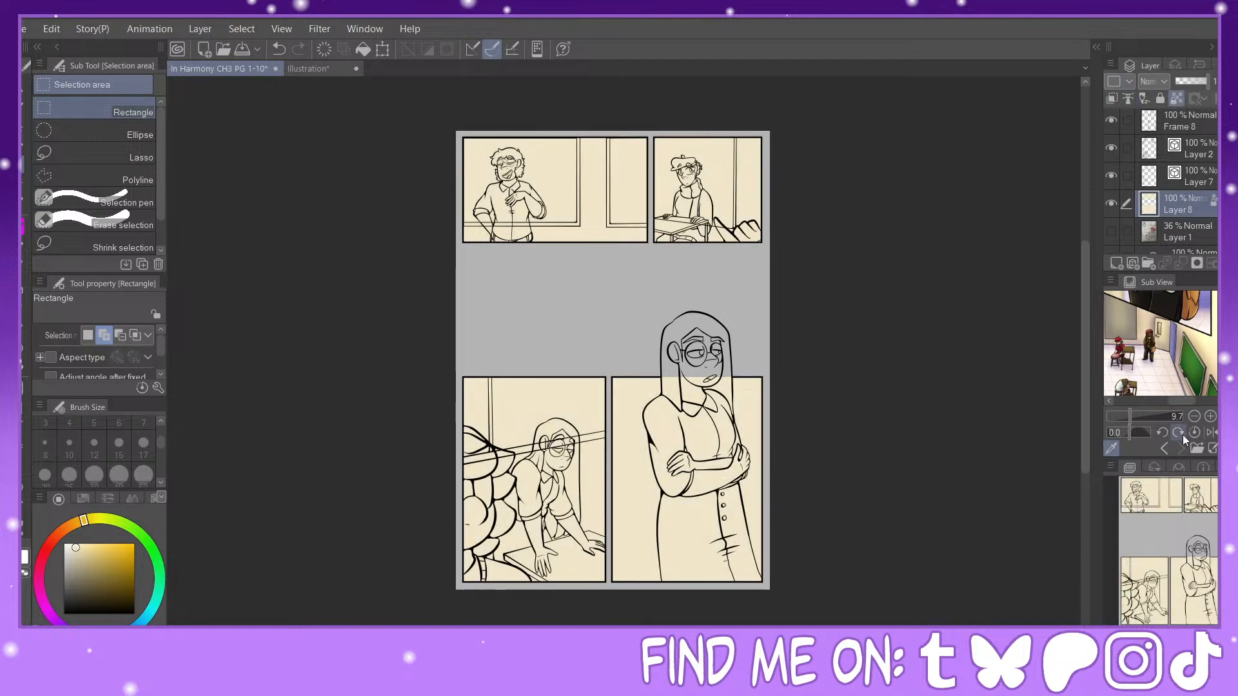
# Step: Add a new raster layer directly above the cream-filled Layer 8 and make it the active layer
pyautogui.moveTo(1168, 554)
pyautogui.mouseDown()
pyautogui.moveTo(1161, 546)
pyautogui.moveTo(1201, 596)
pyautogui.moveTo(1194, 507)
pyautogui.mouseUp()
pyautogui.hotkey('ctrl', '+')
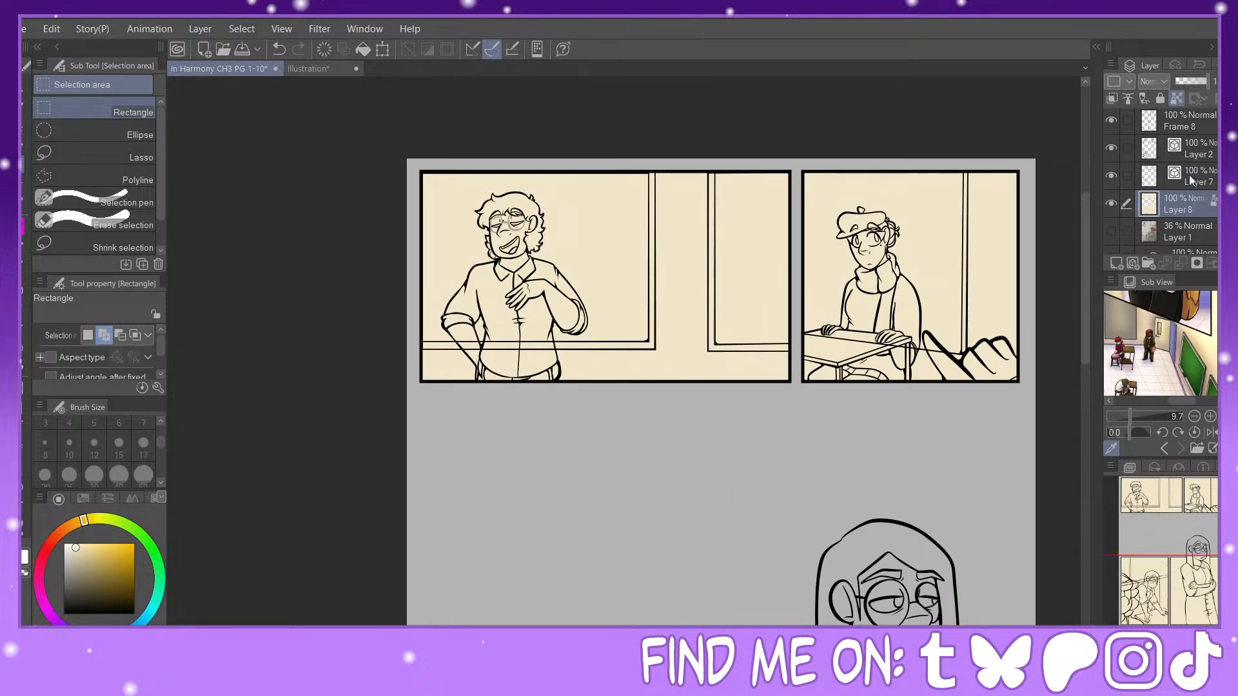
pyautogui.click(1118, 263)
pyautogui.click(1198, 180)
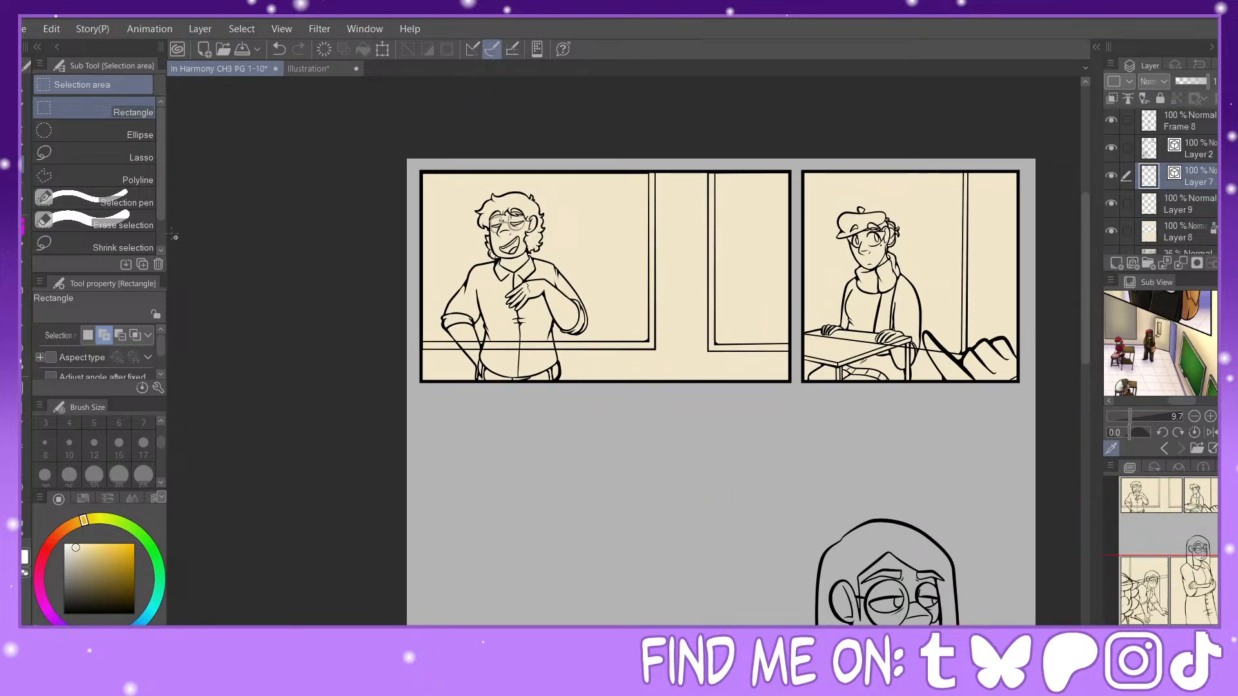
pyautogui.click(1172, 213)
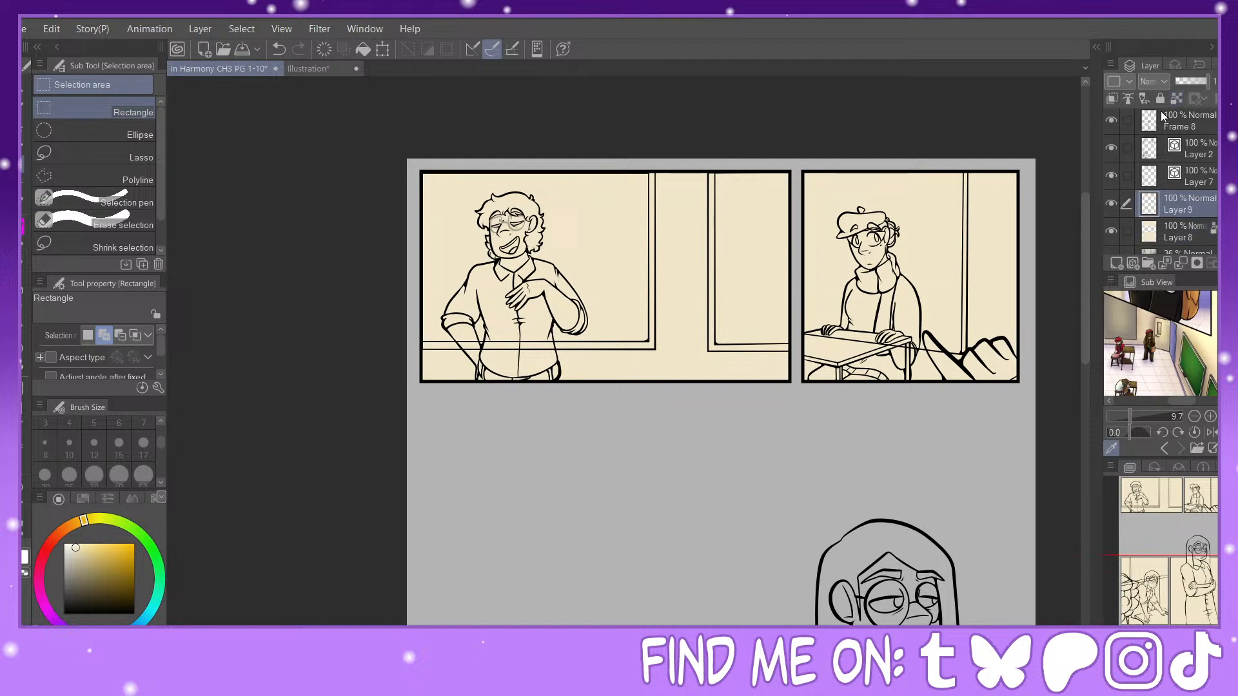
# Step: Select the panel areas from Frame 8 and make Layer 9 active again
pyautogui.click(1186, 121)
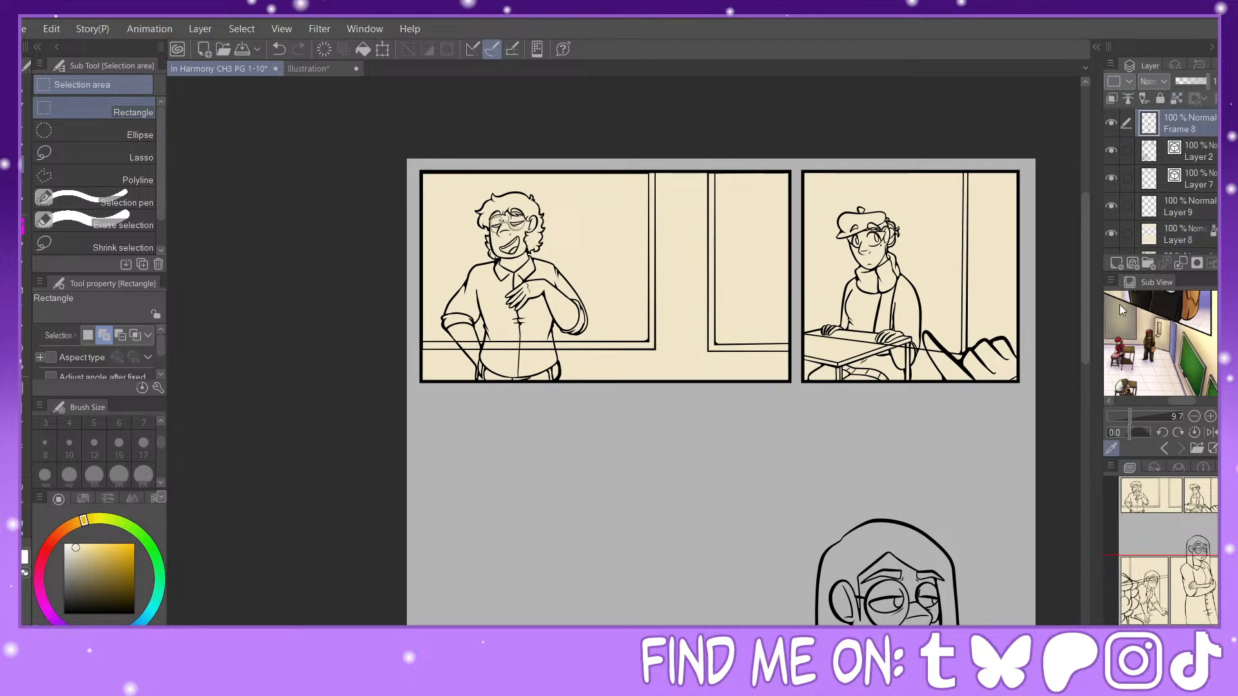
pyautogui.keyDown('ctrl'); pyautogui.click(1156, 116); pyautogui.keyUp('ctrl')
pyautogui.click(1185, 208)
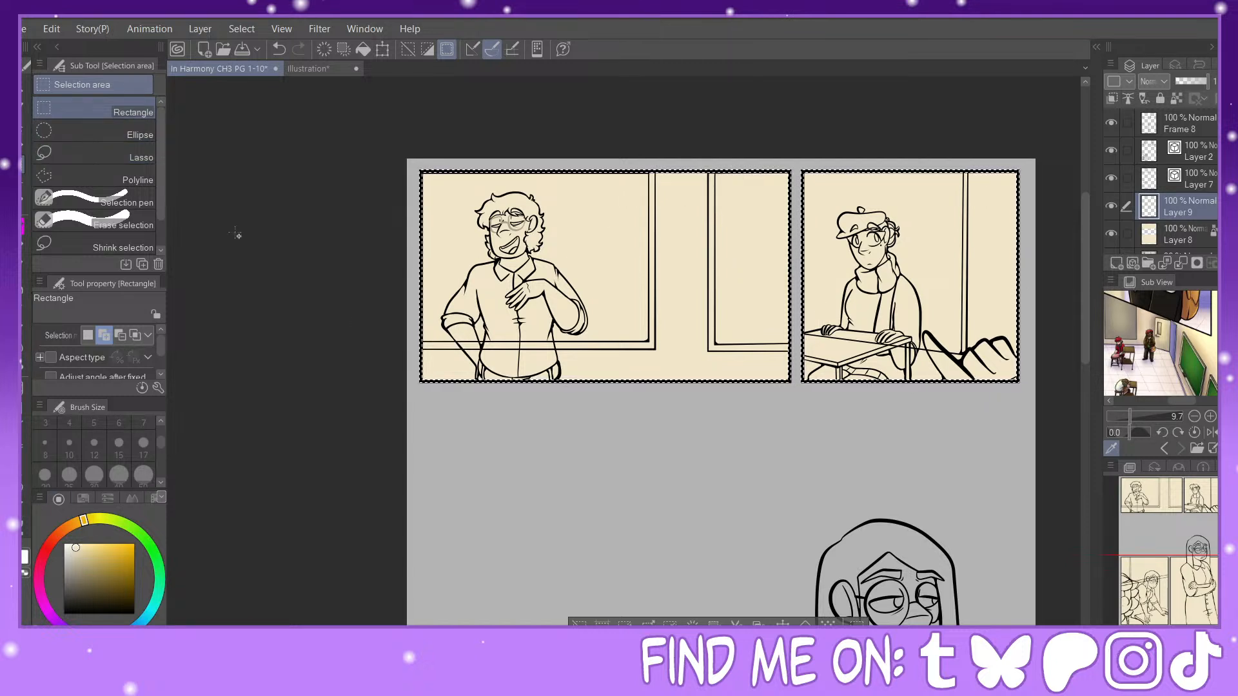
# Step: Toggle Layer 7's visibility to check its background lines, and move Layer 9 above Layer 7, beneath Layer 2
pyautogui.click(1112, 178)
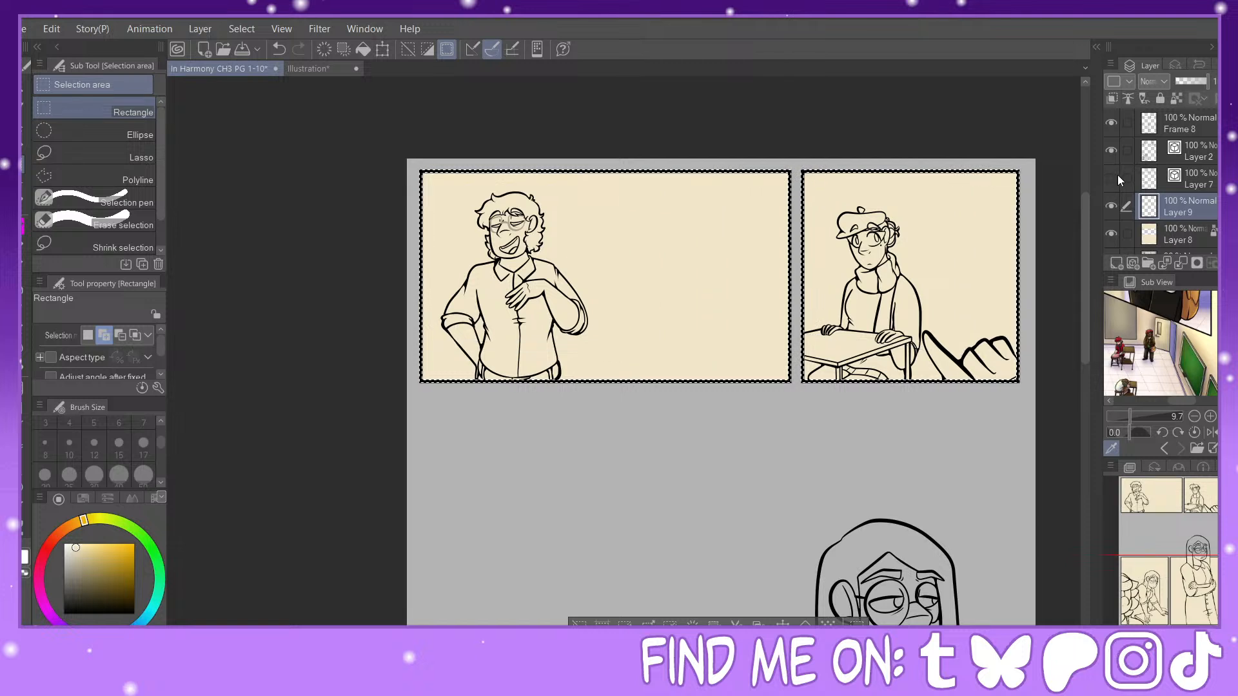
pyautogui.click(1112, 178)
pyautogui.click(1112, 178)
pyautogui.click(1110, 178)
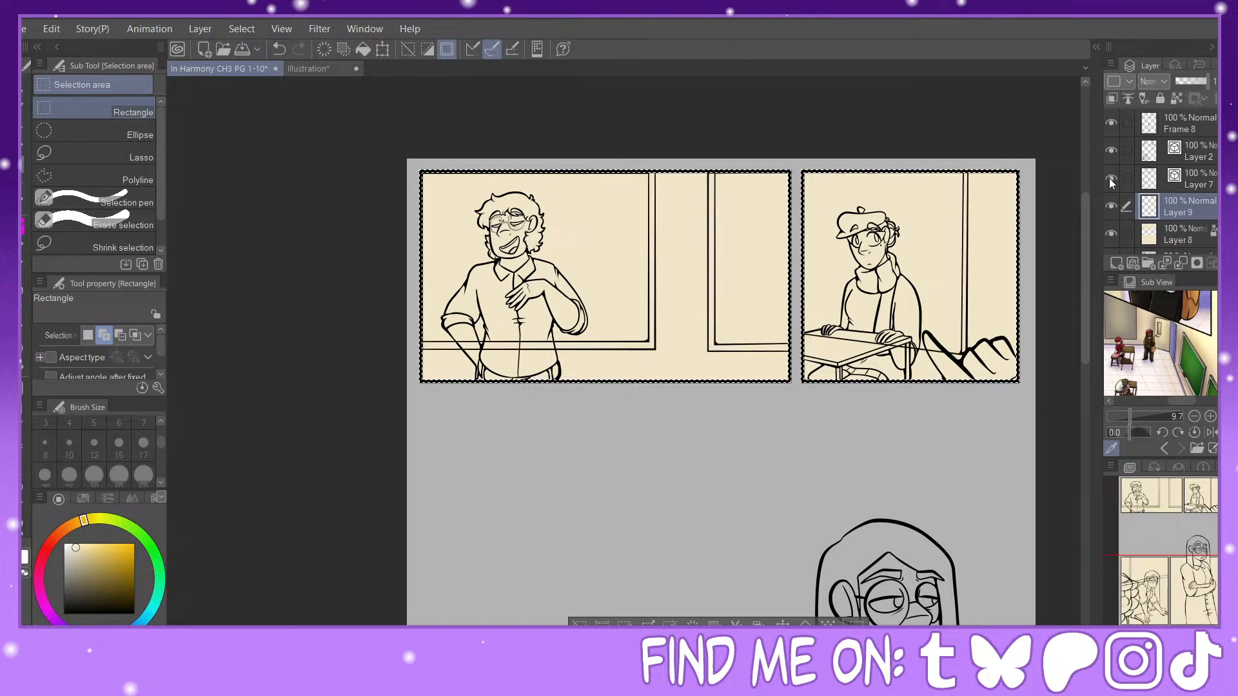
pyautogui.click(1111, 178)
pyautogui.click(1112, 178)
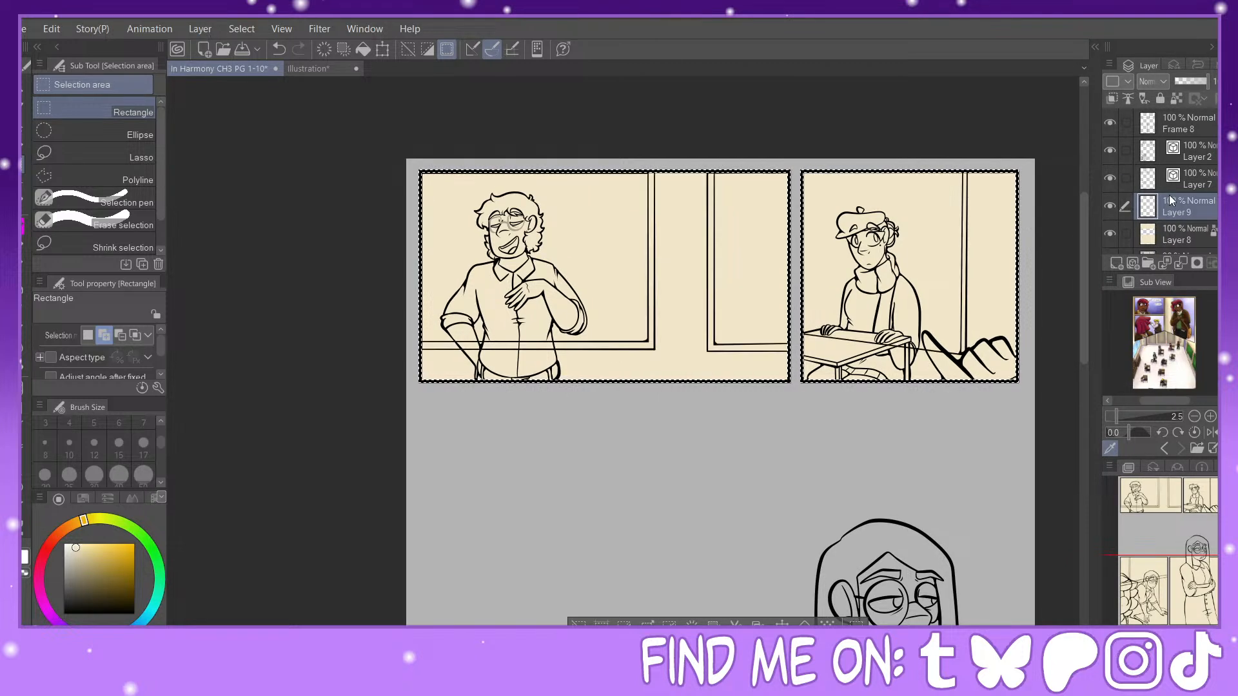
pyautogui.moveTo(1170, 195); pyautogui.dragTo(1178, 164)
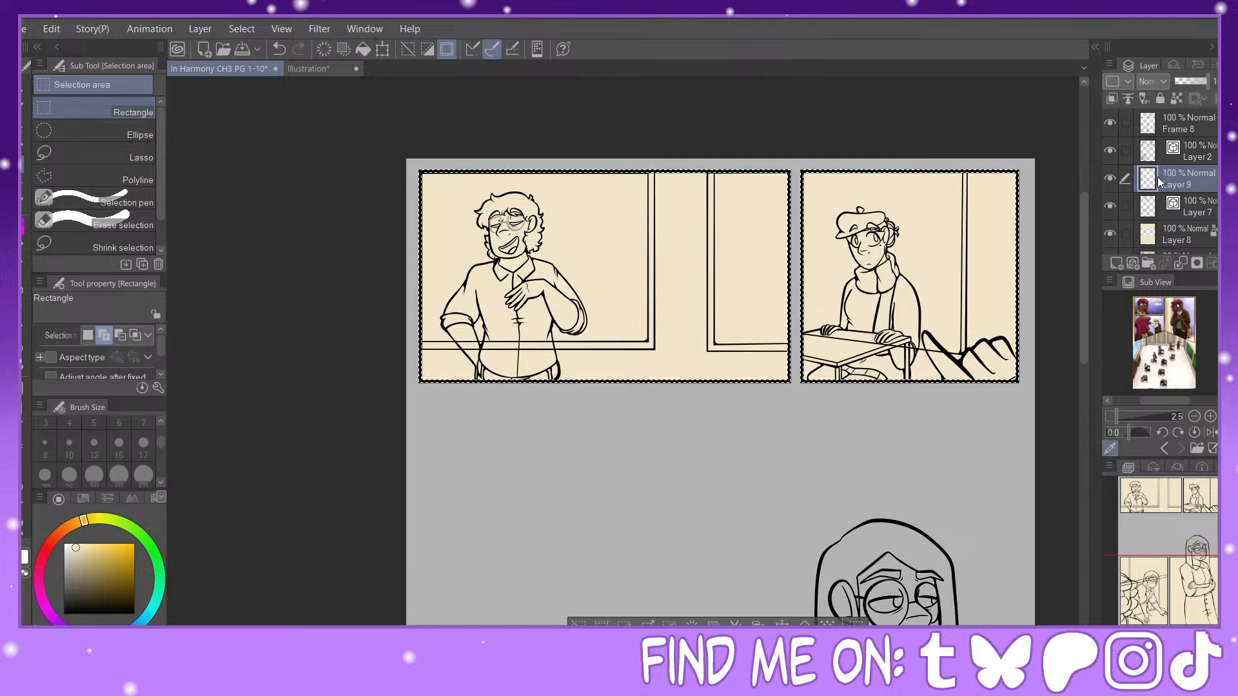
# Step: Hide Layers 7 and 8 and auto-select against all layers so only the figures, desks and foreground objects are selected
pyautogui.click(1110, 206)
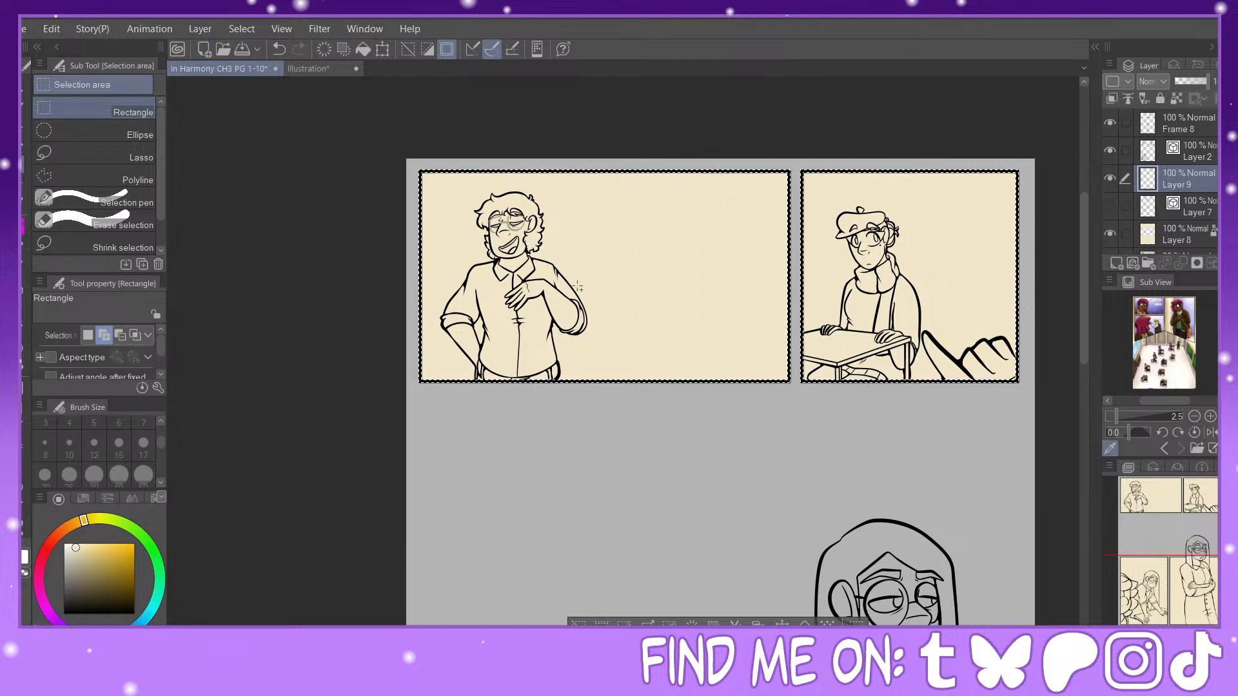
pyautogui.click(25, 184)
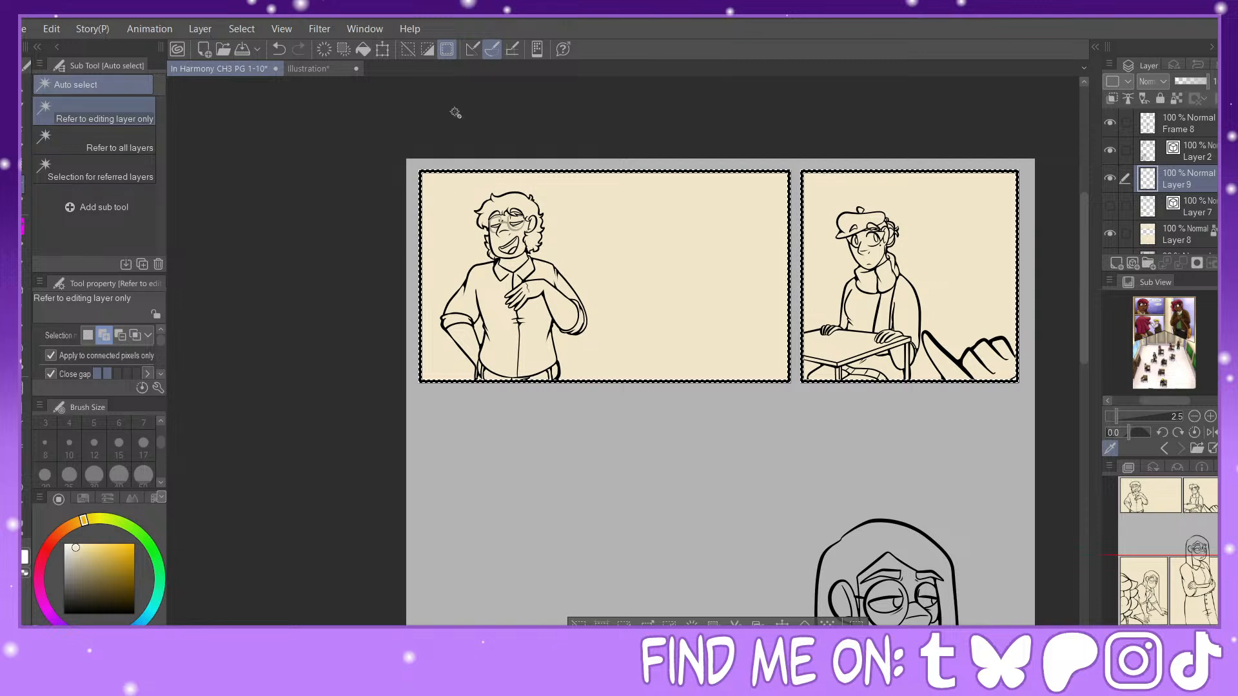
pyautogui.click(1110, 236)
pyautogui.click(133, 143)
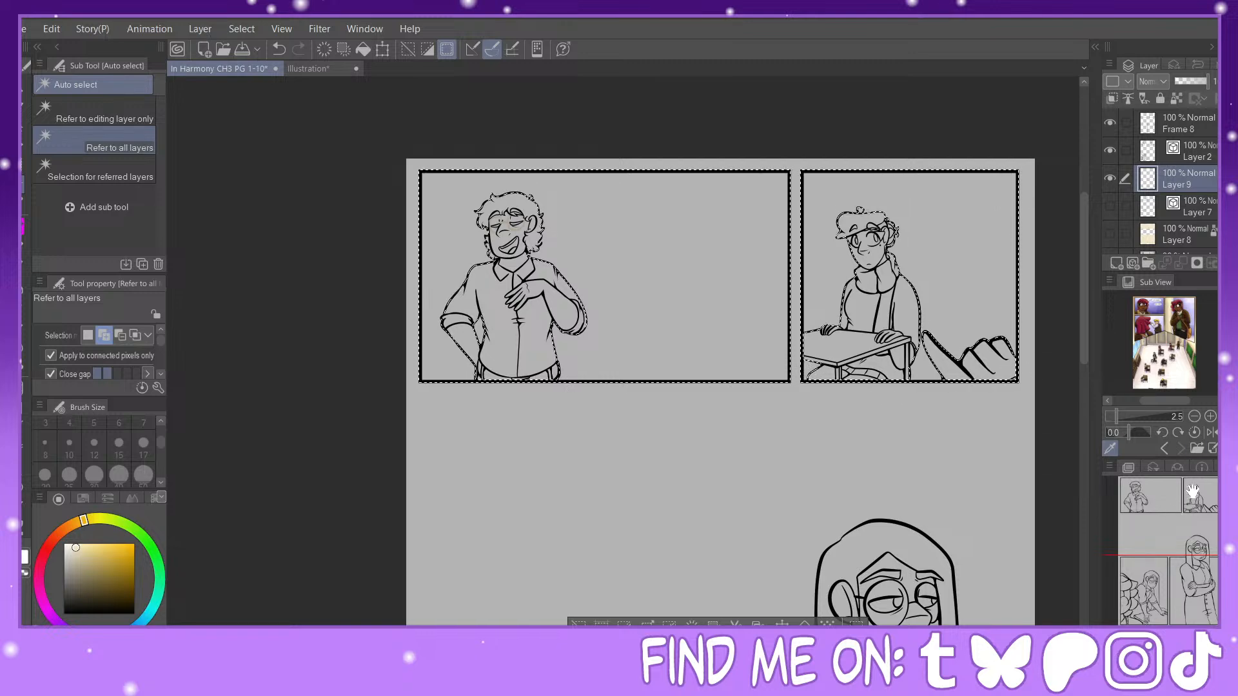
pyautogui.scroll(-7, 991, 380)
pyautogui.click(784, 234)
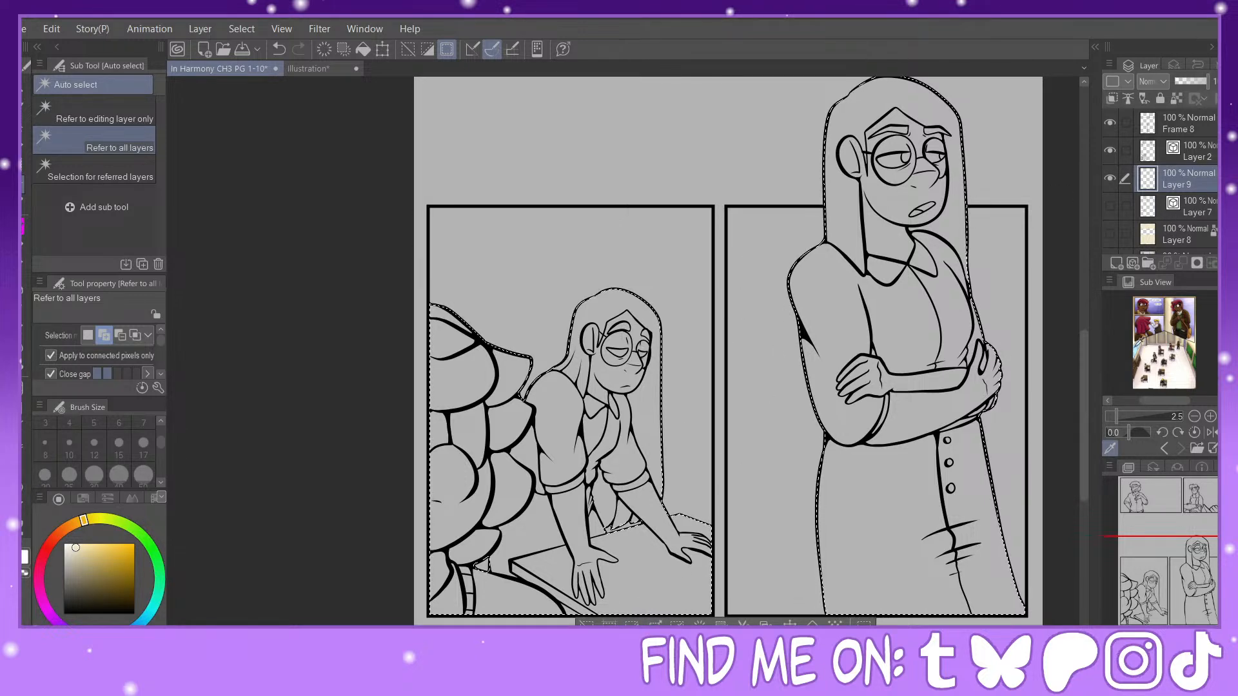
# Step: Sample the dark brown skin tone from the orange-shirt character reference, fill the selection on Layer 9 and clear the selection
pyautogui.click(1166, 449)
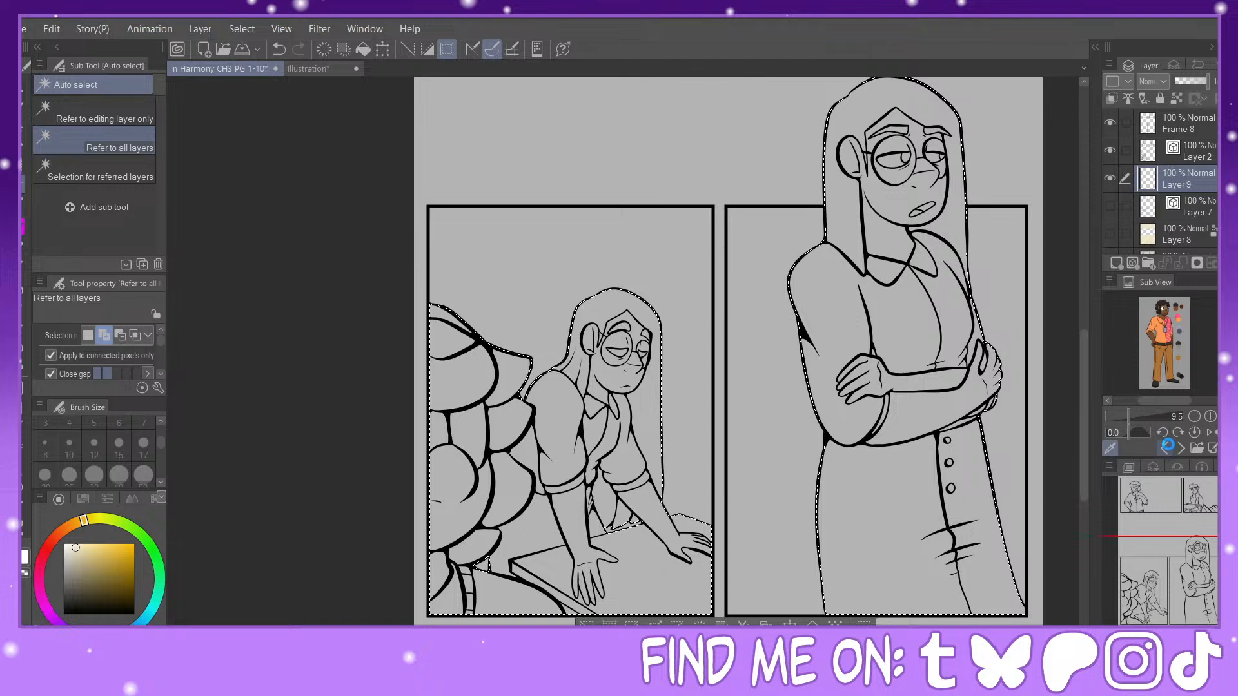
pyautogui.click(1164, 446)
pyautogui.click(1181, 448)
pyautogui.click(1139, 418)
pyautogui.click(1124, 332)
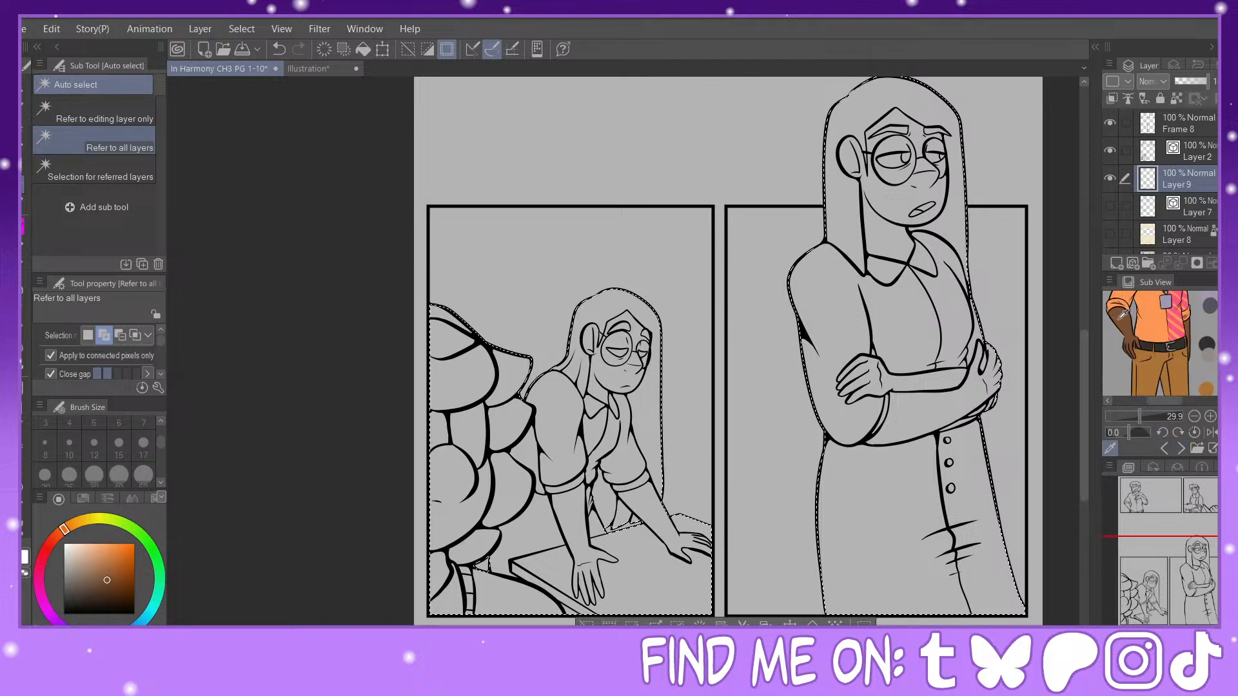
pyautogui.click(812, 624)
pyautogui.hotkey('ctrl', 'd')
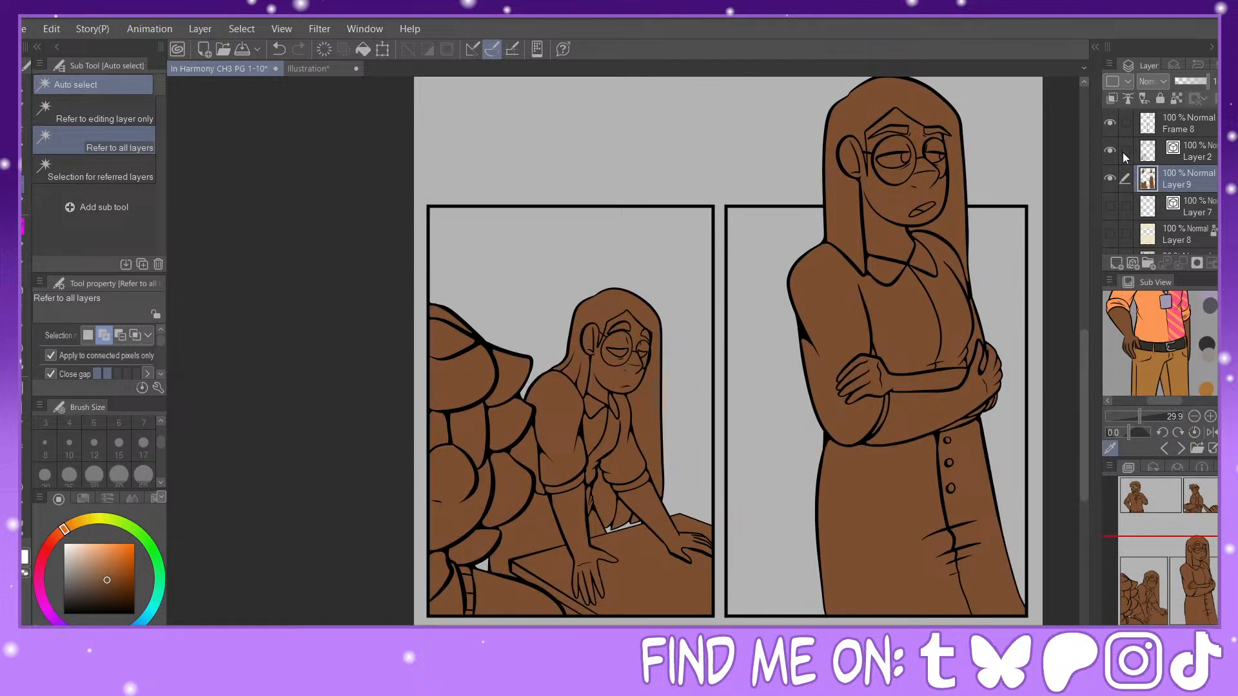
# Step: Show Layers 7 and 8 again and lock the transparent pixels of Layer 9
pyautogui.click(1110, 205)
pyautogui.click(1111, 234)
pyautogui.moveTo(1188, 599)
pyautogui.mouseDown()
pyautogui.moveTo(1191, 519)
pyautogui.moveTo(1195, 613)
pyautogui.mouseUp()
pyautogui.scroll(2, 1113, 165)
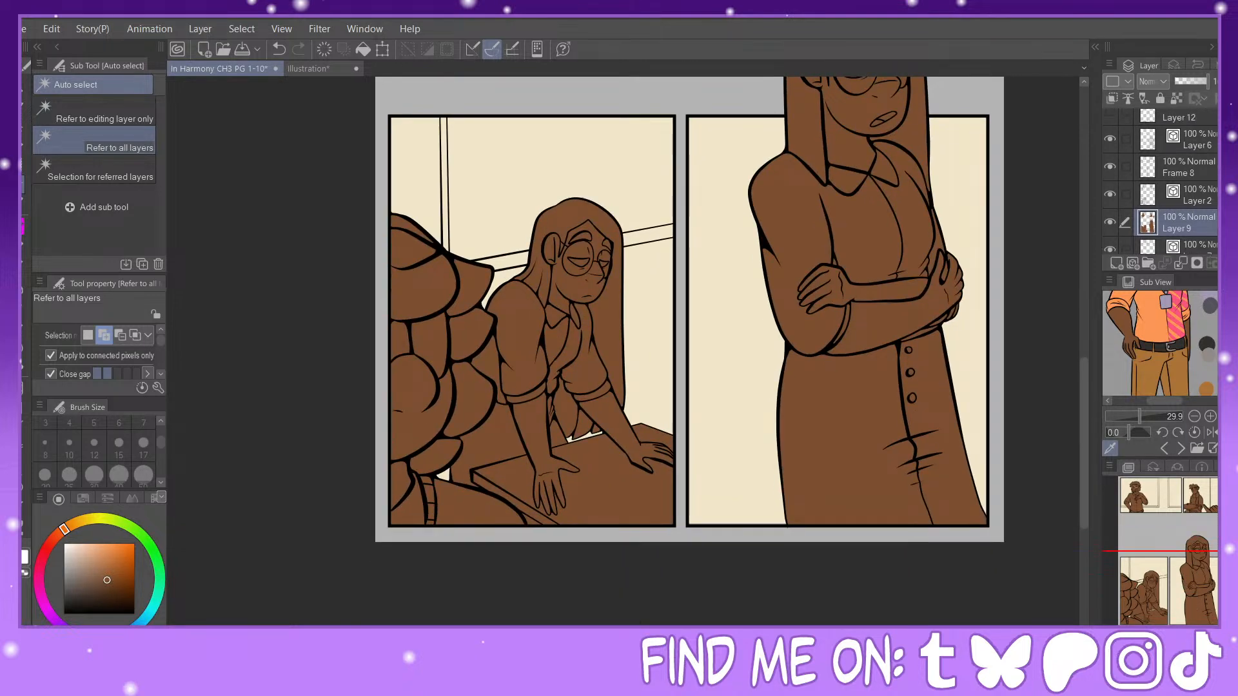
pyautogui.click(1171, 96)
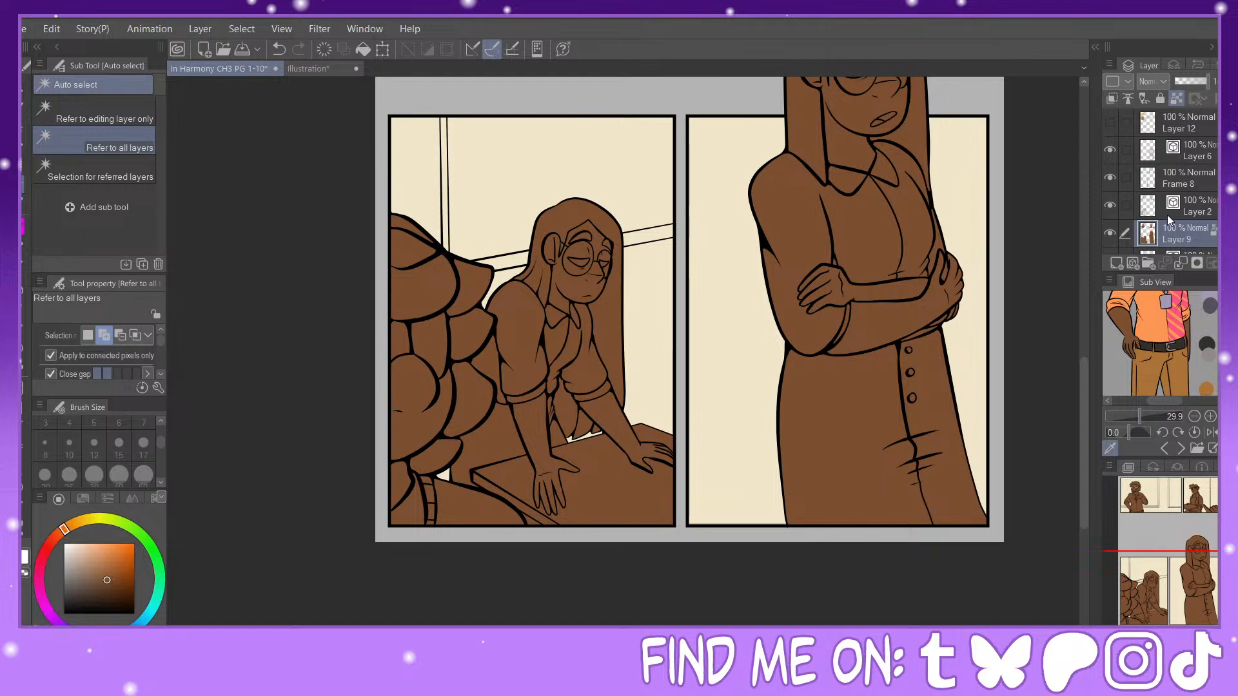
# Step: Cut the crossed-arms figure's brown fill out of Layer 9 and paste it on its own layer above Frame 8
pyautogui.hotkey('ctrl', '-')
pyautogui.moveTo(1205, 581); pyautogui.dragTo(1205, 573)
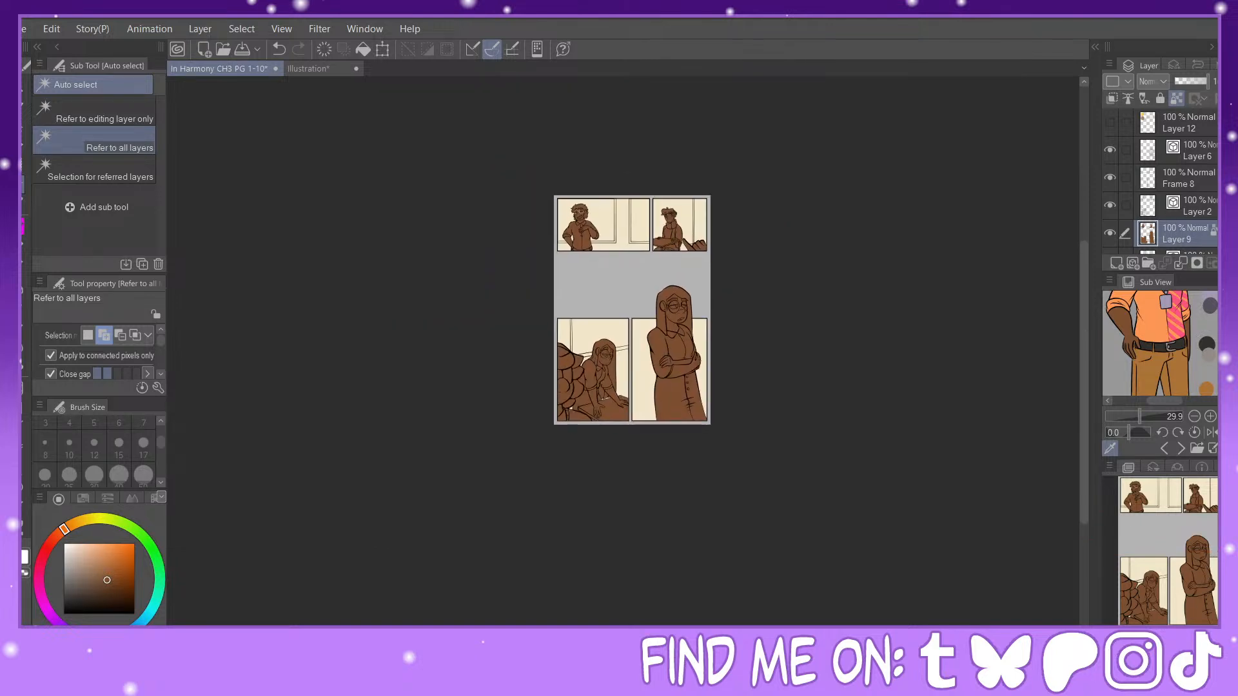
pyautogui.hotkey('ctrl', '+')
pyautogui.press('m')
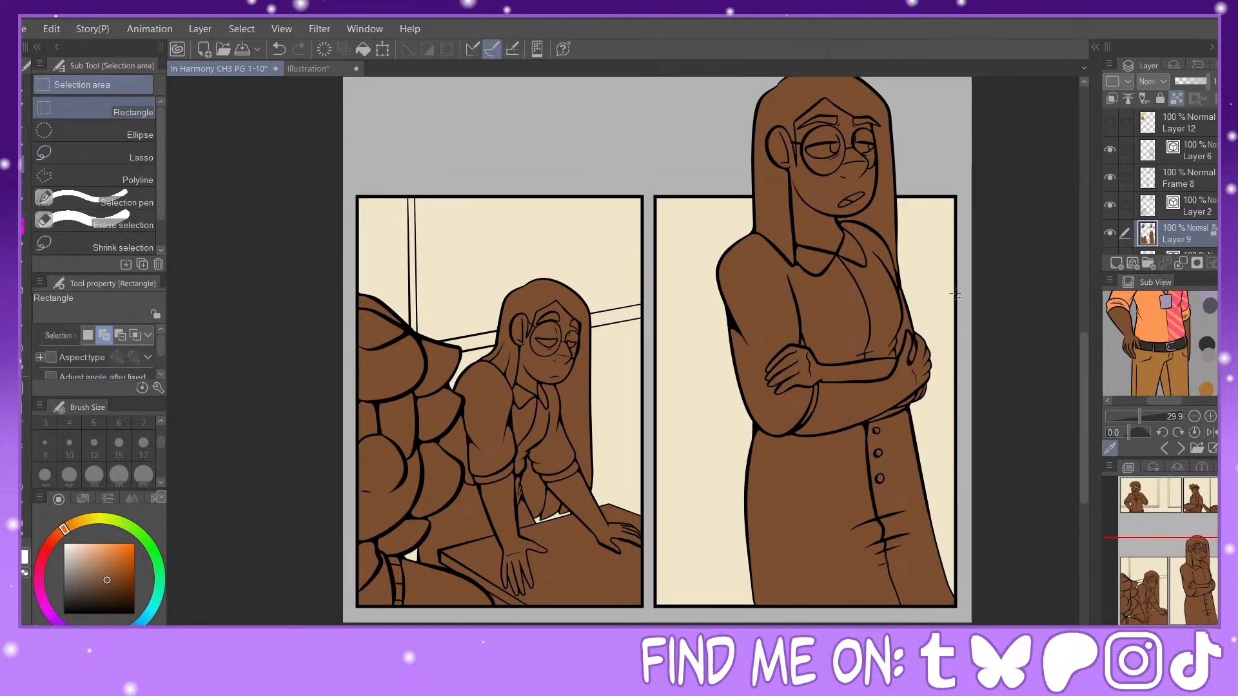
pyautogui.hotkey('ctrl', '-')
pyautogui.moveTo(650, 215); pyautogui.dragTo(820, 565)
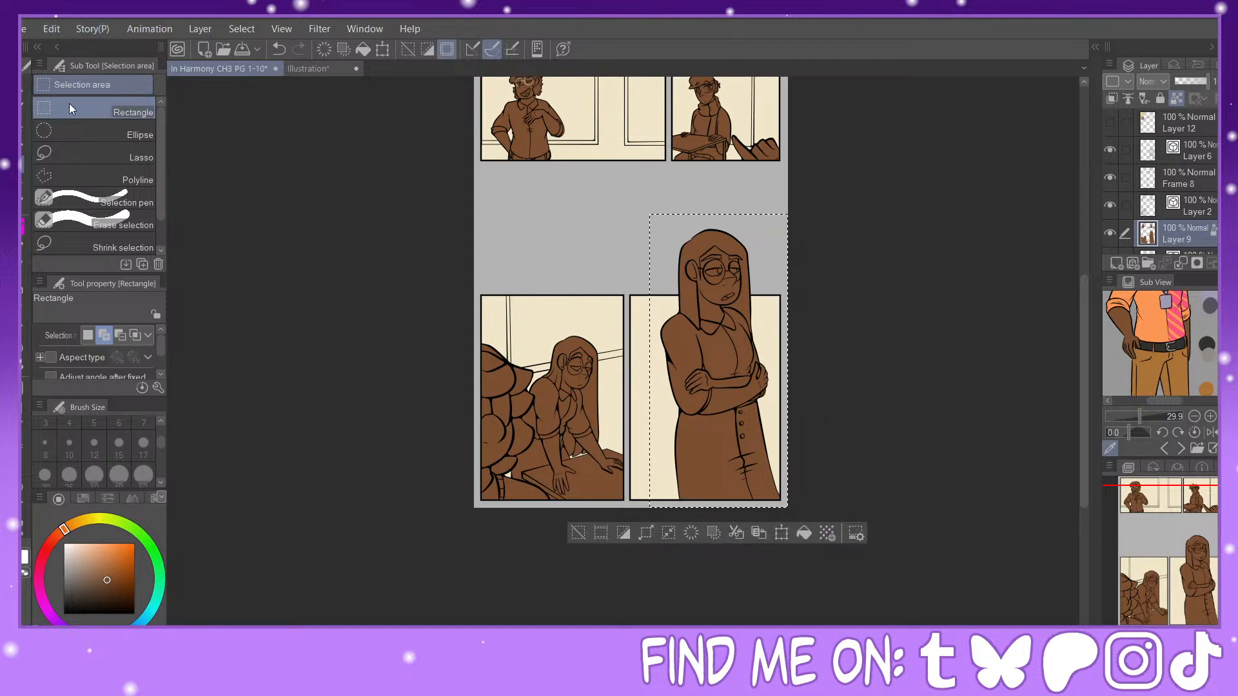
pyautogui.press('Delete')
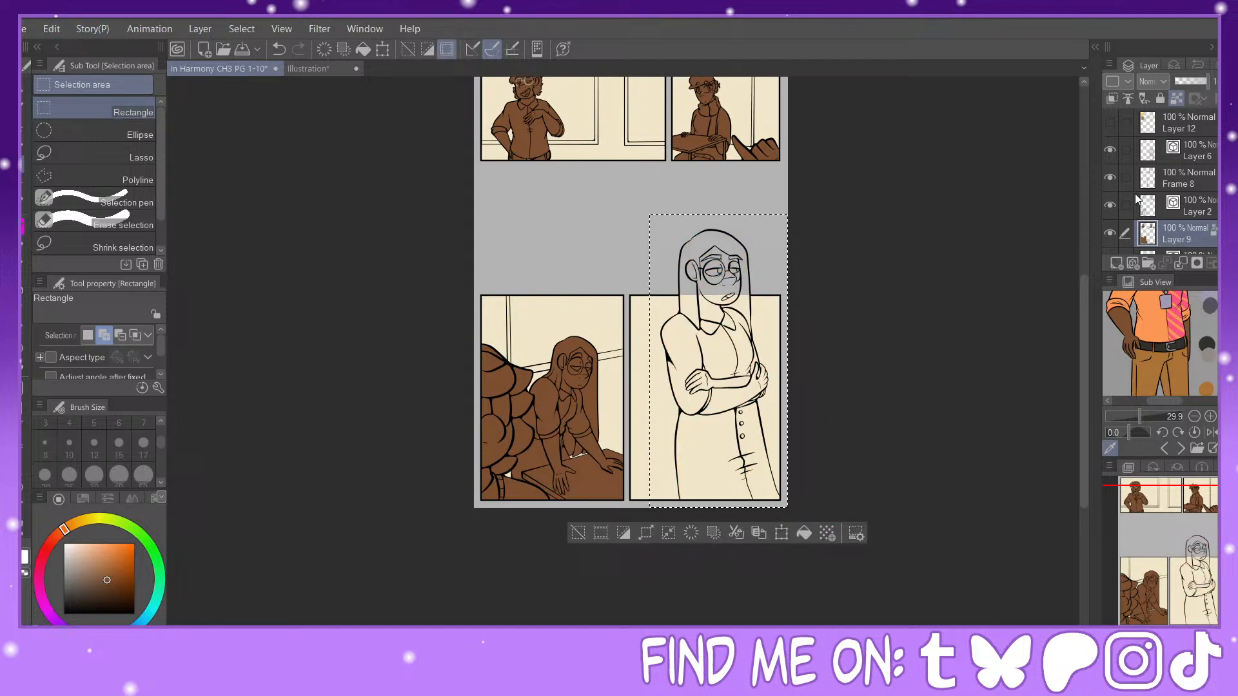
pyautogui.click(1179, 180)
pyautogui.hotkey('ctrl', 'v')
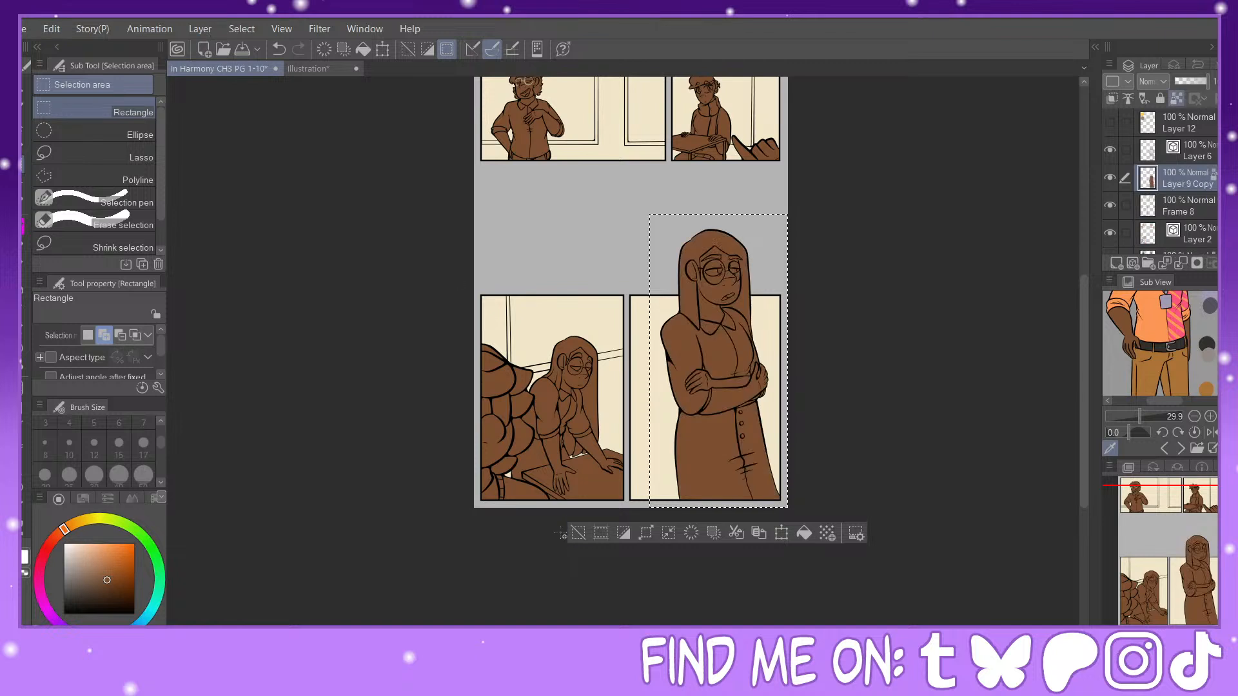
pyautogui.hotkey('ctrl', 'd')
# Step: Sample a lighter brown skin tone from the character line-up reference and fill the crossed-arms figure with it
pyautogui.click(1165, 449)
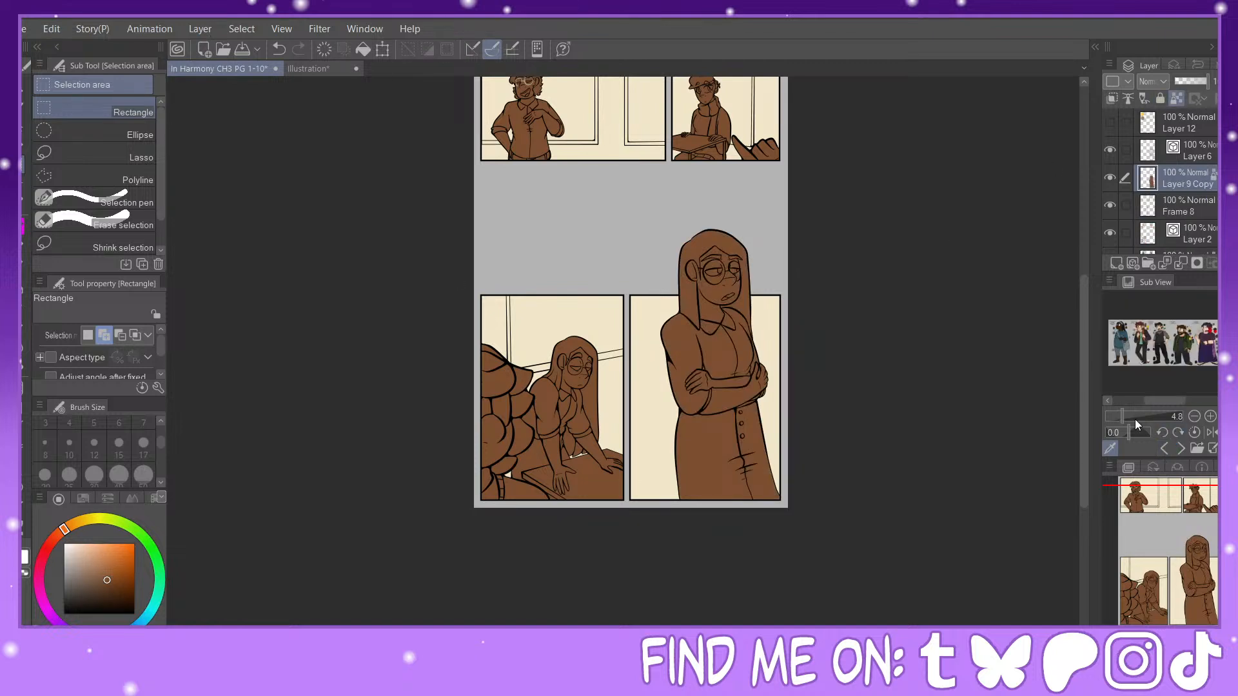
pyautogui.click(1163, 451)
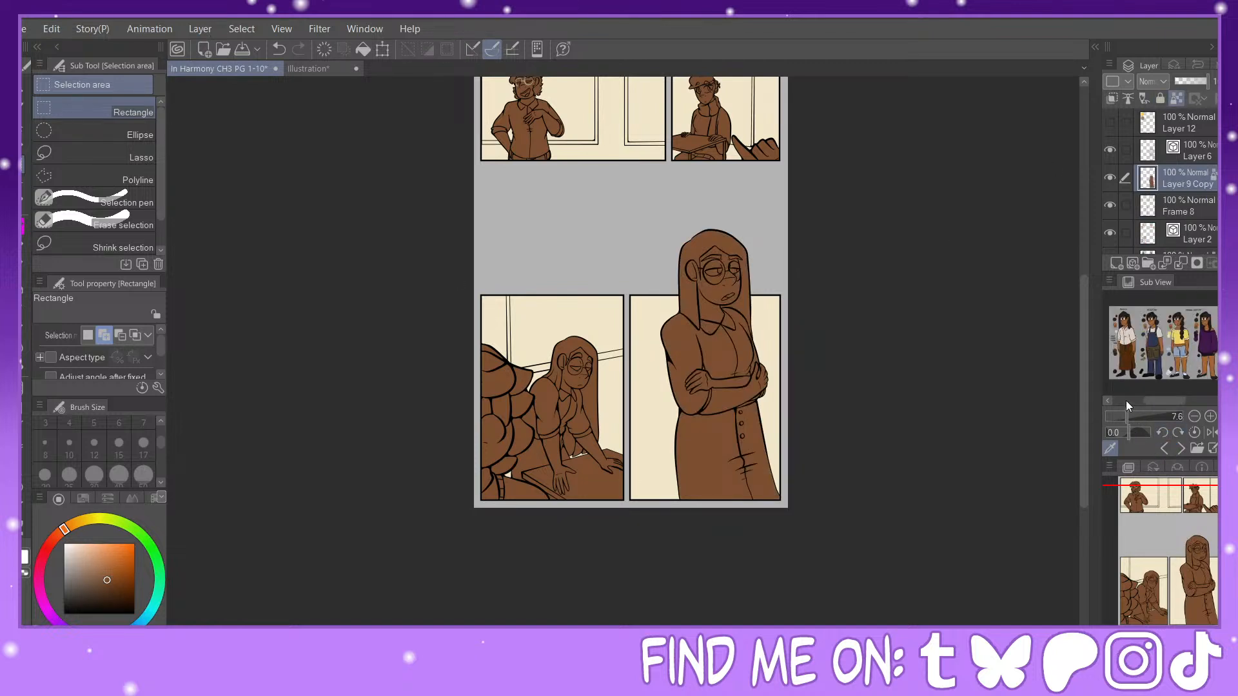
pyautogui.scroll(2, 1139, 385)
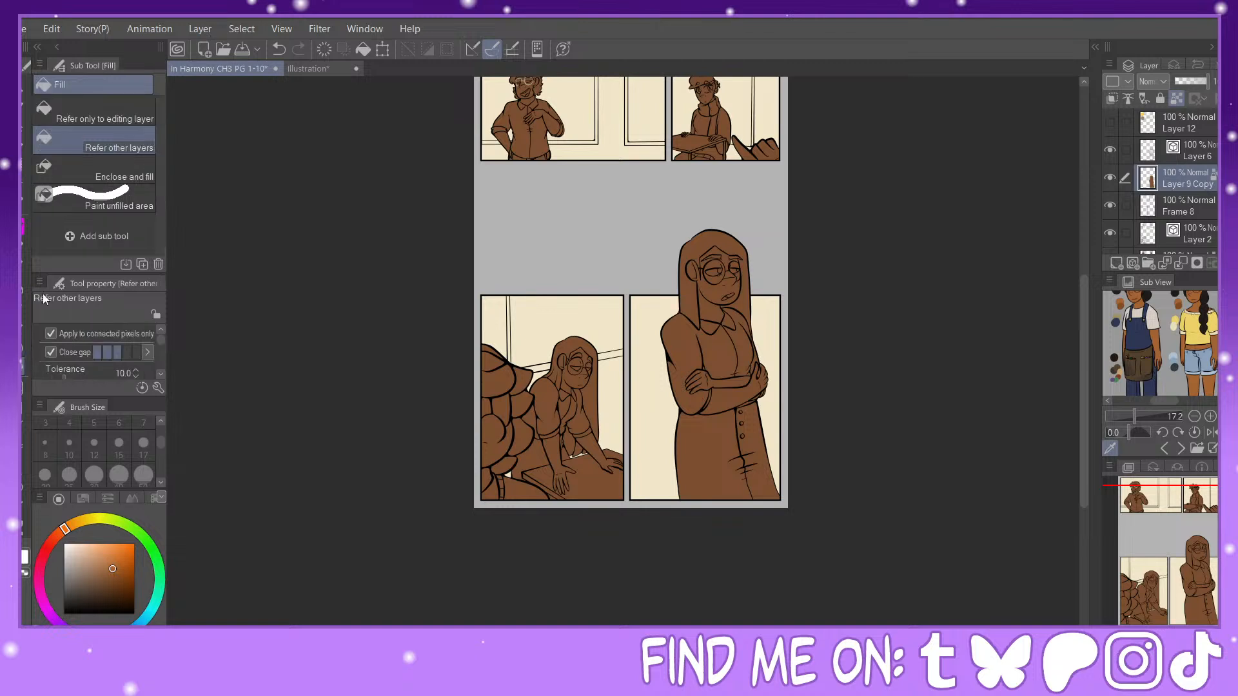
pyautogui.press('g')
pyautogui.click(738, 309)
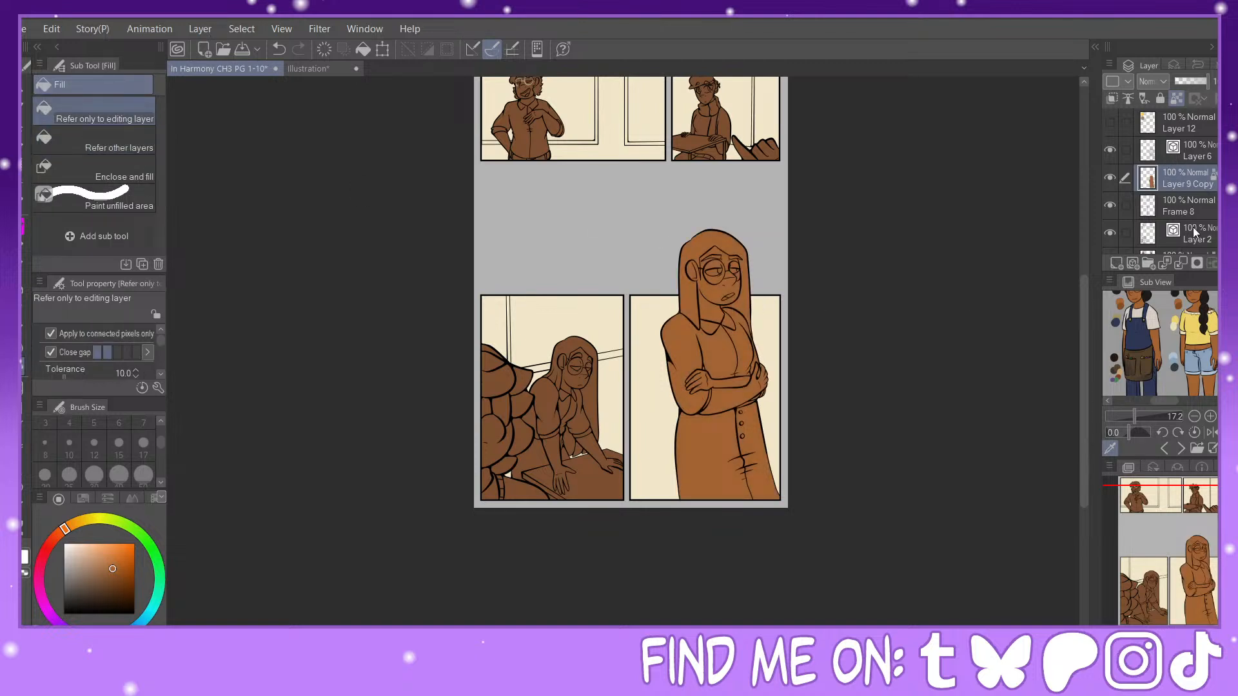
# Step: Recolour the leaning figure and foreground shapes in the lower panel with the lighter brown on Layer 9, and set the G-pen size to 300
pyautogui.scroll(-3, 1193, 227)
pyautogui.click(1174, 135)
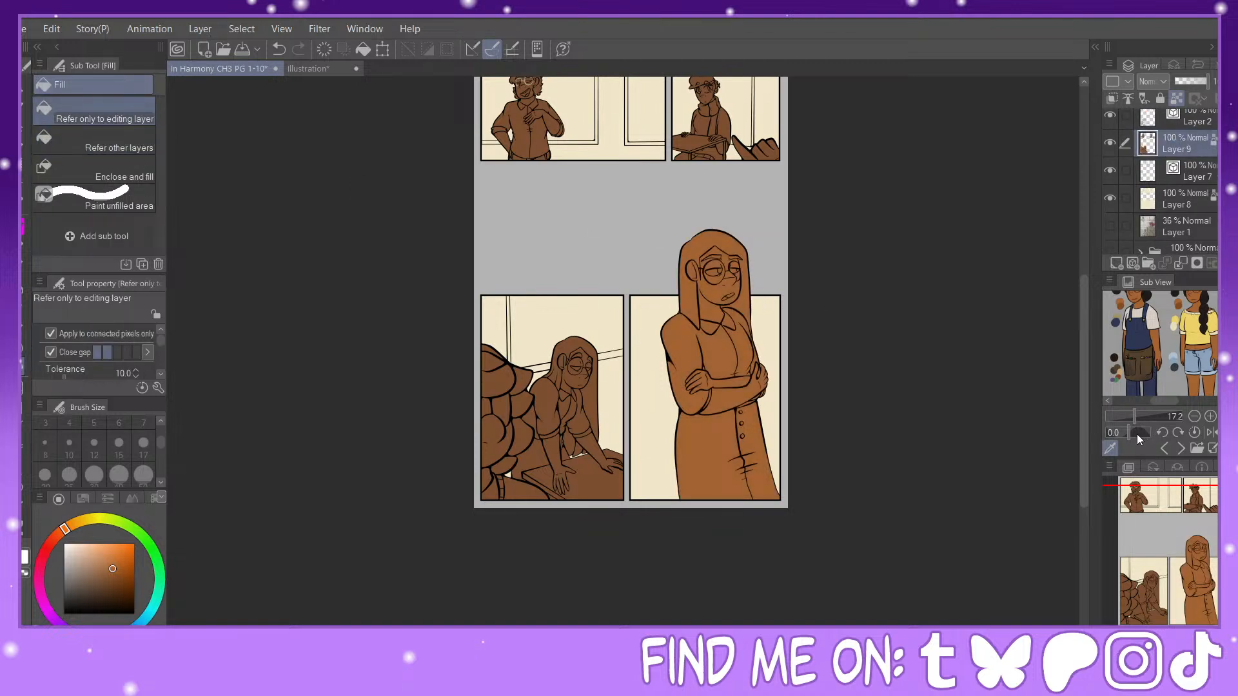
pyautogui.press('p')
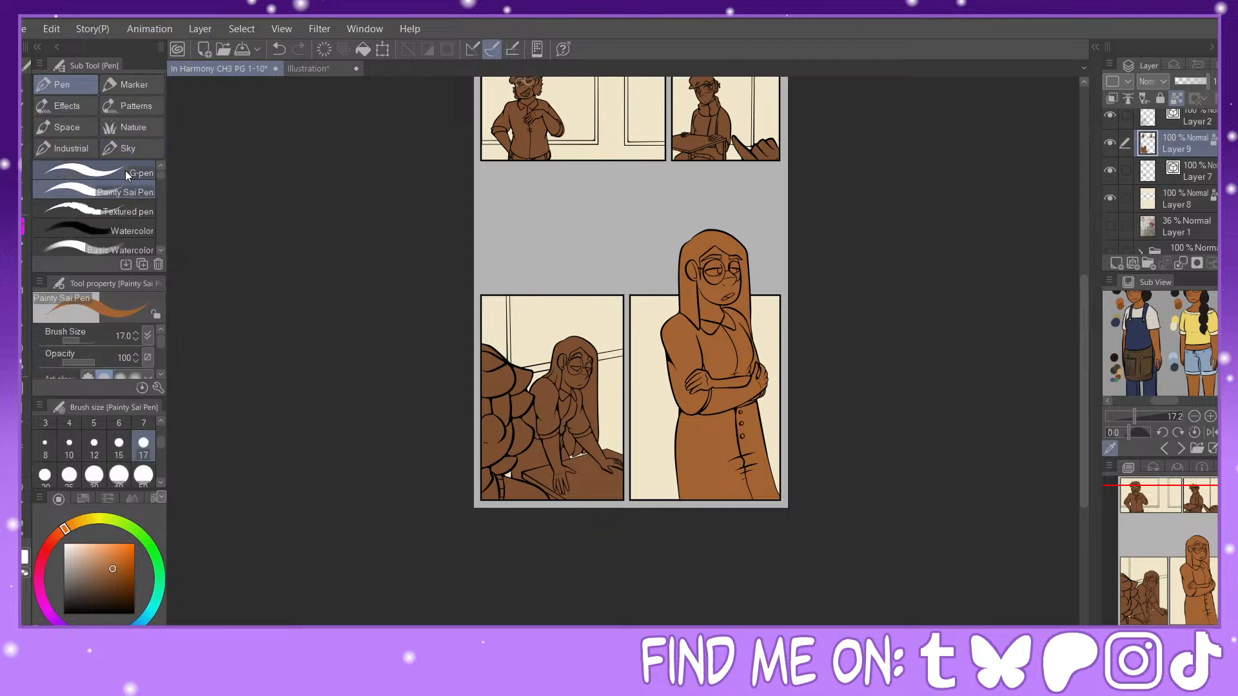
pyautogui.scroll(-3, 160, 481)
pyautogui.click(143, 445)
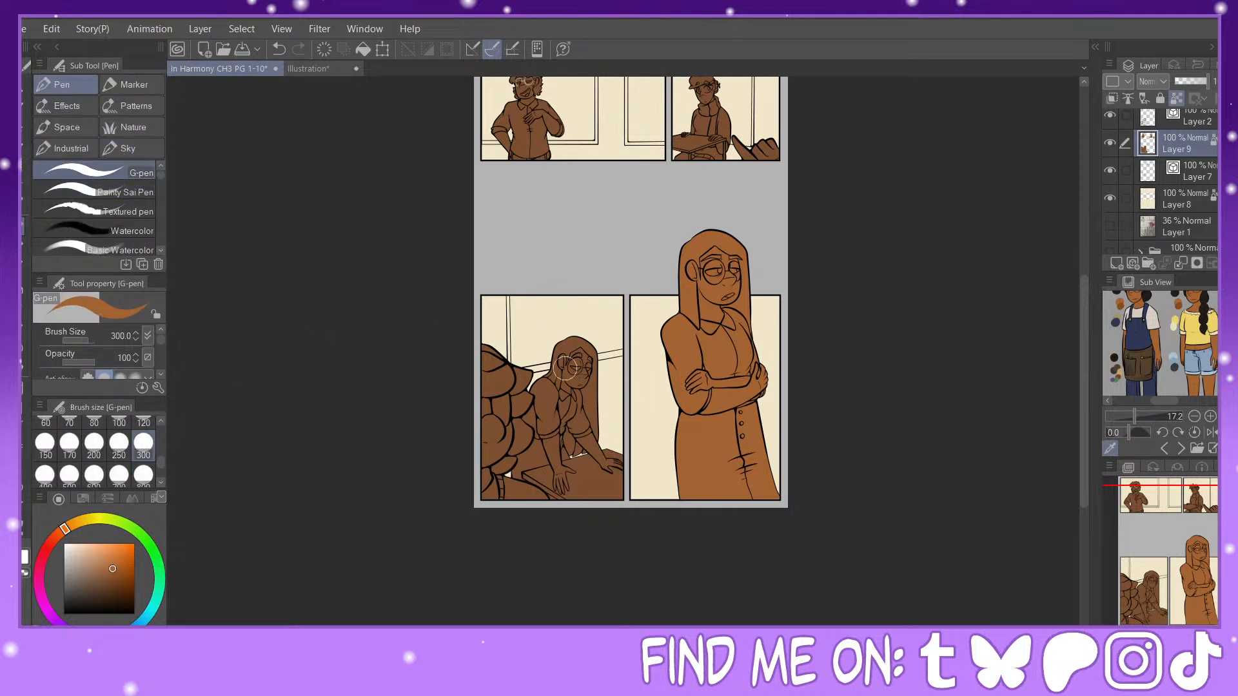
pyautogui.press('g')
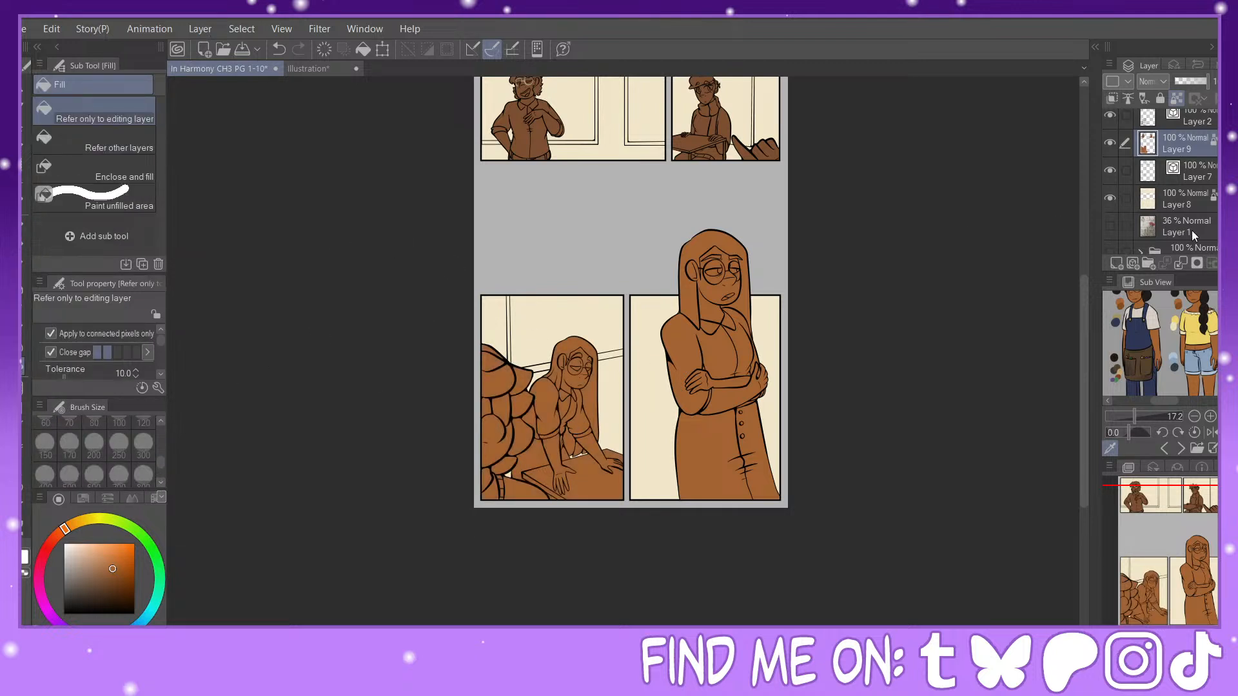
# Step: Sample the pale skin tone from the red-sweater character reference and recolour the seated beret figure and desk with it on Layer 9
pyautogui.click(1167, 448)
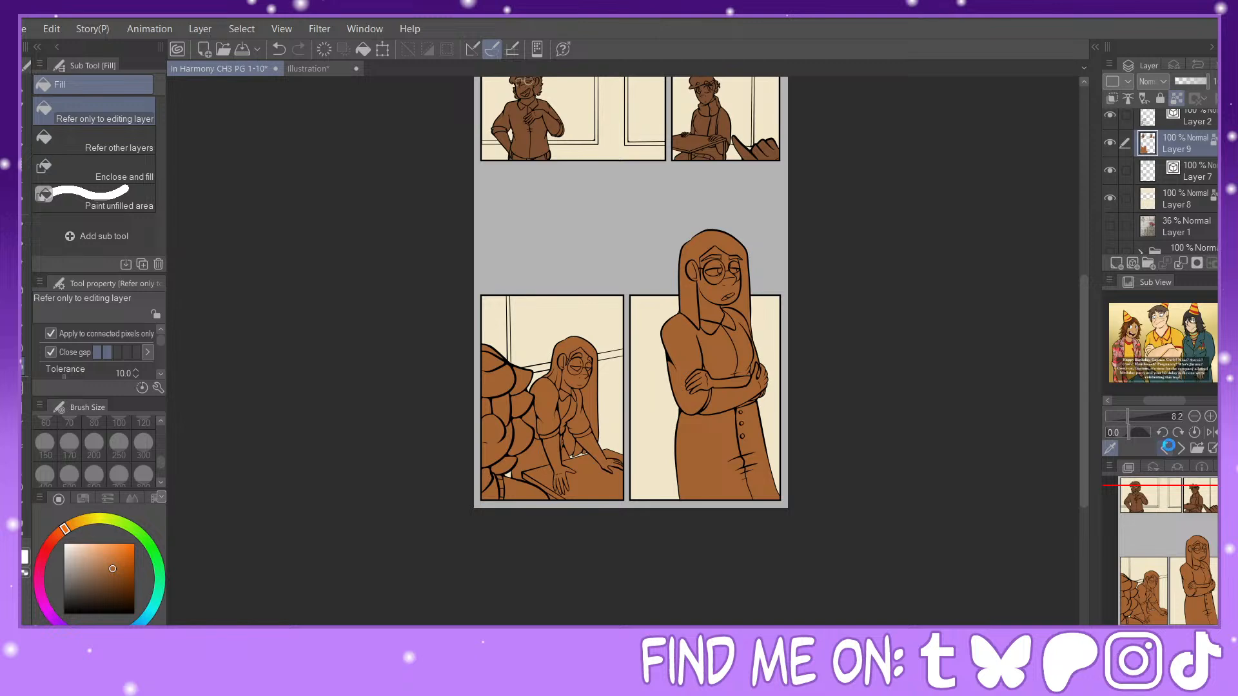
pyautogui.click(1165, 445)
pyautogui.click(1135, 417)
pyautogui.moveTo(1162, 400); pyautogui.dragTo(1133, 400)
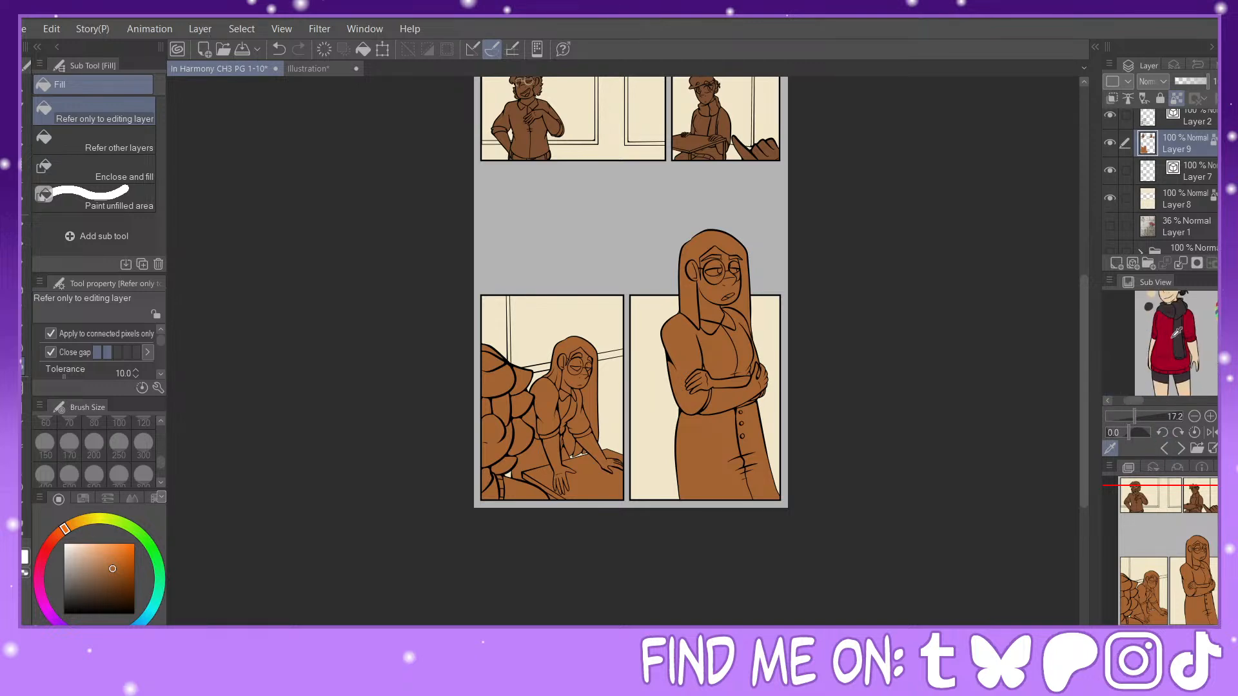
pyautogui.click(1192, 347)
pyautogui.moveTo(1198, 558); pyautogui.dragTo(1203, 503)
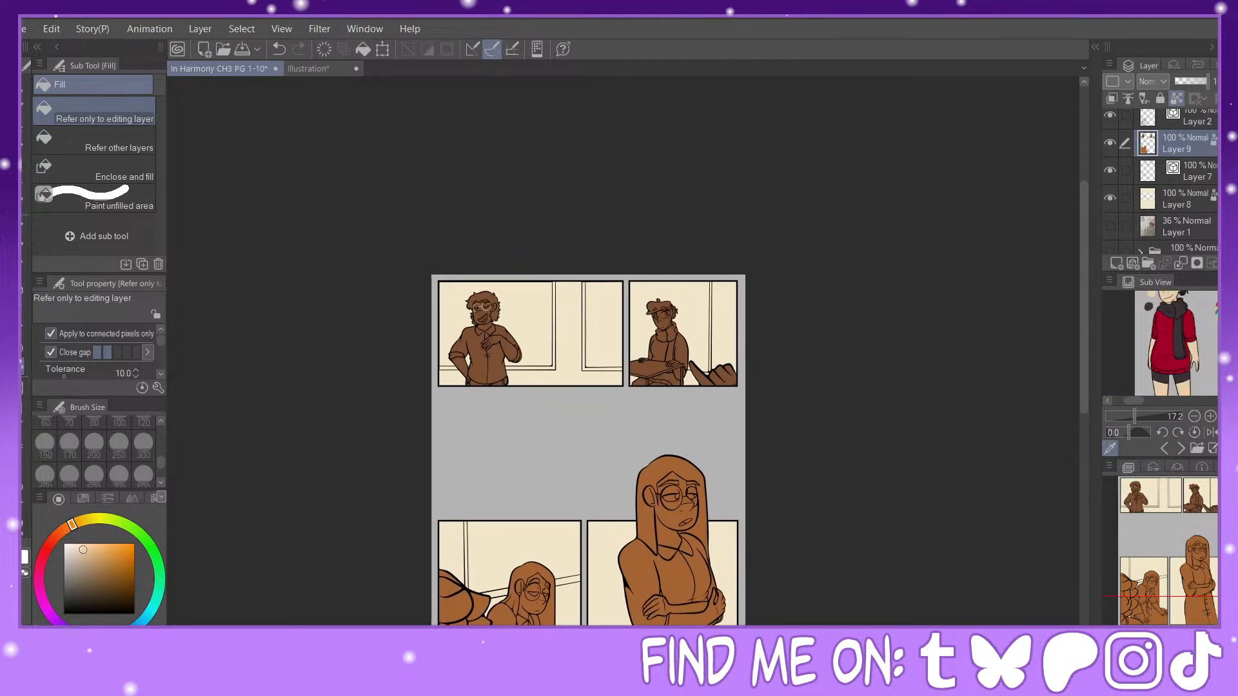
pyautogui.hotkey('ctrl', '+')
pyautogui.hotkey('ctrl', '+')
pyautogui.hotkey('ctrl', '+')
pyautogui.press('p')
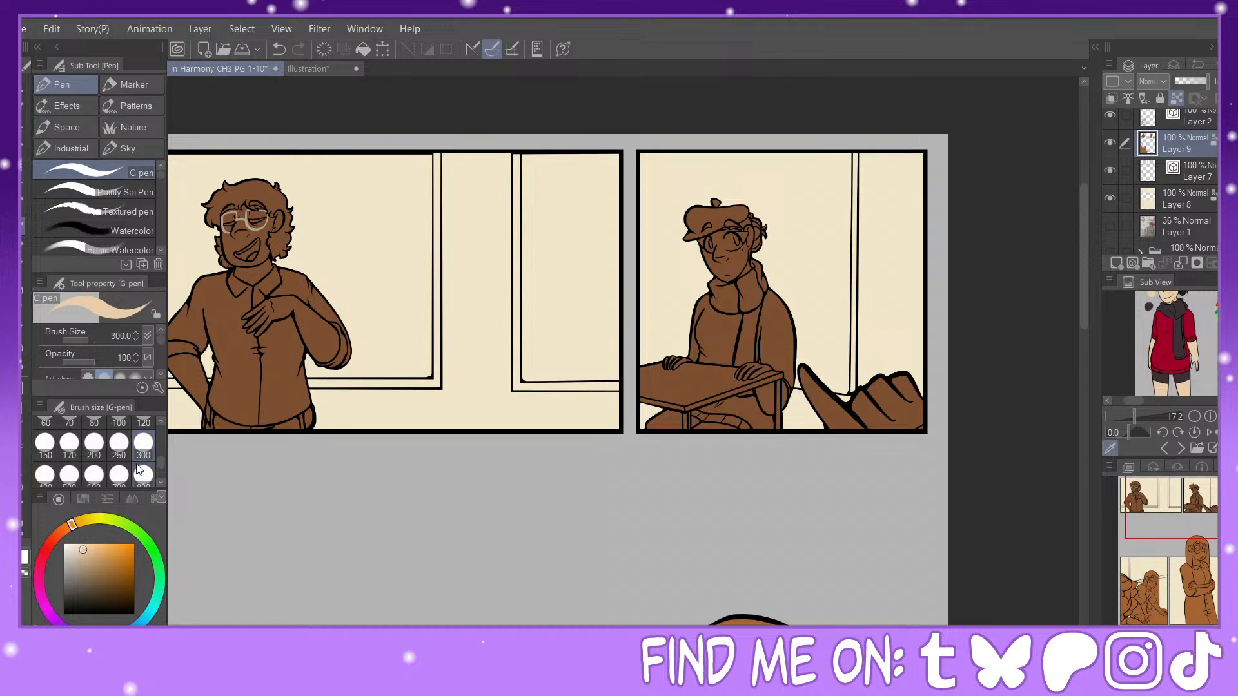
pyautogui.moveTo(709, 219)
pyautogui.mouseDown()
pyautogui.moveTo(683, 280)
pyautogui.moveTo(694, 321)
pyautogui.moveTo(718, 345)
pyautogui.moveTo(739, 416)
pyautogui.moveTo(770, 429)
pyautogui.moveTo(775, 357)
pyautogui.moveTo(738, 433)
pyautogui.moveTo(711, 455)
pyautogui.moveTo(680, 457)
pyautogui.moveTo(655, 415)
pyautogui.mouseUp()
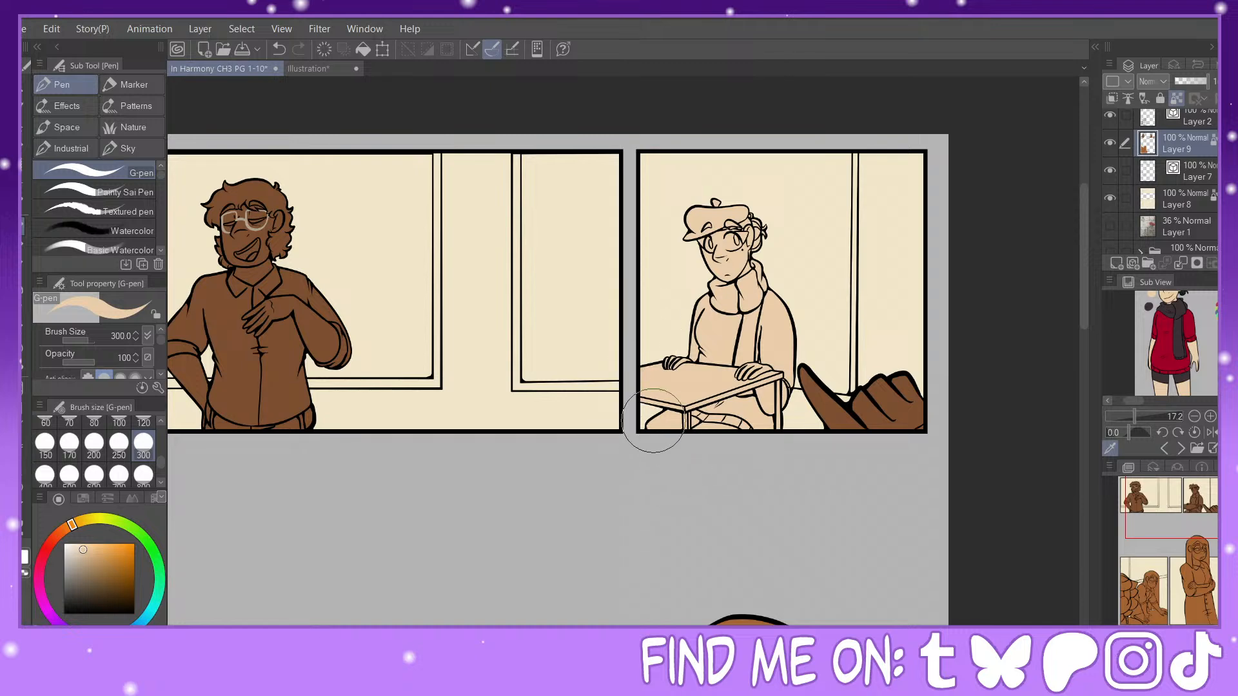
# Step: Sample the dark brown skin tone from the red-haired character reference and paint it over the lower panel's foreground figure with an 800-size G-pen
pyautogui.click(1167, 448)
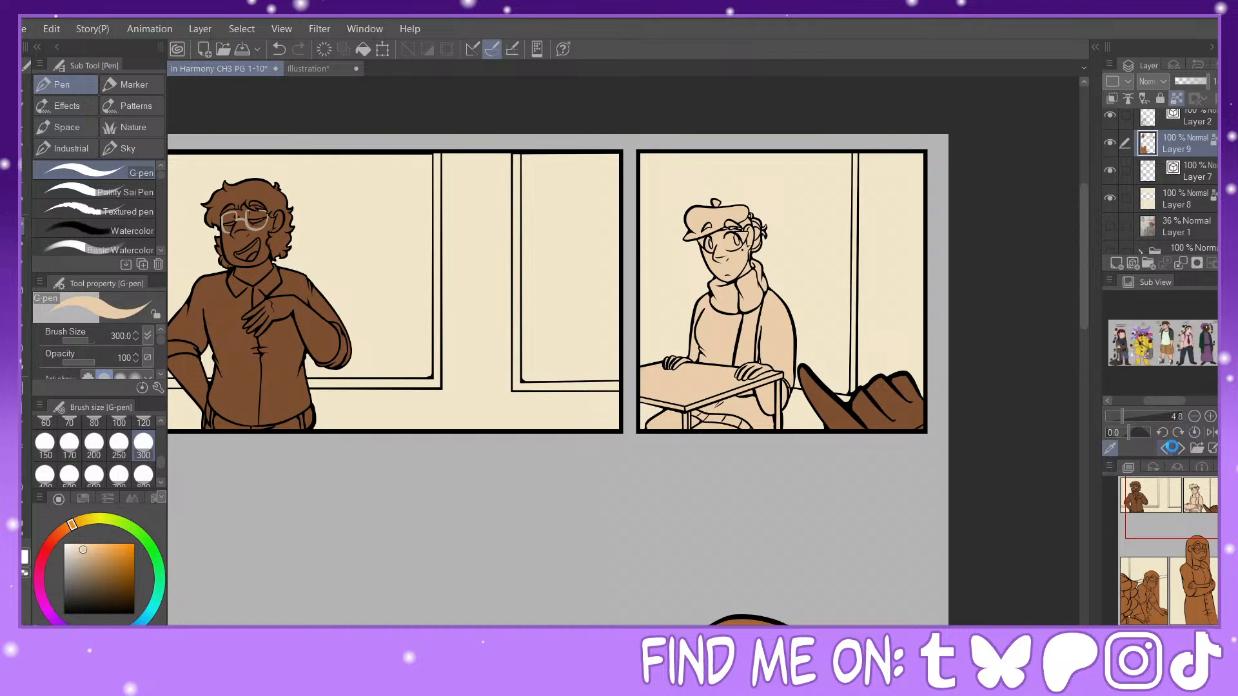
pyautogui.click(1166, 447)
pyautogui.click(1166, 447)
pyautogui.click(1149, 328)
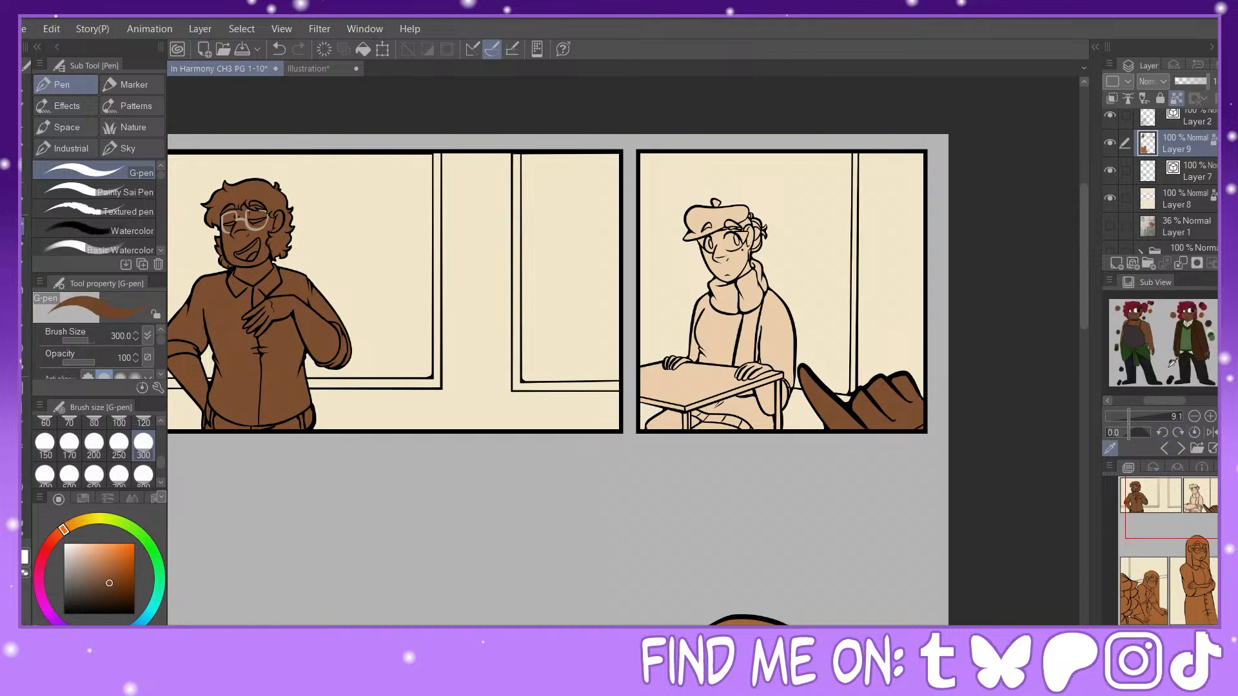
pyautogui.moveTo(1181, 532)
pyautogui.mouseDown()
pyautogui.moveTo(1174, 524)
pyautogui.moveTo(1148, 594)
pyautogui.mouseUp()
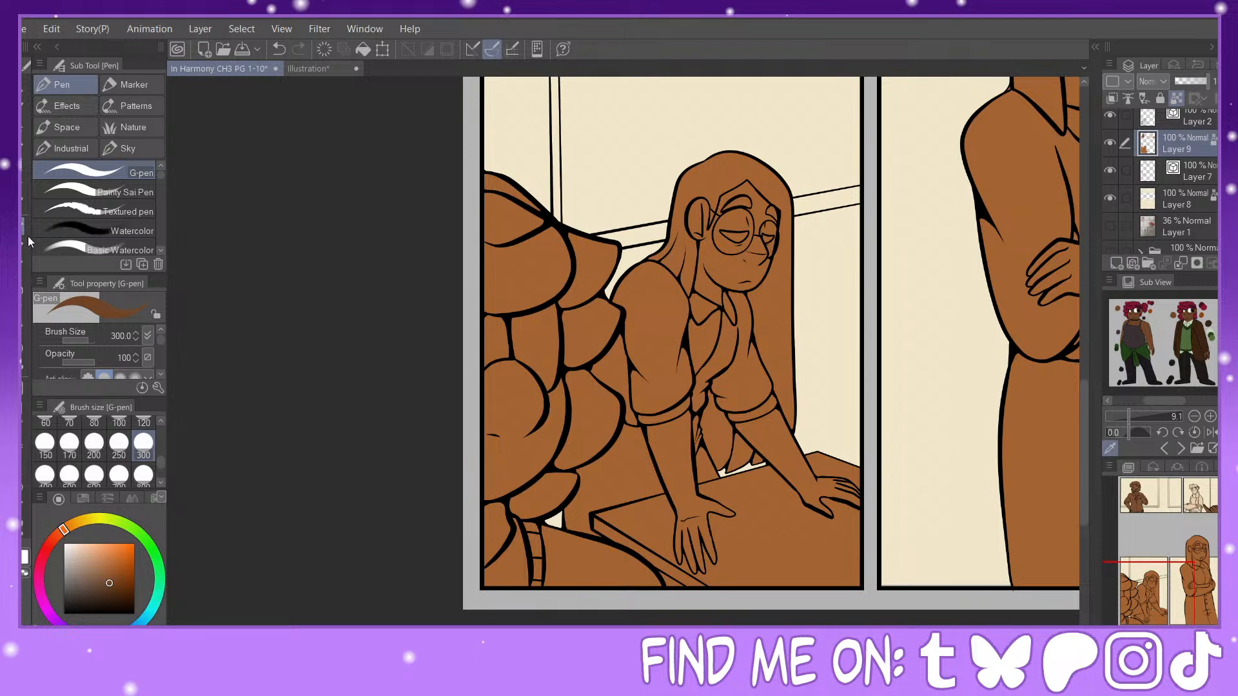
pyautogui.click(143, 475)
pyautogui.moveTo(525, 180)
pyautogui.mouseDown()
pyautogui.moveTo(560, 204)
pyautogui.moveTo(590, 261)
pyautogui.moveTo(572, 267)
pyautogui.moveTo(573, 340)
pyautogui.moveTo(546, 473)
pyautogui.moveTo(564, 531)
pyautogui.moveTo(588, 408)
pyautogui.moveTo(553, 377)
pyautogui.moveTo(537, 456)
pyautogui.moveTo(585, 558)
pyautogui.moveTo(645, 449)
pyautogui.mouseUp()
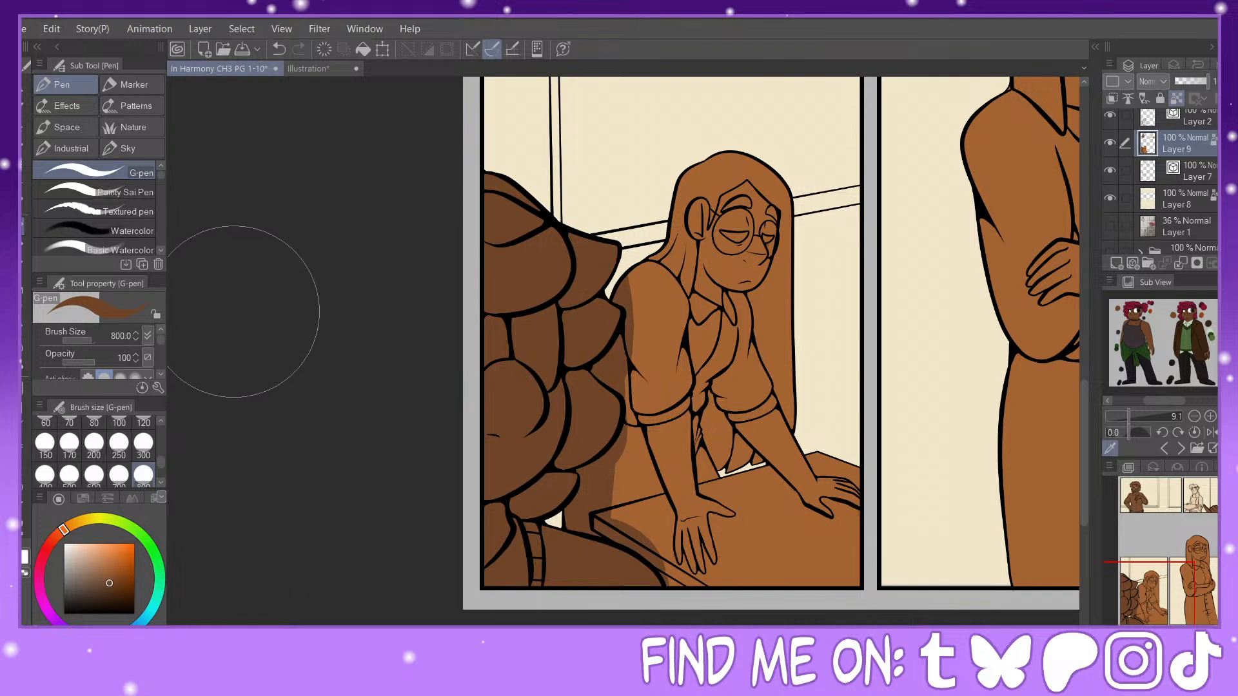
# Step: Sample the crimson hair colour from a close-up of the red-haired character reference
pyautogui.click(23, 184)
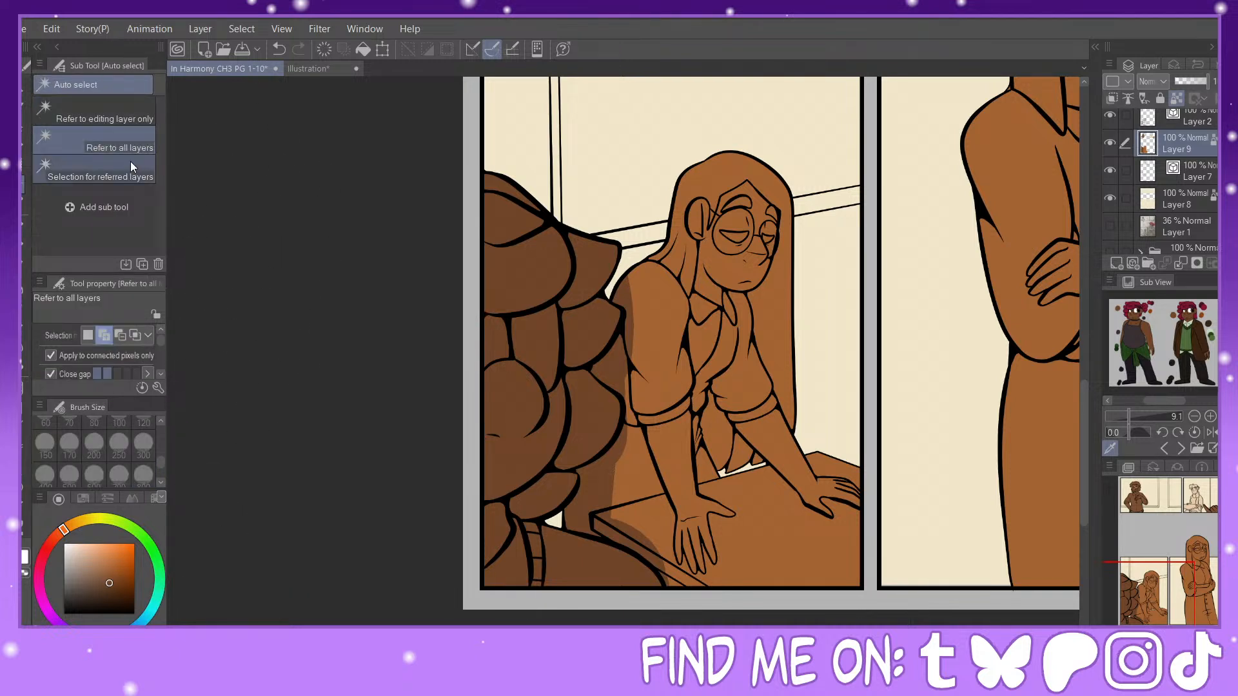
pyautogui.press('e')
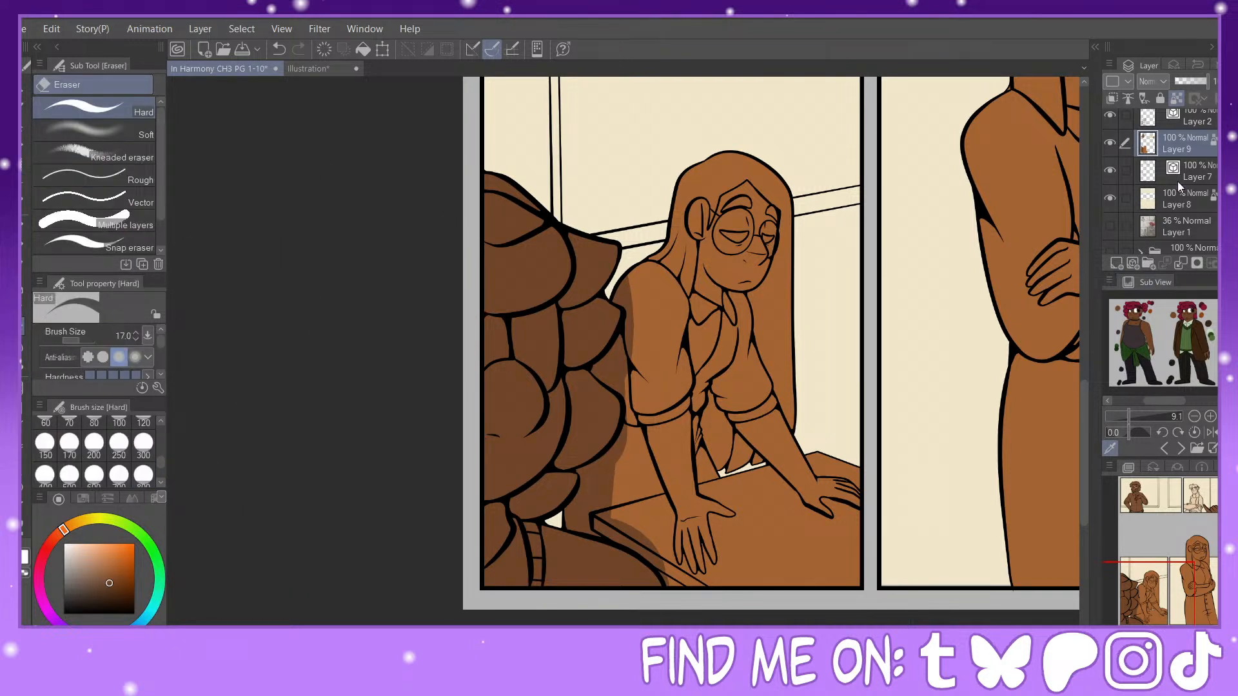
pyautogui.click(1134, 416)
pyautogui.moveTo(1160, 402); pyautogui.dragTo(1186, 402)
pyautogui.moveTo(1222, 359); pyautogui.dragTo(1222, 345)
pyautogui.click(1144, 416)
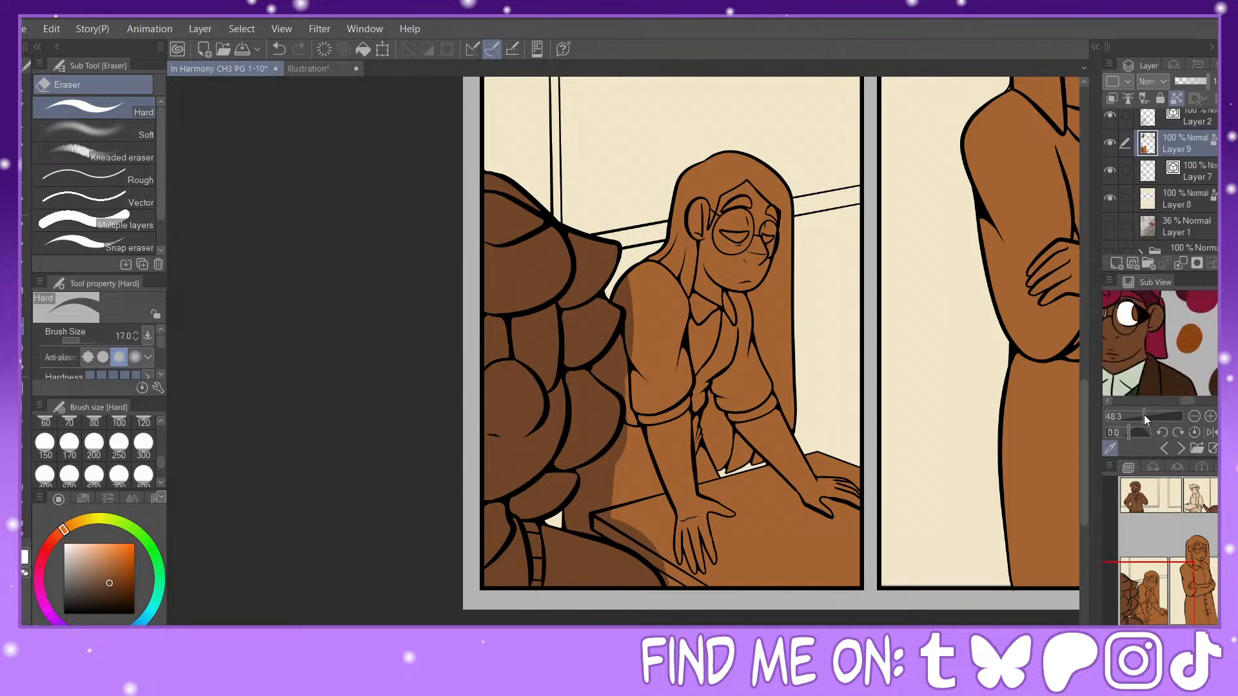
pyautogui.click(1145, 417)
pyautogui.click(1154, 308)
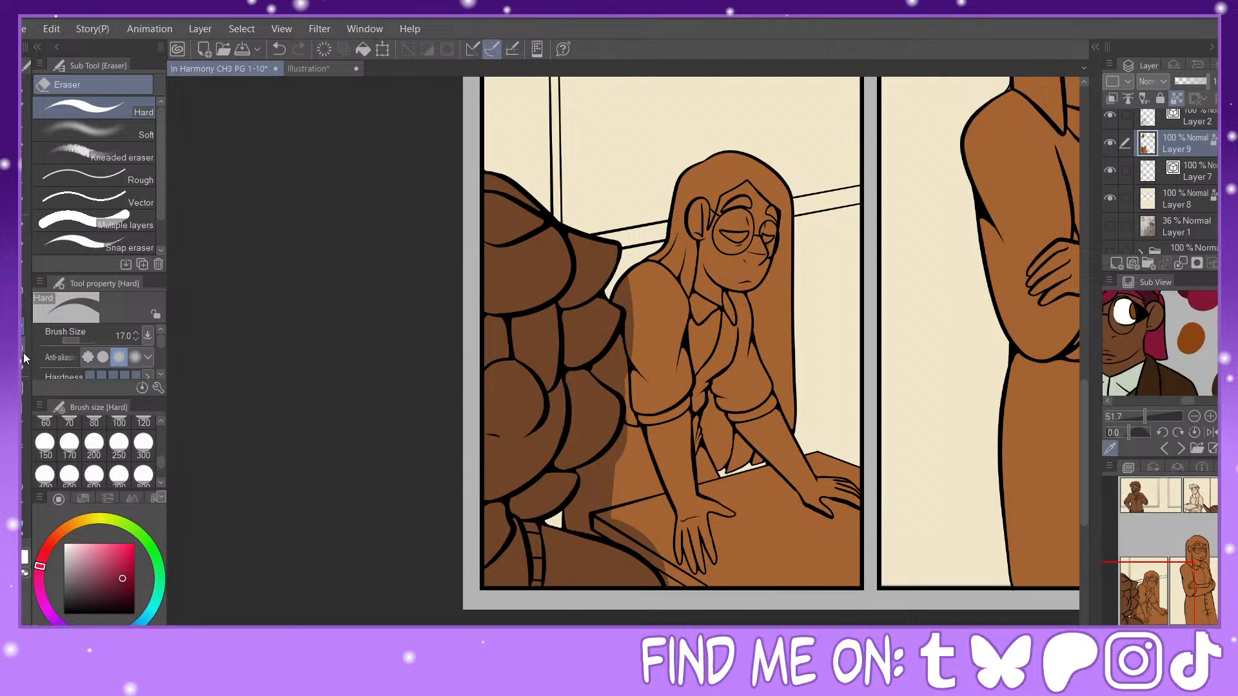
# Step: Fill the foreground figure's hair locks with crimson on Layer 9, using a fill that refers to other layers
pyautogui.click(24, 359)
pyautogui.click(531, 257)
pyautogui.click(278, 49)
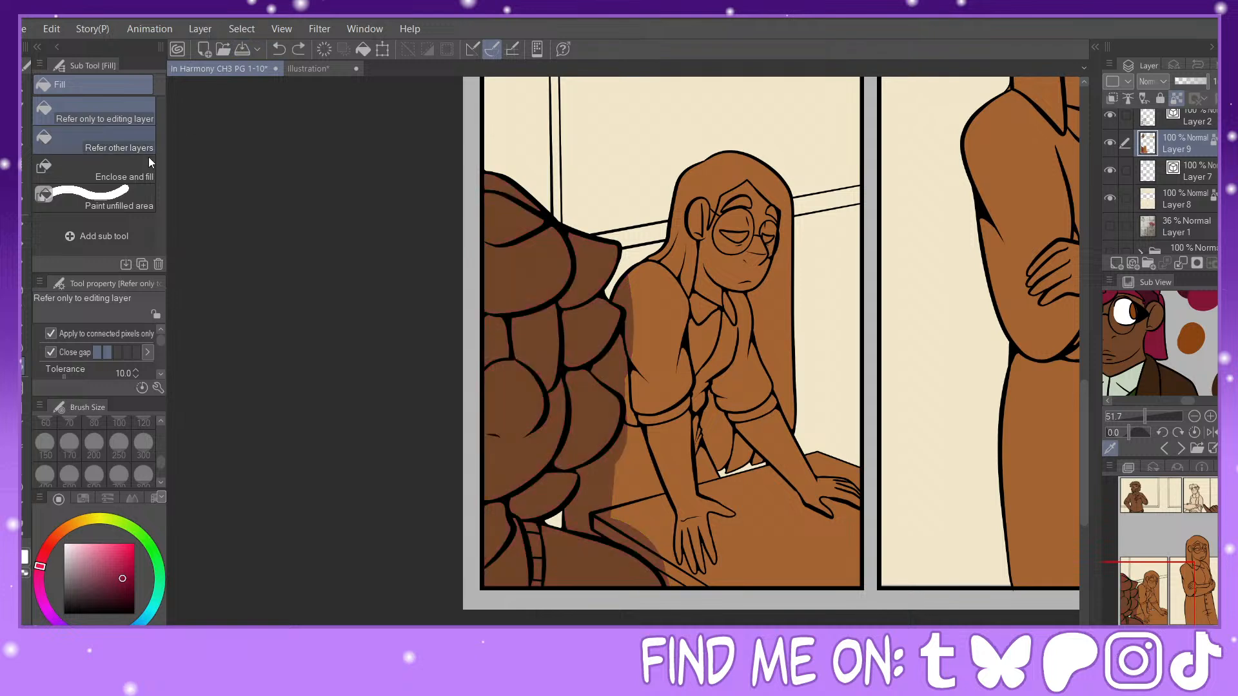
pyautogui.click(119, 143)
pyautogui.click(524, 264)
pyautogui.click(596, 274)
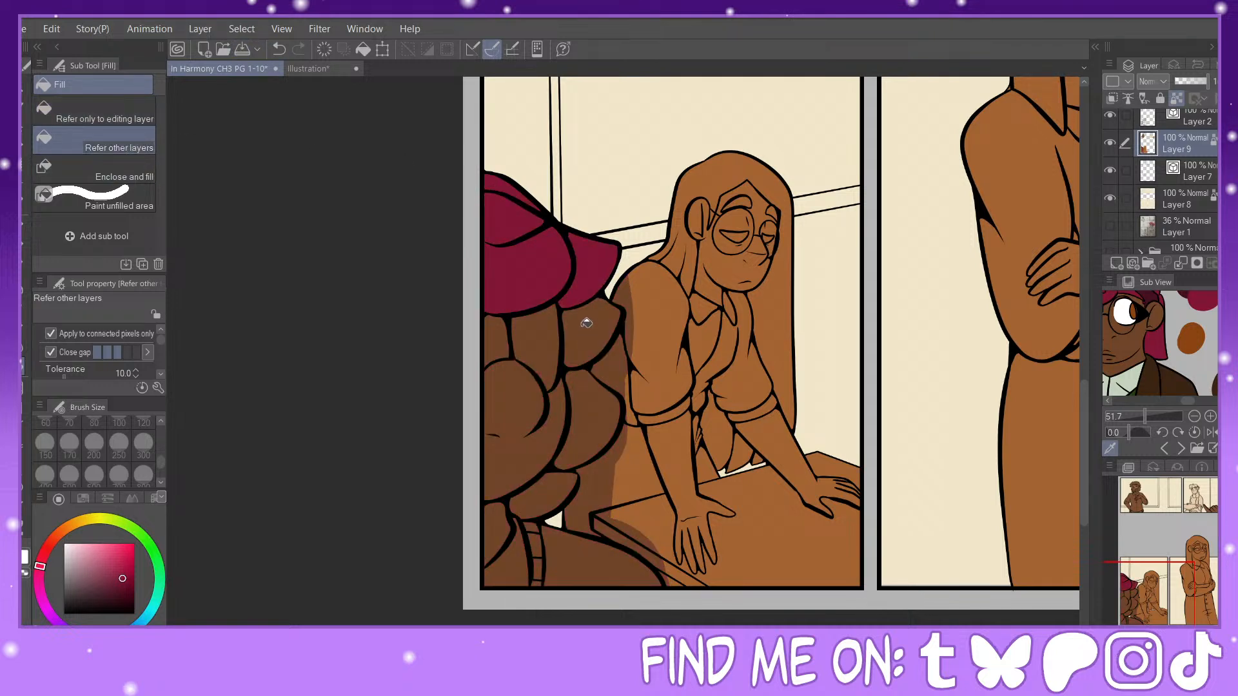
pyautogui.click(586, 322)
pyautogui.click(583, 395)
pyautogui.click(560, 485)
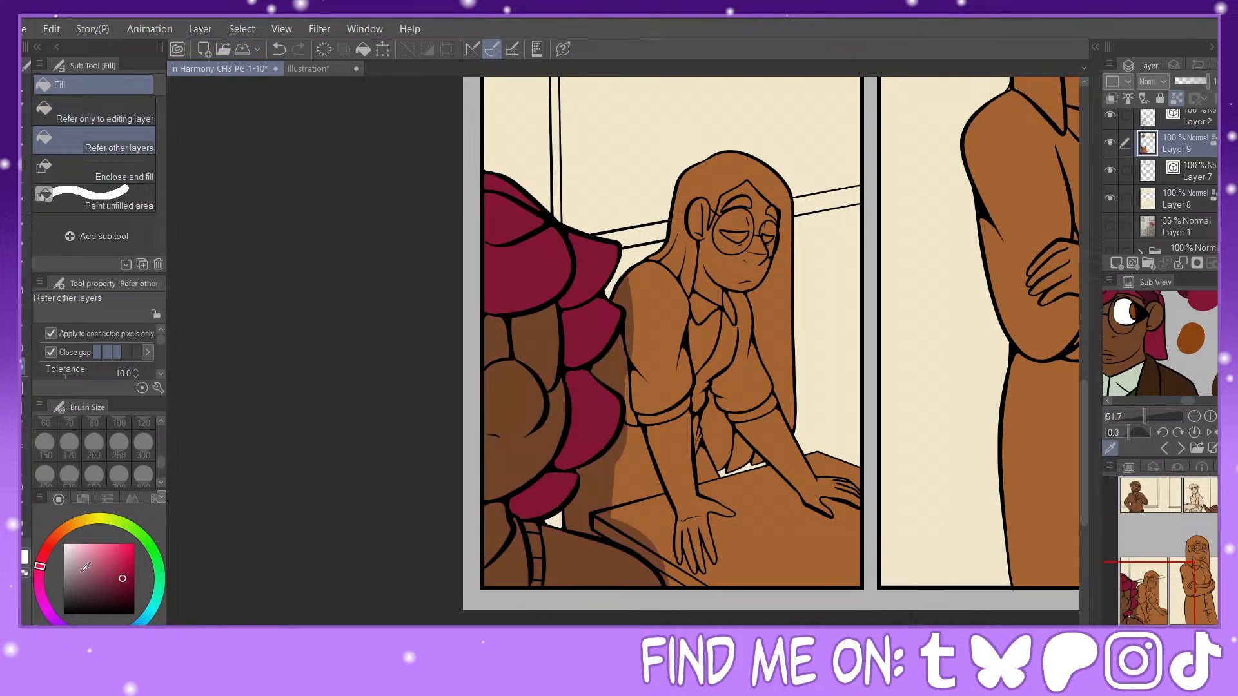
# Step: Fill the foreground figure's glasses lens with light blue, select the lens area and refill it with a paler blue
pyautogui.click(133, 621)
pyautogui.click(84, 557)
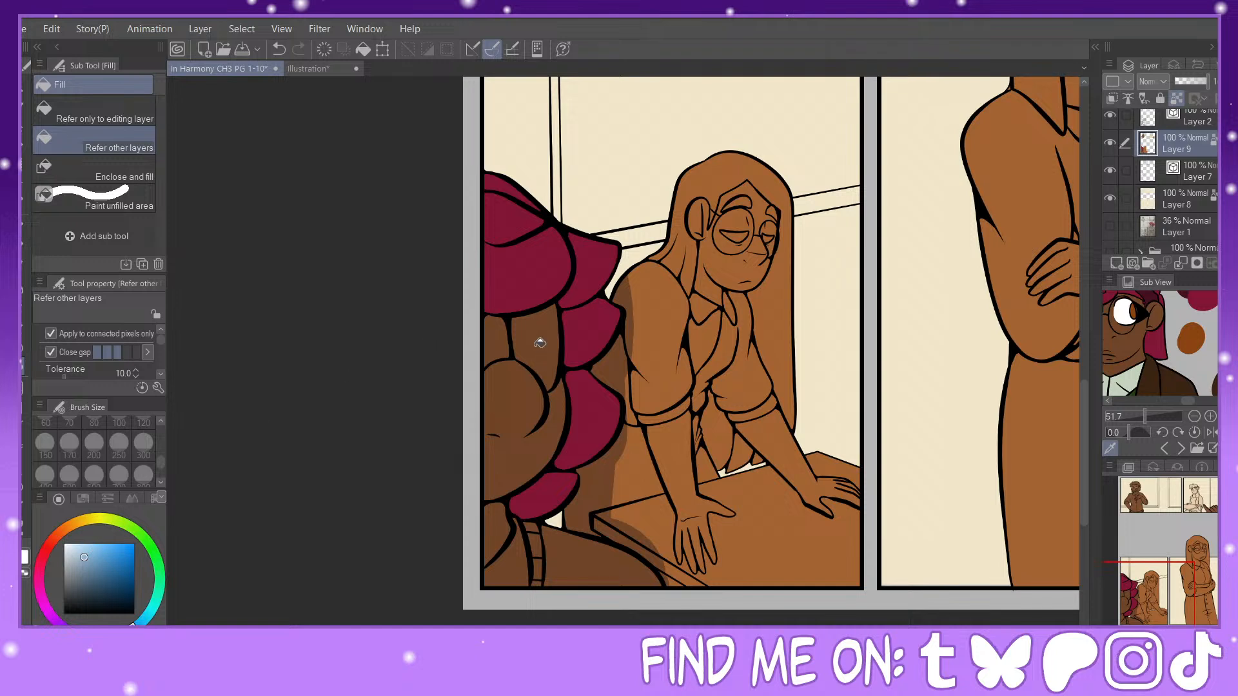
pyautogui.click(540, 343)
pyautogui.click(23, 195)
pyautogui.click(529, 347)
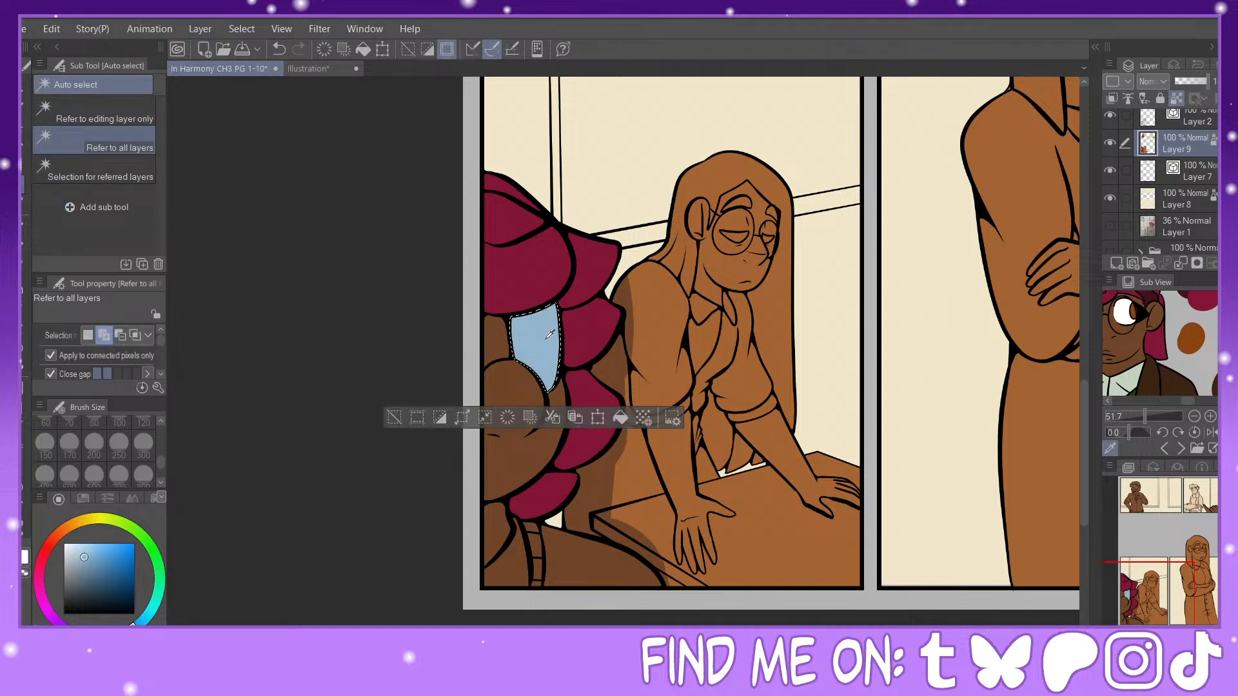
pyautogui.click(78, 550)
pyautogui.click(620, 418)
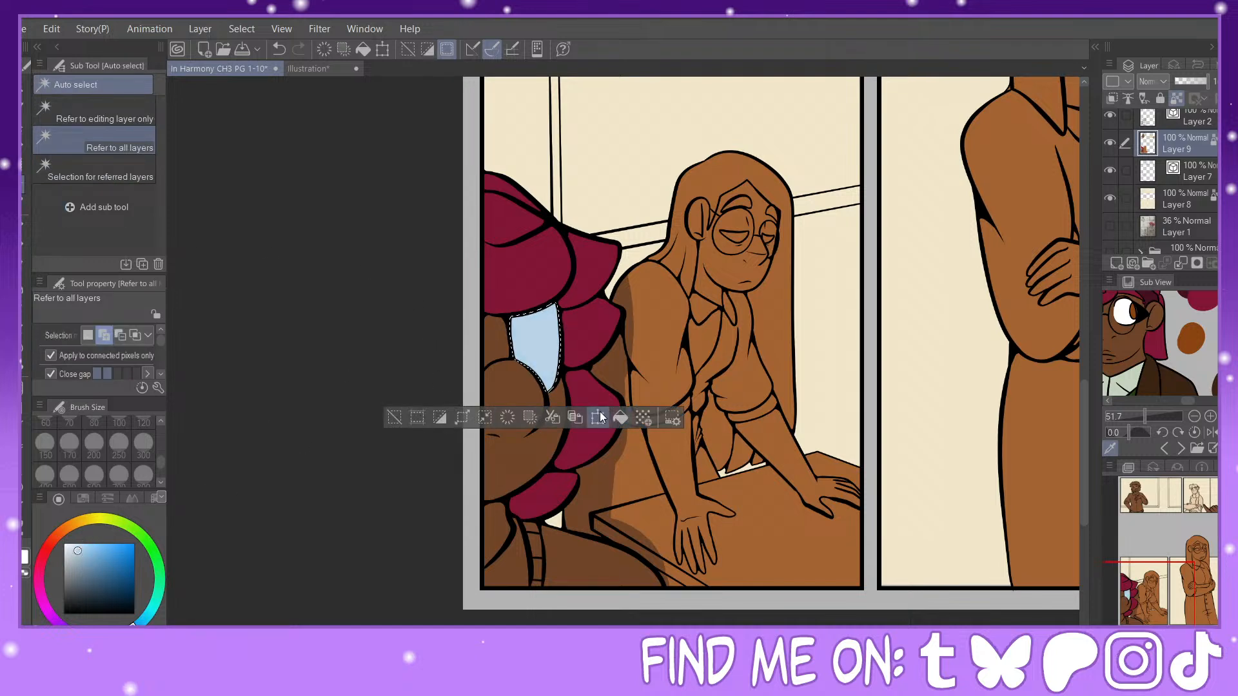
pyautogui.moveTo(84, 571); pyautogui.dragTo(64, 543)
pyautogui.click(23, 226)
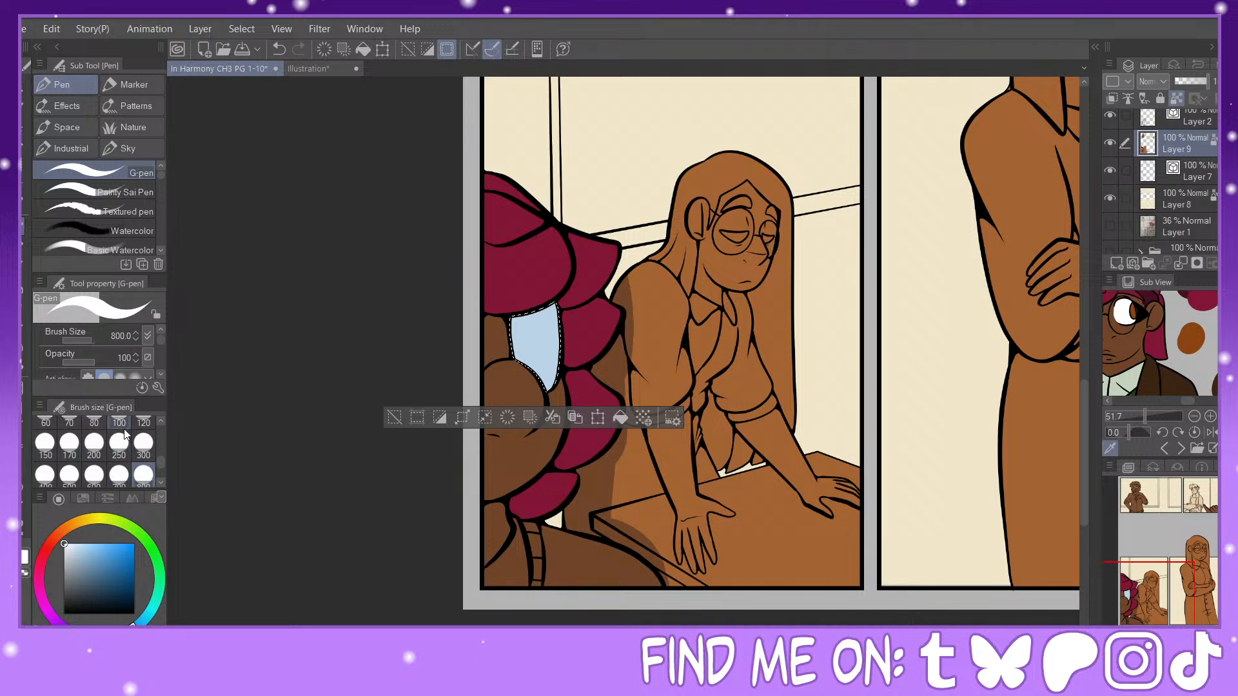
pyautogui.click(69, 443)
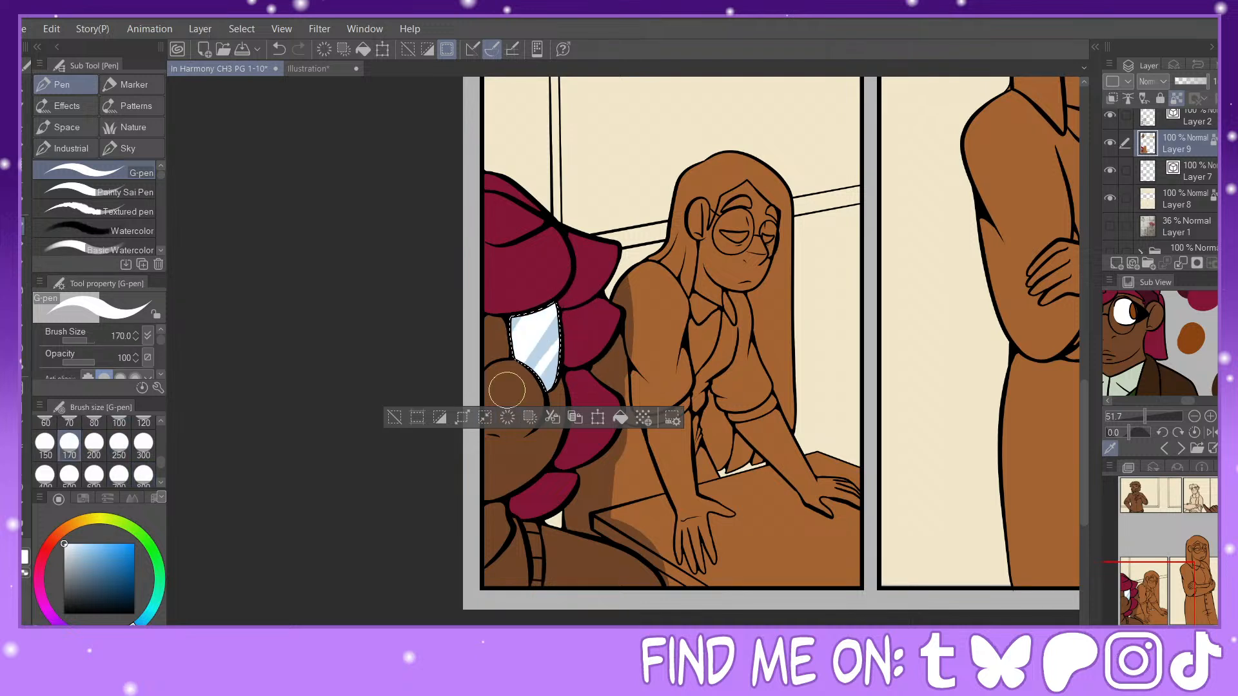
pyautogui.click(394, 418)
pyautogui.click(24, 370)
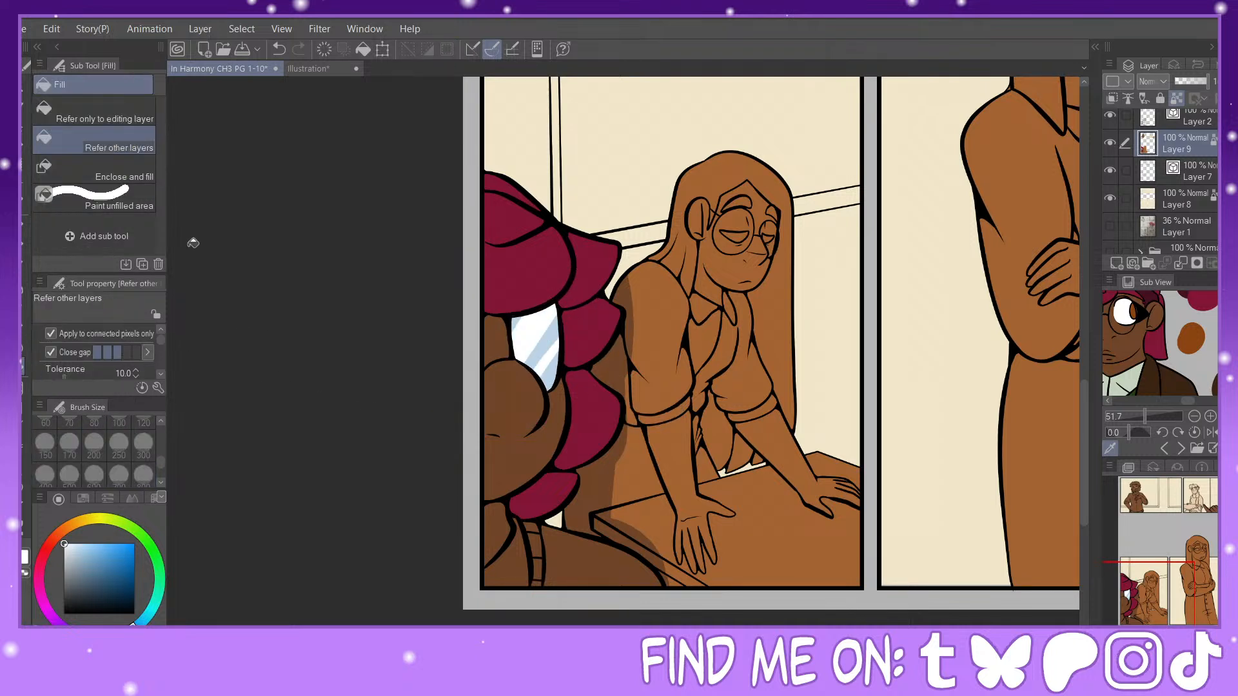
pyautogui.click(276, 49)
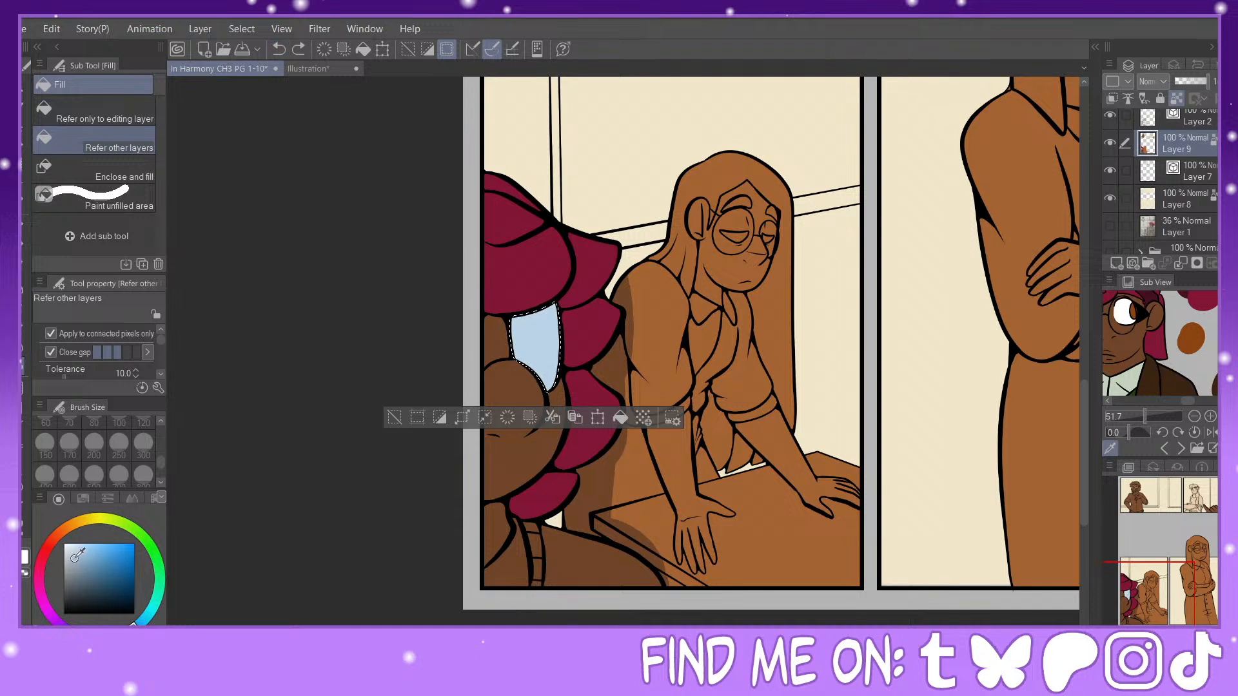
pyautogui.rightClick(497, 452)
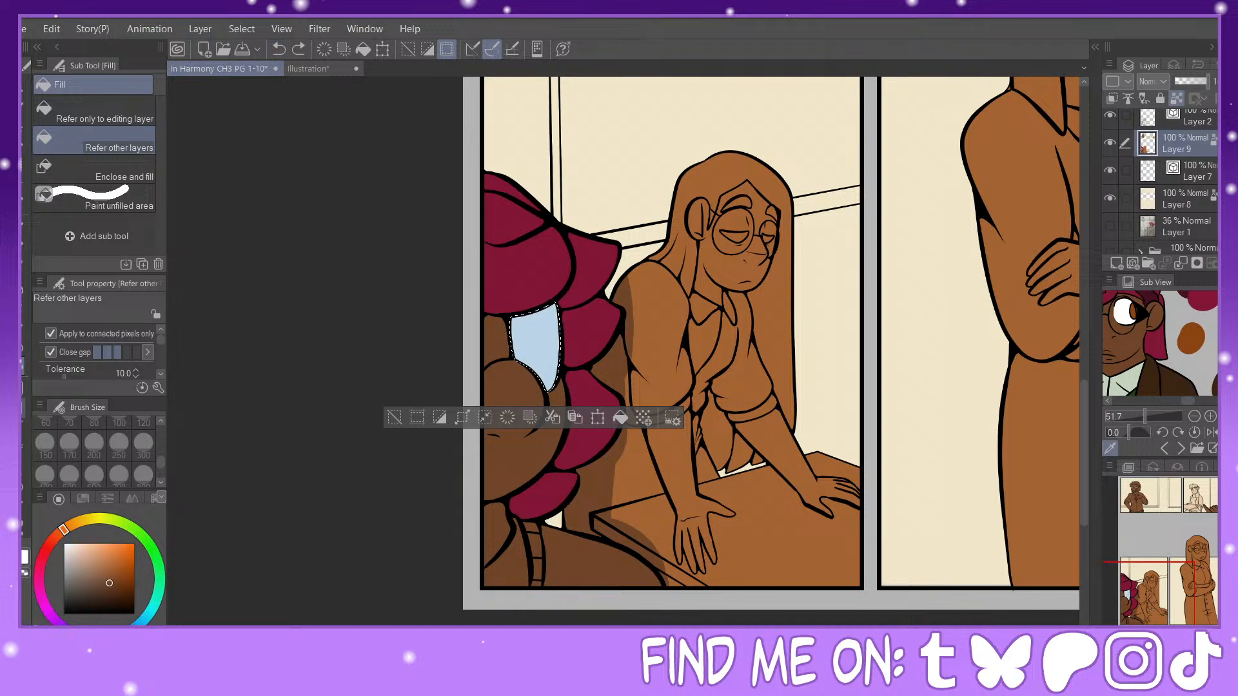
pyautogui.press('g')
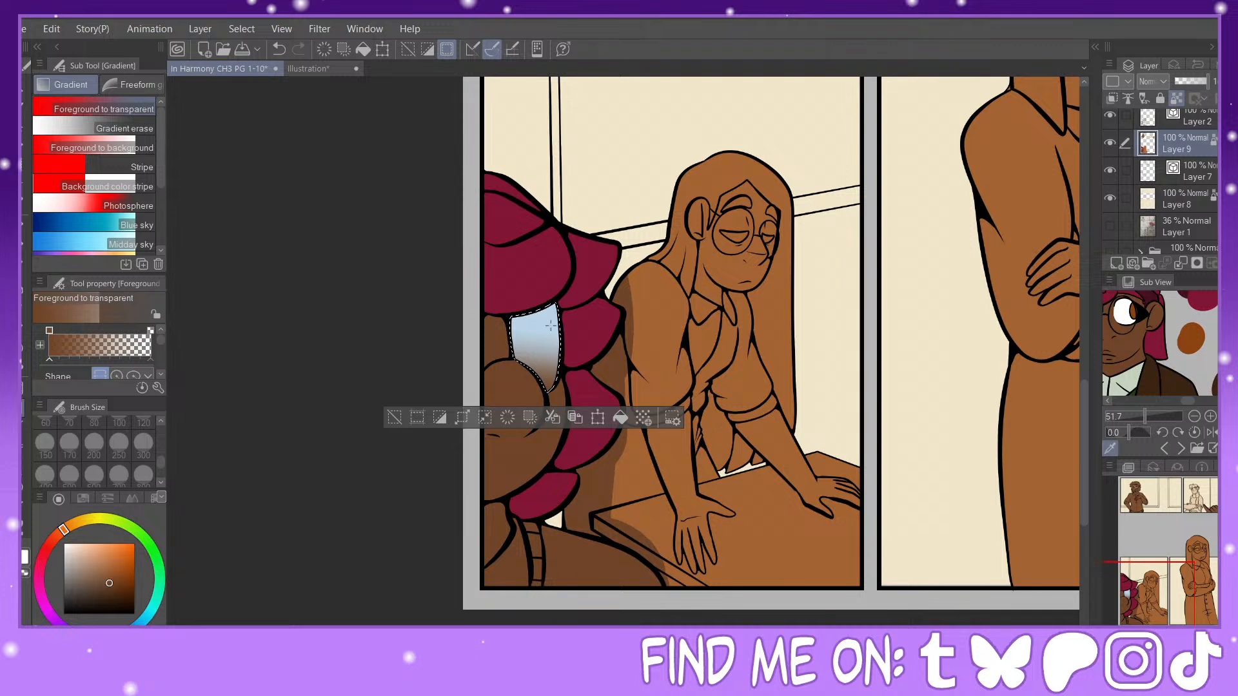
pyautogui.rightClick(552, 321)
pyautogui.click(278, 50)
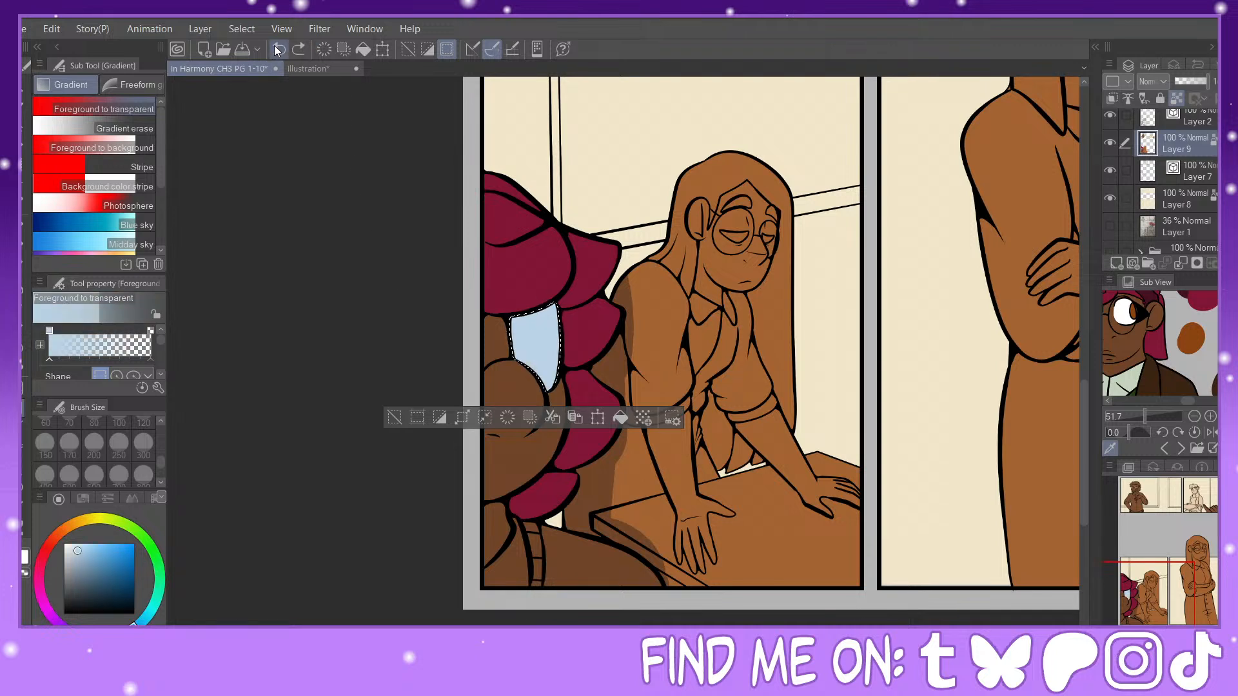
# Step: Paint near-white diagonal reflection stripes across the selected glasses lens with the G-pen at size 250
pyautogui.moveTo(77, 552); pyautogui.dragTo(59, 527)
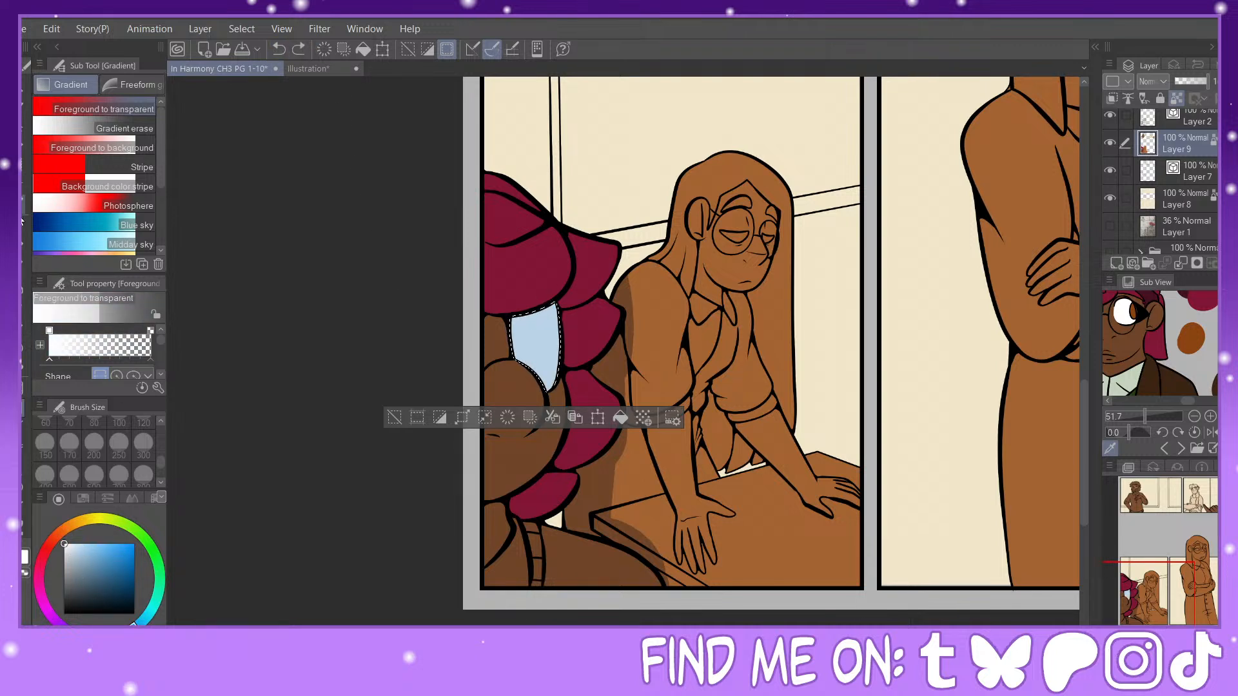
pyautogui.press('p')
pyautogui.click(119, 442)
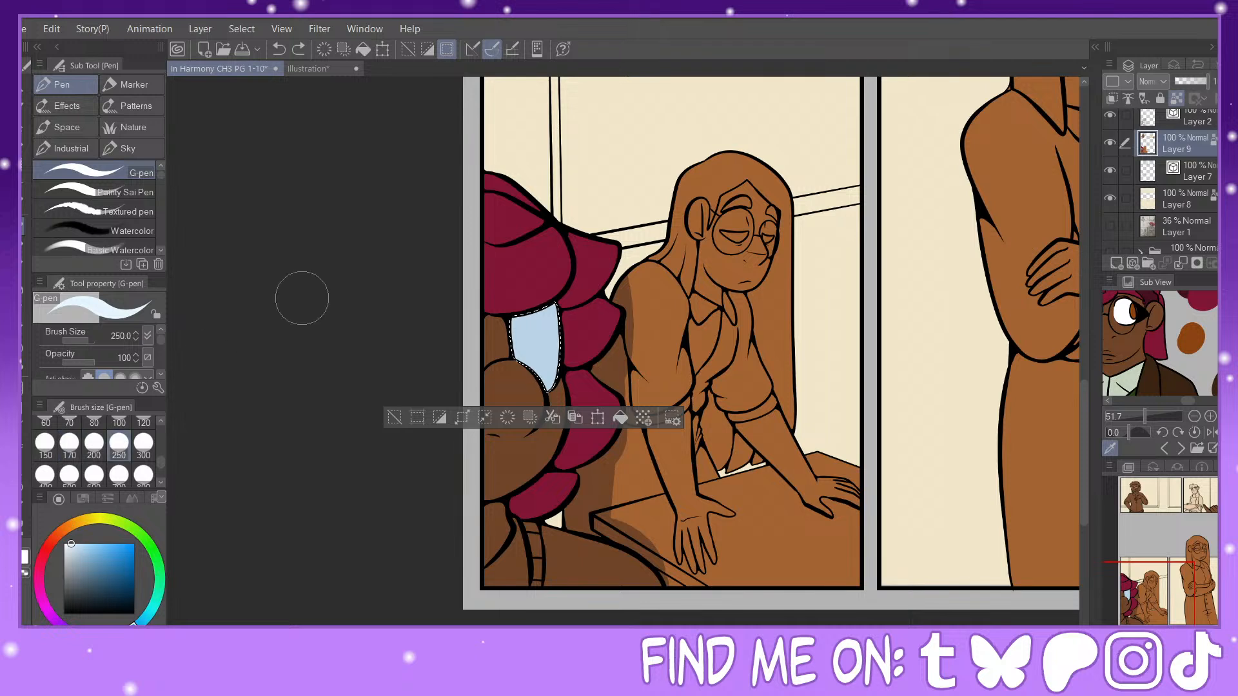
pyautogui.moveTo(549, 319); pyautogui.dragTo(555, 352)
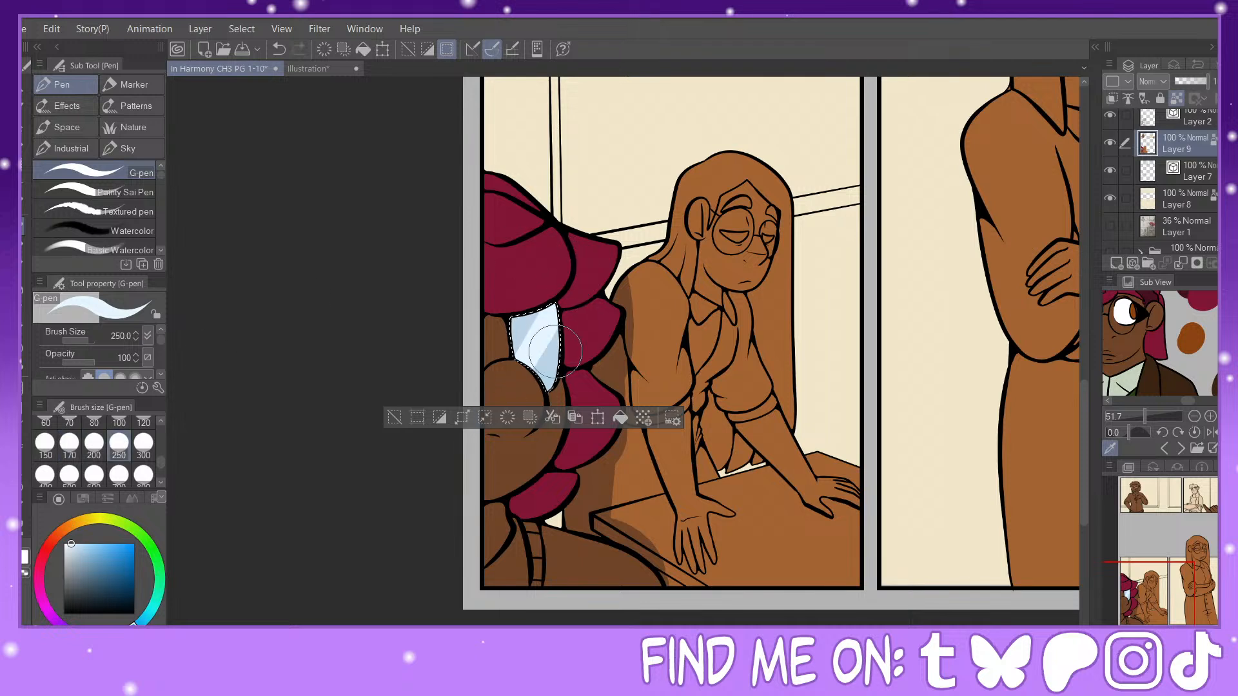
# Step: Blend the lower lens into the sampled skin brown with a foreground-to-transparent gradient and a size 250 soft airbrush, then clear the selection
pyautogui.keyDown('alt'); pyautogui.click(497, 404); pyautogui.keyUp('alt')
pyautogui.press('g')
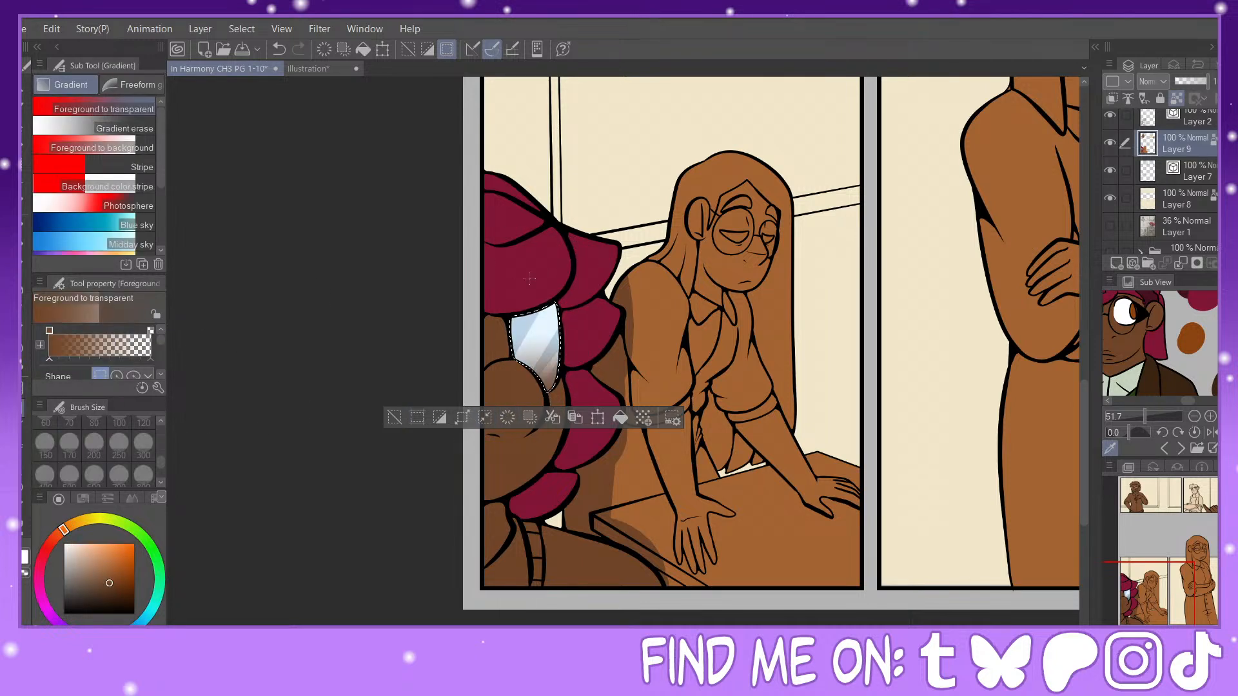
pyautogui.press('b')
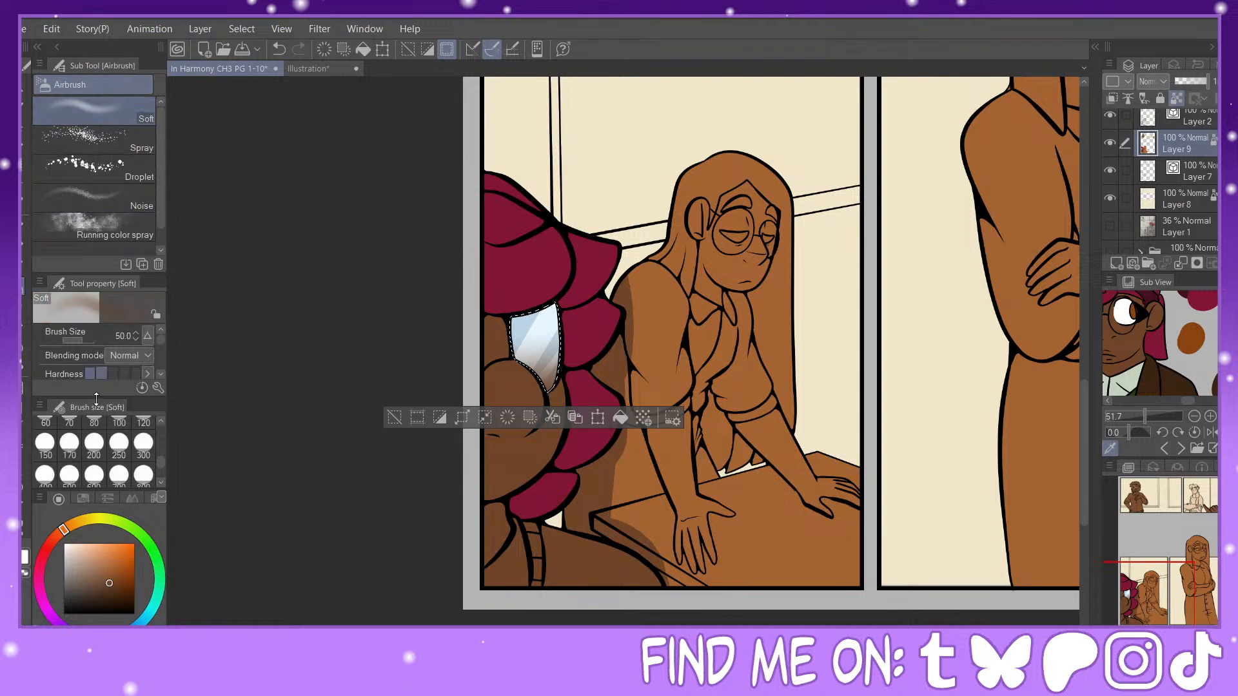
pyautogui.click(118, 442)
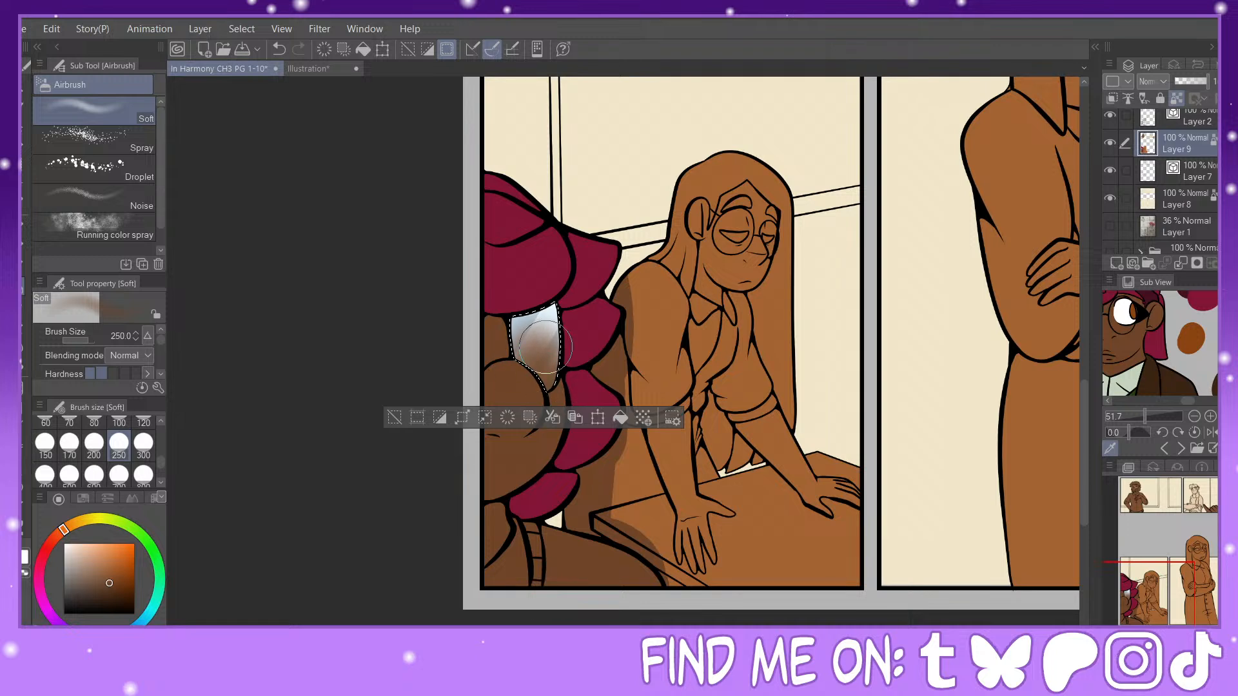
pyautogui.click(394, 417)
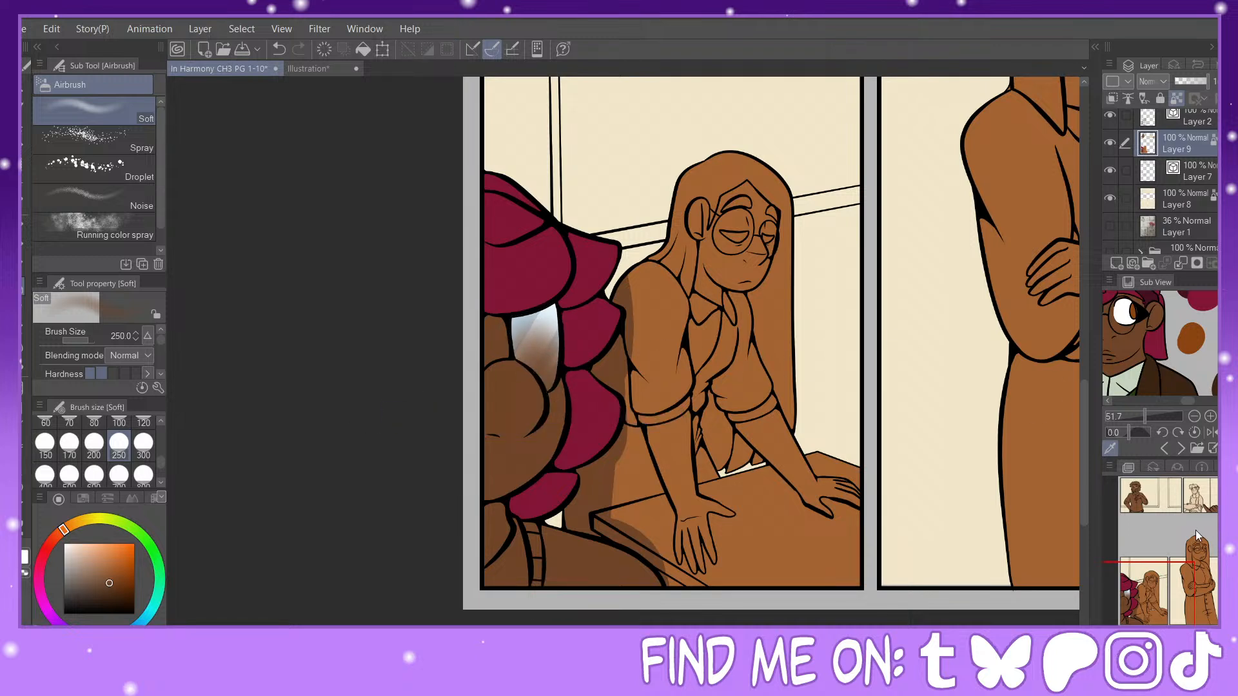
# Step: Restore the lens selection, airbrush a darker brown along its lower edge and deselect
pyautogui.hotkey('ctrl', 'z')
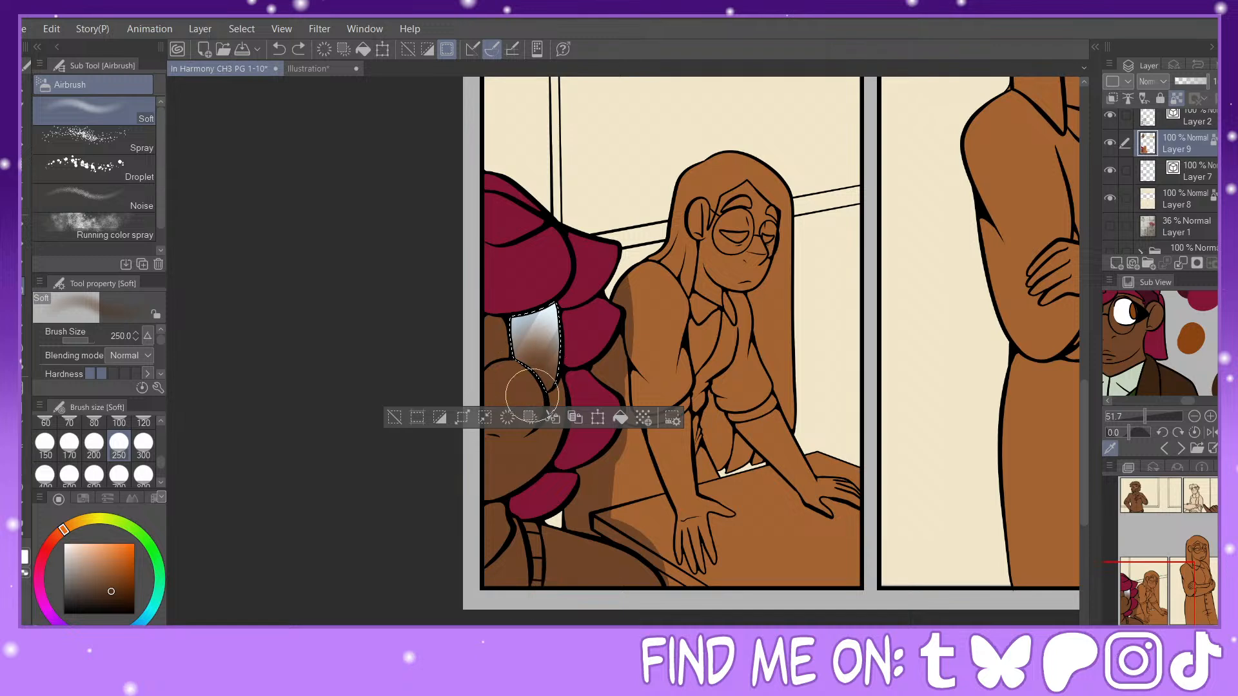
pyautogui.moveTo(532, 395); pyautogui.dragTo(547, 386)
pyautogui.click(394, 418)
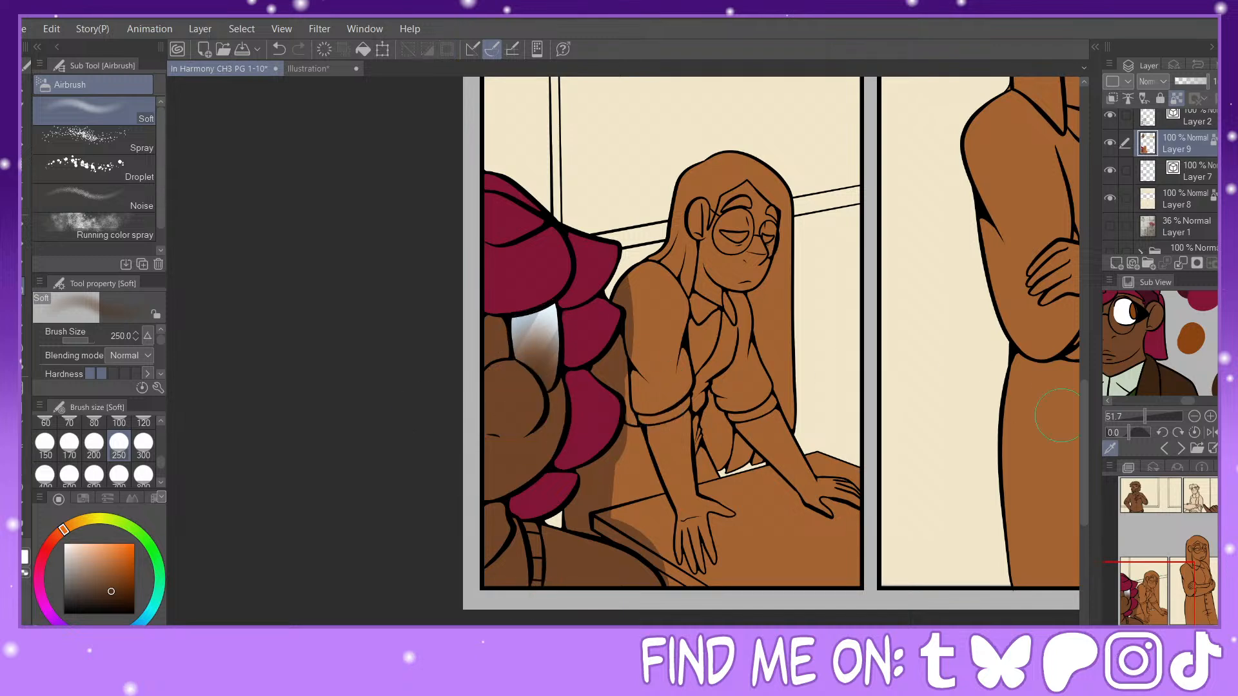
pyautogui.moveTo(1151, 586); pyautogui.dragTo(1144, 594)
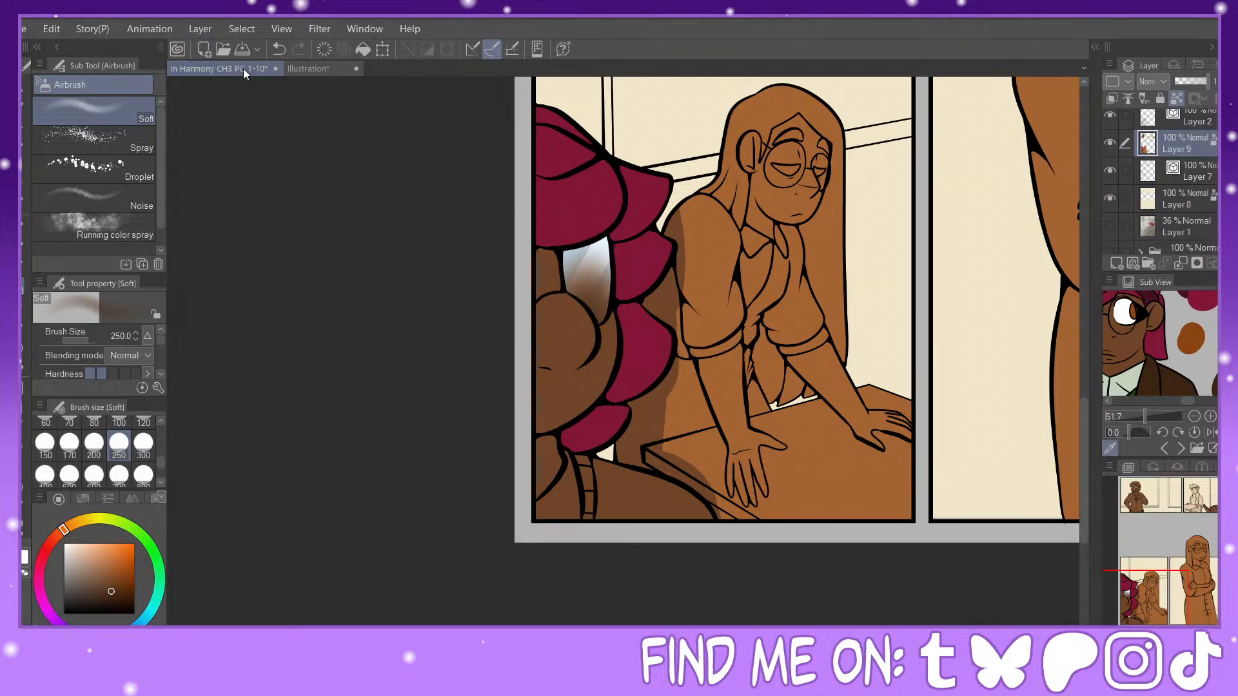
pyautogui.click(278, 49)
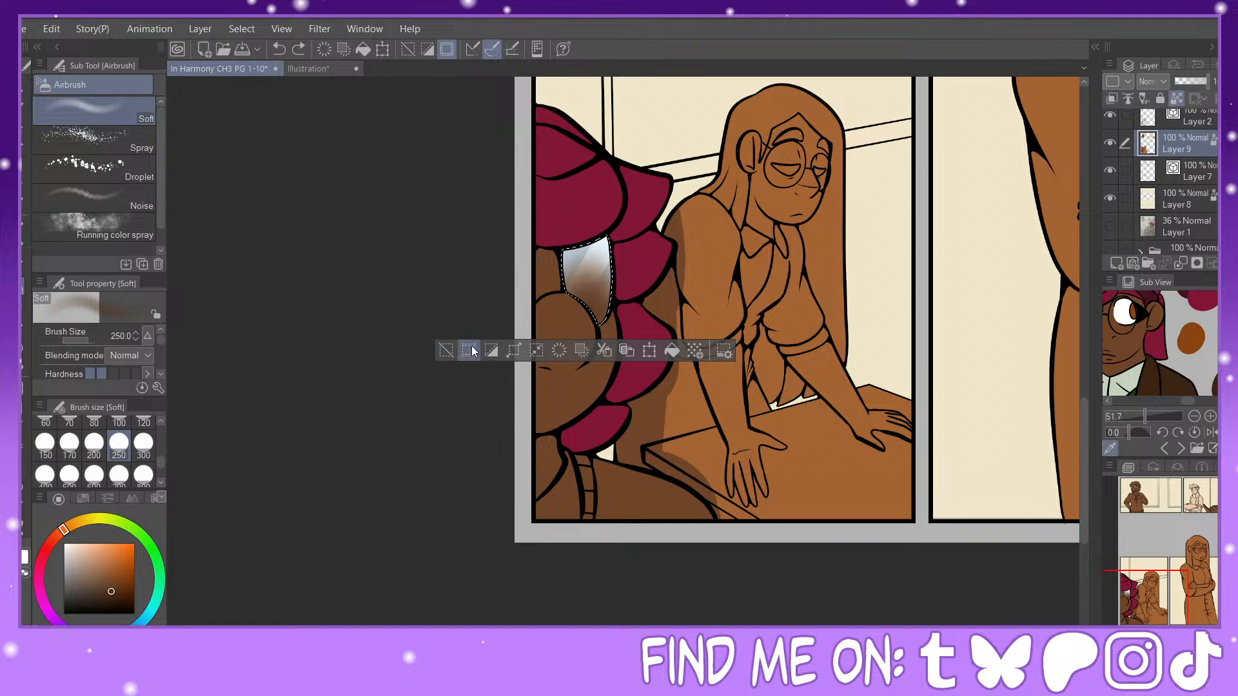
pyautogui.click(445, 351)
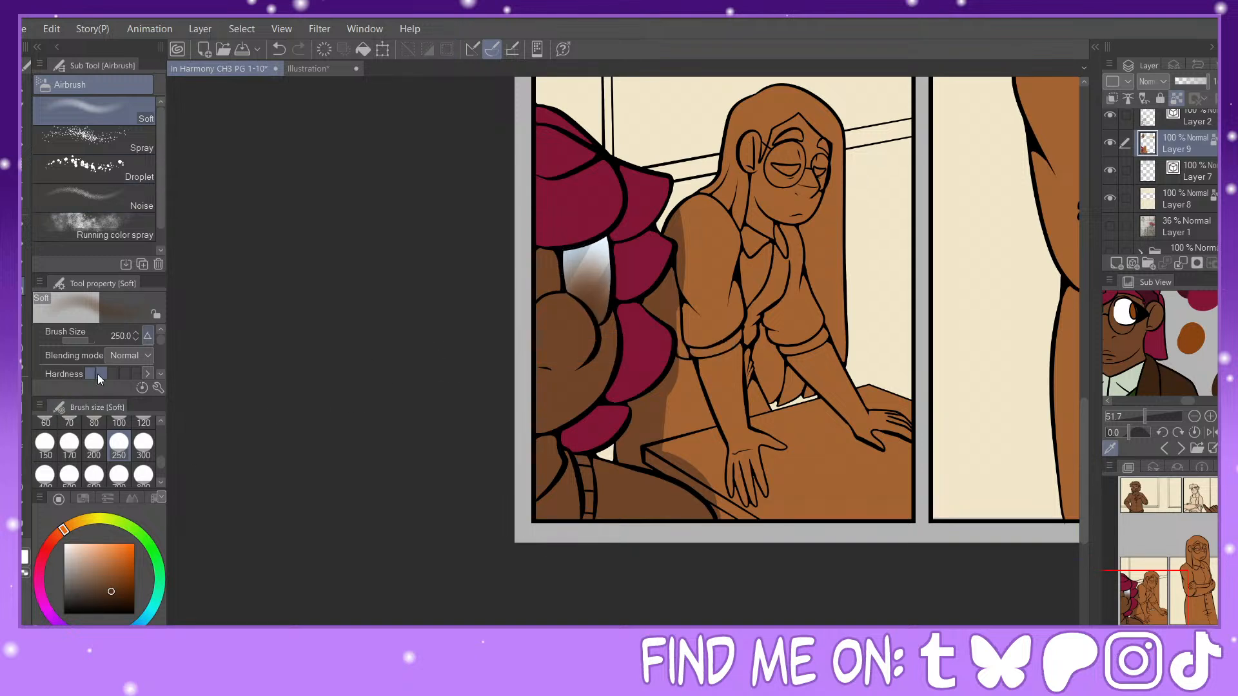
# Step: Fill the foreground figure's shirt collar with the pale greenish white sampled from the reference image
pyautogui.press('g')
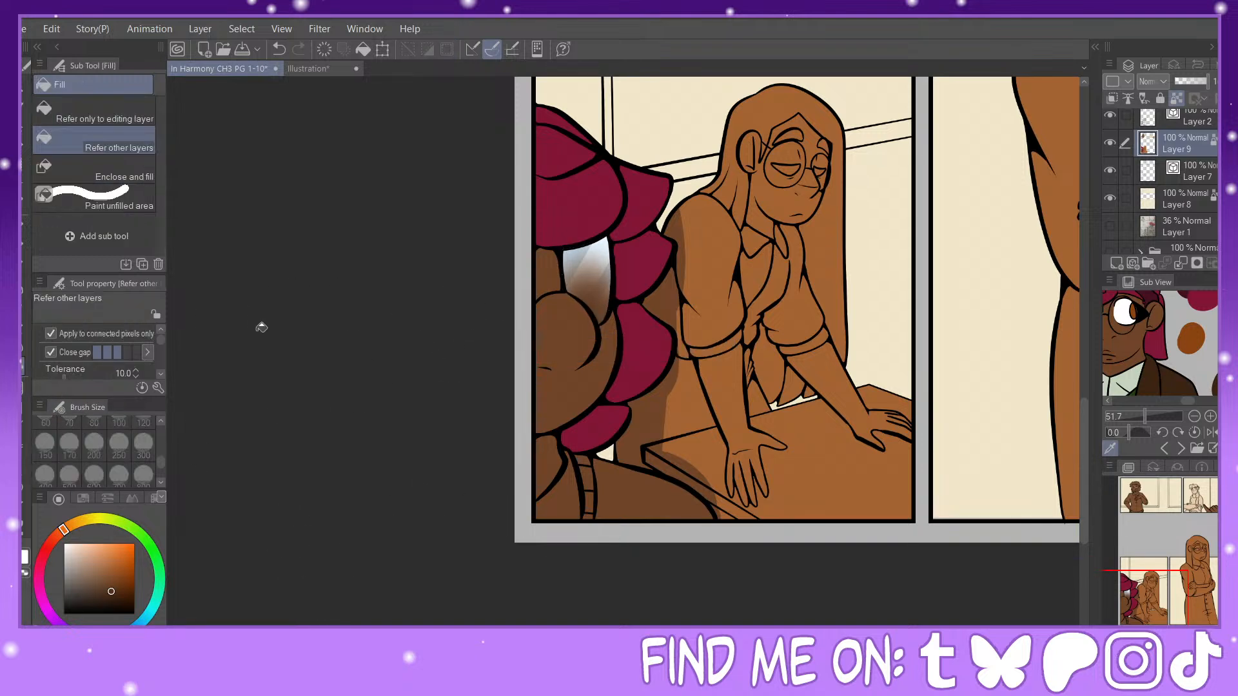
pyautogui.click(1128, 374)
pyautogui.click(565, 497)
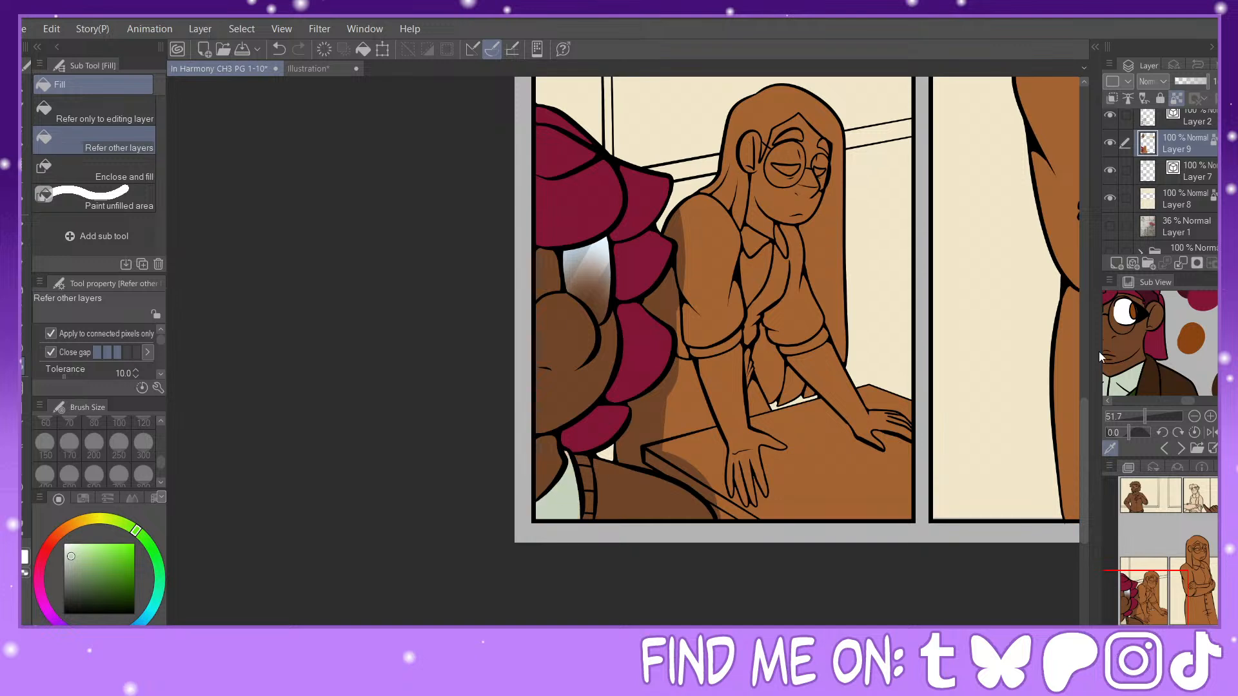
# Step: Fill the foreground figure's tie strip with the reference's dark green and the jacket with its dark brown
pyautogui.moveTo(1146, 416); pyautogui.dragTo(1142, 417)
pyautogui.click(1142, 381)
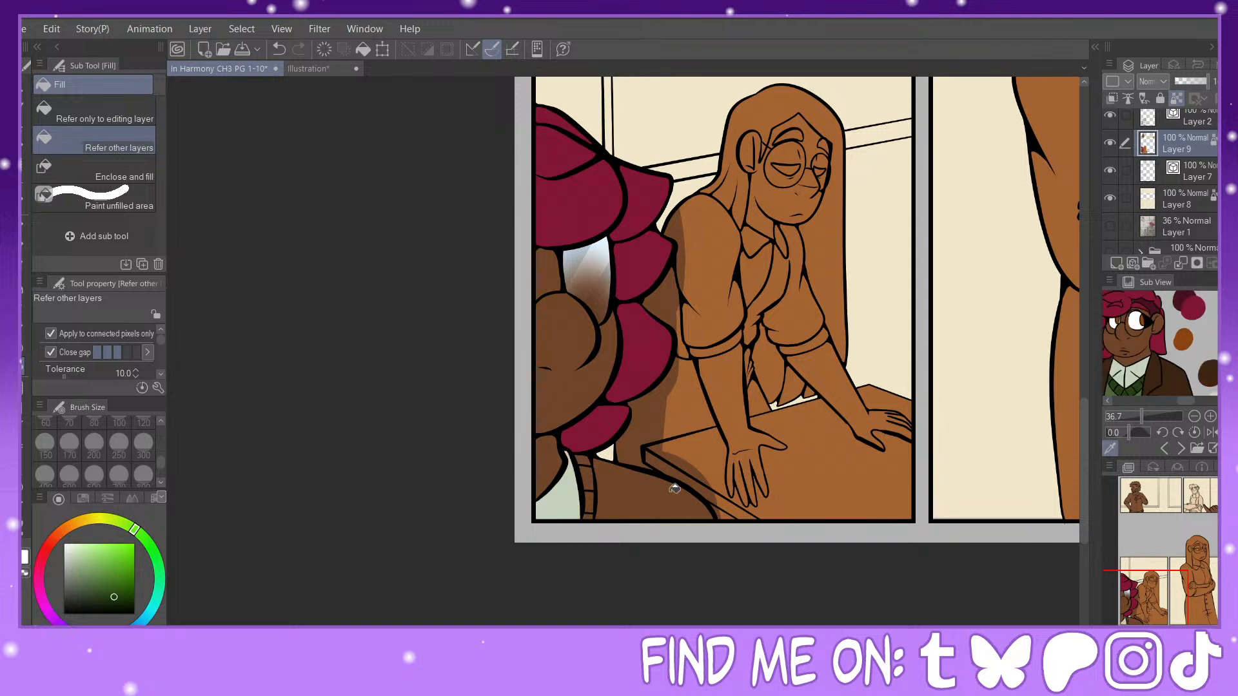
pyautogui.click(590, 478)
pyautogui.click(1182, 370)
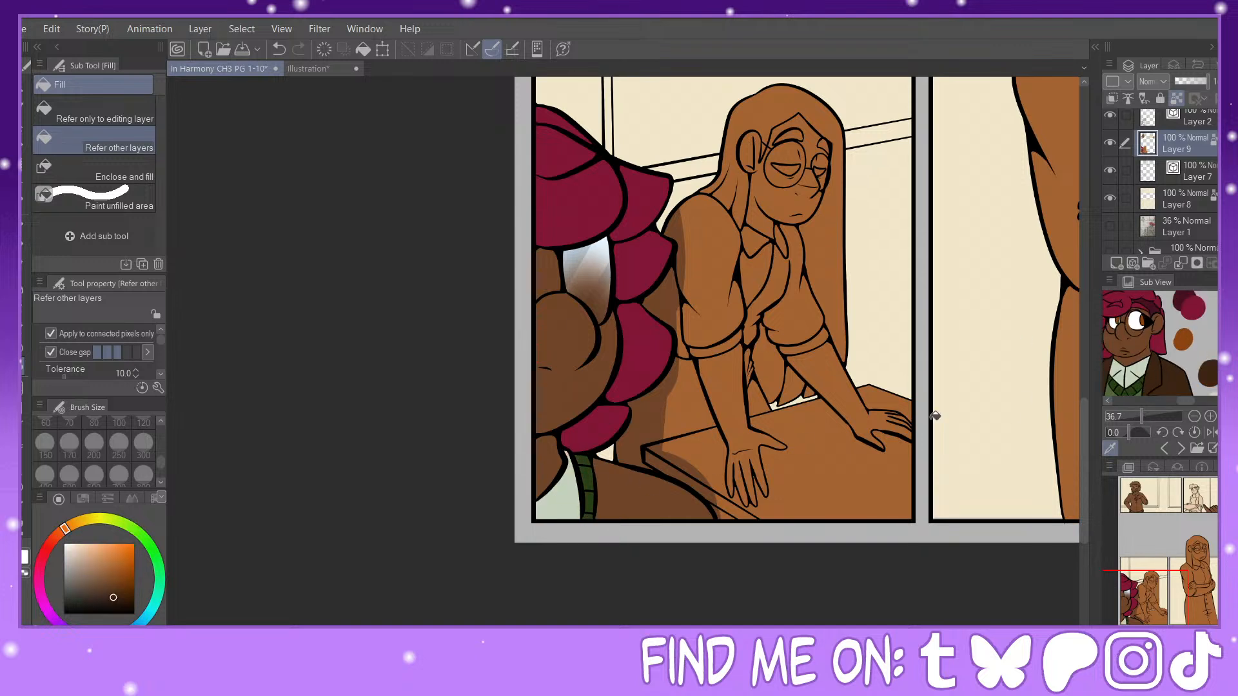
pyautogui.click(641, 490)
# Step: Draw a black lapel line across the foreground figure's jacket on Layer 2 using the Painty Sai Pen at size 17
pyautogui.press('p')
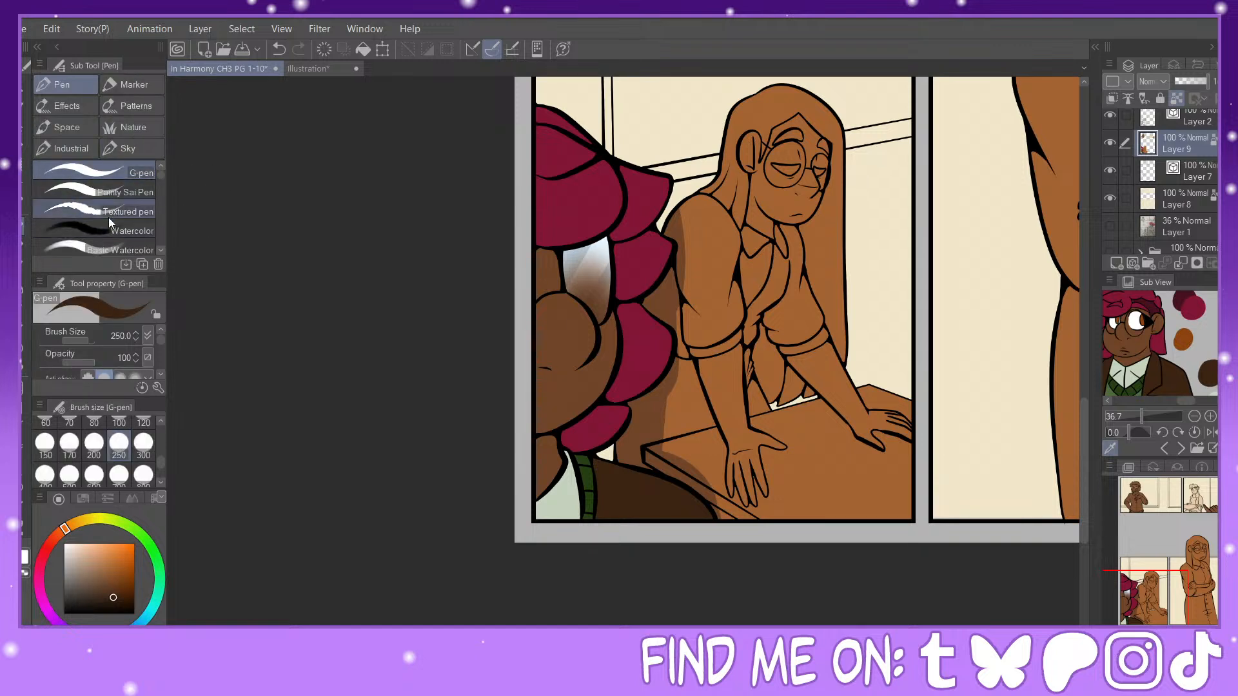
pyautogui.click(80, 192)
pyautogui.click(64, 614)
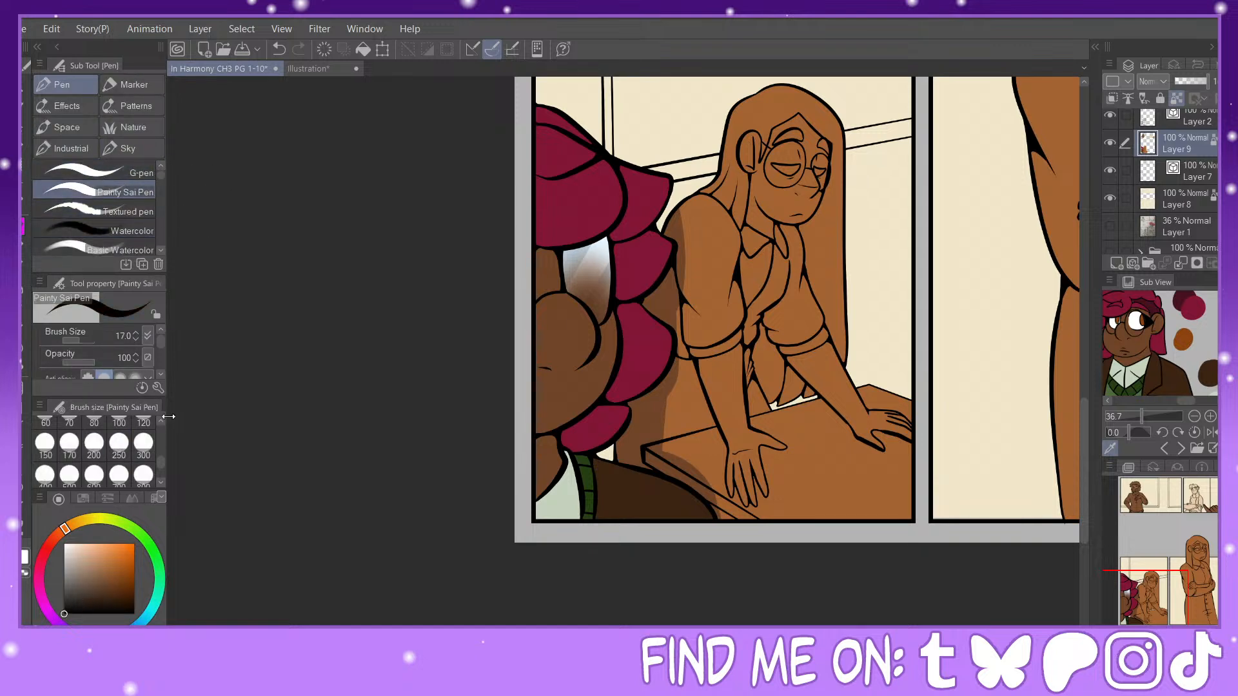
pyautogui.moveTo(161, 463); pyautogui.dragTo(164, 447)
pyautogui.click(1161, 119)
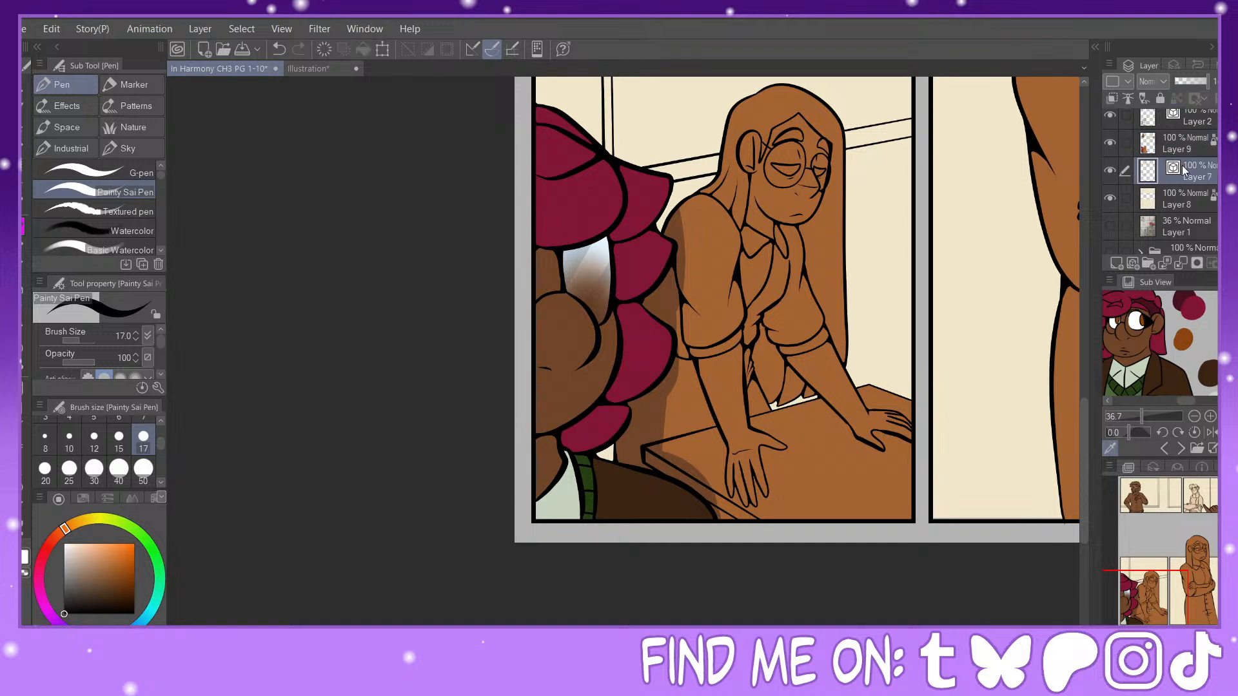
pyautogui.moveTo(594, 456); pyautogui.dragTo(619, 492)
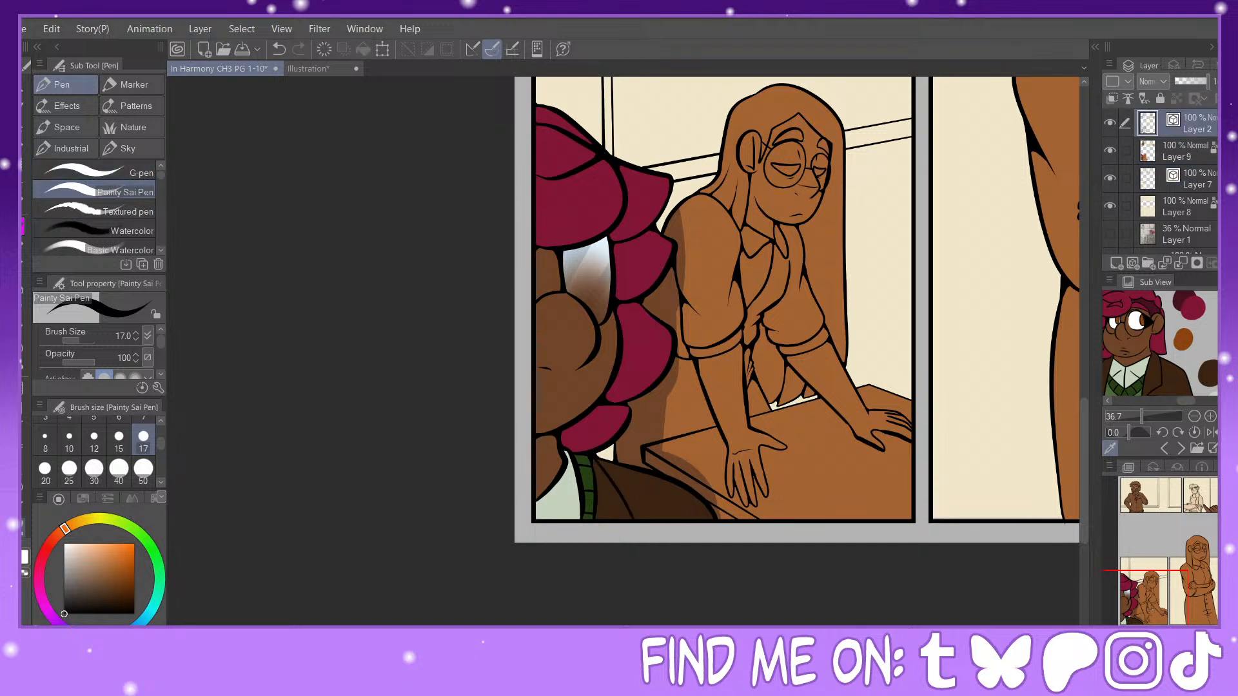
# Step: Thicken the jacket's lapel line with Redraw vector line width at size 25, and return to the Painty Sai Pen
pyautogui.click(24, 529)
pyautogui.click(115, 157)
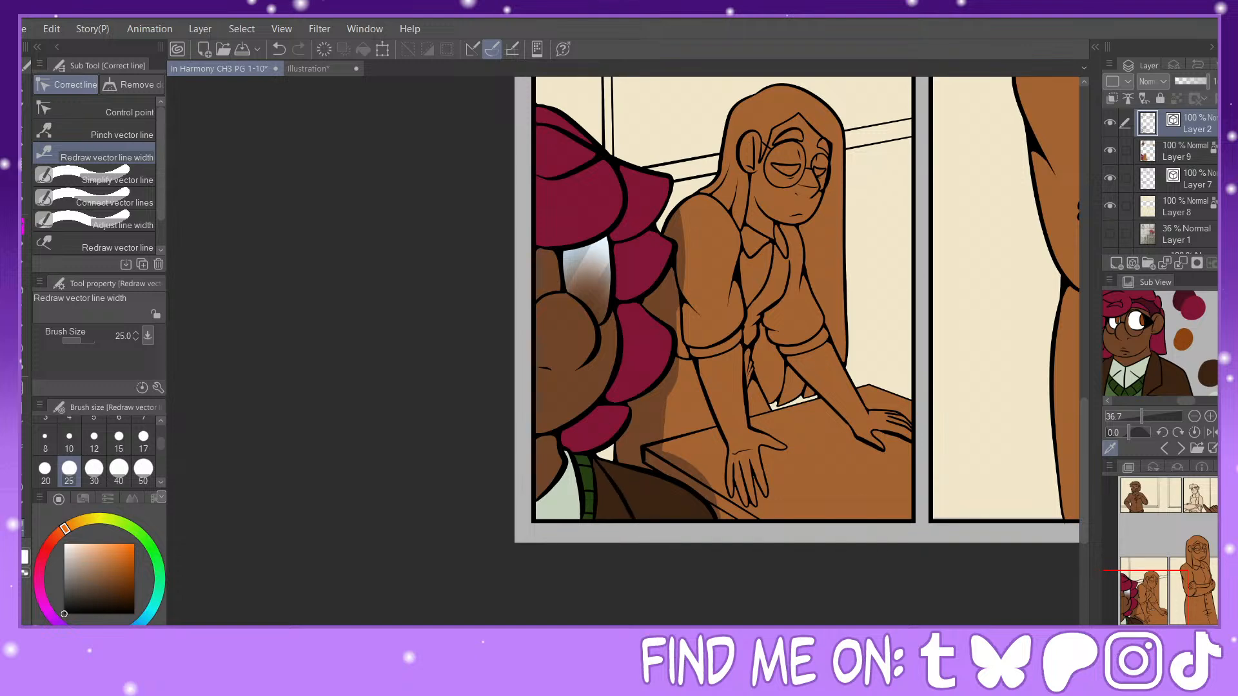
pyautogui.hotkey('ctrl', '+')
pyautogui.hotkey('ctrl', '+')
pyautogui.click(24, 226)
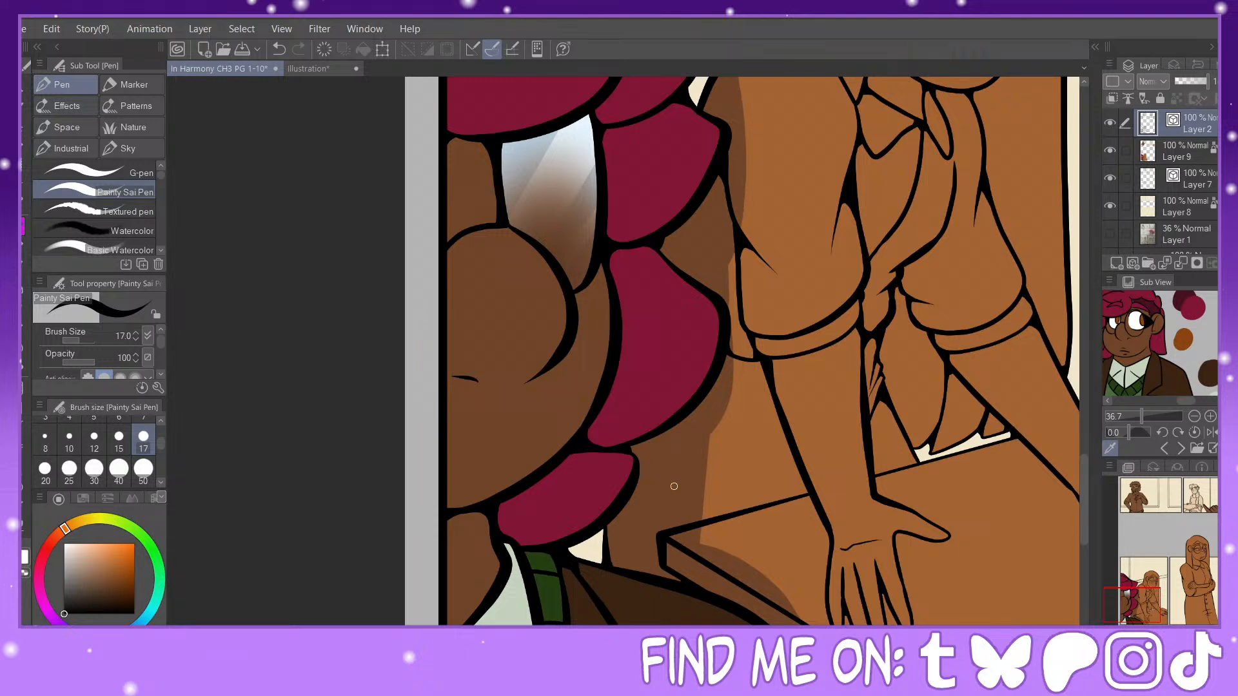
pyautogui.hotkey('ctrl', '-')
pyautogui.hotkey('ctrl', '-')
pyautogui.hotkey('ctrl', '-')
pyautogui.moveTo(1145, 596); pyautogui.dragTo(1158, 584)
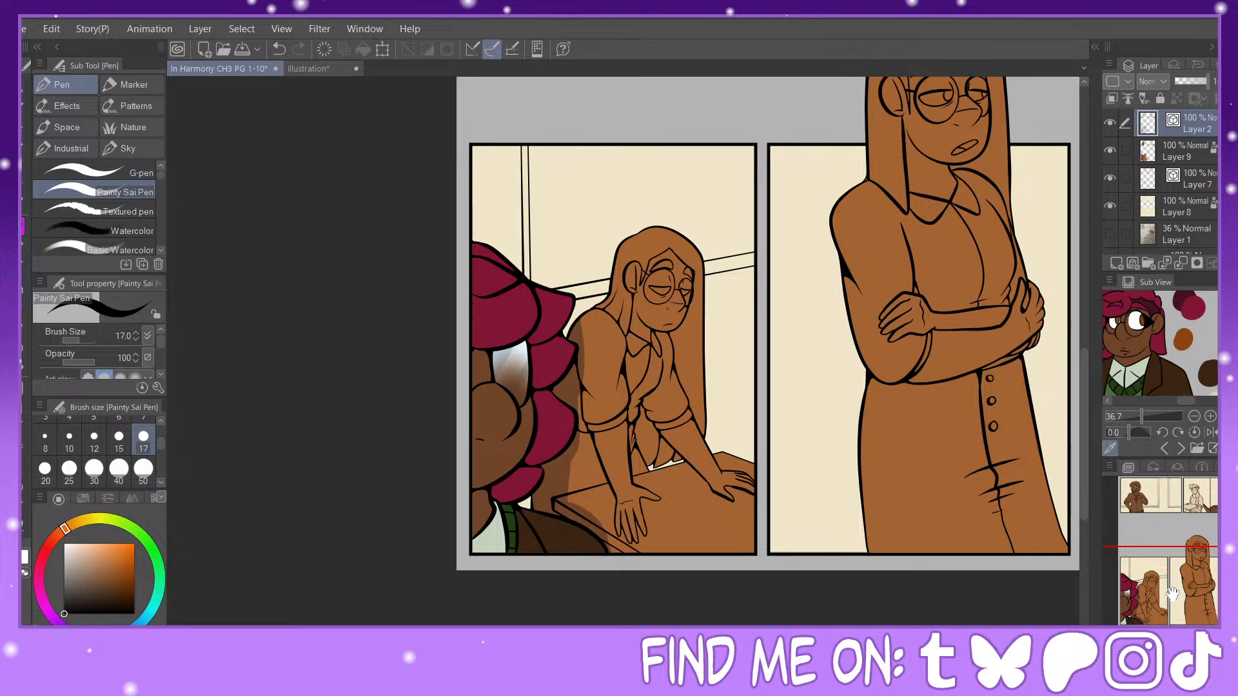
# Step: Show the red-beret character in the reference viewer, enlarged to 36.7
pyautogui.click(1180, 449)
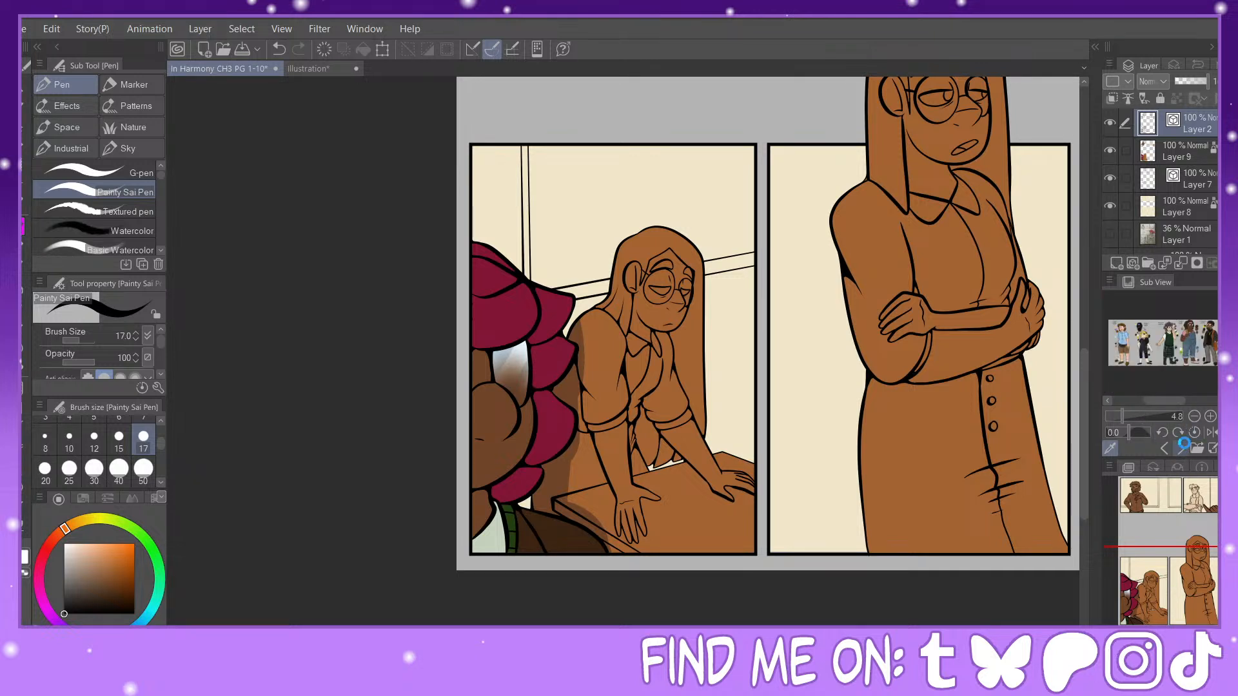
pyautogui.click(1180, 450)
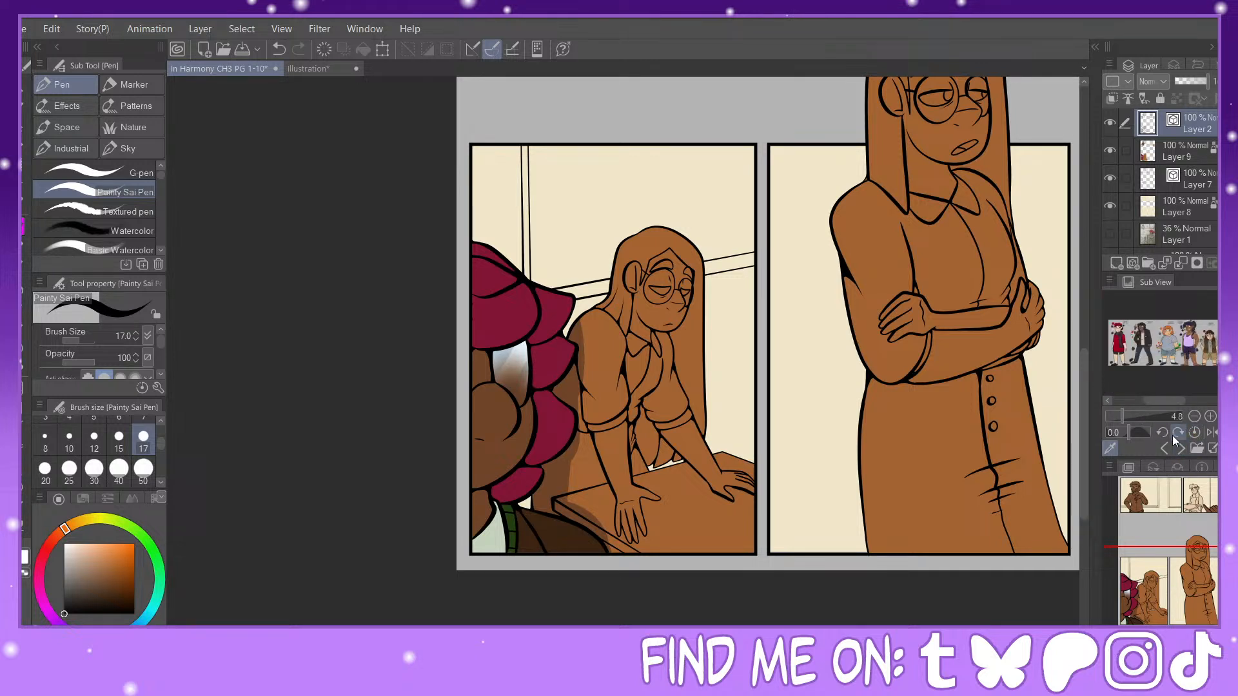
pyautogui.click(1137, 415)
pyautogui.moveTo(1160, 401); pyautogui.dragTo(1132, 403)
pyautogui.click(1141, 416)
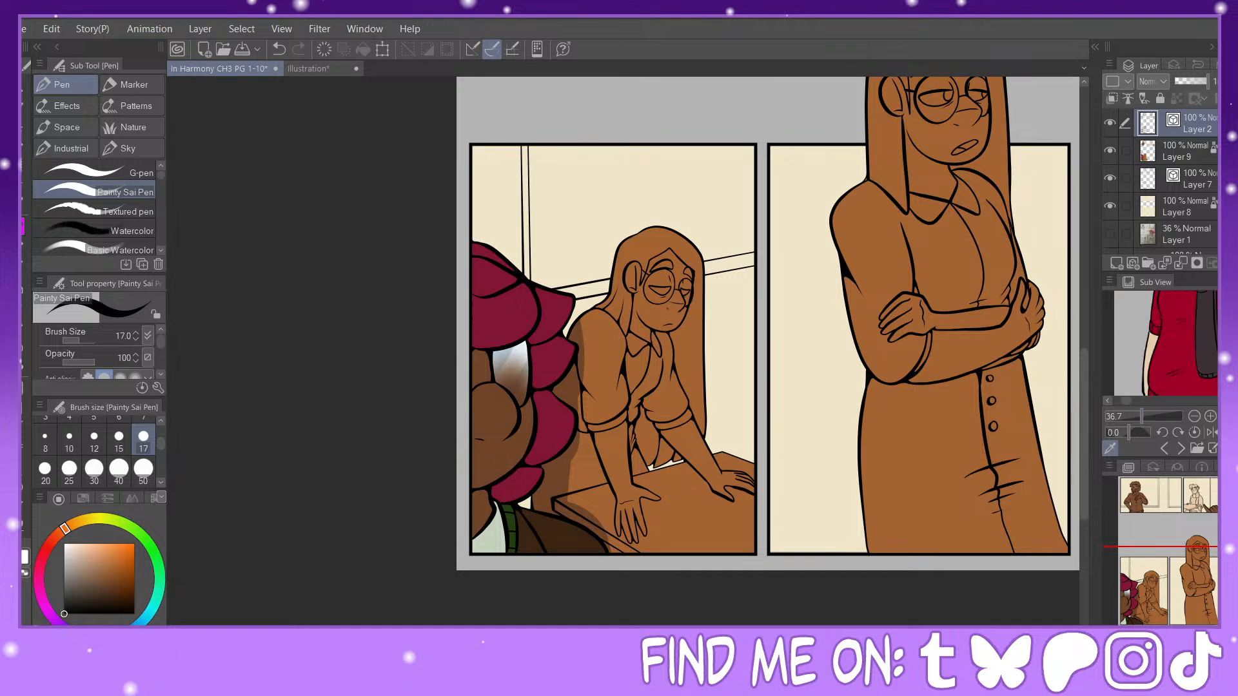
pyautogui.moveTo(1219, 344); pyautogui.dragTo(1219, 327)
# Step: Fill the beret figure's hair bun and the small curl above it on Layer 9 with the near-black sampled from the reference's hair
pyautogui.moveTo(1148, 569); pyautogui.dragTo(1195, 464)
pyautogui.hotkey('ctrl', '+')
pyautogui.hotkey('ctrl', '+')
pyautogui.hotkey('ctrl', '+')
pyautogui.hotkey('ctrl', '+')
pyautogui.hotkey('ctrl', '+')
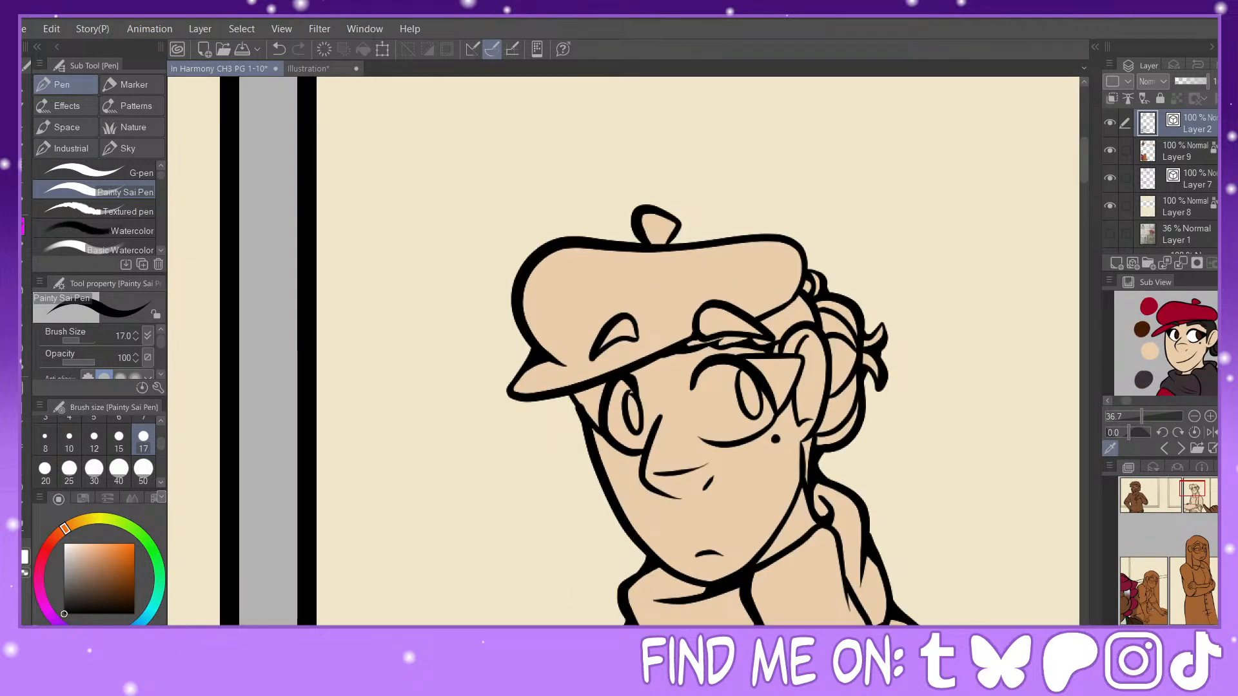
pyautogui.click(1210, 321)
pyautogui.click(23, 368)
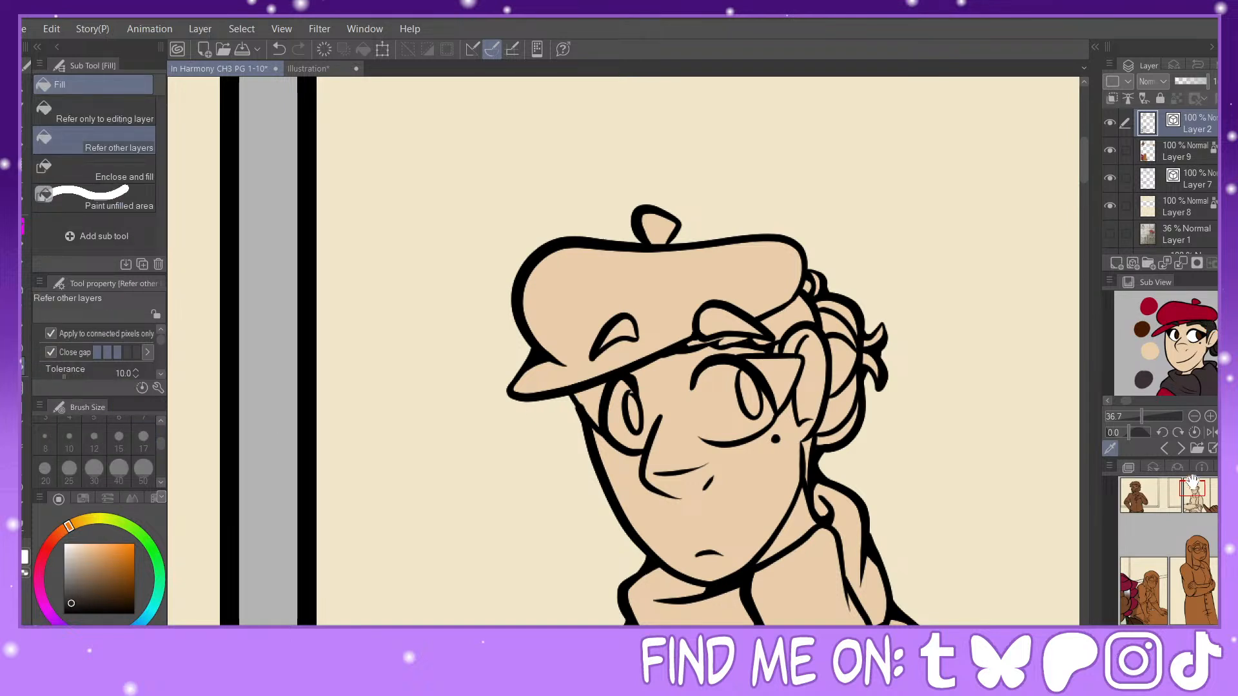
pyautogui.moveTo(1194, 489); pyautogui.dragTo(1198, 489)
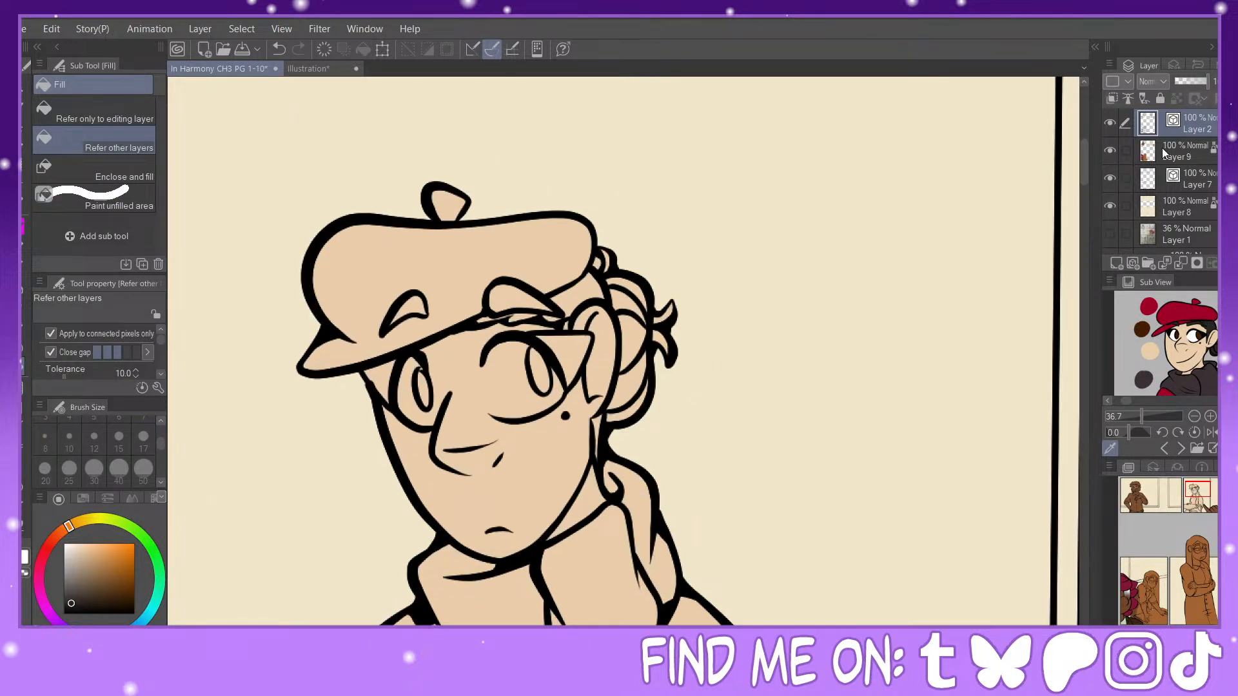
pyautogui.click(1186, 155)
pyautogui.moveTo(637, 406)
pyautogui.mouseDown()
pyautogui.moveTo(627, 278)
pyautogui.moveTo(647, 398)
pyautogui.moveTo(670, 307)
pyautogui.mouseUp()
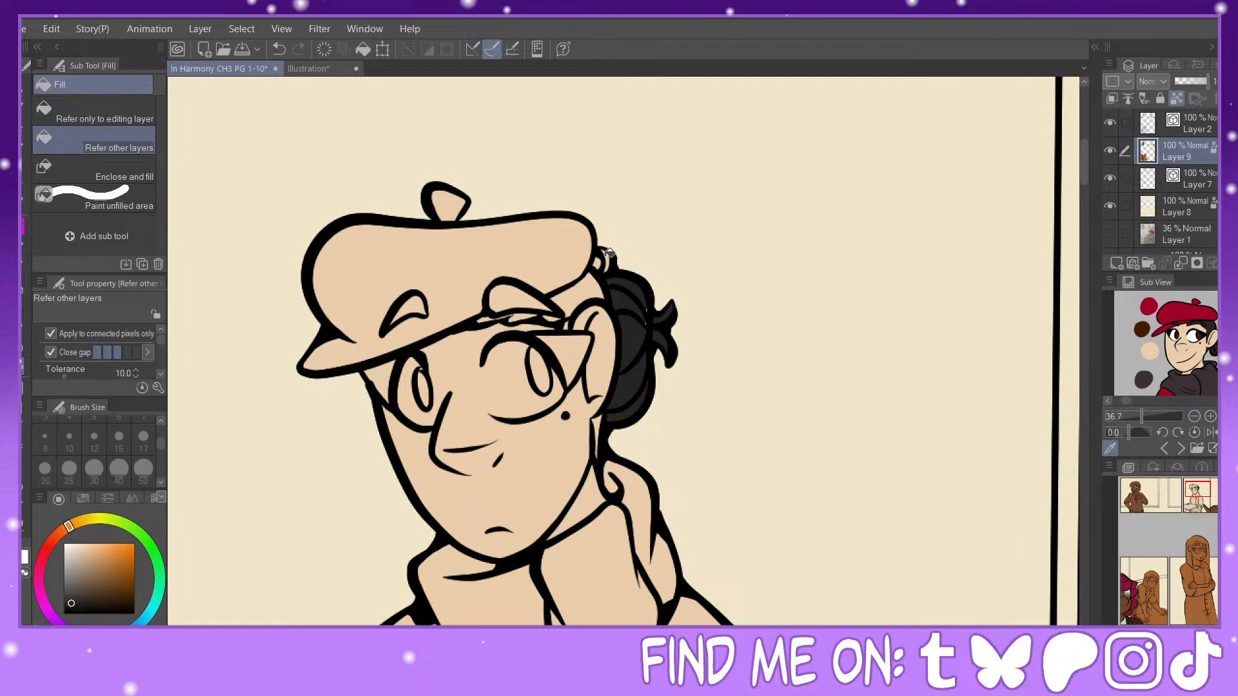
pyautogui.click(608, 255)
# Step: Fill the beret figure's hair beside the ear and beneath the beret brim with the near-black, touching up gaps with the G-pen
pyautogui.click(24, 227)
pyautogui.click(23, 326)
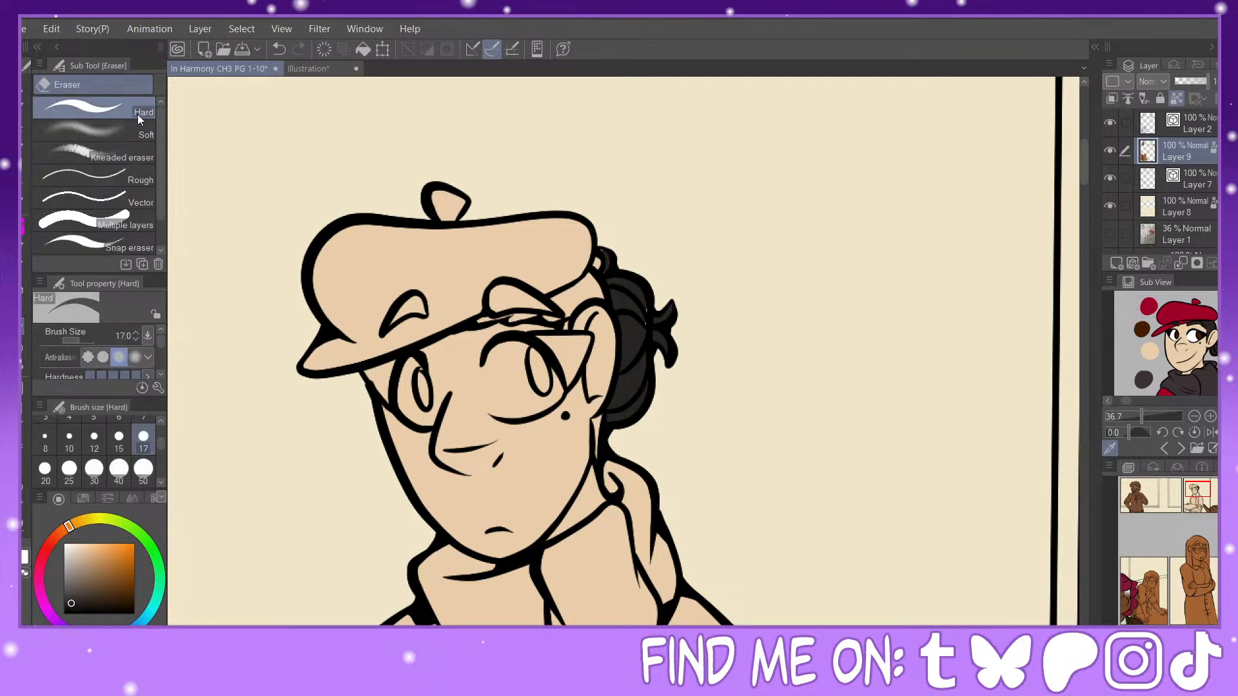
pyautogui.moveTo(594, 261); pyautogui.dragTo(602, 267)
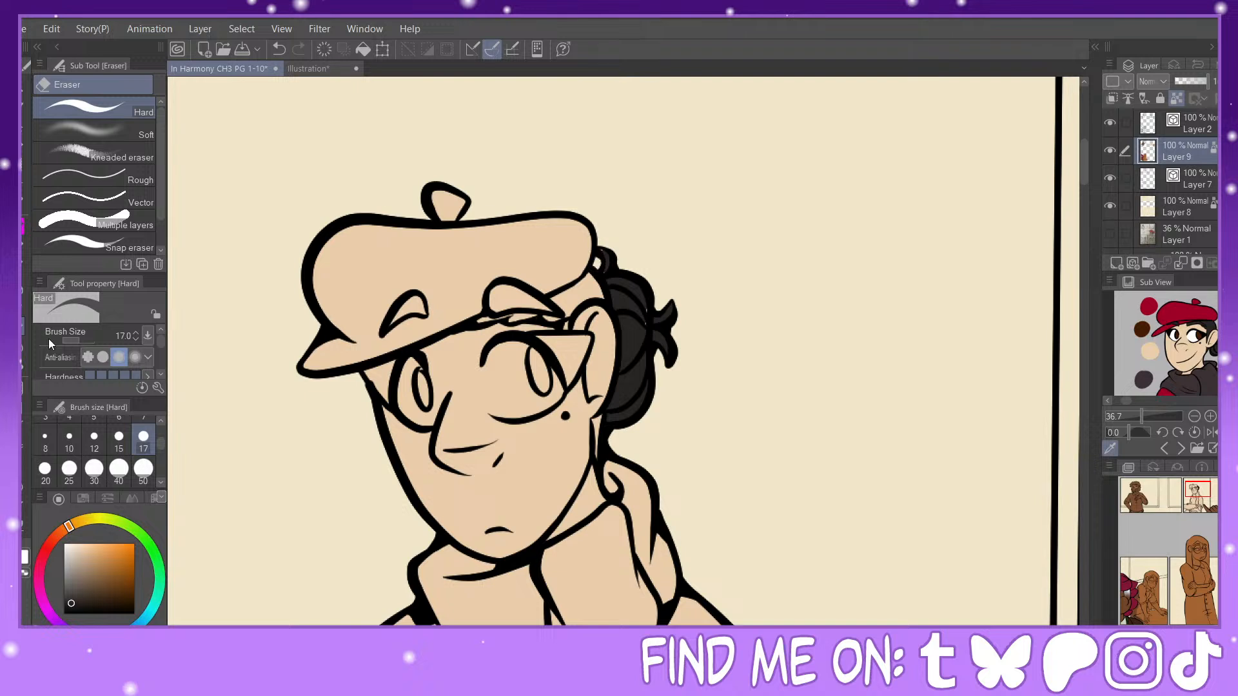
pyautogui.press('p')
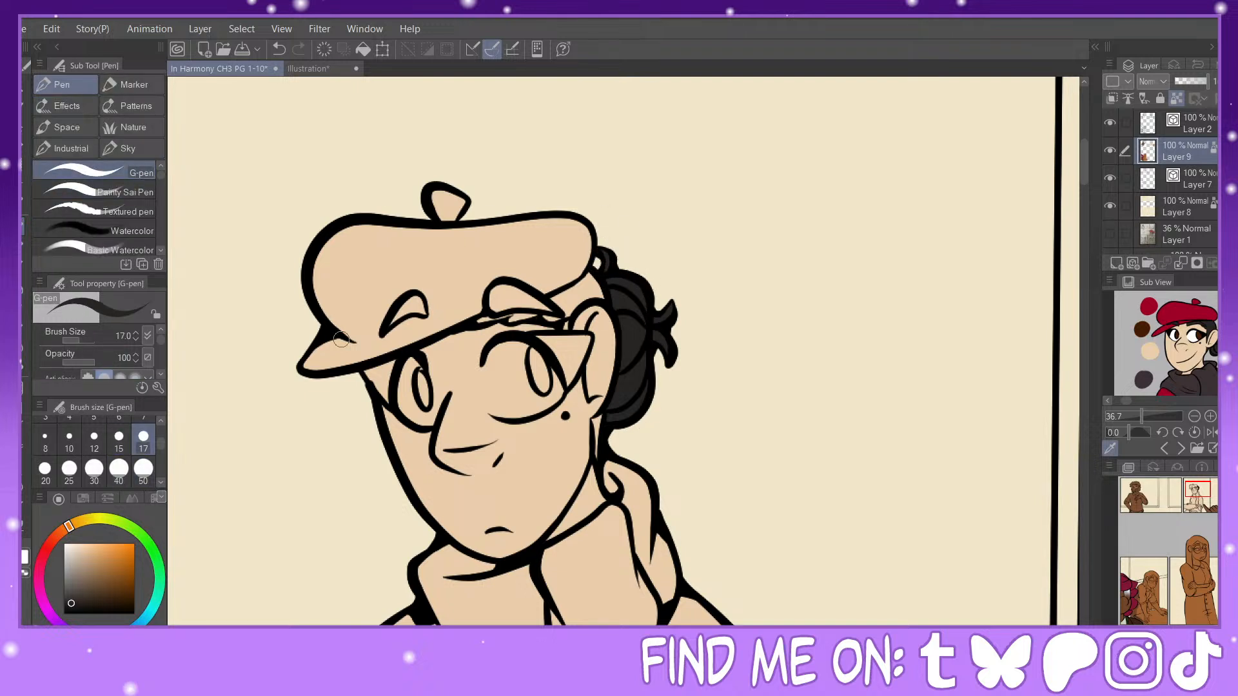
pyautogui.press('g')
pyautogui.click(555, 316)
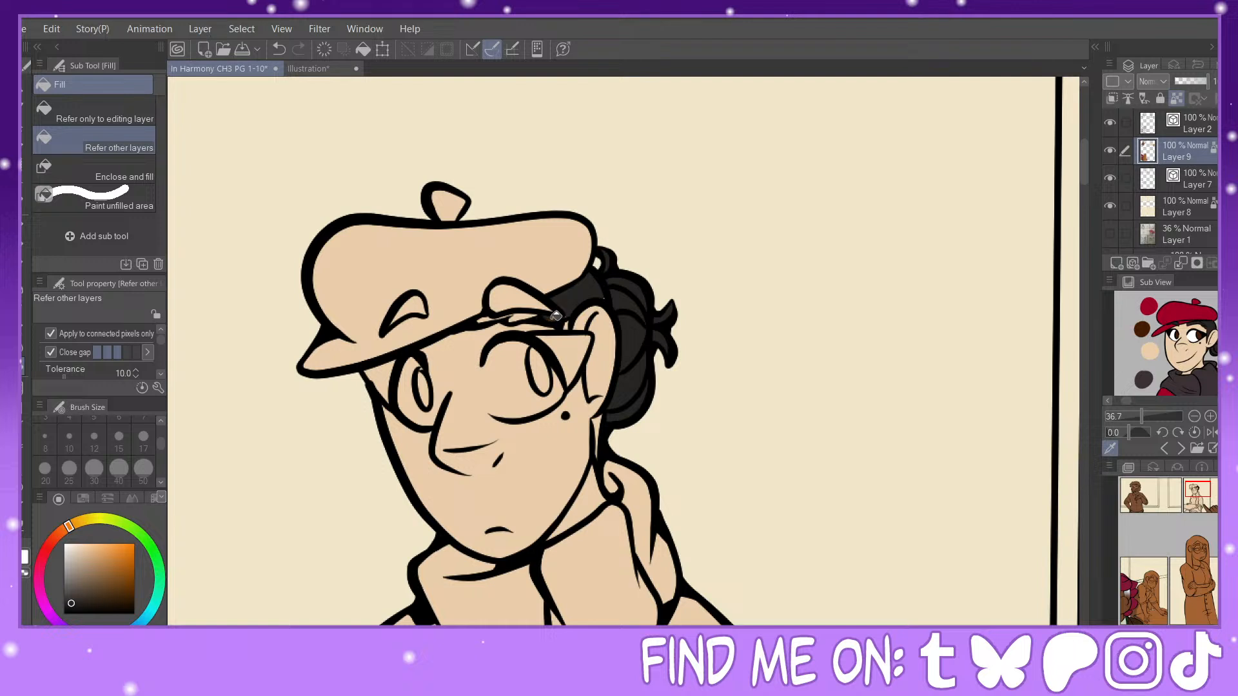
pyautogui.click(522, 316)
pyautogui.click(487, 319)
pyautogui.press('p')
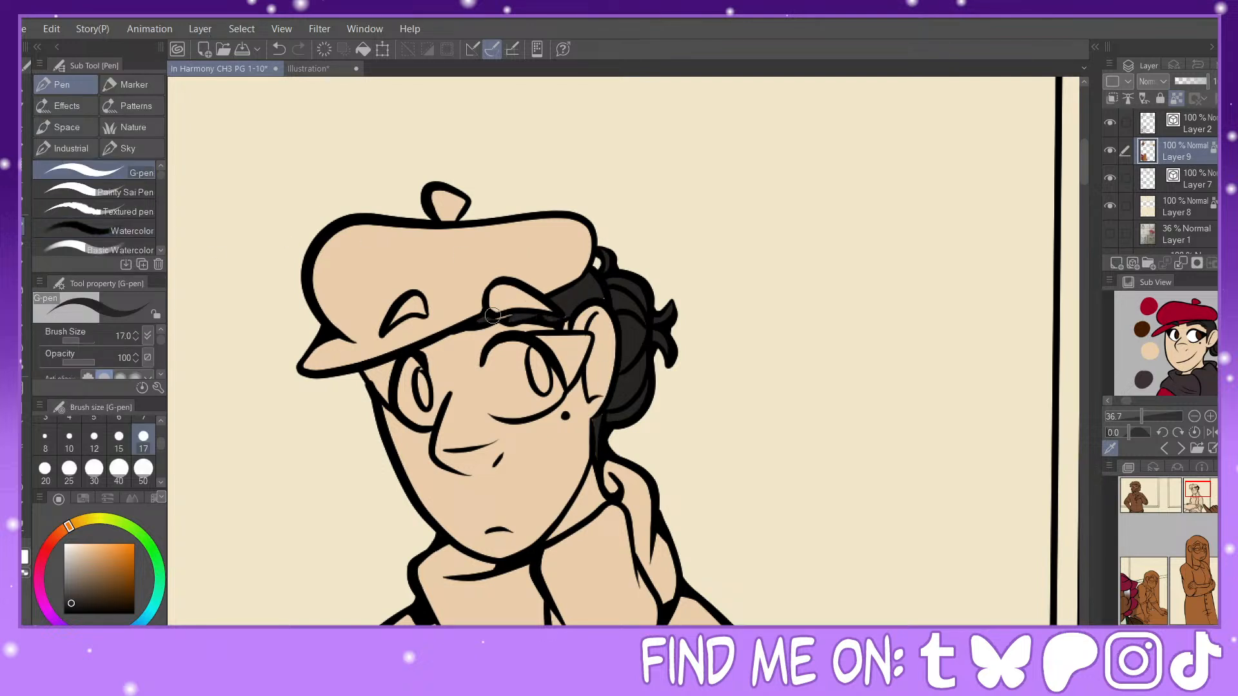
pyautogui.moveTo(492, 315)
pyautogui.mouseDown()
pyautogui.moveTo(585, 317)
pyautogui.moveTo(564, 318)
pyautogui.moveTo(604, 298)
pyautogui.mouseUp()
# Step: Paint the whites of both of the beret figure's eyes with the G-pen at size 25, tidying the edges
pyautogui.click(65, 544)
pyautogui.click(69, 469)
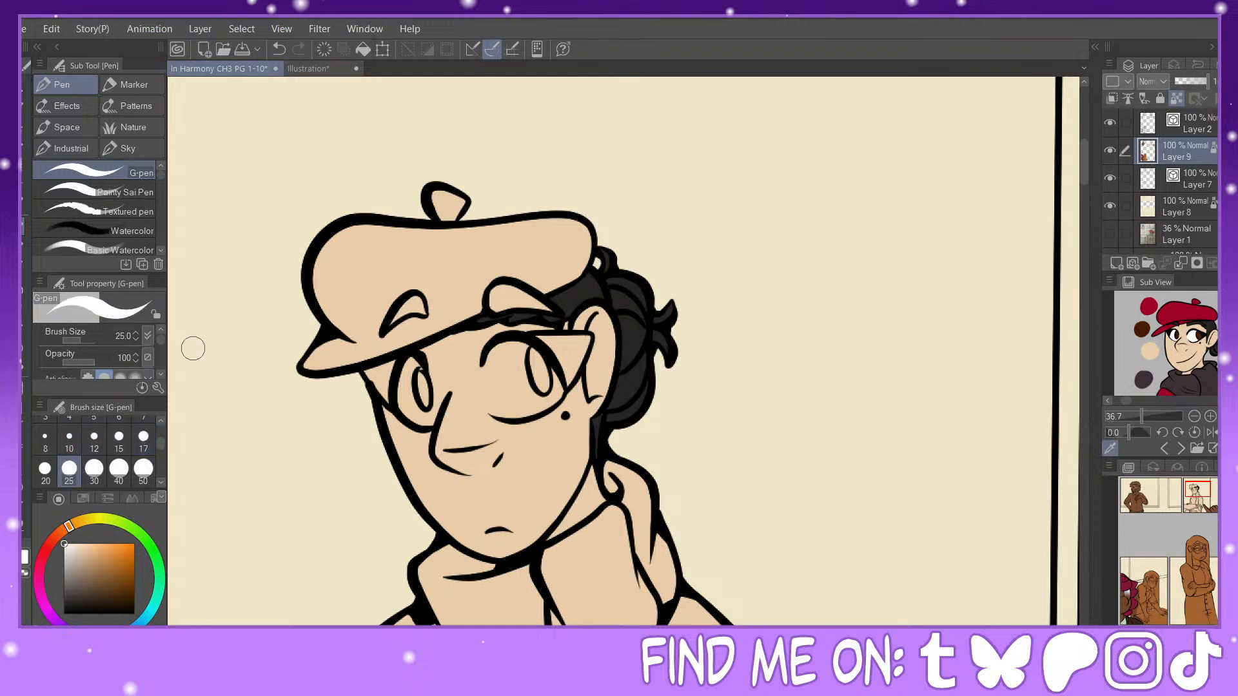
pyautogui.moveTo(408, 361)
pyautogui.mouseDown()
pyautogui.moveTo(413, 409)
pyautogui.moveTo(431, 421)
pyautogui.moveTo(413, 358)
pyautogui.mouseUp()
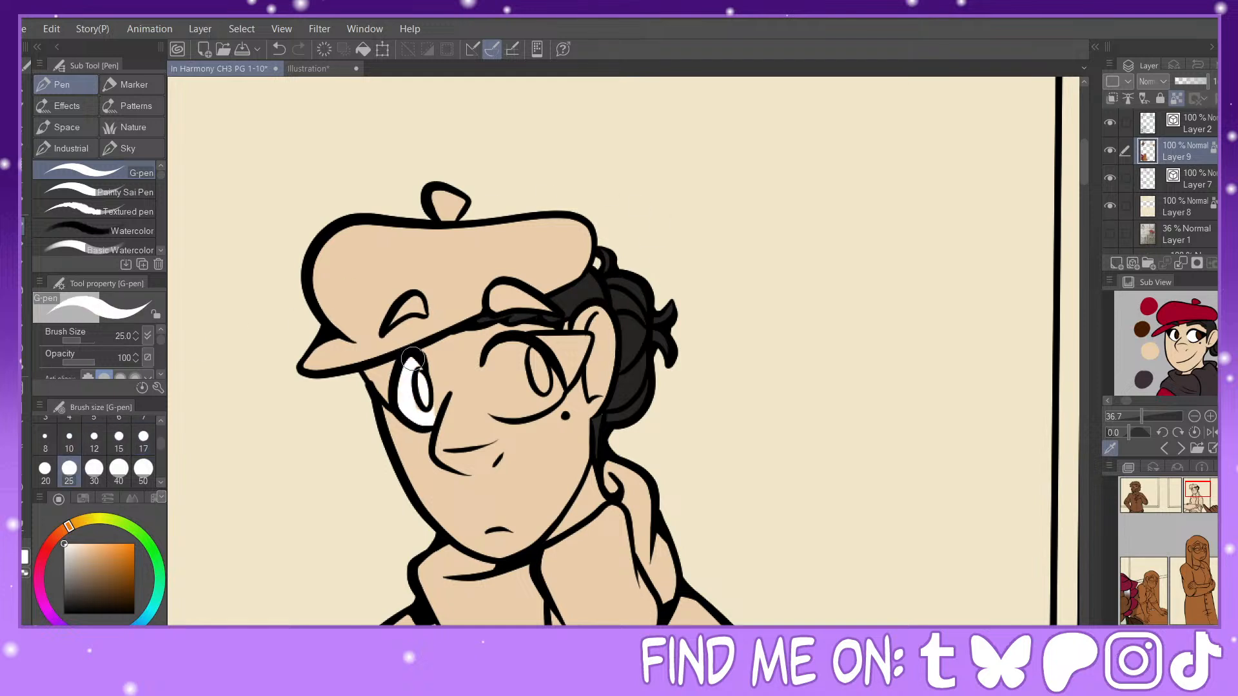
pyautogui.moveTo(494, 348)
pyautogui.mouseDown()
pyautogui.moveTo(508, 406)
pyautogui.moveTo(493, 366)
pyautogui.moveTo(484, 369)
pyautogui.moveTo(522, 405)
pyautogui.moveTo(505, 406)
pyautogui.moveTo(555, 384)
pyautogui.moveTo(531, 408)
pyautogui.moveTo(551, 377)
pyautogui.moveTo(505, 344)
pyautogui.moveTo(498, 390)
pyautogui.moveTo(503, 377)
pyautogui.moveTo(514, 393)
pyautogui.moveTo(547, 384)
pyautogui.mouseUp()
pyautogui.keyDown('alt'); pyautogui.click(461, 374); pyautogui.keyUp('alt')
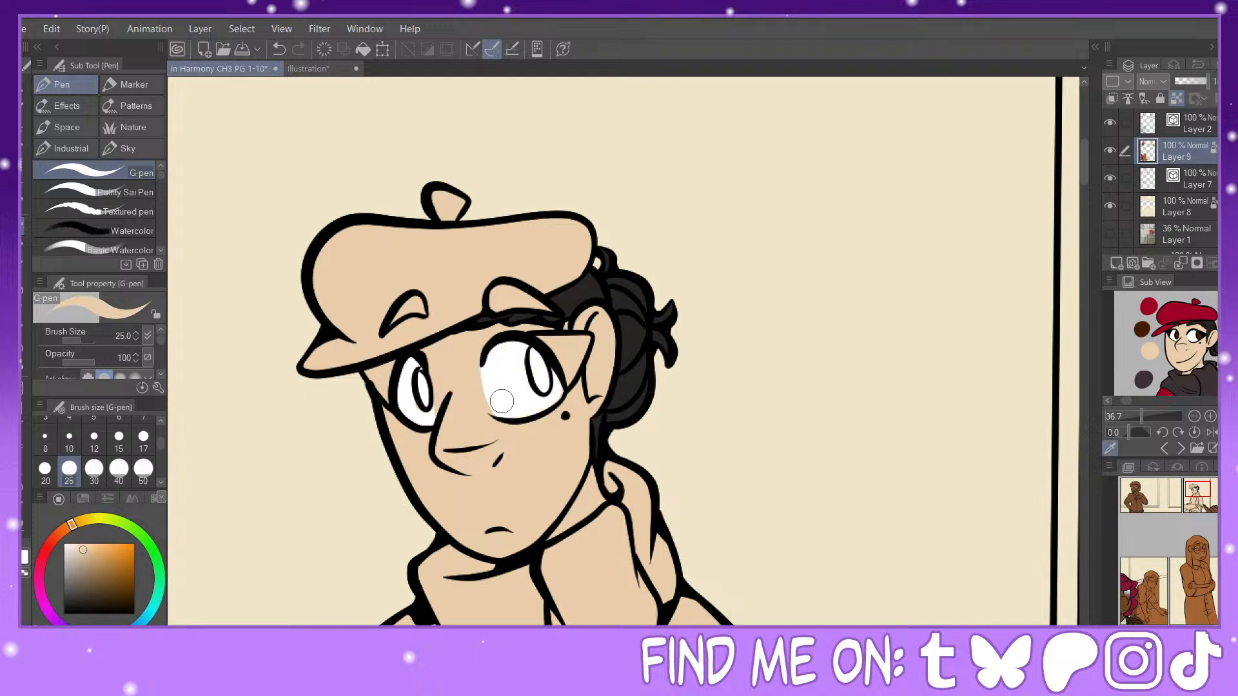
pyautogui.keyDown('alt'); pyautogui.click(501, 380); pyautogui.keyUp('alt')
# Step: Fill both of the beret figure's irises with the dark brown sampled from the reference image
pyautogui.press('g')
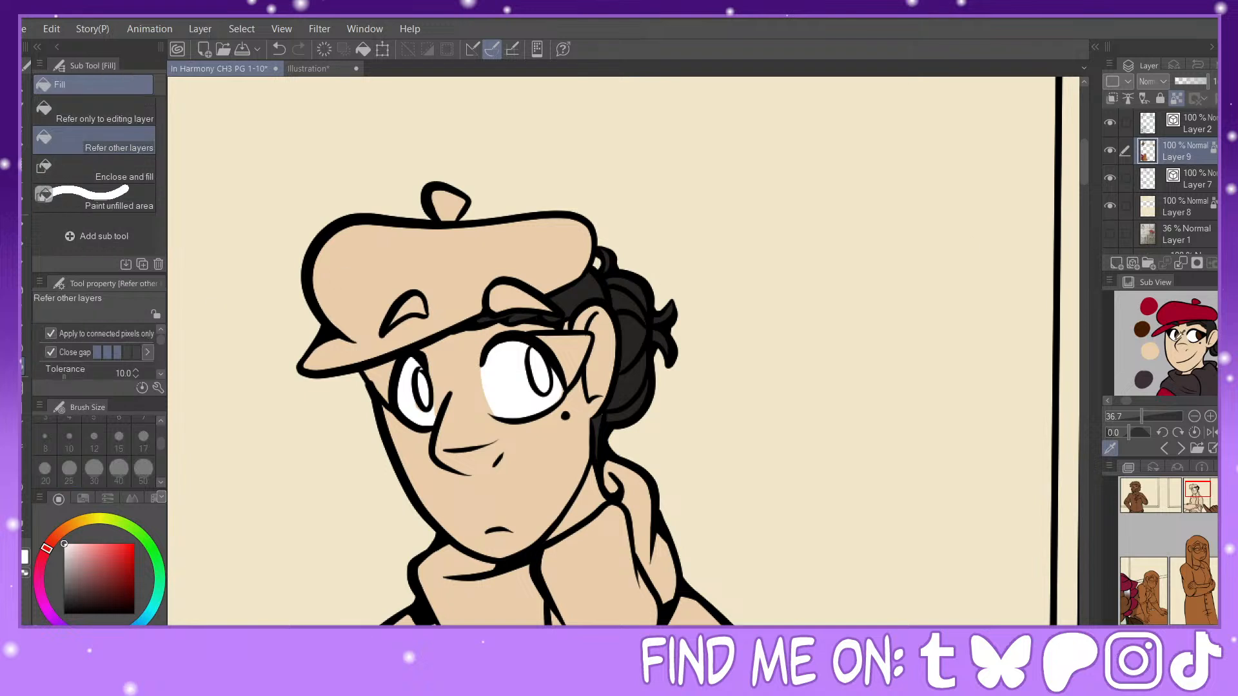
pyautogui.click(1205, 330)
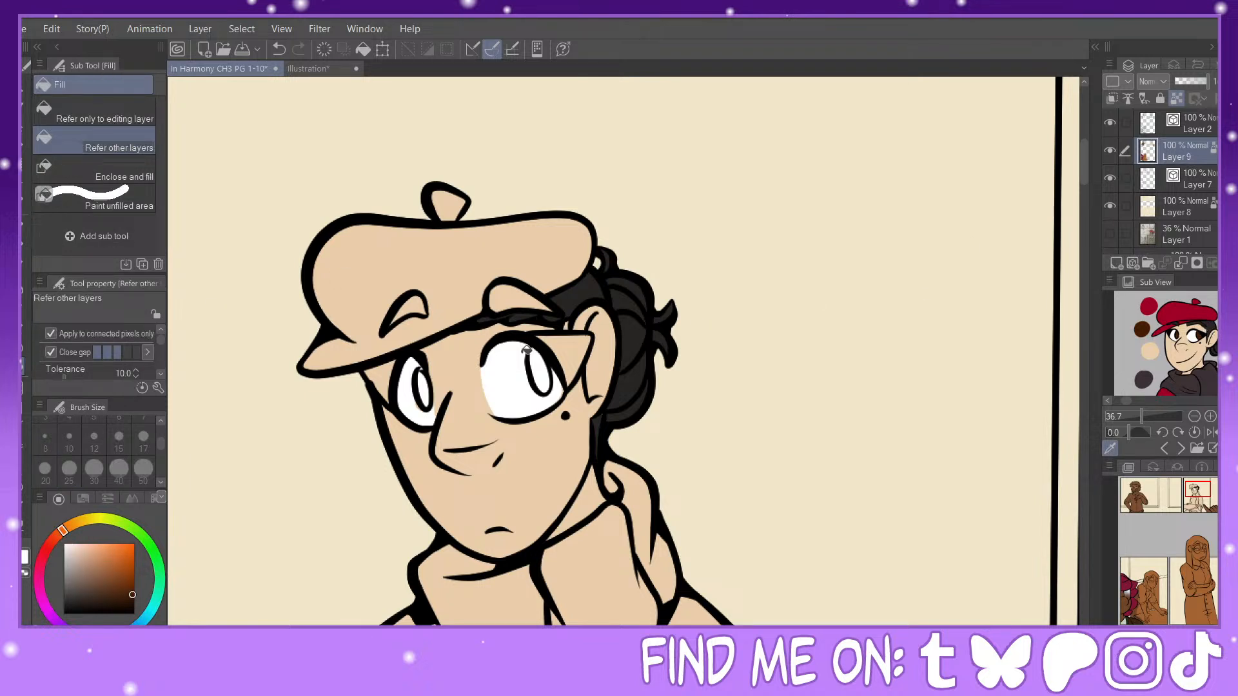
pyautogui.click(539, 368)
pyautogui.click(426, 385)
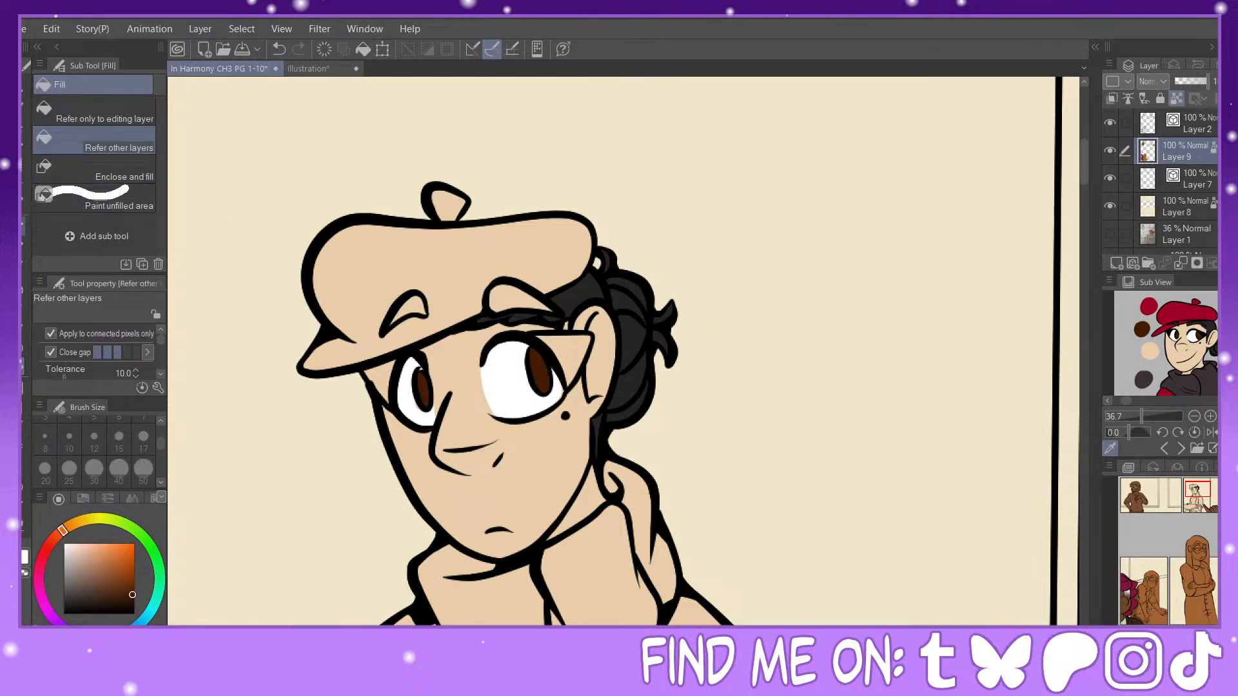
pyautogui.press('p')
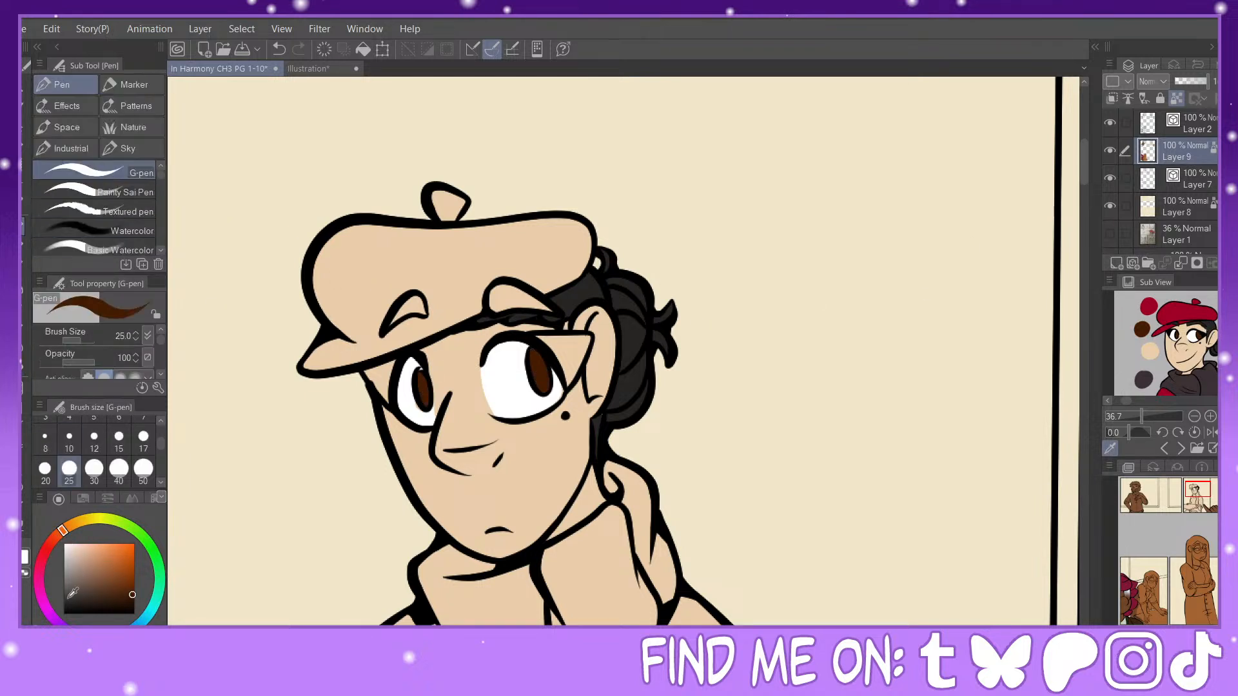
pyautogui.click(1196, 131)
pyautogui.click(23, 529)
pyautogui.click(113, 137)
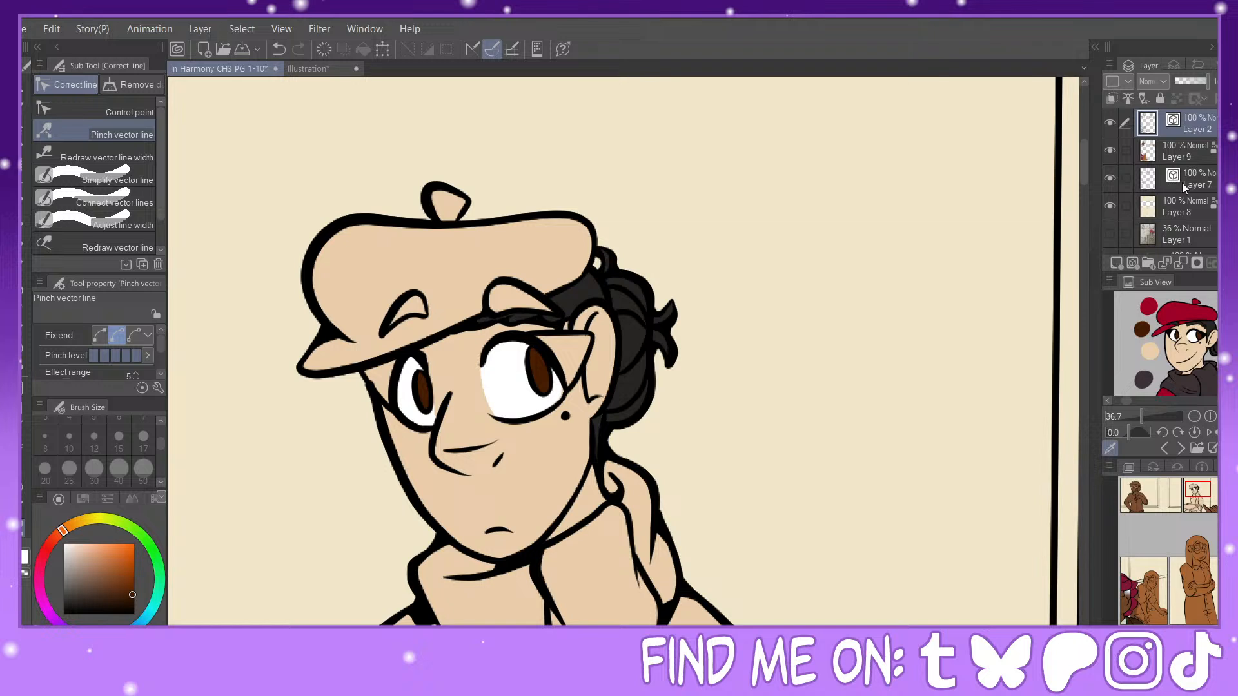
pyautogui.click(1183, 155)
pyautogui.keyDown('alt'); pyautogui.click(407, 384); pyautogui.keyUp('alt')
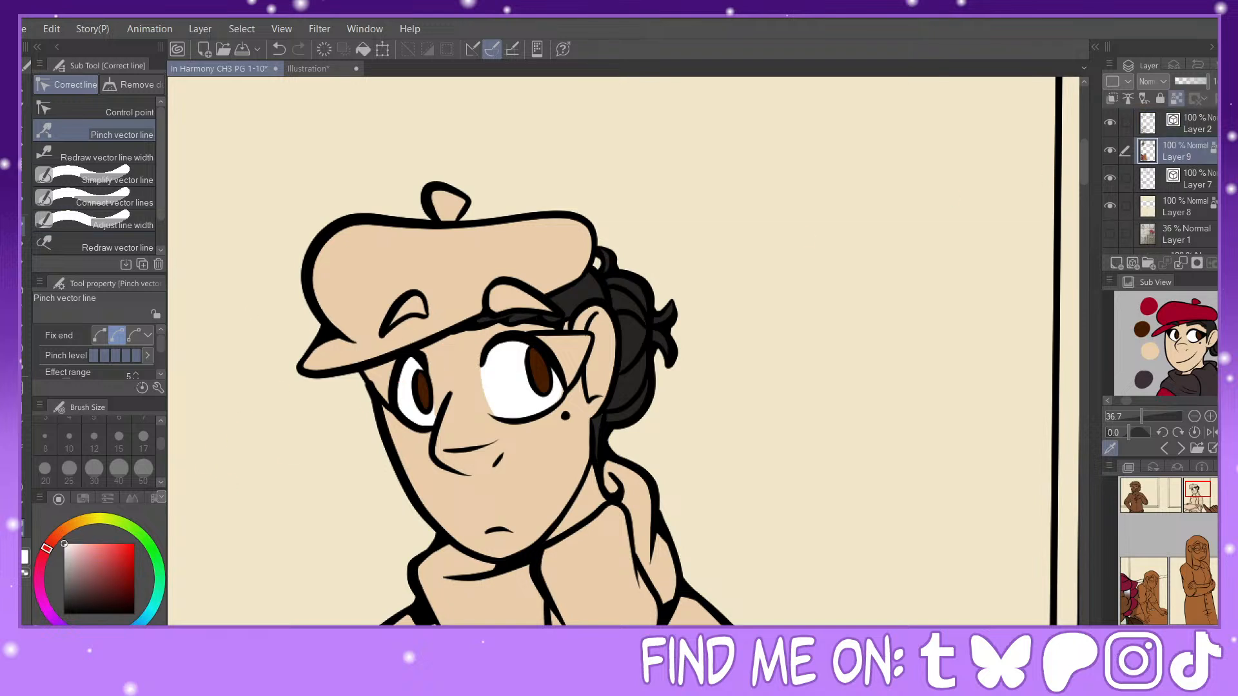
# Step: Draw darker reddish-brown pupils in both irises with the G-pen at size 12, and add small white highlights
pyautogui.press('p')
pyautogui.keyDown('alt'); pyautogui.click(425, 387); pyautogui.keyUp('alt')
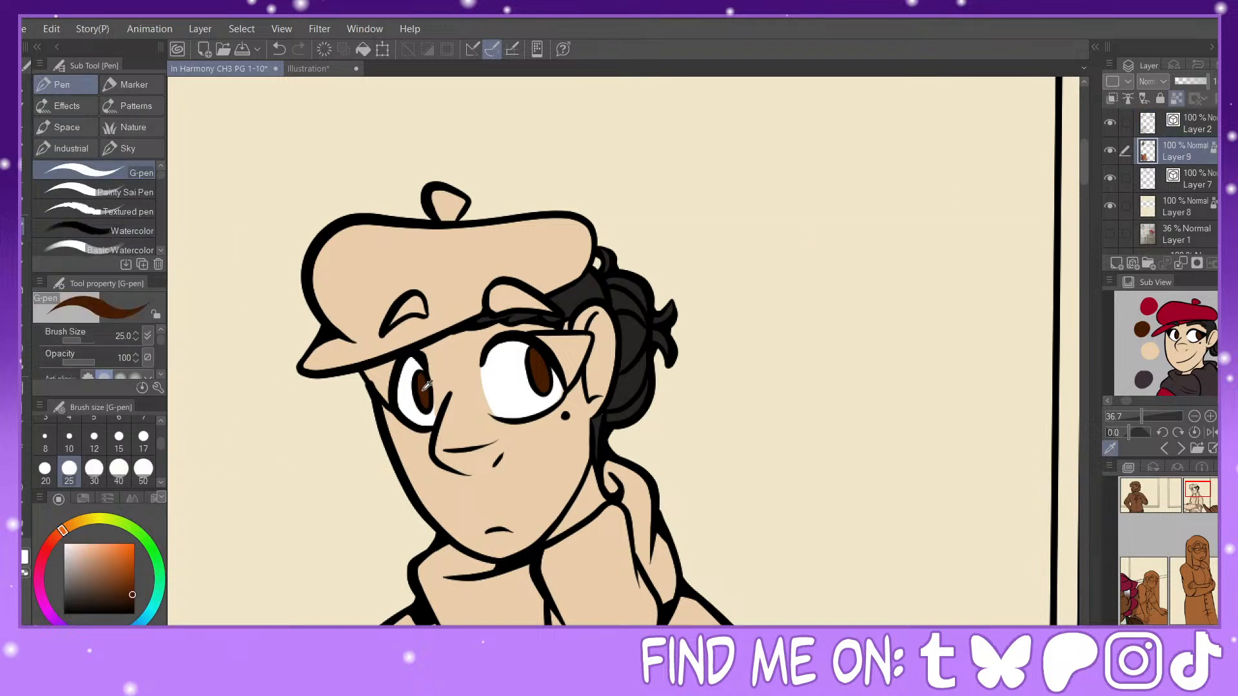
pyautogui.click(134, 605)
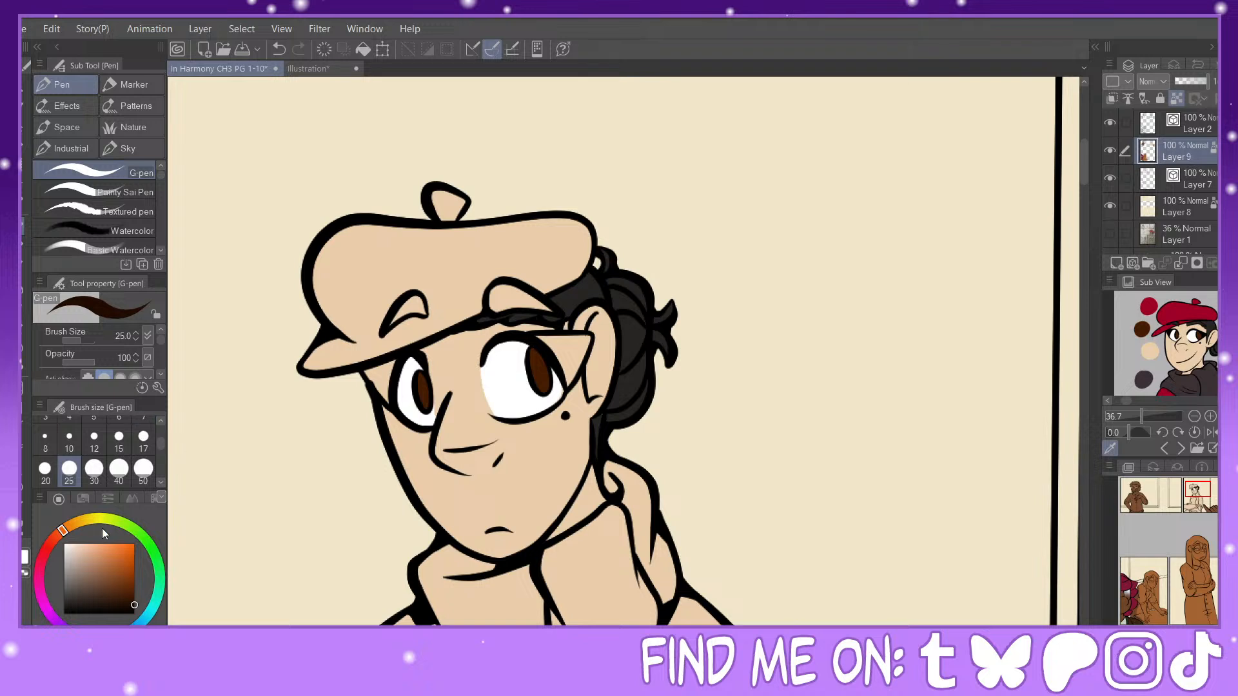
pyautogui.click(52, 541)
pyautogui.click(94, 440)
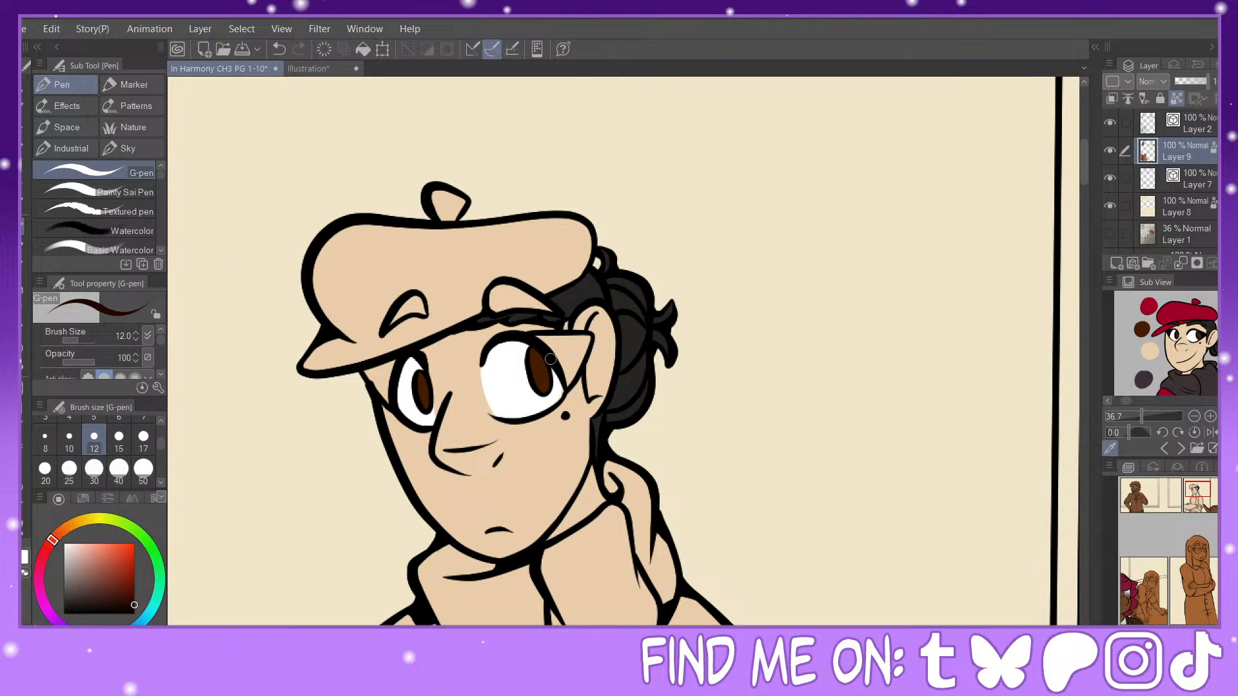
pyautogui.moveTo(535, 358); pyautogui.dragTo(545, 381)
pyautogui.moveTo(424, 385); pyautogui.dragTo(425, 403)
pyautogui.keyDown('alt'); pyautogui.click(496, 364); pyautogui.keyUp('alt')
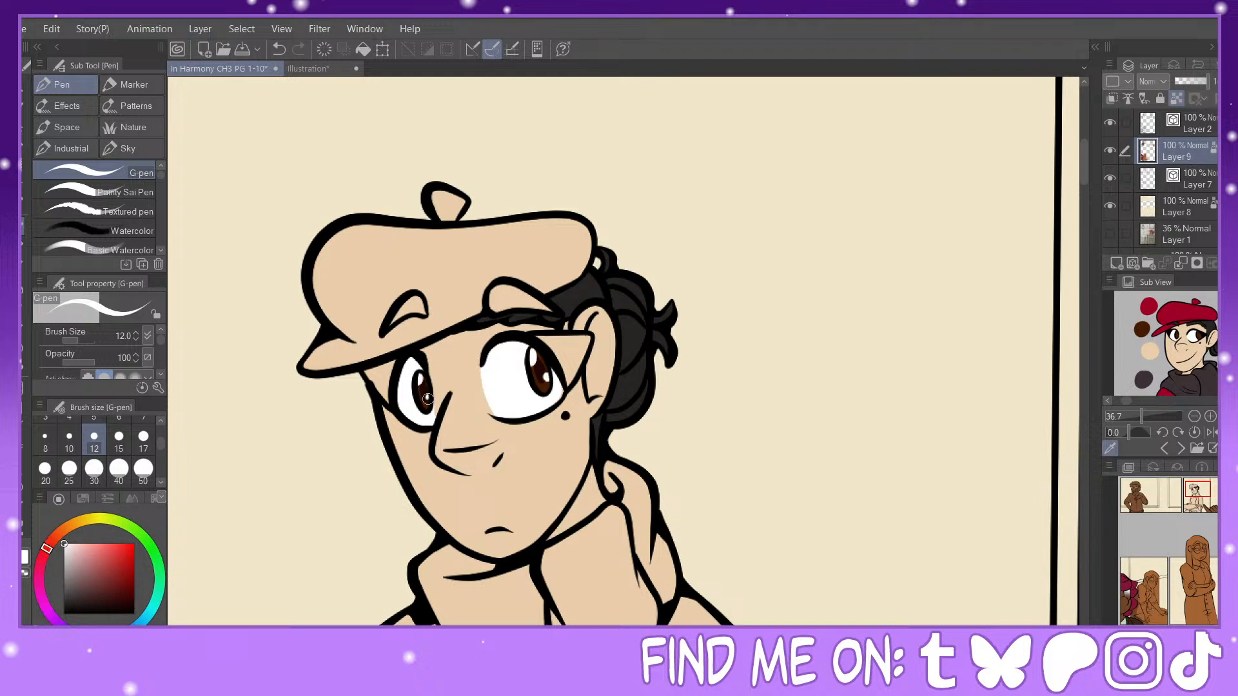
# Step: Fill the makeup shapes at the outer corners of both of the beret figure's eyes with black
pyautogui.click(24, 570)
pyautogui.click(25, 367)
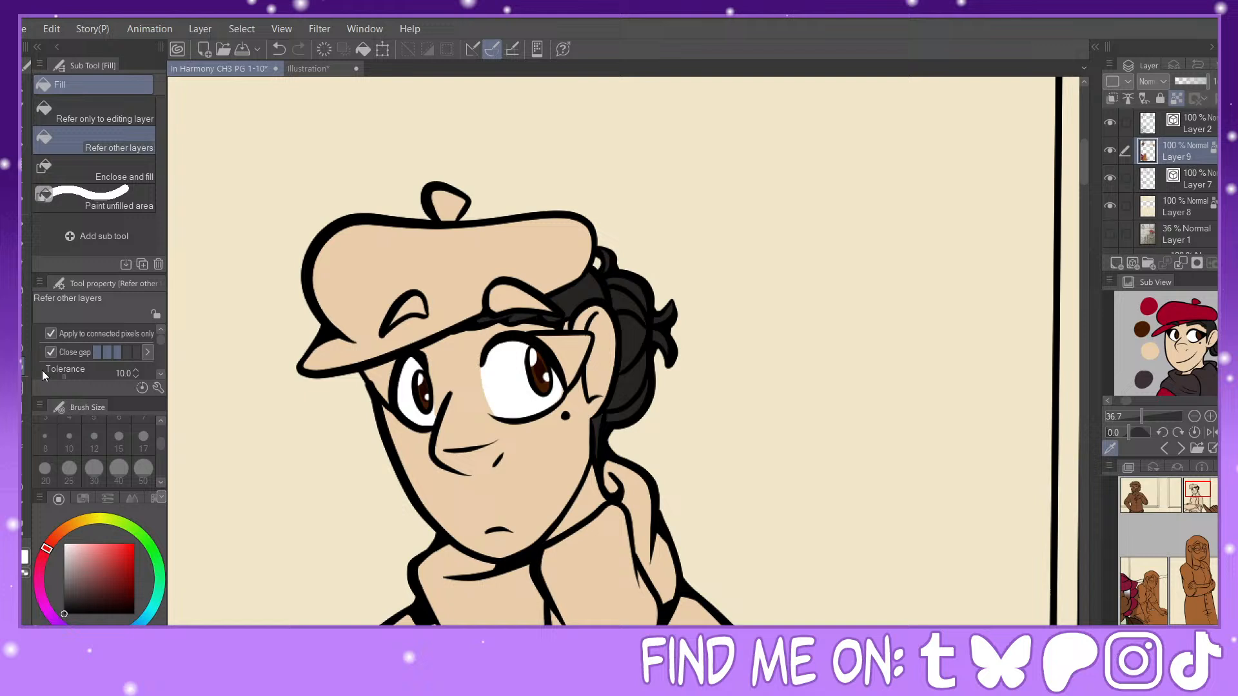
pyautogui.click(382, 377)
pyautogui.click(566, 345)
pyautogui.click(29, 229)
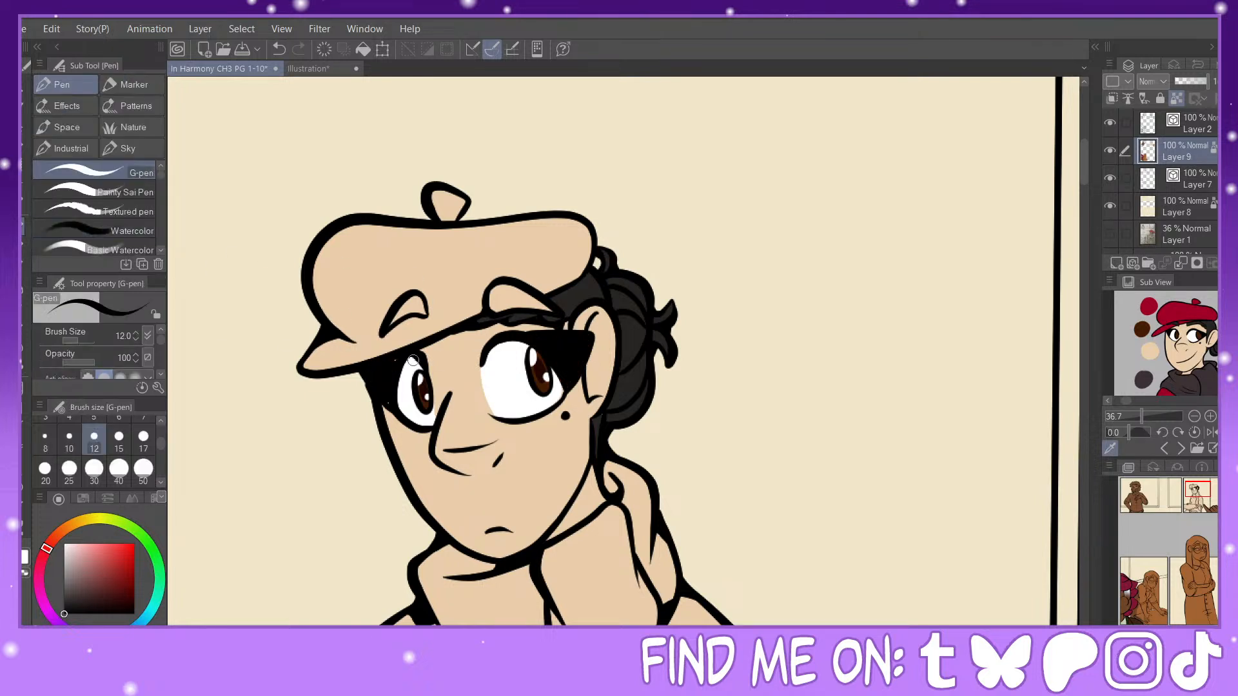
# Step: Fill the beret and its top stem with the dark red sampled from the reference image
pyautogui.click(24, 367)
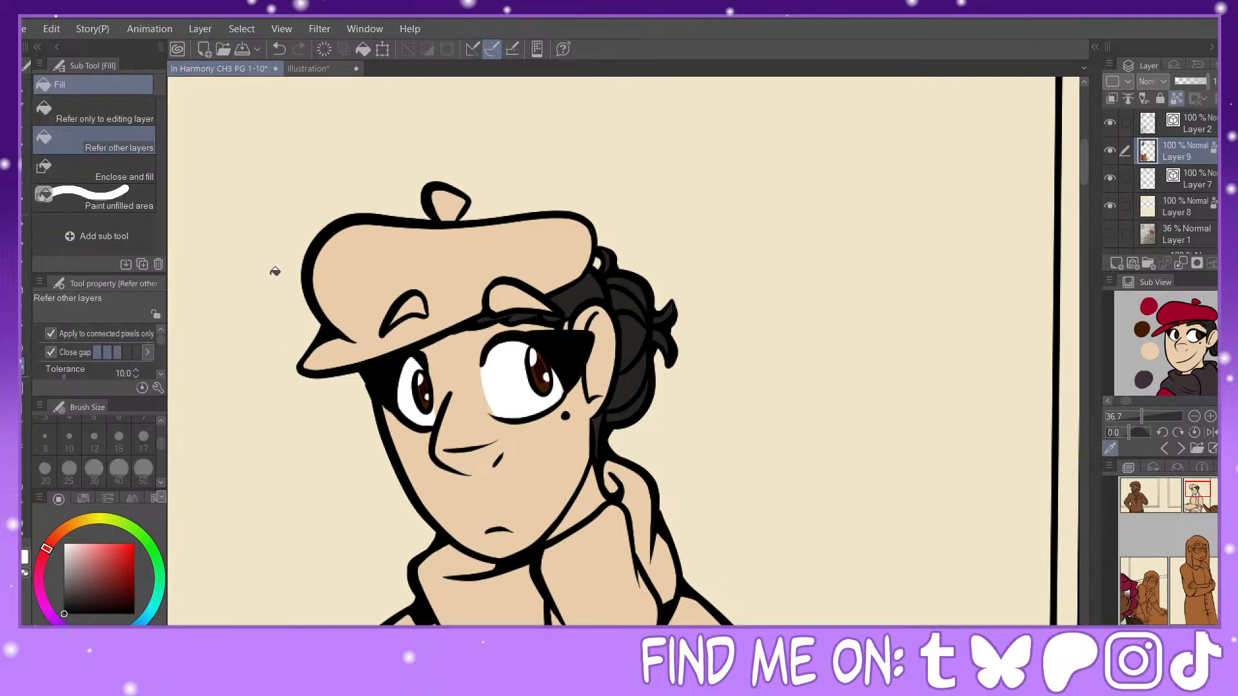
pyautogui.click(1169, 314)
pyautogui.click(461, 265)
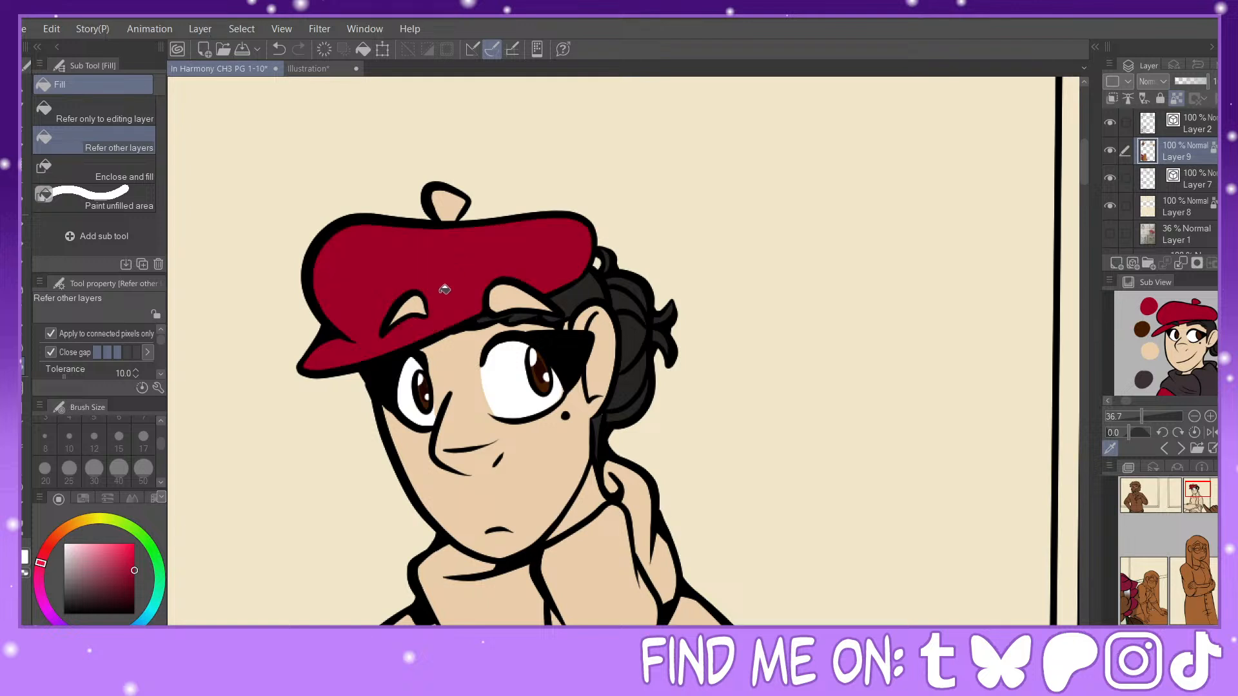
pyautogui.click(445, 201)
# Step: Fill both of the beret figure's eyebrows with the near-black sampled from the figure's hair
pyautogui.keyDown('alt'); pyautogui.click(590, 287); pyautogui.keyUp('alt')
pyautogui.click(510, 292)
pyautogui.click(413, 302)
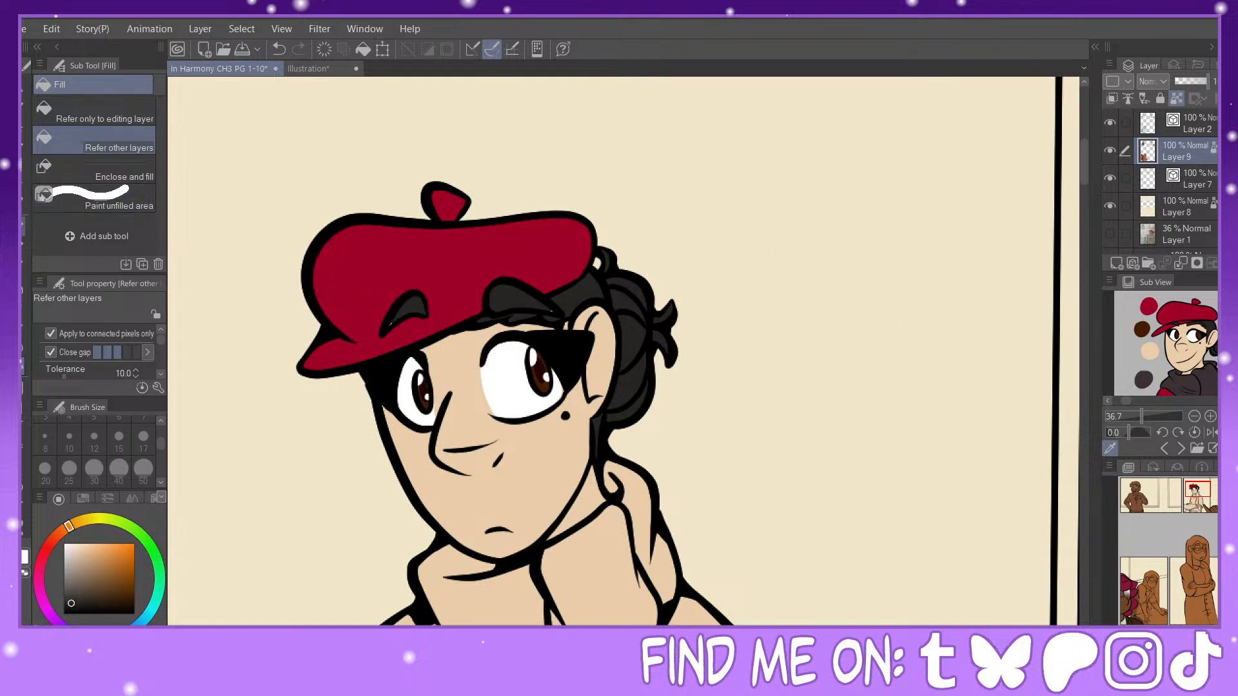
pyautogui.press('p')
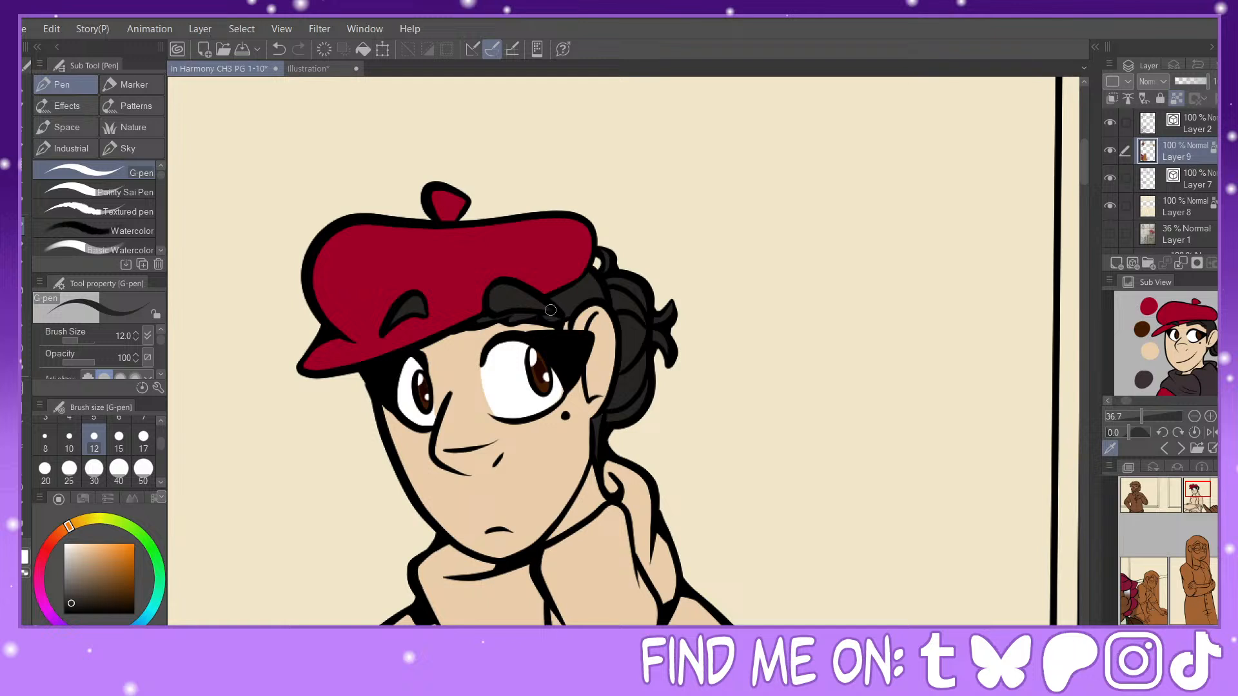
pyautogui.press('g')
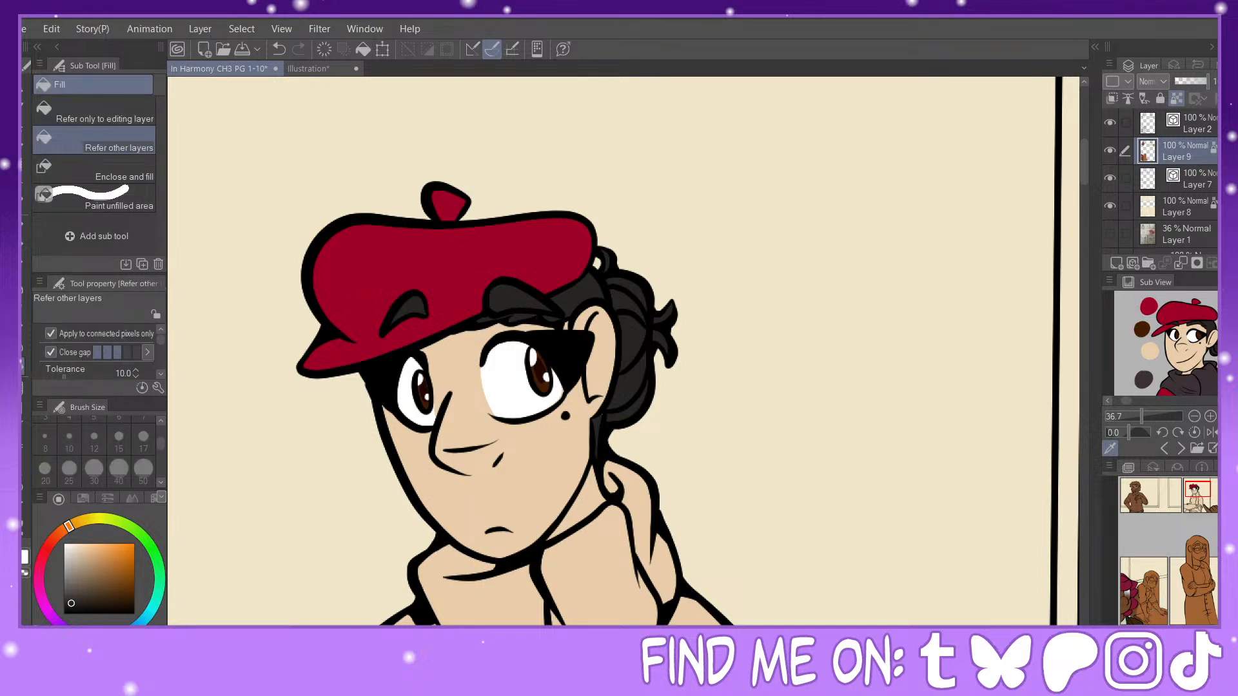
pyautogui.press('i')
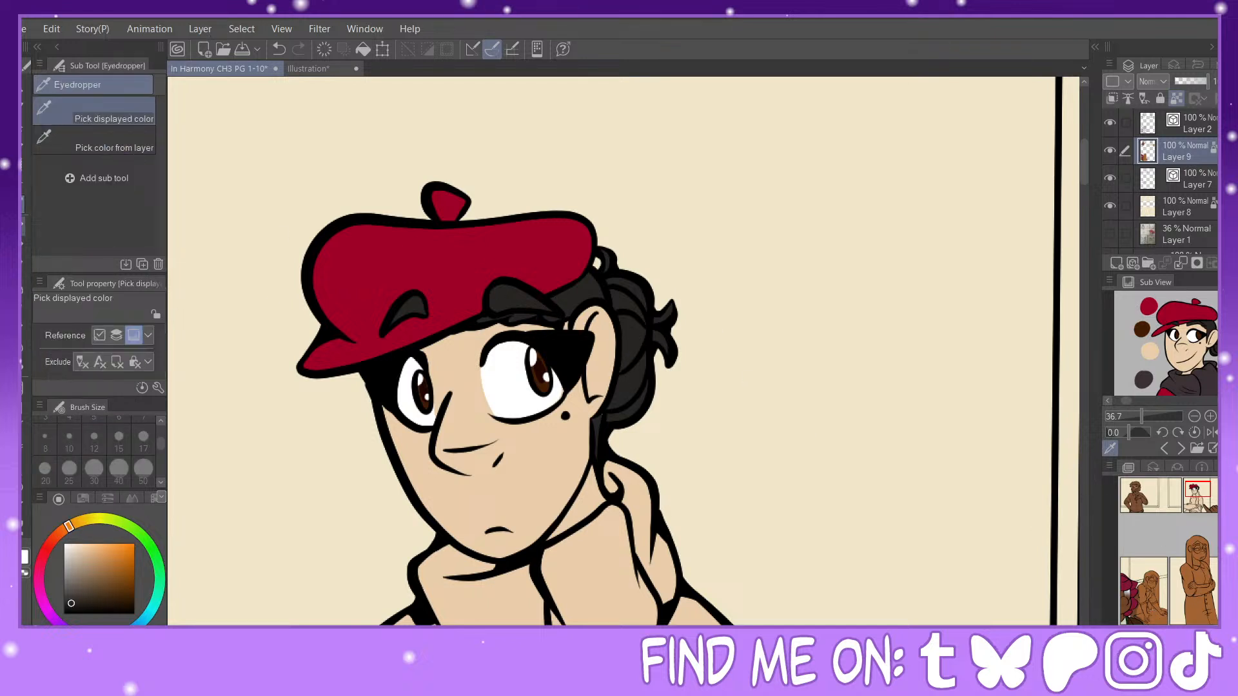
pyautogui.press('p')
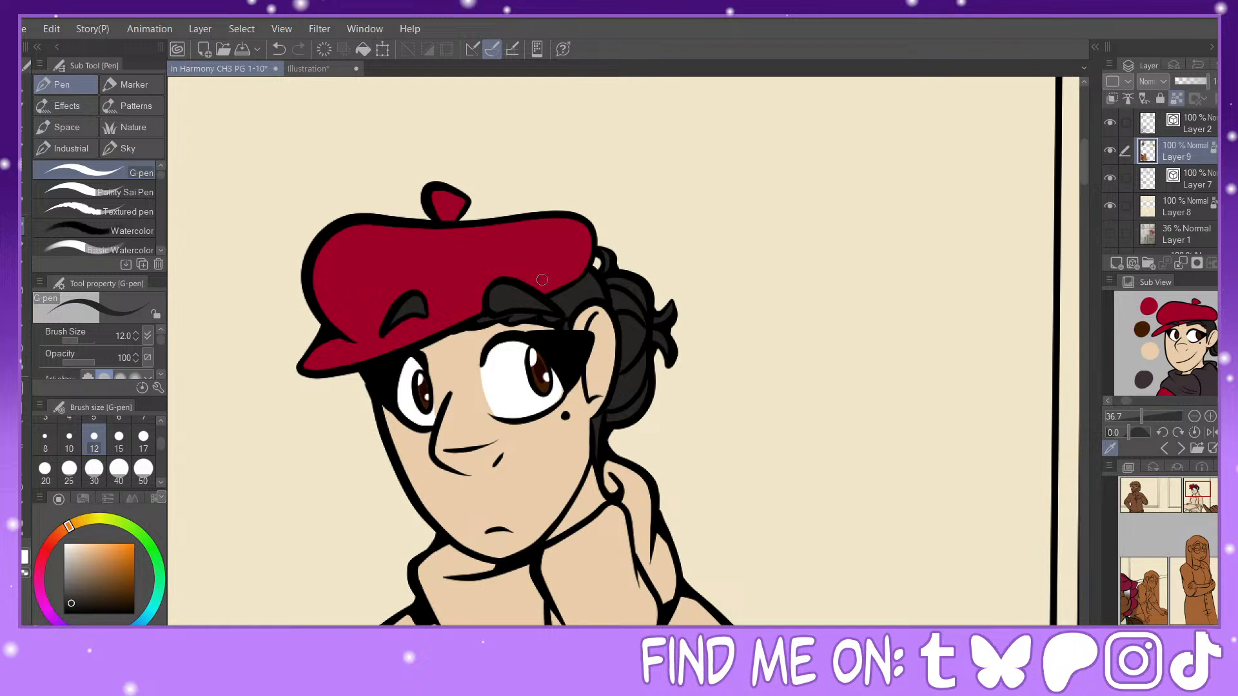
pyautogui.press('g')
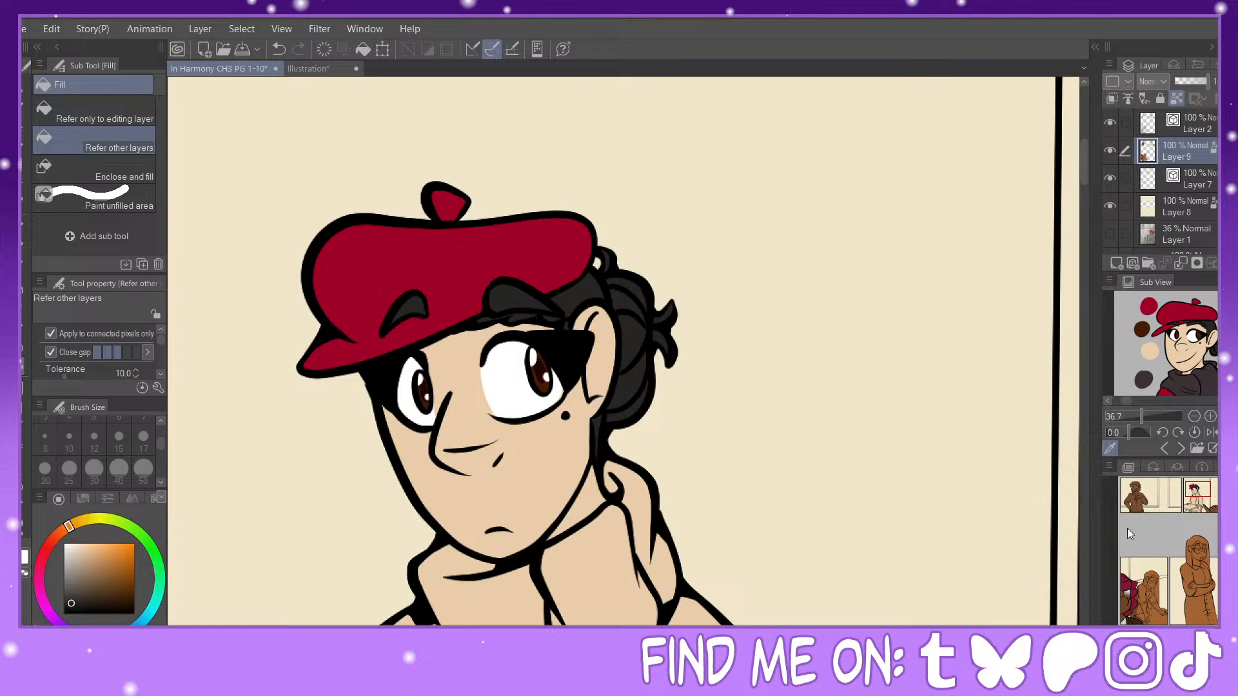
# Step: Fill all sections of the beret figure's scarf, including its hanging end below the table, with the dark grey sampled from the reference image
pyautogui.hotkey('ctrl', '-')
pyautogui.moveTo(1198, 492); pyautogui.dragTo(1197, 500)
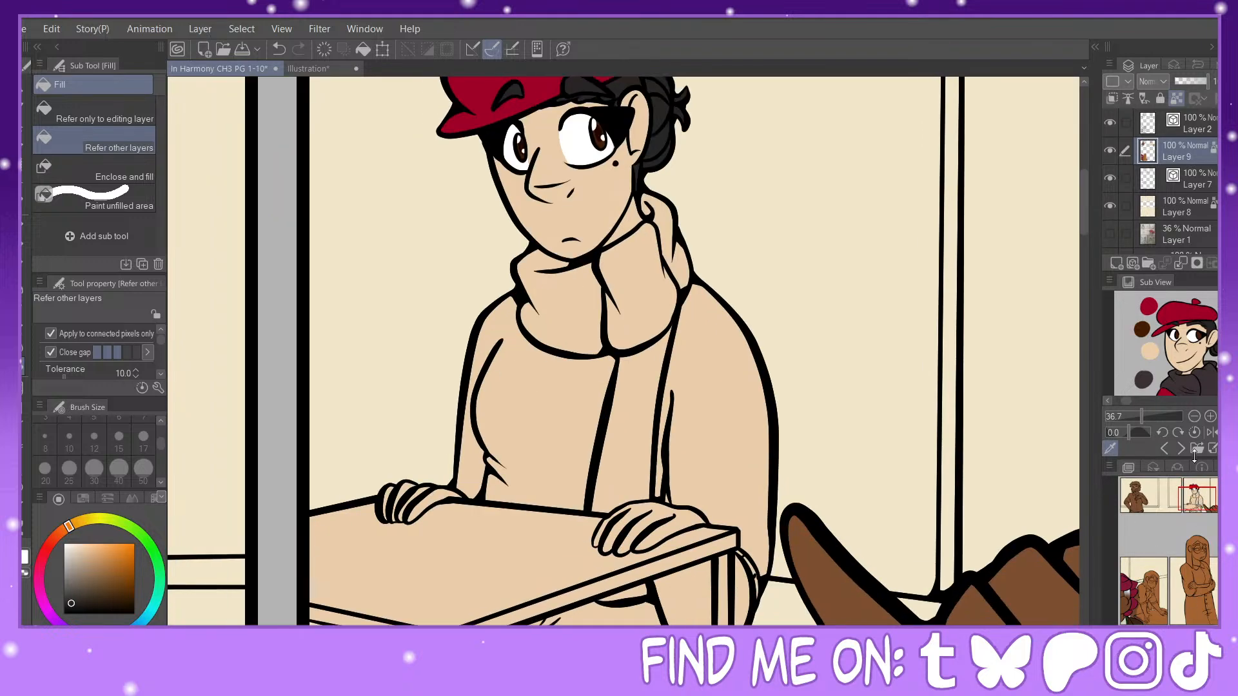
pyautogui.click(1204, 381)
pyautogui.click(533, 276)
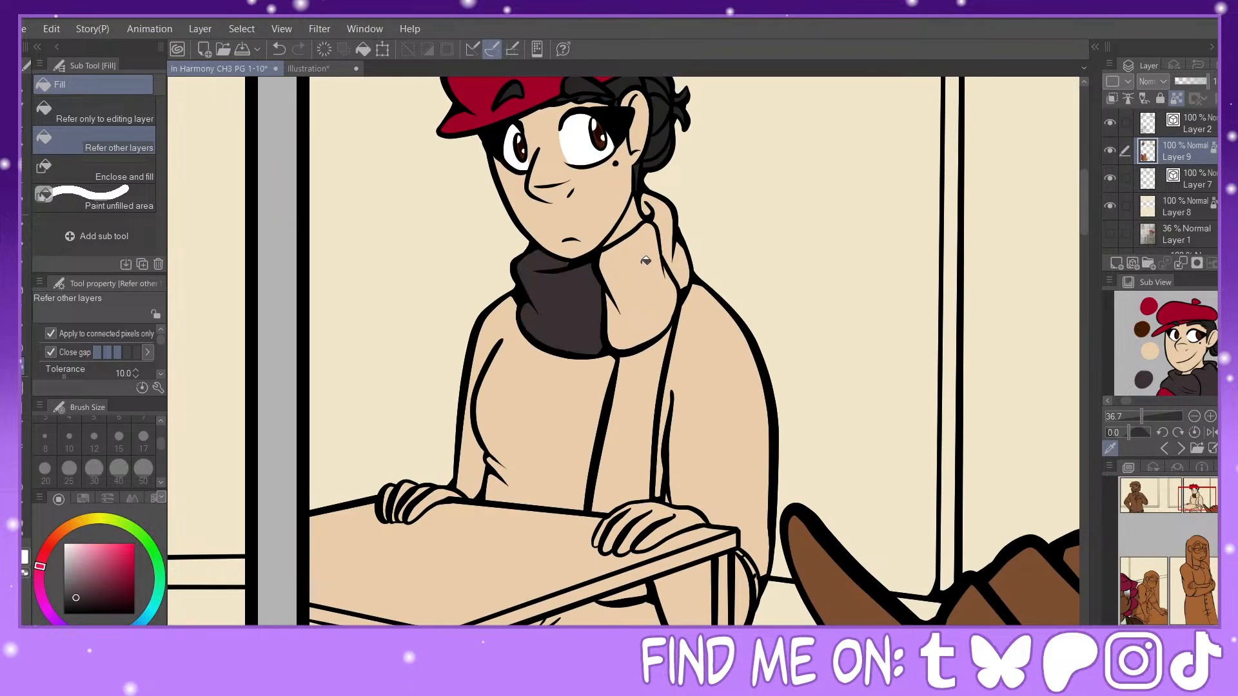
pyautogui.click(646, 260)
pyautogui.click(671, 222)
pyautogui.click(684, 264)
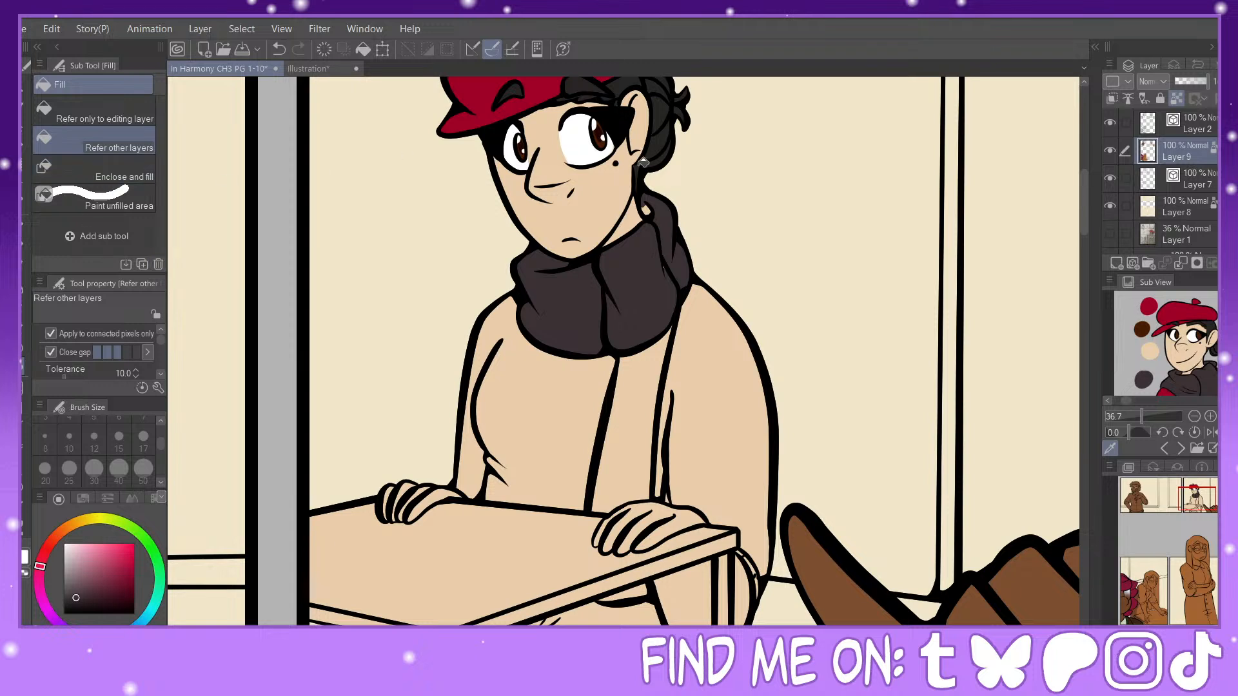
pyautogui.press('p')
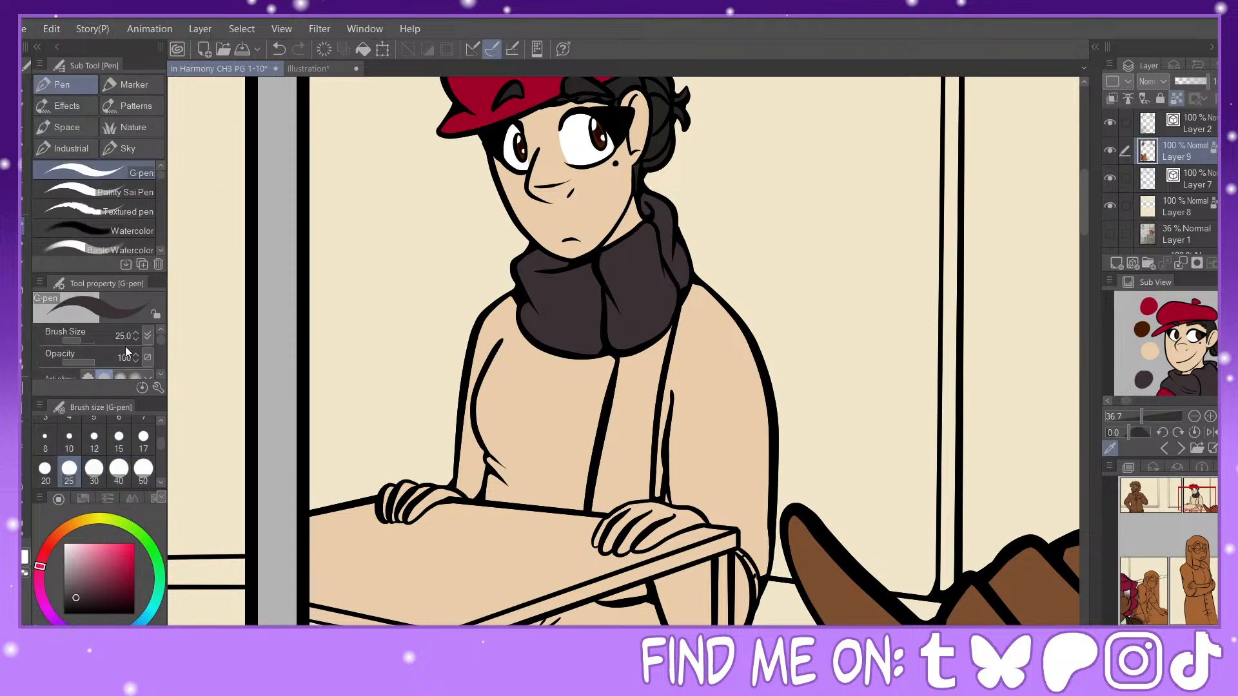
pyautogui.press('g')
pyautogui.click(632, 426)
pyautogui.click(638, 590)
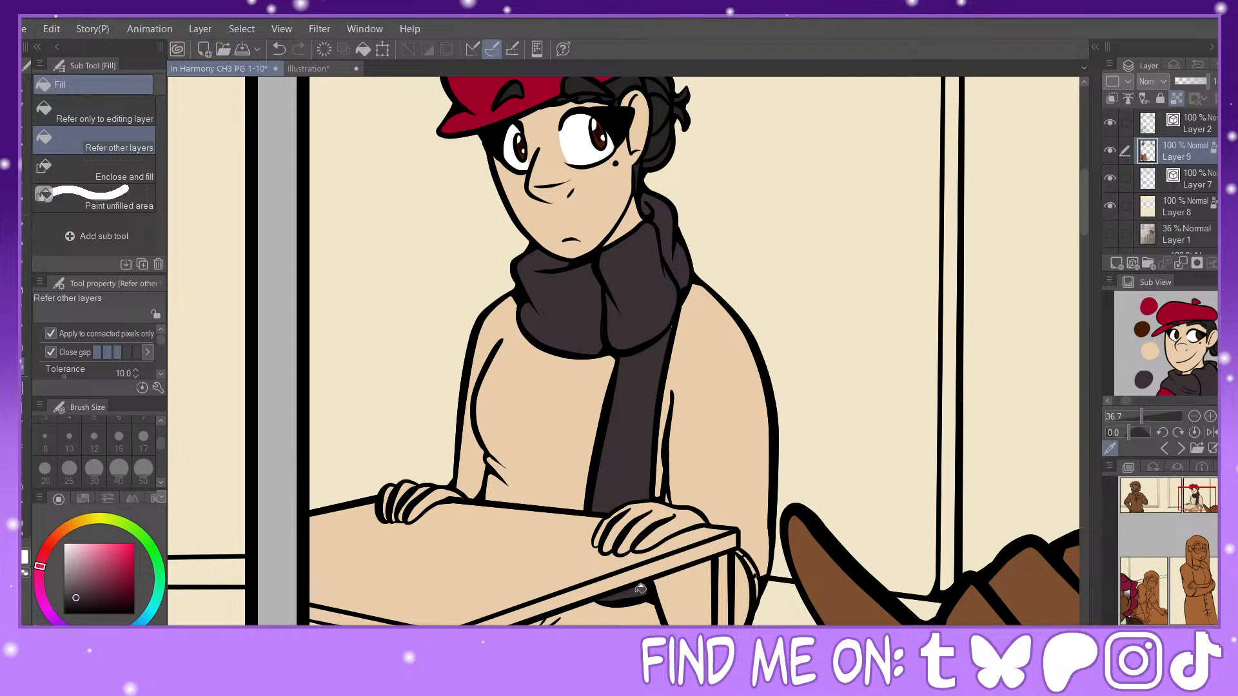
# Step: Fill the body and both sleeves of the beret figure's sweater with the red sampled from the reference image's sweater
pyautogui.scroll(-2, 1183, 345)
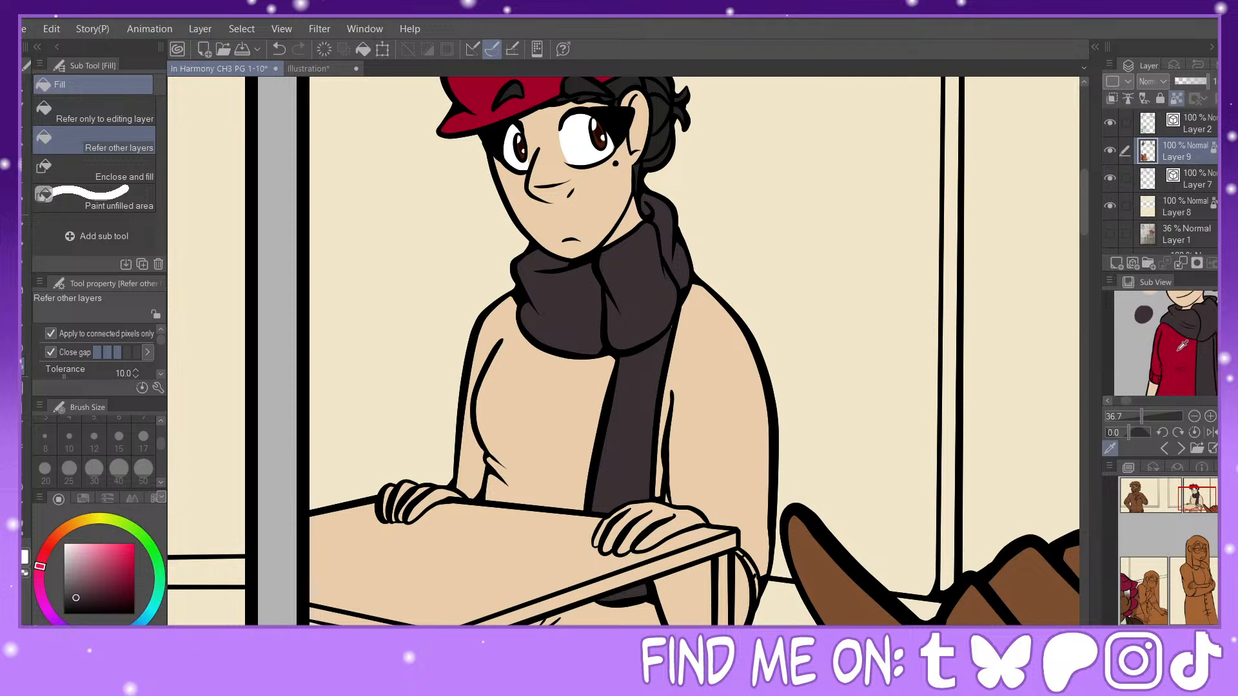
pyautogui.click(1183, 345)
pyautogui.click(471, 469)
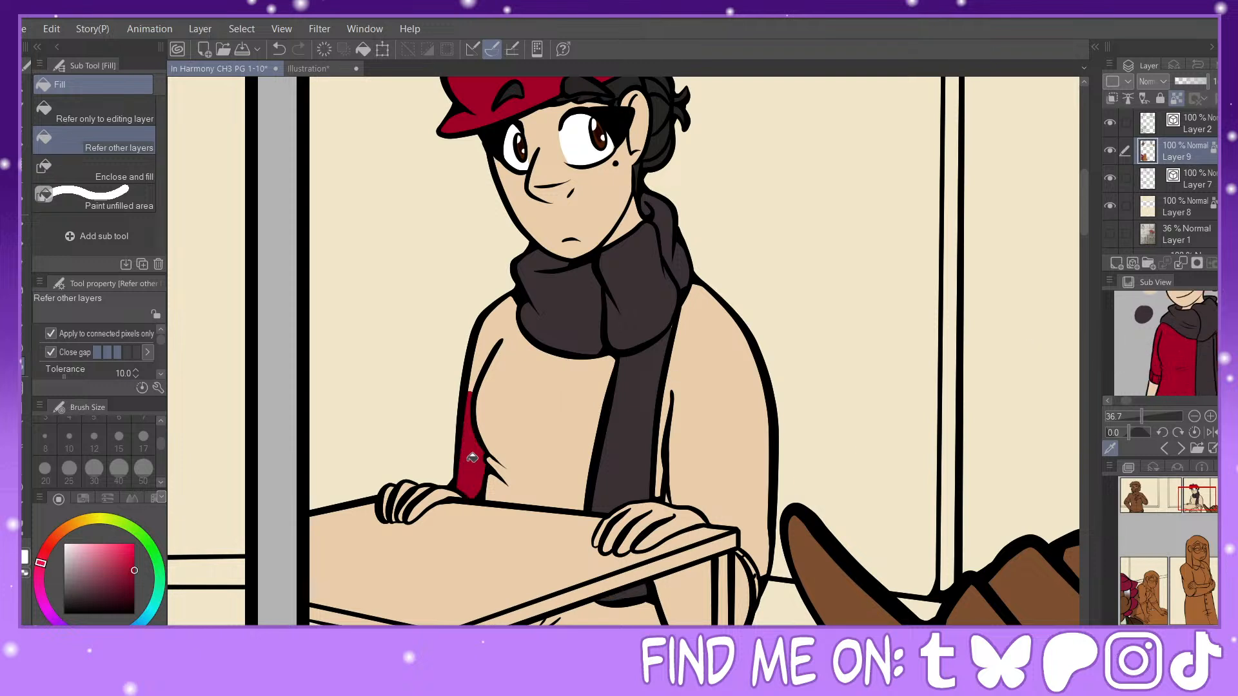
pyautogui.click(678, 389)
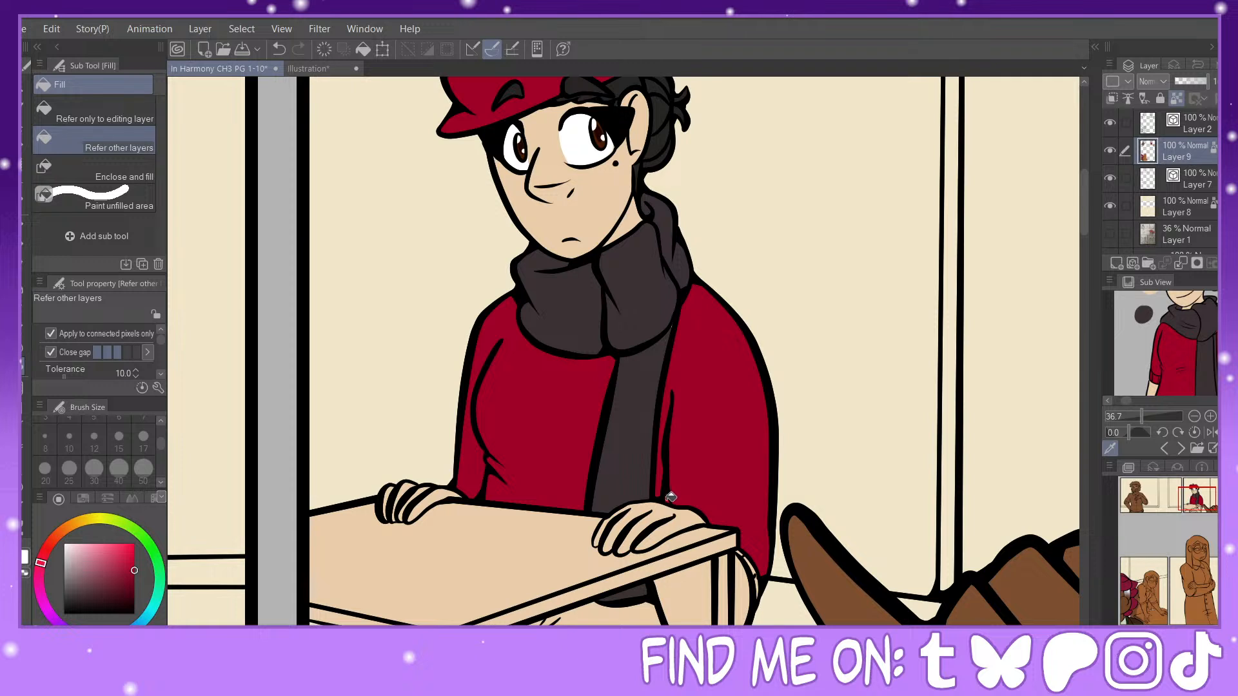
# Step: Fill the small sleeve cuff sections beside the table corner with the red sampled from the beret figure's sweater
pyautogui.click(1201, 502)
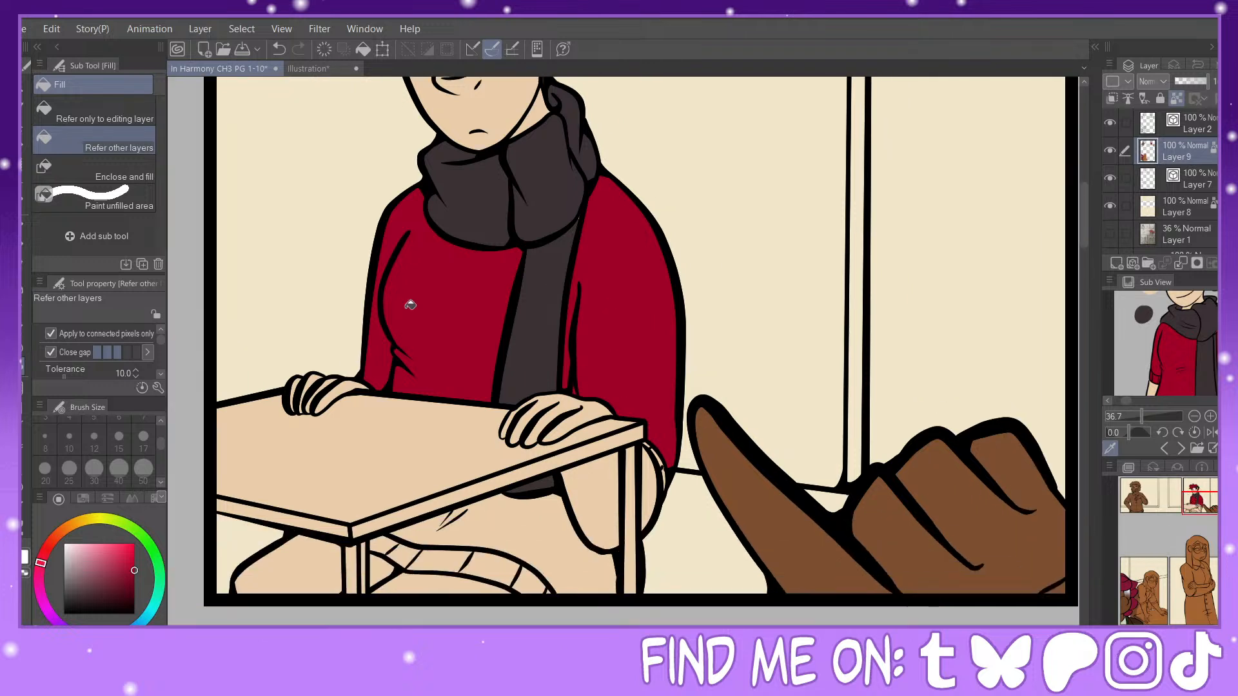
pyautogui.press('p')
pyautogui.keyDown('alt'); pyautogui.click(504, 169); pyautogui.keyUp('alt')
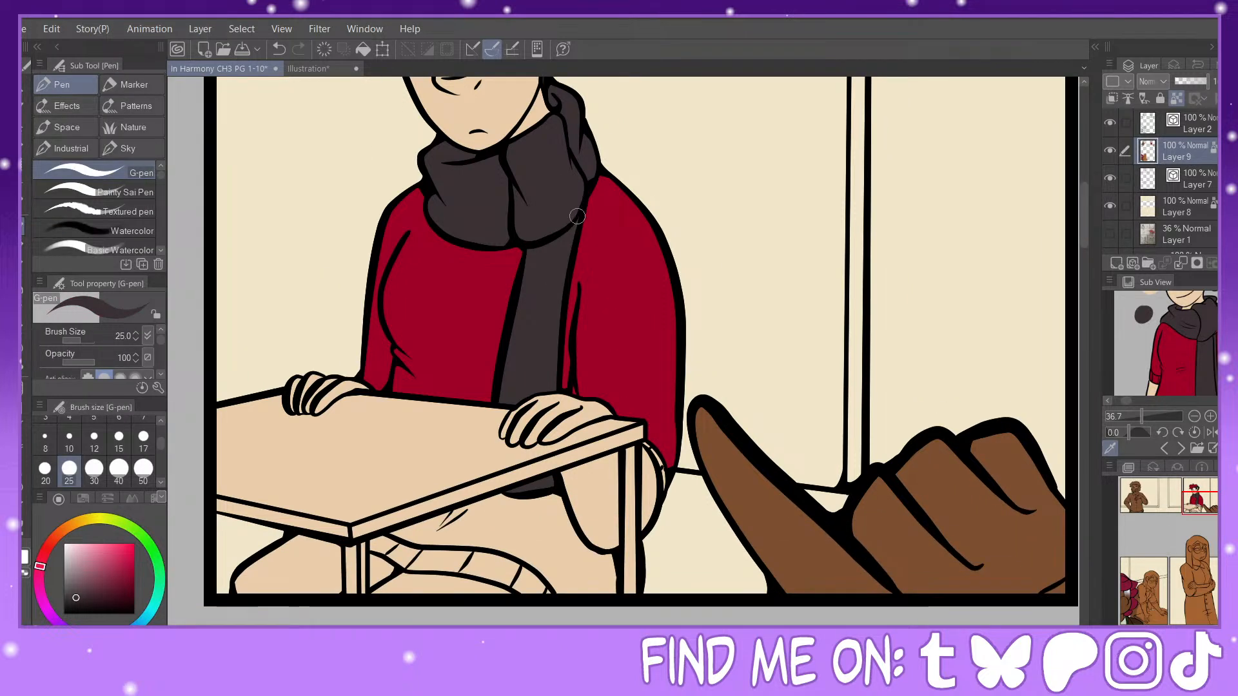
pyautogui.keyDown('alt'); pyautogui.click(604, 237); pyautogui.keyUp('alt')
pyautogui.press('g')
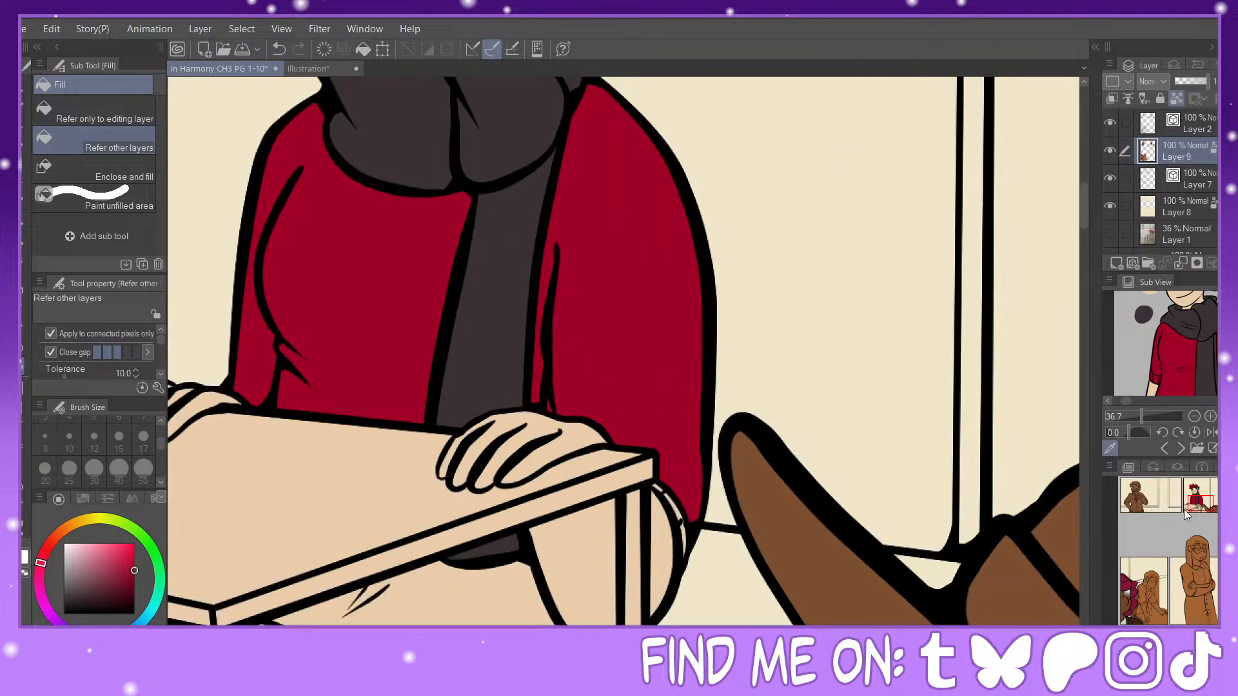
pyautogui.click(1201, 503)
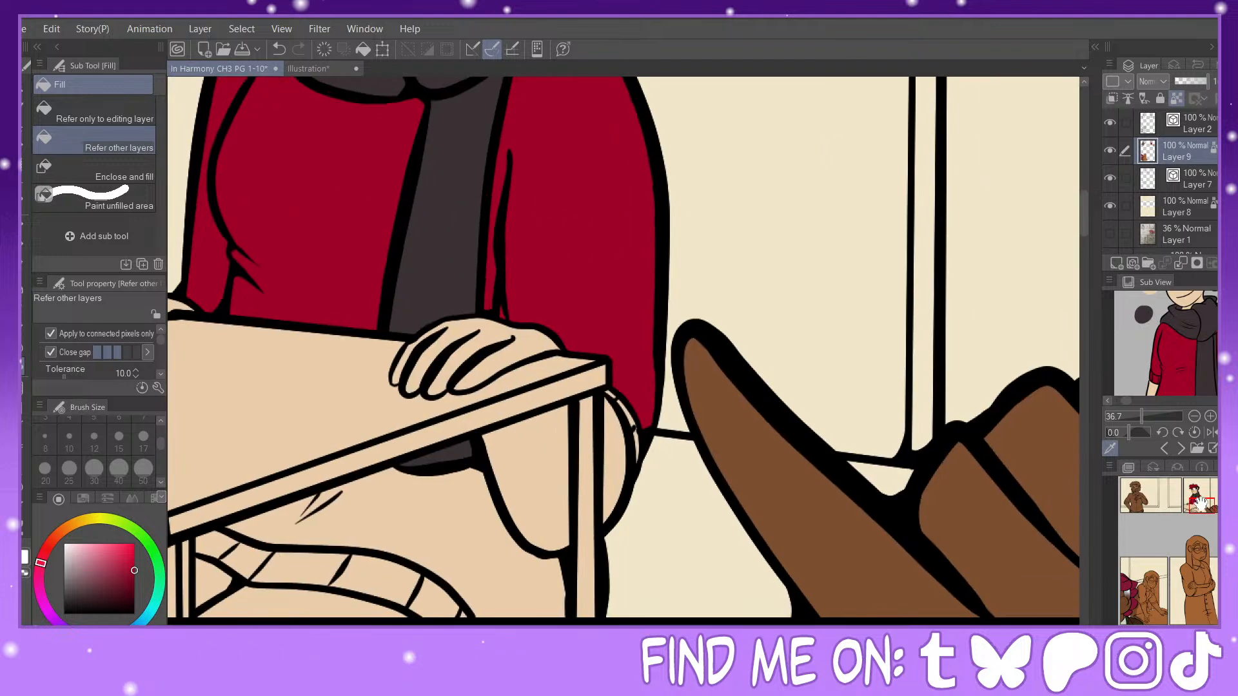
pyautogui.click(615, 393)
pyautogui.click(641, 443)
# Step: Fill the sweater's lower part beneath the table and all segments of its ribbed hem with the same red
pyautogui.hotkey('ctrl', '-')
pyautogui.moveTo(619, 386); pyautogui.dragTo(881, 345)
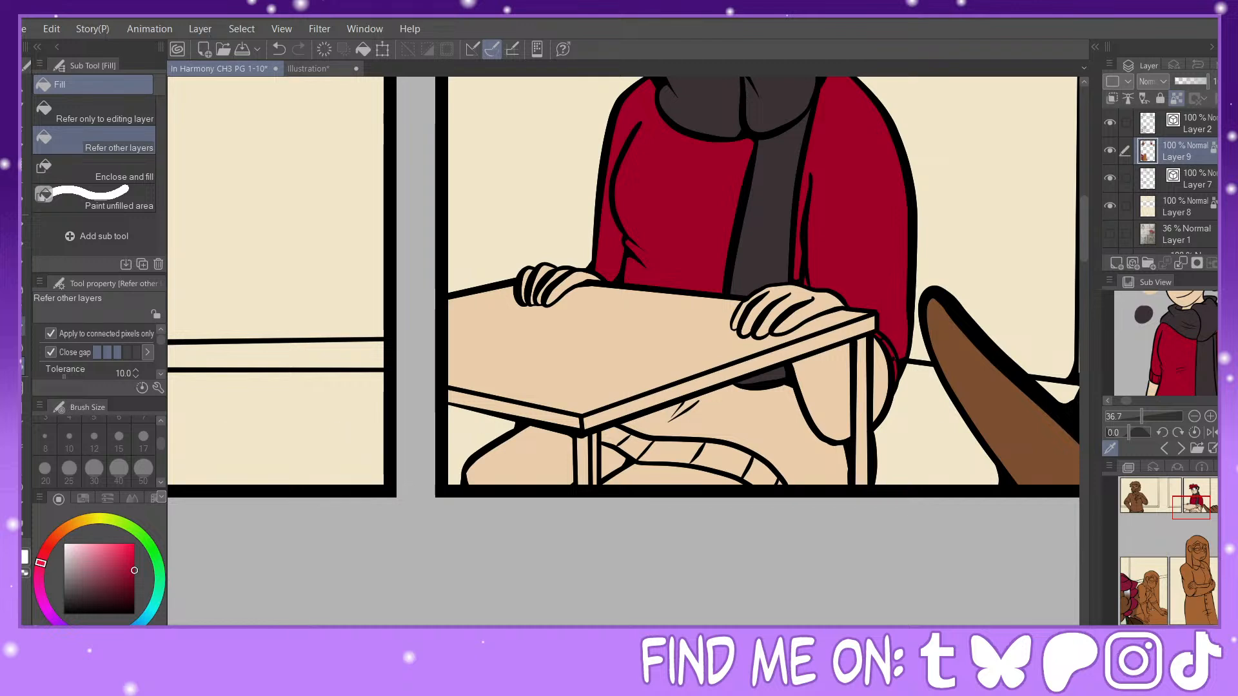
pyautogui.click(703, 425)
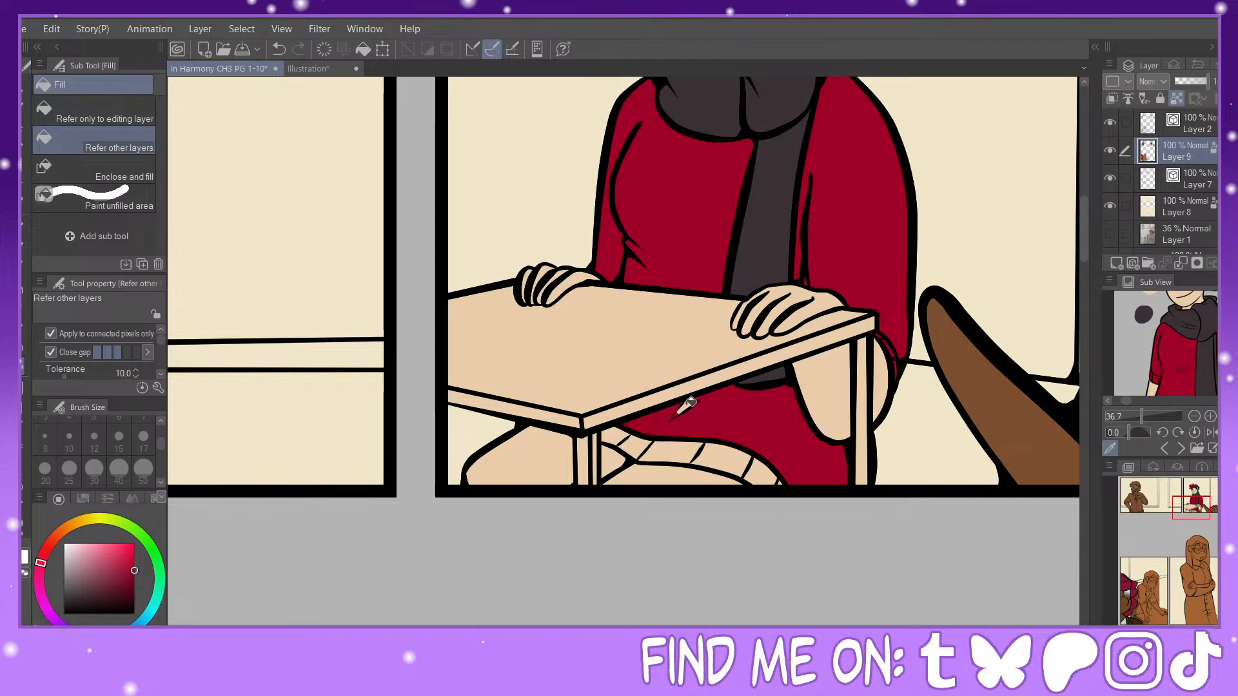
pyautogui.moveTo(628, 441); pyautogui.dragTo(788, 478)
# Step: Draw the missing shorts edge across the beret figure's knee in black on Layer 2 with the Painty Sai Pen at size 17
pyautogui.click(28, 226)
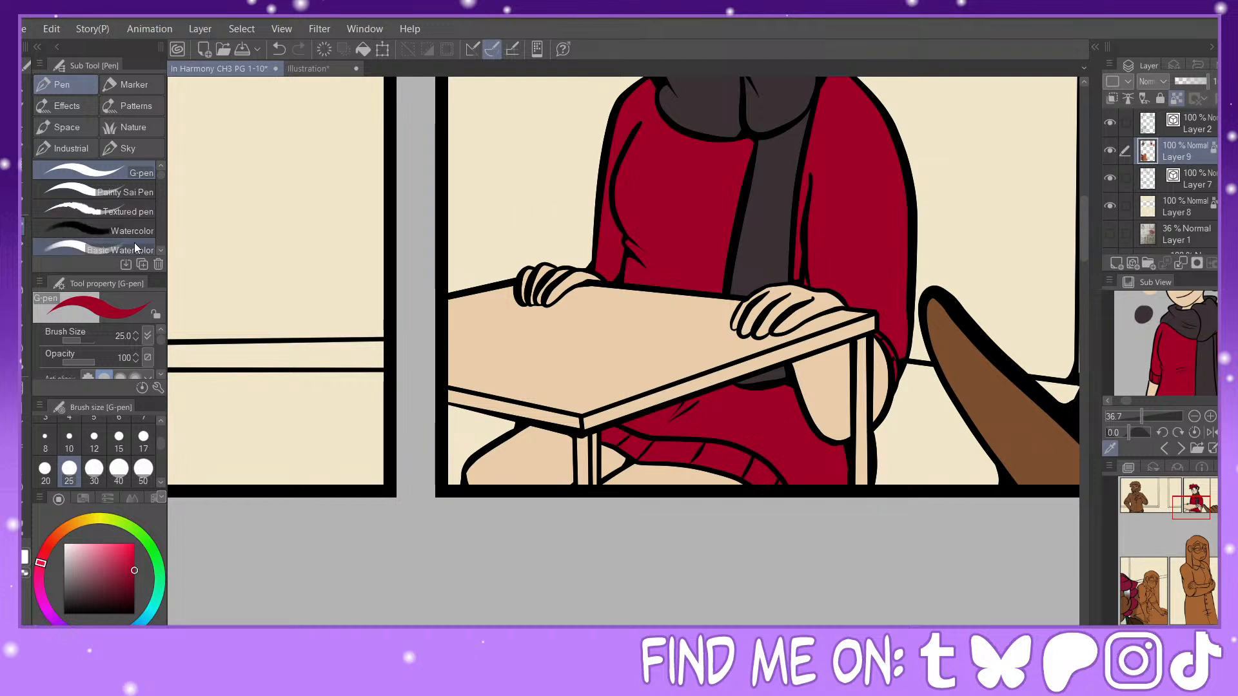
pyautogui.click(24, 358)
pyautogui.moveTo(1126, 401)
pyautogui.mouseDown()
pyautogui.moveTo(1139, 416)
pyautogui.moveTo(1126, 401)
pyautogui.mouseUp()
pyautogui.scroll(-4, 1173, 330)
pyautogui.click(1167, 317)
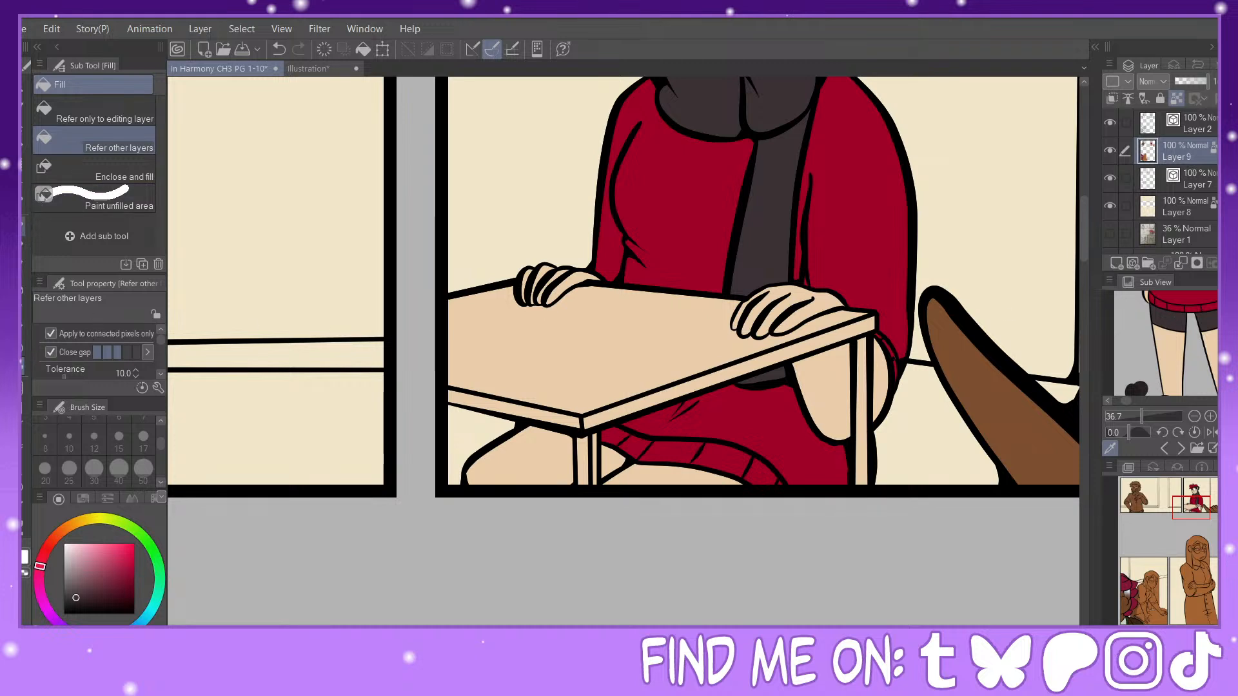
pyautogui.press('p')
pyautogui.click(1198, 122)
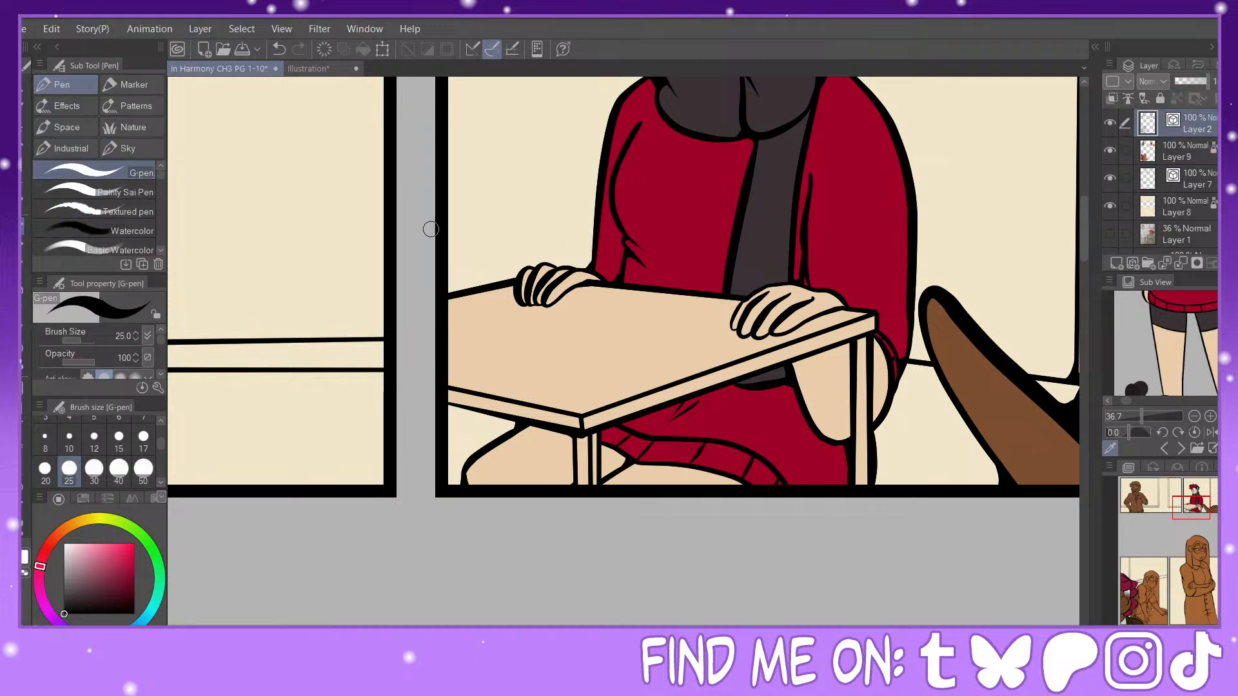
pyautogui.click(113, 192)
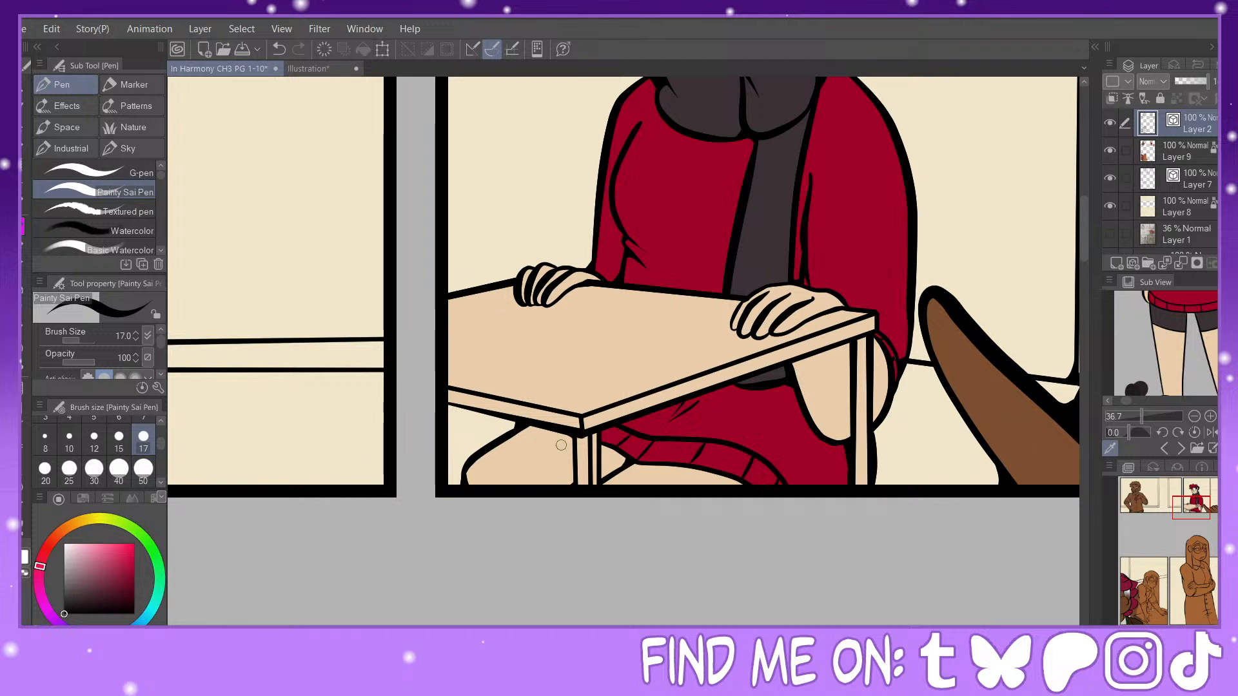
pyautogui.moveTo(487, 448)
pyautogui.mouseDown()
pyautogui.moveTo(550, 458)
pyautogui.moveTo(577, 487)
pyautogui.mouseUp()
pyautogui.click(22, 366)
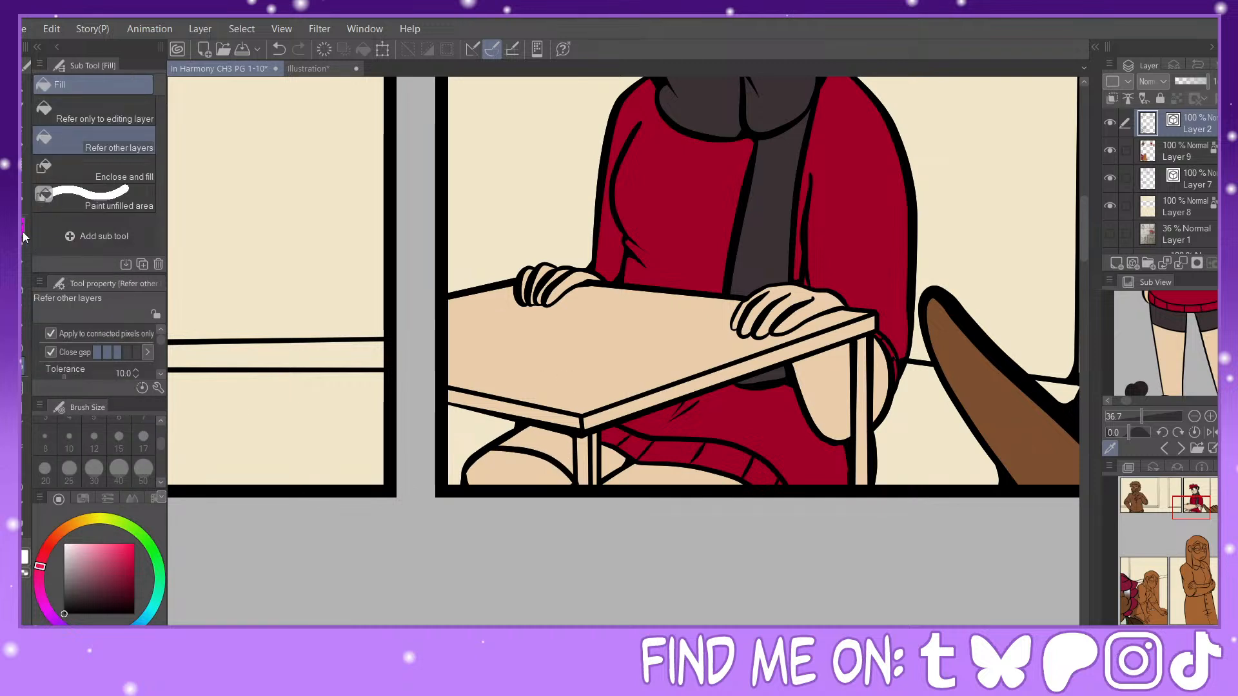
pyautogui.click(24, 236)
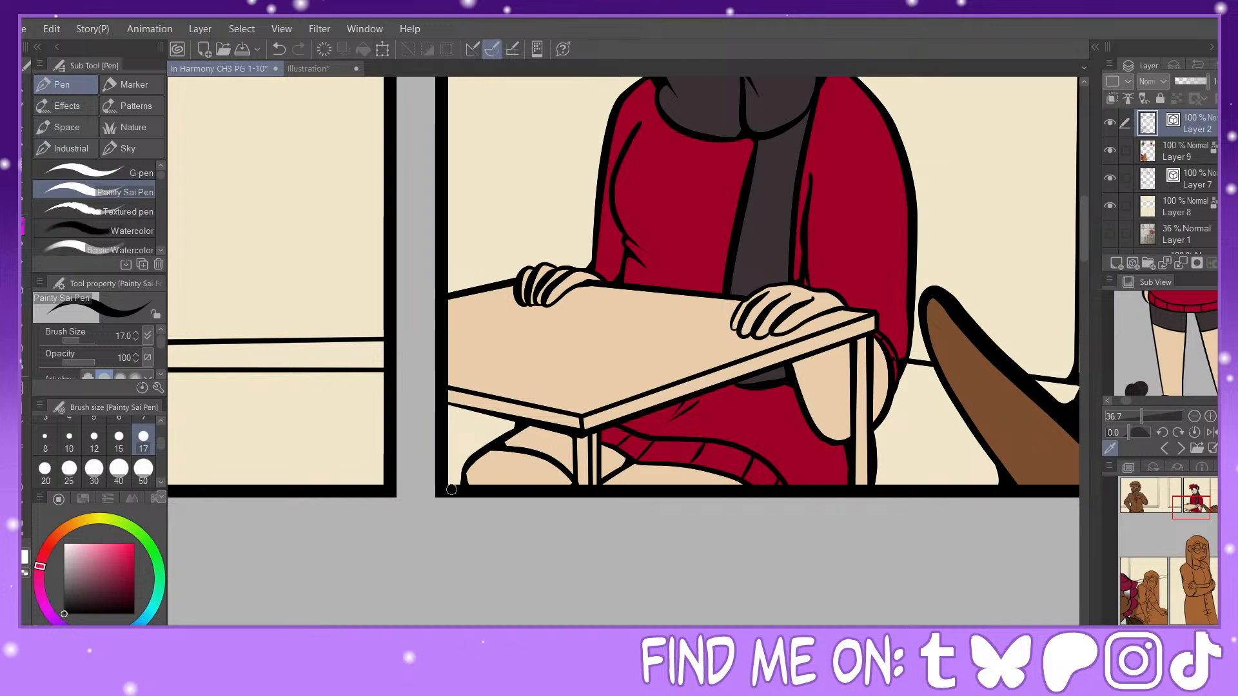
pyautogui.click(22, 366)
# Step: Fill the beret figure's shorts under the table on Layer 9 with the dark grey sampled from the reference image's shorts
pyautogui.click(1206, 316)
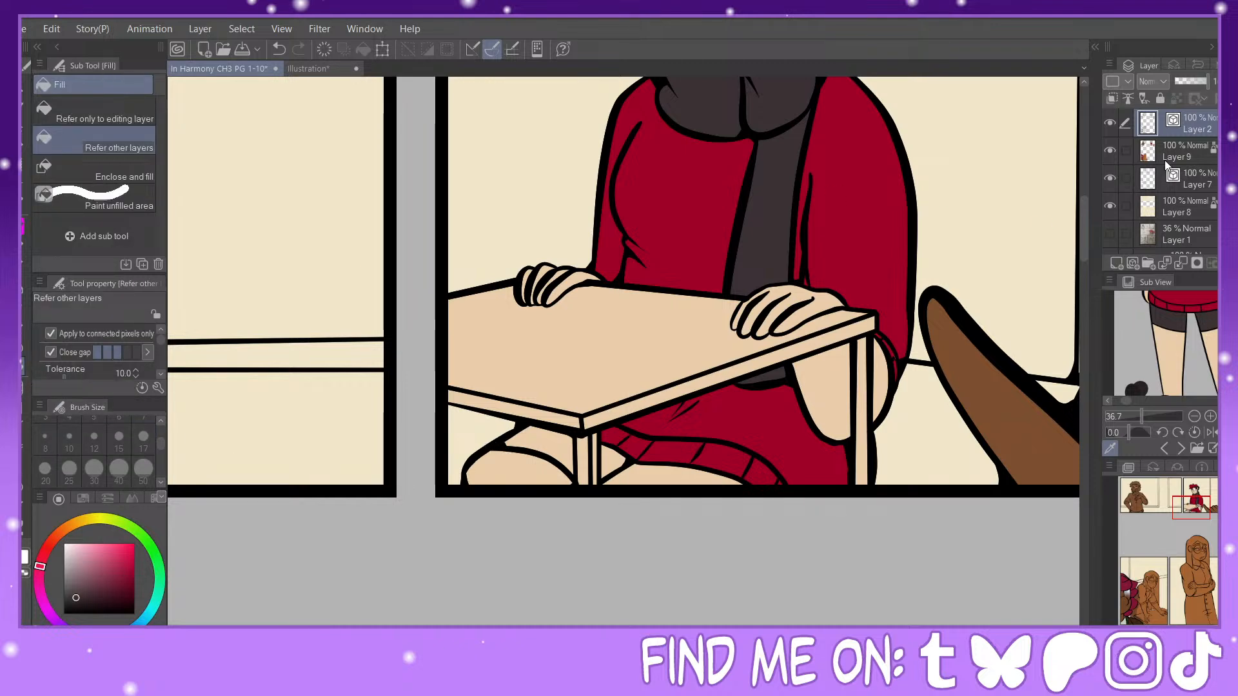
pyautogui.click(1174, 158)
pyautogui.click(540, 437)
pyautogui.click(616, 464)
pyautogui.click(668, 471)
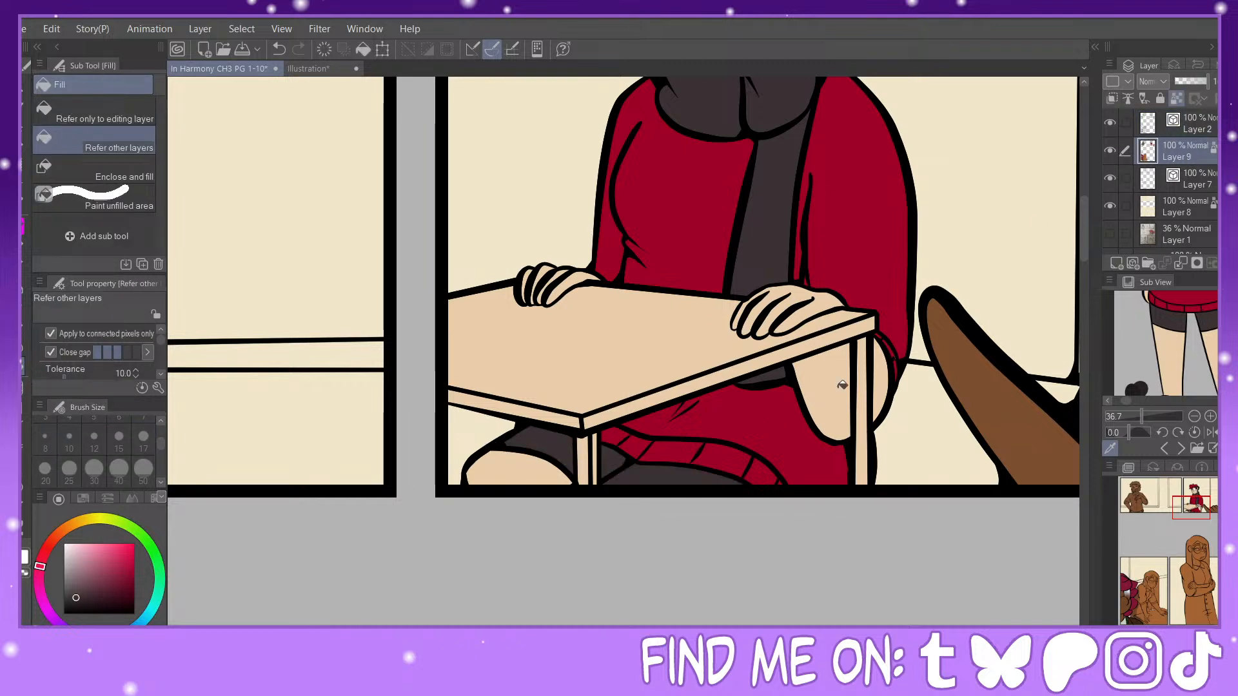
# Step: Bring up the reference of the glasses-wearing character labelled School and sample the near-black of the long hair
pyautogui.moveTo(1195, 497)
pyautogui.mouseDown()
pyautogui.moveTo(1185, 481)
pyautogui.moveTo(1188, 498)
pyautogui.mouseUp()
pyautogui.hotkey('ctrl', '-')
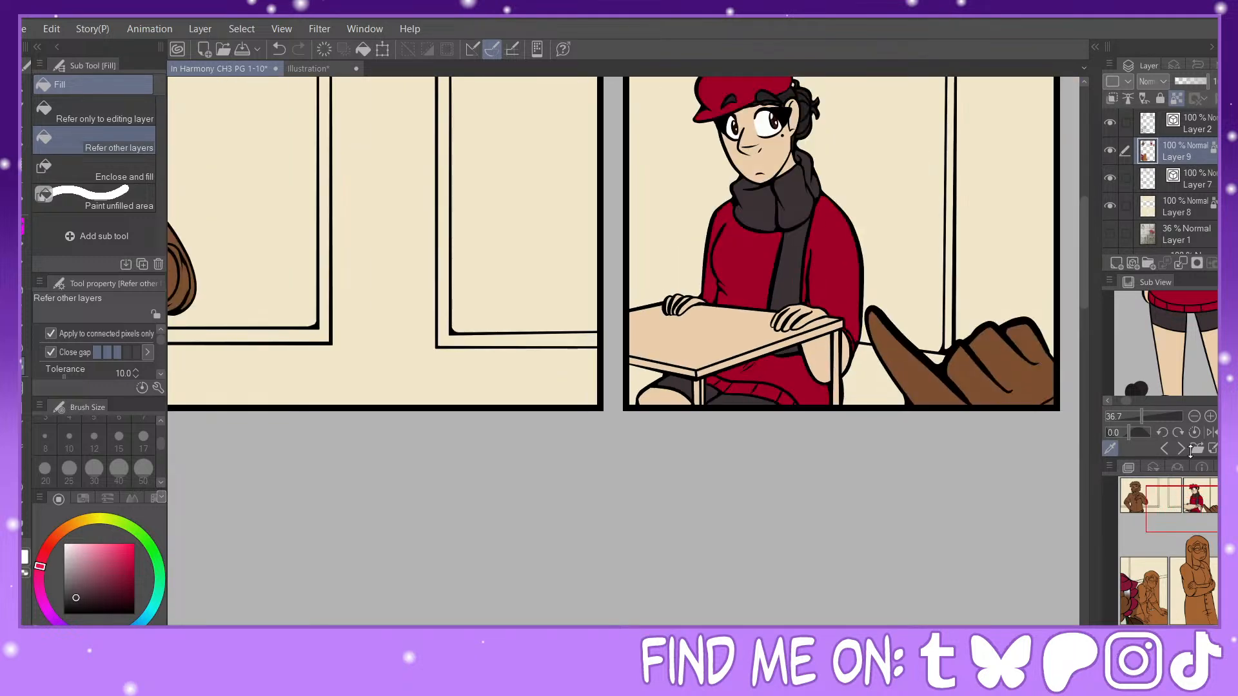
pyautogui.click(1179, 450)
pyautogui.click(1180, 450)
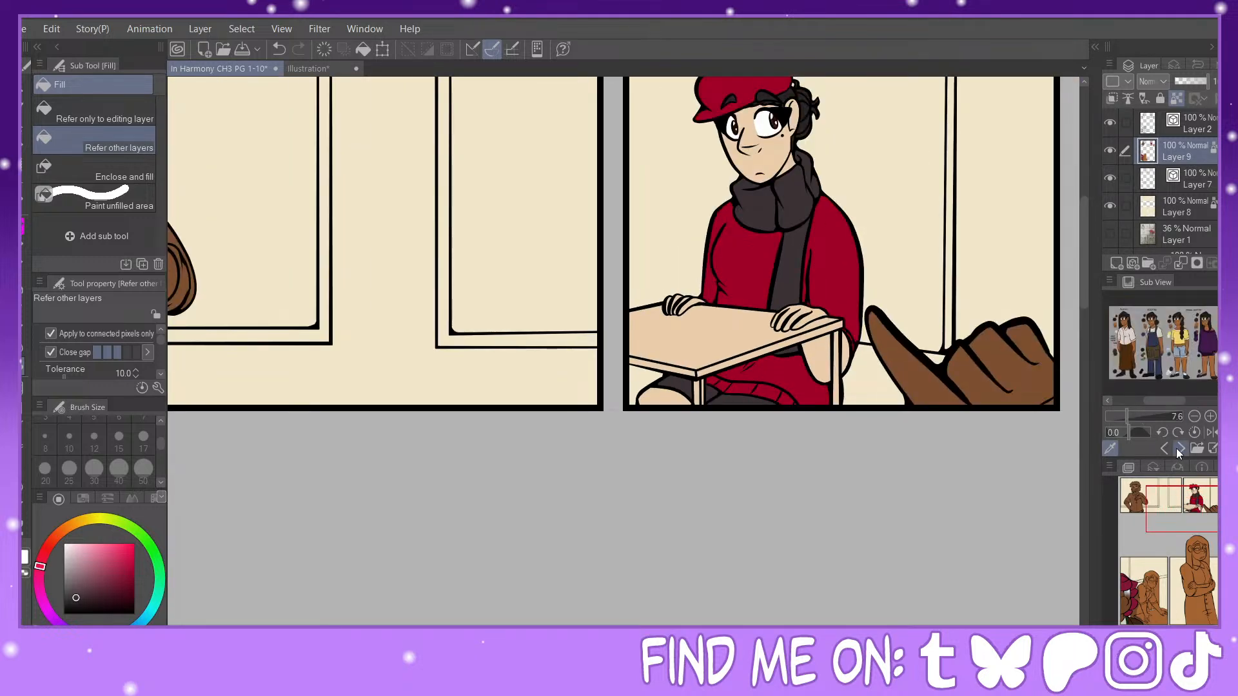
pyautogui.click(1178, 448)
pyautogui.click(1163, 448)
pyautogui.moveTo(1159, 401)
pyautogui.mouseDown()
pyautogui.moveTo(1142, 405)
pyautogui.moveTo(1153, 404)
pyautogui.mouseUp()
pyautogui.click(1140, 416)
pyautogui.moveTo(1229, 343); pyautogui.dragTo(1229, 332)
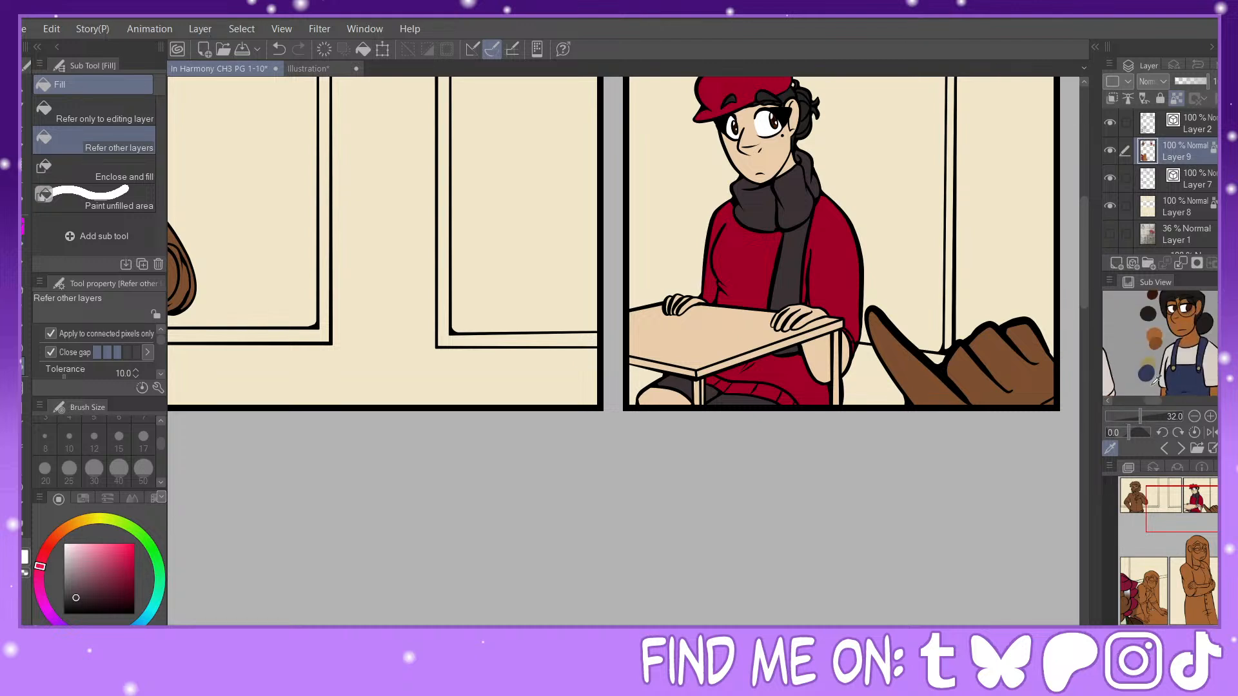
pyautogui.moveTo(1152, 401); pyautogui.dragTo(1140, 399)
pyautogui.moveTo(1229, 331); pyautogui.dragTo(1229, 322)
pyautogui.click(1163, 357)
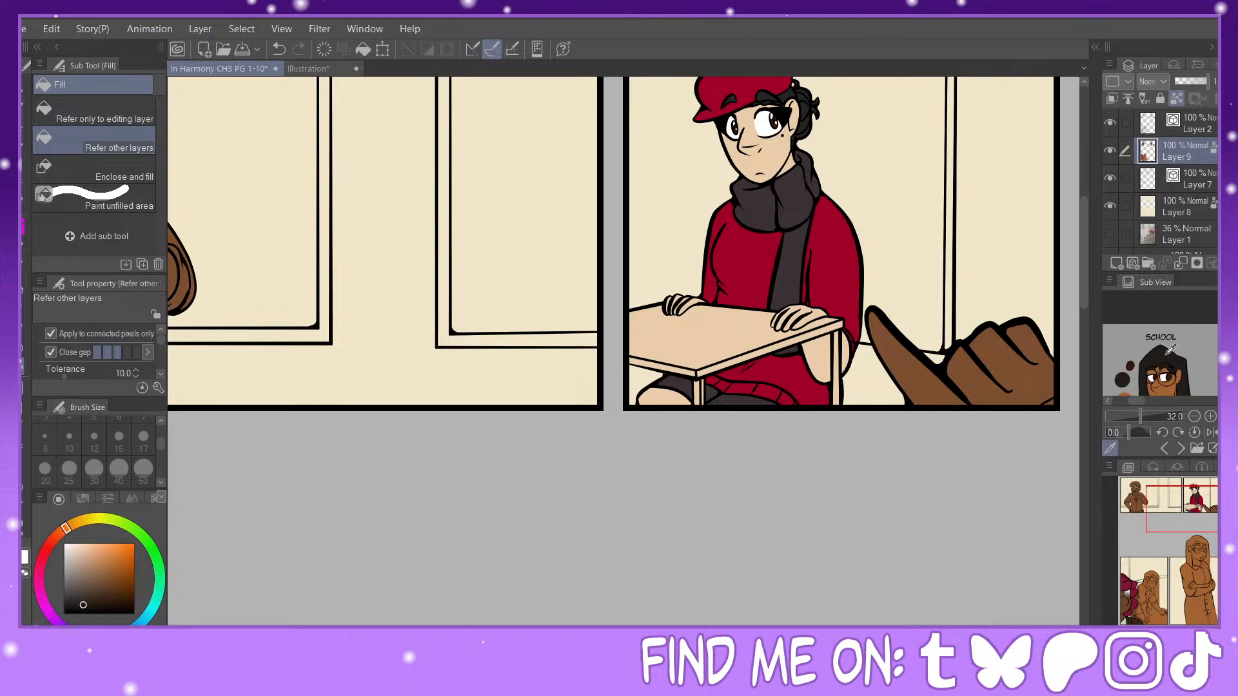
# Step: Fill the hair of the standing figure with glasses and crossed arms on Layer 9 Copy with the sampled near-black
pyautogui.hotkey('ctrl', '-')
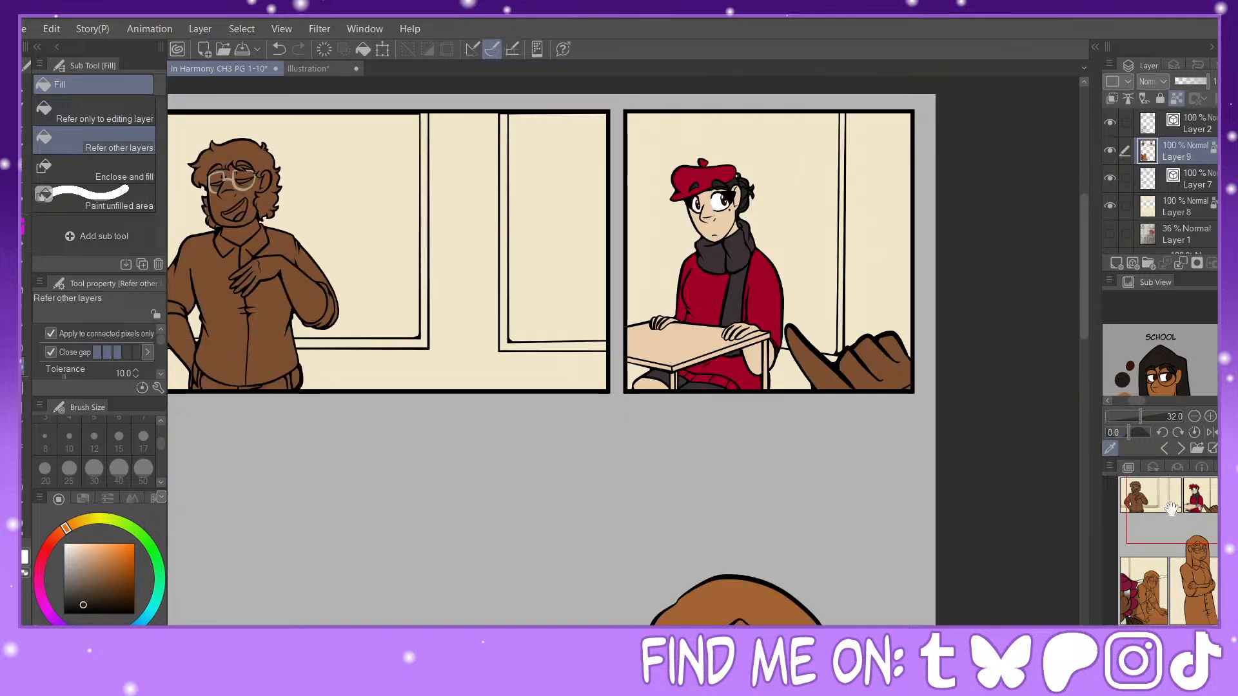
pyautogui.moveTo(1181, 590)
pyautogui.mouseDown()
pyautogui.moveTo(1168, 602)
pyautogui.moveTo(1161, 590)
pyautogui.mouseUp()
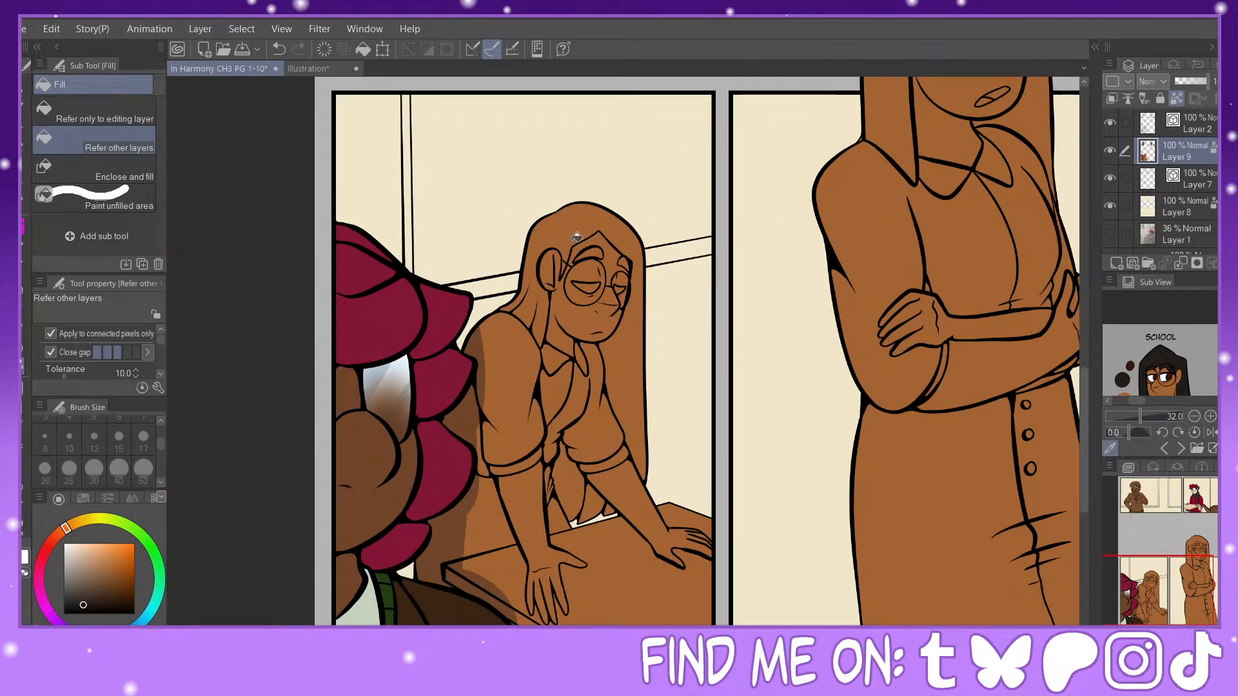
pyautogui.scroll(2, 1207, 178)
pyautogui.click(1207, 173)
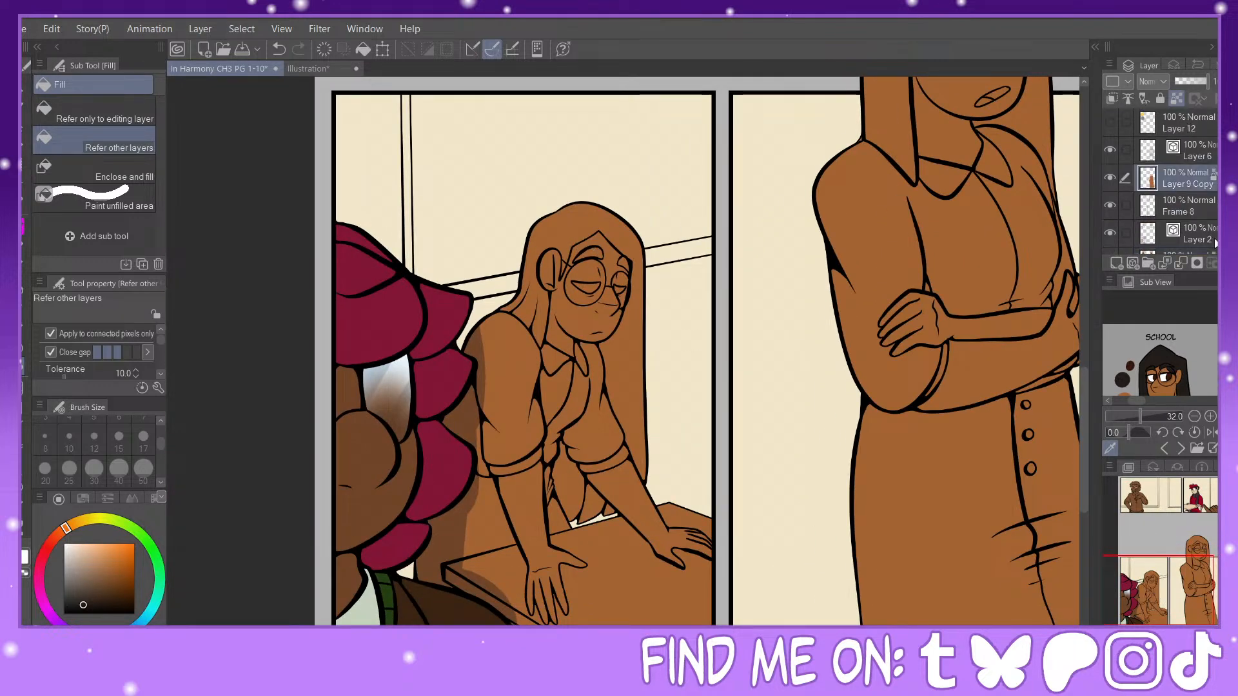
pyautogui.hotkey('ctrl', '+')
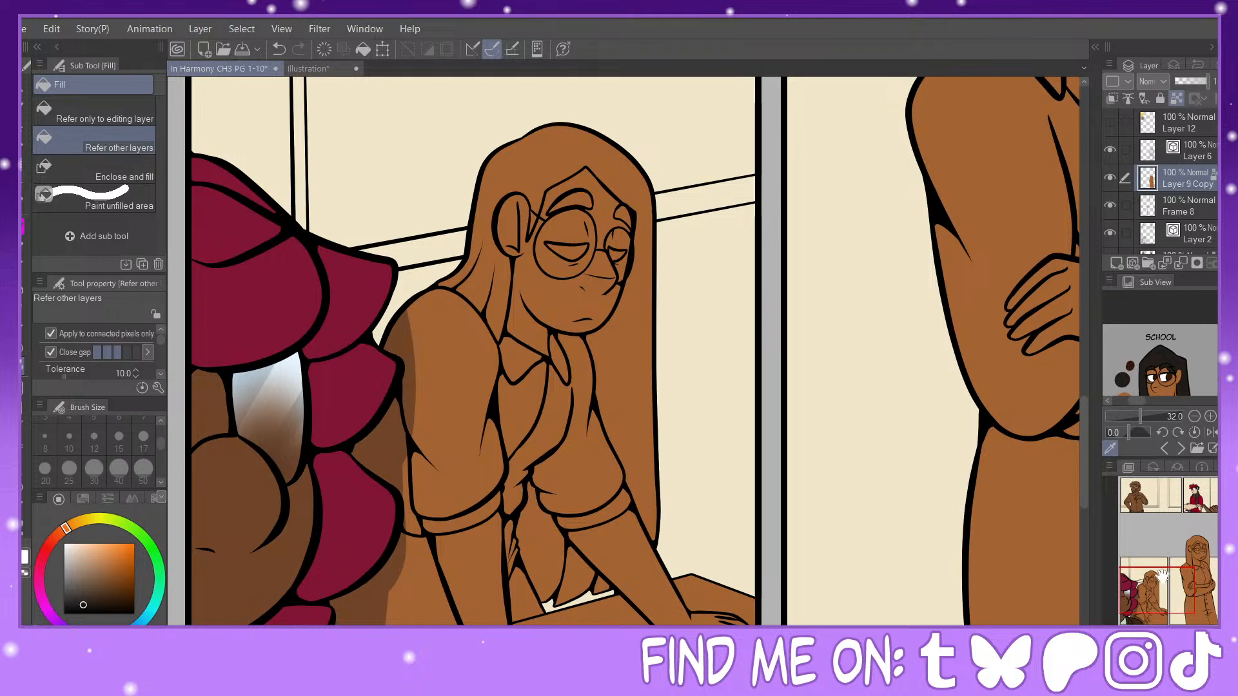
pyautogui.moveTo(1159, 574); pyautogui.dragTo(1197, 535)
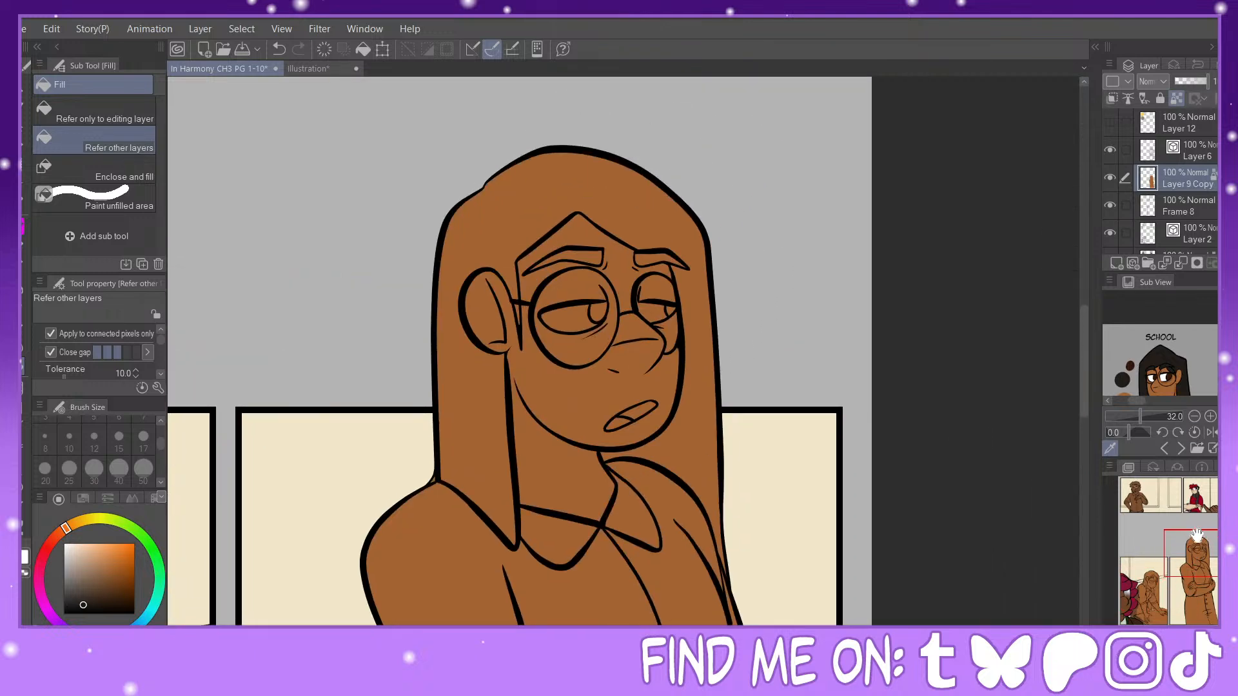
pyautogui.click(657, 217)
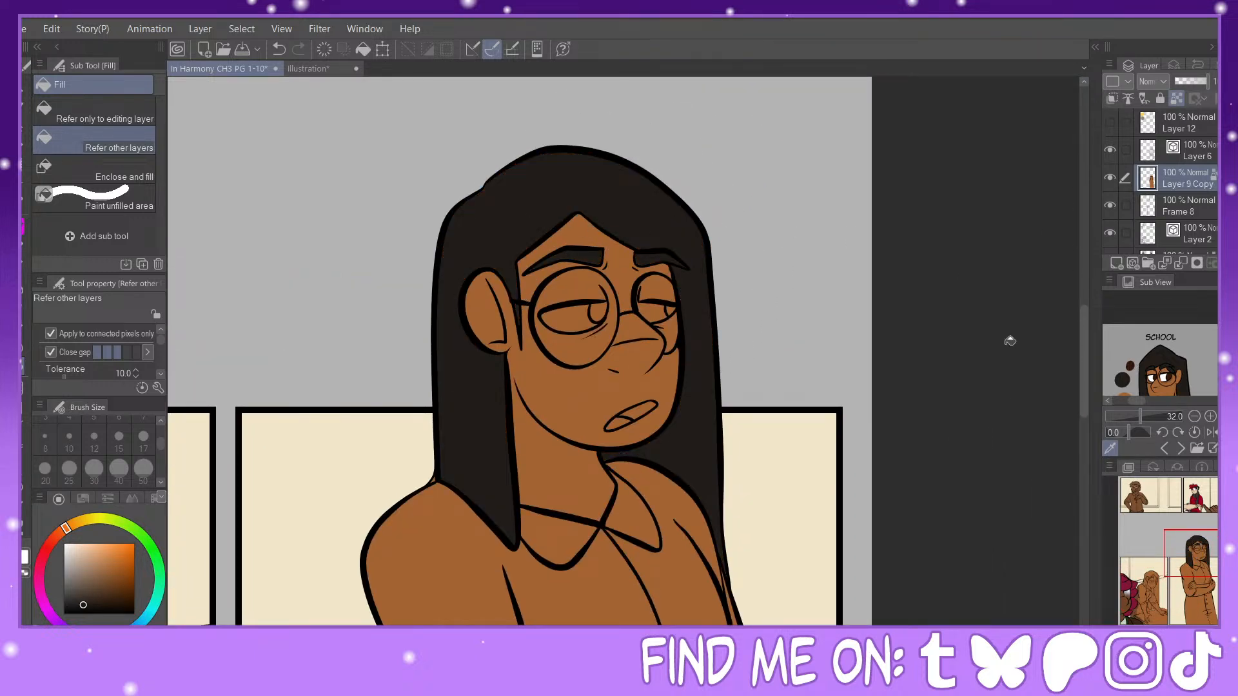
pyautogui.moveTo(1197, 544)
pyautogui.mouseDown()
pyautogui.moveTo(1155, 583)
pyautogui.moveTo(1187, 560)
pyautogui.mouseUp()
pyautogui.press('p')
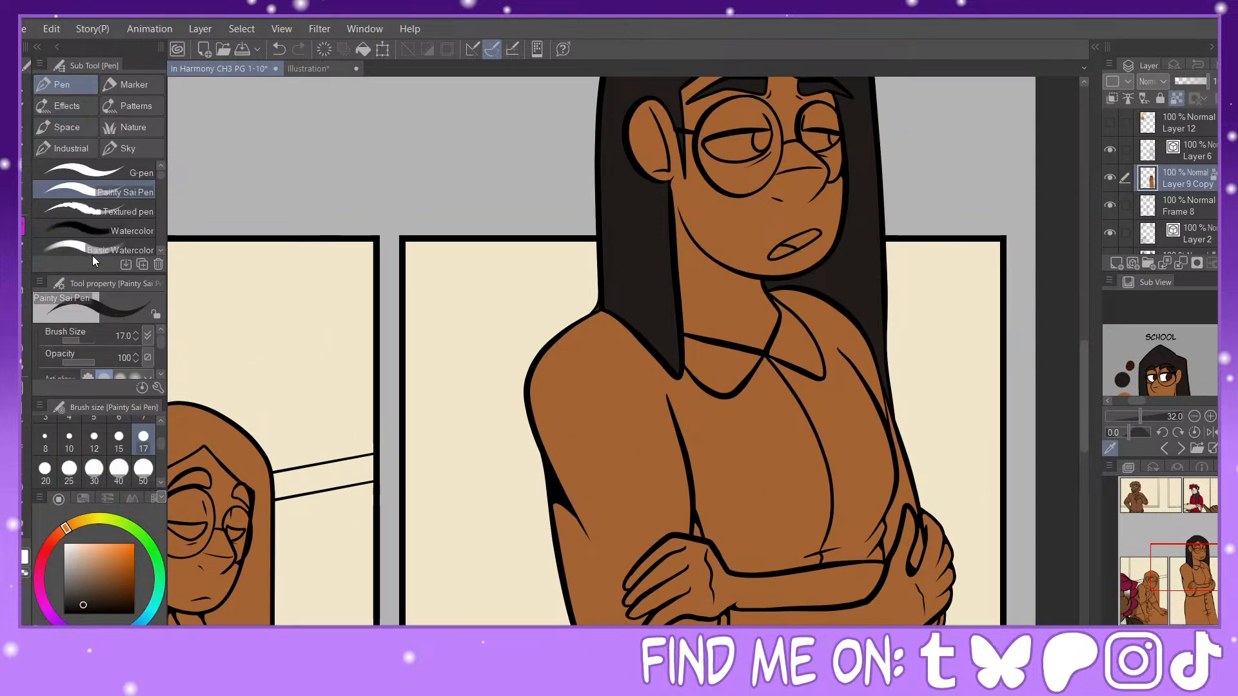
pyautogui.click(23, 334)
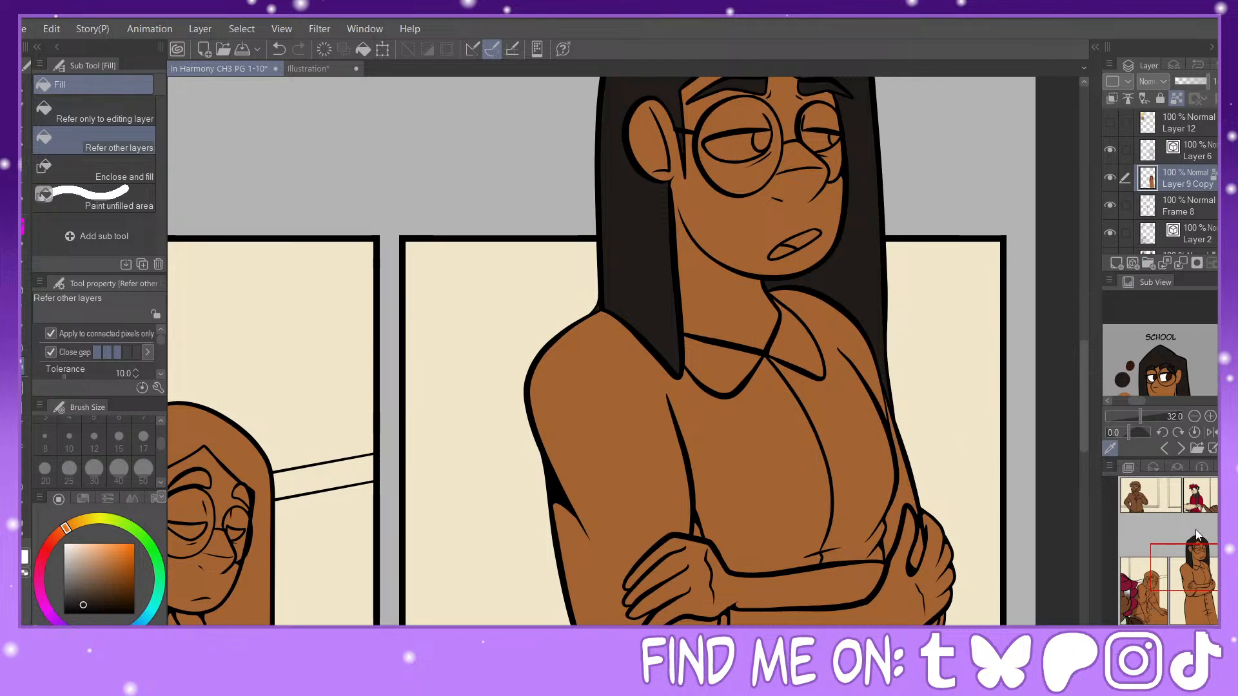
pyautogui.moveTo(1185, 568); pyautogui.dragTo(1151, 588)
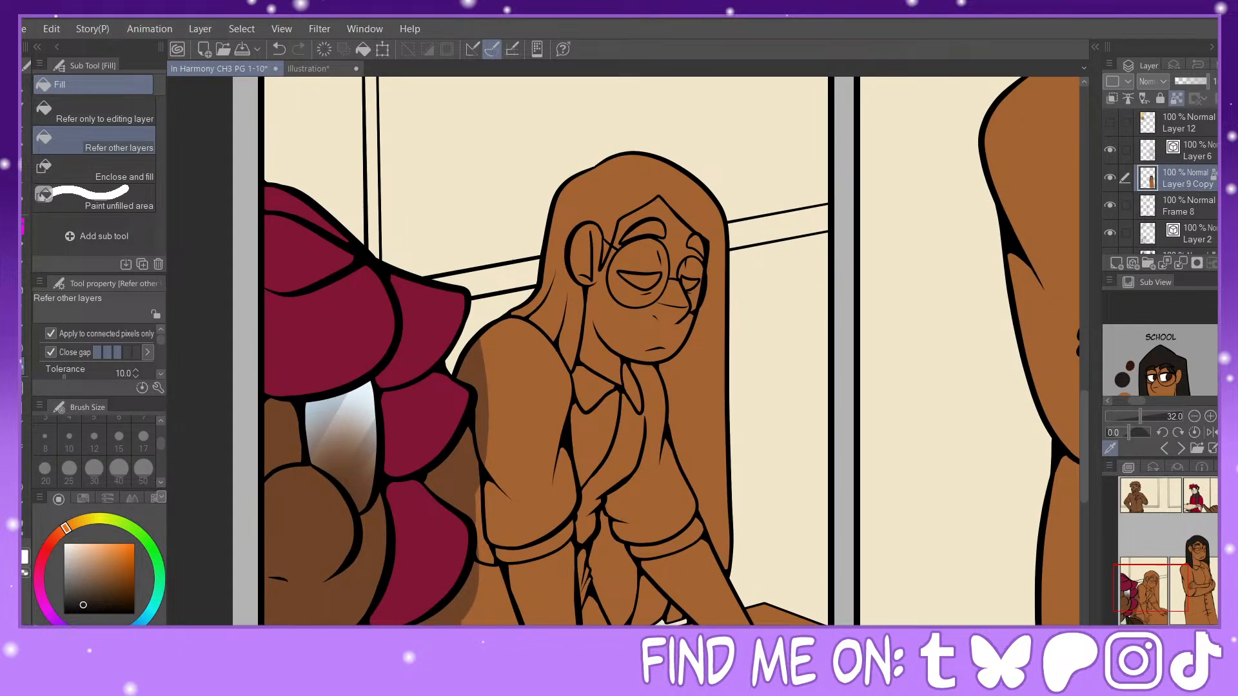
# Step: Fill the leaning glasses-wearing figure's eyebrows and long hair, including the strands behind the arms, with the sampled near-black on Layer 9
pyautogui.scroll(-2, 1194, 183)
pyautogui.click(1169, 220)
pyautogui.click(658, 226)
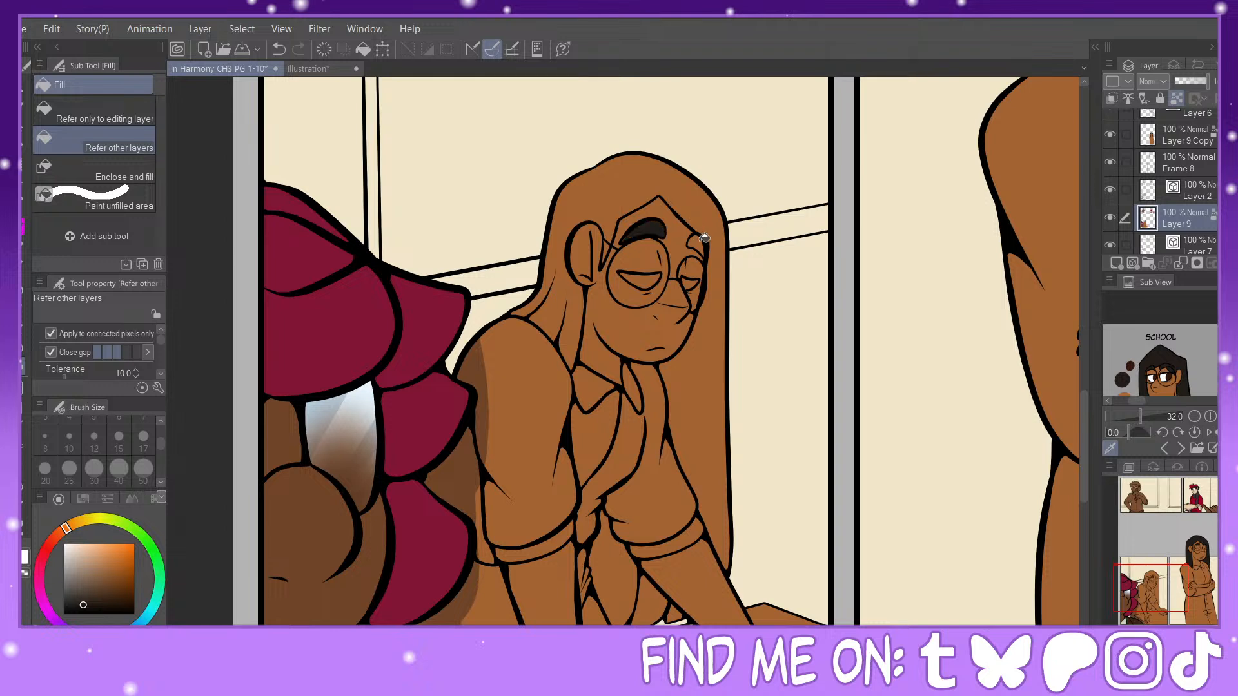
pyautogui.click(702, 242)
pyautogui.click(709, 205)
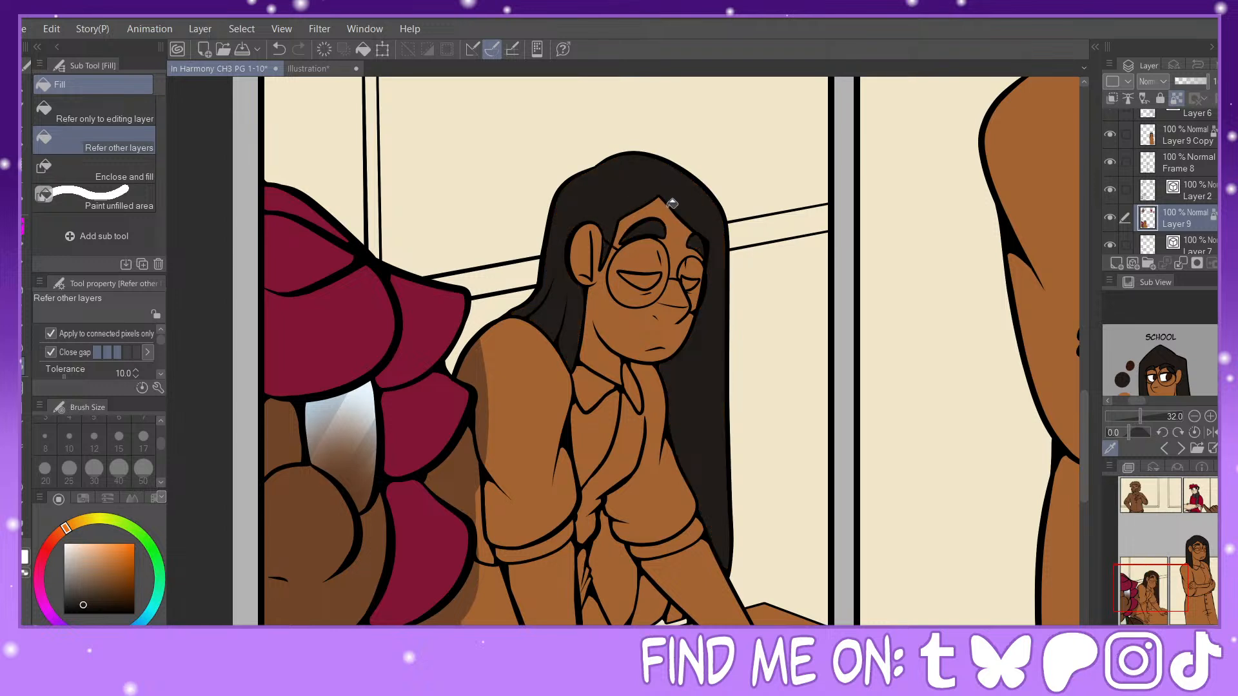
pyautogui.click(616, 578)
pyautogui.click(671, 613)
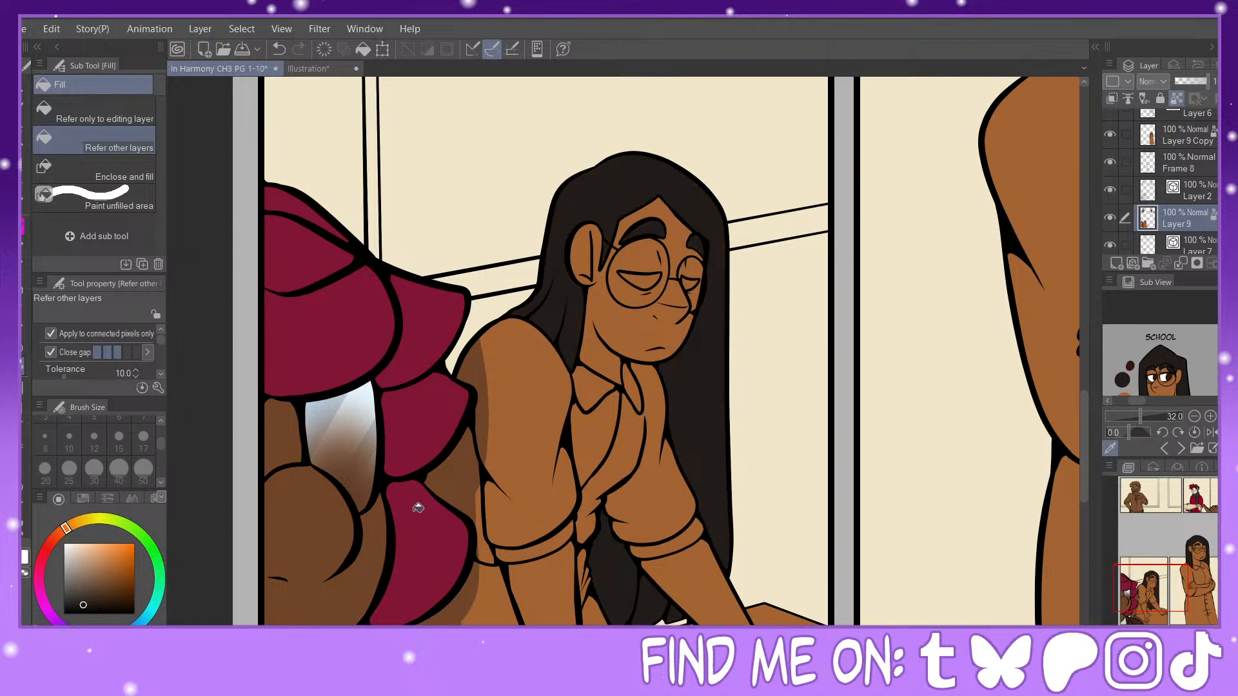
# Step: Fill the leaning figure's two half-closed eyes with pure black
pyautogui.moveTo(84, 594); pyautogui.dragTo(63, 615)
pyautogui.click(648, 282)
pyautogui.click(695, 278)
# Step: Sample the under-eye shadow brown from the enlarged reference face and shade beneath the leaning figure's near eye with the Painty Sai Pen at size 17
pyautogui.moveTo(1145, 421); pyautogui.dragTo(1152, 418)
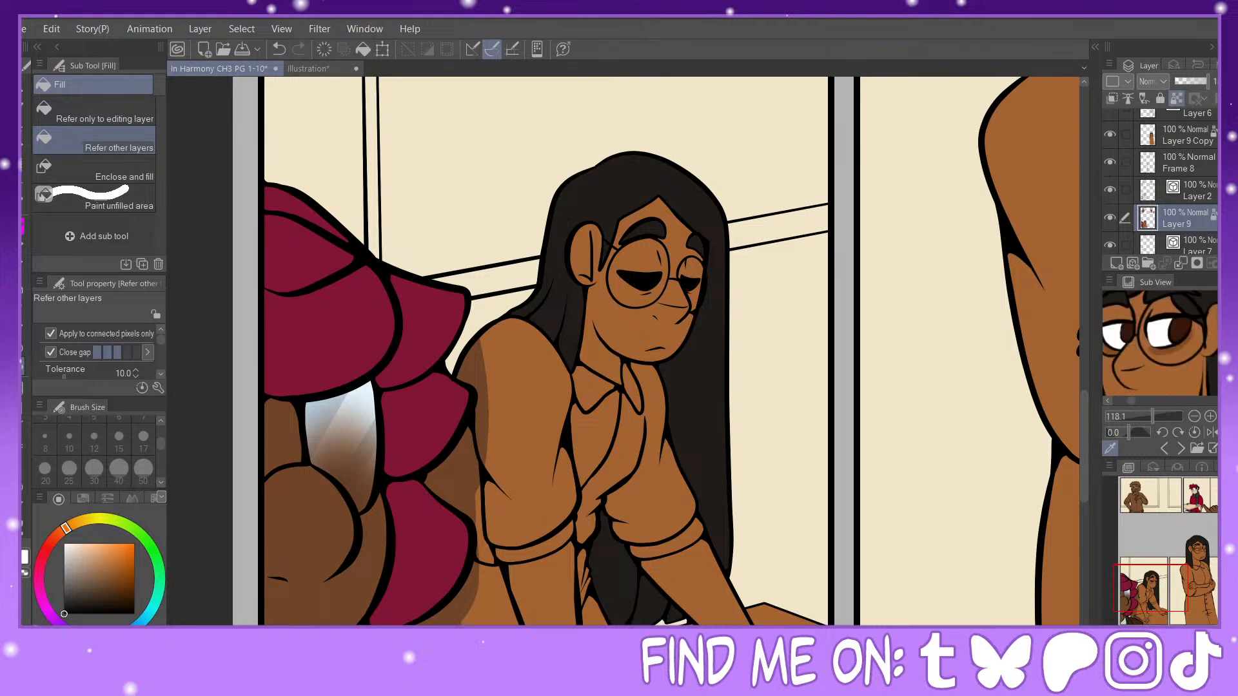
pyautogui.click(1169, 350)
pyautogui.scroll(3, 1174, 611)
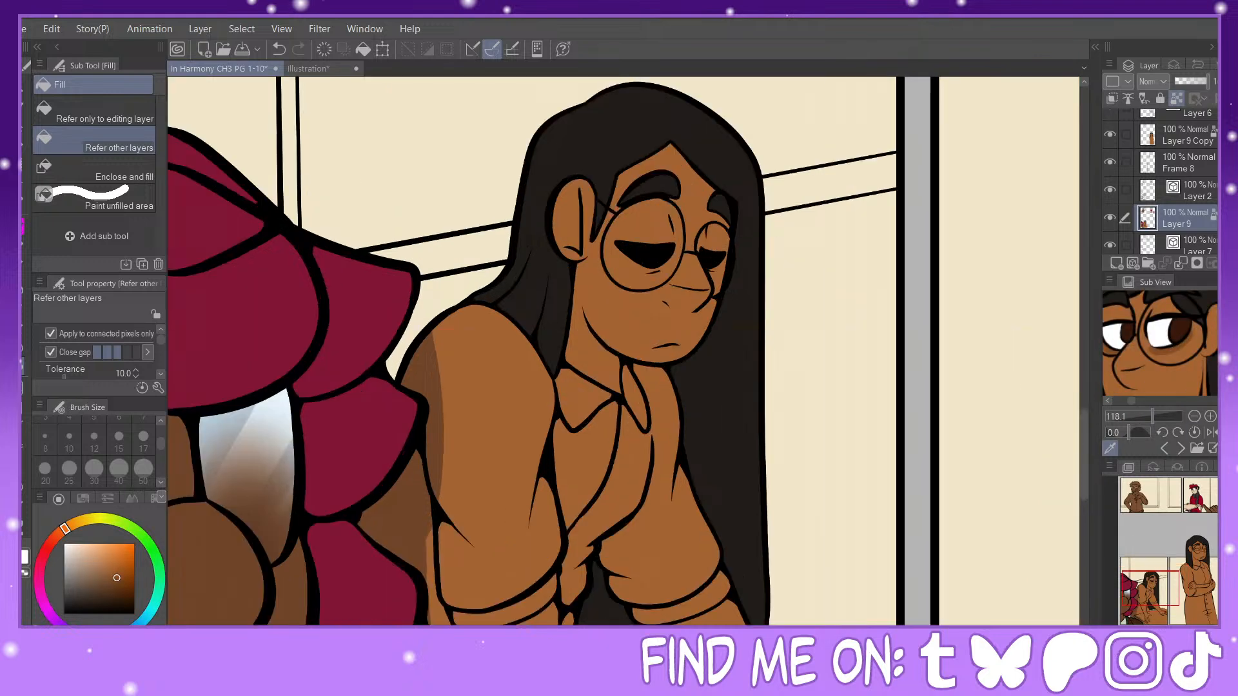
pyautogui.scroll(1, 1153, 587)
pyautogui.moveTo(1152, 586); pyautogui.dragTo(1153, 582)
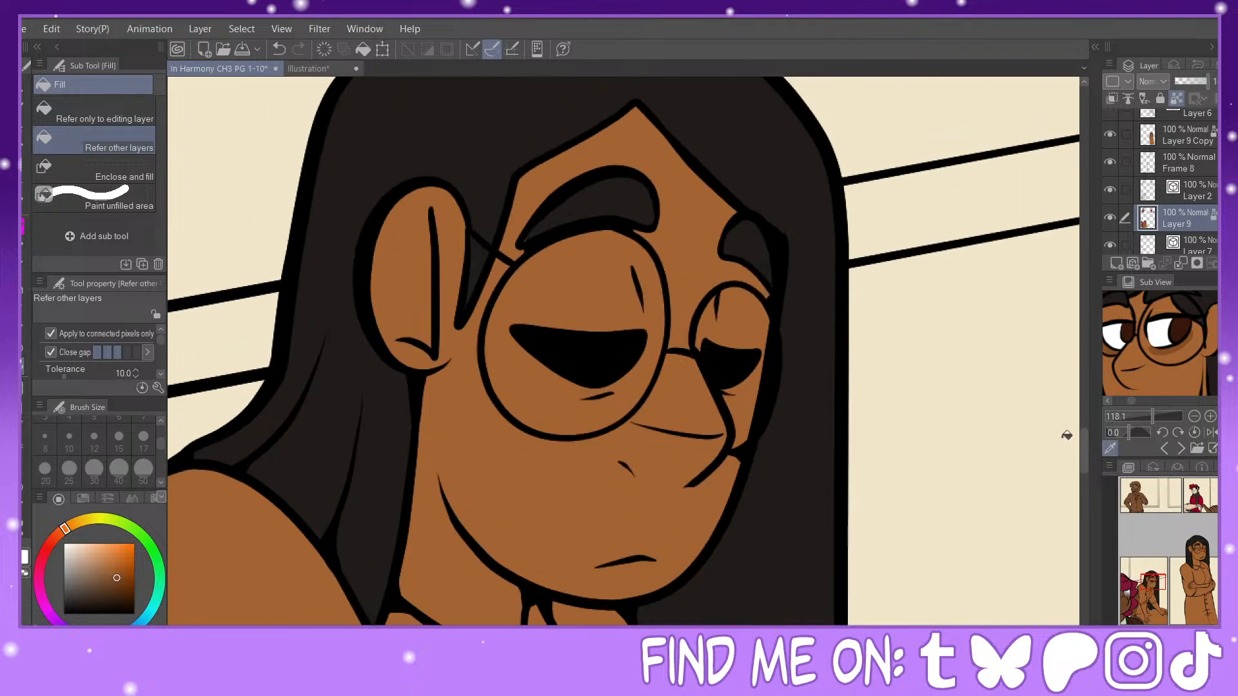
pyautogui.press('p')
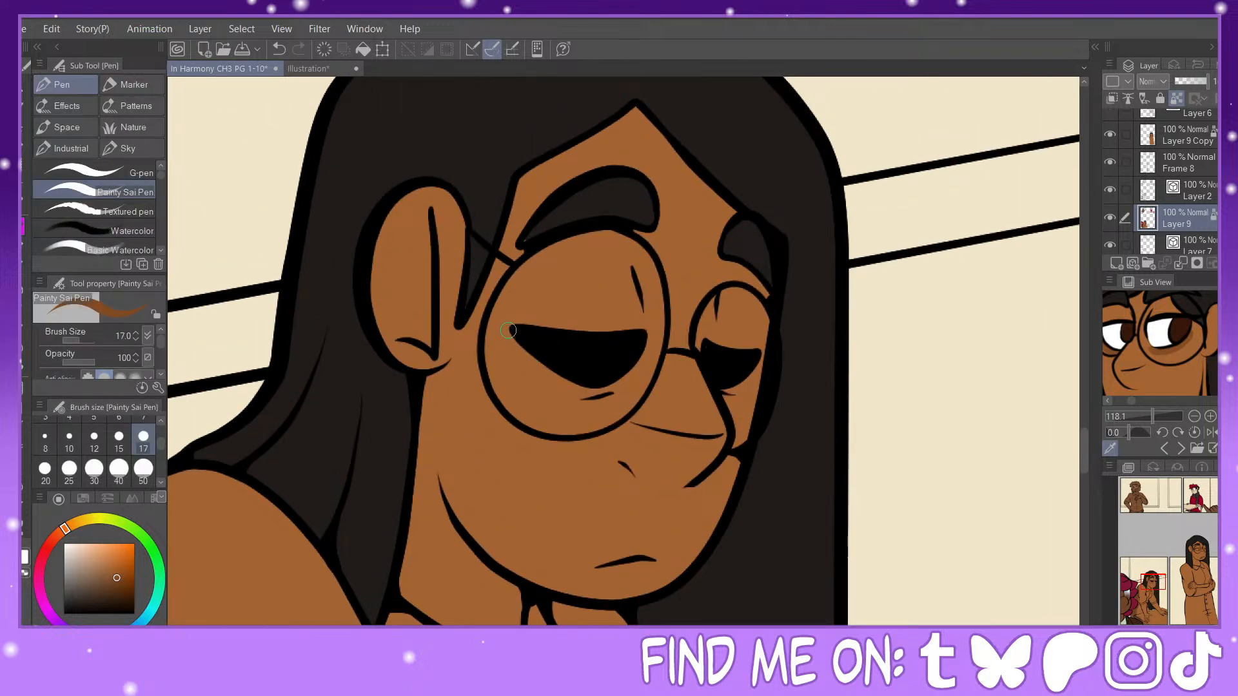
pyautogui.moveTo(508, 331)
pyautogui.mouseDown()
pyautogui.moveTo(561, 388)
pyautogui.moveTo(628, 382)
pyautogui.moveTo(567, 392)
pyautogui.moveTo(642, 361)
pyautogui.mouseUp()
pyautogui.moveTo(520, 347); pyautogui.dragTo(584, 384)
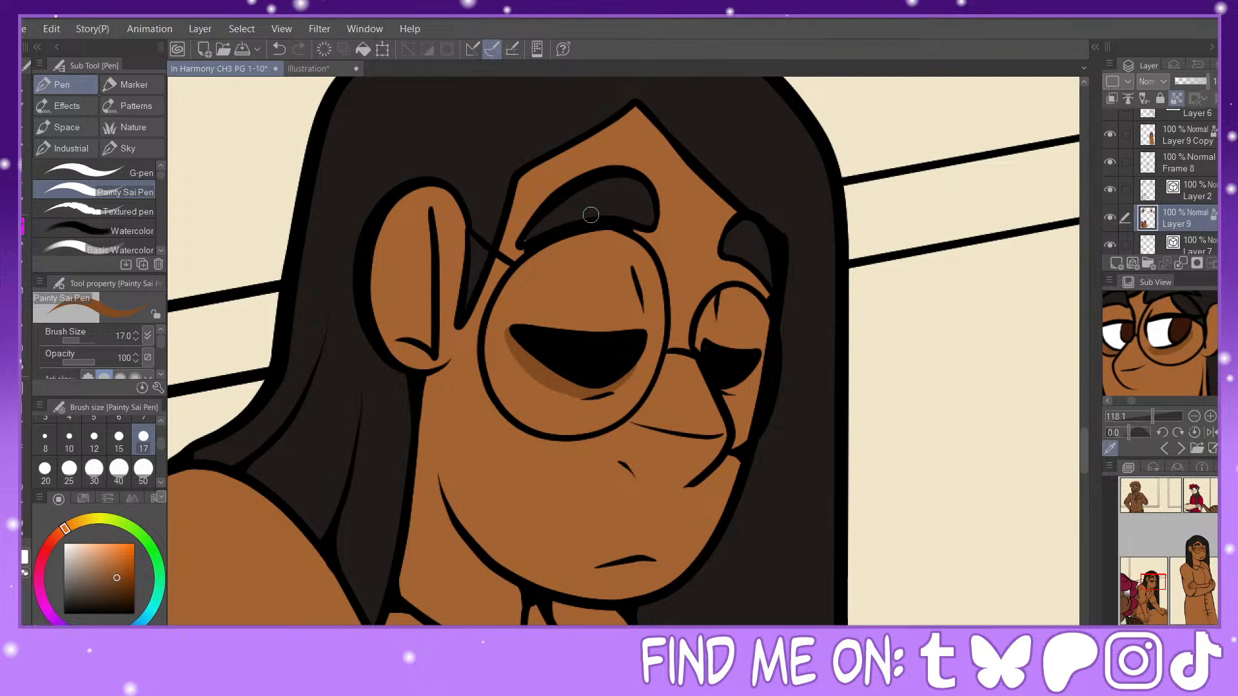
# Step: Touch up the outer tip of the leaning figure's near eyebrow in near-black and shade beneath the far eye in the shadow brown
pyautogui.keyDown('alt'); pyautogui.click(588, 212); pyautogui.keyUp('alt')
pyautogui.moveTo(523, 245); pyautogui.dragTo(524, 240)
pyautogui.keyDown('alt'); pyautogui.click(560, 384); pyautogui.keyUp('alt')
pyautogui.click(134, 172)
pyautogui.click(68, 471)
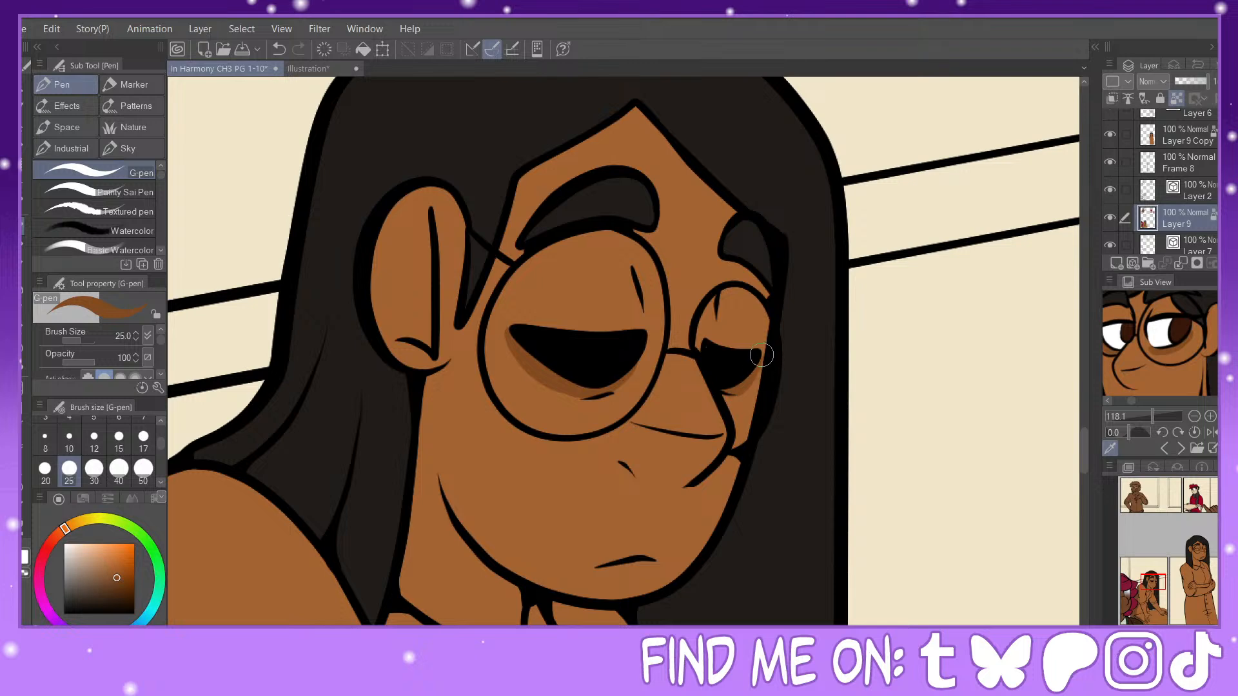
# Step: Shade beneath the standing figure's far eye on Layer 9 Copy with the G-pen at size 25, using the shadow brown sampled from the reference
pyautogui.moveTo(1154, 582); pyautogui.dragTo(1199, 549)
pyautogui.scroll(2, 1202, 169)
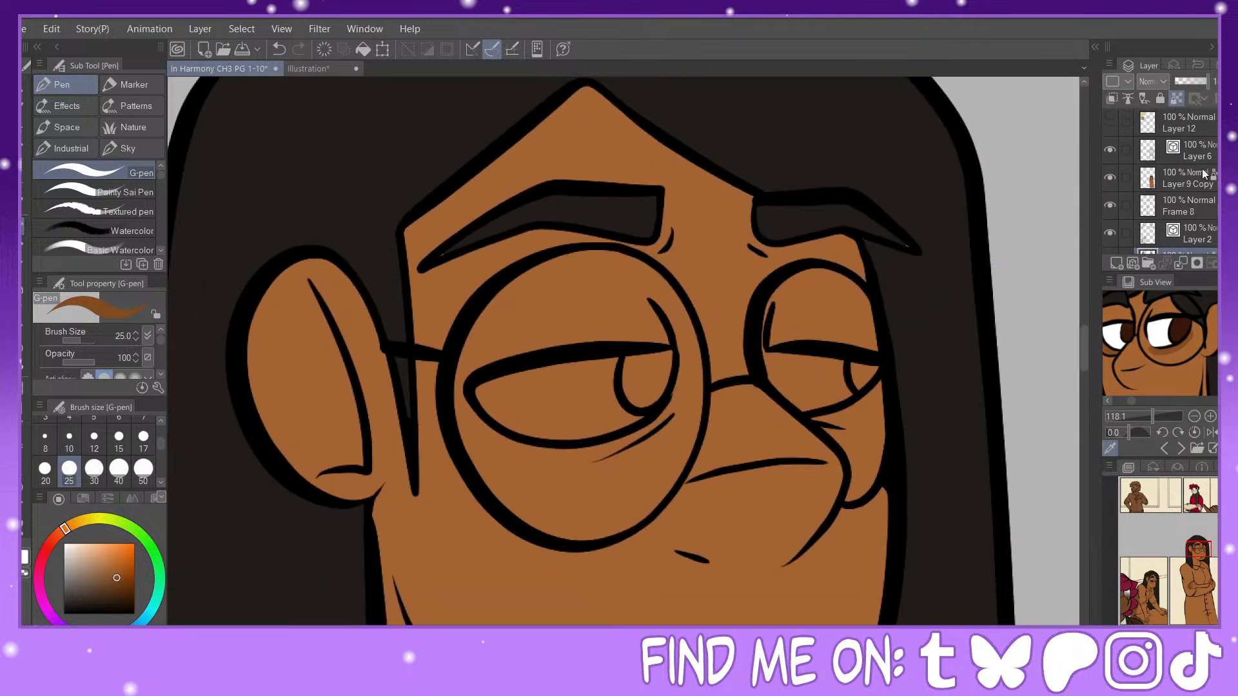
pyautogui.click(1201, 174)
pyautogui.keyDown('alt'); pyautogui.click(913, 219); pyautogui.keyUp('alt')
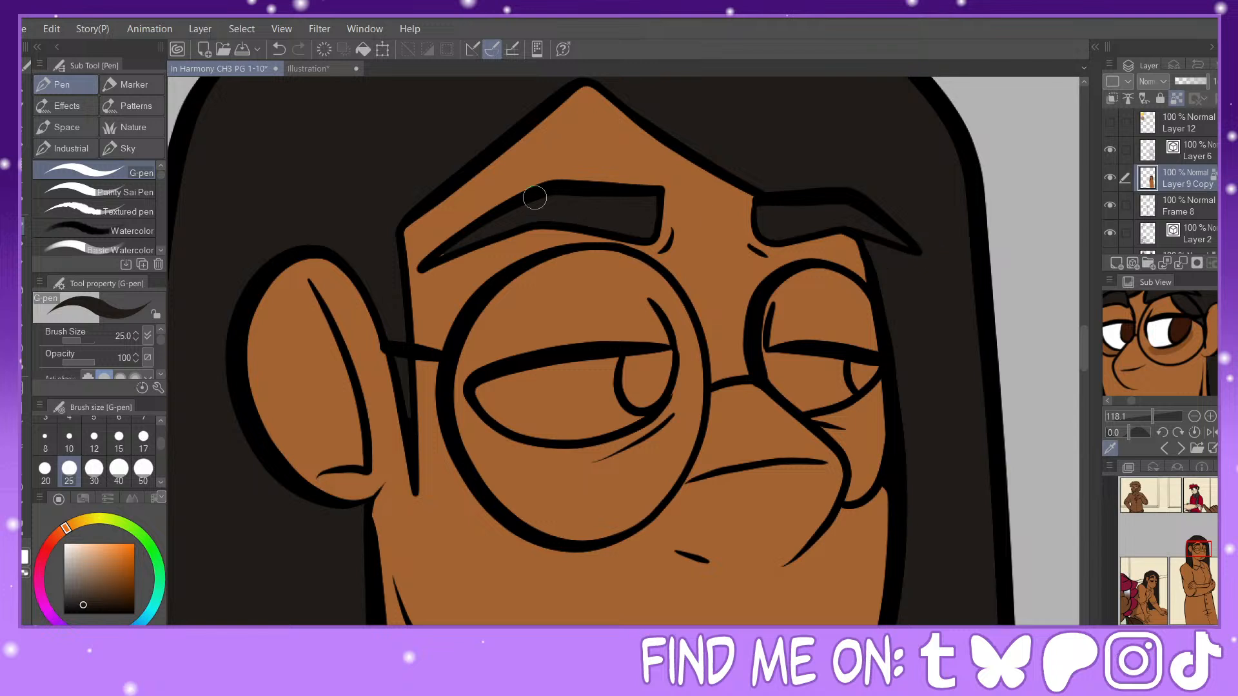
pyautogui.click(1165, 352)
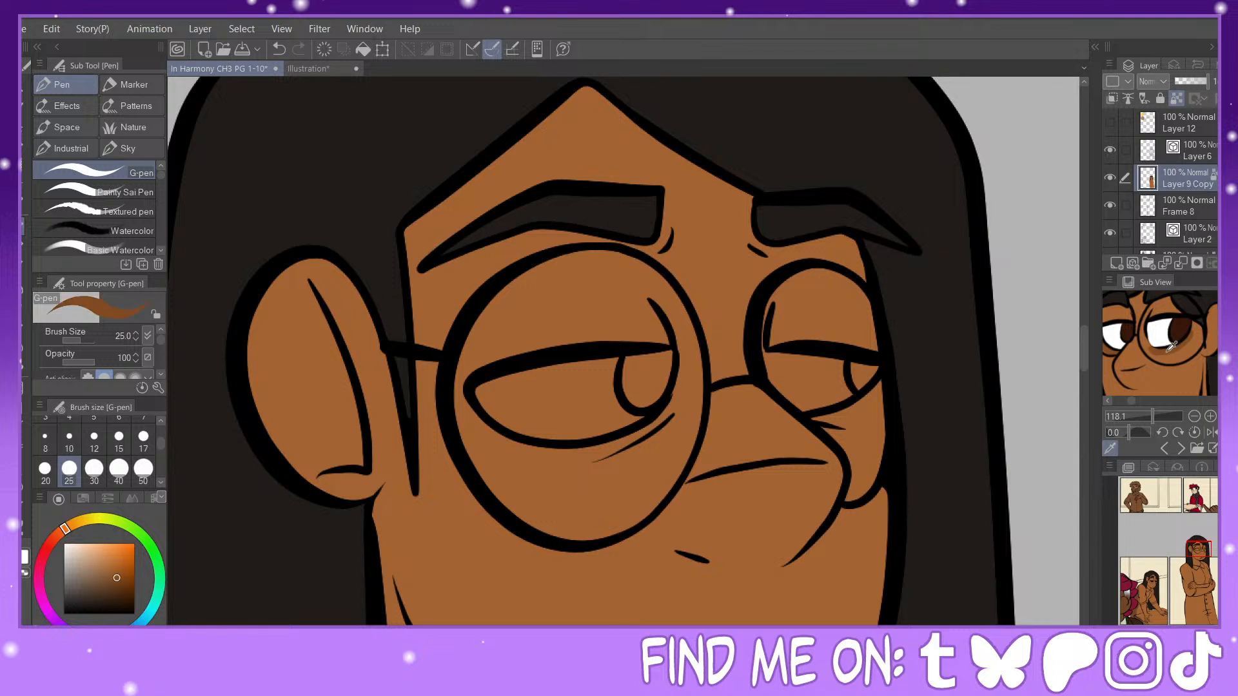
pyautogui.moveTo(821, 419)
pyautogui.mouseDown()
pyautogui.moveTo(875, 402)
pyautogui.moveTo(884, 378)
pyautogui.mouseUp()
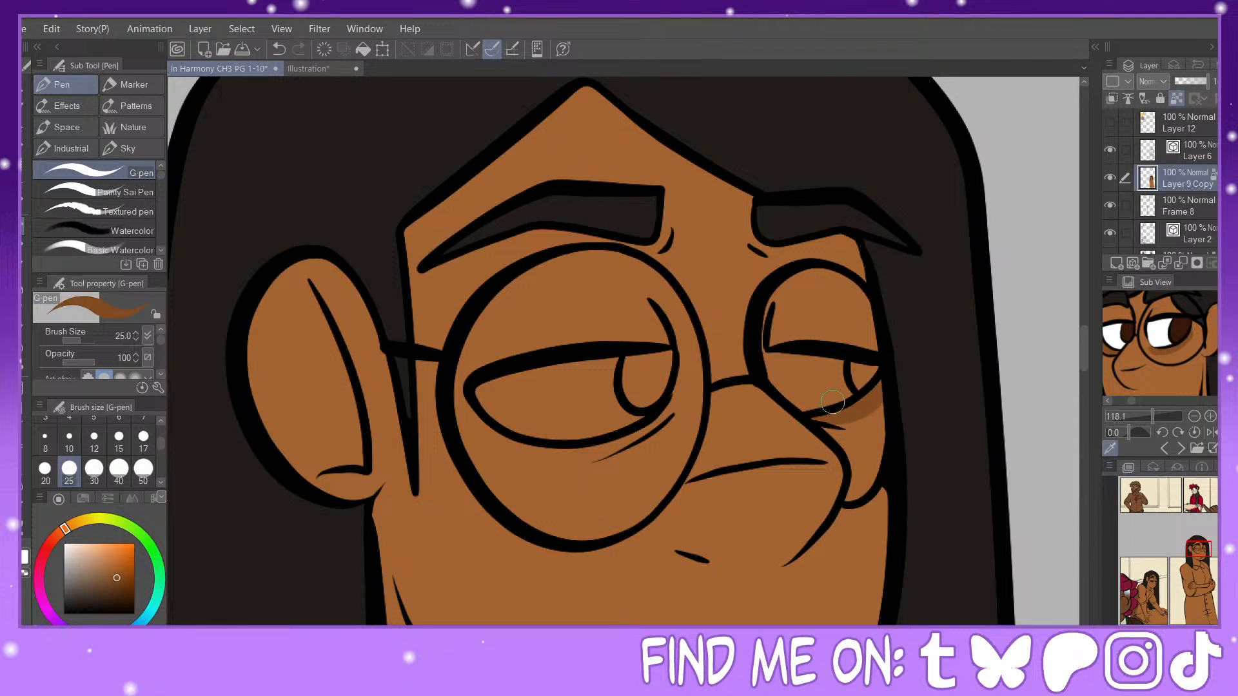
# Step: Shade beneath the standing figure's near eye, undoing the last G-pen strokes and repainting with the Painty Sai Pen at size 25
pyautogui.moveTo(466, 389)
pyautogui.mouseDown()
pyautogui.moveTo(531, 453)
pyautogui.moveTo(592, 449)
pyautogui.moveTo(631, 433)
pyautogui.moveTo(678, 376)
pyautogui.moveTo(635, 436)
pyautogui.moveTo(568, 459)
pyautogui.moveTo(499, 446)
pyautogui.moveTo(498, 384)
pyautogui.moveTo(480, 402)
pyautogui.moveTo(474, 394)
pyautogui.moveTo(507, 453)
pyautogui.moveTo(637, 410)
pyautogui.moveTo(475, 419)
pyautogui.moveTo(459, 398)
pyautogui.moveTo(469, 411)
pyautogui.moveTo(599, 433)
pyautogui.moveTo(543, 417)
pyautogui.moveTo(471, 426)
pyautogui.moveTo(481, 445)
pyautogui.moveTo(636, 455)
pyautogui.mouseUp()
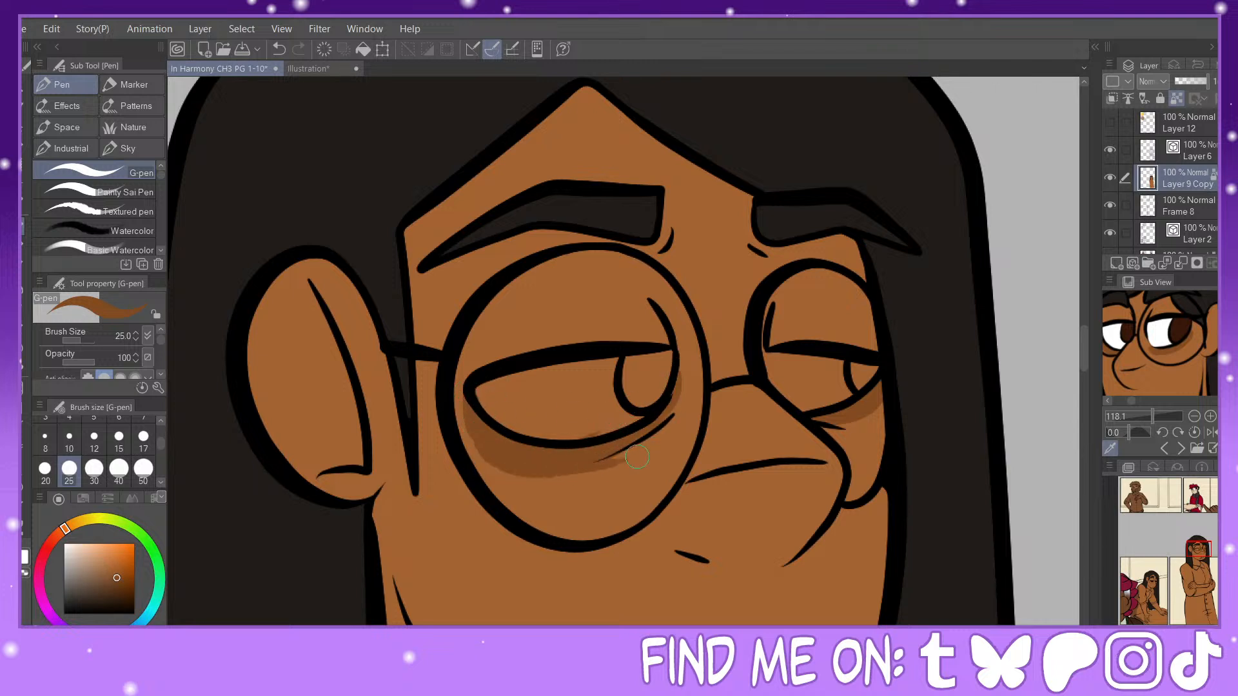
pyautogui.click(278, 49)
pyautogui.click(279, 49)
pyautogui.click(278, 49)
pyautogui.click(123, 192)
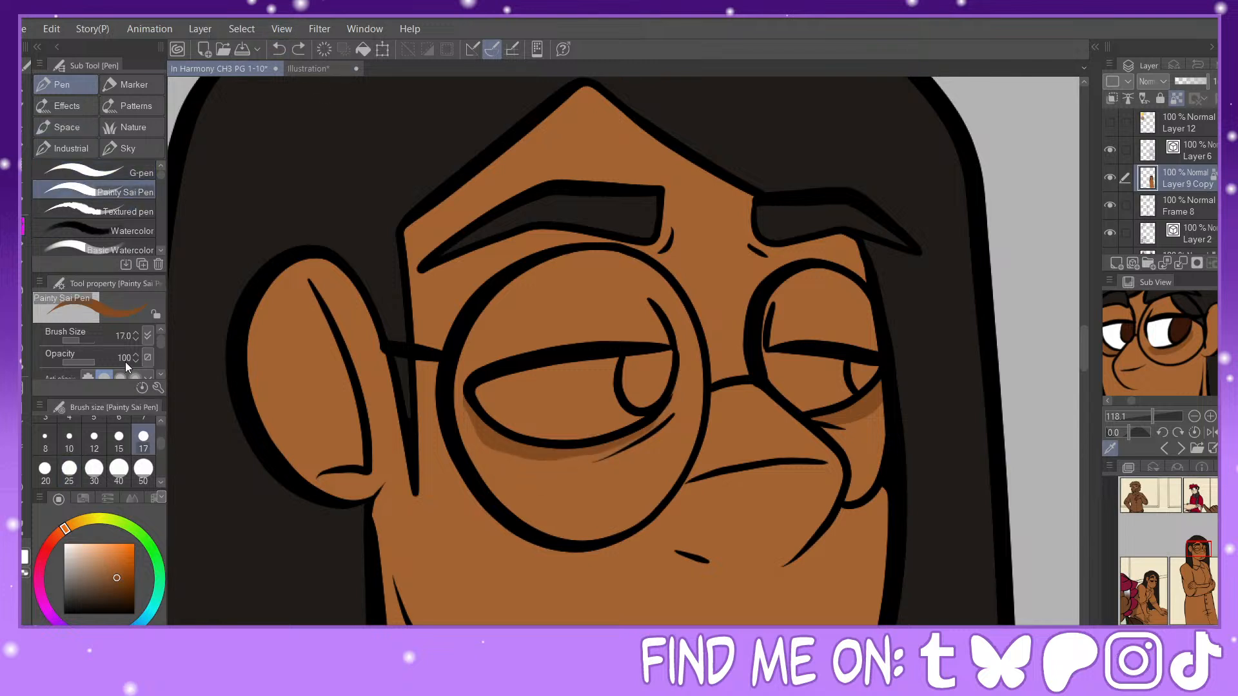
pyautogui.moveTo(465, 396)
pyautogui.mouseDown()
pyautogui.moveTo(479, 436)
pyautogui.moveTo(548, 459)
pyautogui.moveTo(614, 452)
pyautogui.moveTo(645, 434)
pyautogui.moveTo(671, 385)
pyautogui.mouseUp()
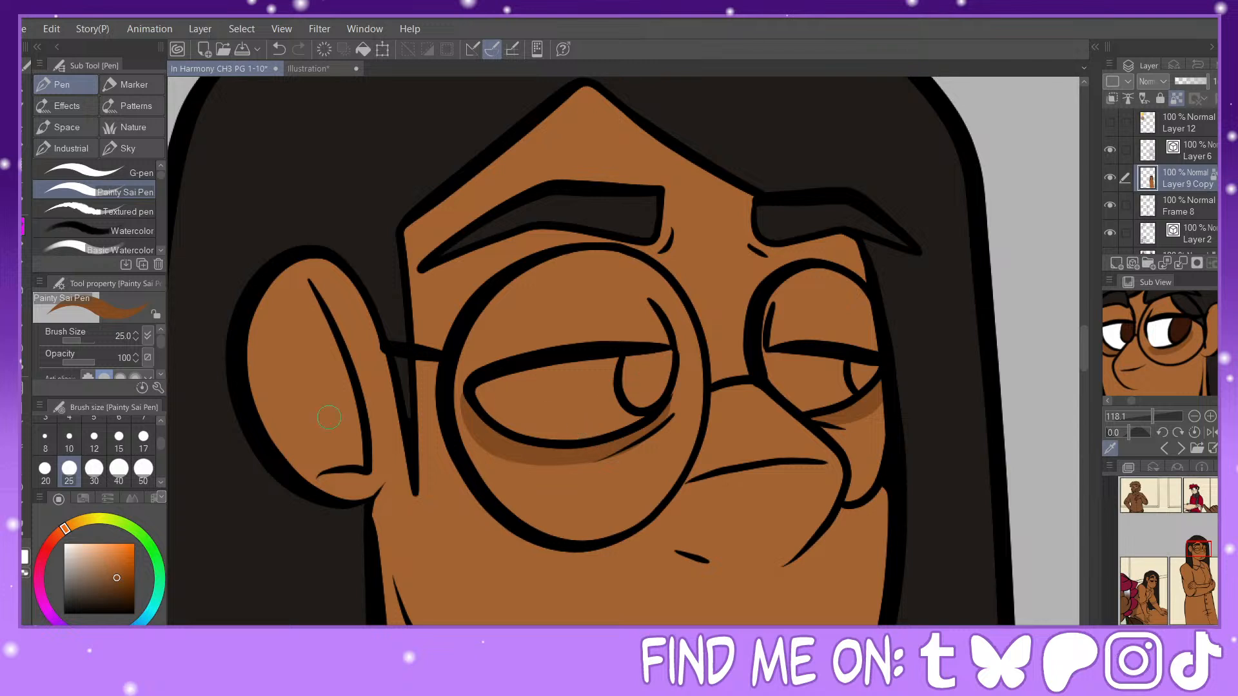
# Step: Fill the whites of the standing figure's eyes with white, closing the gap in the far eye with the Painty Sai Pen
pyautogui.click(23, 348)
pyautogui.click(613, 376)
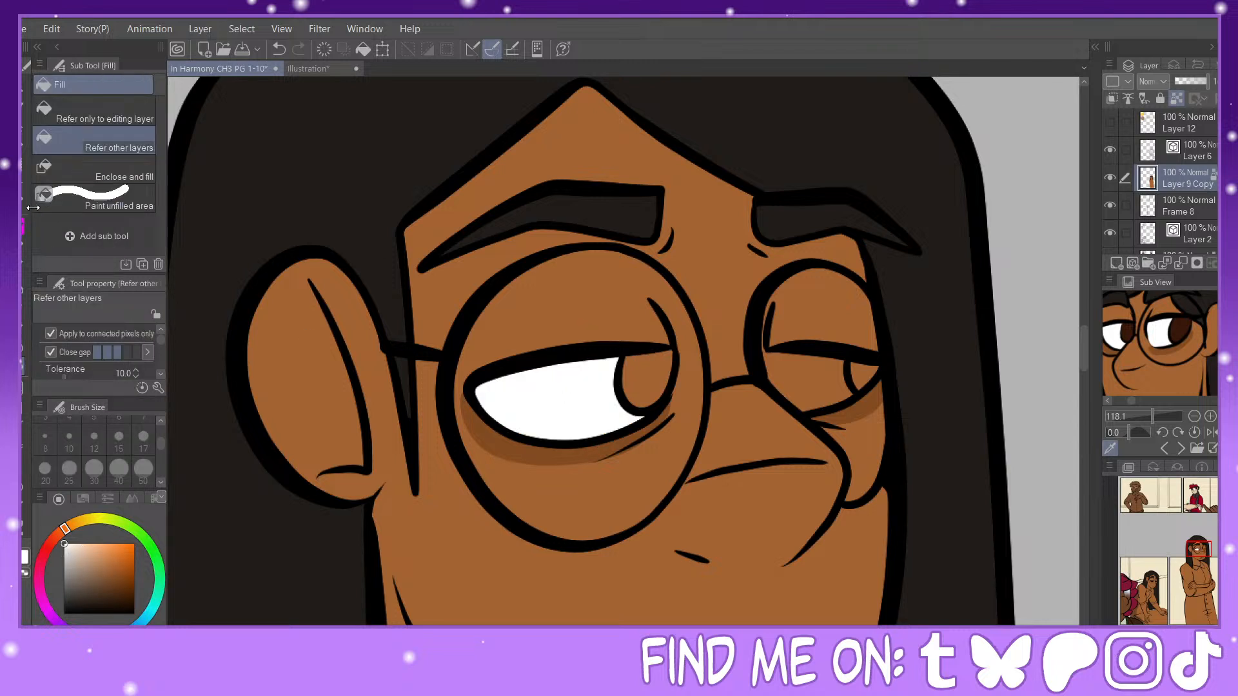
pyautogui.click(23, 227)
pyautogui.moveTo(771, 352); pyautogui.dragTo(781, 398)
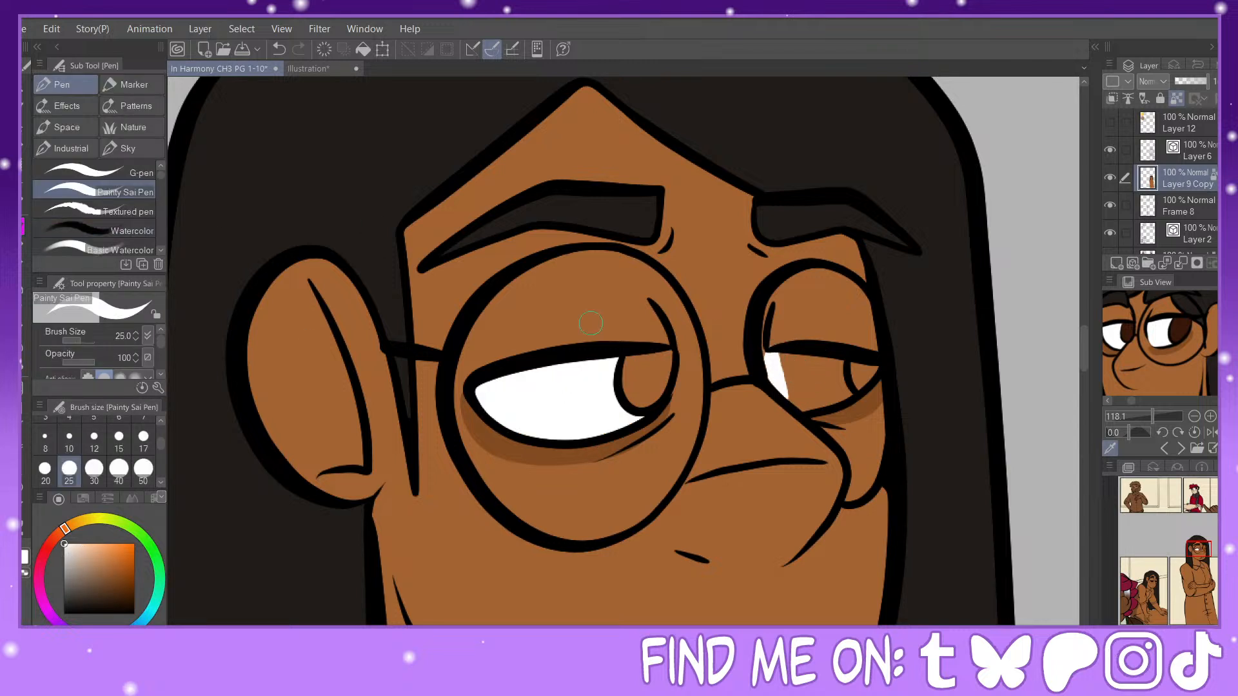
pyautogui.click(24, 348)
pyautogui.click(806, 381)
pyautogui.click(23, 227)
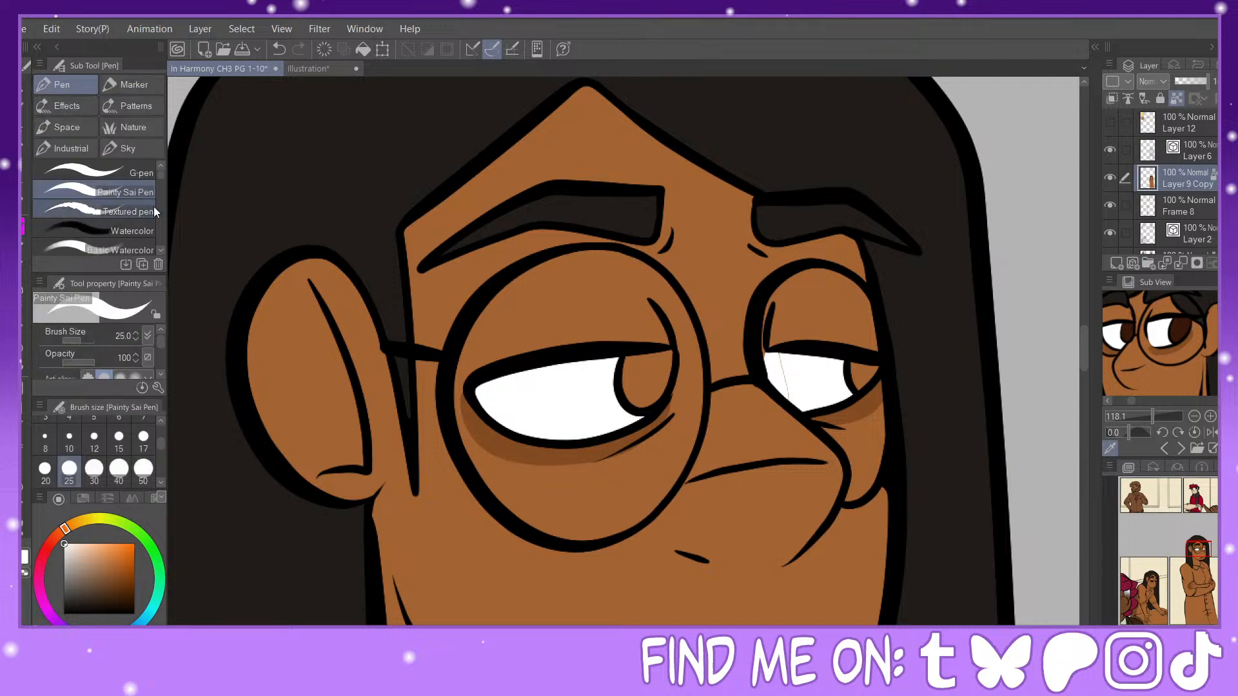
pyautogui.moveTo(781, 351); pyautogui.dragTo(789, 397)
# Step: Fill both of the standing figure's irises with the dark reddish brown sampled from the reference eye
pyautogui.click(1183, 322)
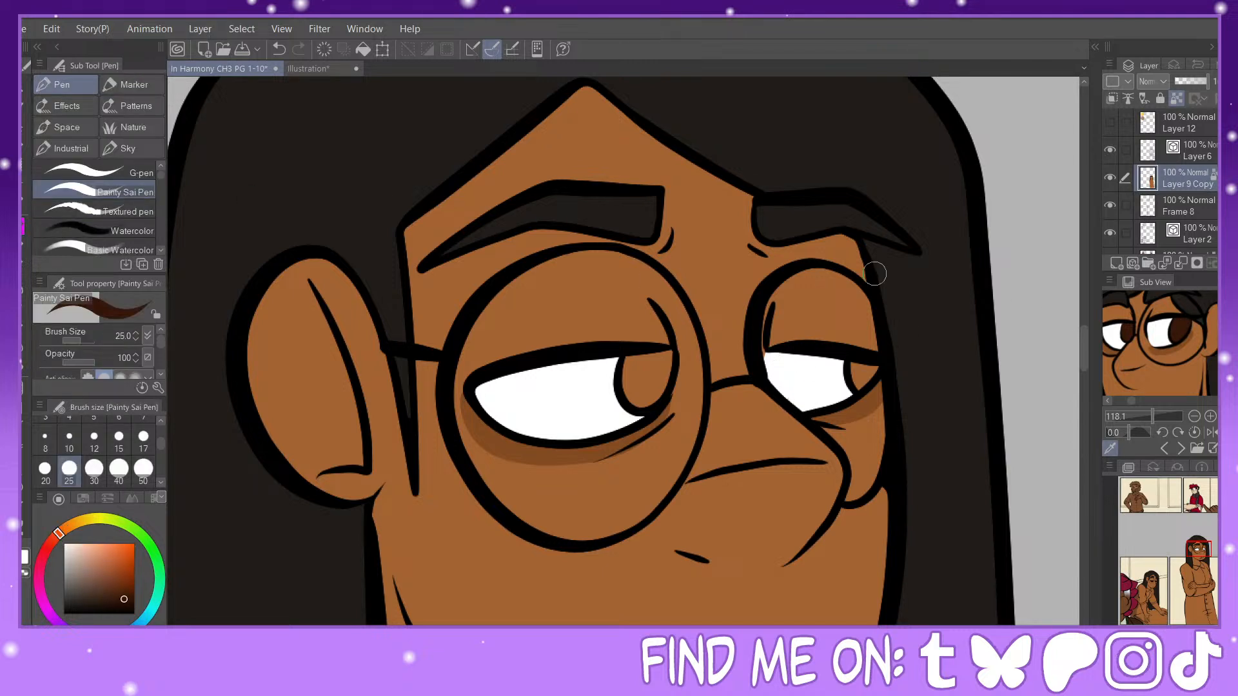
pyautogui.press('g')
pyautogui.click(639, 390)
pyautogui.click(858, 374)
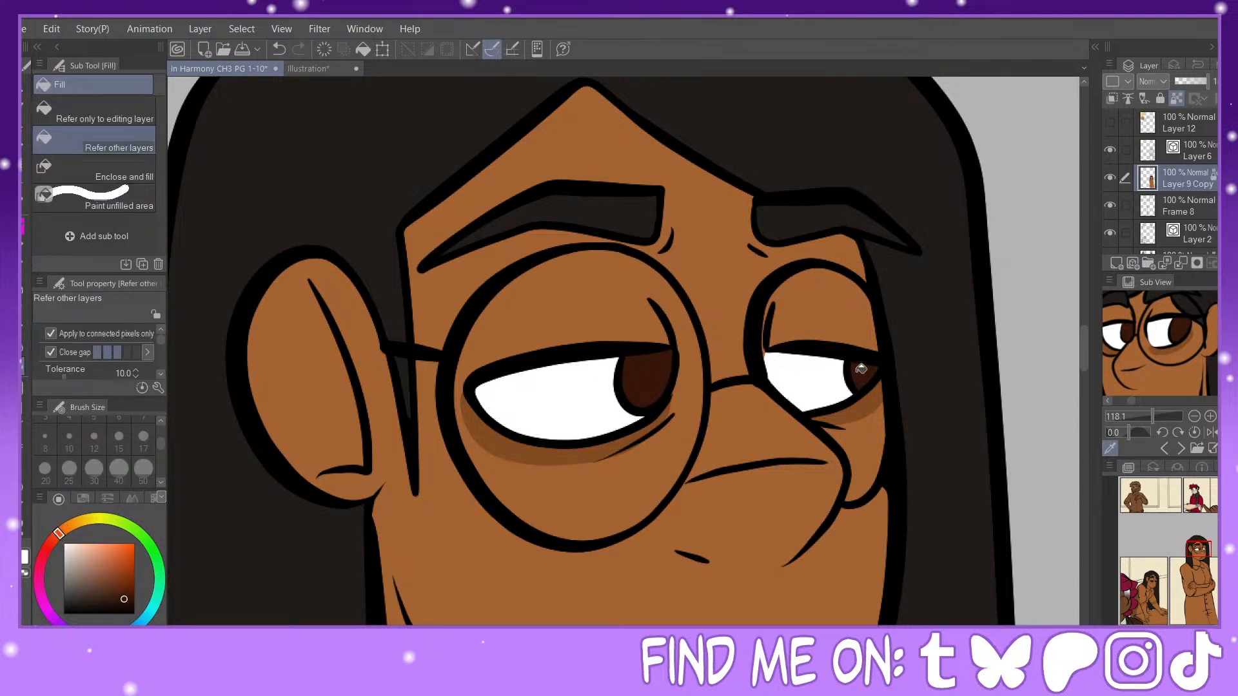
# Step: Mix a darker brown and paint the dark centres of the standing figure's irises with the Painty Sai Pen at size 25
pyautogui.click(129, 606)
pyautogui.click(52, 548)
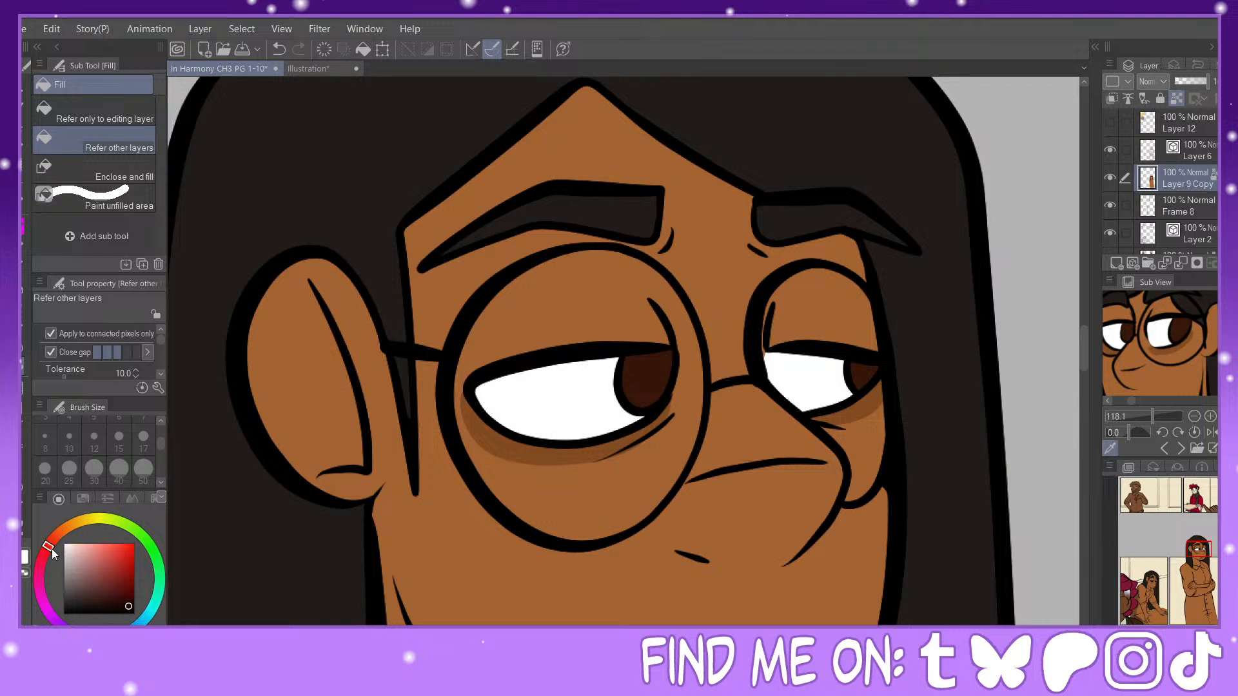
pyautogui.click(75, 524)
pyautogui.click(69, 526)
pyautogui.press('p')
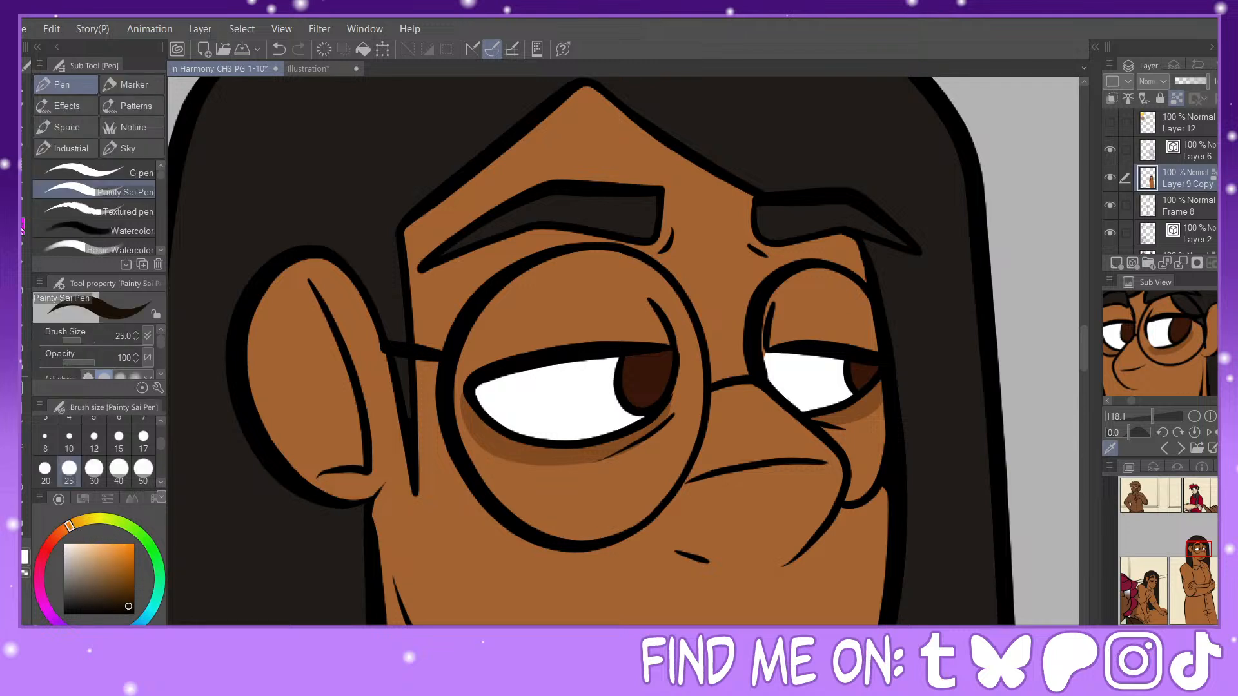
pyautogui.moveTo(653, 355); pyautogui.dragTo(667, 372)
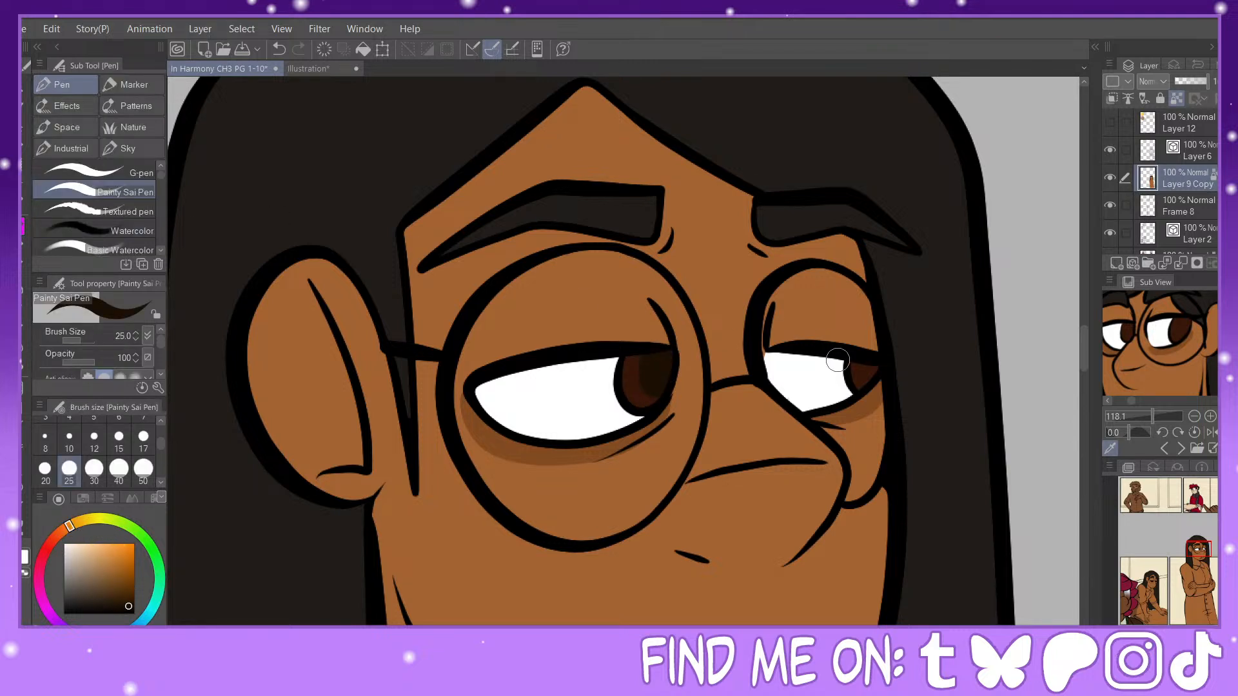
pyautogui.moveTo(869, 368); pyautogui.dragTo(869, 362)
# Step: Sample white from the eye and add an upper and a lower highlight to each of the standing figure's irises
pyautogui.keyDown('alt'); pyautogui.click(558, 409); pyautogui.keyUp('alt')
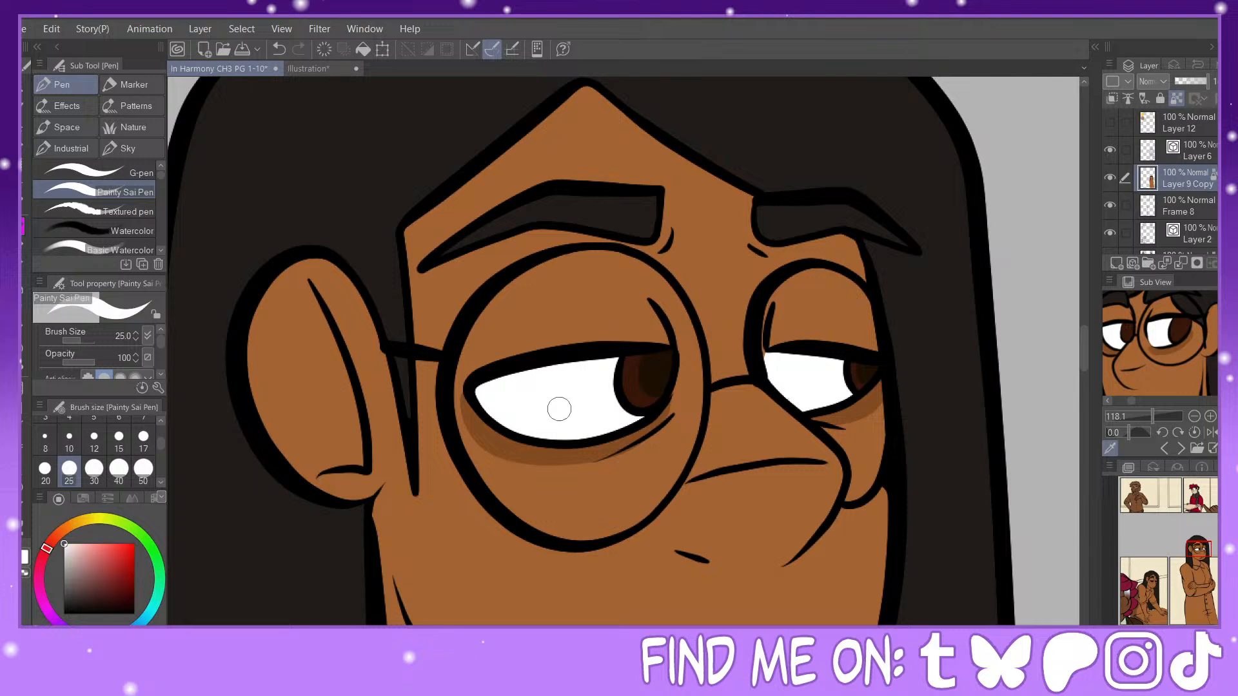
pyautogui.moveTo(658, 359); pyautogui.dragTo(665, 353)
pyautogui.click(635, 394)
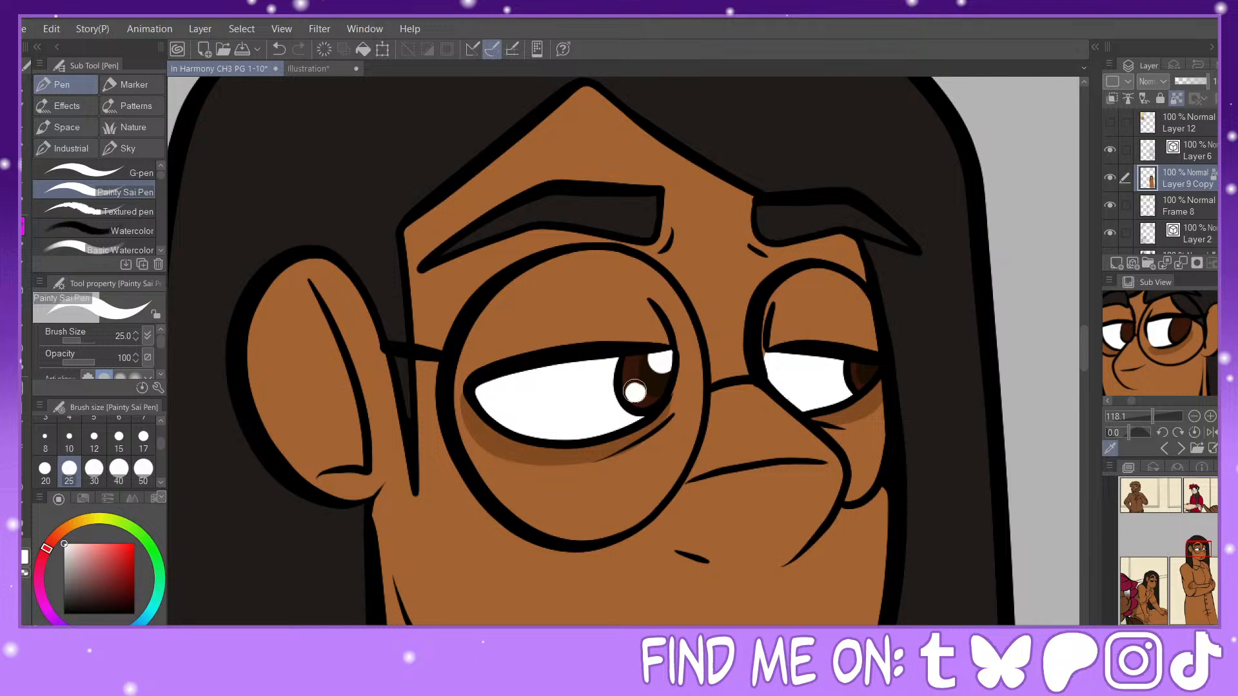
pyautogui.moveTo(871, 371); pyautogui.dragTo(877, 366)
pyautogui.click(859, 382)
# Step: Fill the standing figure's open mouth with dark red and its lower part with light pink on Layer 9 Copy
pyautogui.hotkey('ctrl', '-')
pyautogui.hotkey('ctrl', '-')
pyautogui.hotkey('ctrl', '-')
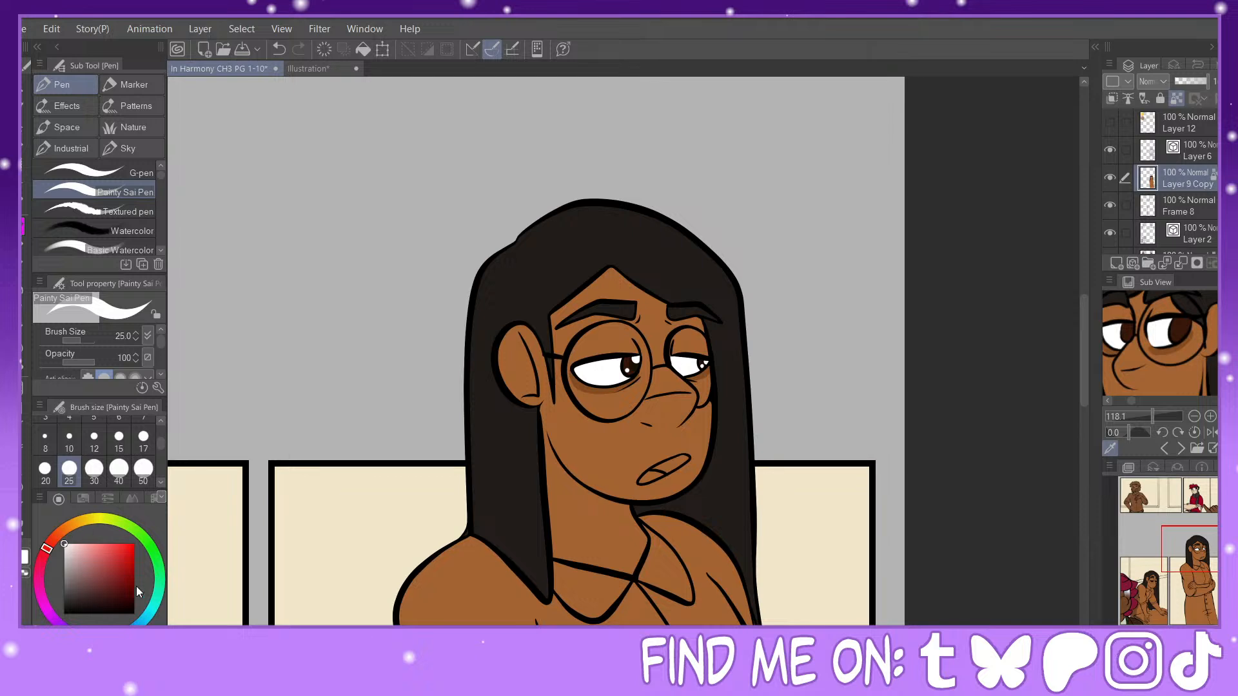
pyautogui.click(134, 597)
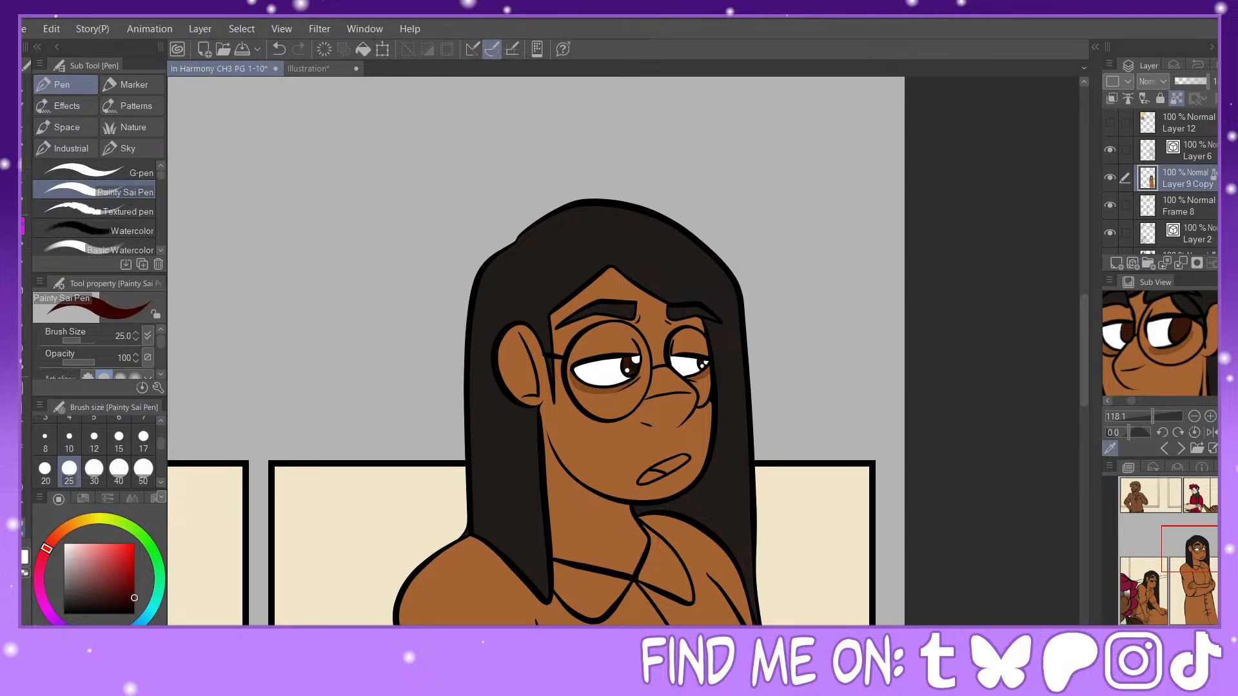
pyautogui.click(24, 528)
pyautogui.click(139, 133)
pyautogui.click(1188, 160)
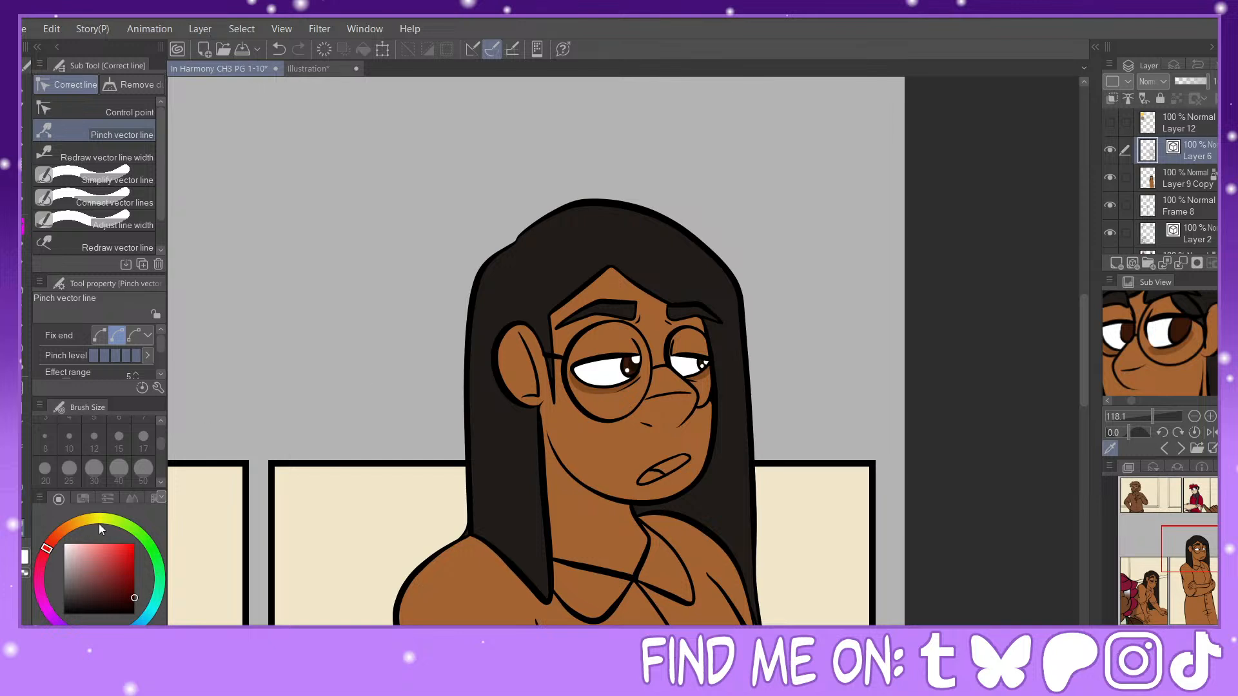
pyautogui.click(24, 360)
pyautogui.click(52, 540)
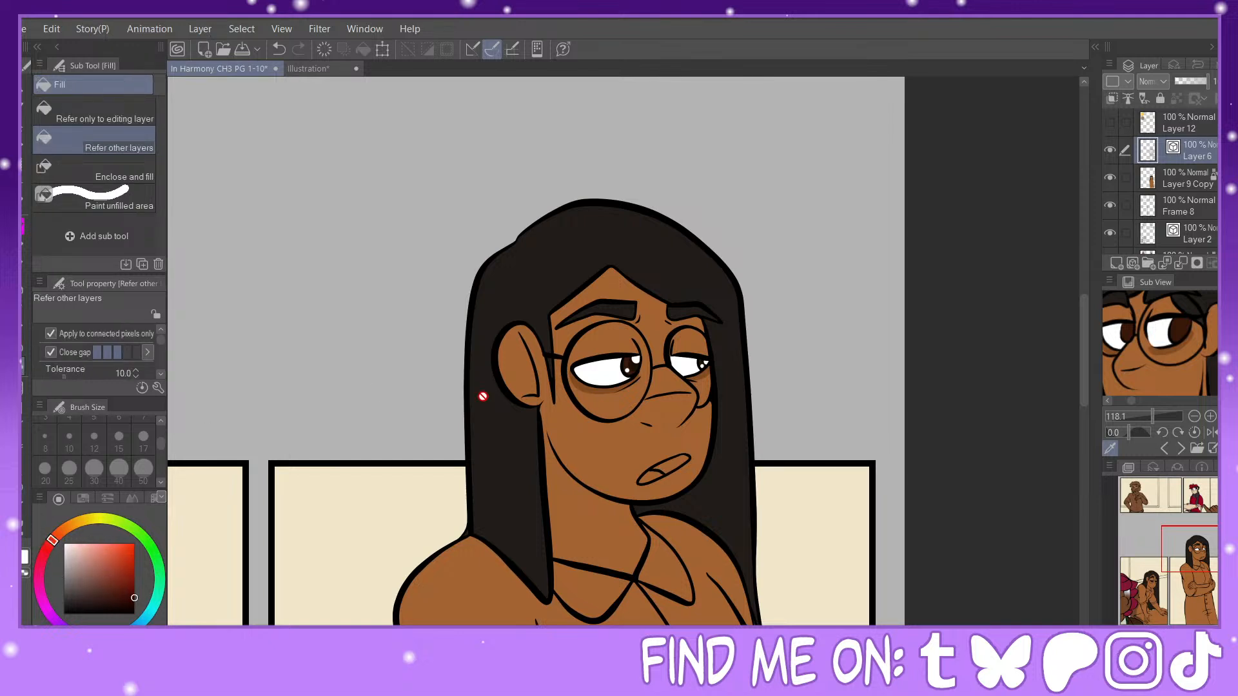
pyautogui.click(1200, 178)
pyautogui.click(686, 457)
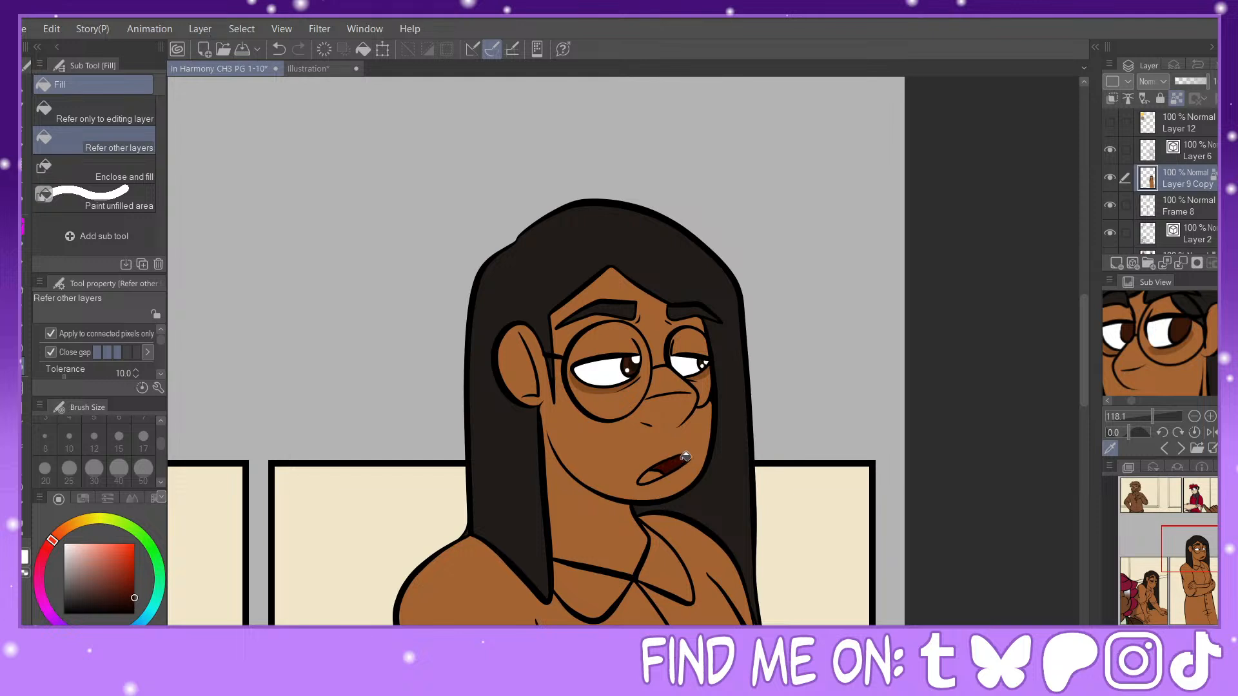
pyautogui.click(88, 544)
pyautogui.click(655, 471)
# Step: Fill the standing figure's collar, shirt, sleeves and cuffs on Layer 9 Copy with the off-white sampled from the School reference's shirt
pyautogui.hotkey('ctrl', '-')
pyautogui.moveTo(1193, 558); pyautogui.dragTo(1196, 583)
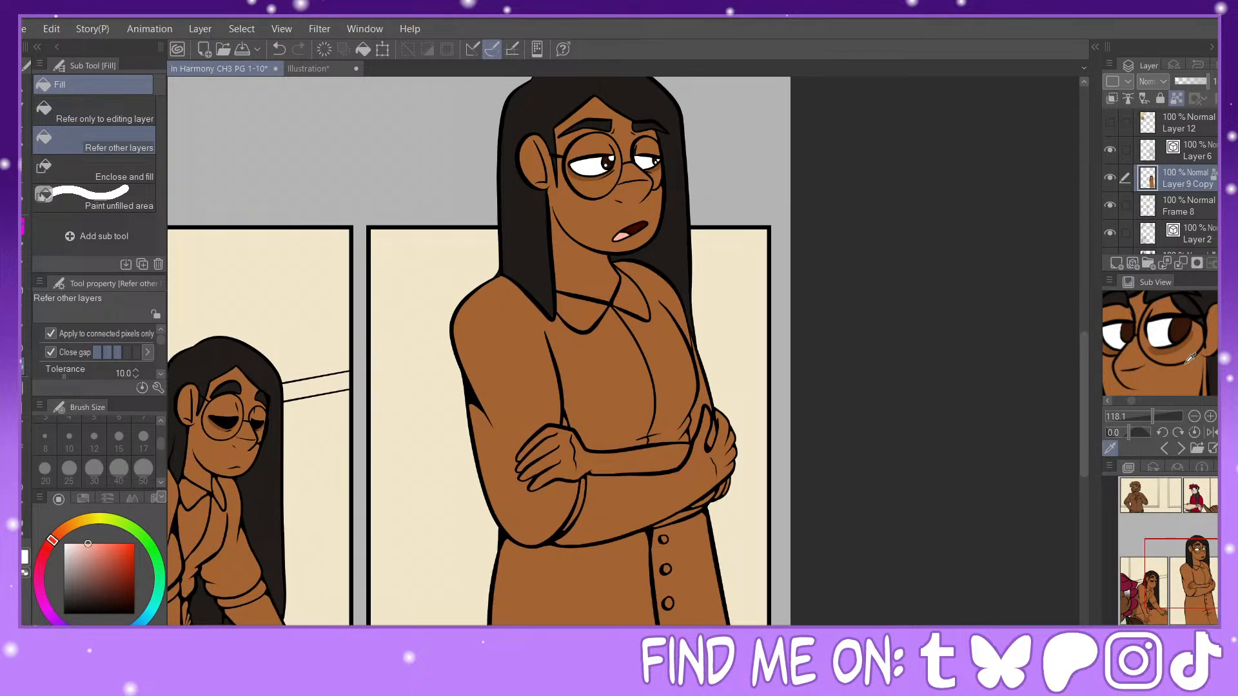
pyautogui.moveTo(1146, 418); pyautogui.dragTo(1140, 418)
pyautogui.click(1183, 382)
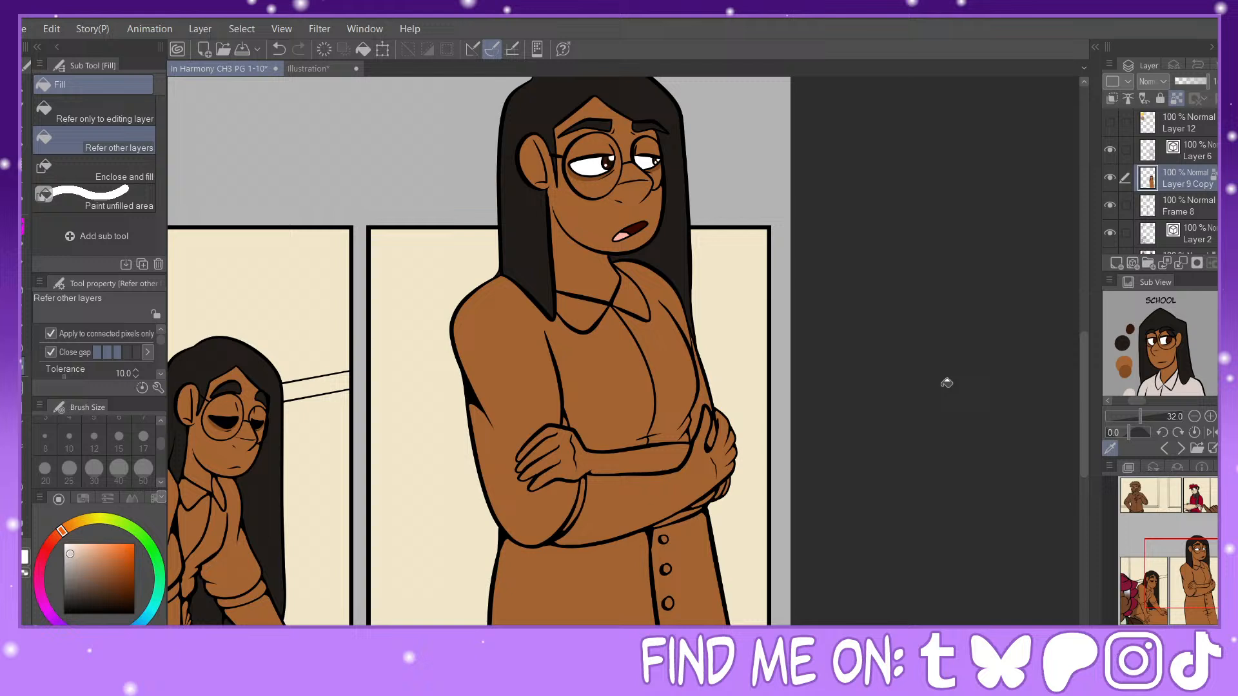
pyautogui.click(587, 314)
pyautogui.click(608, 367)
pyautogui.click(644, 308)
pyautogui.click(700, 392)
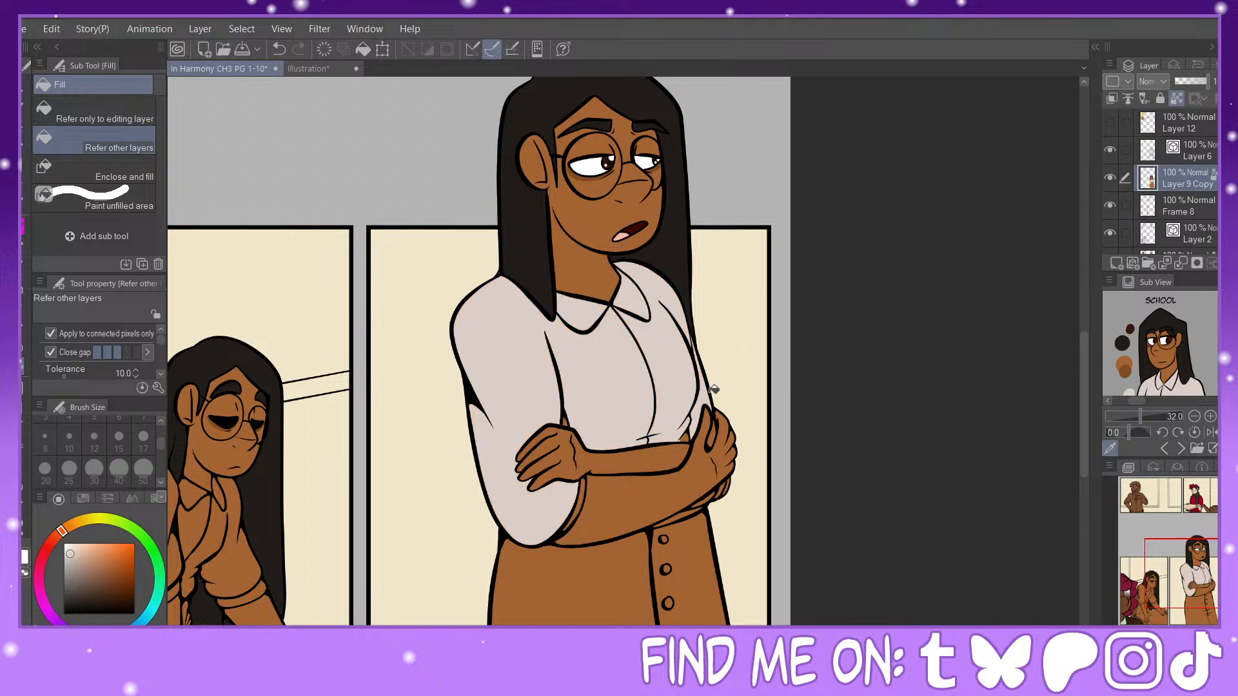
pyautogui.click(718, 432)
pyautogui.click(583, 495)
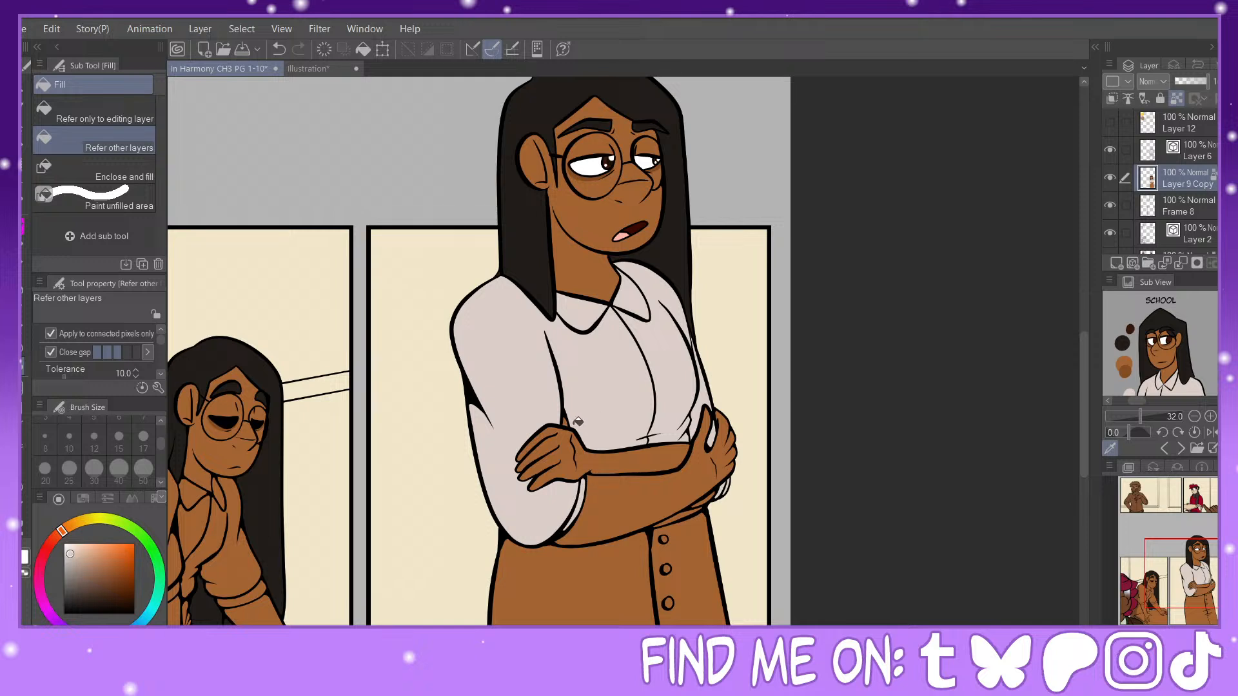
pyautogui.click(692, 511)
# Step: Fill the leaning figure's shirt, collar, sleeves and cuffs on Layer 9 with the off-white used for the standing figure's shirt
pyautogui.scroll(-2, 1160, 344)
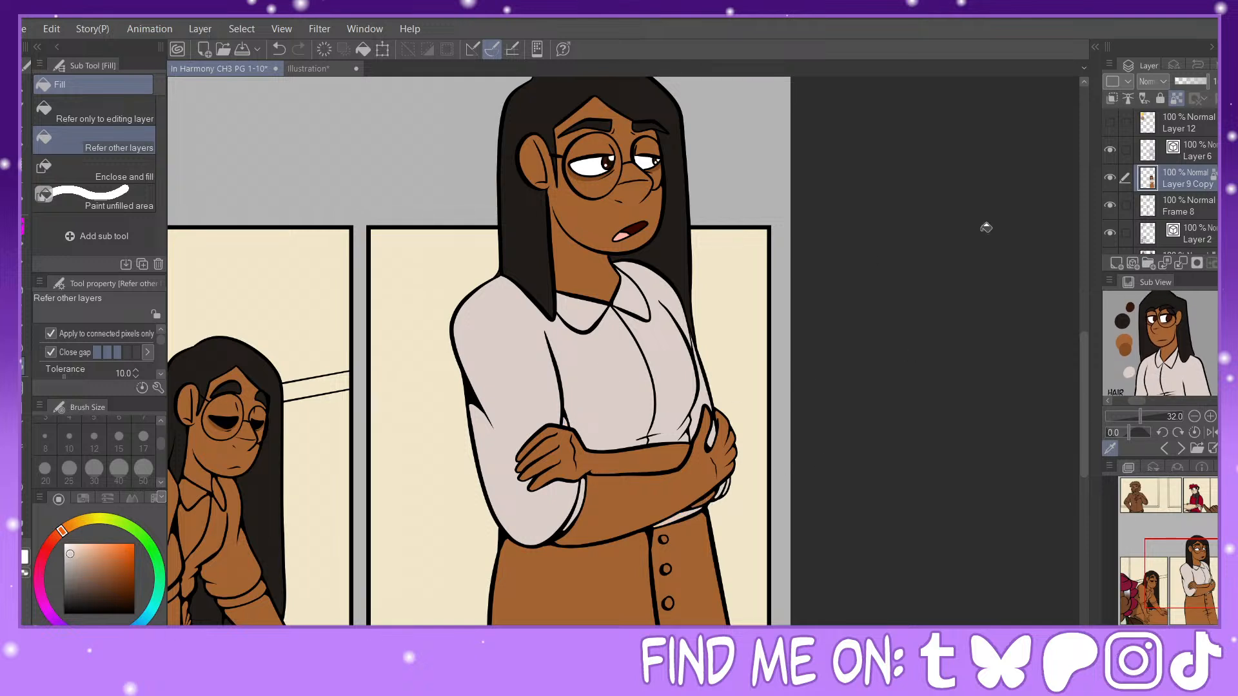
pyautogui.scroll(-1, 1180, 219)
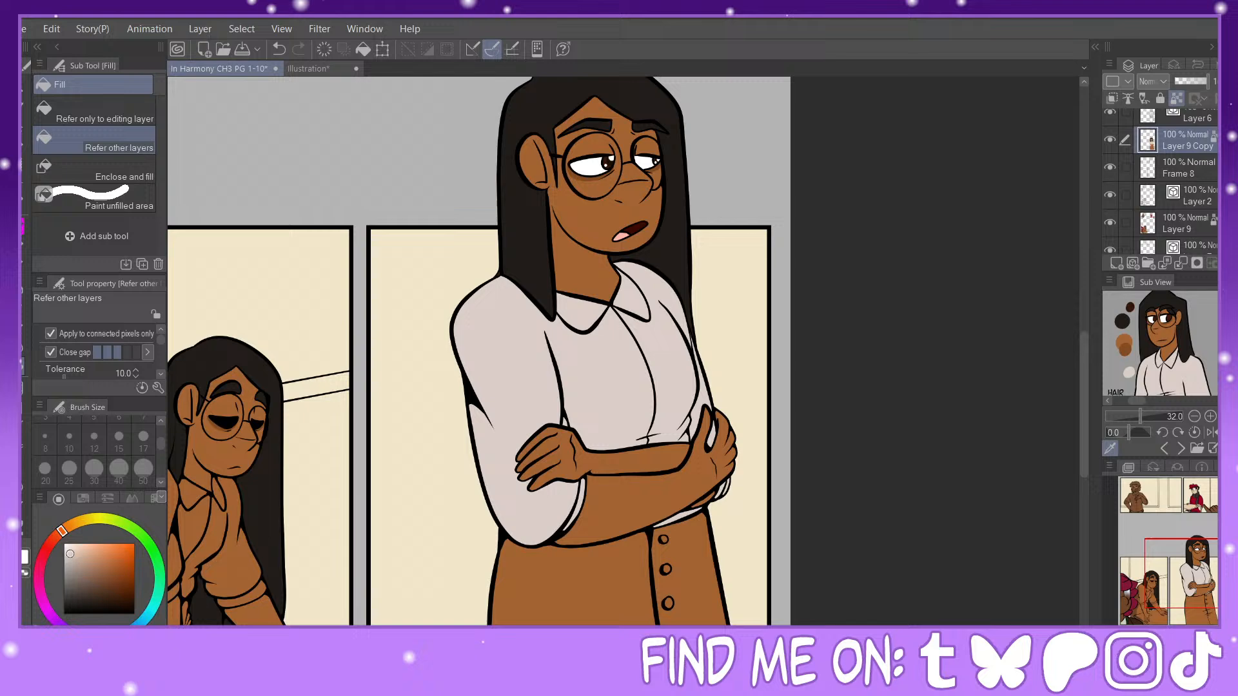
pyautogui.click(1180, 230)
pyautogui.moveTo(1194, 553); pyautogui.dragTo(1149, 583)
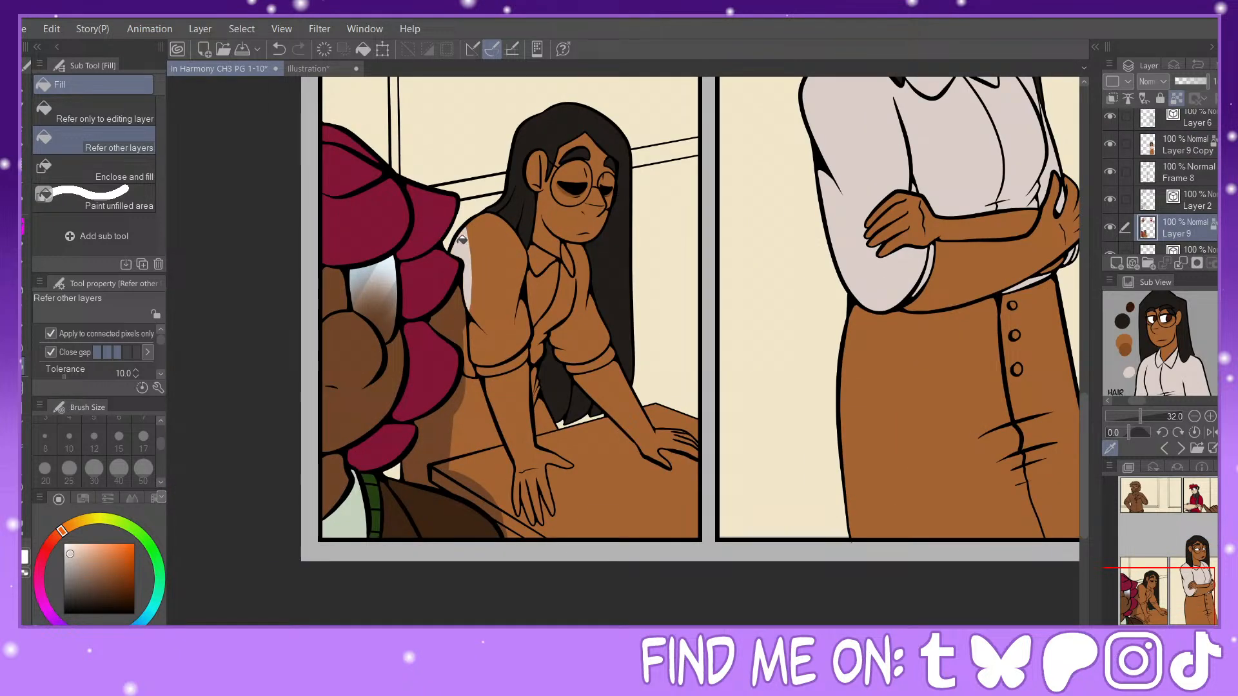
pyautogui.click(488, 268)
pyautogui.click(464, 312)
pyautogui.click(469, 333)
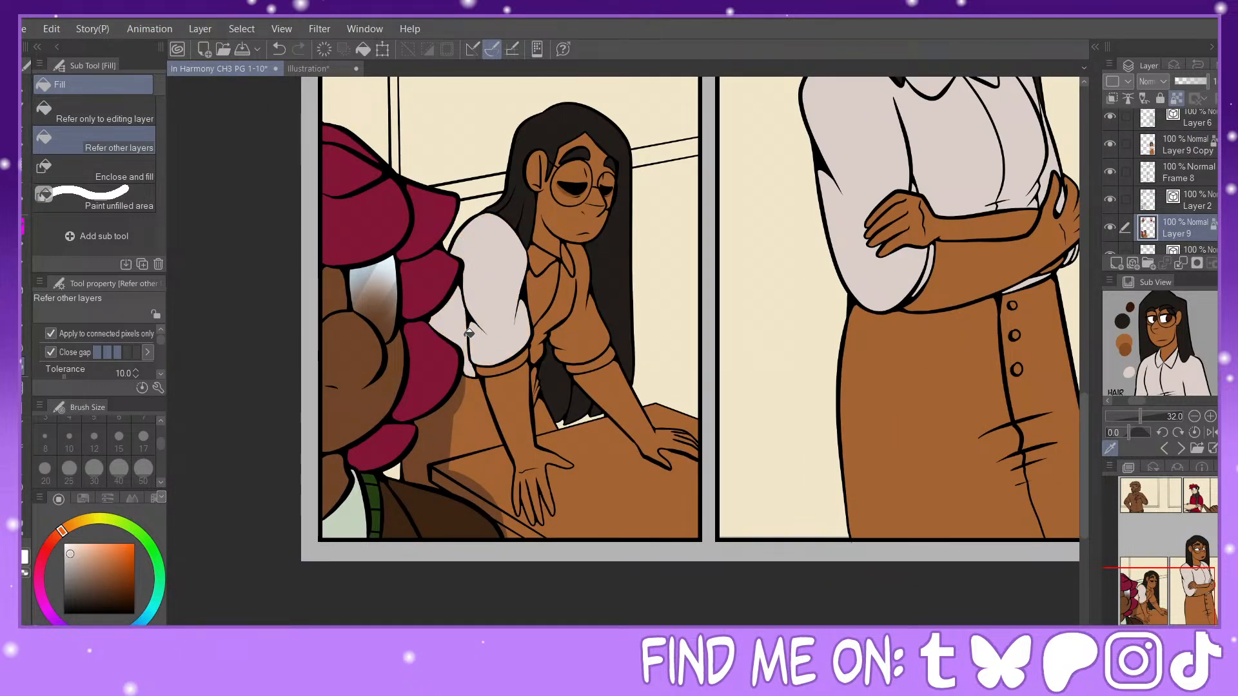
pyautogui.click(548, 277)
pyautogui.click(568, 301)
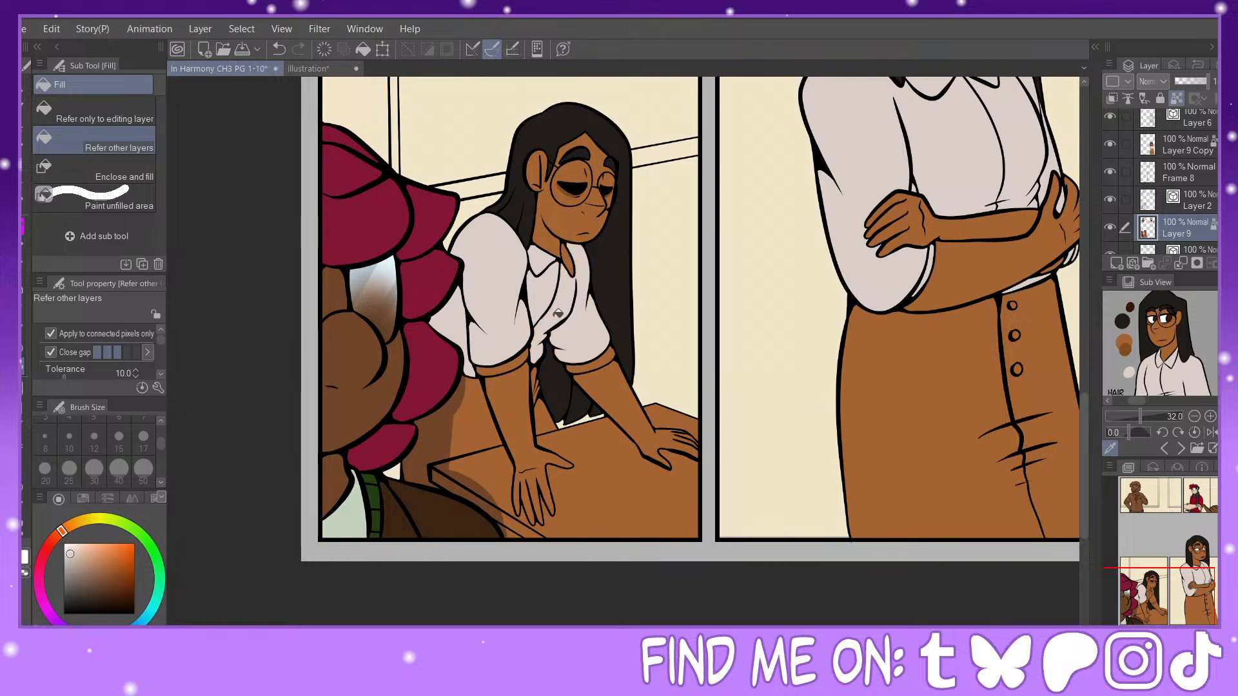
pyautogui.click(593, 358)
pyautogui.click(506, 349)
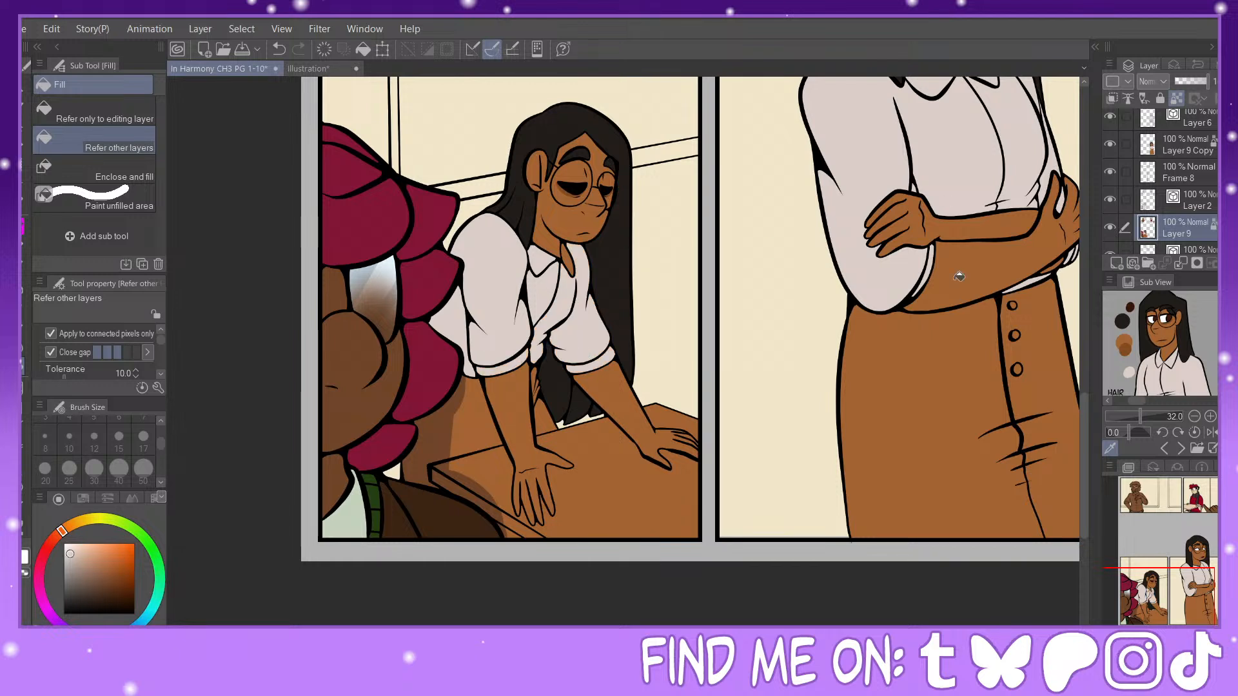
# Step: Sample the dark brown of the School reference's skirt and fill the leaning figure's skirt areas on Layer 9
pyautogui.scroll(-5, 1161, 341)
pyautogui.click(1174, 352)
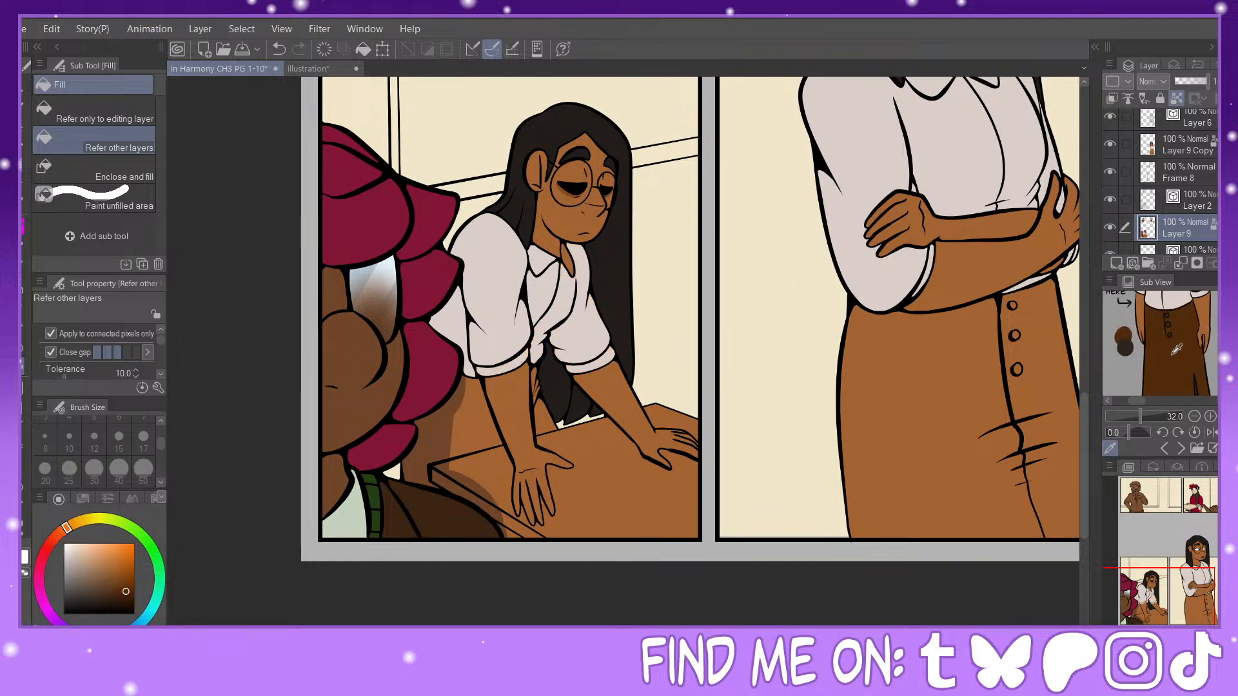
pyautogui.click(459, 418)
pyautogui.click(479, 414)
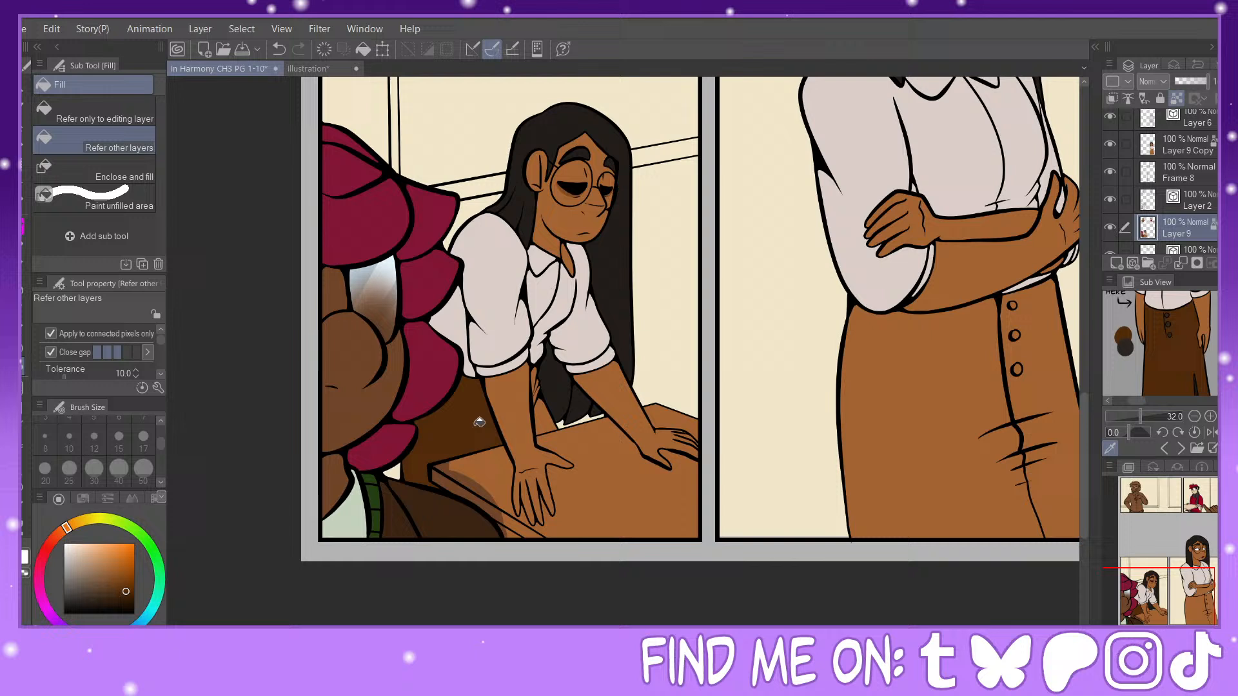
pyautogui.click(541, 385)
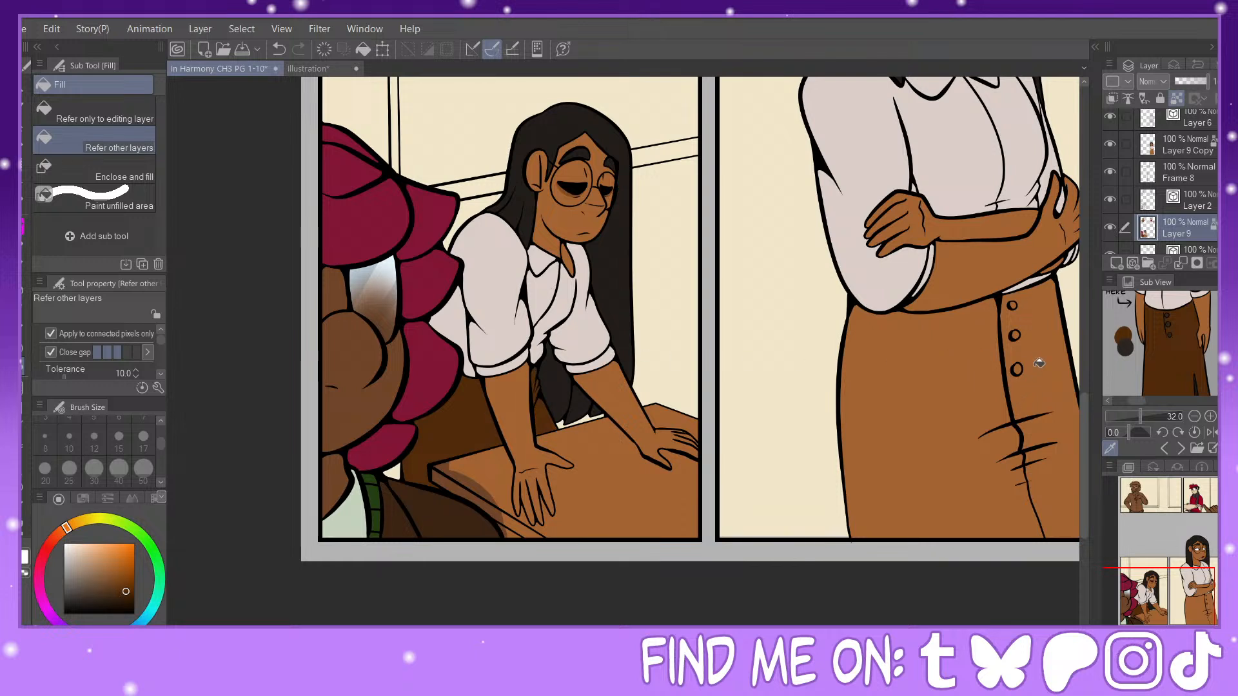
# Step: Undo the last fill and fill the standing figure's skirt with the dark brown on Layer 9 Copy
pyautogui.click(279, 49)
pyautogui.click(1184, 147)
pyautogui.click(951, 401)
pyautogui.click(1041, 422)
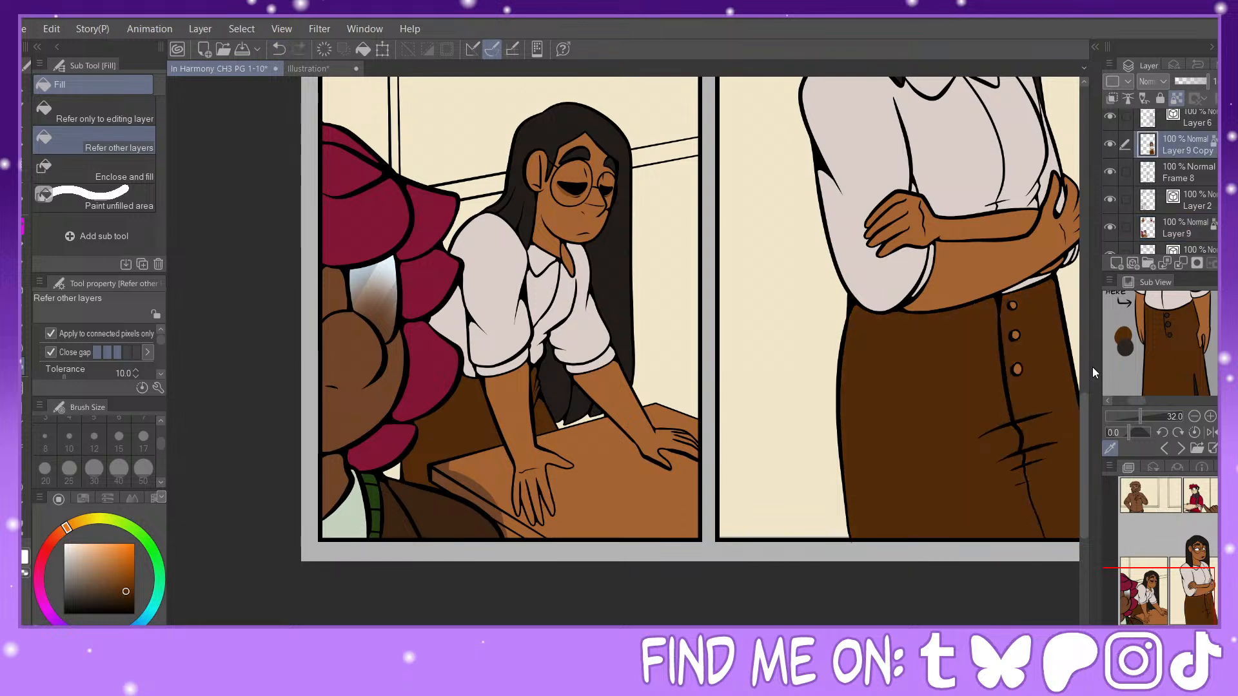
# Step: Sample the reference's near-black swatch and fill the buttons on the standing figure's skirt
pyautogui.click(1127, 346)
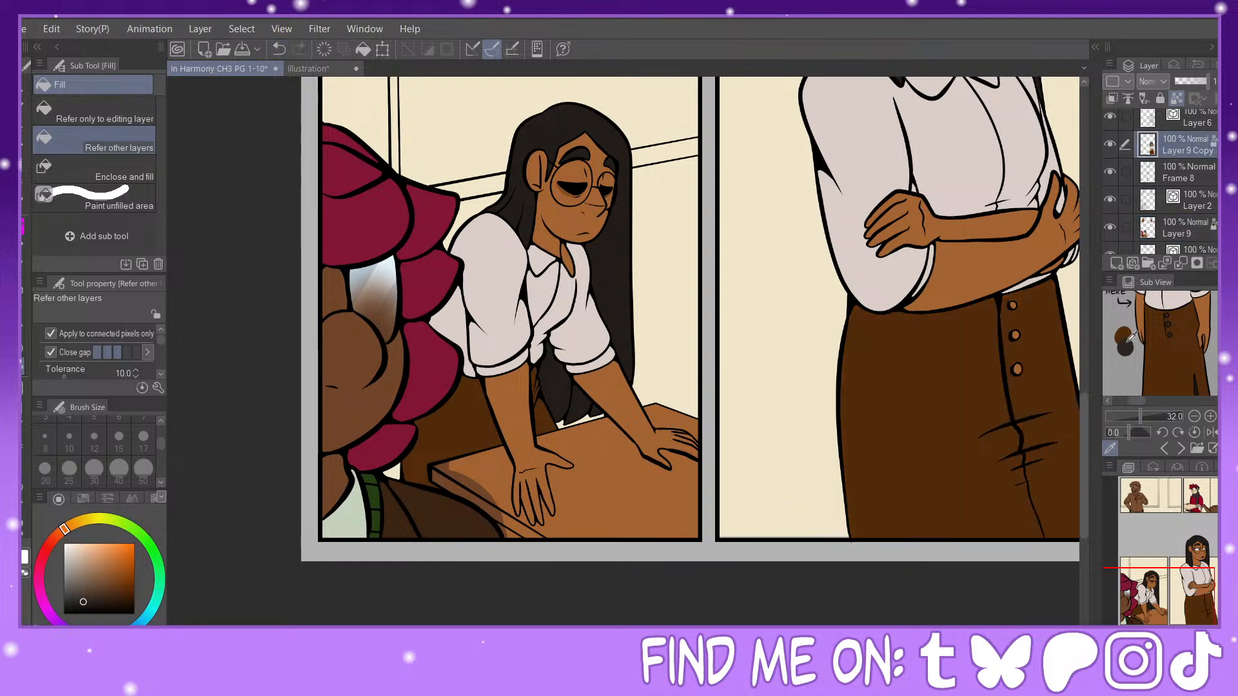
pyautogui.click(1015, 303)
pyautogui.click(1019, 369)
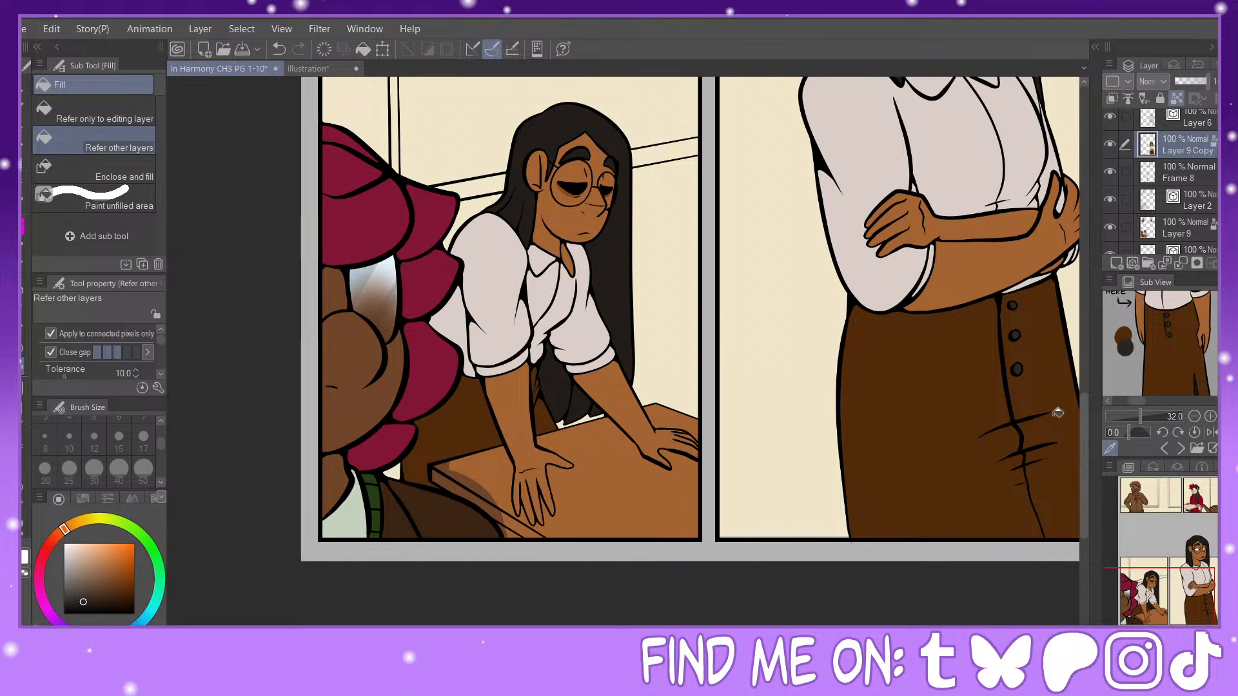
# Step: Sample the shirt's off-white and touch up the leaning figure's collar on Layer 9
pyautogui.click(1185, 233)
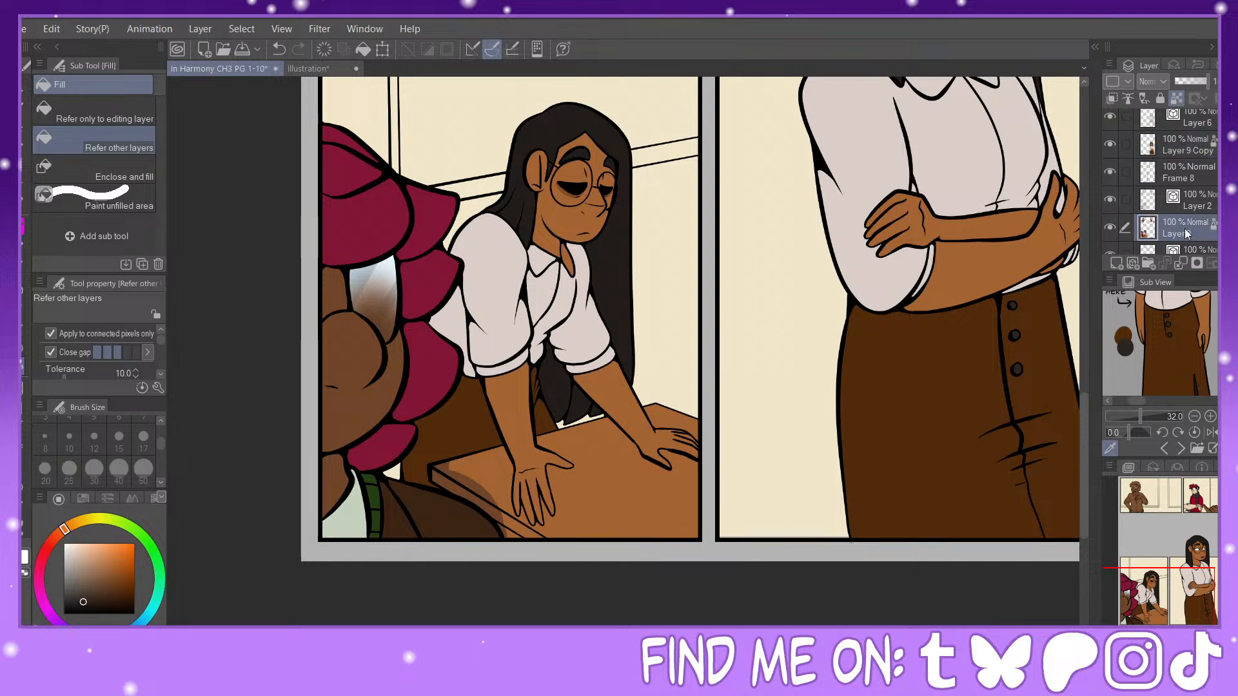
pyautogui.keyDown('alt'); pyautogui.click(549, 279); pyautogui.keyUp('alt')
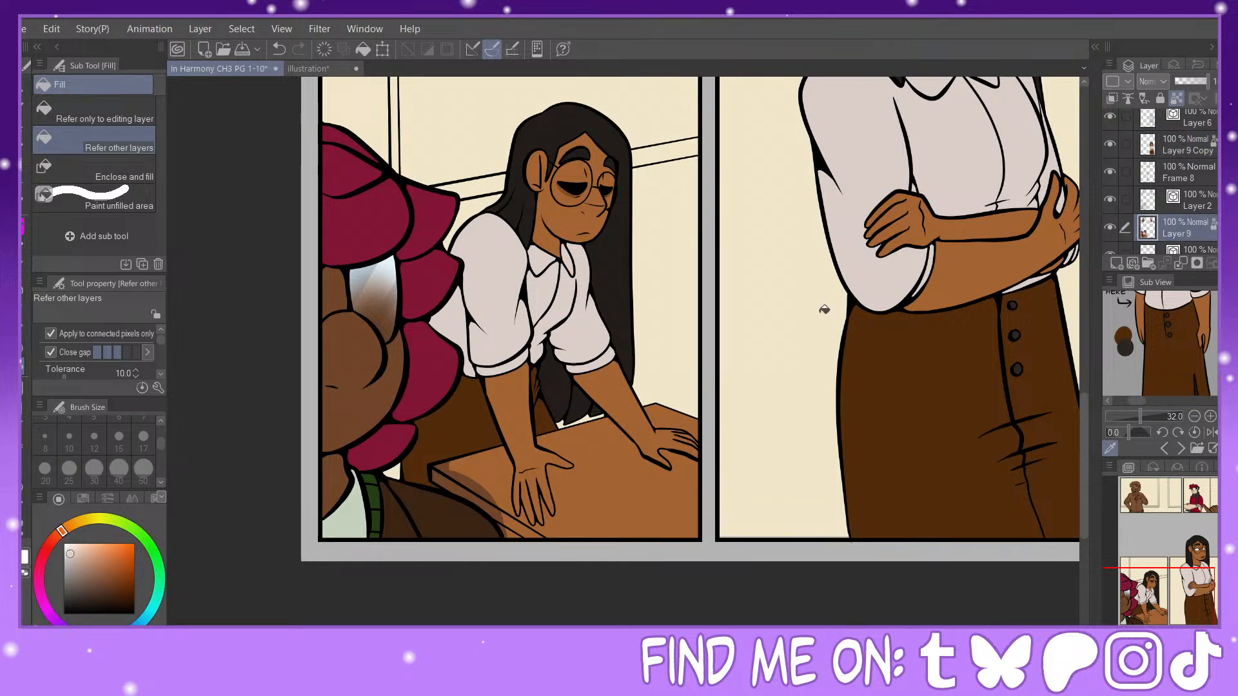
# Step: Bring up the orange-shirted character's reference, sample its dark hair colour, and fill the curly-haired man's hair and eyebrows on Layer 9
pyautogui.moveTo(1177, 590); pyautogui.dragTo(1191, 508)
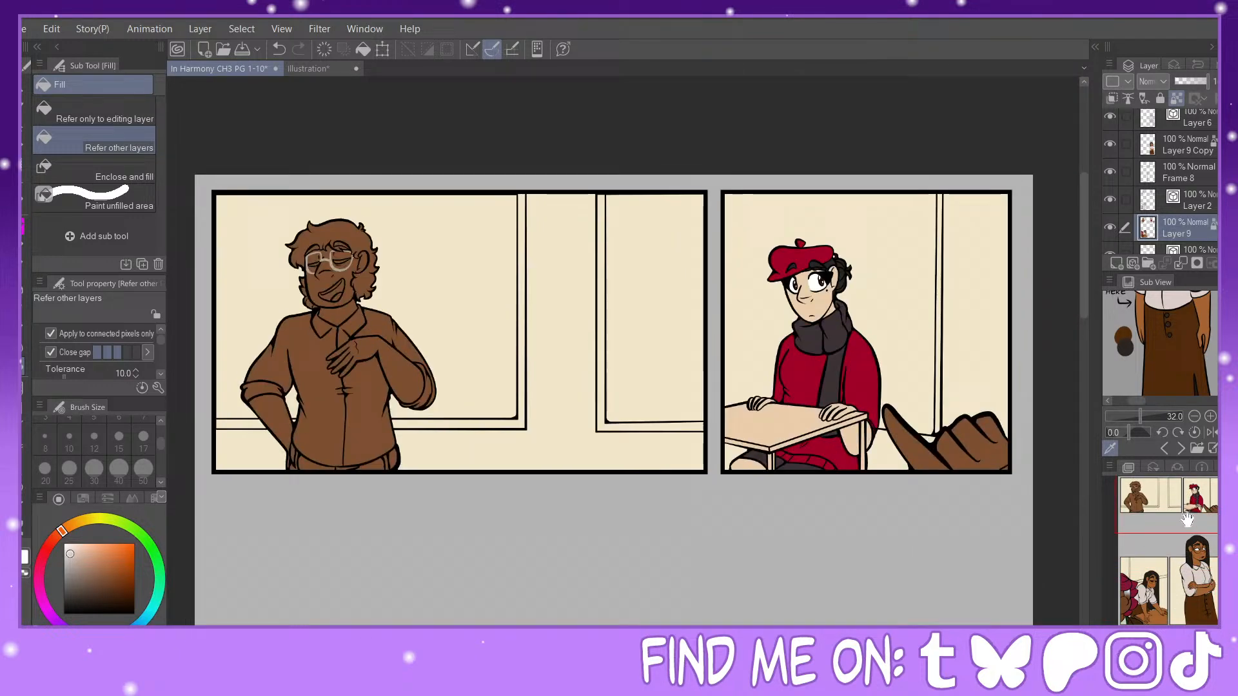
pyautogui.moveTo(1140, 417)
pyautogui.mouseDown()
pyautogui.moveTo(1122, 416)
pyautogui.moveTo(1144, 416)
pyautogui.mouseUp()
pyautogui.click(1181, 448)
pyautogui.scroll(3, 1160, 343)
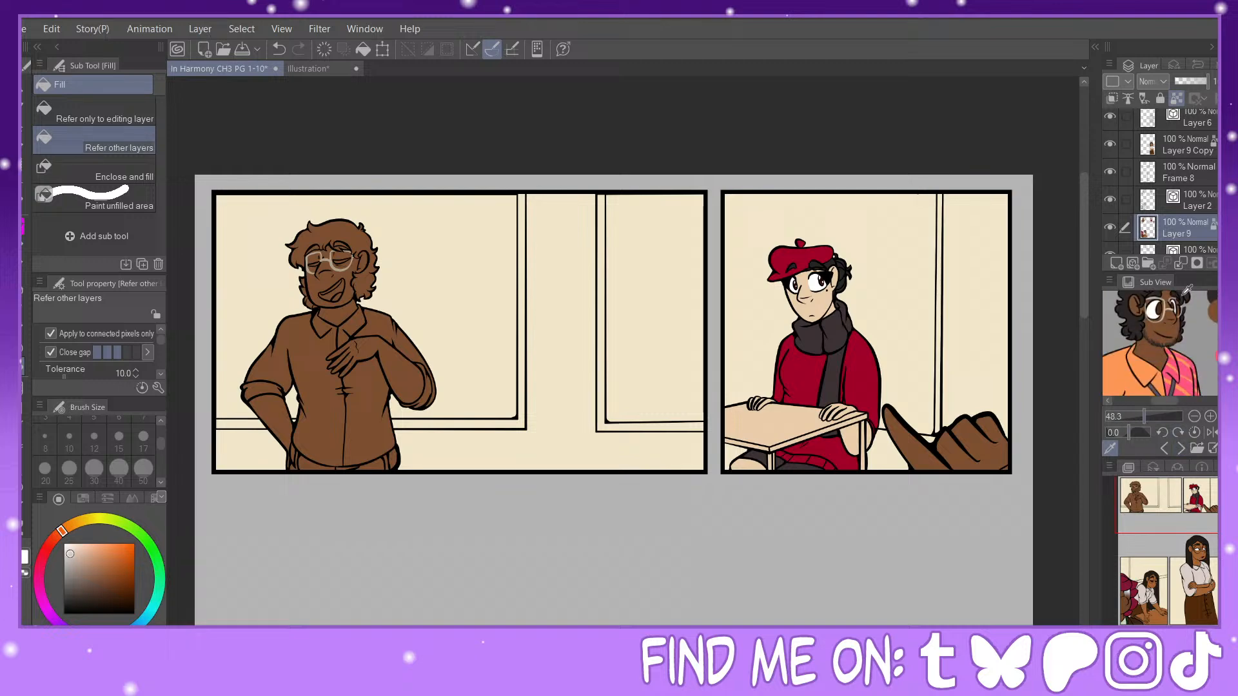
pyautogui.click(1135, 317)
pyautogui.moveTo(1200, 522); pyautogui.dragTo(1141, 486)
pyautogui.hotkey('ctrl', '+')
pyautogui.hotkey('ctrl', '+')
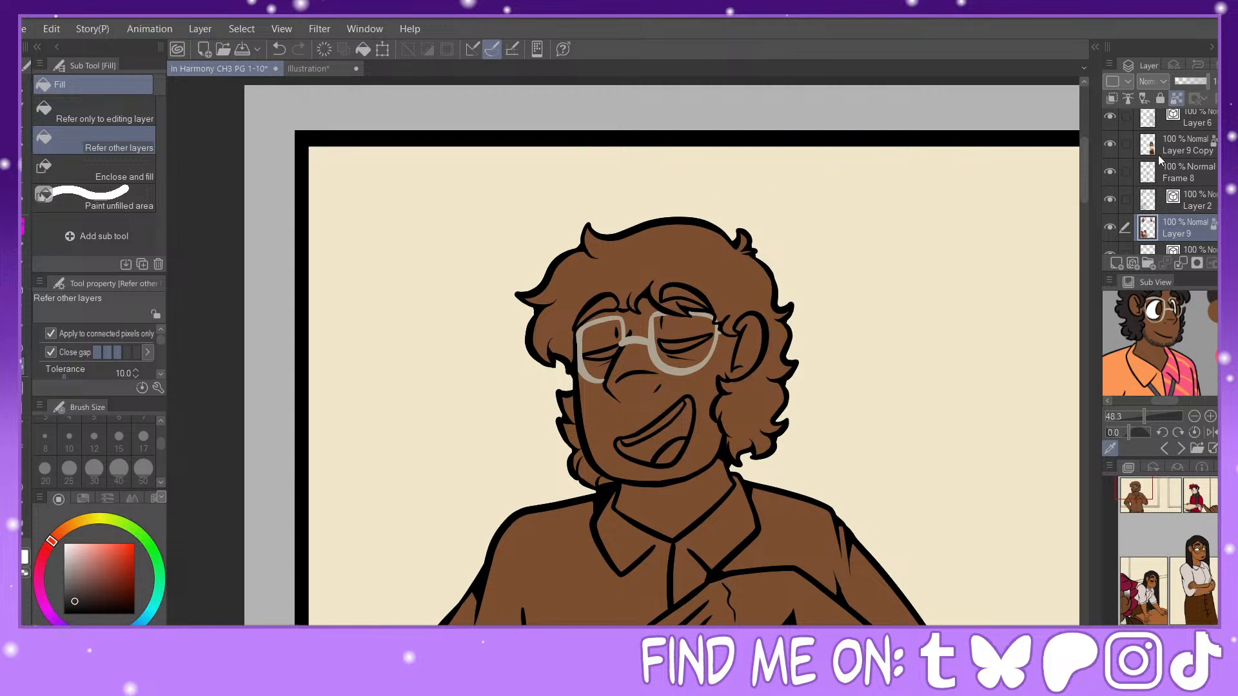
pyautogui.click(681, 297)
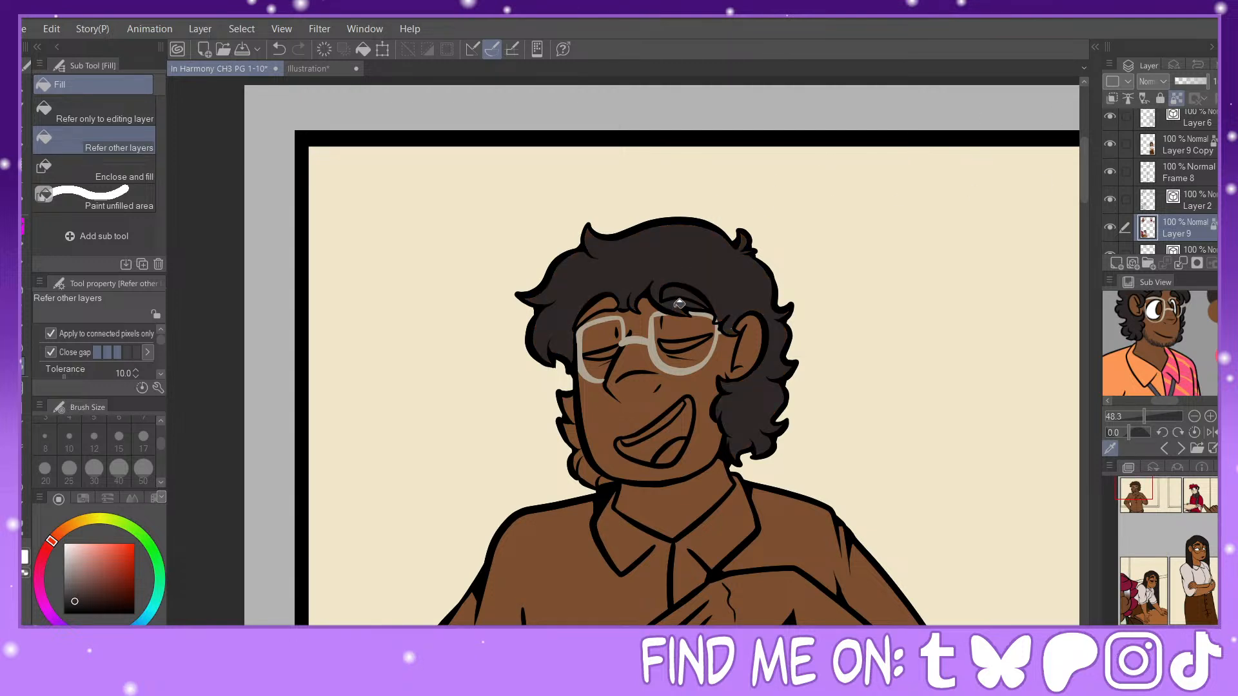
pyautogui.click(608, 303)
pyautogui.moveTo(570, 406)
pyautogui.mouseDown()
pyautogui.moveTo(581, 456)
pyautogui.moveTo(604, 481)
pyautogui.mouseUp()
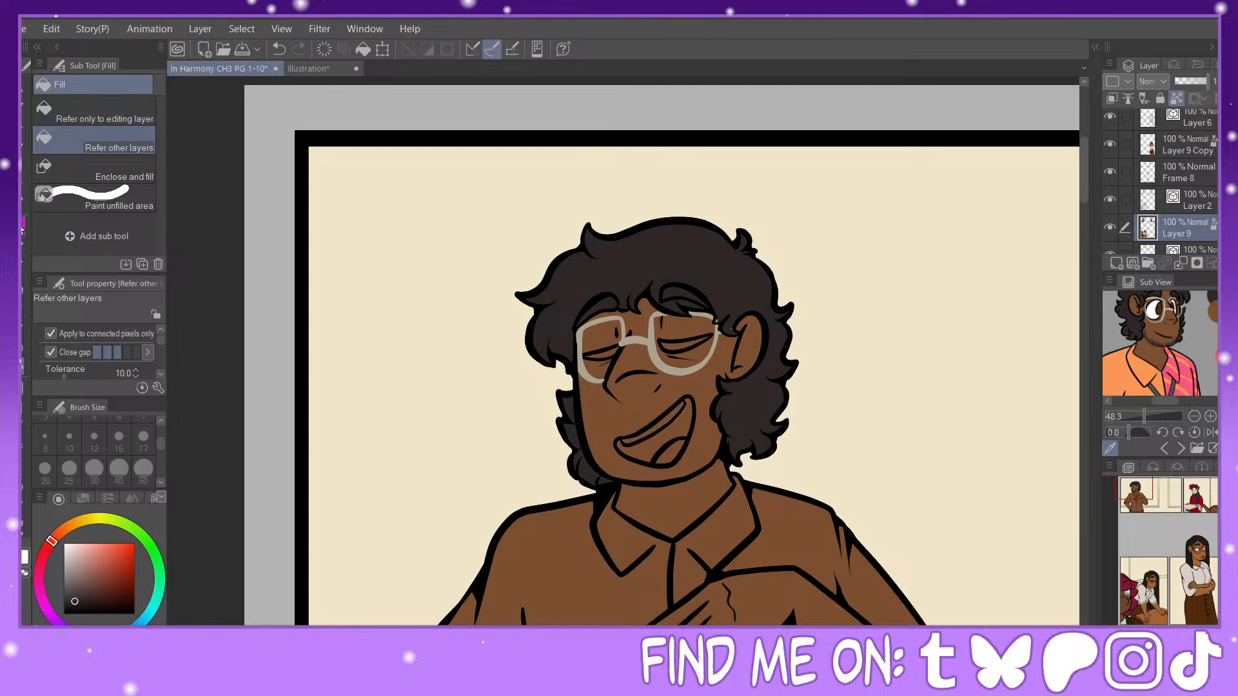
# Step: Touch up the curly-haired man's hair colour between glasses and ear on Layer 9 with the Painty Sai Pen at size 25
pyautogui.press('p')
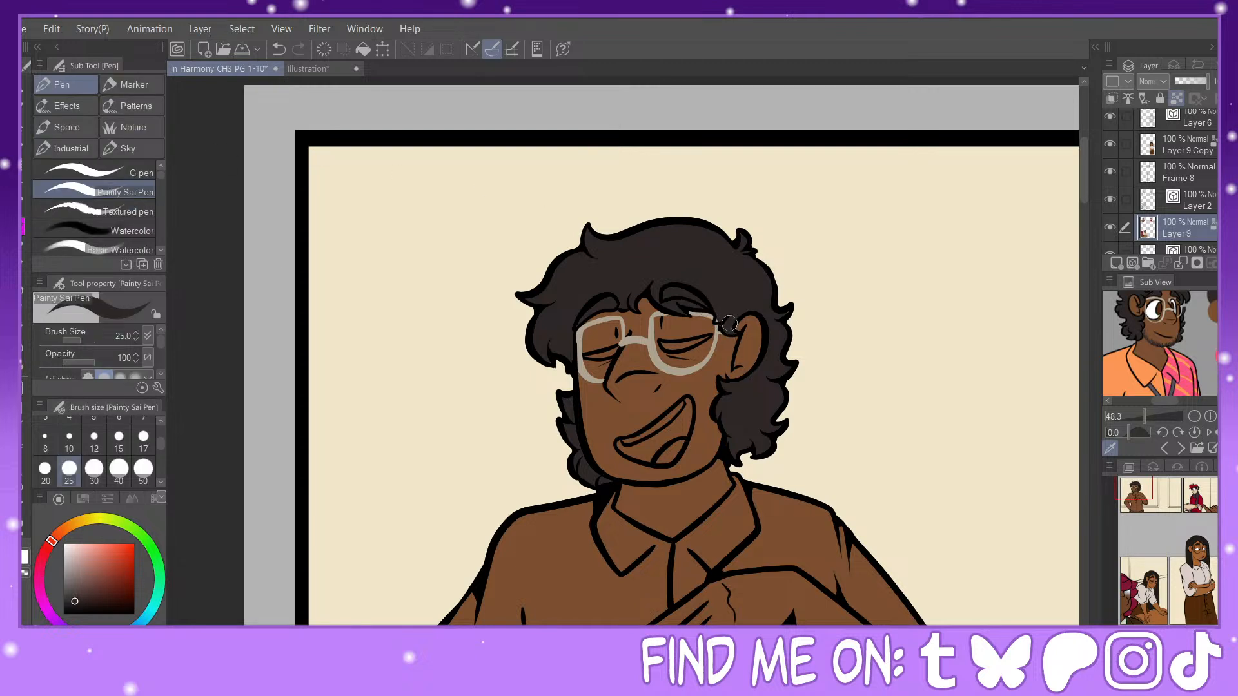
pyautogui.hotkey('ctrl', '+')
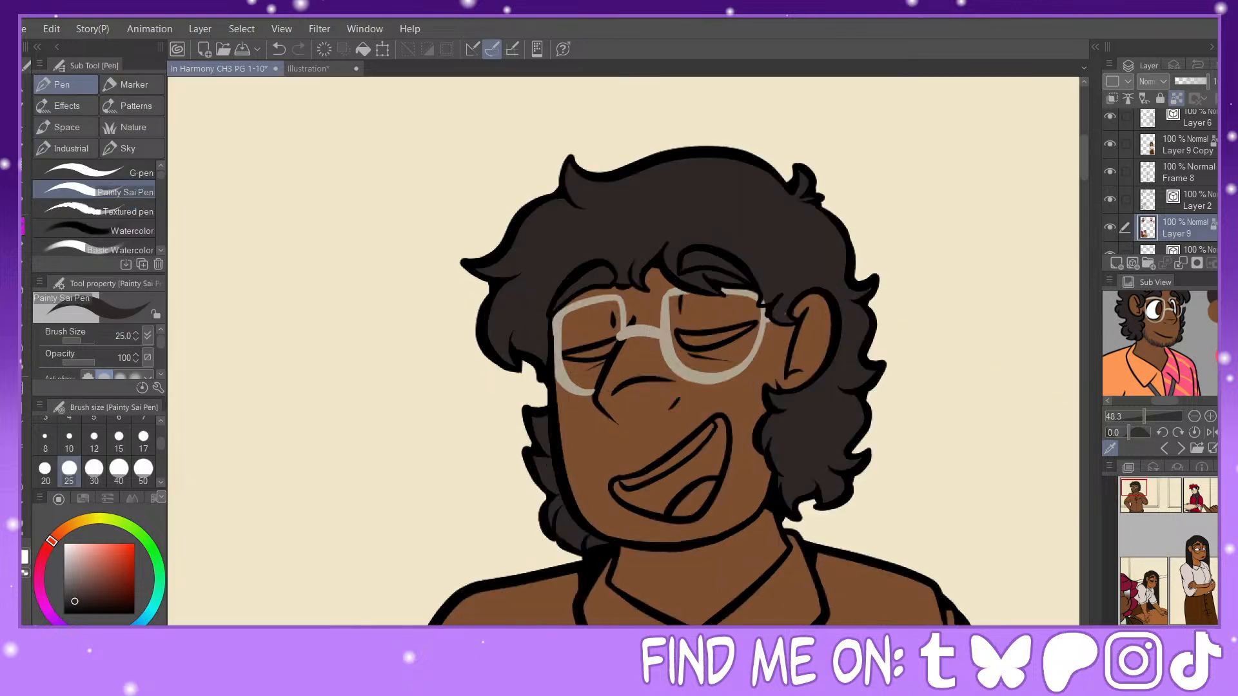
pyautogui.click(1184, 193)
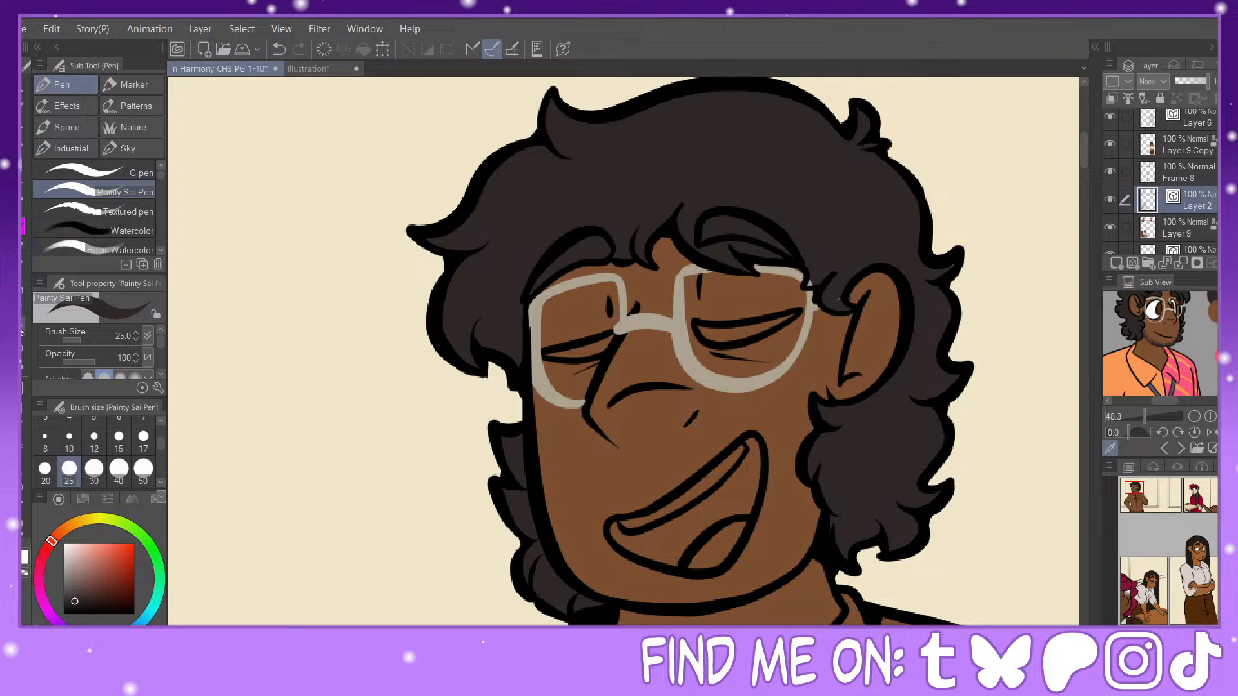
pyautogui.press('e')
pyautogui.click(126, 199)
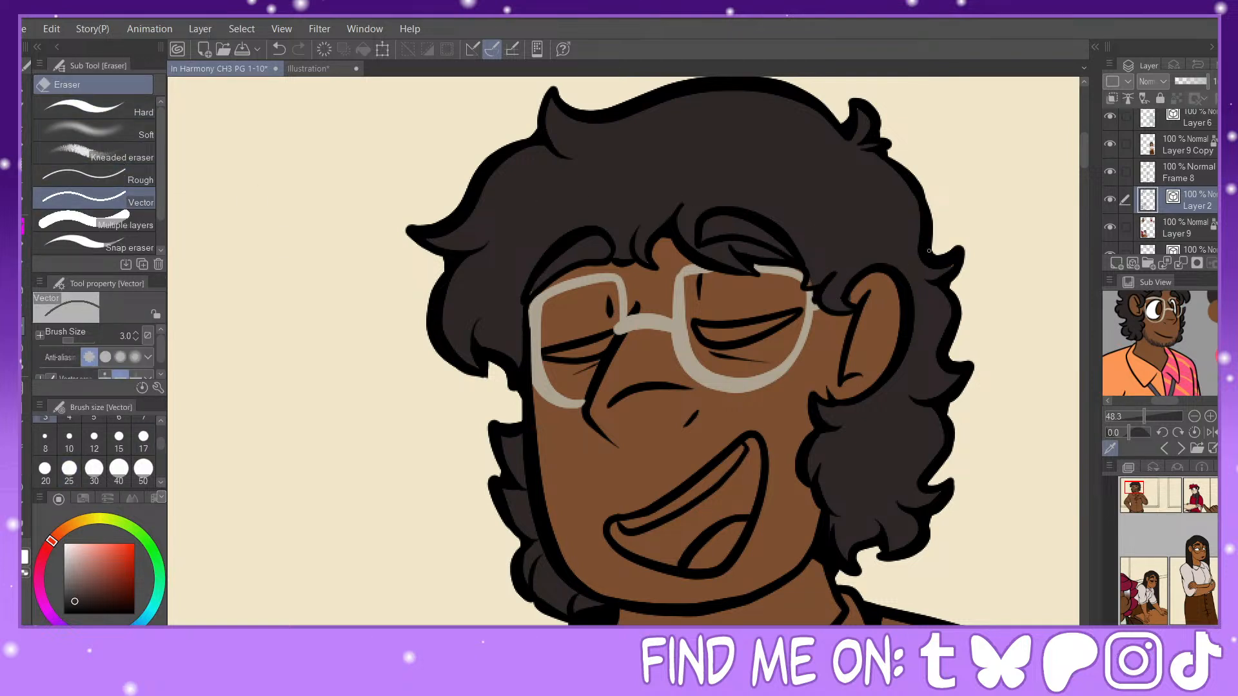
pyautogui.click(1162, 229)
pyautogui.press('p')
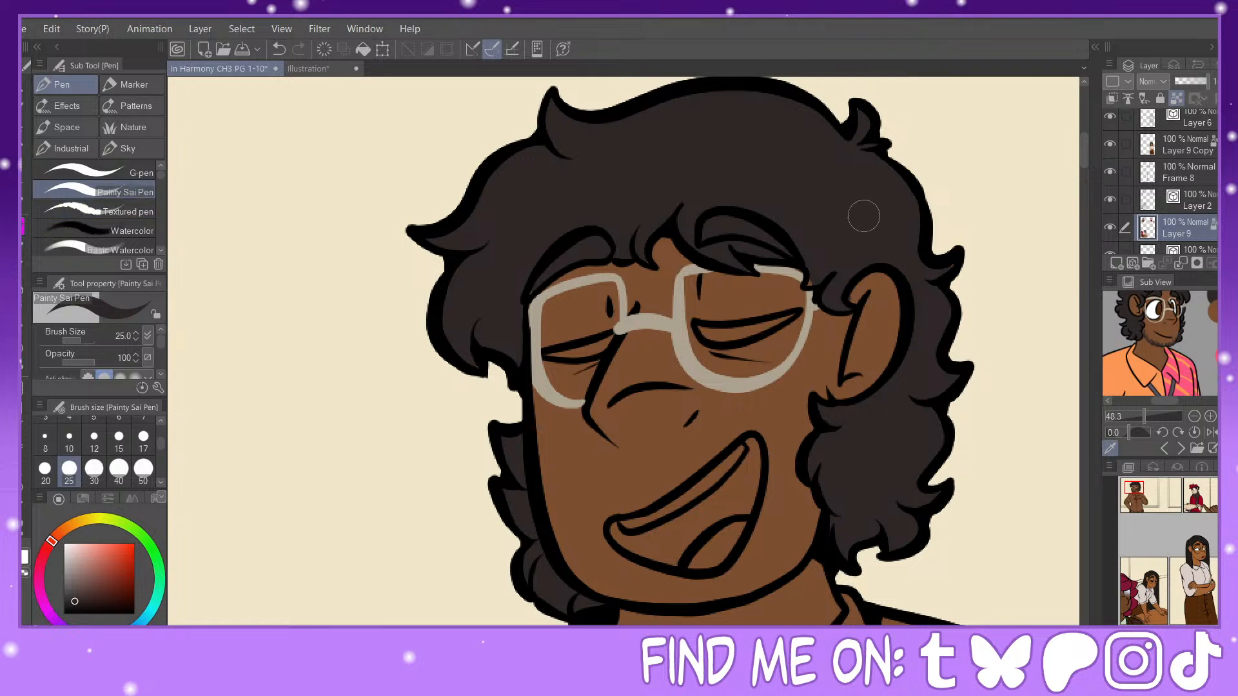
pyautogui.moveTo(814, 286); pyautogui.dragTo(814, 283)
pyautogui.keyDown('alt'); pyautogui.click(858, 298); pyautogui.keyUp('alt')
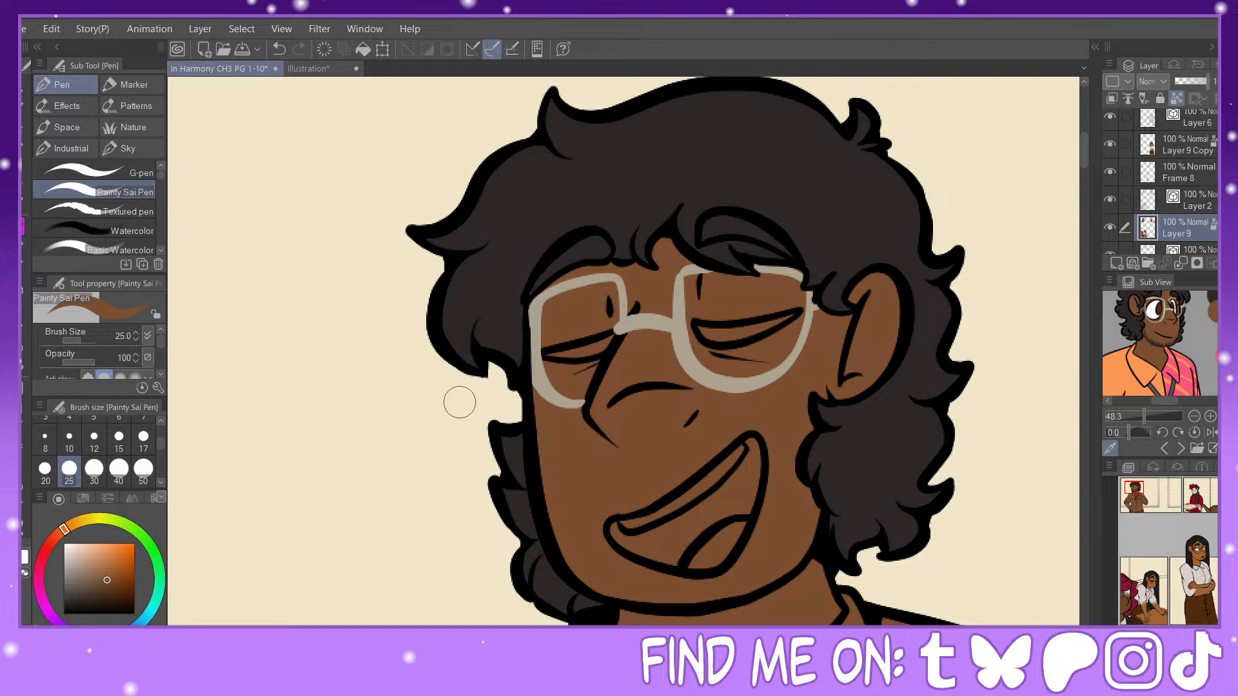
pyautogui.keyDown('alt'); pyautogui.click(476, 232); pyautogui.keyUp('alt')
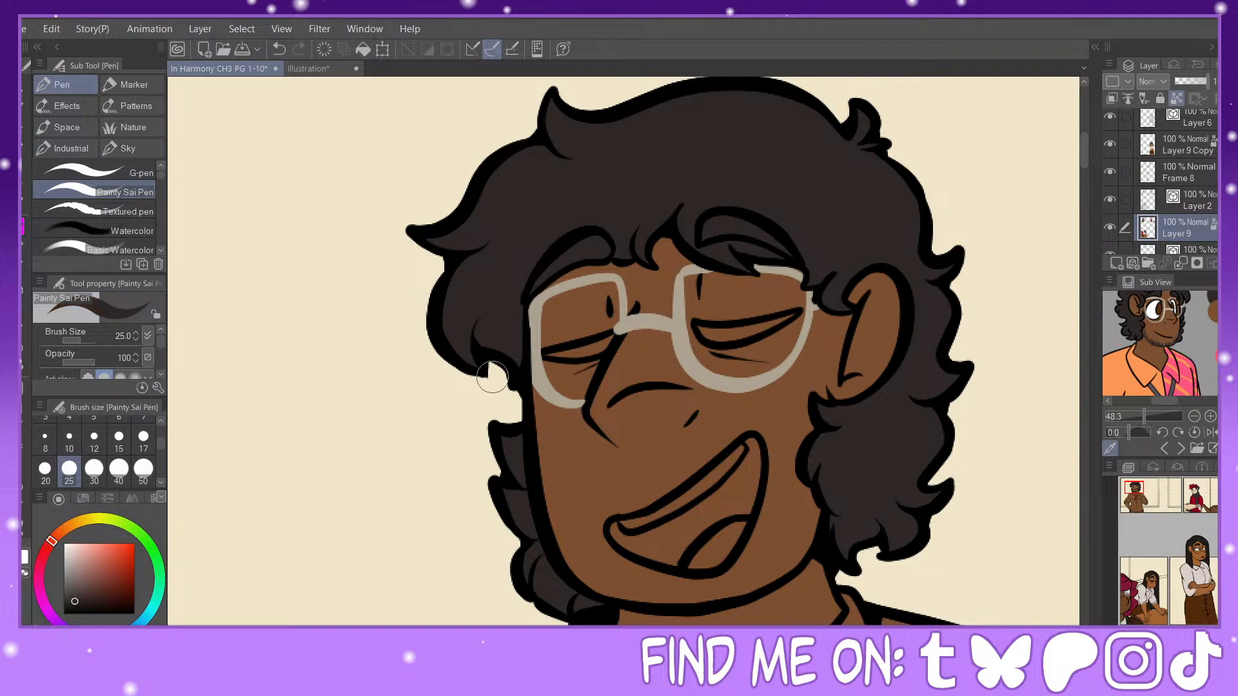
# Step: Fill the curly-haired man's upper teeth with white on Layer 9
pyautogui.press('x')
pyautogui.press('g')
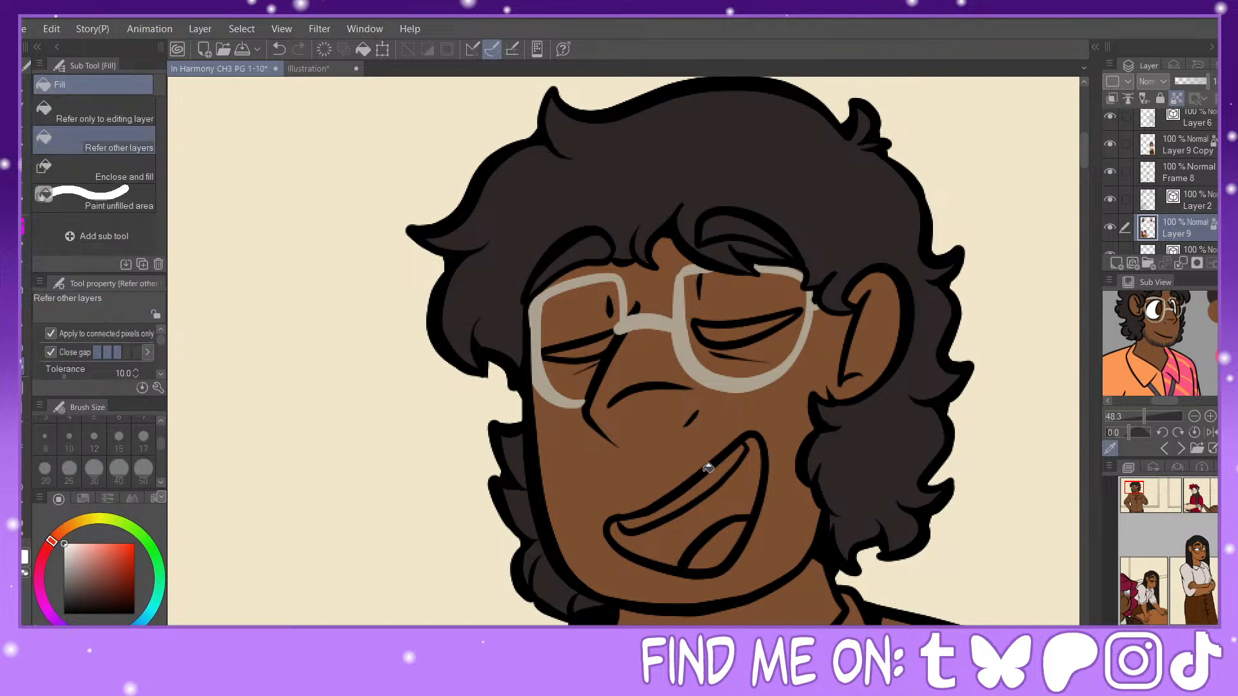
pyautogui.click(709, 470)
# Step: Fill the inside of the curly-haired man's open mouth with dark red and his tongue with light pink
pyautogui.hotkey('ctrl', '-')
pyautogui.hotkey('ctrl', '-')
pyautogui.hotkey('ctrl', '-')
pyautogui.moveTo(1157, 542); pyautogui.dragTo(1134, 488)
pyautogui.keyDown('alt'); pyautogui.click(997, 553); pyautogui.keyUp('alt')
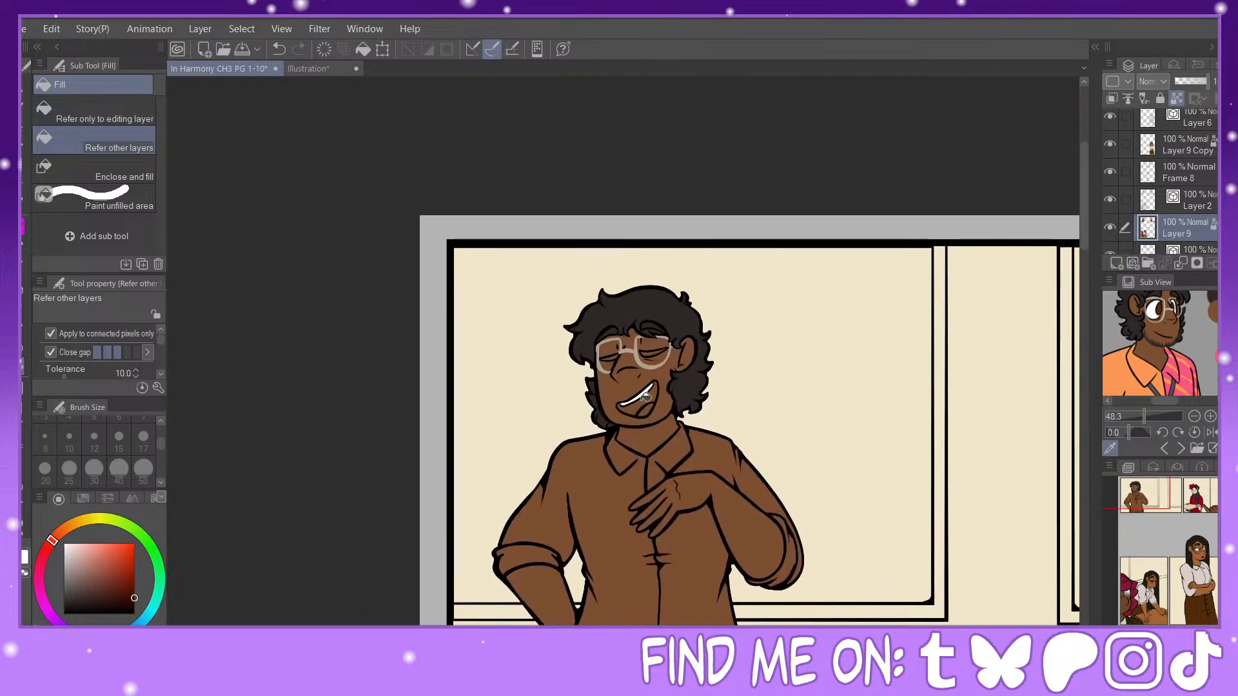
pyautogui.click(647, 395)
pyautogui.moveTo(1208, 561); pyautogui.dragTo(1159, 481)
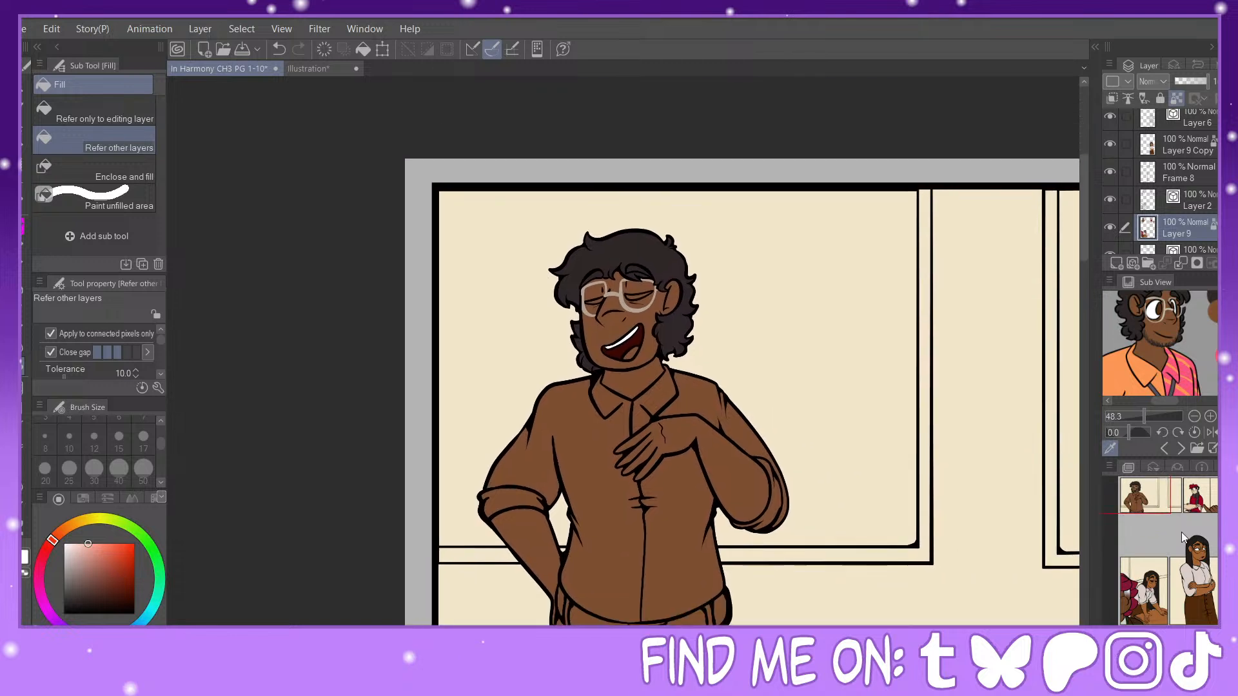
pyautogui.hotkey('ctrl', '+')
pyautogui.hotkey('ctrl', '+')
pyautogui.click(646, 347)
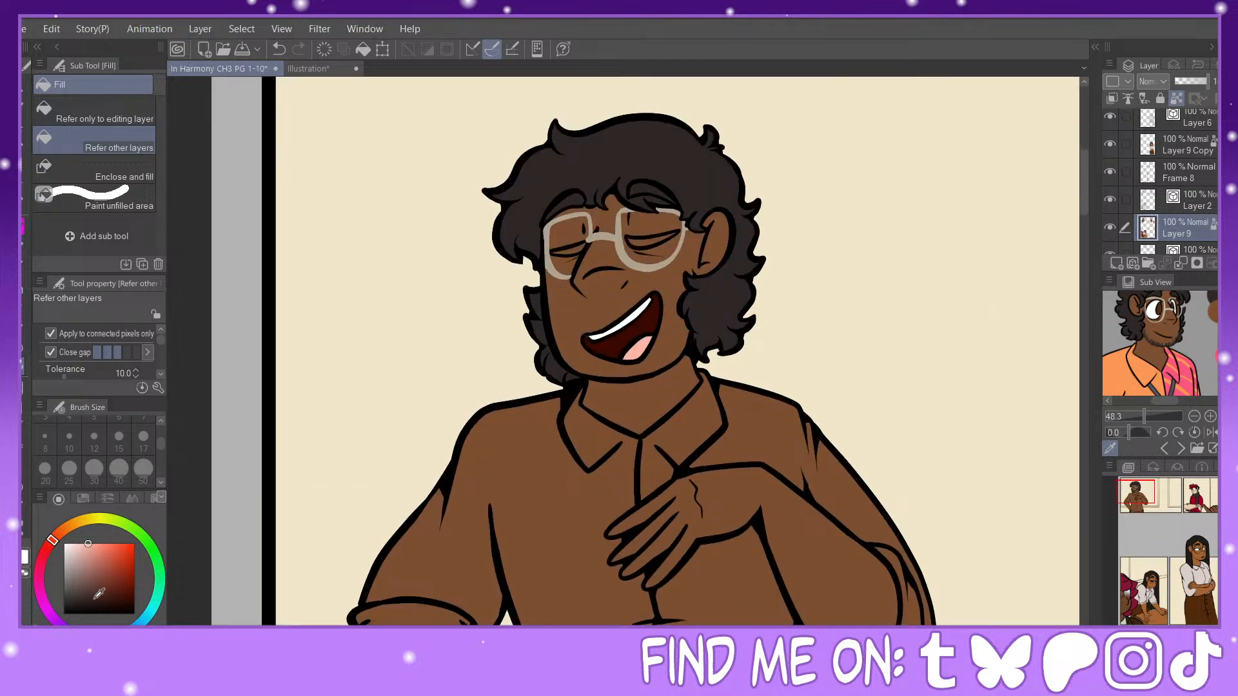
# Step: Pick black and colour the curly-haired man's narrowed eyes with the Painty Sai Pen on Layer 9
pyautogui.moveTo(99, 594); pyautogui.dragTo(64, 615)
pyautogui.press('p')
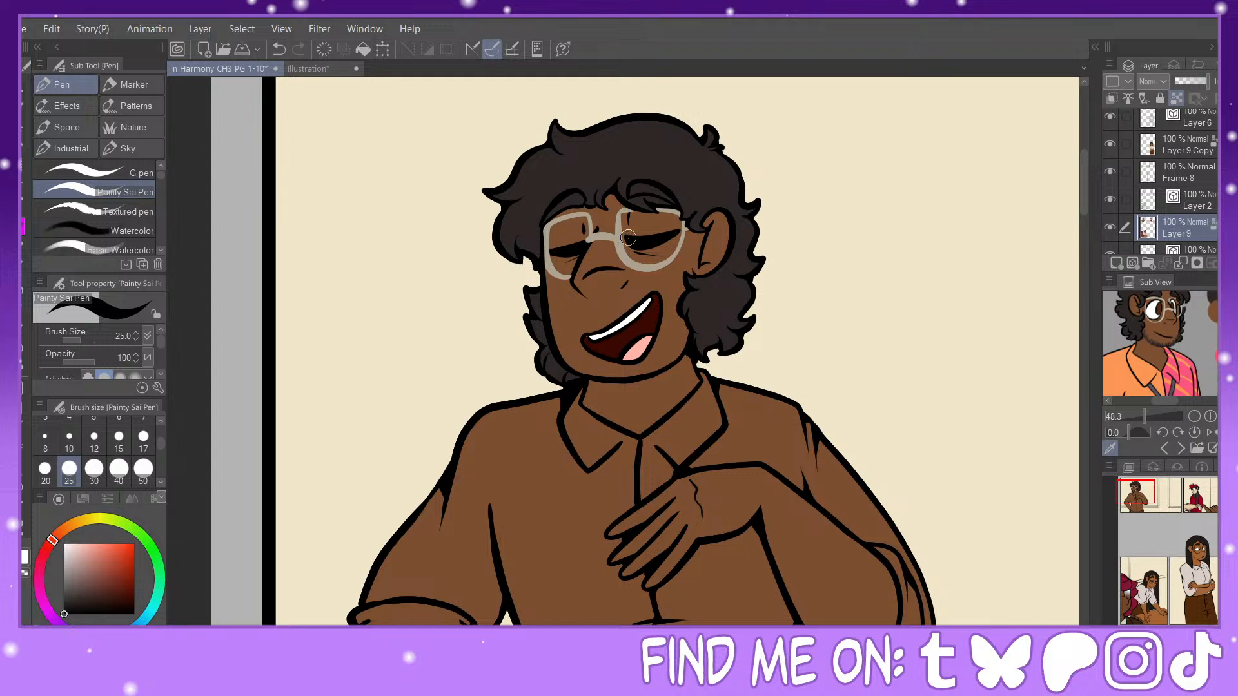
# Step: Draw short beard strokes along the man's jaw and chin on Layer 2 in his hair colour, using the Painty Sai Pen at size 17
pyautogui.click(1195, 194)
pyautogui.keyDown('alt'); pyautogui.click(603, 151); pyautogui.keyUp('alt')
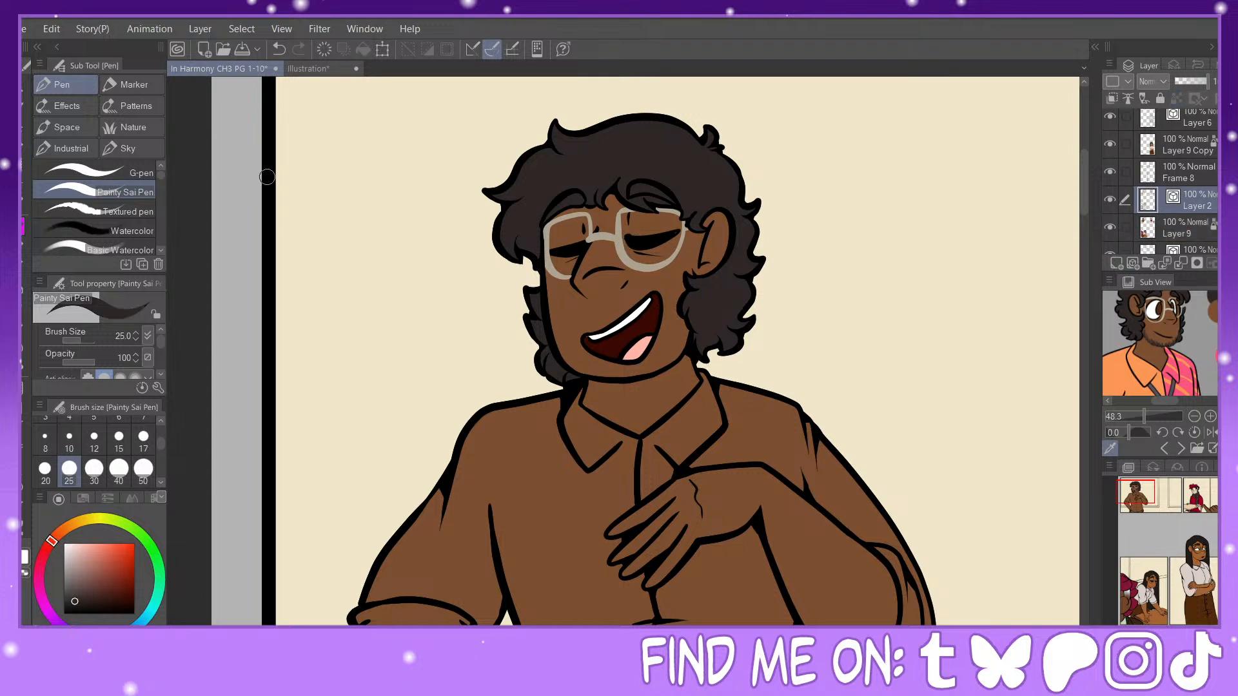
pyautogui.click(143, 439)
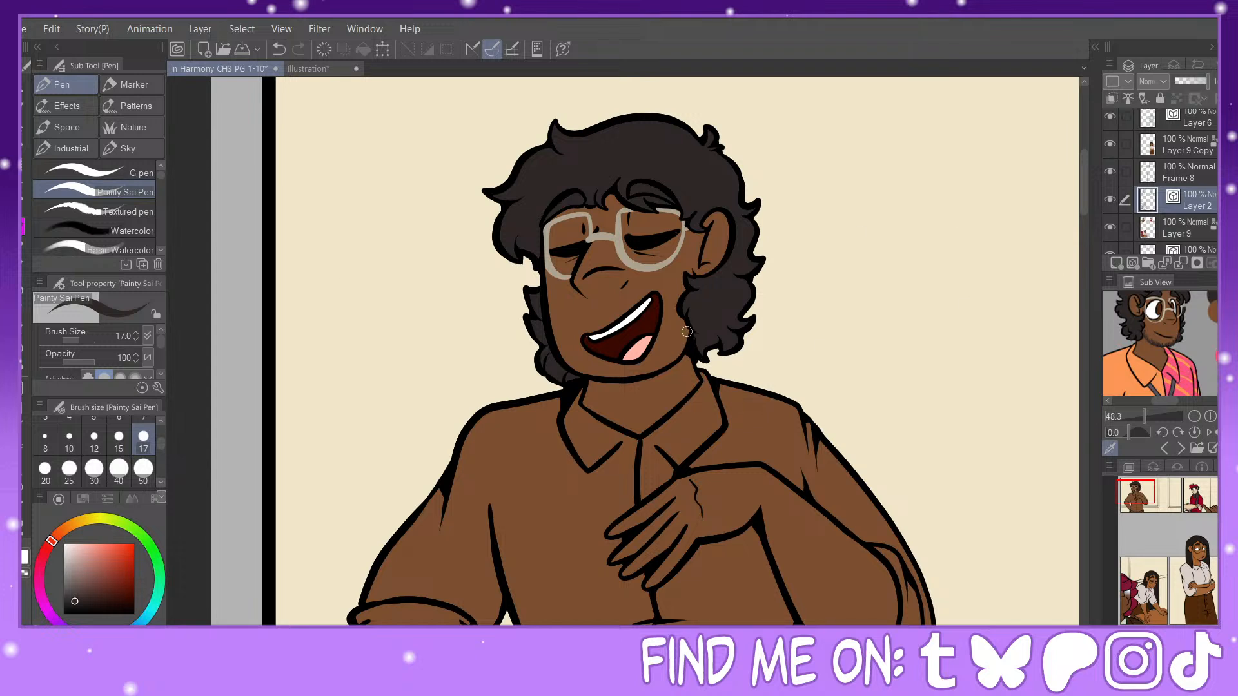
pyautogui.moveTo(687, 331)
pyautogui.mouseDown()
pyautogui.moveTo(677, 370)
pyautogui.moveTo(680, 353)
pyautogui.moveTo(657, 377)
pyautogui.mouseUp()
pyautogui.moveTo(563, 355)
pyautogui.mouseDown()
pyautogui.moveTo(619, 386)
pyautogui.moveTo(617, 373)
pyautogui.moveTo(633, 386)
pyautogui.moveTo(656, 360)
pyautogui.mouseUp()
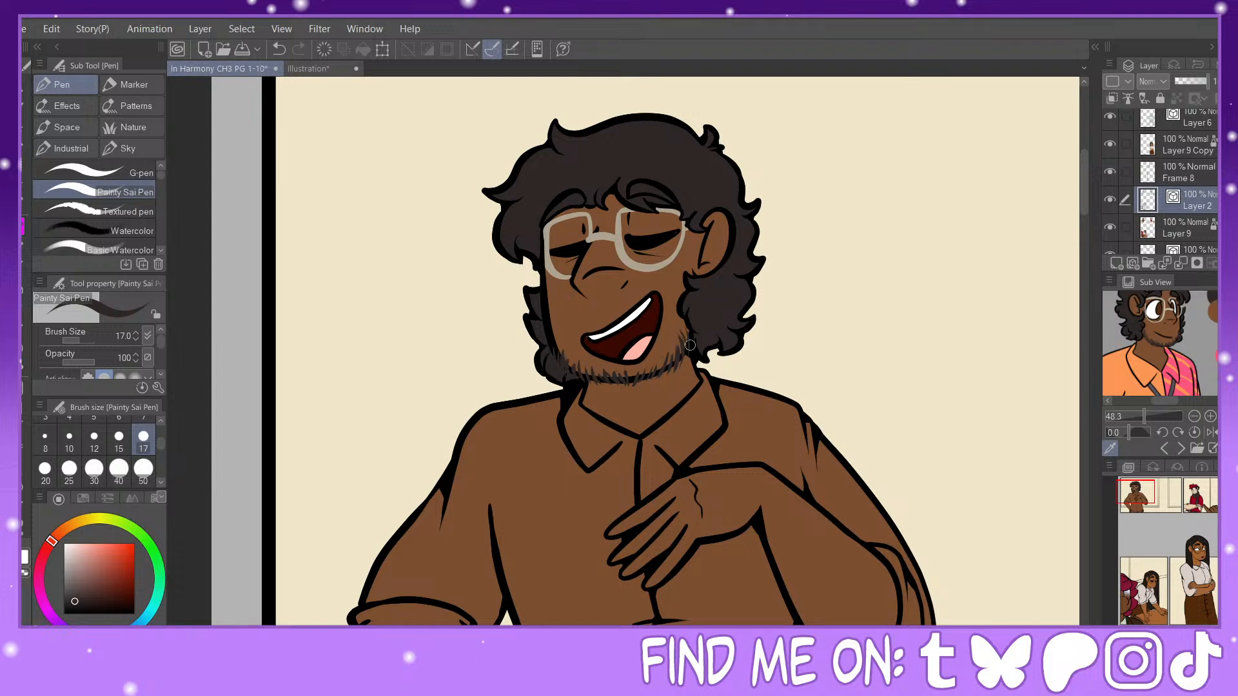
# Step: Set the Painty Sai Pen to black at size 17 for line work on the man's shirt
pyautogui.press('g')
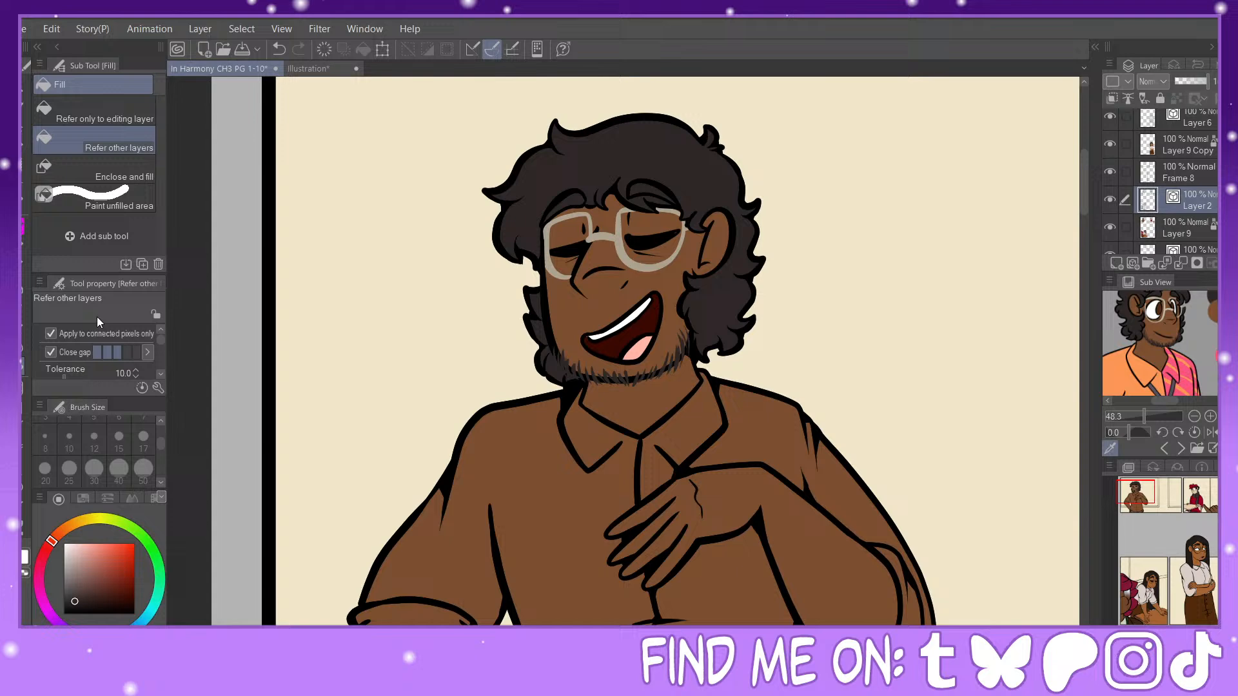
pyautogui.click(1150, 373)
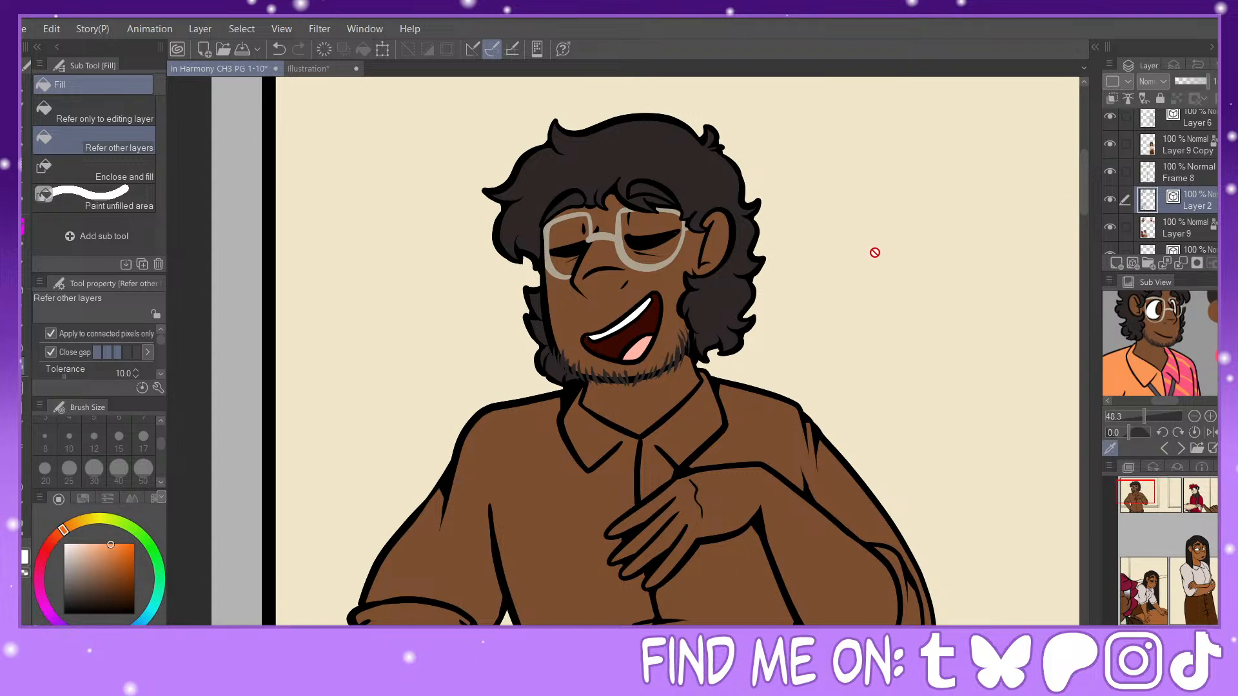
pyautogui.press('x')
pyautogui.press('p')
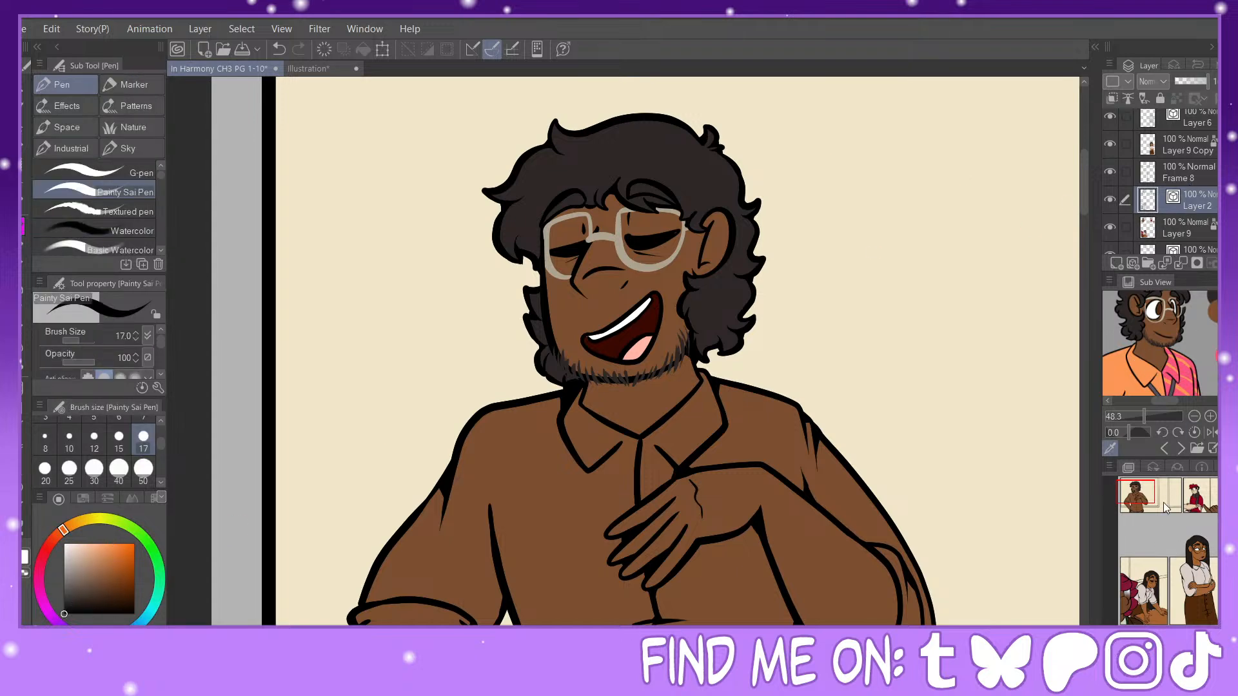
pyautogui.moveTo(1165, 507); pyautogui.dragTo(1169, 516)
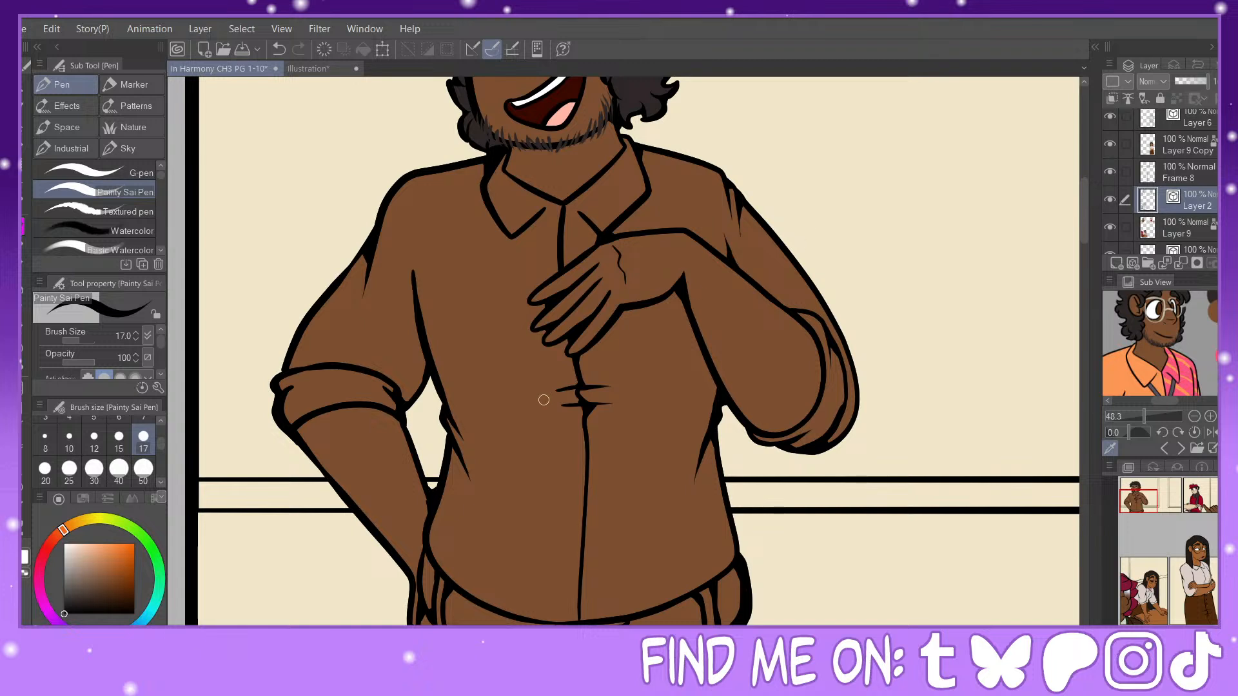
pyautogui.moveTo(554, 367)
pyautogui.mouseDown()
pyautogui.moveTo(595, 366)
pyautogui.moveTo(572, 382)
pyautogui.moveTo(552, 367)
pyautogui.moveTo(564, 392)
pyautogui.moveTo(536, 389)
pyautogui.moveTo(620, 384)
pyautogui.moveTo(619, 458)
pyautogui.mouseUp()
pyautogui.click(277, 51)
pyautogui.click(273, 56)
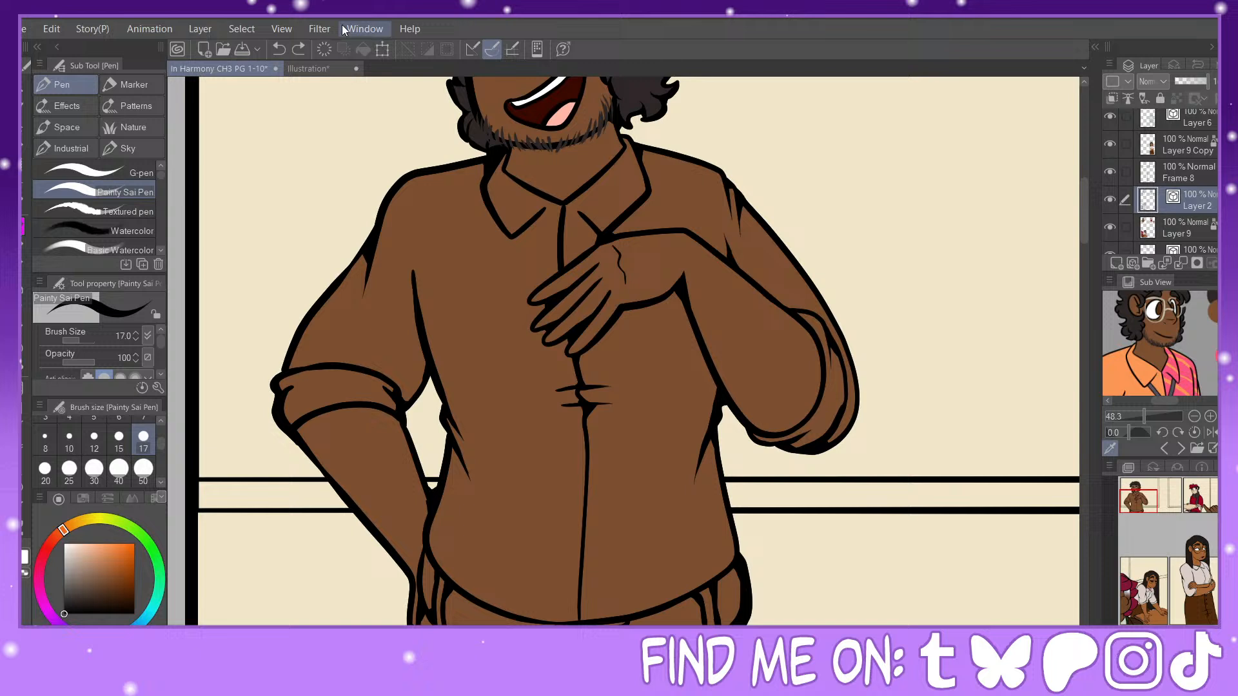
pyautogui.click(293, 55)
pyautogui.click(276, 53)
pyautogui.moveTo(574, 358); pyautogui.dragTo(571, 353)
# Step: Draw a rounded ID badge outline below the man's raised hand and a lanyard strap from his collar to the hand on Layer 2
pyautogui.scroll(-3, 1160, 343)
pyautogui.scroll(1, 1160, 343)
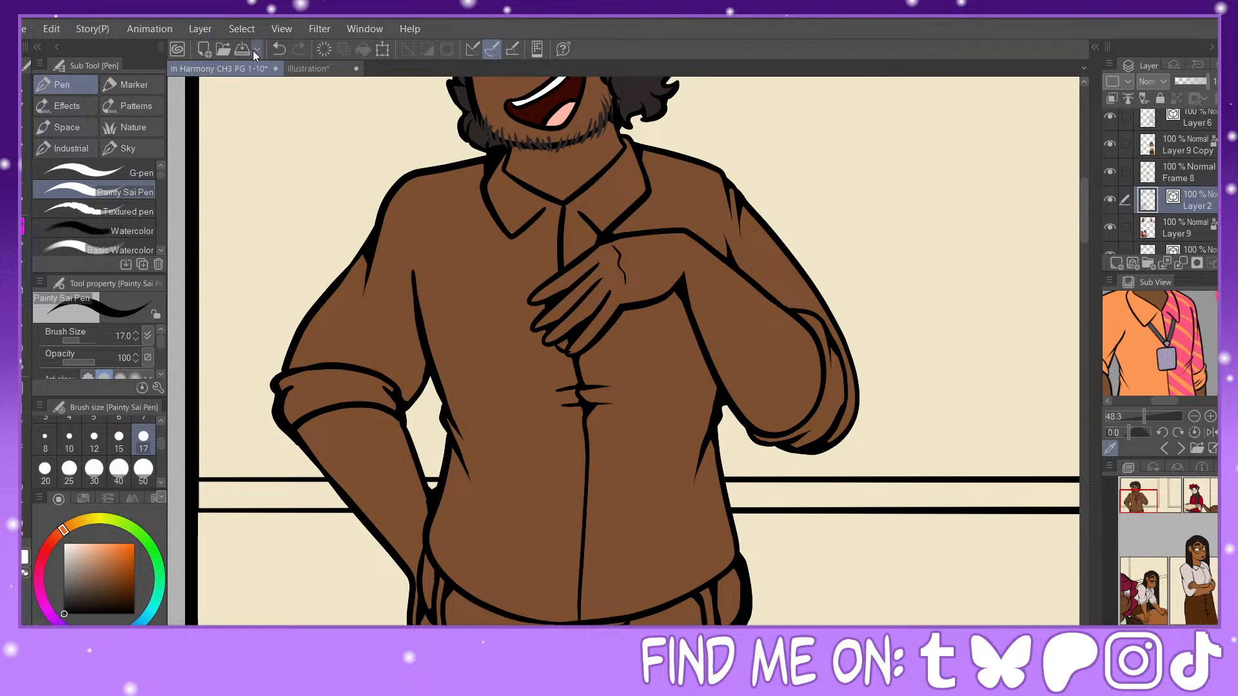
pyautogui.click(279, 56)
pyautogui.moveTo(547, 342)
pyautogui.mouseDown()
pyautogui.moveTo(540, 426)
pyautogui.moveTo(601, 421)
pyautogui.moveTo(614, 416)
pyautogui.moveTo(606, 337)
pyautogui.moveTo(536, 403)
pyautogui.moveTo(549, 419)
pyautogui.moveTo(616, 411)
pyautogui.moveTo(614, 319)
pyautogui.mouseUp()
pyautogui.click(279, 50)
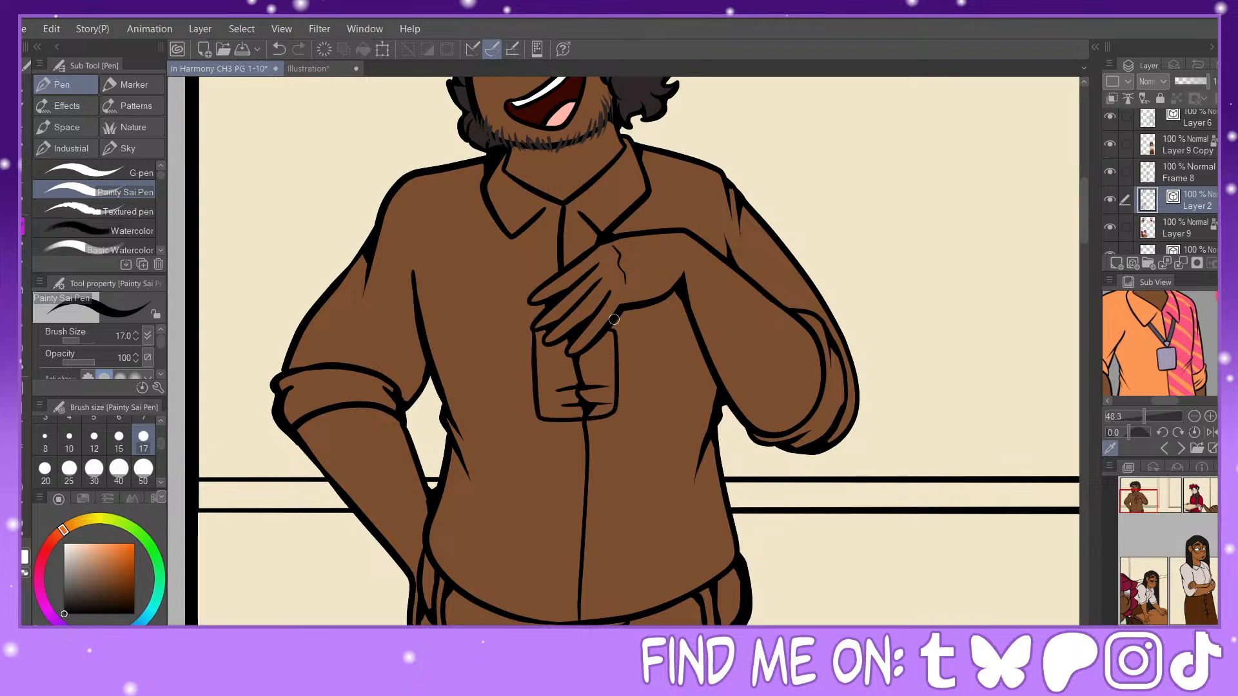
pyautogui.moveTo(523, 237); pyautogui.dragTo(542, 289)
pyautogui.moveTo(514, 233); pyautogui.dragTo(534, 294)
pyautogui.moveTo(517, 236); pyautogui.dragTo(518, 244)
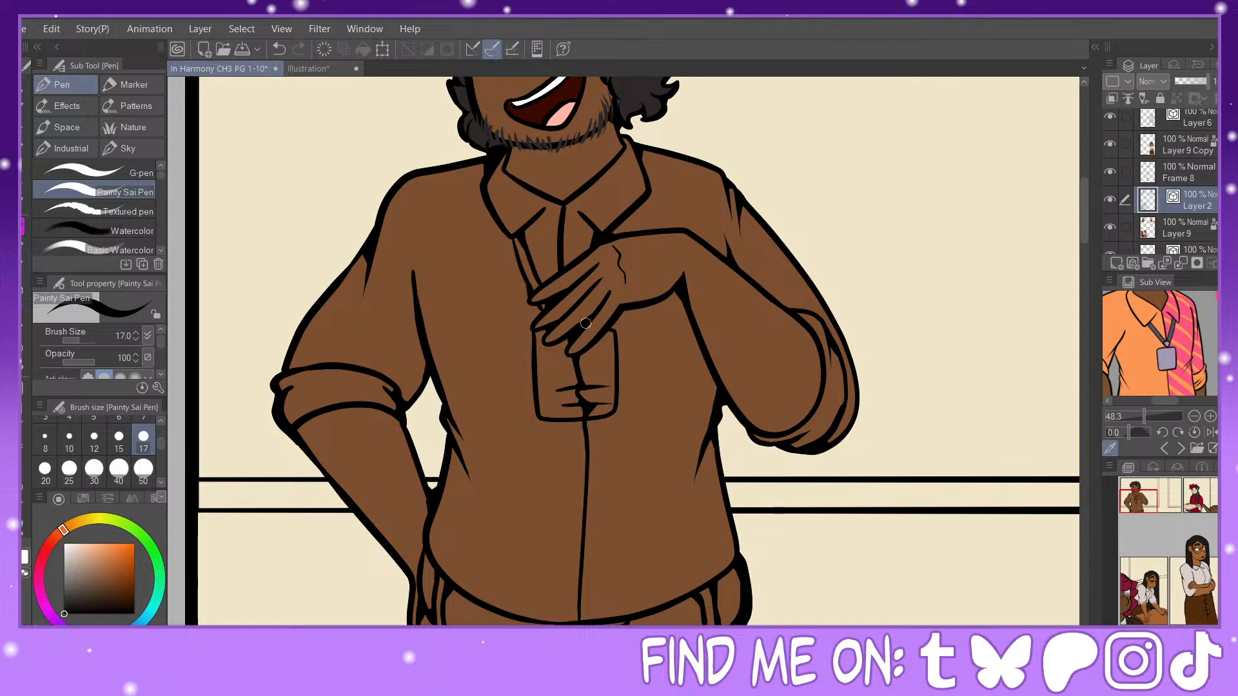
# Step: Remove the shirt fold and placket lines inside the badge with the Vector eraser and thicken the black lines along the badge's edge
pyautogui.press('e')
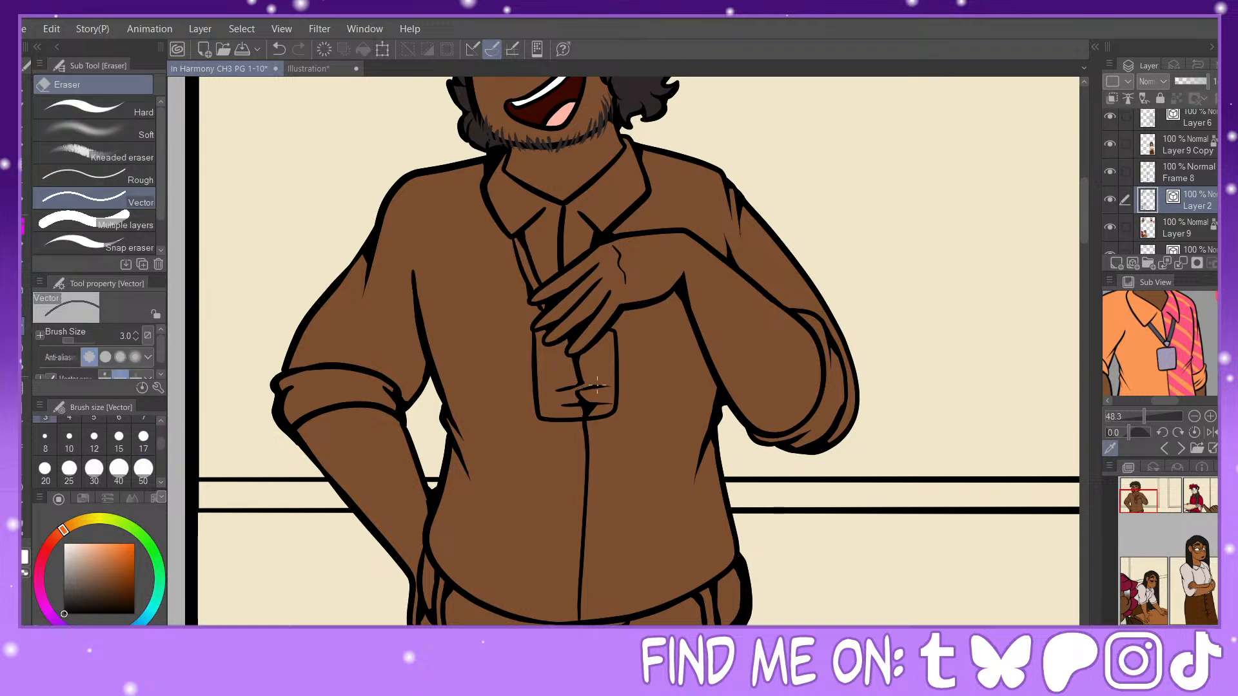
pyautogui.moveTo(597, 387)
pyautogui.mouseDown()
pyautogui.moveTo(570, 369)
pyautogui.moveTo(582, 360)
pyautogui.moveTo(562, 391)
pyautogui.moveTo(588, 405)
pyautogui.mouseUp()
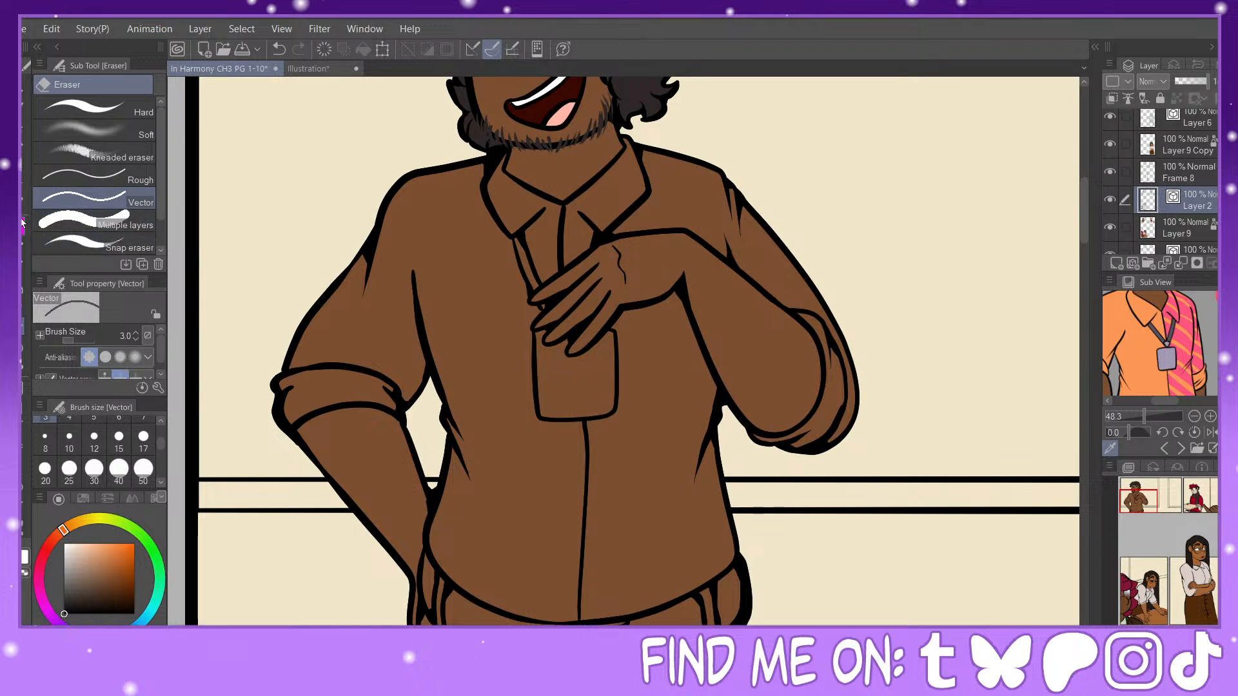
pyautogui.press('p')
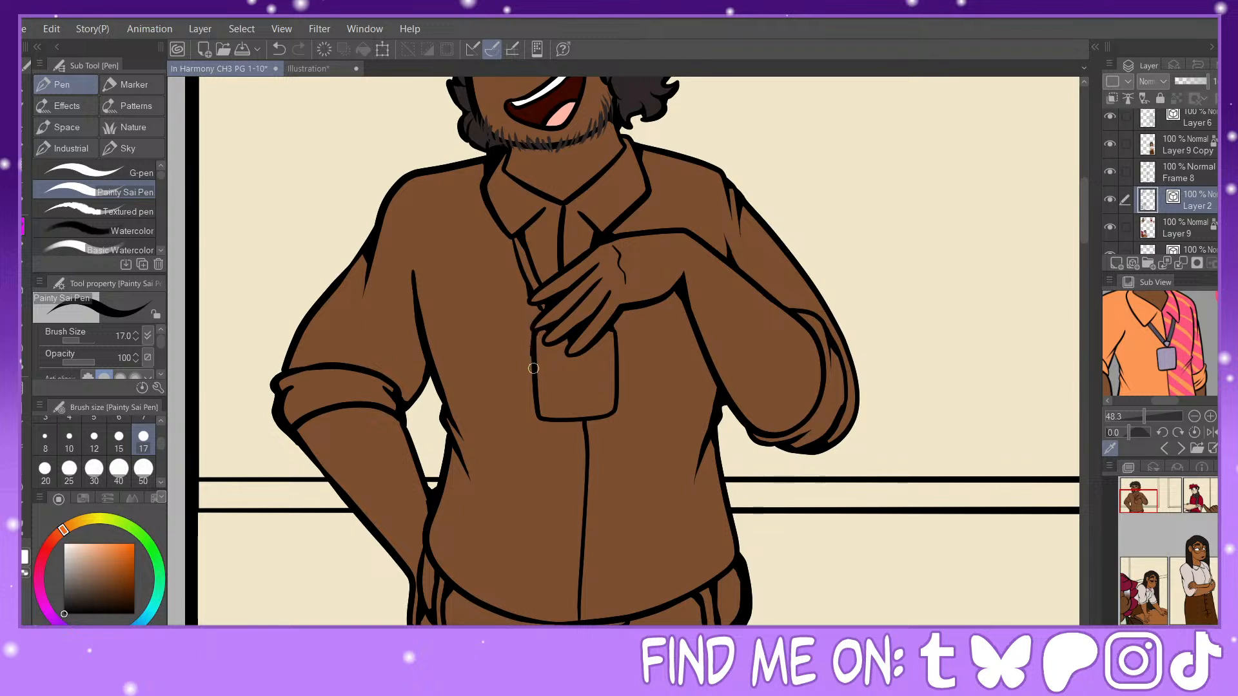
pyautogui.moveTo(533, 368)
pyautogui.mouseDown()
pyautogui.moveTo(543, 420)
pyautogui.moveTo(575, 421)
pyautogui.moveTo(585, 441)
pyautogui.moveTo(585, 444)
pyautogui.mouseUp()
# Step: Fill the badge with the reference's light lavender-grey and the lanyard strap with its dark grey on Layer 9
pyautogui.press('g')
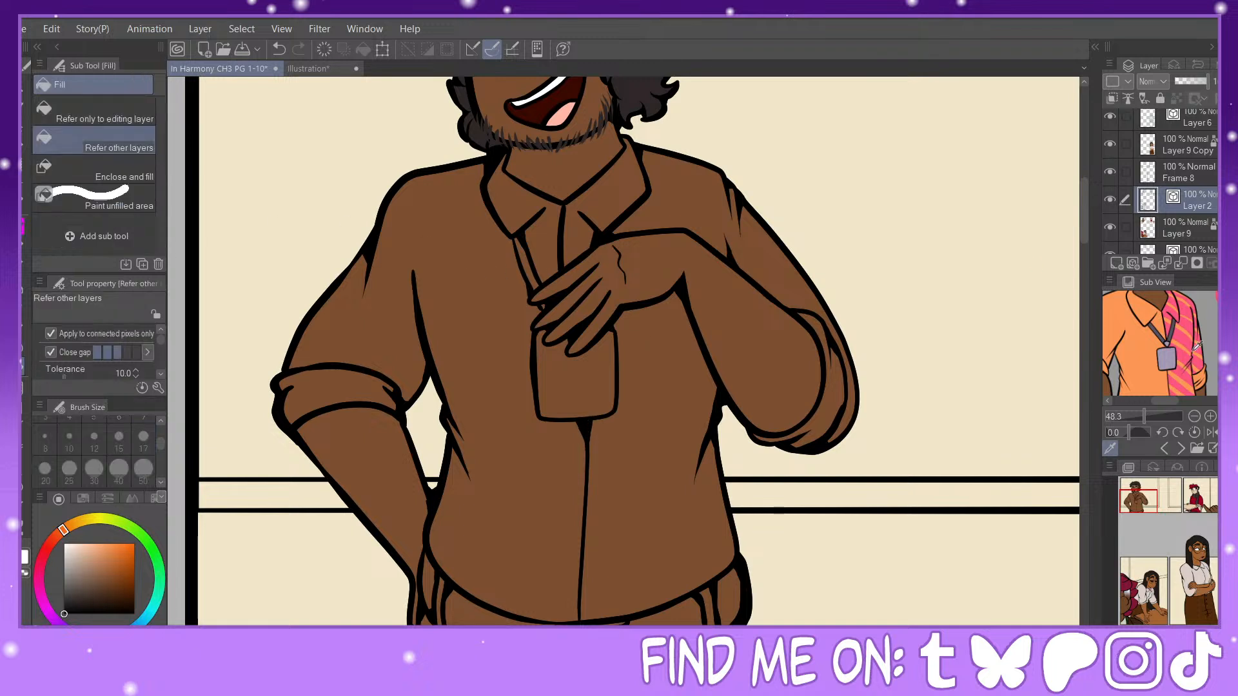
pyautogui.click(1164, 340)
pyautogui.click(1185, 228)
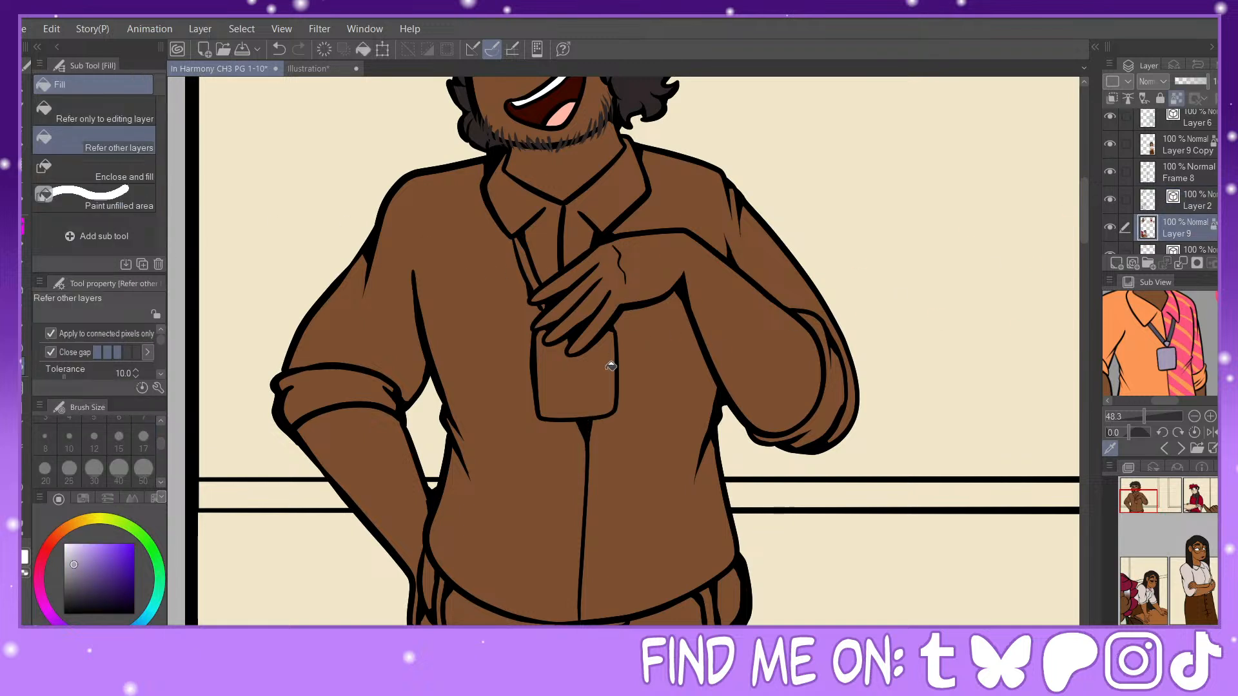
pyautogui.click(606, 364)
pyautogui.click(1164, 334)
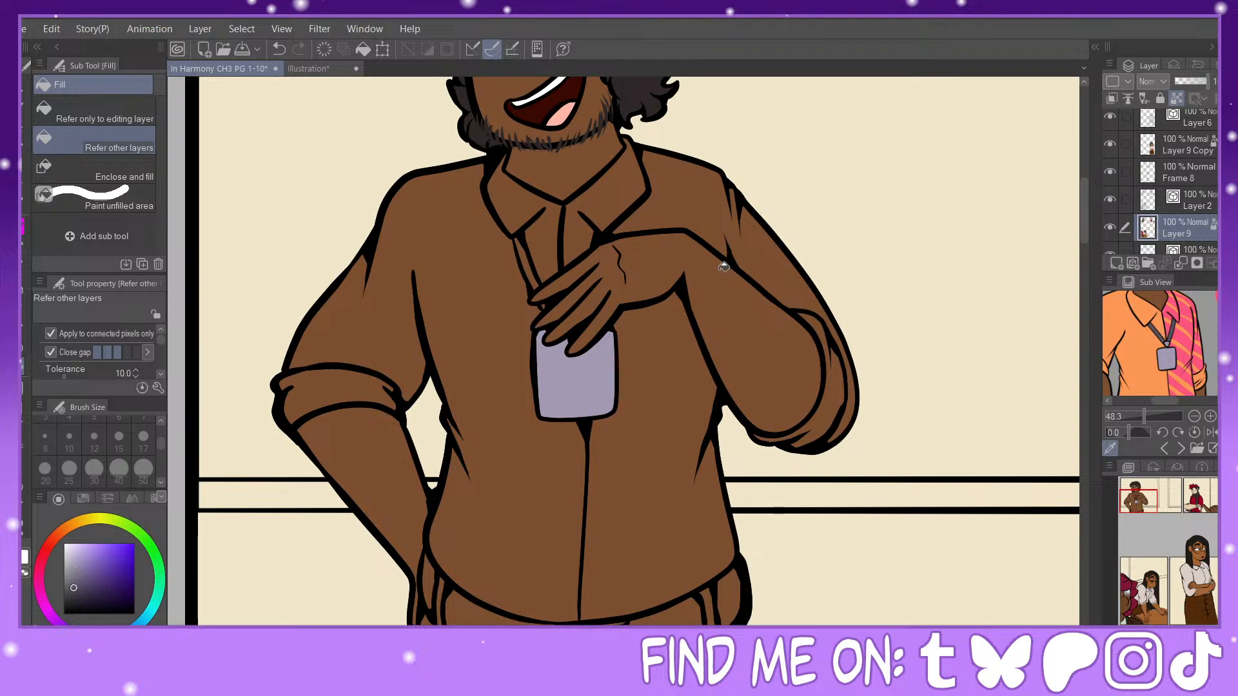
pyautogui.click(533, 271)
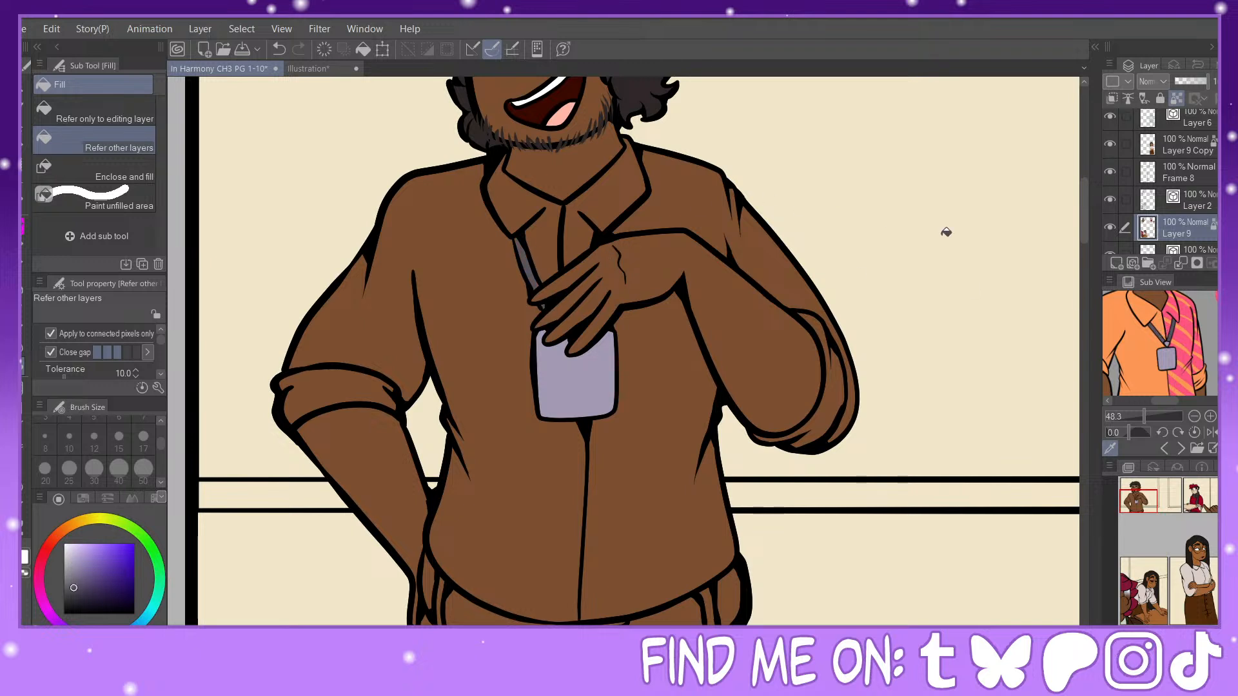
# Step: Fill the lanyard-side half of the shirt, including its collar, sleeve and rolled cuff, with the reference's orange
pyautogui.click(1137, 321)
pyautogui.click(543, 231)
pyautogui.click(463, 311)
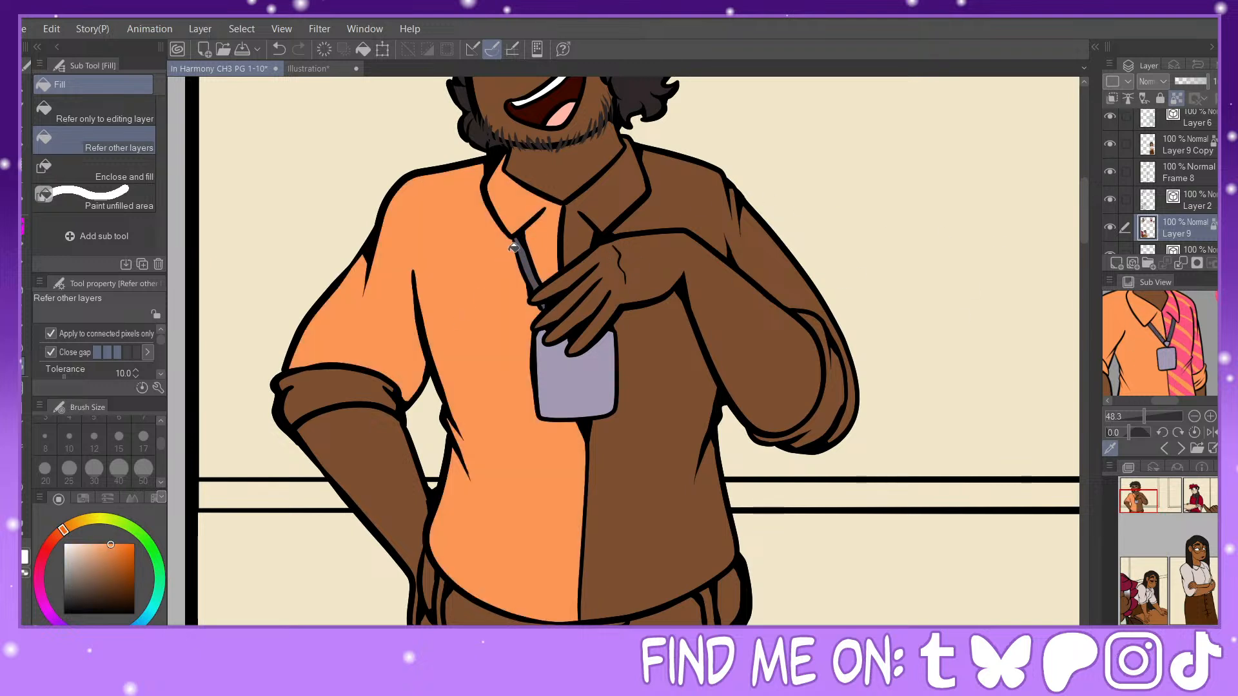
pyautogui.click(352, 391)
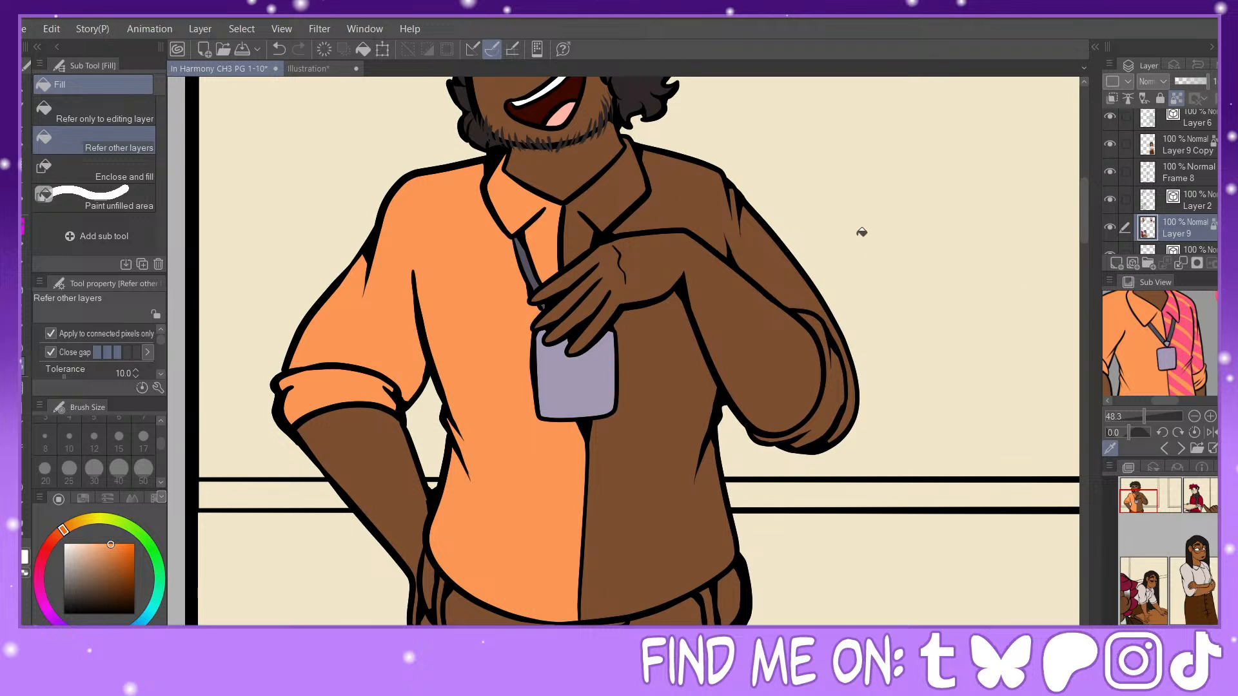
# Step: Fill the other half of the shirt, including its collar, sleeve and rolled cuff, with the reference's pink
pyautogui.click(1180, 332)
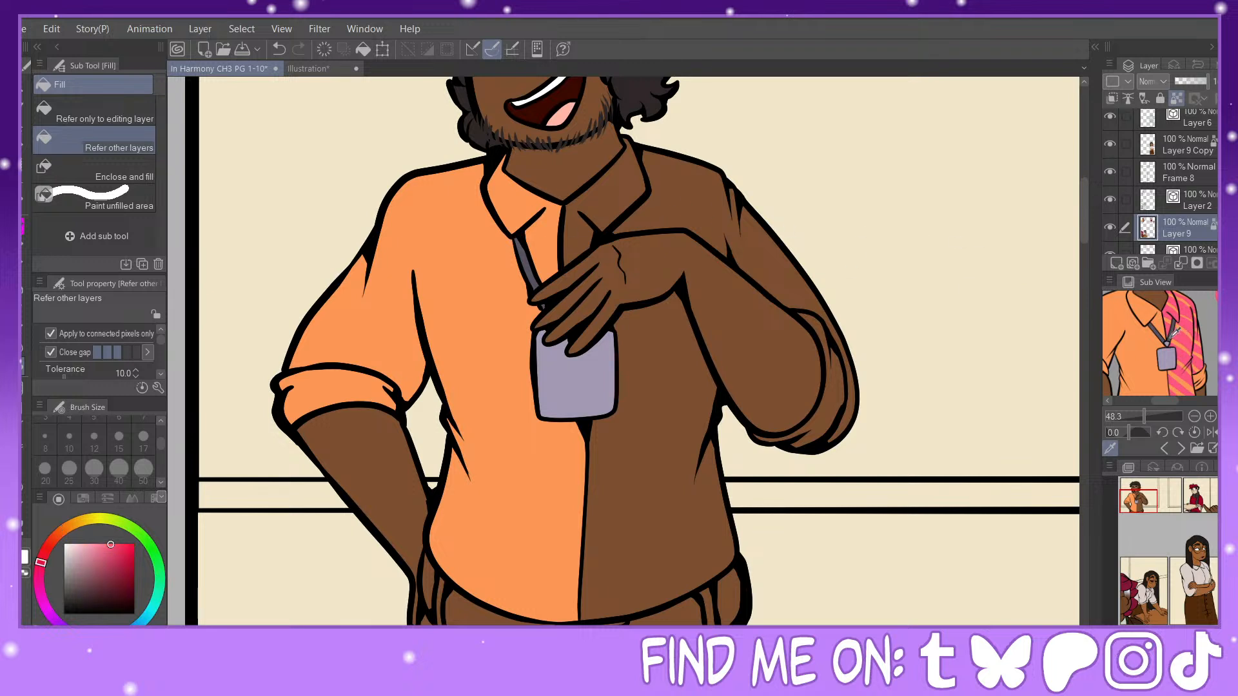
pyautogui.click(660, 398)
pyautogui.click(837, 391)
pyautogui.click(854, 387)
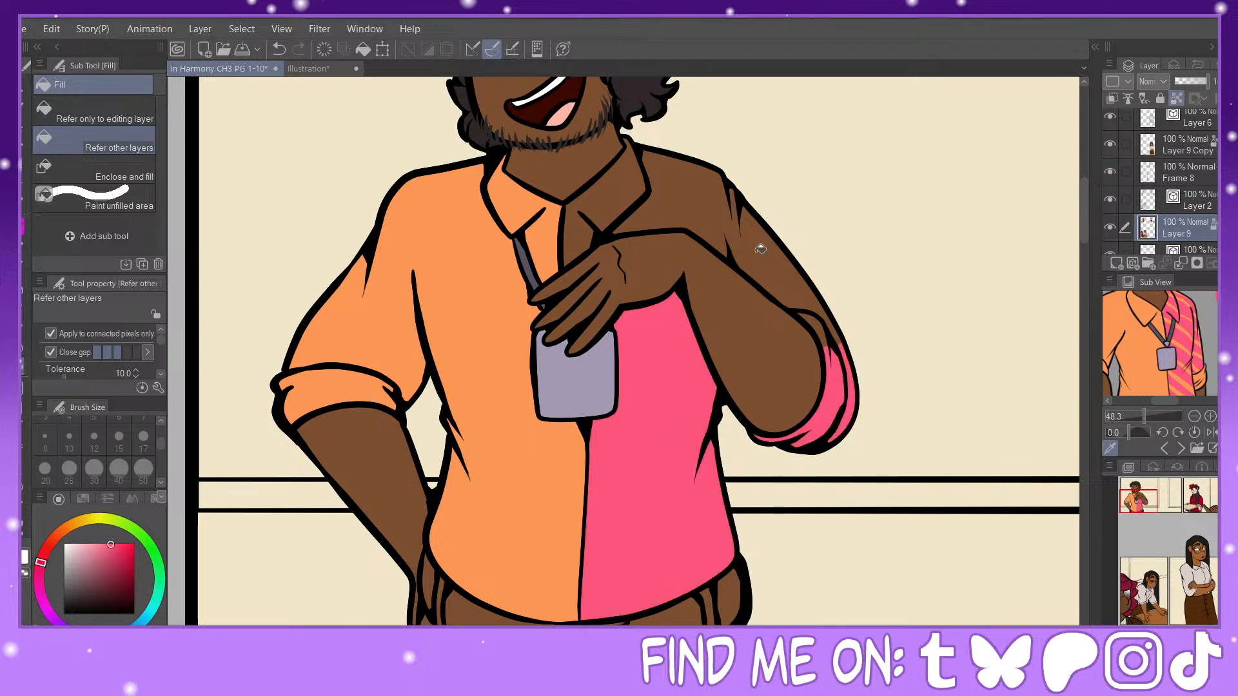
pyautogui.click(761, 249)
pyautogui.click(572, 211)
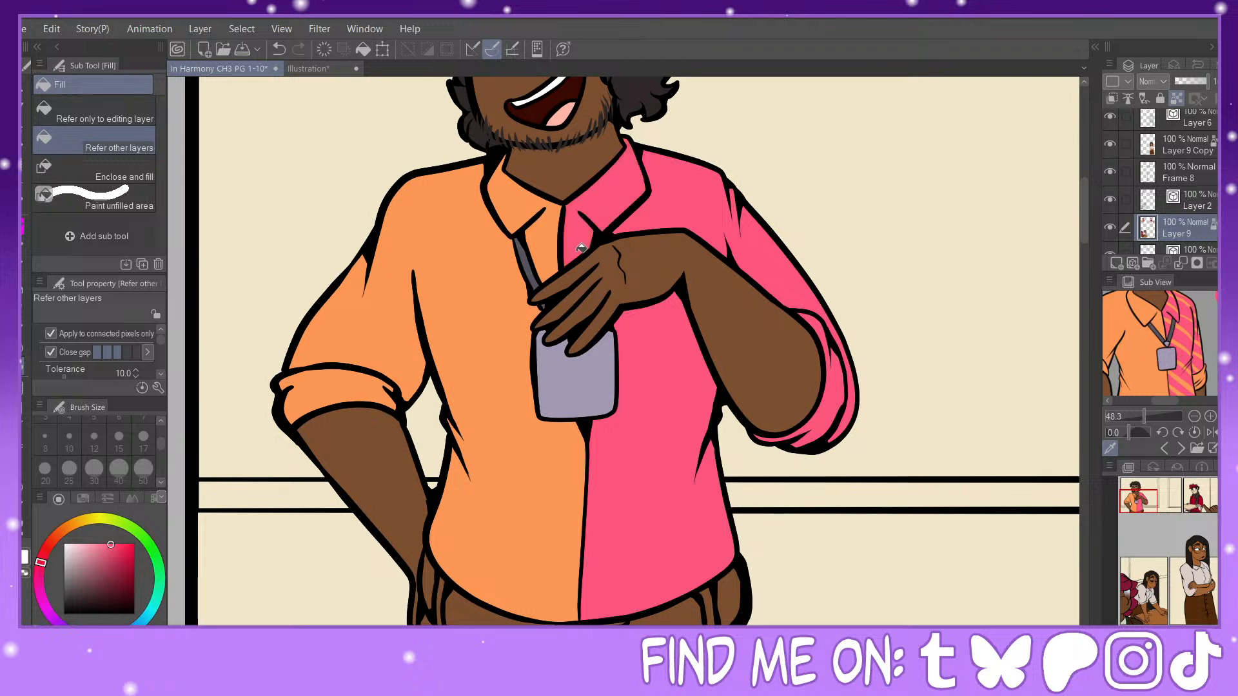
# Step: Select all the pink shirt areas, covering the front, collar, sleeve and cuff, with Auto select referring to all layers
pyautogui.press('w')
pyautogui.click(672, 405)
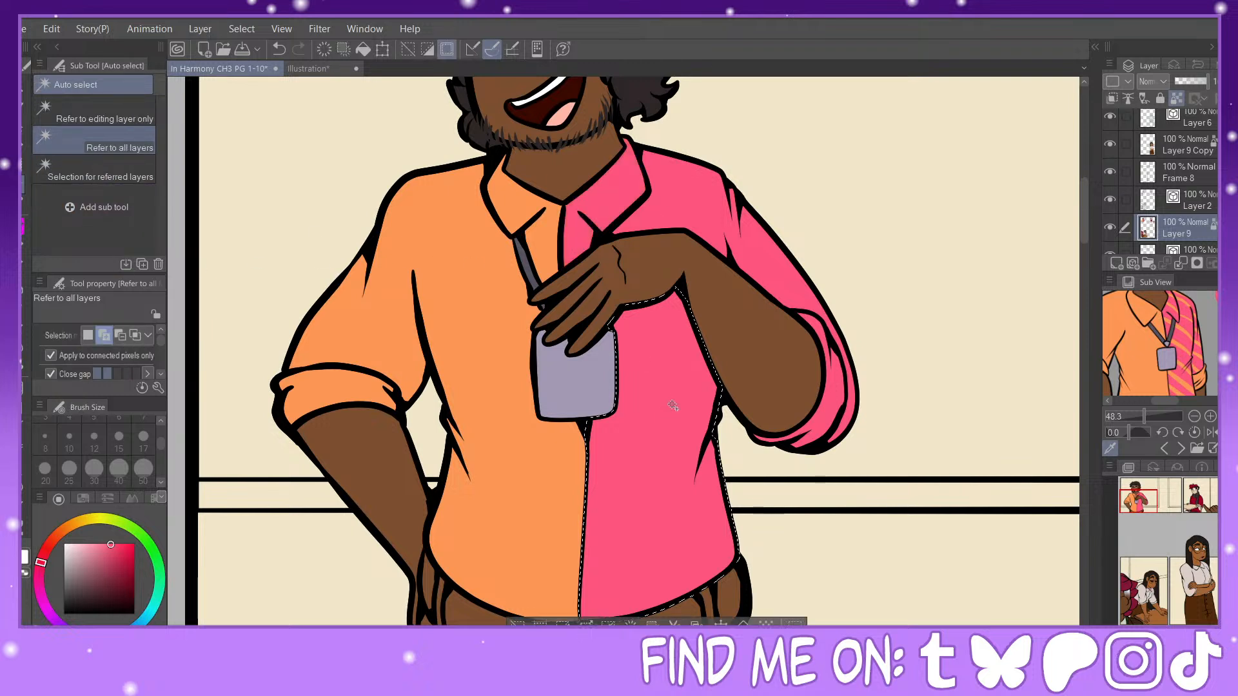
pyautogui.click(657, 207)
pyautogui.click(607, 192)
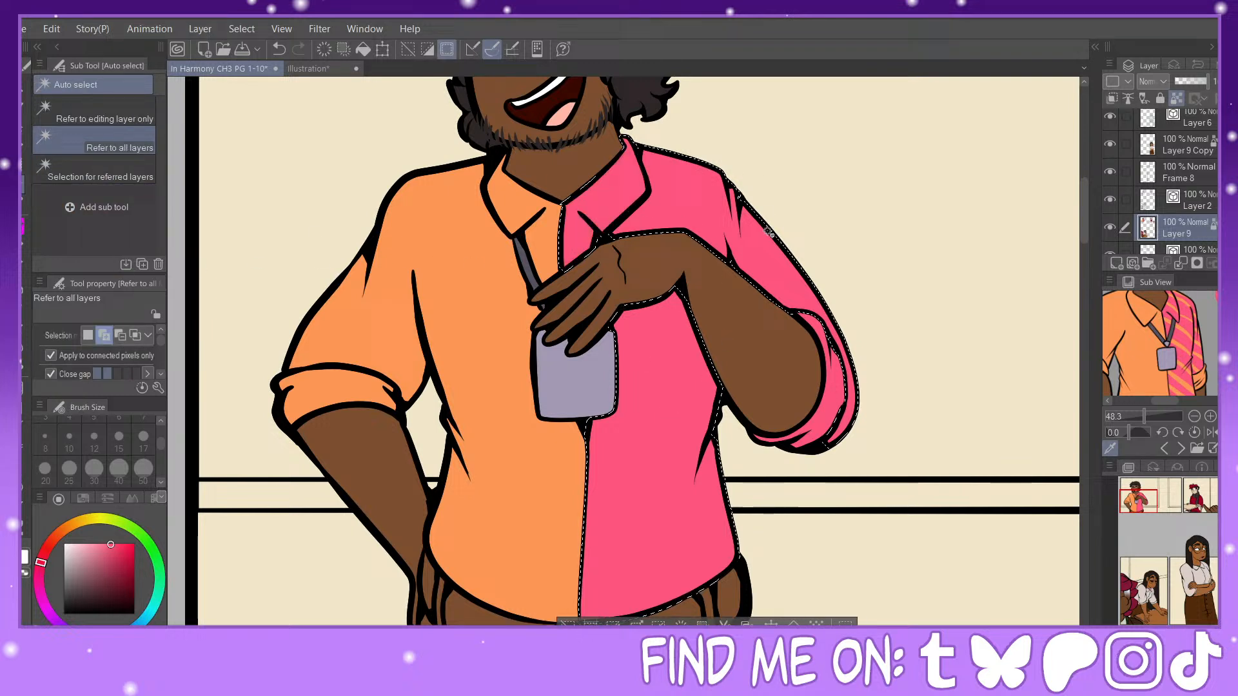
pyautogui.click(840, 393)
# Step: Paint curved diagonal orange stripes across the pink shirt front within the selection, using the G-pen at size 50
pyautogui.click(1173, 337)
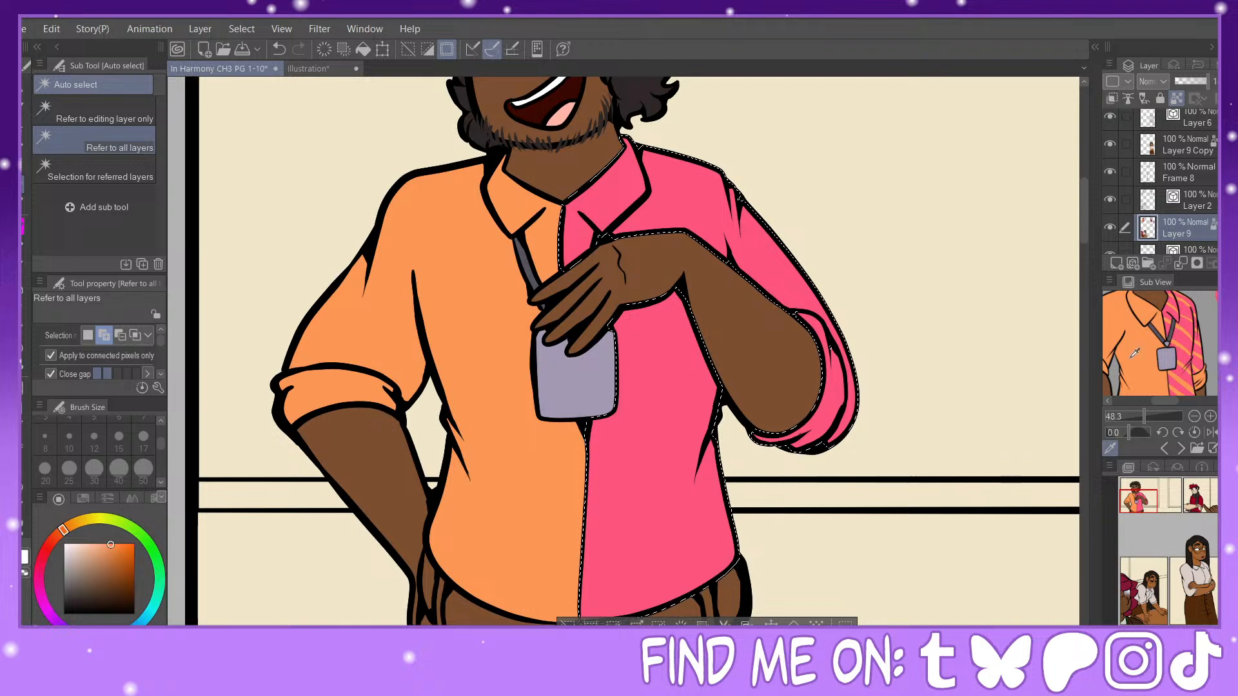
pyautogui.click(25, 227)
pyautogui.click(119, 170)
pyautogui.click(95, 473)
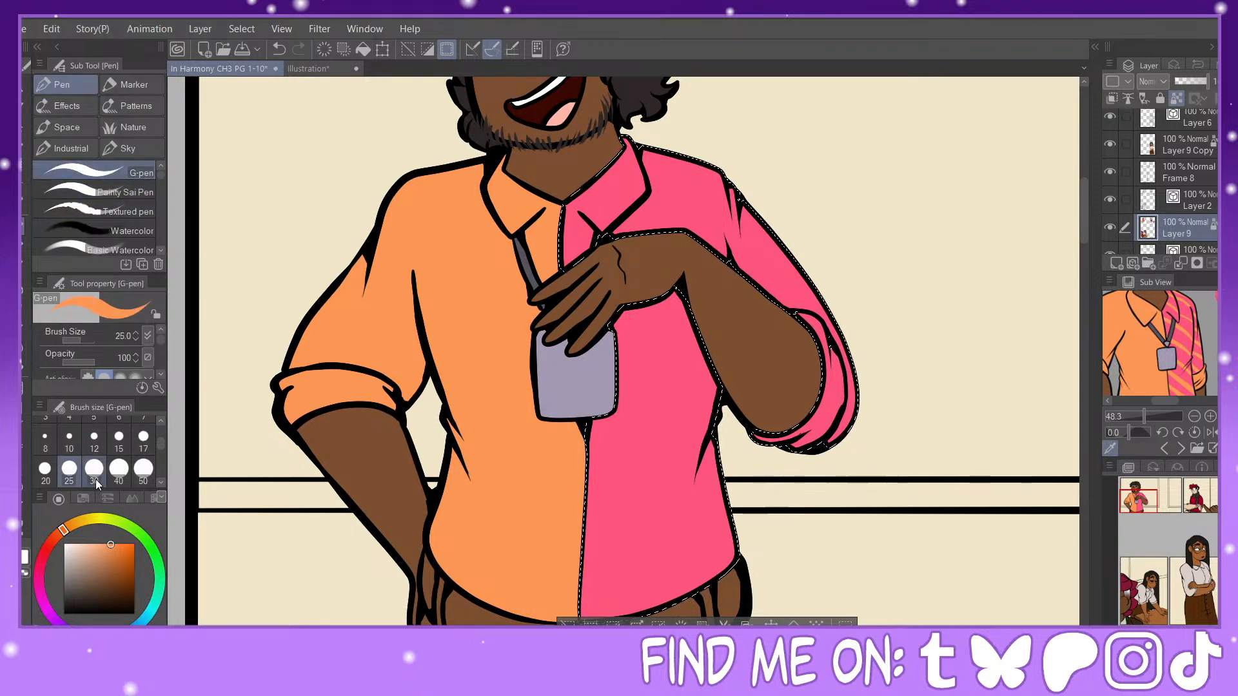
pyautogui.hotkey('ctrl', '-')
pyautogui.moveTo(733, 466); pyautogui.dragTo(670, 417)
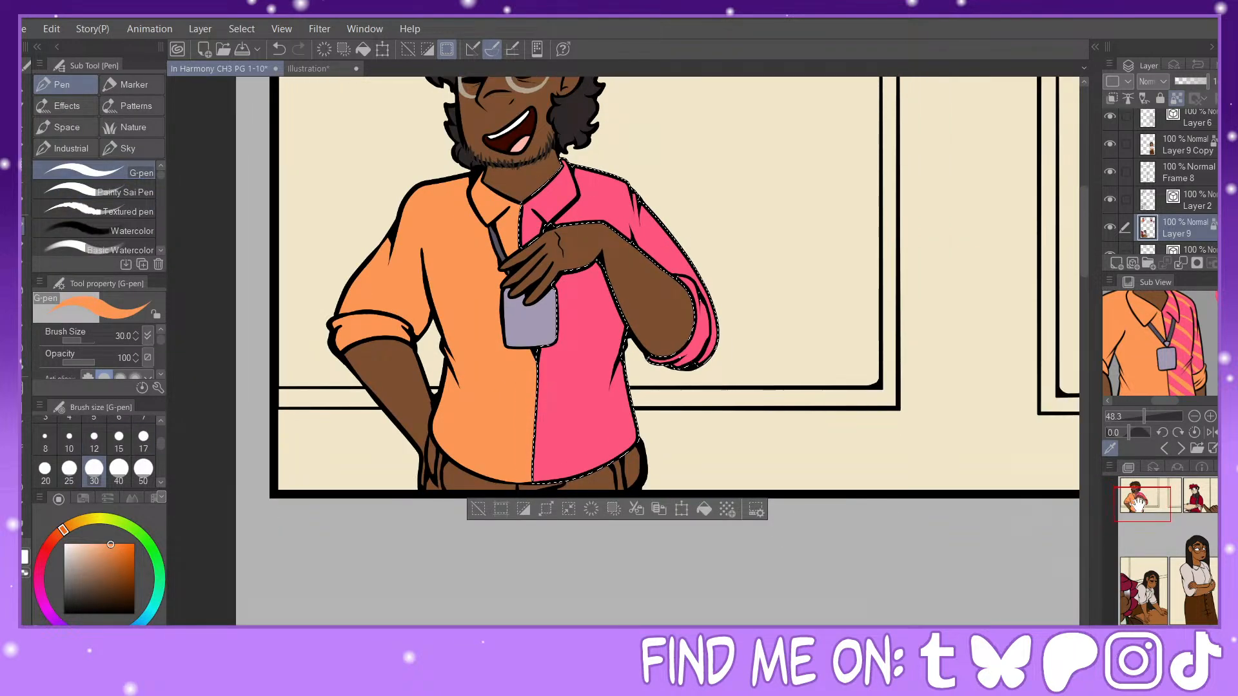
pyautogui.click(143, 471)
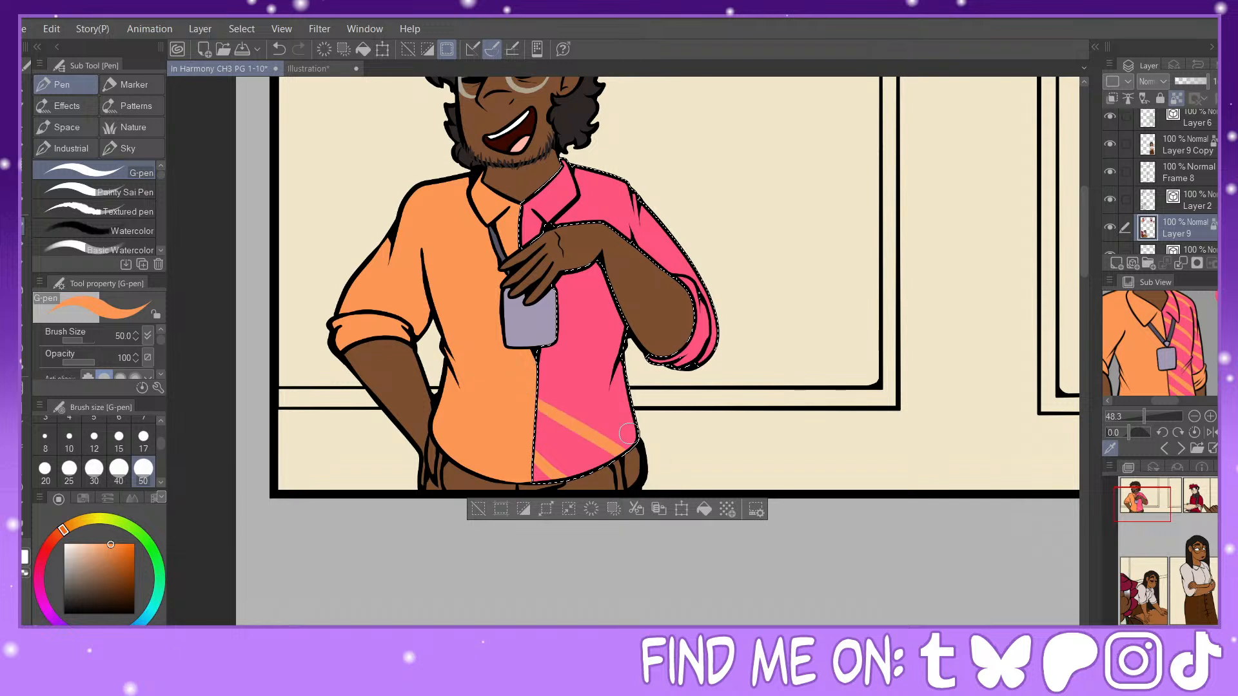
pyautogui.hotkey('ctrl', 'z')
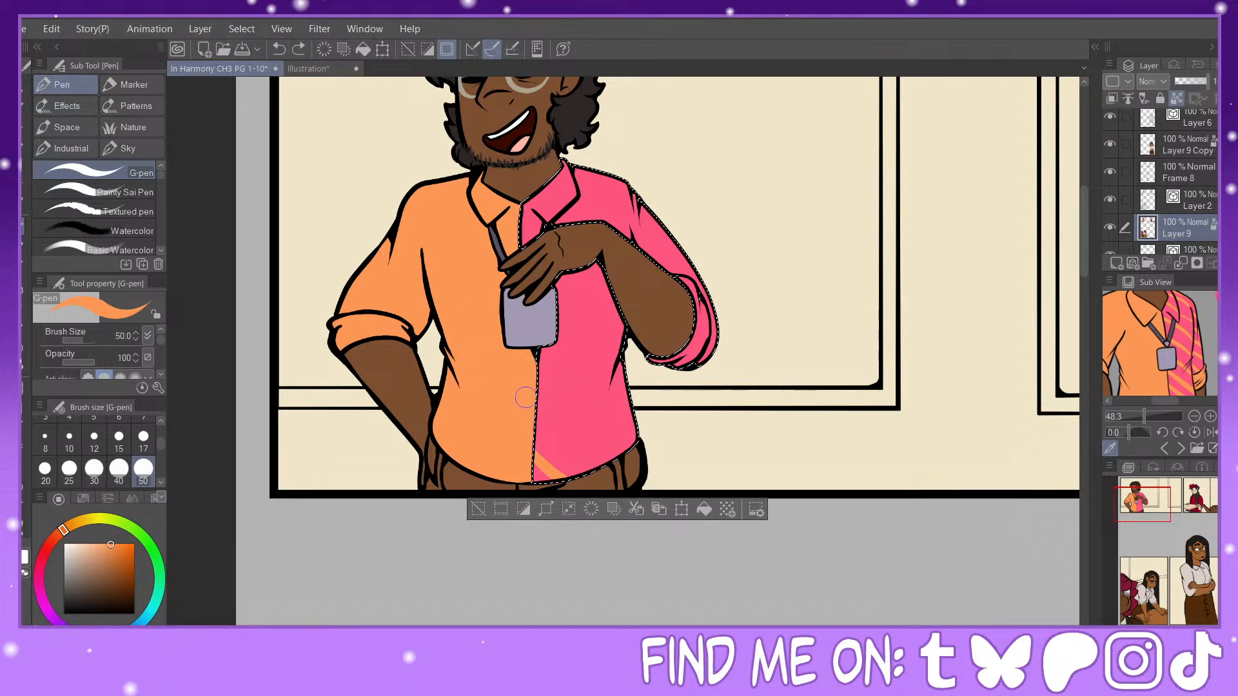
pyautogui.moveTo(526, 398); pyautogui.dragTo(607, 471)
pyautogui.click(278, 49)
pyautogui.moveTo(523, 401); pyautogui.dragTo(630, 452)
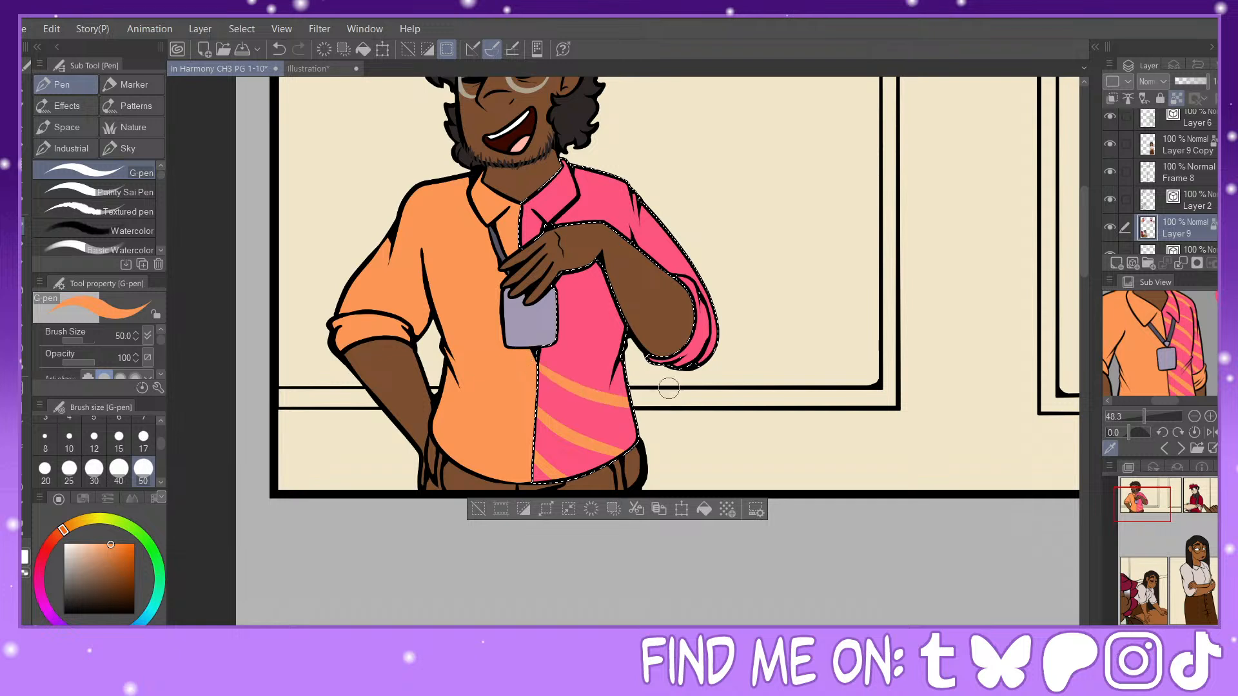
pyautogui.moveTo(536, 322); pyautogui.dragTo(617, 338)
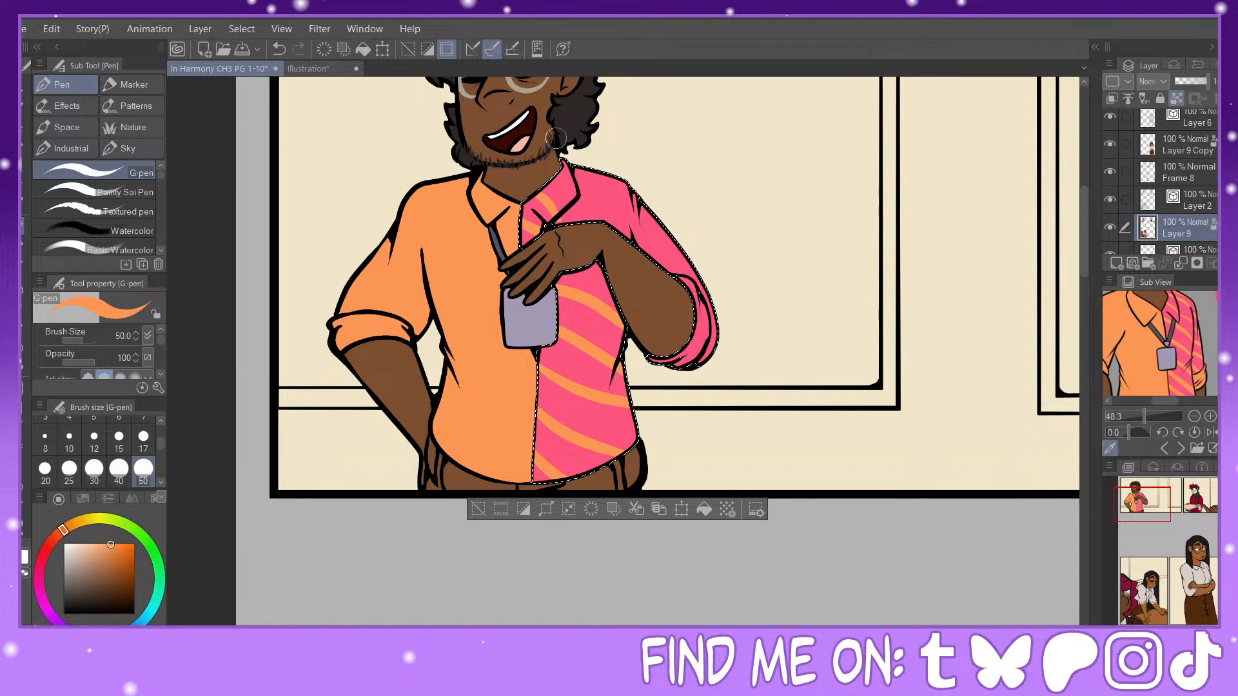
# Step: Redo the orange stripes on the pink collar and upper placket with the G-pen at size 50
pyautogui.click(279, 49)
pyautogui.hotkey('ctrl', '+')
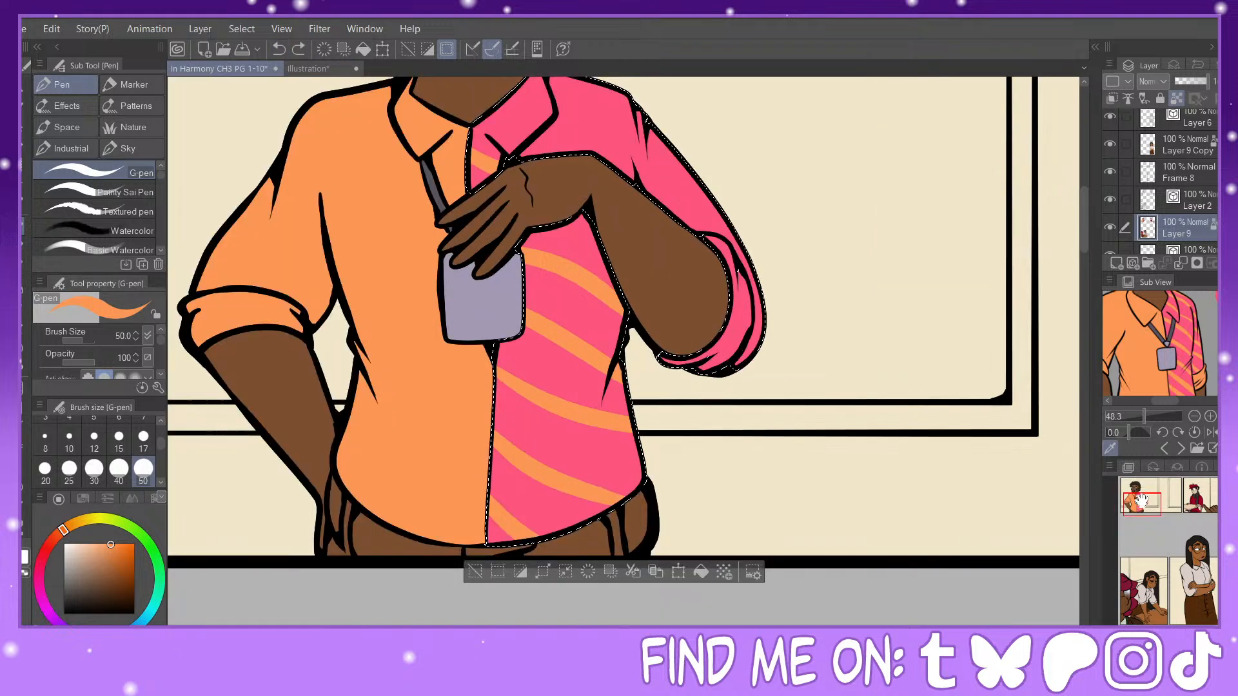
pyautogui.moveTo(1141, 501); pyautogui.dragTo(1142, 496)
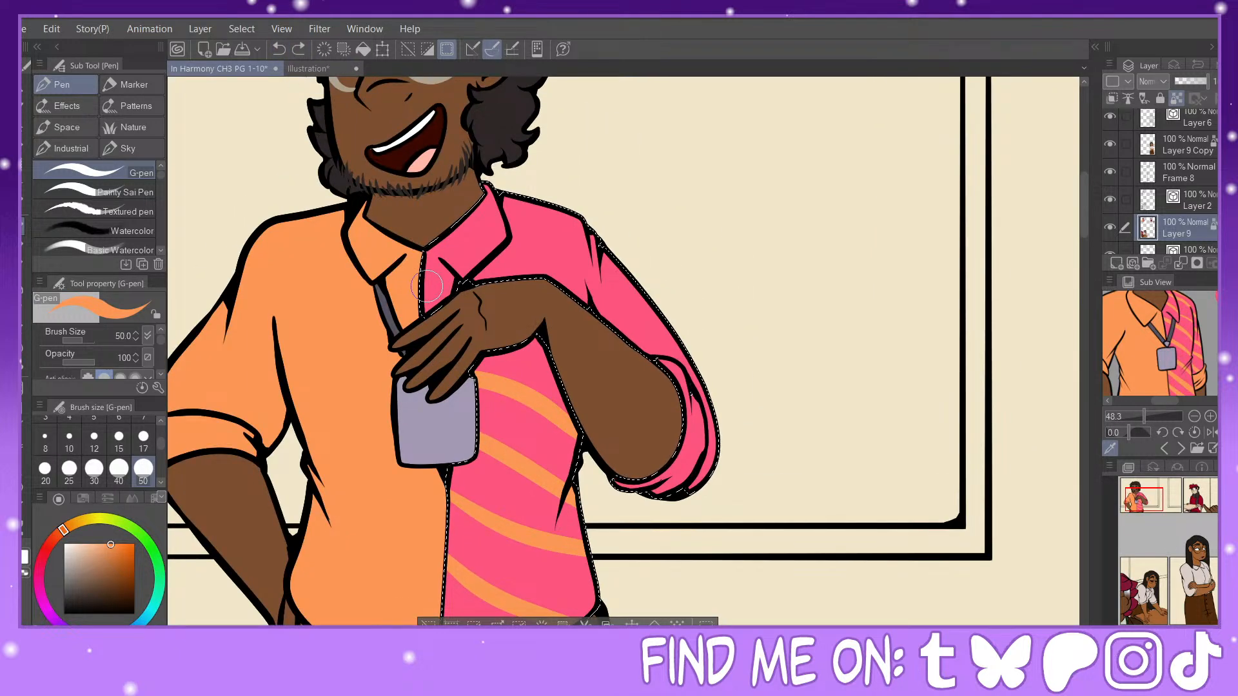
pyautogui.moveTo(426, 286); pyautogui.dragTo(519, 314)
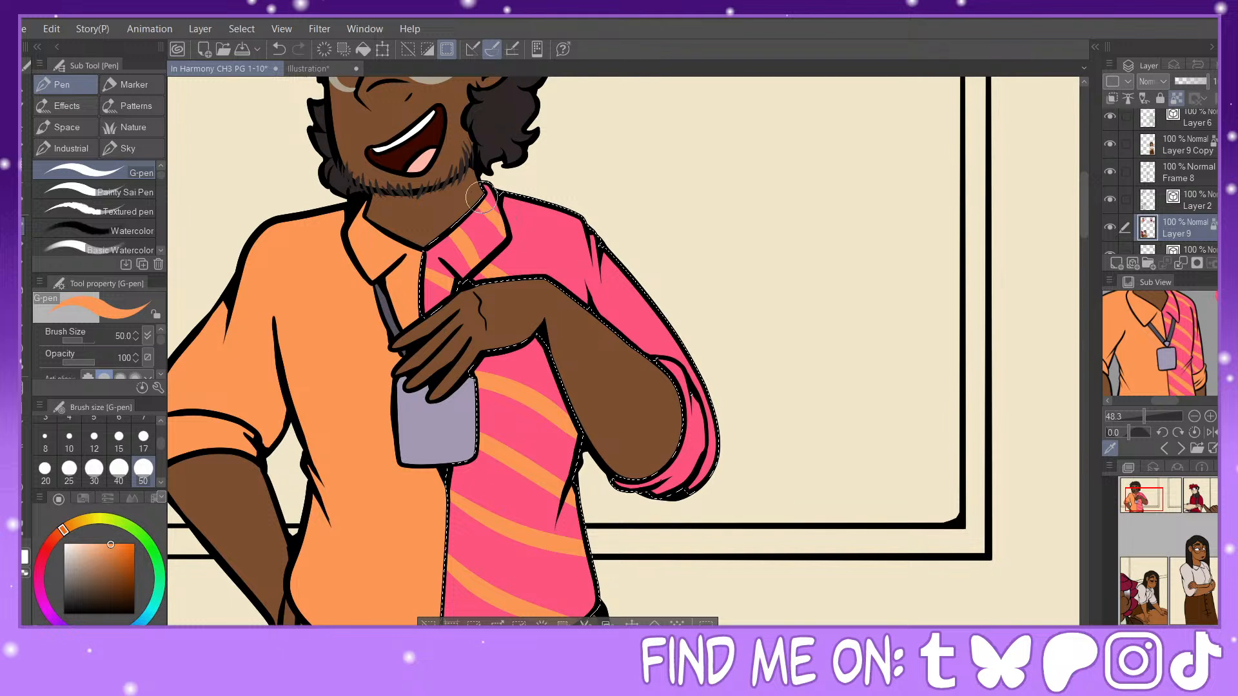
pyautogui.click(279, 49)
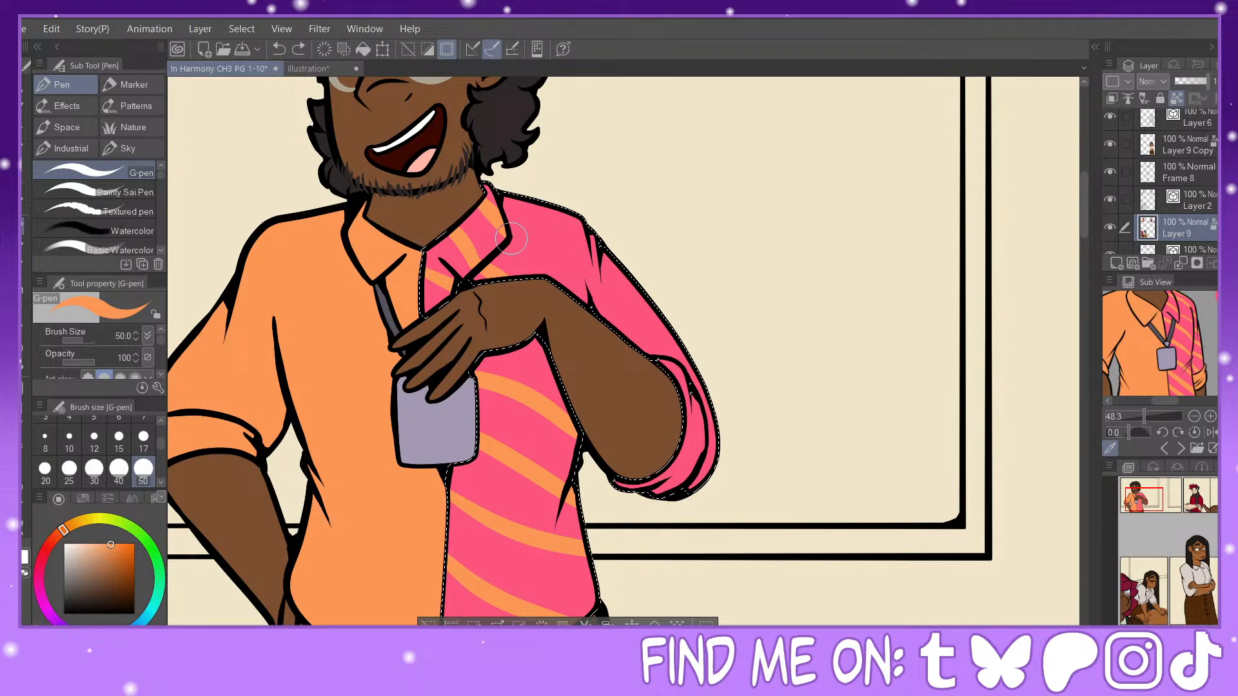
# Step: Redo the stripes on the pink shoulder and paint orange stripes down the sleeve with the G-pen at size 50
pyautogui.click(279, 49)
pyautogui.keyDown('alt'); pyautogui.click(616, 305); pyautogui.keyUp('alt')
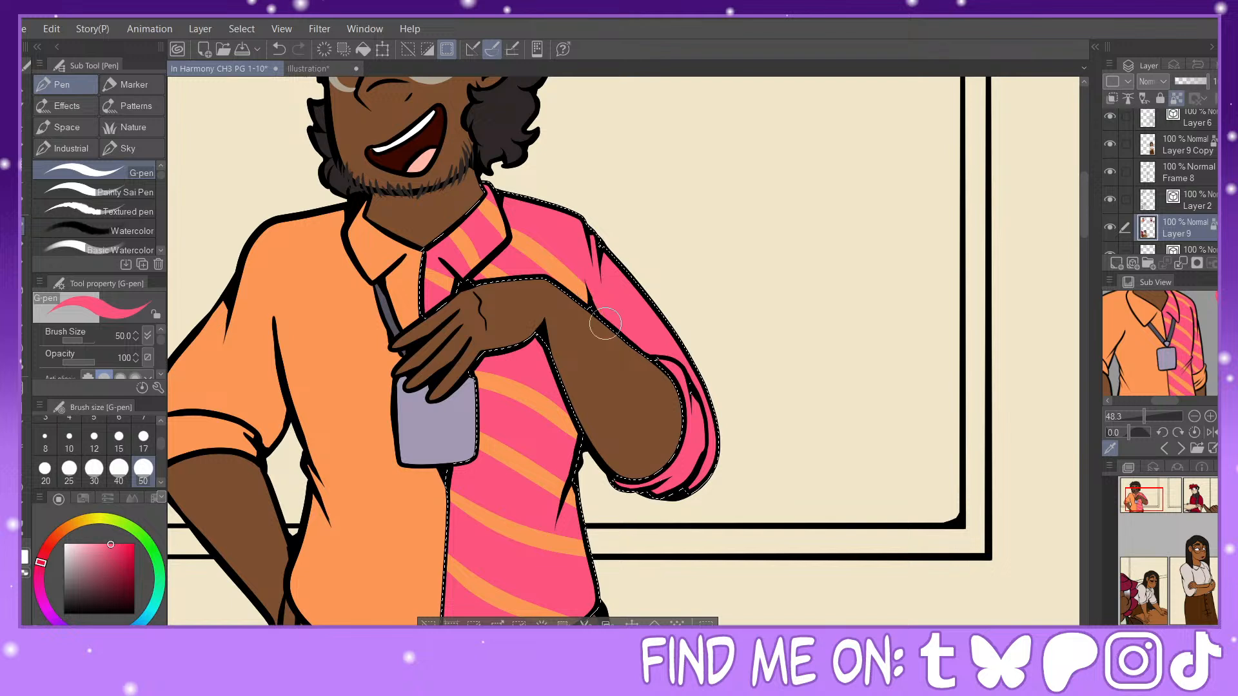
pyautogui.keyDown('alt'); pyautogui.click(565, 270); pyautogui.keyUp('alt')
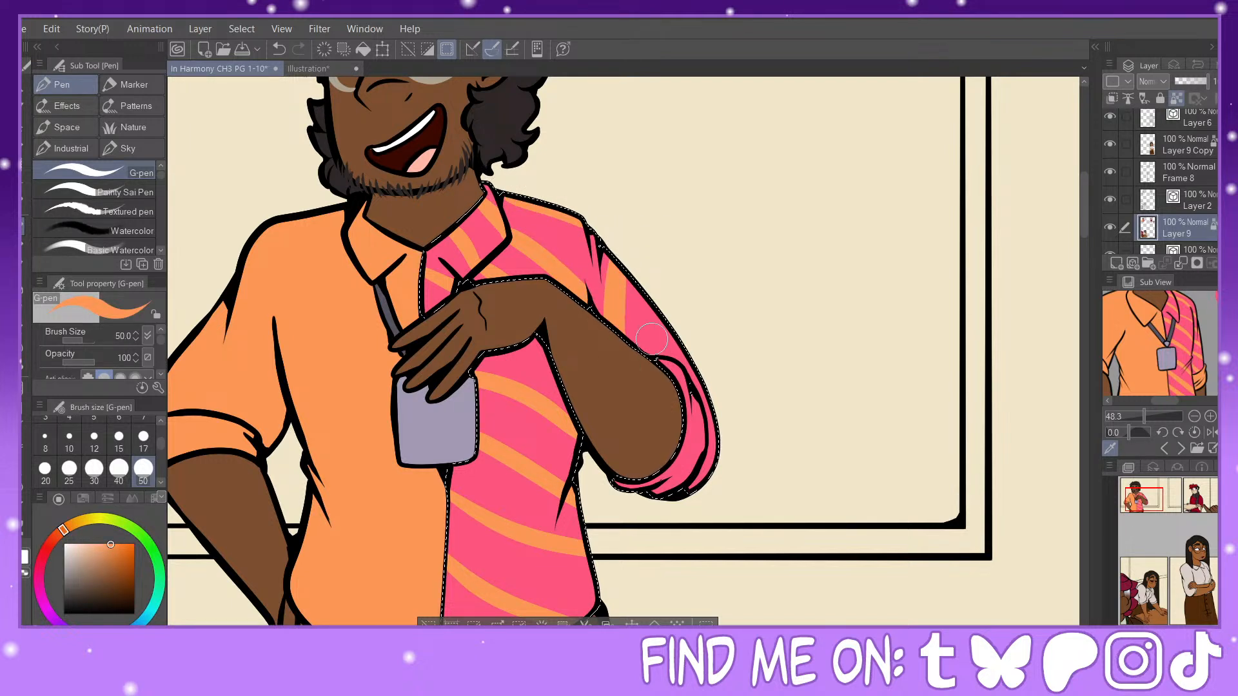
pyautogui.click(279, 49)
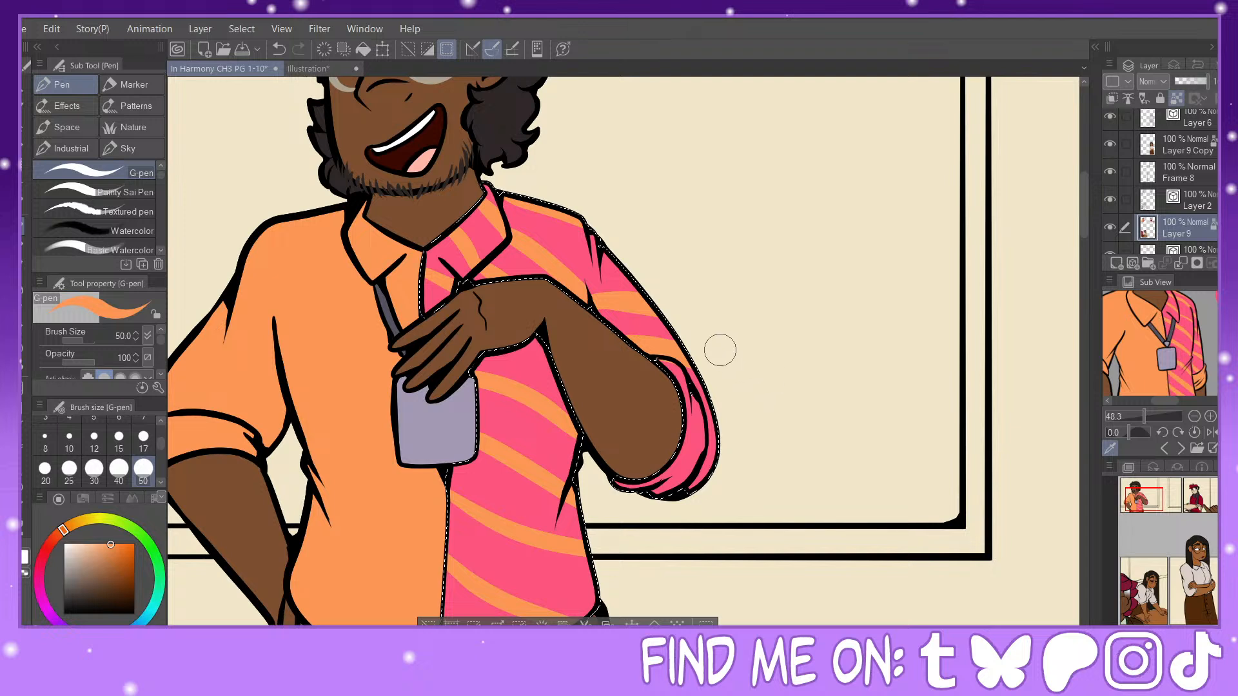
# Step: Fill the pink side's rolled cuff with the shirt's orange and clear the selection
pyautogui.keyDown('alt'); pyautogui.click(682, 369); pyautogui.keyUp('alt')
pyautogui.keyDown('alt'); pyautogui.click(666, 352); pyautogui.keyUp('alt')
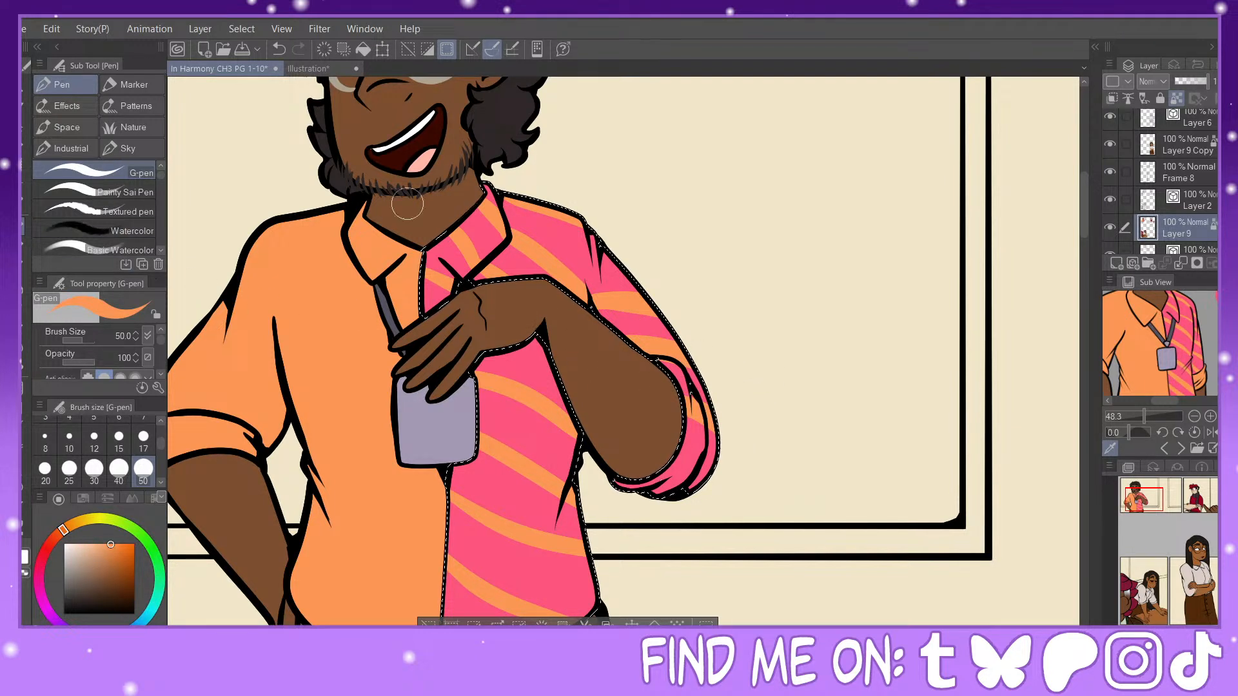
pyautogui.click(279, 50)
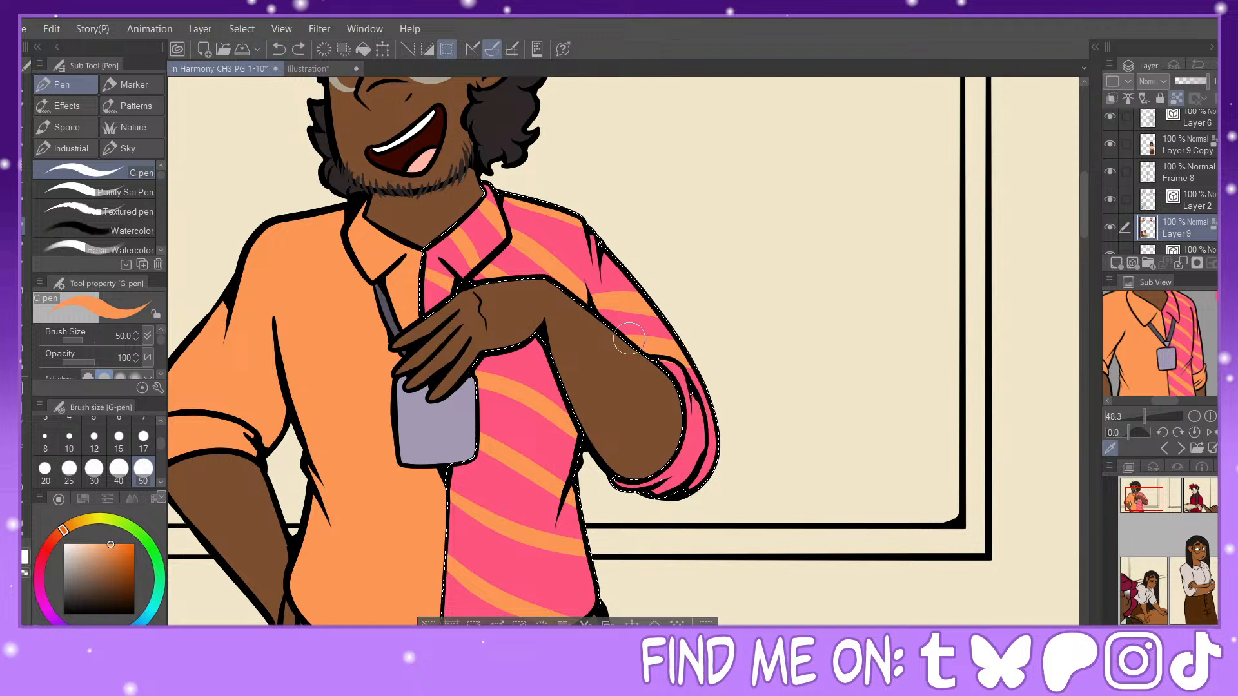
pyautogui.press('g')
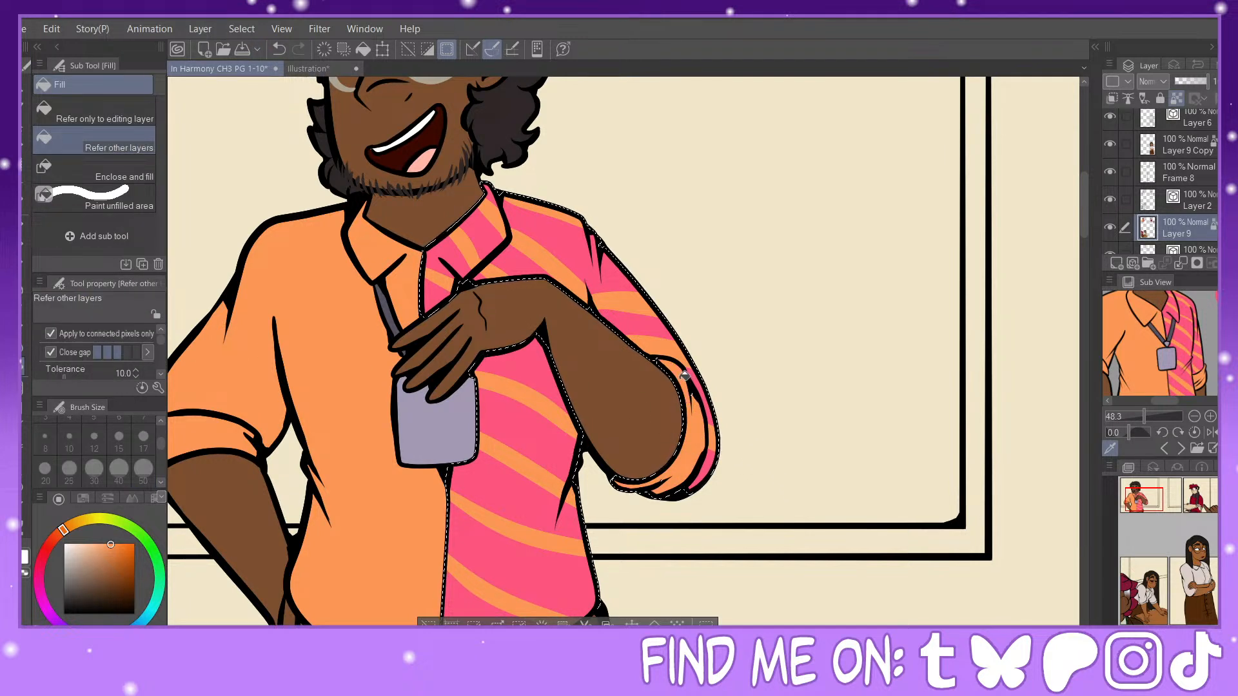
pyautogui.click(431, 623)
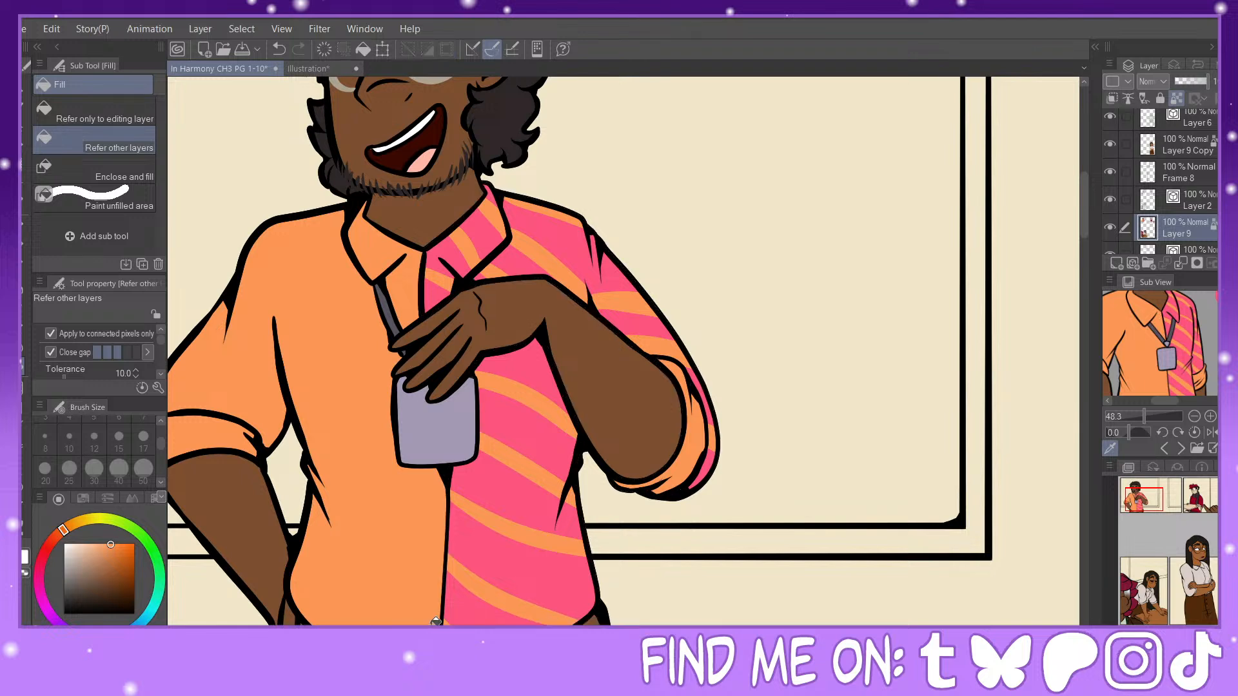
# Step: Fill the man's belt sections with the reference's dark belt colour
pyautogui.moveTo(1145, 493); pyautogui.dragTo(1141, 498)
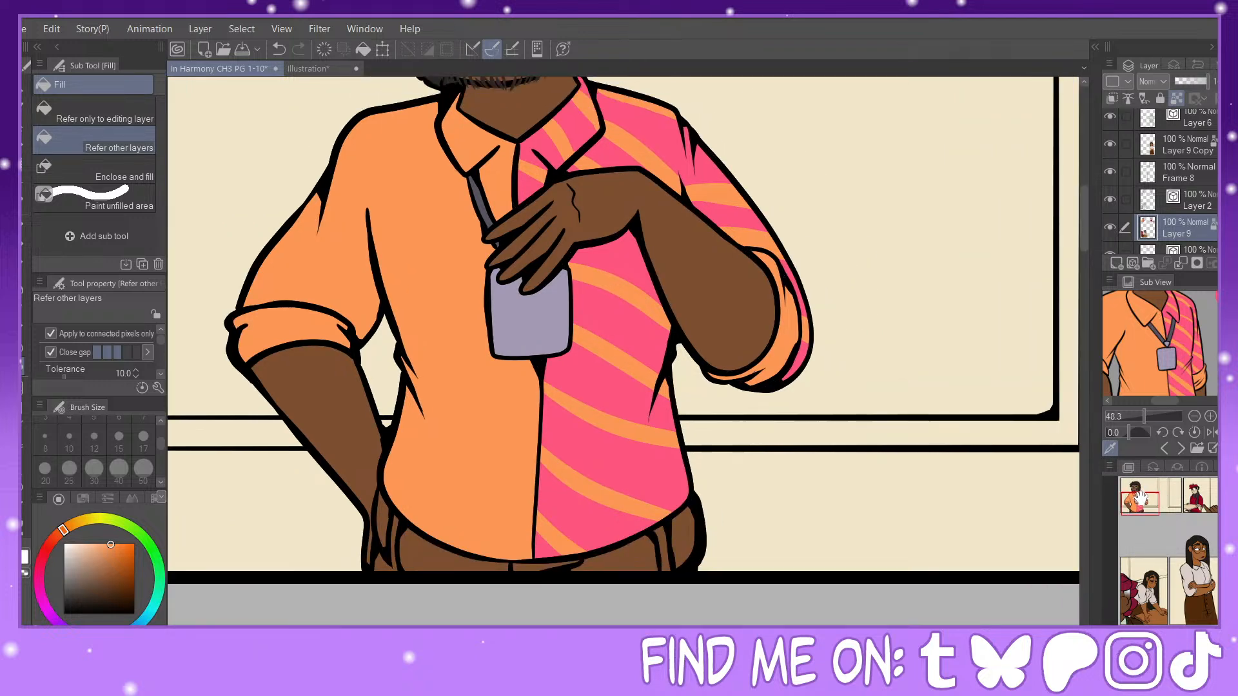
pyautogui.moveTo(1145, 417); pyautogui.dragTo(1137, 416)
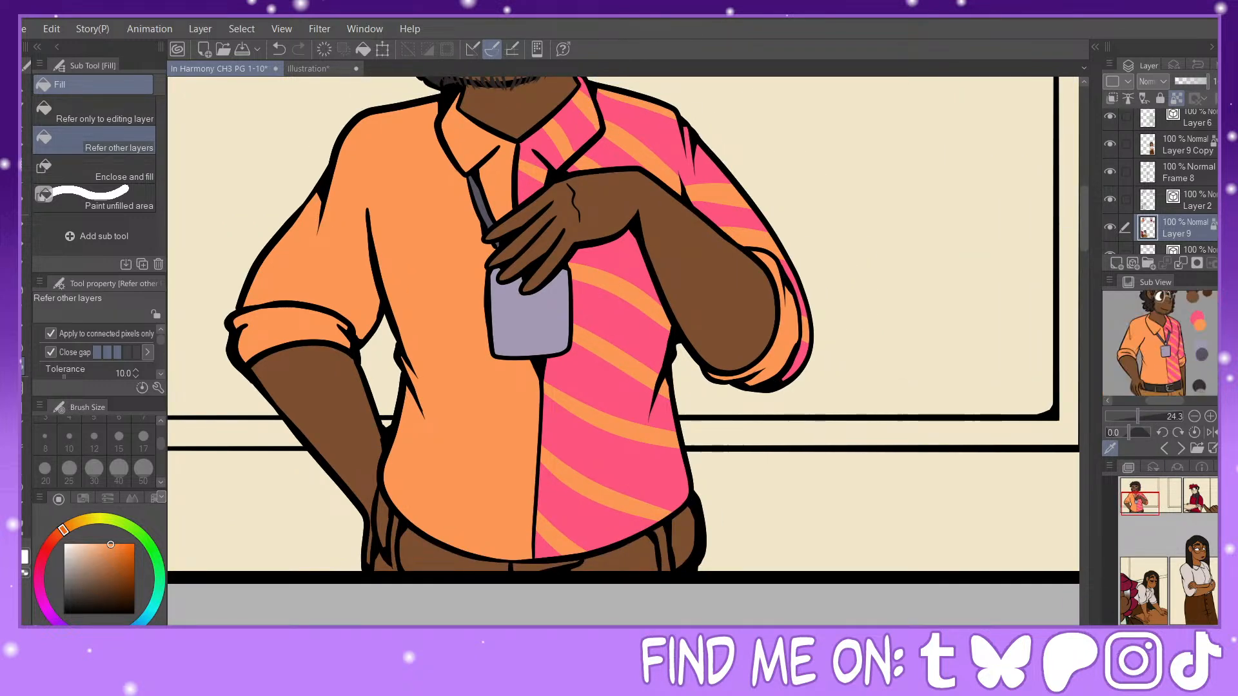
pyautogui.click(1175, 349)
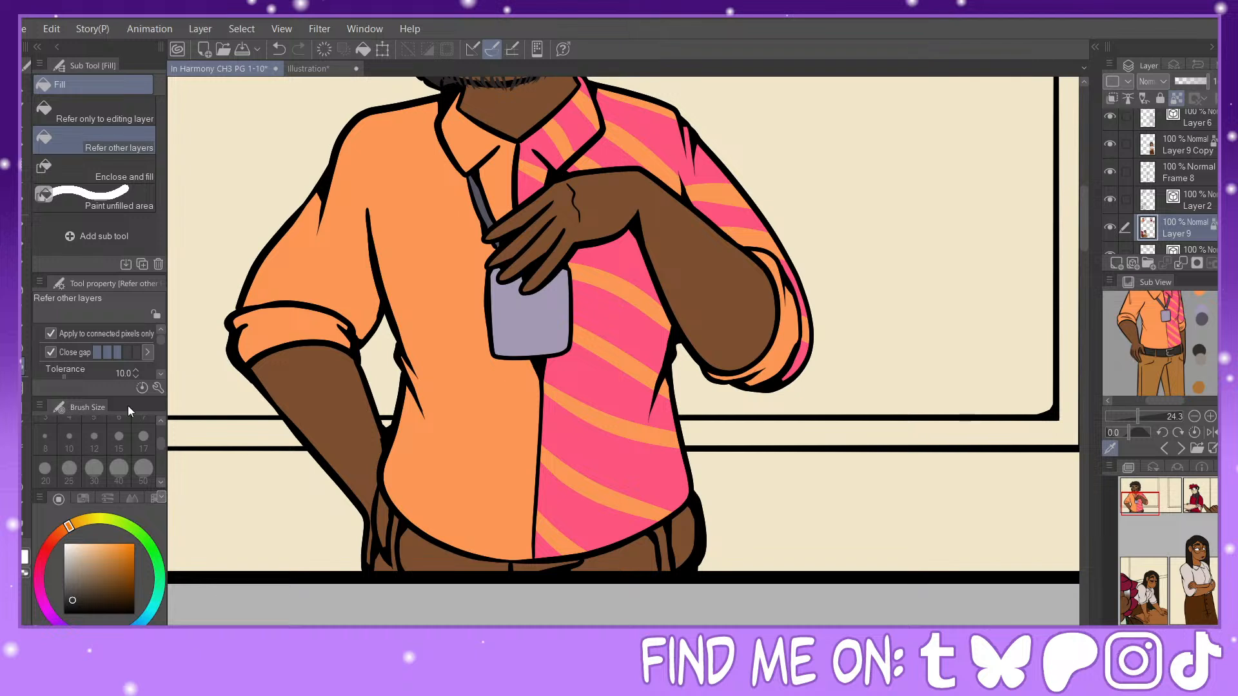
pyautogui.click(386, 512)
pyautogui.click(413, 542)
pyautogui.click(633, 559)
pyautogui.click(691, 526)
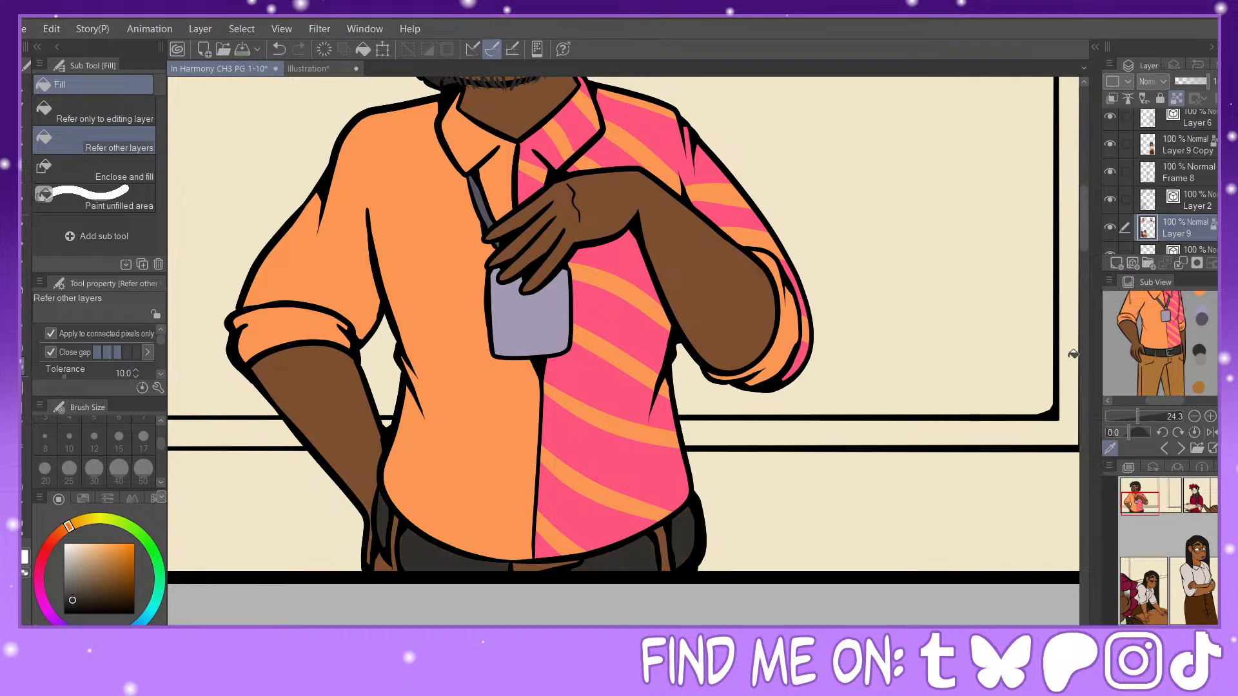
# Step: Fill the belt loops with the reference's trouser brown and the belt buckle with its grey
pyautogui.click(1159, 362)
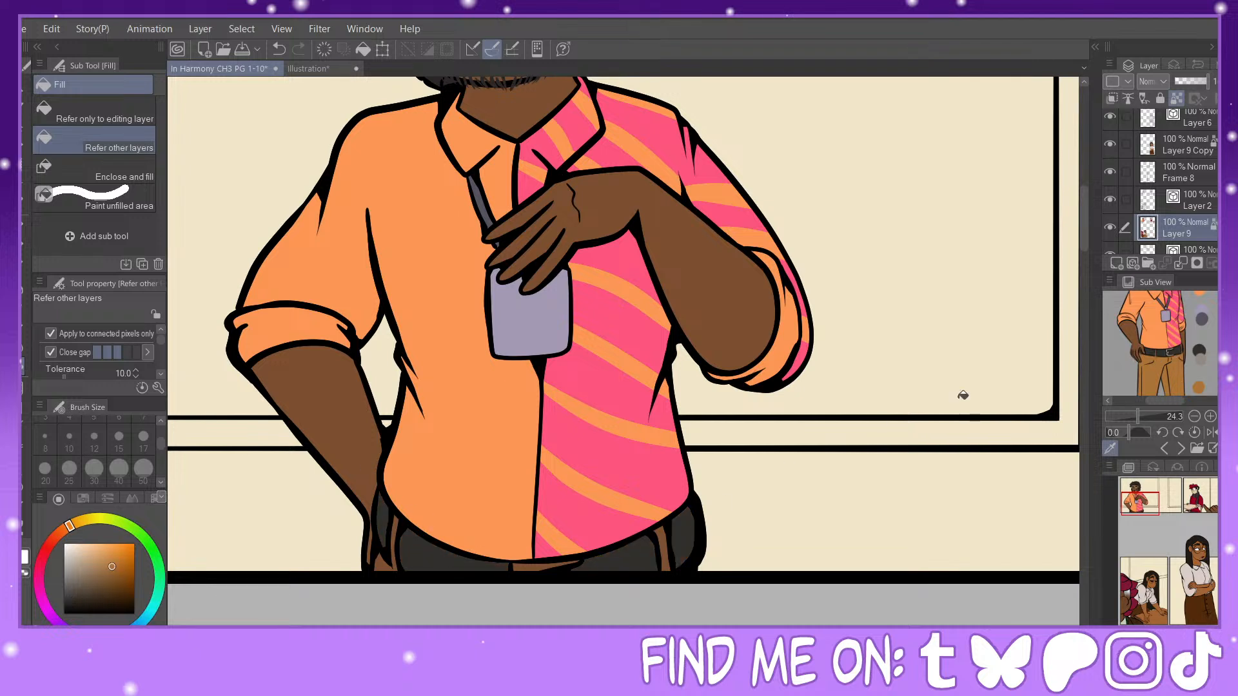
pyautogui.click(398, 525)
pyautogui.click(665, 542)
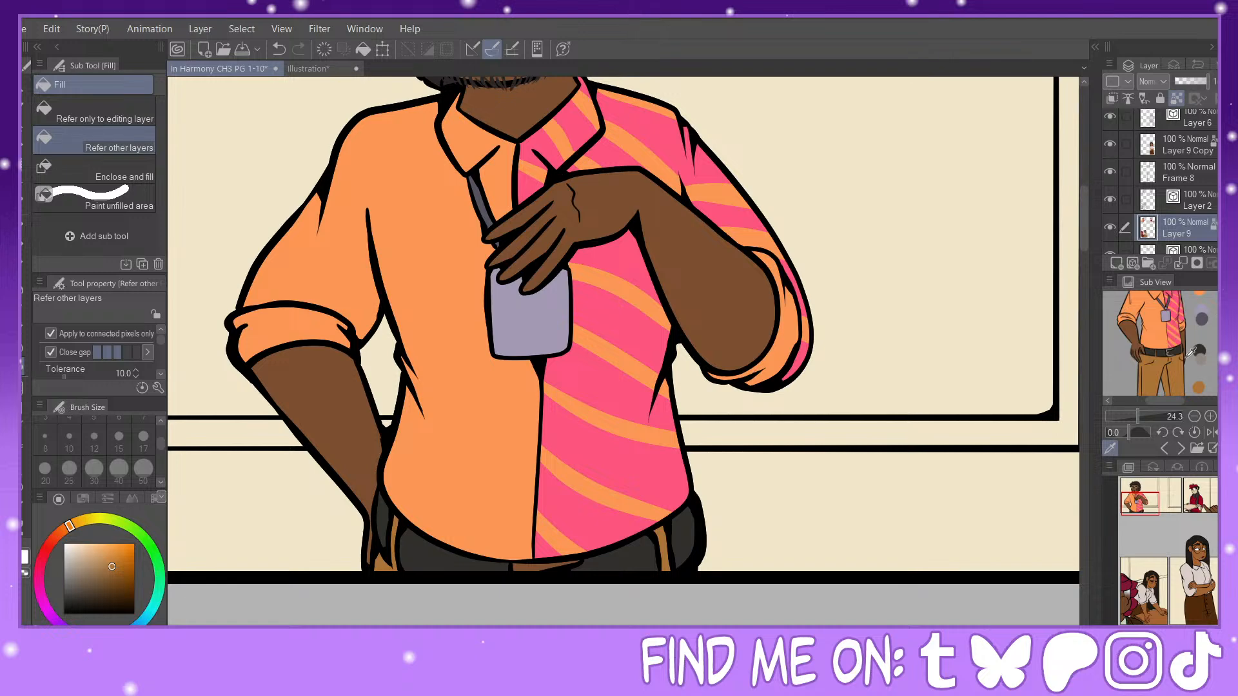
pyautogui.click(1204, 354)
pyautogui.click(541, 565)
# Step: Make the background colour layer, Layer 8, active and sample the wall's cream colour in the first panel
pyautogui.hotkey('ctrl', '-')
pyautogui.hotkey('ctrl', '-')
pyautogui.hotkey('ctrl', '-')
pyautogui.moveTo(1167, 572); pyautogui.dragTo(1159, 521)
pyautogui.moveTo(1159, 524); pyautogui.dragTo(1161, 529)
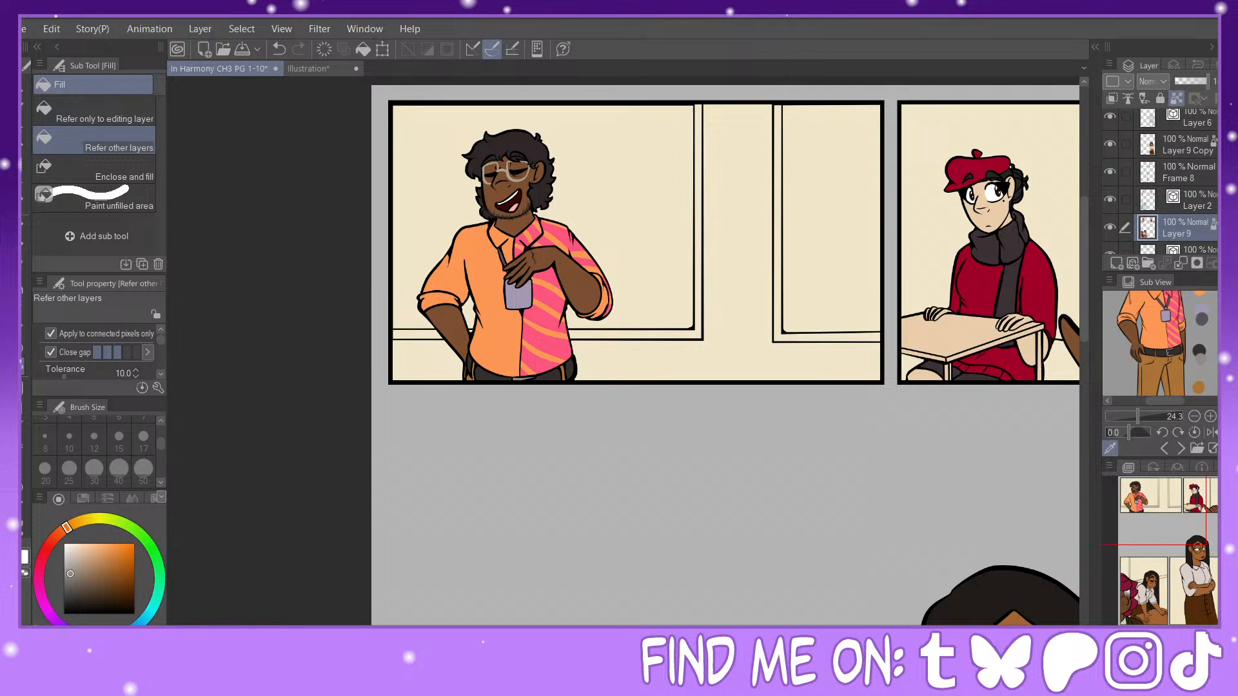
pyautogui.scroll(-3, 1200, 191)
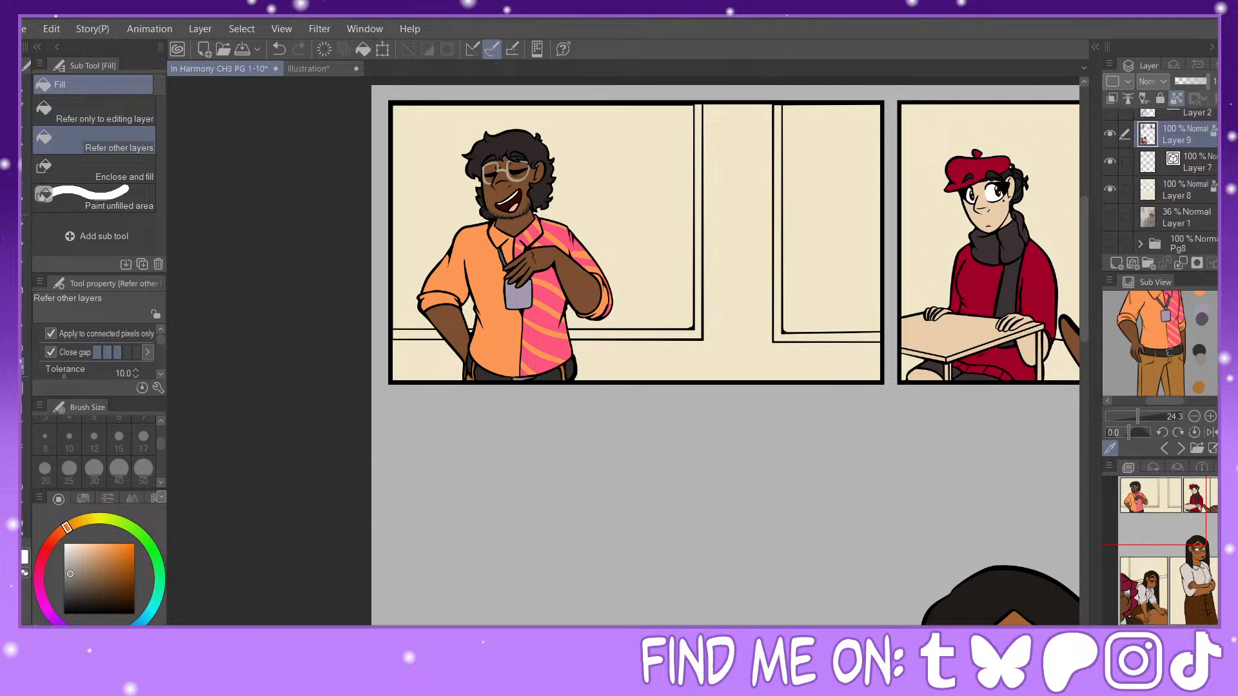
pyautogui.click(1203, 190)
pyautogui.keyDown('alt'); pyautogui.click(728, 163); pyautogui.keyUp('alt')
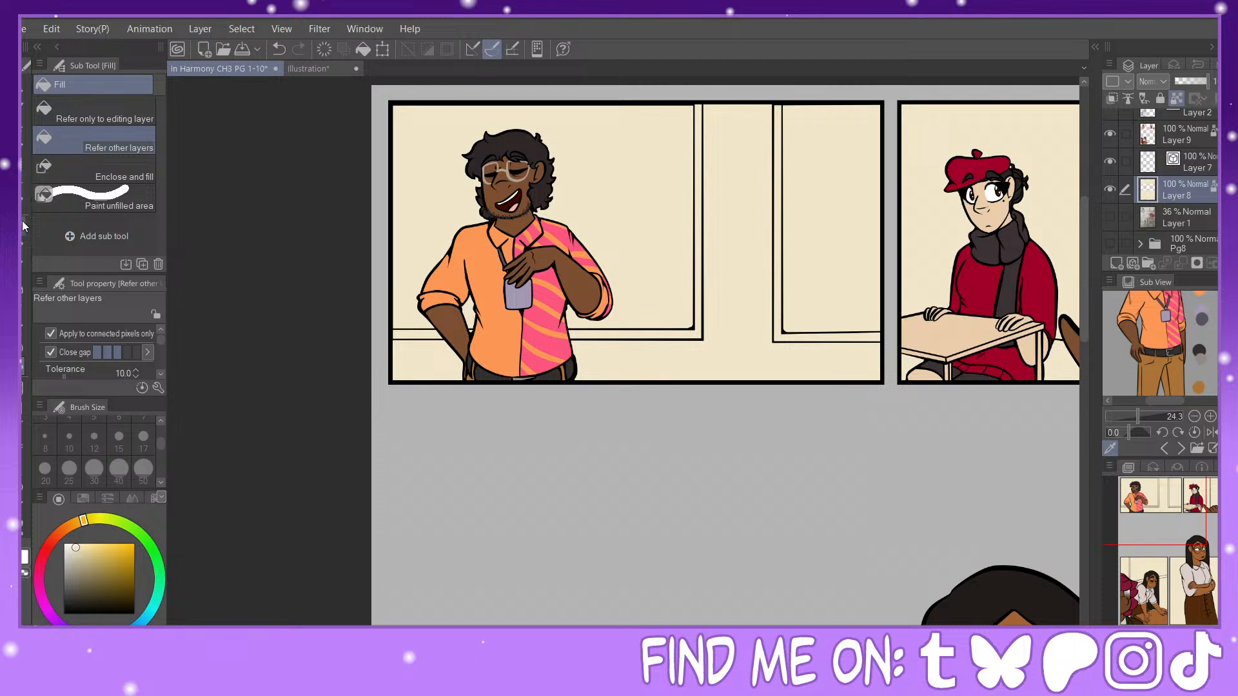
# Step: Shade the first panel's wall with a warmer, slightly darker cream using the Soft airbrush at size 600
pyautogui.click(22, 221)
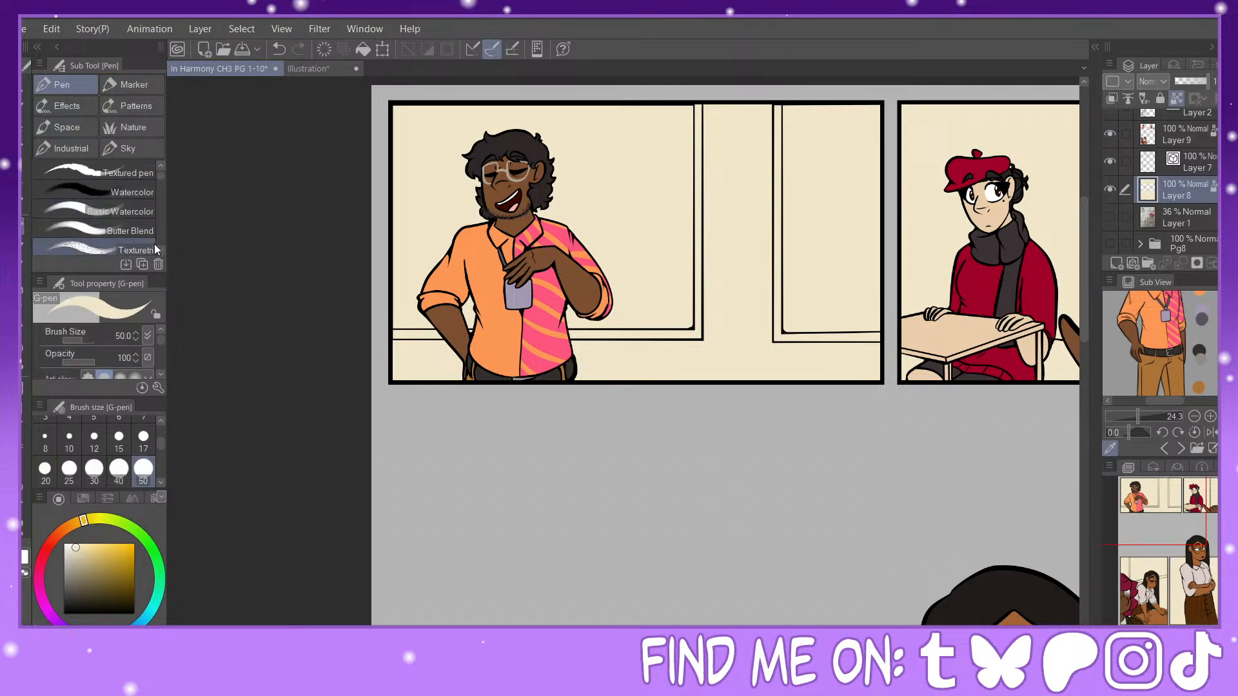
pyautogui.click(129, 231)
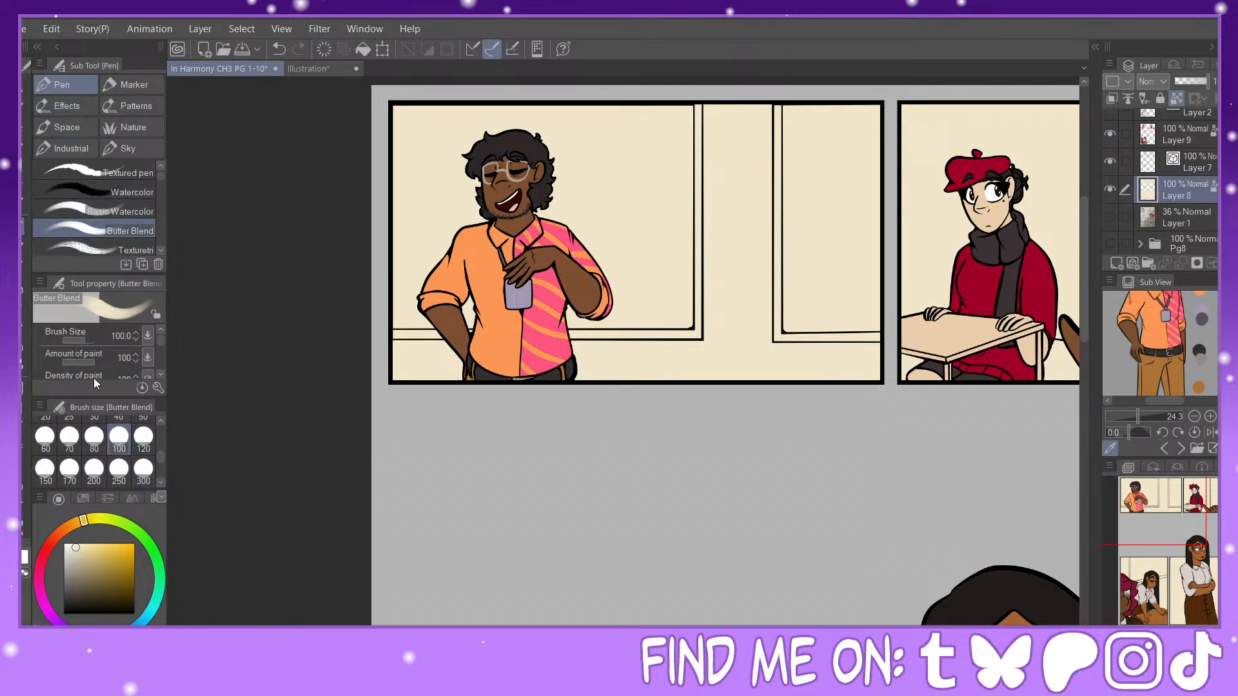
pyautogui.click(22, 298)
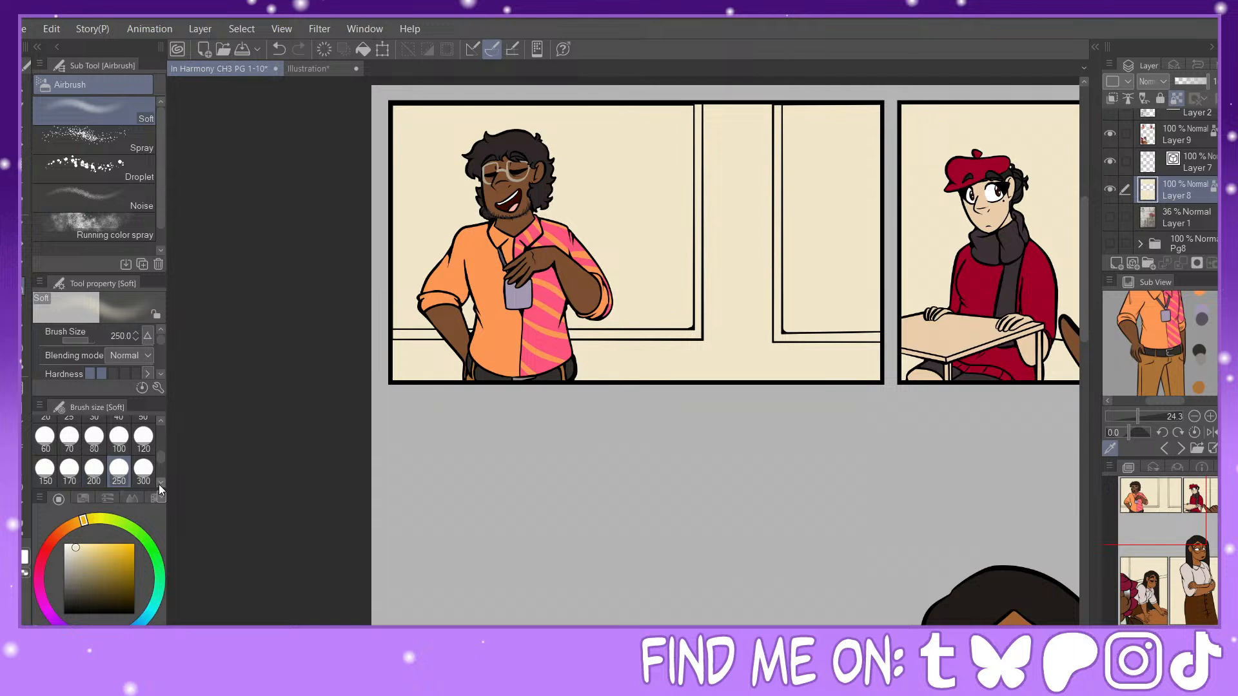
pyautogui.click(160, 483)
pyautogui.click(94, 468)
pyautogui.click(79, 552)
pyautogui.click(75, 523)
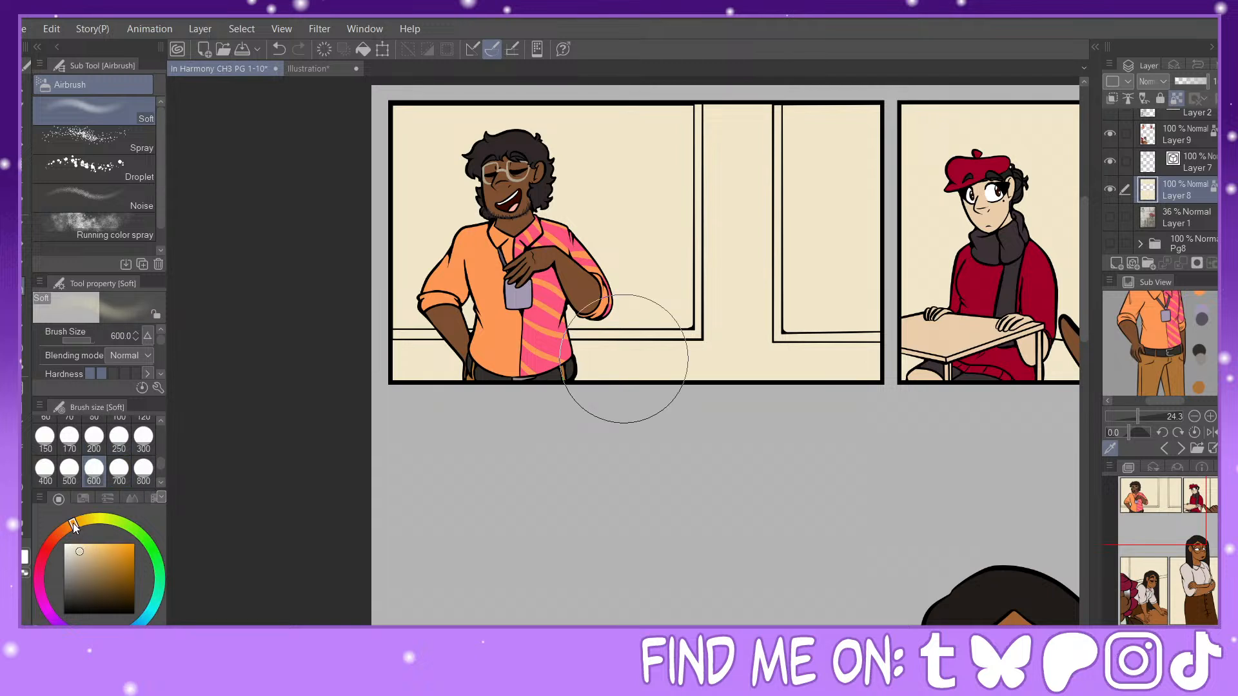
pyautogui.moveTo(774, 301)
pyautogui.mouseDown()
pyautogui.moveTo(781, 352)
pyautogui.moveTo(822, 351)
pyautogui.moveTo(807, 310)
pyautogui.moveTo(804, 334)
pyautogui.moveTo(832, 389)
pyautogui.moveTo(802, 309)
pyautogui.moveTo(826, 298)
pyautogui.moveTo(803, 275)
pyautogui.moveTo(828, 159)
pyautogui.moveTo(822, 216)
pyautogui.moveTo(796, 262)
pyautogui.moveTo(774, 263)
pyautogui.moveTo(799, 155)
pyautogui.moveTo(779, 92)
pyautogui.moveTo(734, 104)
pyautogui.moveTo(662, 200)
pyautogui.moveTo(650, 180)
pyautogui.moveTo(671, 352)
pyautogui.moveTo(631, 324)
pyautogui.mouseUp()
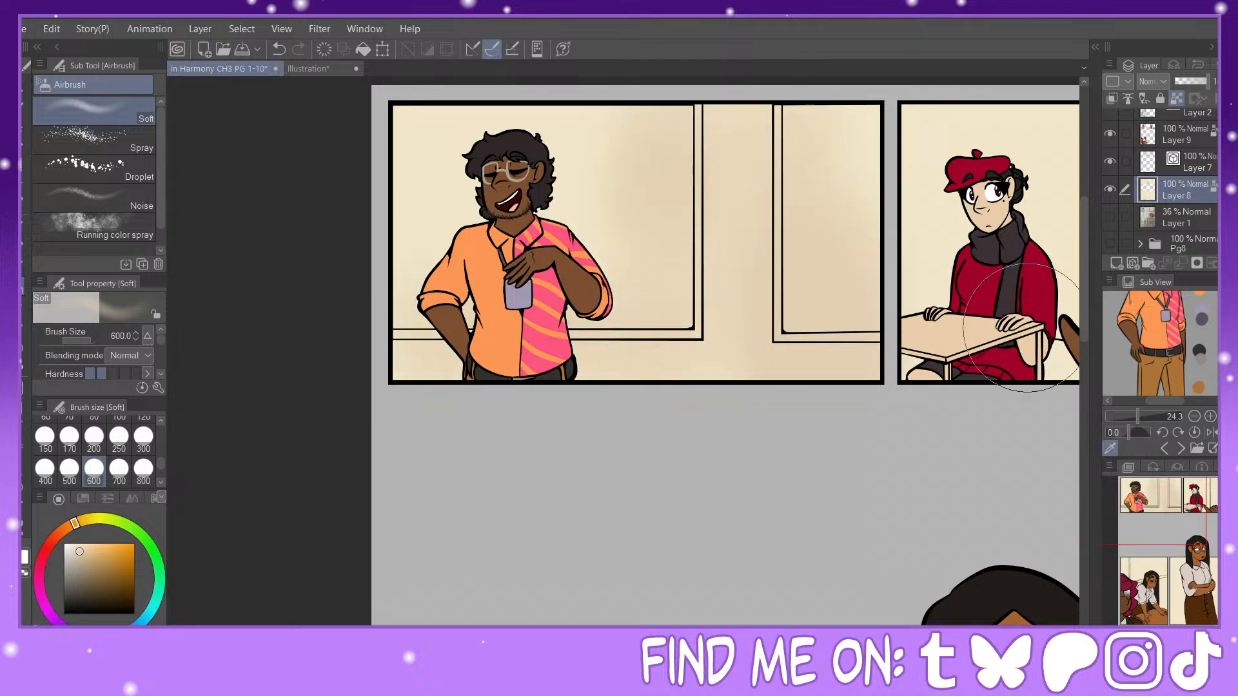
# Step: Shade the walls behind the red-beret character and the woman leaning on the desk with the Soft airbrush at size 400
pyautogui.moveTo(1165, 509); pyautogui.dragTo(1217, 497)
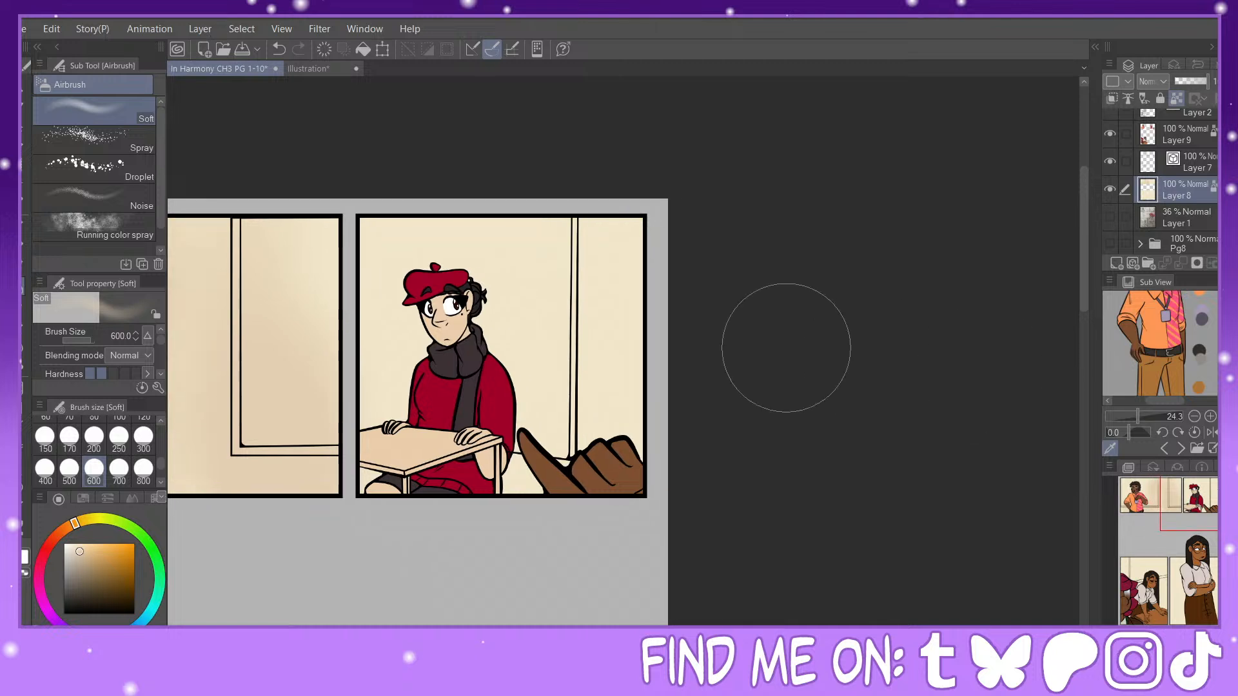
pyautogui.click(45, 469)
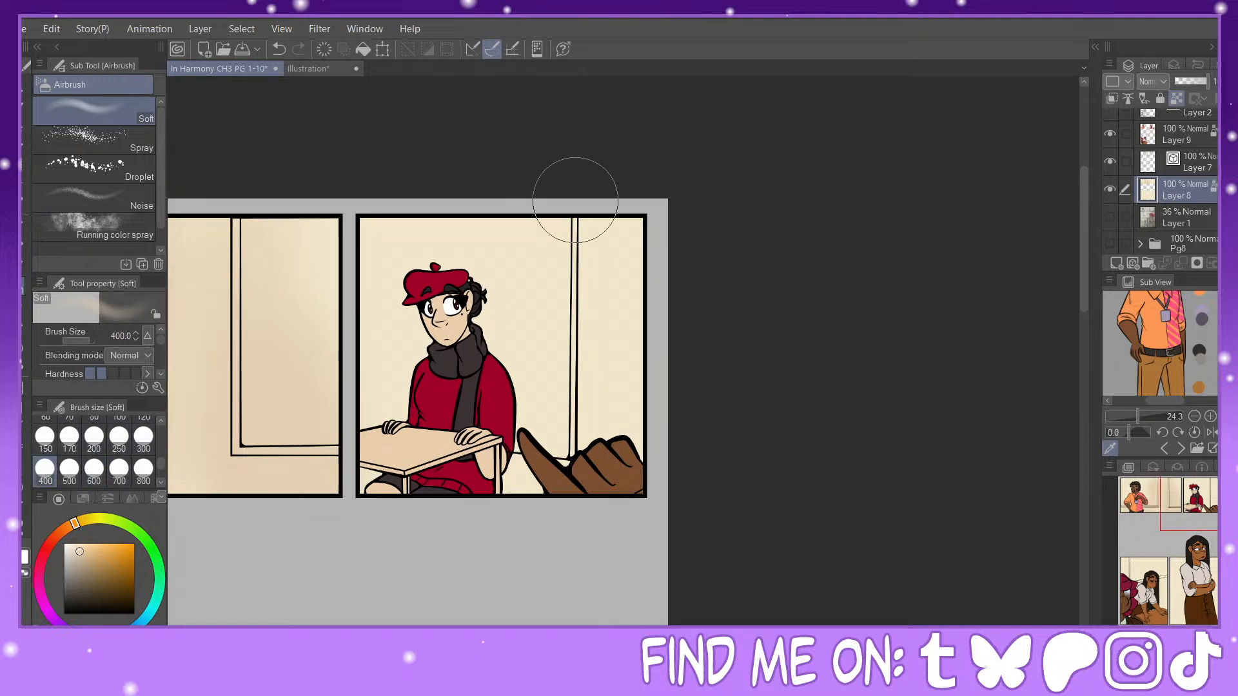
pyautogui.moveTo(574, 199)
pyautogui.mouseDown()
pyautogui.moveTo(563, 323)
pyautogui.moveTo(564, 364)
pyautogui.moveTo(581, 218)
pyautogui.moveTo(573, 462)
pyautogui.moveTo(561, 506)
pyautogui.mouseUp()
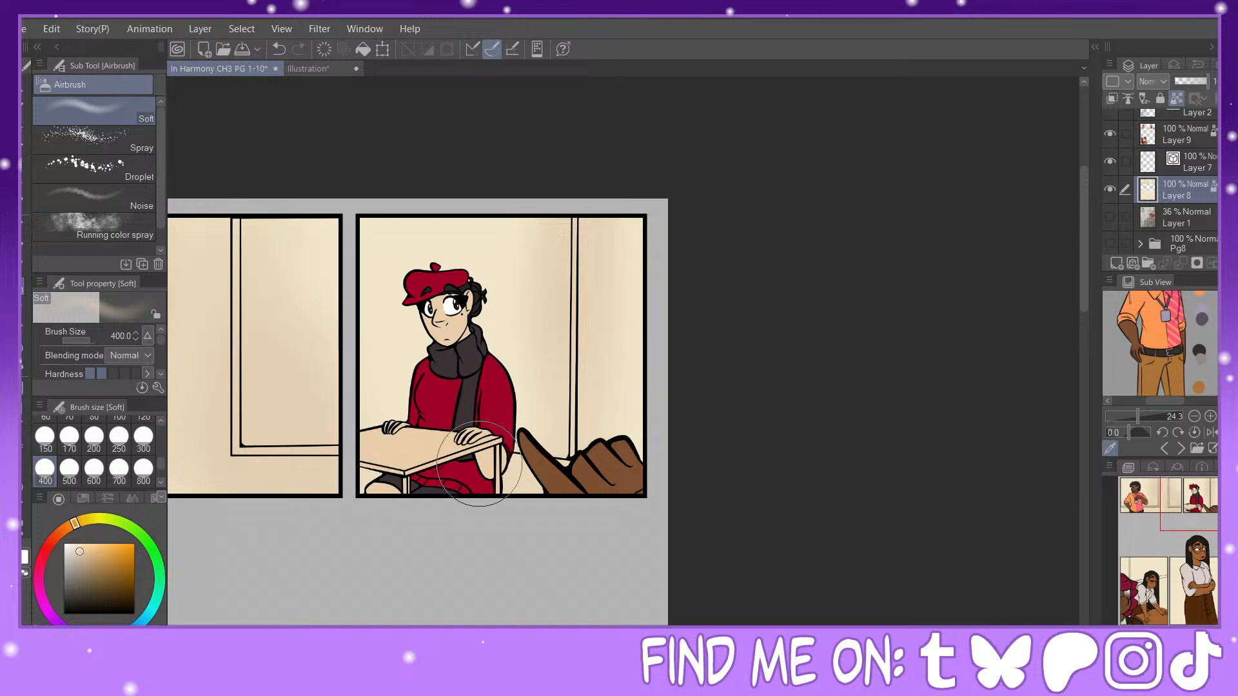
pyautogui.moveTo(1210, 511); pyautogui.dragTo(1149, 568)
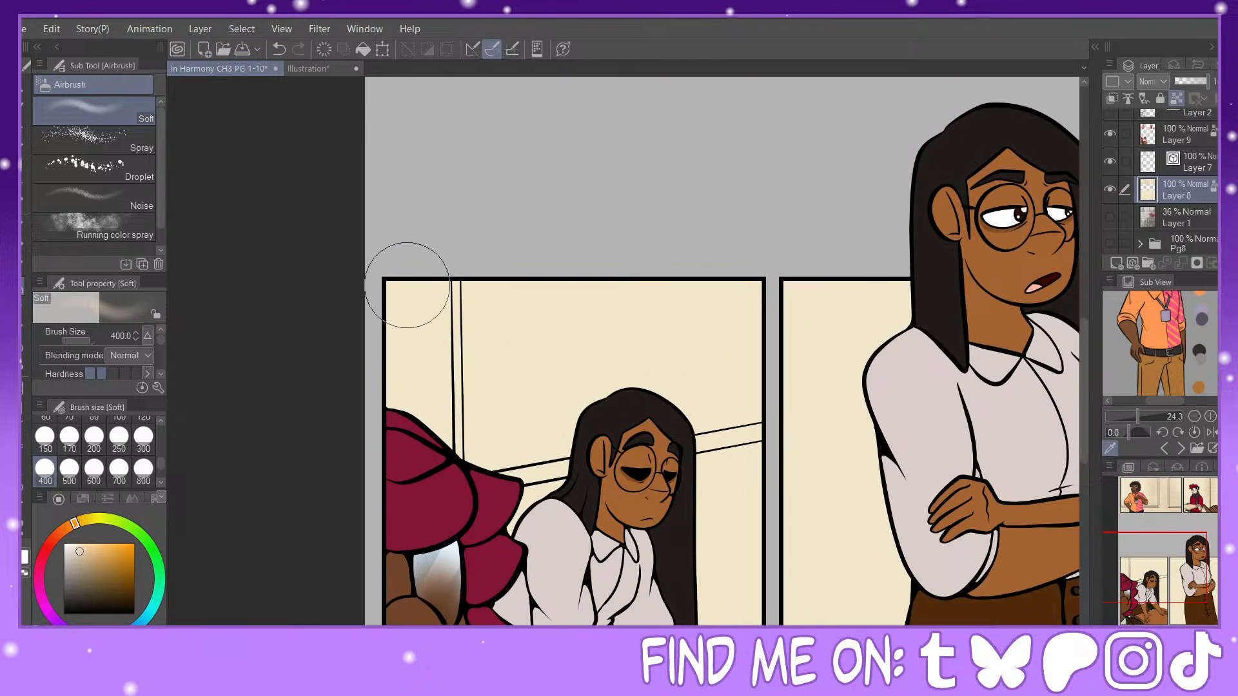
pyautogui.moveTo(697, 435)
pyautogui.mouseDown()
pyautogui.moveTo(547, 485)
pyautogui.moveTo(546, 499)
pyautogui.moveTo(699, 463)
pyautogui.moveTo(541, 523)
pyautogui.moveTo(740, 467)
pyautogui.mouseUp()
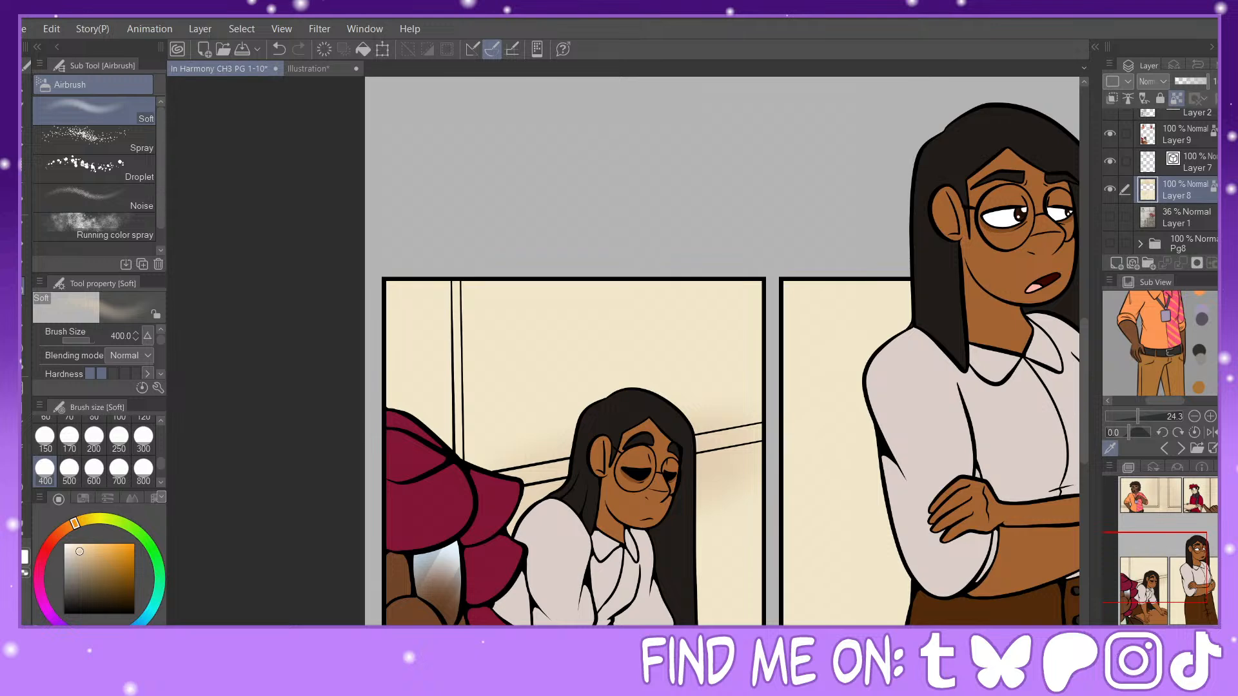
# Step: Select the last panel's background, referring to the editing layer only, and add an upward tan gradient with Foreground to transparent
pyautogui.hotkey('ctrl', '-')
pyautogui.moveTo(1195, 577); pyautogui.dragTo(1214, 595)
pyautogui.press('w')
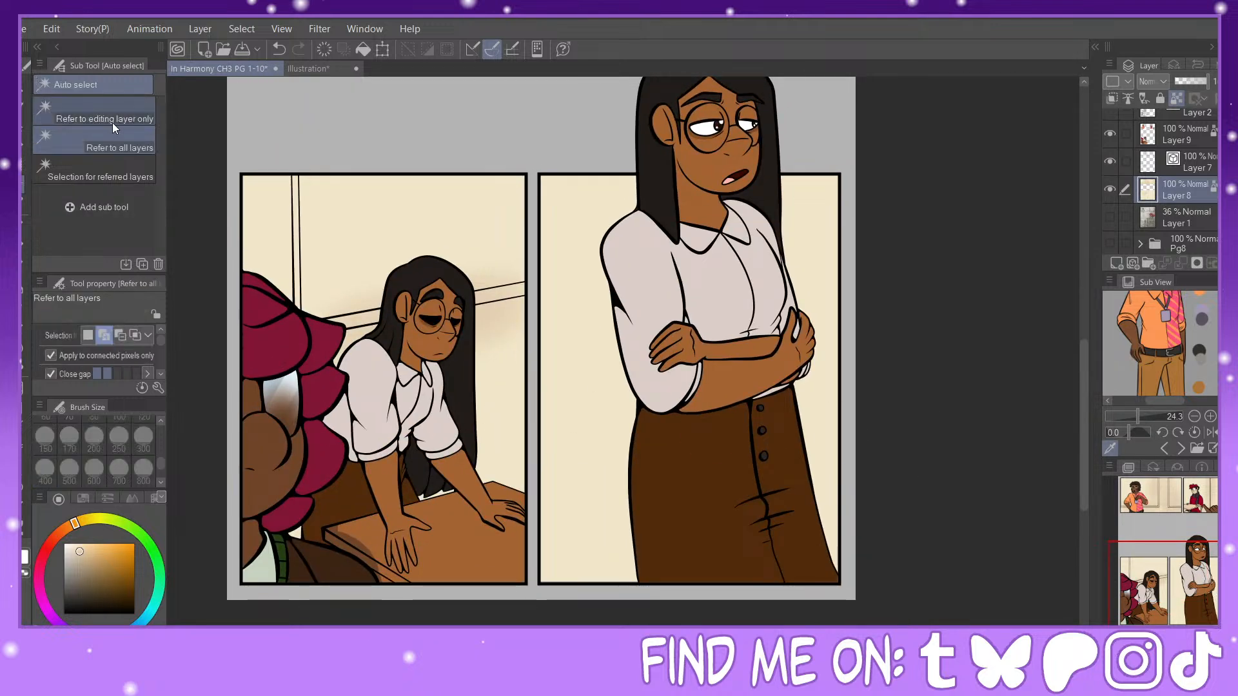
pyautogui.click(599, 298)
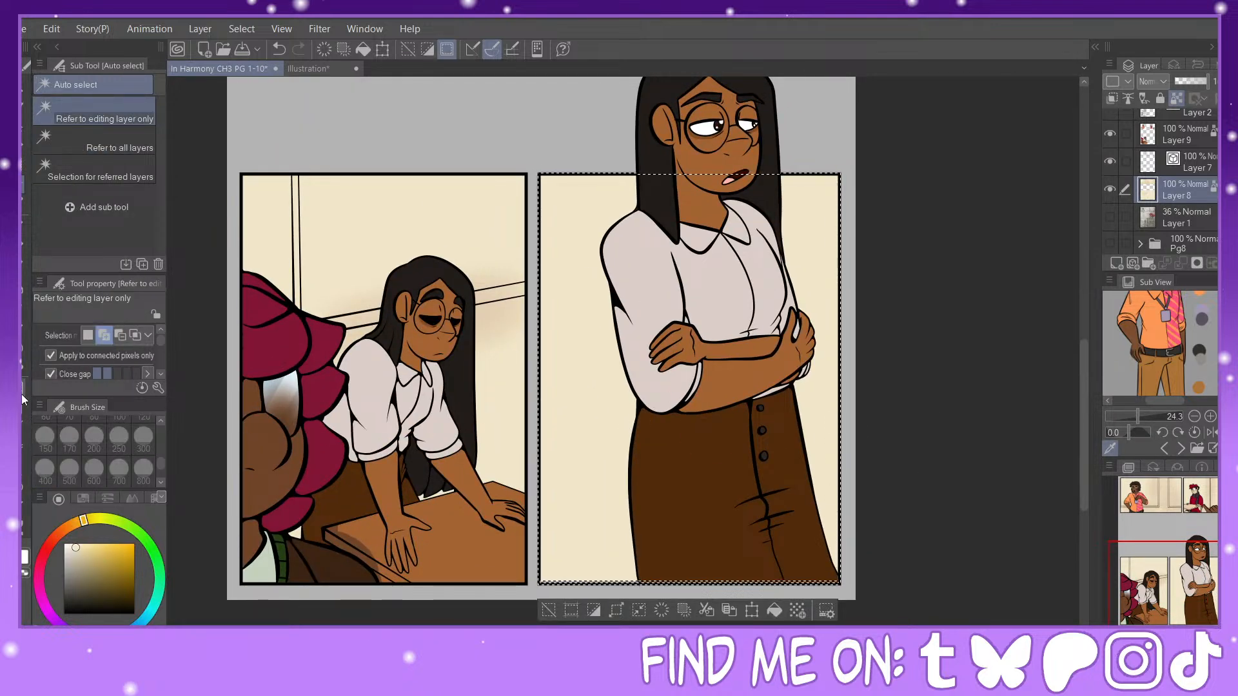
pyautogui.press('g')
pyautogui.keyDown('alt'); pyautogui.click(504, 305); pyautogui.keyUp('alt')
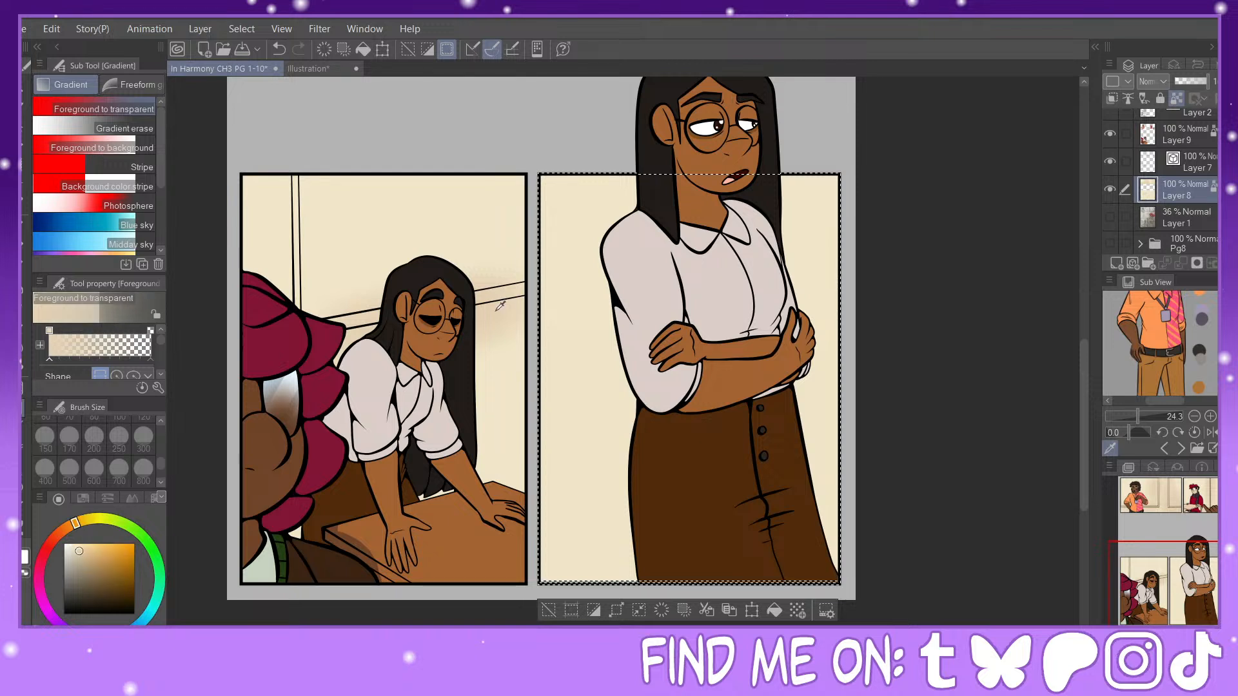
pyautogui.moveTo(641, 375); pyautogui.dragTo(652, 227)
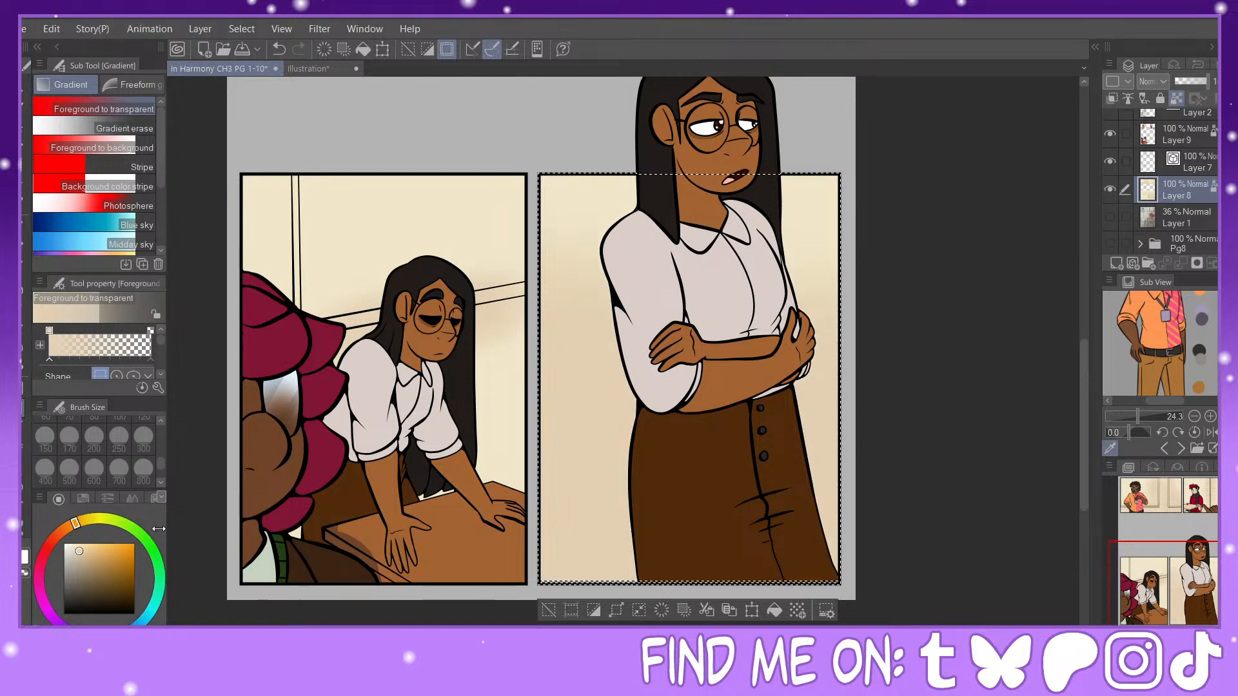
# Step: Deepen the last panel's background with a darker tan gradient from below and a yellowish gradient at its upper edge
pyautogui.click(84, 559)
pyautogui.moveTo(662, 498); pyautogui.dragTo(660, 379)
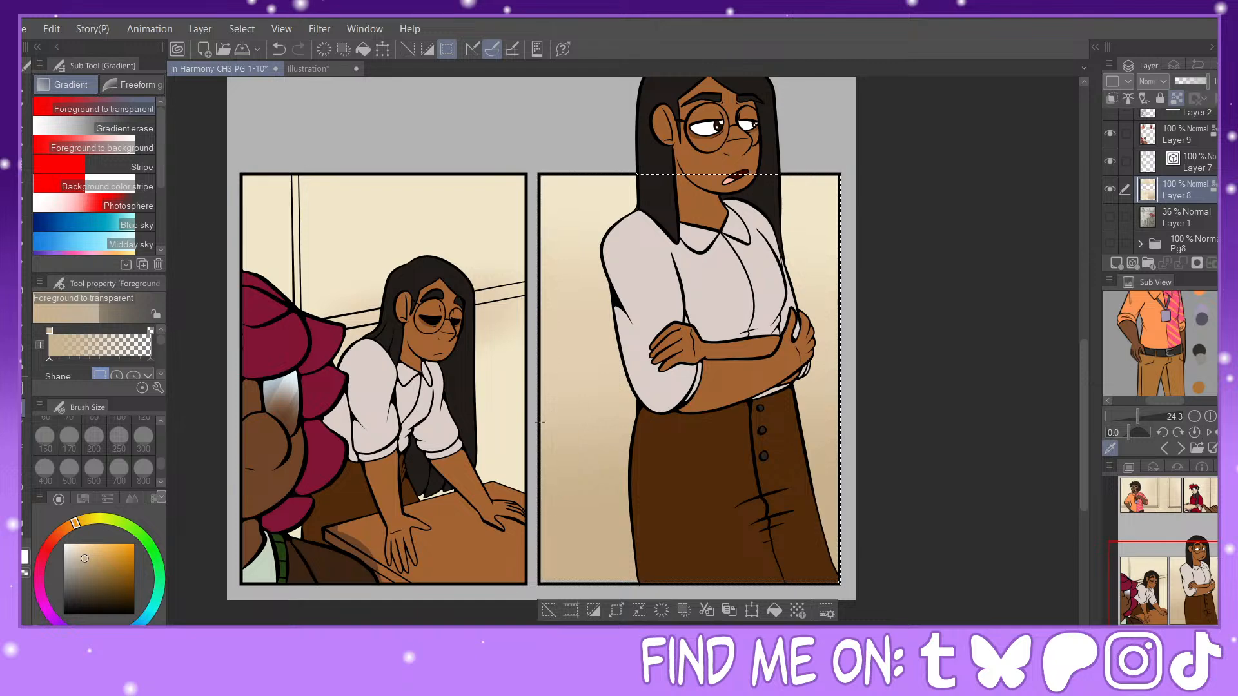
pyautogui.moveTo(1182, 552)
pyautogui.mouseDown()
pyautogui.moveTo(1179, 586)
pyautogui.moveTo(1180, 568)
pyautogui.mouseUp()
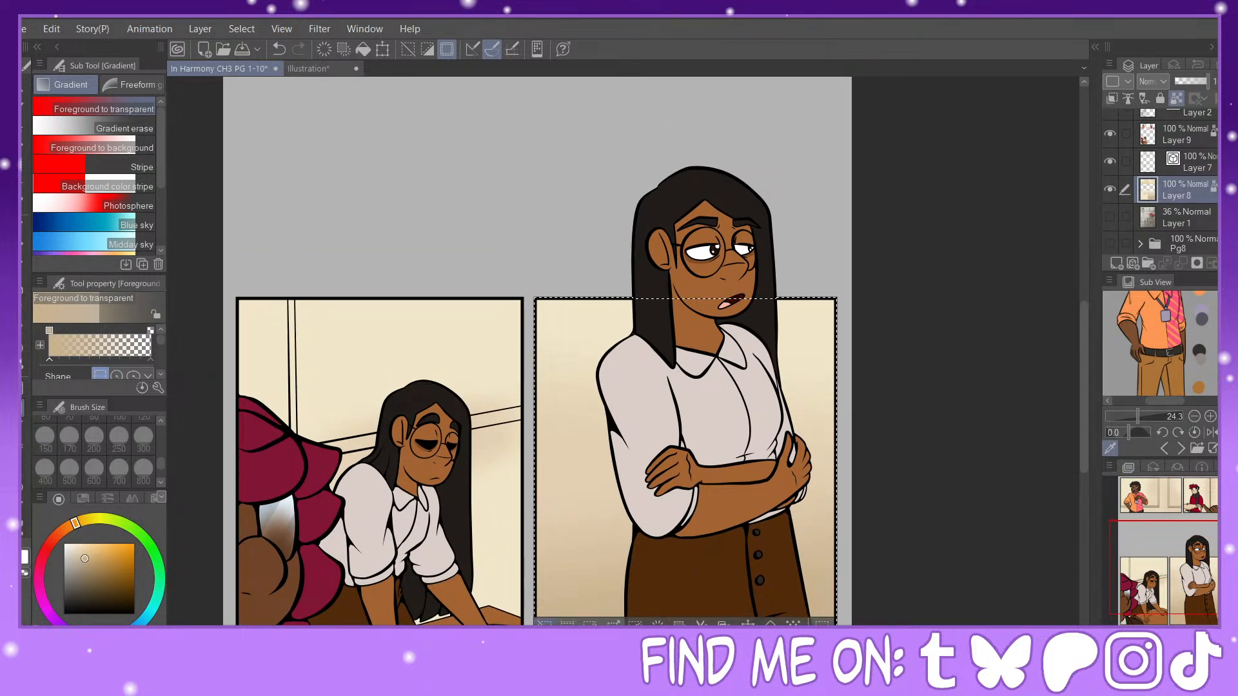
pyautogui.click(398, 412)
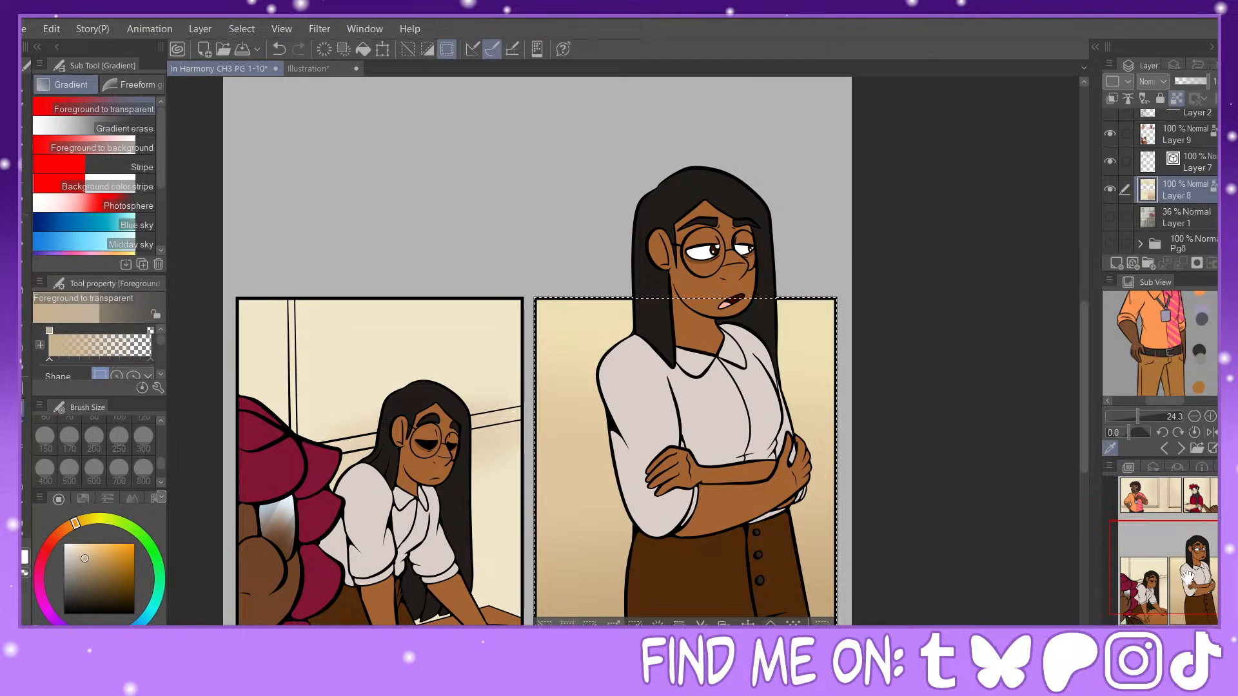
pyautogui.moveTo(581, 451); pyautogui.dragTo(553, 349)
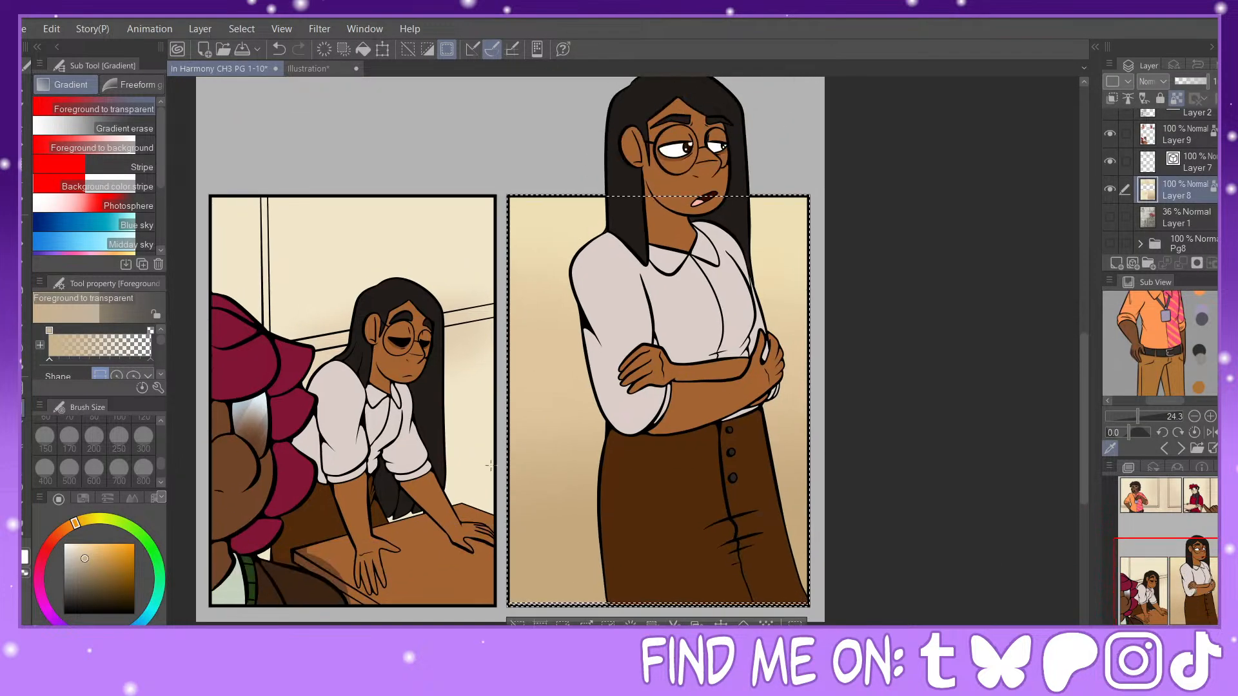
pyautogui.click(23, 463)
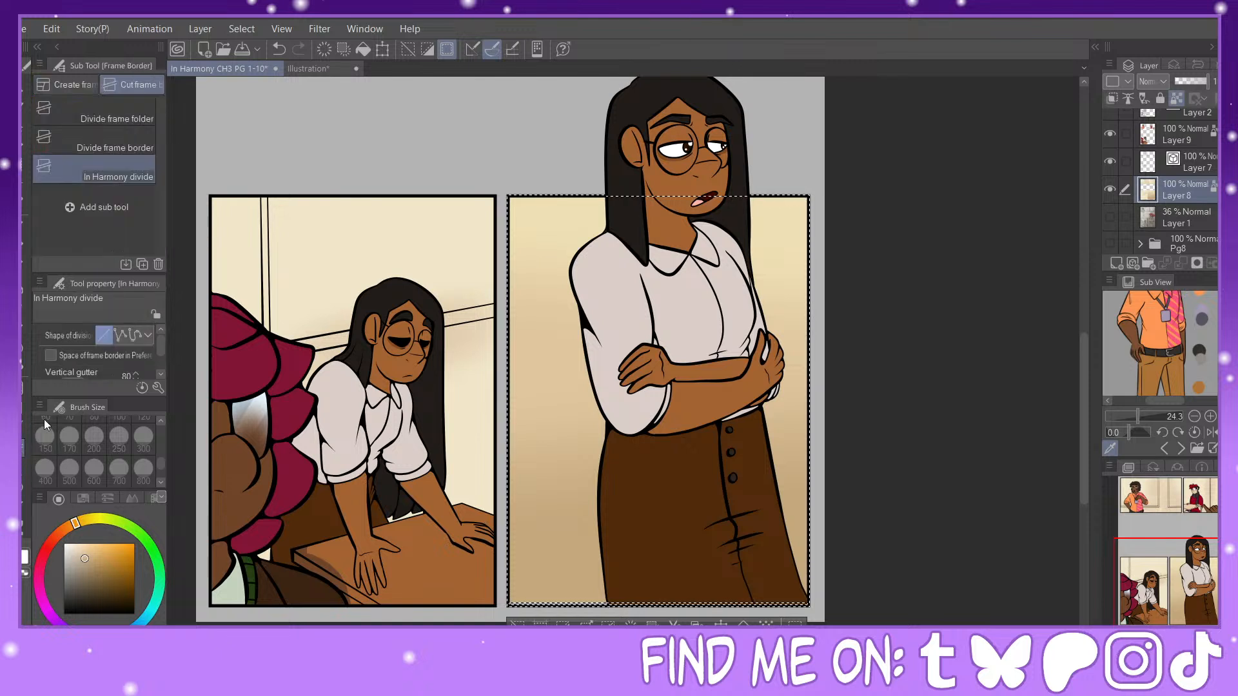
pyautogui.click(22, 494)
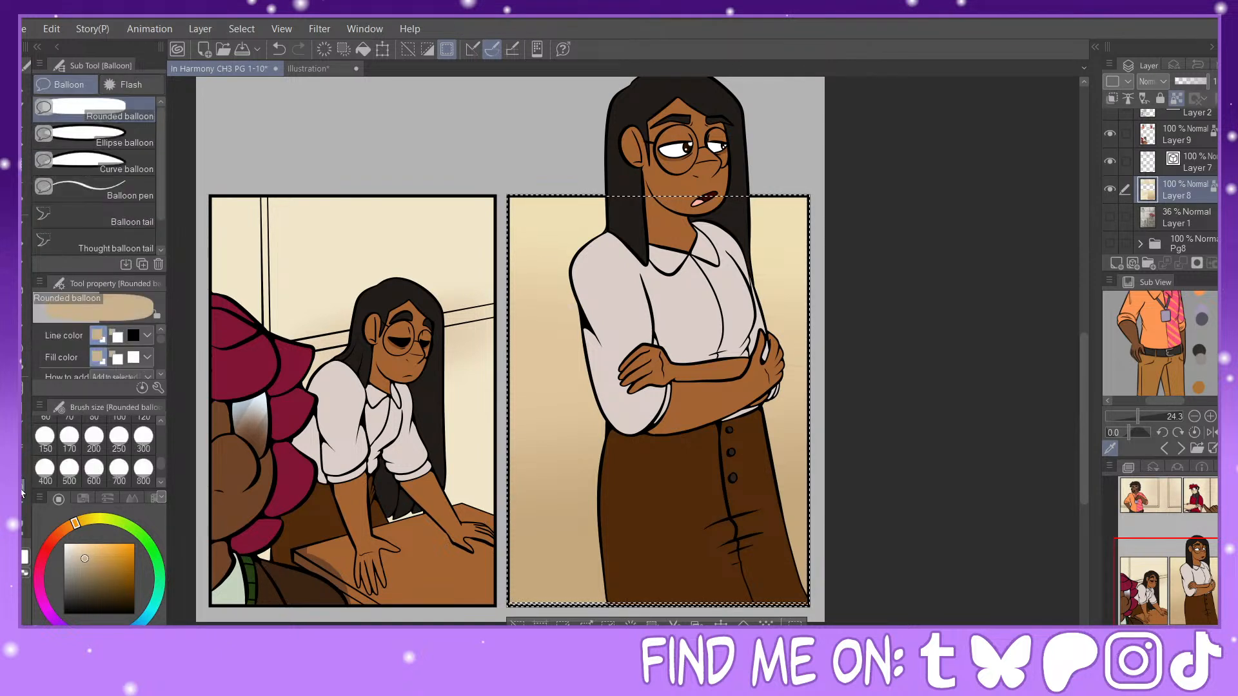
# Step: Choose the Firework flash and set its centre colour to brownish orange and its spark colour to yellow-orange
pyautogui.click(126, 84)
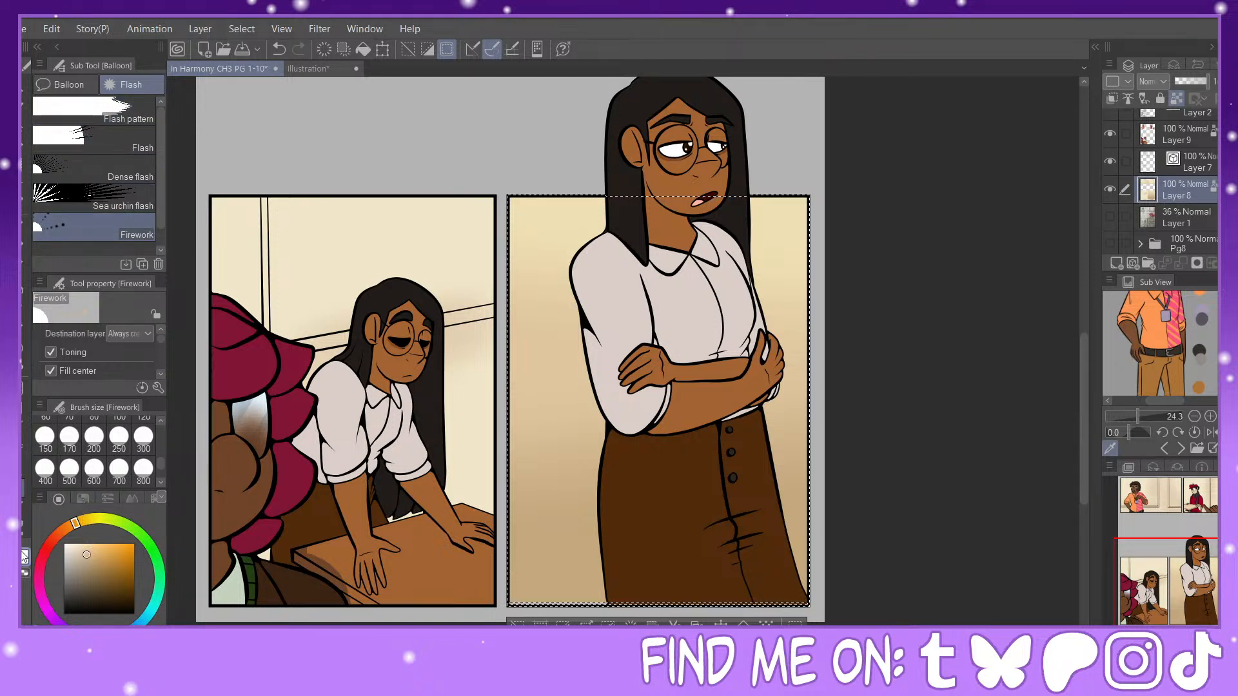
pyautogui.click(25, 557)
pyautogui.click(97, 574)
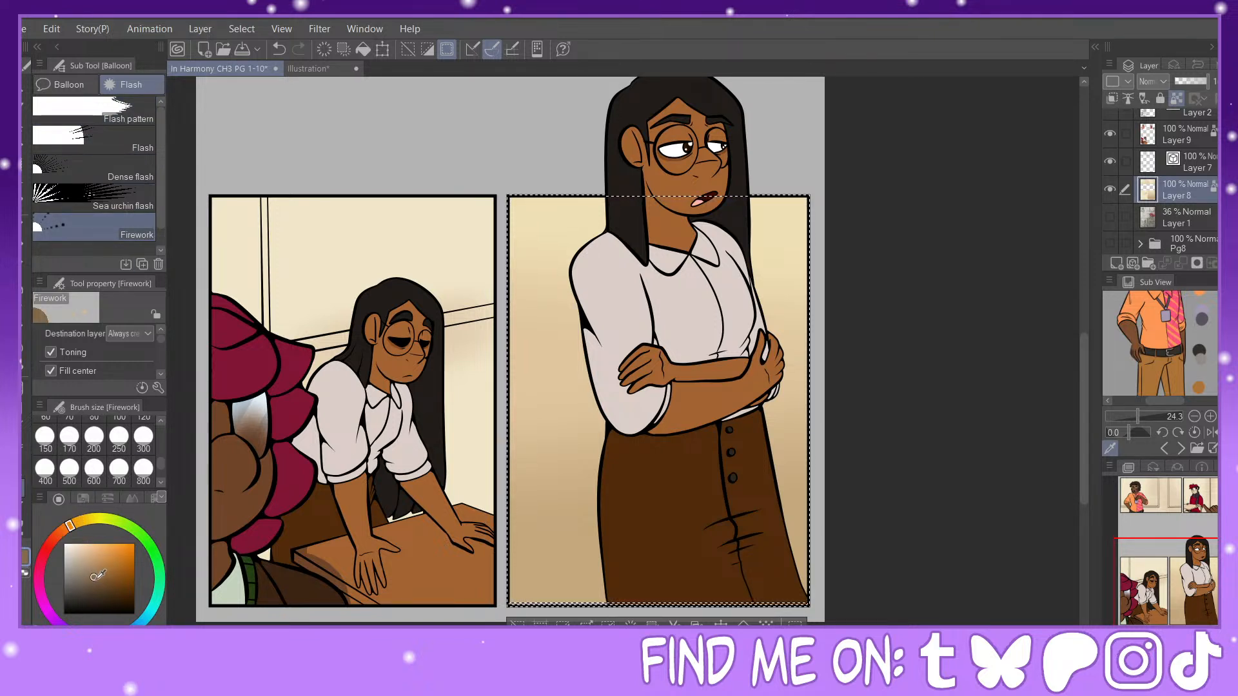
pyautogui.click(106, 544)
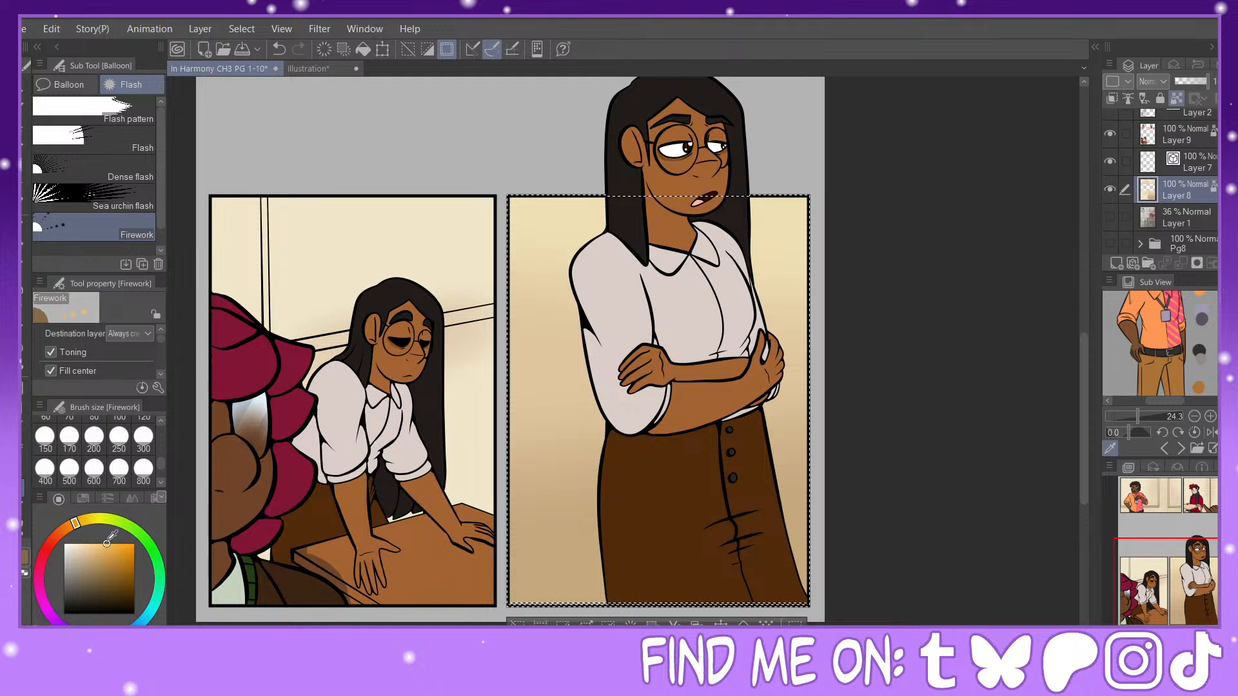
pyautogui.moveTo(106, 544); pyautogui.dragTo(125, 571)
pyautogui.click(27, 556)
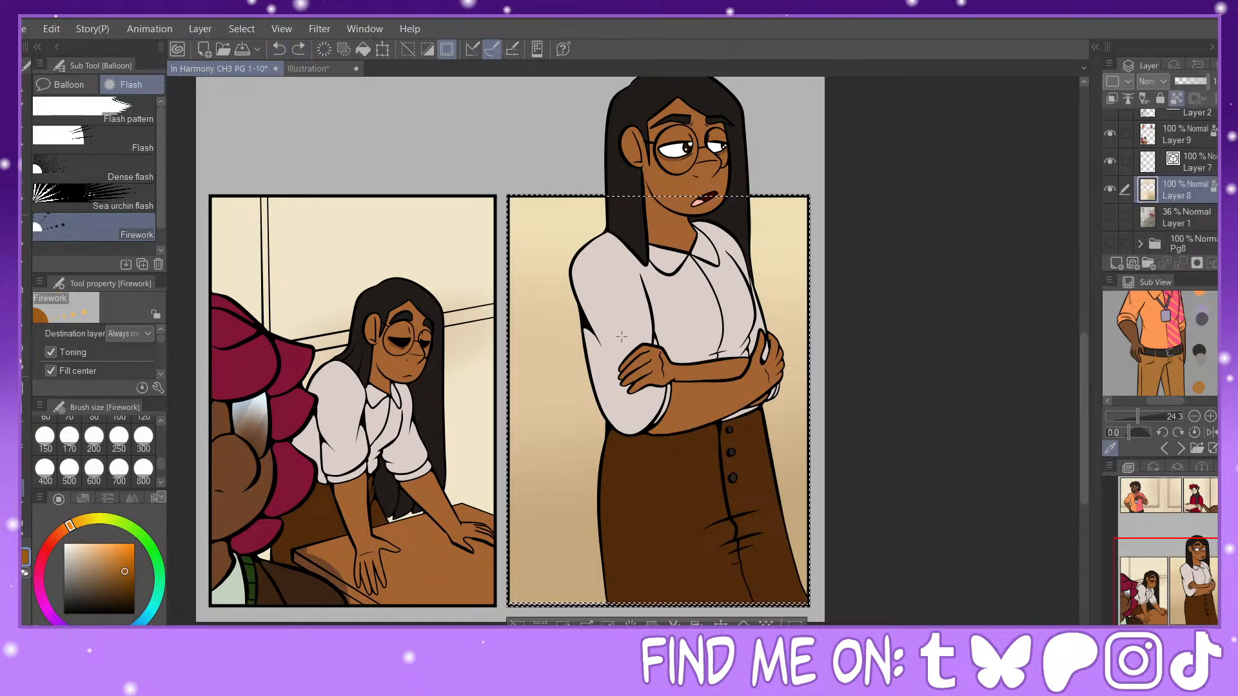
# Step: Turn off Toning for the firework flash and undo the test bursts drawn behind the woman with crossed arms
pyautogui.click(674, 405)
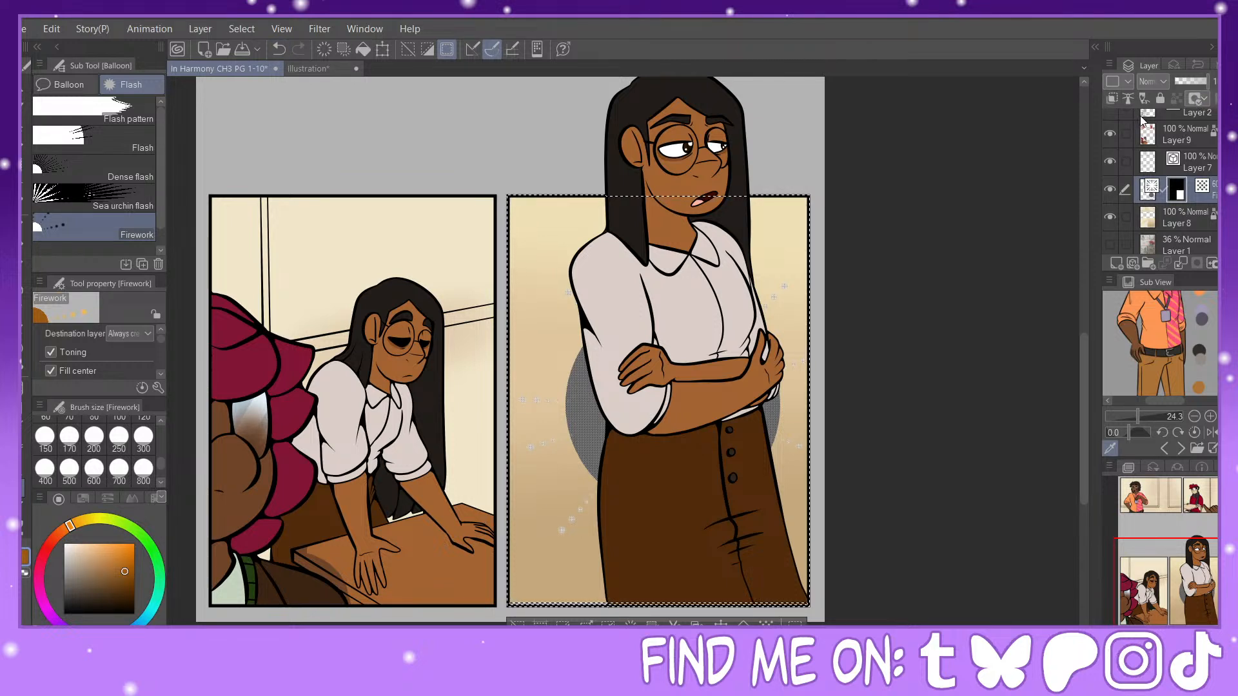
pyautogui.click(1195, 98)
pyautogui.click(1195, 98)
pyautogui.moveTo(160, 340)
pyautogui.mouseDown()
pyautogui.moveTo(158, 366)
pyautogui.moveTo(163, 316)
pyautogui.mouseUp()
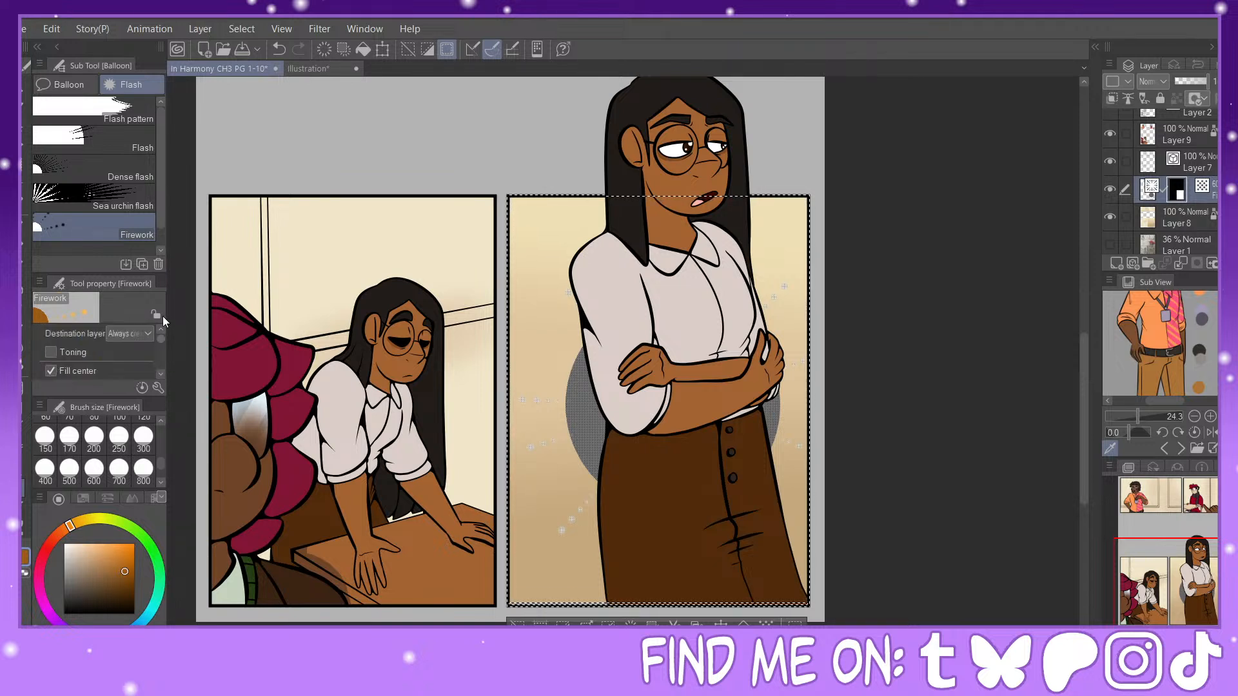
pyautogui.click(278, 49)
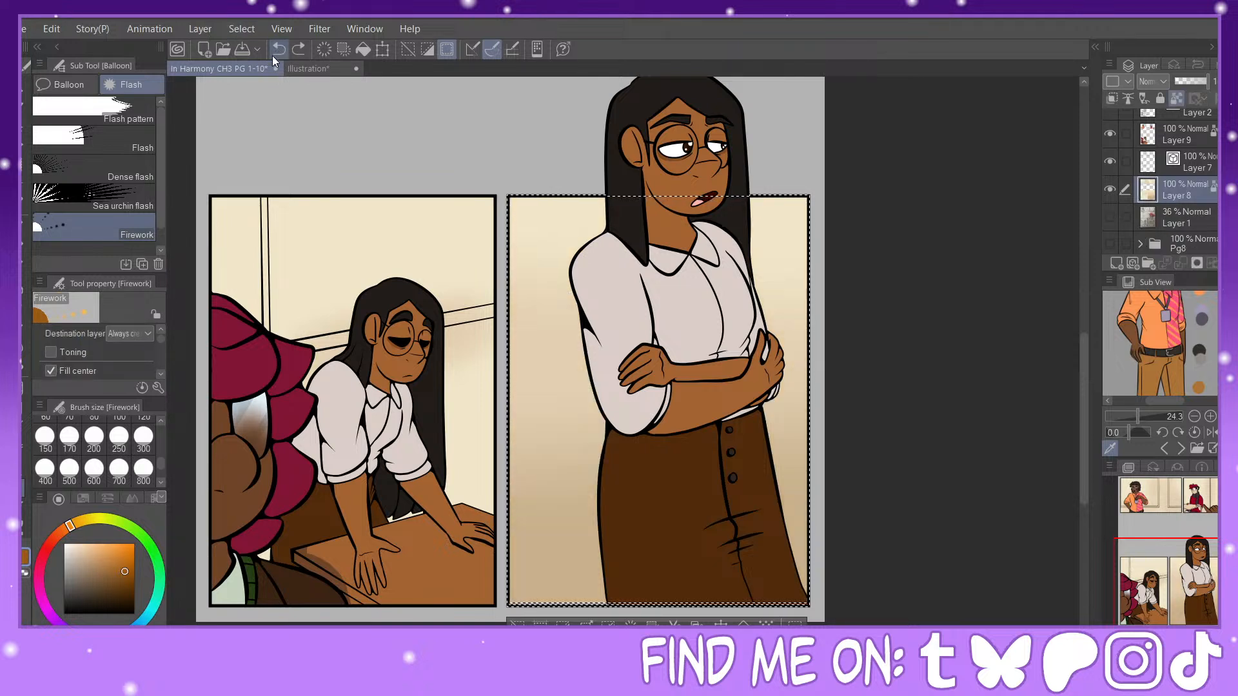
pyautogui.moveTo(655, 408); pyautogui.dragTo(779, 536)
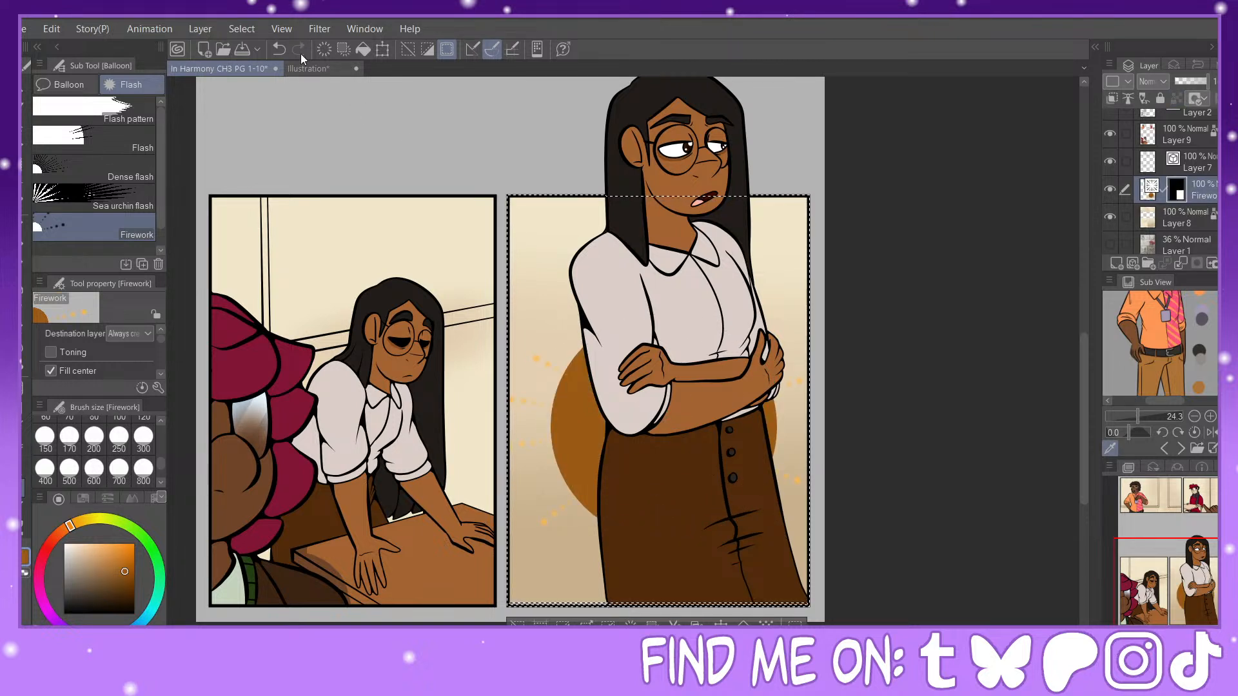
pyautogui.click(278, 49)
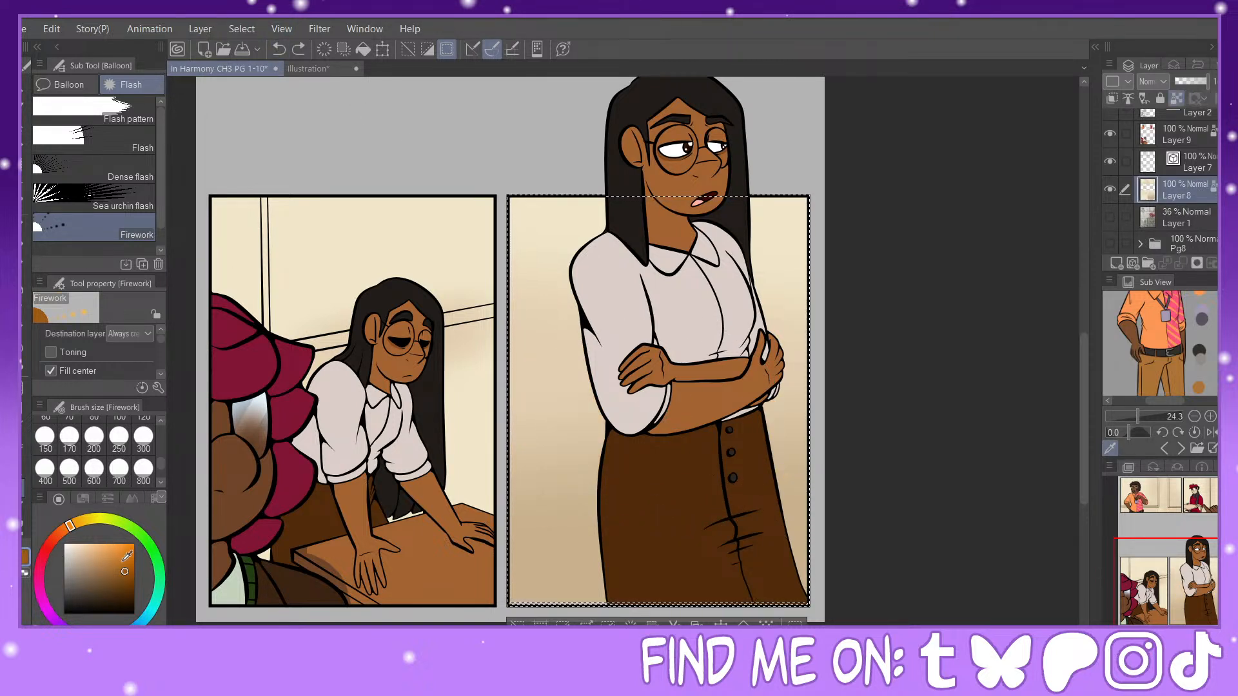
# Step: Shift the firework's centre colour to a vivid orange and undo the test burst in the last panel
pyautogui.moveTo(123, 560)
pyautogui.mouseDown()
pyautogui.moveTo(123, 544)
pyautogui.moveTo(134, 557)
pyautogui.mouseUp()
pyautogui.click(76, 523)
pyautogui.click(69, 526)
pyautogui.click(63, 529)
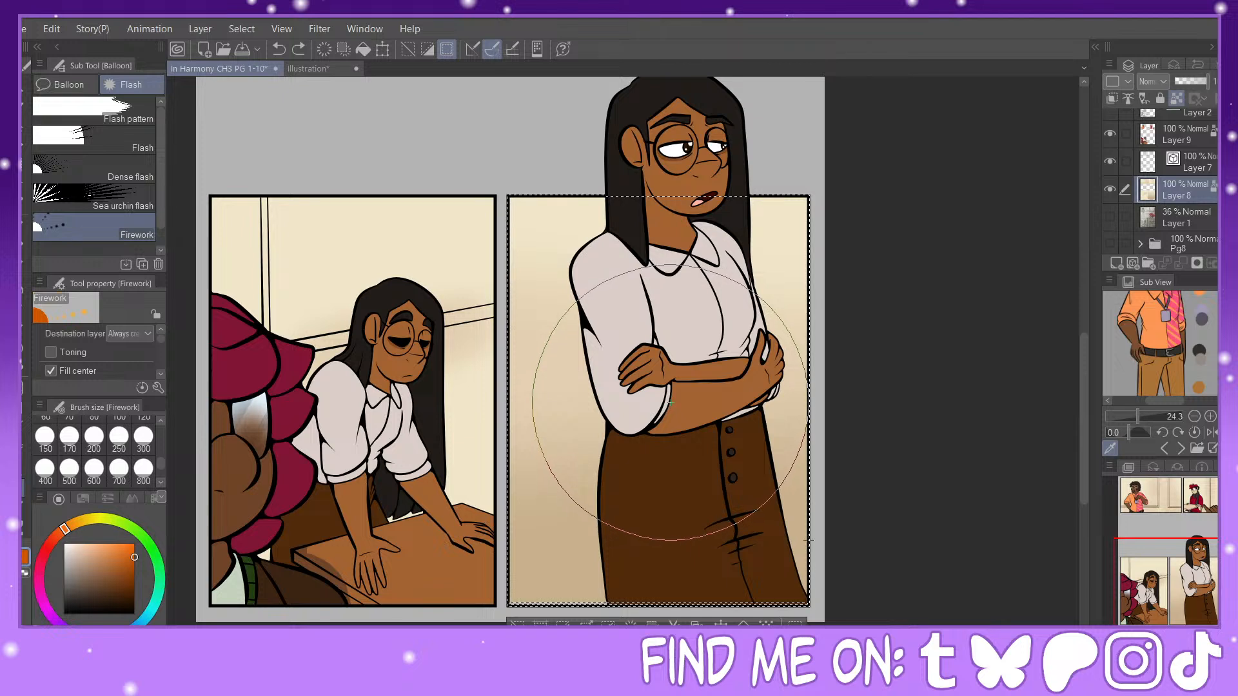
pyautogui.moveTo(811, 541); pyautogui.dragTo(817, 537)
pyautogui.hotkey('ctrl', 'z')
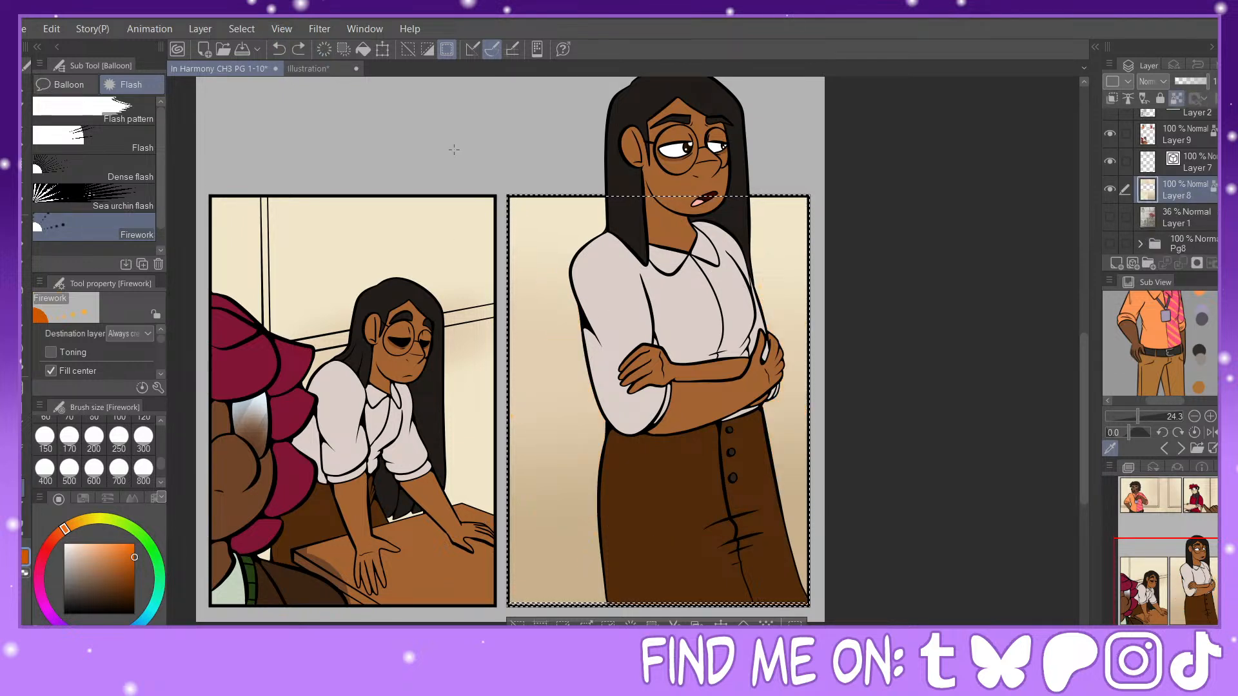
# Step: Set the firework's Gap from reference to 5, tighten the dot gap for continuous rays, and undo the test burst
pyautogui.scroll(-5, 161, 339)
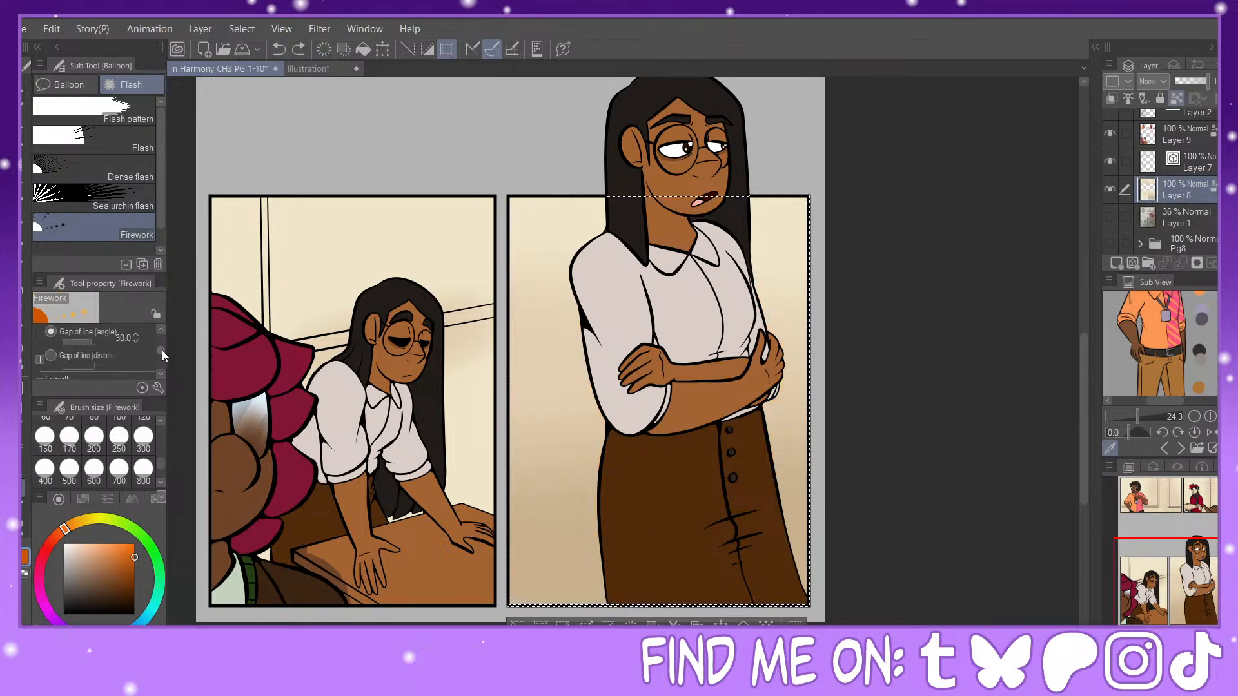
pyautogui.scroll(-5, 162, 353)
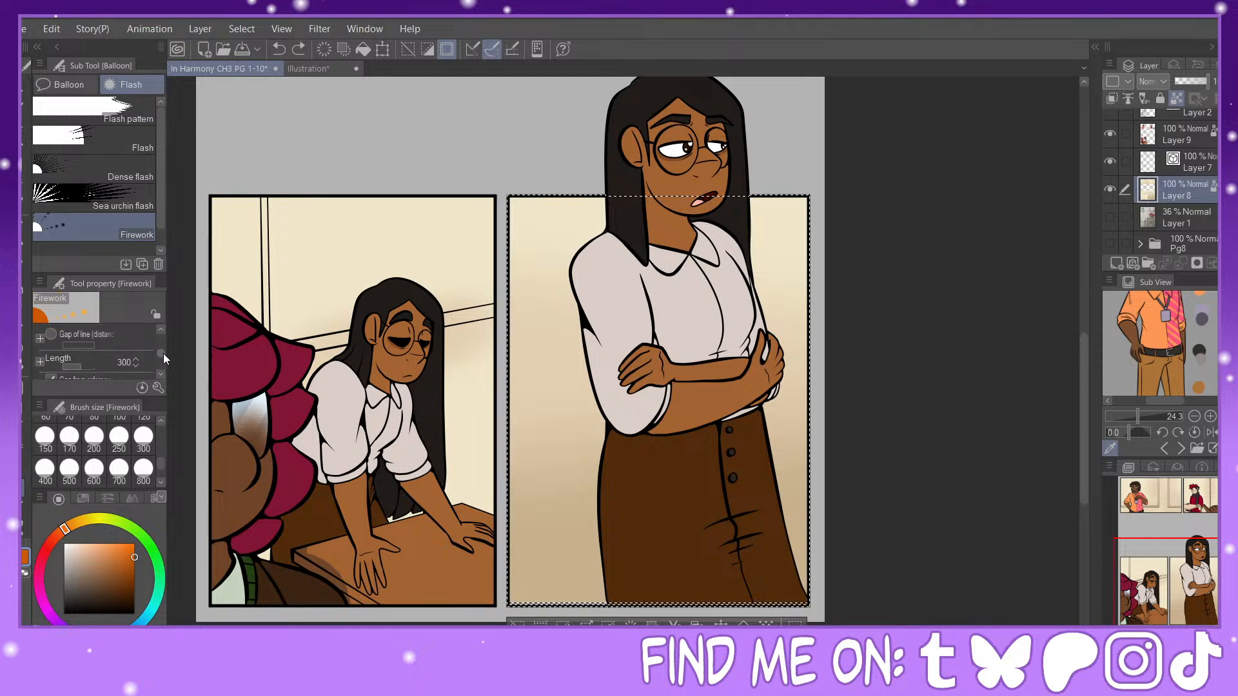
pyautogui.scroll(1, 164, 365)
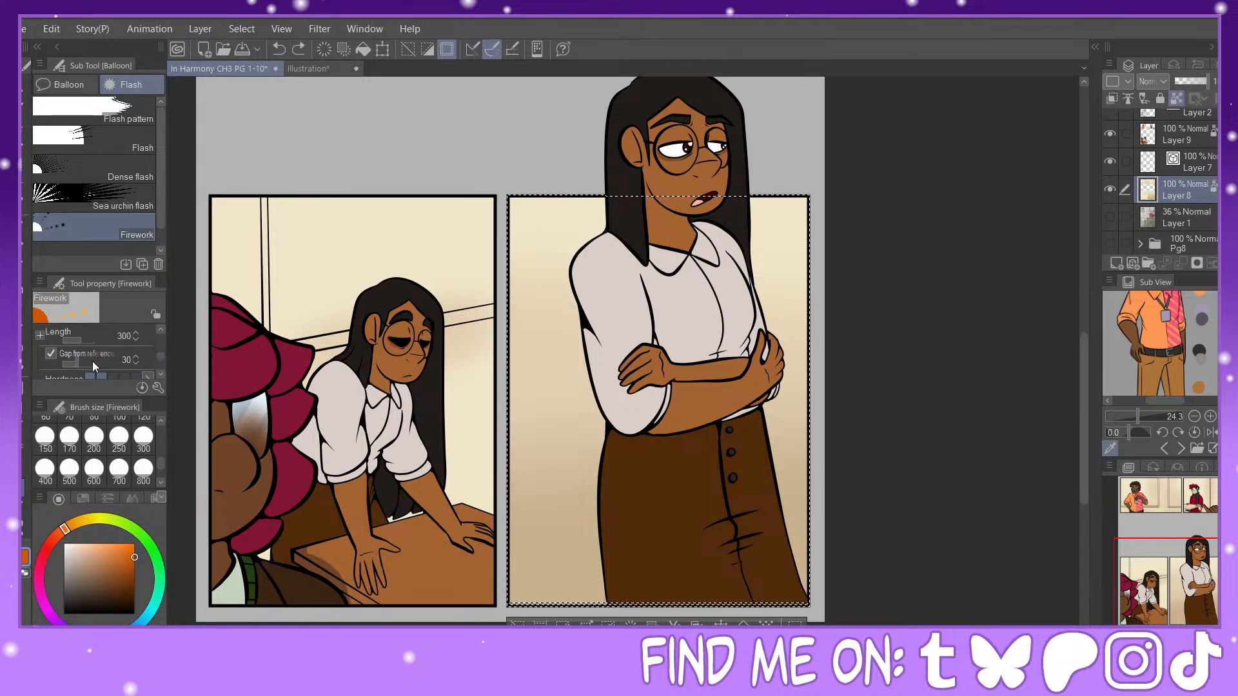
pyautogui.click(74, 363)
pyautogui.click(71, 362)
pyautogui.scroll(-3, 162, 360)
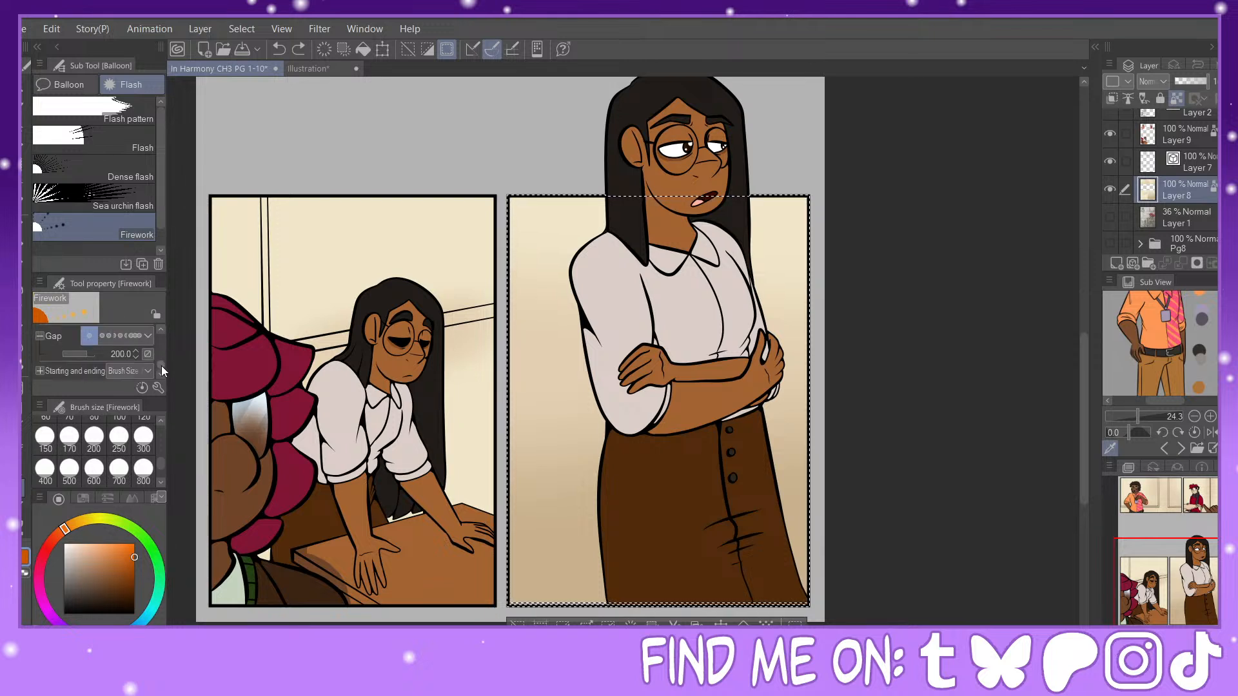
pyautogui.click(108, 335)
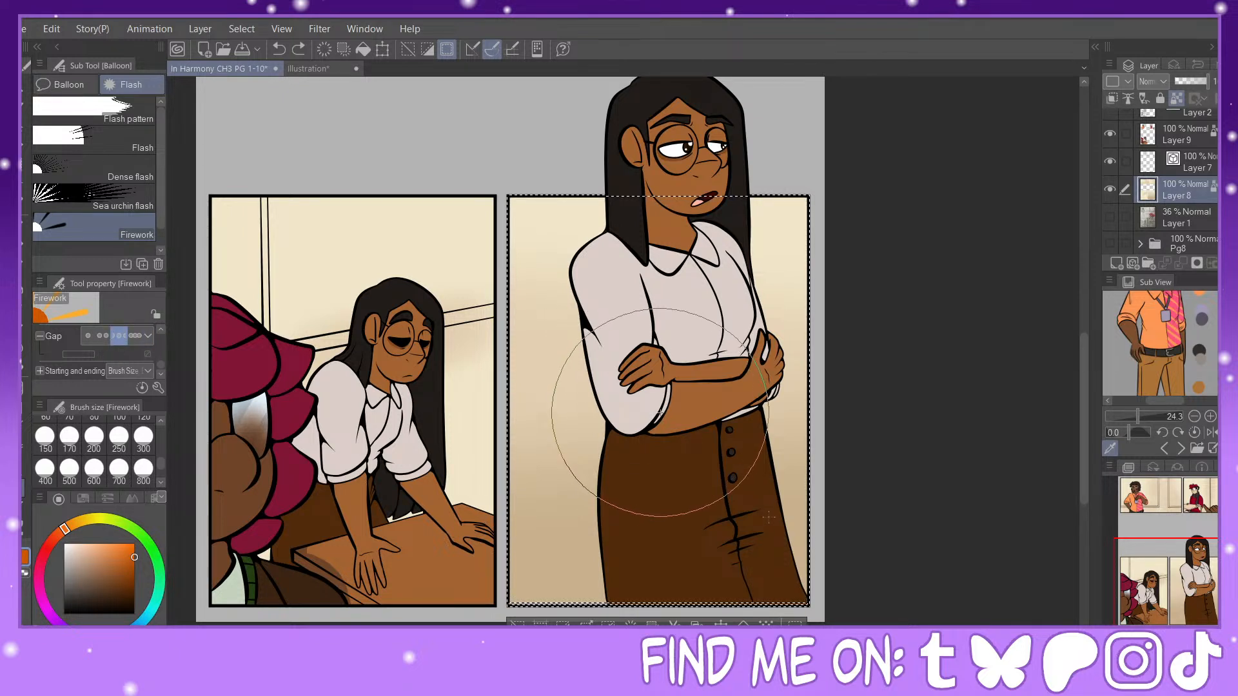
pyautogui.moveTo(768, 517); pyautogui.dragTo(767, 516)
pyautogui.click(278, 49)
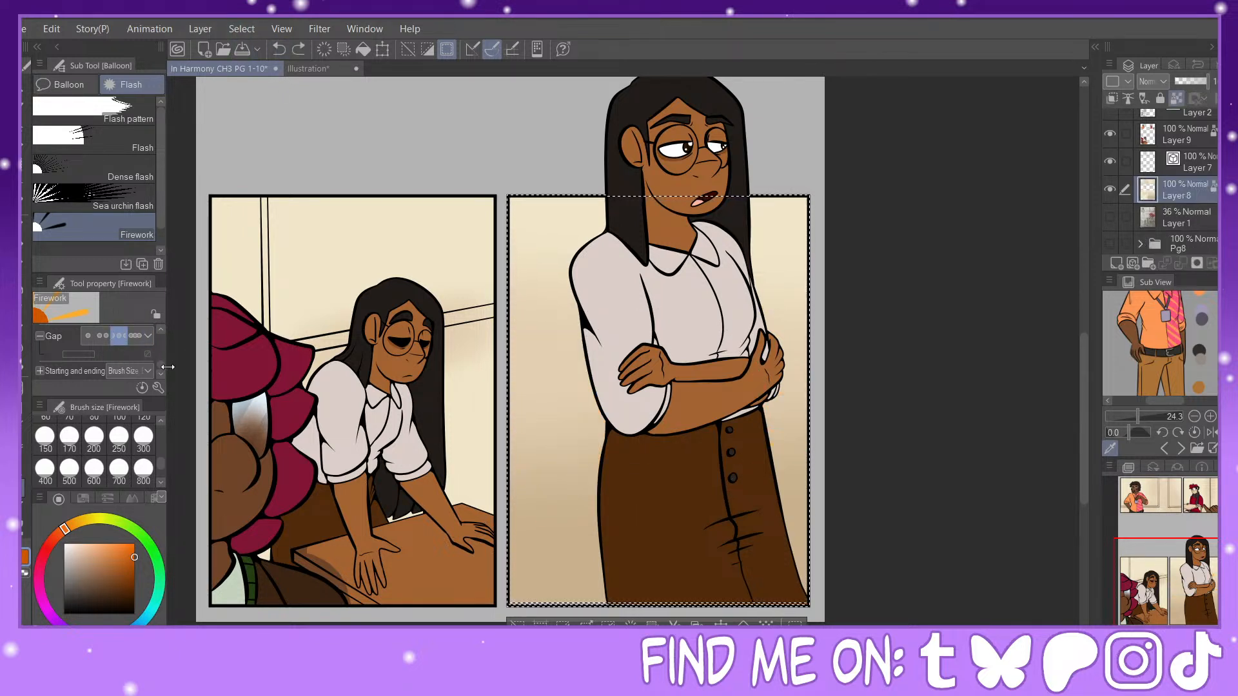
# Step: Try a firework ray length of 690 behind the woman with crossed arms and undo the burst
pyautogui.scroll(3, 160, 353)
pyautogui.scroll(1, 160, 353)
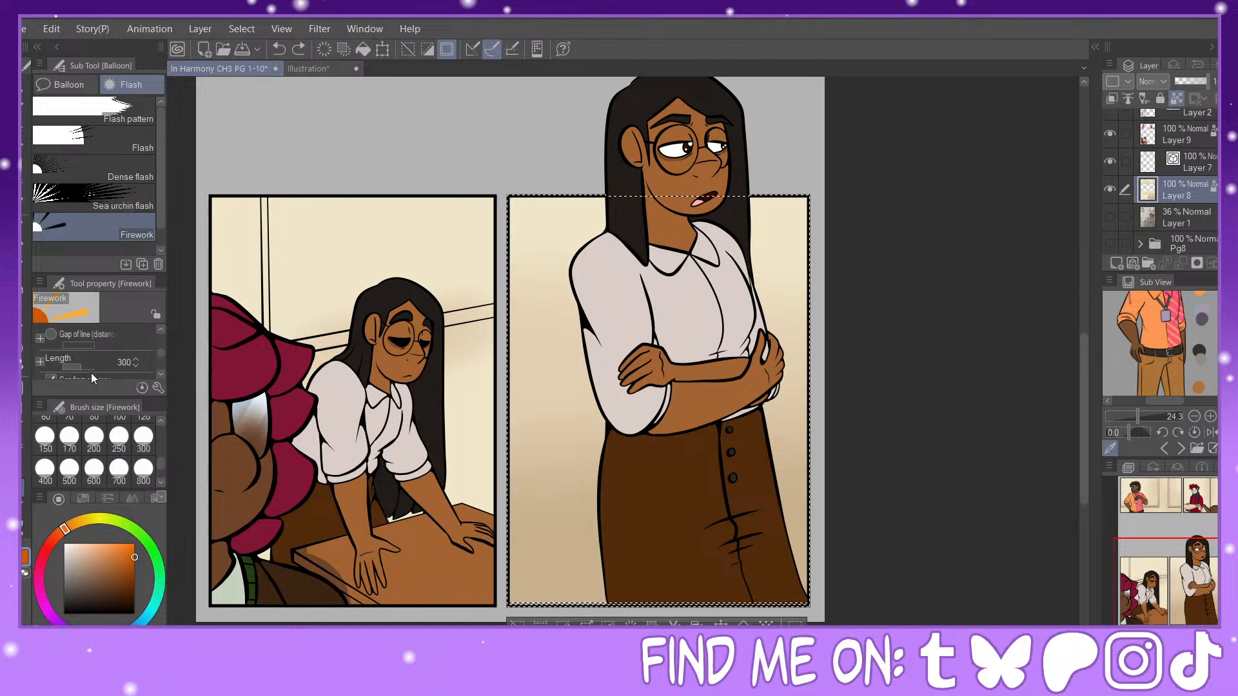
pyautogui.click(85, 366)
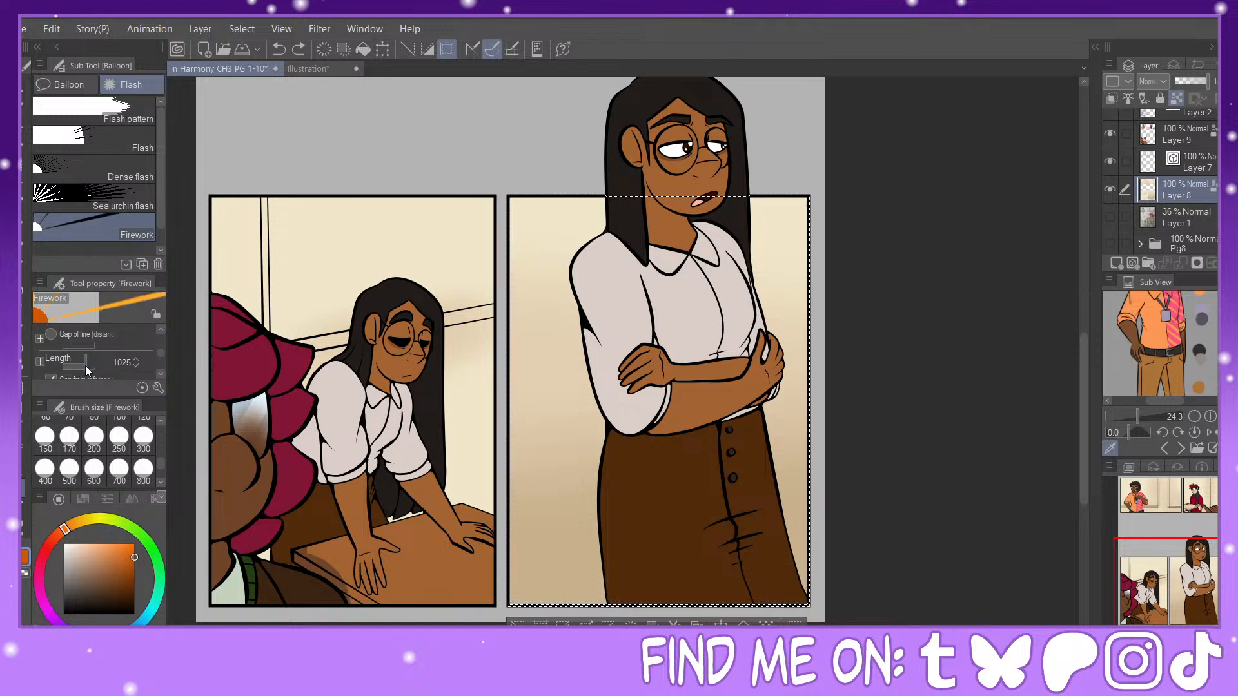
pyautogui.moveTo(86, 366); pyautogui.dragTo(83, 366)
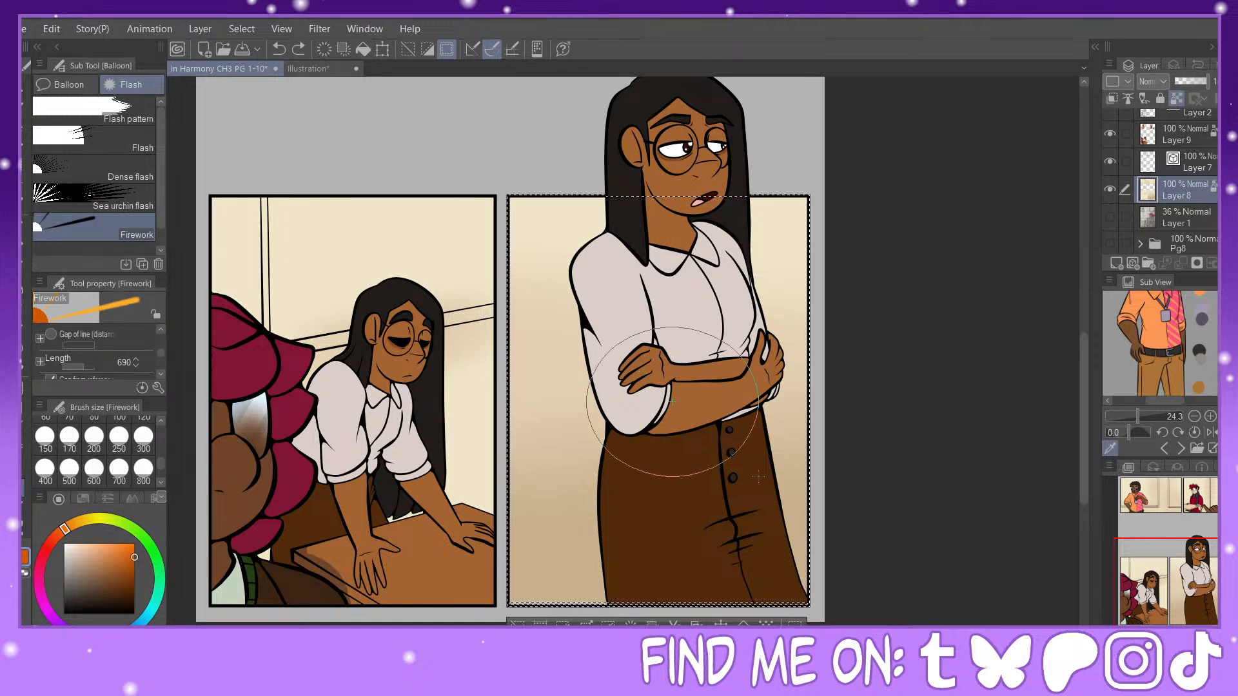
pyautogui.moveTo(758, 477); pyautogui.dragTo(761, 483)
pyautogui.click(278, 49)
# Step: Try denser firework rays with Gap of line (angle) at 10.7 in the last panel and undo the burst
pyautogui.scroll(2, 161, 353)
pyautogui.scroll(1, 163, 348)
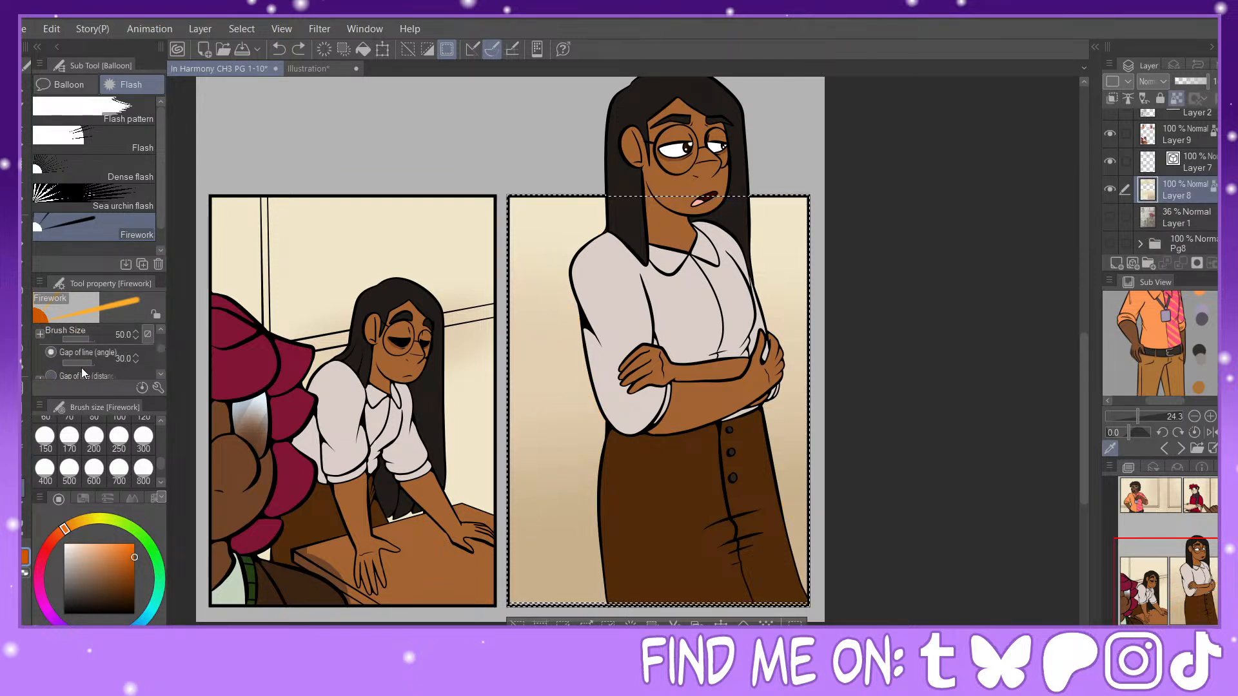
pyautogui.moveTo(81, 368); pyautogui.dragTo(83, 362)
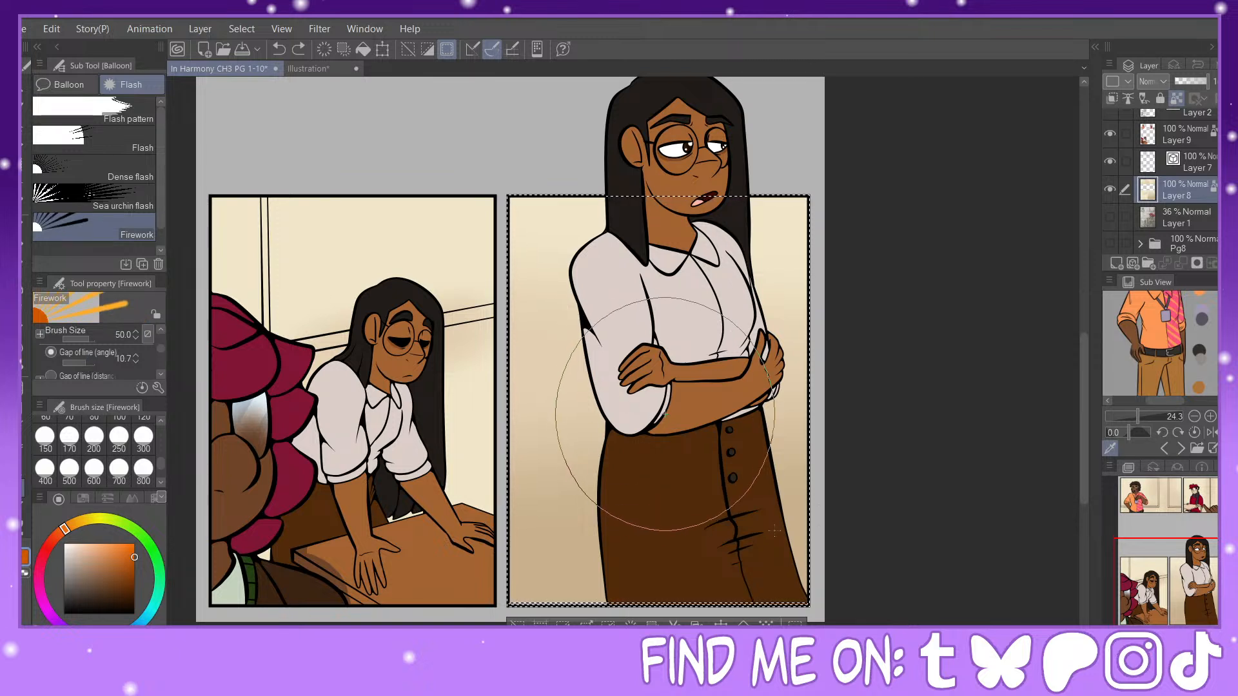
pyautogui.moveTo(791, 533); pyautogui.dragTo(792, 534)
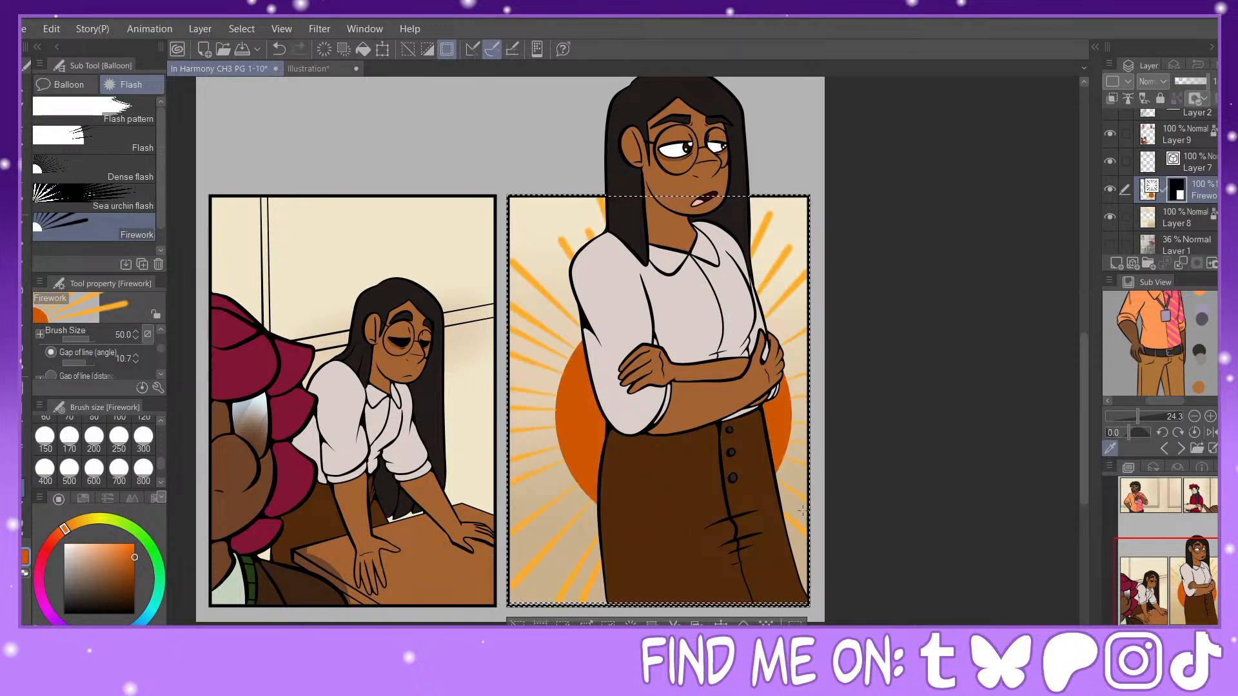
pyautogui.click(278, 50)
# Step: Try extending the firework rays to a length of 2264 in the last panel and undo the burst
pyautogui.scroll(-5, 162, 354)
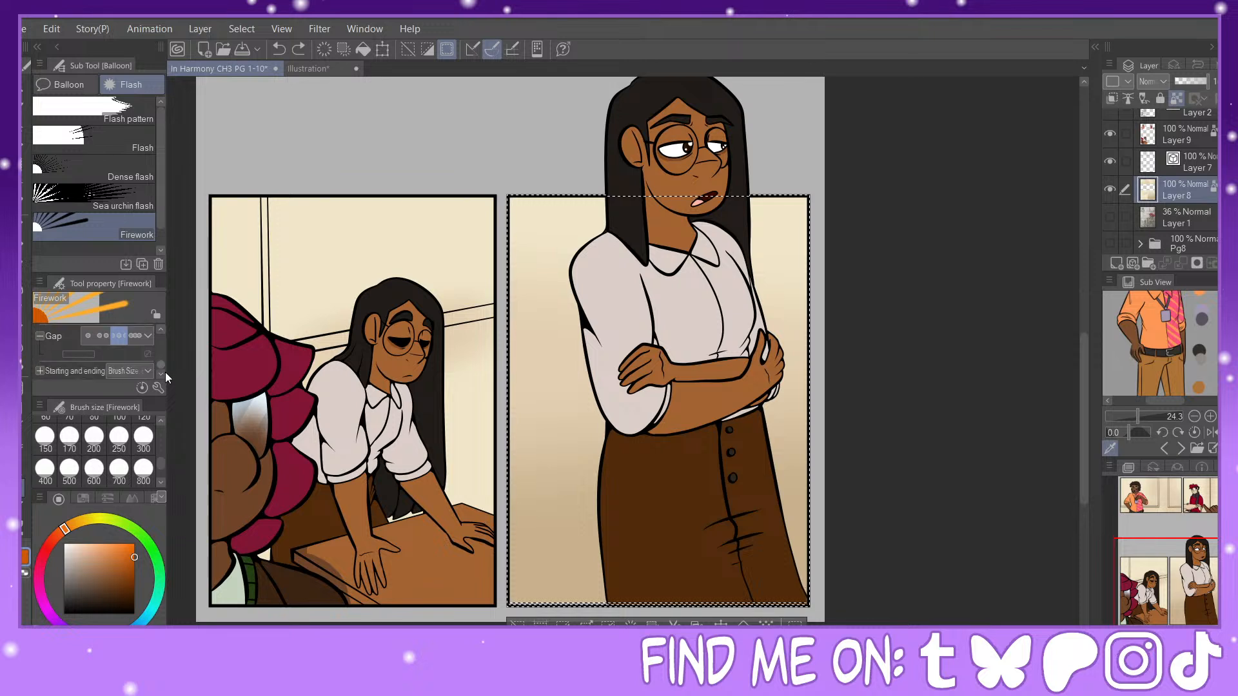
pyautogui.scroll(3, 165, 362)
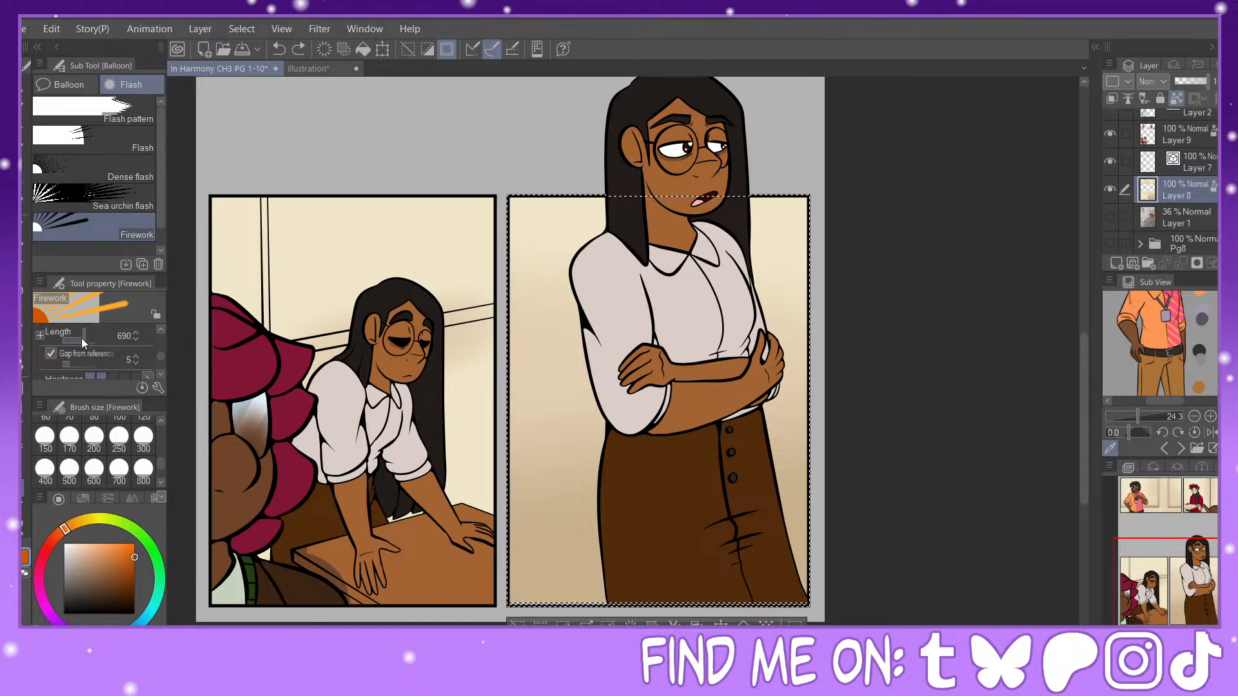
pyautogui.moveTo(81, 338); pyautogui.dragTo(87, 338)
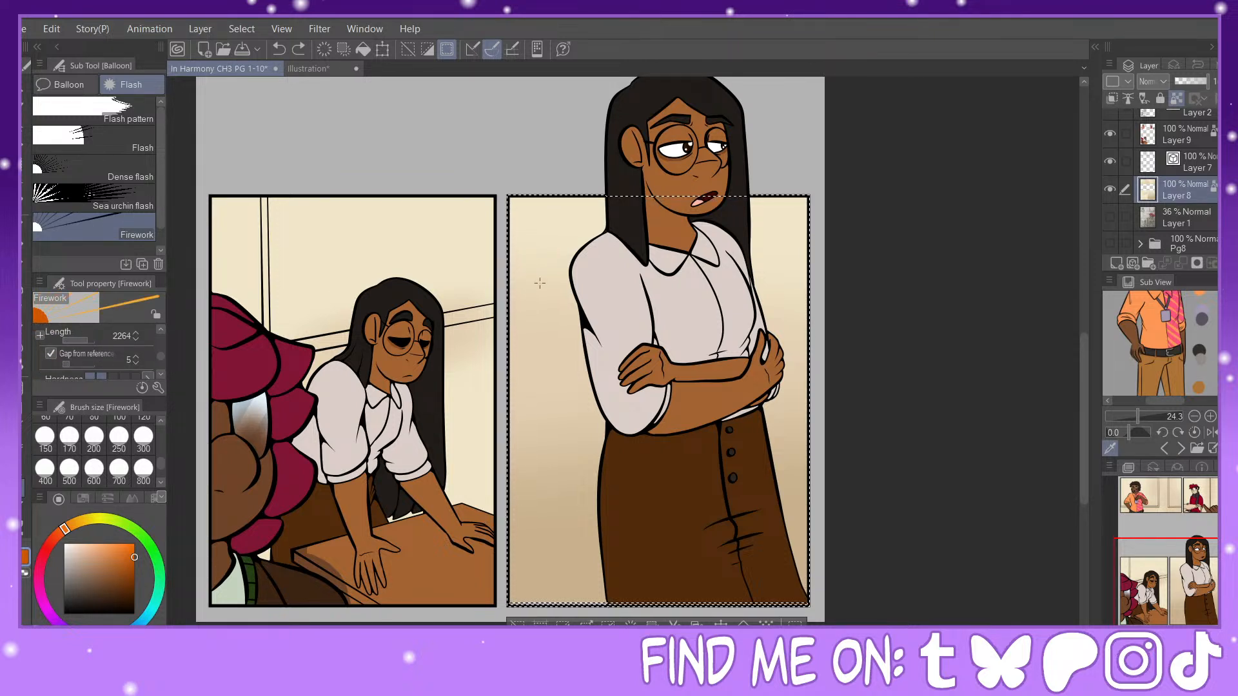
pyautogui.moveTo(796, 533); pyautogui.dragTo(782, 482)
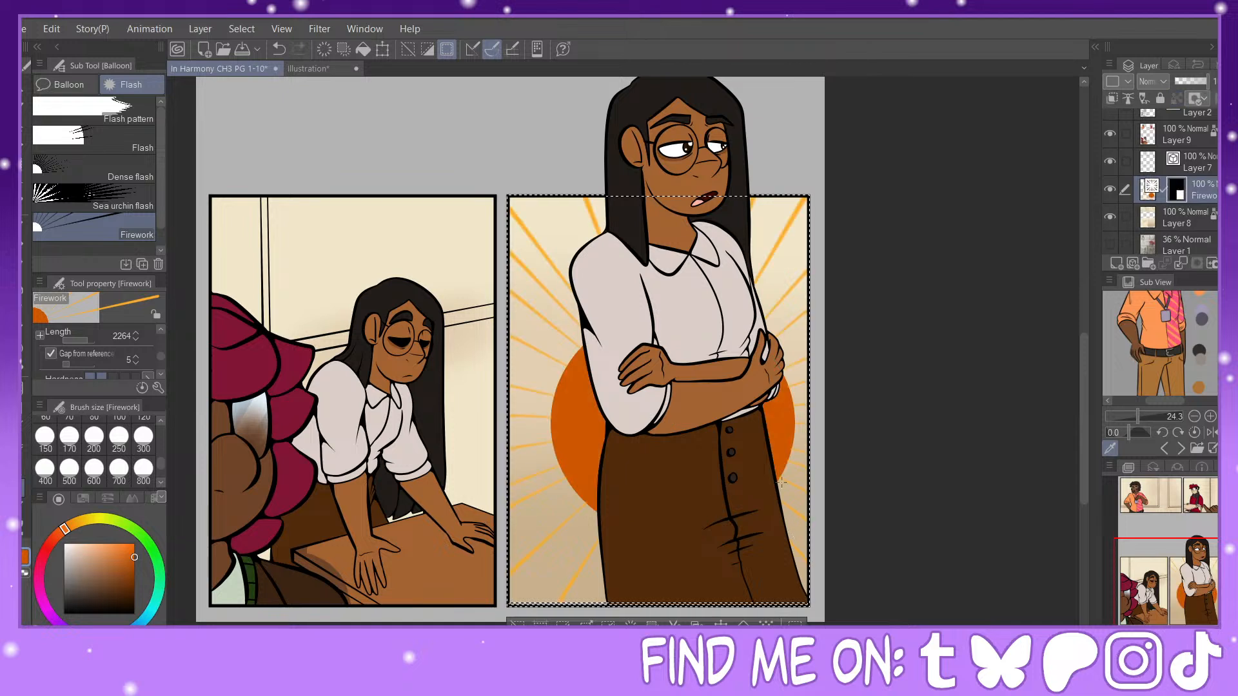
pyautogui.click(279, 49)
pyautogui.scroll(-5, 164, 345)
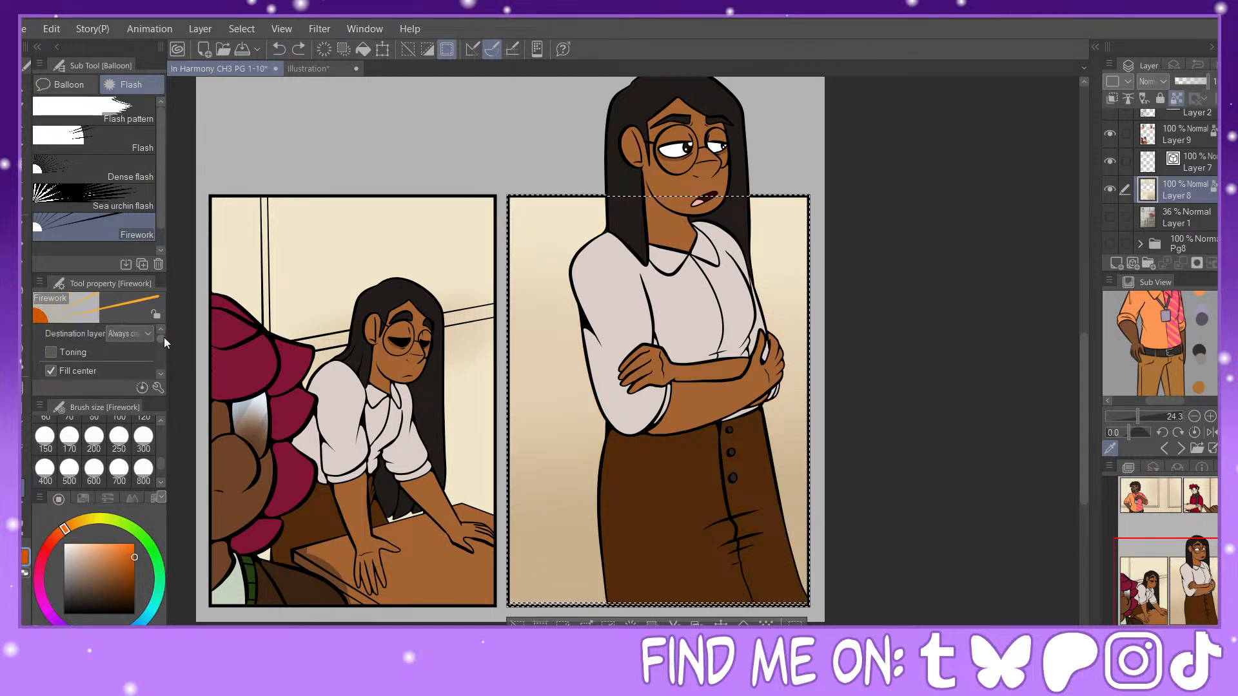
pyautogui.click(53, 344)
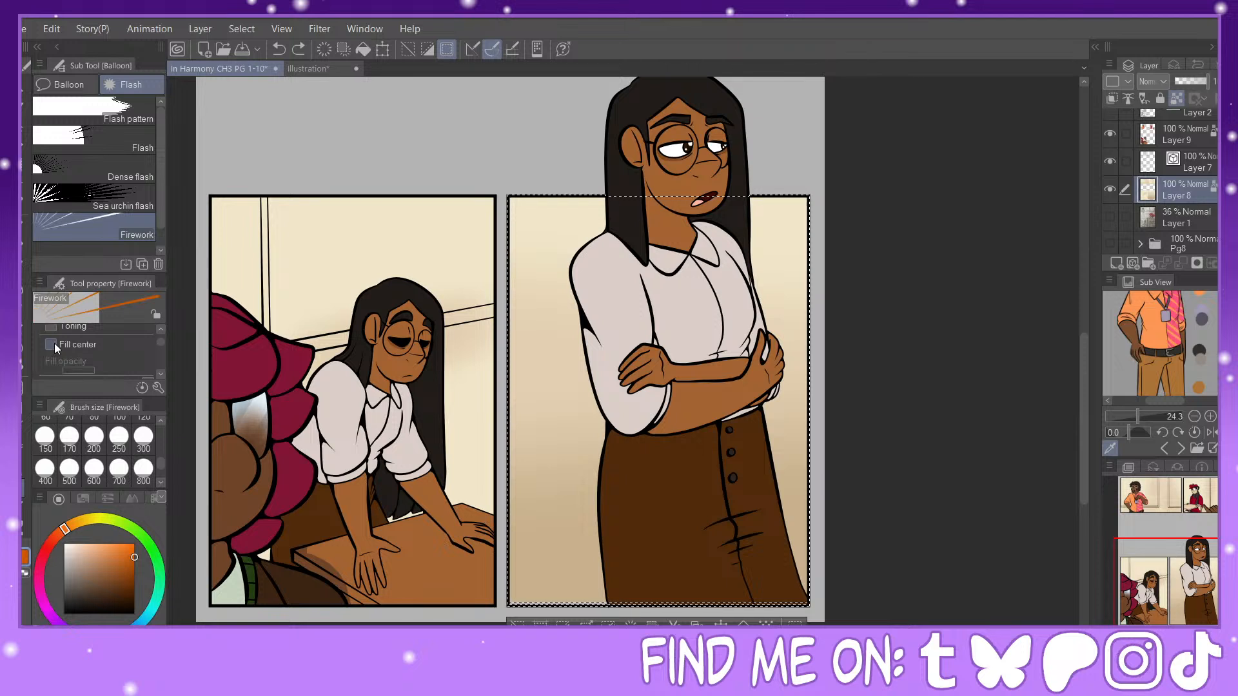
pyautogui.click(54, 343)
# Step: Space the firework rays by Gap of line (distance) at 20.9 and undo the test burst in the last panel
pyautogui.scroll(-3, 162, 343)
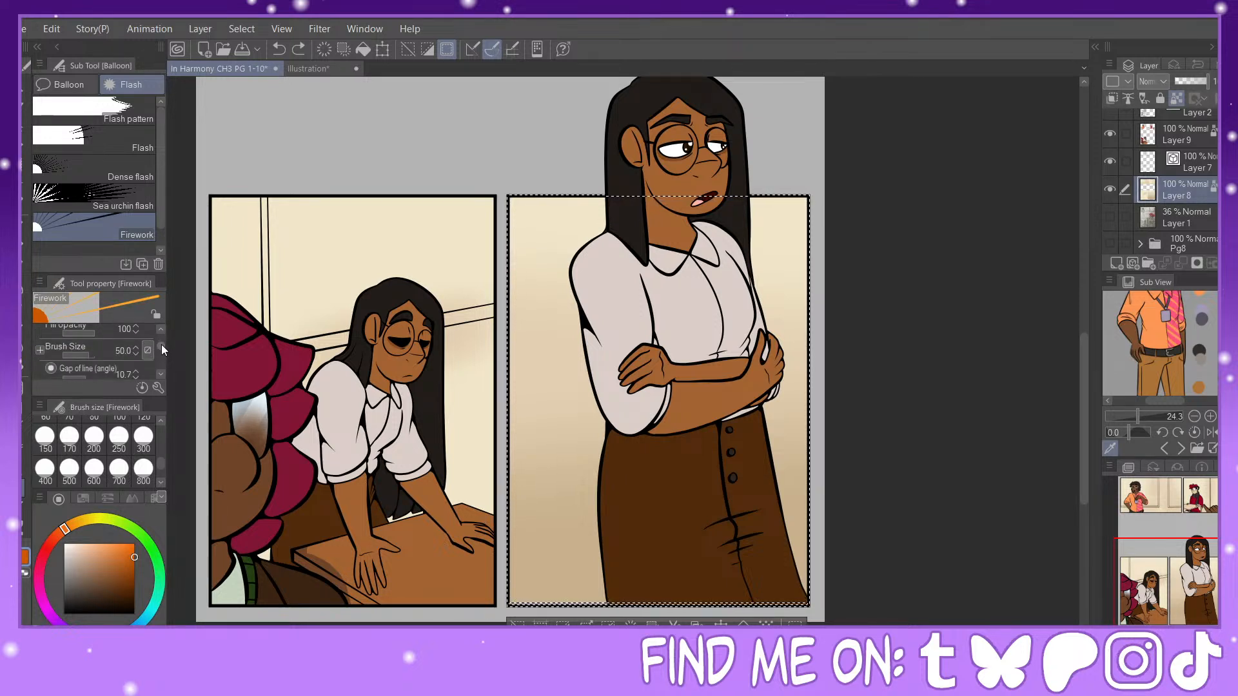
pyautogui.moveTo(161, 344); pyautogui.dragTo(161, 350)
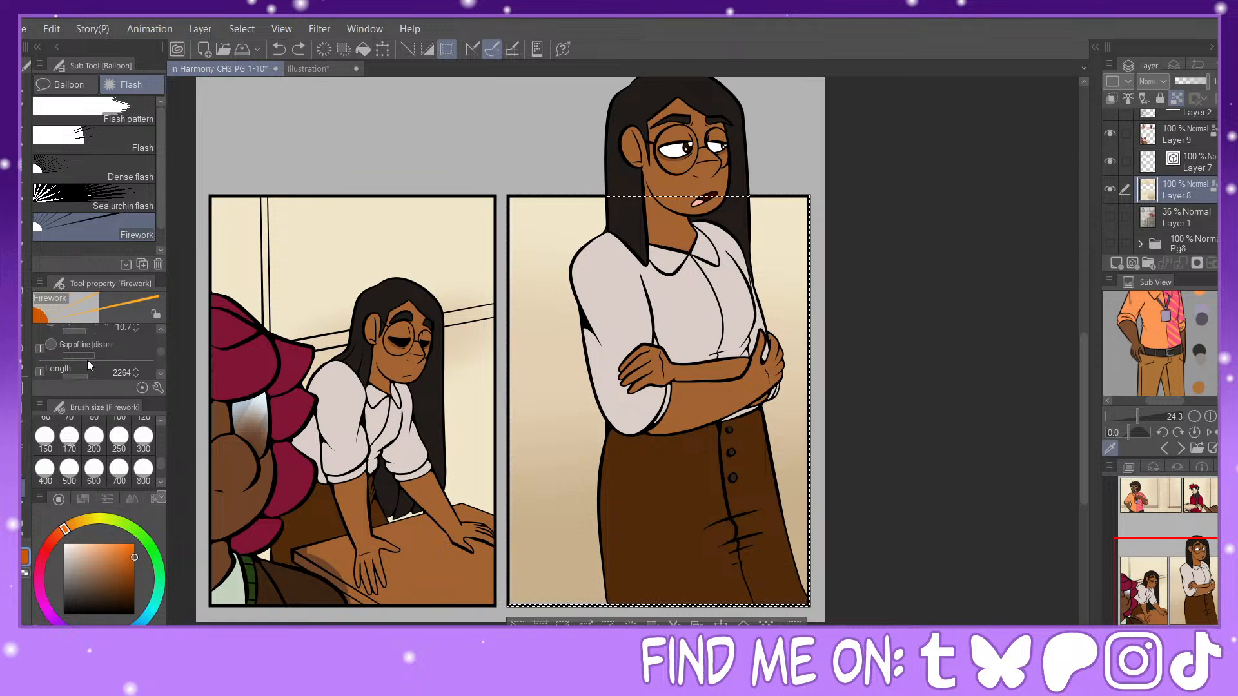
pyautogui.click(55, 343)
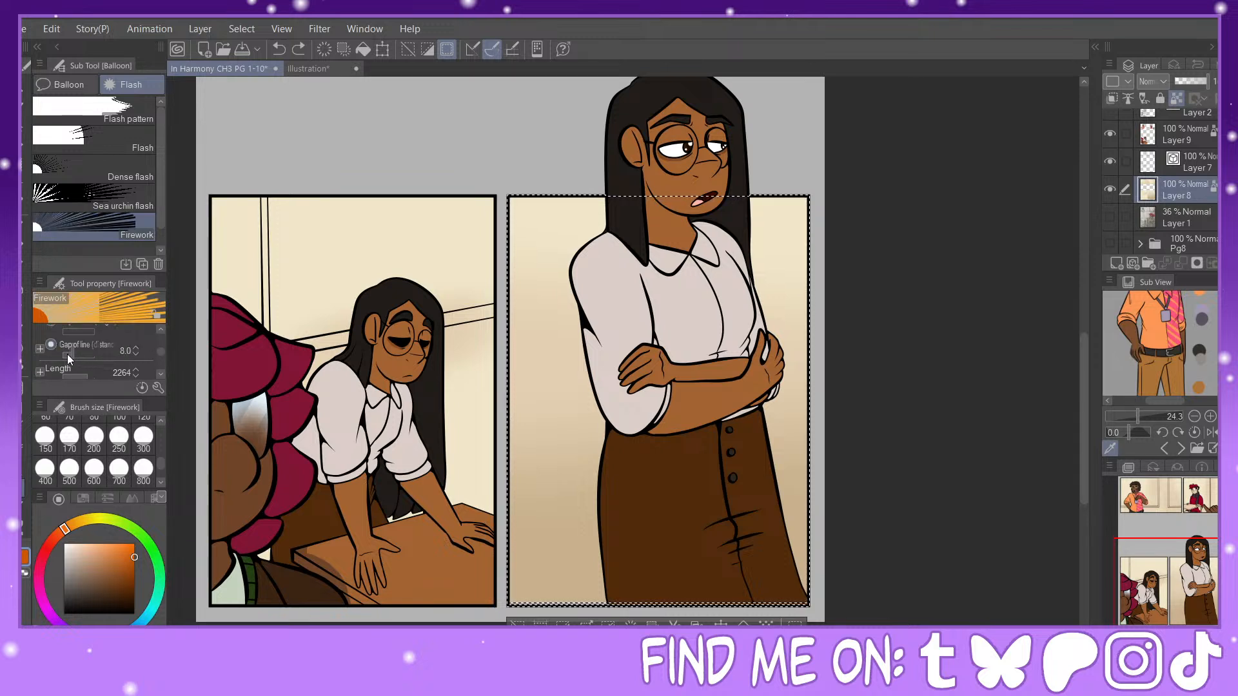
pyautogui.moveTo(67, 354); pyautogui.dragTo(76, 353)
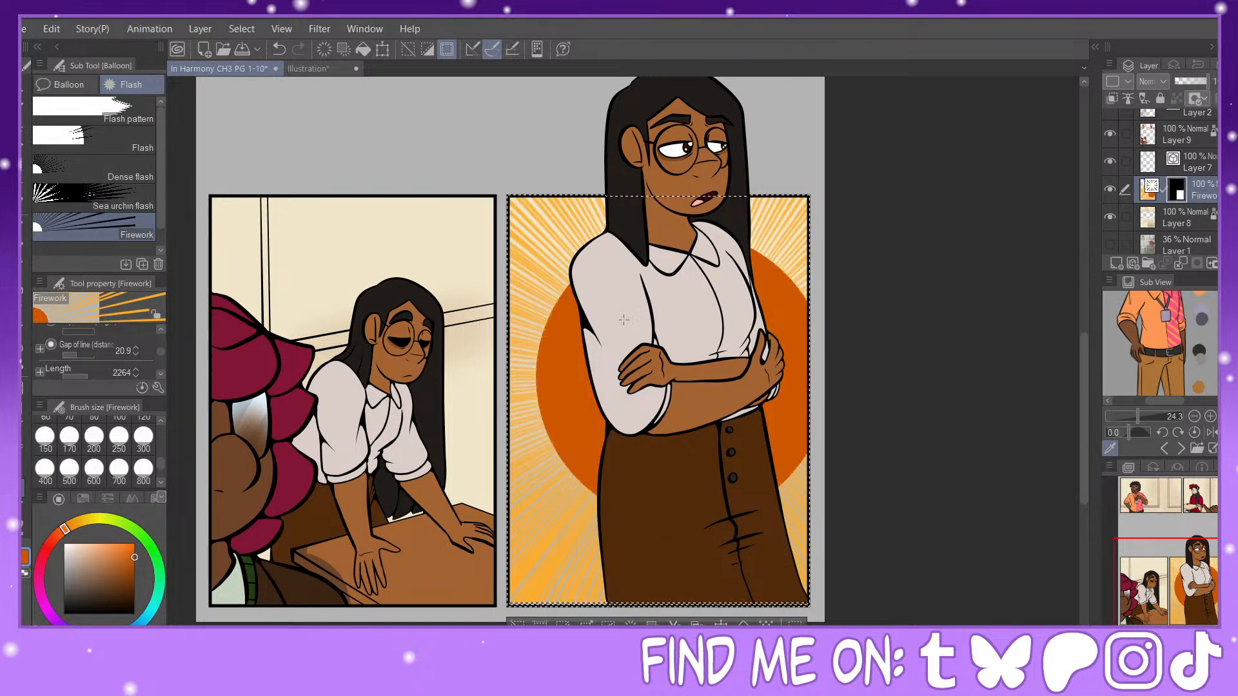
pyautogui.click(278, 49)
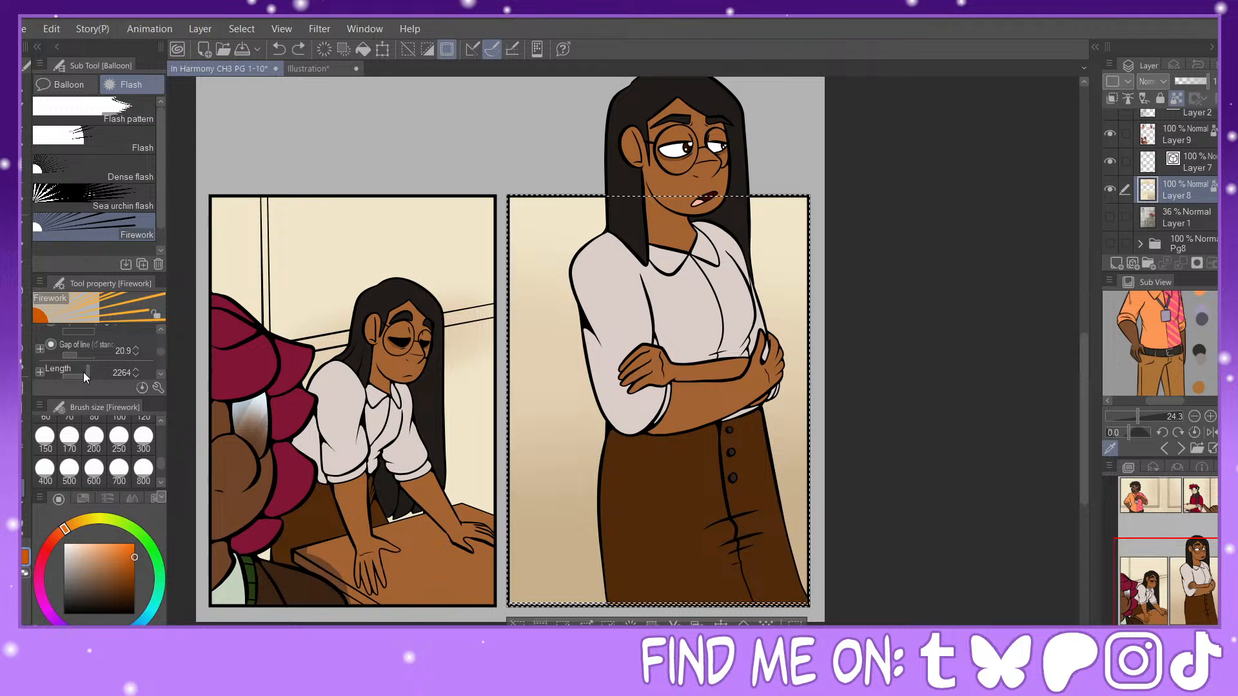
# Step: Draw a firework burst with Gap of line (distance) 31.6 and length 2264 behind the woman with crossed arms, and clear the selection
pyautogui.moveTo(83, 372); pyautogui.dragTo(87, 373)
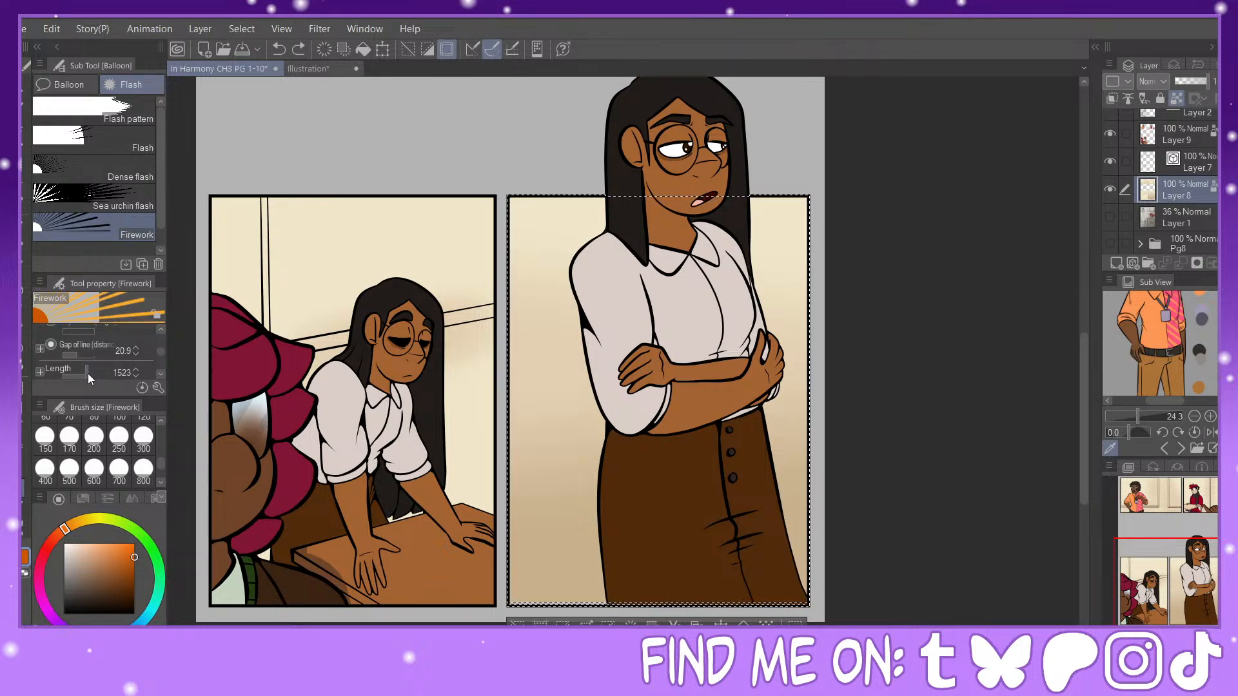
pyautogui.click(88, 373)
pyautogui.click(74, 355)
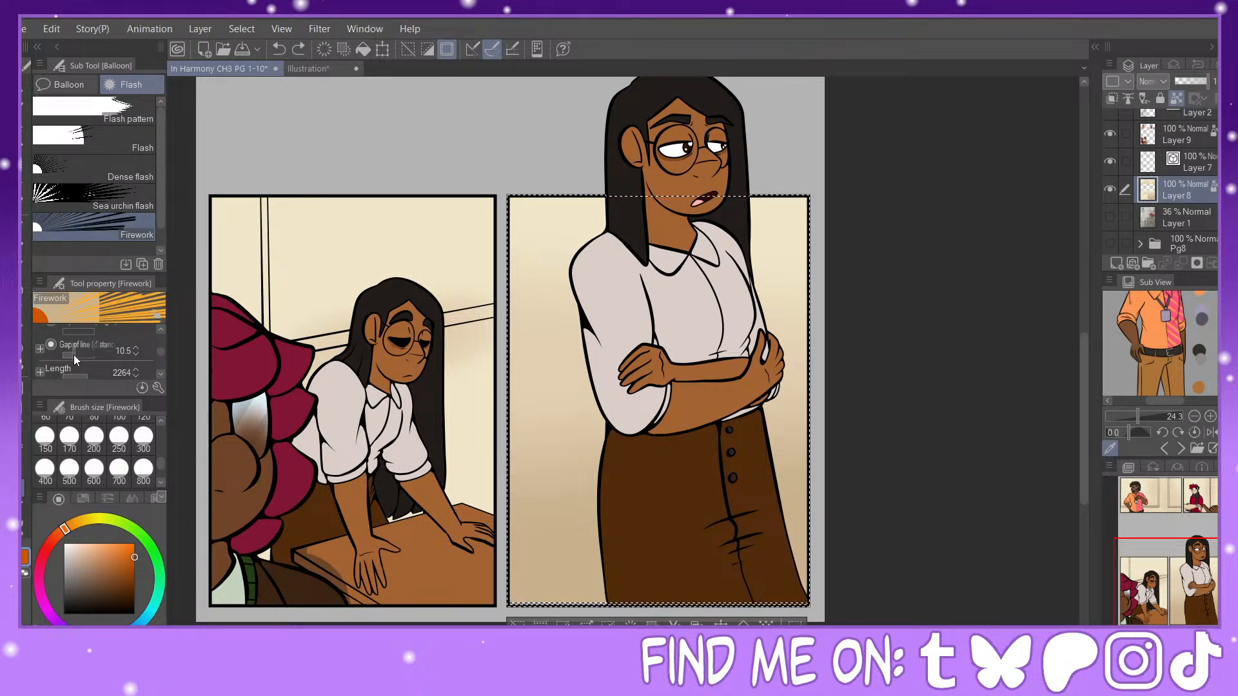
pyautogui.click(84, 356)
pyautogui.click(80, 355)
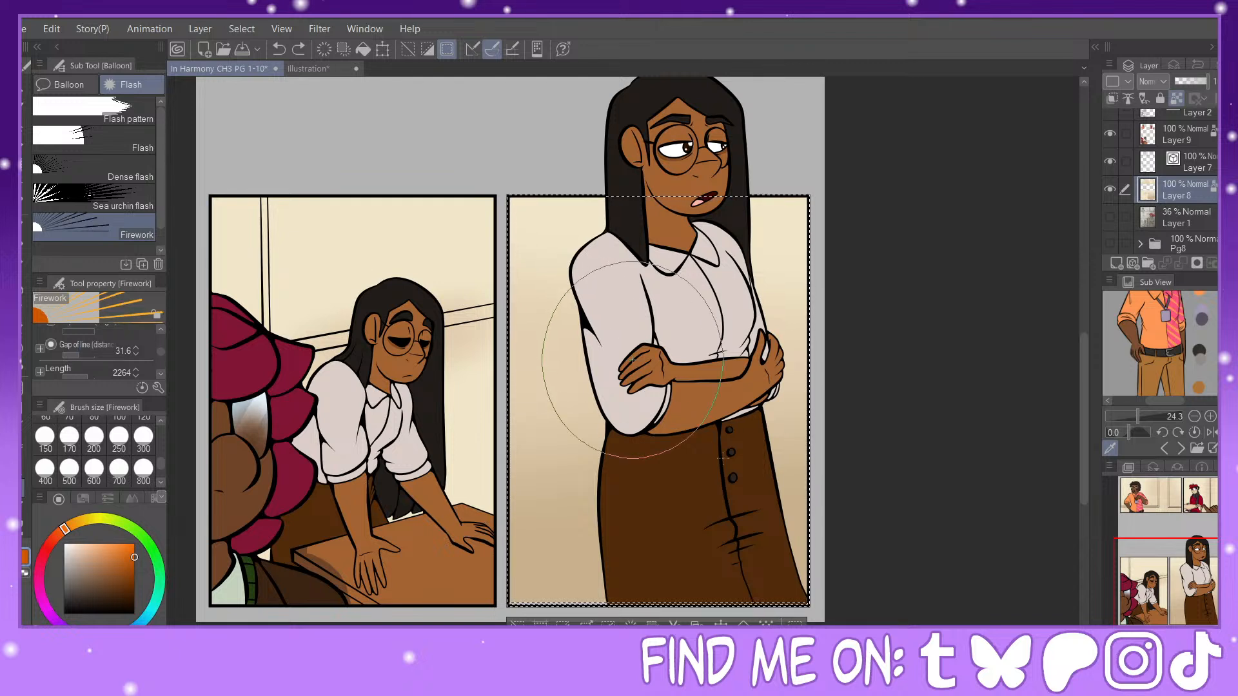
pyautogui.moveTo(803, 520); pyautogui.dragTo(800, 522)
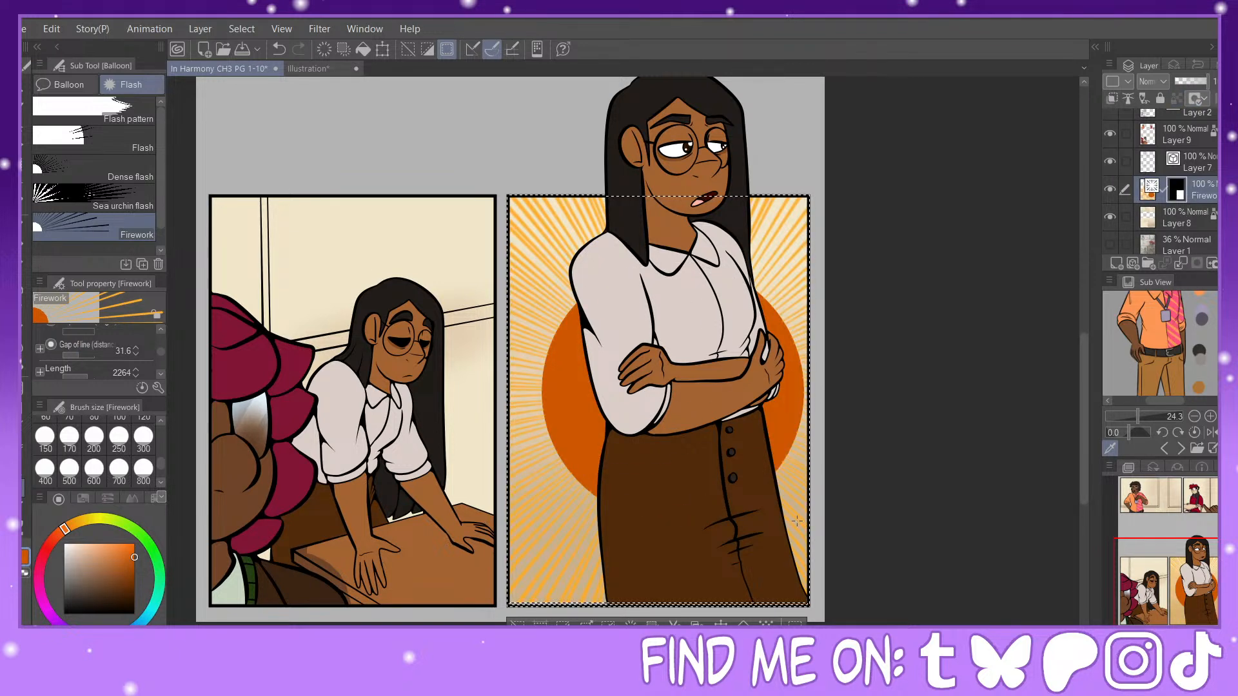
pyautogui.moveTo(1190, 578); pyautogui.dragTo(1190, 589)
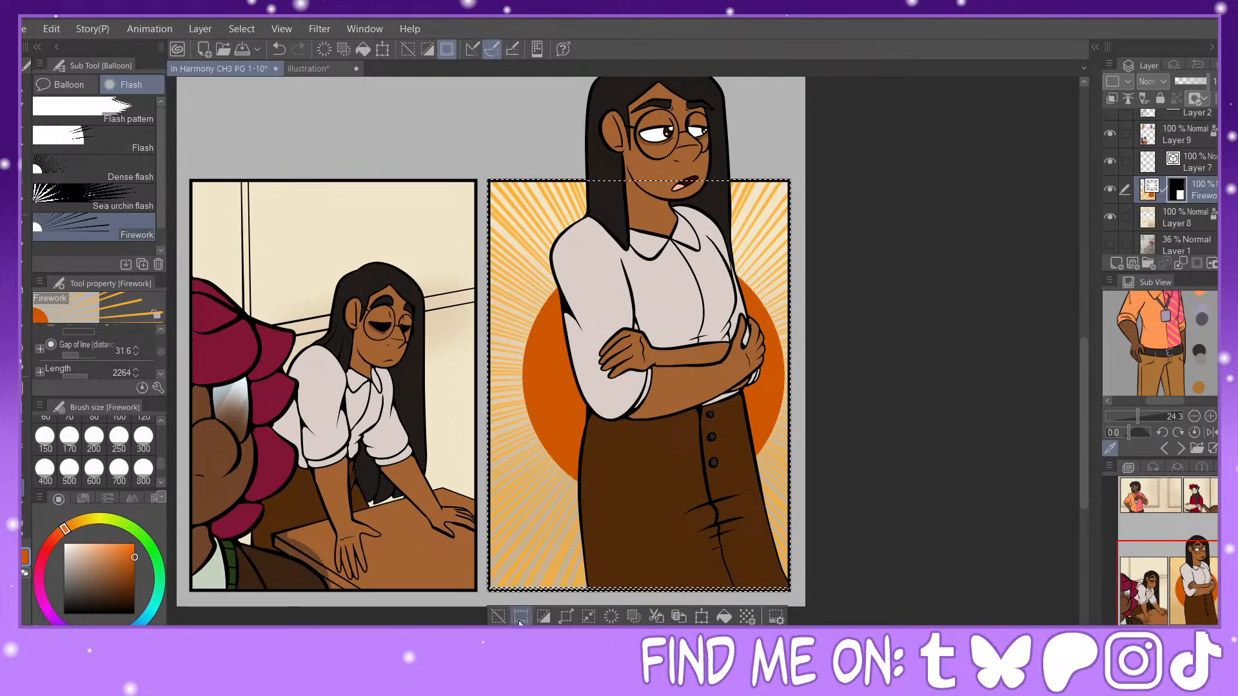
pyautogui.hotkey('ctrl', 'shift', 'a')
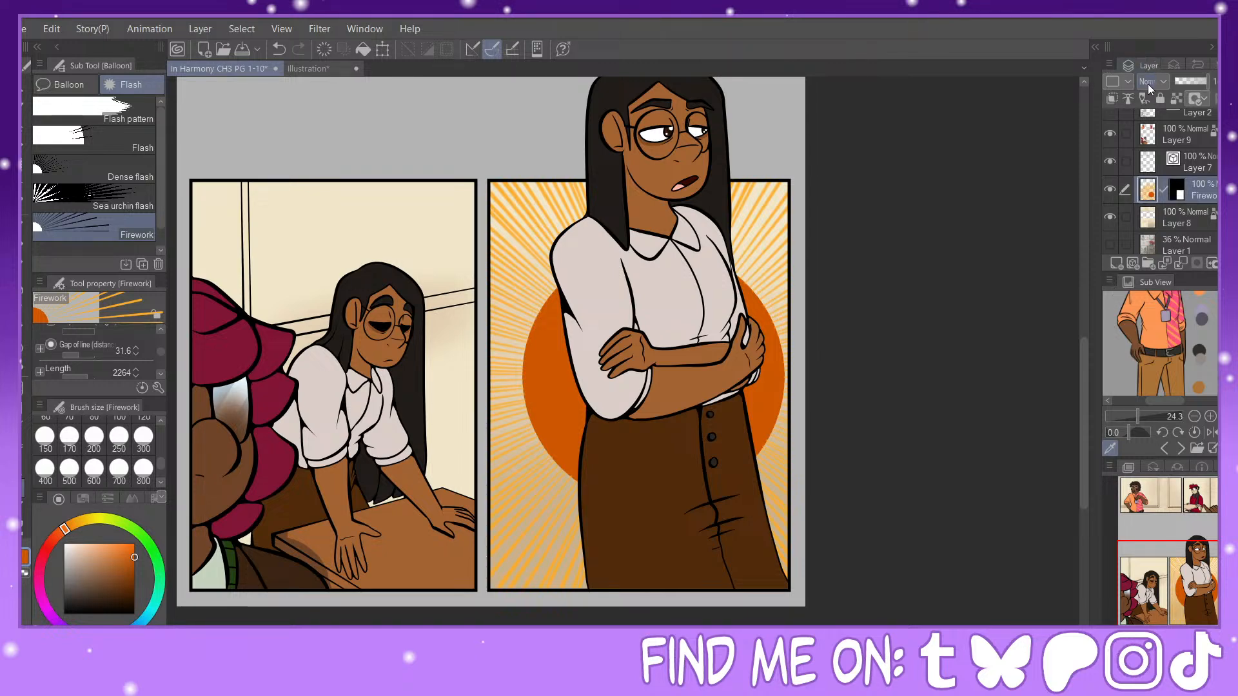
# Step: Compare blending modes on the Firework layer and set it to Color burn
pyautogui.scroll(-4, 1149, 83)
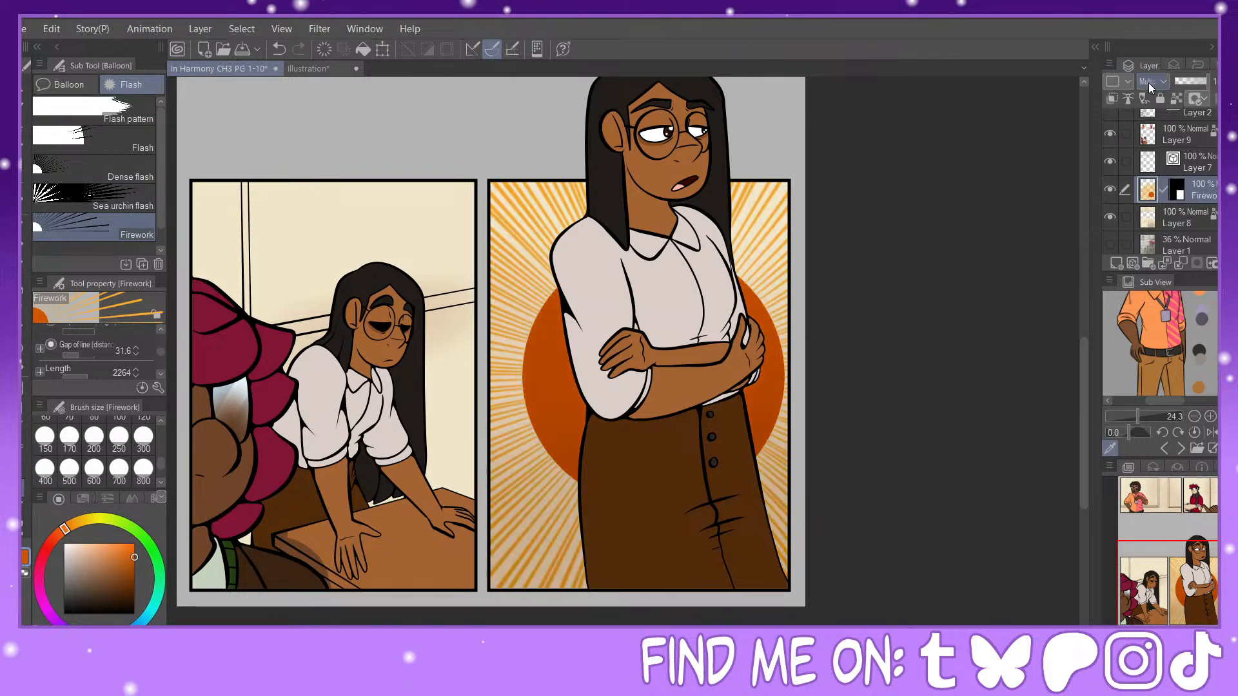
pyautogui.scroll(2, 1148, 83)
pyautogui.scroll(-13, 1148, 83)
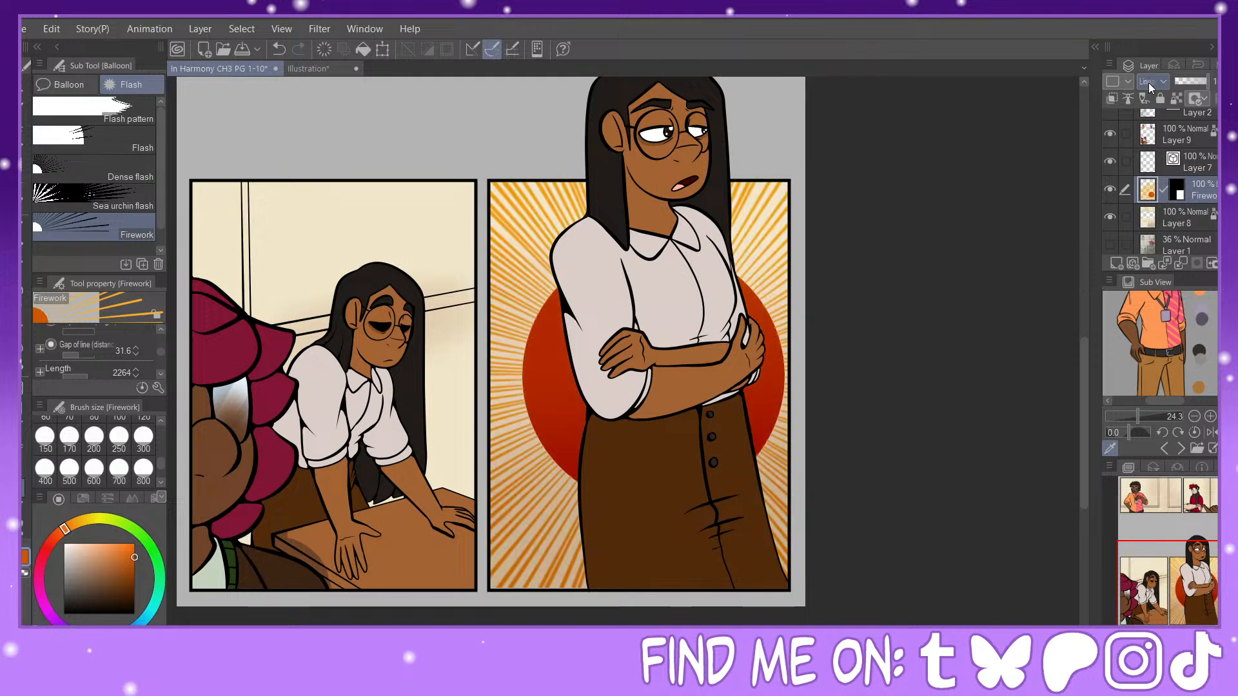
pyautogui.scroll(-4, 1148, 82)
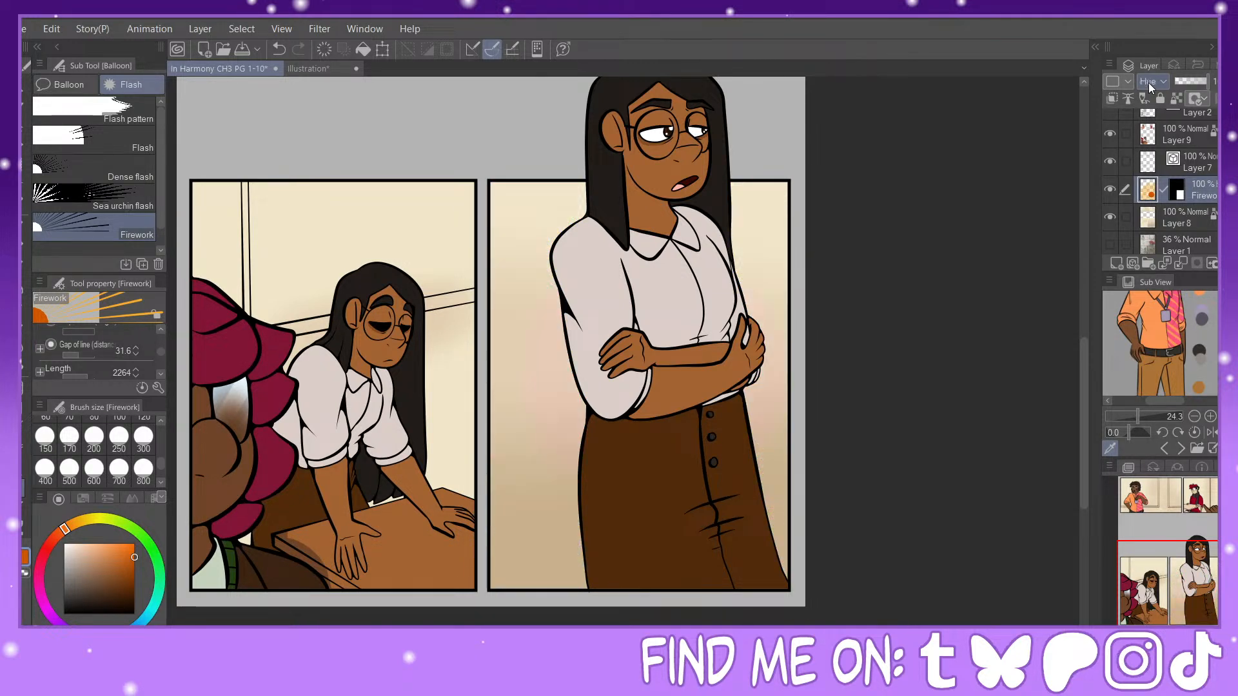
pyautogui.scroll(2, 1148, 83)
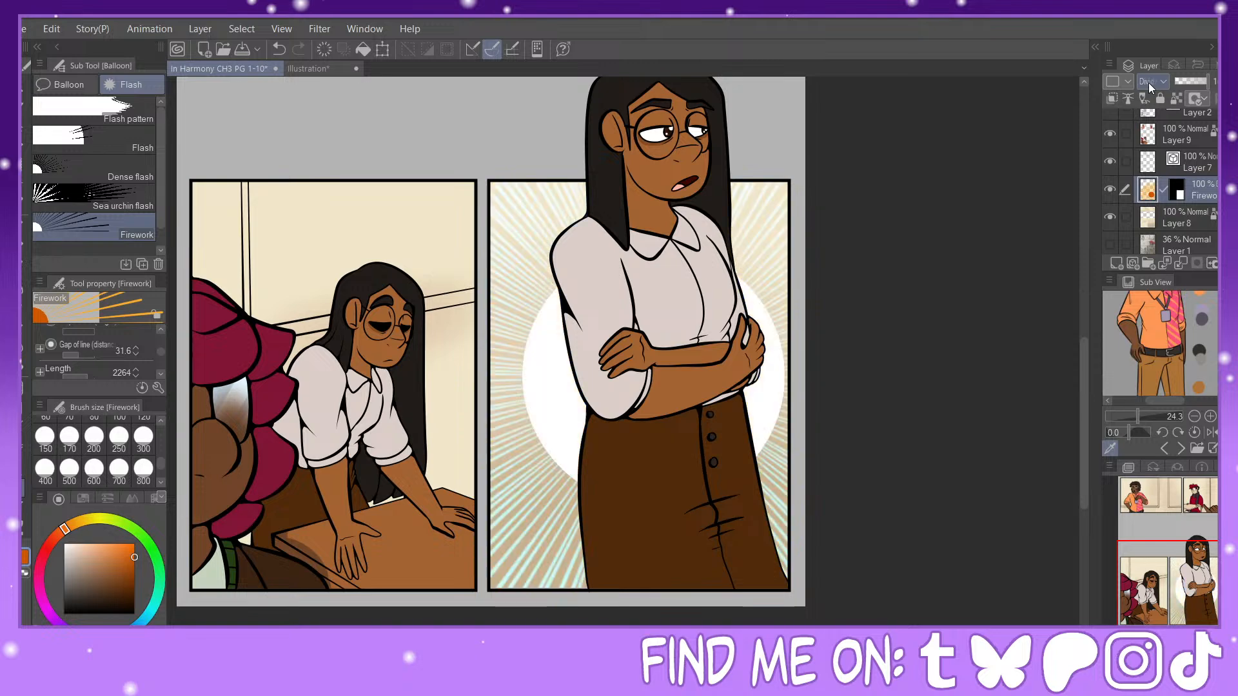
pyautogui.scroll(4, 1148, 82)
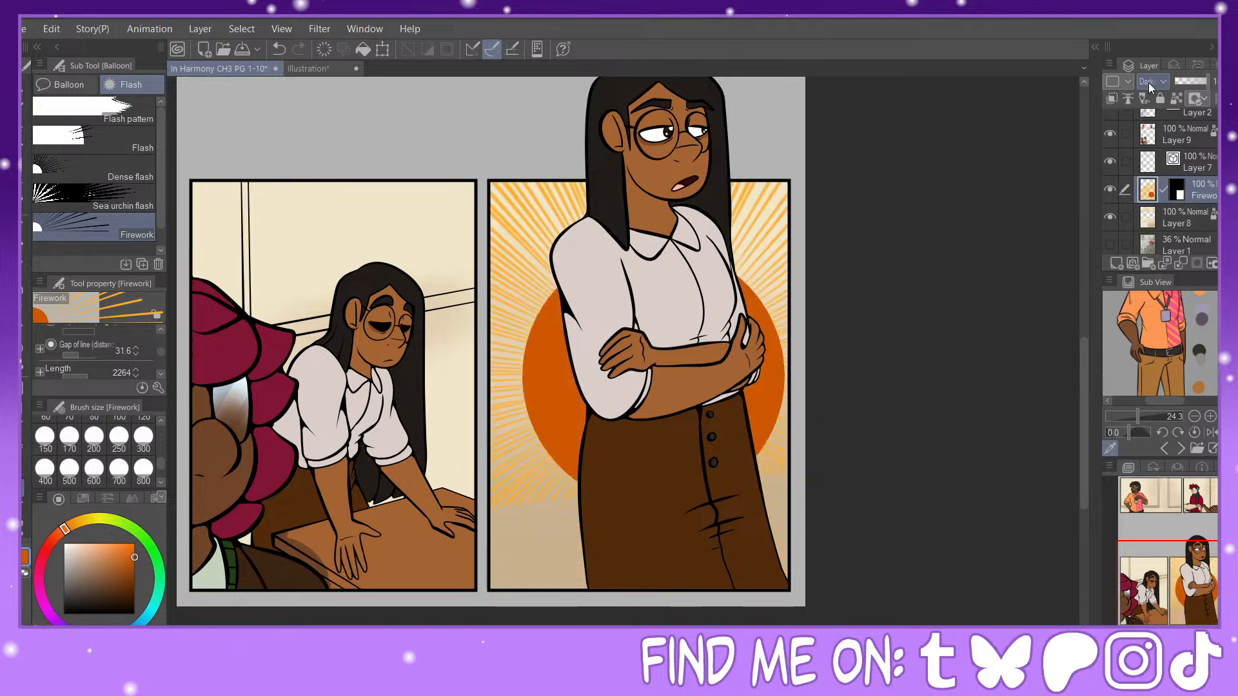
pyautogui.scroll(2, 1148, 85)
pyautogui.scroll(1, 1148, 82)
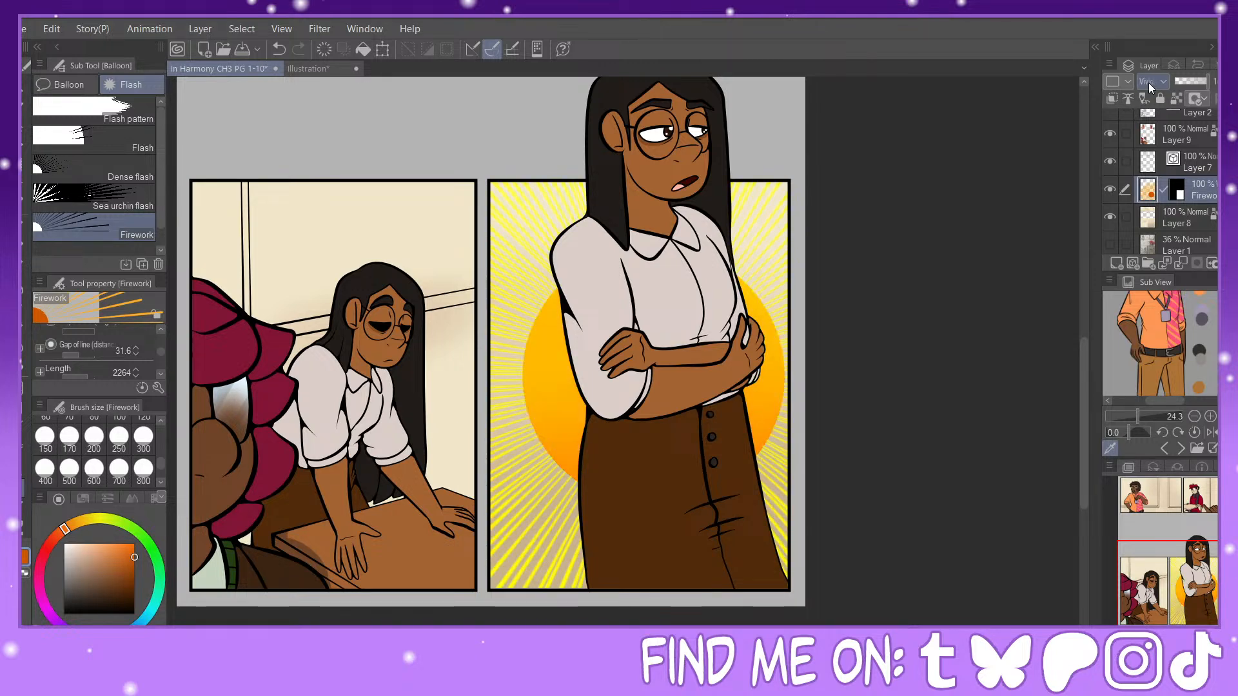
pyautogui.scroll(6, 1148, 83)
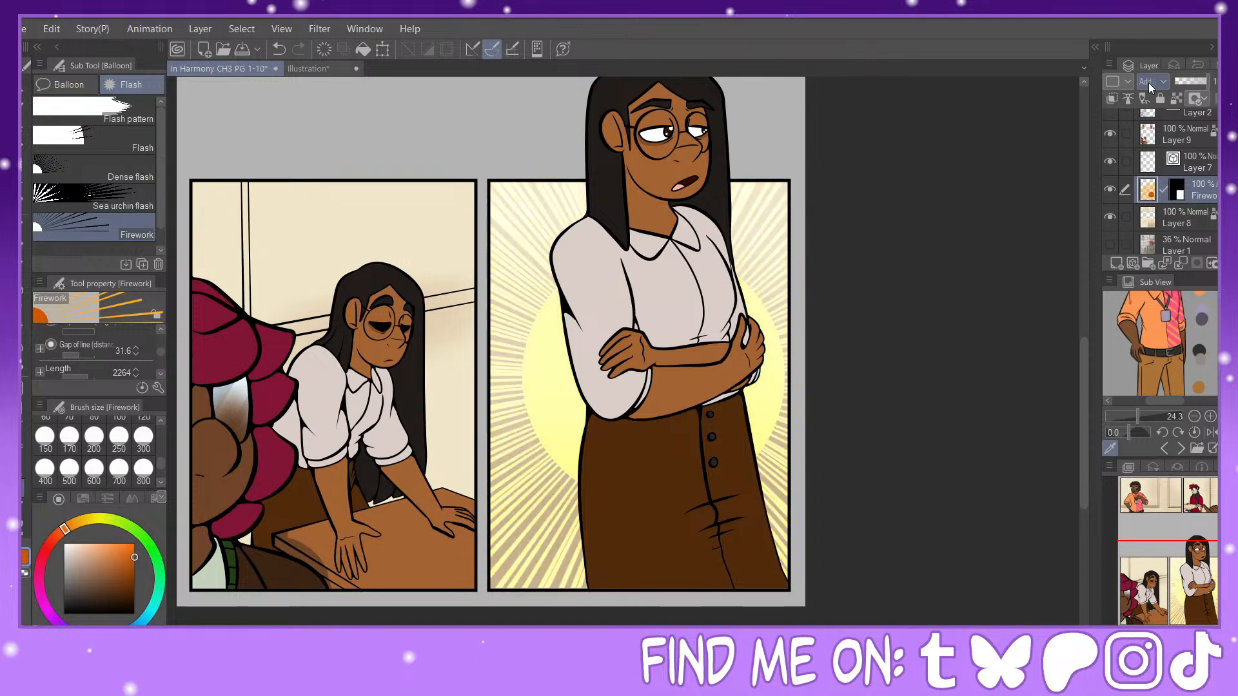
pyautogui.scroll(5, 1148, 82)
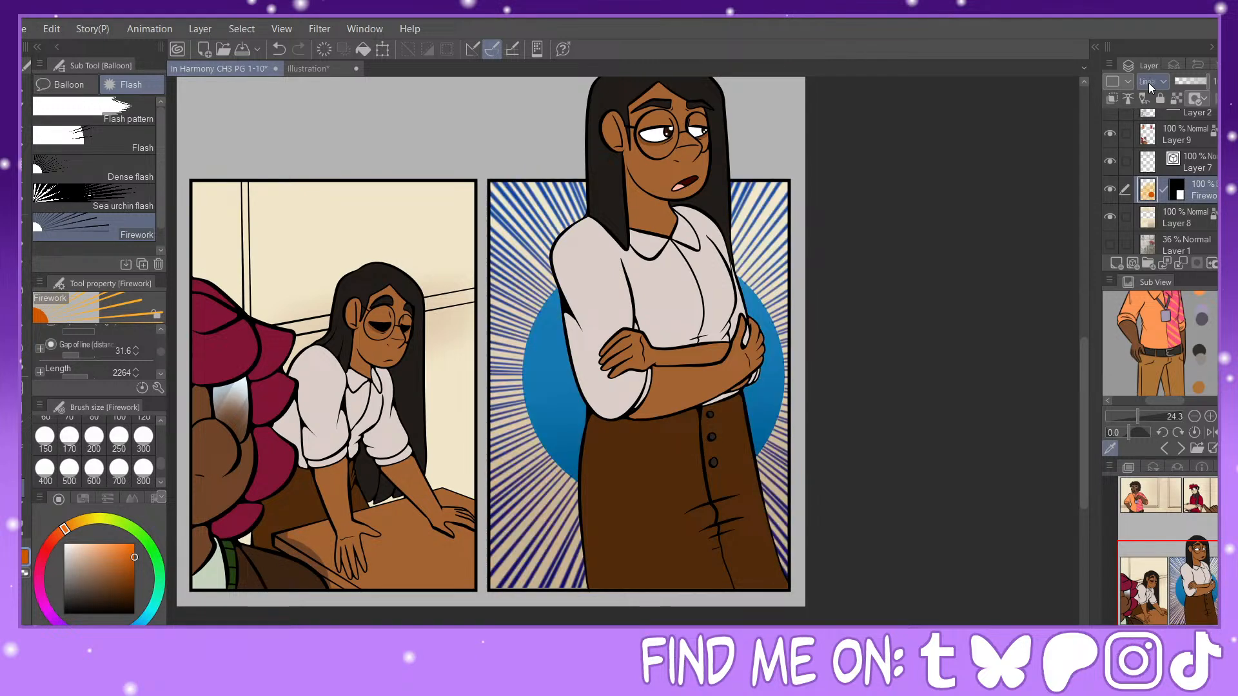
pyautogui.scroll(1, 1148, 83)
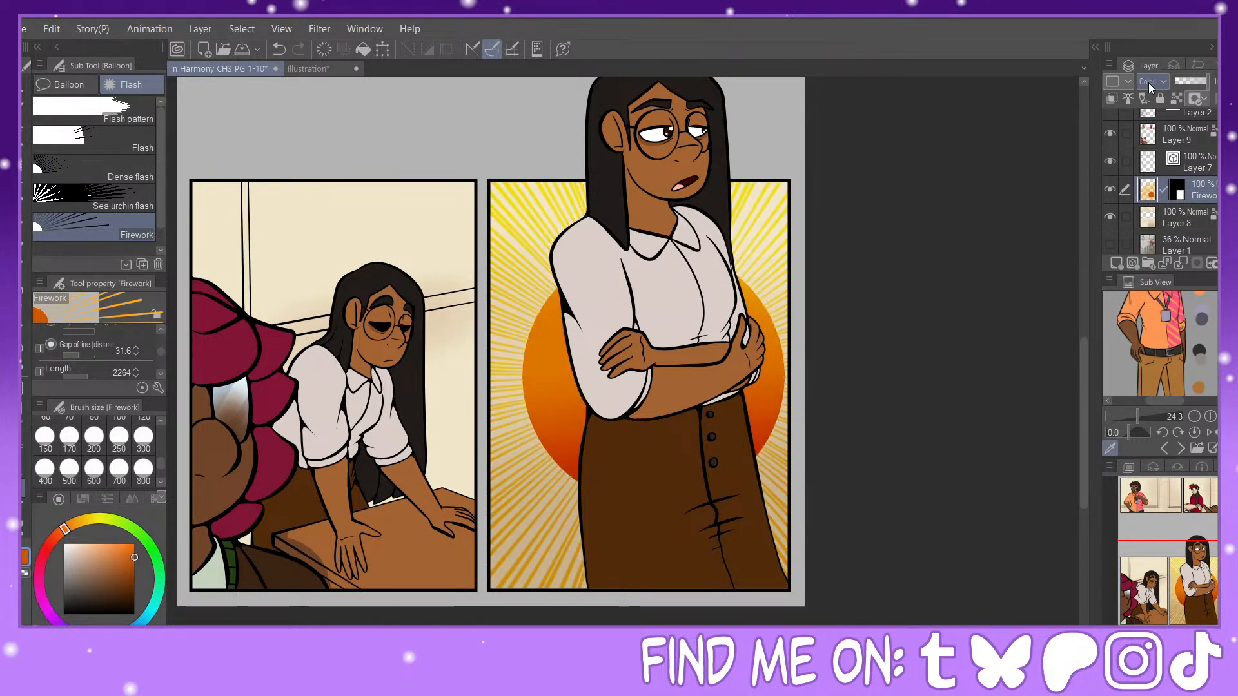
# Step: Try fading the lower part of the firework burst with a bottom-up Gradient erase and undo it
pyautogui.press('g')
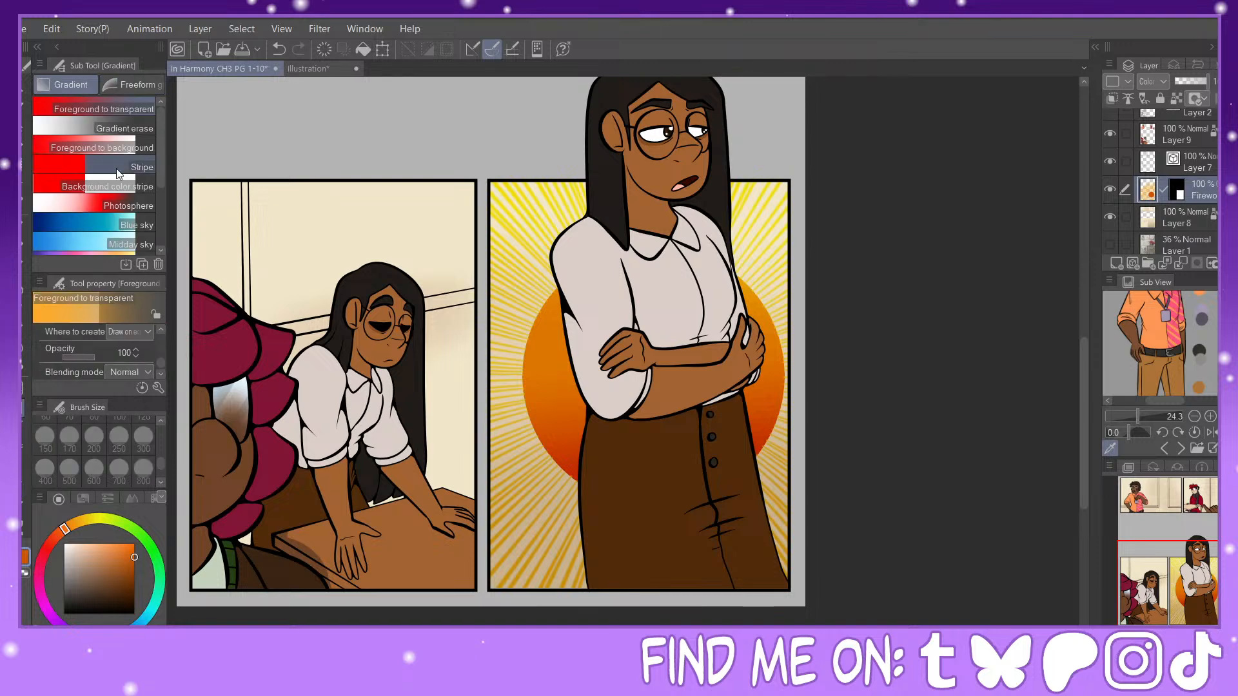
pyautogui.moveTo(643, 544); pyautogui.dragTo(656, 264)
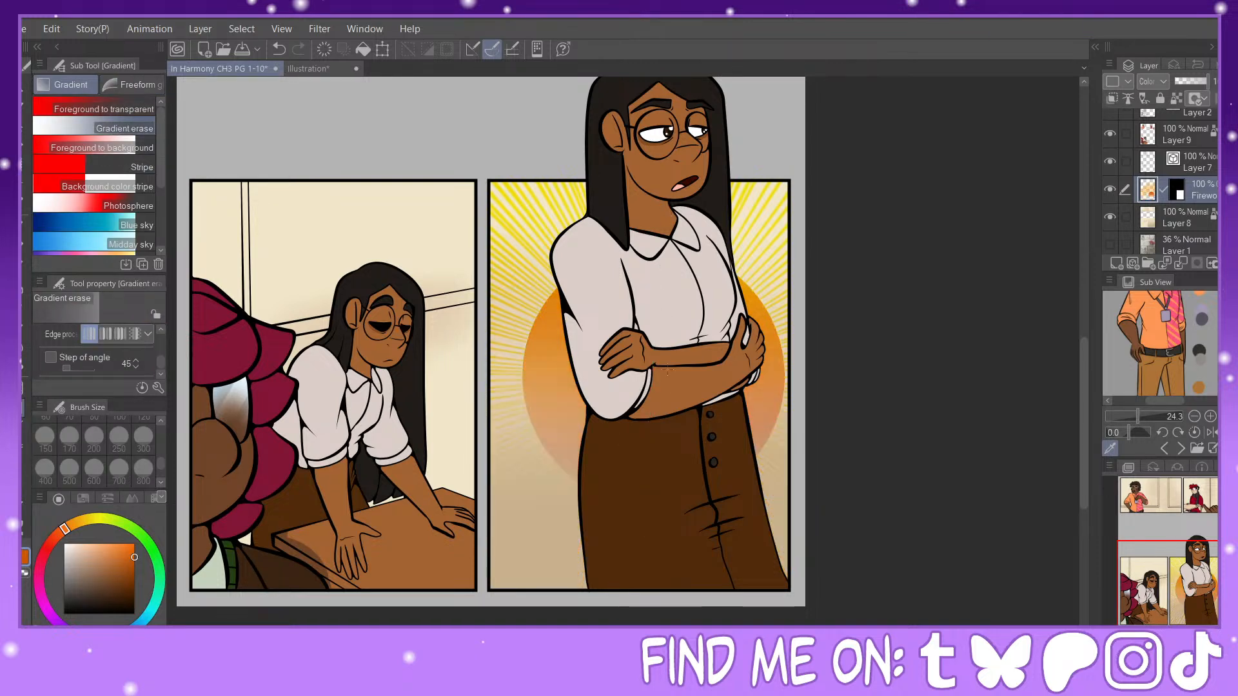
pyautogui.moveTo(1206, 586)
pyautogui.mouseDown()
pyautogui.moveTo(1195, 572)
pyautogui.moveTo(1196, 588)
pyautogui.mouseUp()
pyautogui.click(277, 51)
# Step: Fade the upper part of the firework burst with two top-down Gradient erase passes, keeping the layer's opacity at 100%
pyautogui.moveTo(642, 135); pyautogui.dragTo(654, 485)
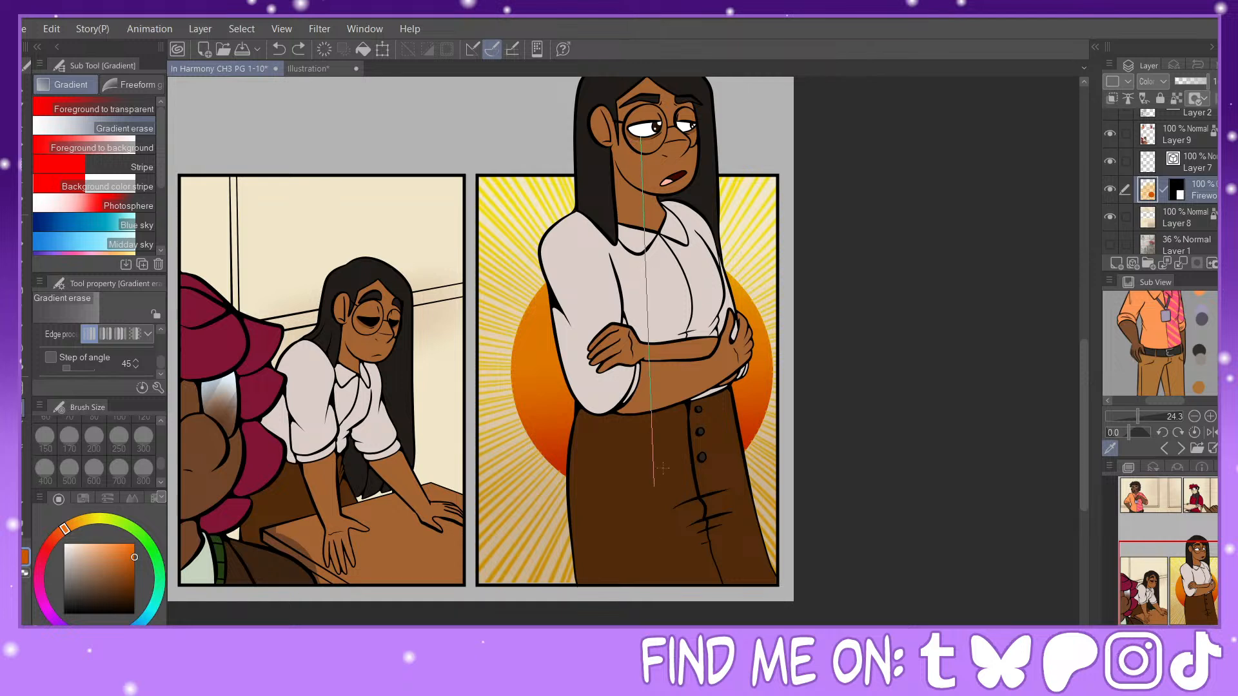
pyautogui.moveTo(679, 443); pyautogui.dragTo(678, 444)
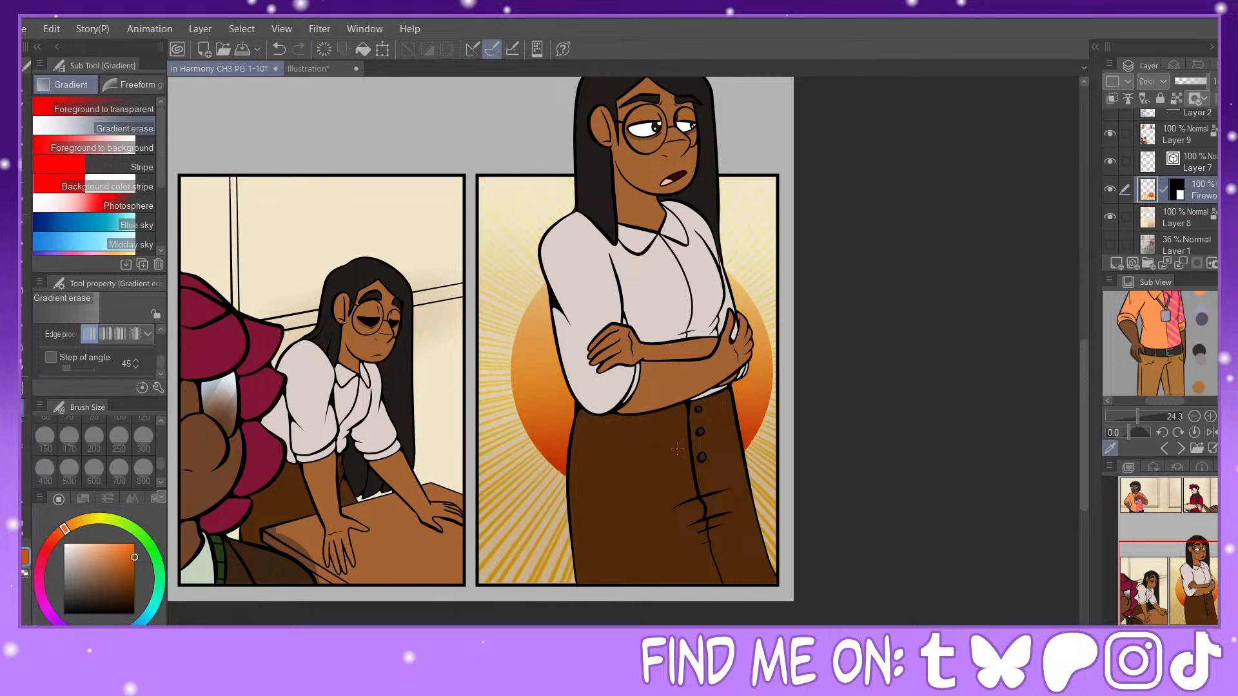
pyautogui.moveTo(681, 126); pyautogui.dragTo(692, 518)
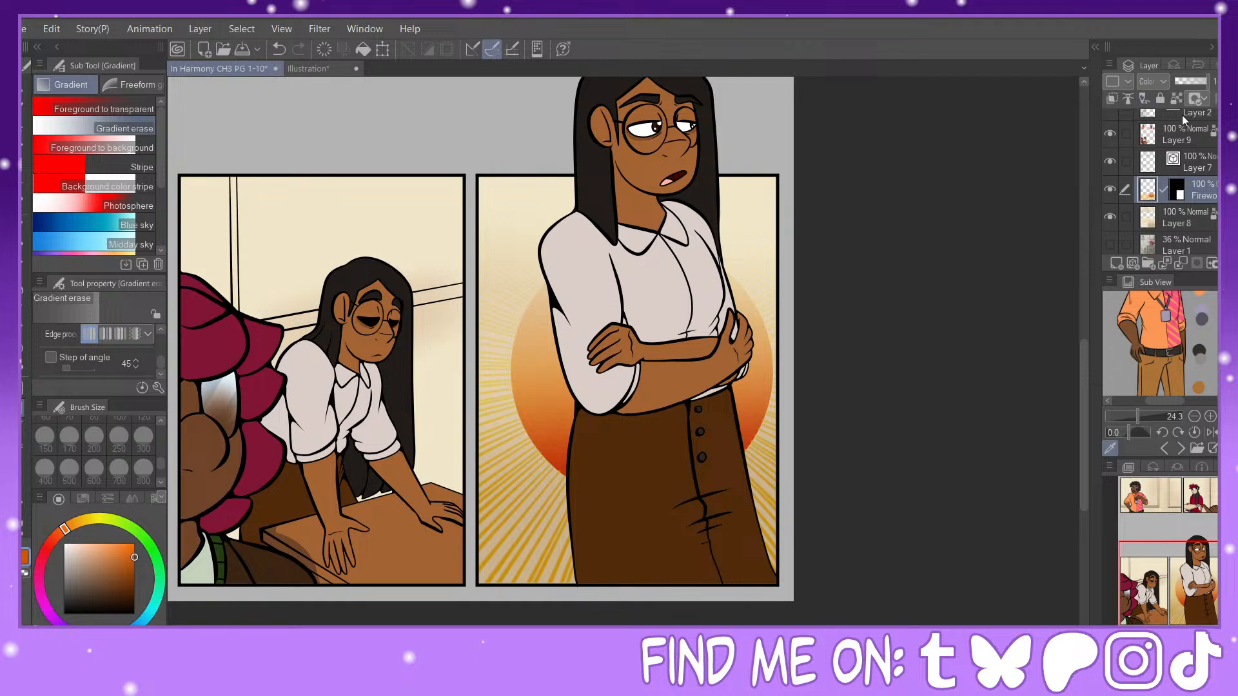
pyautogui.click(1201, 80)
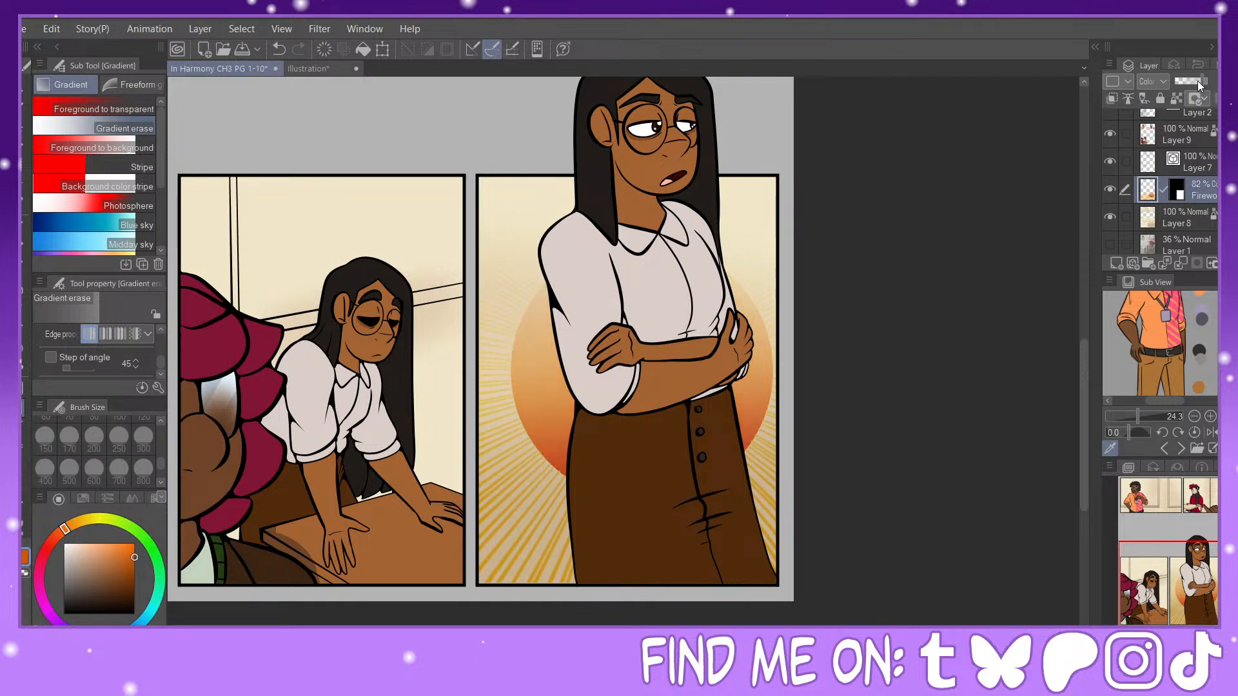
pyautogui.moveTo(1198, 80); pyautogui.dragTo(1218, 80)
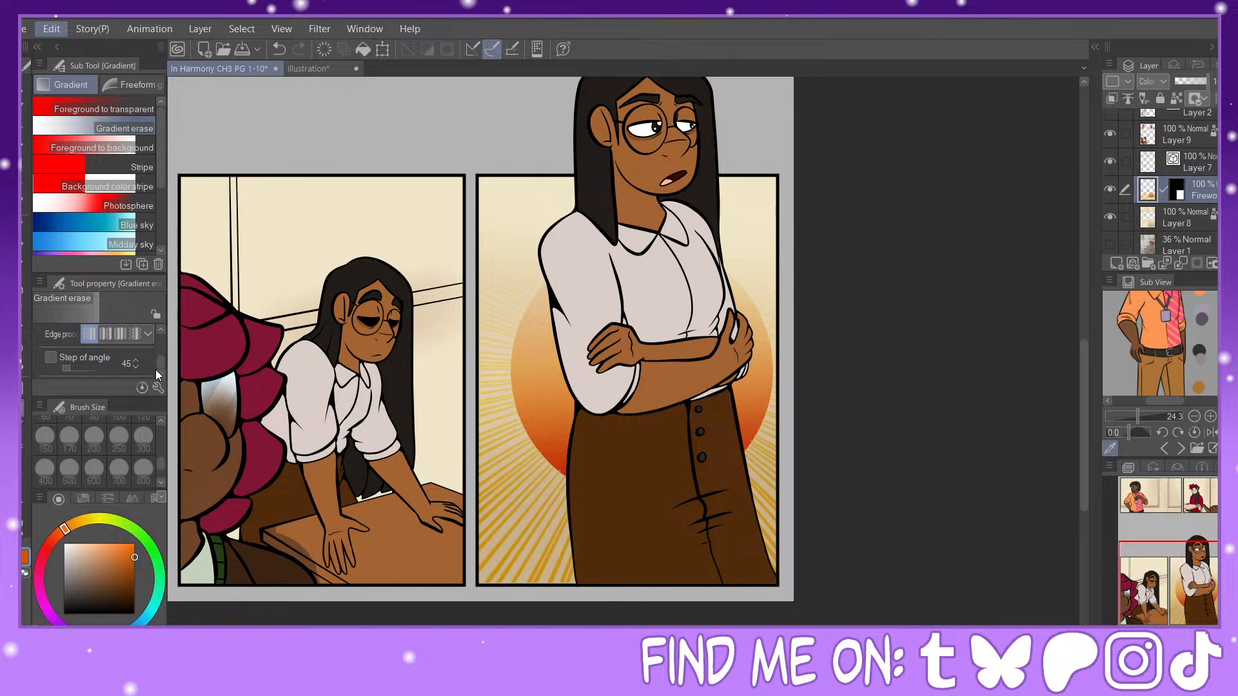
# Step: Apply a tonal correction to the Firework layer that shifts the burst to a deeper, redder orange
pyautogui.click(404, 399)
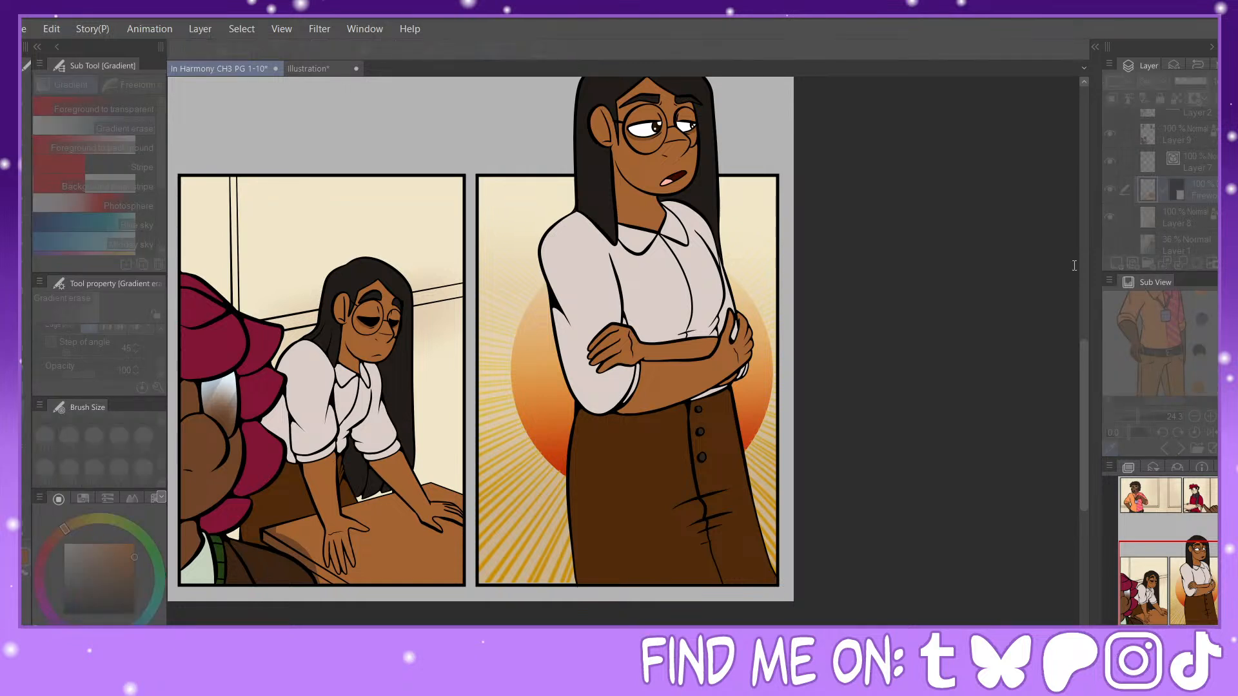
pyautogui.click(977, 299)
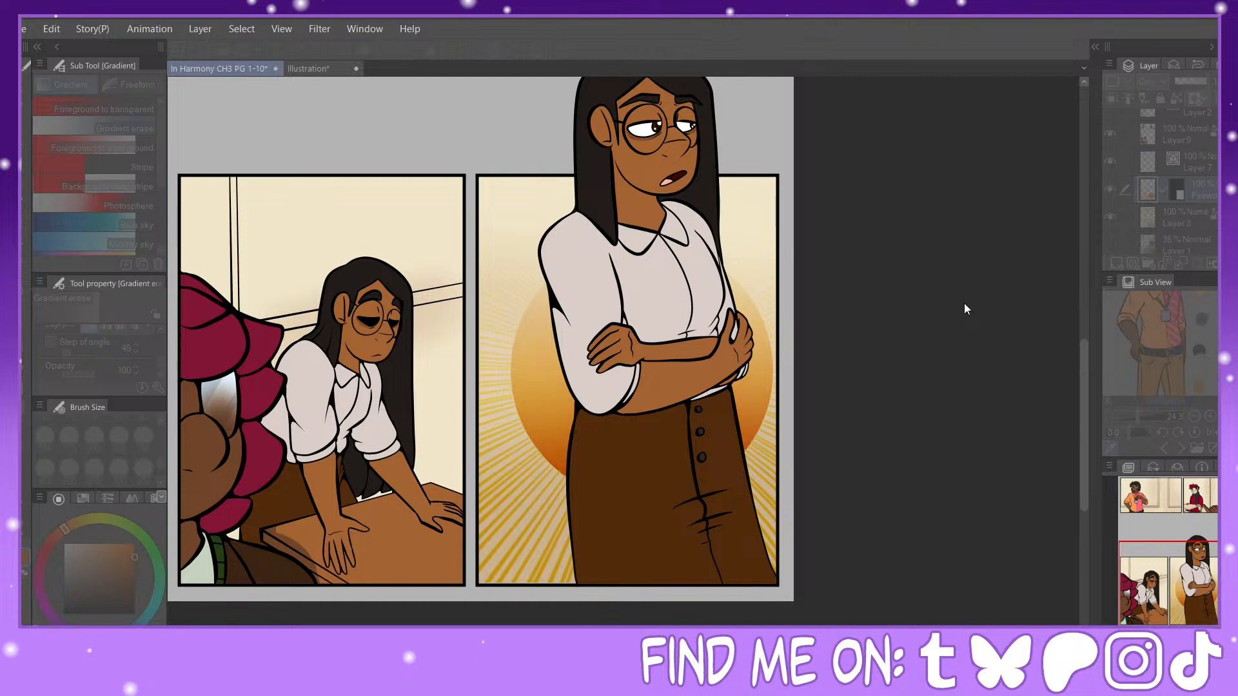
pyautogui.moveTo(1006, 341); pyautogui.dragTo(986, 339)
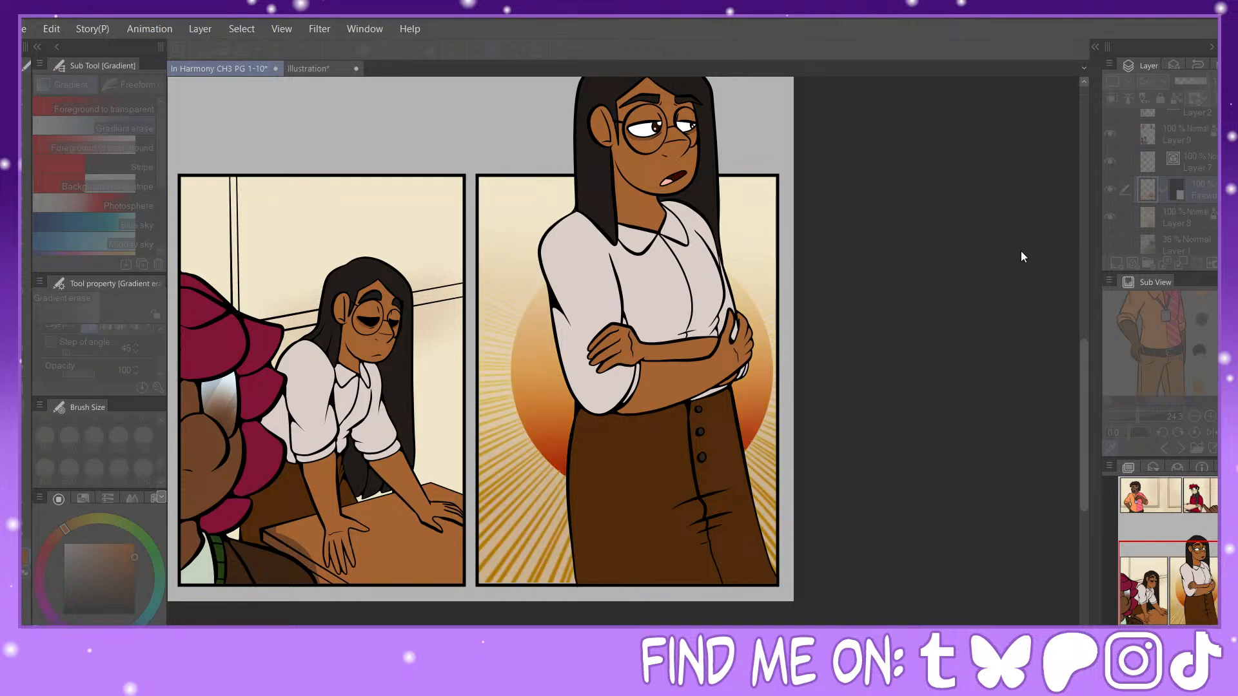
pyautogui.click(994, 251)
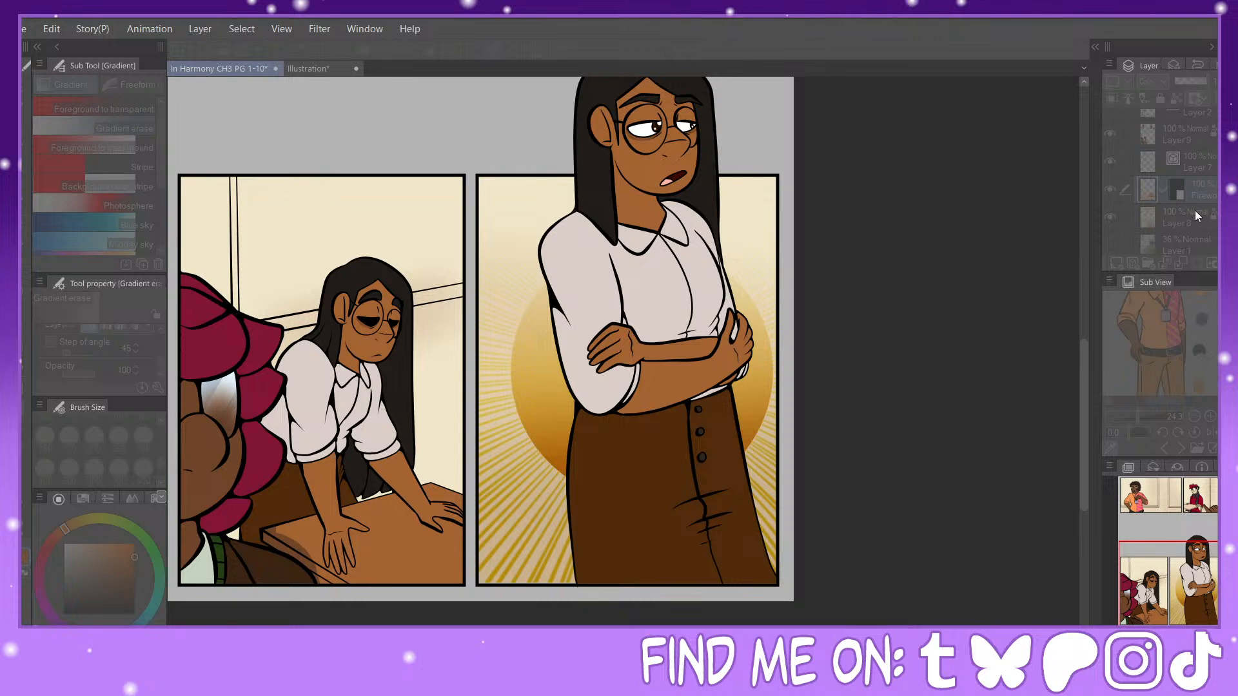
pyautogui.click(1144, 253)
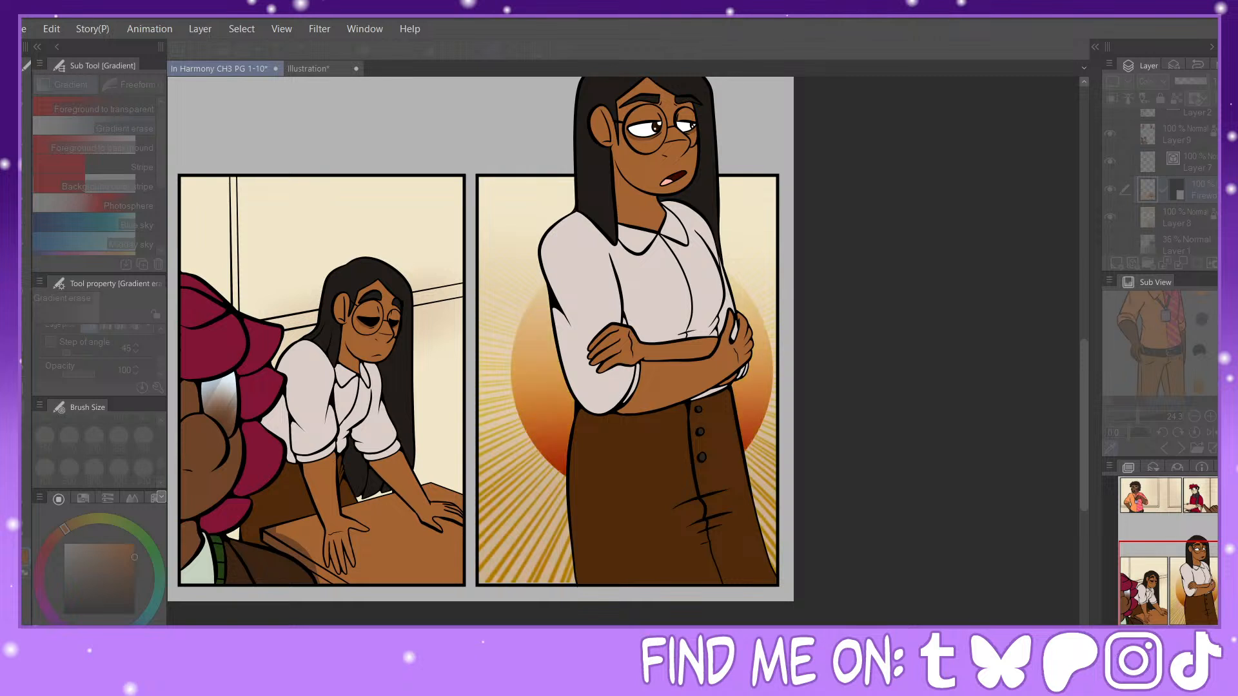
pyautogui.click(1206, 242)
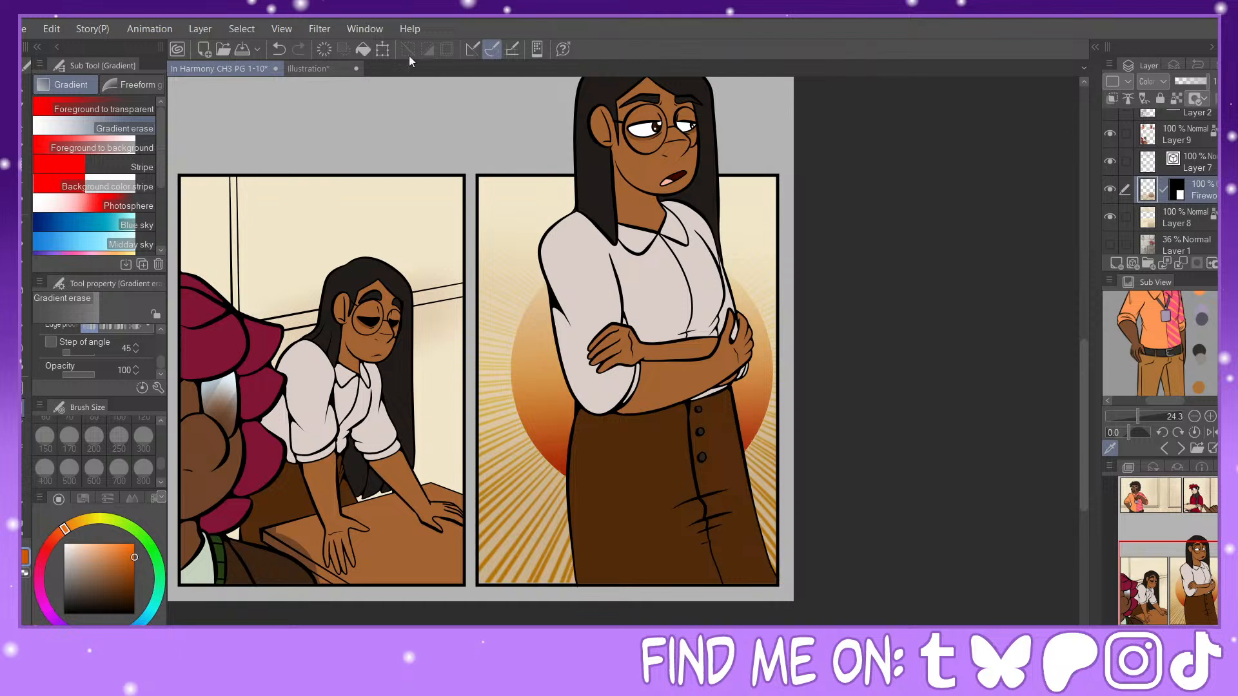
# Step: Open another tonal correction for the Firework layer
pyautogui.click(558, 53)
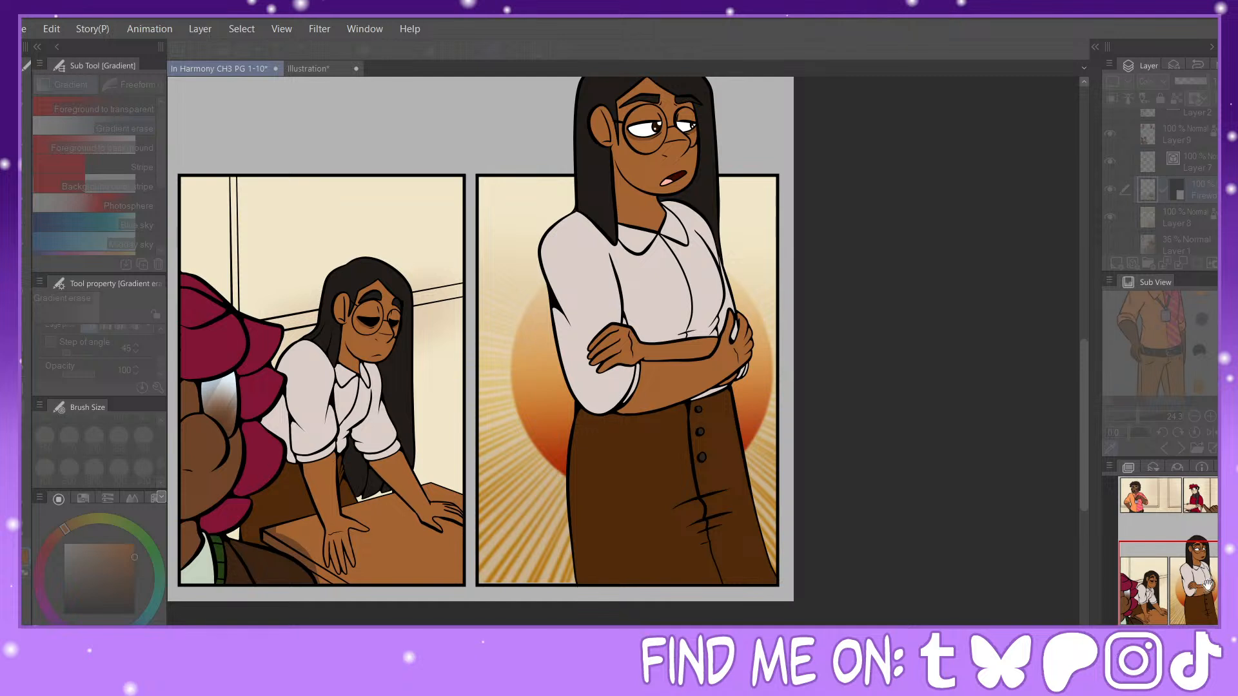
# Step: Shift the sunburst behind the standing woman in the last panel from reddish orange to a more golden orange
pyautogui.press('Return')
pyautogui.moveTo(1190, 589); pyautogui.dragTo(1178, 582)
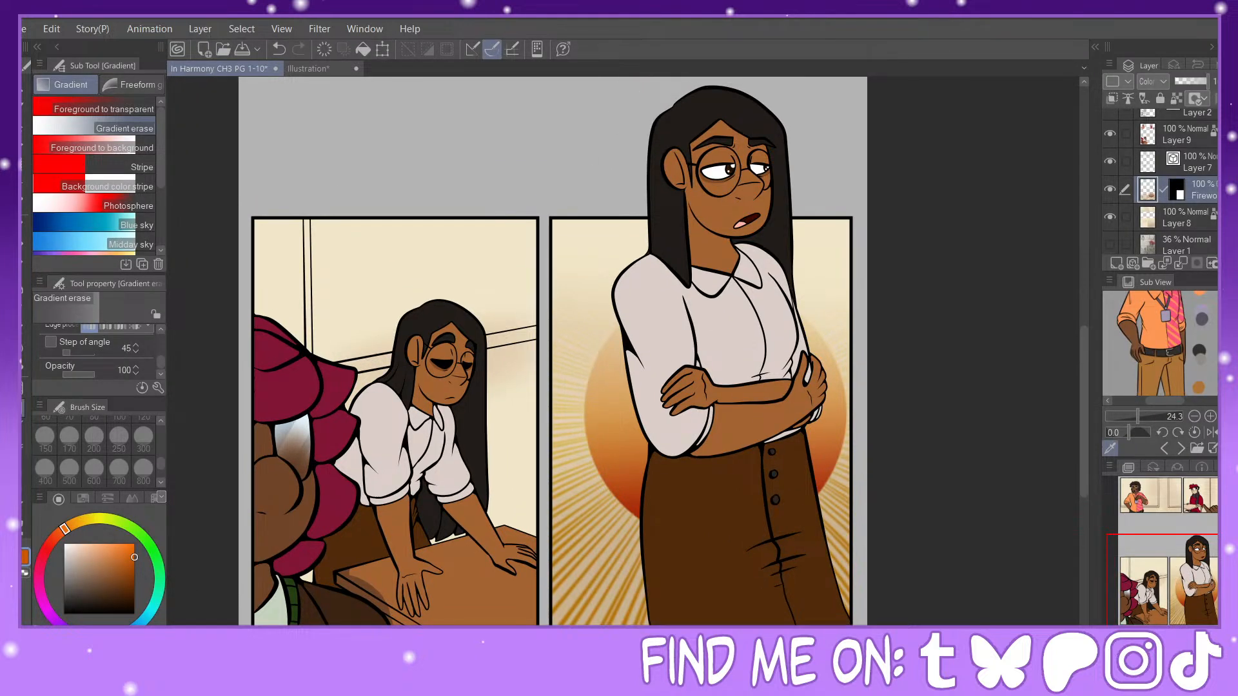
pyautogui.click(373, 415)
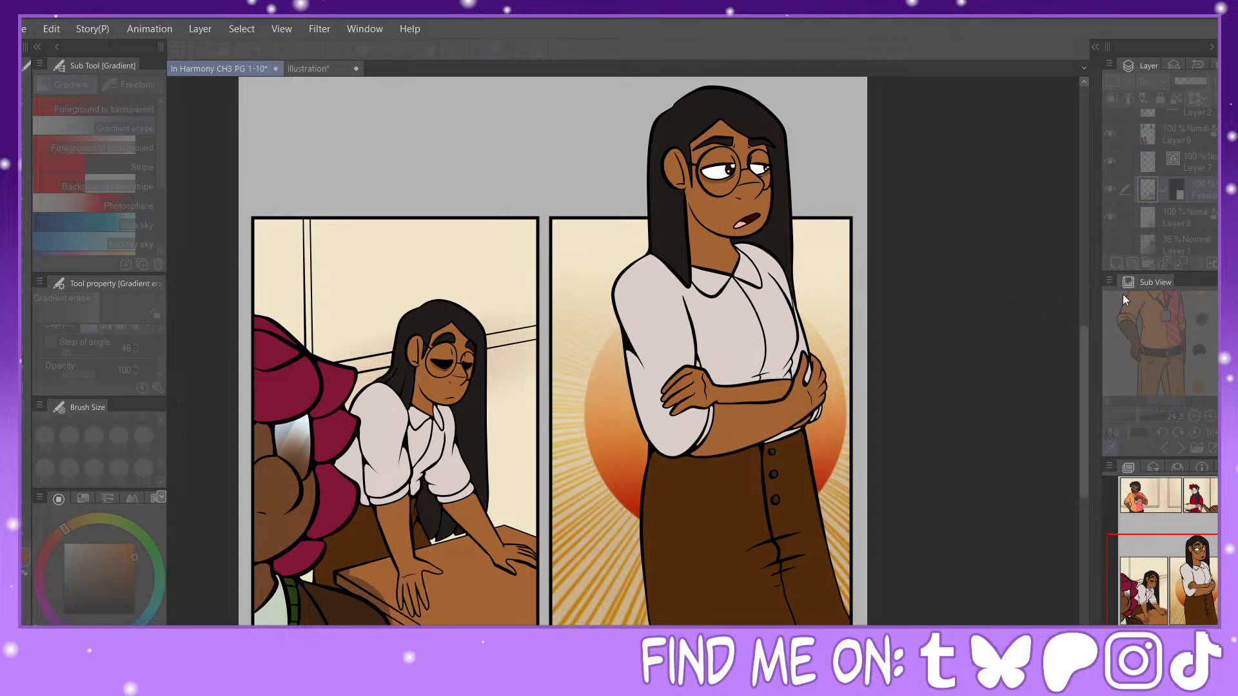
pyautogui.moveTo(939, 289); pyautogui.dragTo(1031, 296)
pyautogui.moveTo(1020, 339); pyautogui.dragTo(1064, 296)
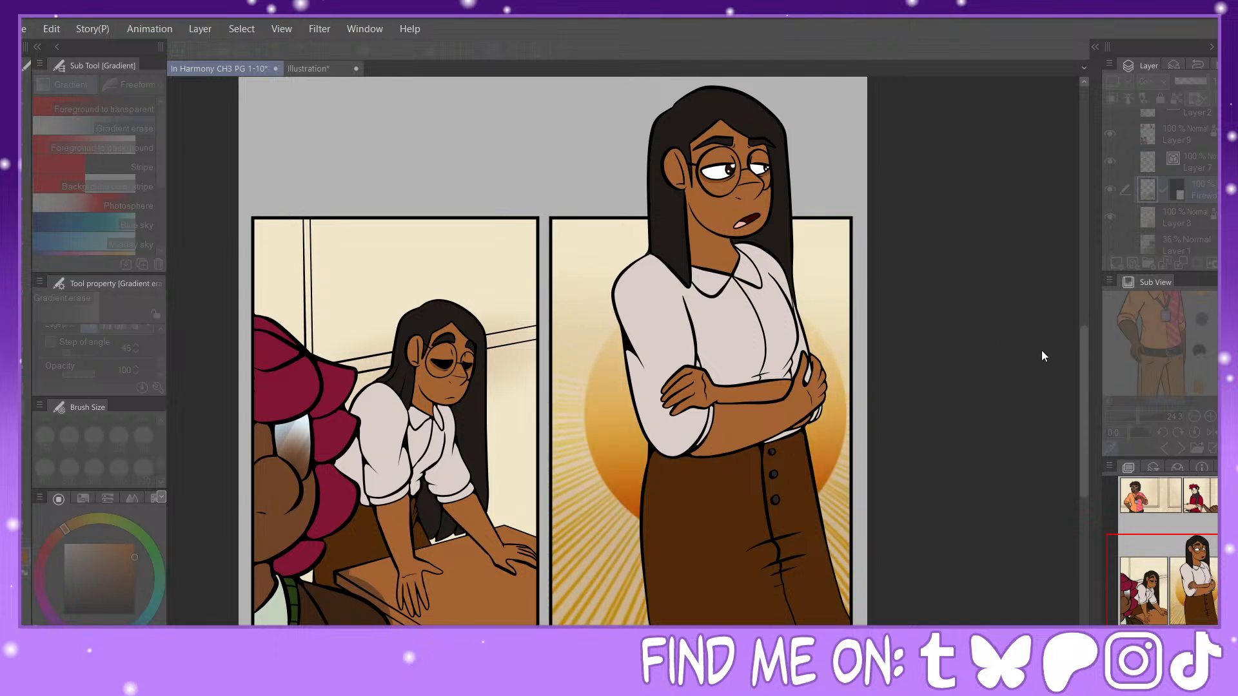
pyautogui.click(1166, 249)
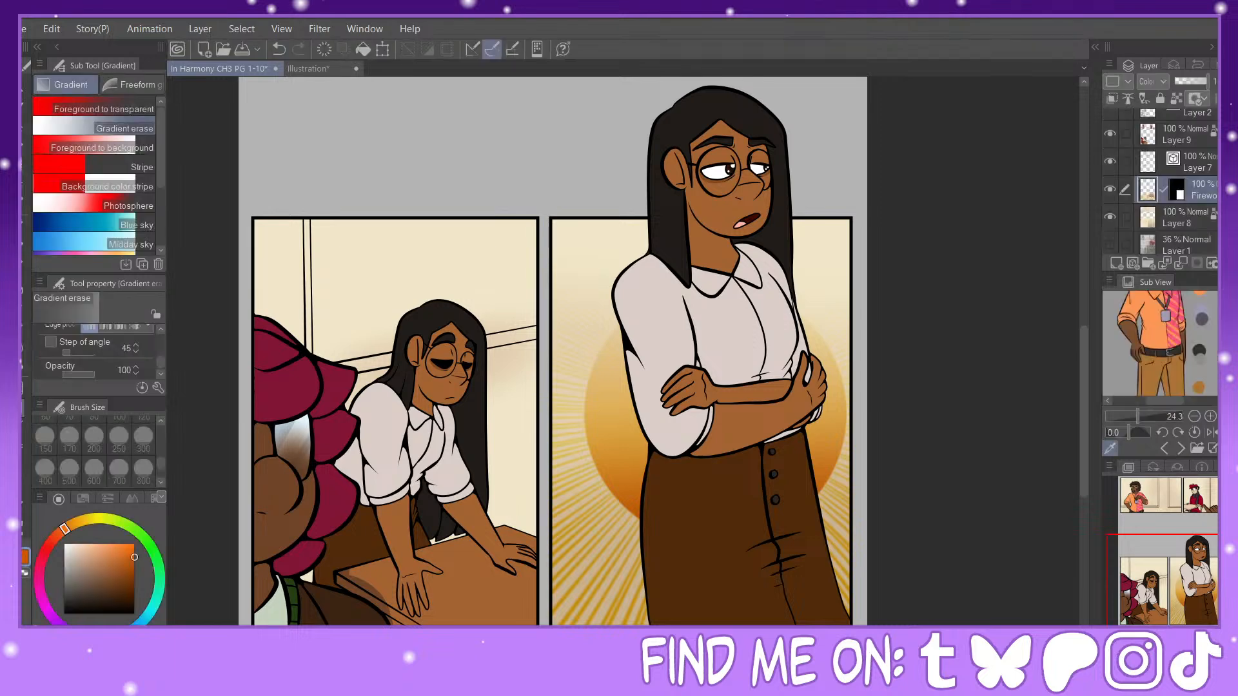
# Step: On Layer 8, airbrush a soft darker tan shadow onto the wall behind the leaning woman, using a shade based on the wall colour
pyautogui.hotkey('ctrl', '-')
pyautogui.hotkey('ctrl', '-')
pyautogui.moveTo(607, 316); pyautogui.dragTo(625, 365)
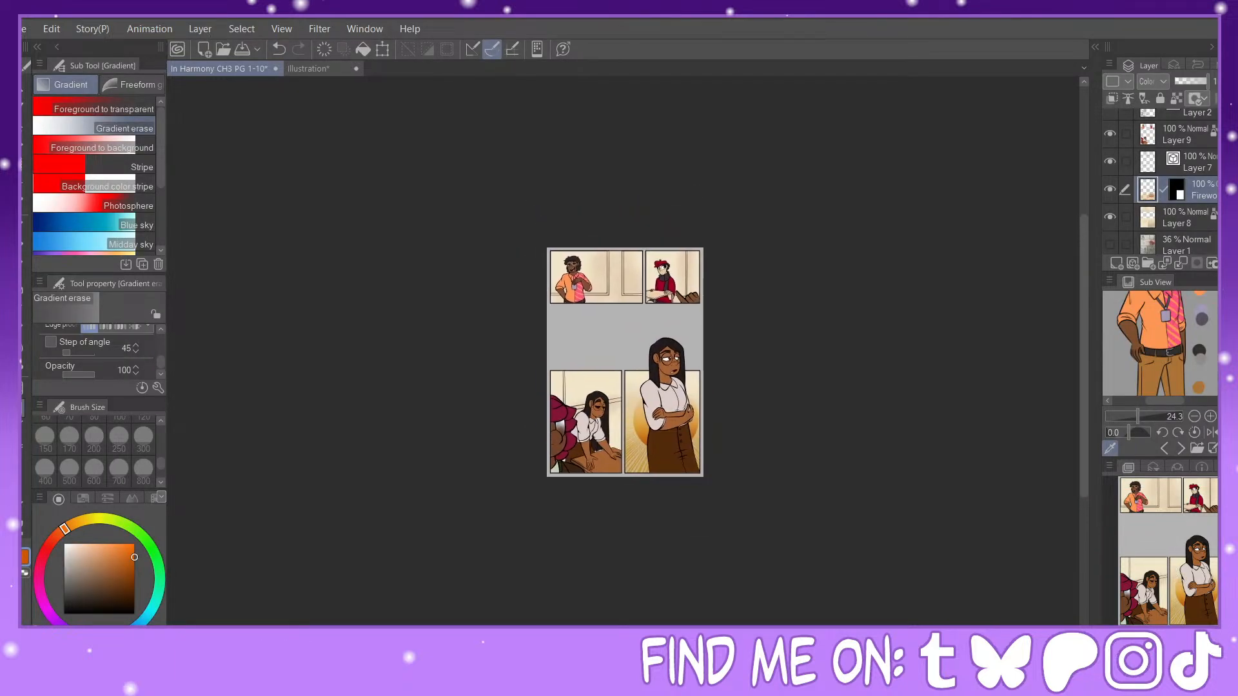
pyautogui.hotkey('ctrl', '+')
pyautogui.hotkey('ctrl', '+')
pyautogui.hotkey('ctrl', '+')
pyautogui.moveTo(623, 452); pyautogui.dragTo(813, 211)
pyautogui.click(1189, 219)
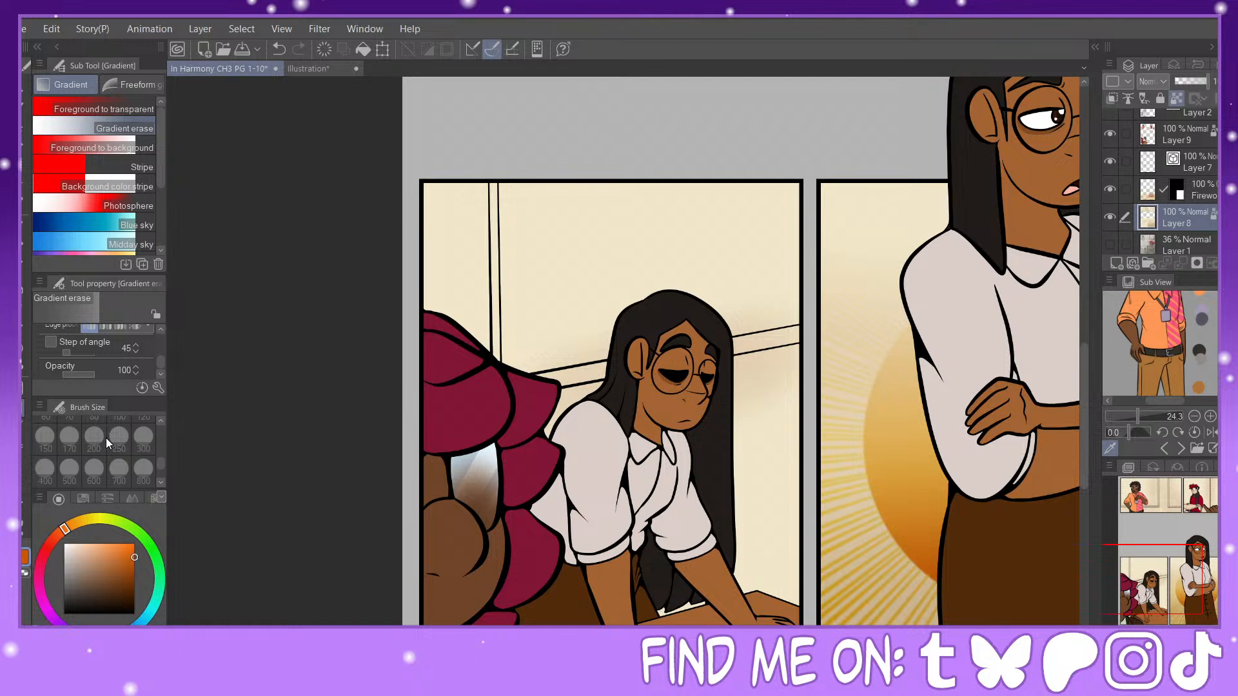
pyautogui.keyDown('alt'); pyautogui.click(771, 366); pyautogui.keyUp('alt')
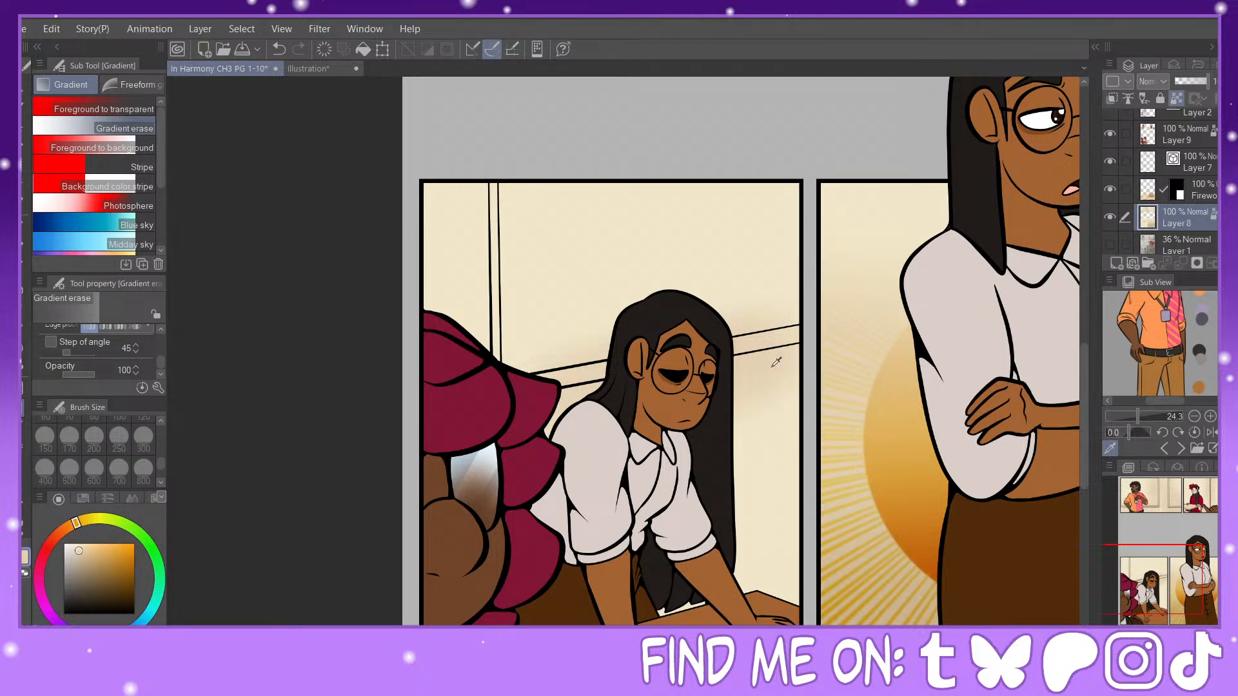
pyautogui.click(83, 559)
pyautogui.click(79, 551)
pyautogui.click(85, 564)
pyautogui.click(25, 285)
pyautogui.moveTo(706, 361); pyautogui.dragTo(677, 366)
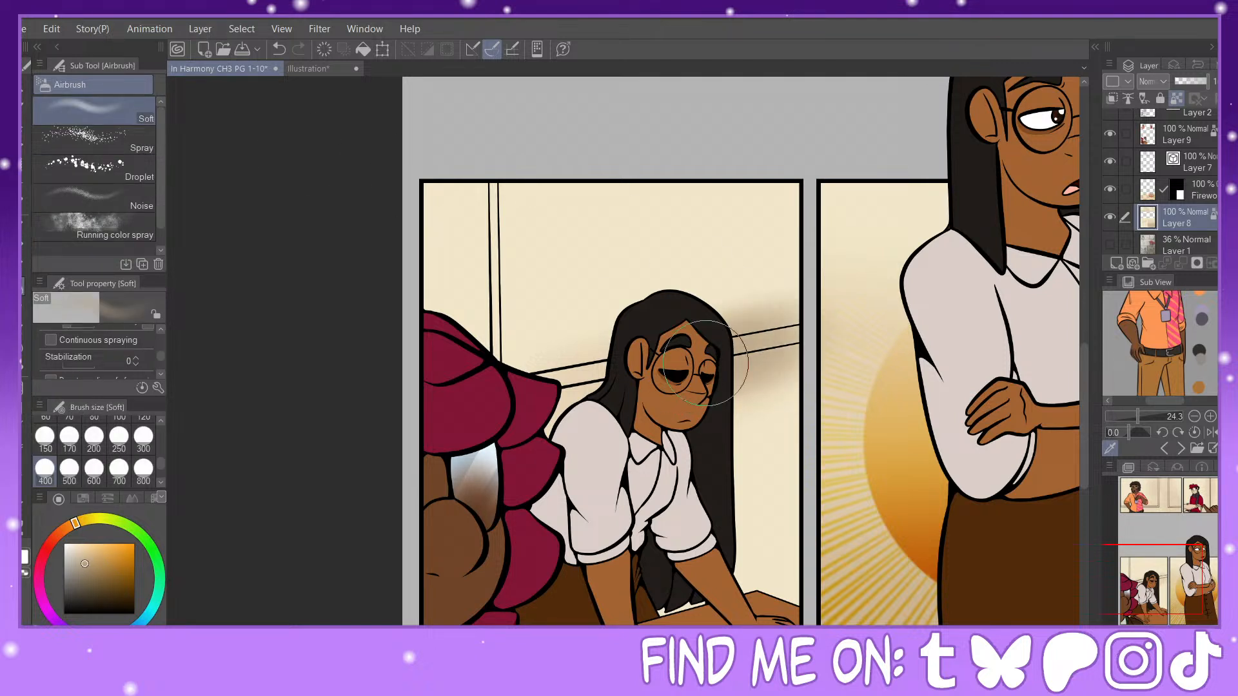
pyautogui.moveTo(722, 426)
pyautogui.mouseDown()
pyautogui.moveTo(764, 397)
pyautogui.moveTo(747, 317)
pyautogui.moveTo(756, 305)
pyautogui.mouseUp()
# Step: Shade along the wall frames in the first panel with the Soft airbrush at size 200, deepening the tan as needed
pyautogui.moveTo(1177, 579); pyautogui.dragTo(1179, 506)
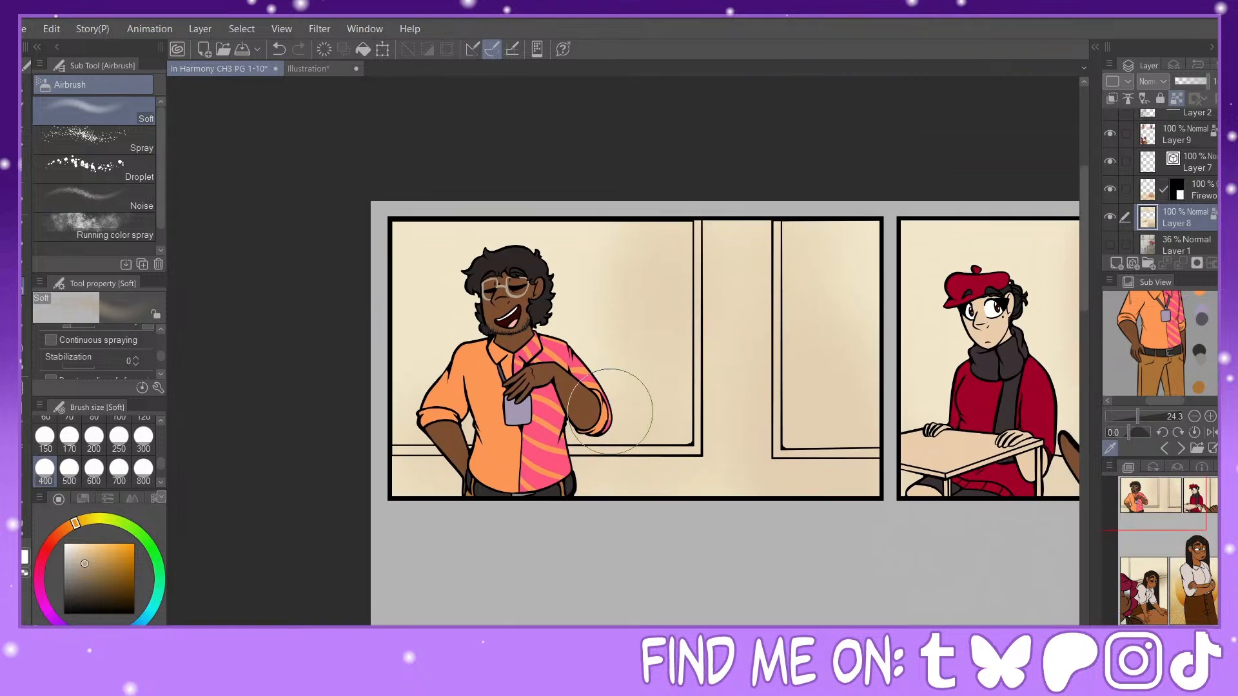
pyautogui.click(94, 439)
pyautogui.moveTo(696, 230)
pyautogui.mouseDown()
pyautogui.moveTo(689, 293)
pyautogui.moveTo(708, 473)
pyautogui.mouseUp()
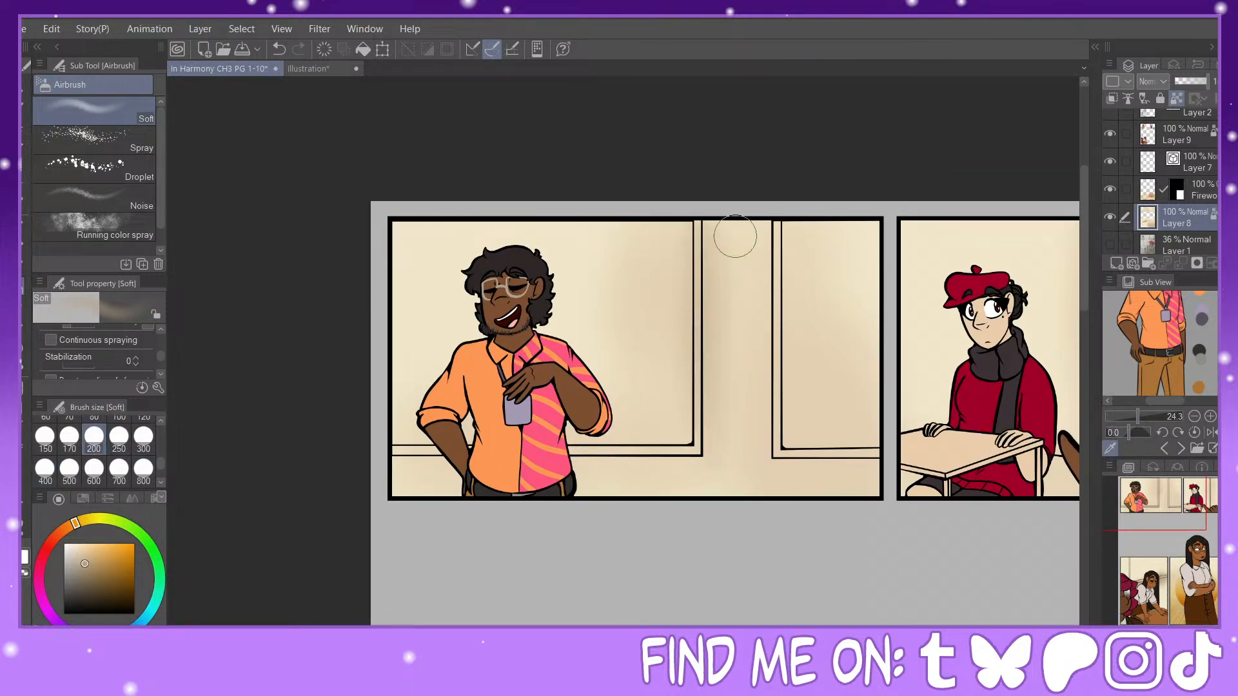
pyautogui.click(103, 565)
pyautogui.moveTo(699, 226)
pyautogui.mouseDown()
pyautogui.moveTo(684, 397)
pyautogui.moveTo(695, 479)
pyautogui.mouseUp()
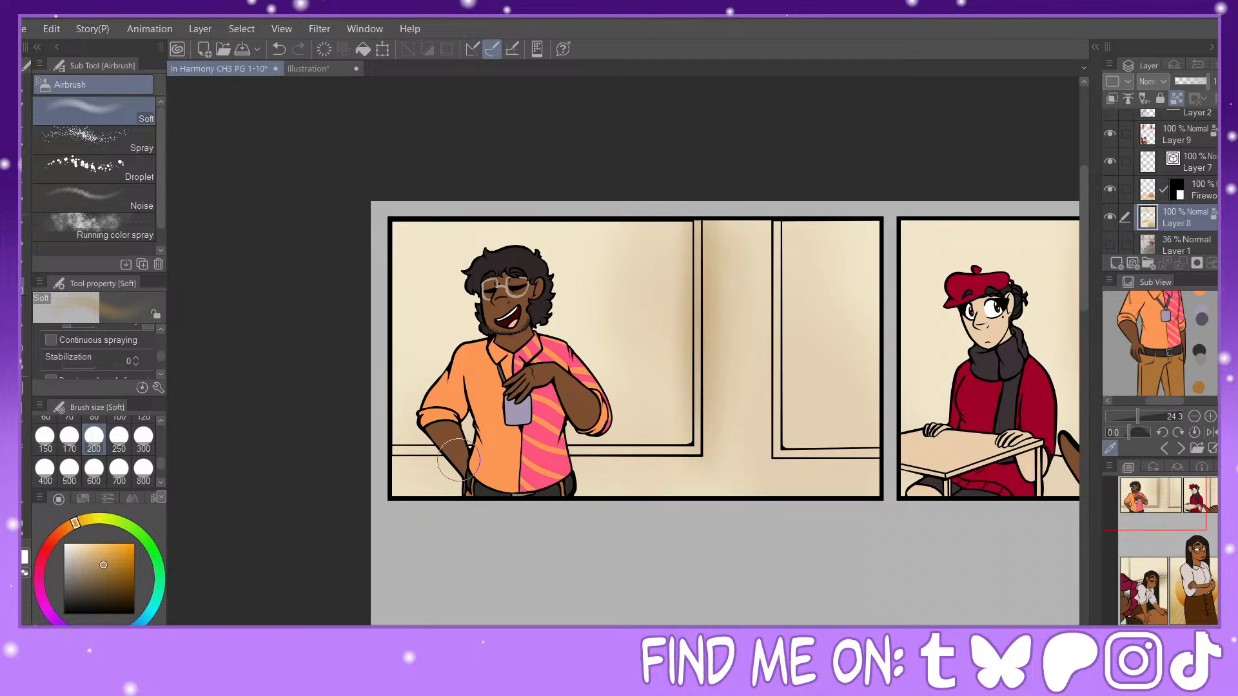
pyautogui.moveTo(401, 456); pyautogui.dragTo(466, 460)
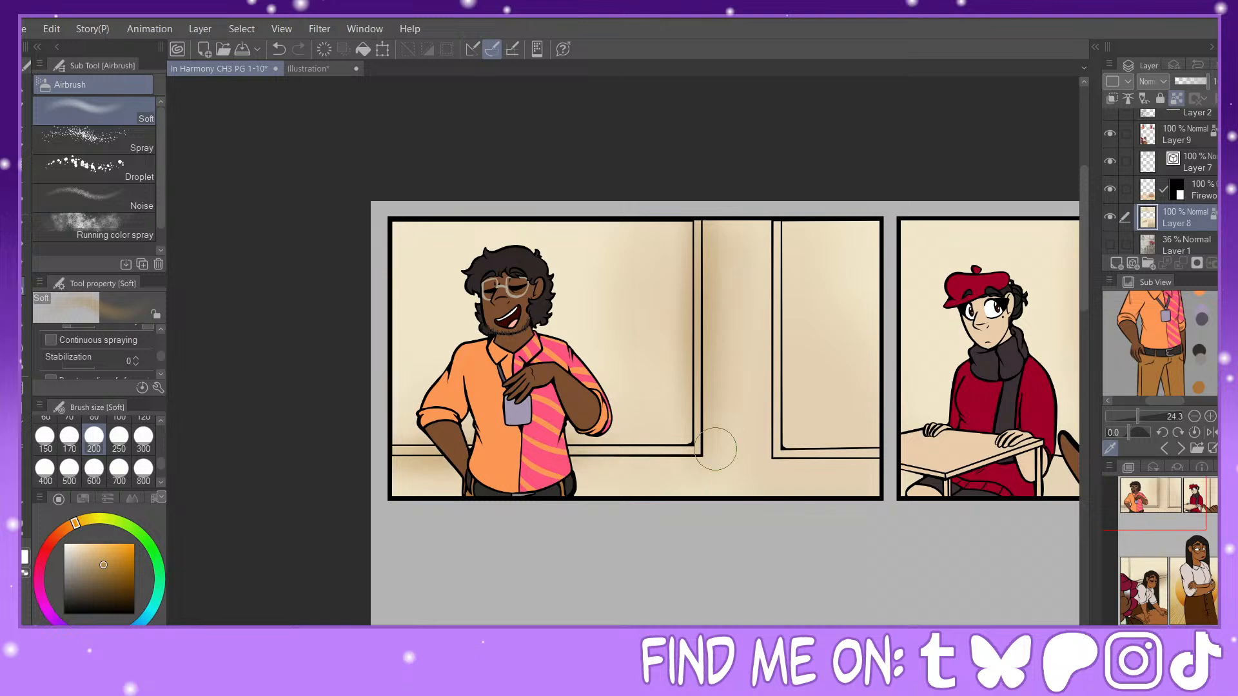
pyautogui.moveTo(776, 199); pyautogui.dragTo(783, 365)
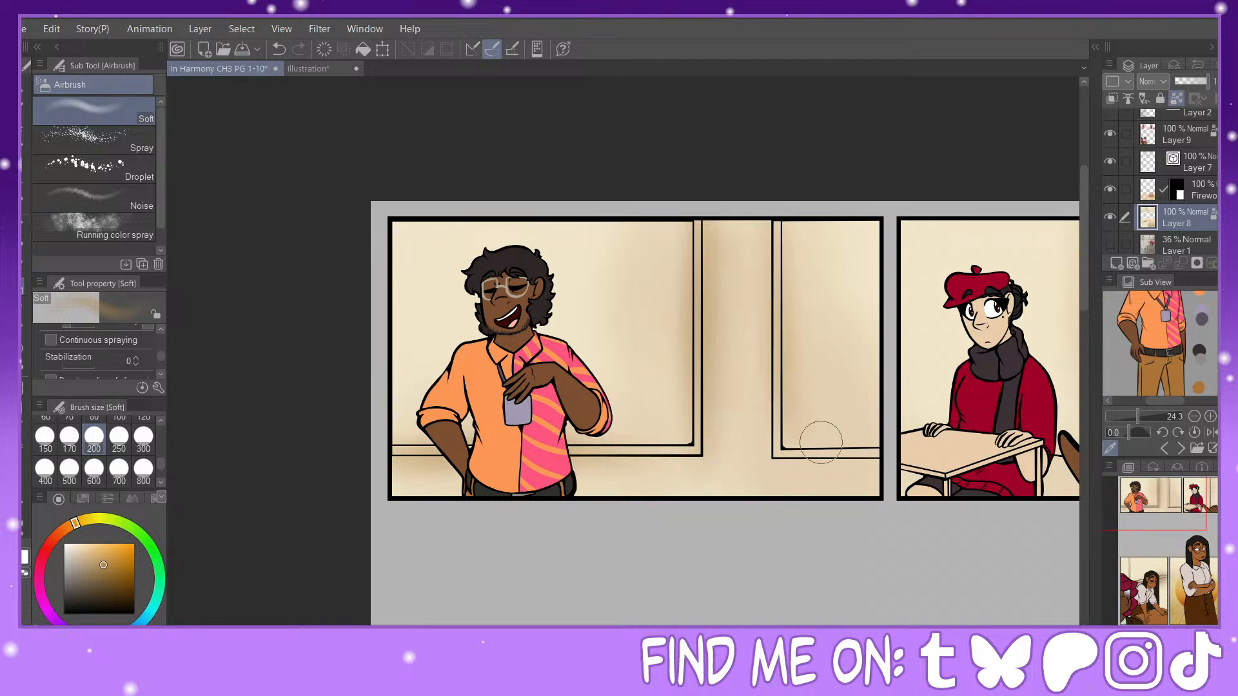
pyautogui.moveTo(773, 456); pyautogui.dragTo(887, 457)
# Step: Airbrush shading along the vertical trim in the second panel and rework the wall shadow beside the leaning woman with sampled wall tones
pyautogui.moveTo(1007, 488)
pyautogui.mouseDown()
pyautogui.moveTo(966, 503)
pyautogui.moveTo(700, 488)
pyautogui.mouseUp()
pyautogui.moveTo(817, 216); pyautogui.dragTo(805, 439)
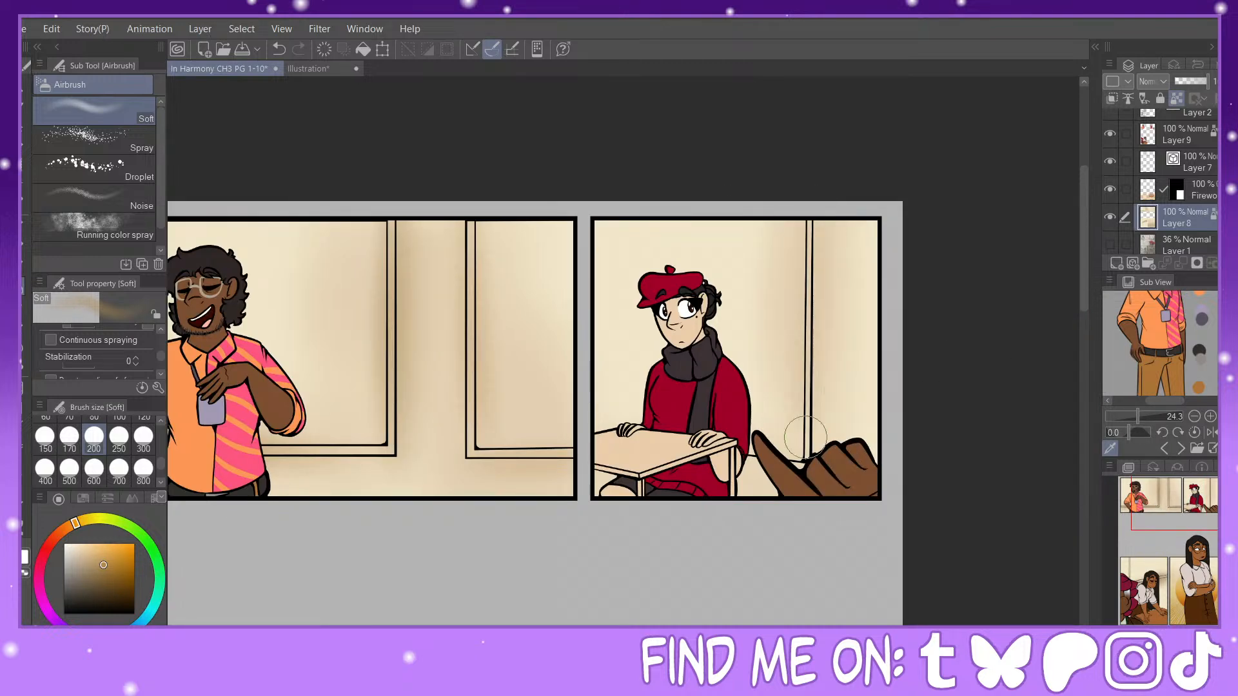
pyautogui.moveTo(1130, 585); pyautogui.dragTo(1138, 581)
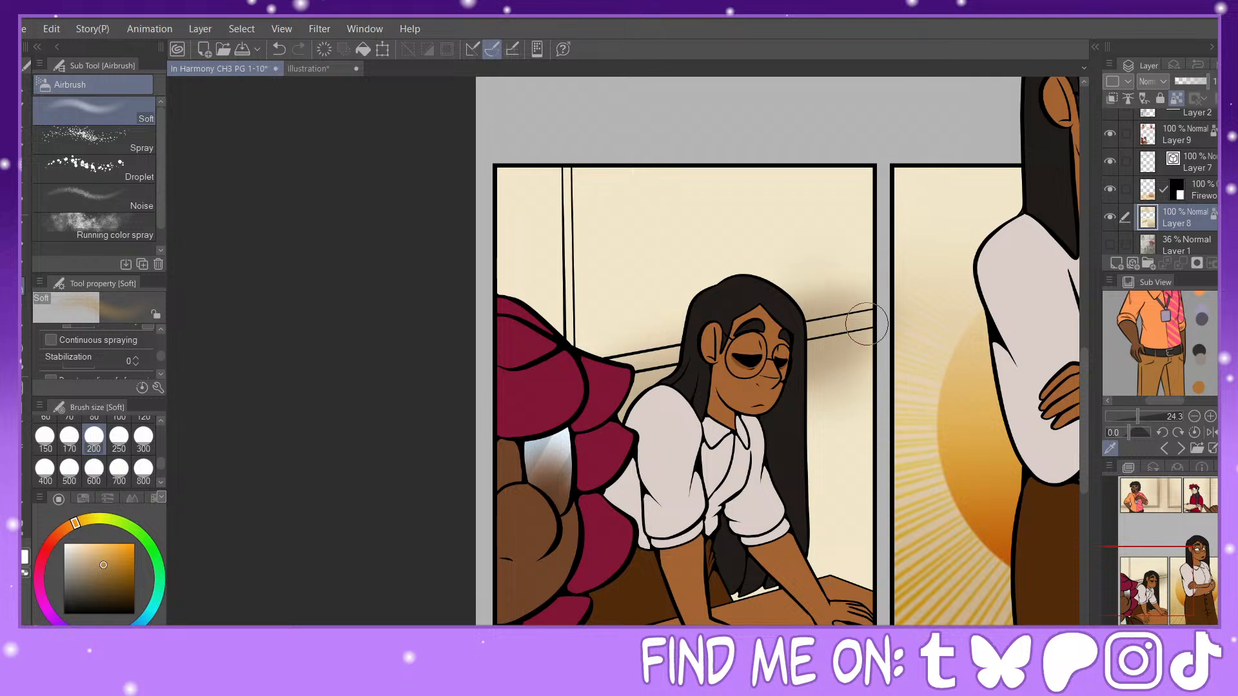
pyautogui.keyDown('alt'); pyautogui.click(850, 406); pyautogui.keyUp('alt')
pyautogui.moveTo(857, 369)
pyautogui.mouseDown()
pyautogui.moveTo(820, 379)
pyautogui.moveTo(869, 351)
pyautogui.moveTo(787, 362)
pyautogui.moveTo(812, 357)
pyautogui.mouseUp()
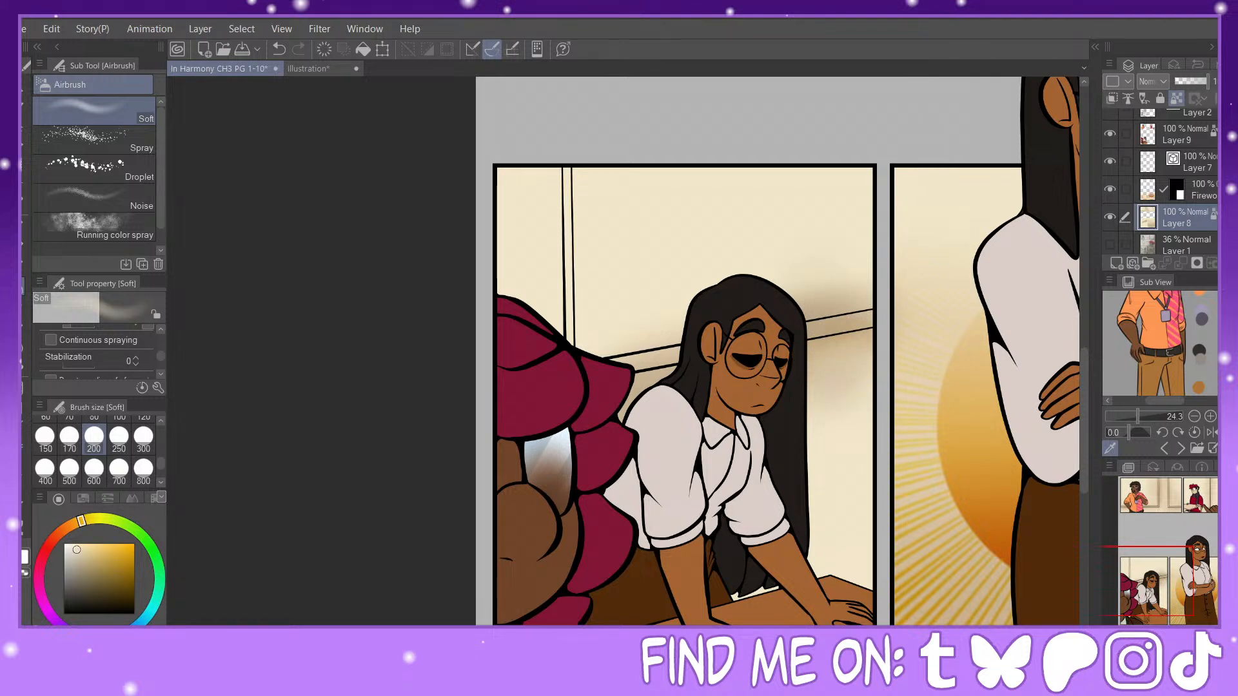
pyautogui.hotkey('ctrl', '-')
pyautogui.keyDown('alt'); pyautogui.click(795, 342); pyautogui.keyUp('alt')
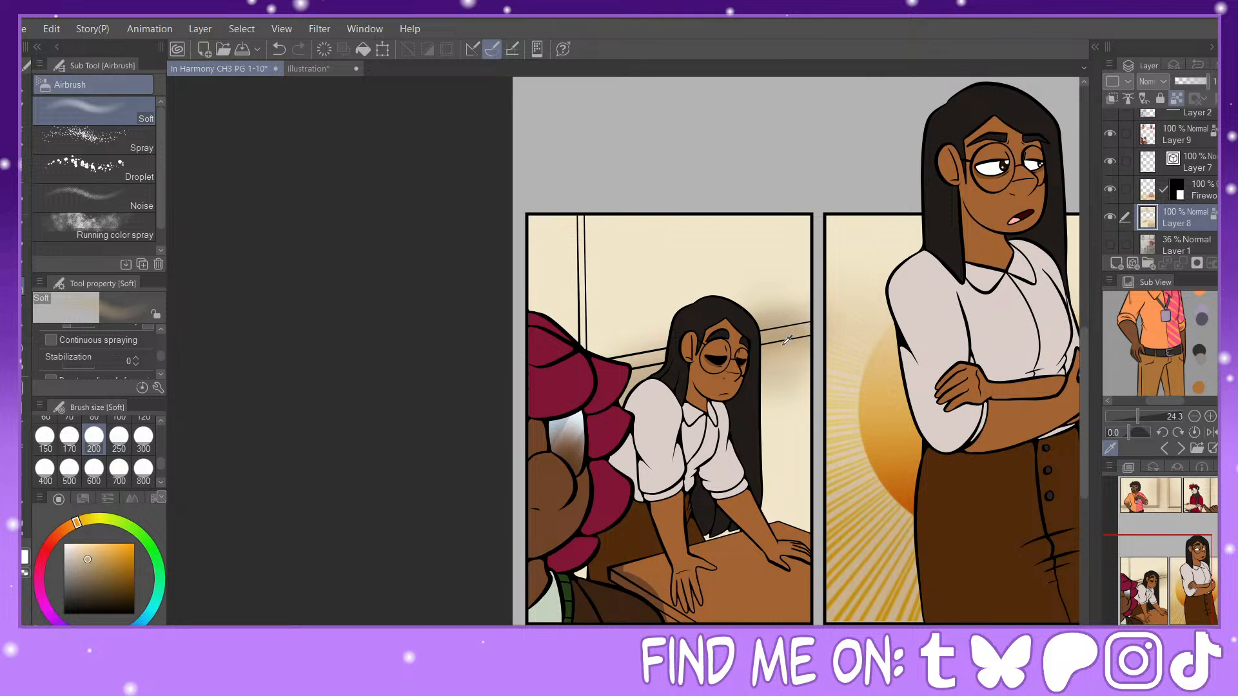
pyautogui.keyDown('alt'); pyautogui.click(781, 364); pyautogui.keyUp('alt')
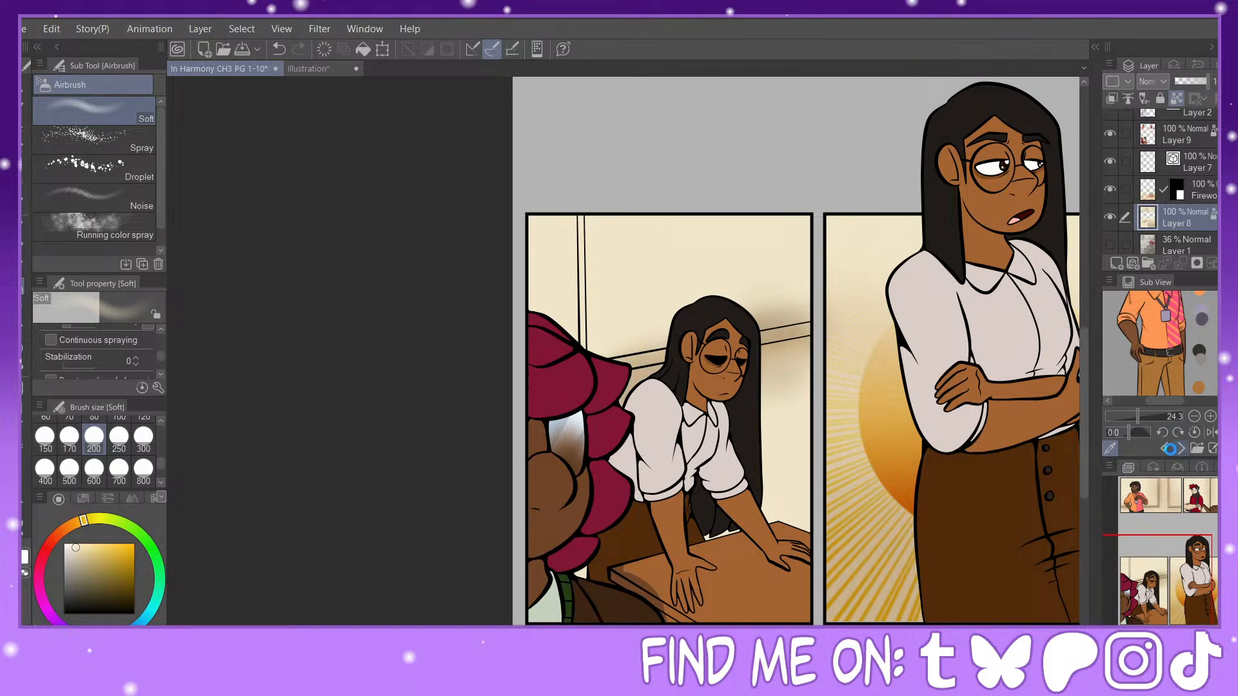
# Step: Bring up the classroom reference image in the Sub View, enlarge its window area and sample colours from it
pyautogui.click(1178, 446)
pyautogui.click(1128, 417)
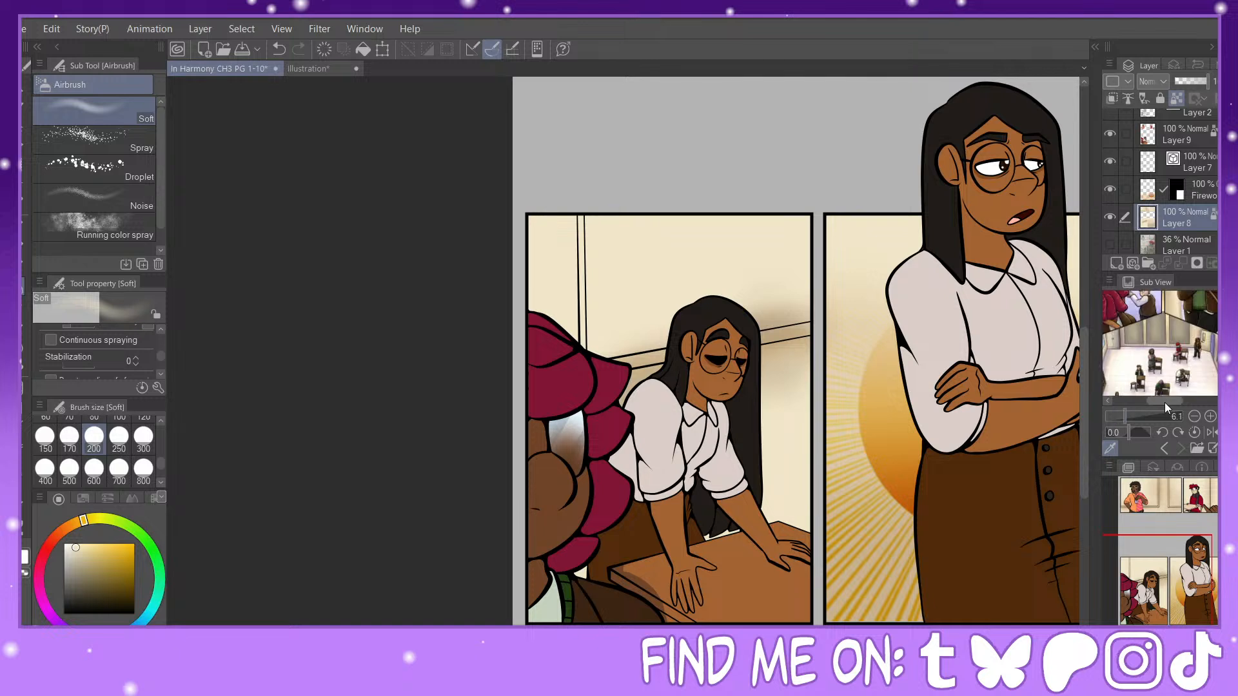
pyautogui.moveTo(1165, 402); pyautogui.dragTo(1151, 425)
pyautogui.click(1132, 416)
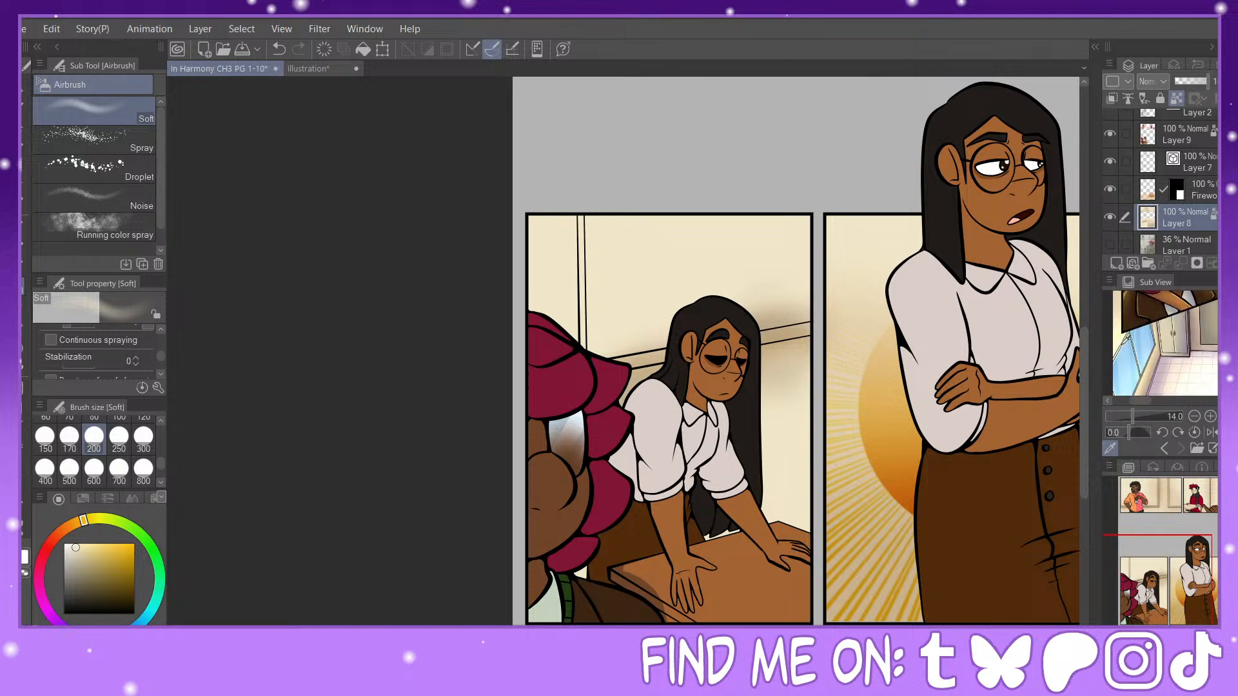
pyautogui.click(1126, 343)
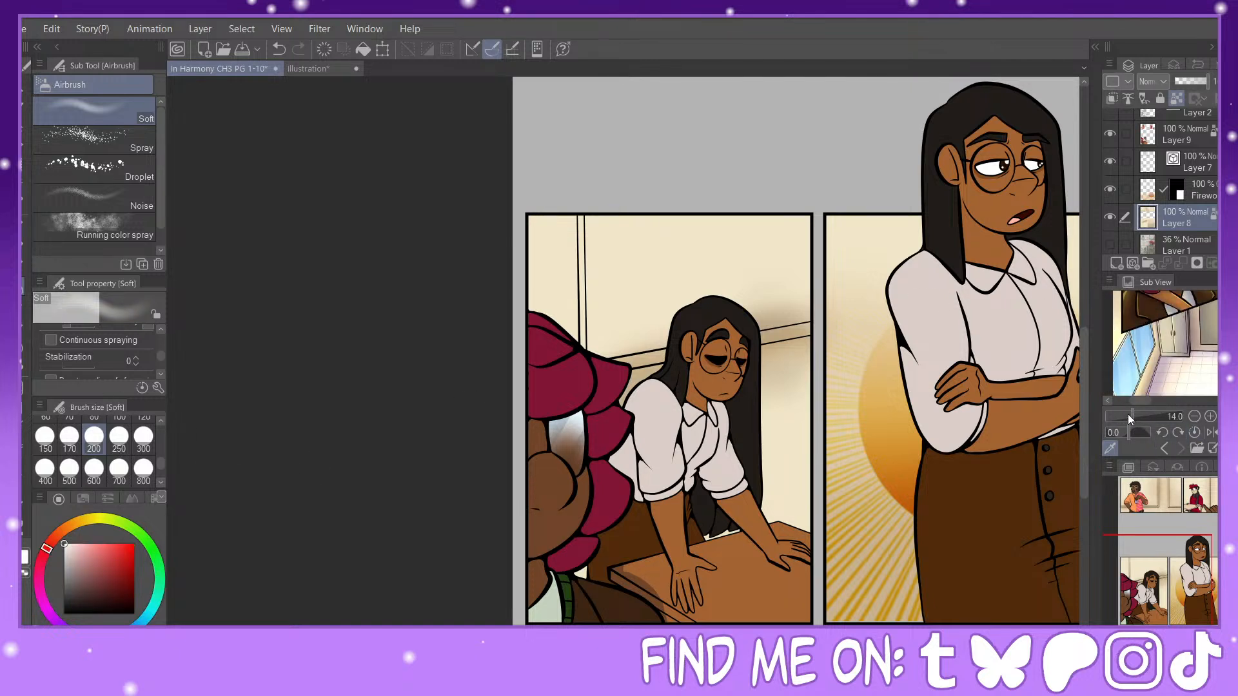
pyautogui.moveTo(1129, 417); pyautogui.dragTo(1136, 417)
pyautogui.click(1119, 333)
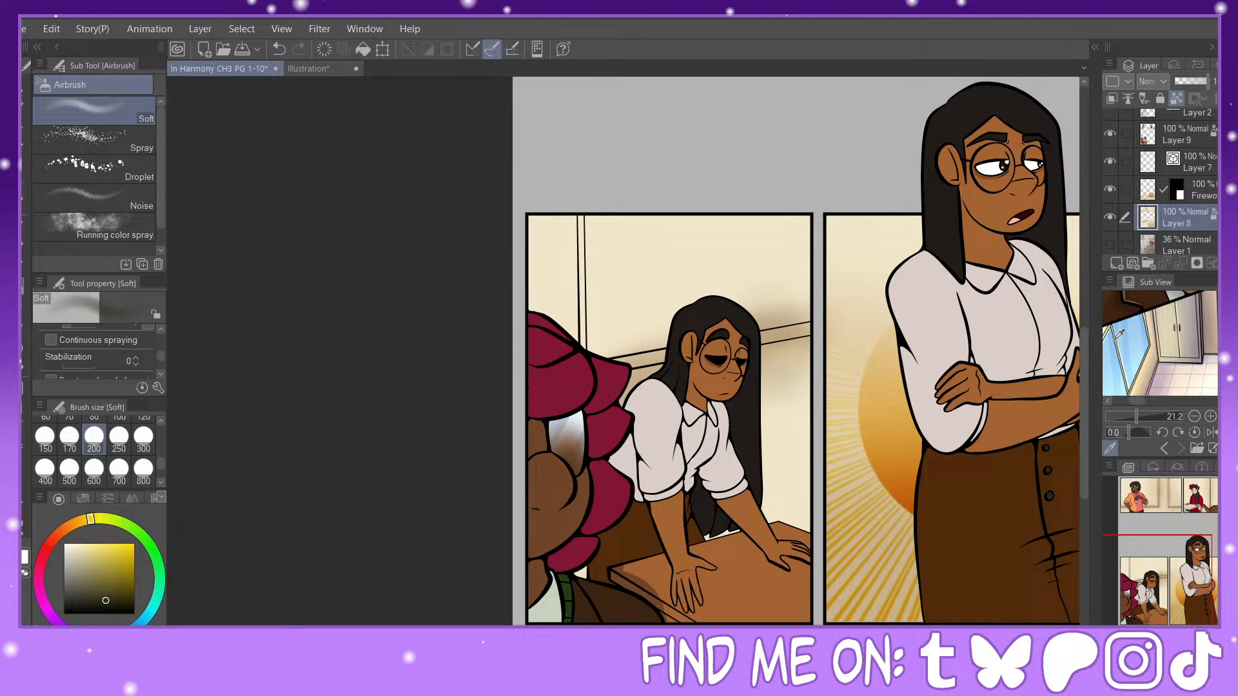
# Step: Fill the window frame bars behind the leaning woman with a light blue-grey, using Fill with Refer other layers
pyautogui.click(74, 552)
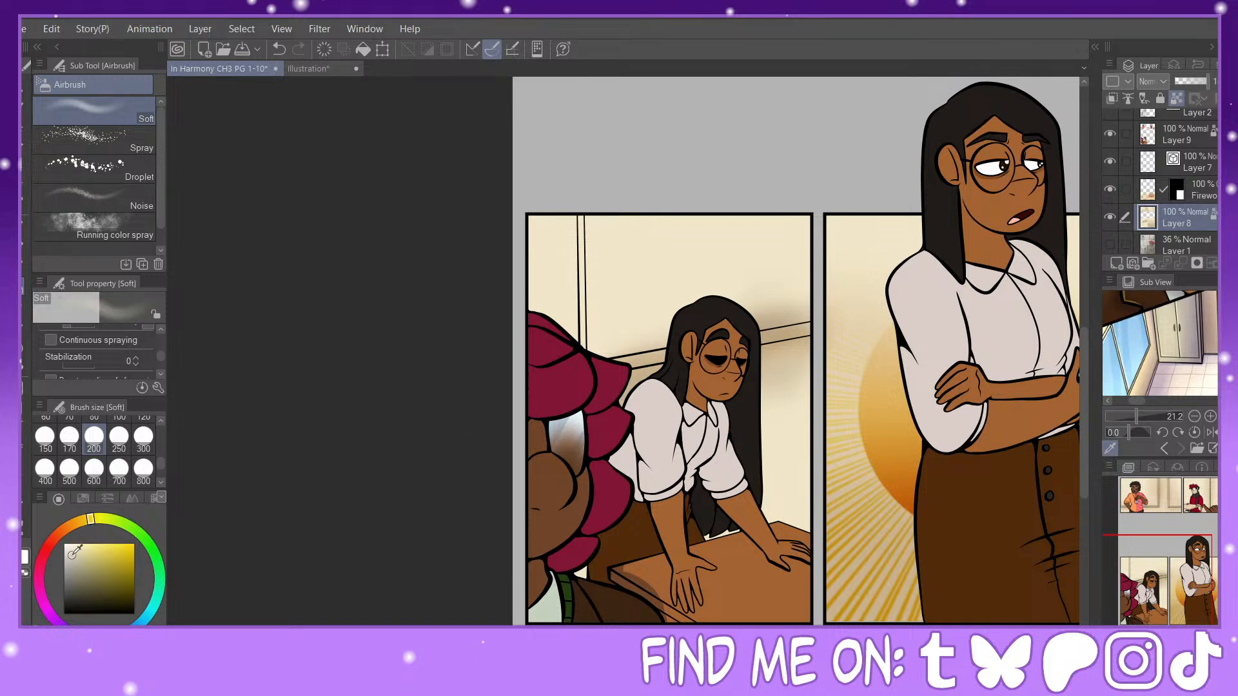
pyautogui.press('g')
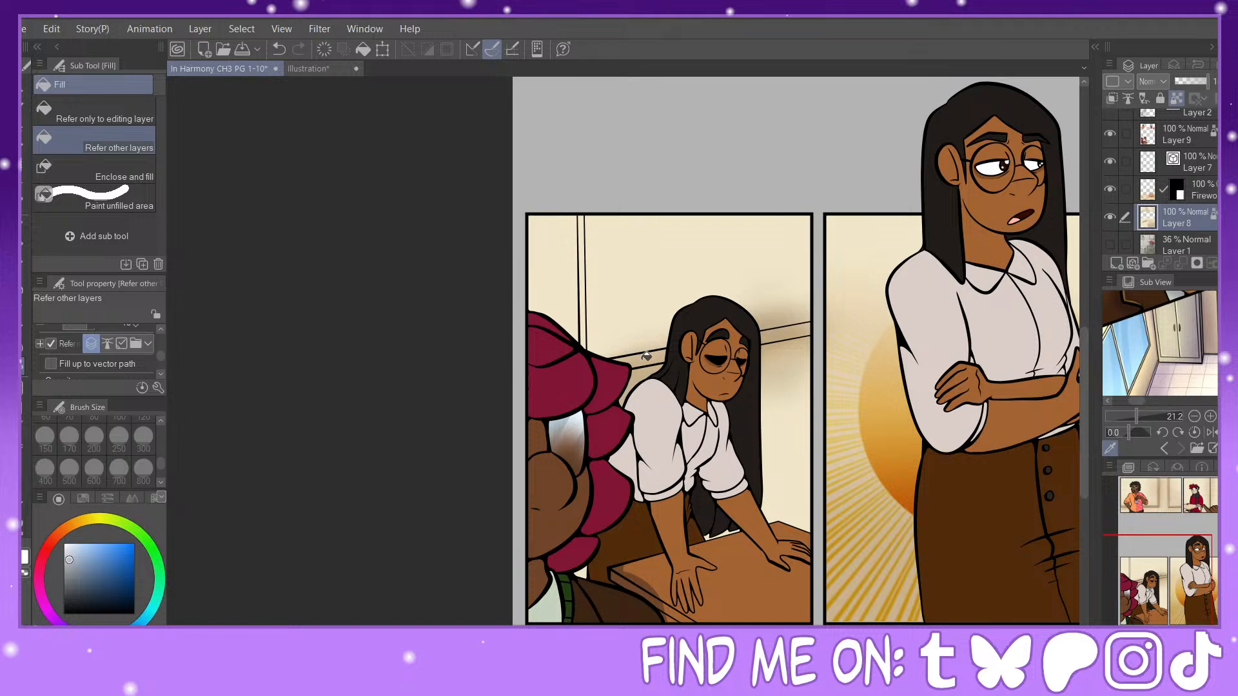
pyautogui.click(582, 277)
# Step: Fill both wall frames in the first panel with the same light blue-grey
pyautogui.moveTo(1184, 586); pyautogui.dragTo(1177, 498)
pyautogui.click(508, 331)
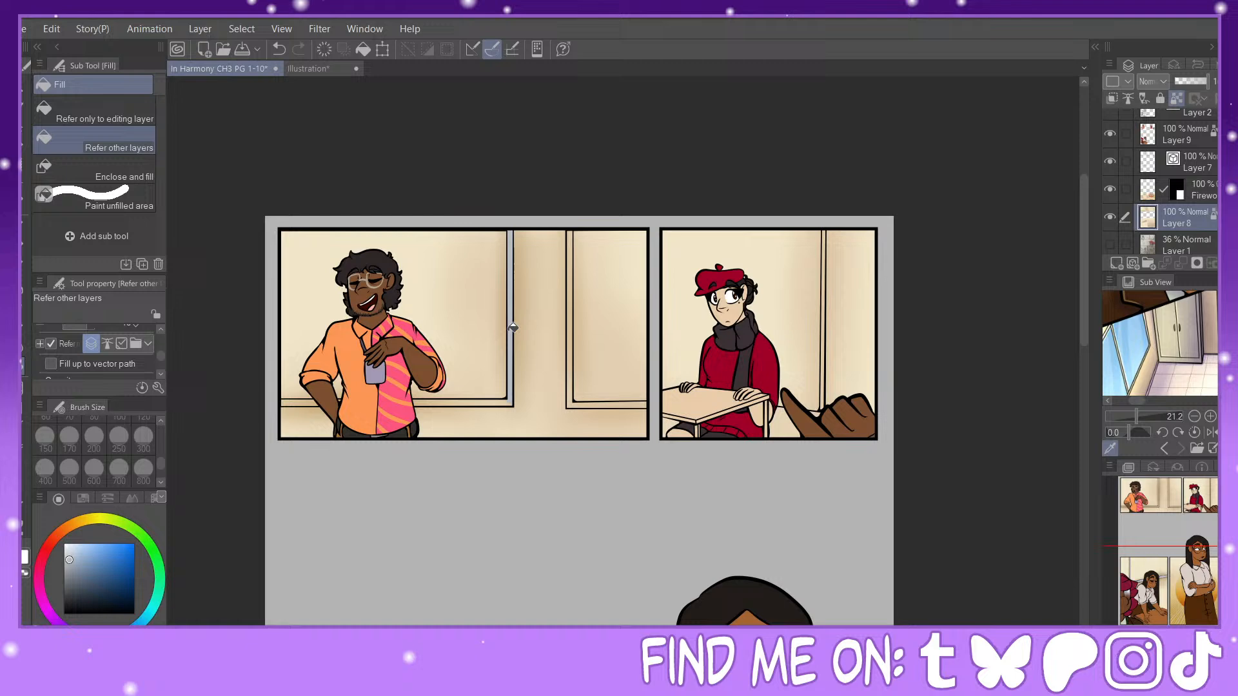
pyautogui.click(452, 404)
pyautogui.click(278, 49)
pyautogui.moveTo(1184, 555); pyautogui.dragTo(1146, 510)
pyautogui.scroll(2, 1162, 554)
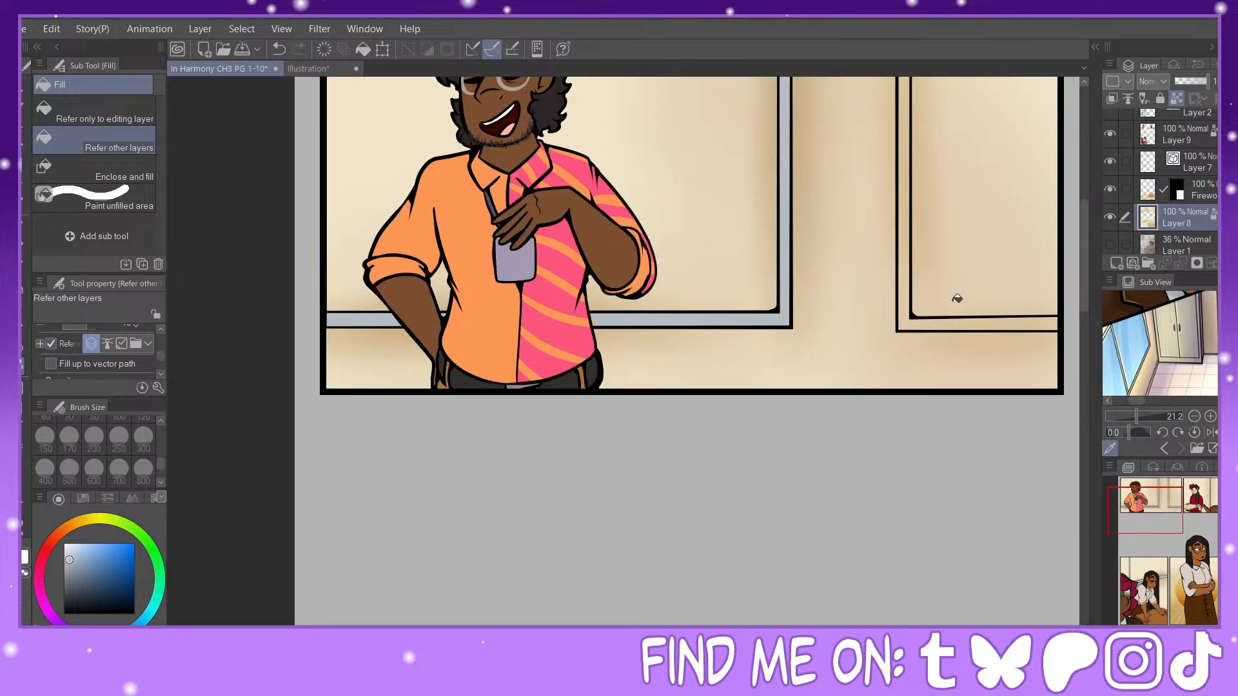
pyautogui.click(915, 322)
# Step: Fill the board behind the red-beret character with warm grey and its vertical frame with a darker grey, using the Sub View as reference
pyautogui.scroll(-1, 1161, 570)
pyautogui.moveTo(1176, 507); pyautogui.dragTo(1190, 488)
pyautogui.click(81, 521)
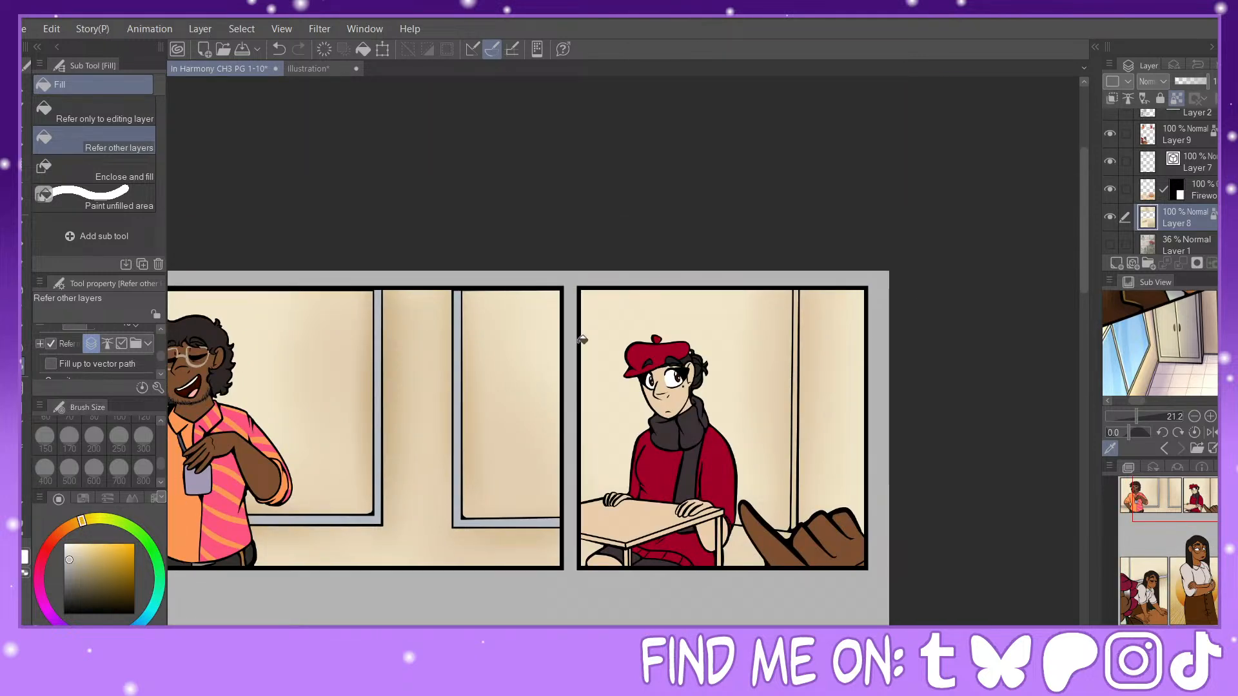
pyautogui.moveTo(1135, 400); pyautogui.dragTo(1155, 400)
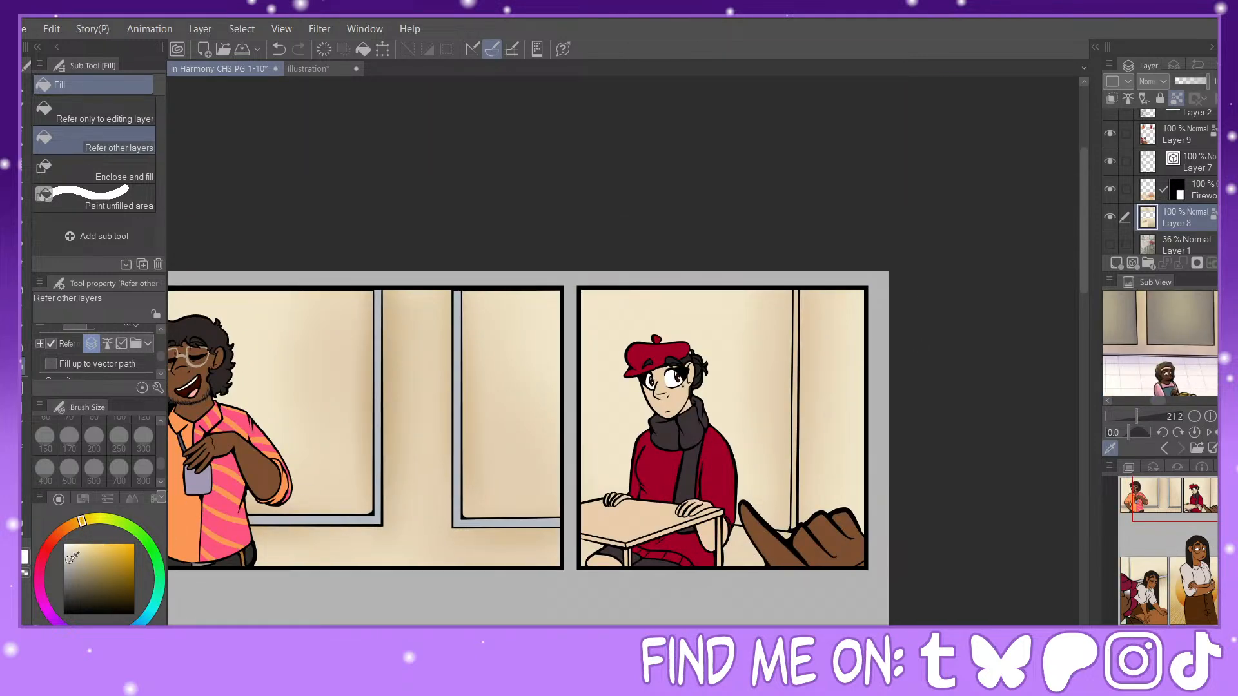
pyautogui.click(754, 413)
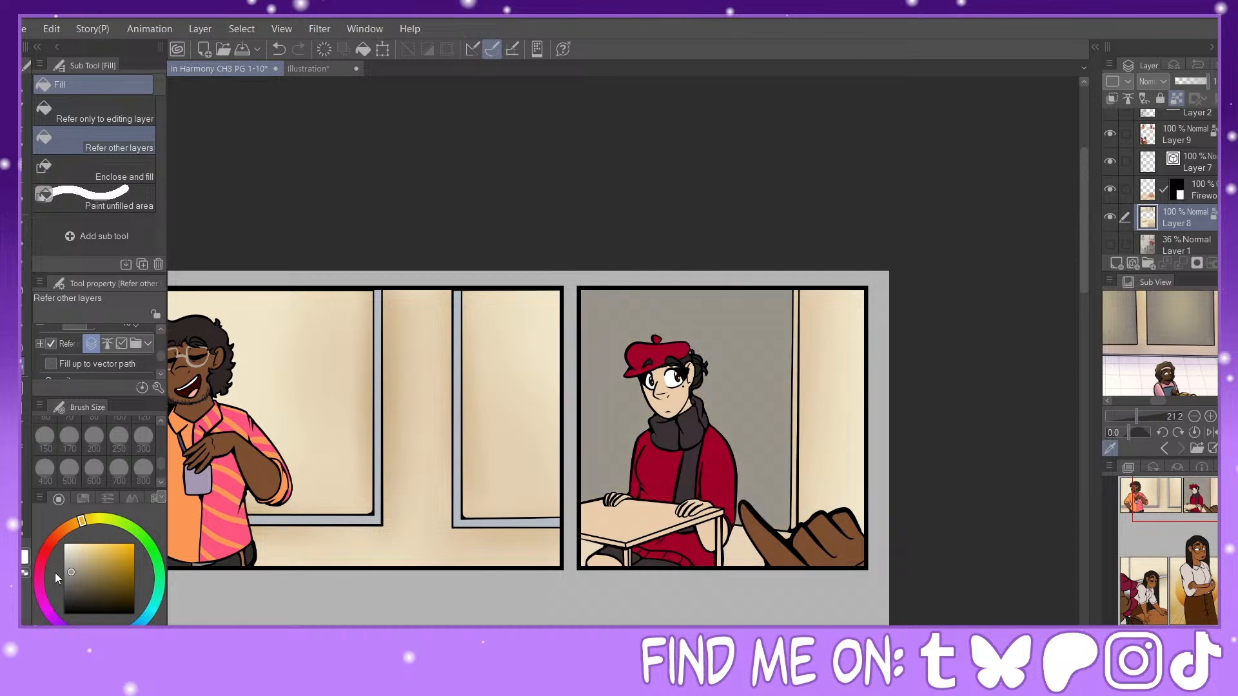
pyautogui.click(801, 420)
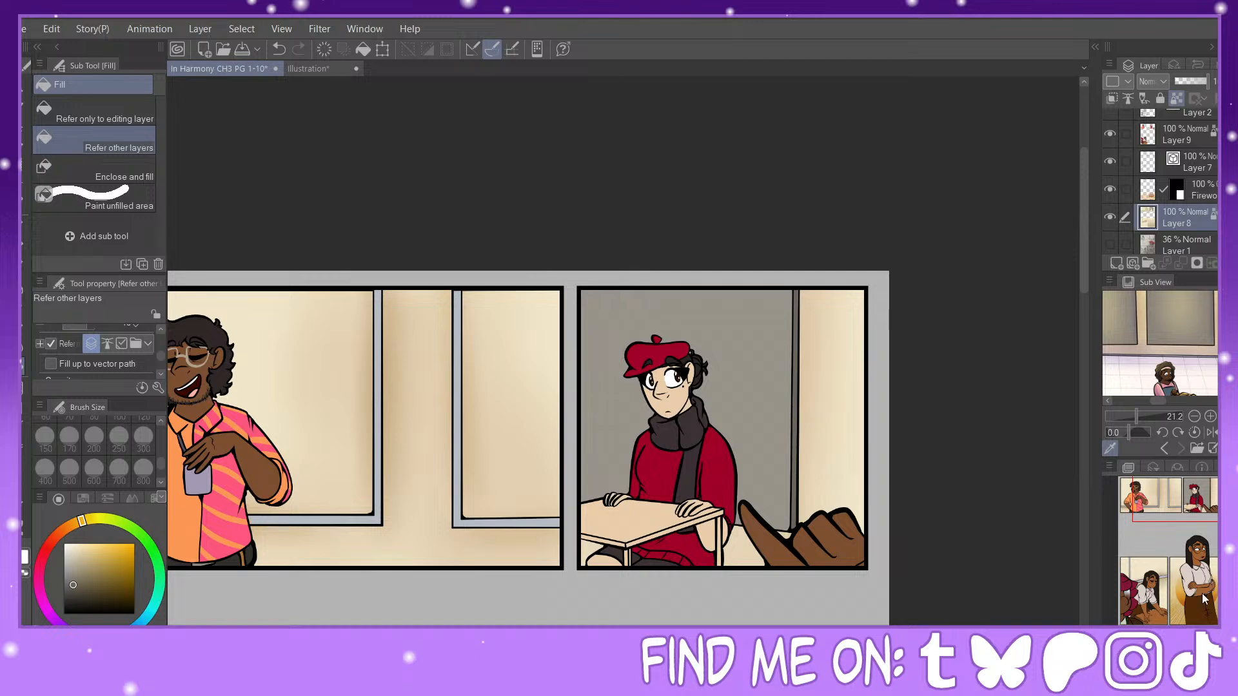
# Step: Fill the window panes above the rail behind the leaning woman with sky blue
pyautogui.hotkey('ctrl', '-')
pyautogui.hotkey('ctrl', '-')
pyautogui.hotkey('ctrl', '-')
pyautogui.moveTo(623, 413); pyautogui.dragTo(721, 438)
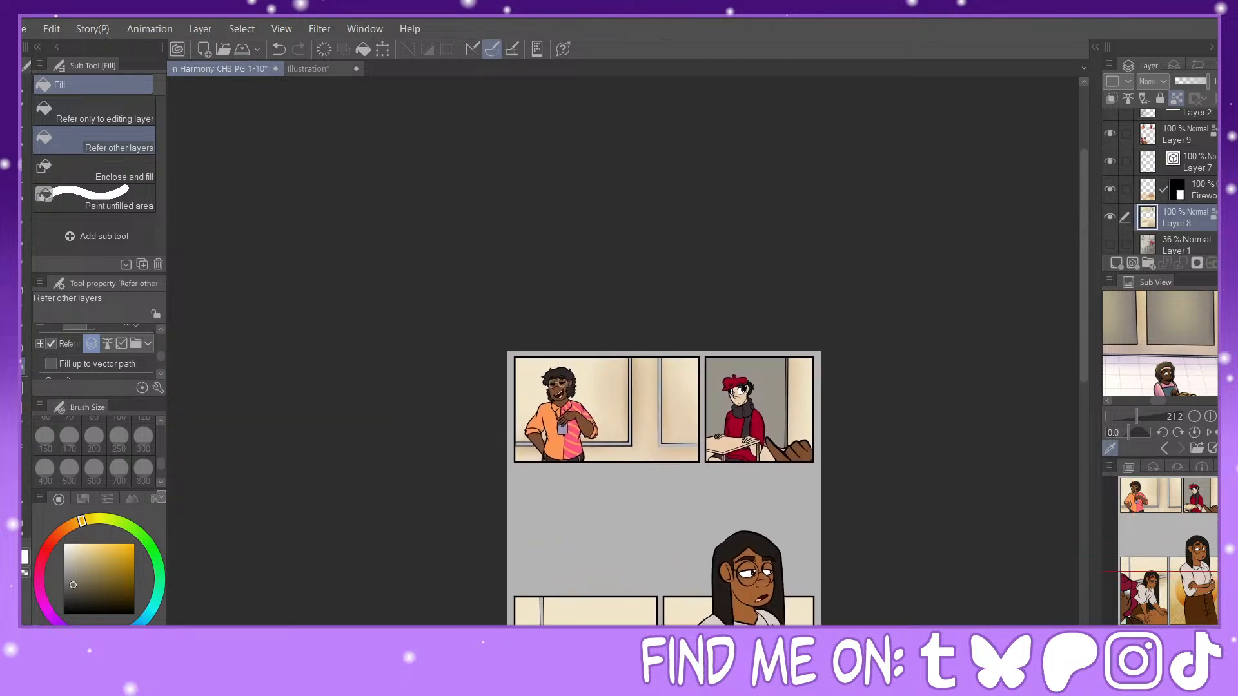
pyautogui.hotkey('ctrl', '+')
pyautogui.hotkey('ctrl', '+')
pyautogui.hotkey('ctrl', '+')
pyautogui.moveTo(1170, 519); pyautogui.dragTo(1158, 593)
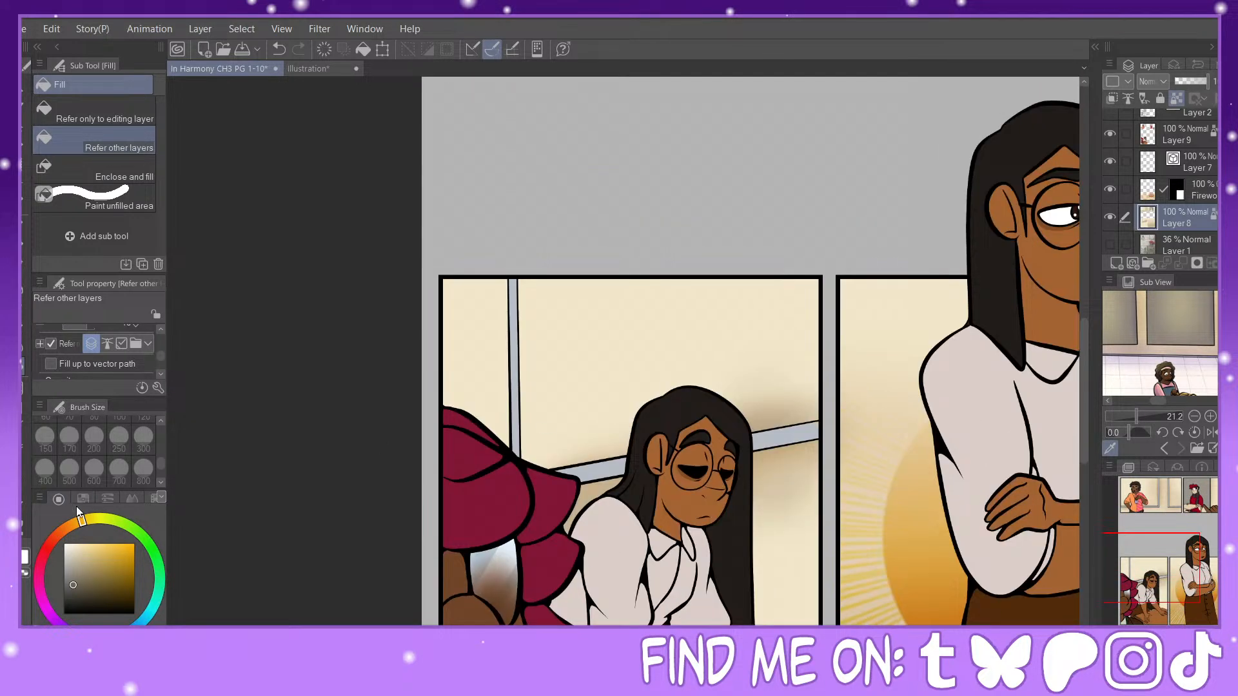
pyautogui.click(140, 623)
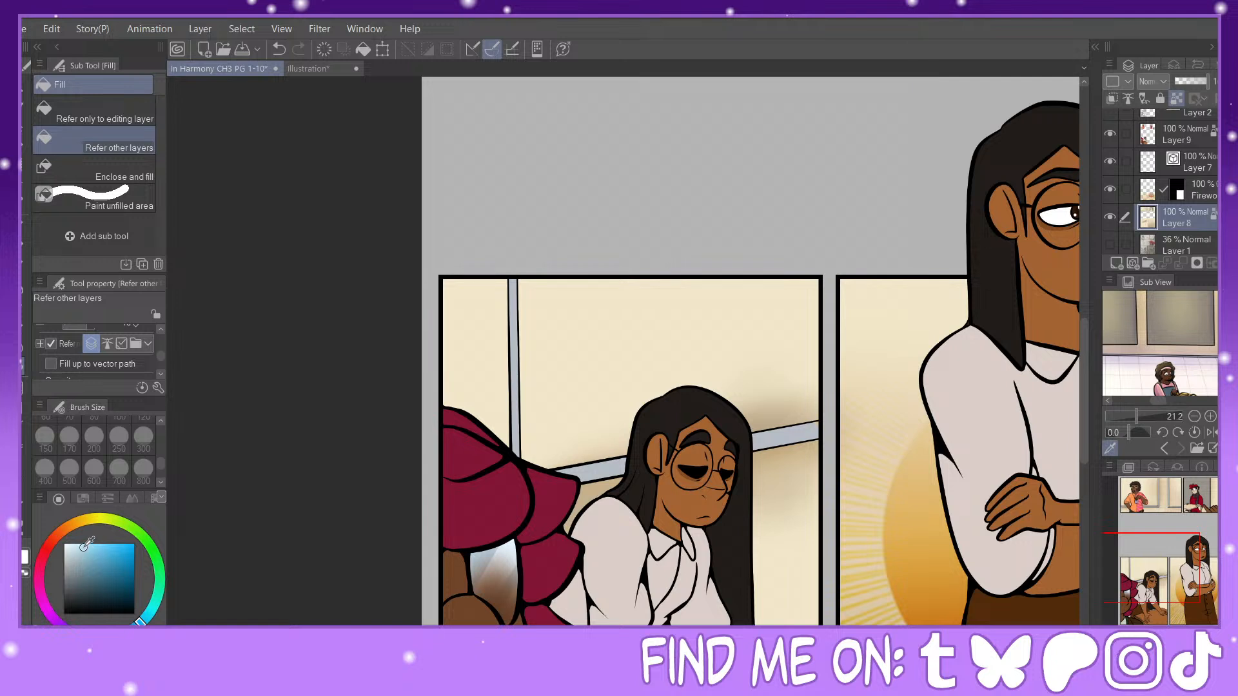
pyautogui.click(496, 330)
pyautogui.click(552, 332)
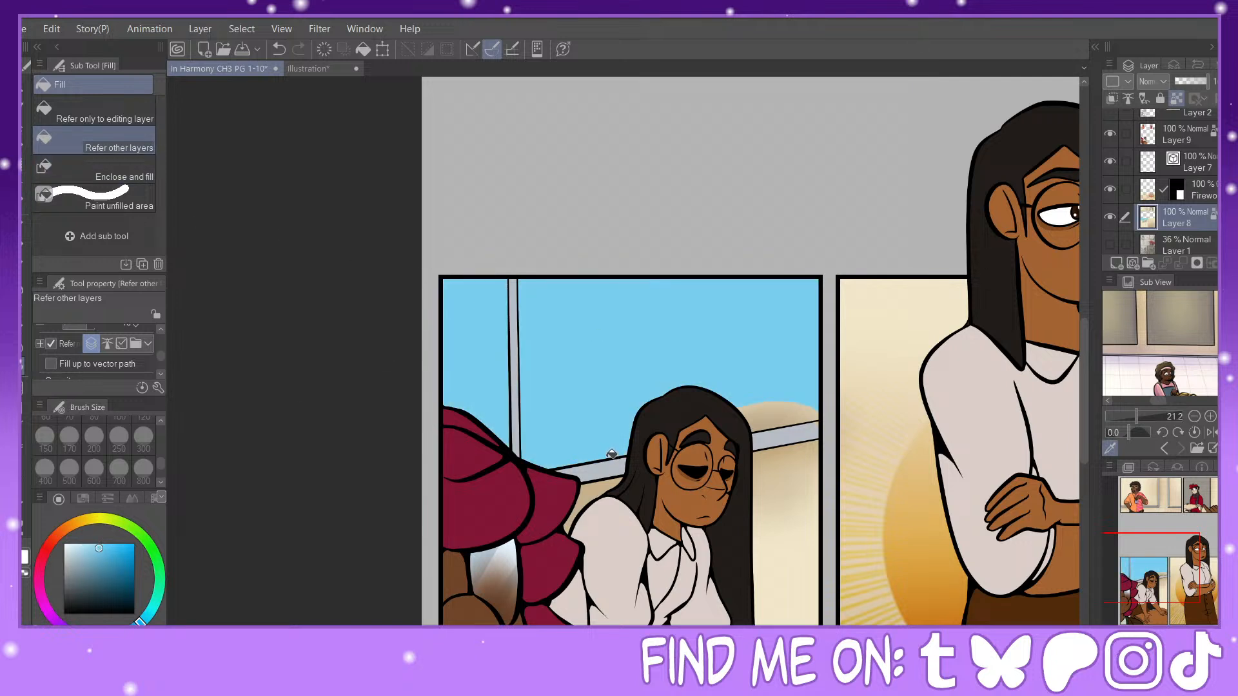
# Step: Select the sky-blue window panes behind the leaning woman and apply a pale blue Foreground to transparent gradient fading downward
pyautogui.press('w')
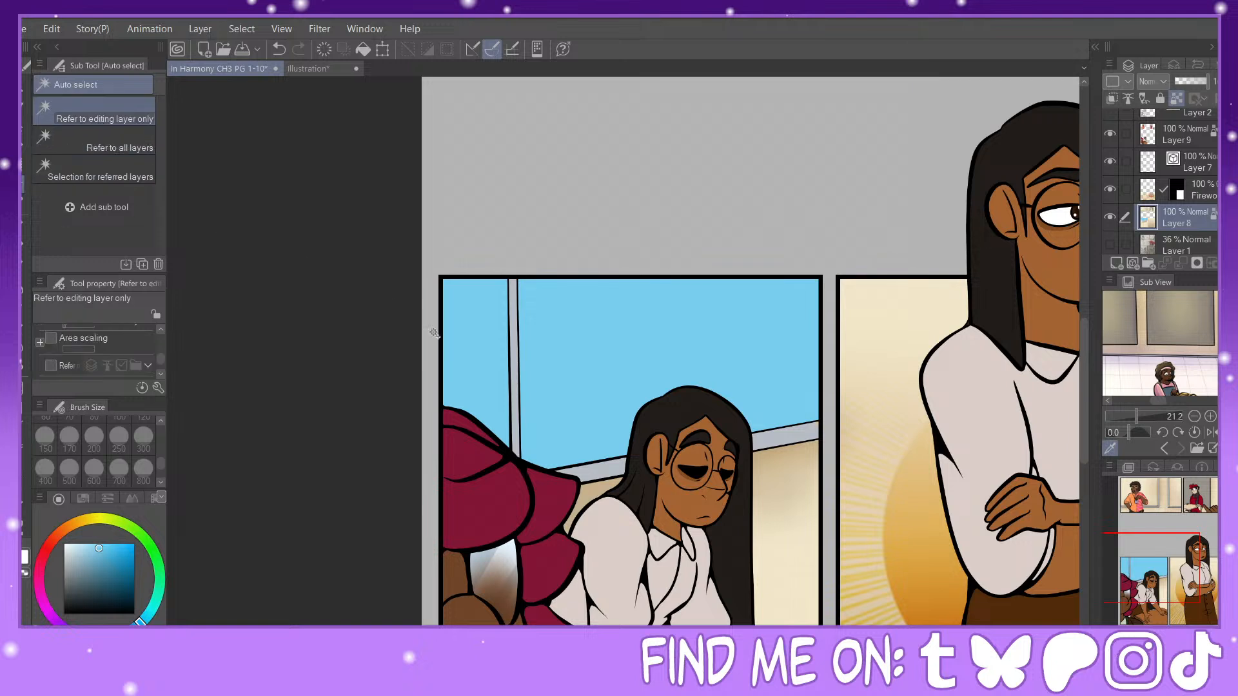
pyautogui.click(567, 340)
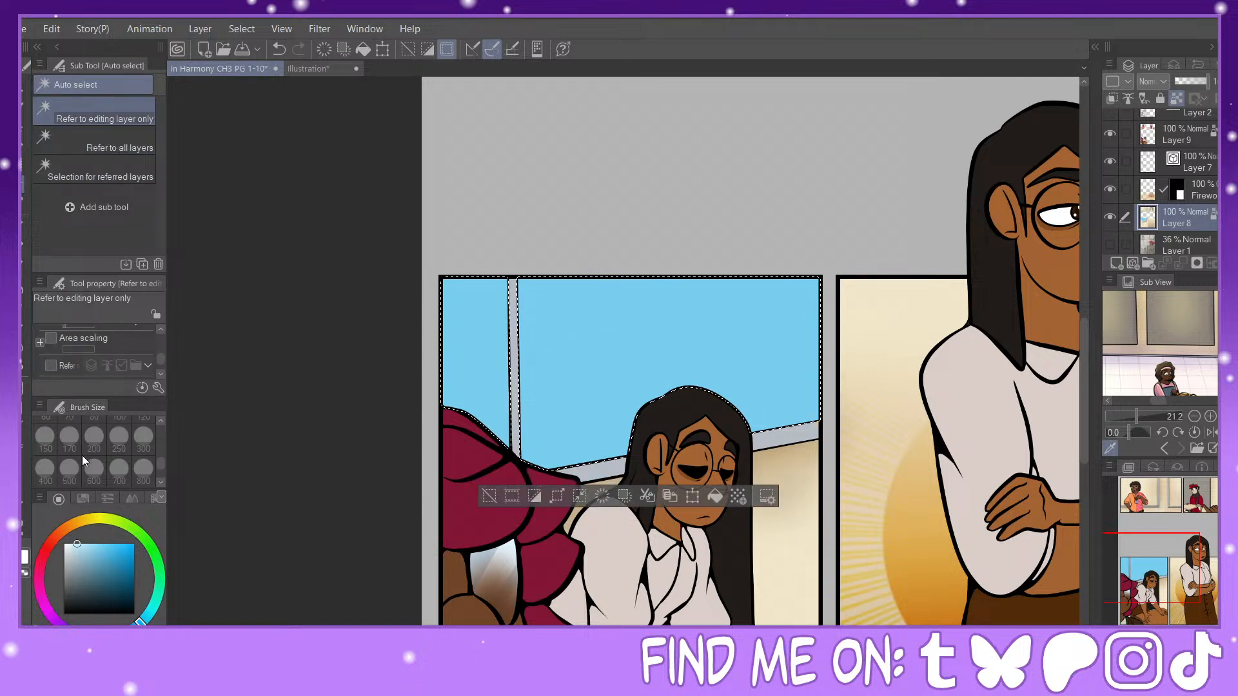
pyautogui.press('g')
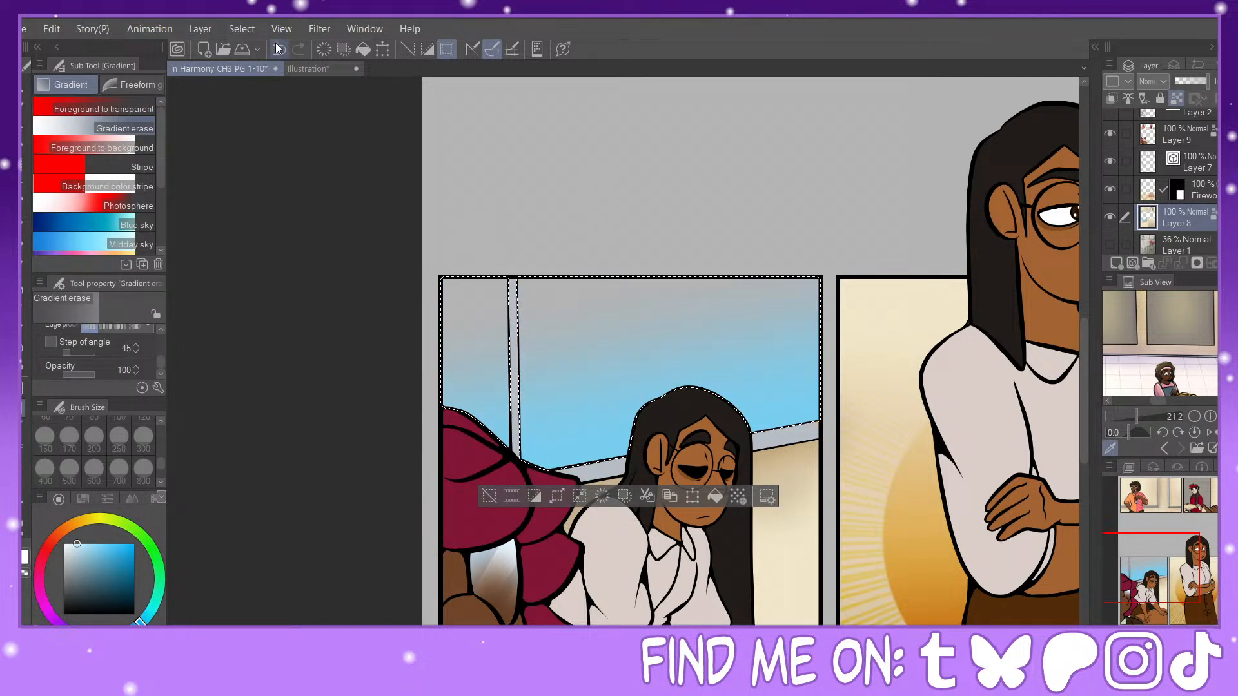
pyautogui.click(133, 109)
pyautogui.moveTo(396, 115); pyautogui.dragTo(599, 526)
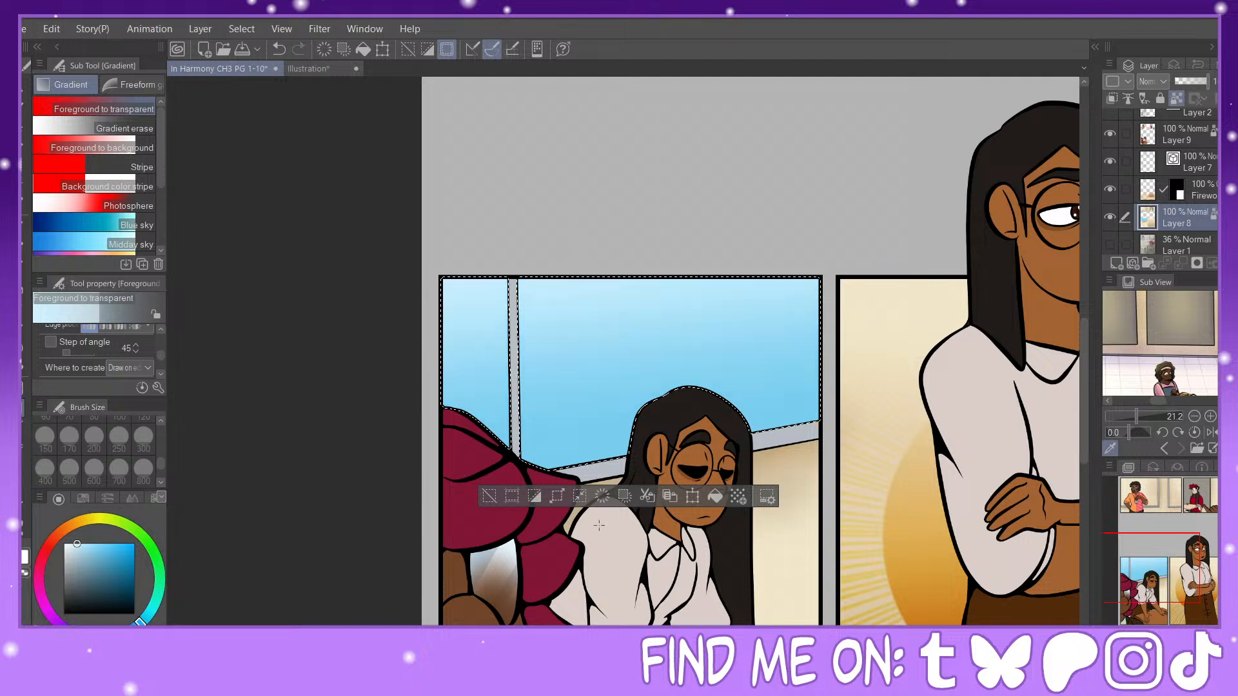
# Step: Paint a faint diagonal light streak across the window panes with the Painty Sai Pen at size 700 and 17% opacity
pyautogui.press('p')
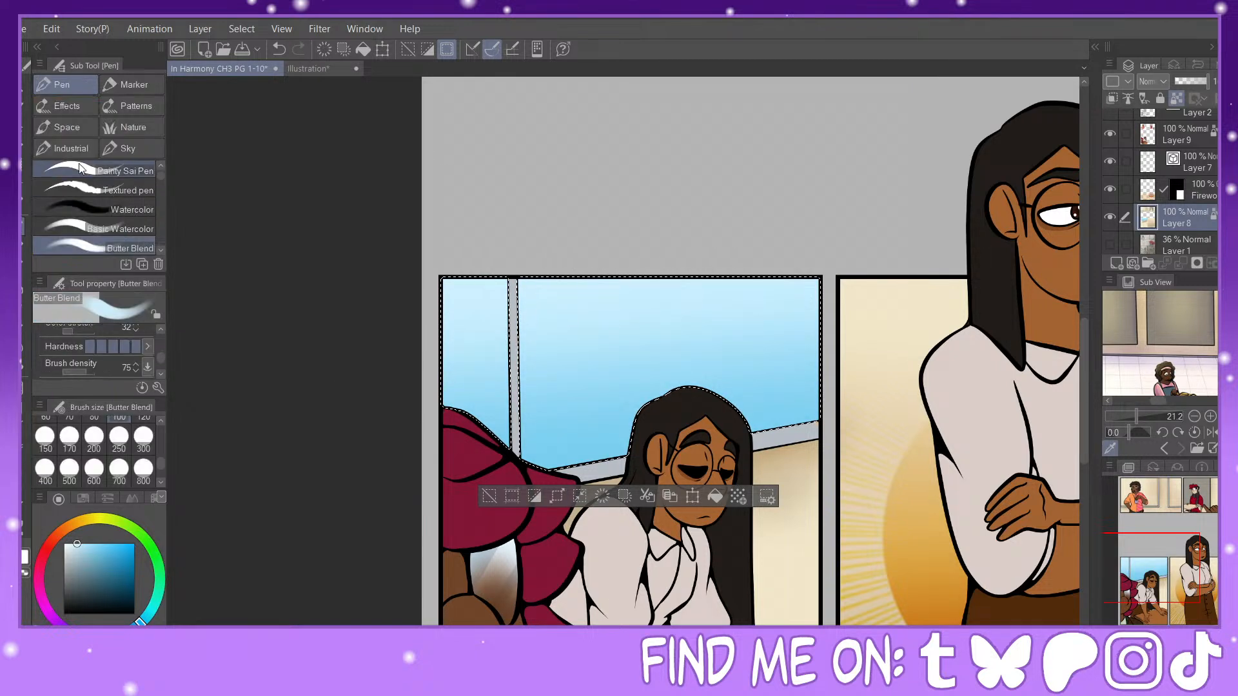
pyautogui.click(119, 468)
pyautogui.click(69, 544)
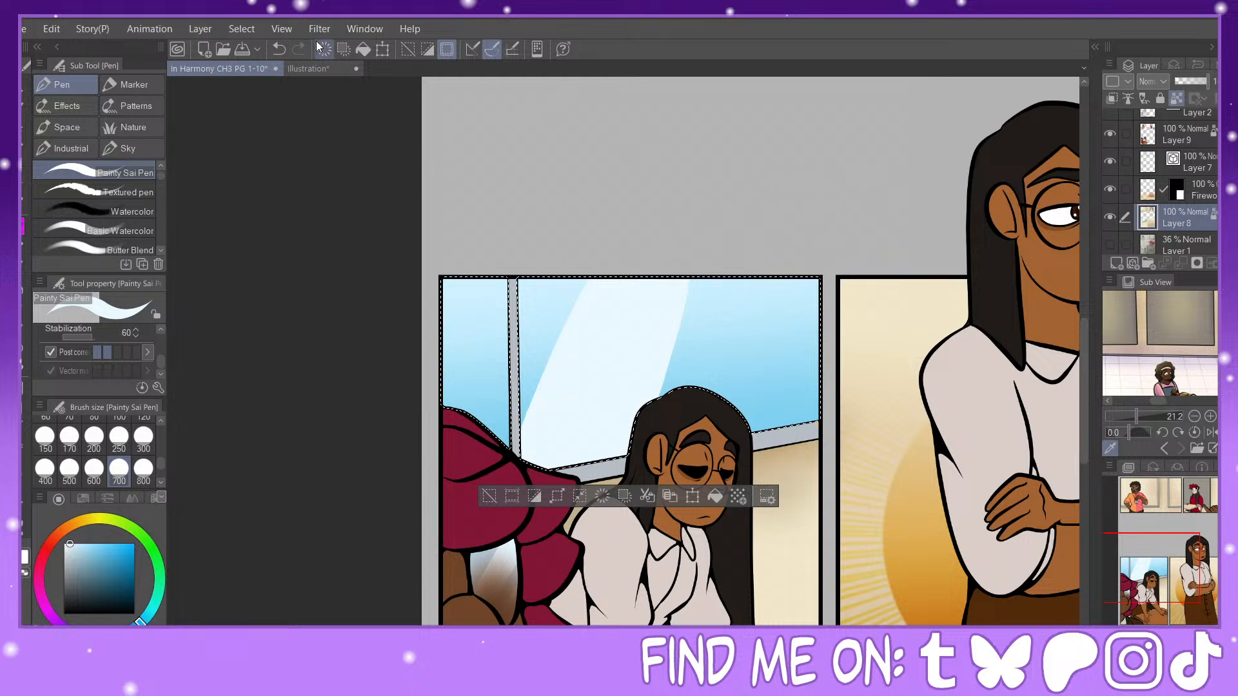
pyautogui.click(278, 48)
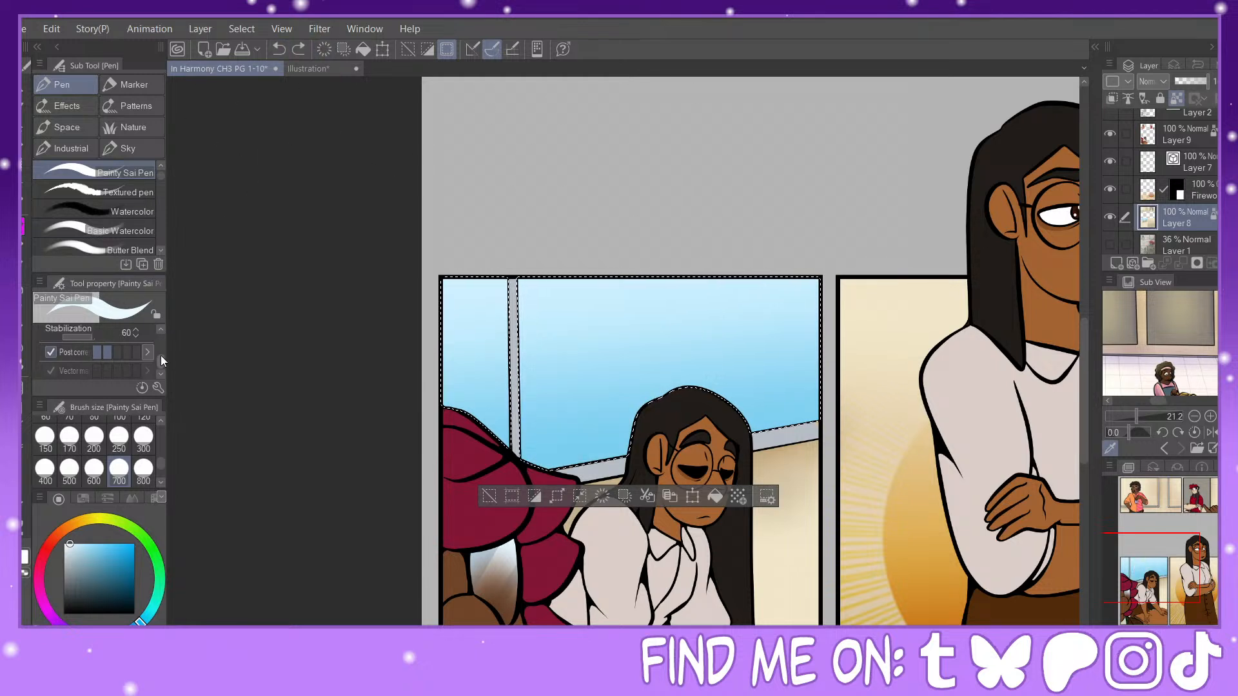
pyautogui.scroll(3, 161, 358)
pyautogui.click(68, 362)
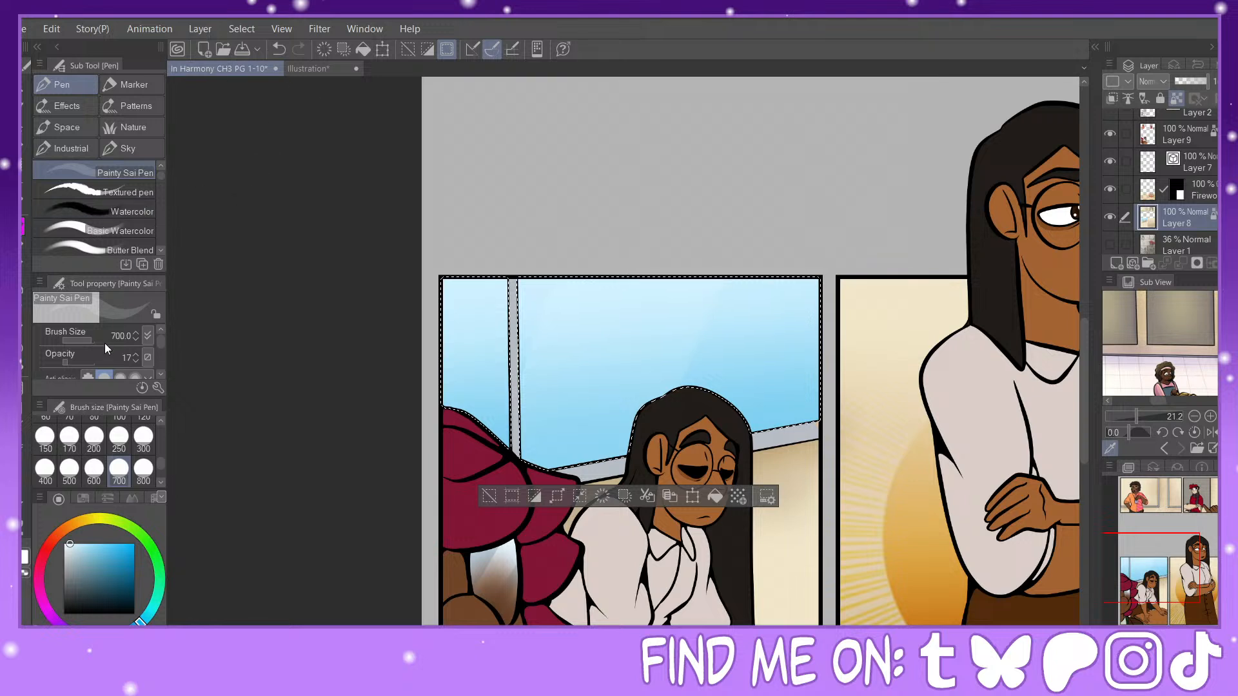
pyautogui.moveTo(89, 363); pyautogui.dragTo(134, 365)
# Step: Paint diagonal glass reflections across the window panes with the G-pen at size 500 and 39% opacity, then restore opacity to 100
pyautogui.scroll(1, 160, 173)
pyautogui.click(146, 169)
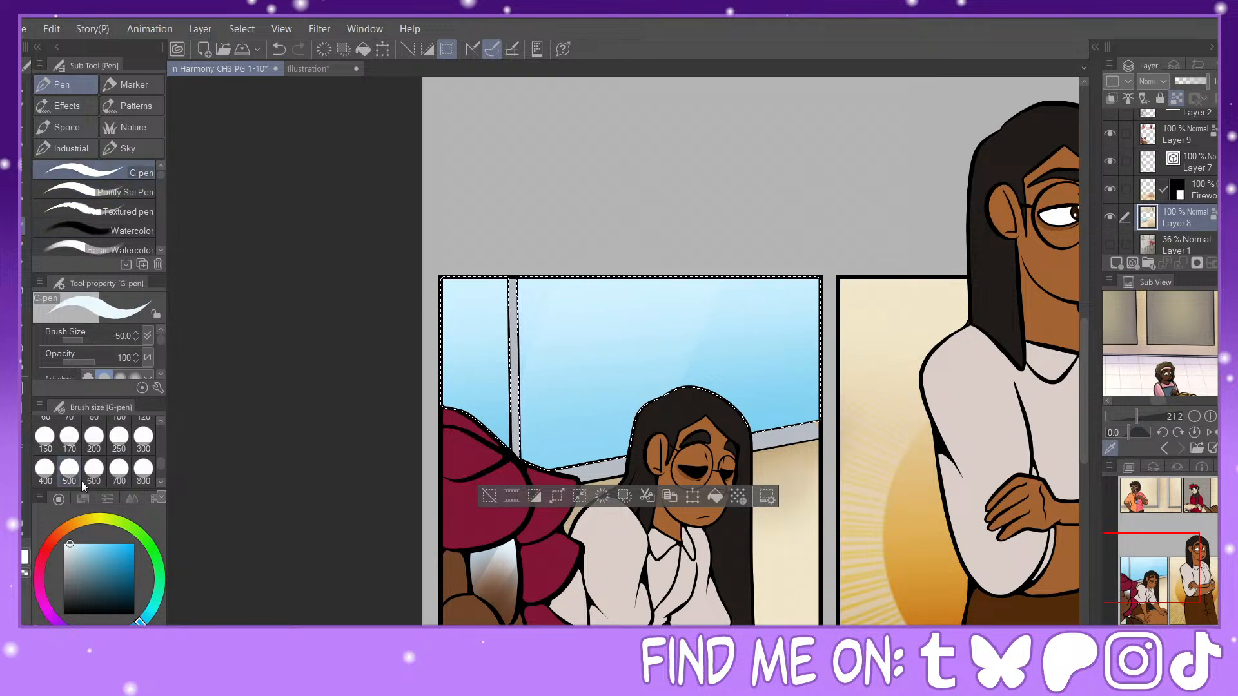
pyautogui.click(143, 436)
pyautogui.click(74, 362)
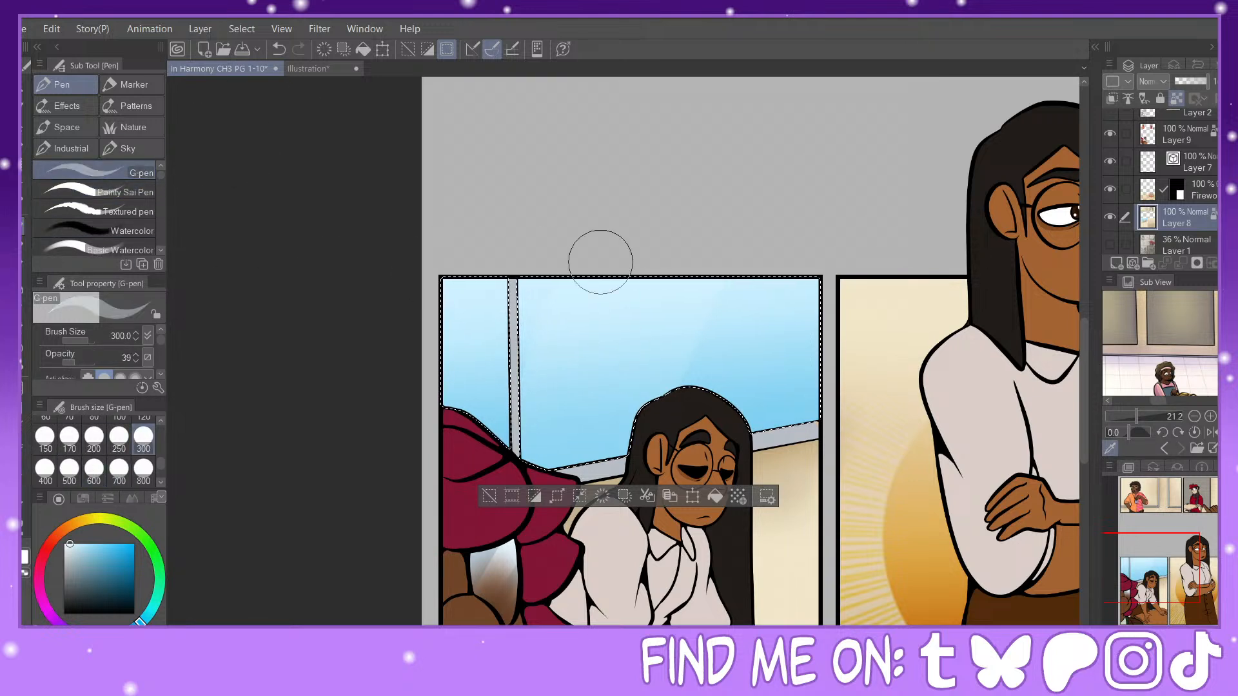
pyautogui.click(69, 469)
pyautogui.moveTo(648, 203); pyautogui.dragTo(519, 484)
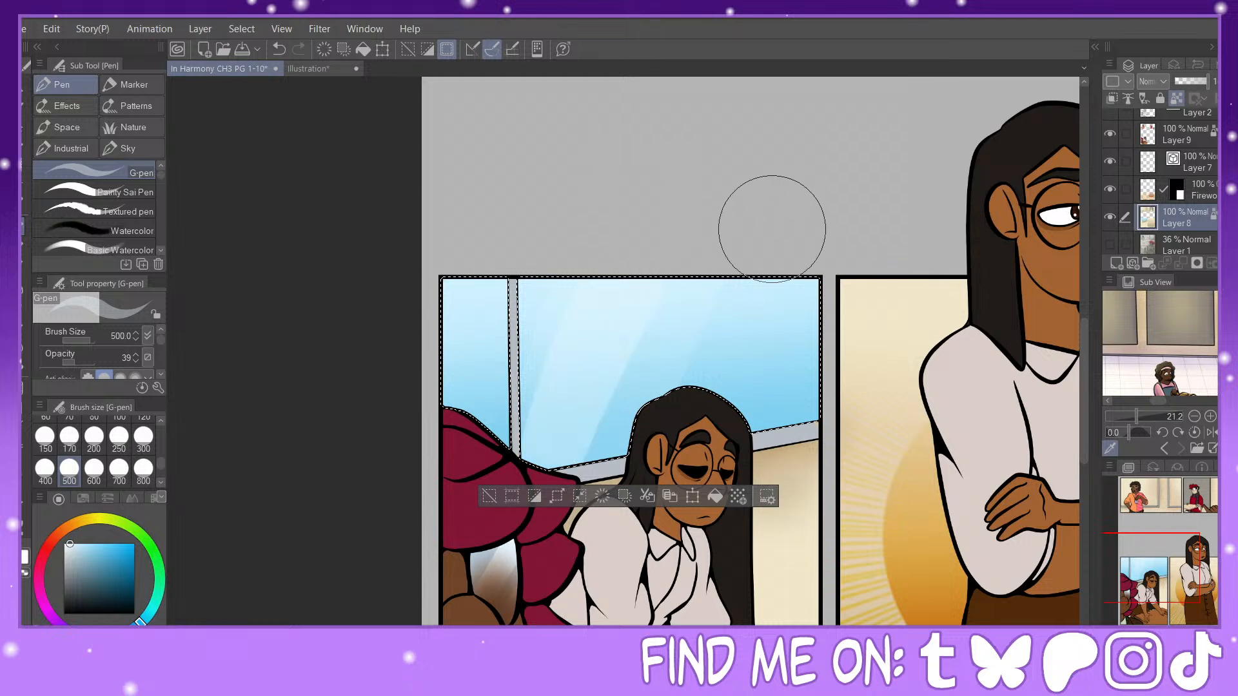
pyautogui.moveTo(622, 253); pyautogui.dragTo(573, 432)
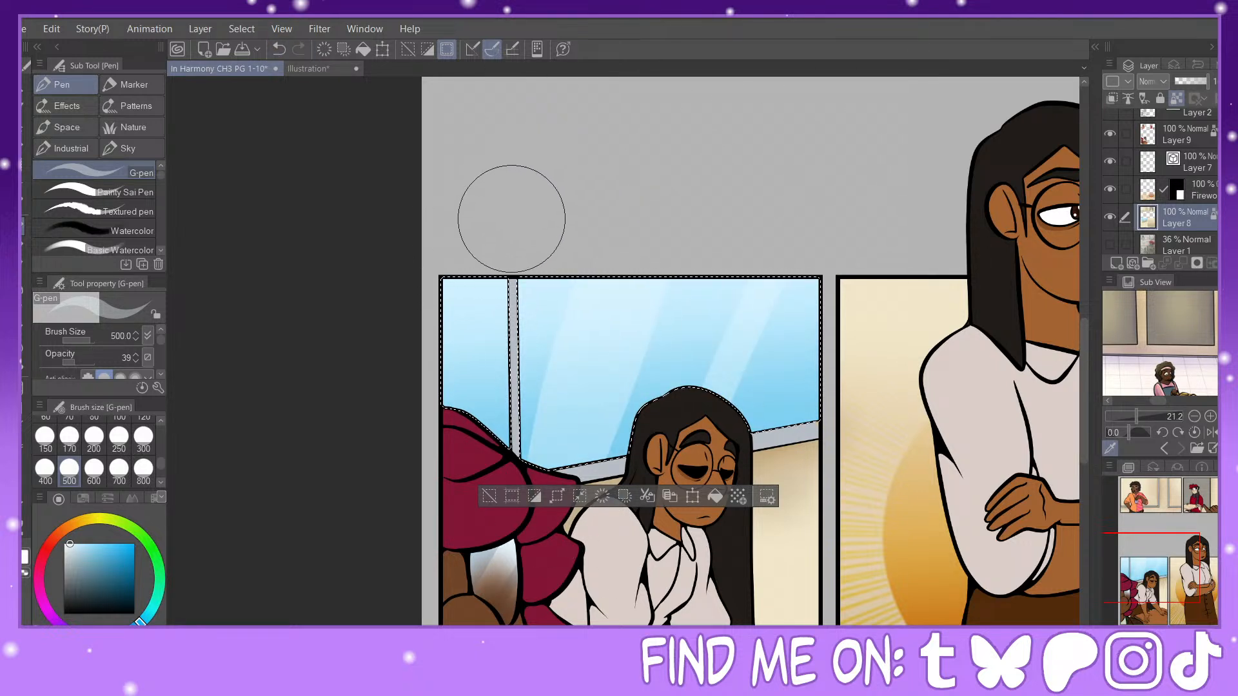
pyautogui.moveTo(79, 358); pyautogui.dragTo(142, 358)
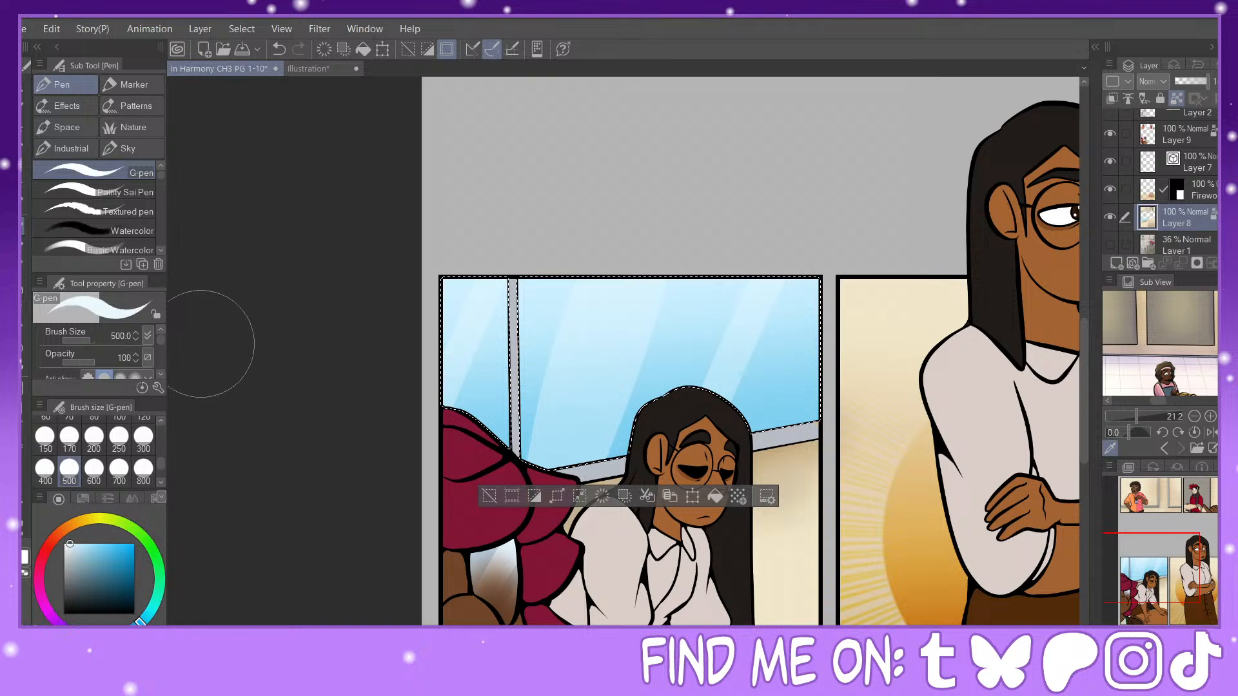
# Step: Fill both boards in the first panel with dark green, including the leftover strips beside the frames, using Refer other layers
pyautogui.moveTo(1166, 567)
pyautogui.mouseDown()
pyautogui.moveTo(1200, 541)
pyautogui.moveTo(1177, 593)
pyautogui.moveTo(1191, 561)
pyautogui.moveTo(1191, 490)
pyautogui.mouseUp()
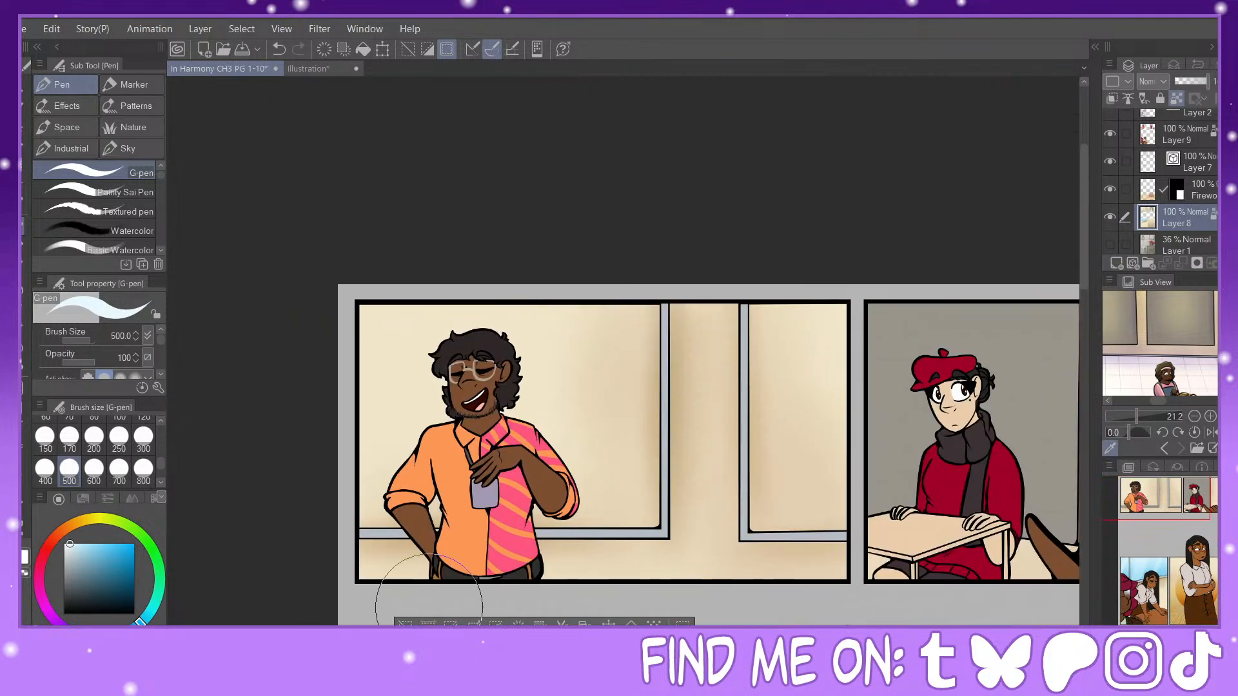
pyautogui.click(143, 538)
pyautogui.click(153, 552)
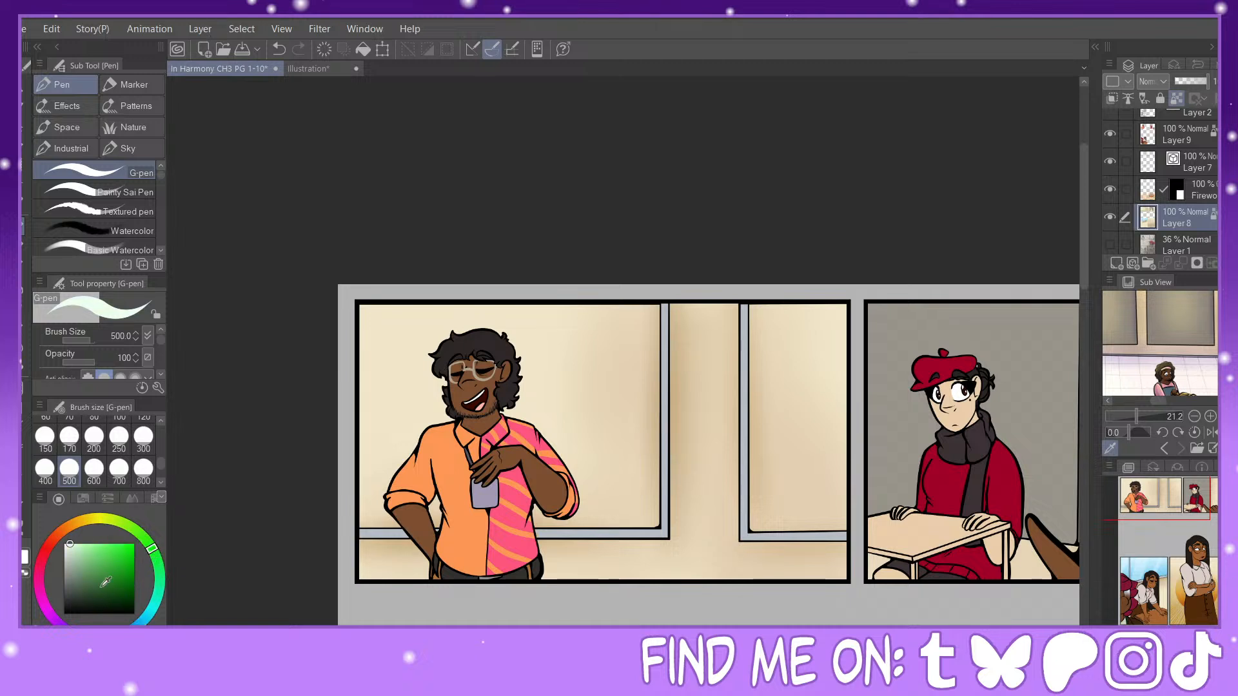
pyautogui.moveTo(106, 583); pyautogui.dragTo(113, 592)
pyautogui.press('g')
pyautogui.click(475, 358)
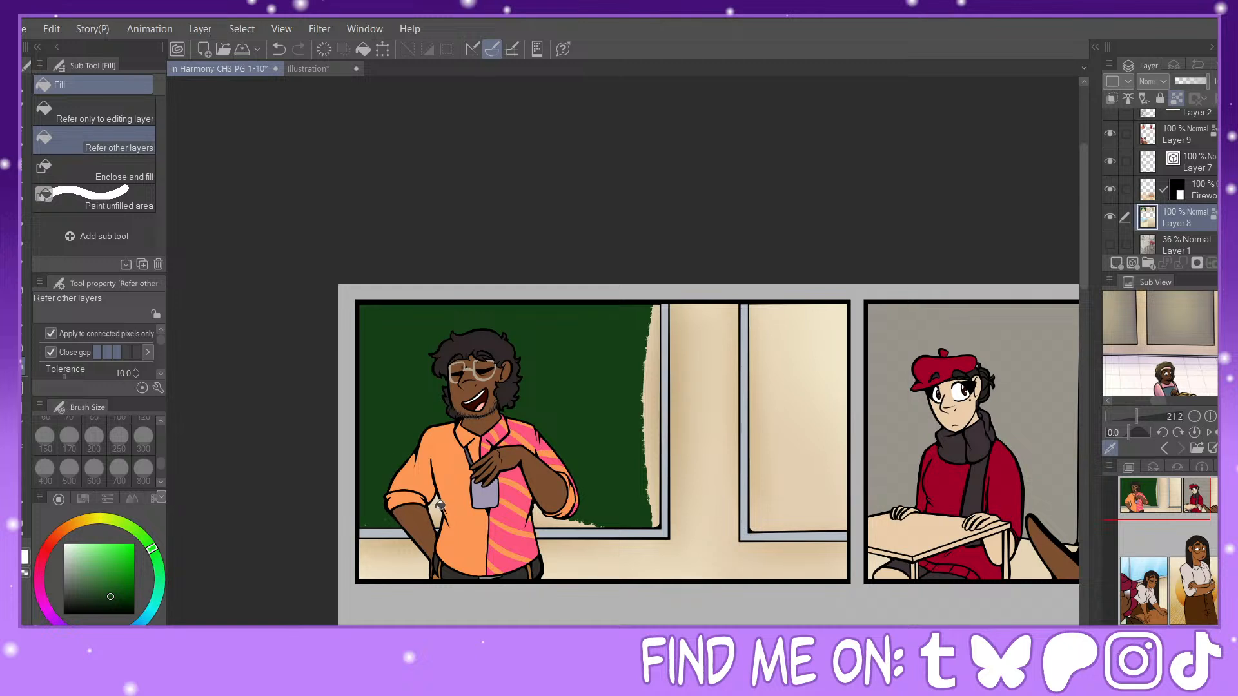
pyautogui.click(562, 516)
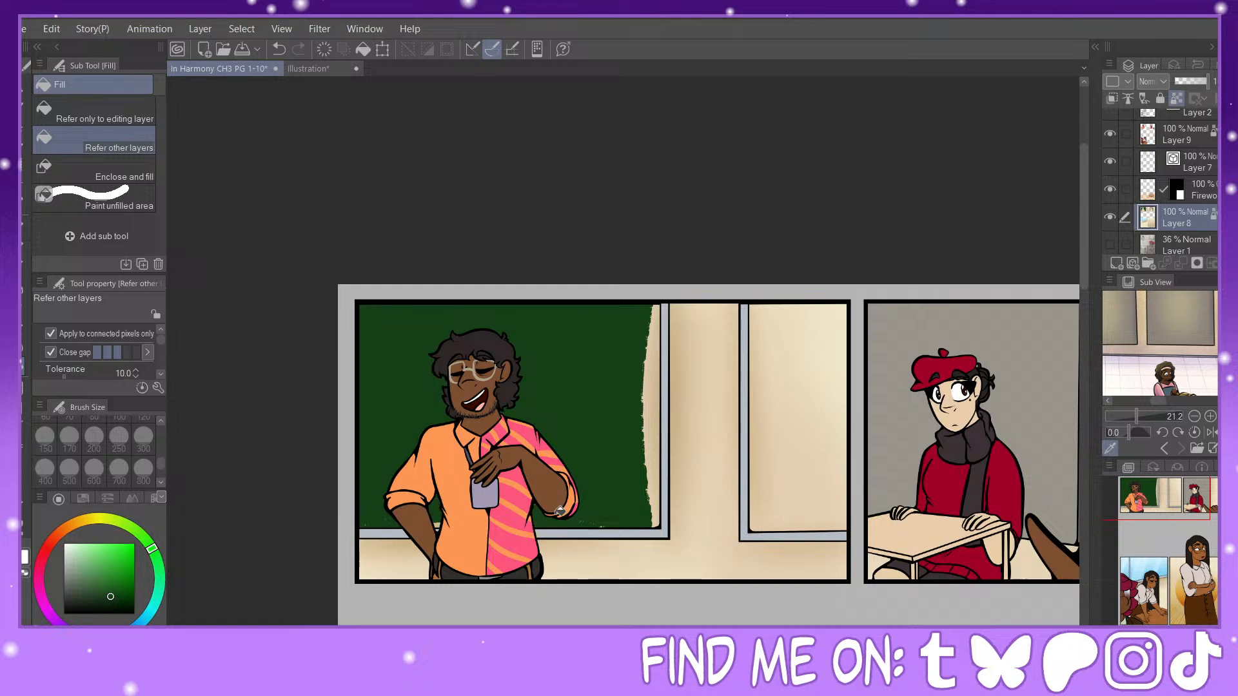
pyautogui.click(656, 432)
pyautogui.click(807, 395)
pyautogui.click(759, 445)
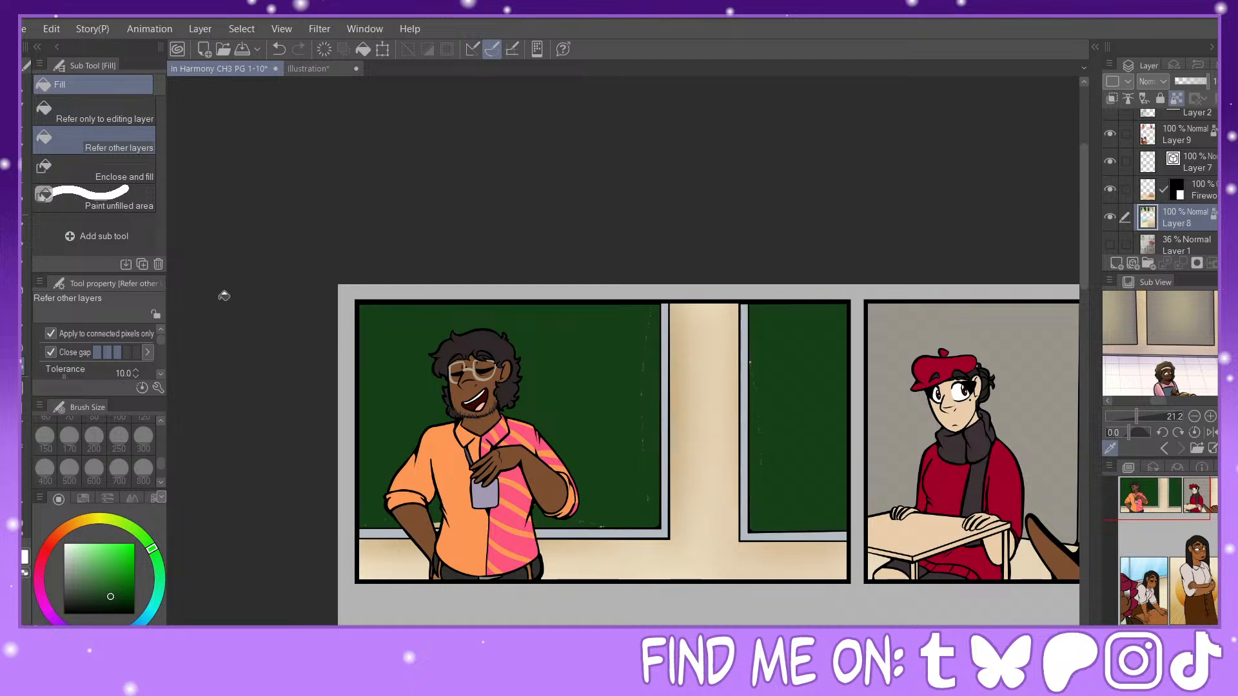
# Step: Cover the unfilled specks on the board behind the man with dark green, using the G-pen at size 70 along its lower edge
pyautogui.press('p')
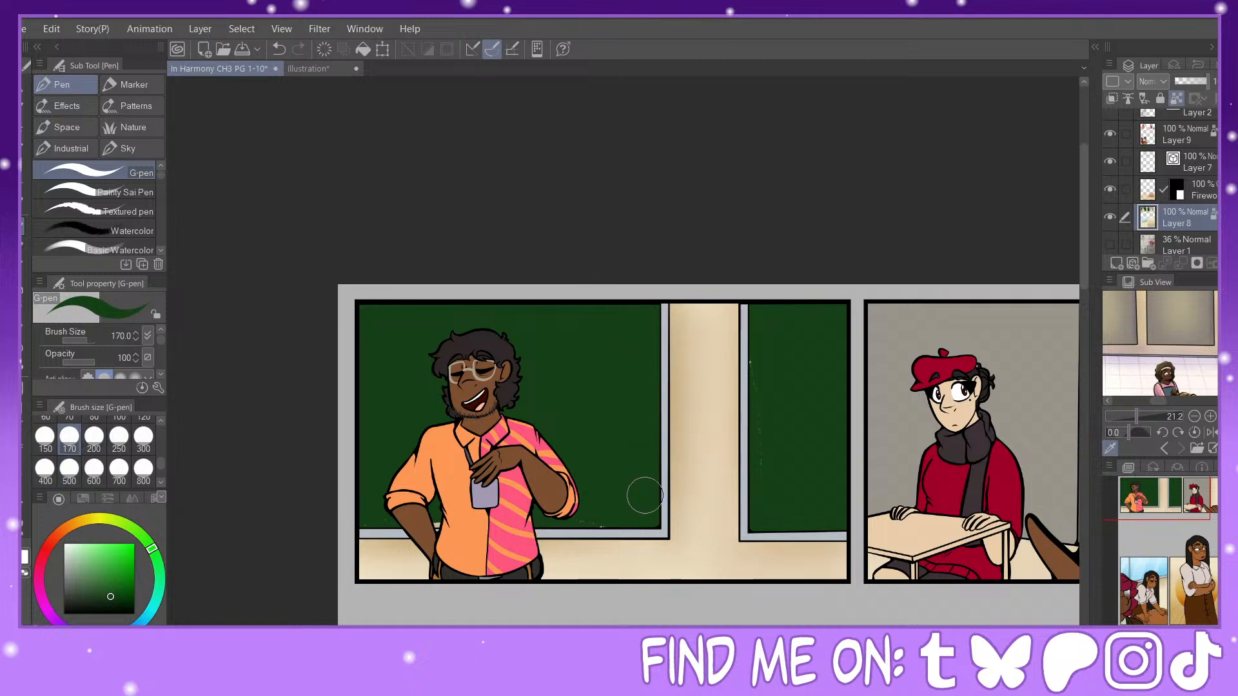
pyautogui.moveTo(1146, 561); pyautogui.dragTo(1150, 566)
pyautogui.hotkey('ctrl', '+')
pyautogui.hotkey('ctrl', '+')
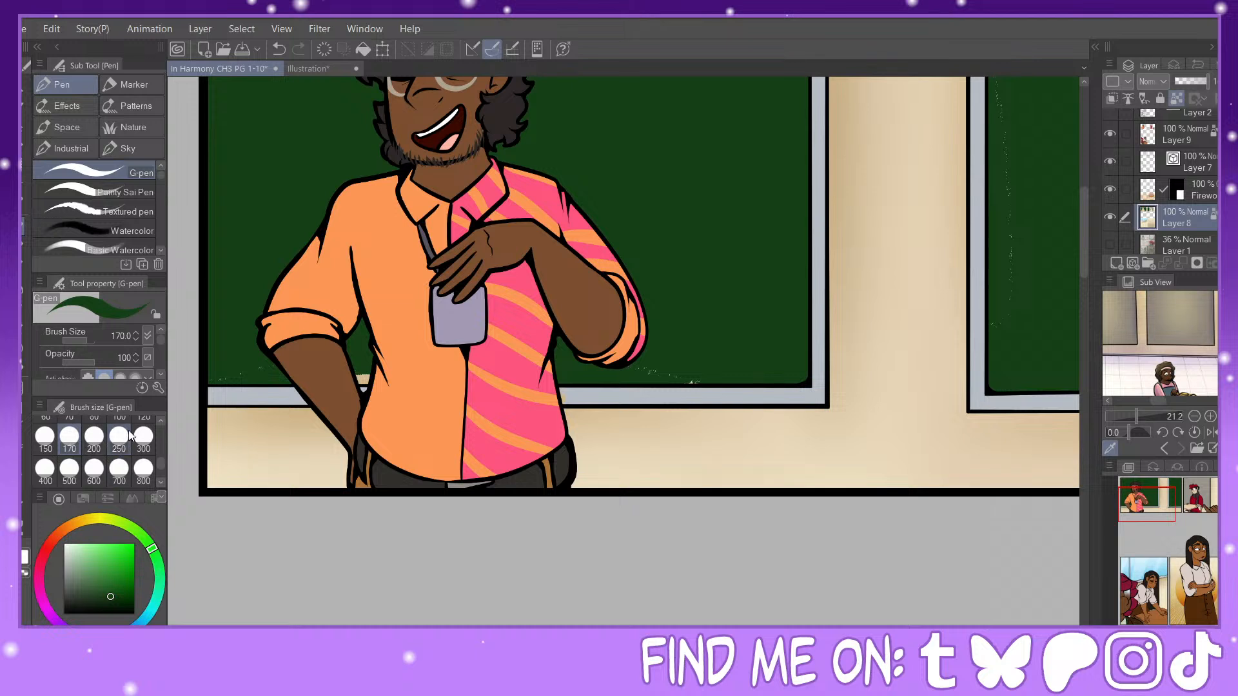
pyautogui.click(143, 418)
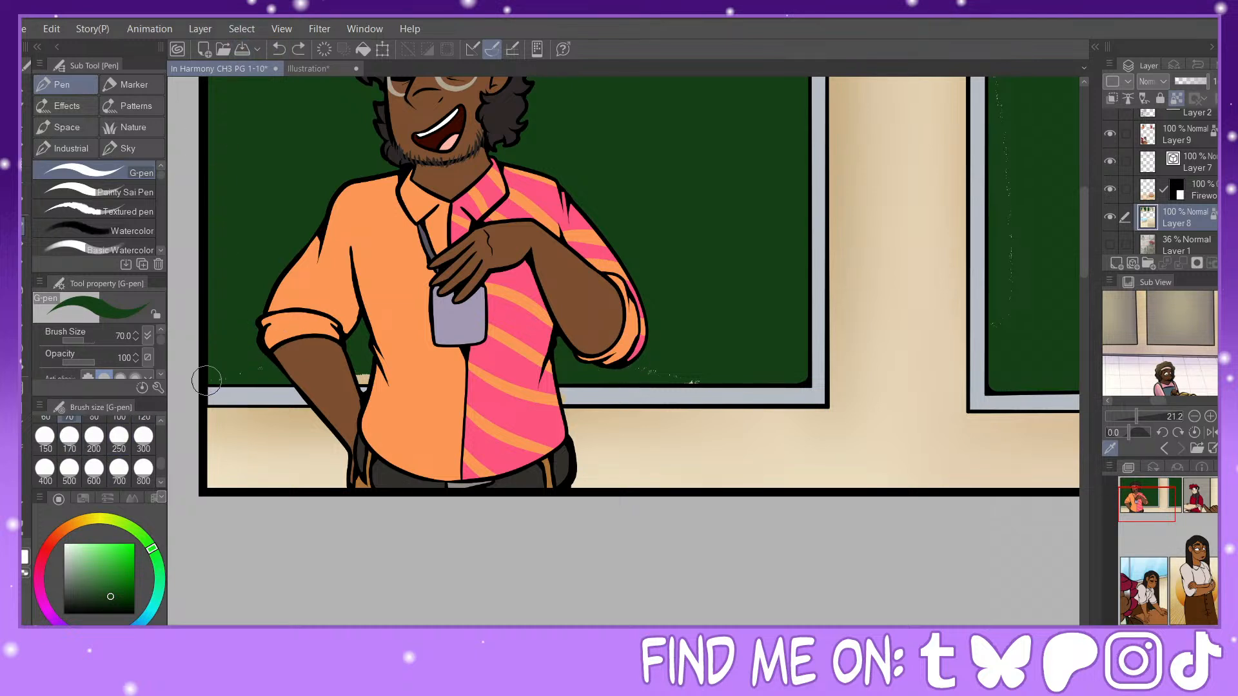
pyautogui.moveTo(207, 381); pyautogui.dragTo(256, 367)
pyautogui.moveTo(359, 360); pyautogui.dragTo(361, 372)
# Step: Clean up the specks along the narrow board's inner edge by filling a rectangular selection with dark green, and deselect
pyautogui.moveTo(1150, 501); pyautogui.dragTo(1183, 492)
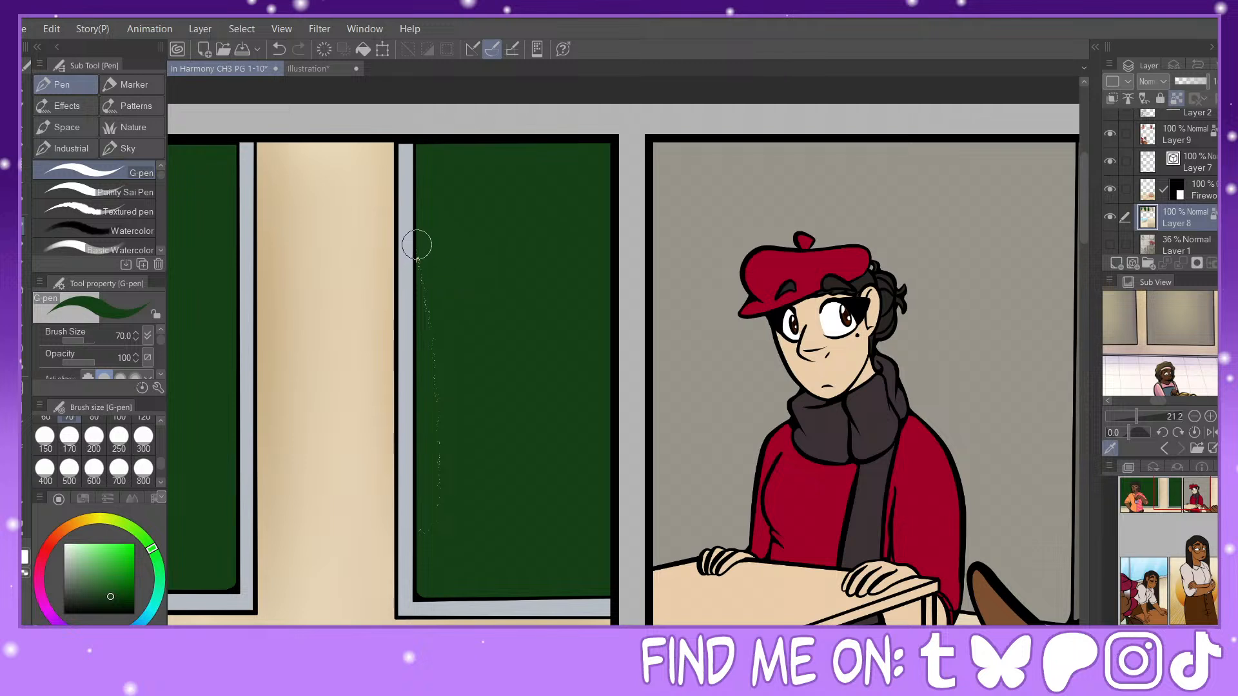
pyautogui.click(279, 49)
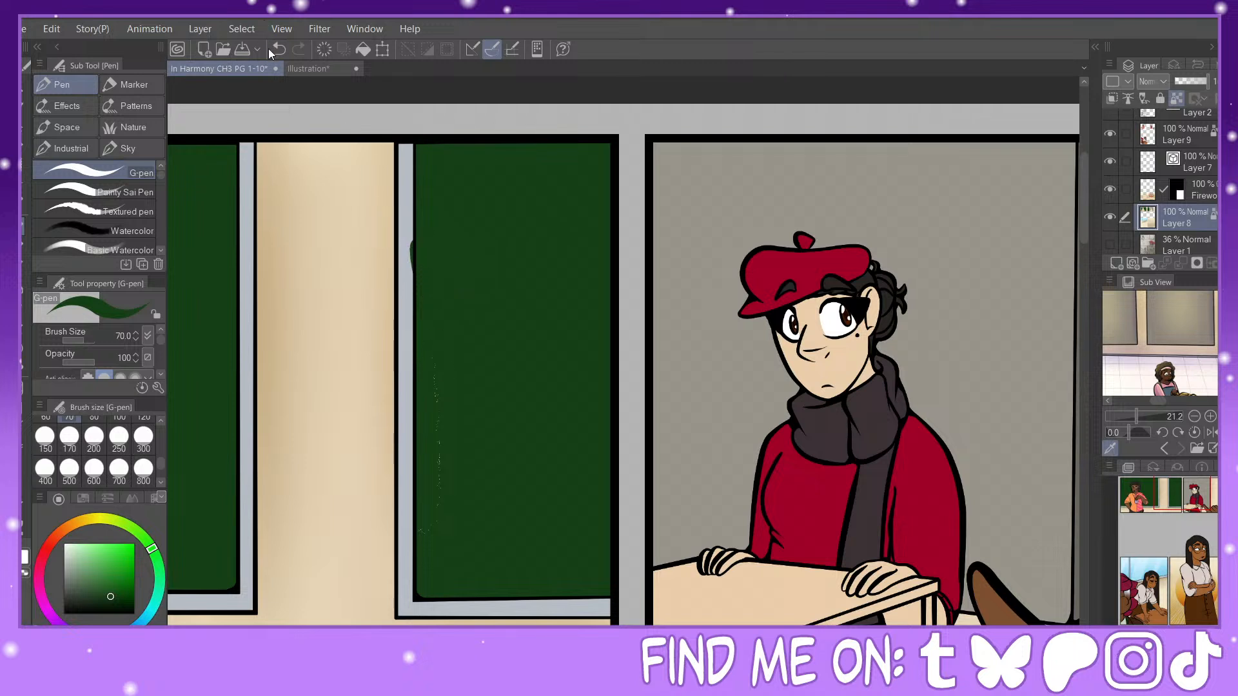
pyautogui.click(22, 171)
pyautogui.moveTo(416, 217); pyautogui.dragTo(491, 556)
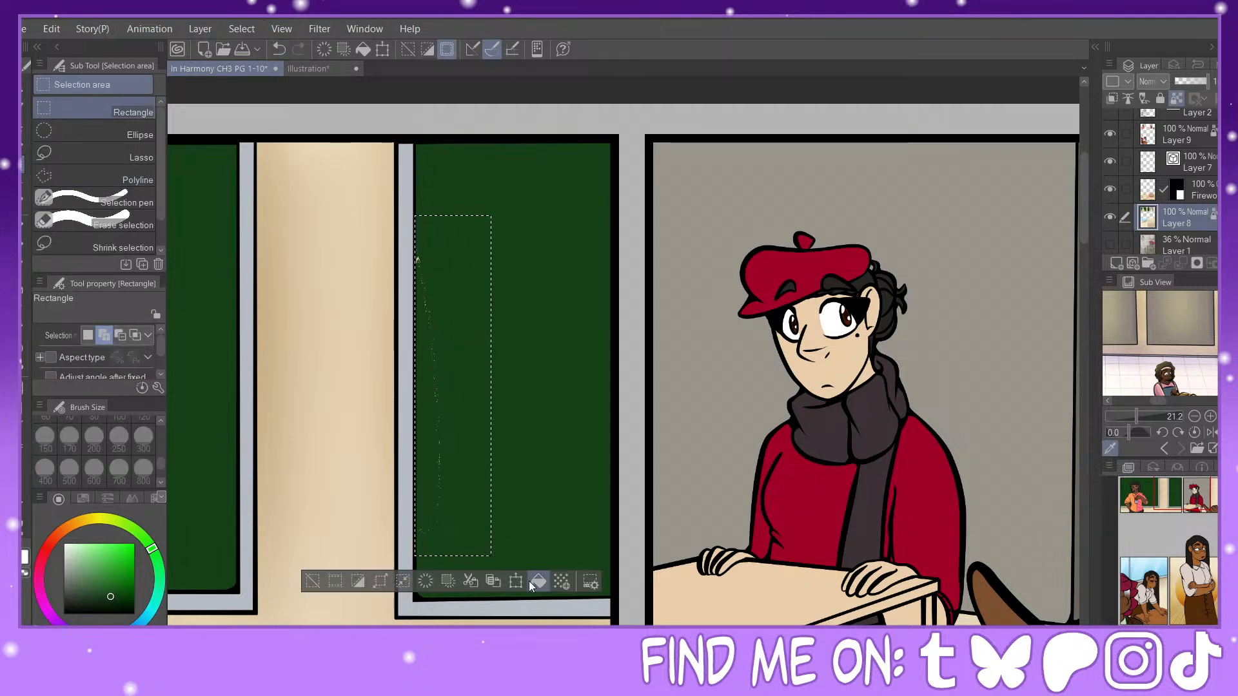
pyautogui.click(312, 581)
# Step: Select the green areas of both chalkboards in the first panel with Auto select on the editing layer
pyautogui.click(1194, 642)
pyautogui.moveTo(1162, 506); pyautogui.dragTo(1128, 503)
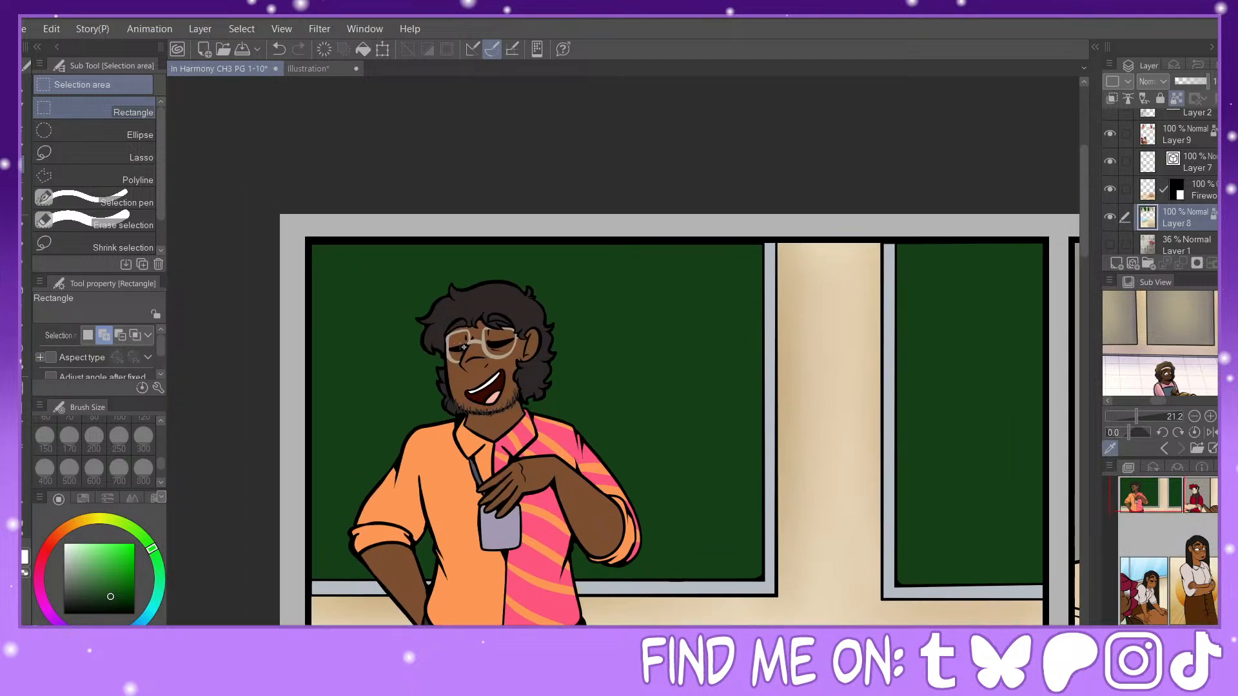
pyautogui.press('w')
pyautogui.click(442, 553)
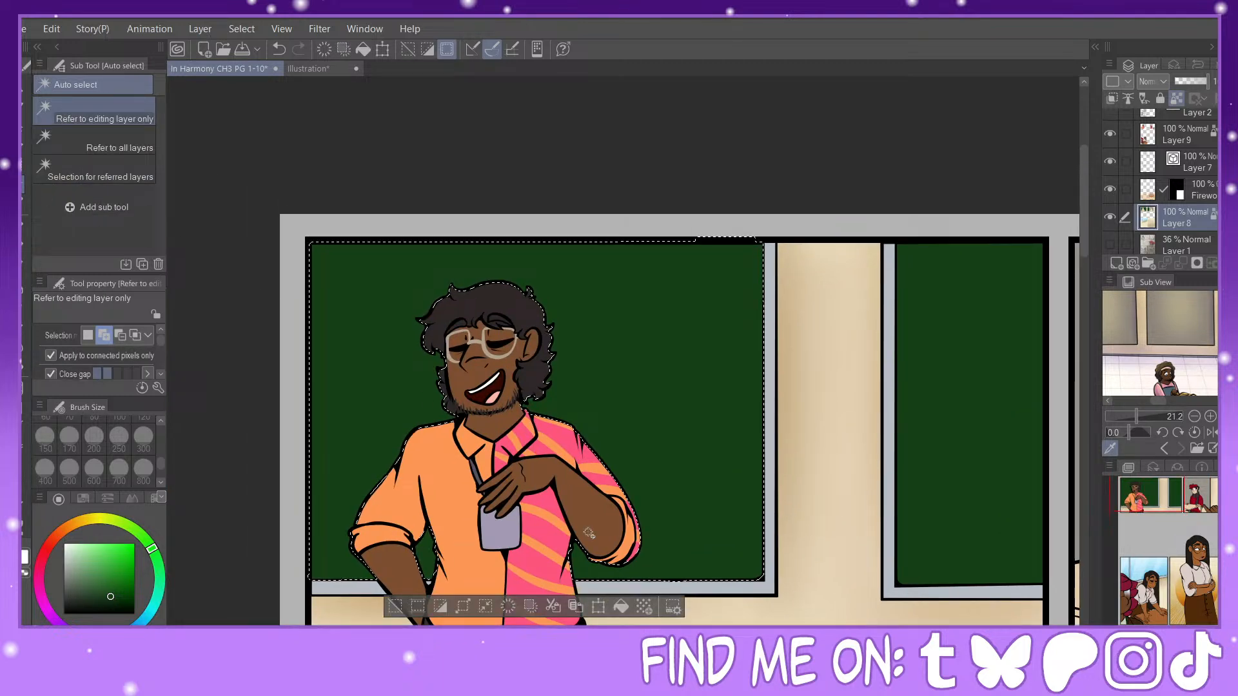
pyautogui.click(998, 420)
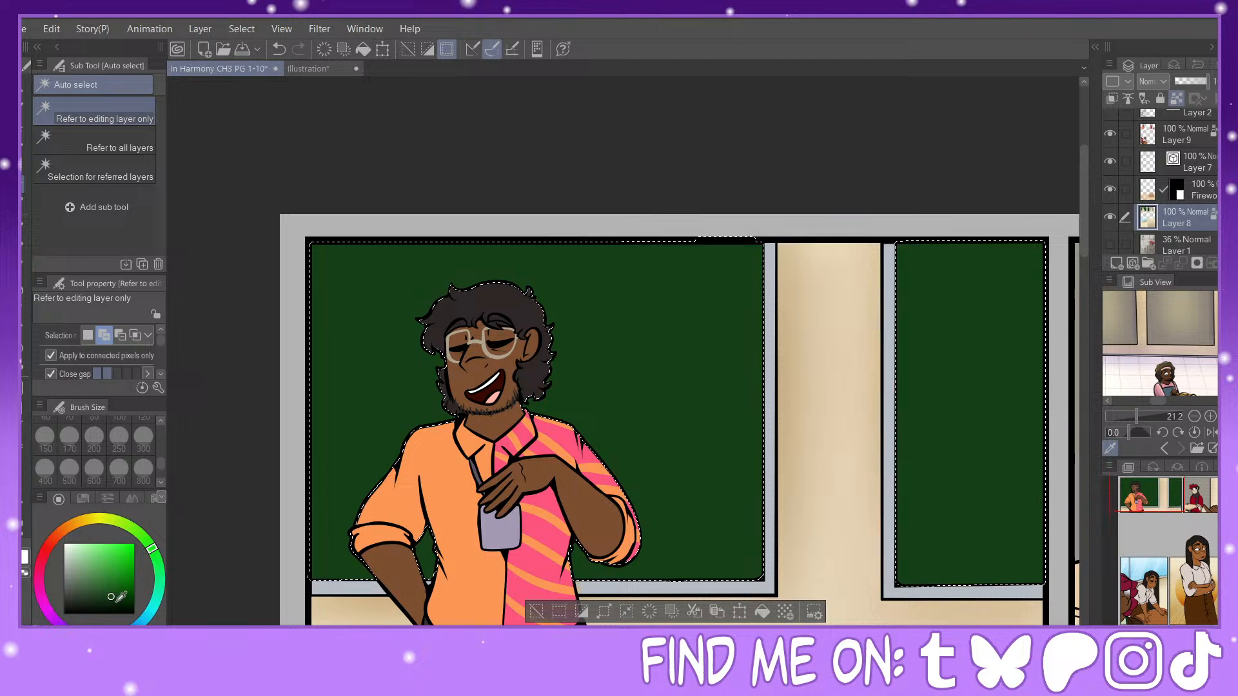
# Step: Shade the chalkboard behind the man with a darker green, using the Watercolor brush at size 400
pyautogui.click(114, 604)
pyautogui.click(21, 260)
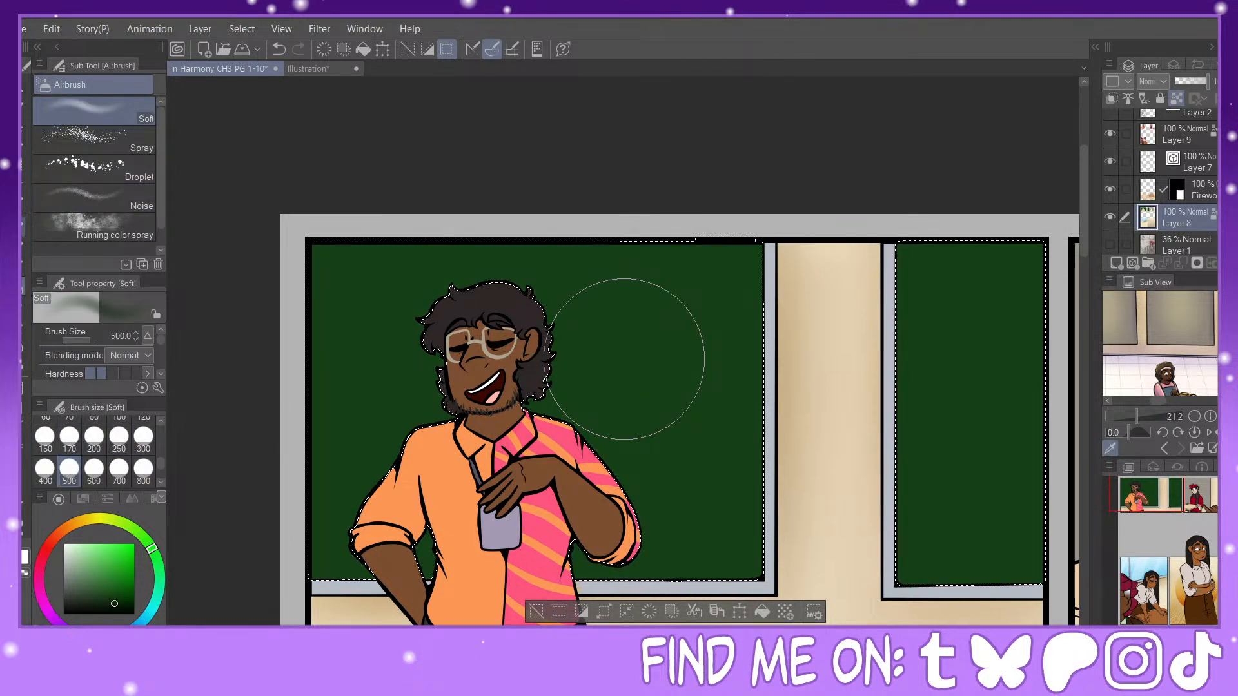
pyautogui.press('p')
pyautogui.click(132, 232)
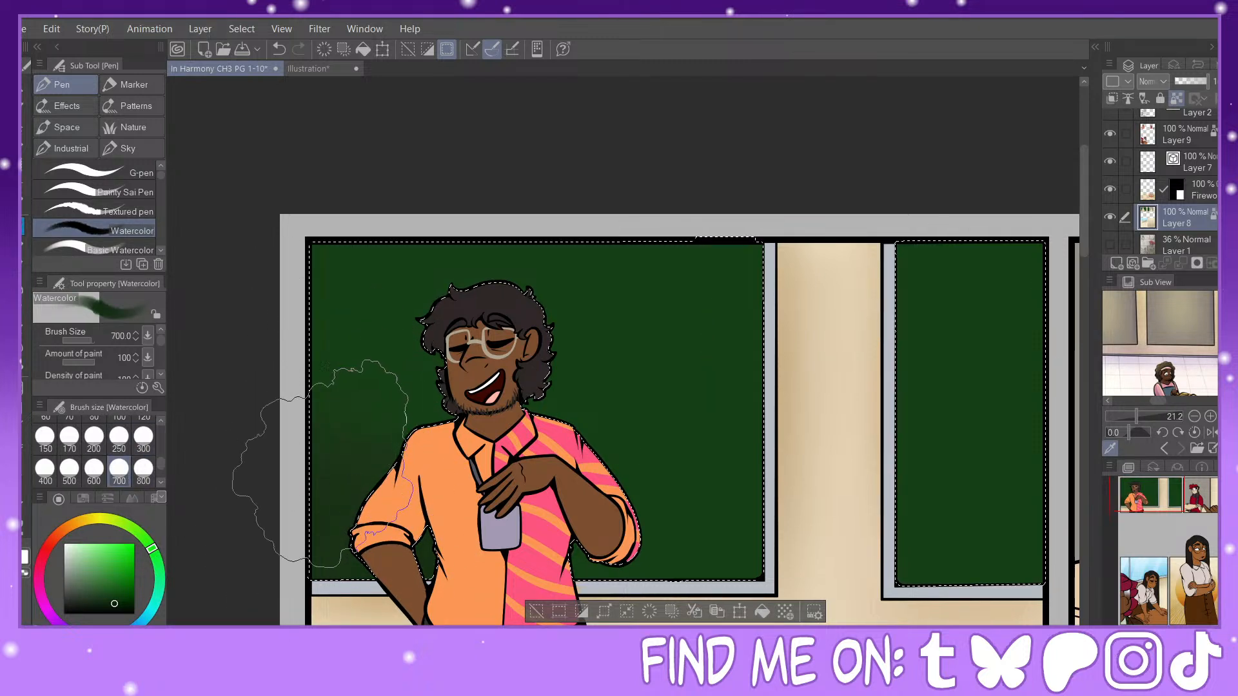
pyautogui.click(45, 468)
pyautogui.moveTo(741, 512)
pyautogui.mouseDown()
pyautogui.moveTo(760, 536)
pyautogui.moveTo(758, 441)
pyautogui.moveTo(714, 515)
pyautogui.moveTo(732, 276)
pyautogui.moveTo(735, 368)
pyautogui.moveTo(708, 321)
pyautogui.moveTo(698, 479)
pyautogui.moveTo(689, 231)
pyautogui.moveTo(669, 318)
pyautogui.moveTo(651, 303)
pyautogui.moveTo(684, 406)
pyautogui.moveTo(668, 419)
pyautogui.moveTo(686, 356)
pyautogui.moveTo(641, 241)
pyautogui.moveTo(609, 284)
pyautogui.moveTo(641, 476)
pyautogui.moveTo(598, 354)
pyautogui.moveTo(606, 367)
pyautogui.moveTo(659, 324)
pyautogui.moveTo(614, 561)
pyautogui.moveTo(632, 568)
pyautogui.moveTo(611, 525)
pyautogui.moveTo(638, 444)
pyautogui.moveTo(667, 540)
pyautogui.moveTo(690, 504)
pyautogui.moveTo(634, 407)
pyautogui.moveTo(617, 329)
pyautogui.moveTo(660, 274)
pyautogui.mouseUp()
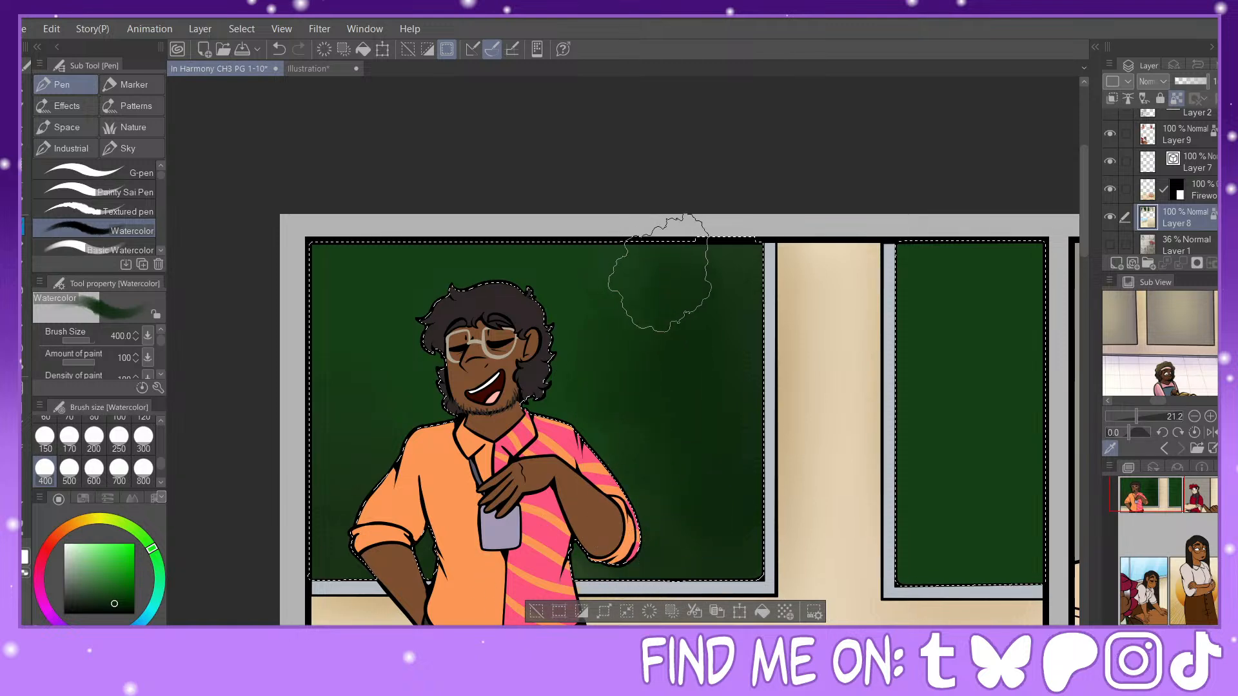
# Step: Shade the narrow chalkboard with Watercolor at size 600 and deepen its lower part with a darker green at size 300
pyautogui.moveTo(1143, 491); pyautogui.dragTo(1169, 494)
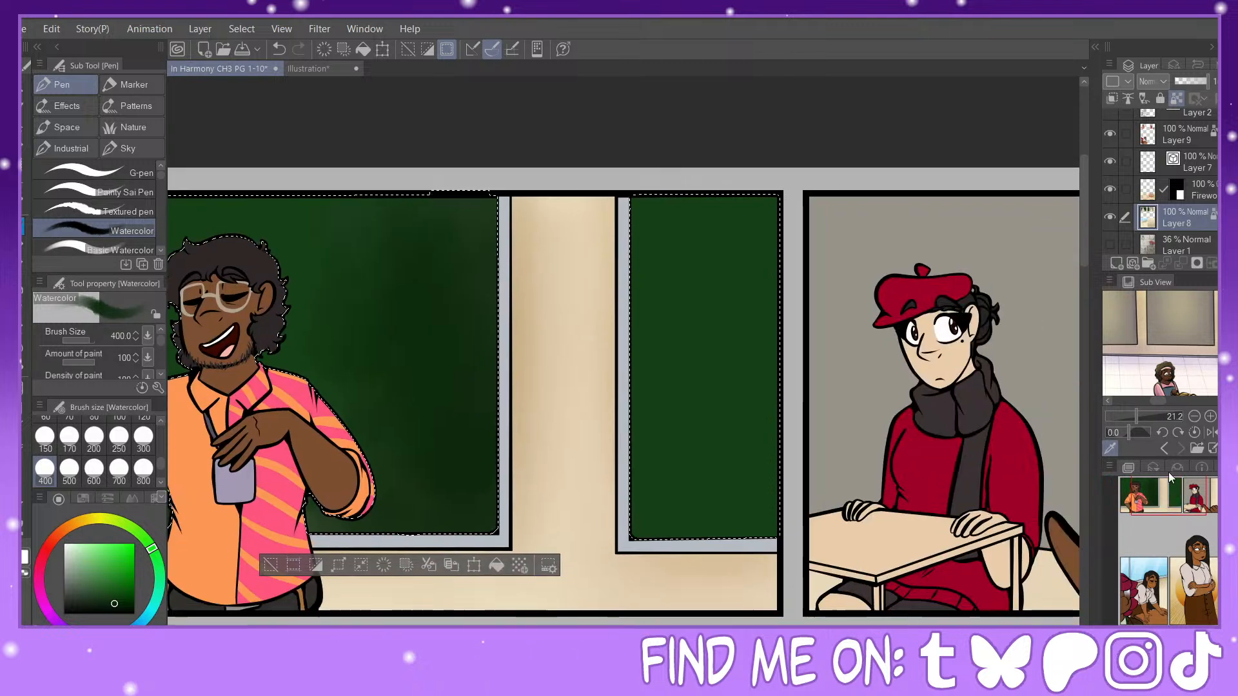
pyautogui.click(94, 471)
pyautogui.moveTo(679, 484)
pyautogui.mouseDown()
pyautogui.moveTo(724, 472)
pyautogui.moveTo(688, 419)
pyautogui.moveTo(672, 436)
pyautogui.moveTo(683, 250)
pyautogui.moveTo(667, 245)
pyautogui.moveTo(663, 287)
pyautogui.moveTo(719, 233)
pyautogui.moveTo(737, 462)
pyautogui.moveTo(724, 402)
pyautogui.moveTo(690, 448)
pyautogui.mouseUp()
pyautogui.click(110, 608)
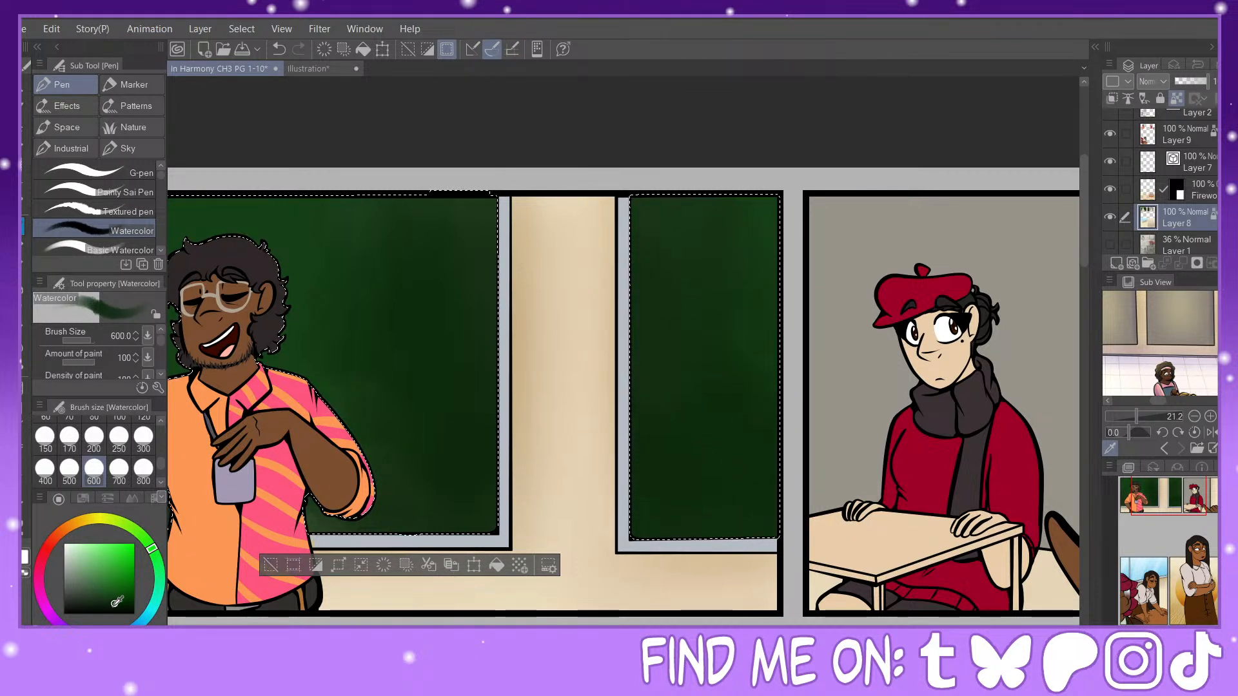
pyautogui.click(143, 439)
pyautogui.click(683, 515)
pyautogui.moveTo(685, 517)
pyautogui.mouseDown()
pyautogui.moveTo(733, 530)
pyautogui.moveTo(750, 492)
pyautogui.moveTo(677, 460)
pyautogui.moveTo(660, 393)
pyautogui.moveTo(721, 462)
pyautogui.moveTo(741, 428)
pyautogui.mouseUp()
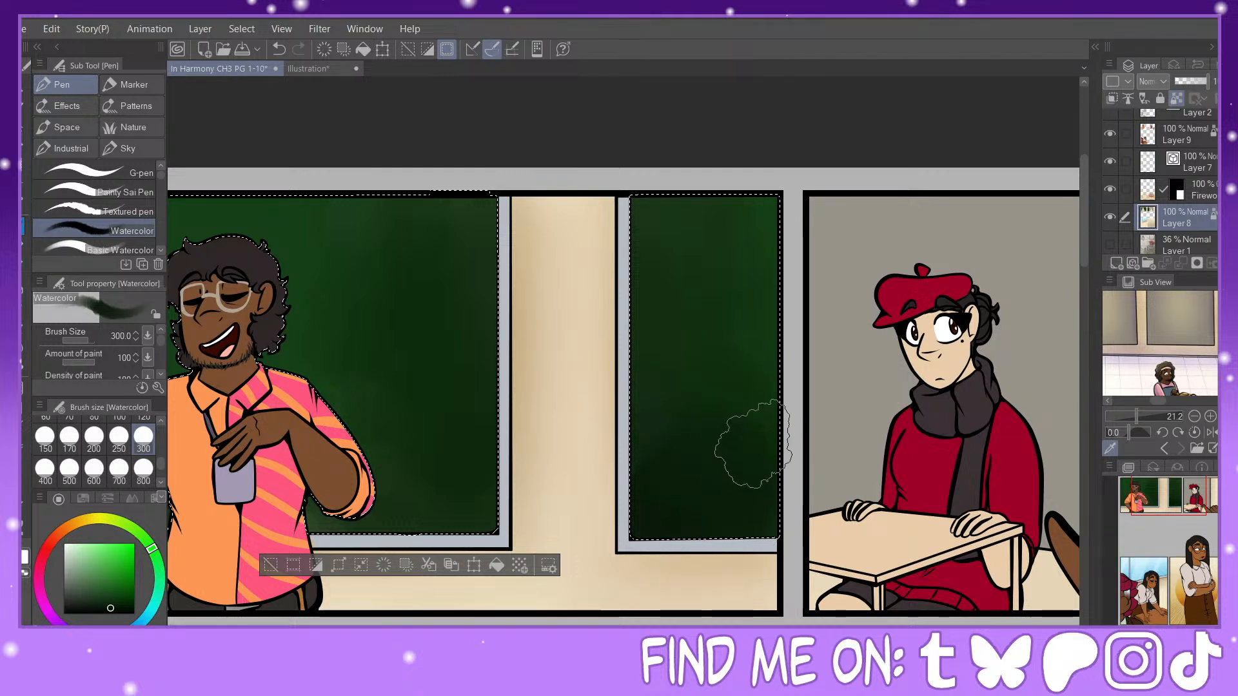
# Step: Deepen the shading on both sides of the man's chalkboard with the darker green Watercolor brush at size 300, and deselect
pyautogui.moveTo(428, 497)
pyautogui.mouseDown()
pyautogui.moveTo(461, 431)
pyautogui.moveTo(481, 427)
pyautogui.moveTo(458, 396)
pyautogui.moveTo(444, 470)
pyautogui.moveTo(484, 457)
pyautogui.moveTo(457, 477)
pyautogui.moveTo(459, 359)
pyautogui.moveTo(429, 469)
pyautogui.moveTo(400, 520)
pyautogui.moveTo(354, 526)
pyautogui.moveTo(423, 482)
pyautogui.moveTo(354, 529)
pyautogui.moveTo(427, 488)
pyautogui.moveTo(345, 510)
pyautogui.moveTo(396, 471)
pyautogui.moveTo(388, 405)
pyautogui.moveTo(405, 382)
pyautogui.moveTo(465, 349)
pyautogui.mouseUp()
pyautogui.moveTo(1155, 500); pyautogui.dragTo(1129, 499)
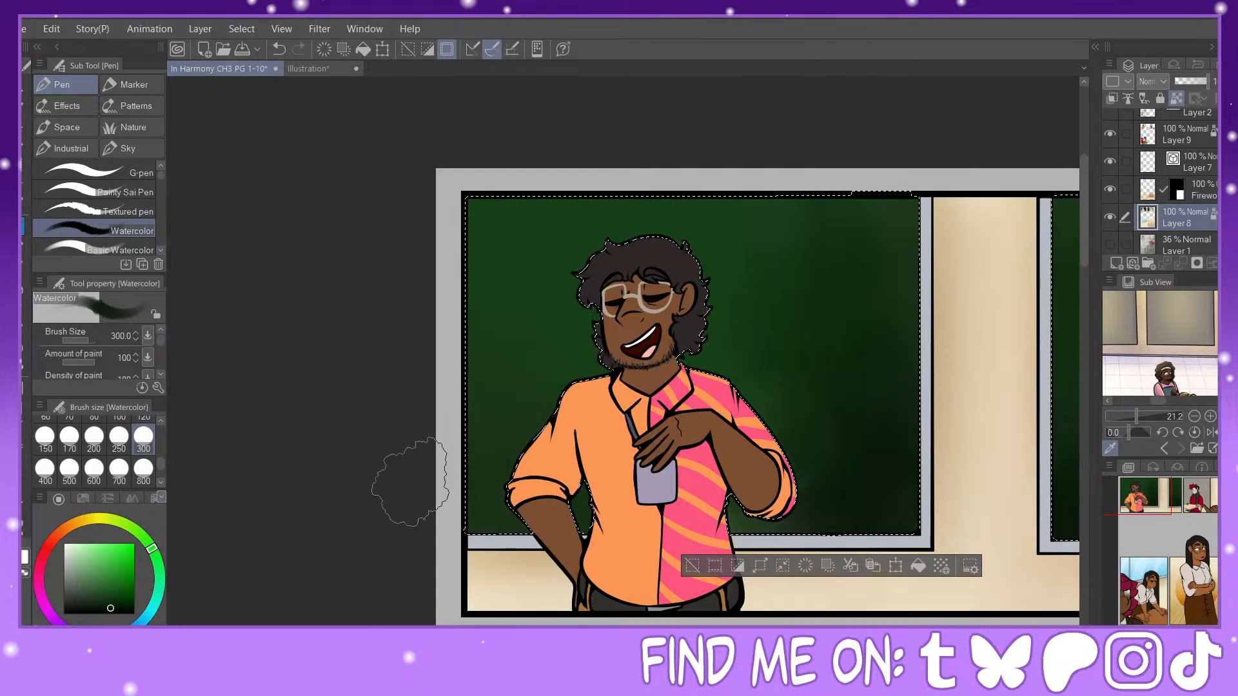
pyautogui.moveTo(409, 470)
pyautogui.mouseDown()
pyautogui.moveTo(459, 494)
pyautogui.moveTo(467, 514)
pyautogui.moveTo(473, 449)
pyautogui.moveTo(486, 510)
pyautogui.moveTo(478, 443)
pyautogui.mouseUp()
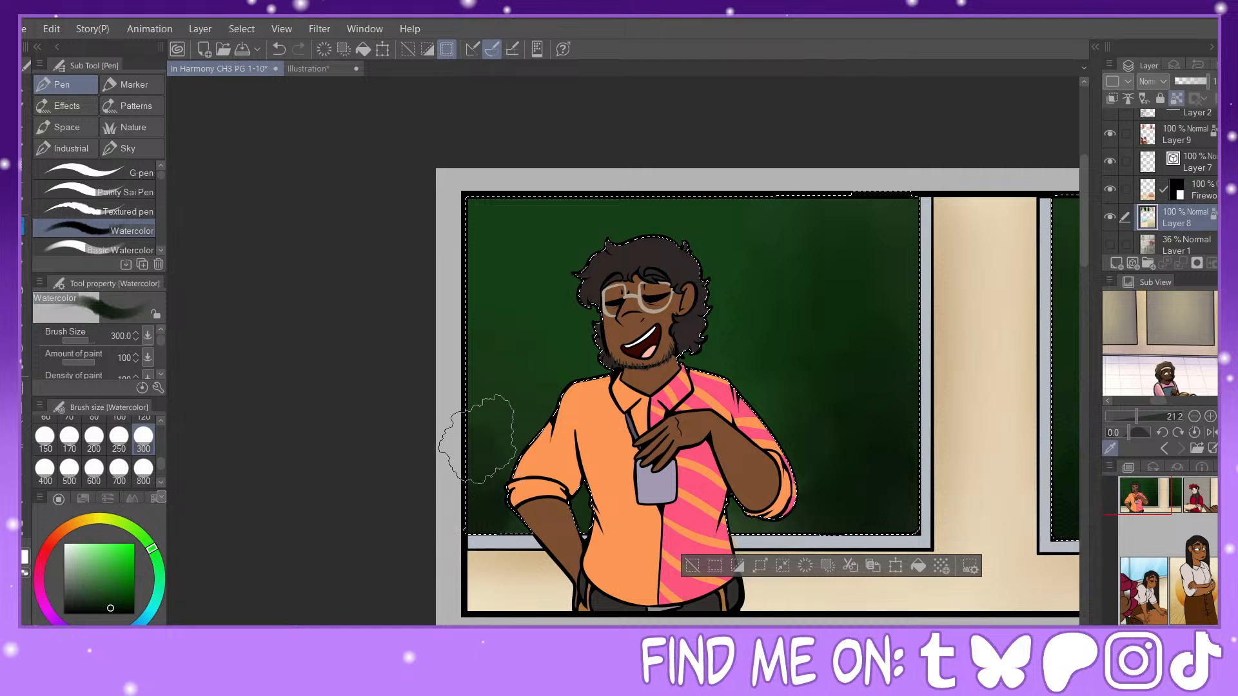
pyautogui.moveTo(843, 376)
pyautogui.mouseDown()
pyautogui.moveTo(825, 453)
pyautogui.moveTo(840, 453)
pyautogui.mouseUp()
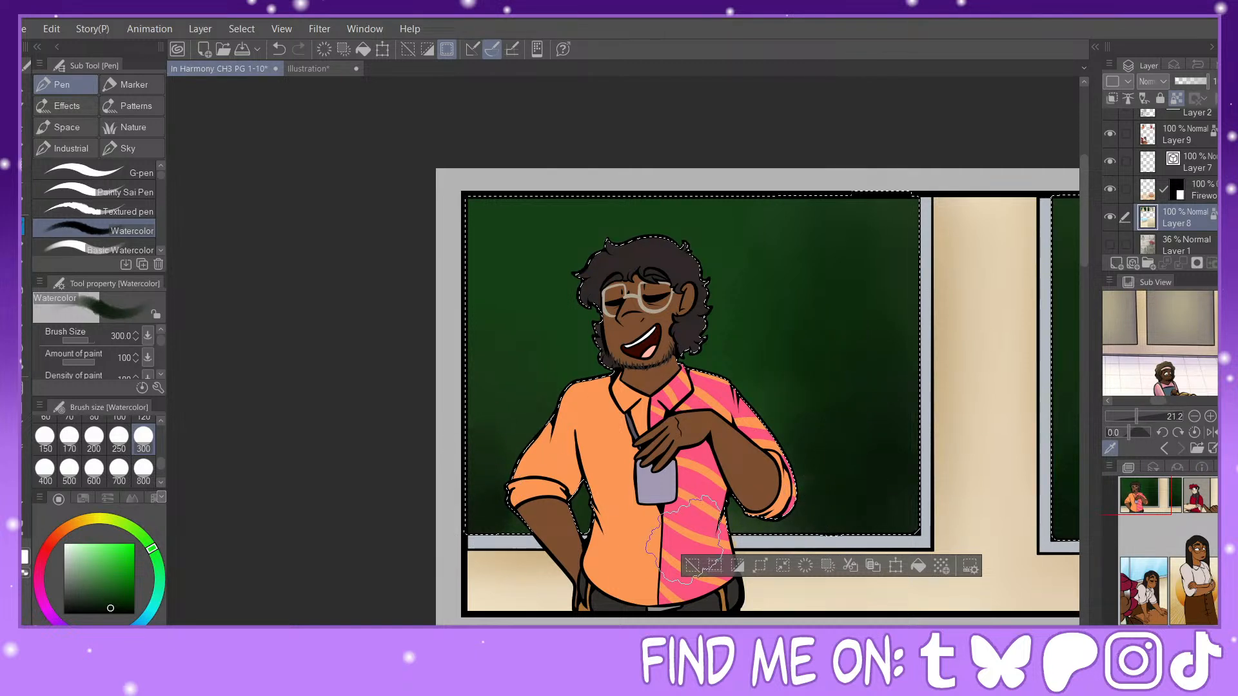
pyautogui.click(692, 565)
pyautogui.hotkey('ctrl', '-')
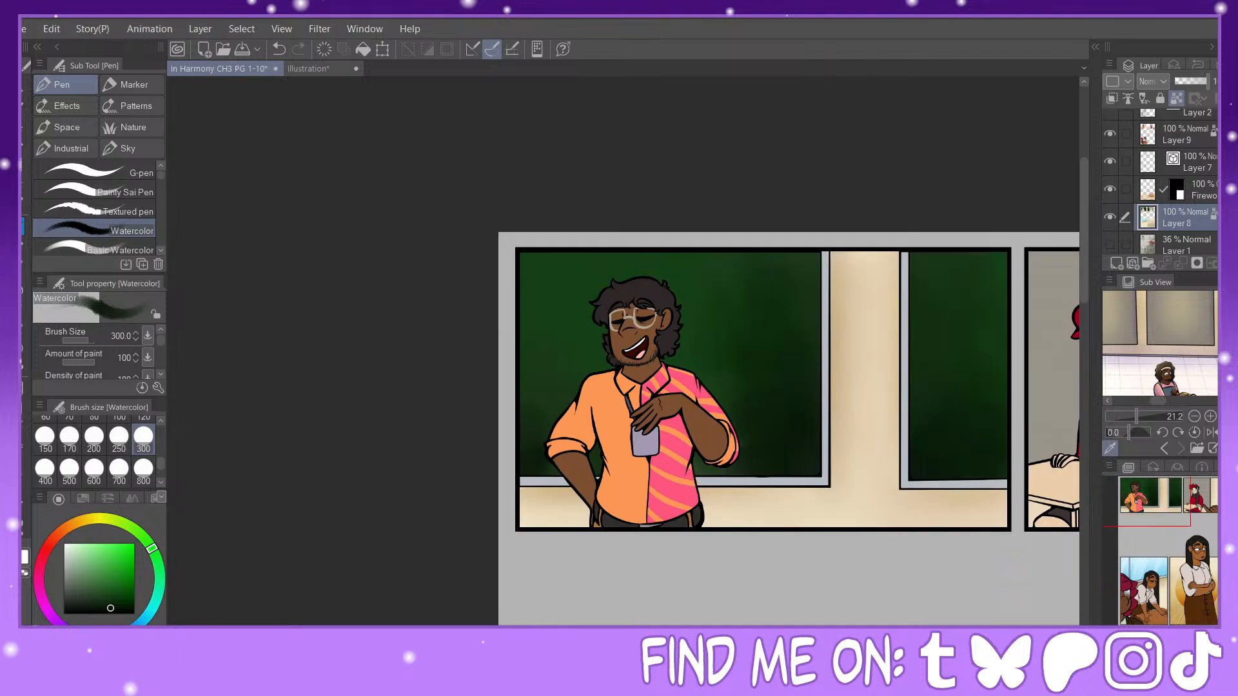
# Step: Fill the student's desk top in the second panel with dark brown on Layer 9, using the Refer other layers fill
pyautogui.moveTo(1160, 545); pyautogui.dragTo(1184, 513)
pyautogui.click(1181, 137)
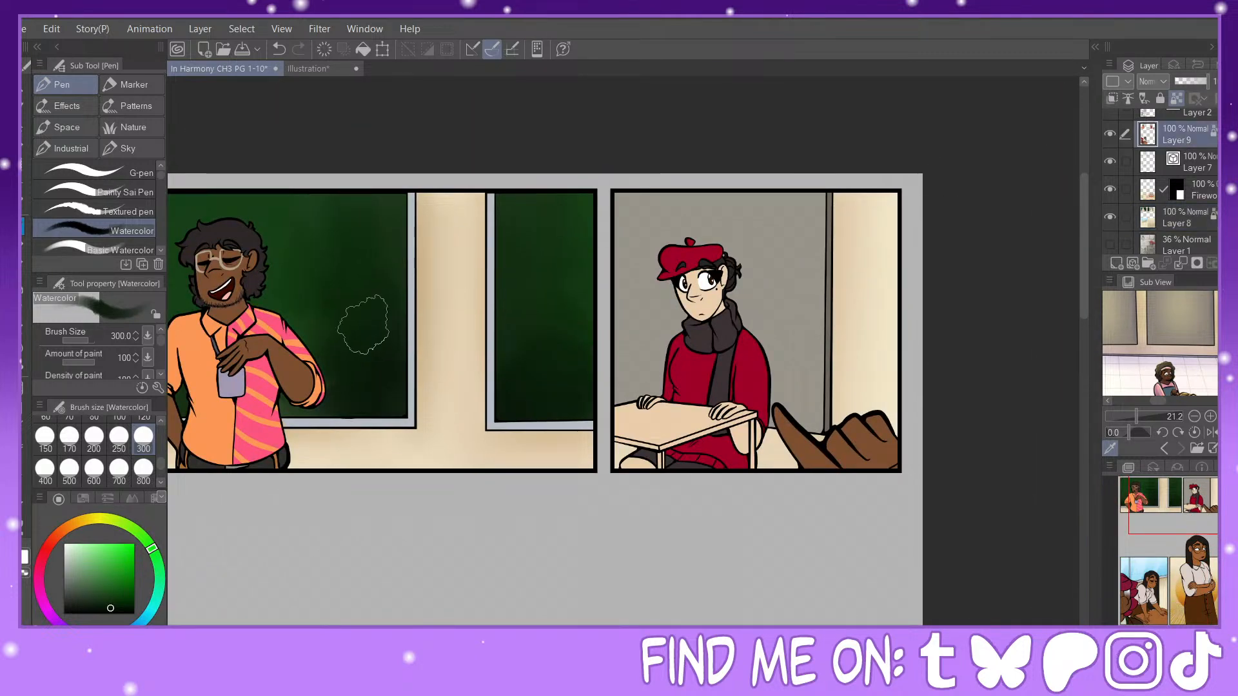
pyautogui.press('g')
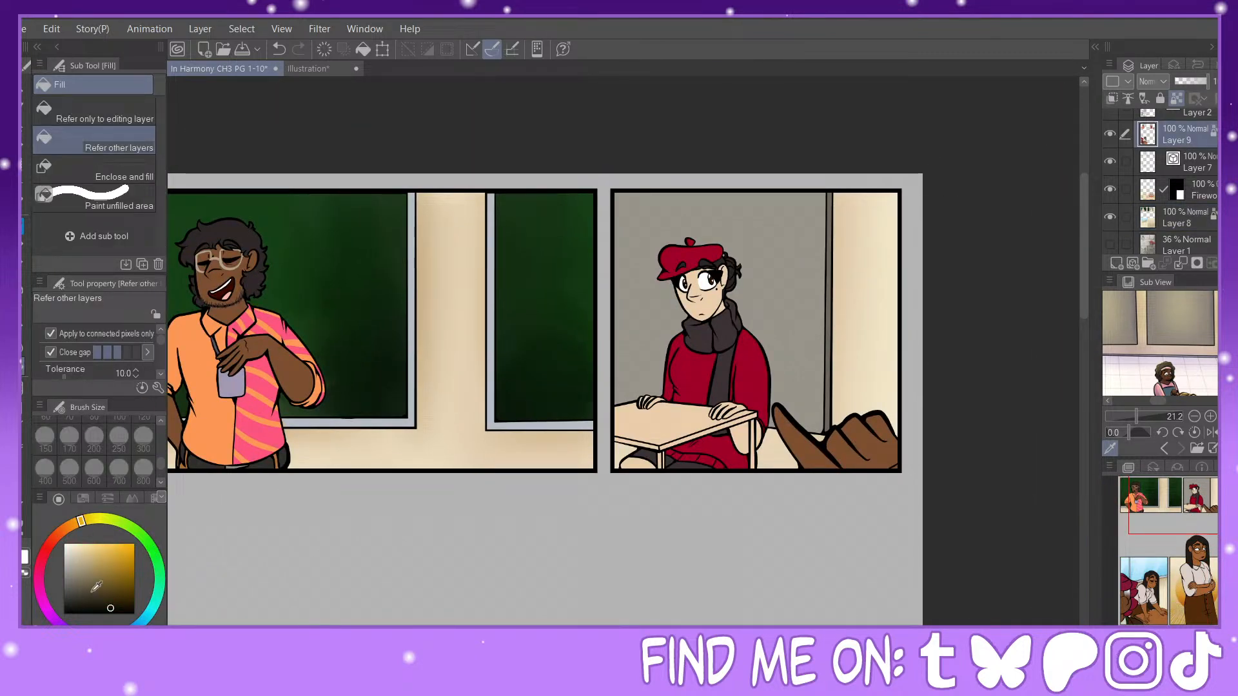
pyautogui.click(70, 524)
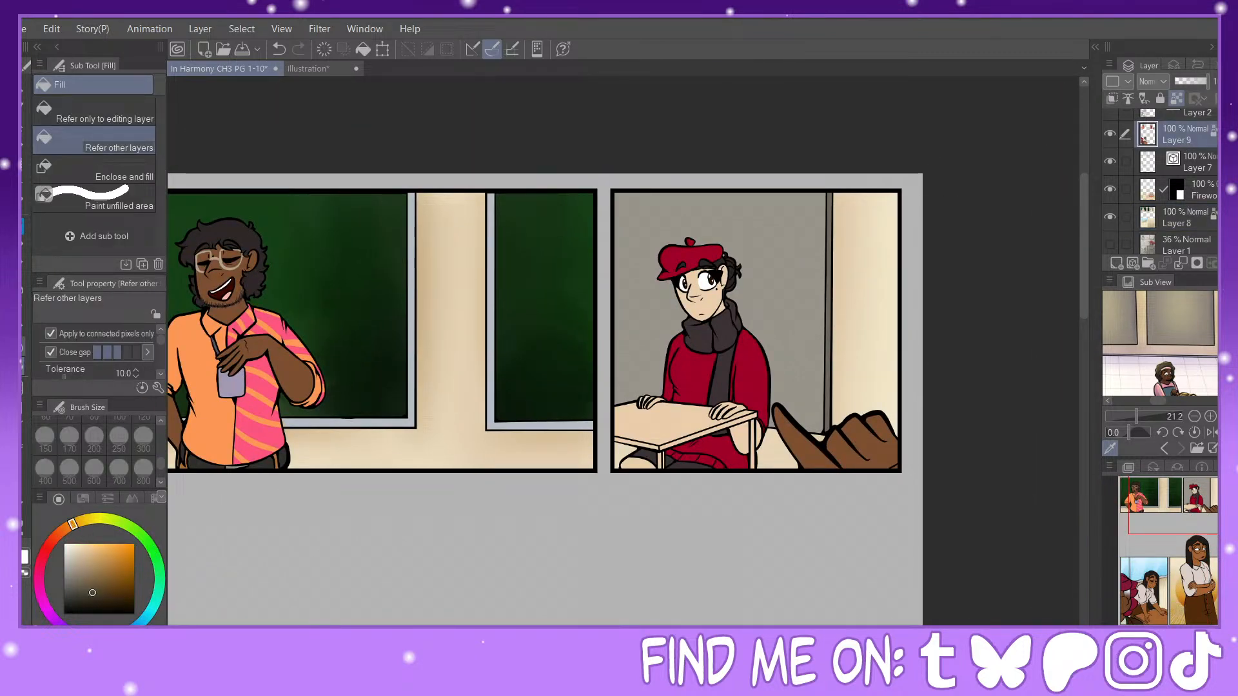
pyautogui.click(682, 428)
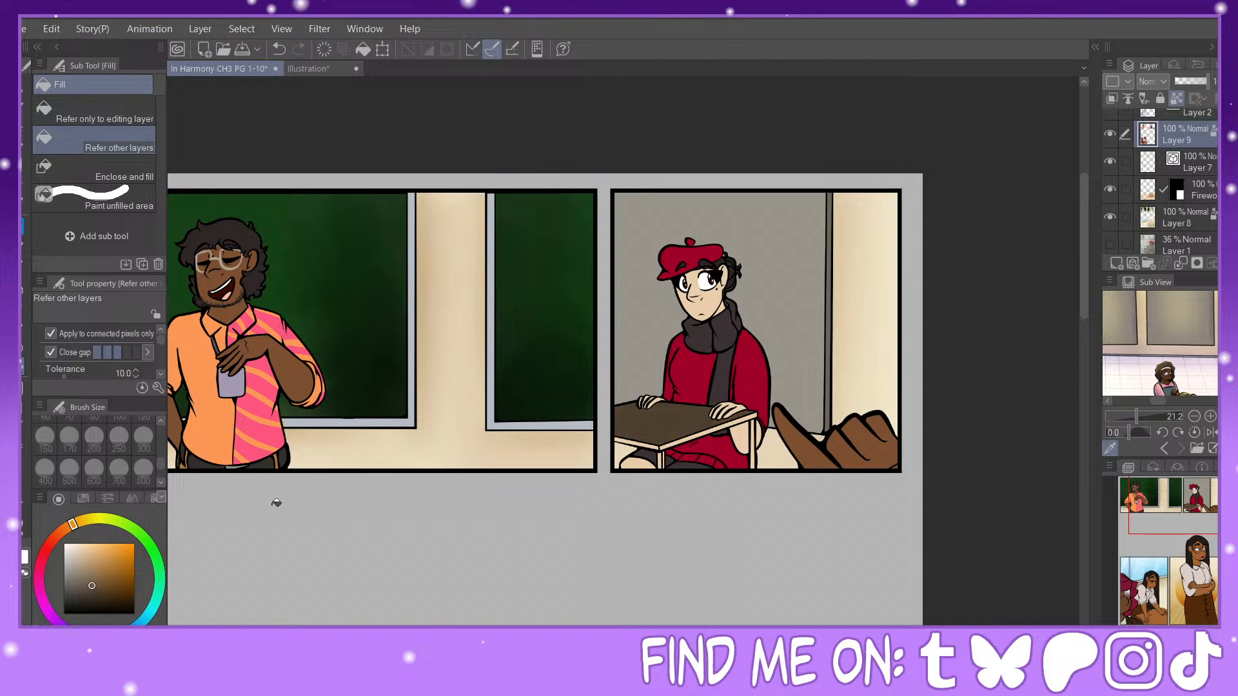
pyautogui.click(669, 422)
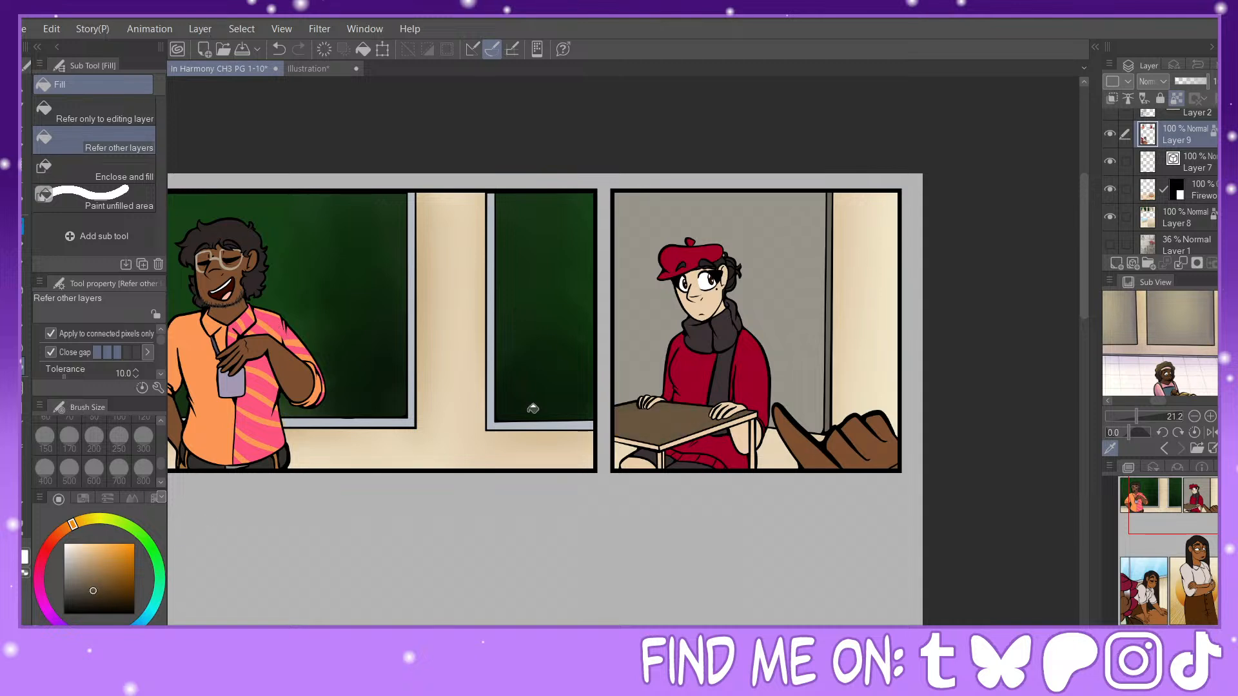
pyautogui.click(716, 425)
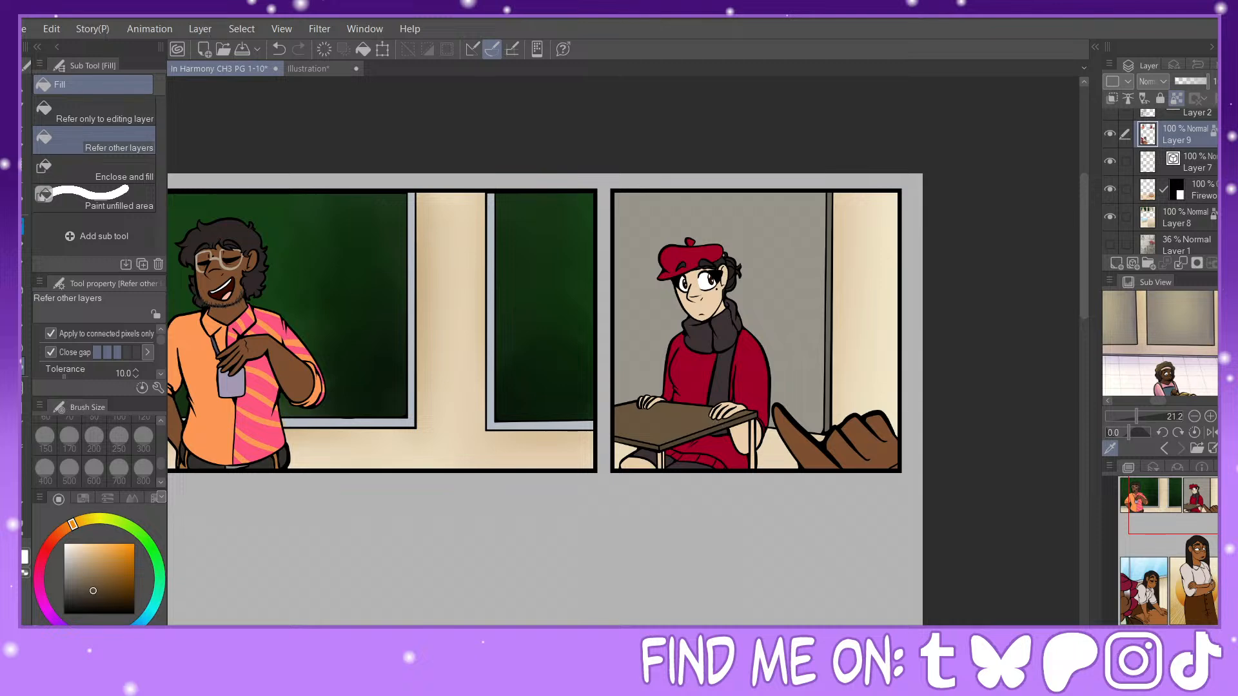
# Step: Fill the sections of desk top around the leaning woman's hands with the same dark brown
pyautogui.moveTo(540, 594); pyautogui.dragTo(493, 470)
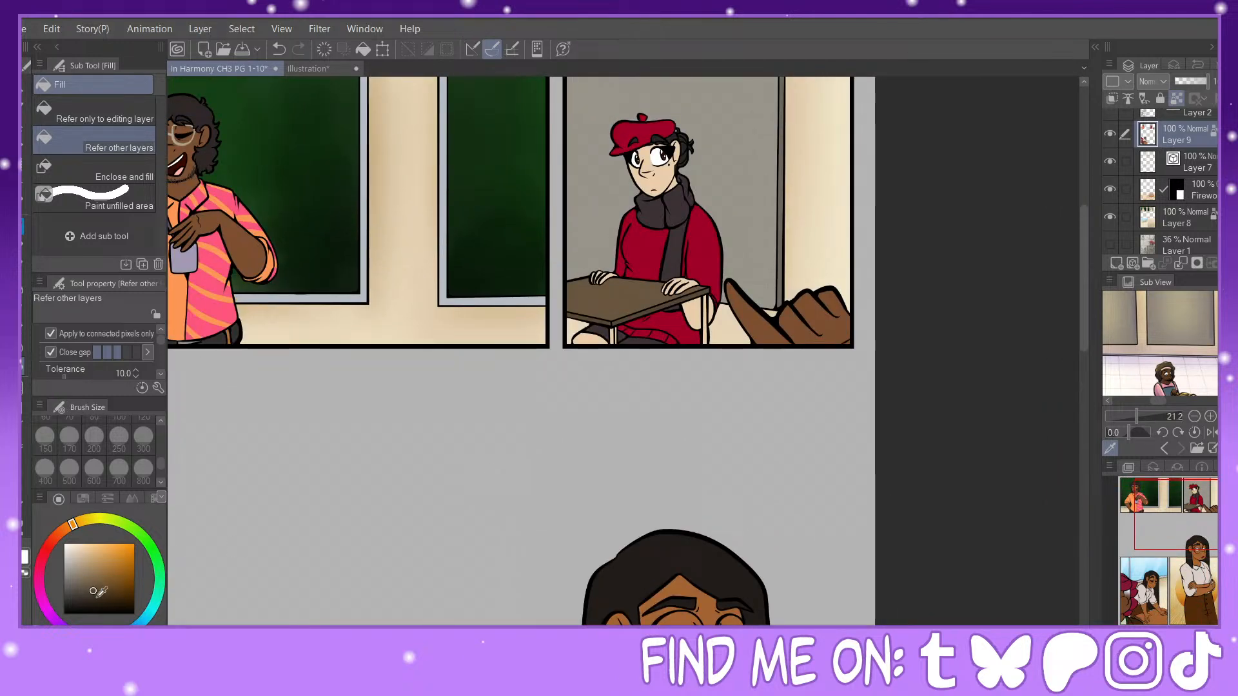
pyautogui.moveTo(1186, 538); pyautogui.dragTo(1135, 610)
pyautogui.click(667, 407)
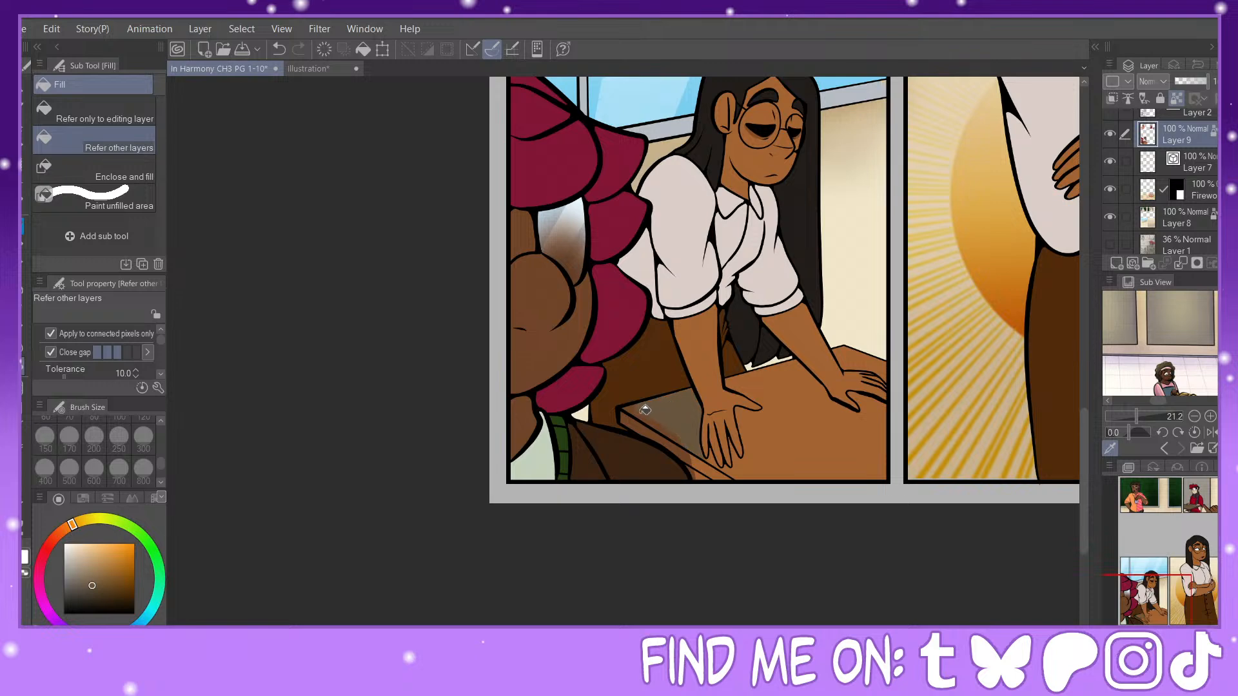
pyautogui.click(759, 474)
pyautogui.click(878, 362)
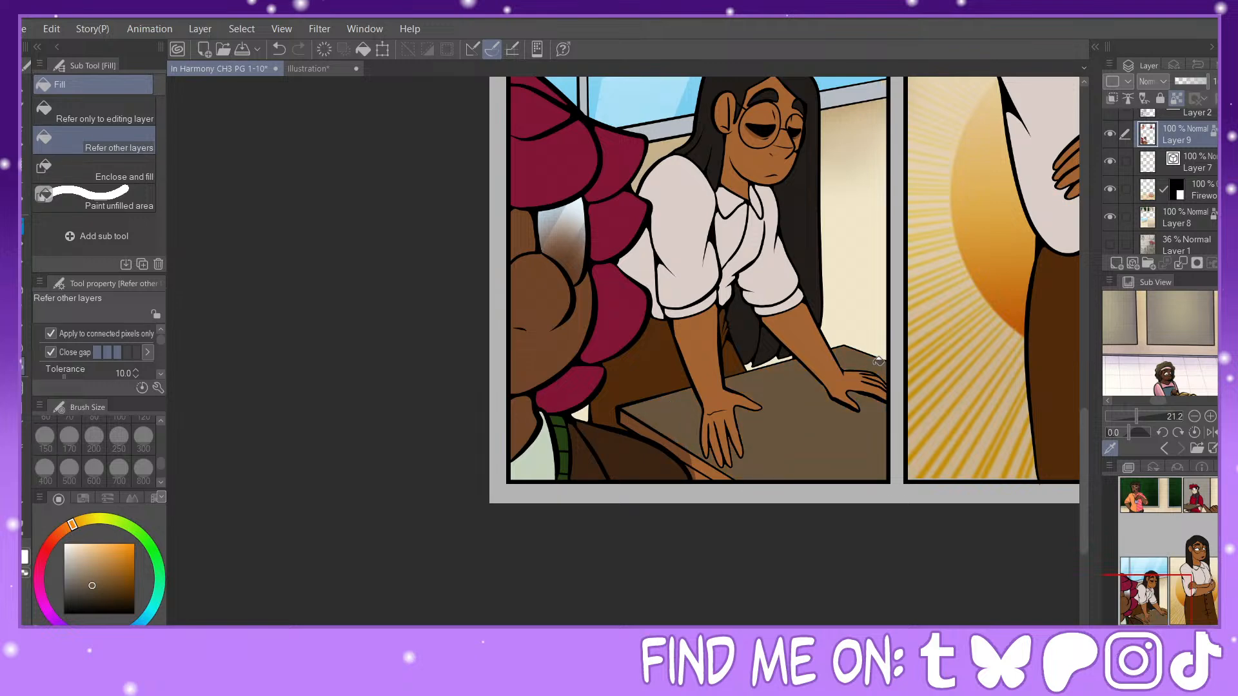
# Step: Fill the desk edges in the second panel and in the leaning woman's panel with brown
pyautogui.moveTo(1200, 604); pyautogui.dragTo(1183, 492)
pyautogui.scroll(5, 1002, 283)
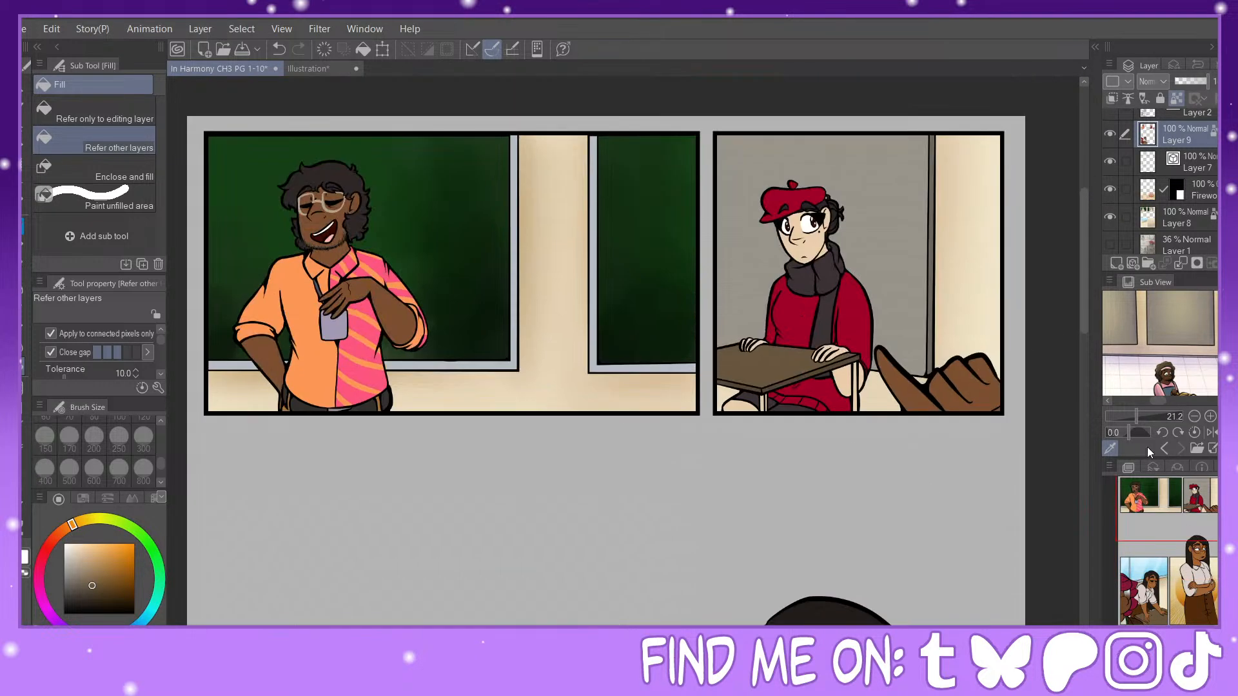
pyautogui.keyDown('alt'); pyautogui.click(764, 384); pyautogui.keyUp('alt')
pyautogui.moveTo(1169, 494); pyautogui.dragTo(1144, 621)
pyautogui.click(612, 303)
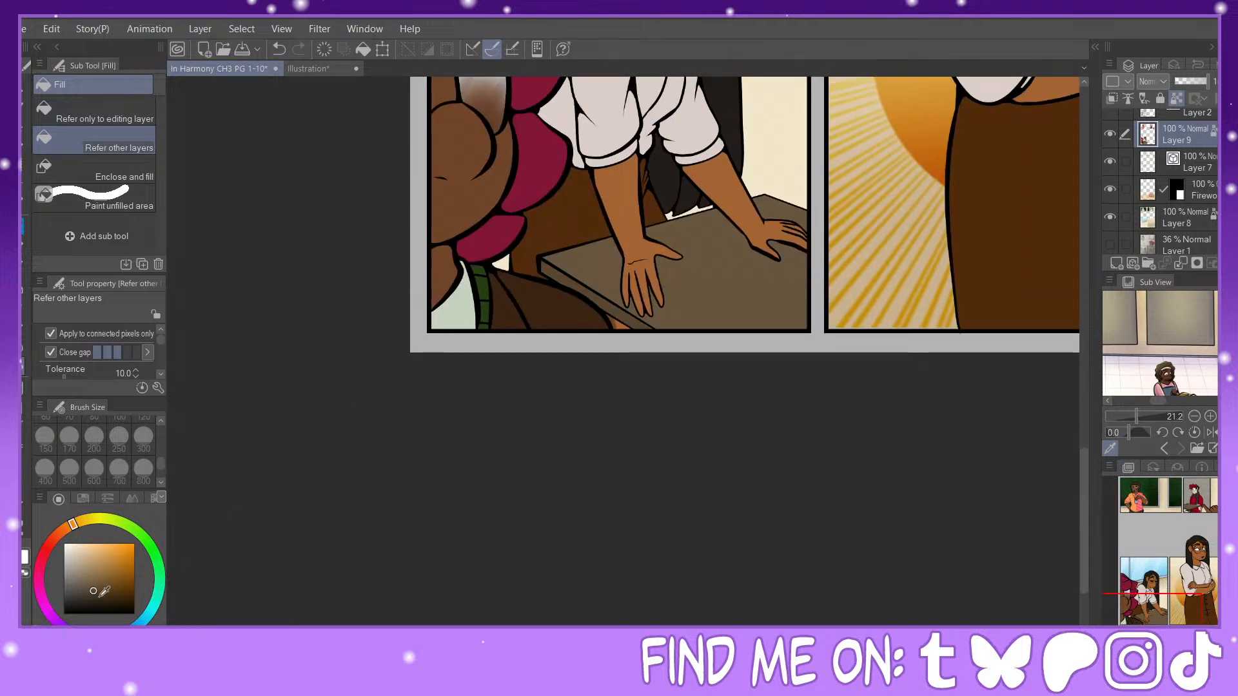
# Step: Fill the student's desk edge with a darker brown, and sample the desk-top brown from the leaning woman's panel
pyautogui.click(1140, 529)
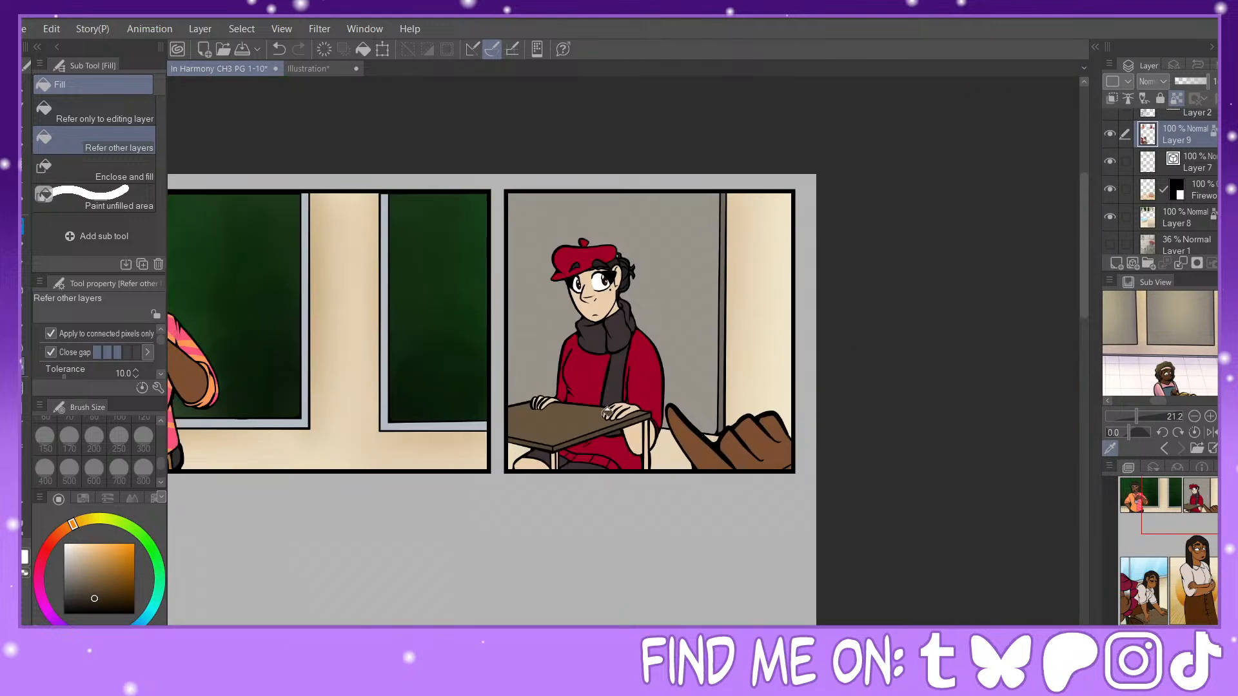
pyautogui.click(573, 441)
pyautogui.moveTo(1150, 613); pyautogui.dragTo(1138, 605)
pyautogui.keyDown('alt'); pyautogui.click(645, 403); pyautogui.keyUp('alt')
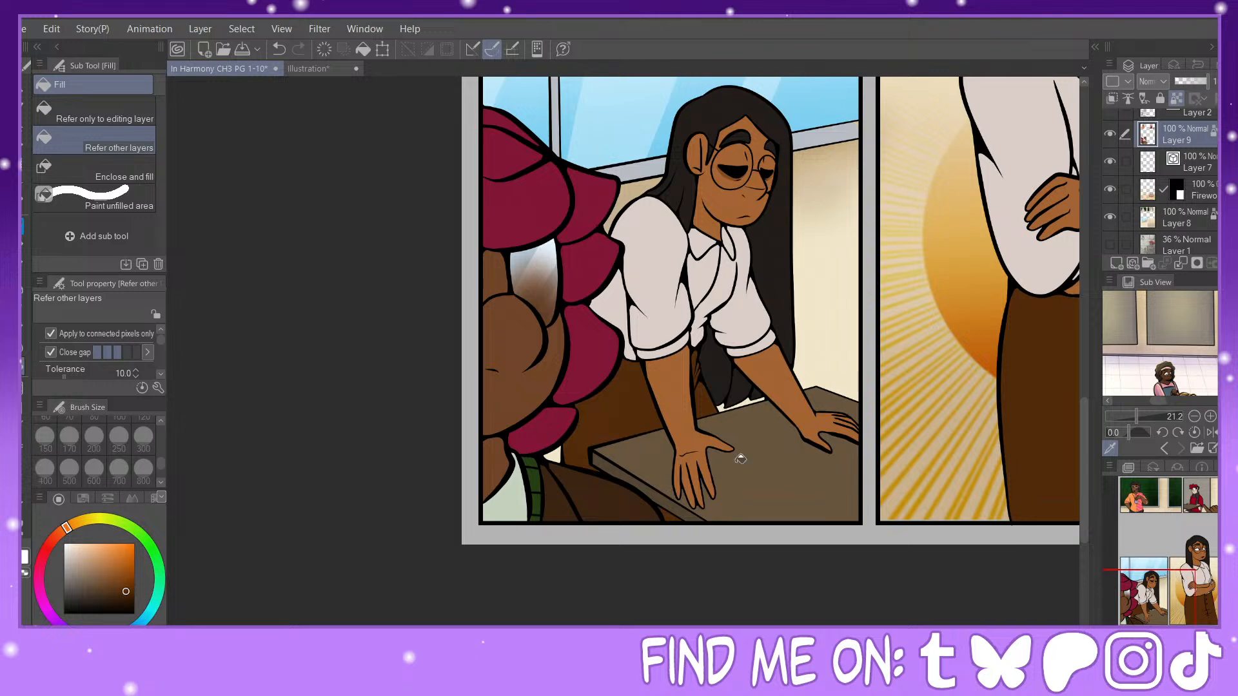
pyautogui.keyDown('alt'); pyautogui.click(652, 437); pyautogui.keyUp('alt')
pyautogui.keyDown('alt'); pyautogui.click(657, 443); pyautogui.keyUp('alt')
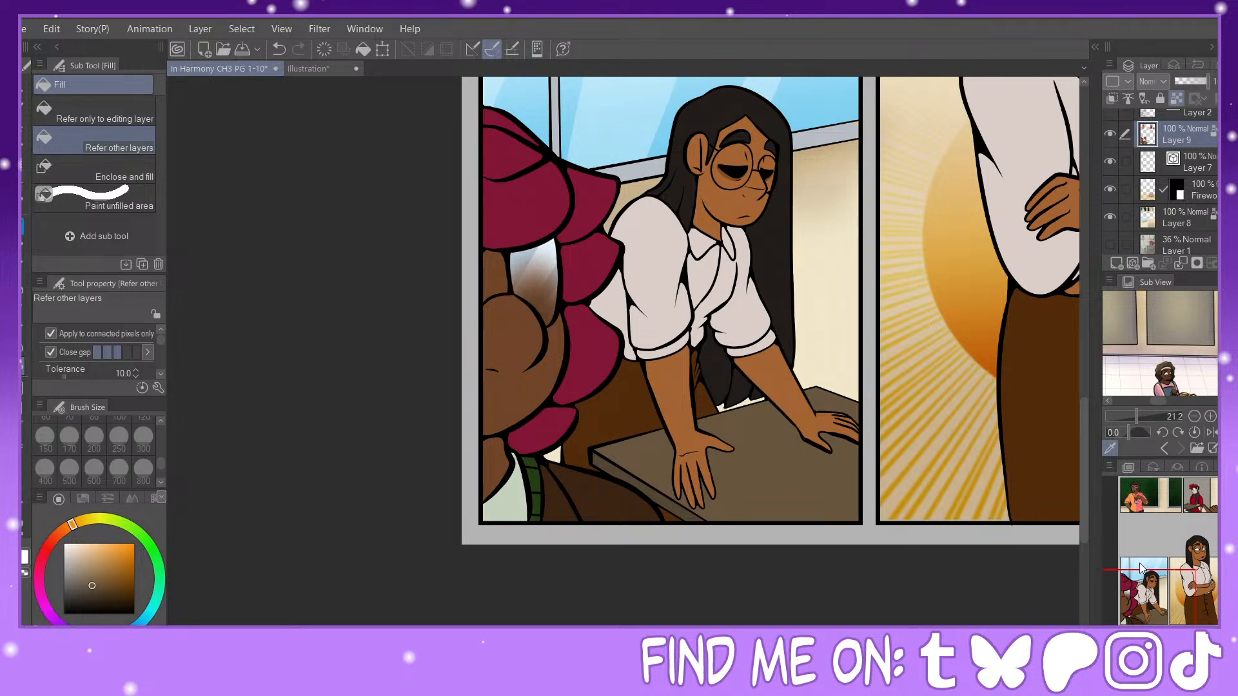
pyautogui.moveTo(1165, 552); pyautogui.dragTo(1190, 512)
pyautogui.moveTo(1187, 490); pyautogui.dragTo(1188, 527)
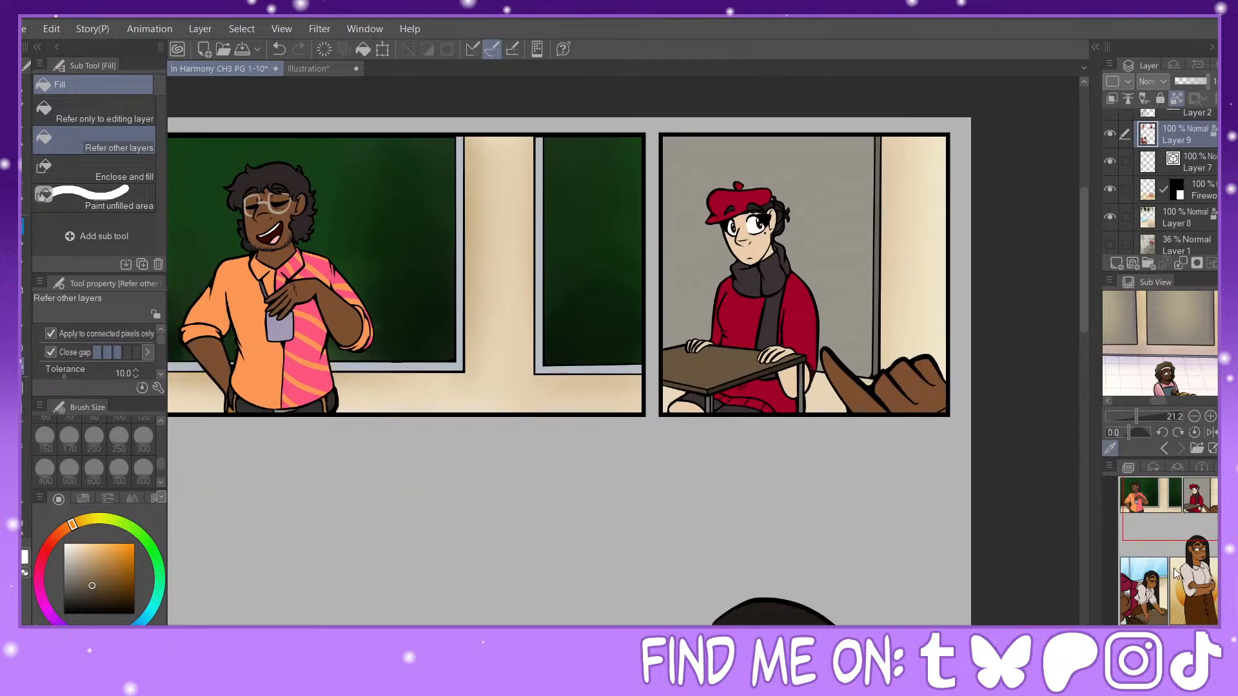
pyautogui.moveTo(1151, 635); pyautogui.dragTo(1132, 635)
pyautogui.moveTo(1186, 563); pyautogui.dragTo(1168, 618)
# Step: Pick the lavender "inside, sunlight 50%" colour from the shading palette document and return to the comic page
pyautogui.click(320, 72)
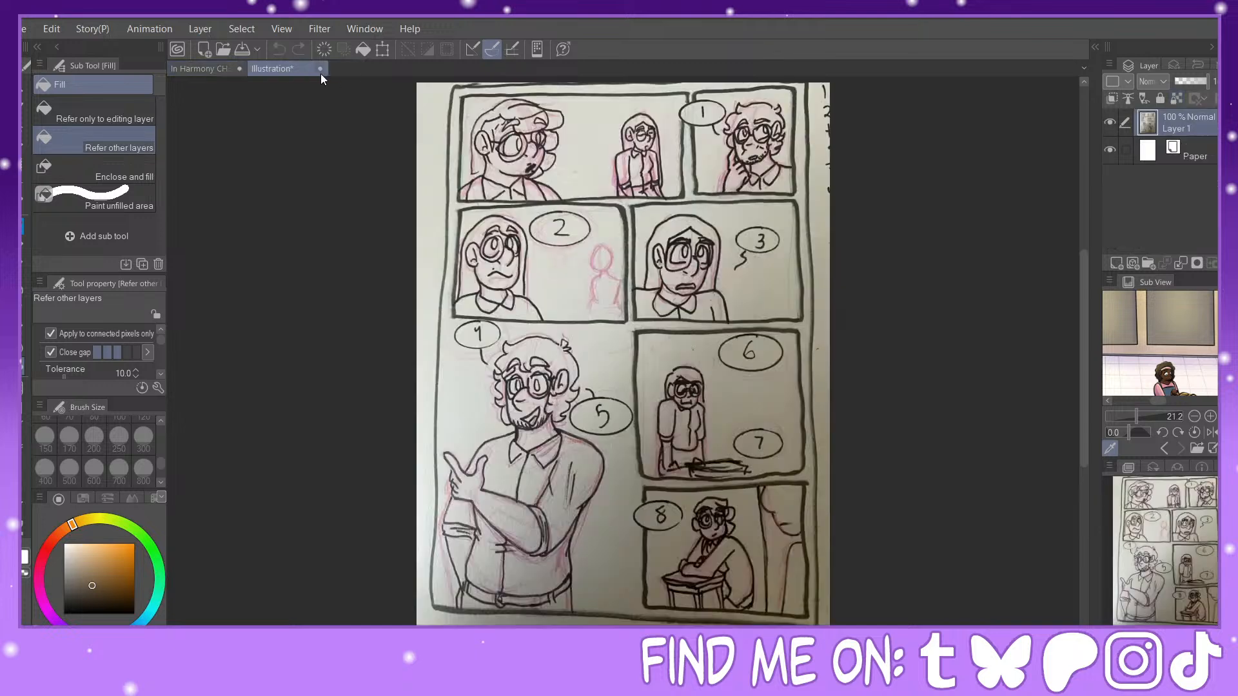
pyautogui.click(174, 69)
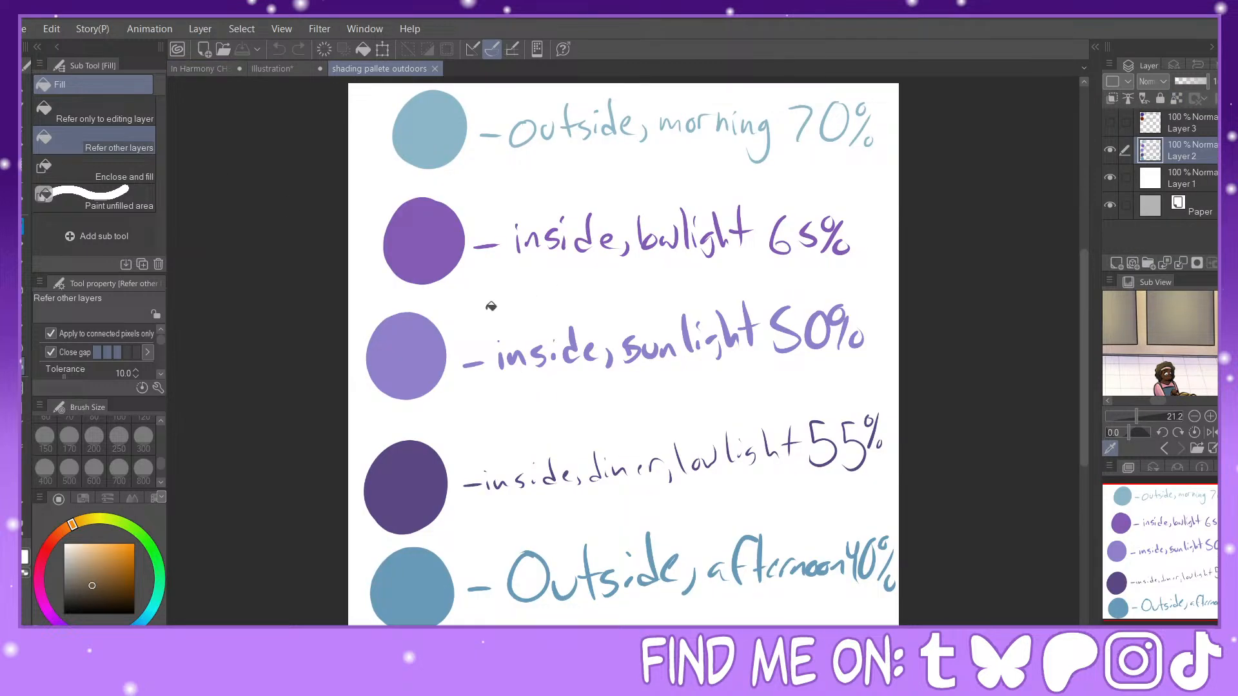
pyautogui.keyDown('alt'); pyautogui.click(422, 349); pyautogui.keyUp('alt')
pyautogui.click(198, 68)
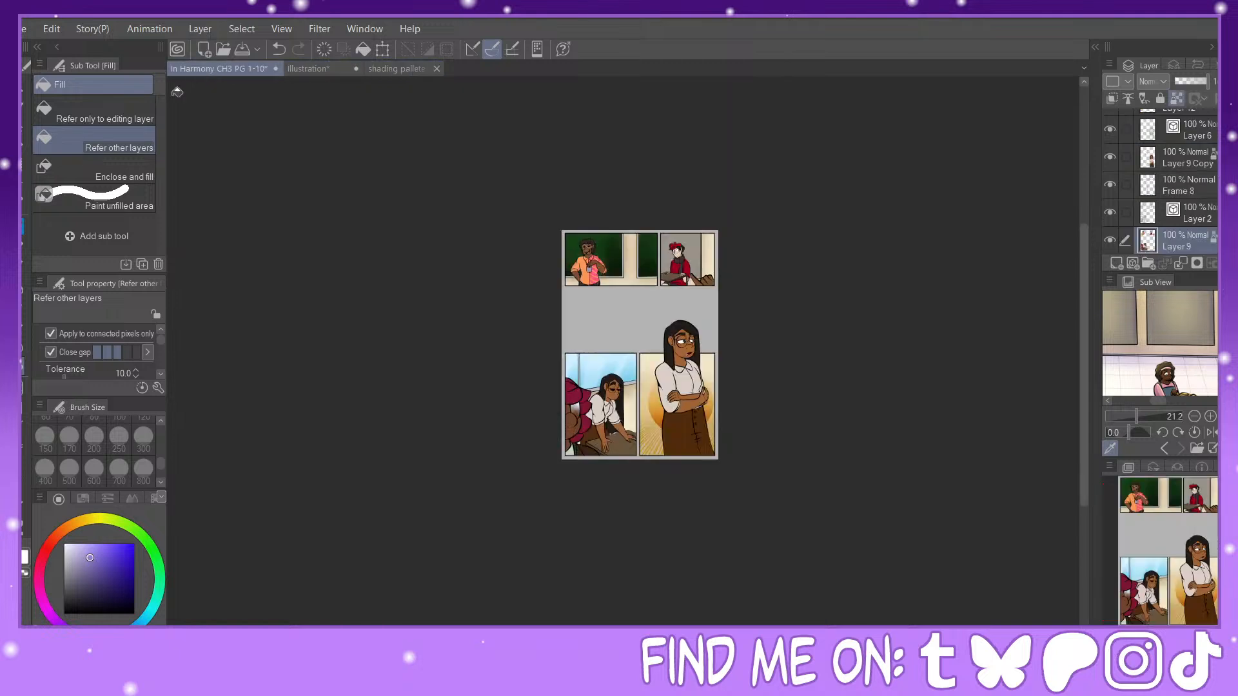
# Step: Select the standing woman's silhouette from Layer 9 Copy and Layer 6, and add a new layer above Layer 9 Copy
pyautogui.click(24, 176)
pyautogui.click(1178, 153)
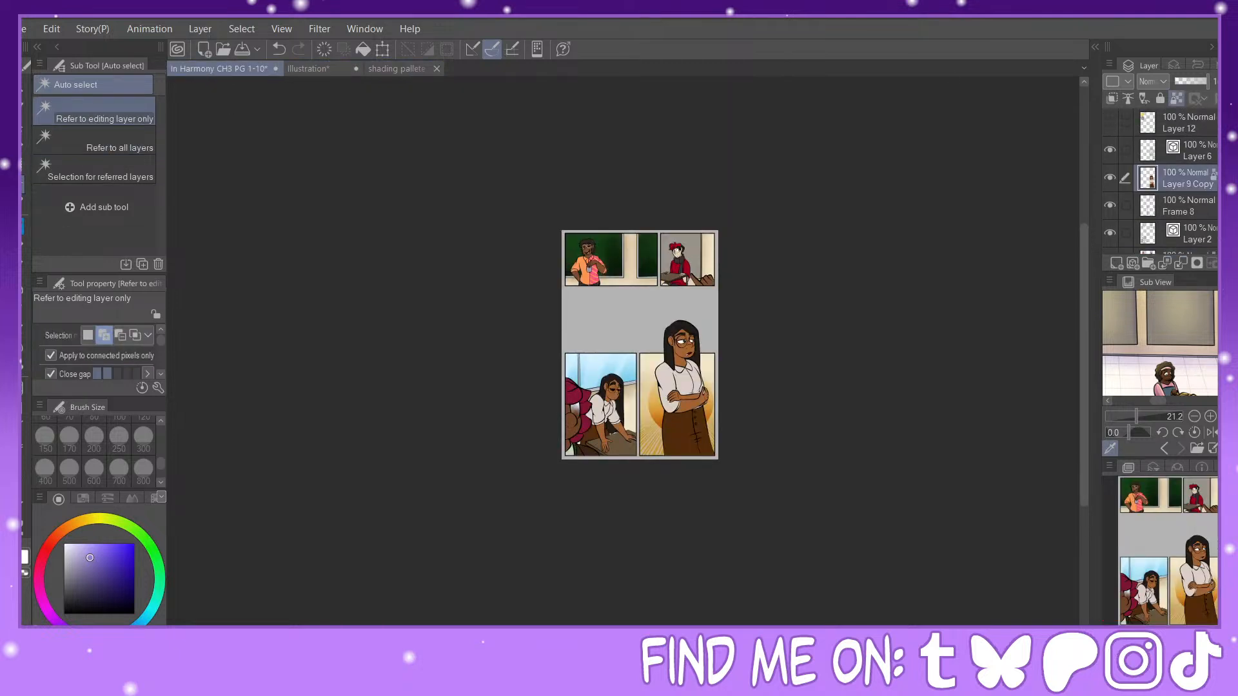
pyautogui.click(1126, 152)
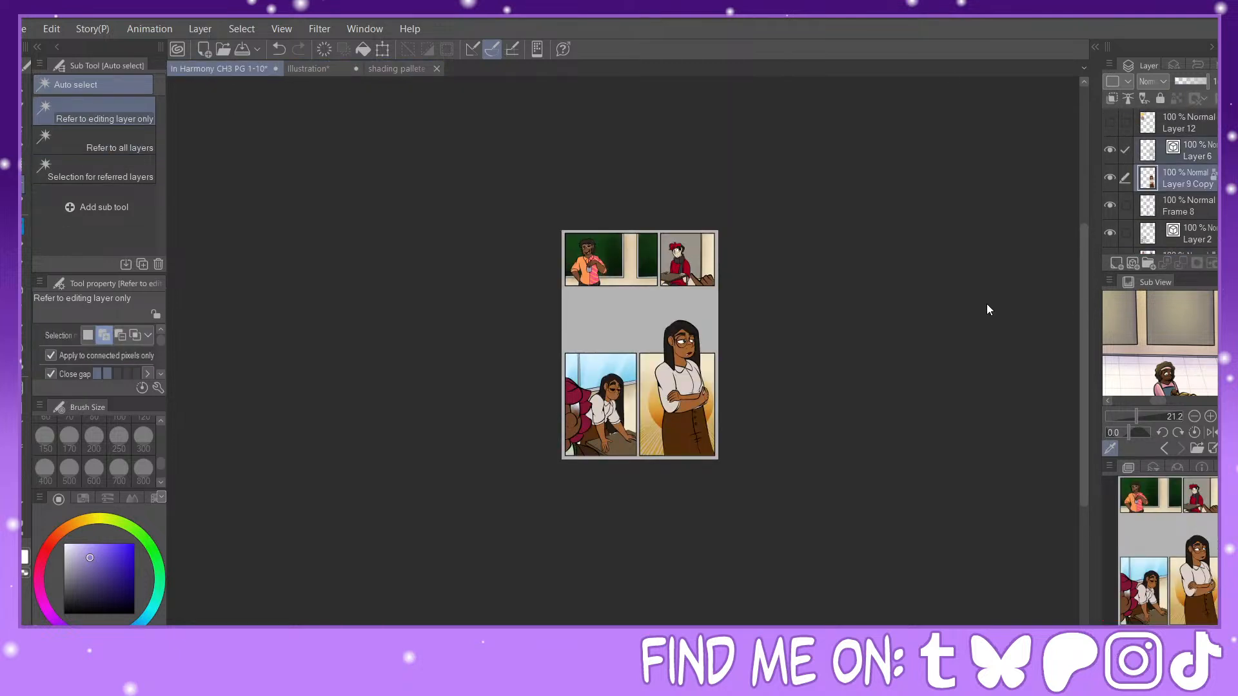
pyautogui.click(683, 399)
pyautogui.click(1117, 263)
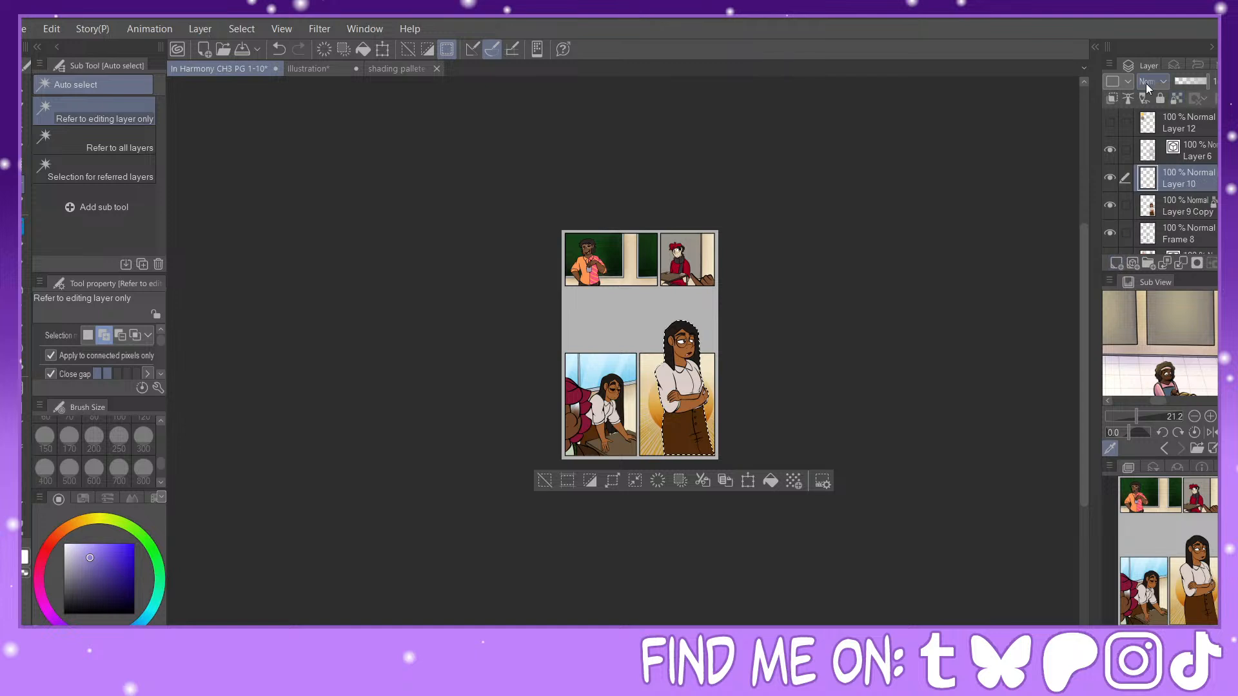
# Step: Set the new layer to Multiply at 50% opacity, fill the standing woman's selection with lavender, and deselect
pyautogui.click(1148, 81)
pyautogui.click(1155, 126)
pyautogui.click(1194, 78)
pyautogui.click(1190, 81)
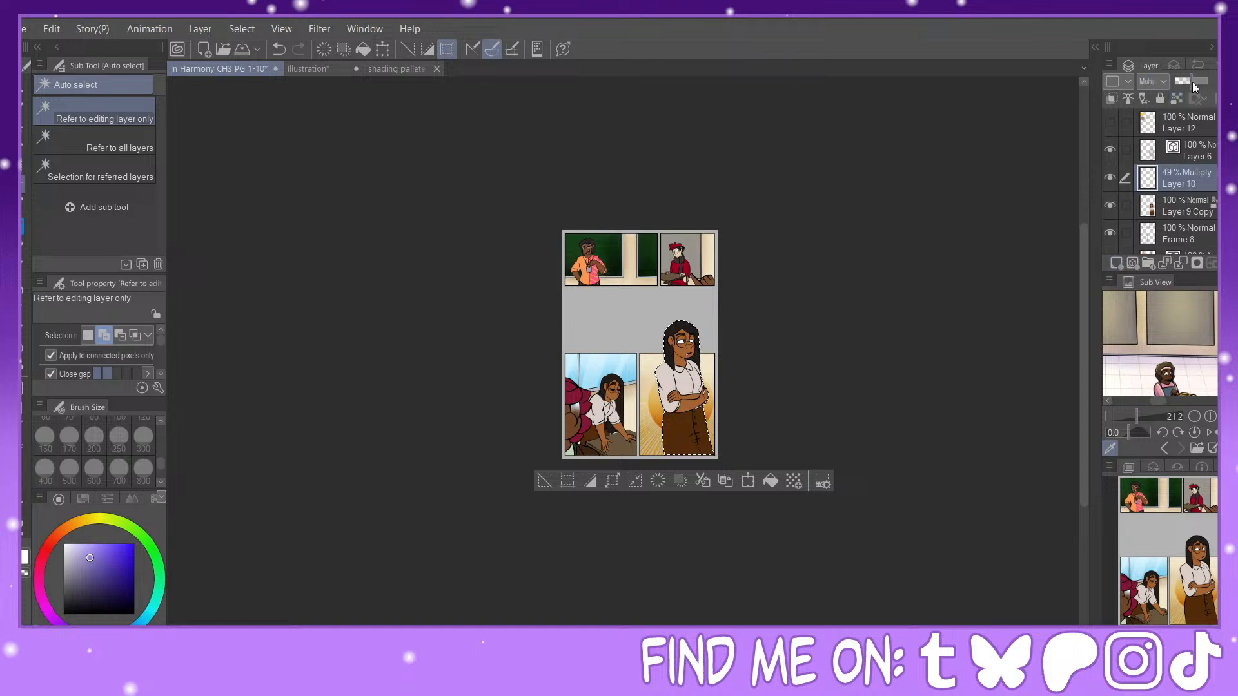
pyautogui.click(771, 481)
pyautogui.click(545, 481)
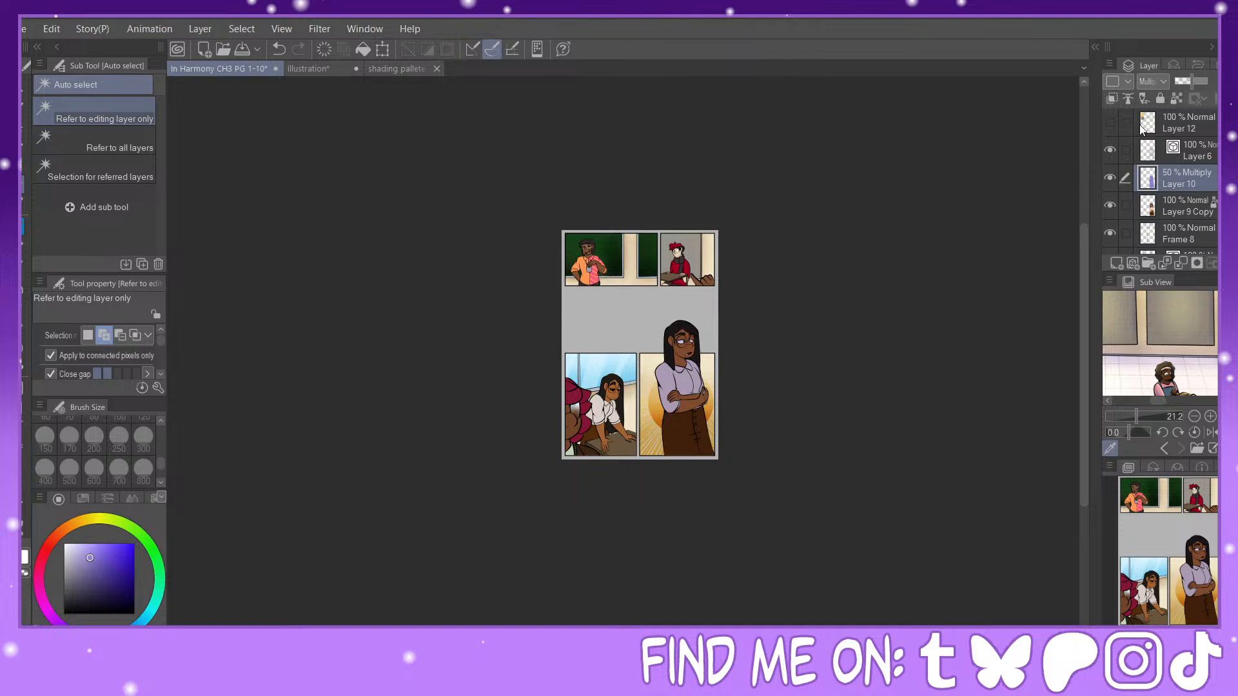
# Step: Select the remaining panels' characters from Layer 9 and Layer 2, and add a new layer directly above Layer 9
pyautogui.scroll(-3, 1180, 169)
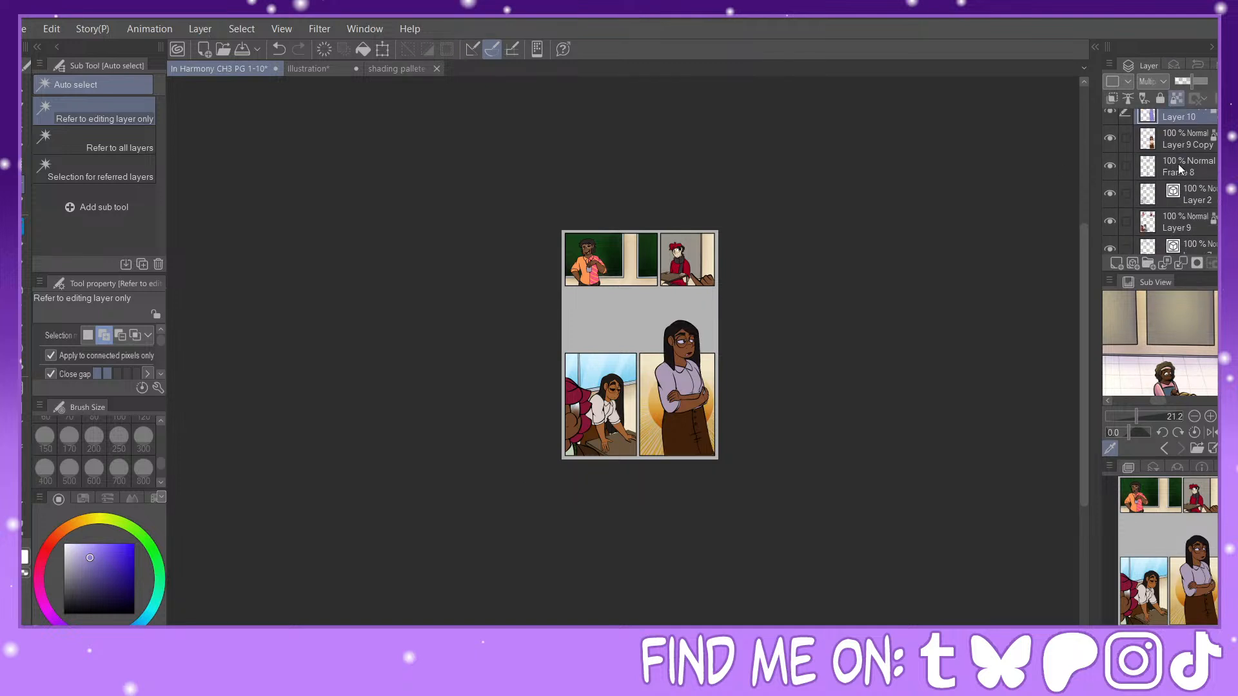
pyautogui.click(1169, 221)
pyautogui.click(1127, 192)
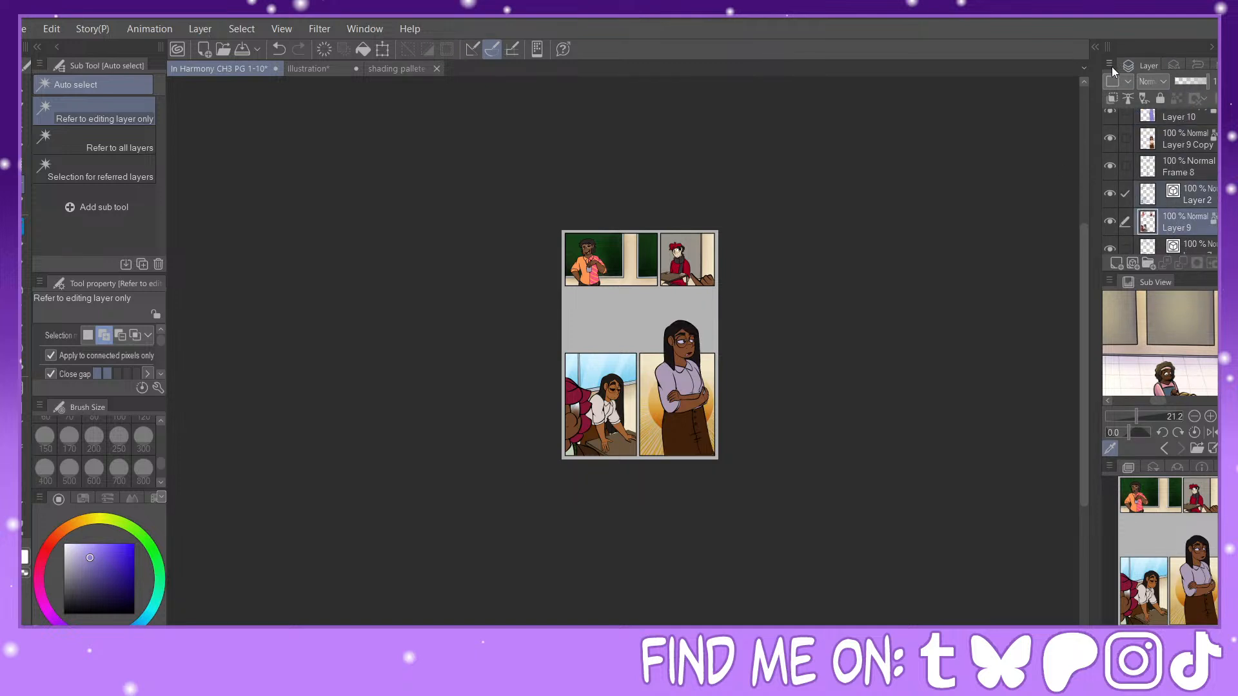
pyautogui.keyDown('ctrl'); pyautogui.click(1148, 221); pyautogui.keyUp('ctrl')
pyautogui.click(1154, 195)
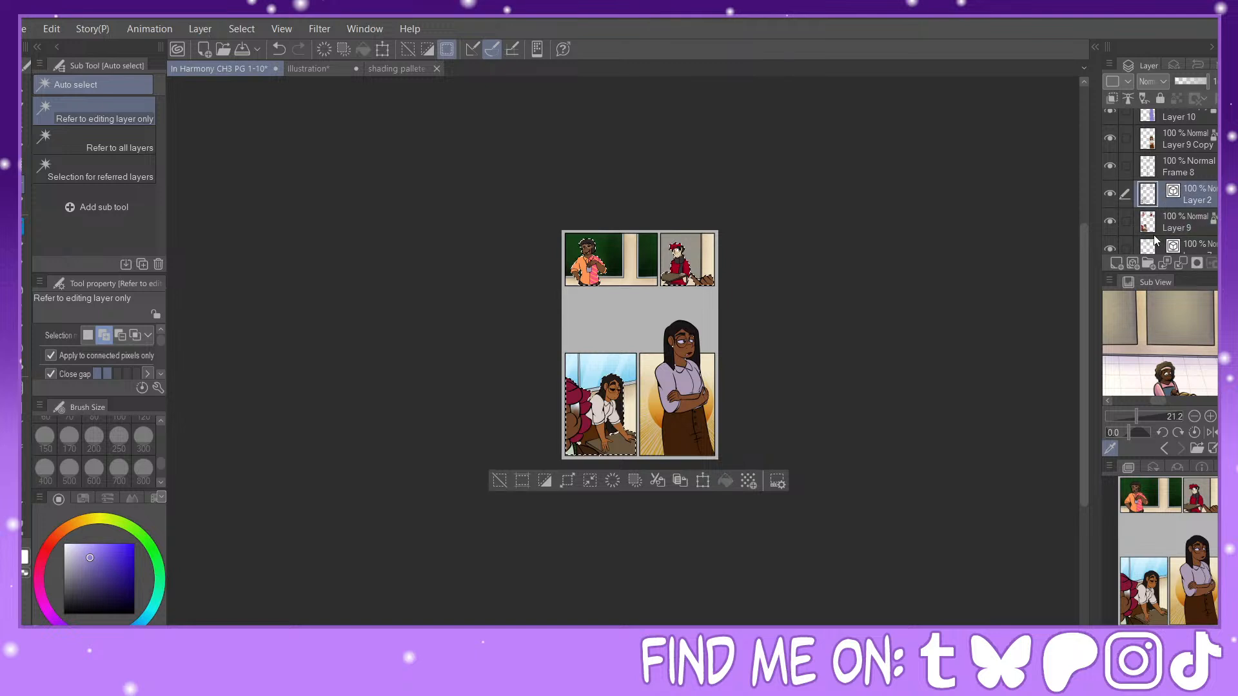
pyautogui.click(1160, 222)
pyautogui.click(1116, 264)
# Step: Set the new character layer to Multiply at 50% opacity, fill the selection with lavender, deselect, and lock its transparent pixels
pyautogui.click(1154, 81)
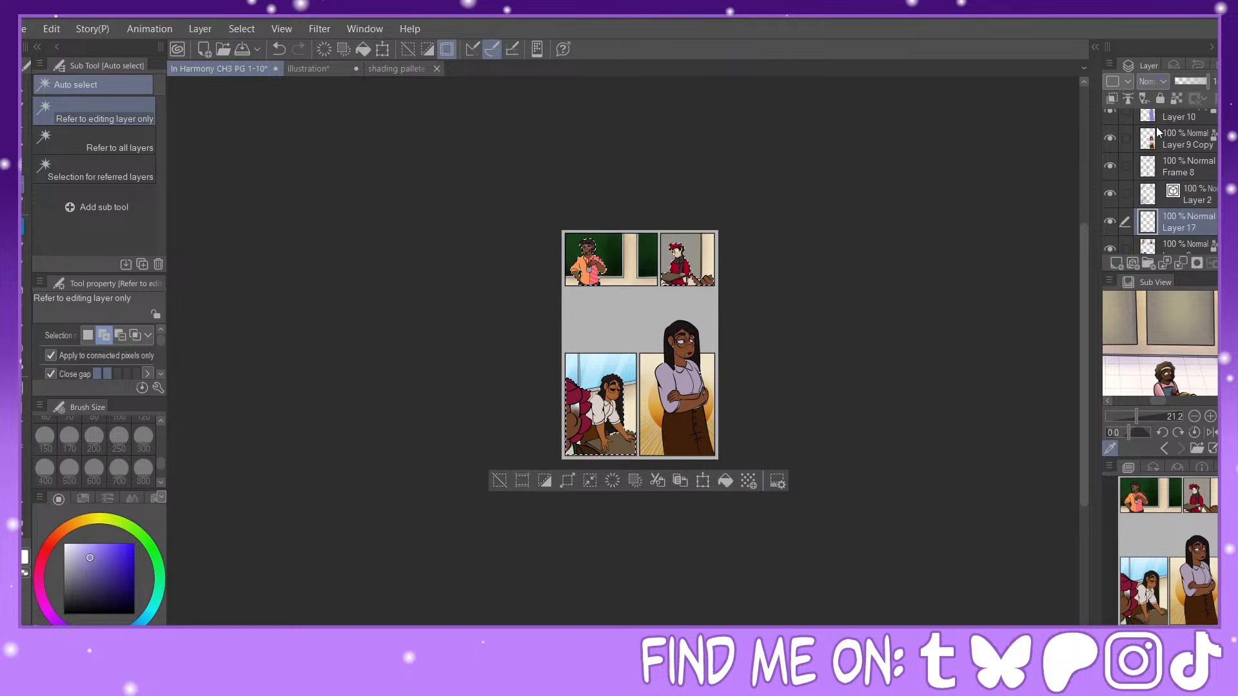
pyautogui.click(1156, 126)
pyautogui.click(1191, 81)
pyautogui.moveTo(1193, 81); pyautogui.dragTo(1191, 81)
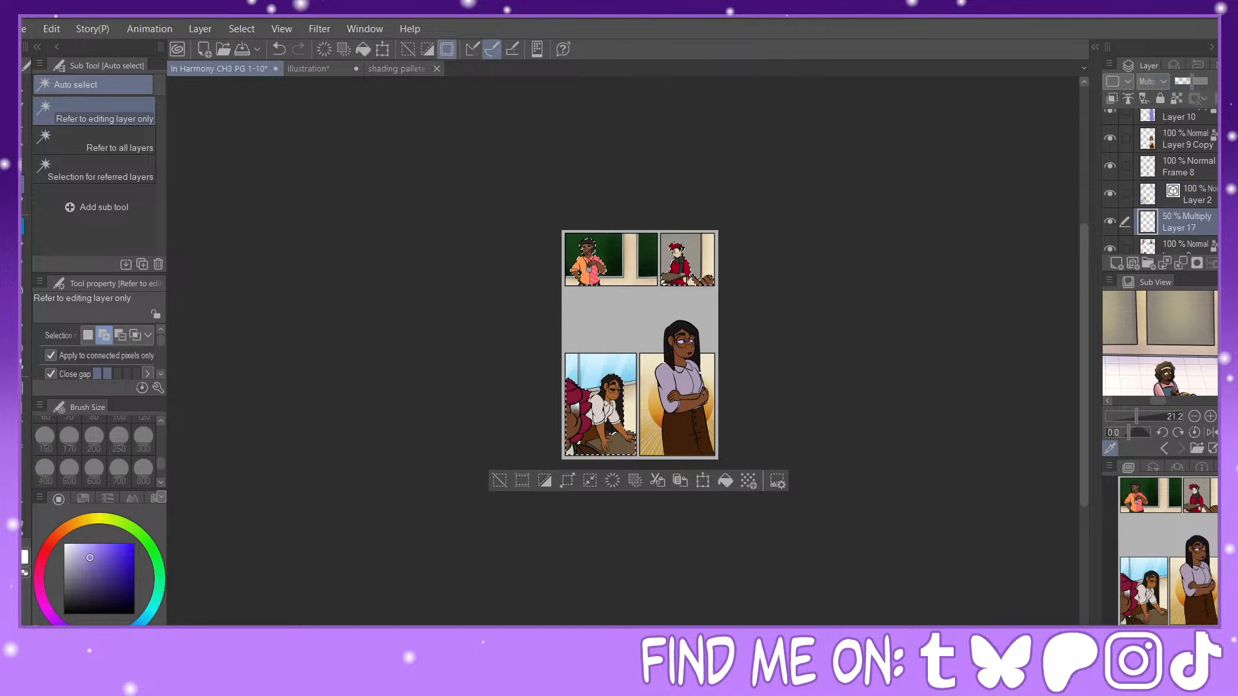
pyautogui.click(726, 480)
pyautogui.click(500, 481)
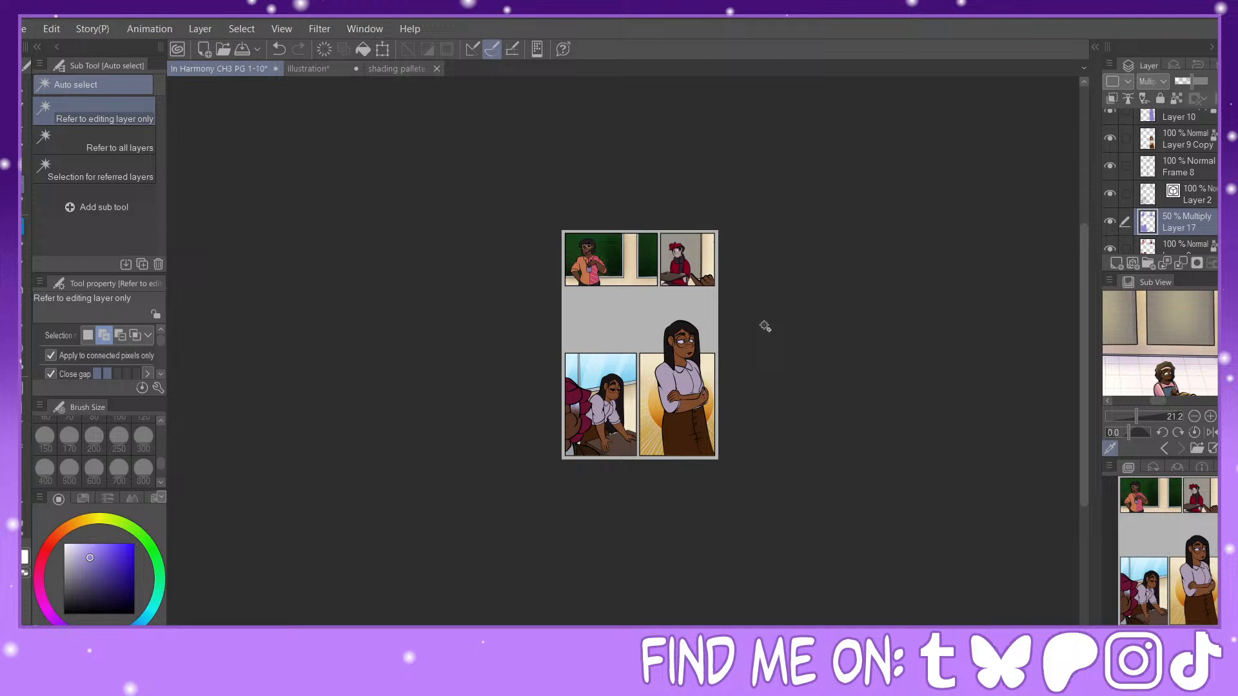
pyautogui.click(1178, 100)
# Step: Select all panel backgrounds from Layer 8, the fireworks layer and Layer 7, and add a new layer above the fireworks layer
pyautogui.scroll(-4, 1203, 174)
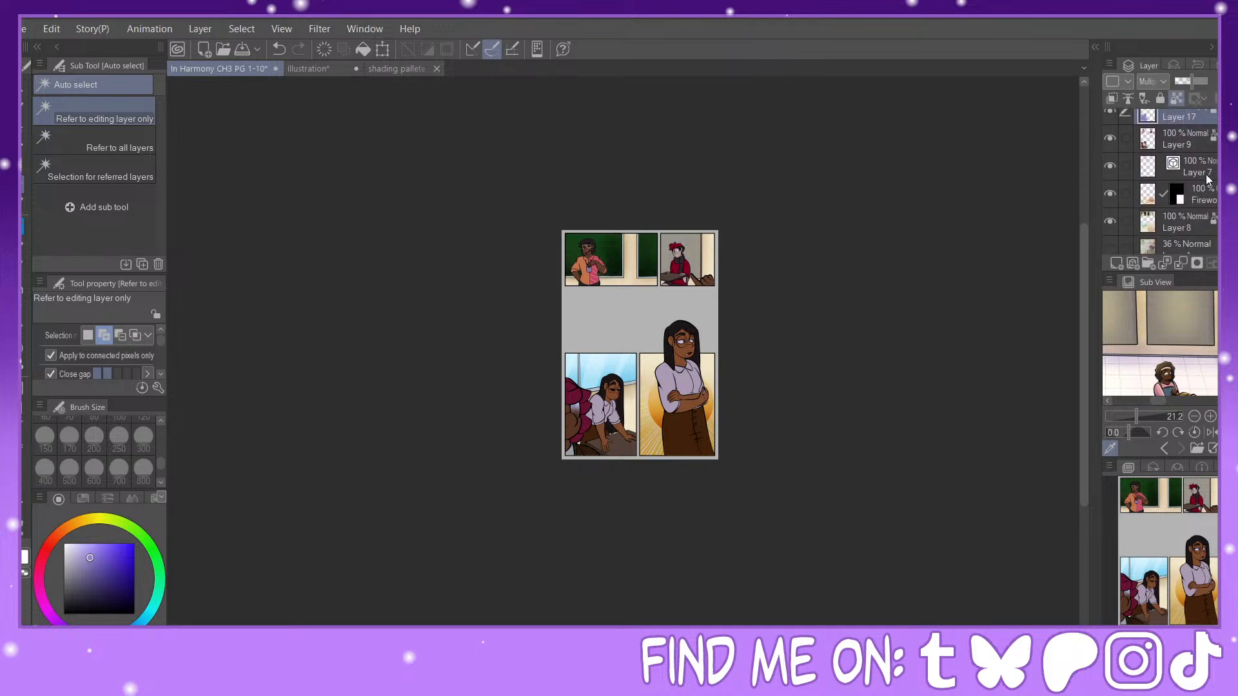
pyautogui.click(1166, 226)
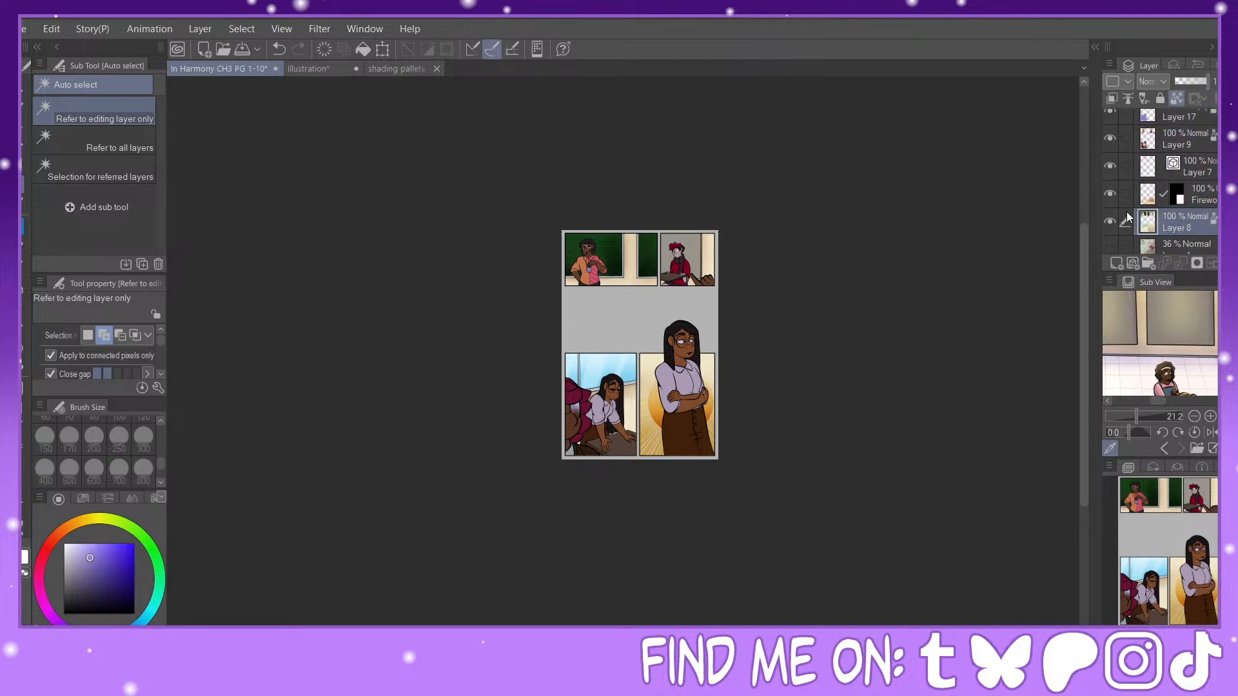
pyautogui.click(1125, 194)
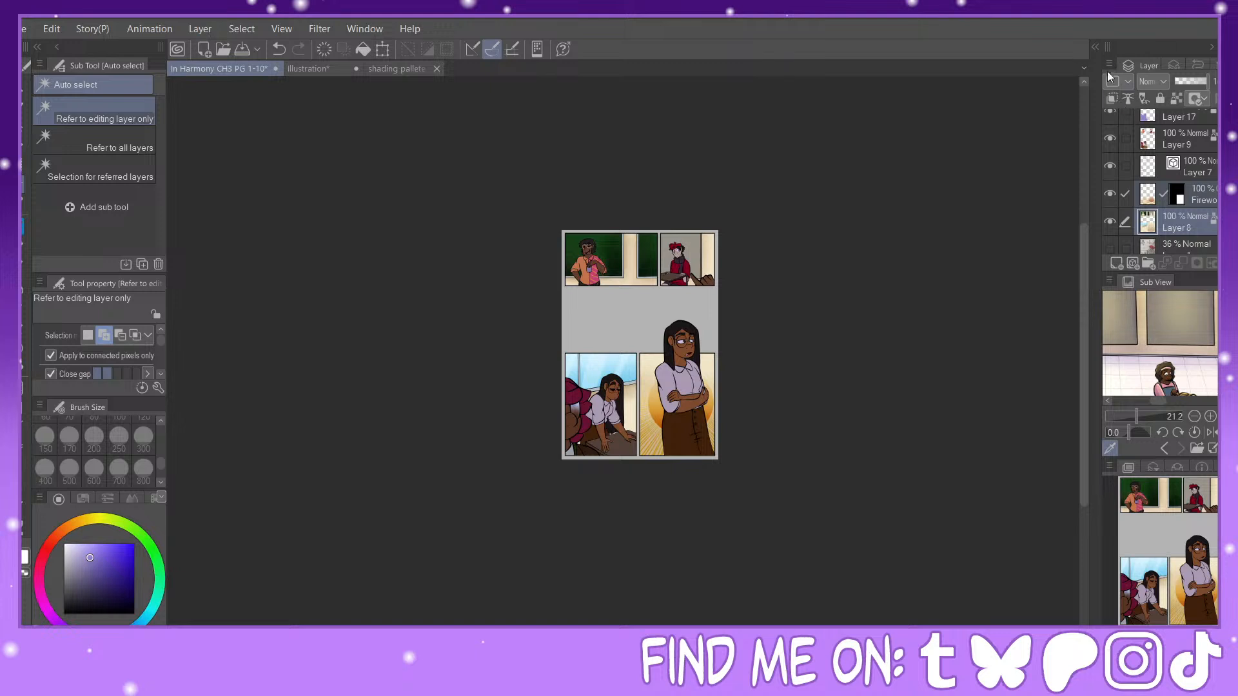
pyautogui.click(1126, 166)
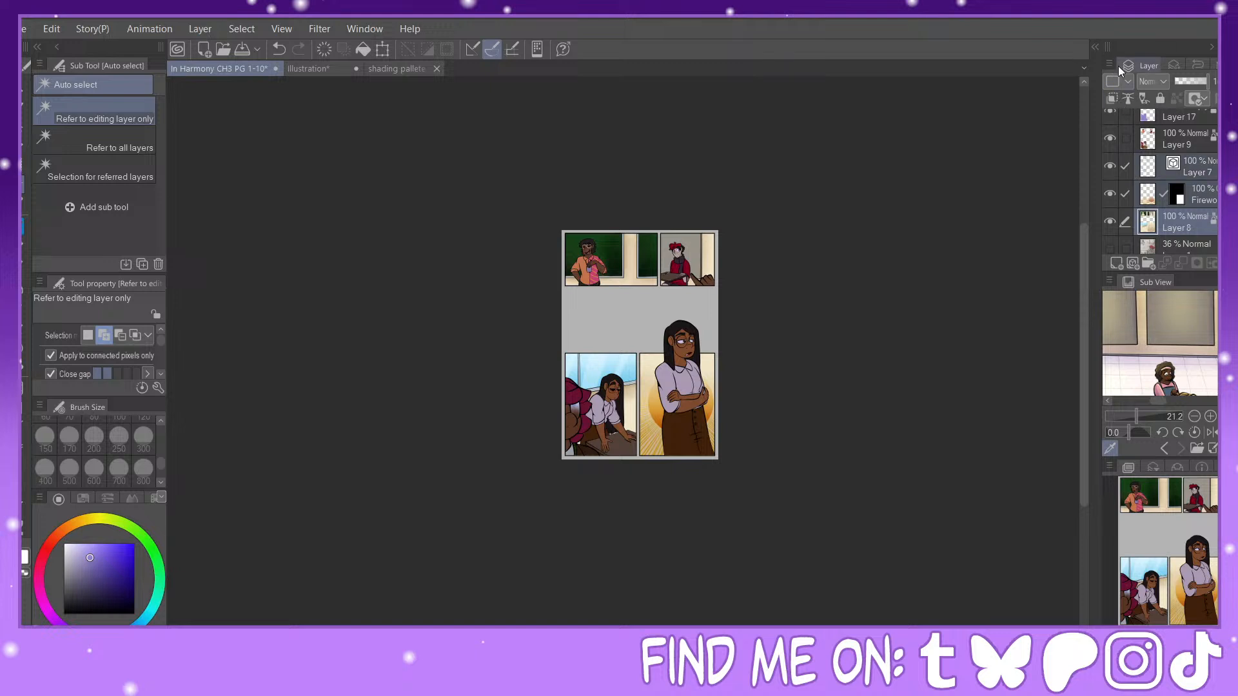
pyautogui.keyDown('ctrl'); pyautogui.click(1149, 197); pyautogui.keyUp('ctrl')
pyautogui.click(1117, 263)
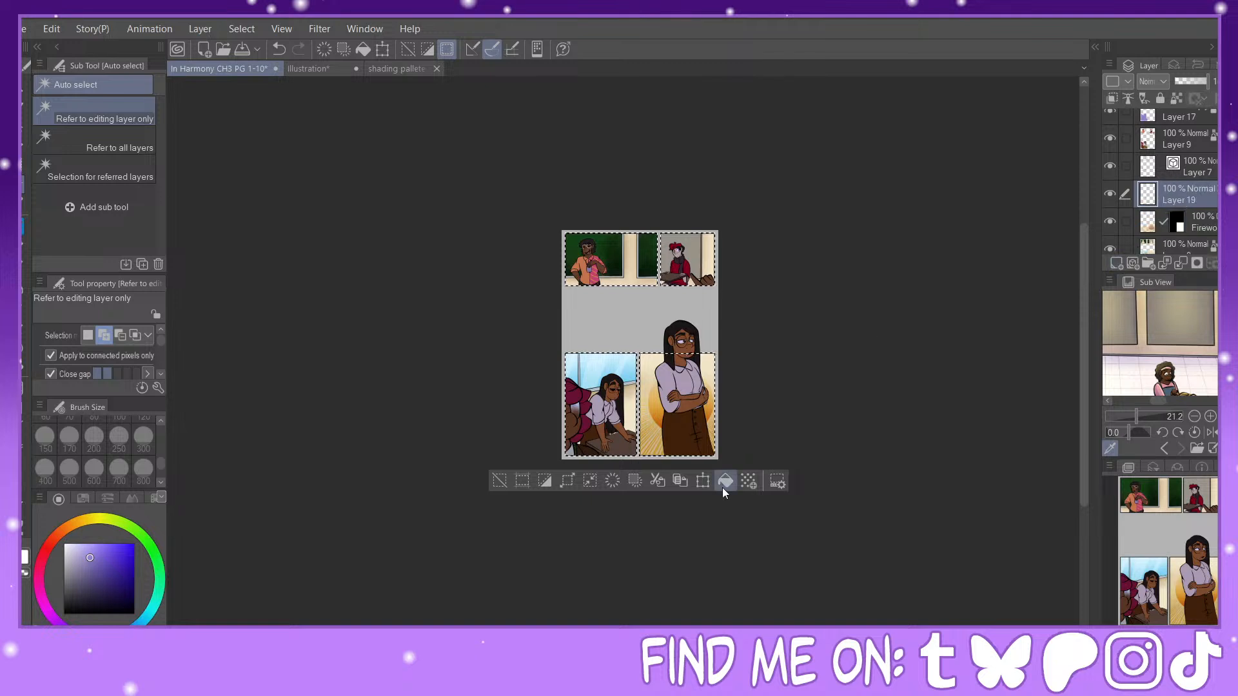
# Step: Fill the background selection with lavender, deselect, and set the layer to Multiply at 50% opacity
pyautogui.click(500, 481)
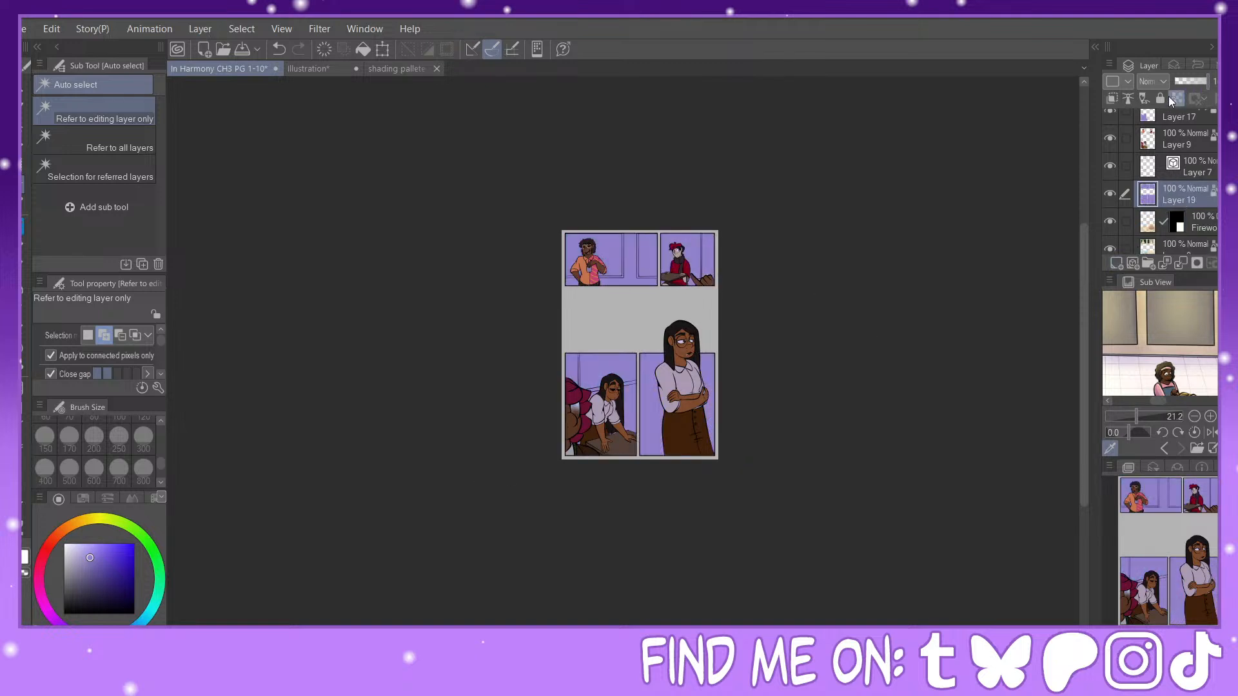
pyautogui.click(1158, 130)
pyautogui.click(1191, 81)
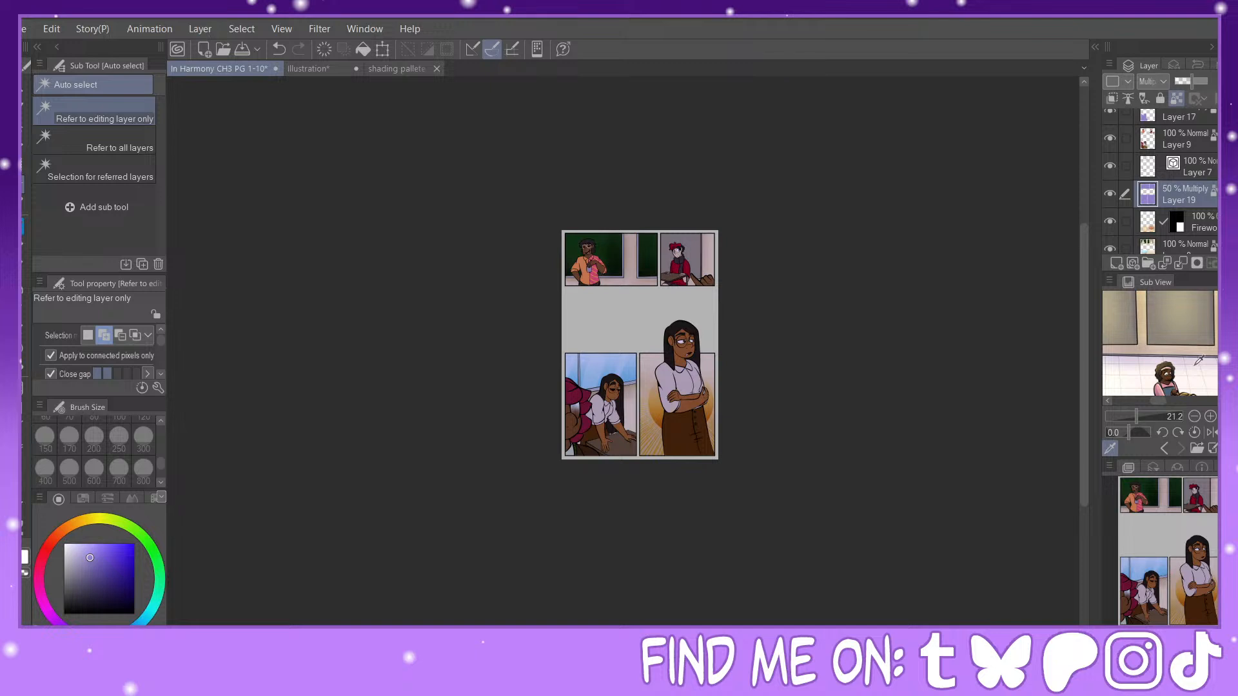
# Step: Fill the background shading layer (Layer 19) with white, then switch back to lavender with the Soft airbrush
pyautogui.moveTo(1187, 599); pyautogui.dragTo(1177, 494)
pyautogui.scroll(6, 1169, 568)
pyautogui.click(1169, 623)
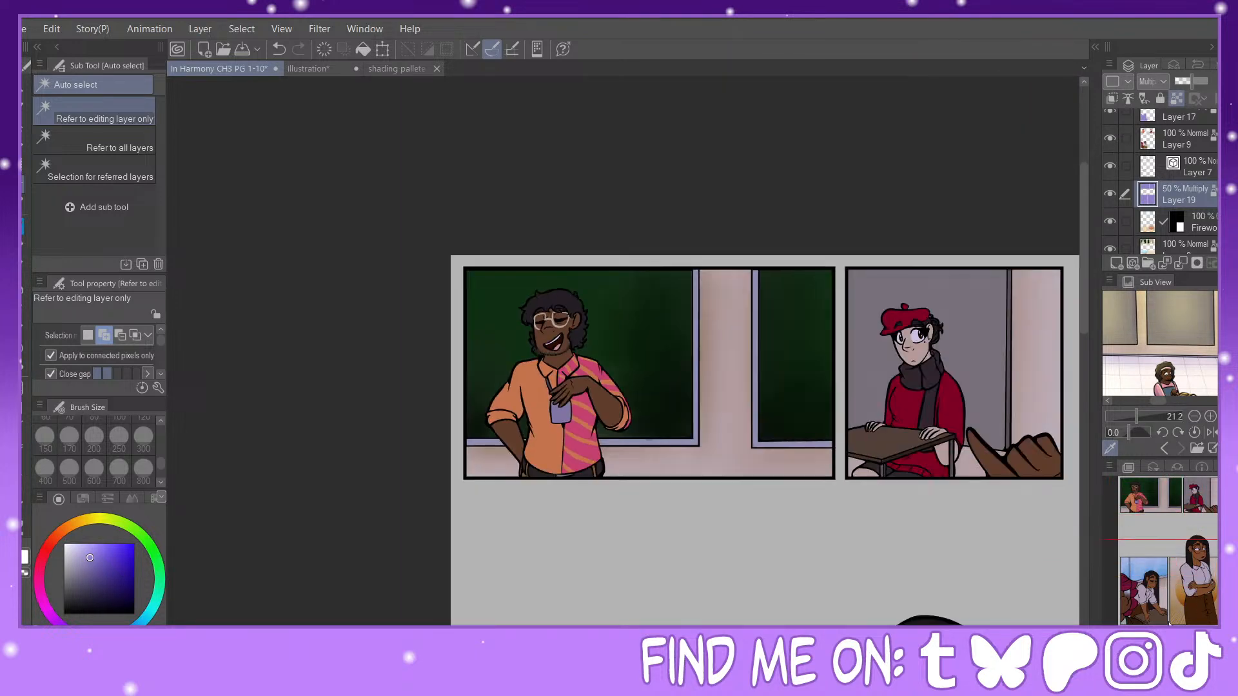
pyautogui.click(23, 567)
pyautogui.click(364, 50)
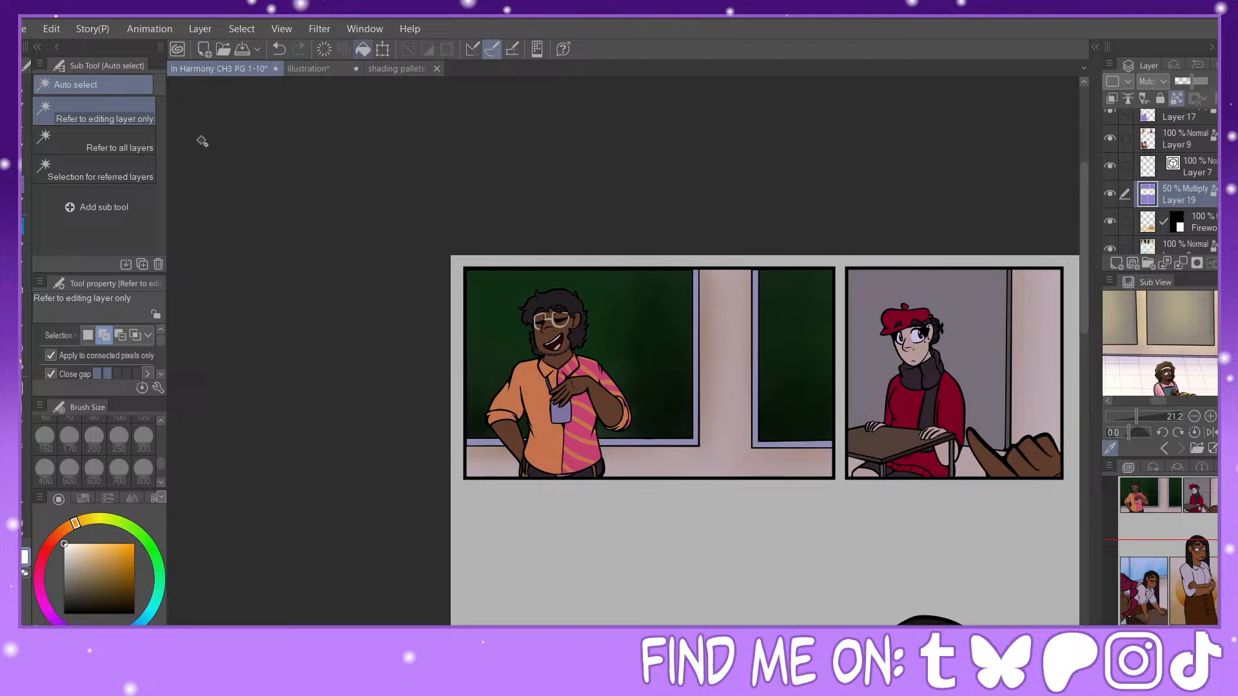
pyautogui.click(17, 551)
pyautogui.click(22, 288)
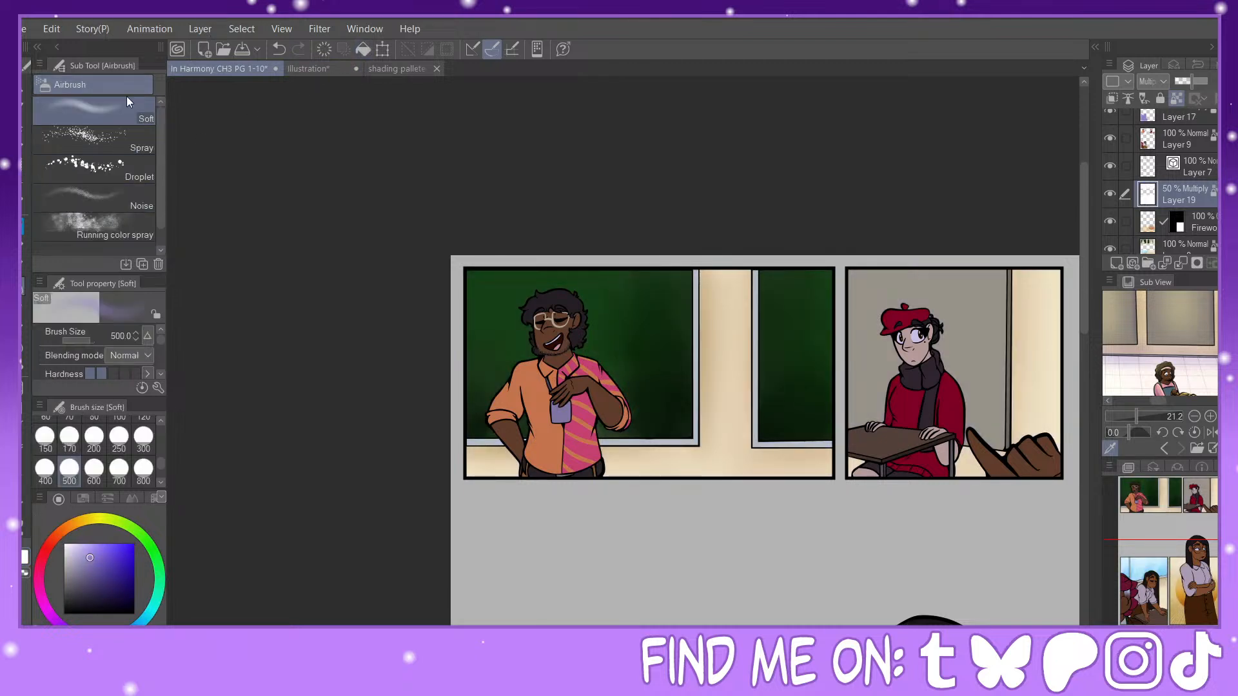
# Step: Fill the character shading layers, Layer 17 and Layer 10, with white
pyautogui.click(1181, 629)
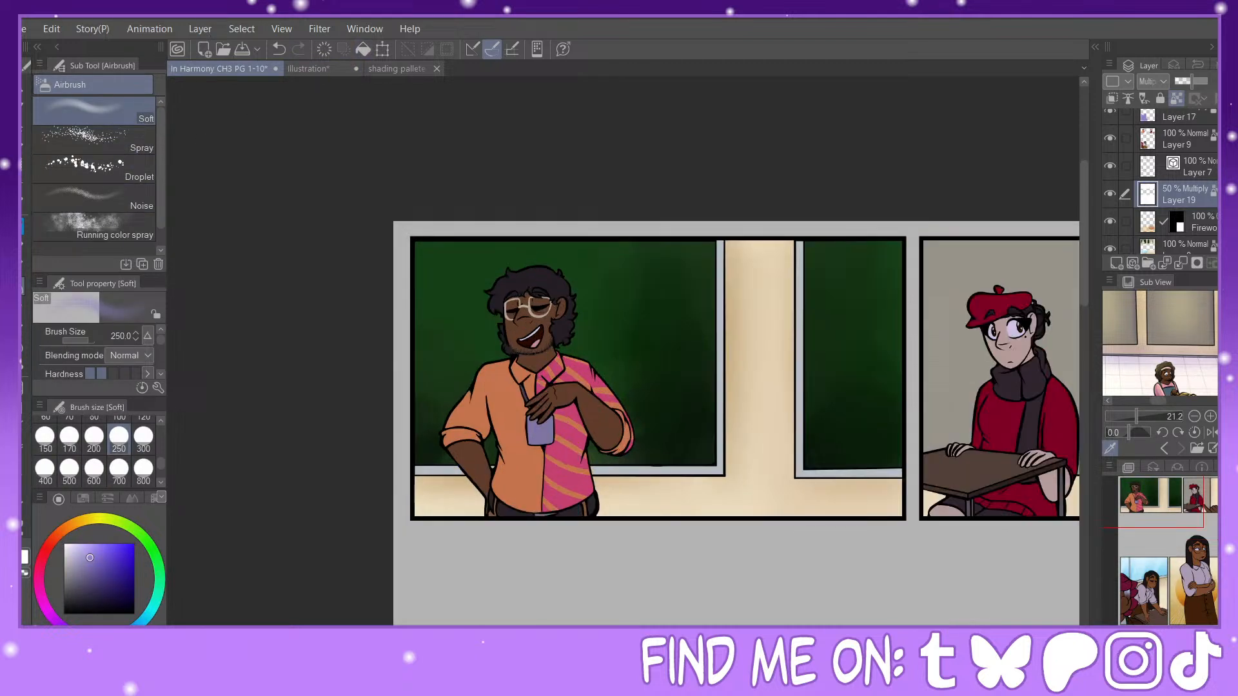
pyautogui.click(1181, 628)
pyautogui.scroll(2, 1189, 170)
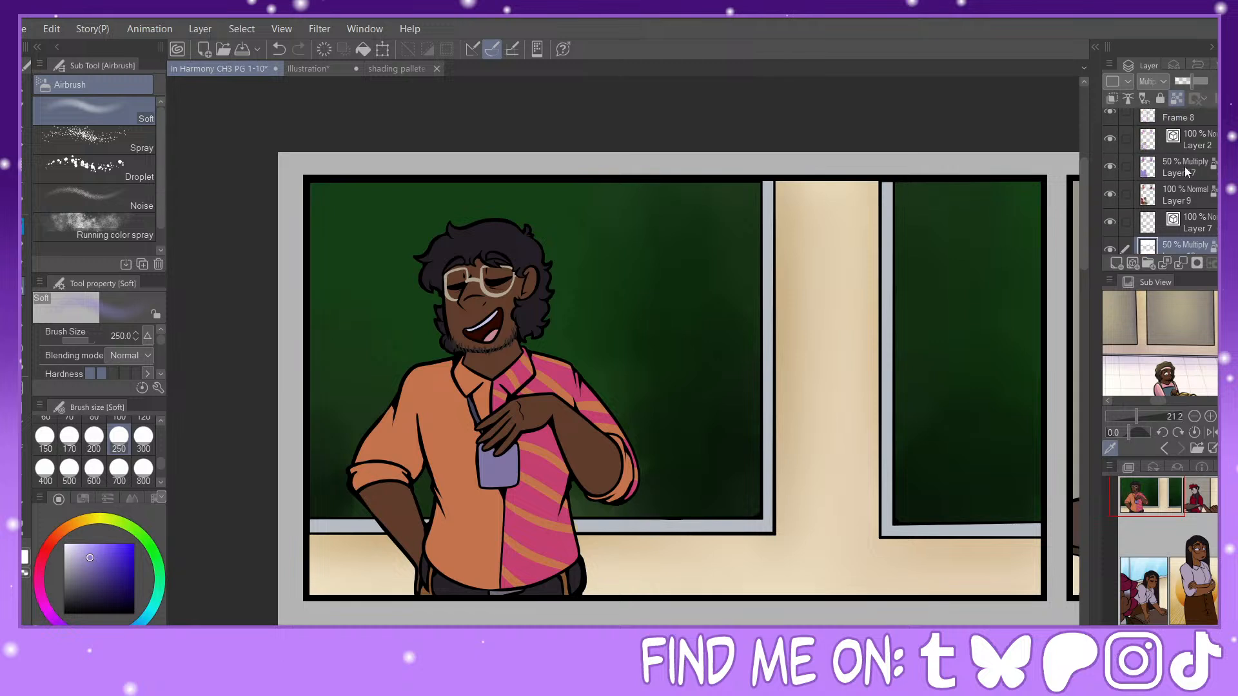
pyautogui.click(1189, 170)
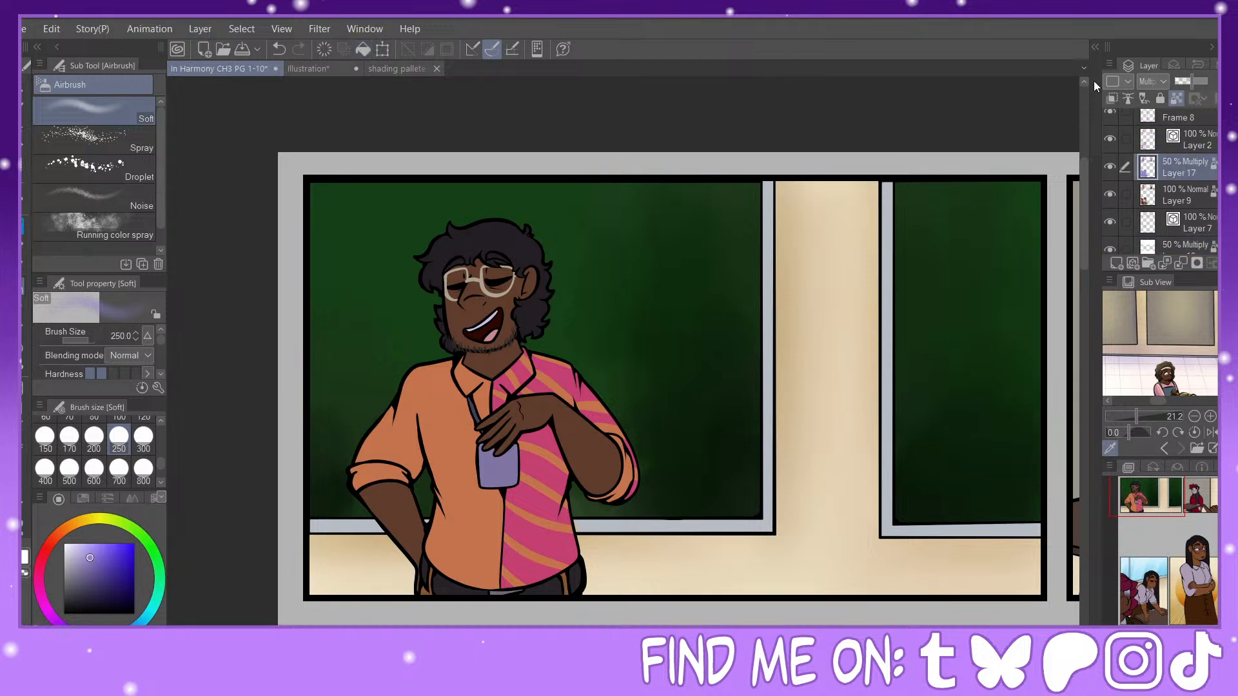
pyautogui.click(25, 554)
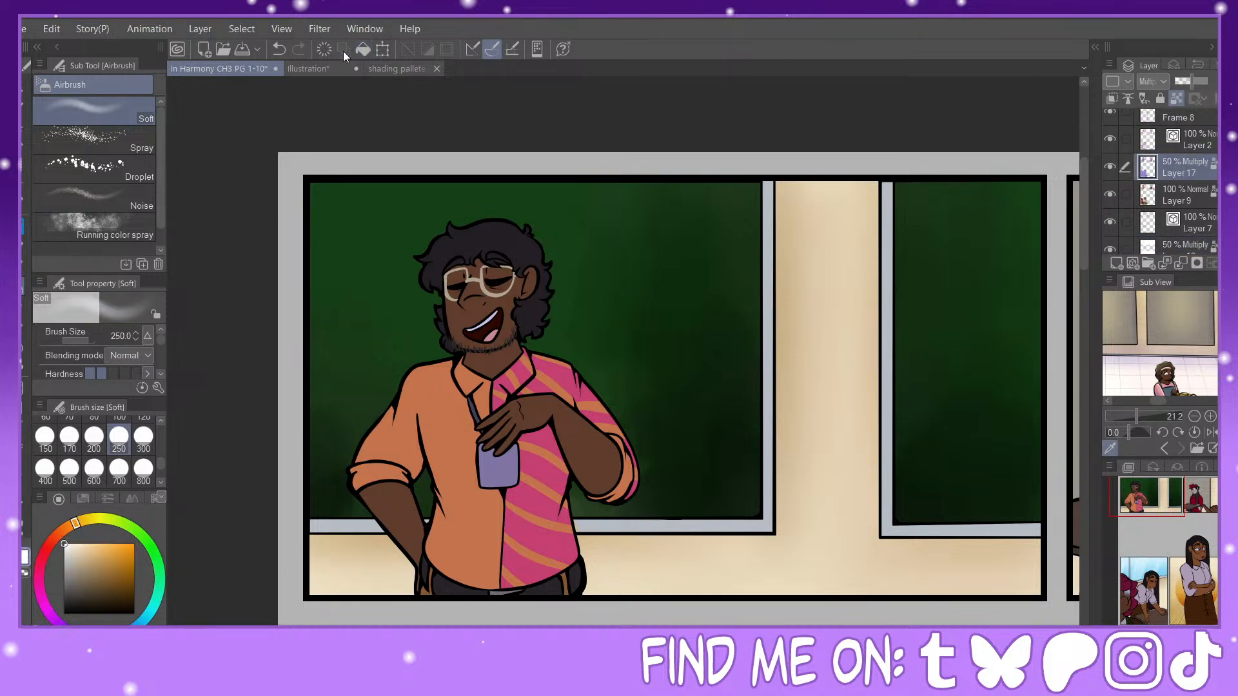
pyautogui.click(363, 49)
pyautogui.scroll(2, 1159, 180)
pyautogui.click(1161, 174)
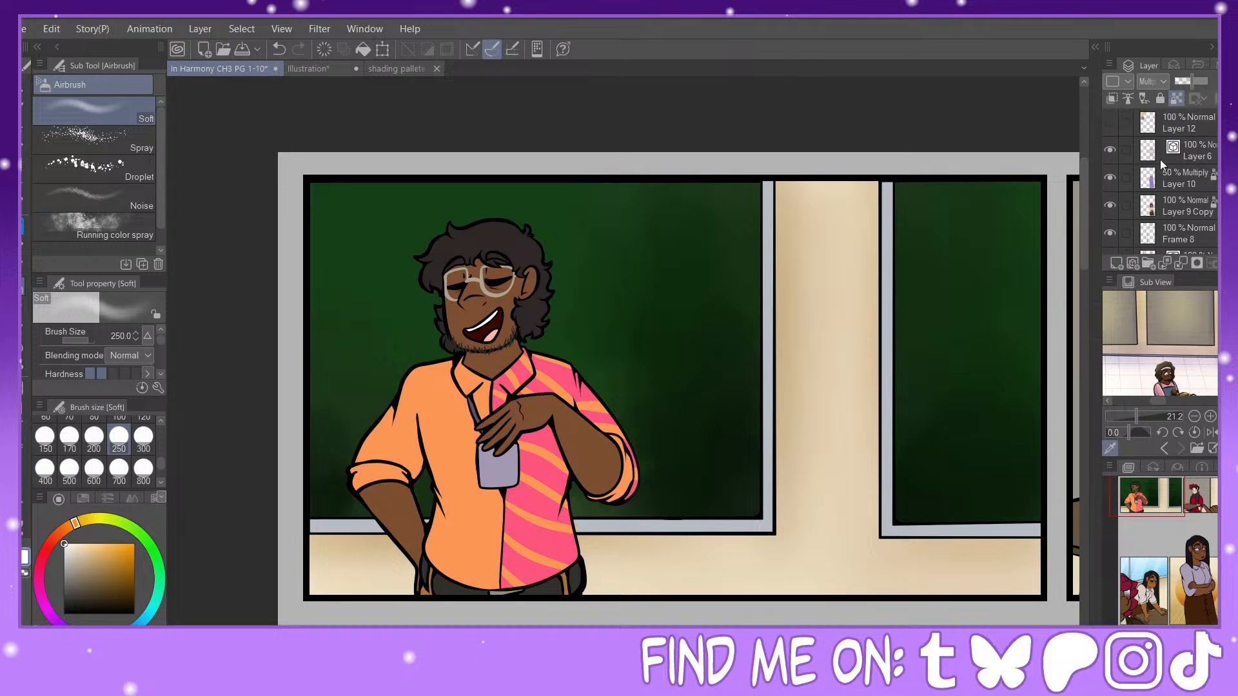
pyautogui.click(363, 49)
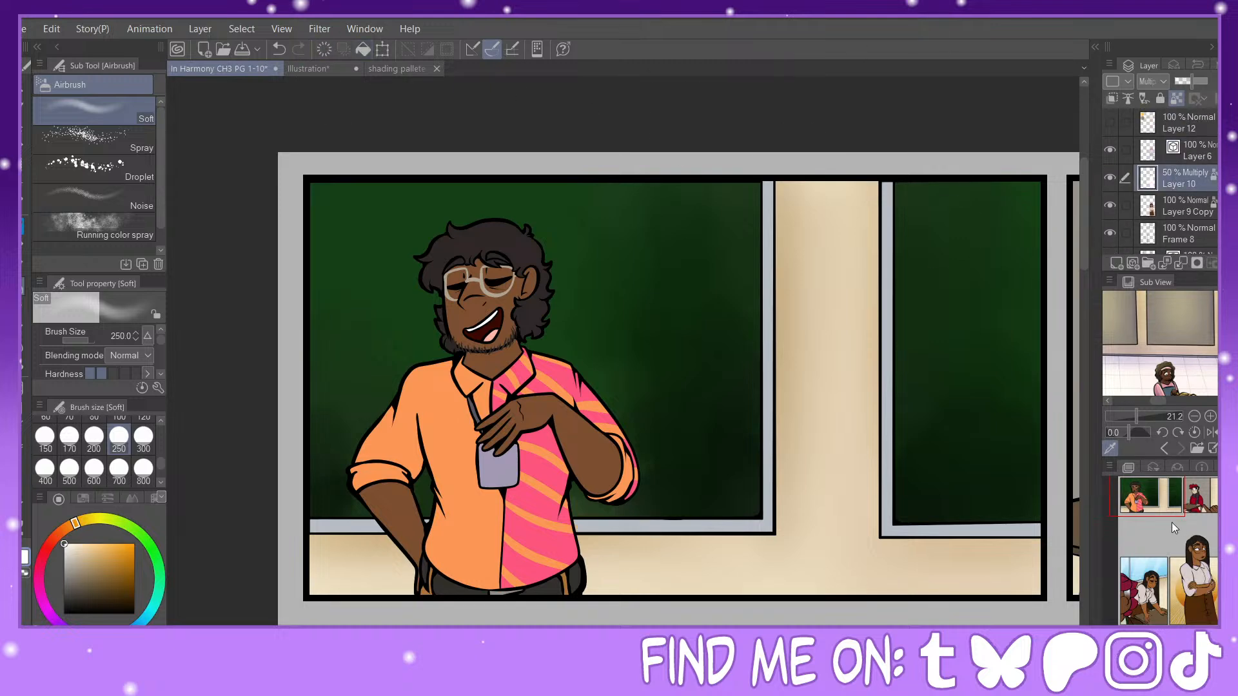
# Step: Shade the standing woman's ear and nose on Layer 10 with the lavender Soft airbrush at sizes 25 and 50
pyautogui.moveTo(1172, 522); pyautogui.dragTo(1196, 551)
pyautogui.click(21, 554)
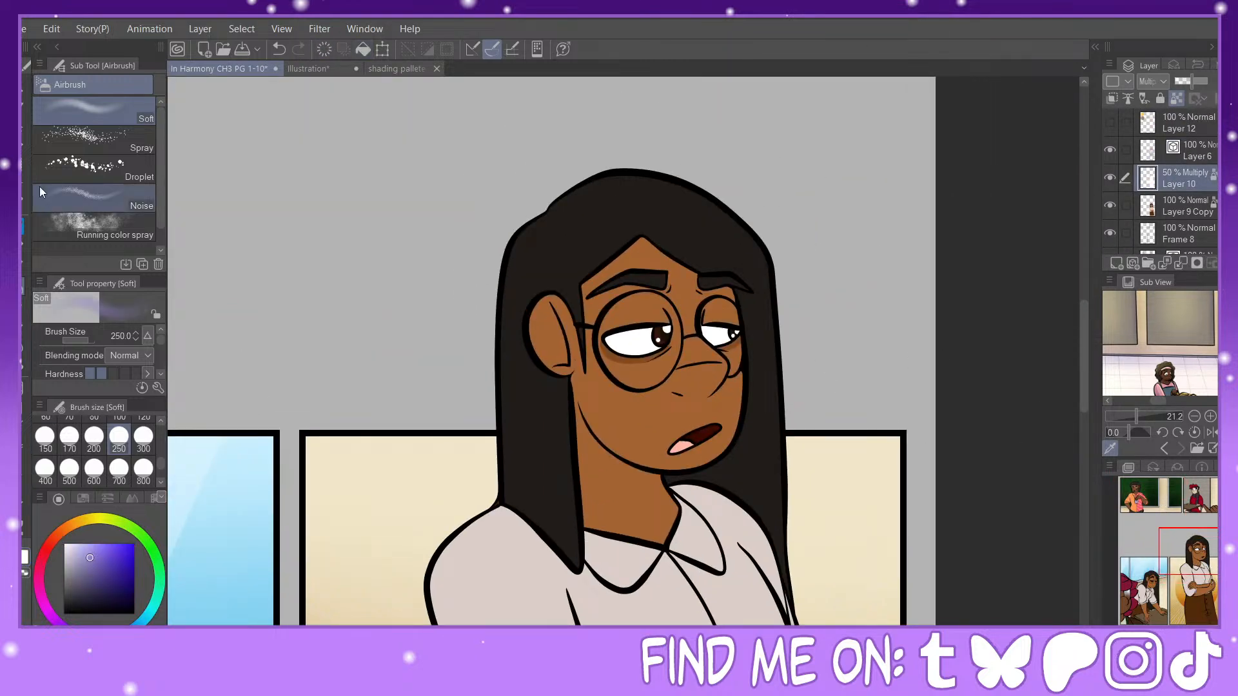
pyautogui.click(23, 226)
pyautogui.click(23, 286)
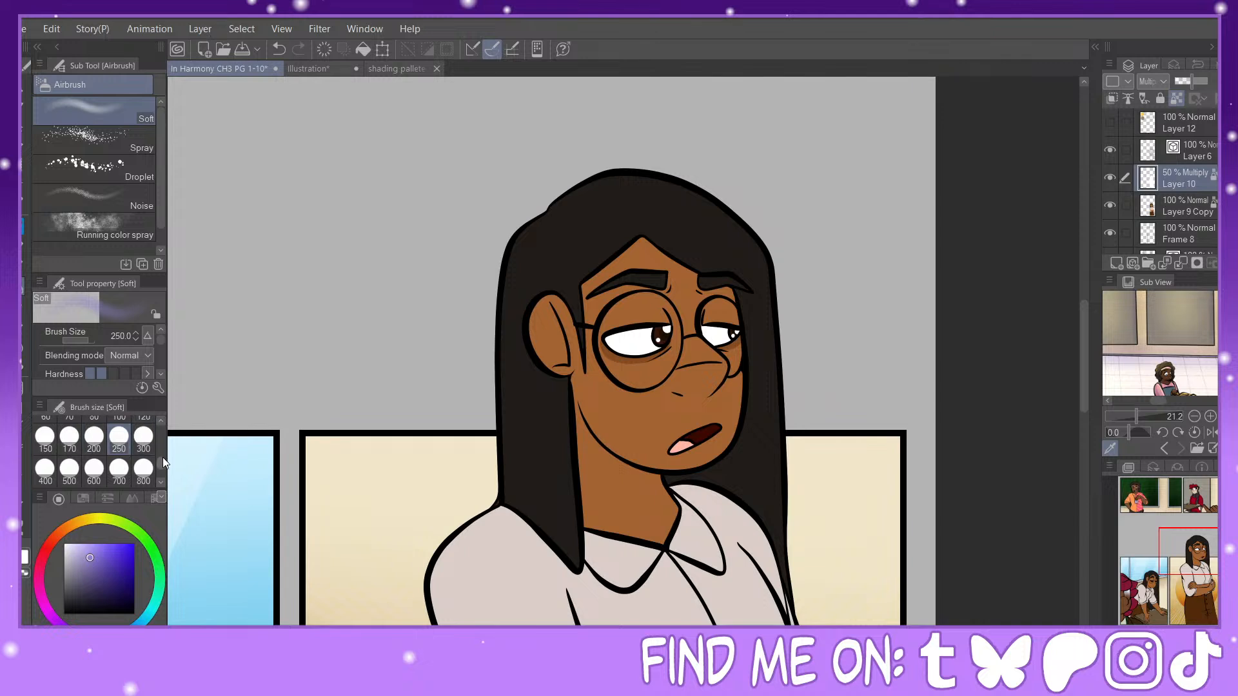
pyautogui.moveTo(163, 458); pyautogui.dragTo(164, 450)
pyautogui.click(59, 439)
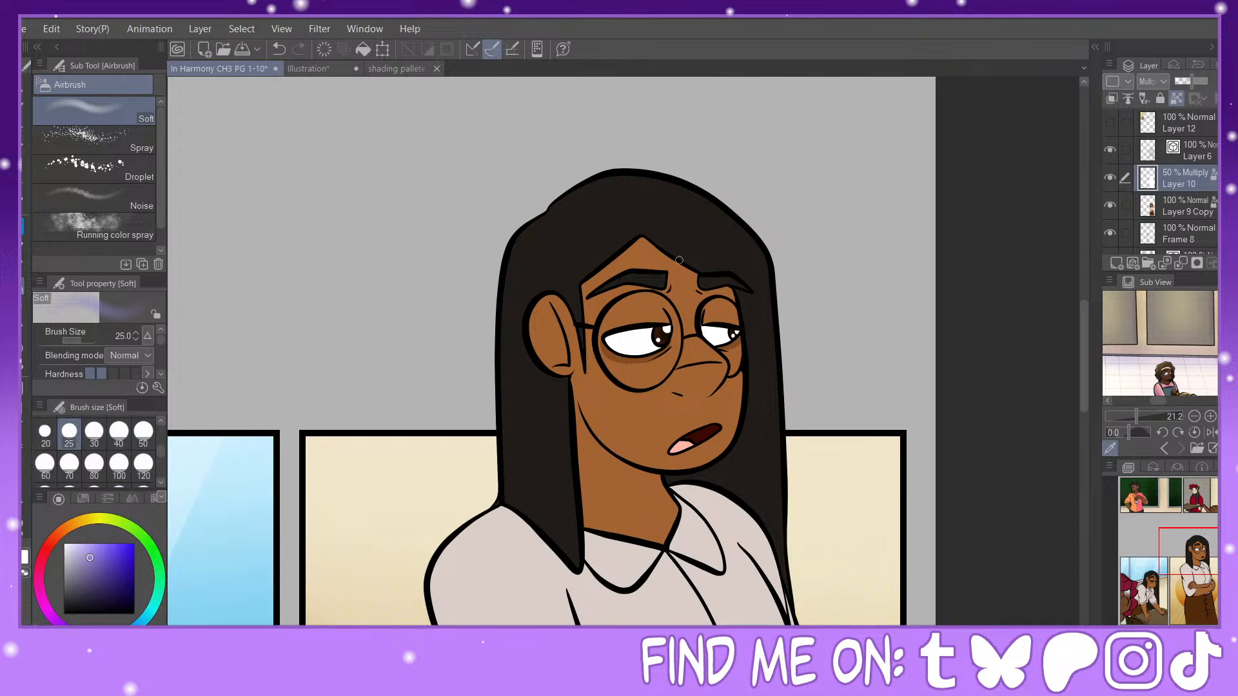
pyautogui.click(143, 432)
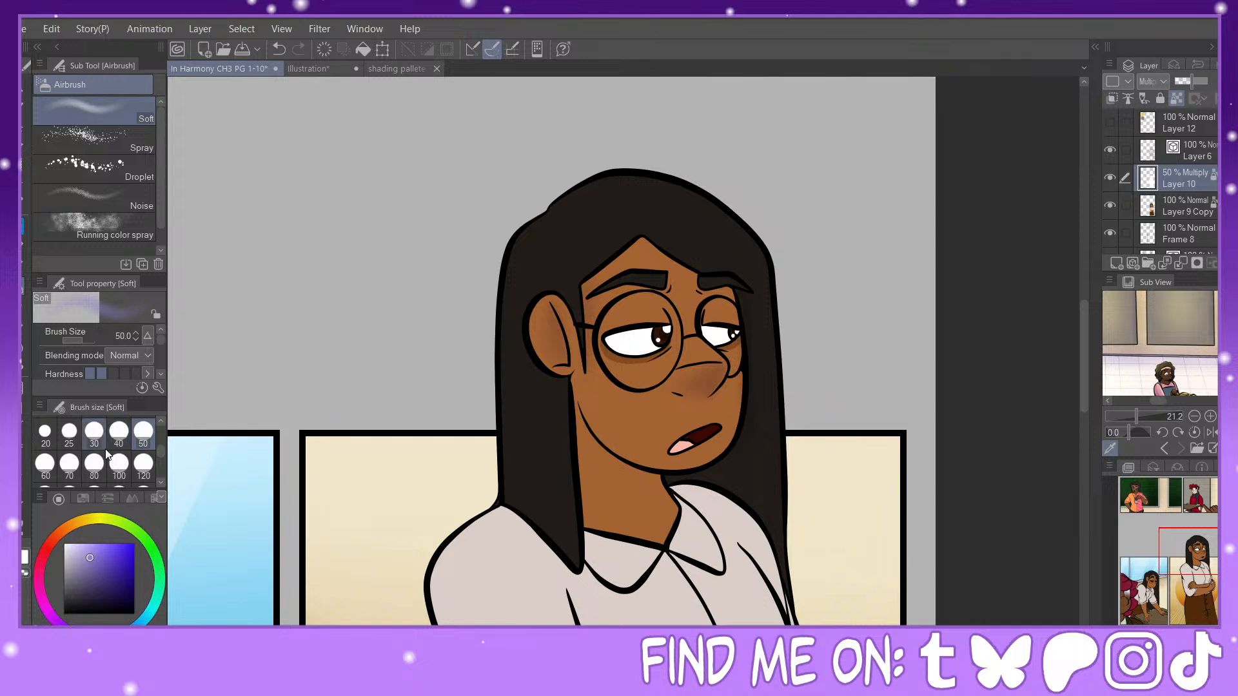
# Step: Airbrush lavender shadows along the standing woman's jaw, lower face and neck at sizes 60 and 80
pyautogui.click(45, 463)
pyautogui.moveTo(576, 396)
pyautogui.mouseDown()
pyautogui.moveTo(592, 536)
pyautogui.moveTo(602, 424)
pyautogui.moveTo(580, 402)
pyautogui.moveTo(669, 489)
pyautogui.mouseUp()
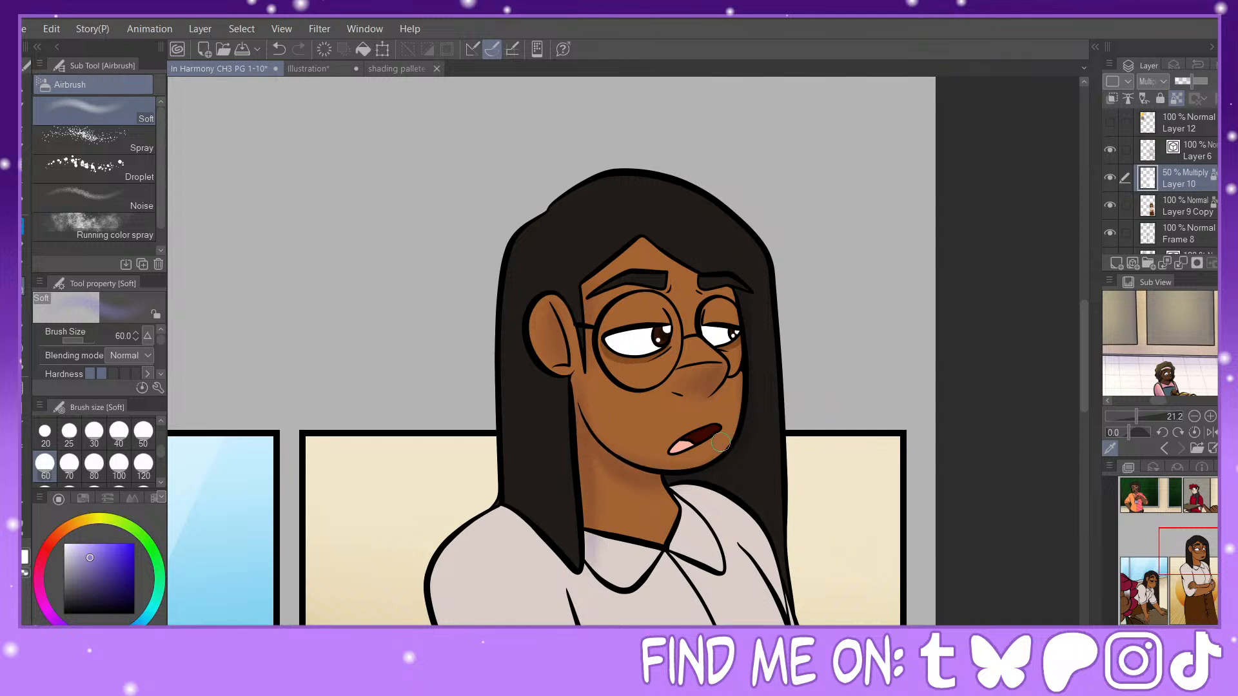
pyautogui.moveTo(721, 442); pyautogui.dragTo(681, 451)
pyautogui.click(94, 463)
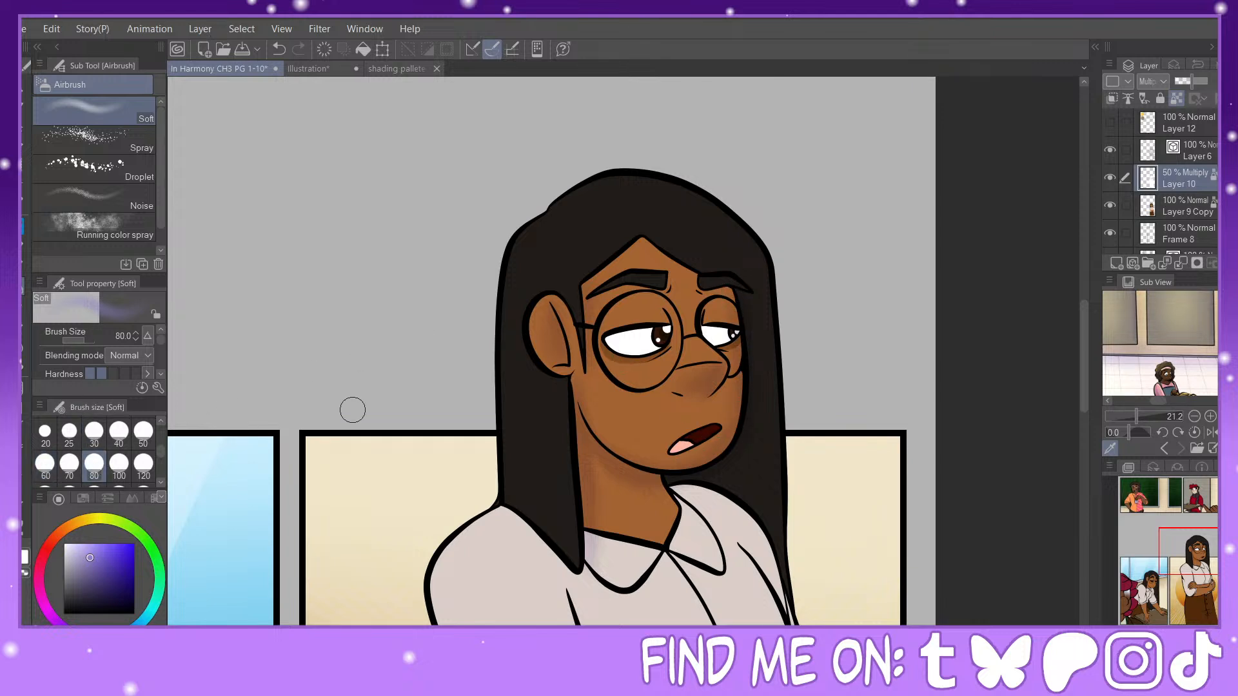
pyautogui.moveTo(594, 468)
pyautogui.mouseDown()
pyautogui.moveTo(650, 462)
pyautogui.moveTo(627, 487)
pyautogui.moveTo(718, 476)
pyautogui.mouseUp()
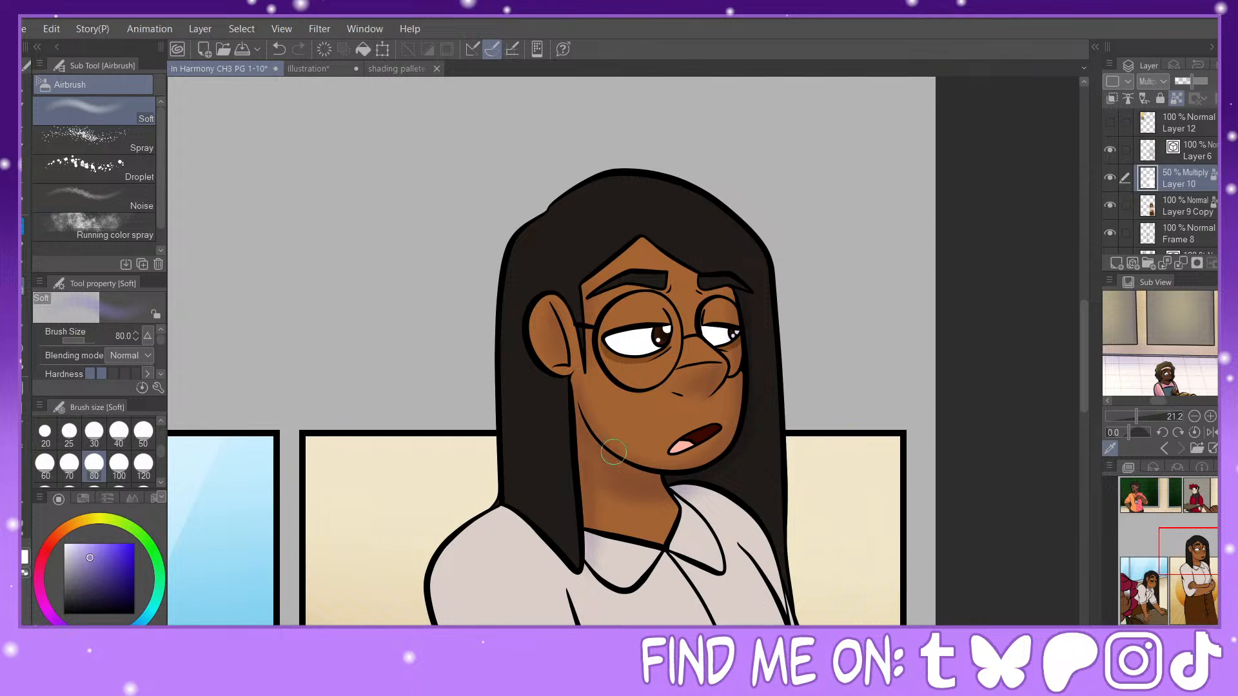
# Step: Airbrush lavender shadows beneath both collar points of the standing woman's blouse at sizes 25 and 30
pyautogui.moveTo(1197, 551); pyautogui.dragTo(1205, 573)
pyautogui.click(69, 432)
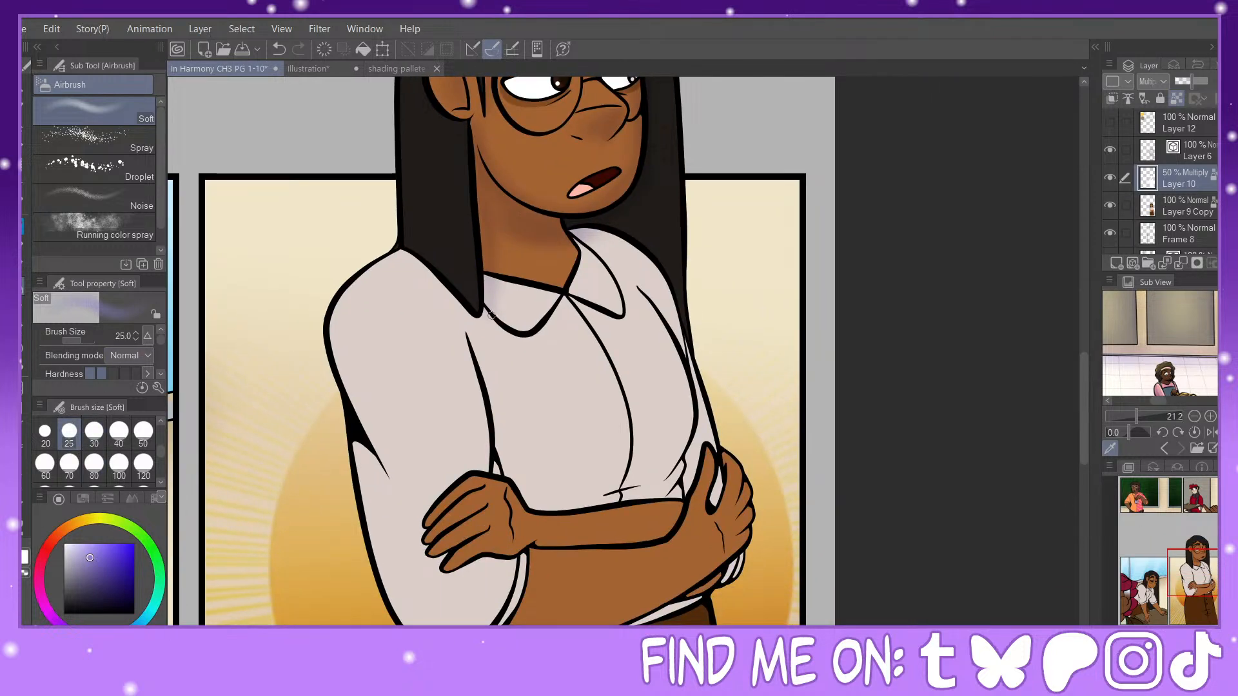
pyautogui.moveTo(491, 314); pyautogui.dragTo(517, 333)
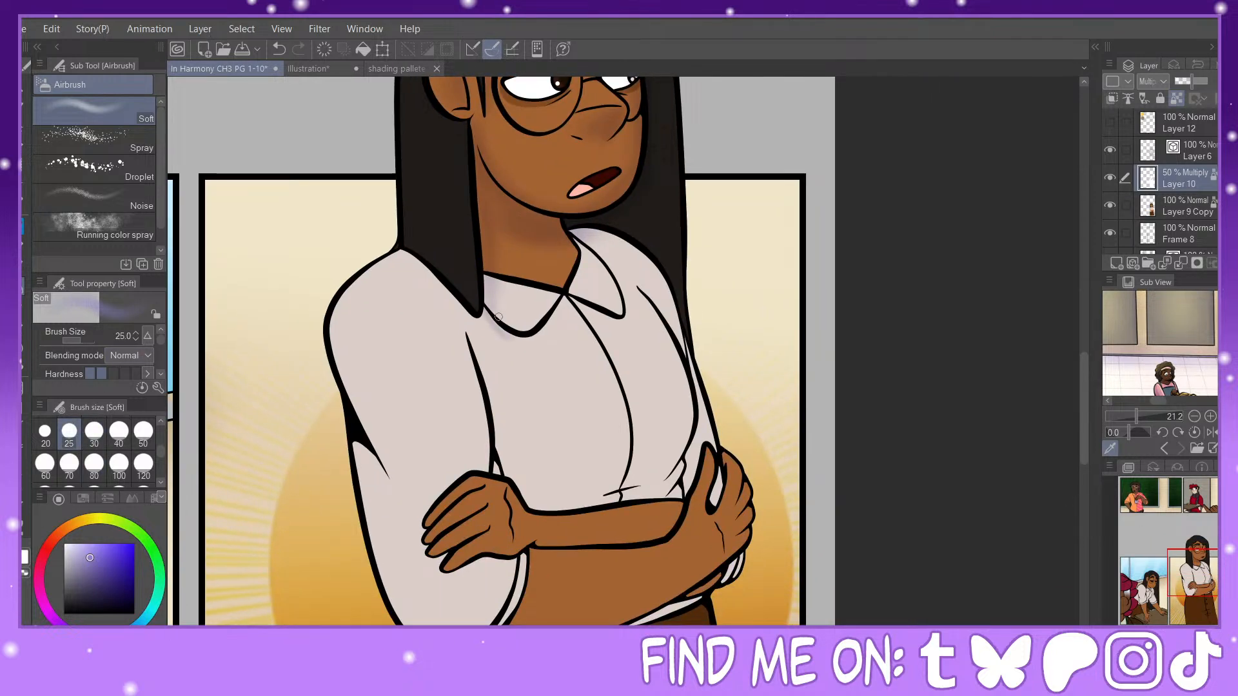
pyautogui.click(94, 432)
pyautogui.moveTo(513, 338)
pyautogui.mouseDown()
pyautogui.moveTo(557, 308)
pyautogui.moveTo(617, 318)
pyautogui.mouseUp()
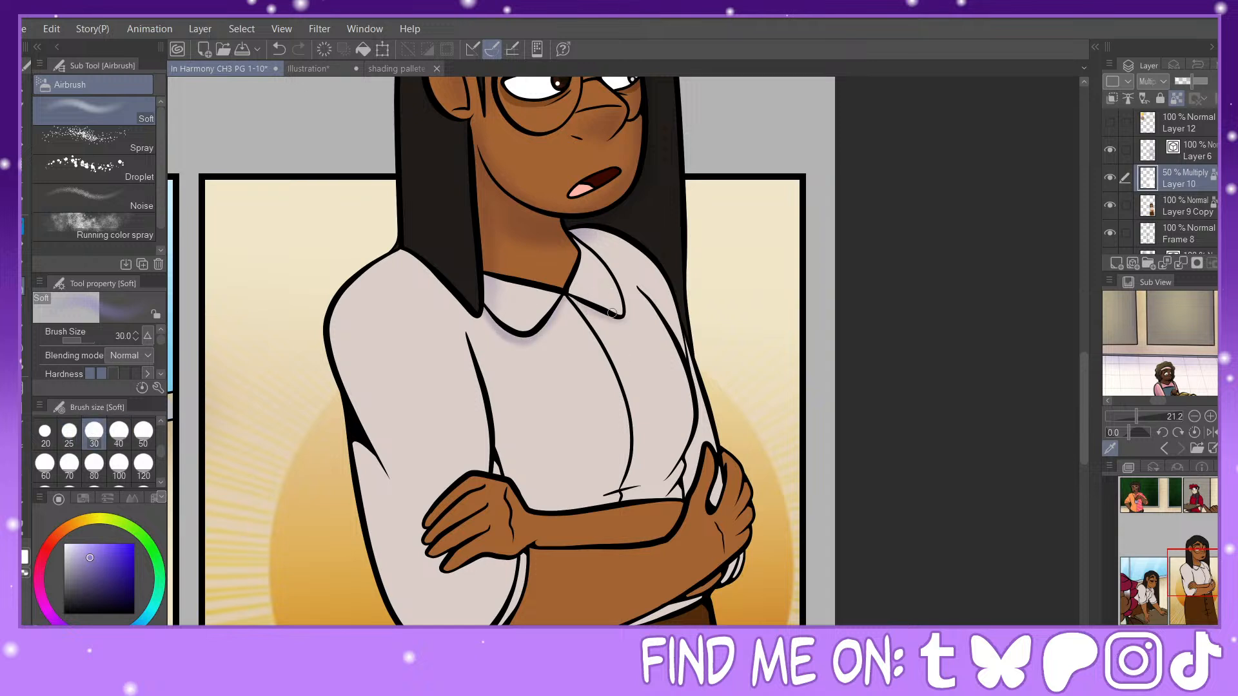
# Step: Shade the outer edge of the blouse sleeve from shoulder to elbow and the forearm's lower edge at brush size 120
pyautogui.click(143, 464)
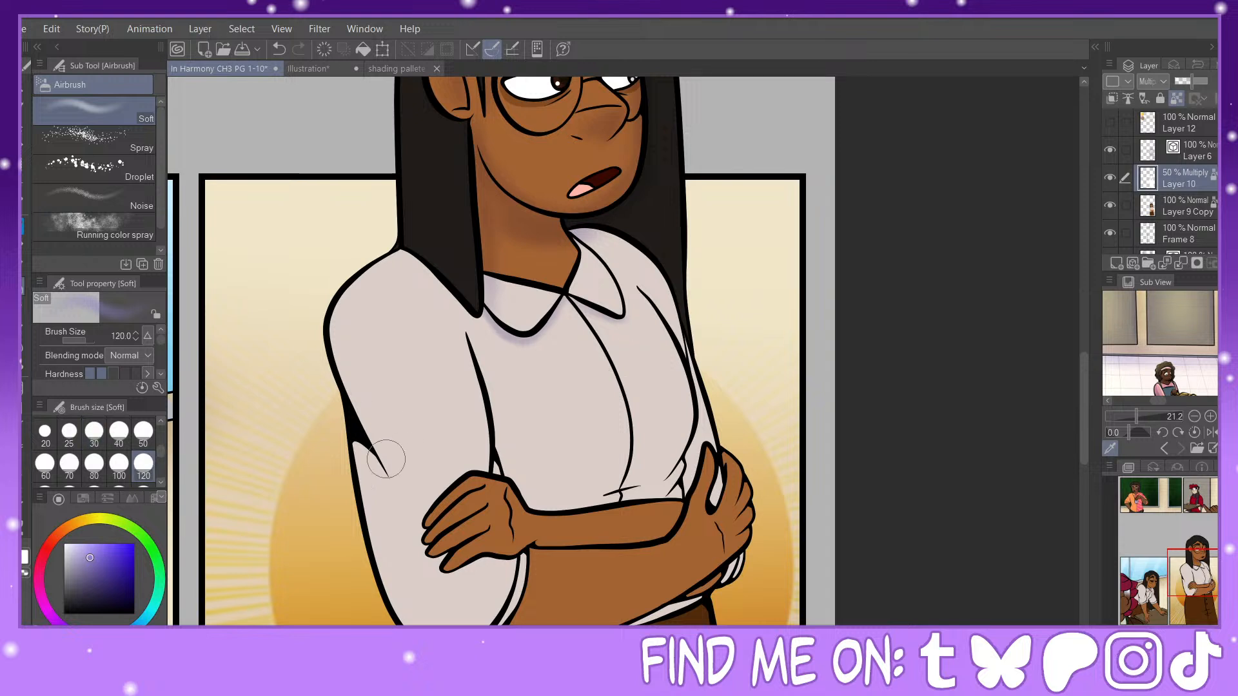
pyautogui.moveTo(359, 447); pyautogui.dragTo(400, 576)
pyautogui.moveTo(372, 478); pyautogui.dragTo(414, 622)
pyautogui.moveTo(383, 469); pyautogui.dragTo(325, 332)
pyautogui.moveTo(372, 434); pyautogui.dragTo(352, 298)
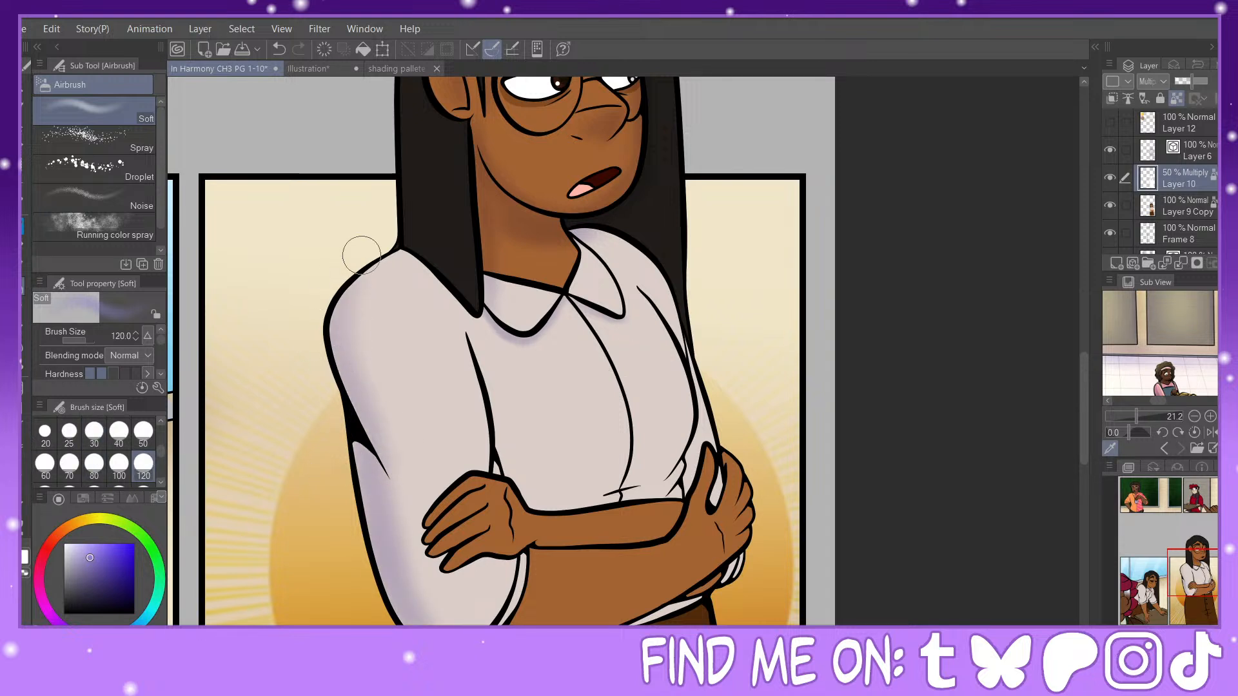
pyautogui.moveTo(1186, 567); pyautogui.dragTo(1182, 575)
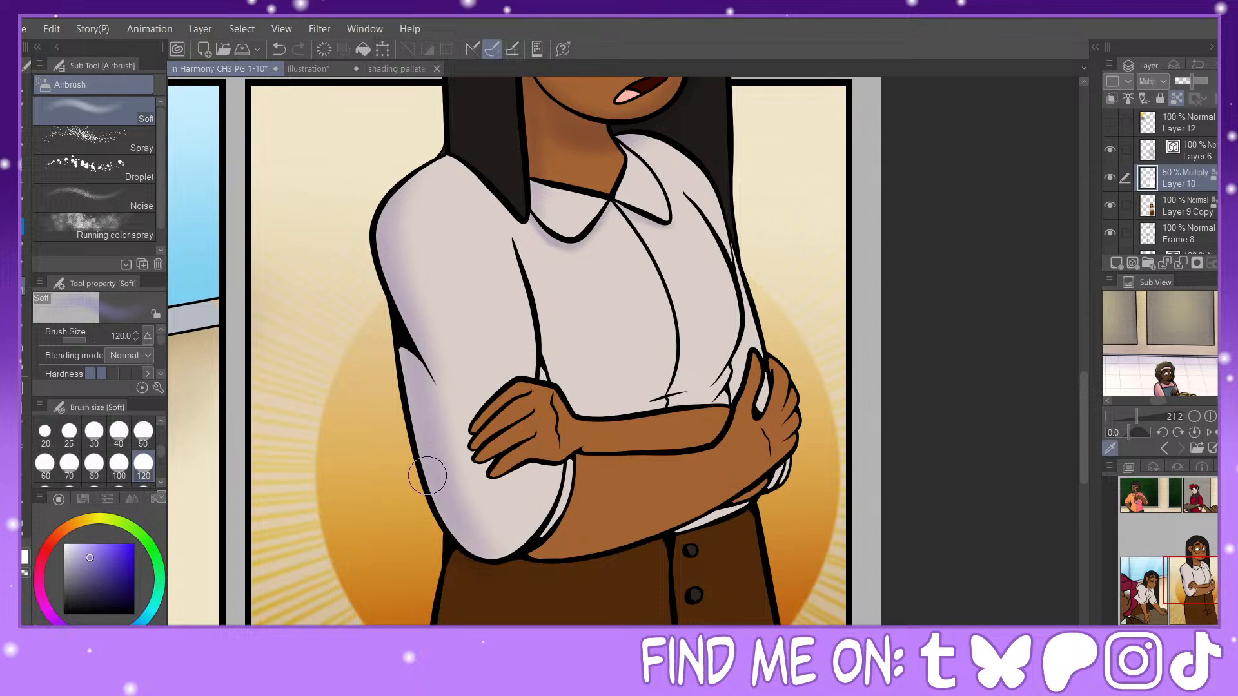
pyautogui.moveTo(428, 476); pyautogui.dragTo(553, 558)
pyautogui.moveTo(468, 532)
pyautogui.mouseDown()
pyautogui.moveTo(674, 529)
pyautogui.moveTo(542, 539)
pyautogui.moveTo(767, 497)
pyautogui.moveTo(608, 534)
pyautogui.moveTo(708, 515)
pyautogui.moveTo(812, 463)
pyautogui.moveTo(683, 531)
pyautogui.moveTo(789, 490)
pyautogui.moveTo(812, 432)
pyautogui.moveTo(664, 532)
pyautogui.moveTo(586, 546)
pyautogui.mouseUp()
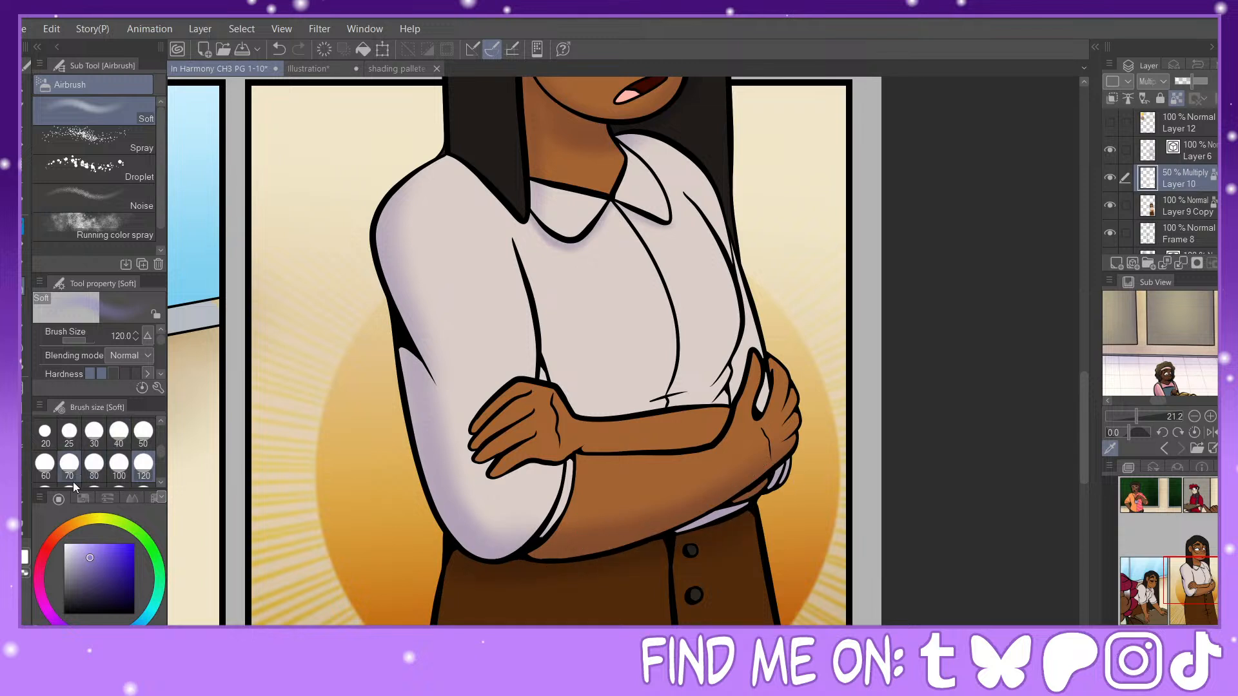
# Step: Airbrush lavender shadows over the blouse's torso folds and sides at sizes 80 and 120
pyautogui.click(94, 464)
pyautogui.moveTo(726, 367)
pyautogui.mouseDown()
pyautogui.moveTo(736, 322)
pyautogui.moveTo(709, 374)
pyautogui.mouseUp()
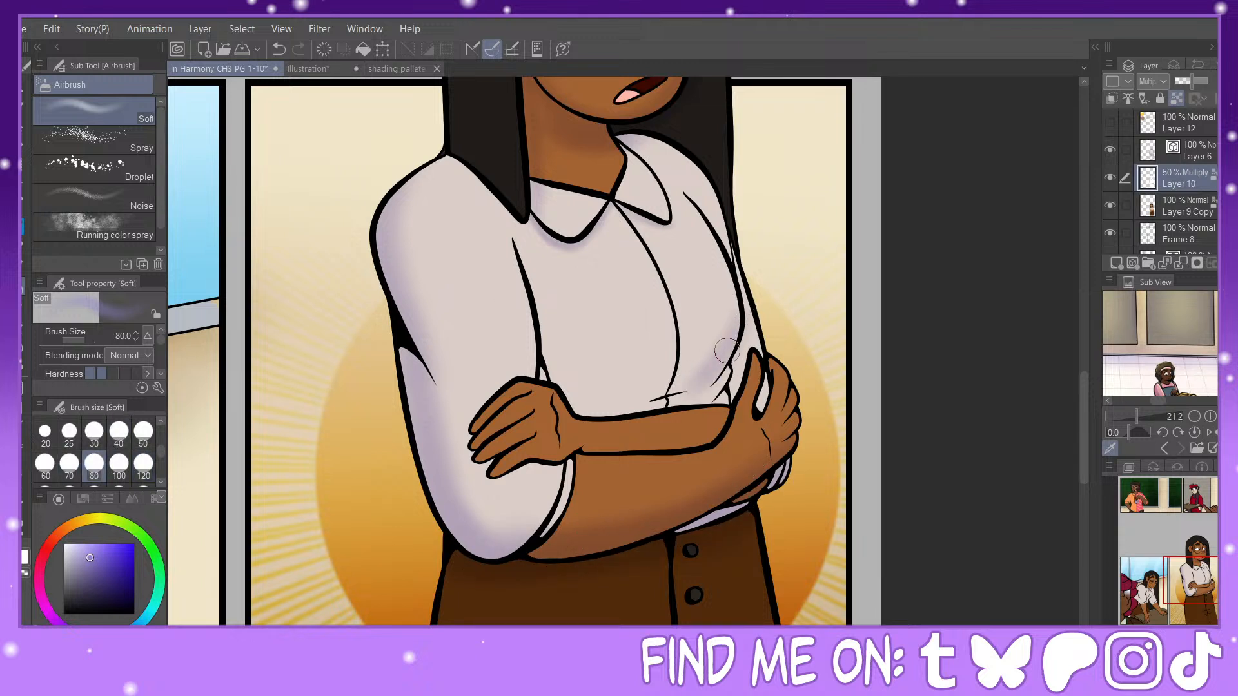
pyautogui.click(144, 464)
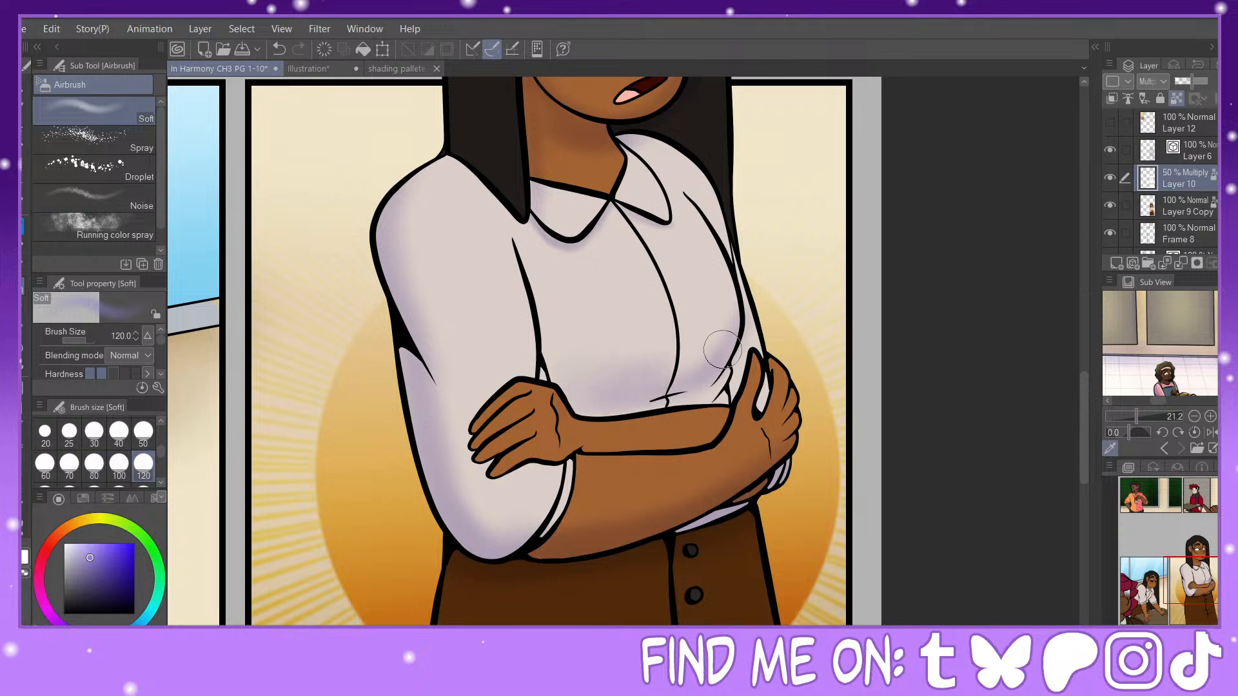
pyautogui.moveTo(738, 326)
pyautogui.mouseDown()
pyautogui.moveTo(683, 378)
pyautogui.moveTo(710, 357)
pyautogui.moveTo(616, 378)
pyautogui.moveTo(536, 376)
pyautogui.moveTo(522, 267)
pyautogui.moveTo(556, 374)
pyautogui.moveTo(529, 251)
pyautogui.moveTo(513, 239)
pyautogui.moveTo(578, 379)
pyautogui.moveTo(592, 359)
pyautogui.moveTo(562, 332)
pyautogui.moveTo(580, 403)
pyautogui.moveTo(734, 395)
pyautogui.mouseUp()
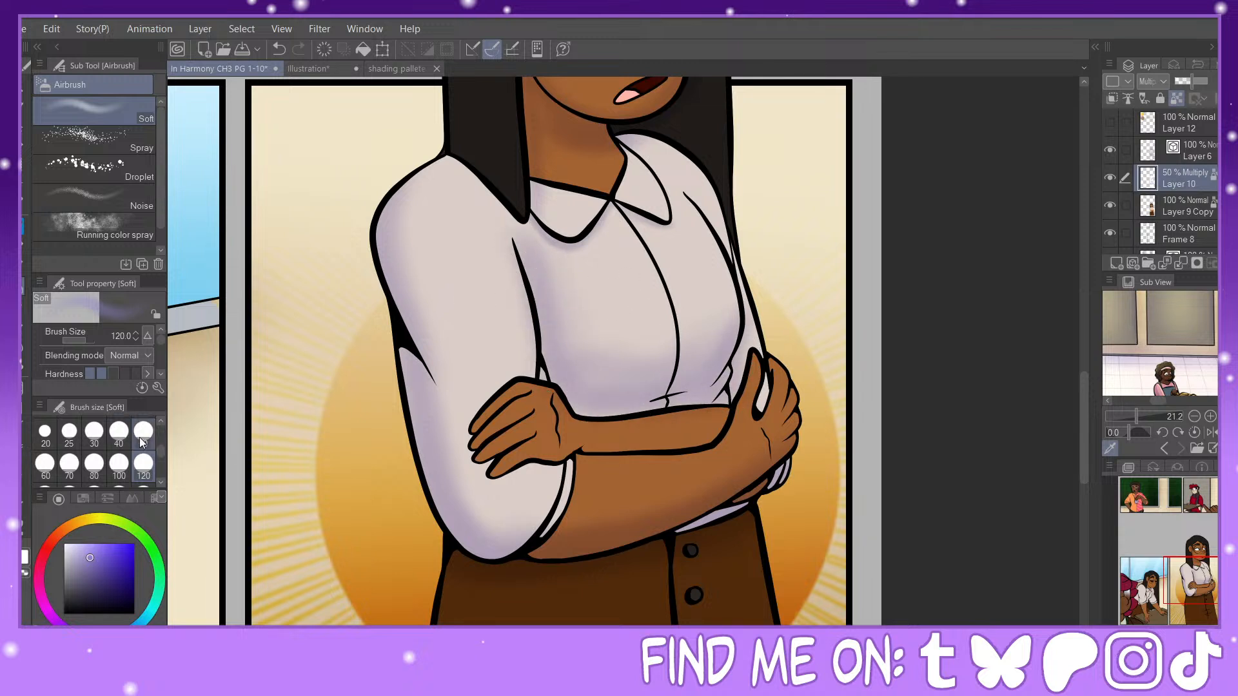
# Step: Shade the crossed forearms, hands and fingers with the lavender airbrush at sizes between 30 and 70
pyautogui.click(143, 434)
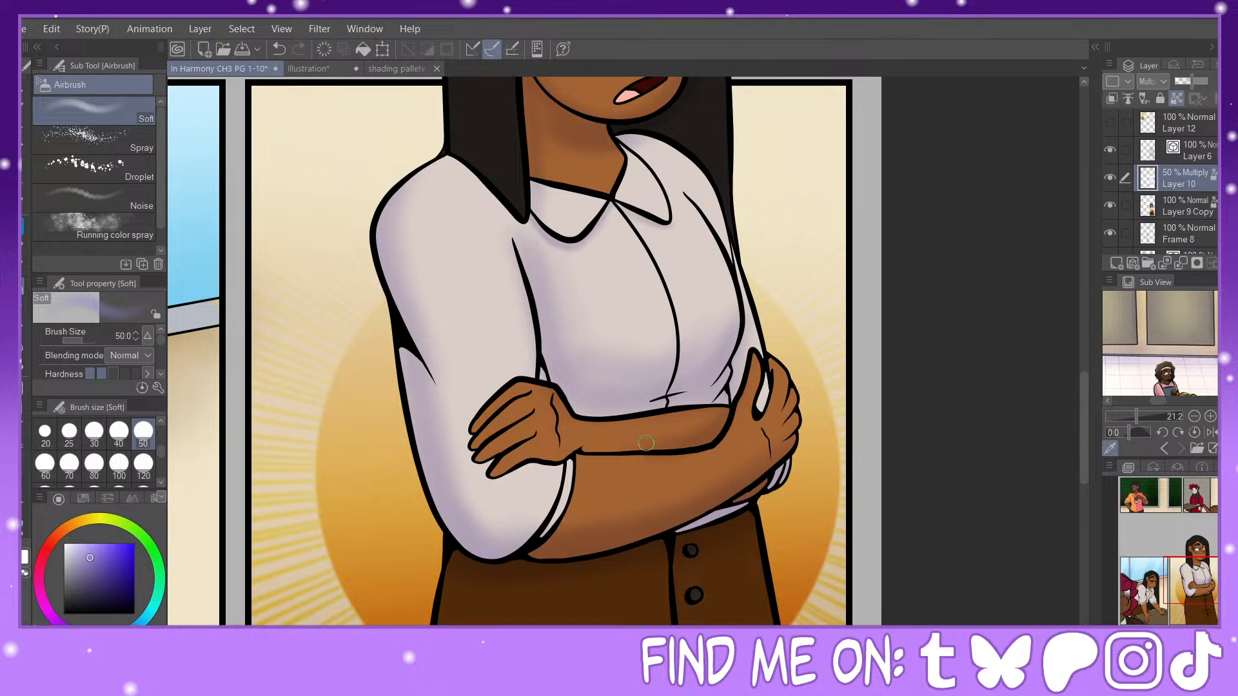
pyautogui.click(69, 463)
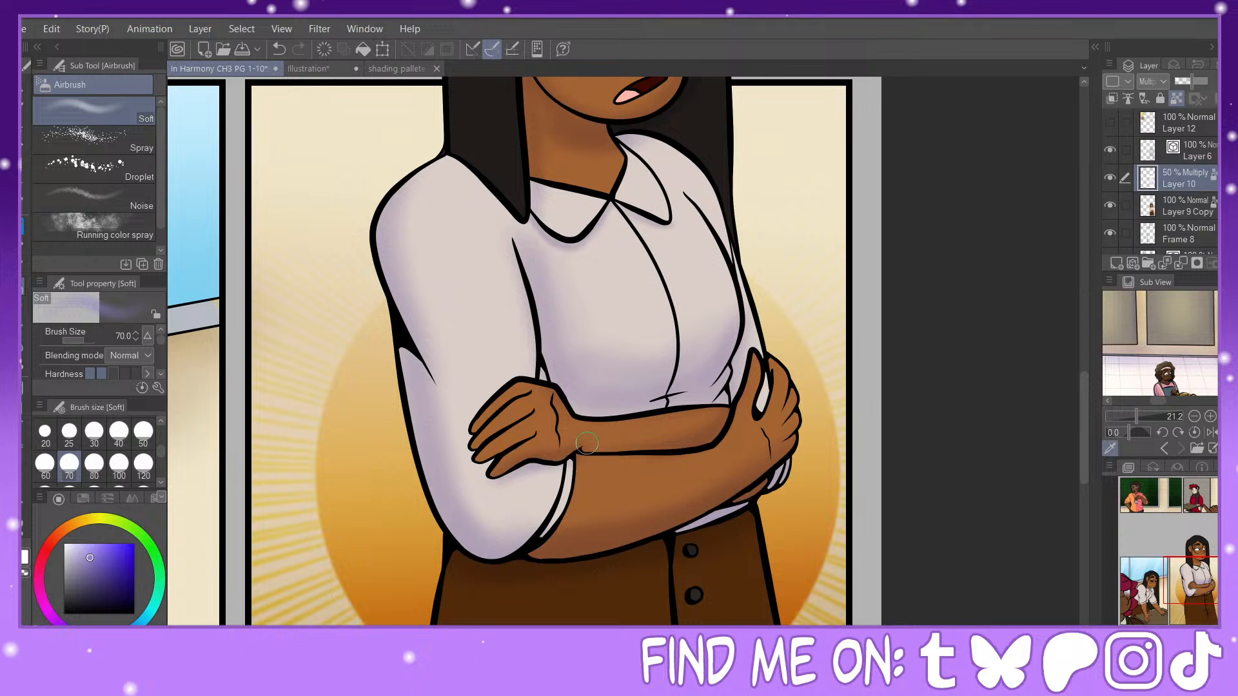
pyautogui.click(94, 432)
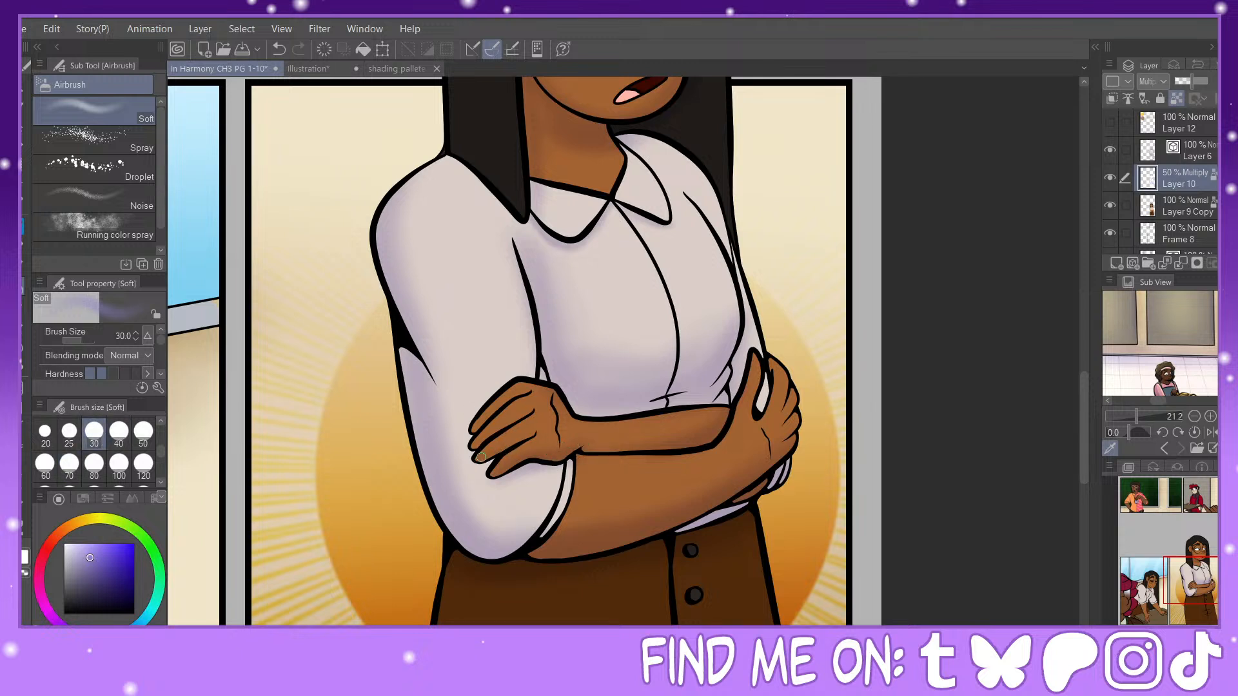
pyautogui.click(118, 432)
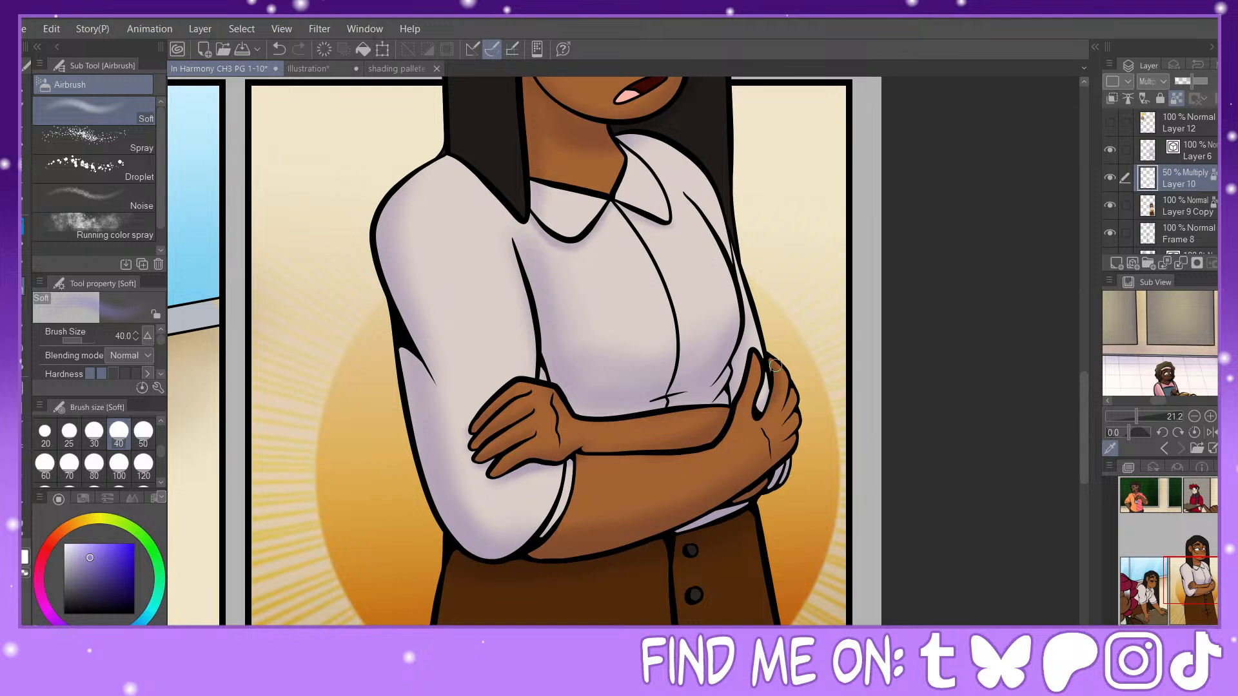
pyautogui.click(143, 431)
# Step: Airbrush lavender shadows on the brown skirt below the arms and around its folds at sizes 70 and 80
pyautogui.moveTo(1196, 570); pyautogui.dragTo(1202, 596)
pyautogui.click(71, 464)
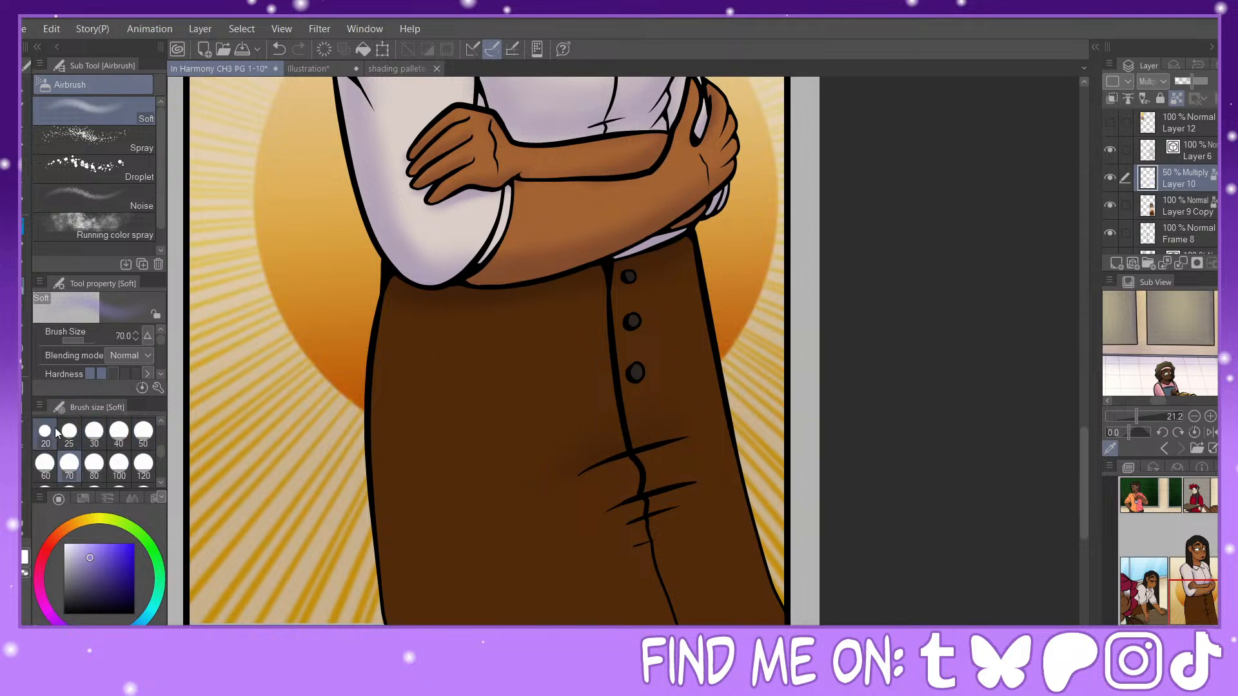
pyautogui.click(95, 465)
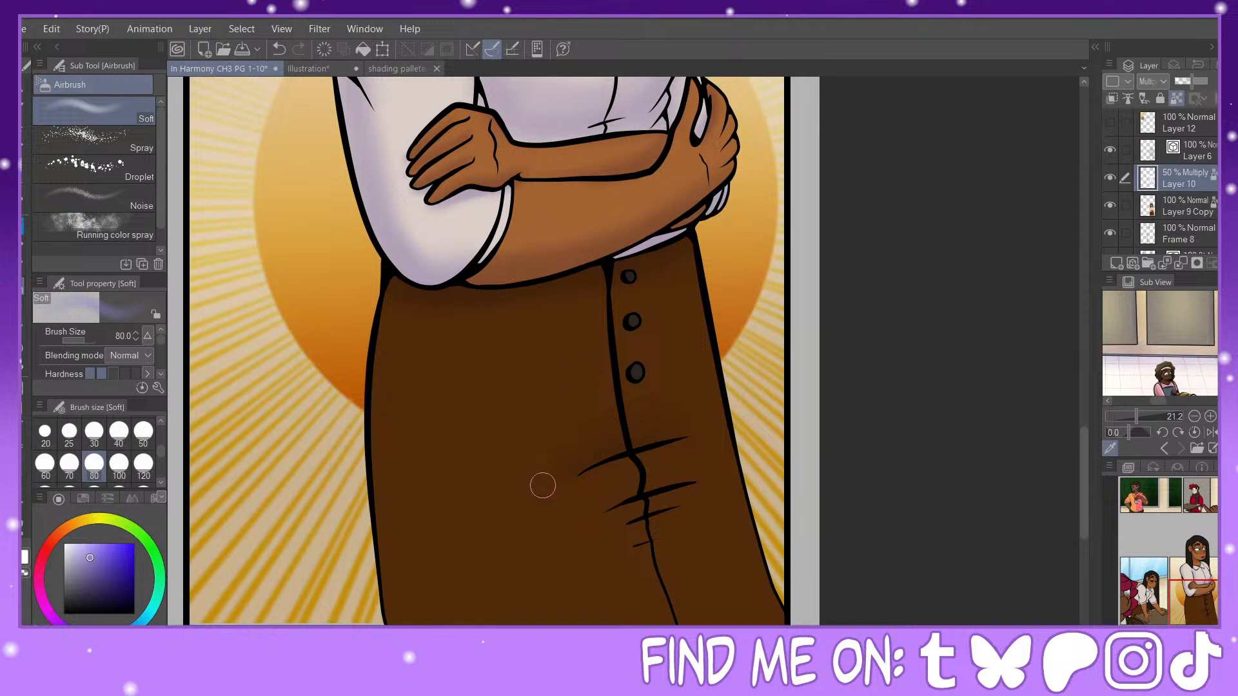
pyautogui.moveTo(715, 481)
pyautogui.mouseDown()
pyautogui.moveTo(568, 515)
pyautogui.moveTo(742, 470)
pyautogui.moveTo(601, 531)
pyautogui.moveTo(715, 508)
pyautogui.mouseUp()
# Step: Switch to white and soften the shadows around the skirt folds with the airbrush at sizes 40 and 70
pyautogui.click(24, 563)
pyautogui.press('[')
pyautogui.press('[')
pyautogui.press('[')
pyautogui.press('[')
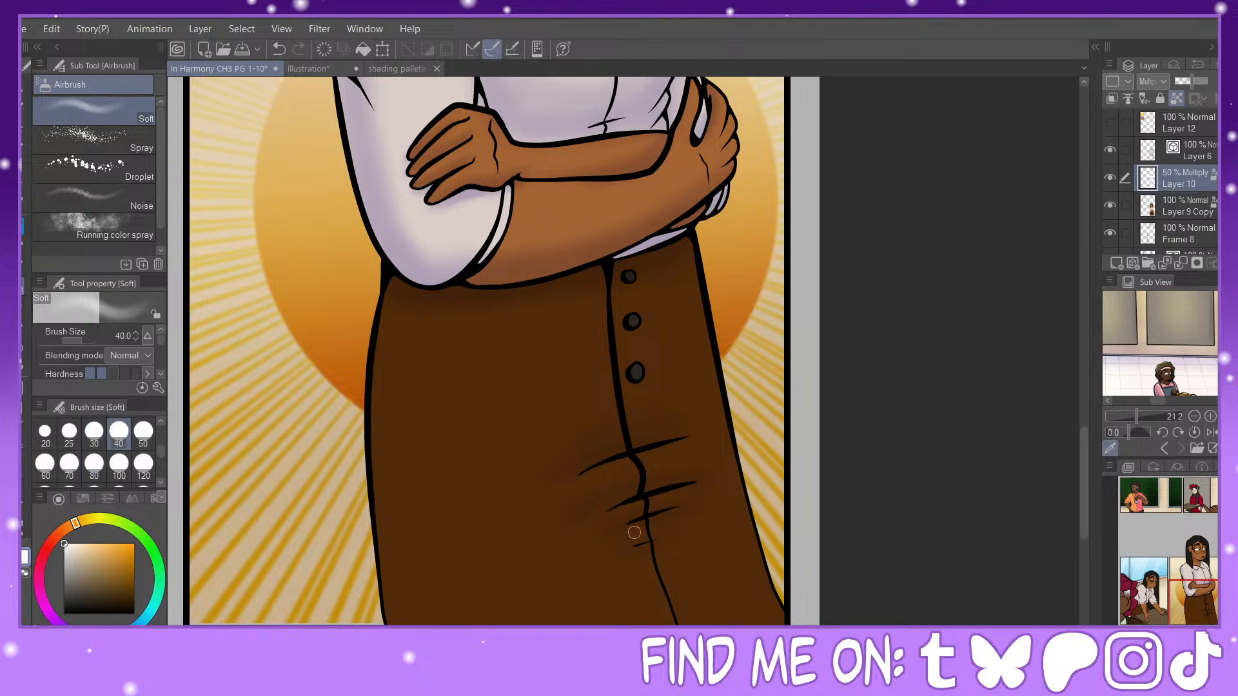
pyautogui.click(70, 471)
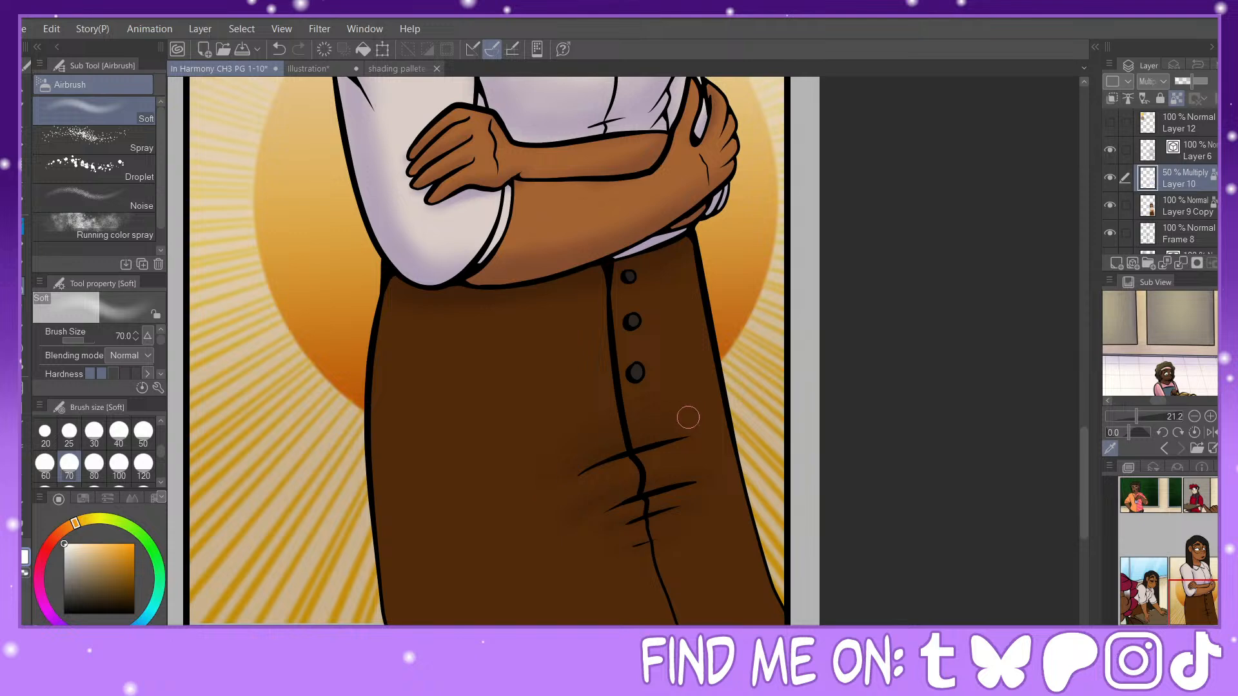
pyautogui.moveTo(571, 476)
pyautogui.mouseDown()
pyautogui.moveTo(599, 486)
pyautogui.moveTo(573, 520)
pyautogui.moveTo(610, 484)
pyautogui.moveTo(576, 498)
pyautogui.moveTo(637, 479)
pyautogui.mouseUp()
pyautogui.moveTo(1192, 590); pyautogui.dragTo(1188, 553)
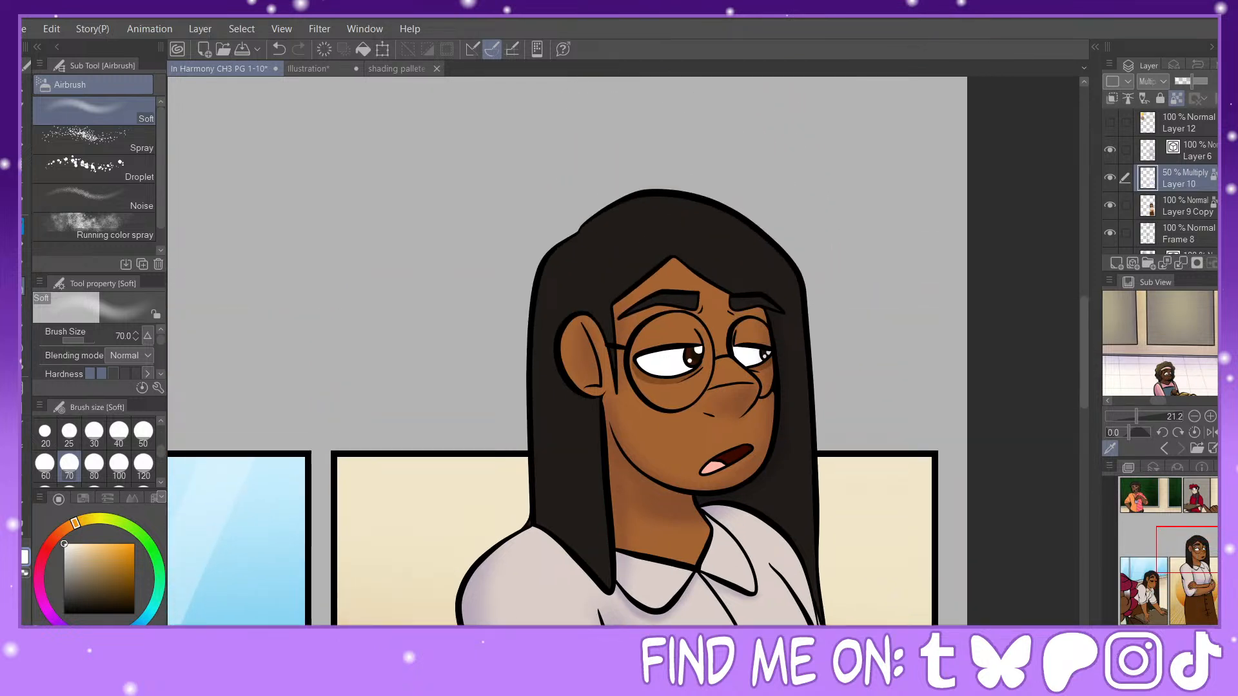
# Step: Switch from the airbrush to the Painty Sai Pen in lavender and set its brush size to 30
pyautogui.hotkey('ctrl', '+')
pyautogui.press('p')
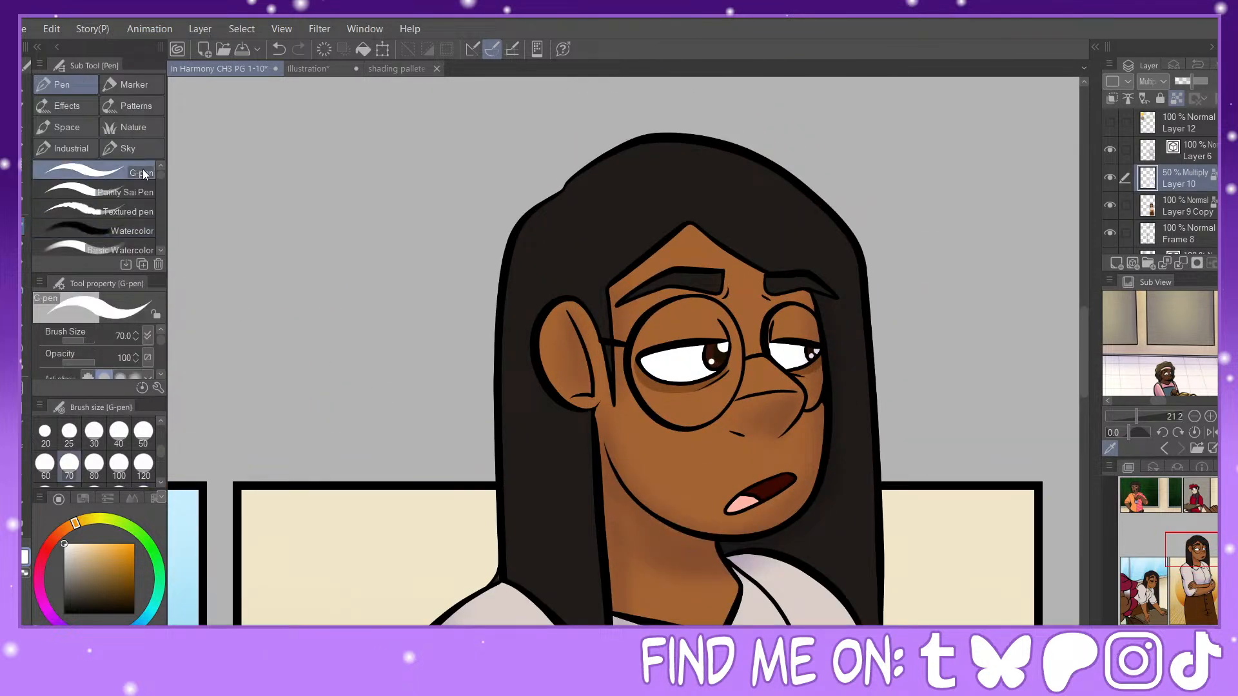
pyautogui.click(126, 191)
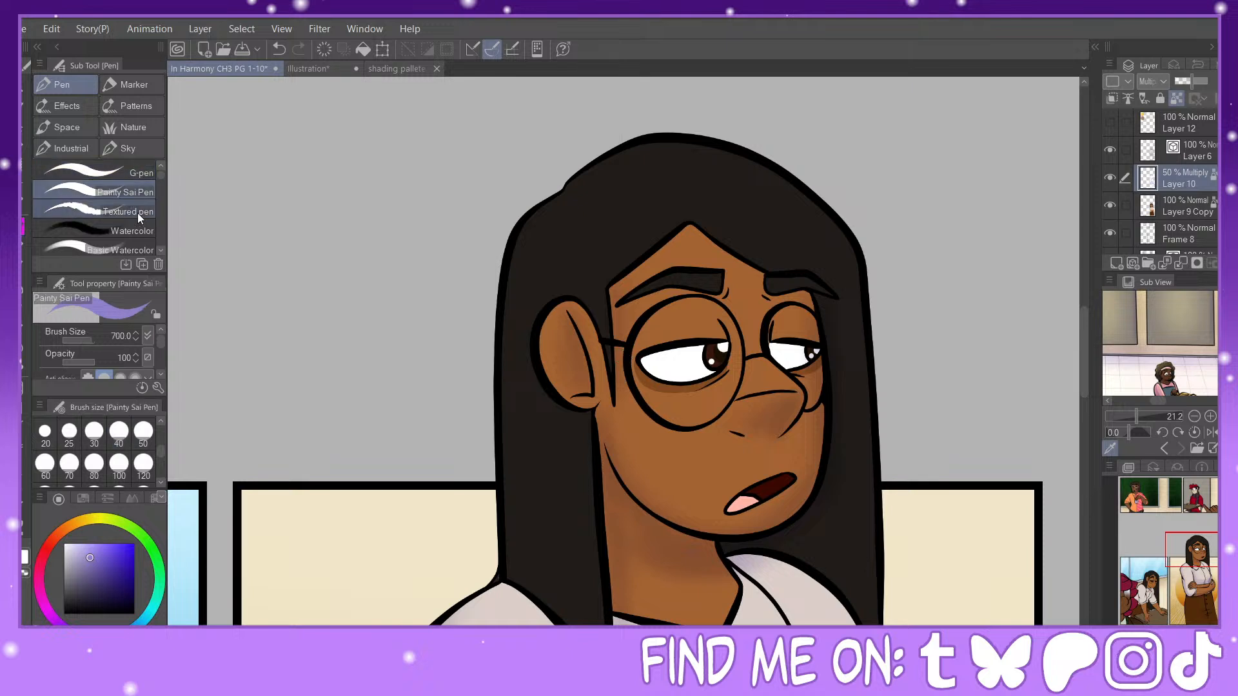
pyautogui.click(94, 433)
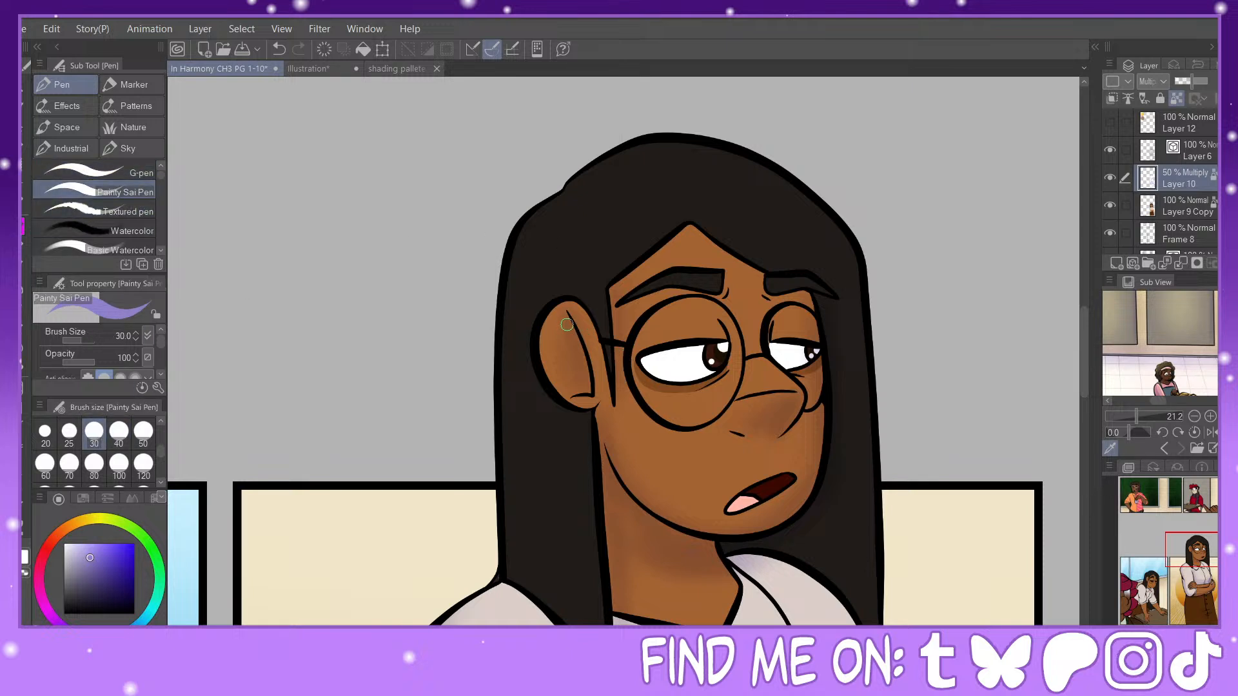
pyautogui.moveTo(564, 314); pyautogui.dragTo(572, 389)
pyautogui.hotkey('ctrl', '+')
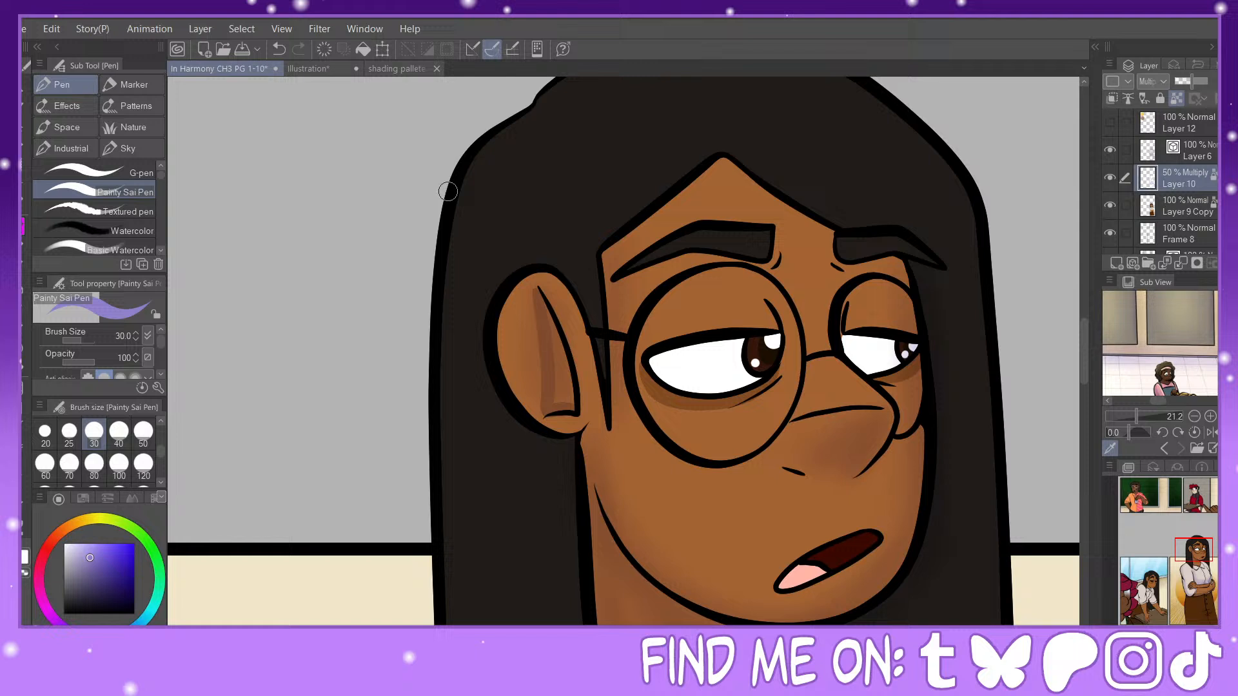
pyautogui.click(277, 53)
pyautogui.moveTo(536, 286)
pyautogui.mouseDown()
pyautogui.moveTo(551, 412)
pyautogui.moveTo(572, 405)
pyautogui.mouseUp()
pyautogui.click(278, 52)
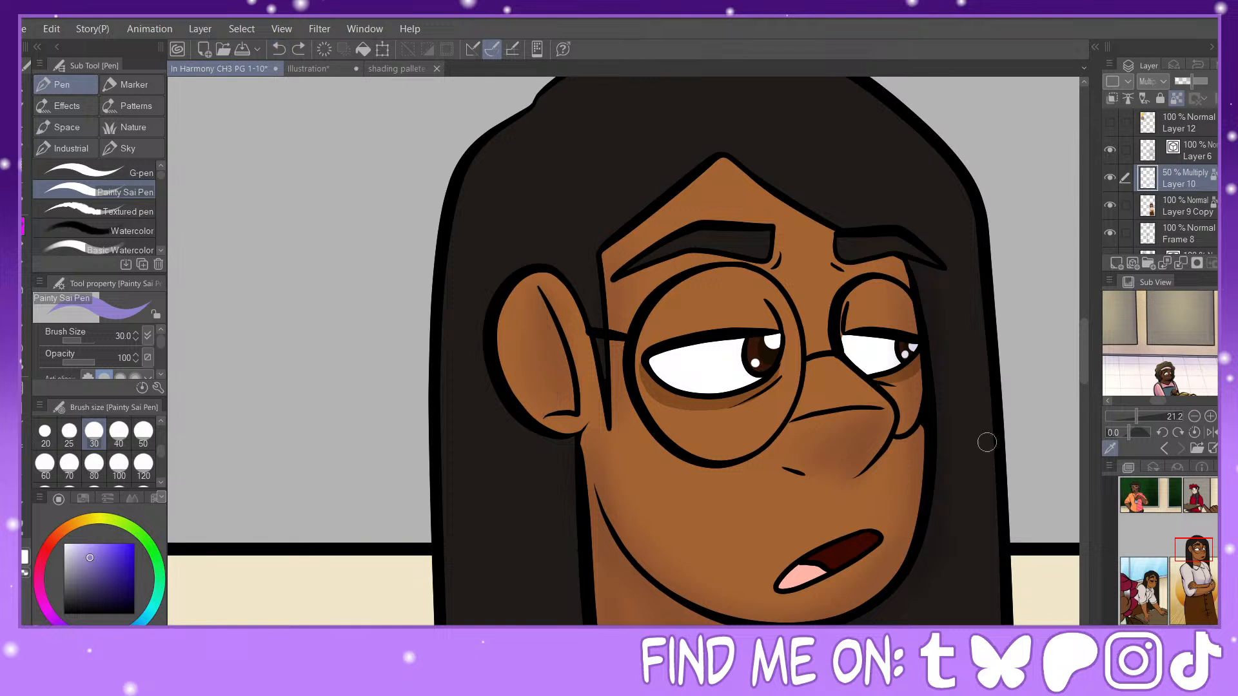
# Step: Paint a hard-edged lavender shadow filling the inner fold of the ear with the Painty Sai Pen at size 20
pyautogui.hotkey('ctrl', '+')
pyautogui.click(45, 430)
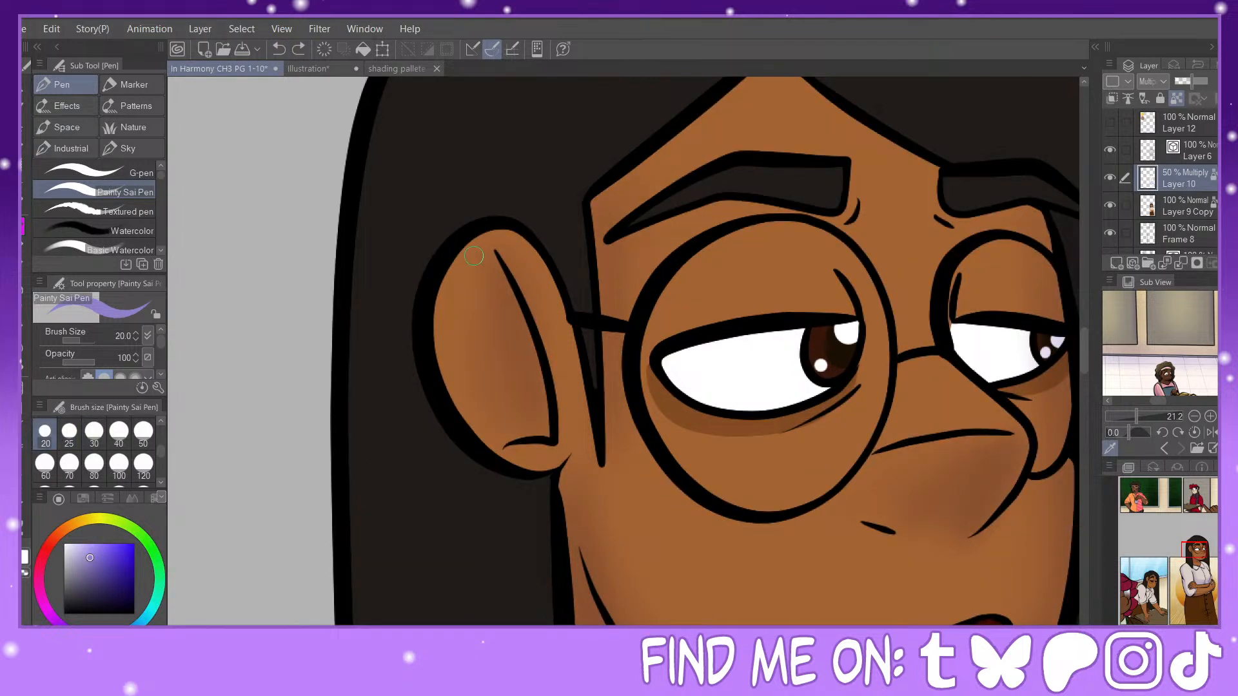
pyautogui.moveTo(492, 254)
pyautogui.mouseDown()
pyautogui.moveTo(516, 426)
pyautogui.moveTo(503, 446)
pyautogui.mouseUp()
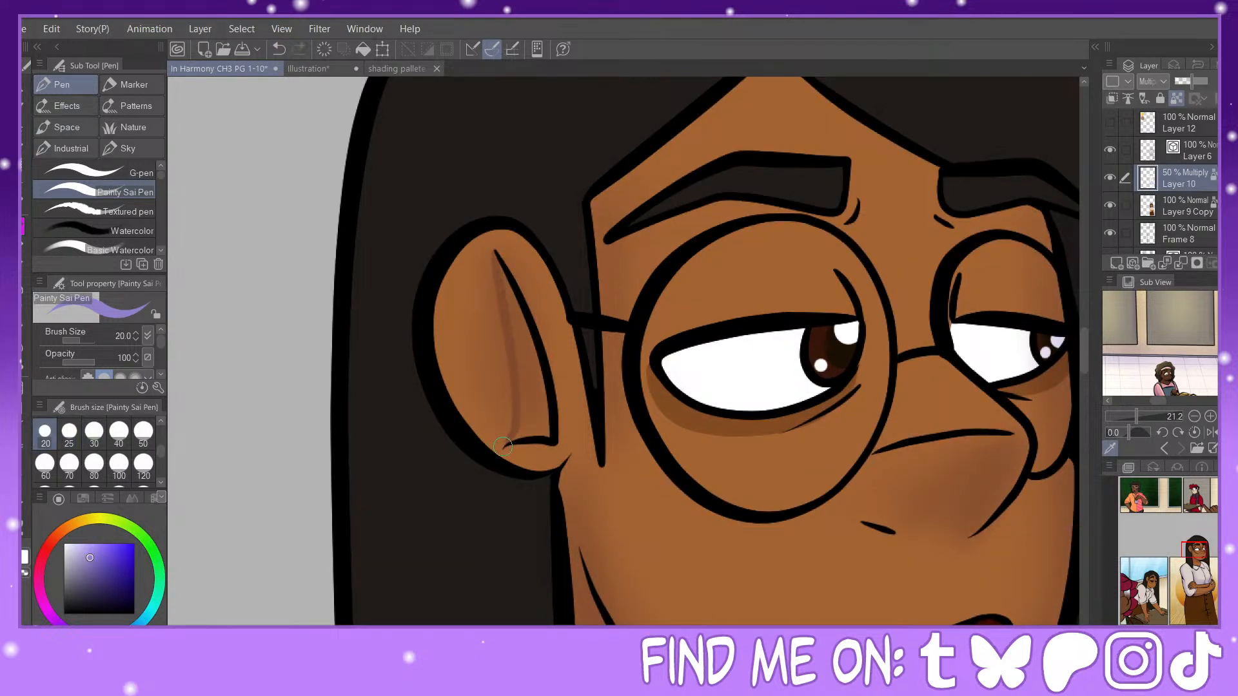
pyautogui.moveTo(500, 262)
pyautogui.mouseDown()
pyautogui.moveTo(544, 411)
pyautogui.moveTo(507, 442)
pyautogui.moveTo(549, 435)
pyautogui.mouseUp()
pyautogui.click(118, 431)
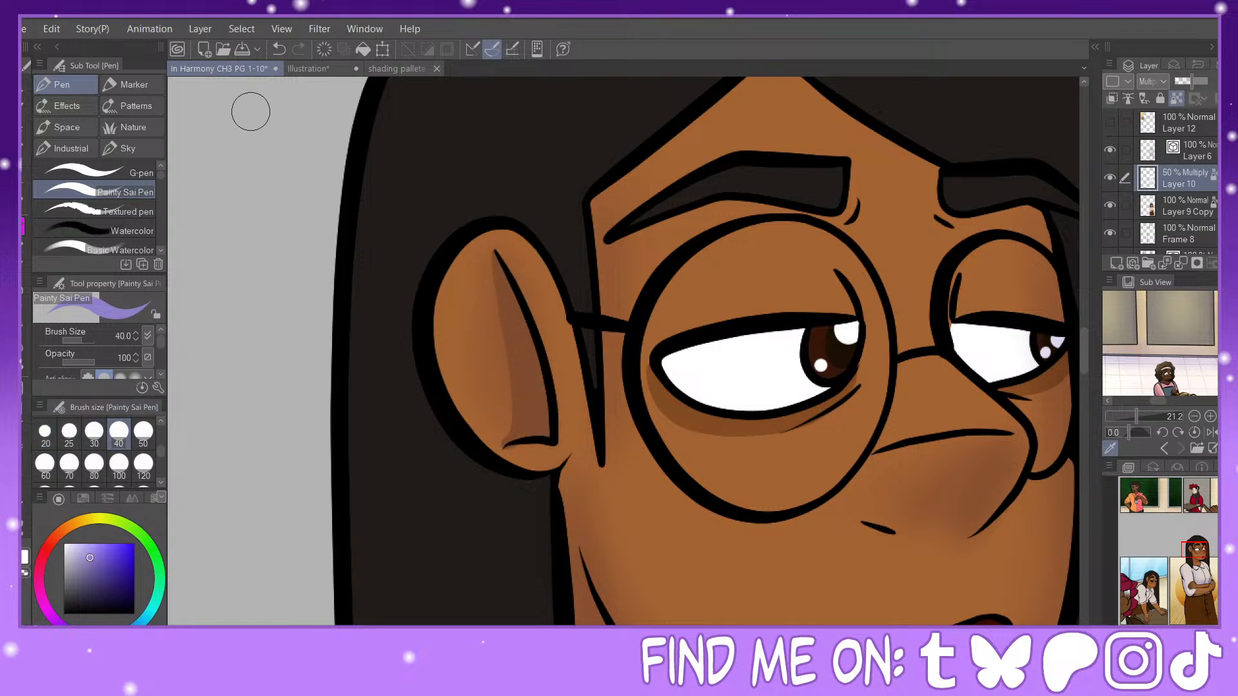
pyautogui.click(46, 432)
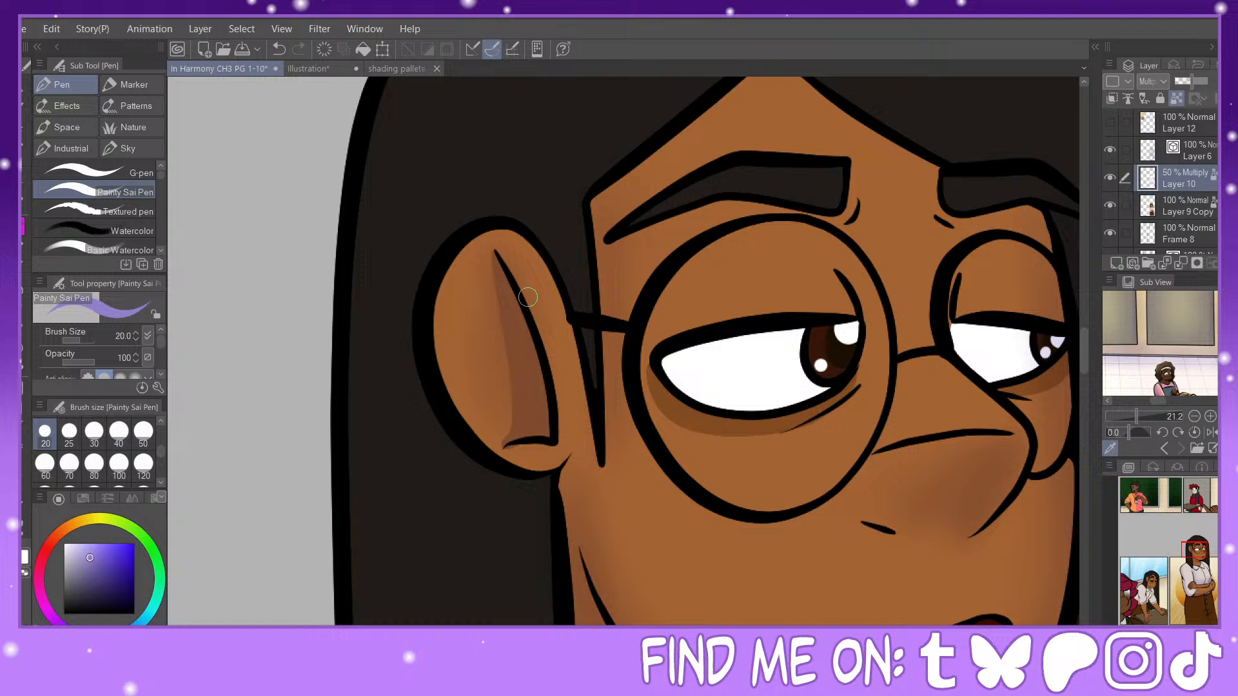
pyautogui.click(275, 47)
pyautogui.click(276, 47)
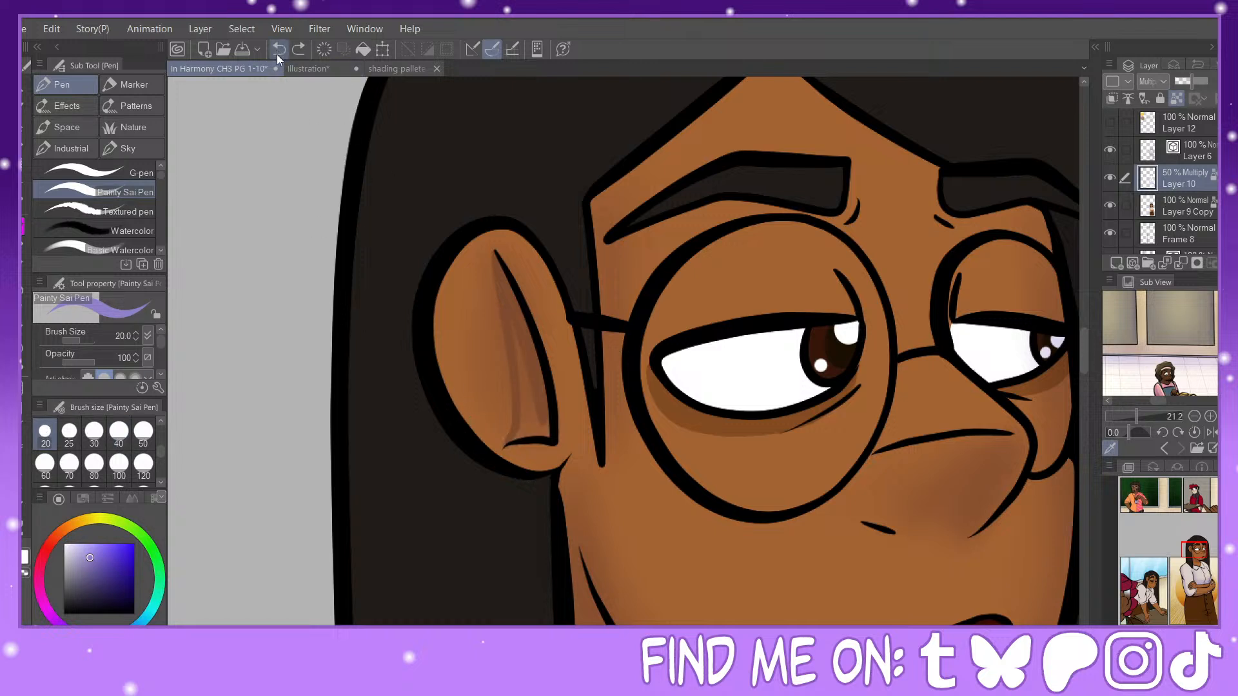
pyautogui.moveTo(499, 450)
pyautogui.mouseDown()
pyautogui.moveTo(533, 409)
pyautogui.moveTo(513, 438)
pyautogui.moveTo(552, 435)
pyautogui.moveTo(508, 301)
pyautogui.moveTo(520, 432)
pyautogui.moveTo(532, 407)
pyautogui.moveTo(517, 339)
pyautogui.moveTo(546, 438)
pyautogui.mouseUp()
pyautogui.hotkey('ctrl', '-')
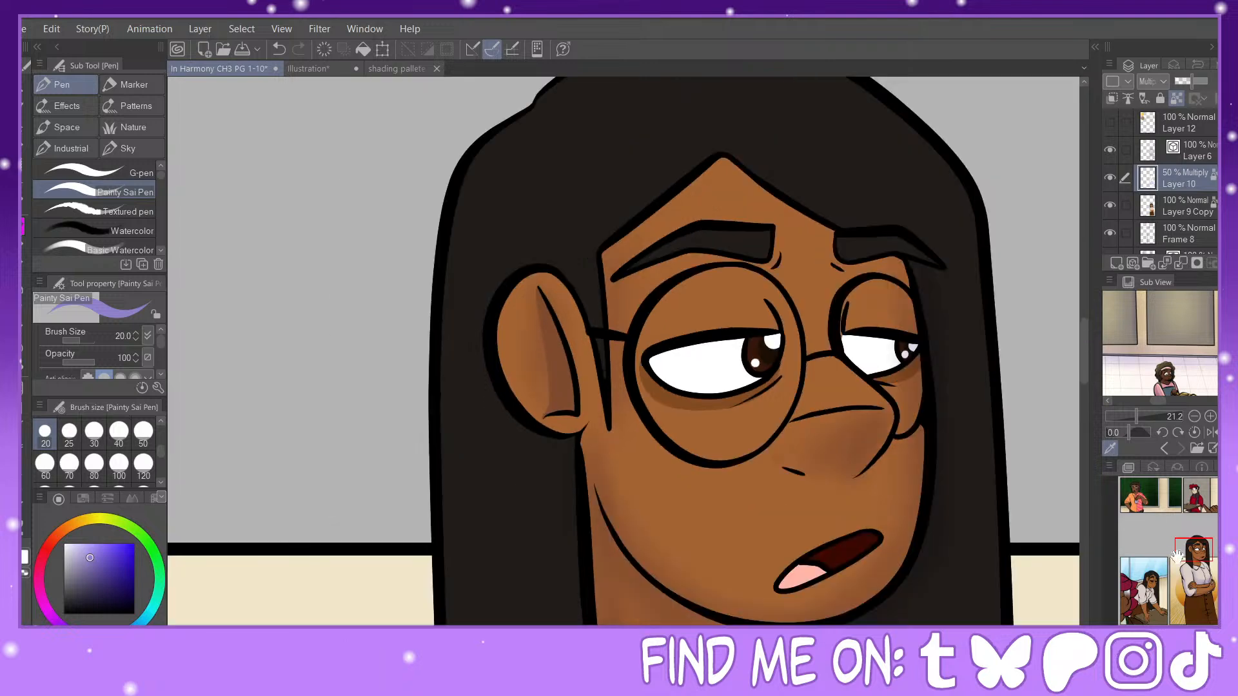
# Step: Paint the shadow cast by the hair along the forehead and above the far eyebrow at size 30
pyautogui.click(1202, 549)
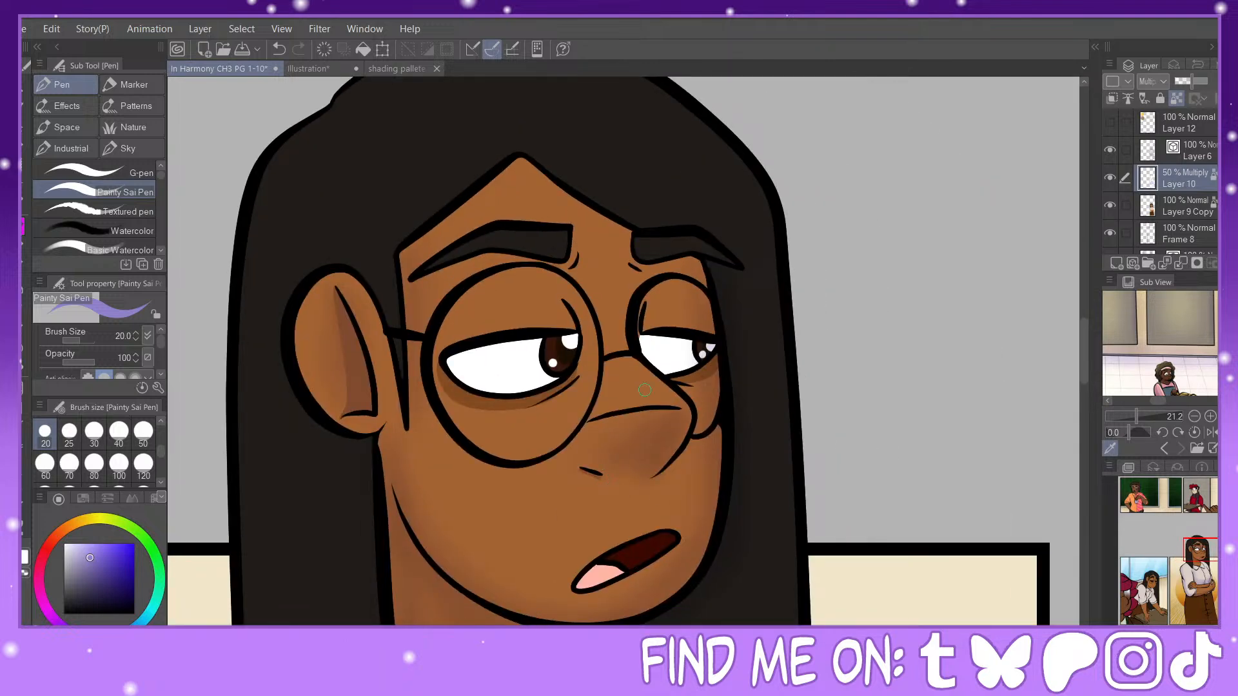
pyautogui.click(94, 431)
pyautogui.moveTo(525, 164); pyautogui.dragTo(631, 237)
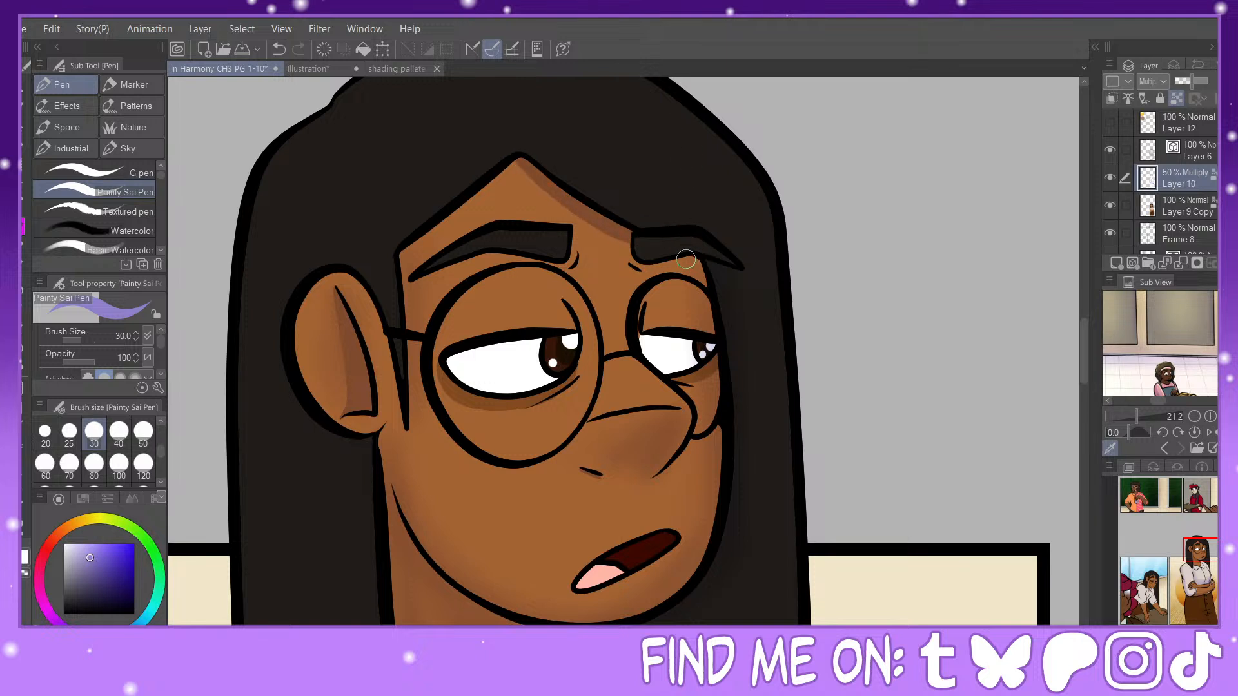
pyautogui.hotkey('ctrl', 'z')
pyautogui.moveTo(683, 258); pyautogui.dragTo(715, 263)
# Step: Paint shadows on the neck beside the hair and under the chin, using pen sizes 50, 30 and 40
pyautogui.click(143, 431)
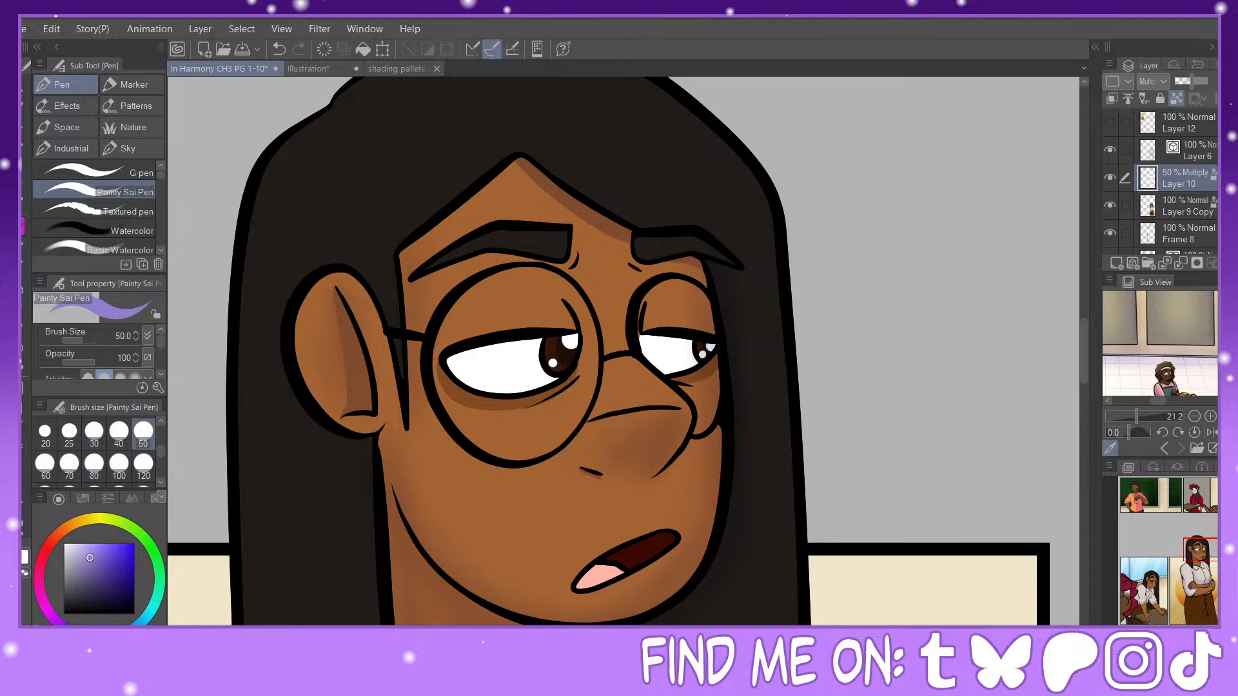
pyautogui.click(1194, 544)
pyautogui.moveTo(1194, 544); pyautogui.dragTo(1194, 550)
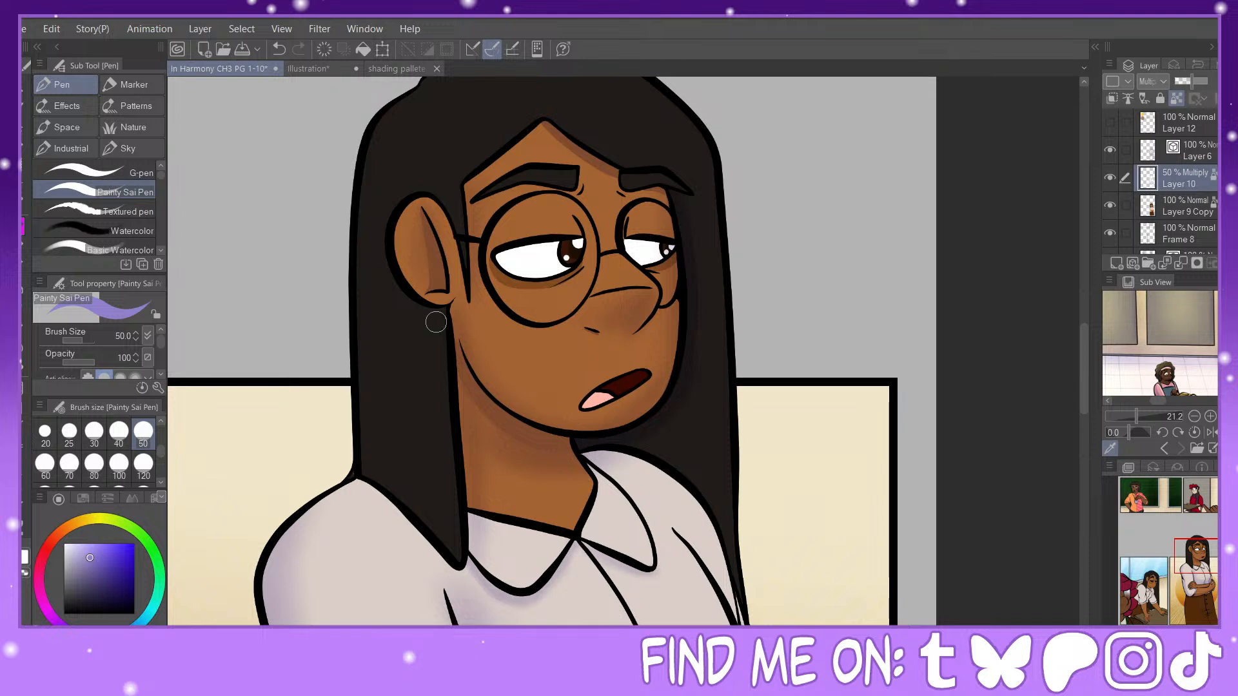
pyautogui.moveTo(471, 451)
pyautogui.mouseDown()
pyautogui.moveTo(476, 545)
pyautogui.moveTo(464, 570)
pyautogui.moveTo(528, 602)
pyautogui.moveTo(576, 540)
pyautogui.moveTo(635, 571)
pyautogui.mouseUp()
pyautogui.press('[')
pyautogui.press('[')
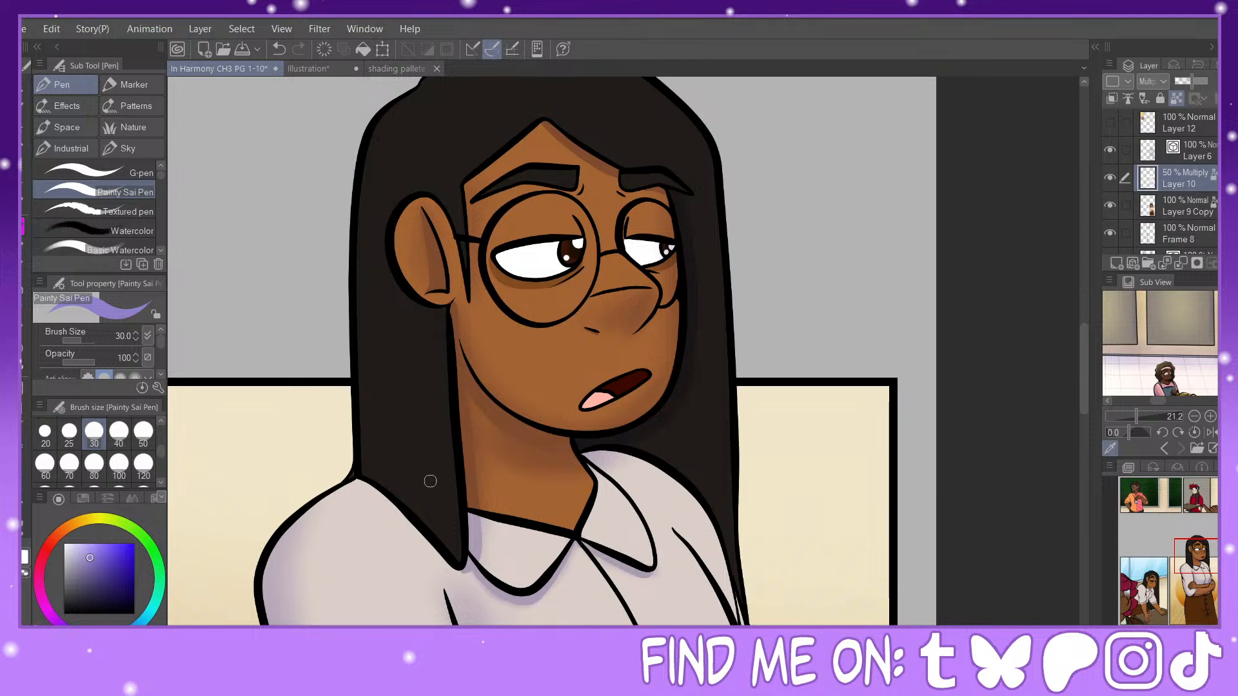
pyautogui.click(125, 432)
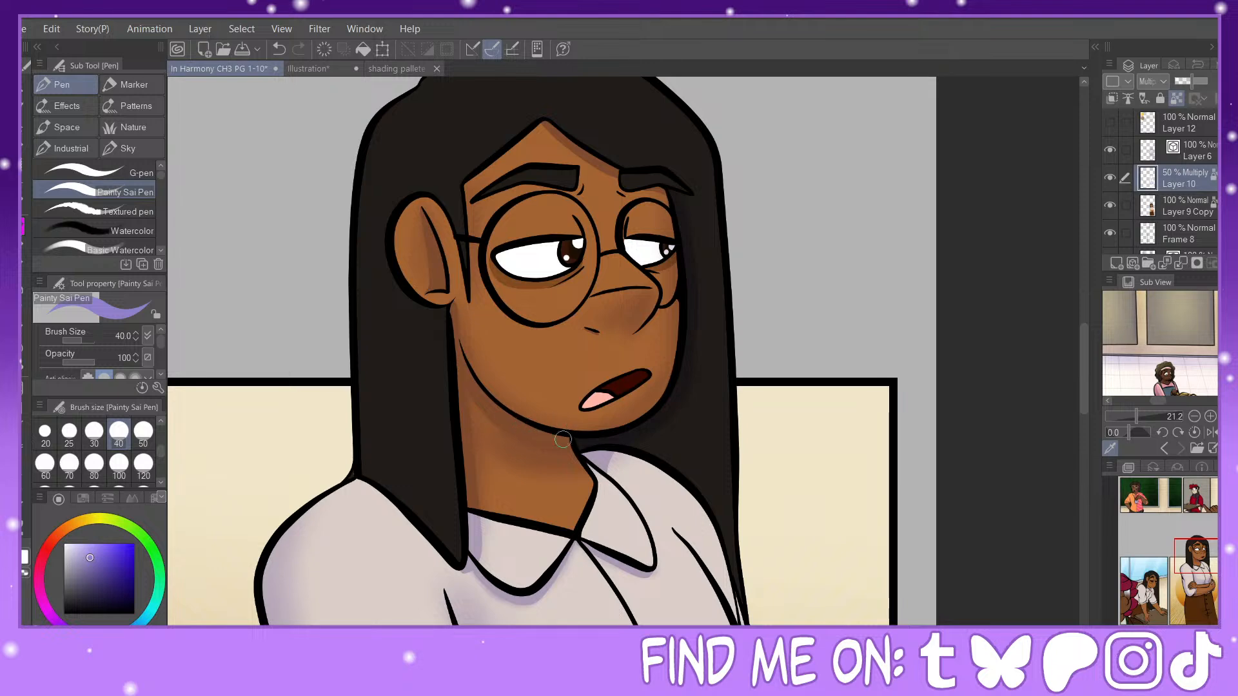
# Step: Paint lavender shadows on the blouse's far sleeve, beside the gripping hand and along the waist fold at size 40
pyautogui.moveTo(1181, 558); pyautogui.dragTo(1178, 567)
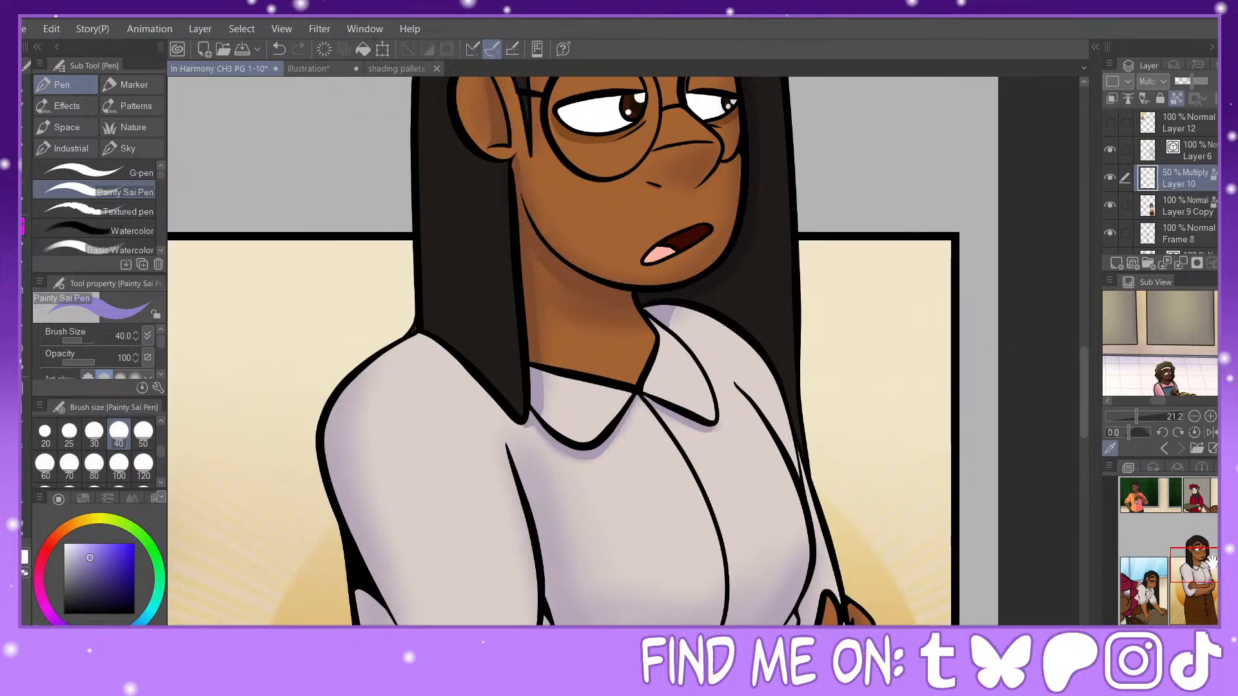
pyautogui.moveTo(1209, 563); pyautogui.dragTo(1209, 573)
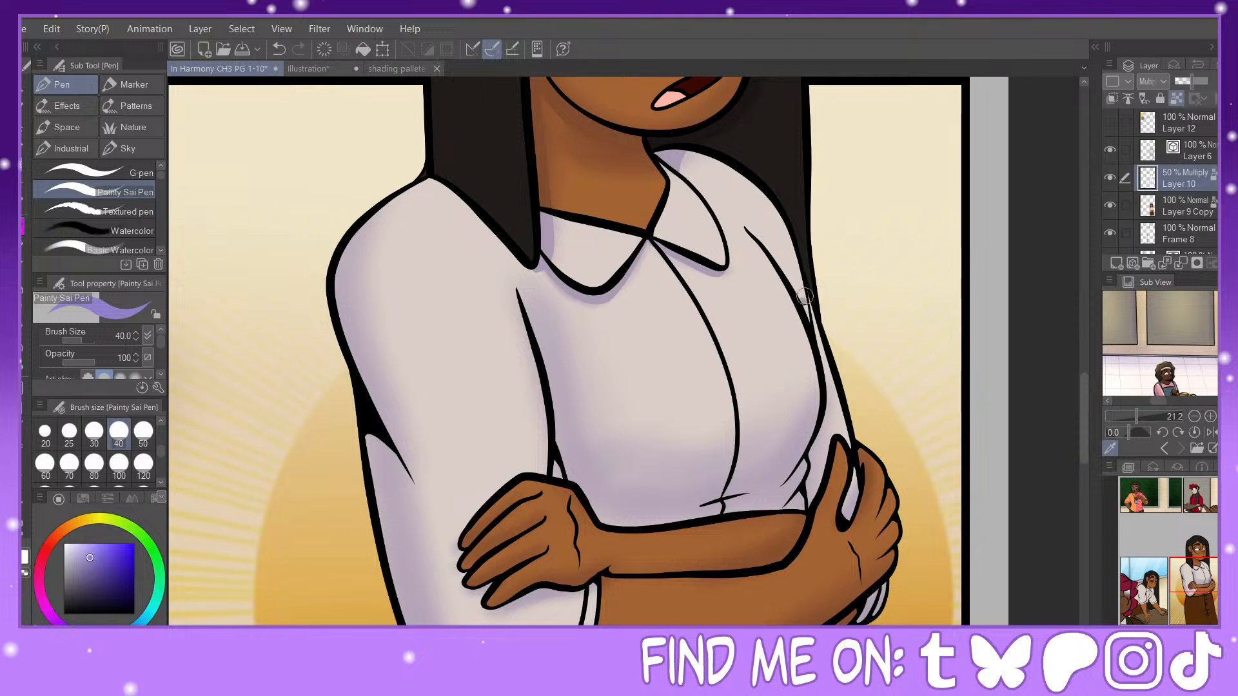
pyautogui.moveTo(803, 301)
pyautogui.mouseDown()
pyautogui.moveTo(805, 278)
pyautogui.moveTo(829, 372)
pyautogui.mouseUp()
pyautogui.moveTo(831, 361); pyautogui.dragTo(811, 464)
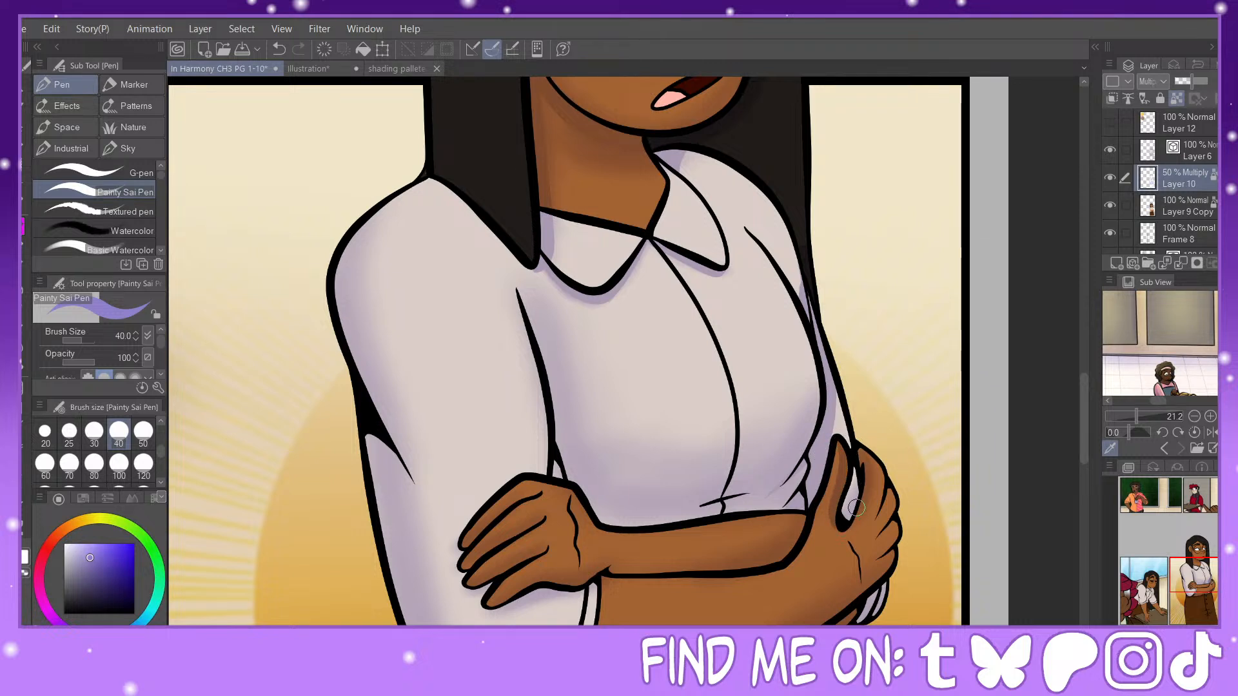
pyautogui.moveTo(853, 500); pyautogui.dragTo(856, 451)
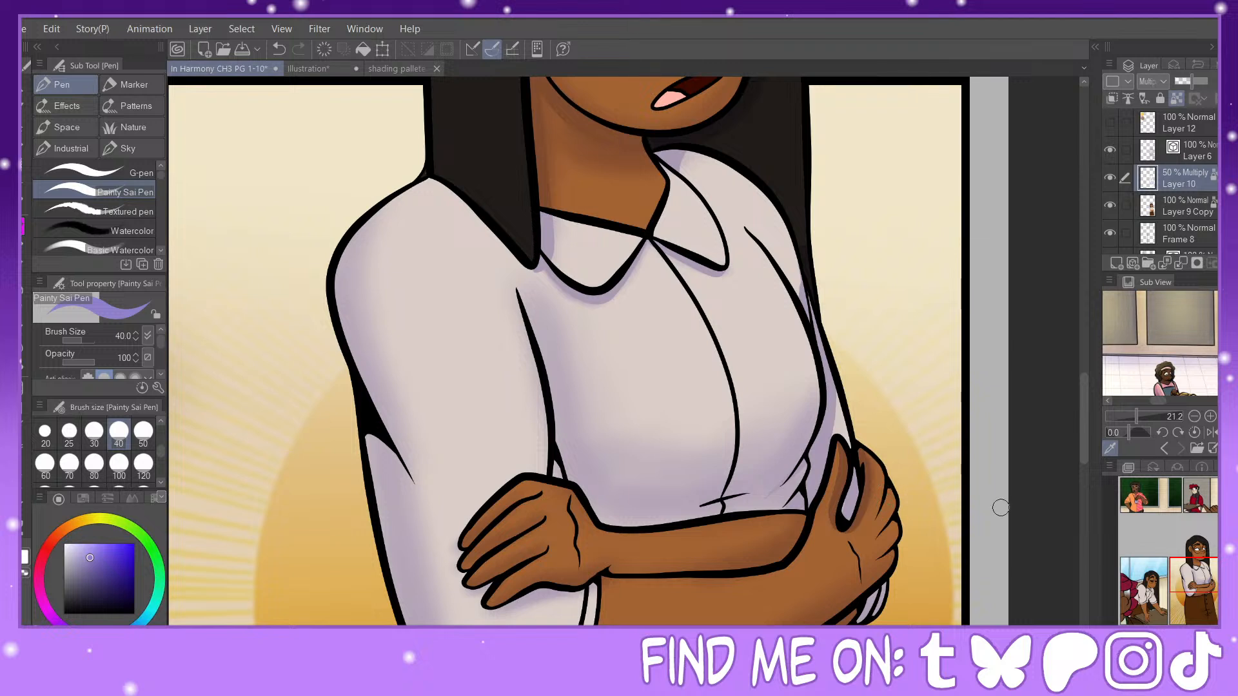
pyautogui.moveTo(976, 548)
pyautogui.mouseDown()
pyautogui.moveTo(998, 474)
pyautogui.moveTo(1048, 435)
pyautogui.mouseUp()
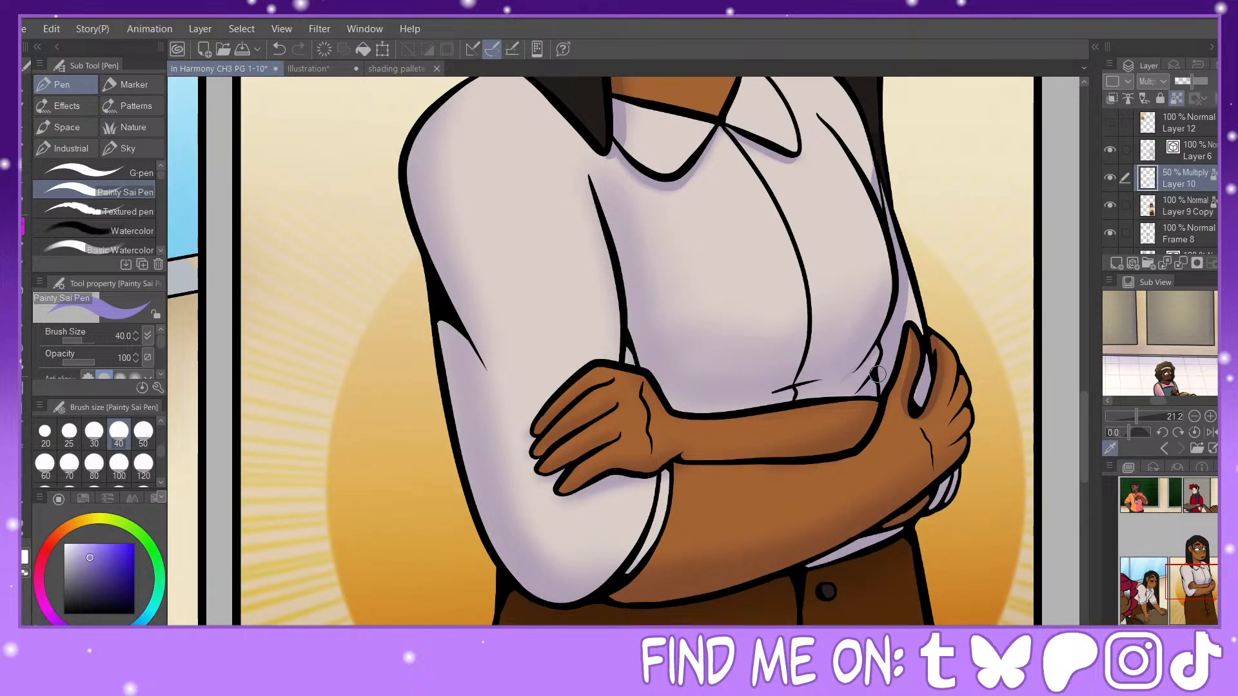
pyautogui.moveTo(770, 387); pyautogui.dragTo(755, 398)
# Step: Paint hard-edged shadows along the near sleeve's elbow fold and outer edge with the pen at size 50
pyautogui.press(']')
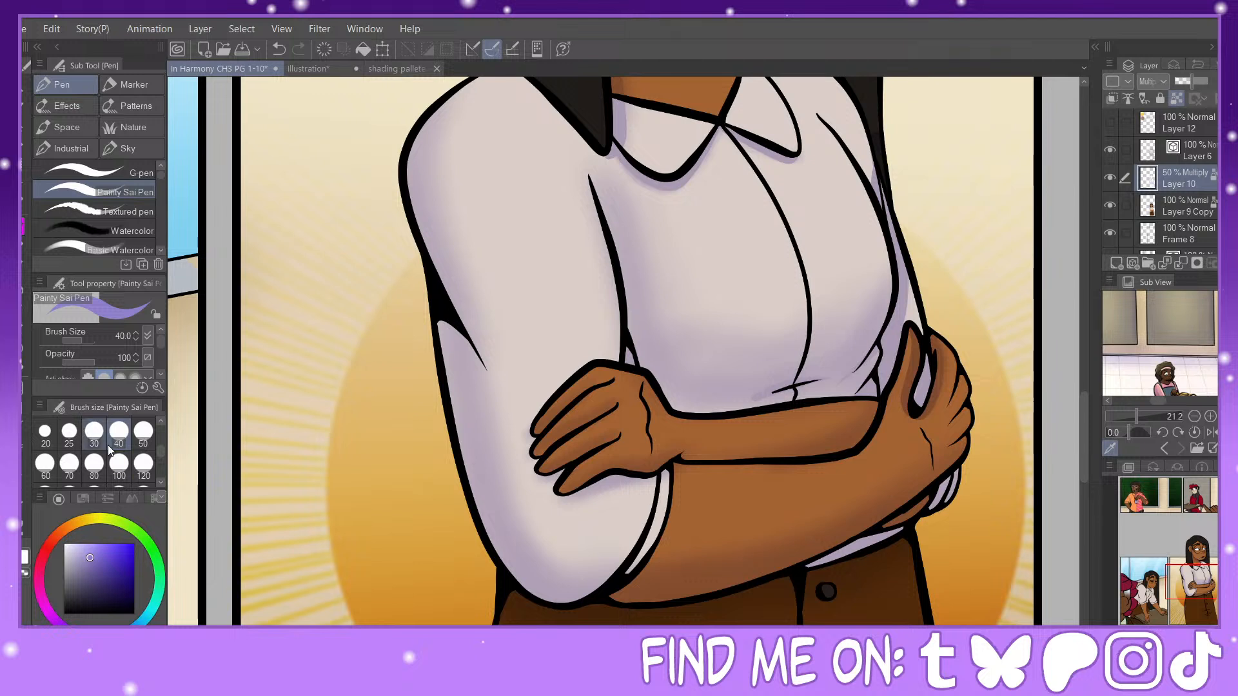
pyautogui.moveTo(441, 322); pyautogui.dragTo(510, 445)
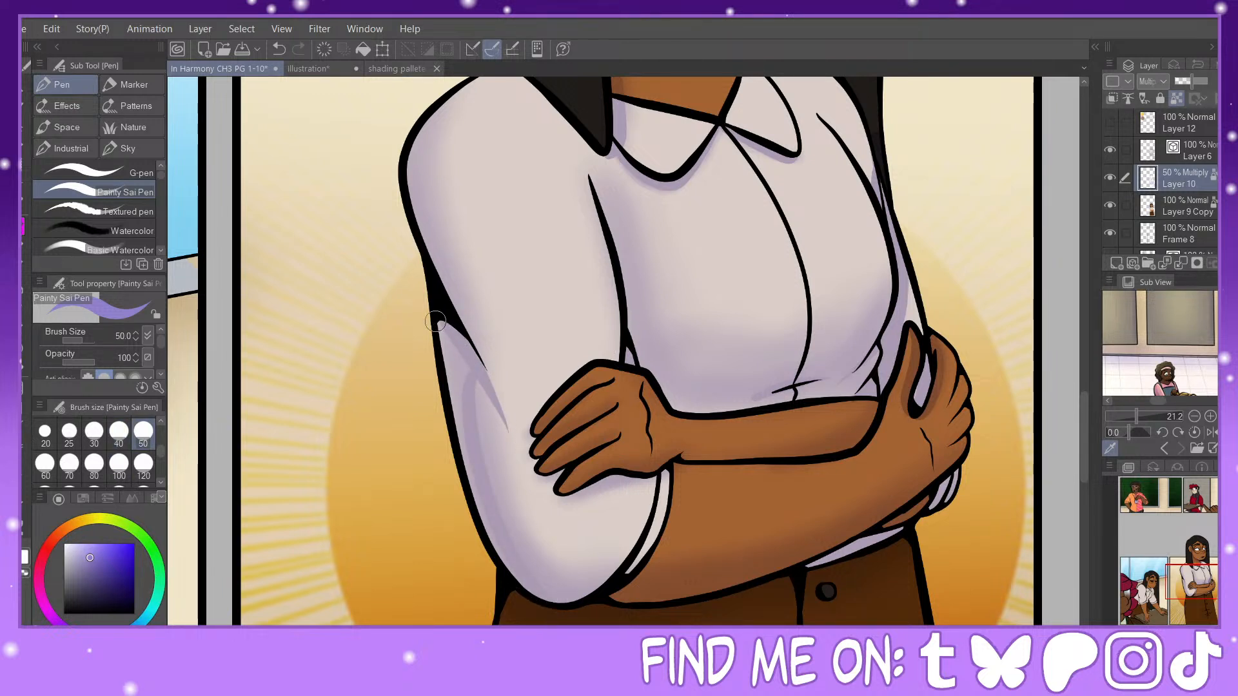
pyautogui.moveTo(437, 323); pyautogui.dragTo(469, 433)
pyautogui.moveTo(458, 345); pyautogui.dragTo(474, 510)
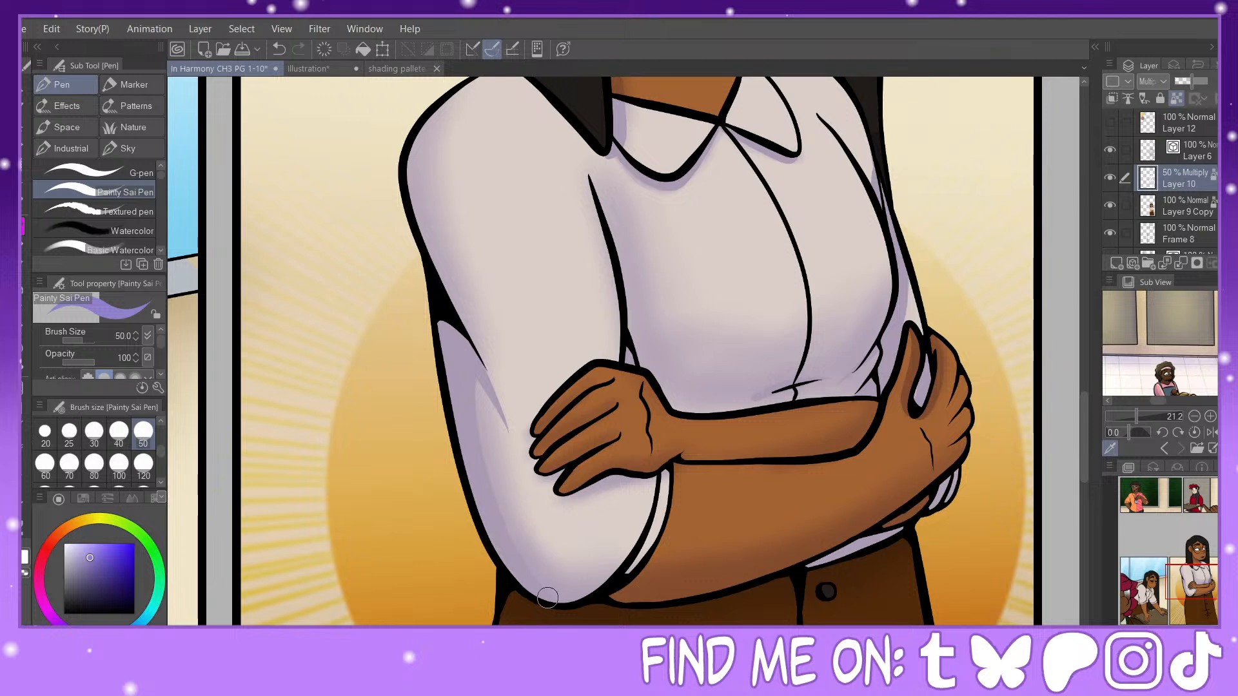
# Step: Paint shadows under the fingers and along the crossed forearms and cuffs at pen sizes 40, 50 and 60
pyautogui.click(119, 431)
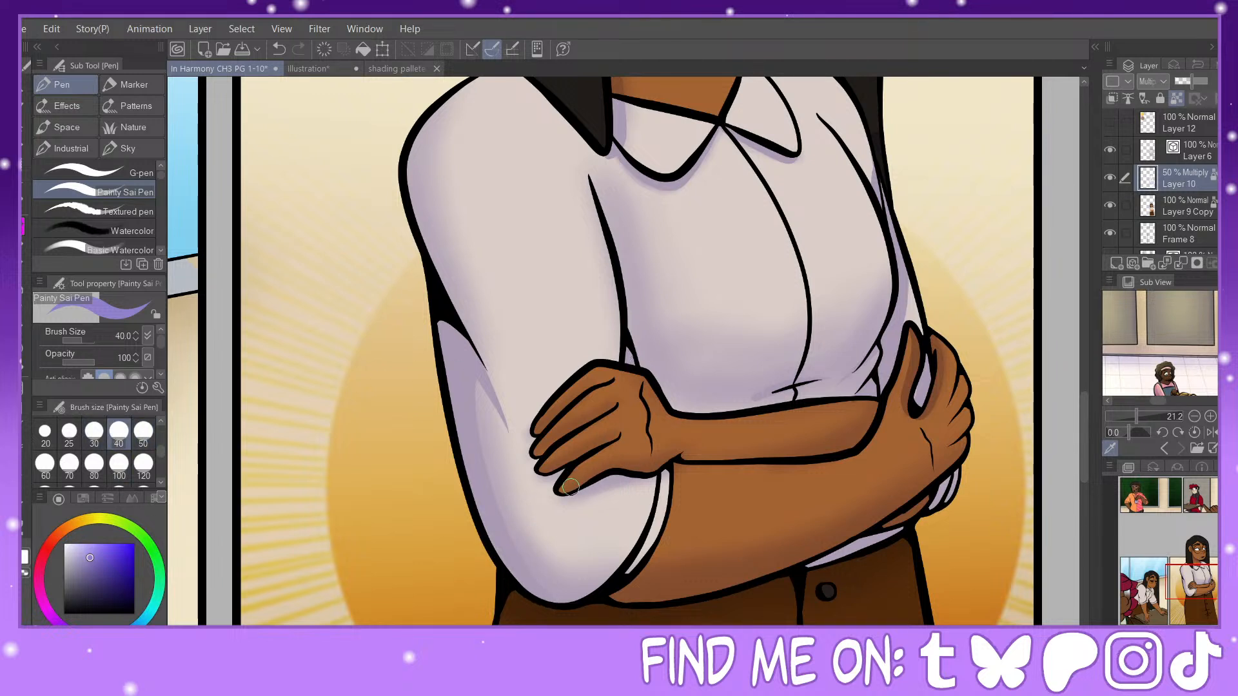
pyautogui.moveTo(562, 488)
pyautogui.mouseDown()
pyautogui.moveTo(682, 452)
pyautogui.moveTo(868, 426)
pyautogui.mouseUp()
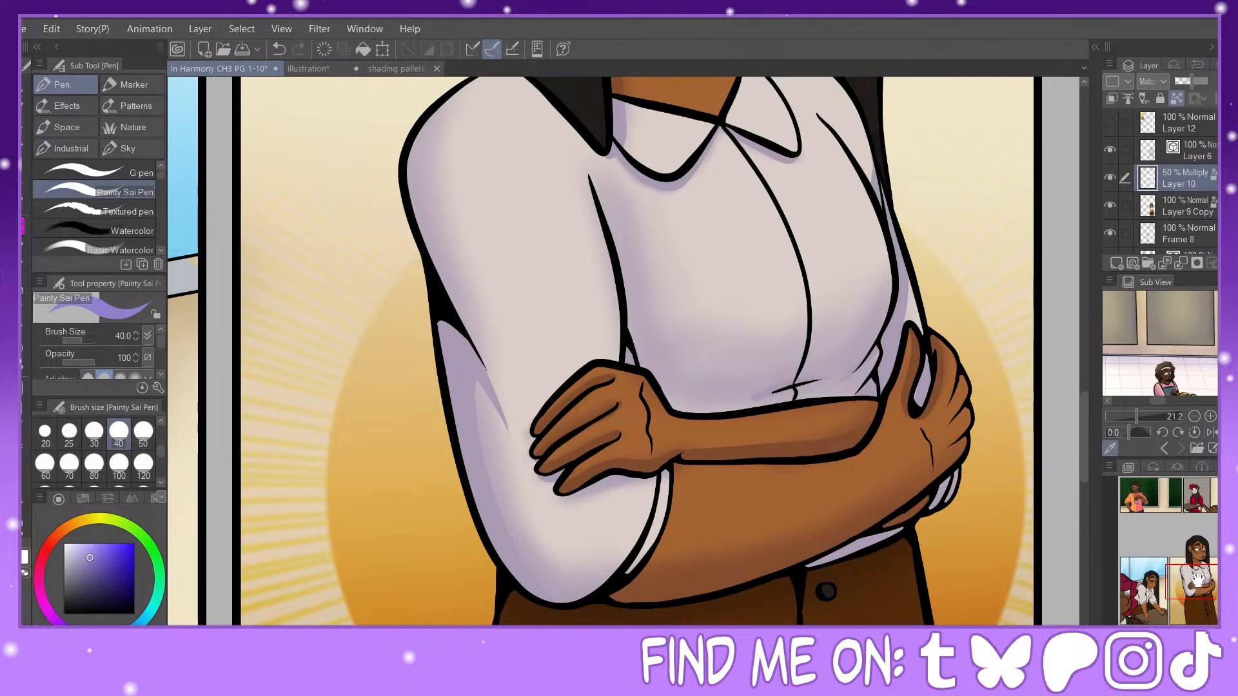
pyautogui.moveTo(677, 400); pyautogui.dragTo(656, 286)
pyautogui.click(143, 444)
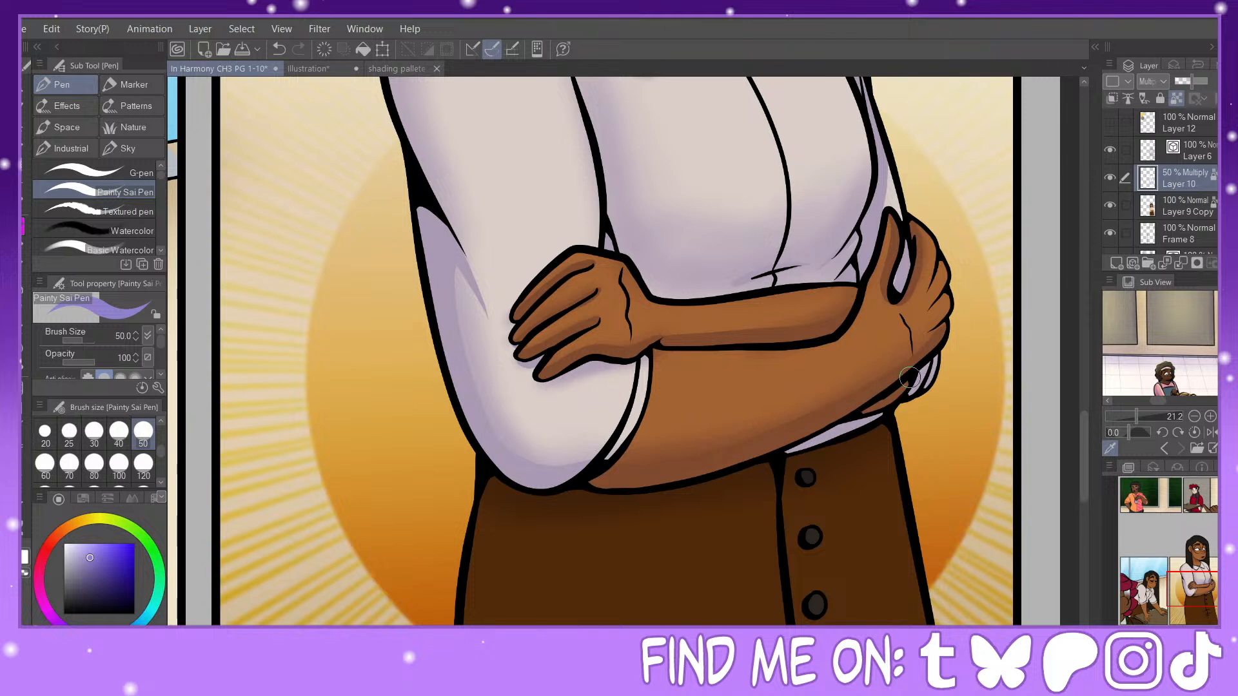
pyautogui.click(44, 463)
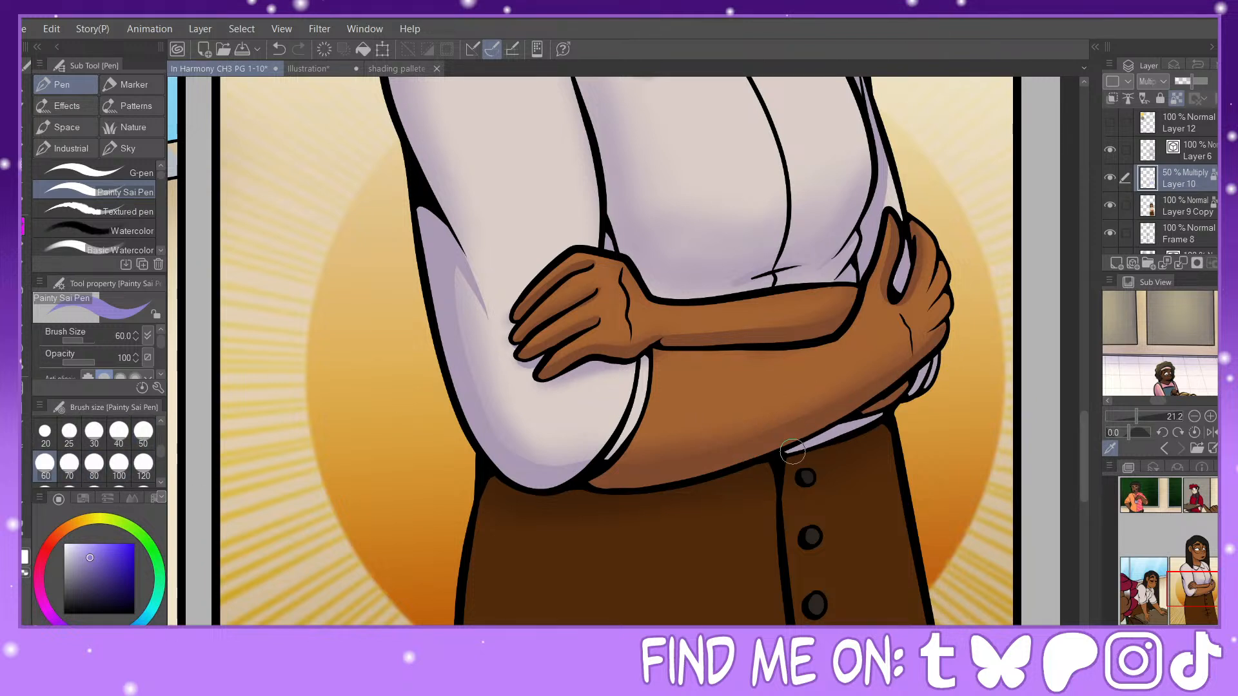
# Step: Paint shadows on the brown skirt below the arms and around its front folds at pen sizes 70 and 30
pyautogui.moveTo(1200, 583); pyautogui.dragTo(1204, 587)
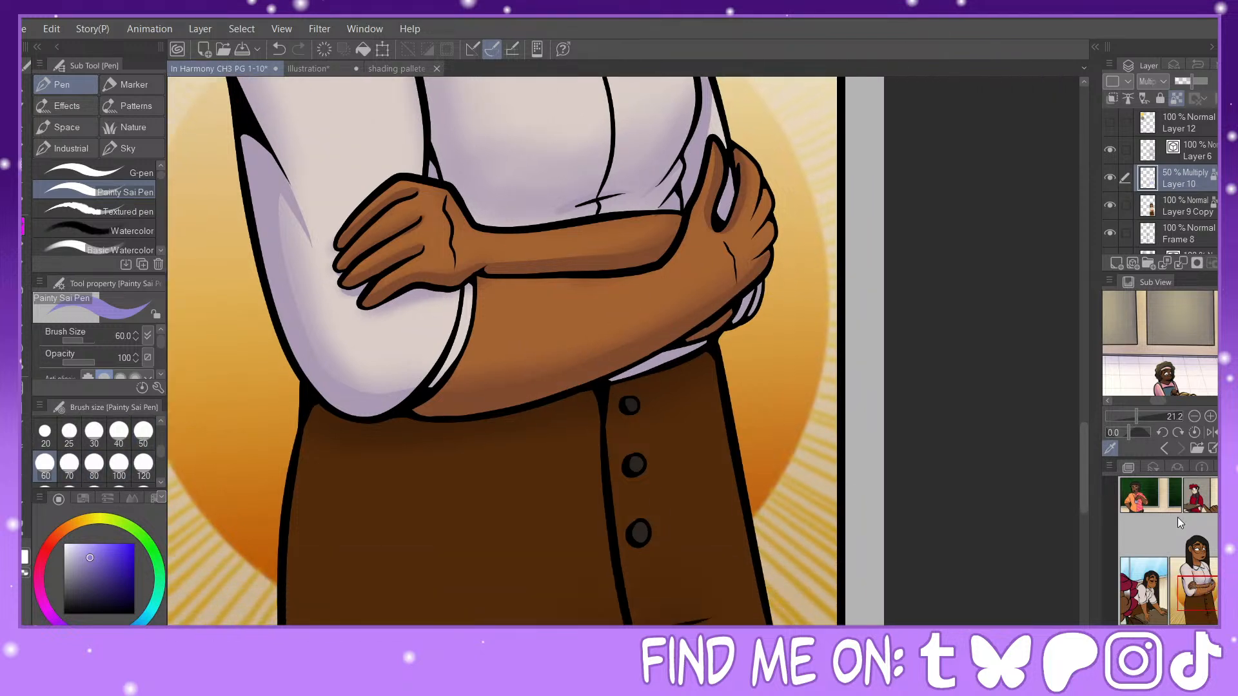
pyautogui.click(69, 463)
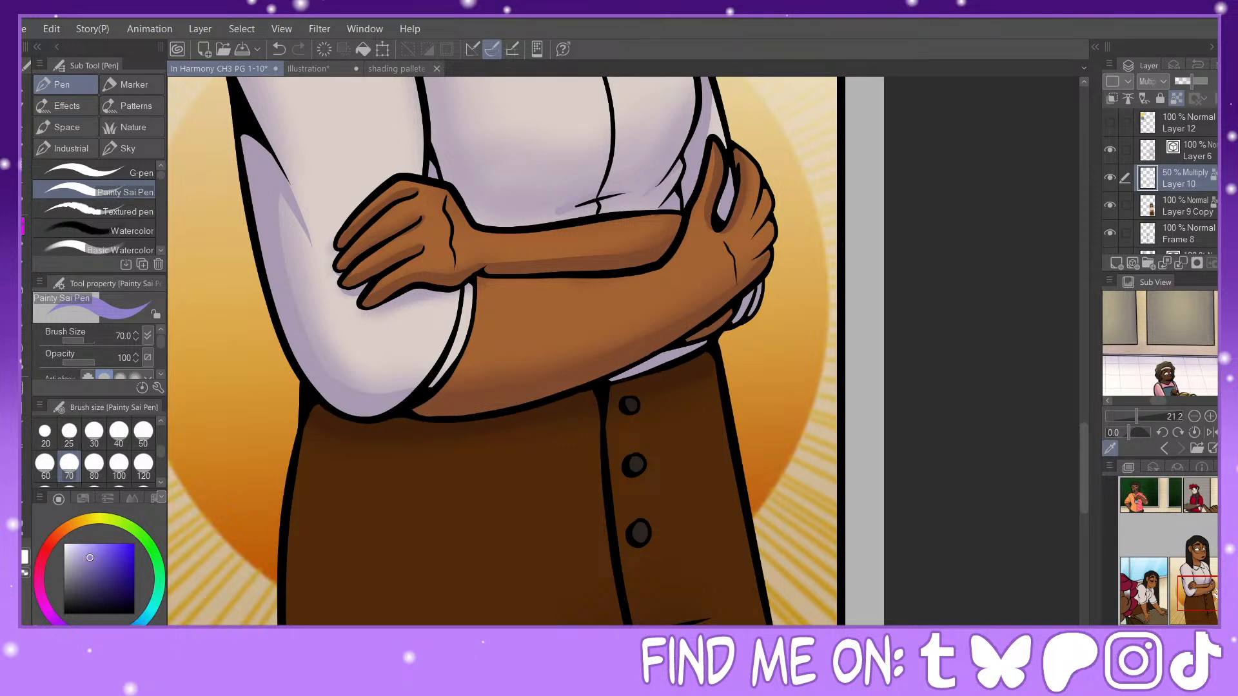
pyautogui.moveTo(1204, 593); pyautogui.dragTo(1200, 611)
pyautogui.click(93, 435)
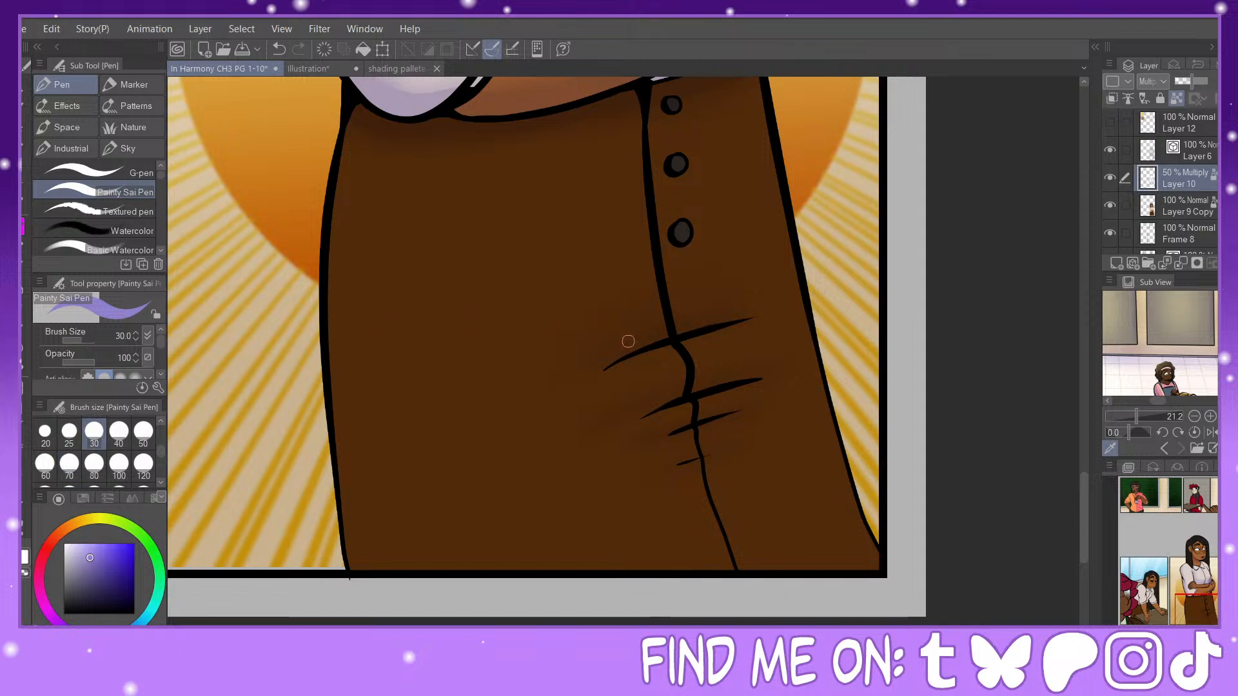
pyautogui.moveTo(721, 321); pyautogui.dragTo(776, 314)
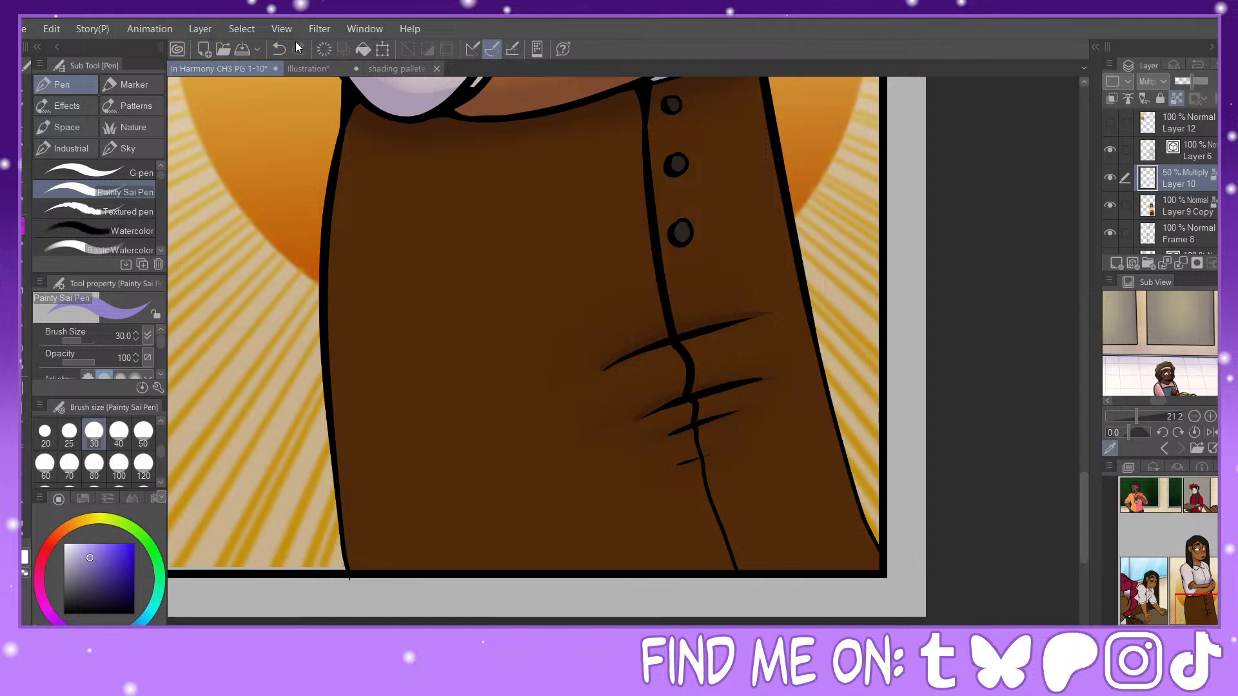
pyautogui.moveTo(630, 423); pyautogui.dragTo(737, 381)
pyautogui.hotkey('ctrl', 'z')
# Step: Move to the panel of the woman leaning on the desk and select its 50% Multiply shading layer, Layer 17
pyautogui.moveTo(1196, 601); pyautogui.dragTo(1159, 601)
pyautogui.hotkey('ctrl', '-')
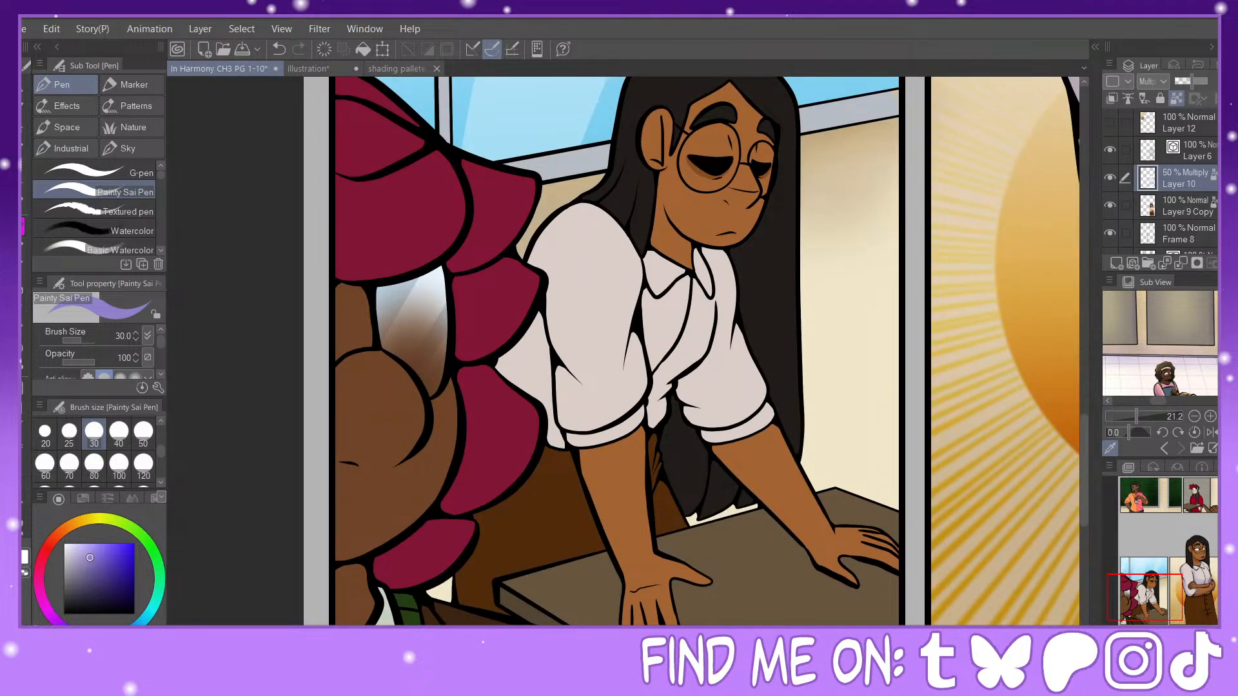
pyautogui.scroll(-3, 1172, 194)
pyautogui.click(1172, 187)
pyautogui.click(1172, 166)
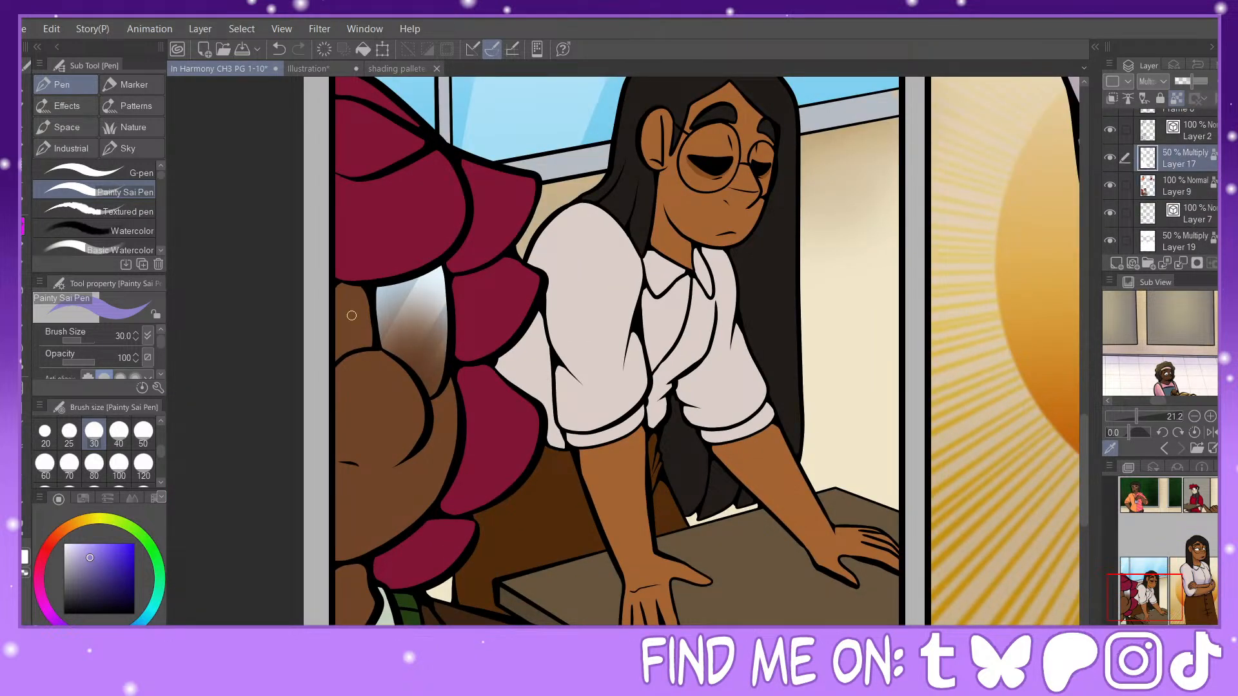
# Step: Fill the foreground character's upper magenta hair locks, face and glasses lens with flat lavender shading on Layer 17
pyautogui.press('b')
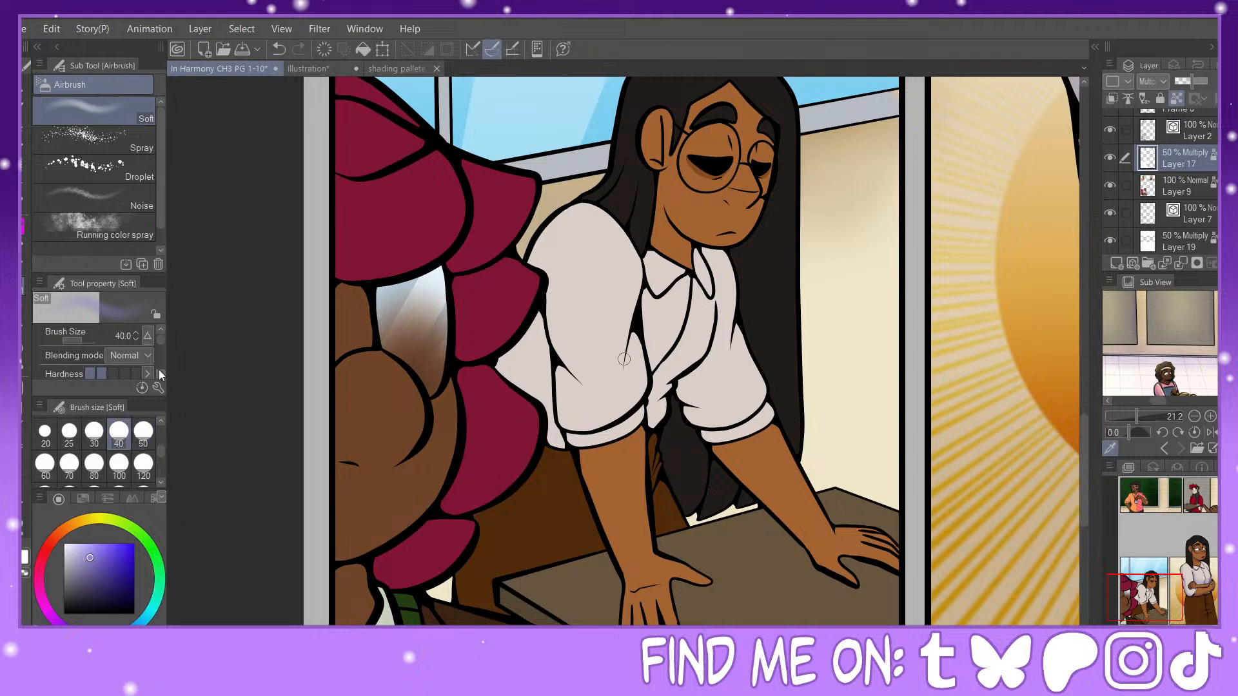
pyautogui.scroll(-2, 887, 463)
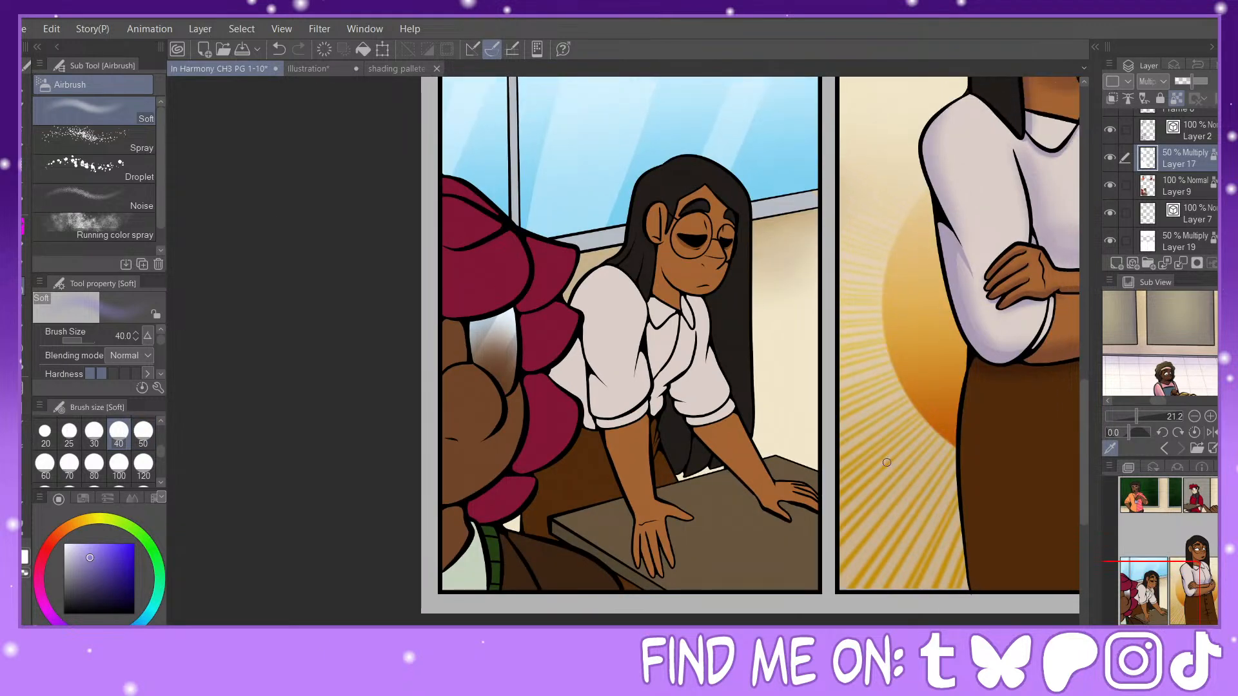
pyautogui.click(25, 369)
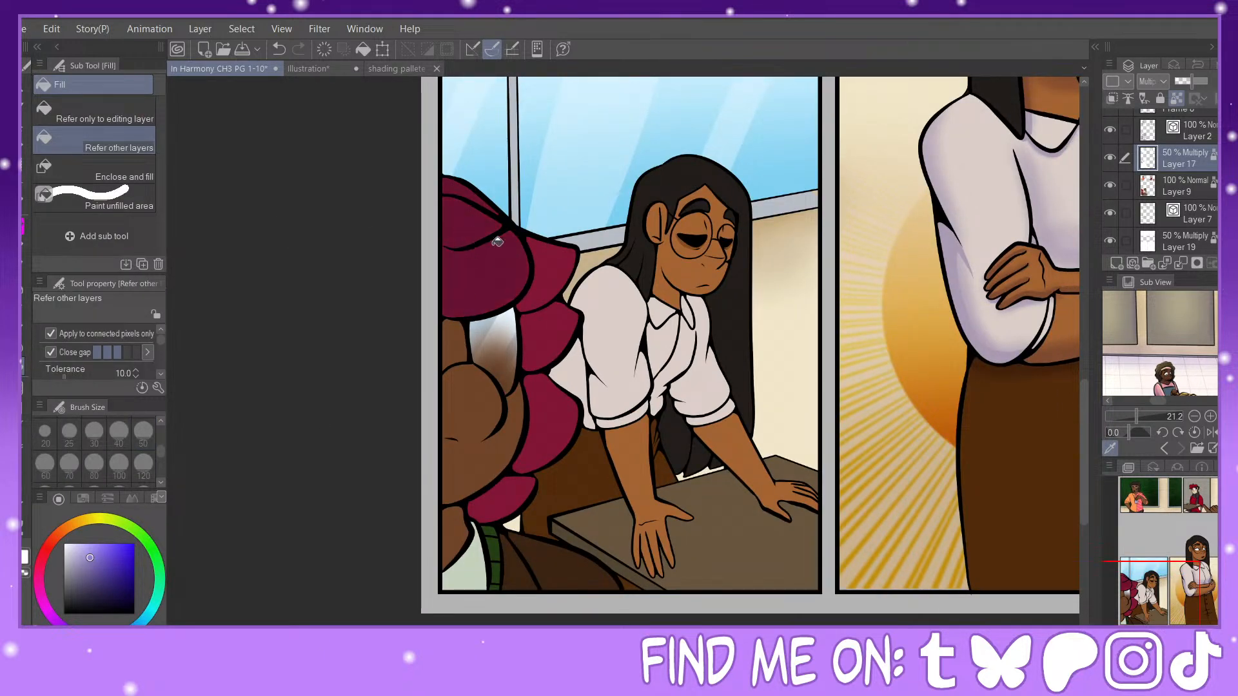
pyautogui.click(542, 420)
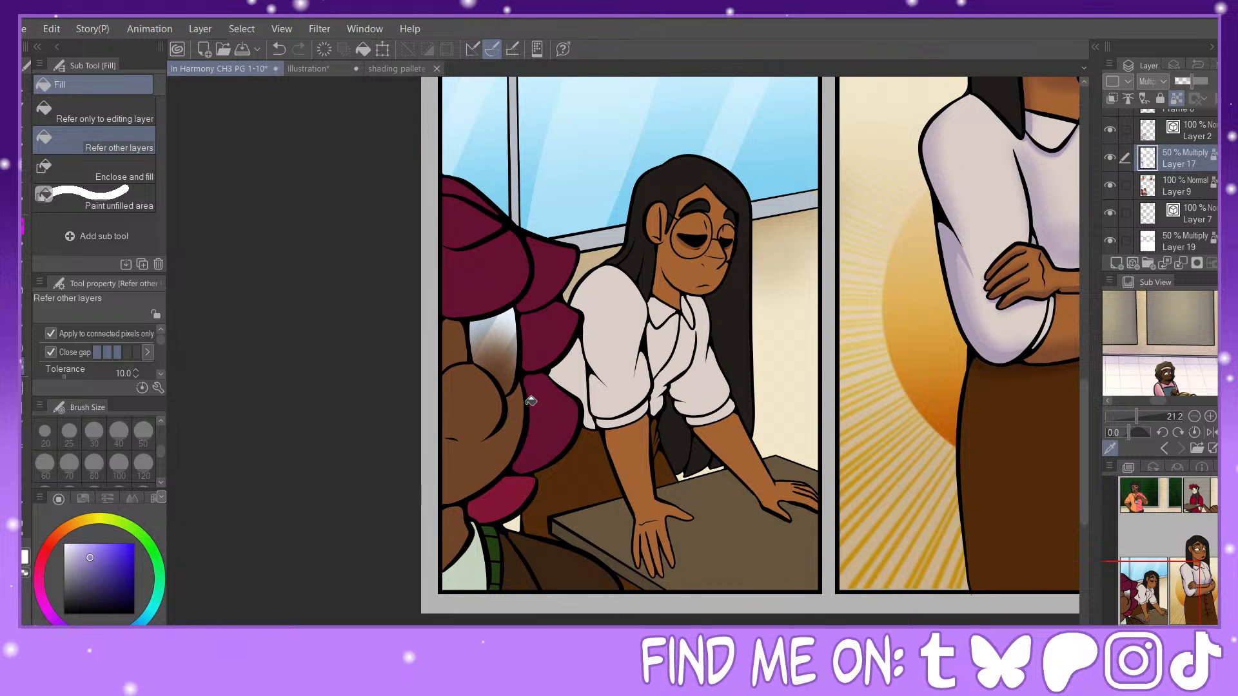
pyautogui.click(515, 426)
pyautogui.click(458, 348)
pyautogui.click(492, 347)
pyautogui.click(498, 362)
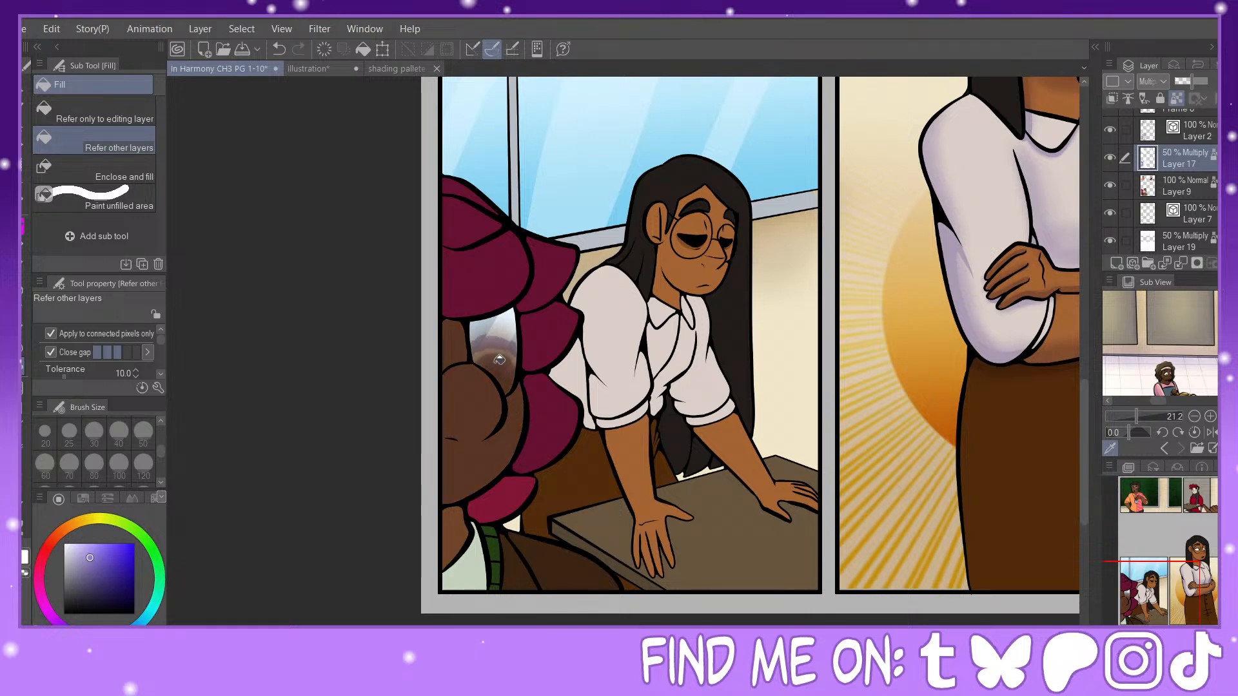
pyautogui.click(501, 351)
pyautogui.click(505, 328)
pyautogui.click(481, 328)
pyautogui.click(495, 324)
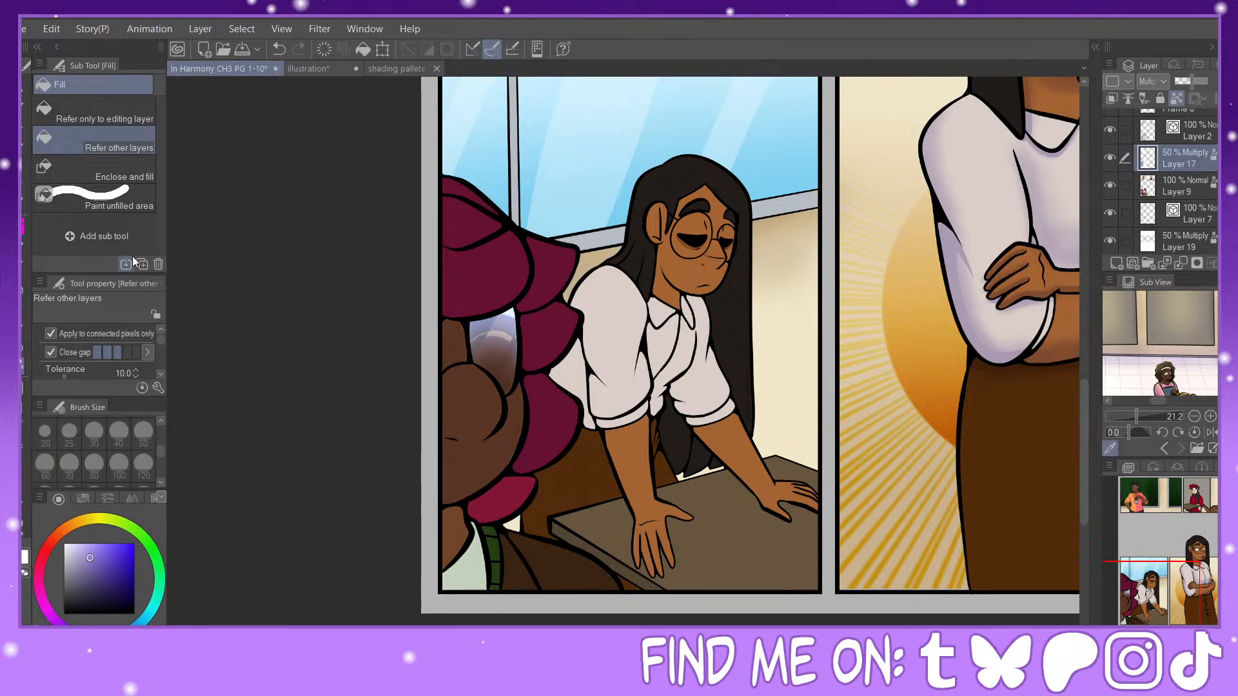
# Step: Cover the lens's unfilled patches with the size 120 G-pen and fill the lowest hair lock, neck, shirt, green strap and brown jacket
pyautogui.press('p')
pyautogui.click(144, 463)
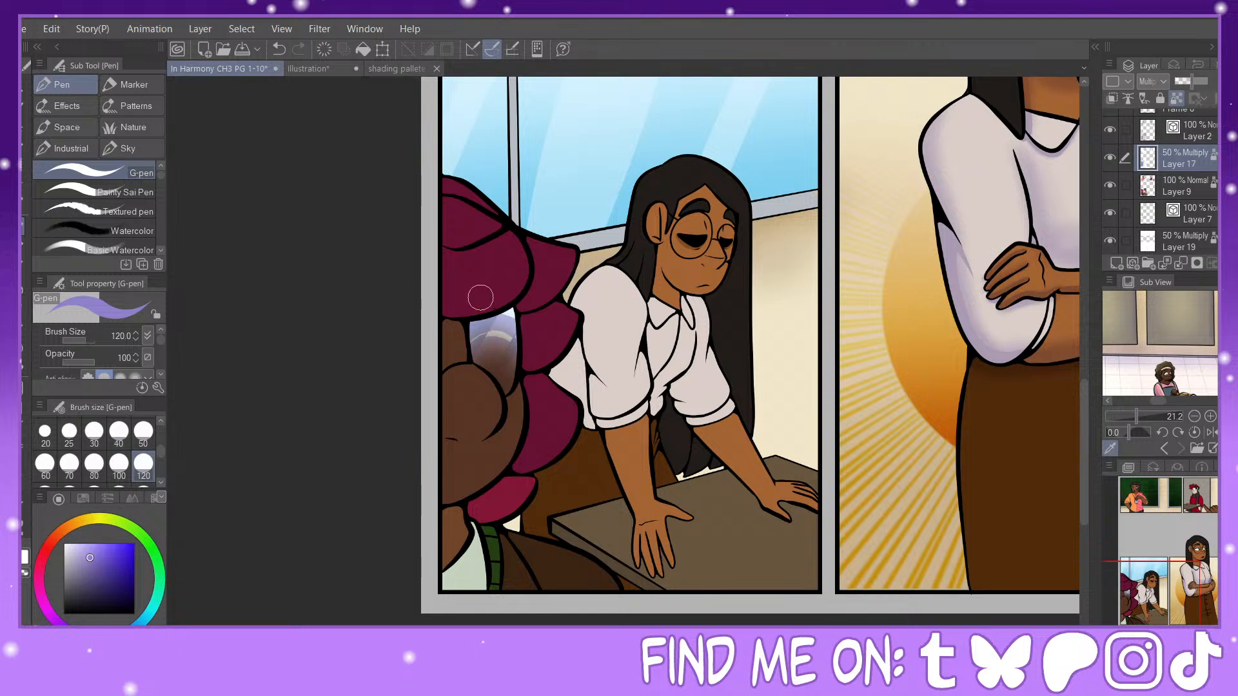
pyautogui.click(23, 372)
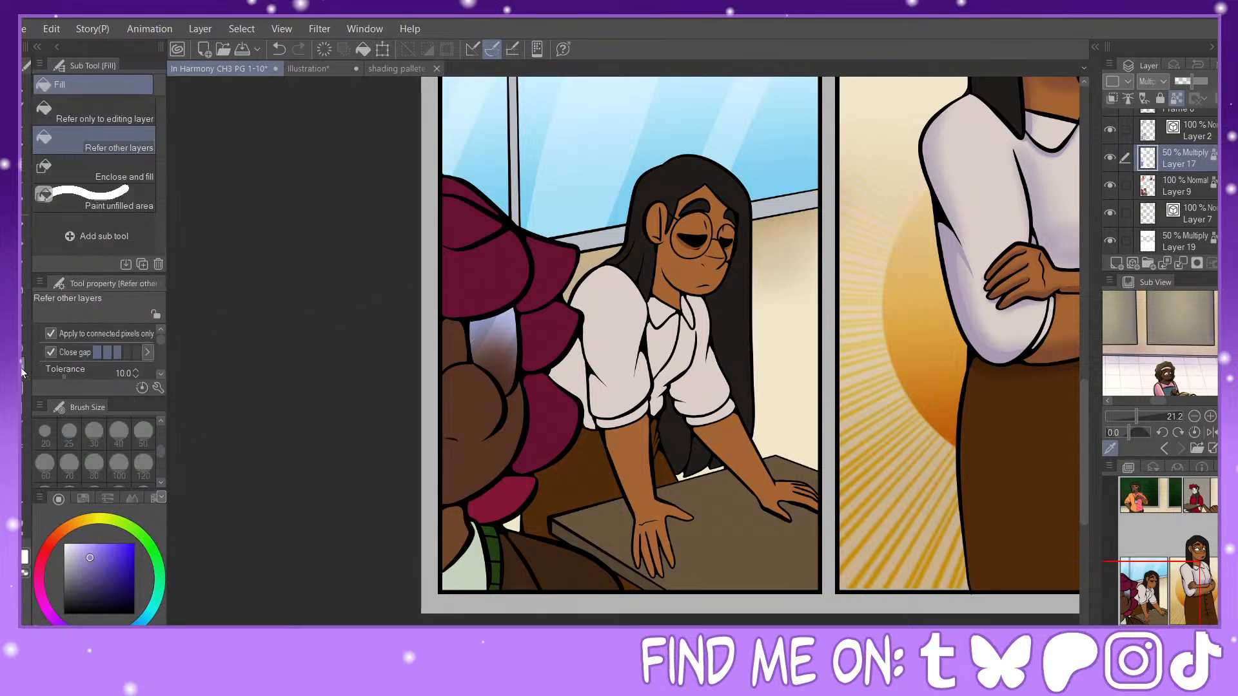
pyautogui.click(503, 497)
pyautogui.click(459, 524)
pyautogui.click(474, 558)
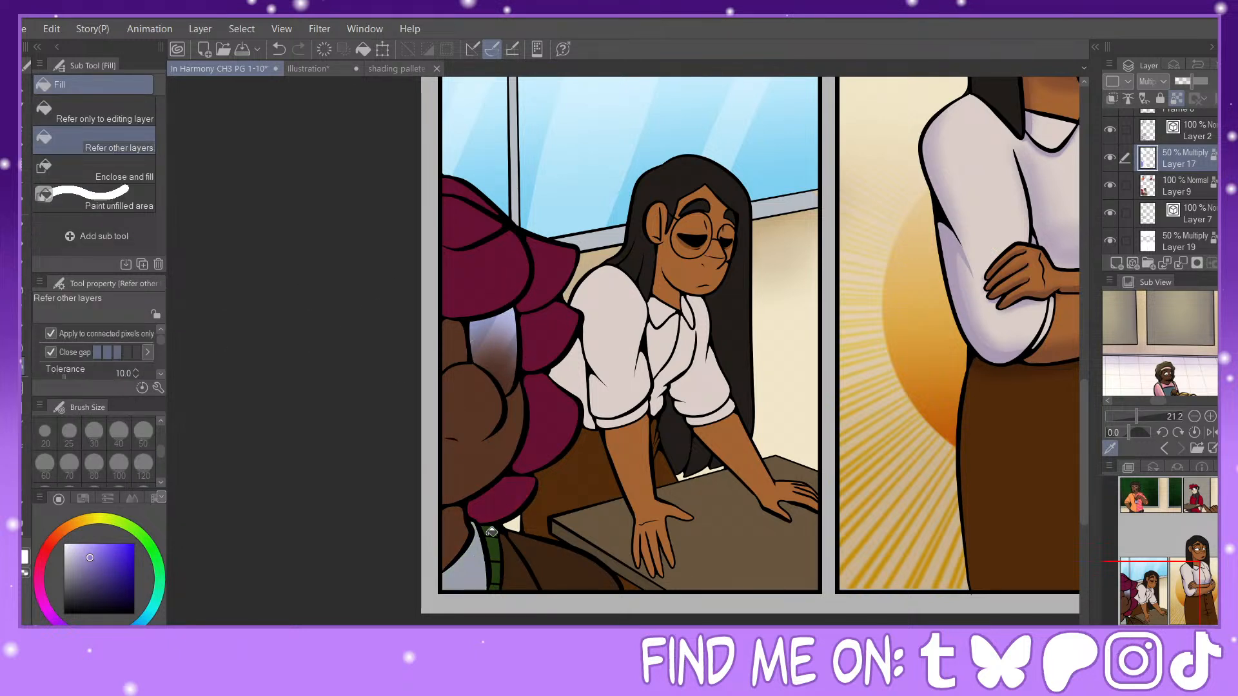
pyautogui.moveTo(492, 532); pyautogui.dragTo(498, 587)
pyautogui.click(523, 578)
pyautogui.click(561, 559)
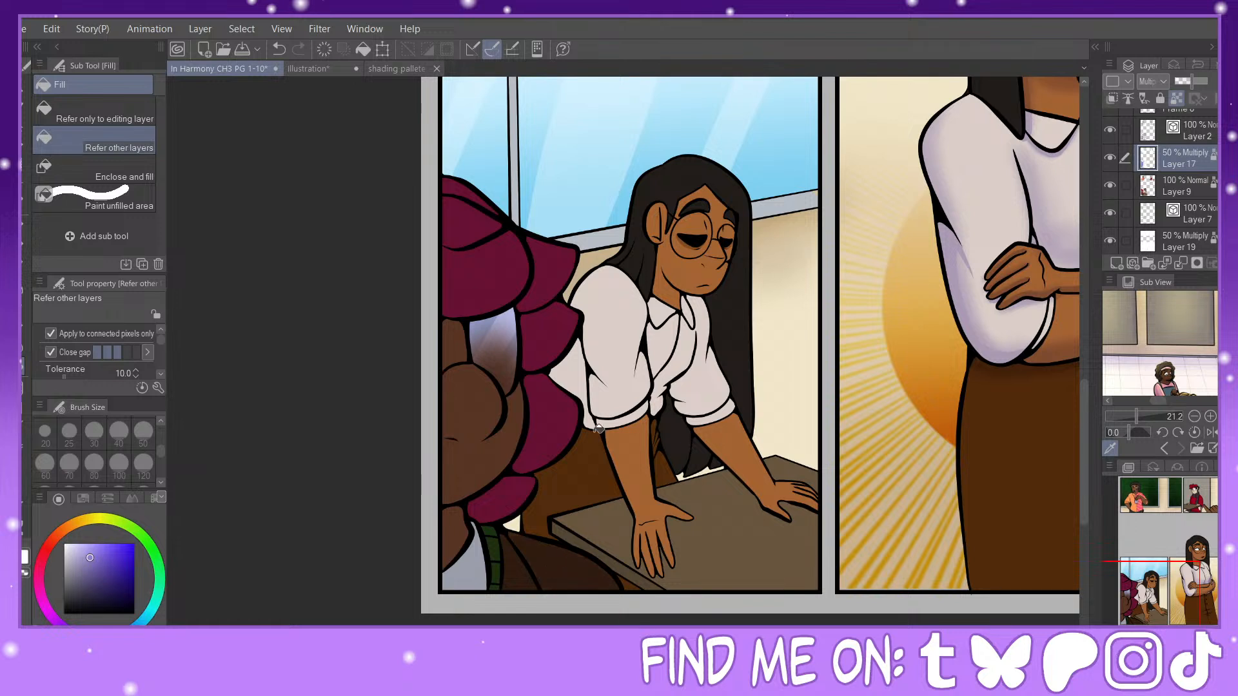
# Step: Lighten the foreground character's hair, face and glasses lens with the Soft airbrush in white at sizes 100 and 120
pyautogui.click(25, 570)
pyautogui.click(23, 306)
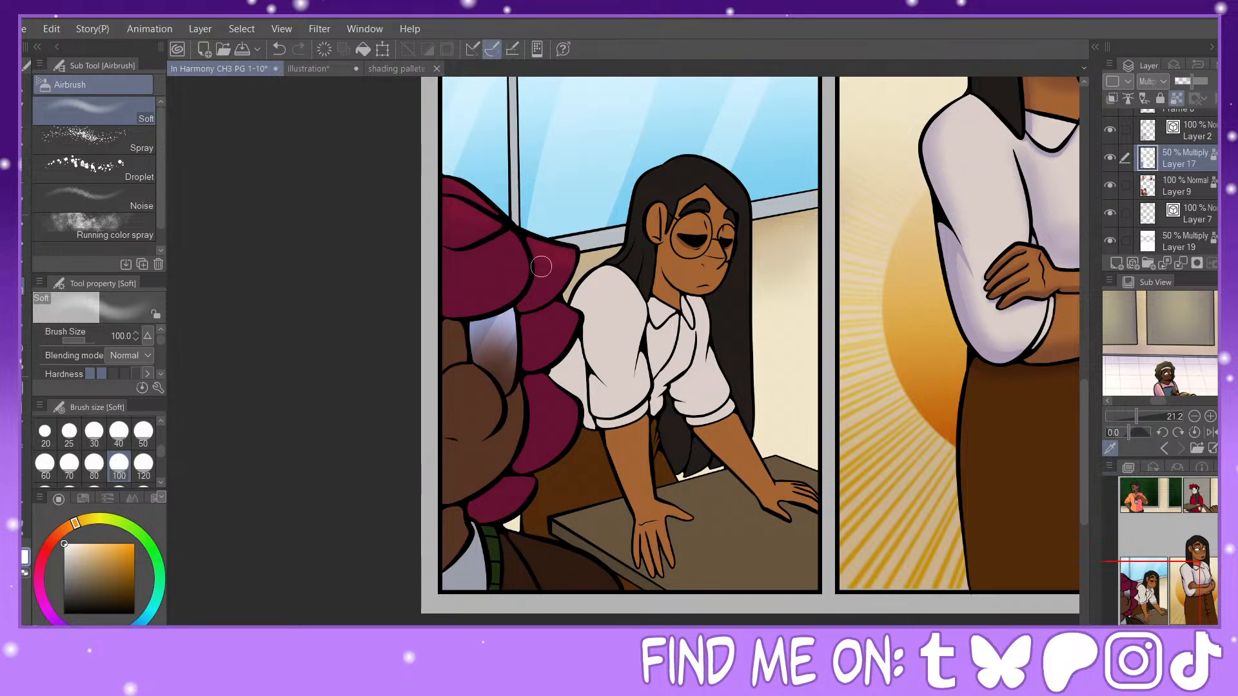
pyautogui.click(143, 465)
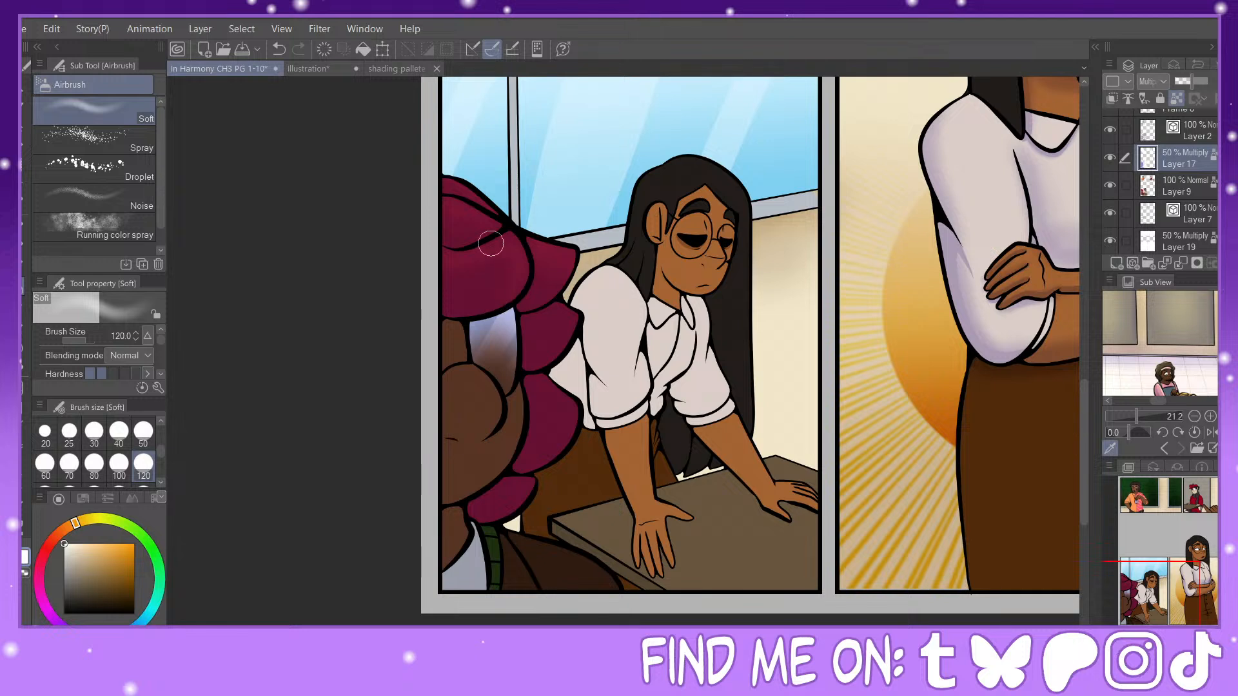
pyautogui.moveTo(506, 318); pyautogui.dragTo(506, 374)
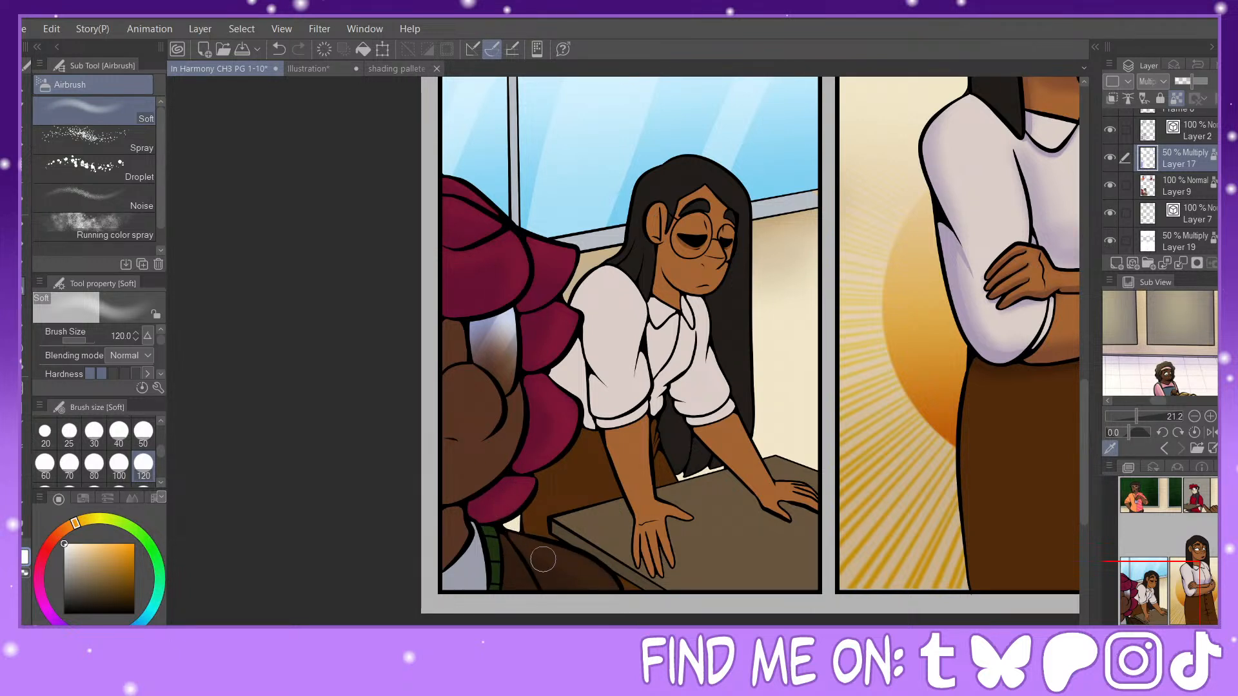
# Step: Airbrush white light onto the foreground character's green strap, shirt and jacket at sizes 40 and 70
pyautogui.click(119, 431)
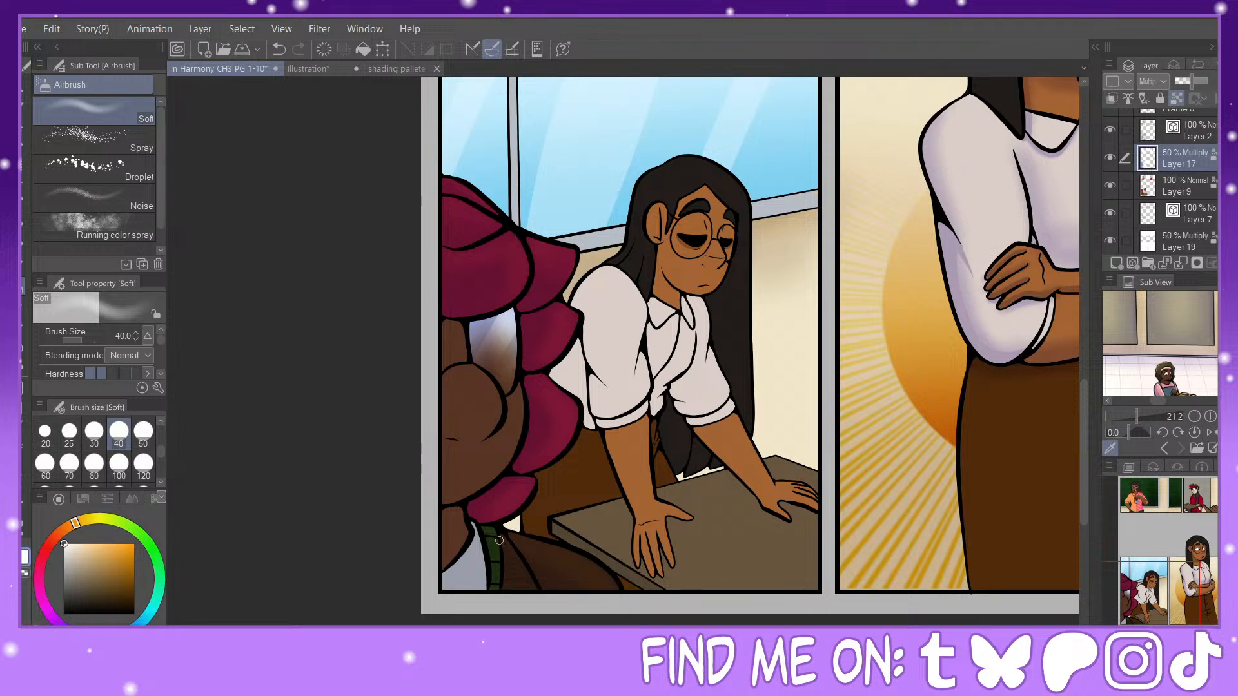
pyautogui.click(69, 463)
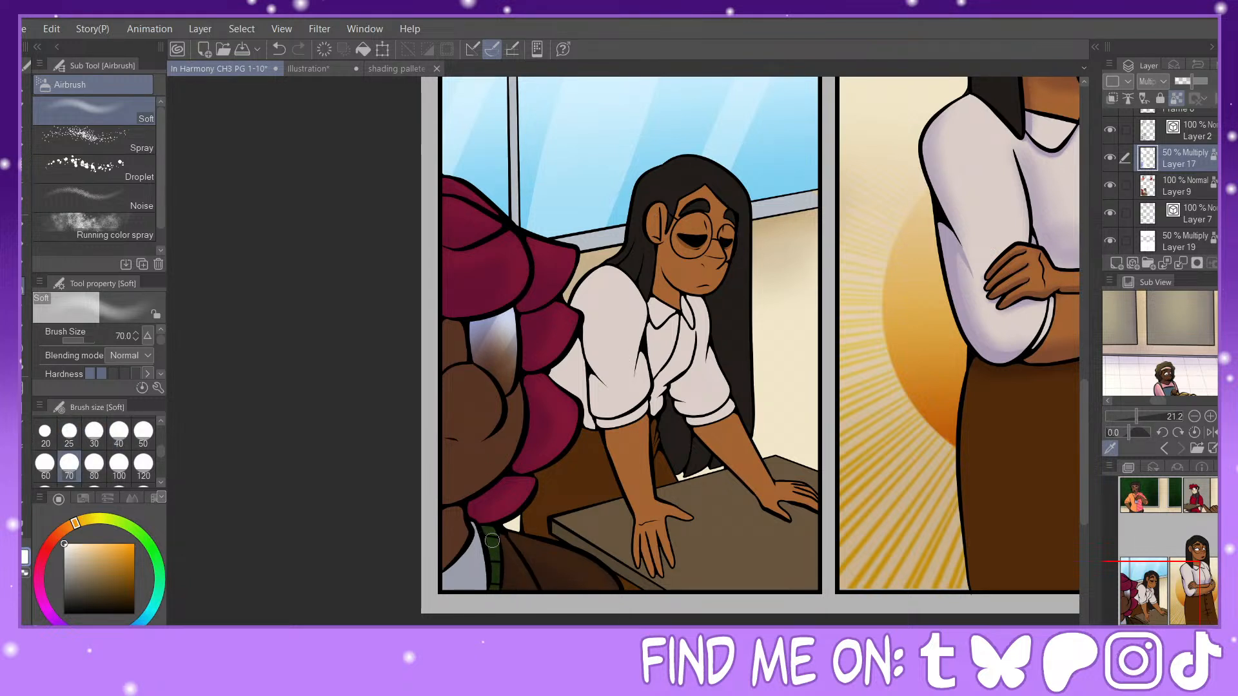
pyautogui.moveTo(474, 534); pyautogui.dragTo(474, 588)
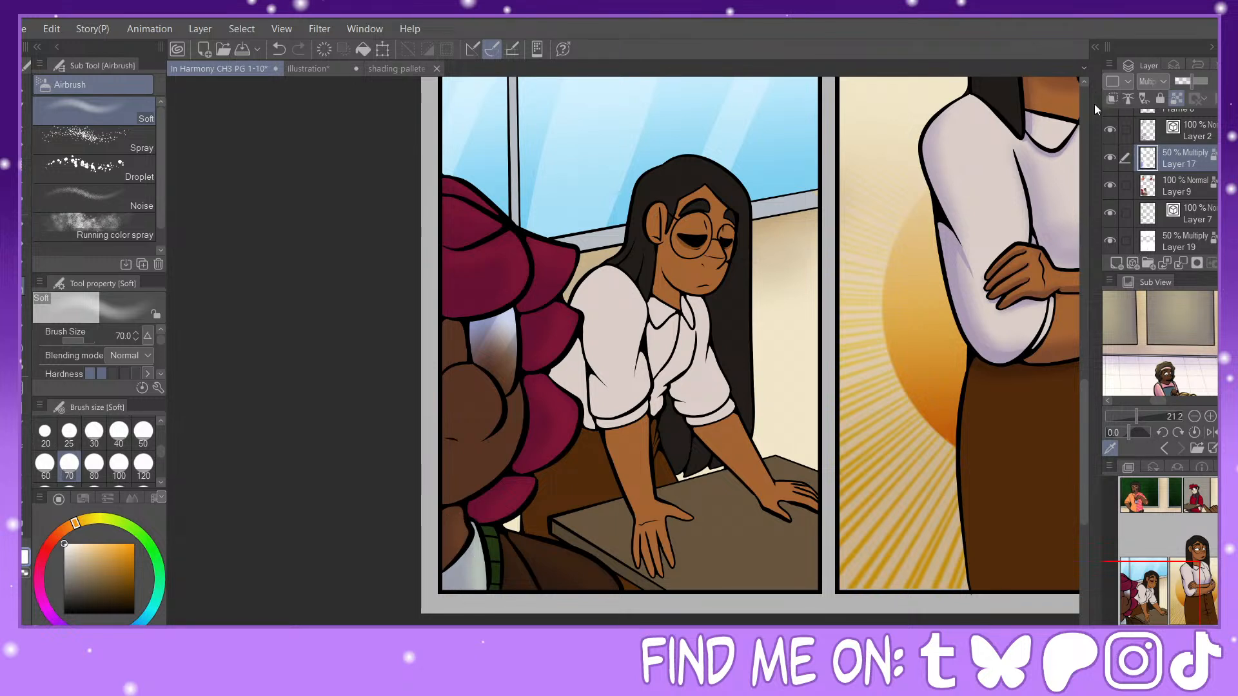
# Step: Duplicate the Layer 17 shading layer and make a temporary rectangular selection around the panel on the copy
pyautogui.hotkey('ctrl', 'v')
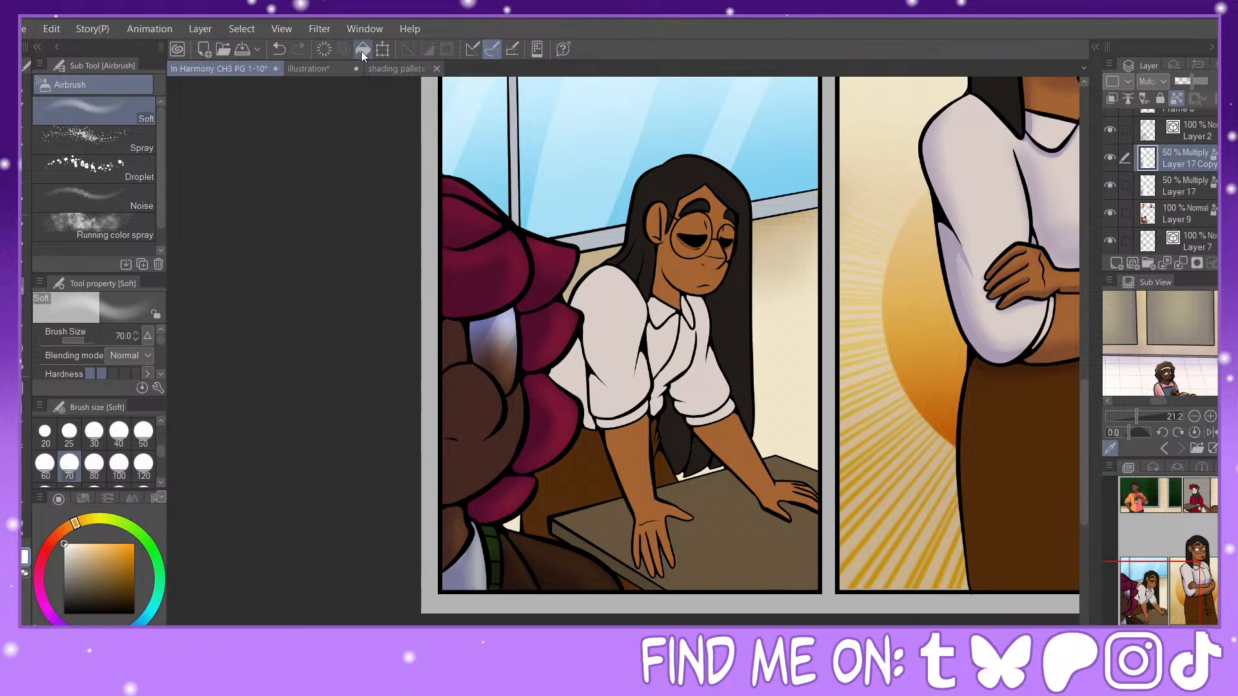
pyautogui.press('m')
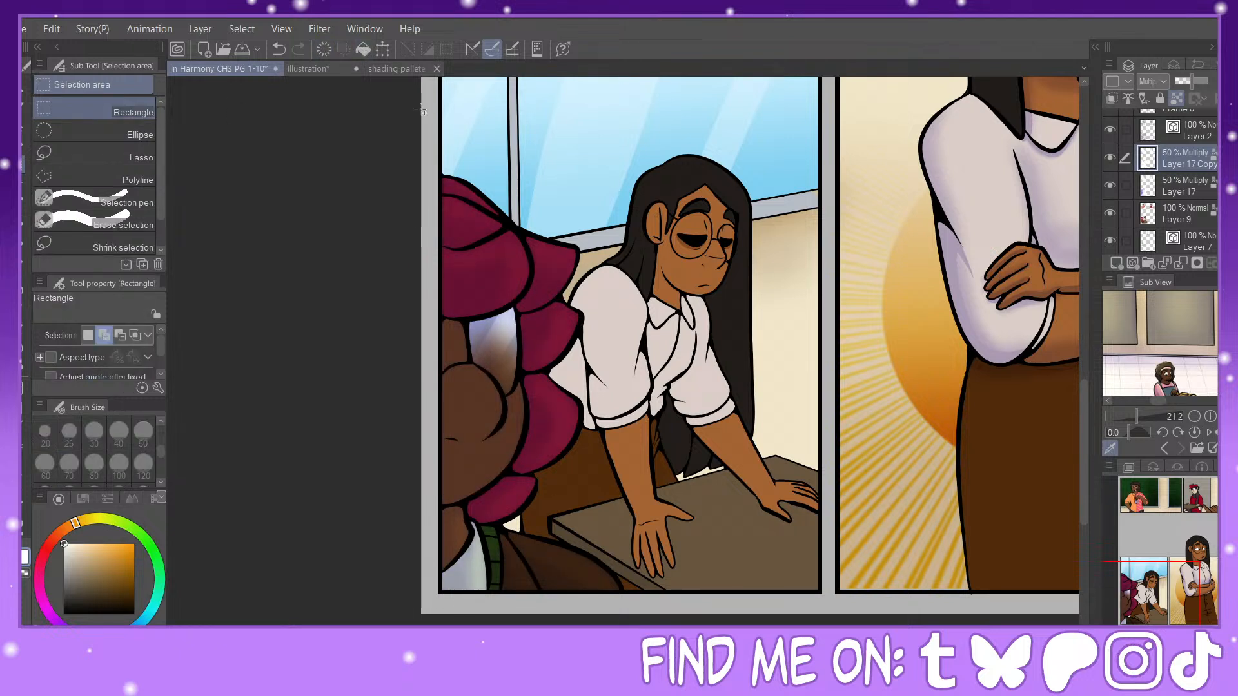
pyautogui.moveTo(413, 97); pyautogui.dragTo(832, 613)
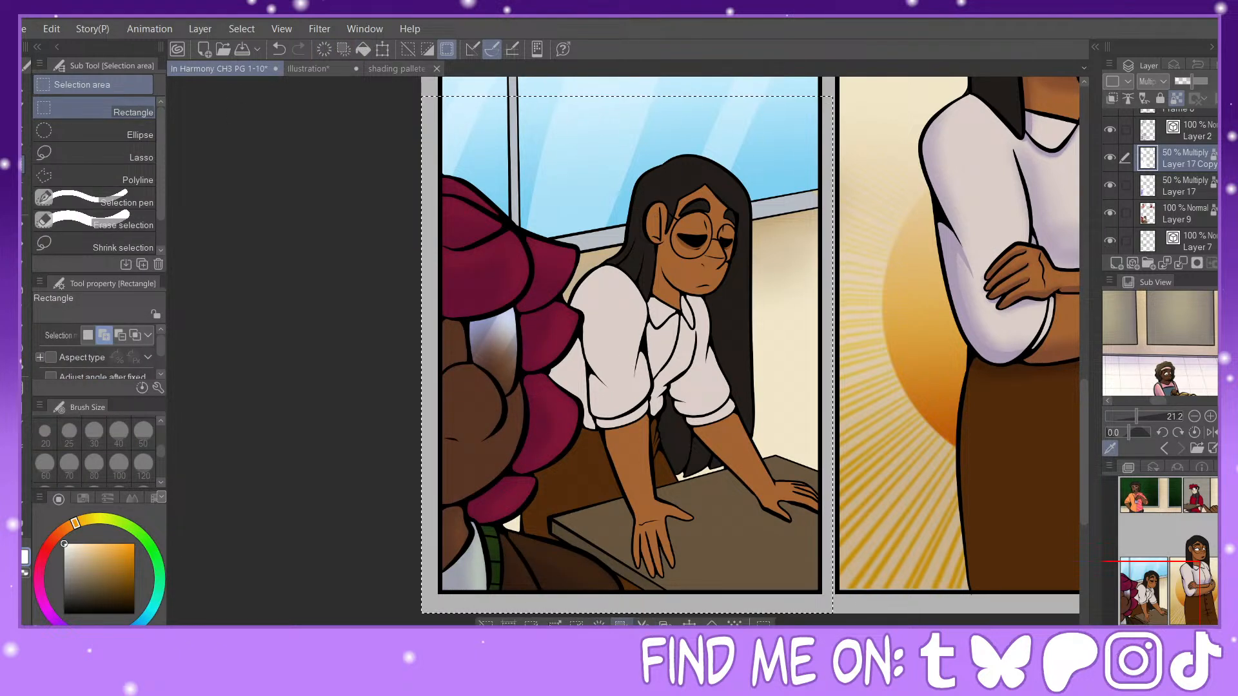
pyautogui.hotkey('ctrl', 'd')
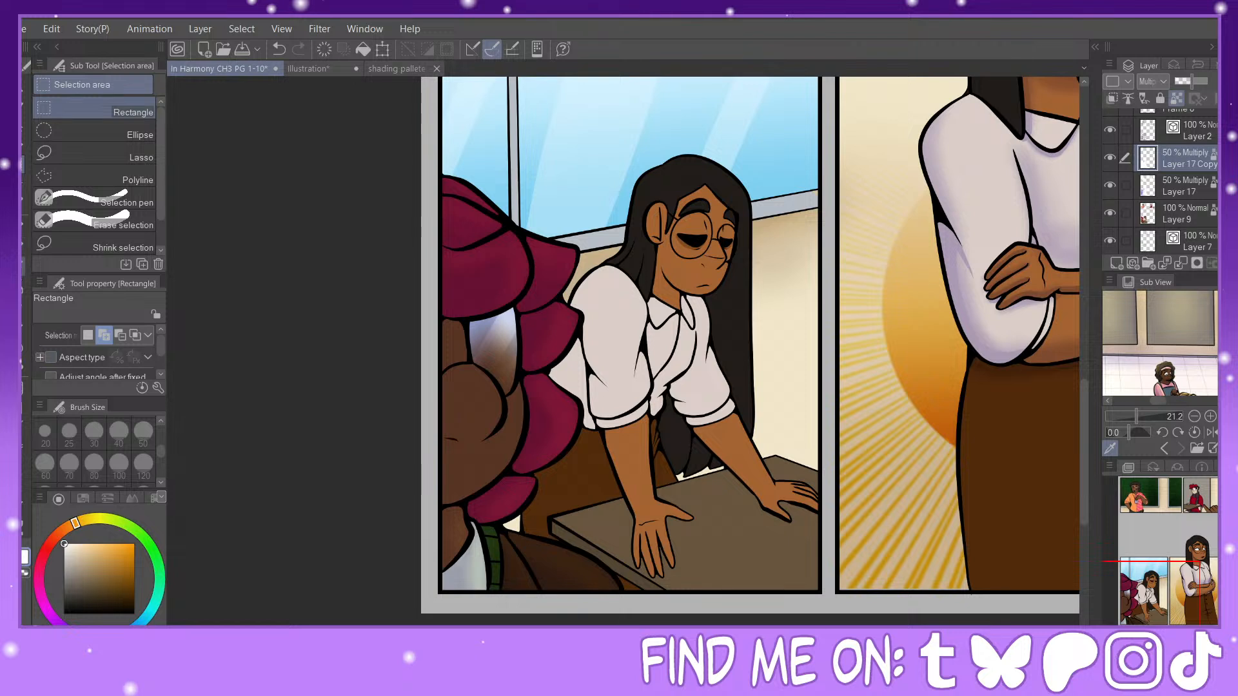
# Step: Airbrush soft lavender shadows over the foreground character's face, hair, neck and jacket on Layer 17 Copy at size 150
pyautogui.press('b')
pyautogui.press('x')
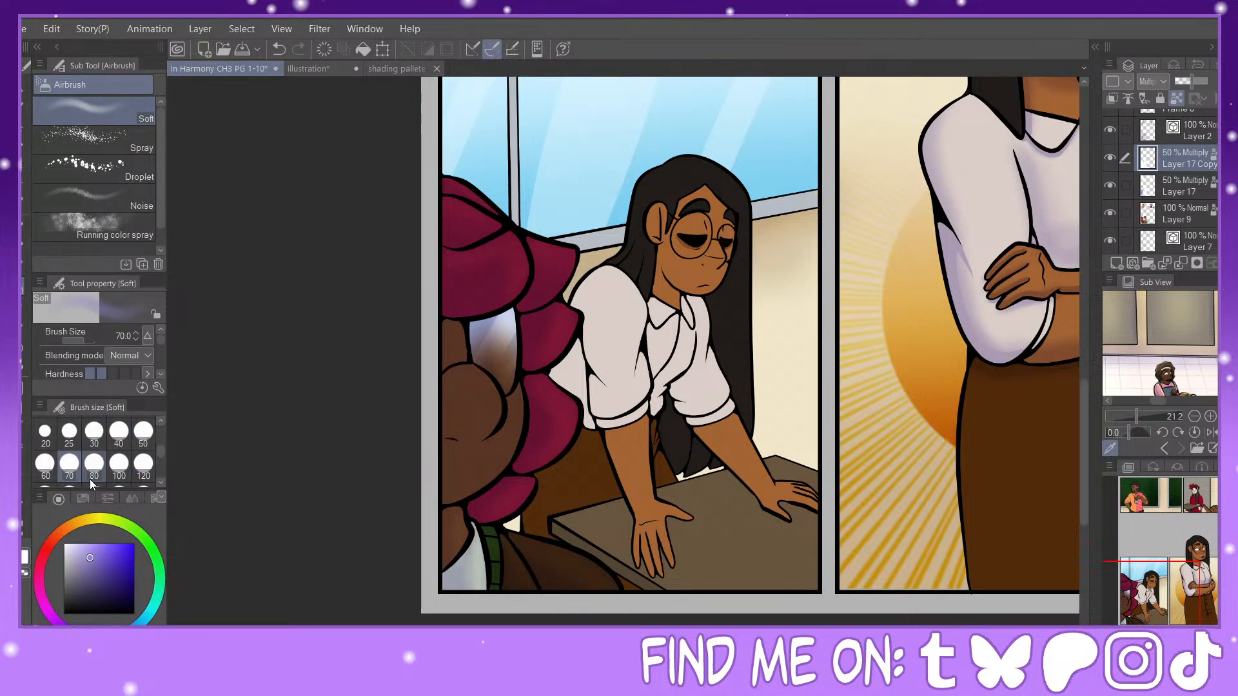
pyautogui.click(93, 474)
pyautogui.scroll(-1, 129, 461)
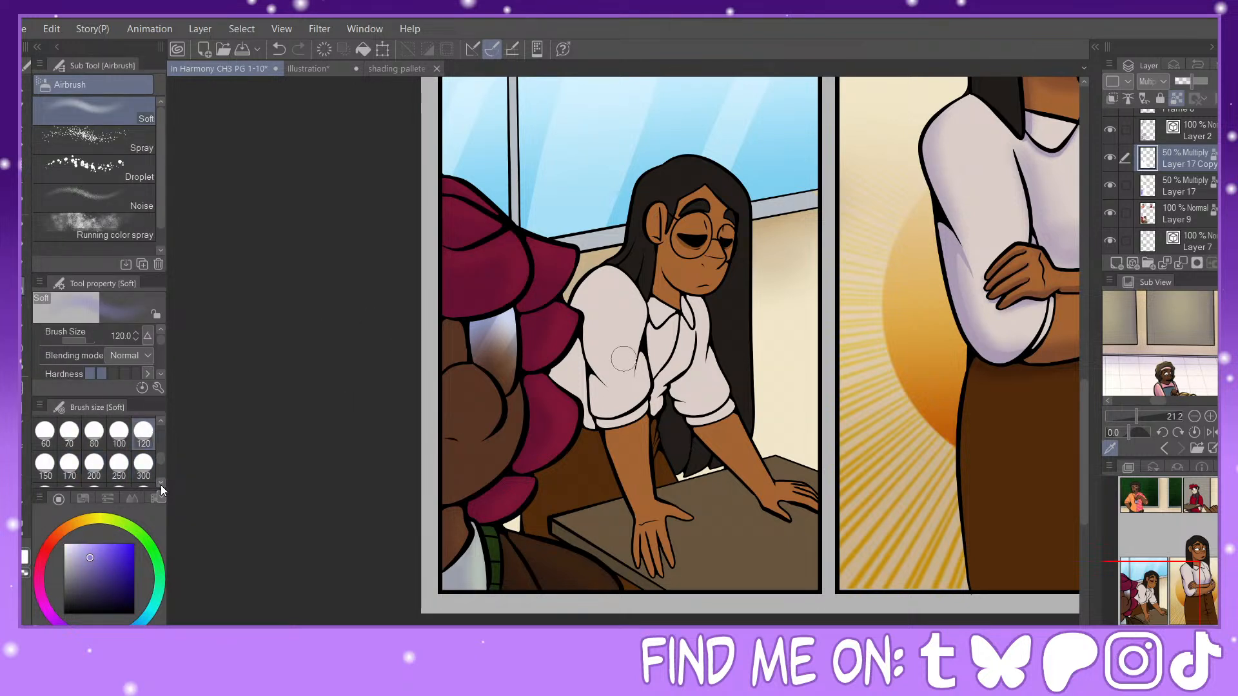
pyautogui.click(45, 463)
pyautogui.moveTo(504, 406)
pyautogui.mouseDown()
pyautogui.moveTo(443, 423)
pyautogui.moveTo(468, 407)
pyautogui.moveTo(459, 415)
pyautogui.mouseUp()
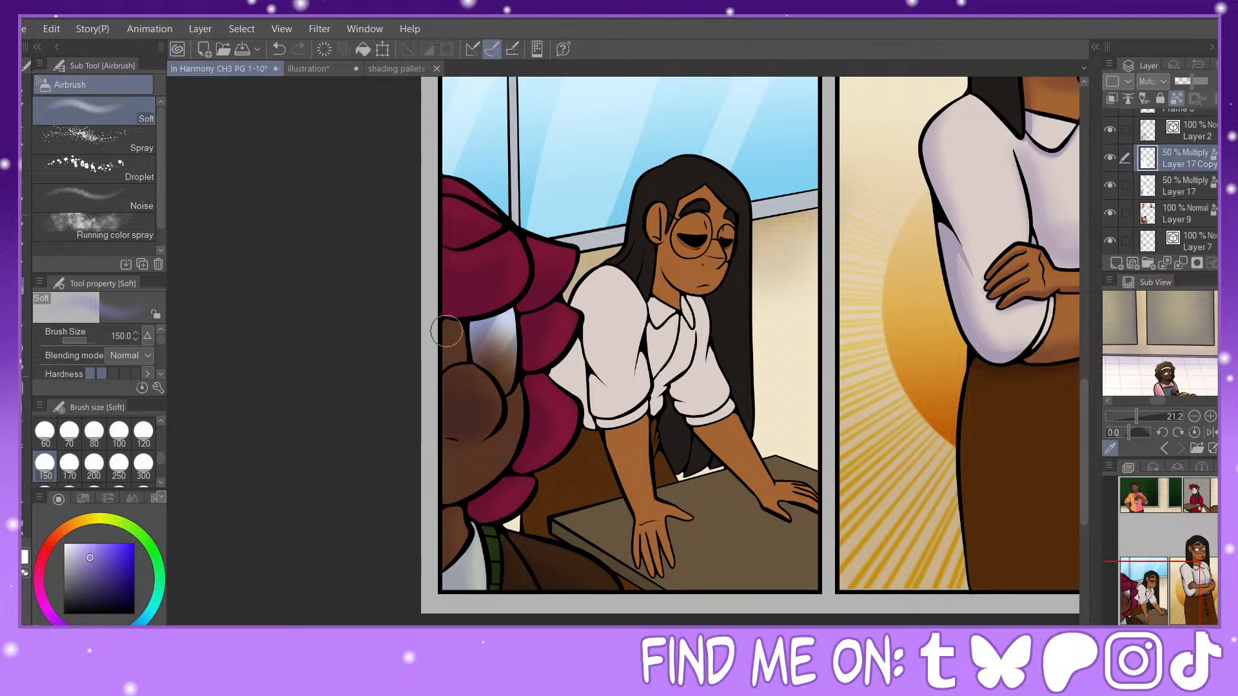
pyautogui.moveTo(445, 331)
pyautogui.mouseDown()
pyautogui.moveTo(444, 365)
pyautogui.moveTo(501, 296)
pyautogui.moveTo(489, 285)
pyautogui.moveTo(479, 309)
pyautogui.moveTo(471, 287)
pyautogui.moveTo(438, 287)
pyautogui.mouseUp()
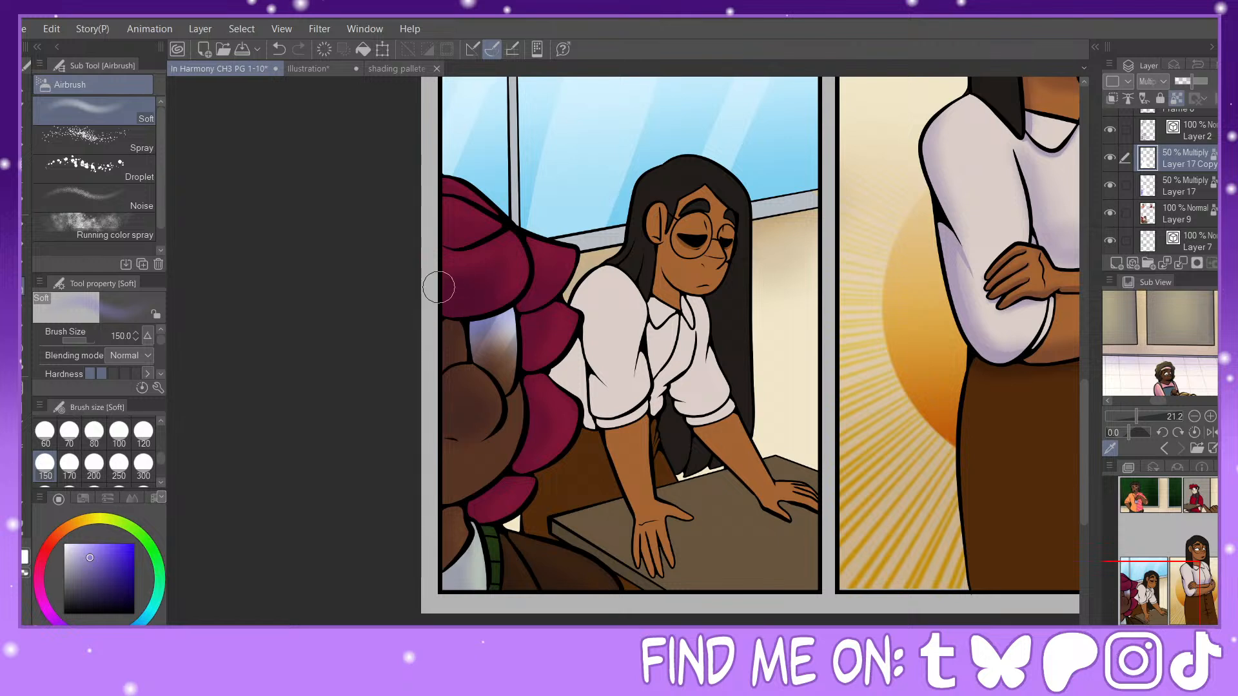
pyautogui.moveTo(467, 433)
pyautogui.mouseDown()
pyautogui.moveTo(449, 410)
pyautogui.moveTo(441, 477)
pyautogui.moveTo(410, 521)
pyautogui.moveTo(438, 503)
pyautogui.moveTo(443, 587)
pyautogui.moveTo(514, 586)
pyautogui.moveTo(522, 547)
pyautogui.mouseUp()
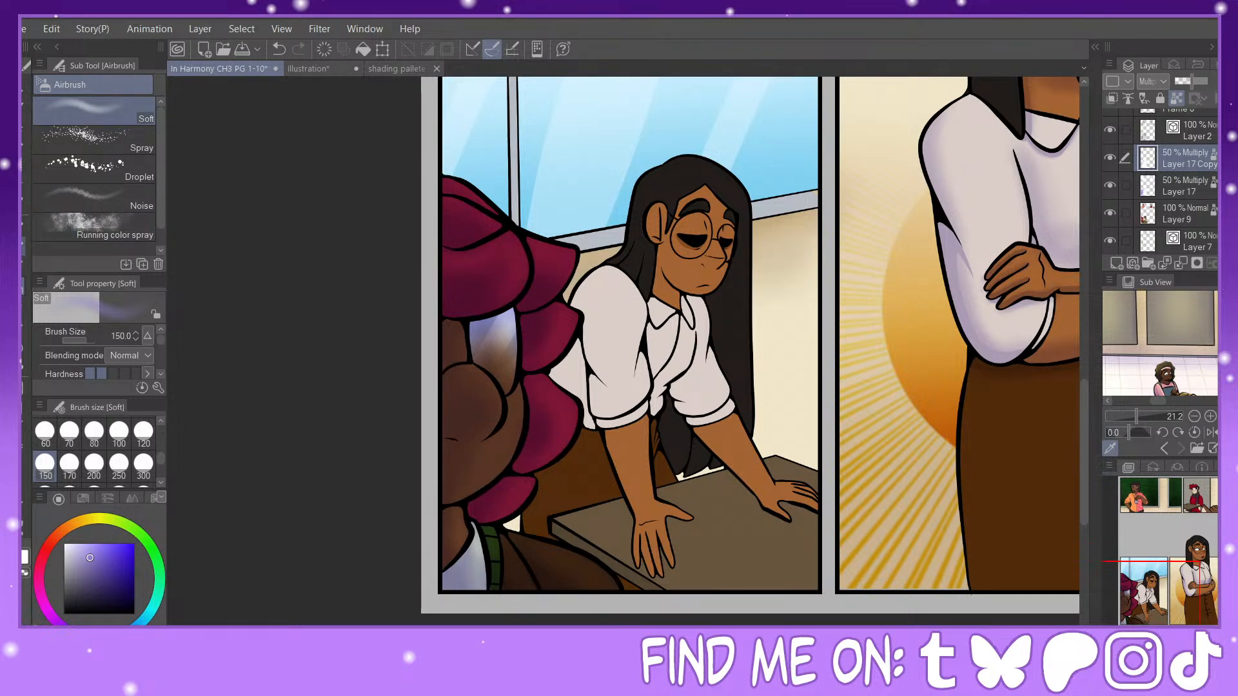
# Step: Paint hard-edged shadows along the foreground character's magenta hair locks with the Painty Sai Pen at size 120
pyautogui.press('p')
pyautogui.click(125, 185)
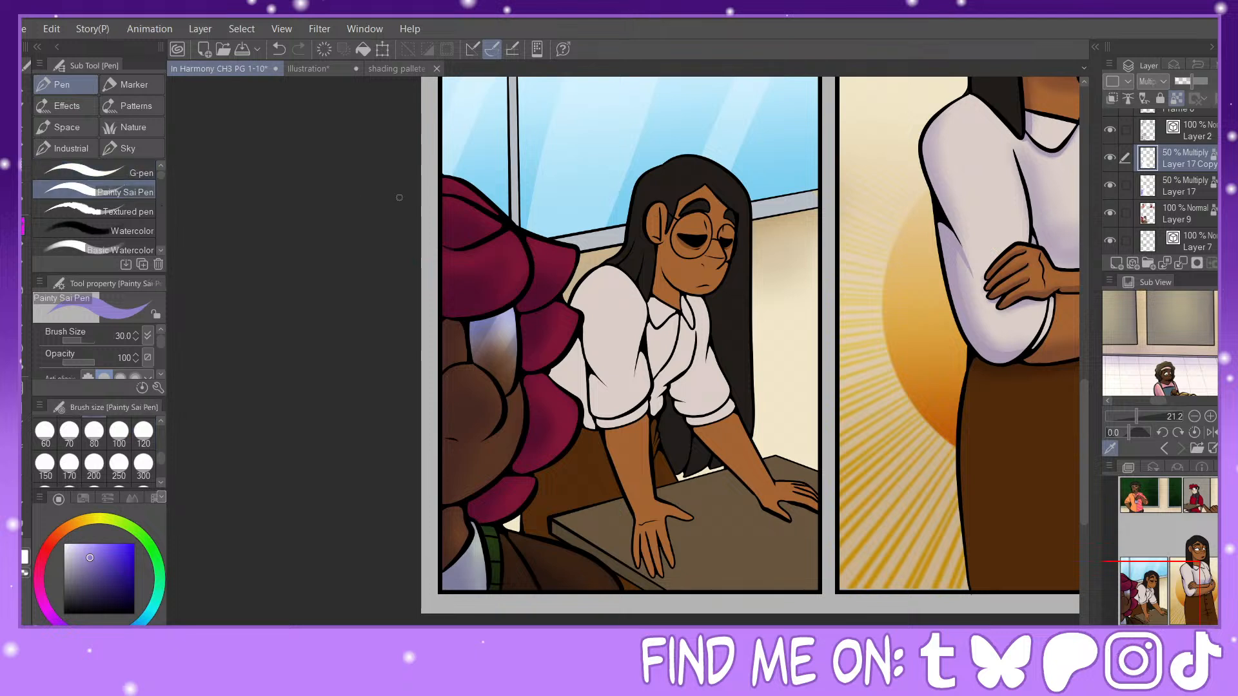
pyautogui.click(143, 433)
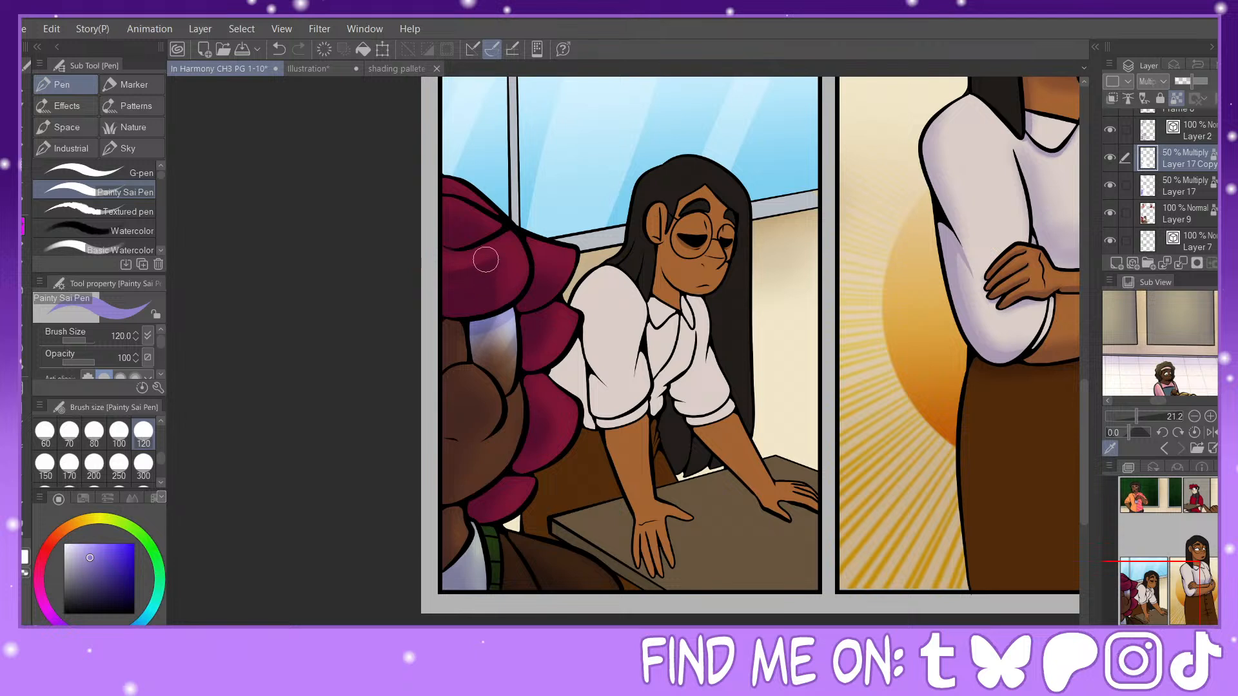
pyautogui.click(279, 49)
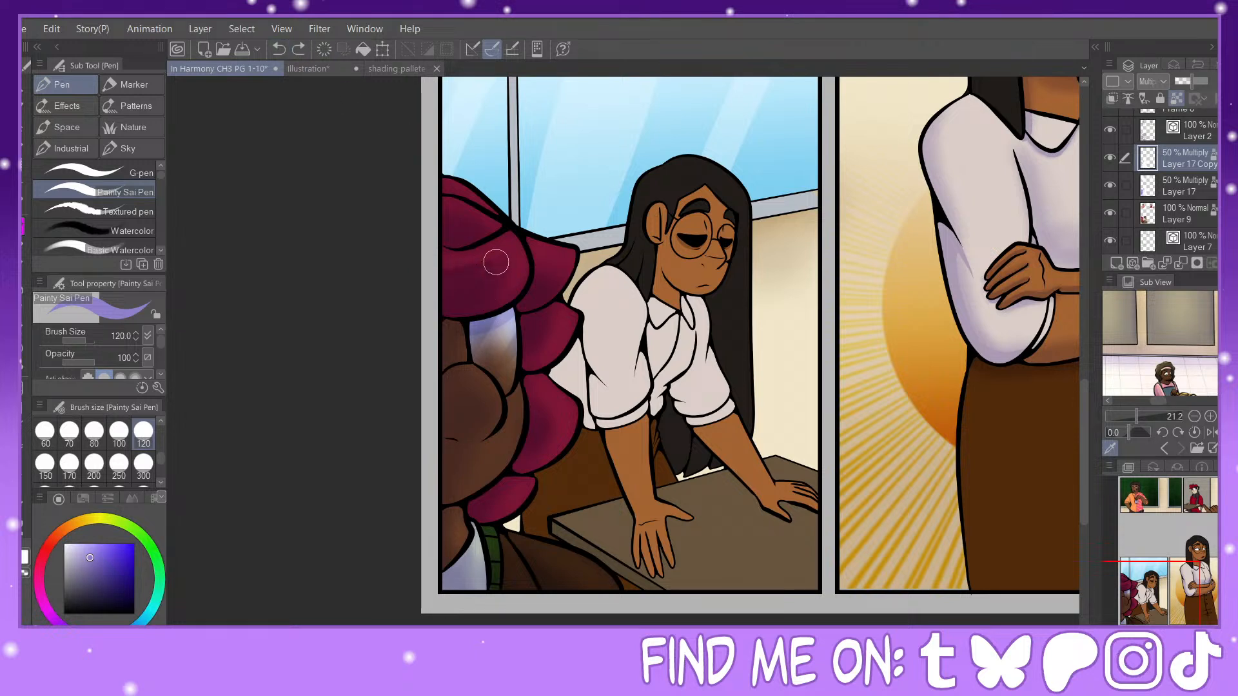
pyautogui.moveTo(496, 261)
pyautogui.mouseDown()
pyautogui.moveTo(509, 283)
pyautogui.moveTo(496, 307)
pyautogui.moveTo(487, 273)
pyautogui.mouseUp()
pyautogui.moveTo(470, 222)
pyautogui.mouseDown()
pyautogui.moveTo(436, 224)
pyautogui.moveTo(488, 238)
pyautogui.mouseUp()
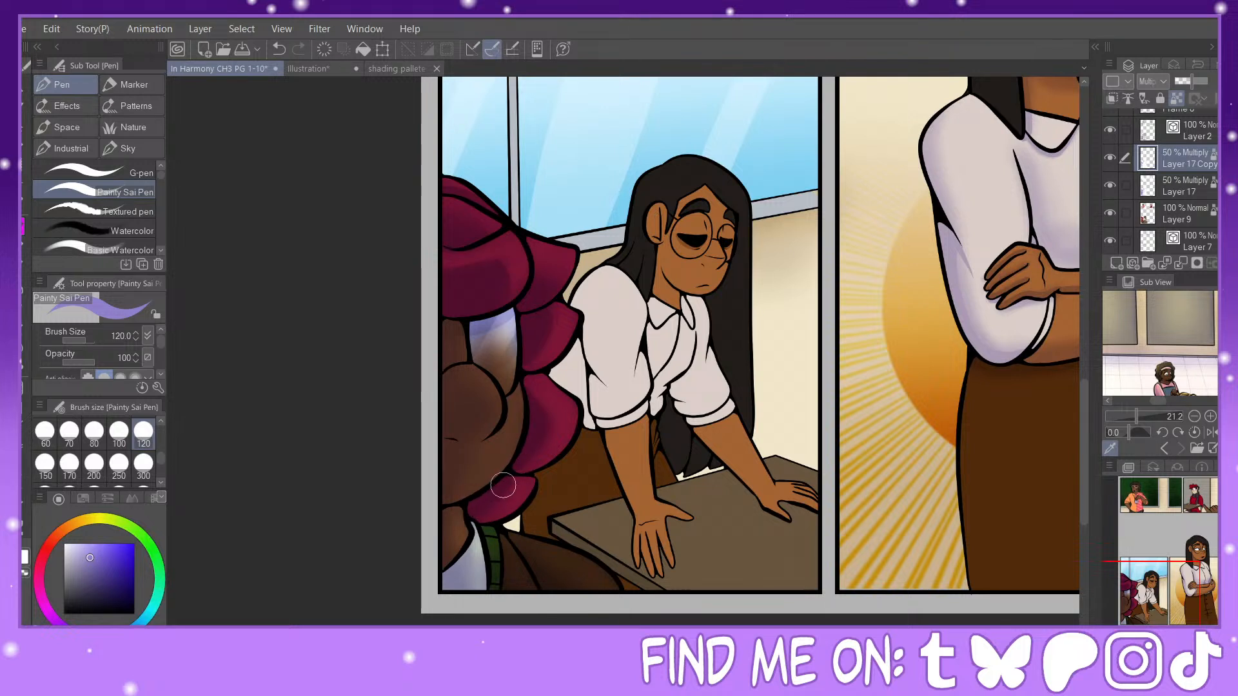
# Step: Paint hard-edged shadows on the foreground character's face and nose, trying pen sizes 300, 120 and 200
pyautogui.click(143, 463)
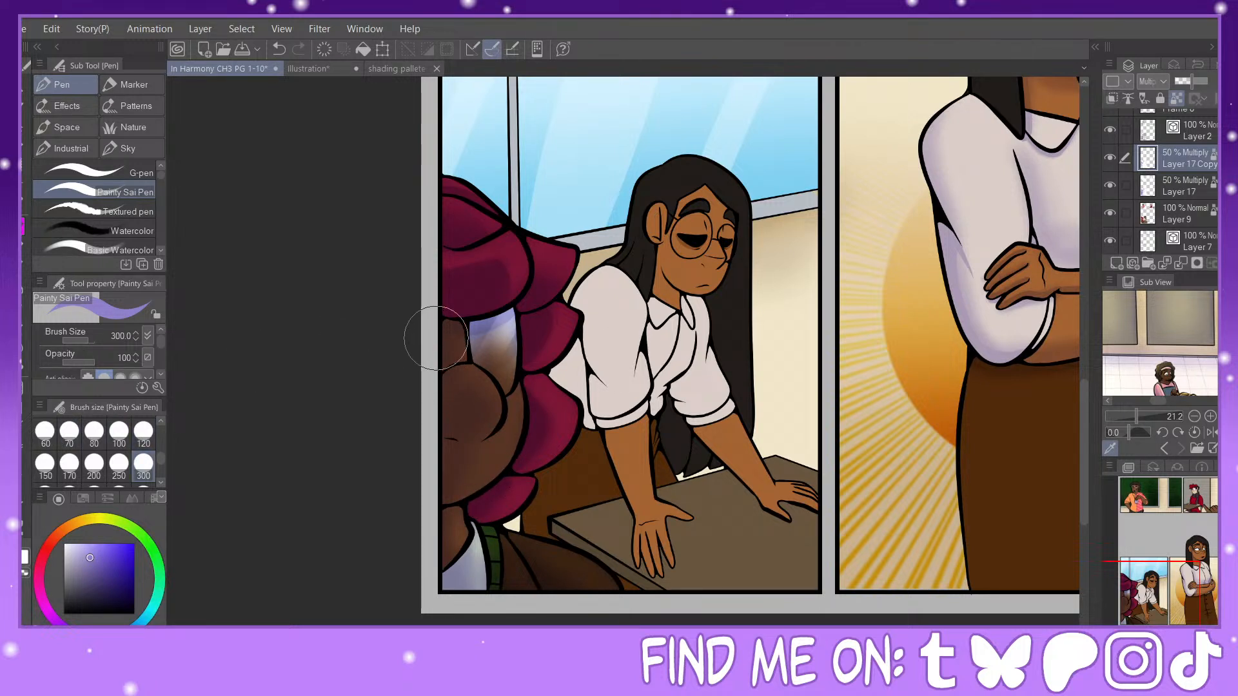
pyautogui.click(143, 431)
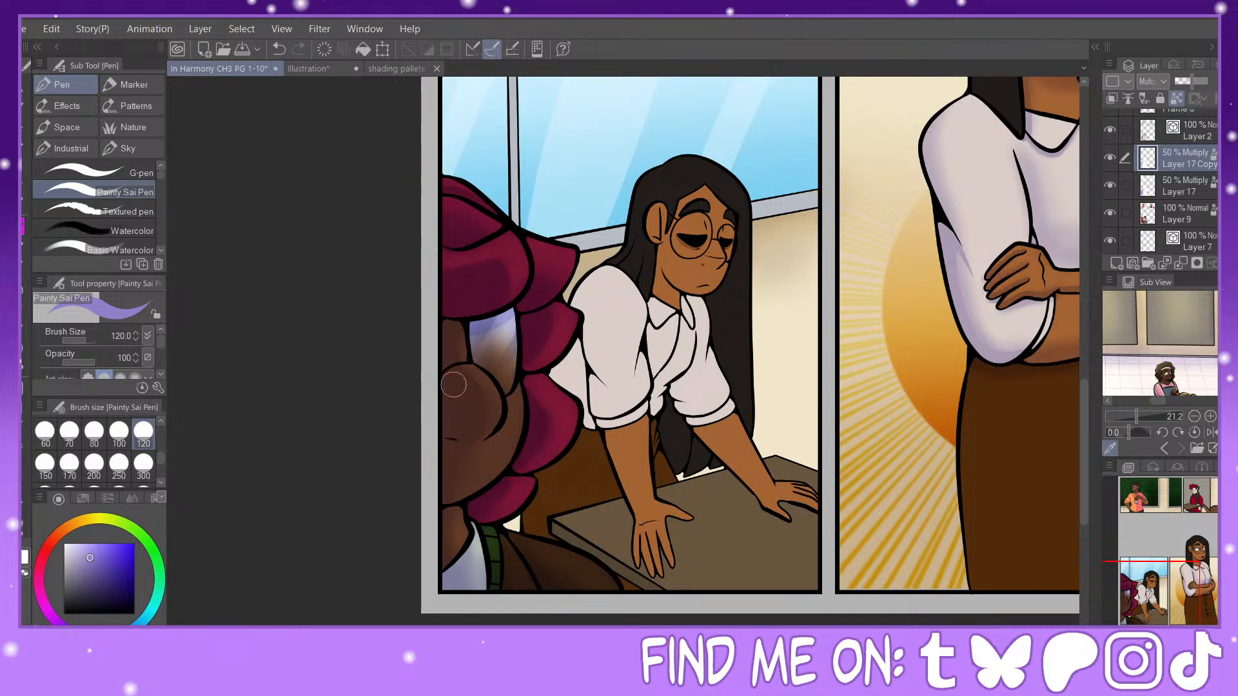
pyautogui.click(93, 463)
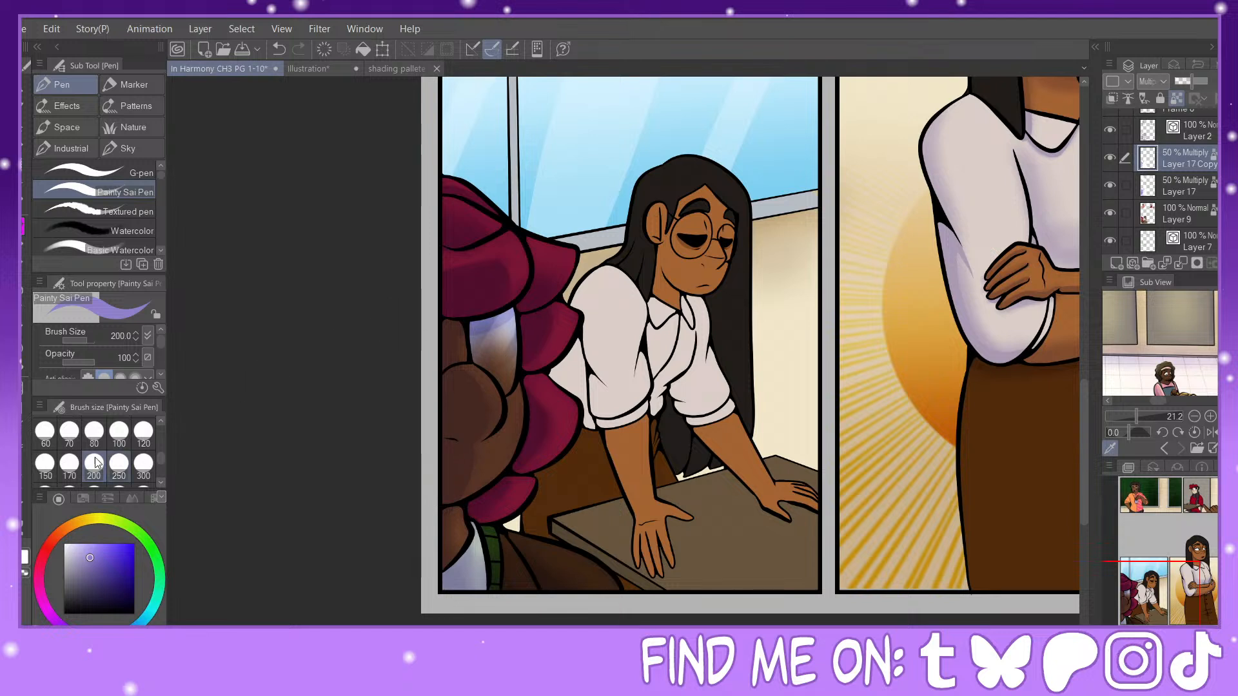
# Step: Try hard-edged shadows on the foreground character's neck and jacket with the Painty Sai Pen at size 80, undoing the strokes
pyautogui.click(94, 431)
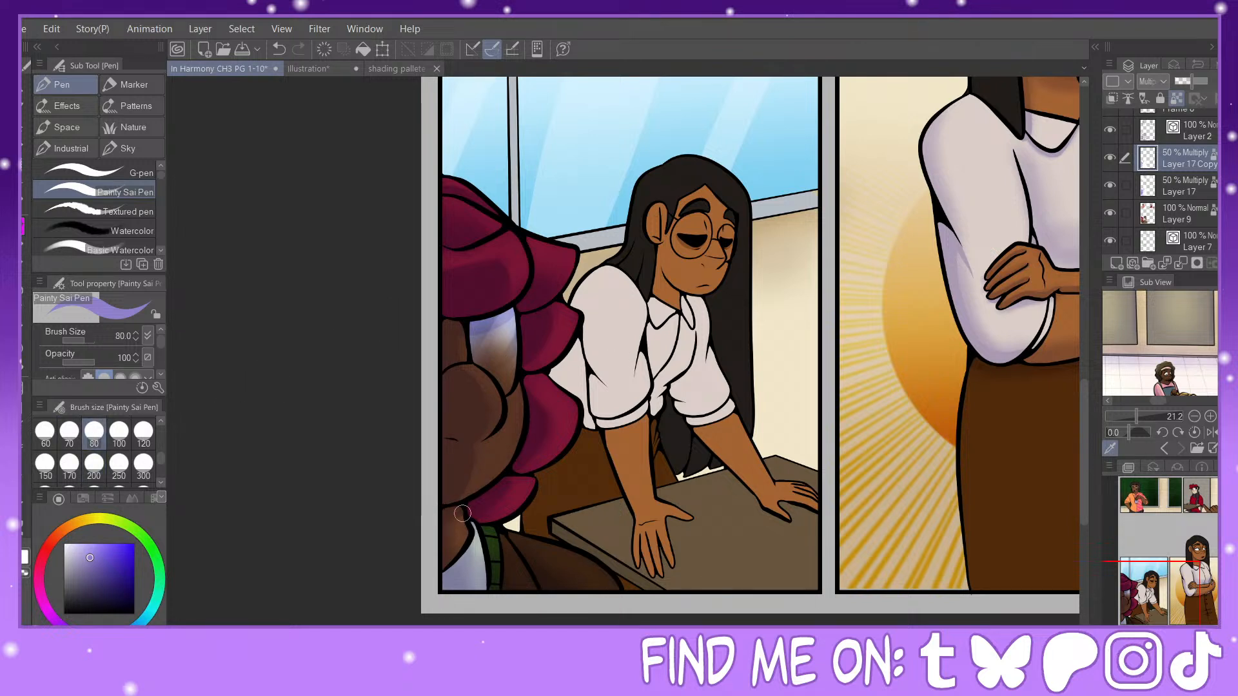
pyautogui.moveTo(473, 529); pyautogui.dragTo(482, 568)
pyautogui.hotkey('ctrl', 'z')
pyautogui.hotkey('ctrl', '+')
pyautogui.moveTo(443, 436); pyautogui.dragTo(420, 308)
pyautogui.click(279, 49)
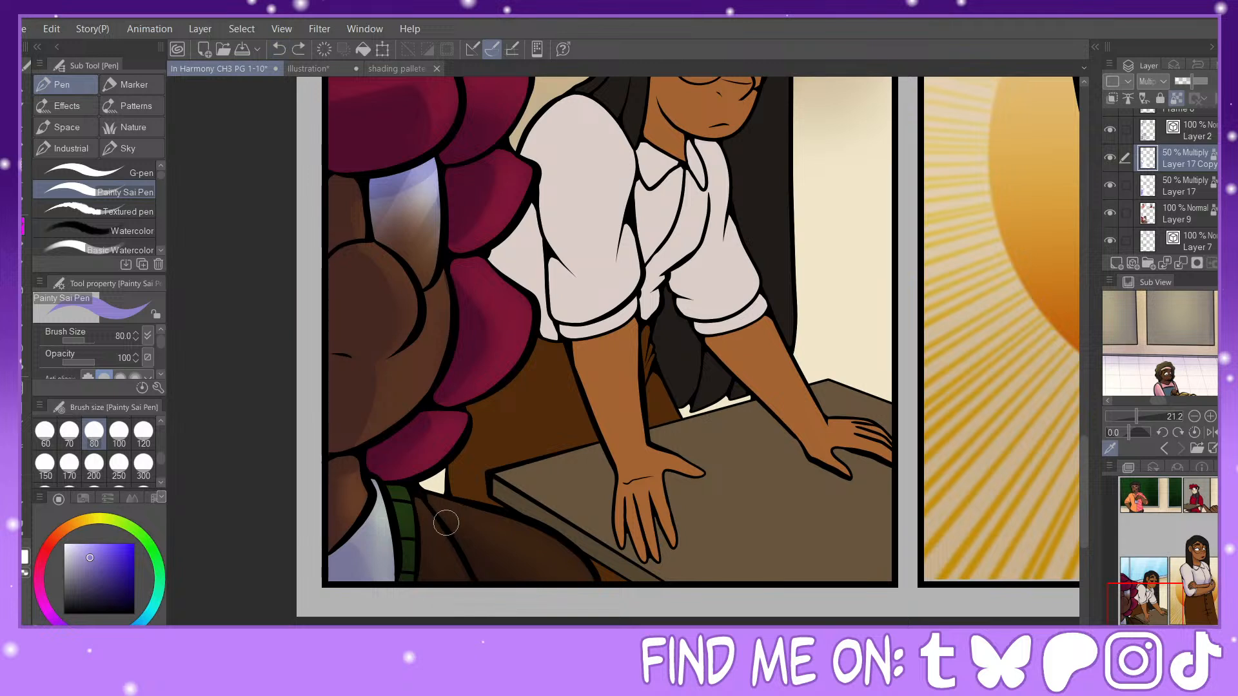
pyautogui.click(45, 431)
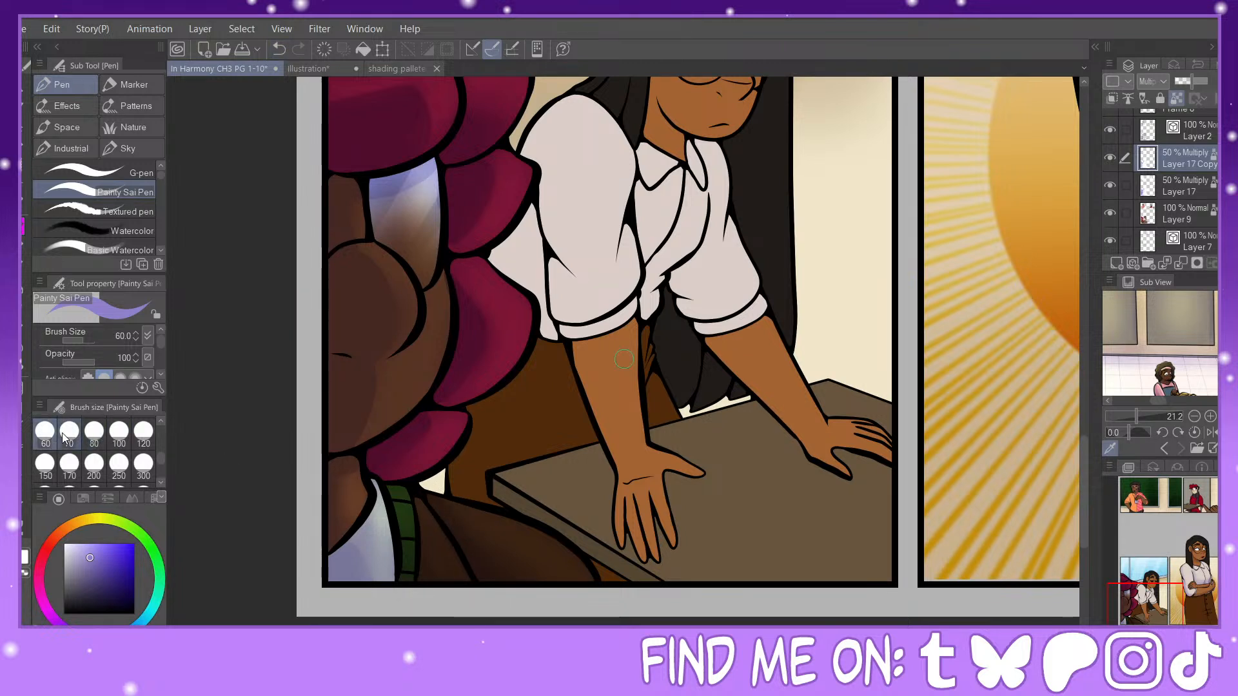
# Step: On Layer 17, airbrush soft shadows over the long-haired character's face and neck, using soft brush sizes 120, 70 and 100
pyautogui.moveTo(1143, 595); pyautogui.dragTo(1154, 587)
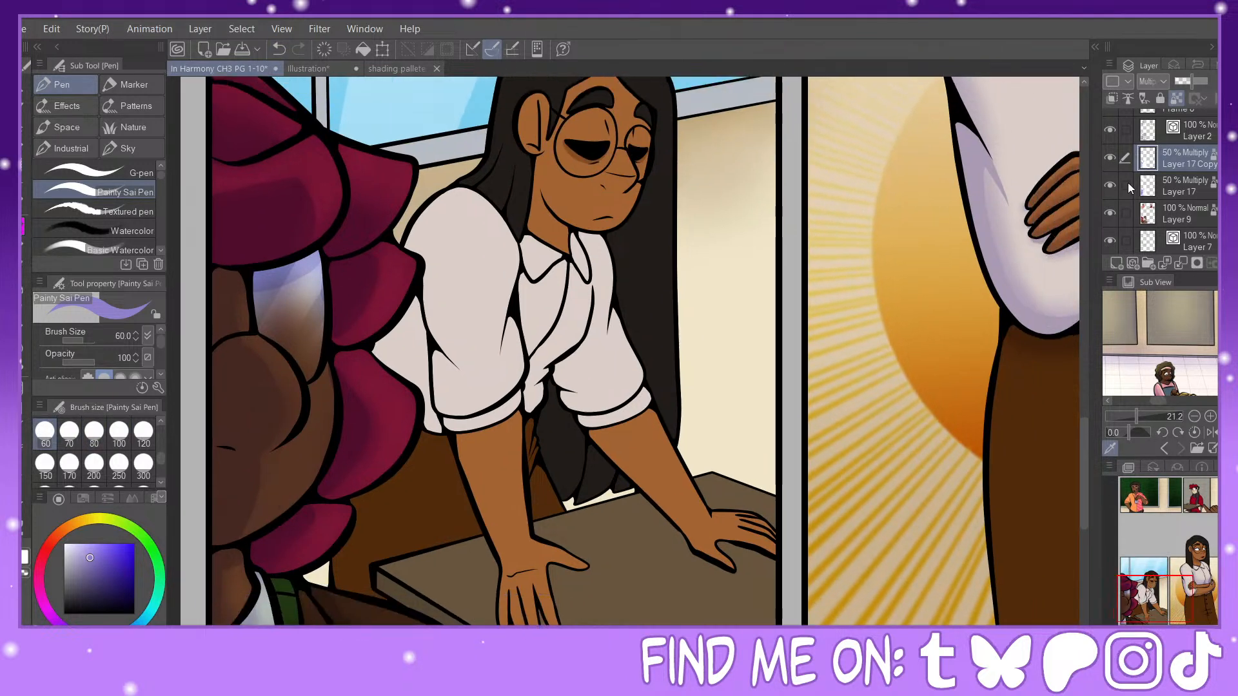
pyautogui.click(1167, 191)
pyautogui.click(1110, 157)
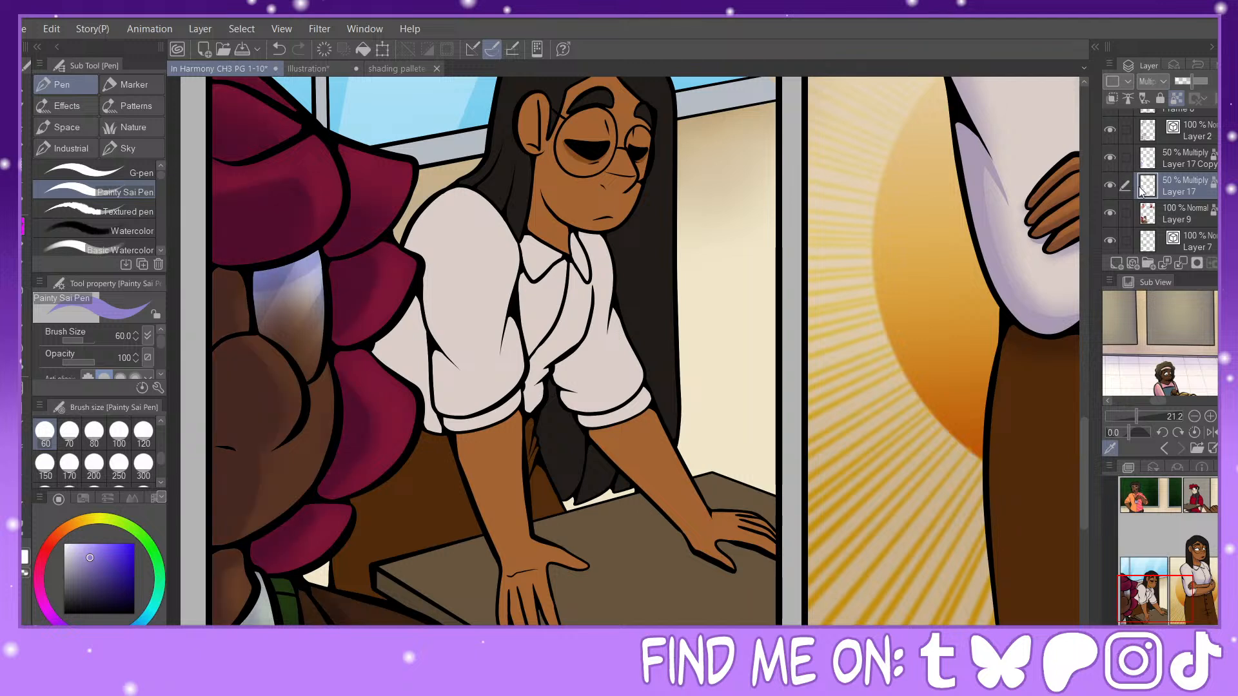
pyautogui.click(22, 295)
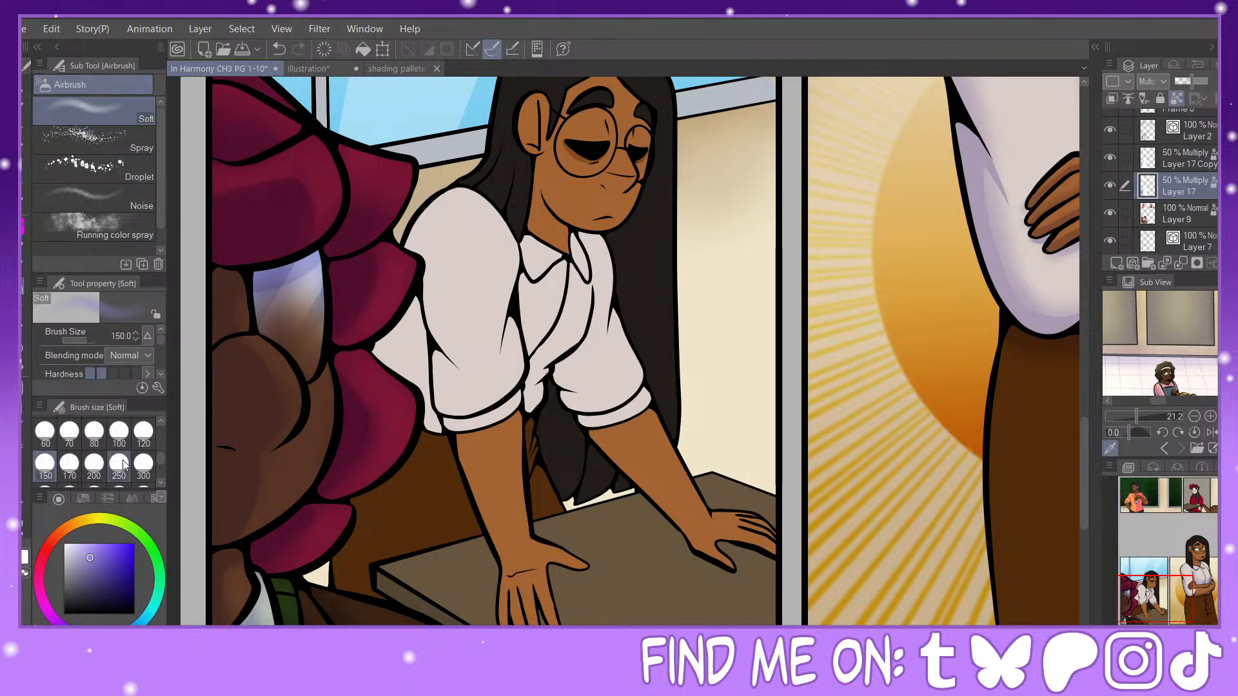
pyautogui.click(143, 432)
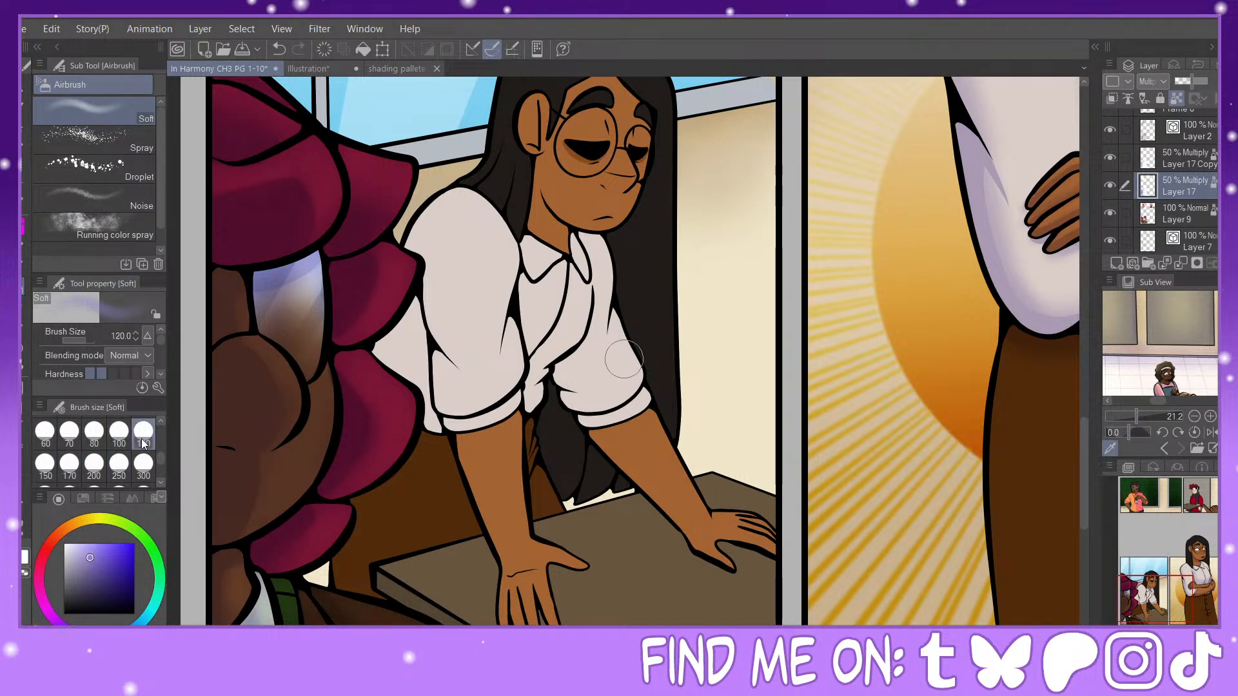
pyautogui.click(69, 432)
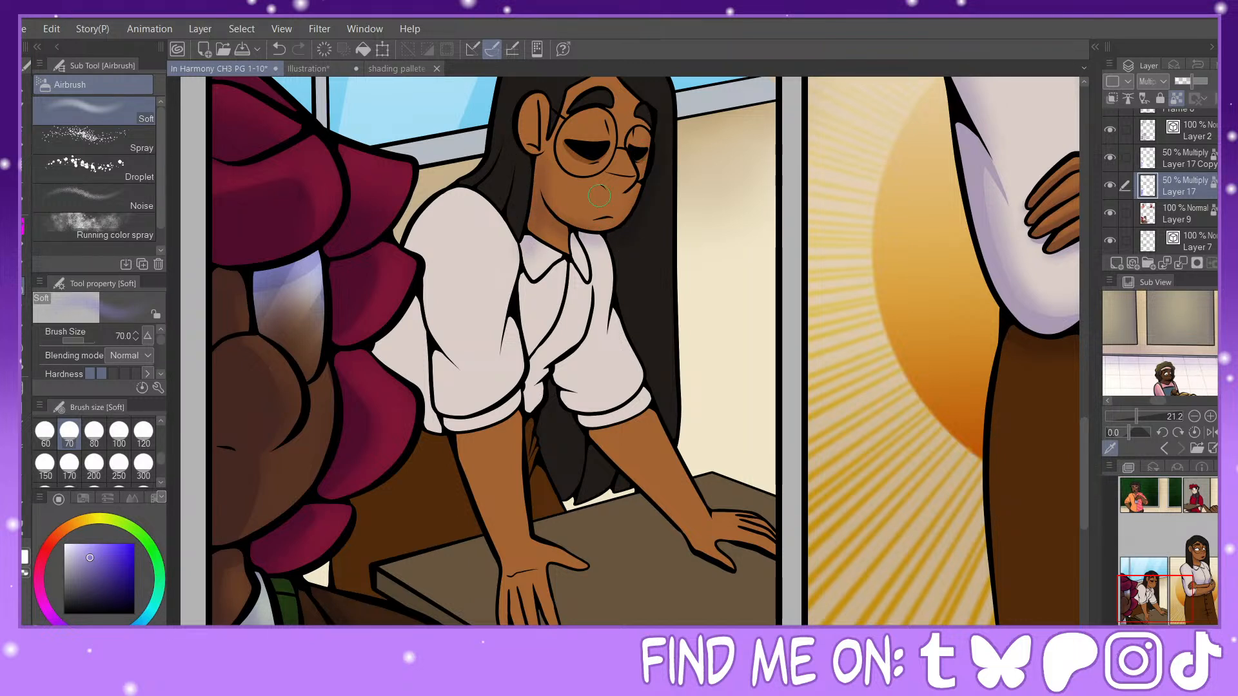
pyautogui.click(119, 432)
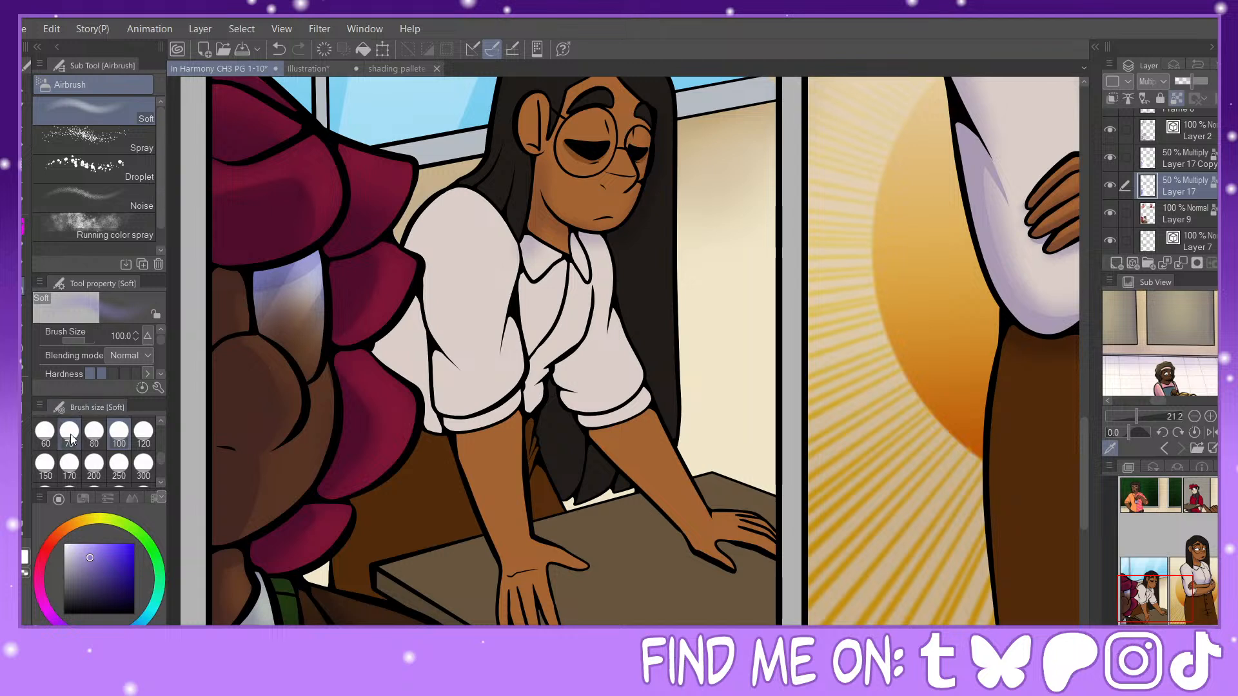
pyautogui.click(70, 434)
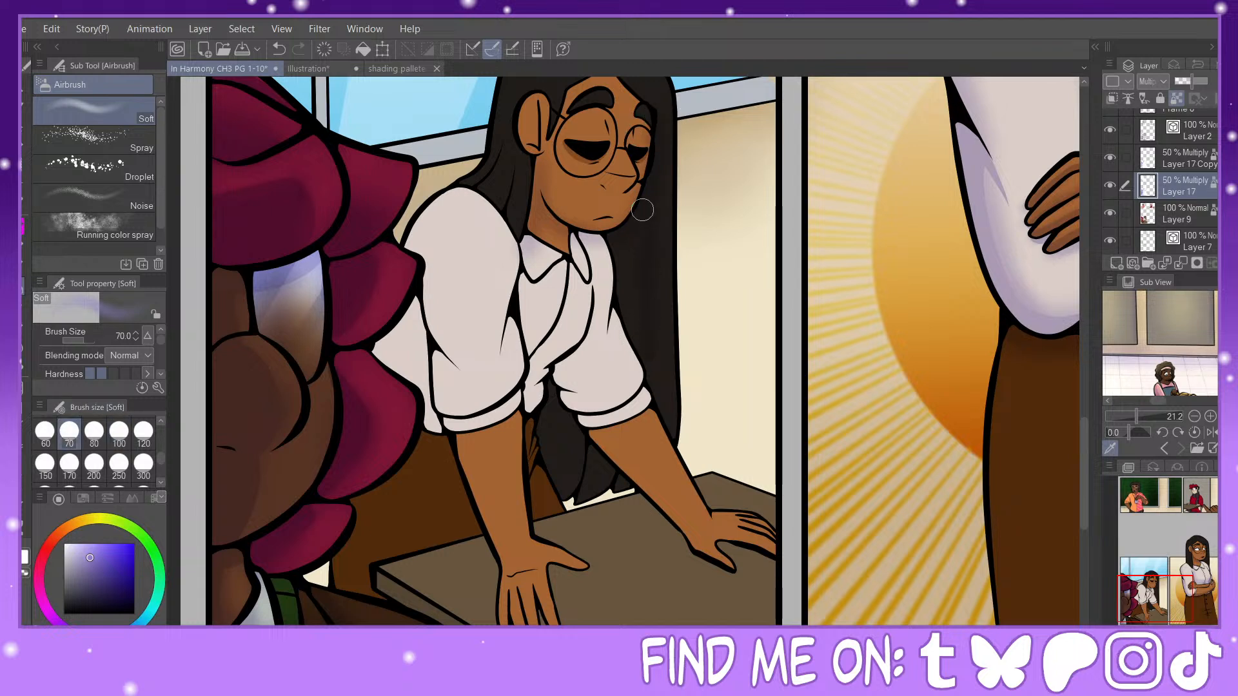
# Step: Airbrush soft shadows on the character's long hair, shirt front and far sleeve at size 70, and under the far arm at size 100
pyautogui.moveTo(615, 235); pyautogui.dragTo(640, 356)
pyautogui.moveTo(630, 261); pyautogui.dragTo(659, 414)
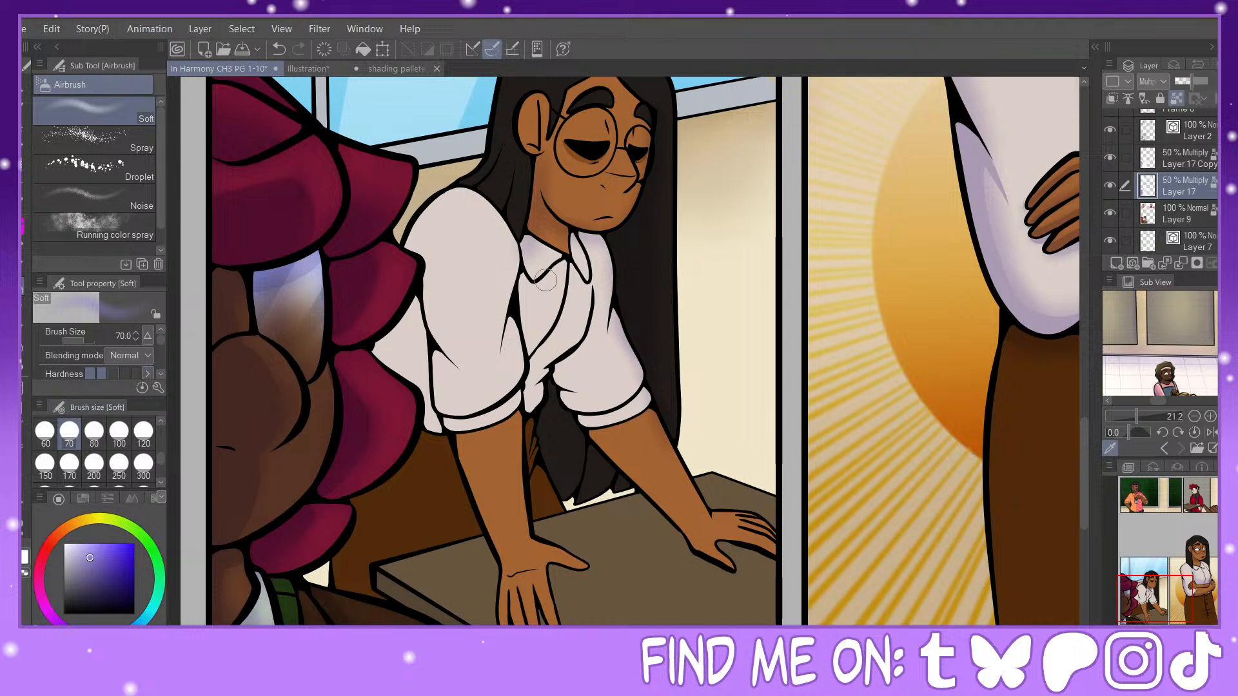
pyautogui.moveTo(601, 306)
pyautogui.mouseDown()
pyautogui.moveTo(609, 361)
pyautogui.moveTo(590, 300)
pyautogui.moveTo(577, 405)
pyautogui.moveTo(594, 428)
pyautogui.moveTo(556, 428)
pyautogui.moveTo(550, 451)
pyautogui.moveTo(578, 394)
pyautogui.mouseUp()
pyautogui.click(119, 431)
pyautogui.moveTo(635, 468)
pyautogui.mouseDown()
pyautogui.moveTo(700, 556)
pyautogui.moveTo(742, 542)
pyautogui.moveTo(777, 552)
pyautogui.moveTo(758, 558)
pyautogui.moveTo(771, 564)
pyautogui.mouseUp()
# Step: Airbrush soft lavender shadows over the near sleeve, the shirt's back edge and the near forearm at size 80
pyautogui.click(93, 432)
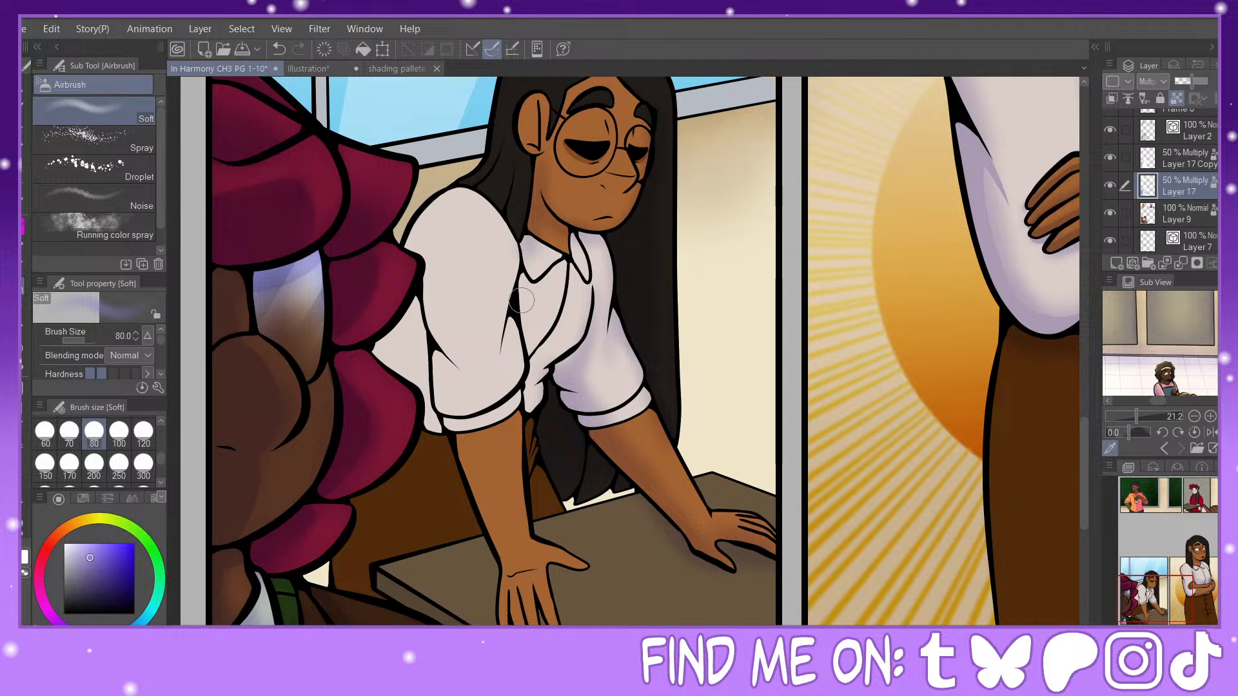
pyautogui.moveTo(503, 371)
pyautogui.mouseDown()
pyautogui.moveTo(526, 281)
pyautogui.moveTo(517, 246)
pyautogui.moveTo(528, 363)
pyautogui.moveTo(521, 346)
pyautogui.moveTo(428, 303)
pyautogui.moveTo(441, 369)
pyautogui.moveTo(441, 345)
pyautogui.moveTo(451, 359)
pyautogui.moveTo(428, 249)
pyautogui.moveTo(451, 321)
pyautogui.moveTo(425, 262)
pyautogui.moveTo(428, 307)
pyautogui.moveTo(430, 285)
pyautogui.moveTo(474, 395)
pyautogui.moveTo(441, 308)
pyautogui.moveTo(447, 407)
pyautogui.mouseUp()
pyautogui.moveTo(415, 298); pyautogui.dragTo(450, 458)
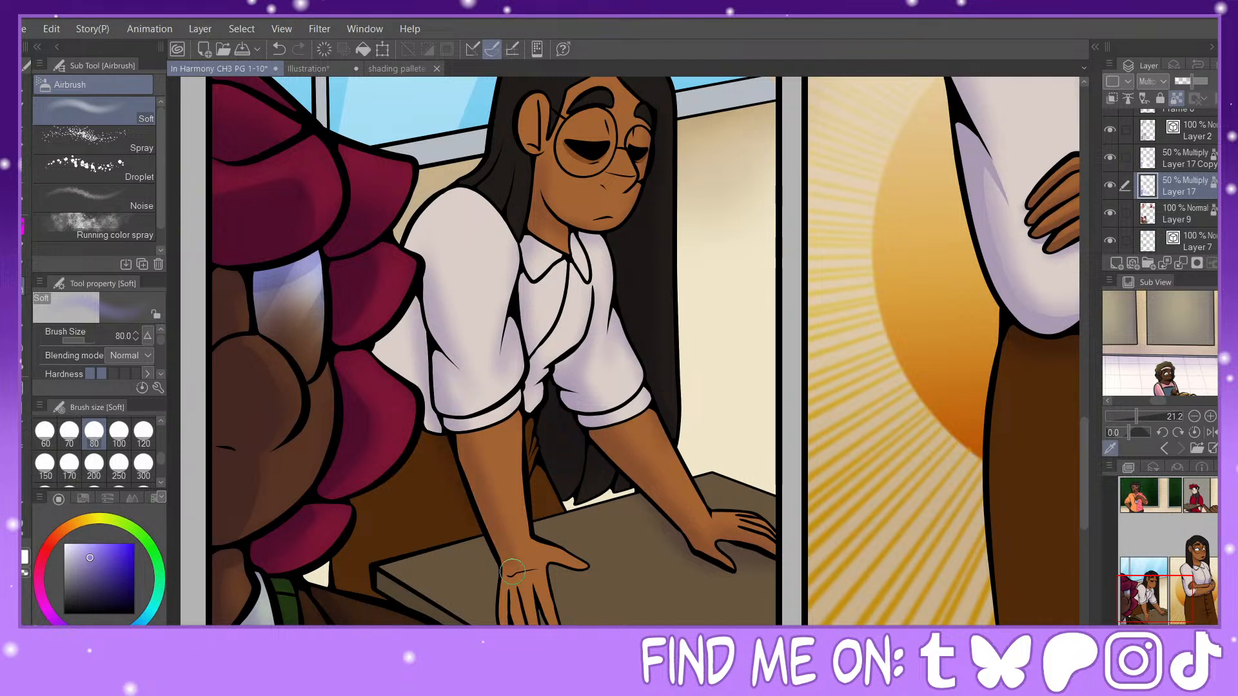
# Step: Airbrush soft shadows on the hand resting on the desk and between its fingers, using sizes 60, 30 and 50
pyautogui.click(44, 431)
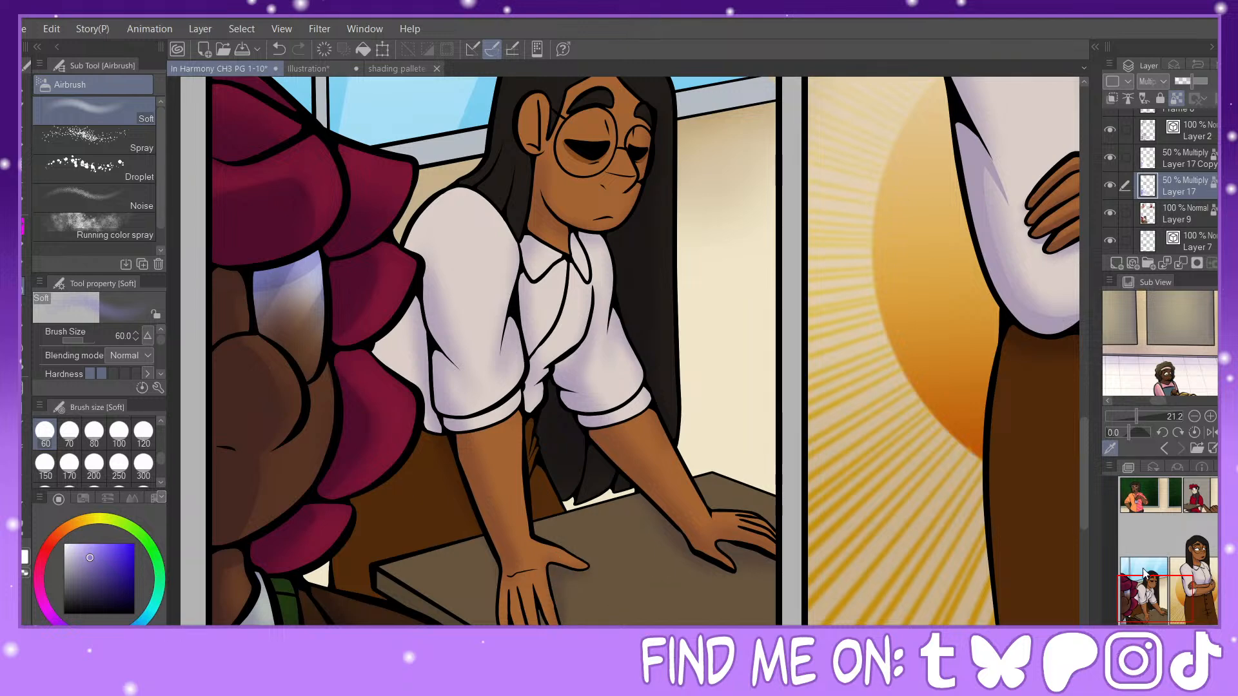
pyautogui.moveTo(1143, 572); pyautogui.dragTo(1146, 581)
pyautogui.scroll(1, 90, 444)
pyautogui.click(90, 437)
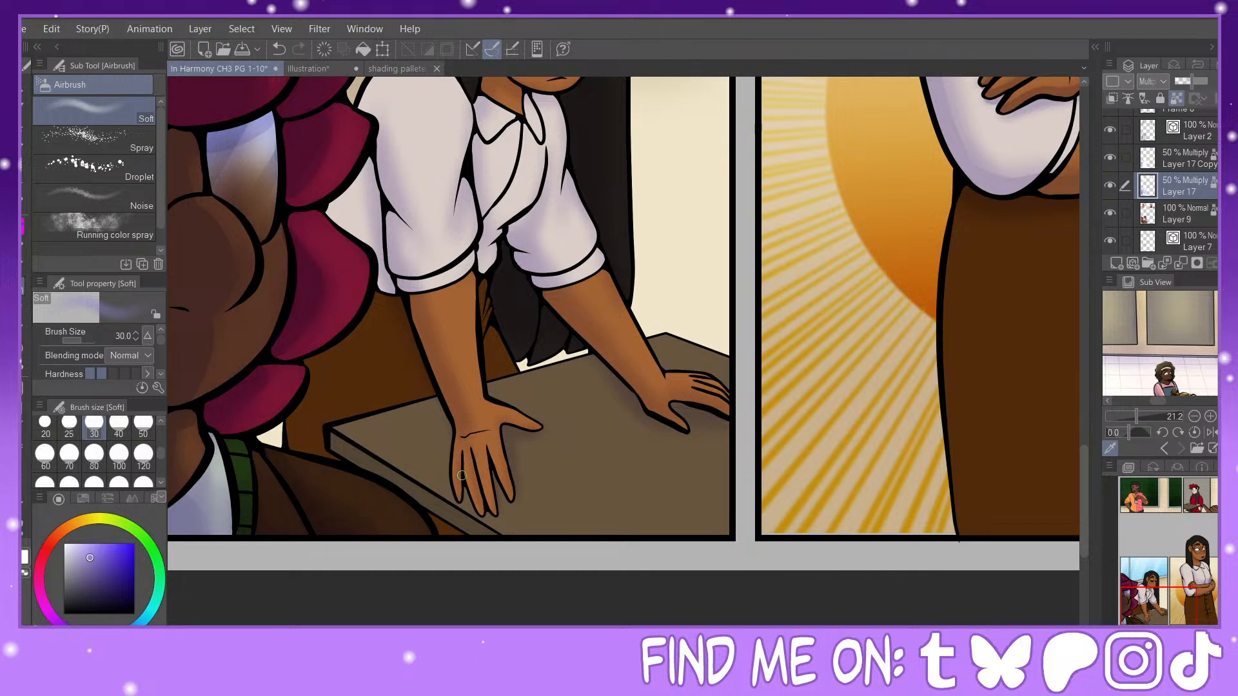
pyautogui.click(143, 426)
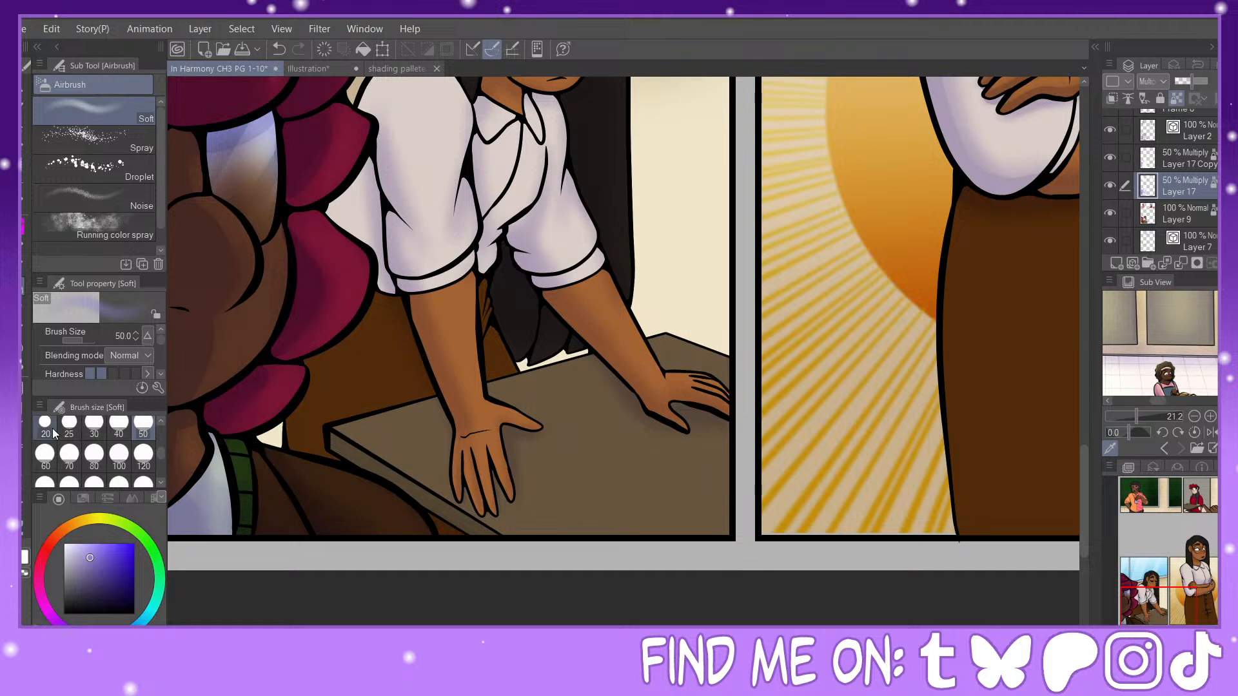
# Step: Airbrush soft shadows on the brown chair behind the desk, switching between sizes 120 and 50
pyautogui.click(144, 455)
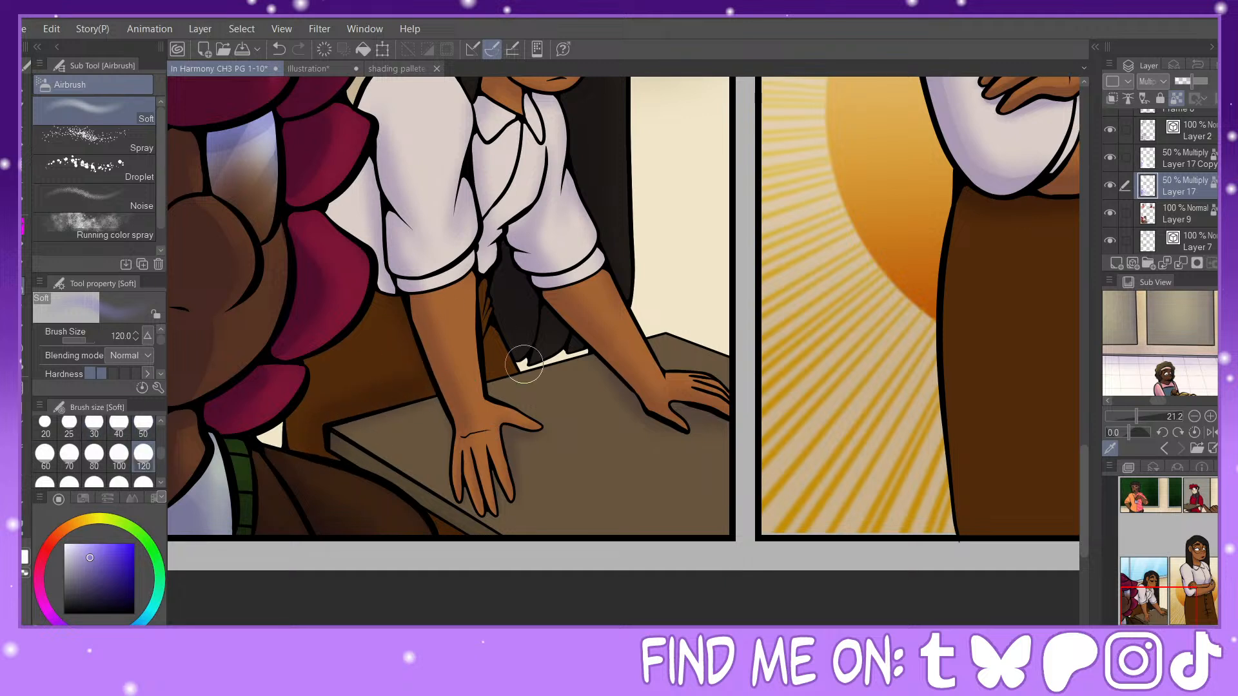
pyautogui.click(143, 426)
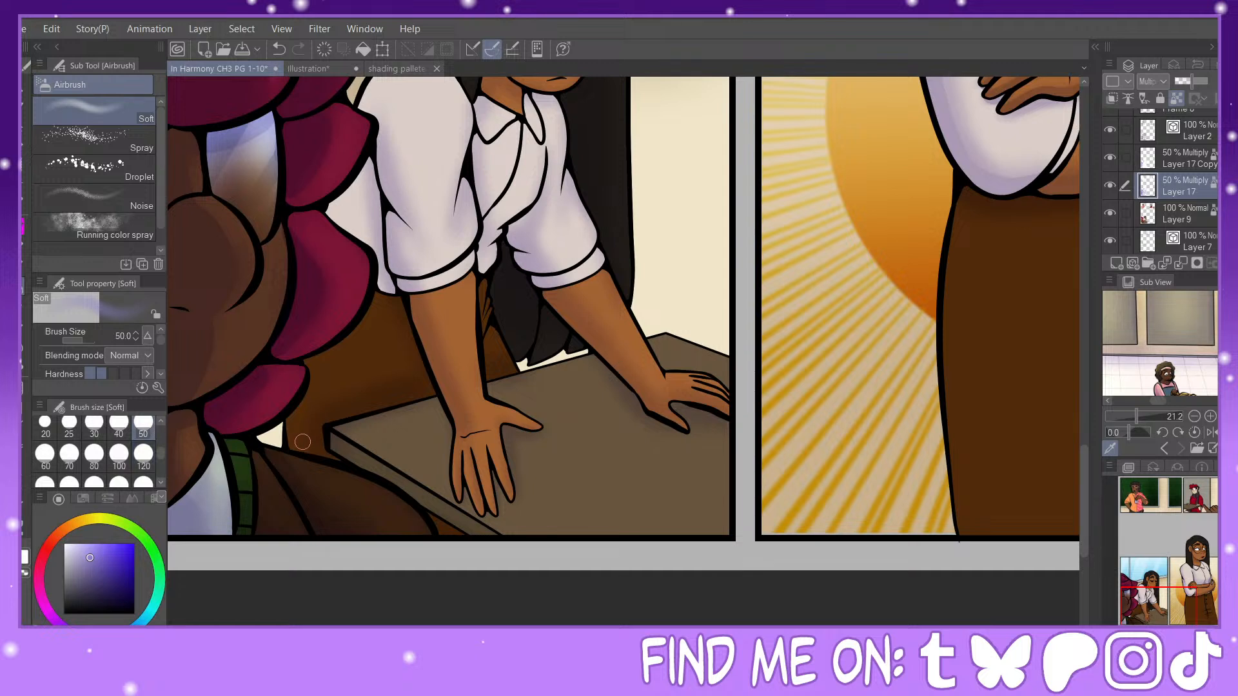
pyautogui.click(143, 458)
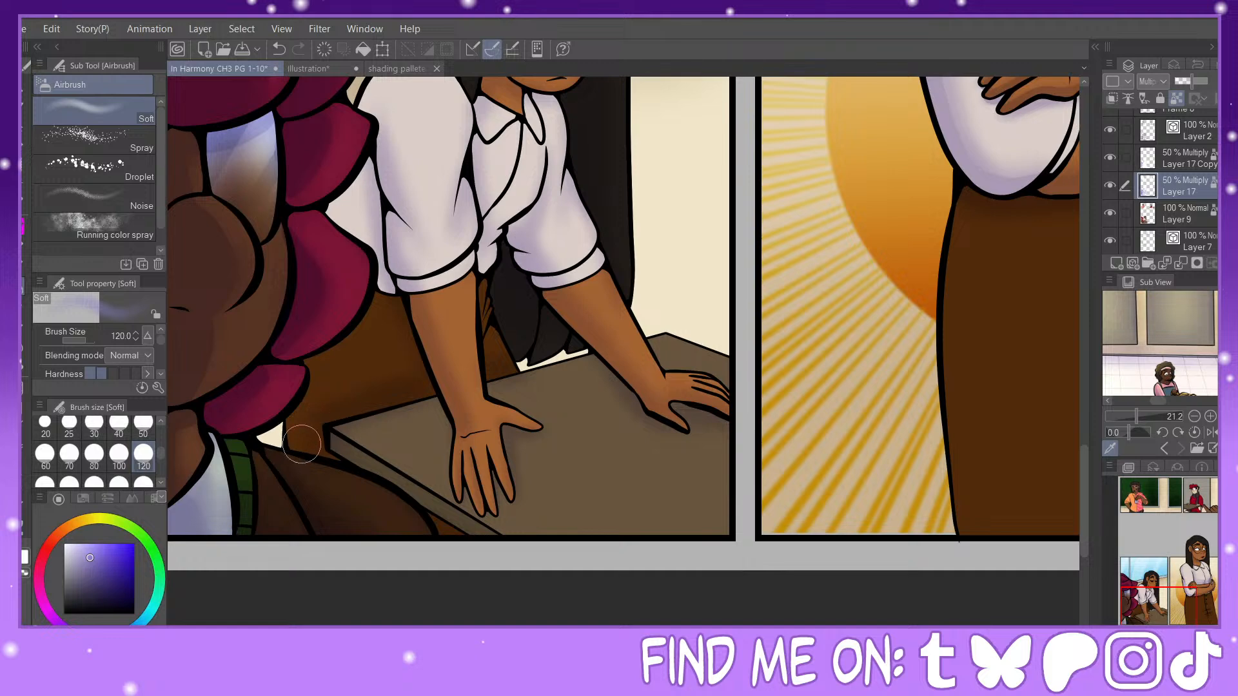
pyautogui.moveTo(1158, 586); pyautogui.dragTo(1156, 602)
pyautogui.moveTo(553, 306); pyautogui.dragTo(541, 312)
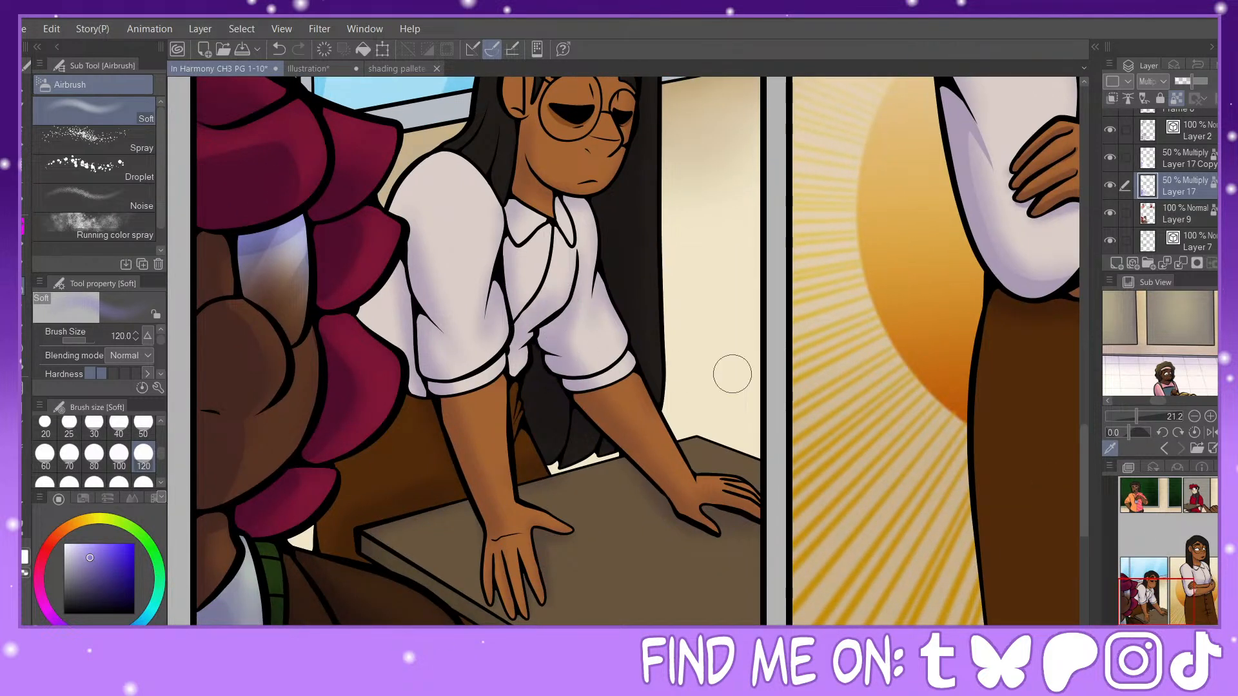
# Step: Paint hard-edged shadows on the foreground character's hair, neck and collar on Layer 17 with the Painty Sai Pen at size 60
pyautogui.moveTo(1174, 580); pyautogui.dragTo(1152, 594)
pyautogui.moveTo(1151, 576)
pyautogui.mouseDown()
pyautogui.moveTo(1168, 568)
pyautogui.moveTo(1132, 585)
pyautogui.mouseUp()
pyautogui.hotkey('ctrl', '+')
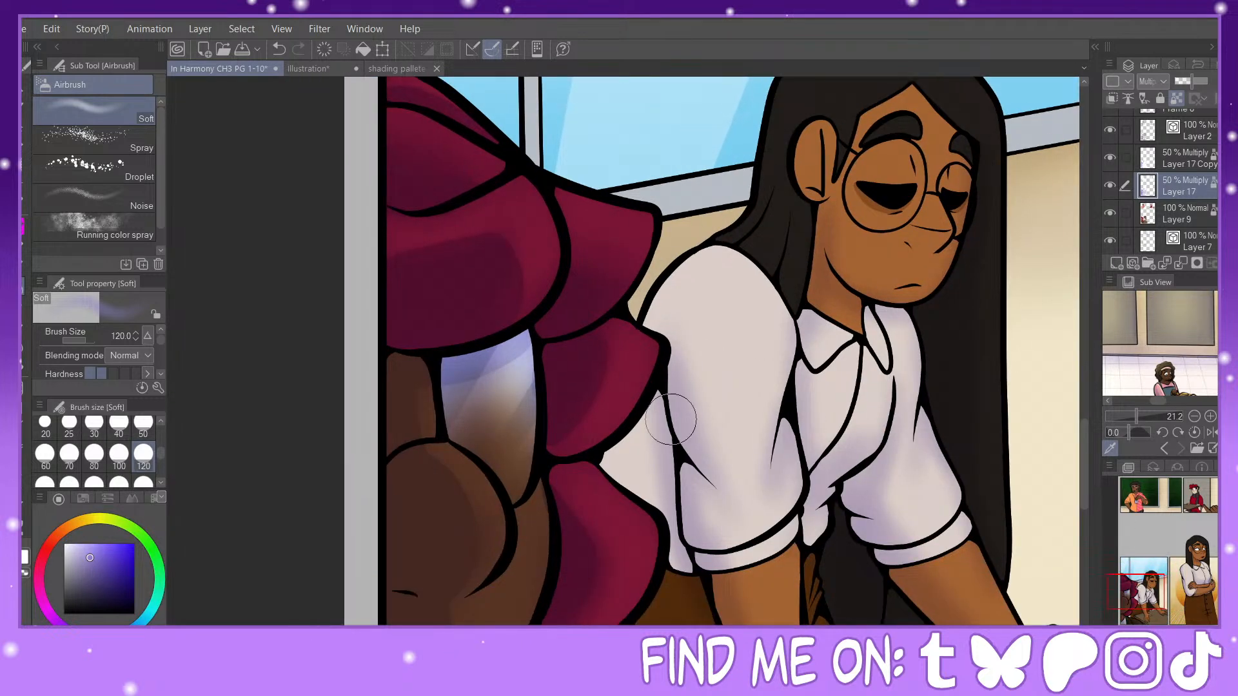
pyautogui.click(24, 227)
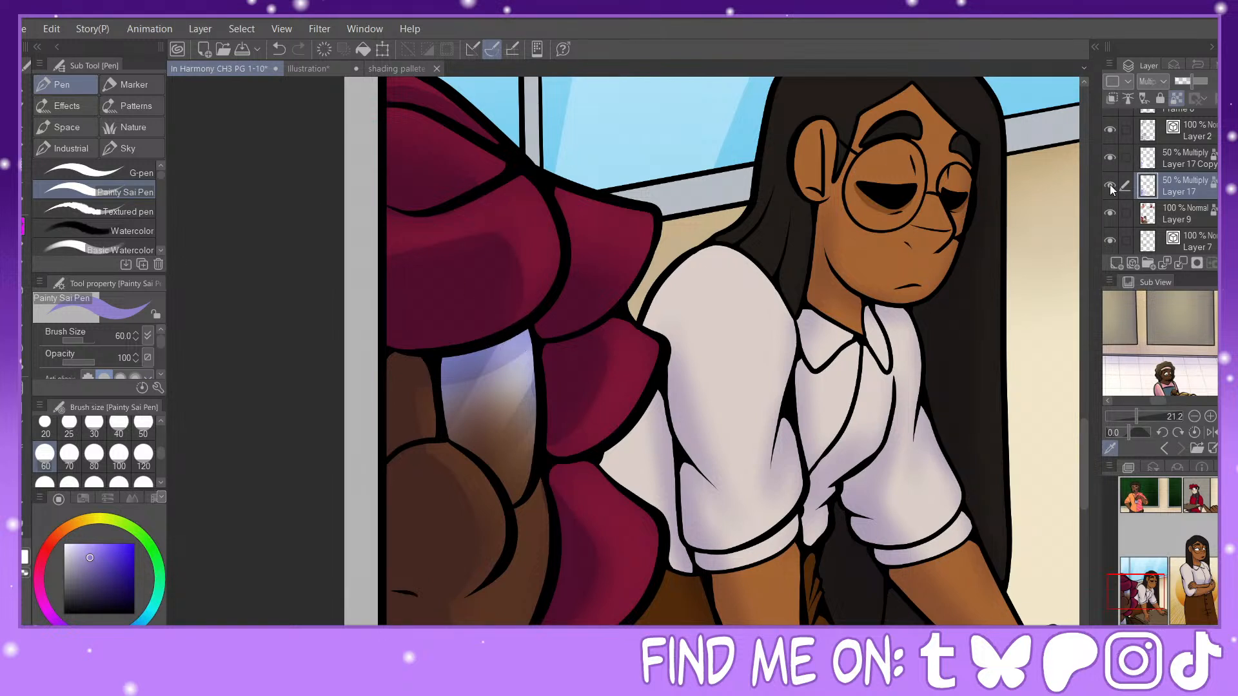
pyautogui.click(1110, 155)
pyautogui.click(1110, 154)
pyautogui.click(279, 49)
pyautogui.moveTo(551, 332); pyautogui.dragTo(541, 335)
pyautogui.moveTo(1140, 593); pyautogui.dragTo(1136, 607)
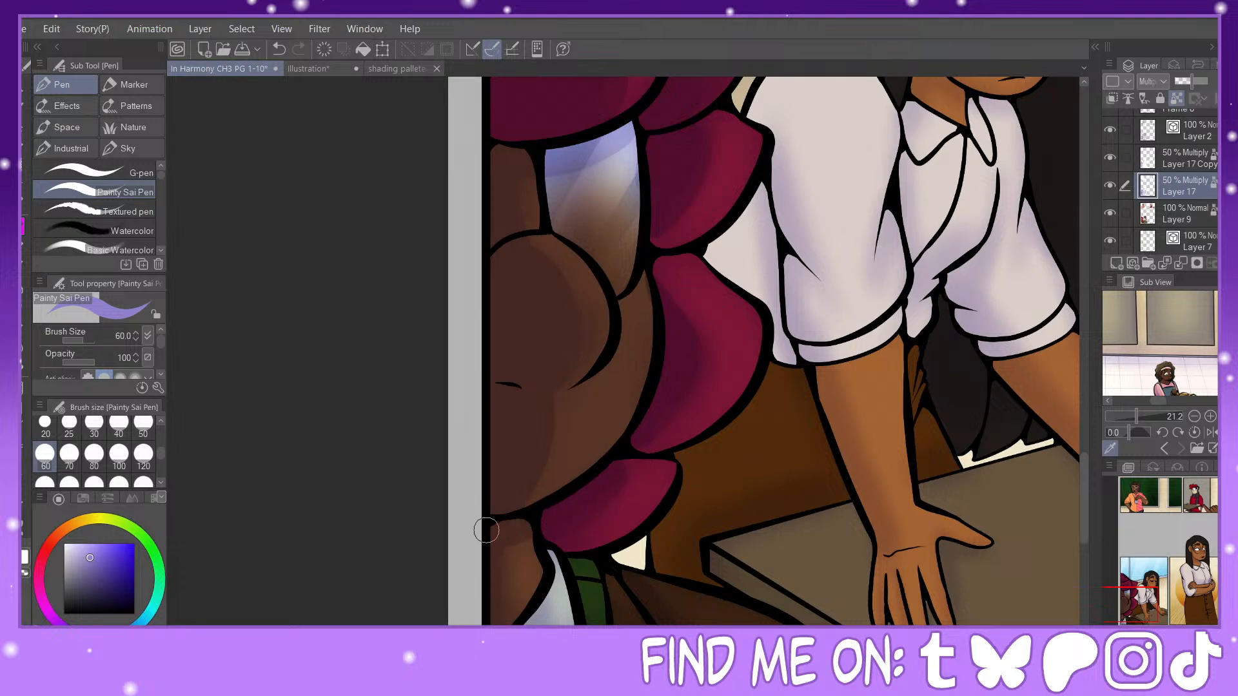
pyautogui.moveTo(1140, 593); pyautogui.dragTo(1137, 609)
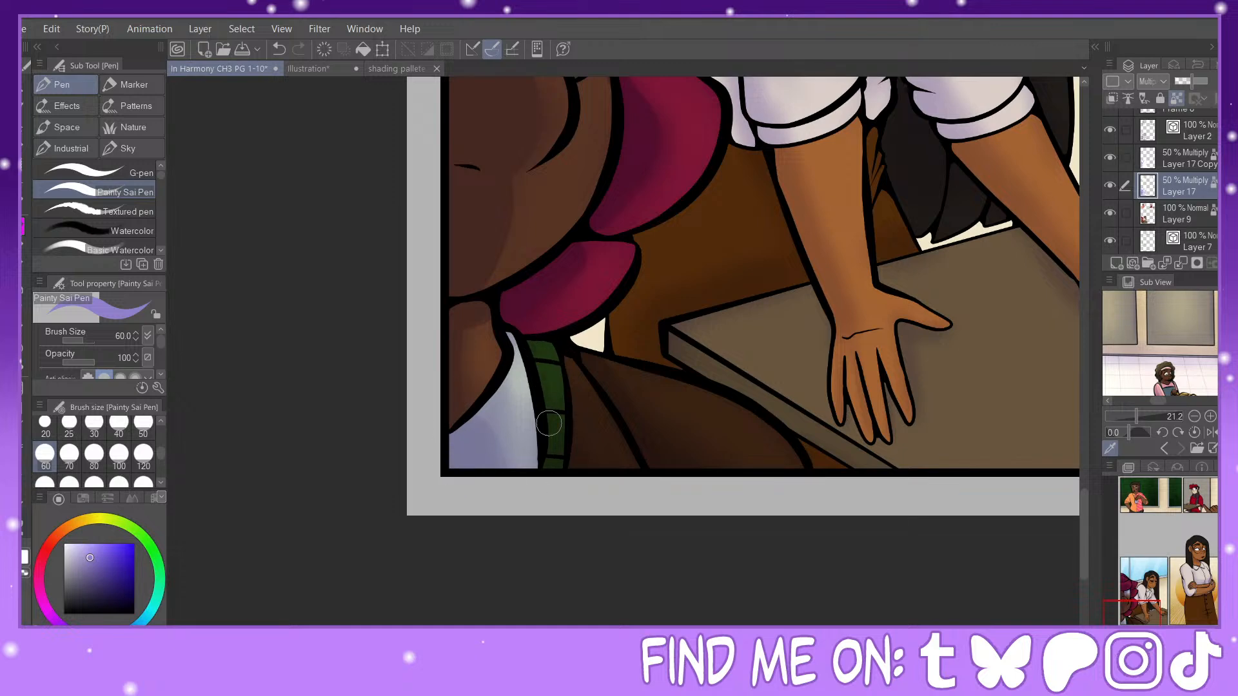
# Step: Paint small hard-edged shadows on the long-haired character's ear and face with the Painty Sai Pen at sizes 25 and 30
pyautogui.moveTo(1161, 605); pyautogui.dragTo(1161, 573)
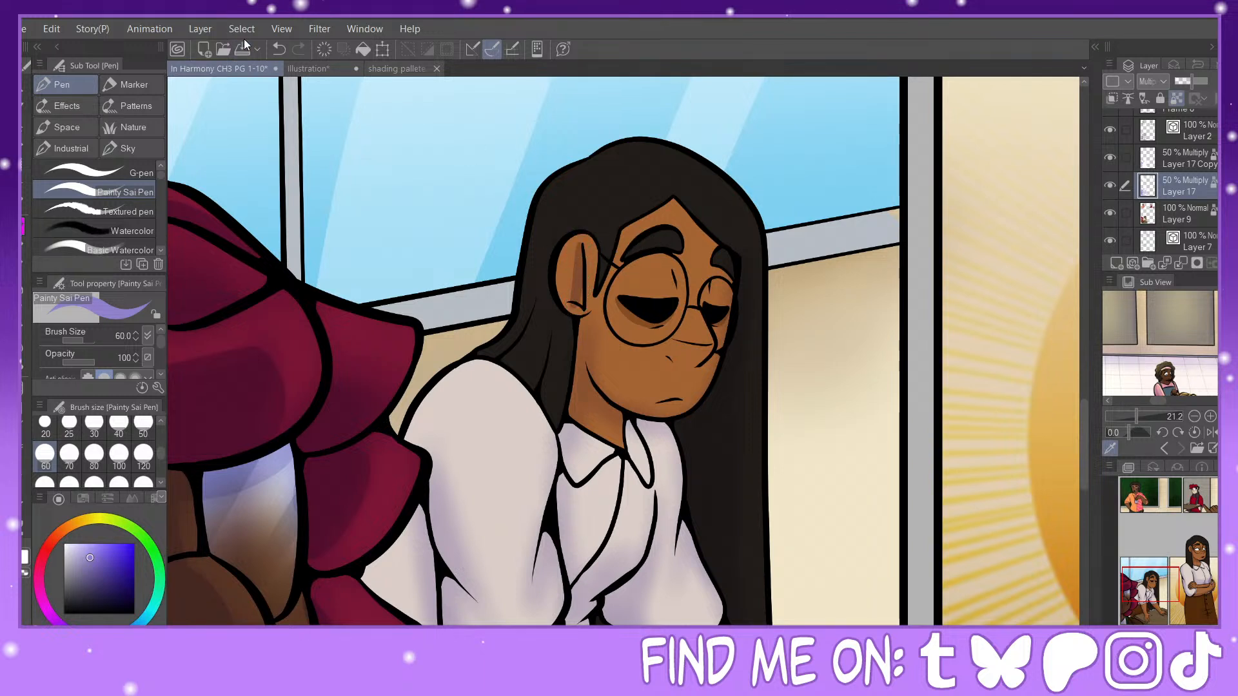
pyautogui.click(279, 49)
pyautogui.click(69, 426)
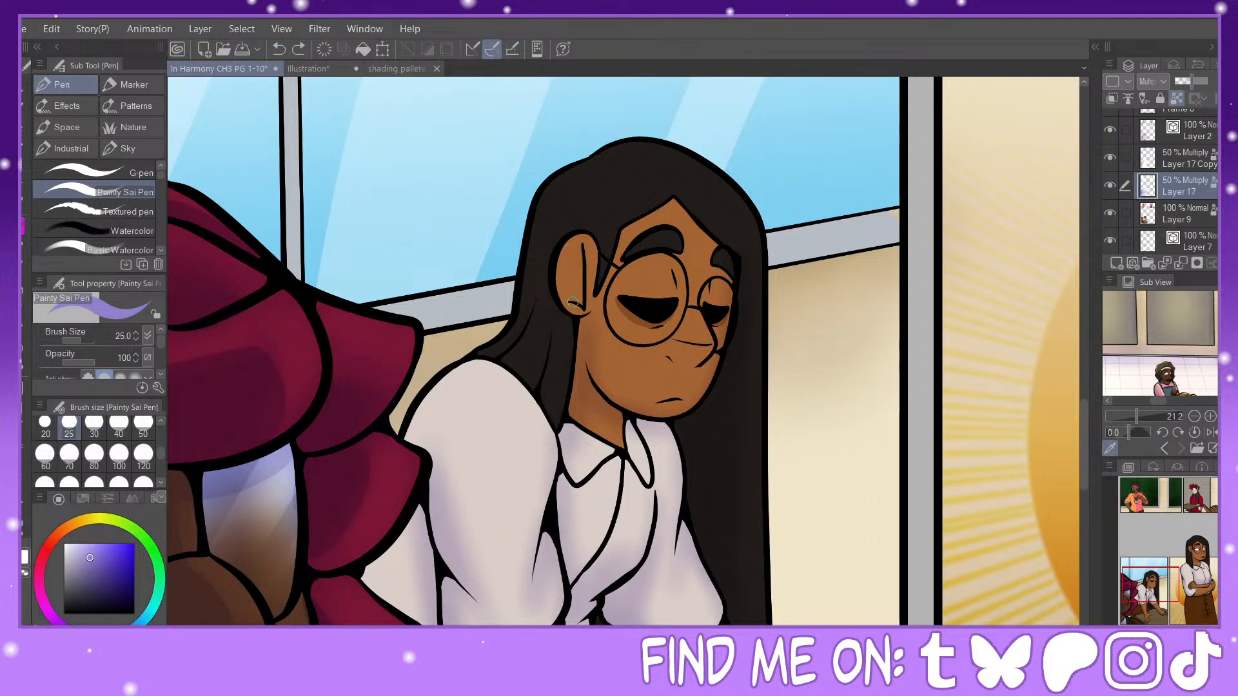
pyautogui.click(279, 49)
pyautogui.moveTo(582, 245); pyautogui.dragTo(568, 301)
pyautogui.click(94, 426)
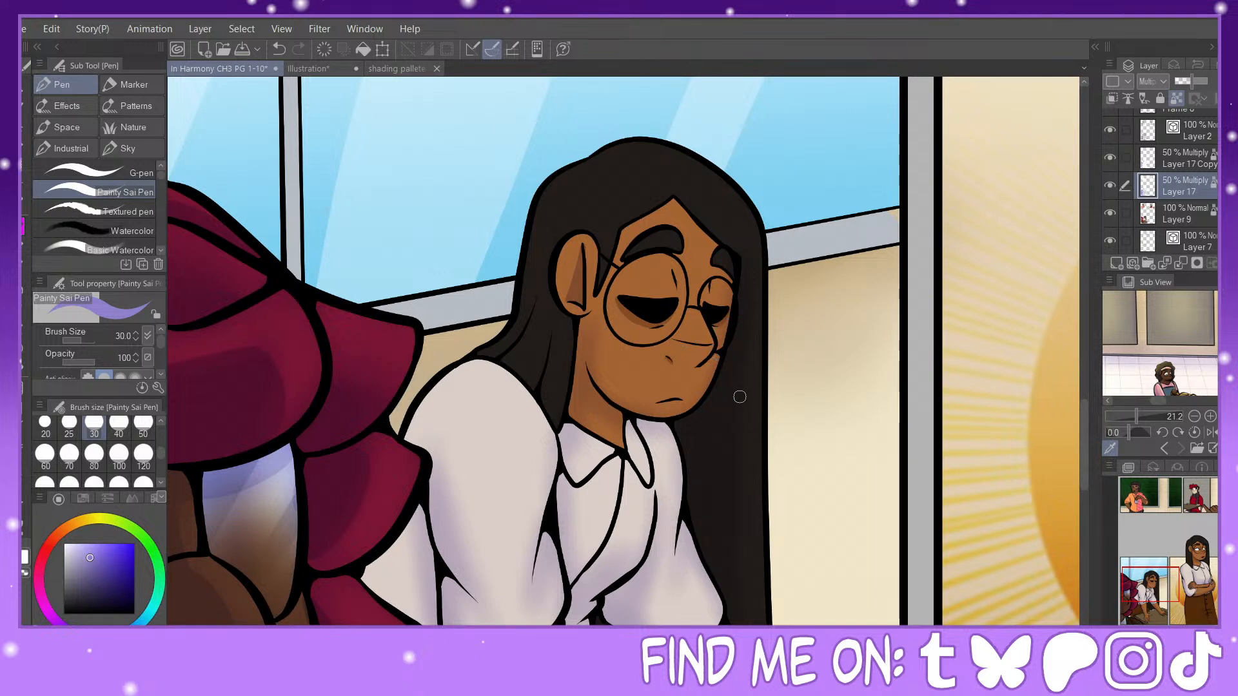
# Step: Paint a pointed hard-edged fold shadow on the far shirt sleeve at pen size 50, undoing and repeating strokes to refine it
pyautogui.click(143, 426)
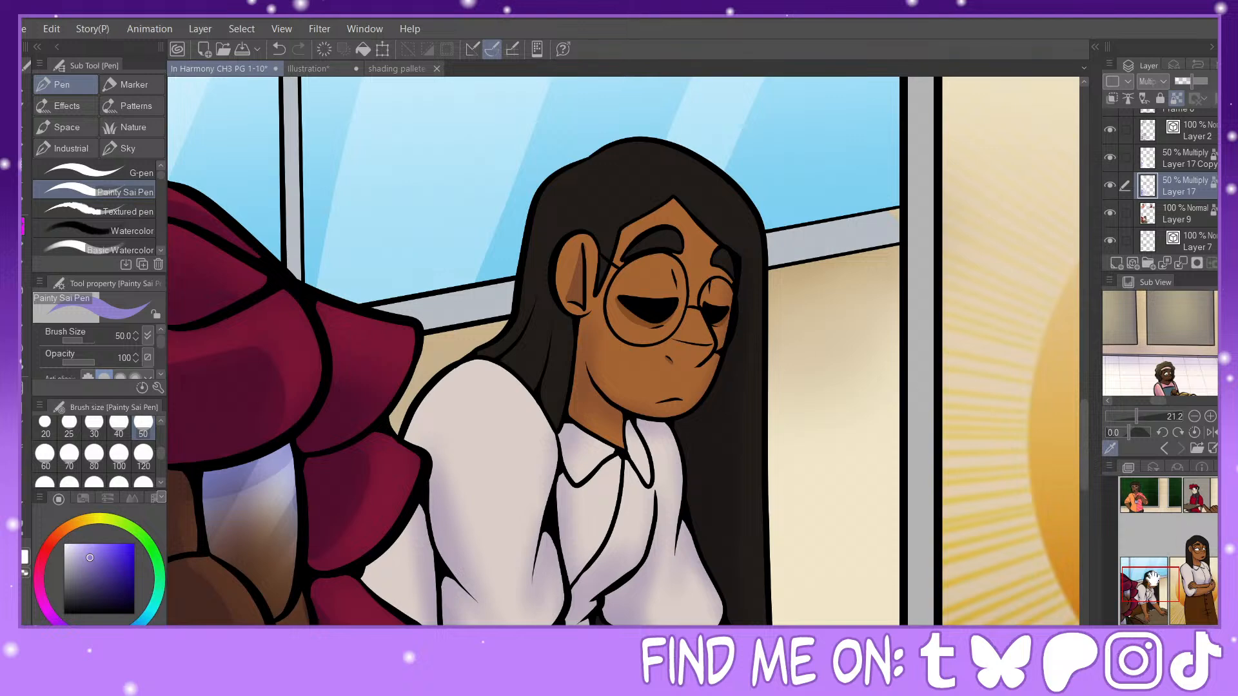
pyautogui.moveTo(1153, 579)
pyautogui.mouseDown()
pyautogui.moveTo(1165, 594)
pyautogui.moveTo(1165, 581)
pyautogui.mouseUp()
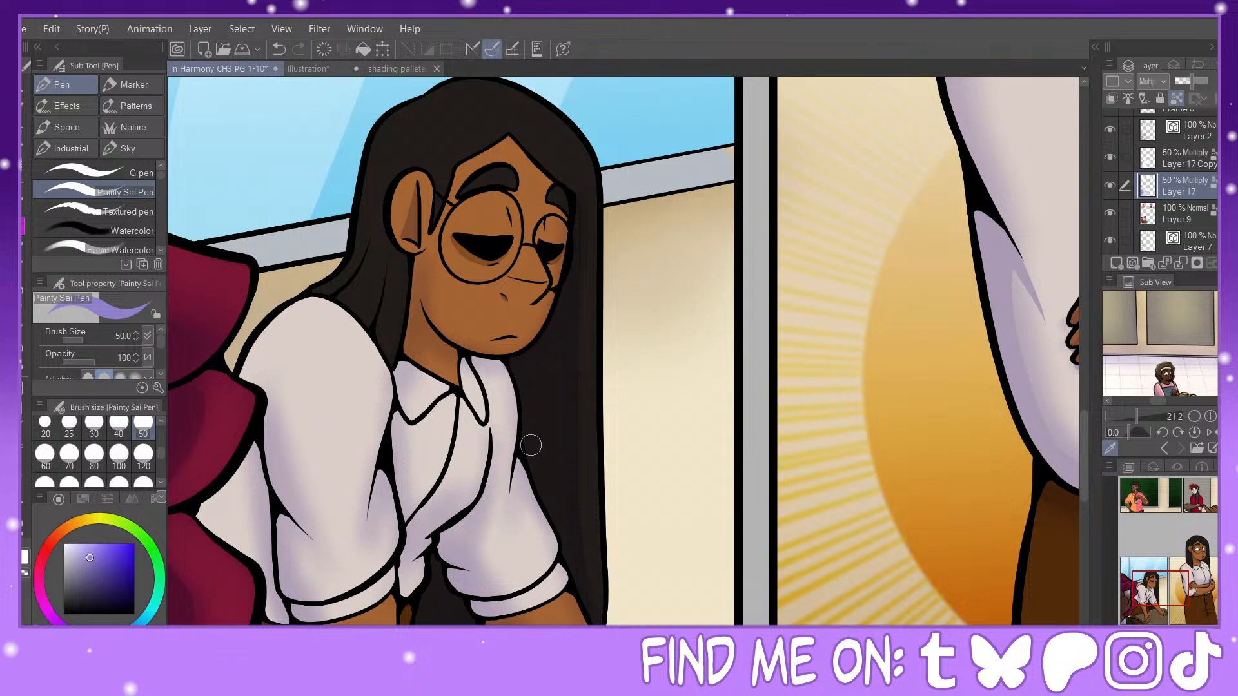
pyautogui.moveTo(511, 520)
pyautogui.mouseDown()
pyautogui.moveTo(523, 463)
pyautogui.moveTo(502, 524)
pyautogui.mouseUp()
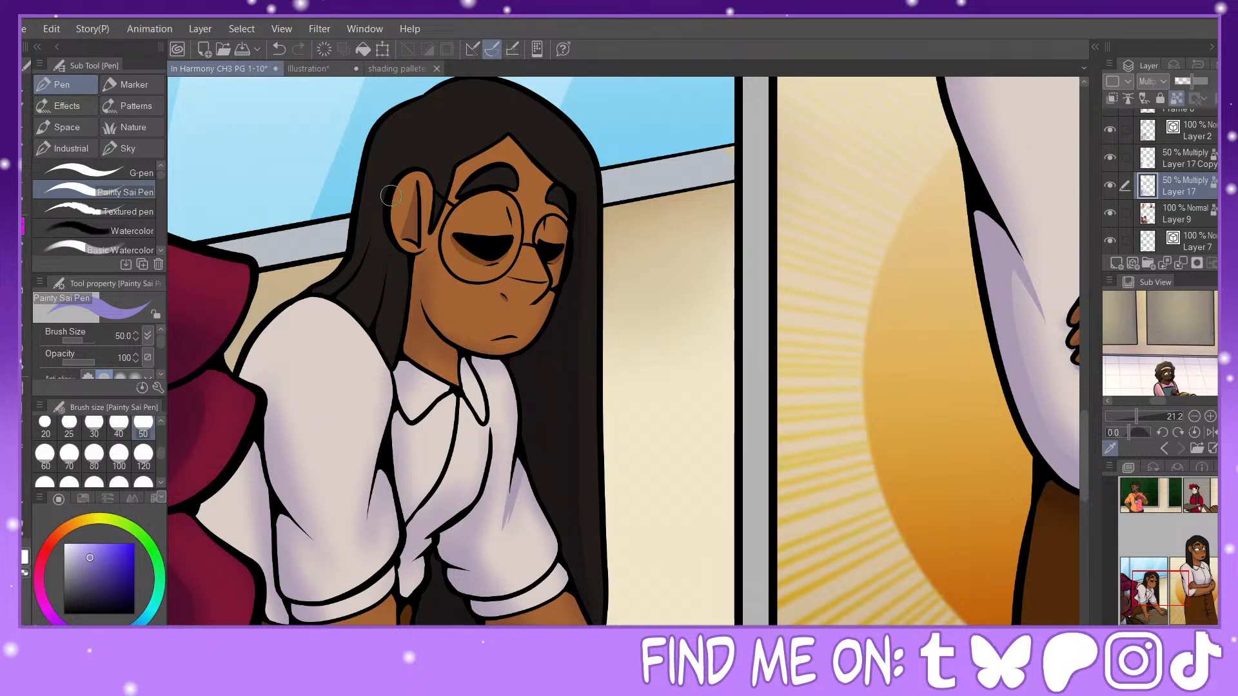
pyautogui.click(281, 51)
pyautogui.click(280, 51)
pyautogui.moveTo(521, 450); pyautogui.dragTo(504, 523)
pyautogui.click(281, 51)
pyautogui.moveTo(521, 450); pyautogui.dragTo(504, 518)
pyautogui.moveTo(514, 475); pyautogui.dragTo(540, 507)
pyautogui.hotkey('ctrl', 'z')
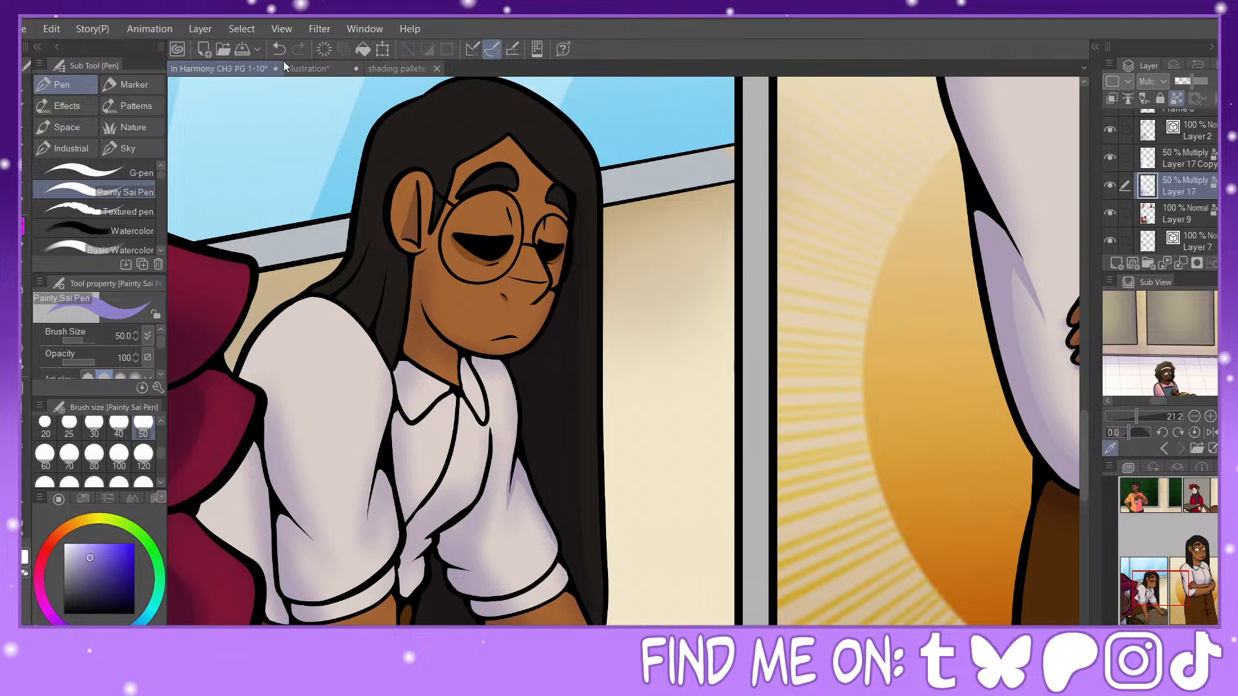
# Step: Paint hard-edged shadows on the long-haired character's far sleeve and beneath the shirt collar at pen size 50
pyautogui.moveTo(523, 465); pyautogui.dragTo(567, 550)
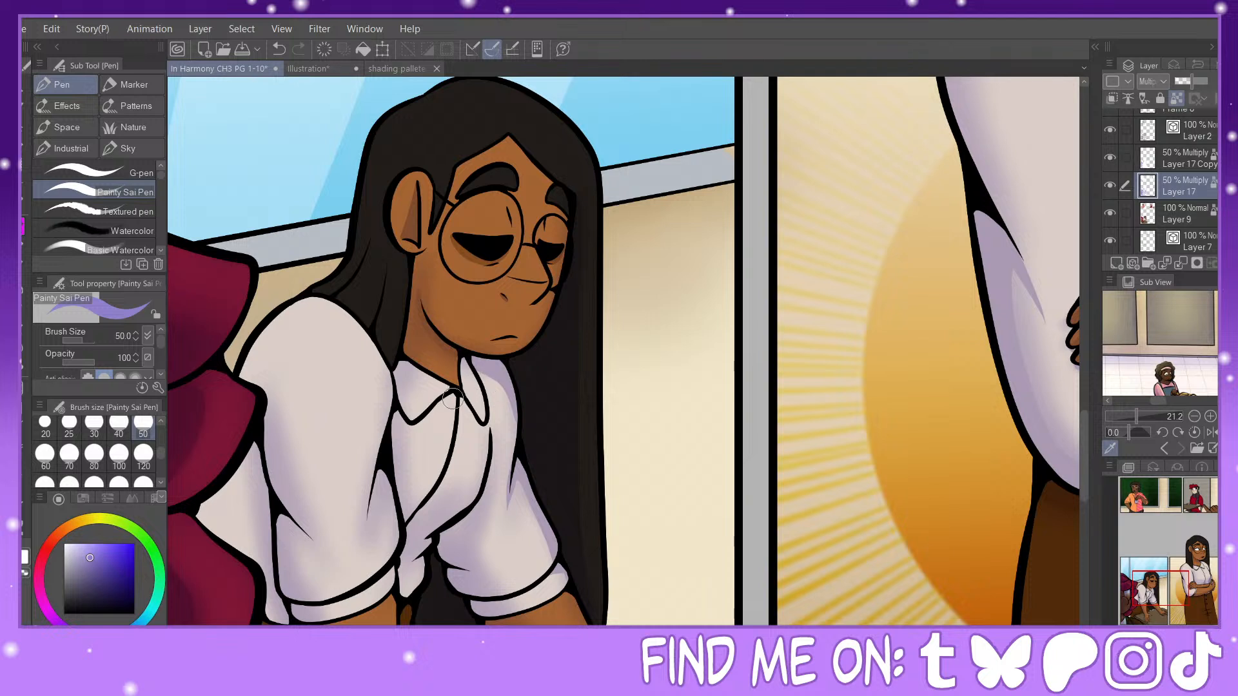
pyautogui.moveTo(460, 396)
pyautogui.mouseDown()
pyautogui.moveTo(489, 425)
pyautogui.moveTo(481, 393)
pyautogui.moveTo(434, 400)
pyautogui.moveTo(451, 392)
pyautogui.moveTo(393, 406)
pyautogui.mouseUp()
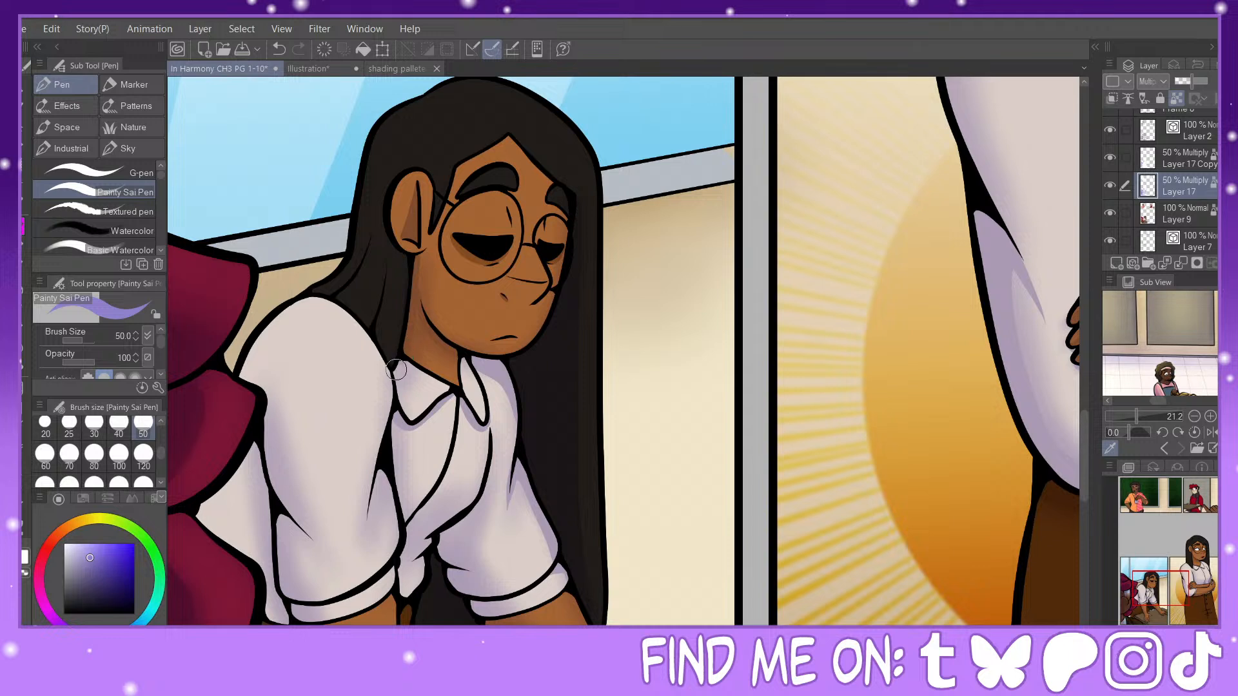
# Step: Paint a pointed hard-edged fold shadow at the near sleeve's elbow, undoing and repeating the stroke to refine its shape
pyautogui.moveTo(601, 535); pyautogui.dragTo(787, 328)
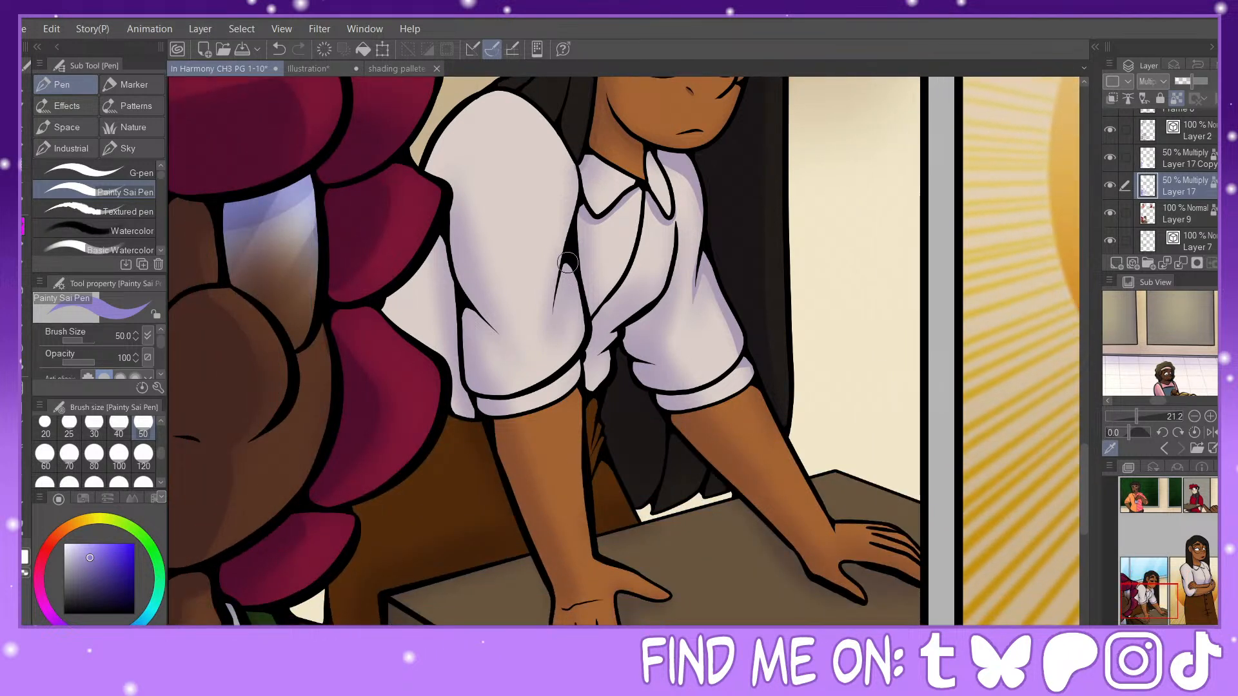
pyautogui.moveTo(466, 314); pyautogui.dragTo(512, 358)
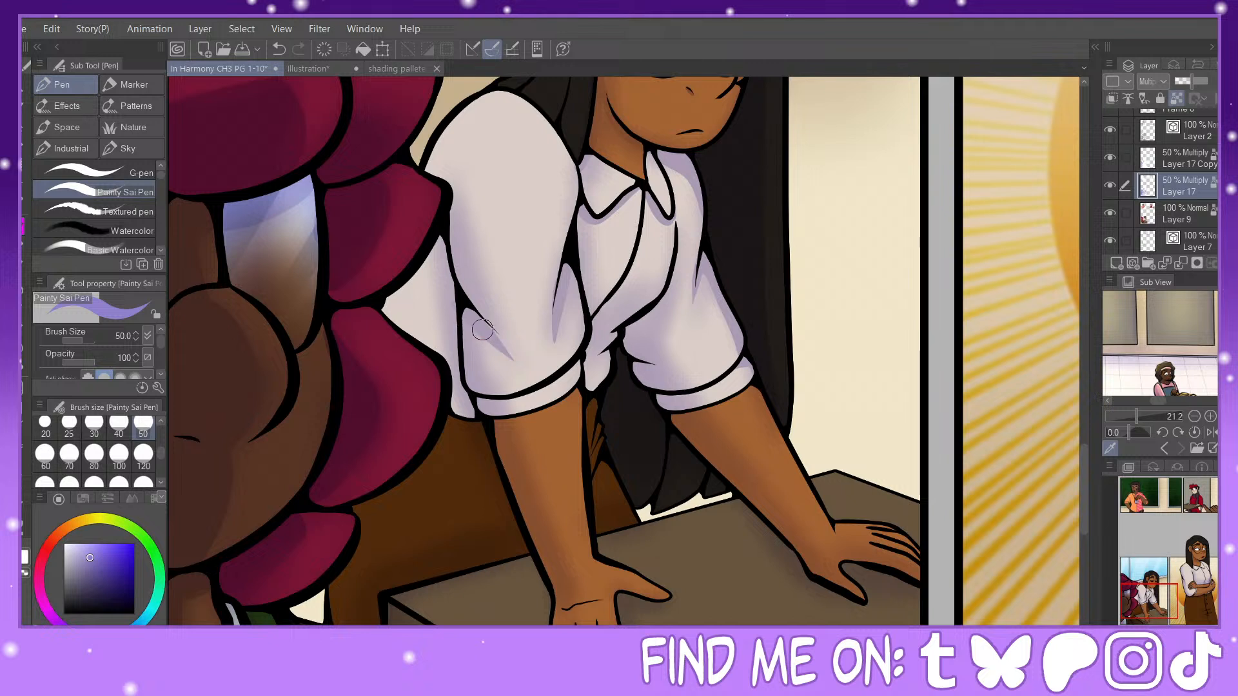
pyautogui.click(281, 51)
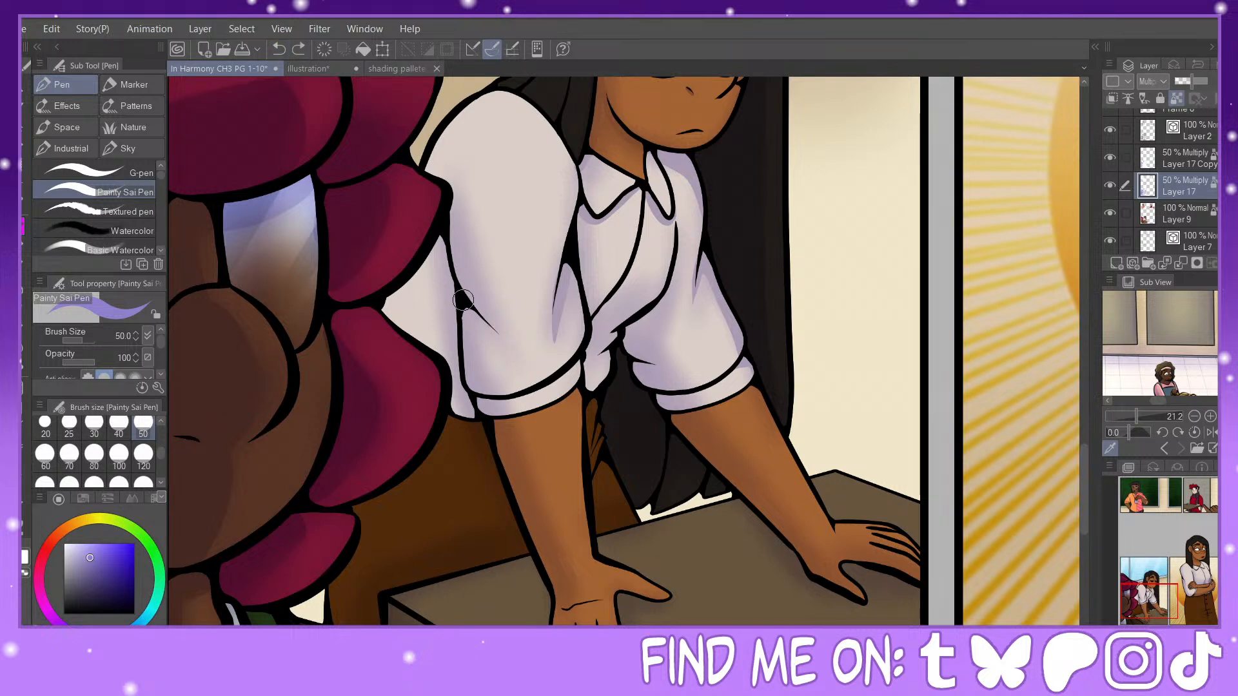
pyautogui.moveTo(467, 313); pyautogui.dragTo(521, 365)
pyautogui.click(279, 50)
pyautogui.moveTo(464, 305)
pyautogui.mouseDown()
pyautogui.moveTo(483, 326)
pyautogui.moveTo(517, 332)
pyautogui.mouseUp()
# Step: Add hard-edged shadows along the near sleeve's inner and outer edges and on the back of the shirt behind it
pyautogui.moveTo(565, 296); pyautogui.dragTo(584, 343)
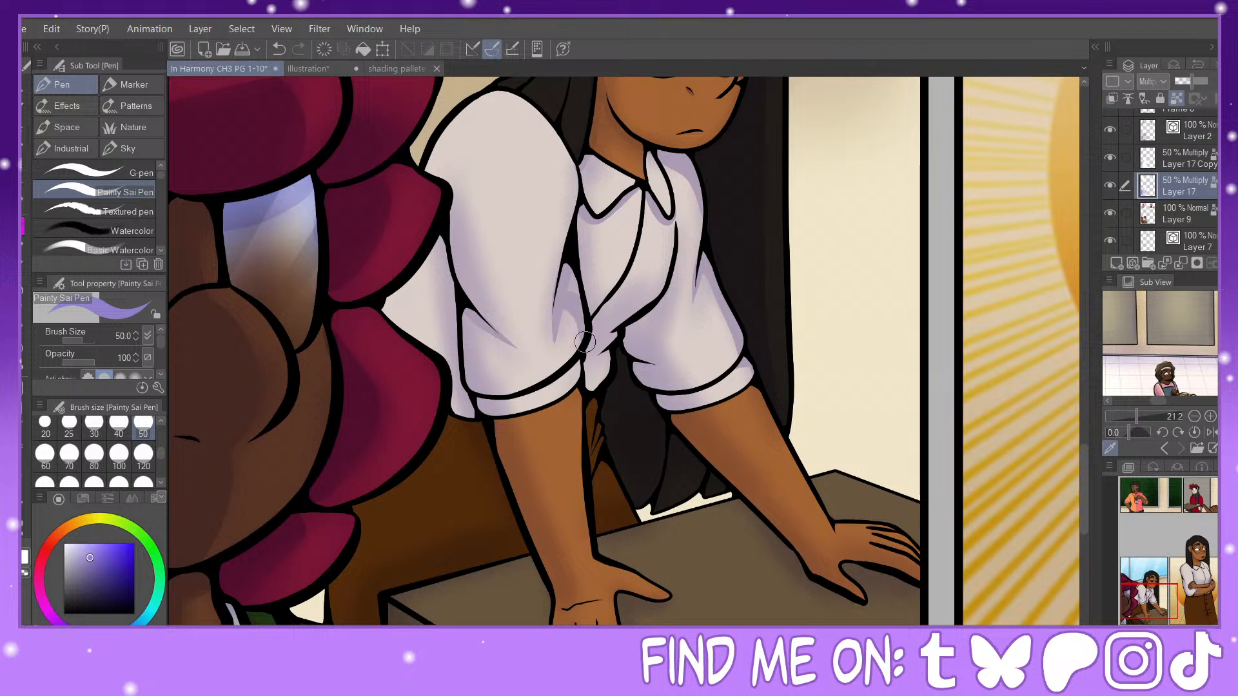
pyautogui.moveTo(568, 265)
pyautogui.mouseDown()
pyautogui.moveTo(579, 311)
pyautogui.moveTo(571, 267)
pyautogui.moveTo(556, 322)
pyautogui.moveTo(572, 304)
pyautogui.mouseUp()
pyautogui.moveTo(450, 191)
pyautogui.mouseDown()
pyautogui.moveTo(463, 291)
pyautogui.moveTo(485, 324)
pyautogui.mouseUp()
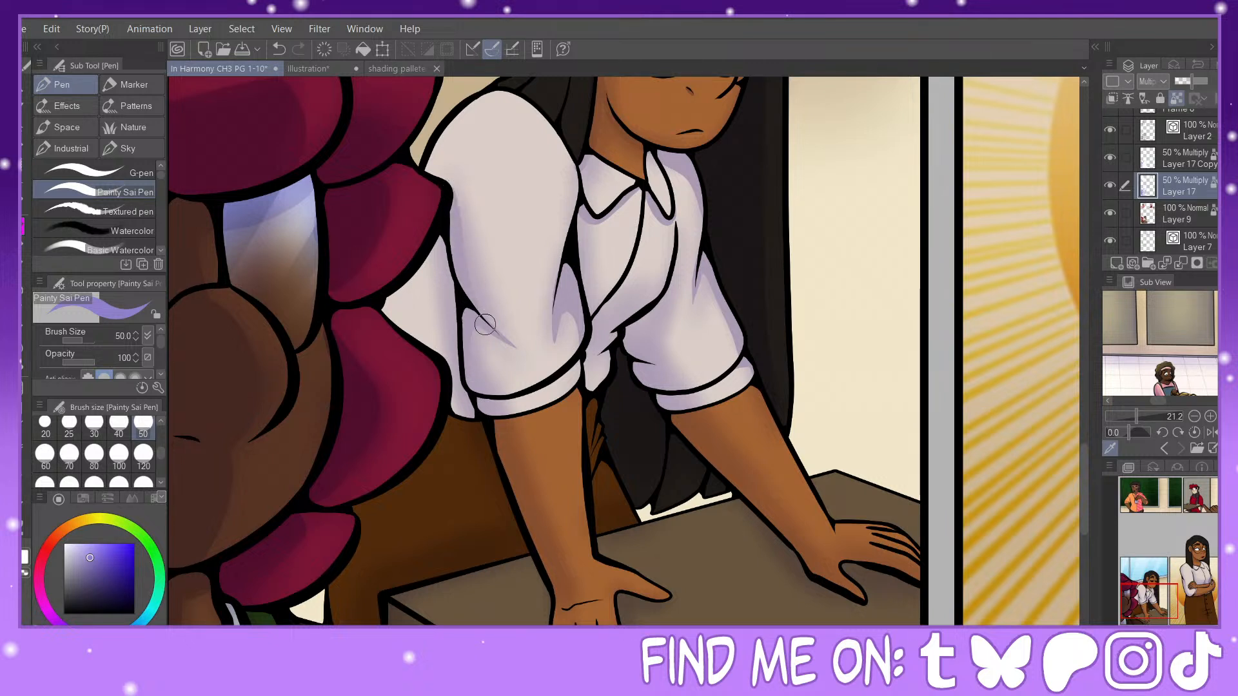
pyautogui.moveTo(439, 227); pyautogui.dragTo(457, 319)
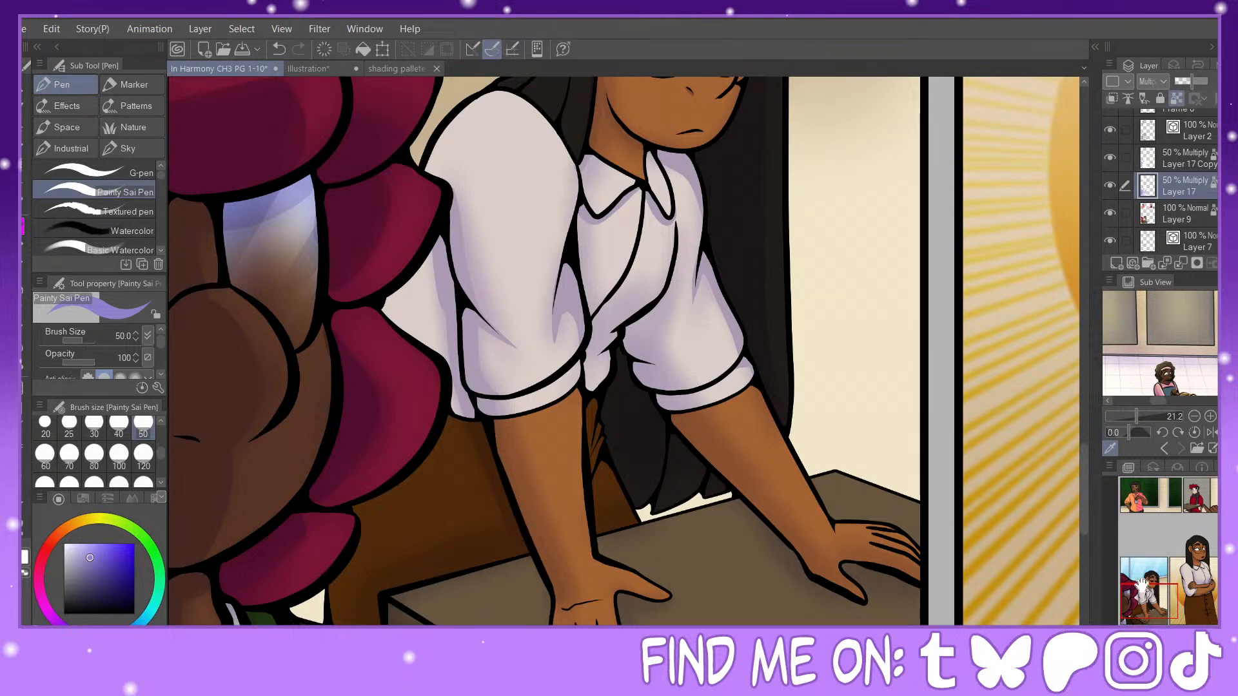
# Step: Paint narrow hard-edged shadows along the fingers of the long-haired character's near hand resting on the desk
pyautogui.moveTo(1140, 583); pyautogui.dragTo(1153, 610)
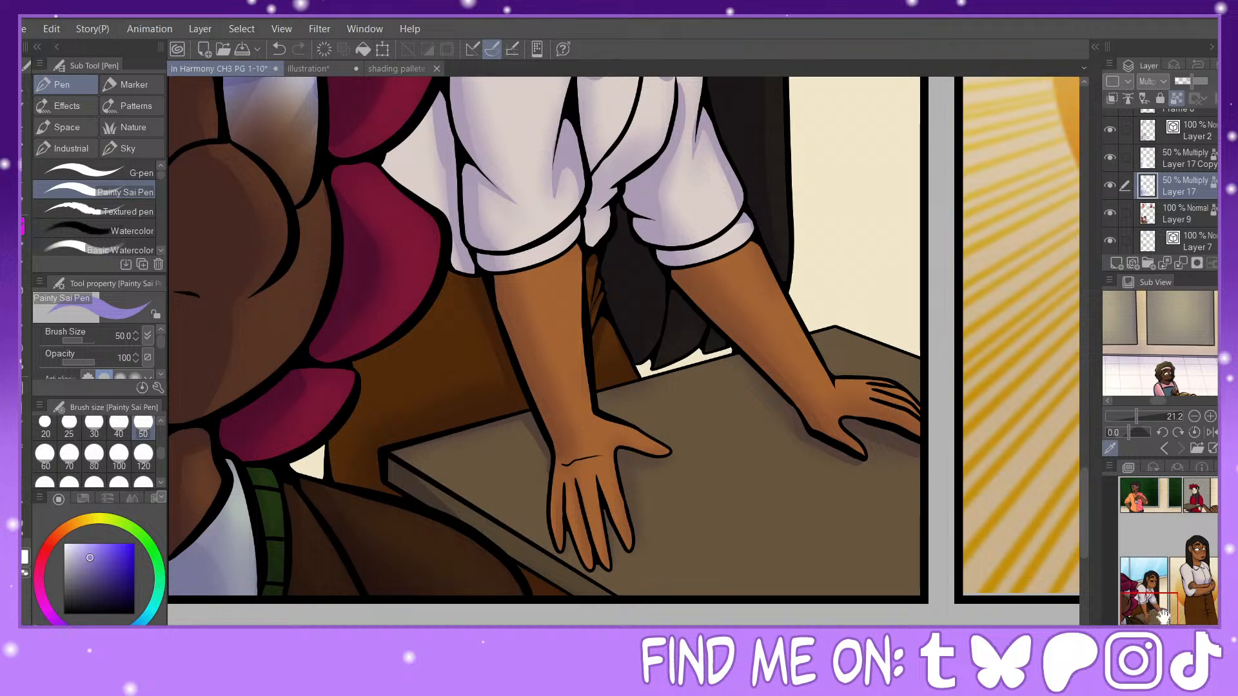
pyautogui.moveTo(1153, 604); pyautogui.dragTo(1152, 599)
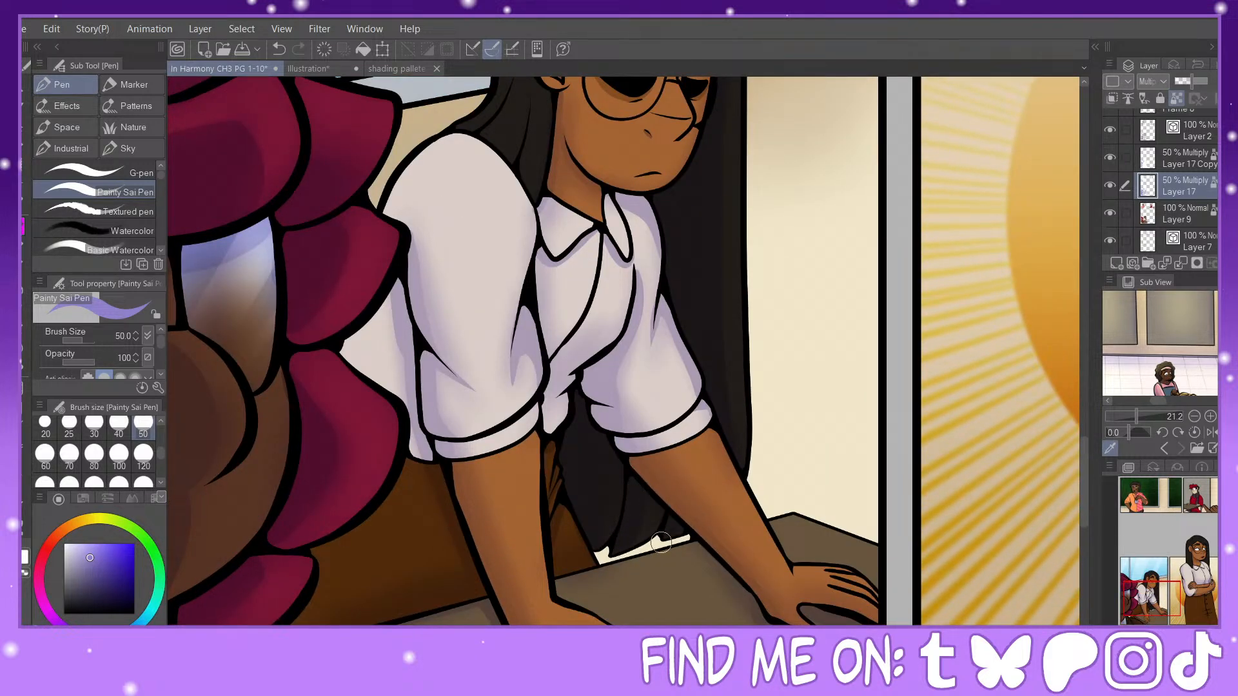
pyautogui.moveTo(1147, 580); pyautogui.dragTo(1155, 611)
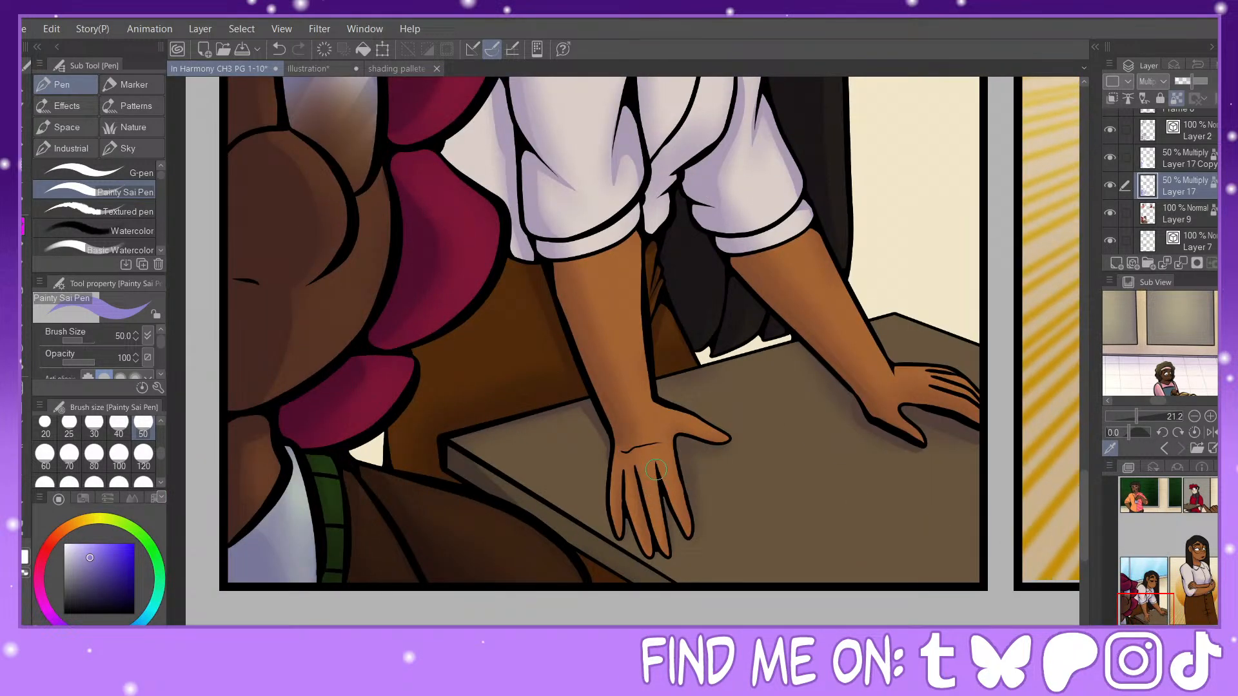
pyautogui.moveTo(656, 470); pyautogui.dragTo(670, 556)
pyautogui.moveTo(618, 465); pyautogui.dragTo(623, 530)
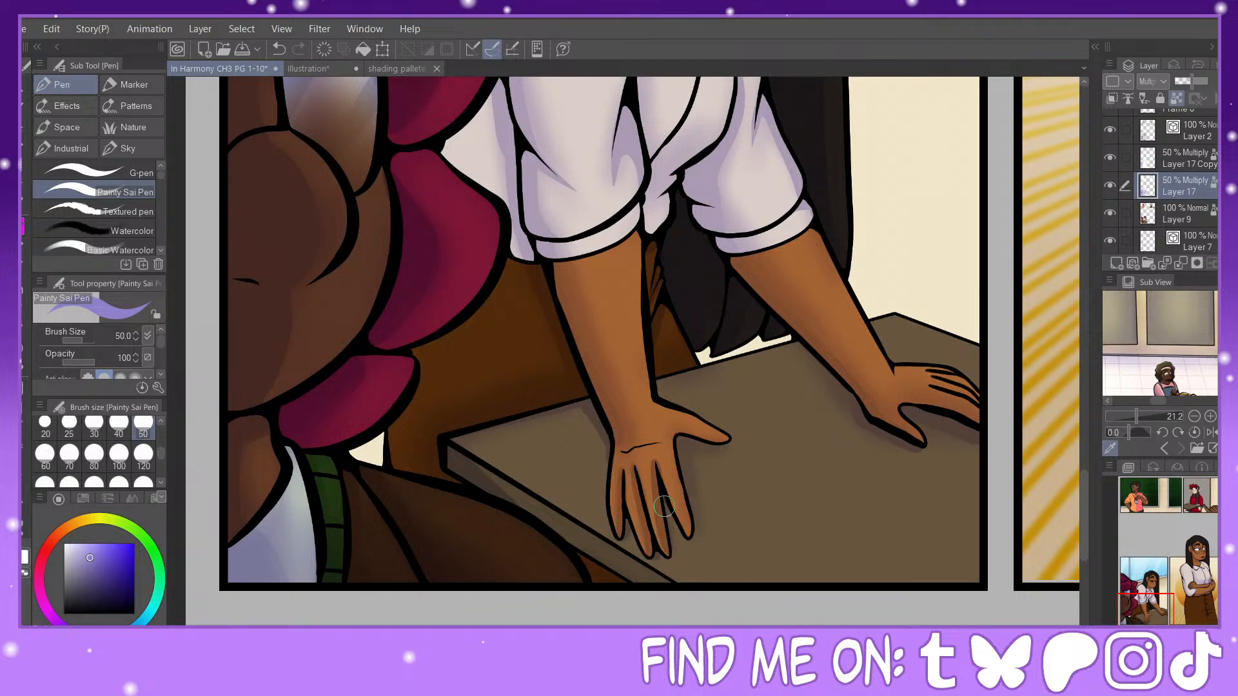
pyautogui.moveTo(672, 527); pyautogui.dragTo(671, 556)
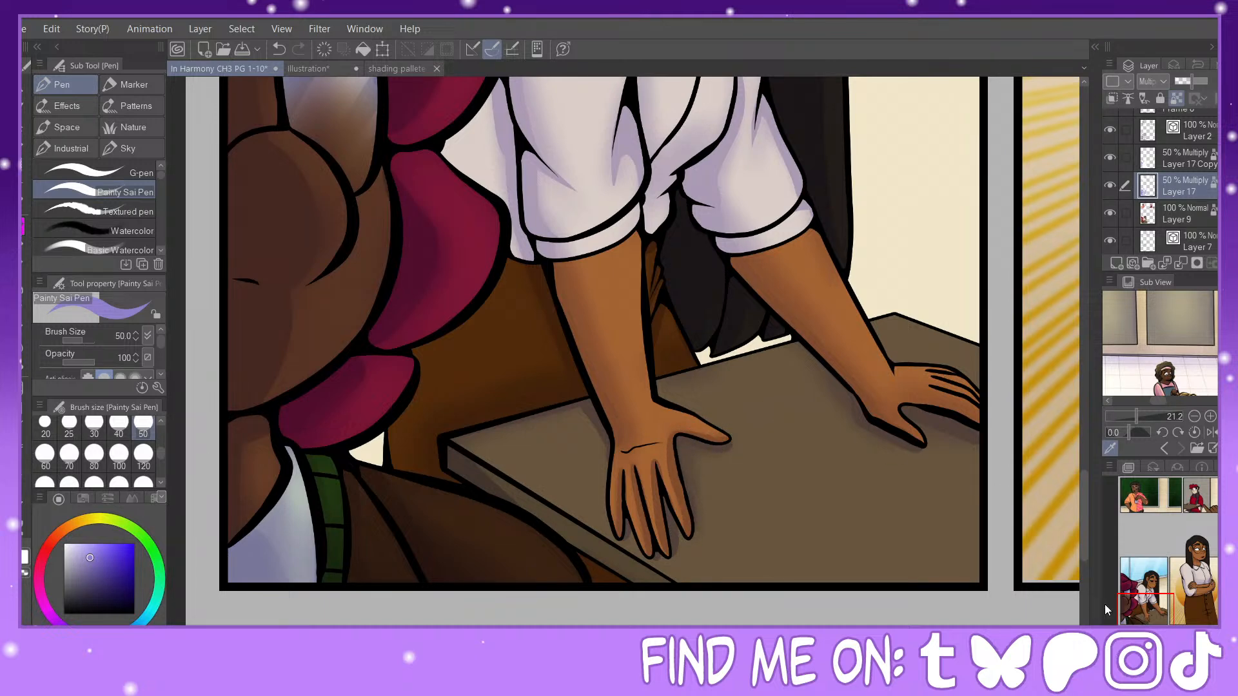
# Step: Airbrush soft shadows on the beret-wearing character's ear and hair on Layer 17 with the Soft airbrush at size 40
pyautogui.moveTo(1156, 595)
pyautogui.mouseDown()
pyautogui.moveTo(1149, 561)
pyautogui.moveTo(1145, 579)
pyautogui.moveTo(1167, 590)
pyautogui.moveTo(1206, 475)
pyautogui.moveTo(1201, 528)
pyautogui.moveTo(1200, 496)
pyautogui.mouseUp()
pyautogui.hotkey('ctrl', '-')
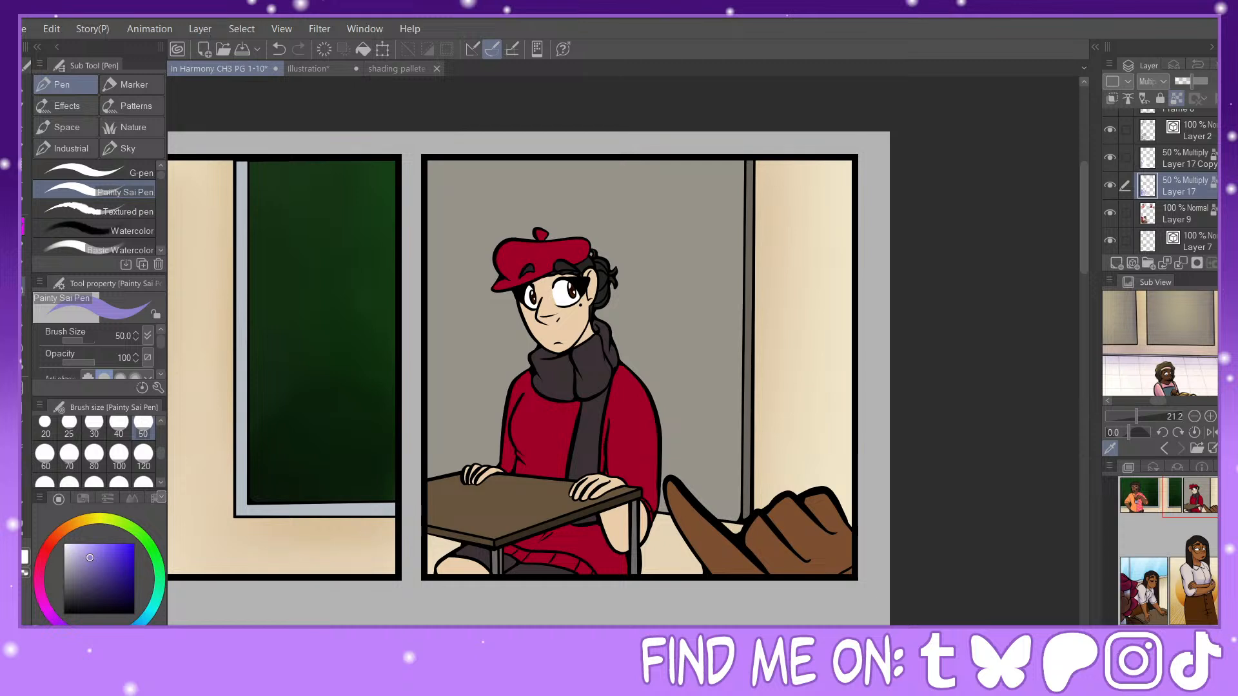
pyautogui.click(25, 285)
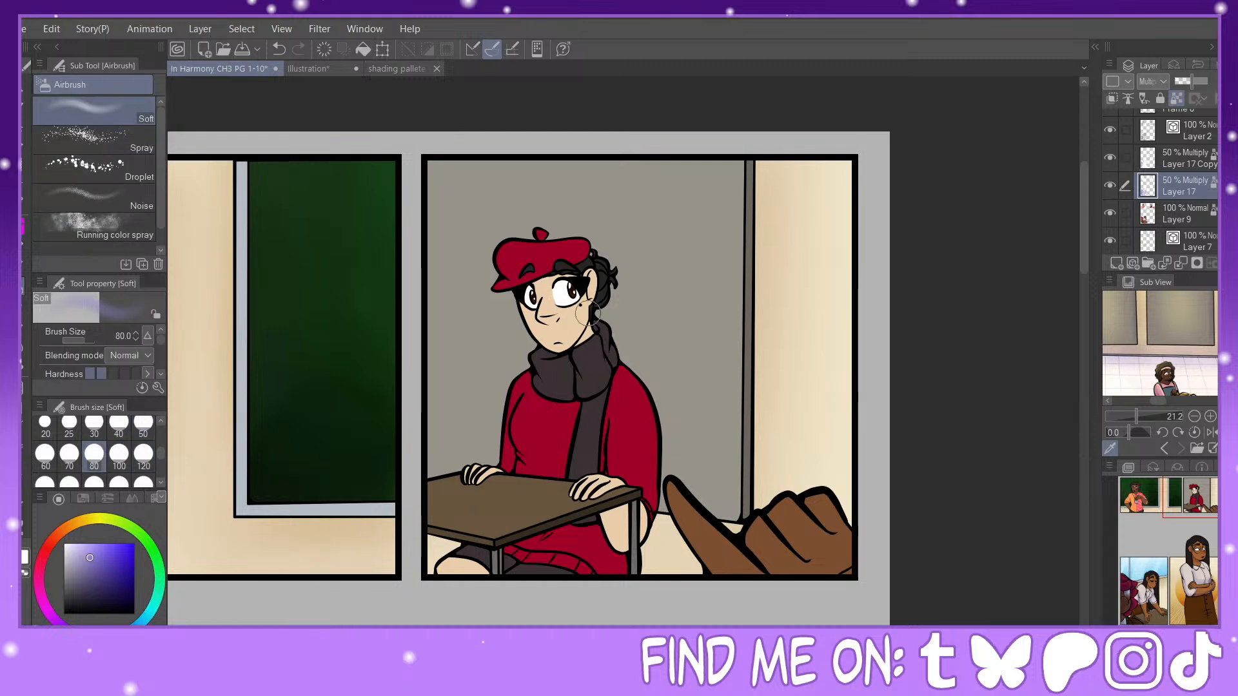
pyautogui.click(278, 49)
pyautogui.click(118, 427)
pyautogui.hotkey('ctrl', '+')
pyautogui.hotkey('ctrl', '+')
pyautogui.hotkey('ctrl', '+')
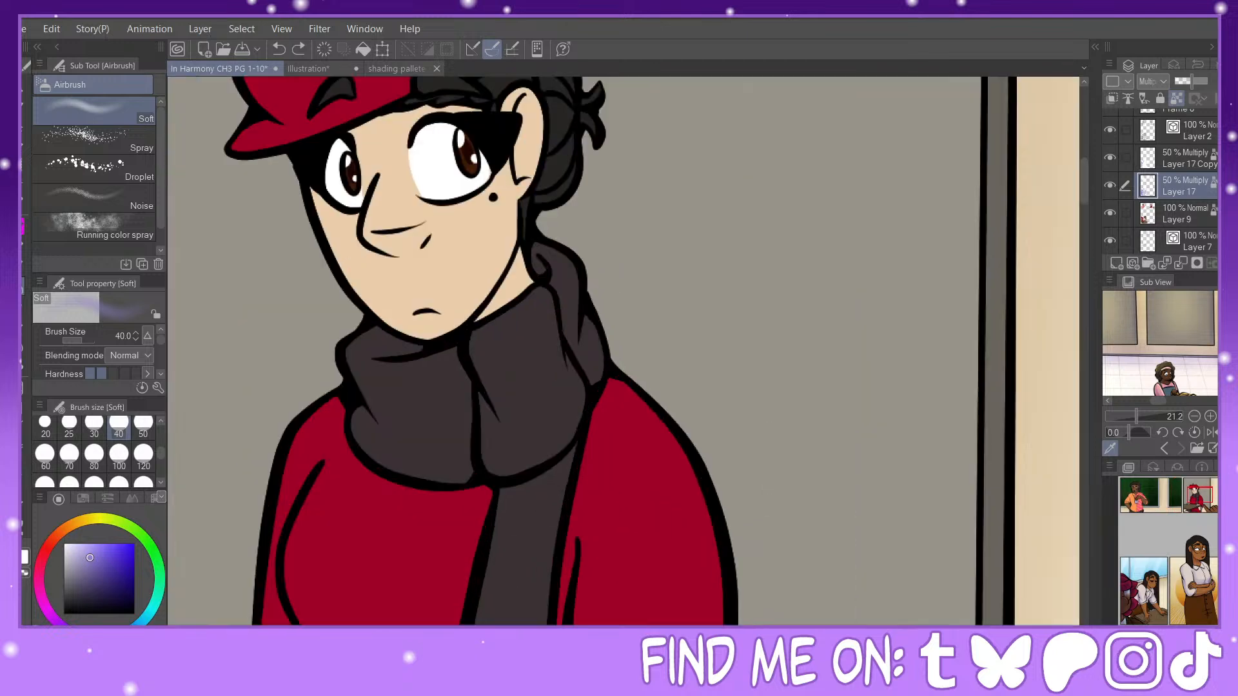
pyautogui.moveTo(548, 258)
pyautogui.mouseDown()
pyautogui.moveTo(572, 471)
pyautogui.moveTo(753, 422)
pyautogui.mouseUp()
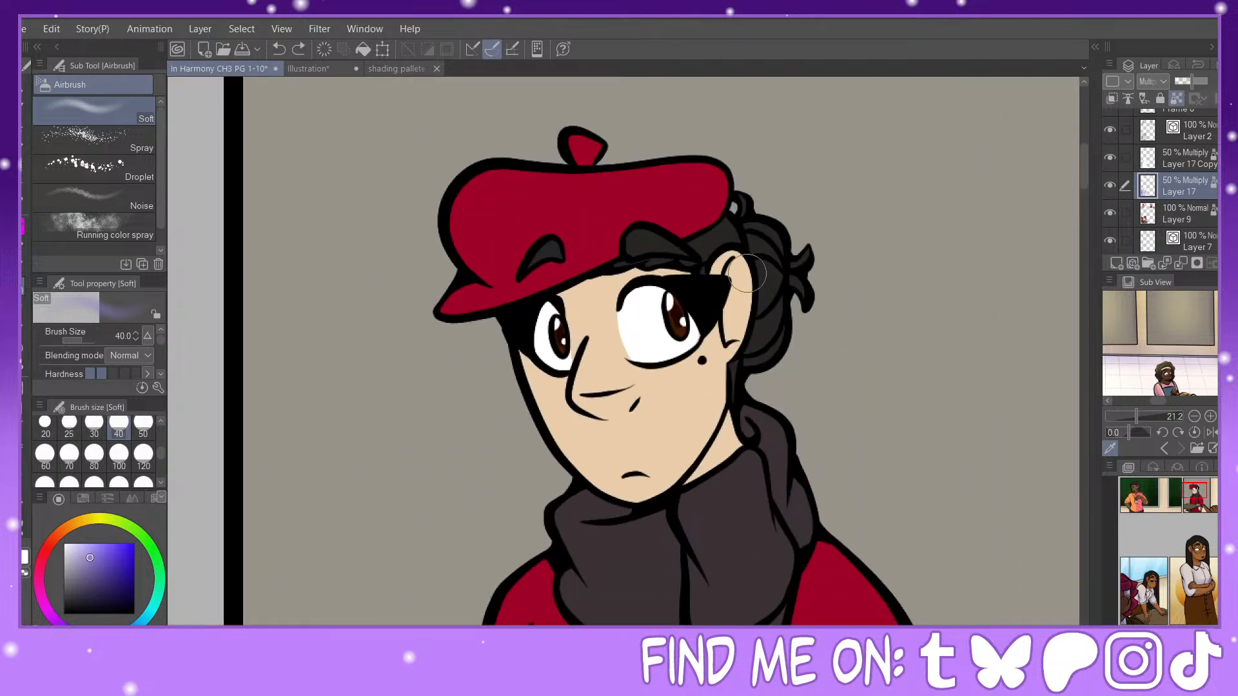
pyautogui.moveTo(748, 274)
pyautogui.mouseDown()
pyautogui.moveTo(741, 326)
pyautogui.moveTo(756, 337)
pyautogui.moveTo(758, 312)
pyautogui.moveTo(781, 320)
pyautogui.mouseUp()
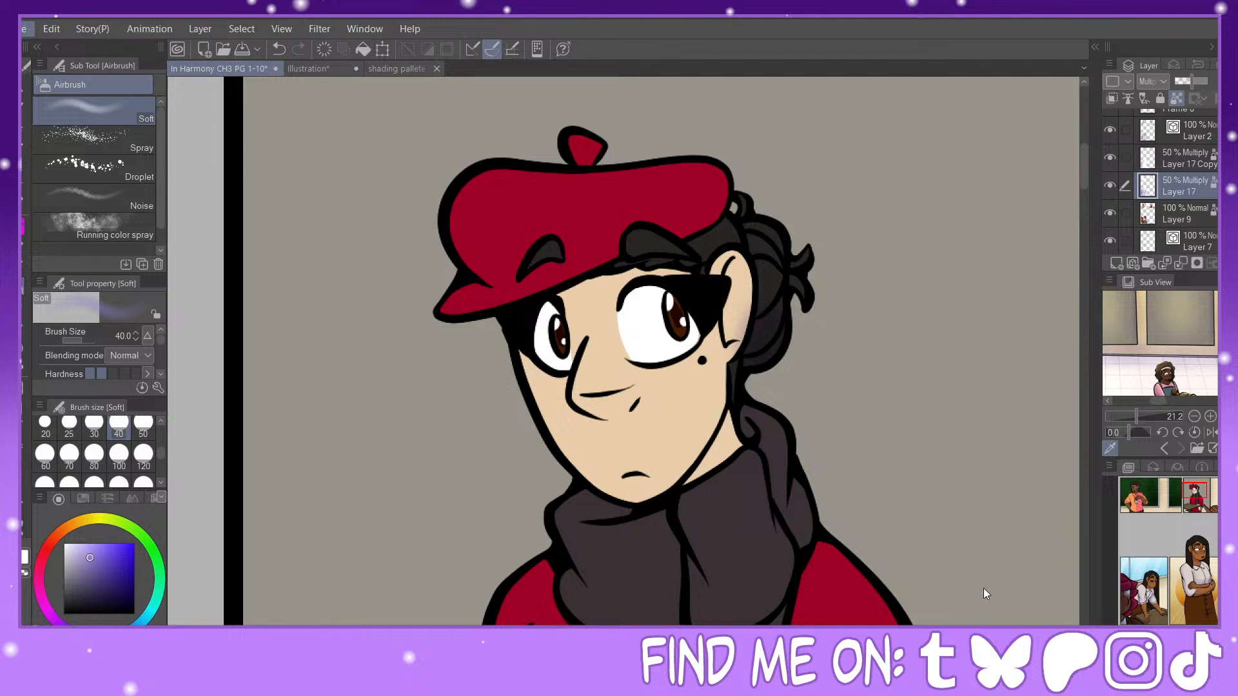
# Step: Examine the blonde chibi character reference image up close, close it and return to the comic page
pyautogui.click(48, 69)
pyautogui.scroll(5, 639, 374)
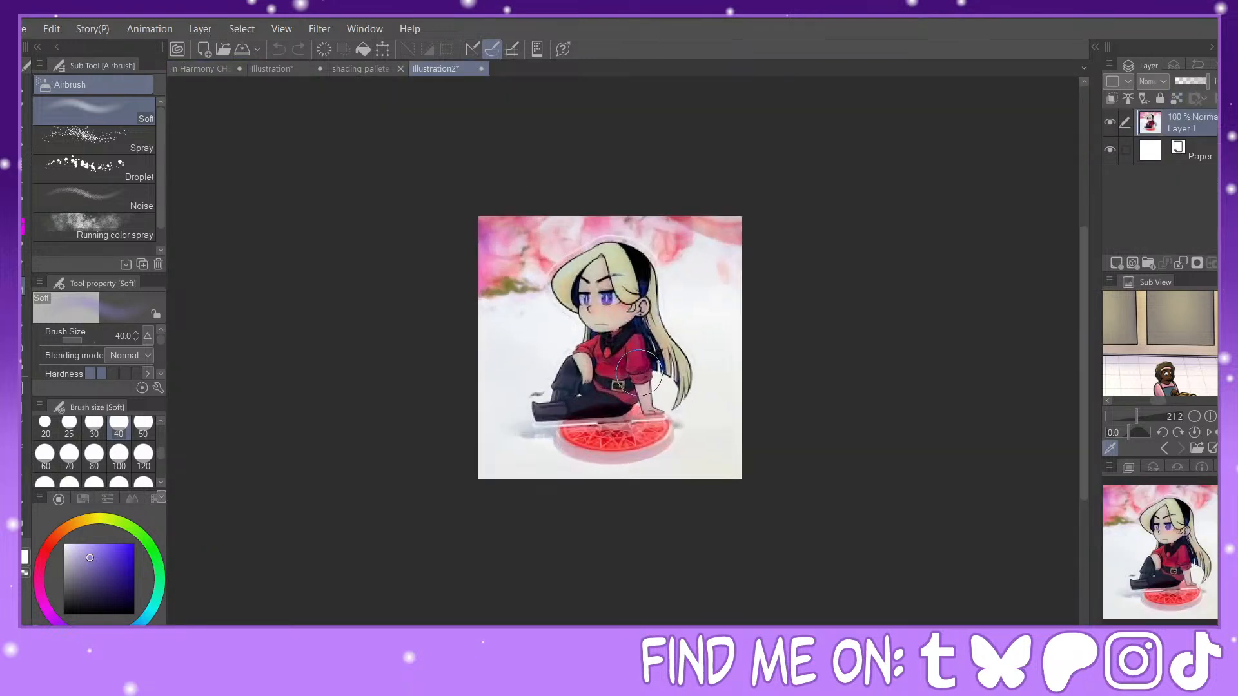
pyautogui.scroll(2, 639, 374)
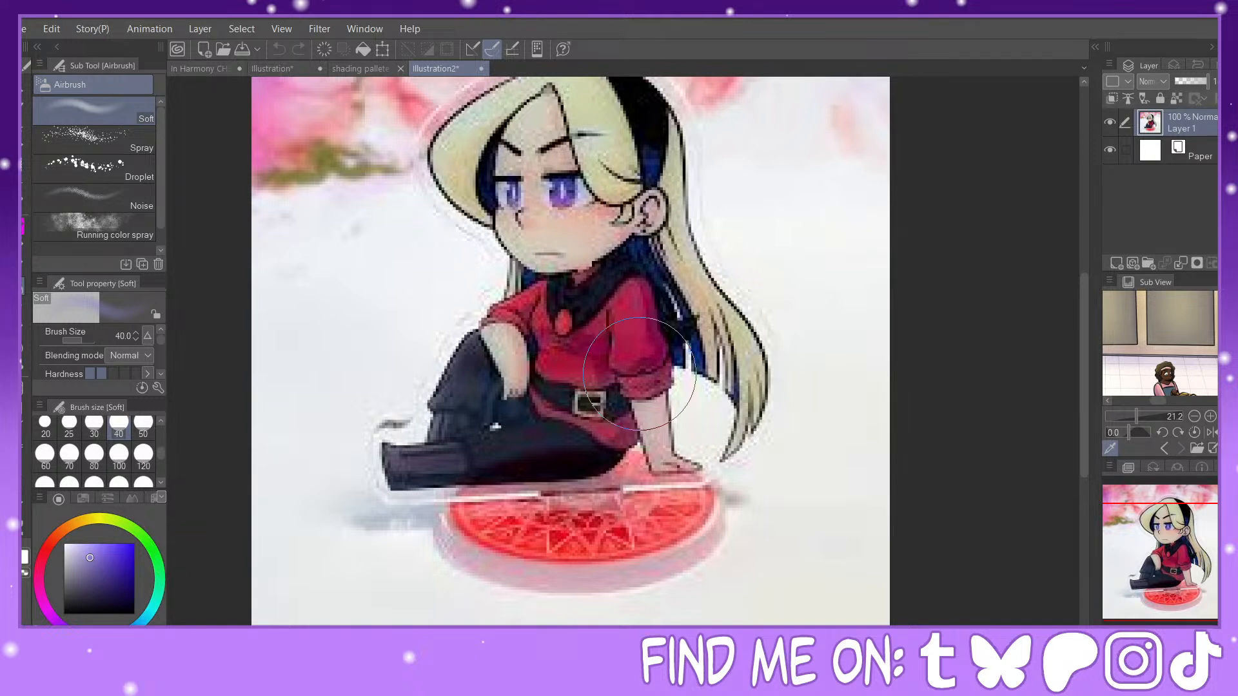
pyautogui.scroll(-3, 556, 272)
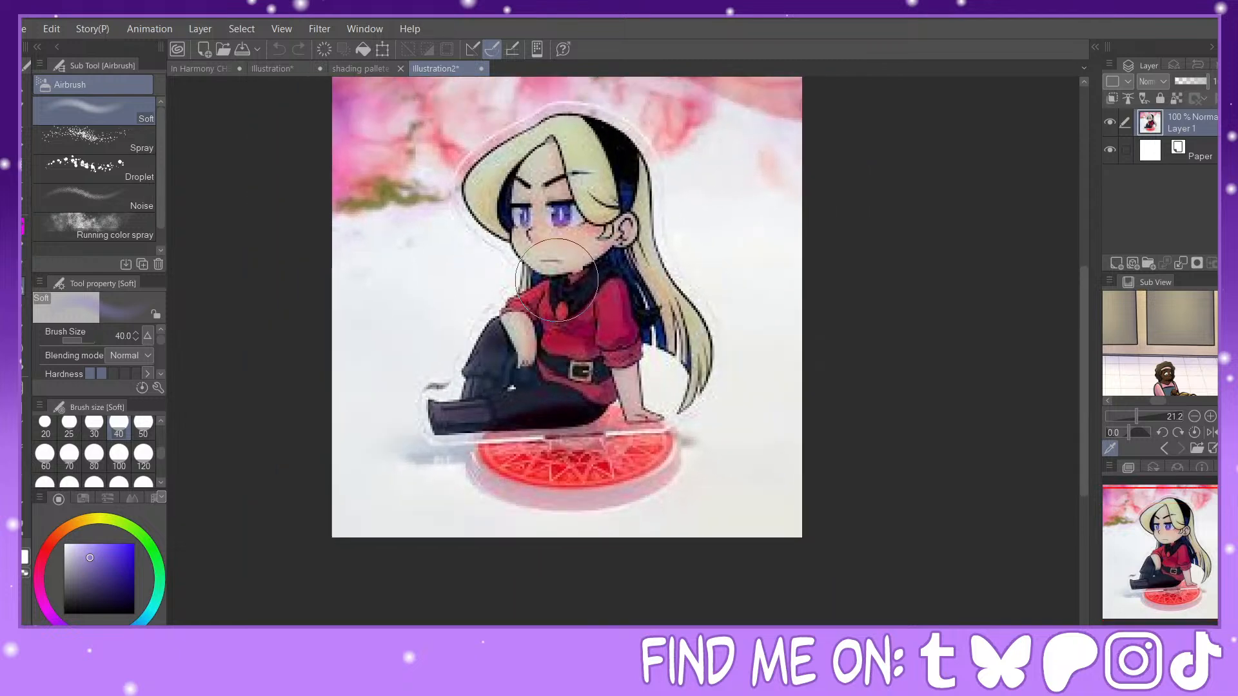
pyautogui.scroll(4, 555, 272)
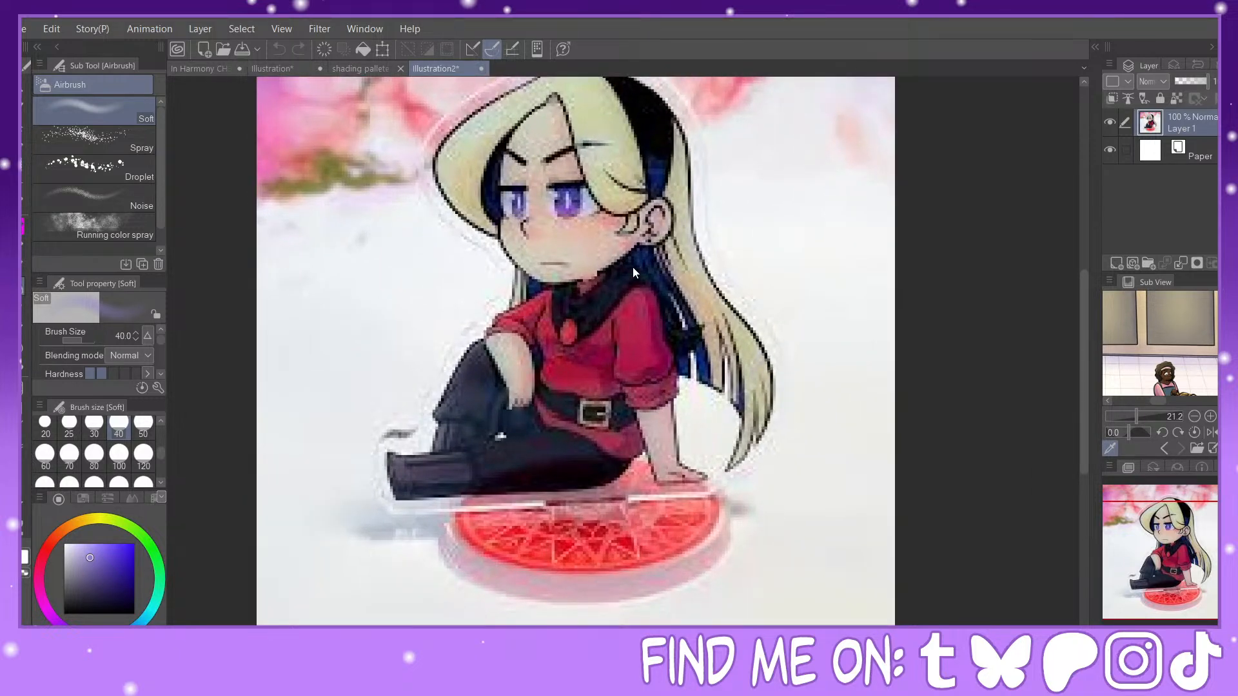
pyautogui.hotkey('ctrl', 'w')
pyautogui.click(191, 71)
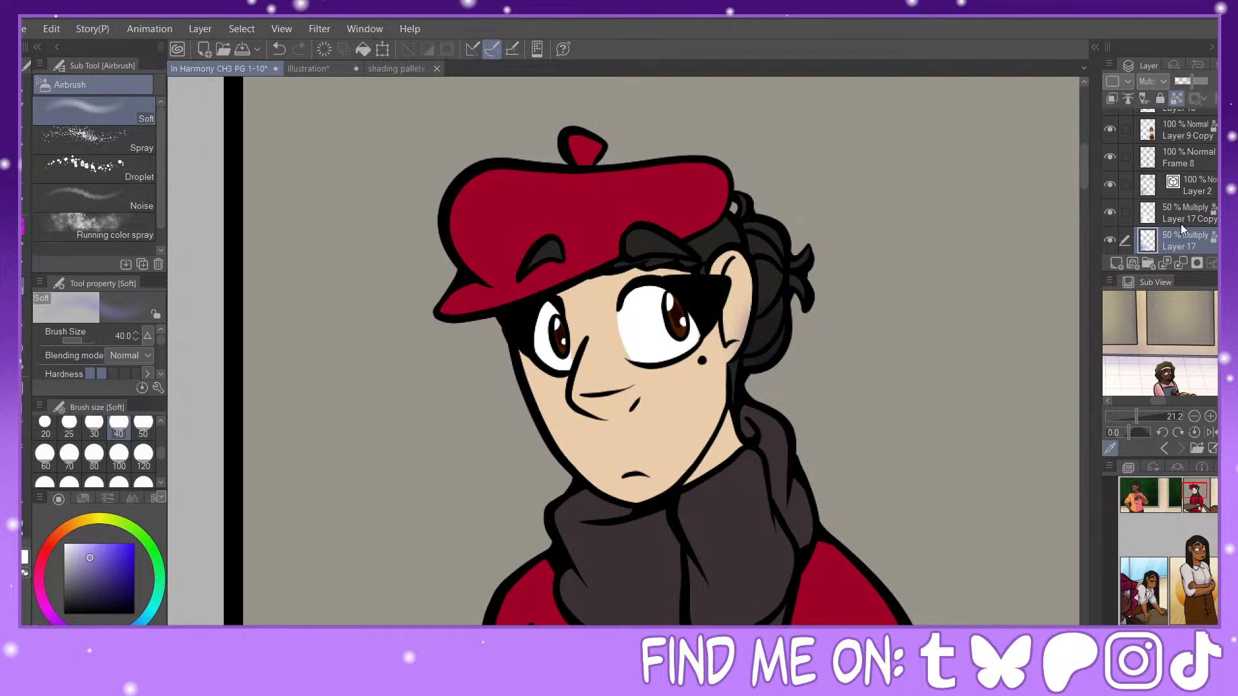
# Step: Airbrush soft shadows on Layer 17 at size 30 across the forehead under the beret, along the beret's back edge and on its stem
pyautogui.click(1112, 239)
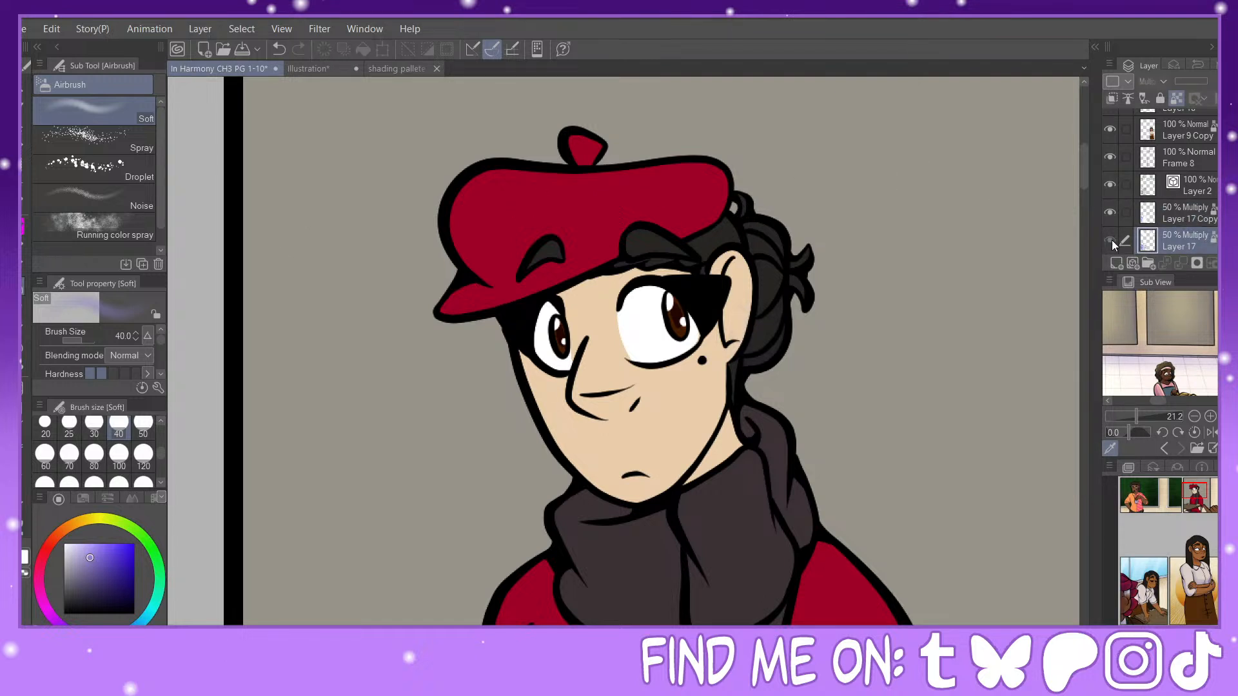
pyautogui.click(1112, 240)
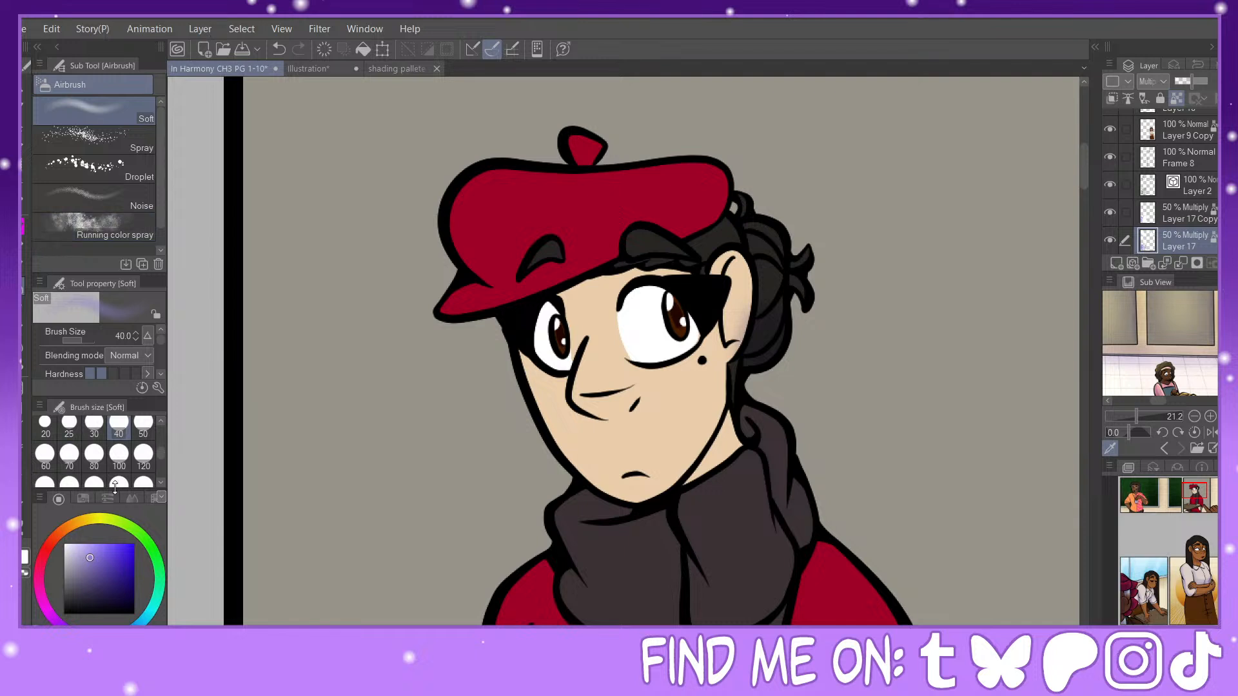
pyautogui.click(45, 427)
pyautogui.click(93, 427)
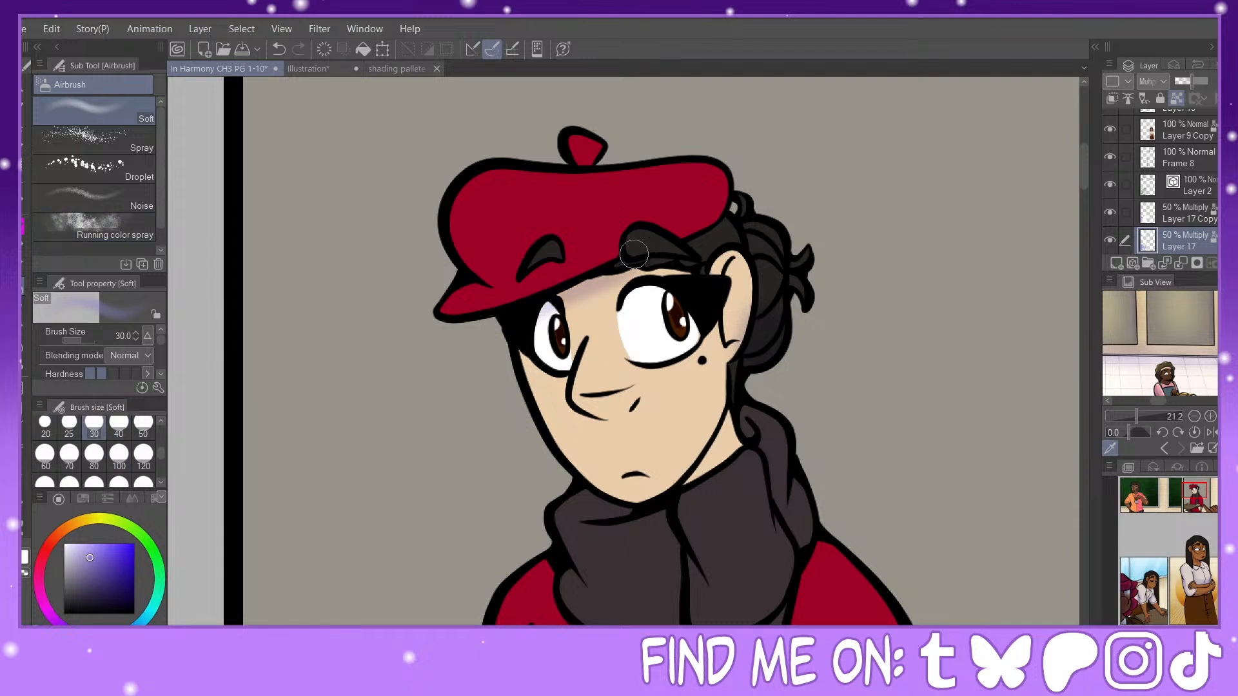
pyautogui.moveTo(634, 254); pyautogui.dragTo(602, 271)
pyautogui.moveTo(694, 232)
pyautogui.mouseDown()
pyautogui.moveTo(728, 205)
pyautogui.moveTo(683, 233)
pyautogui.moveTo(736, 178)
pyautogui.moveTo(686, 228)
pyautogui.moveTo(734, 176)
pyautogui.moveTo(699, 213)
pyautogui.moveTo(727, 167)
pyautogui.mouseUp()
pyautogui.moveTo(601, 147); pyautogui.dragTo(598, 157)
# Step: Airbrush a soft shadow beneath the beret-wearing character's nose at brush size 30
pyautogui.click(69, 426)
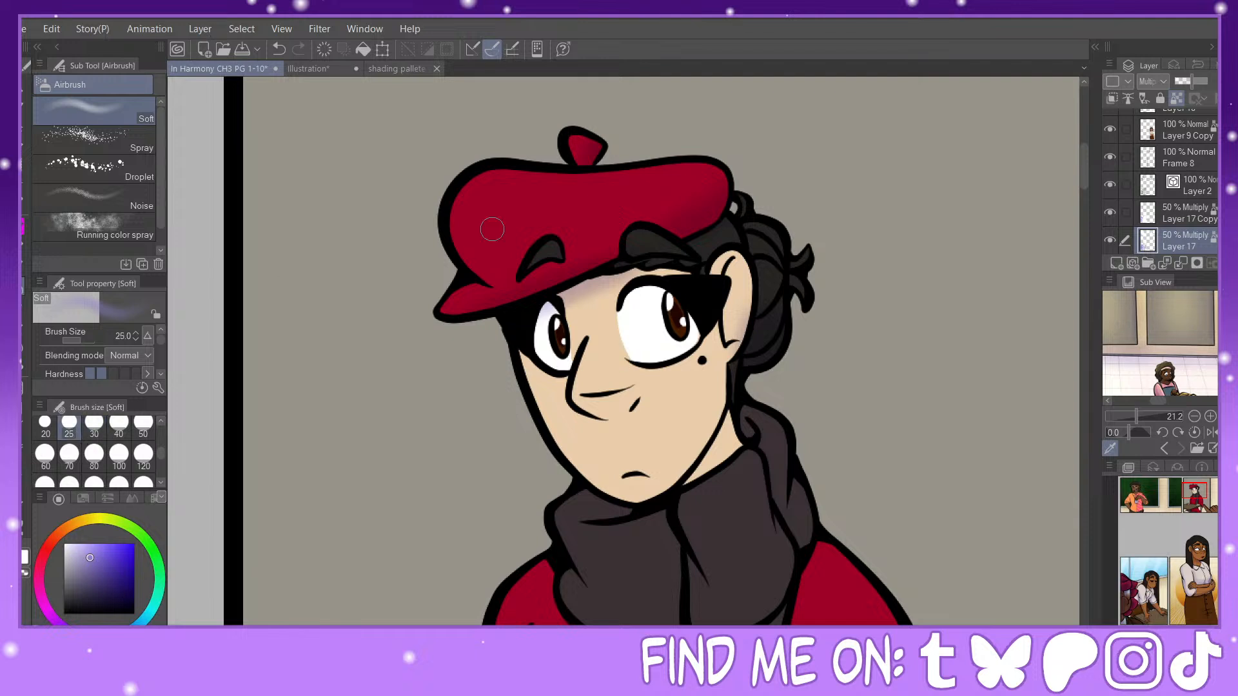
pyautogui.click(94, 426)
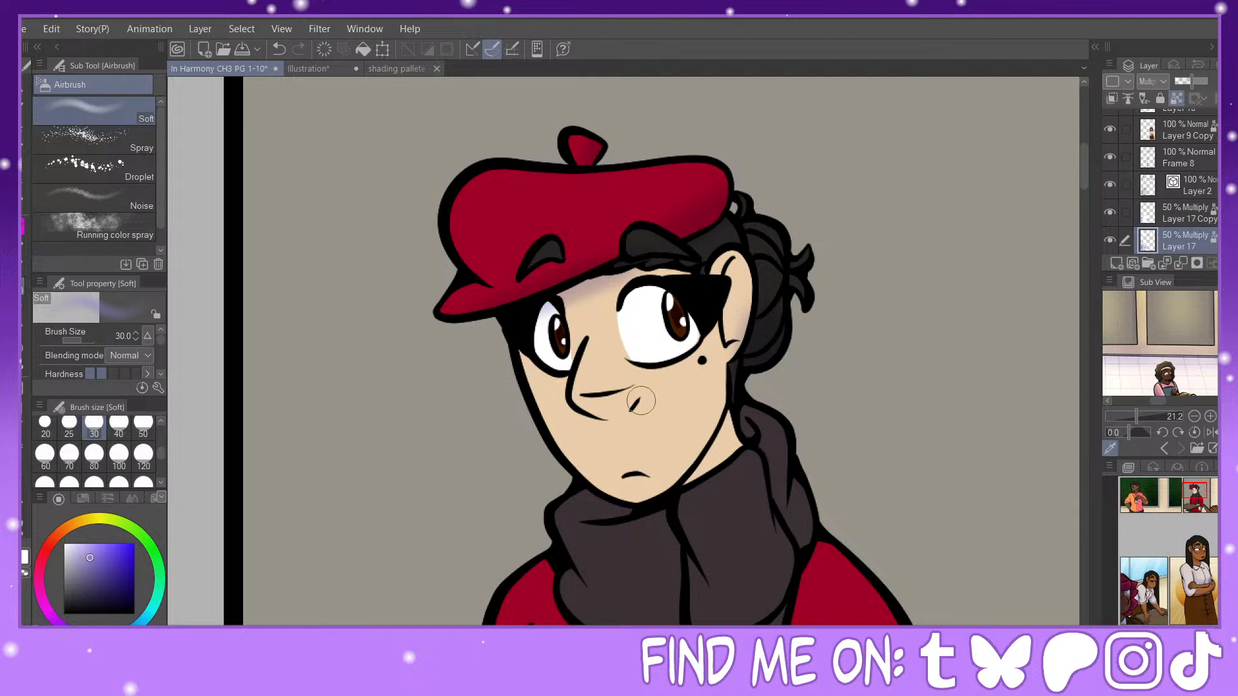
pyautogui.moveTo(641, 401); pyautogui.dragTo(590, 415)
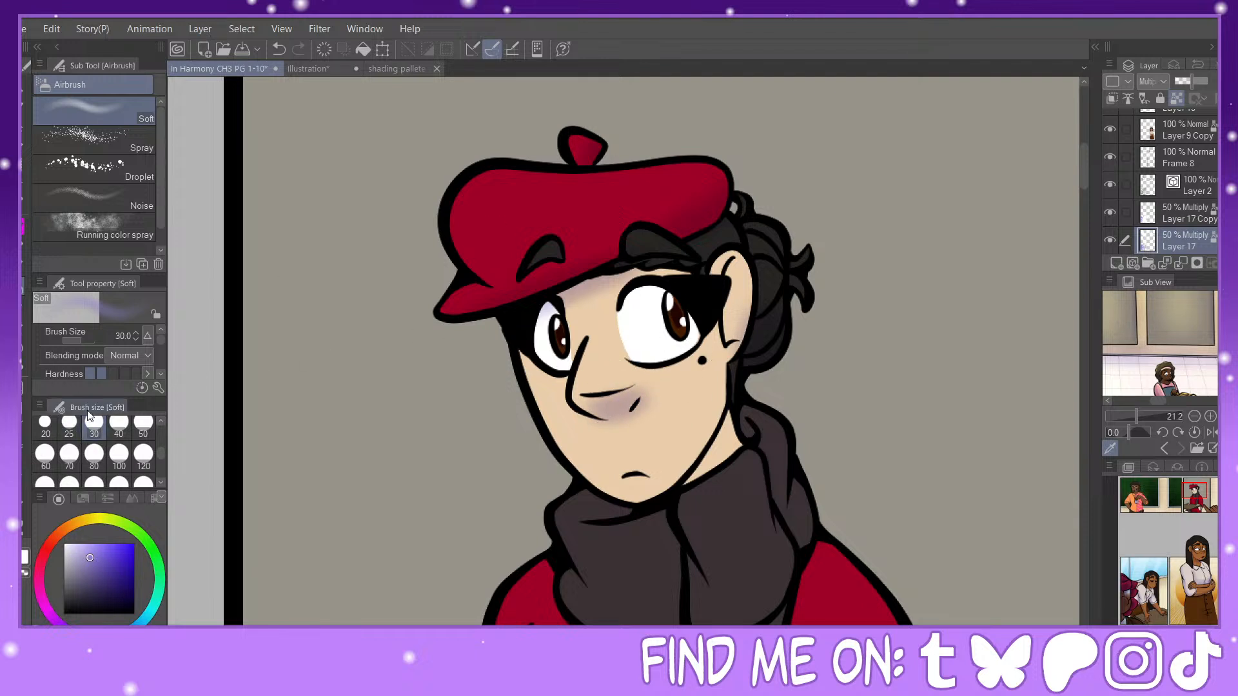
# Step: Airbrush soft shadows at size 25 on the inner ear and on the neck between the jaw and the scarf
pyautogui.click(144, 426)
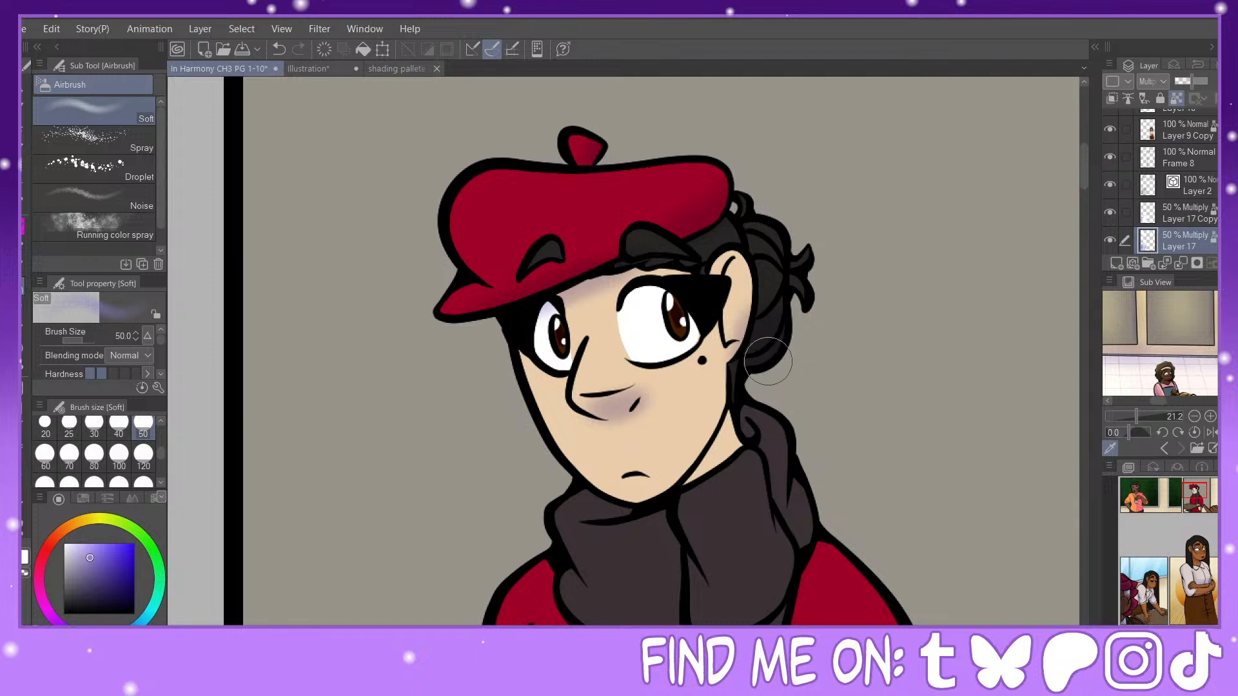
pyautogui.click(77, 431)
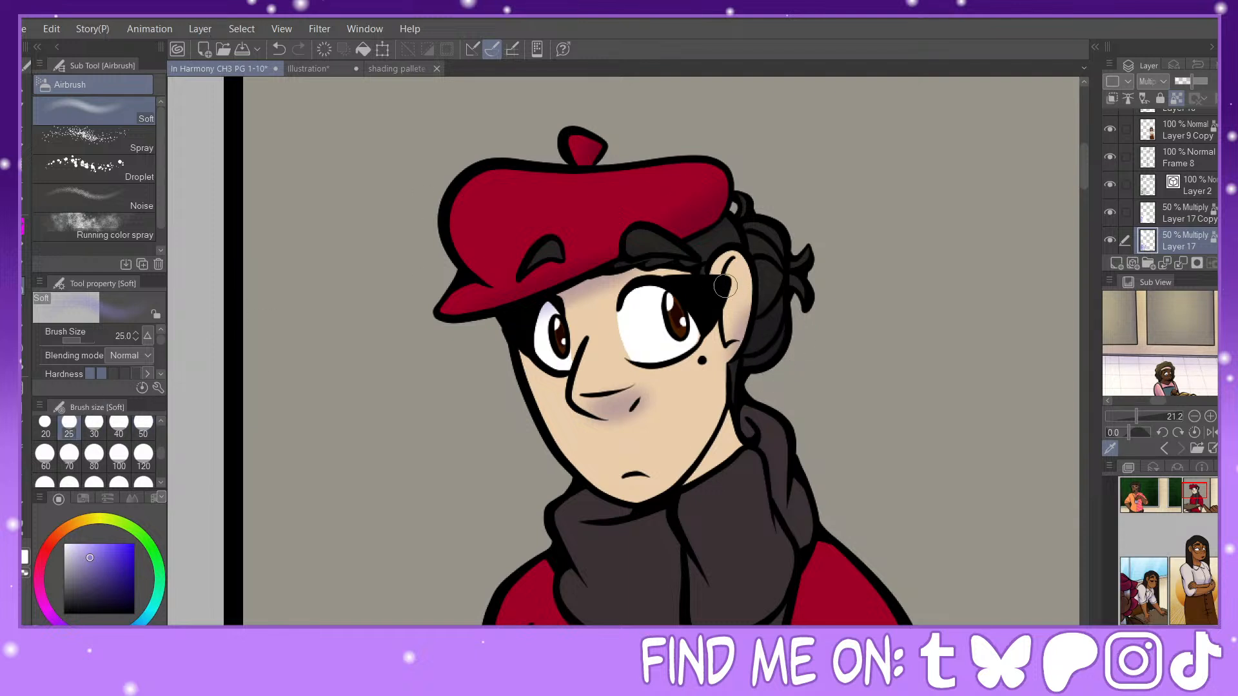
pyautogui.moveTo(725, 286)
pyautogui.mouseDown()
pyautogui.moveTo(732, 314)
pyautogui.moveTo(732, 269)
pyautogui.moveTo(732, 342)
pyautogui.mouseUp()
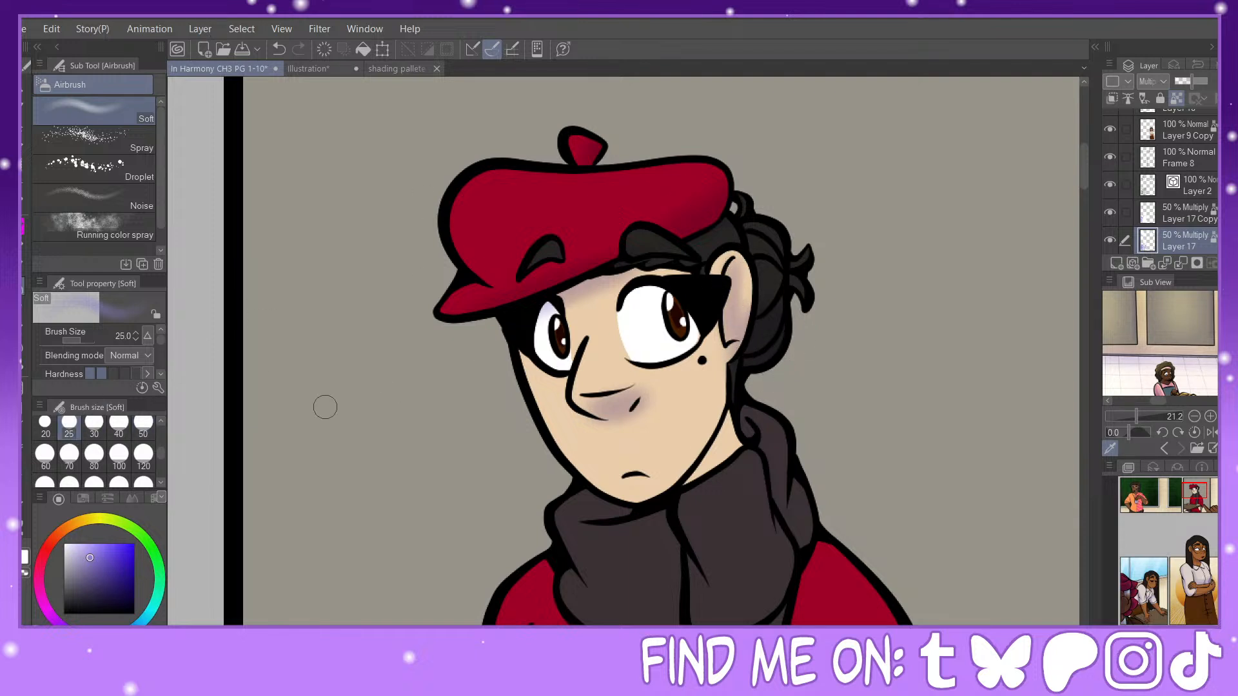
pyautogui.click(45, 425)
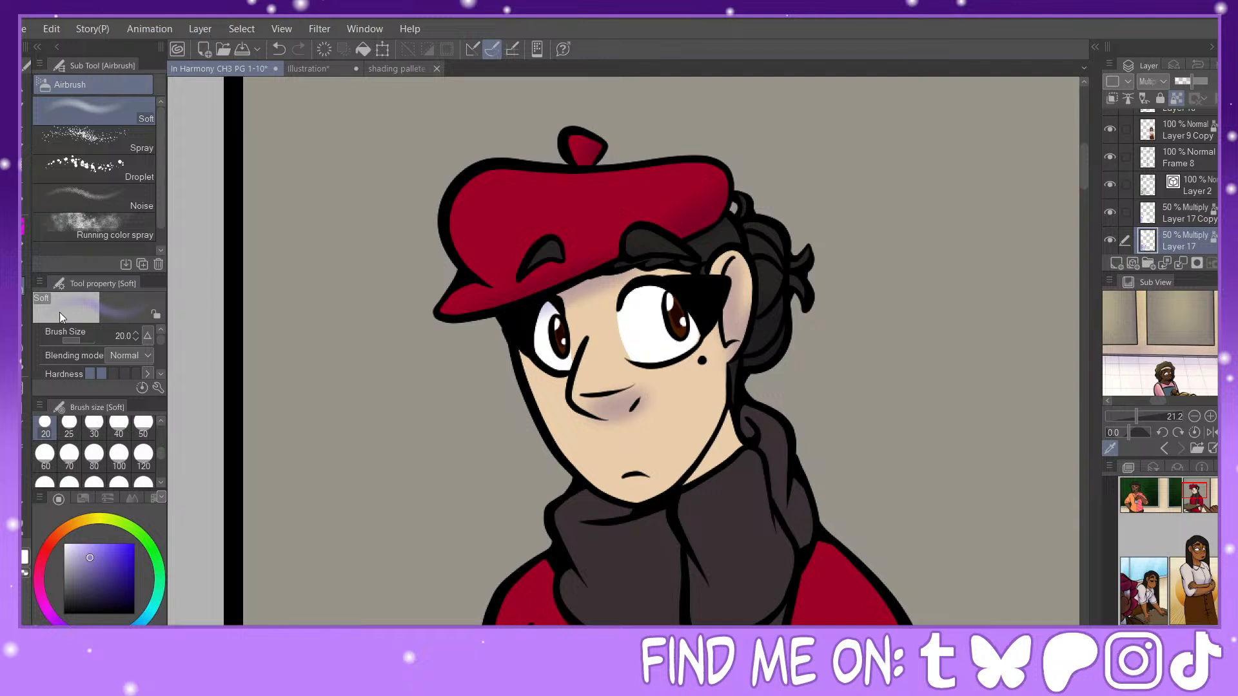
pyautogui.click(69, 426)
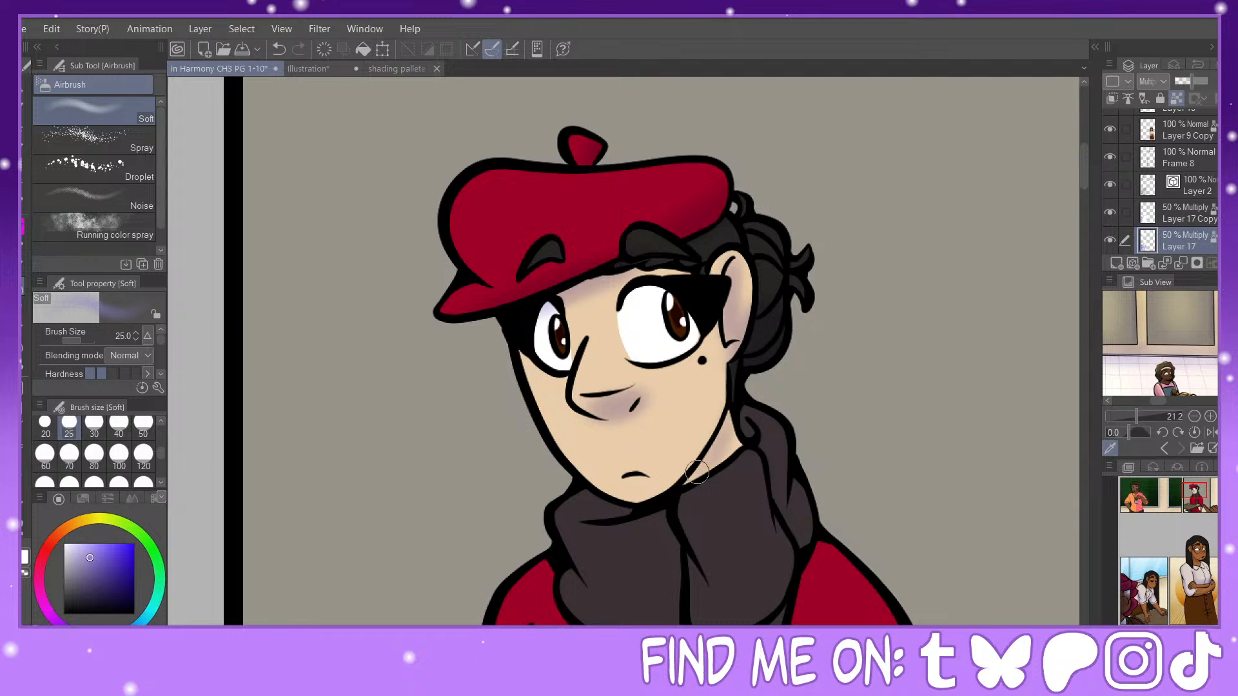
pyautogui.moveTo(697, 473)
pyautogui.mouseDown()
pyautogui.moveTo(751, 430)
pyautogui.moveTo(722, 459)
pyautogui.mouseUp()
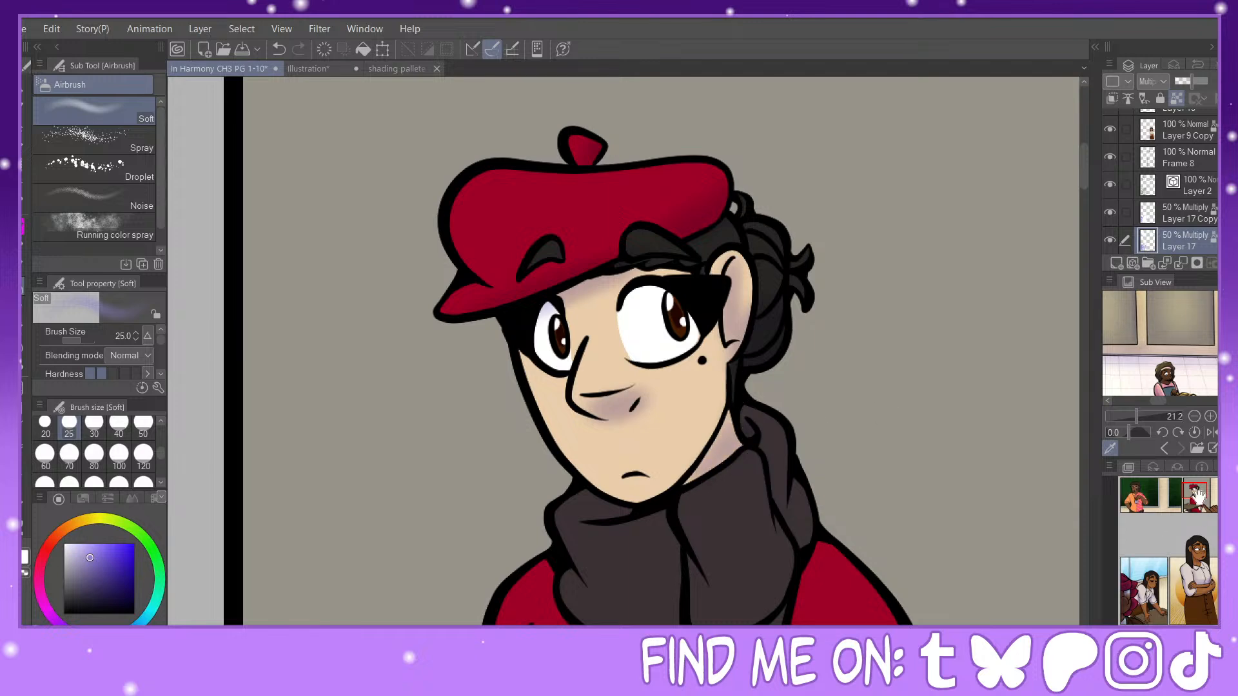
# Step: Airbrush soft shadows over the wrapped scarf's folds, using size 25 under the chin and size 40 on the lower folds
pyautogui.moveTo(1197, 495); pyautogui.dragTo(1200, 504)
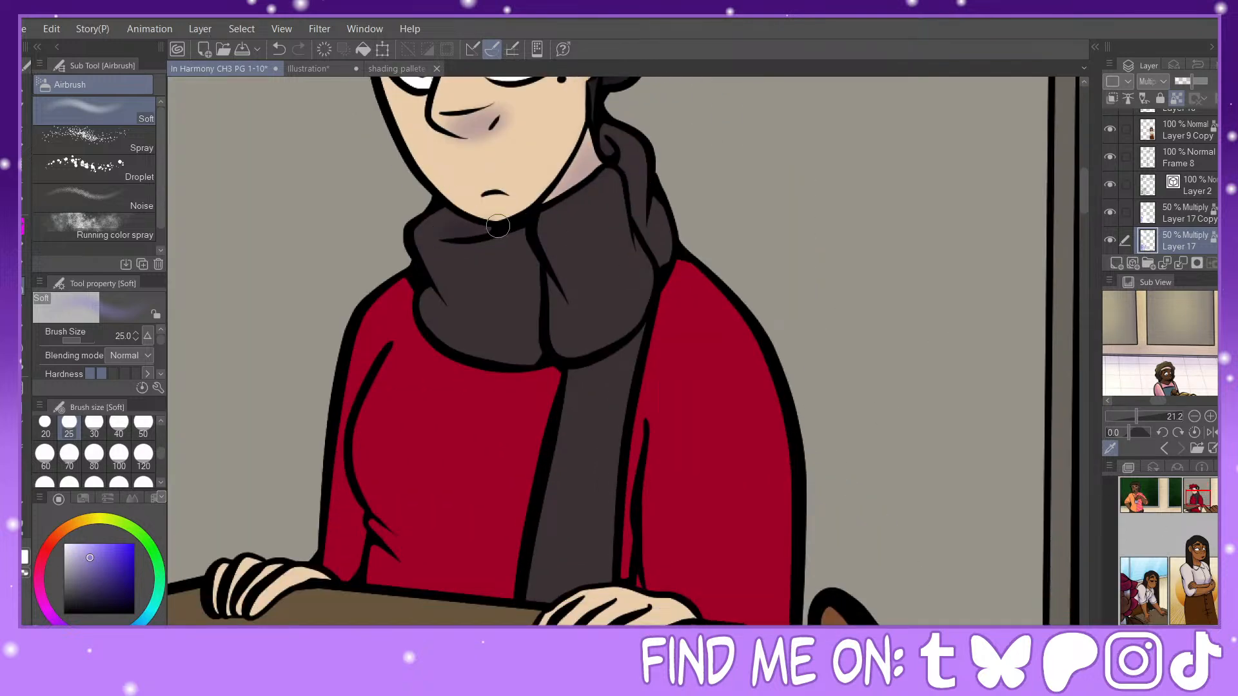
pyautogui.click(119, 426)
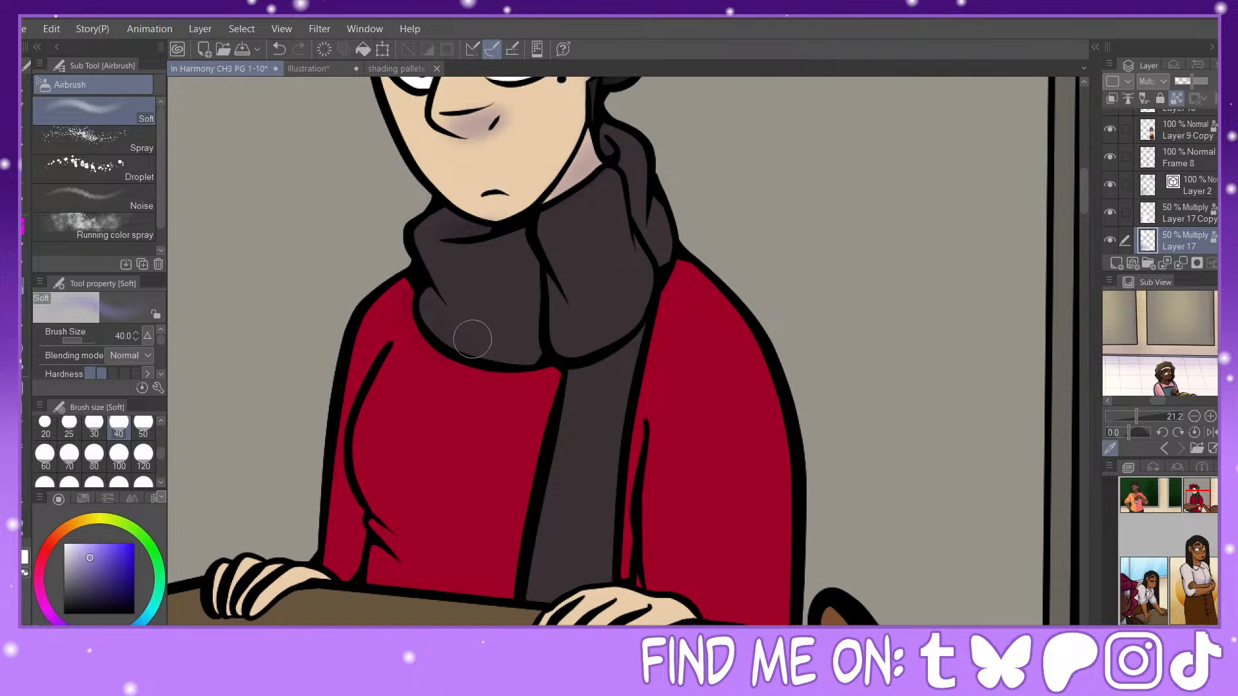
pyautogui.moveTo(564, 362); pyautogui.dragTo(538, 367)
pyautogui.moveTo(549, 269)
pyautogui.mouseDown()
pyautogui.moveTo(547, 331)
pyautogui.moveTo(545, 258)
pyautogui.moveTo(529, 345)
pyautogui.moveTo(549, 317)
pyautogui.moveTo(592, 318)
pyautogui.moveTo(666, 282)
pyautogui.moveTo(607, 328)
pyautogui.moveTo(665, 242)
pyautogui.mouseUp()
pyautogui.click(69, 425)
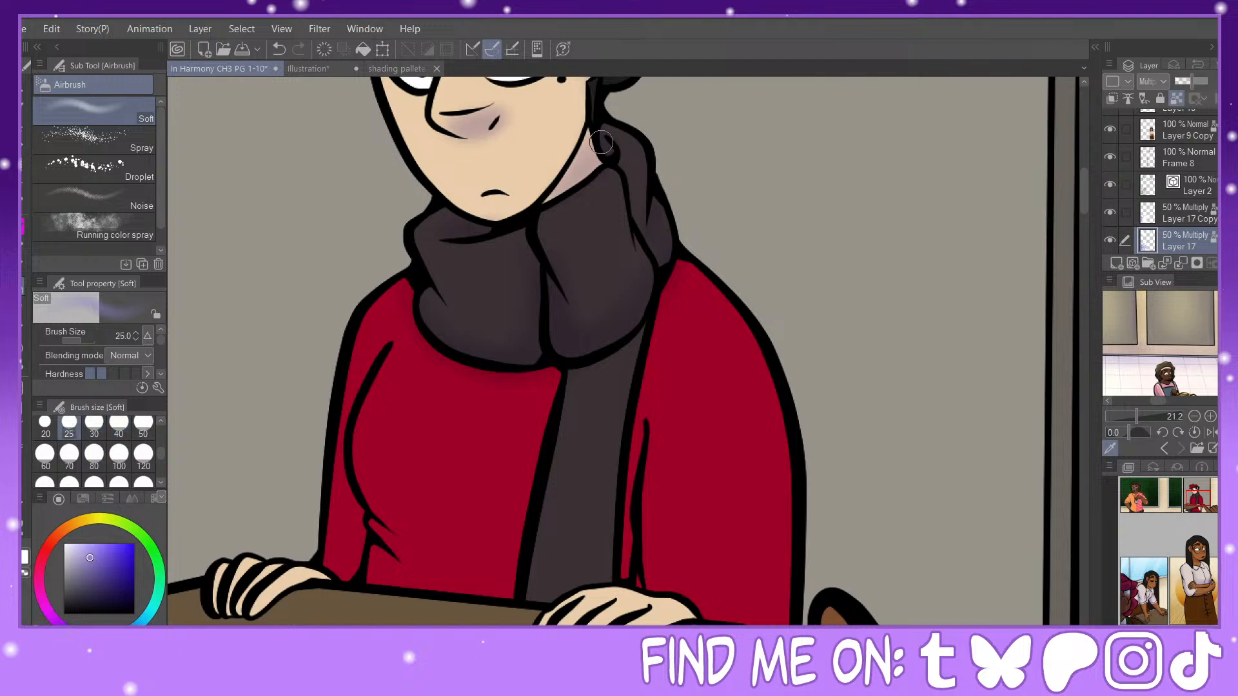
# Step: Airbrush soft shadows at size 25 around the far hand on the desk and on its sleeve, and shade the nearby sweater fold
pyautogui.moveTo(1197, 496); pyautogui.dragTo(1193, 505)
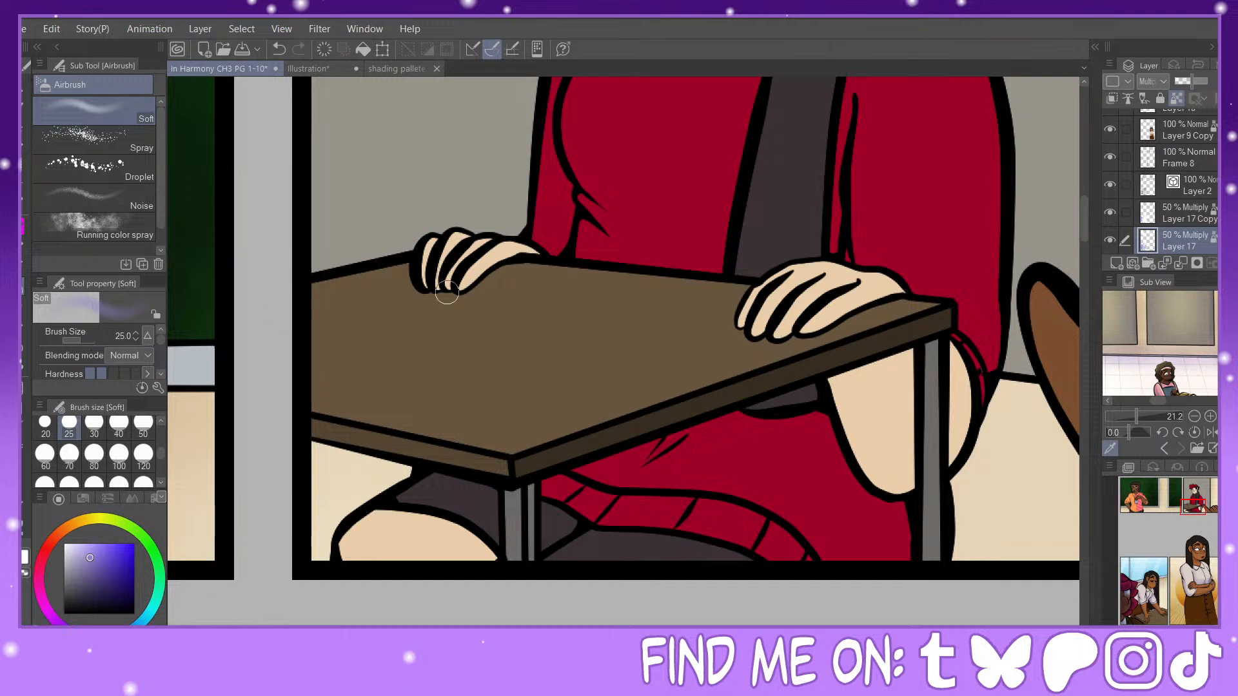
pyautogui.moveTo(448, 293)
pyautogui.mouseDown()
pyautogui.moveTo(482, 275)
pyautogui.moveTo(454, 292)
pyautogui.moveTo(545, 248)
pyautogui.mouseUp()
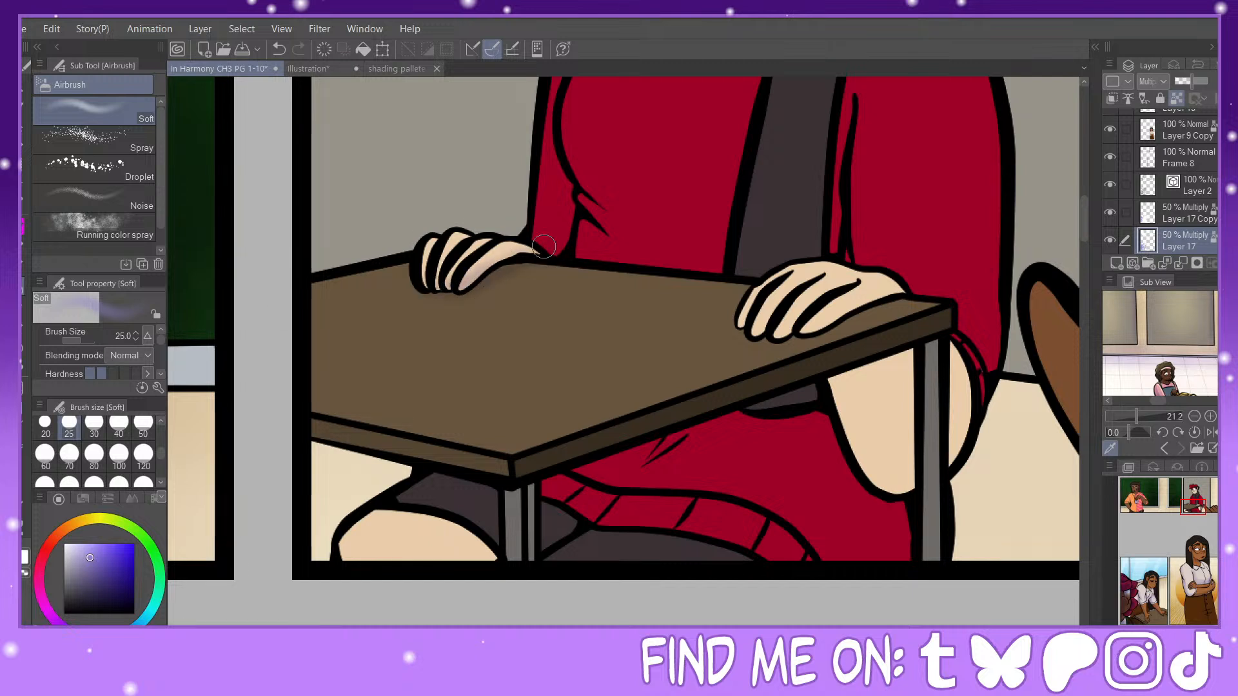
pyautogui.moveTo(562, 169); pyautogui.dragTo(560, 233)
pyautogui.click(95, 423)
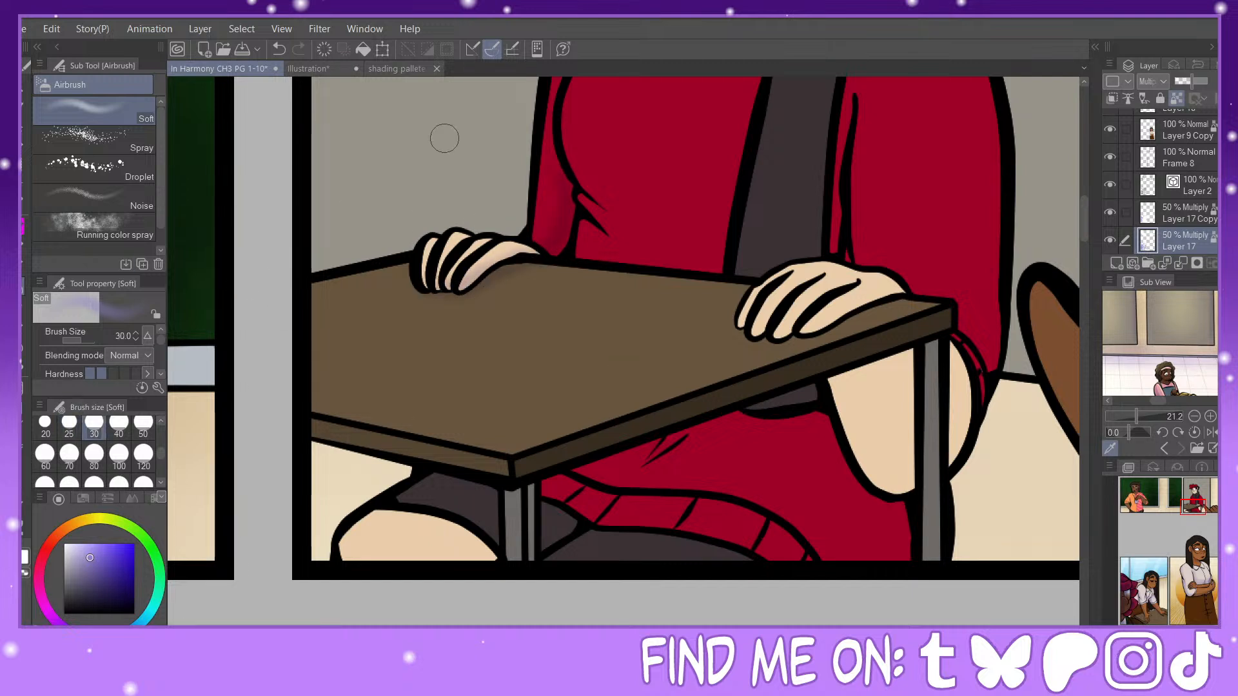
pyautogui.click(45, 423)
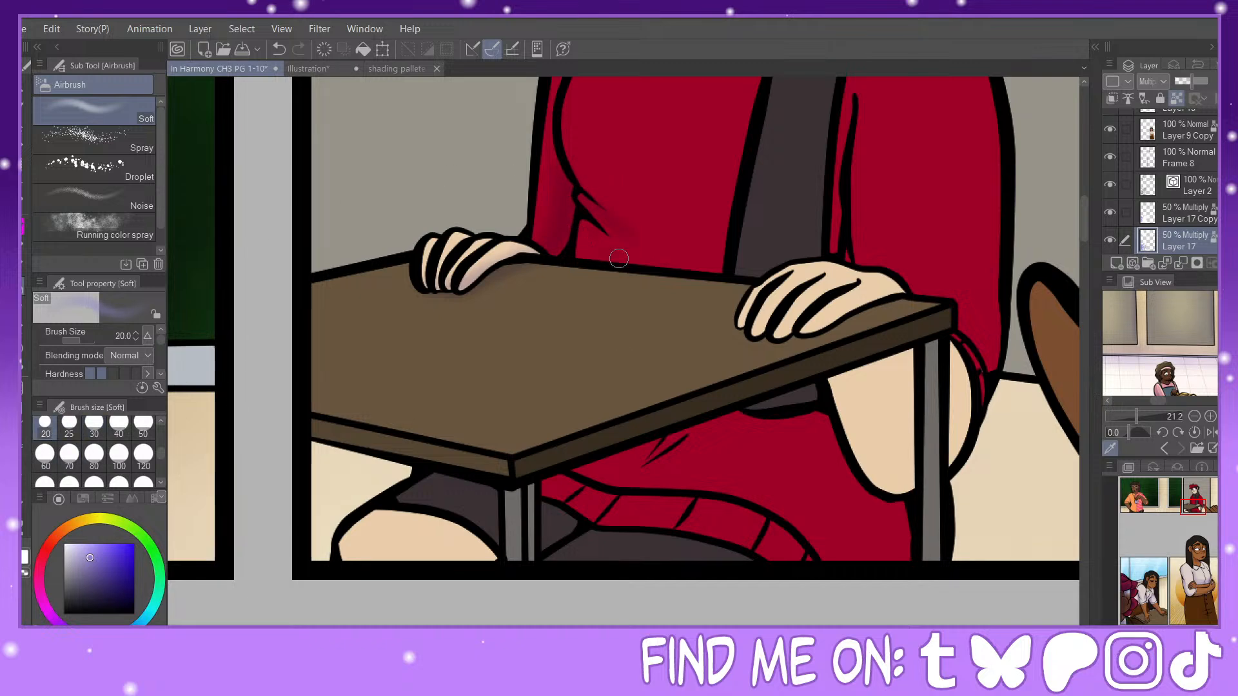
# Step: Airbrush soft shadows at size 50 along the scarf's hanging end and on the red sweater beside it
pyautogui.click(94, 425)
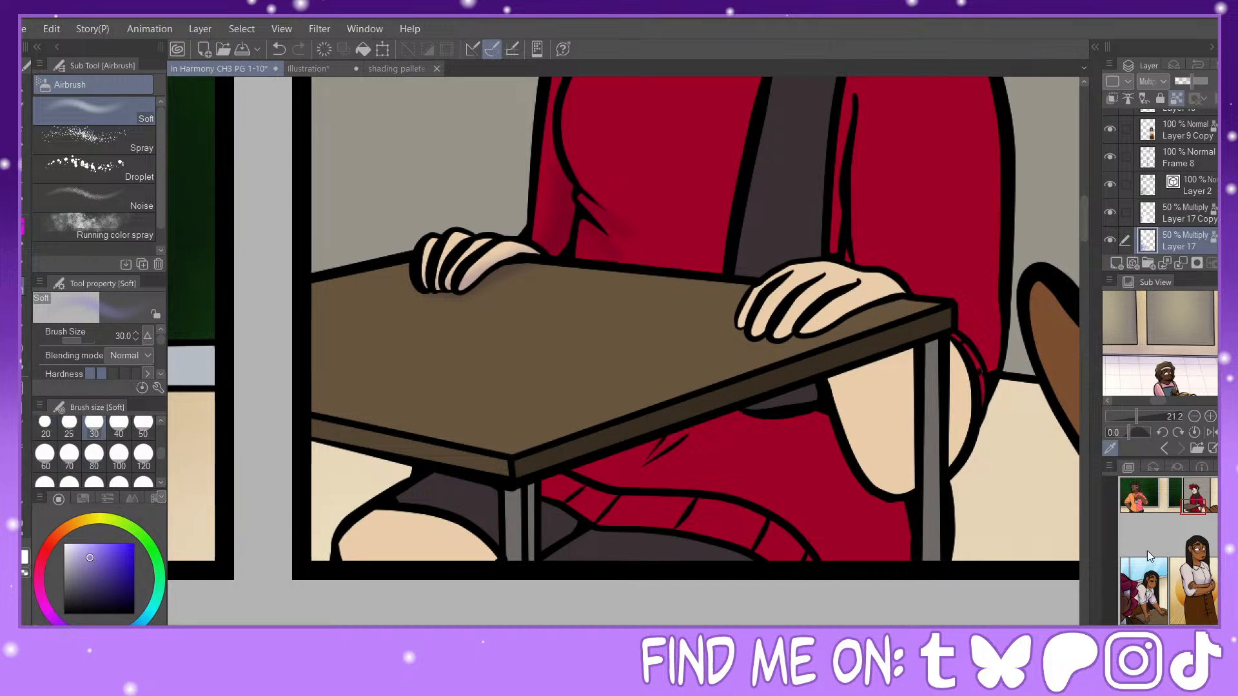
pyautogui.scroll(-2, 659, 384)
pyautogui.moveTo(1192, 499); pyautogui.dragTo(1200, 491)
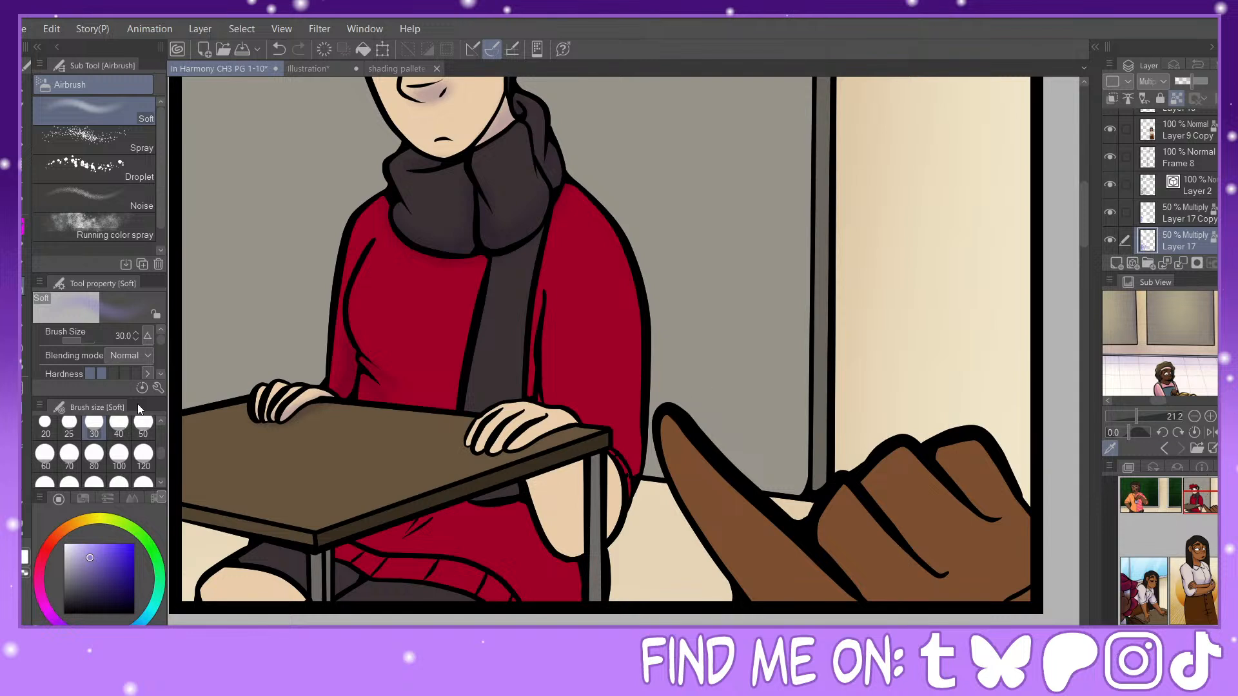
pyautogui.click(143, 424)
pyautogui.moveTo(566, 196); pyautogui.dragTo(530, 342)
pyautogui.moveTo(539, 247); pyautogui.dragTo(514, 371)
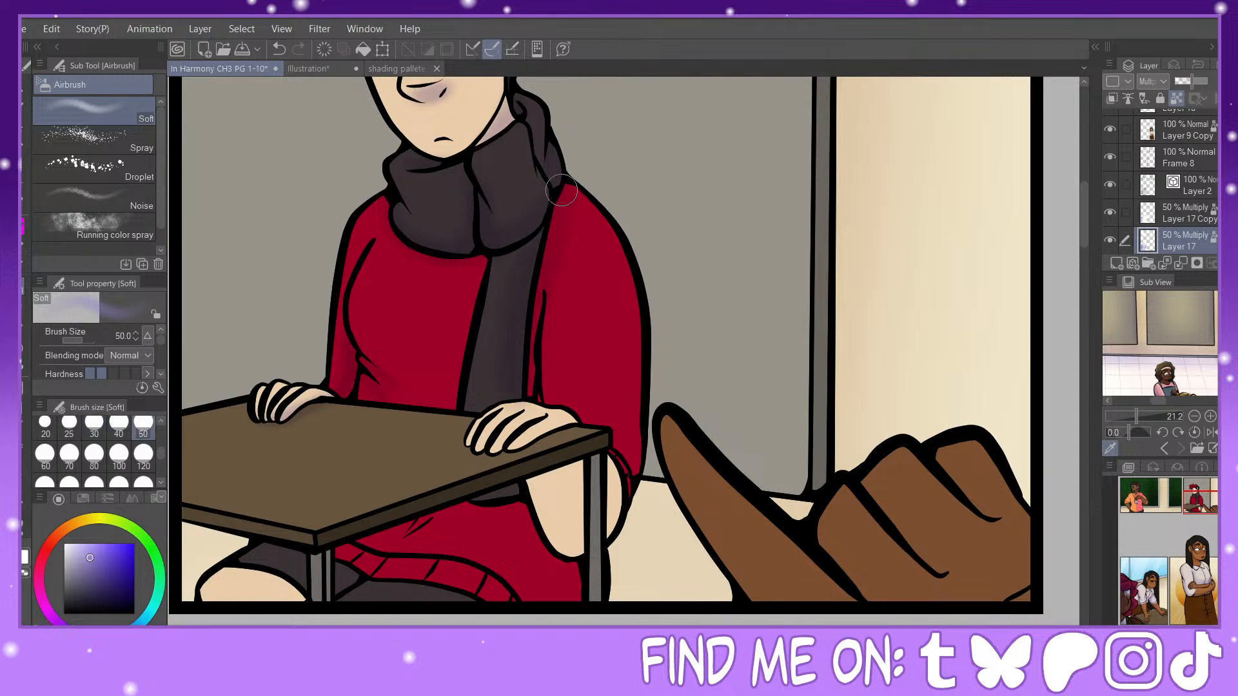
# Step: Airbrush soft shadows on the near hand at size 25 and on the bare leg beneath the desk at size 50
pyautogui.click(69, 426)
pyautogui.moveTo(493, 442)
pyautogui.mouseDown()
pyautogui.moveTo(517, 435)
pyautogui.moveTo(479, 450)
pyautogui.moveTo(565, 424)
pyautogui.mouseUp()
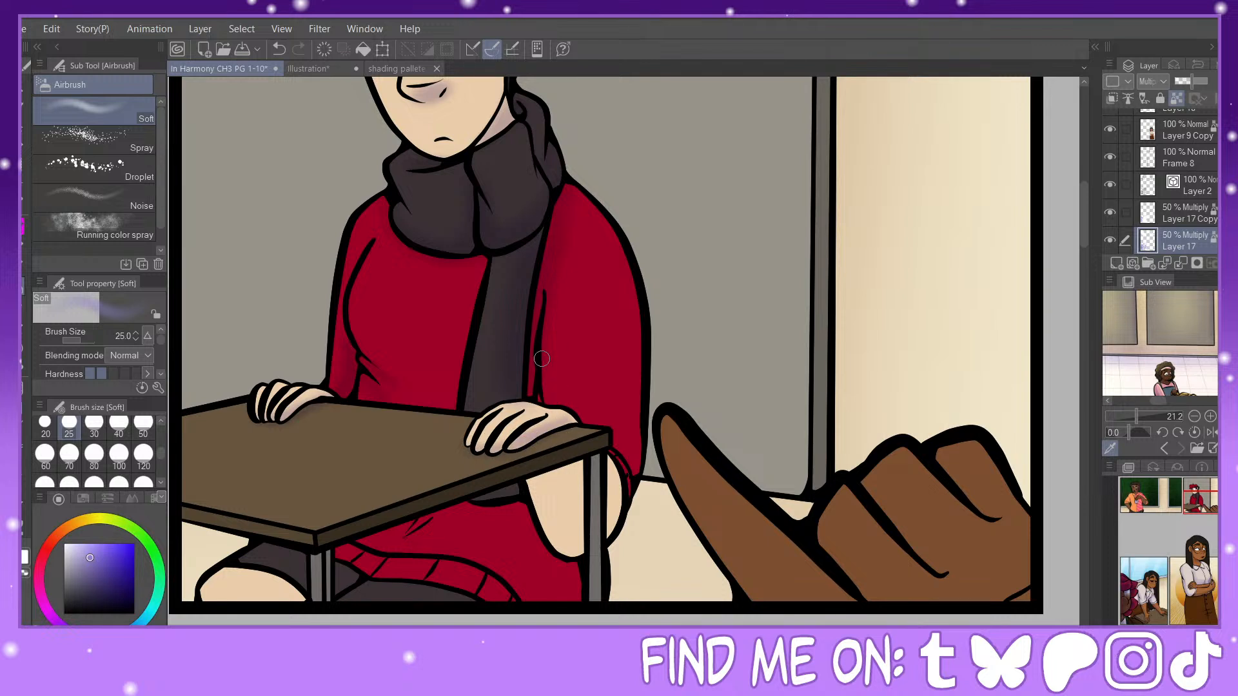
pyautogui.click(142, 425)
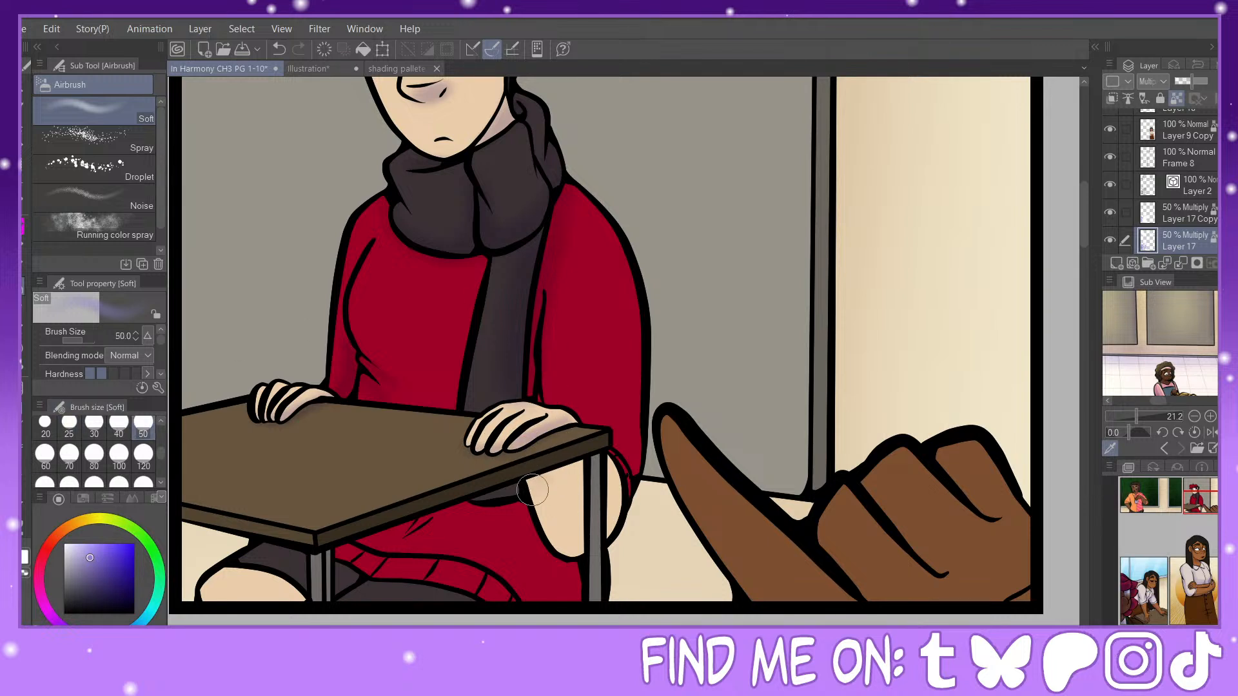
pyautogui.moveTo(530, 490)
pyautogui.mouseDown()
pyautogui.moveTo(573, 502)
pyautogui.moveTo(566, 541)
pyautogui.moveTo(578, 540)
pyautogui.moveTo(513, 490)
pyautogui.moveTo(479, 511)
pyautogui.moveTo(529, 526)
pyautogui.mouseUp()
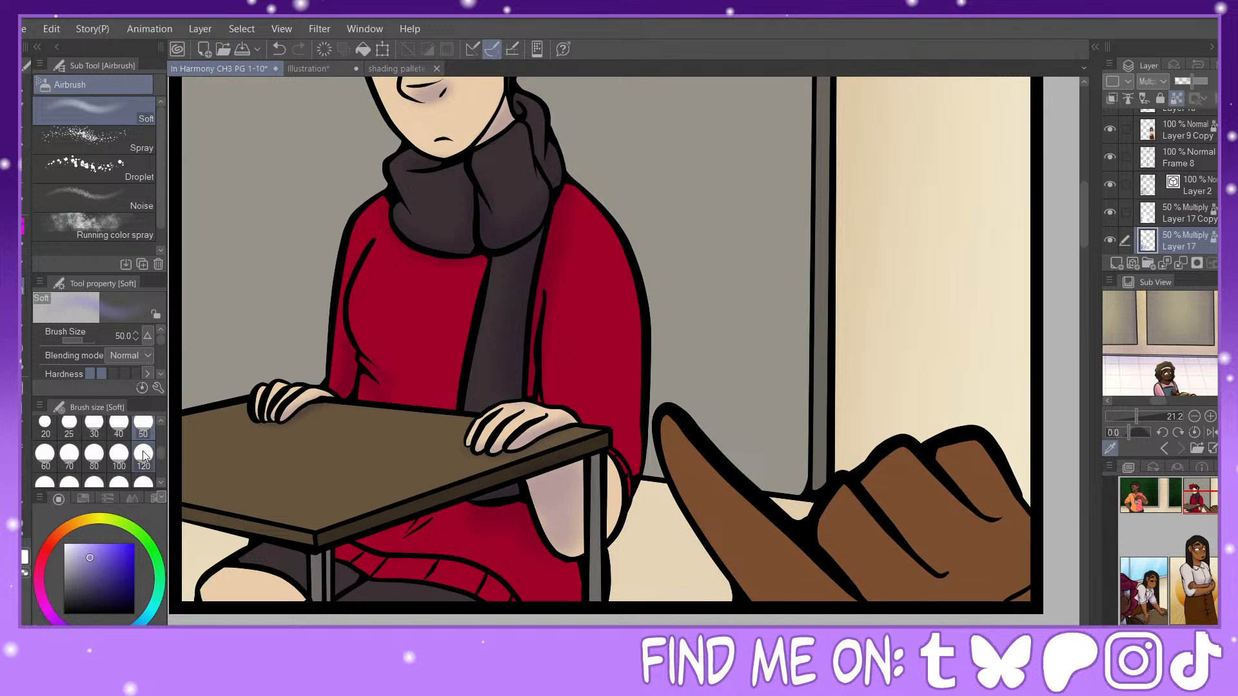
# Step: Airbrush soft shadows on the red garment under the desk at size 120 and on the other leg at size 50
pyautogui.click(143, 455)
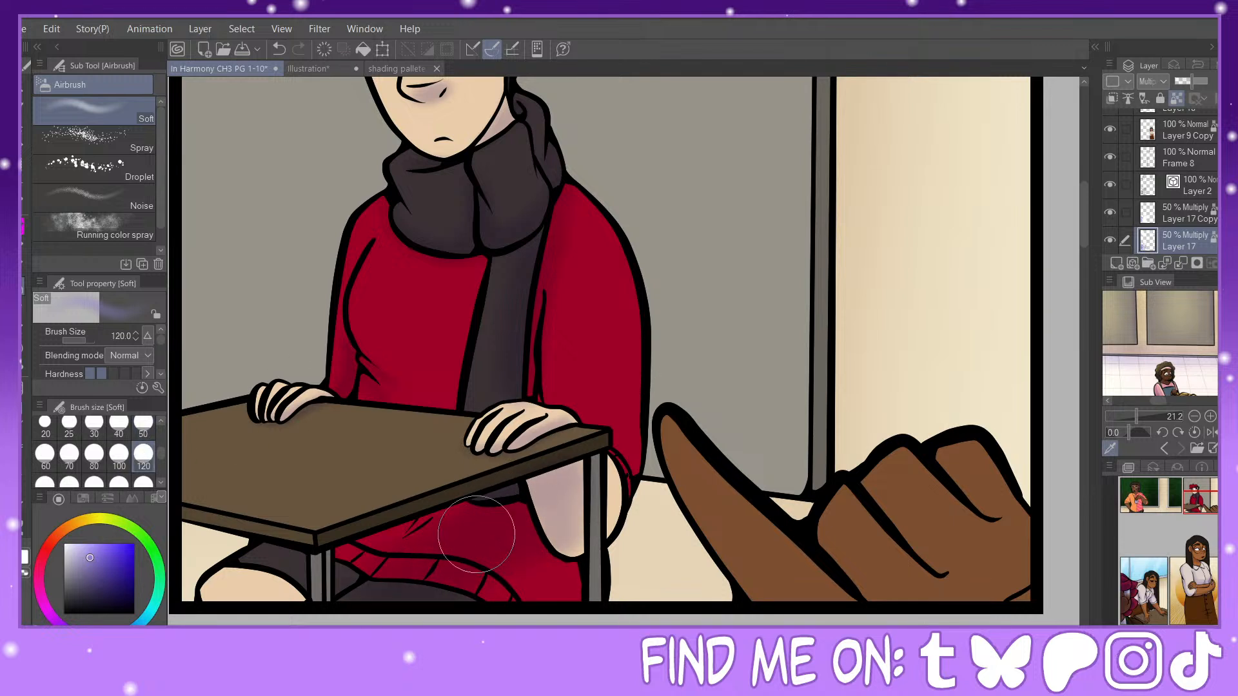
pyautogui.click(119, 423)
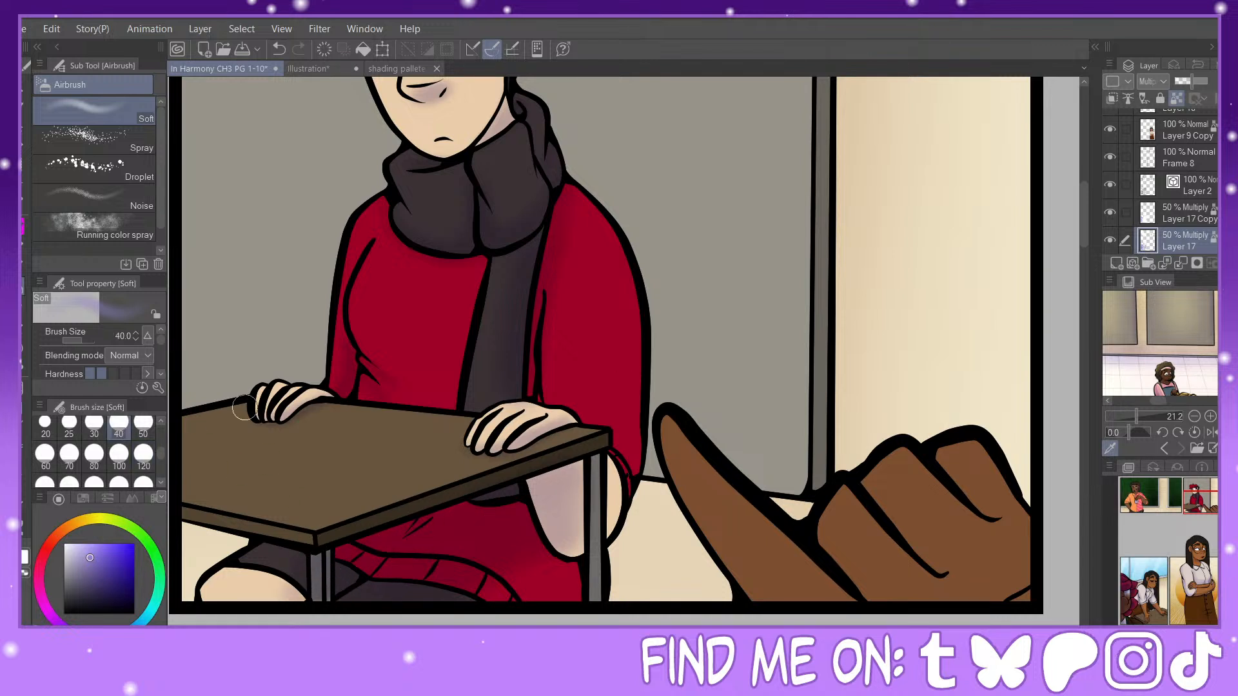
pyautogui.click(143, 423)
pyautogui.moveTo(322, 561)
pyautogui.mouseDown()
pyautogui.moveTo(284, 556)
pyautogui.moveTo(301, 570)
pyautogui.mouseUp()
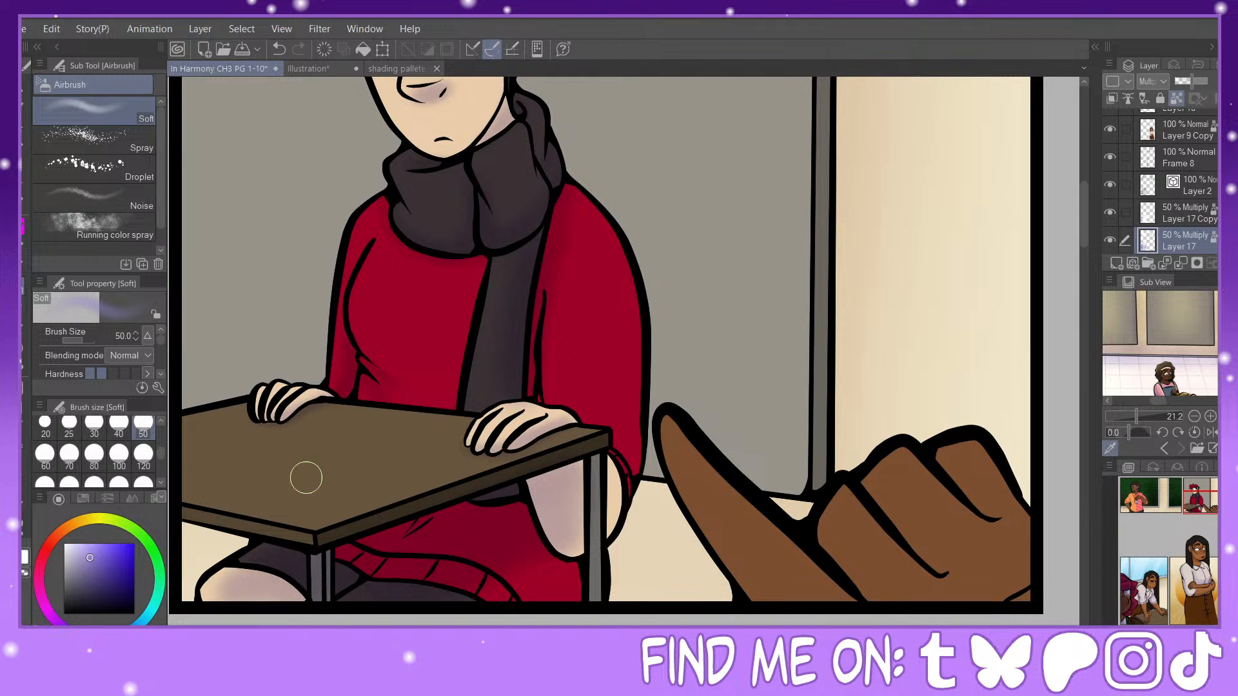
# Step: Touch up the shading with white at size 20, and airbrush soft shadows down the red sleeve's outer edge at sizes 50 and 70
pyautogui.press('x')
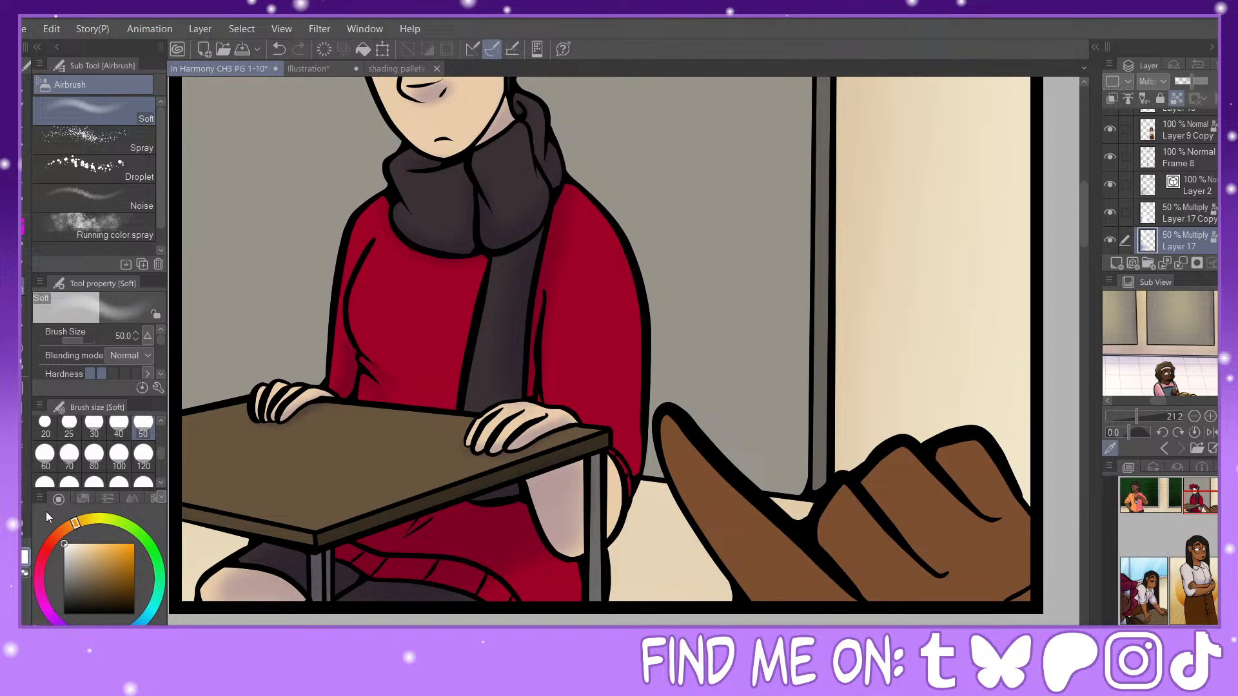
pyautogui.click(45, 423)
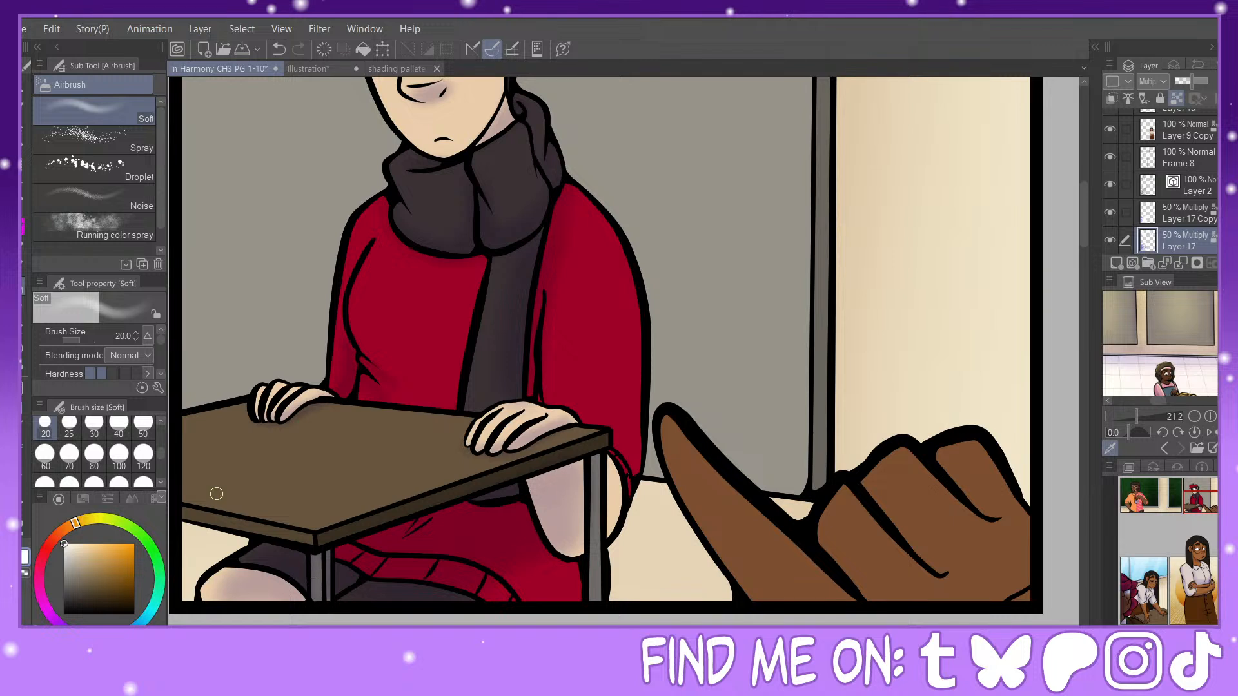
pyautogui.press('x')
pyautogui.click(143, 426)
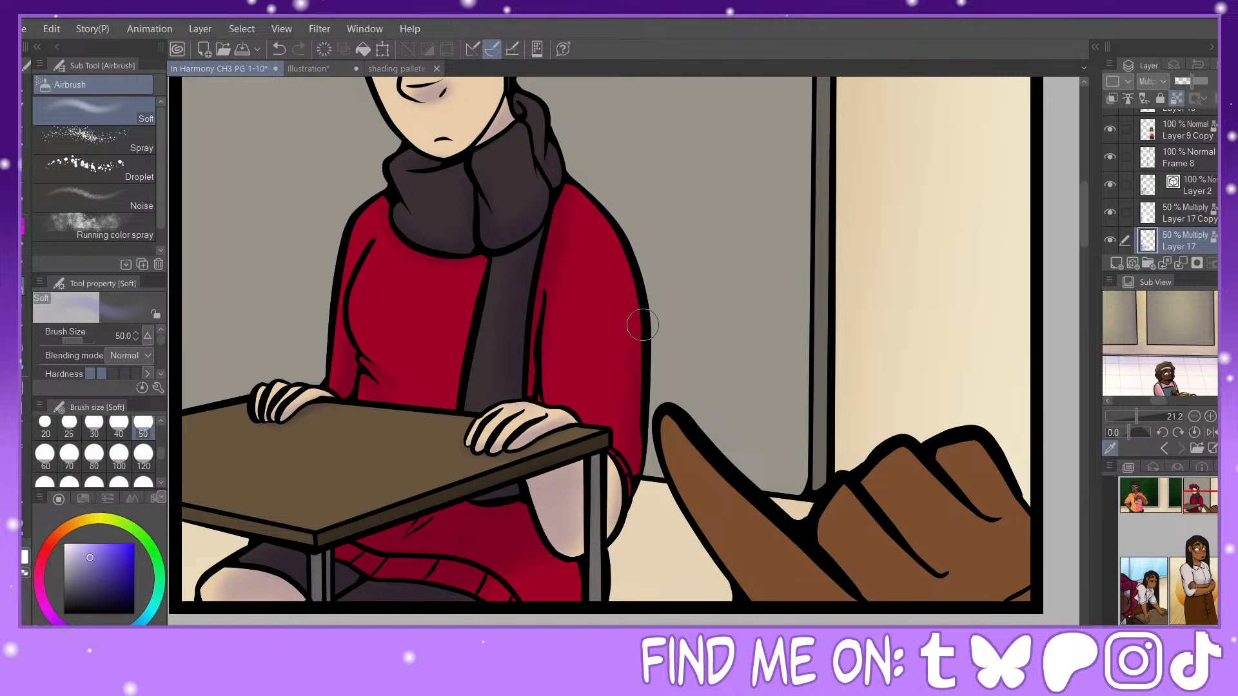
pyautogui.click(69, 455)
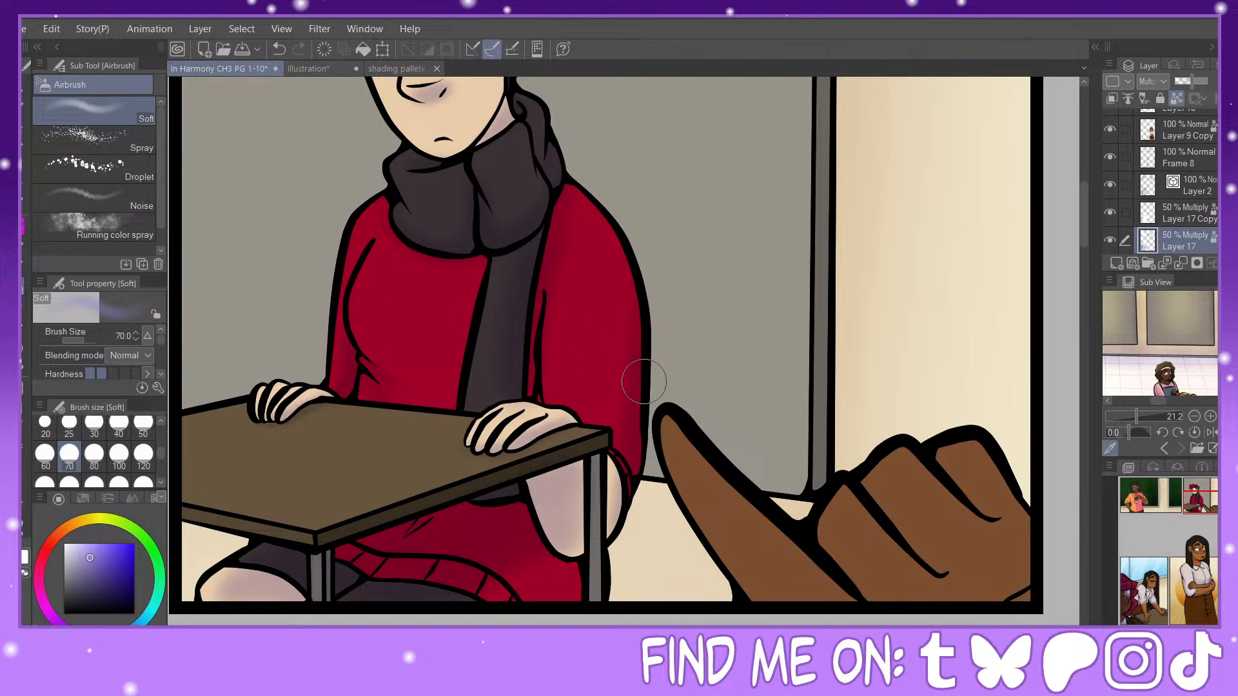
# Step: Airbrush soft shadows across the red sweater's torso below the chest and beside the hanging scarf at sizes 50 and 40
pyautogui.click(91, 426)
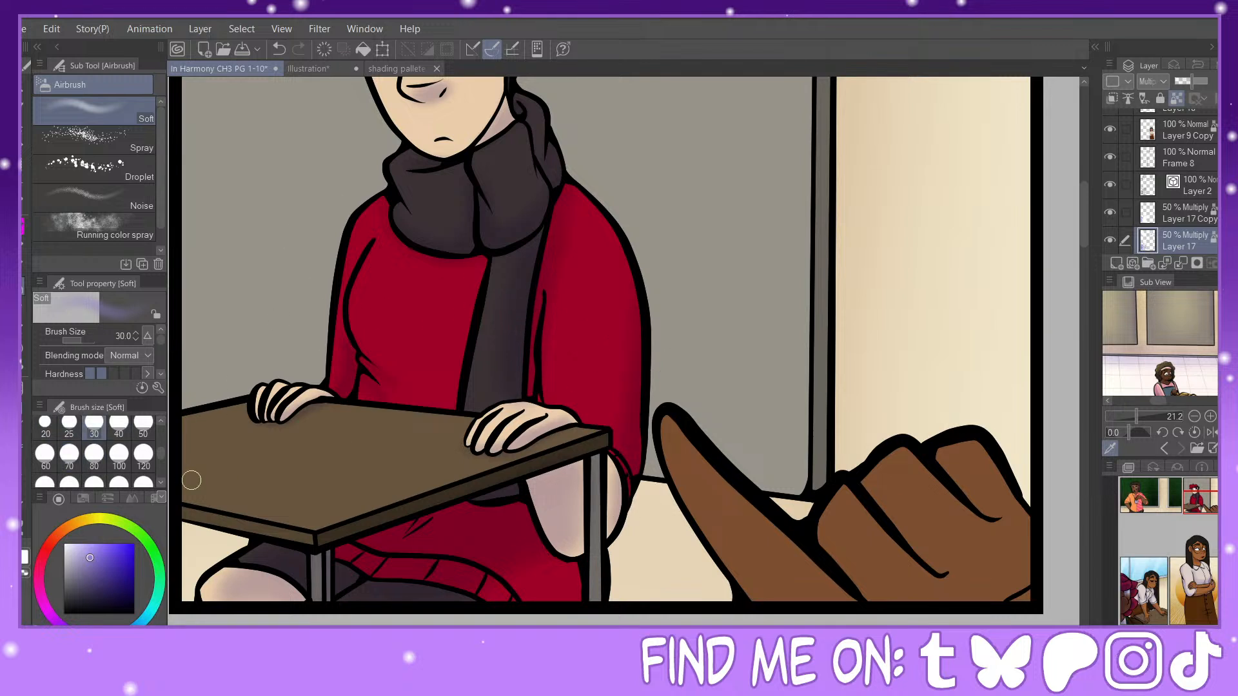
pyautogui.click(143, 426)
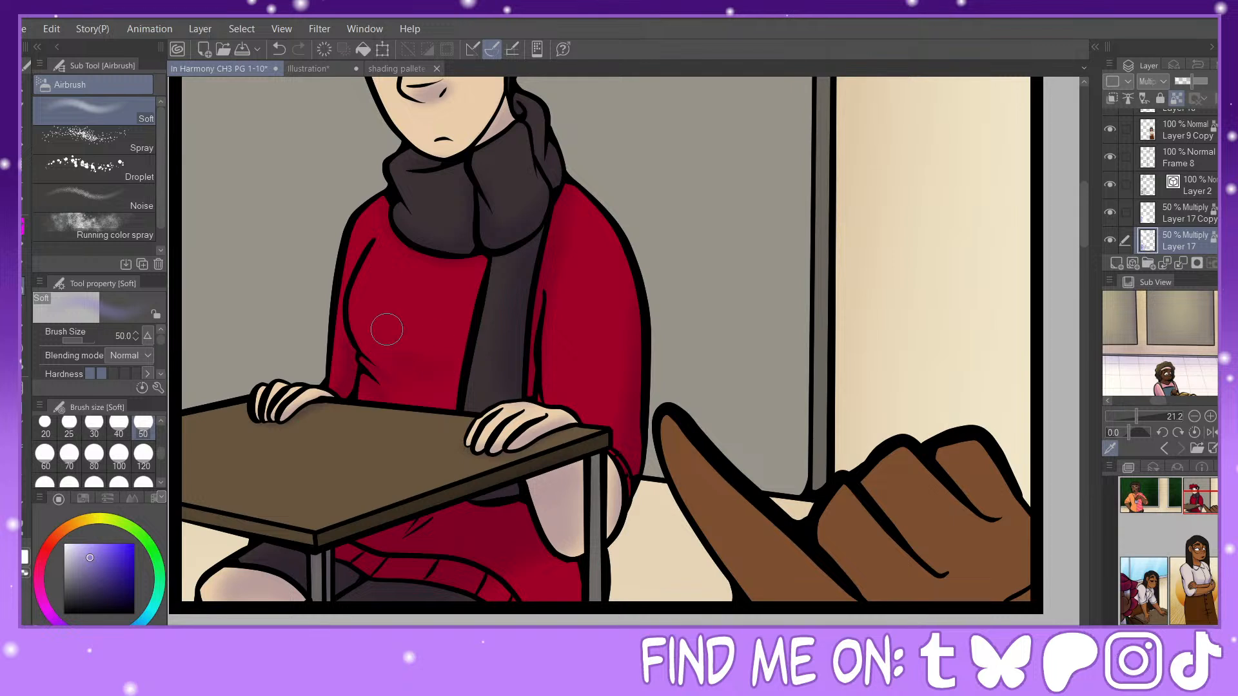
pyautogui.moveTo(387, 330)
pyautogui.mouseDown()
pyautogui.moveTo(353, 323)
pyautogui.moveTo(376, 358)
pyautogui.moveTo(413, 357)
pyautogui.moveTo(418, 332)
pyautogui.moveTo(452, 336)
pyautogui.moveTo(424, 385)
pyautogui.mouseUp()
pyautogui.click(118, 425)
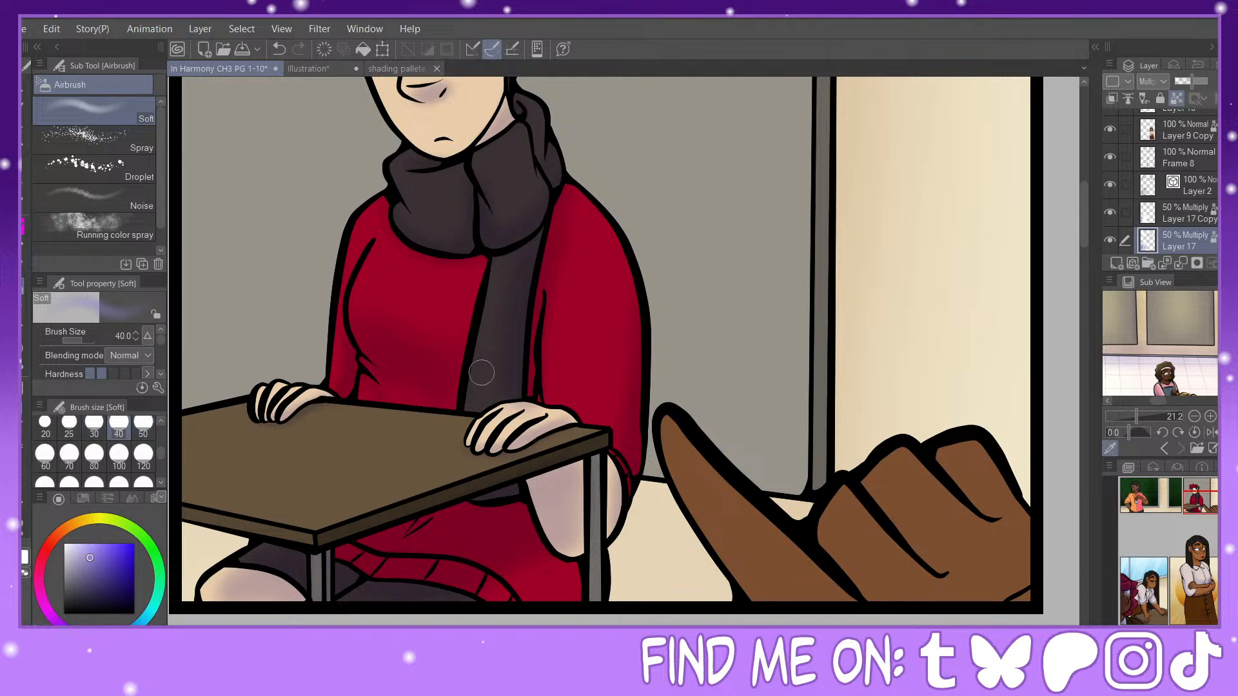
# Step: Airbrush soft shadows along the foreground hand's pointing finger at sizes 50 and 70
pyautogui.click(143, 425)
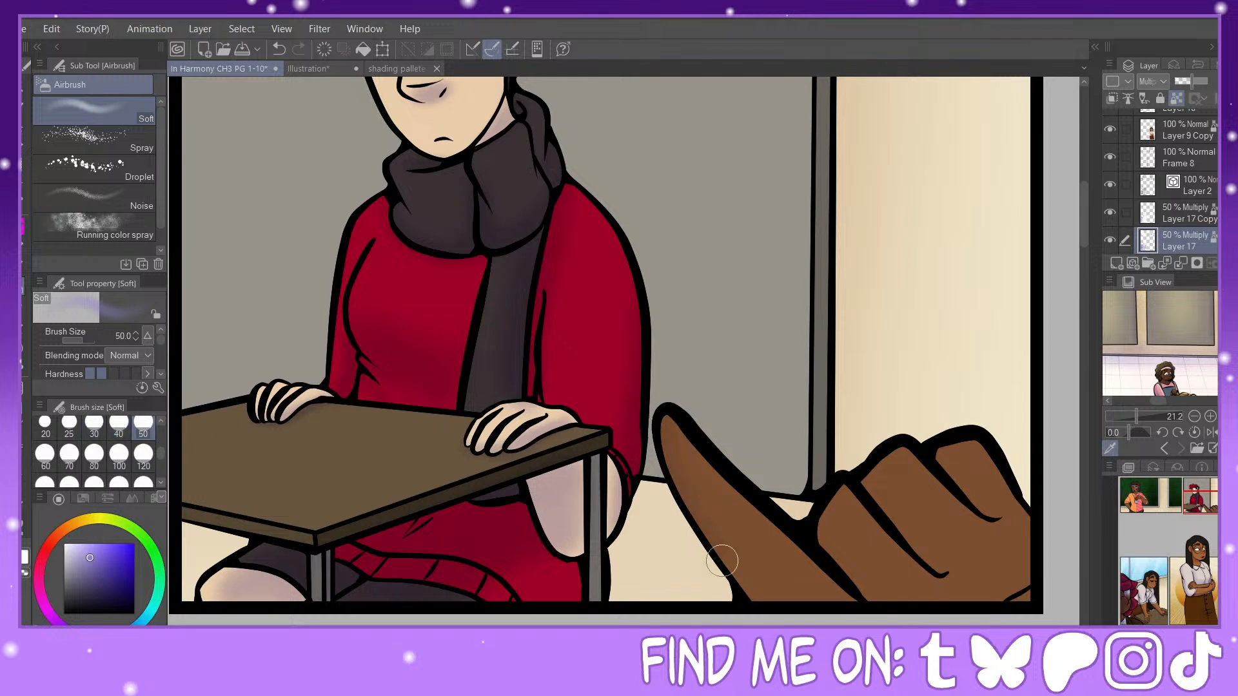
pyautogui.click(69, 454)
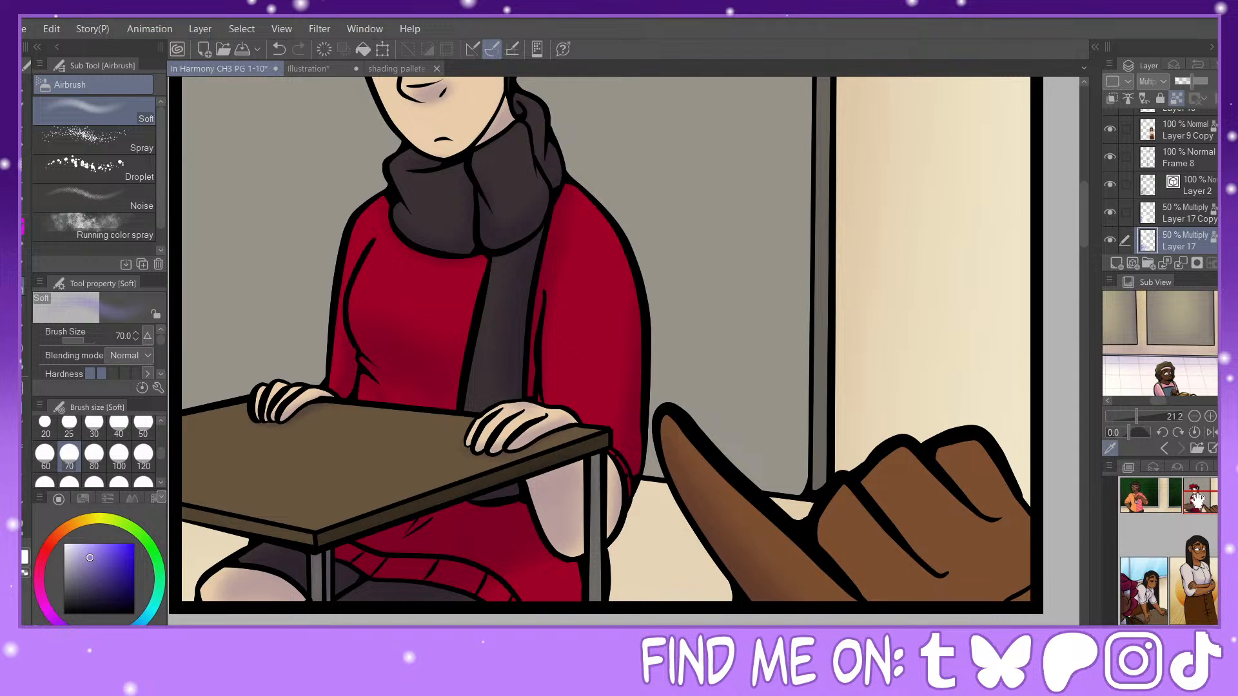
pyautogui.moveTo(1198, 499); pyautogui.dragTo(1211, 500)
# Step: Airbrush soft shadows between the foreground hand's curled fingers at sizes 30 and 50
pyautogui.click(94, 427)
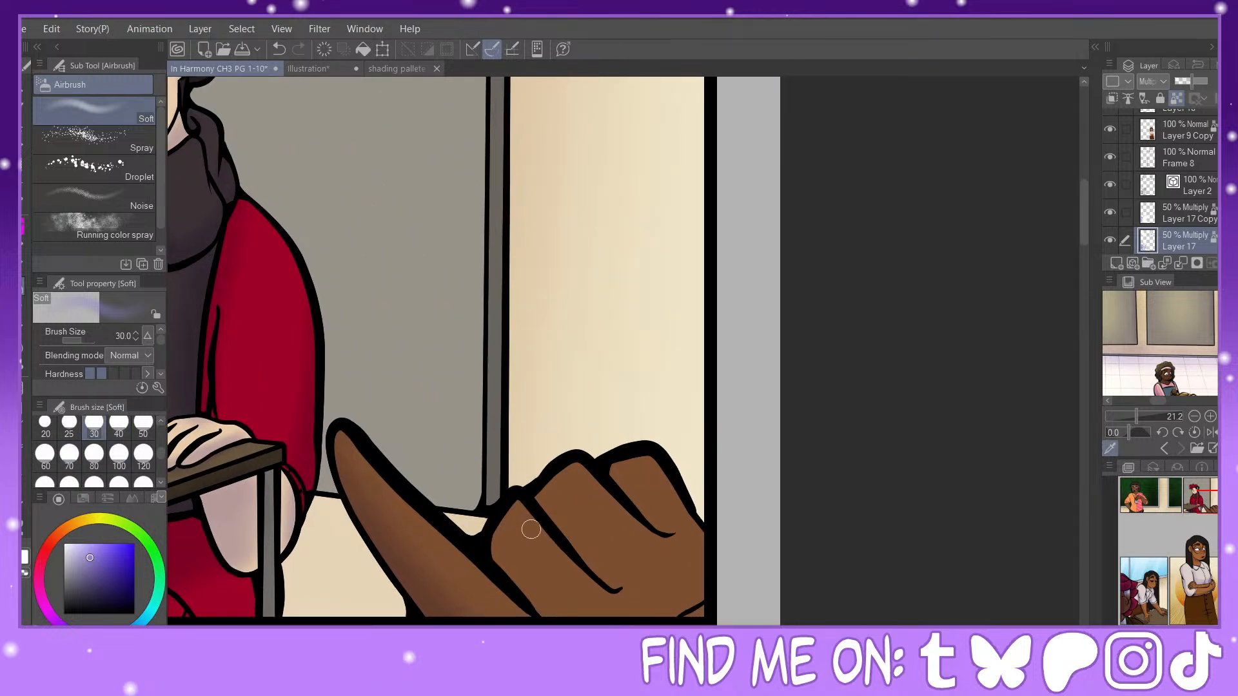
pyautogui.click(143, 427)
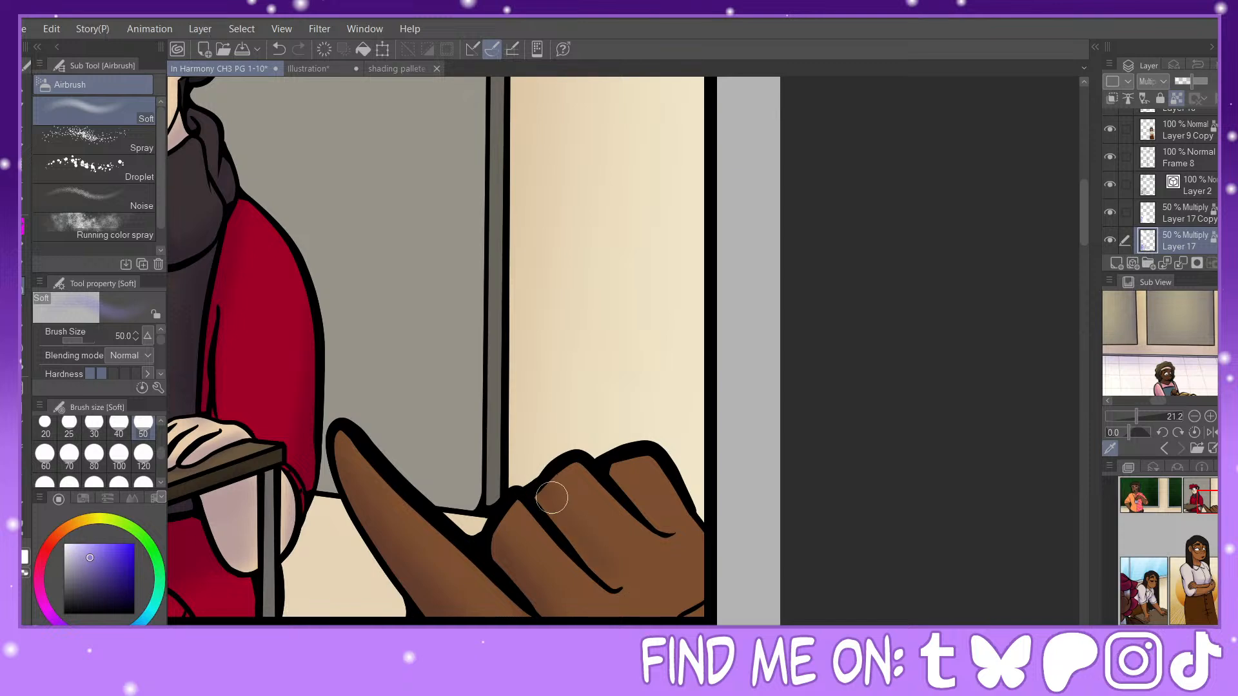
pyautogui.moveTo(593, 525); pyautogui.dragTo(625, 560)
pyautogui.moveTo(622, 473); pyautogui.dragTo(666, 533)
# Step: Airbrush soft shadows at size 50 on the orange shirt sleeve beside the torso of the man in the first panel
pyautogui.moveTo(1204, 502); pyautogui.dragTo(1182, 474)
pyautogui.hotkey('ctrl', '-')
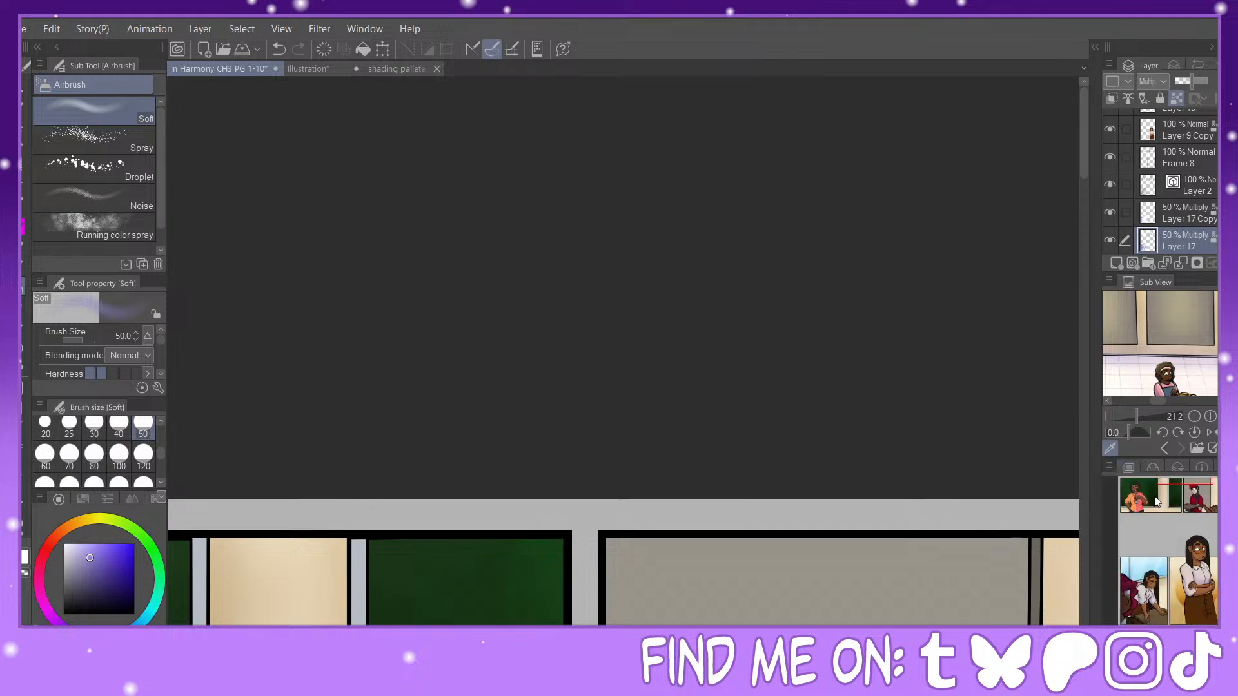
pyautogui.moveTo(1189, 490)
pyautogui.mouseDown()
pyautogui.moveTo(1151, 492)
pyautogui.moveTo(1180, 506)
pyautogui.moveTo(1147, 500)
pyautogui.mouseUp()
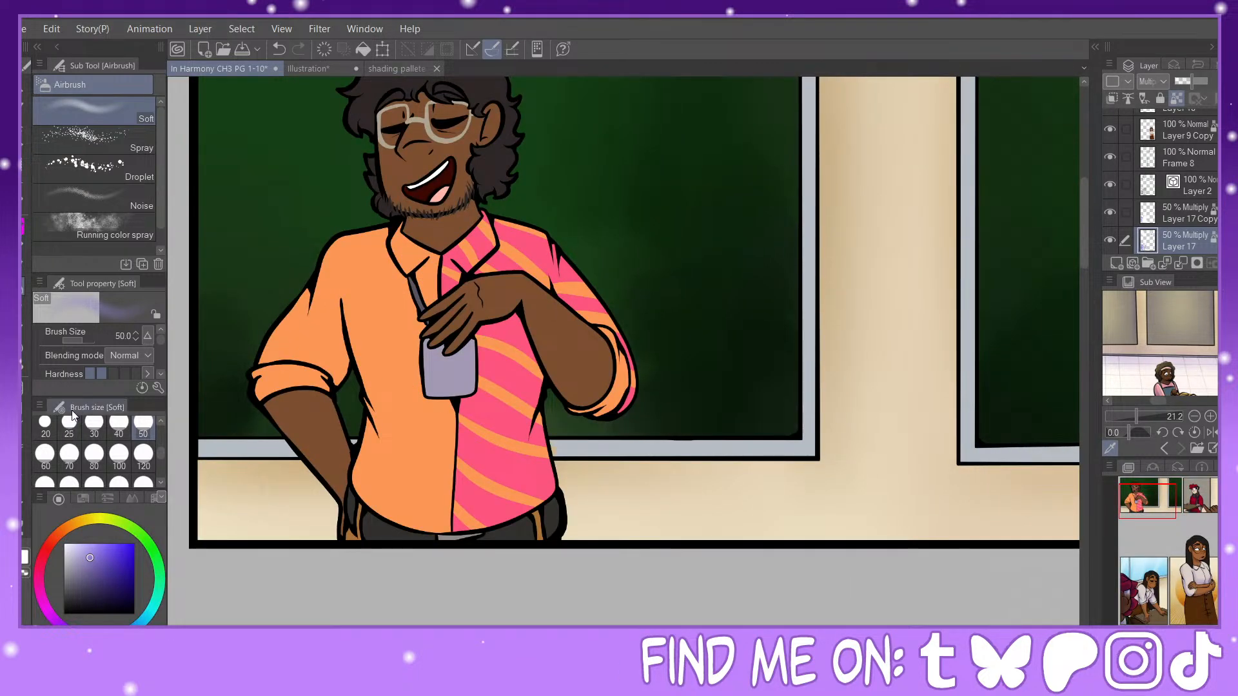
pyautogui.click(94, 426)
pyautogui.click(143, 425)
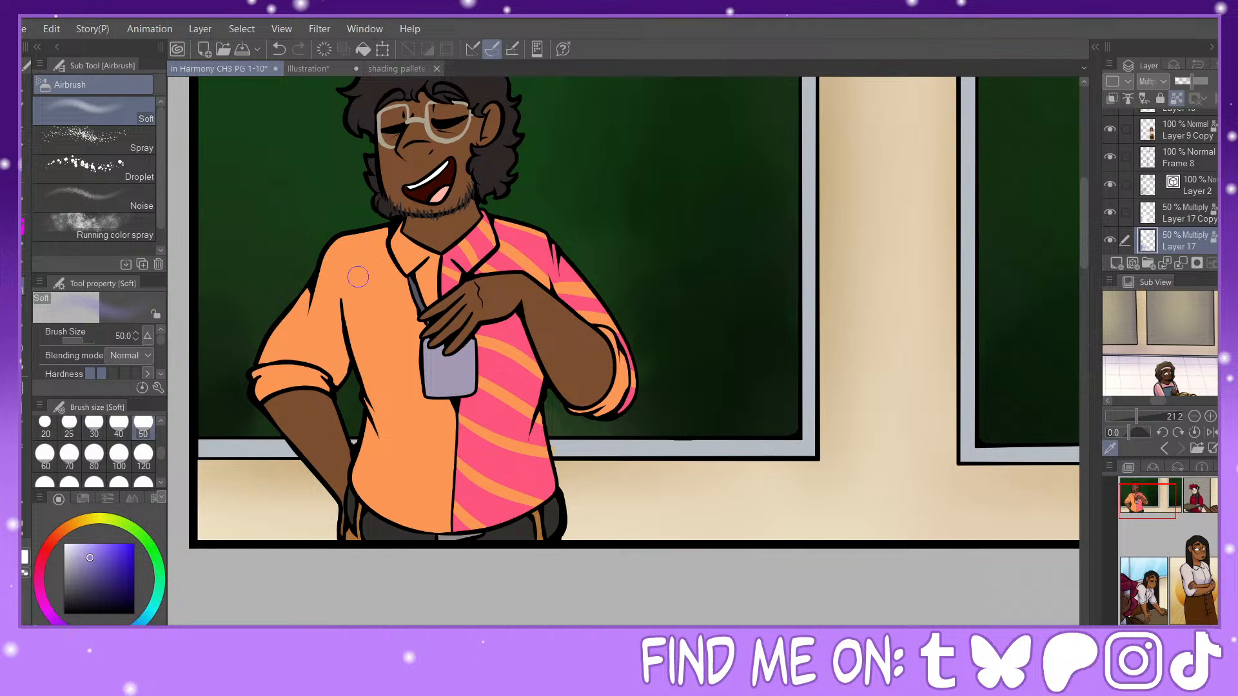
pyautogui.moveTo(338, 298)
pyautogui.mouseDown()
pyautogui.moveTo(340, 374)
pyautogui.moveTo(343, 304)
pyautogui.mouseUp()
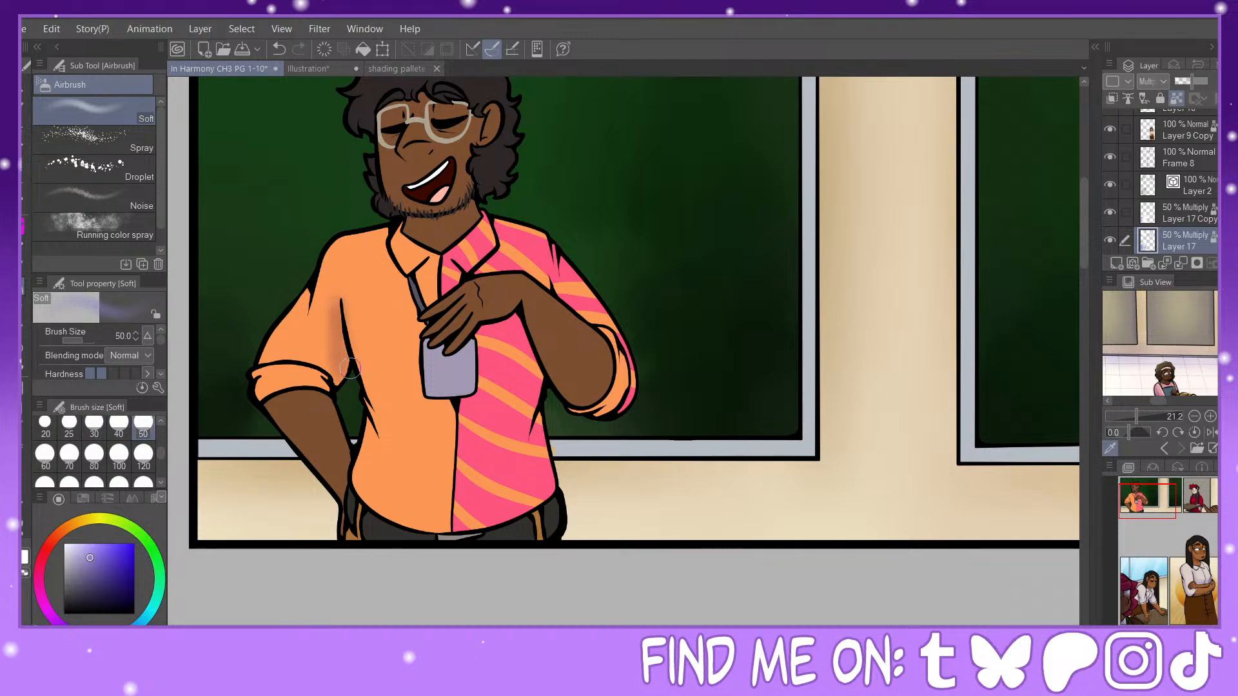
pyautogui.moveTo(350, 369)
pyautogui.mouseDown()
pyautogui.moveTo(325, 384)
pyautogui.moveTo(313, 342)
pyautogui.moveTo(316, 394)
pyautogui.mouseUp()
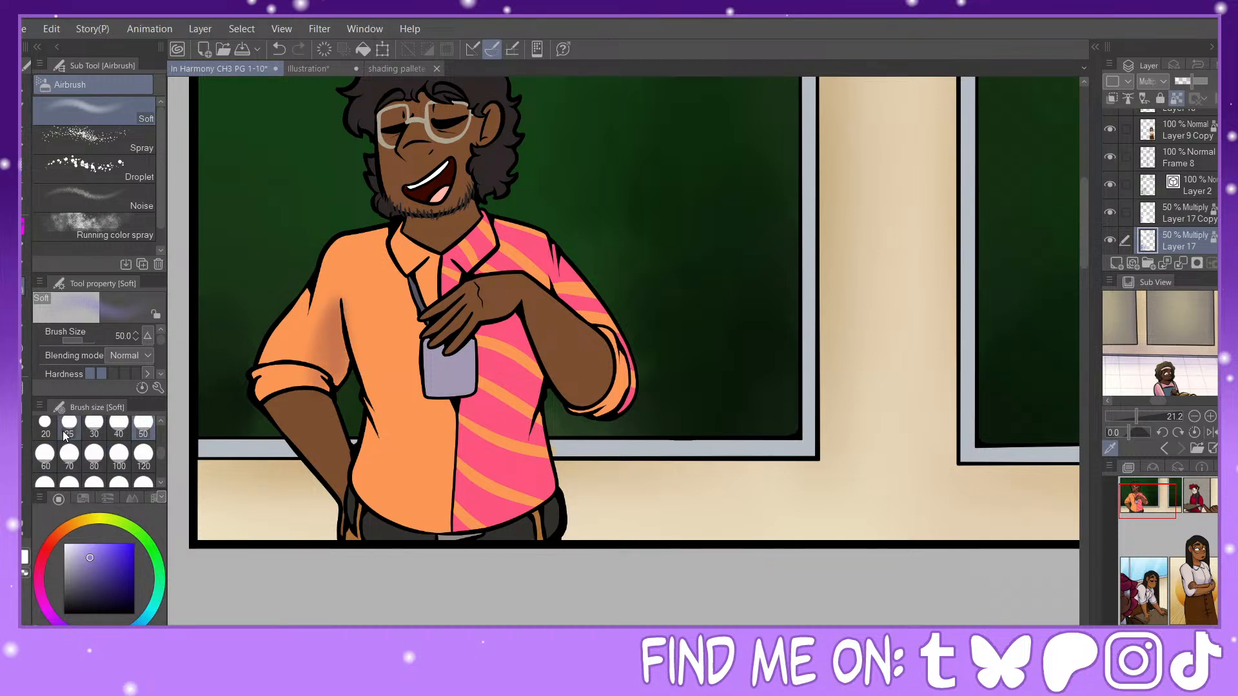
# Step: Airbrush soft shadows on the forearm resting on the man's hip at size 60 and near its wrist at size 30
pyautogui.click(45, 455)
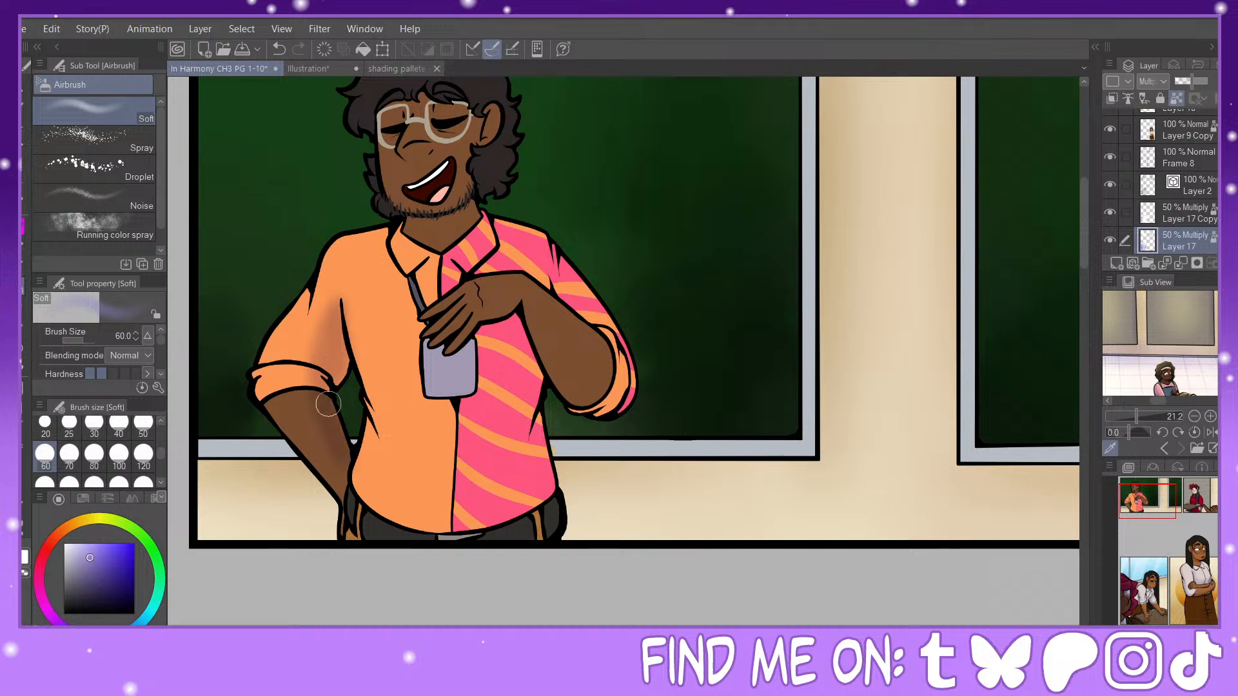
pyautogui.click(95, 424)
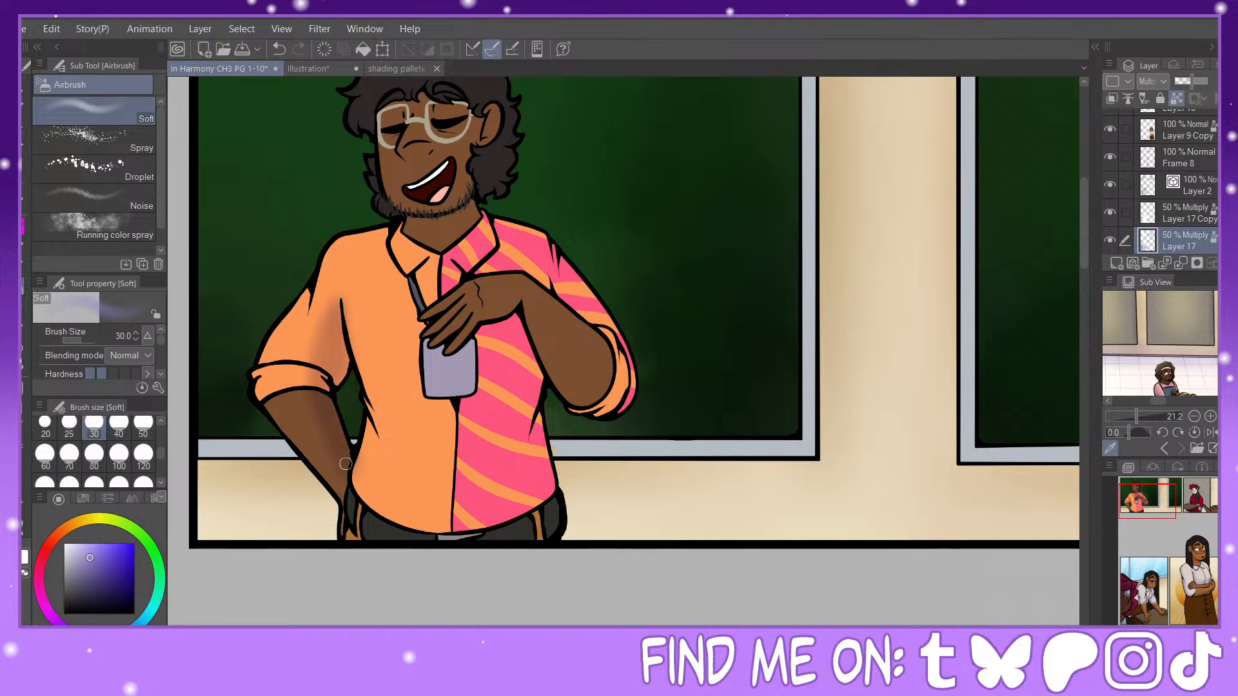
pyautogui.click(141, 430)
pyautogui.click(94, 425)
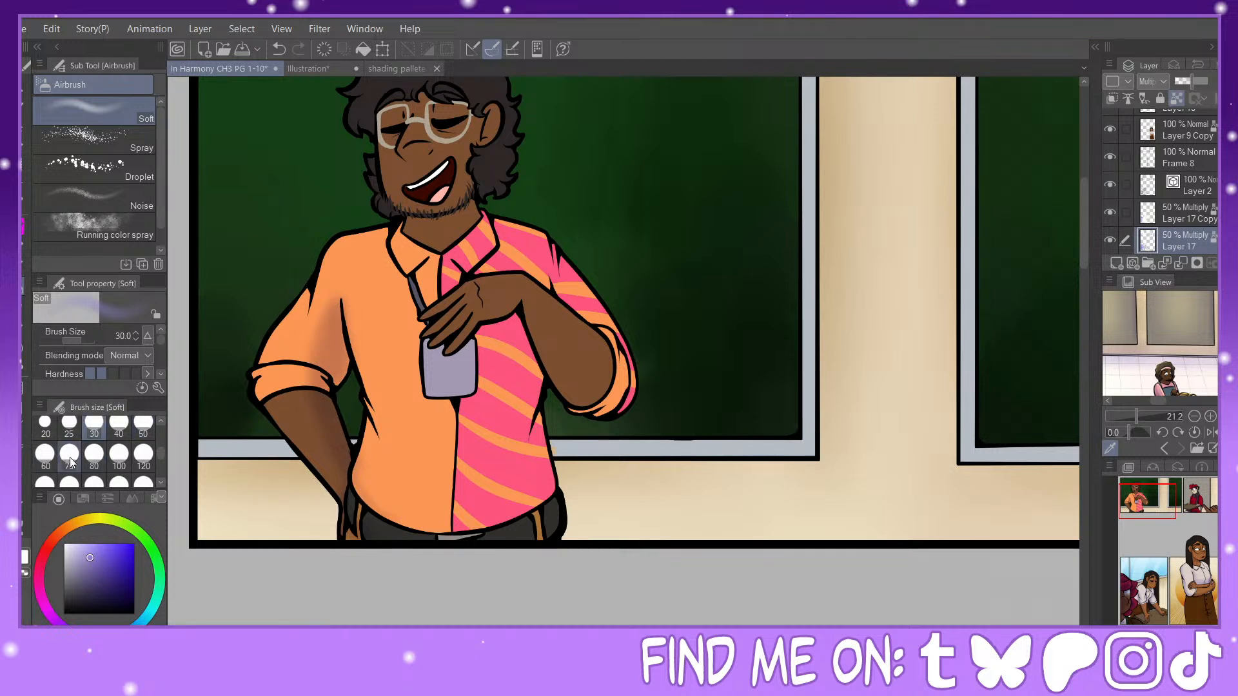
# Step: Airbrush soft shadows along the shirt's lower edge at size 70, and on the raised forearm and adjoining striped side at sizes 50 and 60
pyautogui.click(69, 455)
pyautogui.moveTo(366, 497)
pyautogui.mouseDown()
pyautogui.moveTo(482, 523)
pyautogui.moveTo(432, 530)
pyautogui.moveTo(564, 481)
pyautogui.moveTo(528, 511)
pyautogui.mouseUp()
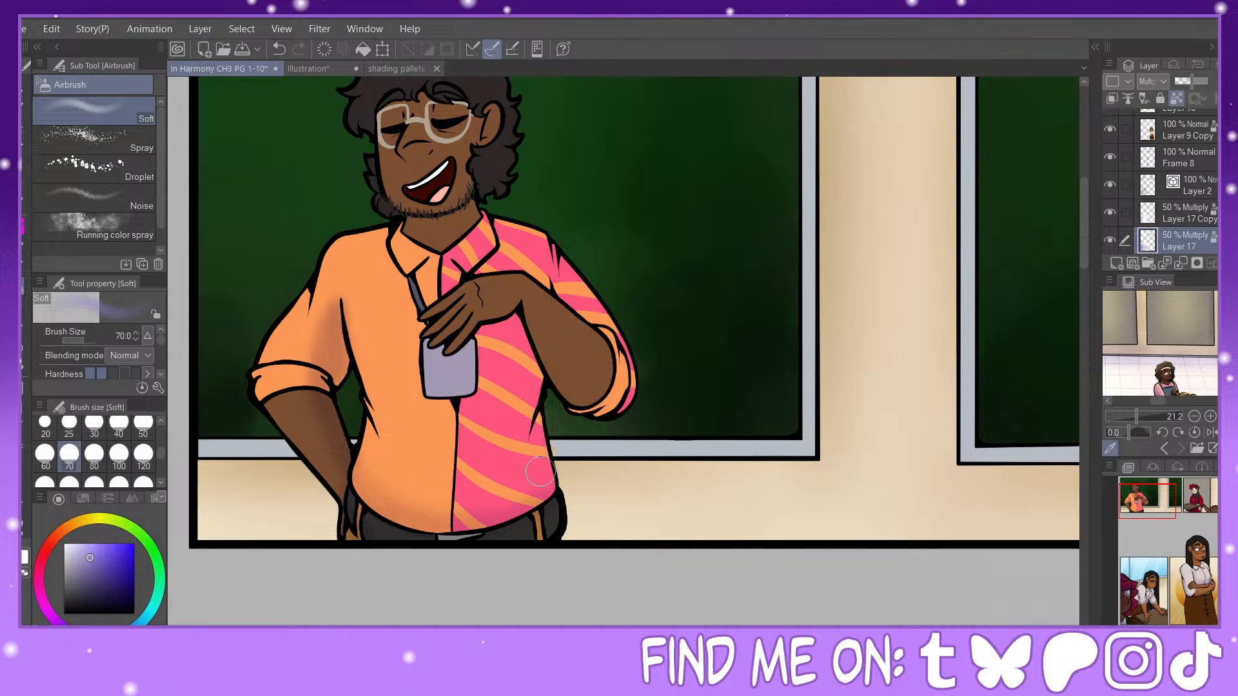
pyautogui.click(119, 424)
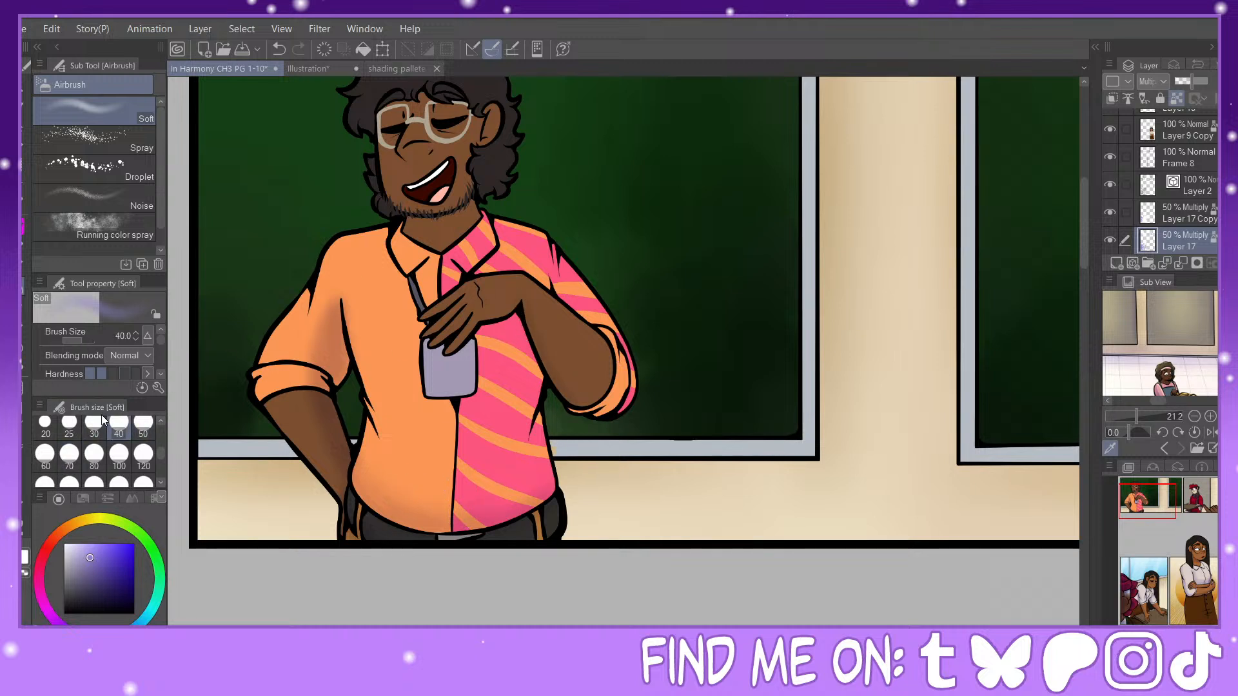
pyautogui.click(143, 425)
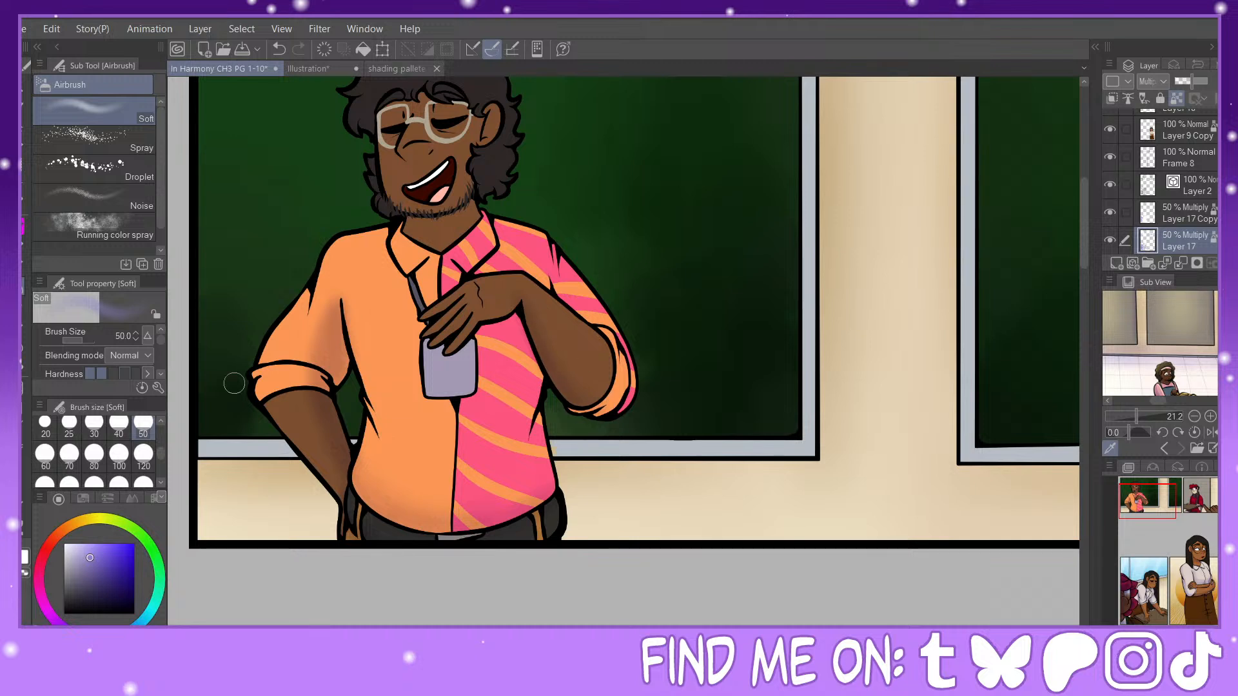
pyautogui.click(44, 453)
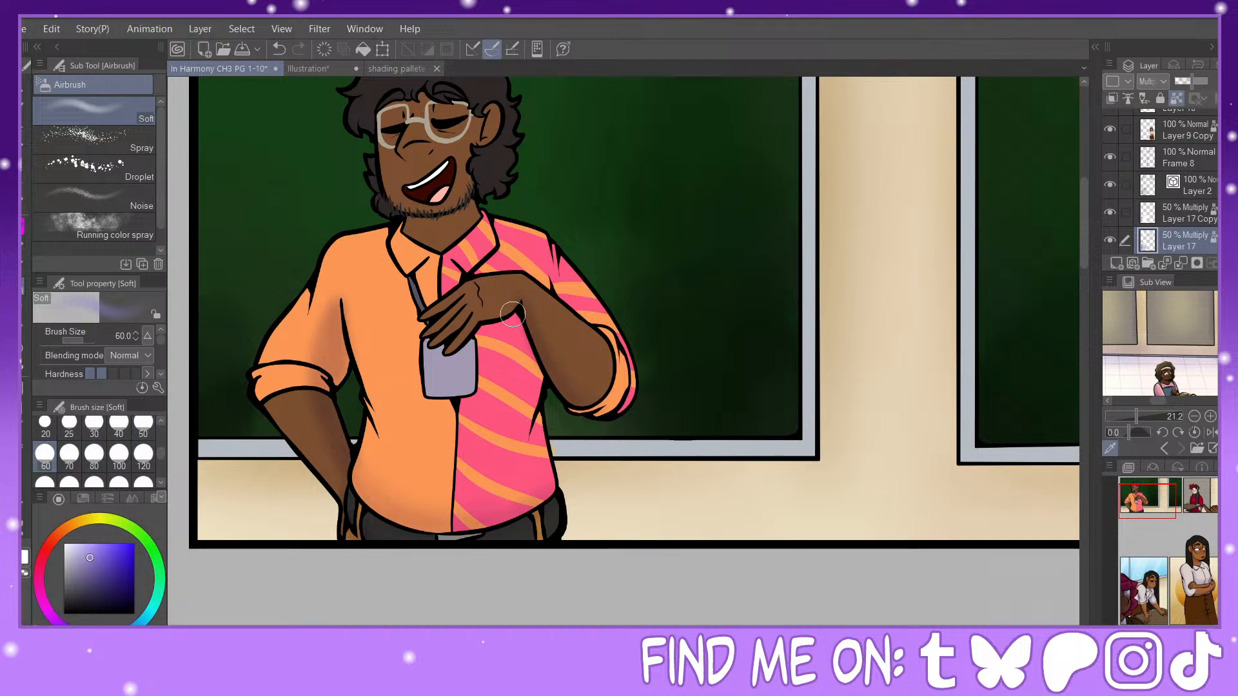
# Step: Airbrush soft shadows under the raised wrist at size 40 and on the hand's fingers at sizes 25 and 20
pyautogui.click(98, 431)
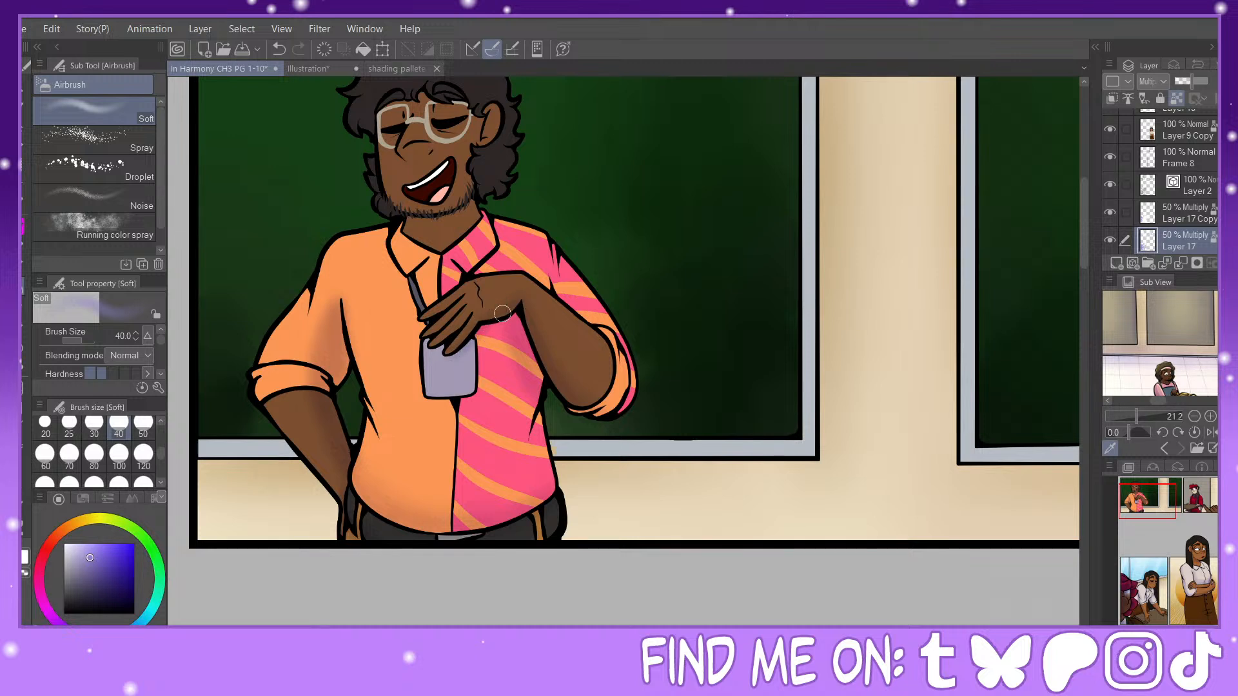
pyautogui.click(69, 425)
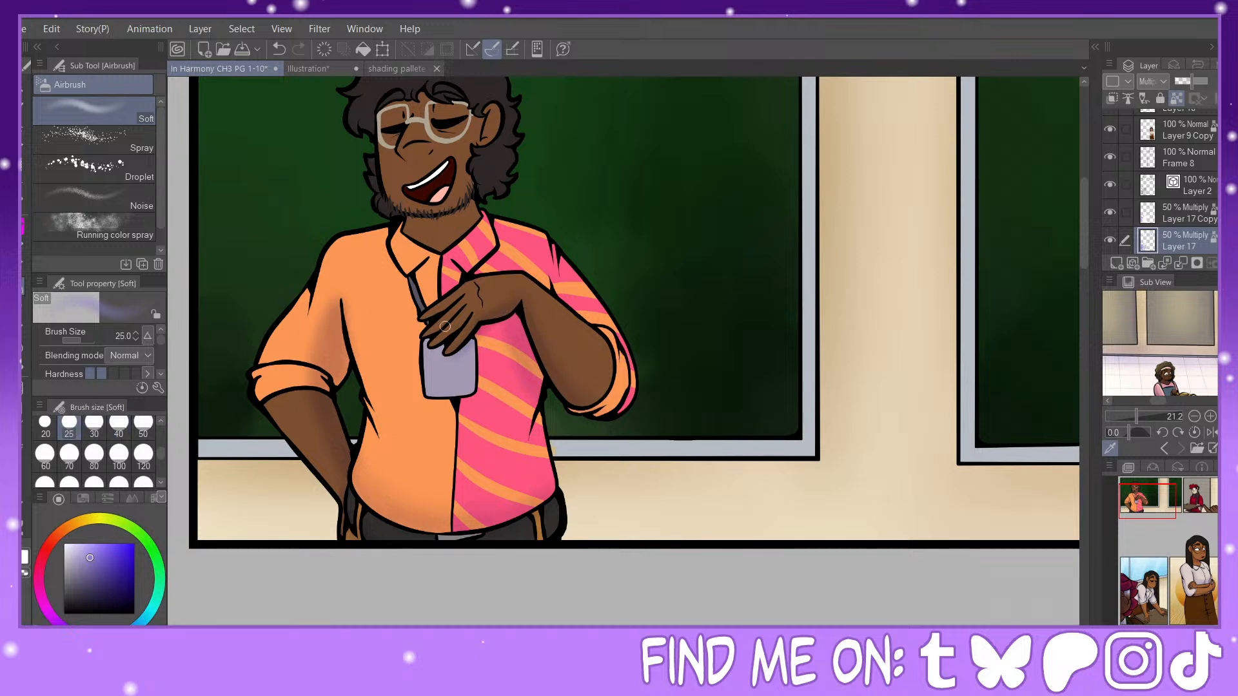
pyautogui.click(46, 425)
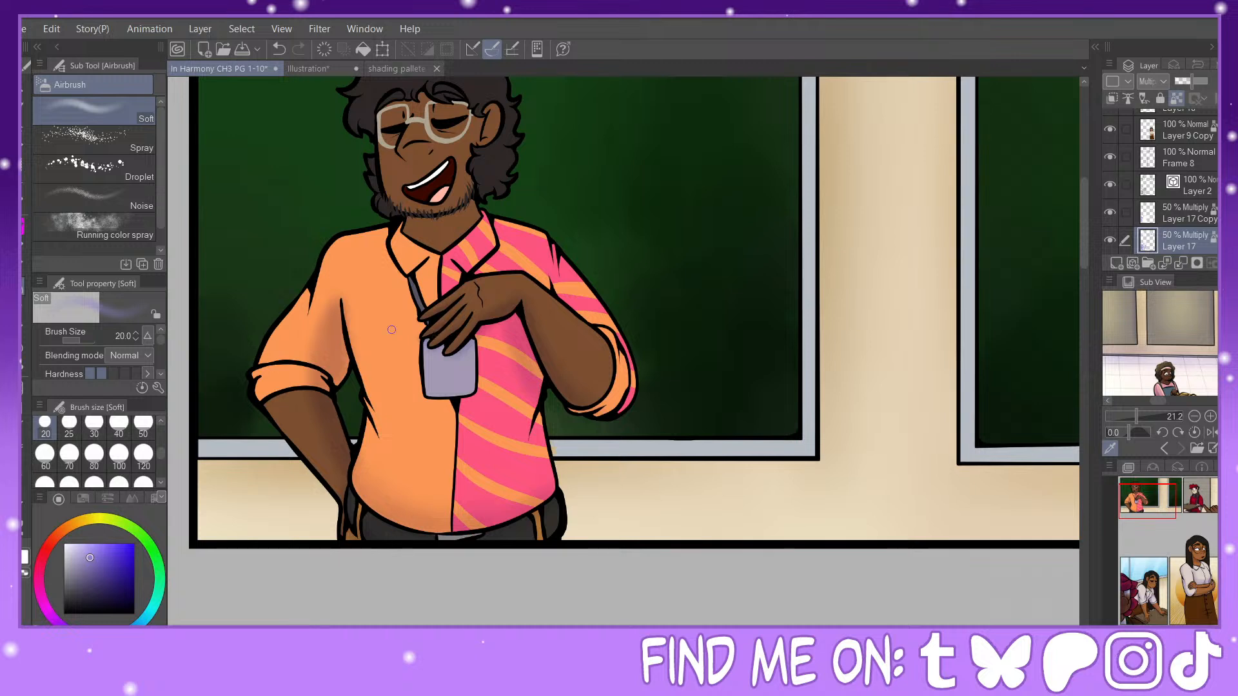
# Step: Airbrush soft shadows at size 40 on the shirt around the hanging badge and along the badge's inner edges
pyautogui.click(118, 426)
pyautogui.moveTo(419, 337); pyautogui.dragTo(416, 353)
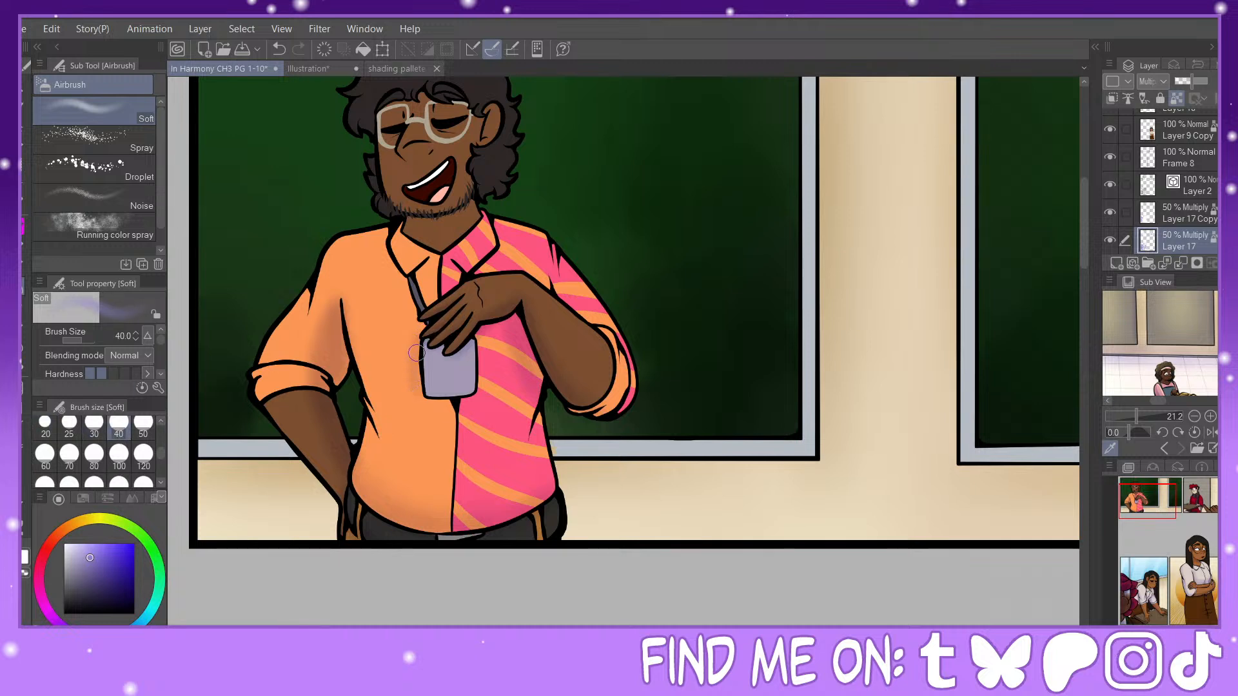
pyautogui.moveTo(429, 401)
pyautogui.mouseDown()
pyautogui.moveTo(471, 398)
pyautogui.moveTo(476, 342)
pyautogui.moveTo(474, 383)
pyautogui.mouseUp()
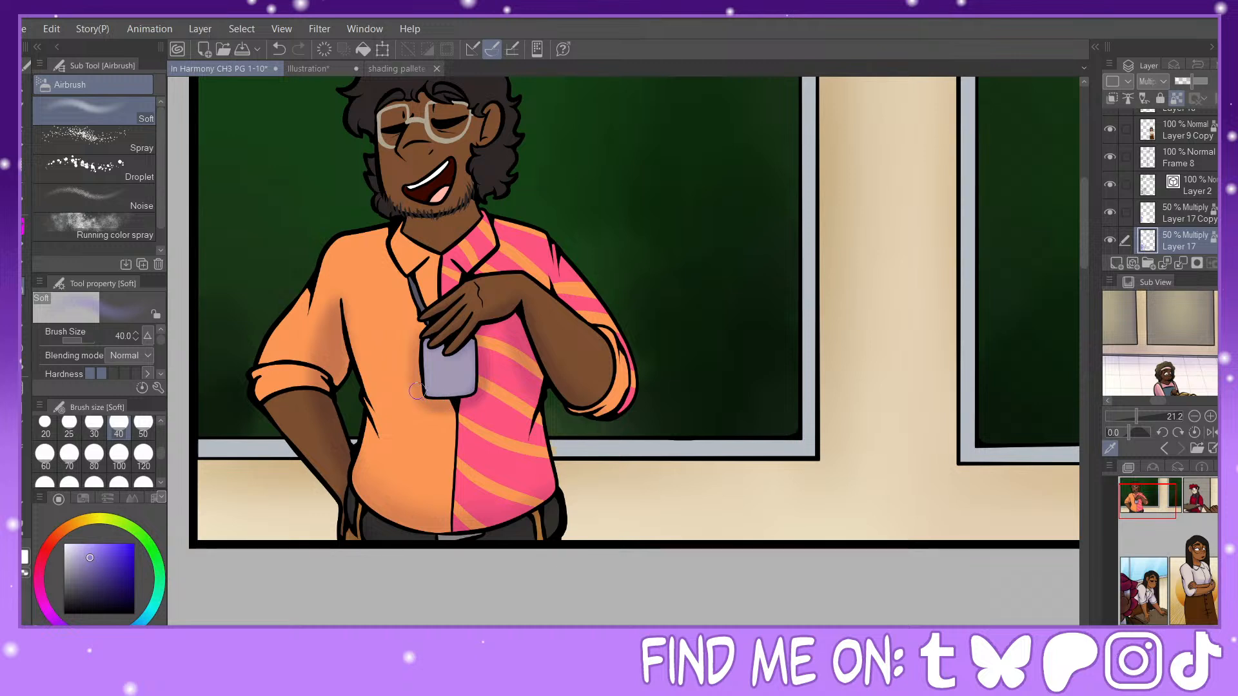
pyautogui.moveTo(430, 348); pyautogui.dragTo(432, 391)
# Step: Touch up the shading with white at size 70, and airbrush shadows on the striped shirt at size 40 and the bent elbow at size 70
pyautogui.click(23, 583)
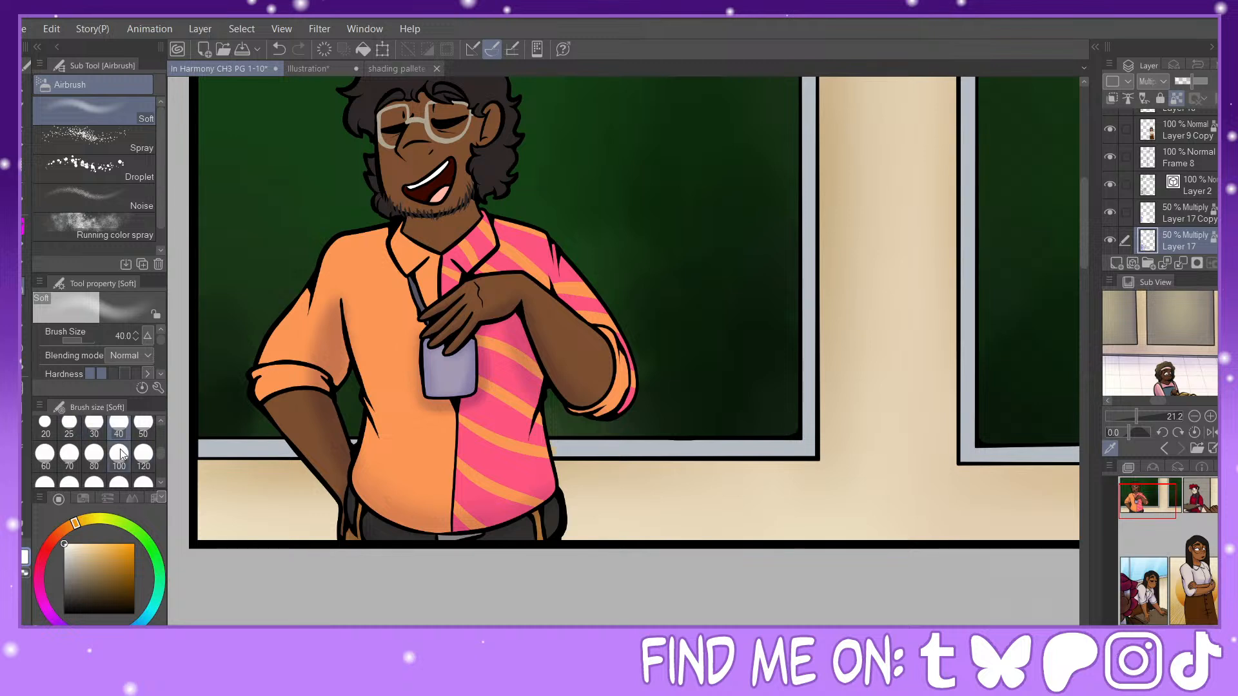
pyautogui.click(69, 453)
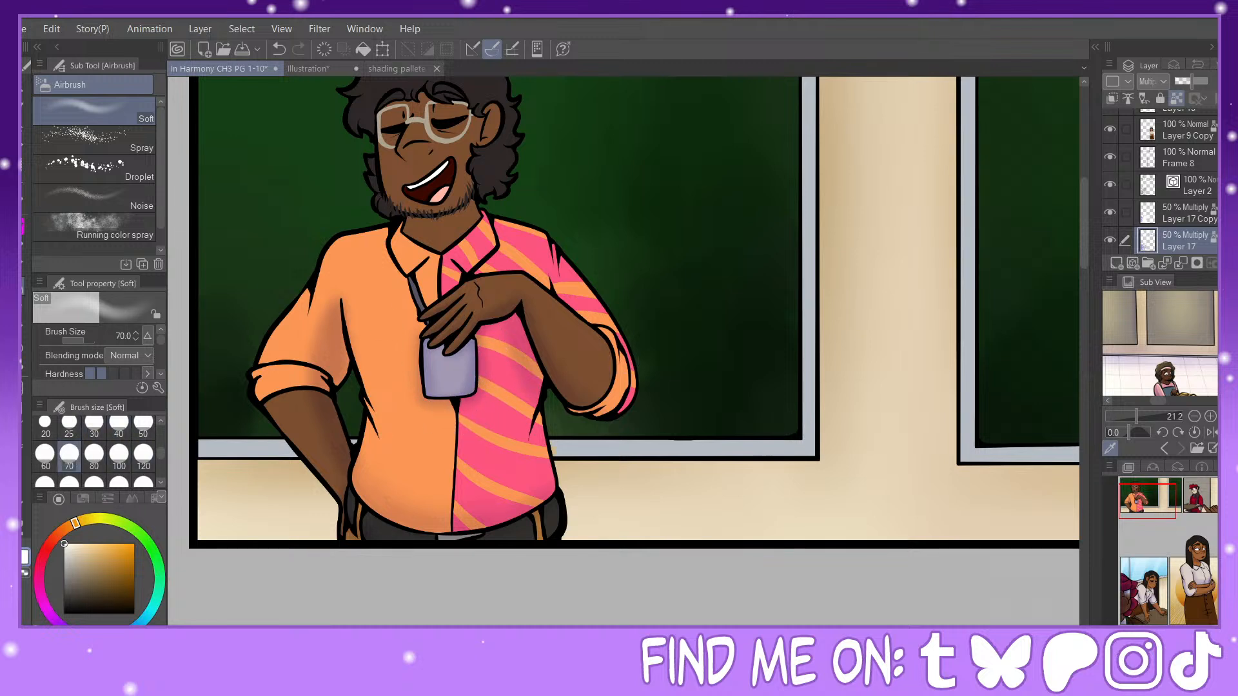
pyautogui.click(18, 555)
pyautogui.click(119, 427)
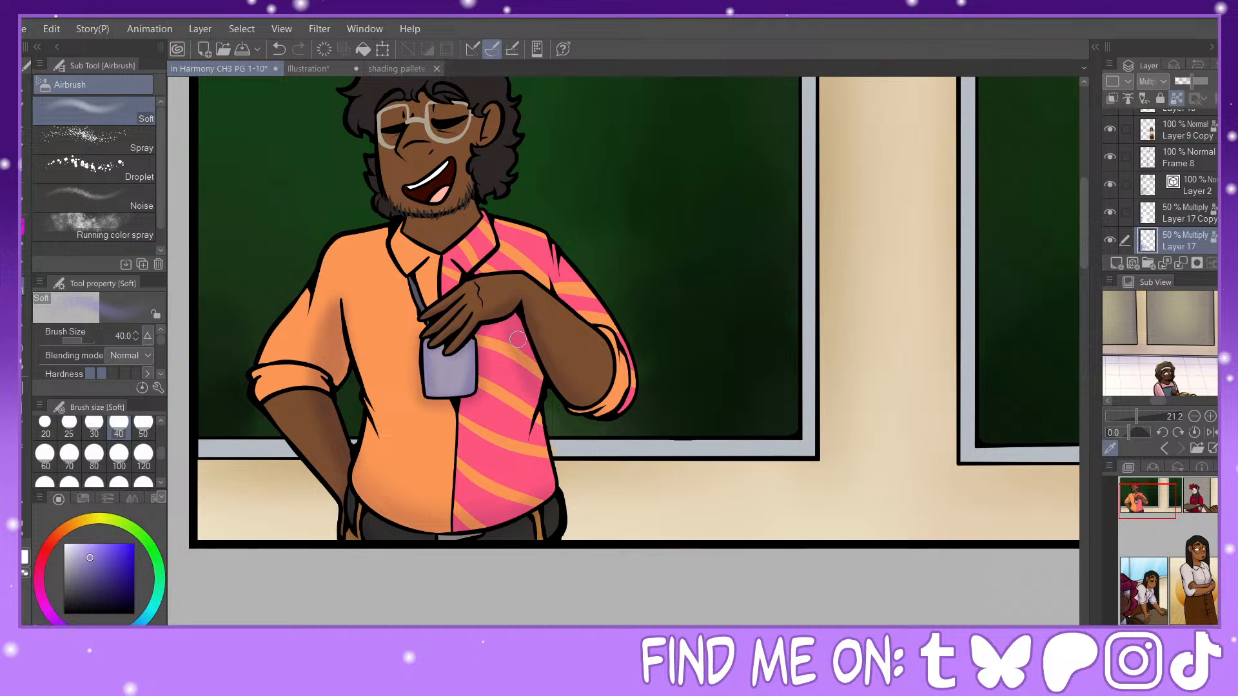
pyautogui.click(70, 454)
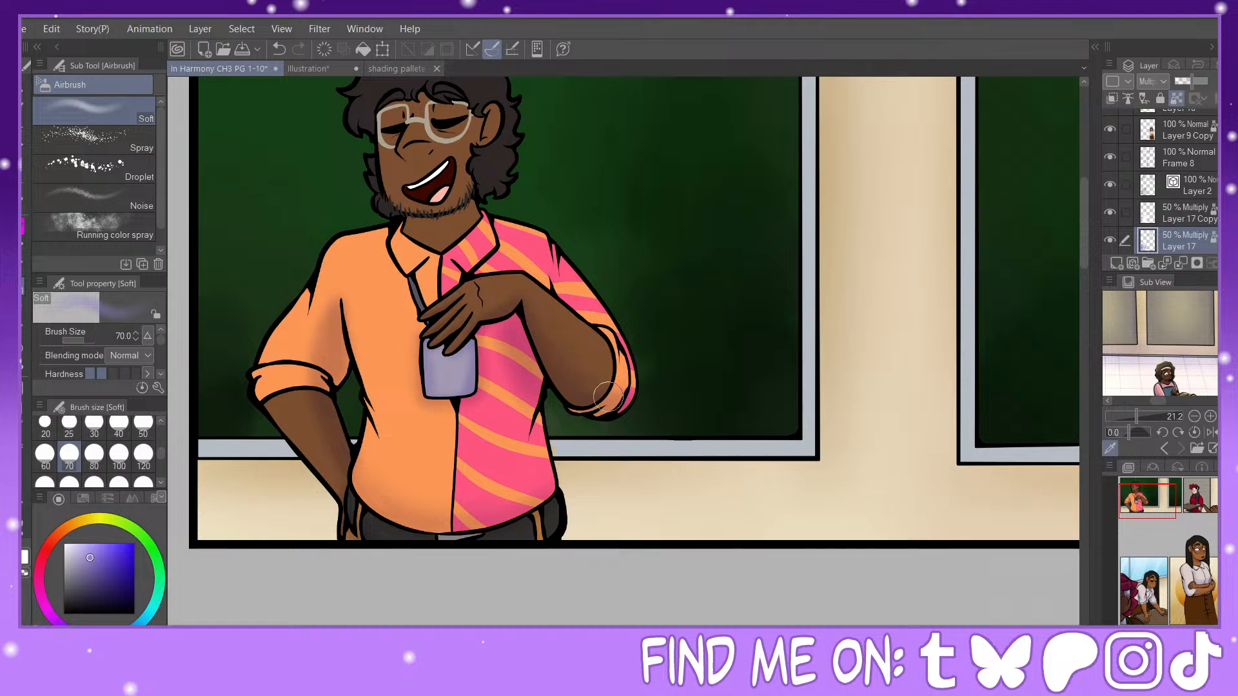
# Step: Airbrush soft shadows on the neck beneath the beard at size 50 and on the hair ends beside it at size 30
pyautogui.moveTo(1154, 499); pyautogui.dragTo(1142, 488)
pyautogui.hotkey('ctrl', '+')
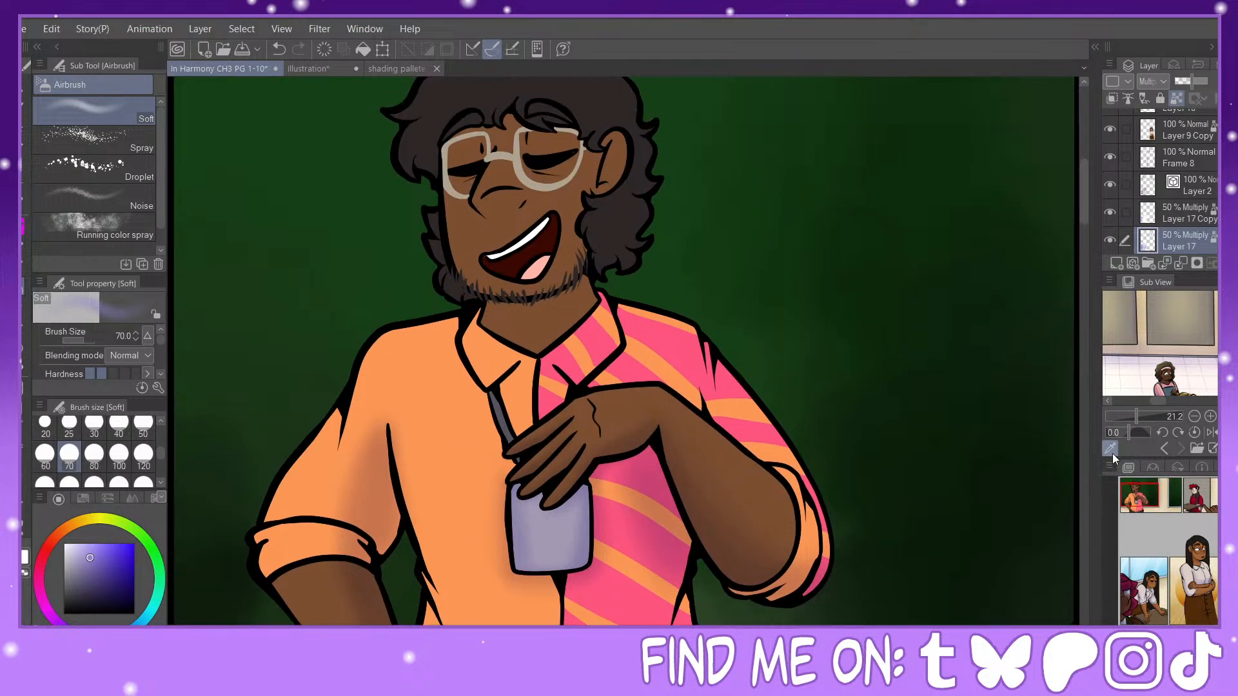
pyautogui.click(94, 422)
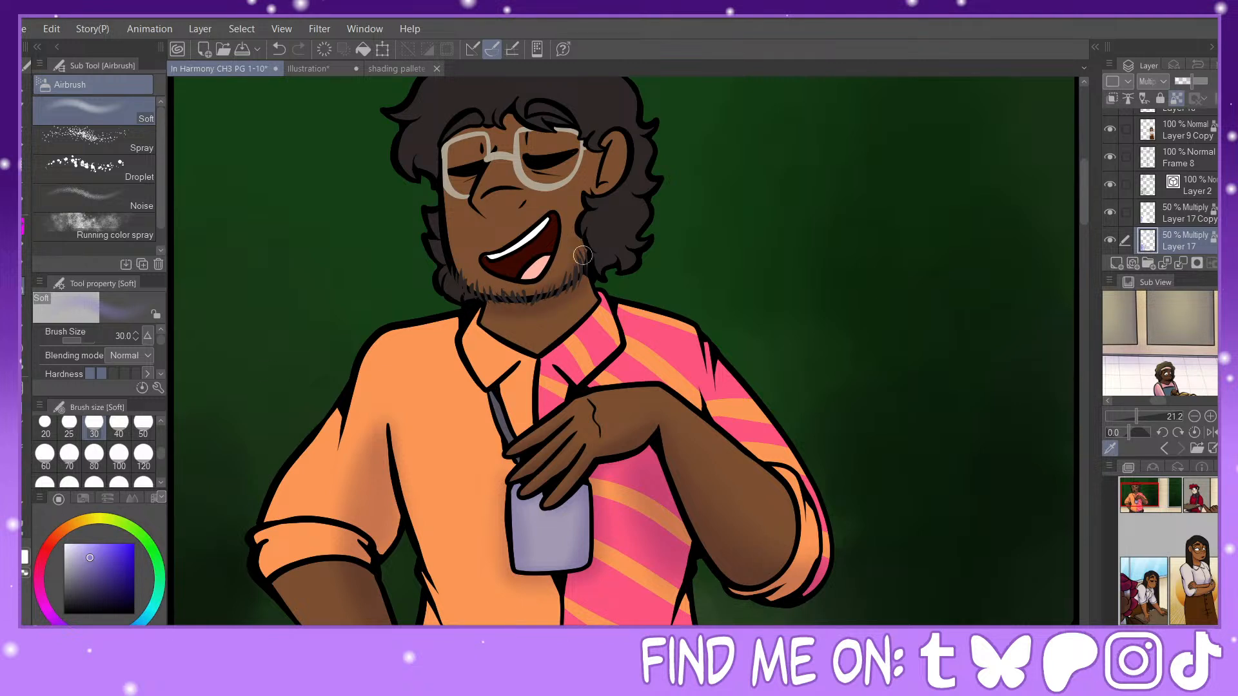
pyautogui.click(143, 423)
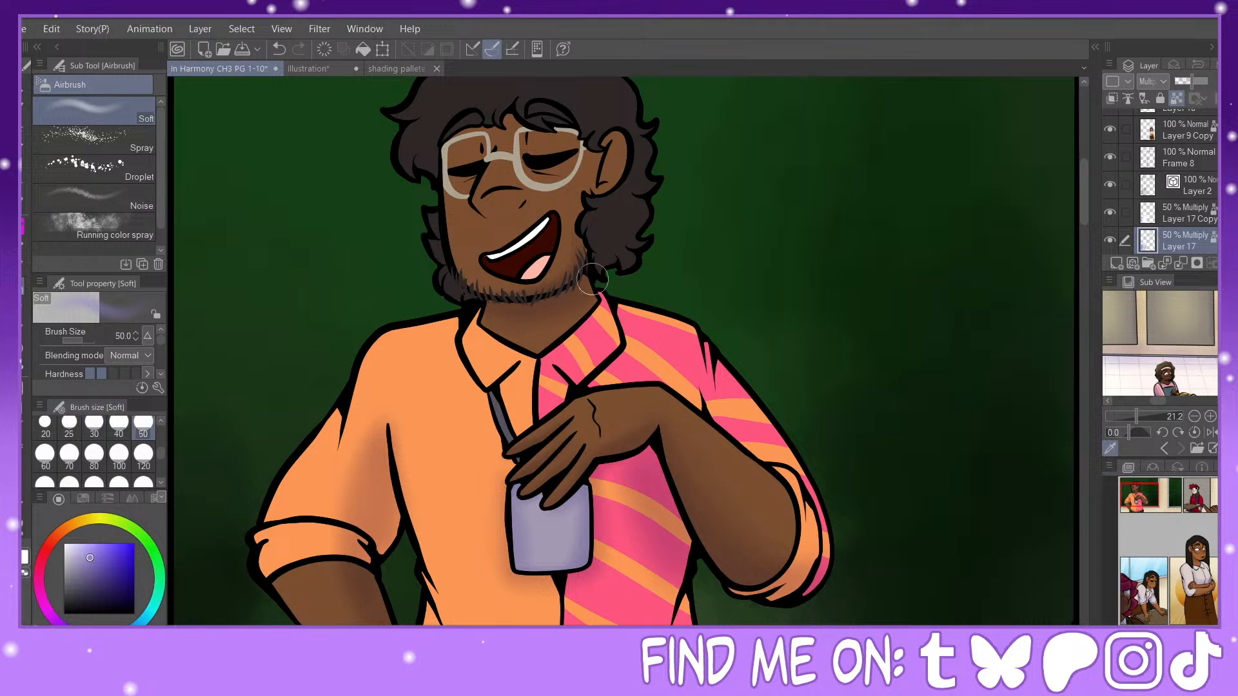
pyautogui.click(94, 423)
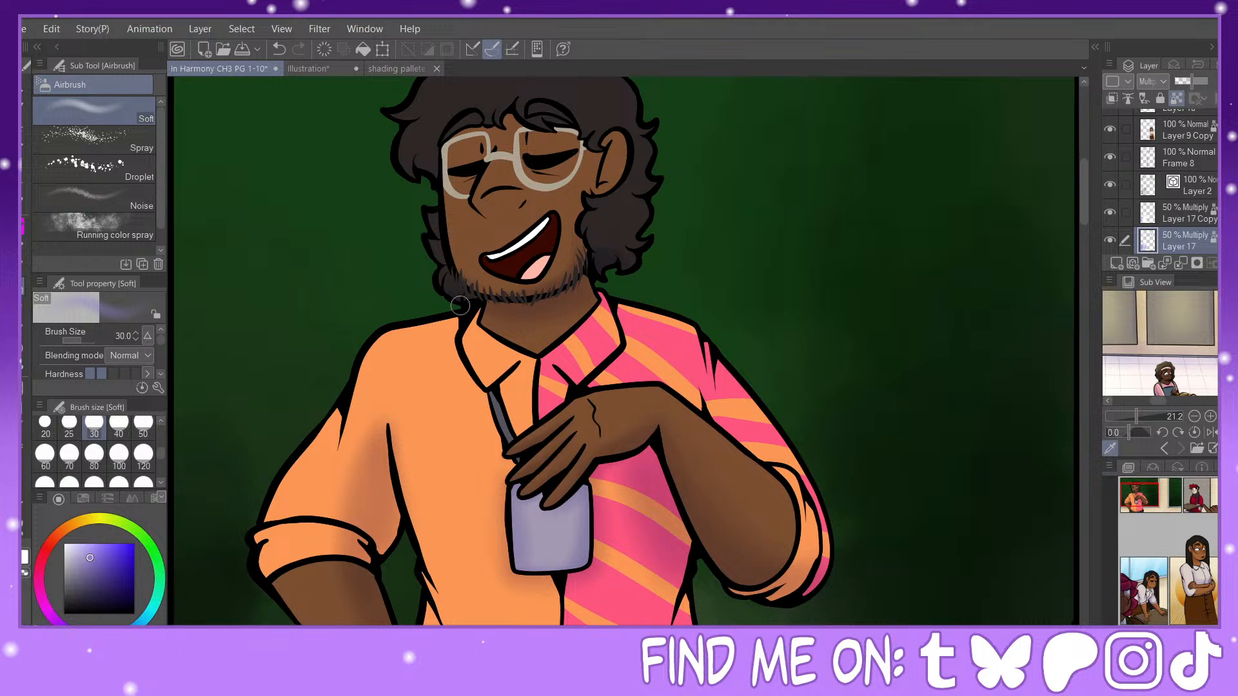
# Step: Airbrush soft shadows on the man's side curls at sizes 30 and 25, and around his ear at size 30
pyautogui.moveTo(1148, 494); pyautogui.dragTo(1147, 487)
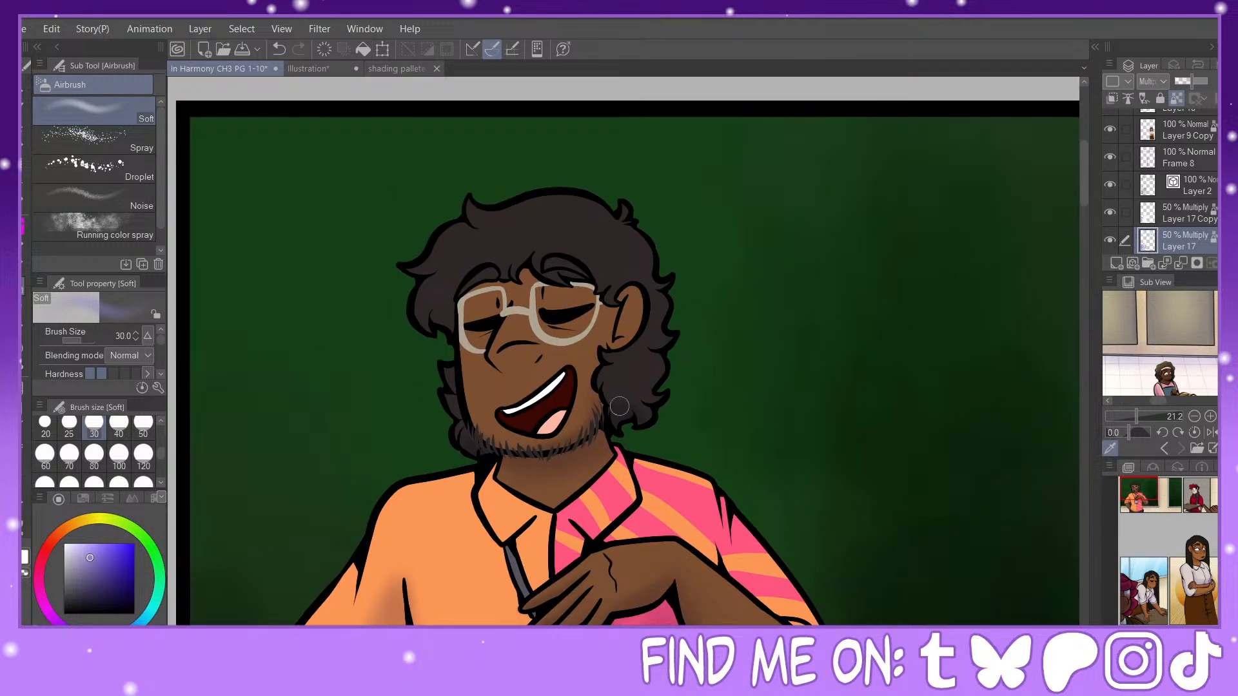
pyautogui.click(69, 426)
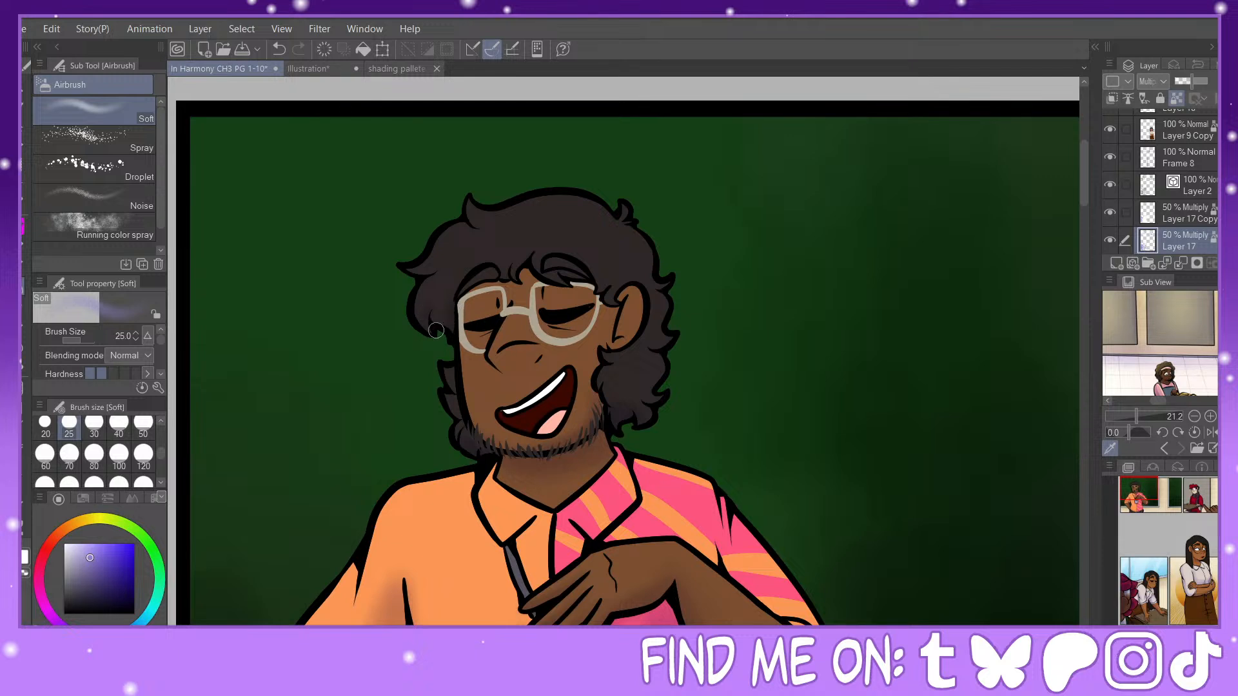
pyautogui.click(94, 425)
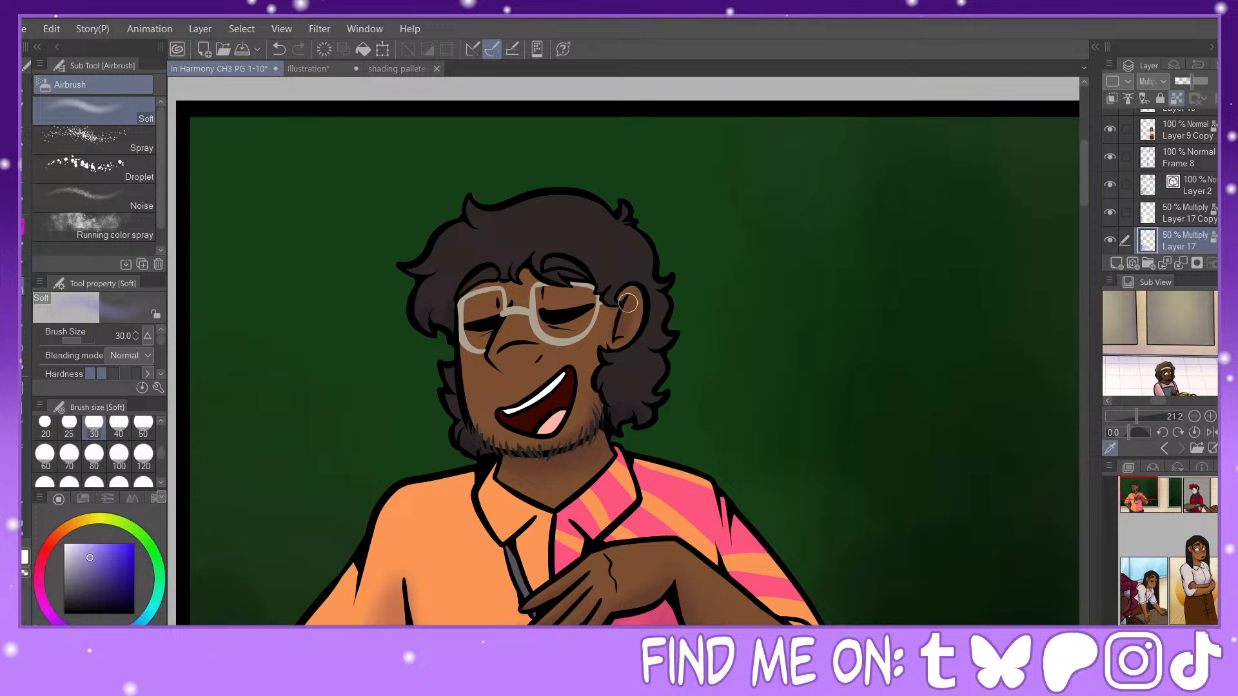
# Step: Airbrush soft shadows on the forehead under the fringe at size 20 and through the hair at sizes 40, 25 and 20
pyautogui.click(45, 426)
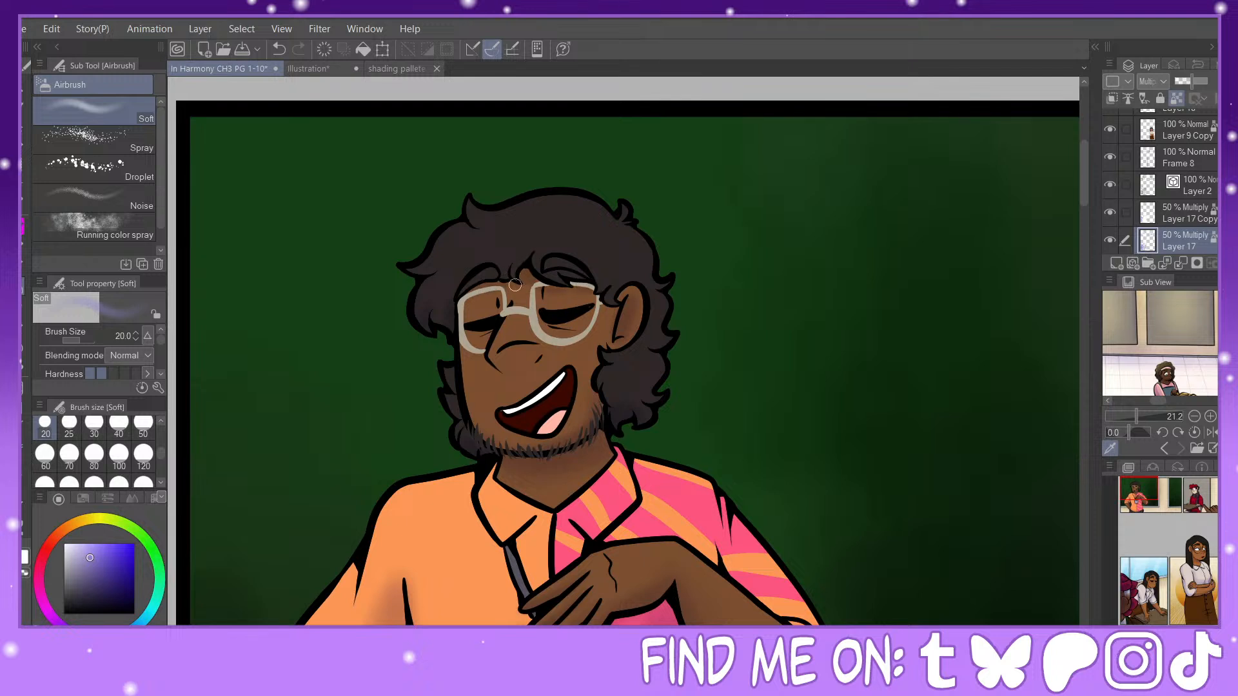
pyautogui.click(118, 425)
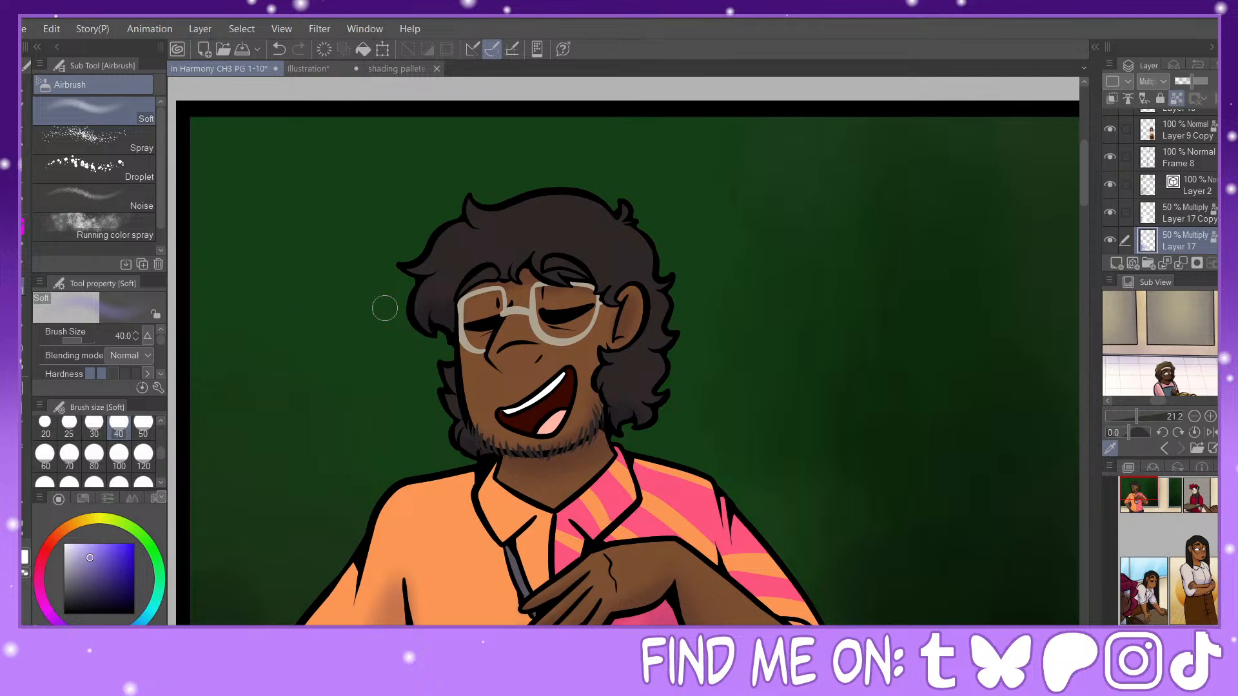
pyautogui.click(69, 426)
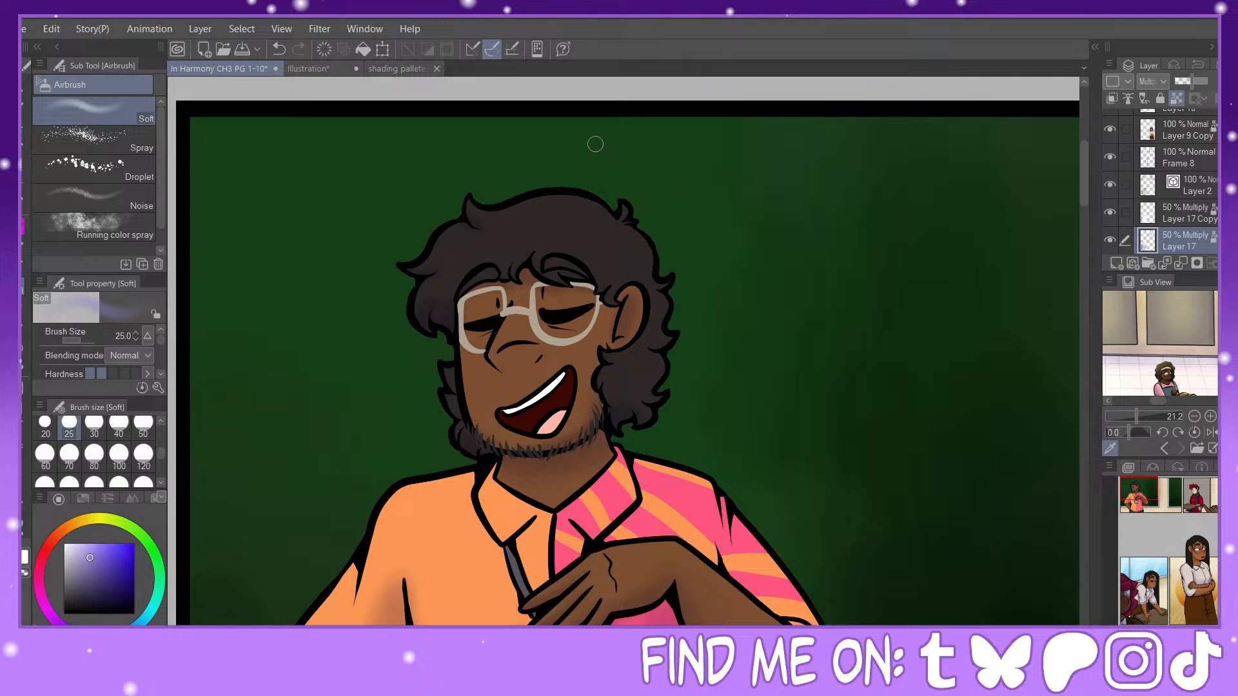
pyautogui.click(45, 426)
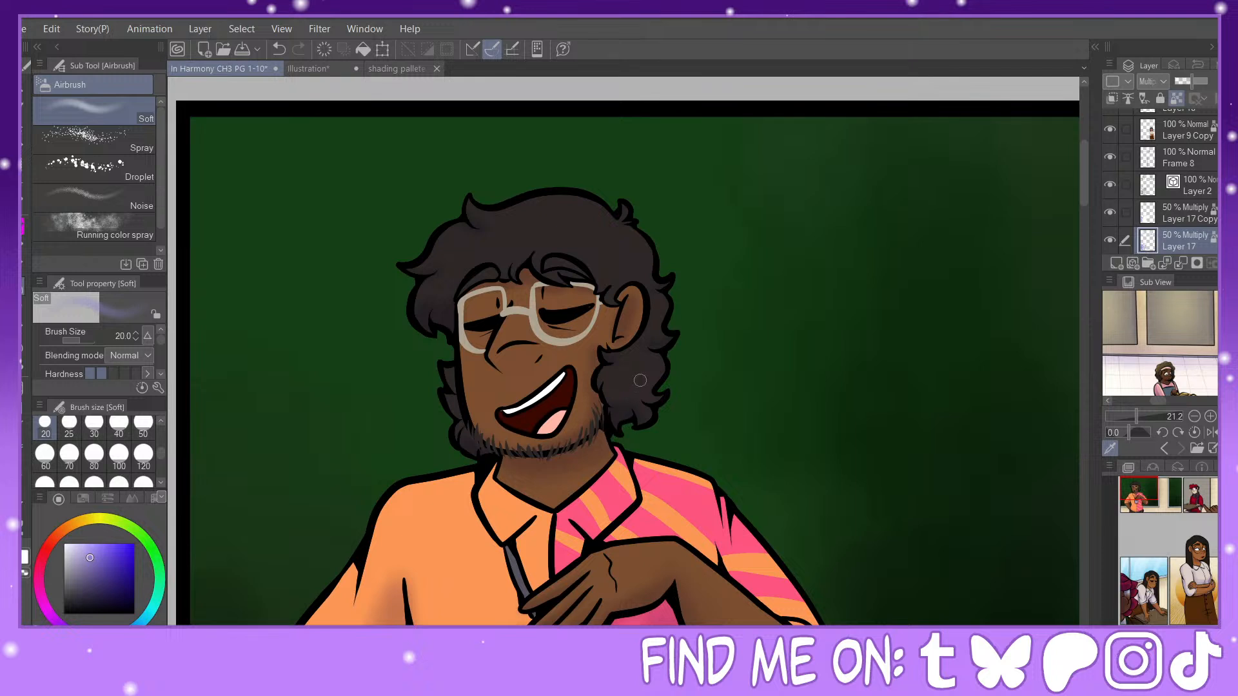
# Step: Adjust the man's nose line on Layer 2 with the Pinch vector line tool
pyautogui.press('y')
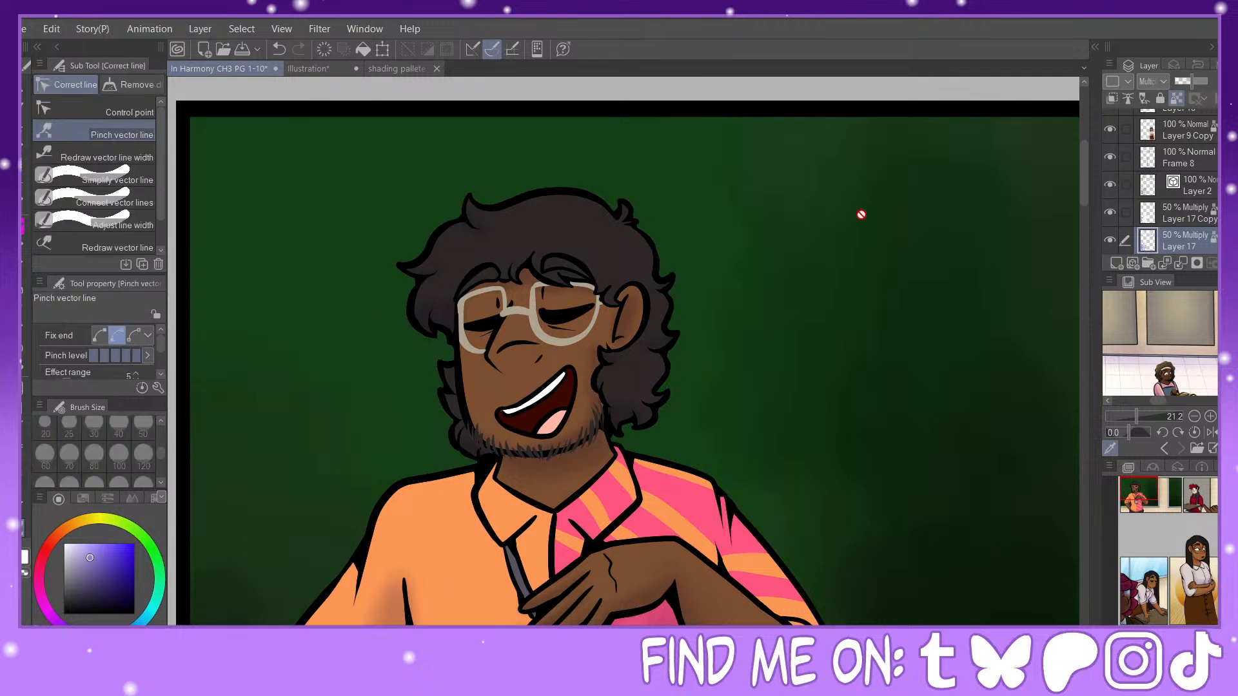
pyautogui.click(1189, 193)
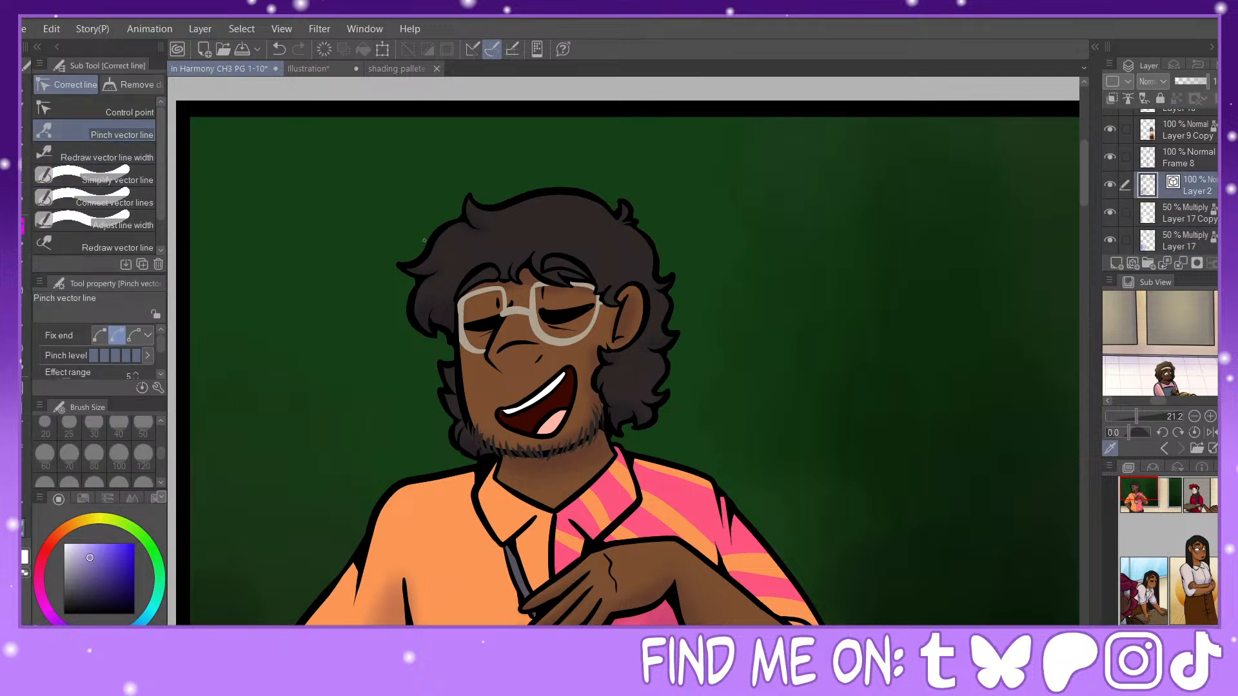
pyautogui.moveTo(497, 352); pyautogui.dragTo(494, 348)
# Step: Compare the shading by hiding and showing Layer 17 Copy and Layer 17, and make Layer 17 the active layer
pyautogui.click(1201, 215)
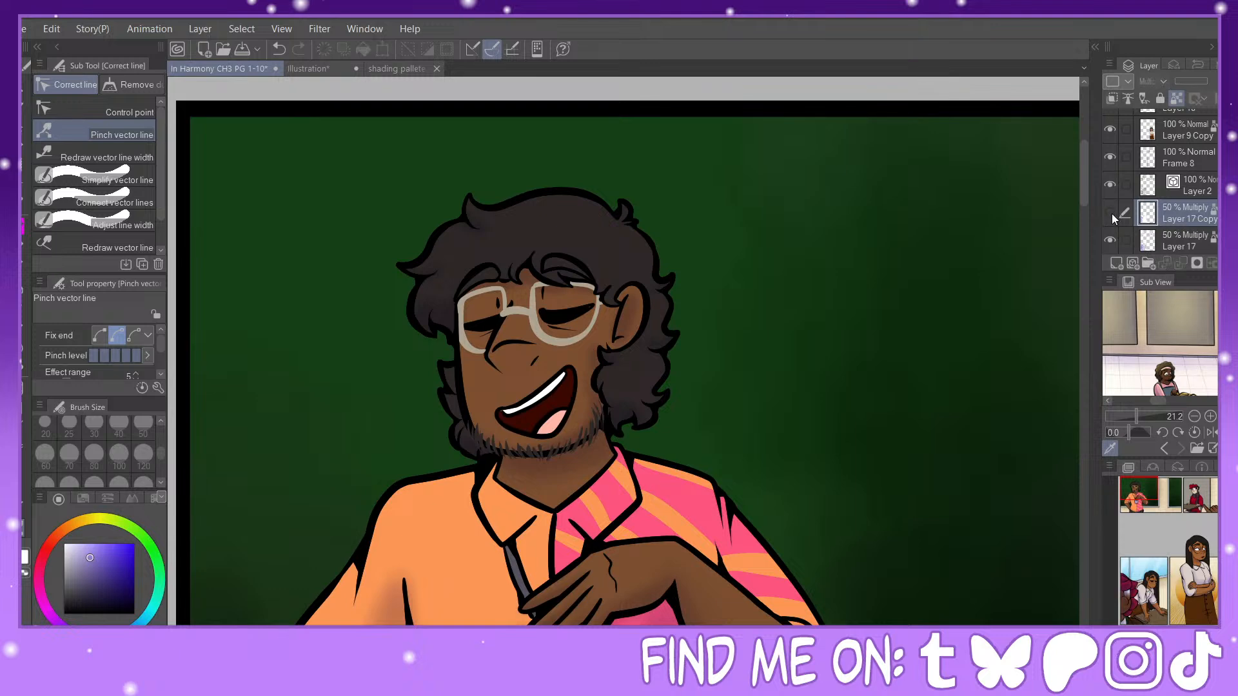
pyautogui.click(1110, 240)
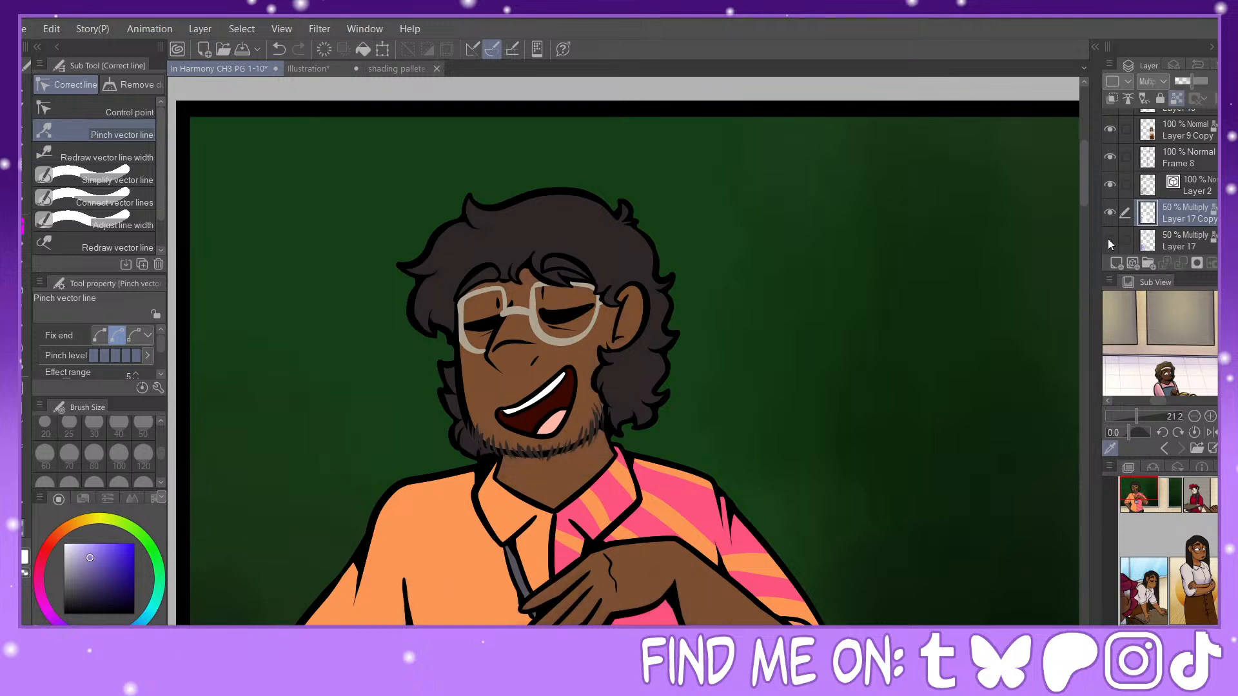
pyautogui.click(1110, 239)
pyautogui.click(1172, 237)
pyautogui.press('p')
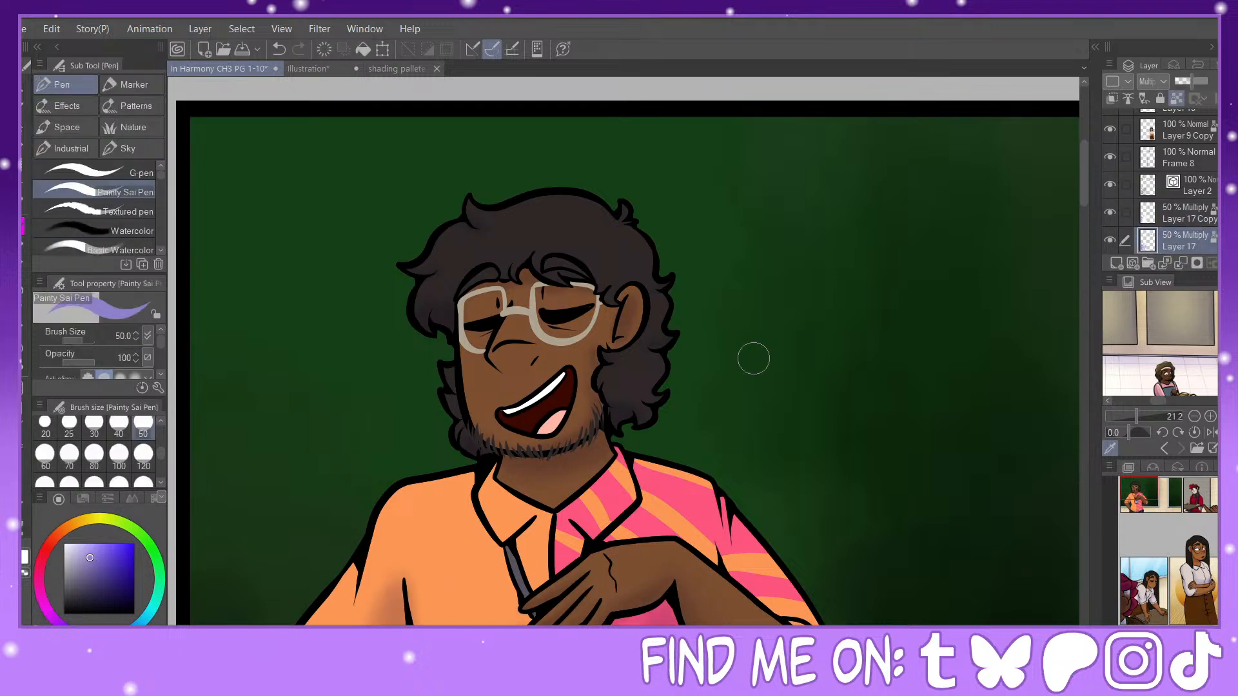
pyautogui.moveTo(1169, 505)
pyautogui.mouseDown()
pyautogui.moveTo(1208, 493)
pyautogui.moveTo(1201, 516)
pyautogui.moveTo(1198, 492)
pyautogui.moveTo(1141, 503)
pyautogui.mouseUp()
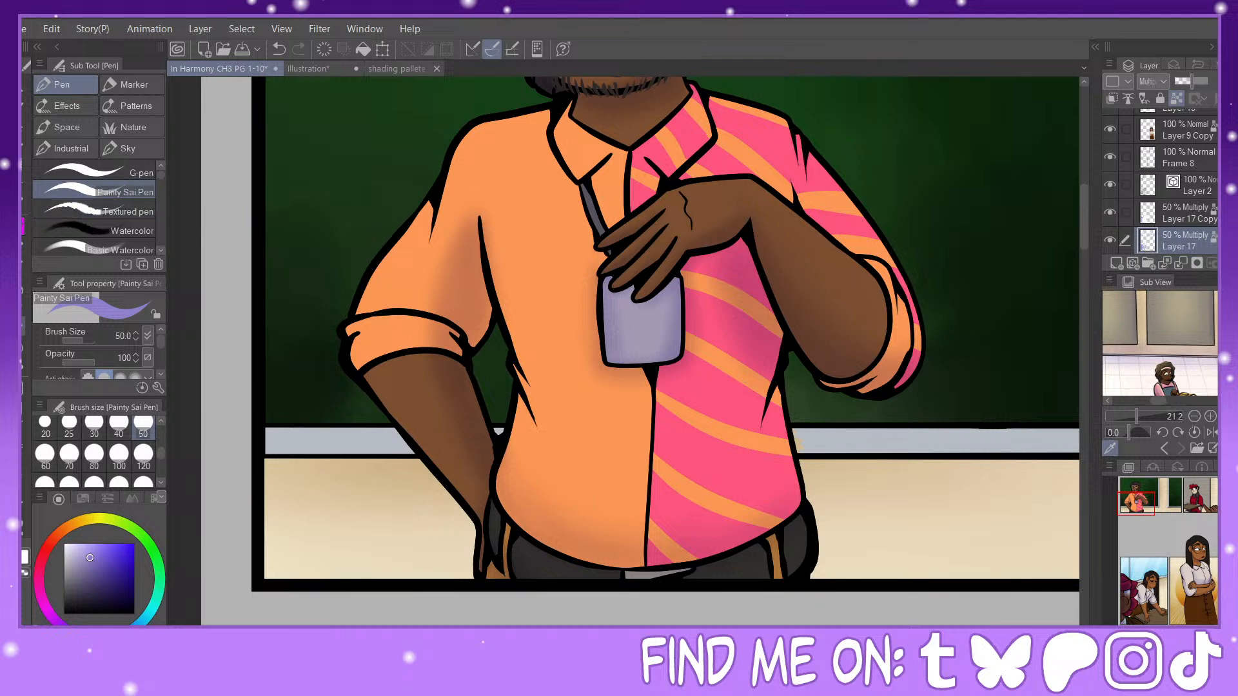
pyautogui.click(1110, 240)
pyautogui.click(1110, 240)
# Step: Airbrush soft shadows on the lower striped shirt at size 80 and along the front opening and orange waist fold at size 40
pyautogui.press('b')
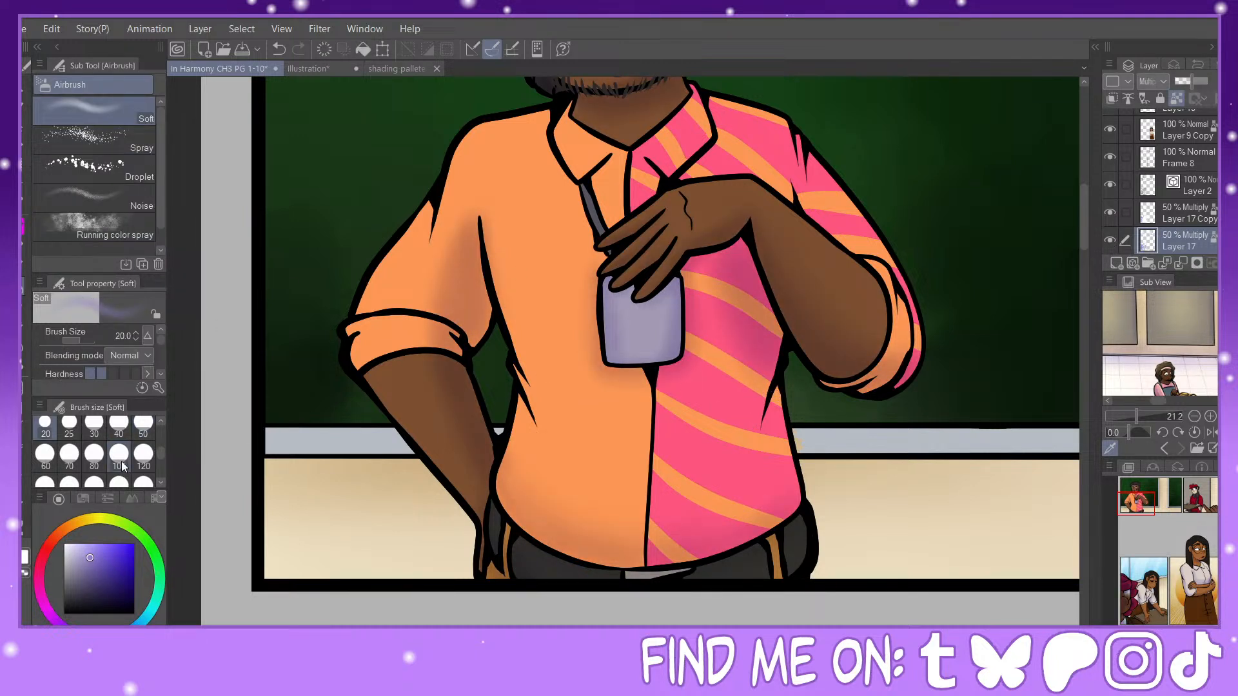
pyautogui.click(94, 455)
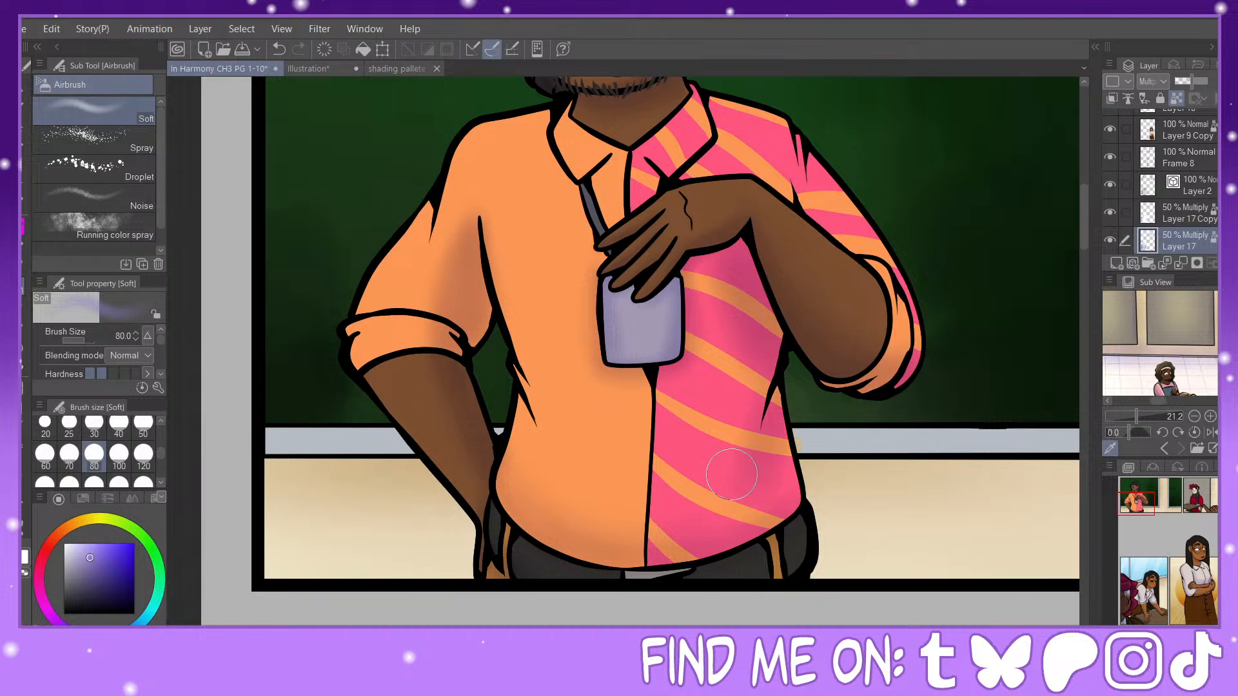
pyautogui.click(119, 425)
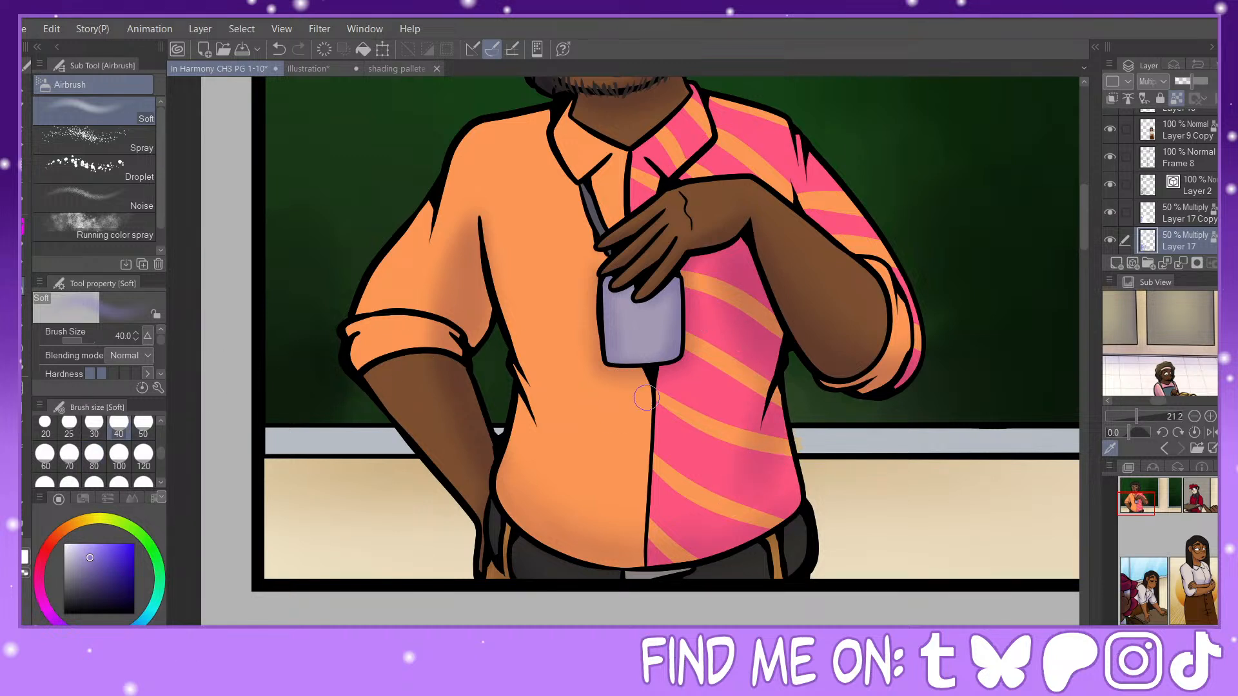
pyautogui.moveTo(516, 390); pyautogui.dragTo(539, 443)
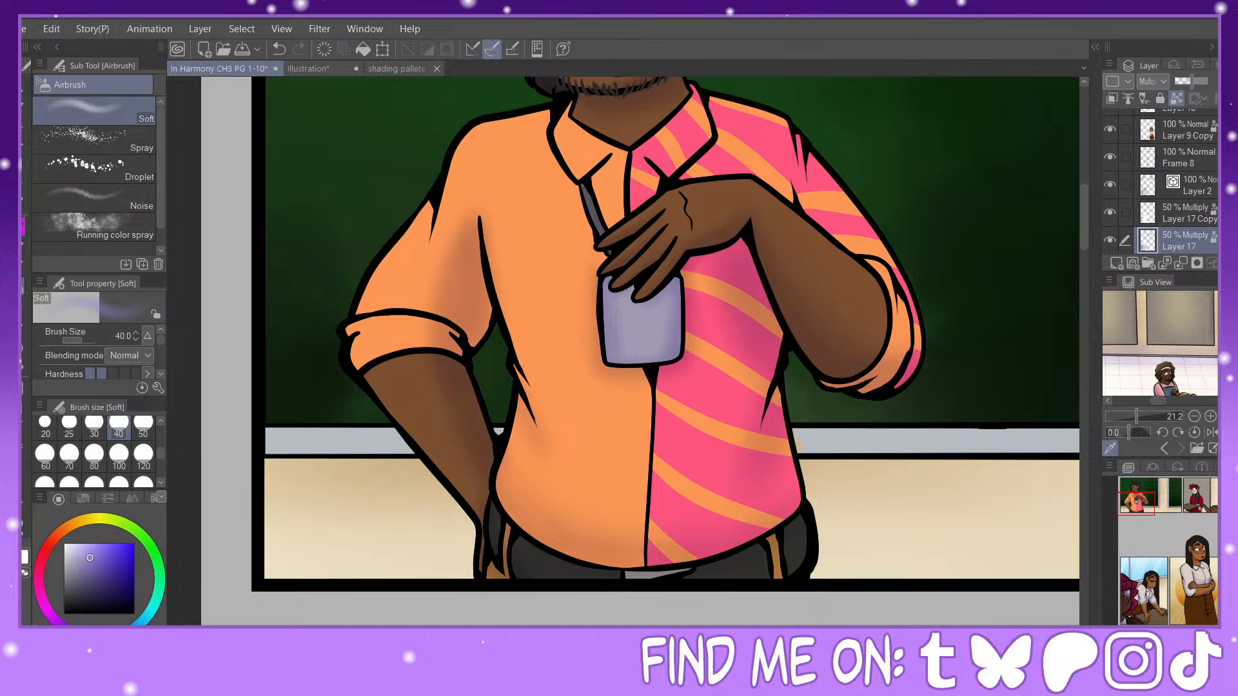
# Step: Paint hard-edged Painty Sai Pen shadows at size 30 on the lowered forearm below the cuff and along the orange shirt's waist folds
pyautogui.press('p')
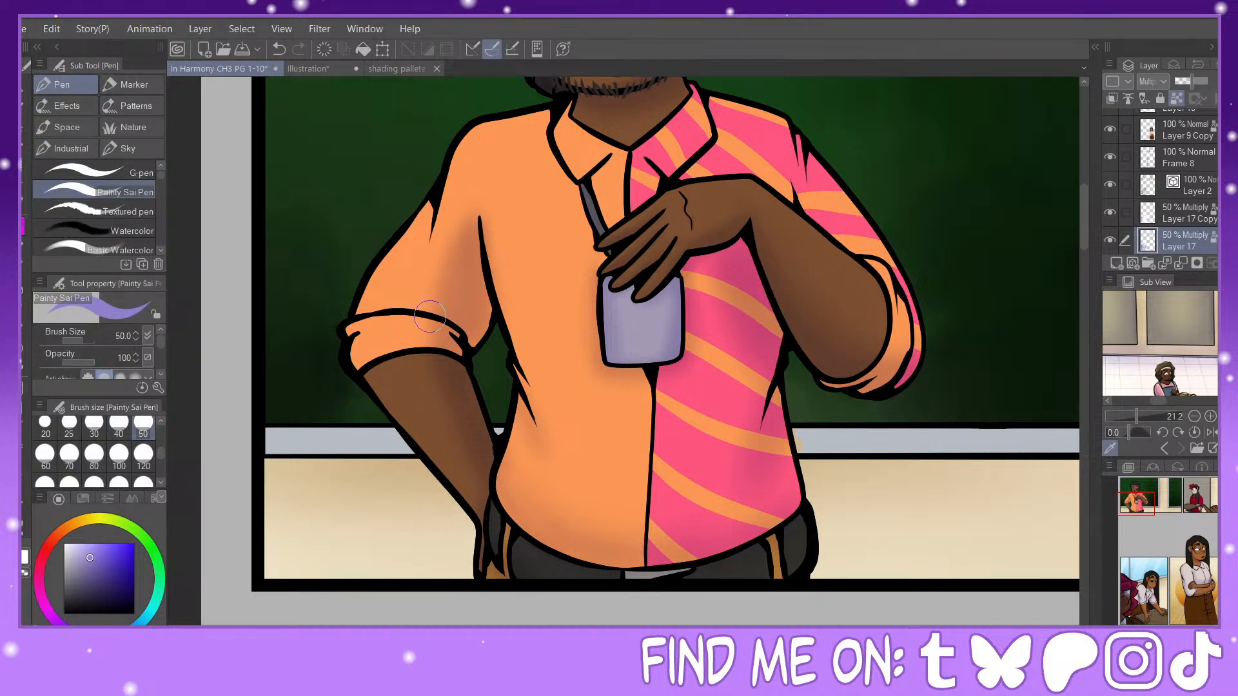
pyautogui.click(94, 425)
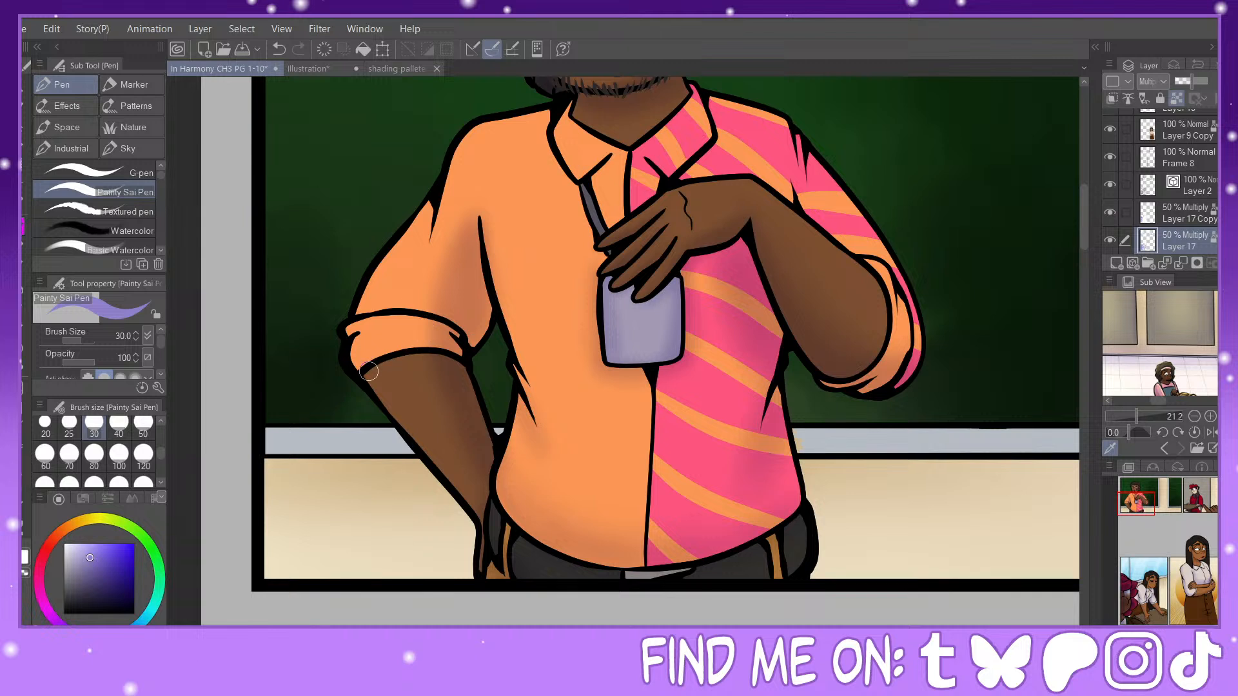
pyautogui.moveTo(369, 372); pyautogui.dragTo(432, 360)
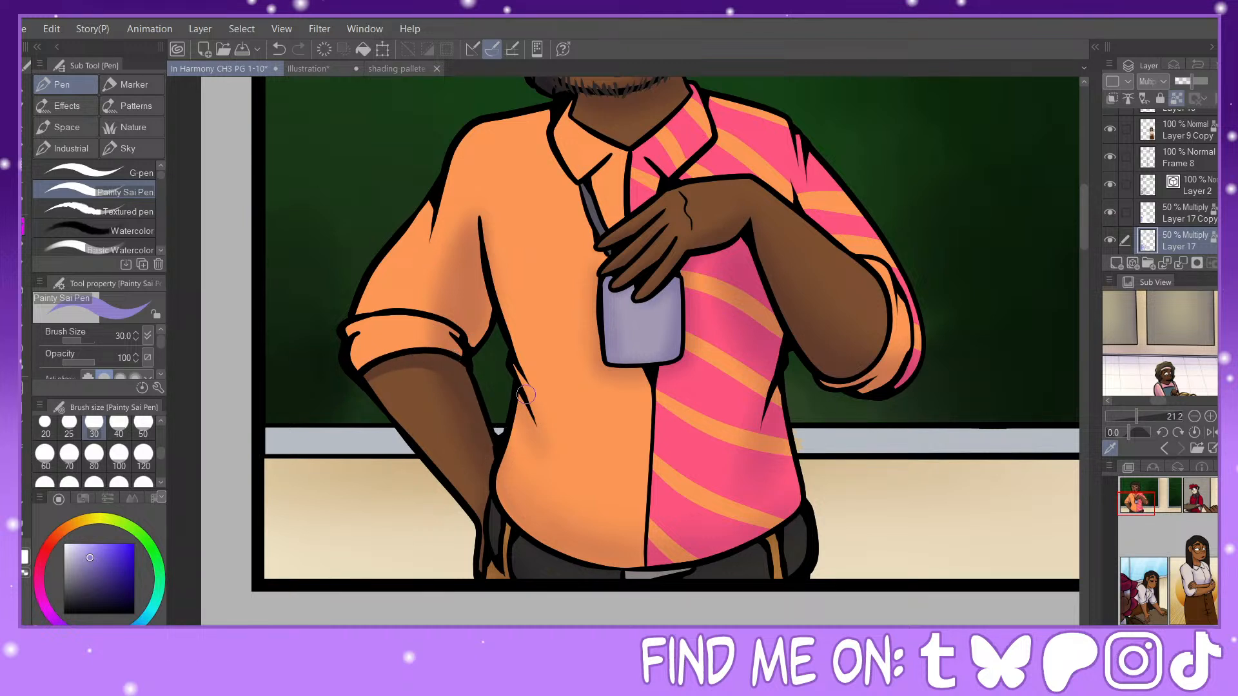
pyautogui.moveTo(519, 387); pyautogui.dragTo(555, 459)
pyautogui.moveTo(516, 370)
pyautogui.mouseDown()
pyautogui.moveTo(549, 419)
pyautogui.moveTo(543, 401)
pyautogui.moveTo(521, 451)
pyautogui.moveTo(529, 415)
pyautogui.moveTo(503, 457)
pyautogui.moveTo(522, 400)
pyautogui.moveTo(497, 460)
pyautogui.moveTo(535, 426)
pyautogui.moveTo(496, 488)
pyautogui.moveTo(527, 533)
pyautogui.moveTo(497, 500)
pyautogui.moveTo(511, 534)
pyautogui.moveTo(590, 572)
pyautogui.moveTo(660, 576)
pyautogui.moveTo(804, 514)
pyautogui.mouseUp()
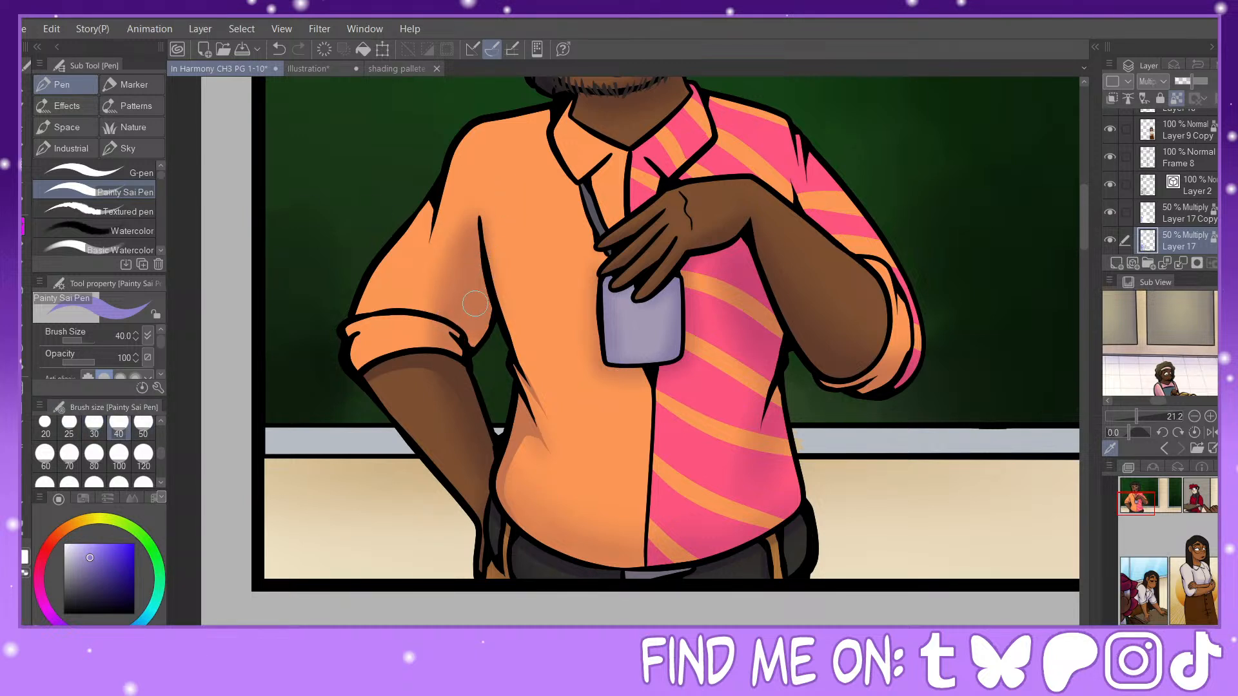
# Step: Paint hard-edged shadows at size 25 around the raised arm and its rolled cuff
pyautogui.click(69, 423)
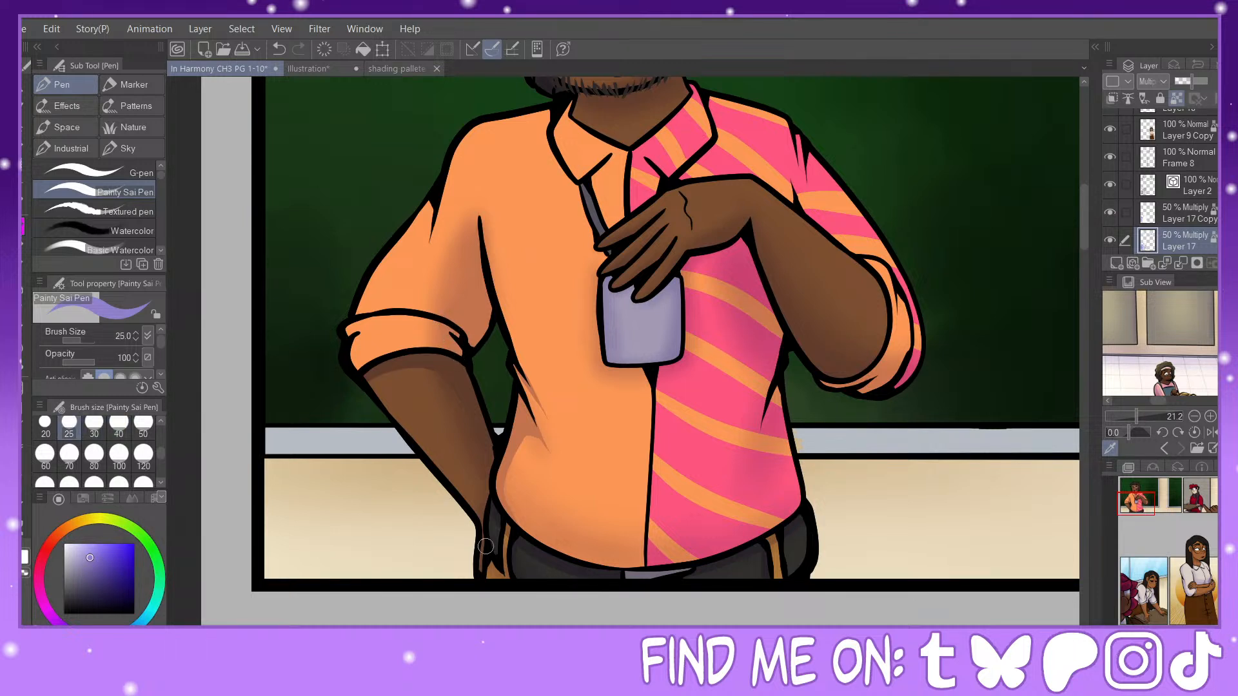
pyautogui.moveTo(1139, 503); pyautogui.dragTo(1144, 499)
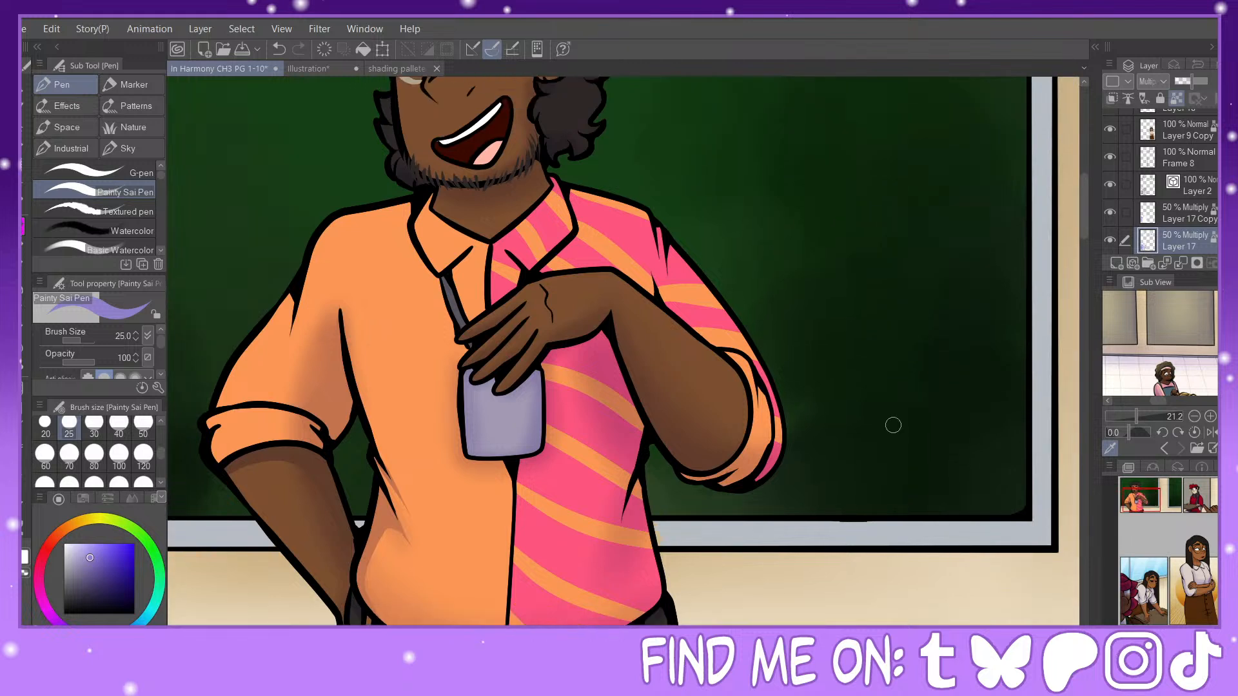
# Step: Paint hard-edged fold shadows at size 20 on the upper striped sleeve and at size 30 on the orange rolled cuff's inner end
pyautogui.click(94, 425)
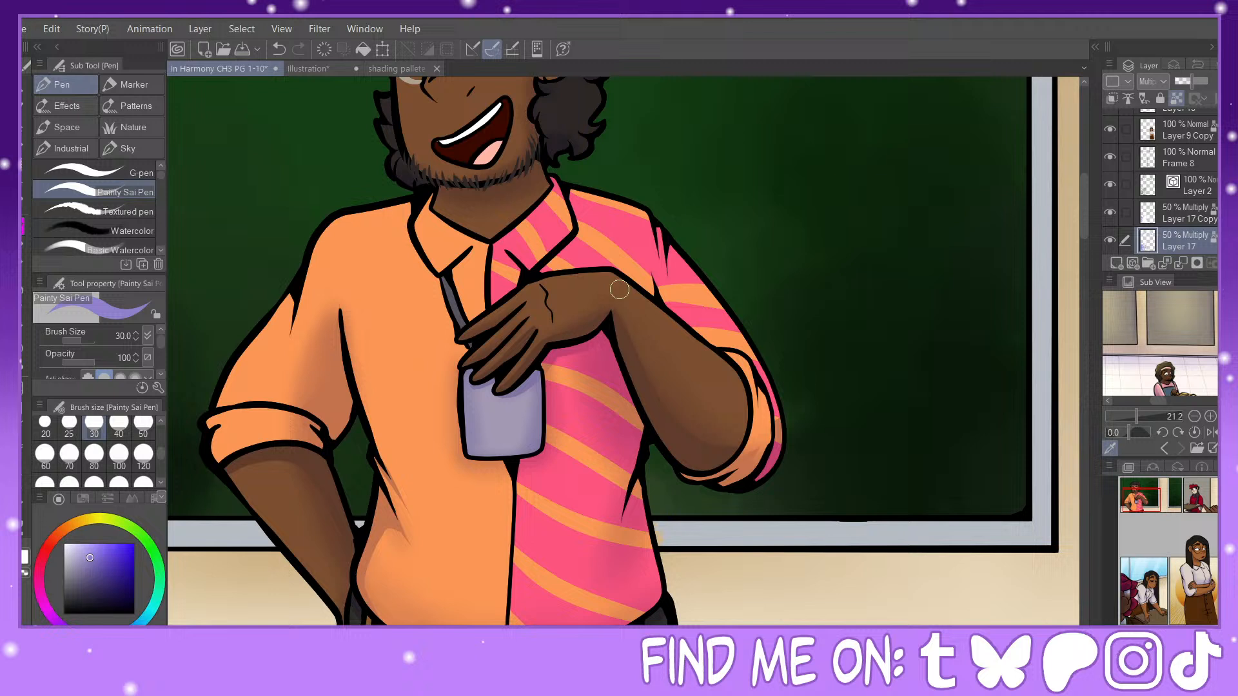
pyautogui.click(45, 426)
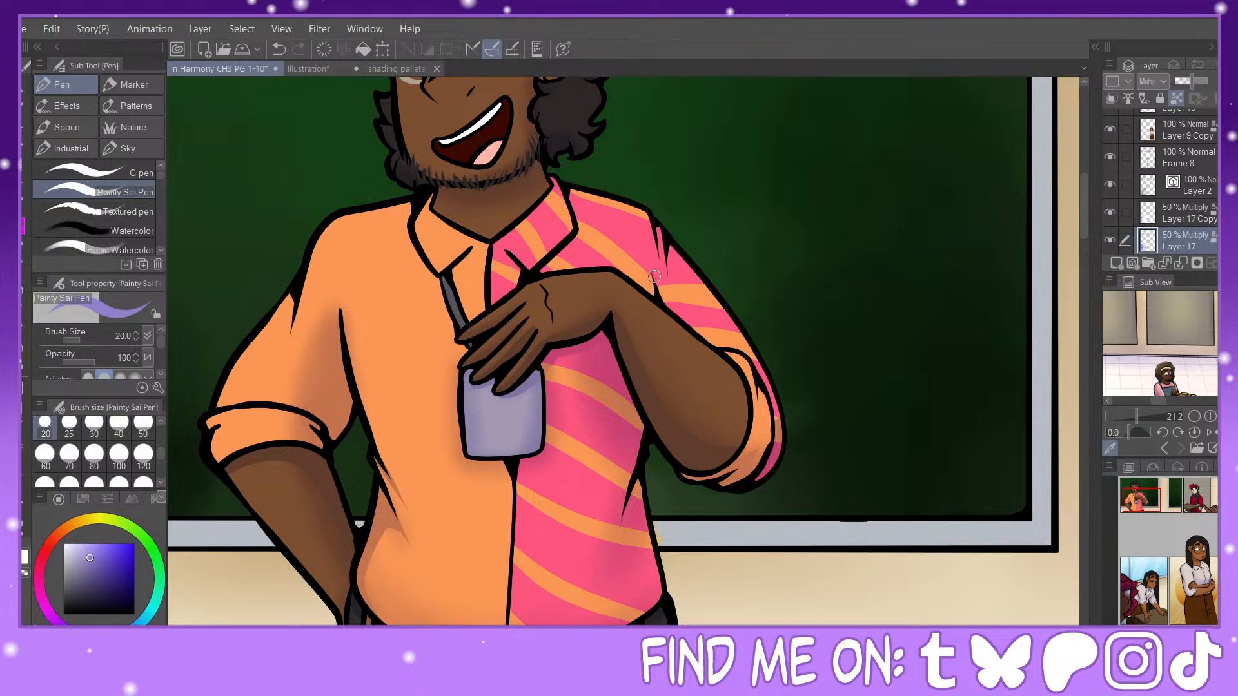
pyautogui.moveTo(654, 276); pyautogui.dragTo(684, 322)
pyautogui.click(279, 50)
pyautogui.moveTo(670, 309); pyautogui.dragTo(653, 263)
pyautogui.moveTo(336, 292); pyautogui.dragTo(339, 315)
pyautogui.click(279, 50)
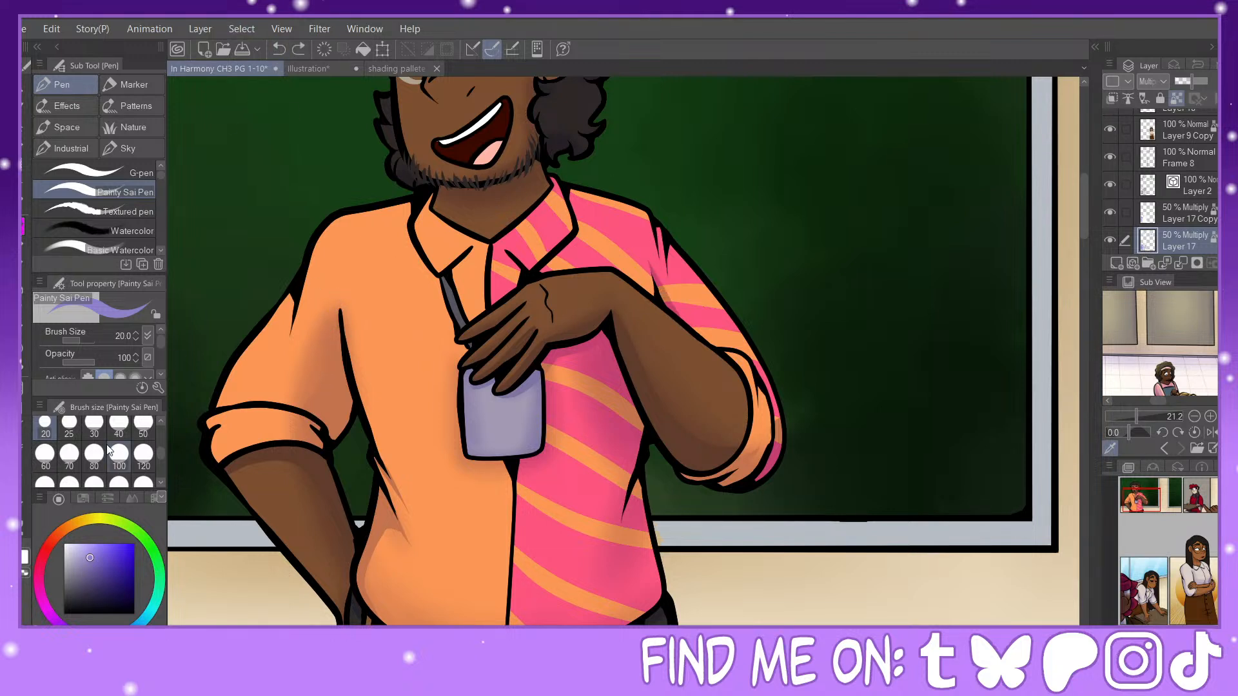
pyautogui.click(95, 427)
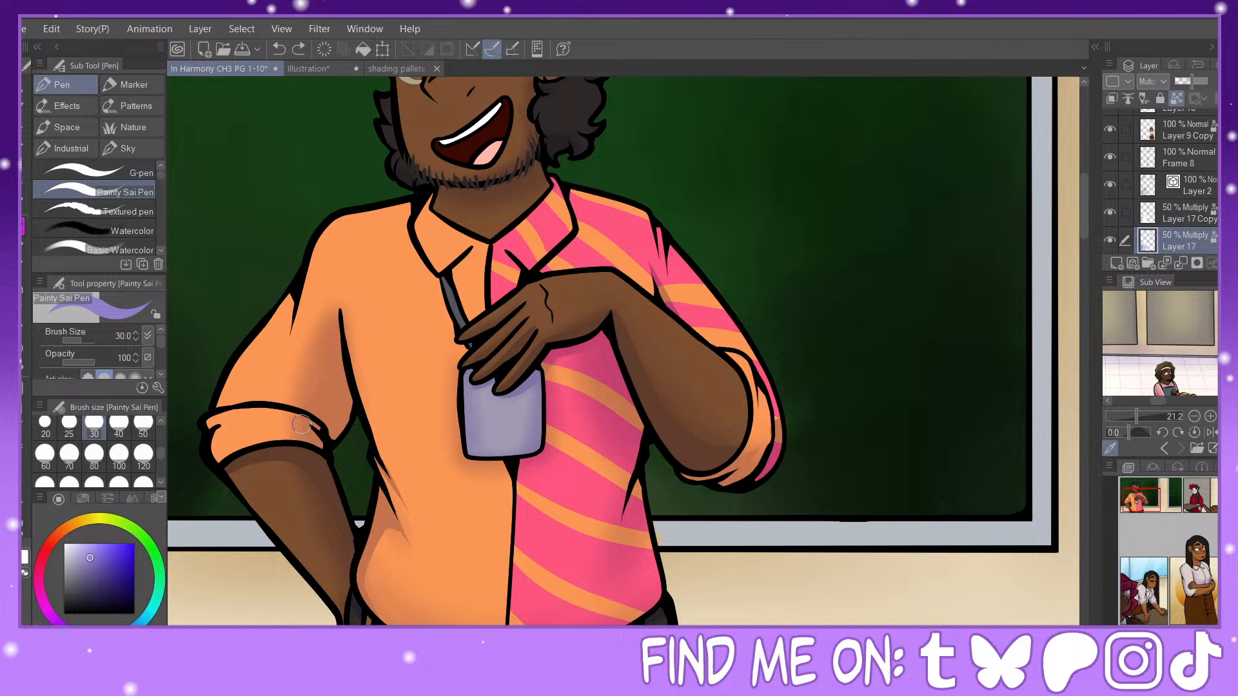
pyautogui.moveTo(296, 423); pyautogui.dragTo(339, 448)
pyautogui.moveTo(333, 307); pyautogui.dragTo(342, 254)
pyautogui.click(279, 49)
pyautogui.moveTo(333, 325); pyautogui.dragTo(342, 273)
pyautogui.click(279, 49)
pyautogui.moveTo(338, 309); pyautogui.dragTo(327, 264)
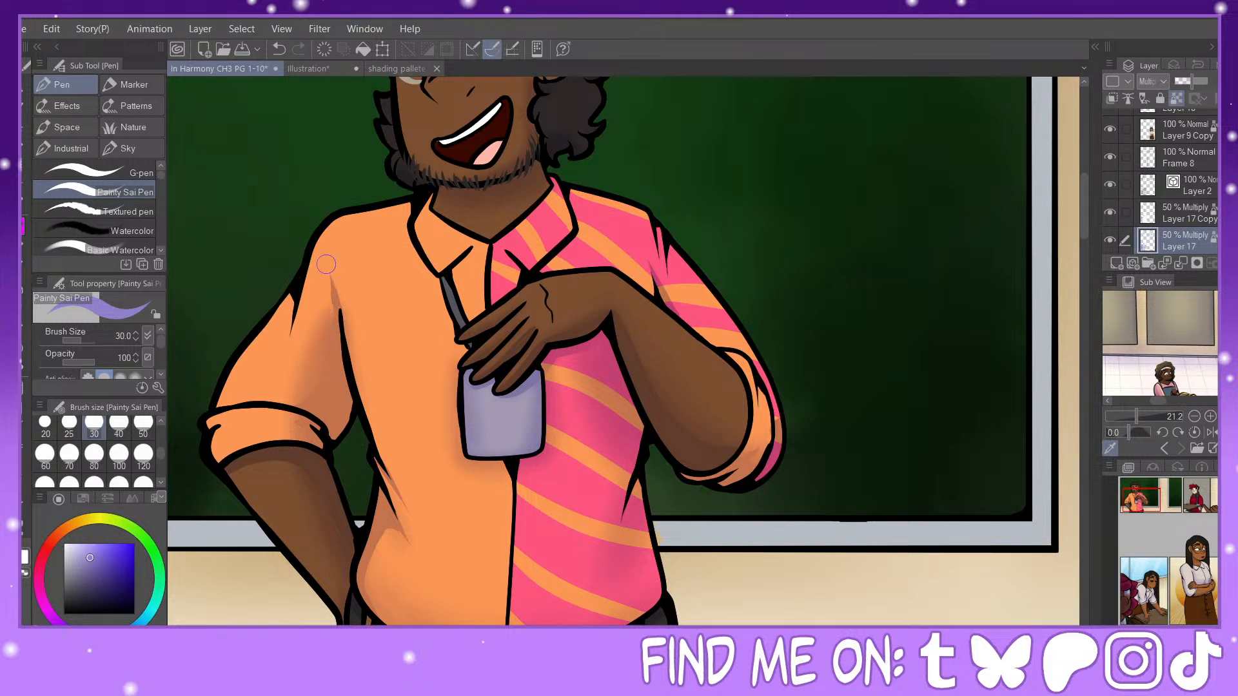
pyautogui.click(280, 54)
# Step: Paint a tapered fold shadow at size 30 above the orange shirt's underarm line, undoing unwanted strokes
pyautogui.moveTo(291, 407); pyautogui.dragTo(293, 407)
pyautogui.moveTo(332, 316); pyautogui.dragTo(328, 271)
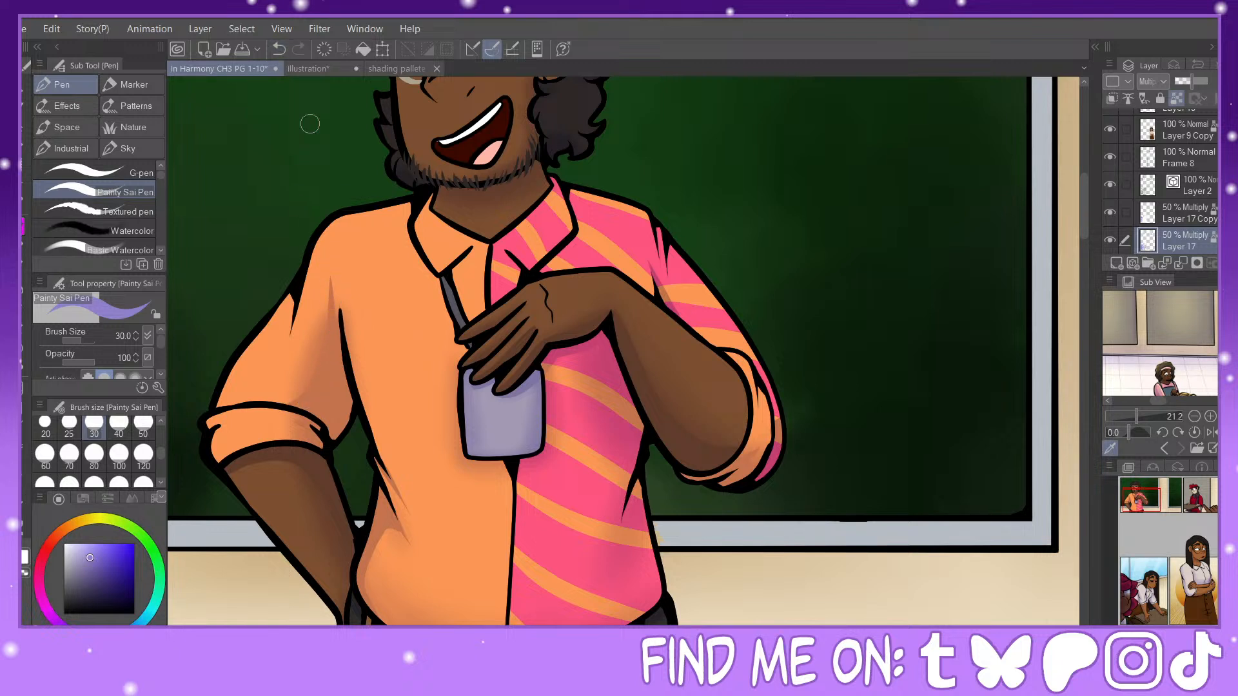
pyautogui.click(279, 50)
pyautogui.moveTo(341, 328); pyautogui.dragTo(342, 271)
pyautogui.click(278, 50)
pyautogui.moveTo(335, 347); pyautogui.dragTo(327, 263)
pyautogui.moveTo(341, 310); pyautogui.dragTo(332, 270)
pyautogui.click(279, 50)
pyautogui.moveTo(341, 314); pyautogui.dragTo(340, 278)
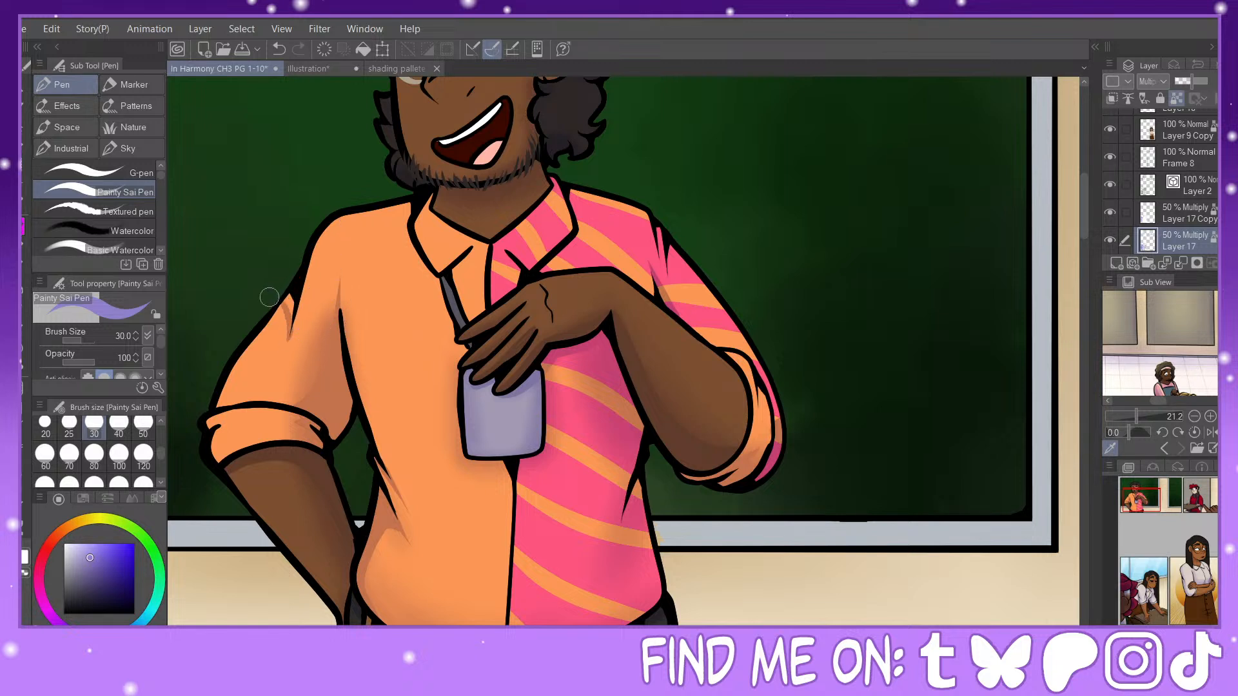
pyautogui.click(279, 49)
pyautogui.moveTo(279, 308)
pyautogui.mouseDown()
pyautogui.moveTo(288, 357)
pyautogui.moveTo(291, 284)
pyautogui.moveTo(285, 303)
pyautogui.mouseUp()
pyautogui.click(279, 52)
pyautogui.click(278, 48)
pyautogui.moveTo(271, 314); pyautogui.dragTo(296, 286)
pyautogui.click(280, 48)
# Step: Paint a pointed fold shadow at size 30 beneath the orange sleeve's outer crease, and shade the rolled cuff's outer end and forearm below
pyautogui.moveTo(292, 291); pyautogui.dragTo(277, 360)
pyautogui.moveTo(282, 350); pyautogui.dragTo(289, 305)
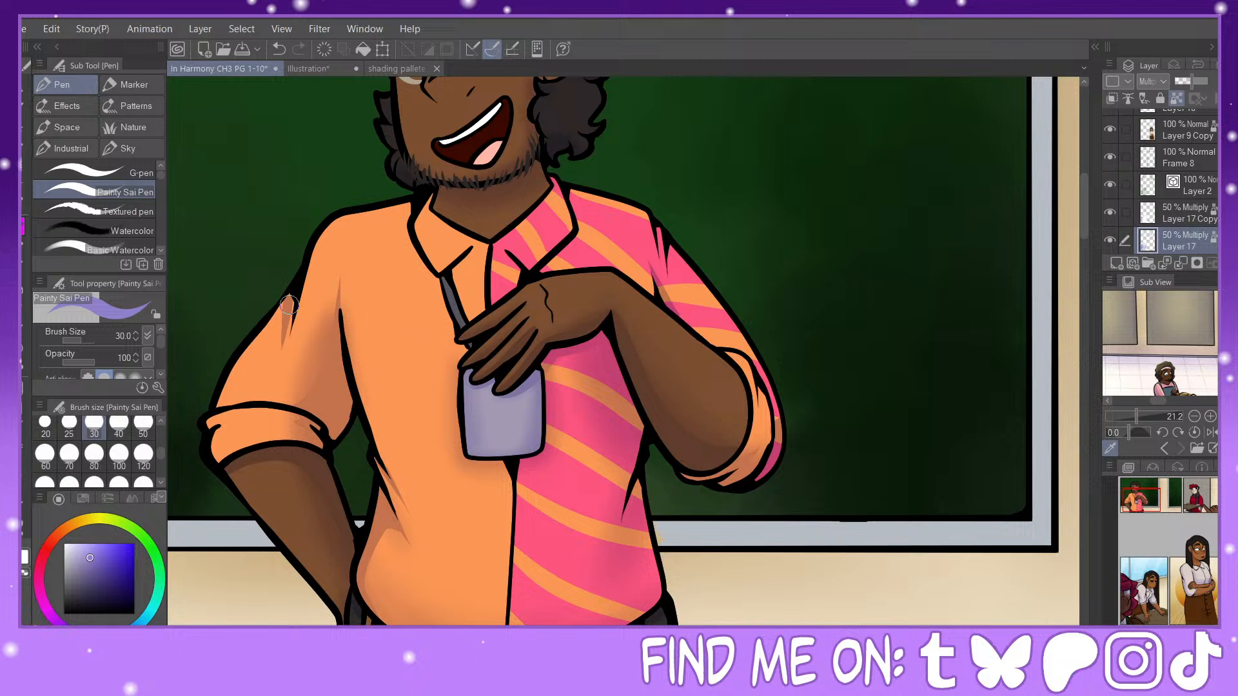
pyautogui.click(278, 50)
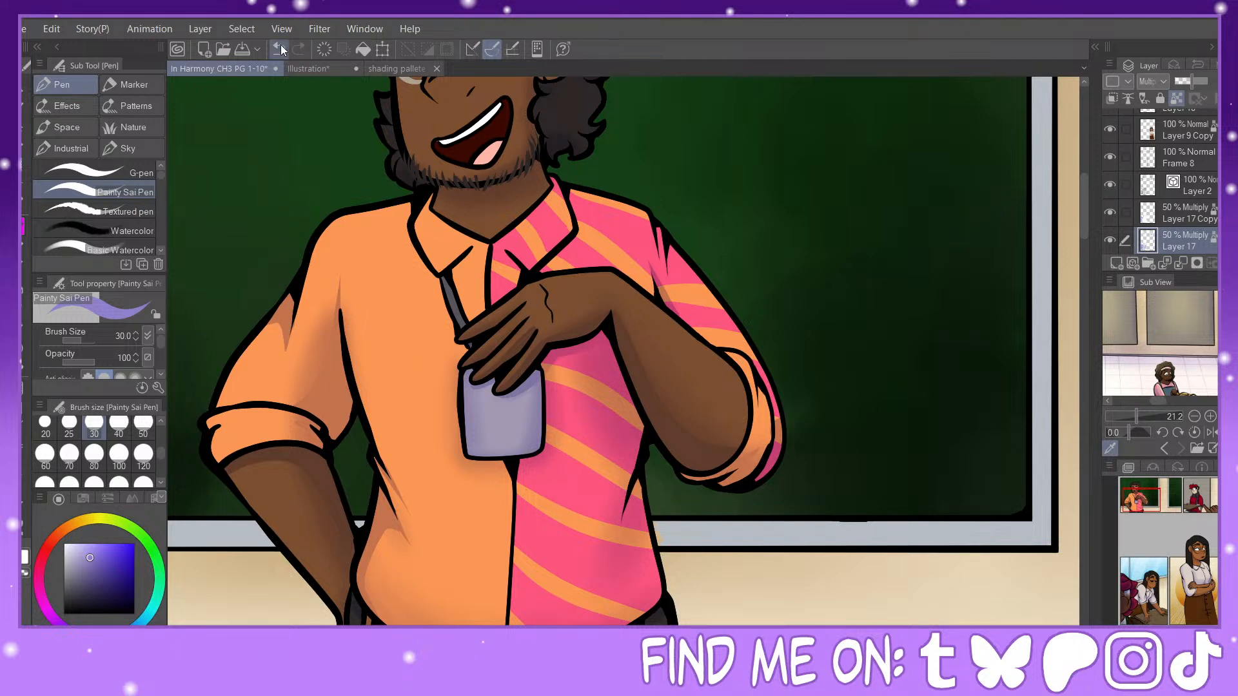
pyautogui.moveTo(287, 325); pyautogui.dragTo(283, 377)
pyautogui.moveTo(213, 422)
pyautogui.mouseDown()
pyautogui.moveTo(236, 422)
pyautogui.moveTo(232, 455)
pyautogui.mouseUp()
pyautogui.moveTo(252, 456)
pyautogui.mouseDown()
pyautogui.moveTo(268, 560)
pyautogui.moveTo(238, 463)
pyautogui.moveTo(265, 499)
pyautogui.moveTo(260, 462)
pyautogui.moveTo(277, 459)
pyautogui.moveTo(268, 529)
pyautogui.moveTo(292, 571)
pyautogui.moveTo(259, 465)
pyautogui.mouseUp()
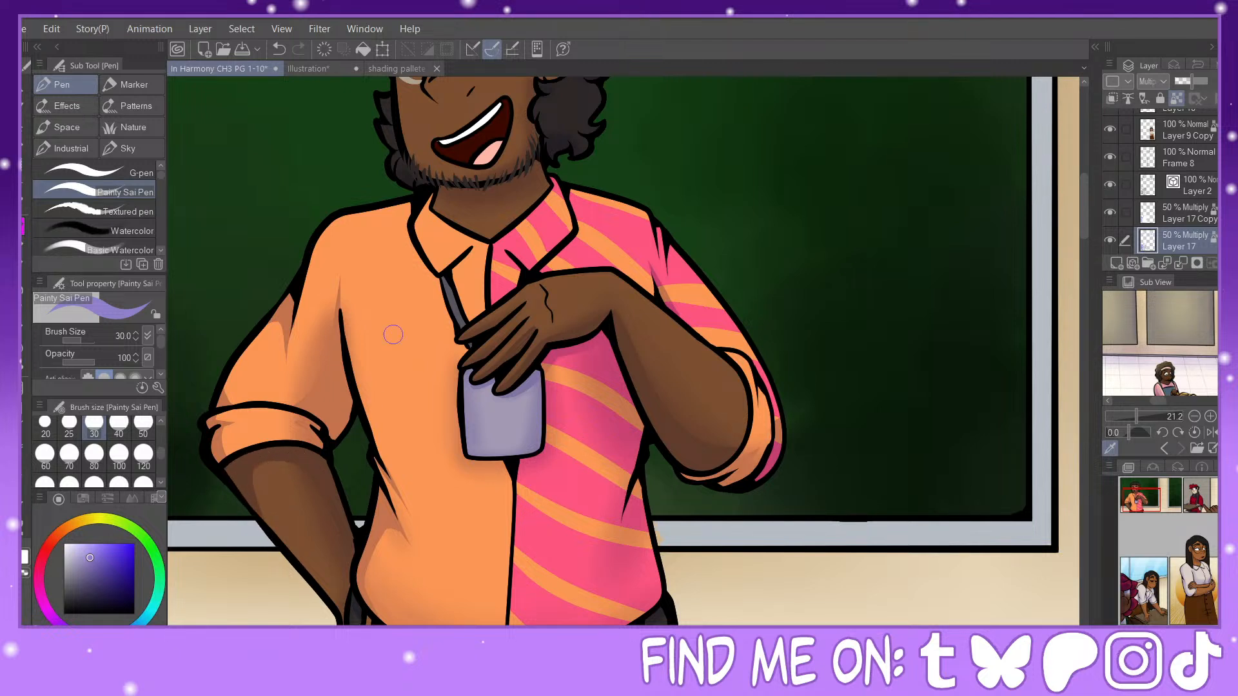
# Step: Paint hard-edged shadows at size 30 around the shirt collar and lanyard, on the raised hand and along the striped sleeve's shoulder fold
pyautogui.moveTo(455, 276)
pyautogui.mouseDown()
pyautogui.moveTo(439, 287)
pyautogui.moveTo(416, 255)
pyautogui.moveTo(405, 200)
pyautogui.mouseUp()
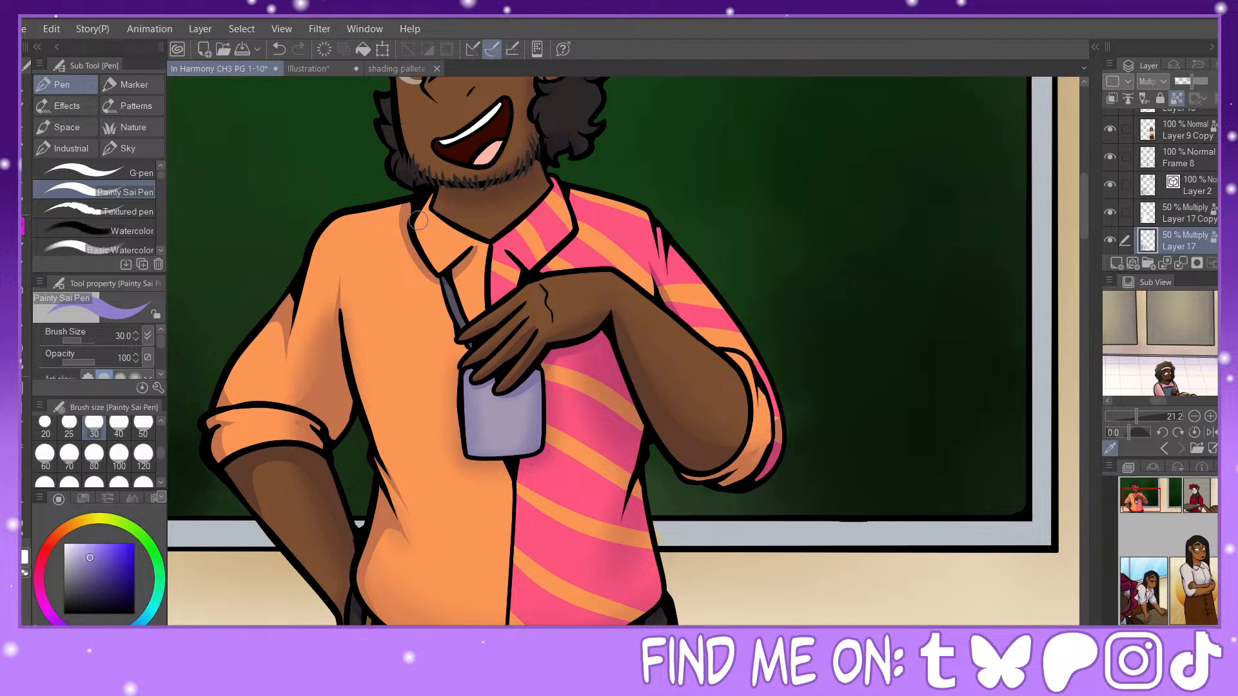
pyautogui.moveTo(433, 276); pyautogui.dragTo(467, 351)
pyautogui.moveTo(507, 244)
pyautogui.mouseDown()
pyautogui.moveTo(529, 279)
pyautogui.moveTo(568, 239)
pyautogui.moveTo(576, 199)
pyautogui.moveTo(570, 217)
pyautogui.mouseUp()
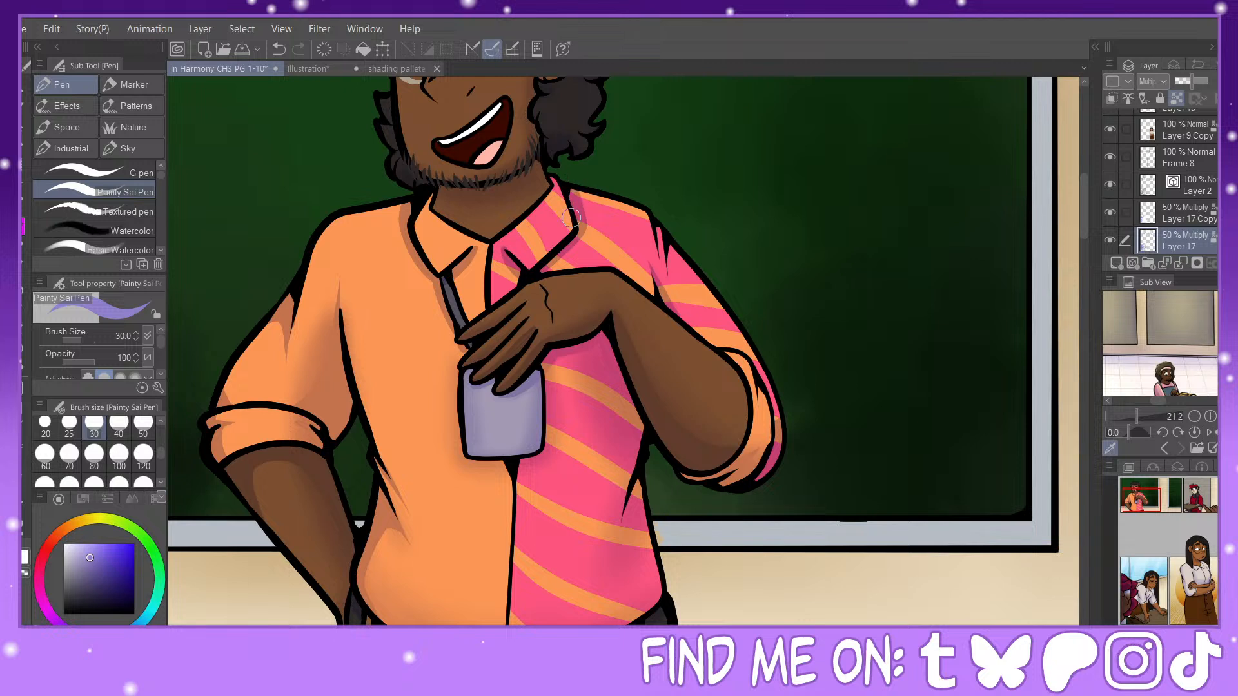
pyautogui.moveTo(547, 289); pyautogui.dragTo(552, 323)
pyautogui.moveTo(656, 224)
pyautogui.mouseDown()
pyautogui.moveTo(666, 256)
pyautogui.moveTo(671, 236)
pyautogui.moveTo(671, 290)
pyautogui.mouseUp()
# Step: Hide shading Layer 17, activate Layer 9 and sample the chalkboard frame's blue-grey as the drawing colour
pyautogui.moveTo(1143, 496)
pyautogui.mouseDown()
pyautogui.moveTo(1143, 517)
pyautogui.moveTo(1141, 505)
pyautogui.mouseUp()
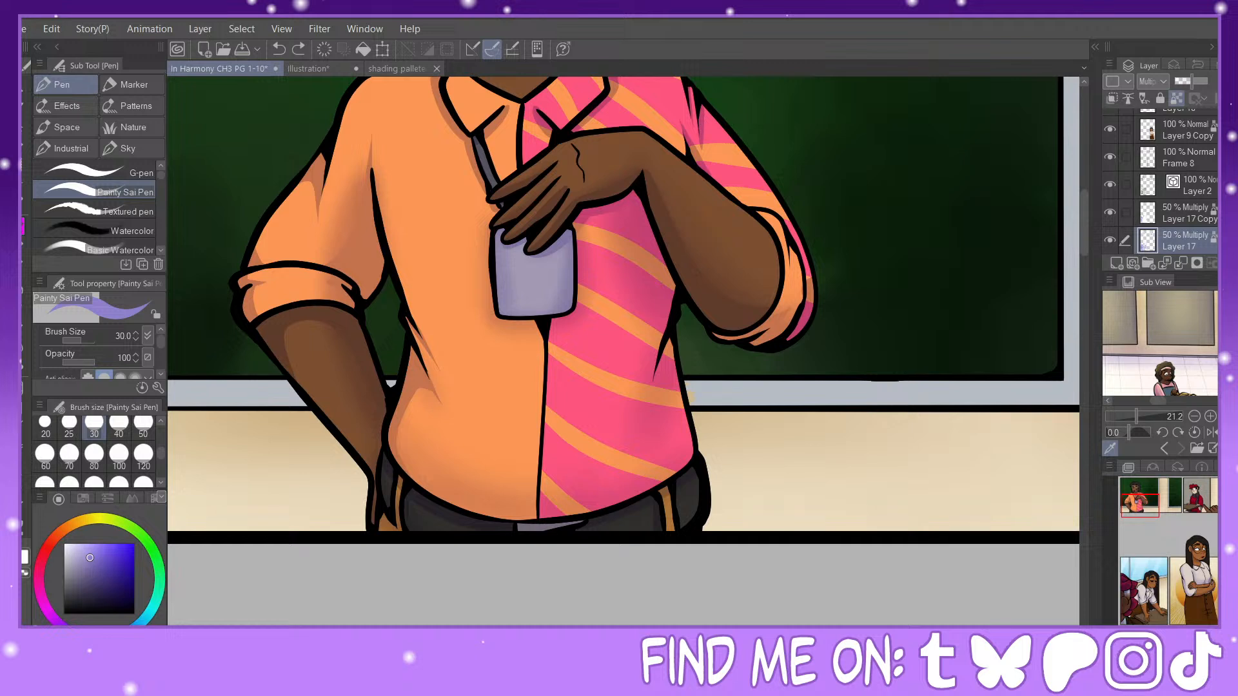
pyautogui.scroll(-3, 1132, 158)
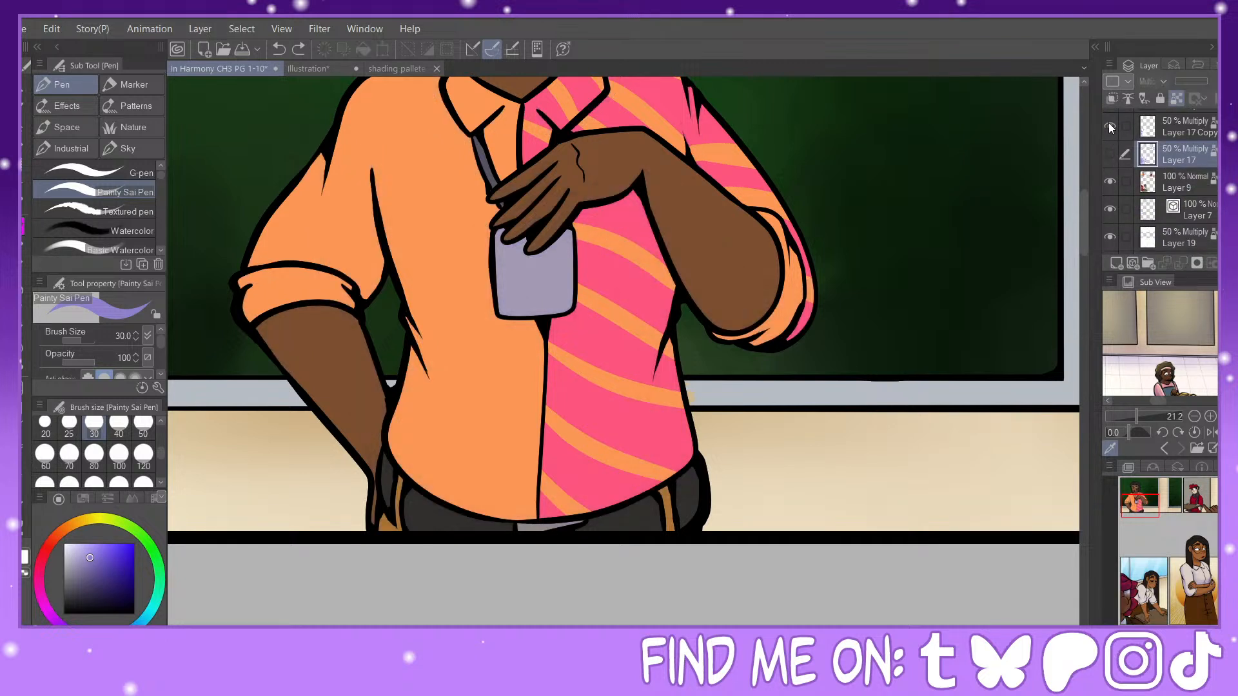
pyautogui.moveTo(1110, 135); pyautogui.dragTo(1107, 144)
pyautogui.click(1152, 186)
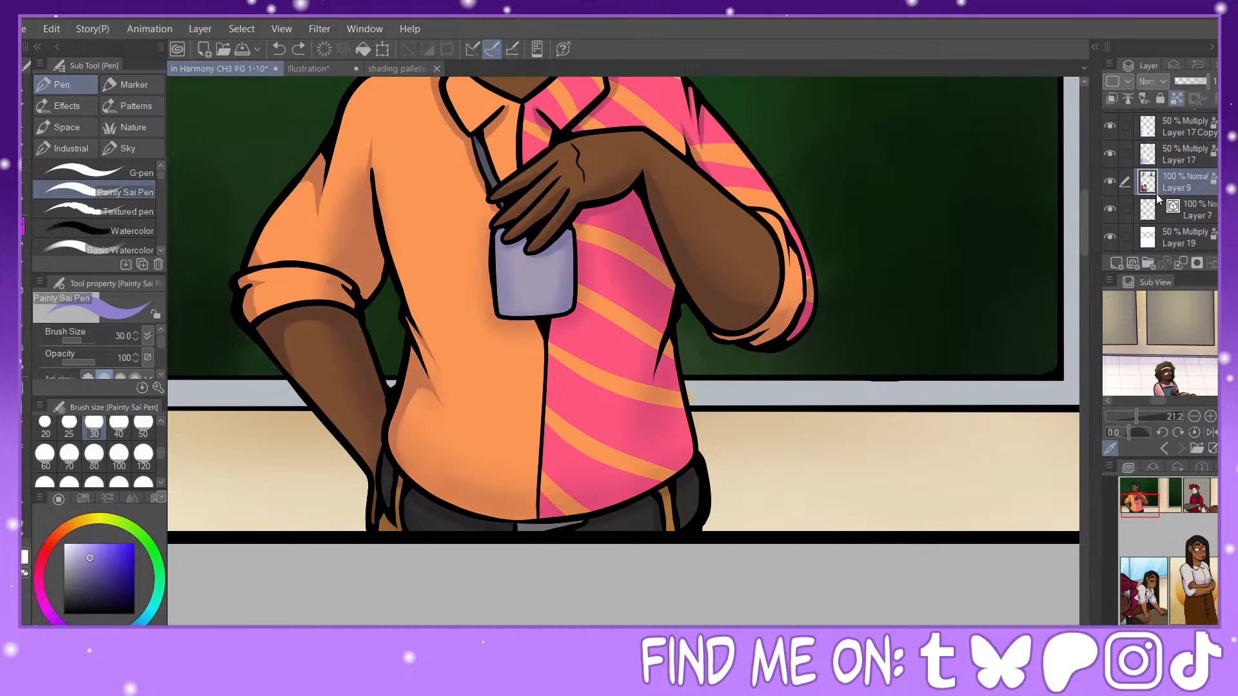
pyautogui.click(23, 563)
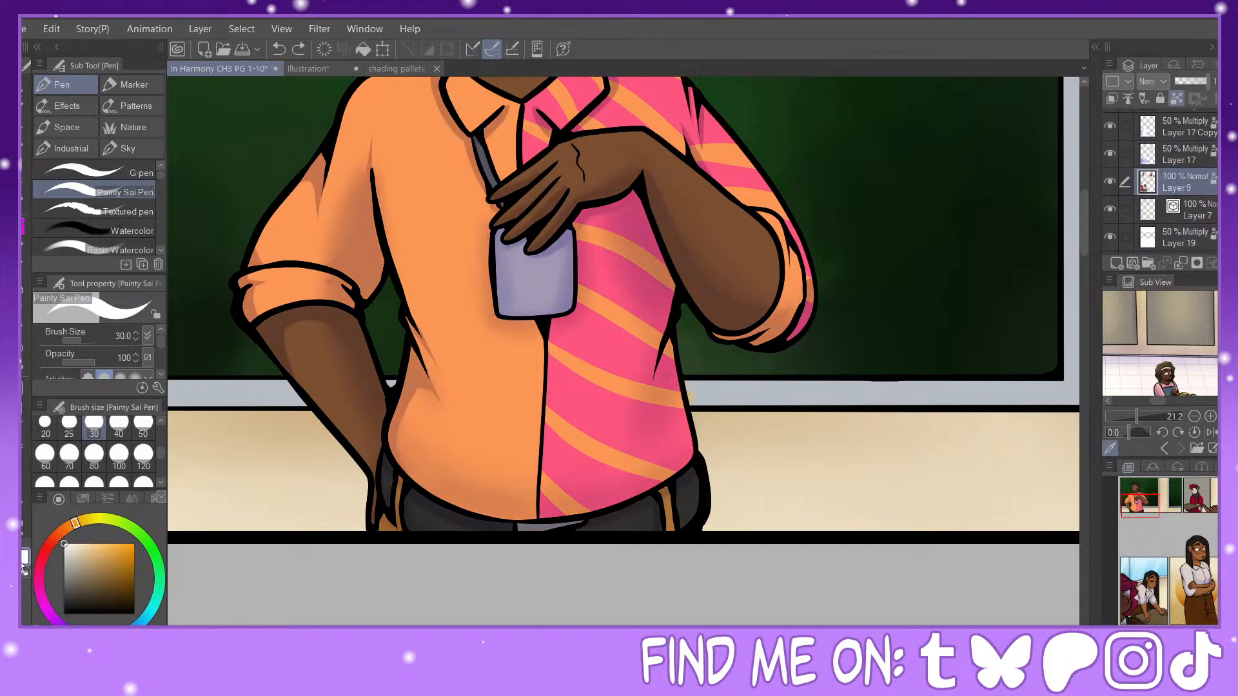
pyautogui.click(1111, 154)
pyautogui.keyDown('alt'); pyautogui.click(741, 396); pyautogui.keyUp('alt')
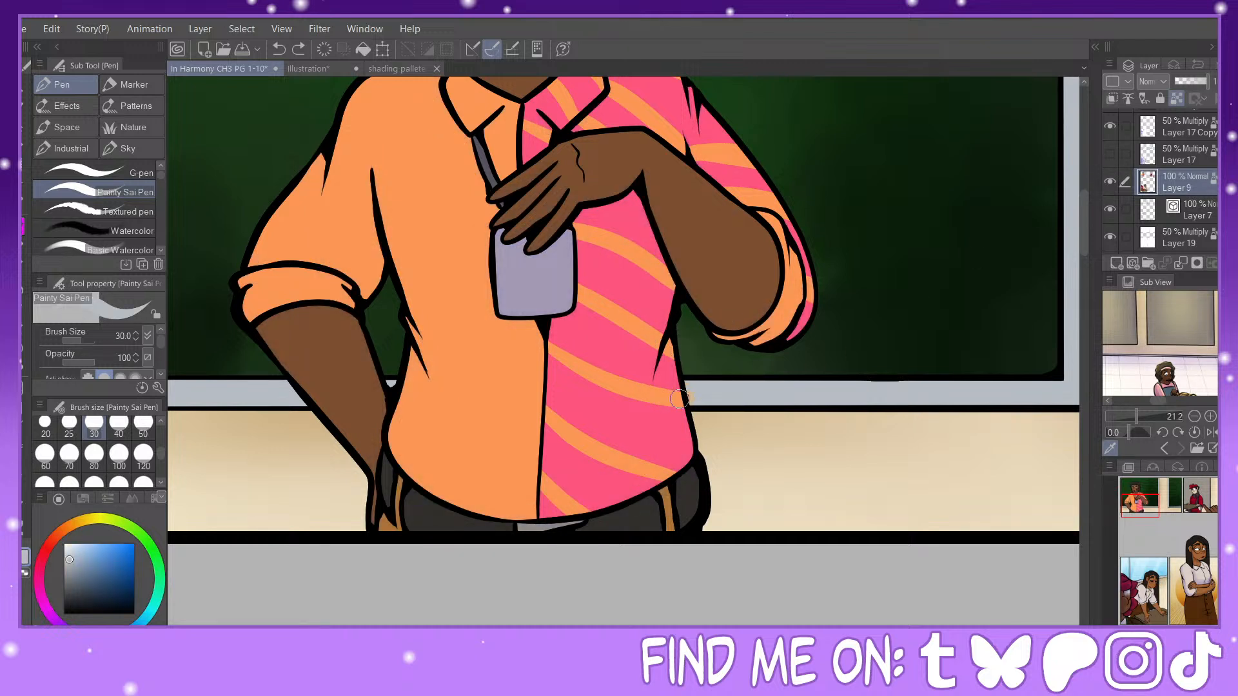
# Step: Try to paint over the stray tan patch on the chalkboard frame on Layer 9, undoing the unwanted stroke
pyautogui.click(279, 49)
pyautogui.hotkey('ctrl', '+')
pyautogui.hotkey('ctrl', '+')
pyautogui.hotkey('ctrl', '+')
pyautogui.hotkey('ctrl', '+')
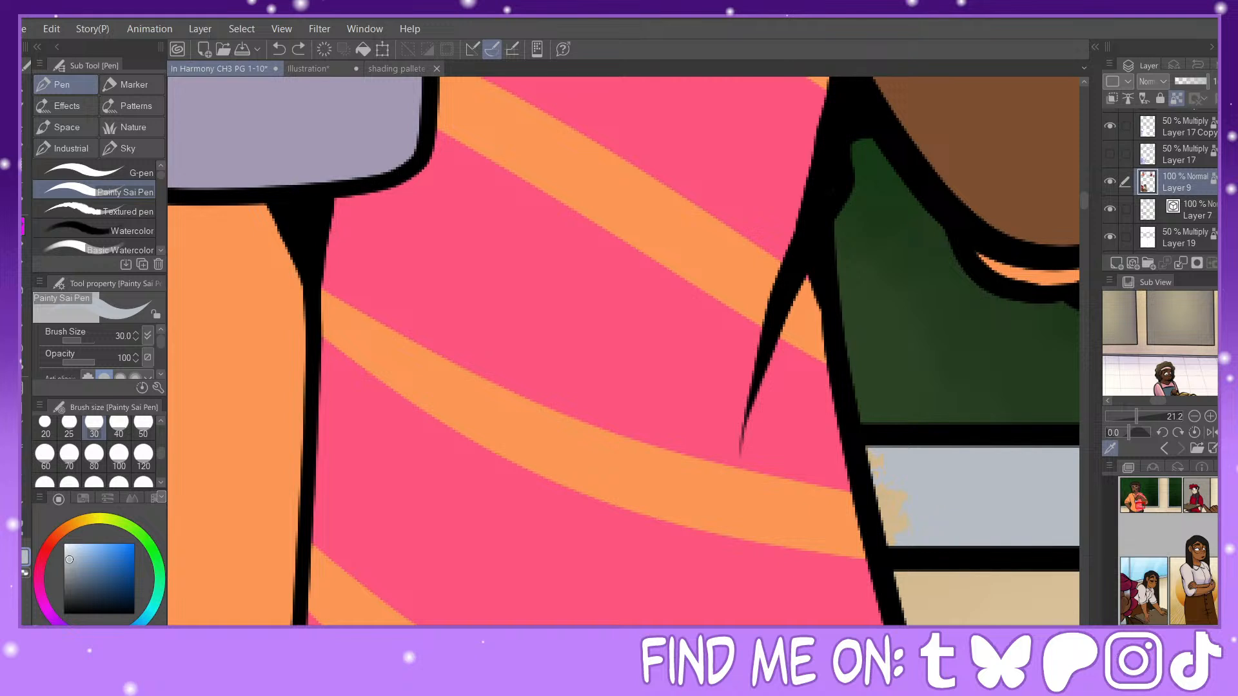
pyautogui.hotkey('ctrl', '-')
pyautogui.hotkey('ctrl', '-')
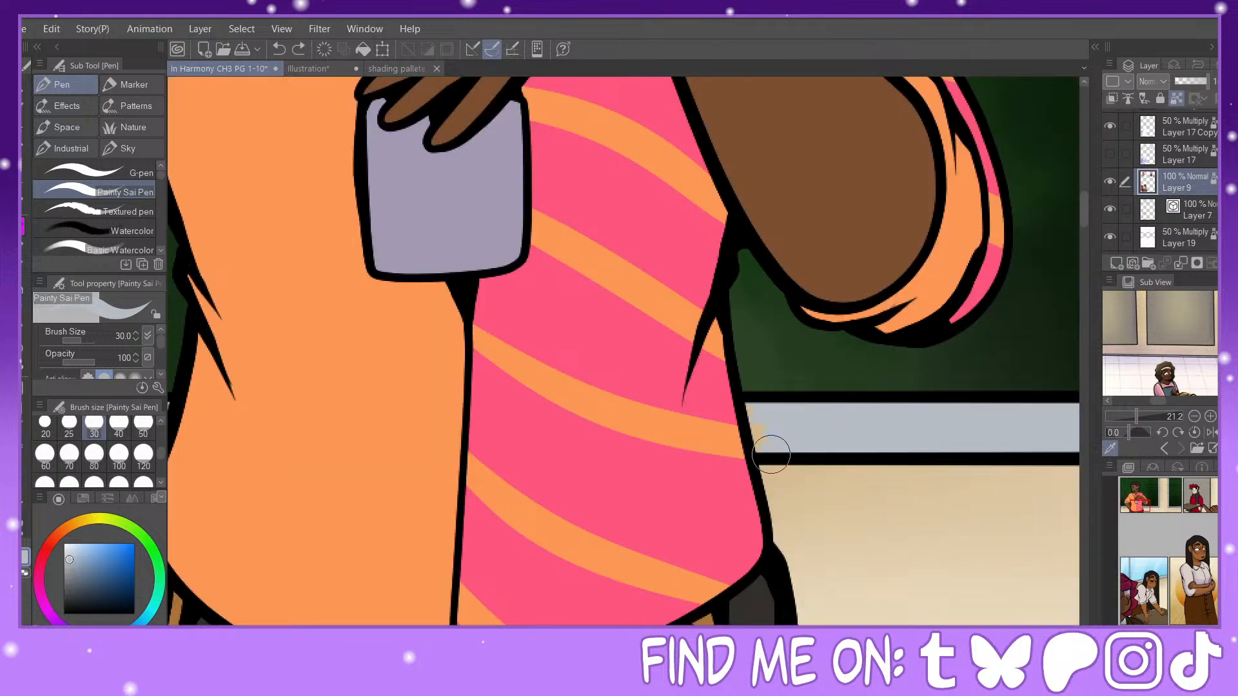
pyautogui.moveTo(770, 439); pyautogui.dragTo(768, 423)
# Step: Activate background Layer 8 and cover the stray tan patch on the chalkboard frame beside the striped shirt with blue-grey
pyautogui.click(1190, 148)
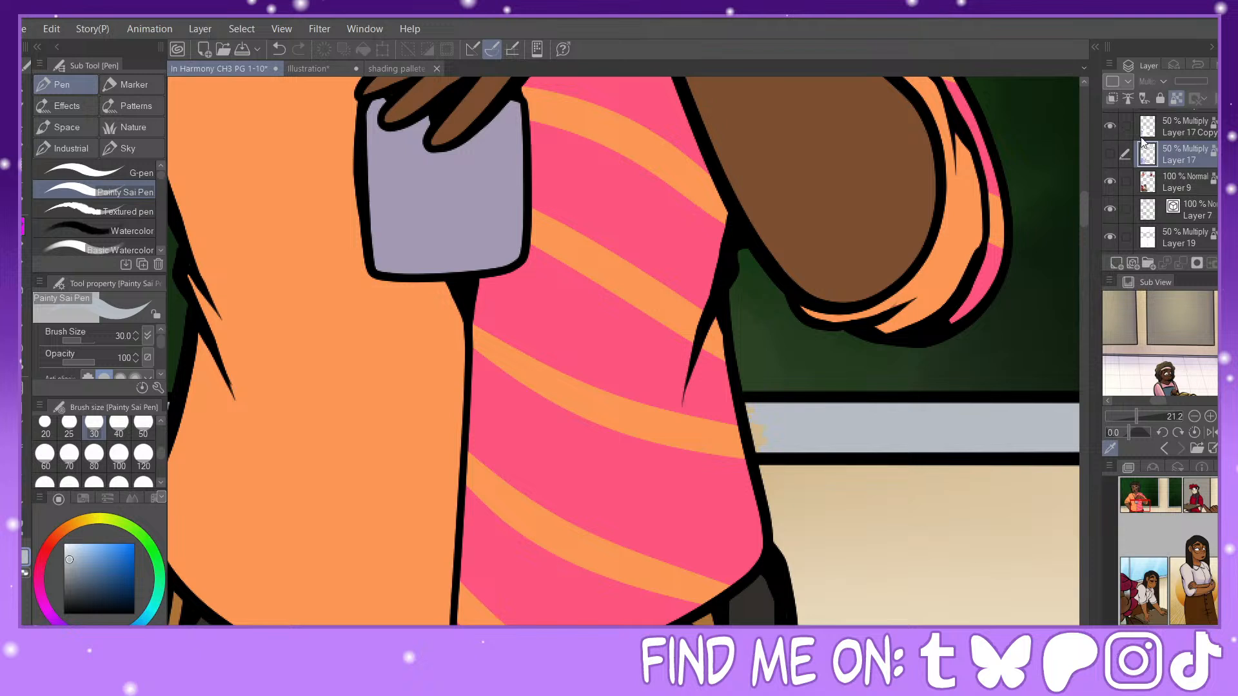
pyautogui.scroll(3, 1108, 158)
pyautogui.scroll(5, 1161, 181)
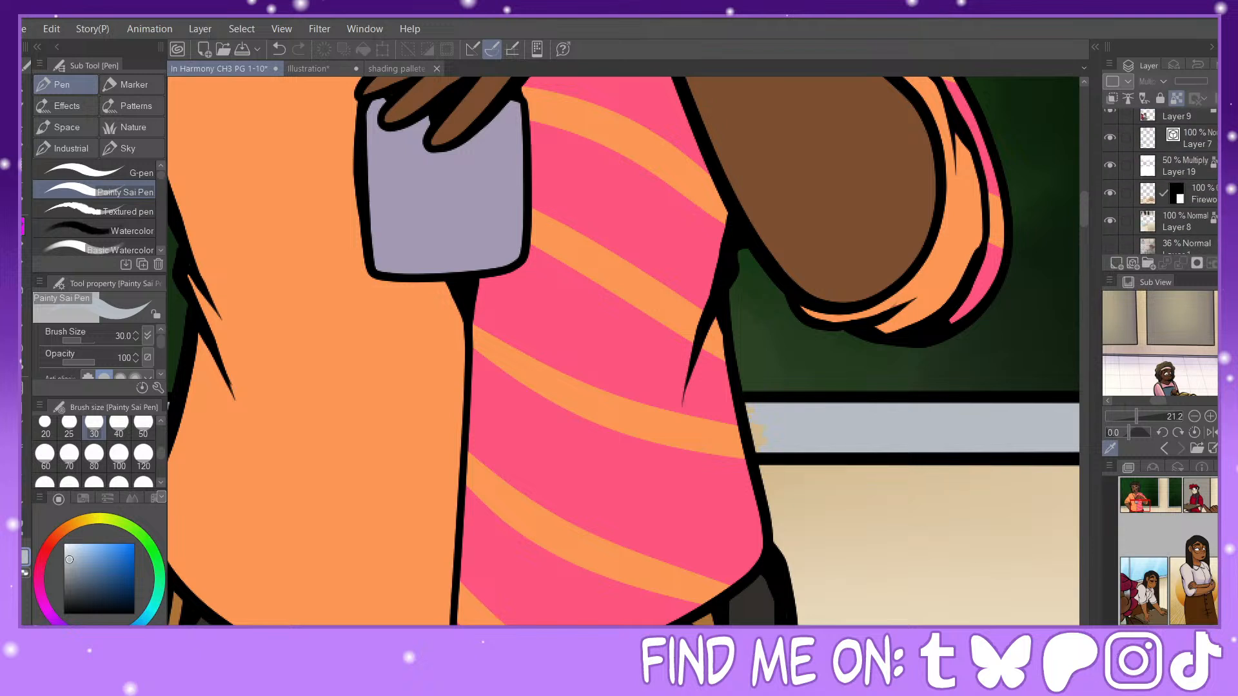
pyautogui.click(1180, 182)
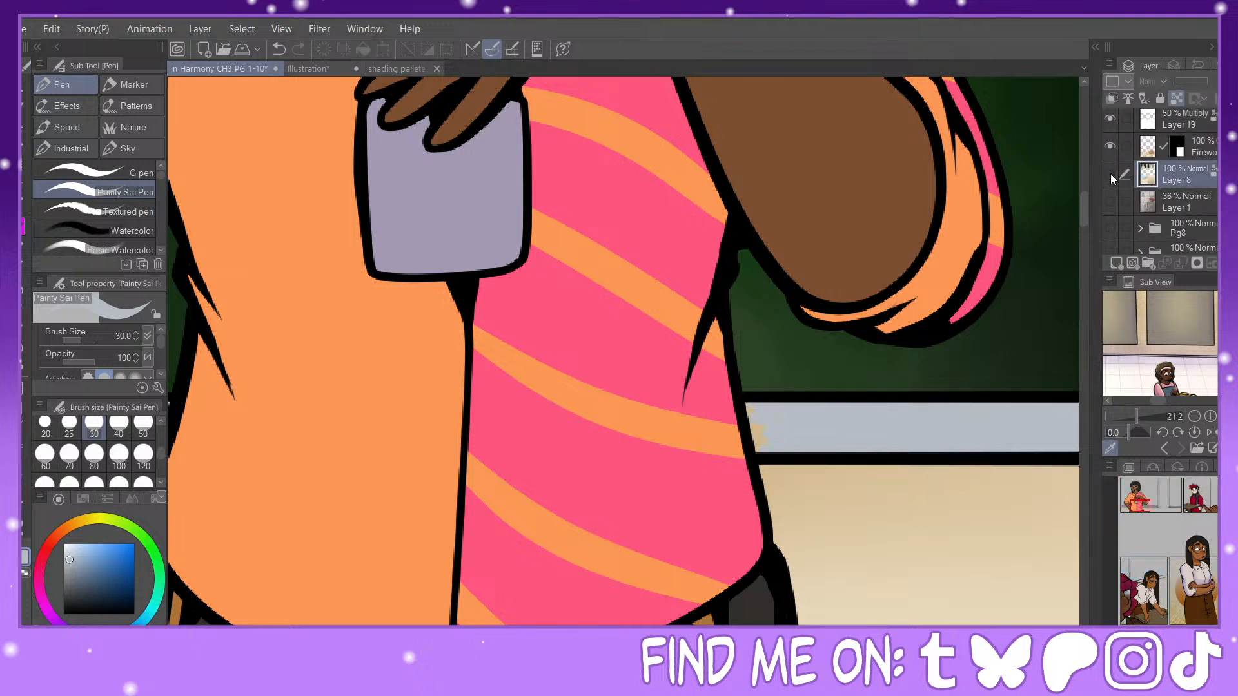
pyautogui.click(1110, 174)
pyautogui.click(1110, 173)
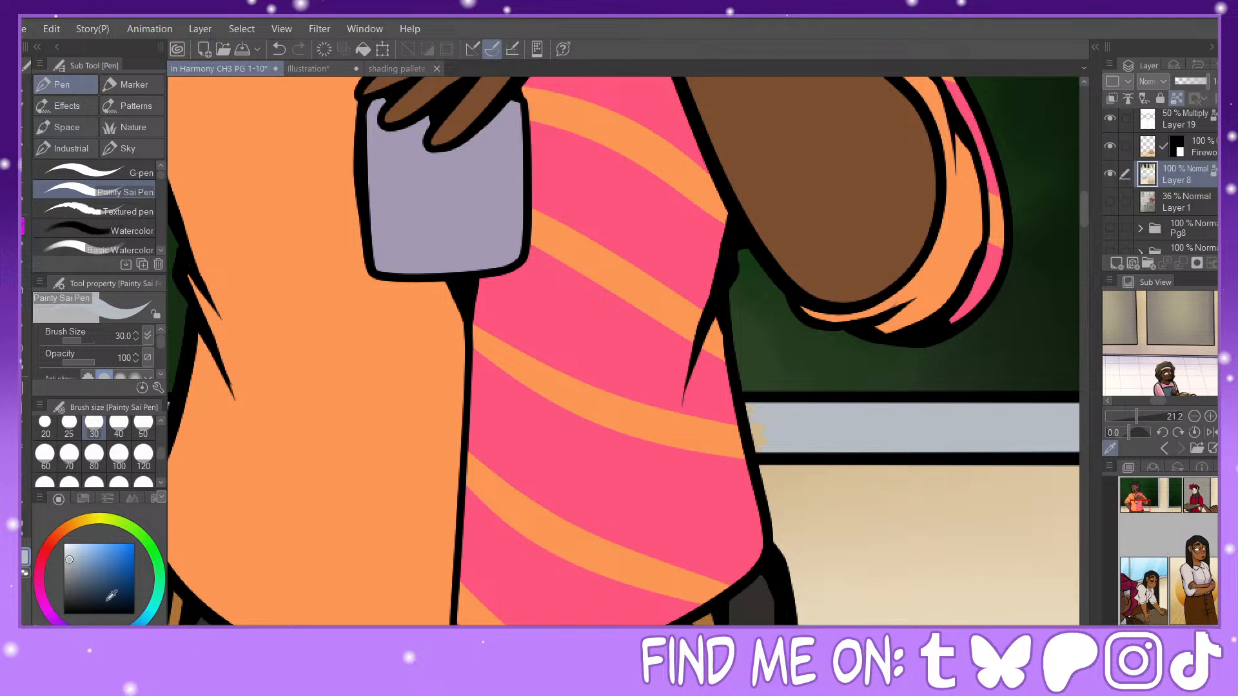
pyautogui.moveTo(734, 417)
pyautogui.mouseDown()
pyautogui.moveTo(743, 407)
pyautogui.moveTo(768, 425)
pyautogui.mouseUp()
# Step: Restore the lavender drawing colour, and show and activate Layer 17
pyautogui.moveTo(76, 582); pyautogui.dragTo(64, 545)
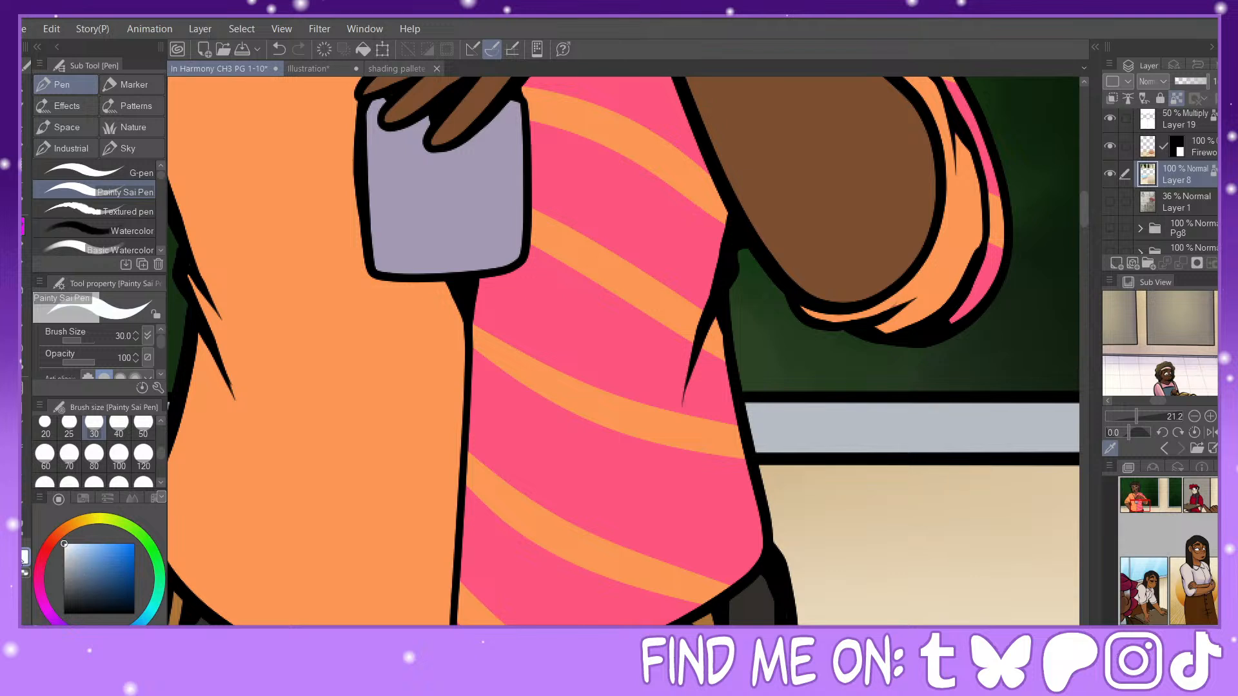
pyautogui.click(15, 552)
pyautogui.scroll(-10, 1203, 197)
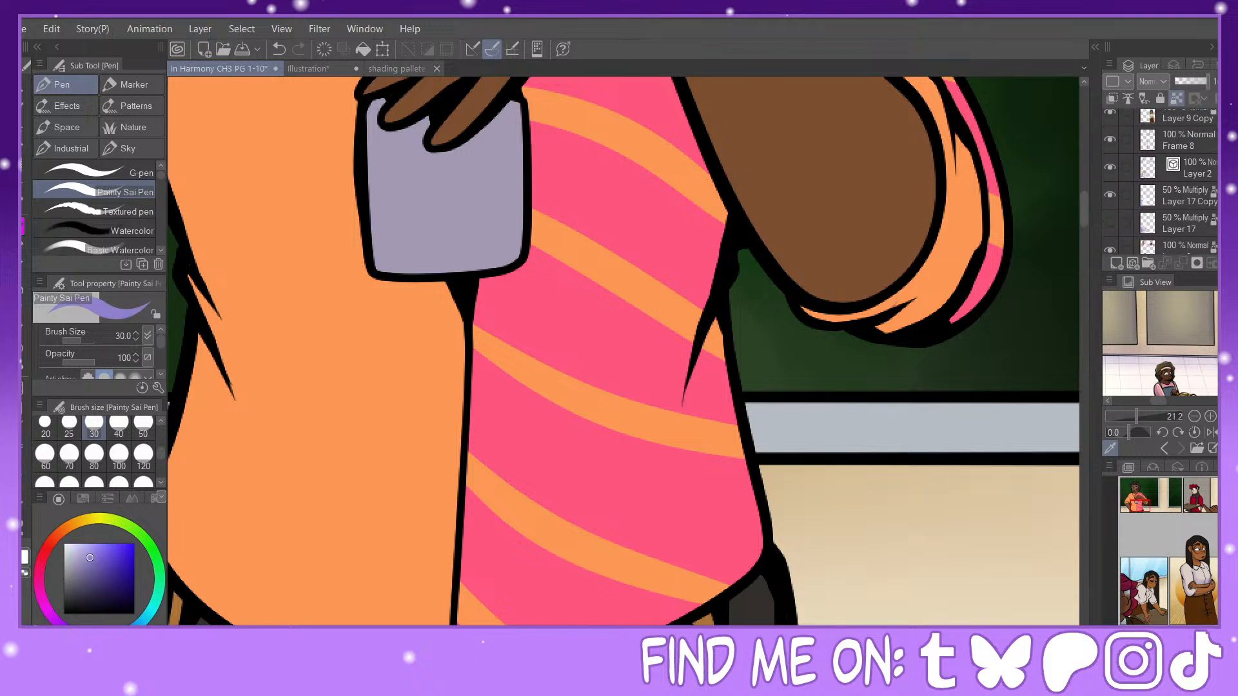
pyautogui.scroll(-2, 1117, 208)
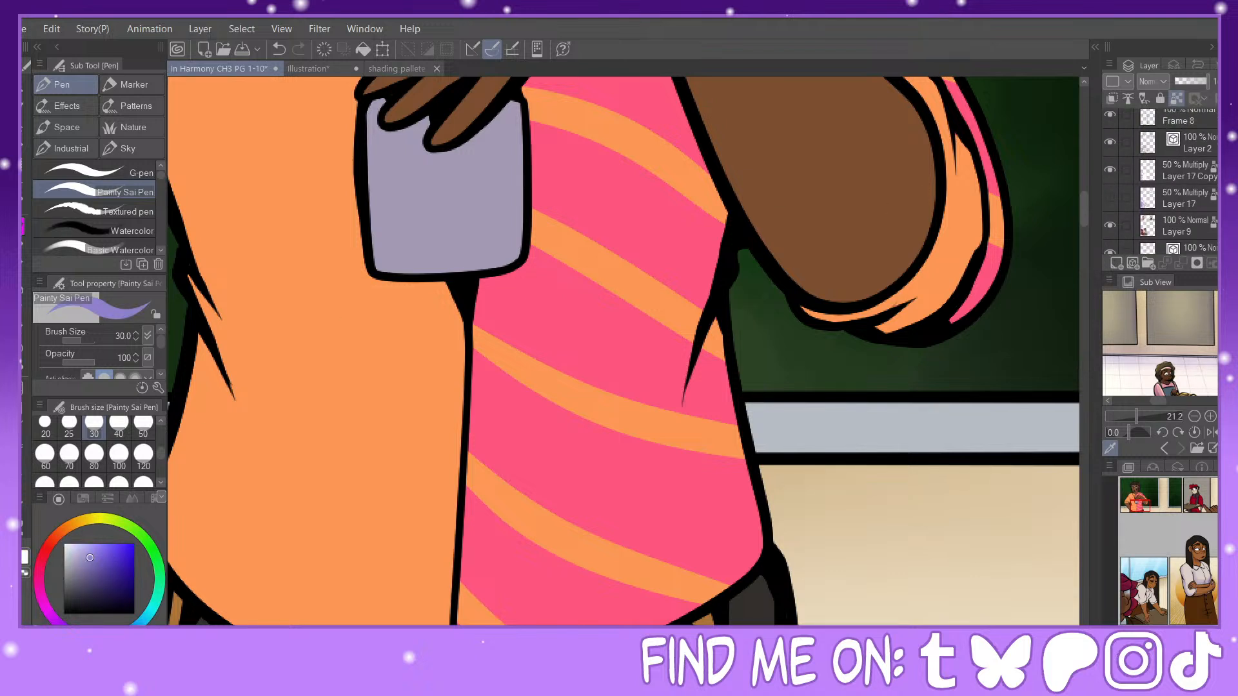
pyautogui.click(1110, 207)
pyautogui.click(1190, 205)
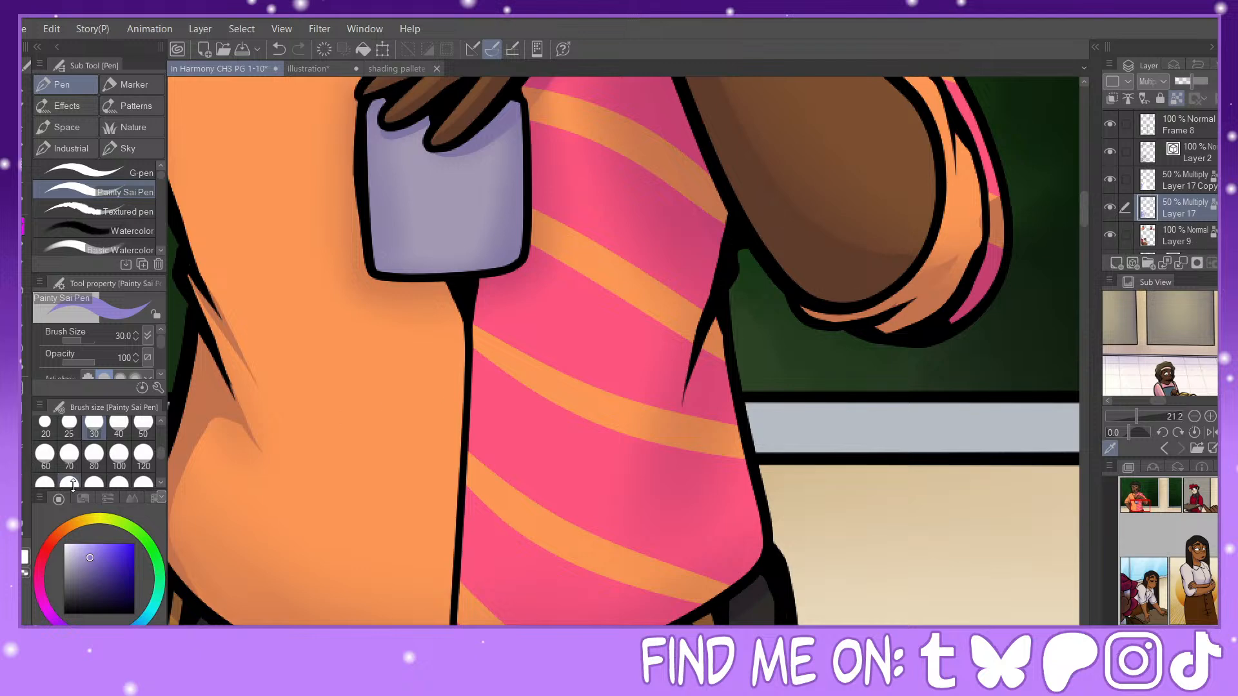
# Step: Paint hard-edged shadows at size 30 beneath the raised arm and along the striped shirt's waist fold and side edge, undoing an unwanted stroke
pyautogui.moveTo(1139, 501); pyautogui.dragTo(1141, 497)
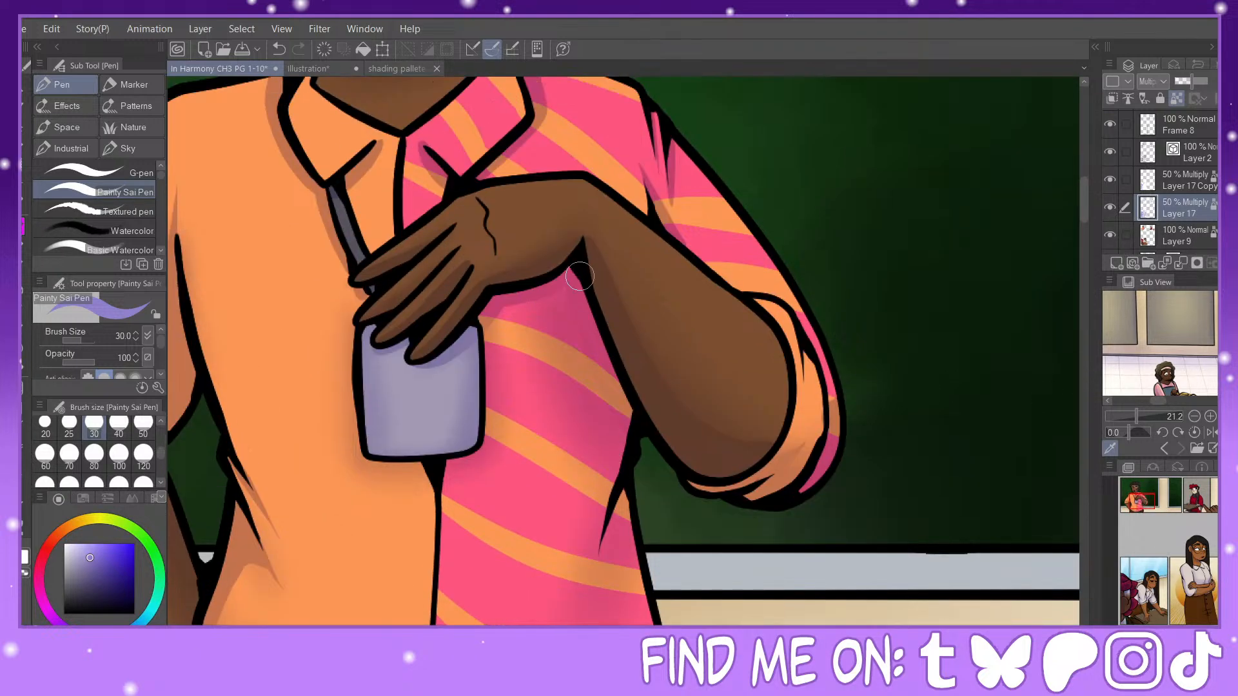
pyautogui.moveTo(628, 433); pyautogui.dragTo(615, 484)
pyautogui.moveTo(613, 509); pyautogui.dragTo(609, 575)
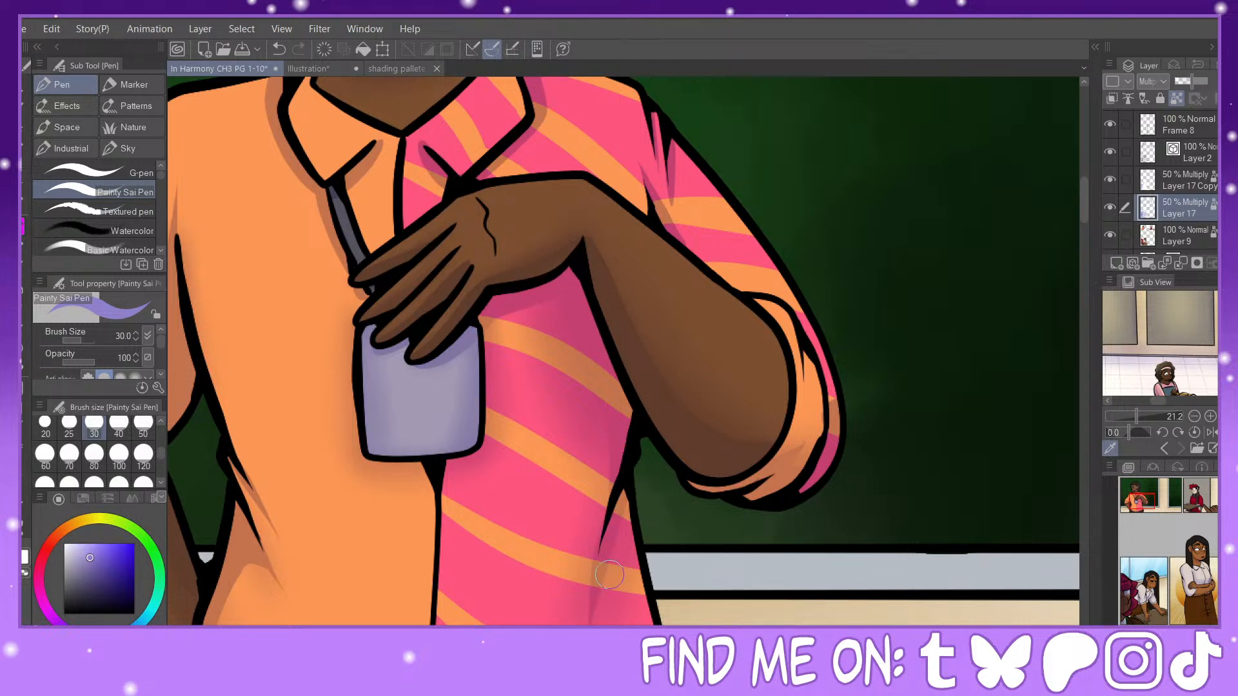
pyautogui.moveTo(1151, 515)
pyautogui.mouseDown()
pyautogui.moveTo(1144, 498)
pyautogui.moveTo(1140, 509)
pyautogui.mouseUp()
pyautogui.click(278, 49)
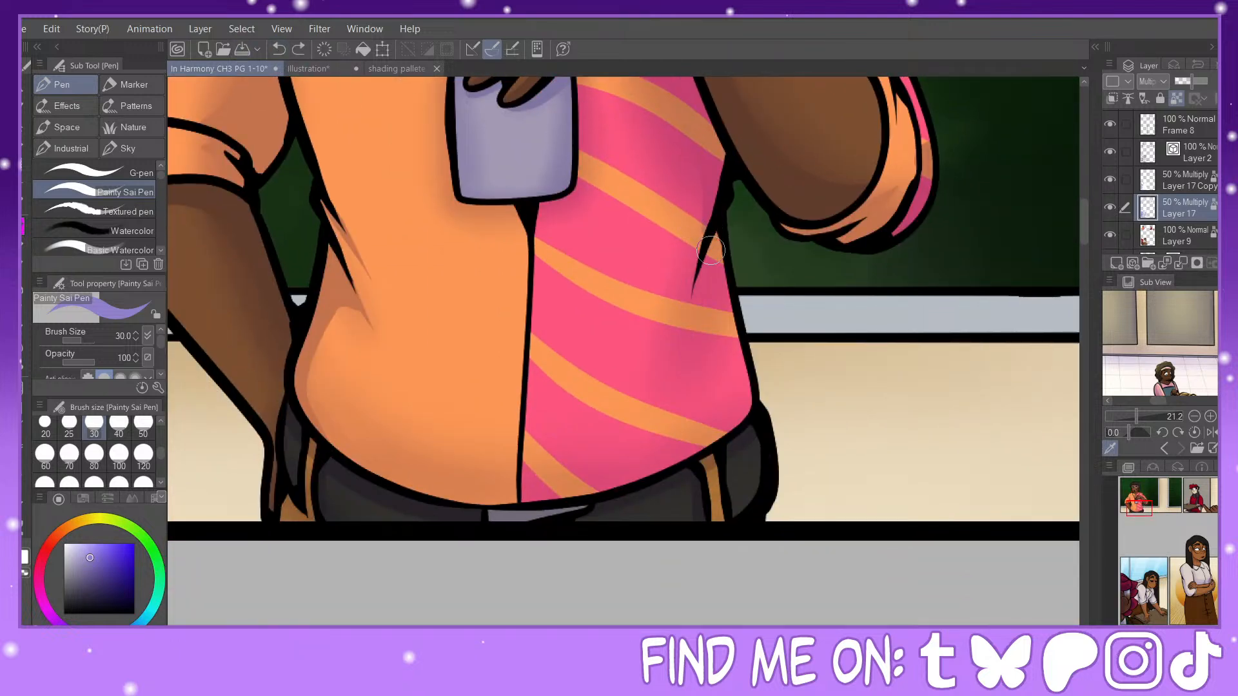
pyautogui.moveTo(710, 250); pyautogui.dragTo(684, 347)
pyautogui.moveTo(713, 290); pyautogui.dragTo(747, 392)
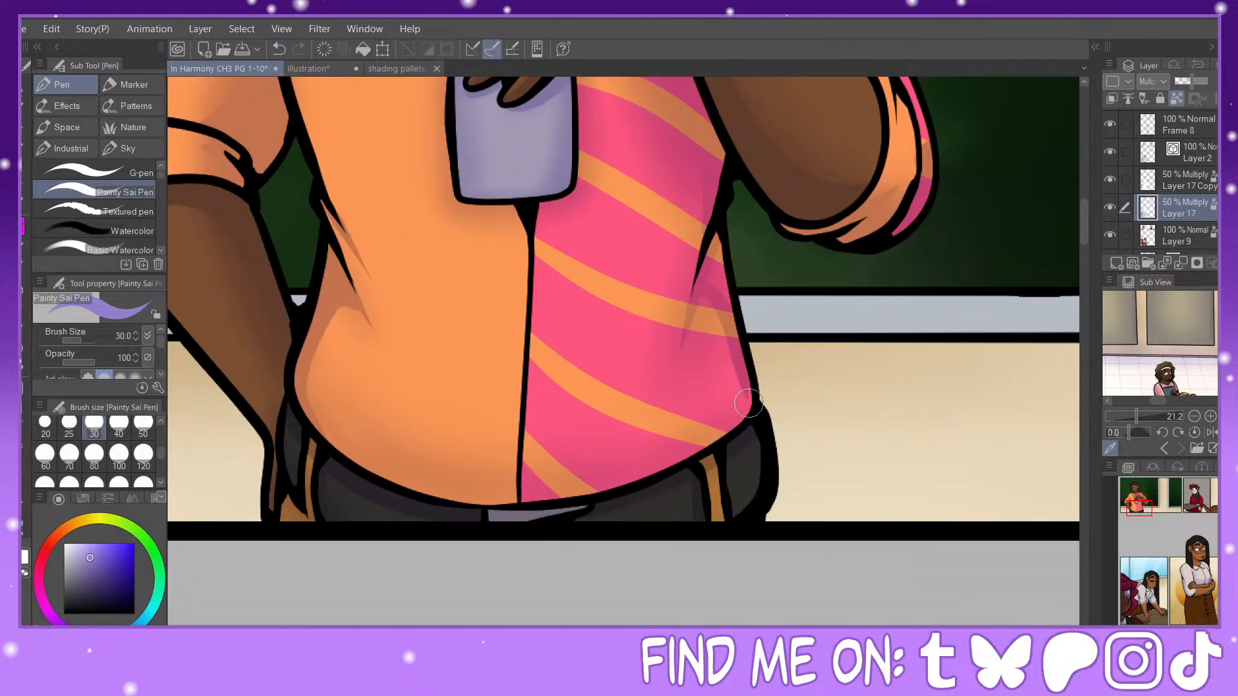
pyautogui.moveTo(720, 238)
pyautogui.mouseDown()
pyautogui.moveTo(717, 303)
pyautogui.moveTo(721, 271)
pyautogui.moveTo(736, 303)
pyautogui.mouseUp()
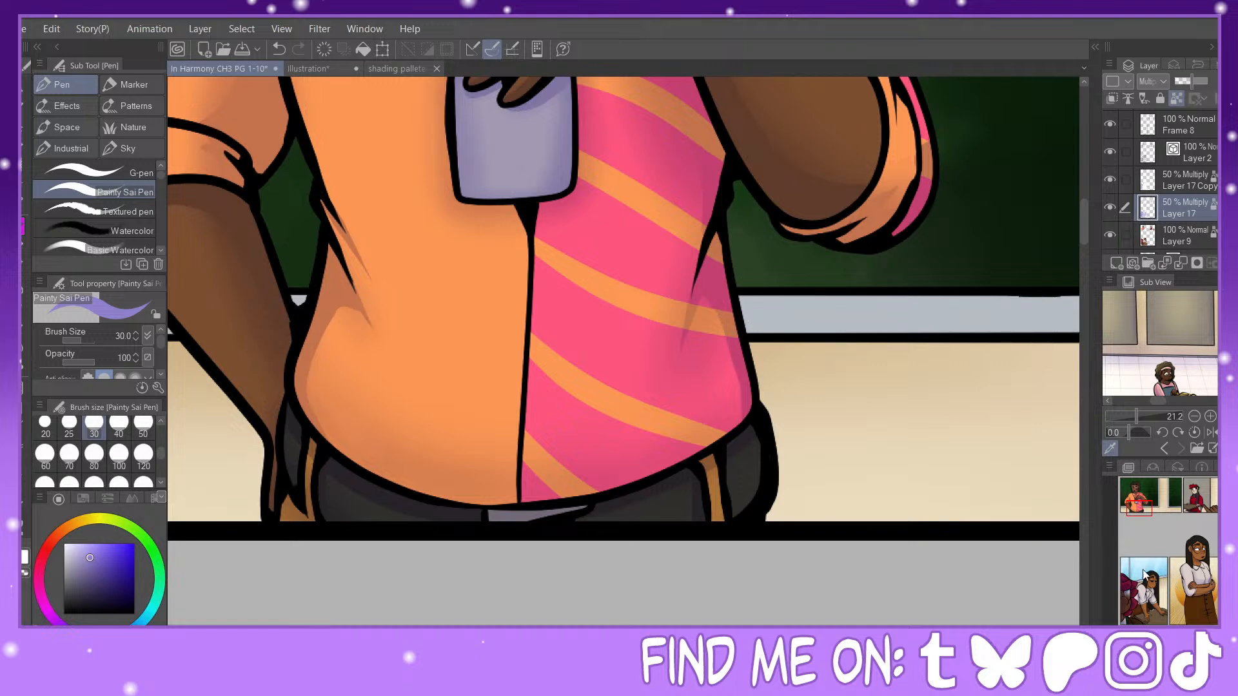
# Step: Paint hard-edged shadows at size 30 around the hanging badge, and on the laughing man's face below the hair and beside the ear
pyautogui.moveTo(1142, 506); pyautogui.dragTo(1140, 500)
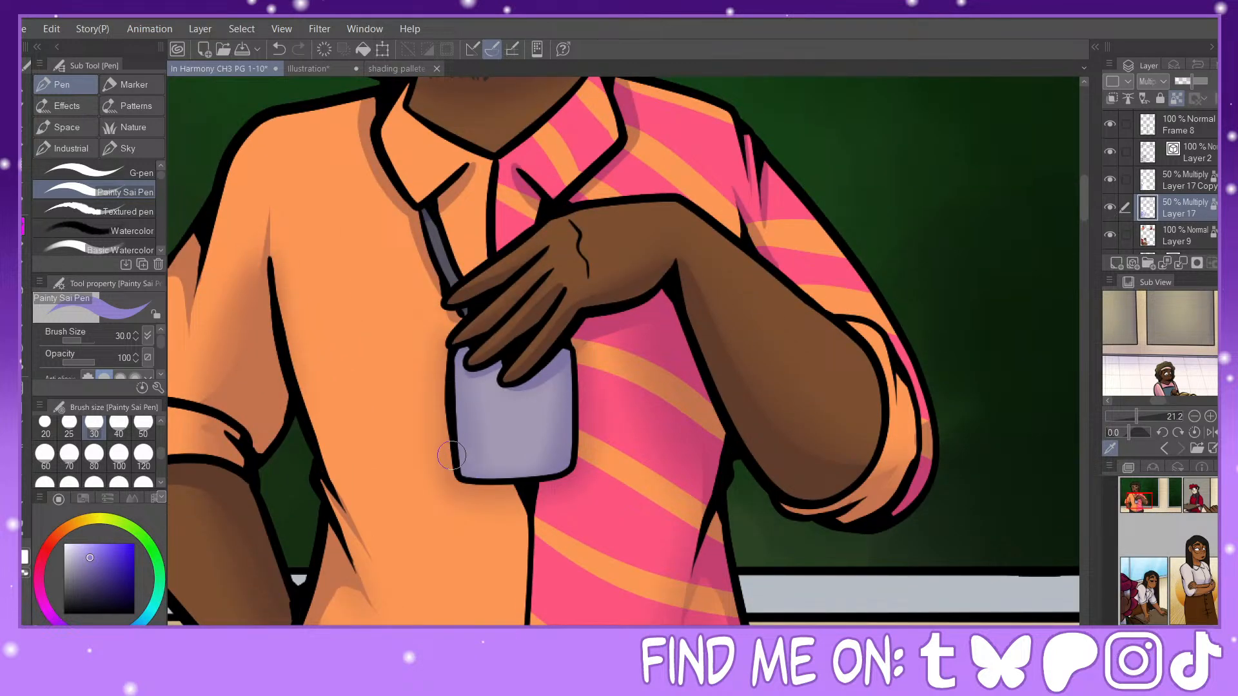
pyautogui.moveTo(449, 373)
pyautogui.mouseDown()
pyautogui.moveTo(452, 464)
pyautogui.moveTo(494, 502)
pyautogui.moveTo(561, 483)
pyautogui.moveTo(585, 444)
pyautogui.moveTo(582, 363)
pyautogui.mouseUp()
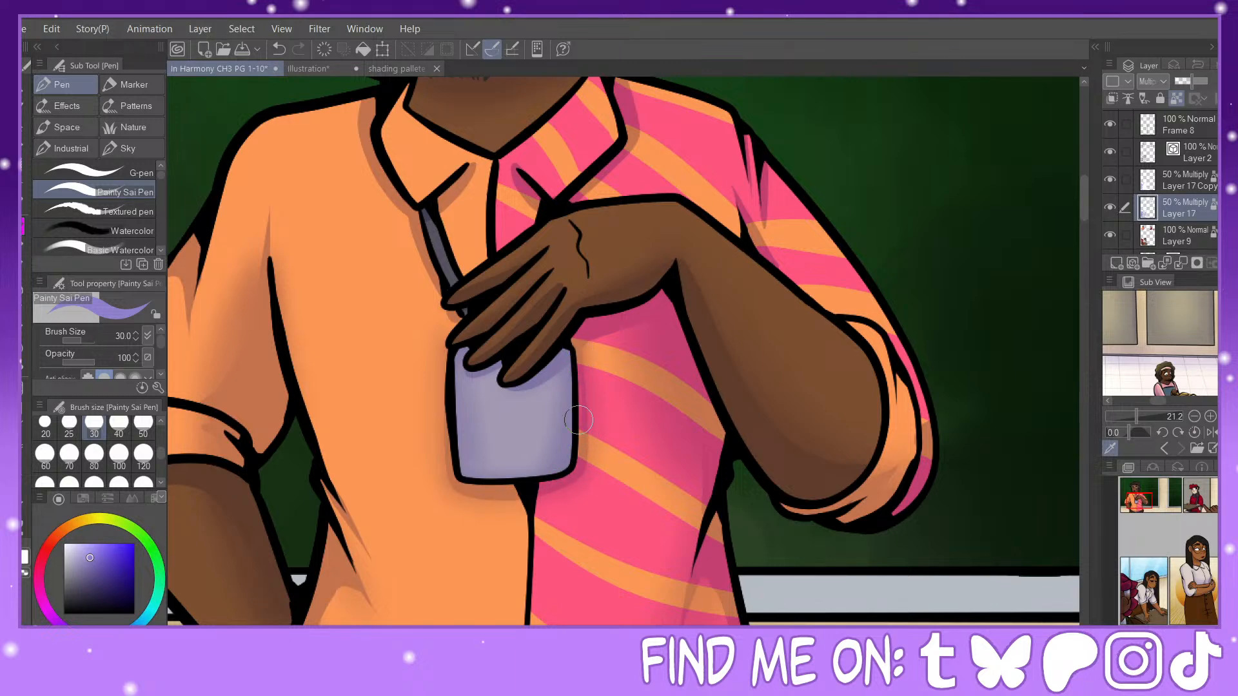
pyautogui.moveTo(1141, 505)
pyautogui.mouseDown()
pyautogui.moveTo(1153, 512)
pyautogui.moveTo(1137, 485)
pyautogui.mouseUp()
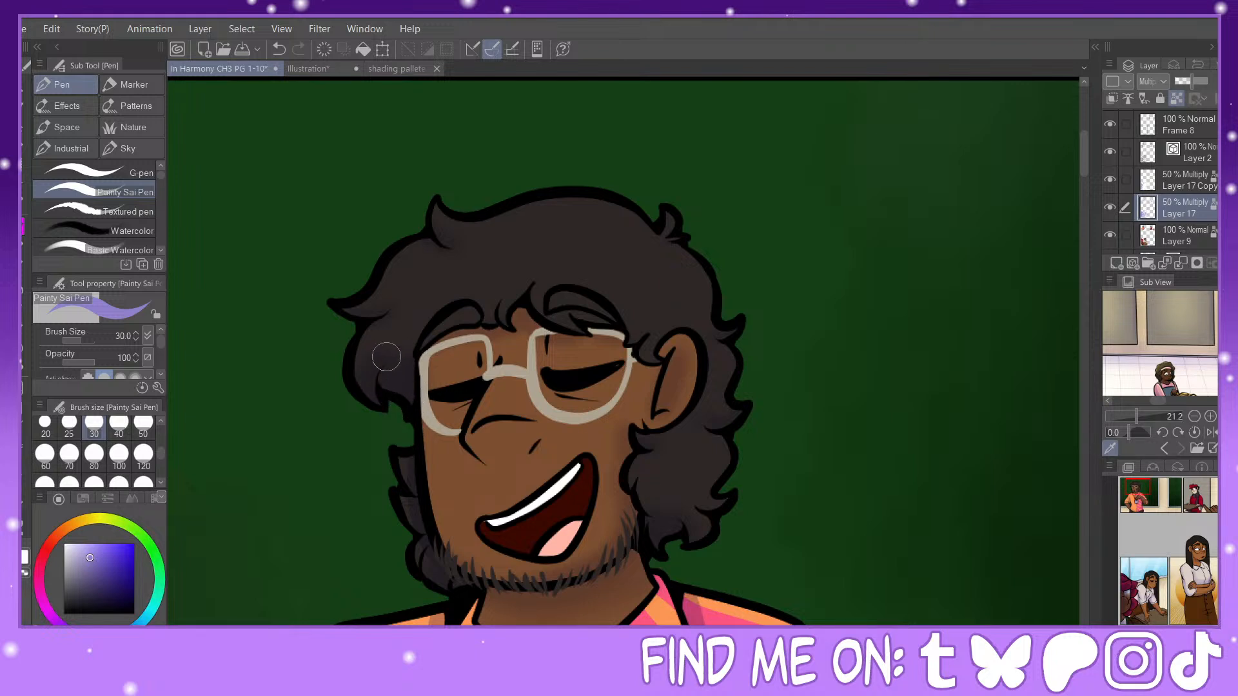
pyautogui.moveTo(569, 342); pyautogui.dragTo(594, 336)
pyautogui.moveTo(629, 361)
pyautogui.mouseDown()
pyautogui.moveTo(657, 365)
pyautogui.moveTo(643, 367)
pyautogui.moveTo(682, 360)
pyautogui.moveTo(678, 349)
pyautogui.moveTo(660, 409)
pyautogui.mouseUp()
# Step: Paint hard-edged shadows at size 30 under the red beret's brim and on the scarf below the character's chin
pyautogui.click(1194, 494)
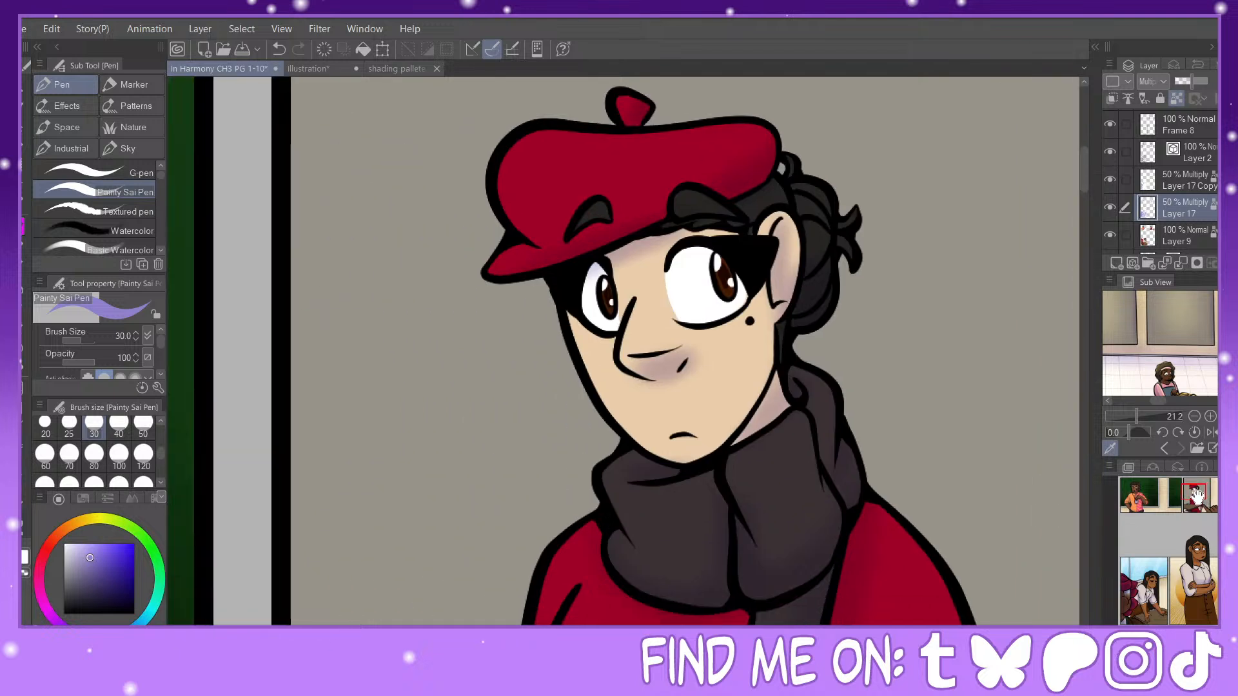
pyautogui.moveTo(550, 346); pyautogui.dragTo(691, 291)
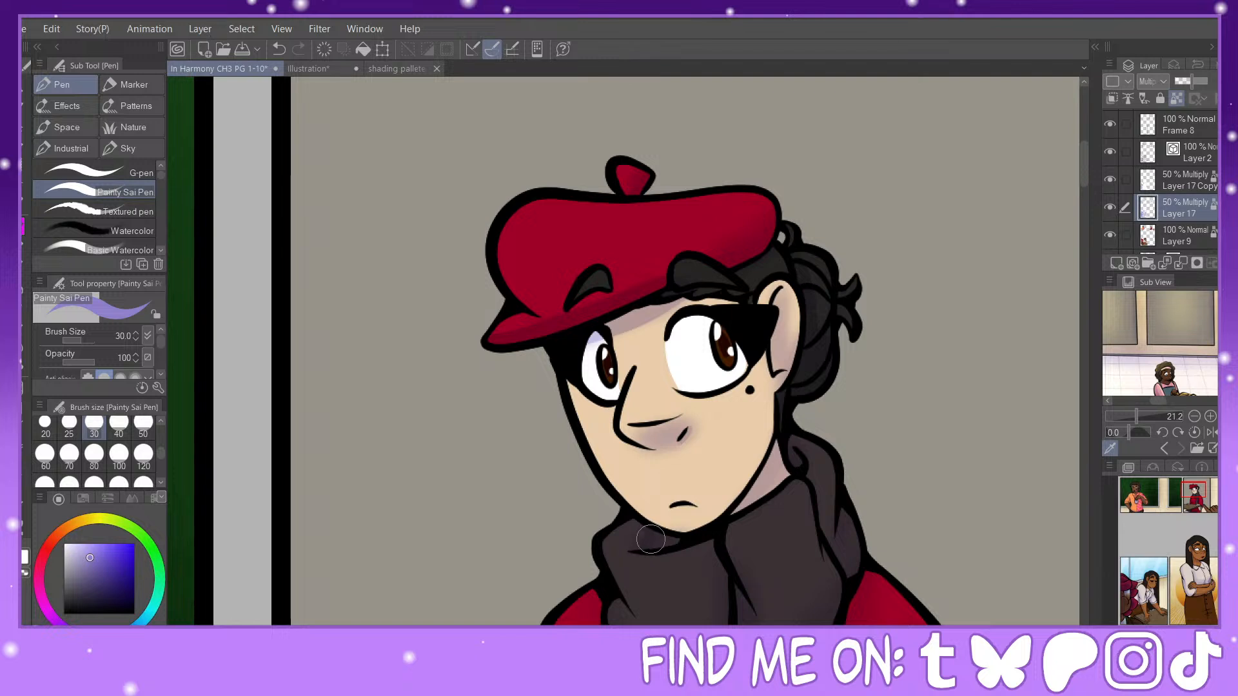
pyautogui.moveTo(693, 535); pyautogui.dragTo(599, 358)
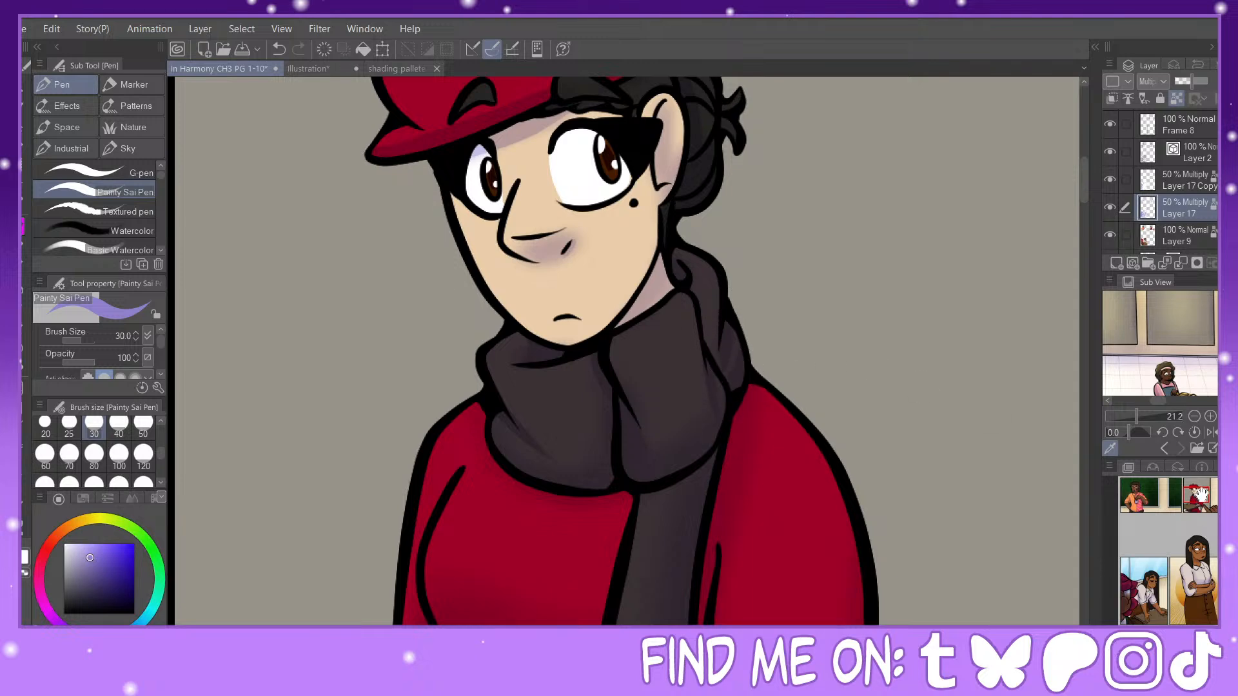
# Step: Paint hard-edged shadows at size 30 along the red sweater's armhole lines and inner sleeves, redoing the first stroke
pyautogui.moveTo(1198, 494); pyautogui.dragTo(1200, 501)
pyautogui.moveTo(508, 277); pyautogui.dragTo(475, 343)
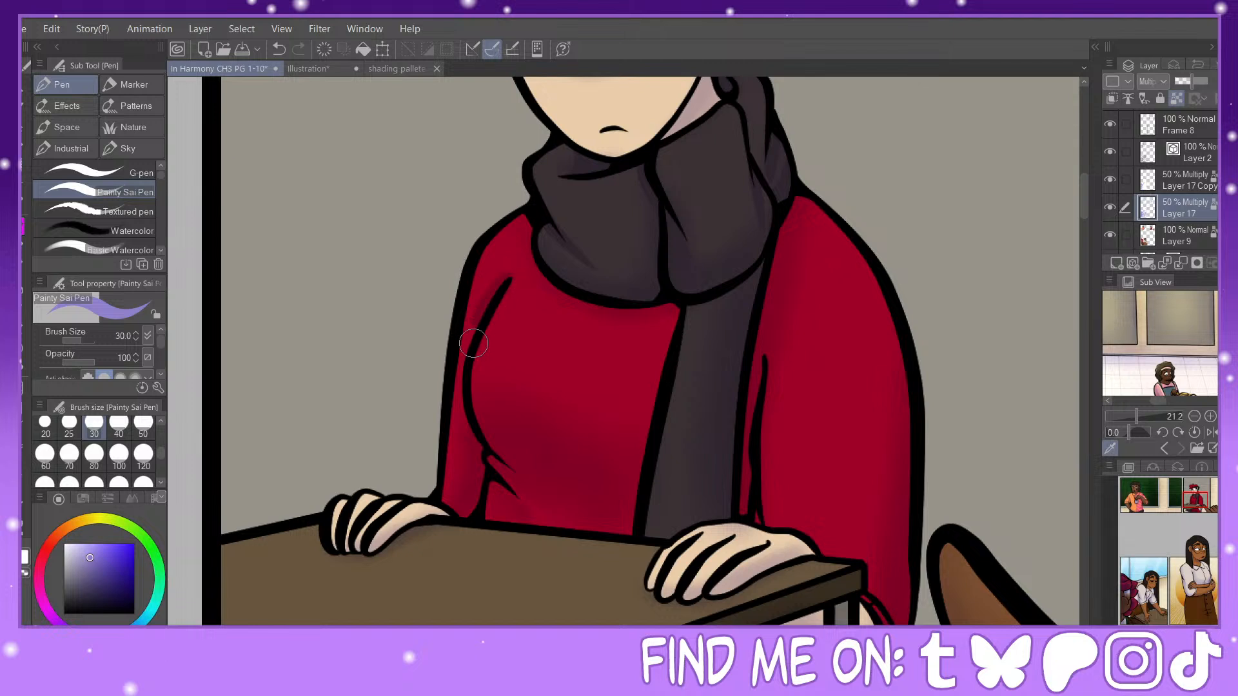
pyautogui.click(279, 49)
pyautogui.moveTo(508, 278); pyautogui.dragTo(461, 387)
pyautogui.moveTo(480, 445); pyautogui.dragTo(473, 500)
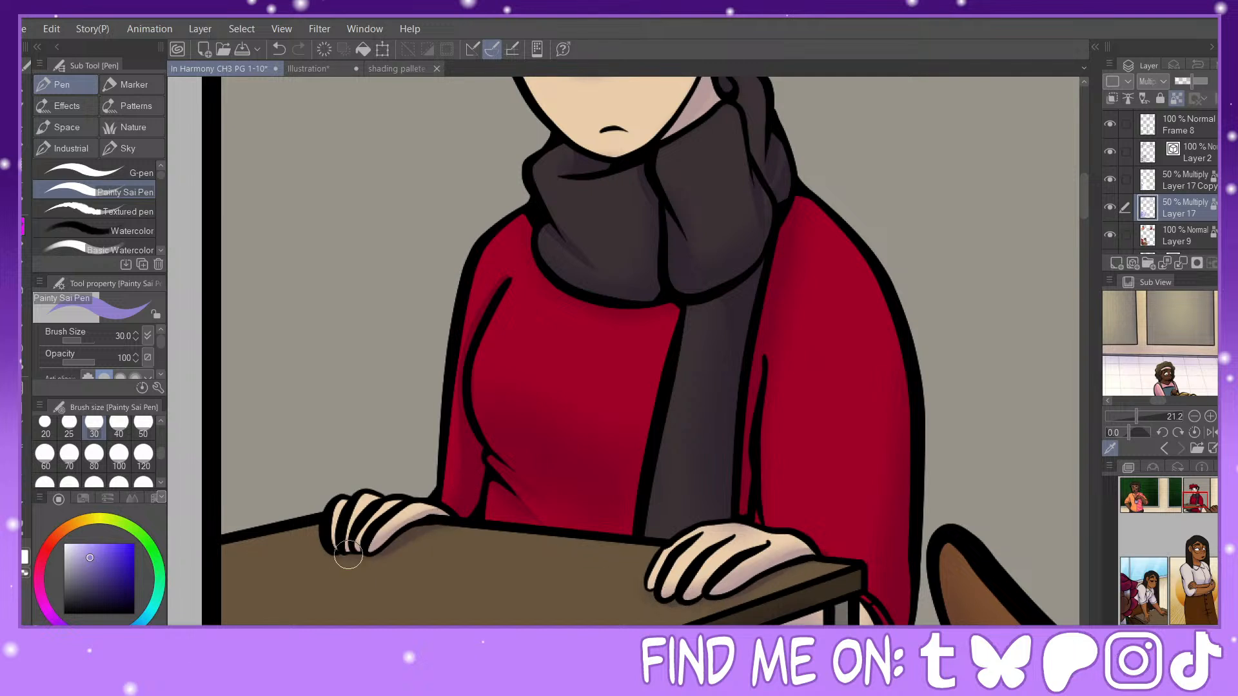
pyautogui.moveTo(761, 356); pyautogui.dragTo(758, 385)
# Step: Shade the bare skin beneath the desk at size 30, and set the brush size to 50
pyautogui.click(1179, 638)
pyautogui.moveTo(1195, 504); pyautogui.dragTo(1196, 504)
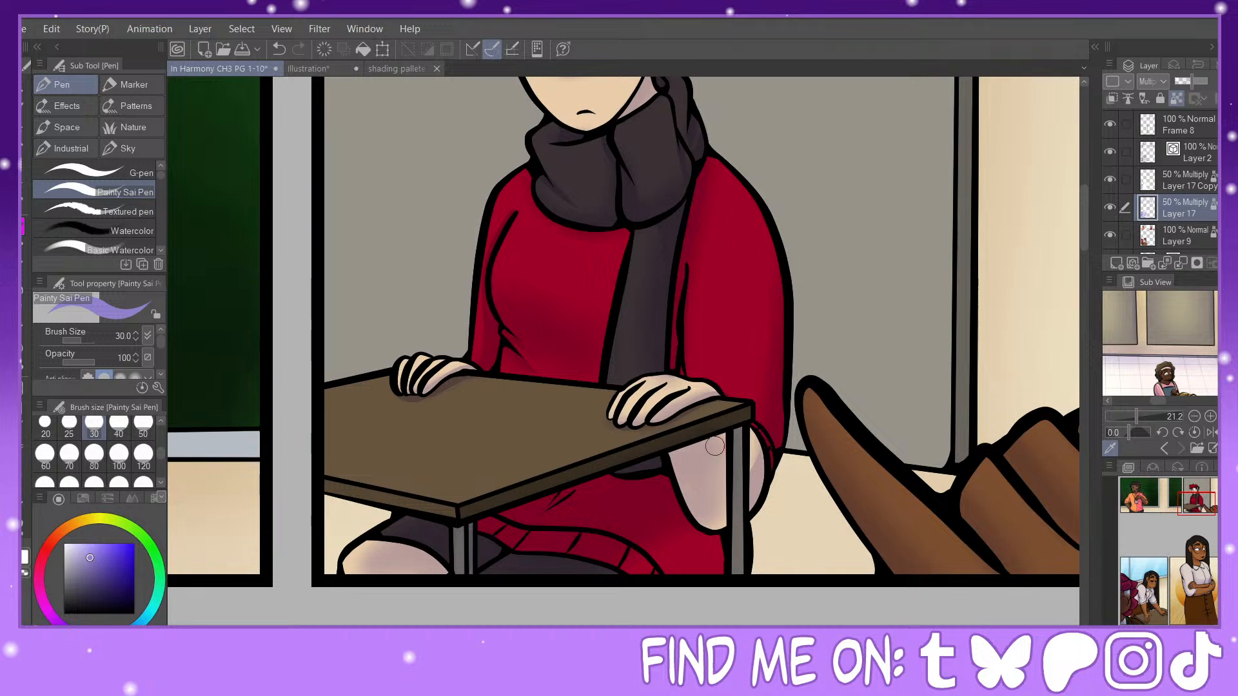
pyautogui.moveTo(722, 448); pyautogui.dragTo(718, 492)
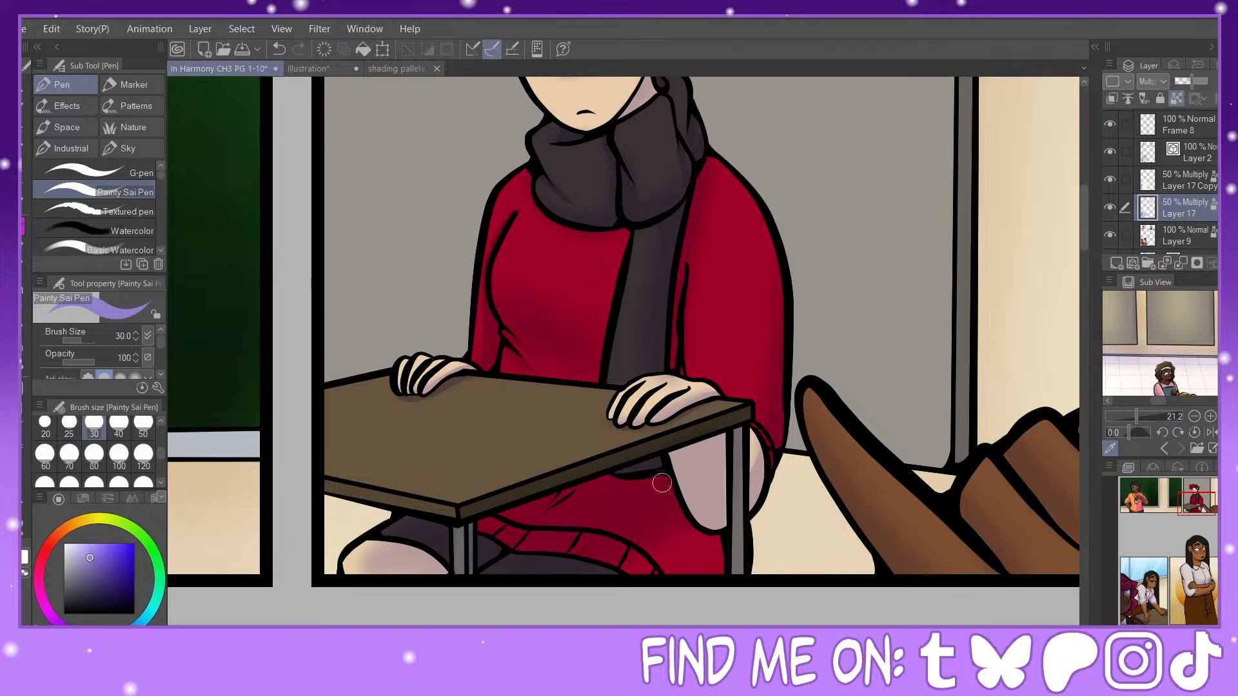
pyautogui.click(143, 453)
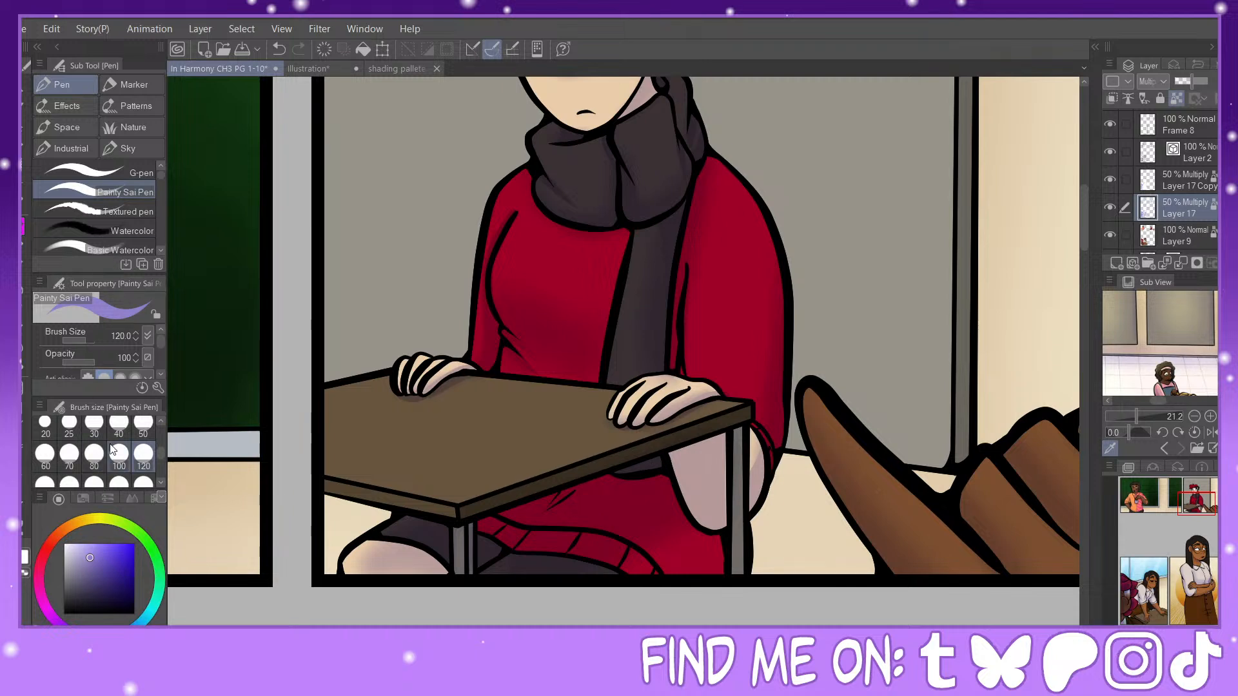
pyautogui.click(143, 426)
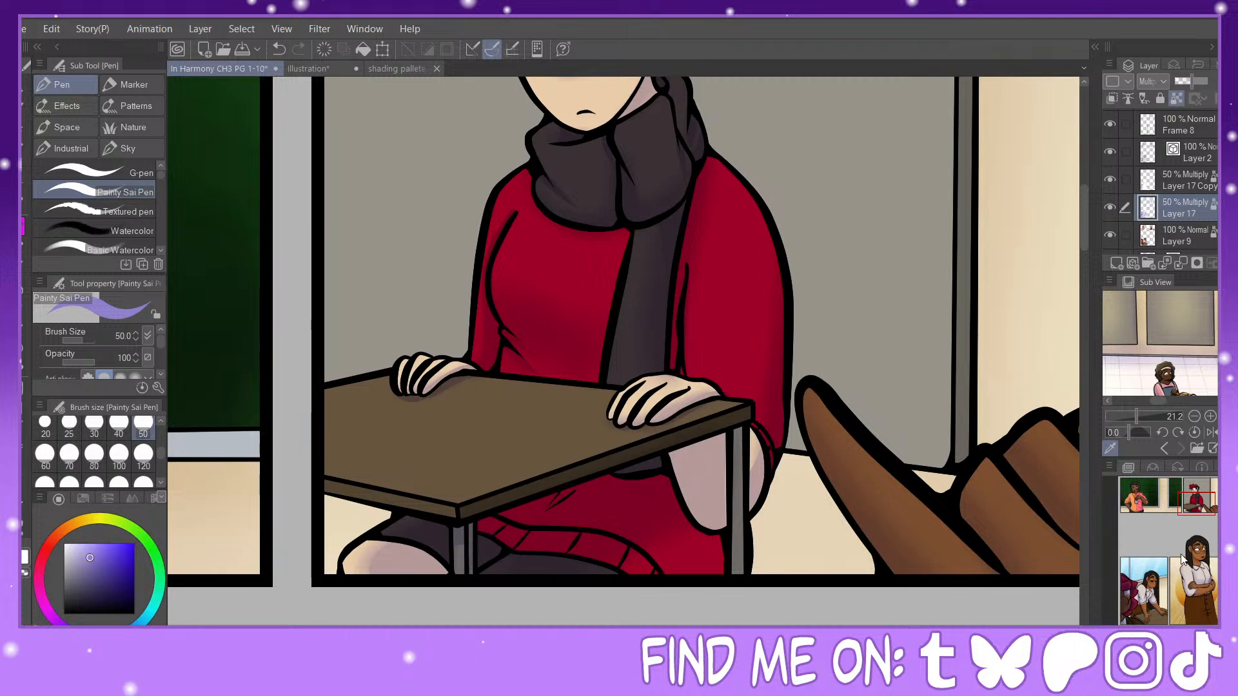
# Step: Paint a hard-edged shadow at size 30 along the lower edge of the pointing hand's extended finger in the beret character's panel
pyautogui.moveTo(1195, 509); pyautogui.dragTo(1212, 511)
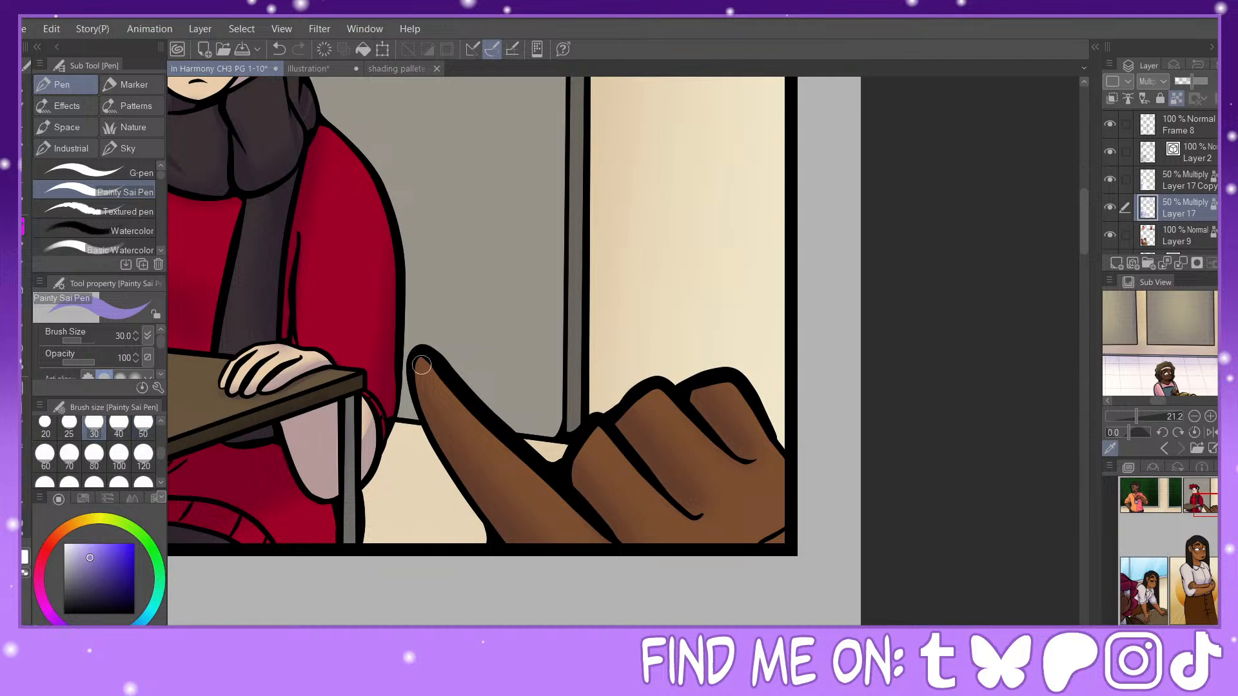
pyautogui.moveTo(420, 351); pyautogui.dragTo(413, 387)
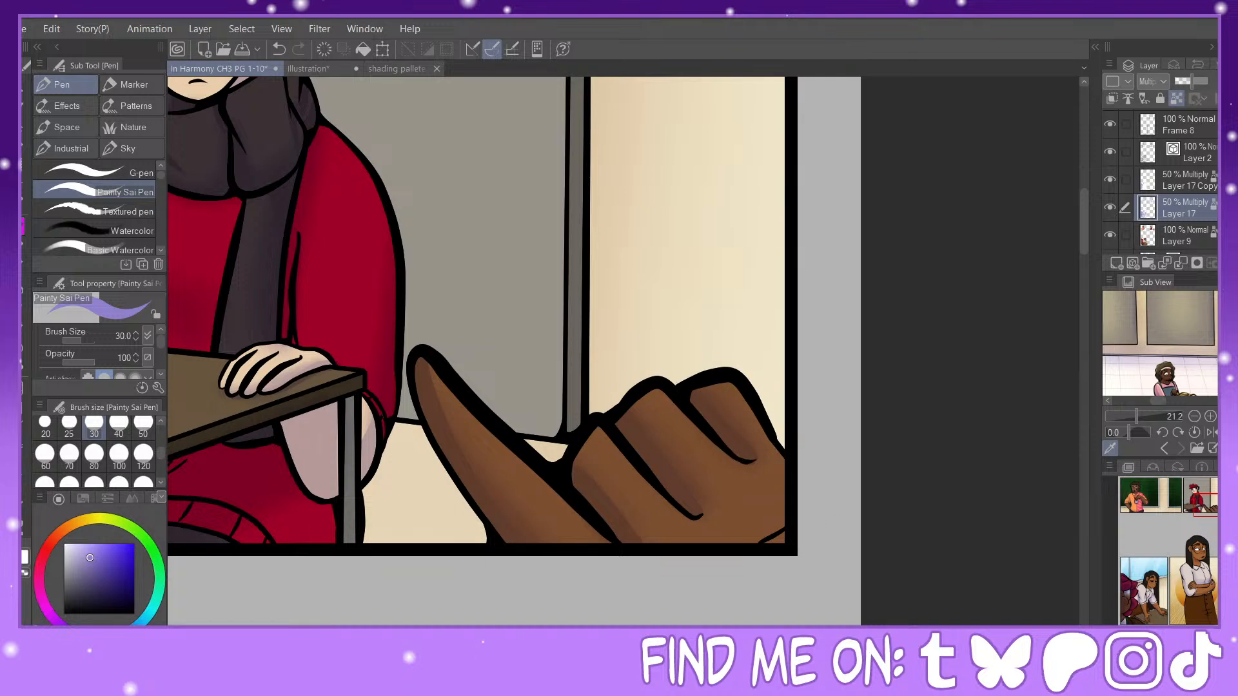
pyautogui.hotkey('ctrl', '-')
pyautogui.hotkey('ctrl', '-')
pyautogui.hotkey('ctrl', '-')
pyautogui.moveTo(1175, 570); pyautogui.dragTo(1178, 498)
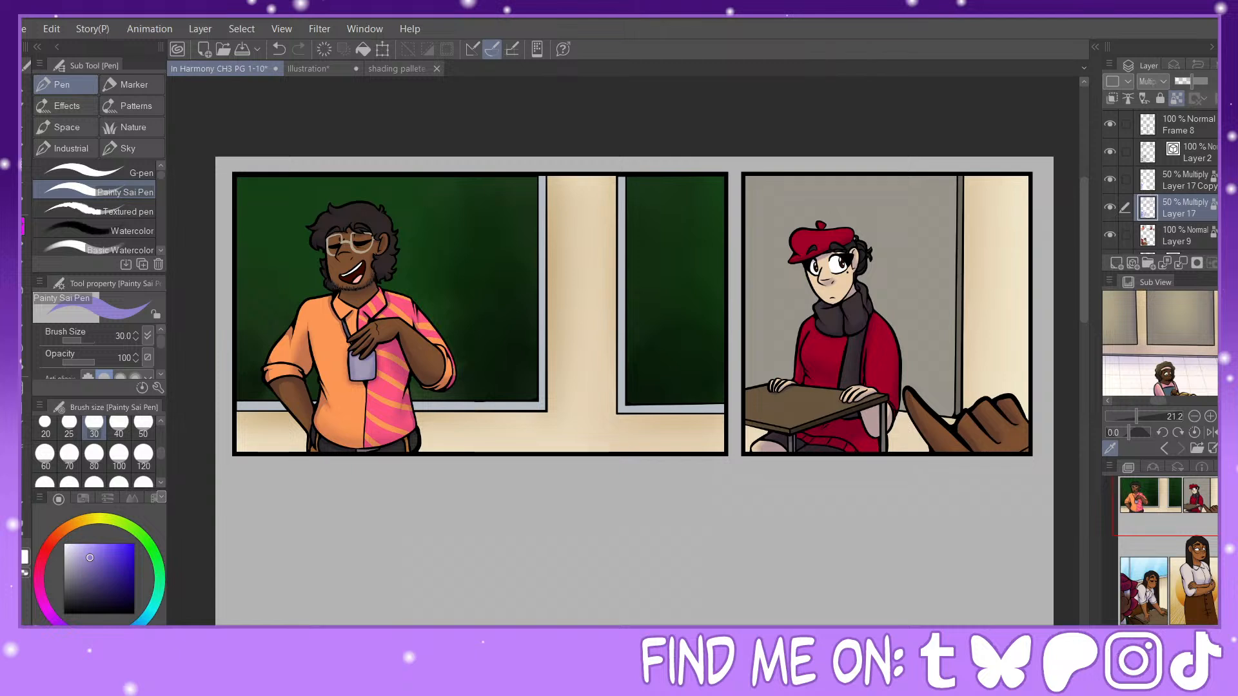
pyautogui.scroll(-8, 1161, 181)
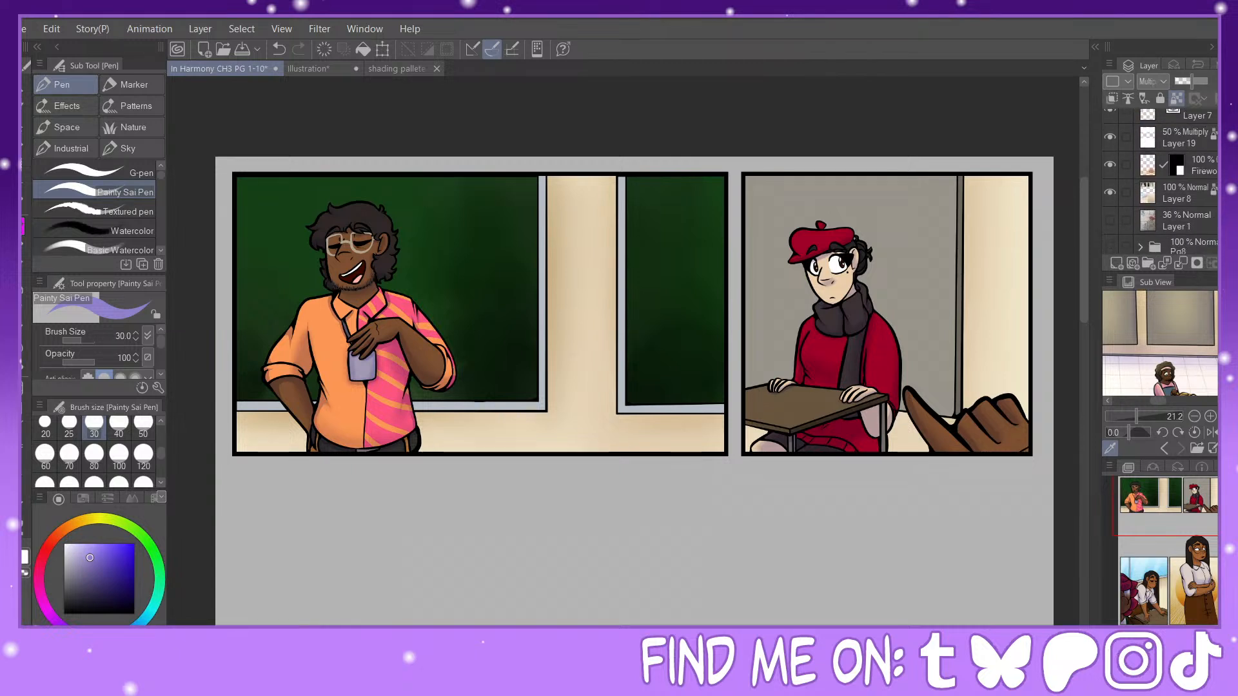
pyautogui.scroll(1, 1195, 188)
pyautogui.click(1189, 192)
pyautogui.click(1125, 174)
pyautogui.click(1126, 147)
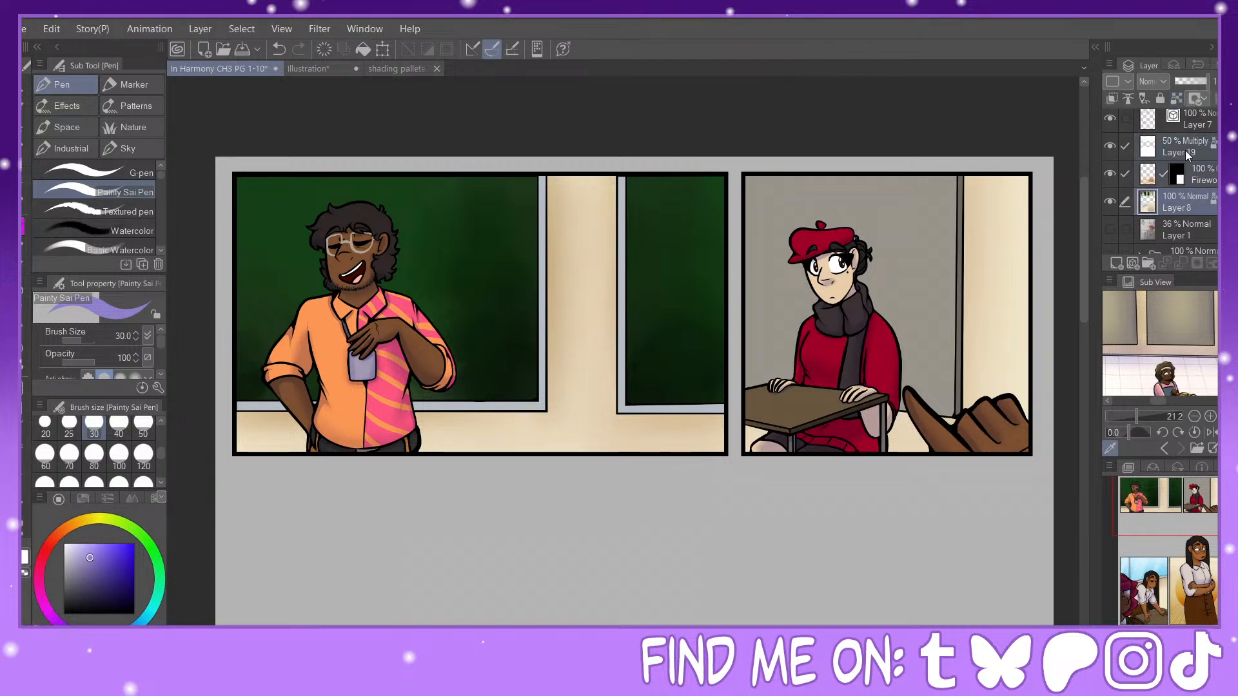
pyautogui.scroll(3, 1127, 152)
pyautogui.click(1127, 179)
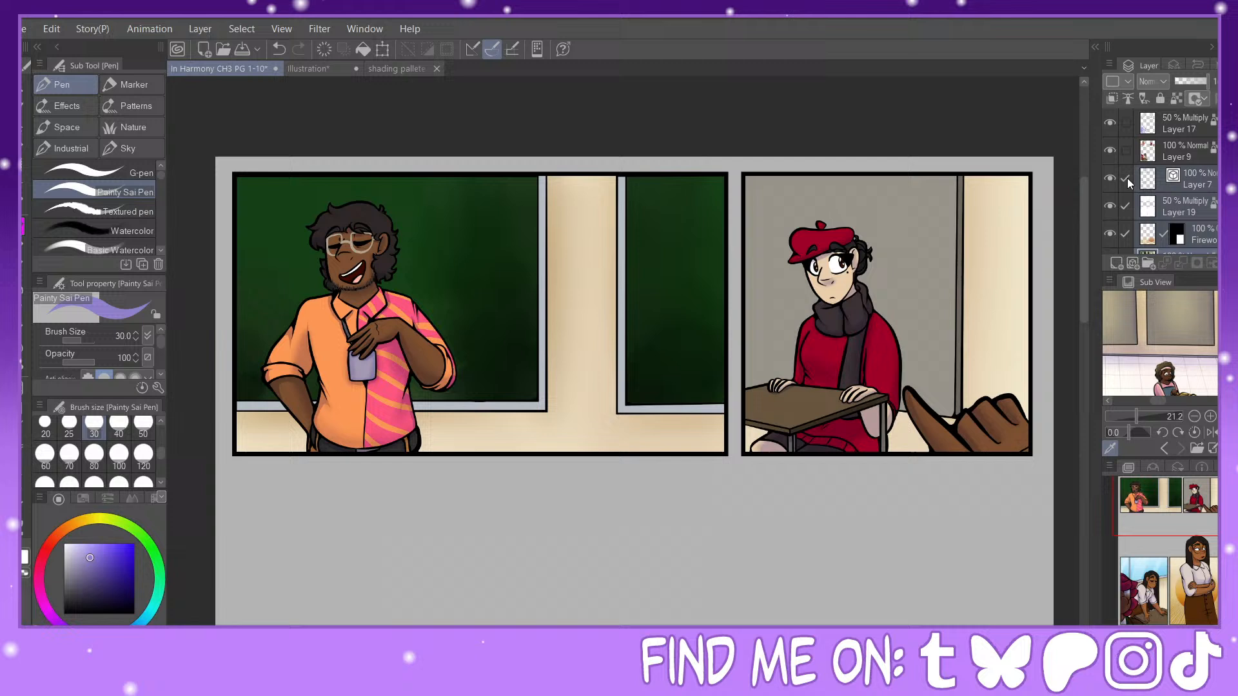
# Step: Airbrush a soft size-120 shadow on Layer 19 down the wall beside the large chalkboard's frame
pyautogui.click(1166, 207)
pyautogui.click(25, 287)
pyautogui.click(143, 457)
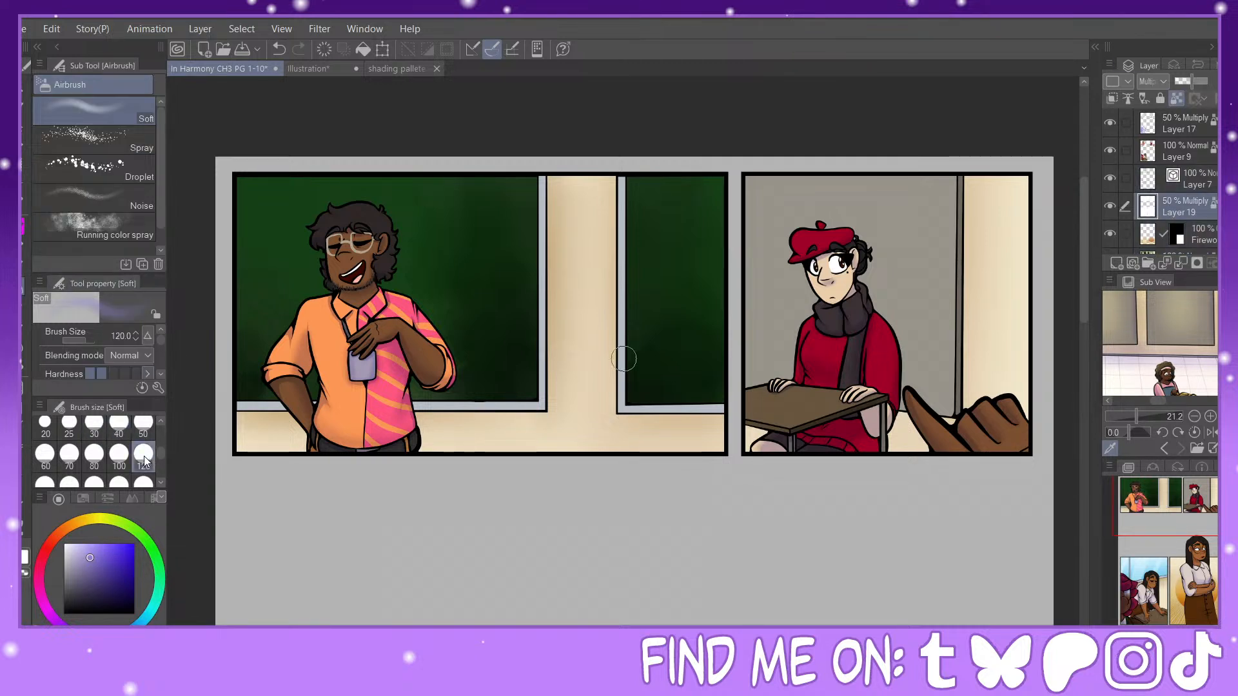
pyautogui.moveTo(547, 183); pyautogui.dragTo(552, 408)
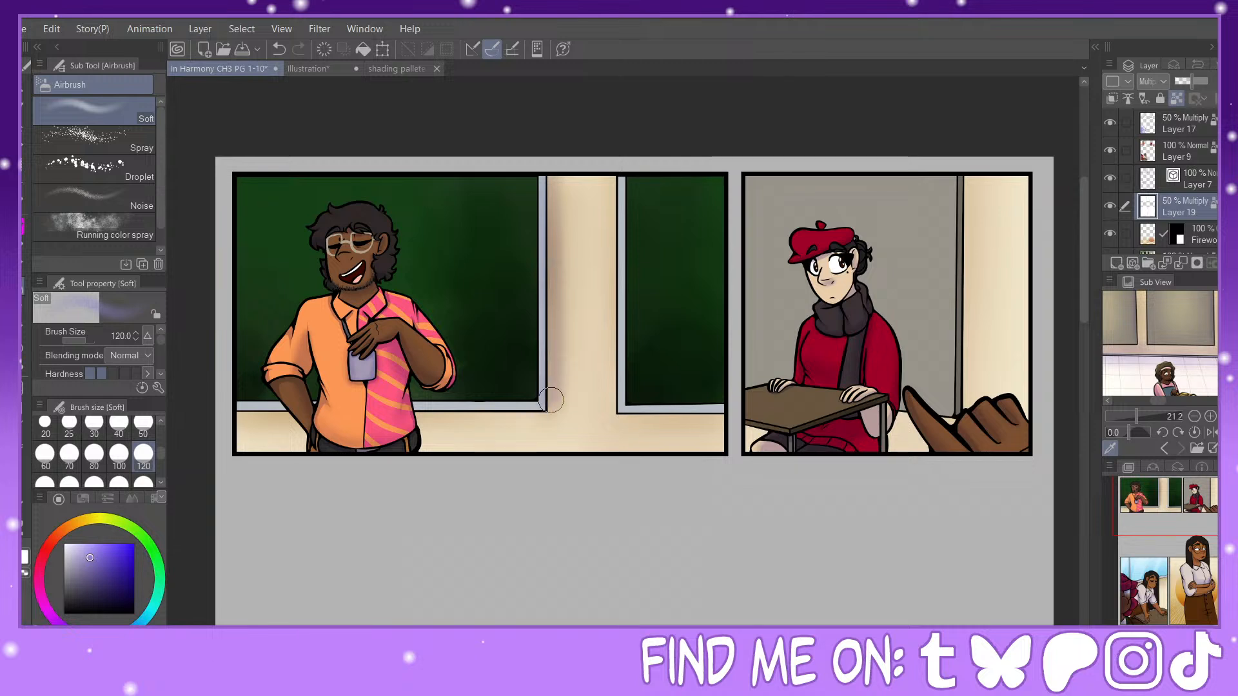
# Step: Airbrush soft shadows on the wall beneath the large chalkboard's frame at size 50, on both sides of the laughing man
pyautogui.click(143, 484)
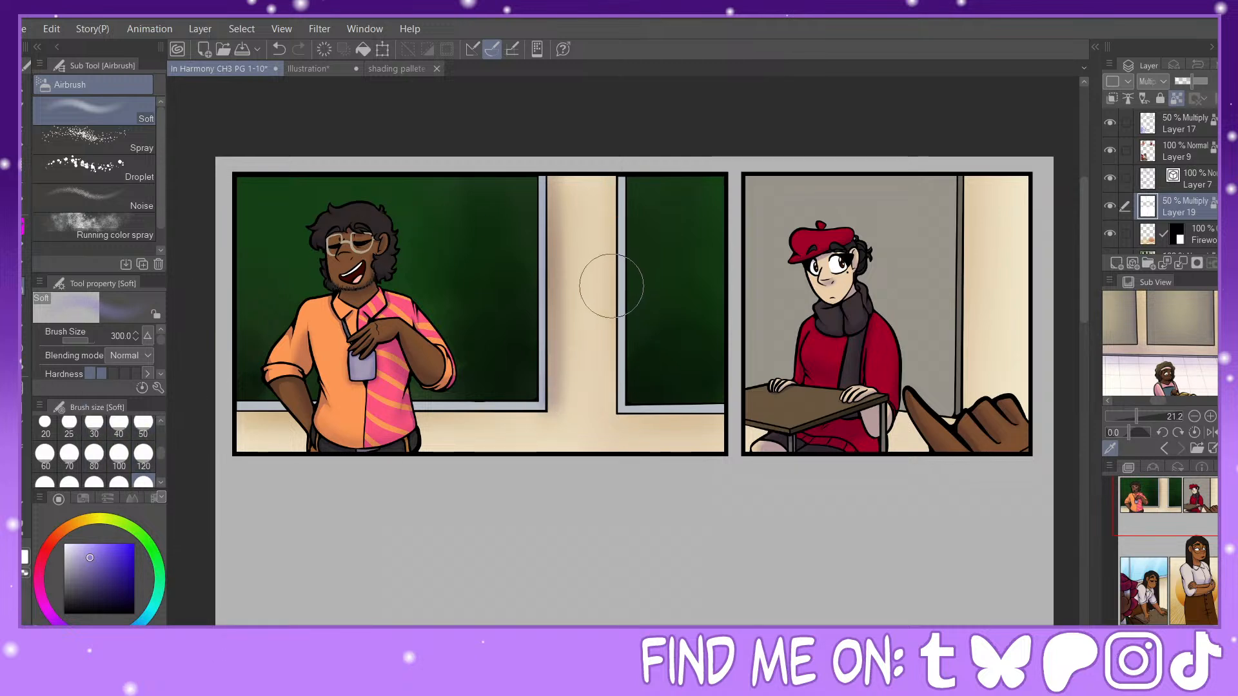
pyautogui.click(143, 426)
pyautogui.moveTo(253, 409); pyautogui.dragTo(320, 409)
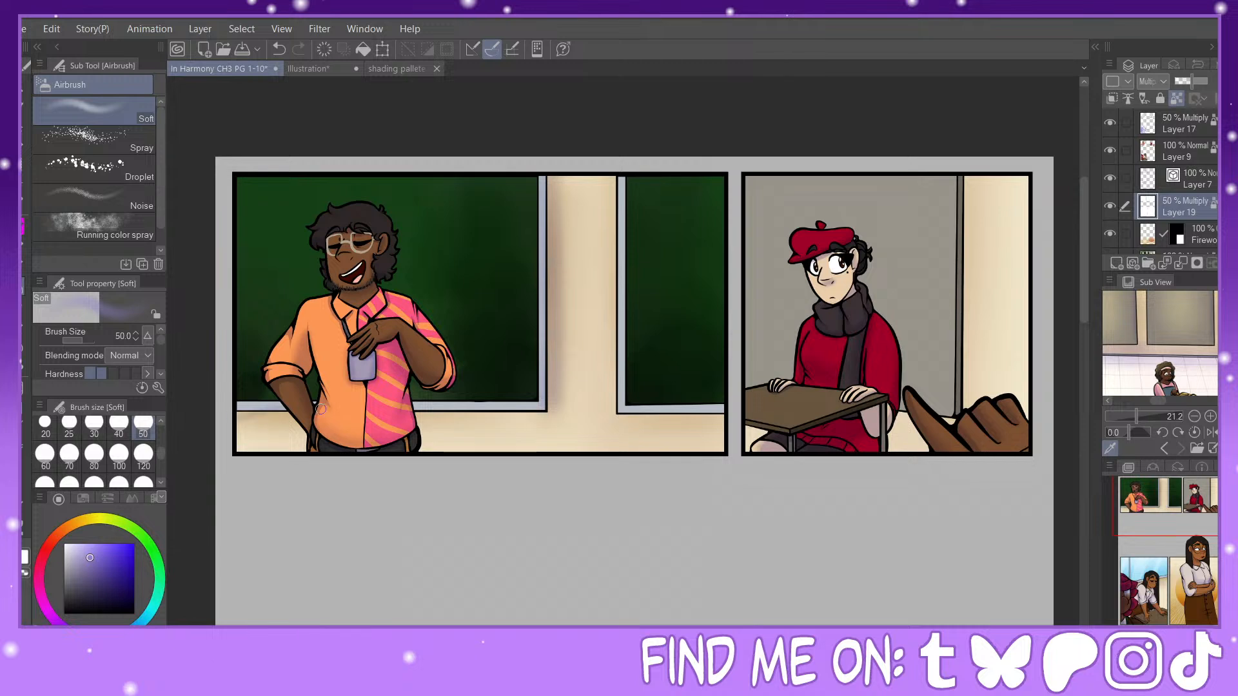
pyautogui.moveTo(407, 416)
pyautogui.mouseDown()
pyautogui.moveTo(547, 415)
pyautogui.moveTo(534, 414)
pyautogui.mouseUp()
pyautogui.click(143, 455)
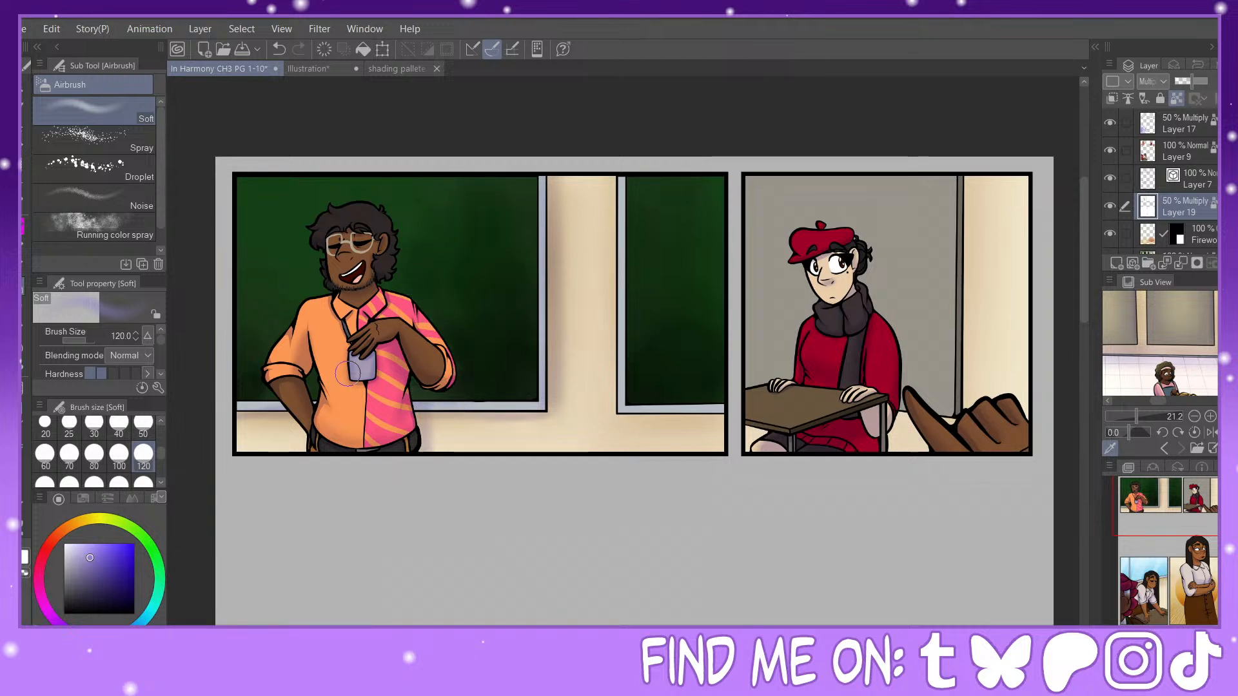
pyautogui.click(91, 483)
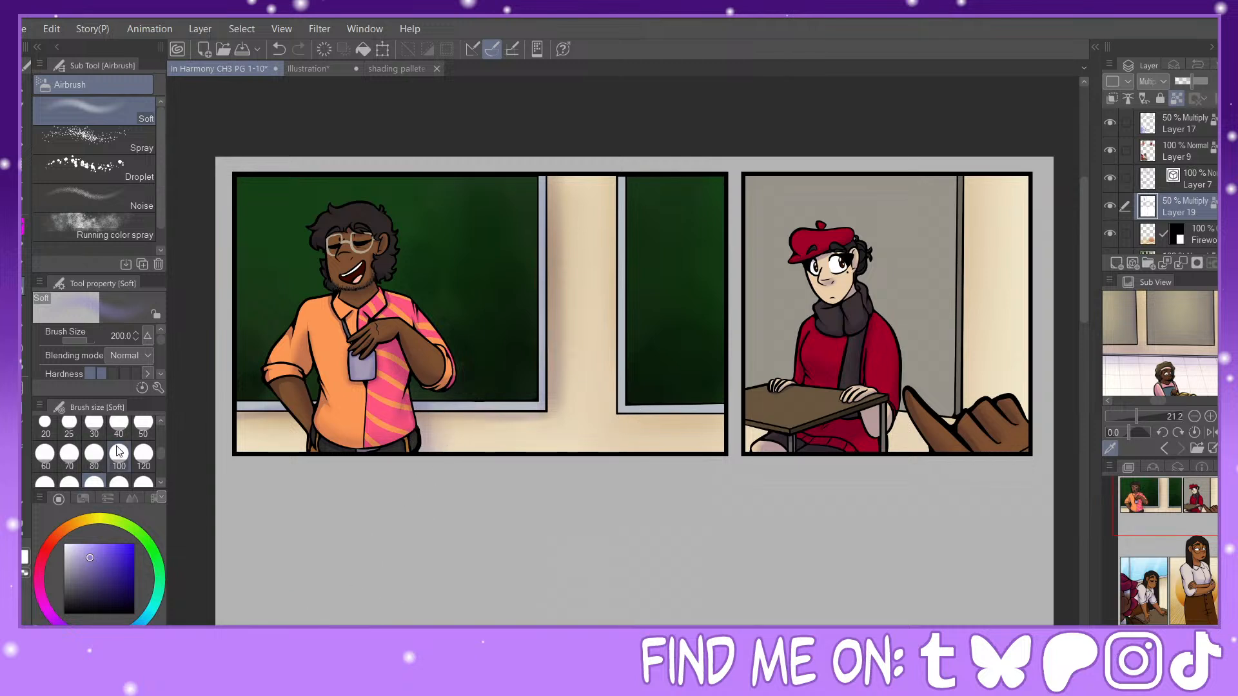
pyautogui.click(143, 423)
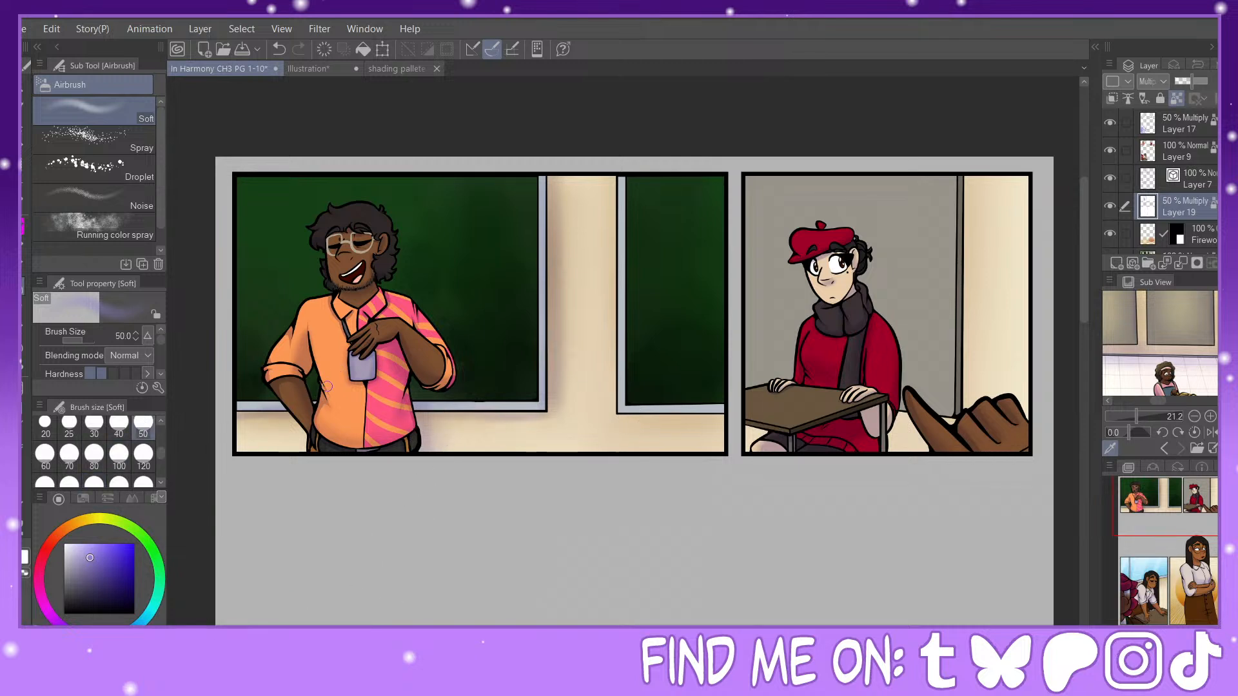
# Step: Airbrush a soft size-120 shadow on the background behind the beret character's head, back and desk
pyautogui.moveTo(1188, 500); pyautogui.dragTo(1206, 499)
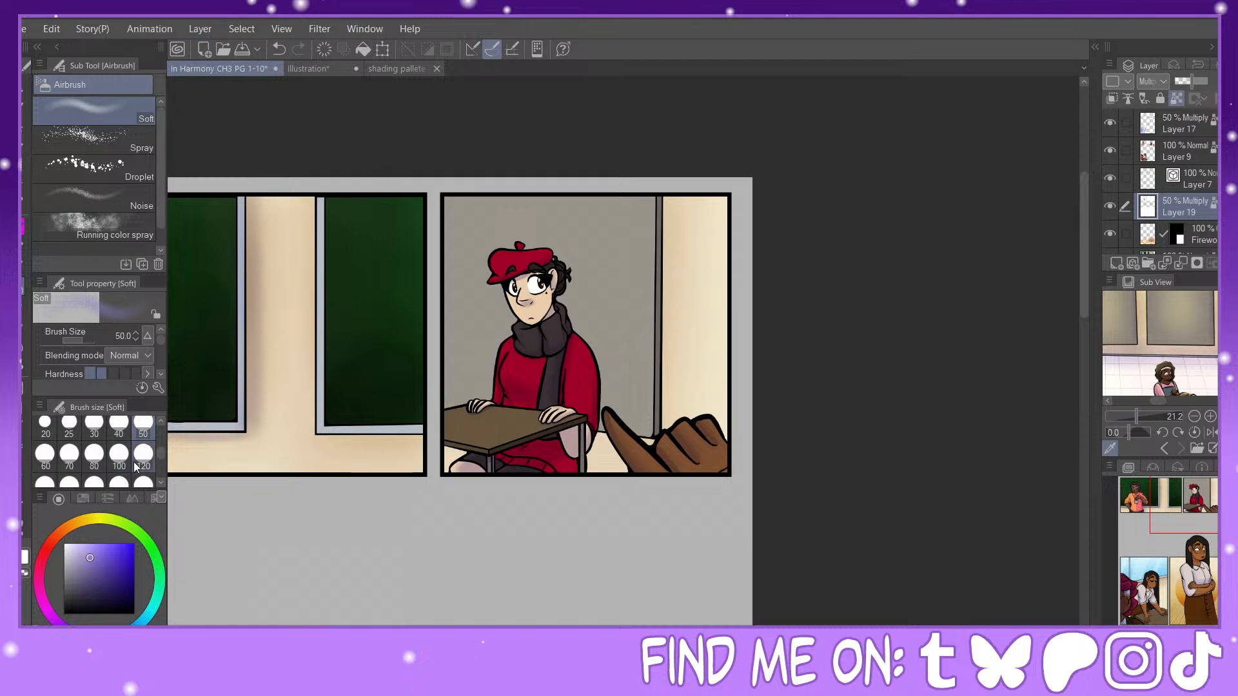
pyautogui.click(143, 457)
pyautogui.moveTo(568, 274)
pyautogui.mouseDown()
pyautogui.moveTo(587, 315)
pyautogui.moveTo(579, 340)
pyautogui.moveTo(608, 369)
pyautogui.moveTo(600, 420)
pyautogui.moveTo(582, 281)
pyautogui.mouseUp()
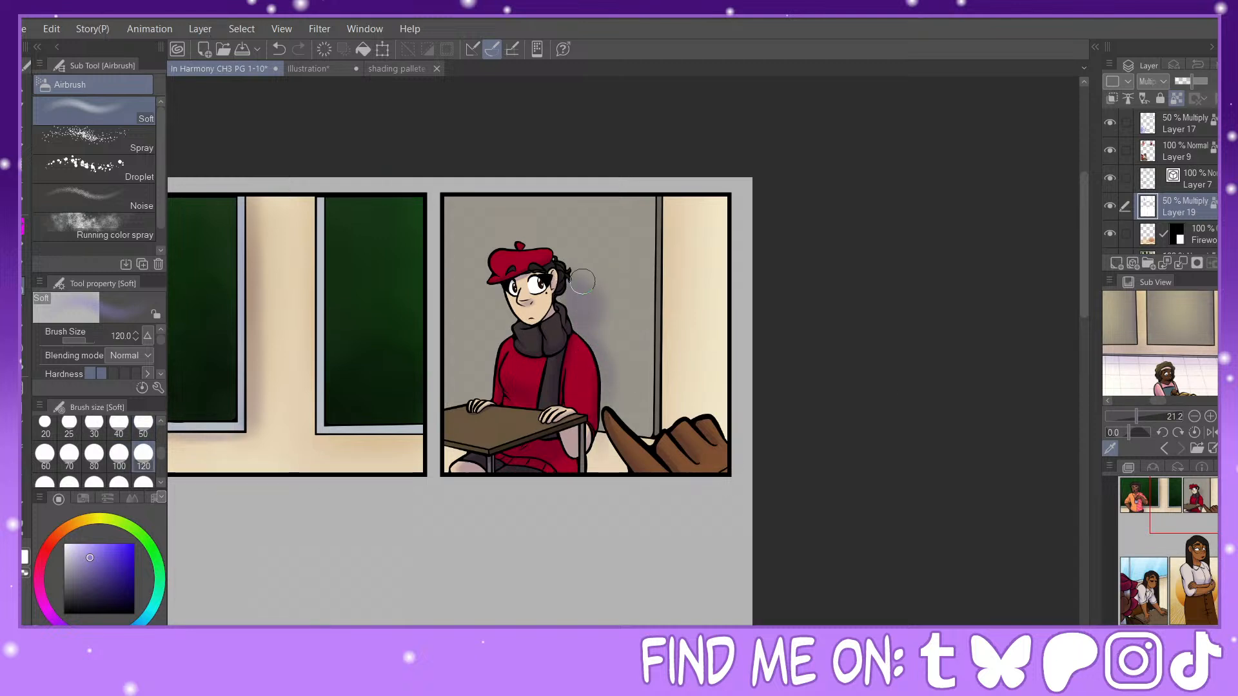
pyautogui.moveTo(611, 396); pyautogui.dragTo(598, 470)
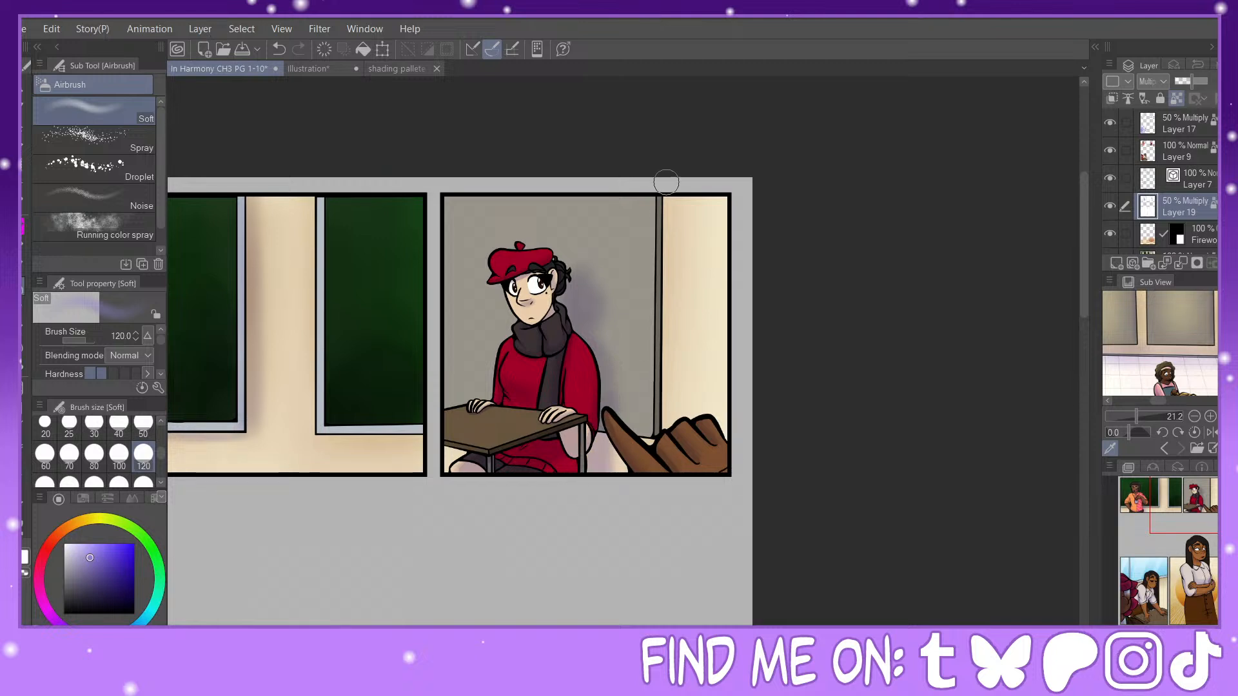
pyautogui.moveTo(664, 183); pyautogui.dragTo(670, 407)
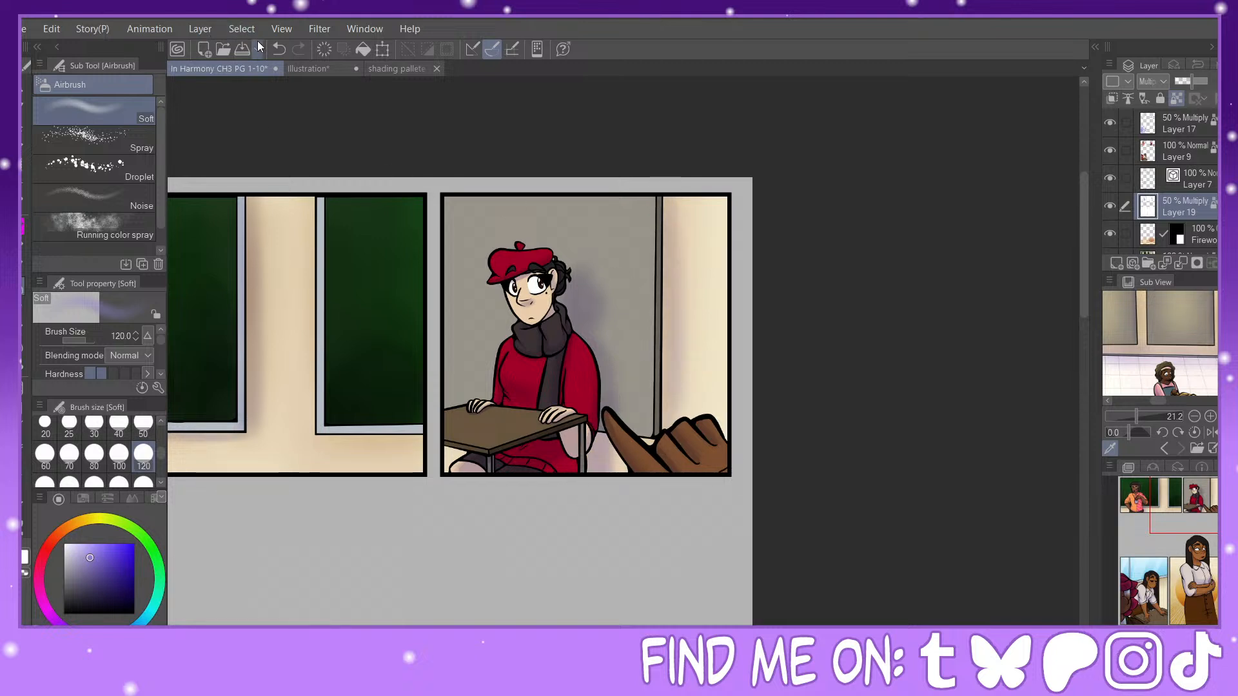
pyautogui.click(278, 49)
pyautogui.click(278, 49)
# Step: Airbrush soft shadows beside the grey board's frame at size 60 and under the beret character's desk at size 120
pyautogui.click(45, 454)
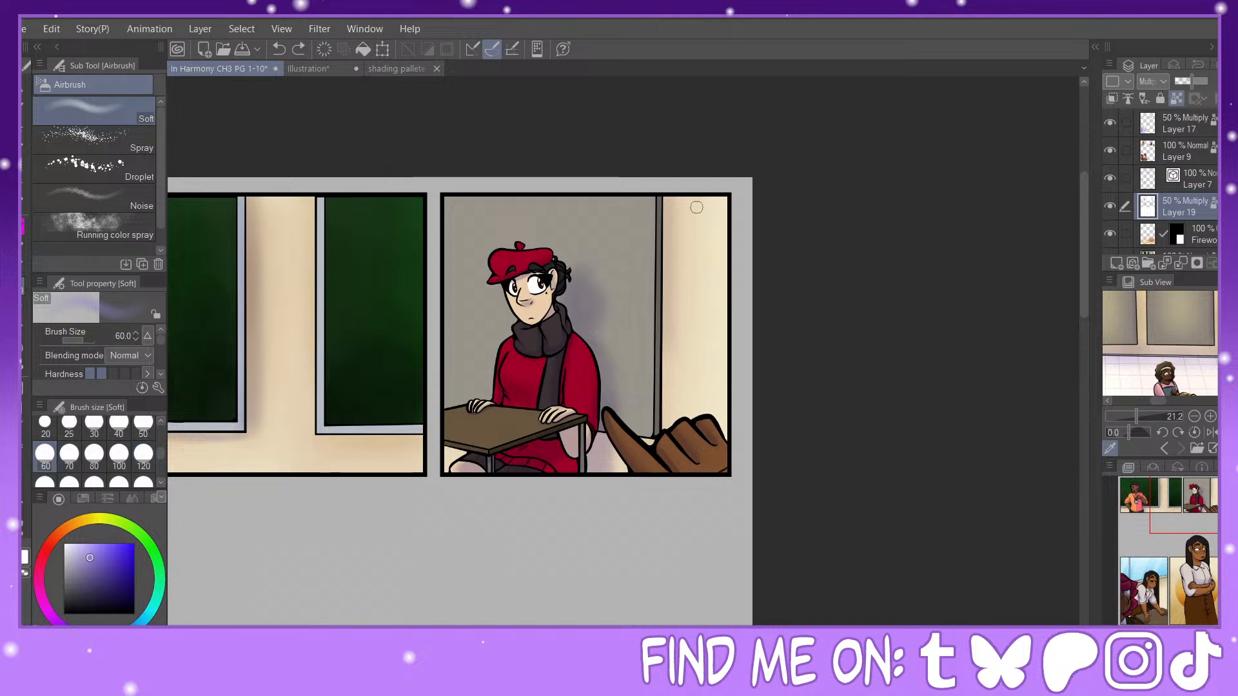
pyautogui.moveTo(666, 190); pyautogui.dragTo(663, 380)
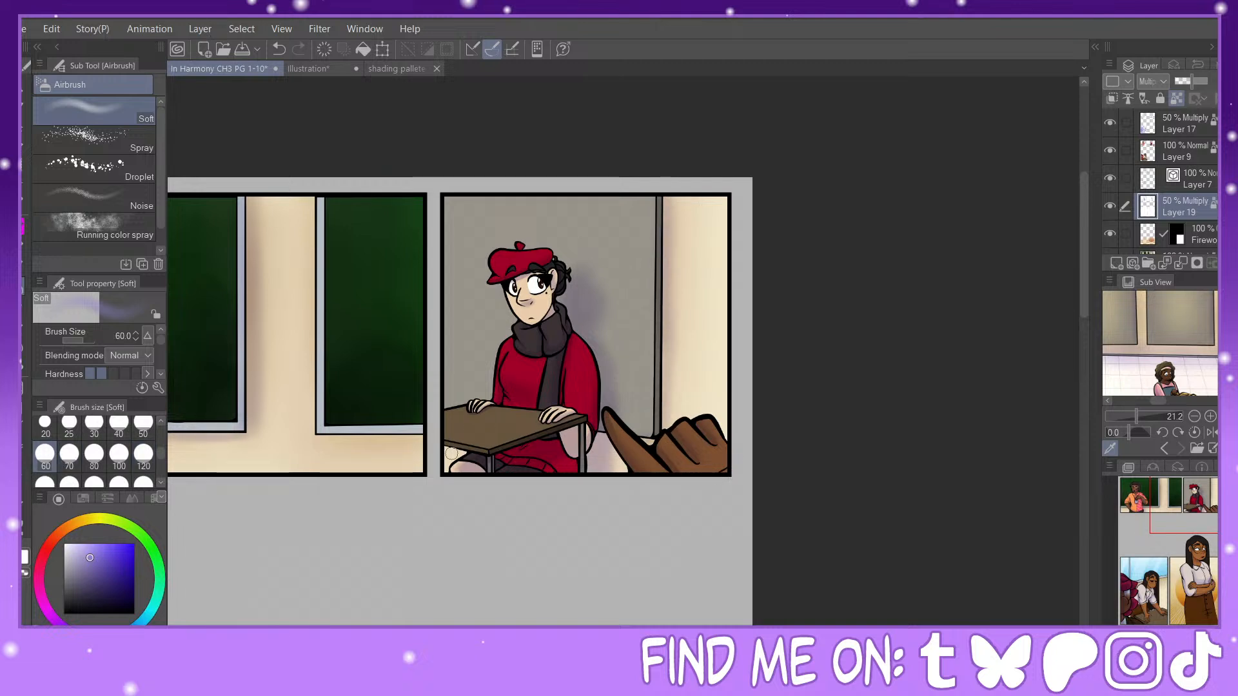
pyautogui.click(144, 455)
pyautogui.moveTo(473, 455)
pyautogui.mouseDown()
pyautogui.moveTo(461, 453)
pyautogui.moveTo(469, 460)
pyautogui.mouseUp()
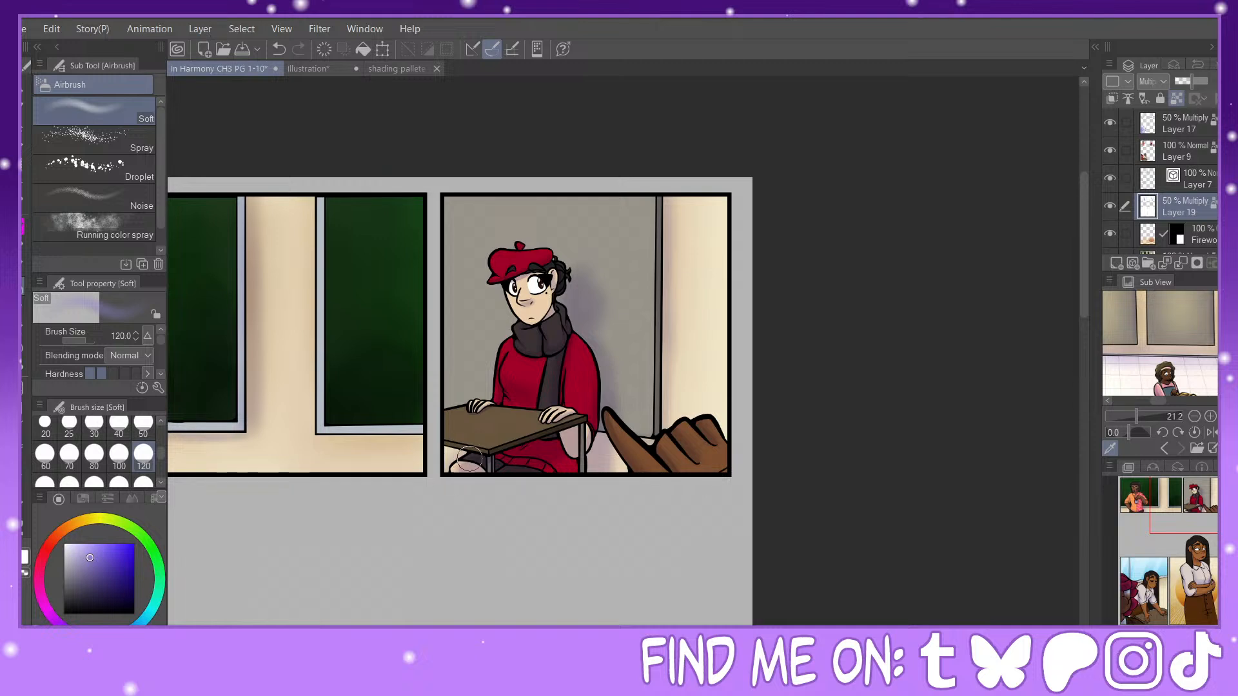
# Step: Airbrush soft shadows on the wall behind the woman leaning on the desk at size 300, and below the window frame at size 50
pyautogui.moveTo(1201, 509); pyautogui.dragTo(1199, 503)
pyautogui.click(144, 481)
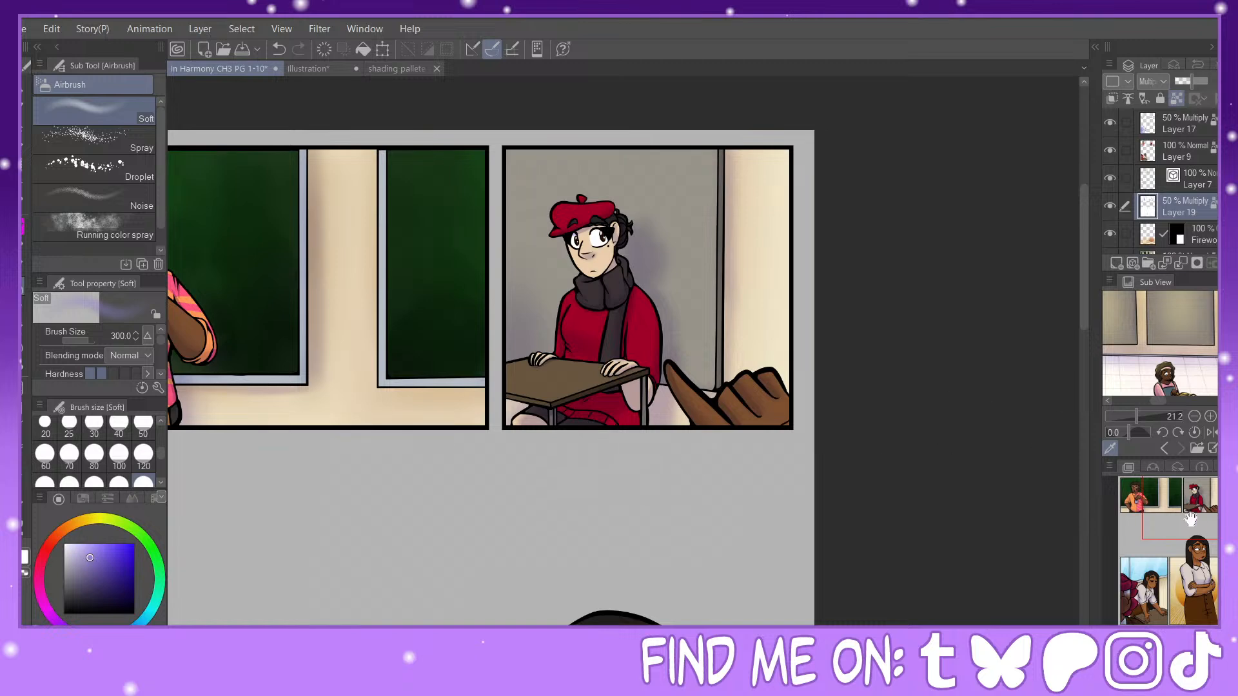
pyautogui.click(1136, 590)
pyautogui.moveTo(1135, 604); pyautogui.dragTo(1137, 613)
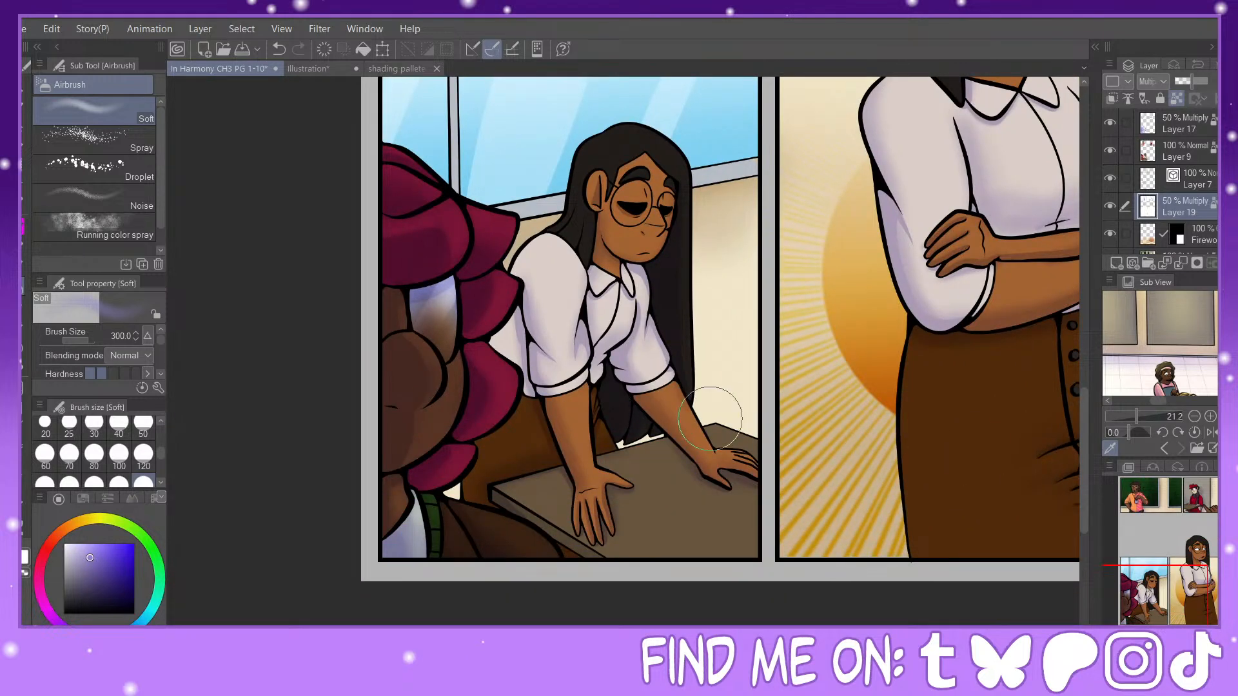
pyautogui.moveTo(712, 423)
pyautogui.mouseDown()
pyautogui.moveTo(744, 431)
pyautogui.moveTo(727, 435)
pyautogui.mouseUp()
pyautogui.click(143, 426)
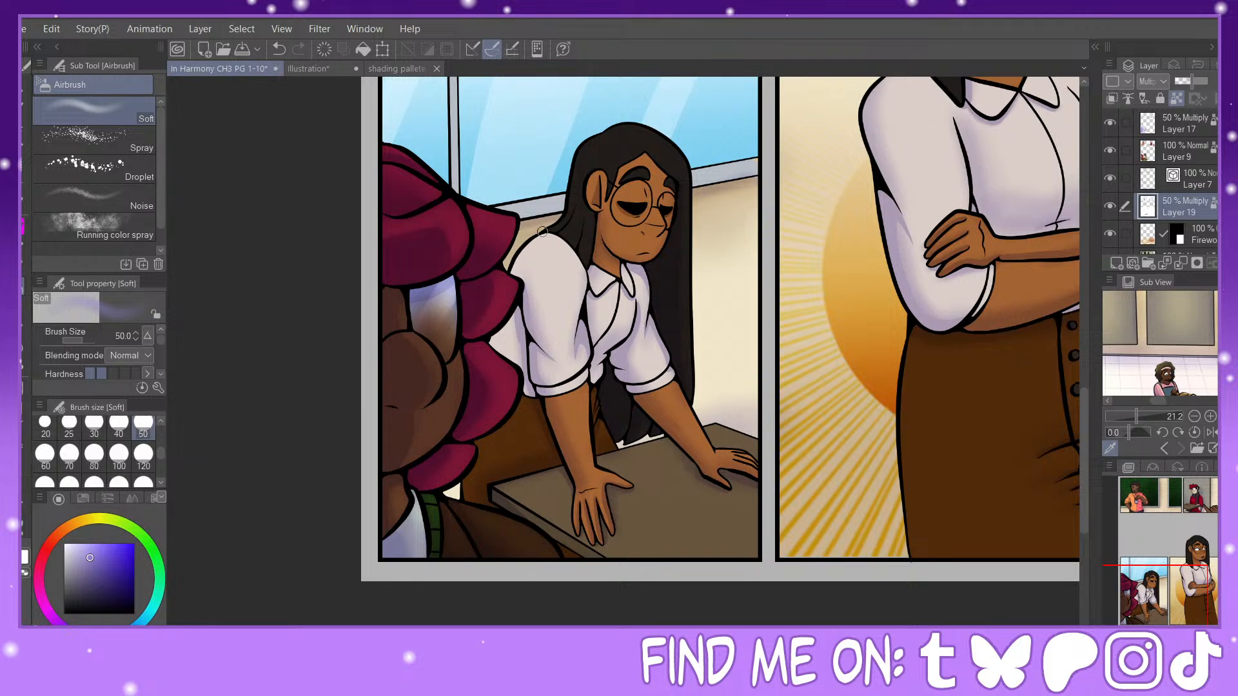
pyautogui.click(144, 457)
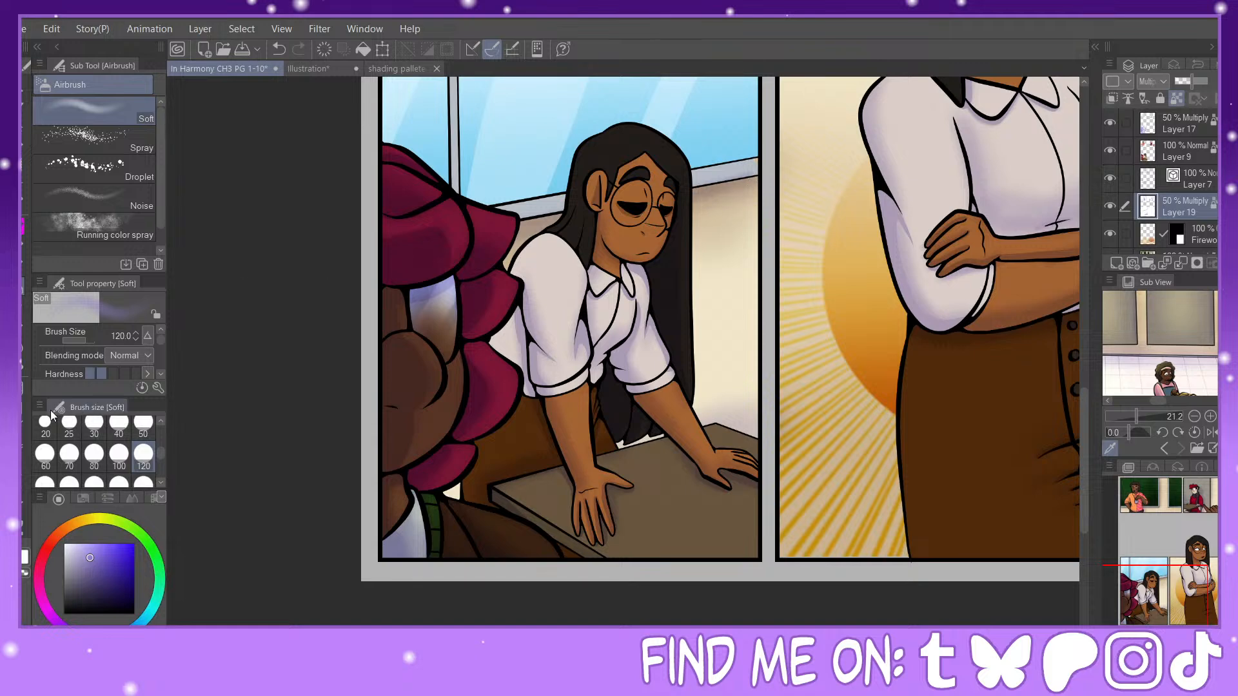
# Step: Draw a straight size-20 shadow line down the outer edge of the grey board's frame in the beret character's panel
pyautogui.click(28, 435)
pyautogui.click(95, 426)
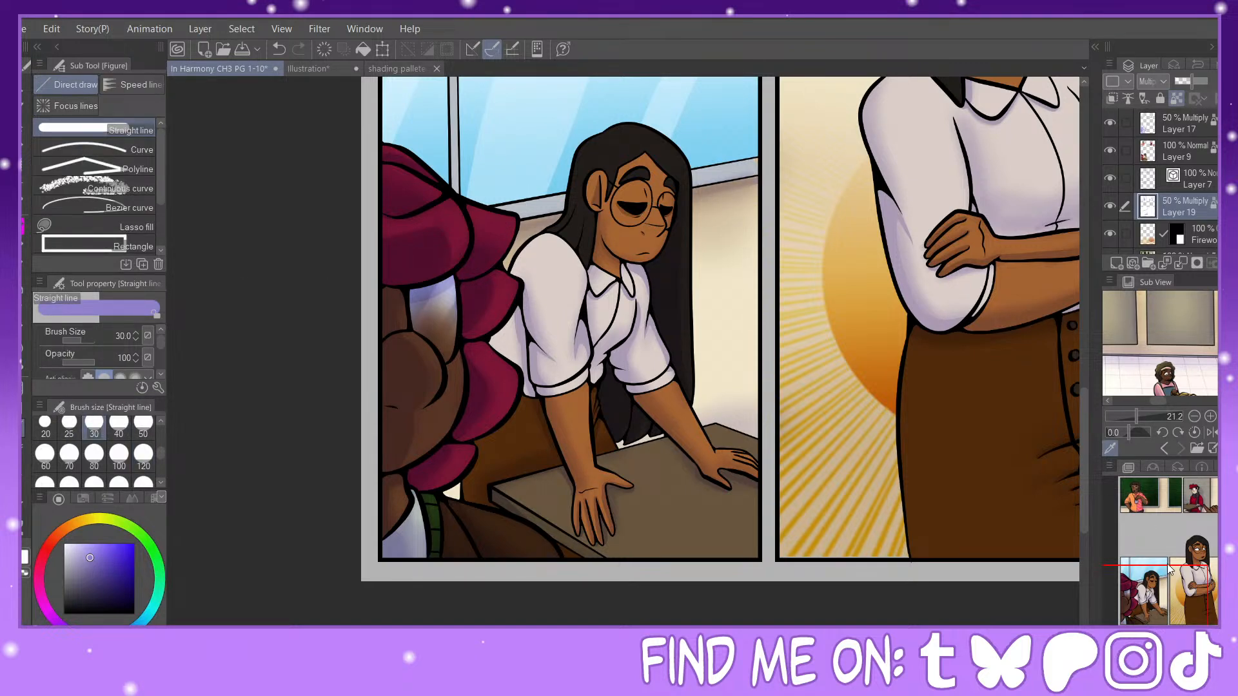
pyautogui.moveTo(1170, 569); pyautogui.dragTo(1212, 507)
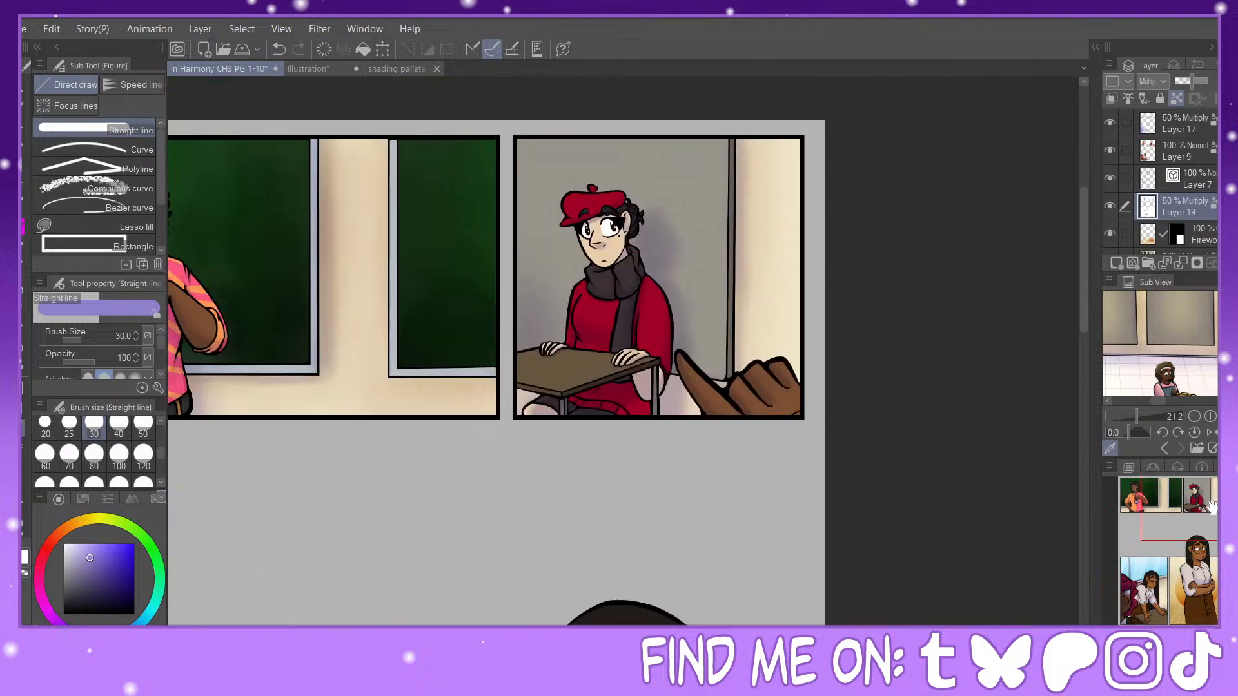
pyautogui.click(46, 425)
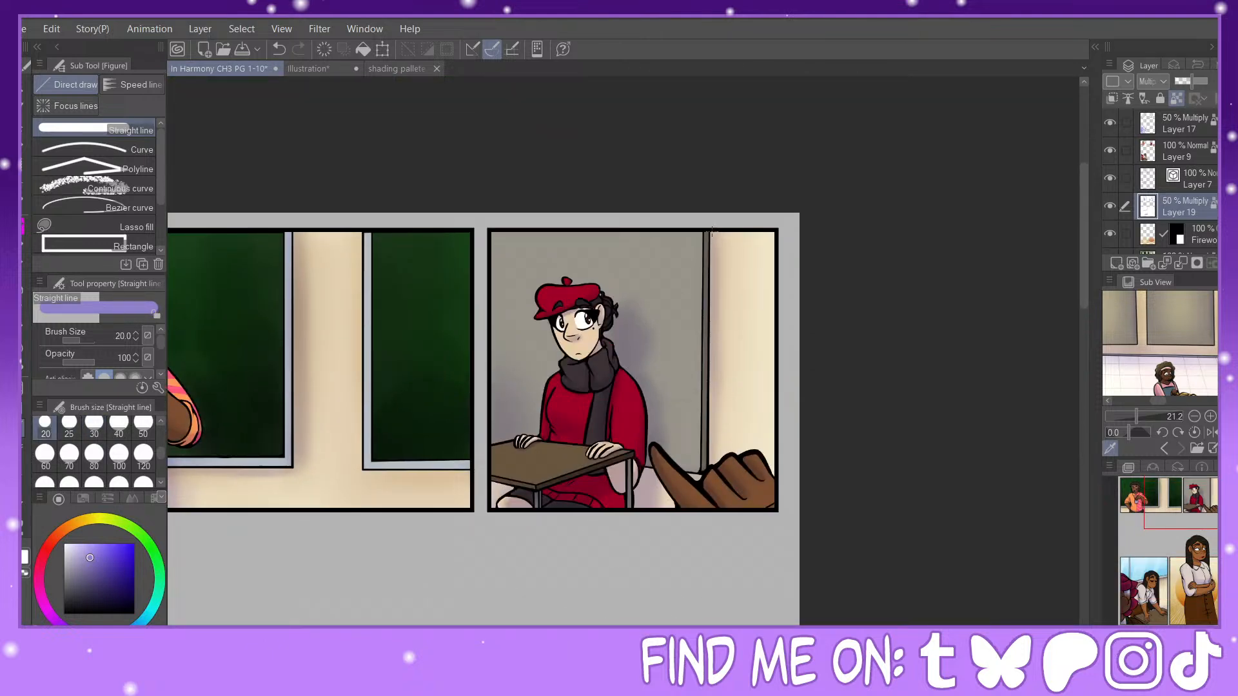
pyautogui.moveTo(713, 231); pyautogui.dragTo(712, 485)
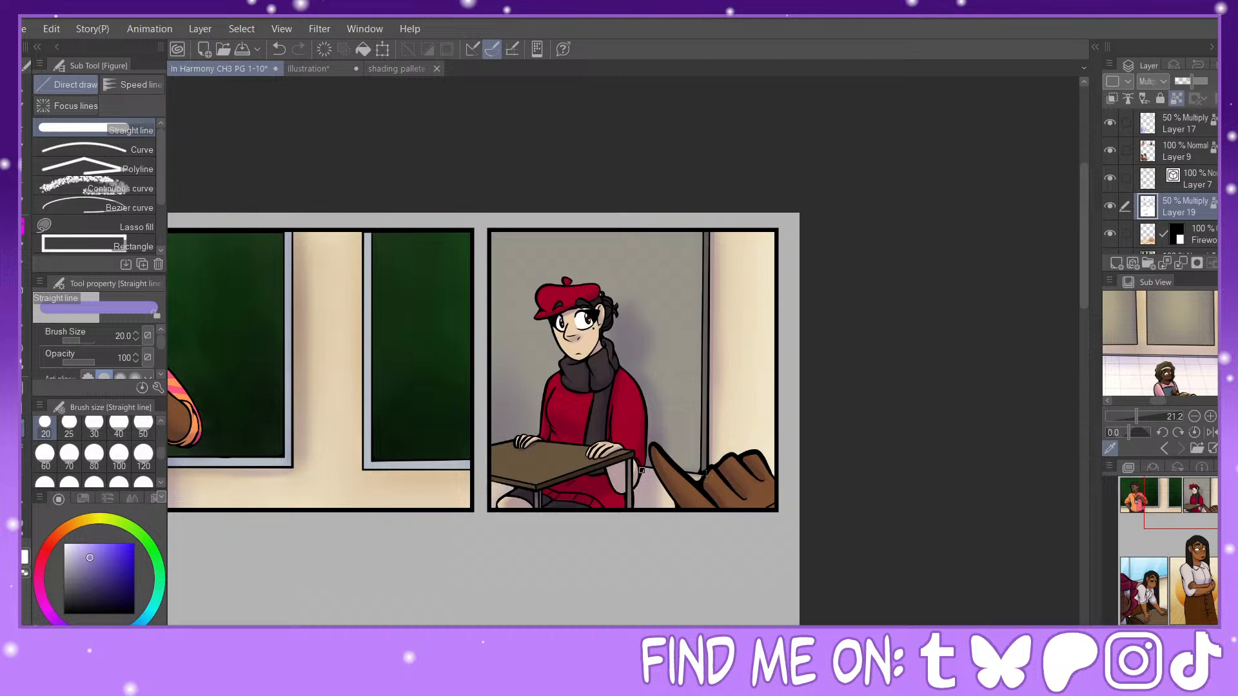
# Step: Draw straight size-20 shadow lines along the outer side and lower edges of the chalkboard frames in the laughing man's panel
pyautogui.moveTo(1211, 517); pyautogui.dragTo(1169, 518)
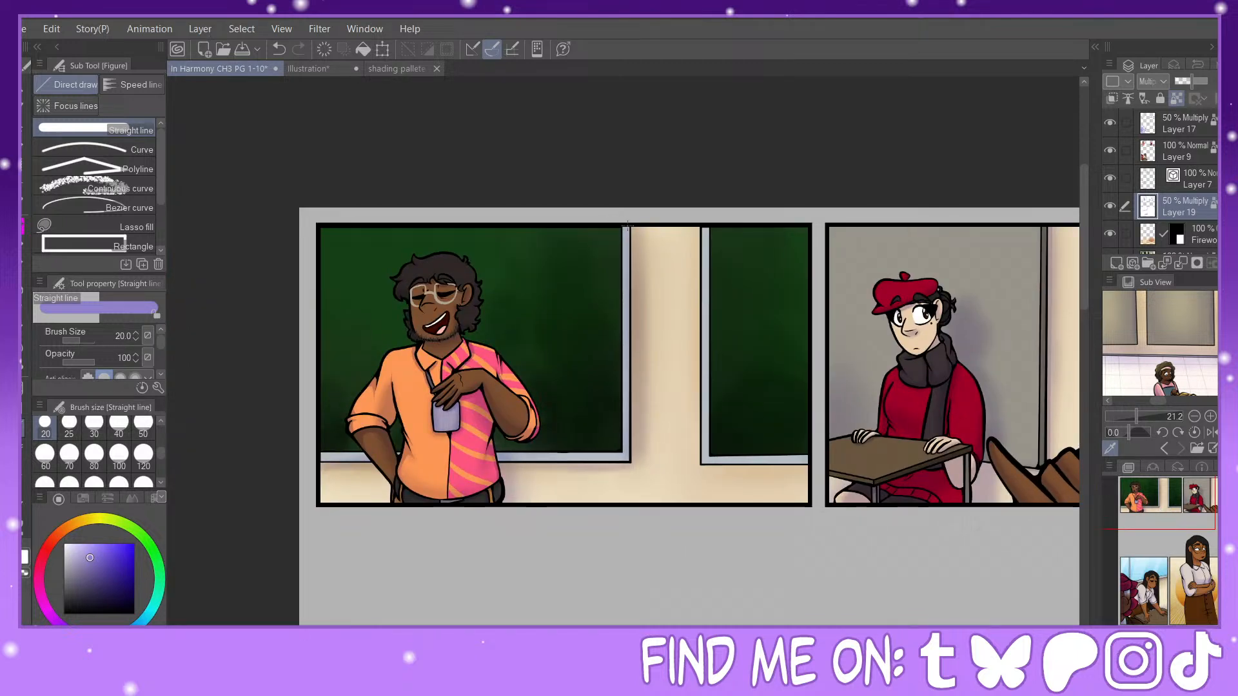
pyautogui.moveTo(631, 224); pyautogui.dragTo(634, 461)
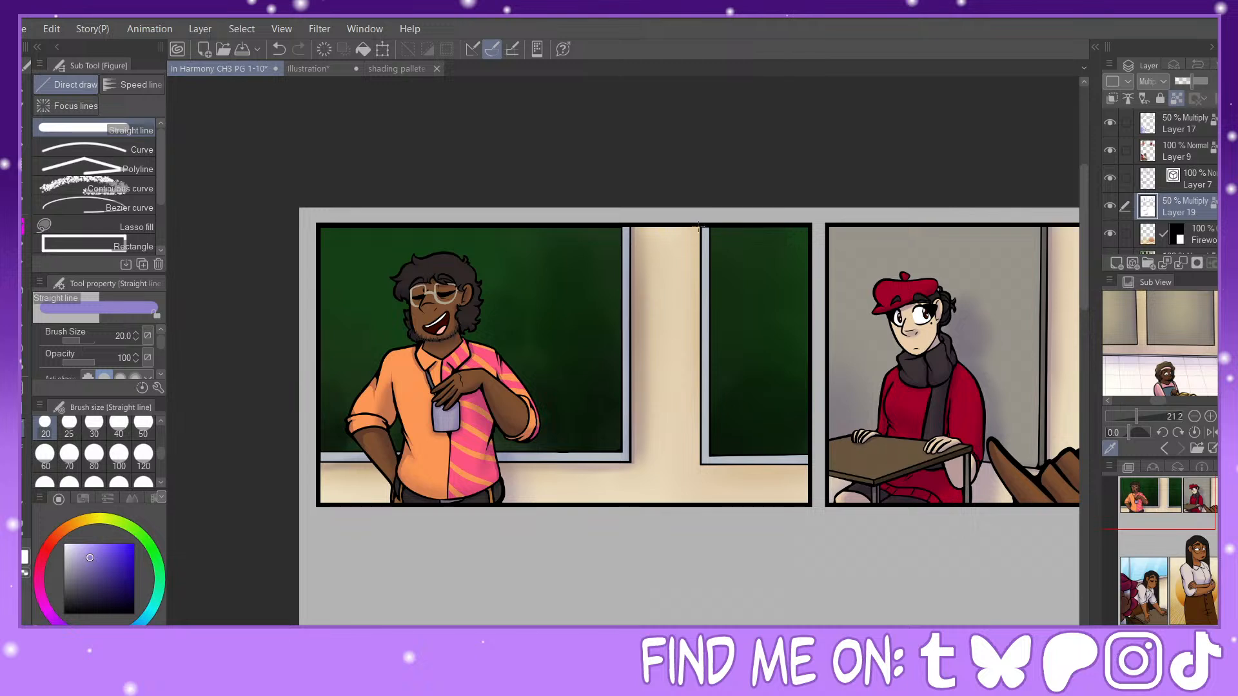
pyautogui.moveTo(699, 226)
pyautogui.mouseDown()
pyautogui.moveTo(700, 464)
pyautogui.moveTo(494, 465)
pyautogui.mouseUp()
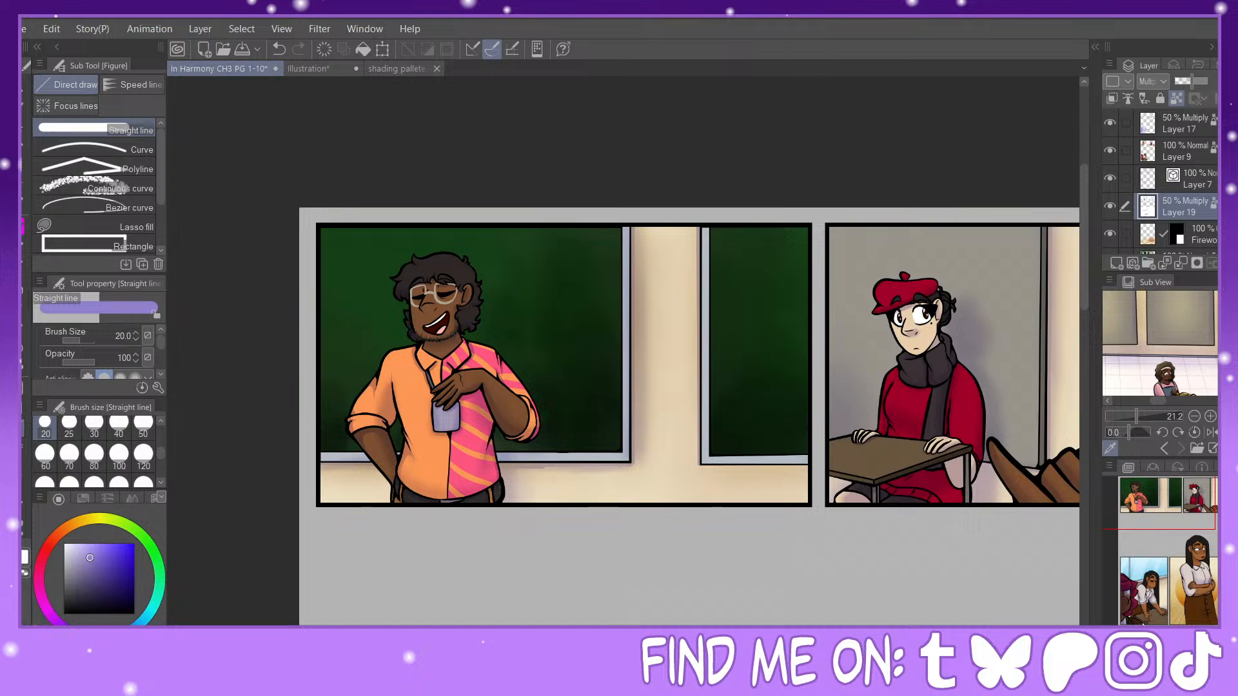
# Step: Load the panel frame areas of Layer 7 as a selection and add a new layer above it
pyautogui.hotkey('ctrl', '-')
pyautogui.hotkey('ctrl', '-')
pyautogui.hotkey('ctrl', '-')
pyautogui.hotkey('ctrl', '-')
pyautogui.hotkey('ctrl', '-')
pyautogui.moveTo(624, 445); pyautogui.dragTo(607, 369)
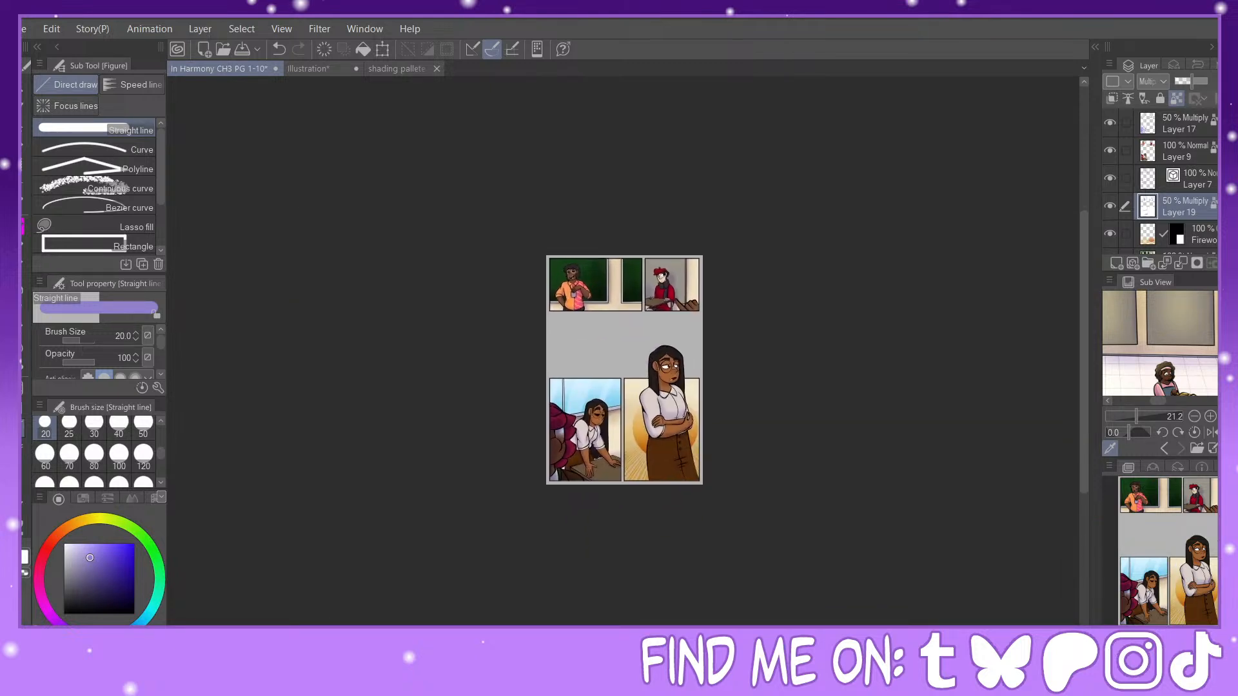
pyautogui.hotkey('ctrl', '+')
pyautogui.hotkey('ctrl', '+')
pyautogui.hotkey('ctrl', '+')
pyautogui.hotkey('ctrl', '+')
pyautogui.hotkey('ctrl', '+')
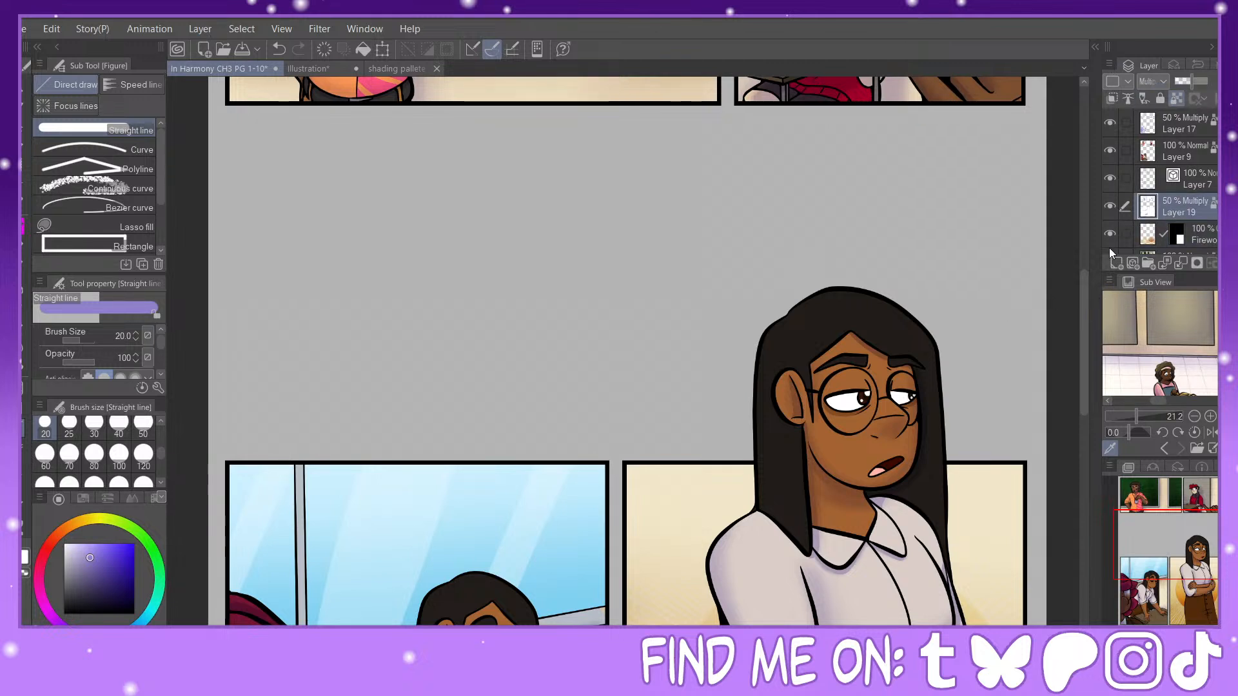
pyautogui.keyDown('ctrl'); pyautogui.click(1187, 186); pyautogui.keyUp('ctrl')
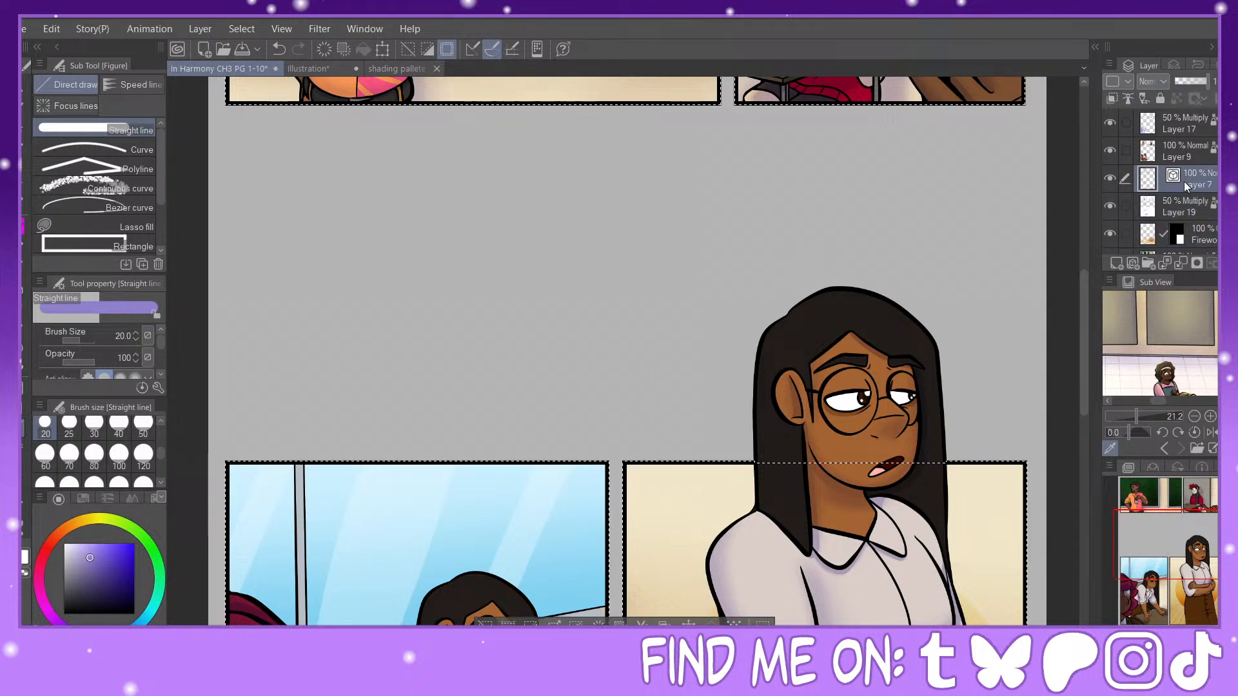
pyautogui.click(1112, 265)
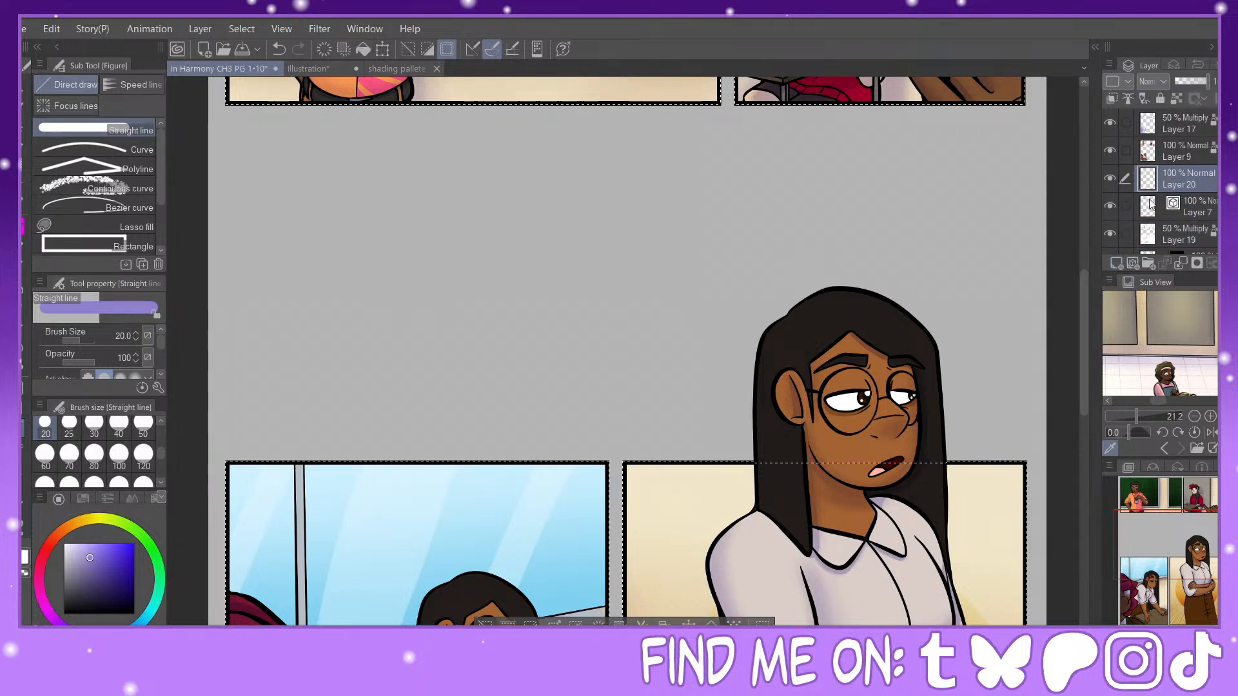
# Step: Set Layer 20 to Add (Glow) at 30% opacity and sample the "inside, low light" yellow-green from the lighting pallete file
pyautogui.click(1163, 277)
pyautogui.click(437, 69)
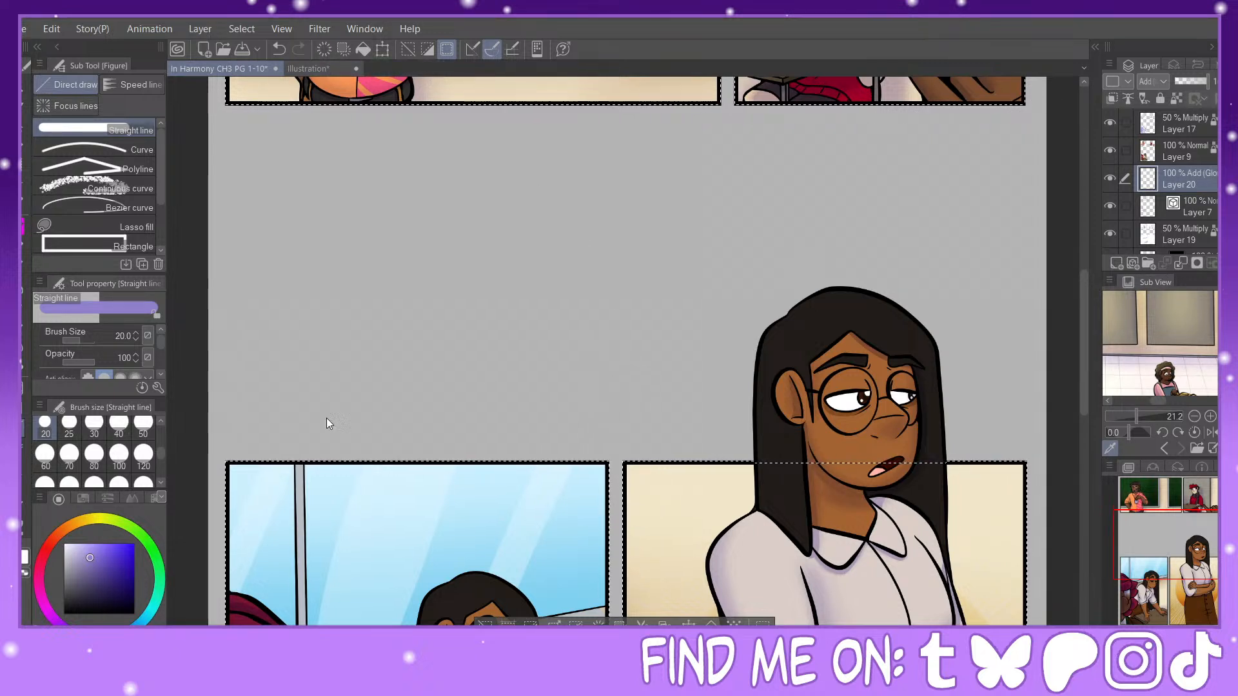
pyautogui.doubleClick(205, 357)
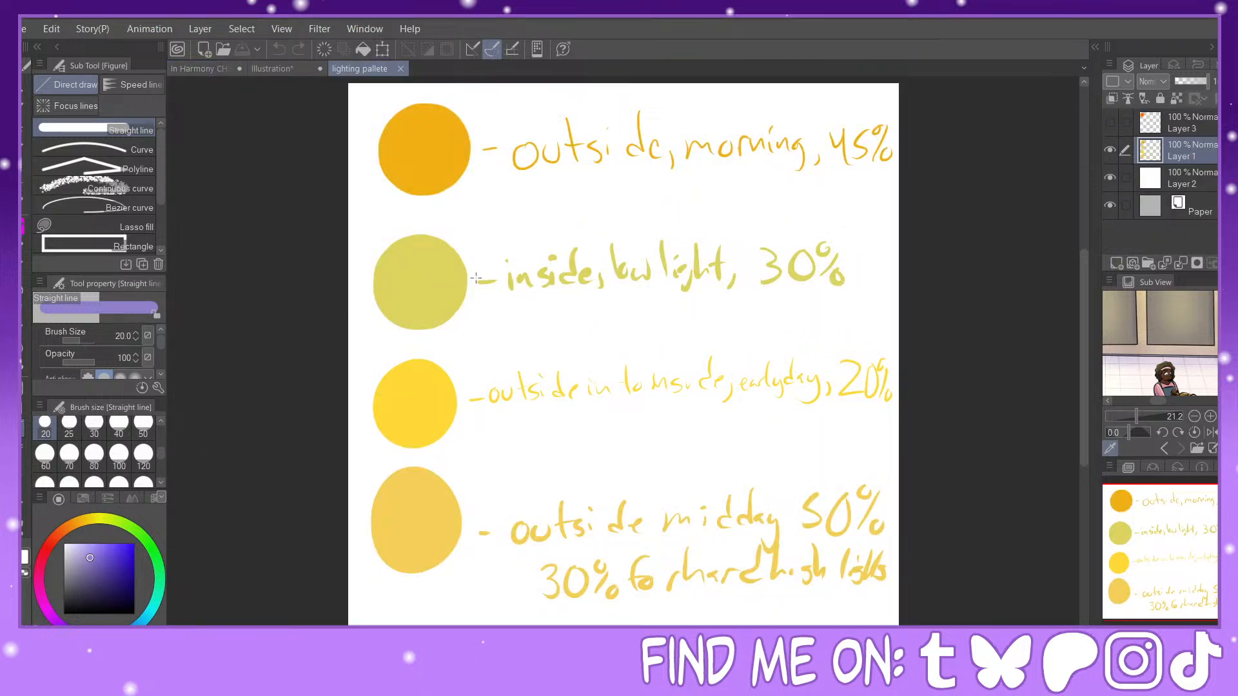
pyautogui.keyDown('alt'); pyautogui.click(463, 280); pyautogui.keyUp('alt')
pyautogui.click(200, 69)
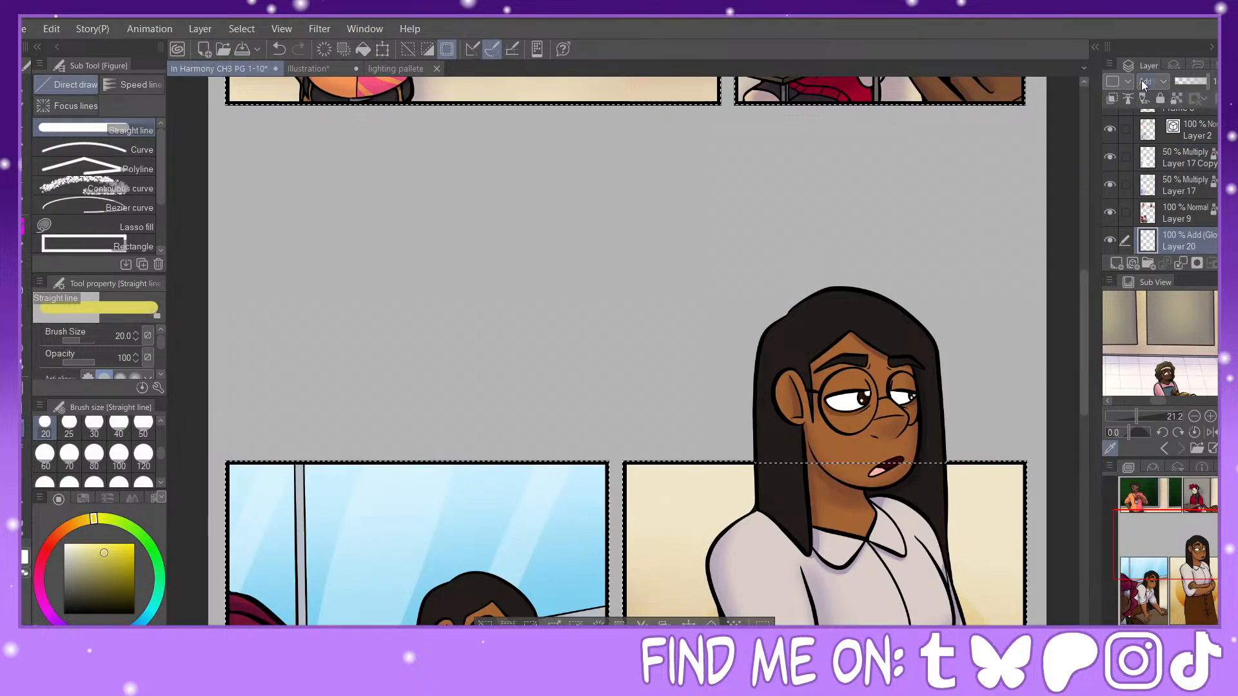
pyautogui.click(1182, 82)
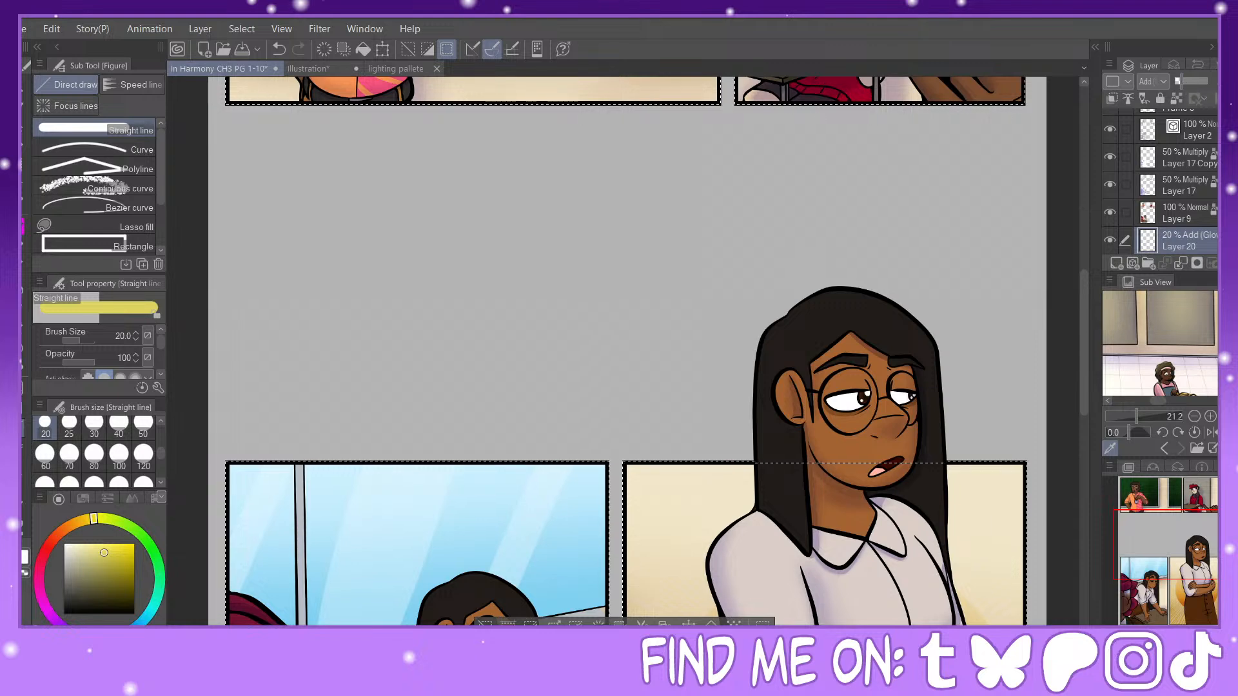
pyautogui.moveTo(1185, 82); pyautogui.dragTo(1185, 81)
# Step: Airbrush a soft yellow-green glow over the laughing man's chalkboards at size 800, and on the walls of both upper panels at size 300
pyautogui.moveTo(1173, 531); pyautogui.dragTo(1174, 487)
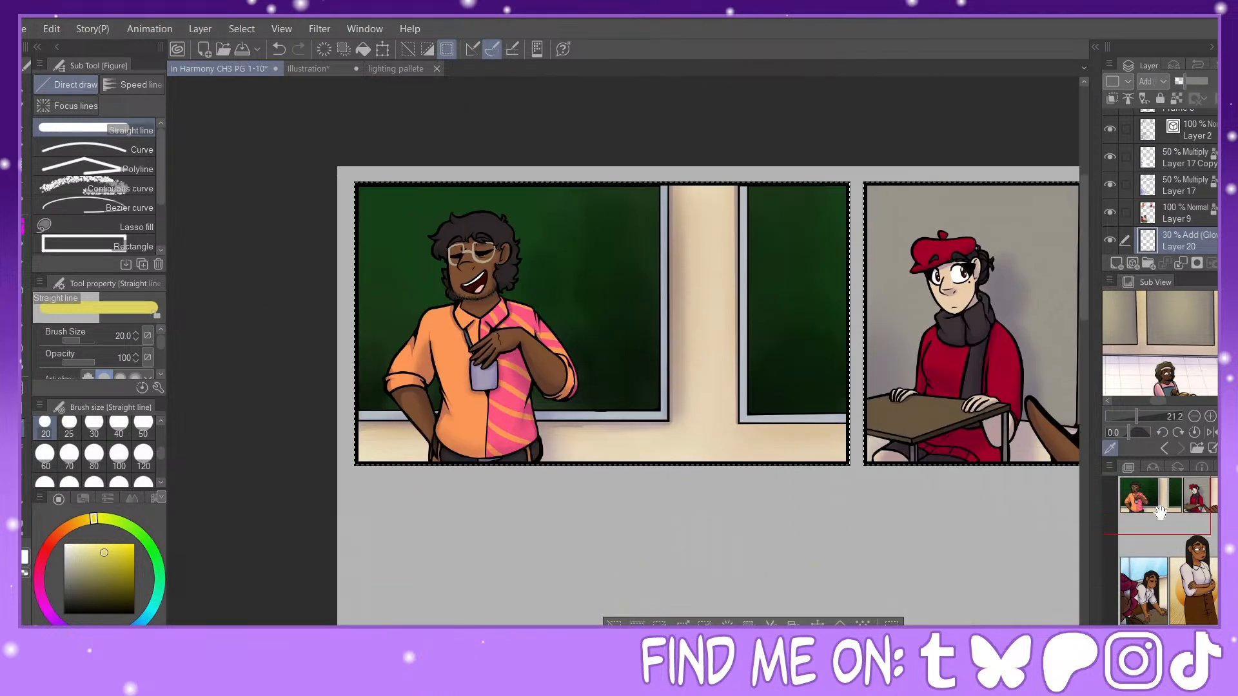
pyautogui.click(22, 298)
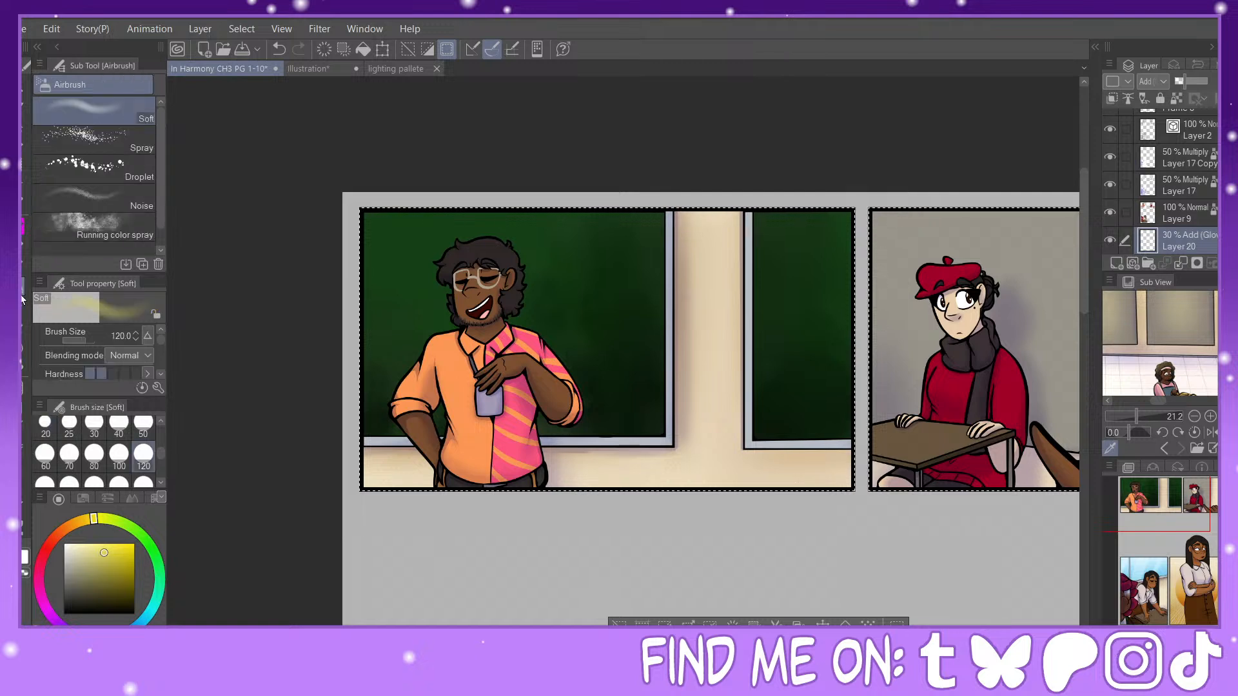
pyautogui.moveTo(160, 459); pyautogui.dragTo(159, 466)
pyautogui.click(143, 457)
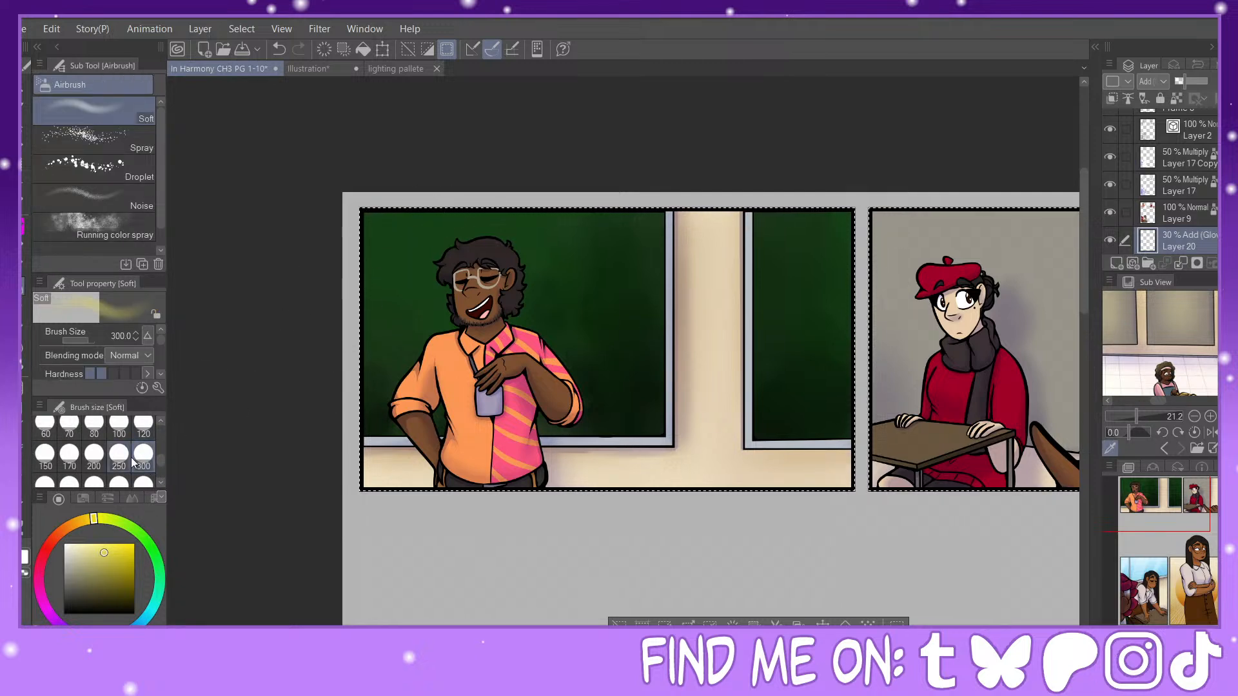
pyautogui.click(143, 481)
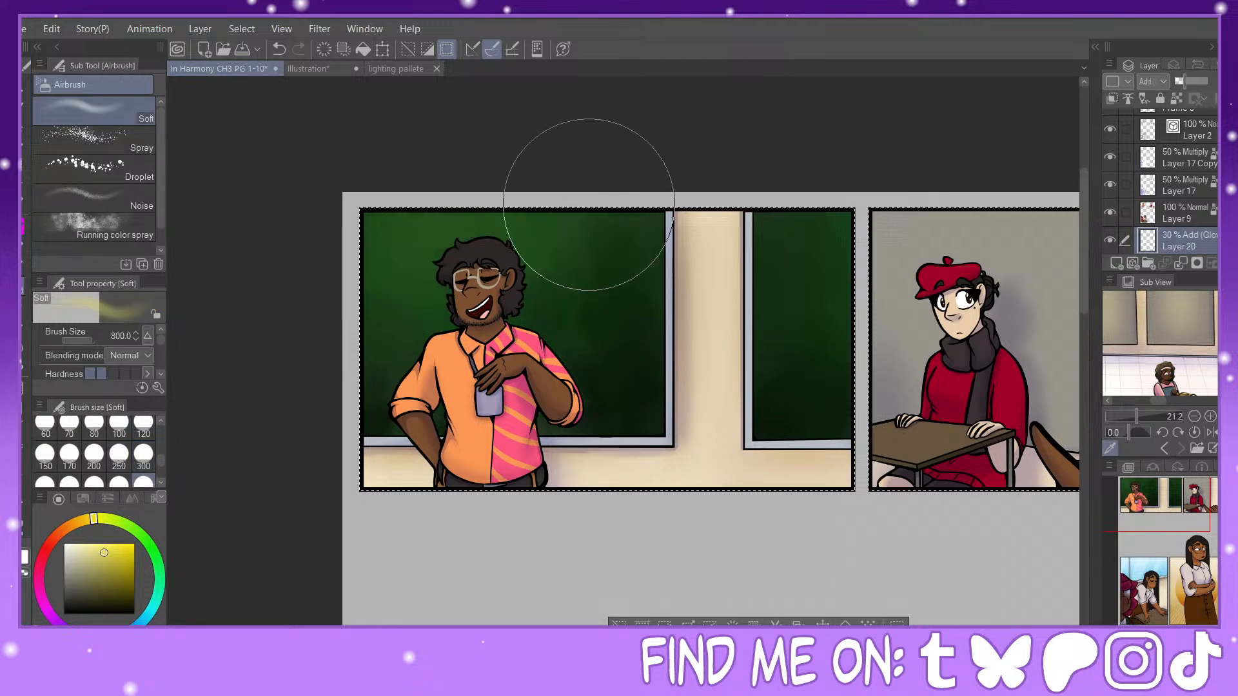
pyautogui.moveTo(746, 221)
pyautogui.mouseDown()
pyautogui.moveTo(792, 257)
pyautogui.moveTo(813, 295)
pyautogui.mouseUp()
pyautogui.moveTo(639, 165)
pyautogui.mouseDown()
pyautogui.moveTo(482, 198)
pyautogui.moveTo(616, 205)
pyautogui.moveTo(400, 203)
pyautogui.moveTo(400, 302)
pyautogui.mouseUp()
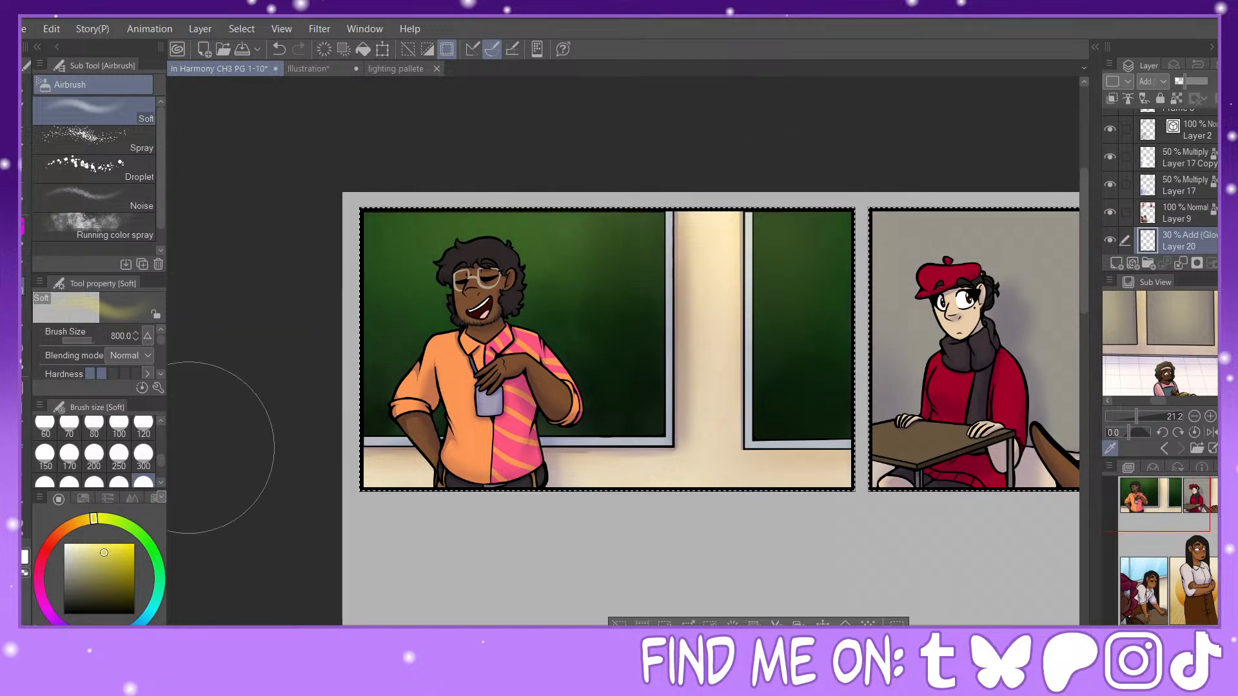
pyautogui.click(143, 455)
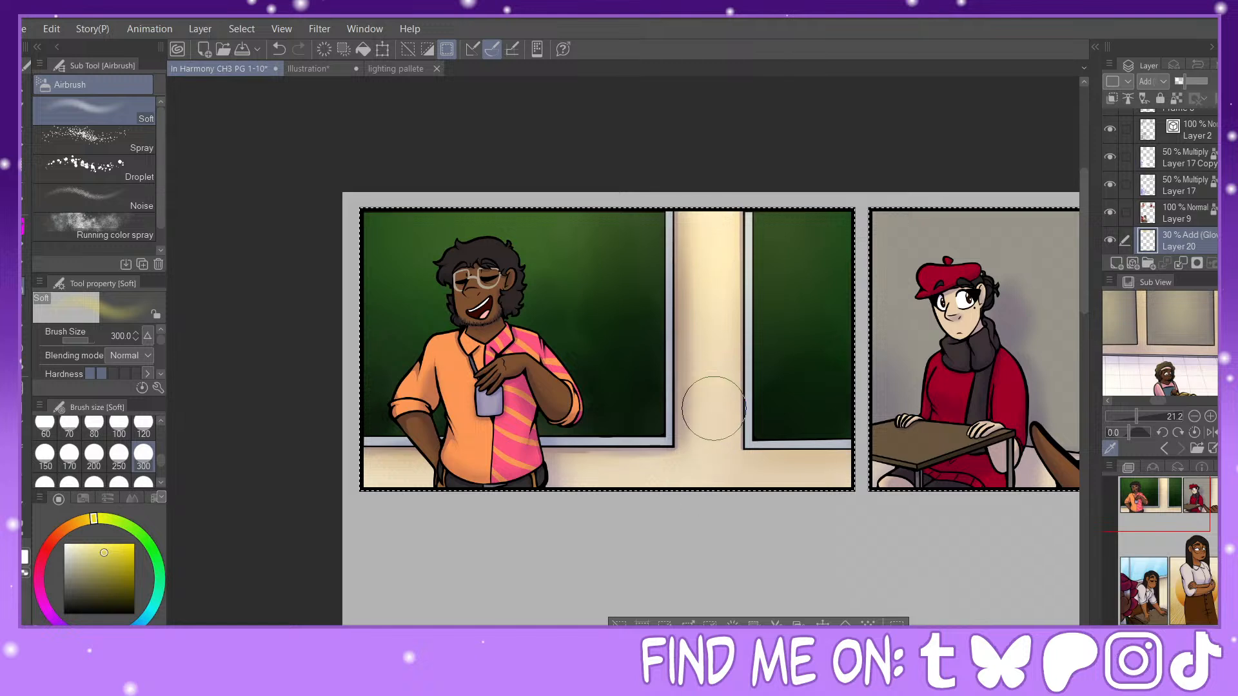
pyautogui.hscroll(5, 839, 387)
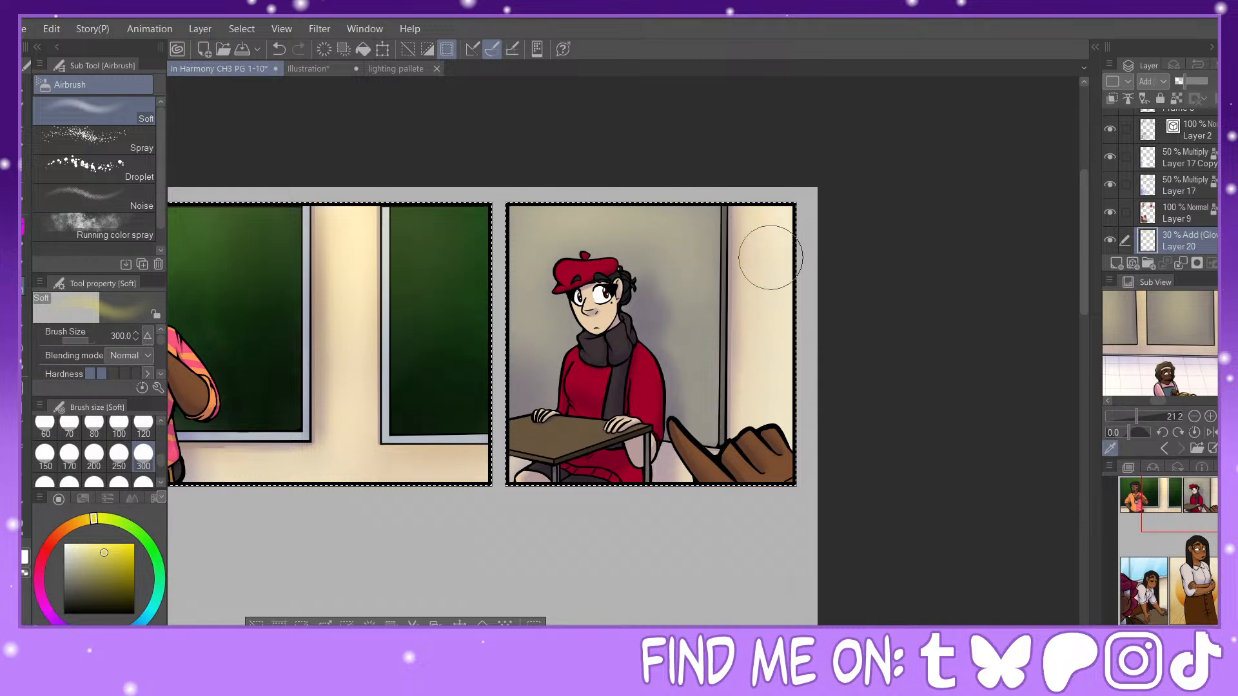
# Step: Airbrush soft glow over the window at size 800 and on the wall behind the leaning woman at size 300
pyautogui.moveTo(1196, 511)
pyautogui.mouseDown()
pyautogui.moveTo(1142, 512)
pyautogui.moveTo(1148, 586)
pyautogui.moveTo(1145, 574)
pyautogui.mouseUp()
pyautogui.click(142, 482)
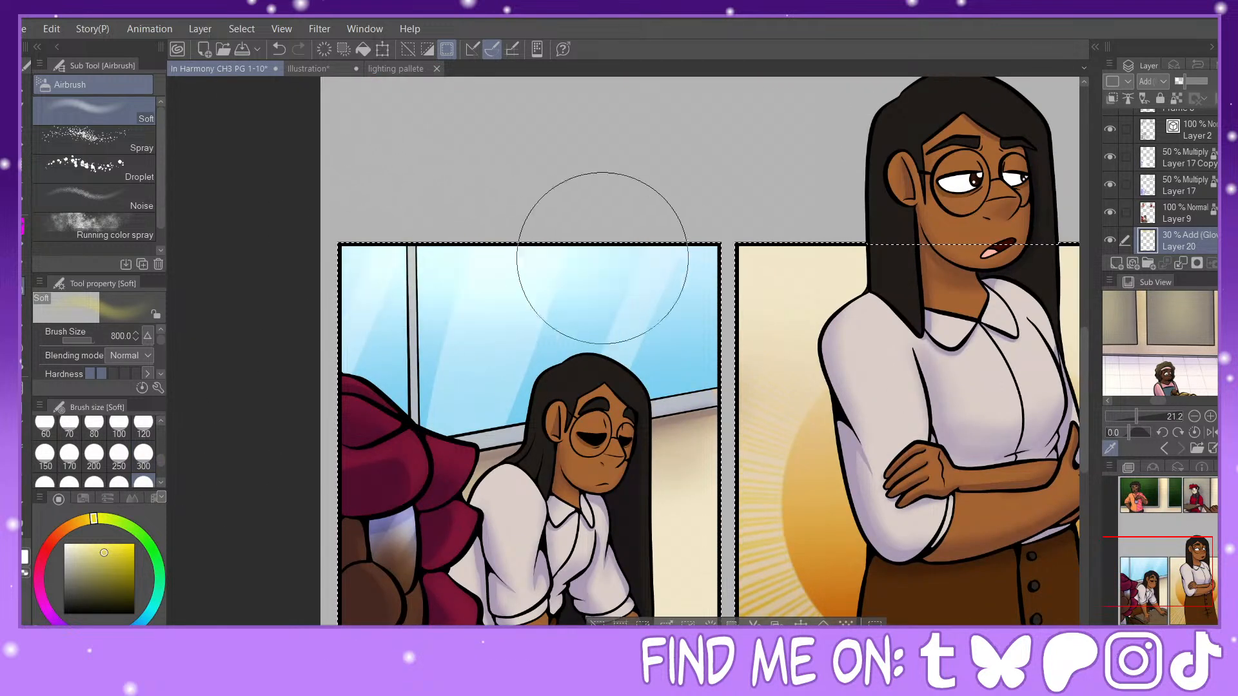
pyautogui.moveTo(483, 338)
pyautogui.mouseDown()
pyautogui.moveTo(426, 346)
pyautogui.moveTo(642, 255)
pyautogui.moveTo(666, 296)
pyautogui.moveTo(581, 271)
pyautogui.mouseUp()
pyautogui.click(145, 454)
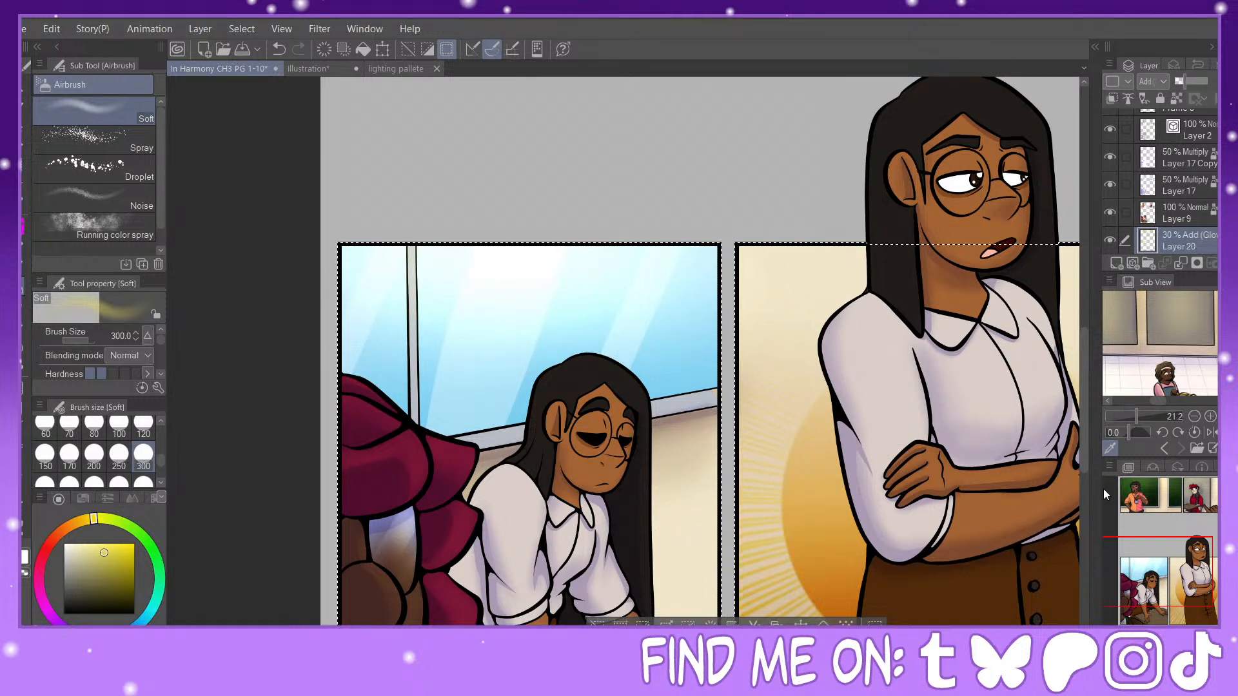
pyautogui.click(1153, 589)
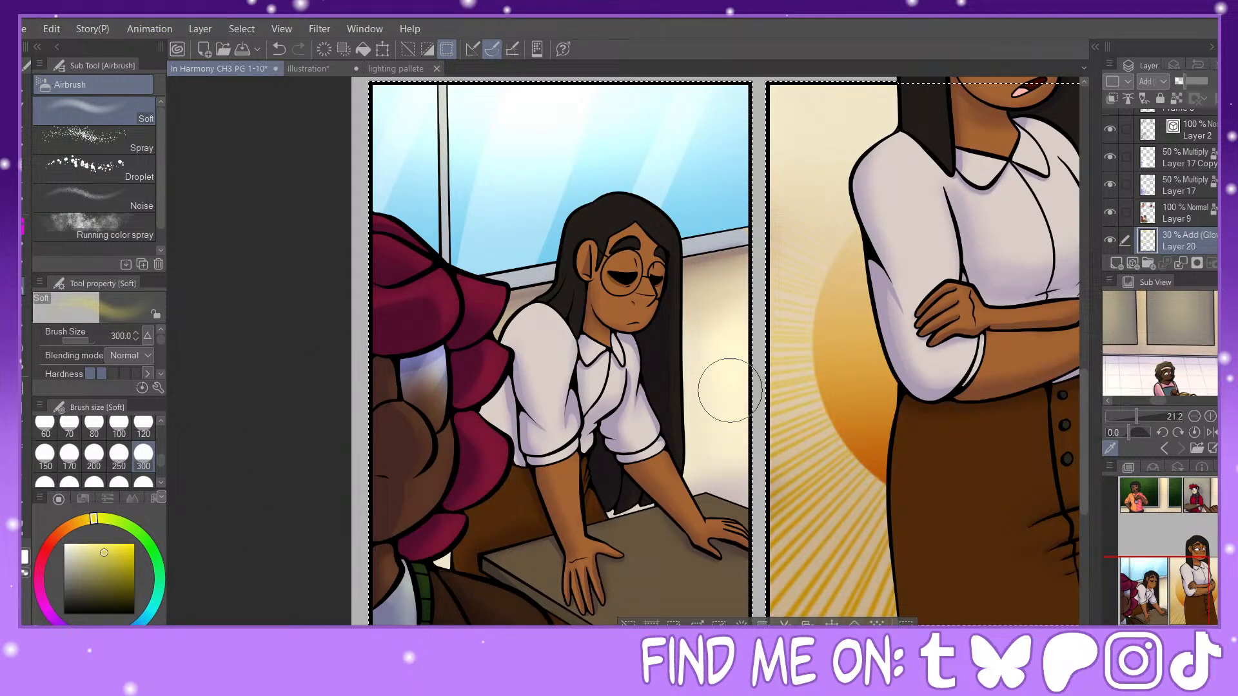
# Step: Add a new layer, move it beneath Layer 19, and set it to Add (Glow) at 30% opacity
pyautogui.moveTo(1167, 574); pyautogui.dragTo(1154, 502)
pyautogui.scroll(-3, 1174, 187)
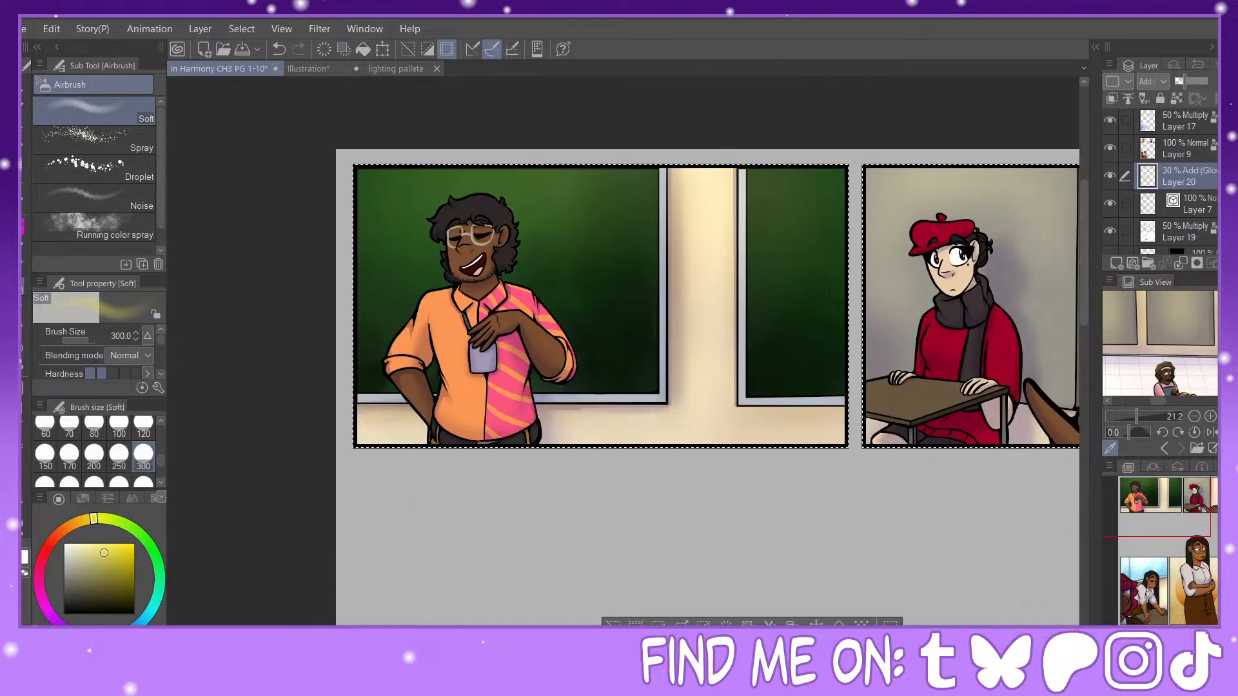
pyautogui.click(1187, 186)
pyautogui.click(1116, 264)
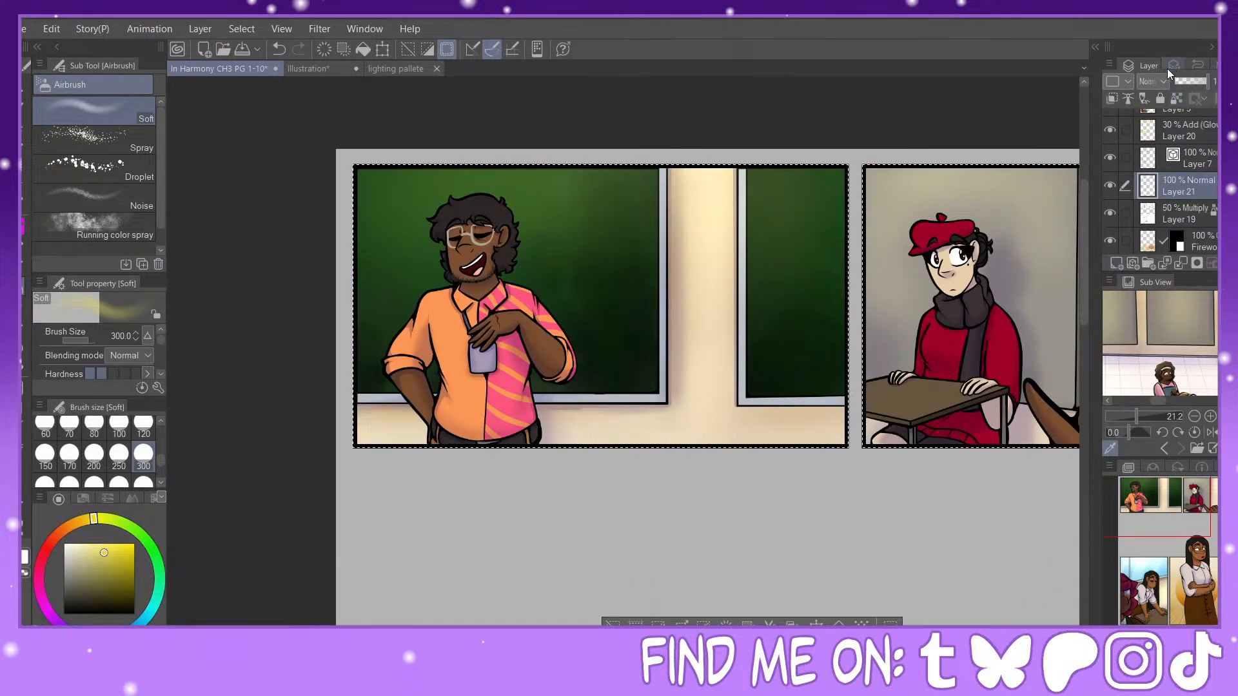
pyautogui.moveTo(1180, 193); pyautogui.dragTo(1180, 226)
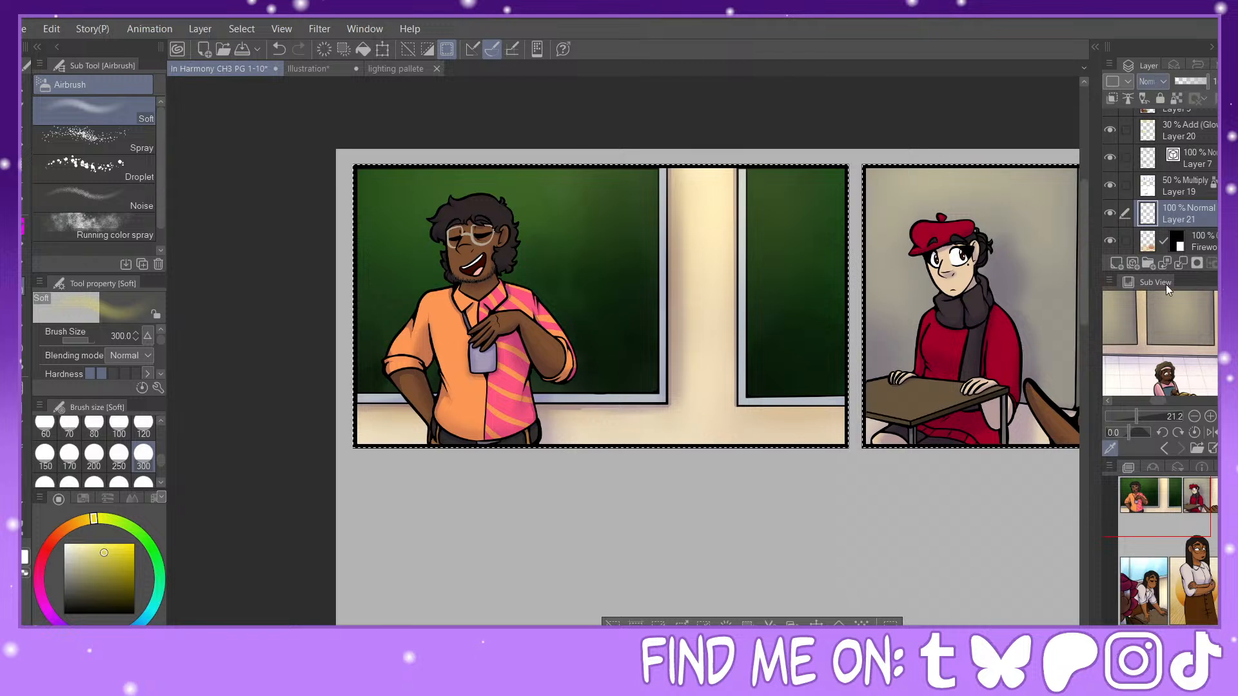
pyautogui.click(1186, 82)
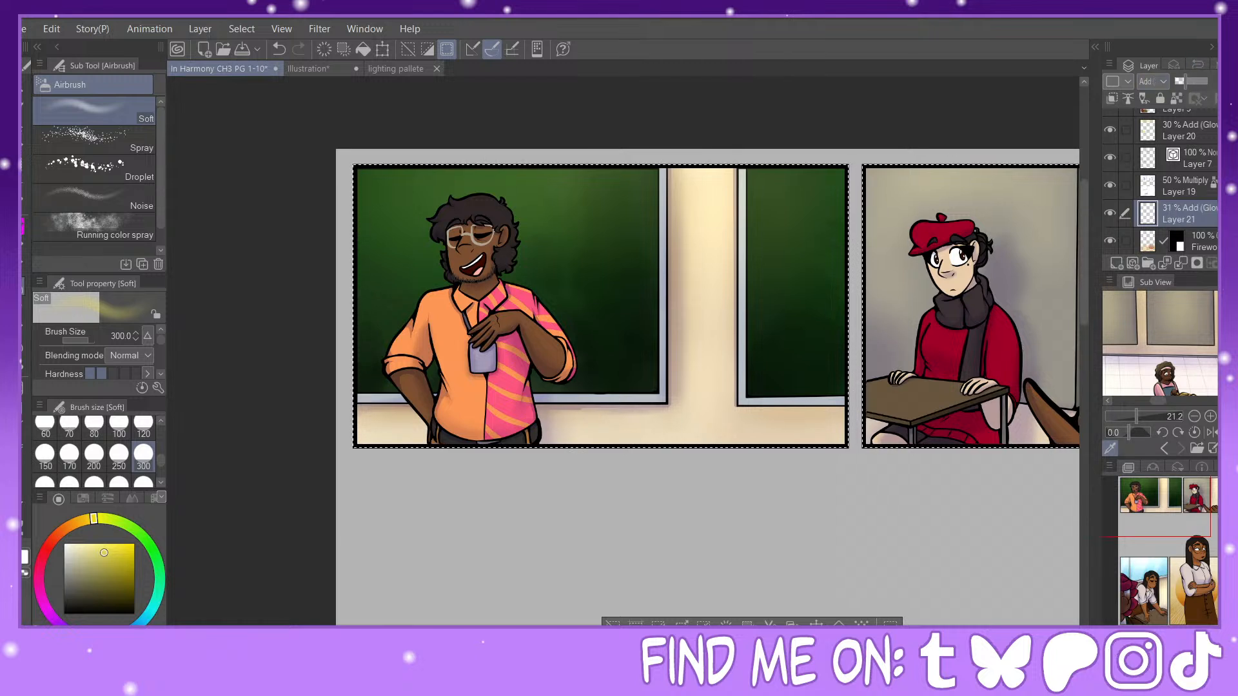
# Step: Draw straight size-12 highlight lines along the side and lower frame edges of both chalkboards in the laughing man's panel
pyautogui.click(26, 429)
pyautogui.moveTo(160, 460); pyautogui.dragTo(160, 446)
pyautogui.click(94, 430)
pyautogui.scroll(2, 1154, 510)
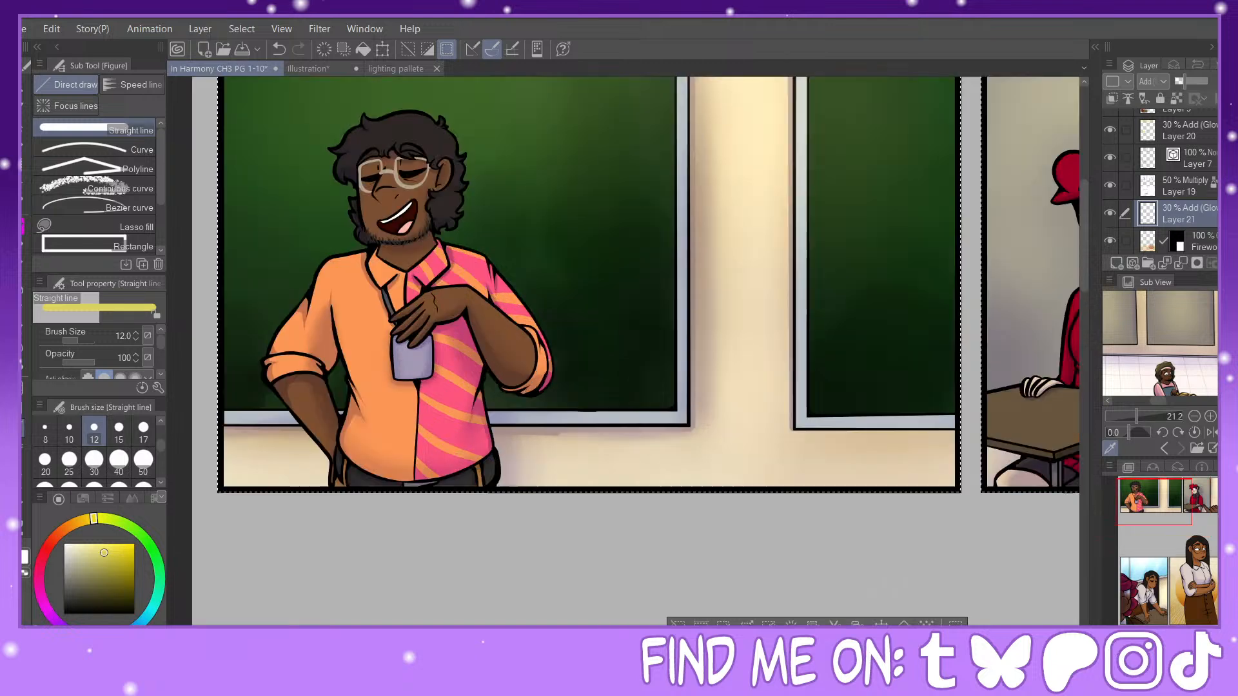
pyautogui.moveTo(1154, 511); pyautogui.dragTo(1154, 504)
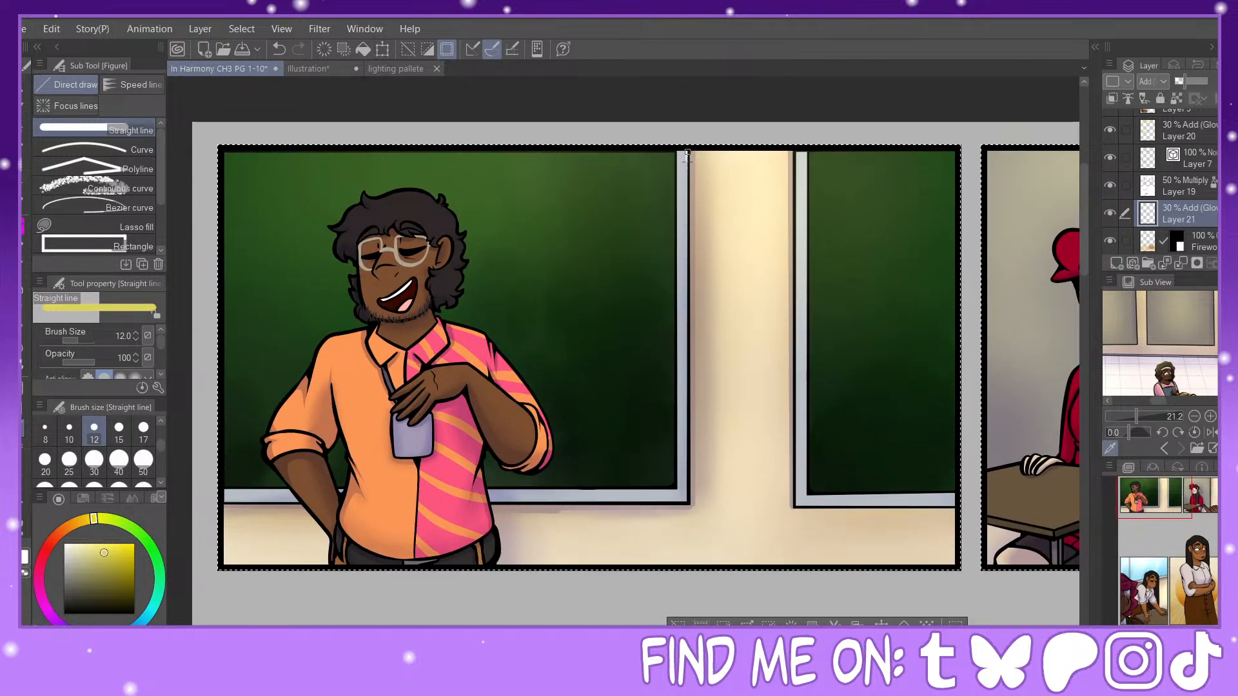
pyautogui.moveTo(688, 153); pyautogui.dragTo(688, 506)
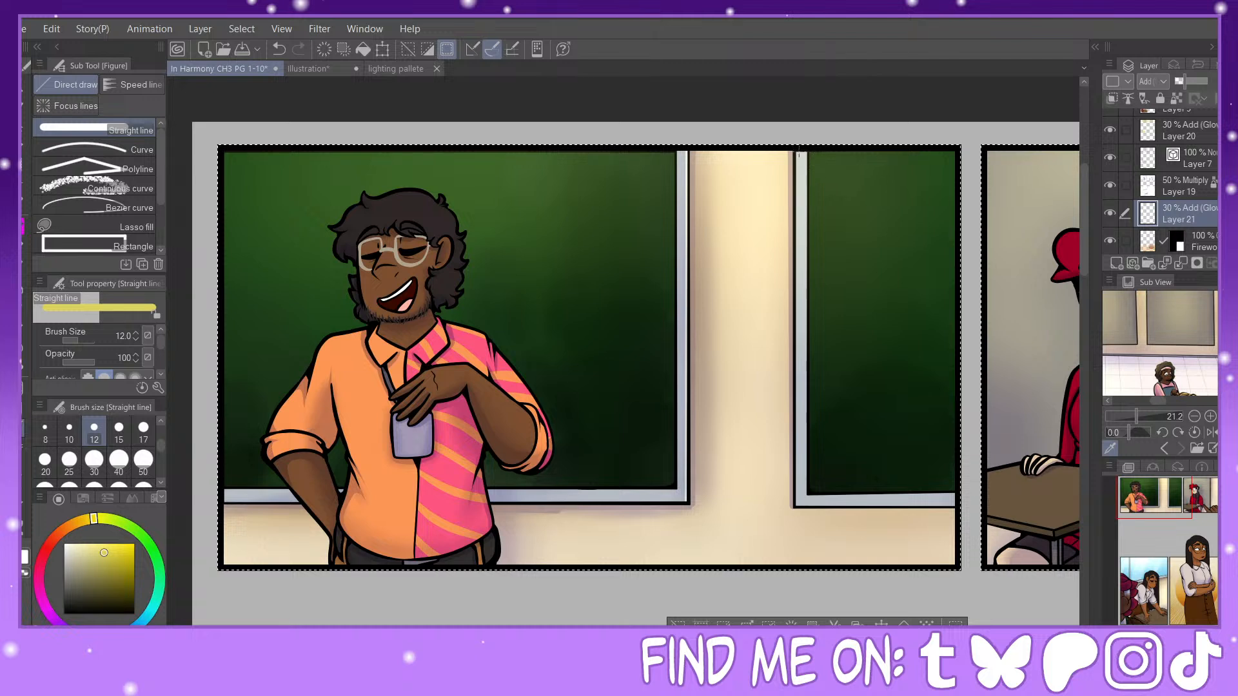
pyautogui.moveTo(797, 154); pyautogui.dragTo(798, 506)
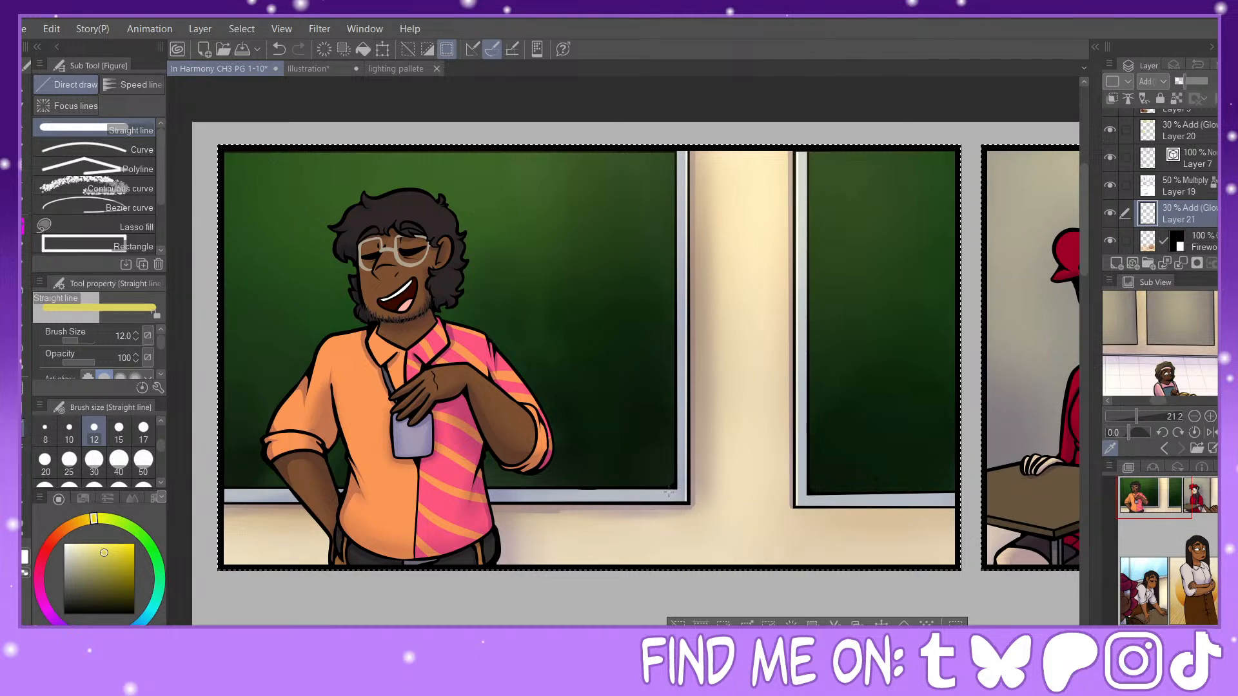
pyautogui.moveTo(675, 489); pyautogui.dragTo(560, 490)
pyautogui.moveTo(843, 496); pyautogui.dragTo(956, 495)
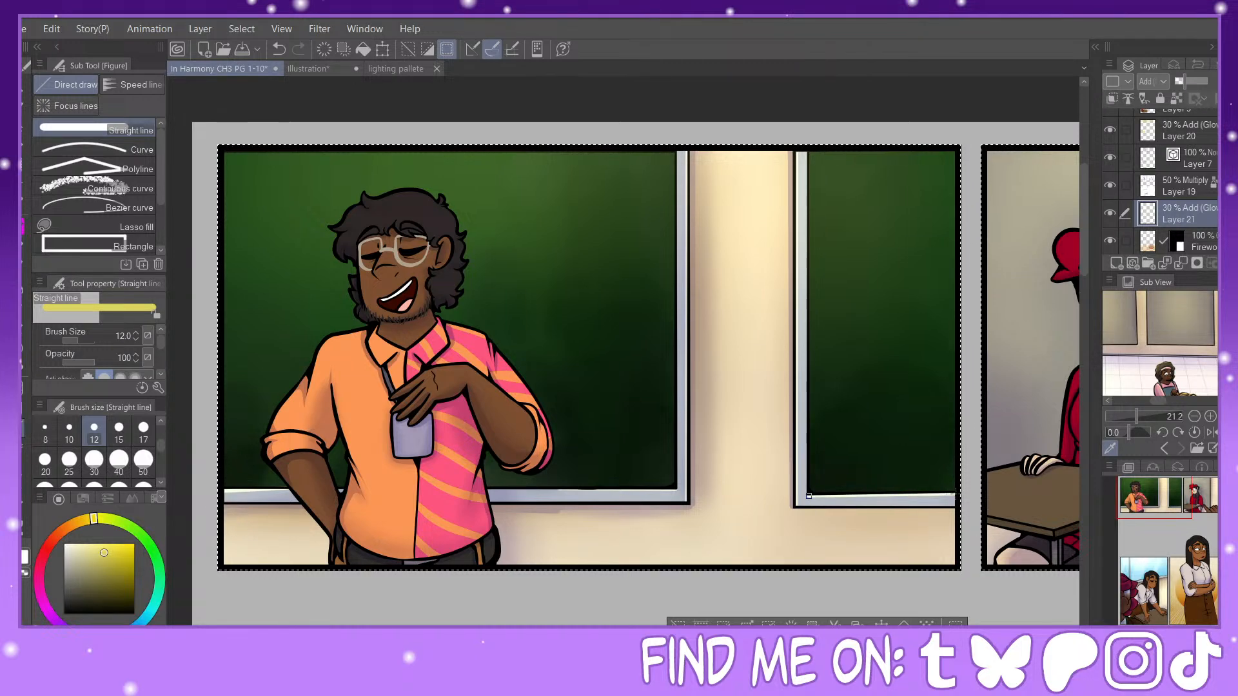
# Step: Draw straight size-8 highlight lines down the edge of the grey board beside its frame in the beret character's panel
pyautogui.moveTo(1154, 501); pyautogui.dragTo(1203, 499)
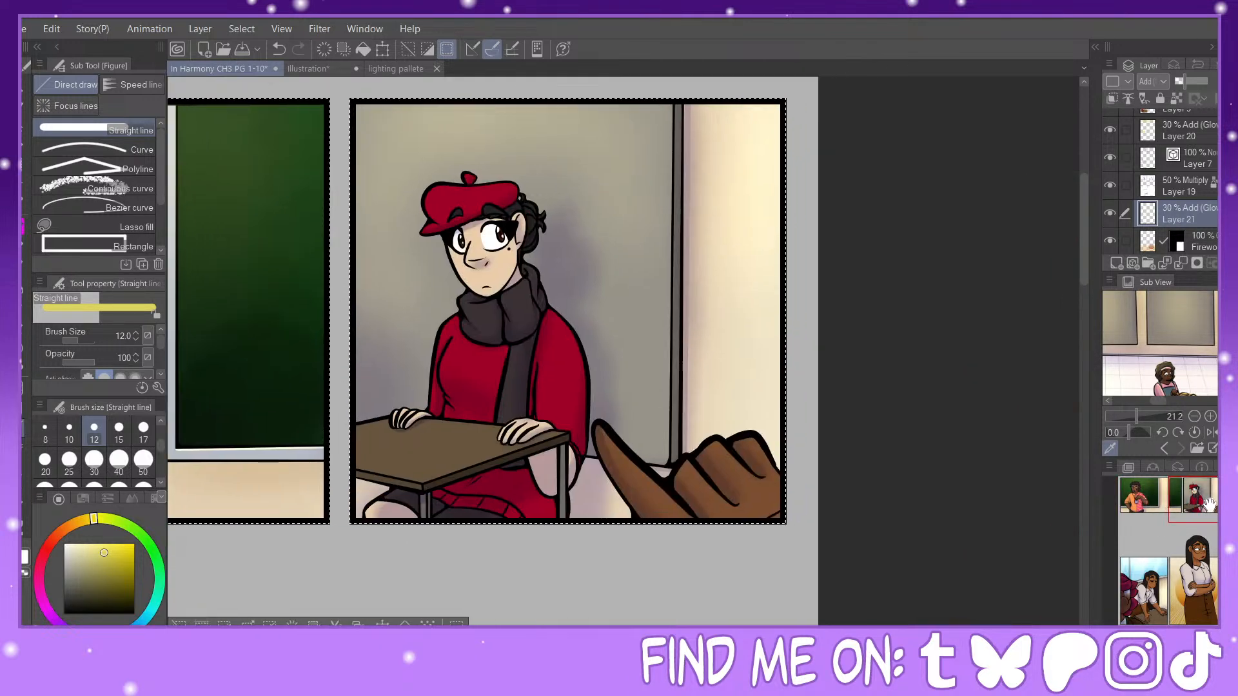
pyautogui.press('[')
pyautogui.press('[')
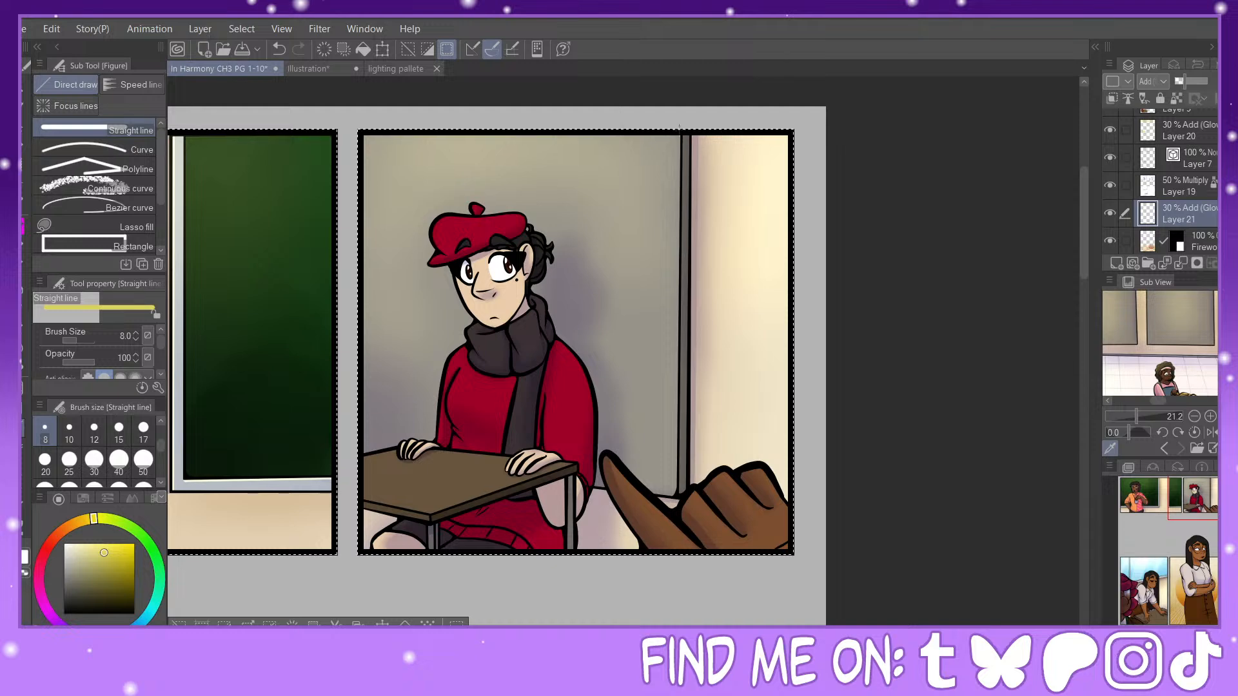
pyautogui.moveTo(680, 134); pyautogui.dragTo(676, 413)
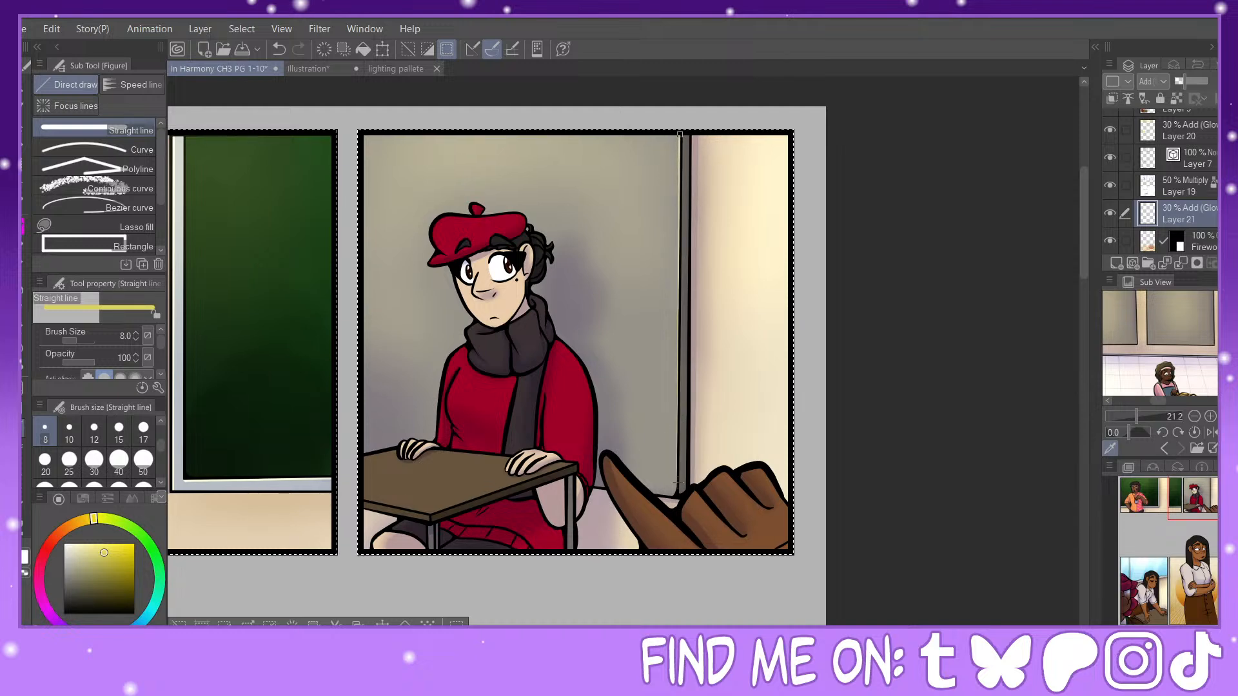
pyautogui.moveTo(678, 482); pyautogui.dragTo(675, 495)
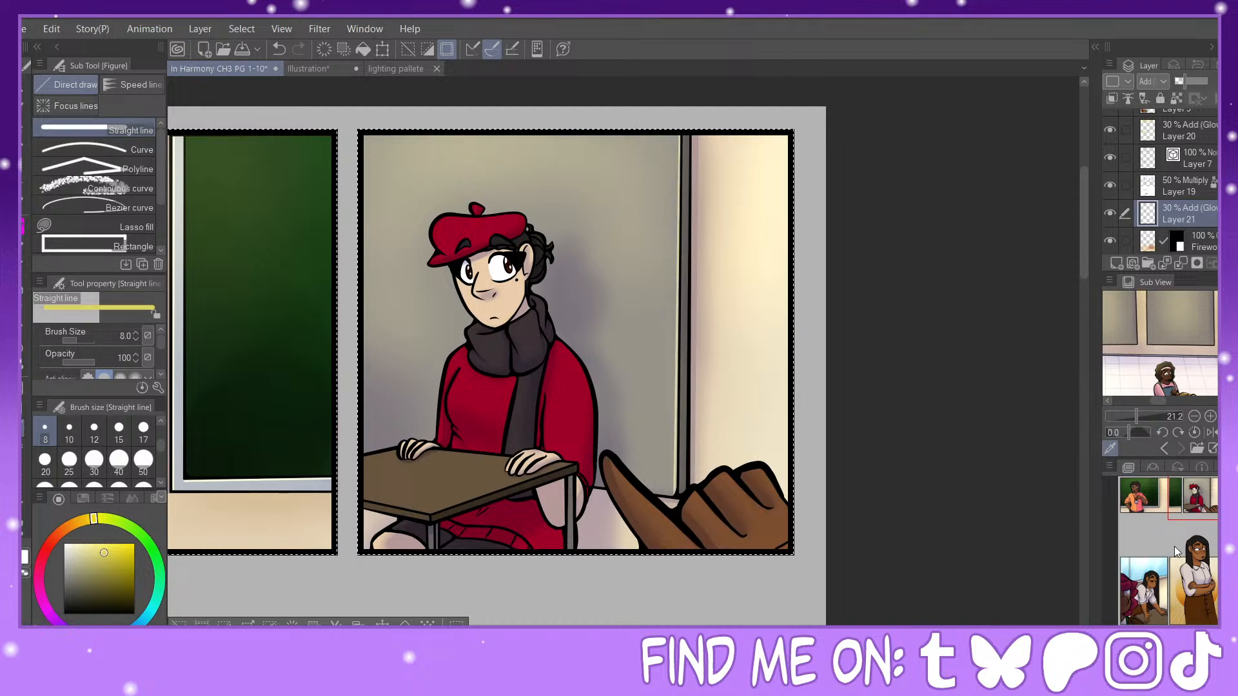
# Step: Draw straight size-8 highlight lines along the window's upright and lower frame behind the leaning woman, and clear the selection
pyautogui.moveTo(1206, 503); pyautogui.dragTo(1154, 578)
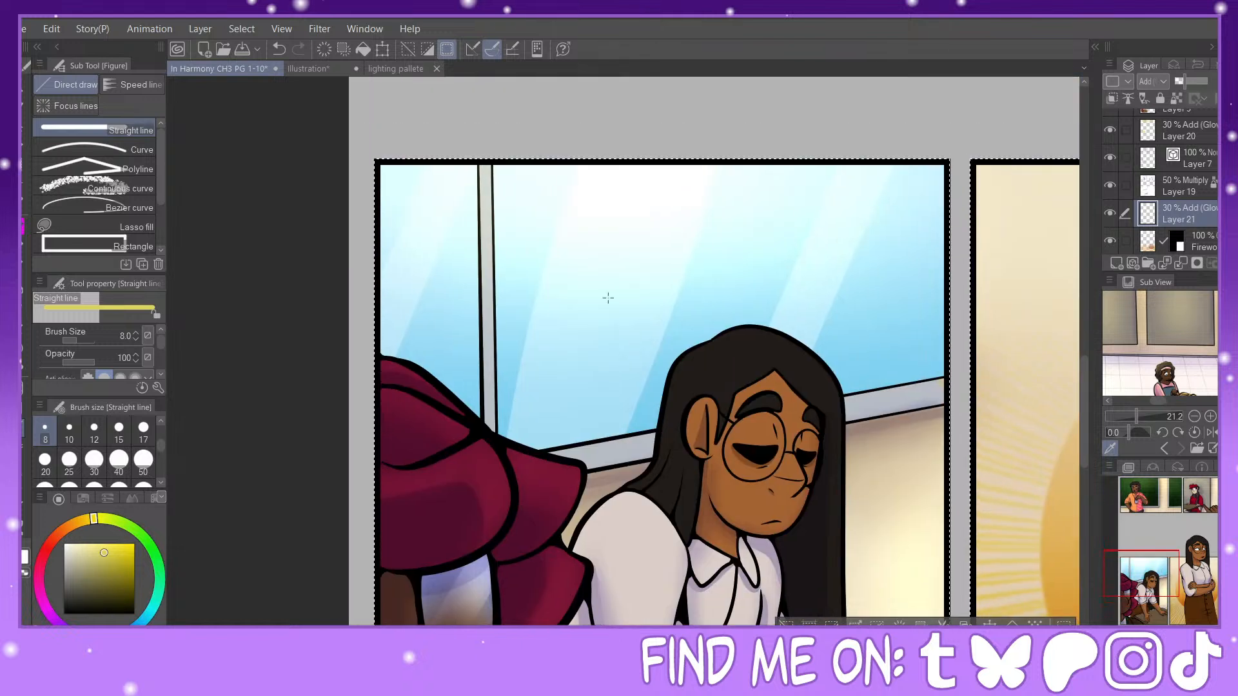
pyautogui.moveTo(490, 169)
pyautogui.mouseDown()
pyautogui.moveTo(495, 433)
pyautogui.moveTo(554, 454)
pyautogui.moveTo(654, 435)
pyautogui.mouseUp()
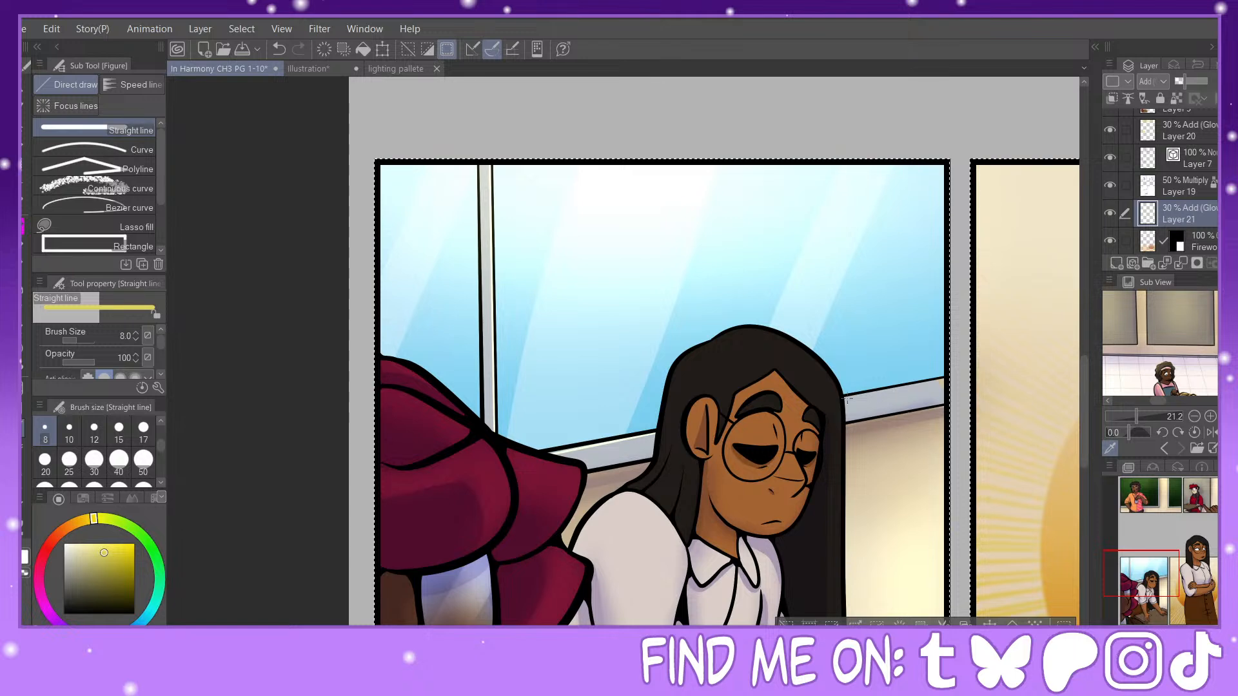
pyautogui.moveTo(903, 385); pyautogui.dragTo(943, 380)
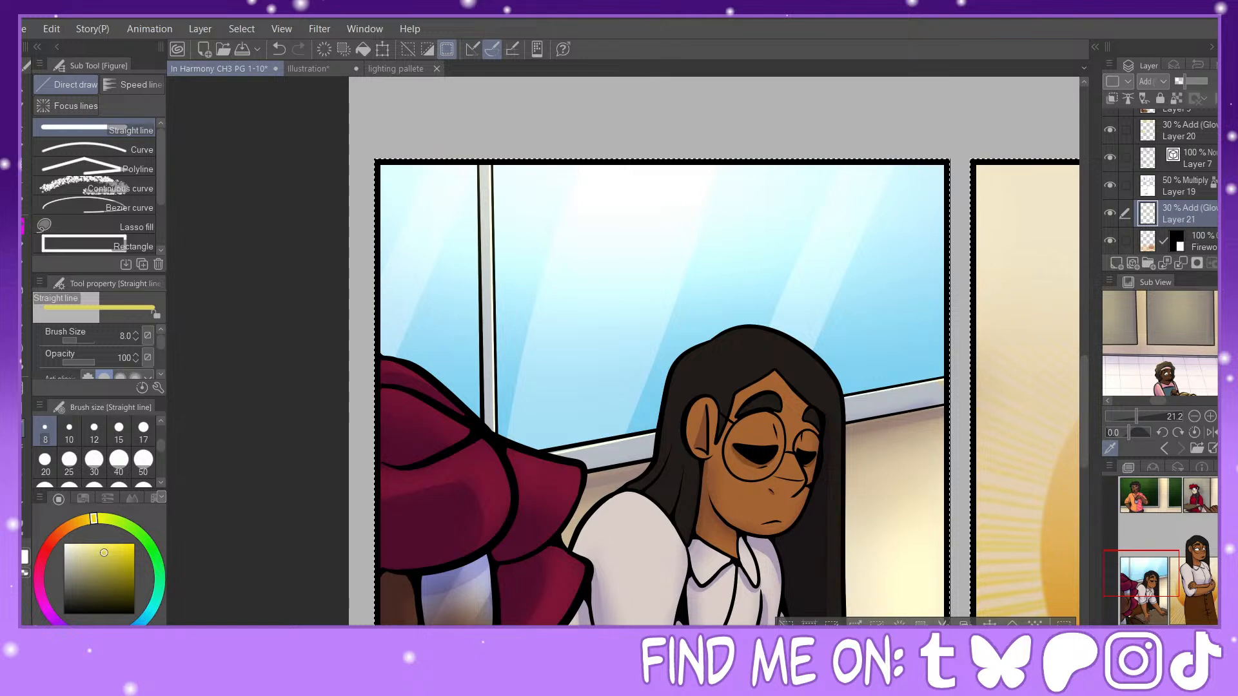
pyautogui.hotkey('ctrl', '-')
pyautogui.hotkey('ctrl', '-')
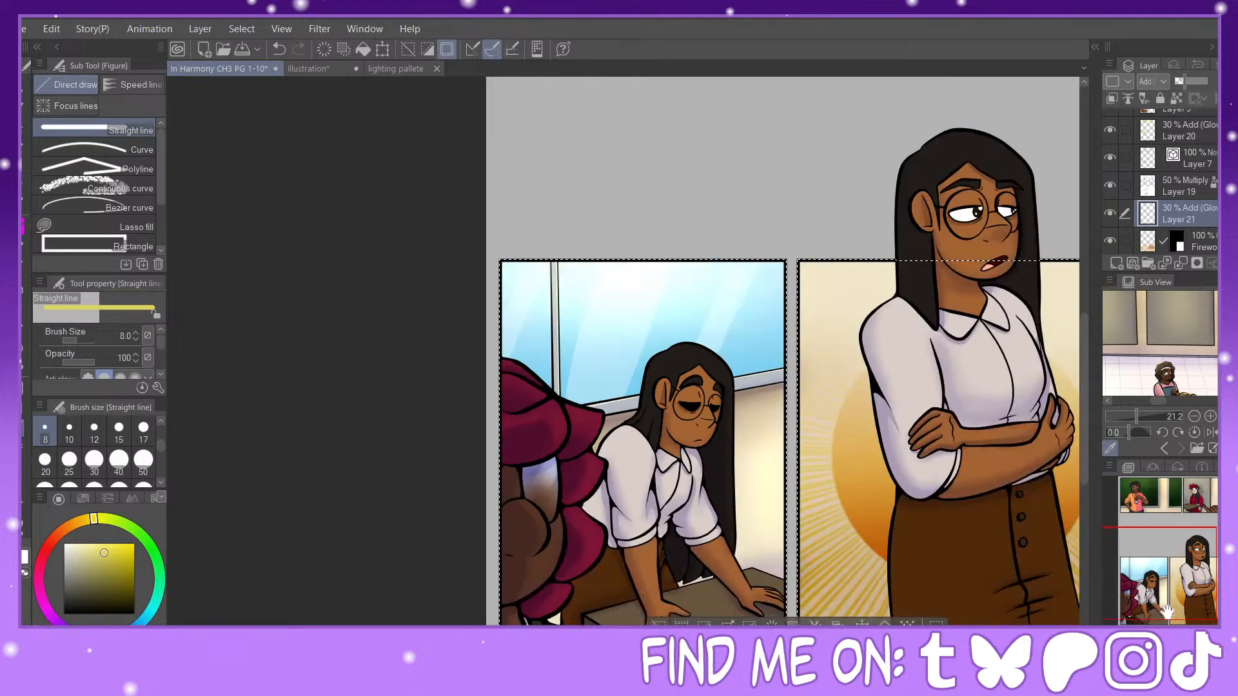
pyautogui.moveTo(1167, 609); pyautogui.dragTo(1163, 582)
pyautogui.hotkey('ctrl', 'd')
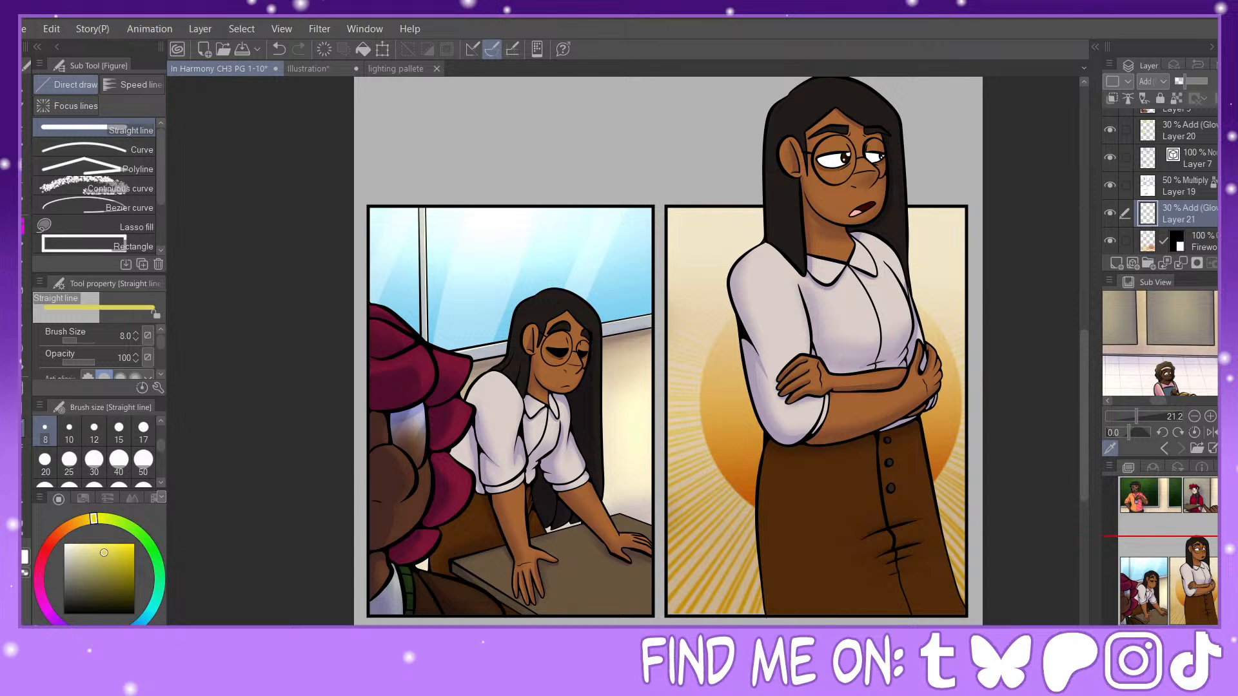
# Step: Load the character areas as a selection and add a new layer above Layer 2
pyautogui.scroll(4, 1130, 180)
pyautogui.click(1135, 201)
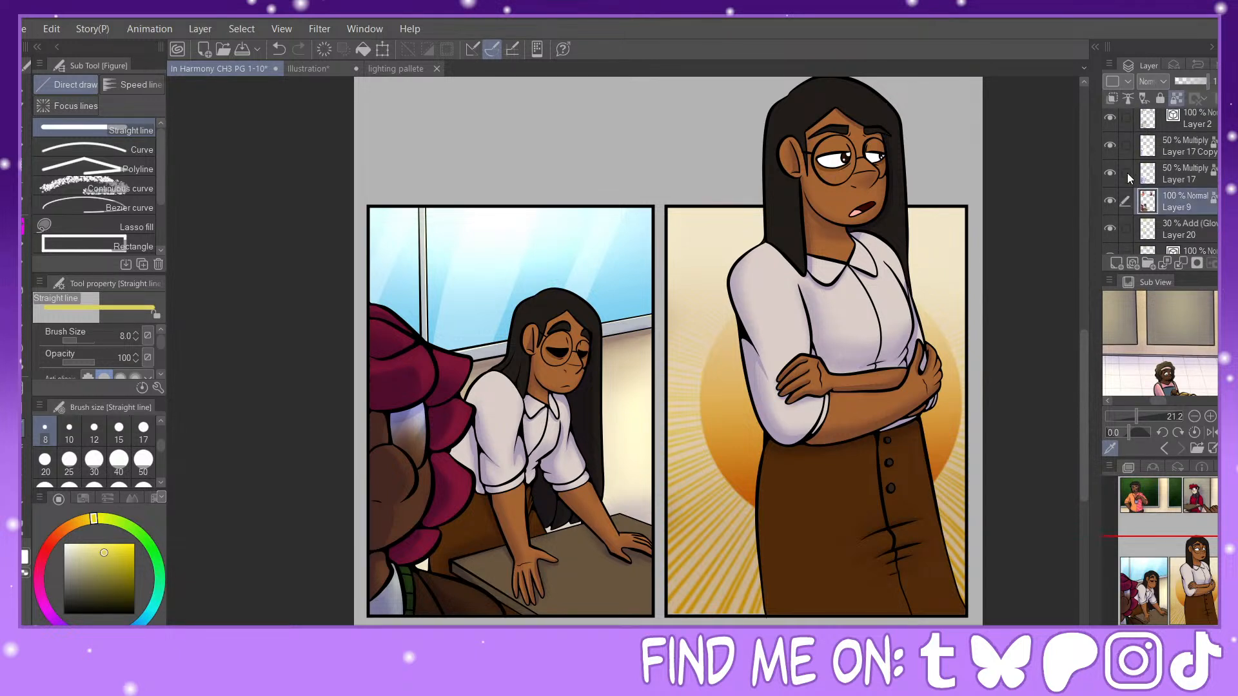
pyautogui.moveTo(1129, 176); pyautogui.dragTo(1128, 124)
pyautogui.scroll(3, 1150, 151)
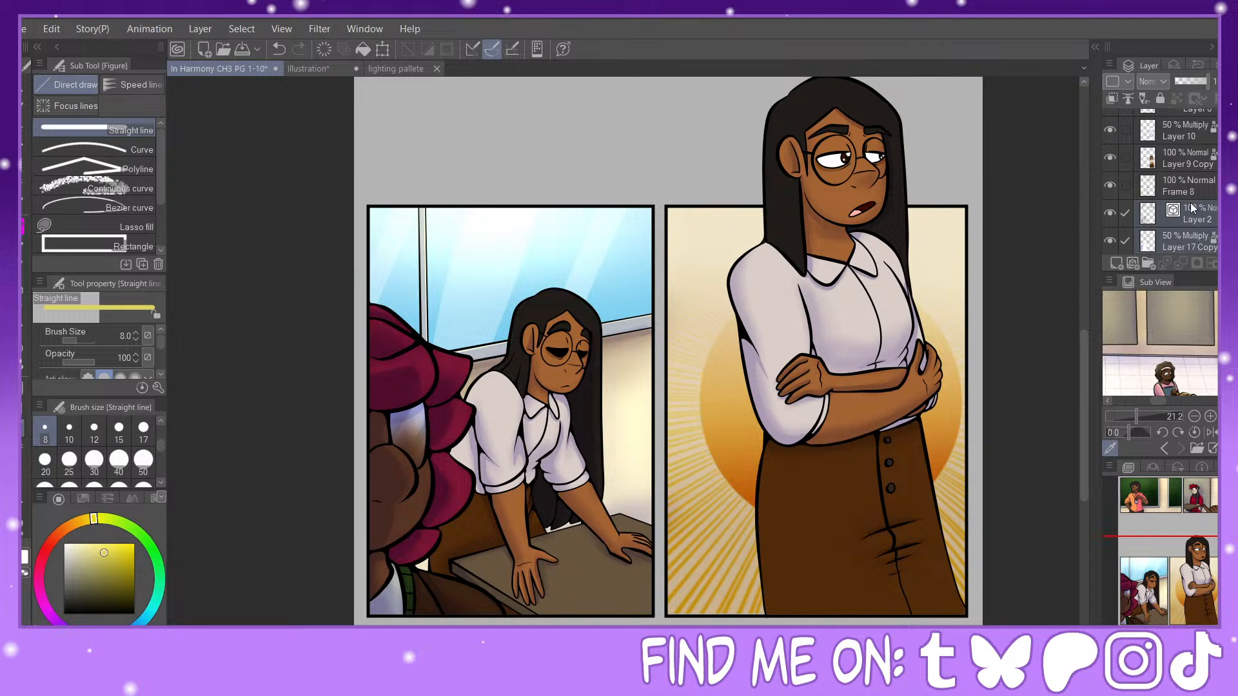
pyautogui.click(1170, 225)
pyautogui.click(1181, 223)
pyautogui.click(1116, 265)
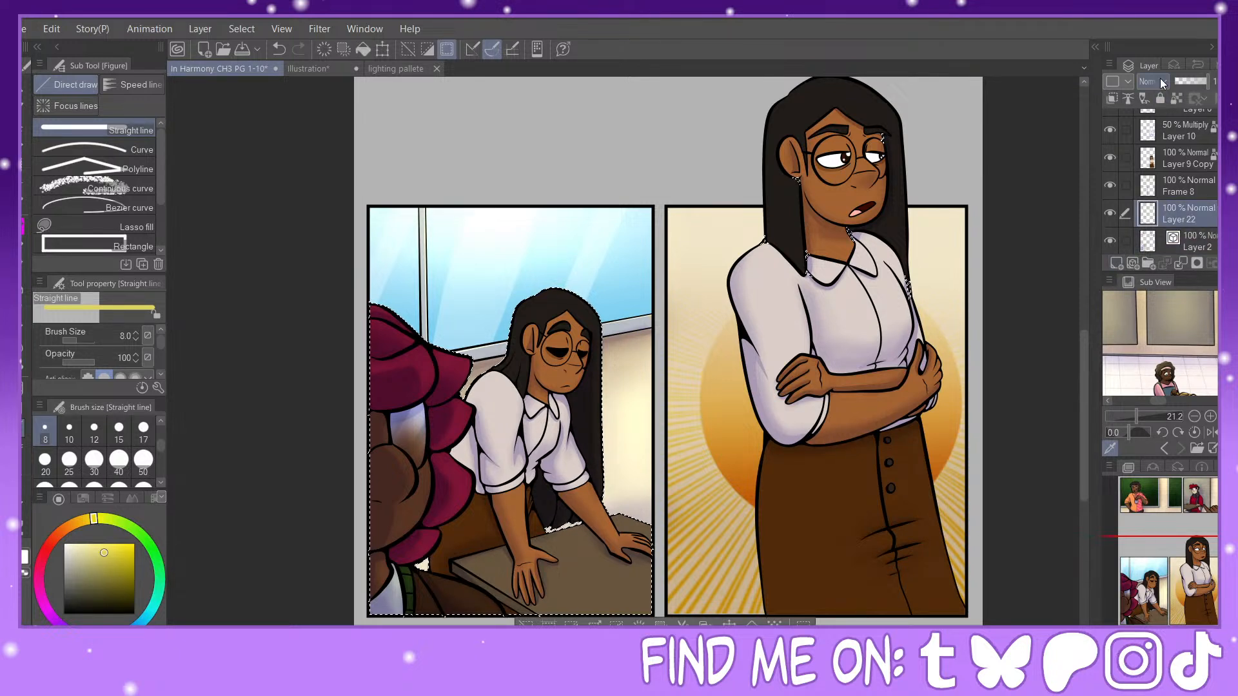
# Step: Set Layer 22 to Add (Glow) at 30% opacity and switch to the Soft airbrush
pyautogui.click(1161, 268)
pyautogui.click(1189, 82)
pyautogui.moveTo(1187, 83); pyautogui.dragTo(1180, 82)
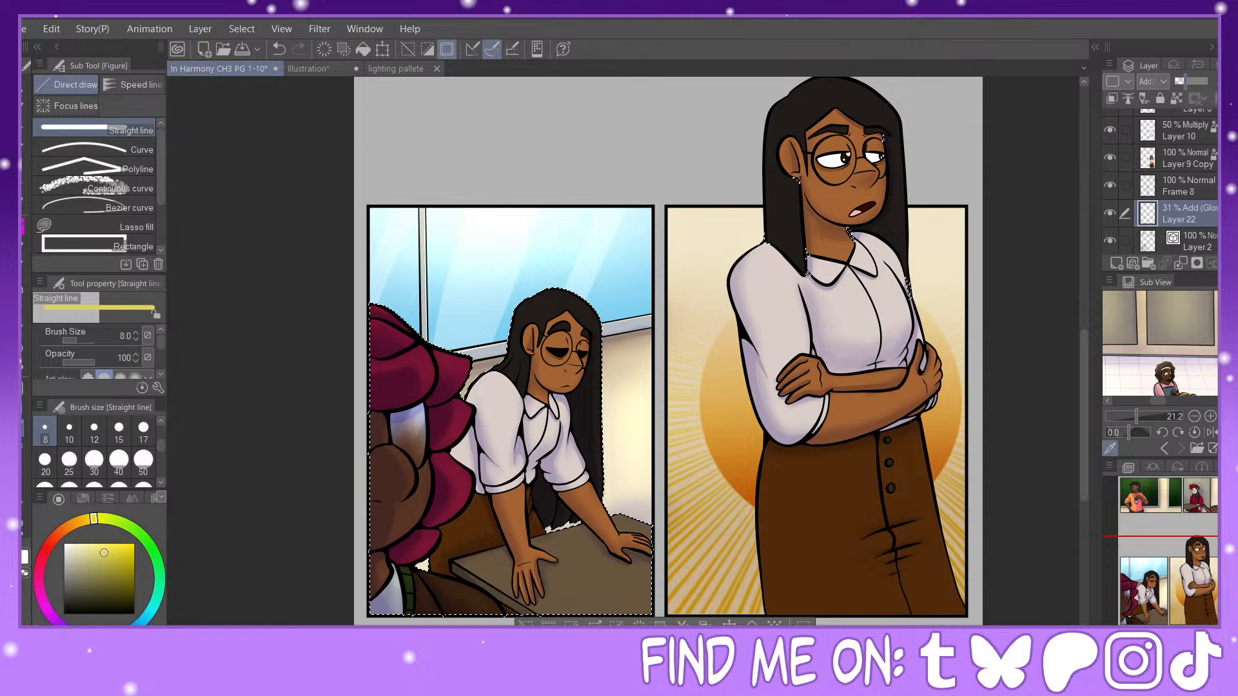
pyautogui.press('b')
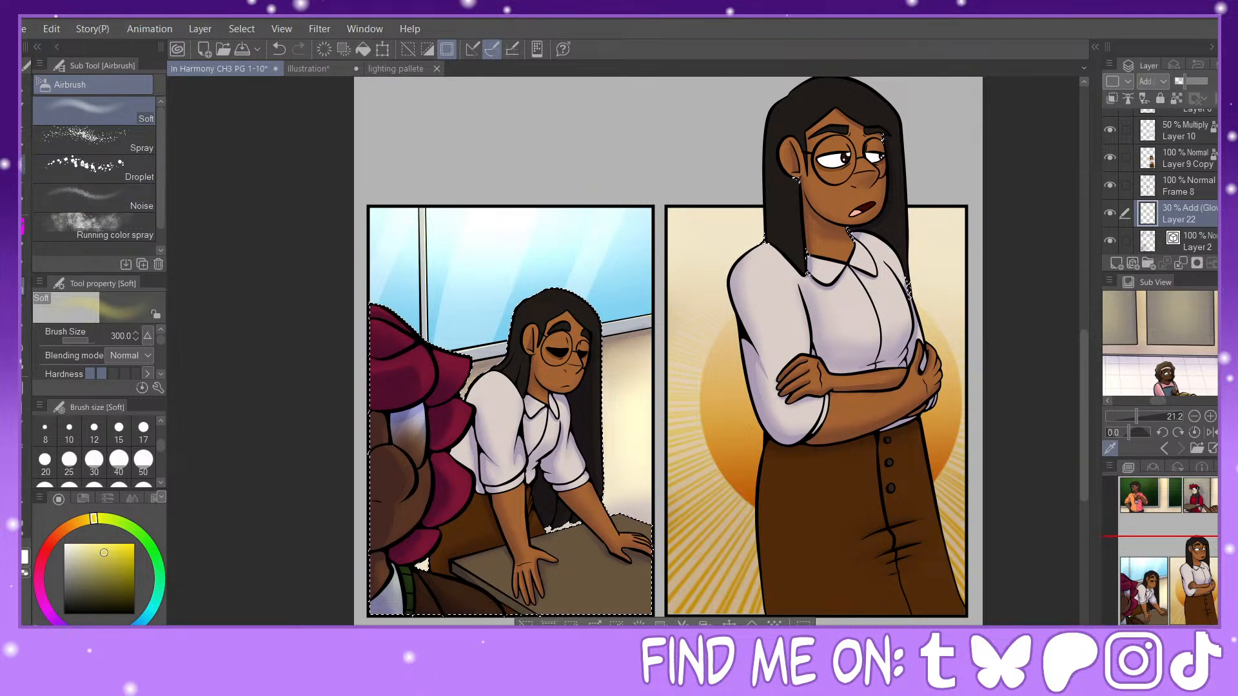
# Step: Remove the stray selected spots around the standing woman from the character selection by inverting it, adding her area with the Lasso, and inverting back
pyautogui.press('m')
pyautogui.click(567, 623)
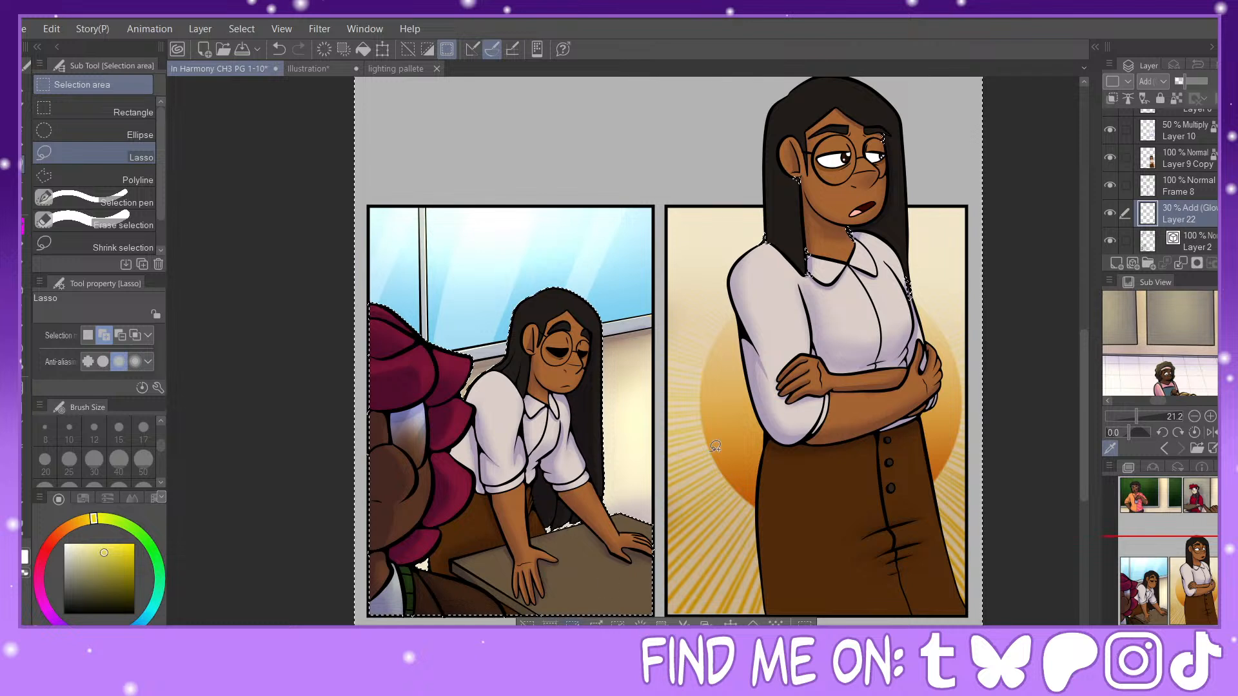
pyautogui.moveTo(867, 117)
pyautogui.mouseDown()
pyautogui.moveTo(731, 312)
pyautogui.moveTo(901, 185)
pyautogui.mouseUp()
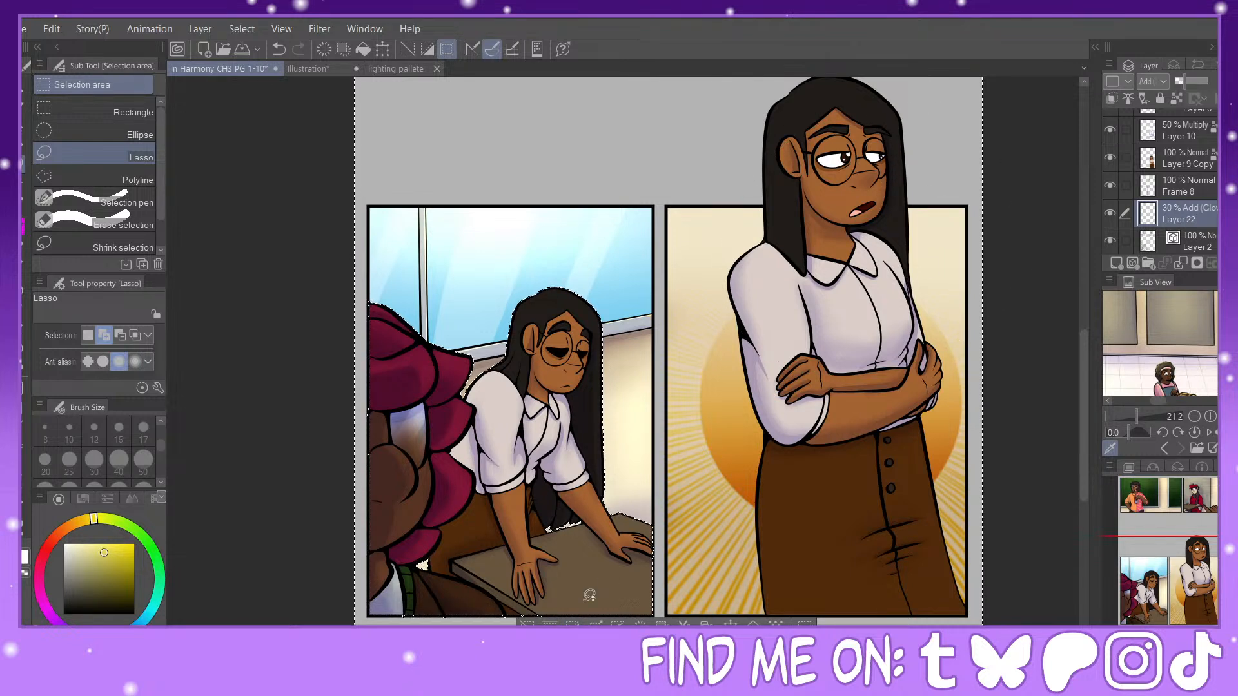
pyautogui.click(573, 623)
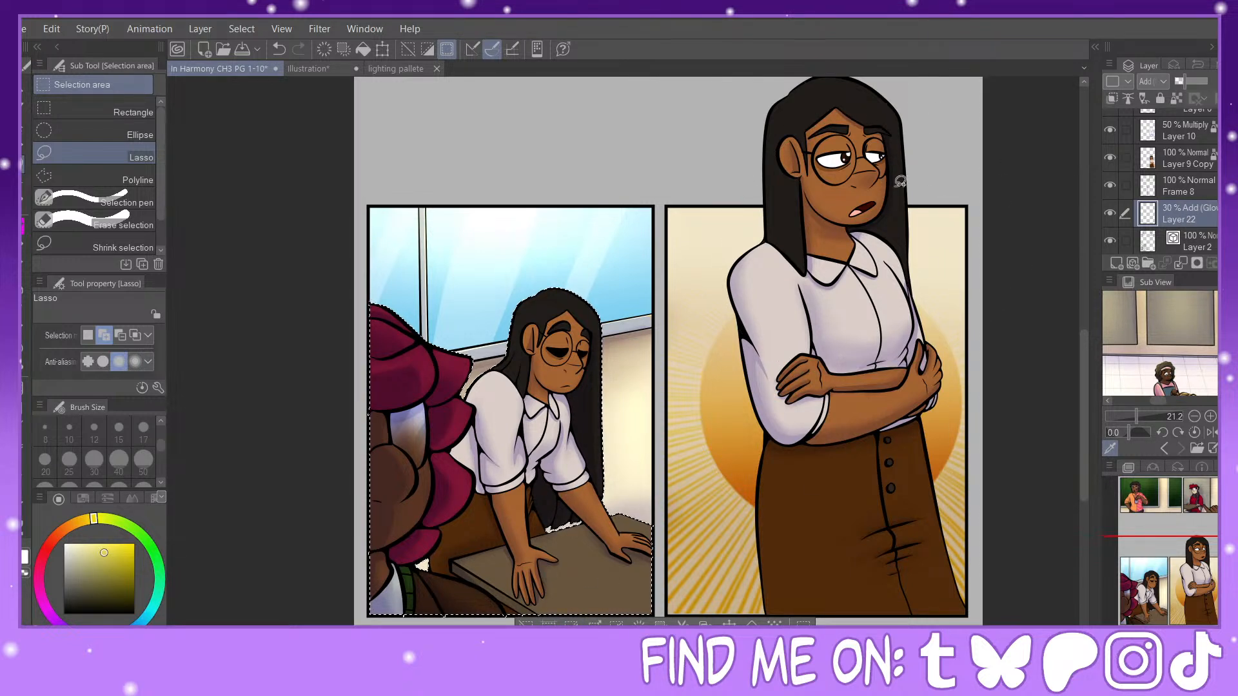
# Step: Airbrush a soft size-300 glow over the hair and shoulder of the laughing man in front of the green board
pyautogui.click(24, 286)
pyautogui.moveTo(1174, 583)
pyautogui.mouseDown()
pyautogui.moveTo(1157, 492)
pyautogui.moveTo(1143, 497)
pyautogui.mouseUp()
pyautogui.hotkey('ctrl', '+')
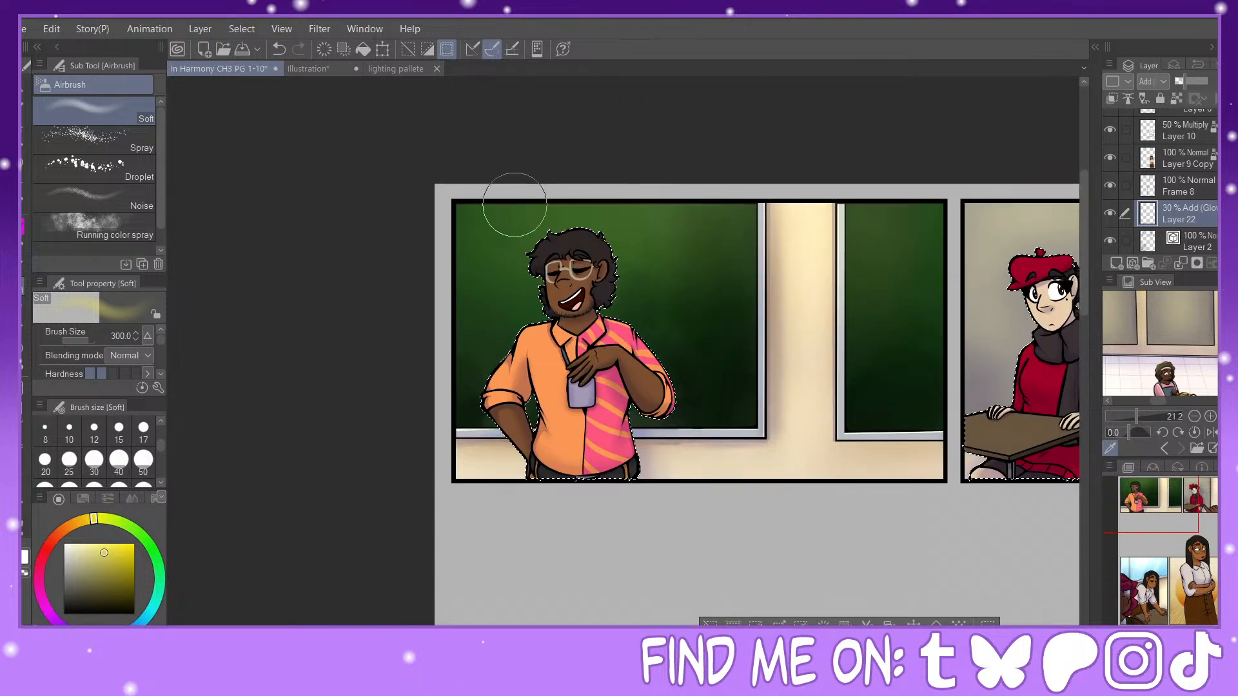
pyautogui.moveTo(514, 205)
pyautogui.mouseDown()
pyautogui.moveTo(626, 236)
pyautogui.moveTo(614, 257)
pyautogui.moveTo(641, 328)
pyautogui.mouseUp()
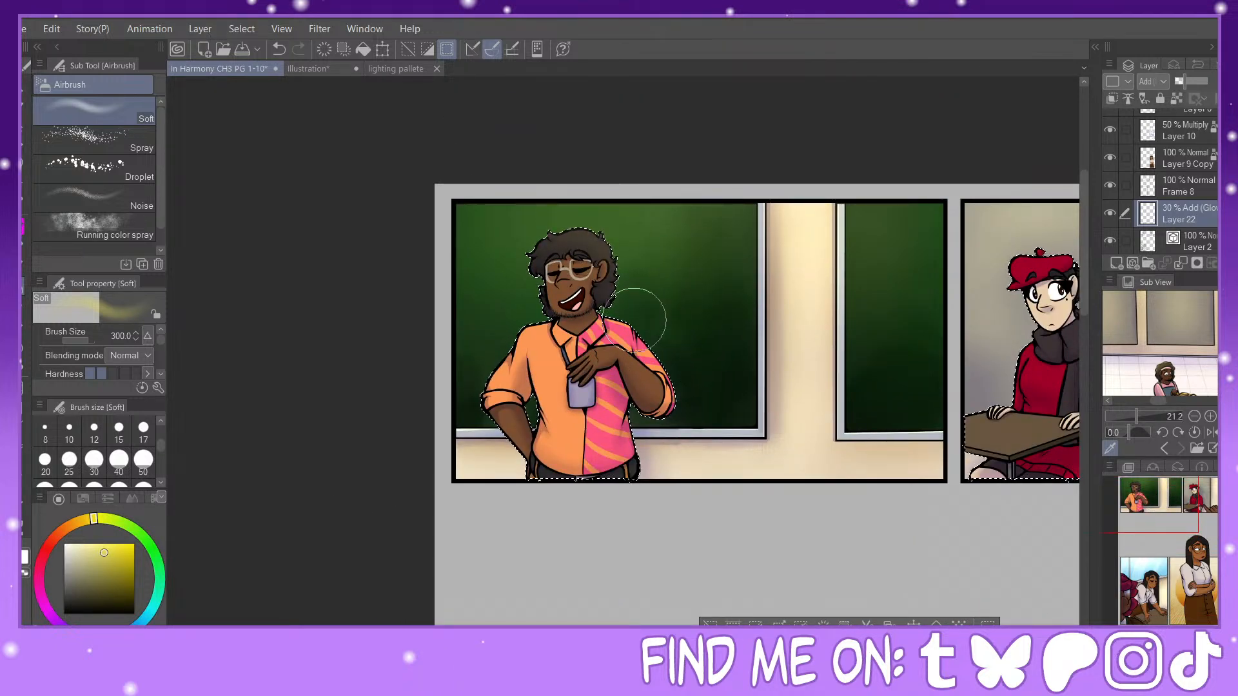
pyautogui.scroll(-1, 140, 462)
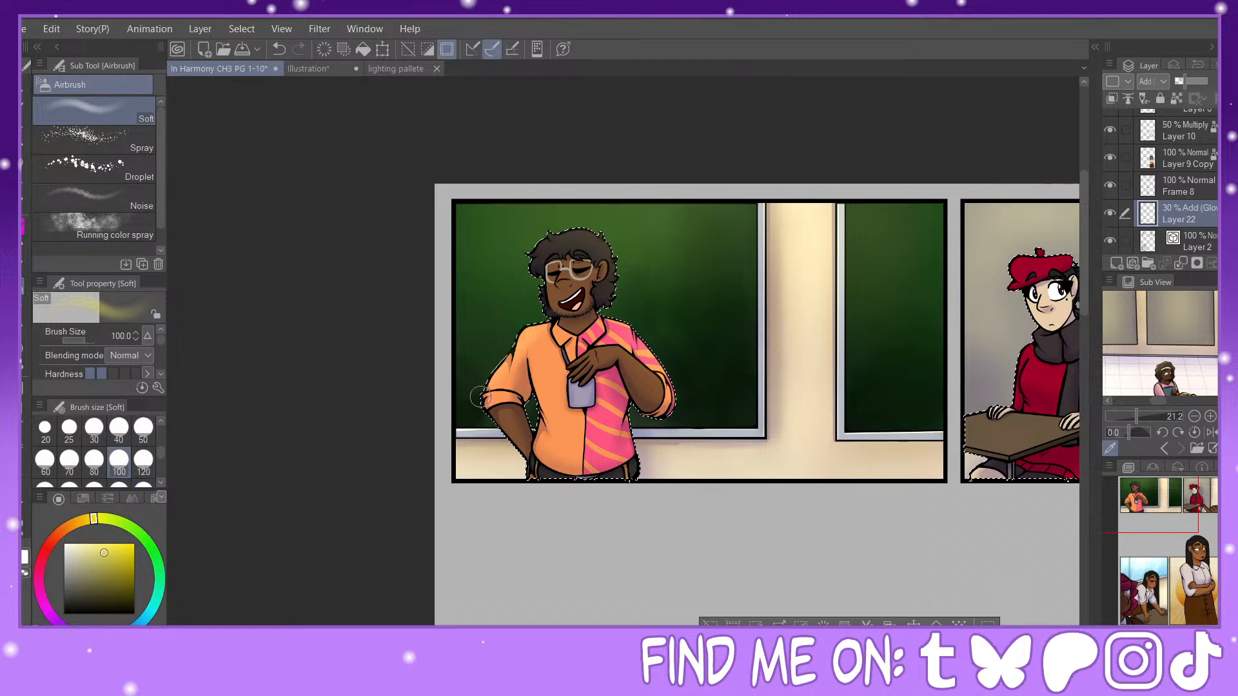
# Step: Airbrush glow onto the laughing man's arms and shirt with brush sizes between 70 and 170, and soften it with a size-70 Blur
pyautogui.click(143, 459)
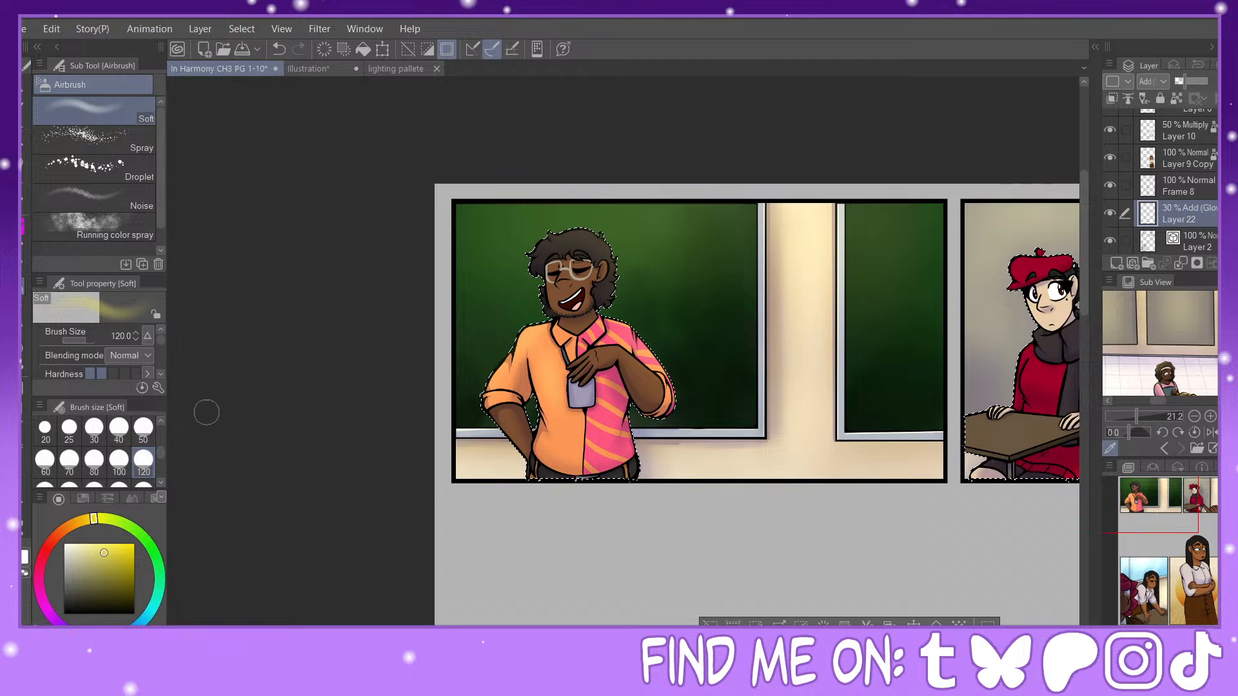
pyautogui.click(69, 459)
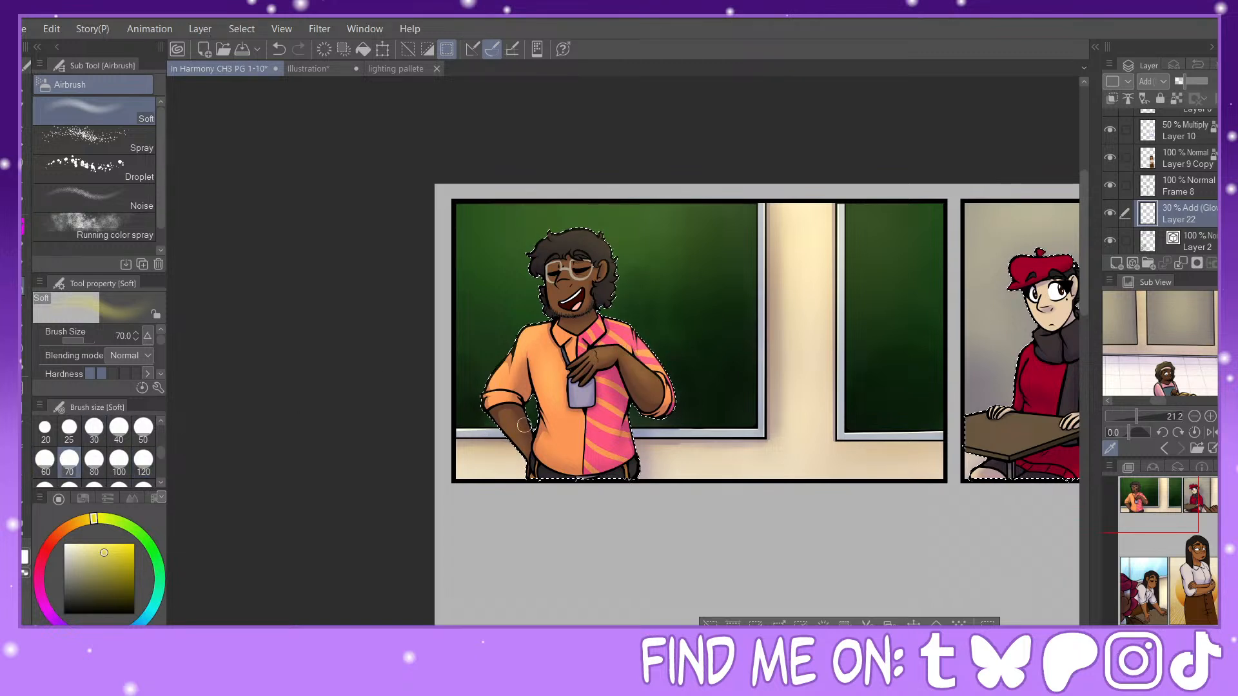
pyautogui.click(119, 460)
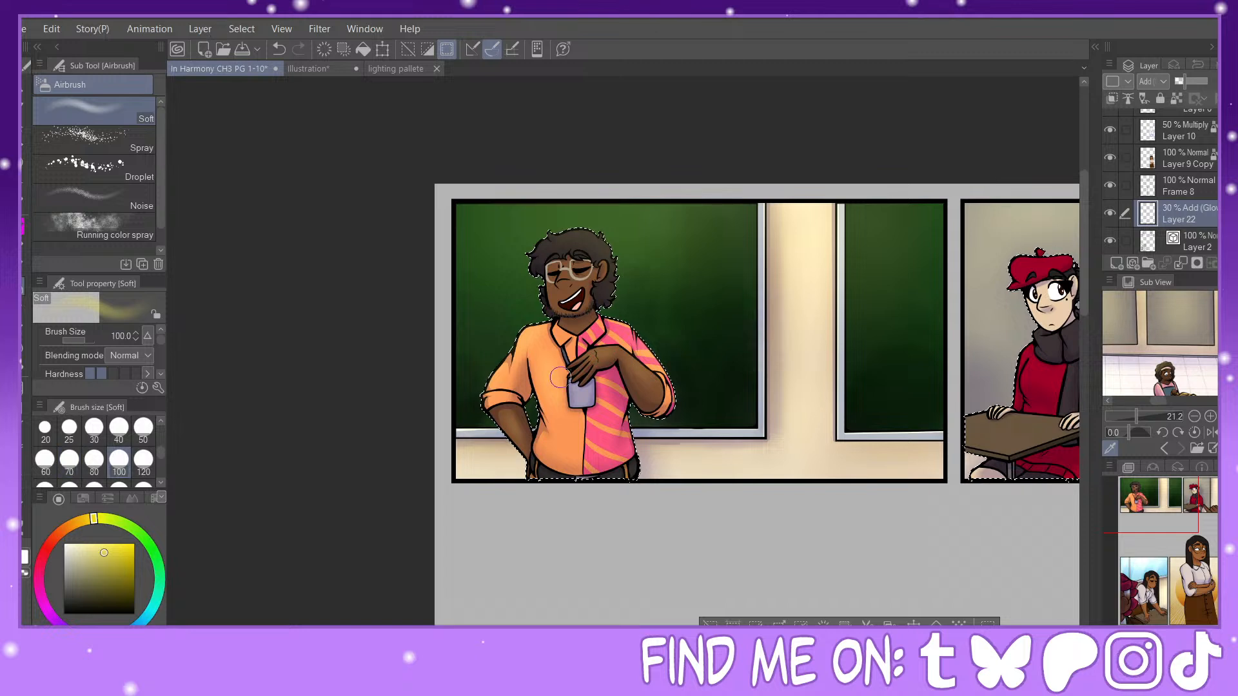
pyautogui.click(79, 478)
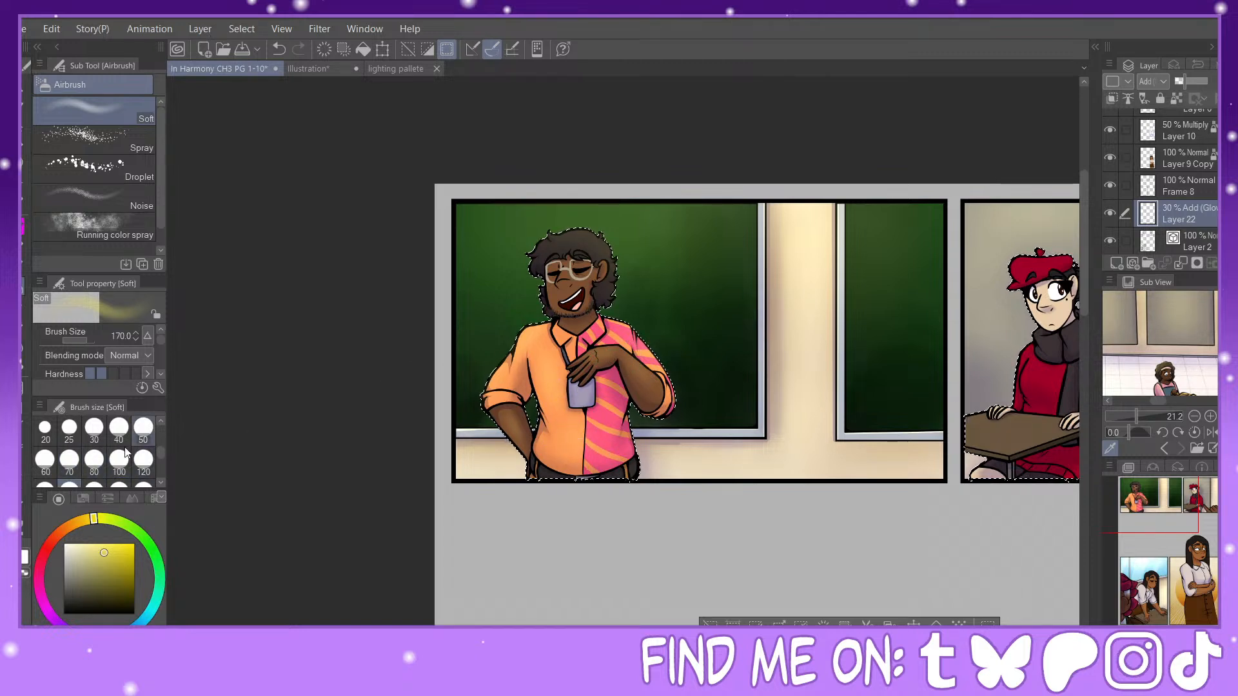
pyautogui.click(69, 460)
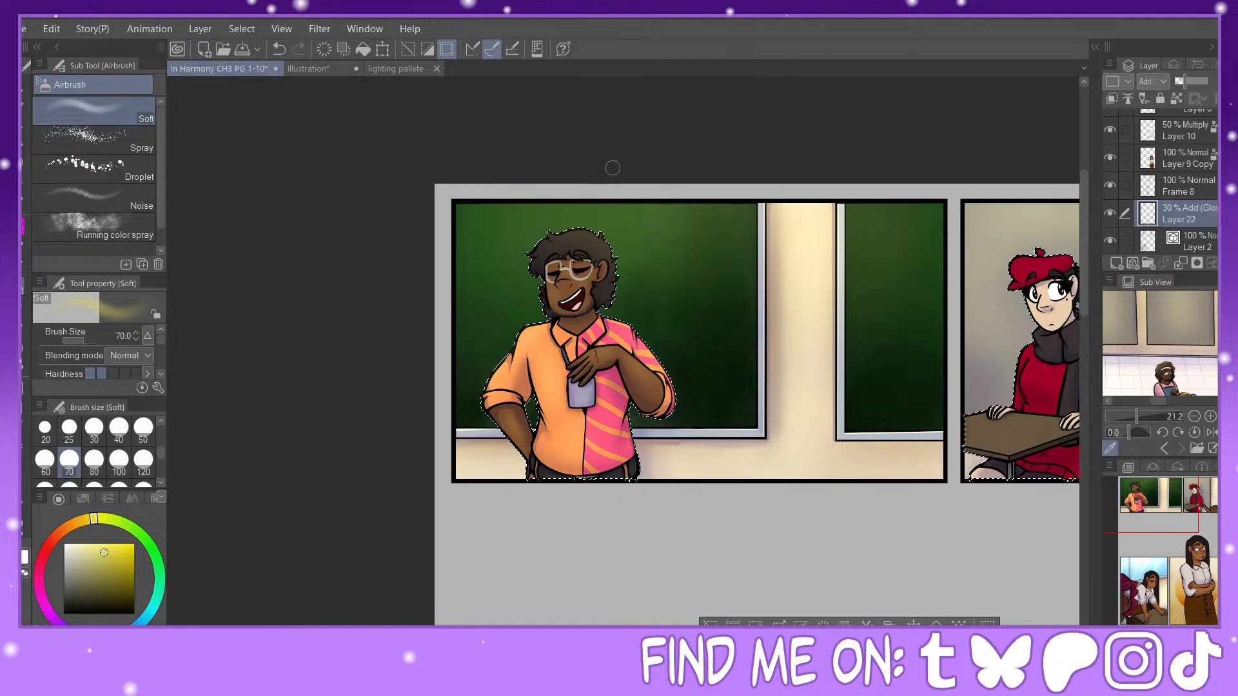
pyautogui.press('j')
pyautogui.click(69, 460)
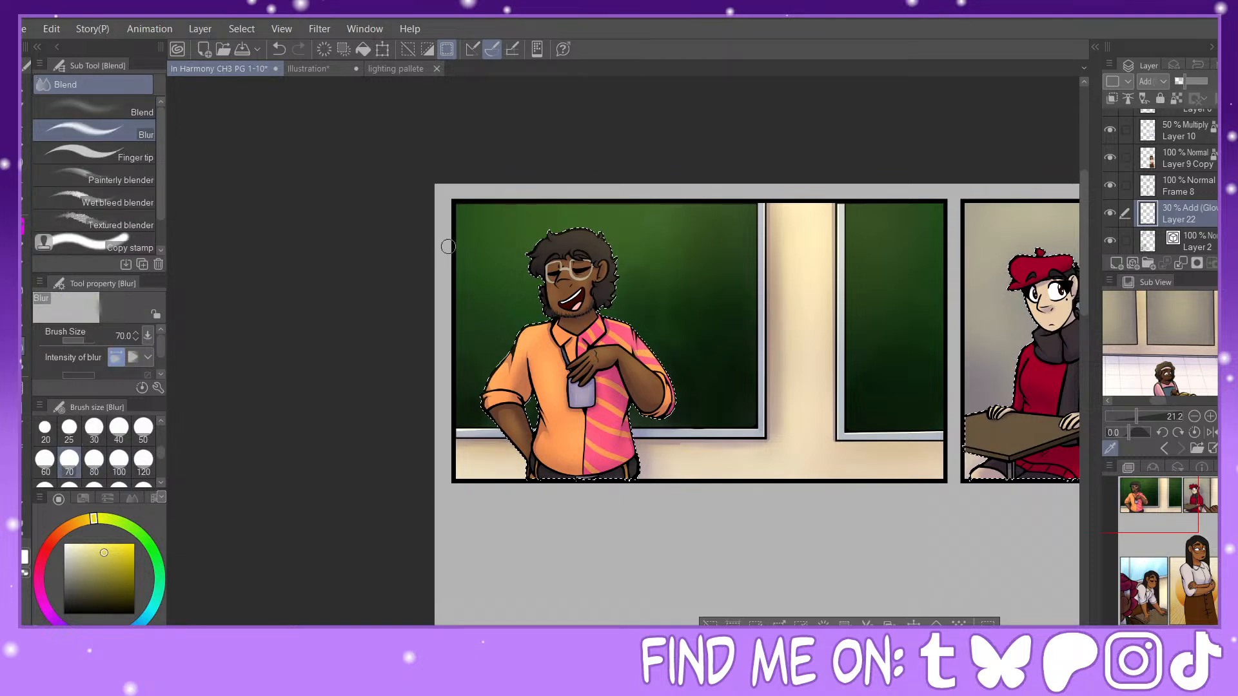
# Step: Airbrush glow onto the seated character's red beret at size 80 and onto the face with sizes 40 and 50
pyautogui.press('b')
pyautogui.moveTo(1166, 485); pyautogui.dragTo(1211, 482)
pyautogui.click(94, 460)
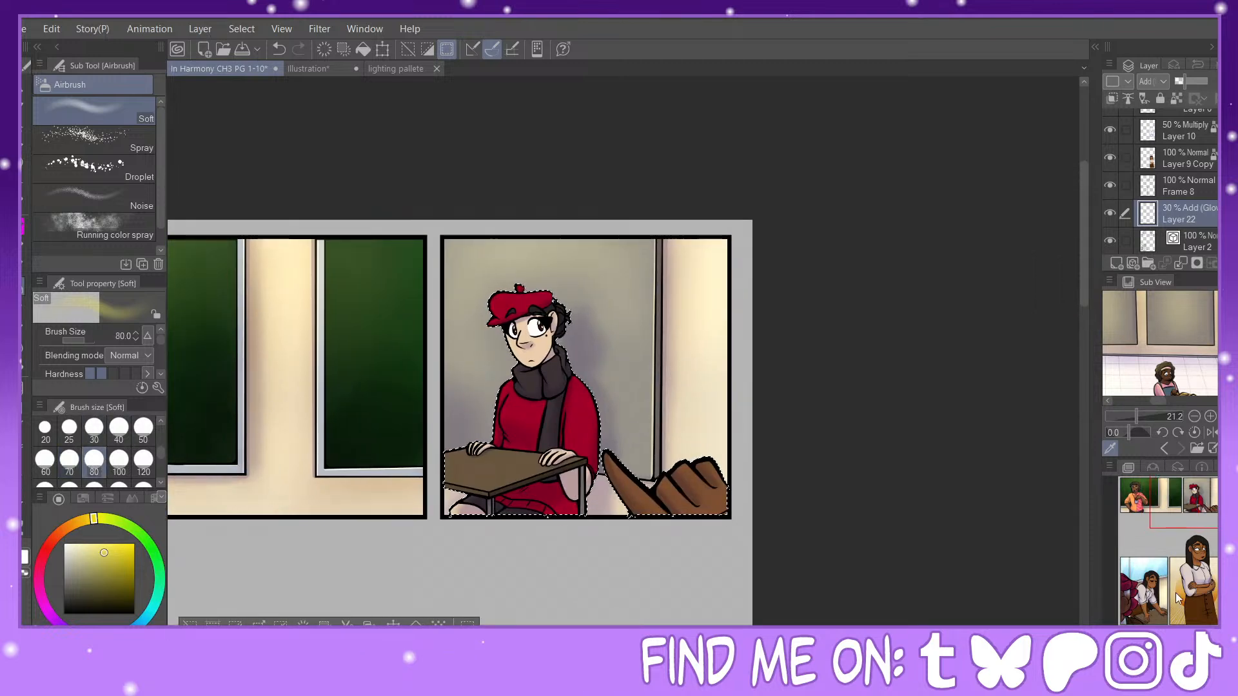
pyautogui.scroll(1, 457, 262)
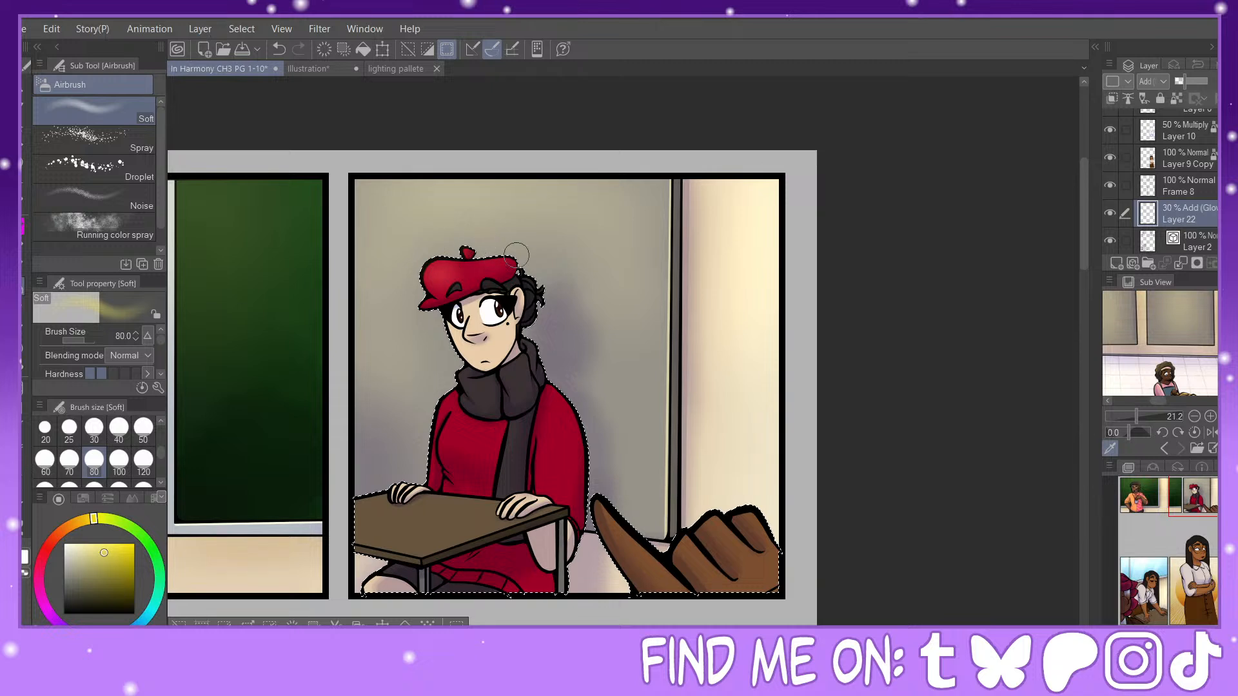
pyautogui.click(119, 427)
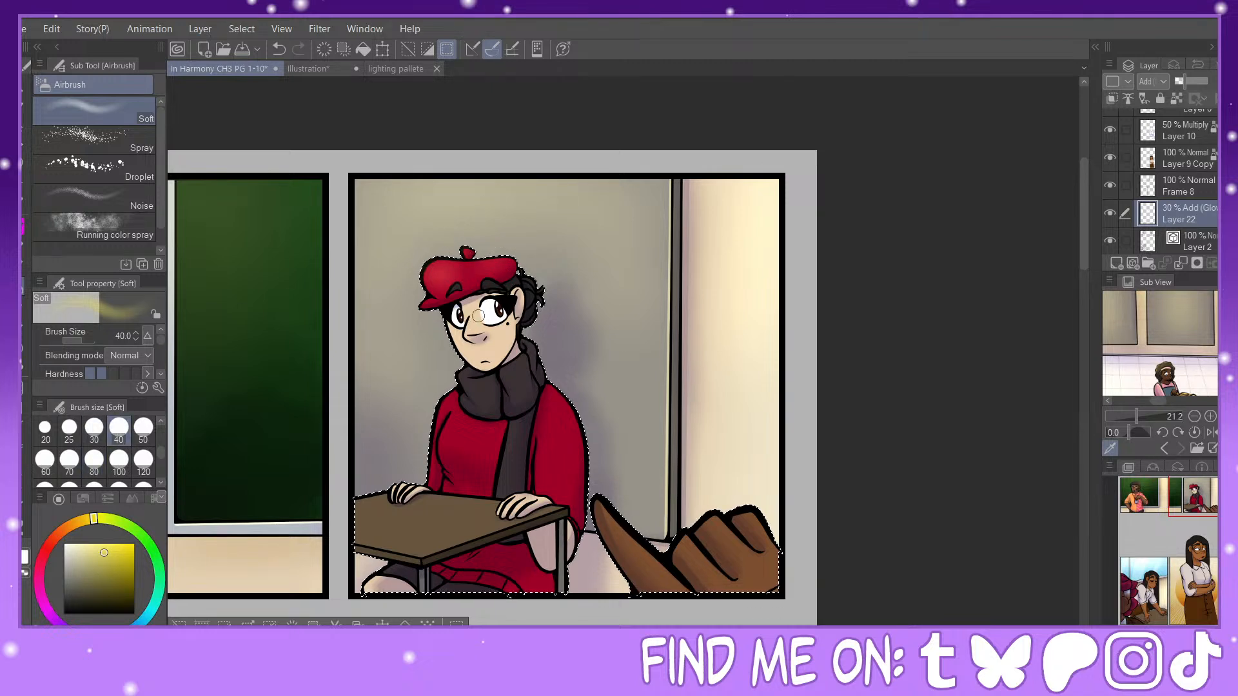
pyautogui.click(143, 428)
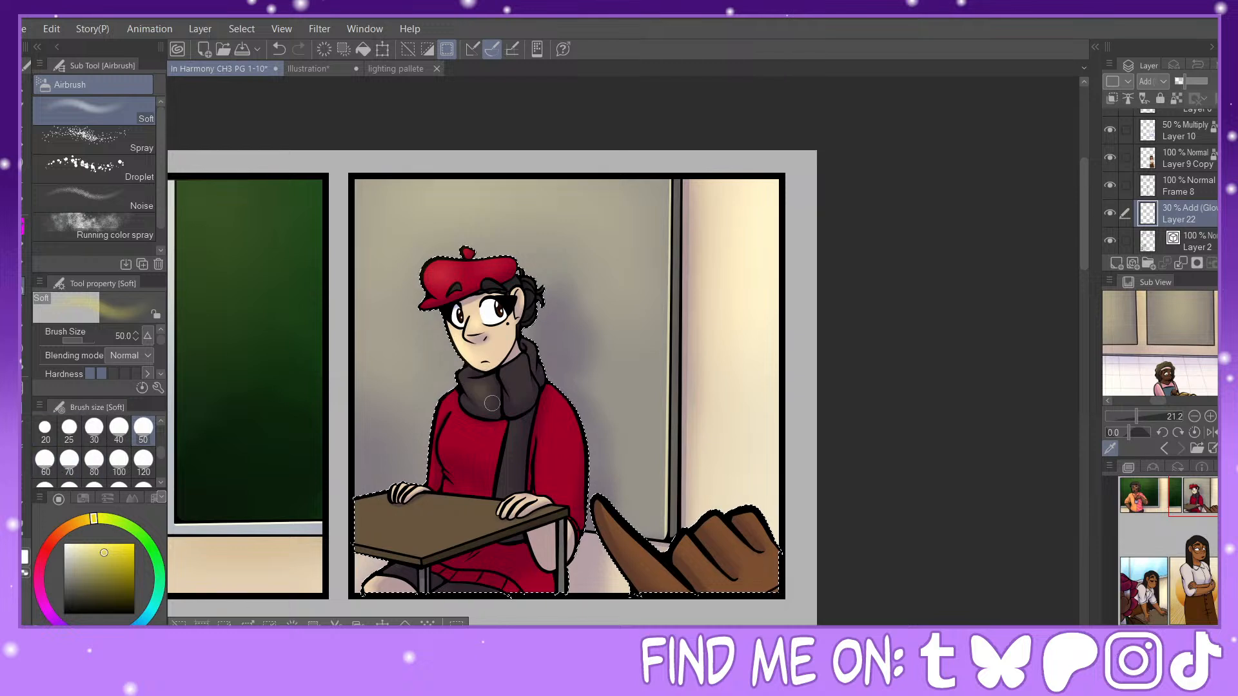
# Step: Airbrush glow onto the seated character's dark scarf at size 60 and onto the red sweater with sizes 70 and 100
pyautogui.press('j')
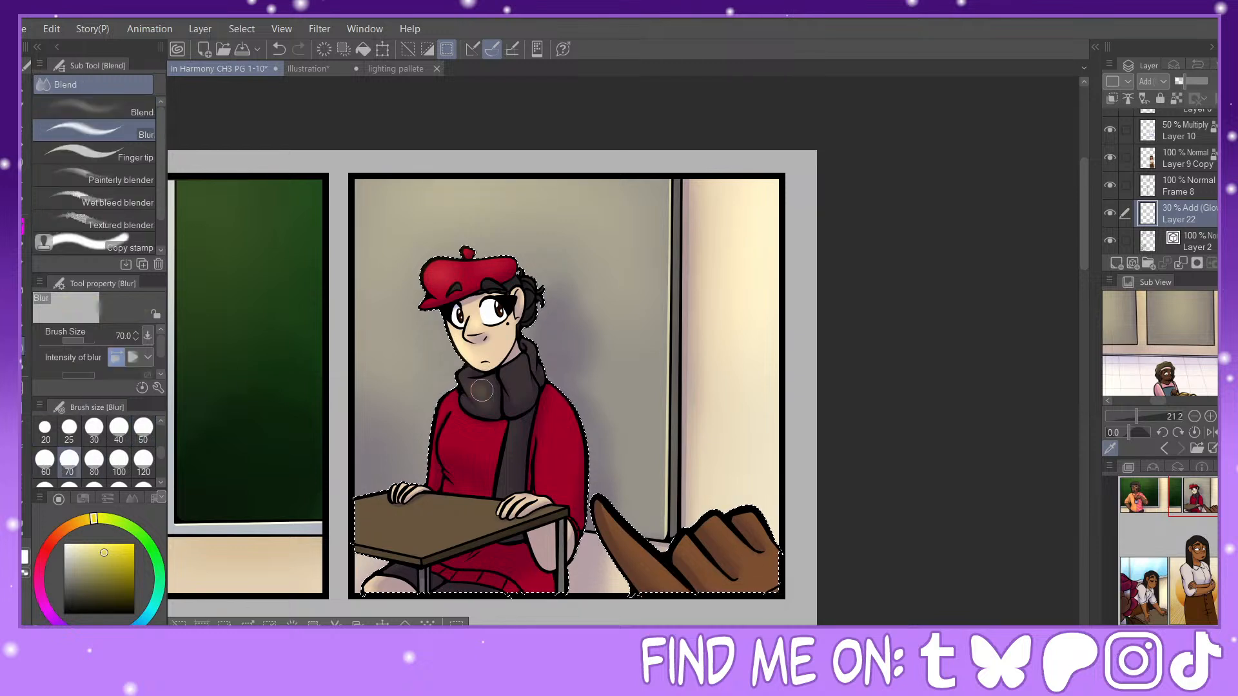
pyautogui.click(22, 304)
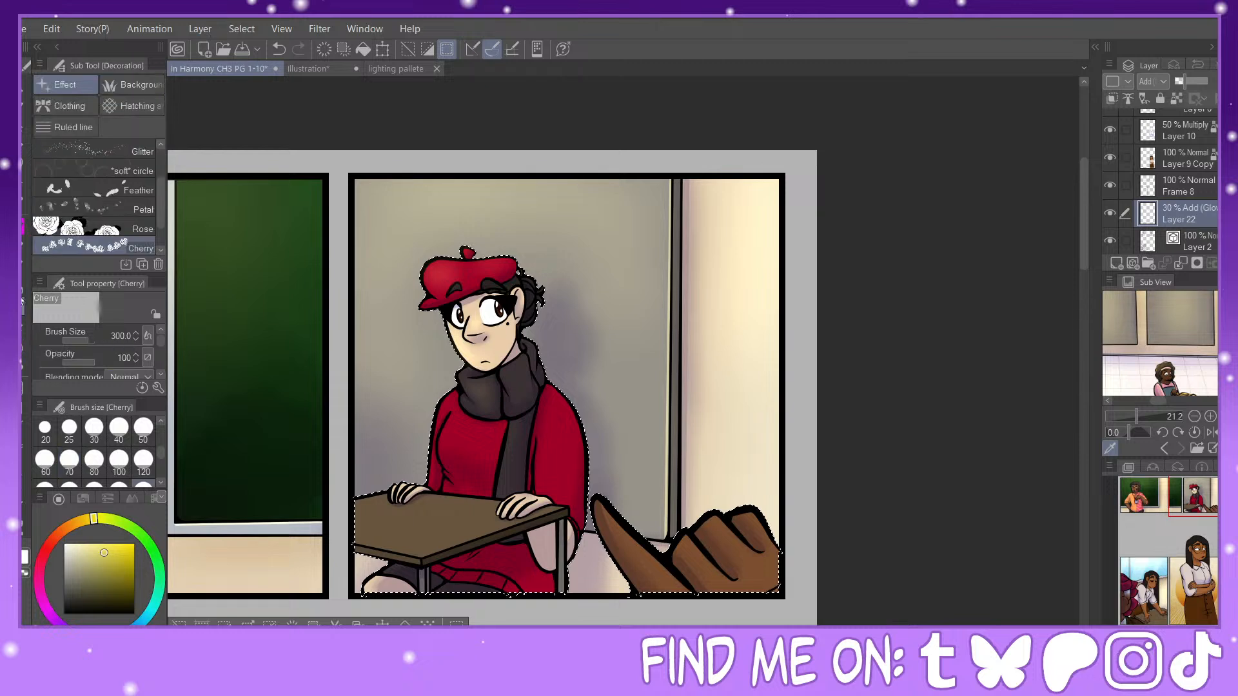
pyautogui.click(22, 287)
pyautogui.click(45, 462)
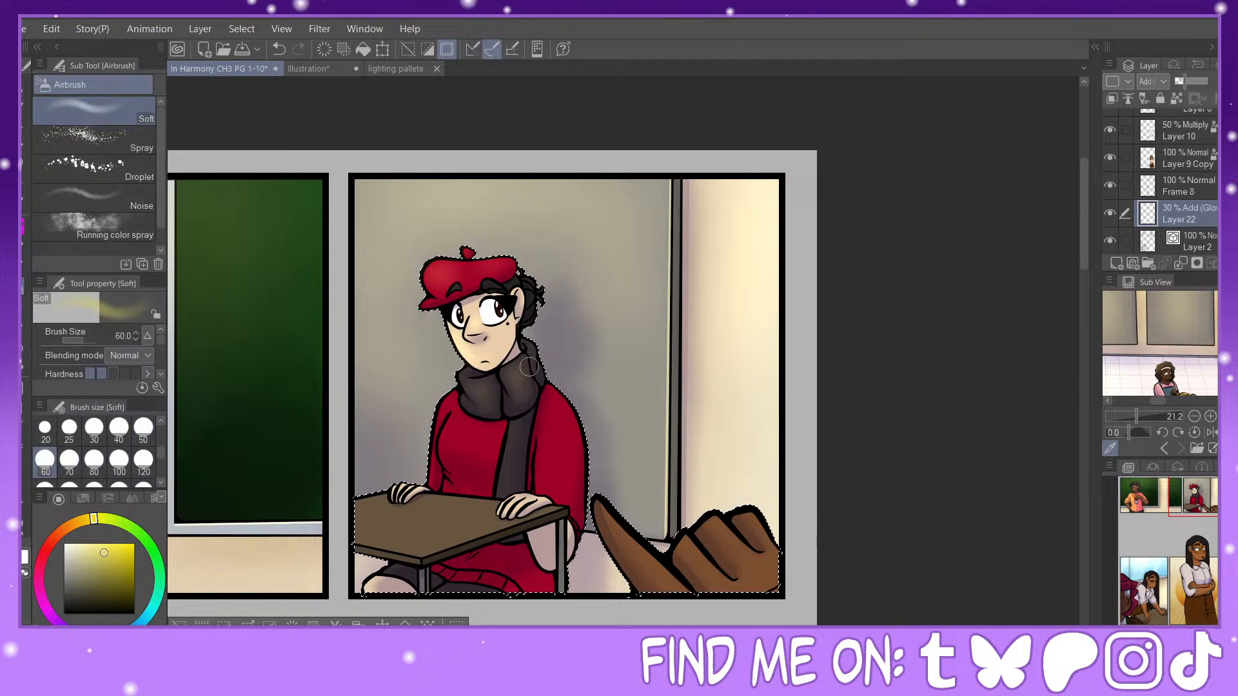
pyautogui.click(144, 428)
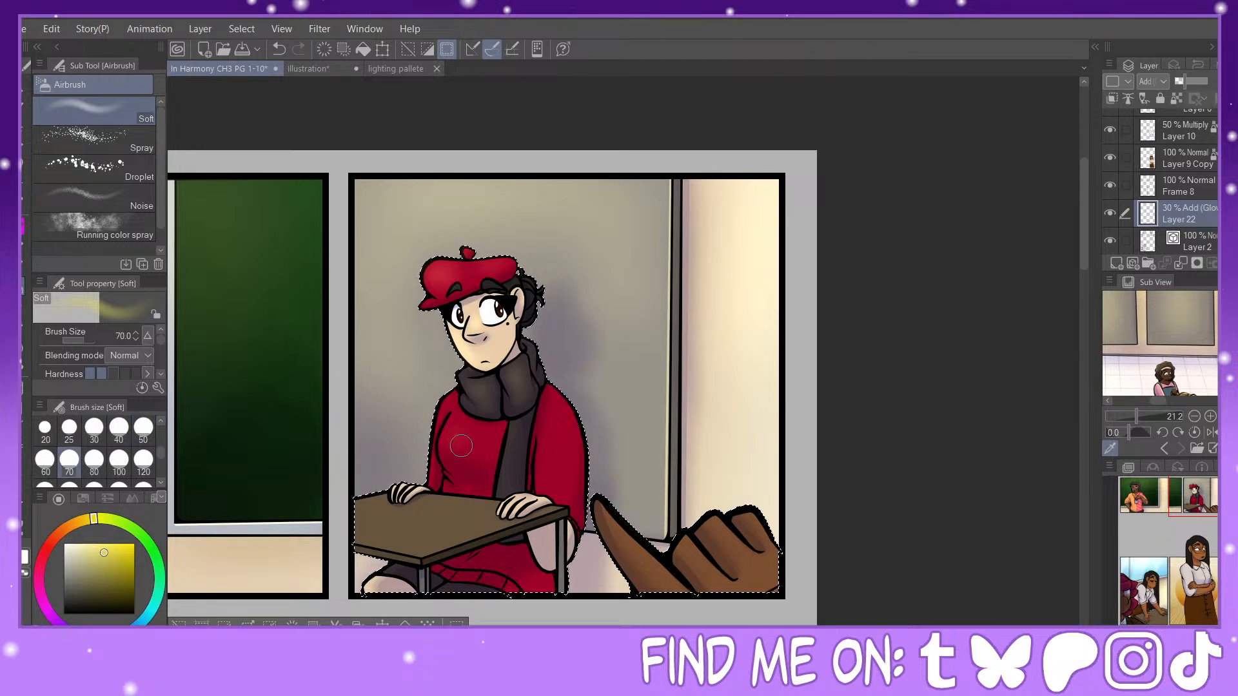
pyautogui.click(118, 460)
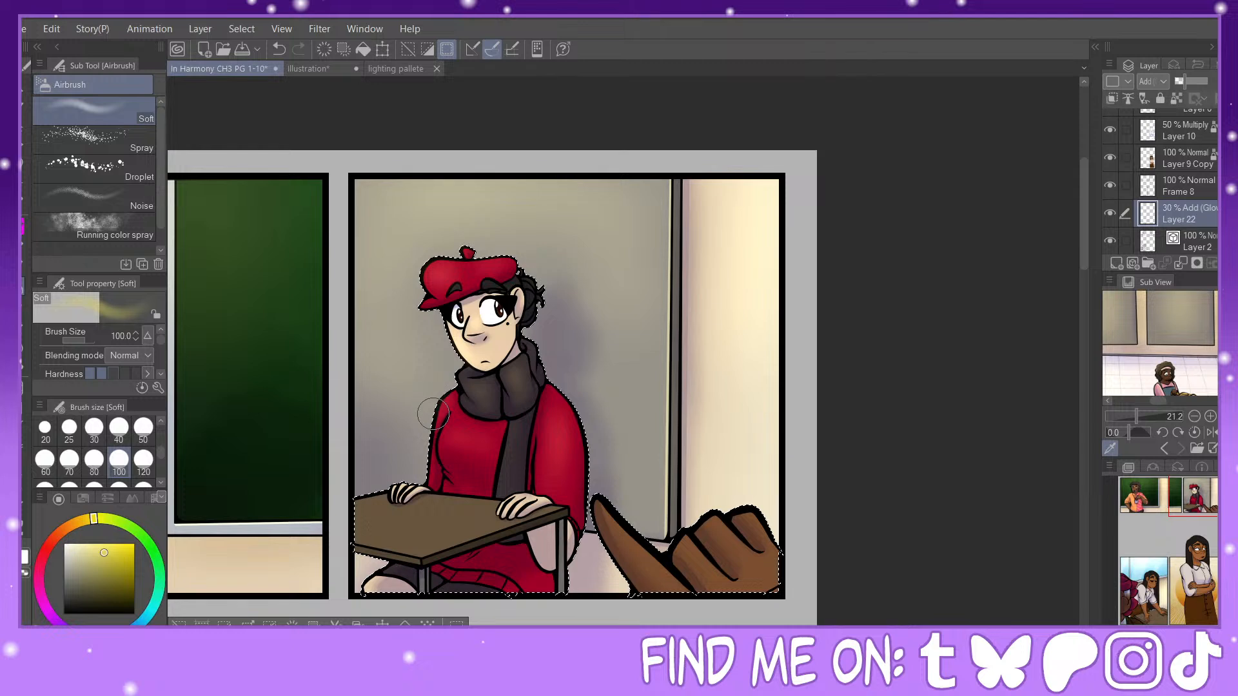
# Step: Airbrush glow onto the desk, the hands resting on it and the foreground hand with brush sizes 120, 50, 100 and 60
pyautogui.click(144, 460)
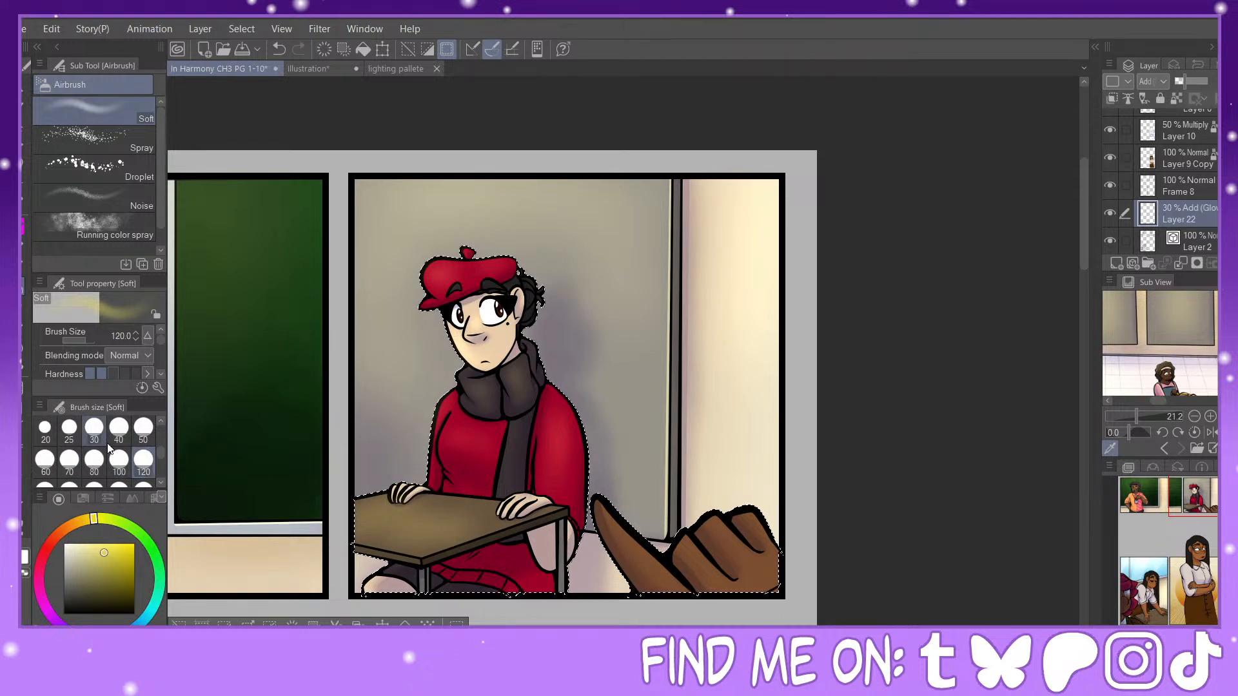
pyautogui.click(143, 429)
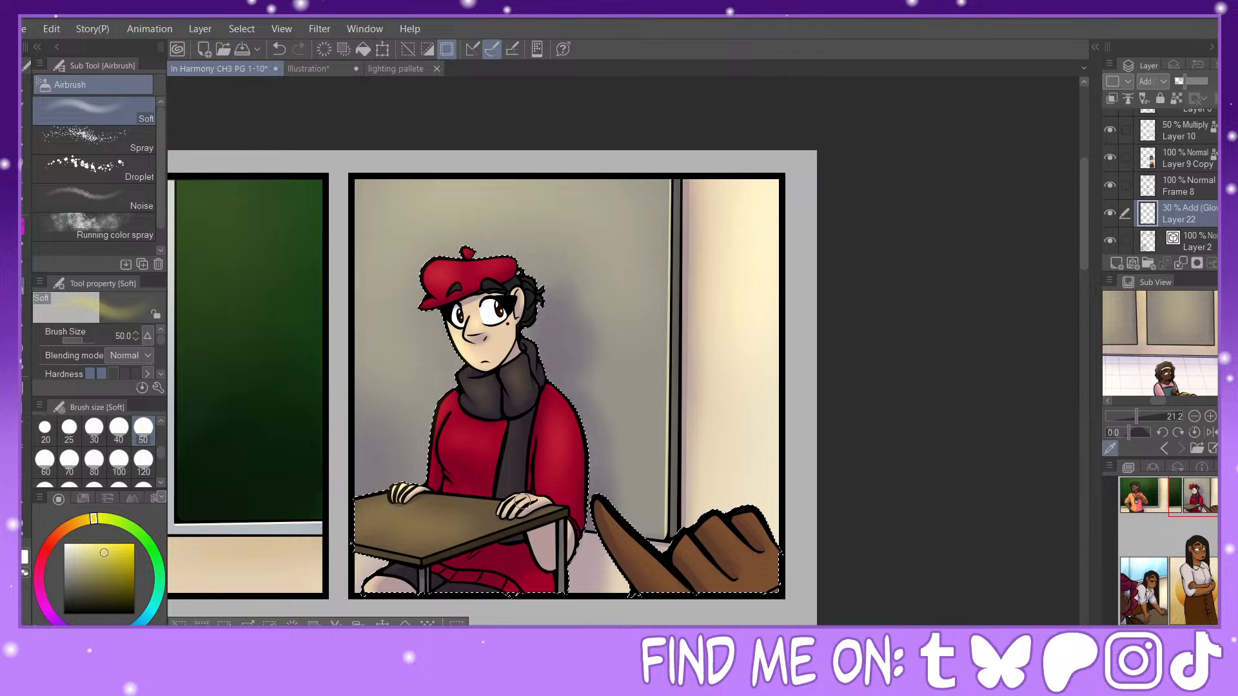
pyautogui.click(119, 461)
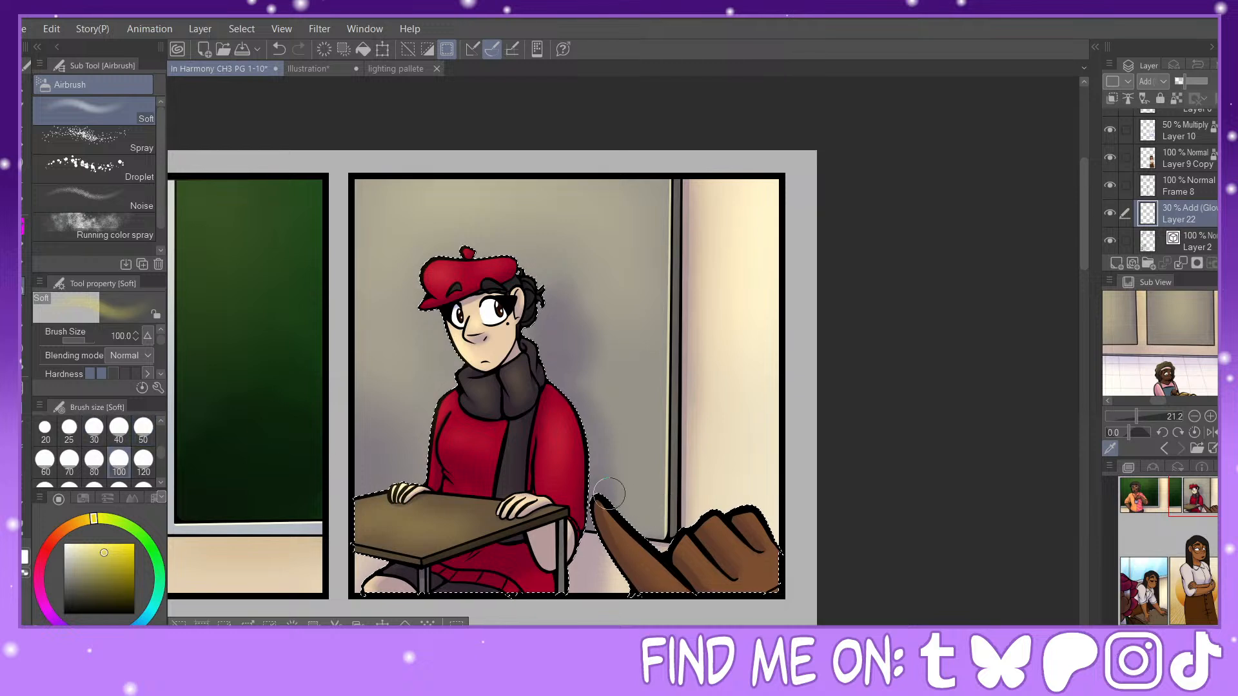
pyautogui.click(45, 460)
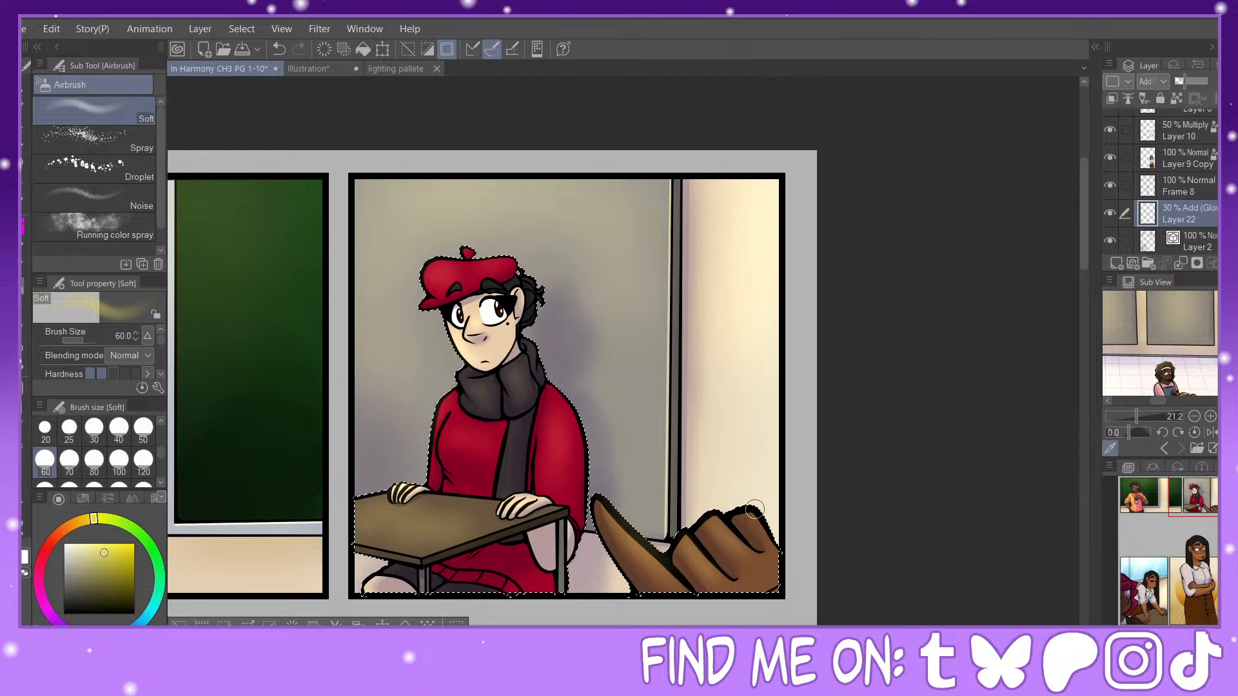
pyautogui.click(118, 461)
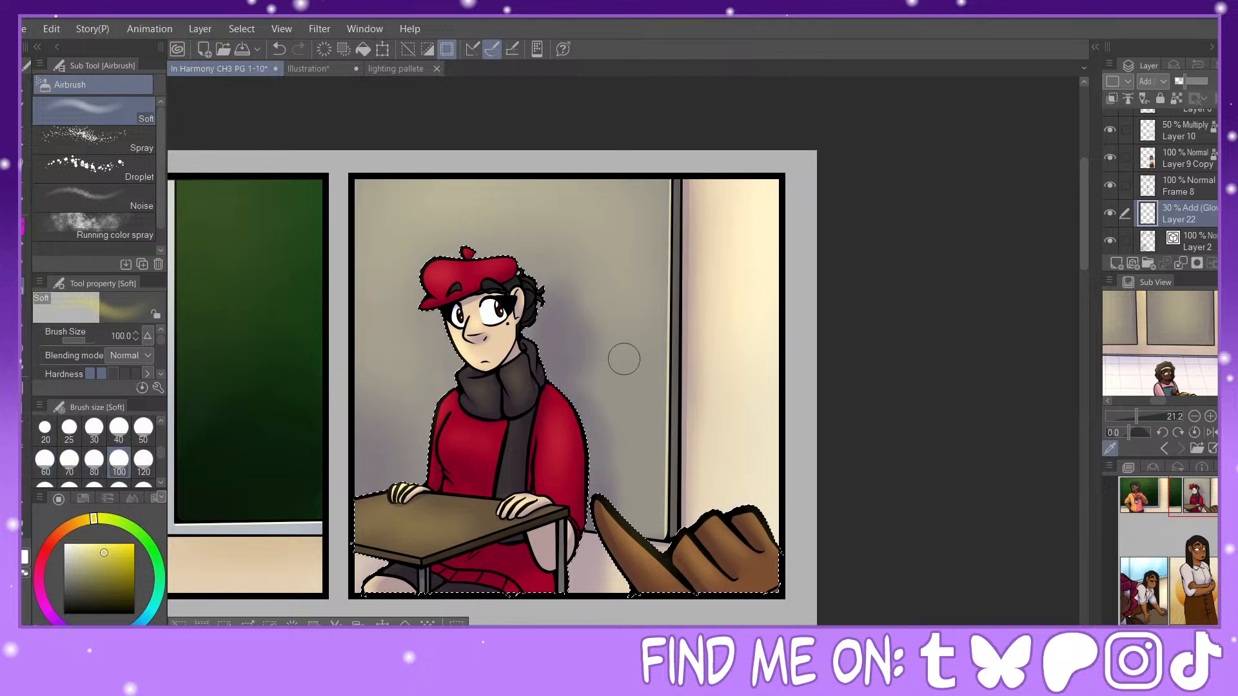
# Step: Airbrush a size-120 glow along the magenta hair of the foreground character in the window panel
pyautogui.moveTo(1139, 564); pyautogui.dragTo(1134, 581)
pyautogui.click(143, 460)
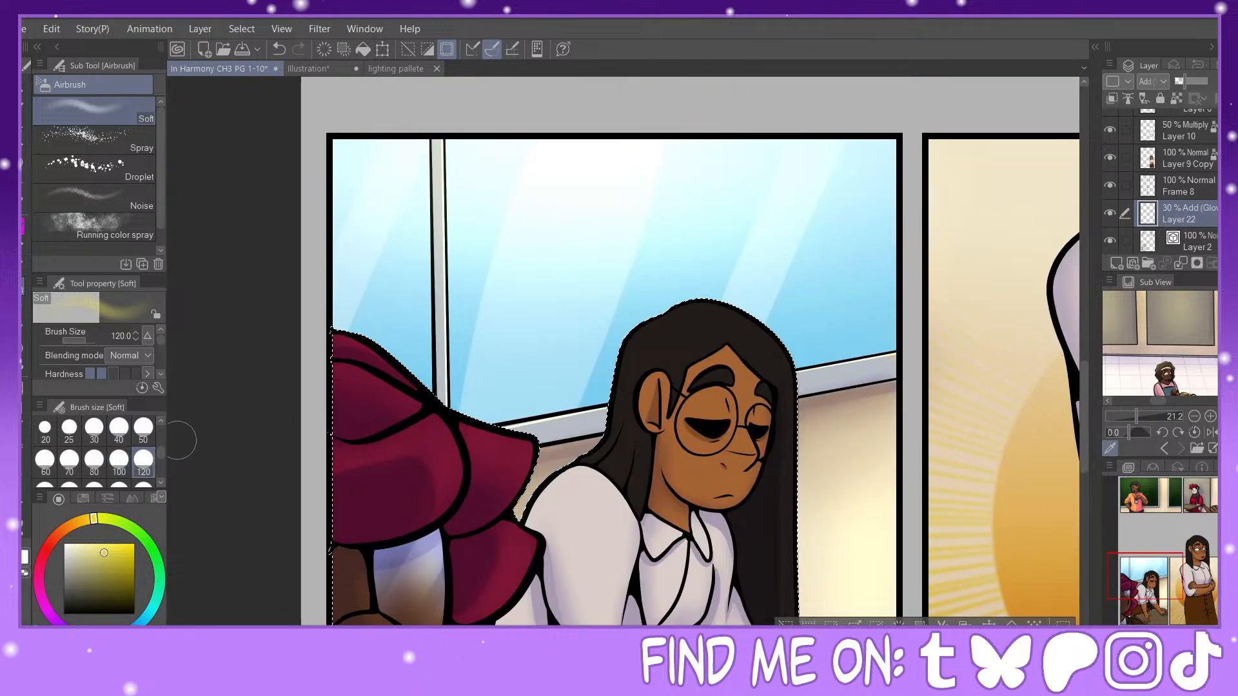
pyautogui.moveTo(397, 382); pyautogui.dragTo(535, 445)
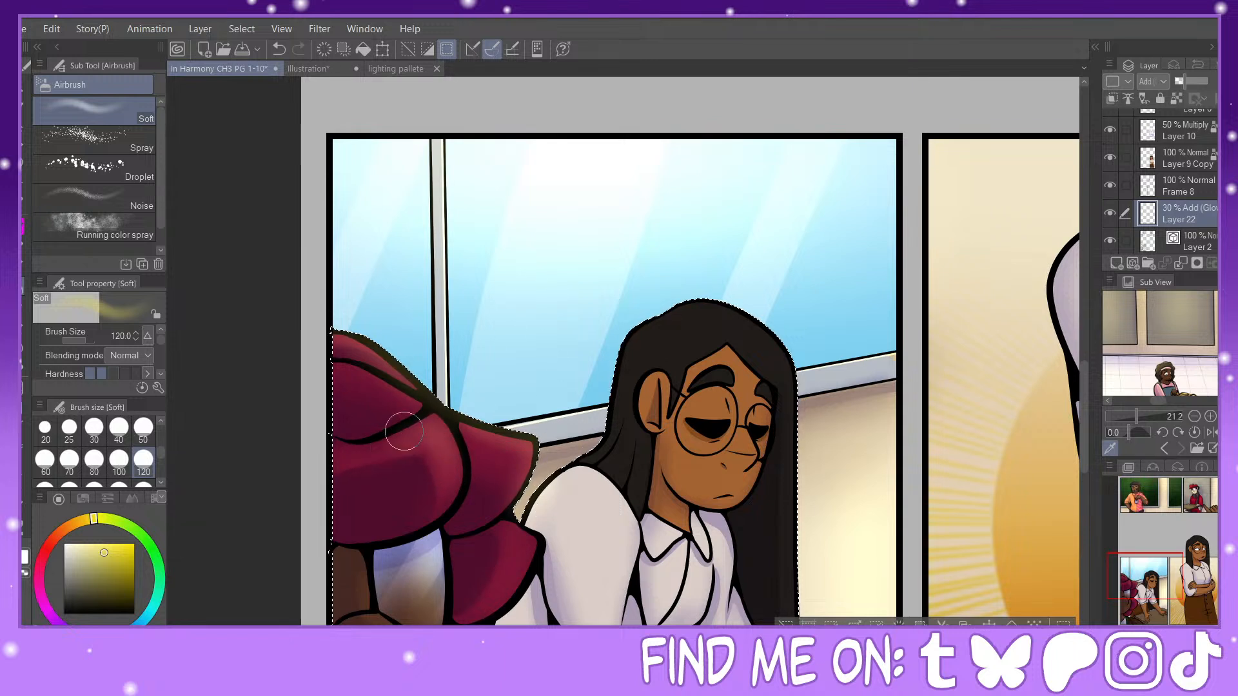
# Step: Airbrush a size-100 glow along the leaning woman's long black hair, and soften it with a size-120 Blur
pyautogui.click(116, 461)
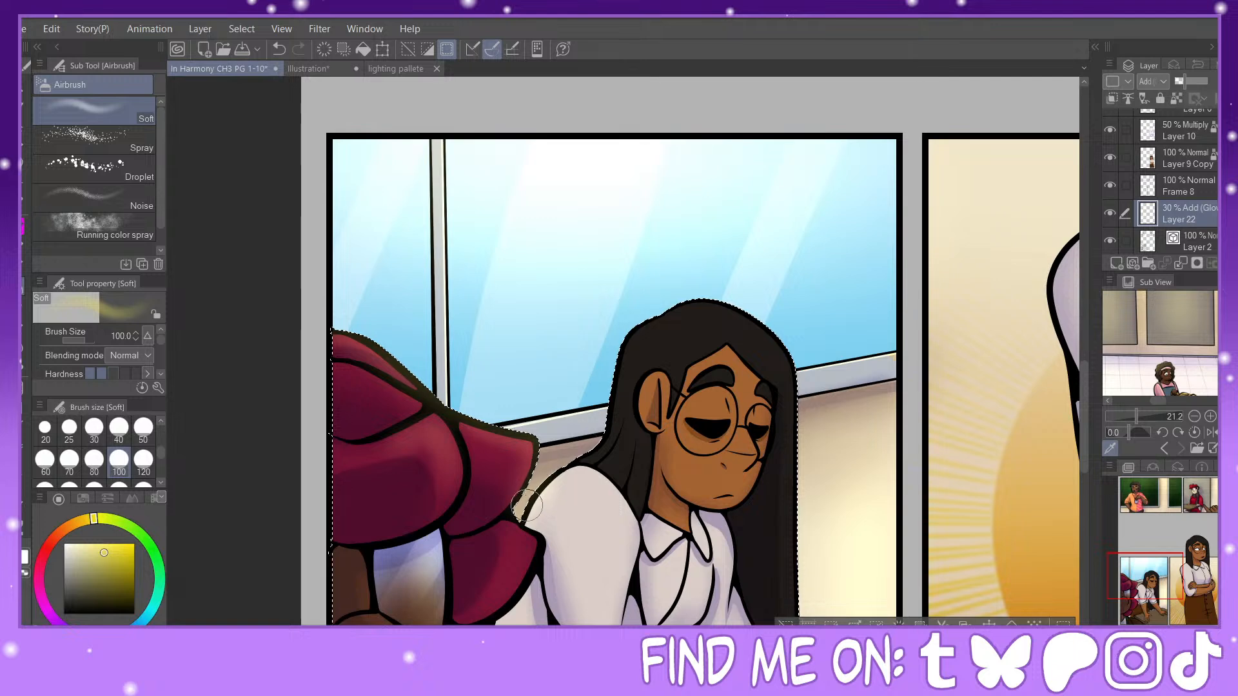
pyautogui.moveTo(601, 456)
pyautogui.mouseDown()
pyautogui.moveTo(673, 317)
pyautogui.moveTo(657, 328)
pyautogui.moveTo(662, 340)
pyautogui.moveTo(777, 322)
pyautogui.moveTo(727, 311)
pyautogui.moveTo(775, 332)
pyautogui.moveTo(768, 322)
pyautogui.moveTo(793, 381)
pyautogui.mouseUp()
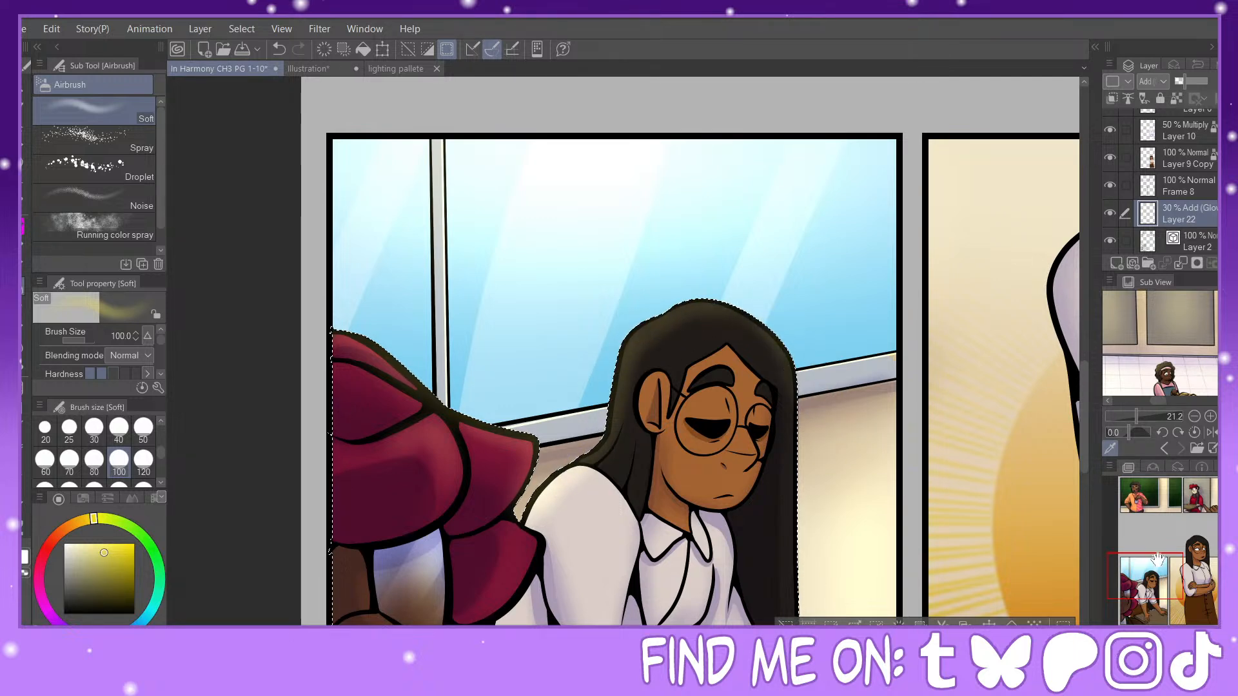
pyautogui.scroll(-1, 1157, 560)
pyautogui.moveTo(1161, 574); pyautogui.dragTo(1174, 586)
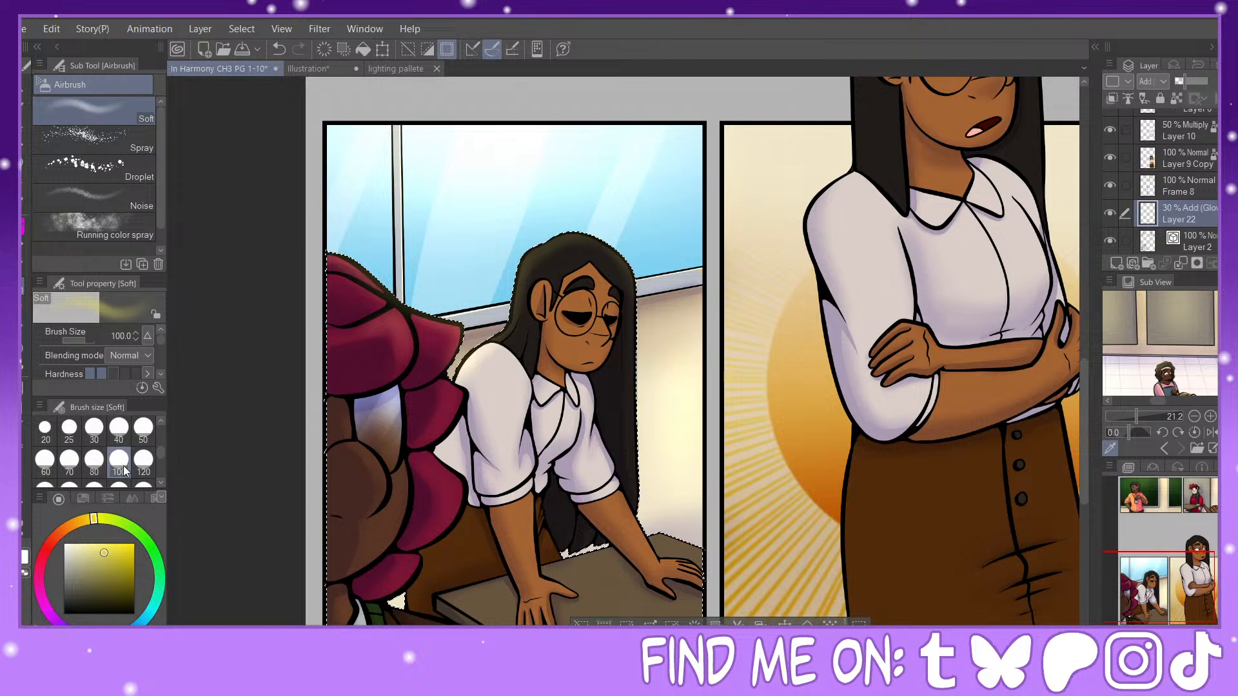
pyautogui.moveTo(638, 345); pyautogui.dragTo(643, 511)
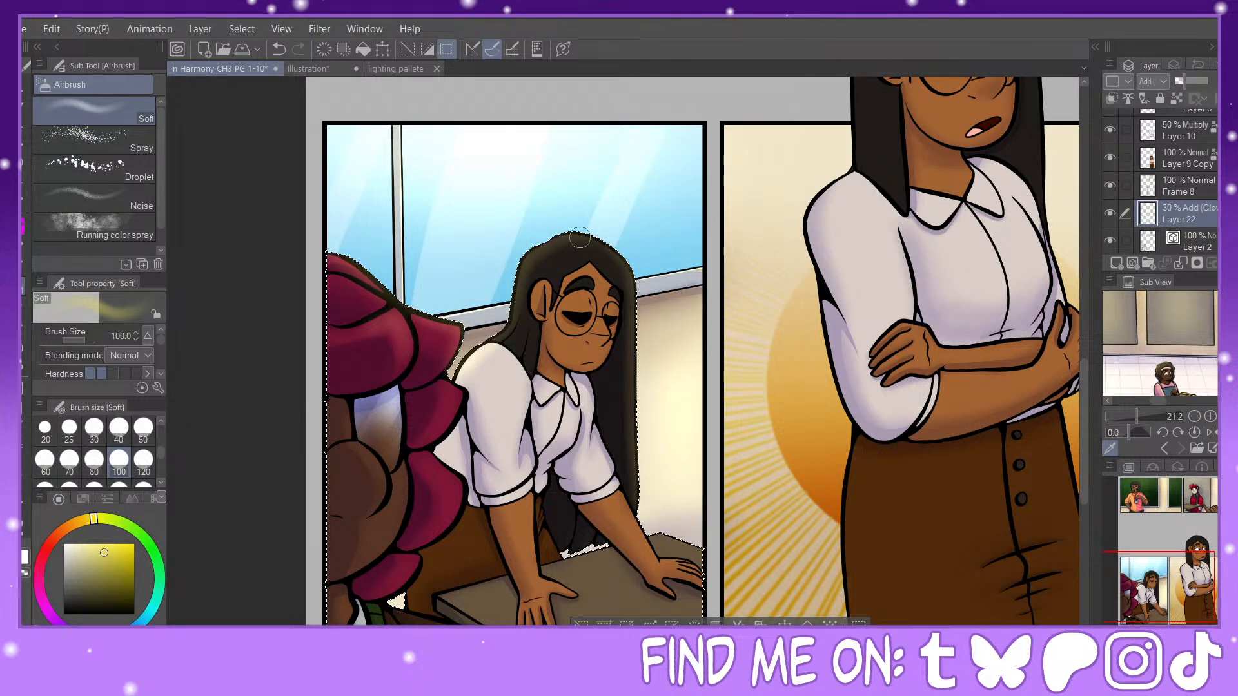
pyautogui.press('j')
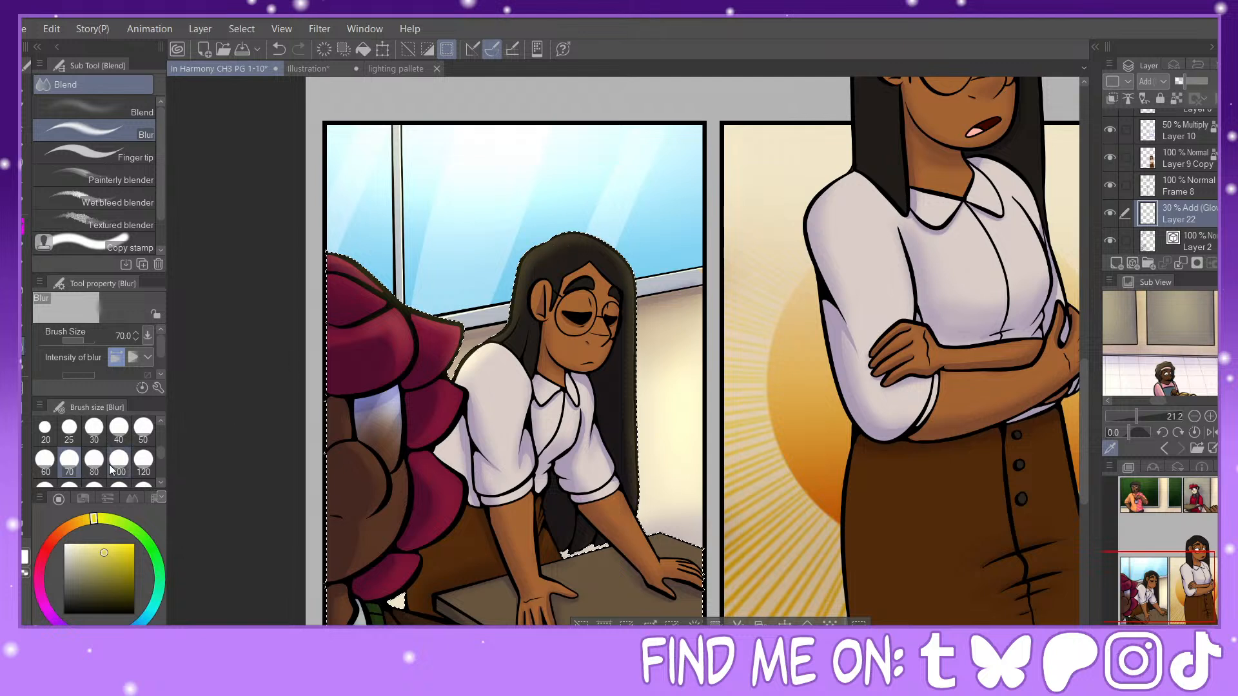
pyautogui.click(143, 459)
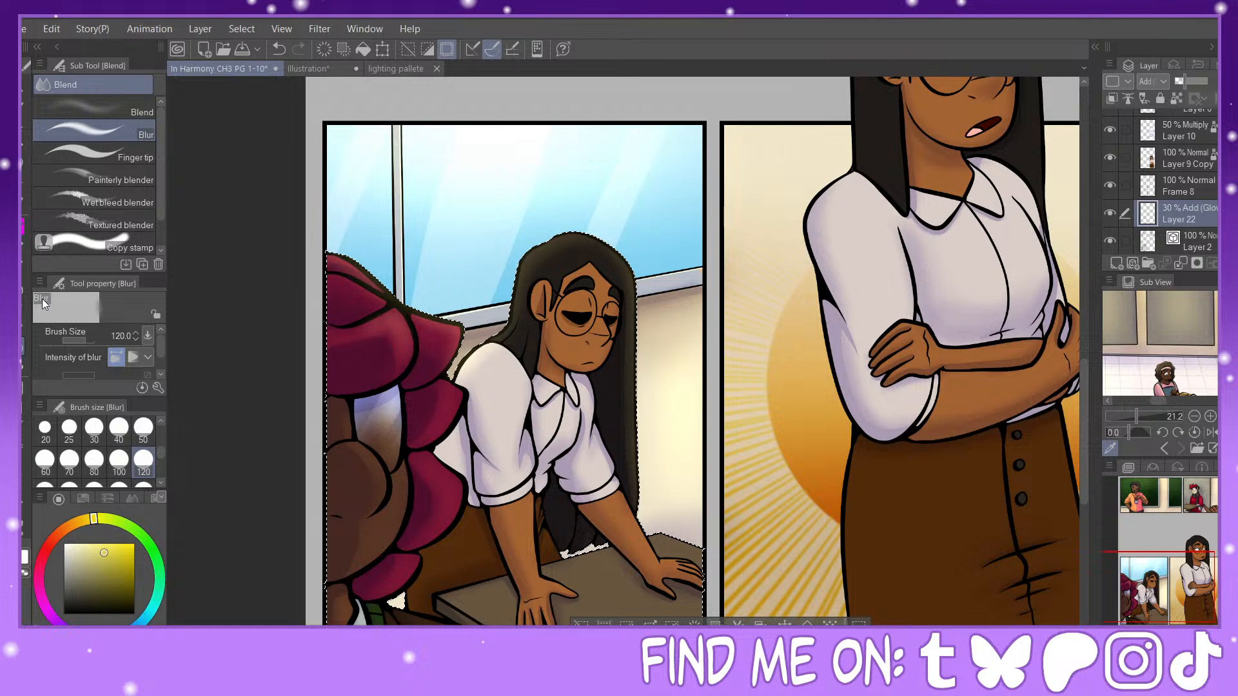
pyautogui.press('b')
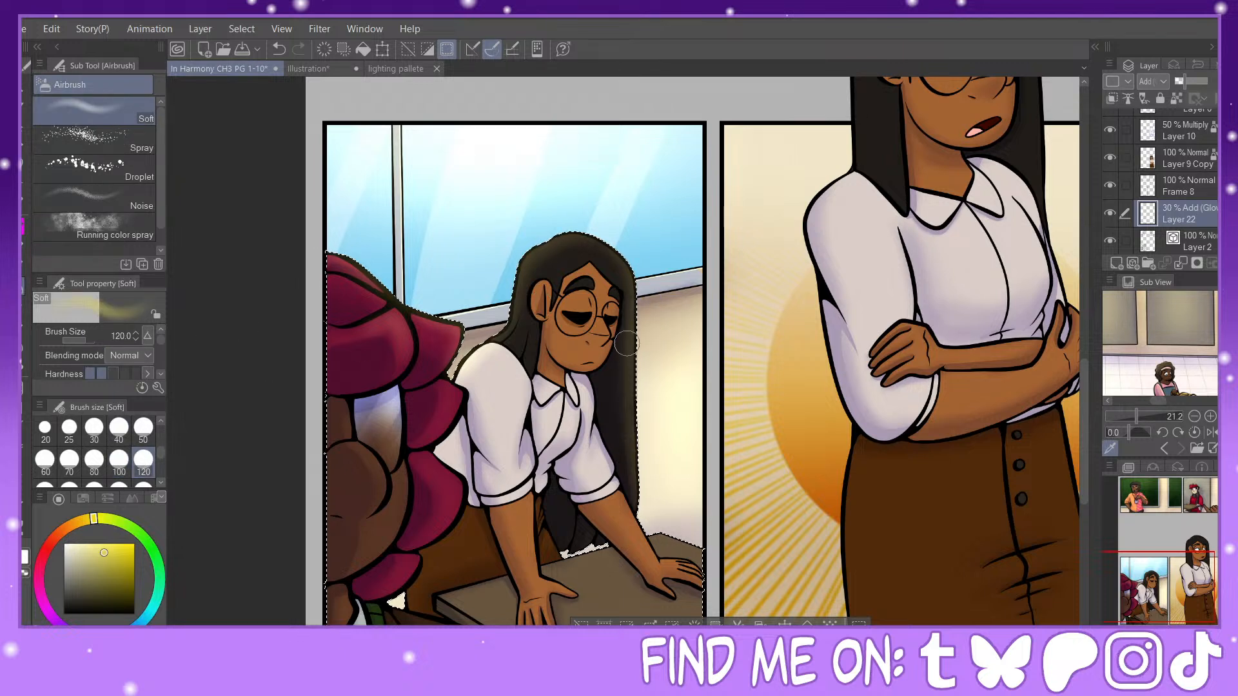
# Step: Soften the leaning woman's hair glow with a size-120 Blur, and airbrush glow onto her white shirt with sizes 100 and 70
pyautogui.click(25, 347)
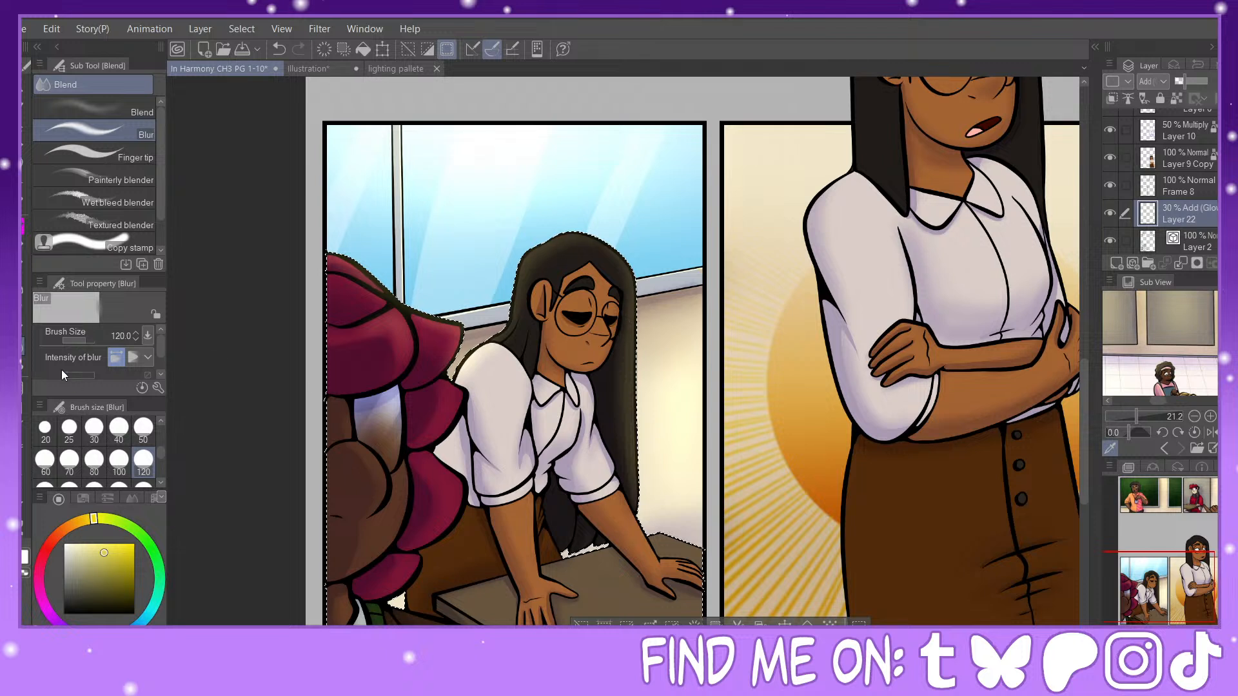
pyautogui.press('b')
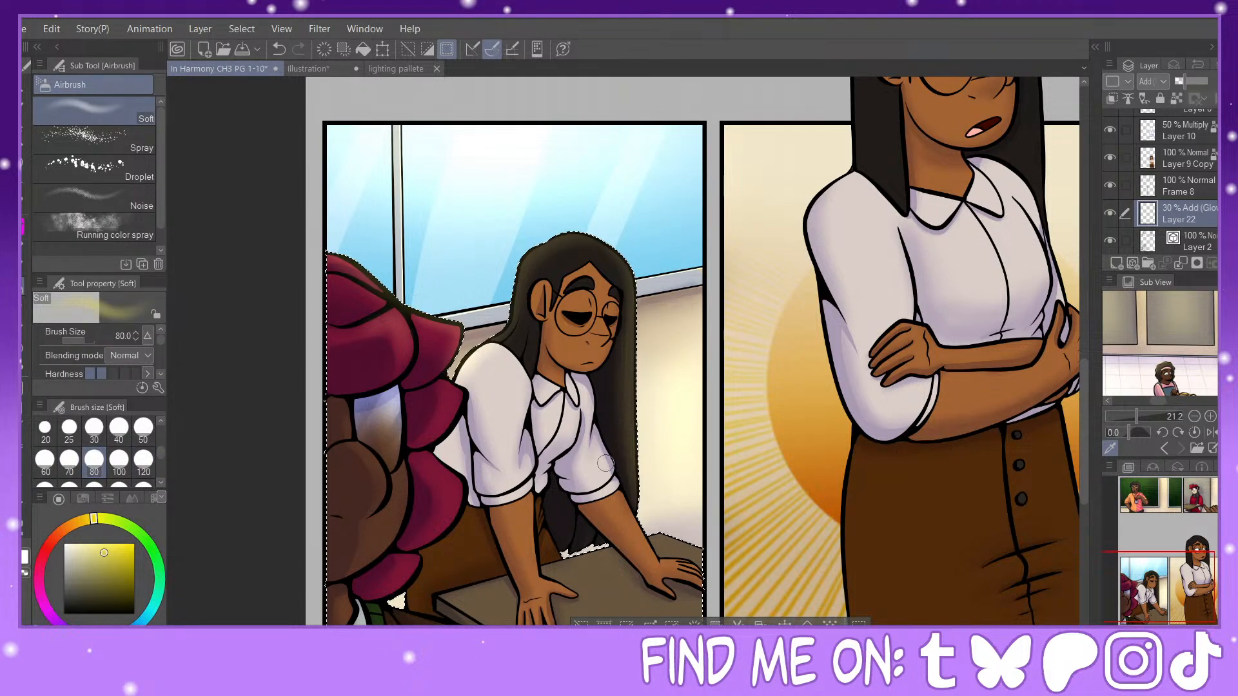
pyautogui.press(']')
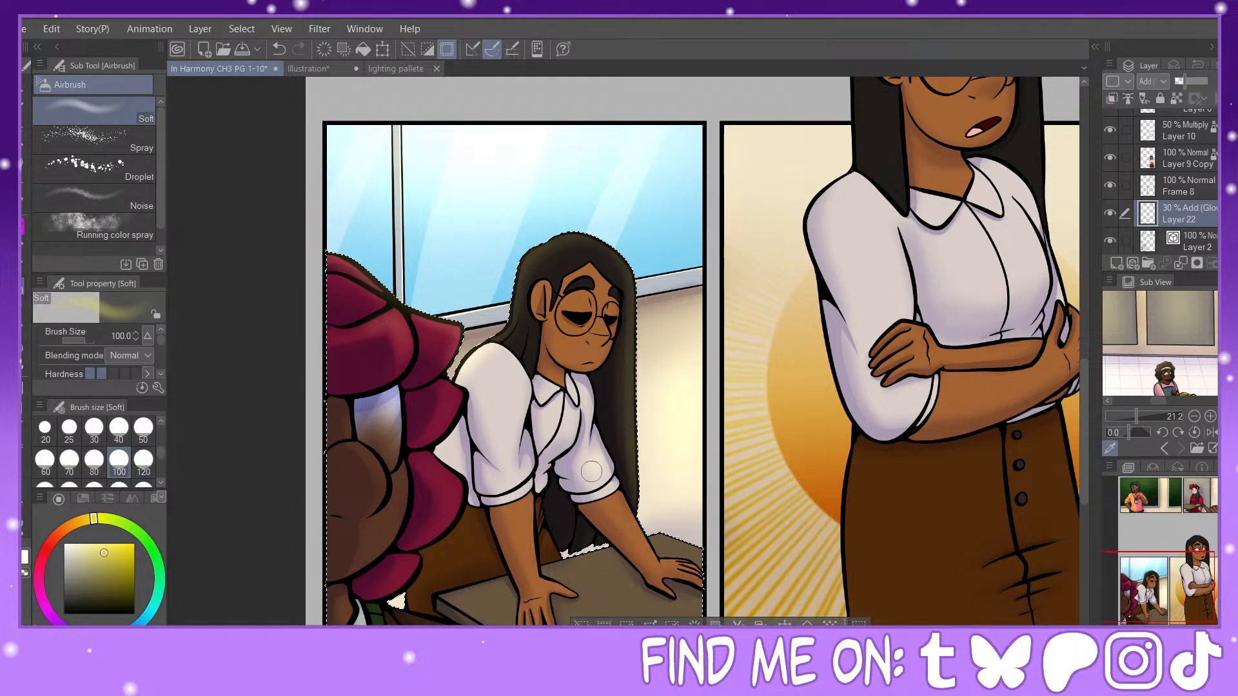
pyautogui.press('[')
pyautogui.press('[')
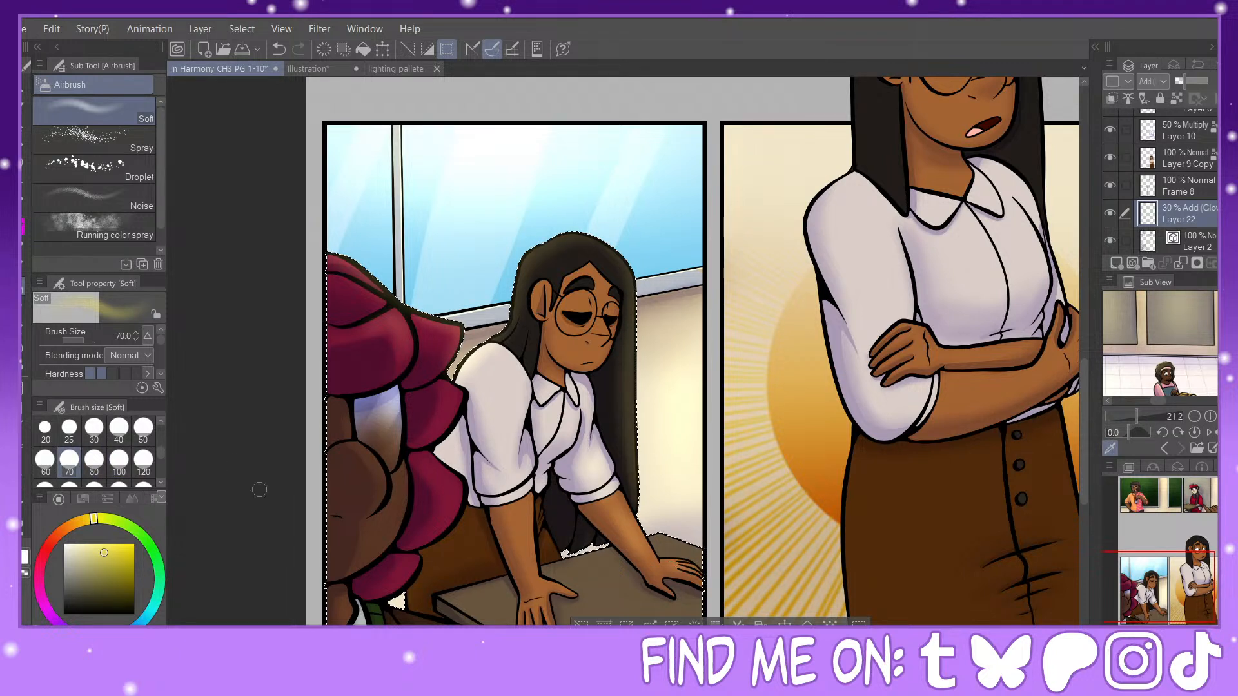
pyautogui.press(']')
pyautogui.press(']')
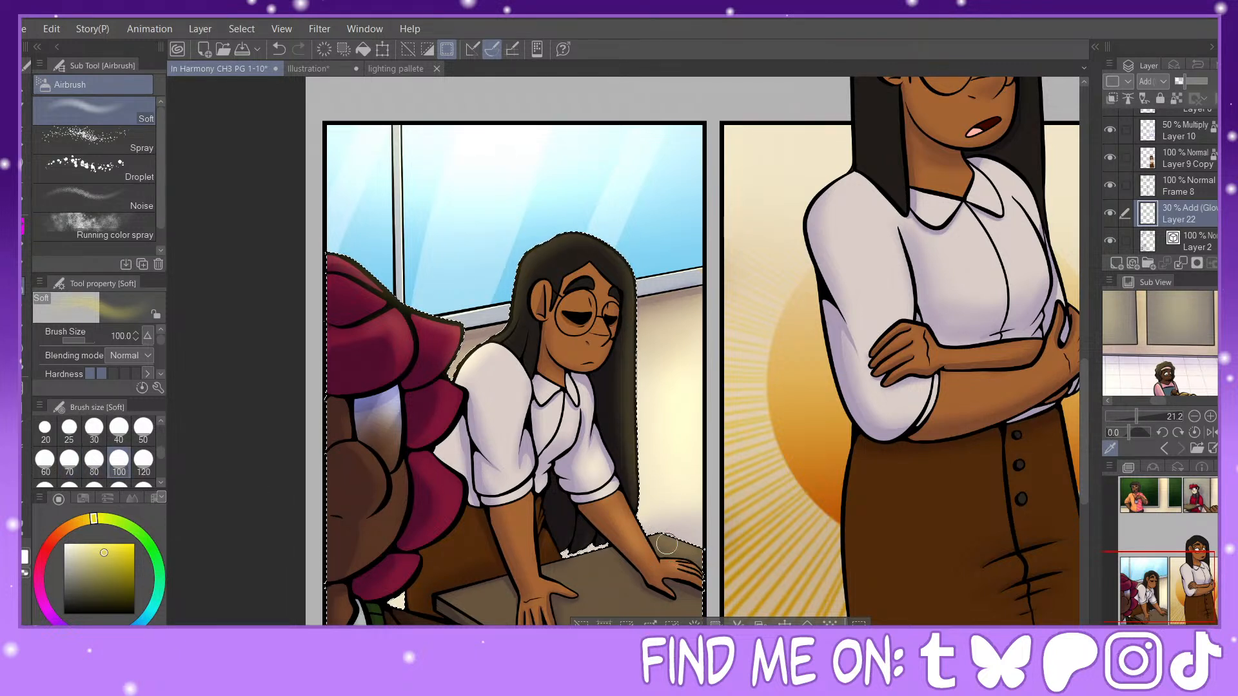
pyautogui.moveTo(673, 484); pyautogui.dragTo(586, 442)
pyautogui.click(24, 349)
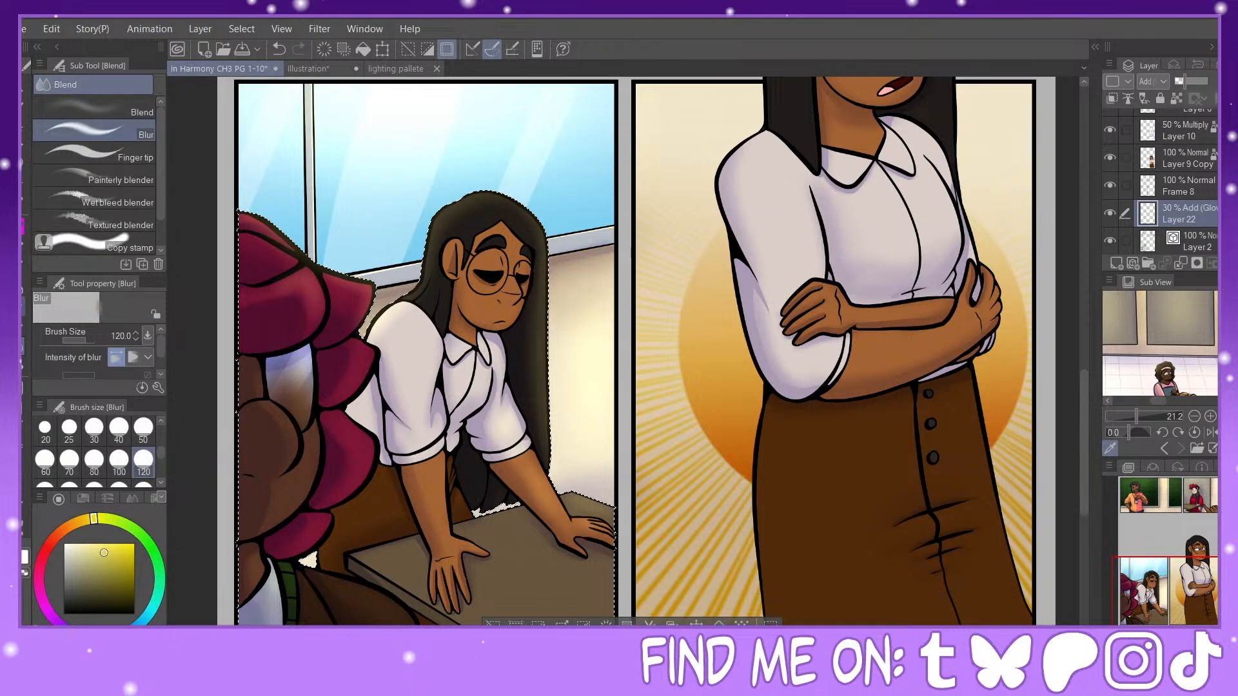
# Step: Airbrush a size-120 glow onto the leaning woman's nearer white shirt sleeve and soften it with a size-120 Blur
pyautogui.press('b')
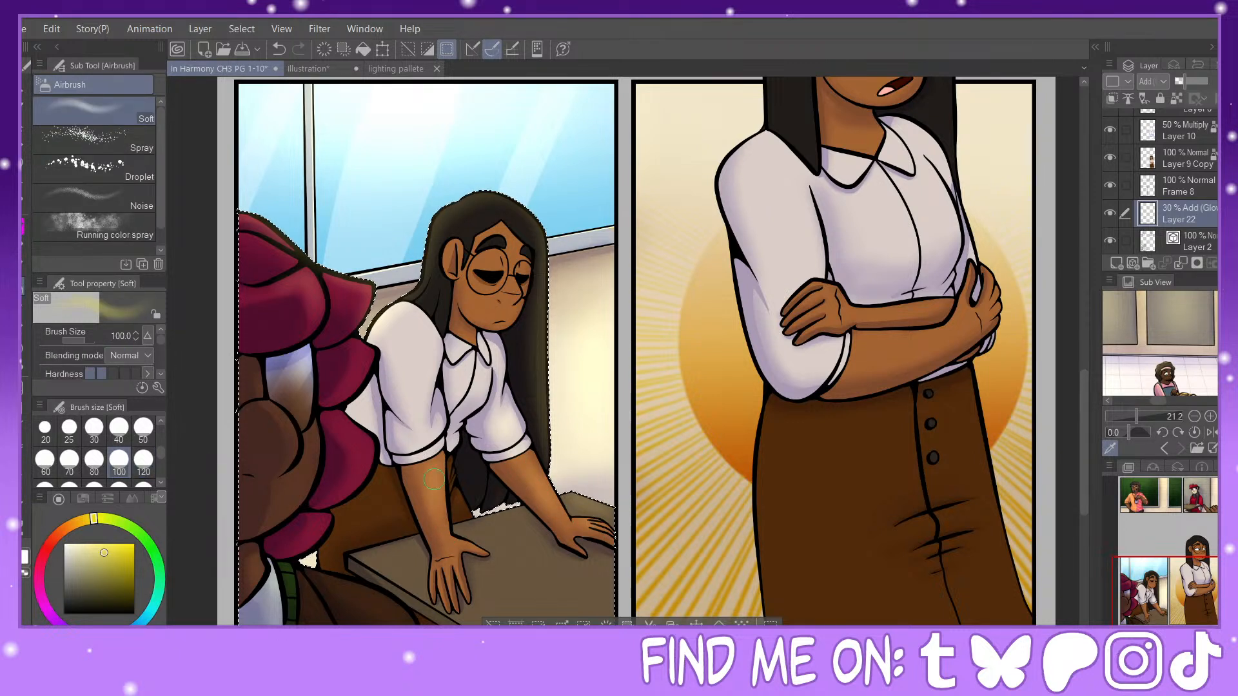
pyautogui.click(143, 464)
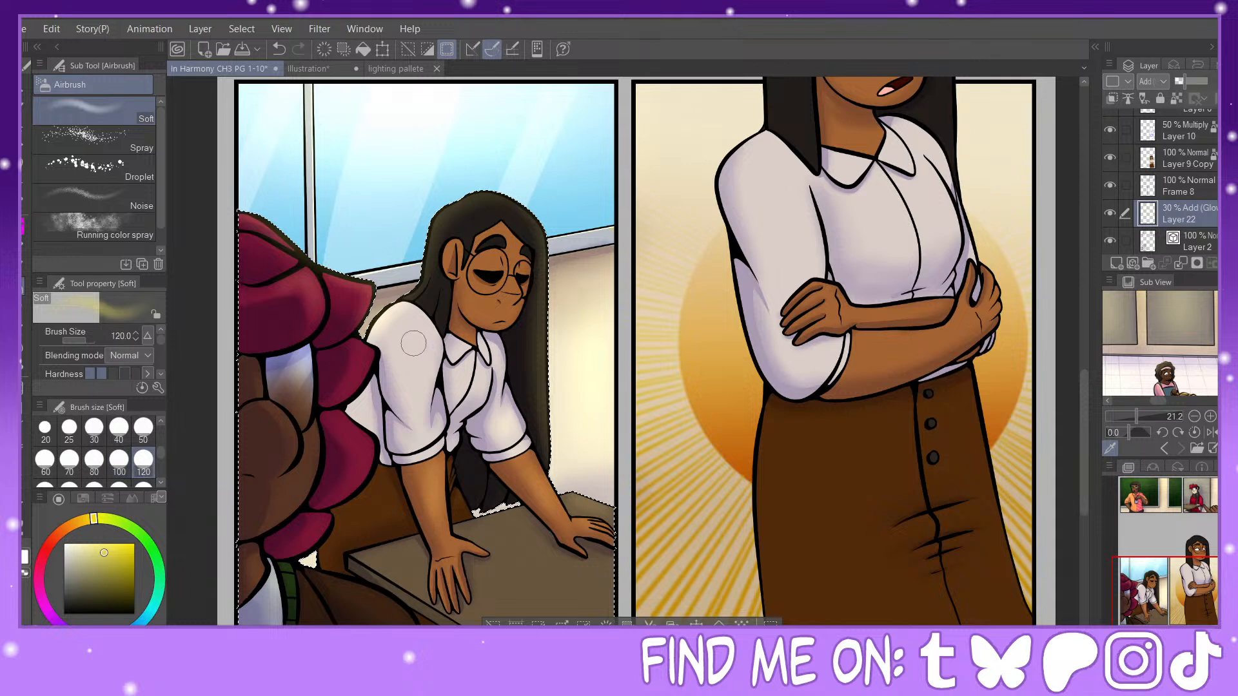
pyautogui.press('j')
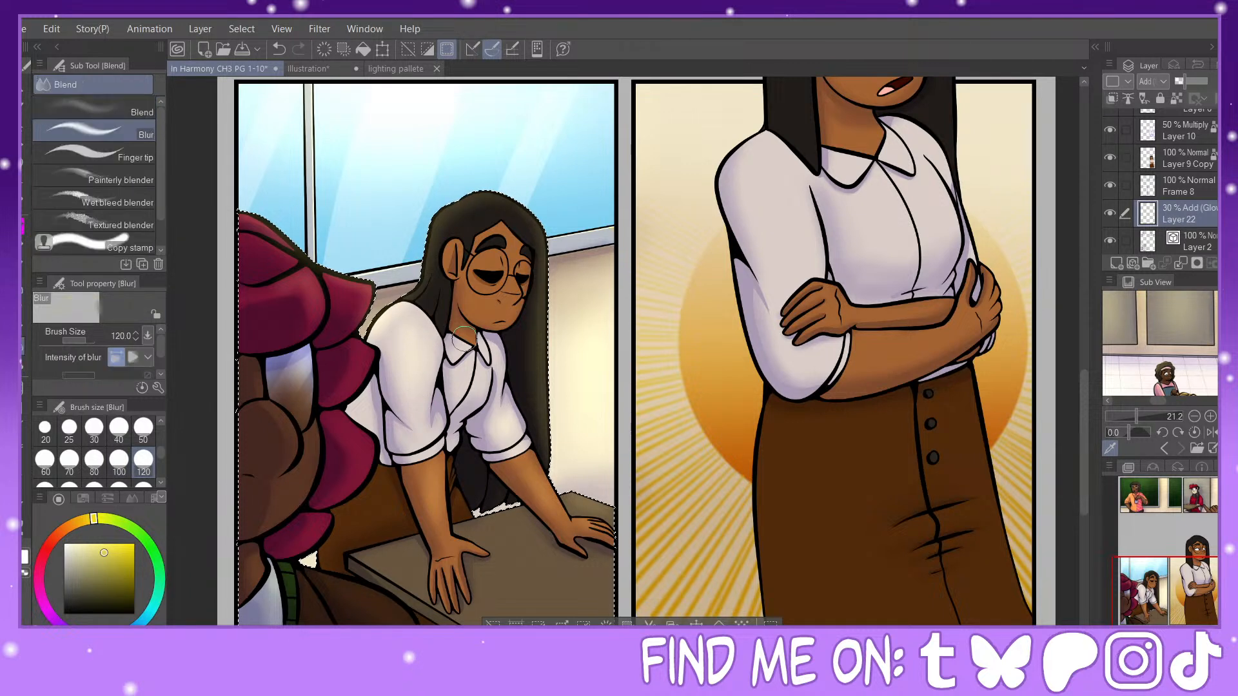
pyautogui.press('b')
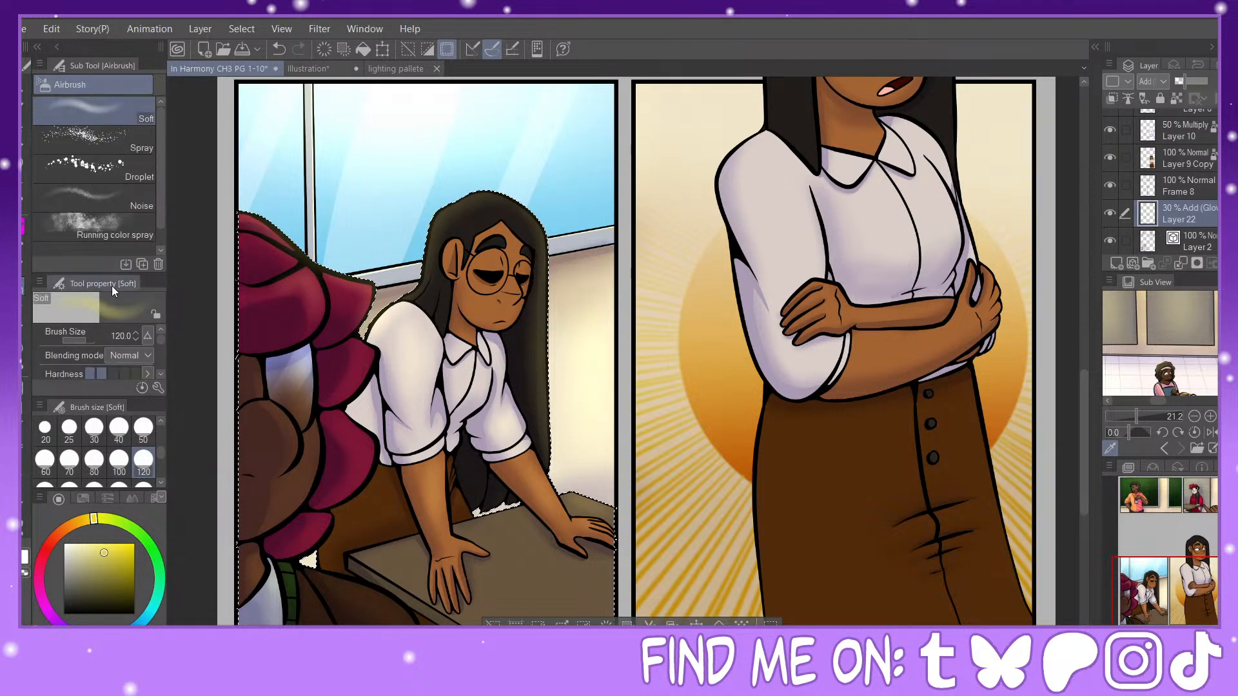
pyautogui.click(69, 459)
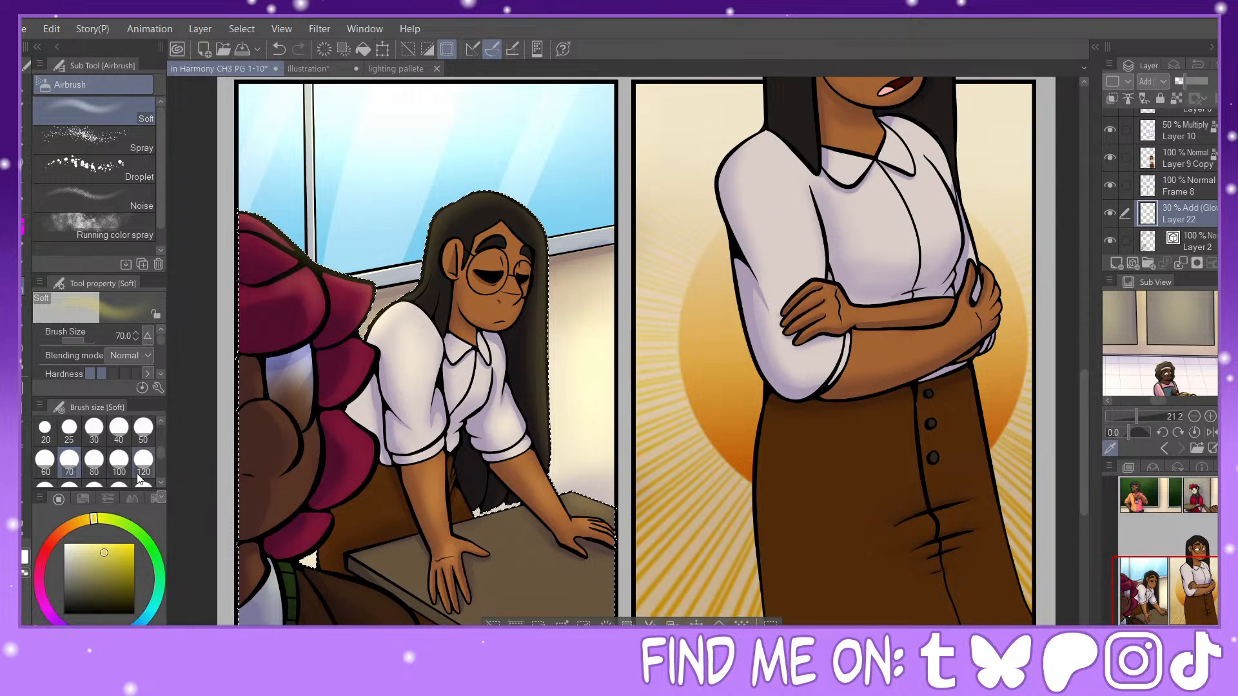
# Step: Airbrush a size-170 glow across the tabletop under the leaning woman's hands and soften it with a size-200 Blur
pyautogui.click(69, 485)
pyautogui.moveTo(791, 545); pyautogui.dragTo(900, 488)
pyautogui.moveTo(647, 460)
pyautogui.mouseDown()
pyautogui.moveTo(605, 480)
pyautogui.moveTo(610, 519)
pyautogui.moveTo(696, 513)
pyautogui.moveTo(645, 574)
pyautogui.moveTo(723, 542)
pyautogui.moveTo(732, 551)
pyautogui.moveTo(706, 555)
pyautogui.moveTo(689, 538)
pyautogui.moveTo(650, 549)
pyautogui.moveTo(641, 521)
pyautogui.mouseUp()
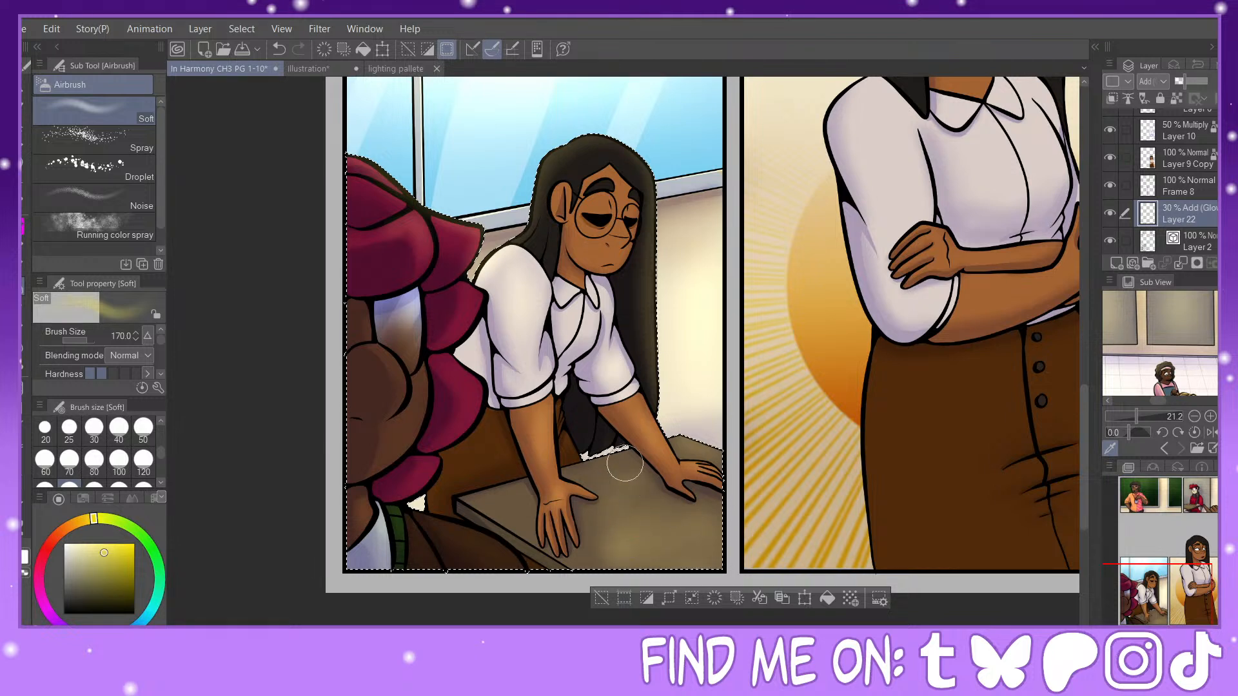
pyautogui.click(23, 347)
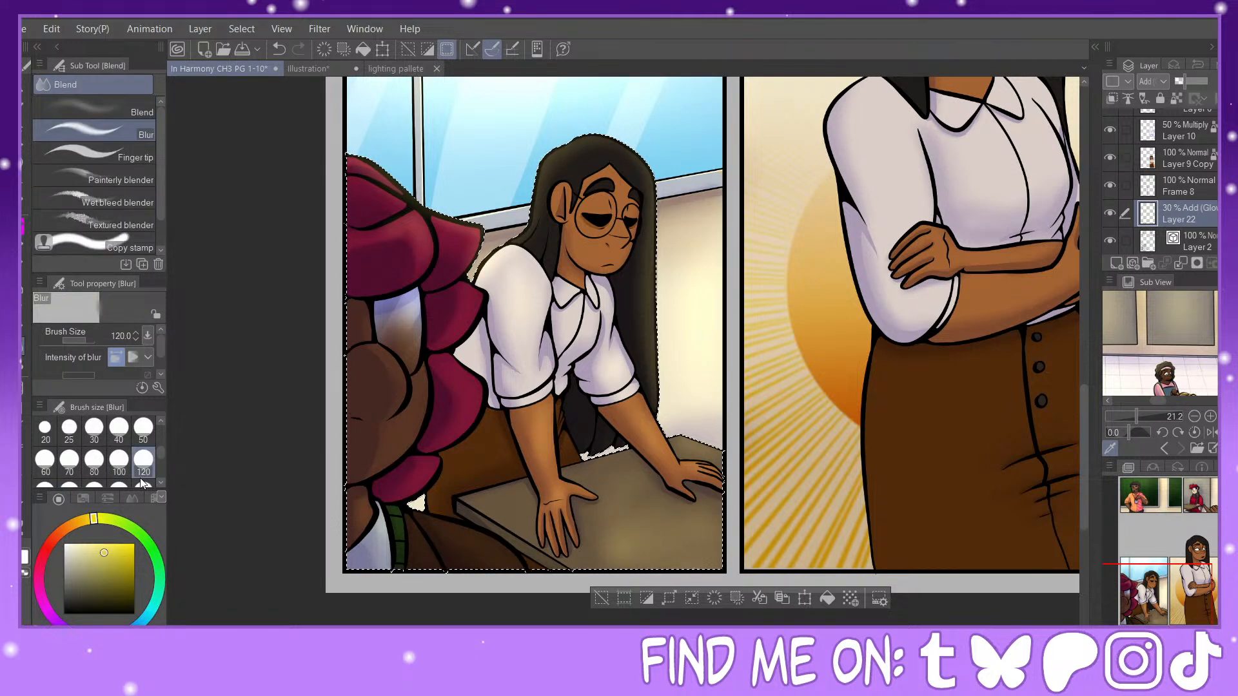
pyautogui.click(95, 485)
pyautogui.moveTo(605, 557)
pyautogui.mouseDown()
pyautogui.moveTo(693, 544)
pyautogui.moveTo(672, 497)
pyautogui.mouseUp()
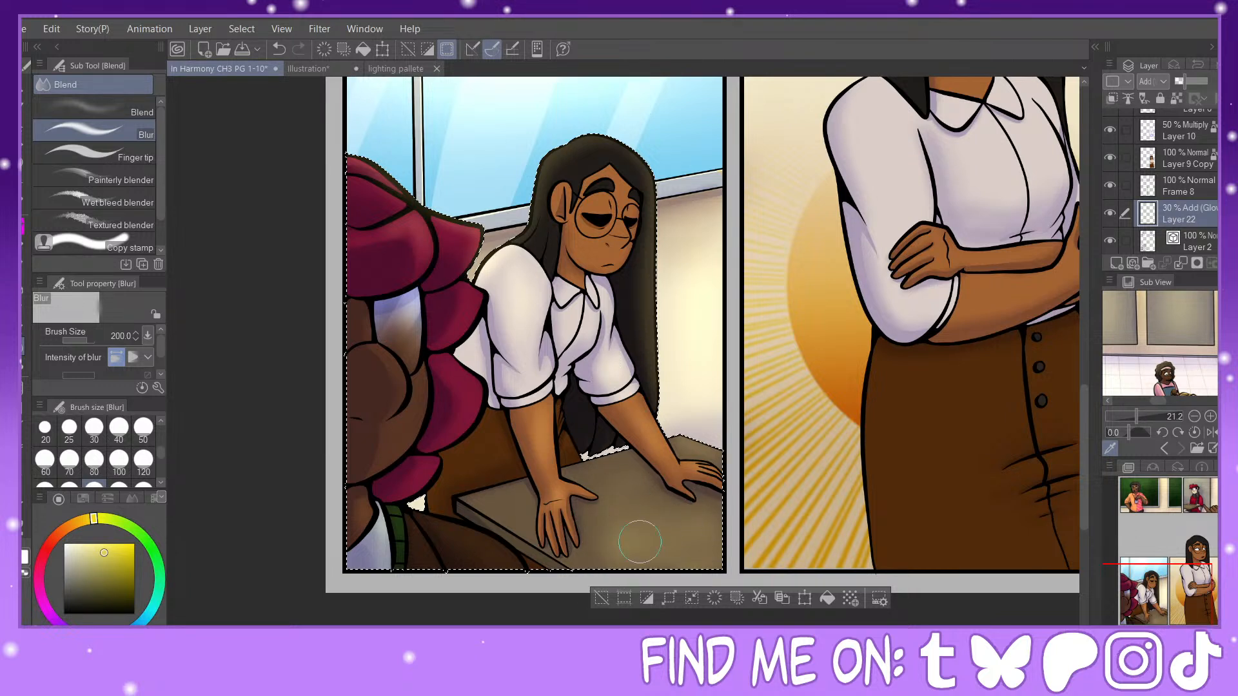
pyautogui.press('b')
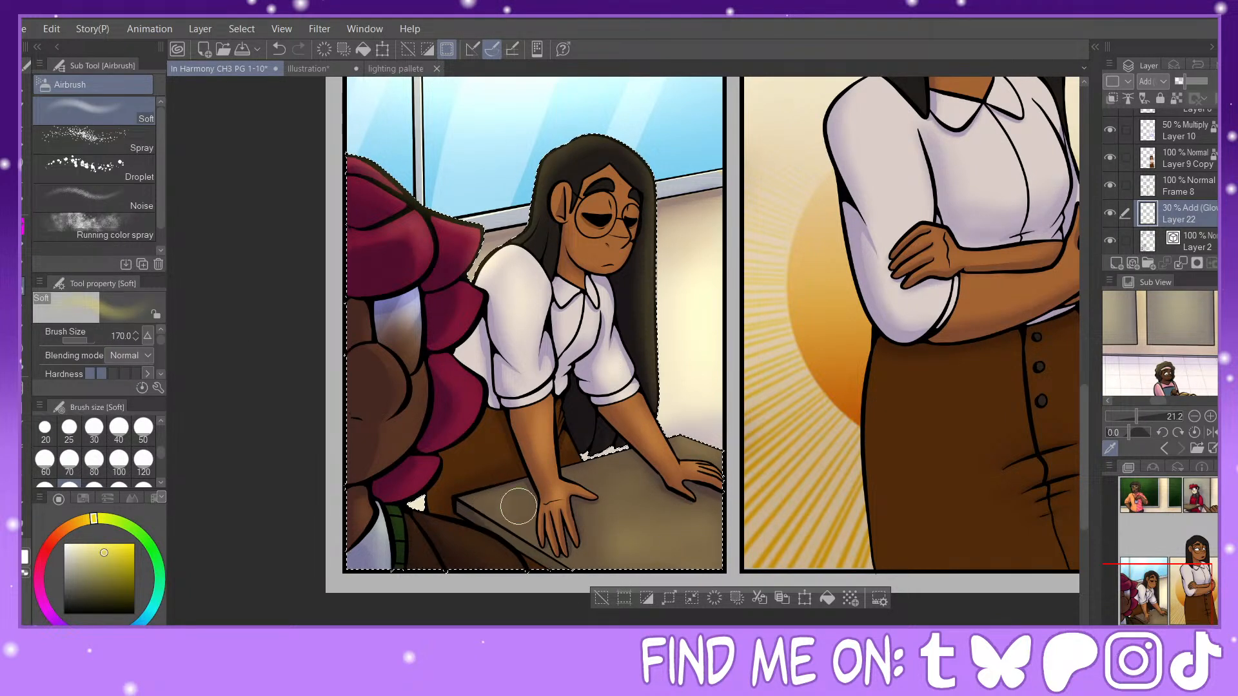
# Step: Create an Add (Glow) layer at 30% opacity directly above Layer 17 Copy for the laughing man's highlights
pyautogui.click(1140, 496)
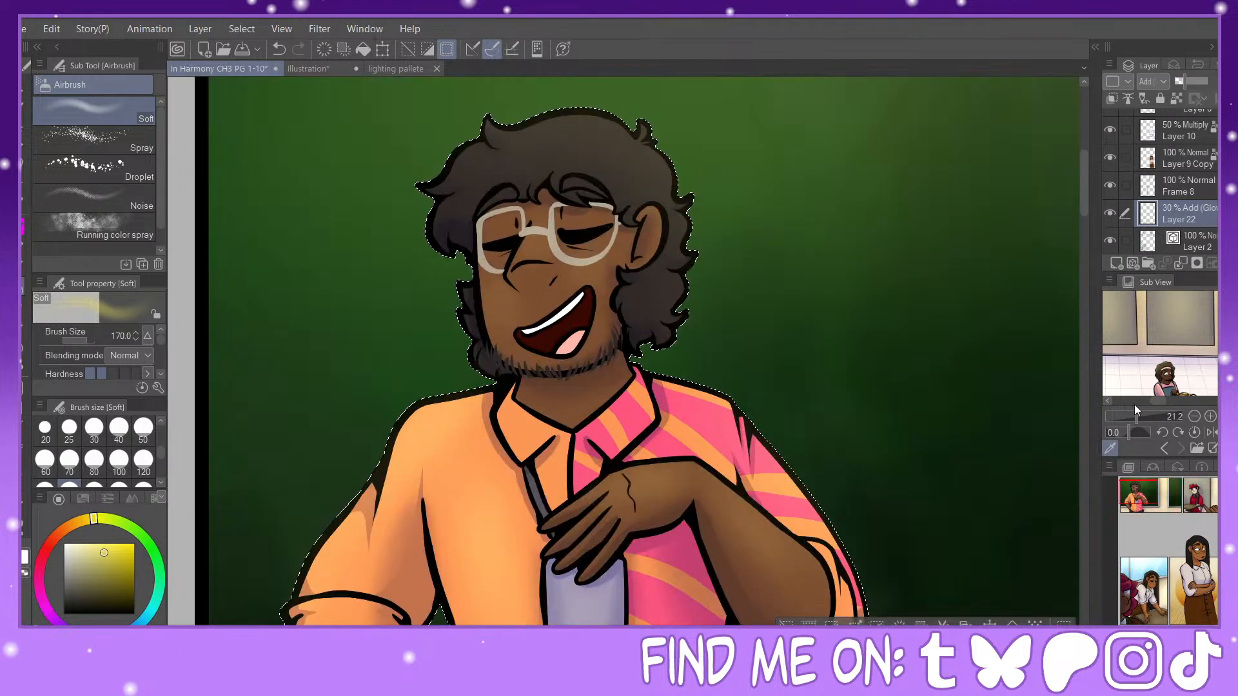
pyautogui.scroll(-2, 1173, 207)
pyautogui.click(1177, 207)
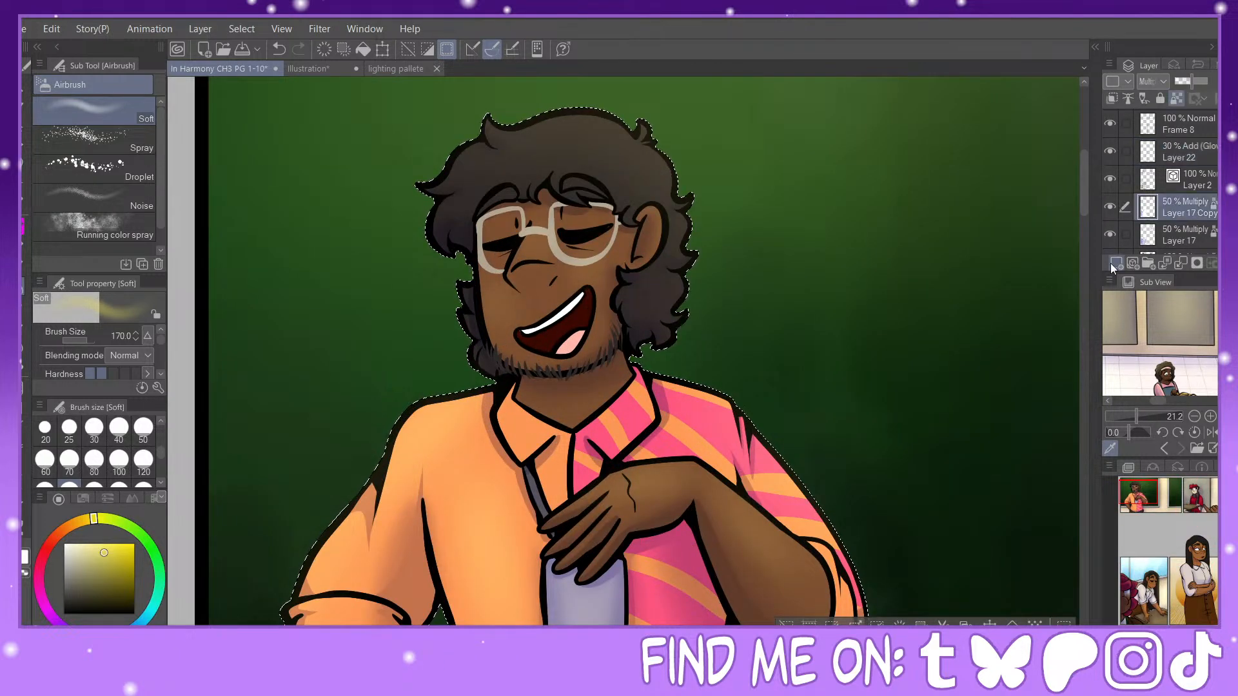
pyautogui.click(1165, 260)
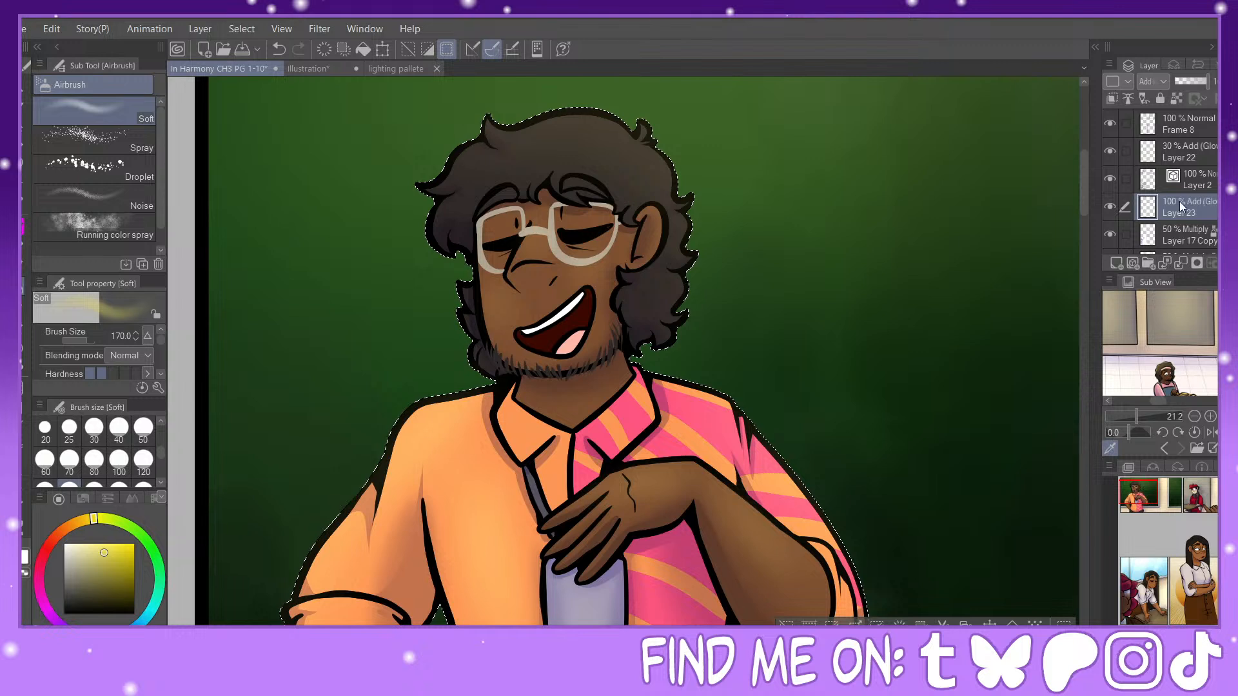
pyautogui.moveTo(1185, 81); pyautogui.dragTo(1185, 81)
# Step: Draw rim highlights along the laughing man's curly hair and facial contours with the Painty Sai Pen at size 15
pyautogui.press('p')
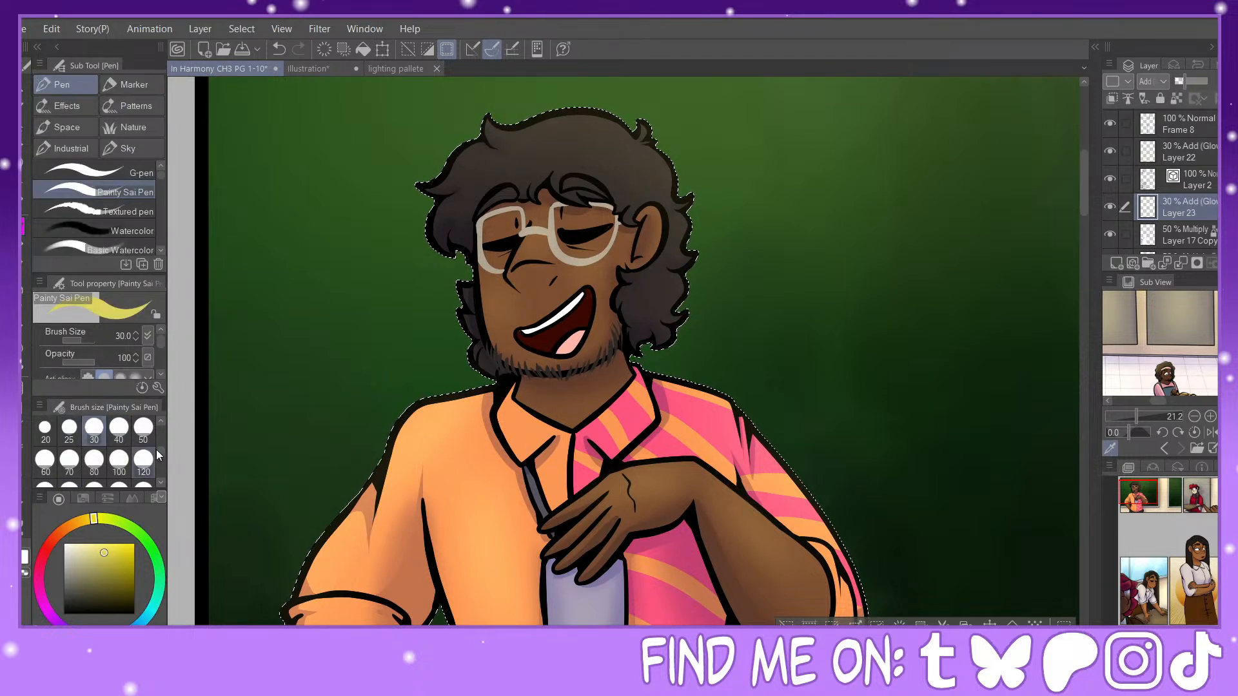
pyautogui.scroll(2, 160, 449)
pyautogui.click(119, 459)
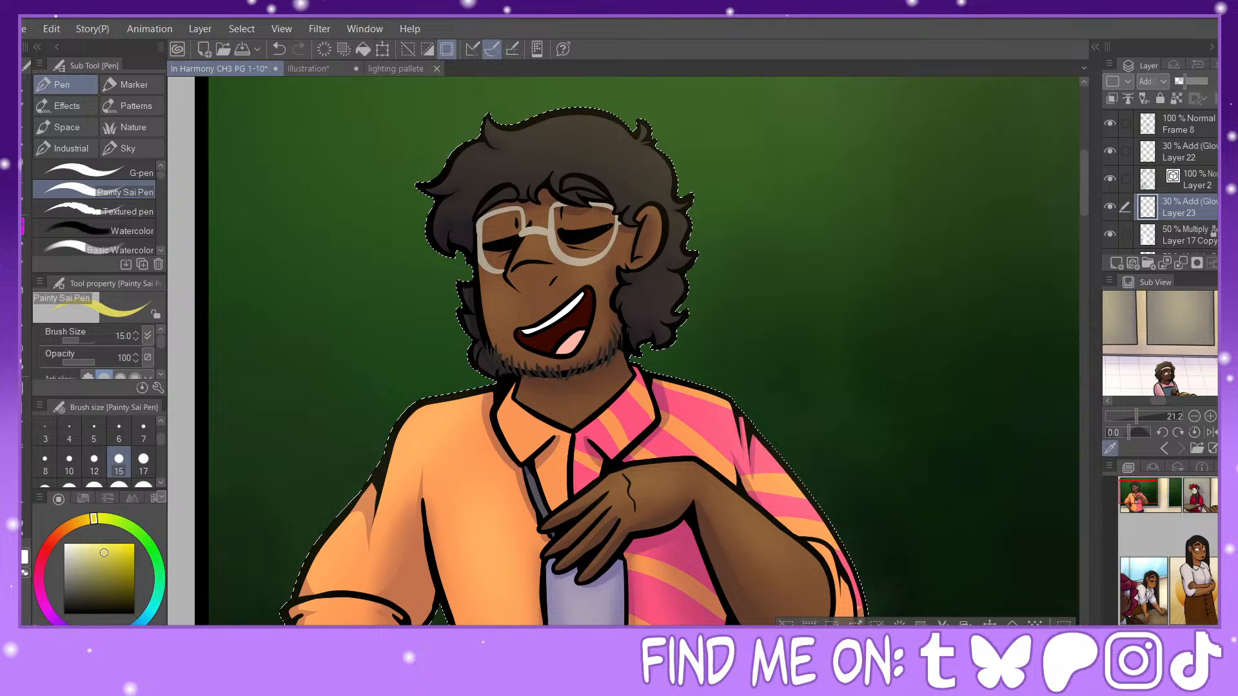
pyautogui.hotkey('ctrl', '+')
pyautogui.click(1137, 491)
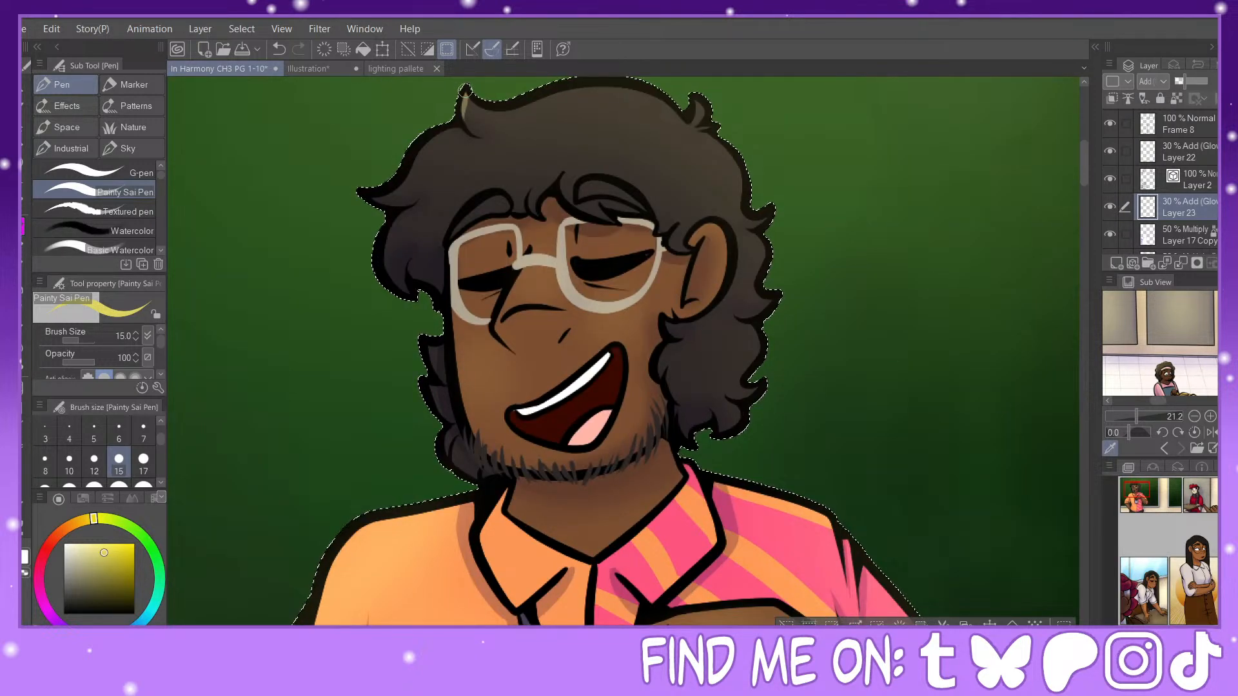
pyautogui.moveTo(506, 105); pyautogui.dragTo(648, 92)
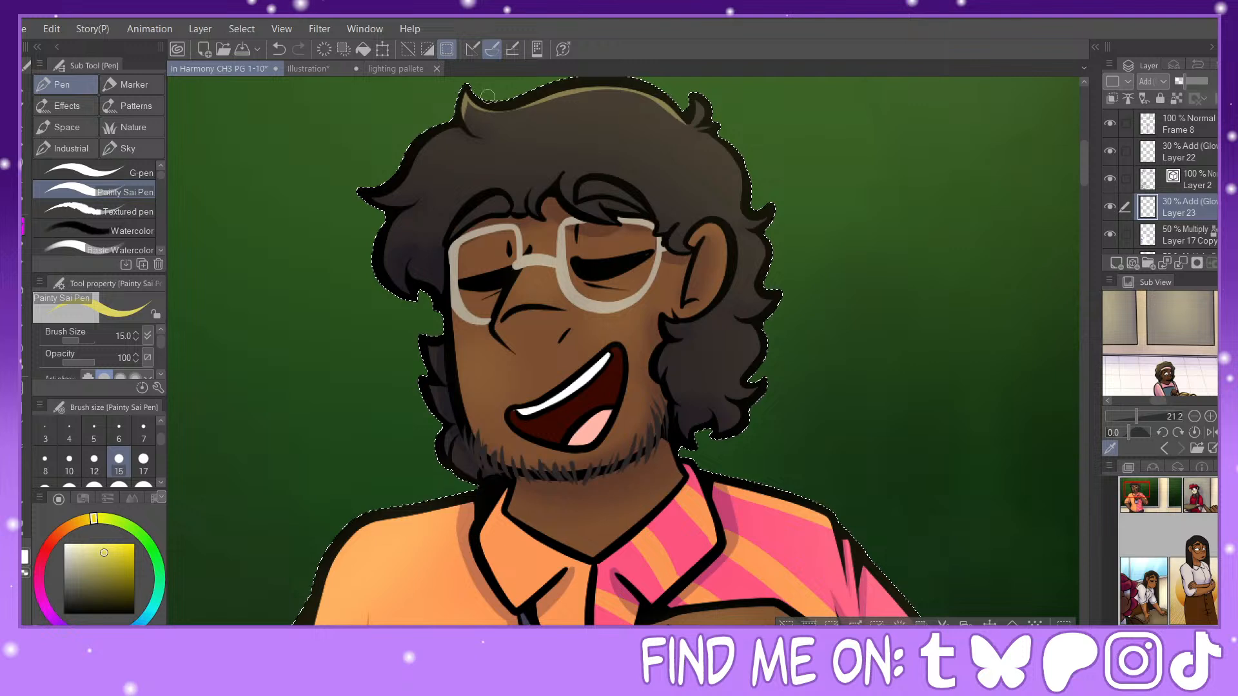
pyautogui.moveTo(466, 100)
pyautogui.mouseDown()
pyautogui.moveTo(483, 111)
pyautogui.moveTo(641, 89)
pyautogui.moveTo(689, 121)
pyautogui.moveTo(703, 110)
pyautogui.mouseUp()
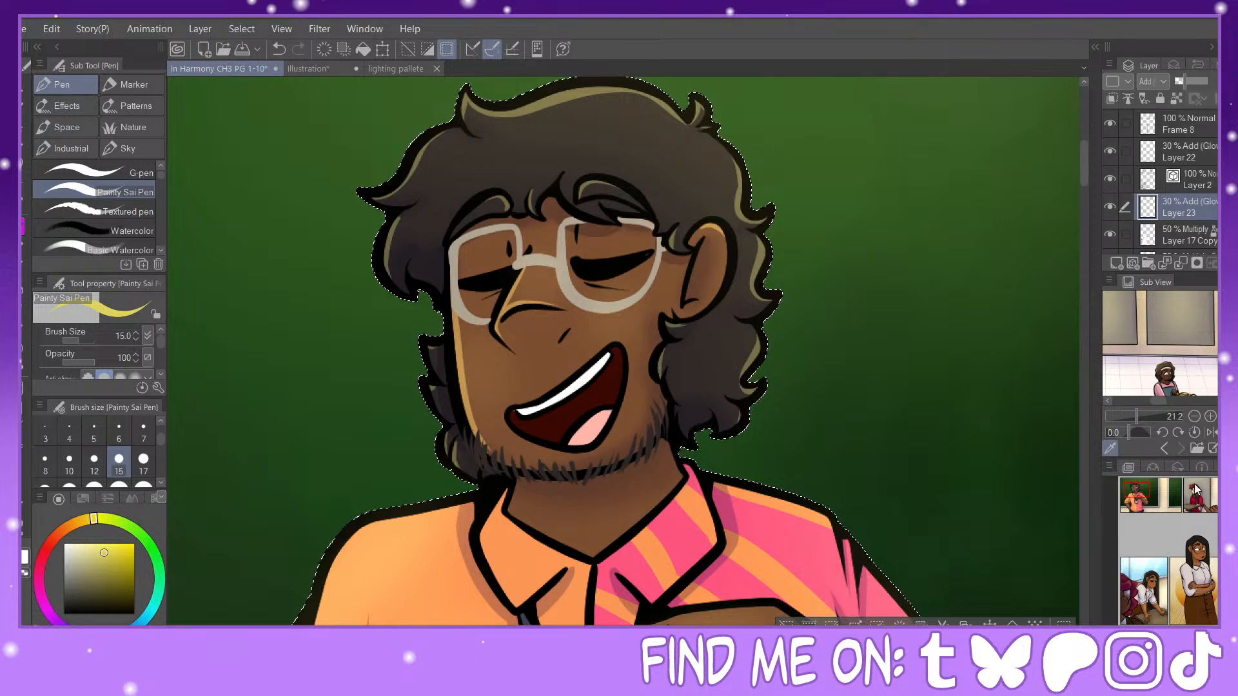
# Step: Draw size-15 rim highlights along the orange half of the shirt, following the shoulder, sleeve, cuff and collar
pyautogui.moveTo(1161, 498); pyautogui.dragTo(1157, 505)
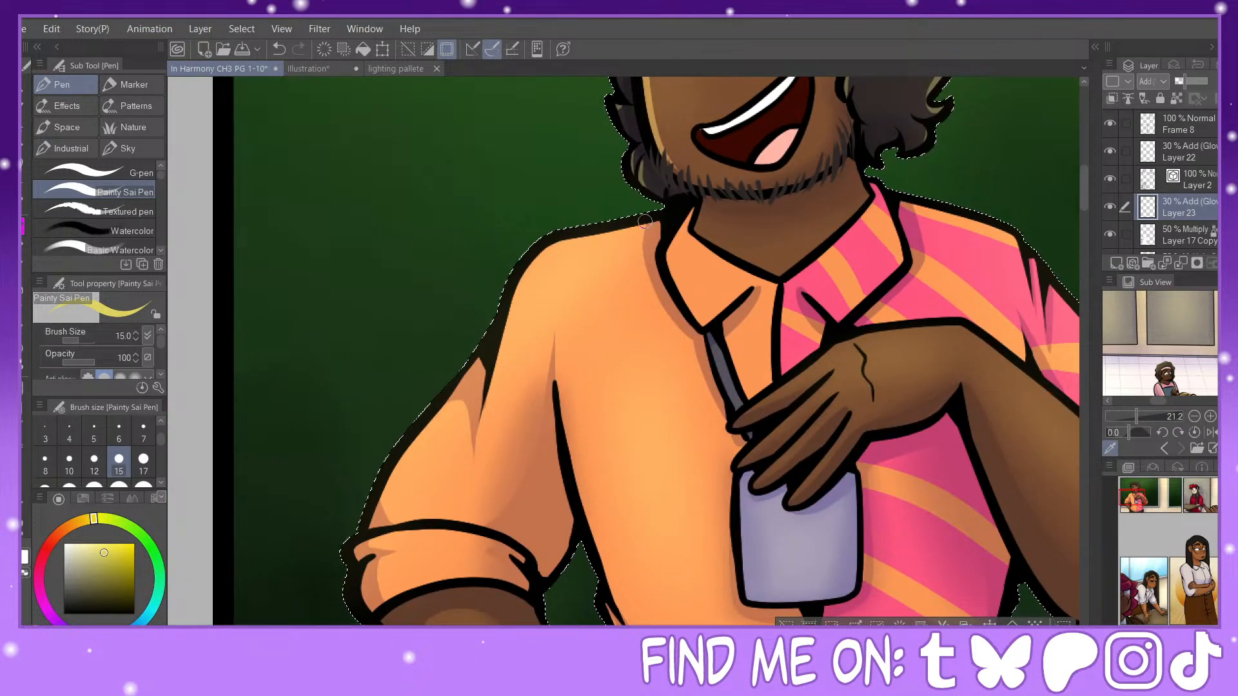
pyautogui.moveTo(577, 239)
pyautogui.mouseDown()
pyautogui.moveTo(527, 268)
pyautogui.moveTo(487, 412)
pyautogui.moveTo(492, 396)
pyautogui.moveTo(429, 425)
pyautogui.moveTo(372, 503)
pyautogui.moveTo(400, 508)
pyautogui.moveTo(363, 547)
pyautogui.moveTo(437, 528)
pyautogui.moveTo(510, 540)
pyautogui.mouseUp()
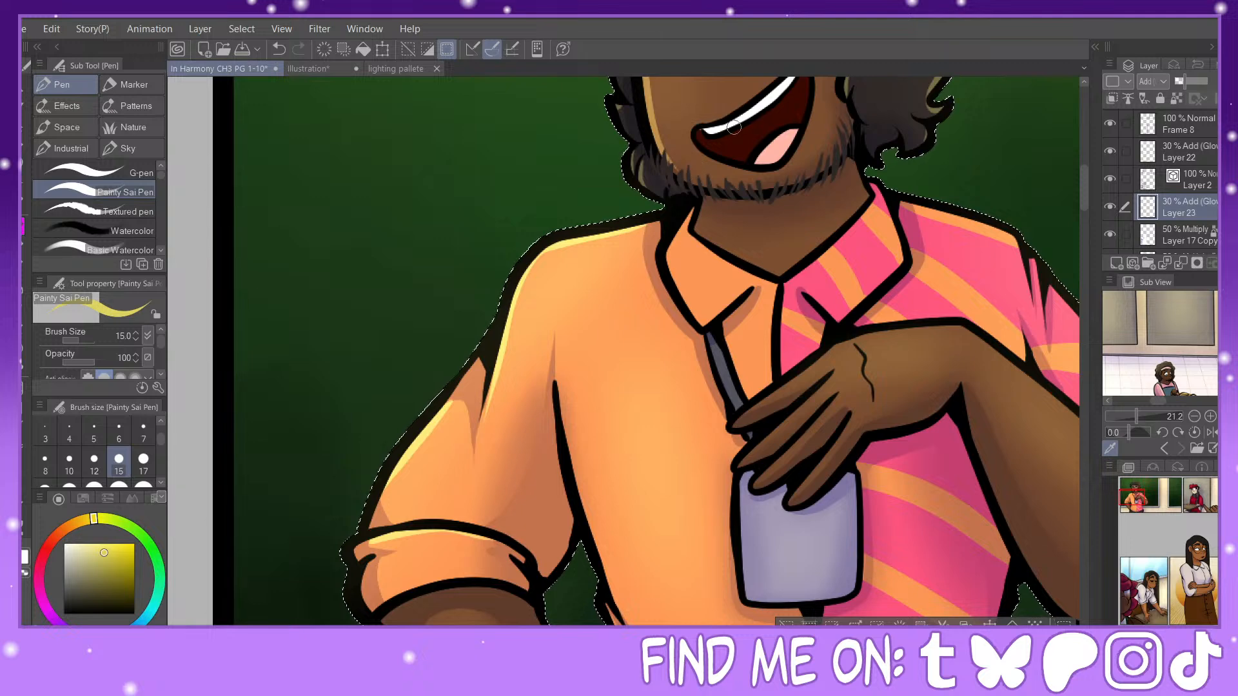
pyautogui.moveTo(690, 221); pyautogui.dragTo(672, 263)
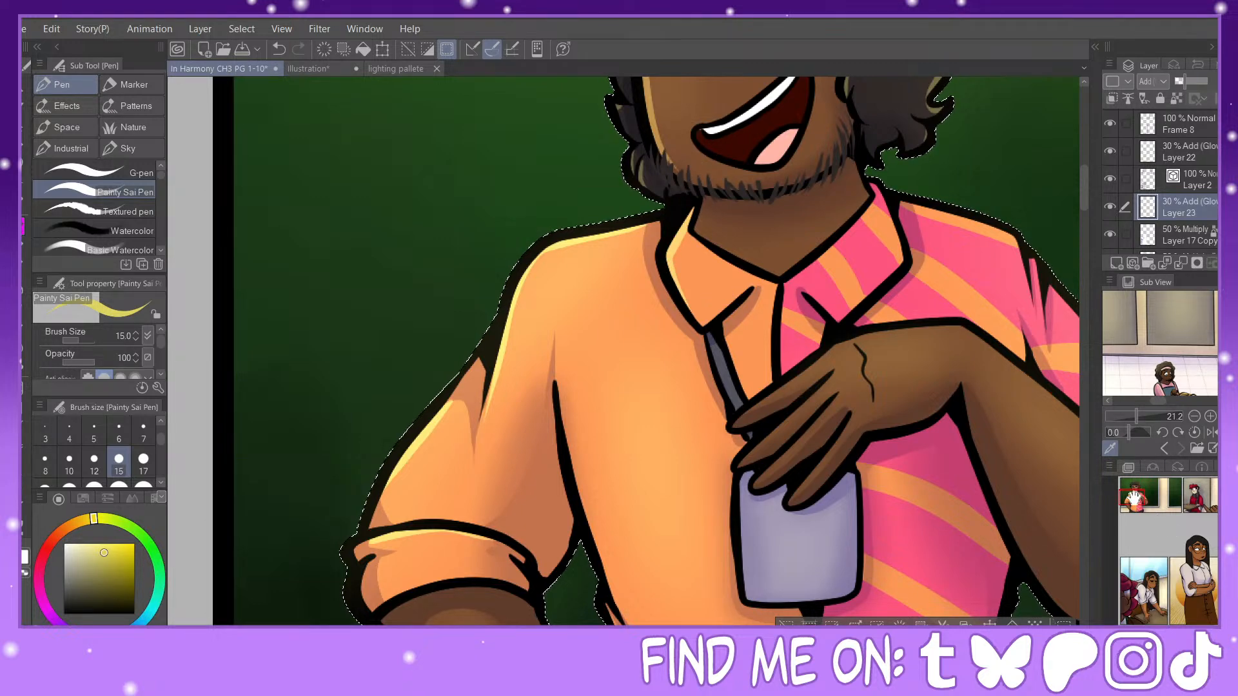
# Step: Draw size-15 rim highlights along the pink striped half of the shirt, following the collar, shoulder, sleeve and cuff
pyautogui.moveTo(1134, 497); pyautogui.dragTo(1142, 491)
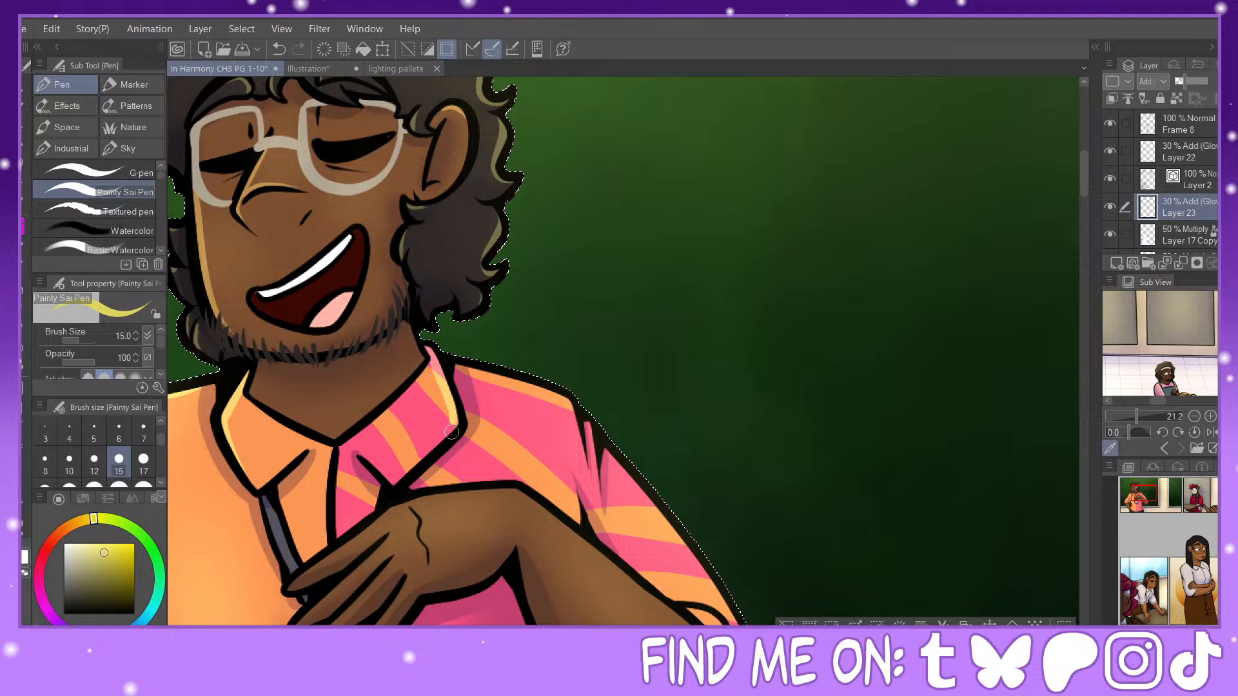
pyautogui.moveTo(495, 362)
pyautogui.mouseDown()
pyautogui.moveTo(567, 408)
pyautogui.moveTo(588, 452)
pyautogui.moveTo(589, 424)
pyautogui.moveTo(598, 482)
pyautogui.moveTo(739, 623)
pyautogui.mouseUp()
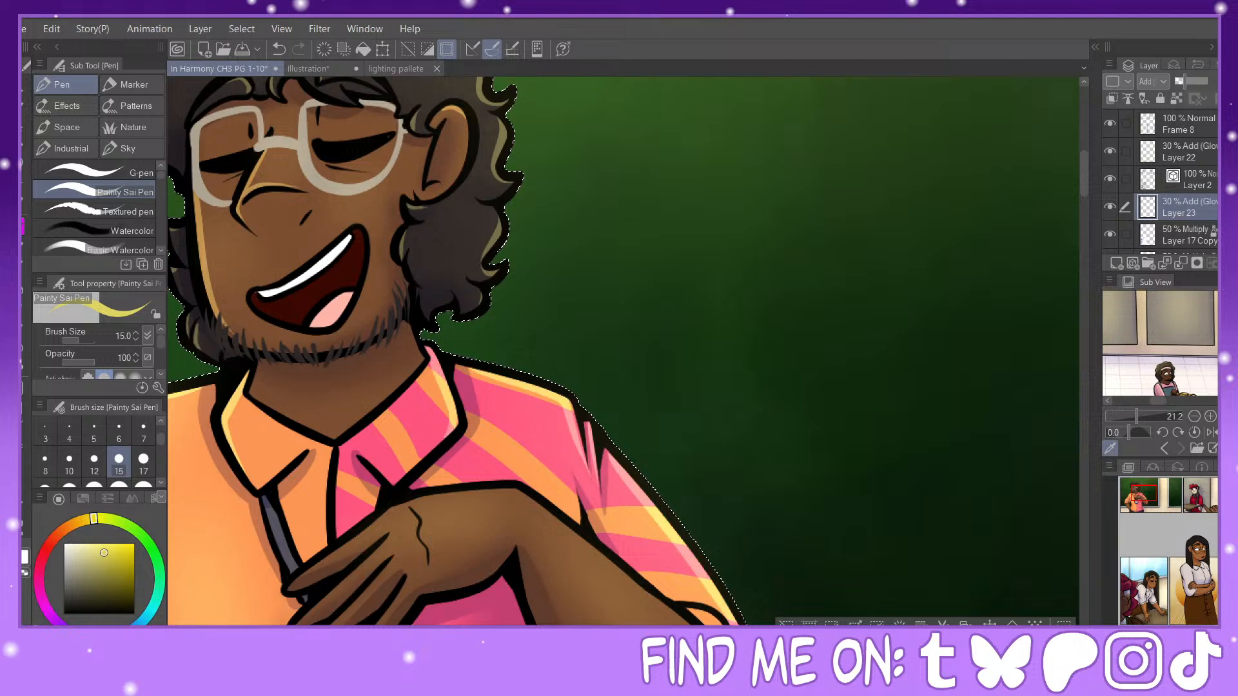
pyautogui.moveTo(1146, 496); pyautogui.dragTo(1145, 498)
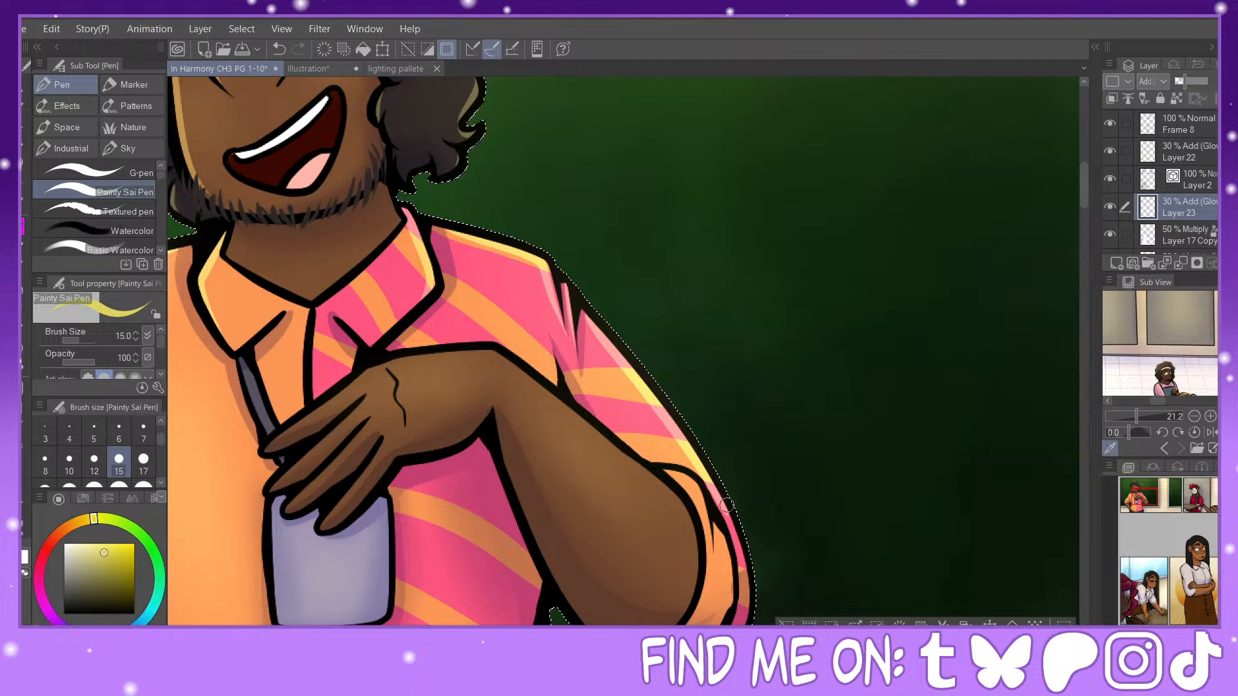
pyautogui.moveTo(727, 505); pyautogui.dragTo(750, 609)
pyautogui.moveTo(666, 469)
pyautogui.mouseDown()
pyautogui.moveTo(693, 485)
pyautogui.moveTo(712, 550)
pyautogui.moveTo(721, 532)
pyautogui.moveTo(731, 591)
pyautogui.mouseUp()
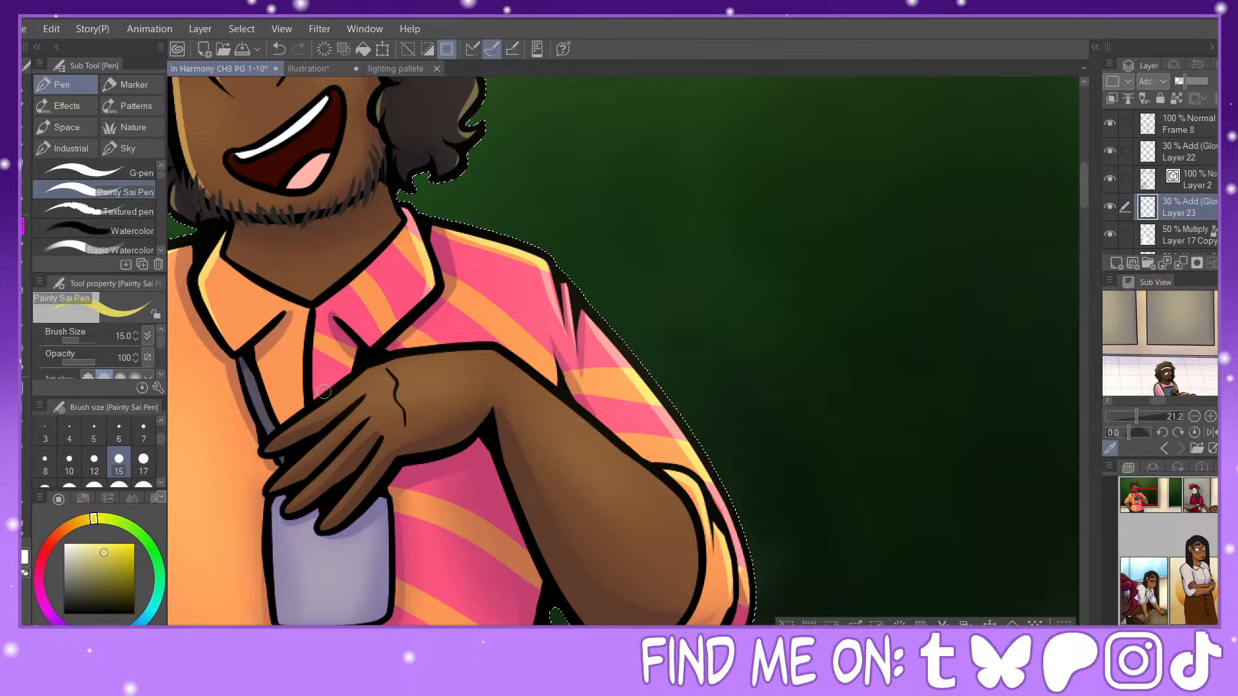
# Step: Draw size-15 highlights along the upper edges of the raised hand, its wrist and the bent forearm
pyautogui.moveTo(280, 437)
pyautogui.mouseDown()
pyautogui.moveTo(380, 367)
pyautogui.moveTo(480, 349)
pyautogui.mouseUp()
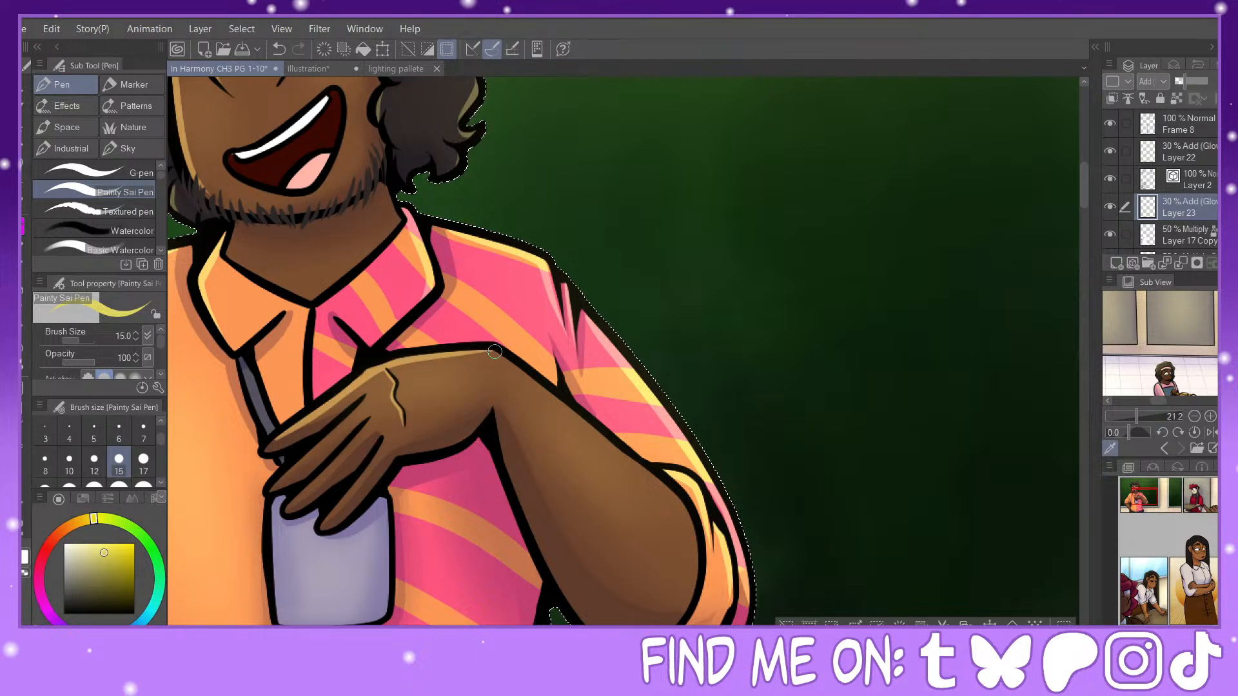
pyautogui.moveTo(491, 349); pyautogui.dragTo(616, 440)
pyautogui.moveTo(514, 350)
pyautogui.mouseDown()
pyautogui.moveTo(693, 542)
pyautogui.moveTo(695, 559)
pyautogui.mouseUp()
pyautogui.moveTo(618, 439); pyautogui.dragTo(689, 524)
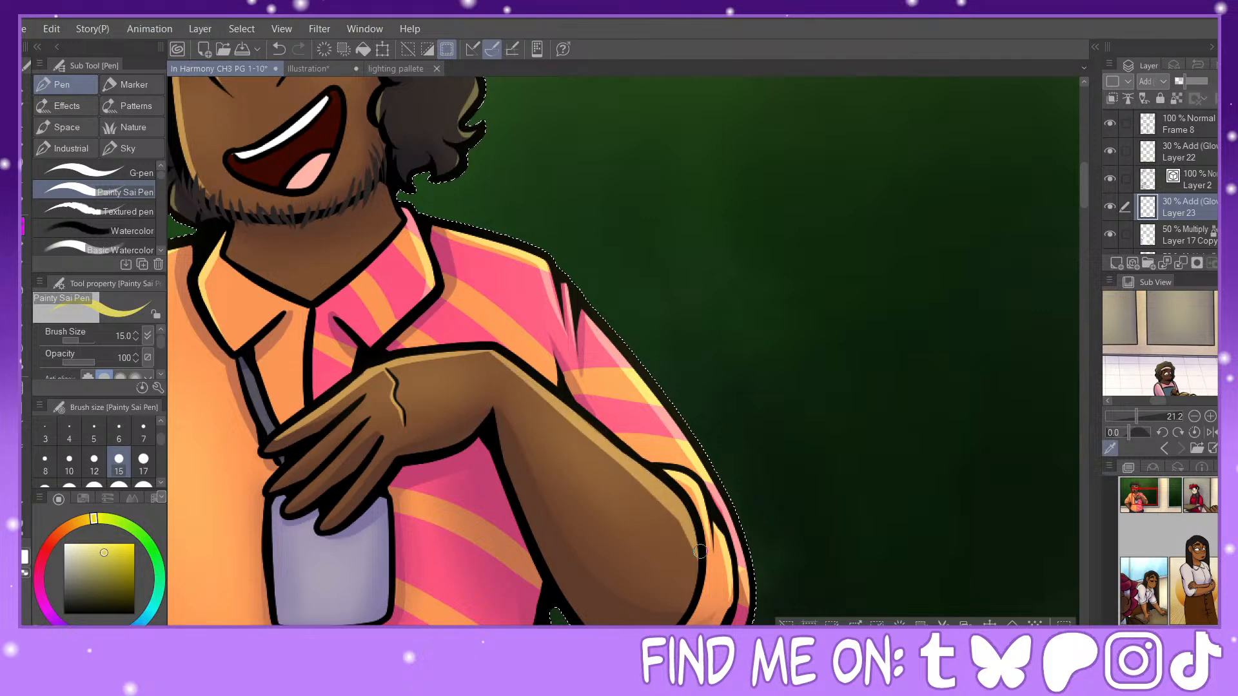
# Step: Draw size-15 rim highlights along the upper edges of the raised hand's fingers above the badge
pyautogui.moveTo(1151, 497); pyautogui.dragTo(1143, 500)
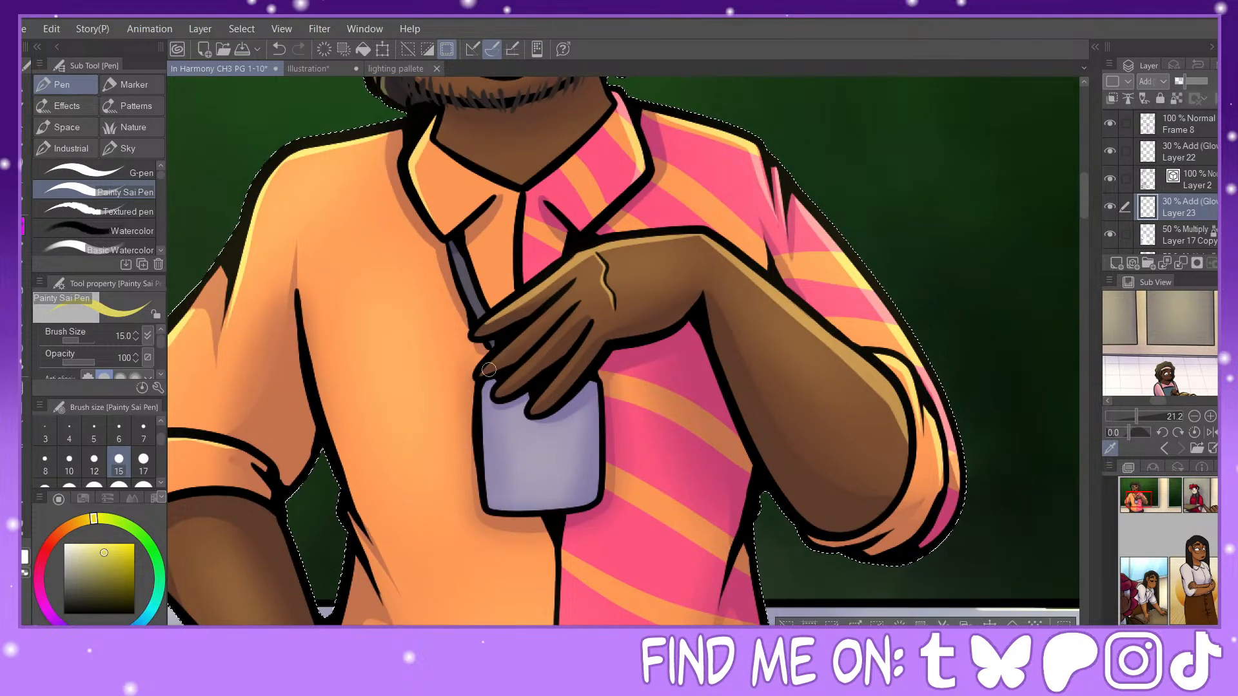
pyautogui.moveTo(485, 373); pyautogui.dragTo(558, 302)
pyautogui.click(279, 52)
pyautogui.moveTo(483, 372); pyautogui.dragTo(534, 326)
pyautogui.moveTo(572, 286); pyautogui.dragTo(575, 284)
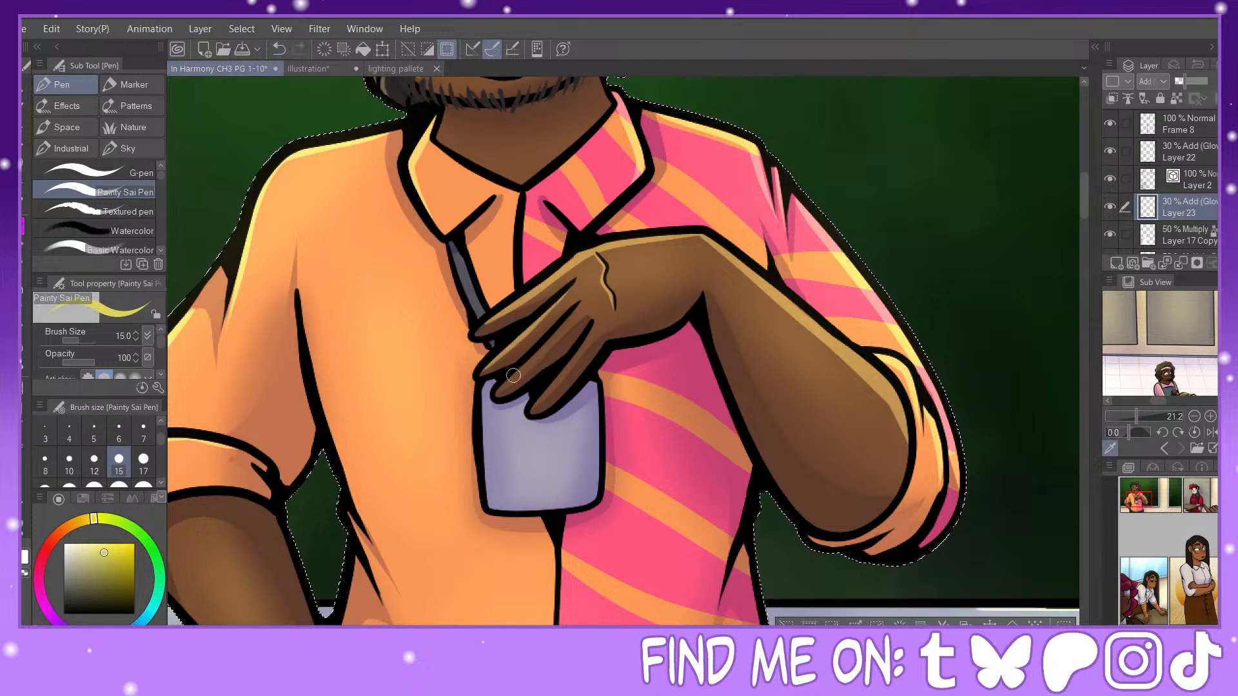
pyautogui.moveTo(500, 388); pyautogui.dragTo(564, 328)
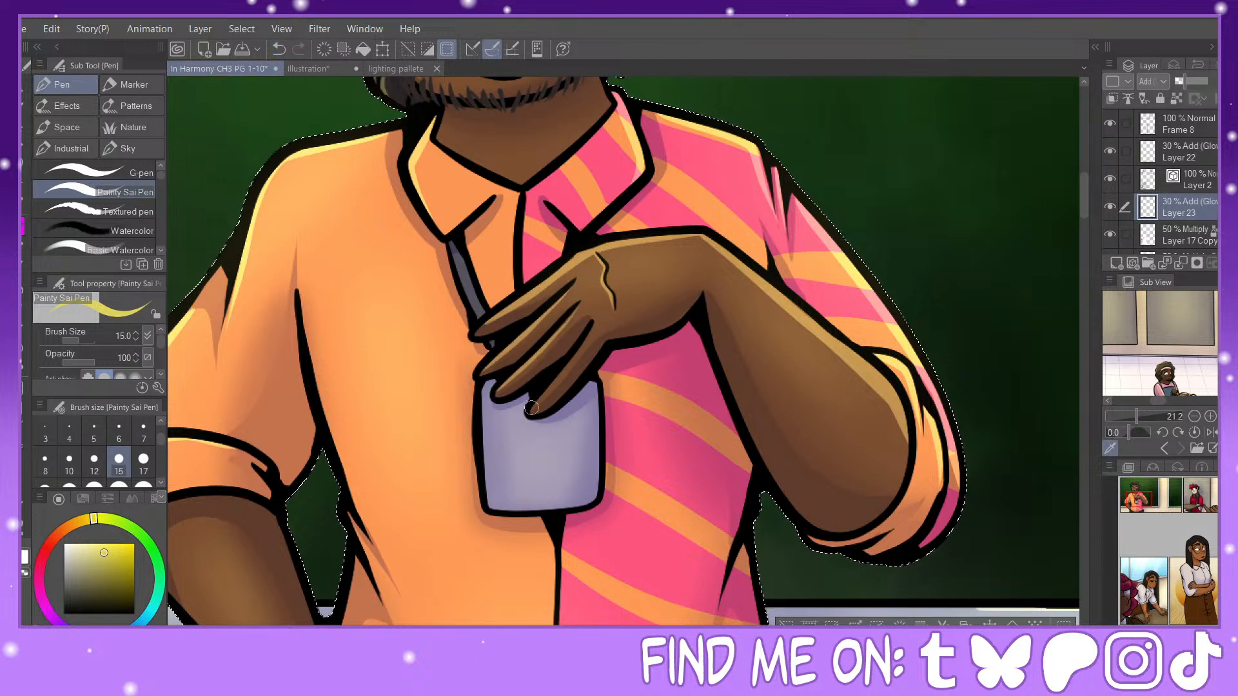
# Step: Draw a highlight down the side seam and waist folds of the shirt's orange half, redoing unsatisfactory strokes
pyautogui.moveTo(1148, 497); pyautogui.dragTo(1142, 501)
pyautogui.moveTo(485, 159)
pyautogui.mouseDown()
pyautogui.moveTo(549, 366)
pyautogui.moveTo(583, 422)
pyautogui.mouseUp()
pyautogui.hotkey('ctrl', 'z')
pyautogui.moveTo(486, 158)
pyautogui.mouseDown()
pyautogui.moveTo(527, 306)
pyautogui.moveTo(569, 400)
pyautogui.moveTo(613, 459)
pyautogui.mouseUp()
pyautogui.click(282, 53)
pyautogui.moveTo(485, 153)
pyautogui.mouseDown()
pyautogui.moveTo(532, 332)
pyautogui.moveTo(588, 465)
pyautogui.mouseUp()
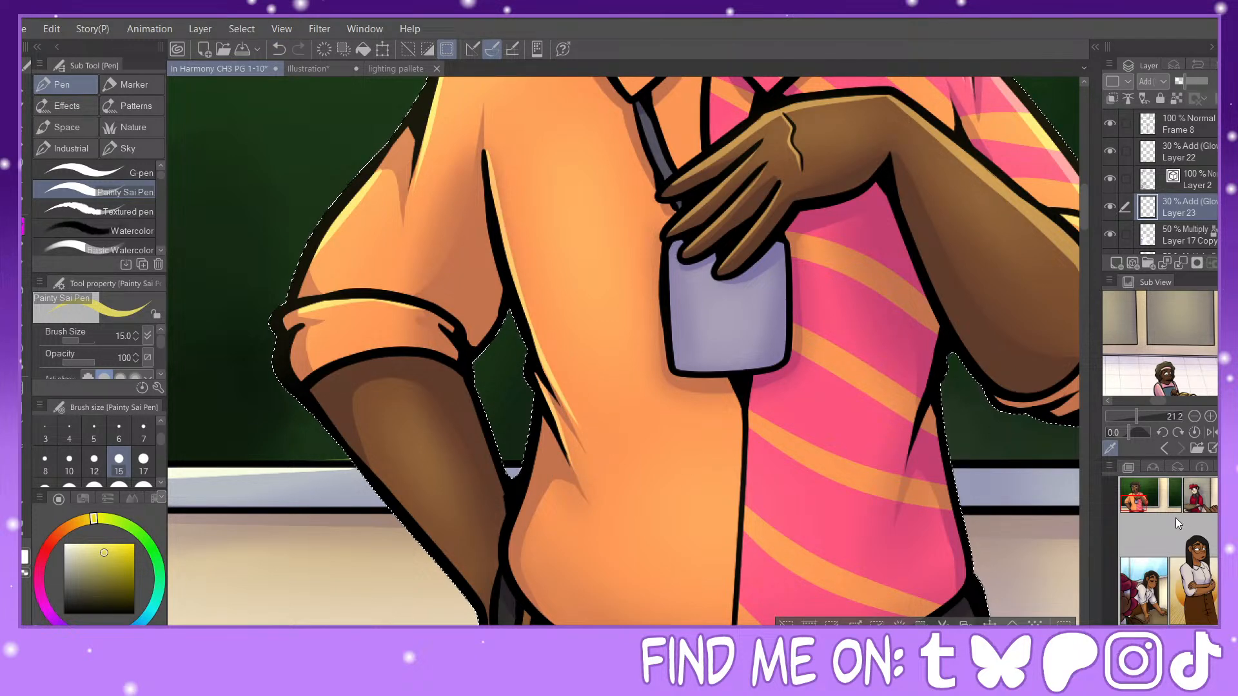
# Step: Add size-15 highlights to the shirt's front opening, the edges of the hanging badge, and the belt area
pyautogui.hscroll(2, 623, 351)
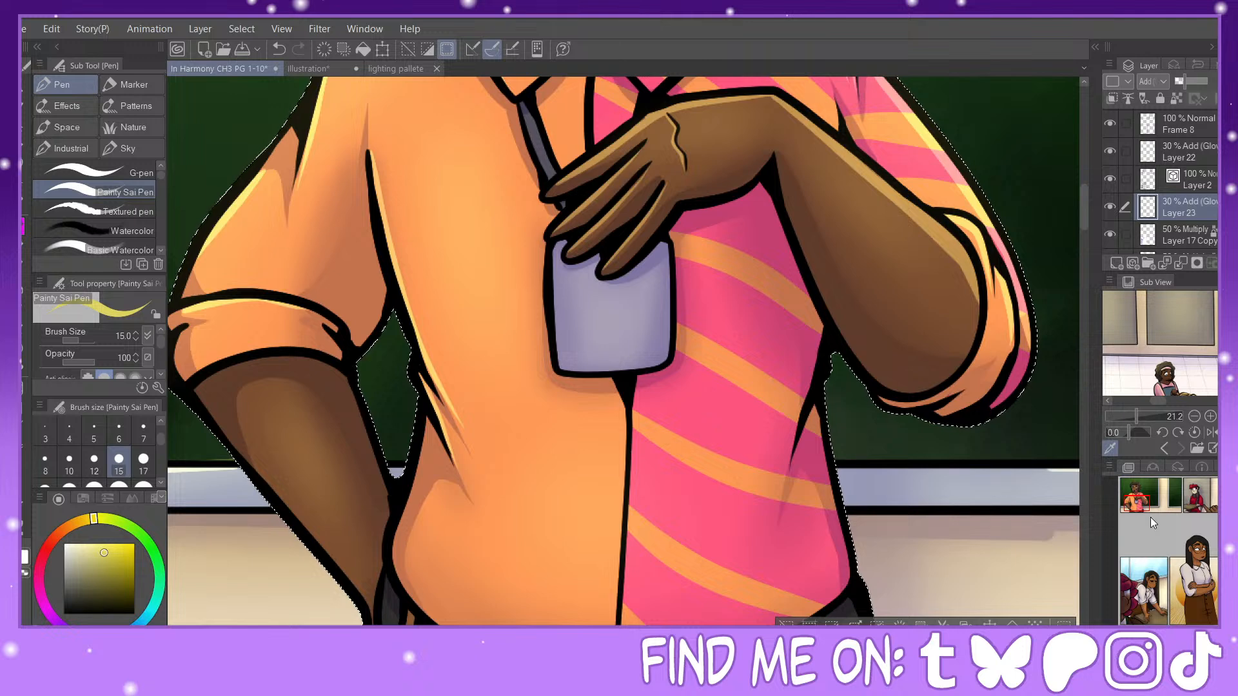
pyautogui.scroll(3, 600, 213)
pyautogui.moveTo(576, 237); pyautogui.dragTo(567, 336)
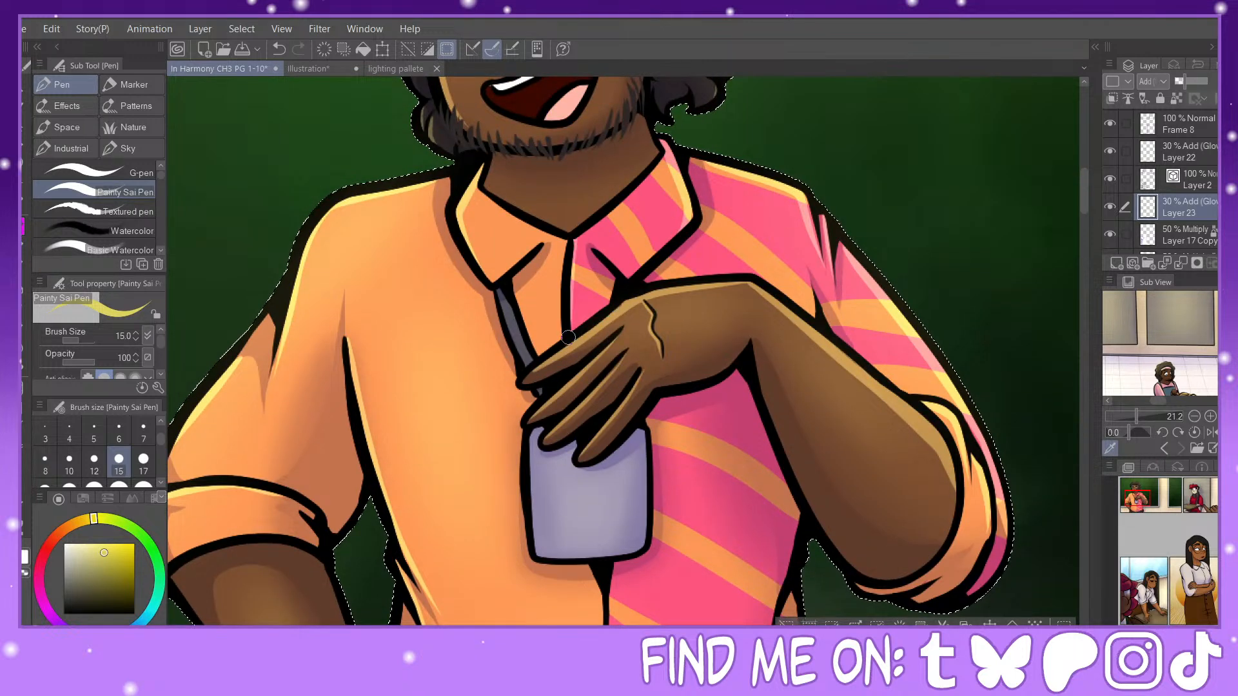
pyautogui.scroll(-5, 655, 142)
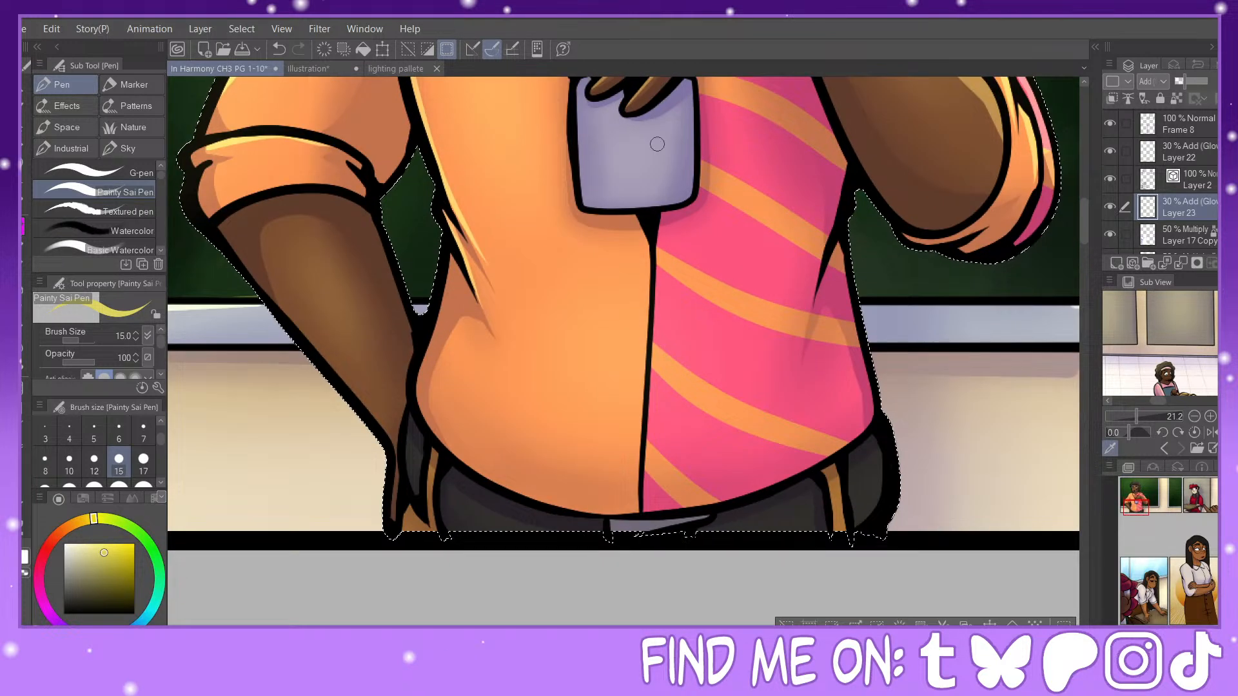
pyautogui.moveTo(574, 101); pyautogui.dragTo(587, 185)
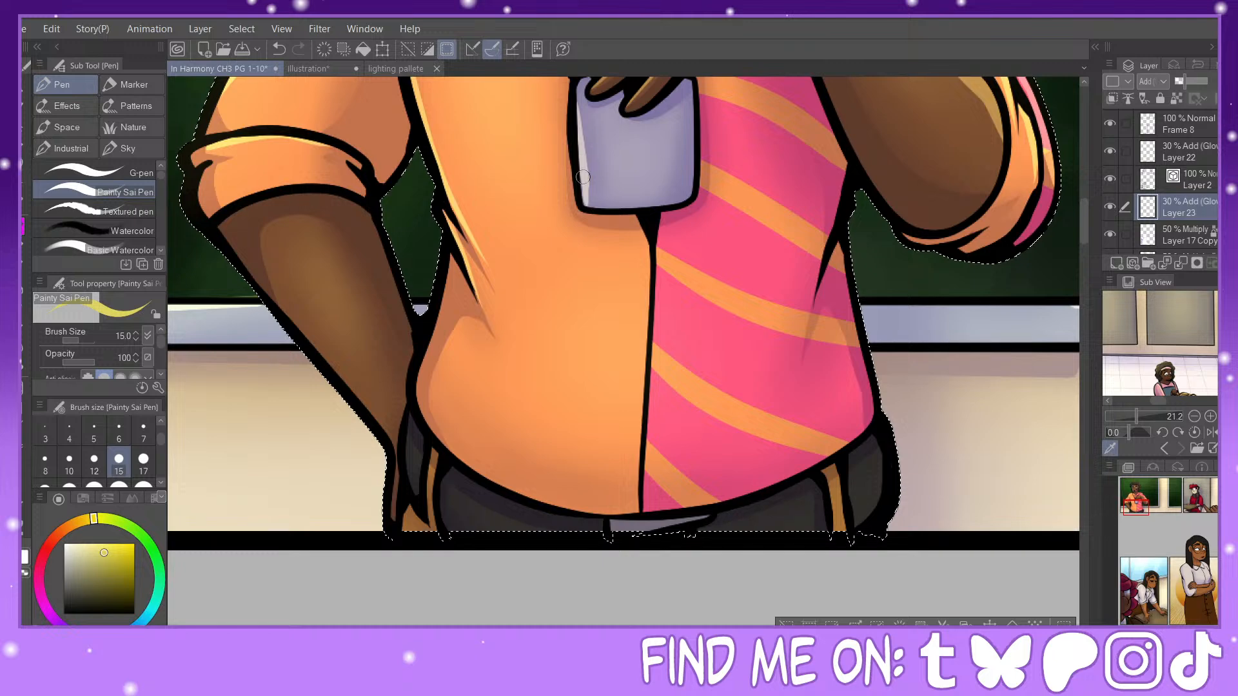
pyautogui.moveTo(657, 232); pyautogui.dragTo(642, 496)
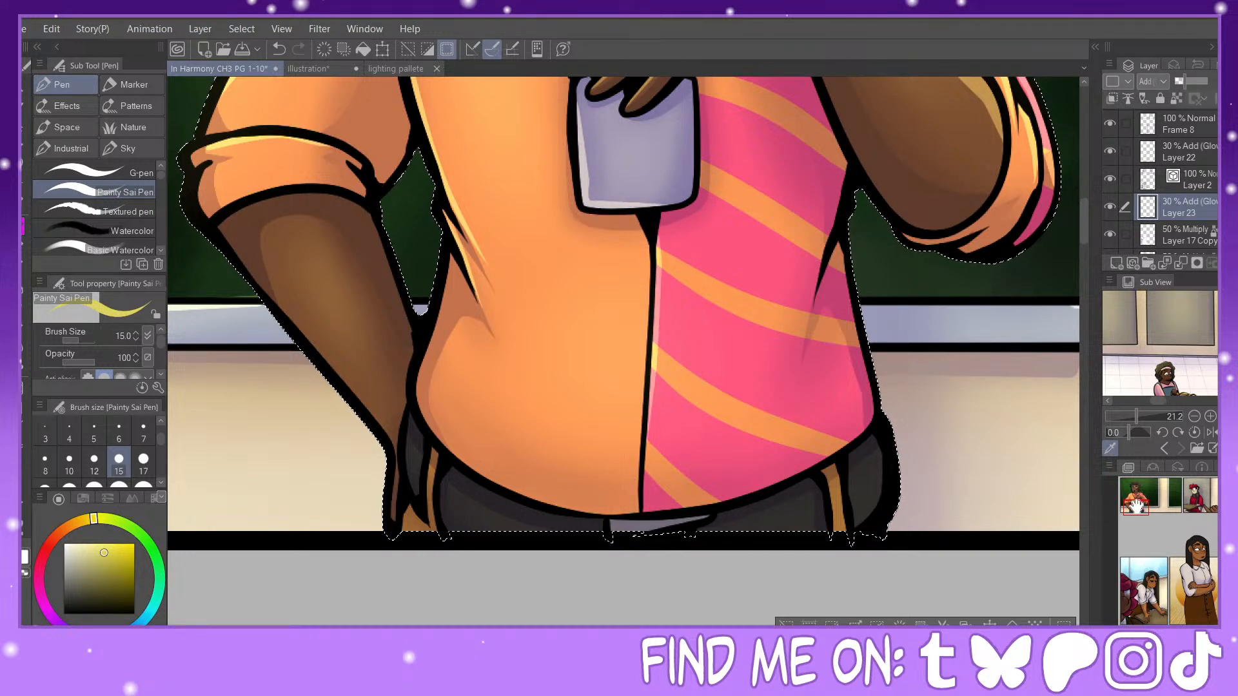
pyautogui.moveTo(1137, 506)
pyautogui.mouseDown()
pyautogui.moveTo(1134, 495)
pyautogui.moveTo(1133, 507)
pyautogui.mouseUp()
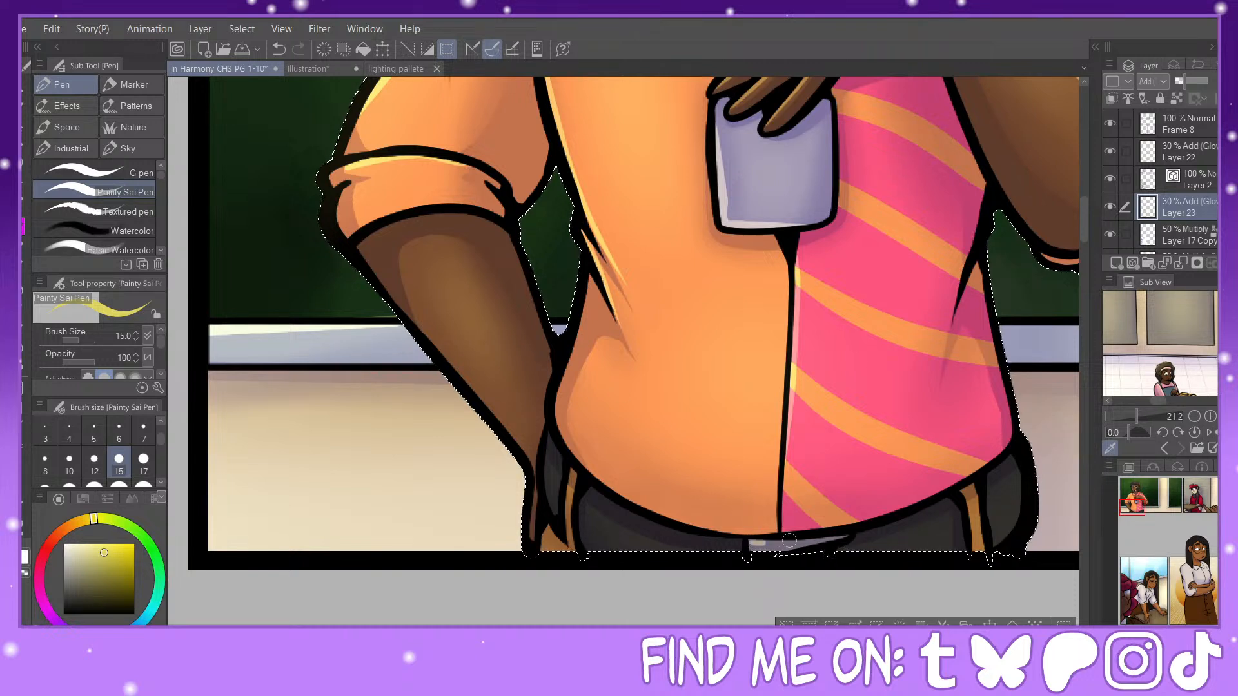
pyautogui.moveTo(565, 477); pyautogui.dragTo(572, 527)
# Step: Draw size-15 highlights on the second panel character's red beret, eyebrows, nose, jawline and curly hair
pyautogui.moveTo(1199, 500); pyautogui.dragTo(1195, 488)
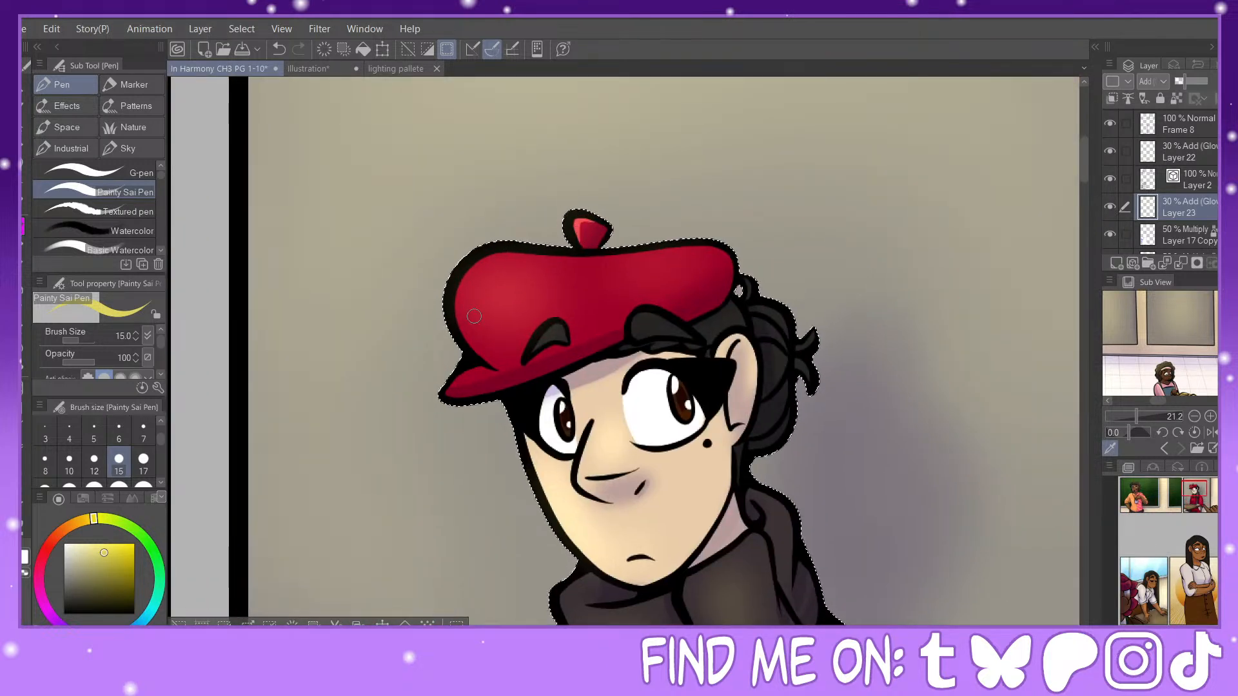
pyautogui.moveTo(496, 368)
pyautogui.mouseDown()
pyautogui.moveTo(454, 307)
pyautogui.moveTo(466, 275)
pyautogui.moveTo(494, 254)
pyautogui.moveTo(681, 261)
pyautogui.mouseUp()
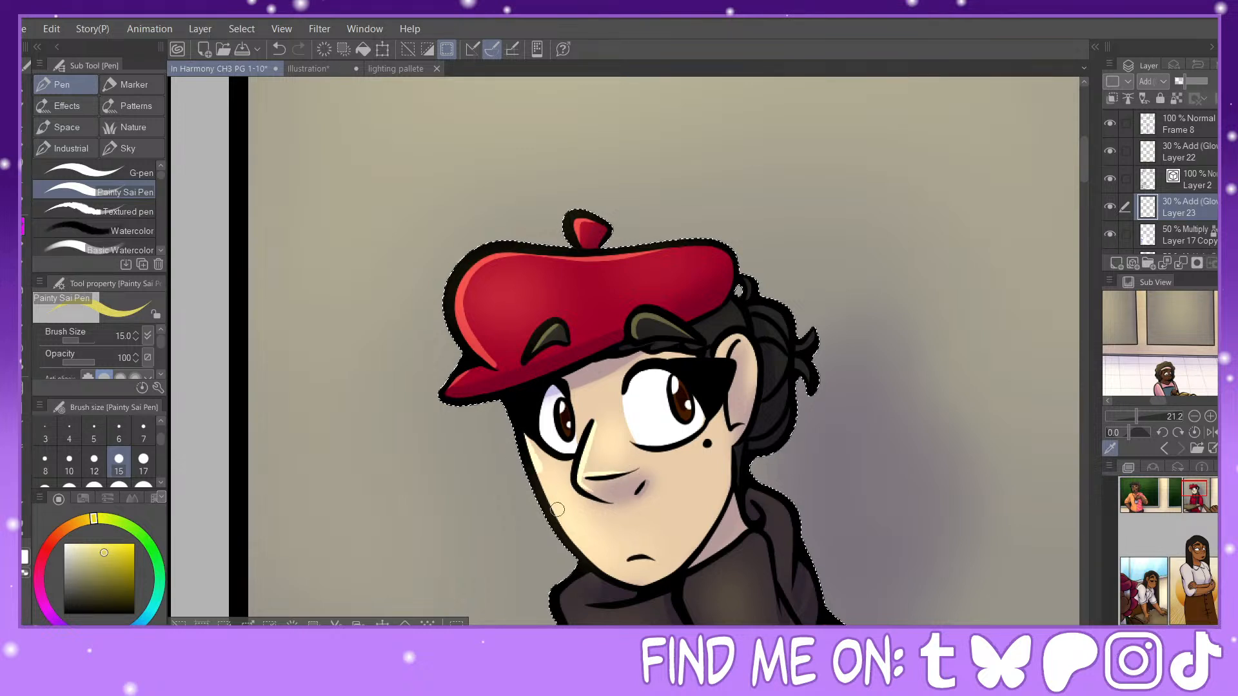
pyautogui.click(278, 49)
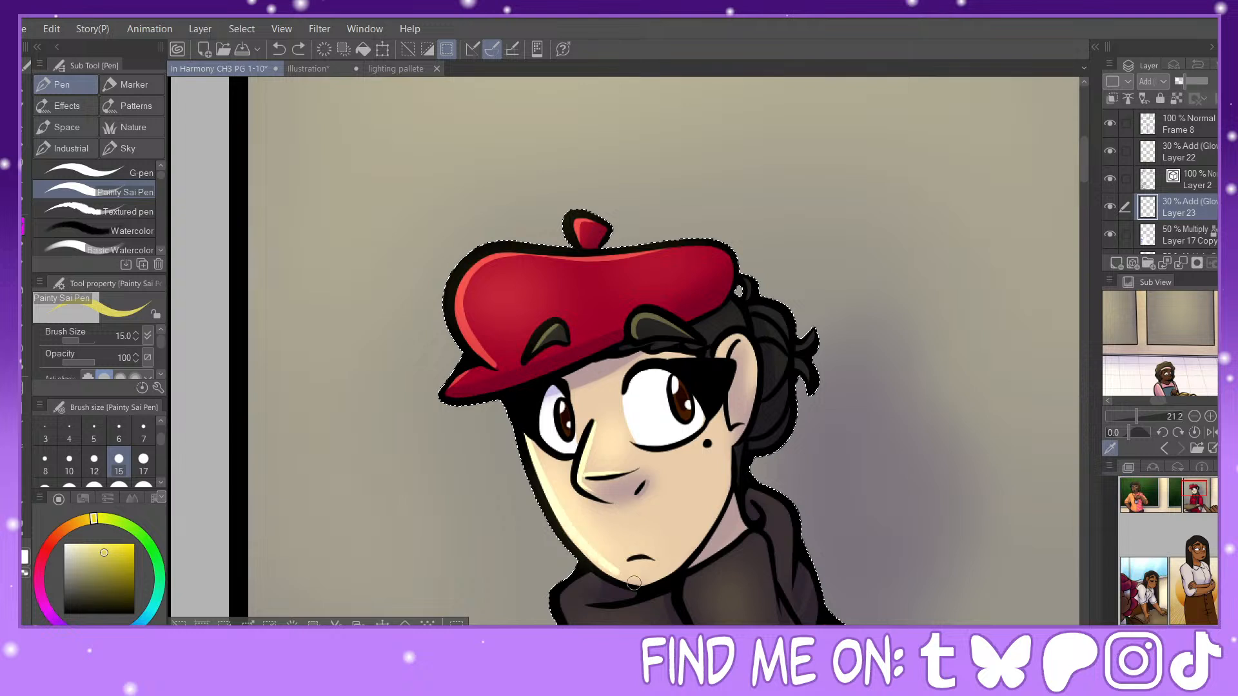
pyautogui.moveTo(633, 583); pyautogui.dragTo(598, 553)
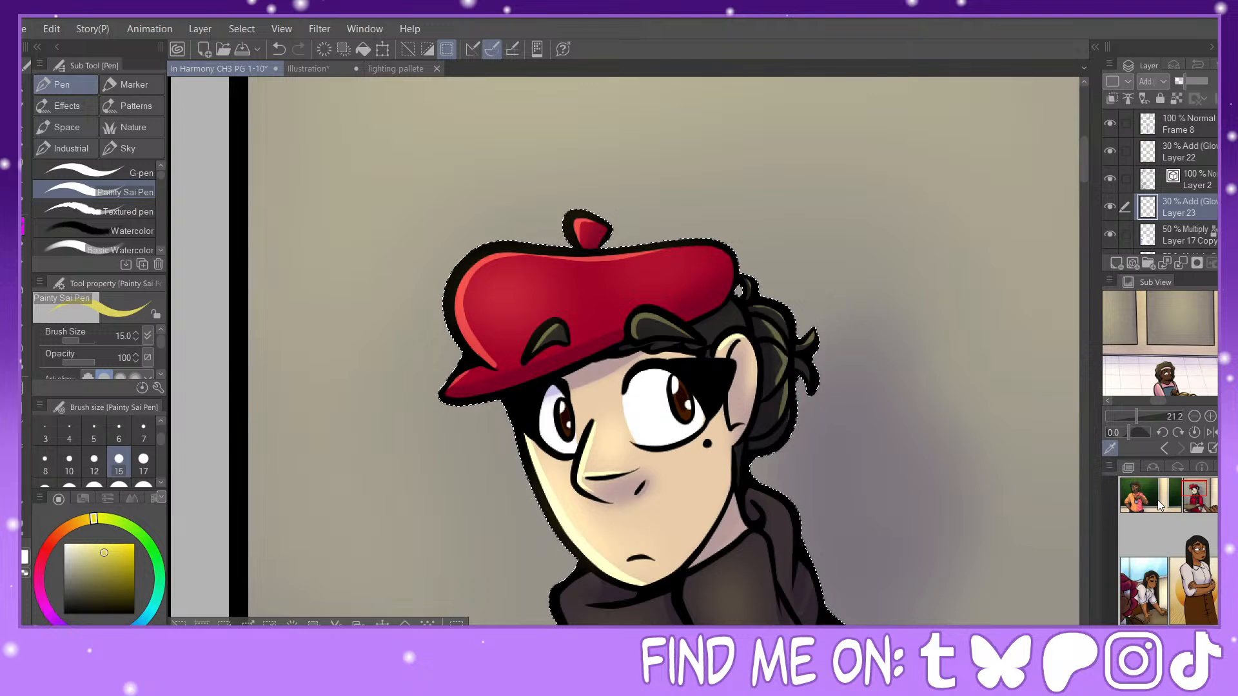
# Step: Draw highlights along the folds of the dark scarf and the adjoining shoulder of the red sweater
pyautogui.scroll(-4, 522, 459)
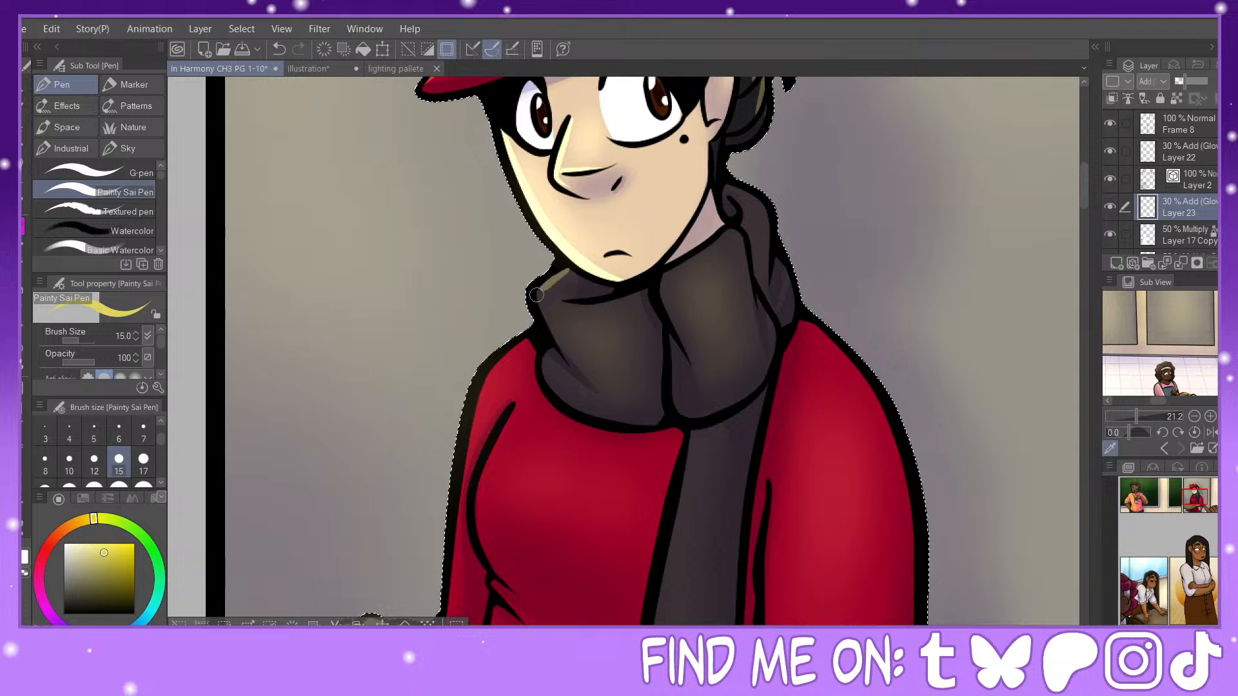
pyautogui.moveTo(537, 295)
pyautogui.mouseDown()
pyautogui.moveTo(576, 364)
pyautogui.moveTo(580, 406)
pyautogui.mouseUp()
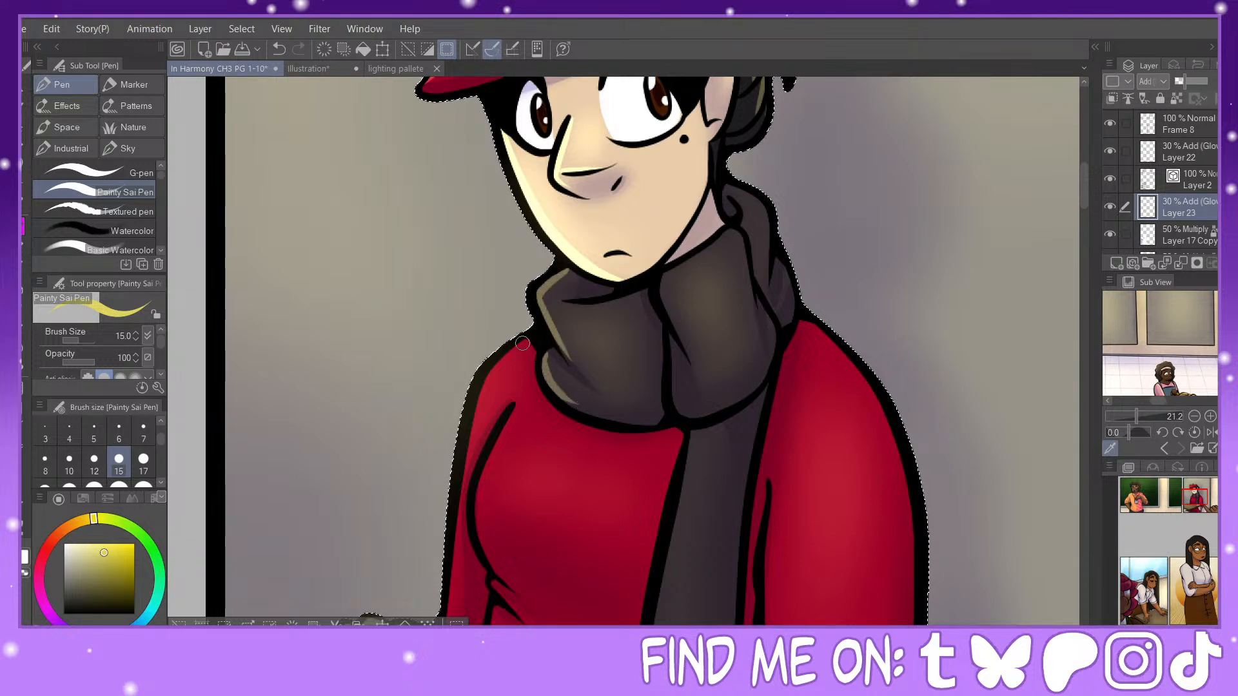
pyautogui.click(278, 49)
pyautogui.moveTo(546, 351); pyautogui.dragTo(586, 420)
pyautogui.moveTo(521, 336)
pyautogui.mouseDown()
pyautogui.moveTo(480, 412)
pyautogui.moveTo(471, 498)
pyautogui.mouseUp()
pyautogui.moveTo(663, 274); pyautogui.dragTo(728, 238)
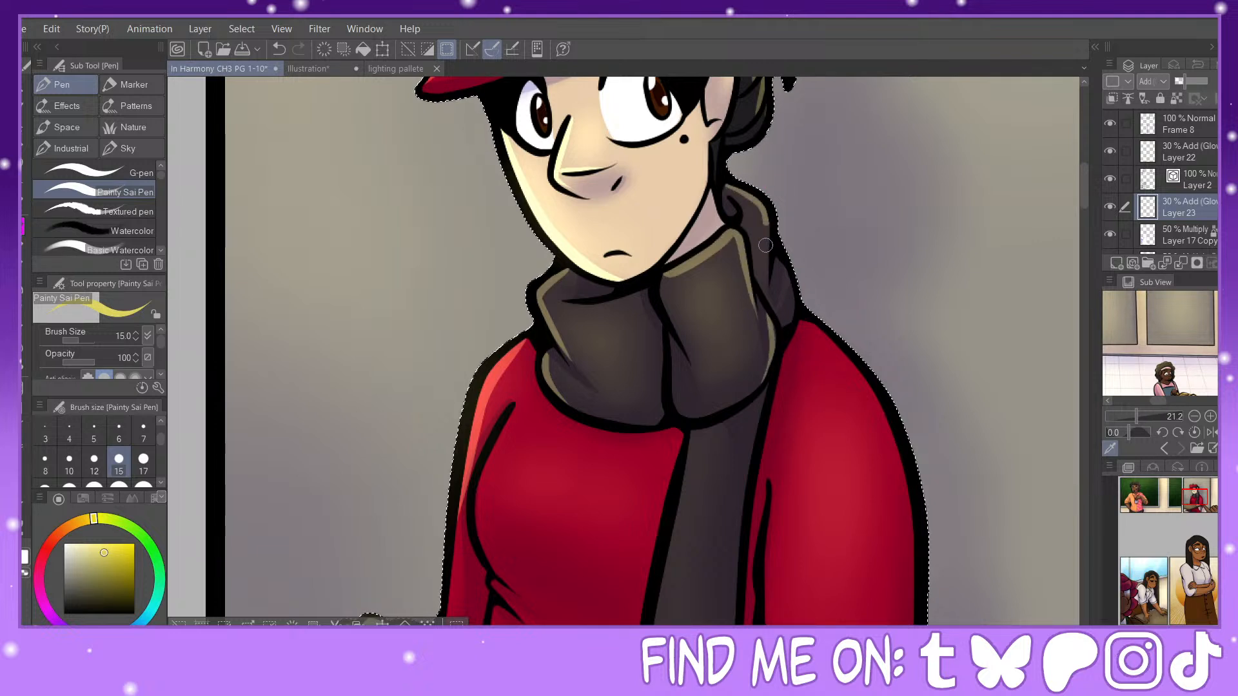
pyautogui.hotkey('ctrl', 'z')
pyautogui.moveTo(734, 188)
pyautogui.mouseDown()
pyautogui.moveTo(766, 223)
pyautogui.moveTo(762, 293)
pyautogui.moveTo(785, 293)
pyautogui.moveTo(781, 258)
pyautogui.moveTo(798, 288)
pyautogui.mouseUp()
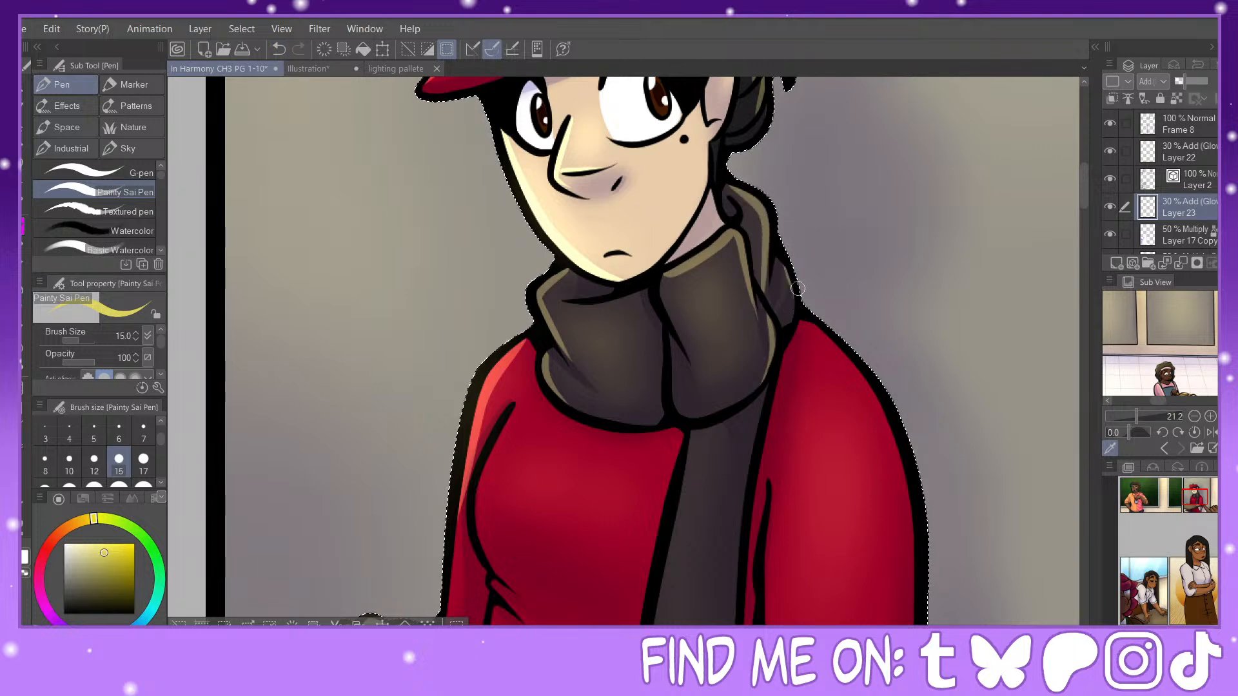
# Step: Draw a size-15 highlight along the chest contour of the red sweater beside the sleeve fold
pyautogui.hotkey('ctrl', '-')
pyautogui.moveTo(1203, 501); pyautogui.dragTo(1201, 502)
pyautogui.hotkey('ctrl', '+')
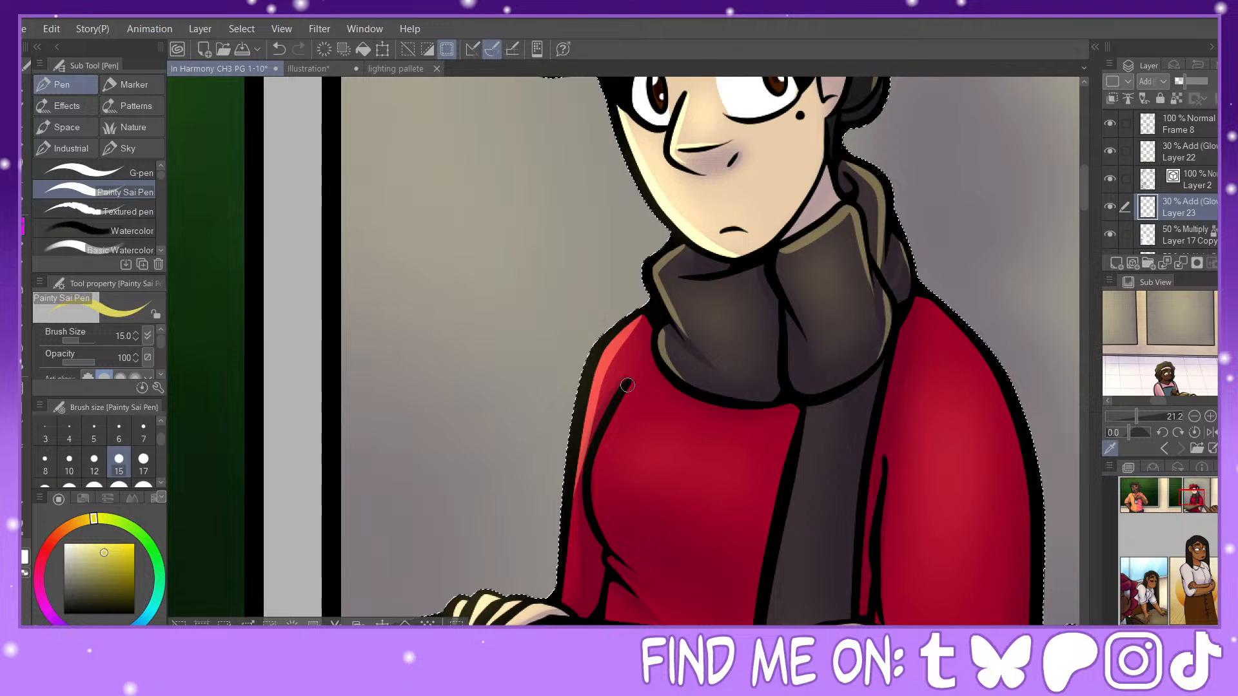
pyautogui.moveTo(627, 385)
pyautogui.mouseDown()
pyautogui.moveTo(594, 494)
pyautogui.moveTo(609, 542)
pyautogui.mouseUp()
pyautogui.moveTo(606, 429); pyautogui.dragTo(599, 514)
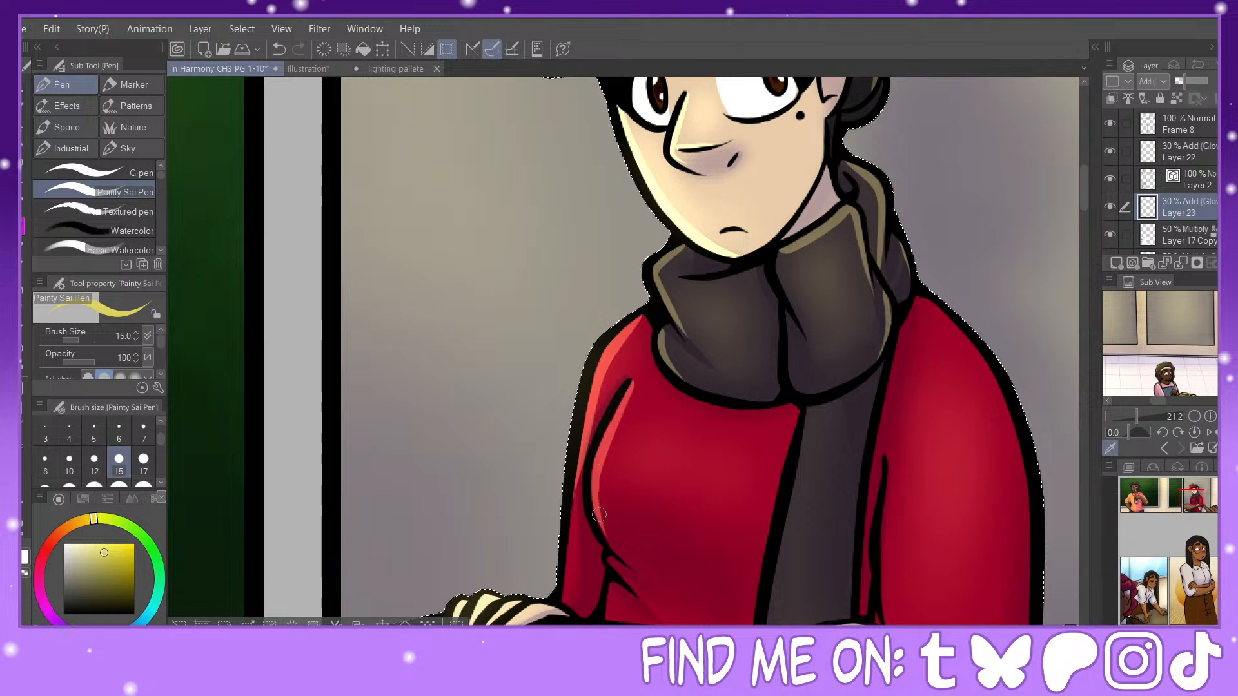
# Step: Draw a thin highlight down the edge of the scarf's hanging end, redoing the lower part of the stroke
pyautogui.moveTo(1195, 496); pyautogui.dragTo(1195, 502)
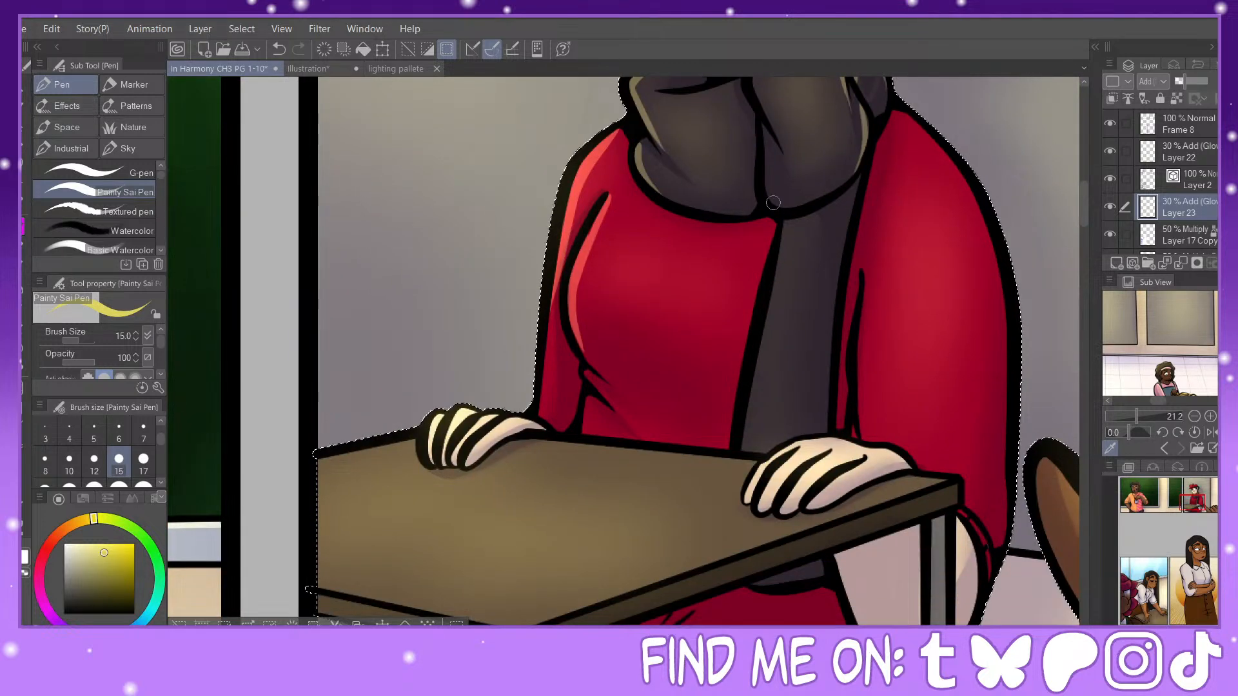
pyautogui.moveTo(785, 222); pyautogui.dragTo(739, 452)
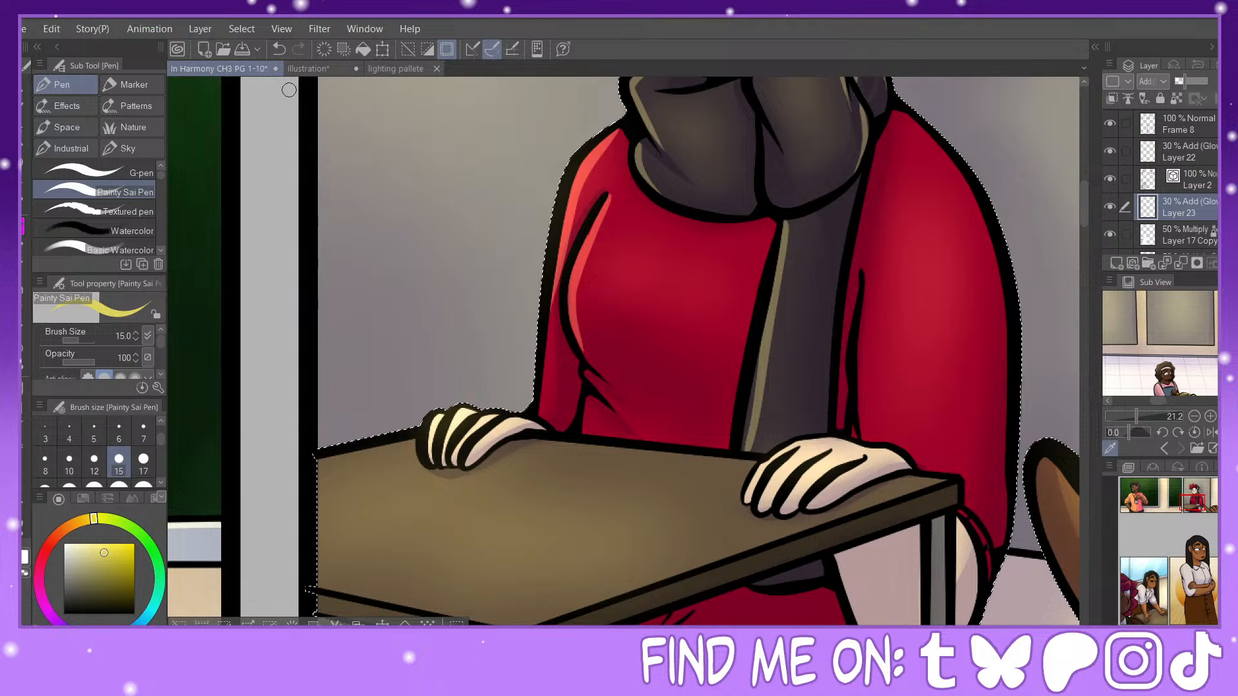
pyautogui.click(279, 49)
pyautogui.moveTo(760, 339); pyautogui.dragTo(744, 439)
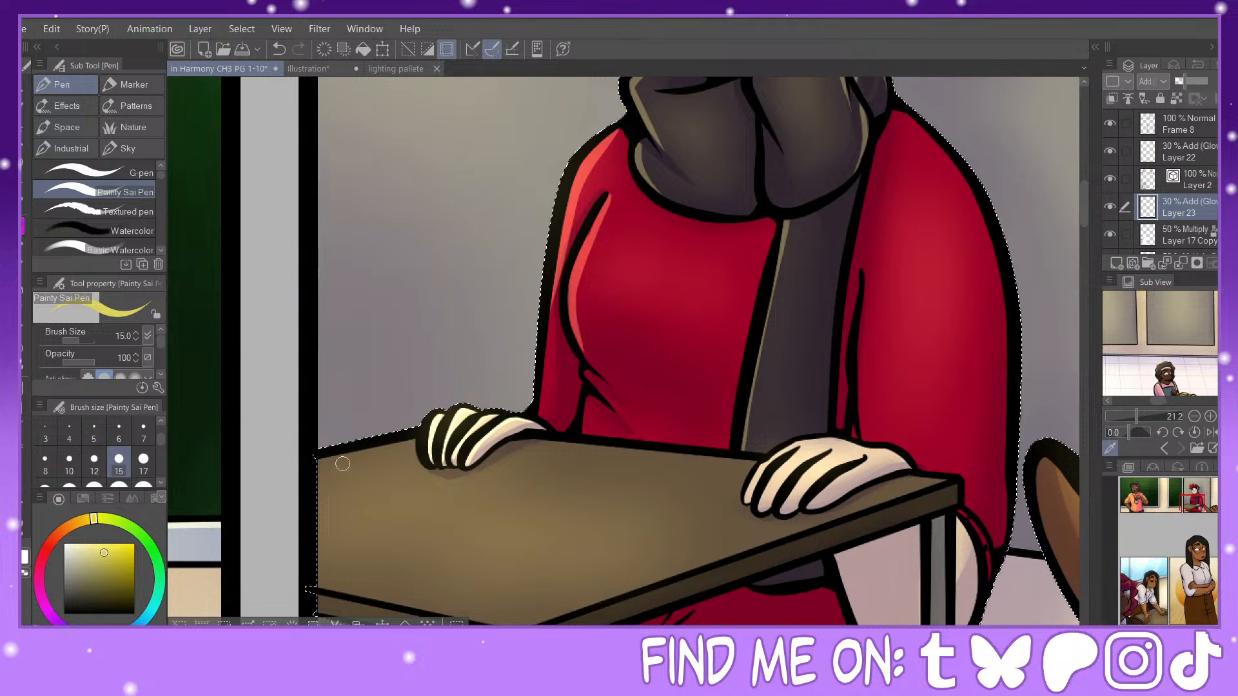
# Step: Draw highlights along the desk's far edge and the fingers of the hand resting near its corner
pyautogui.moveTo(316, 463)
pyautogui.mouseDown()
pyautogui.moveTo(415, 437)
pyautogui.moveTo(291, 476)
pyautogui.mouseUp()
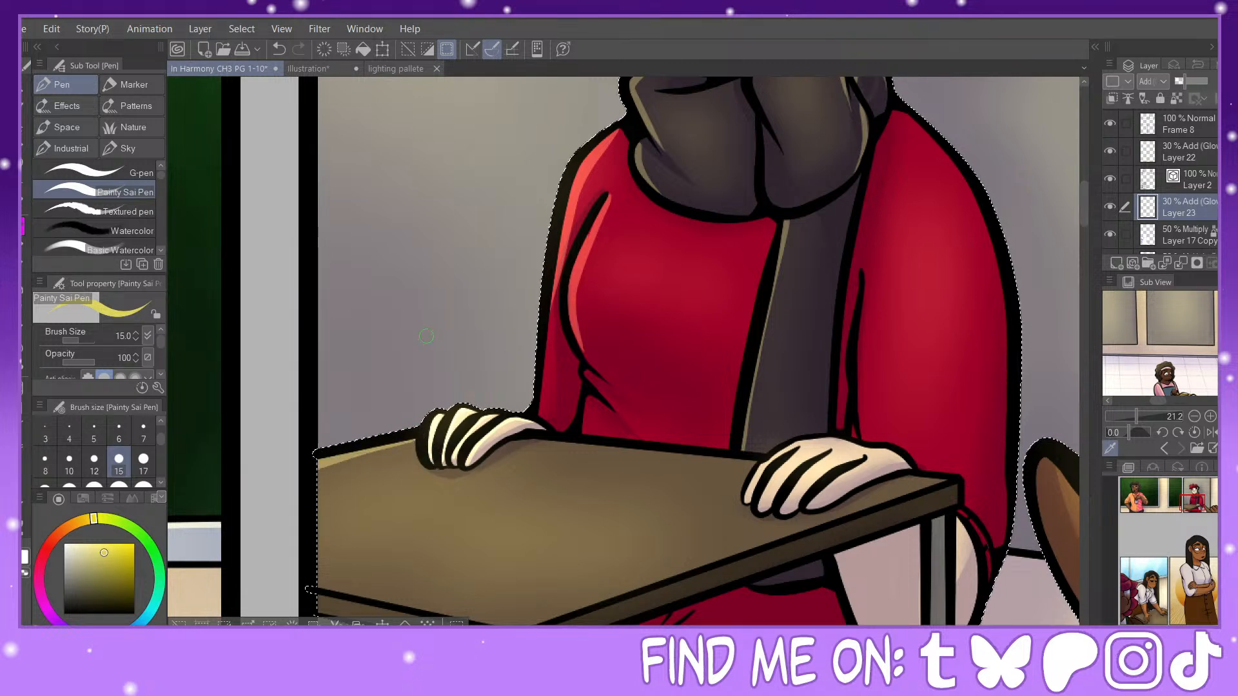
pyautogui.moveTo(544, 439)
pyautogui.mouseDown()
pyautogui.moveTo(761, 461)
pyautogui.moveTo(776, 451)
pyautogui.moveTo(741, 489)
pyautogui.moveTo(747, 499)
pyautogui.moveTo(794, 444)
pyautogui.mouseUp()
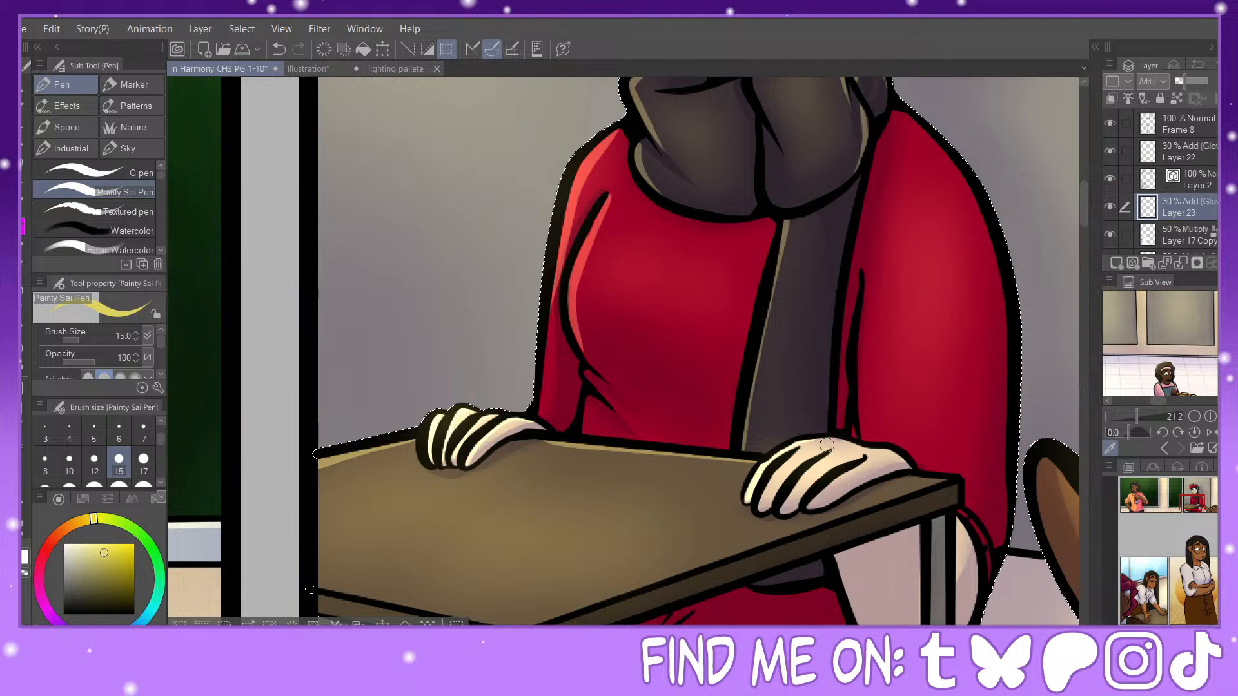
pyautogui.moveTo(762, 506)
pyautogui.mouseDown()
pyautogui.moveTo(785, 465)
pyautogui.moveTo(810, 454)
pyautogui.mouseUp()
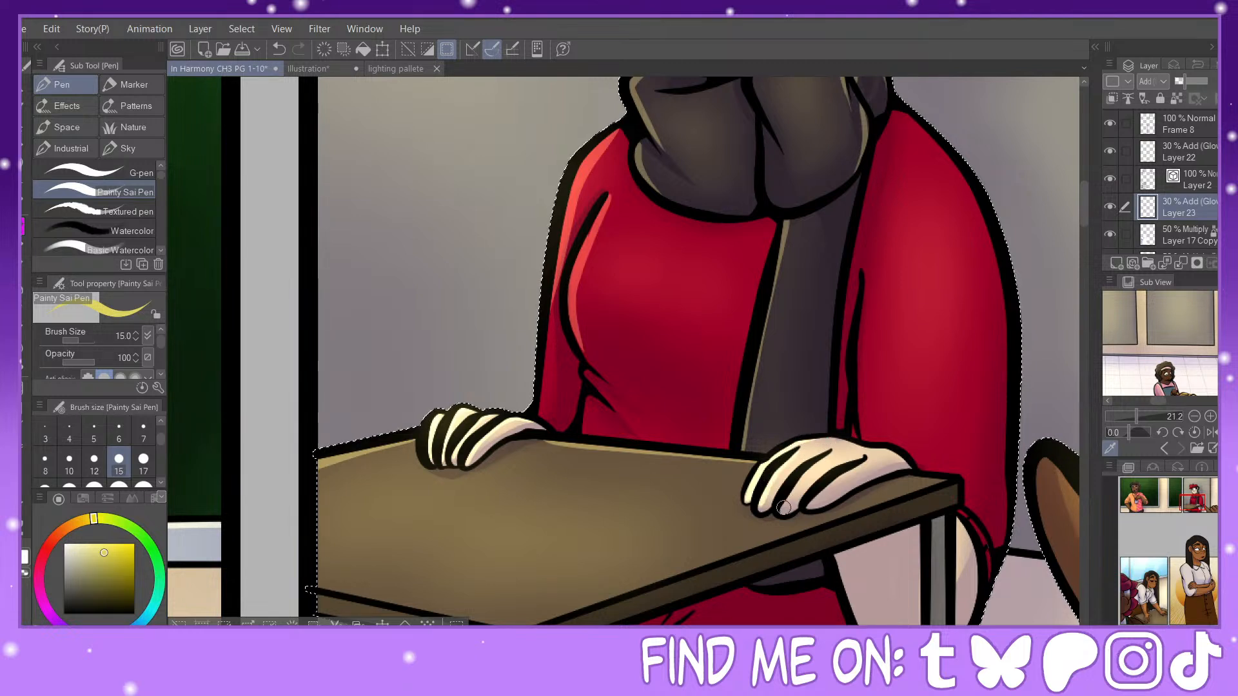
pyautogui.moveTo(784, 508)
pyautogui.mouseDown()
pyautogui.moveTo(850, 448)
pyautogui.moveTo(835, 492)
pyautogui.moveTo(810, 503)
pyautogui.moveTo(829, 485)
pyautogui.mouseUp()
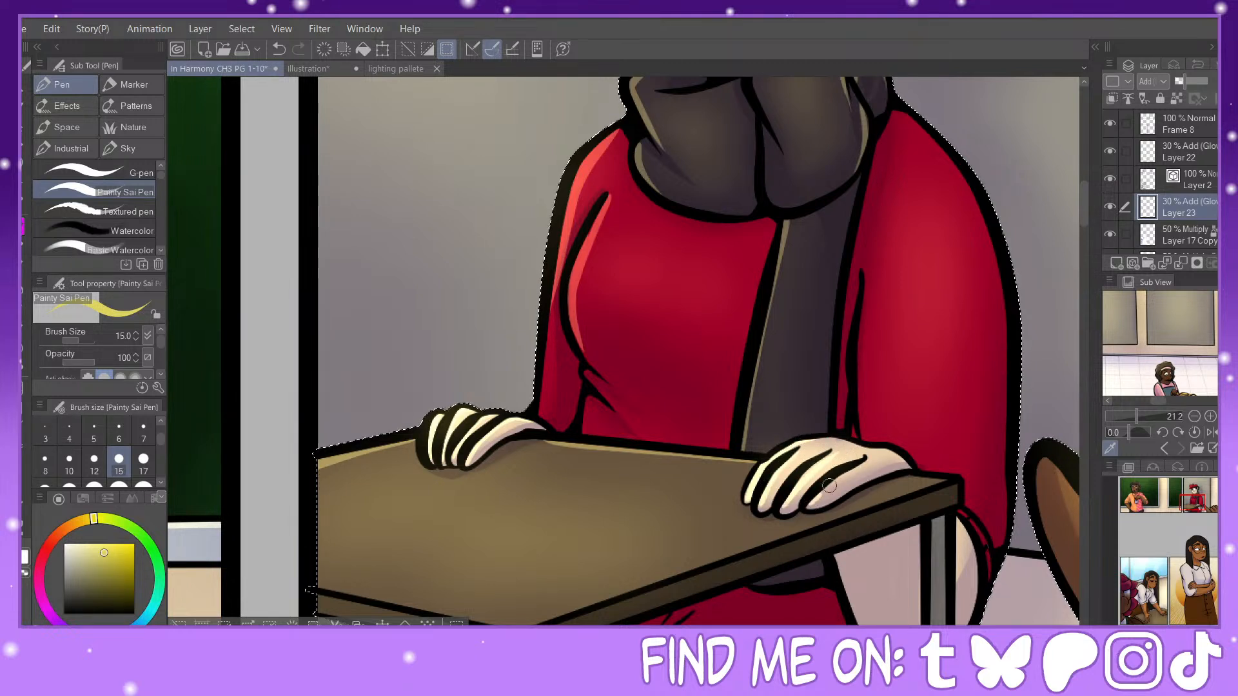
# Step: Draw a rim highlight along the outer shoulder and sleeve of the red sweater on the side facing the window
pyautogui.moveTo(832, 419); pyautogui.dragTo(575, 347)
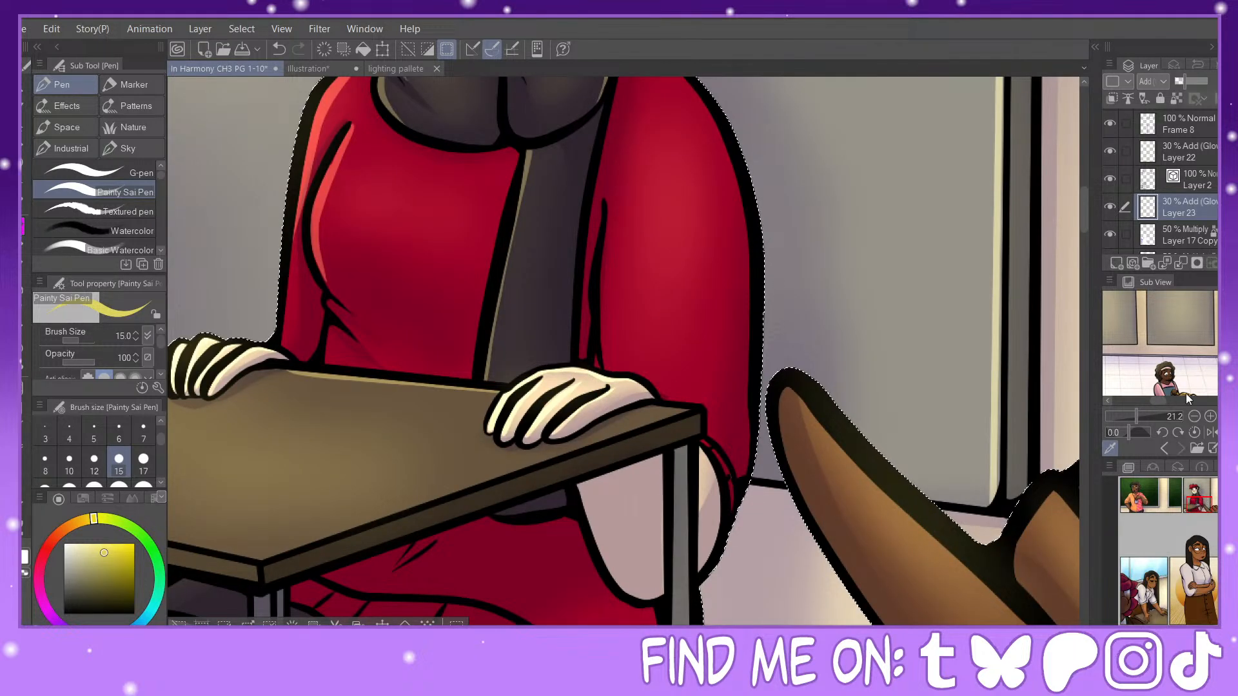
pyautogui.moveTo(1205, 500); pyautogui.dragTo(1205, 497)
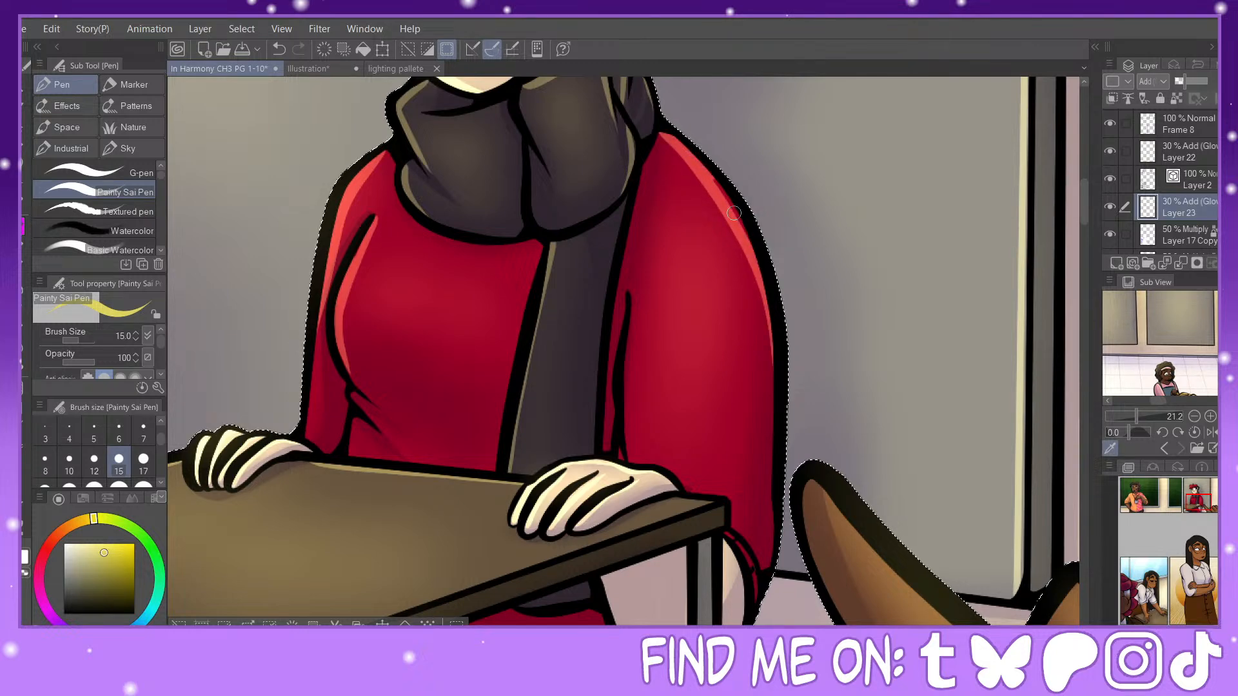
pyautogui.moveTo(1203, 500); pyautogui.dragTo(1191, 508)
pyautogui.moveTo(488, 458)
pyautogui.mouseDown()
pyautogui.moveTo(452, 487)
pyautogui.moveTo(399, 573)
pyautogui.mouseUp()
# Step: Set the brush size to 17 and draw rim highlights along the thumb and fingers of the large foreground hand
pyautogui.moveTo(1192, 507); pyautogui.dragTo(1213, 510)
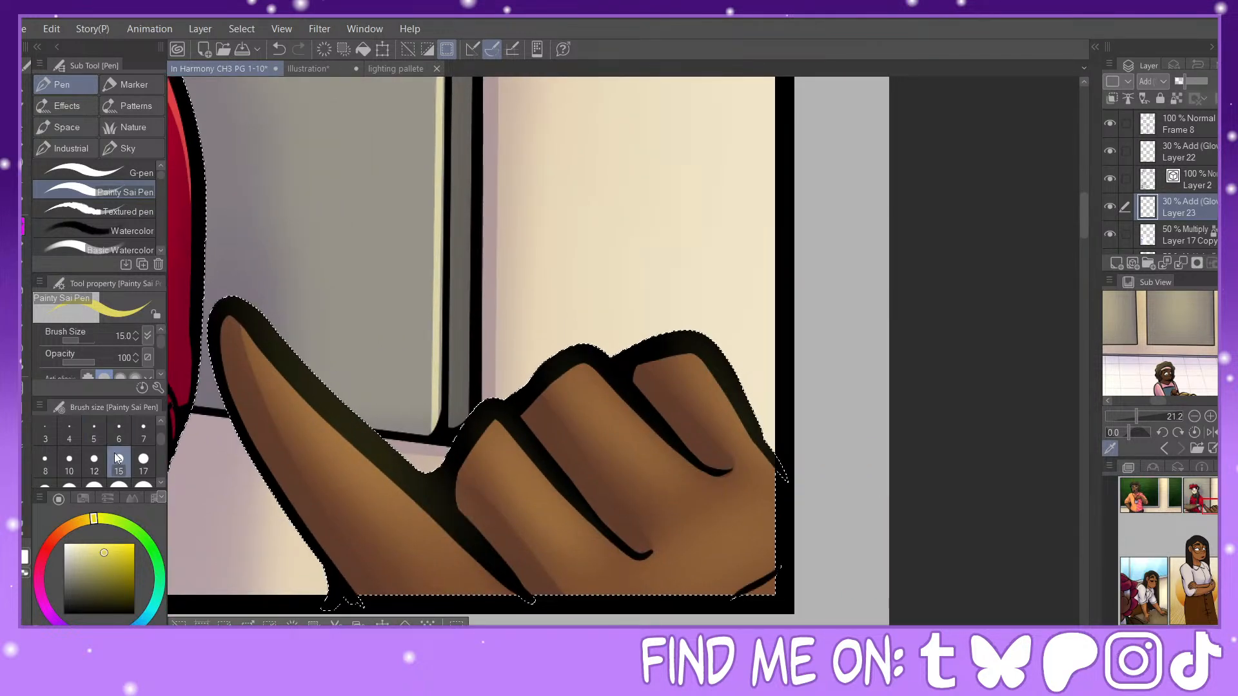
pyautogui.click(143, 458)
pyautogui.moveTo(240, 324); pyautogui.dragTo(426, 504)
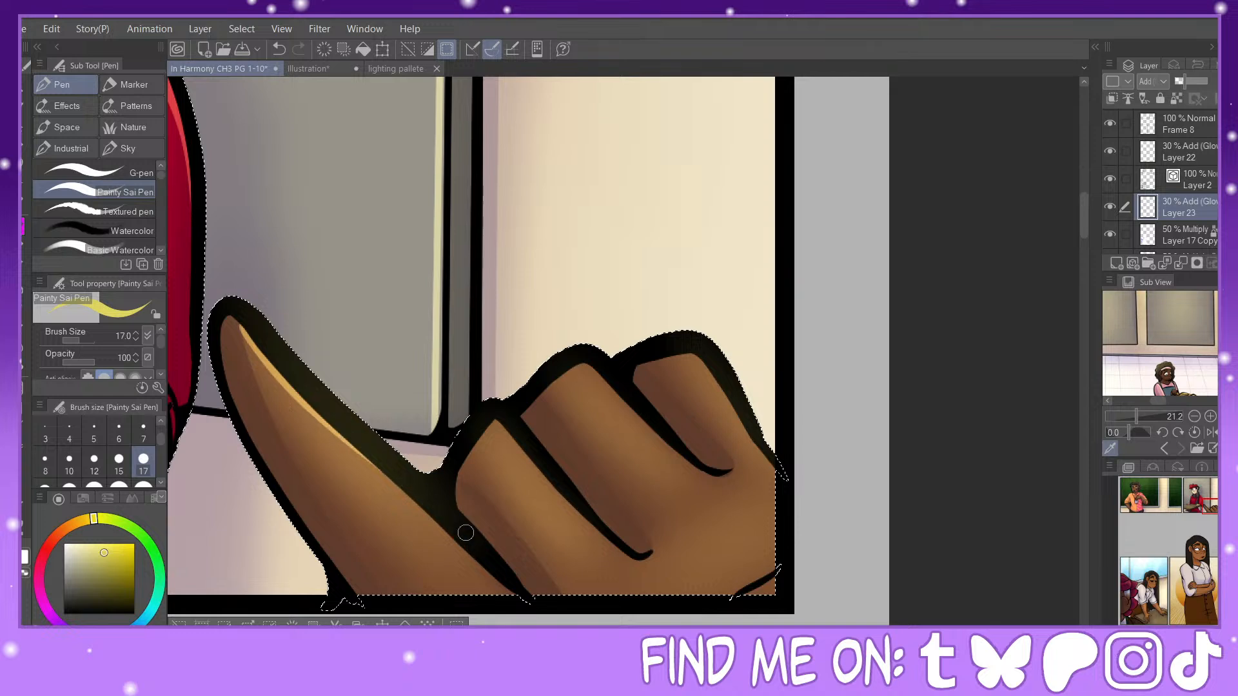
pyautogui.moveTo(332, 437); pyautogui.dragTo(495, 591)
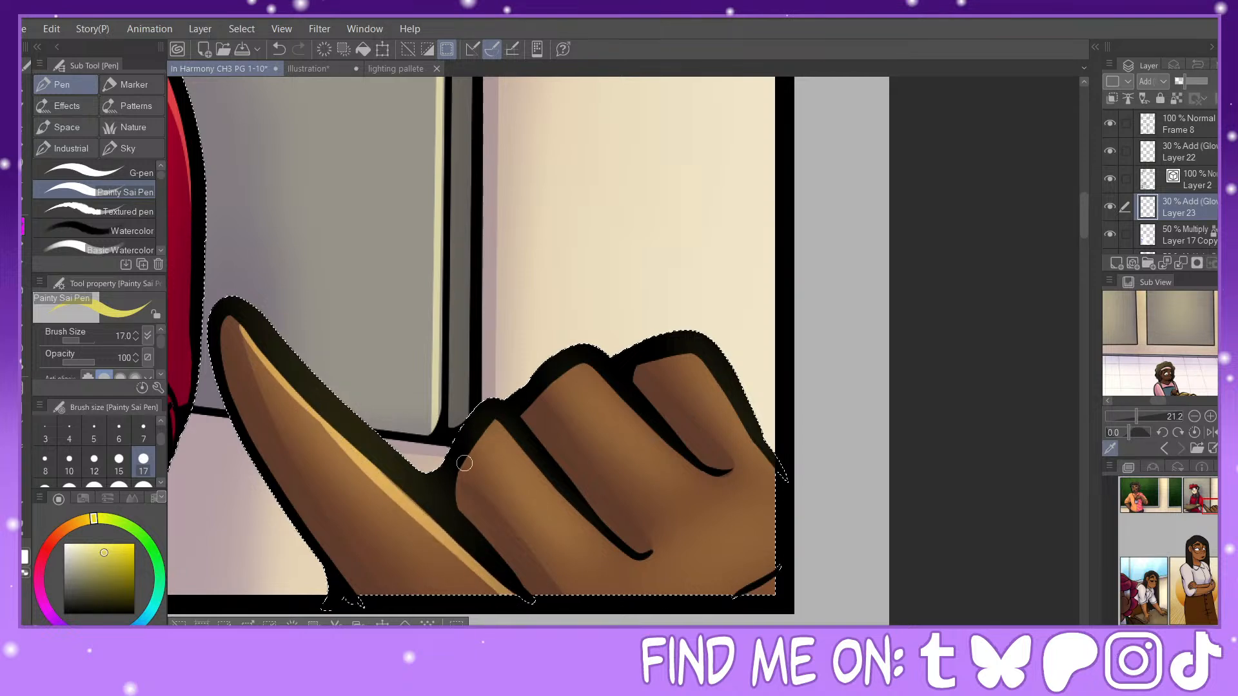
pyautogui.moveTo(459, 479)
pyautogui.mouseDown()
pyautogui.moveTo(497, 424)
pyautogui.moveTo(539, 479)
pyautogui.mouseUp()
pyautogui.moveTo(574, 520); pyautogui.dragTo(644, 561)
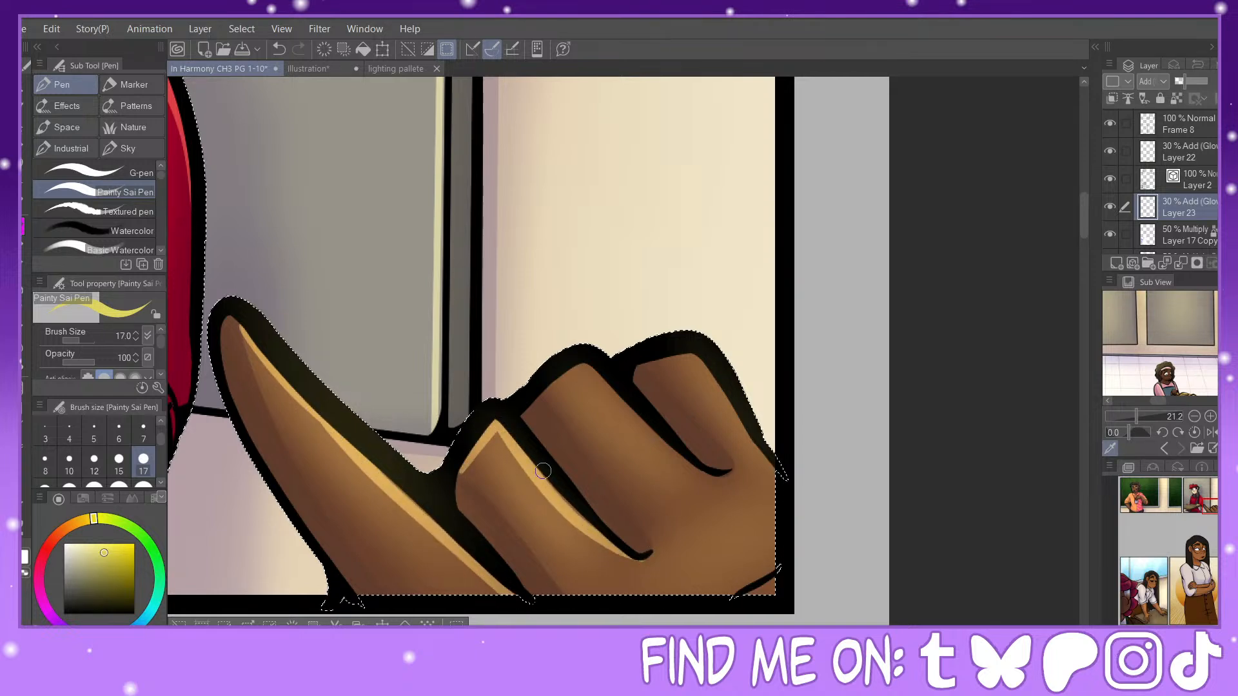
pyautogui.moveTo(543, 472); pyautogui.dragTo(592, 506)
pyautogui.moveTo(544, 385)
pyautogui.mouseDown()
pyautogui.moveTo(584, 362)
pyautogui.moveTo(663, 450)
pyautogui.moveTo(714, 475)
pyautogui.mouseUp()
pyautogui.moveTo(654, 362)
pyautogui.mouseDown()
pyautogui.moveTo(698, 357)
pyautogui.moveTo(719, 403)
pyautogui.mouseUp()
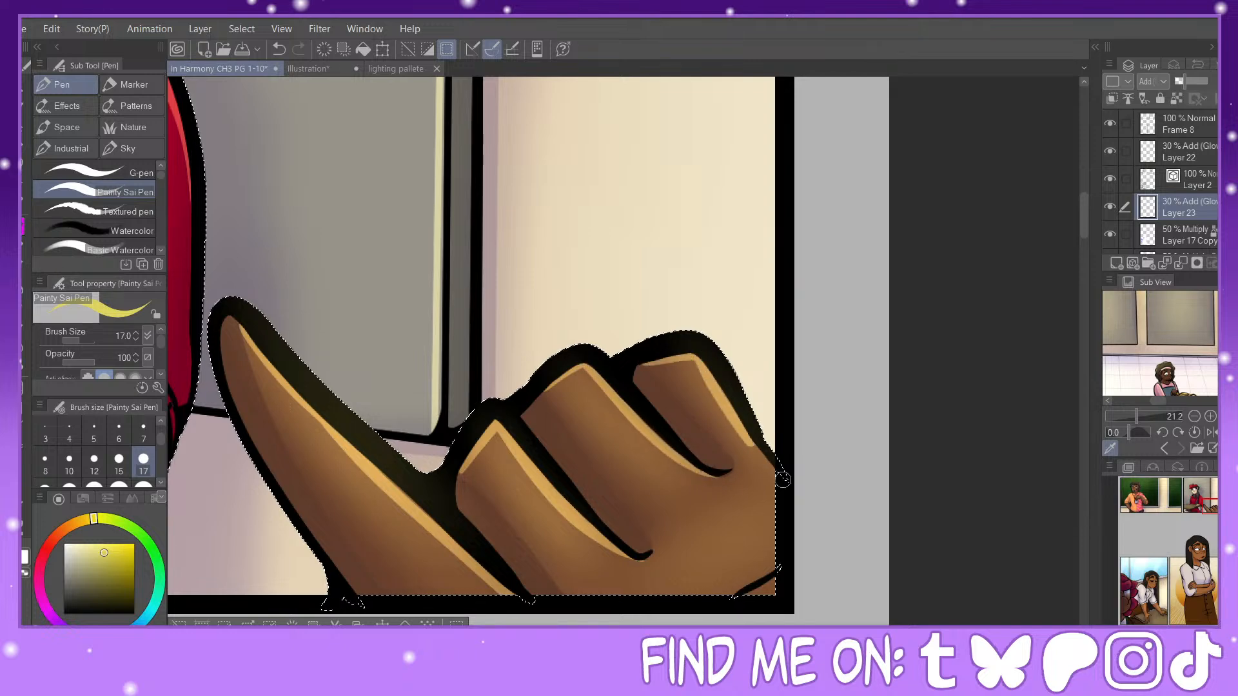
pyautogui.hotkey('ctrl', '-')
pyautogui.hotkey('ctrl', '-')
pyautogui.hotkey('ctrl', '-')
pyautogui.hotkey('ctrl', '-')
pyautogui.hotkey('ctrl', '-')
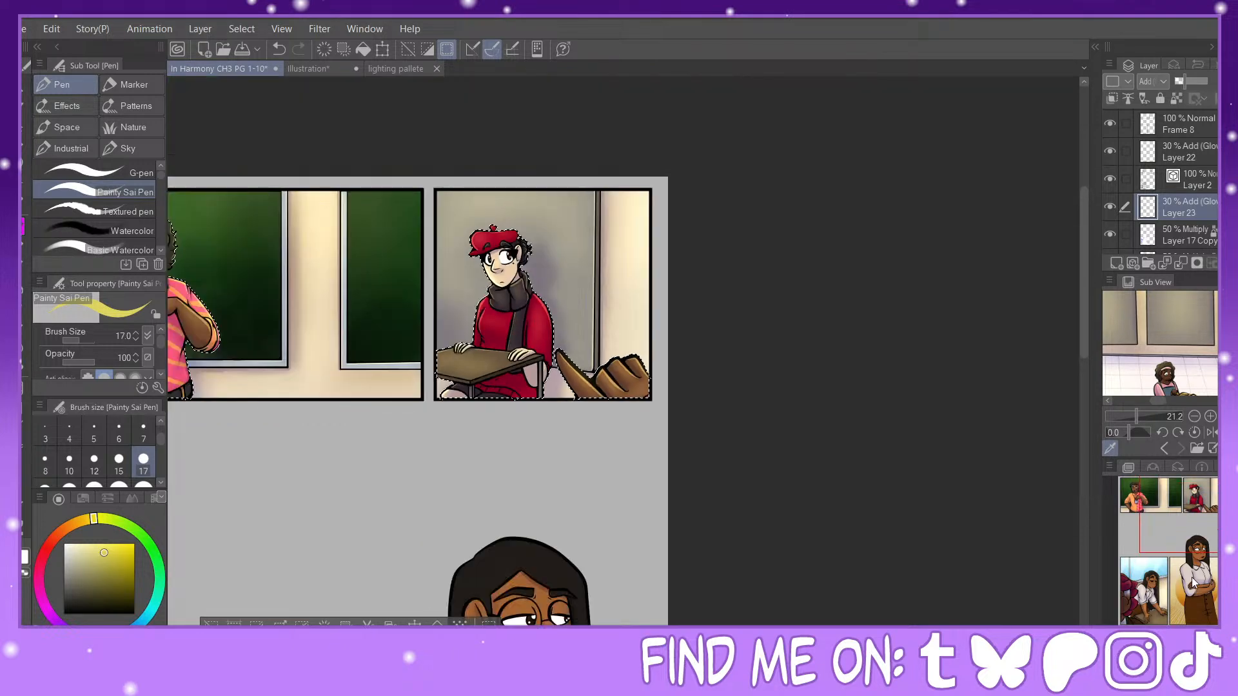
# Step: Draw rim highlights and short streaks on the foreground figure's upper maroon hair locks, using pen size 25 for the large lock
pyautogui.moveTo(1208, 507); pyautogui.dragTo(1145, 573)
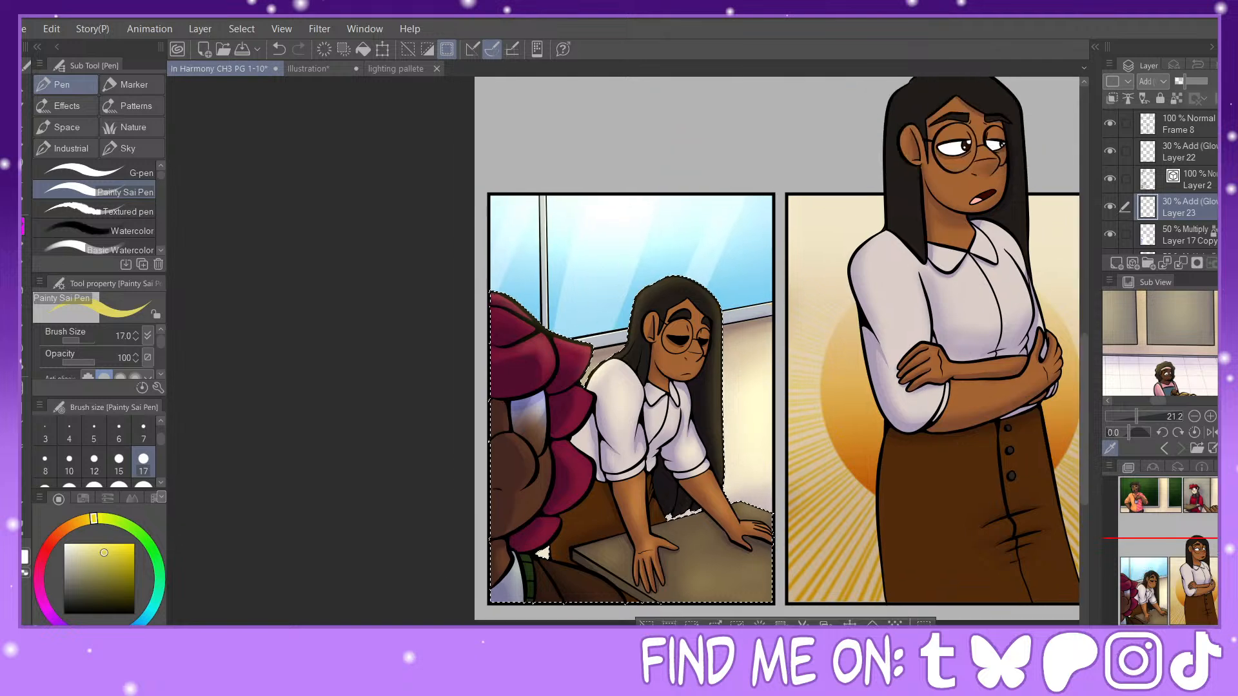
pyautogui.hotkey('ctrl', '+')
pyautogui.hotkey('ctrl', '+')
pyautogui.hotkey('ctrl', '+')
pyautogui.hotkey('ctrl', '+')
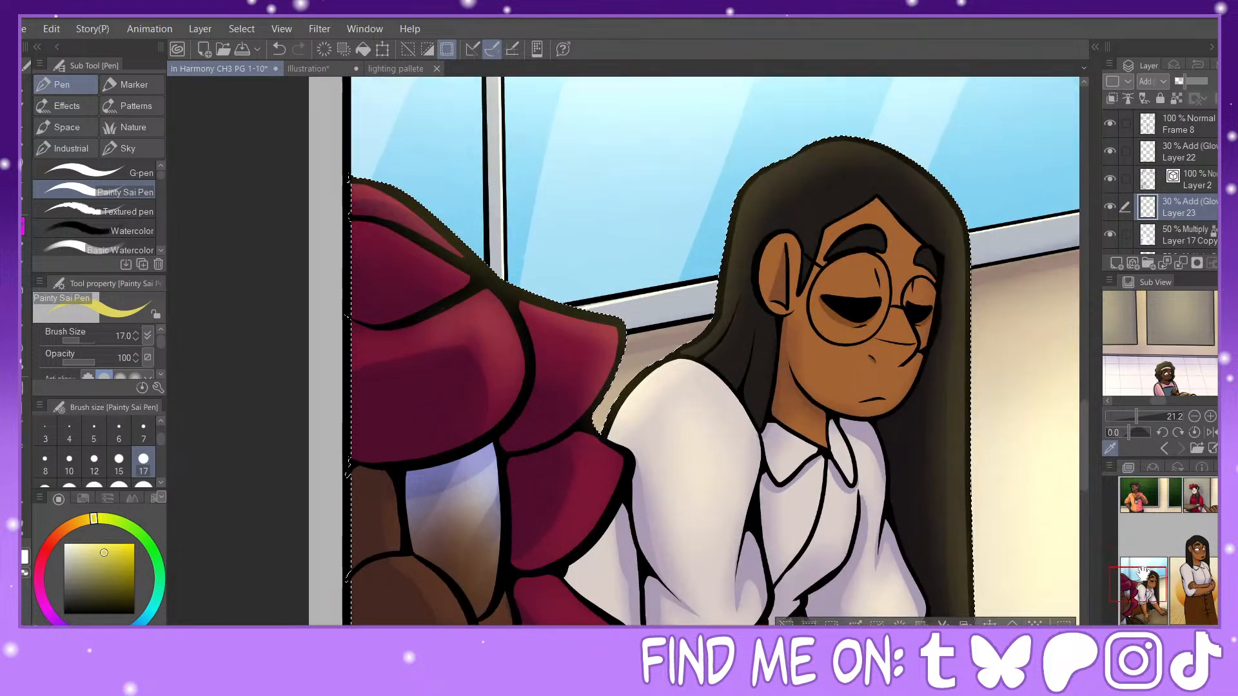
pyautogui.moveTo(1142, 573); pyautogui.dragTo(1142, 568)
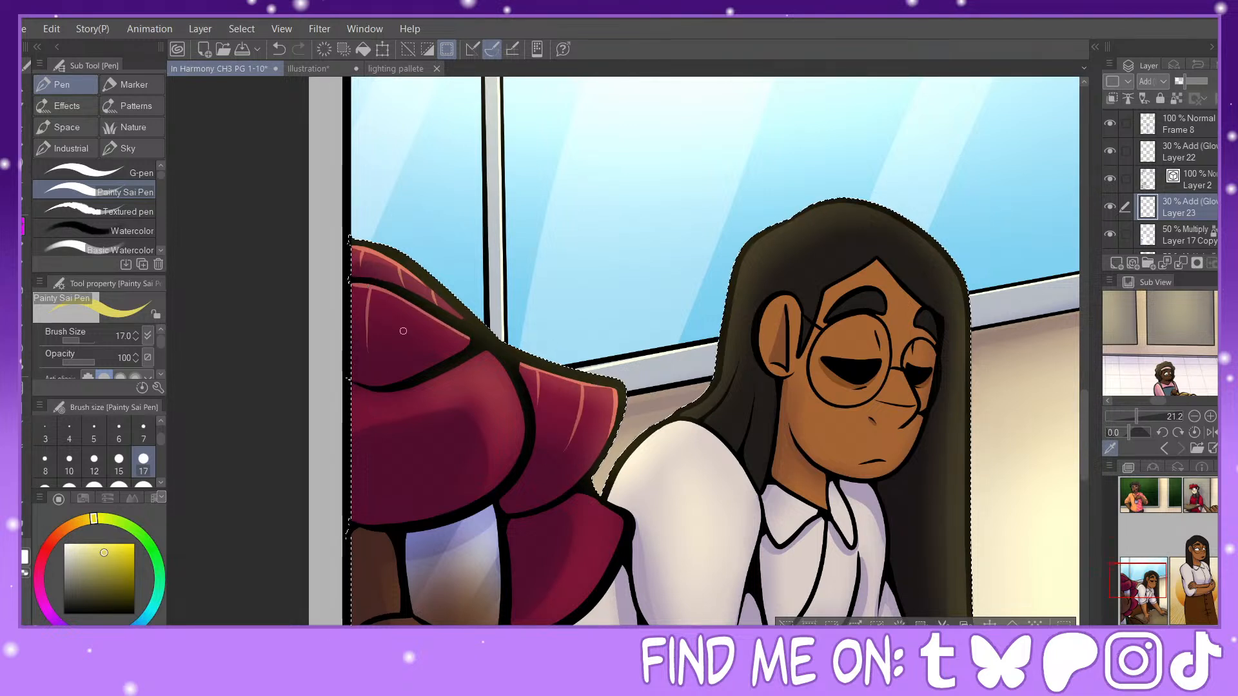
pyautogui.click(69, 485)
pyautogui.moveTo(356, 389)
pyautogui.mouseDown()
pyautogui.moveTo(382, 394)
pyautogui.moveTo(489, 356)
pyautogui.moveTo(523, 410)
pyautogui.moveTo(521, 454)
pyautogui.mouseUp()
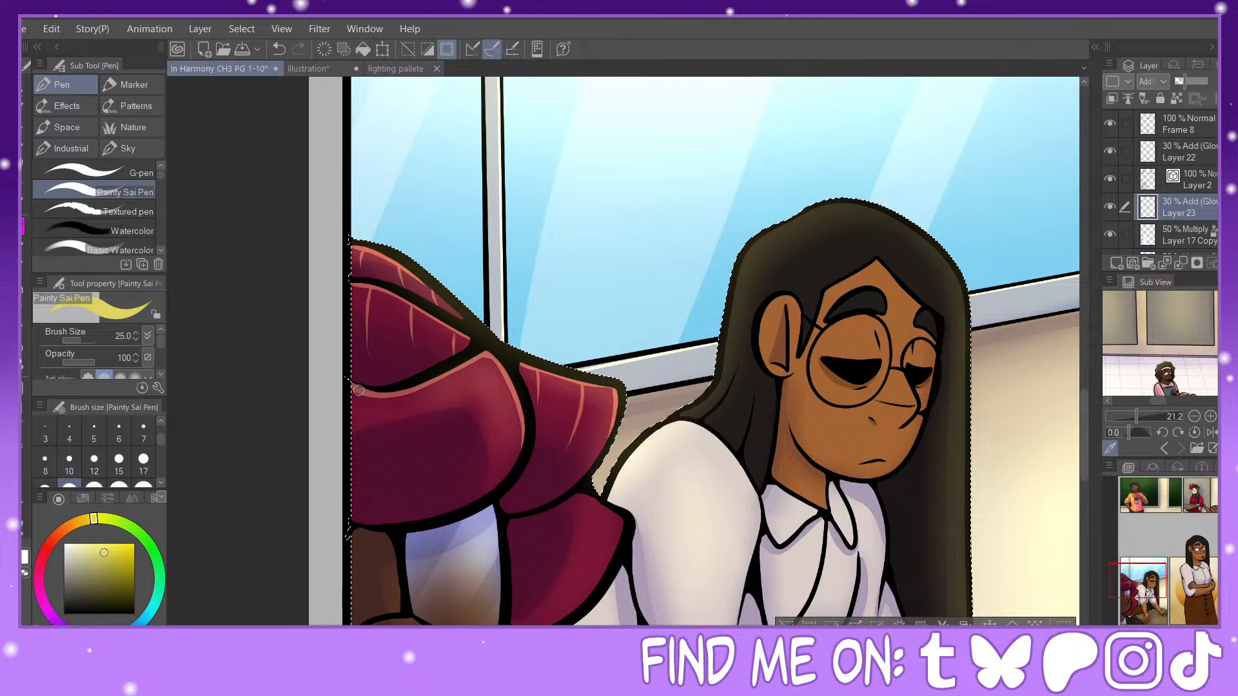
pyautogui.moveTo(428, 376); pyautogui.dragTo(440, 422)
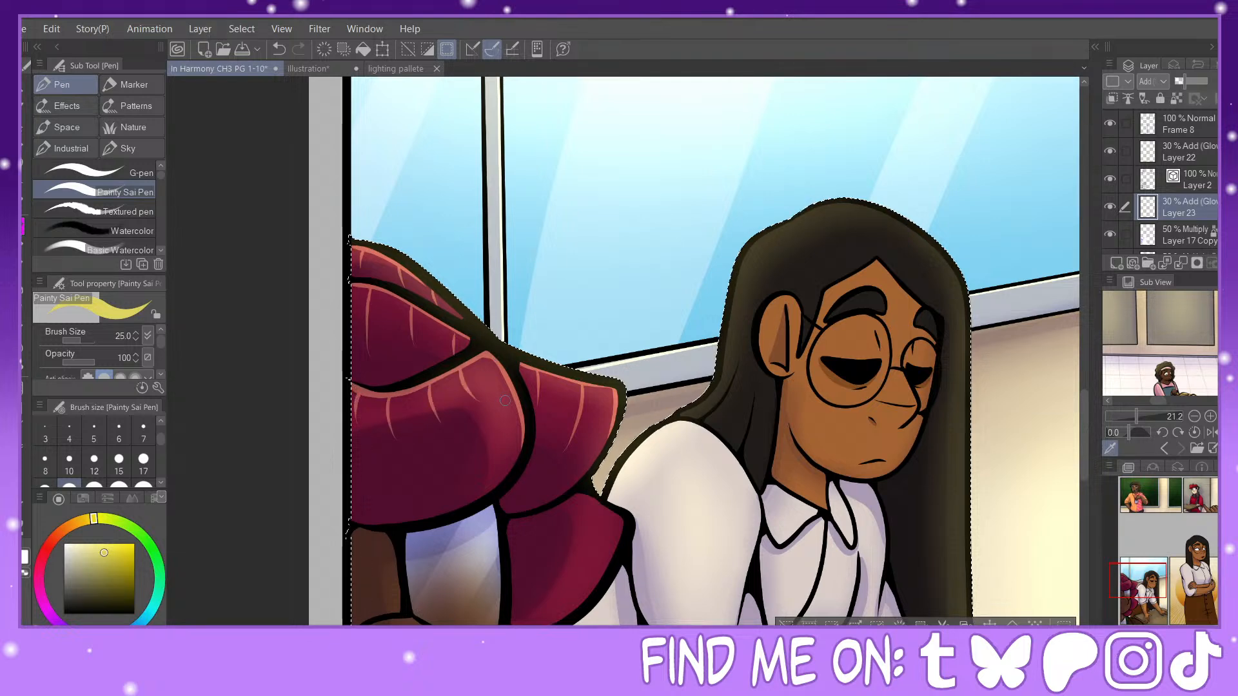
# Step: Highlight the middle maroon hair lock and the outer edge of the foreground figure's glasses lens, redoing the lens stroke
pyautogui.moveTo(629, 534)
pyautogui.mouseDown()
pyautogui.moveTo(692, 346)
pyautogui.moveTo(652, 413)
pyautogui.mouseUp()
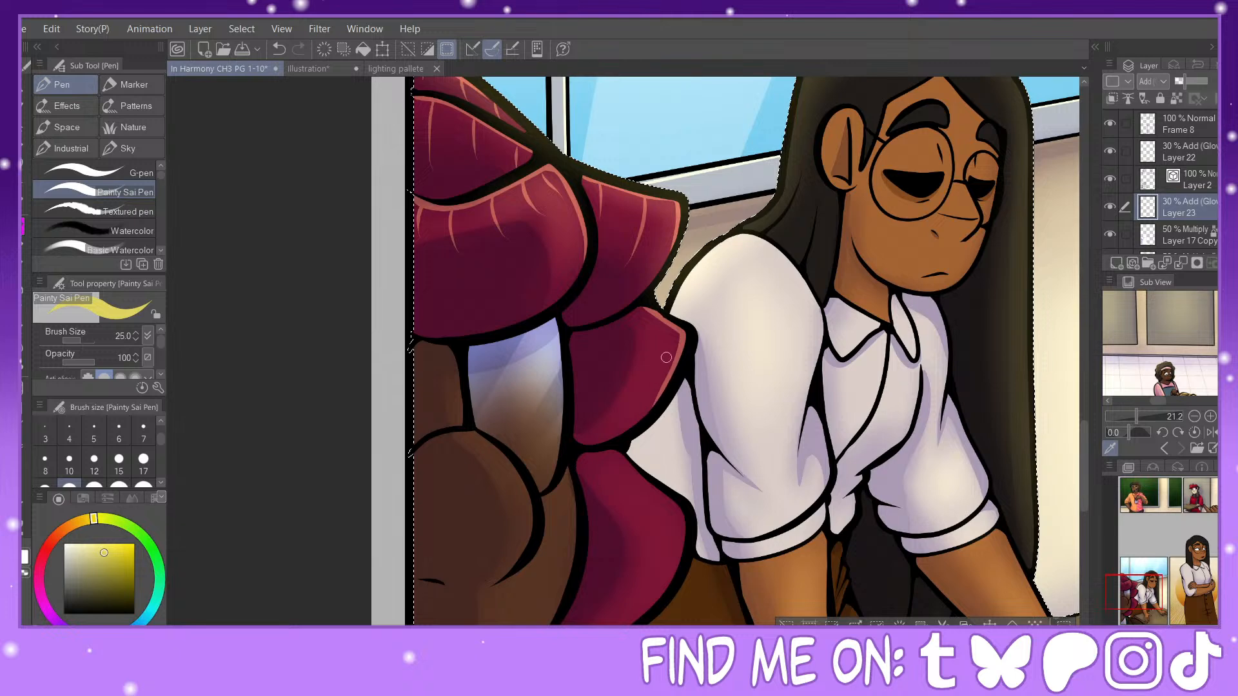
pyautogui.moveTo(664, 323)
pyautogui.mouseDown()
pyautogui.moveTo(637, 387)
pyautogui.moveTo(647, 312)
pyautogui.moveTo(618, 349)
pyautogui.mouseUp()
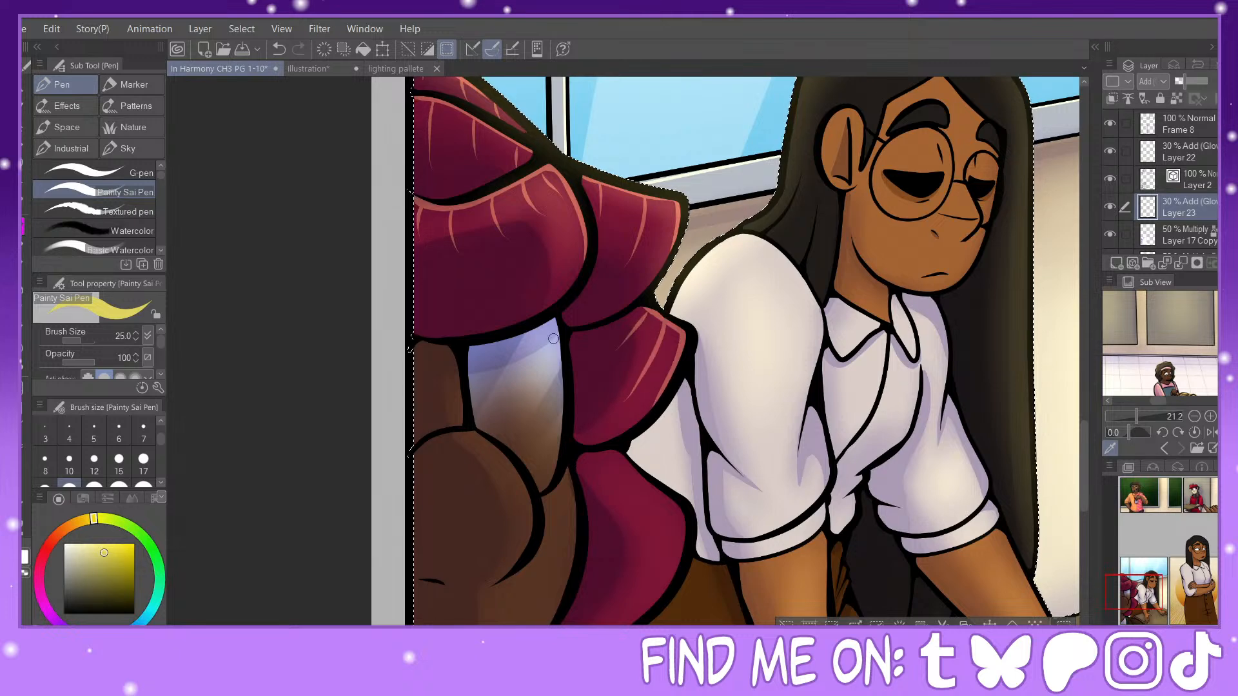
pyautogui.moveTo(554, 319); pyautogui.dragTo(555, 479)
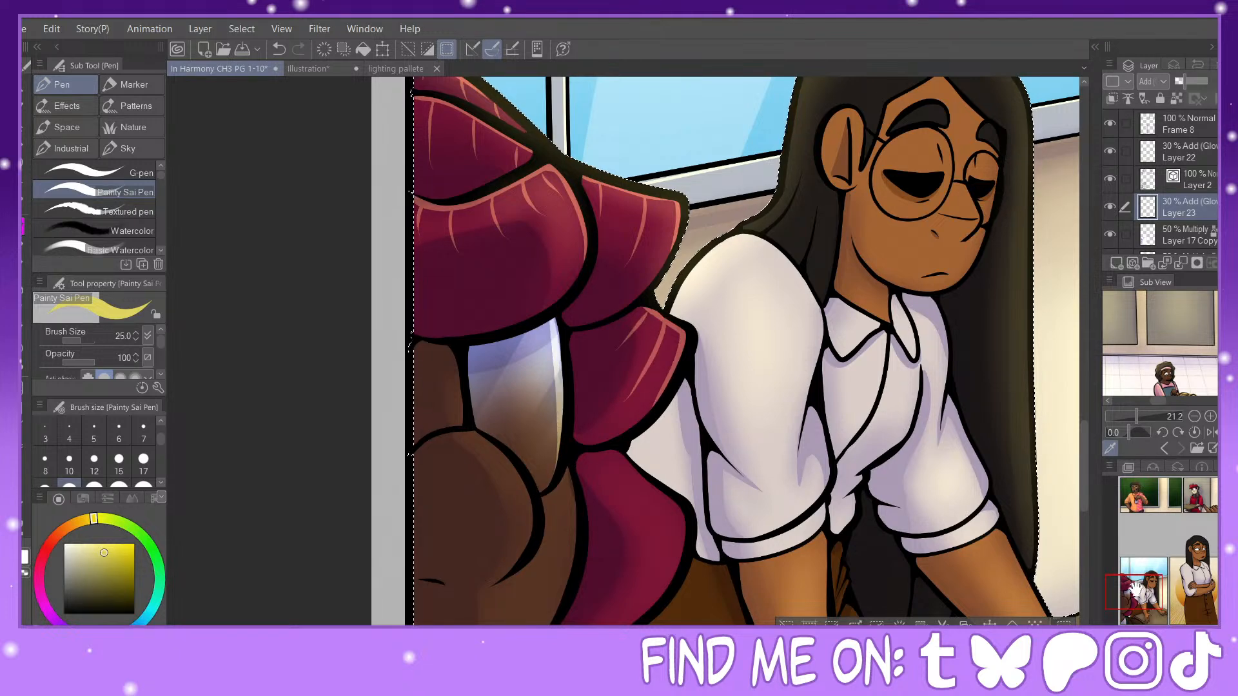
pyautogui.moveTo(712, 539); pyautogui.dragTo(743, 383)
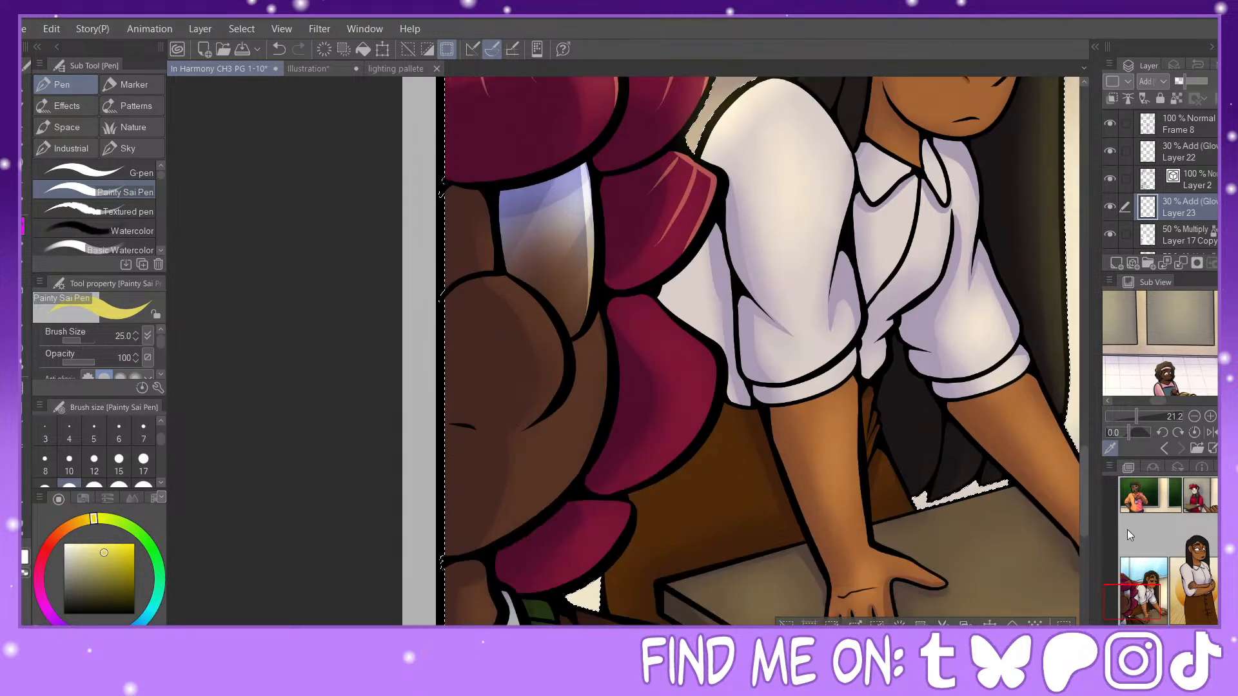
pyautogui.click(278, 49)
pyautogui.moveTo(584, 164)
pyautogui.mouseDown()
pyautogui.moveTo(588, 312)
pyautogui.moveTo(598, 250)
pyautogui.mouseUp()
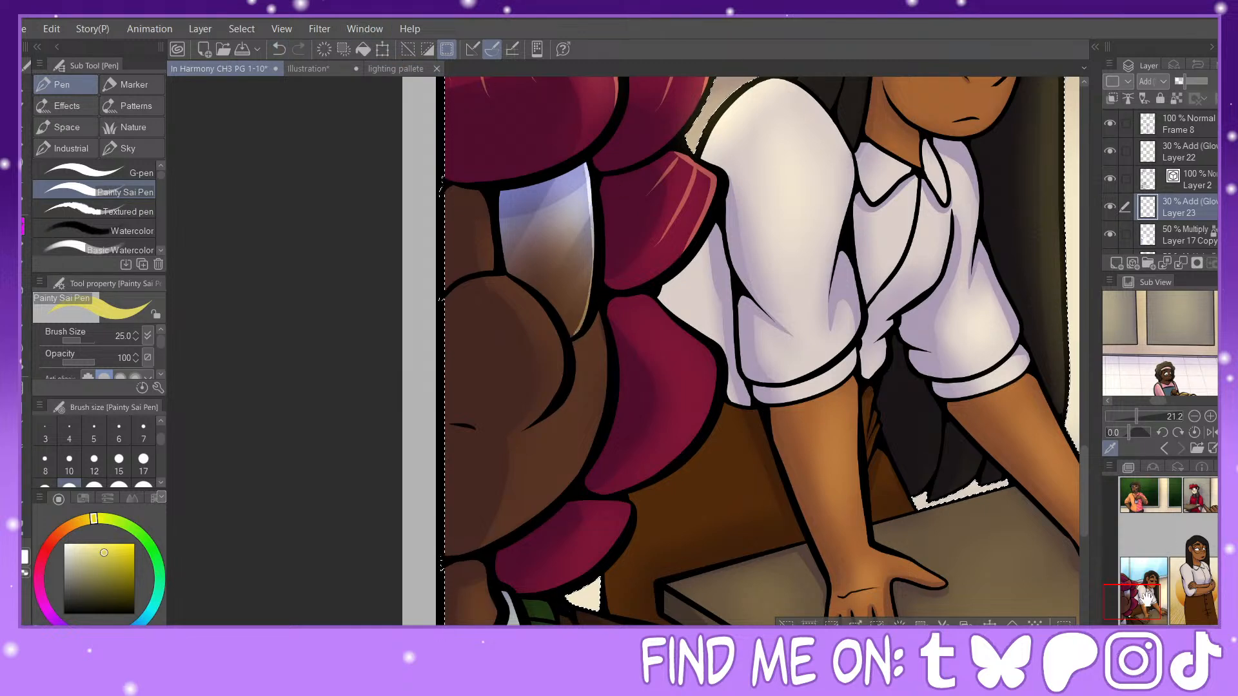
# Step: Draw rim highlights along the foreground figure's nose, the lower maroon hair locks and the brown jacket's shoulder
pyautogui.moveTo(657, 214)
pyautogui.mouseDown()
pyautogui.moveTo(584, 437)
pyautogui.moveTo(639, 396)
pyautogui.moveTo(556, 454)
pyautogui.moveTo(530, 526)
pyautogui.mouseUp()
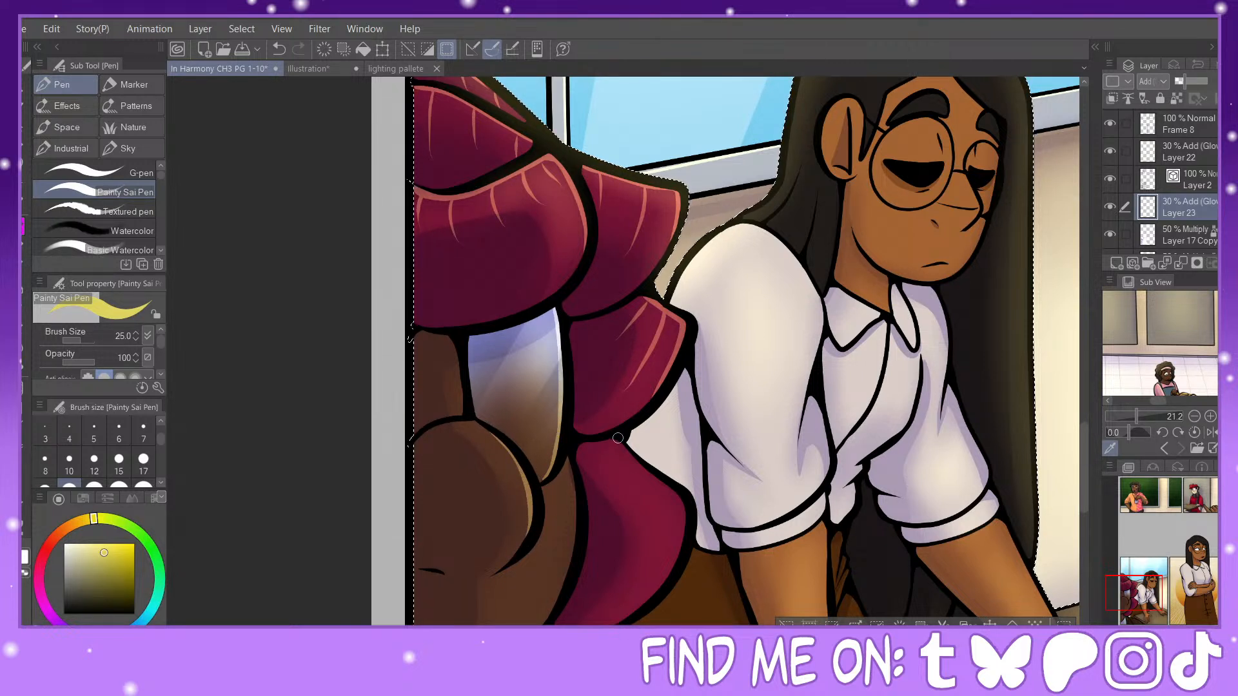
pyautogui.moveTo(620, 440)
pyautogui.mouseDown()
pyautogui.moveTo(679, 499)
pyautogui.moveTo(675, 560)
pyautogui.mouseUp()
pyautogui.moveTo(1136, 594); pyautogui.dragTo(1134, 603)
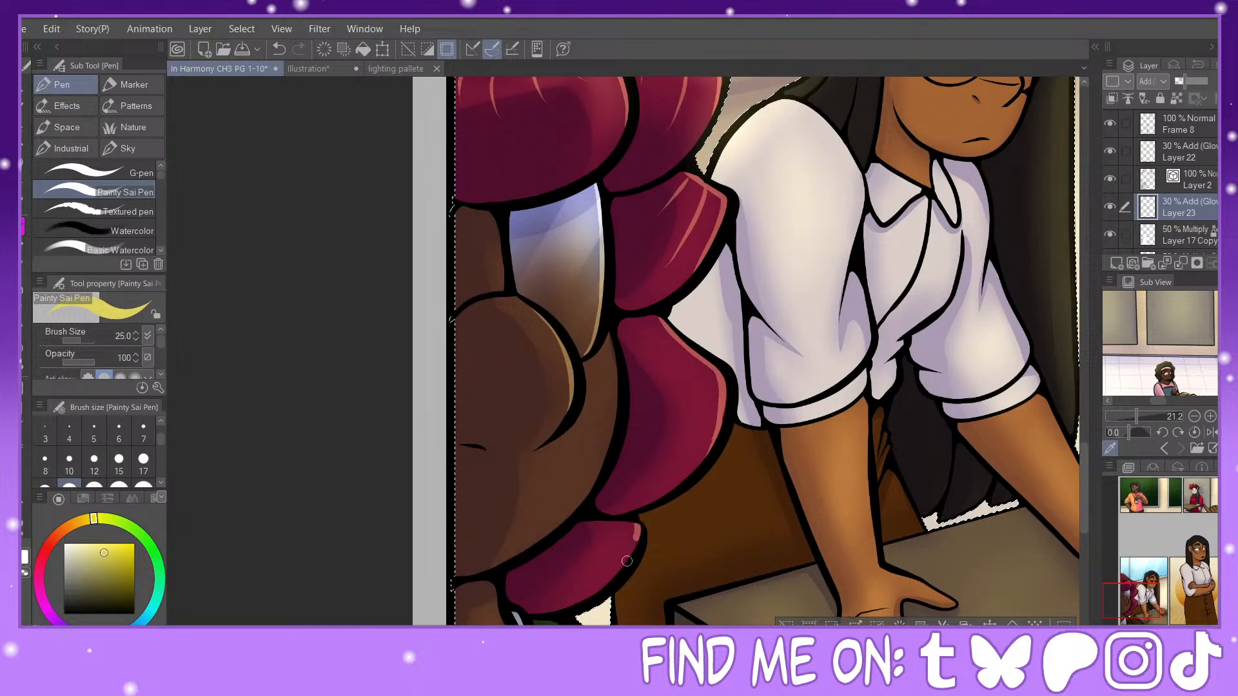
pyautogui.moveTo(637, 539); pyautogui.dragTo(602, 587)
pyautogui.moveTo(1142, 592); pyautogui.dragTo(1140, 597)
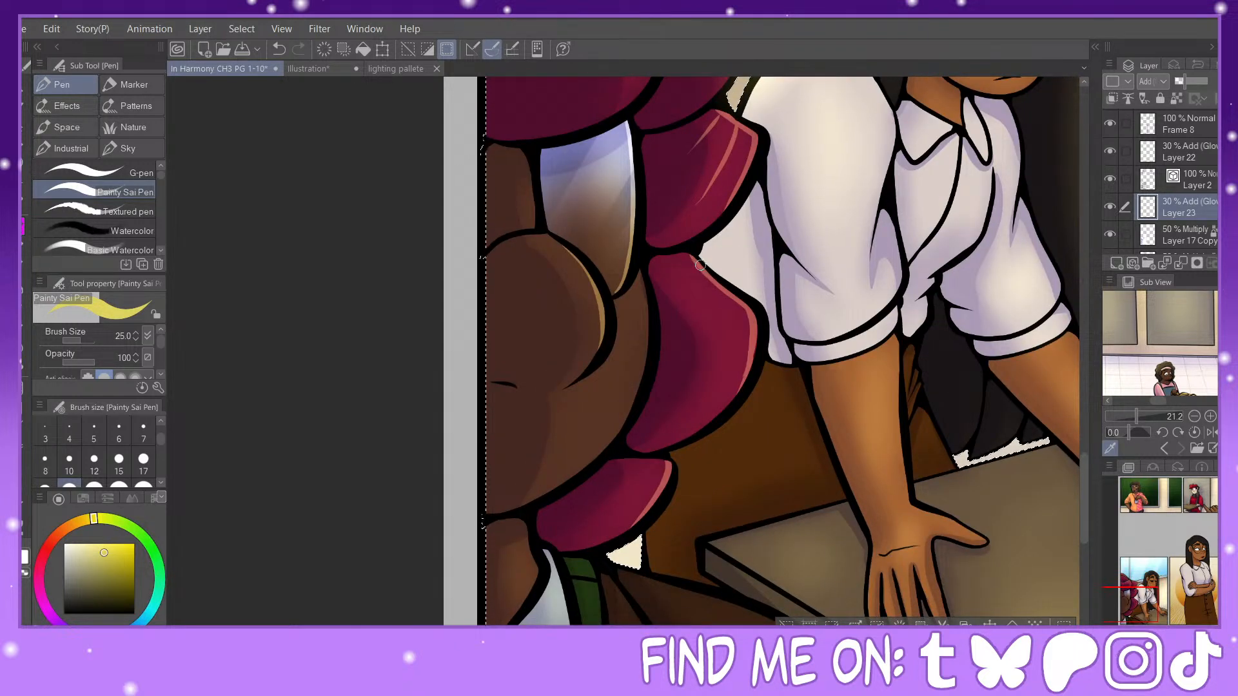
pyautogui.moveTo(700, 265)
pyautogui.mouseDown()
pyautogui.moveTo(674, 304)
pyautogui.moveTo(732, 370)
pyautogui.mouseUp()
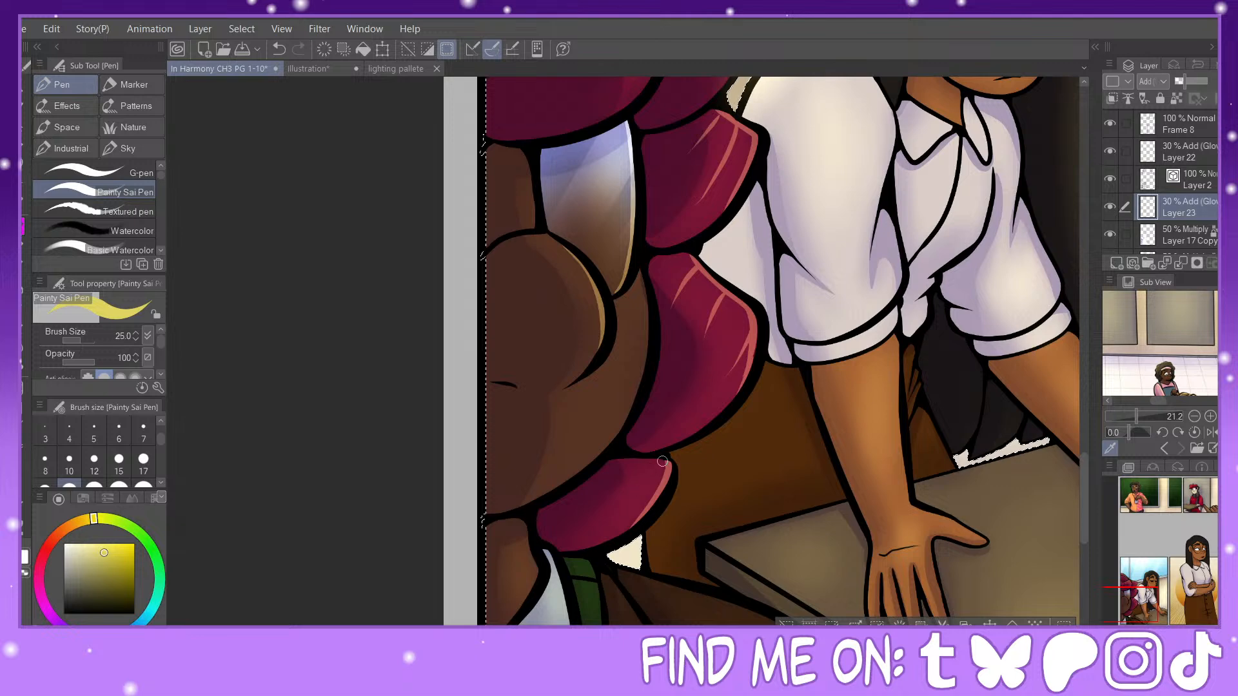
pyautogui.moveTo(1163, 592); pyautogui.dragTo(1162, 600)
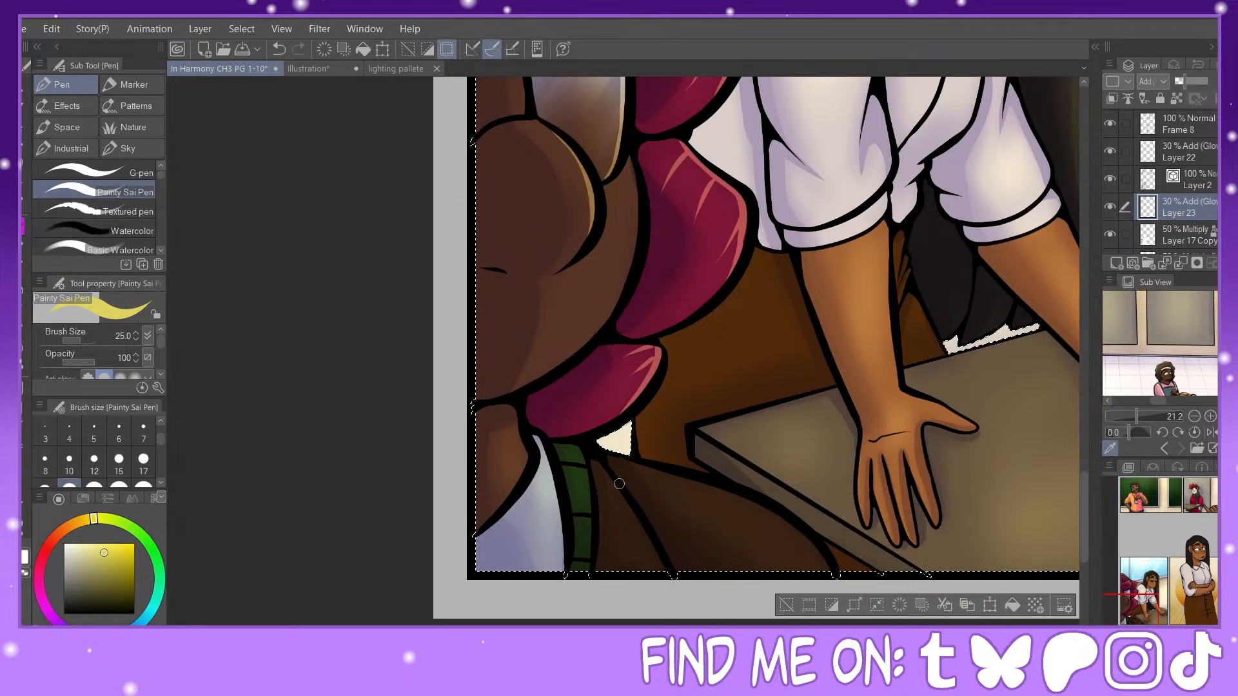
pyautogui.moveTo(605, 471)
pyautogui.mouseDown()
pyautogui.moveTo(640, 522)
pyautogui.moveTo(697, 503)
pyautogui.moveTo(792, 524)
pyautogui.moveTo(815, 548)
pyautogui.mouseUp()
# Step: Fade the highlight streaks on the large upper hair lock with the Soft eraser at size 170, raising its hardness one level
pyautogui.moveTo(1175, 574); pyautogui.dragTo(1149, 536)
pyautogui.click(23, 348)
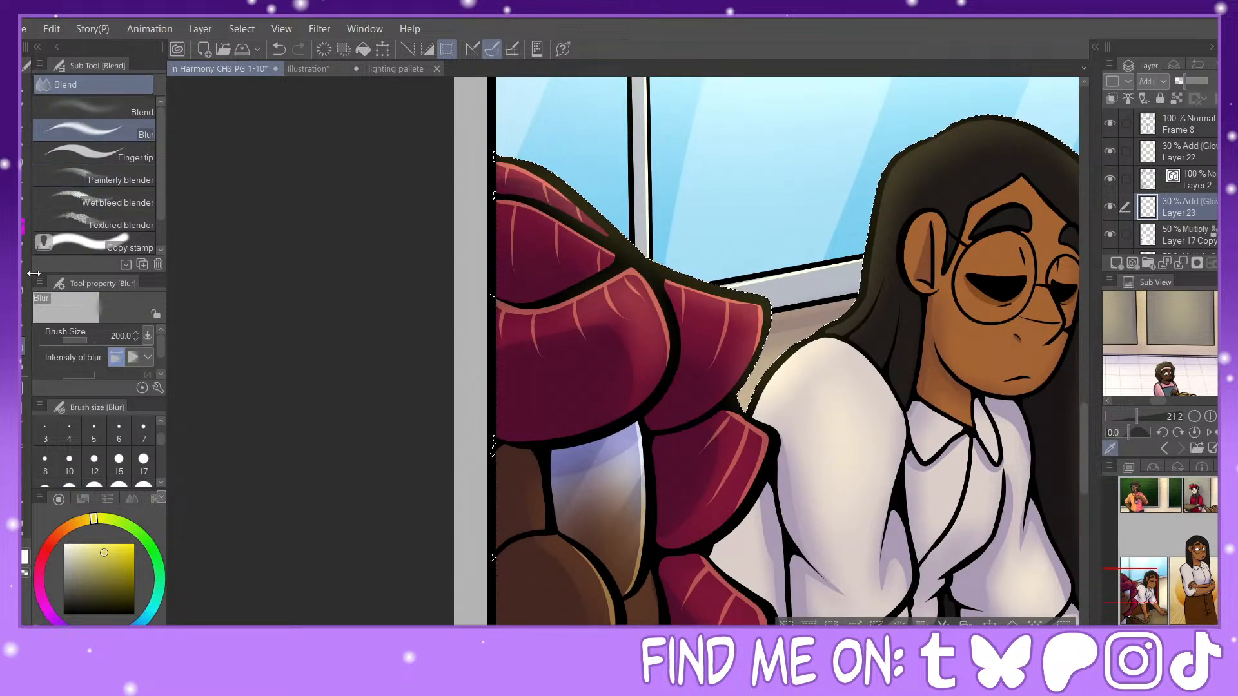
pyautogui.click(24, 287)
pyautogui.click(23, 310)
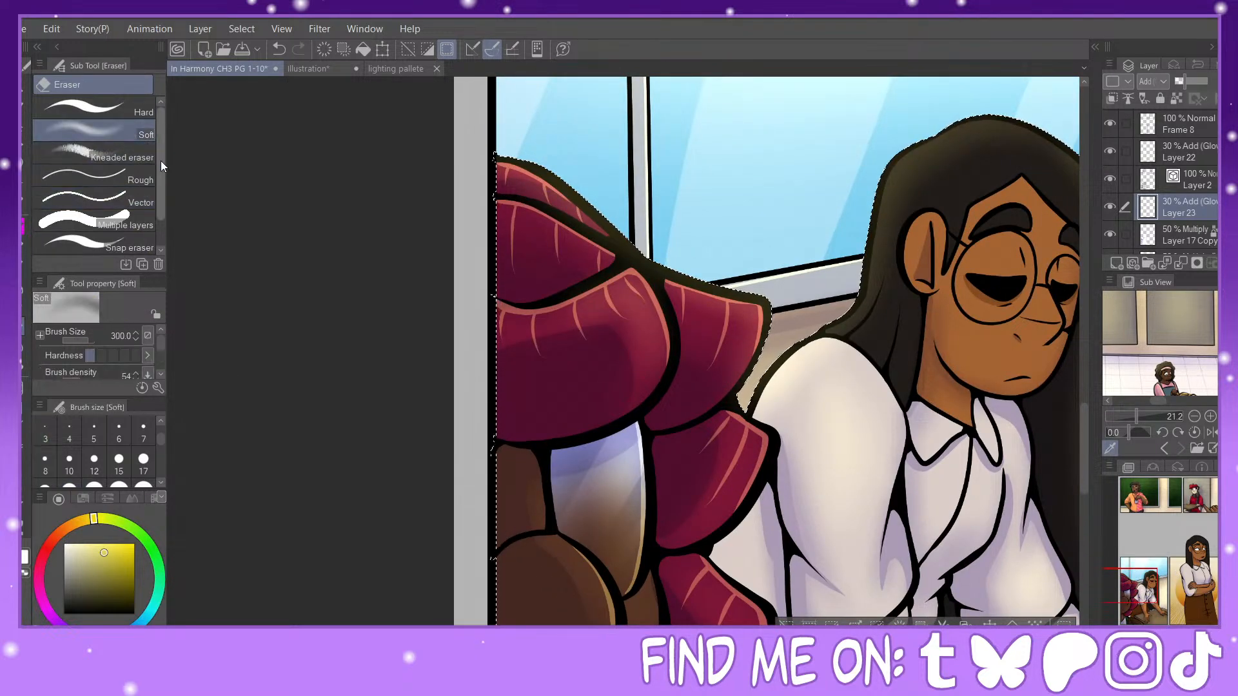
pyautogui.scroll(-1, 129, 451)
pyautogui.scroll(-4, 161, 488)
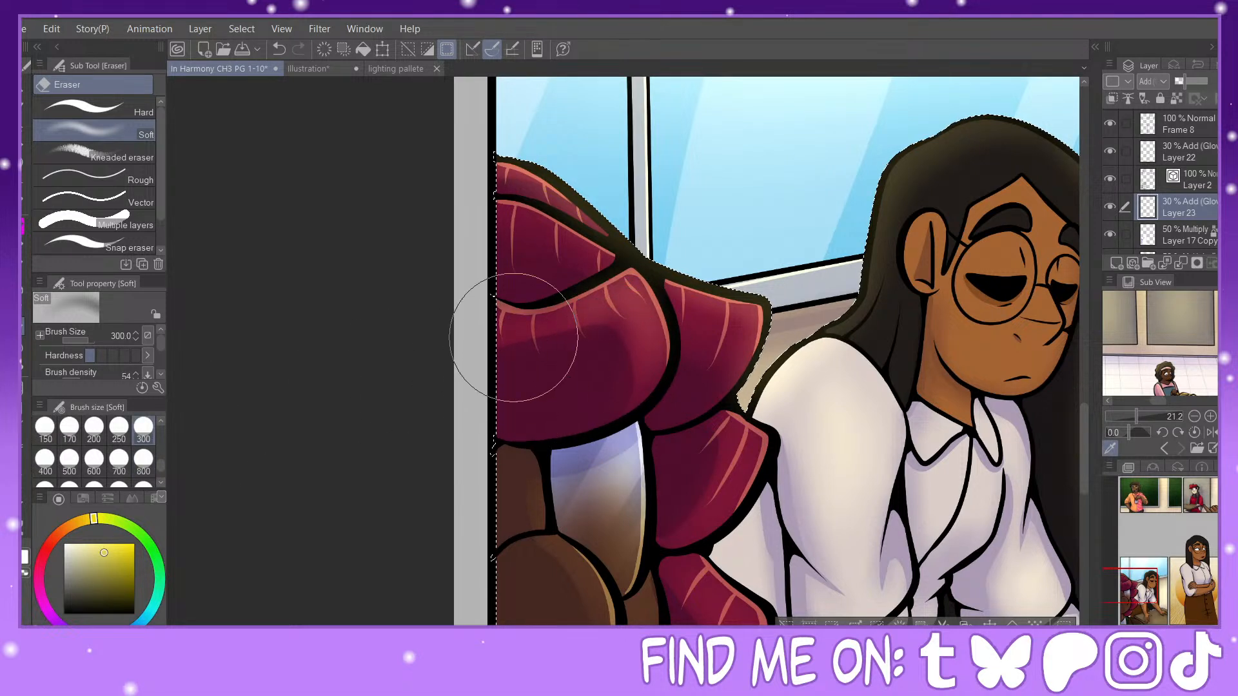
pyautogui.click(279, 49)
pyautogui.click(69, 429)
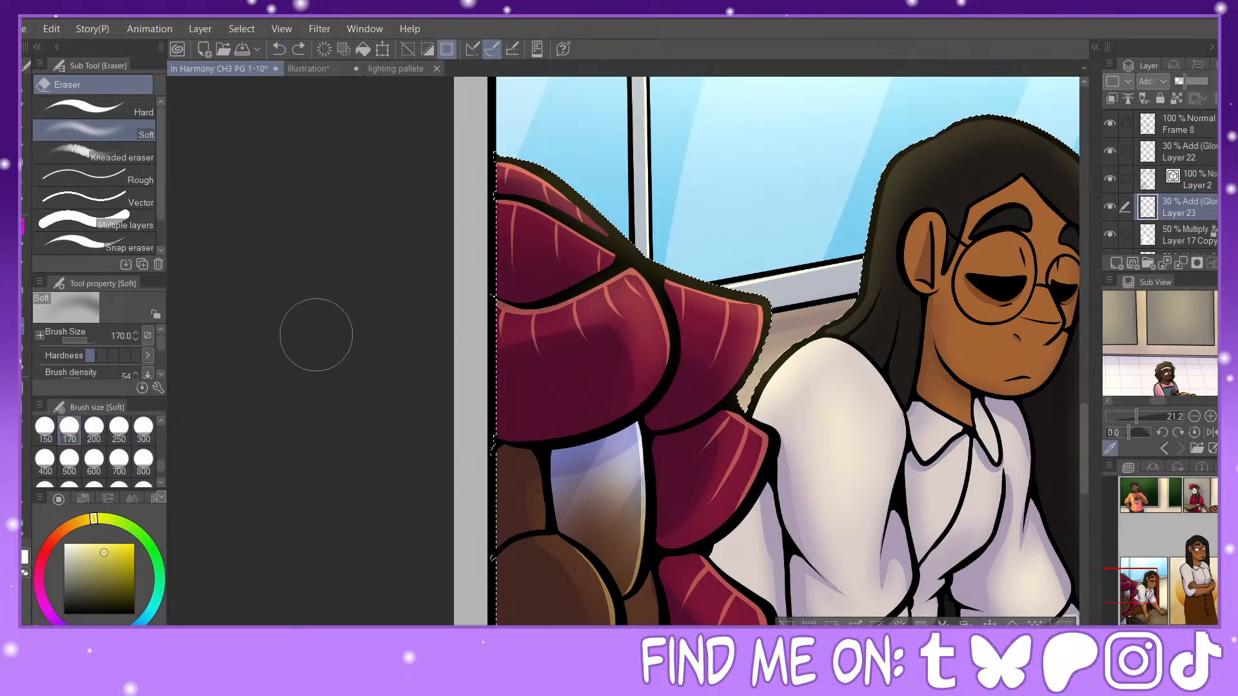
pyautogui.scroll(-1, 162, 348)
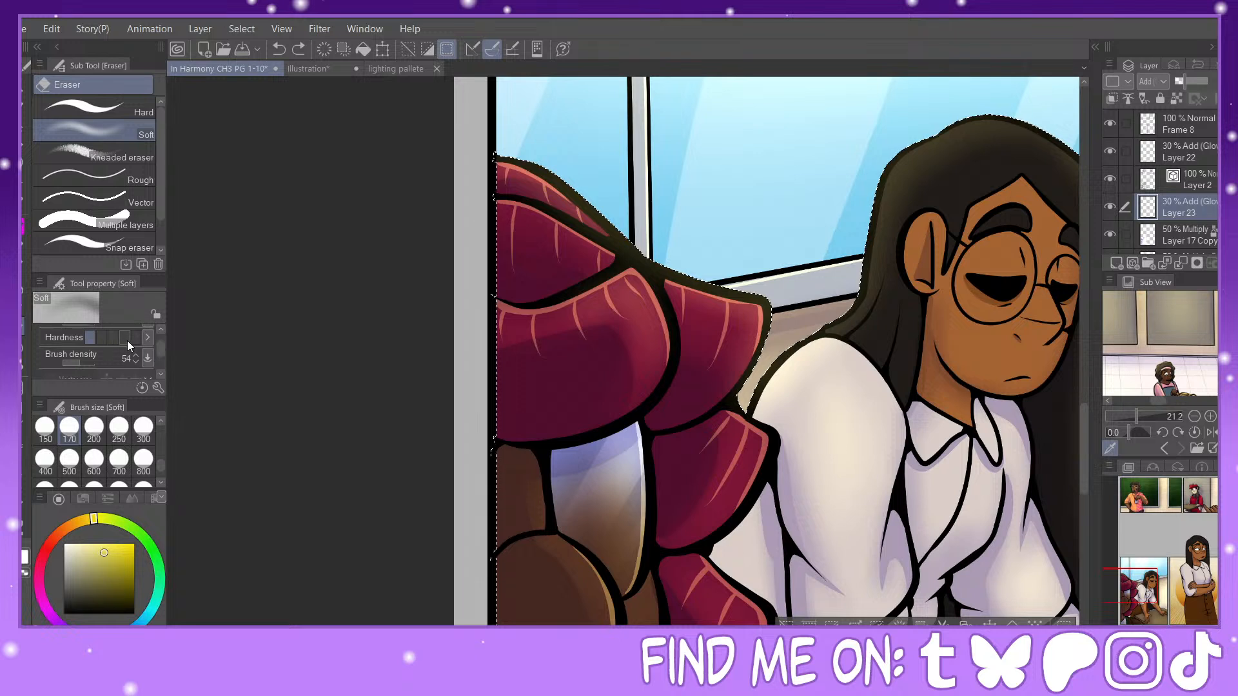
pyautogui.moveTo(127, 341); pyautogui.dragTo(104, 339)
pyautogui.moveTo(627, 301)
pyautogui.mouseDown()
pyautogui.moveTo(500, 363)
pyautogui.moveTo(626, 328)
pyautogui.moveTo(644, 381)
pyautogui.mouseUp()
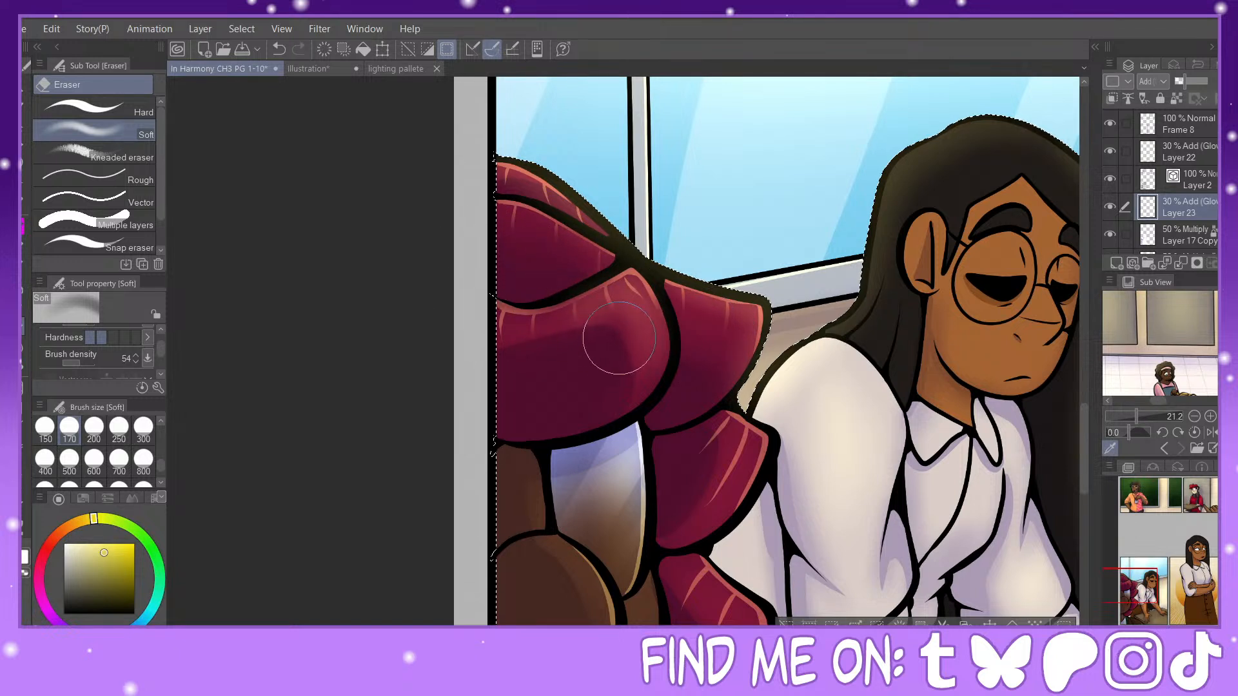
pyautogui.moveTo(616, 340); pyautogui.dragTo(544, 340)
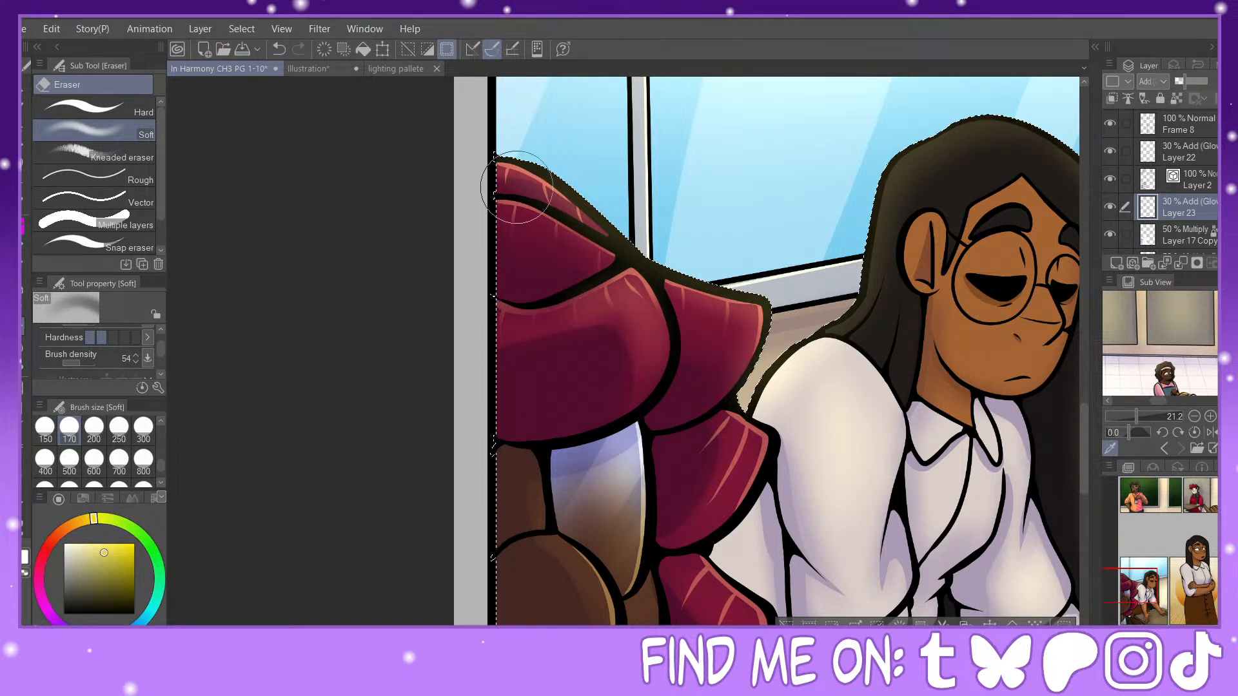
# Step: Soften the streaks on the remaining upper and middle hair locks with the Soft eraser at sizes 150, 70 and 100
pyautogui.click(143, 430)
pyautogui.click(44, 427)
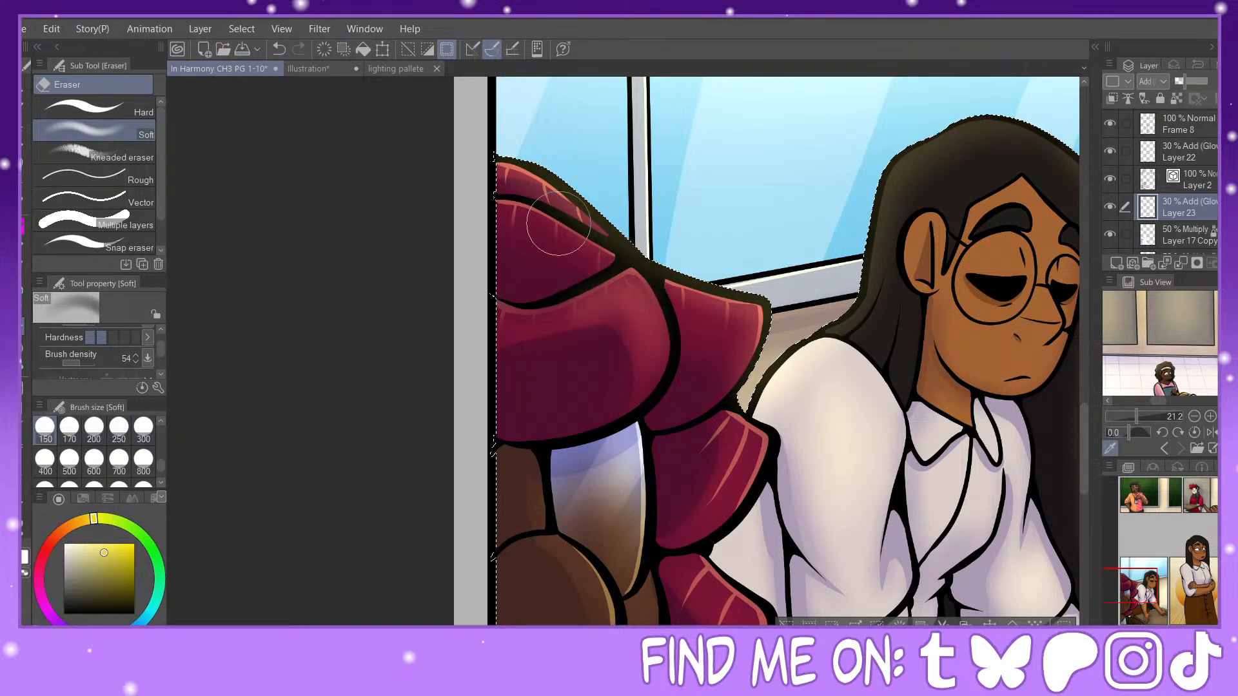
pyautogui.scroll(2, 147, 455)
pyautogui.click(69, 463)
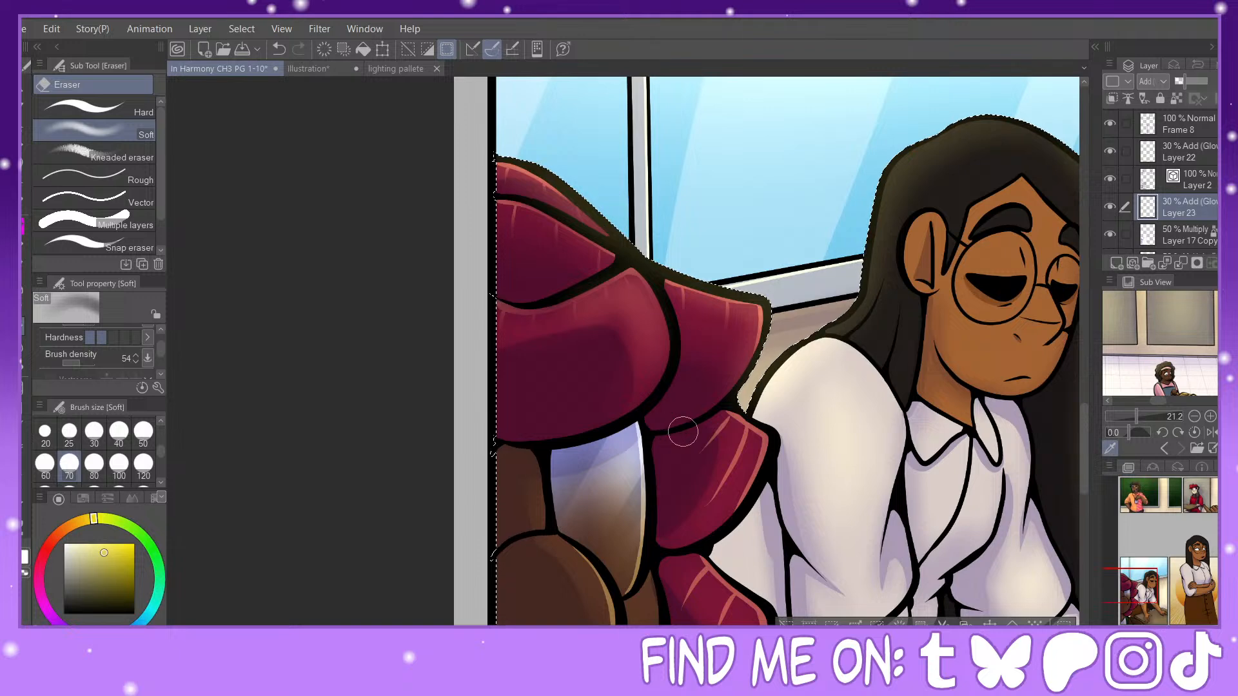
pyautogui.click(119, 463)
pyautogui.moveTo(699, 466)
pyautogui.mouseDown()
pyautogui.moveTo(708, 481)
pyautogui.moveTo(716, 461)
pyautogui.mouseUp()
# Step: Soften the inner ends of the streaks on the lower two hair locks, undoing and redoing the erasing on the larger one
pyautogui.moveTo(1137, 585); pyautogui.dragTo(1139, 594)
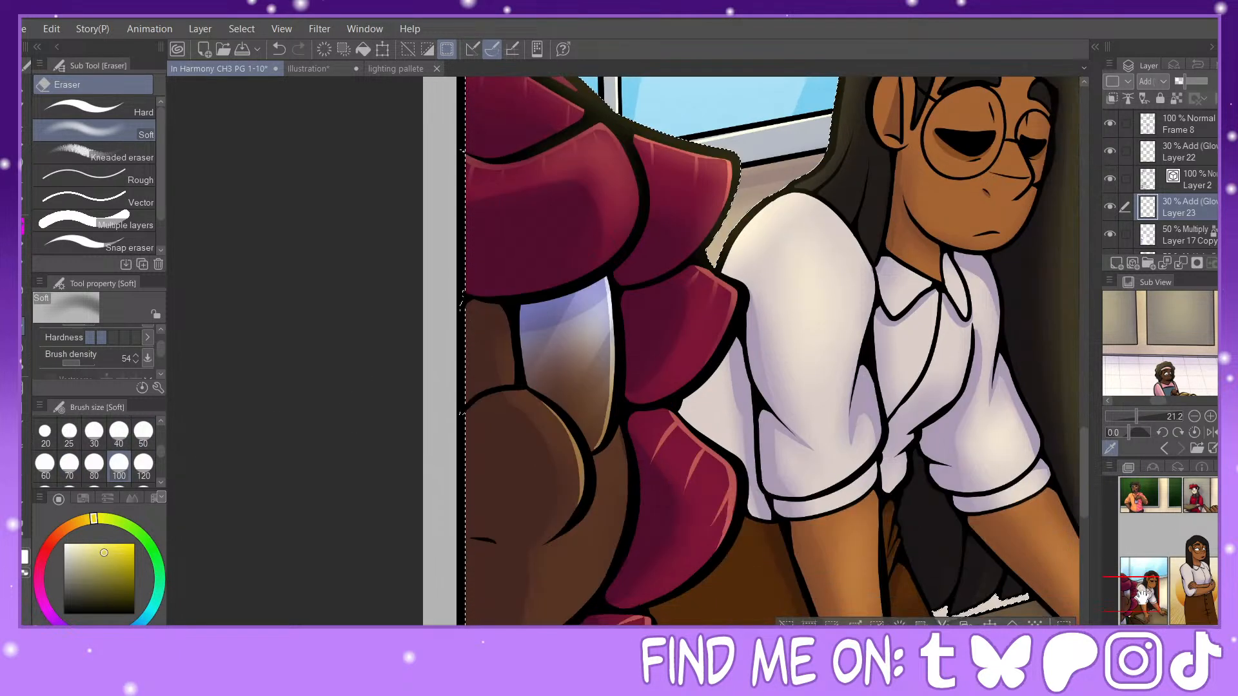
pyautogui.moveTo(664, 454)
pyautogui.mouseDown()
pyautogui.moveTo(646, 434)
pyautogui.moveTo(676, 438)
pyautogui.moveTo(718, 493)
pyautogui.moveTo(641, 442)
pyautogui.mouseUp()
pyautogui.moveTo(1163, 576); pyautogui.dragTo(1161, 586)
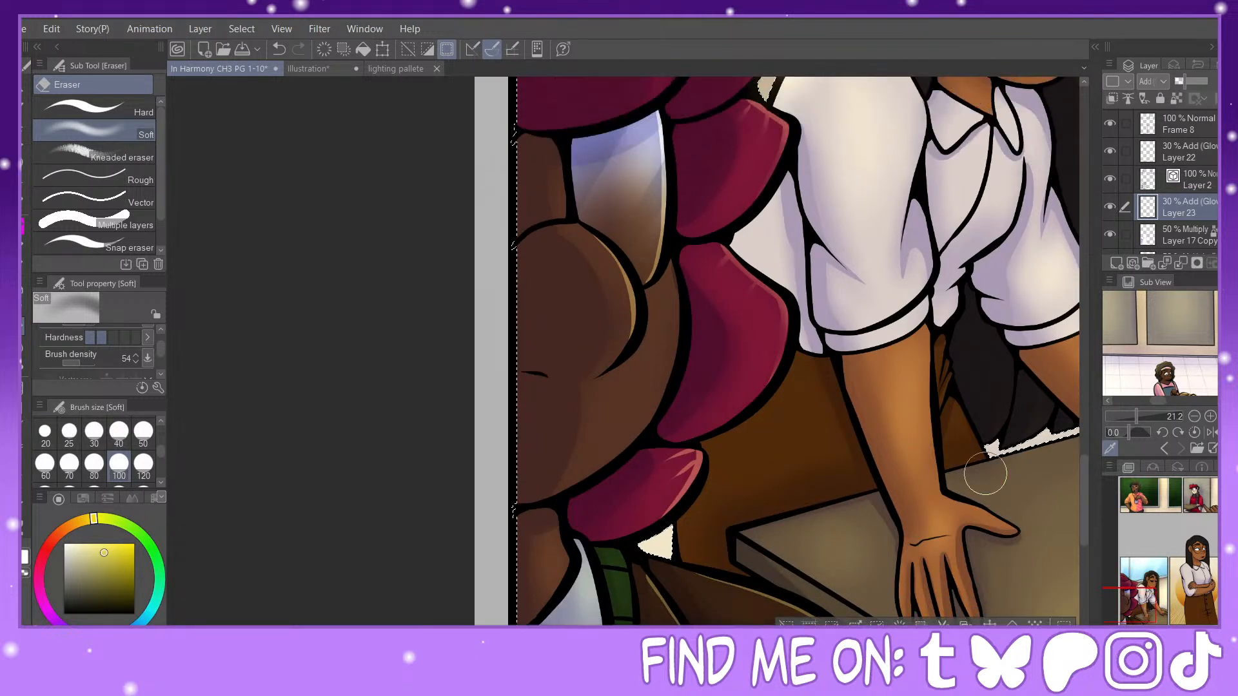
pyautogui.click(274, 52)
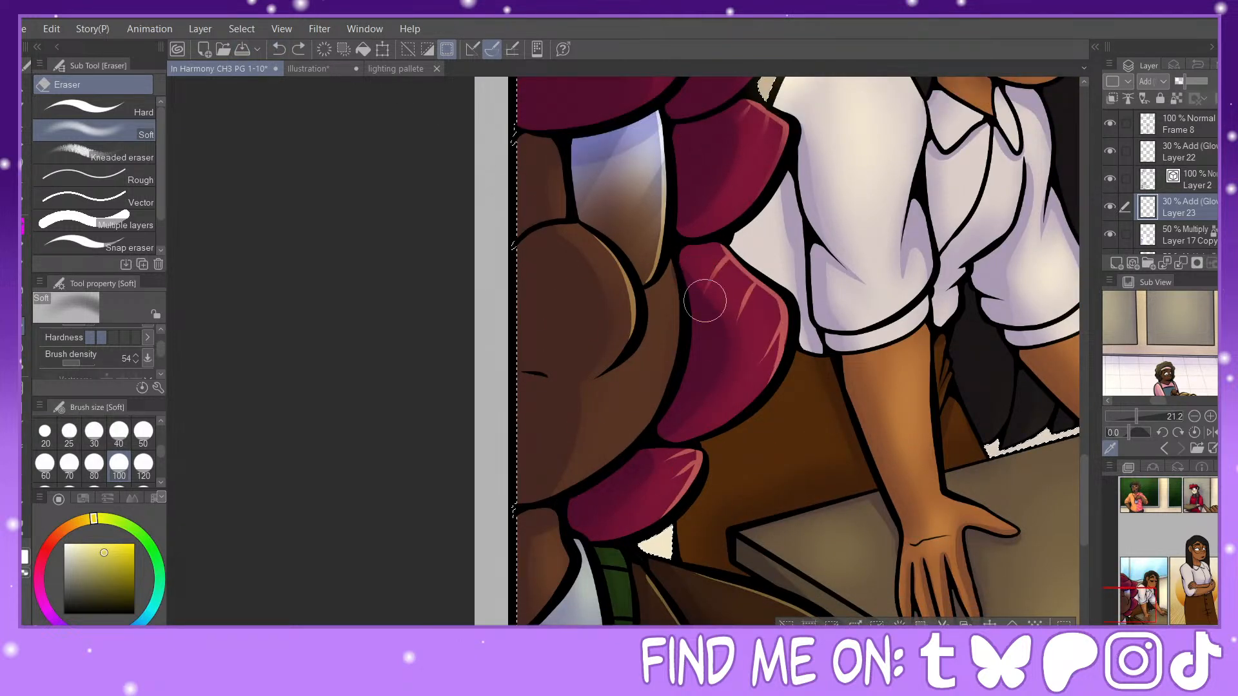
pyautogui.moveTo(760, 308)
pyautogui.mouseDown()
pyautogui.moveTo(769, 333)
pyautogui.moveTo(755, 369)
pyautogui.moveTo(773, 307)
pyautogui.moveTo(738, 259)
pyautogui.moveTo(725, 374)
pyautogui.moveTo(707, 361)
pyautogui.moveTo(730, 330)
pyautogui.mouseUp()
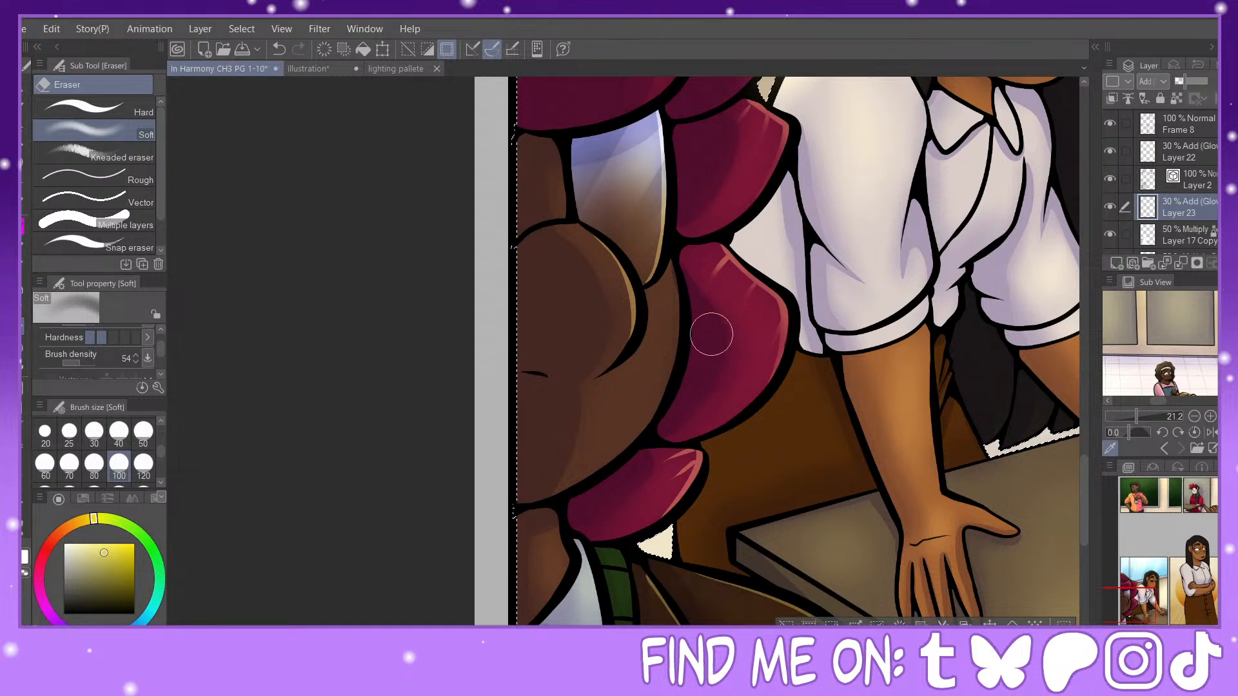
pyautogui.moveTo(671, 469); pyautogui.dragTo(658, 470)
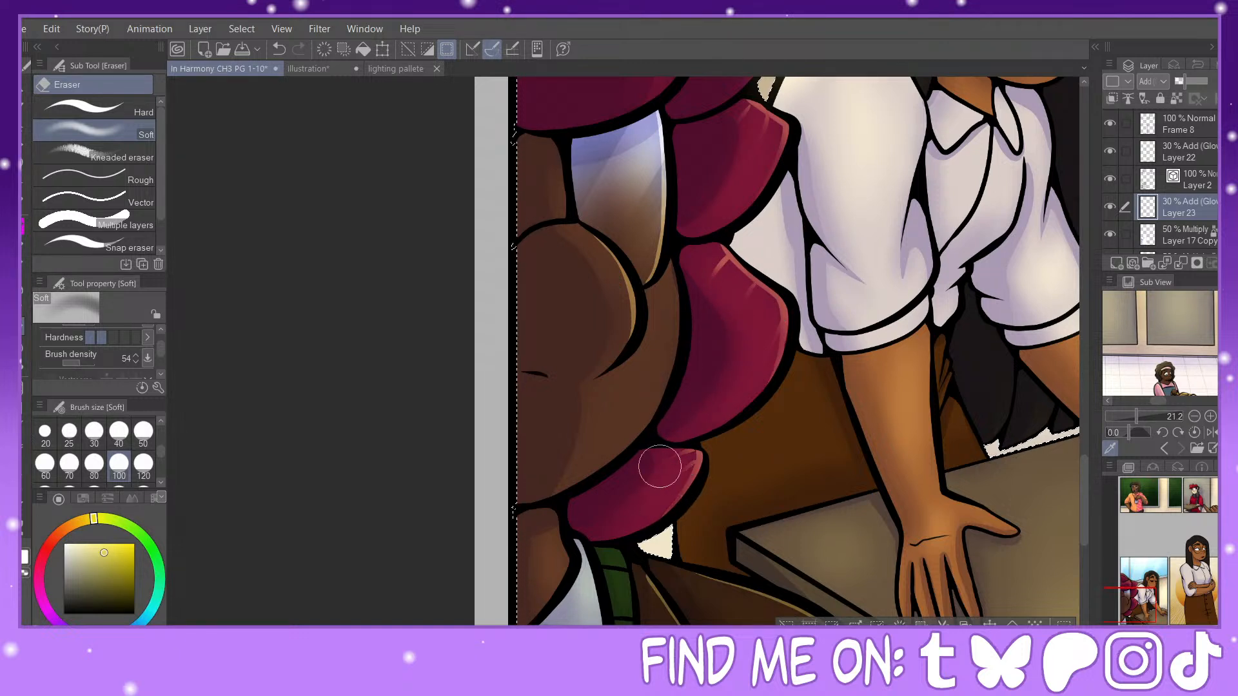
# Step: Fade the highlights on the foreground figure's nose and glasses lens with the Soft eraser at size 100
pyautogui.moveTo(617, 356)
pyautogui.mouseDown()
pyautogui.moveTo(586, 254)
pyautogui.moveTo(620, 350)
pyautogui.moveTo(608, 322)
pyautogui.mouseUp()
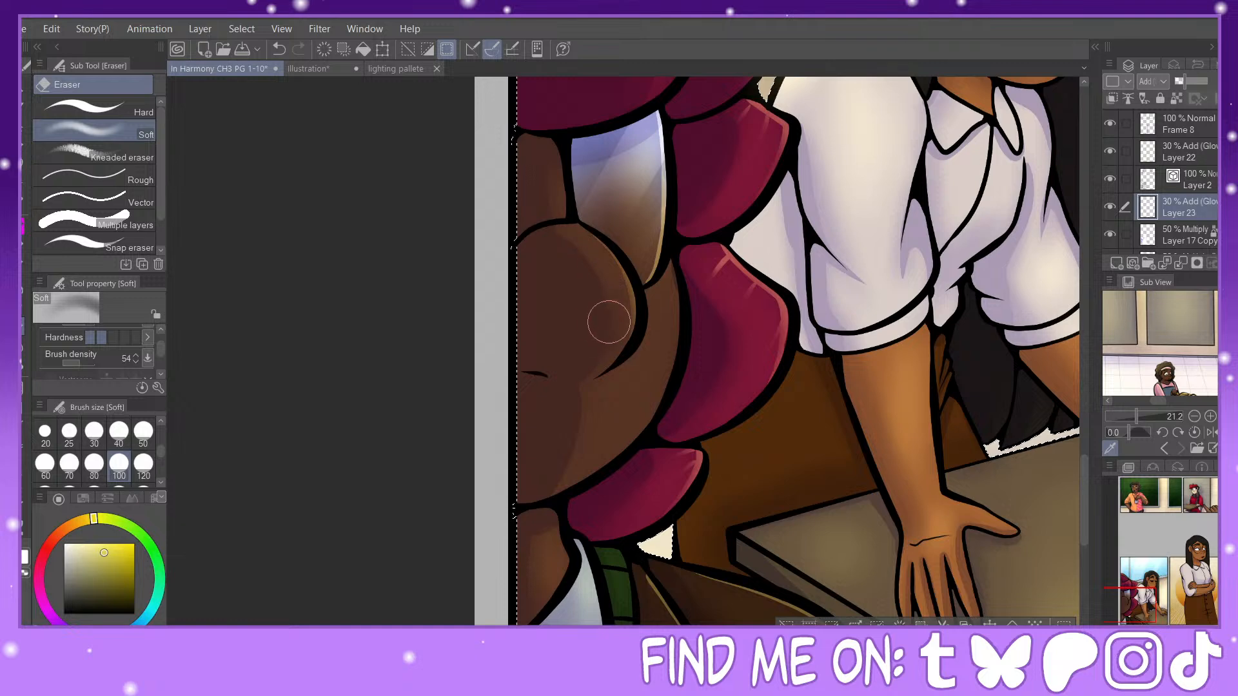
pyautogui.moveTo(628, 268); pyautogui.dragTo(650, 142)
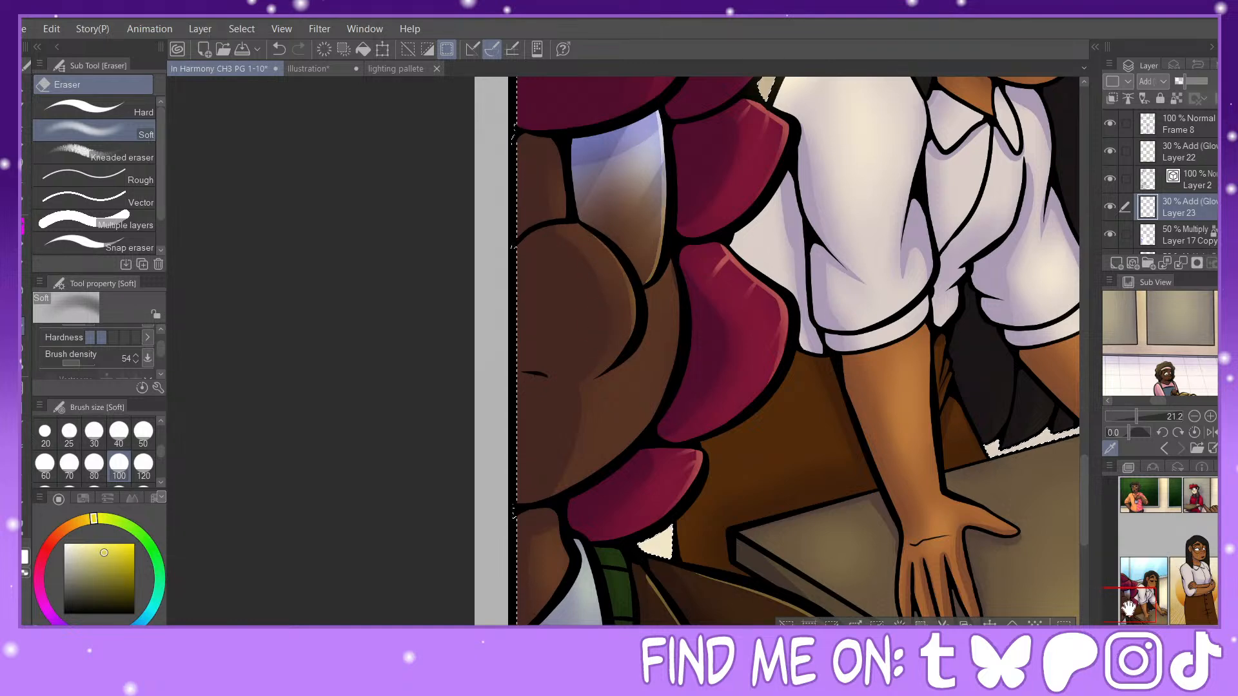
pyautogui.moveTo(843, 589); pyautogui.dragTo(760, 423)
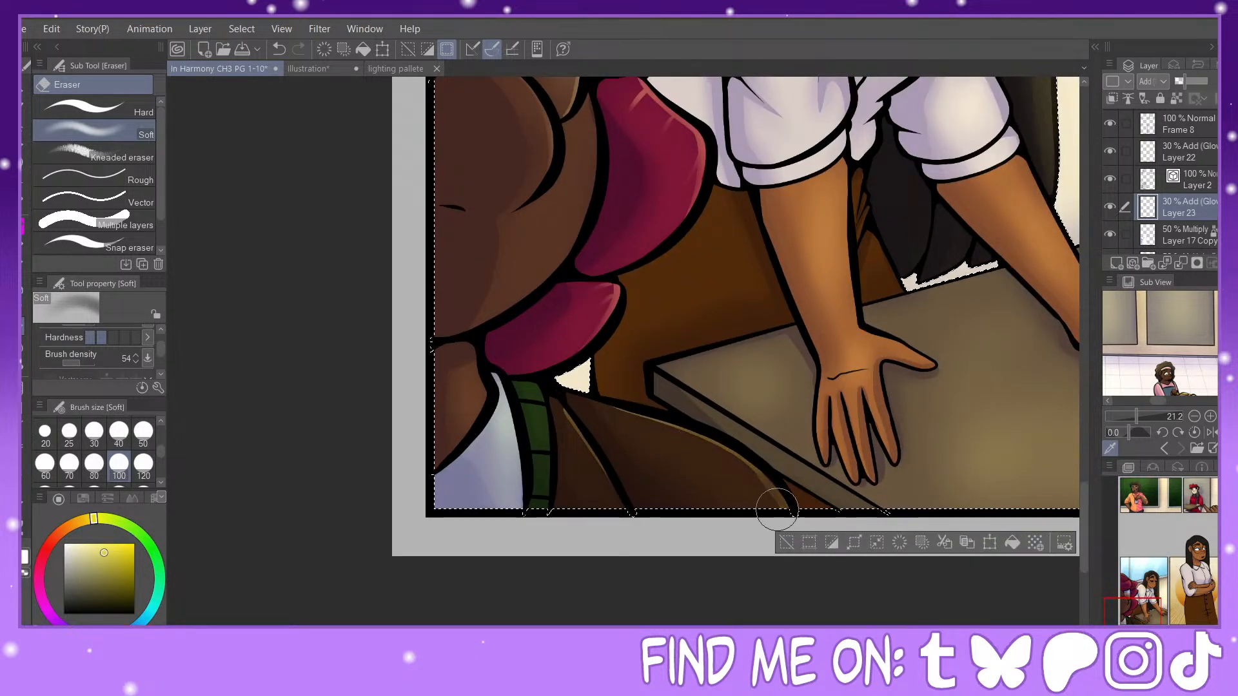
# Step: Draw size 25 Painty Sai Pen highlights along the leaning woman's hair outline, ear and nose
pyautogui.click(1158, 579)
pyautogui.moveTo(1156, 579)
pyautogui.mouseDown()
pyautogui.moveTo(1161, 567)
pyautogui.moveTo(1151, 581)
pyautogui.mouseUp()
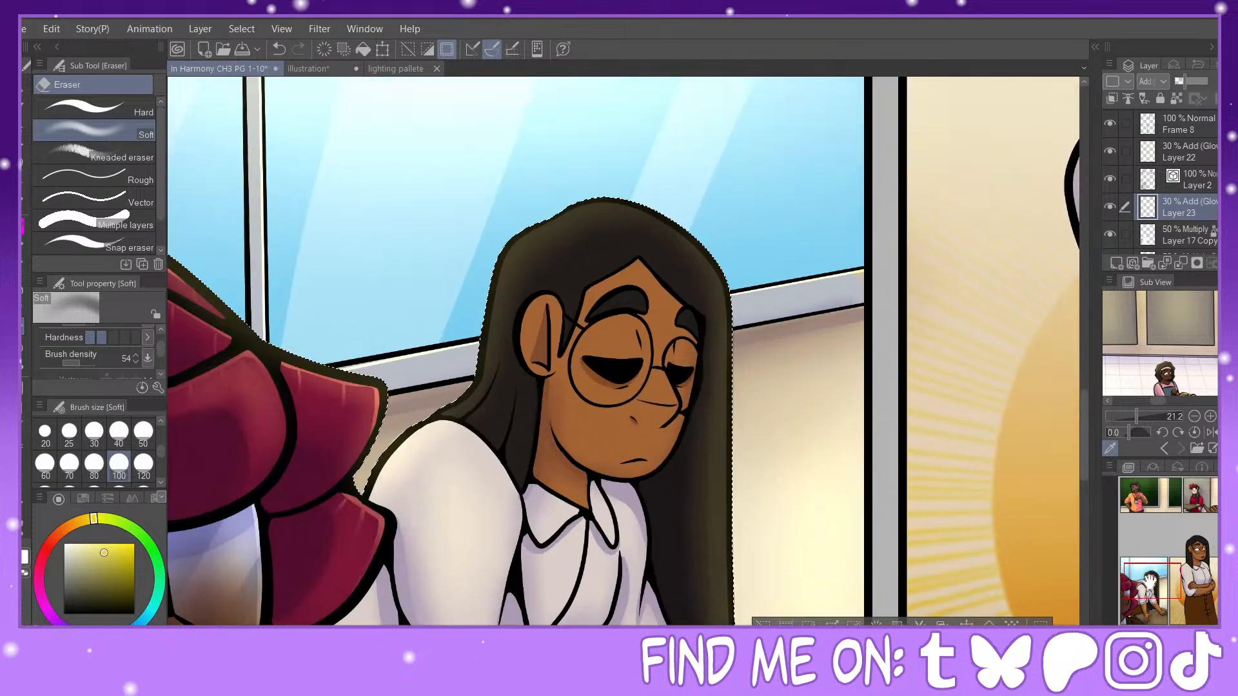
pyautogui.click(27, 245)
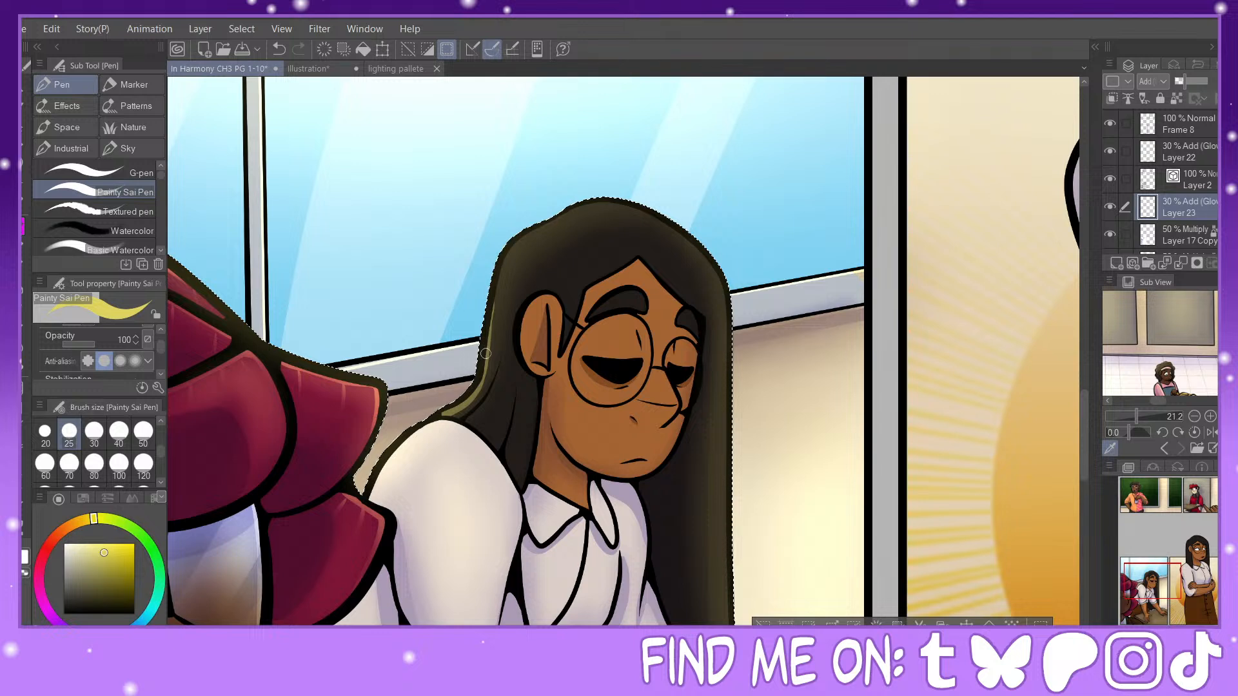
pyautogui.moveTo(485, 353)
pyautogui.mouseDown()
pyautogui.moveTo(505, 260)
pyautogui.moveTo(607, 201)
pyautogui.mouseUp()
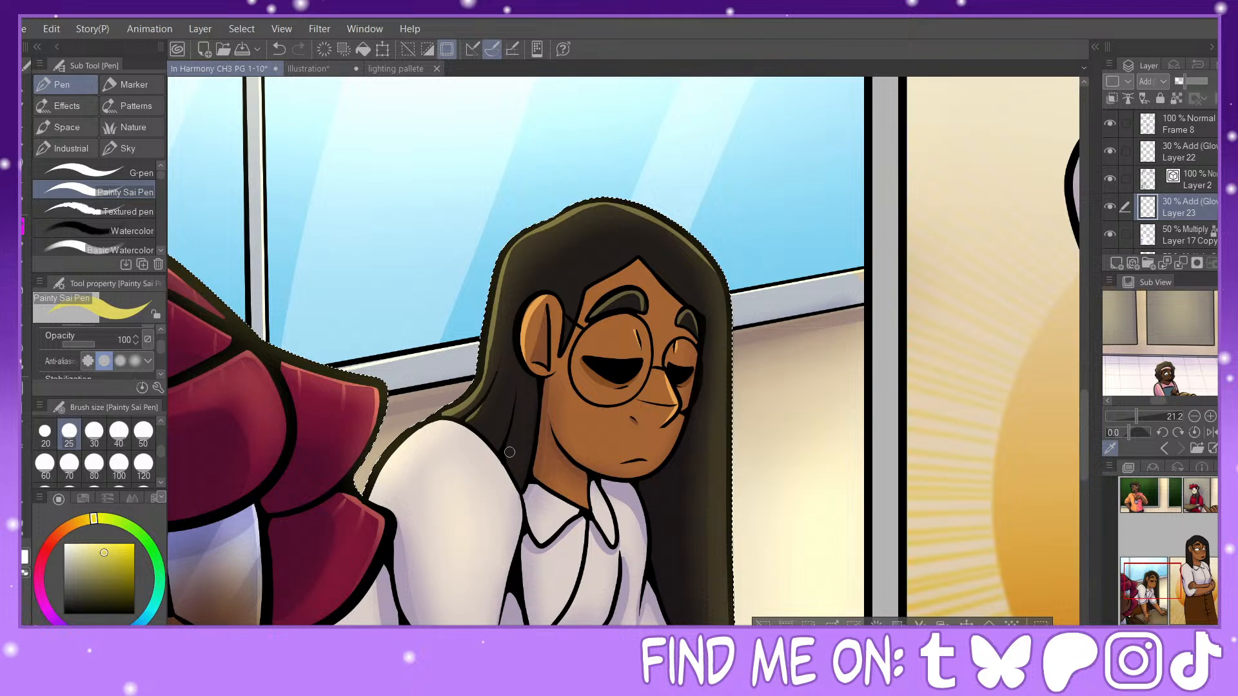
# Step: Draw Painty Sai Pen rim highlights along the leaning woman's long hair edge, nearer shirt sleeve and collar
pyautogui.moveTo(1159, 585); pyautogui.dragTo(1152, 592)
pyautogui.moveTo(453, 260); pyautogui.dragTo(408, 295)
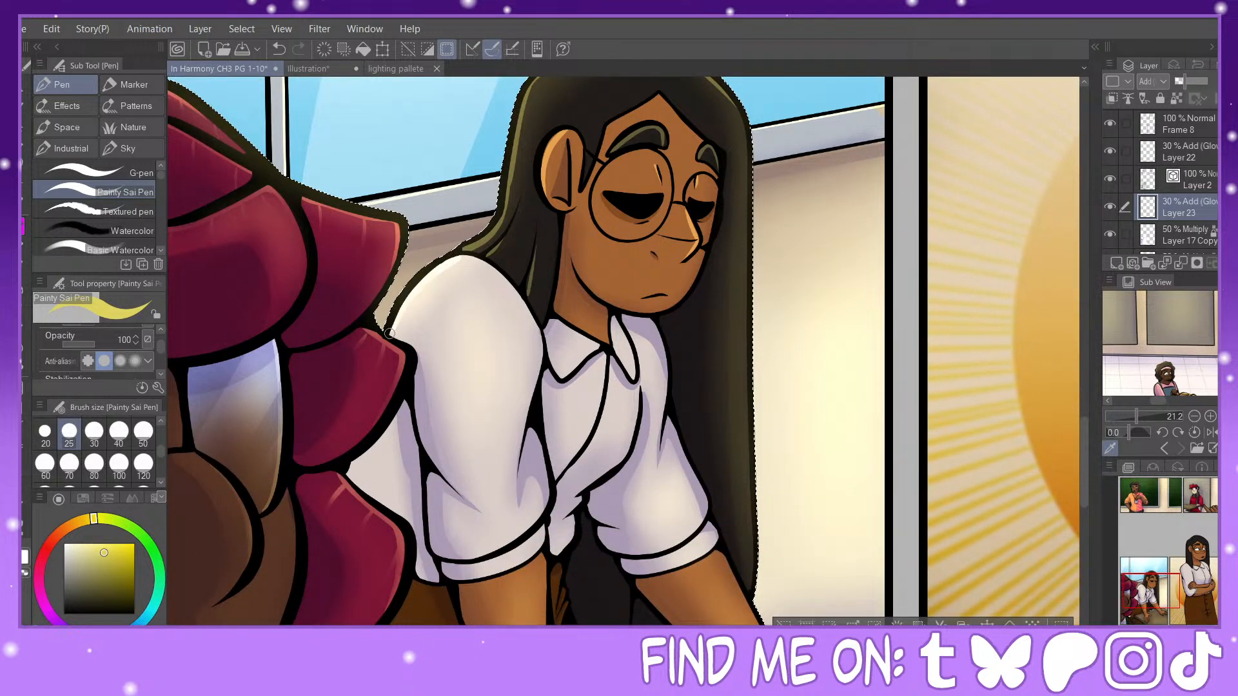
pyautogui.moveTo(727, 88)
pyautogui.mouseDown()
pyautogui.moveTo(744, 122)
pyautogui.moveTo(759, 536)
pyautogui.mouseUp()
pyautogui.moveTo(1171, 568); pyautogui.dragTo(1174, 580)
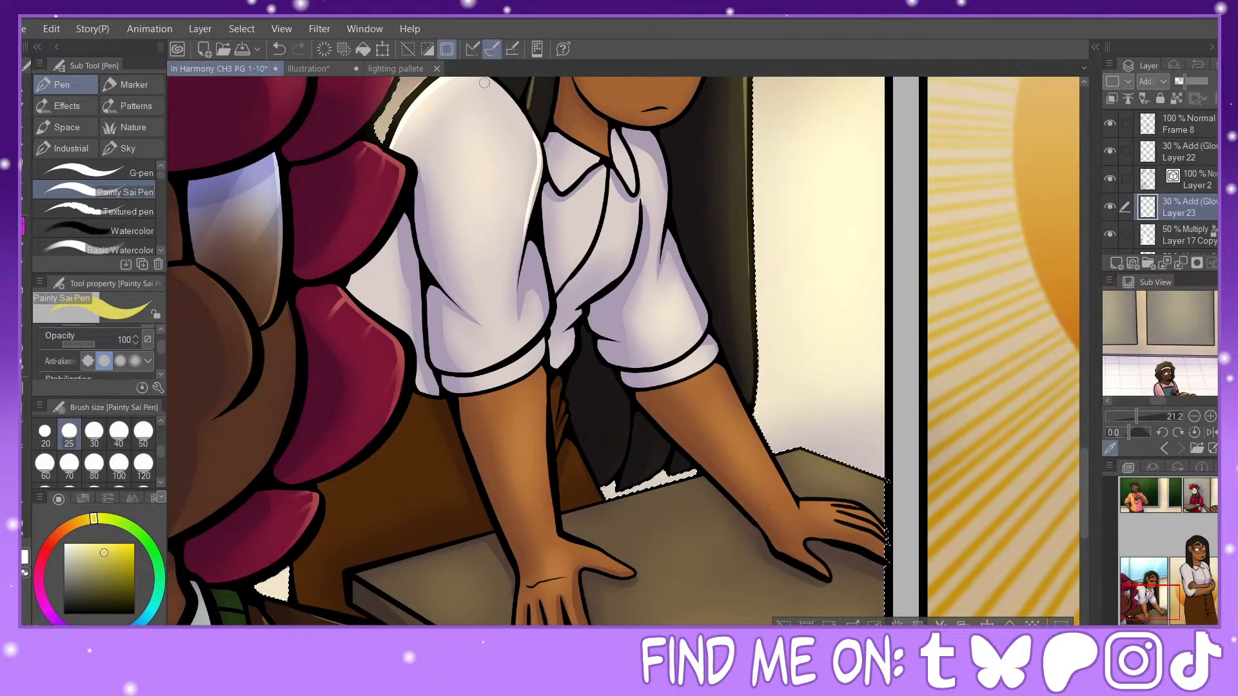
pyautogui.hotkey('ctrl', 'z')
pyautogui.moveTo(527, 117)
pyautogui.mouseDown()
pyautogui.moveTo(543, 176)
pyautogui.moveTo(527, 228)
pyautogui.mouseUp()
pyautogui.moveTo(545, 153); pyautogui.dragTo(561, 189)
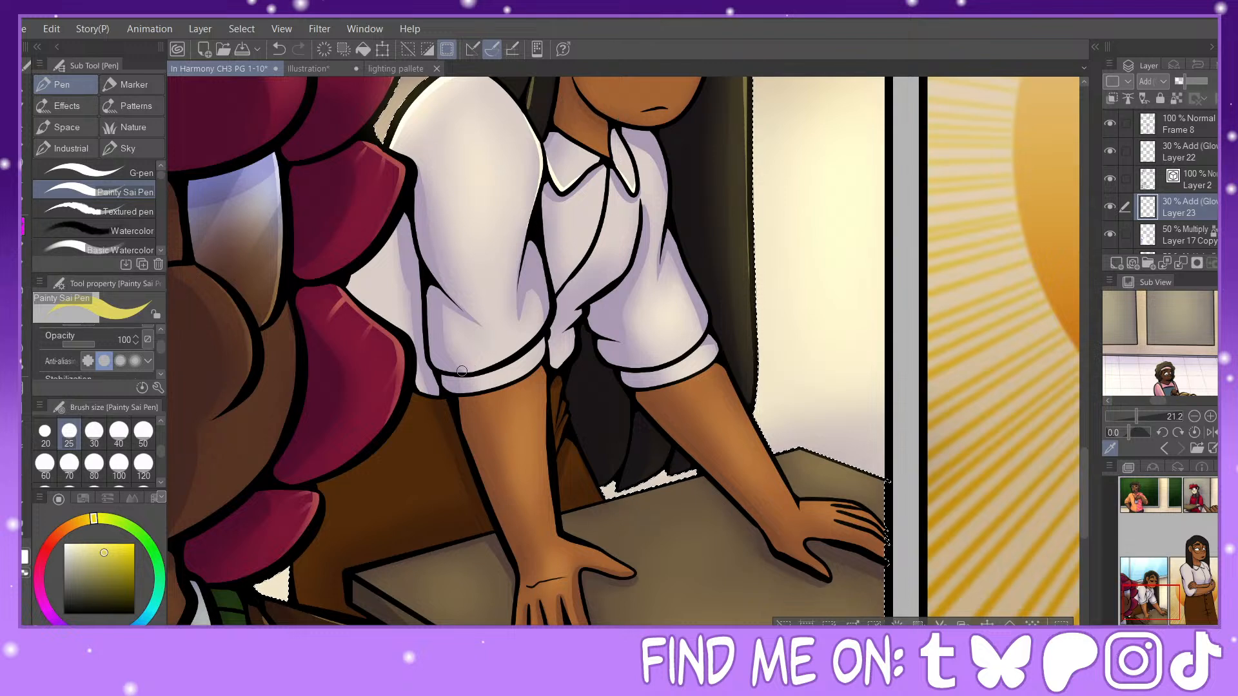
# Step: Highlight the nearer sleeve's cuff, the forearm and thumb below it, the chair edge and the desk's back edge
pyautogui.moveTo(469, 372)
pyautogui.mouseDown()
pyautogui.moveTo(523, 347)
pyautogui.moveTo(546, 395)
pyautogui.moveTo(558, 536)
pyautogui.mouseUp()
pyautogui.moveTo(560, 383); pyautogui.dragTo(565, 410)
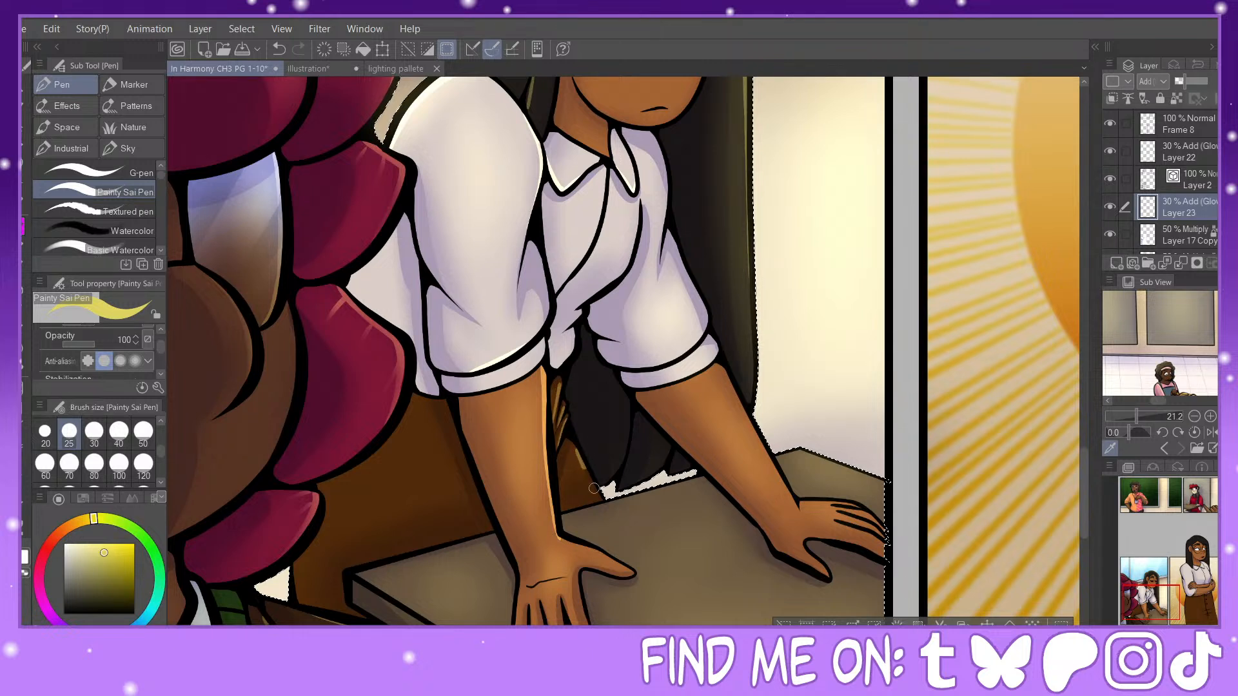
pyautogui.moveTo(567, 515); pyautogui.dragTo(672, 481)
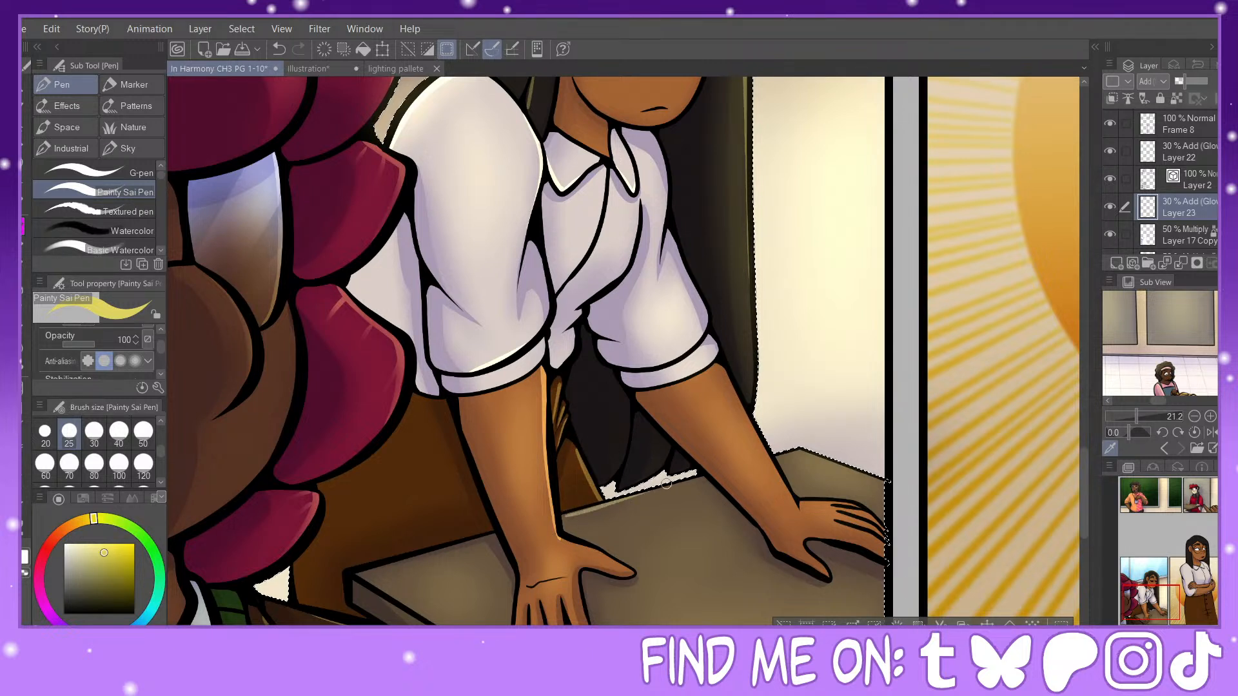
pyautogui.moveTo(560, 539); pyautogui.dragTo(602, 554)
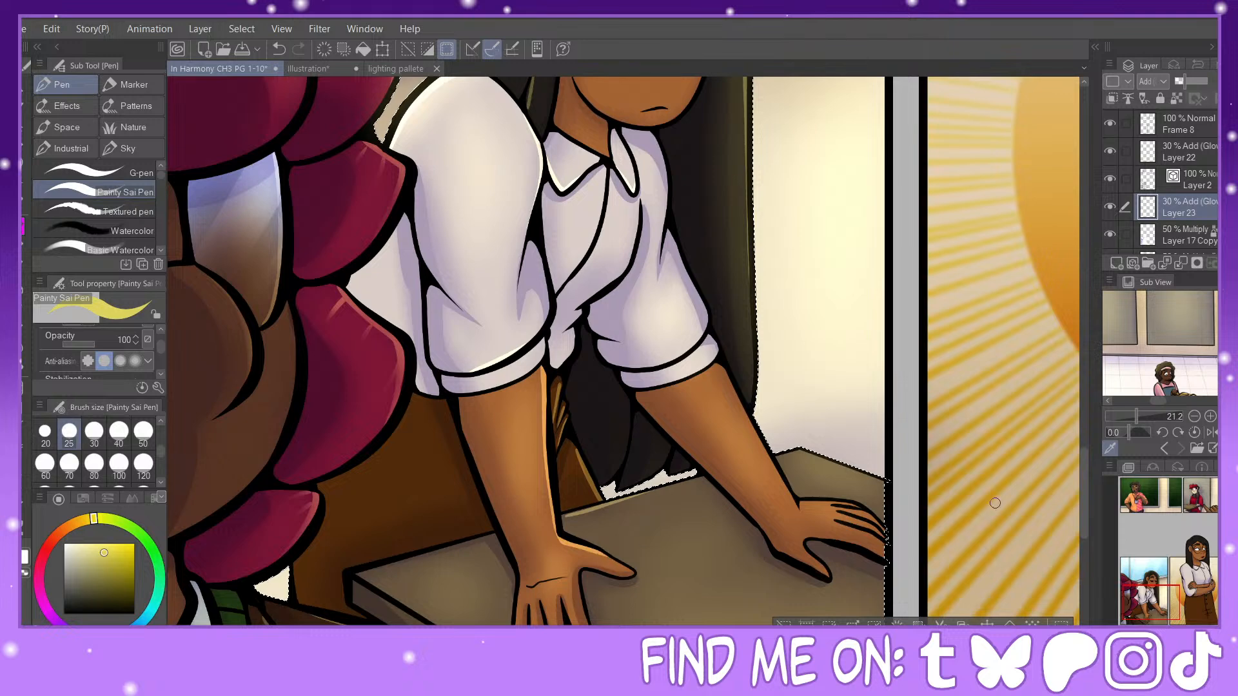
pyautogui.moveTo(1164, 589); pyautogui.dragTo(1167, 593)
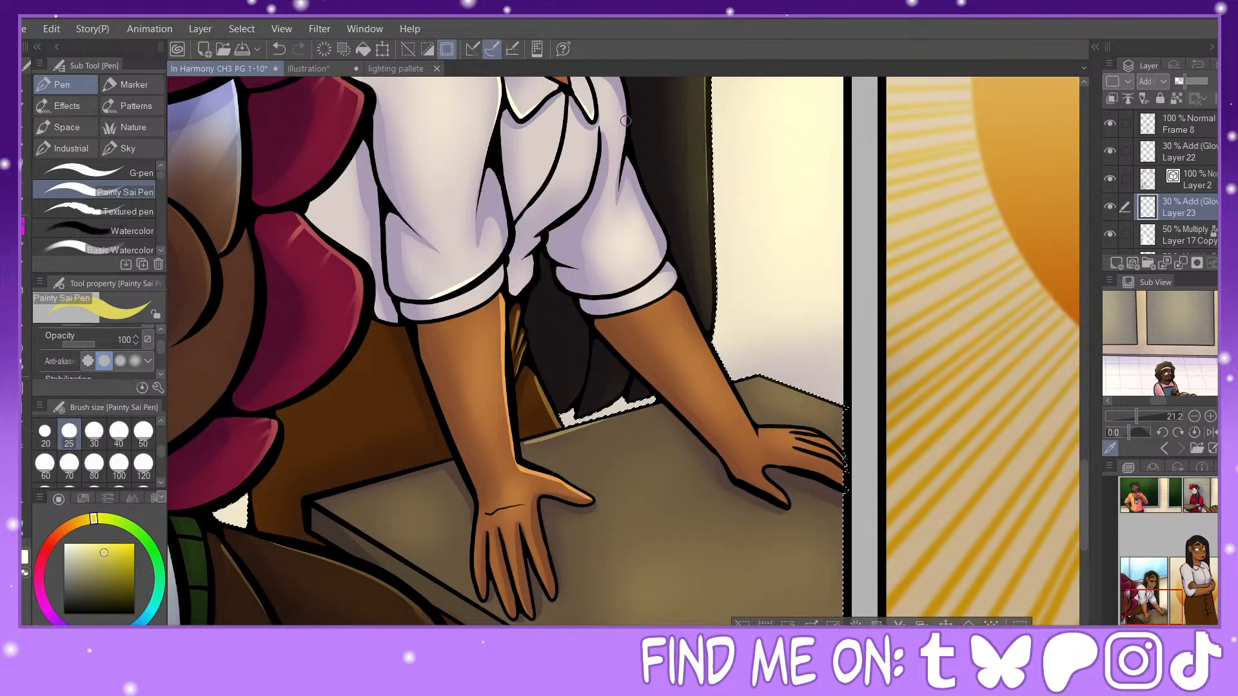
# Step: Draw rim highlights along the leaning woman's farther sleeve, cuff and forearm, undoing and redrawing strokes as needed
pyautogui.moveTo(625, 121); pyautogui.dragTo(611, 220)
pyautogui.click(279, 49)
pyautogui.moveTo(627, 123); pyautogui.dragTo(613, 203)
pyautogui.click(279, 49)
pyautogui.moveTo(630, 135); pyautogui.dragTo(616, 207)
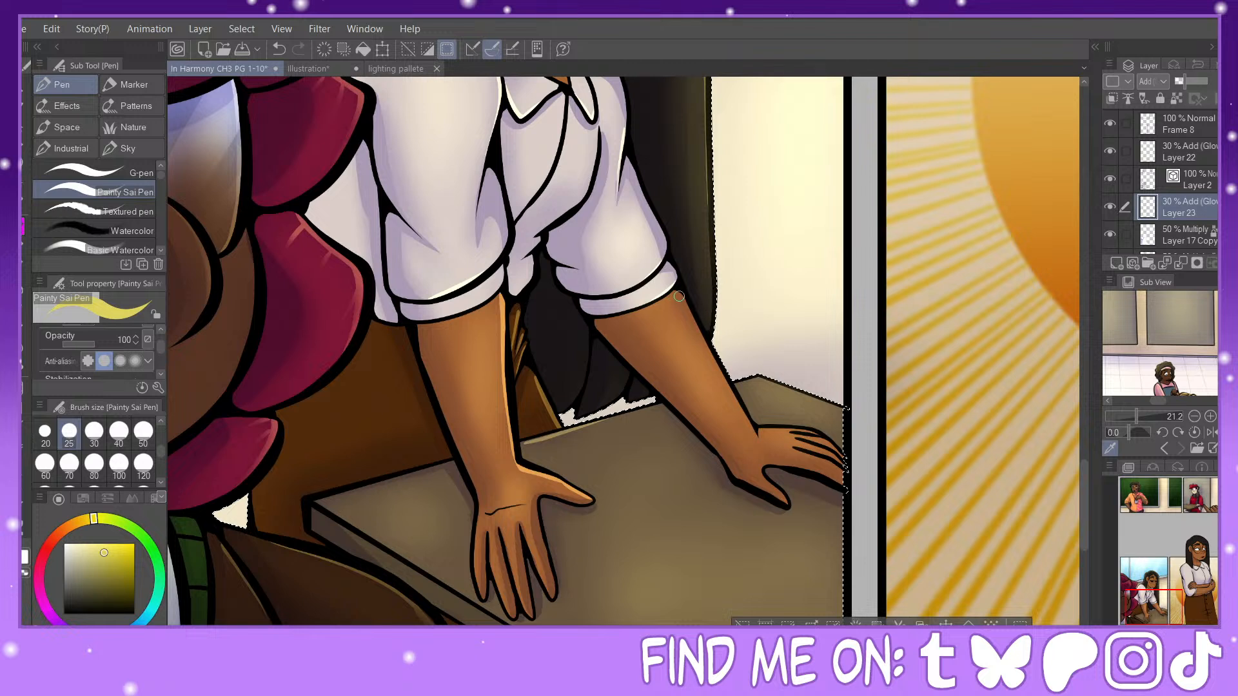
pyautogui.click(279, 49)
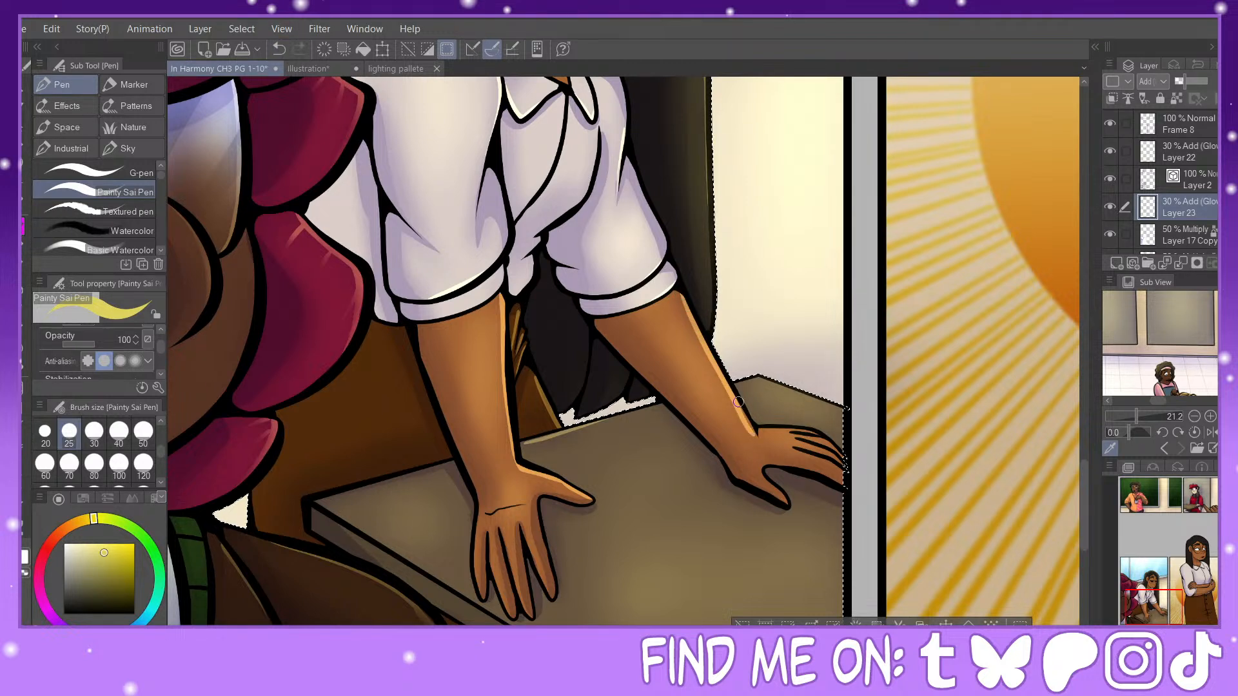
pyautogui.click(279, 49)
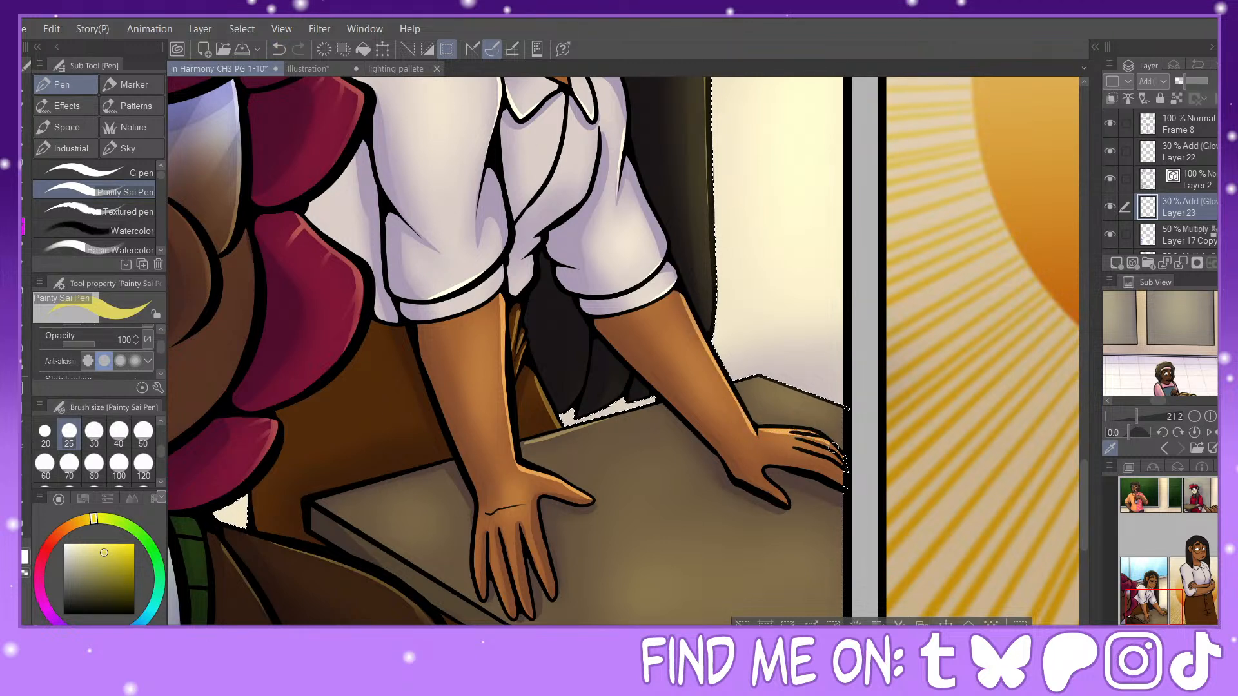
pyautogui.moveTo(798, 440); pyautogui.dragTo(835, 466)
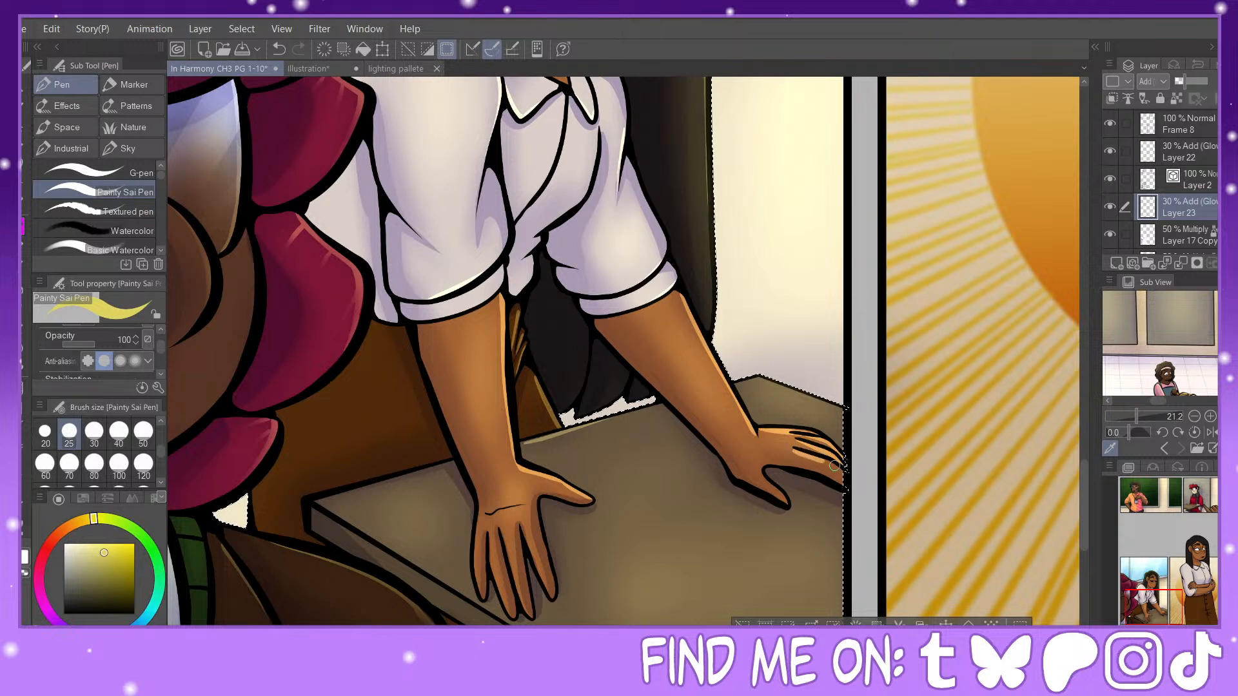
pyautogui.click(277, 50)
pyautogui.click(279, 50)
# Step: Draw thin highlights along each finger of the leaning woman's farther hand
pyautogui.hotkey('ctrl', '+')
pyautogui.hotkey('ctrl', '+')
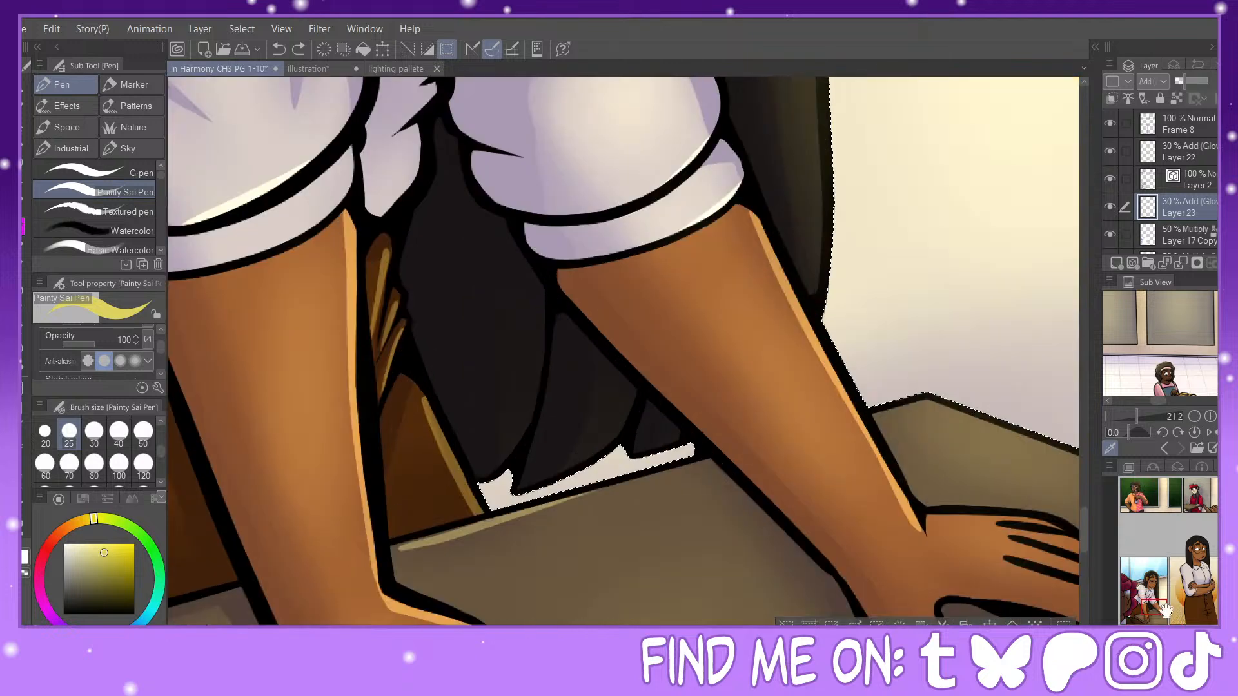
pyautogui.moveTo(990, 523)
pyautogui.mouseDown()
pyautogui.moveTo(297, 282)
pyautogui.moveTo(401, 291)
pyautogui.mouseUp()
pyautogui.moveTo(319, 294); pyautogui.dragTo(398, 302)
pyautogui.hotkey('ctrl', 'z')
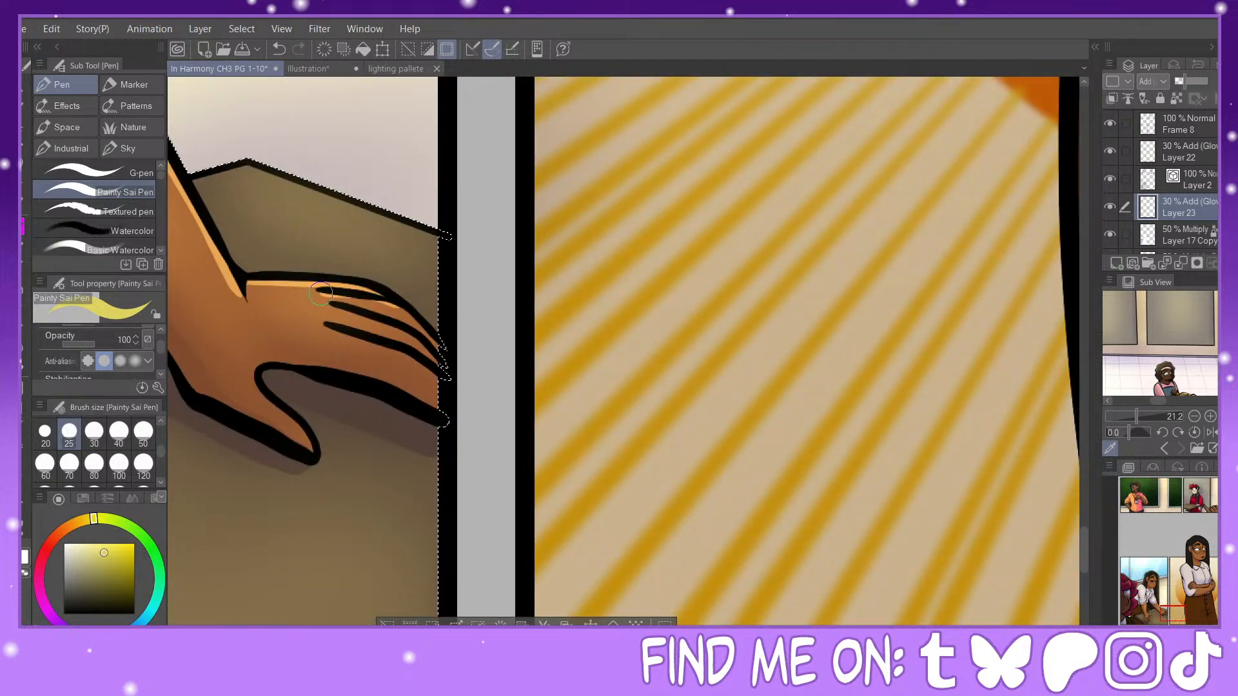
pyautogui.moveTo(321, 294)
pyautogui.mouseDown()
pyautogui.moveTo(404, 310)
pyautogui.moveTo(440, 348)
pyautogui.mouseUp()
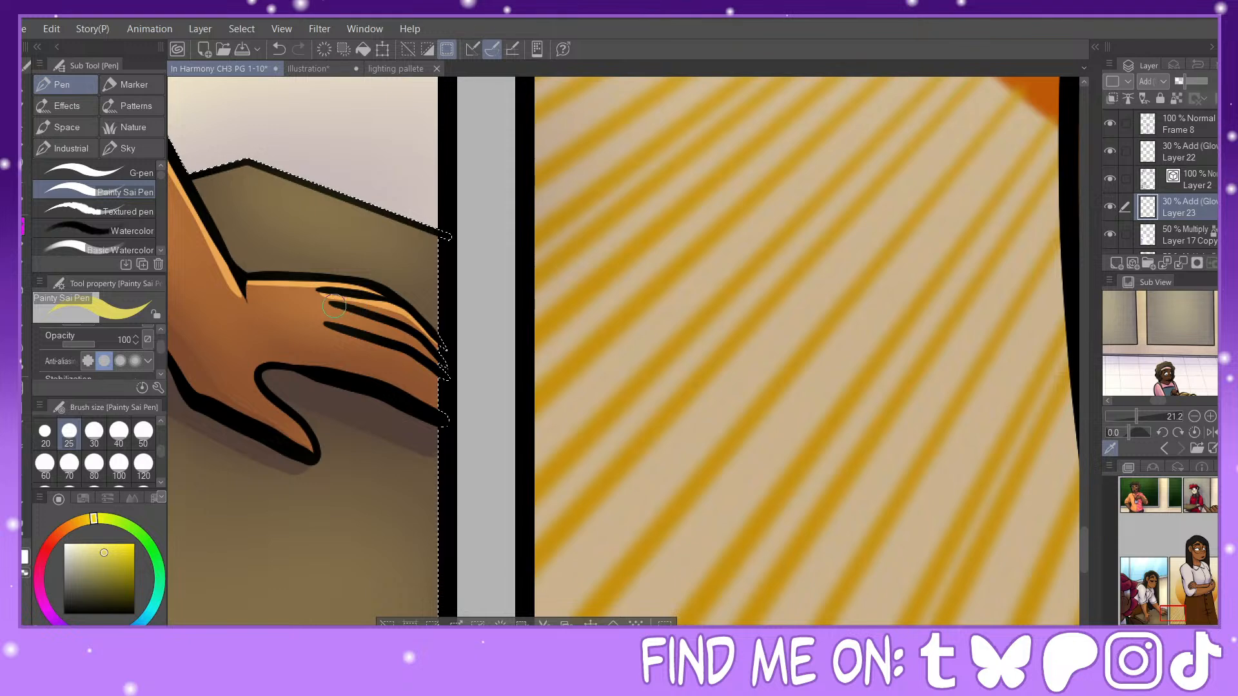
pyautogui.moveTo(333, 306); pyautogui.dragTo(435, 356)
pyautogui.moveTo(324, 329); pyautogui.dragTo(445, 384)
# Step: Draw the rim highlight on the farther hand's thumb, redoing it once, and highlight the hair tips above the desk
pyautogui.moveTo(260, 398); pyautogui.dragTo(317, 449)
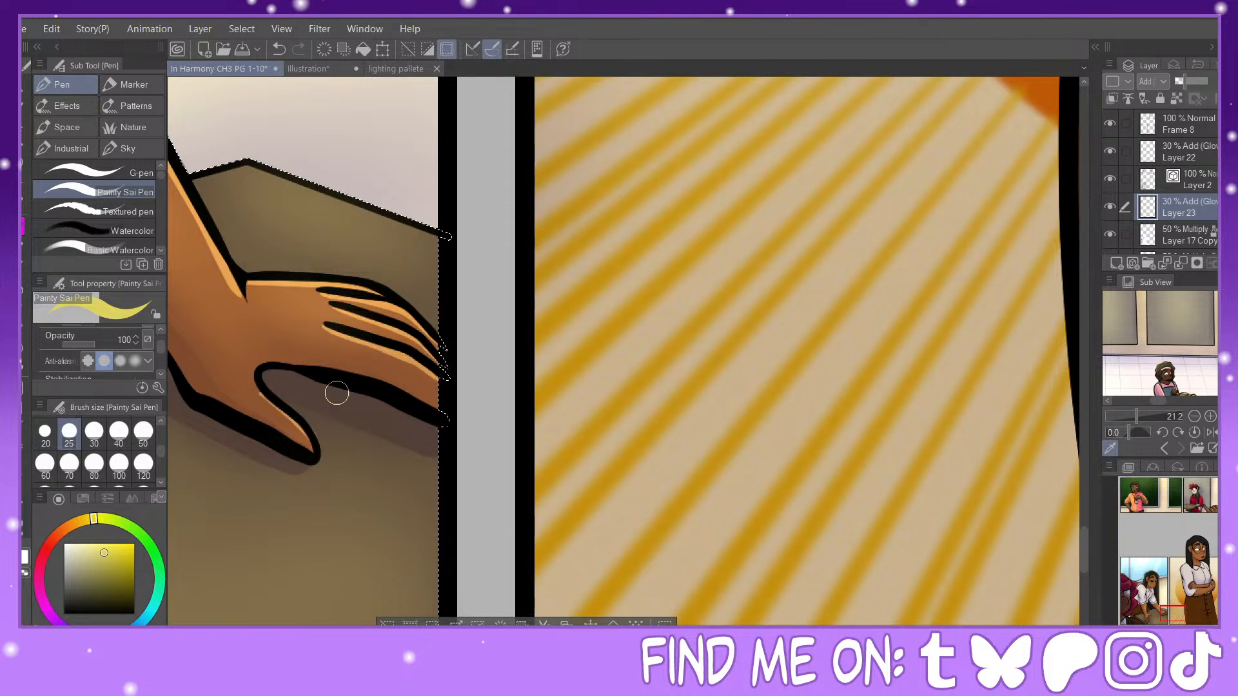
pyautogui.click(1194, 635)
pyautogui.moveTo(1168, 607); pyautogui.dragTo(1154, 607)
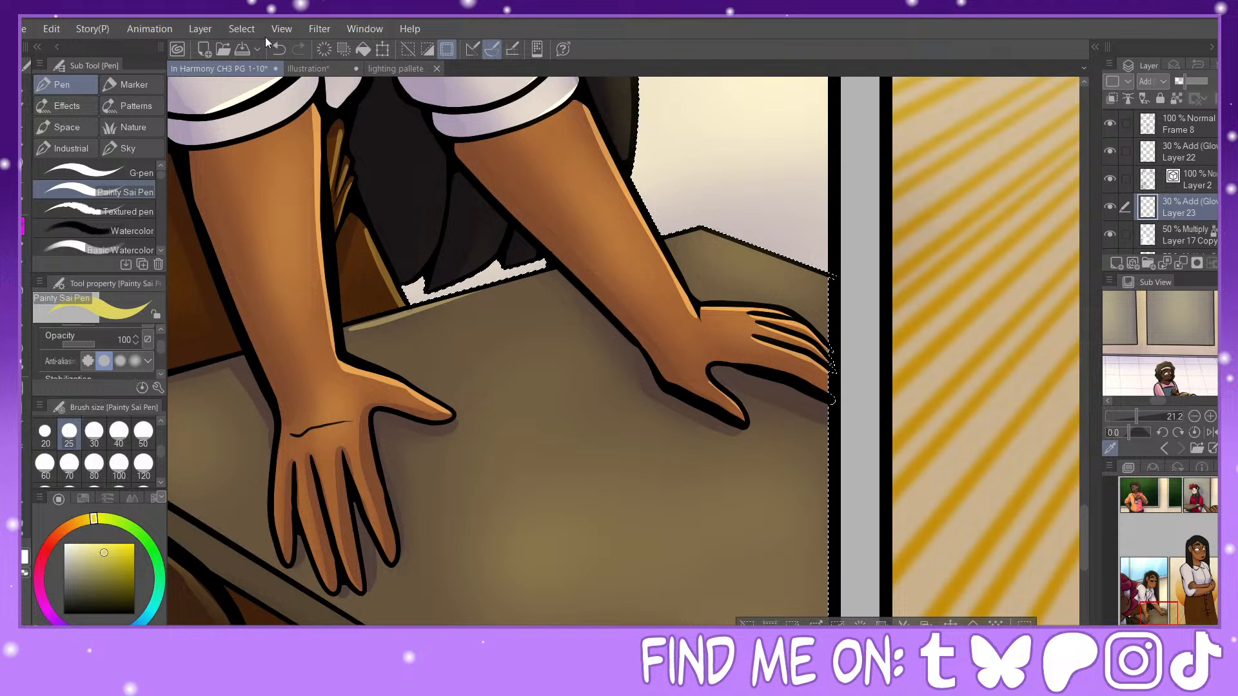
pyautogui.click(276, 51)
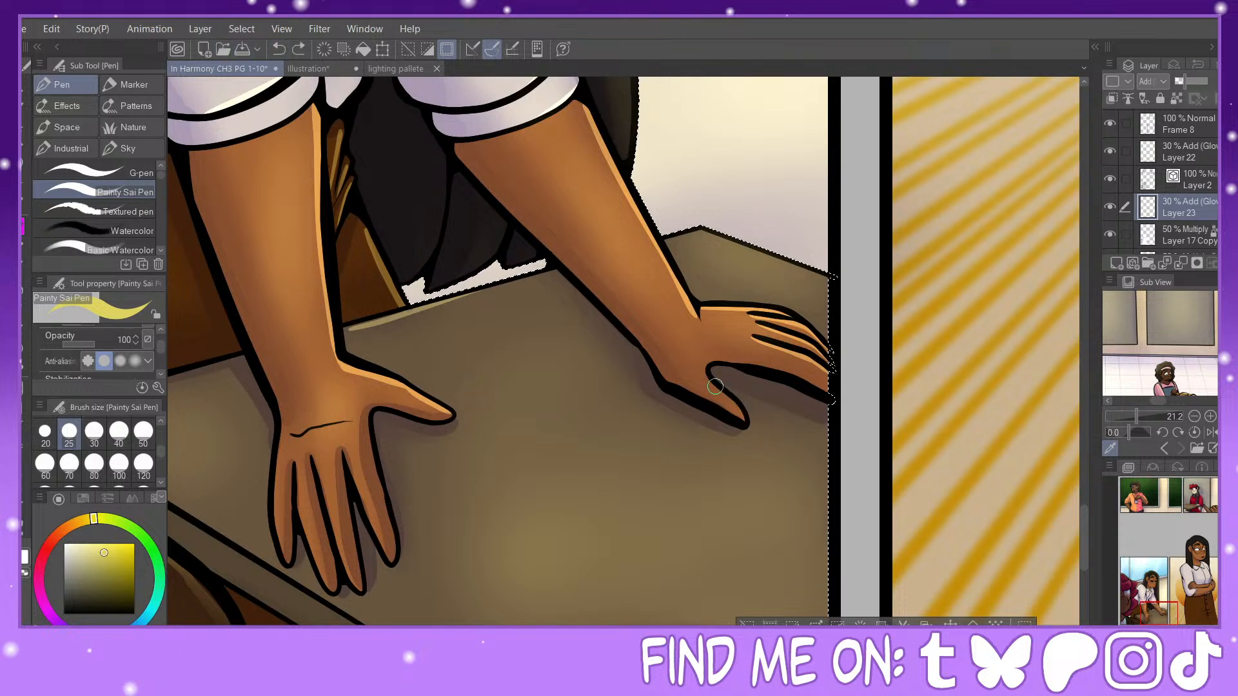
pyautogui.moveTo(714, 387); pyautogui.dragTo(743, 422)
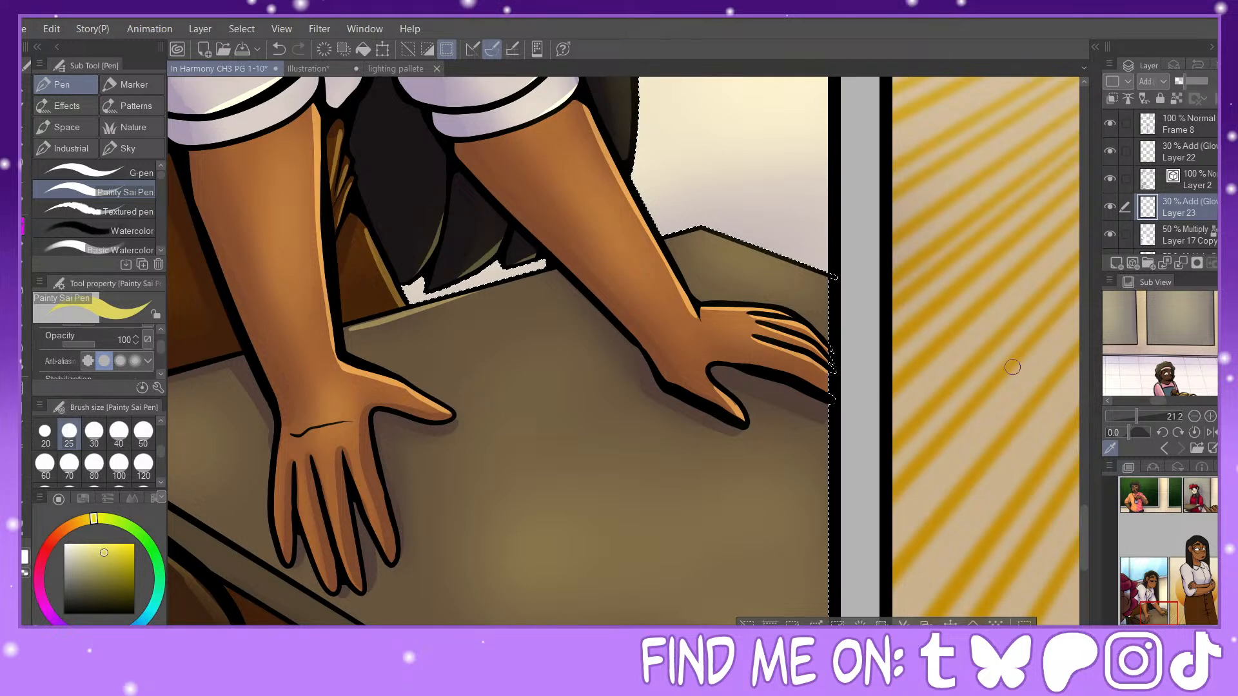
# Step: Highlight the chair's edge beside the foreground figure, add a size 8 straight-line highlight along the desk's front edge, and deselect
pyautogui.scroll(5, 785, 309)
pyautogui.moveTo(641, 220); pyautogui.dragTo(646, 455)
pyautogui.moveTo(1184, 598); pyautogui.dragTo(1153, 603)
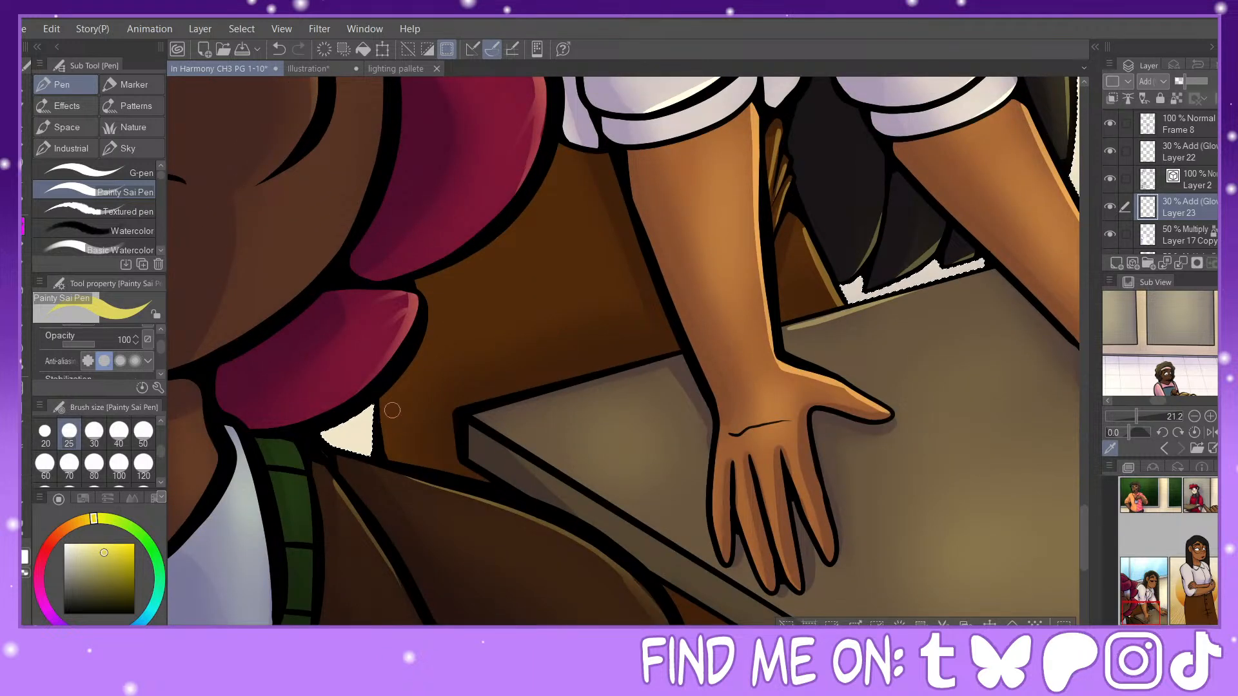
pyautogui.moveTo(381, 400); pyautogui.dragTo(386, 466)
pyautogui.moveTo(1149, 612); pyautogui.dragTo(1159, 615)
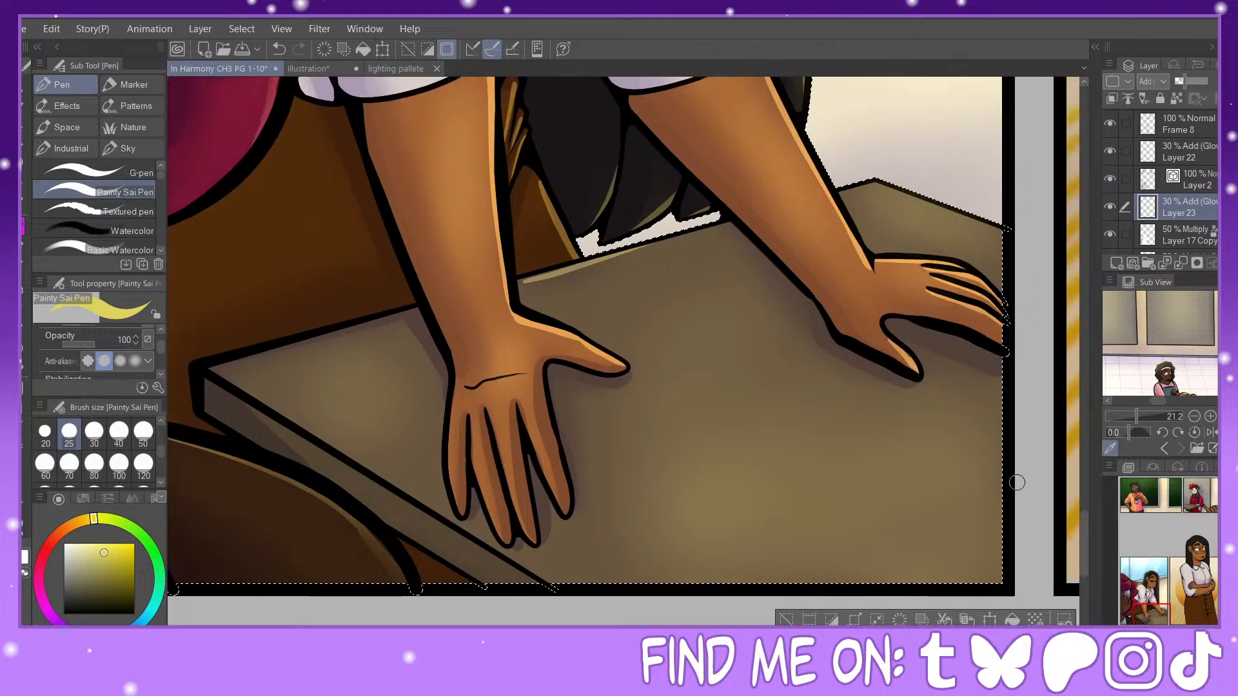
pyautogui.press('u')
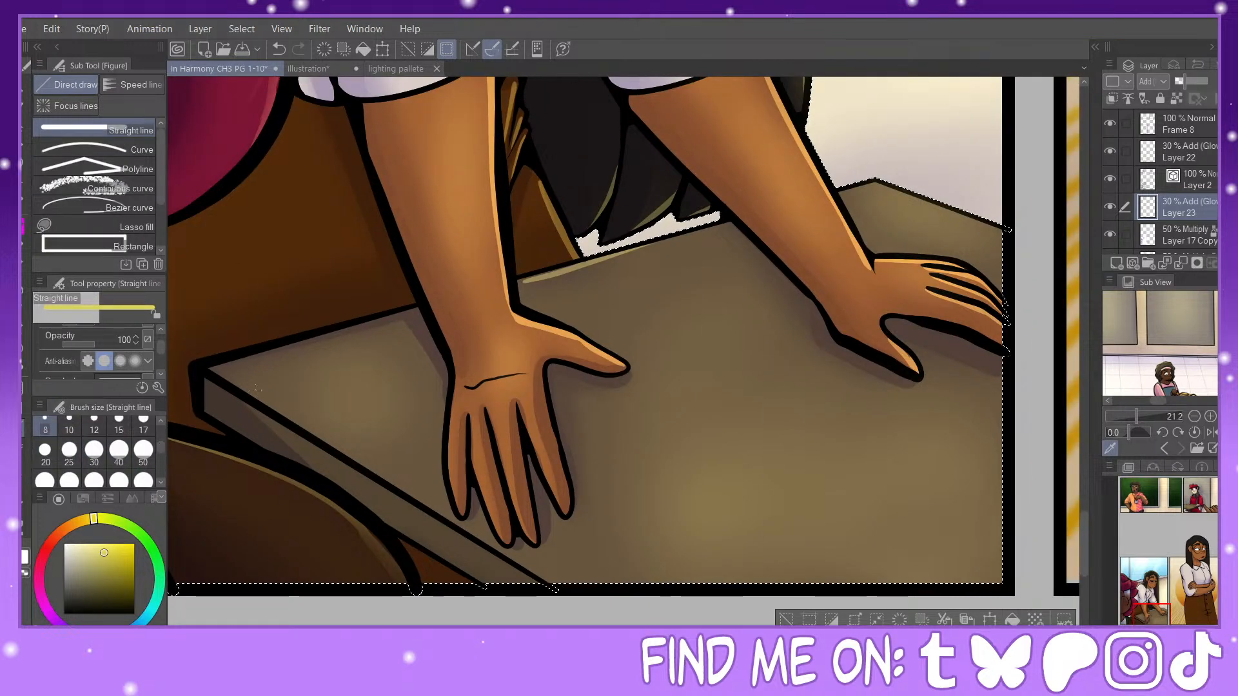
pyautogui.moveTo(209, 371)
pyautogui.mouseDown()
pyautogui.moveTo(451, 510)
pyautogui.moveTo(584, 604)
pyautogui.mouseUp()
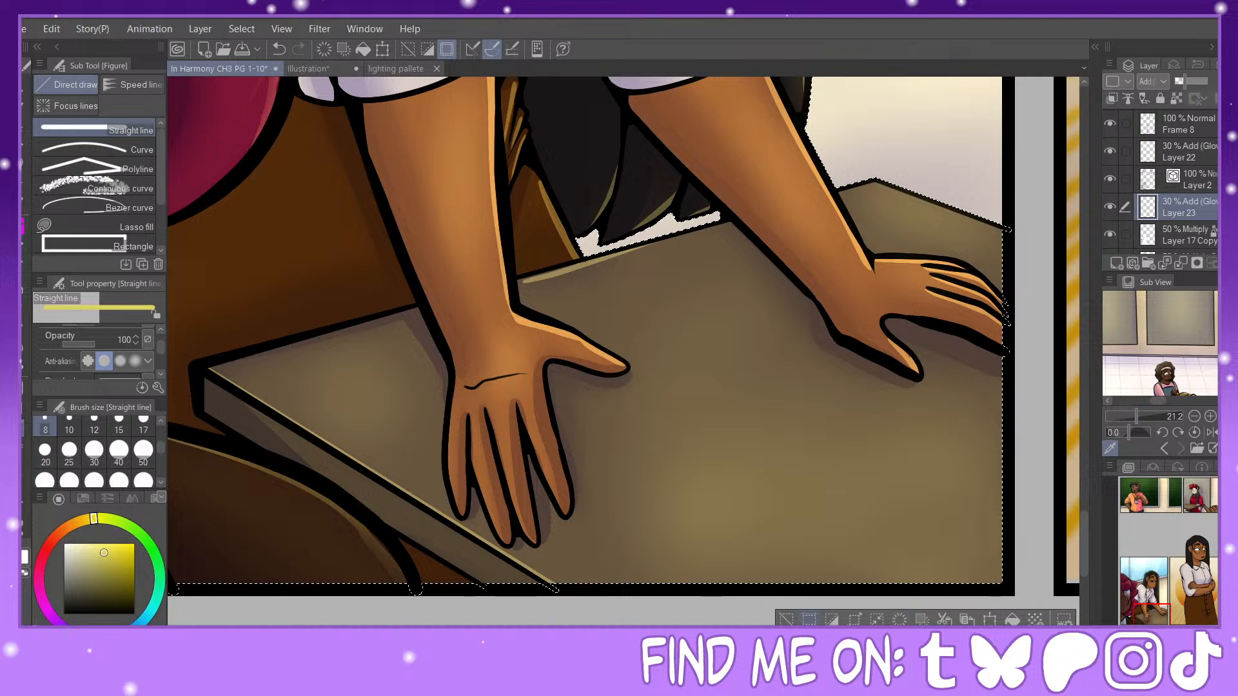
pyautogui.click(788, 619)
# Step: Select Layer 9 Copy together with Layers 10 and 6, and load the standing woman's silhouette as a selection
pyautogui.hotkey('ctrl', '-')
pyautogui.hotkey('ctrl', '-')
pyautogui.hotkey('ctrl', '-')
pyautogui.hotkey('ctrl', '-')
pyautogui.hotkey('ctrl', '-')
pyautogui.hotkey('ctrl', '-')
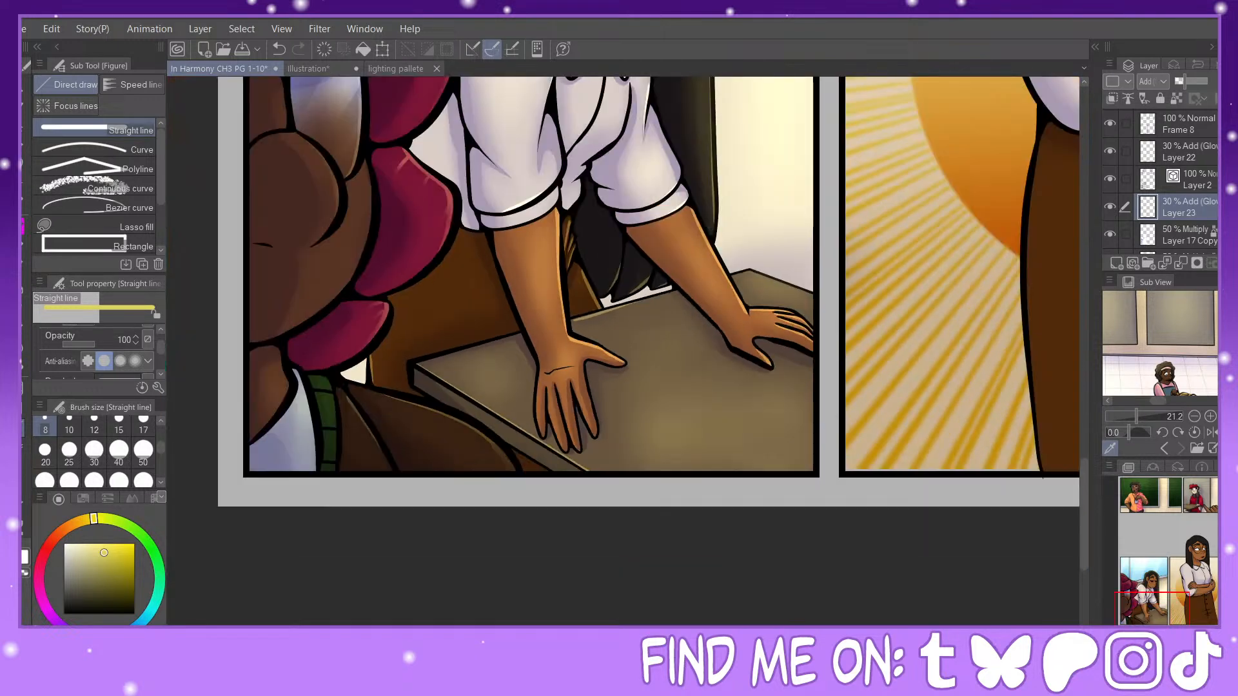
pyautogui.moveTo(658, 361); pyautogui.dragTo(636, 434)
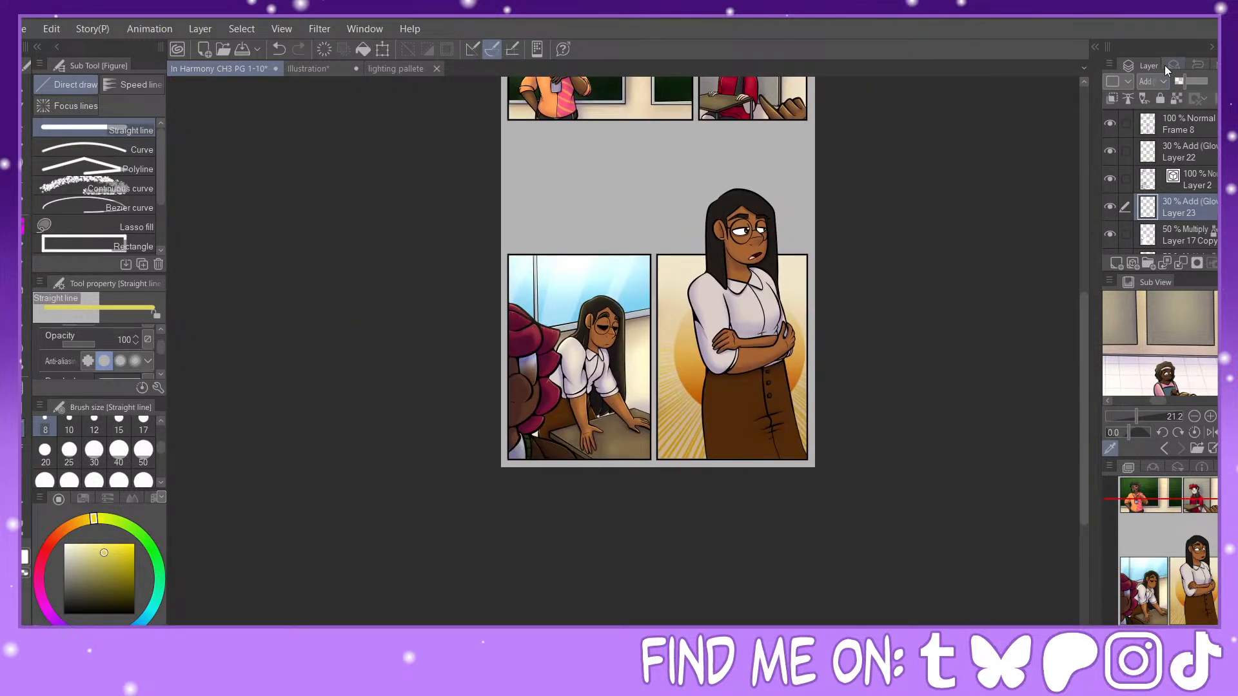
pyautogui.scroll(3, 1161, 180)
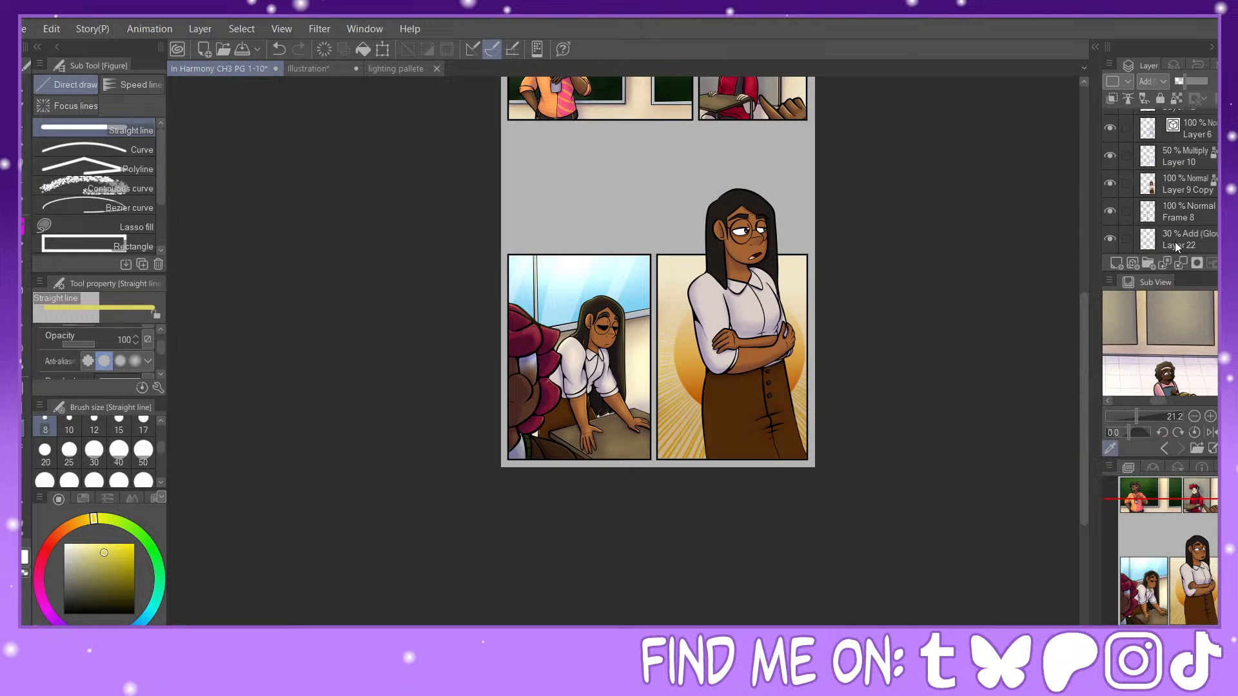
pyautogui.click(1181, 184)
pyautogui.moveTo(1128, 152); pyautogui.dragTo(1153, 131)
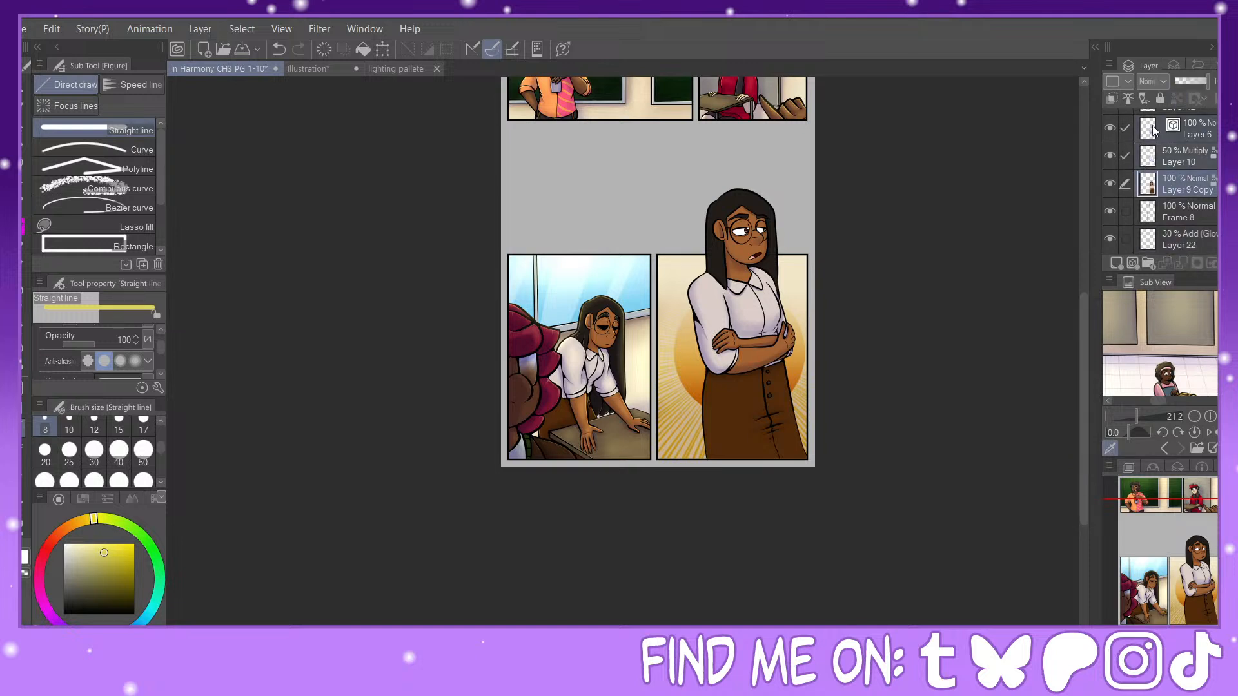
pyautogui.scroll(1, 1130, 147)
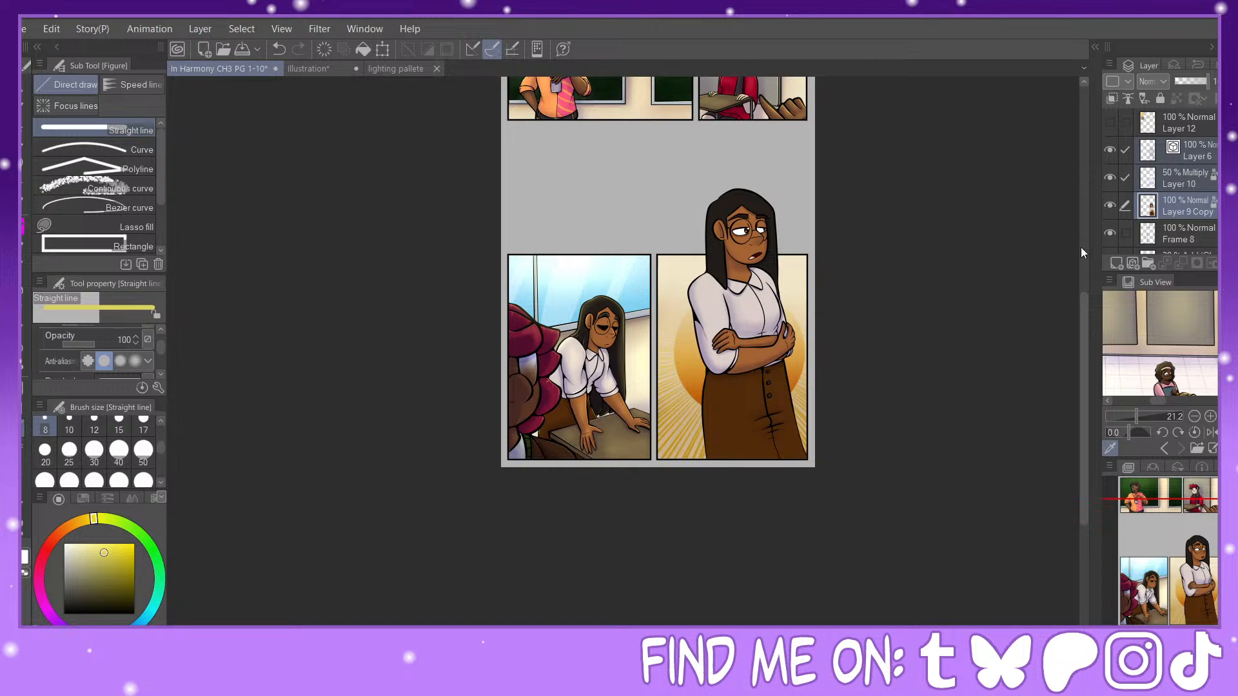
pyautogui.keyDown('ctrl'); pyautogui.click(1147, 206); pyautogui.keyUp('ctrl')
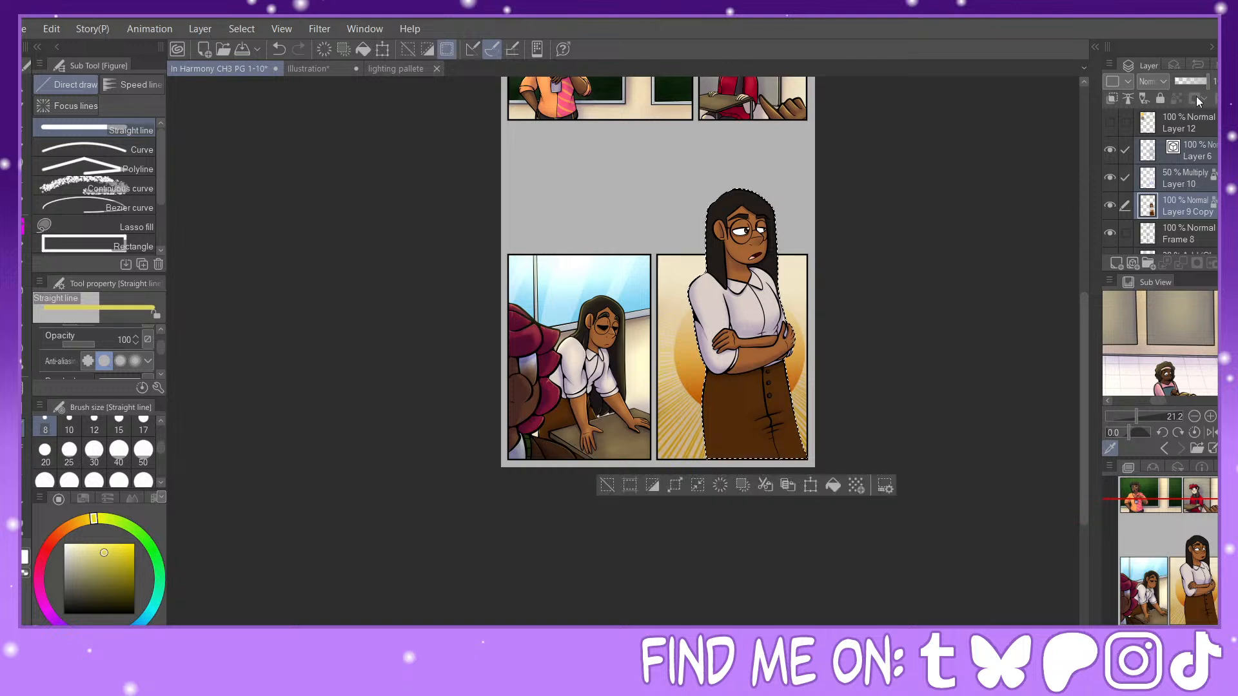
# Step: Create a new layer above Layer 6 and set it to Add (Glow) at 30% opacity
pyautogui.hotkey('ctrl', 'shift', 'n')
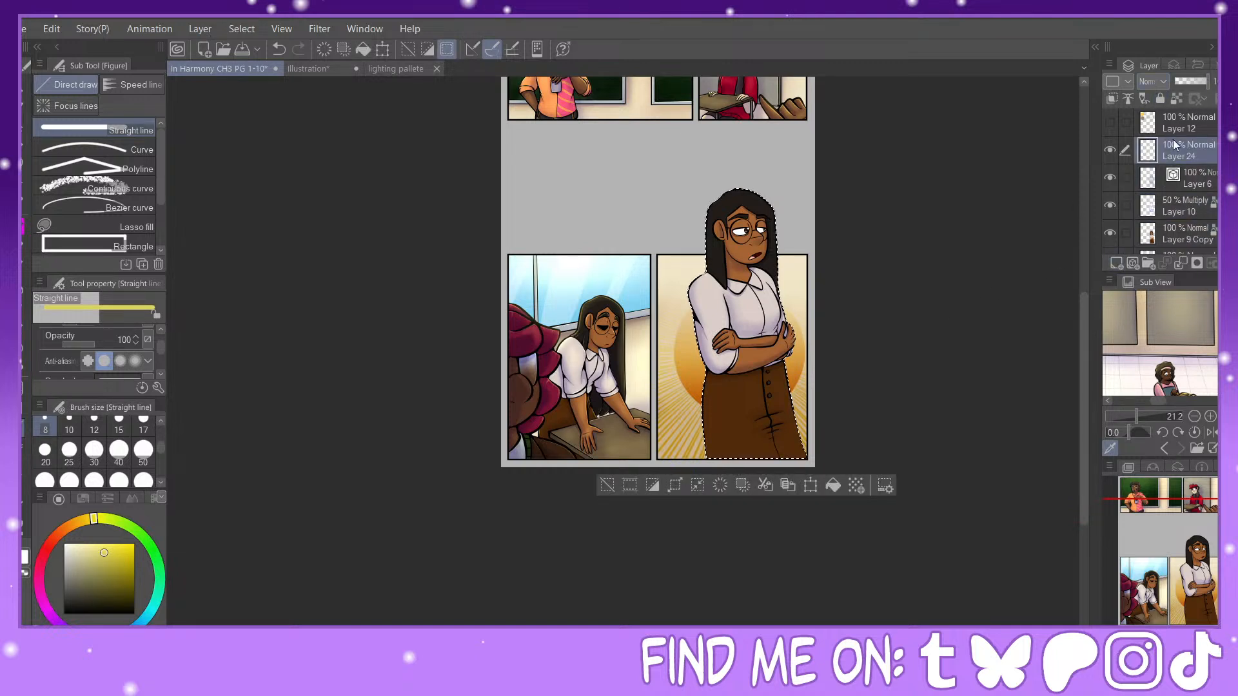
pyautogui.click(1153, 82)
pyautogui.click(1163, 271)
pyautogui.click(1185, 82)
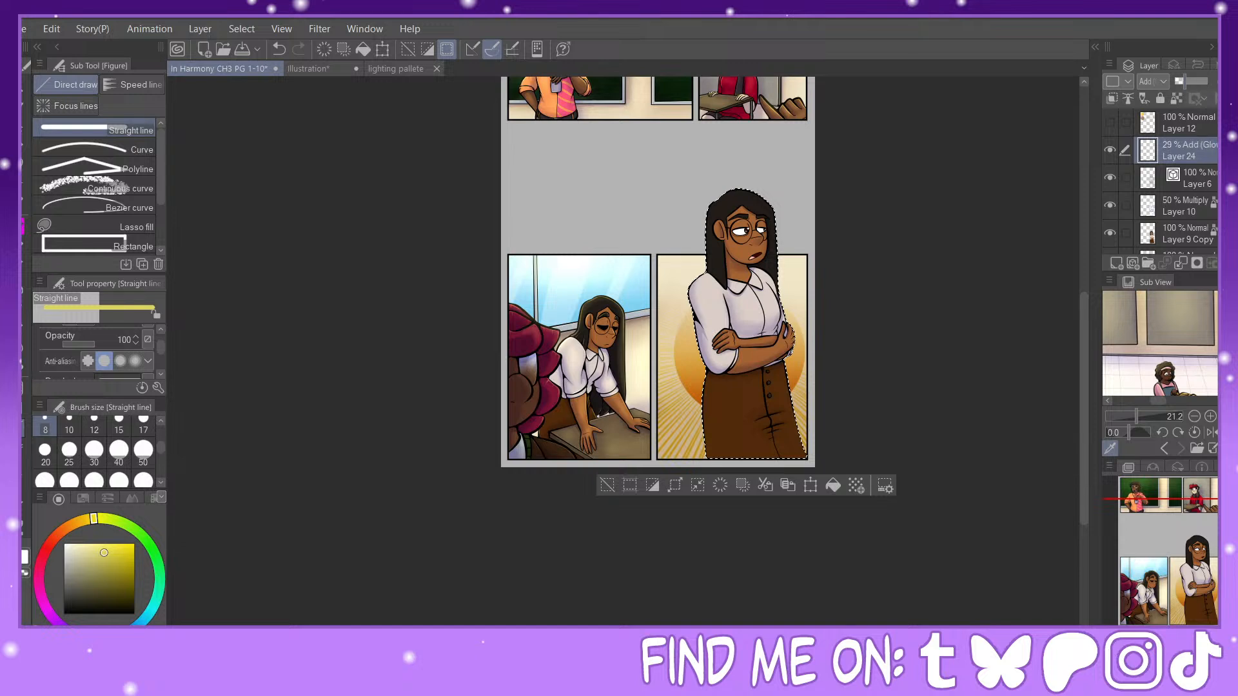
pyautogui.moveTo(1185, 81); pyautogui.dragTo(1185, 81)
# Step: Airbrush a soft yellow glow over the top and sides of the standing woman's hair at brush size 200
pyautogui.click(25, 286)
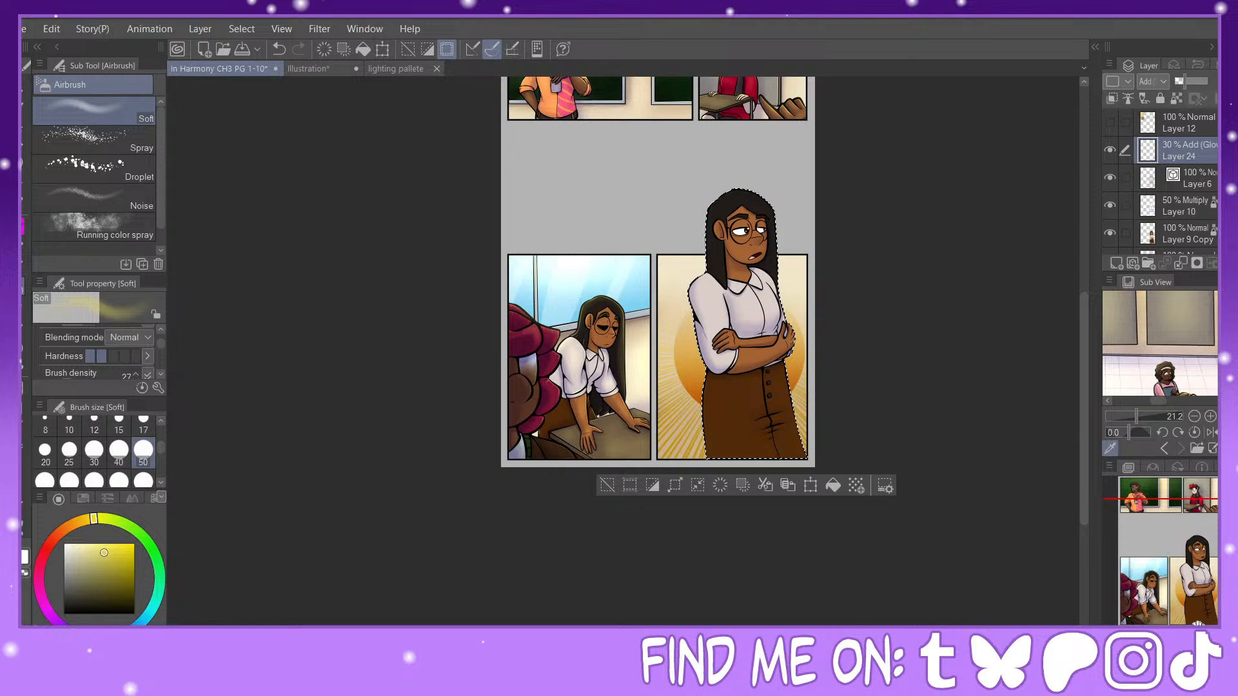
pyautogui.click(1207, 635)
pyautogui.click(1207, 634)
pyautogui.click(1207, 634)
pyautogui.moveTo(1203, 564)
pyautogui.mouseDown()
pyautogui.moveTo(1180, 556)
pyautogui.moveTo(1194, 553)
pyautogui.mouseUp()
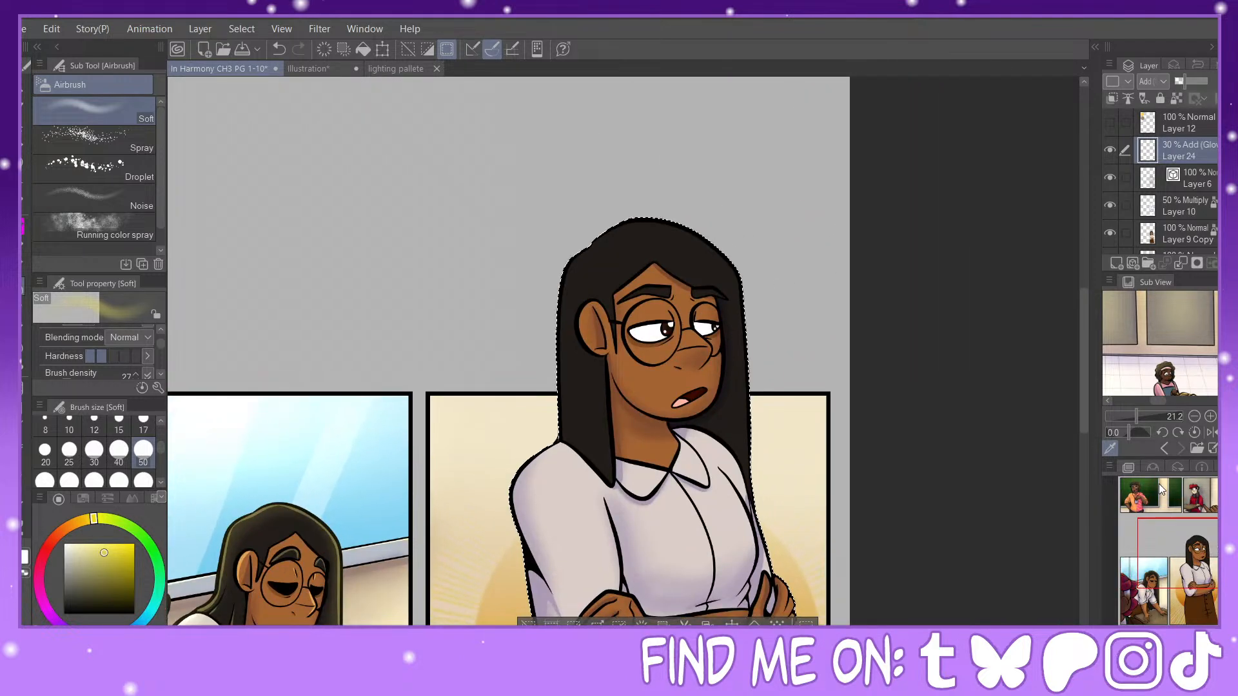
pyautogui.click(69, 481)
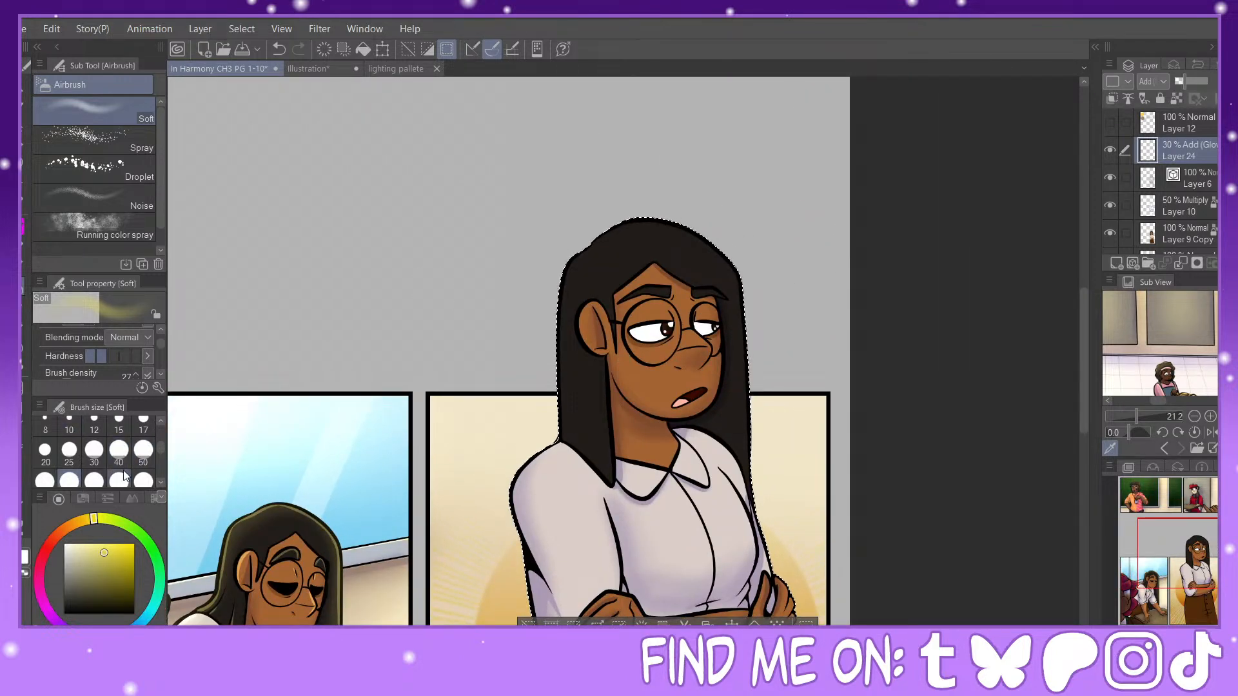
pyautogui.click(143, 480)
pyautogui.click(158, 482)
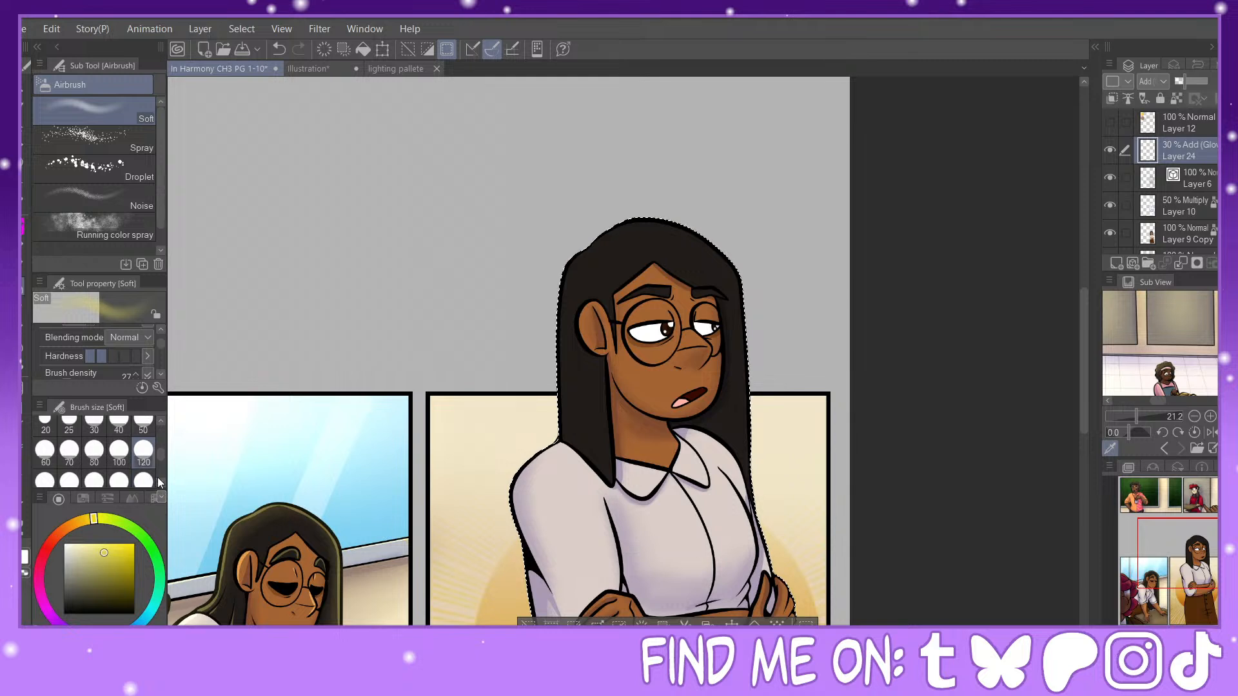
pyautogui.click(94, 480)
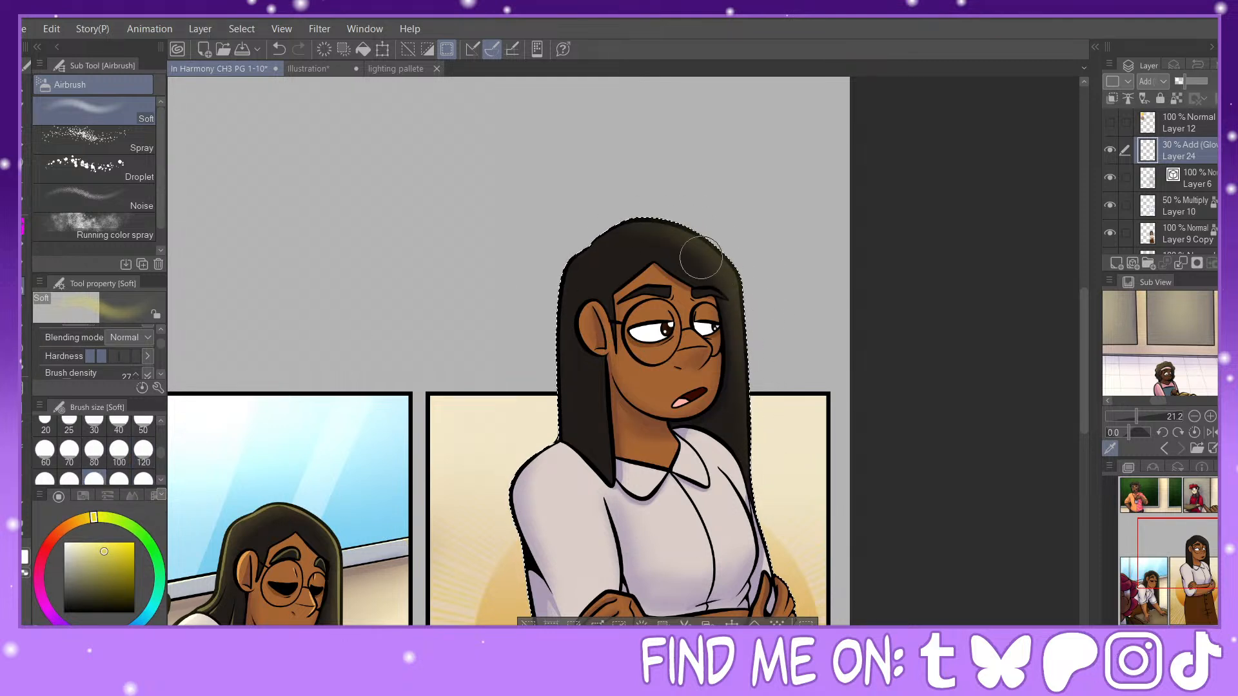
pyautogui.moveTo(573, 250); pyautogui.dragTo(550, 413)
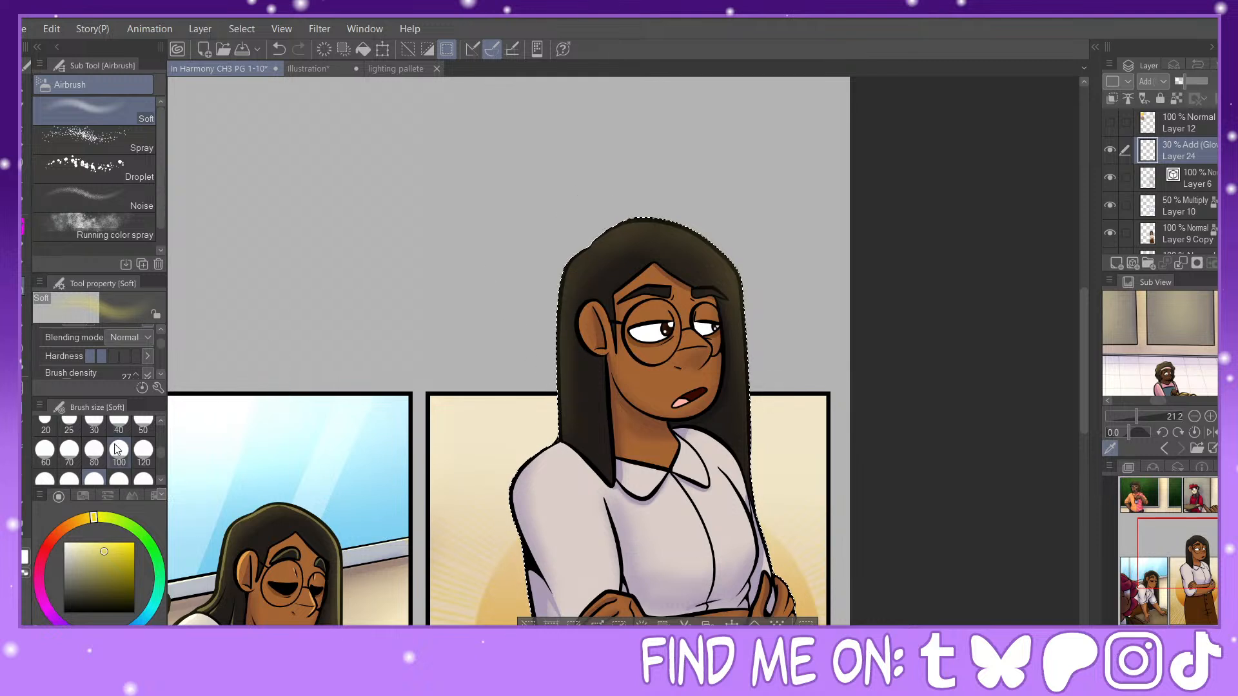
# Step: Add airbrush glow to the woman's ear and face with brush sizes from 50 to 120, and soften it with Blur
pyautogui.click(144, 429)
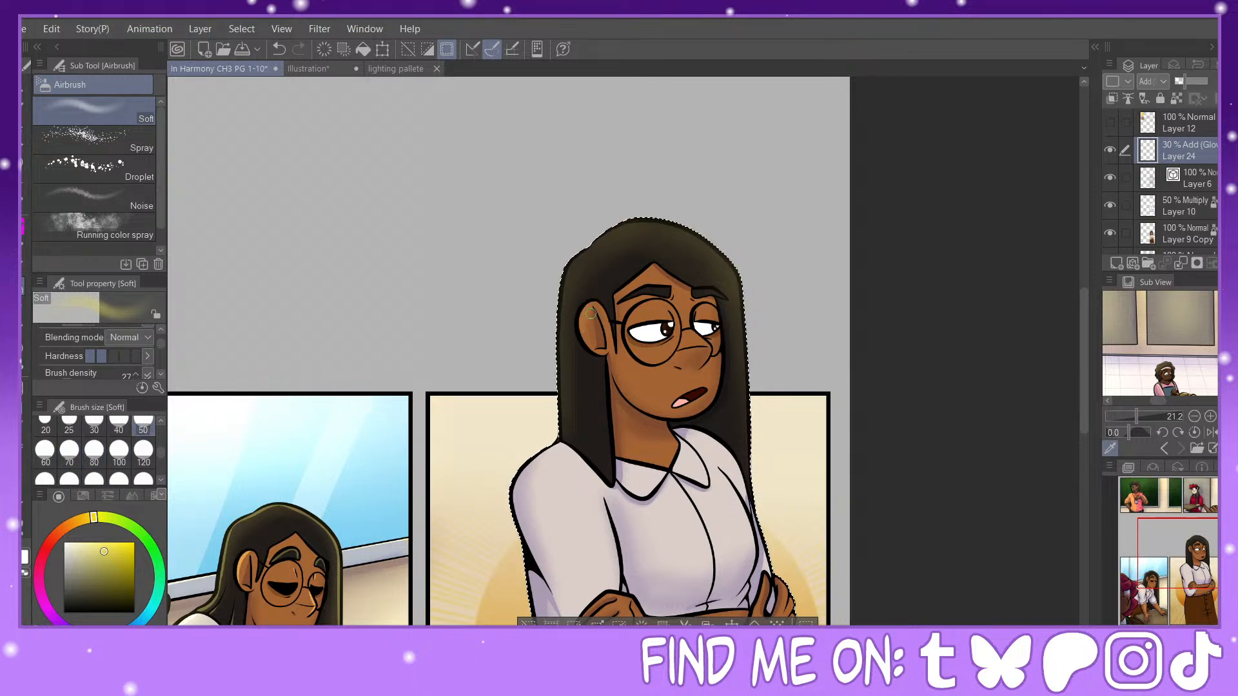
pyautogui.click(69, 452)
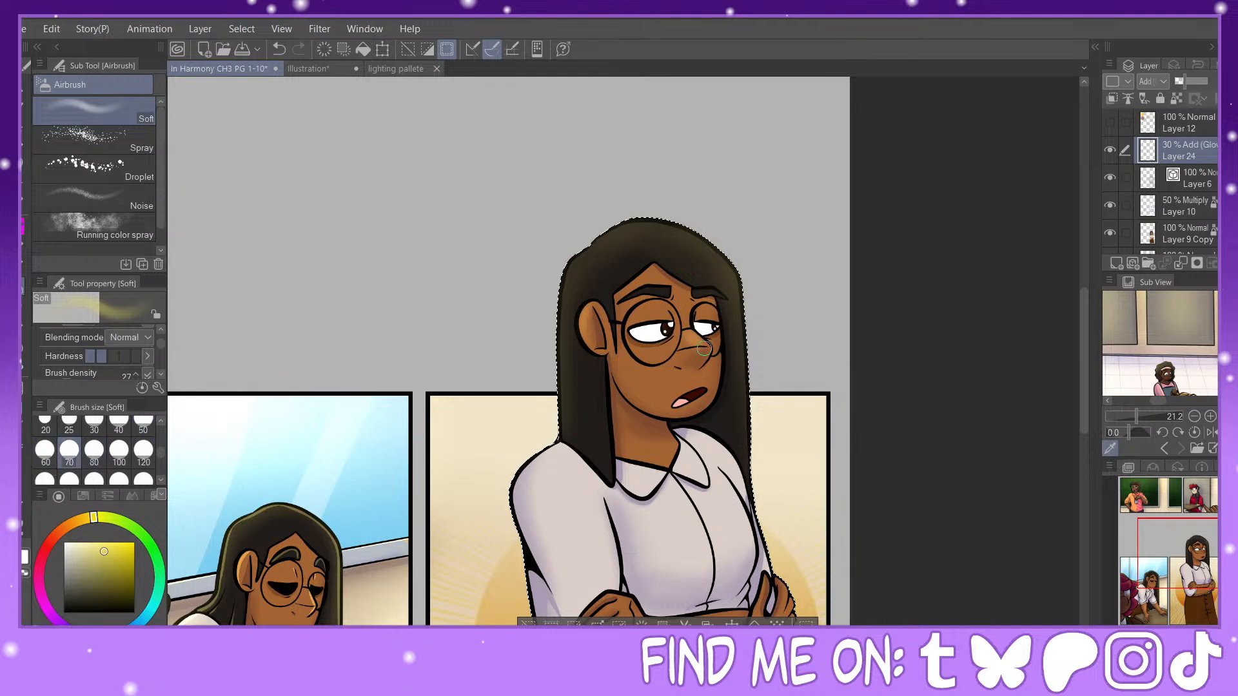
pyautogui.click(118, 451)
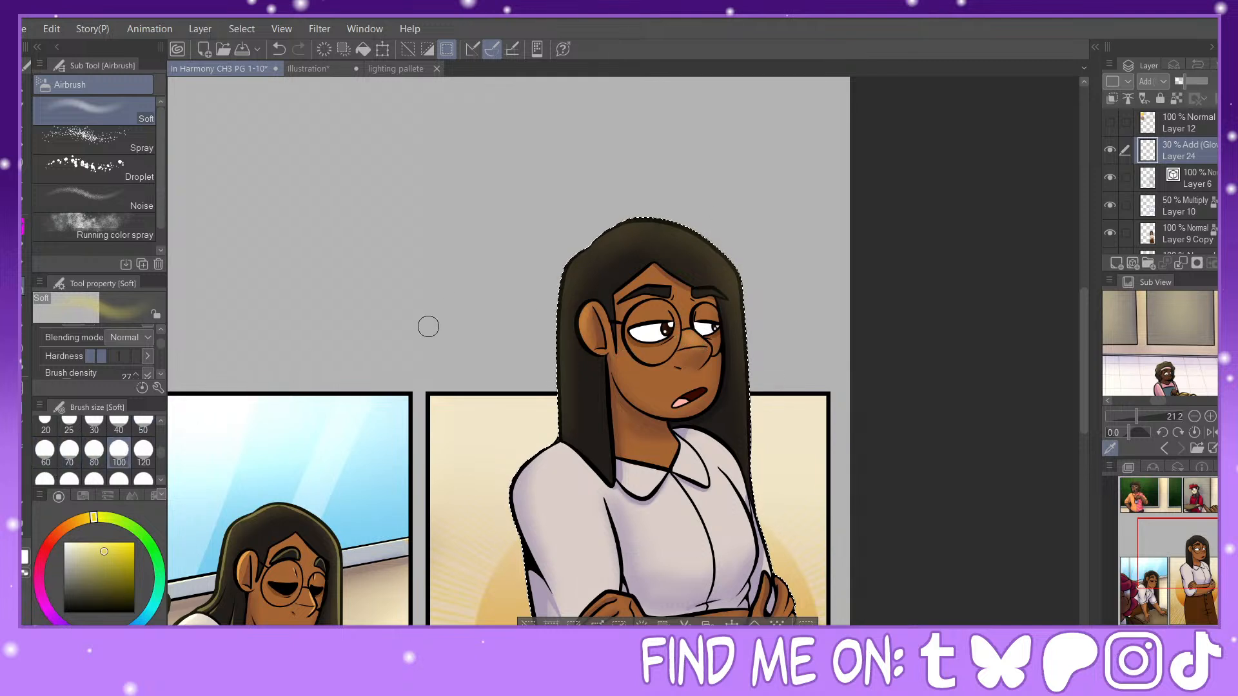
pyautogui.click(143, 451)
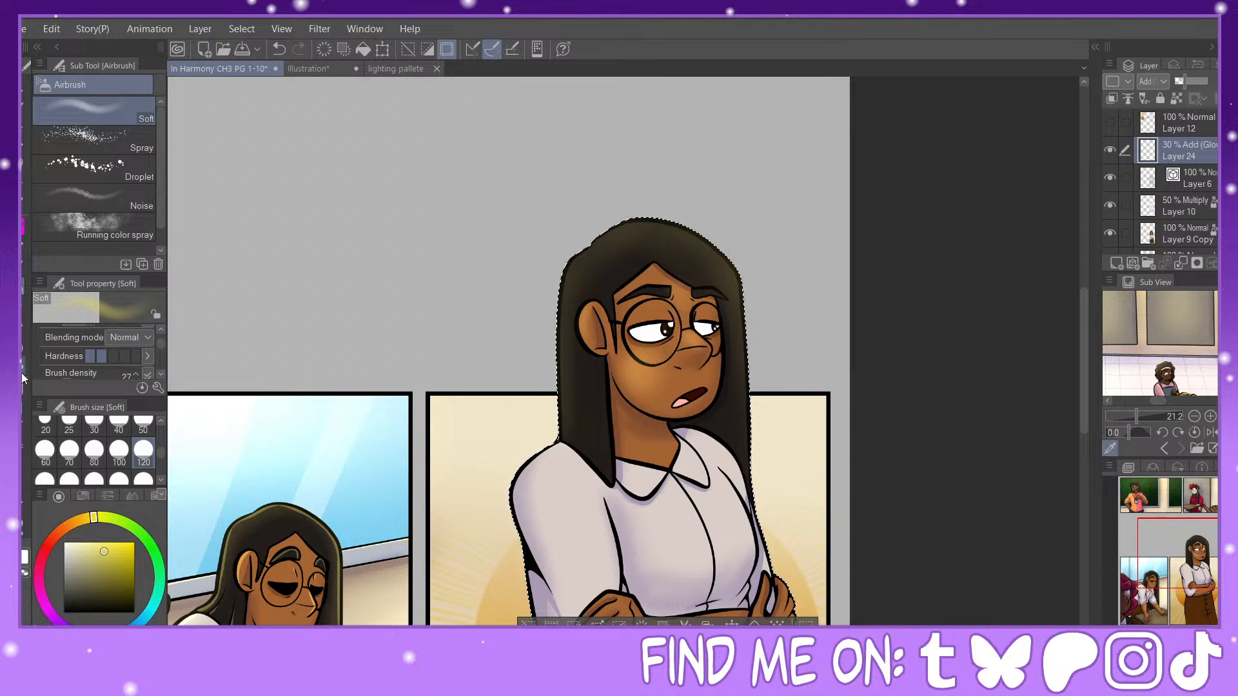
pyautogui.click(23, 324)
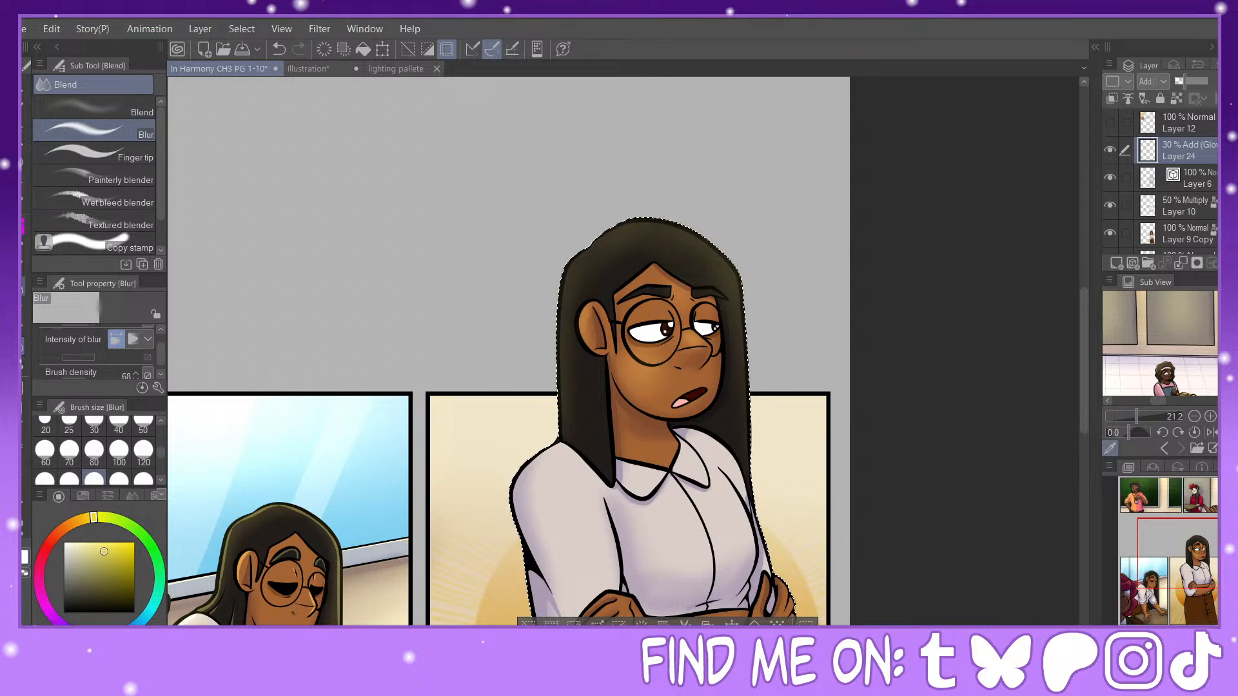
# Step: Airbrush a soft glow on the woman's shirt sleeve and chest, working up from brush size 170 to 200
pyautogui.click(24, 286)
pyautogui.moveTo(780, 569)
pyautogui.mouseDown()
pyautogui.moveTo(627, 378)
pyautogui.moveTo(670, 418)
pyautogui.mouseUp()
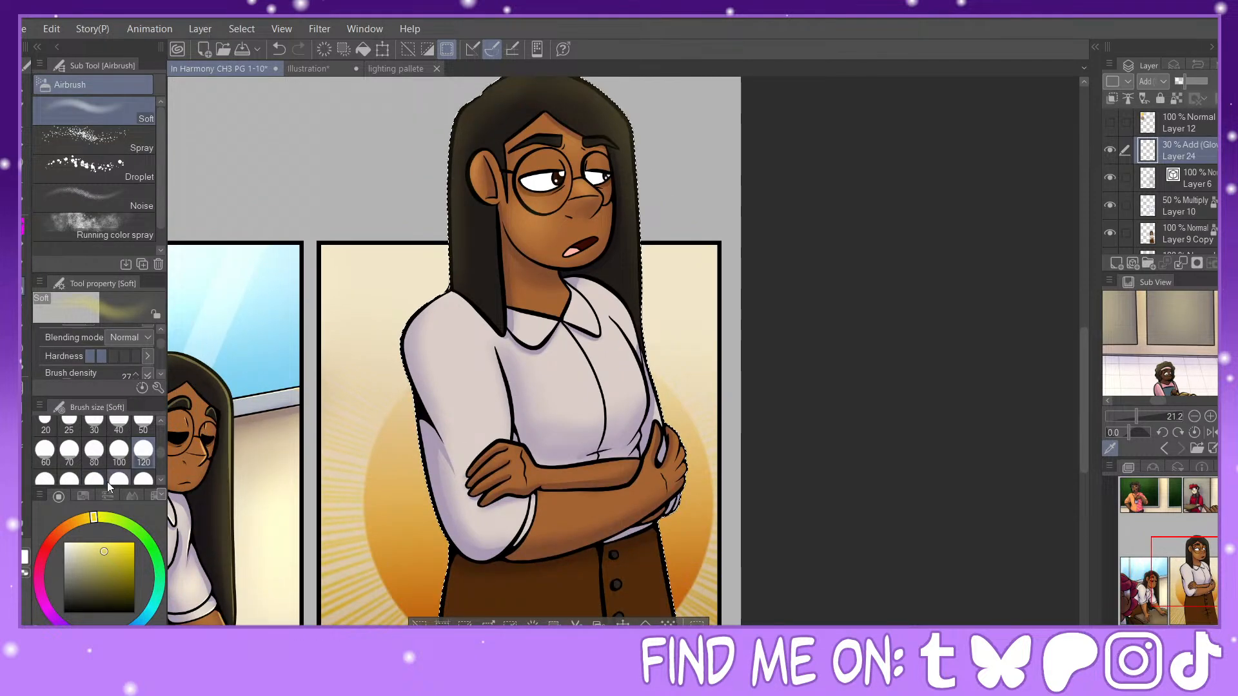
pyautogui.click(69, 478)
pyautogui.moveTo(442, 328); pyautogui.dragTo(477, 436)
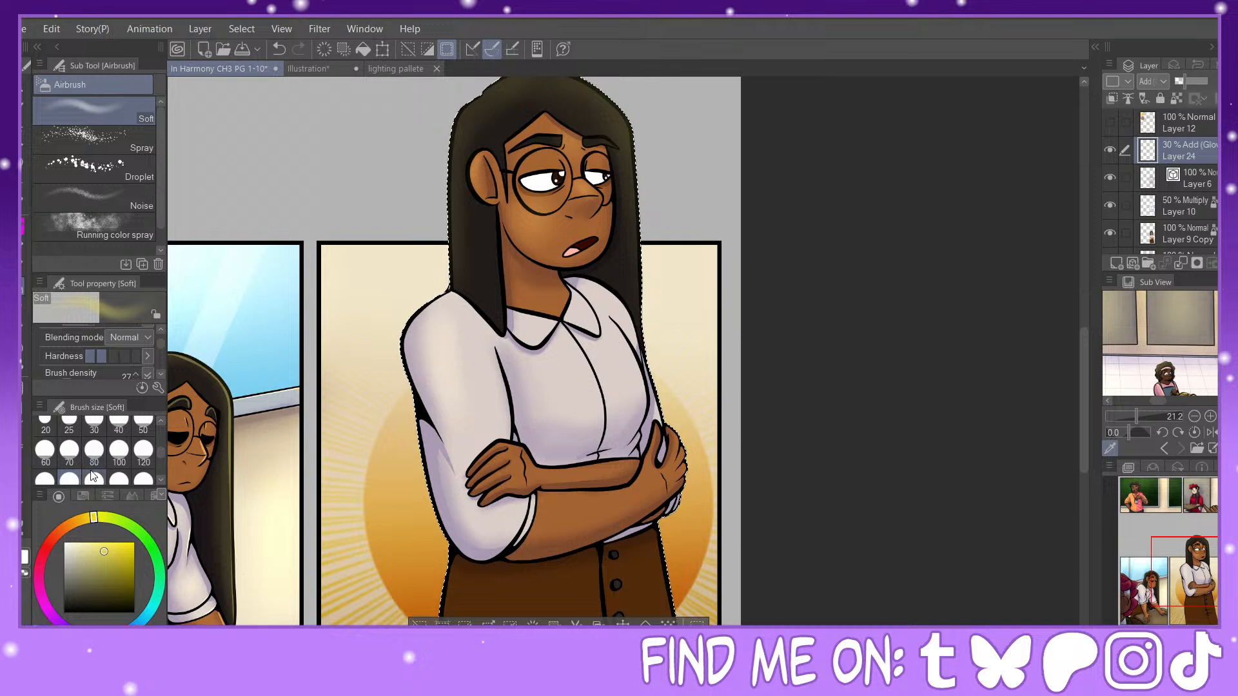
pyautogui.click(95, 478)
pyautogui.moveTo(451, 314); pyautogui.dragTo(481, 409)
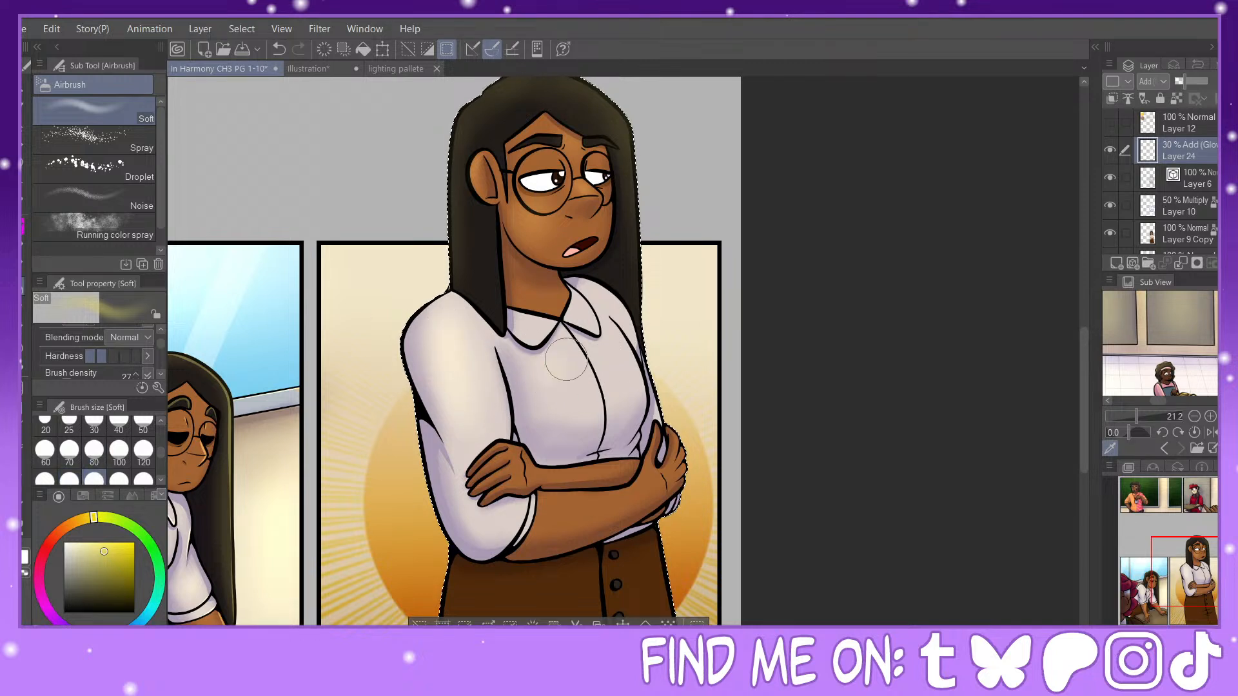
pyautogui.moveTo(566, 358); pyautogui.dragTo(565, 405)
# Step: Add finer airbrush glow around the woman's shirt collar with brush sizes between 70 and 120
pyautogui.click(94, 449)
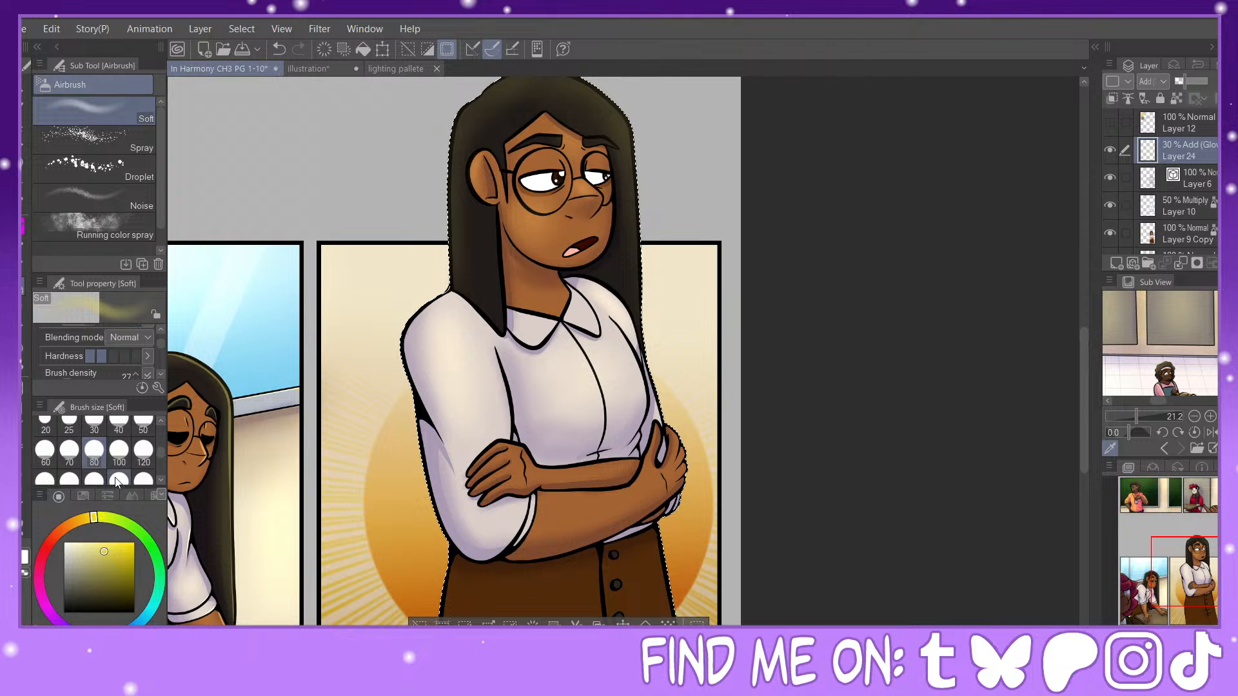
pyautogui.click(144, 449)
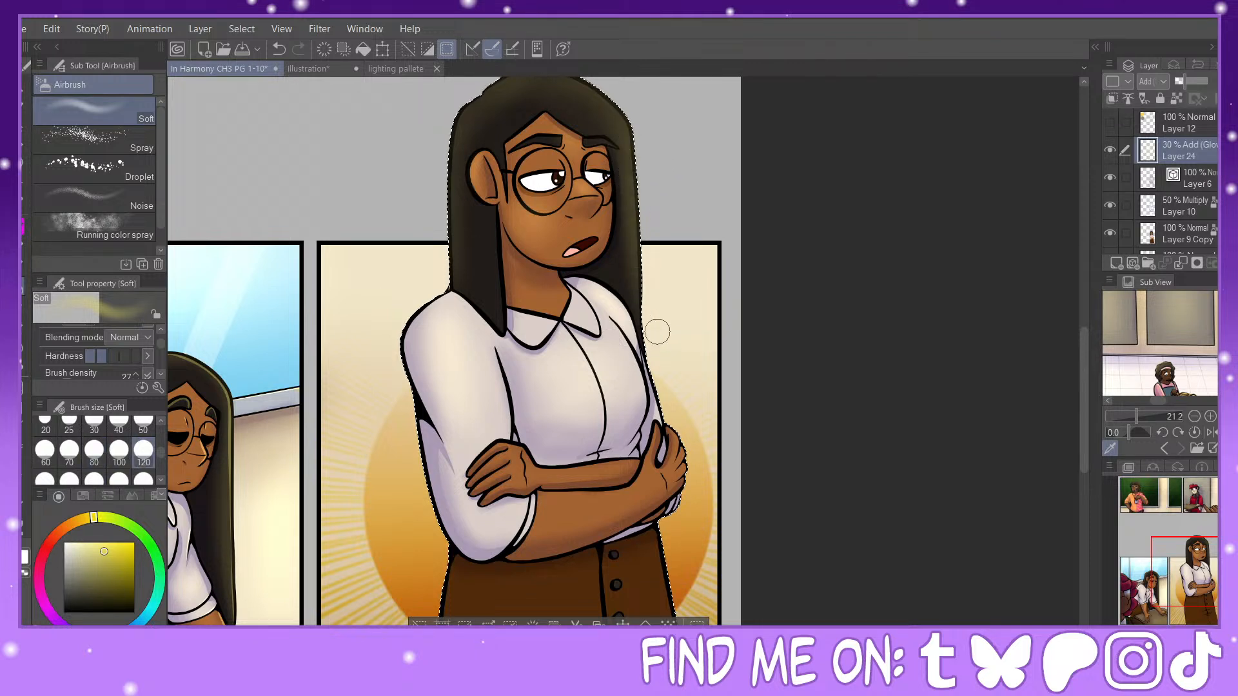
pyautogui.click(81, 452)
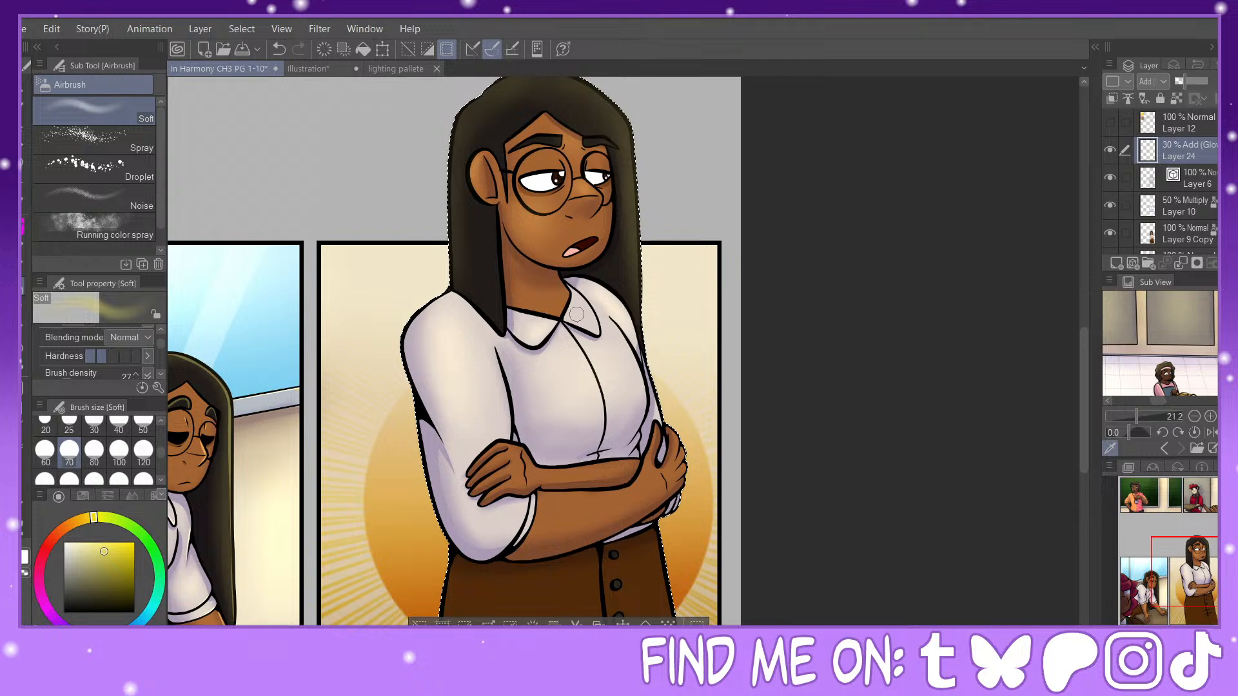
pyautogui.click(119, 449)
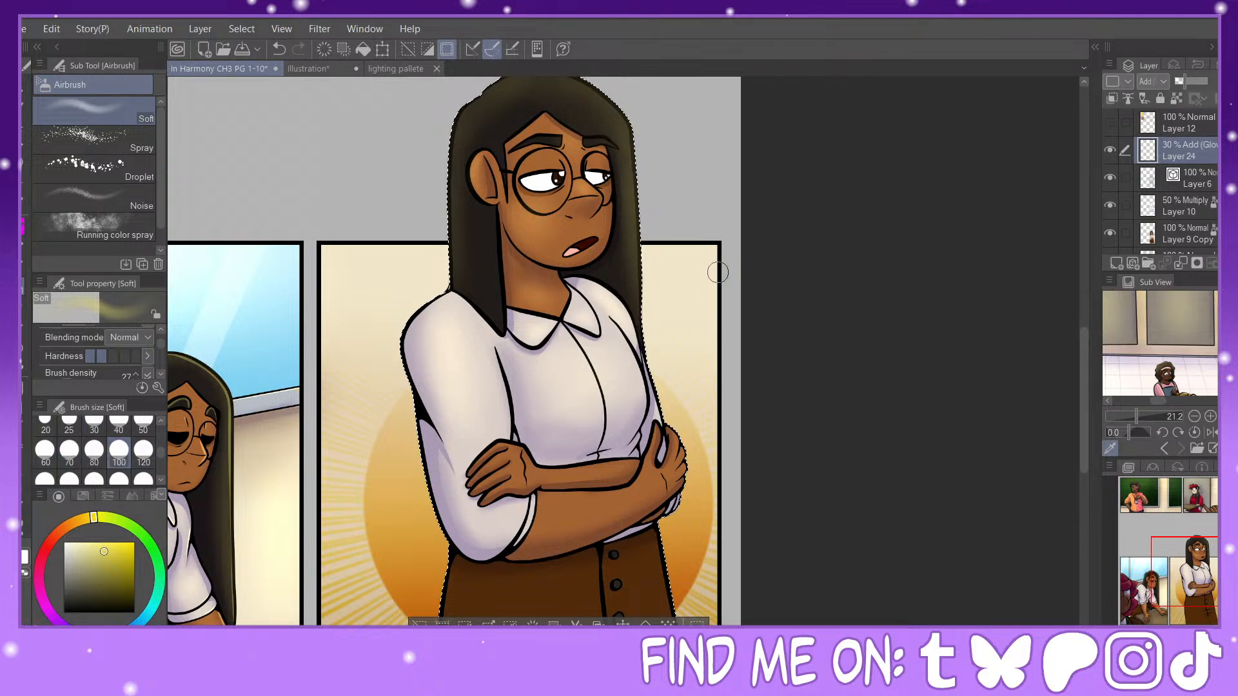
# Step: Airbrush glow on the woman's nearer hand and upper crossed forearm at sizes 70 and 80, and soften it with Blur
pyautogui.moveTo(1191, 574); pyautogui.dragTo(1195, 586)
pyautogui.click(25, 347)
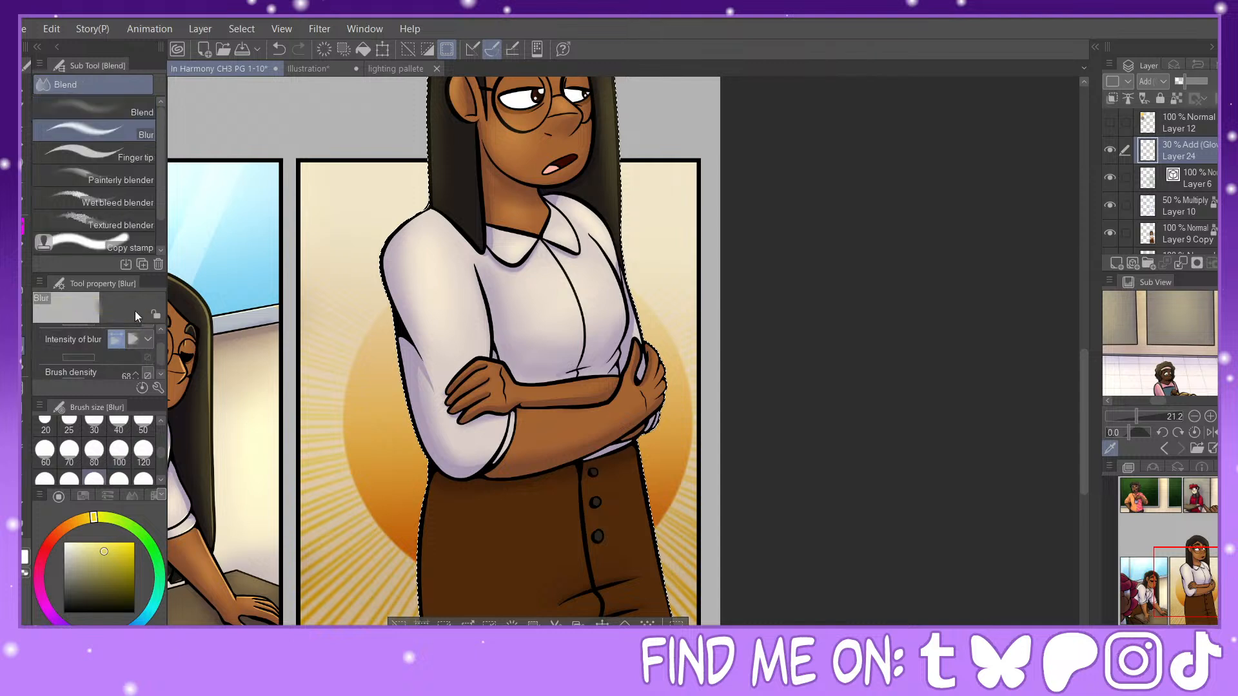
pyautogui.click(25, 306)
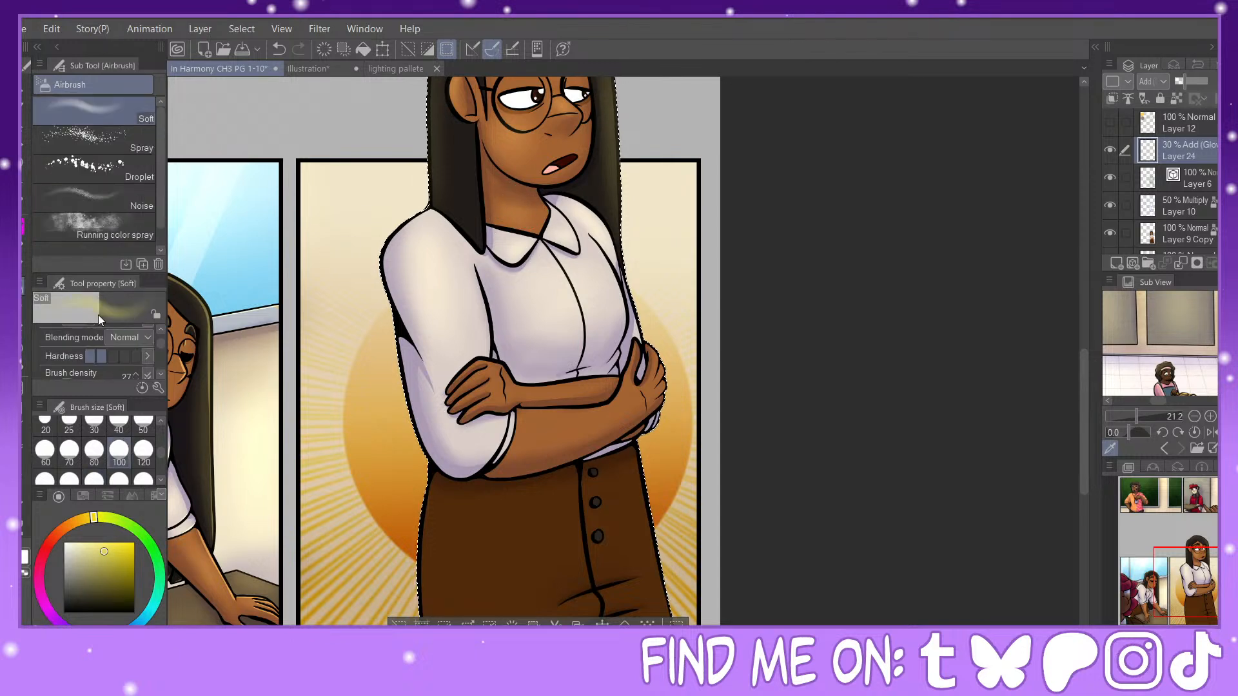
pyautogui.click(143, 450)
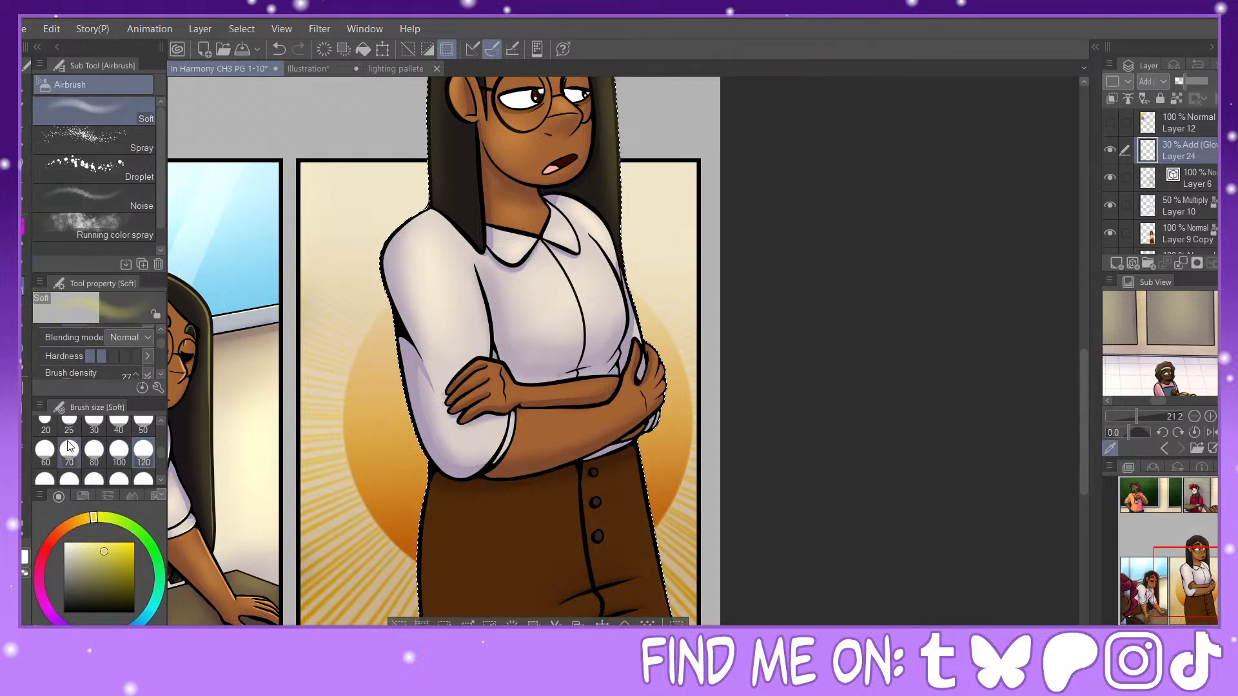
pyautogui.click(70, 452)
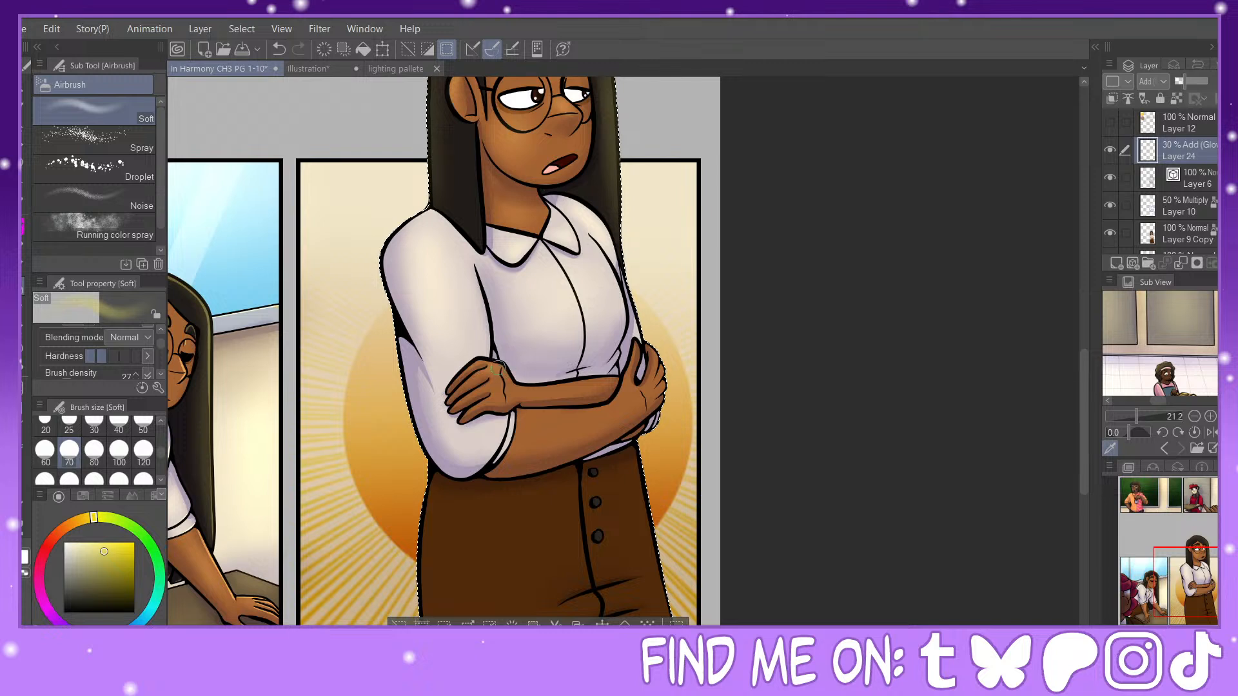
pyautogui.click(94, 452)
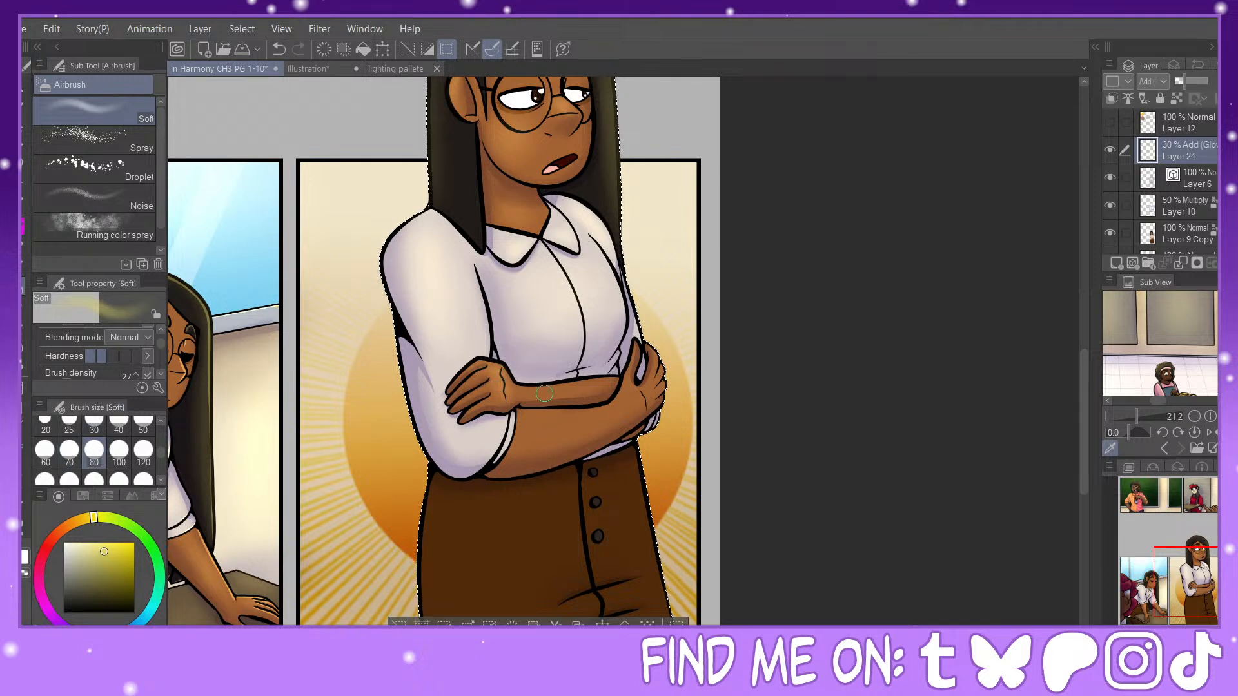
pyautogui.click(22, 353)
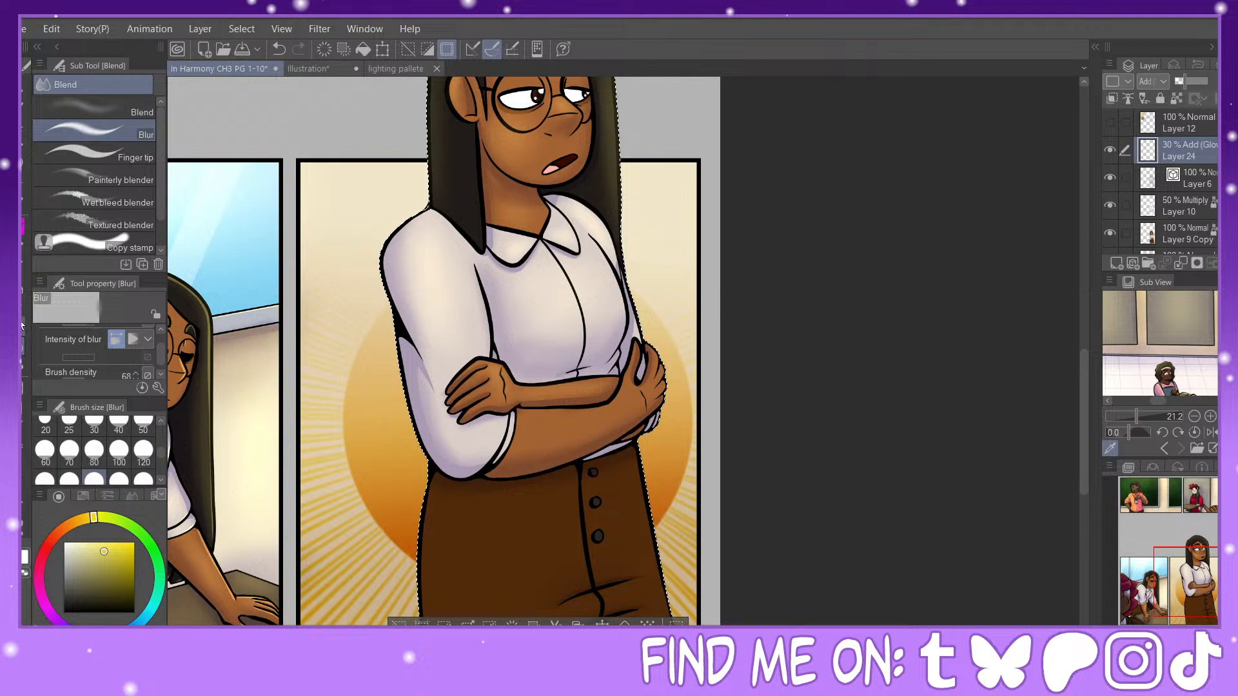
# Step: Airbrush the sleeve near the elbow at size 100 and the lower forearm at size 120, touch up at size 50, and soften with Blur
pyautogui.click(23, 286)
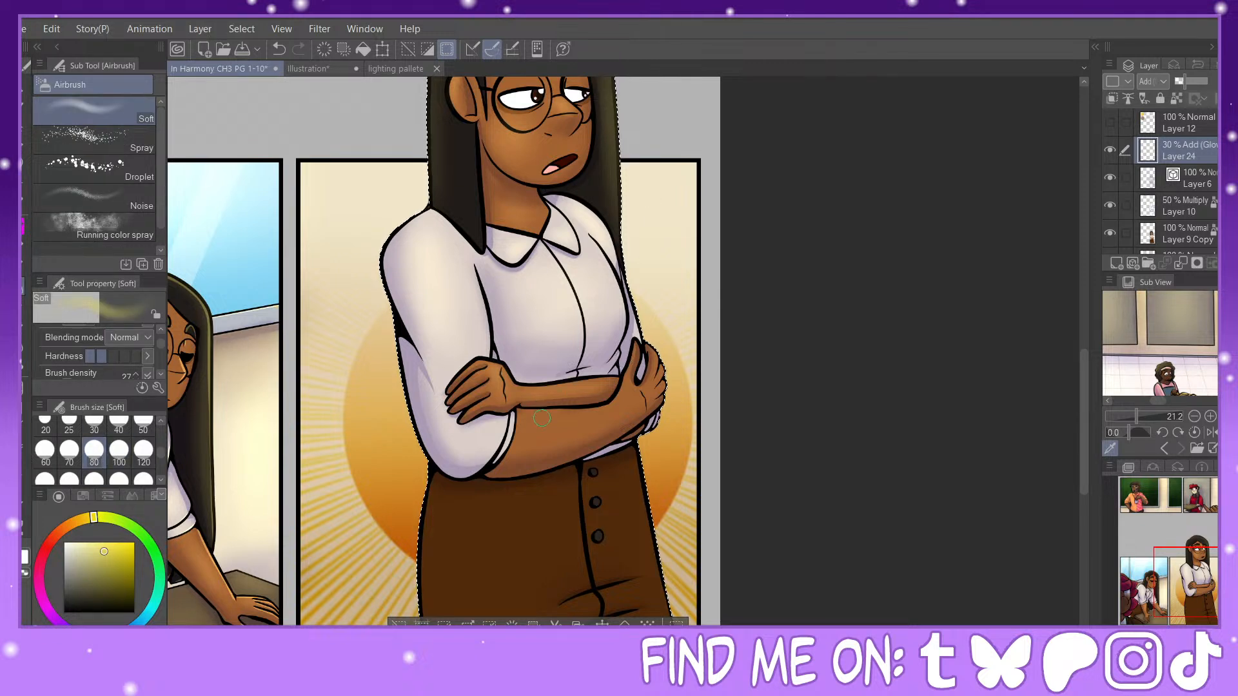
pyautogui.click(118, 451)
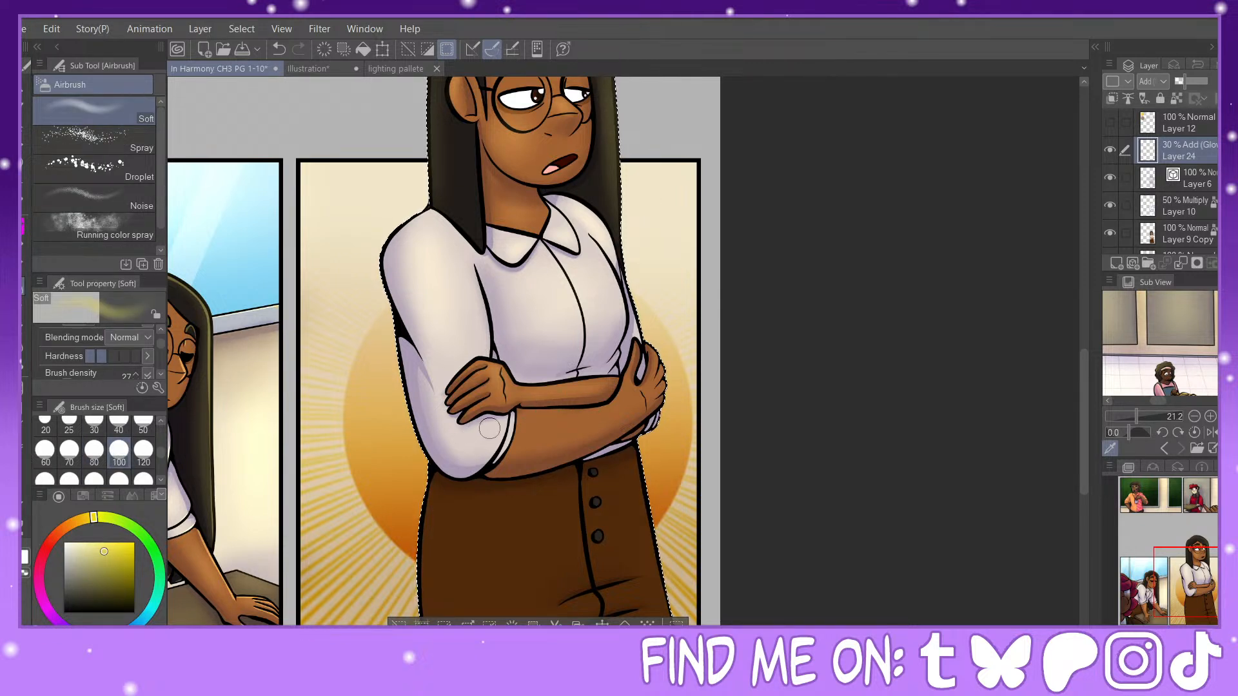
pyautogui.moveTo(487, 429); pyautogui.dragTo(464, 450)
pyautogui.click(143, 450)
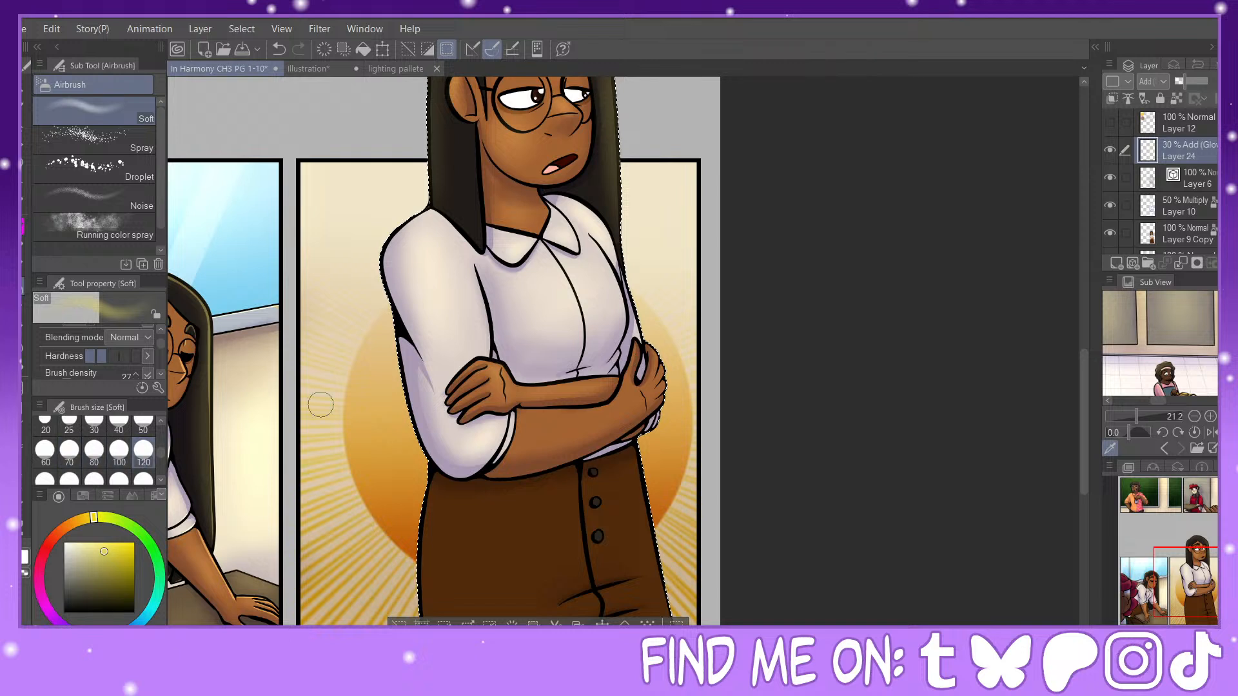
pyautogui.moveTo(564, 427); pyautogui.dragTo(582, 414)
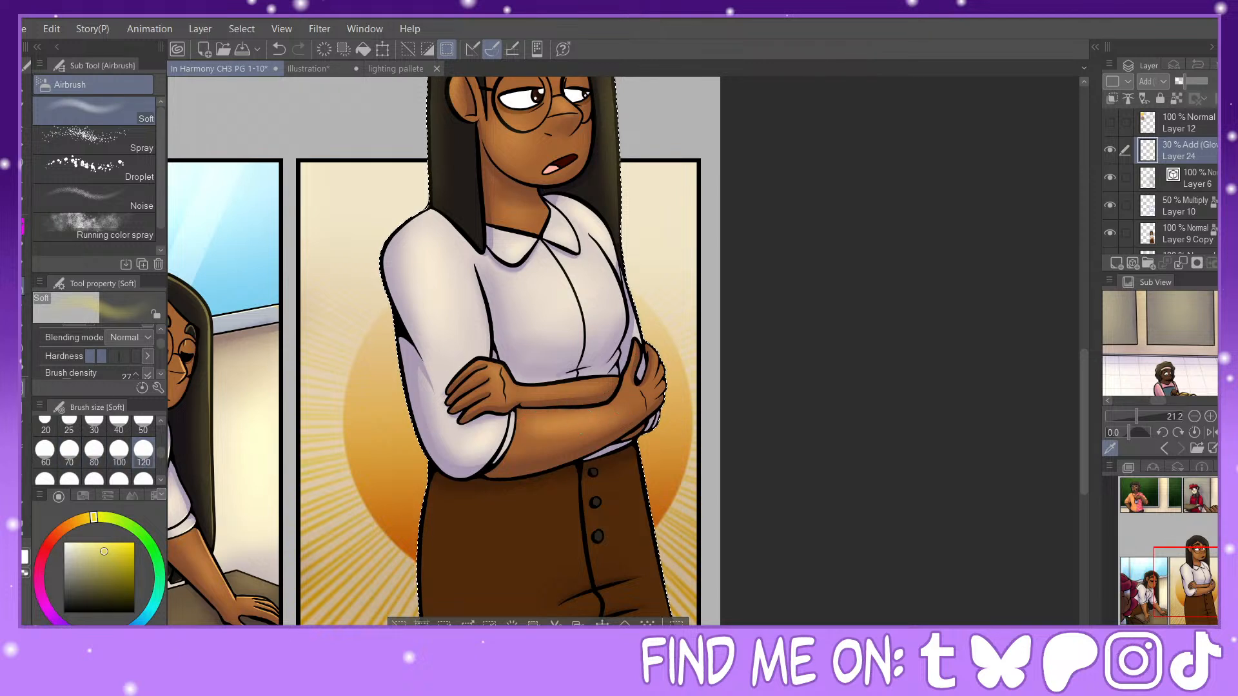
pyautogui.click(25, 347)
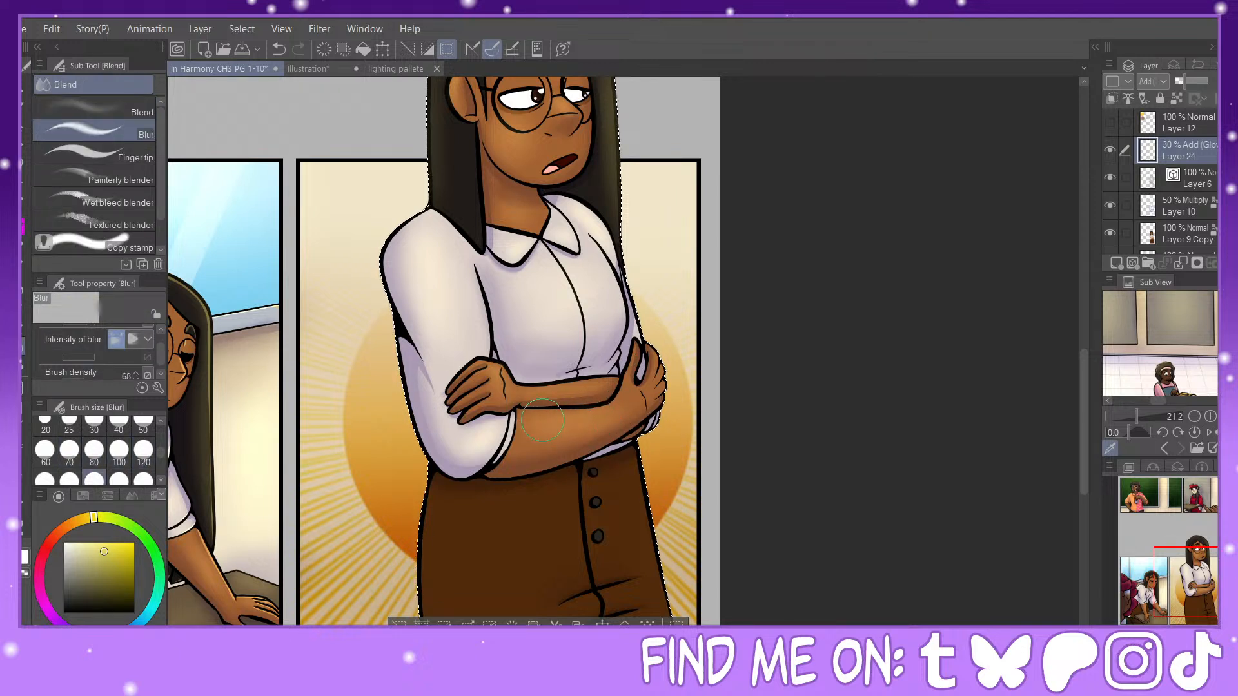
pyautogui.click(23, 291)
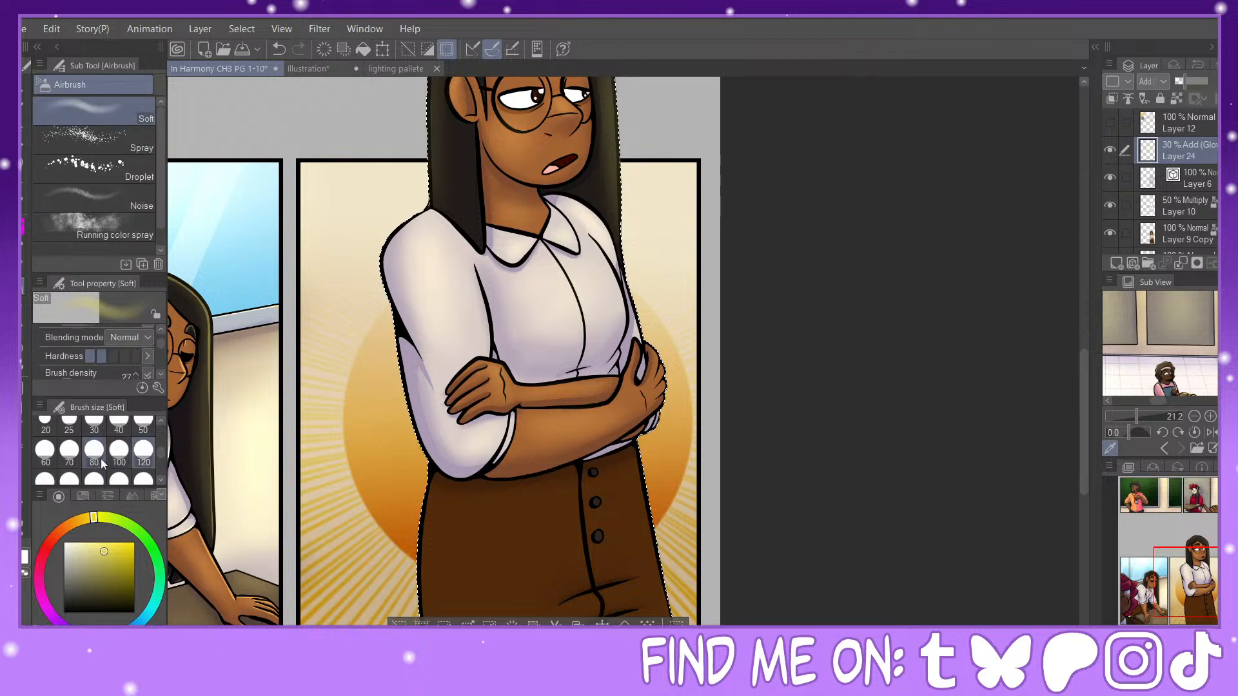
pyautogui.click(143, 423)
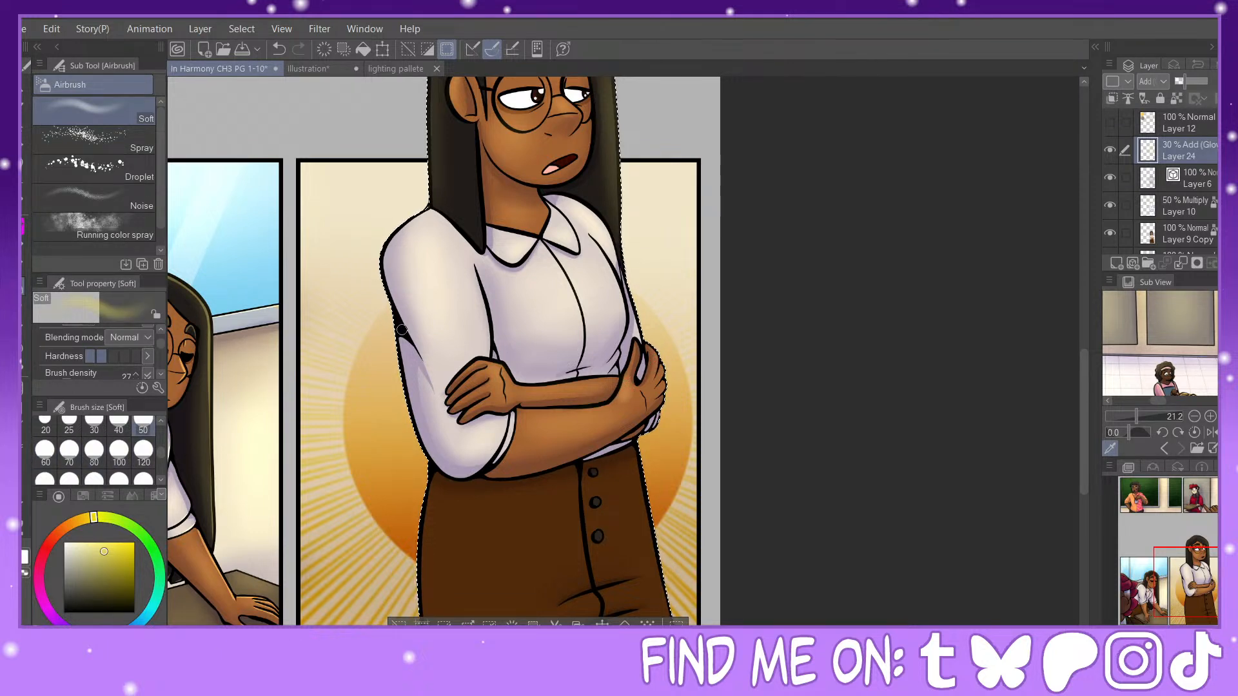
pyautogui.click(23, 355)
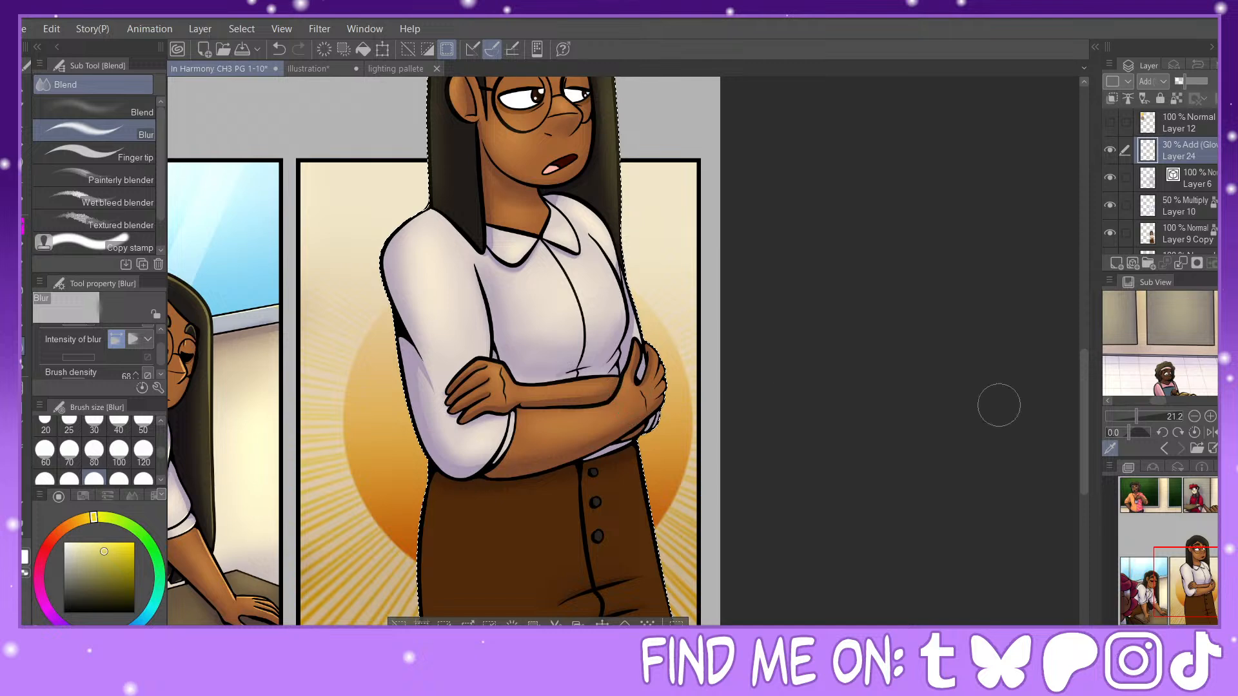
# Step: Airbrush a broad soft glow across the upper part of the woman's brown skirt at brush size 300
pyautogui.scroll(-5, 838, 419)
pyautogui.click(24, 286)
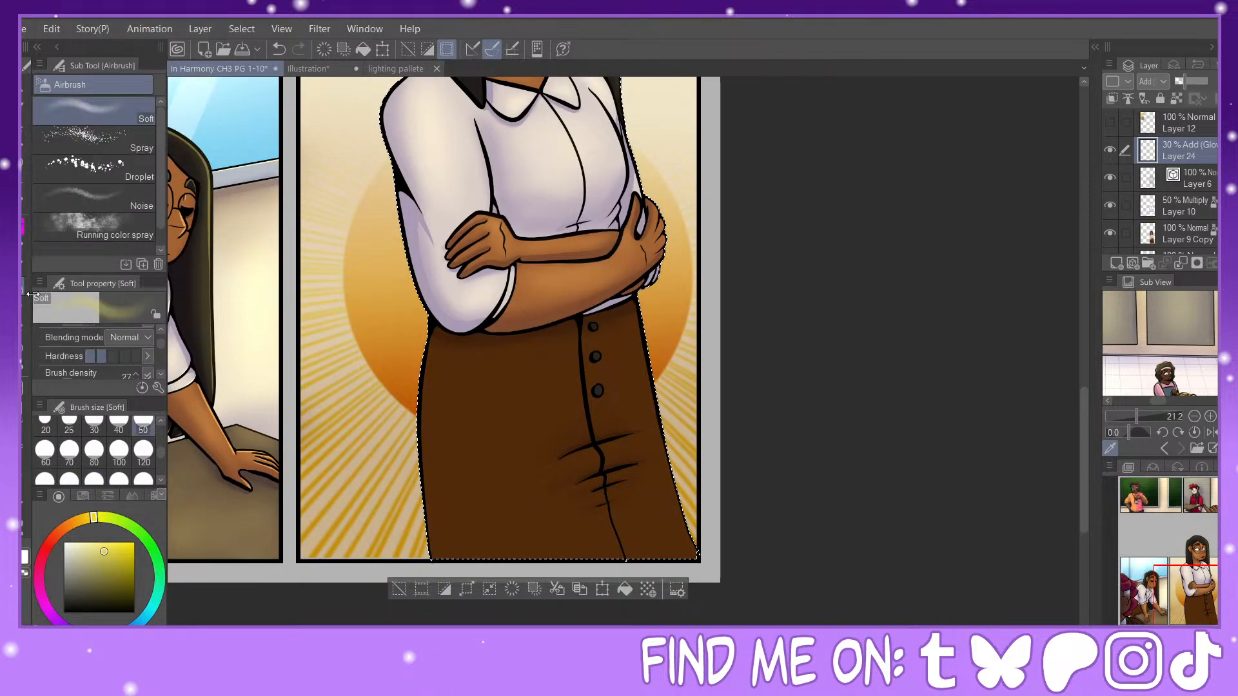
pyautogui.click(102, 480)
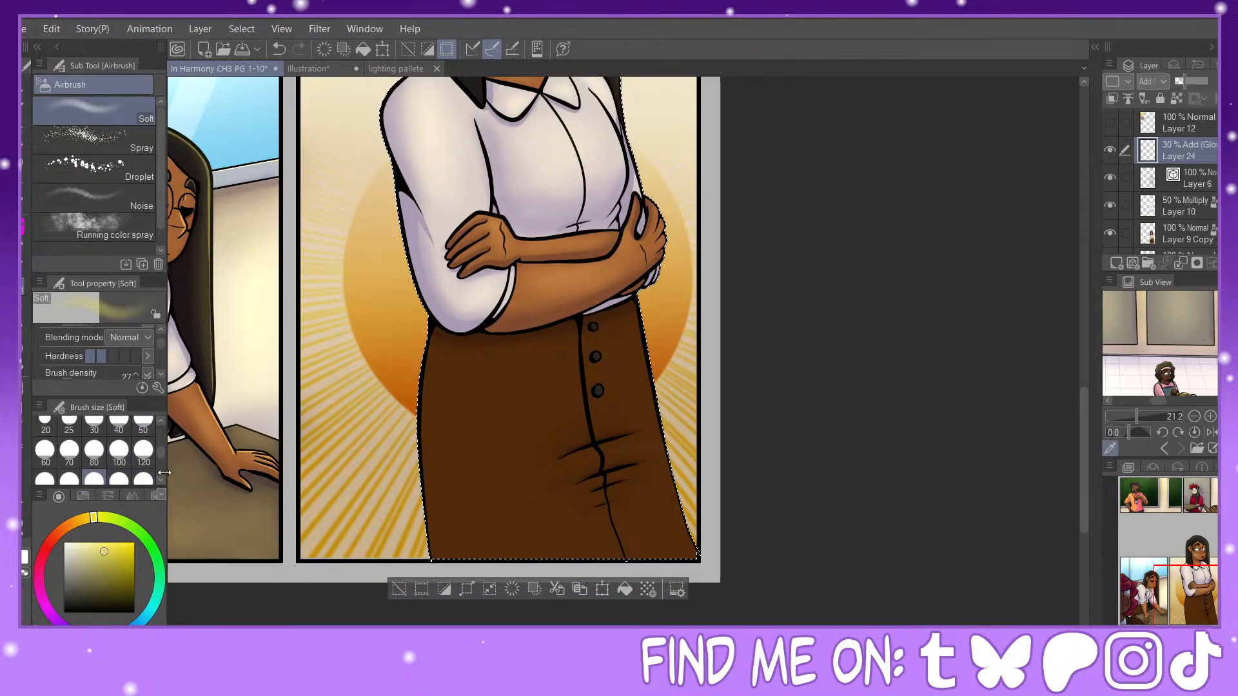
pyautogui.click(161, 478)
pyautogui.click(143, 453)
pyautogui.moveTo(610, 346)
pyautogui.mouseDown()
pyautogui.moveTo(620, 403)
pyautogui.moveTo(597, 376)
pyautogui.moveTo(561, 431)
pyautogui.mouseUp()
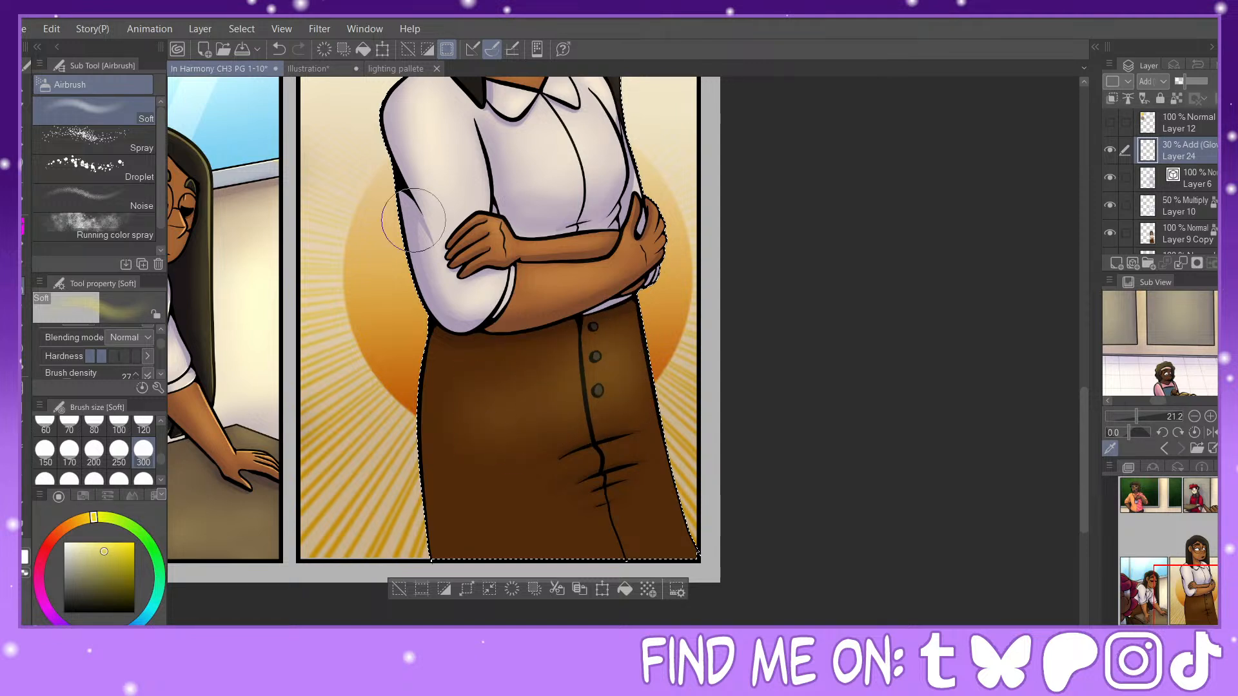
# Step: Undo the last glow strokes on the woman's brown skirt and repaint the glow across it with the Soft airbrush at size 300
pyautogui.click(274, 50)
pyautogui.click(274, 49)
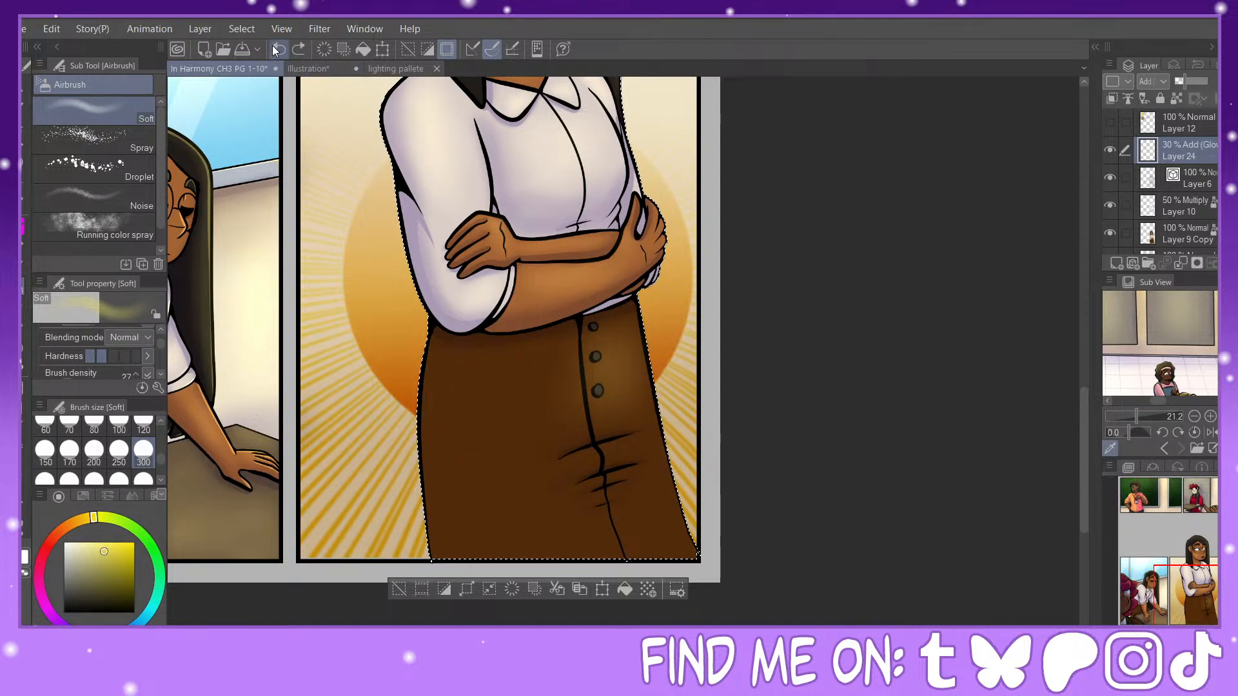
pyautogui.click(278, 49)
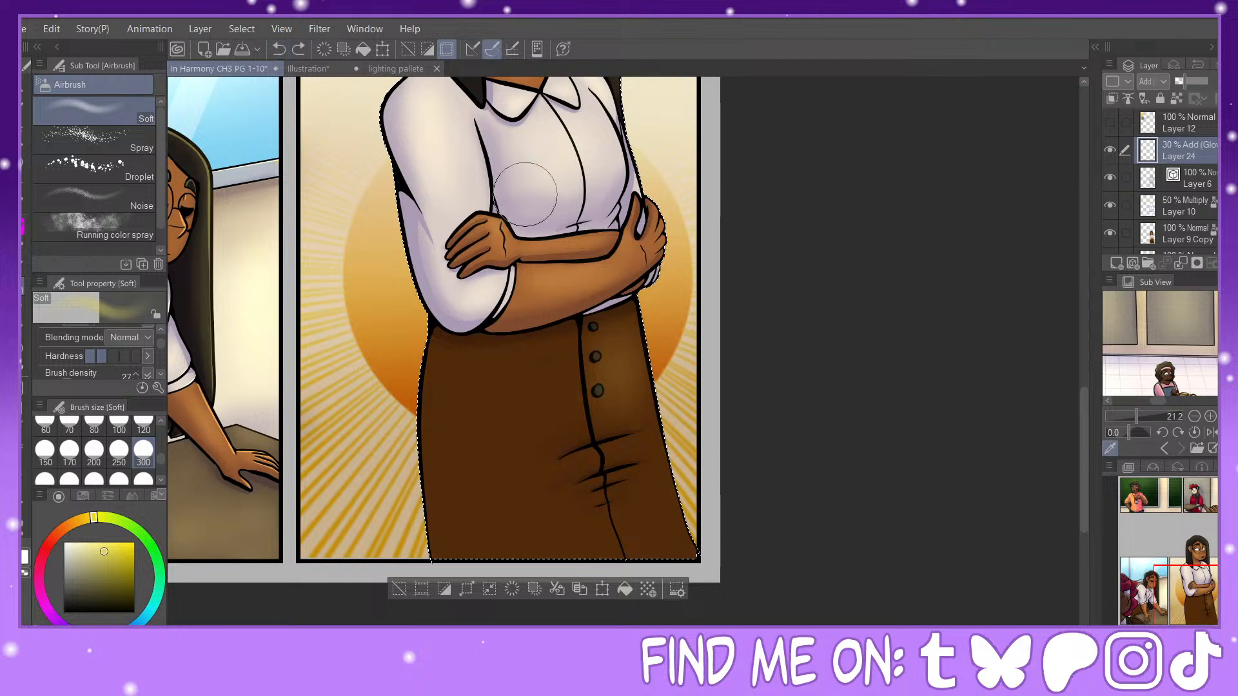
pyautogui.click(282, 52)
pyautogui.click(280, 49)
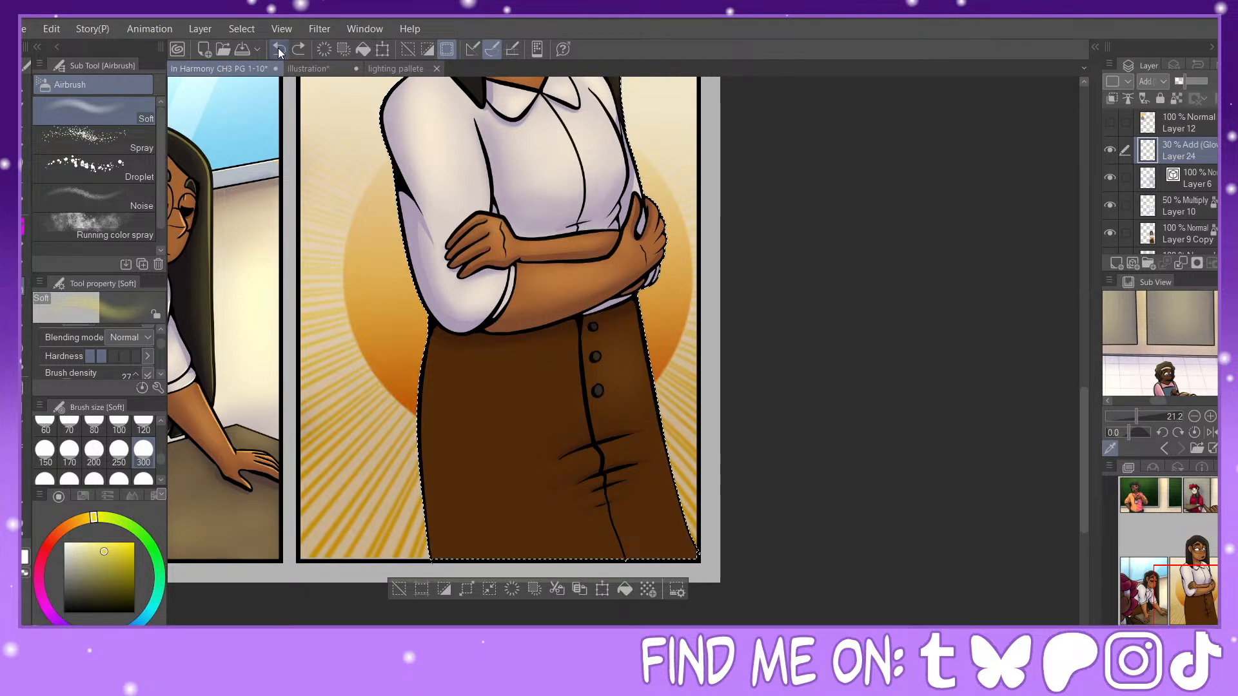
pyautogui.click(94, 479)
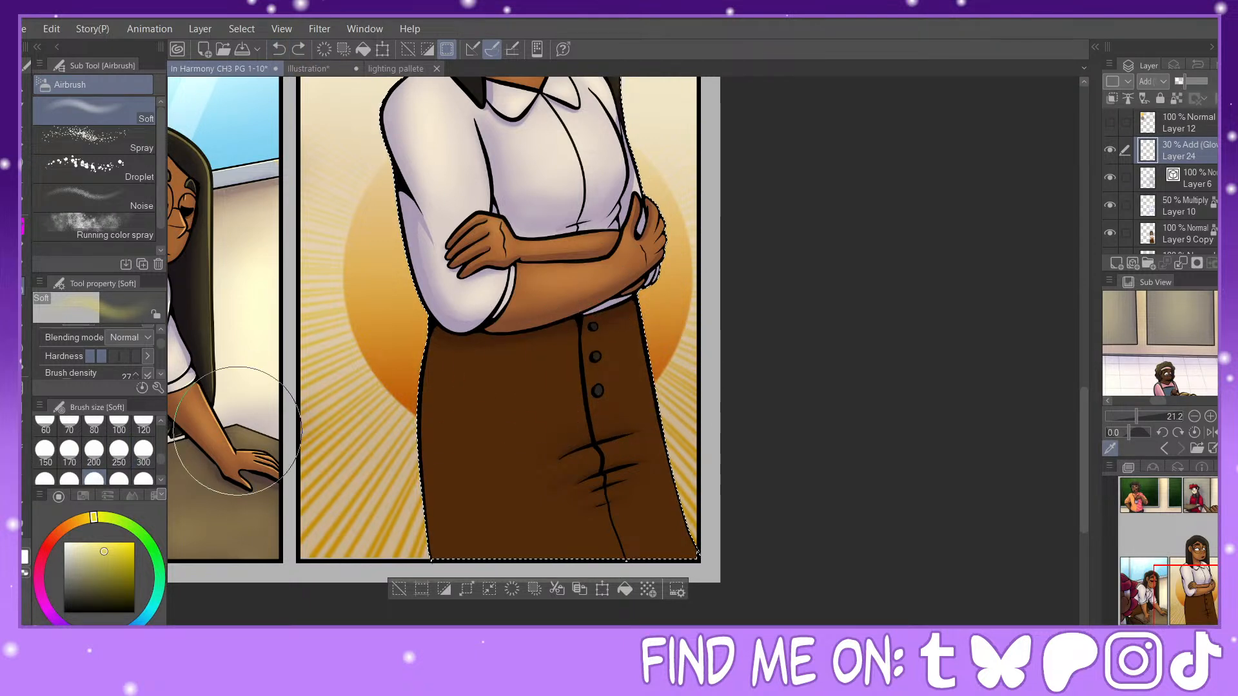
pyautogui.click(142, 456)
pyautogui.moveTo(633, 368)
pyautogui.mouseDown()
pyautogui.moveTo(582, 423)
pyautogui.moveTo(542, 391)
pyautogui.moveTo(521, 410)
pyautogui.moveTo(494, 392)
pyautogui.moveTo(456, 430)
pyautogui.mouseUp()
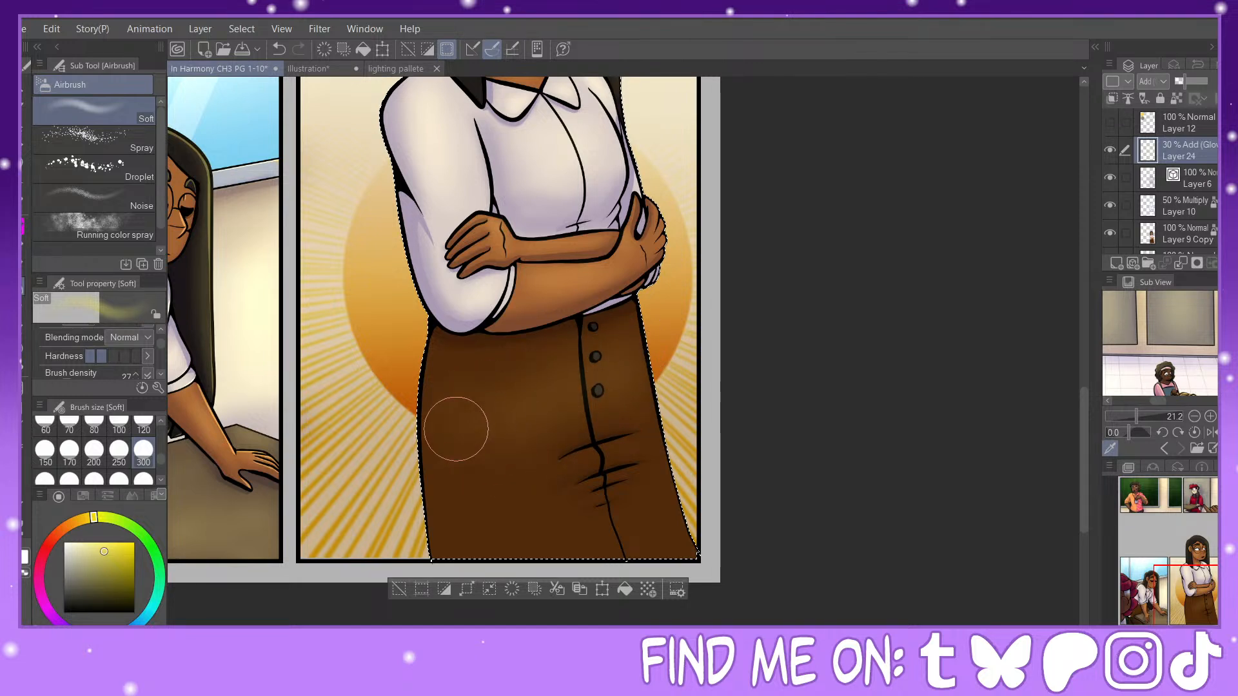
# Step: Soften the skirt glow with Blur at size 300 and a larger size, and return to the Soft airbrush at size 60
pyautogui.press('j')
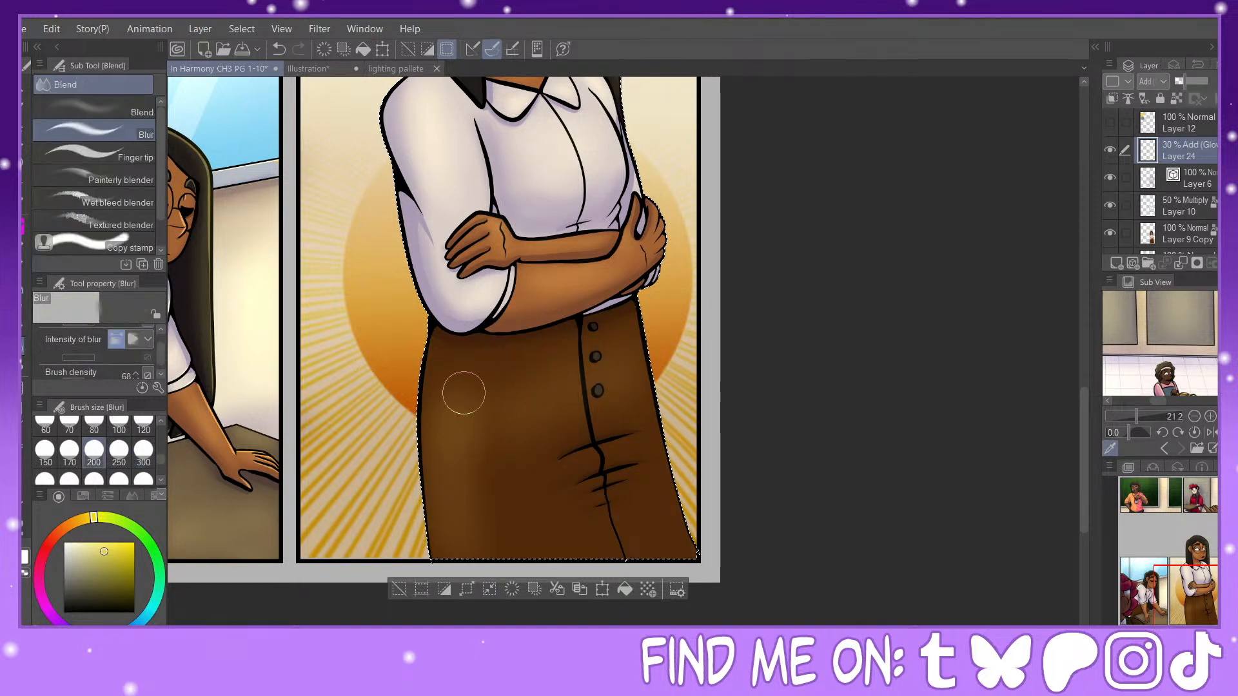
pyautogui.click(143, 450)
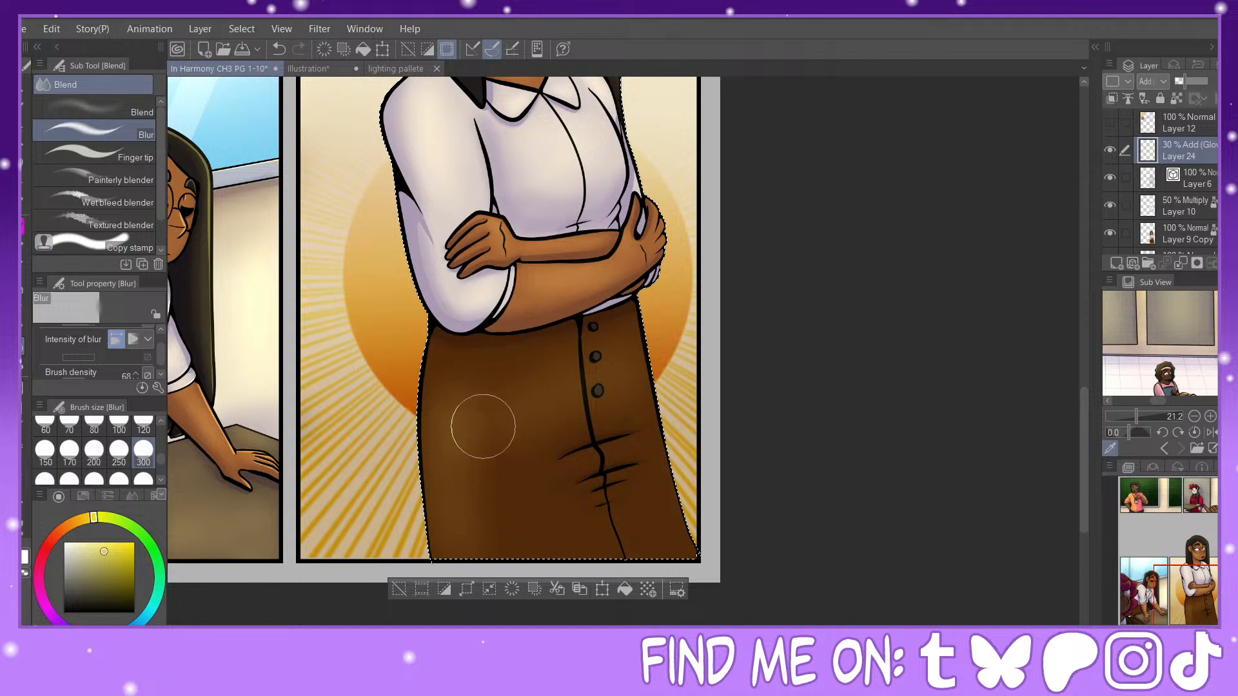
pyautogui.moveTo(483, 426)
pyautogui.mouseDown()
pyautogui.moveTo(446, 400)
pyautogui.moveTo(432, 415)
pyautogui.moveTo(460, 456)
pyautogui.moveTo(518, 451)
pyautogui.moveTo(537, 361)
pyautogui.moveTo(570, 391)
pyautogui.moveTo(594, 390)
pyautogui.moveTo(536, 412)
pyautogui.moveTo(476, 388)
pyautogui.moveTo(454, 434)
pyautogui.mouseUp()
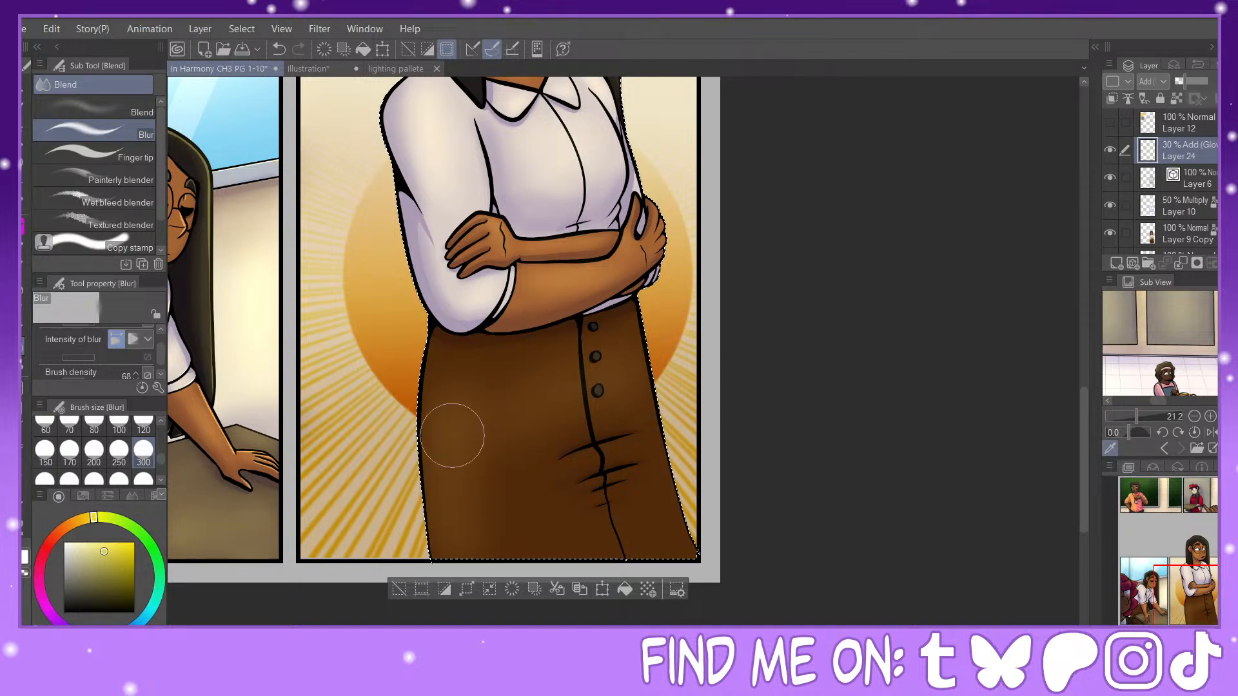
pyautogui.click(92, 480)
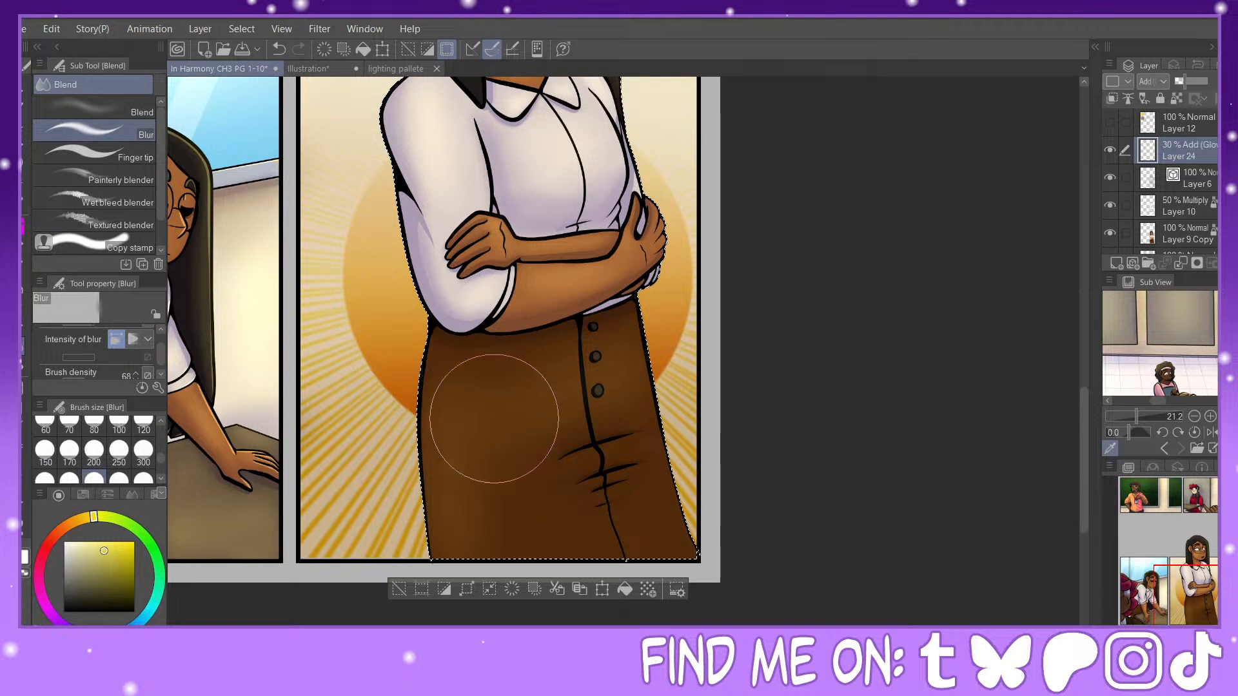
pyautogui.click(24, 308)
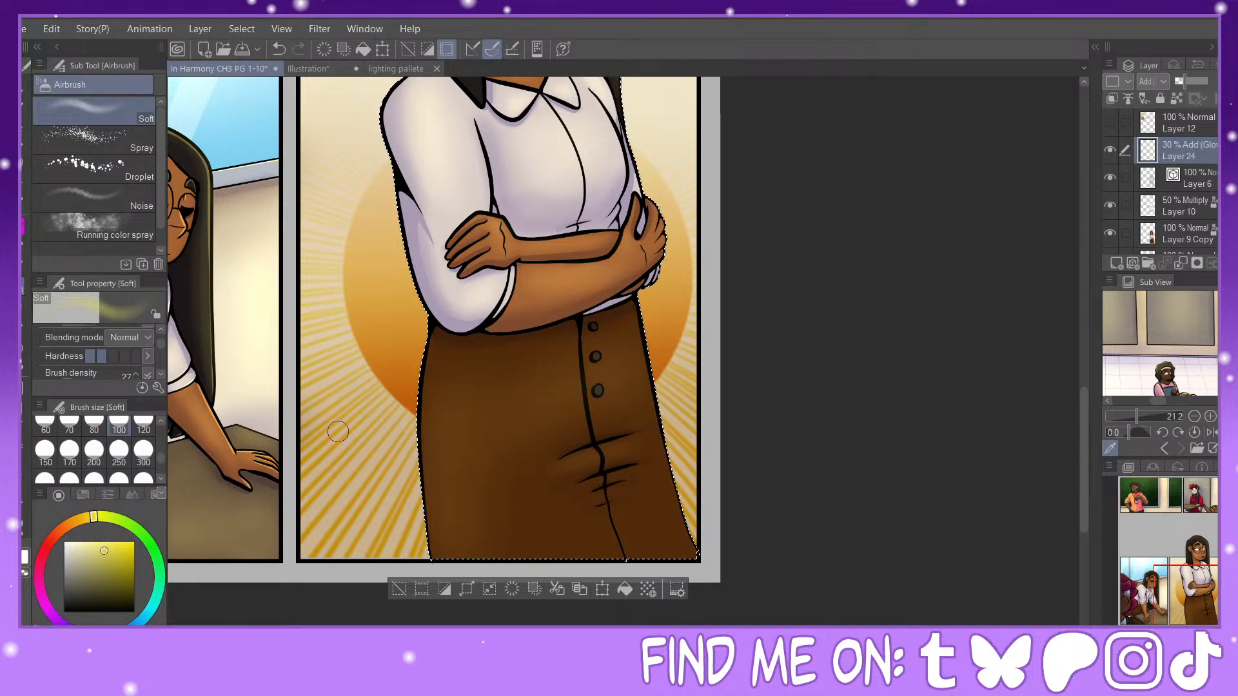
pyautogui.click(49, 426)
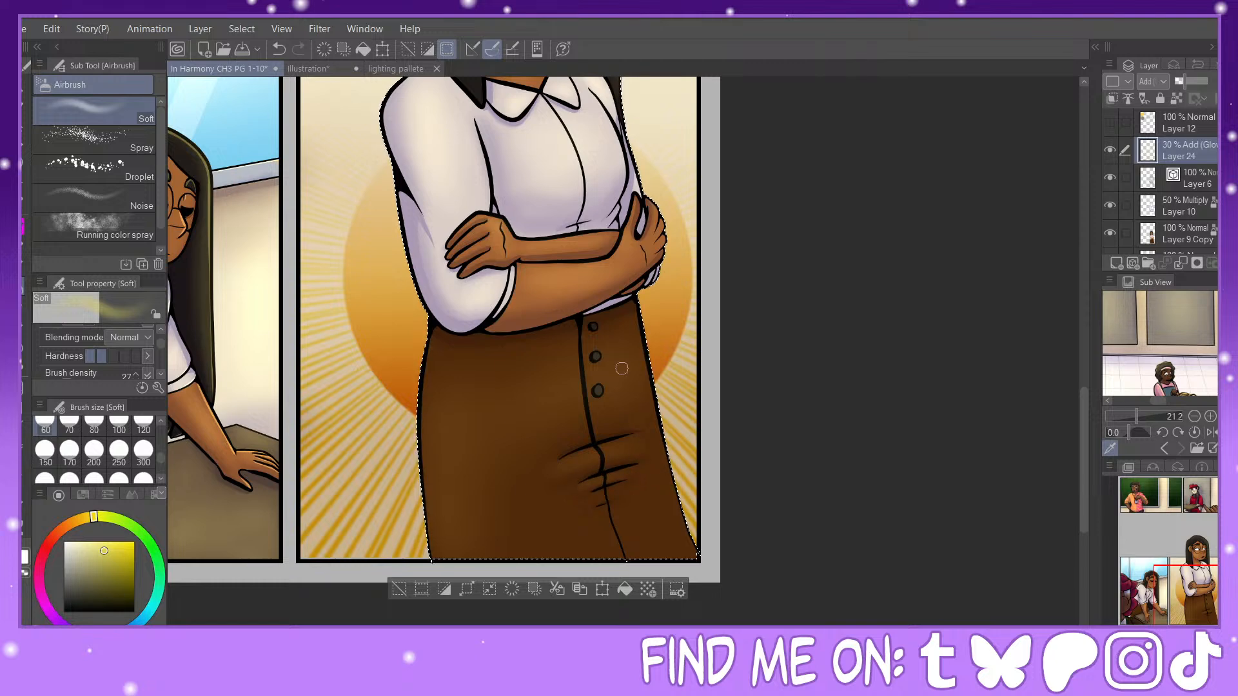
# Step: Create a new layer directly above the 50% Multiply Layer 10 and set it to Add (Glow) at 30% opacity
pyautogui.moveTo(1195, 580); pyautogui.dragTo(1191, 547)
pyautogui.click(1178, 207)
pyautogui.click(1119, 262)
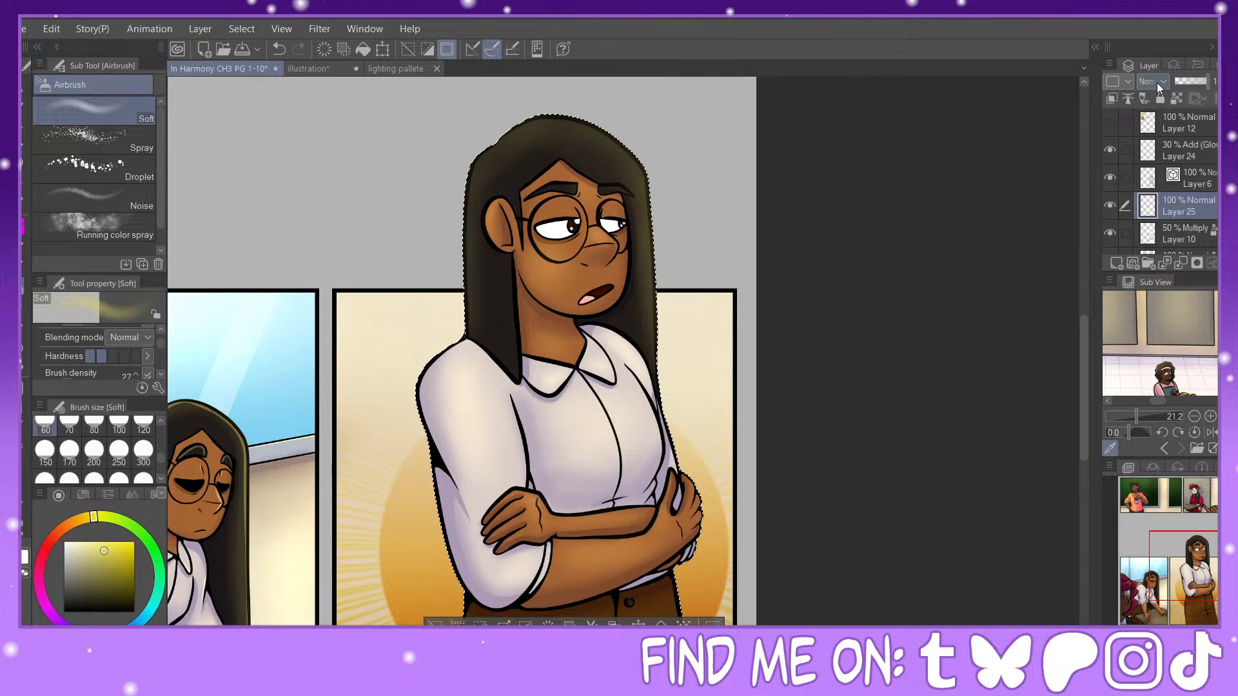
pyautogui.click(1157, 83)
pyautogui.click(1166, 273)
pyautogui.click(1187, 80)
pyautogui.click(1187, 81)
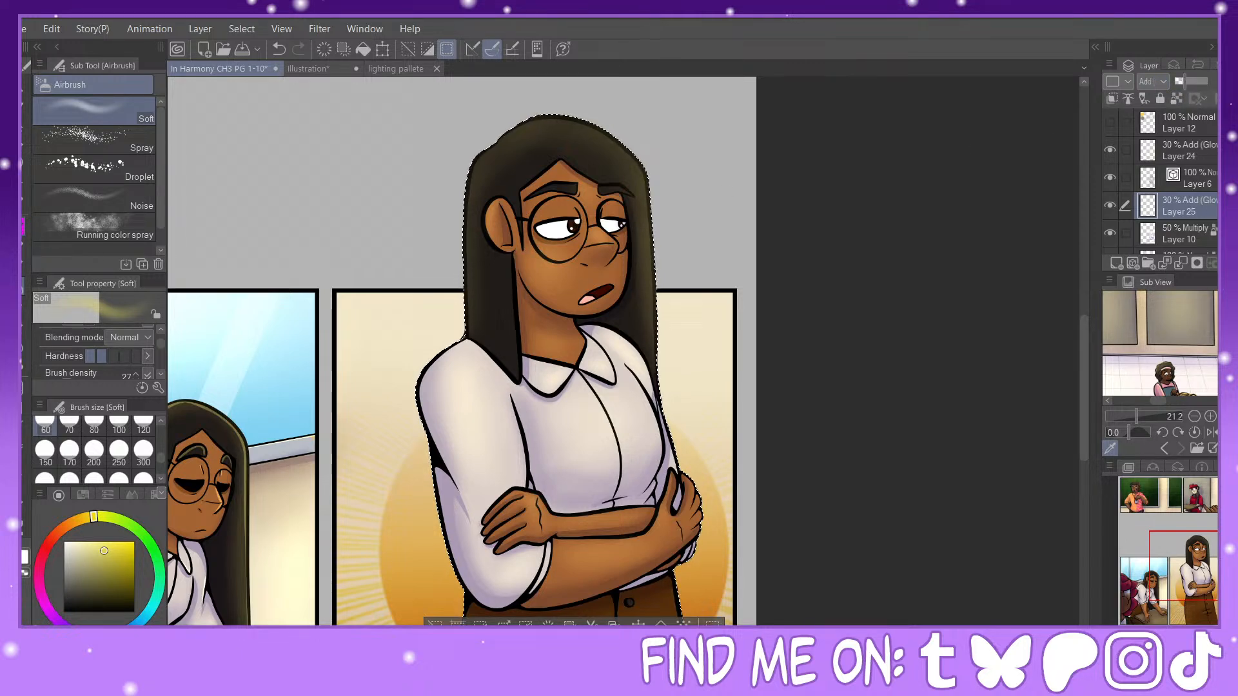
# Step: Draw a rim highlight along the crown and ear-side outer edge of the woman's hair with the Painty Sai Pen, redoing the lower stroke
pyautogui.press('p')
pyautogui.hotkey('ctrl', '+')
pyautogui.hotkey('ctrl', '+')
pyautogui.moveTo(1210, 544); pyautogui.dragTo(1200, 548)
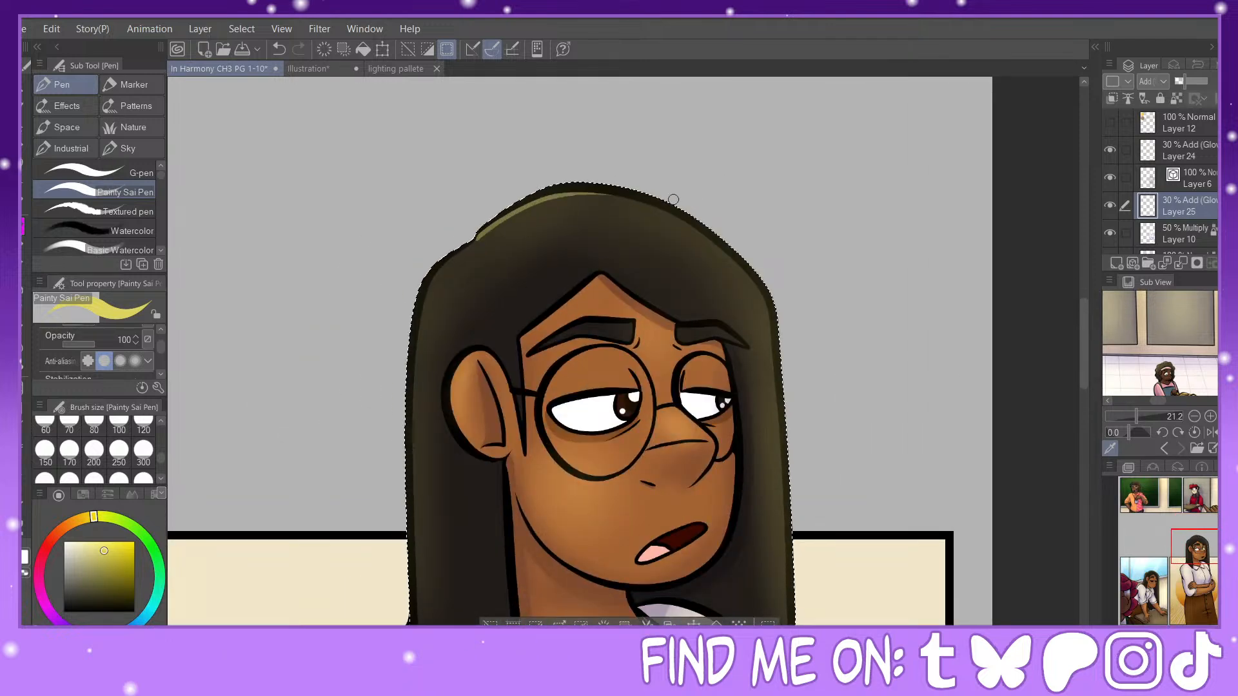
pyautogui.moveTo(446, 263)
pyautogui.mouseDown()
pyautogui.moveTo(418, 333)
pyautogui.moveTo(426, 613)
pyautogui.mouseUp()
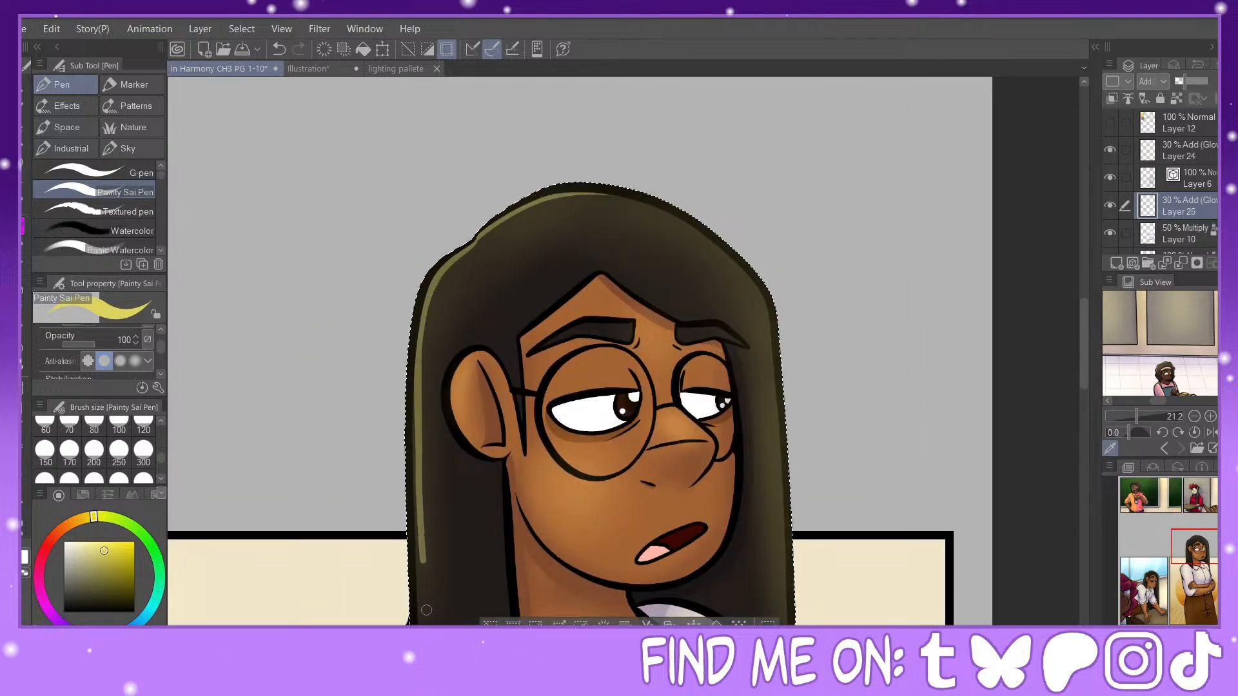
pyautogui.moveTo(1206, 544); pyautogui.dragTo(1209, 549)
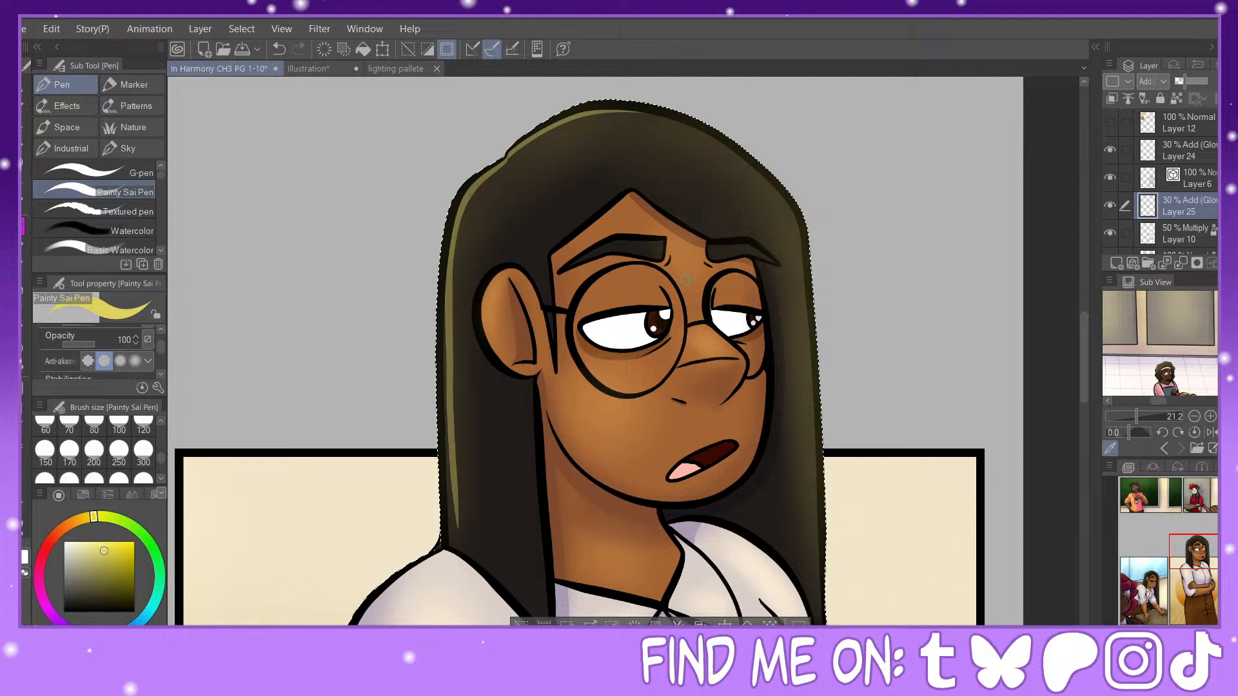
pyautogui.click(281, 53)
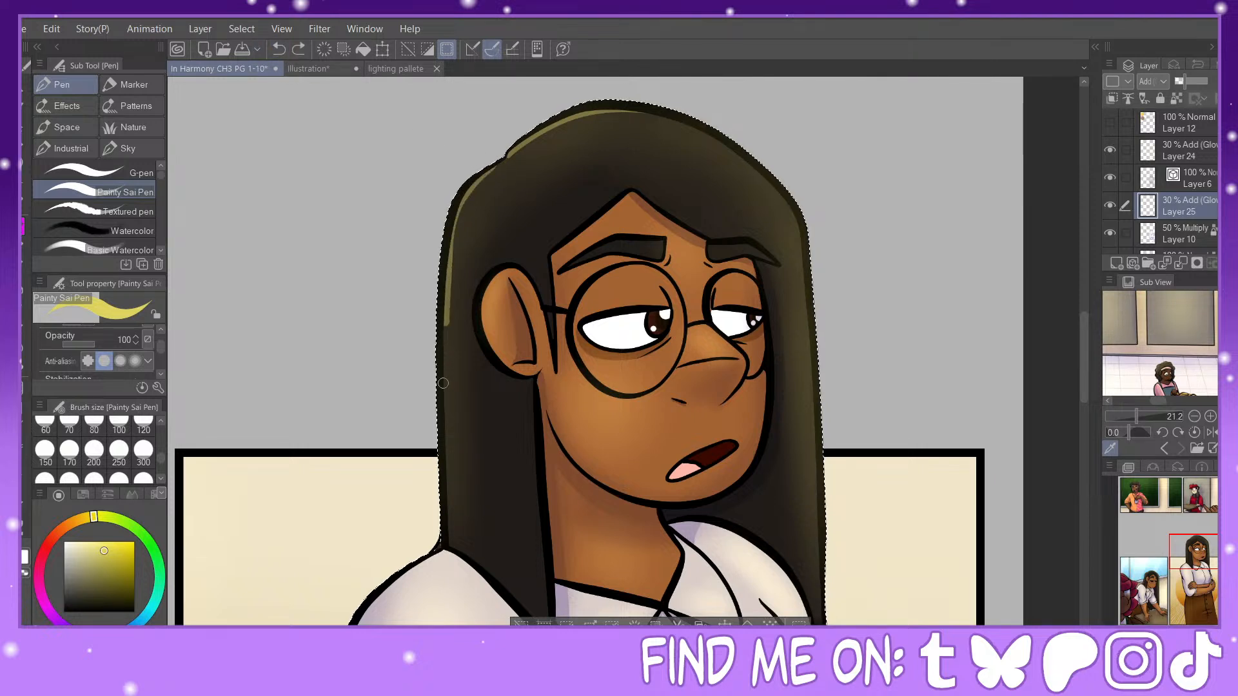
pyautogui.moveTo(443, 383); pyautogui.dragTo(449, 536)
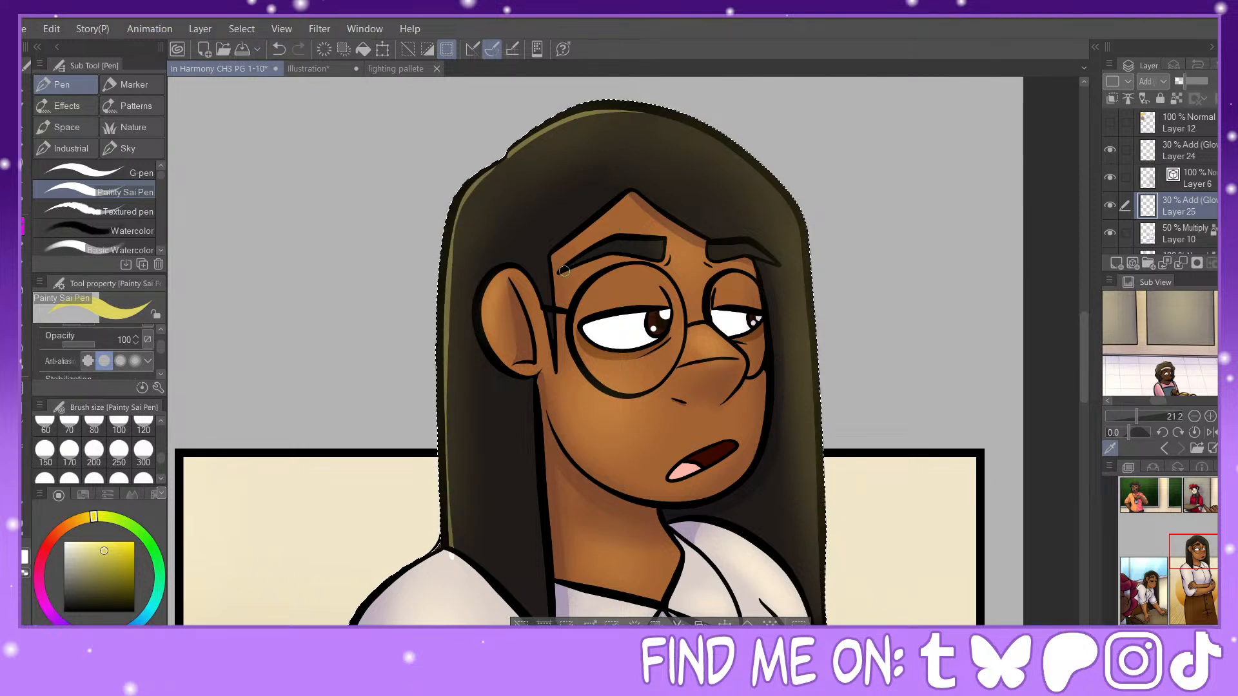
# Step: Trace thin highlights inside the edges of both of the woman's eyebrows, redoing the first attempt
pyautogui.moveTo(595, 253); pyautogui.dragTo(660, 241)
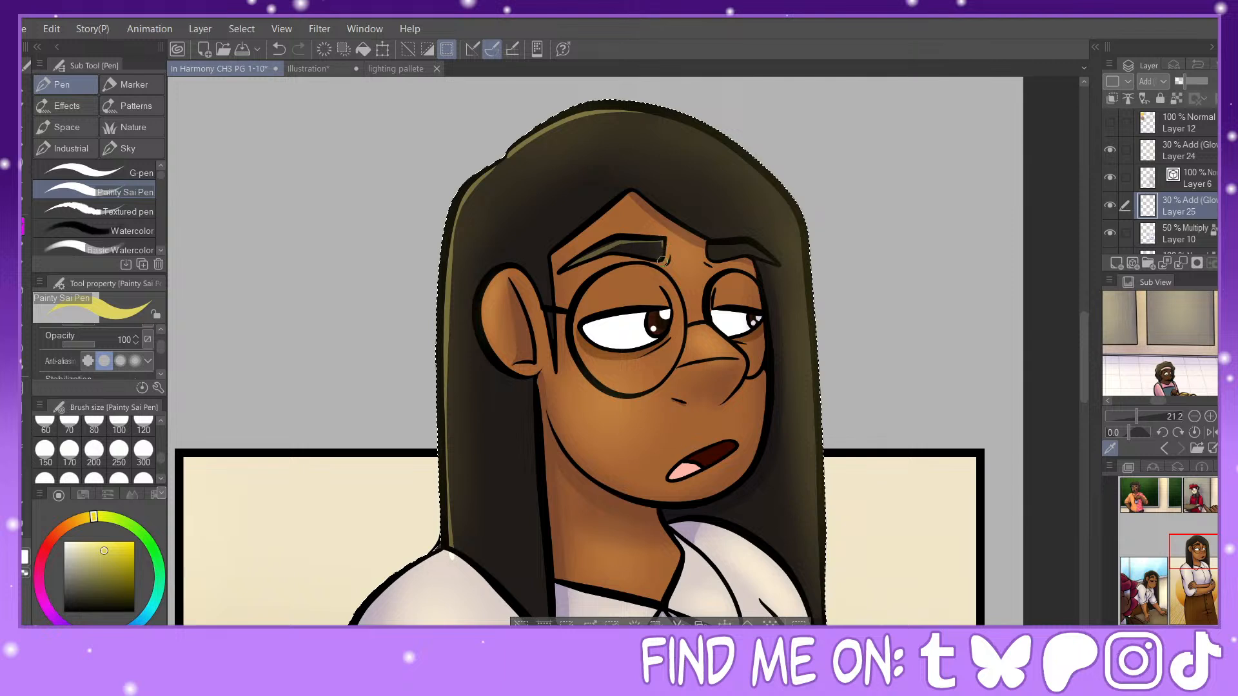
pyautogui.click(278, 49)
pyautogui.moveTo(662, 240)
pyautogui.mouseDown()
pyautogui.moveTo(615, 238)
pyautogui.moveTo(659, 241)
pyautogui.mouseUp()
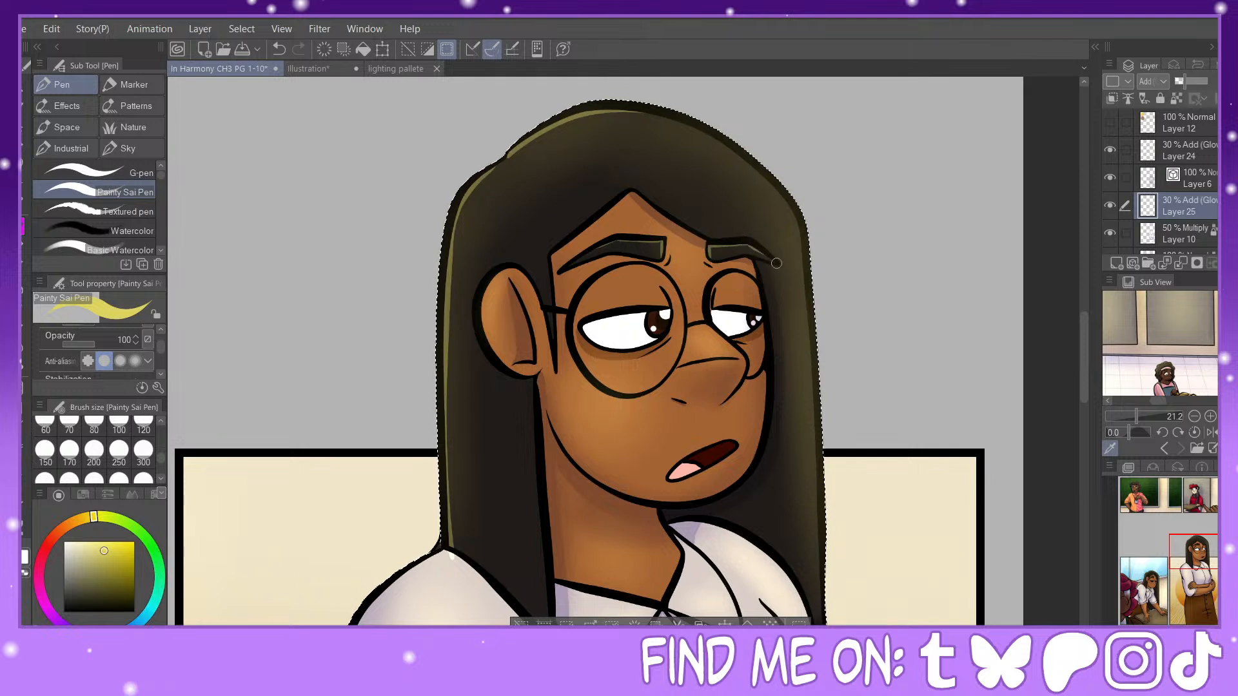
# Step: Add pen highlights at size 30 along the far outer edge of the hair and over the bridge of the nose
pyautogui.moveTo(158, 458); pyautogui.dragTo(161, 447)
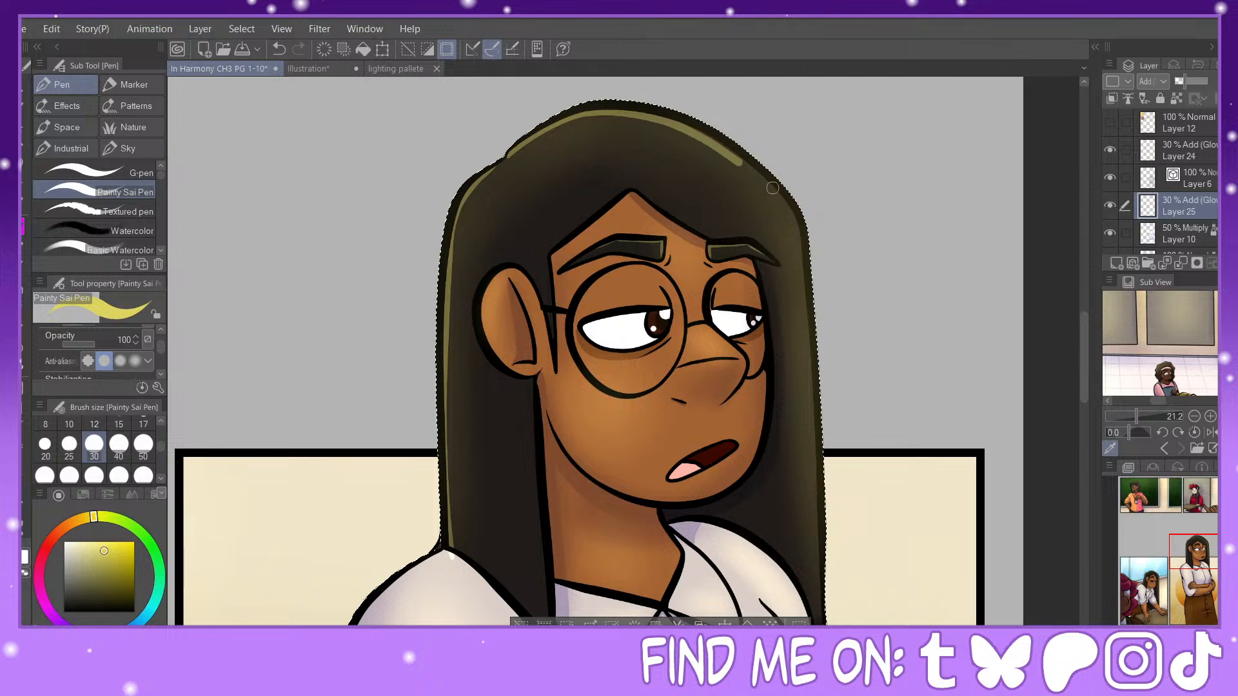
pyautogui.moveTo(685, 120)
pyautogui.mouseDown()
pyautogui.moveTo(772, 176)
pyautogui.moveTo(798, 222)
pyautogui.moveTo(824, 461)
pyautogui.mouseUp()
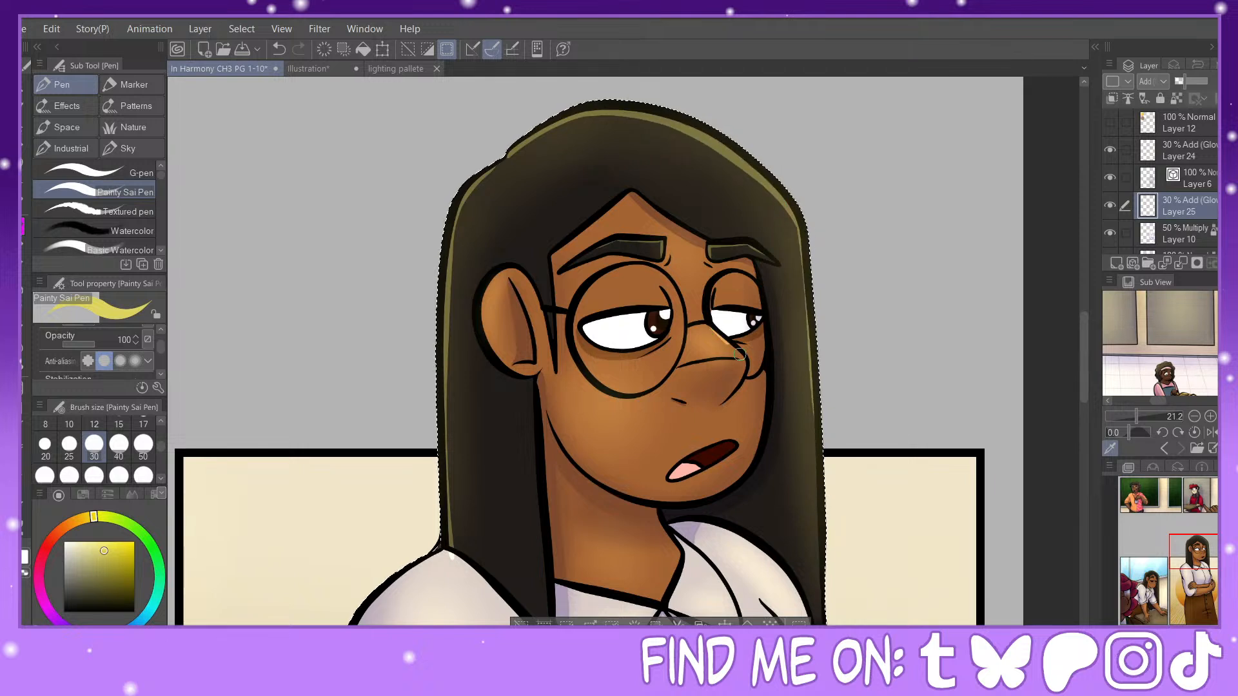
pyautogui.moveTo(678, 365); pyautogui.dragTo(745, 352)
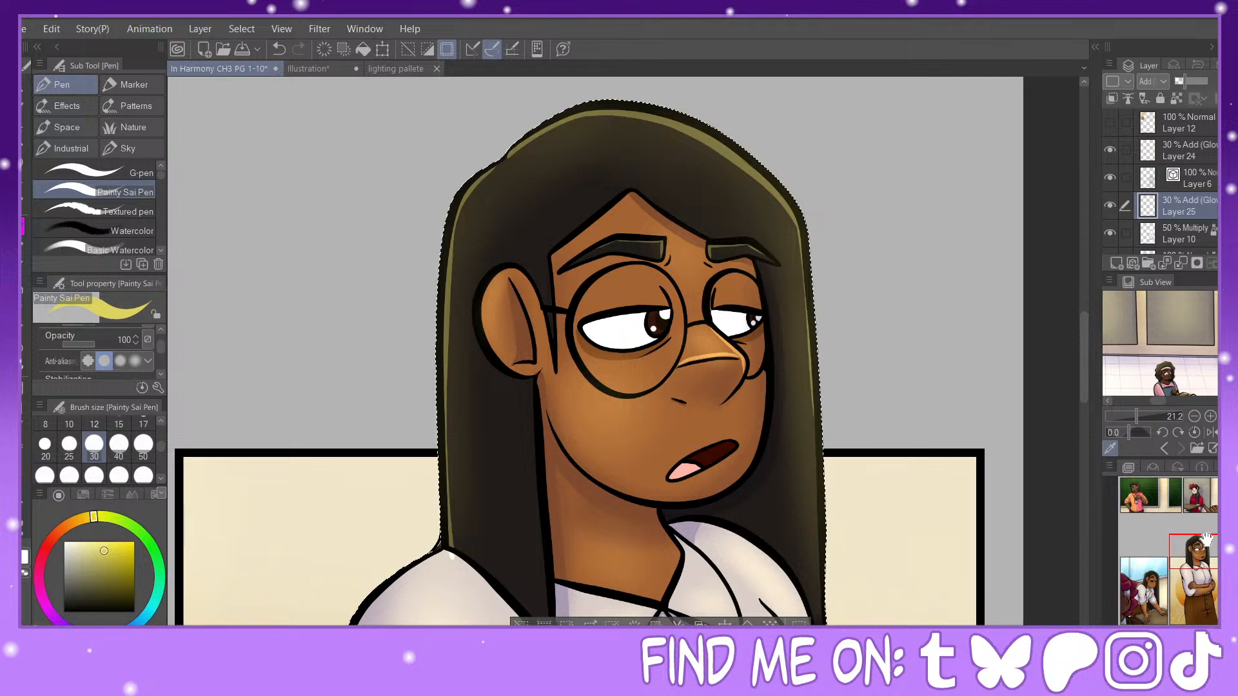
# Step: Highlight the far cheek and, at pen size 25, the lower far edge of the hair, and erase the stray mark on the shoulder
pyautogui.moveTo(911, 437); pyautogui.dragTo(817, 302)
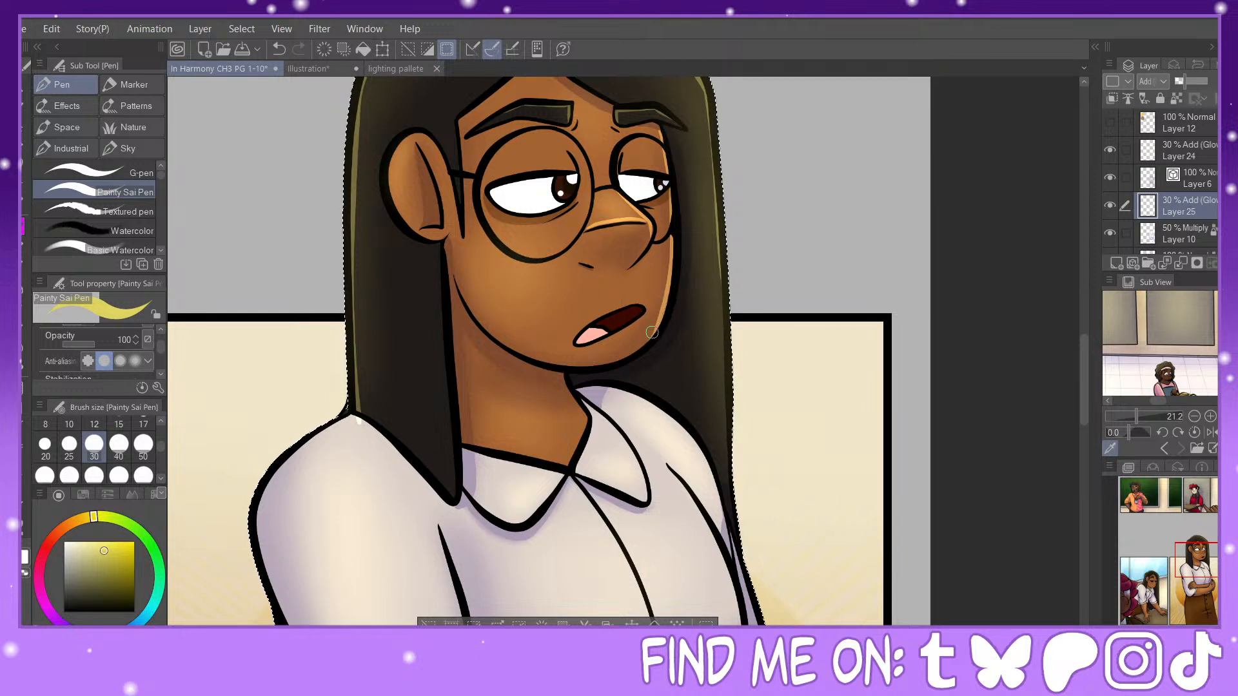
pyautogui.press('[')
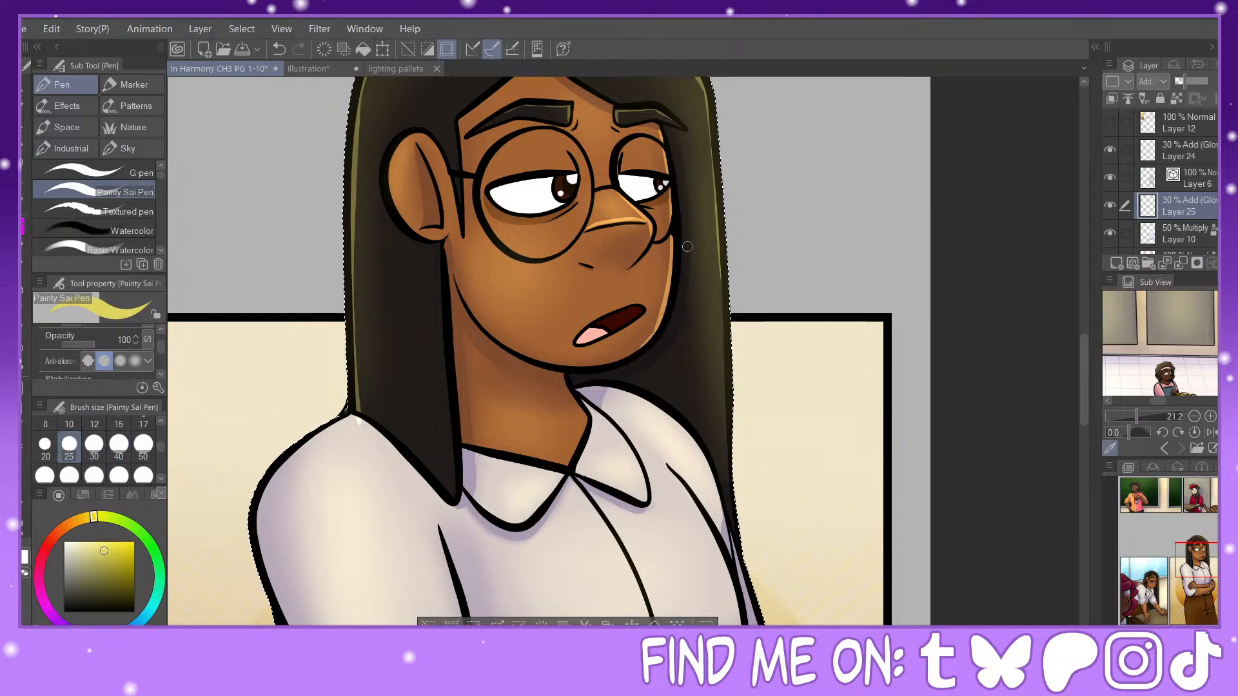
pyautogui.moveTo(710, 160); pyautogui.dragTo(718, 232)
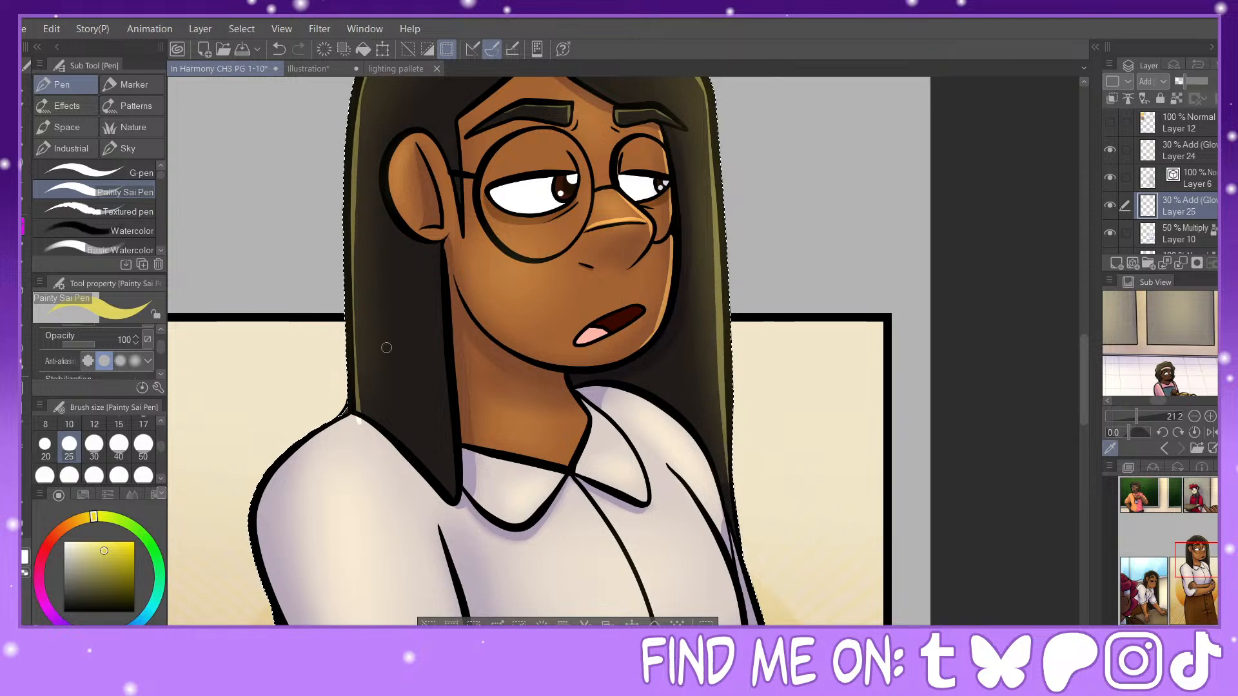
pyautogui.click(25, 573)
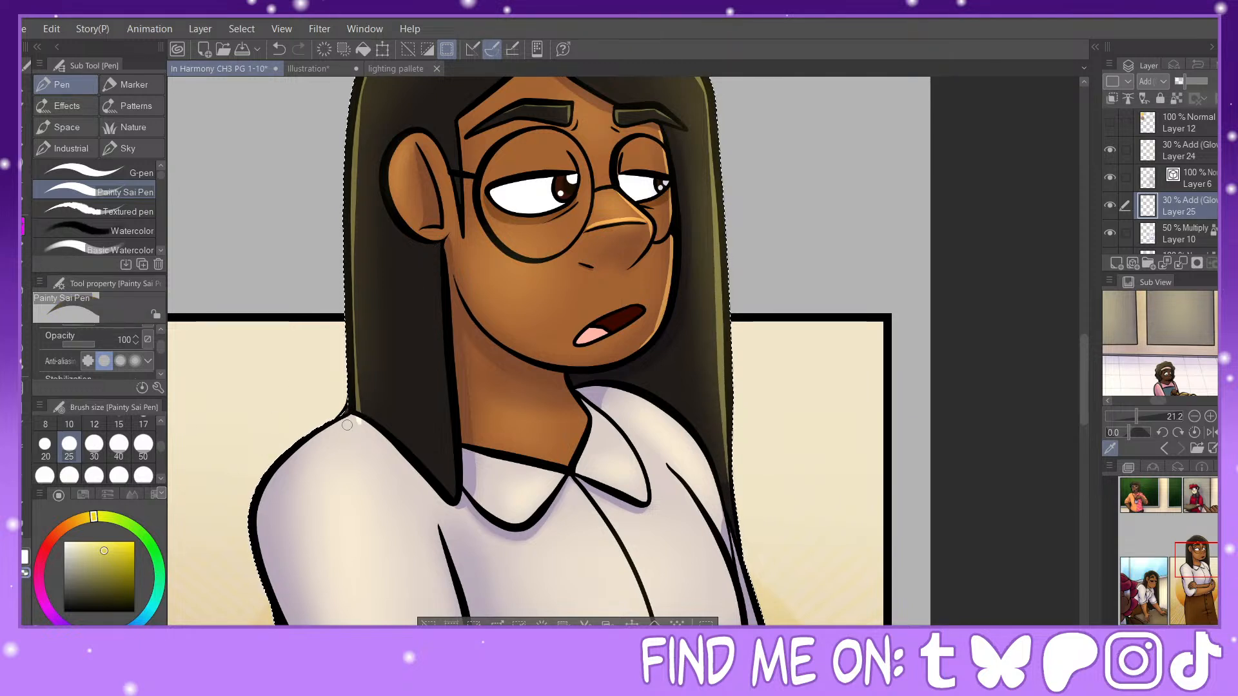
pyautogui.click(25, 557)
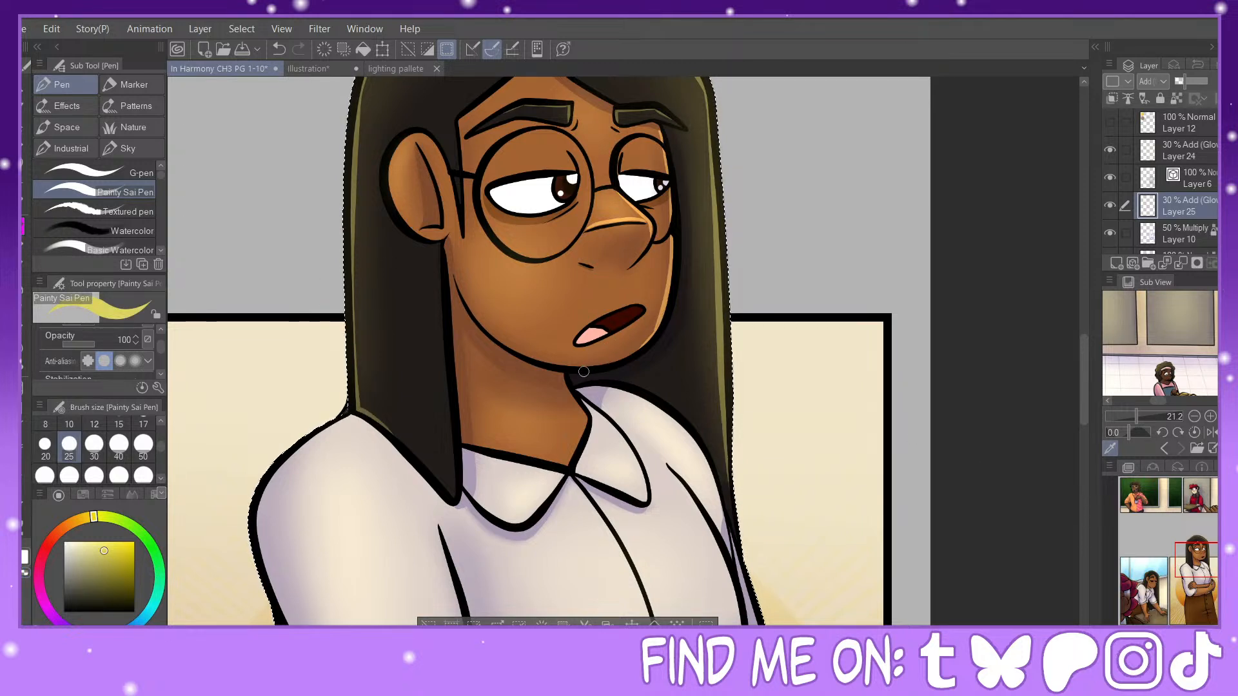
# Step: Undo the last pen stroke and redraw the thin highlight along the woman's jaw from beside the mouth to the chin
pyautogui.click(279, 49)
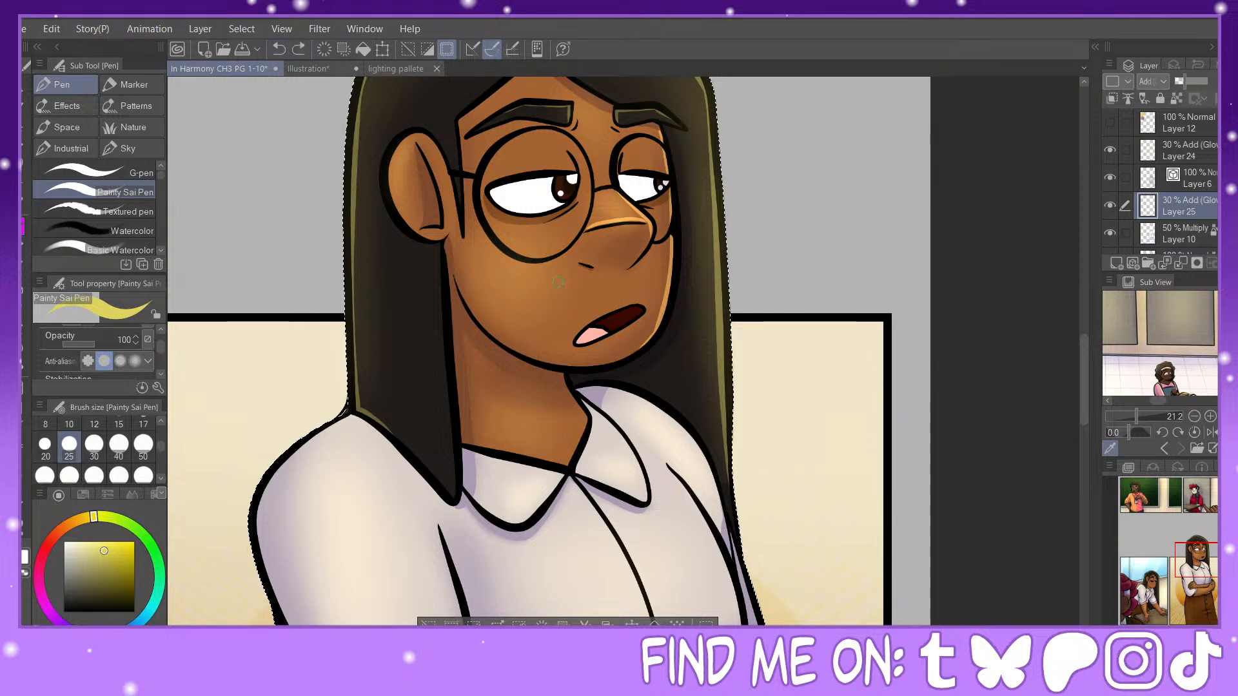
pyautogui.moveTo(658, 326); pyautogui.dragTo(609, 358)
pyautogui.click(278, 49)
pyautogui.moveTo(659, 321); pyautogui.dragTo(608, 359)
pyautogui.click(280, 46)
pyautogui.moveTo(659, 324); pyautogui.dragTo(610, 363)
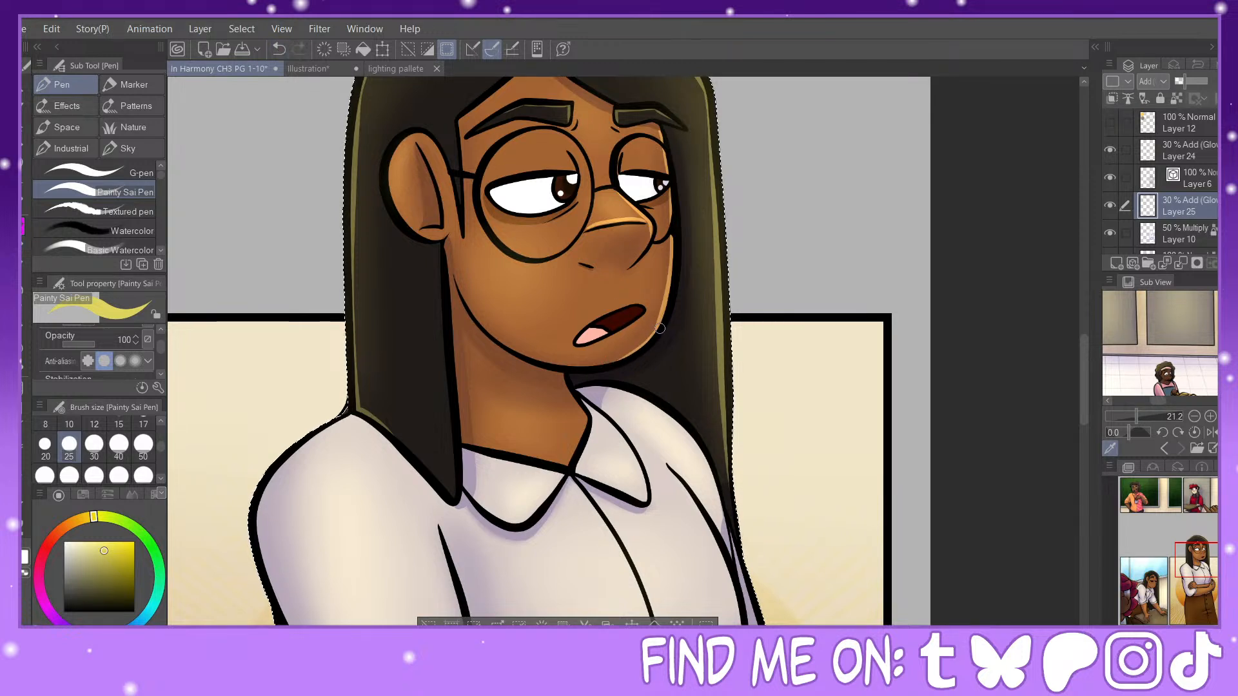
pyautogui.moveTo(658, 323); pyautogui.dragTo(616, 361)
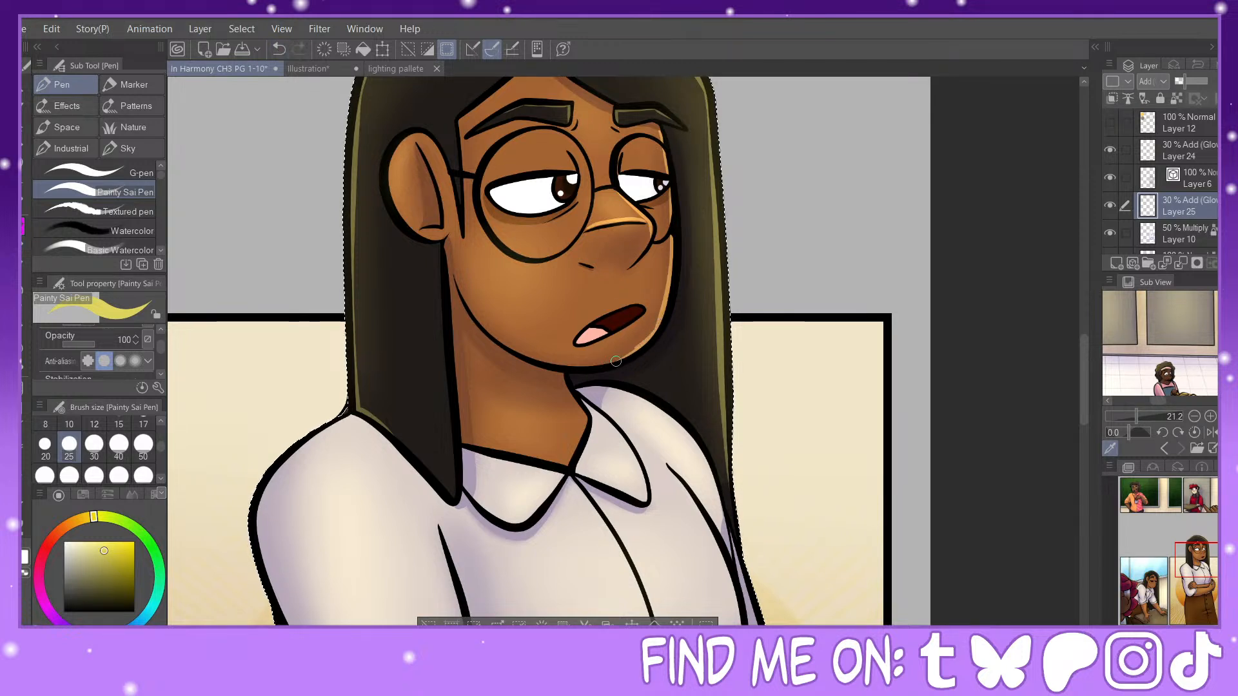
# Step: Refine the highlight on the nose by thinning it with transparent colour, undoing one stroke and reworking the nose tip
pyautogui.click(26, 561)
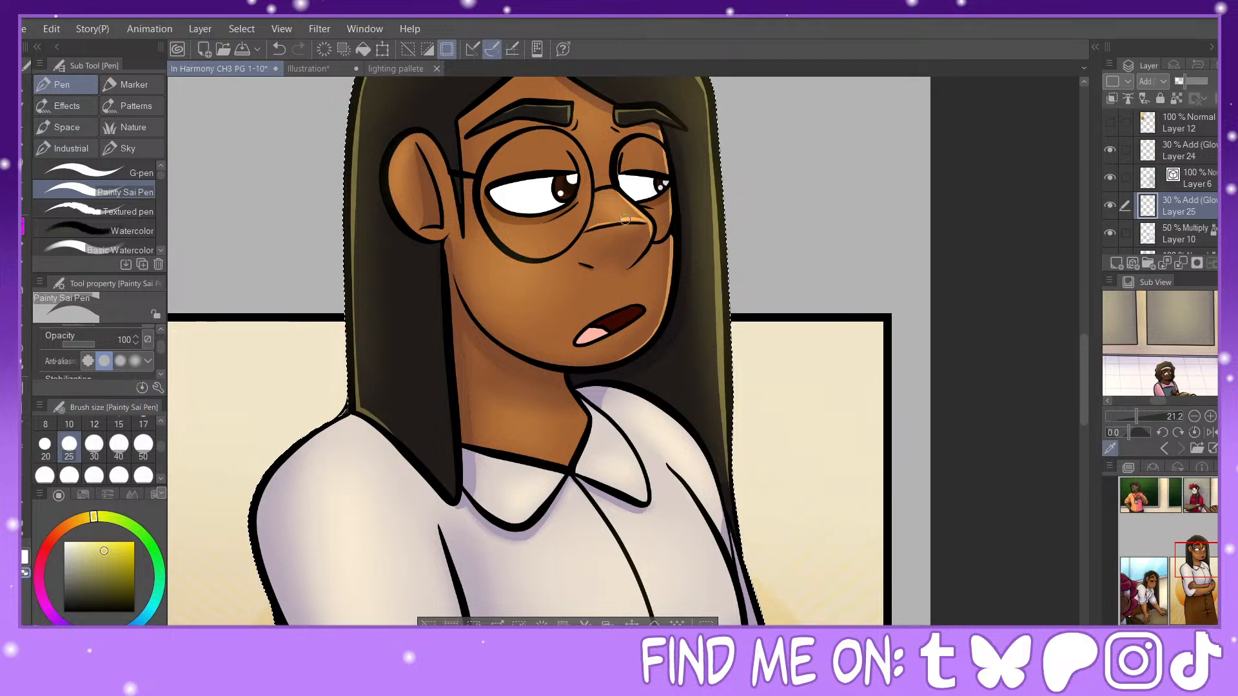
pyautogui.click(278, 49)
pyautogui.moveTo(630, 216); pyautogui.dragTo(646, 218)
# Step: Draw a highlight down the hair's inner edge from below the ear to the collar, and thin it with transparent colour
pyautogui.moveTo(550, 333); pyautogui.dragTo(654, 271)
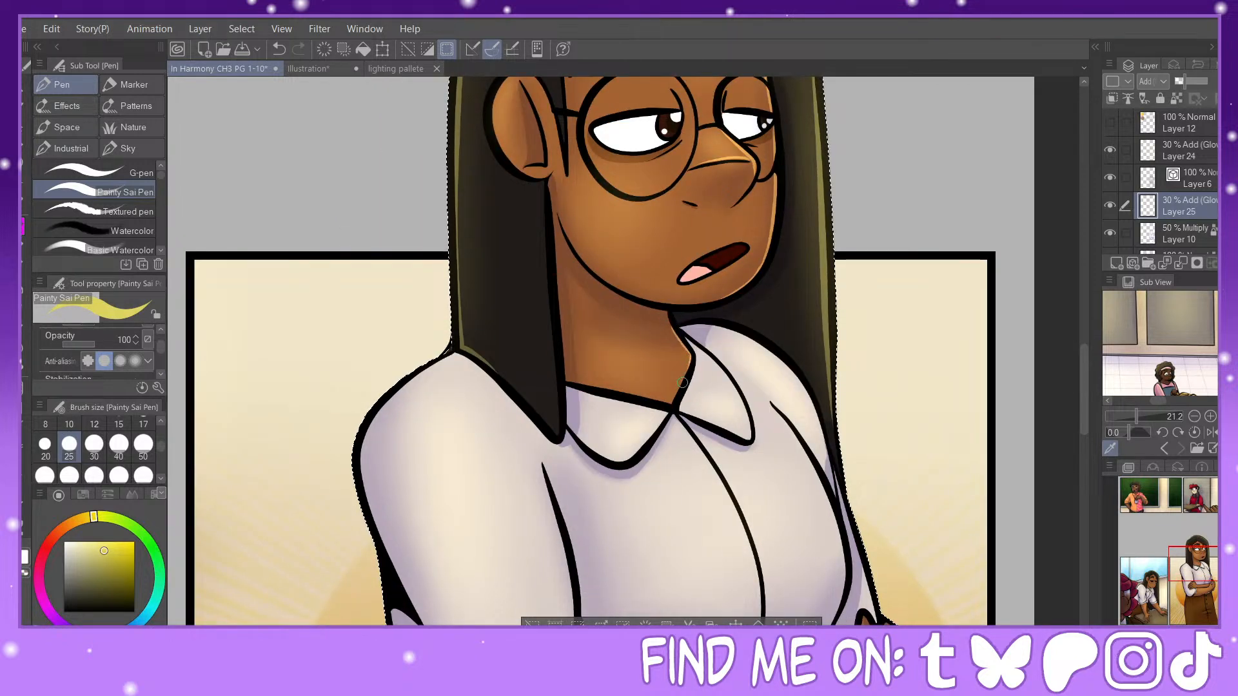
pyautogui.moveTo(1205, 572); pyautogui.dragTo(1208, 569)
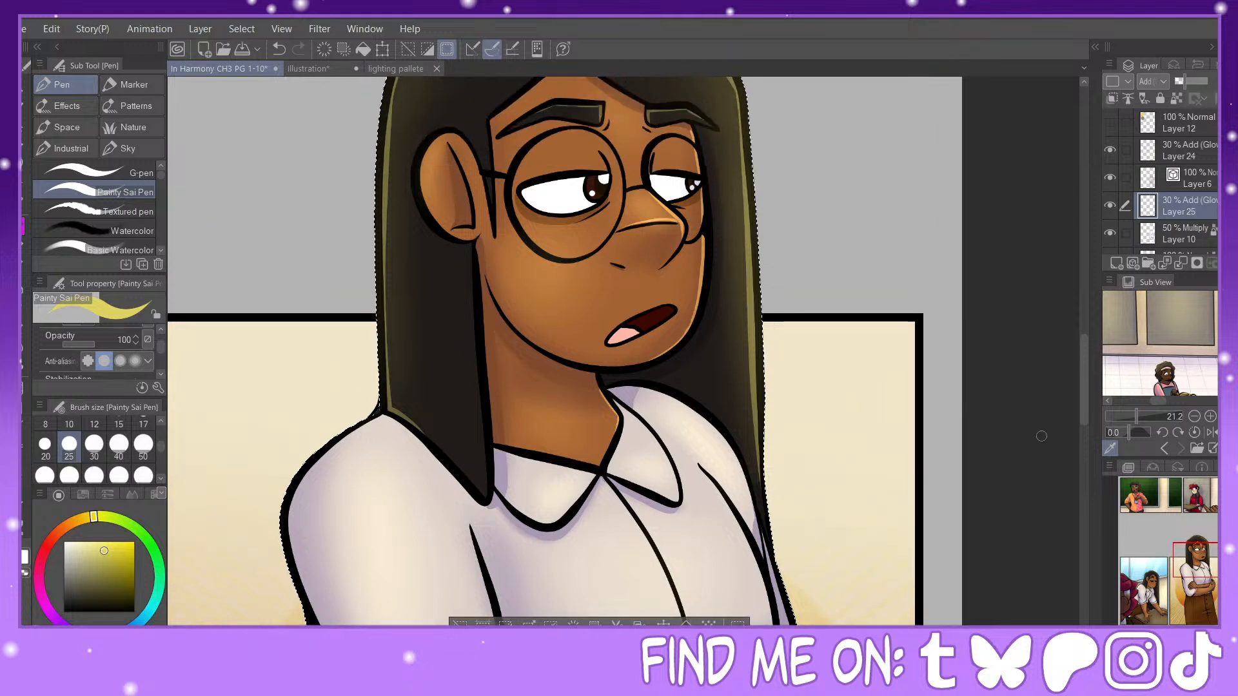
pyautogui.moveTo(470, 248); pyautogui.dragTo(472, 304)
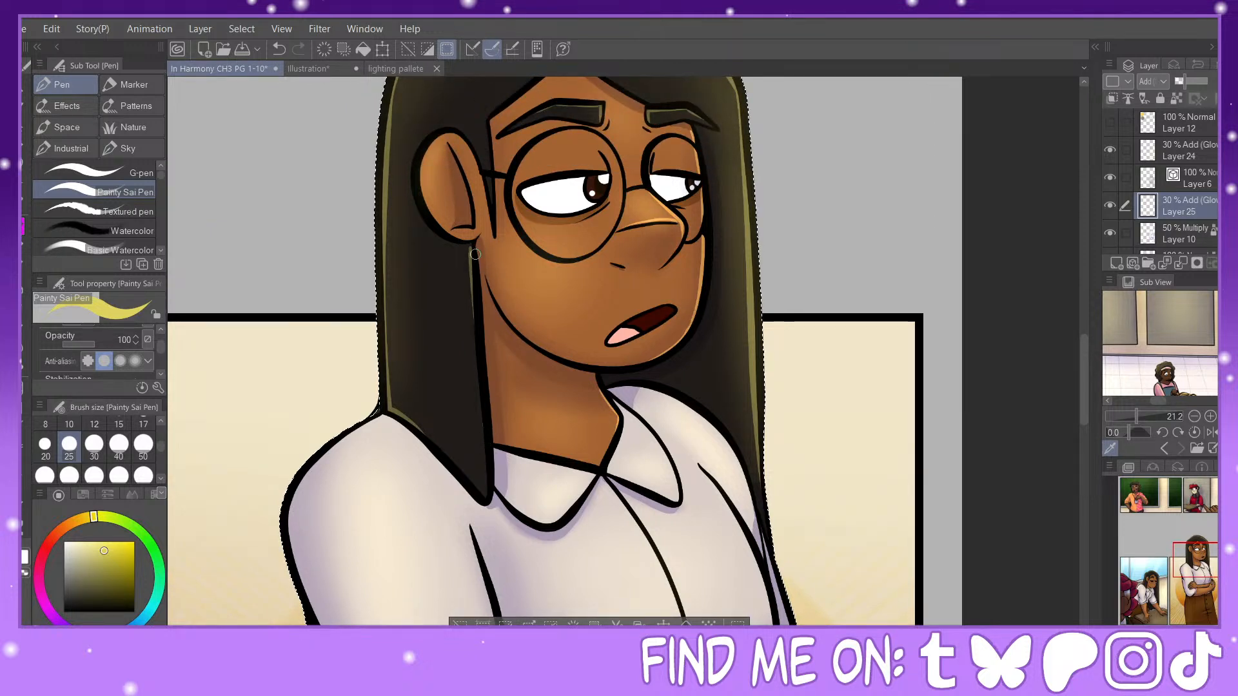
pyautogui.moveTo(472, 246); pyautogui.dragTo(482, 493)
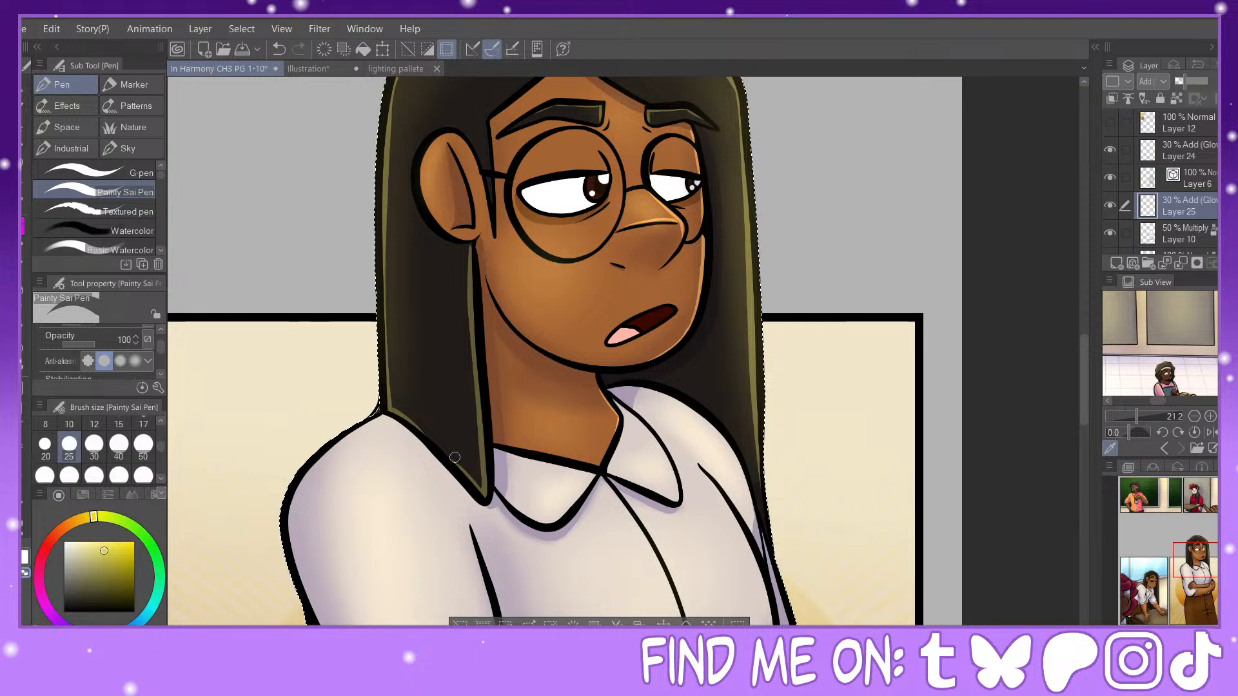
pyautogui.moveTo(483, 474); pyautogui.dragTo(467, 254)
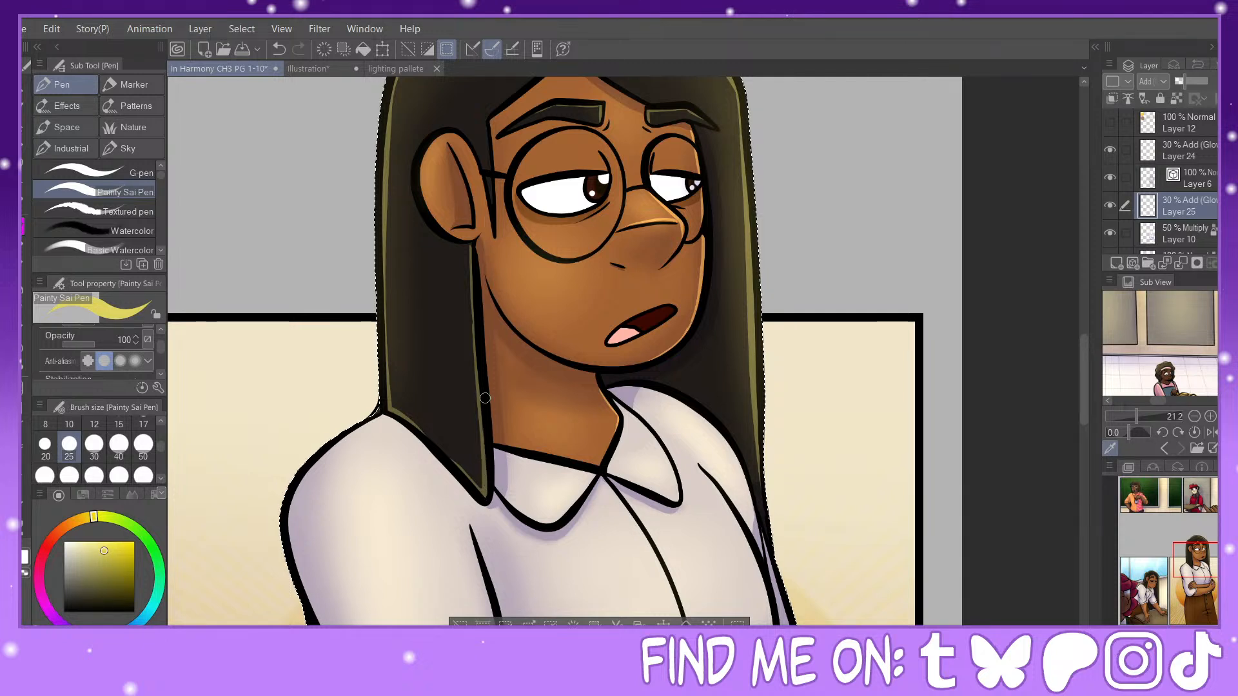
# Step: Highlight the lower edges of the shirt collar and the top of the far shoulder, undoing and redrawing the shoulder stroke
pyautogui.moveTo(514, 509)
pyautogui.mouseDown()
pyautogui.moveTo(554, 519)
pyautogui.moveTo(592, 484)
pyautogui.moveTo(635, 480)
pyautogui.moveTo(674, 478)
pyautogui.mouseUp()
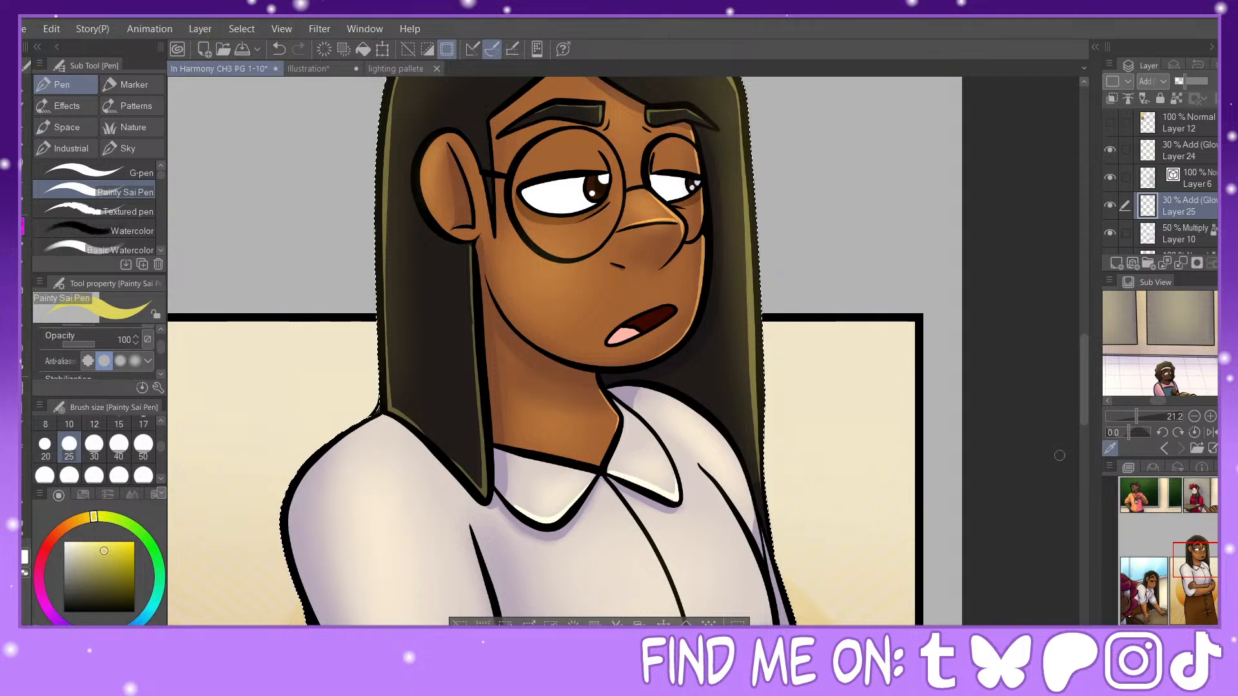
pyautogui.moveTo(1045, 466); pyautogui.dragTo(931, 414)
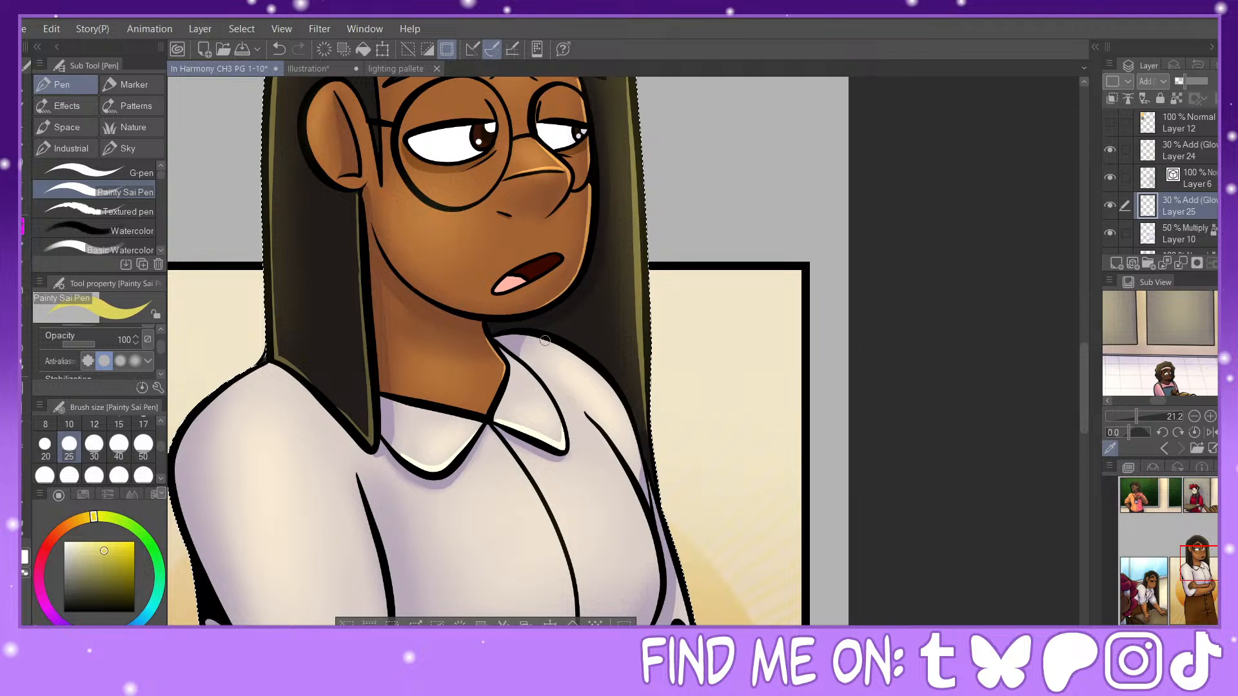
pyautogui.moveTo(538, 339)
pyautogui.mouseDown()
pyautogui.moveTo(585, 362)
pyautogui.moveTo(636, 430)
pyautogui.mouseUp()
pyautogui.hotkey('ctrl', 'z')
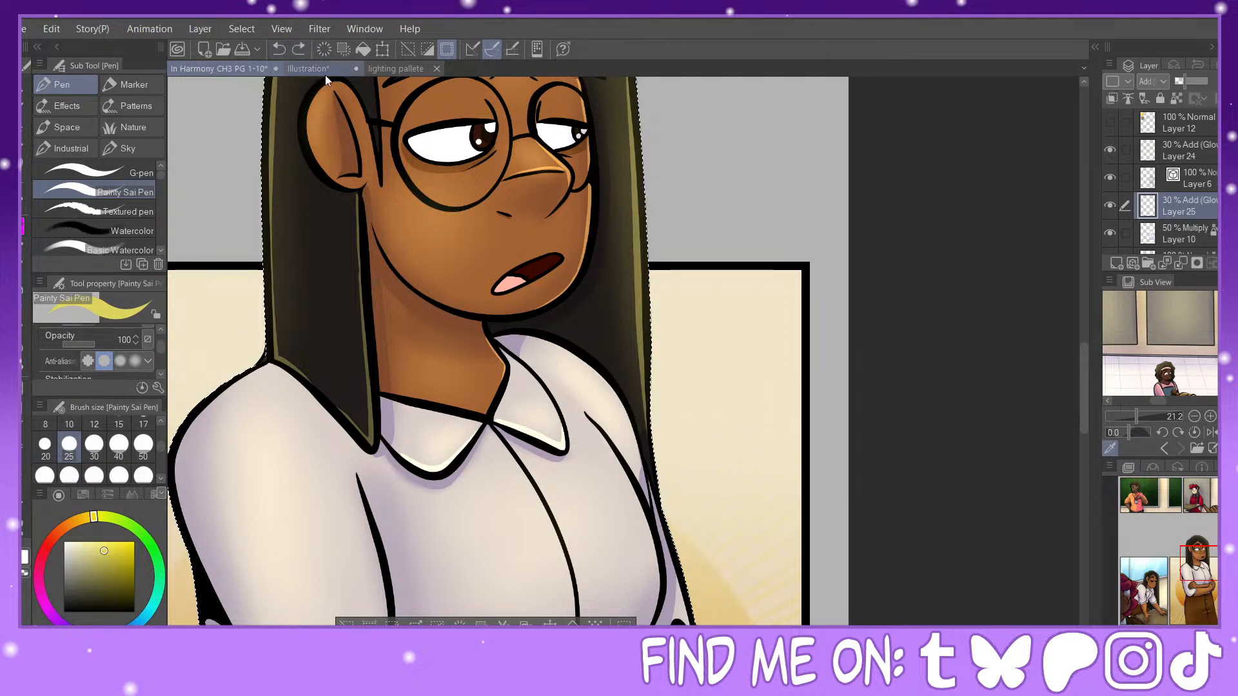
pyautogui.moveTo(535, 335)
pyautogui.mouseDown()
pyautogui.moveTo(615, 394)
pyautogui.moveTo(640, 468)
pyautogui.mouseUp()
# Step: Draw a highlight along the inner line of the near sleeve, from below the collar down to the folded hand
pyautogui.moveTo(704, 540); pyautogui.dragTo(861, 404)
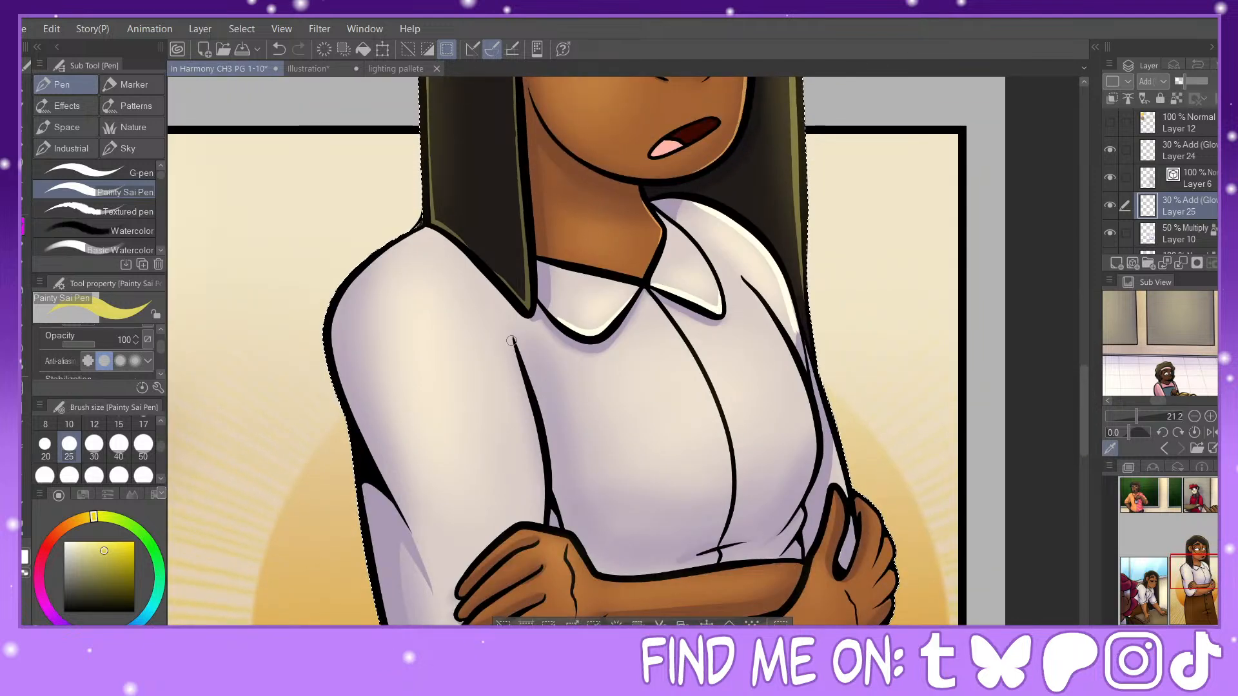
pyautogui.moveTo(514, 340)
pyautogui.mouseDown()
pyautogui.moveTo(541, 457)
pyautogui.moveTo(540, 528)
pyautogui.moveTo(554, 508)
pyautogui.moveTo(561, 532)
pyautogui.mouseUp()
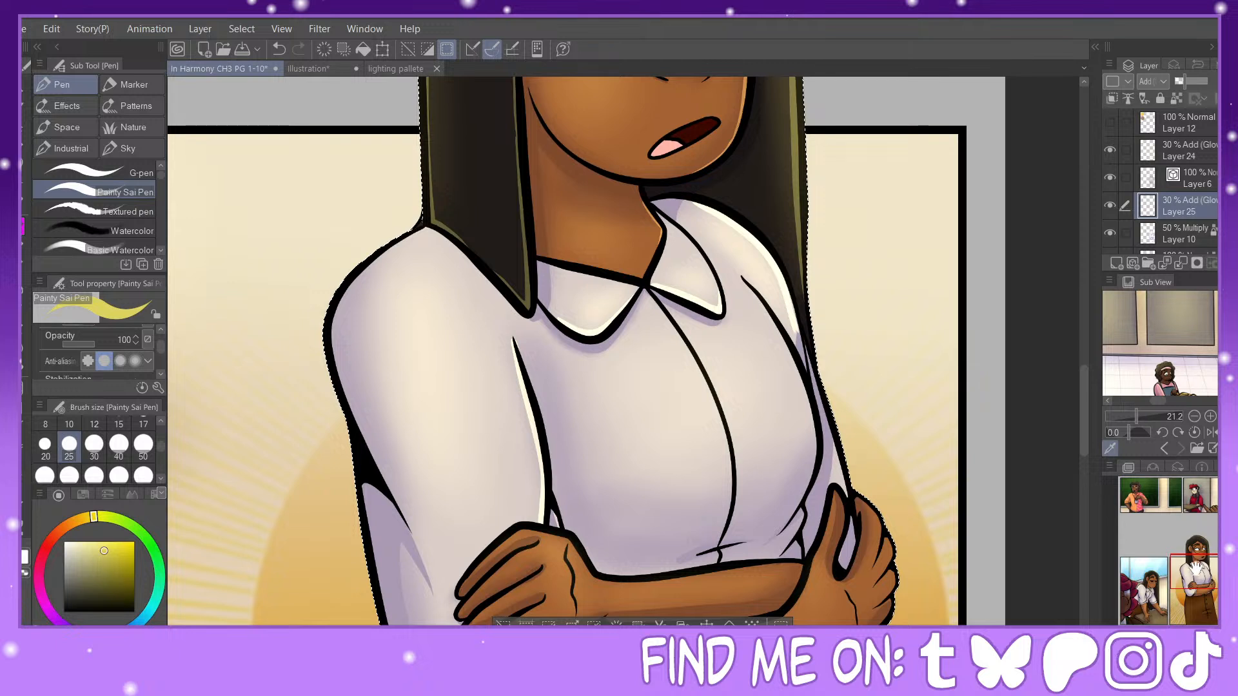
pyautogui.moveTo(713, 295)
pyautogui.mouseDown()
pyautogui.moveTo(564, 226)
pyautogui.moveTo(525, 282)
pyautogui.moveTo(577, 419)
pyautogui.mouseUp()
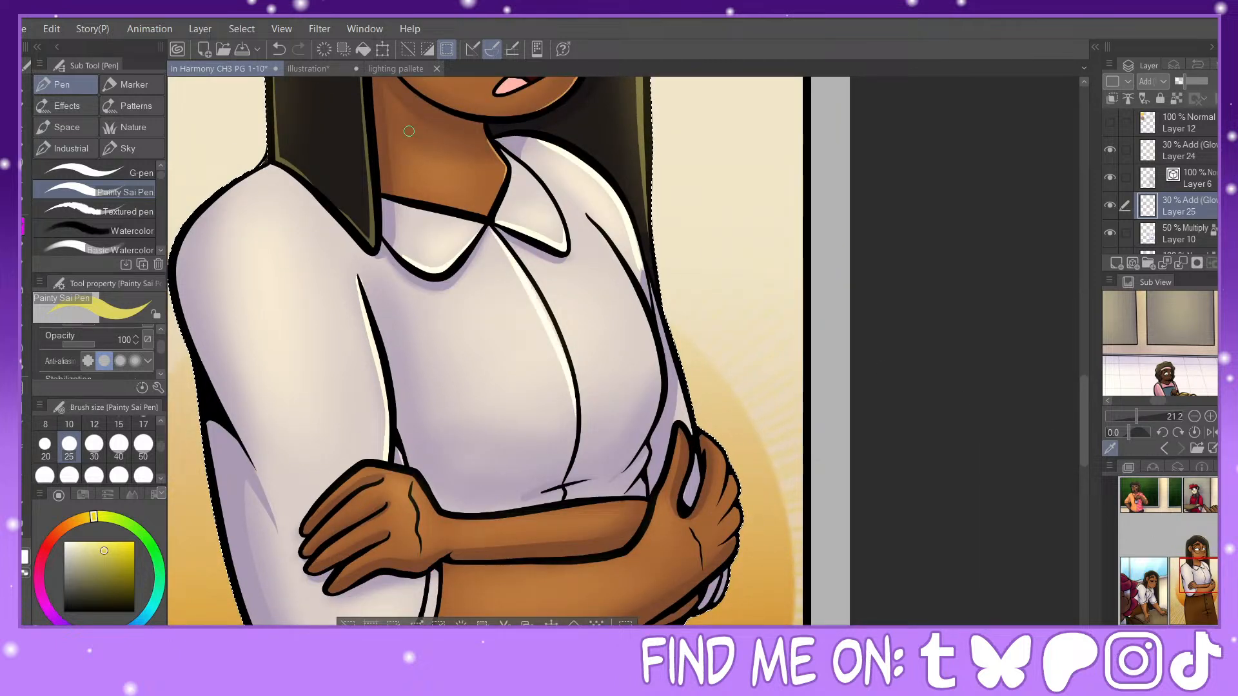
pyautogui.click(278, 49)
pyautogui.moveTo(492, 232)
pyautogui.mouseDown()
pyautogui.moveTo(562, 359)
pyautogui.moveTo(575, 426)
pyautogui.mouseUp()
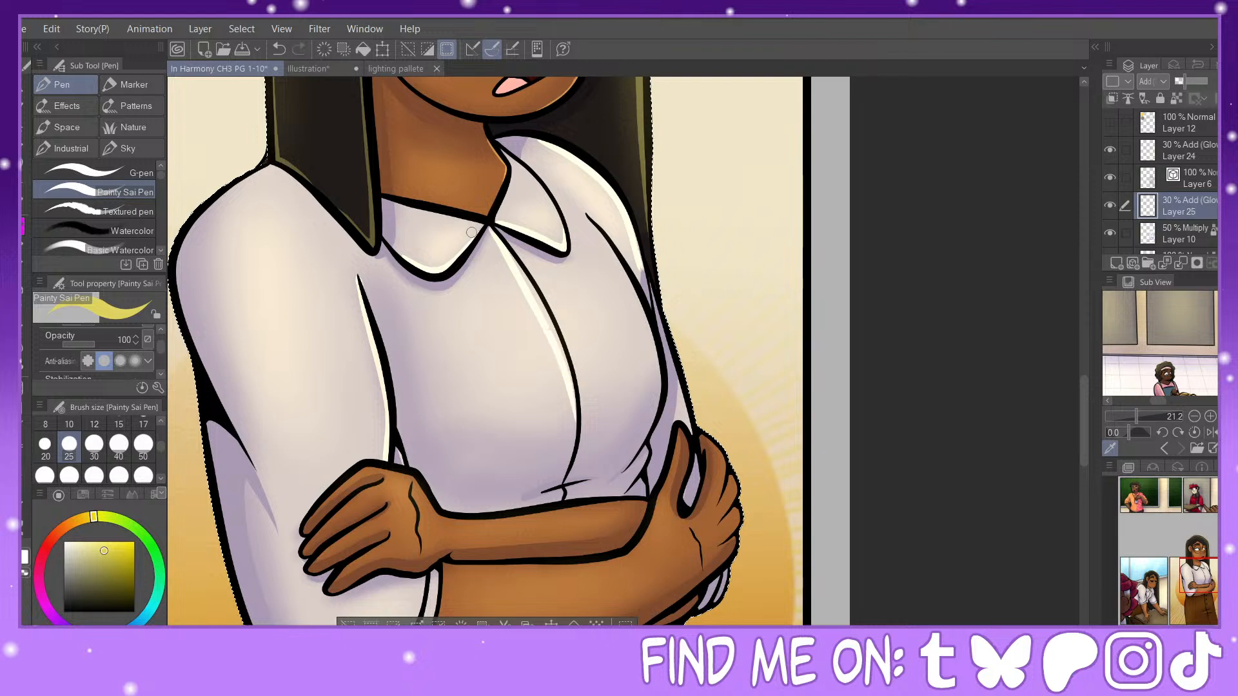
pyautogui.click(278, 49)
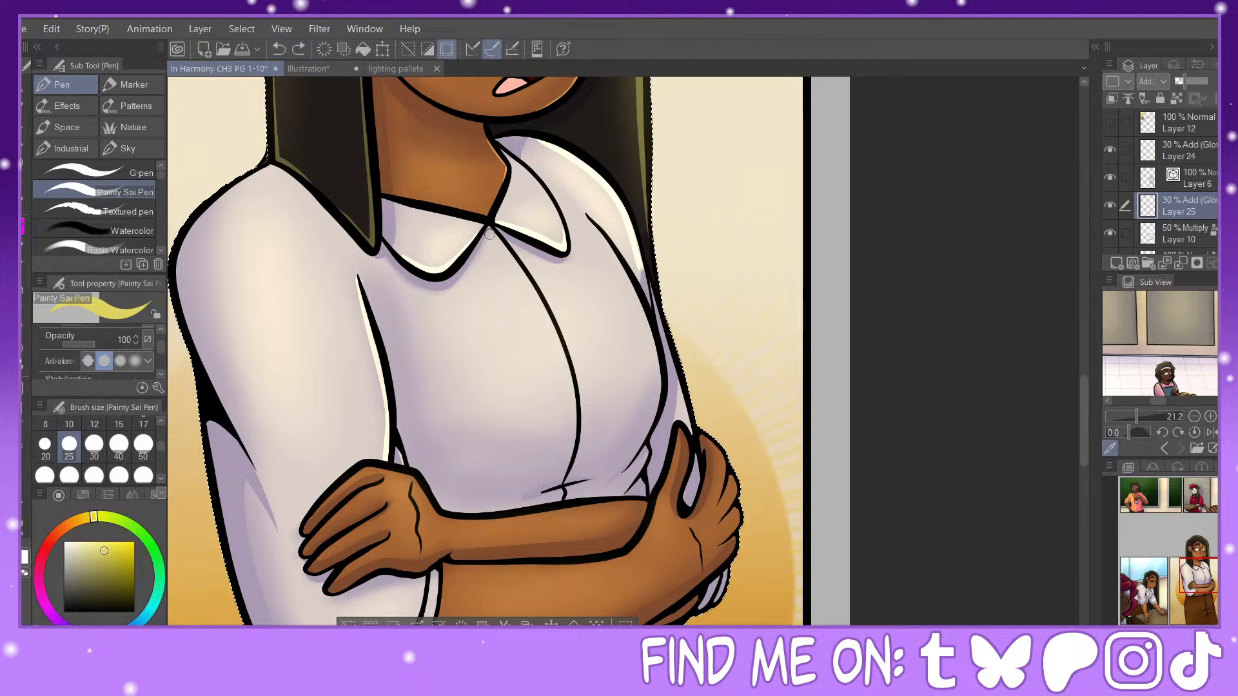
pyautogui.moveTo(492, 232); pyautogui.dragTo(574, 395)
pyautogui.click(278, 49)
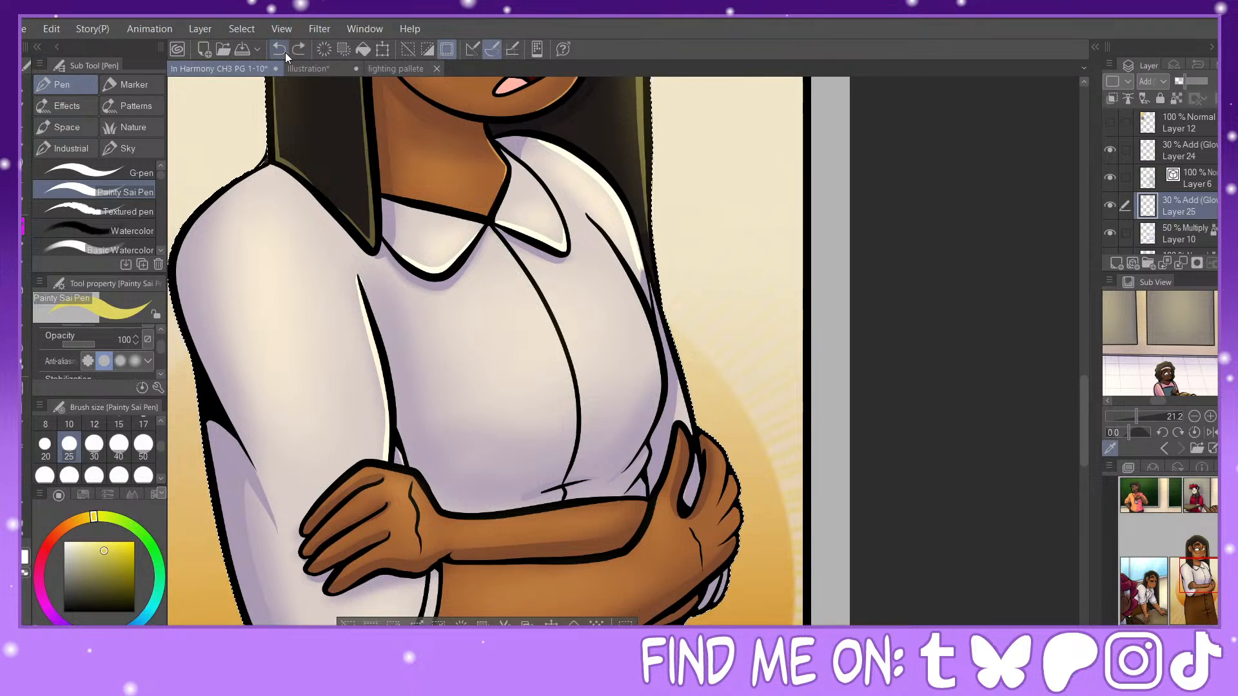
# Step: Draw a thin highlight along the far armhole line of the shirt, undoing and redrawing strokes, and highlight the far sleeve's outer edge
pyautogui.moveTo(588, 217); pyautogui.dragTo(644, 335)
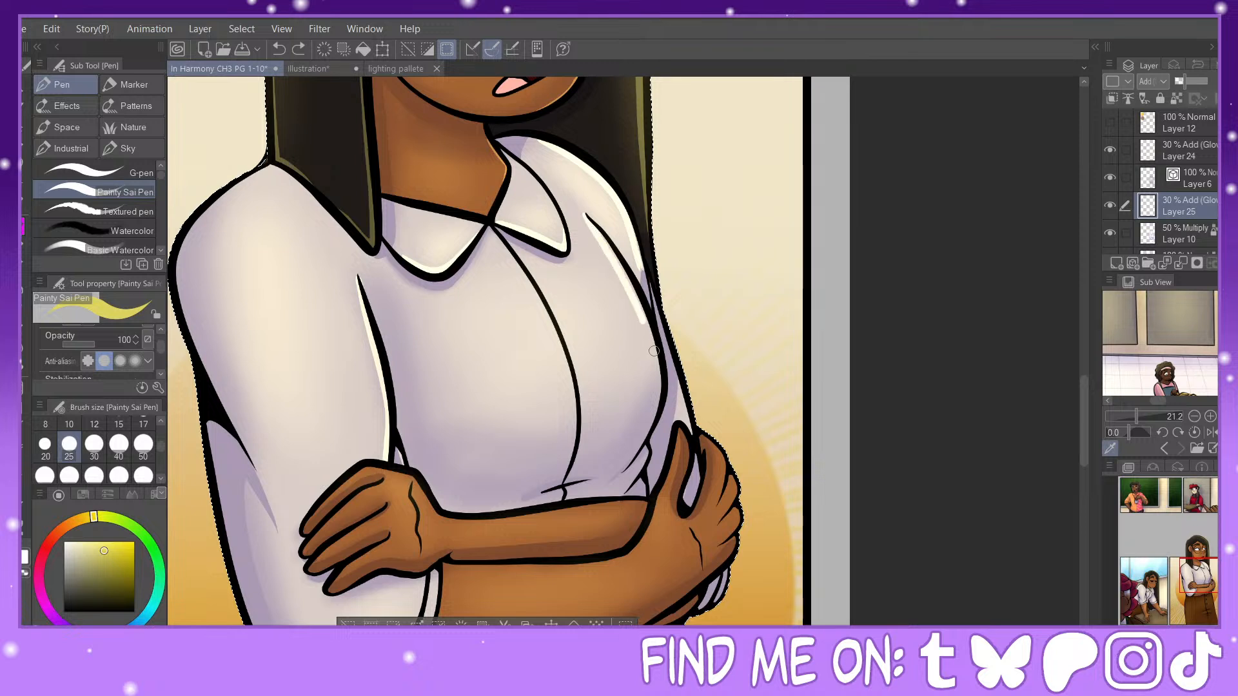
pyautogui.click(278, 50)
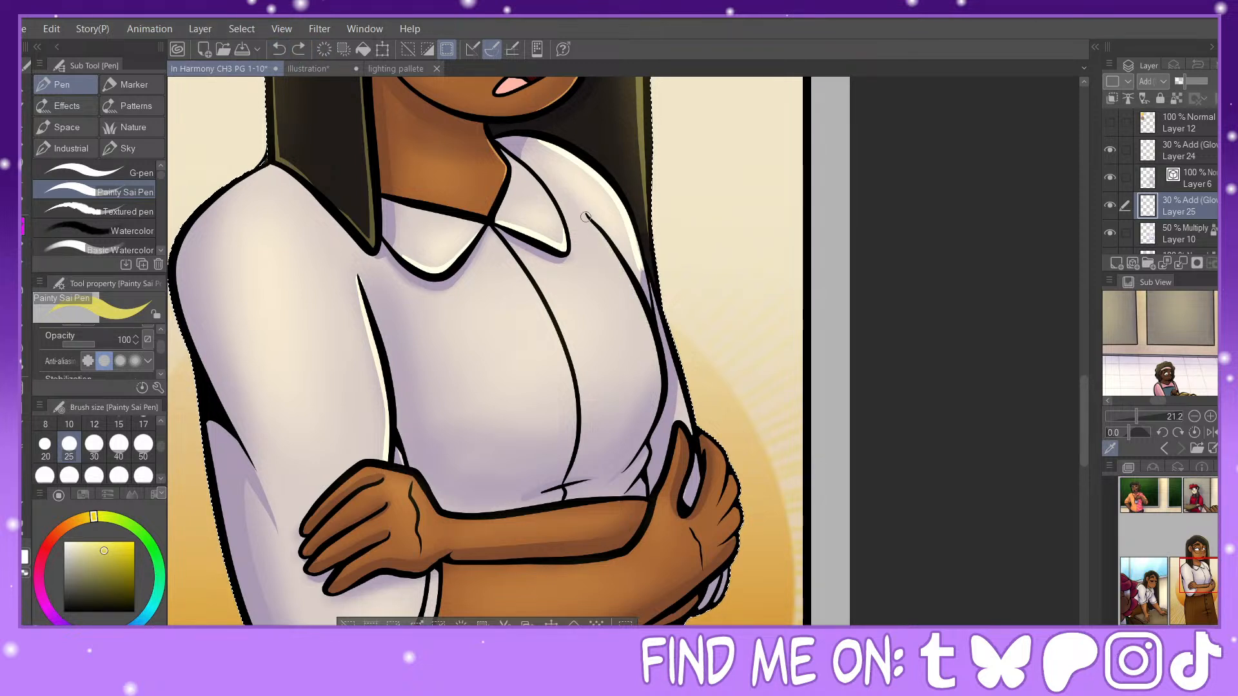
pyautogui.moveTo(586, 217); pyautogui.dragTo(618, 258)
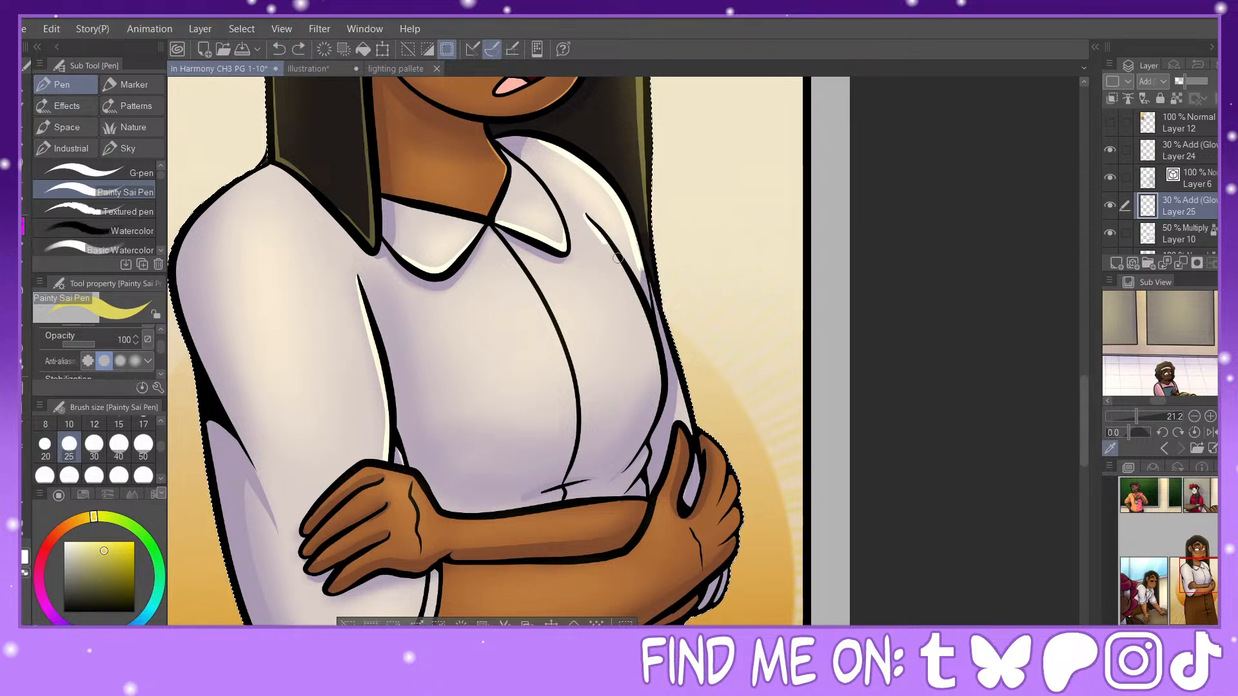
pyautogui.click(278, 50)
pyautogui.moveTo(587, 217); pyautogui.dragTo(653, 344)
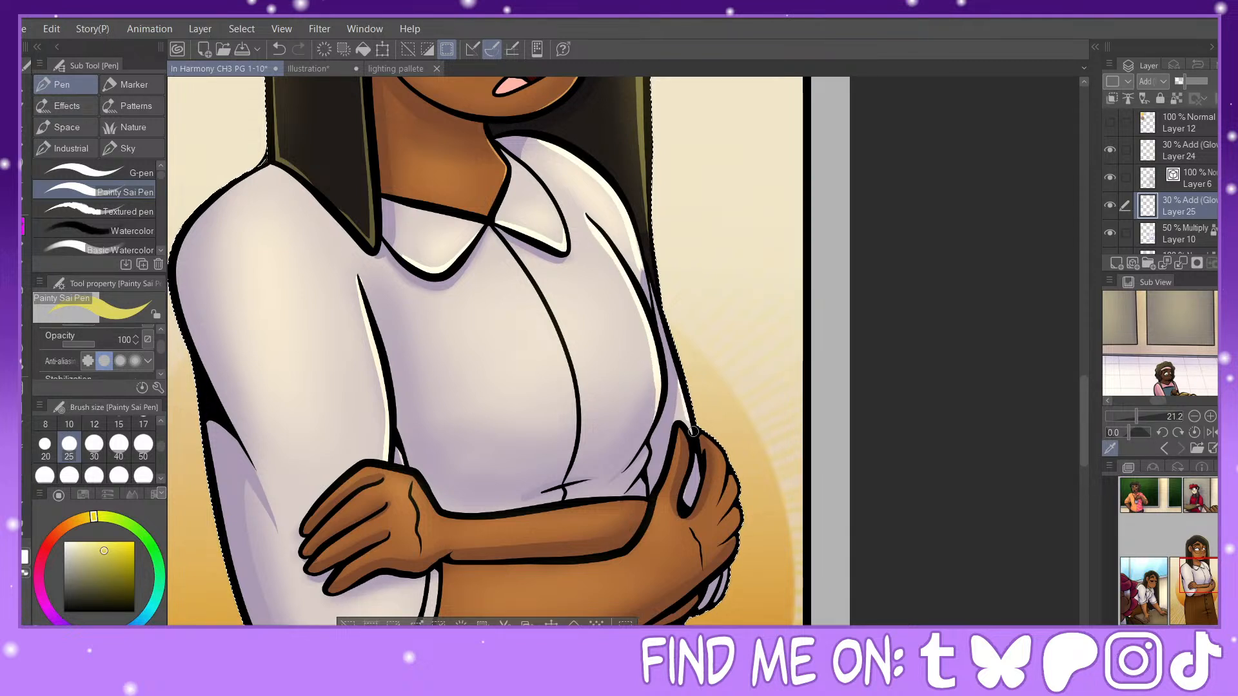
# Step: Draw a thin tapered highlight along the shirt's front opening below the collar, undoing and redrawing the stroke to refine it
pyautogui.moveTo(493, 237)
pyautogui.mouseDown()
pyautogui.moveTo(560, 361)
pyautogui.moveTo(568, 468)
pyautogui.mouseUp()
pyautogui.click(279, 49)
pyautogui.moveTo(491, 231)
pyautogui.mouseDown()
pyautogui.moveTo(561, 336)
pyautogui.moveTo(575, 403)
pyautogui.mouseUp()
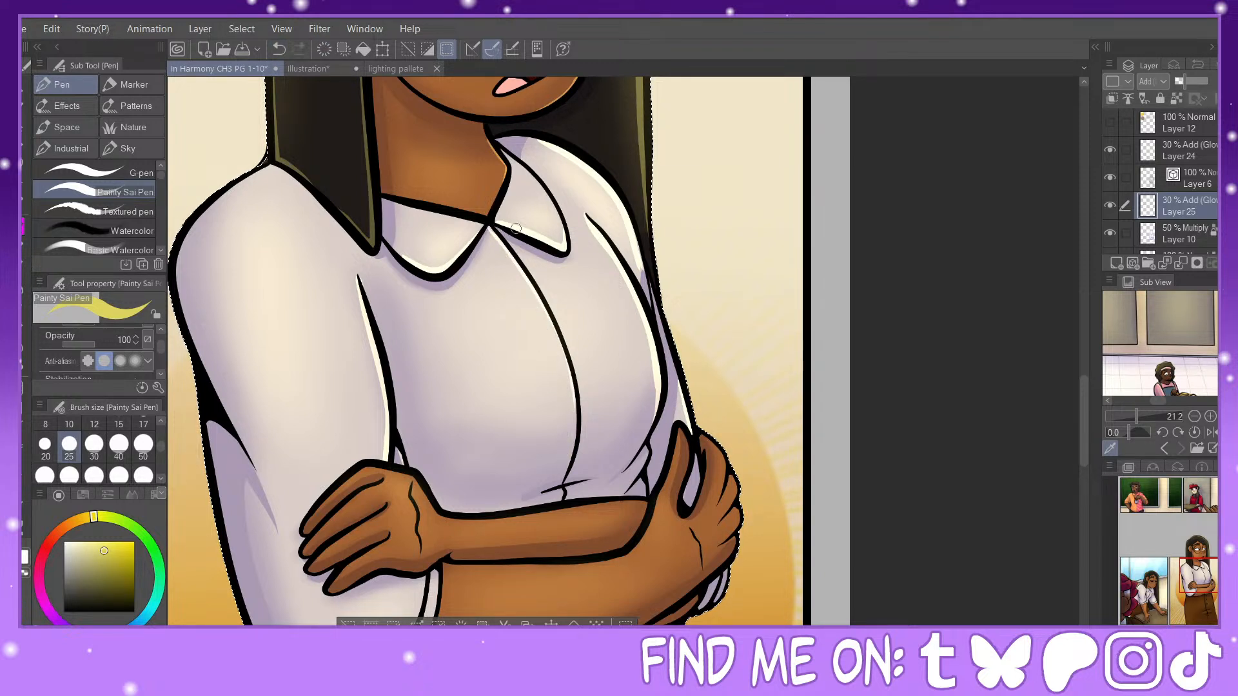
pyautogui.click(279, 49)
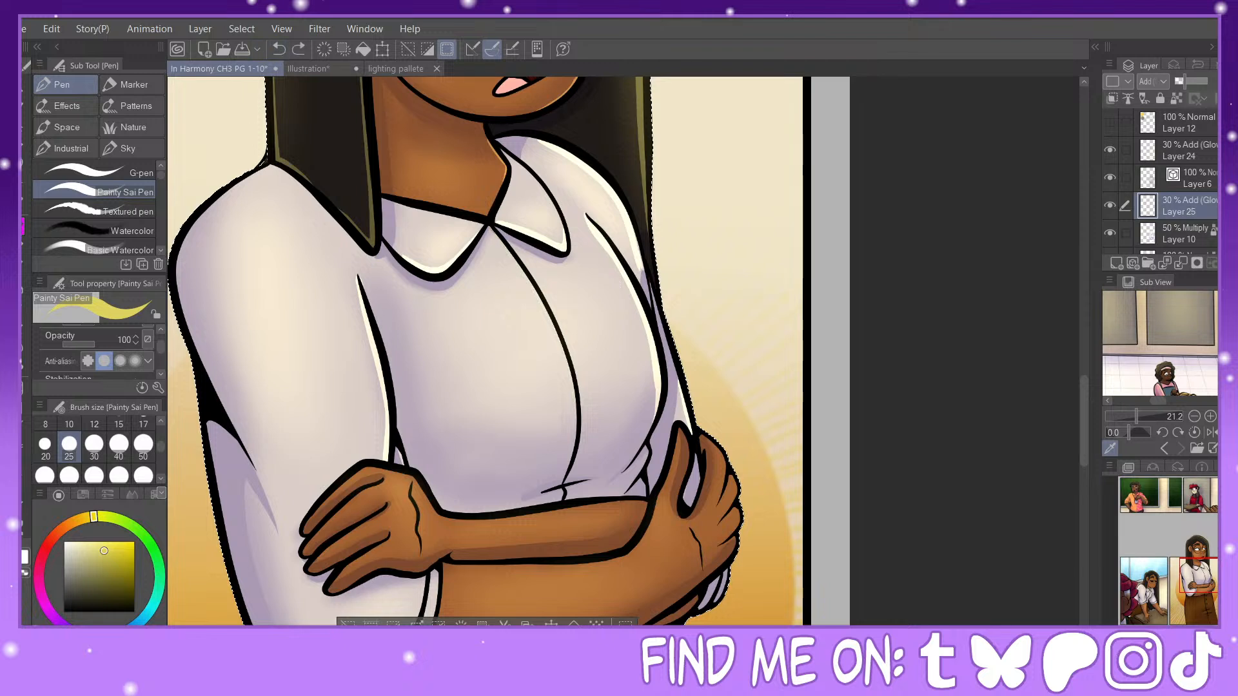
pyautogui.moveTo(491, 226); pyautogui.dragTo(577, 400)
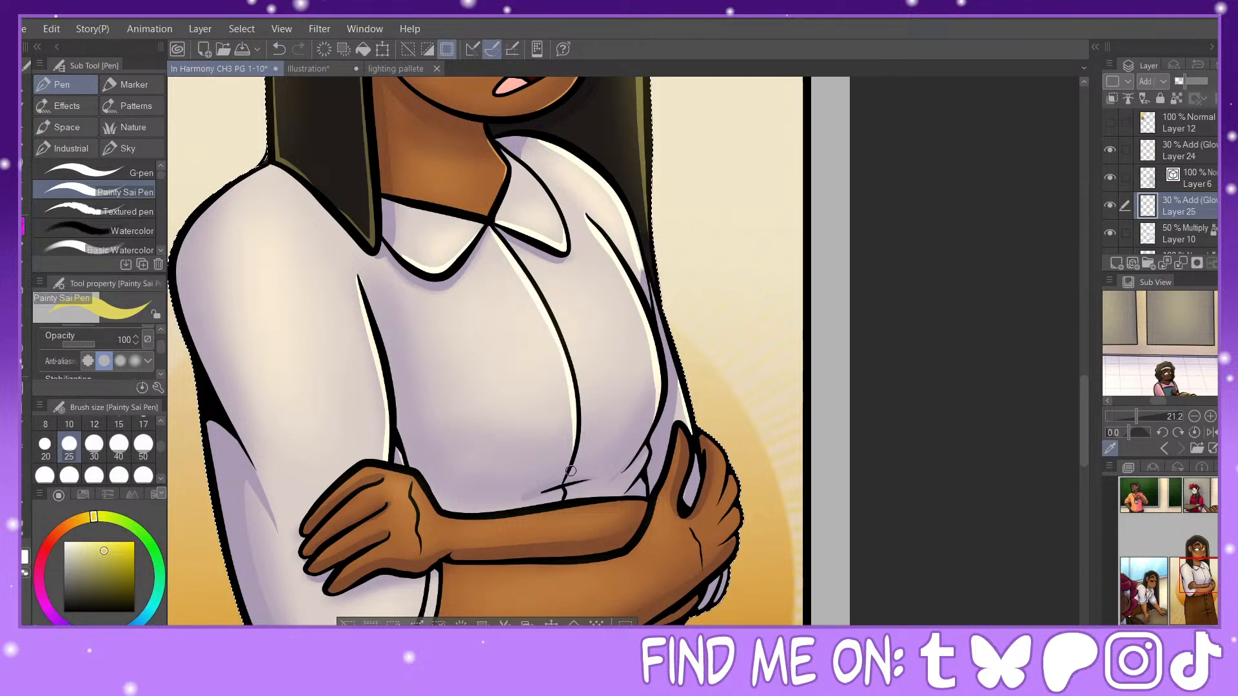
# Step: Undo unwanted hand strokes and highlight the far hand's crease, the upper edge of the folded forearm and the near hand's top finger
pyautogui.moveTo(1200, 585)
pyautogui.mouseDown()
pyautogui.moveTo(1192, 592)
pyautogui.moveTo(1201, 587)
pyautogui.mouseUp()
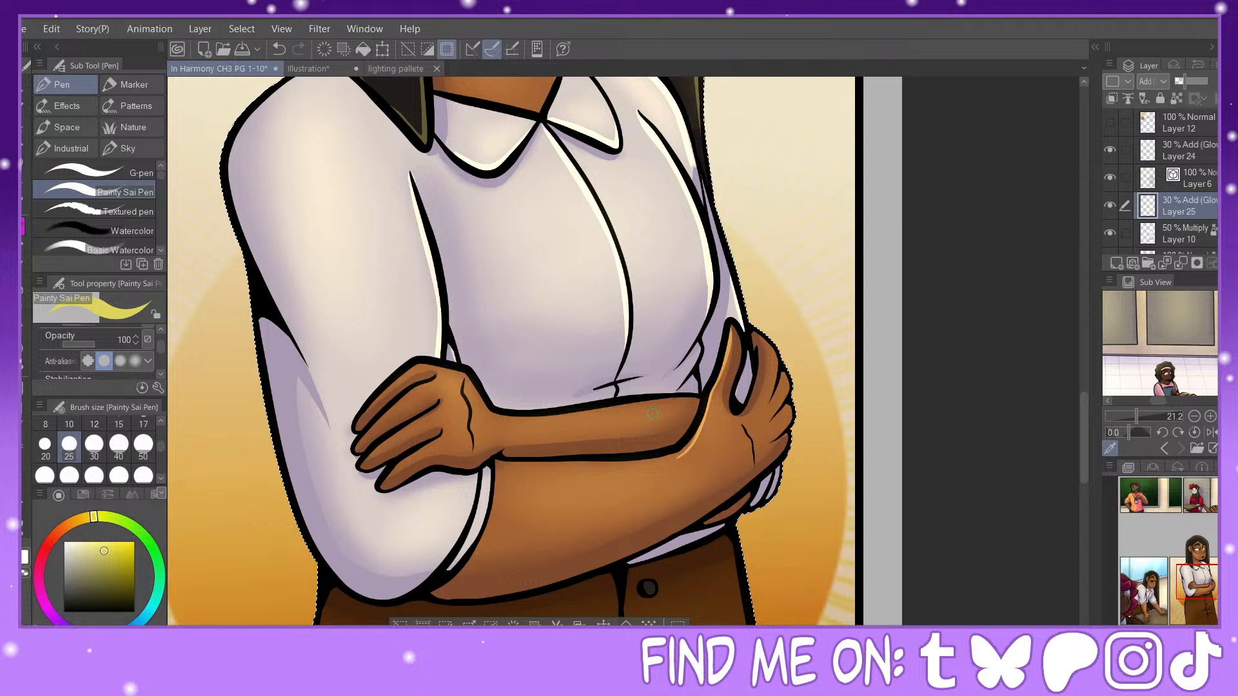
pyautogui.hotkey('ctrl', 'z')
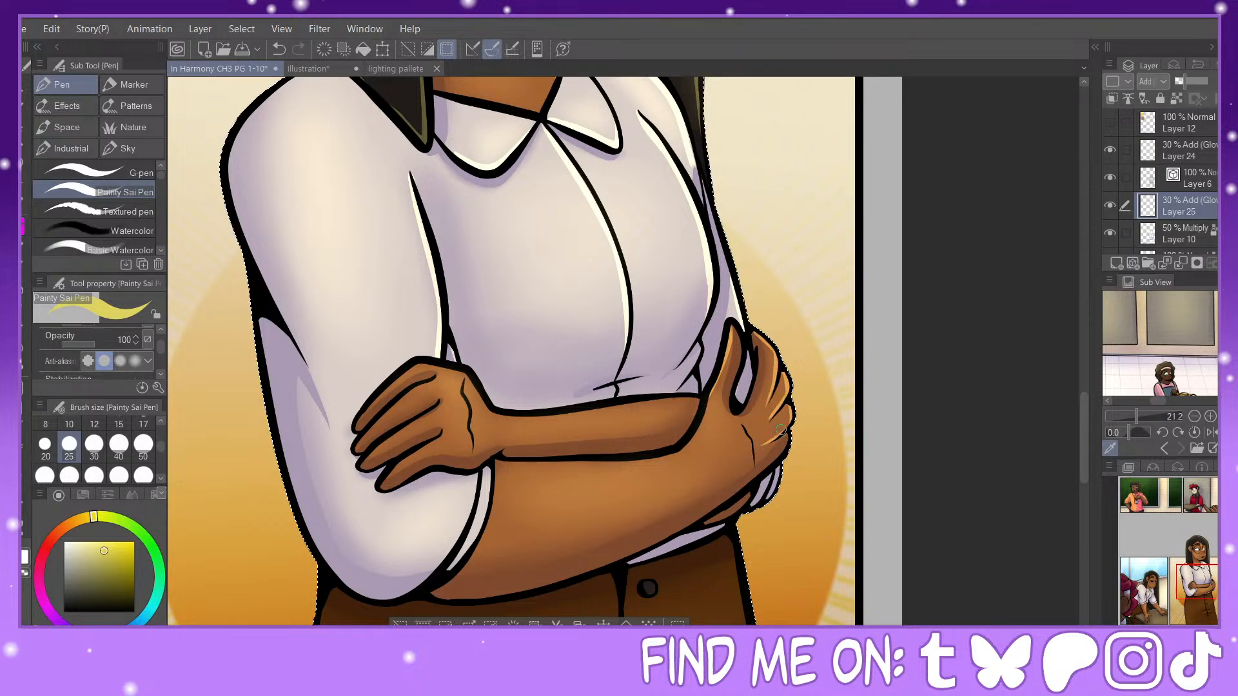
pyautogui.click(279, 49)
pyautogui.moveTo(506, 414); pyautogui.dragTo(701, 399)
pyautogui.moveTo(356, 427); pyautogui.dragTo(391, 385)
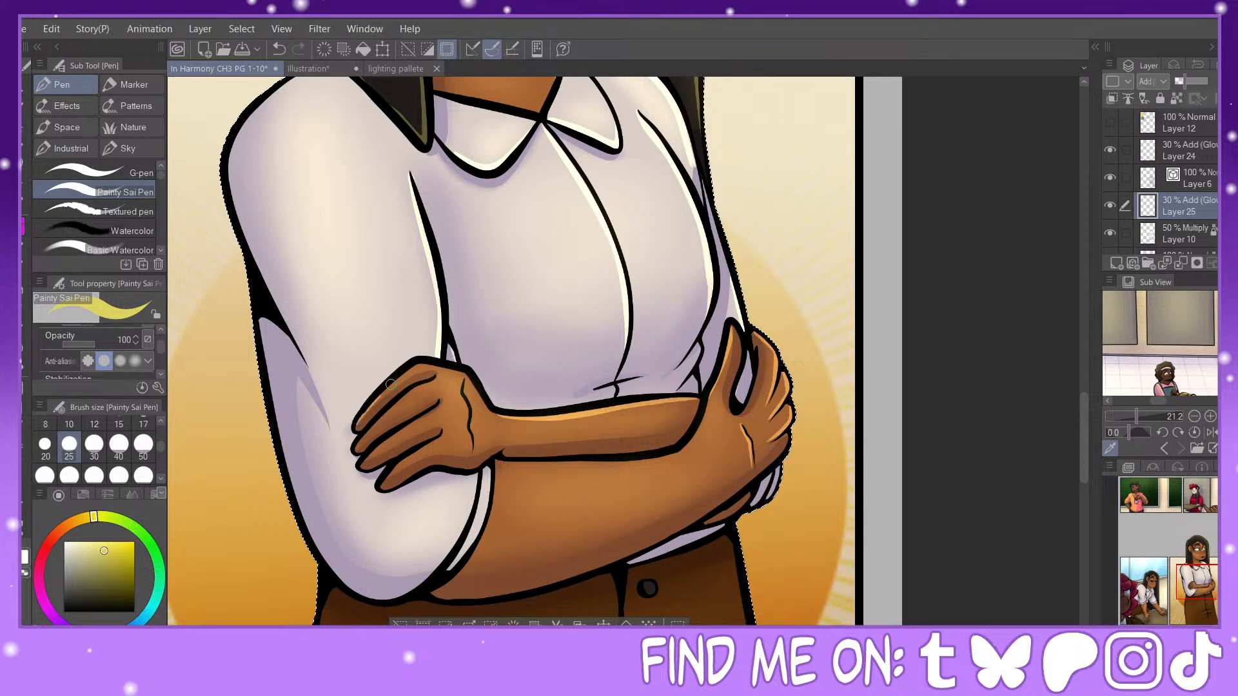
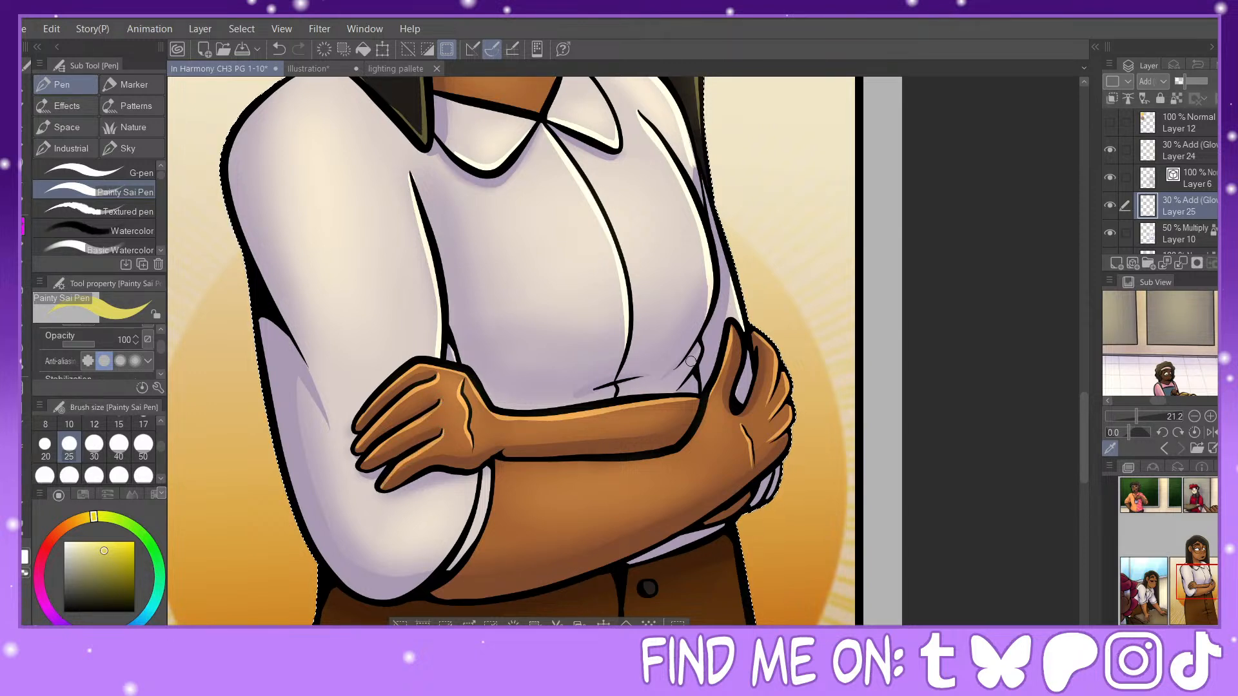
# Step: Draw a thin highlight along the upper edge of the lower folded forearm
pyautogui.moveTo(1203, 582); pyautogui.dragTo(1208, 586)
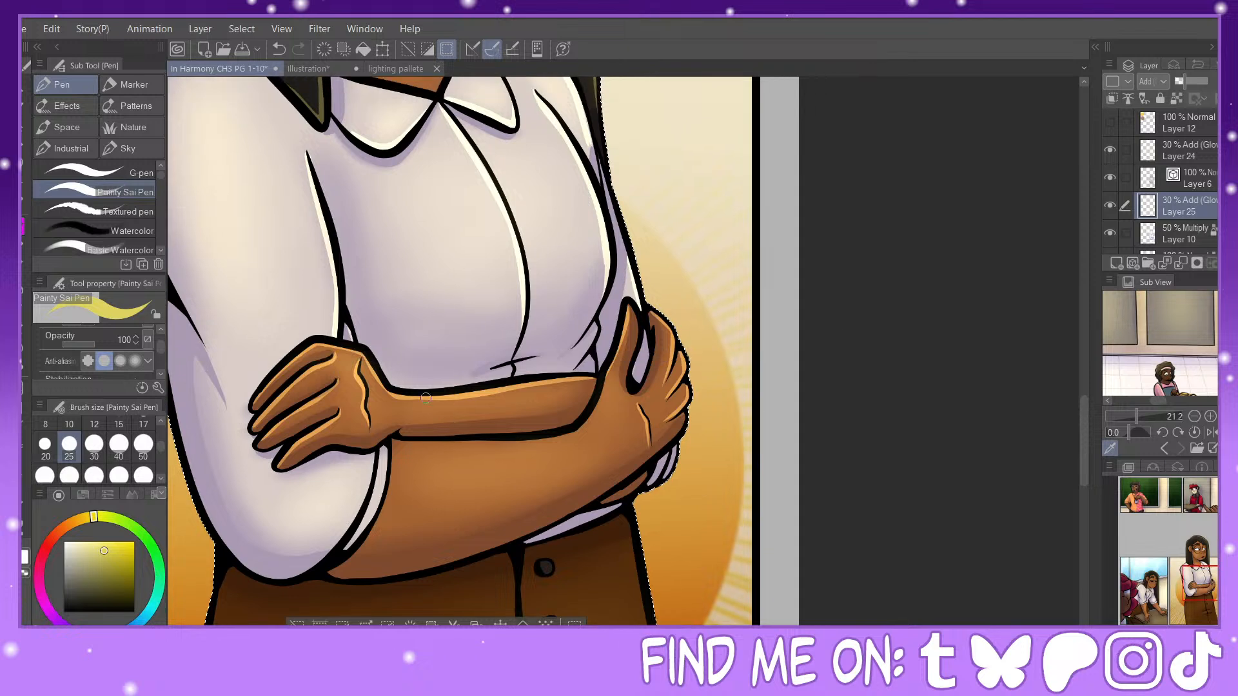
pyautogui.moveTo(387, 444)
pyautogui.mouseDown()
pyautogui.moveTo(578, 429)
pyautogui.moveTo(498, 445)
pyautogui.moveTo(558, 436)
pyautogui.mouseUp()
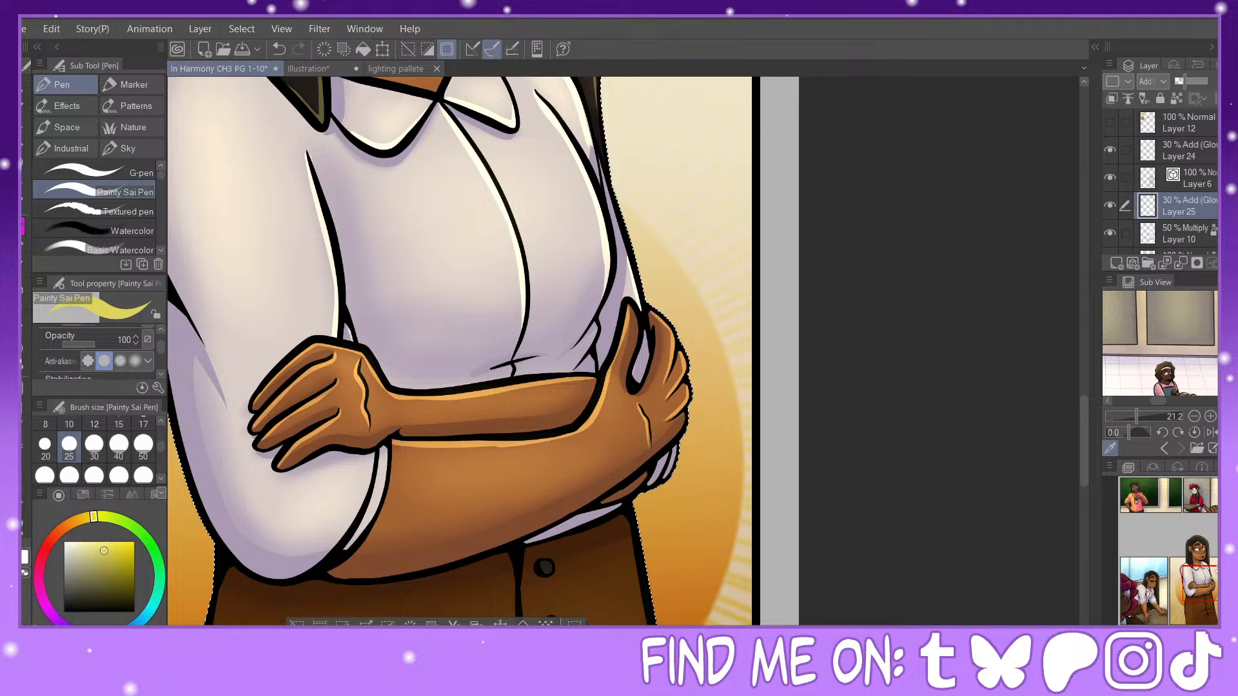
pyautogui.moveTo(393, 469)
pyautogui.mouseDown()
pyautogui.moveTo(558, 266)
pyautogui.moveTo(478, 284)
pyautogui.moveTo(469, 310)
pyautogui.mouseUp()
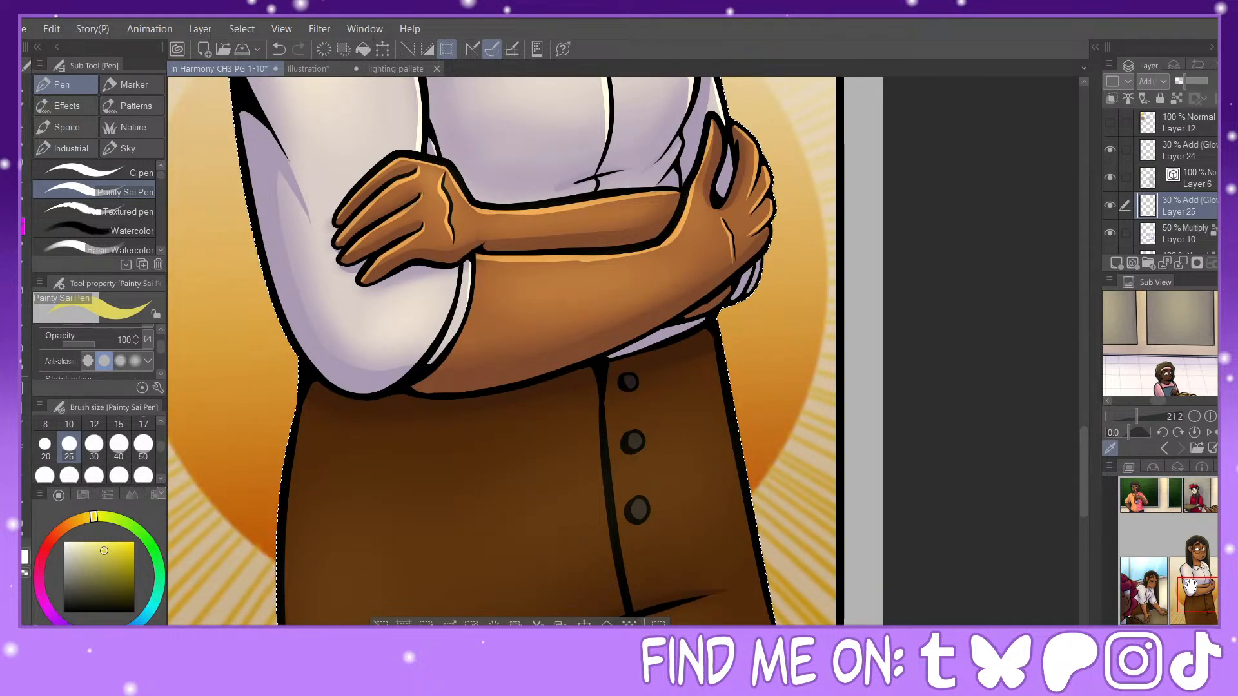
# Step: Using brush size 30, draw rim highlights inside both outer edges of the skirt, undoing and redrawing the near-side stroke
pyautogui.moveTo(1189, 581); pyautogui.dragTo(1190, 595)
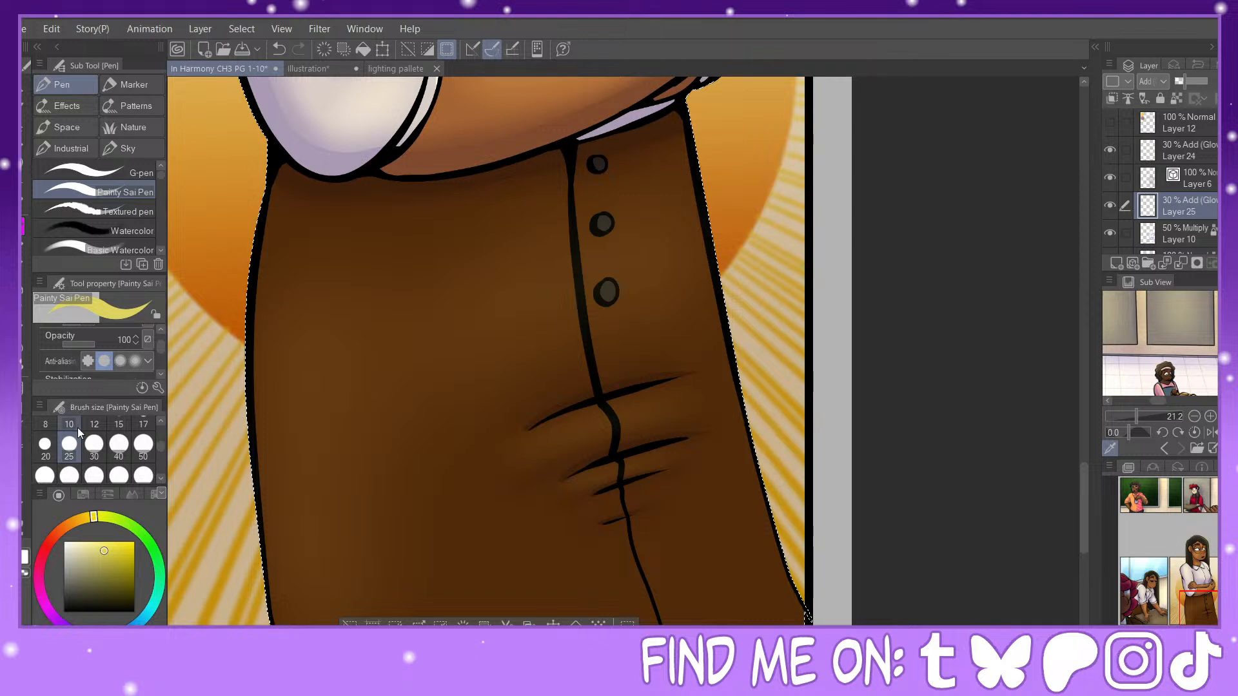
pyautogui.moveTo(681, 134)
pyautogui.mouseDown()
pyautogui.moveTo(709, 287)
pyautogui.moveTo(794, 597)
pyautogui.moveTo(813, 621)
pyautogui.mouseUp()
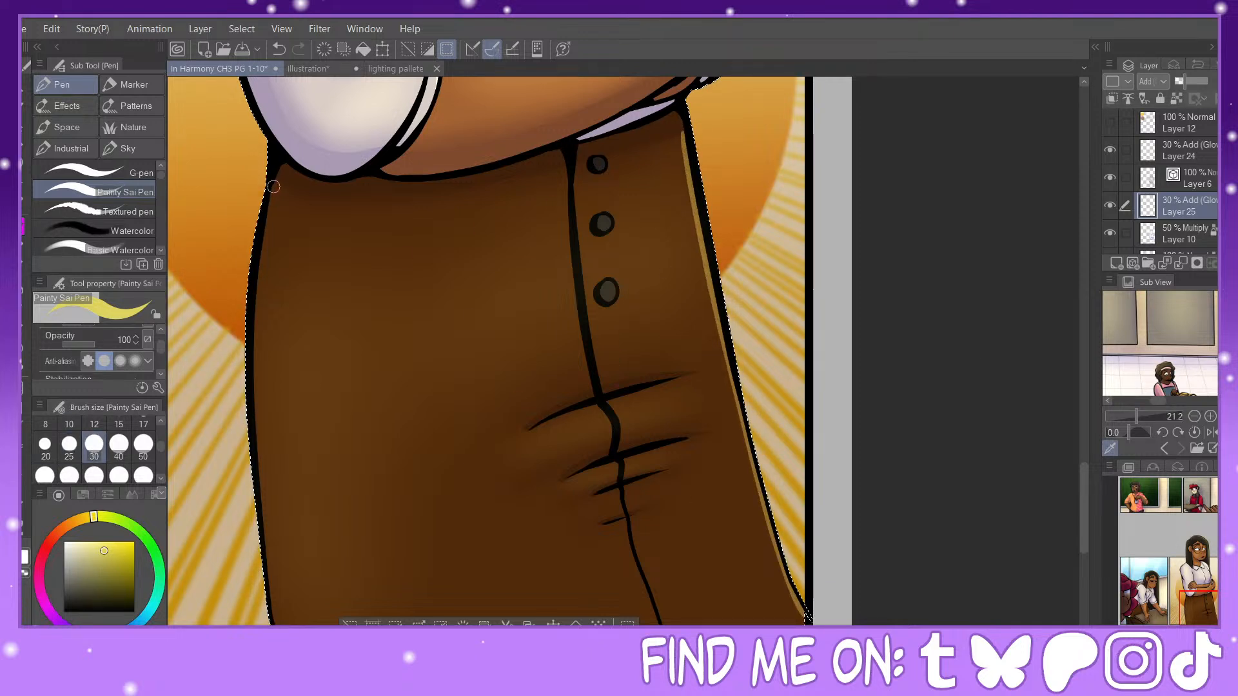
pyautogui.moveTo(271, 182)
pyautogui.mouseDown()
pyautogui.moveTo(252, 503)
pyautogui.moveTo(272, 531)
pyautogui.moveTo(288, 622)
pyautogui.mouseUp()
pyautogui.click(279, 50)
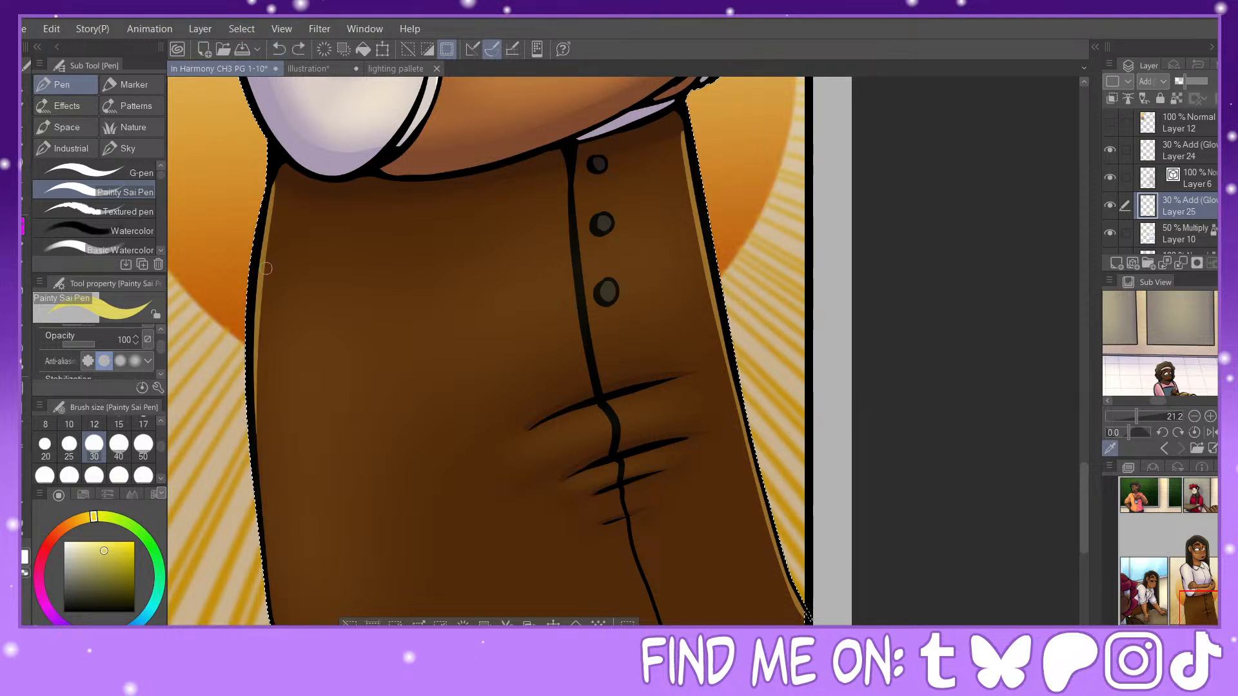
pyautogui.moveTo(258, 321); pyautogui.dragTo(281, 625)
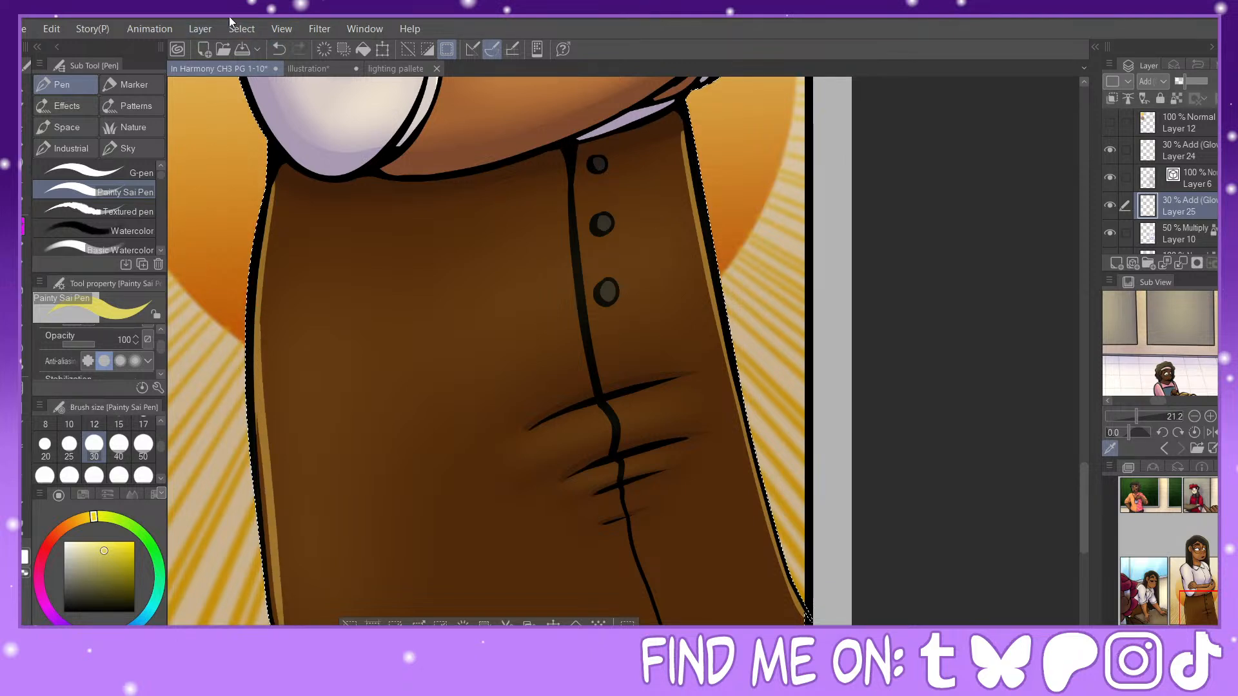
pyautogui.click(278, 49)
pyautogui.moveTo(255, 314); pyautogui.dragTo(261, 542)
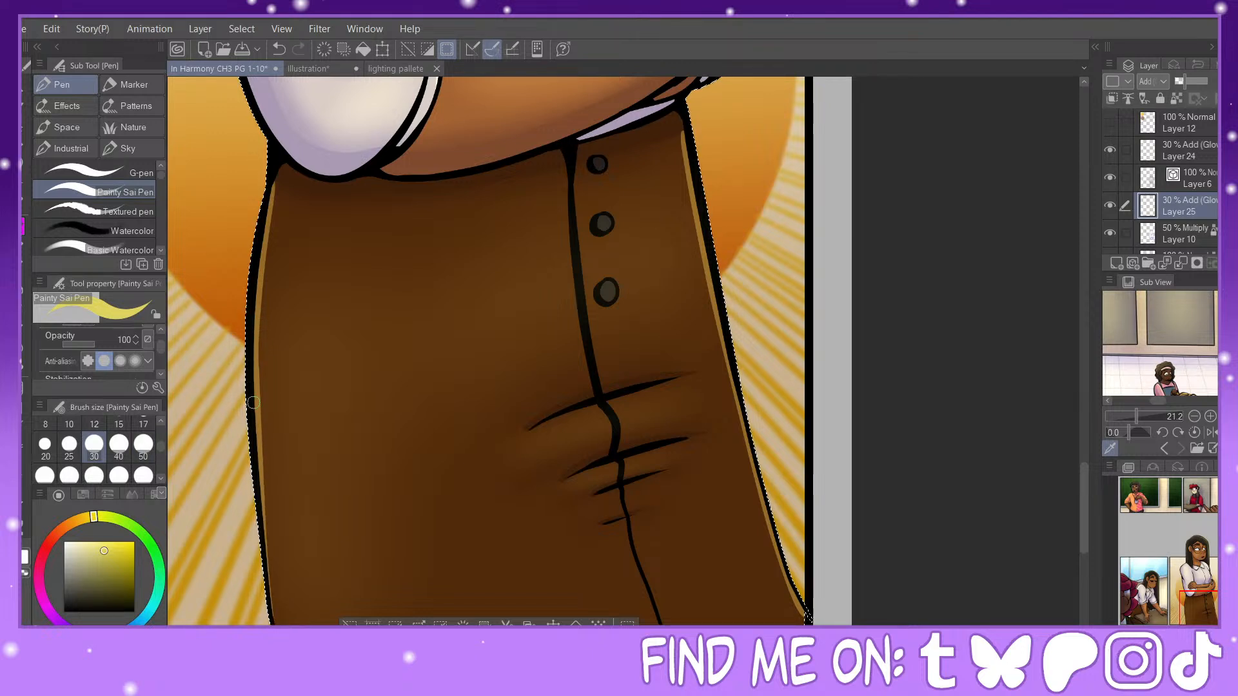
pyautogui.moveTo(256, 404); pyautogui.dragTo(276, 619)
pyautogui.click(278, 50)
pyautogui.moveTo(1200, 602); pyautogui.dragTo(1195, 608)
# Step: Using brush size 25, highlight the skirt's three buttons and its front seam above the folds, redrawing the seam stroke until it tapers
pyautogui.click(69, 446)
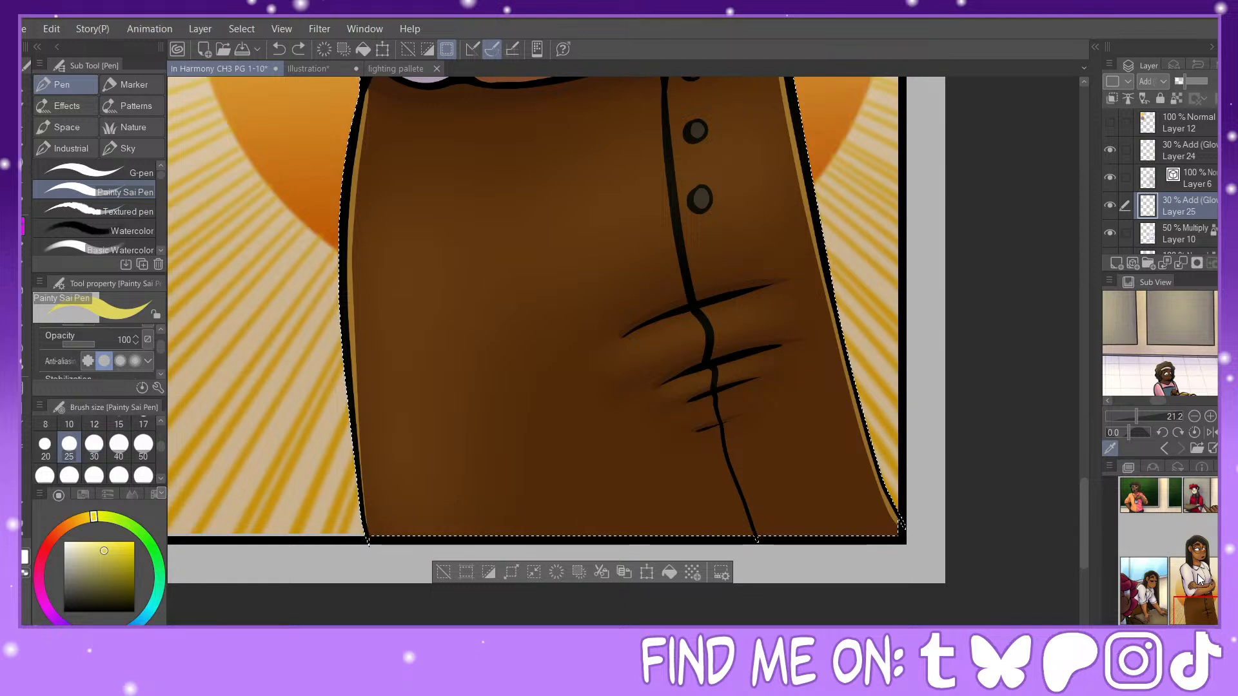
pyautogui.moveTo(1203, 602); pyautogui.dragTo(1202, 596)
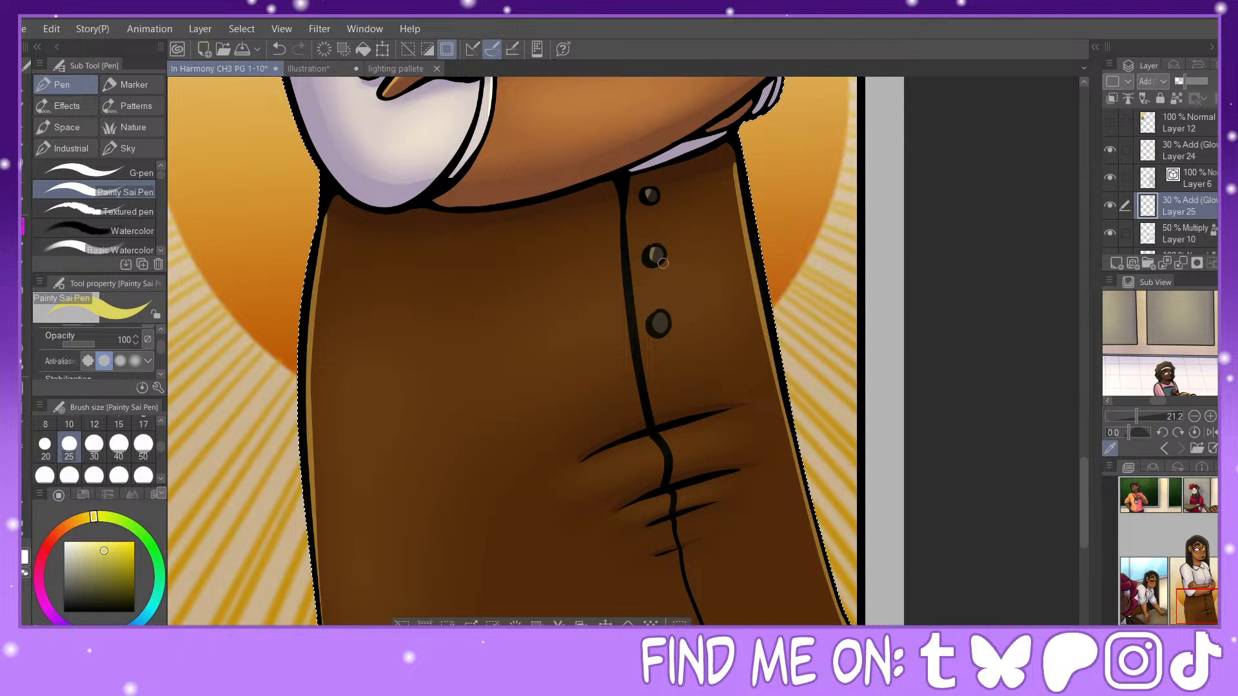
pyautogui.moveTo(617, 200); pyautogui.dragTo(617, 247)
pyautogui.hotkey('ctrl', 'z')
pyautogui.moveTo(616, 198)
pyautogui.mouseDown()
pyautogui.moveTo(625, 348)
pyautogui.moveTo(647, 418)
pyautogui.mouseUp()
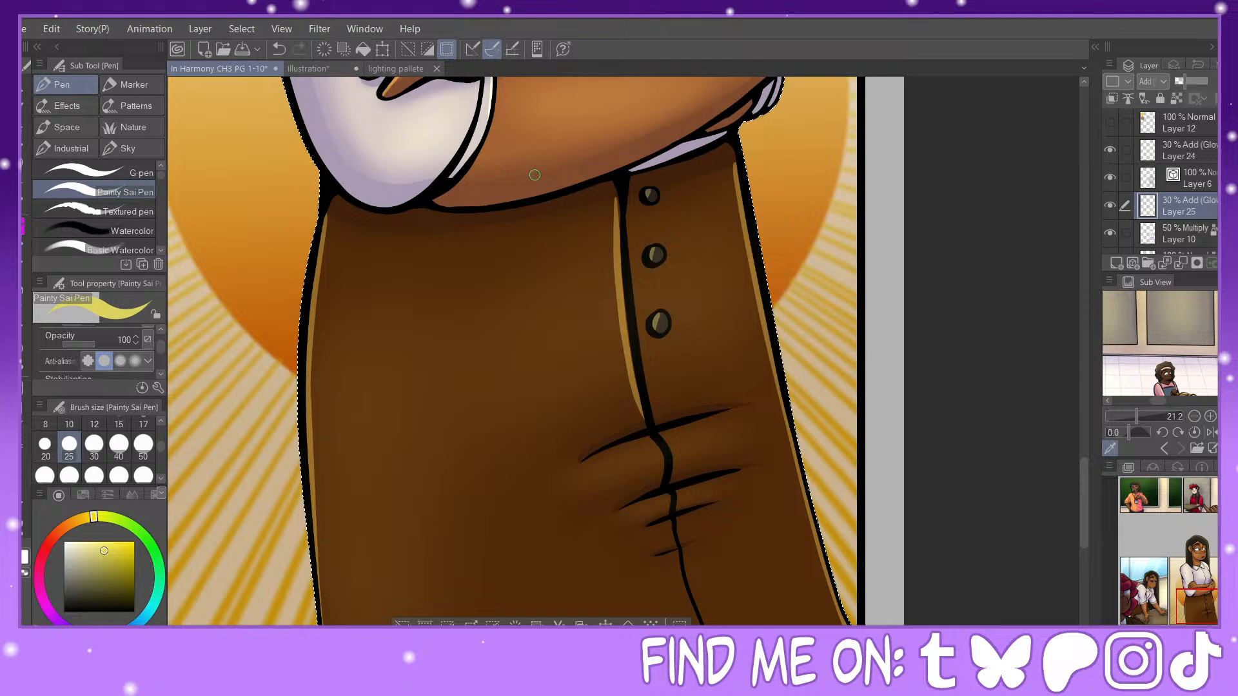
pyautogui.click(272, 48)
pyautogui.moveTo(617, 199)
pyautogui.mouseDown()
pyautogui.moveTo(626, 366)
pyautogui.moveTo(645, 418)
pyautogui.mouseUp()
pyautogui.click(279, 49)
pyautogui.moveTo(616, 197)
pyautogui.mouseDown()
pyautogui.moveTo(627, 369)
pyautogui.moveTo(645, 418)
pyautogui.mouseUp()
pyautogui.click(278, 49)
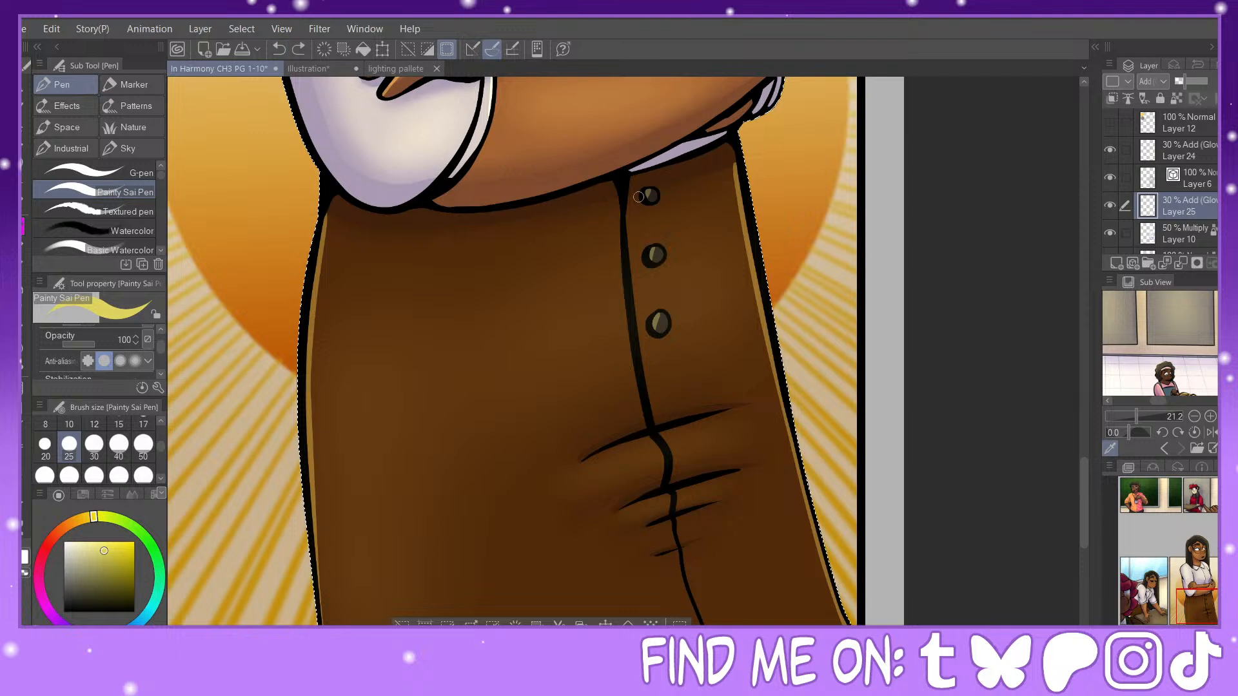
pyautogui.moveTo(617, 199); pyautogui.dragTo(647, 422)
# Step: Draw thin highlights beneath the skirt's horizontal fold lines, undoing and redrawing the strokes under the second fold
pyautogui.moveTo(585, 461); pyautogui.dragTo(740, 409)
pyautogui.moveTo(620, 512); pyautogui.dragTo(705, 480)
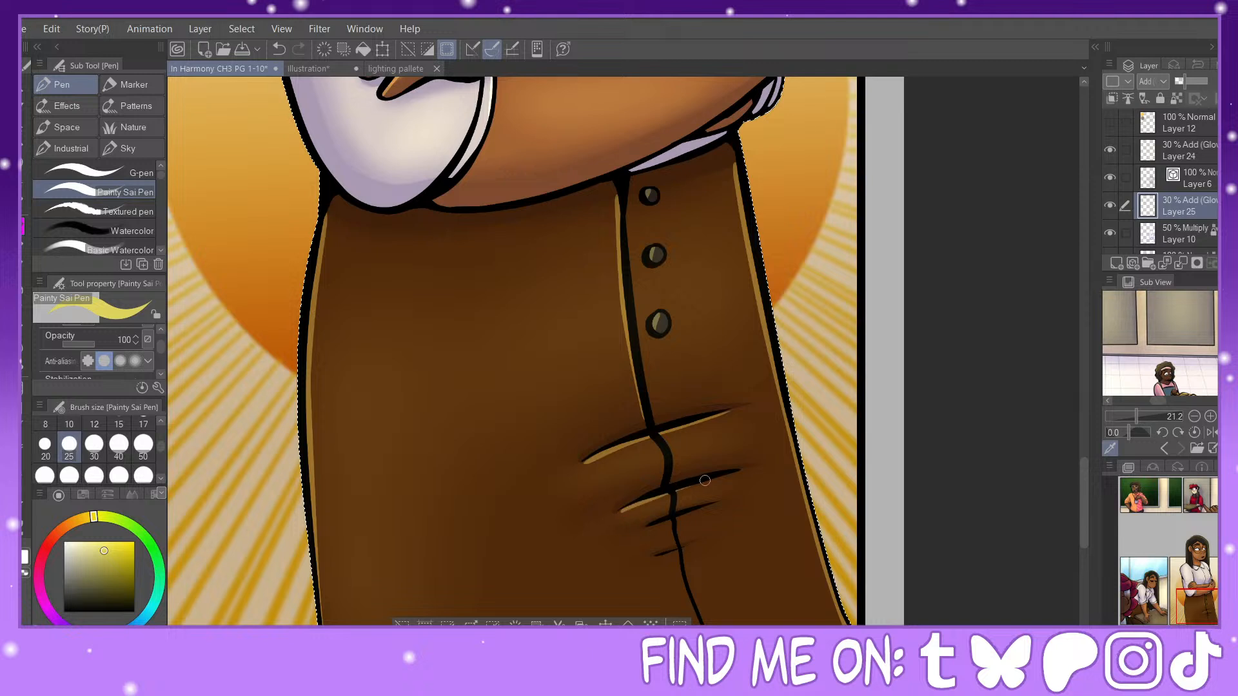
pyautogui.click(280, 49)
pyautogui.moveTo(633, 467)
pyautogui.mouseDown()
pyautogui.moveTo(592, 458)
pyautogui.moveTo(478, 384)
pyautogui.mouseUp()
pyautogui.moveTo(462, 428); pyautogui.dragTo(503, 416)
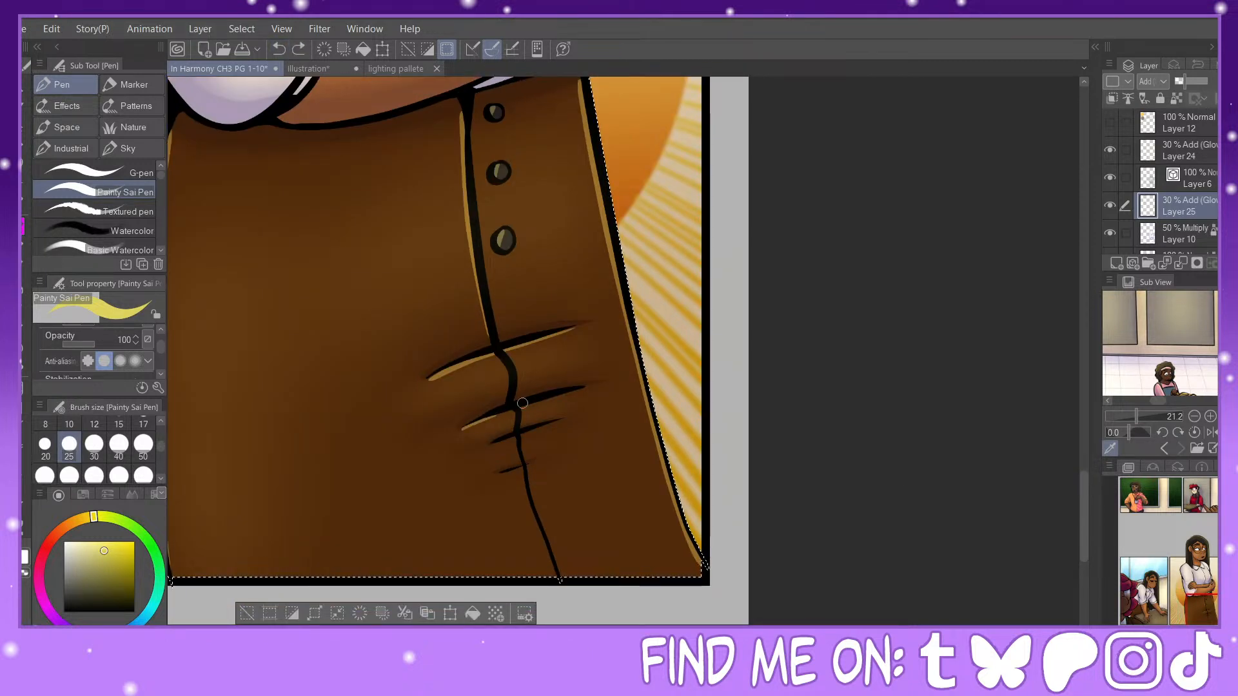
pyautogui.click(279, 49)
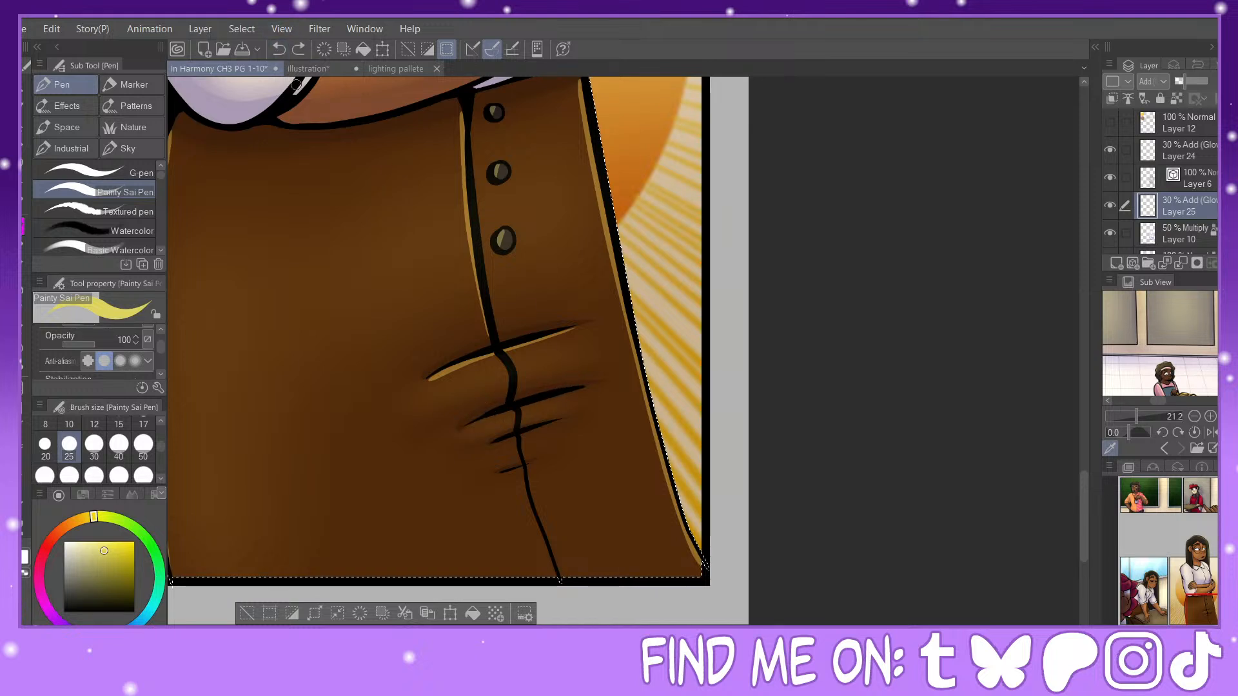
pyautogui.moveTo(460, 431)
pyautogui.mouseDown()
pyautogui.moveTo(510, 412)
pyautogui.moveTo(570, 420)
pyautogui.mouseUp()
pyautogui.moveTo(496, 476); pyautogui.dragTo(509, 473)
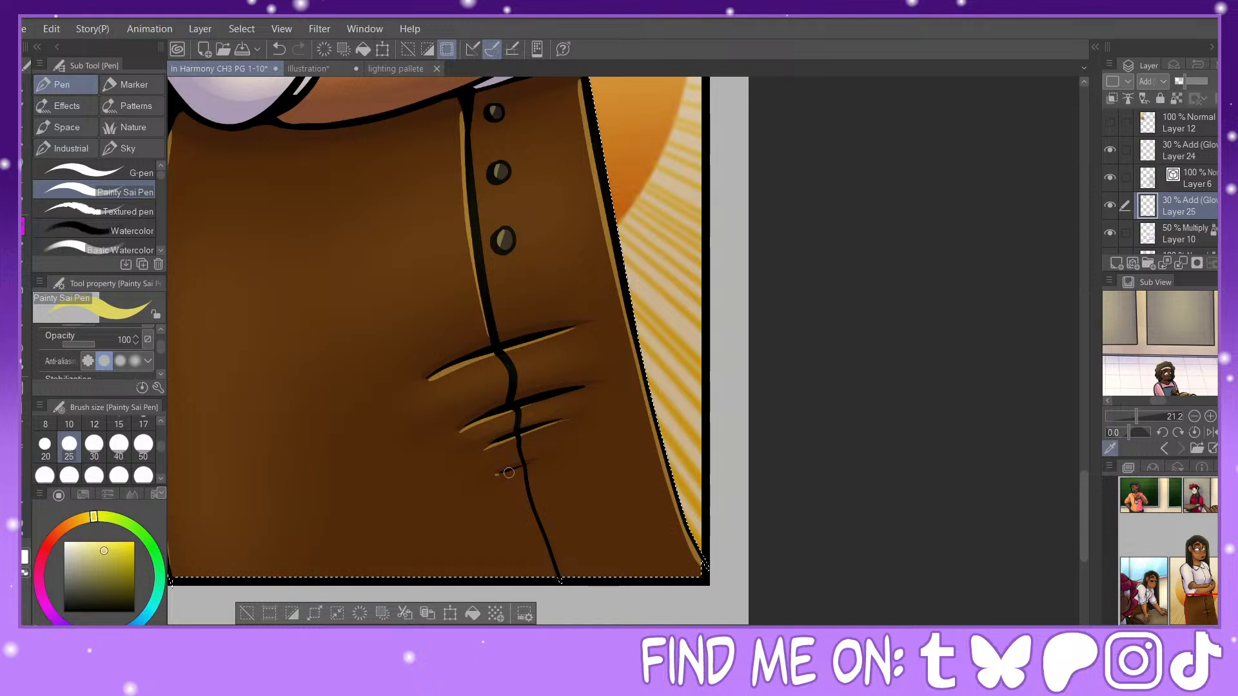
# Step: Highlight the smallest skirt fold and the front seam between and below the folds, undoing an unwanted stroke
pyautogui.moveTo(493, 358); pyautogui.dragTo(509, 382)
pyautogui.moveTo(520, 472)
pyautogui.mouseDown()
pyautogui.moveTo(537, 466)
pyautogui.moveTo(480, 480)
pyautogui.mouseUp()
pyautogui.click(26, 573)
pyautogui.click(22, 548)
pyautogui.click(279, 50)
pyautogui.moveTo(497, 474)
pyautogui.mouseDown()
pyautogui.moveTo(569, 457)
pyautogui.moveTo(534, 516)
pyautogui.mouseUp()
# Step: Redraw the highlights on the small shirt creases beside the far hand and clear the character selection
pyautogui.moveTo(1213, 607); pyautogui.dragTo(1199, 580)
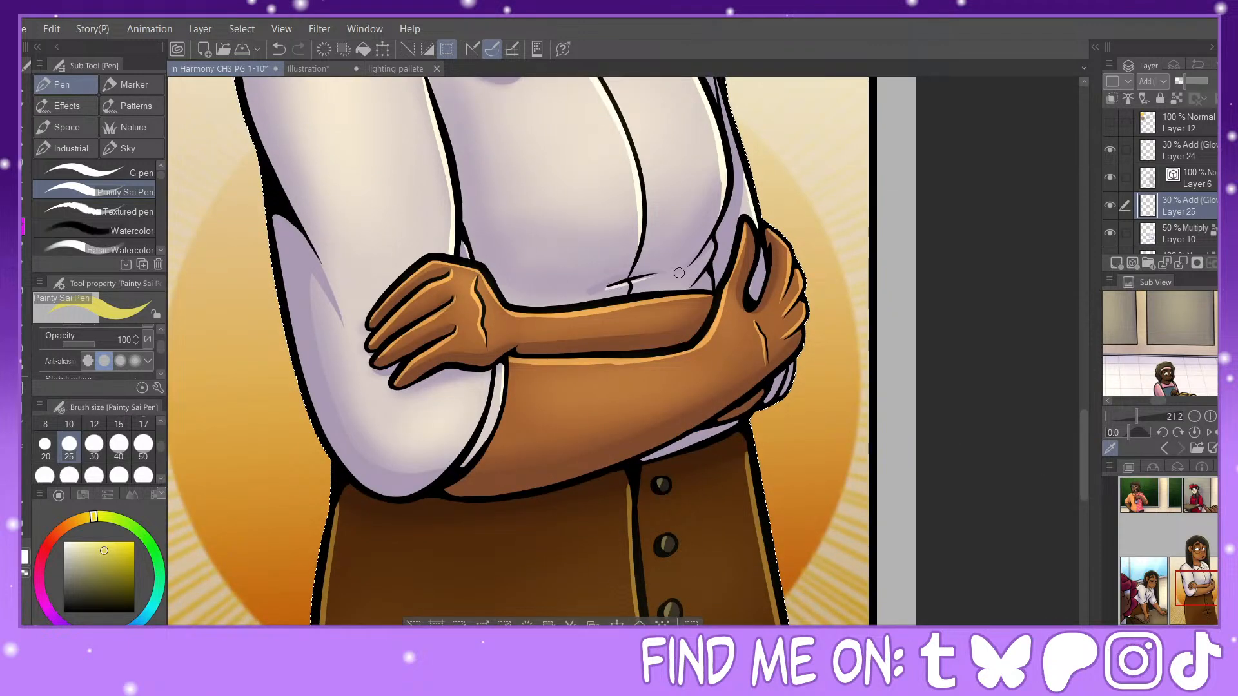
pyautogui.moveTo(1198, 586)
pyautogui.mouseDown()
pyautogui.moveTo(1199, 569)
pyautogui.moveTo(1200, 580)
pyautogui.mouseUp()
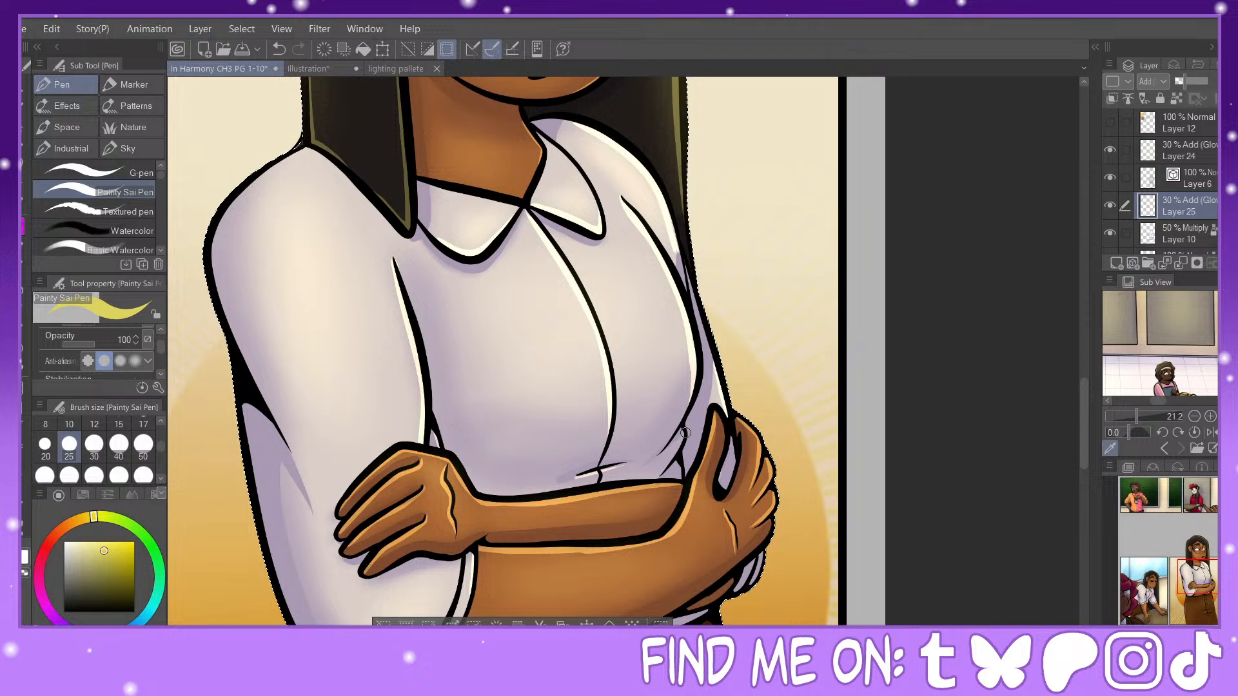
pyautogui.hotkey('ctrl', 'z')
pyautogui.moveTo(685, 435)
pyautogui.mouseDown()
pyautogui.moveTo(665, 466)
pyautogui.moveTo(682, 479)
pyautogui.mouseUp()
pyautogui.moveTo(1196, 575); pyautogui.dragTo(1188, 599)
pyautogui.hotkey('ctrl', '-')
pyautogui.hotkey('ctrl', '-')
pyautogui.hotkey('ctrl', '-')
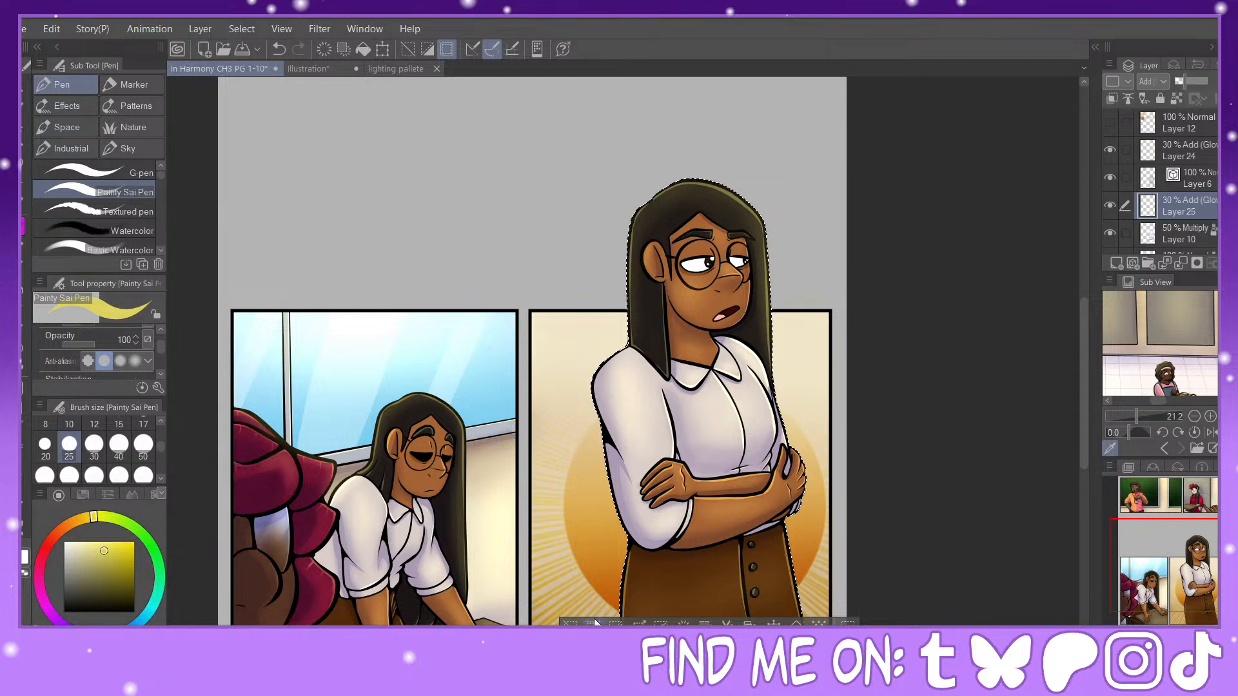
pyautogui.hotkey('ctrl', 'd')
# Step: Merge Layer 9 Copy with the character's Layer 10, Layer 25, Layer 6 and Layer 24 into one layer
pyautogui.moveTo(1159, 576); pyautogui.dragTo(1161, 588)
pyautogui.scroll(-3, 1170, 180)
pyautogui.click(1177, 177)
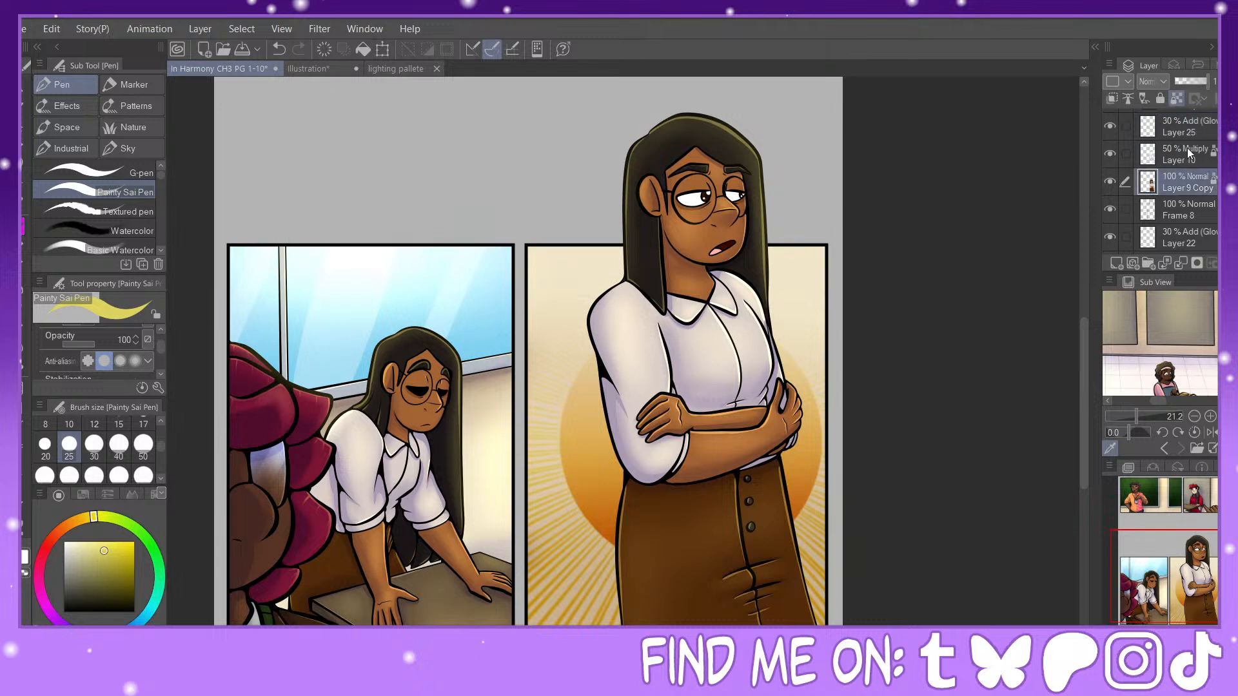
pyautogui.click(1125, 155)
pyautogui.click(1125, 127)
pyautogui.scroll(2, 1125, 129)
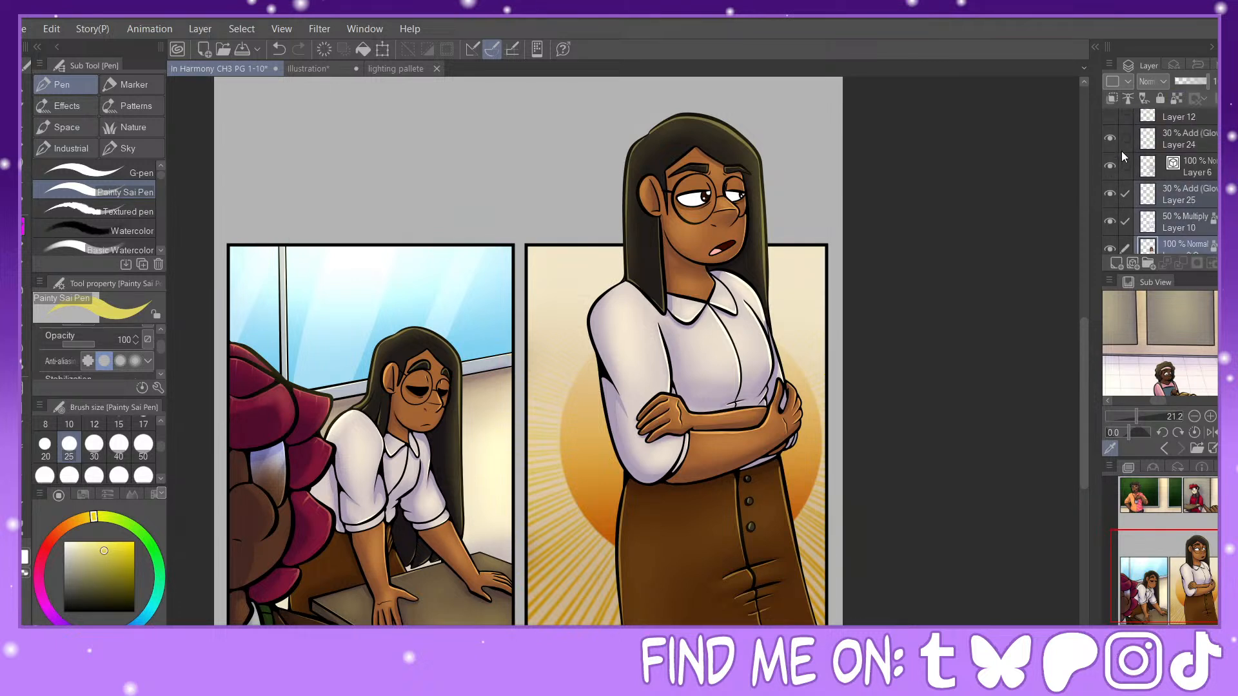
pyautogui.click(1125, 166)
pyautogui.click(1125, 139)
pyautogui.scroll(1, 1160, 181)
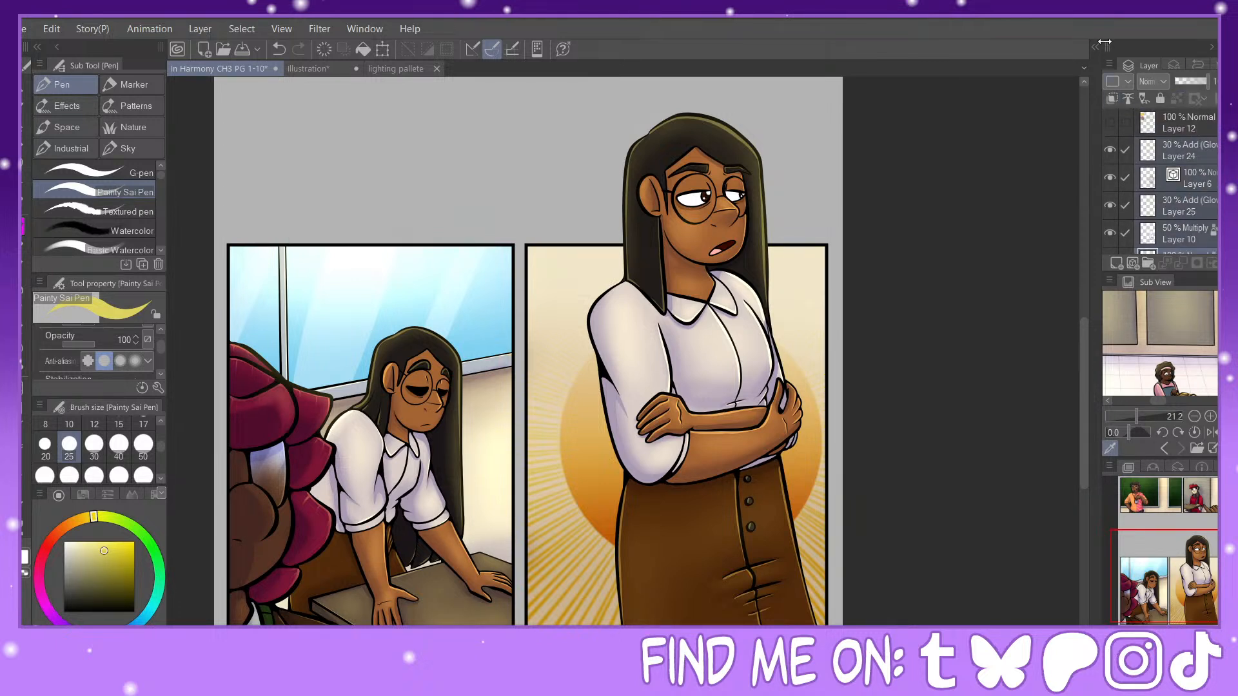
pyautogui.click(1187, 264)
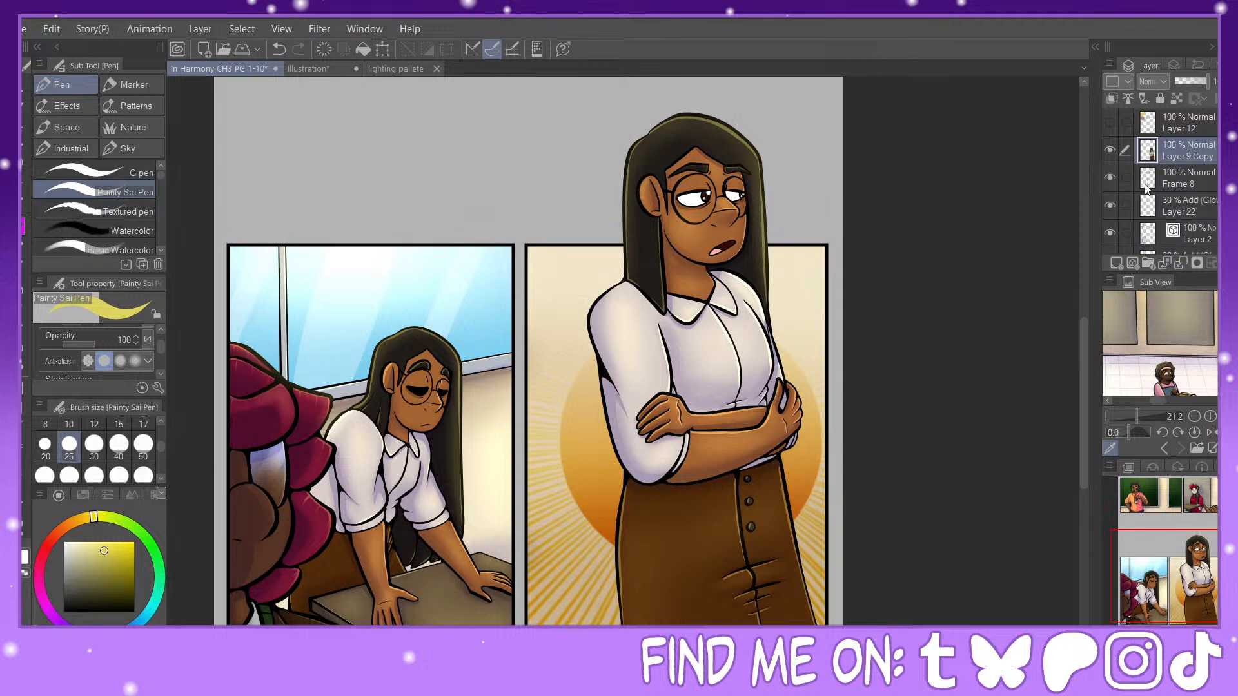
# Step: Add a border effect 5.0 thick to the merged character layer, with a golden-orange edge color based on the panel background
pyautogui.keyDown('alt'); pyautogui.click(598, 369); pyautogui.keyUp('alt')
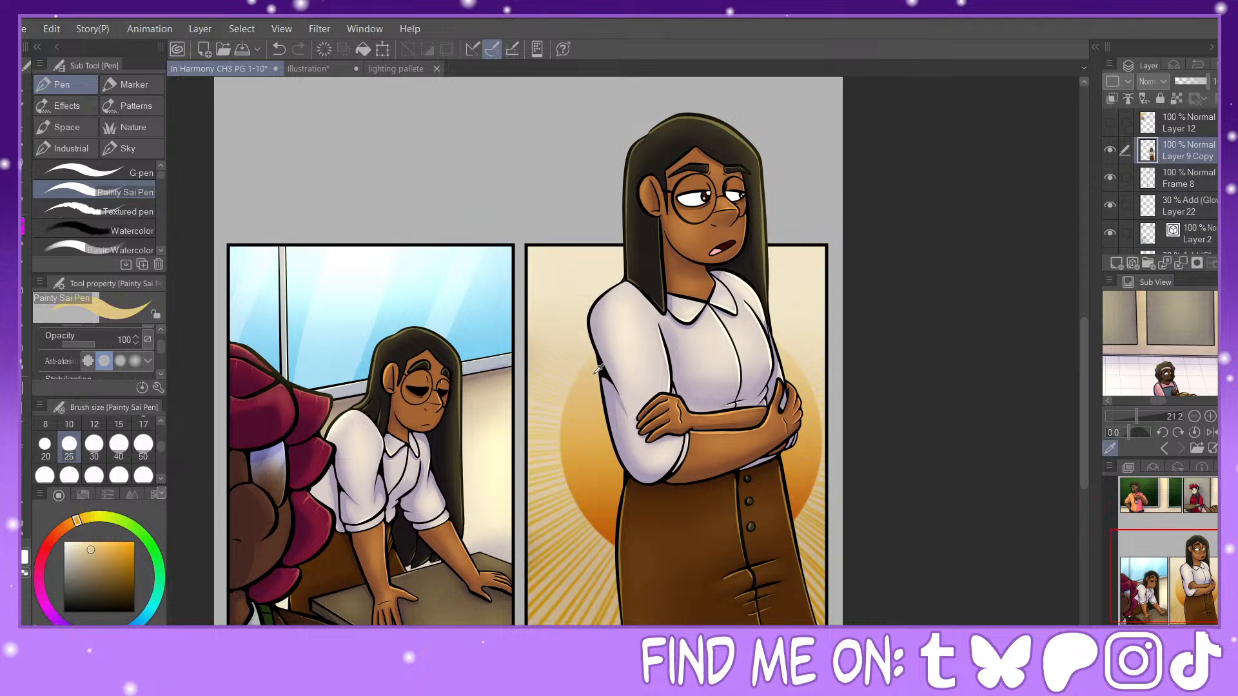
pyautogui.click(1174, 65)
pyautogui.click(1154, 95)
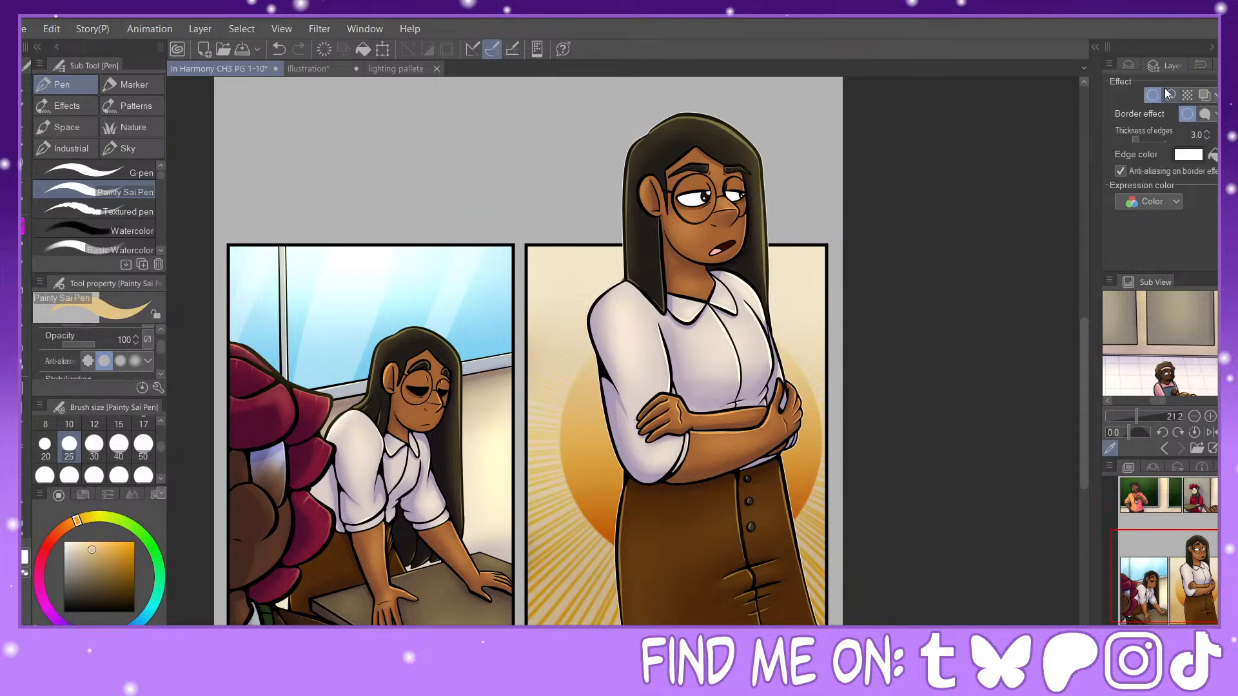
pyautogui.click(1213, 154)
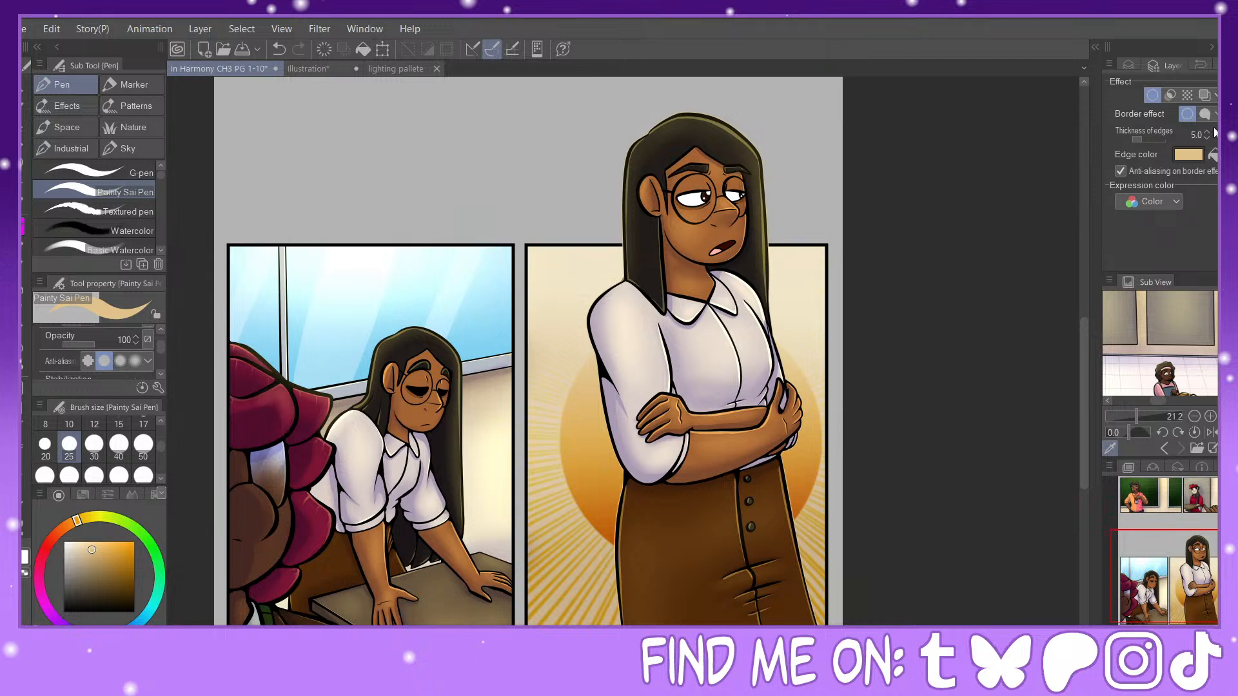
pyautogui.keyDown('alt'); pyautogui.click(588, 408); pyautogui.keyUp('alt')
pyautogui.moveTo(101, 548); pyautogui.dragTo(111, 542)
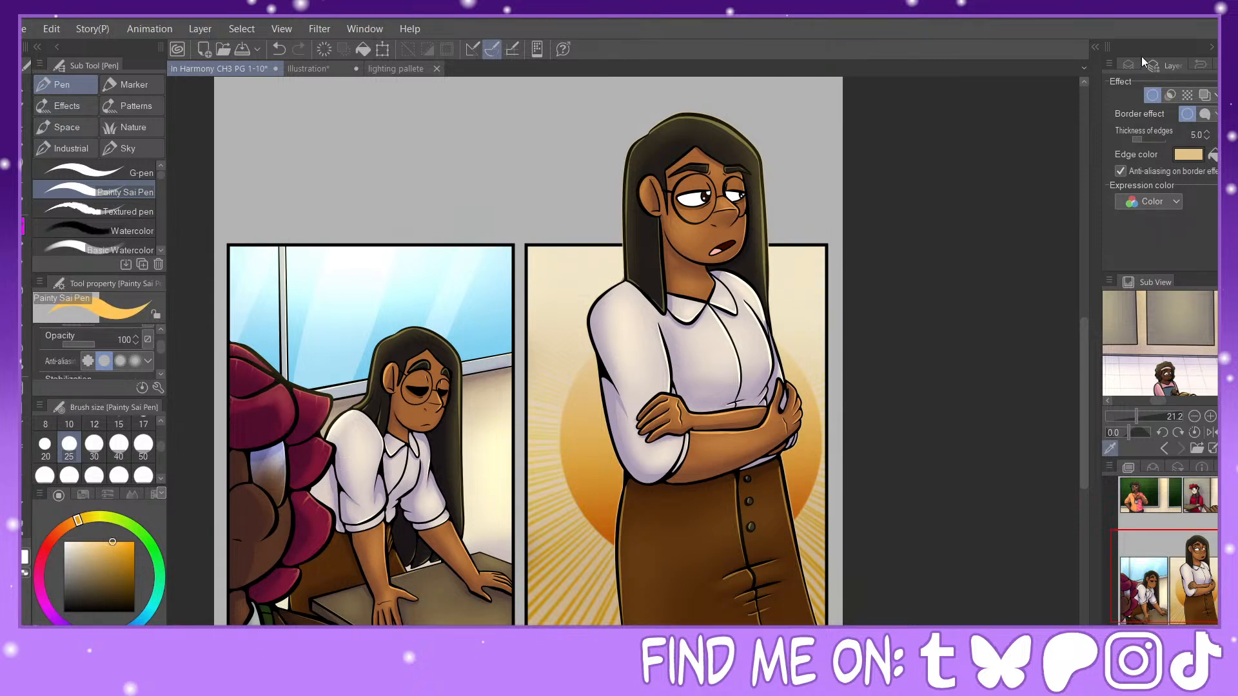
# Step: Select the panel border from the Frame 8 layer's content and make Layer 9 Copy the active layer
pyautogui.moveTo(1198, 549); pyautogui.dragTo(1197, 601)
pyautogui.hotkey('ctrl', '+')
pyautogui.hotkey('ctrl', '+')
pyautogui.hotkey('ctrl', '+')
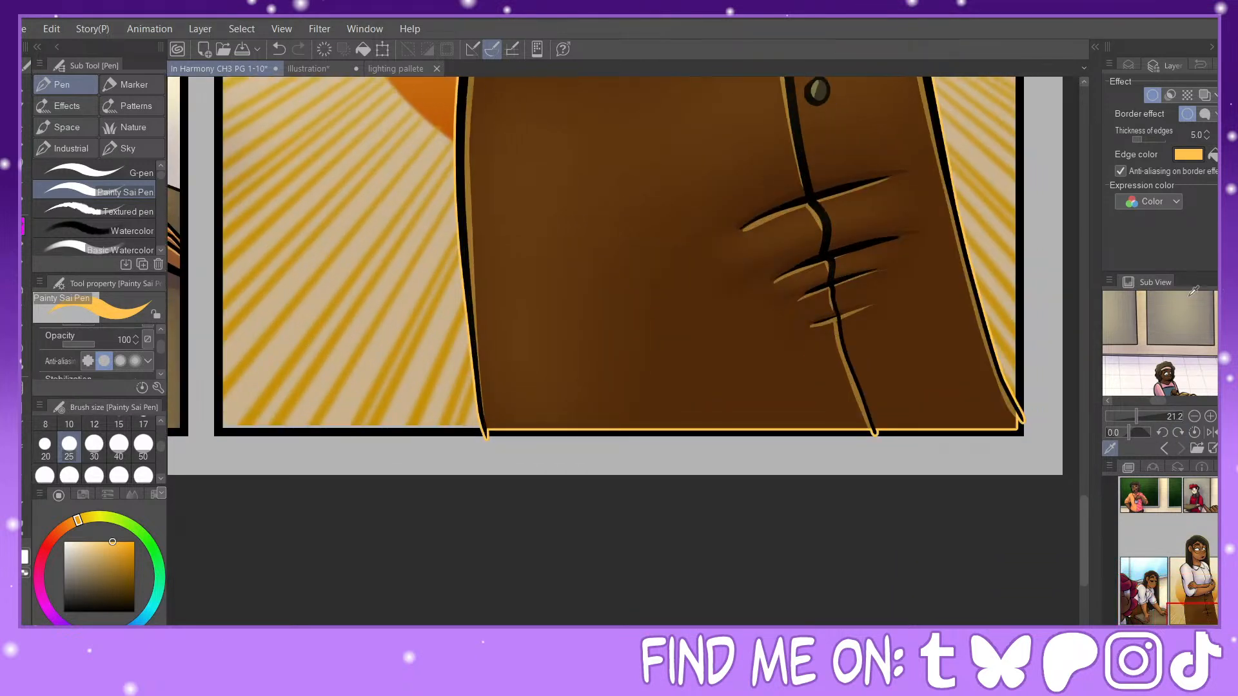
pyautogui.click(1130, 66)
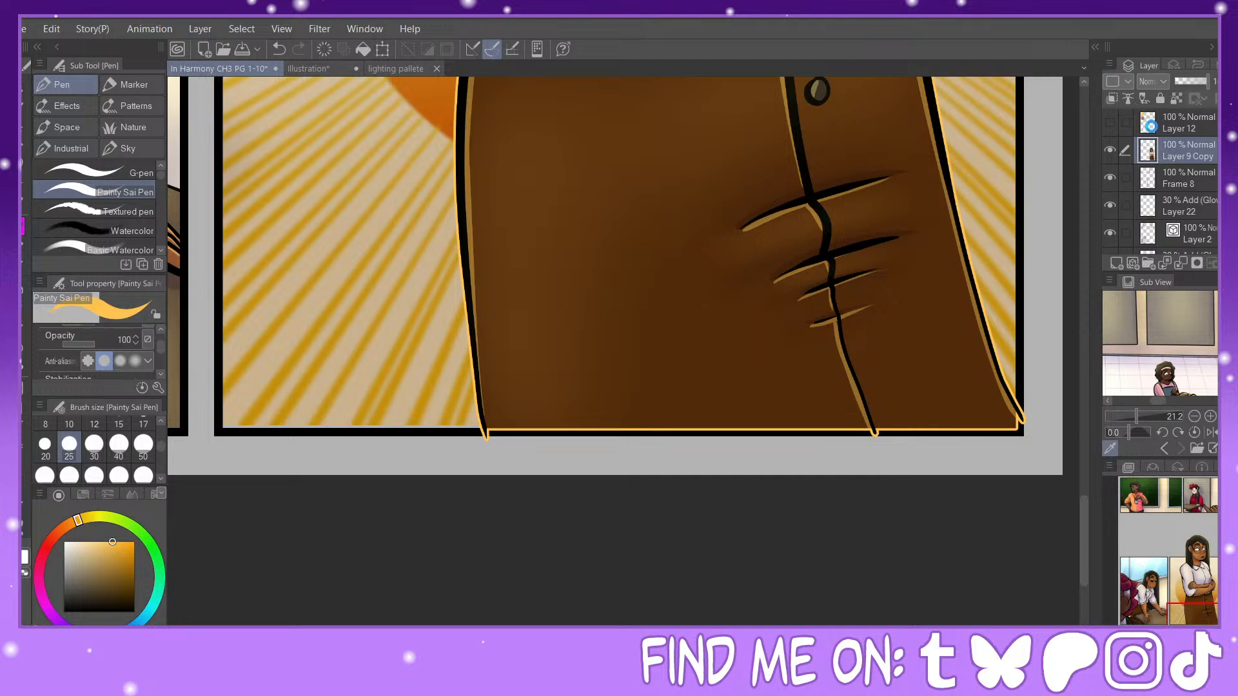
pyautogui.click(1184, 182)
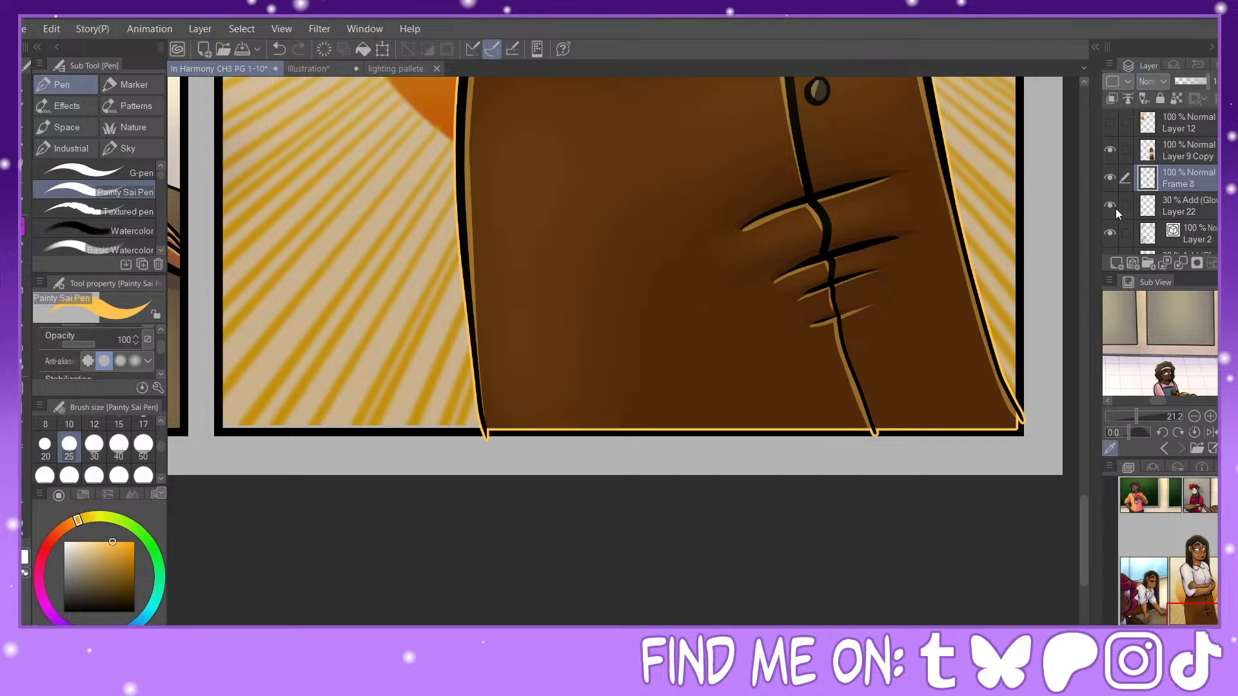
pyautogui.click(1175, 160)
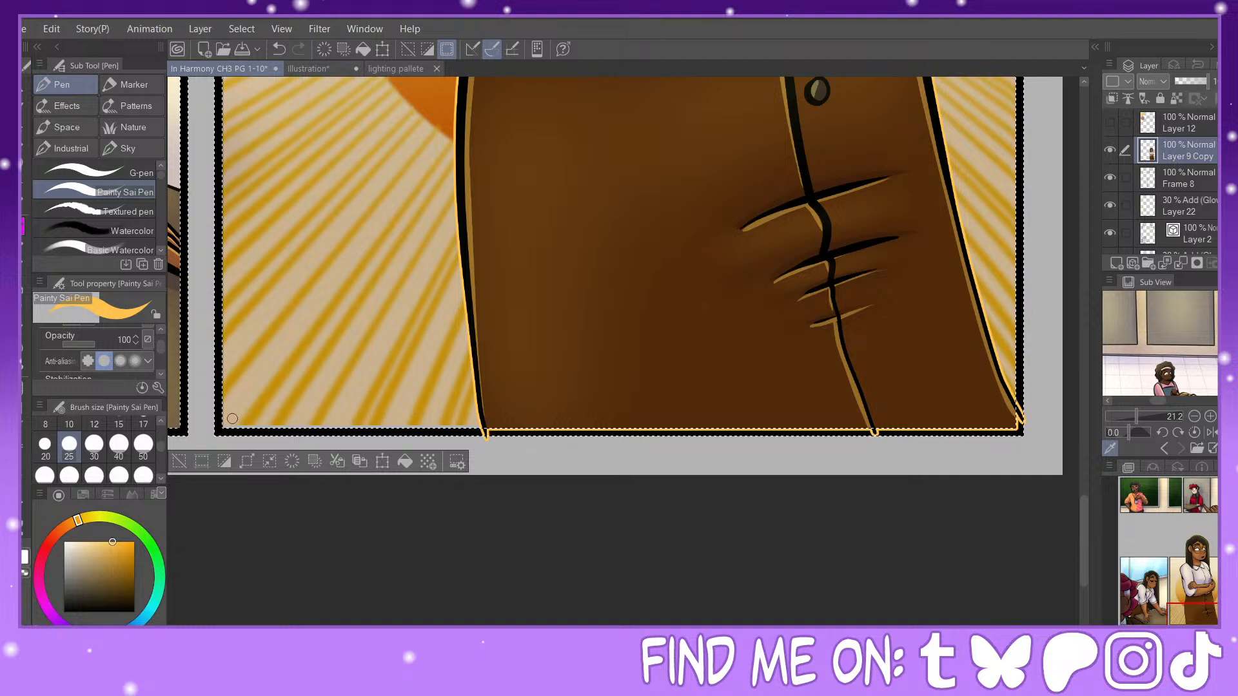
# Step: Erase the orange outline overlapping the panel's bottom border with the Hard eraser at size 50, and clear the selection
pyautogui.press('e')
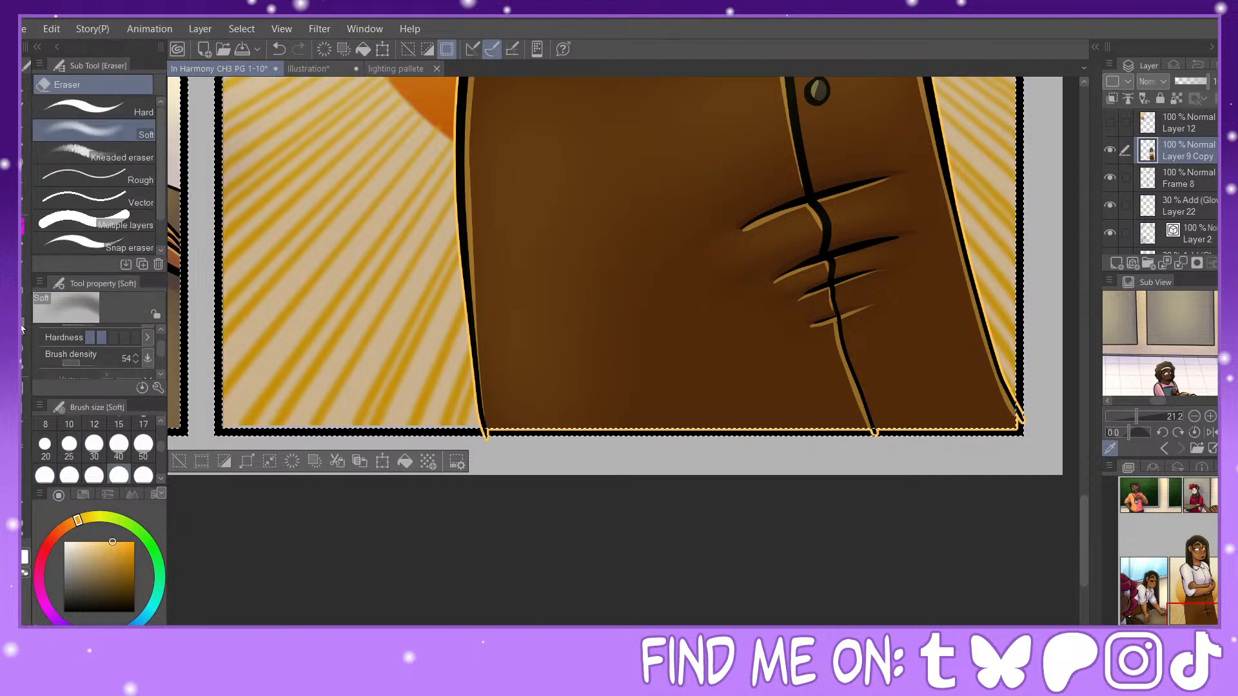
pyautogui.click(143, 444)
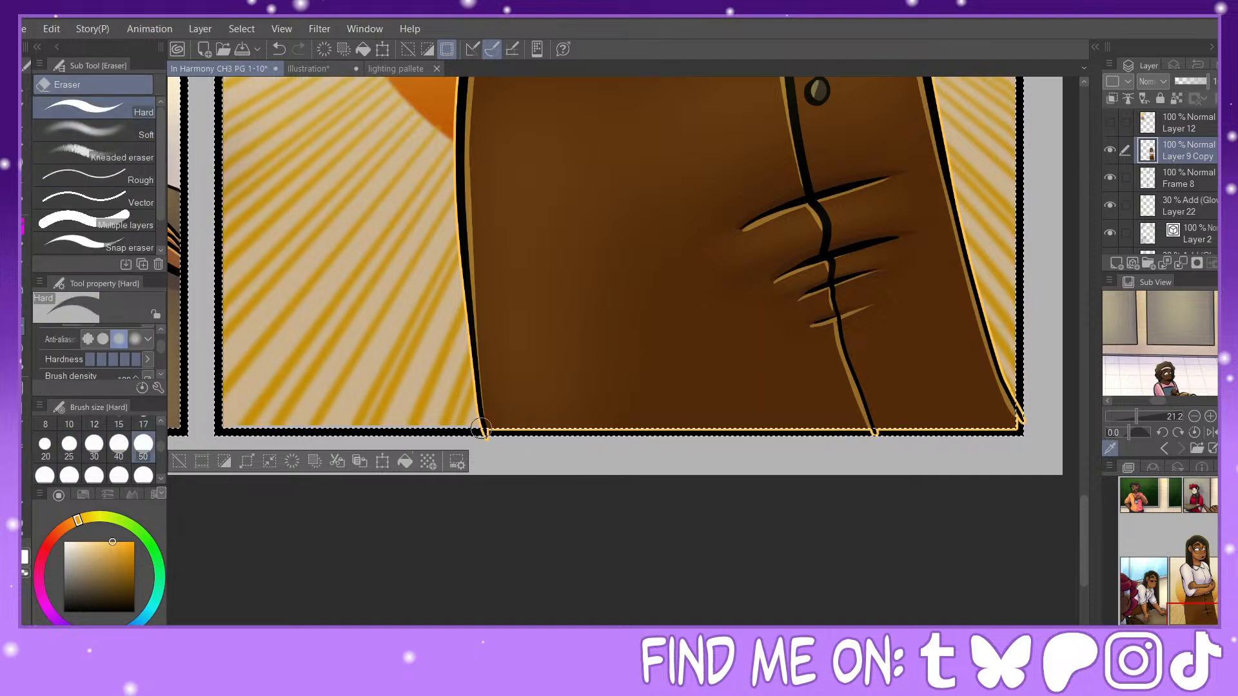
pyautogui.moveTo(485, 427)
pyautogui.mouseDown()
pyautogui.moveTo(547, 416)
pyautogui.moveTo(497, 434)
pyautogui.moveTo(935, 427)
pyautogui.moveTo(872, 441)
pyautogui.moveTo(1030, 406)
pyautogui.mouseUp()
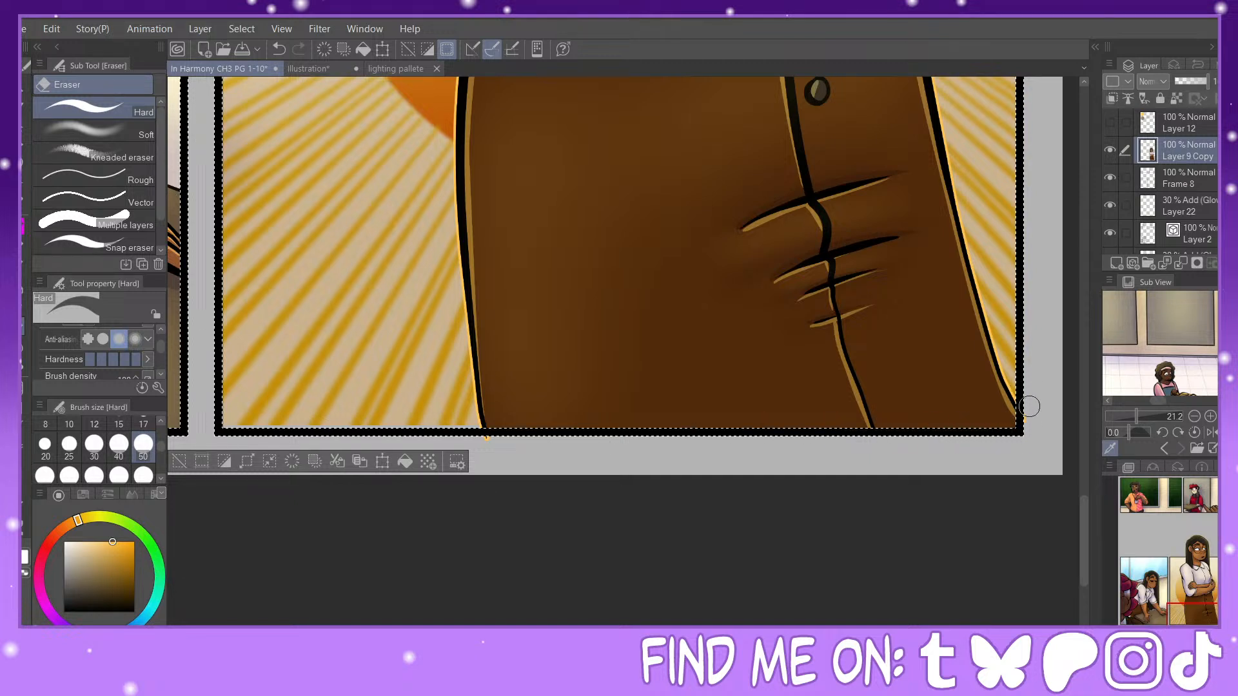
pyautogui.click(201, 469)
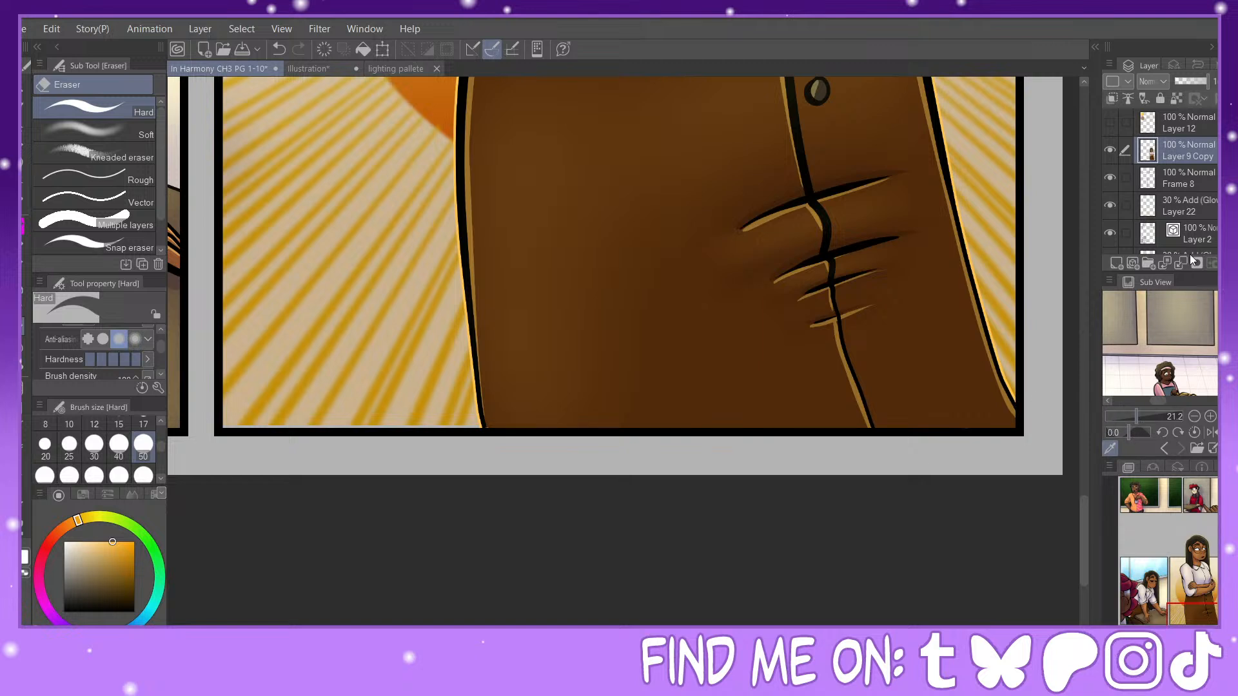
pyautogui.scroll(-2, 1182, 192)
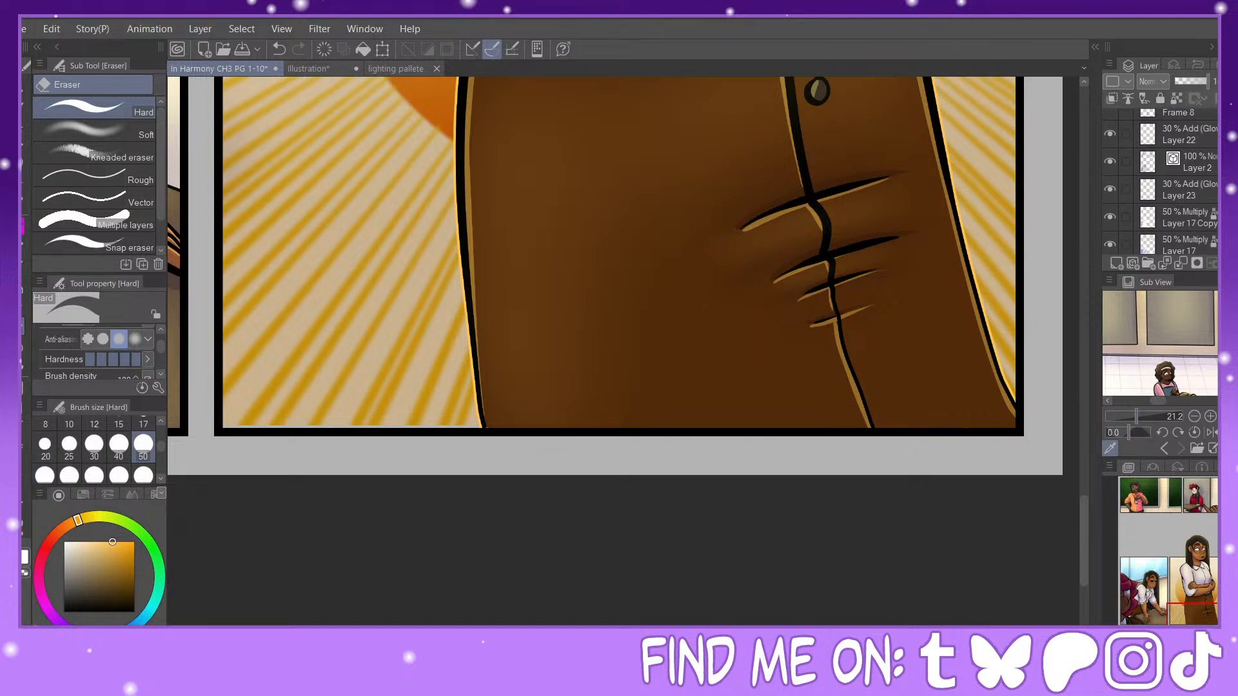
# Step: Move the Firework layer's ray background down slightly so that it covers the gap above the last panel's bottom border
pyautogui.scroll(-4, 1216, 169)
pyautogui.scroll(-4, 1174, 187)
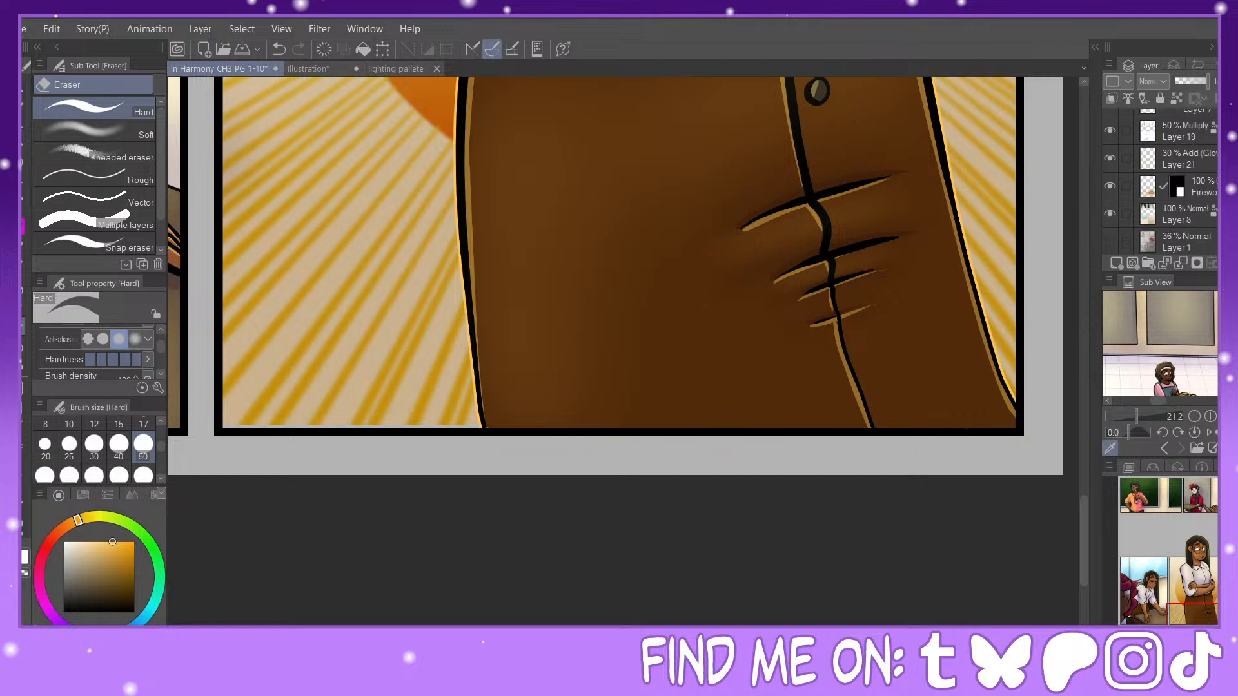
pyautogui.click(1174, 187)
pyautogui.press('k')
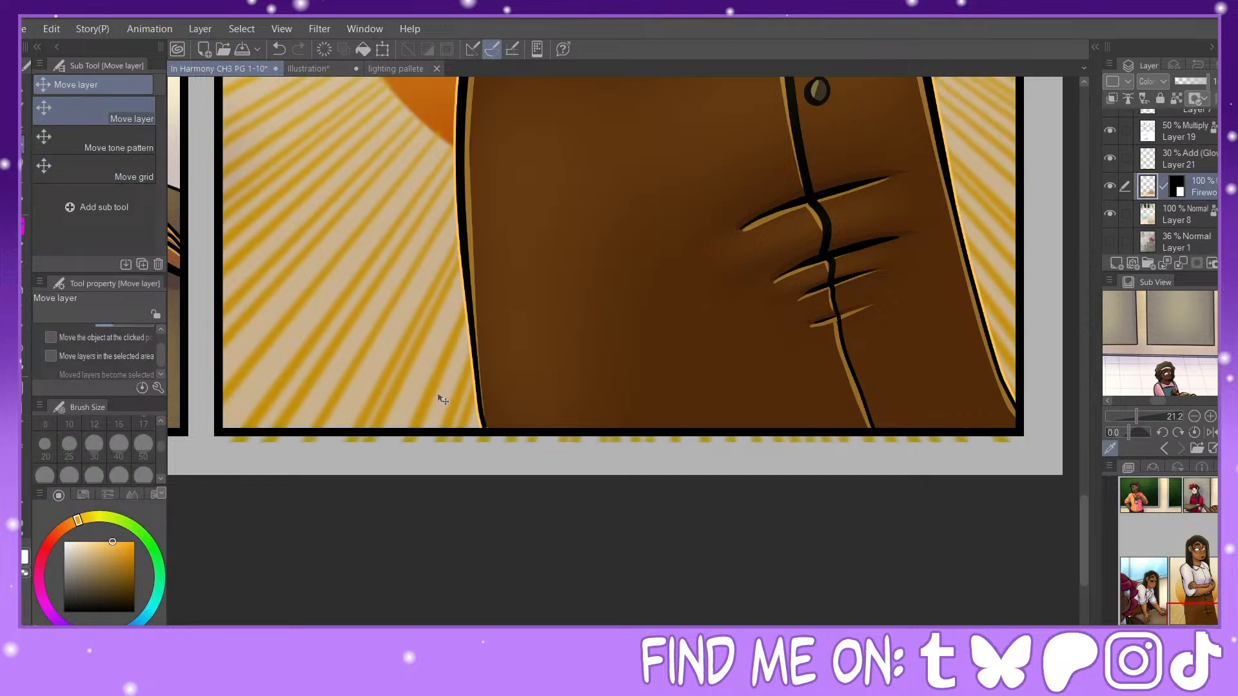
pyautogui.moveTo(441, 389); pyautogui.dragTo(439, 393)
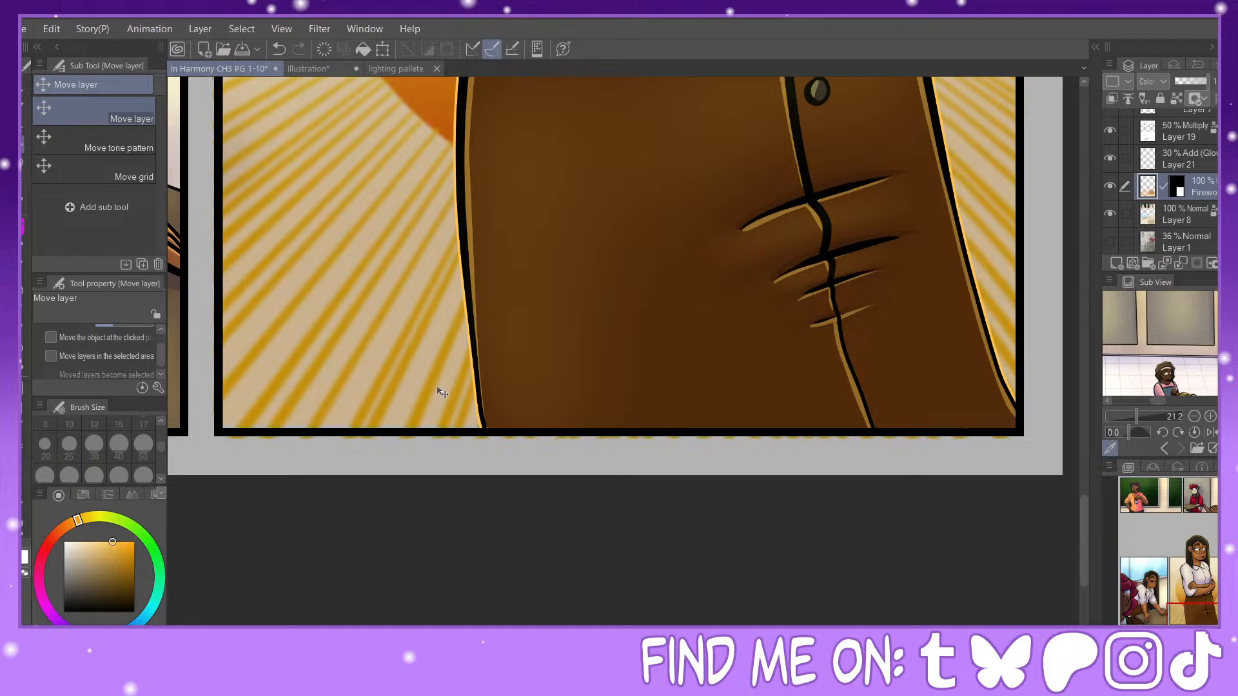
pyautogui.moveTo(1166, 568); pyautogui.dragTo(1197, 620)
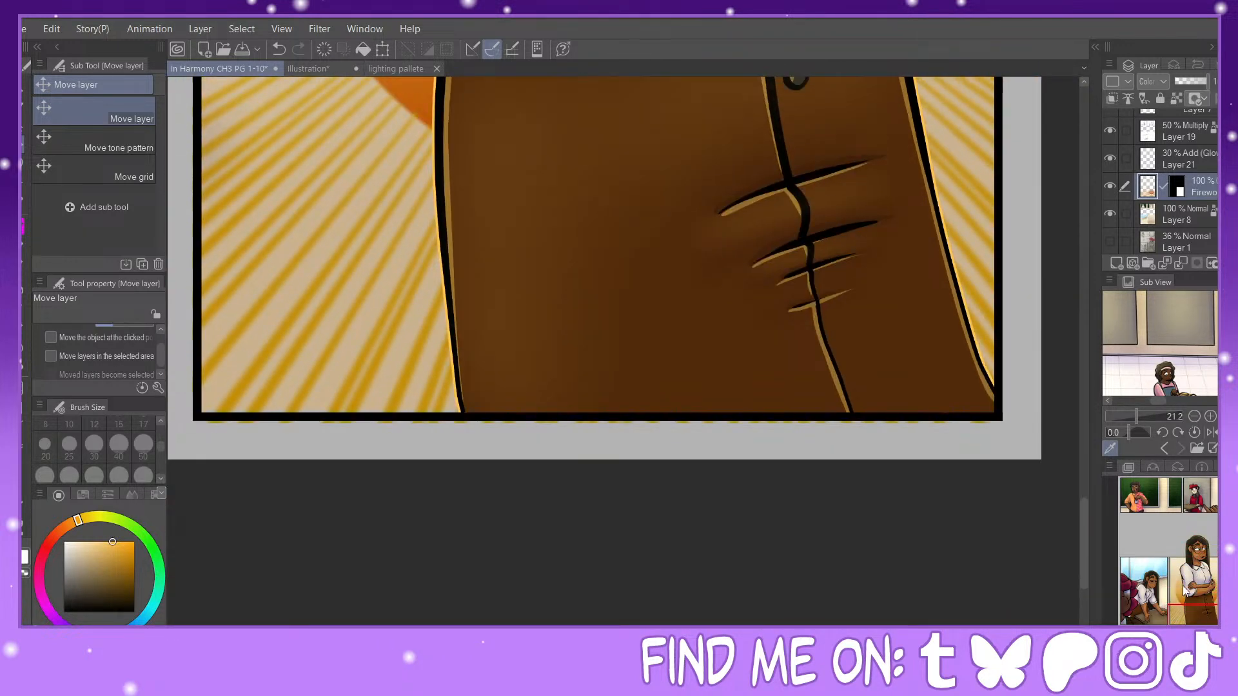
# Step: Delete the ray overflow beneath the last panel's bottom border with a rectangular selection, and clear the selection
pyautogui.click(25, 169)
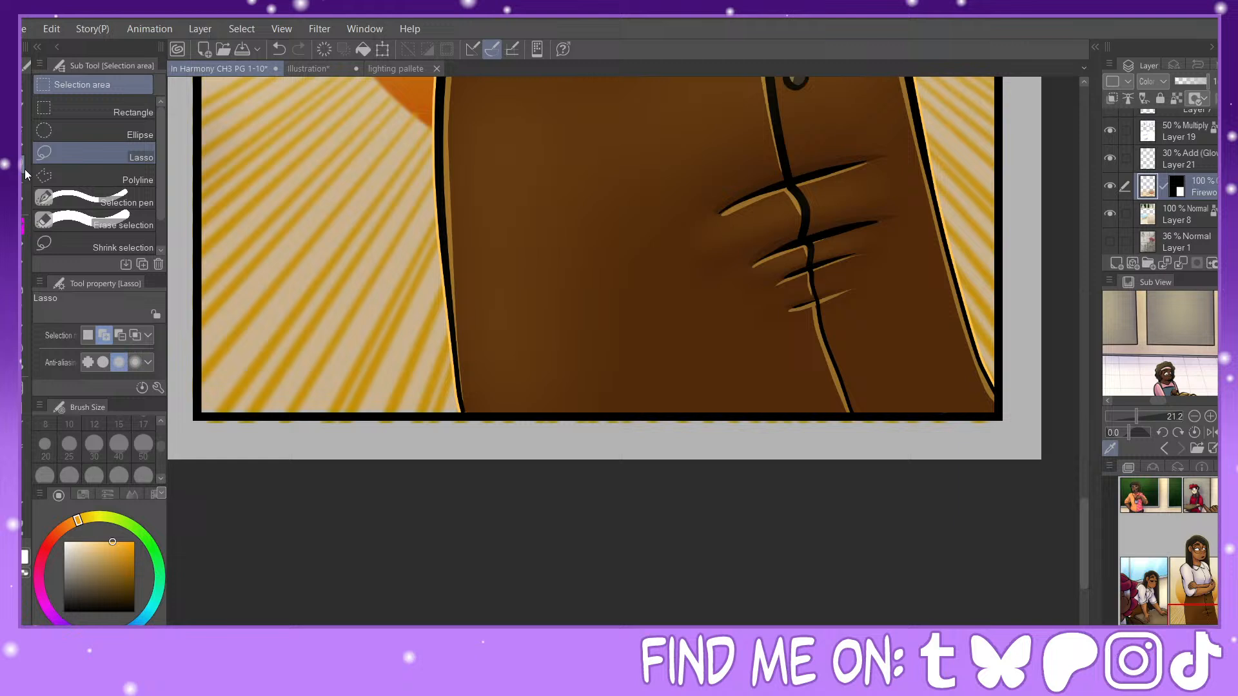
pyautogui.click(97, 110)
pyautogui.moveTo(193, 417); pyautogui.dragTo(1040, 519)
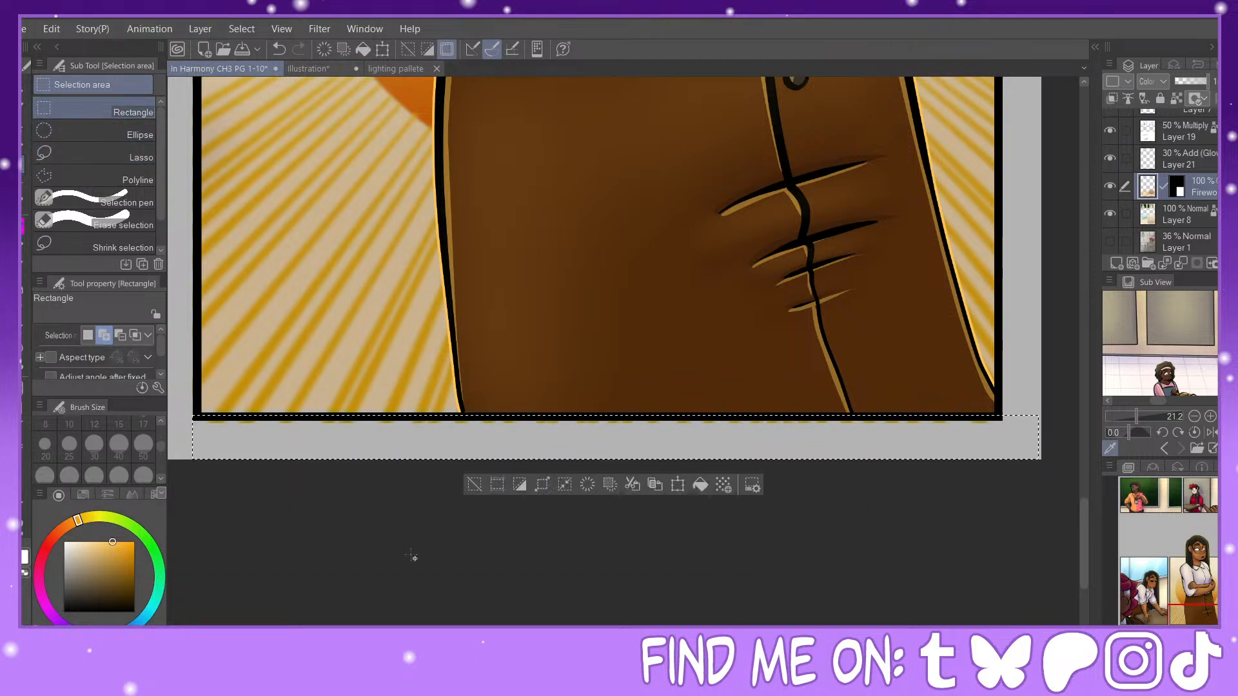
pyautogui.click(473, 486)
# Step: Look over the lower panels, the full page and the two upper panels
pyautogui.hotkey('ctrl', '-')
pyautogui.hotkey('ctrl', '-')
pyautogui.hotkey('ctrl', '-')
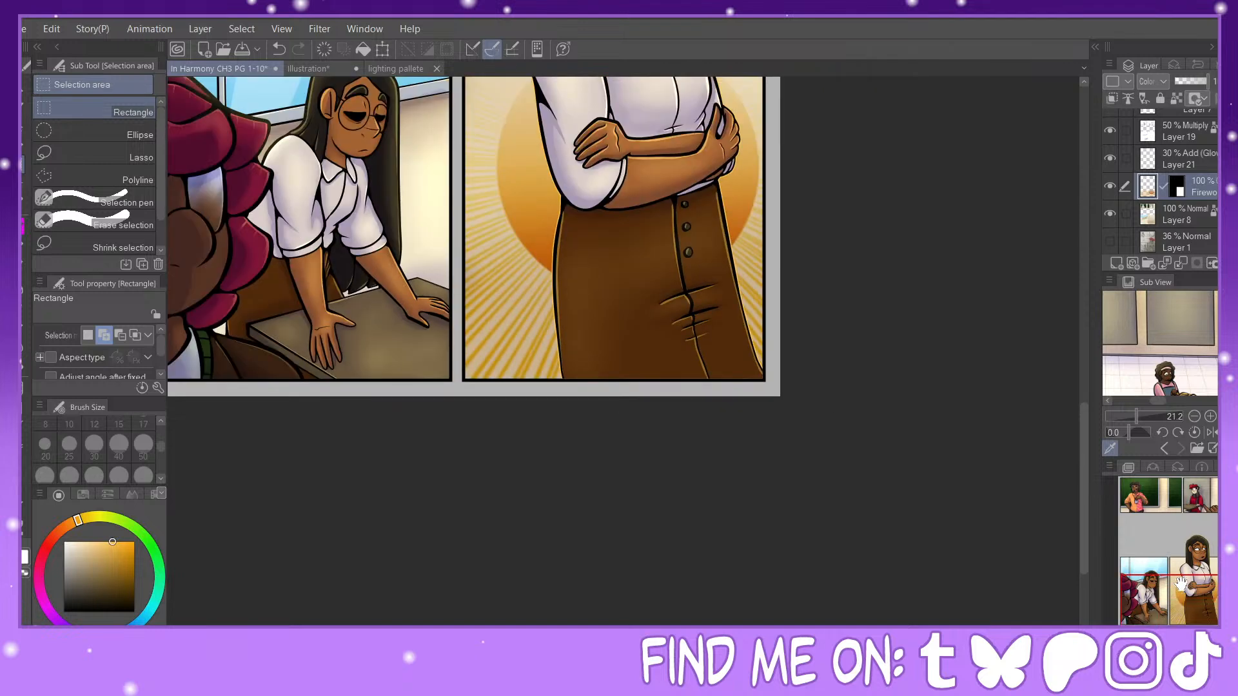
pyautogui.moveTo(1197, 596); pyautogui.dragTo(1171, 547)
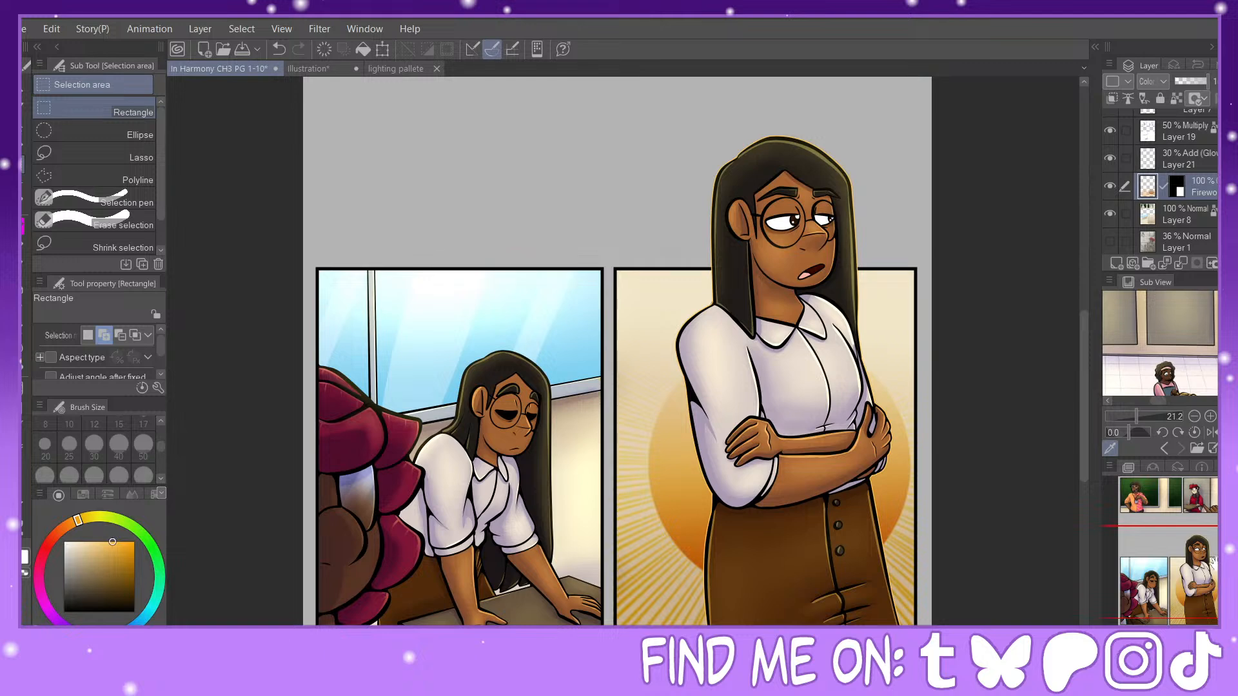
pyautogui.hotkey('ctrl', '-')
pyautogui.hotkey('ctrl', '-')
pyautogui.moveTo(623, 322); pyautogui.dragTo(636, 392)
pyautogui.hotkey('ctrl', '+')
pyautogui.hotkey('ctrl', '+')
pyautogui.hotkey('ctrl', '+')
pyautogui.moveTo(1176, 553); pyautogui.dragTo(1167, 506)
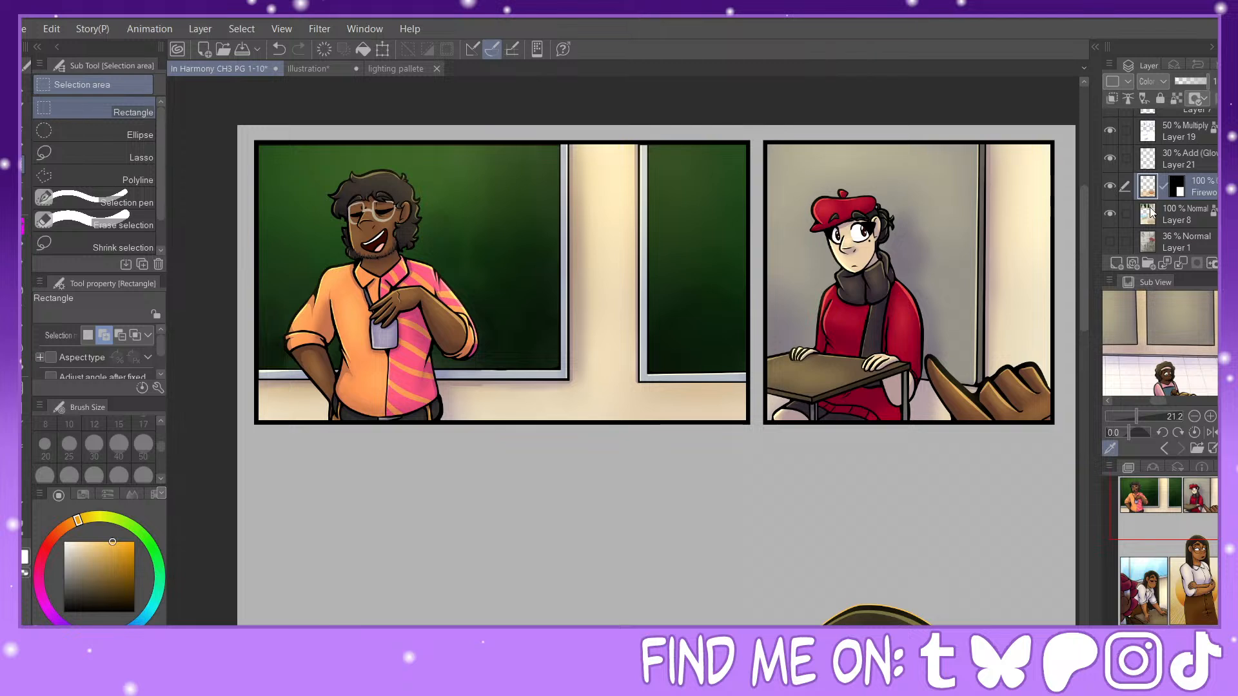
# Step: Make Layer 9 Copy active and pick the brown 20% Overlay swatch color from Layer 12, leaving Layer 12 hidden
pyautogui.click(1126, 217)
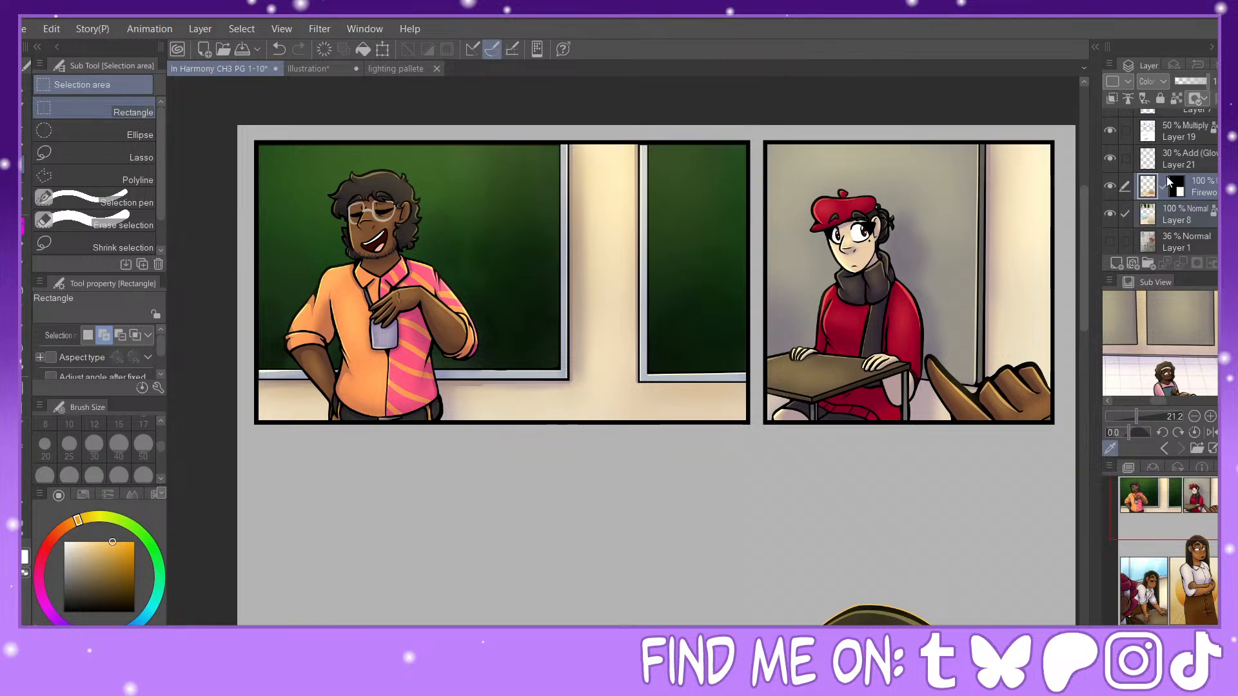
pyautogui.scroll(10, 1161, 181)
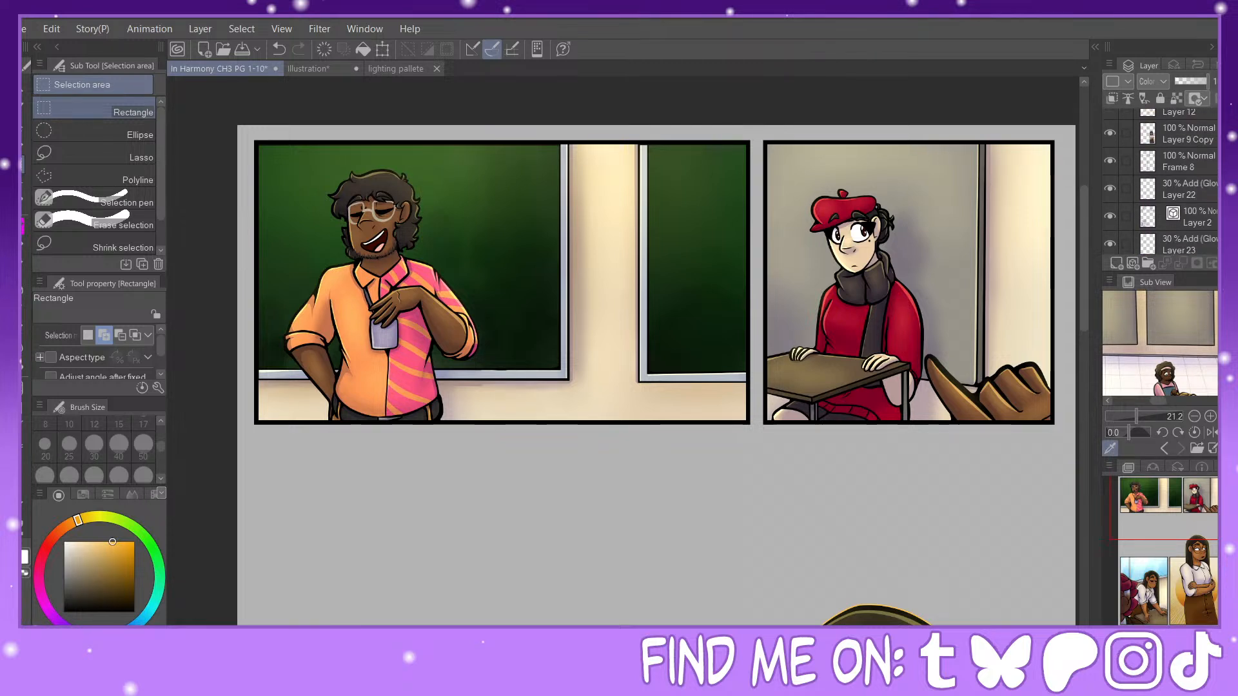
pyautogui.click(1174, 155)
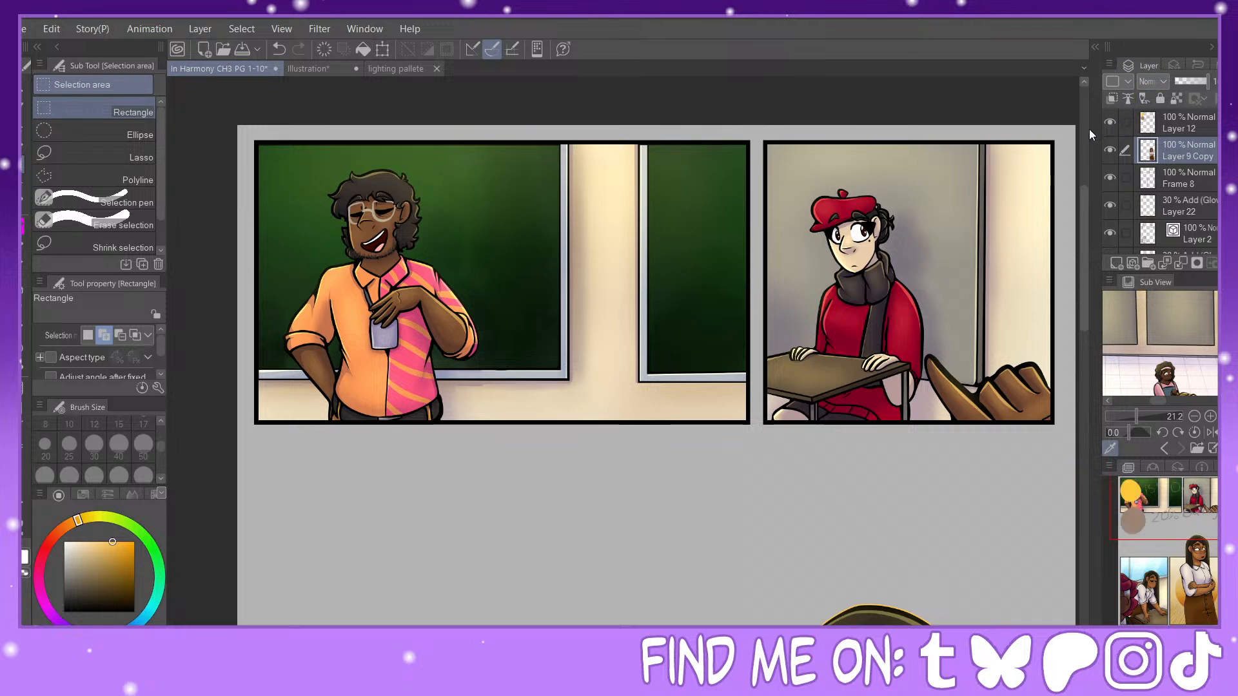
pyautogui.click(1110, 122)
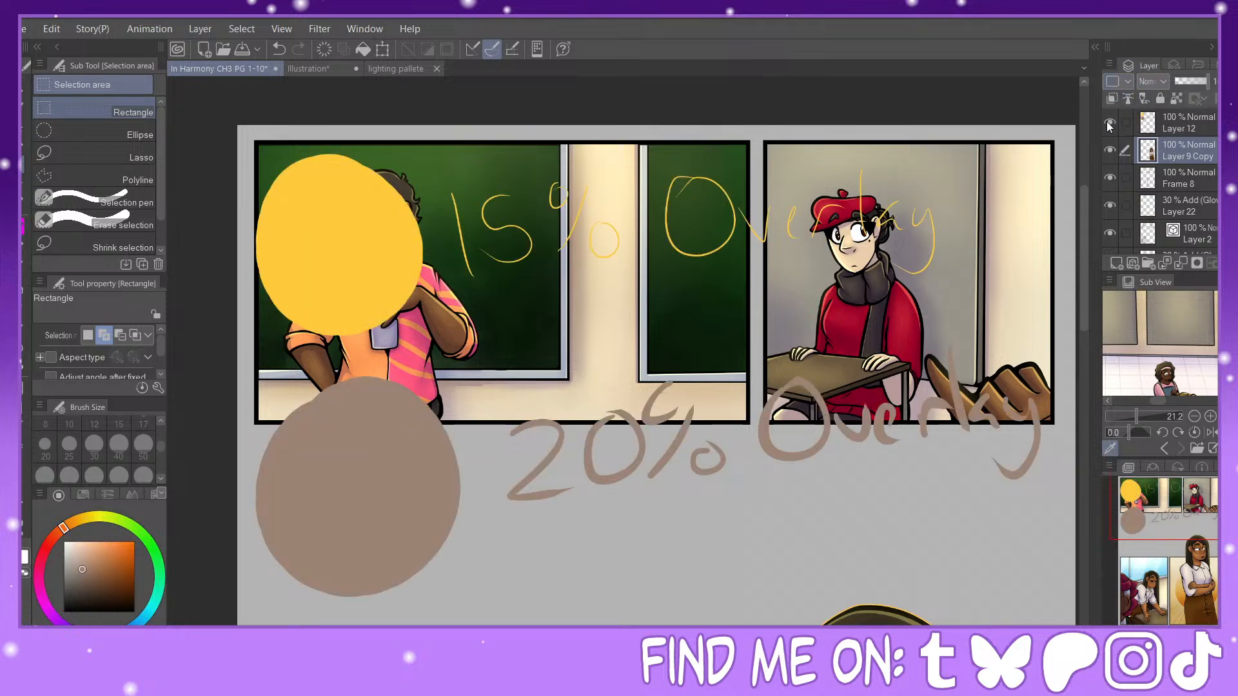
pyautogui.click(1110, 122)
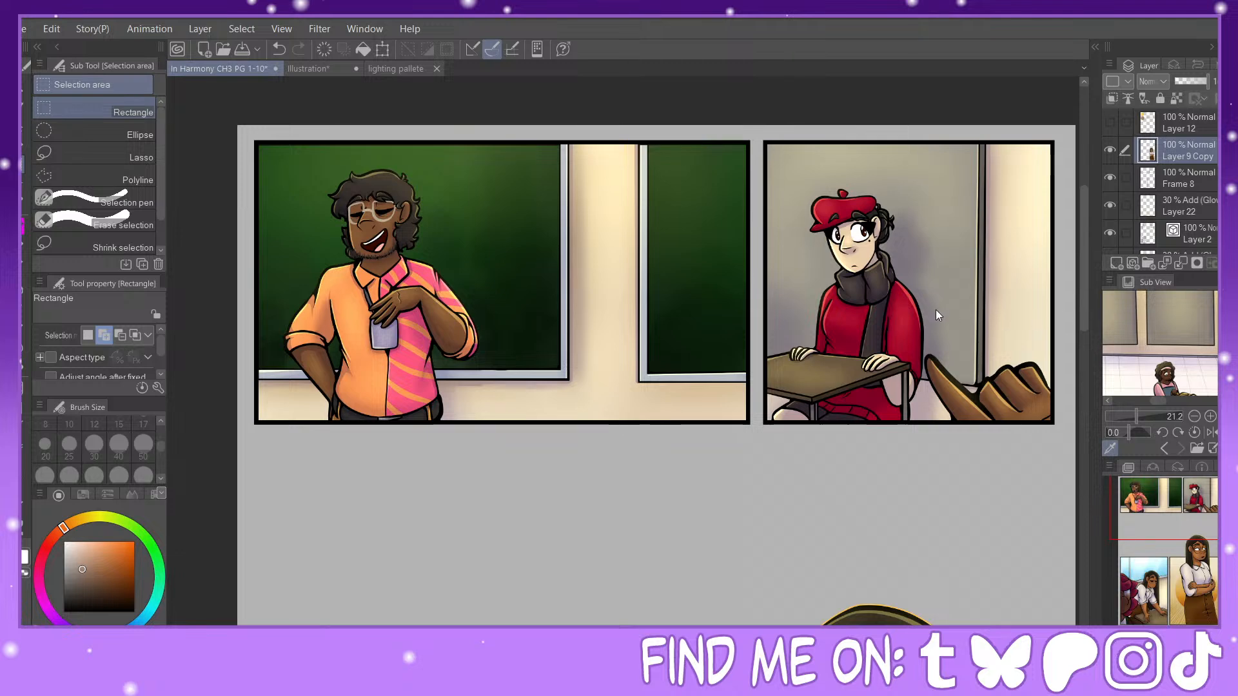
# Step: Select the character's silhouette from Layer 9 Copy and add a new layer above it in Overlay mode
pyautogui.click(1116, 264)
pyautogui.moveTo(1184, 509); pyautogui.dragTo(1209, 557)
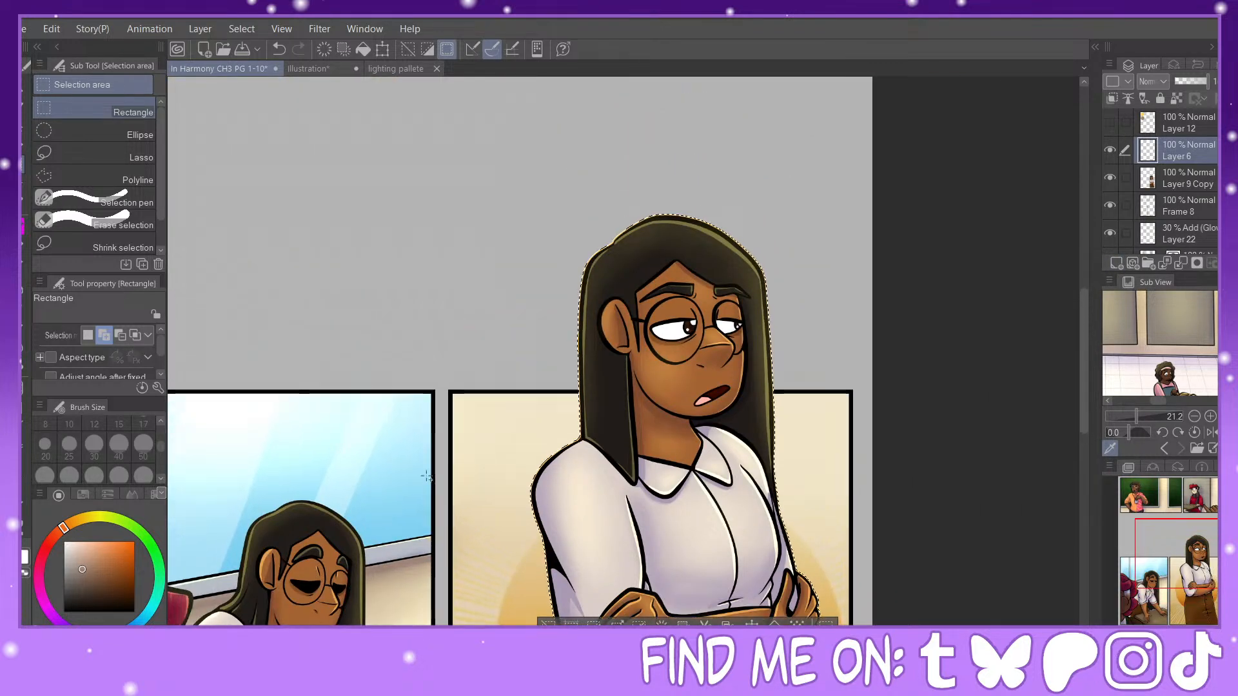
pyautogui.click(1151, 82)
pyautogui.click(1159, 283)
# Step: Set the Overlay layer to 20% opacity, fill the character selection with brown, deselect, and compare the tint on and off
pyautogui.click(1181, 80)
pyautogui.click(1182, 82)
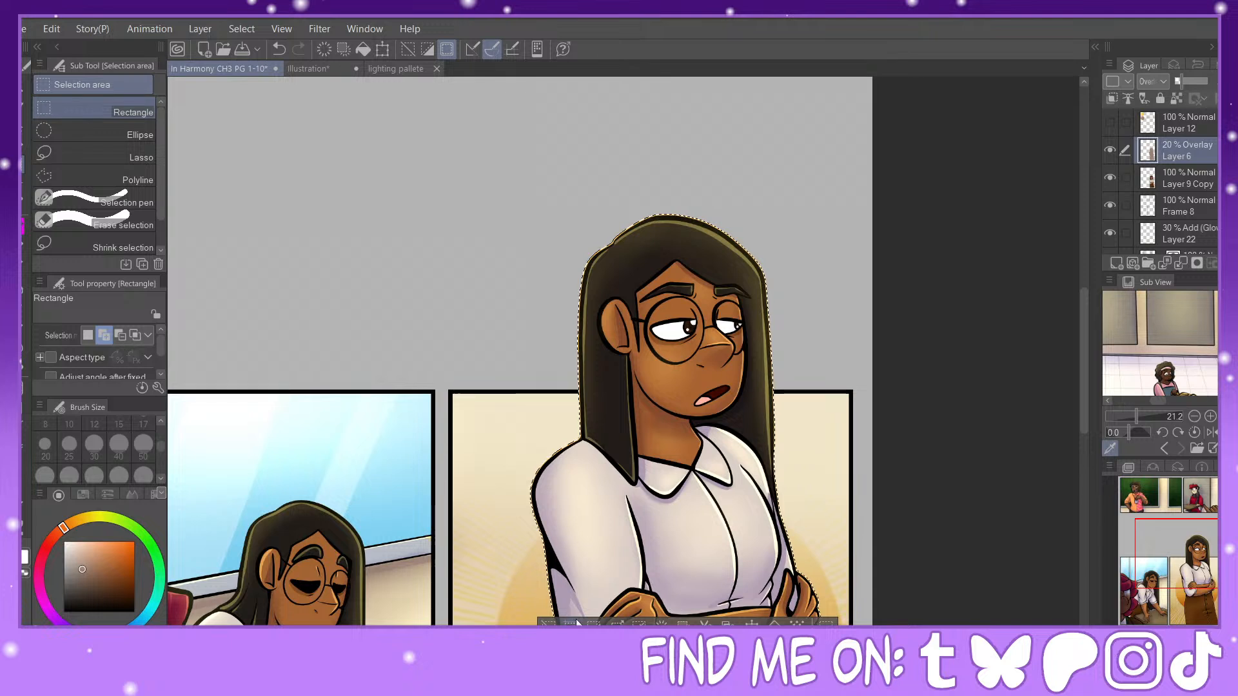
pyautogui.hotkey('ctrl', 'd')
pyautogui.click(1110, 152)
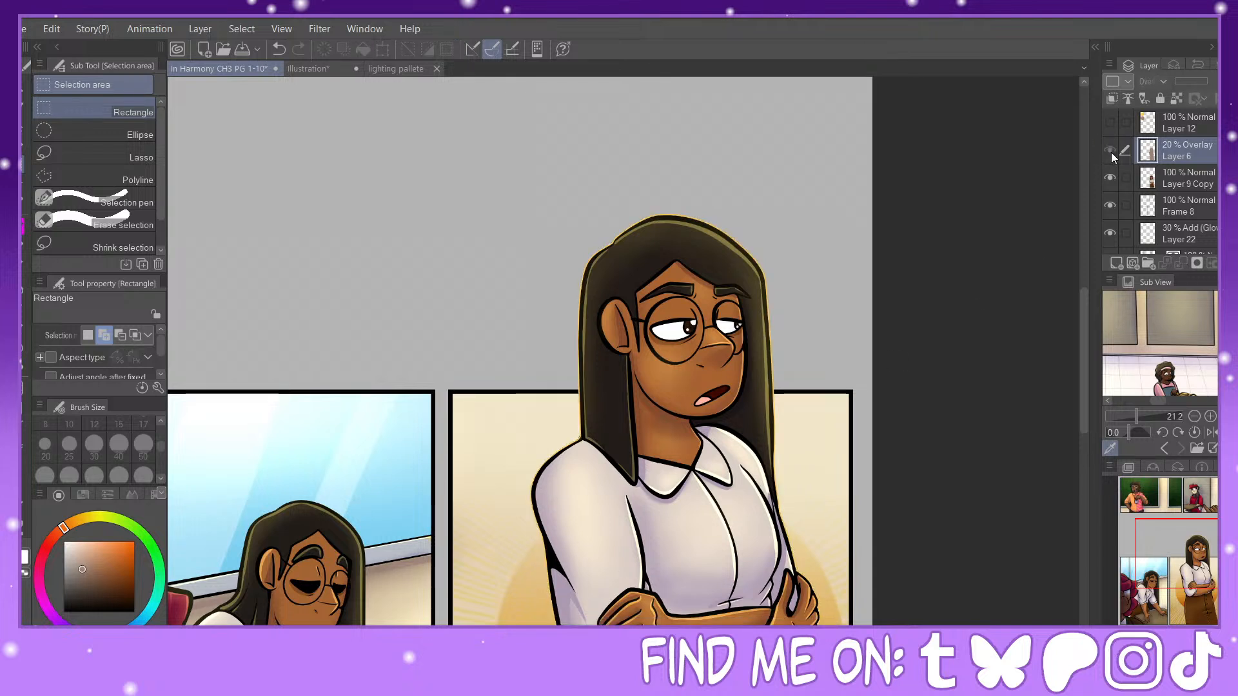
pyautogui.click(1111, 152)
pyautogui.click(1109, 152)
pyautogui.click(1110, 152)
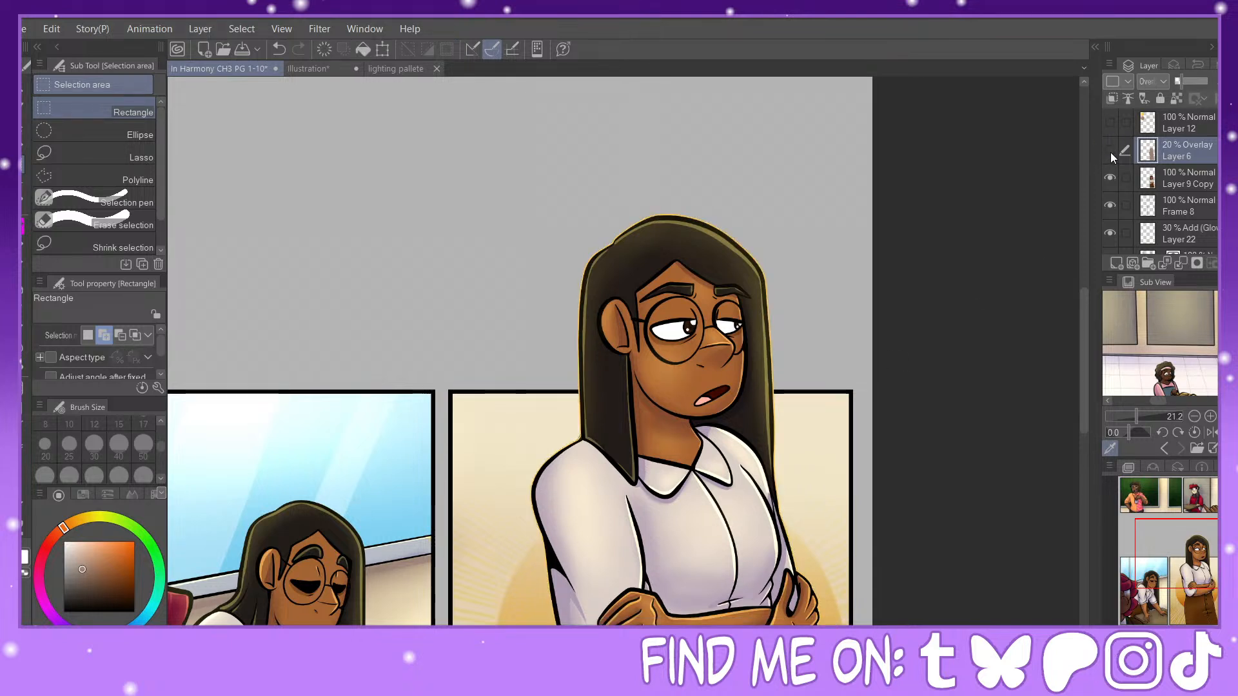
pyautogui.click(1110, 152)
pyautogui.click(1110, 152)
# Step: Select the panel areas from Layer 8's content and add a new layer above Layer 22
pyautogui.scroll(-10, 1110, 152)
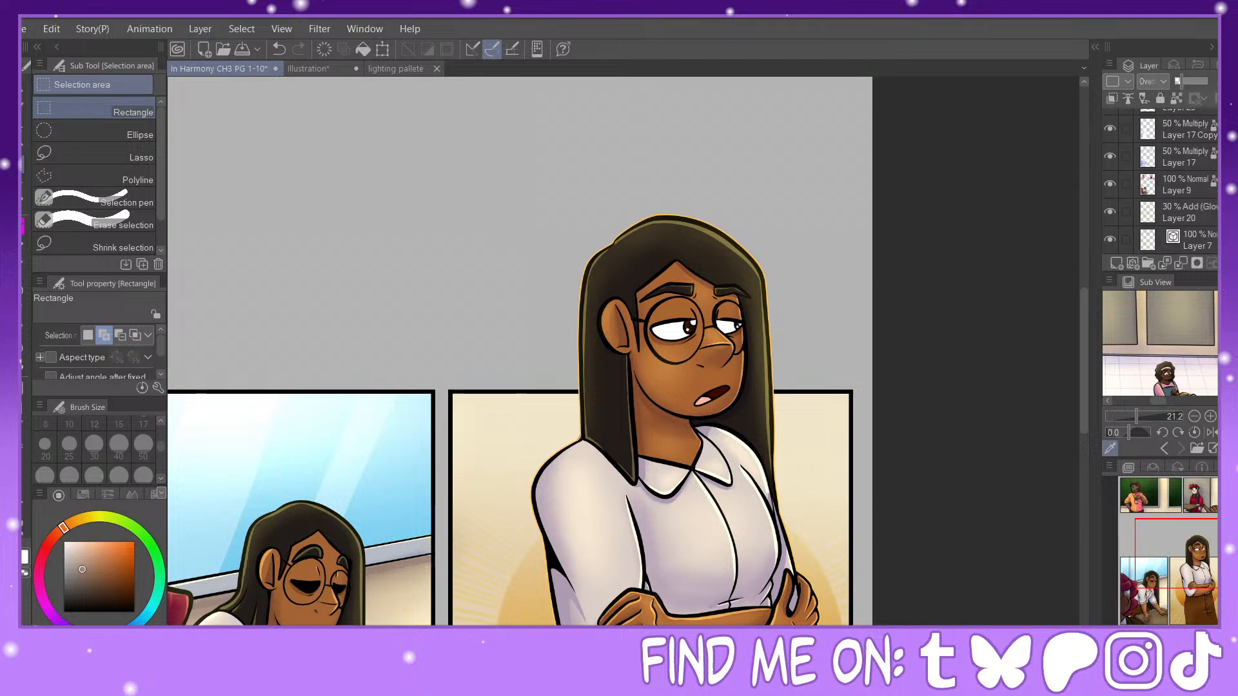
pyautogui.scroll(1, 1195, 202)
pyautogui.click(1196, 202)
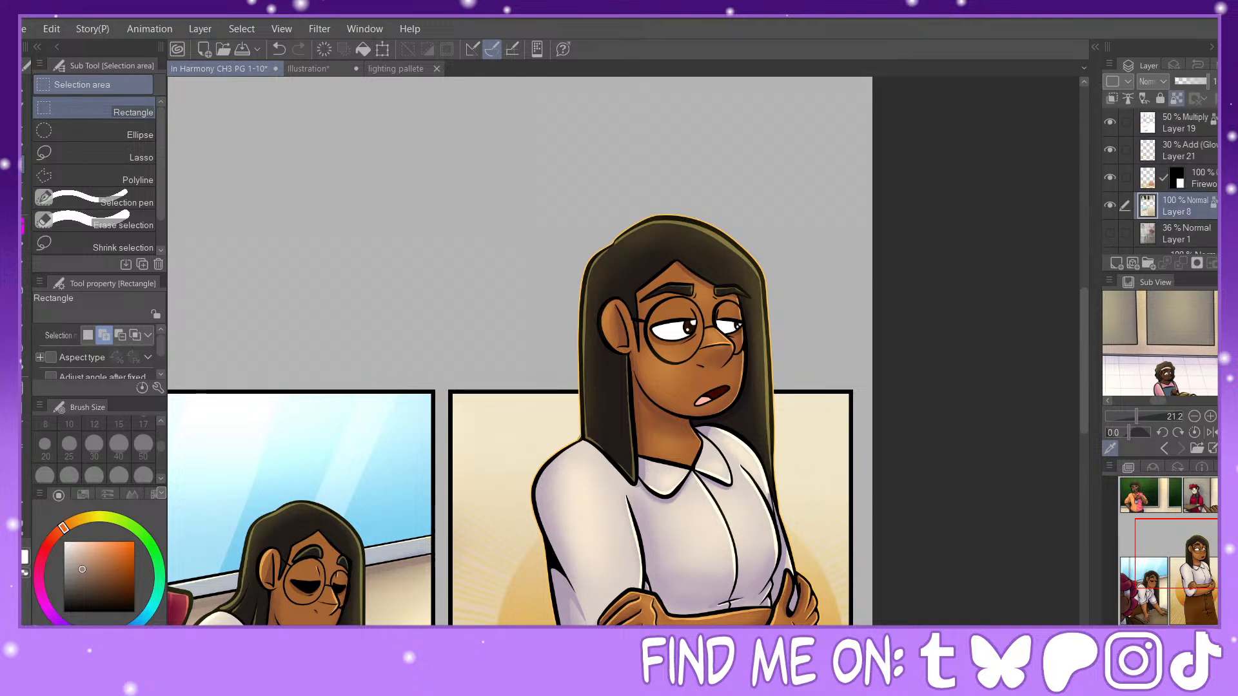
pyautogui.keyDown('ctrl'); pyautogui.click(1148, 205); pyautogui.keyUp('ctrl')
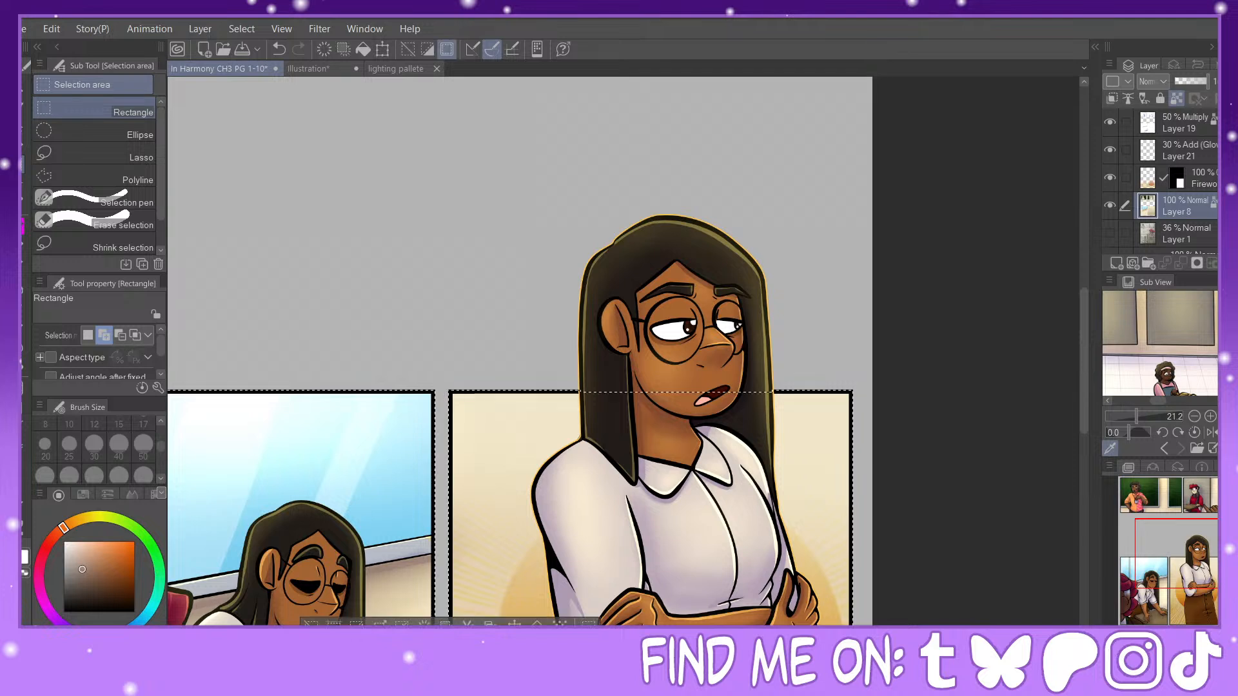
pyautogui.scroll(6, 1187, 188)
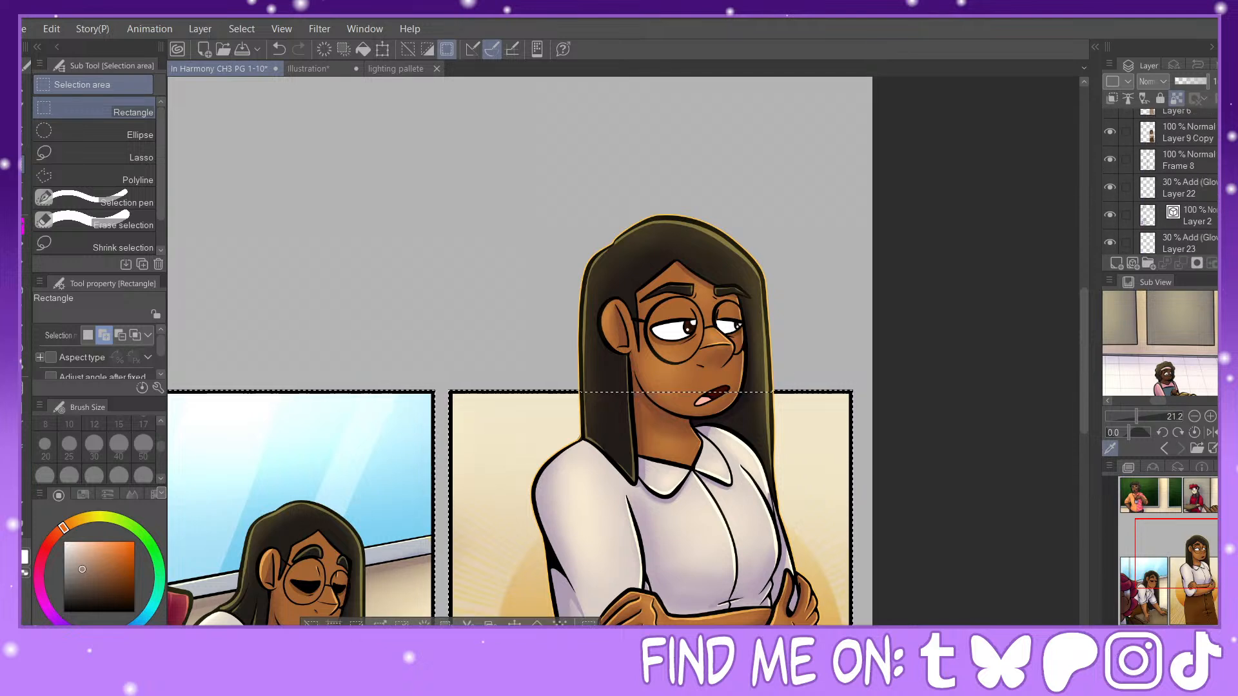
pyautogui.scroll(-1, 1187, 187)
pyautogui.scroll(1, 1187, 187)
pyautogui.click(1187, 201)
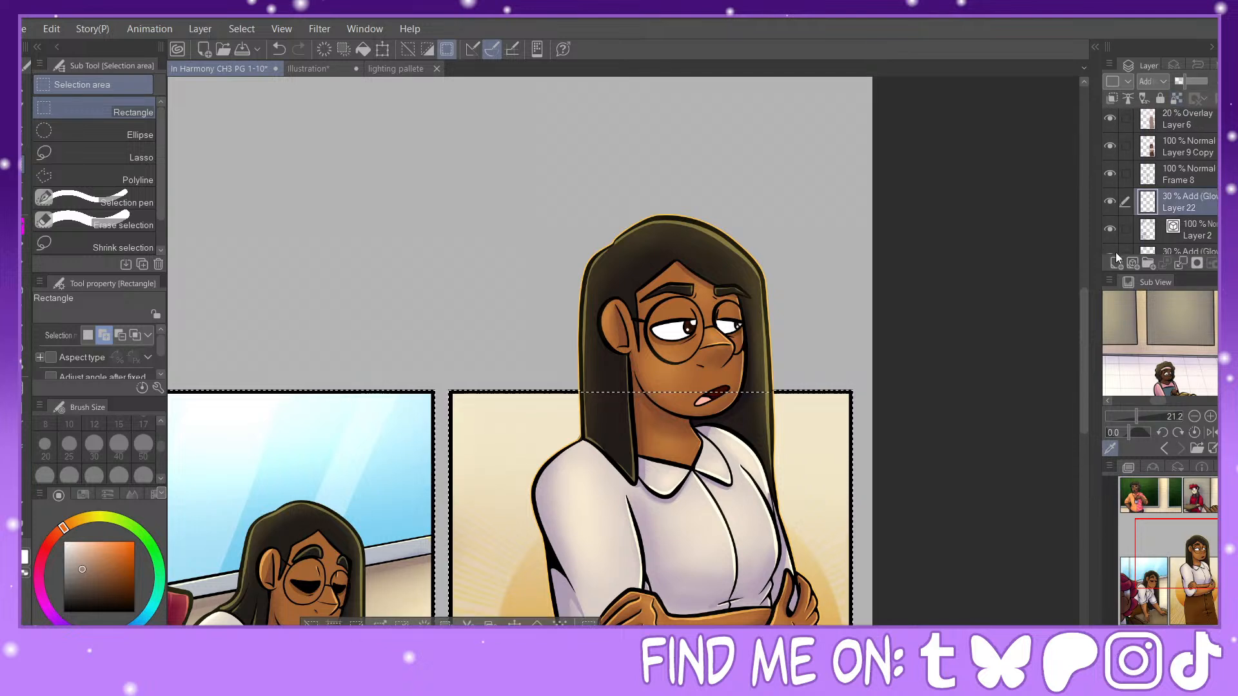
pyautogui.click(1118, 263)
# Step: Fill the selected panel areas with brown, clear the selection and lock the layer's transparent pixels
pyautogui.scroll(-3, 1191, 567)
pyautogui.moveTo(1192, 570); pyautogui.dragTo(1162, 580)
pyautogui.click(736, 574)
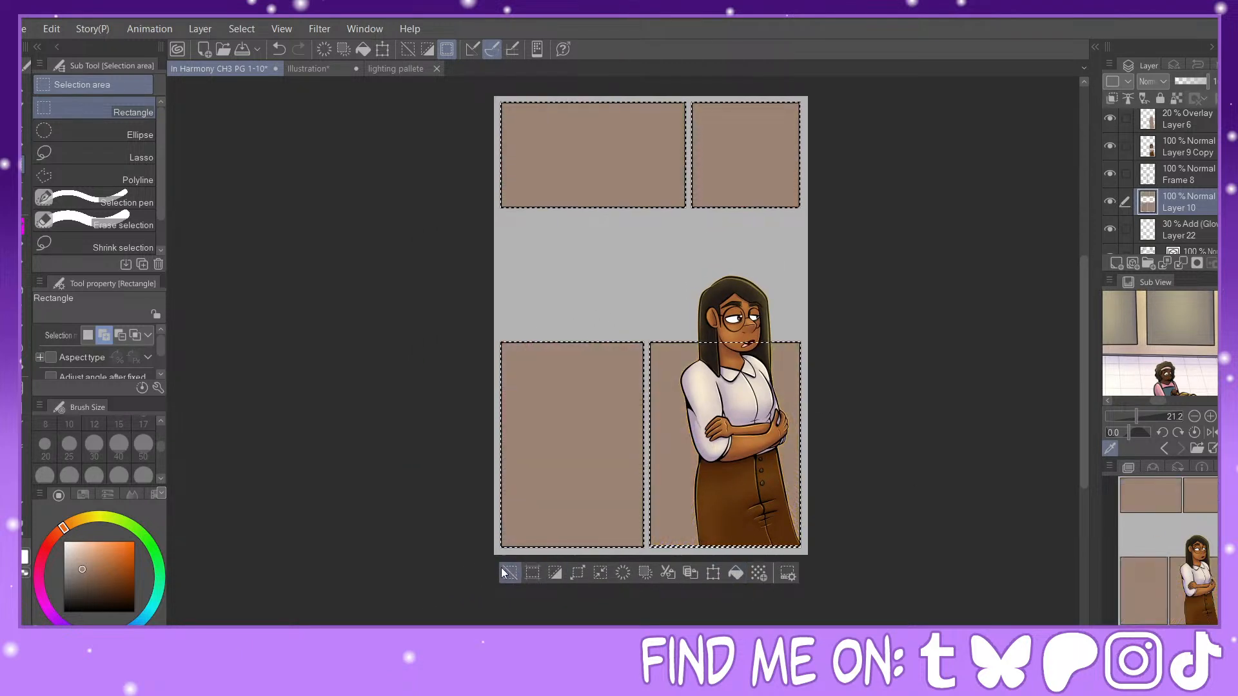
pyautogui.click(510, 573)
pyautogui.click(1177, 96)
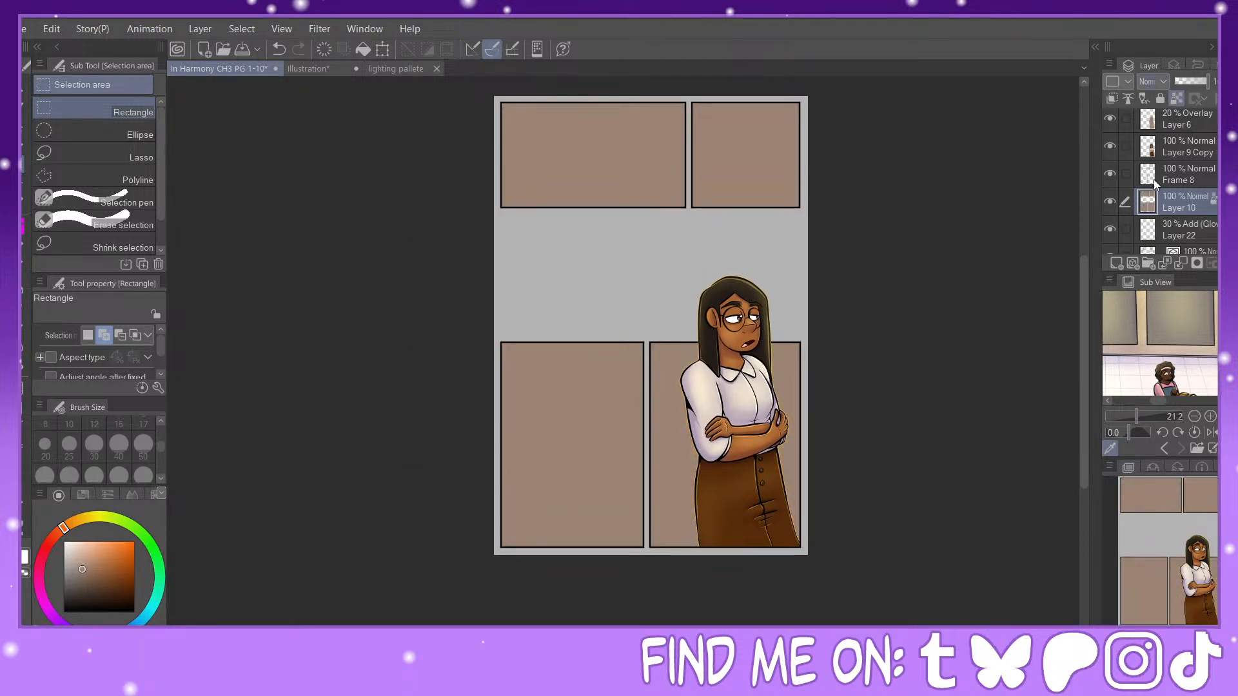
# Step: Set the brown panel fill layer to Overlay mode at 20% opacity
pyautogui.click(1153, 81)
pyautogui.click(1163, 285)
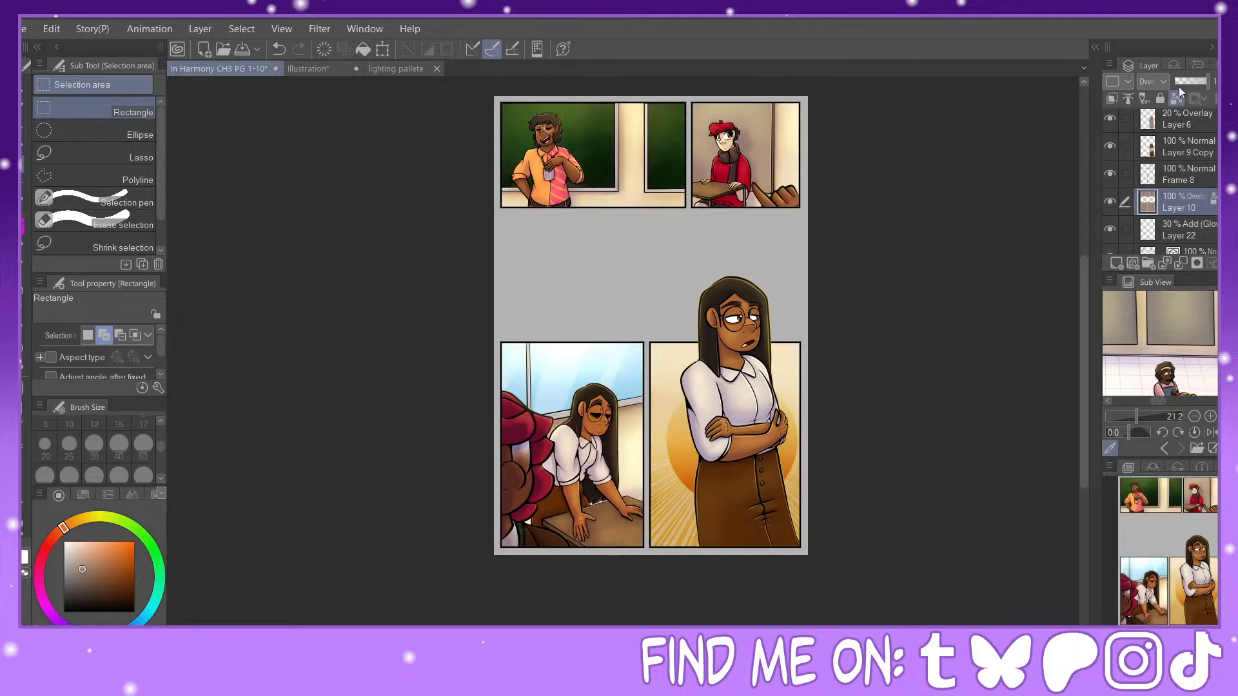
pyautogui.click(1181, 82)
# Step: Examine the brown overlay's effect on the panels up close and across the whole page
pyautogui.hotkey('ctrl', '+')
pyautogui.hotkey('ctrl', '+')
pyautogui.hotkey('ctrl', '+')
pyautogui.hotkey('ctrl', '+')
pyautogui.moveTo(1176, 565); pyautogui.dragTo(1172, 608)
pyautogui.hotkey('ctrl', '-')
pyautogui.hotkey('ctrl', '-')
pyautogui.hotkey('ctrl', '-')
pyautogui.hotkey('ctrl', '-')
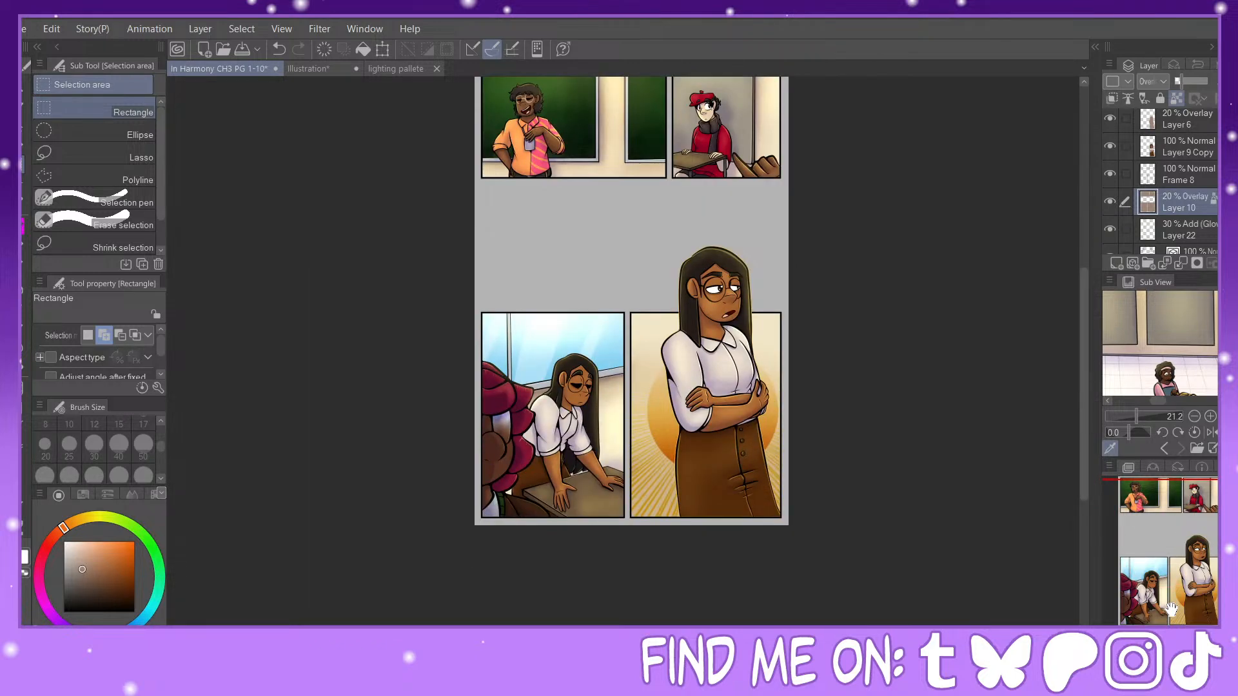
pyautogui.hotkey('ctrl', '+')
pyautogui.hotkey('ctrl', '+')
pyautogui.hotkey('ctrl', '+')
pyautogui.moveTo(1167, 564); pyautogui.dragTo(1199, 563)
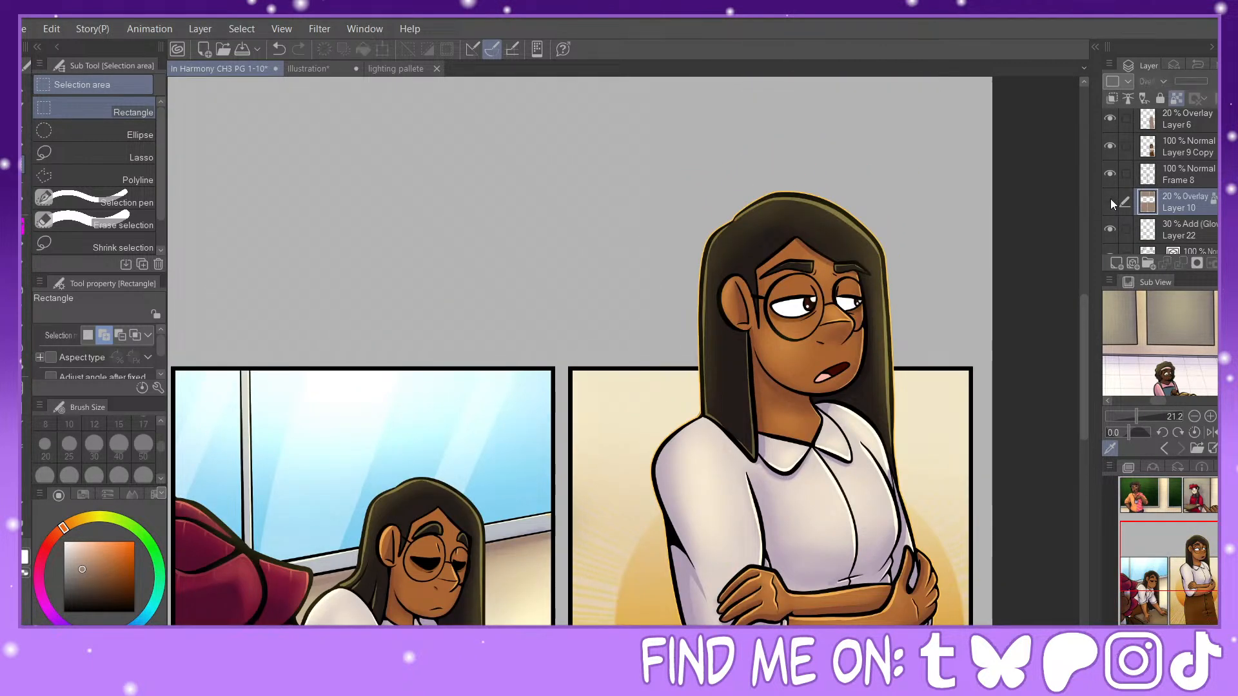
pyautogui.hotkey('ctrl', '-')
pyautogui.hotkey('ctrl', '-')
pyautogui.hotkey('ctrl', '-')
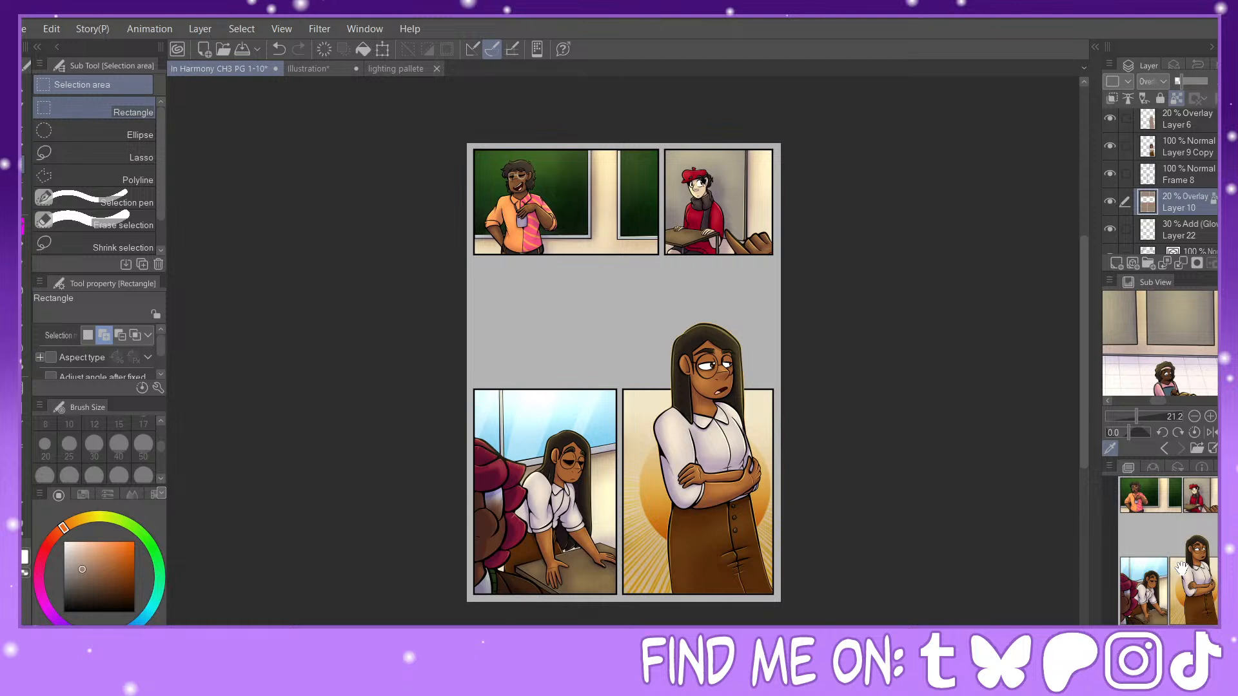
# Step: Add a new layer between Layer 8 and the hidden Layer 1
pyautogui.scroll(-10, 1174, 181)
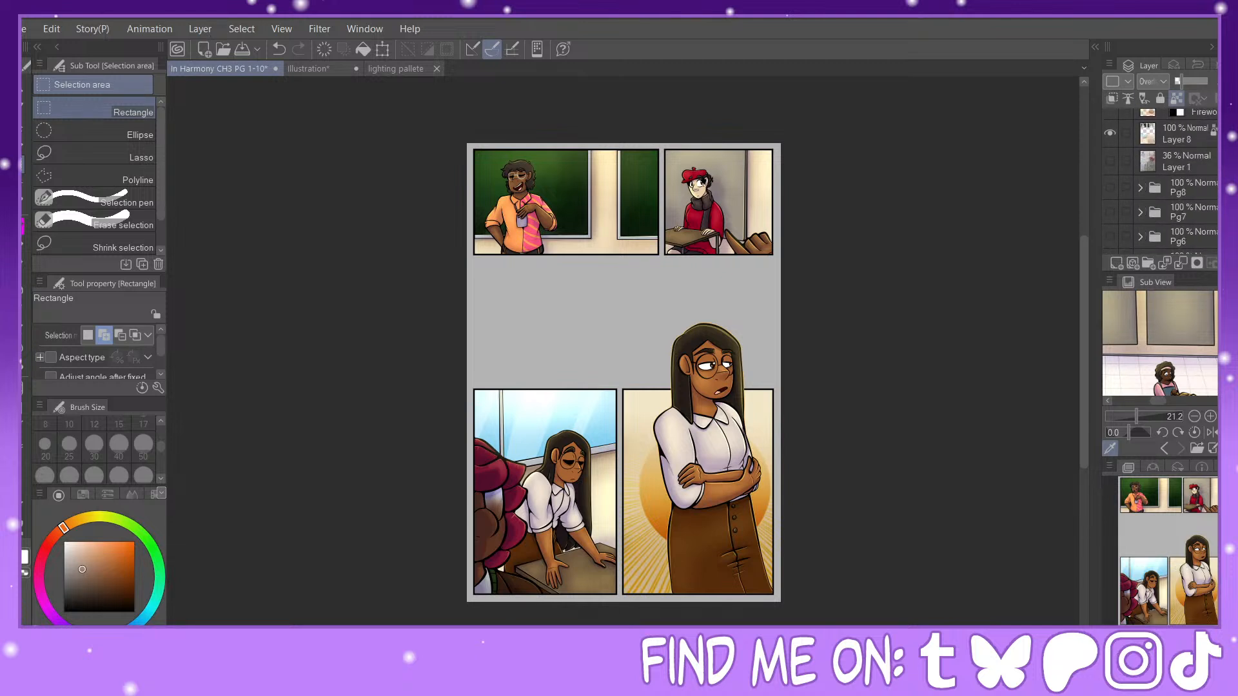
pyautogui.scroll(2, 1180, 194)
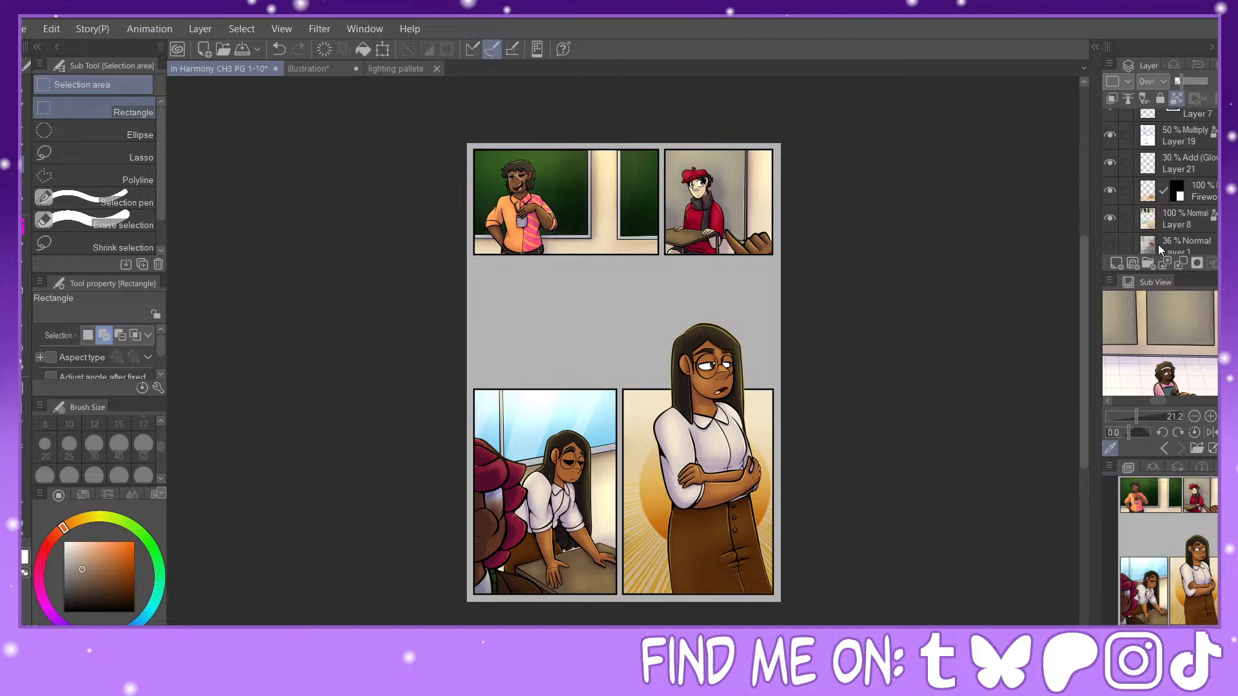
pyautogui.click(1185, 241)
pyautogui.scroll(-1, 1154, 234)
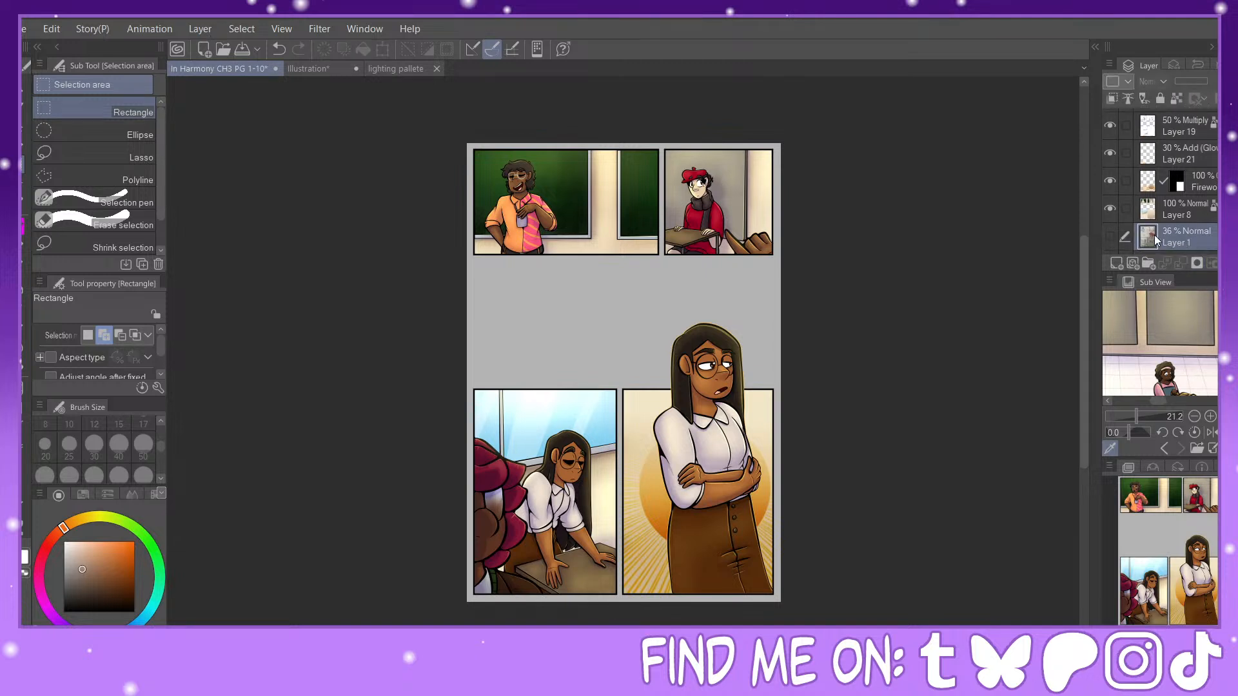
pyautogui.click(1109, 237)
pyautogui.click(1110, 236)
pyautogui.click(1117, 263)
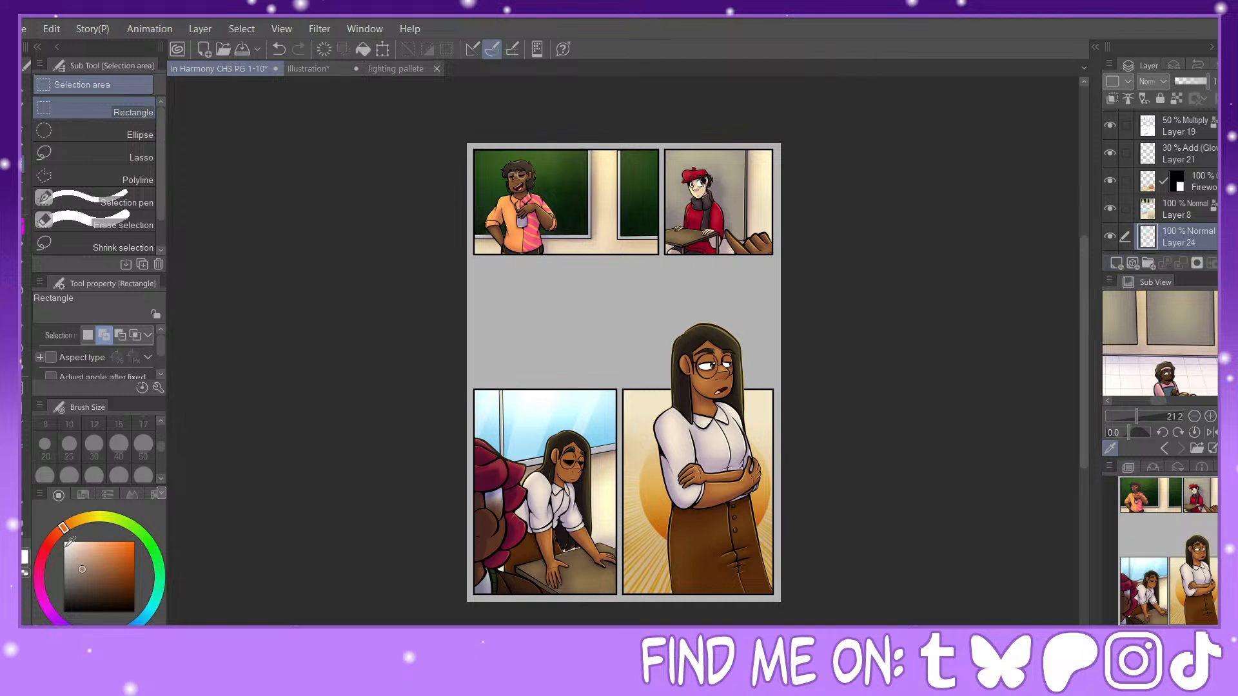
# Step: Show and hide the numbered page sketch on Layer 1, and delete that layer
pyautogui.moveTo(82, 589); pyautogui.dragTo(63, 613)
pyautogui.click(23, 428)
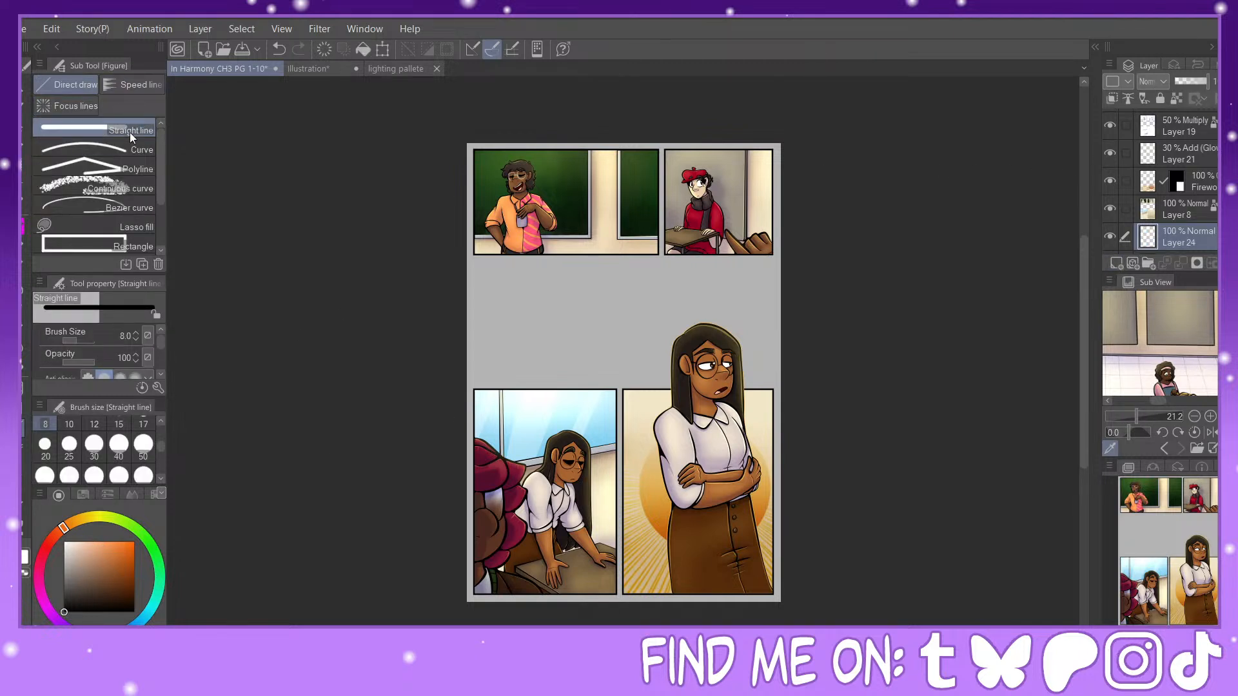
pyautogui.scroll(1, 160, 447)
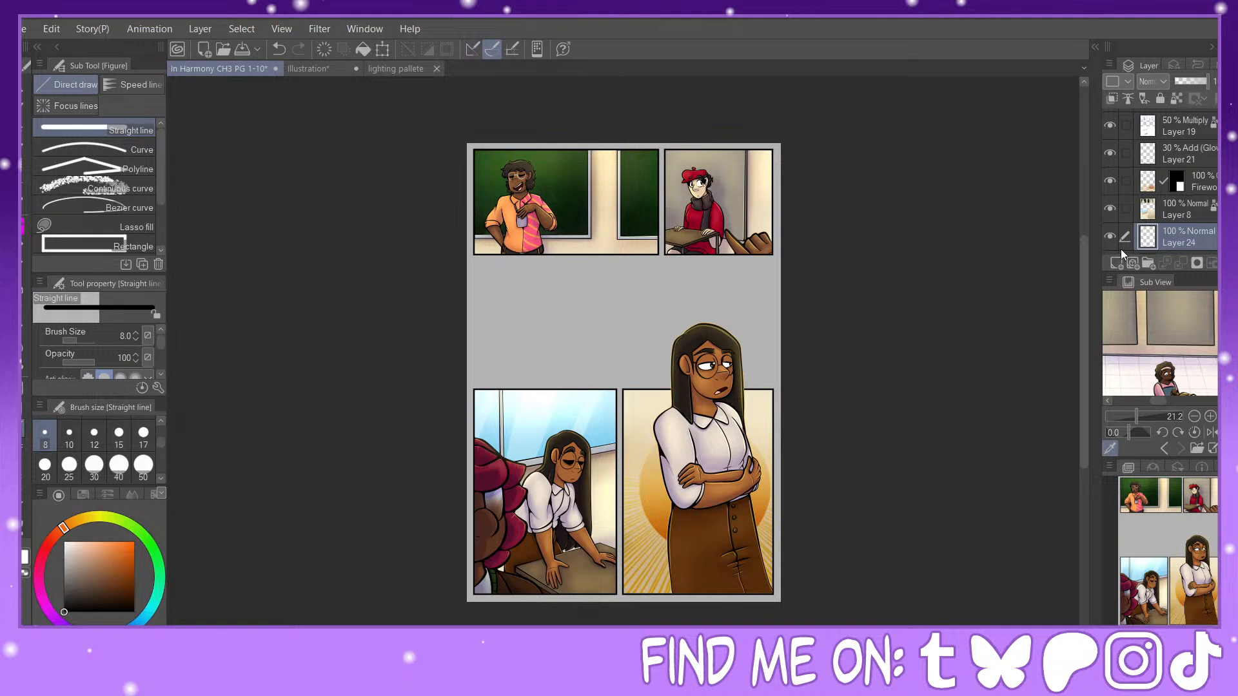
pyautogui.scroll(-2, 1110, 193)
pyautogui.click(1109, 198)
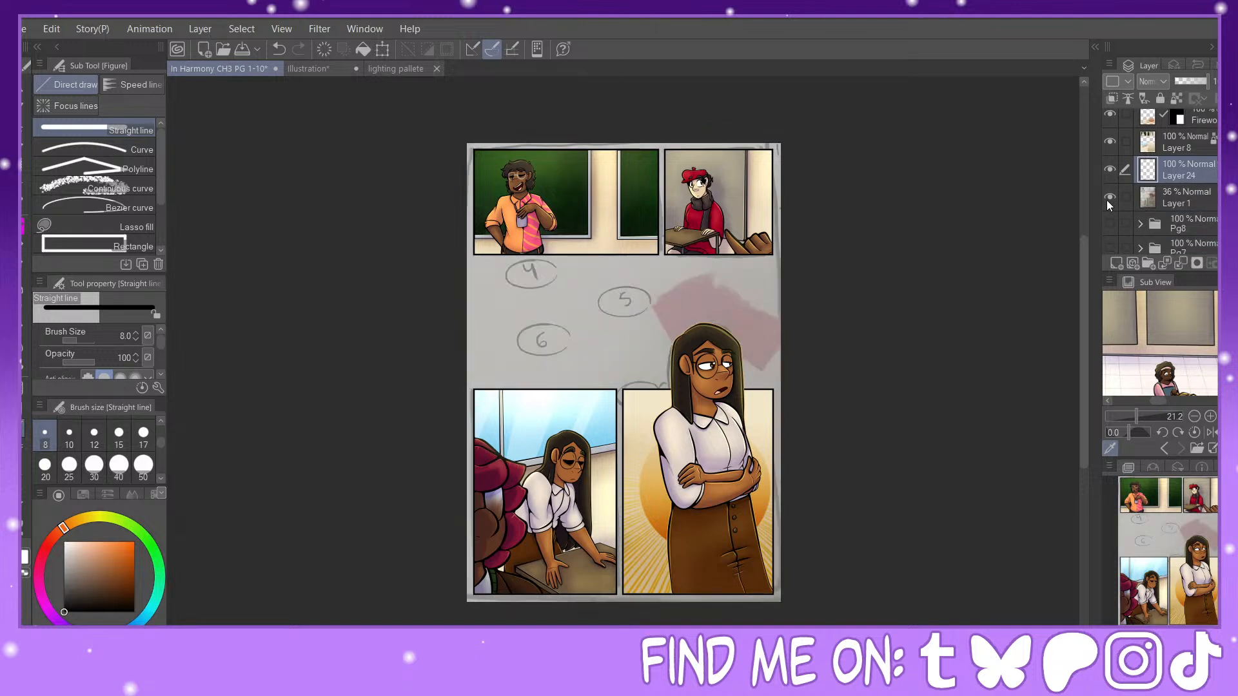
pyautogui.click(1109, 201)
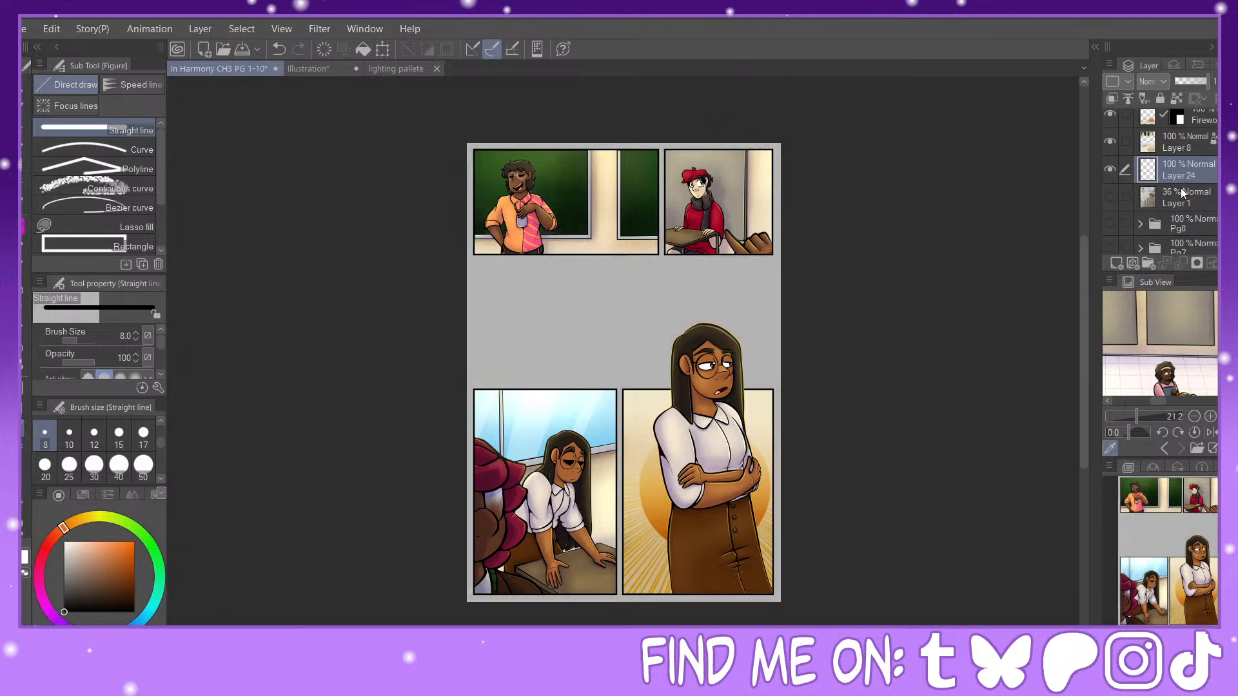
pyautogui.click(1195, 200)
pyautogui.click(1228, 263)
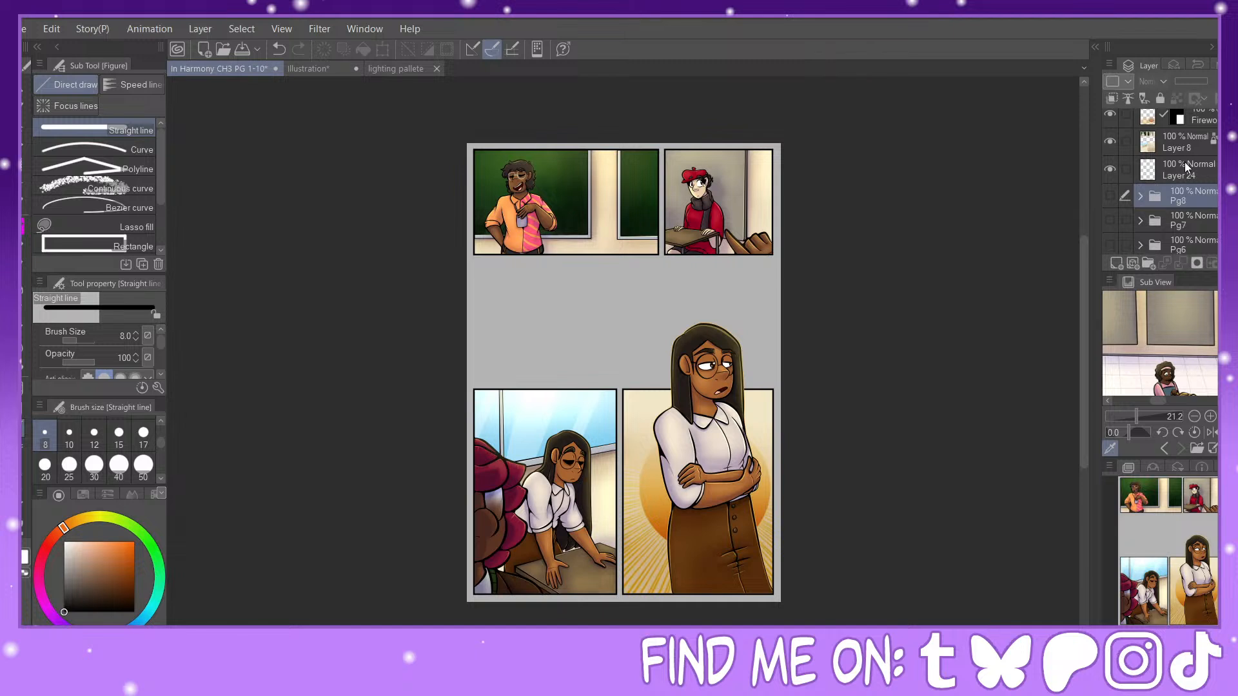
# Step: Fill the whole of Layer 24 with the cream wall colour sampled from the first panel
pyautogui.click(1189, 169)
pyautogui.keyDown('alt'); pyautogui.click(647, 402); pyautogui.keyUp('alt')
pyautogui.keyDown('alt'); pyautogui.click(654, 378); pyautogui.keyUp('alt')
pyautogui.keyDown('alt'); pyautogui.click(603, 242); pyautogui.keyUp('alt')
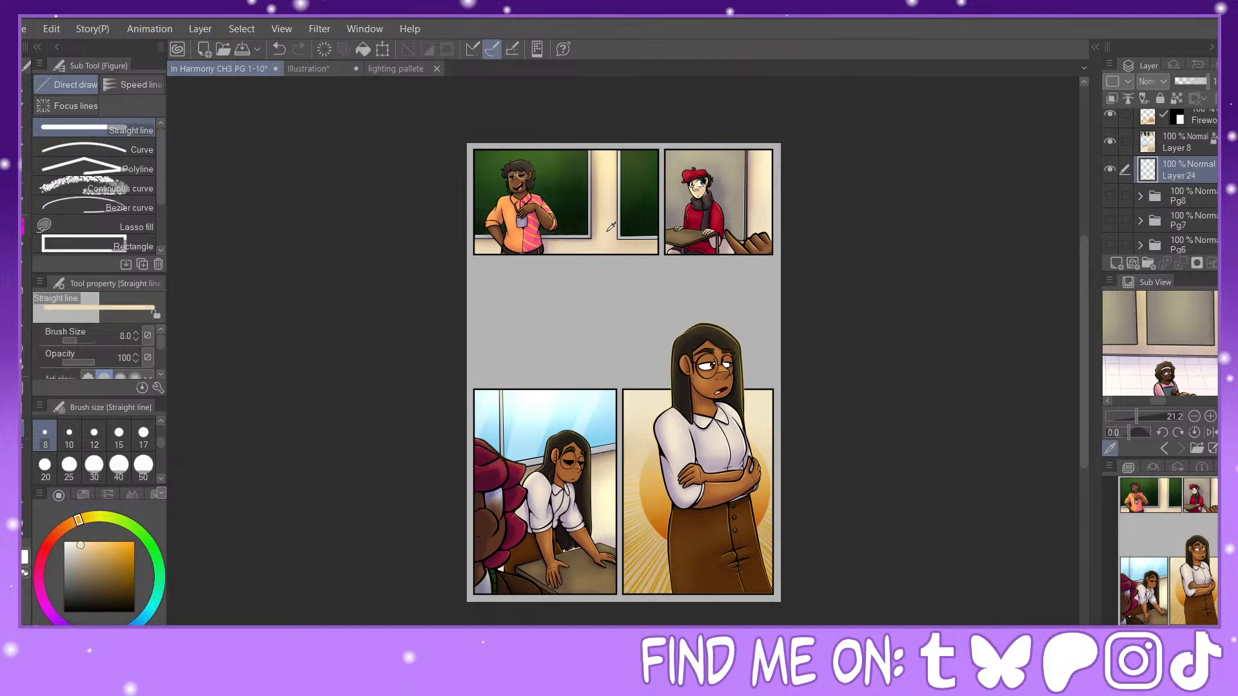
pyautogui.click(360, 52)
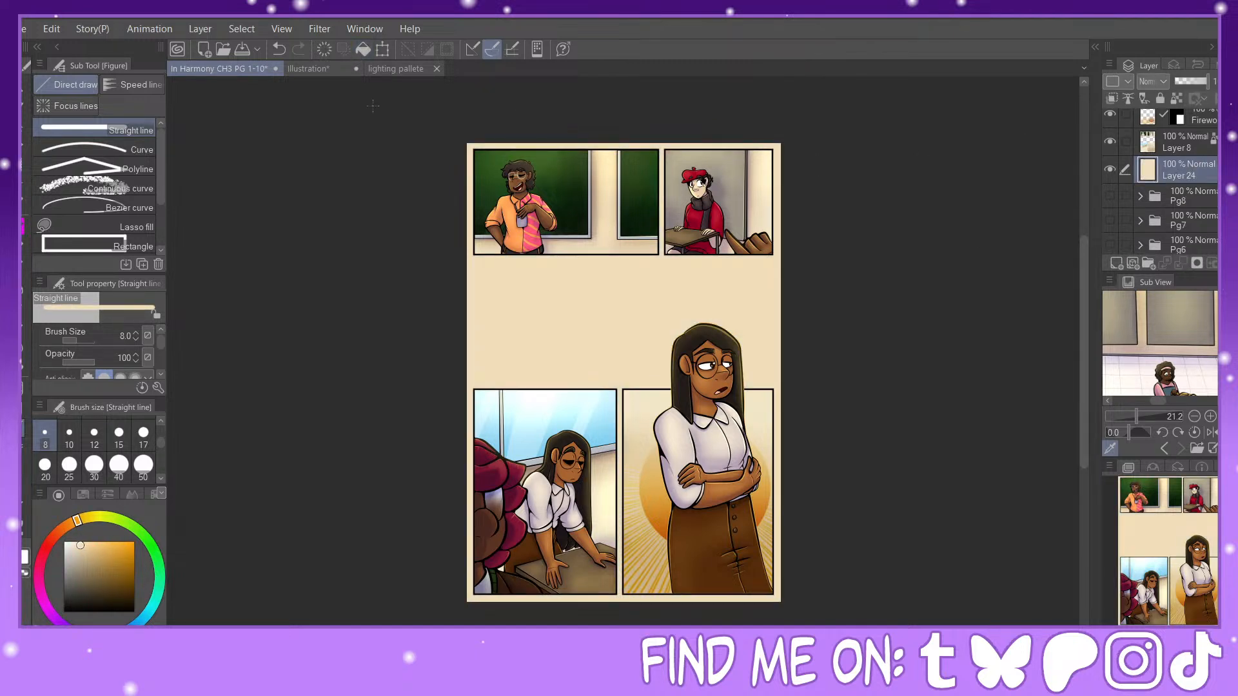
# Step: Undo the stray line and shade the cream page background upward with a darker beige Foreground to transparent gradient
pyautogui.click(83, 554)
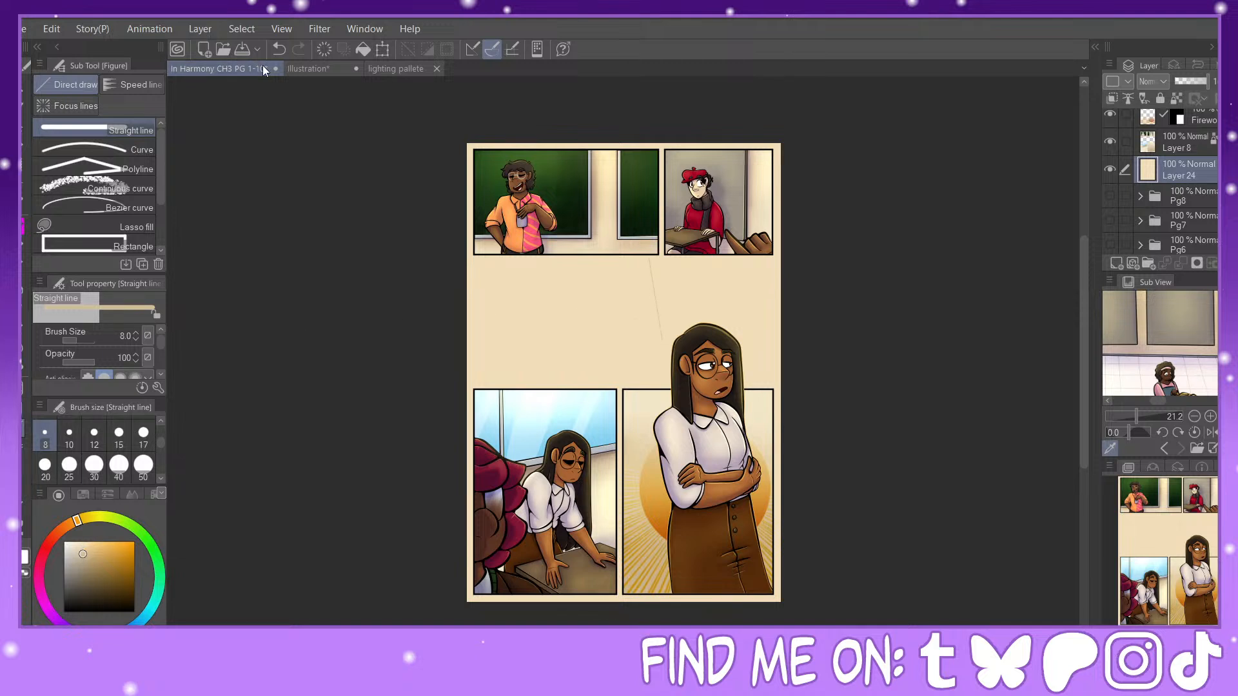
pyautogui.click(279, 49)
pyautogui.click(21, 399)
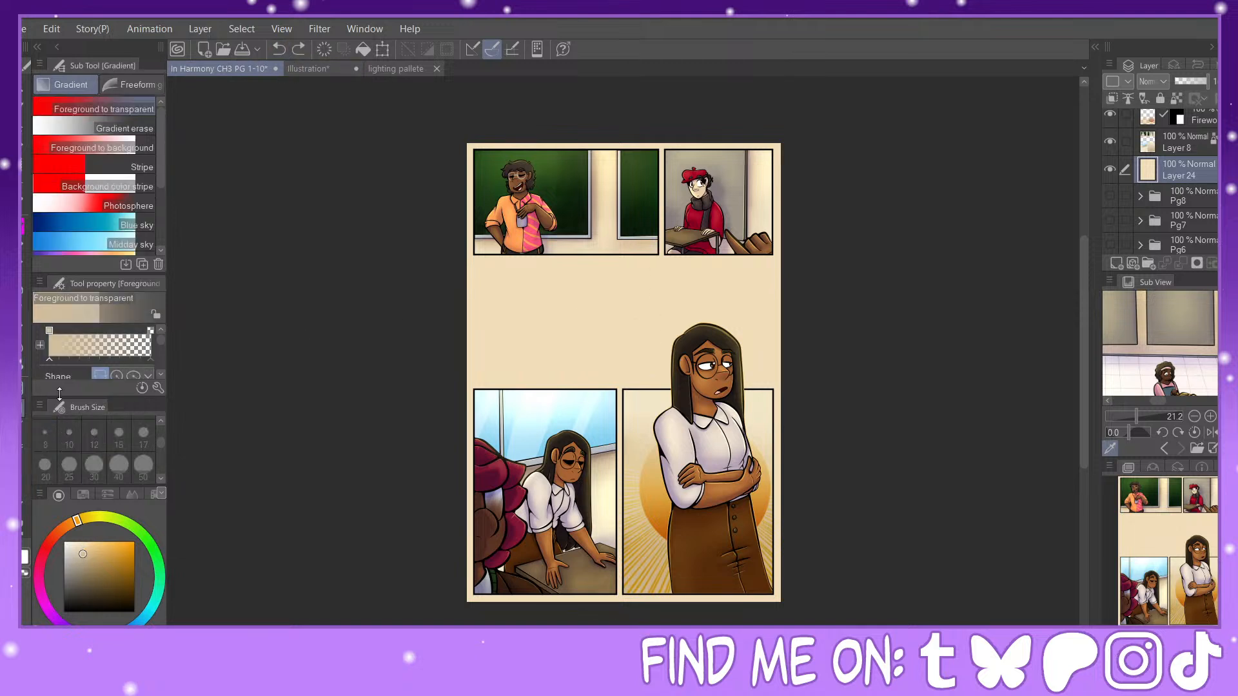
pyautogui.moveTo(714, 442); pyautogui.dragTo(631, 287)
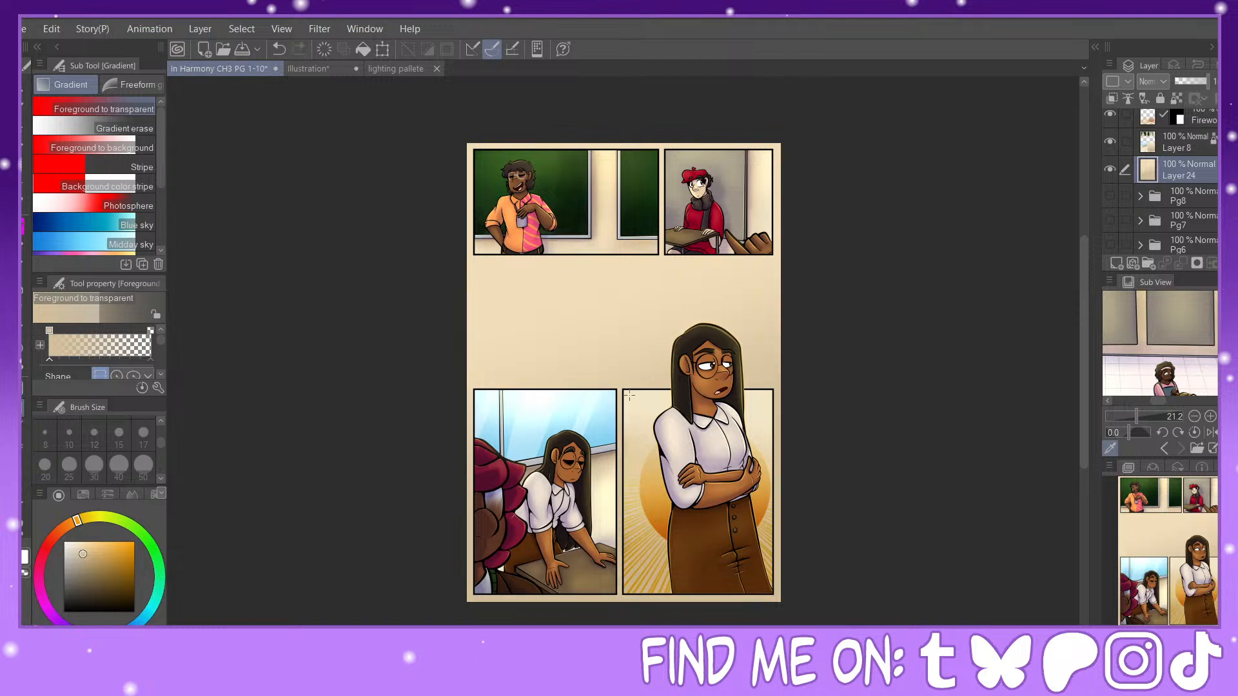
# Step: Lighten the top of the page background with pale yellow Foreground to transparent gradients running downward
pyautogui.keyDown('alt'); pyautogui.click(574, 308); pyautogui.keyUp('alt')
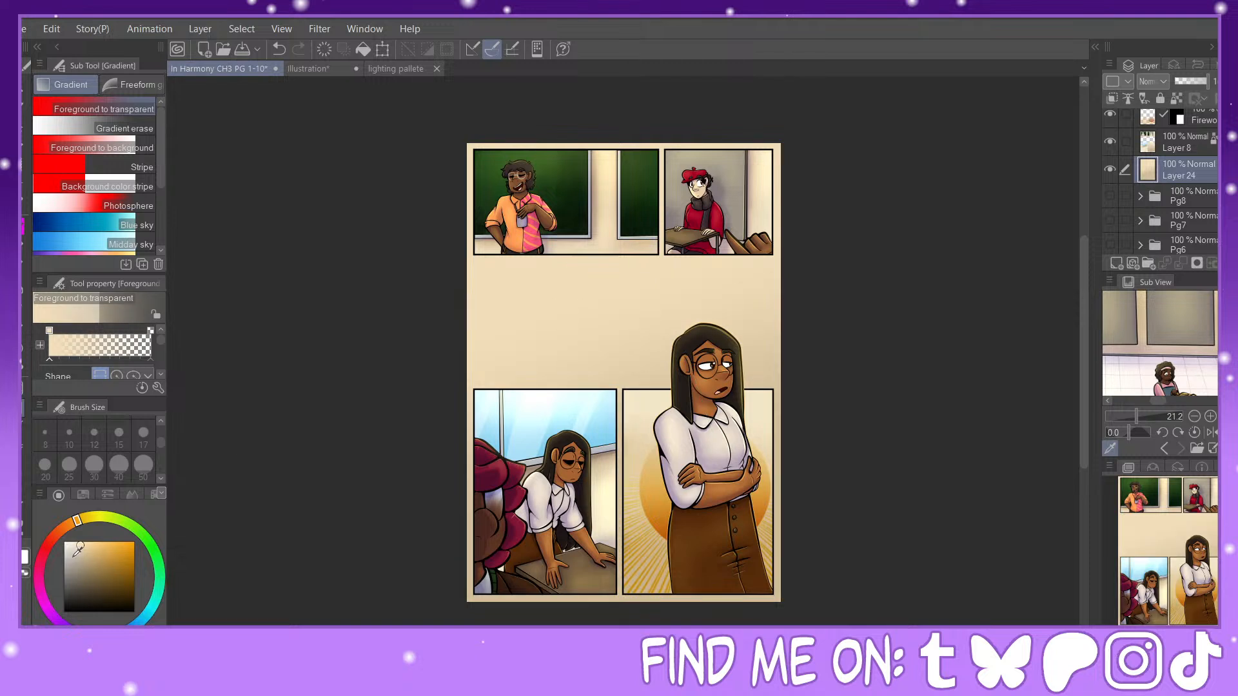
pyautogui.click(76, 542)
pyautogui.click(86, 519)
pyautogui.moveTo(581, 193); pyautogui.dragTo(623, 329)
pyautogui.moveTo(576, 134); pyautogui.dragTo(610, 256)
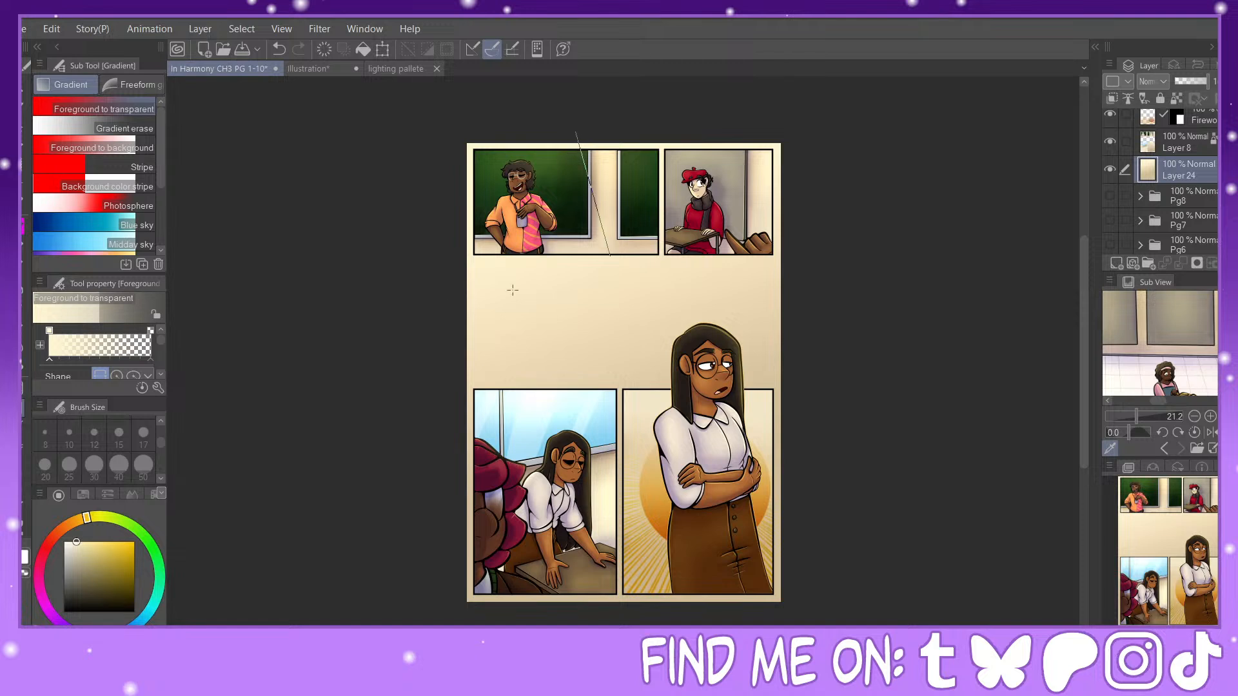
# Step: Sample the background's darker beige and deepen the bottom of the page with a darker tan gradient
pyautogui.click(71, 542)
pyautogui.keyDown('alt'); pyautogui.click(624, 512); pyautogui.keyUp('alt')
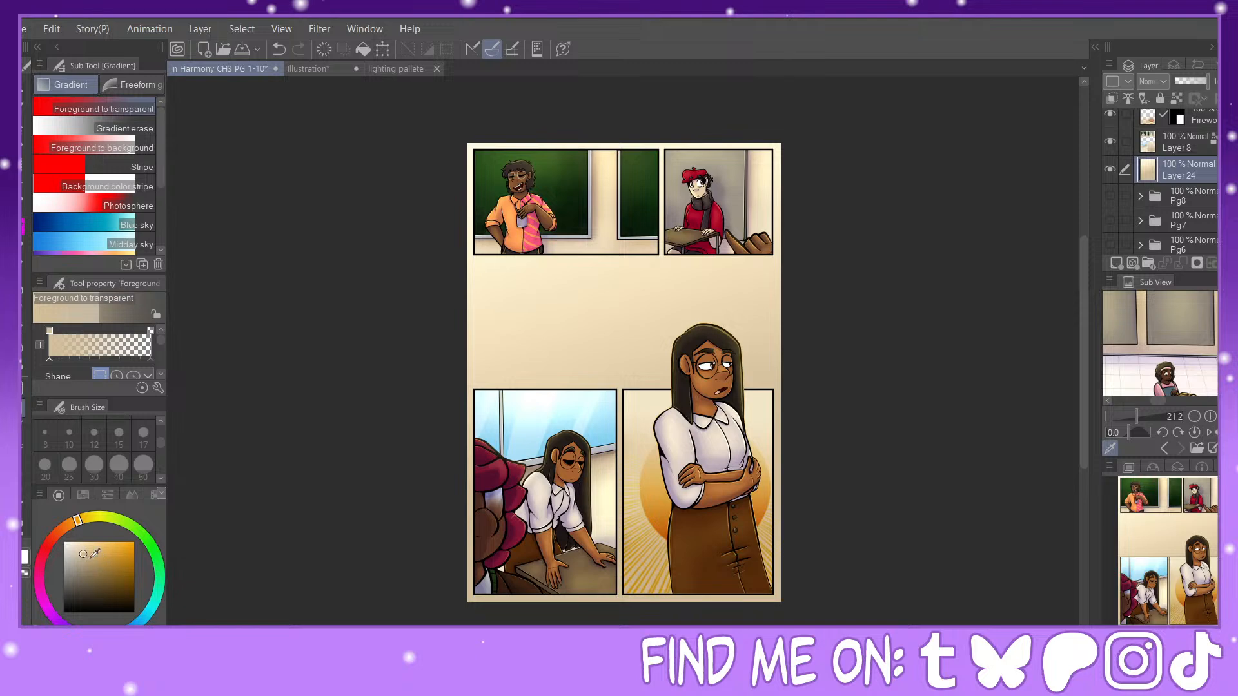
pyautogui.click(90, 560)
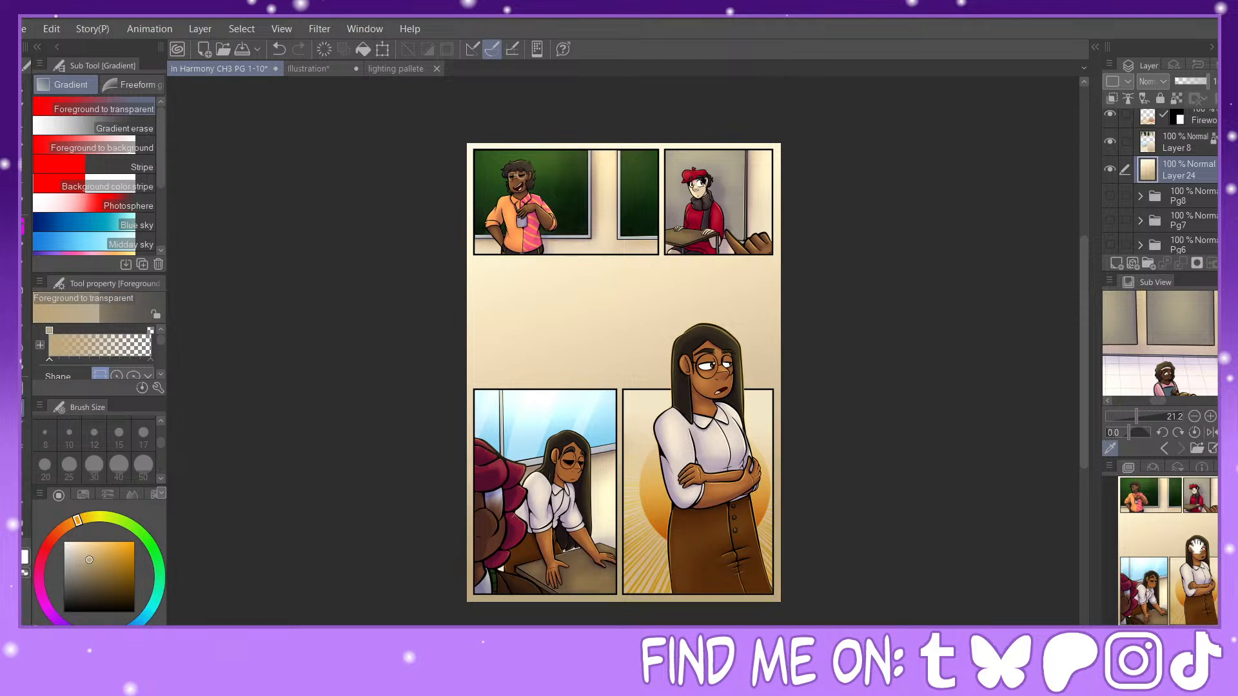
pyautogui.click(1211, 641)
pyautogui.moveTo(1194, 562)
pyautogui.mouseDown()
pyautogui.moveTo(1199, 543)
pyautogui.moveTo(1198, 574)
pyautogui.moveTo(1203, 538)
pyautogui.mouseUp()
pyautogui.click(23, 429)
pyautogui.moveTo(539, 202); pyautogui.dragTo(839, 424)
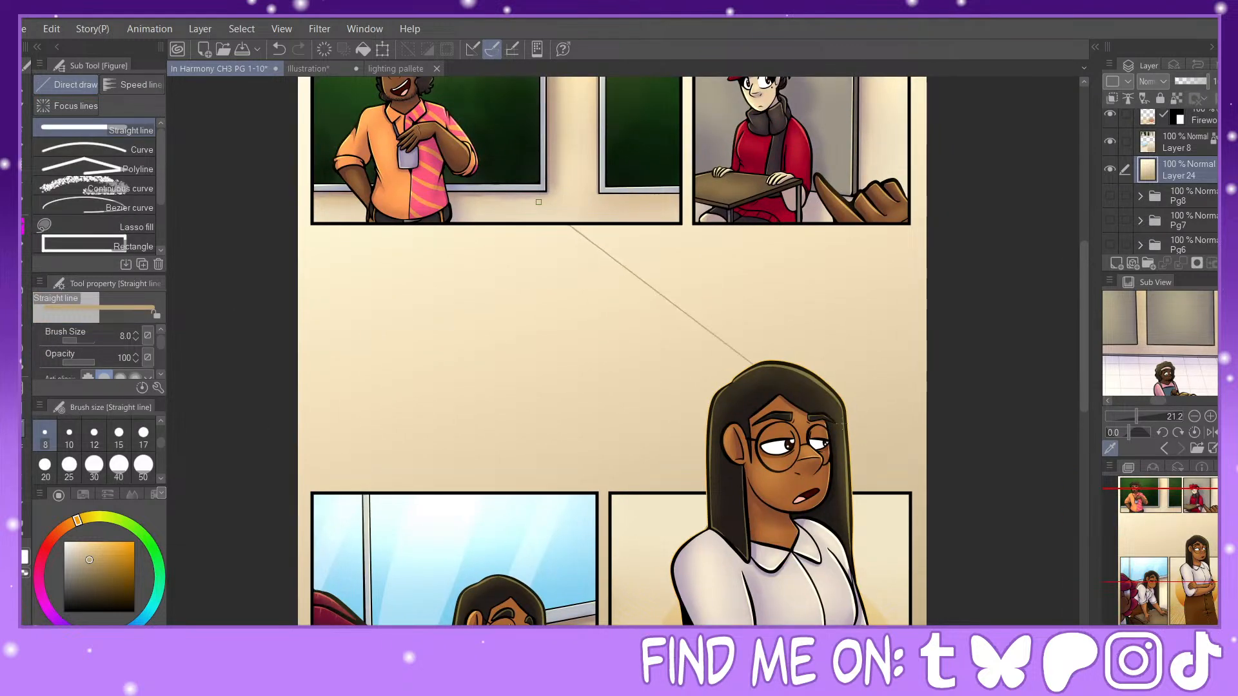
pyautogui.hotkey('ctrl', 'z')
pyautogui.moveTo(507, 180); pyautogui.dragTo(974, 379)
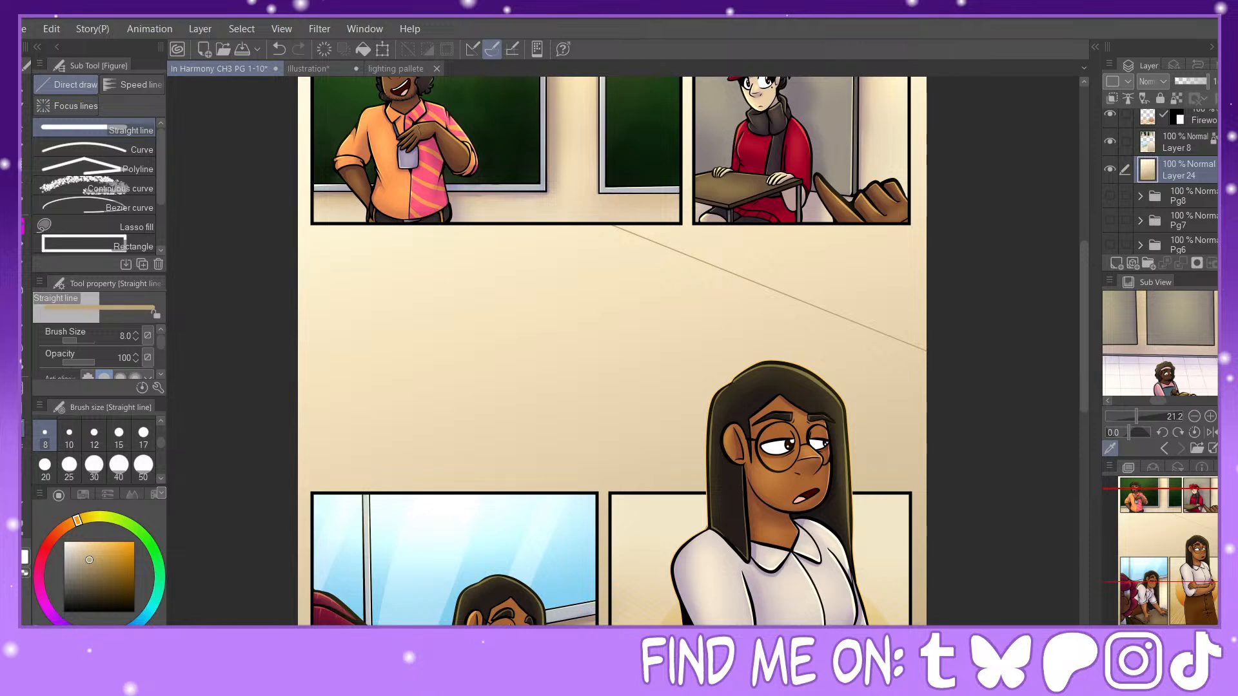
pyautogui.hotkey('ctrl', '-')
pyautogui.hotkey('ctrl', '-')
pyautogui.moveTo(1137, 498); pyautogui.dragTo(1140, 491)
pyautogui.click(279, 49)
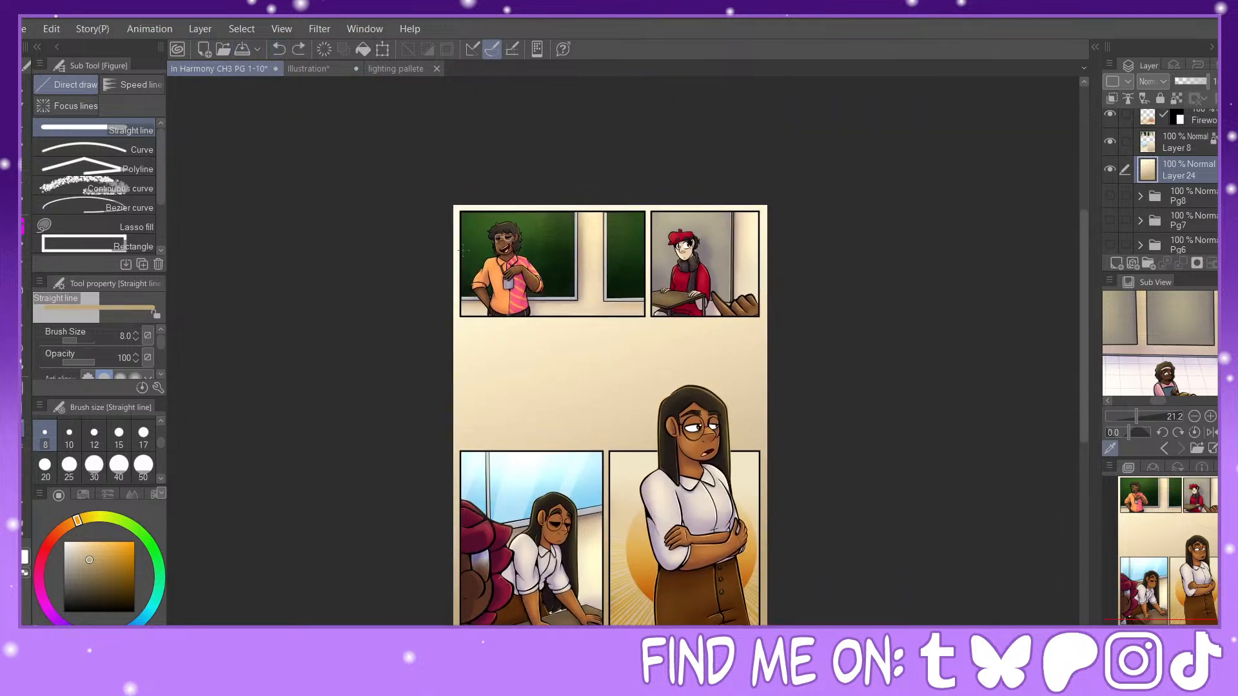
# Step: Draw thin tan straight lines at brush size 8 outlining a tilted light patch in the gap between the panel rows
pyautogui.moveTo(499, 284); pyautogui.dragTo(844, 436)
pyautogui.moveTo(444, 363); pyautogui.dragTo(790, 573)
pyautogui.moveTo(584, 147); pyautogui.dragTo(656, 141)
pyautogui.moveTo(794, 317); pyautogui.dragTo(794, 232)
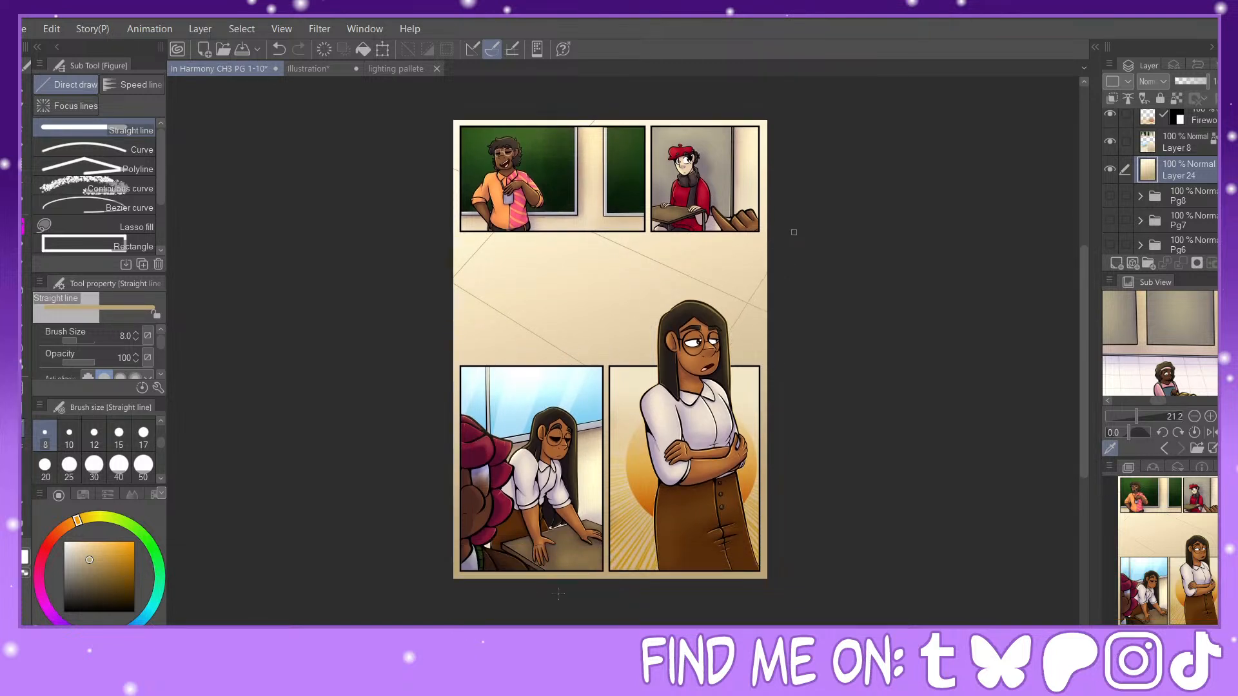
# Step: Fill the outlined light patch with very pale yellow using the Refer other layers fill
pyautogui.click(71, 540)
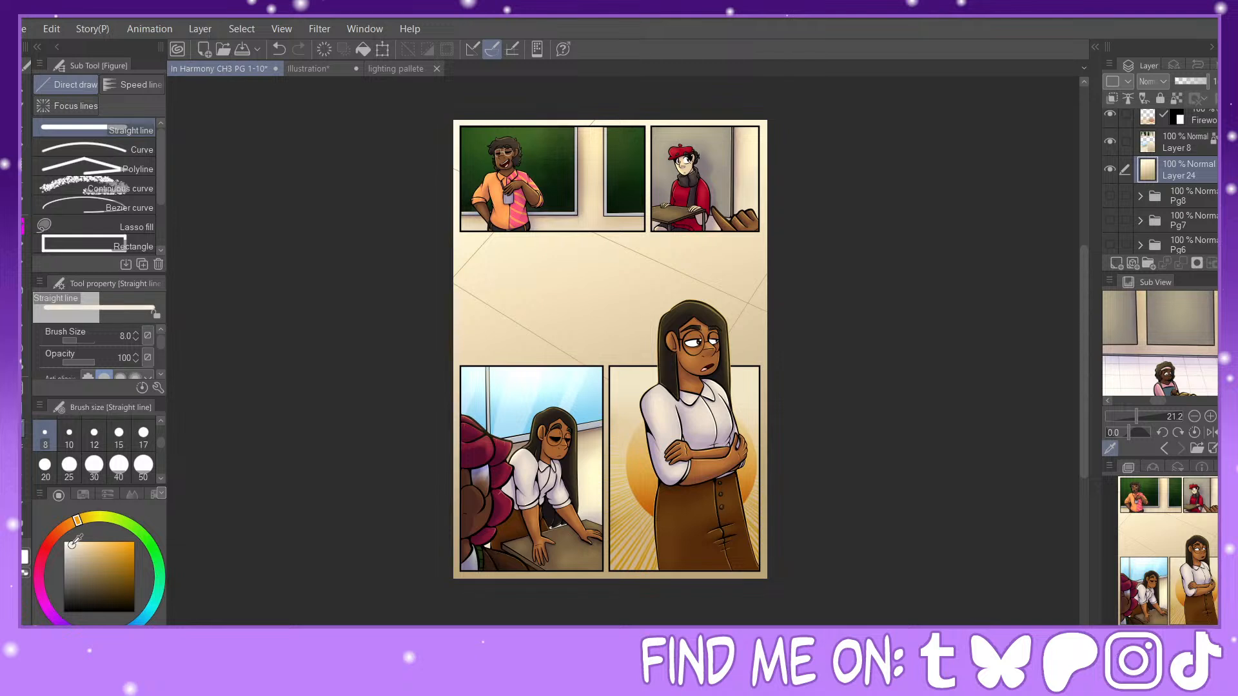
pyautogui.click(88, 518)
pyautogui.press('g')
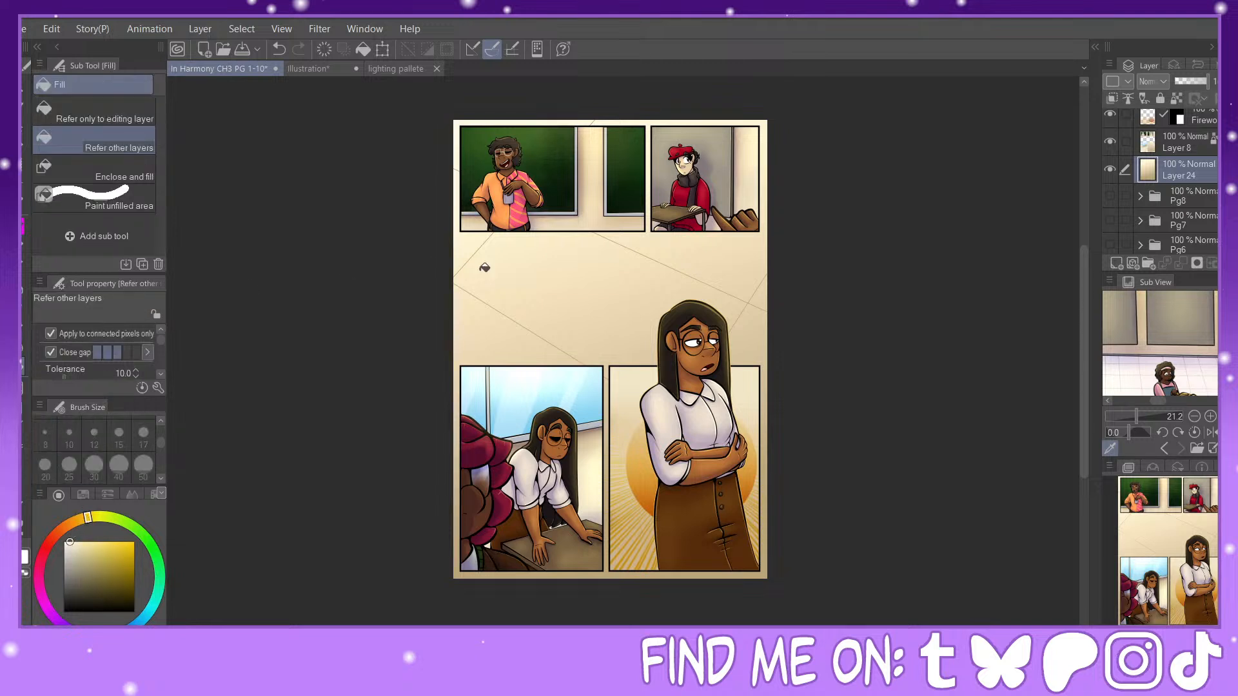
pyautogui.click(540, 294)
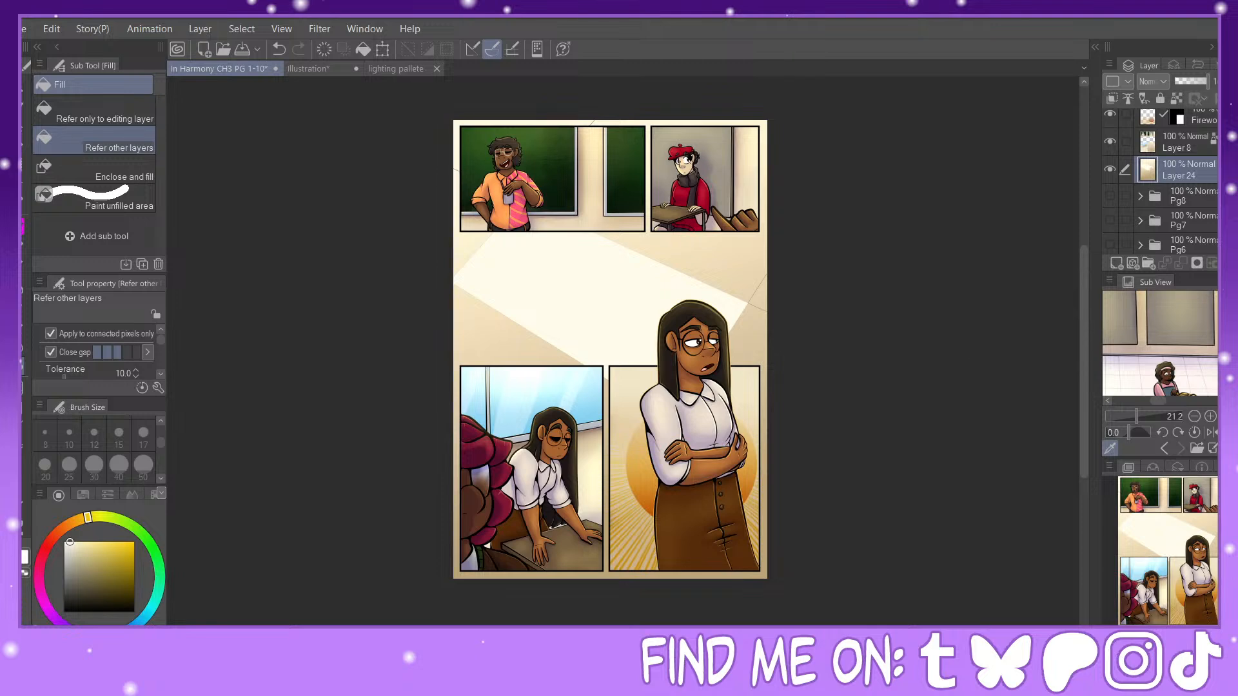
# Step: Brighten the inside of the light patch with white using the Soft airbrush at size 600
pyautogui.scroll(3, 1203, 541)
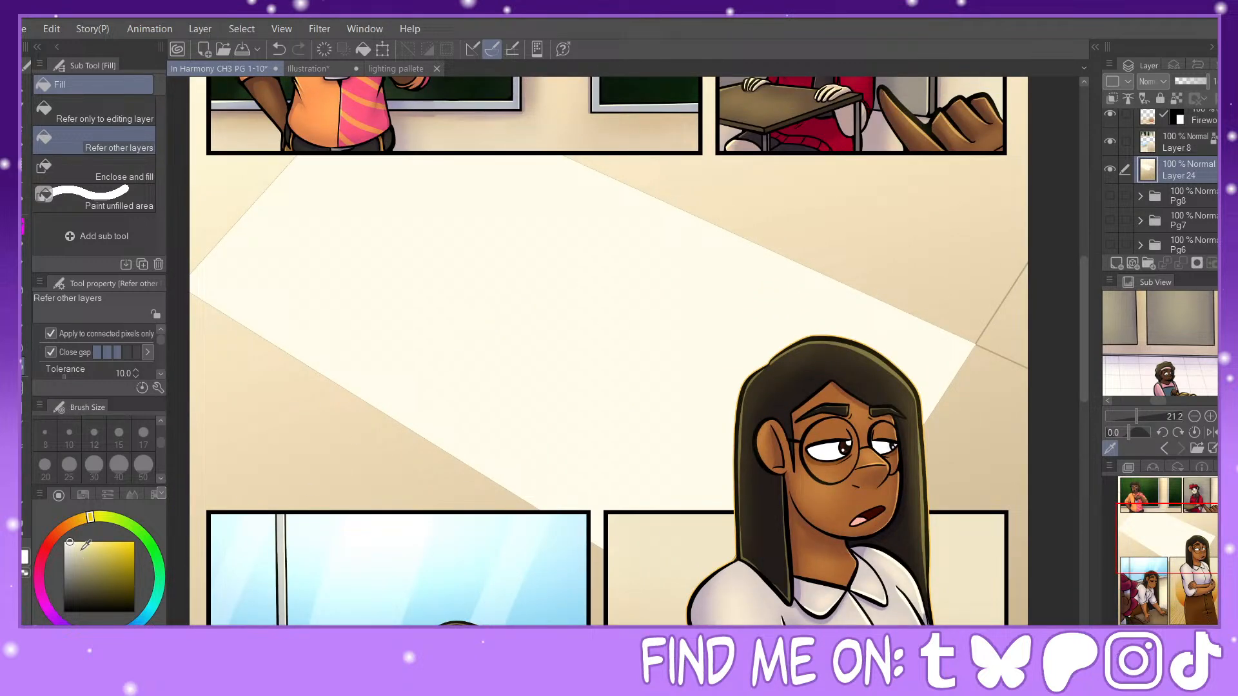
pyautogui.click(21, 287)
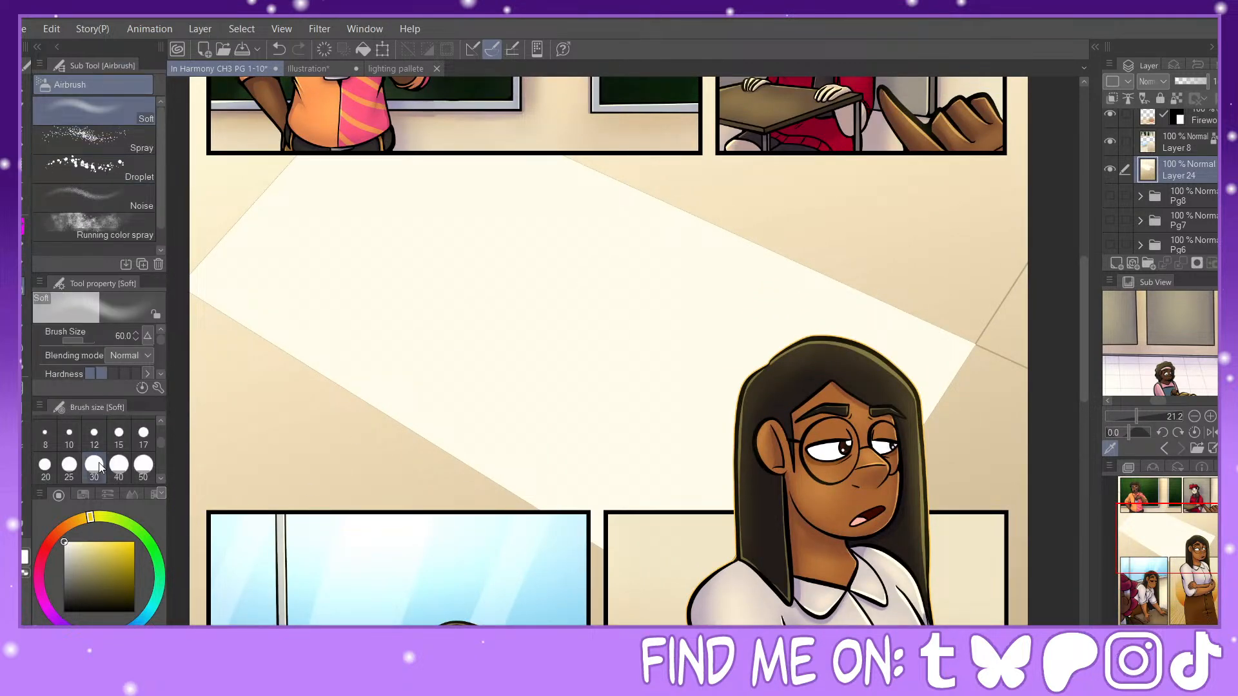
pyautogui.click(160, 478)
pyautogui.click(160, 478)
pyautogui.click(143, 433)
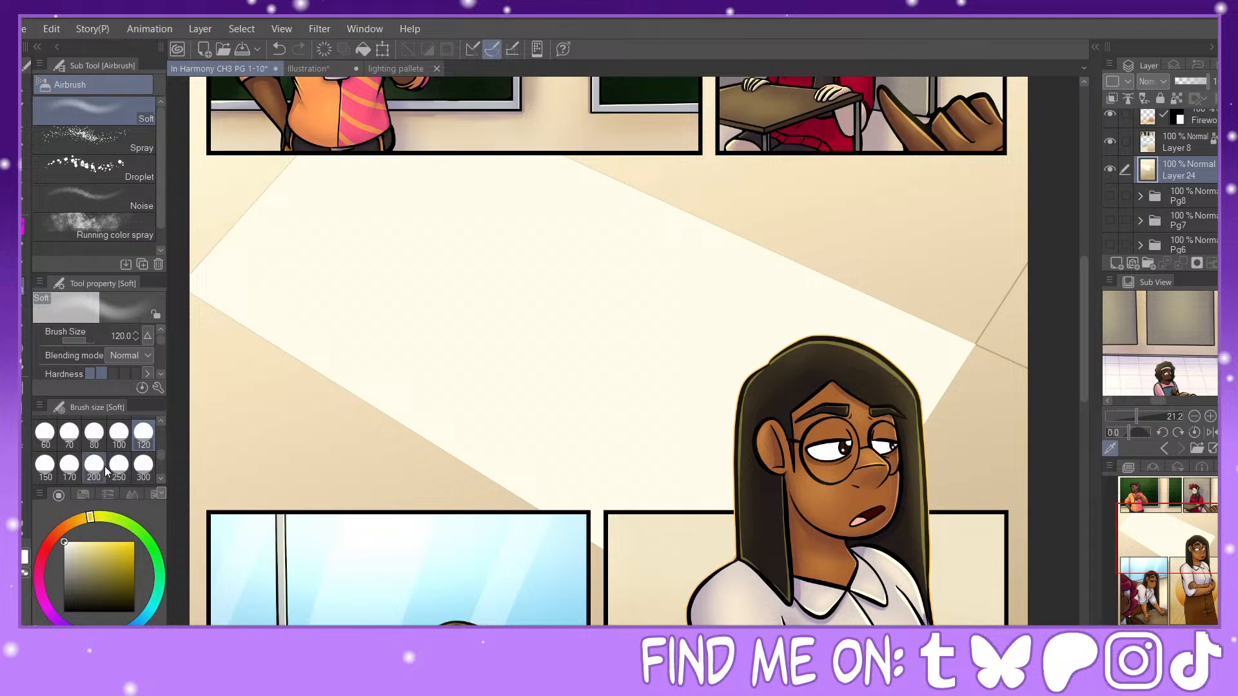
pyautogui.press(']')
pyautogui.press(']')
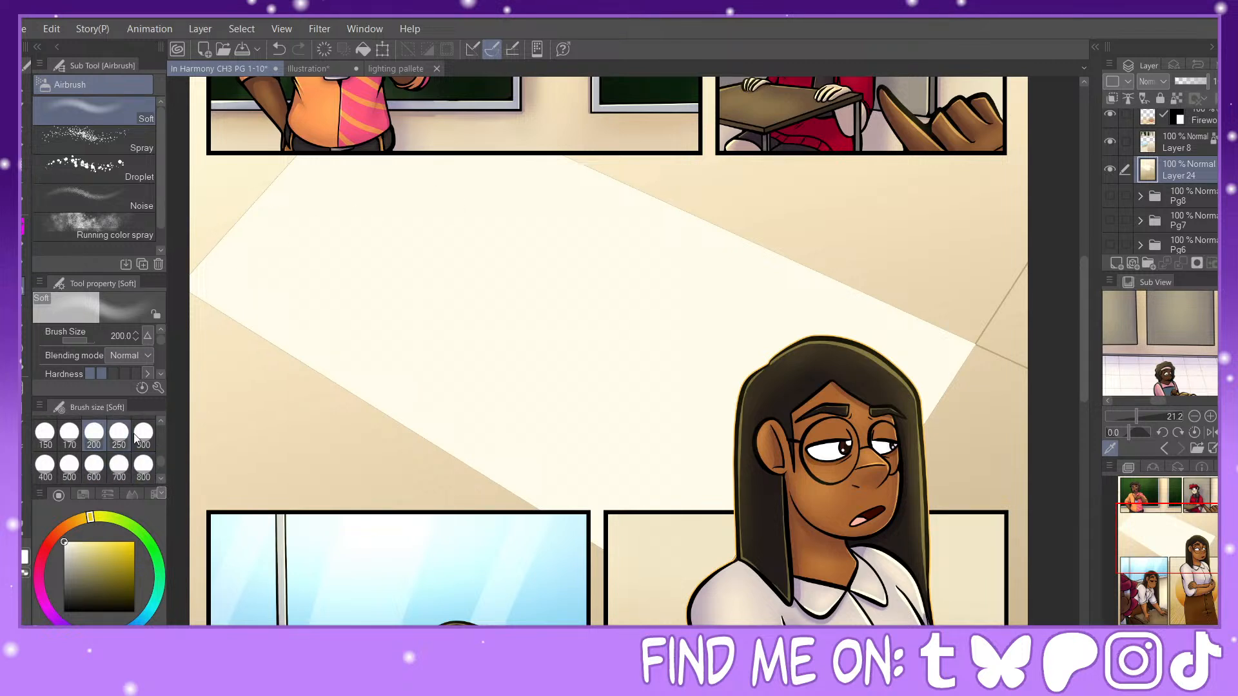
pyautogui.click(93, 466)
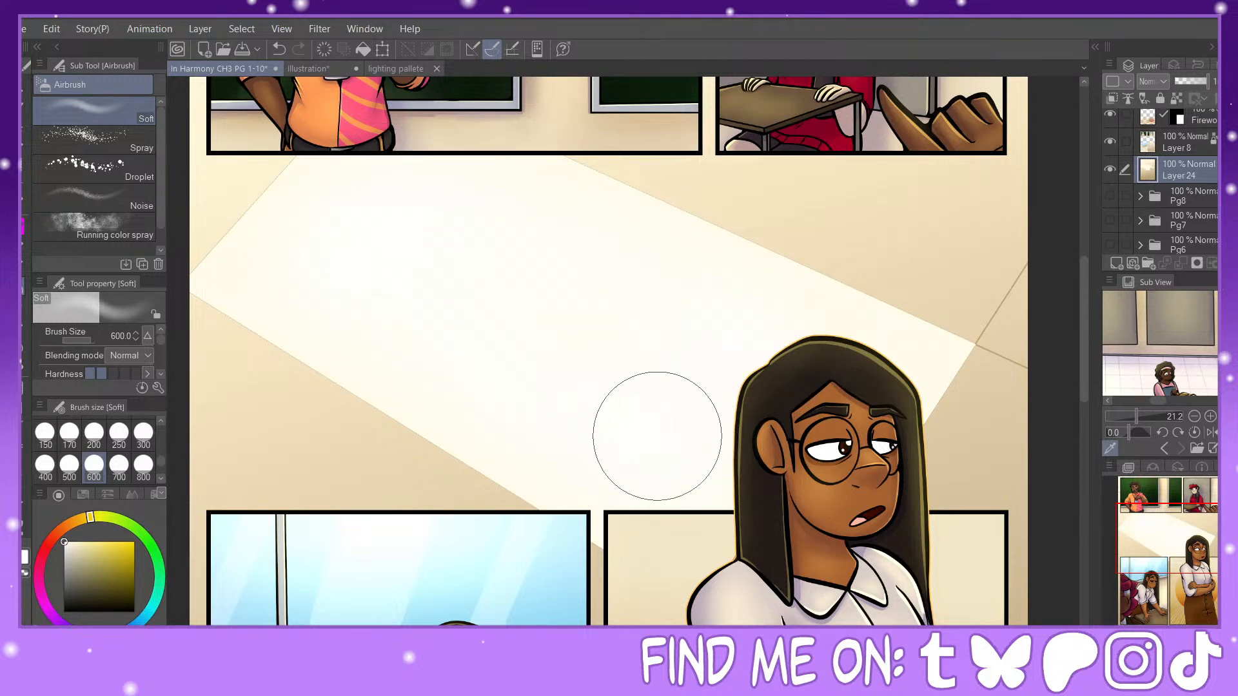
# Step: Sample the tan colour of the thin crossing lines beside the light patch, right of the character's head
pyautogui.hotkey('ctrl', '-')
pyautogui.moveTo(1192, 571); pyautogui.dragTo(1207, 568)
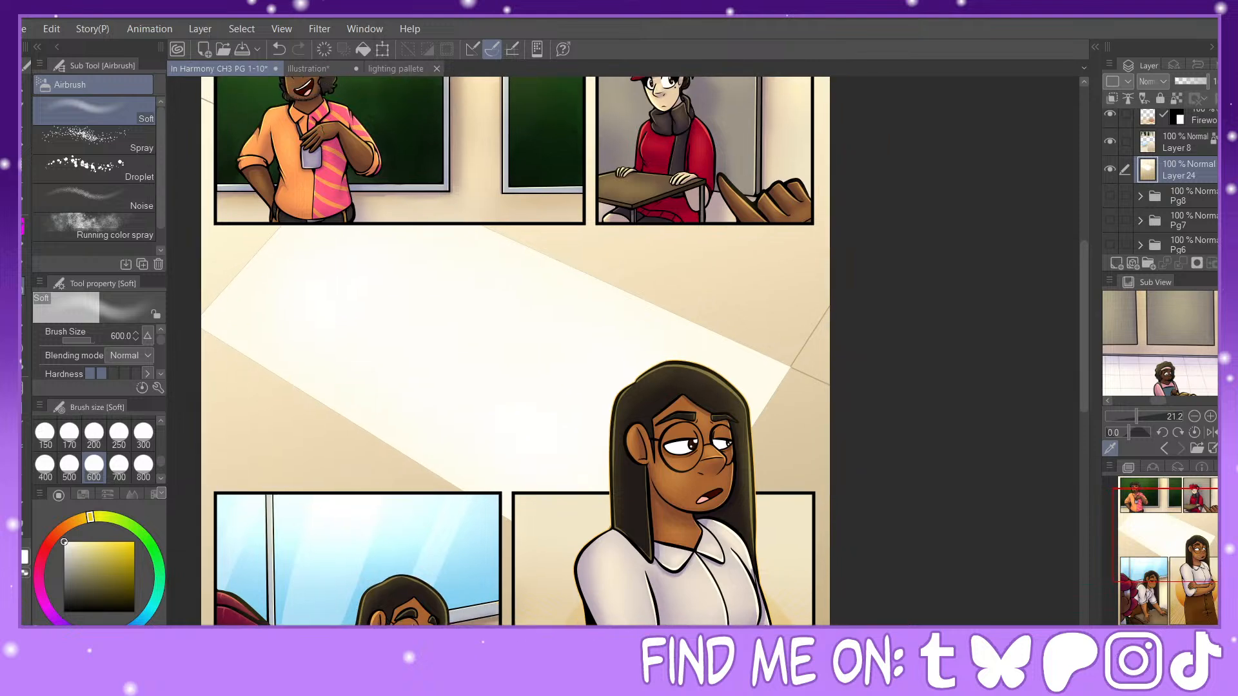
pyautogui.hotkey('ctrl', '+')
pyautogui.keyDown('alt'); pyautogui.click(857, 362); pyautogui.keyUp('alt')
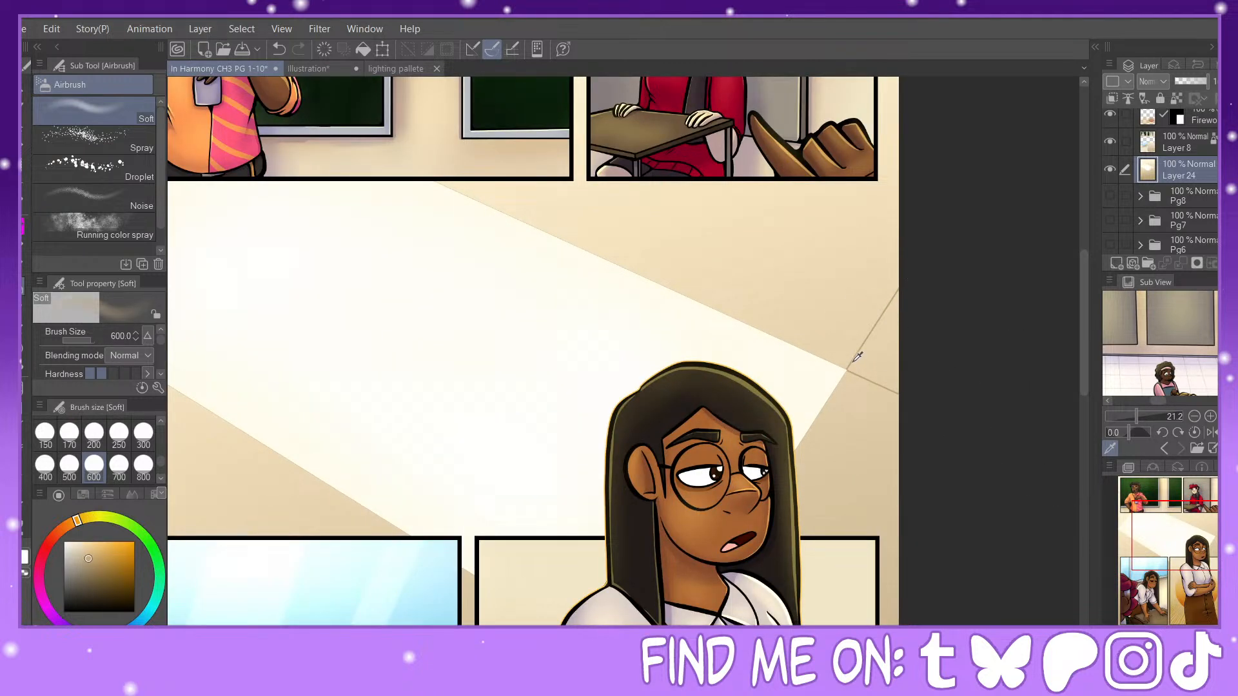
pyautogui.keyDown('alt'); pyautogui.click(856, 355); pyautogui.keyUp('alt')
pyautogui.keyDown('alt'); pyautogui.click(854, 362); pyautogui.keyUp('alt')
pyautogui.moveTo(1173, 550); pyautogui.dragTo(1199, 536)
pyautogui.hotkey('ctrl', '+')
pyautogui.hotkey('ctrl', '+')
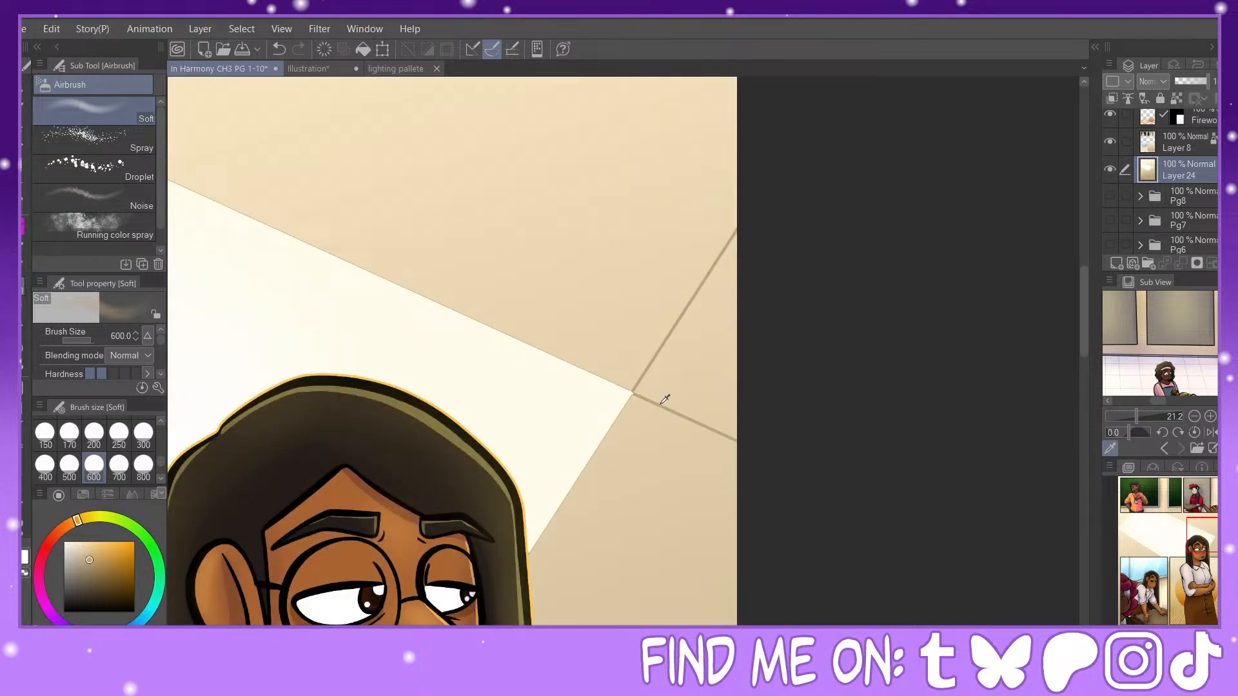
pyautogui.hotkey('ctrl', '-')
pyautogui.hotkey('ctrl', '-')
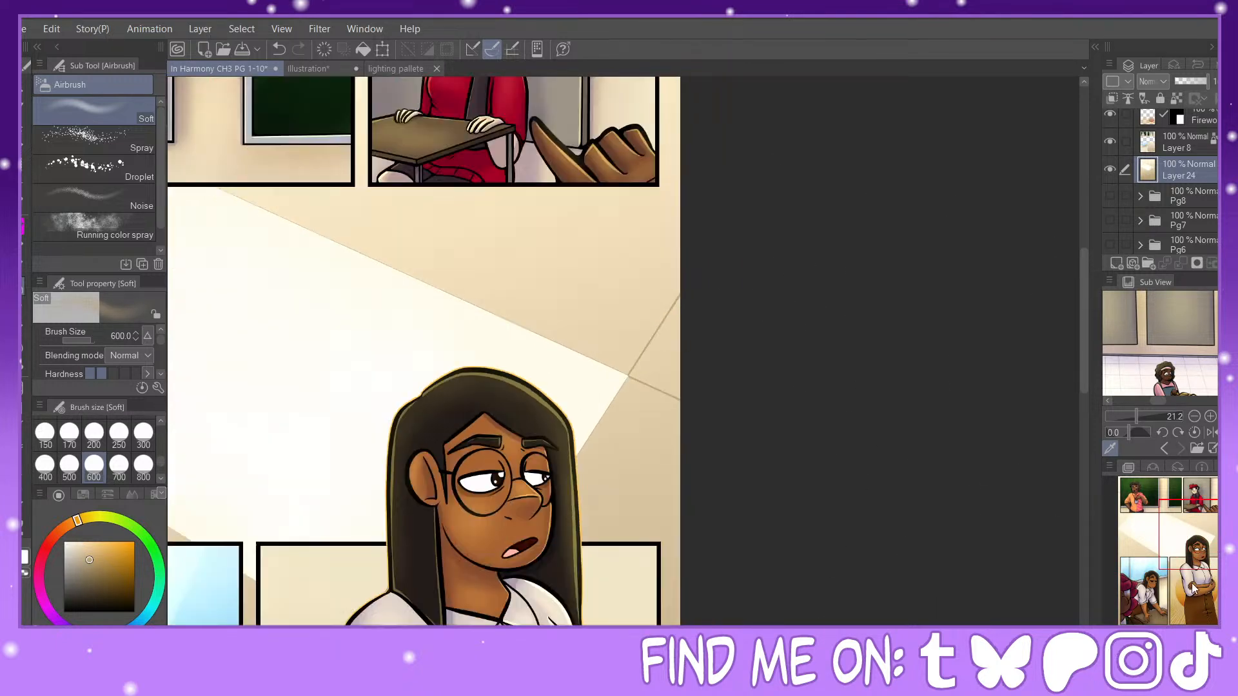
pyautogui.moveTo(1206, 550)
pyautogui.mouseDown()
pyautogui.moveTo(1188, 560)
pyautogui.moveTo(1163, 546)
pyautogui.mouseUp()
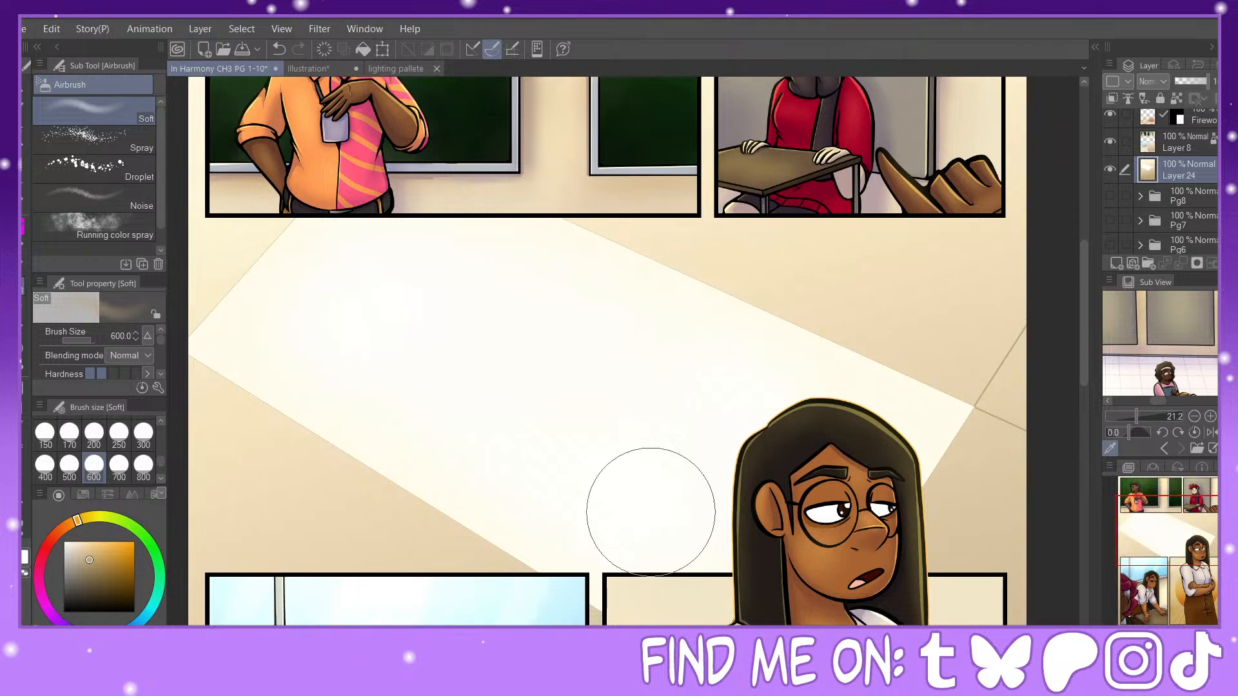
# Step: Thicken the long edges and upper-left edge of the light patch with tan straight lines at brush size 15
pyautogui.press('u')
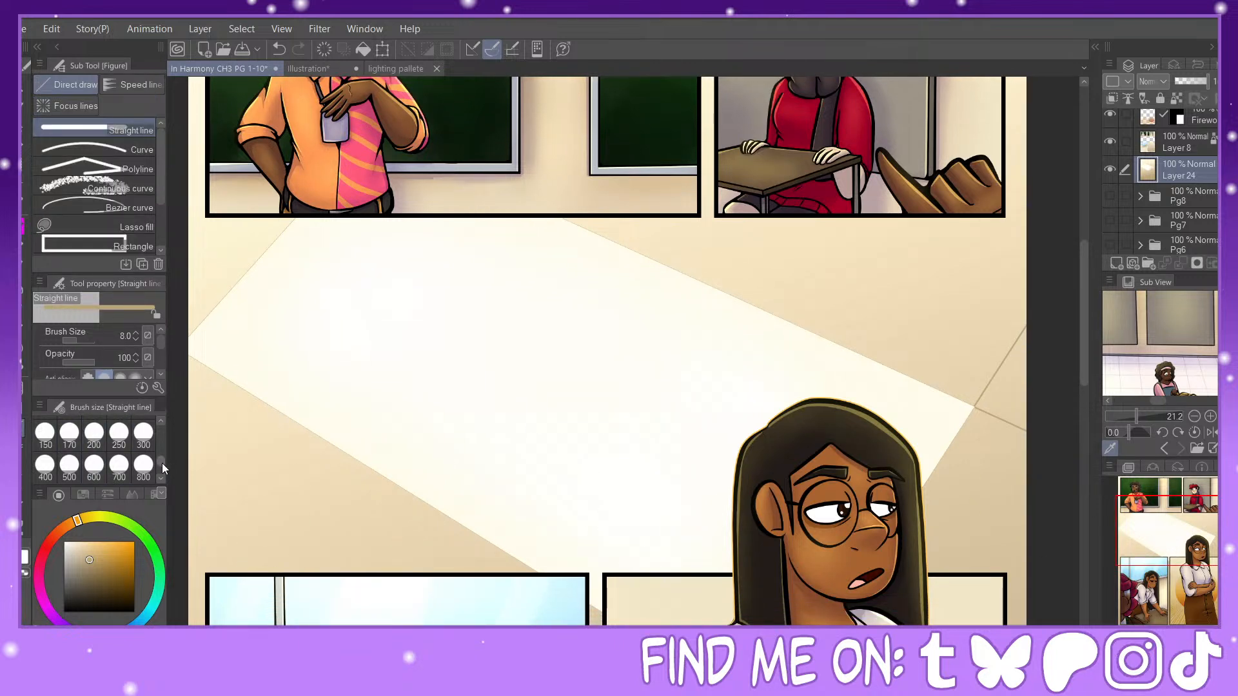
pyautogui.moveTo(164, 469); pyautogui.dragTo(161, 443)
pyautogui.click(119, 458)
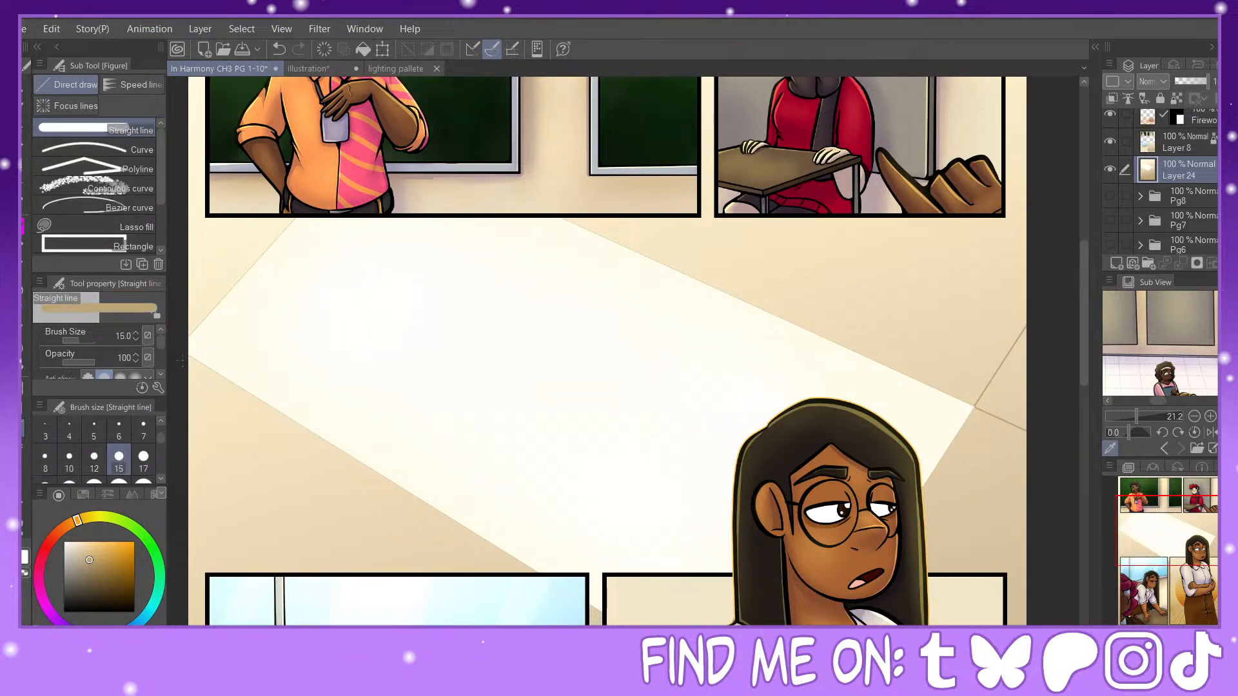
pyautogui.moveTo(282, 244); pyautogui.dragTo(306, 214)
pyautogui.moveTo(186, 353)
pyautogui.mouseDown()
pyautogui.moveTo(509, 525)
pyautogui.moveTo(596, 610)
pyautogui.mouseUp()
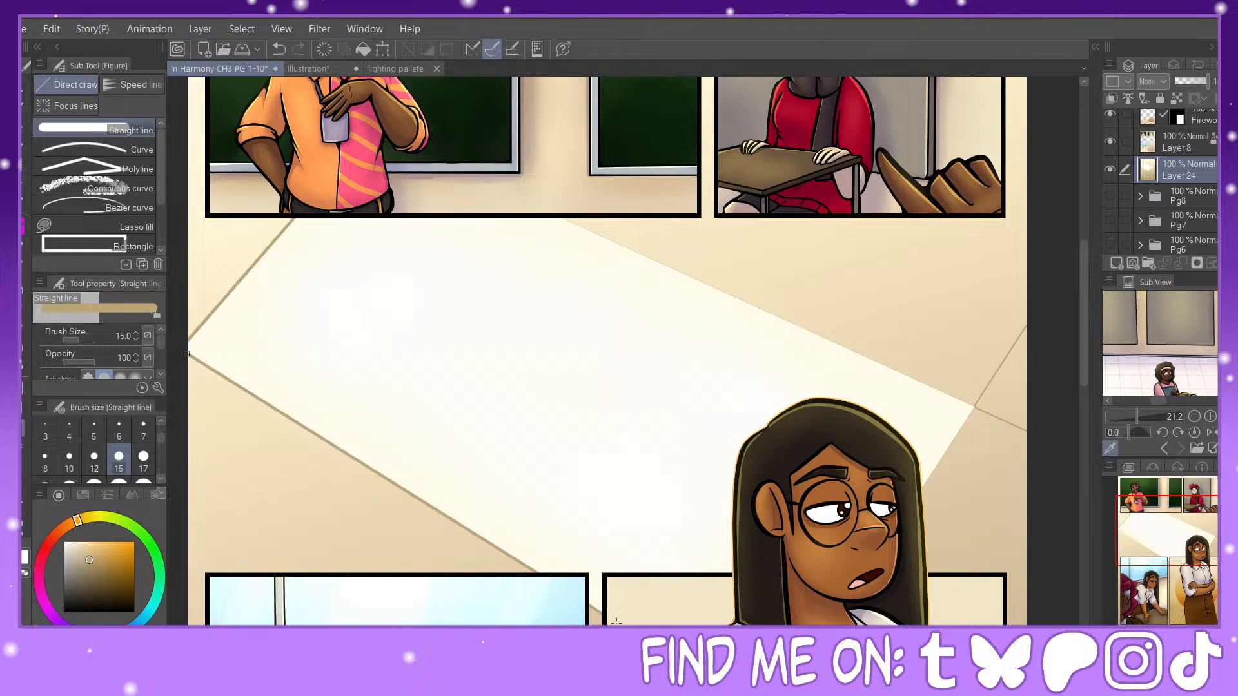
pyautogui.moveTo(1135, 561); pyautogui.dragTo(1145, 565)
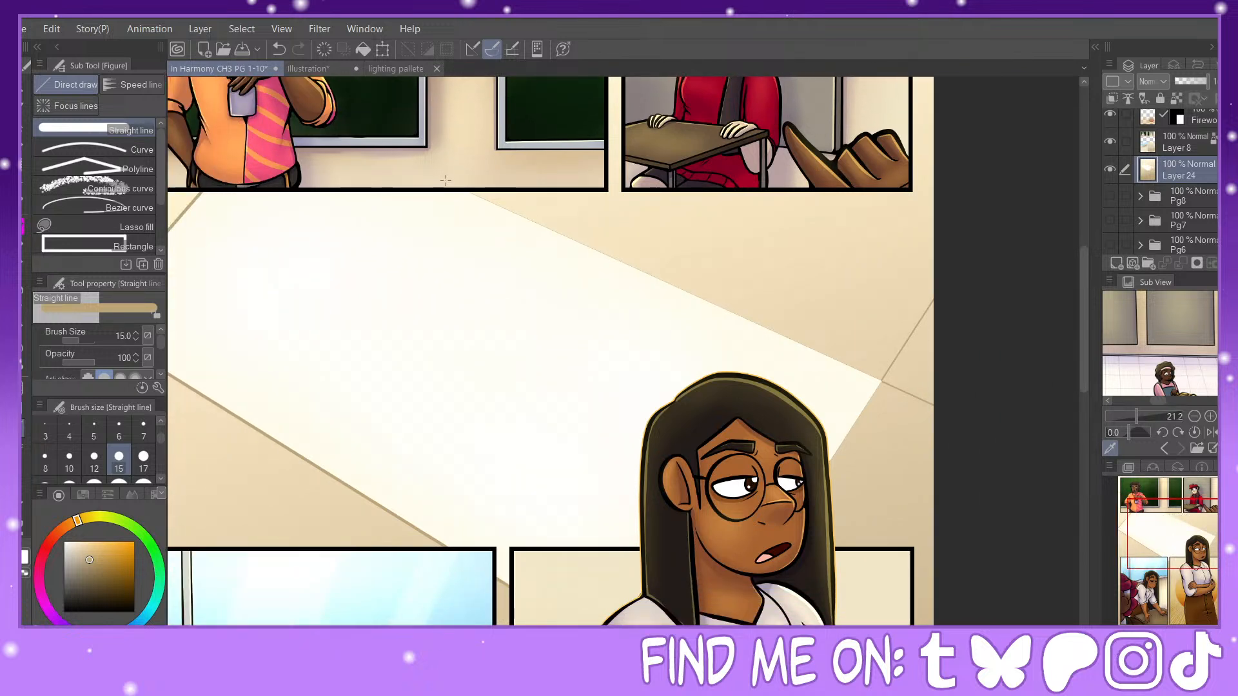
pyautogui.moveTo(619, 258); pyautogui.dragTo(879, 380)
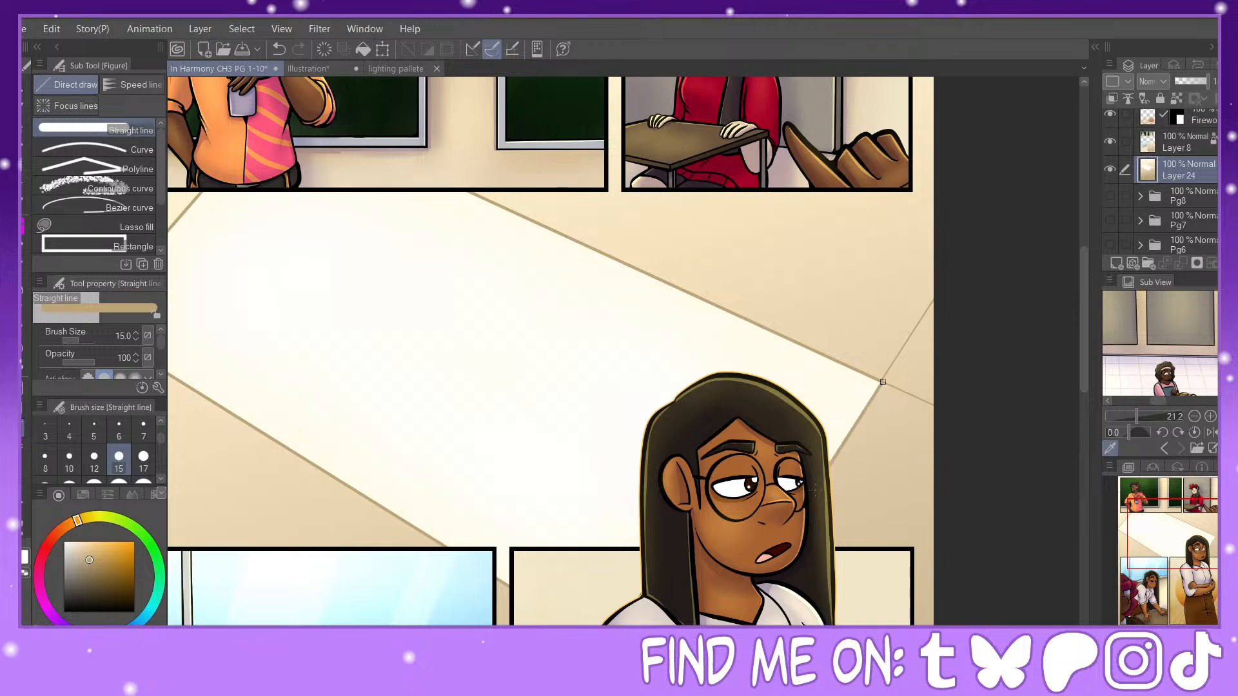
pyautogui.moveTo(1185, 535)
pyautogui.mouseDown()
pyautogui.moveTo(1175, 547)
pyautogui.moveTo(1180, 535)
pyautogui.mouseUp()
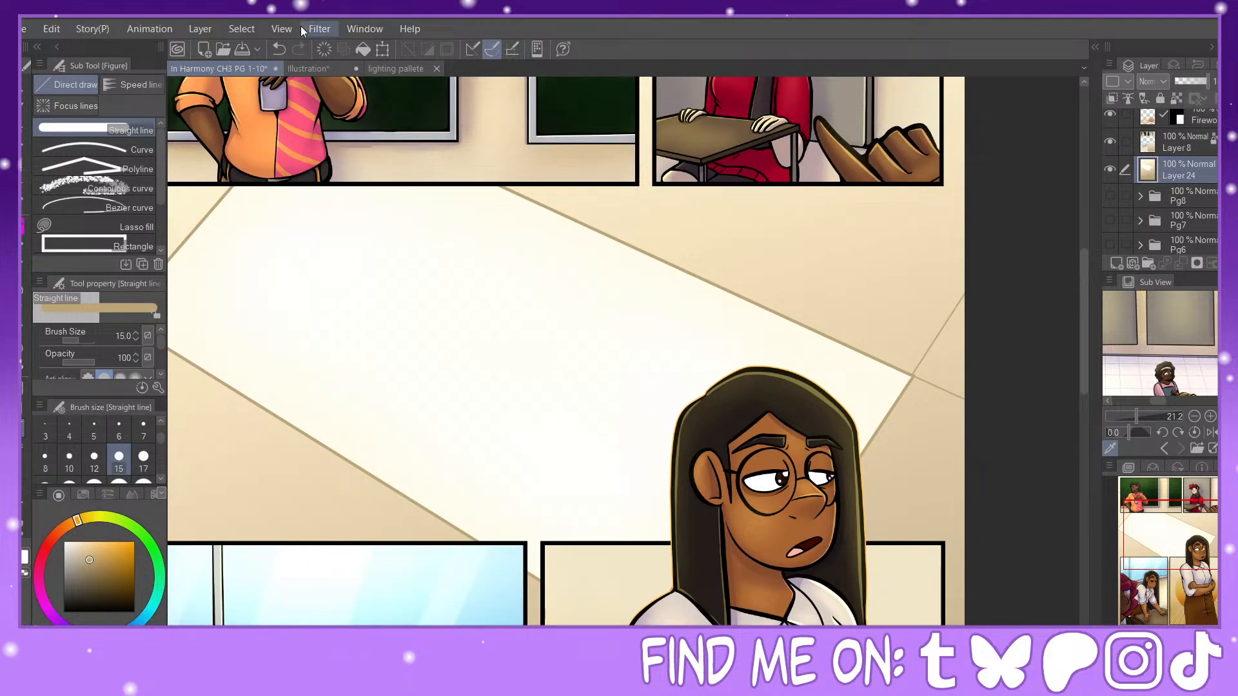
pyautogui.click(91, 456)
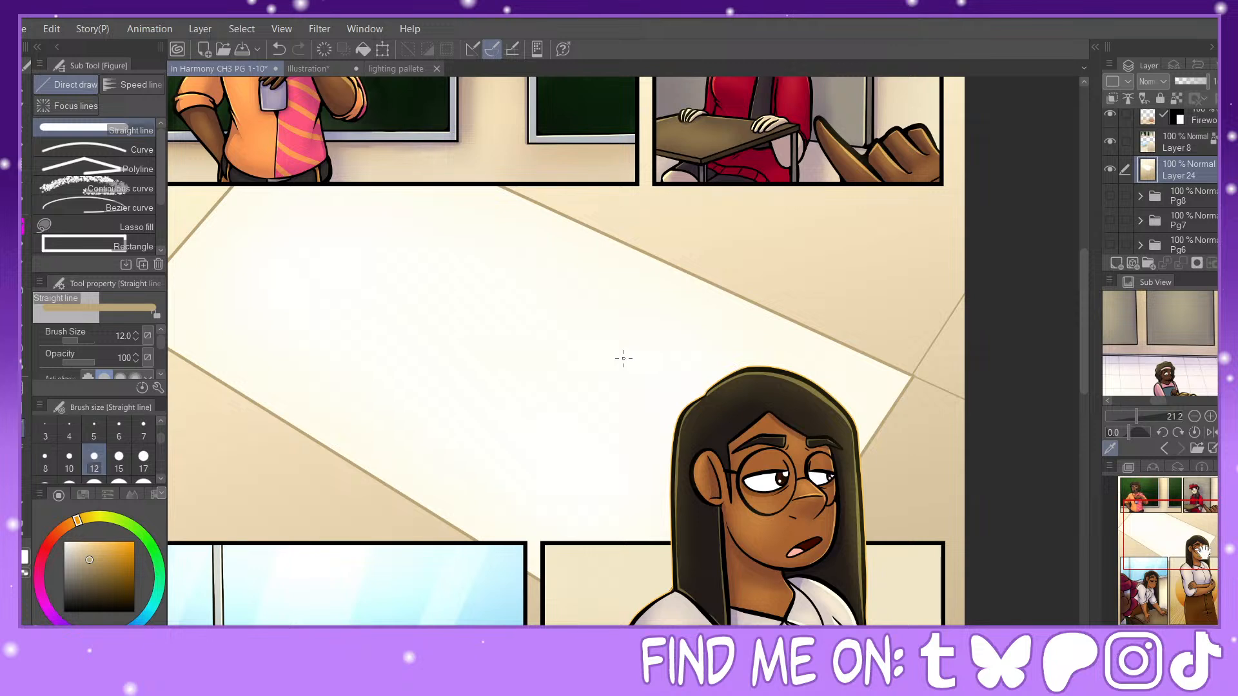
# Step: Paint pale cream over the background above the light patch with the Watercolor pen at size 500
pyautogui.moveTo(1187, 533); pyautogui.dragTo(1175, 530)
pyautogui.keyDown('alt'); pyautogui.click(856, 280); pyautogui.keyUp('alt')
pyautogui.click(23, 226)
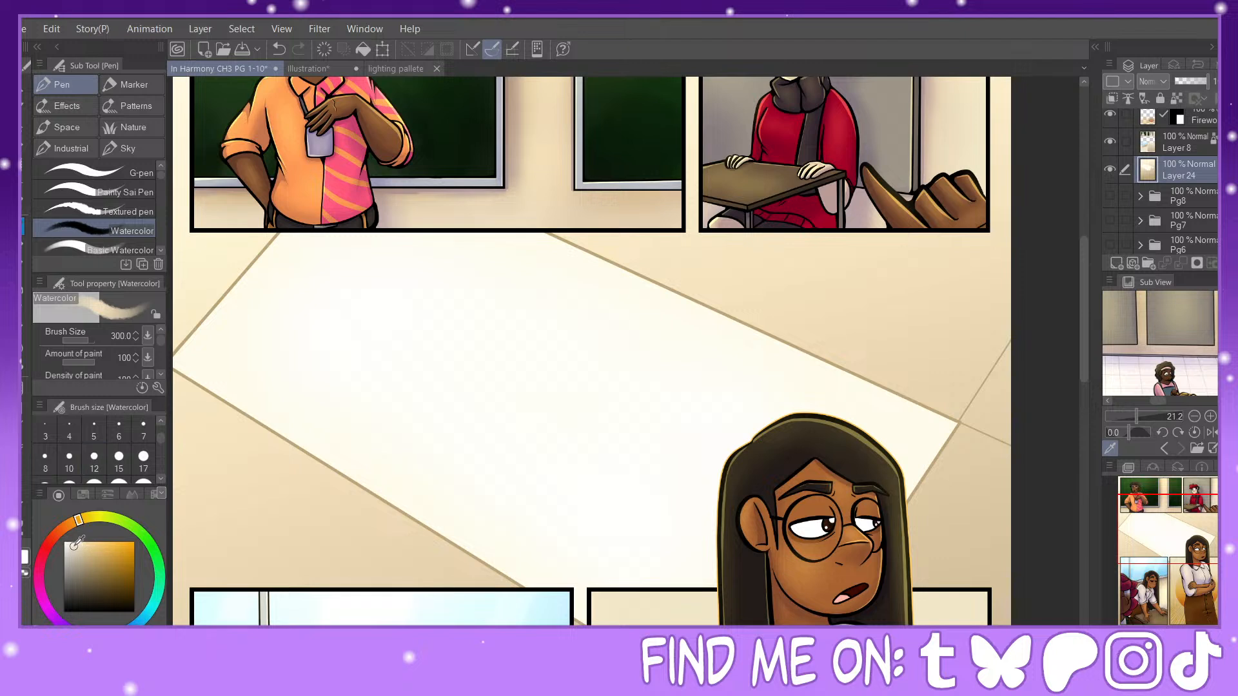
pyautogui.scroll(-3, 100, 478)
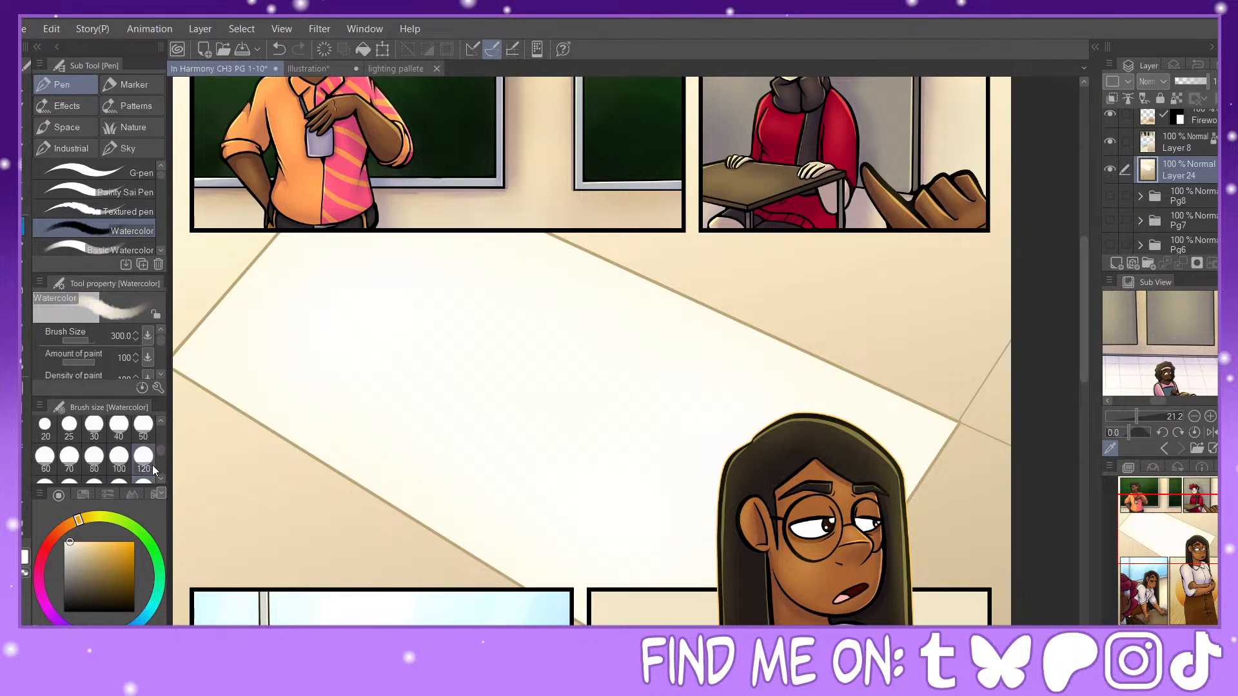
pyautogui.click(99, 481)
pyautogui.scroll(-1, 160, 458)
pyautogui.click(69, 475)
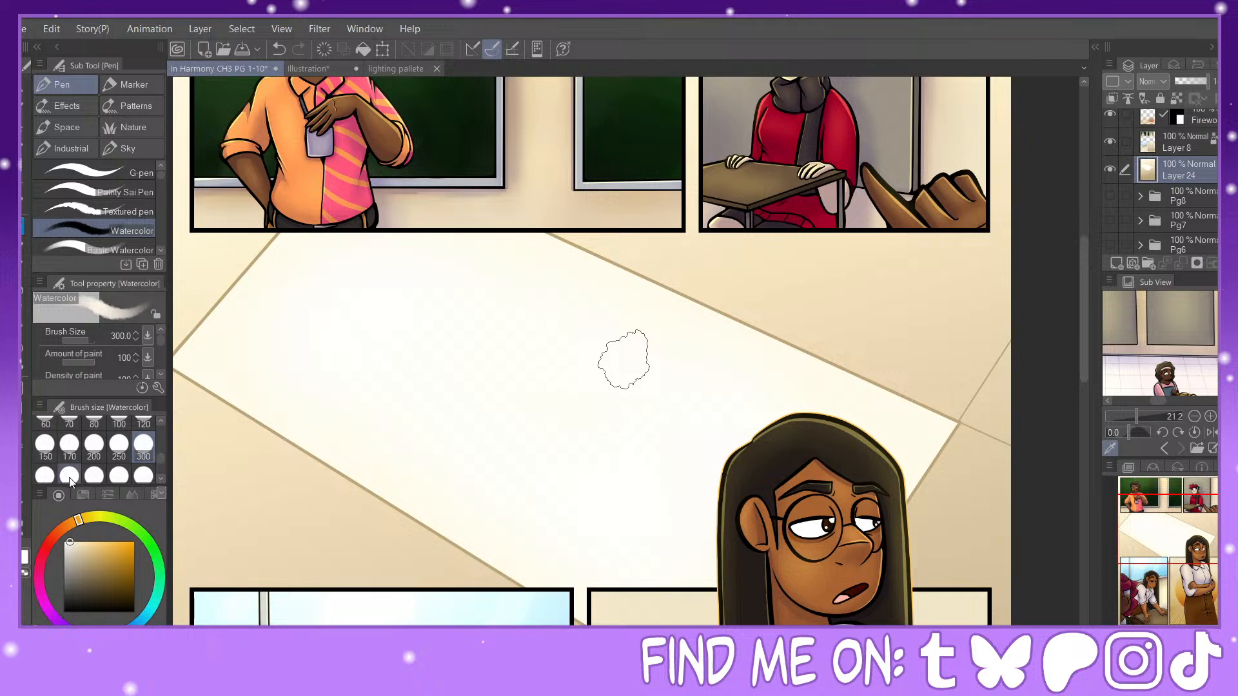
pyautogui.moveTo(681, 194)
pyautogui.mouseDown()
pyautogui.moveTo(879, 286)
pyautogui.moveTo(896, 250)
pyautogui.moveTo(950, 258)
pyautogui.mouseUp()
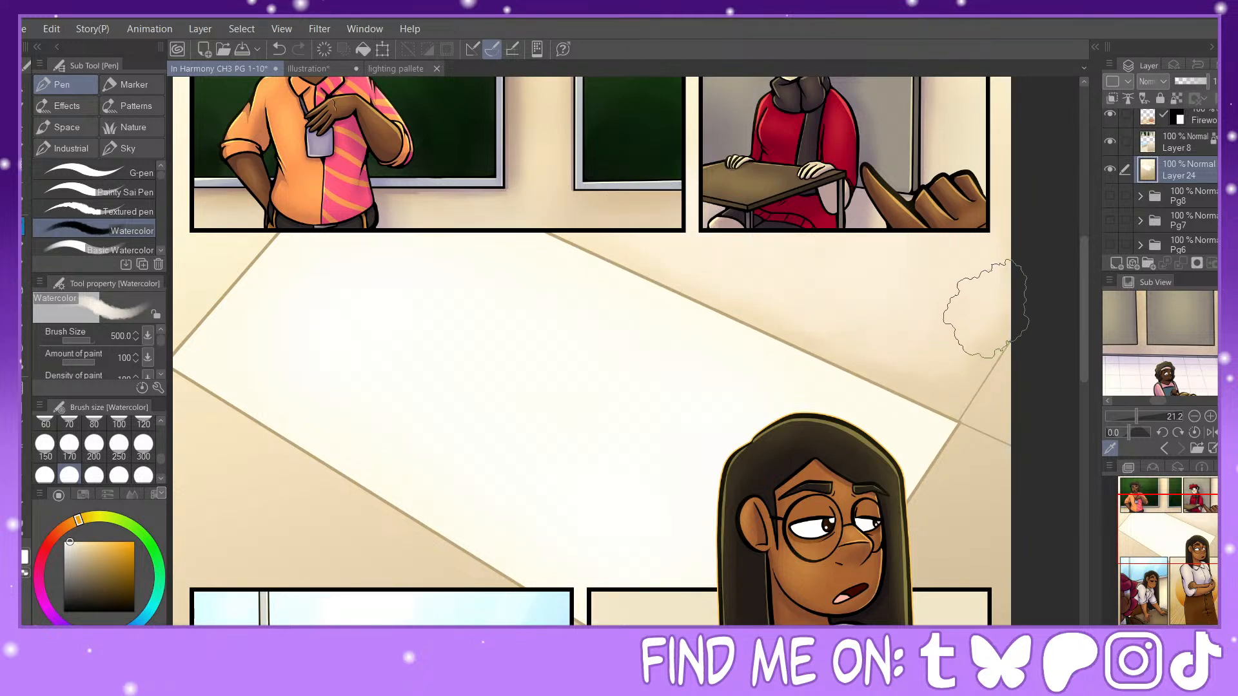
# Step: Soften the background below the light patch and along the page margins with pale cream using the Watercolor pen at size 500
pyautogui.moveTo(1159, 542); pyautogui.dragTo(1140, 549)
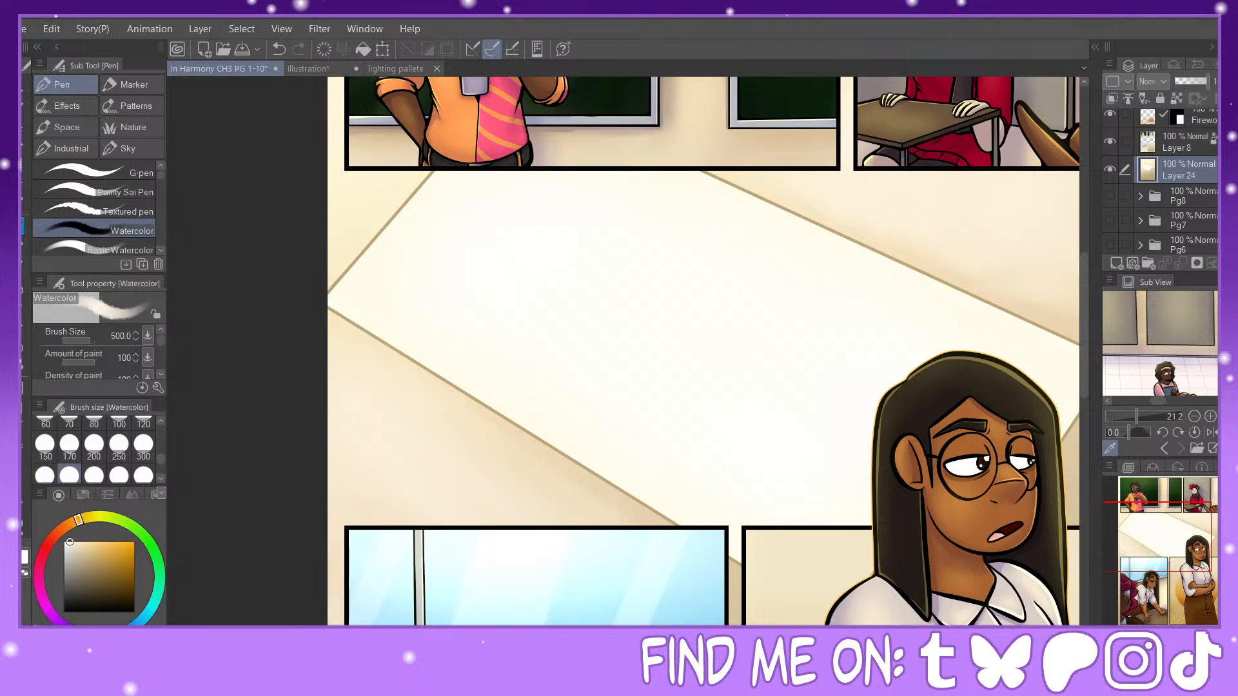
pyautogui.moveTo(1186, 558); pyautogui.dragTo(1210, 560)
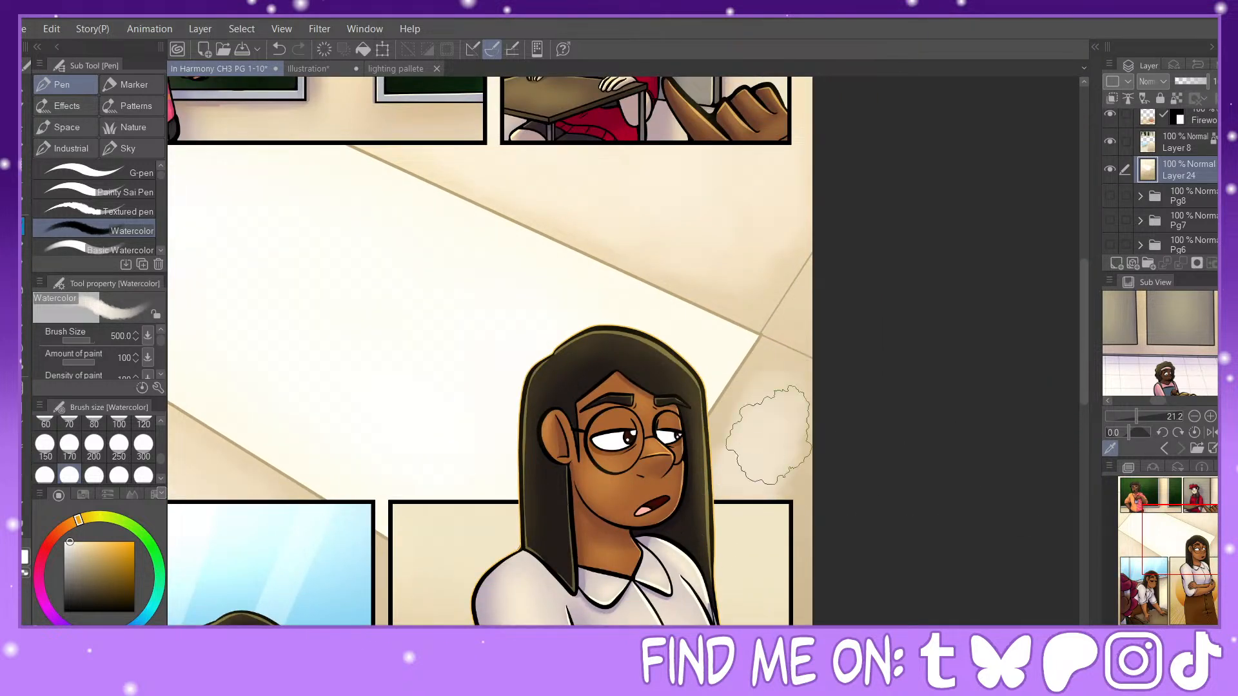
pyautogui.moveTo(767, 400)
pyautogui.mouseDown()
pyautogui.moveTo(724, 475)
pyautogui.moveTo(753, 464)
pyautogui.moveTo(790, 485)
pyautogui.moveTo(806, 515)
pyautogui.moveTo(799, 638)
pyautogui.mouseUp()
pyautogui.click(1195, 560)
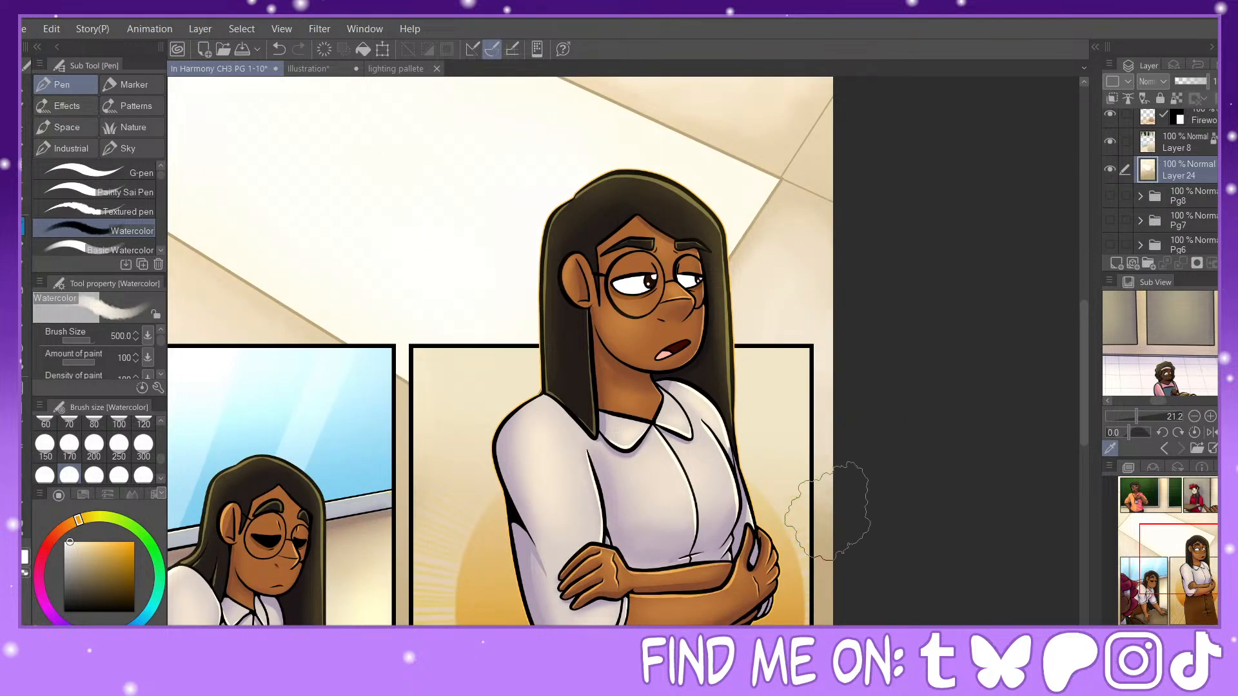
pyautogui.moveTo(1164, 552); pyautogui.dragTo(1136, 504)
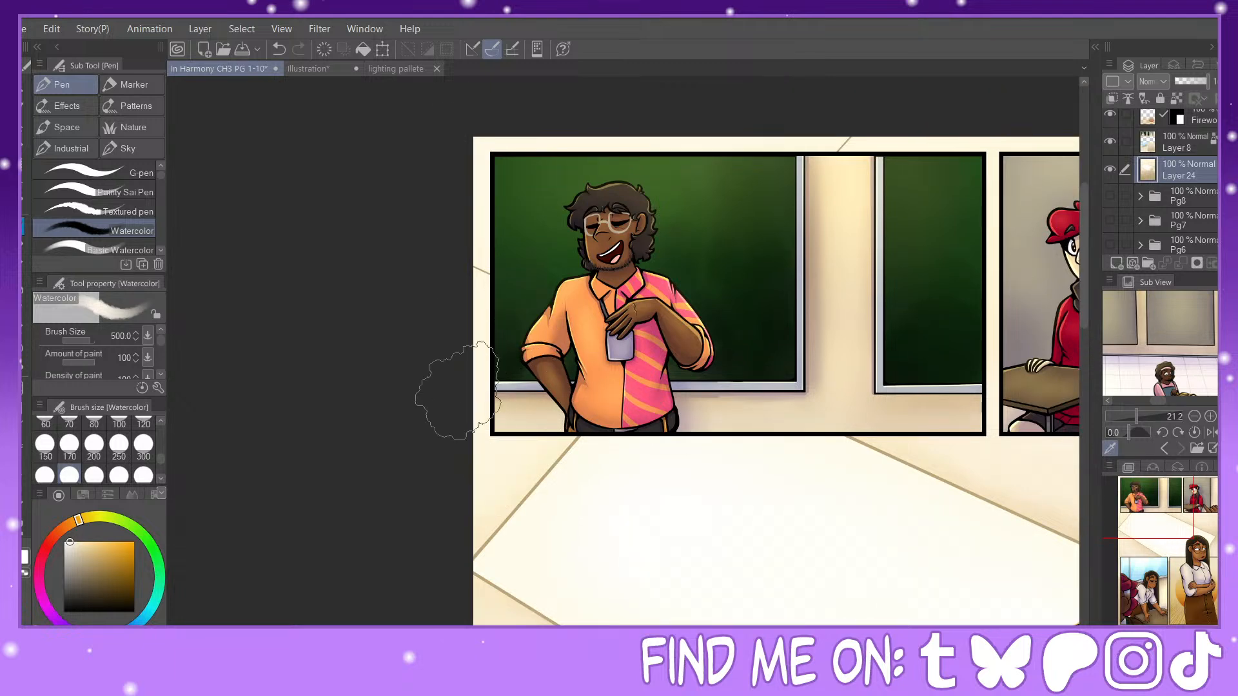
pyautogui.moveTo(1167, 523); pyautogui.dragTo(1169, 572)
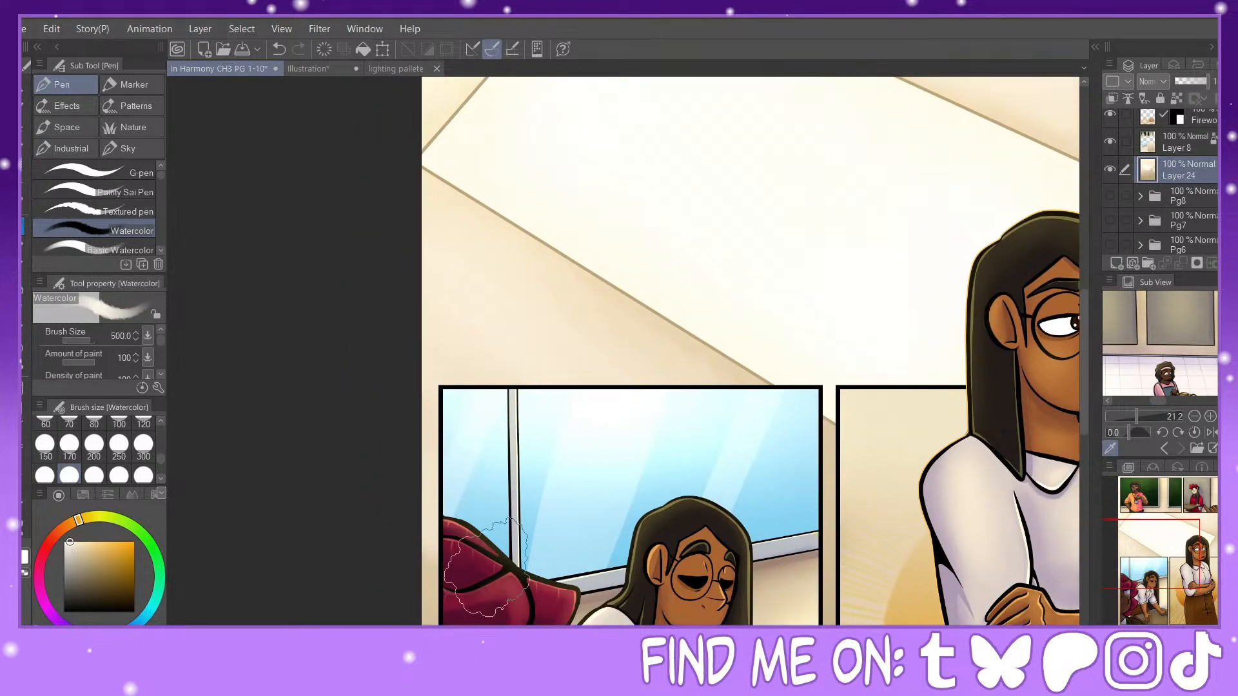
# Step: Choose a dark olive-brown drawing colour
pyautogui.moveTo(66, 547); pyautogui.dragTo(82, 532)
pyautogui.click(90, 585)
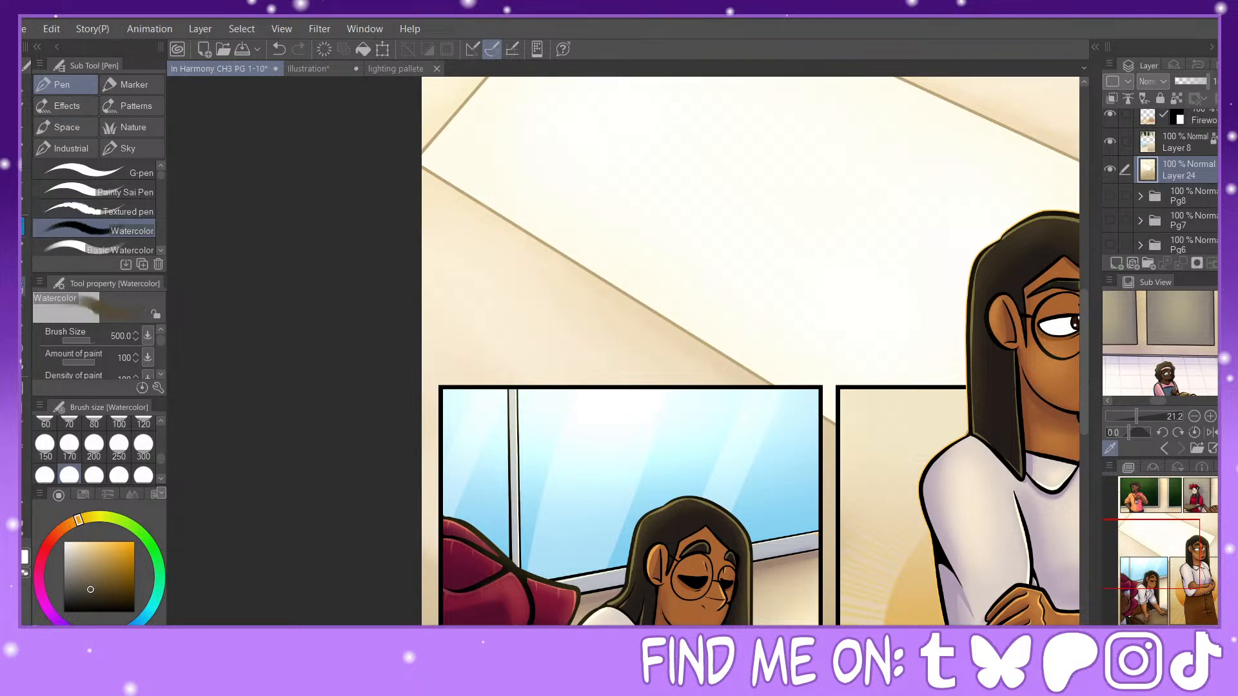
# Step: Try texturing the background below the light patch with the Running color spray at size 150
pyautogui.click(22, 266)
pyautogui.click(22, 246)
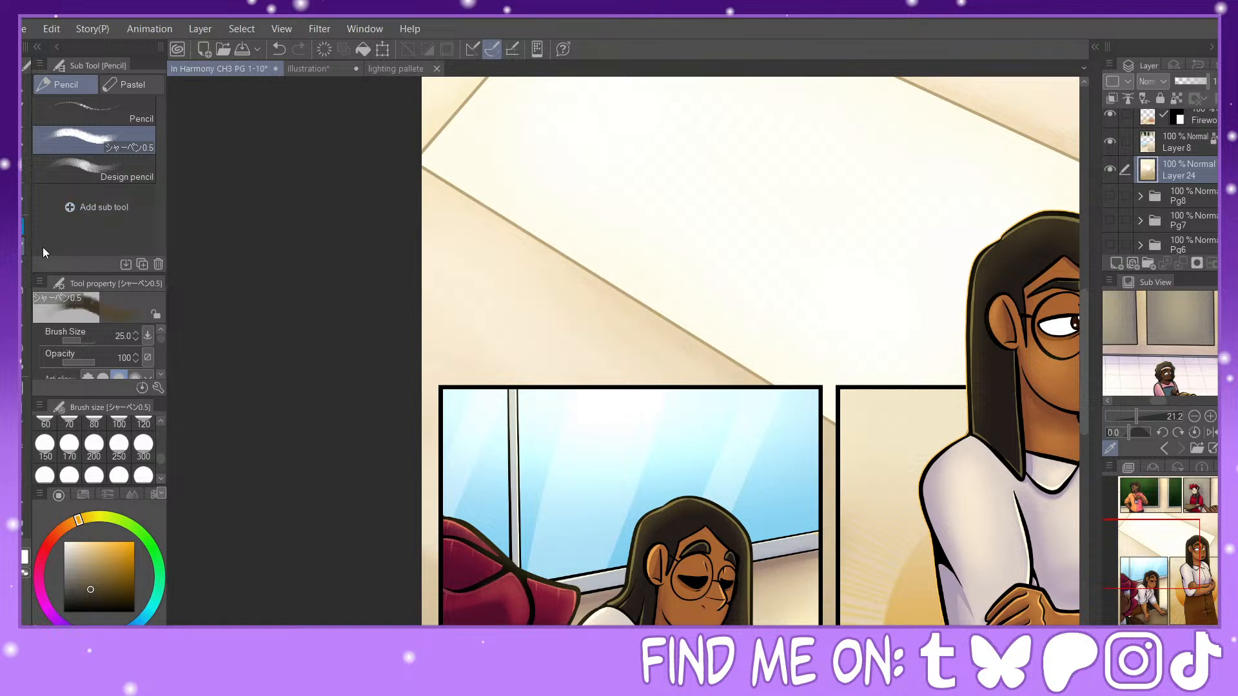
pyautogui.click(22, 292)
pyautogui.click(118, 235)
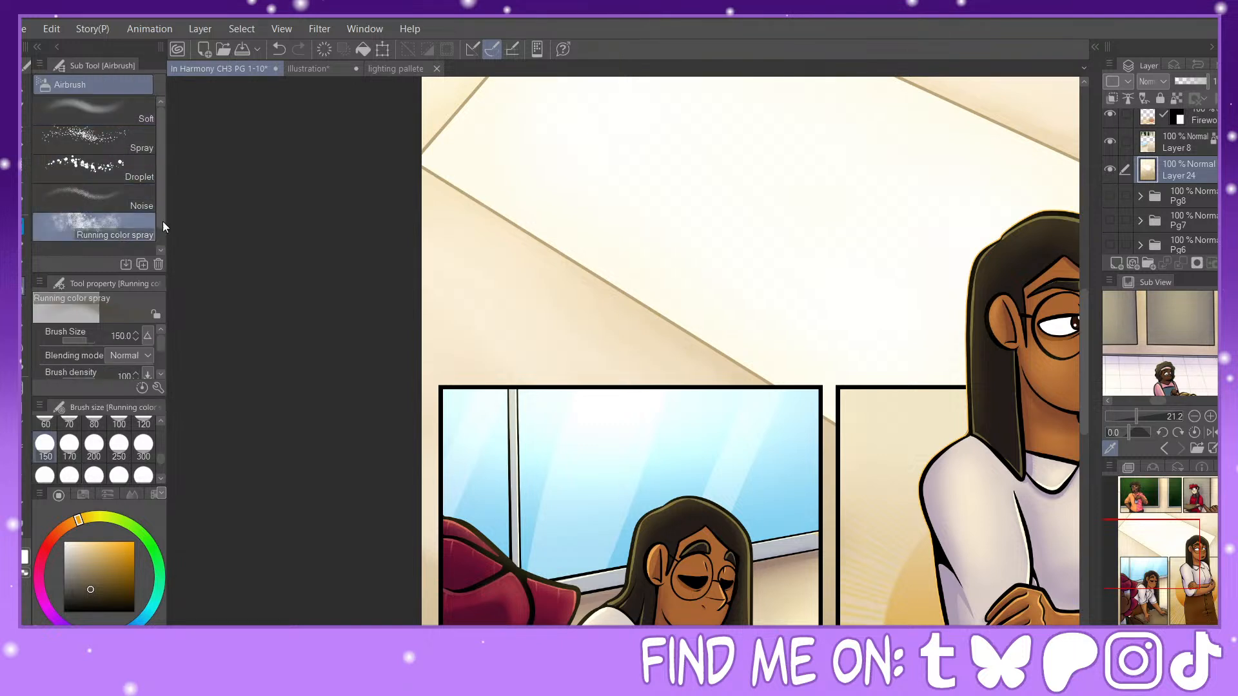
pyautogui.moveTo(476, 289); pyautogui.dragTo(496, 366)
pyautogui.click(276, 48)
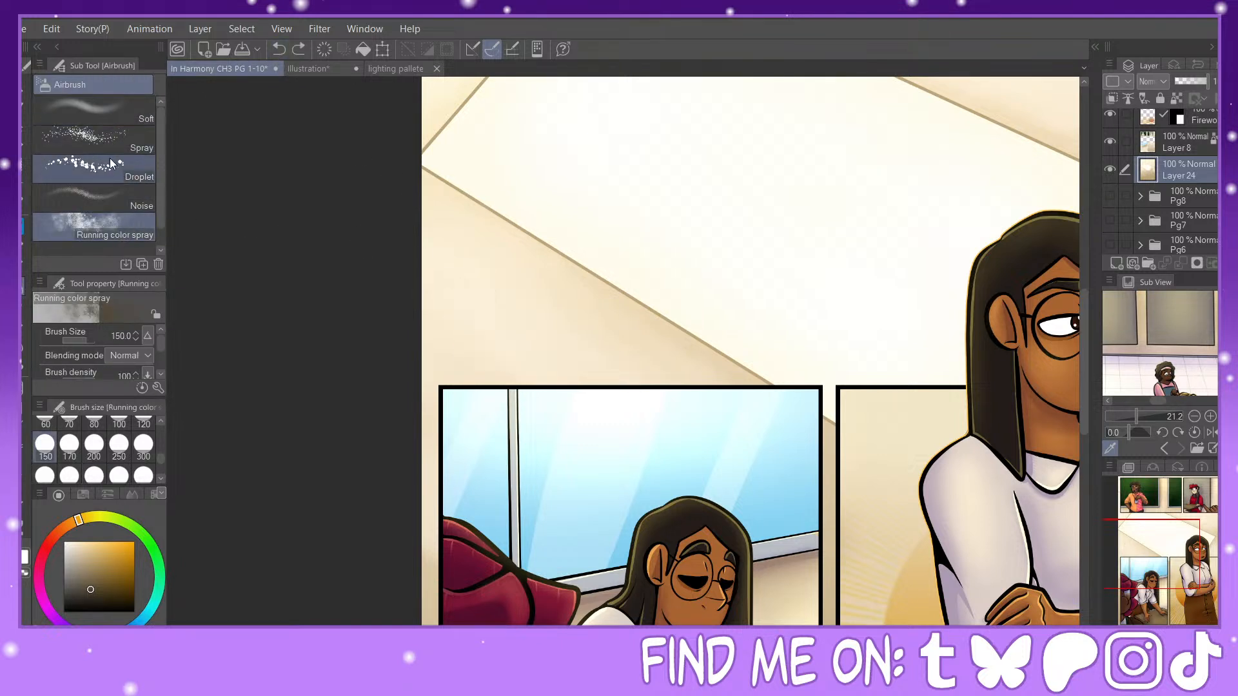
# Step: Speckle the background on the left of the light patch with dark brown using the Droplet airbrush at size 250
pyautogui.click(94, 166)
pyautogui.click(118, 445)
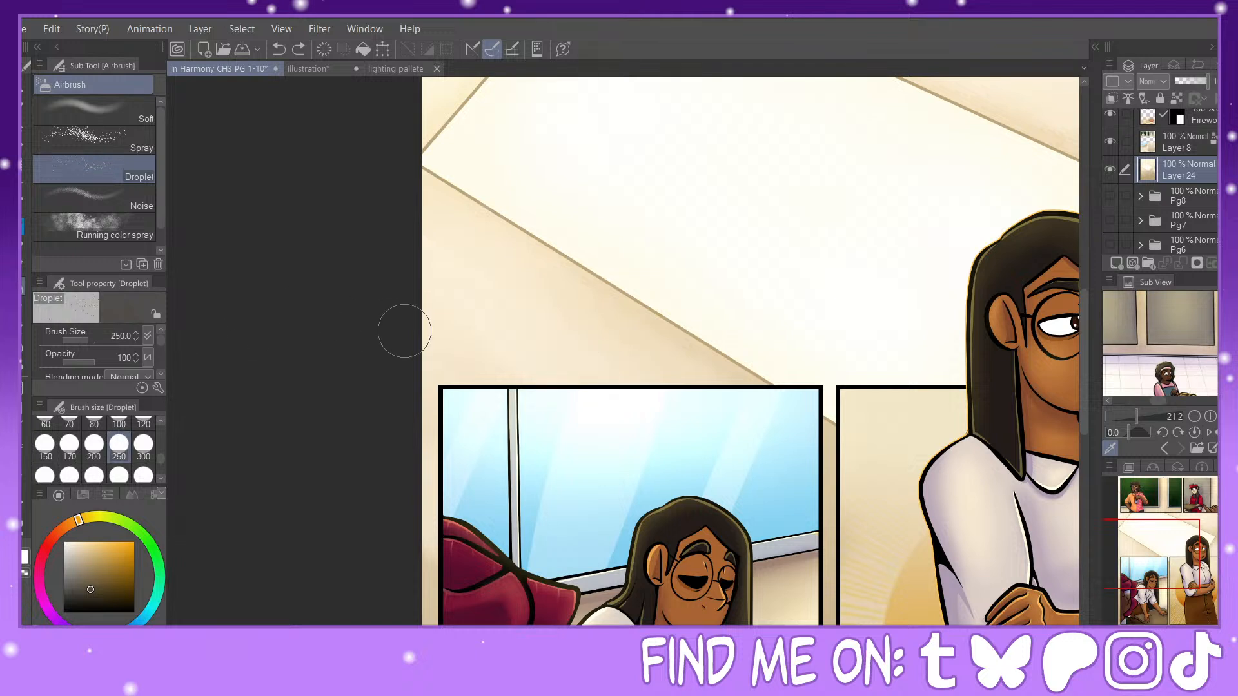
pyautogui.click(490, 308)
pyautogui.scroll(5, 1061, 497)
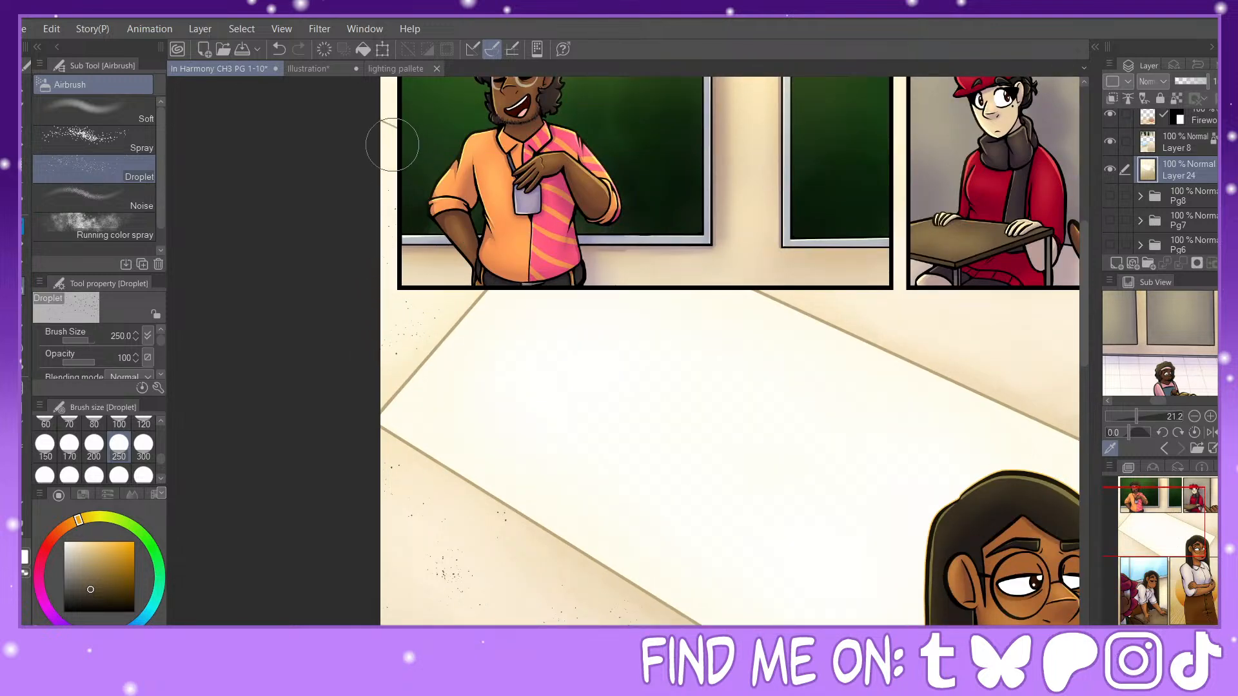
# Step: Speckle the background right of the character's head and above the light patch with the Droplet airbrush at sizes 250, 600 and 100
pyautogui.moveTo(1186, 534); pyautogui.dragTo(1217, 563)
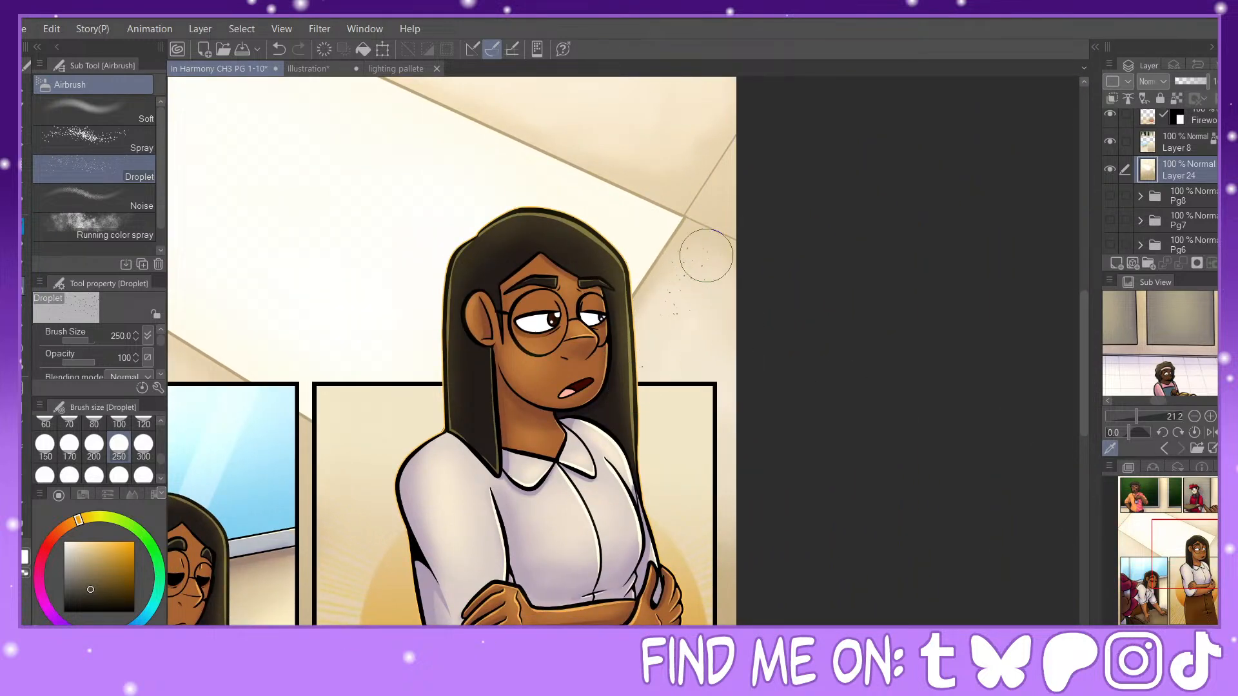
pyautogui.click(93, 476)
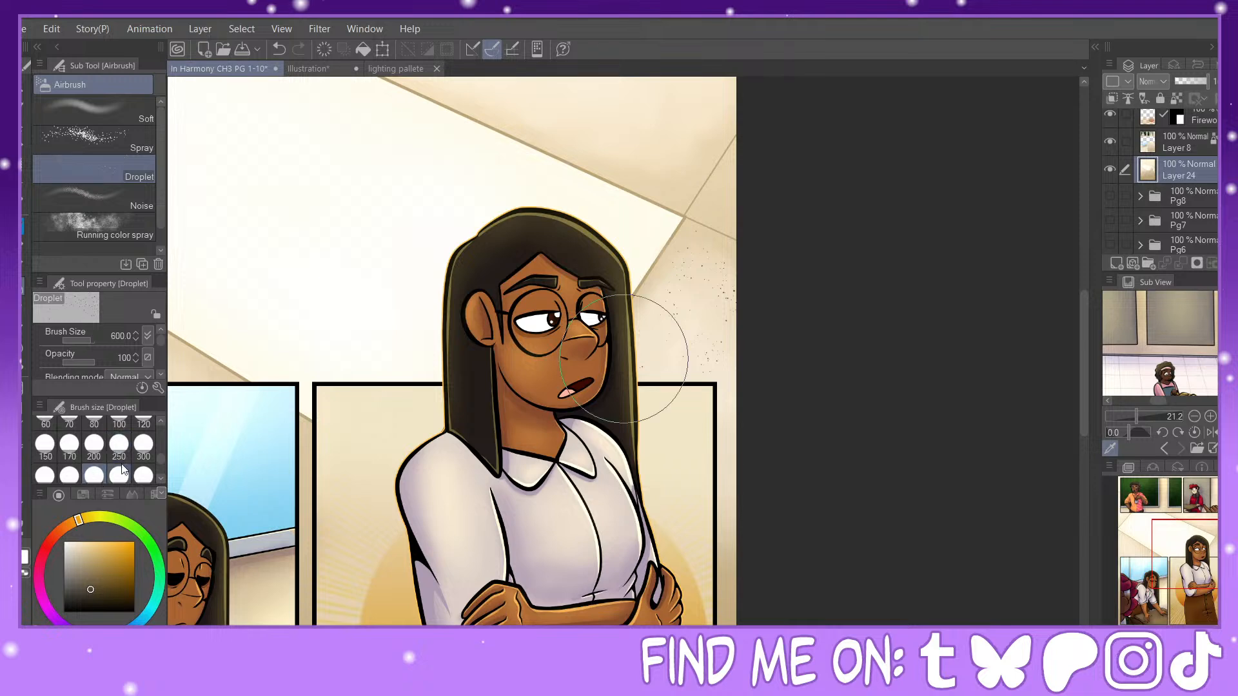
pyautogui.moveTo(1198, 553)
pyautogui.mouseDown()
pyautogui.moveTo(1195, 611)
pyautogui.moveTo(1209, 527)
pyautogui.mouseUp()
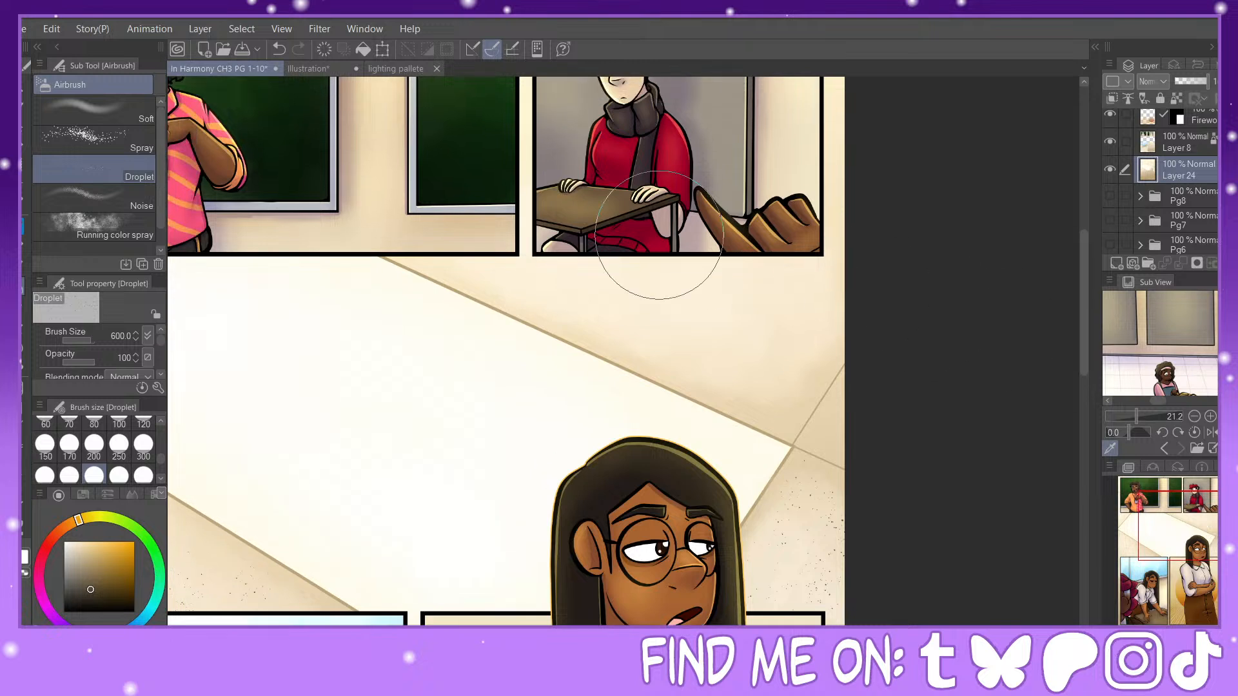
pyautogui.moveTo(536, 239)
pyautogui.mouseDown()
pyautogui.moveTo(697, 289)
pyautogui.moveTo(810, 238)
pyautogui.moveTo(782, 181)
pyautogui.moveTo(811, 163)
pyautogui.moveTo(808, 210)
pyautogui.moveTo(677, 254)
pyautogui.mouseUp()
pyautogui.click(119, 444)
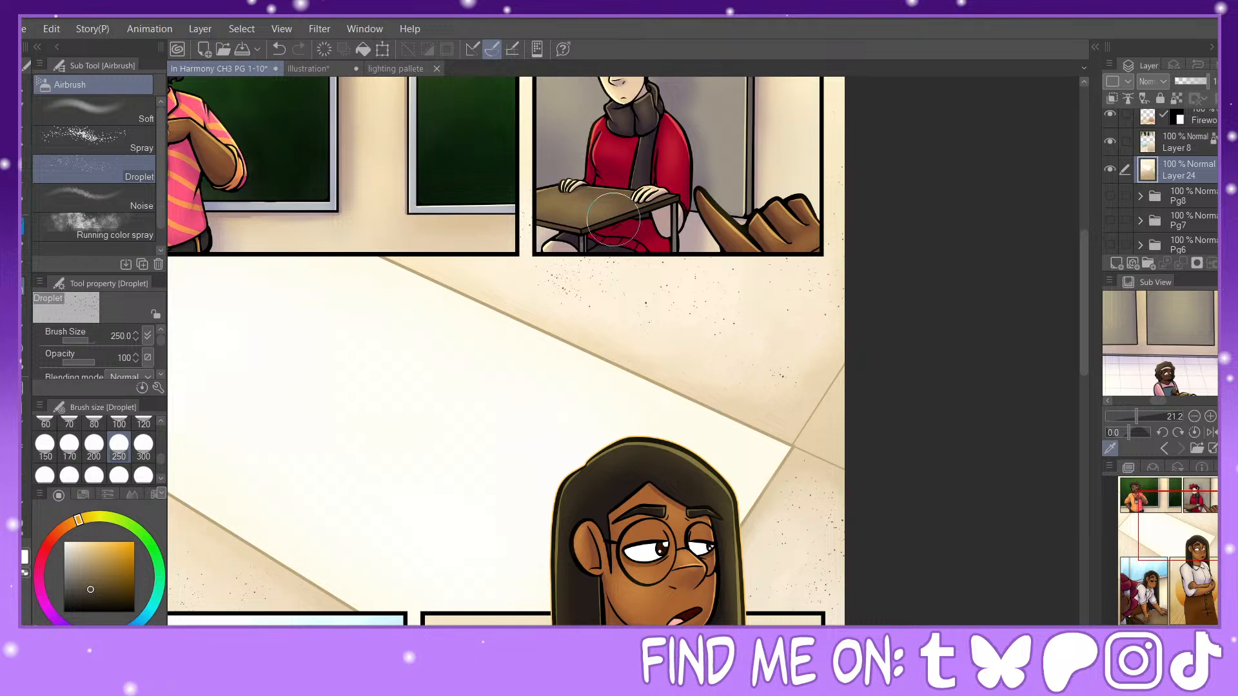
pyautogui.moveTo(456, 255); pyautogui.dragTo(561, 288)
pyautogui.moveTo(1205, 569)
pyautogui.mouseDown()
pyautogui.moveTo(1200, 553)
pyautogui.moveTo(1217, 542)
pyautogui.mouseUp()
pyautogui.click(119, 431)
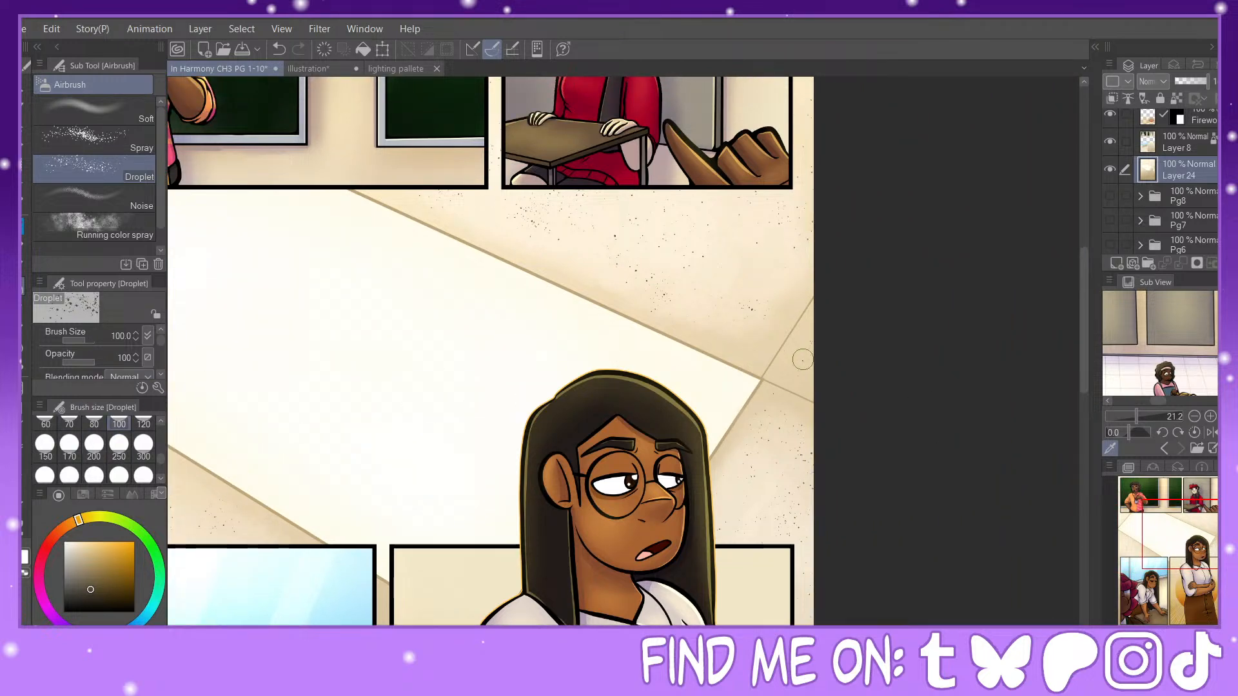
# Step: Sample the light patch's near-white colour, add a new layer above the background layer, and set the Soft airbrush to size 1200
pyautogui.moveTo(1139, 495)
pyautogui.mouseDown()
pyautogui.moveTo(1140, 509)
pyautogui.moveTo(1121, 491)
pyautogui.mouseUp()
pyautogui.keyDown('alt'); pyautogui.click(398, 370); pyautogui.keyUp('alt')
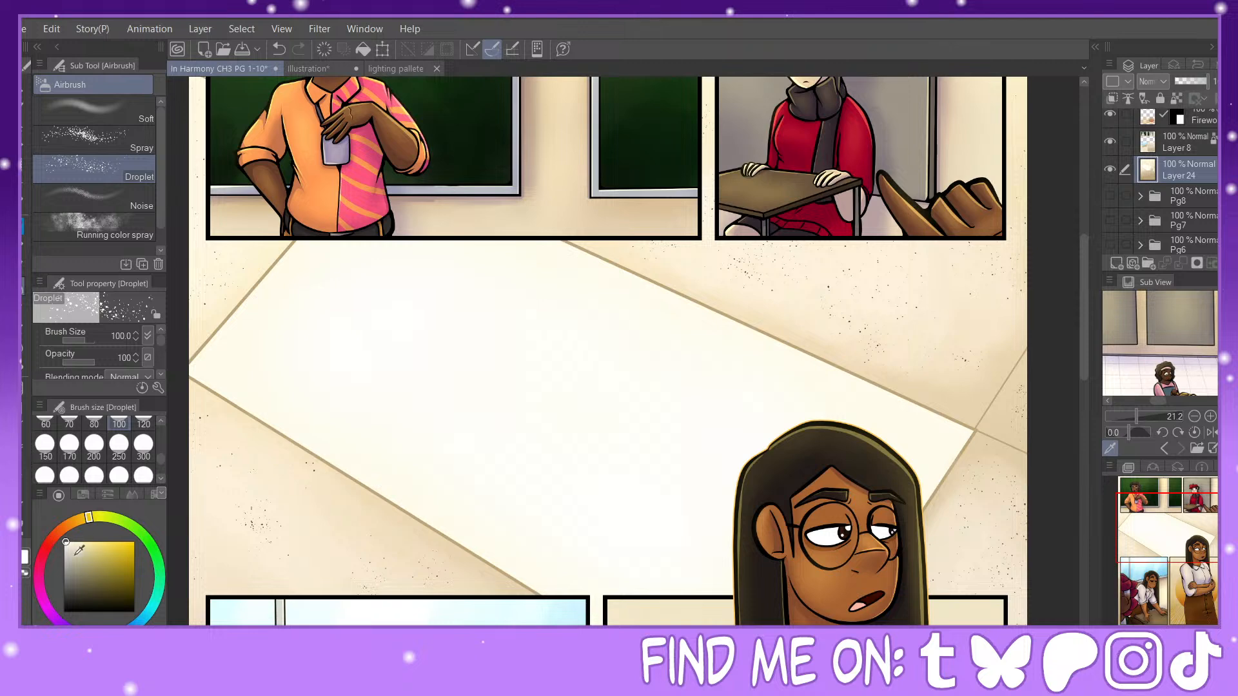
pyautogui.hotkey('ctrl', '-')
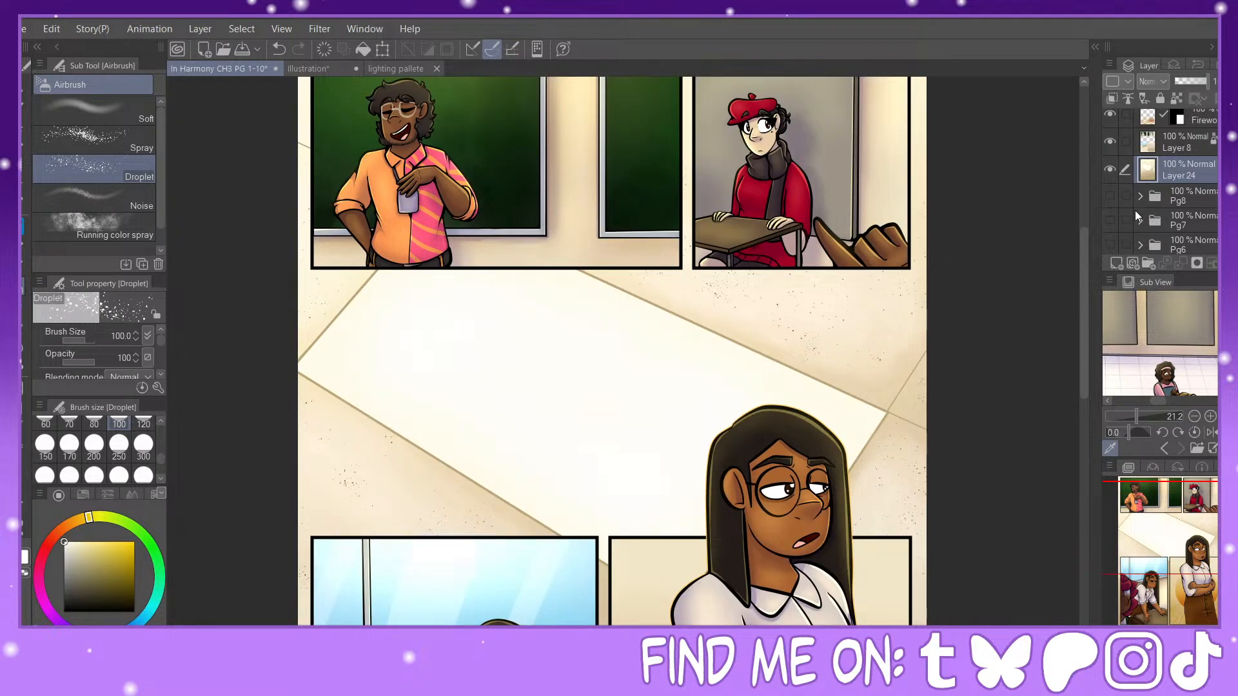
pyautogui.click(1116, 263)
pyautogui.click(130, 117)
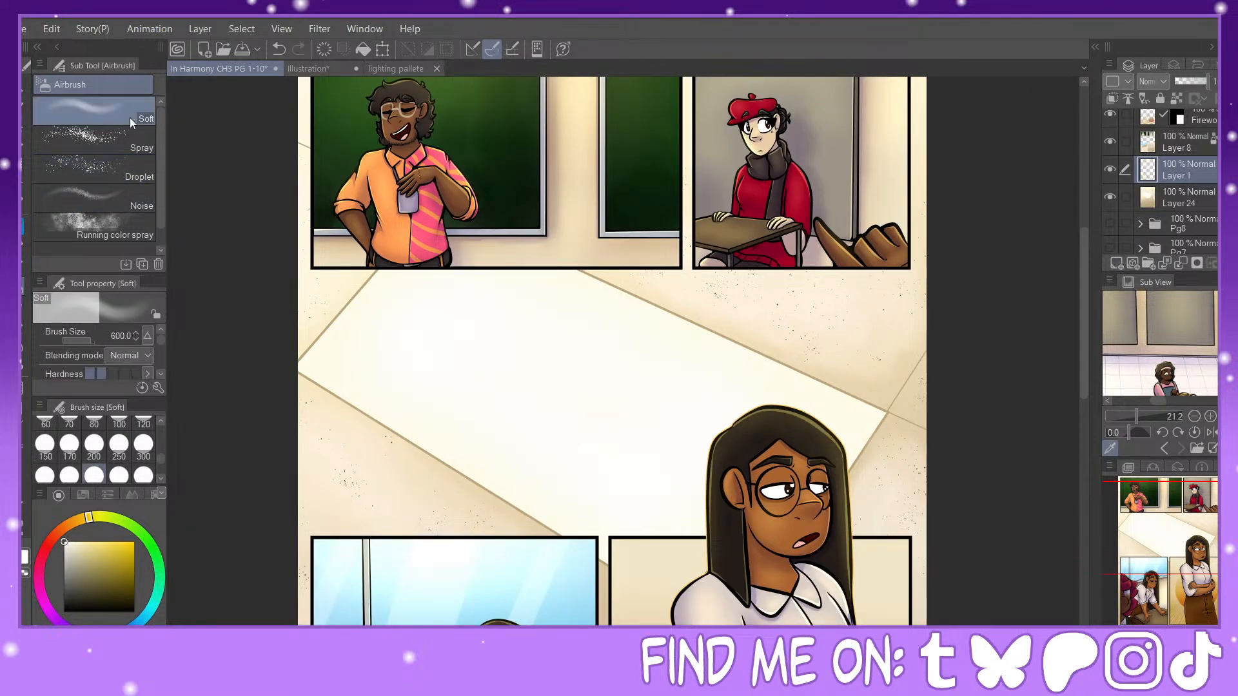
pyautogui.scroll(-1, 157, 477)
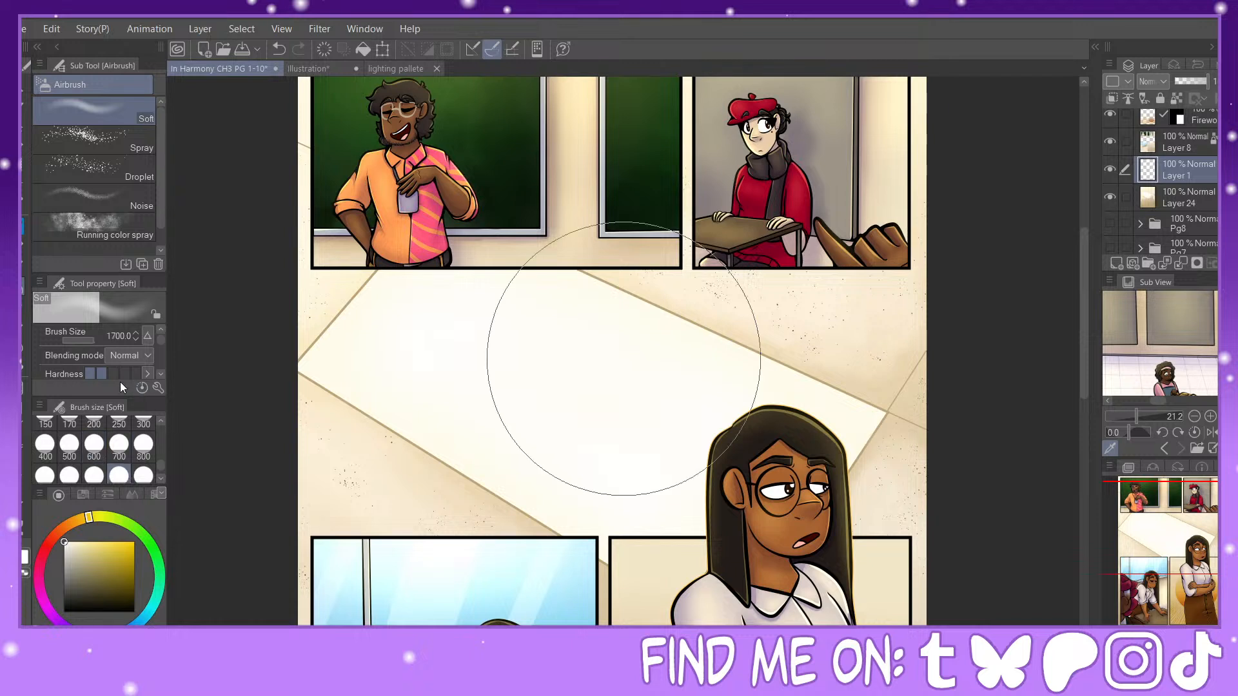
pyautogui.click(69, 475)
# Step: Airbrush a soft pale yellow glow over the light patch, clearing the first pass, and set the new layer's blending mode to Add (Glow)
pyautogui.moveTo(373, 309)
pyautogui.mouseDown()
pyautogui.moveTo(428, 276)
pyautogui.moveTo(395, 400)
pyautogui.moveTo(553, 303)
pyautogui.moveTo(672, 366)
pyautogui.moveTo(691, 359)
pyautogui.mouseUp()
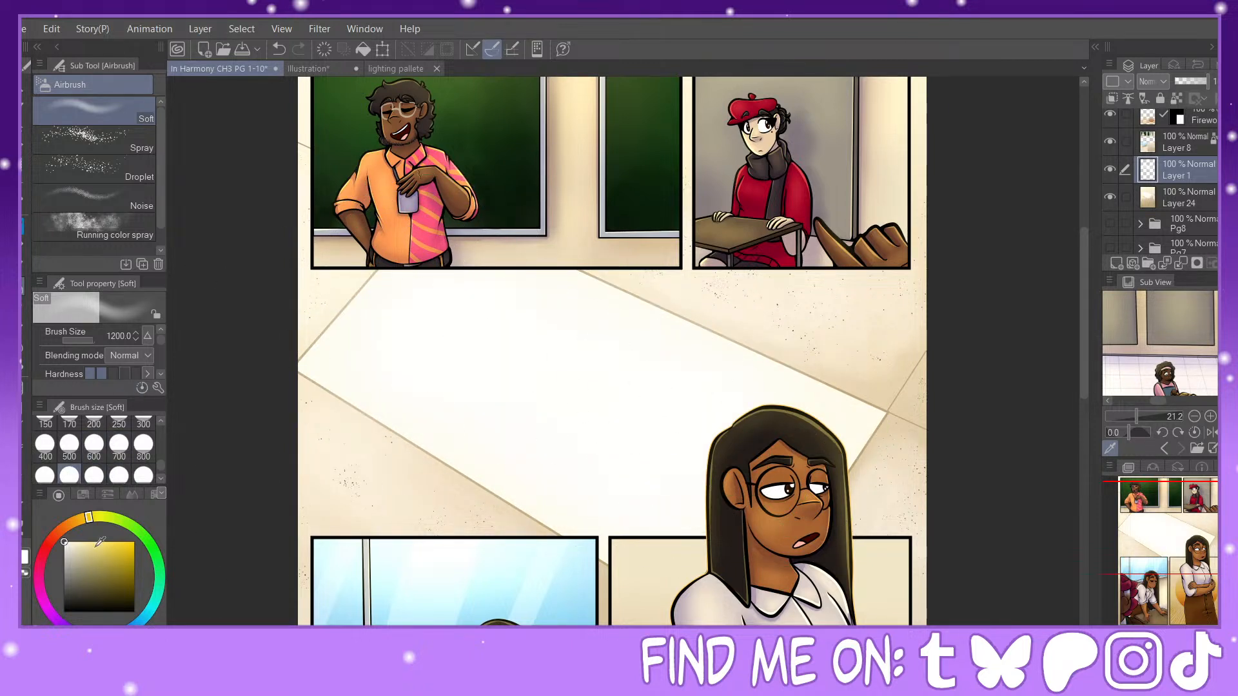
pyautogui.click(325, 48)
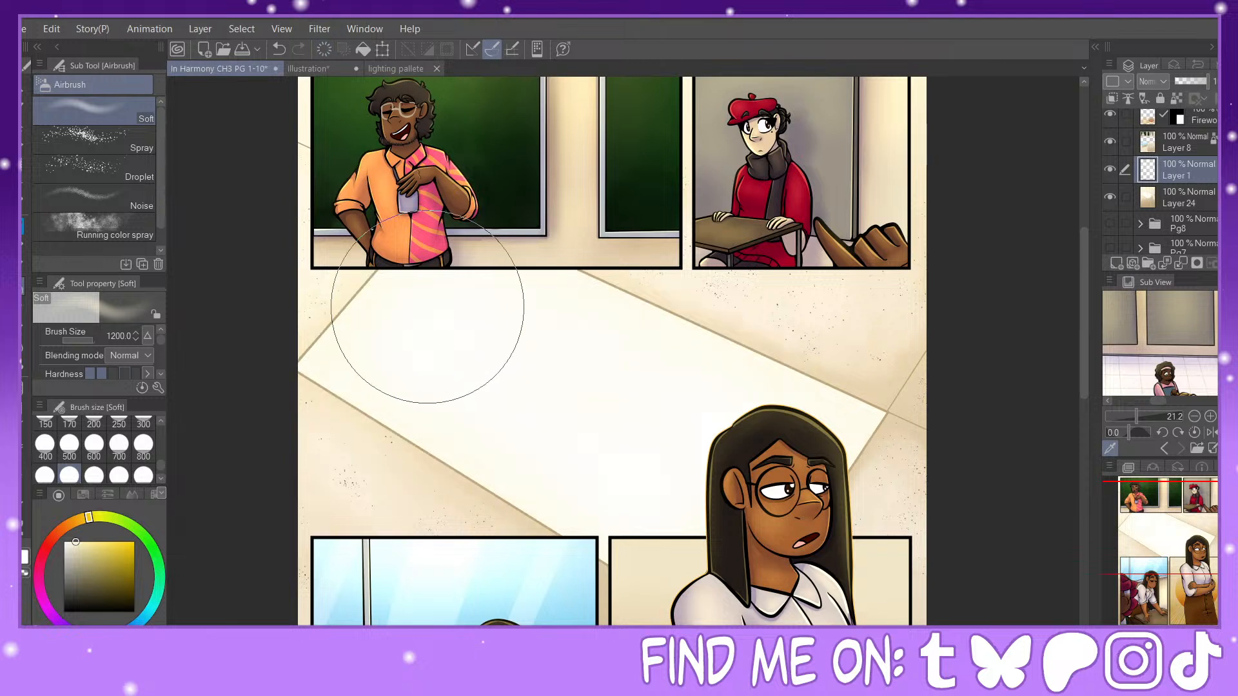
pyautogui.moveTo(428, 306)
pyautogui.mouseDown()
pyautogui.moveTo(485, 306)
pyautogui.moveTo(465, 378)
pyautogui.mouseUp()
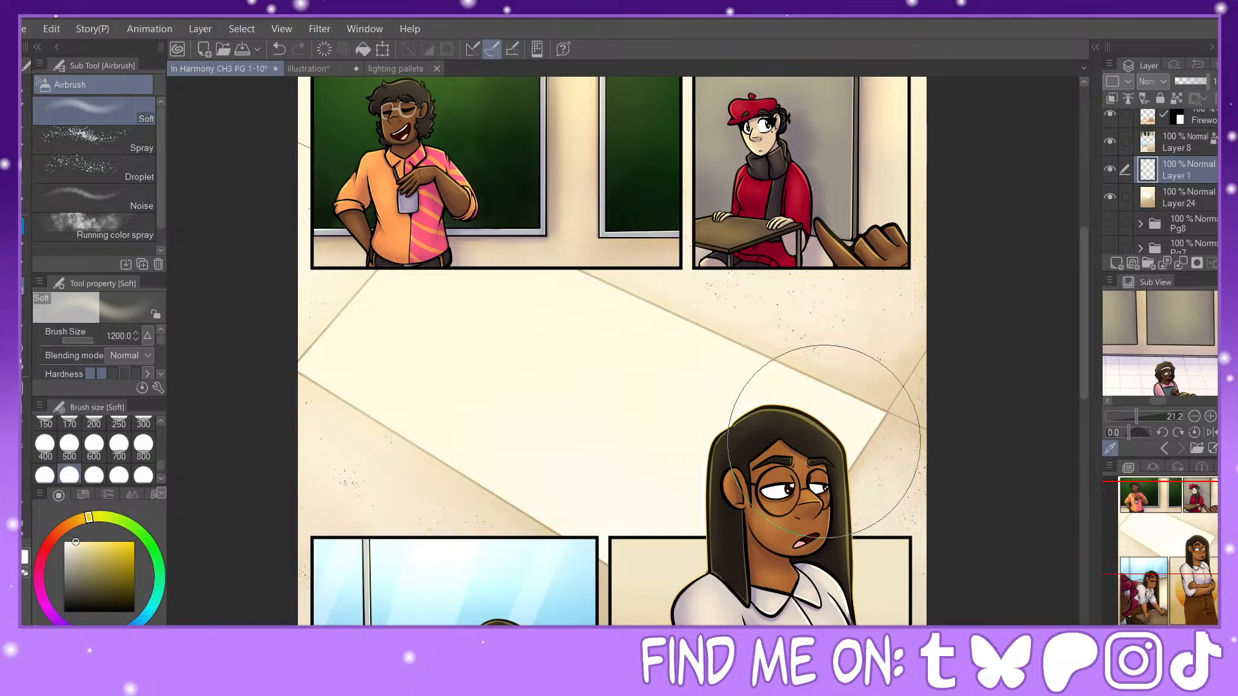
pyautogui.click(1162, 276)
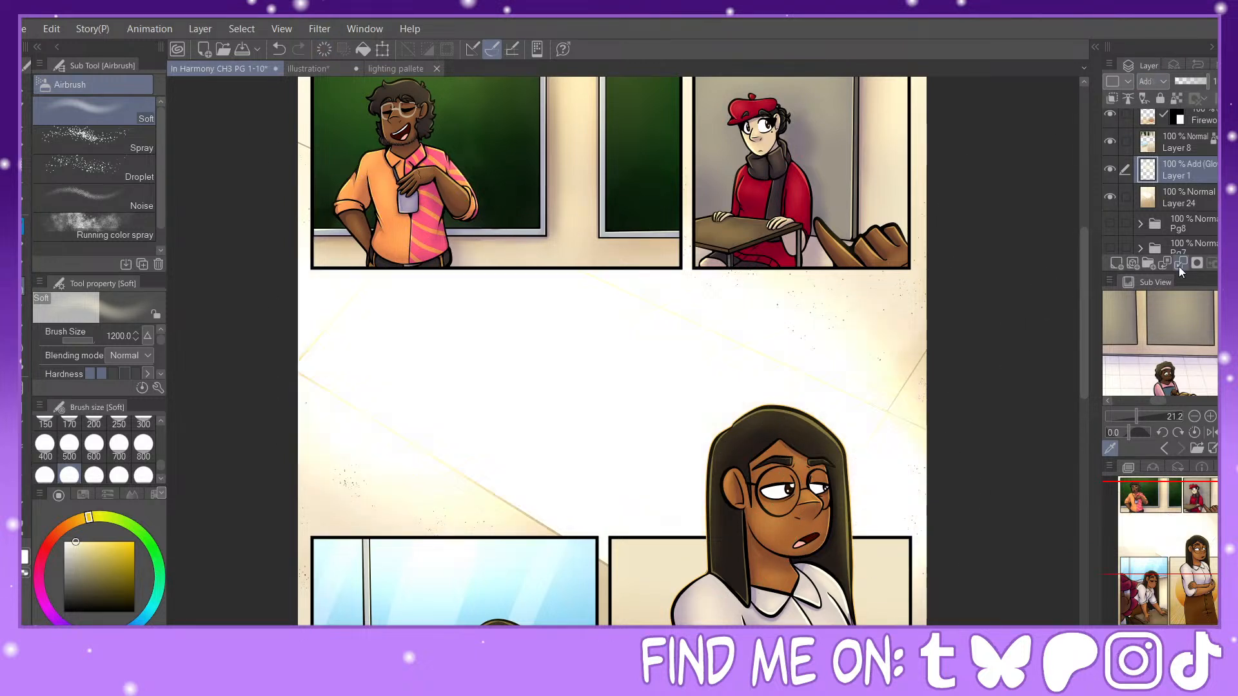
# Step: Soften the glow over the light patch with the Blur tool at size 1700 and lower its layer's opacity to 6%
pyautogui.click(22, 357)
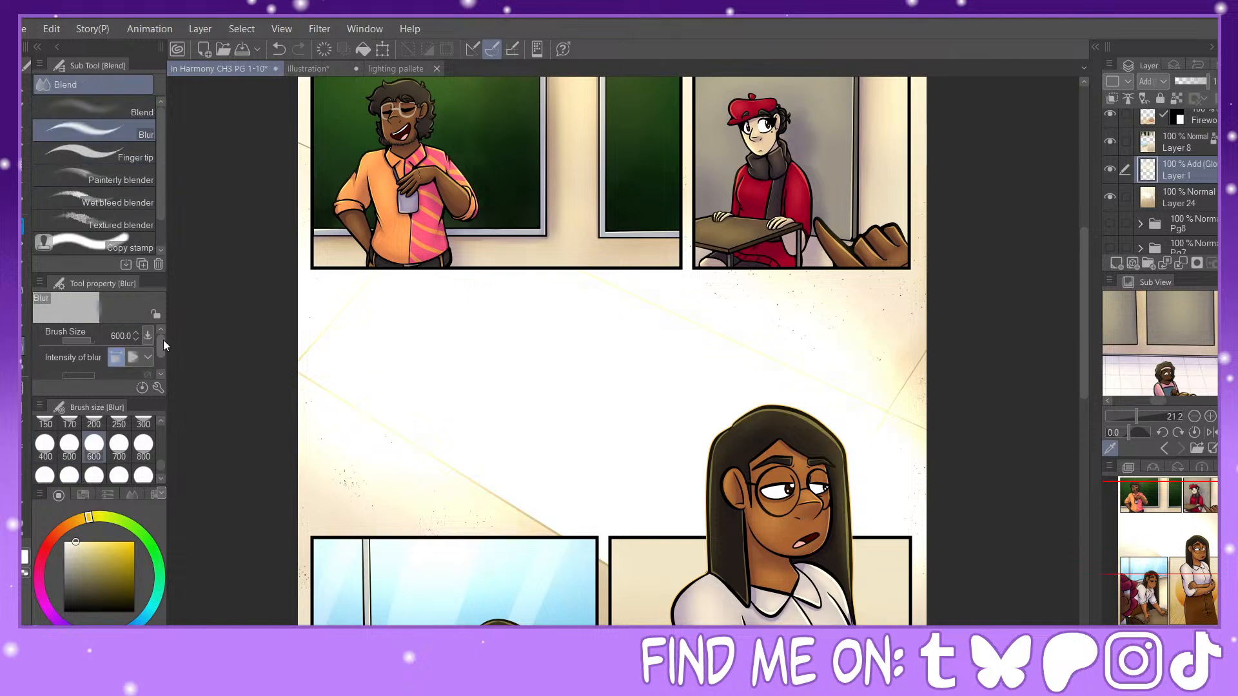
pyautogui.click(118, 475)
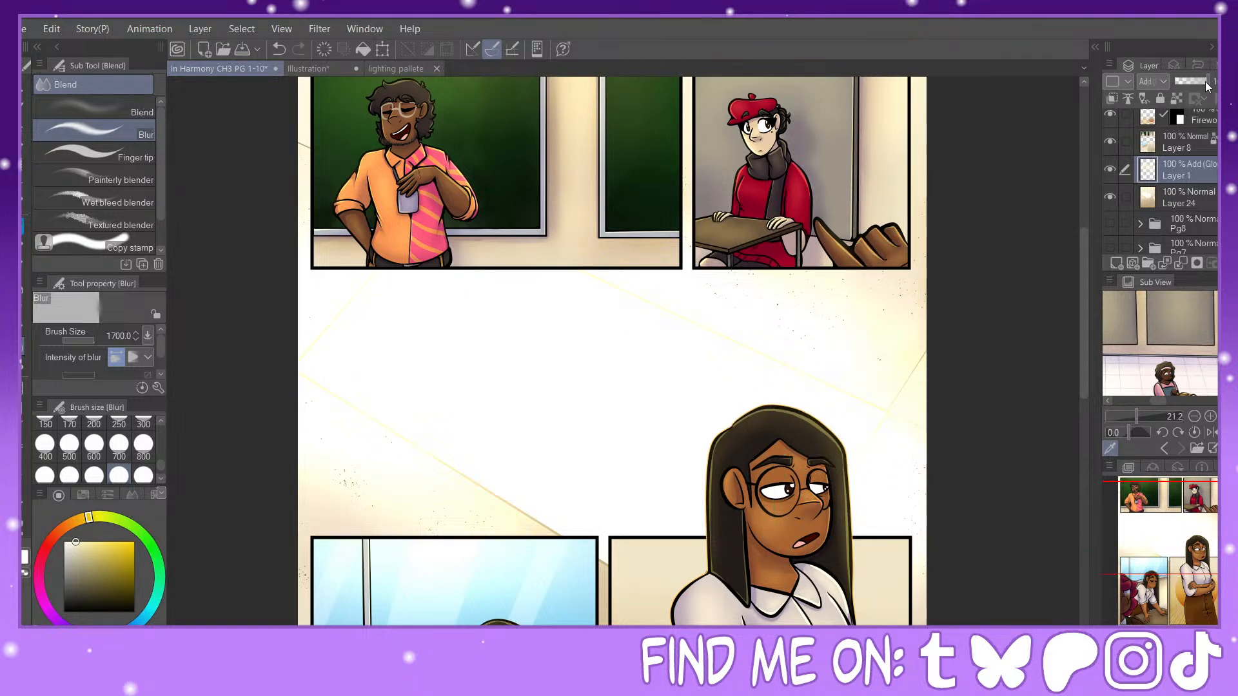
pyautogui.click(1186, 81)
pyautogui.moveTo(1182, 82); pyautogui.dragTo(1178, 81)
pyautogui.moveTo(1191, 534)
pyautogui.mouseDown()
pyautogui.moveTo(1184, 593)
pyautogui.moveTo(1196, 516)
pyautogui.mouseUp()
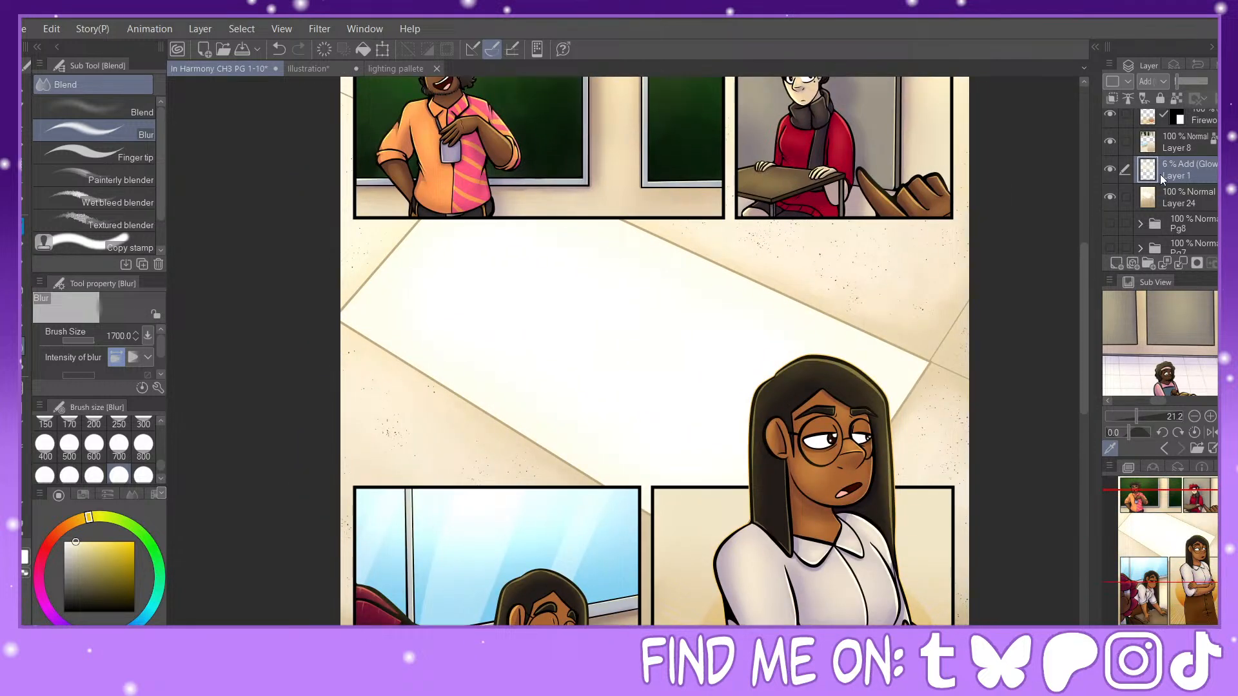
pyautogui.click(1148, 195)
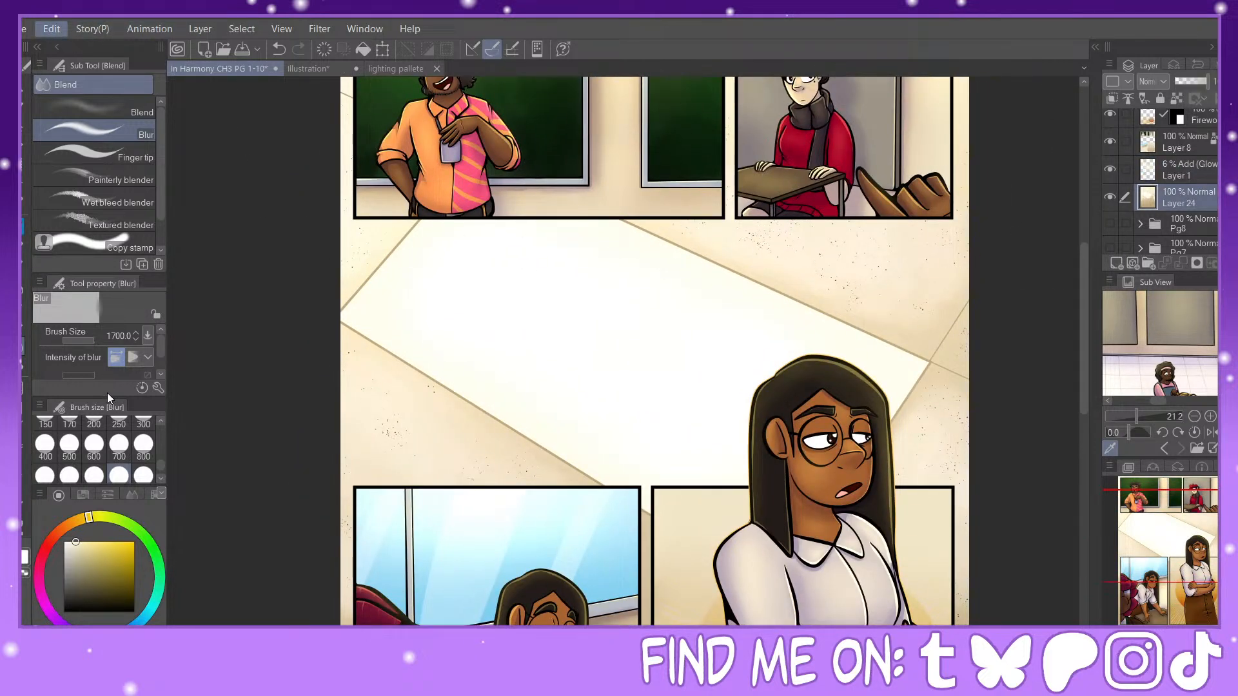
pyautogui.click(408, 401)
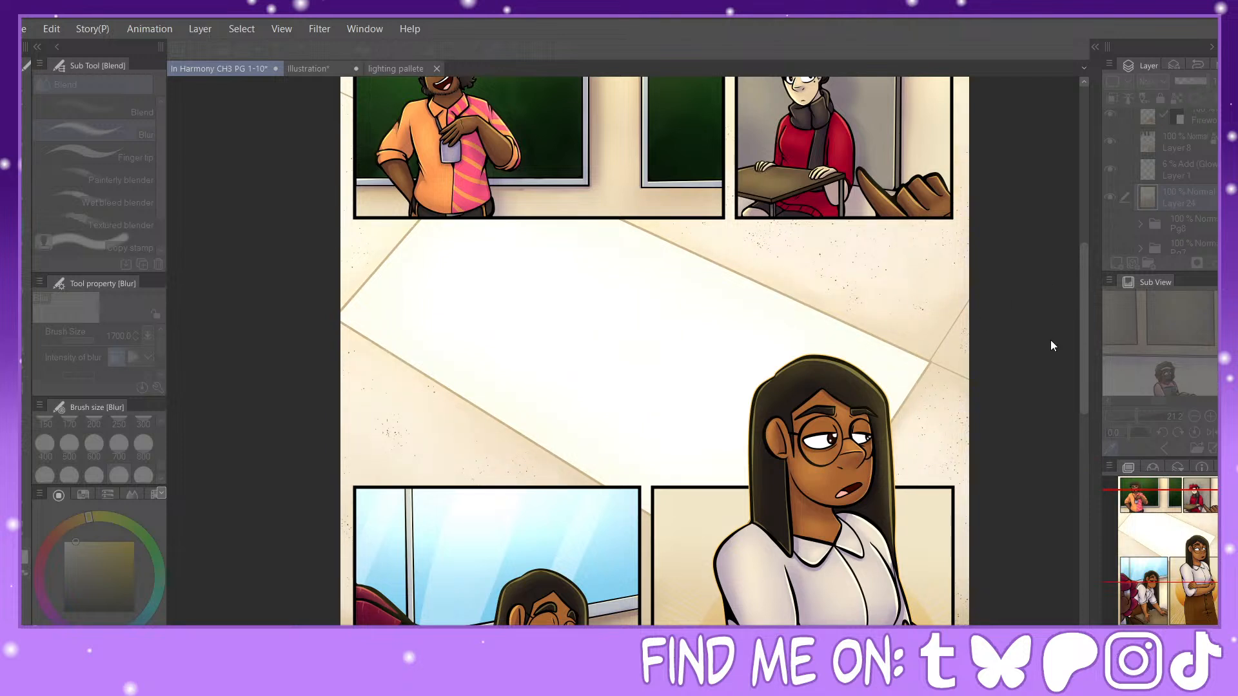
pyautogui.click(1187, 222)
pyautogui.moveTo(1209, 550); pyautogui.dragTo(1221, 542)
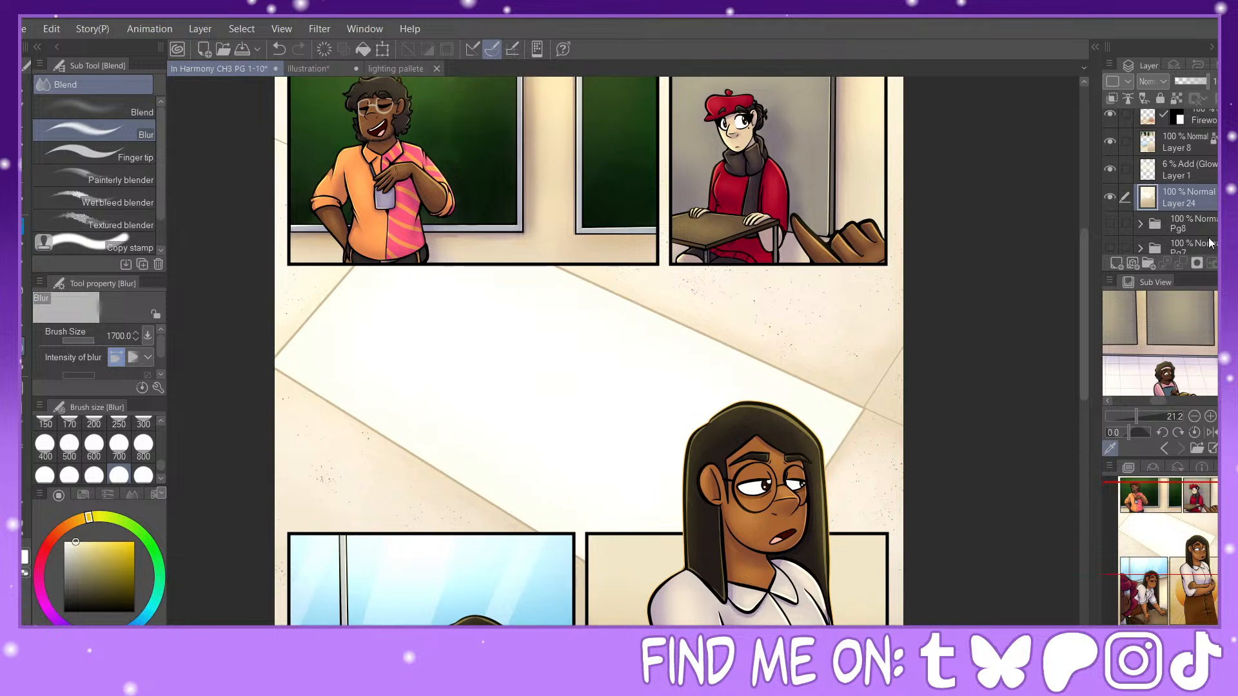
# Step: Set the Add (Glow) layer's opacity to 11% and compare the page with the glow hidden and shown
pyautogui.click(1203, 169)
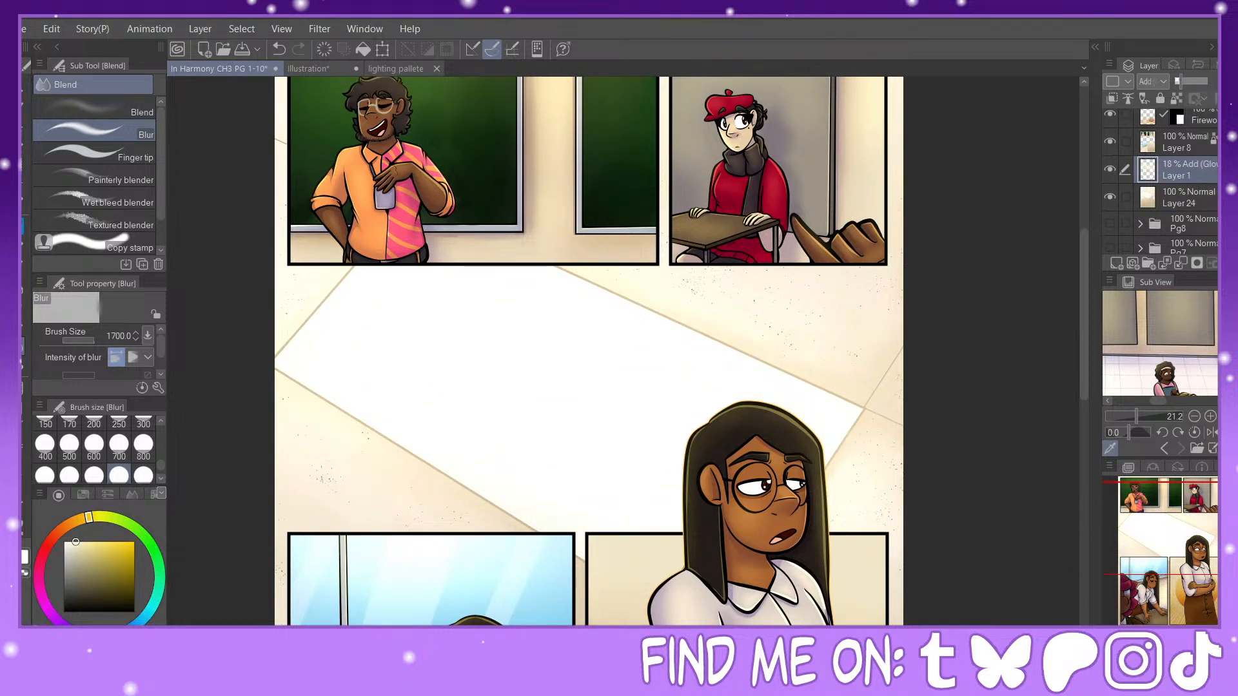
pyautogui.moveTo(1204, 92); pyautogui.dragTo(1177, 86)
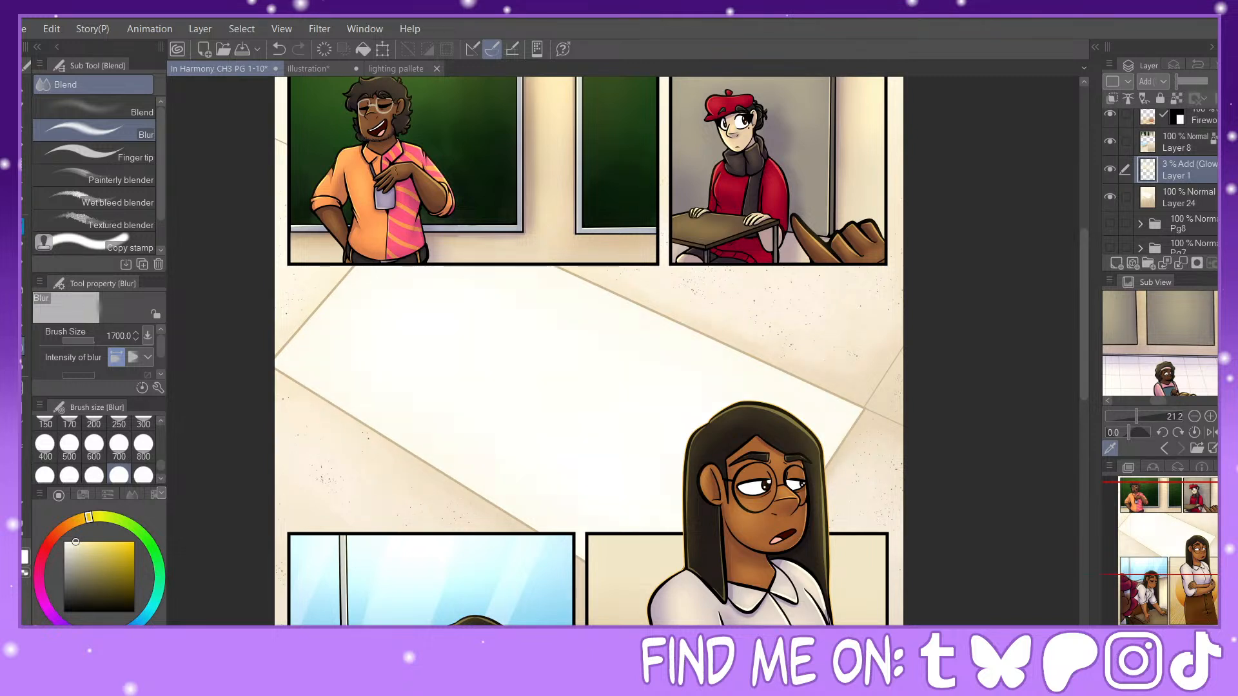
pyautogui.moveTo(1179, 82); pyautogui.dragTo(1182, 88)
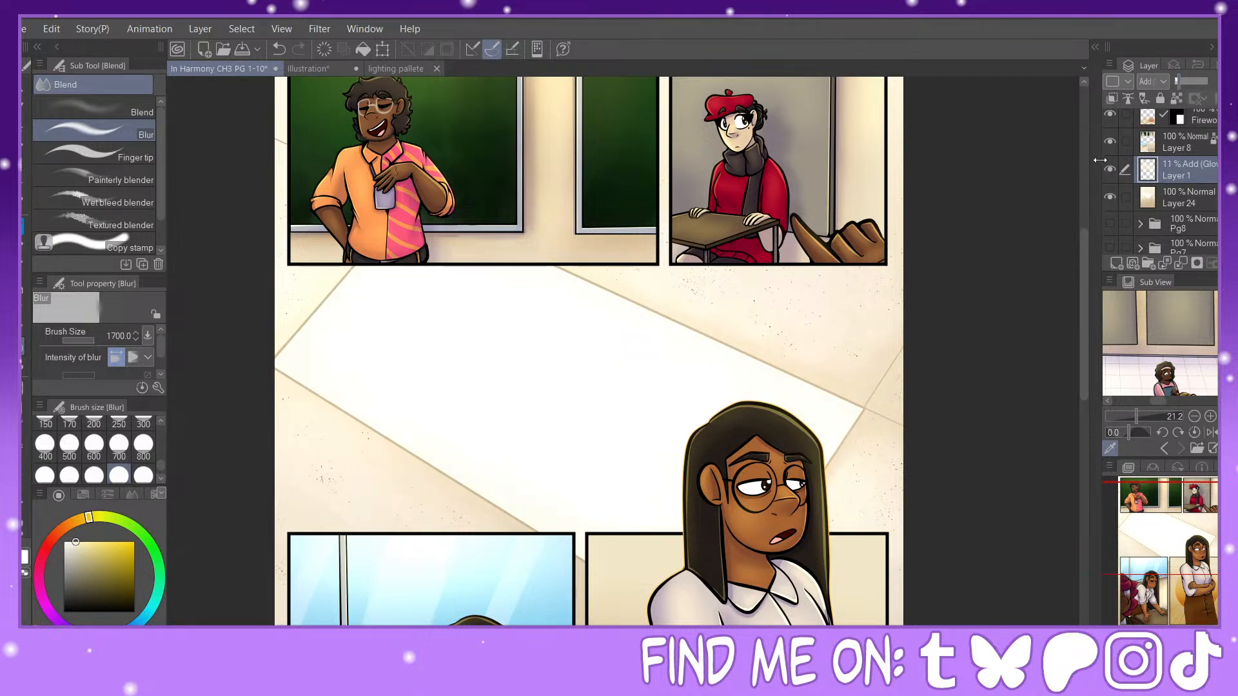
pyautogui.click(1110, 170)
pyautogui.click(1110, 170)
pyautogui.click(1194, 639)
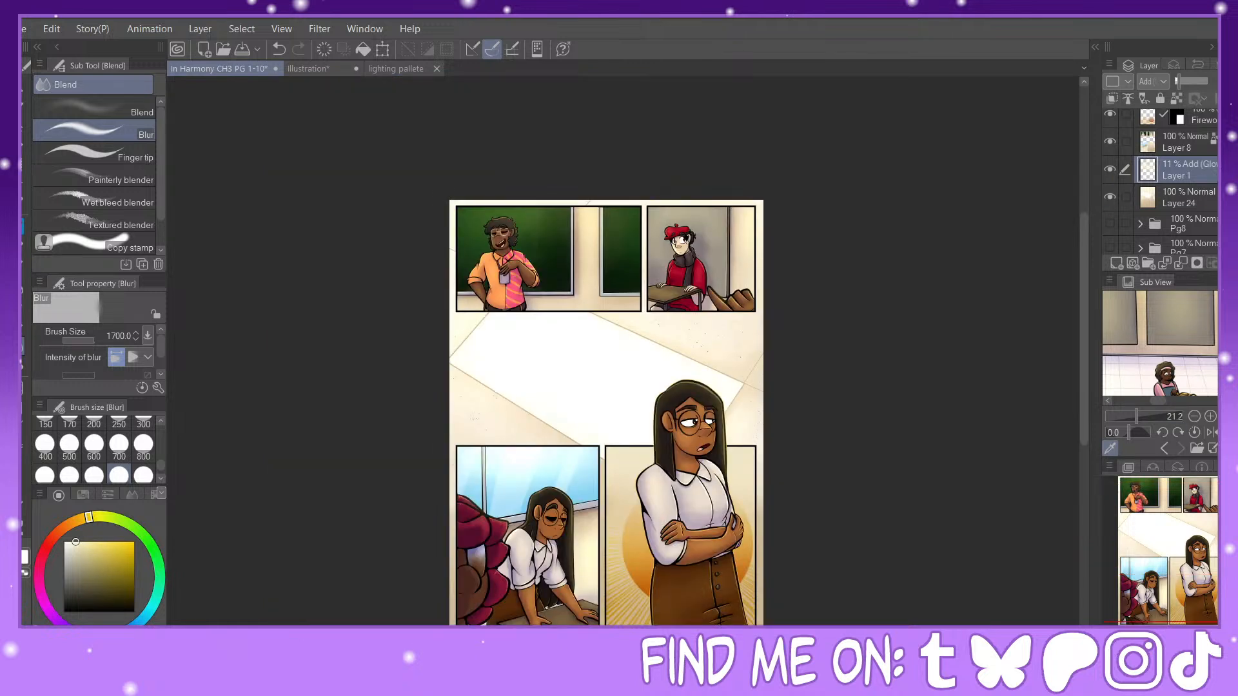
# Step: Return the glow layer to 100% opacity, clear it, and repaint the glow across the light patch with the Soft airbrush at size 700
pyautogui.moveTo(1188, 83); pyautogui.dragTo(1211, 85)
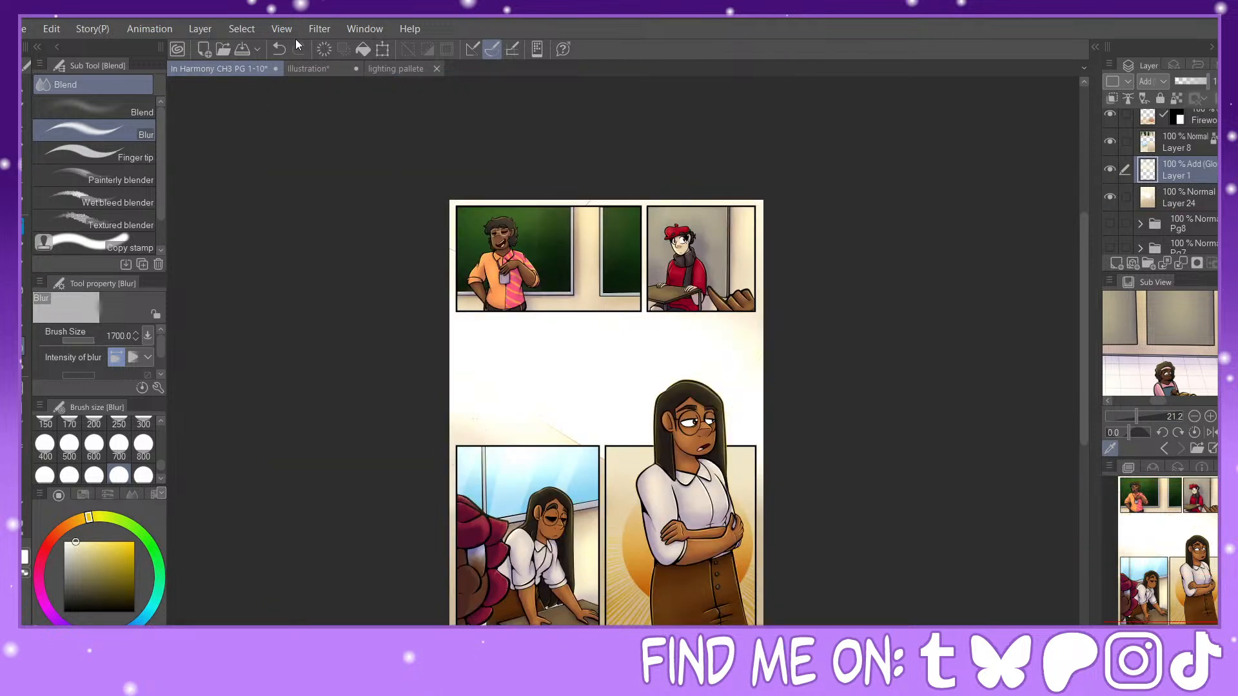
pyautogui.click(323, 50)
pyautogui.press('b')
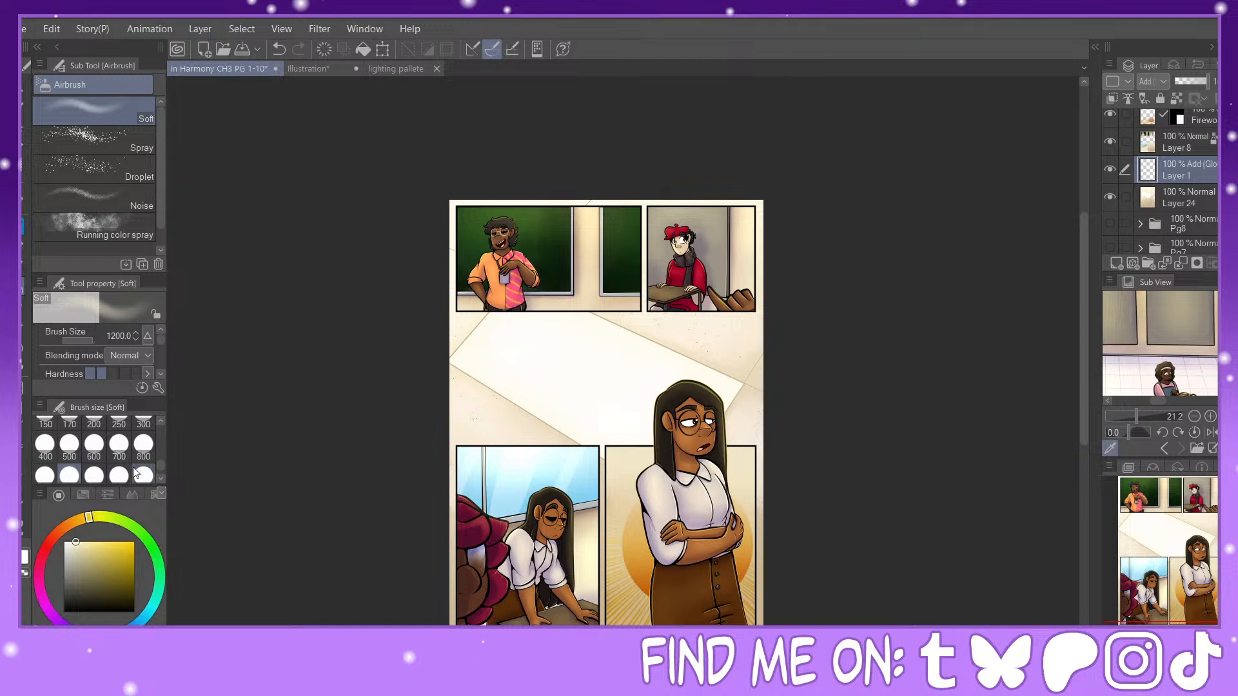
pyautogui.moveTo(451, 359); pyautogui.dragTo(548, 390)
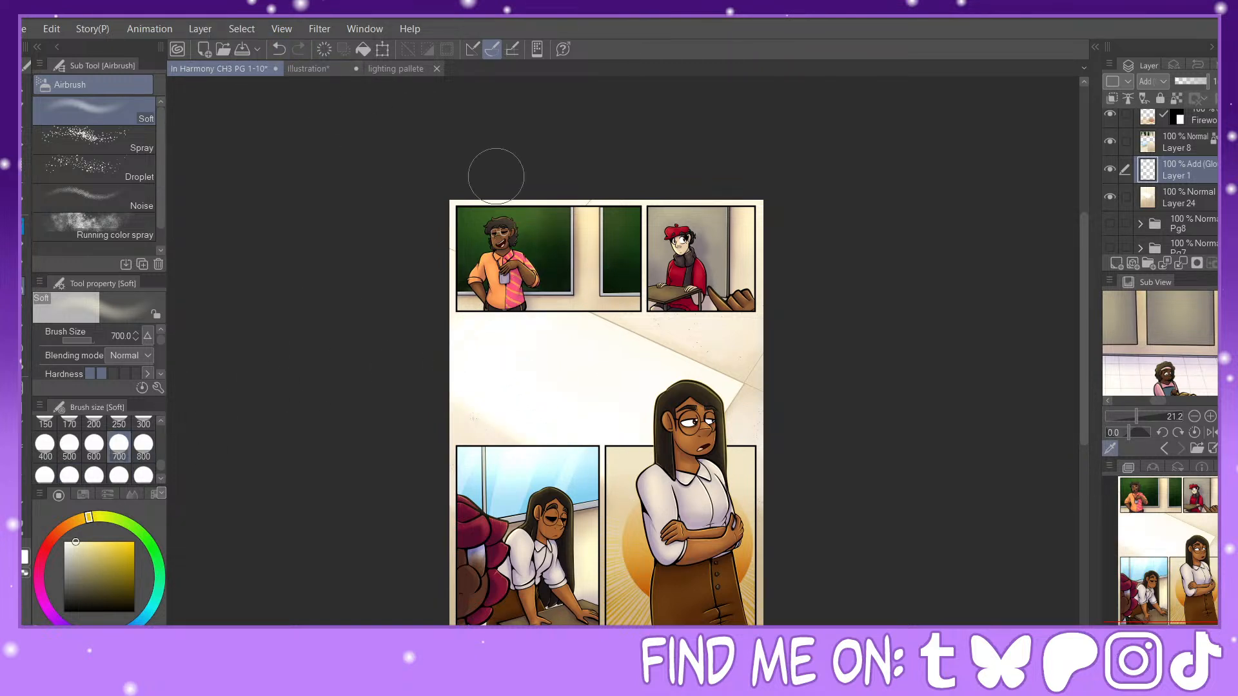
pyautogui.moveTo(561, 313); pyautogui.dragTo(747, 390)
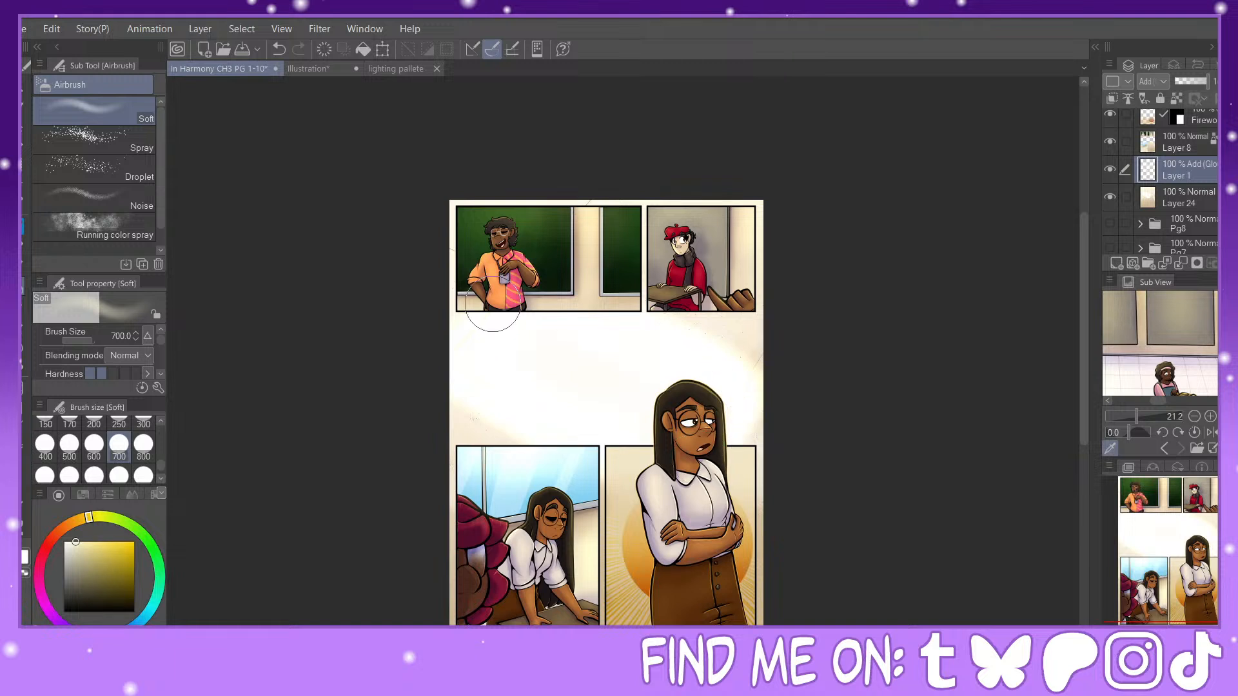
# Step: Blur the repainted glow at size 800 and lower its layer's opacity to 25%
pyautogui.press('j')
pyautogui.click(143, 444)
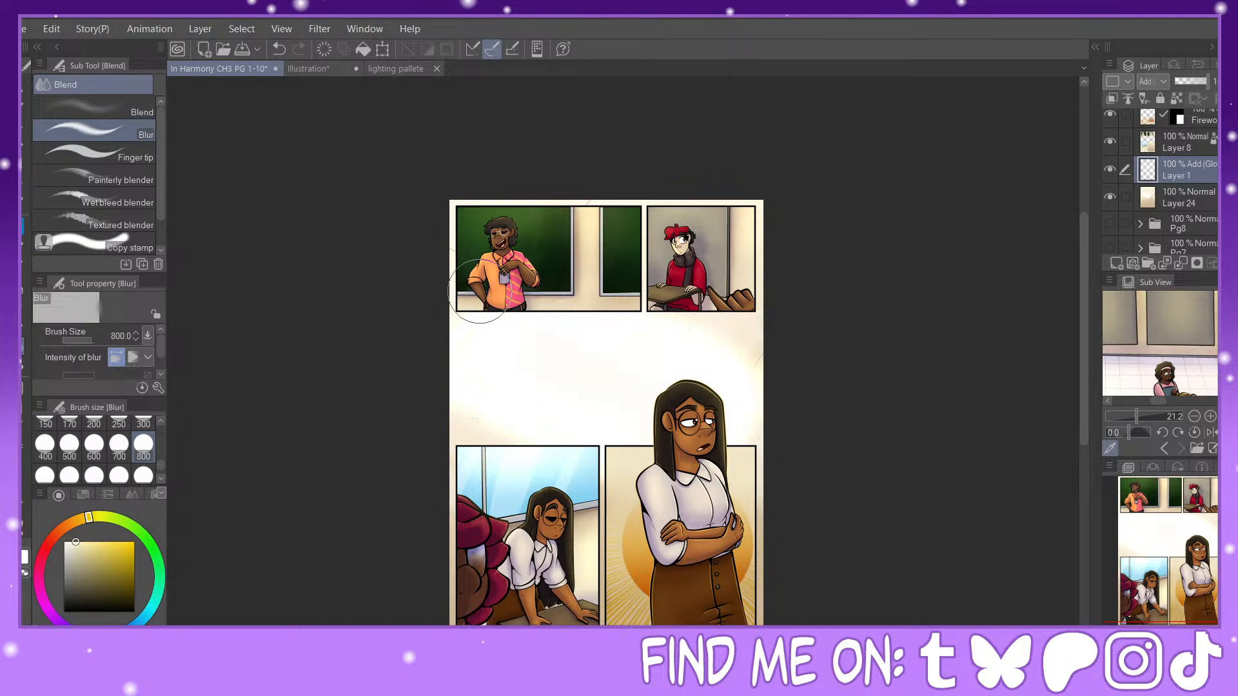
pyautogui.click(1185, 82)
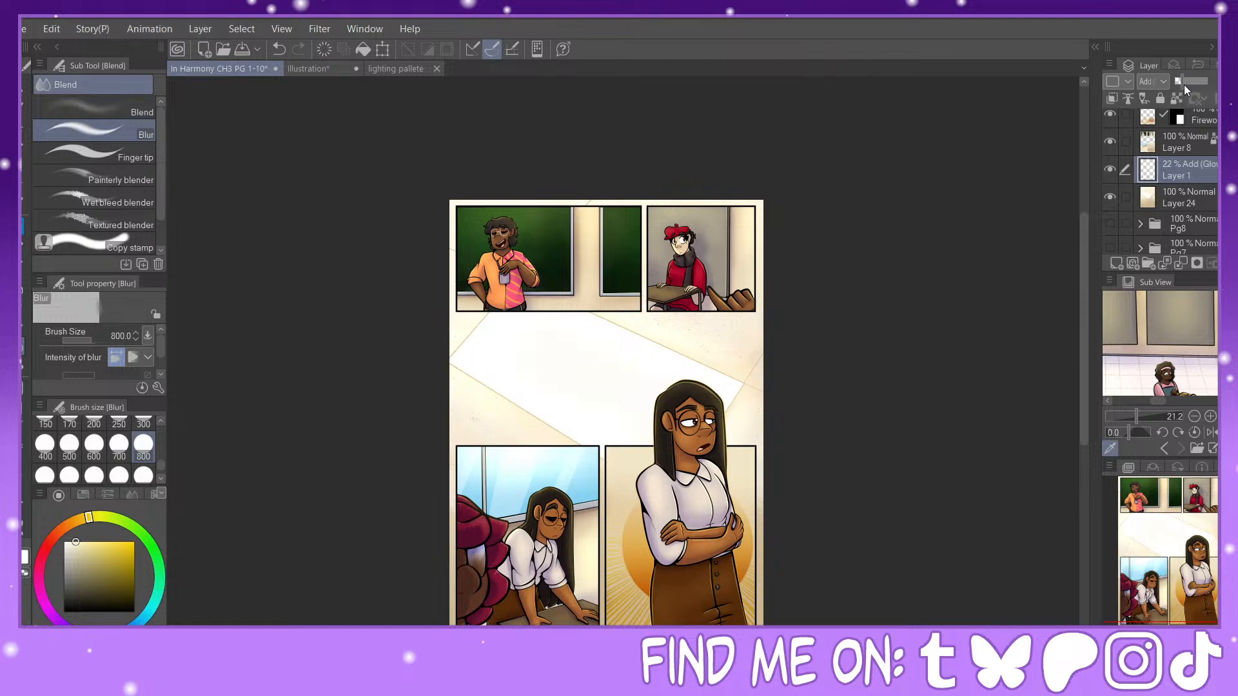
pyautogui.moveTo(1185, 85); pyautogui.dragTo(1183, 84)
# Step: Add a new layer above the glow layer and sample the grey-brown 20% Overlay swatch from the colour notes, hiding the notes again
pyautogui.moveTo(1179, 598); pyautogui.dragTo(1161, 605)
pyautogui.scroll(3, 1187, 606)
pyautogui.moveTo(1195, 565)
pyautogui.mouseDown()
pyautogui.moveTo(1214, 561)
pyautogui.moveTo(1182, 577)
pyautogui.moveTo(1185, 559)
pyautogui.moveTo(1181, 615)
pyautogui.moveTo(1176, 562)
pyautogui.mouseUp()
pyautogui.scroll(-1, 1200, 561)
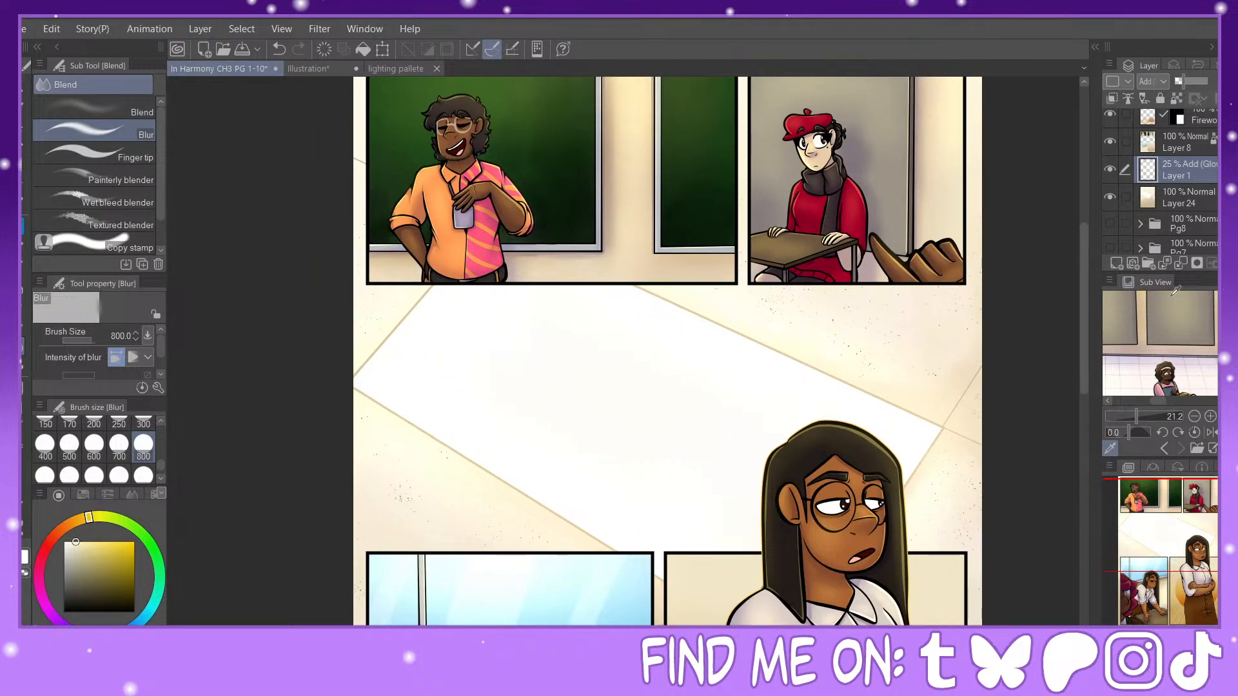
pyautogui.click(1116, 263)
pyautogui.scroll(5, 1187, 117)
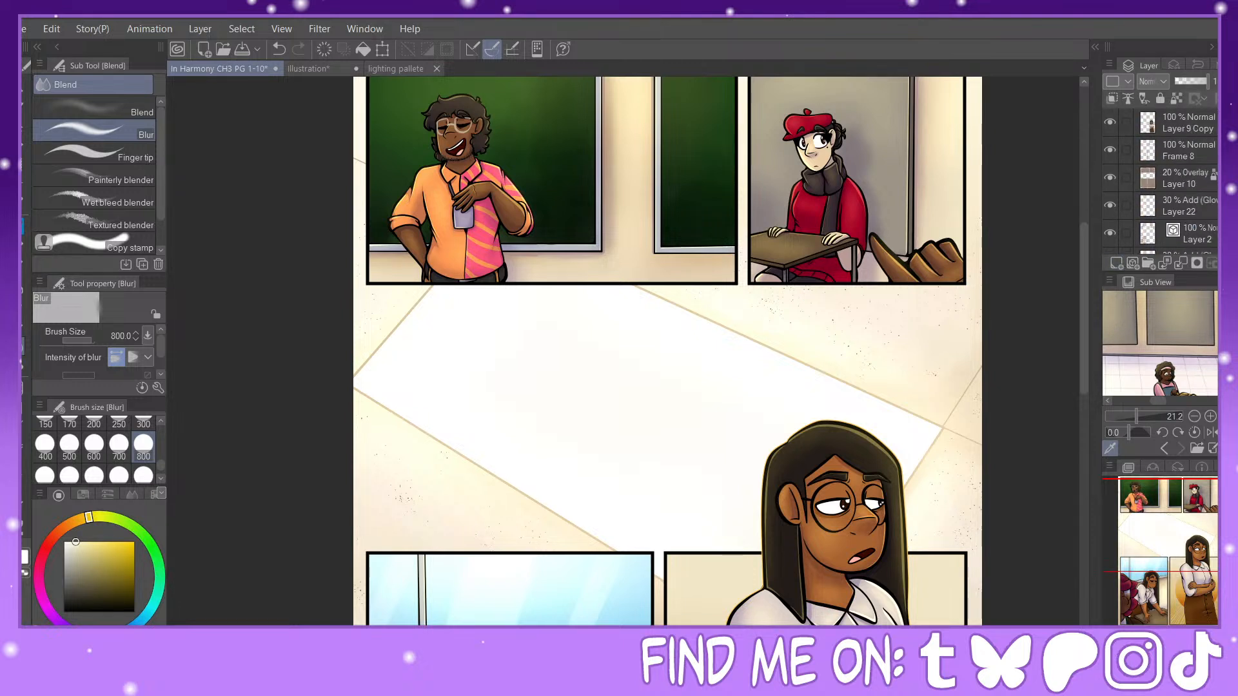
pyautogui.scroll(2, 1149, 122)
pyautogui.click(1111, 124)
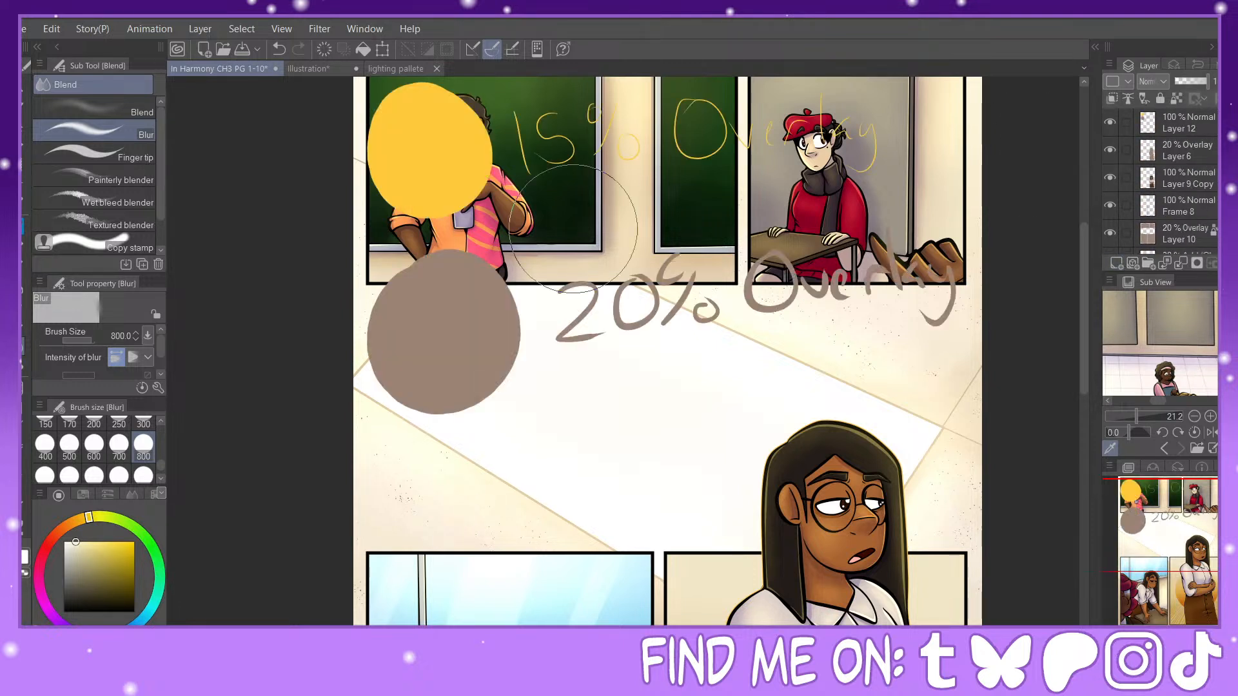
pyautogui.keyDown('alt'); pyautogui.click(480, 306); pyautogui.keyUp('alt')
pyautogui.click(1115, 124)
pyautogui.scroll(-6, 1178, 161)
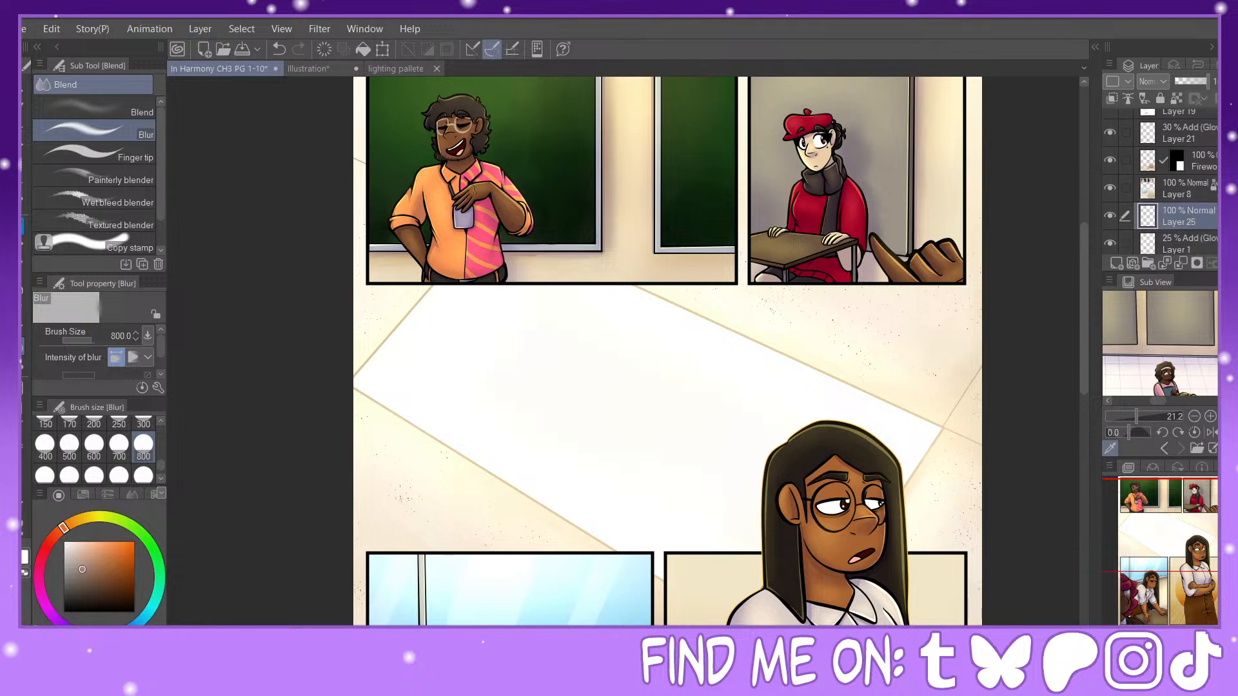
# Step: Set the new layer to Overlay at 20% opacity, fill it with the sampled grey-brown, and check the tint on the whole page
pyautogui.moveTo(1187, 78); pyautogui.dragTo(1180, 81)
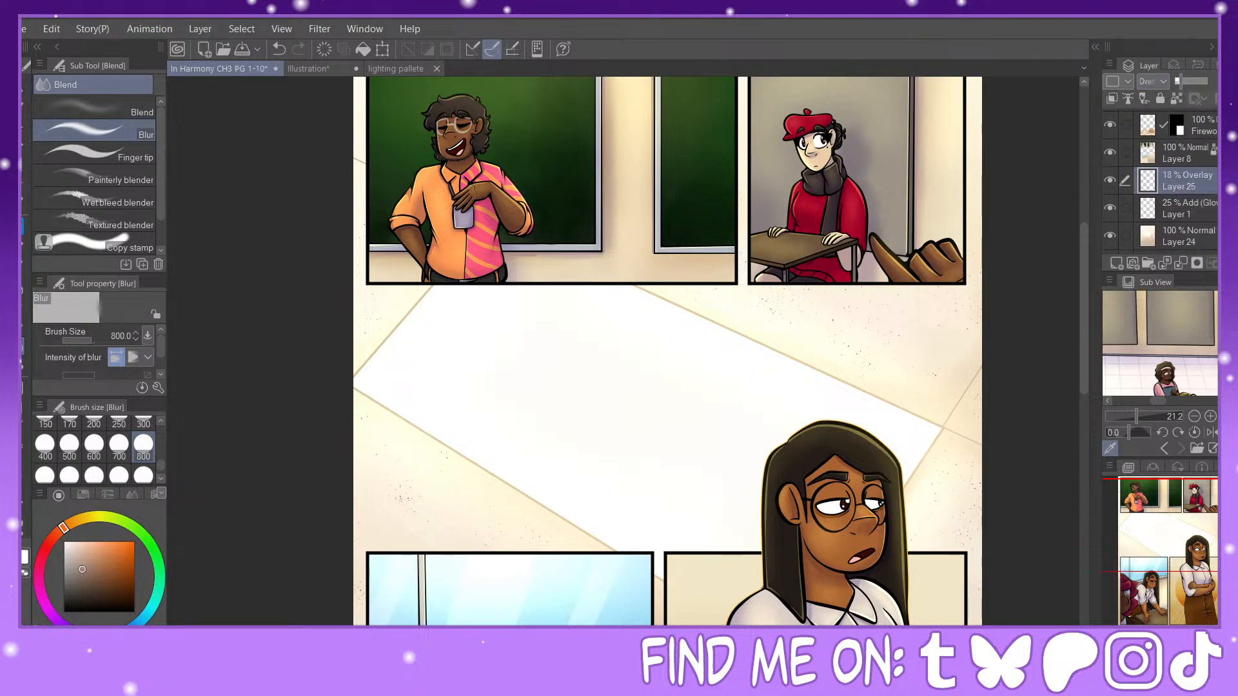
pyautogui.click(362, 51)
pyautogui.click(1111, 182)
pyautogui.click(1109, 187)
pyautogui.hotkey('ctrl', '-')
pyautogui.moveTo(1193, 582); pyautogui.dragTo(1180, 605)
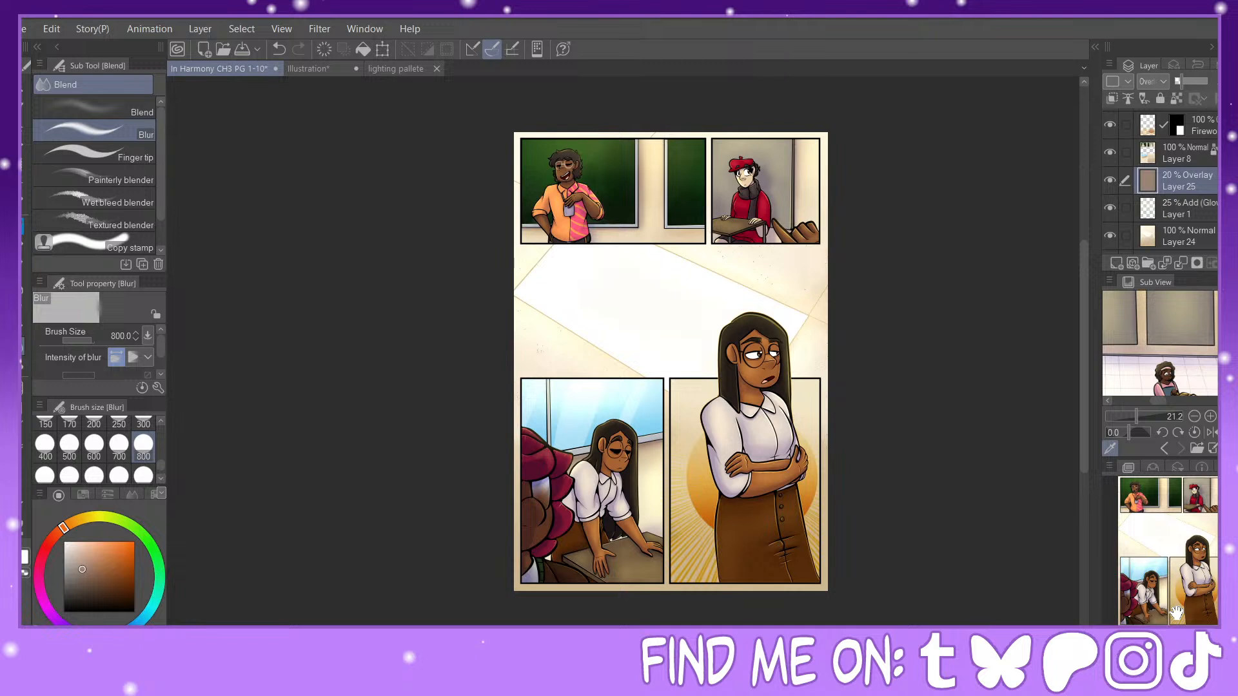
# Step: Switch to the Text tool's In Harmony preset and make Layer 8 active
pyautogui.press('t')
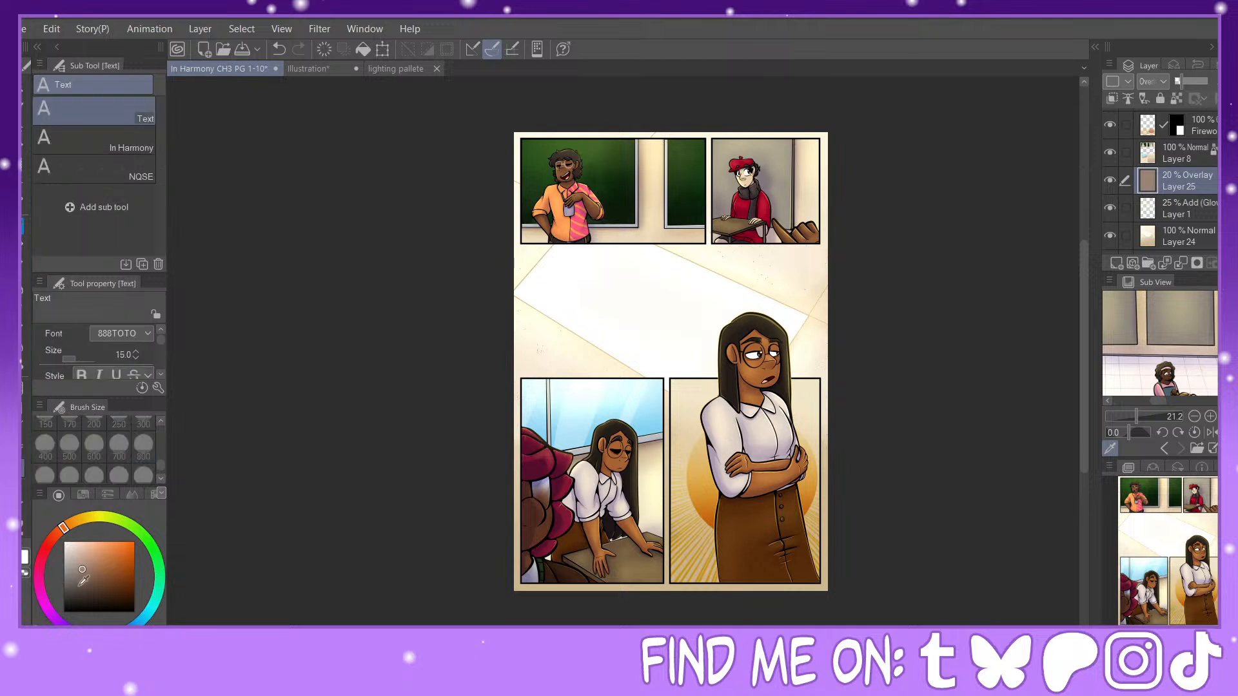
pyautogui.click(97, 139)
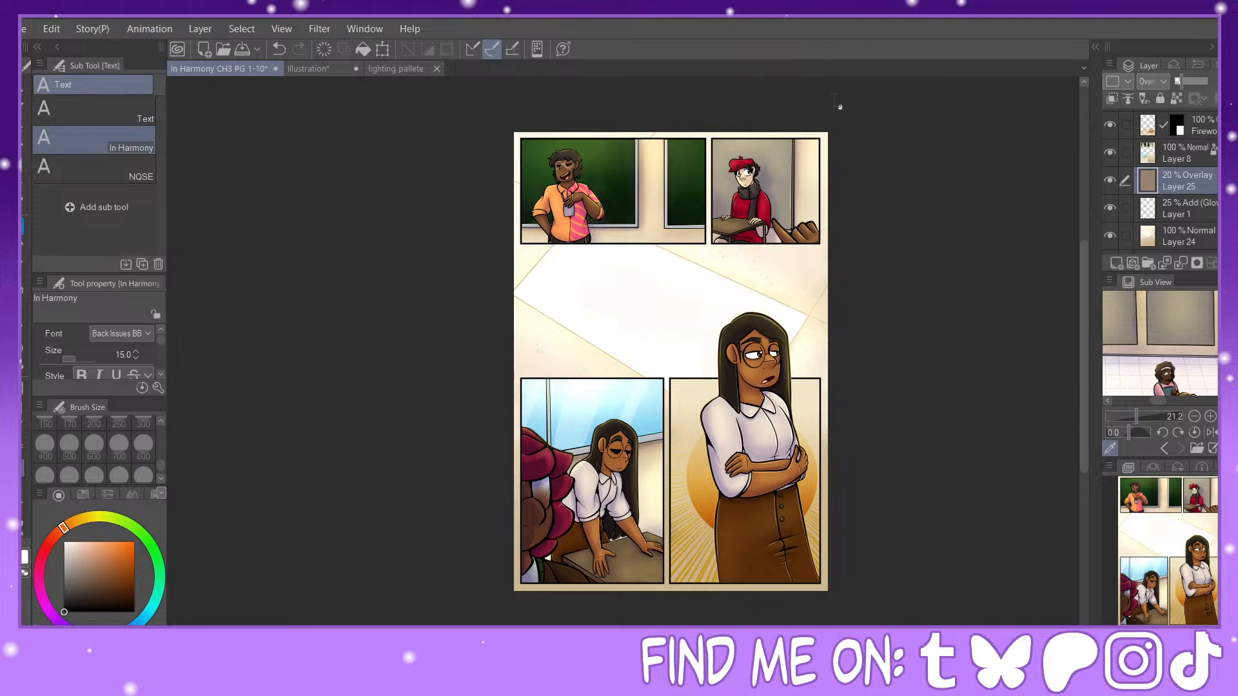
pyautogui.click(1195, 149)
# Step: Merge the 20% Overlay layer, Layer 6, with Layer 9 Copy below it
pyautogui.scroll(3, 703, 225)
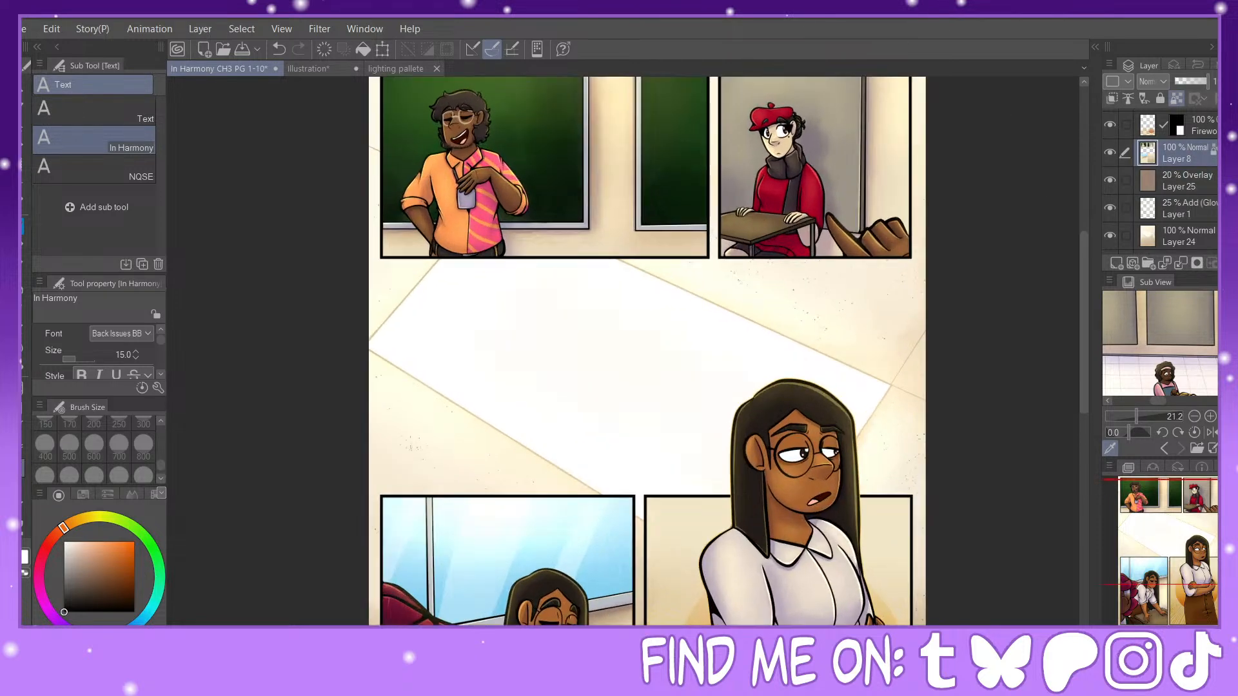
pyautogui.scroll(5, 1167, 184)
pyautogui.click(1174, 148)
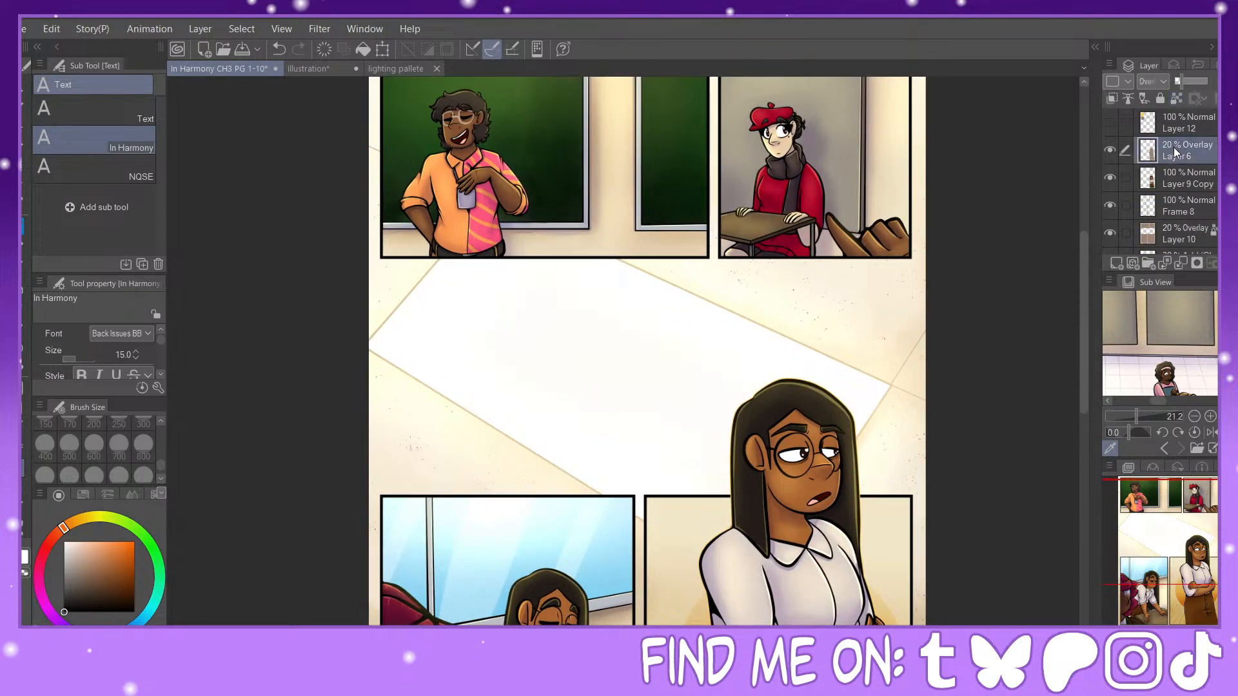
pyautogui.click(1126, 181)
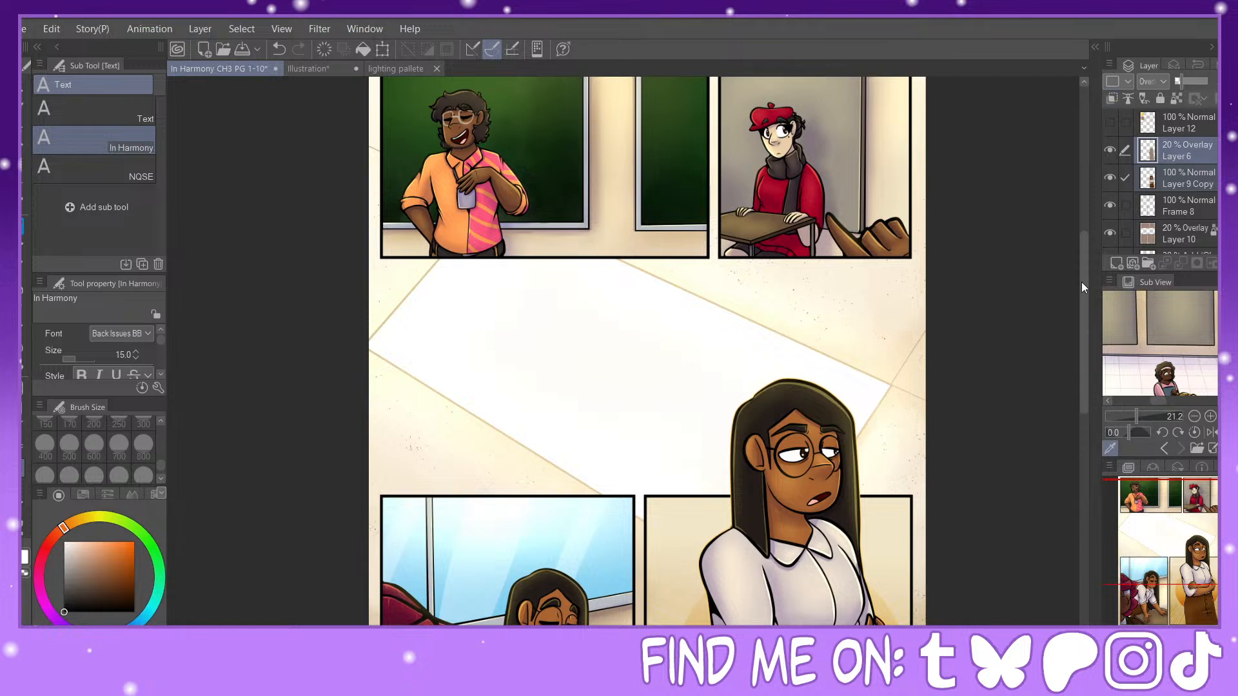
pyautogui.hotkey('shift', 'alt', 'e')
# Step: Merge the layers from Frame 8 down through Layer 9 into one, leaving out Layer 20 and Layer 7
pyautogui.click(1114, 188)
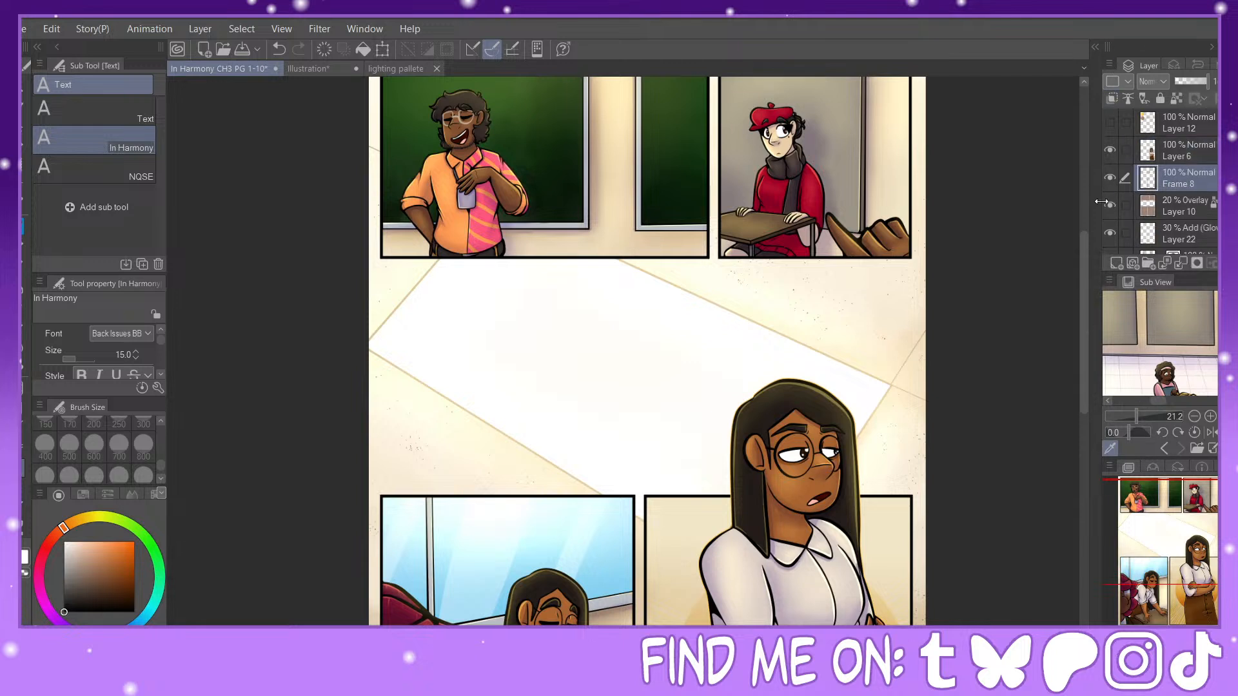
pyautogui.click(1127, 207)
pyautogui.click(1128, 233)
pyautogui.scroll(-2, 1129, 225)
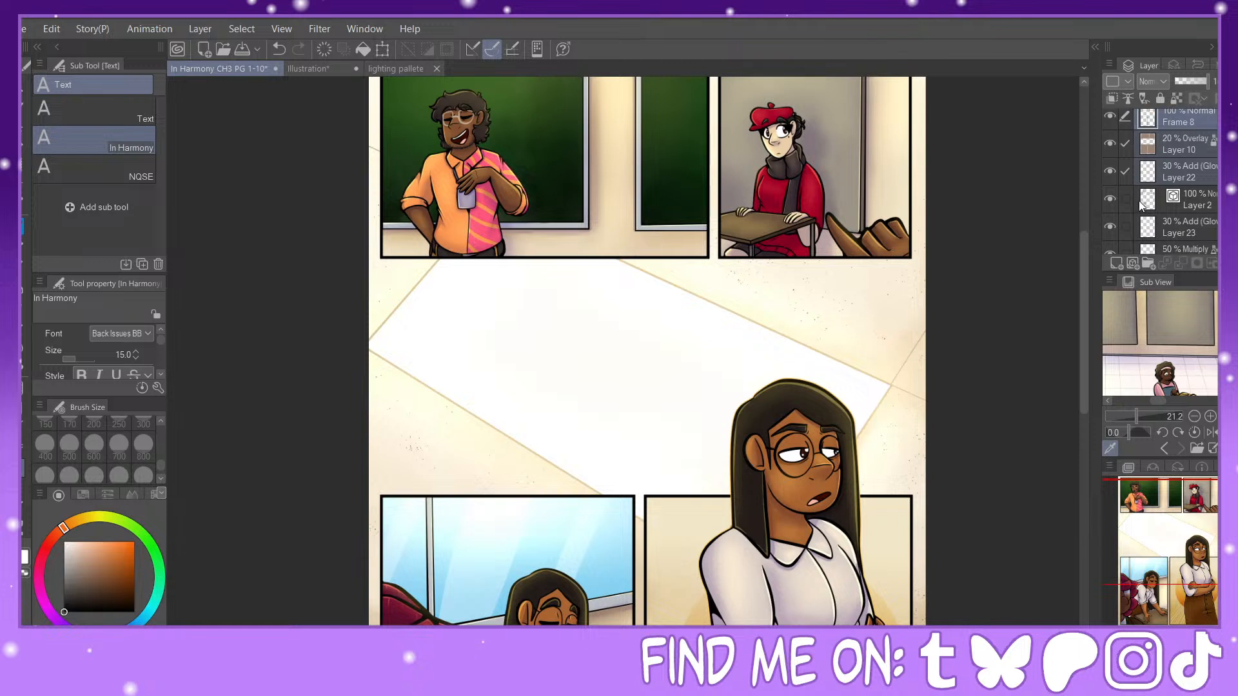
pyautogui.click(1125, 200)
pyautogui.click(1125, 227)
pyautogui.click(1126, 253)
pyautogui.scroll(-3, 1129, 200)
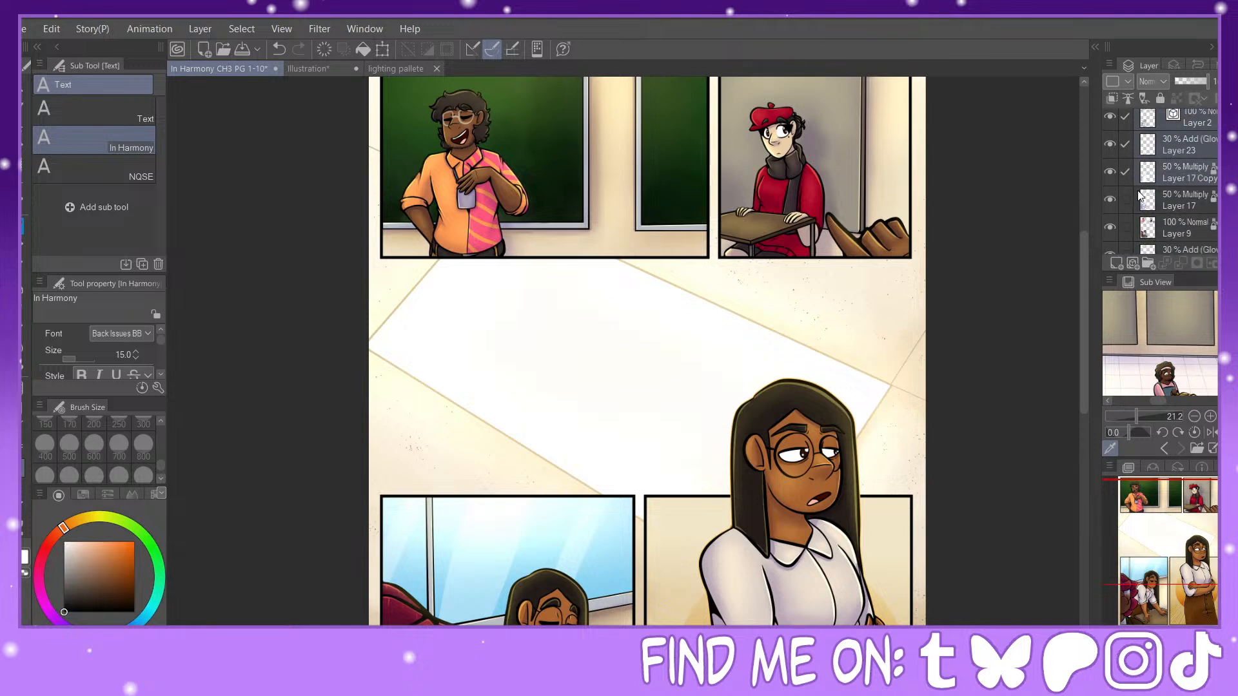
pyautogui.click(1129, 195)
pyautogui.click(1125, 226)
pyautogui.scroll(-2, 1135, 218)
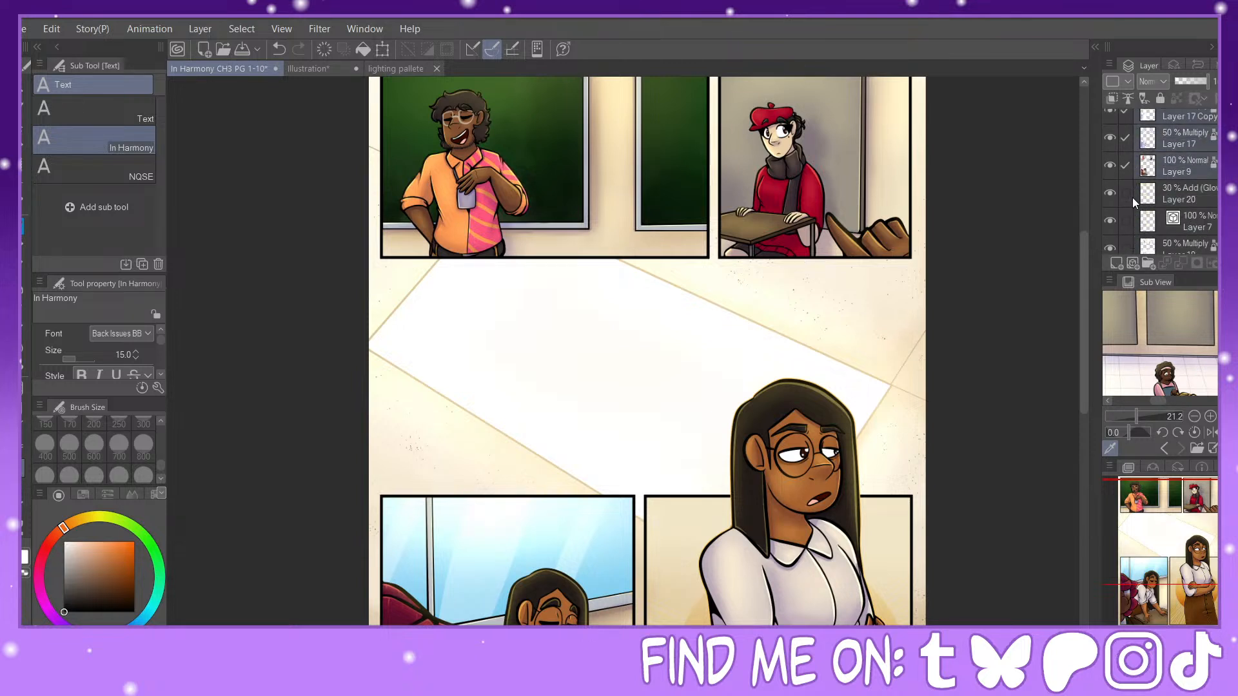
pyautogui.click(1133, 197)
pyautogui.click(1127, 222)
pyautogui.scroll(-3, 1127, 194)
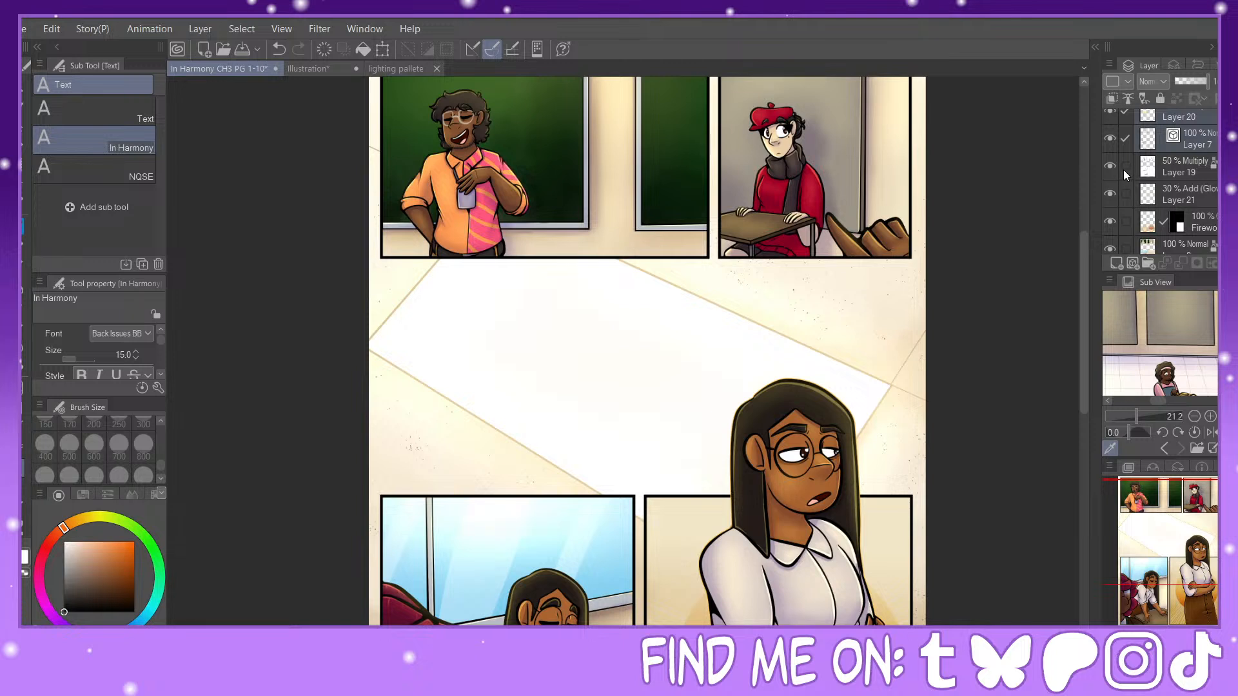
pyautogui.scroll(2, 1124, 175)
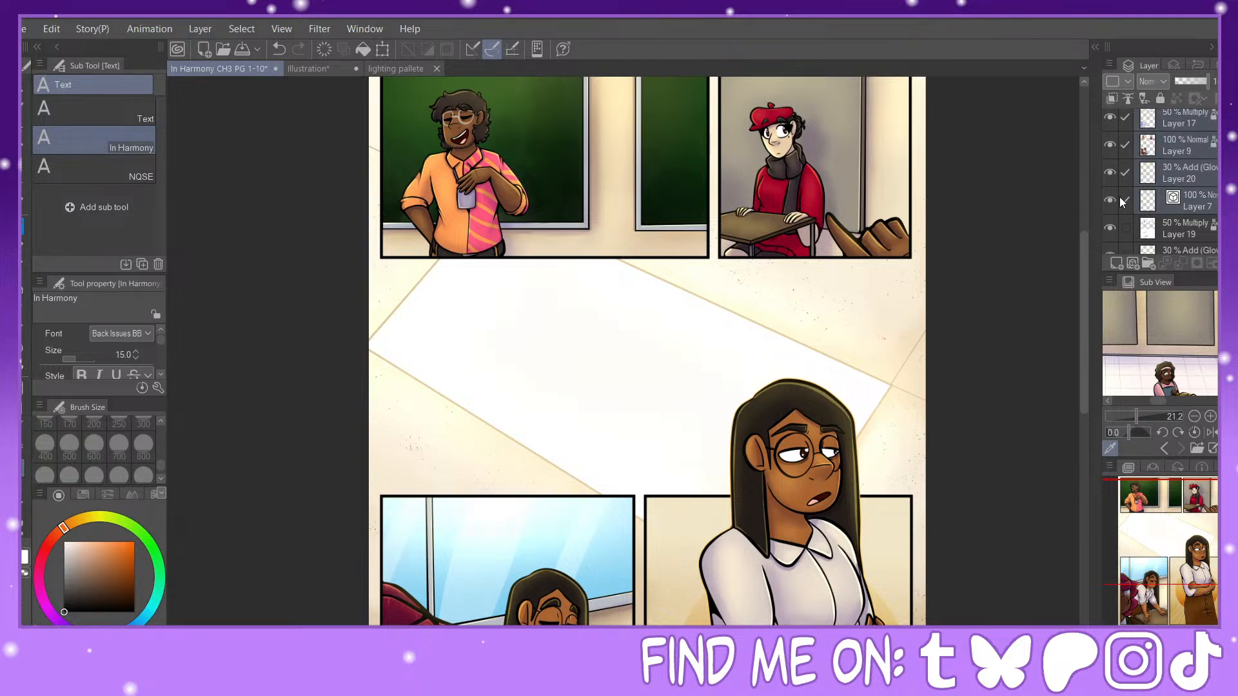
pyautogui.click(1125, 200)
pyautogui.click(1125, 173)
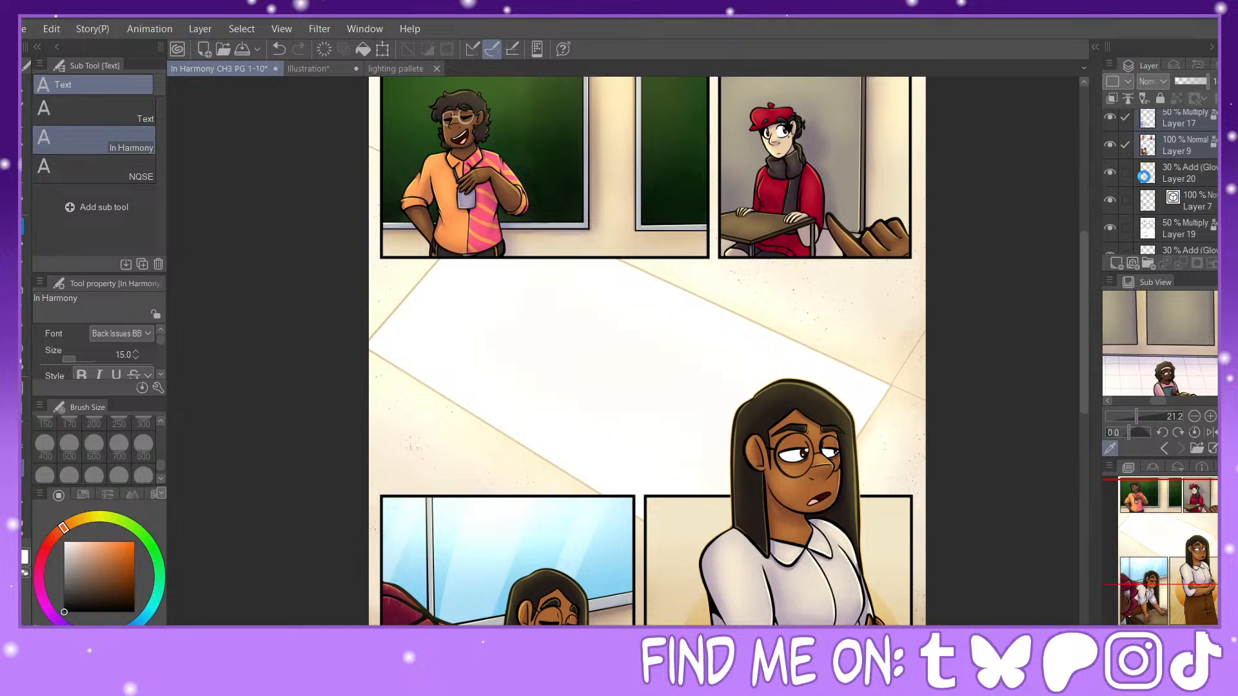
pyautogui.hotkey('alt', 'shift', 'e')
pyautogui.scroll(1, 1167, 180)
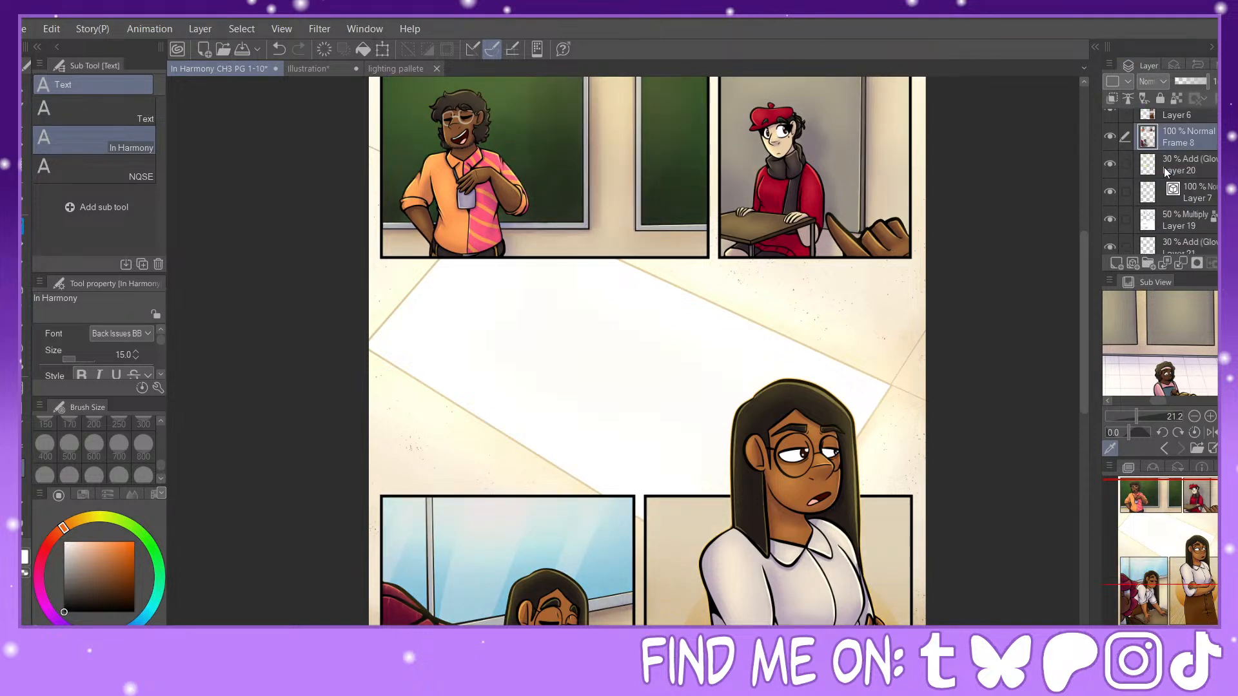
pyautogui.click(1163, 168)
pyautogui.click(1126, 191)
pyautogui.click(1122, 218)
pyautogui.scroll(-2, 1128, 193)
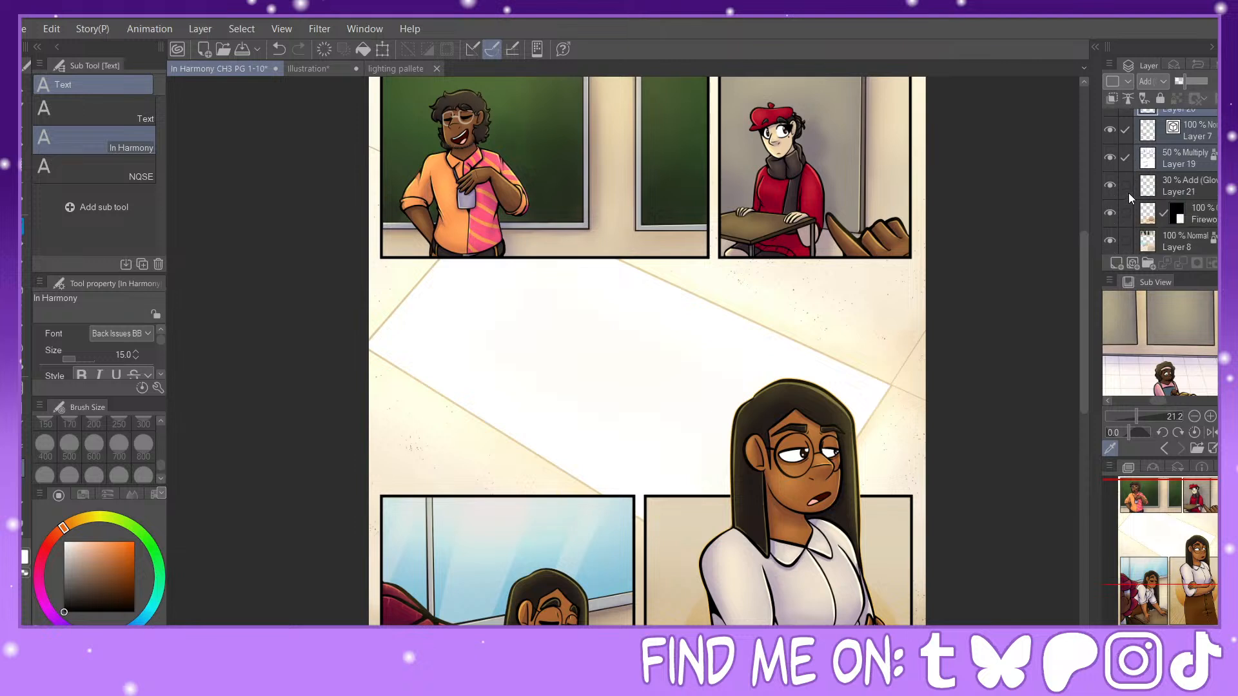
pyautogui.click(1127, 188)
pyautogui.click(1126, 212)
pyautogui.click(1125, 240)
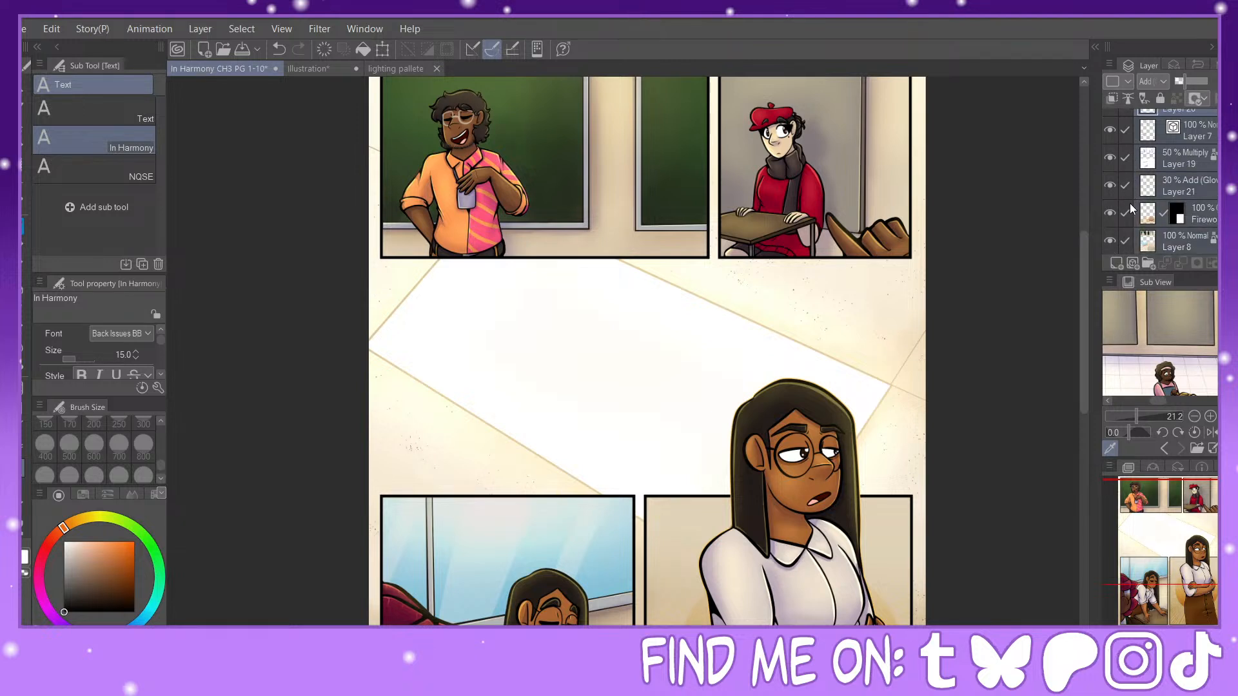
pyautogui.scroll(-3, 1130, 203)
pyautogui.click(1126, 185)
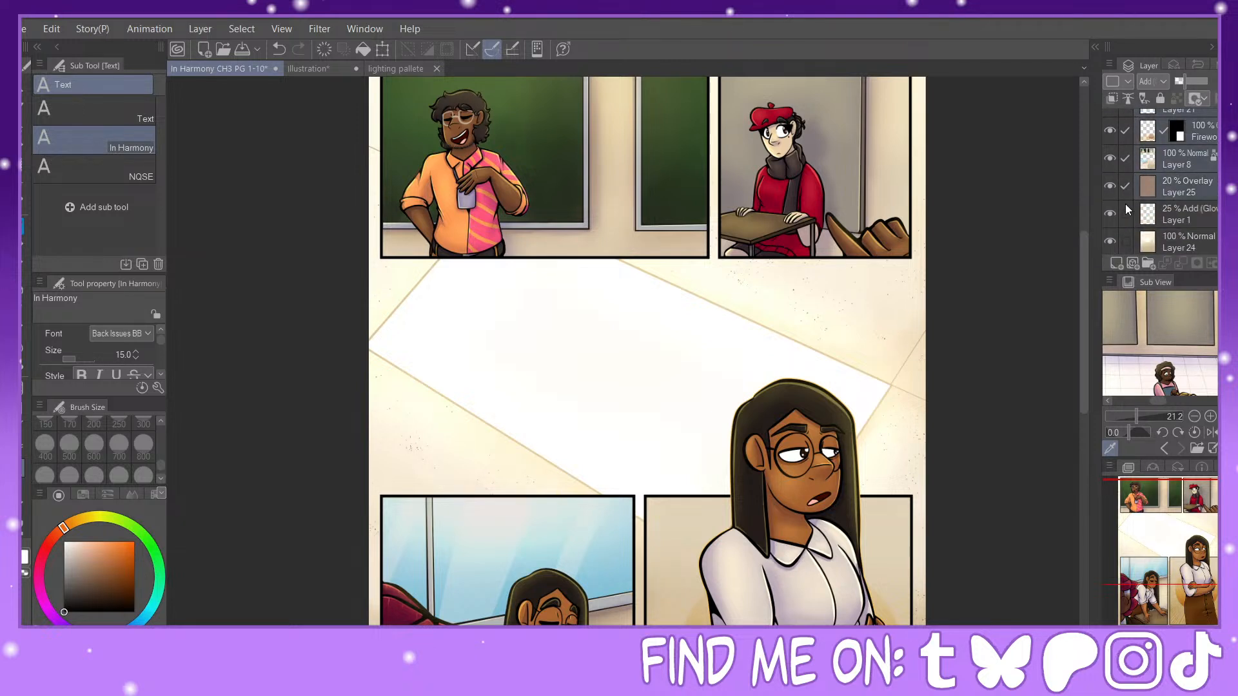
pyautogui.scroll(2, 1182, 173)
# Step: Merge the layers from Frame 8 down through Layer 8 into one, and toggle the merged layer's visibility to check it
pyautogui.click(1183, 226)
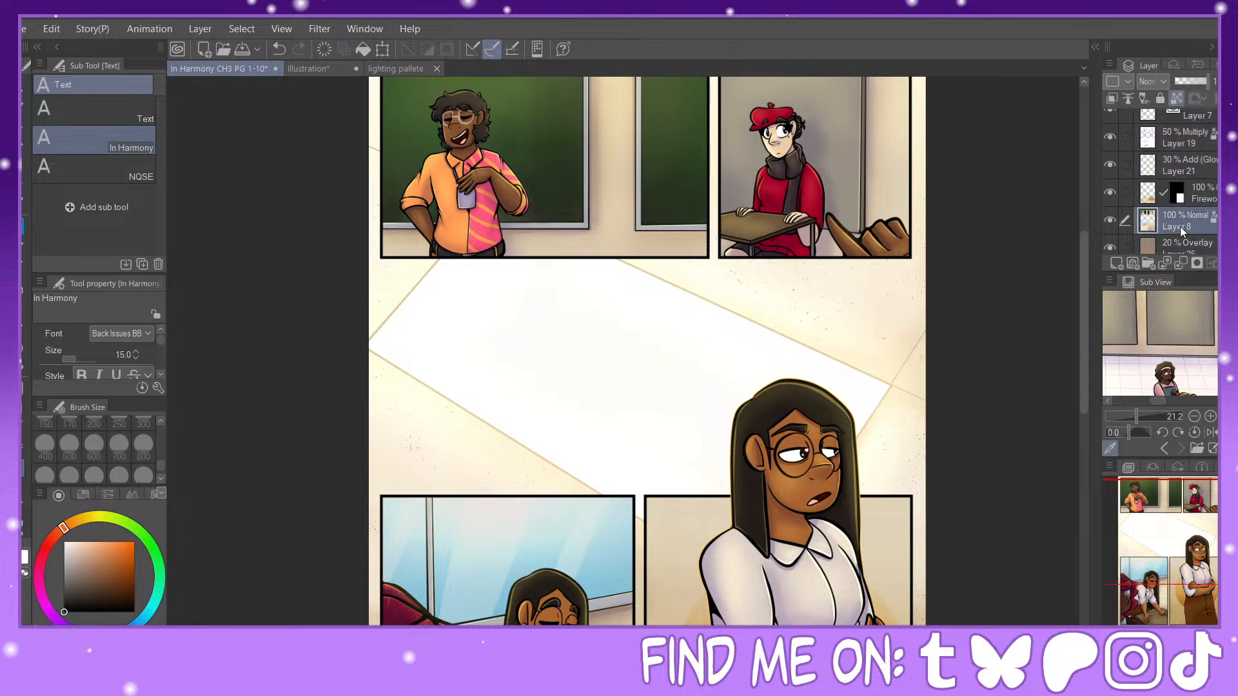
pyautogui.click(1125, 193)
pyautogui.scroll(3, 1135, 187)
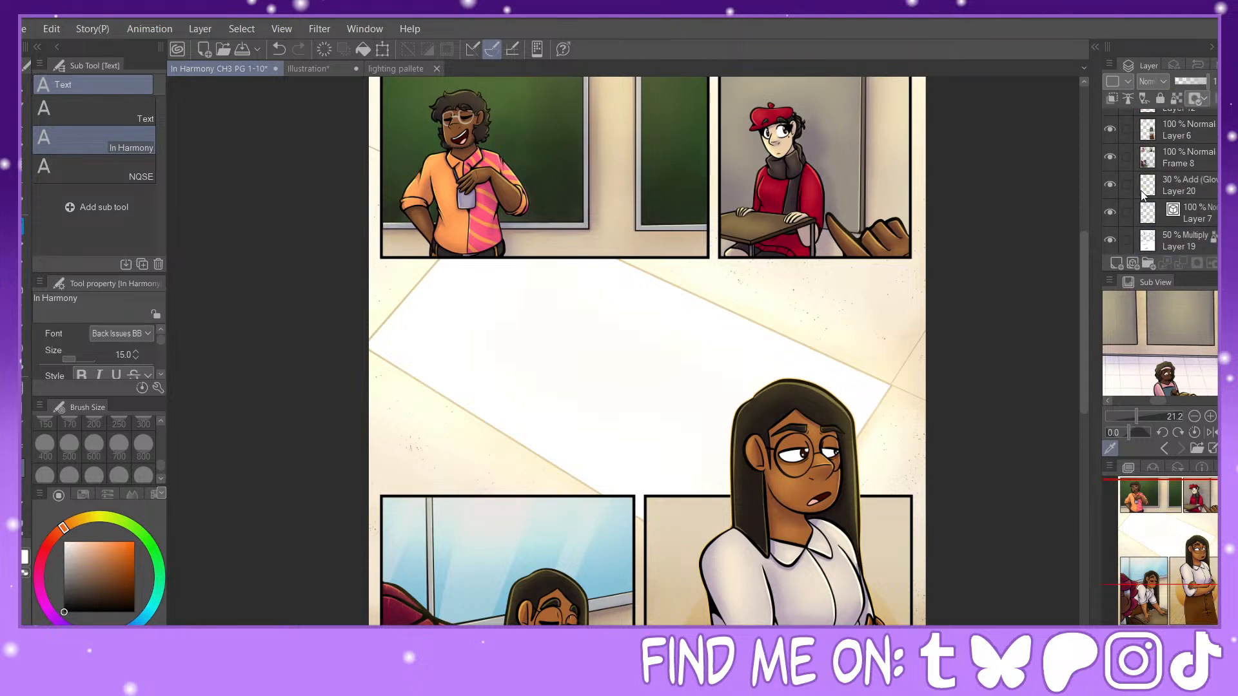
pyautogui.moveTo(1130, 230); pyautogui.dragTo(1128, 168)
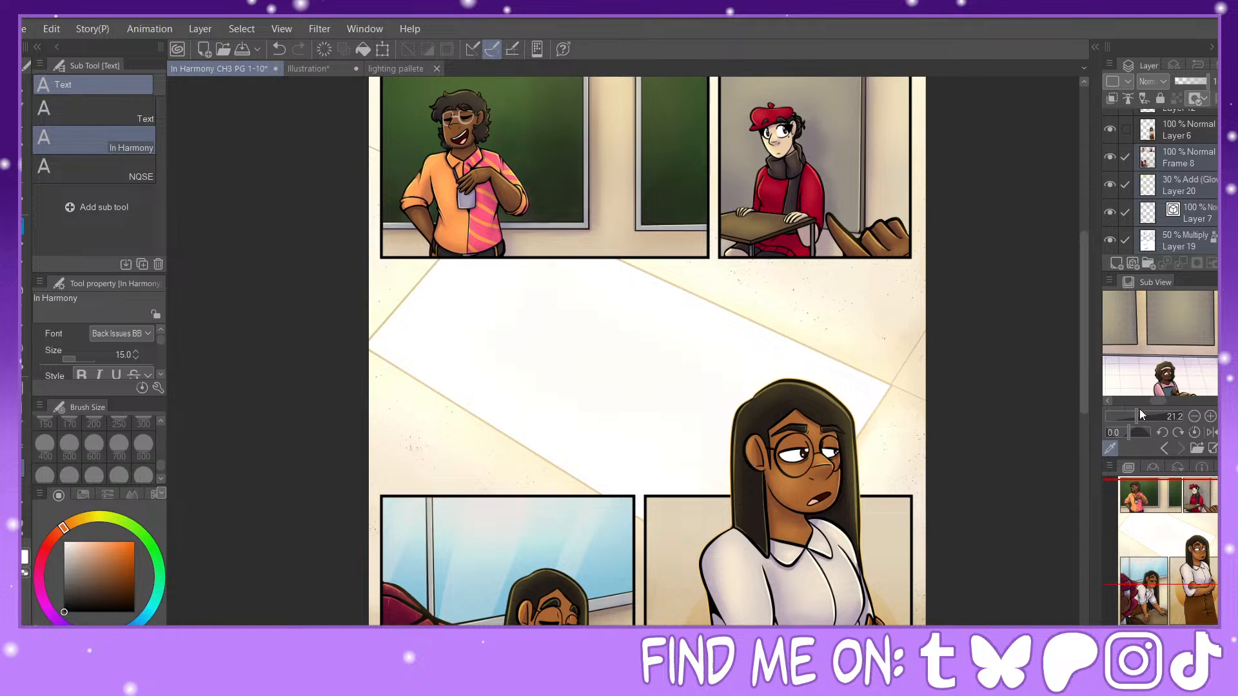
pyautogui.hotkey('shift', 'alt', 'e')
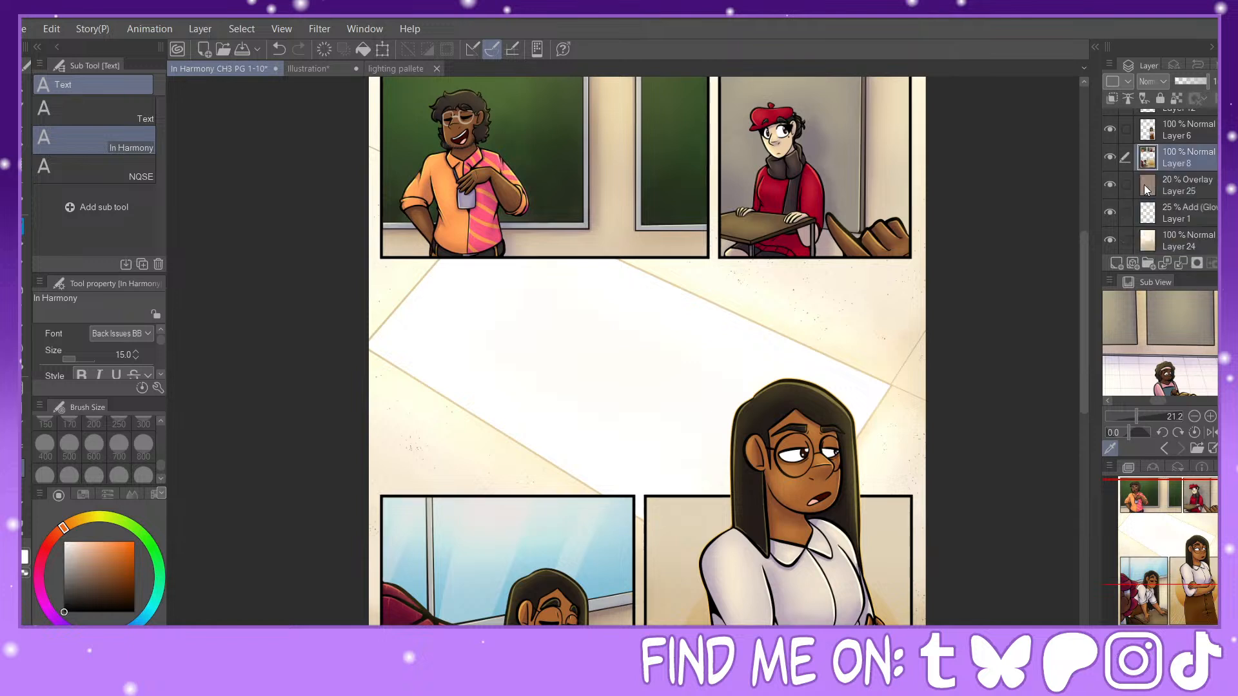
pyautogui.click(1110, 157)
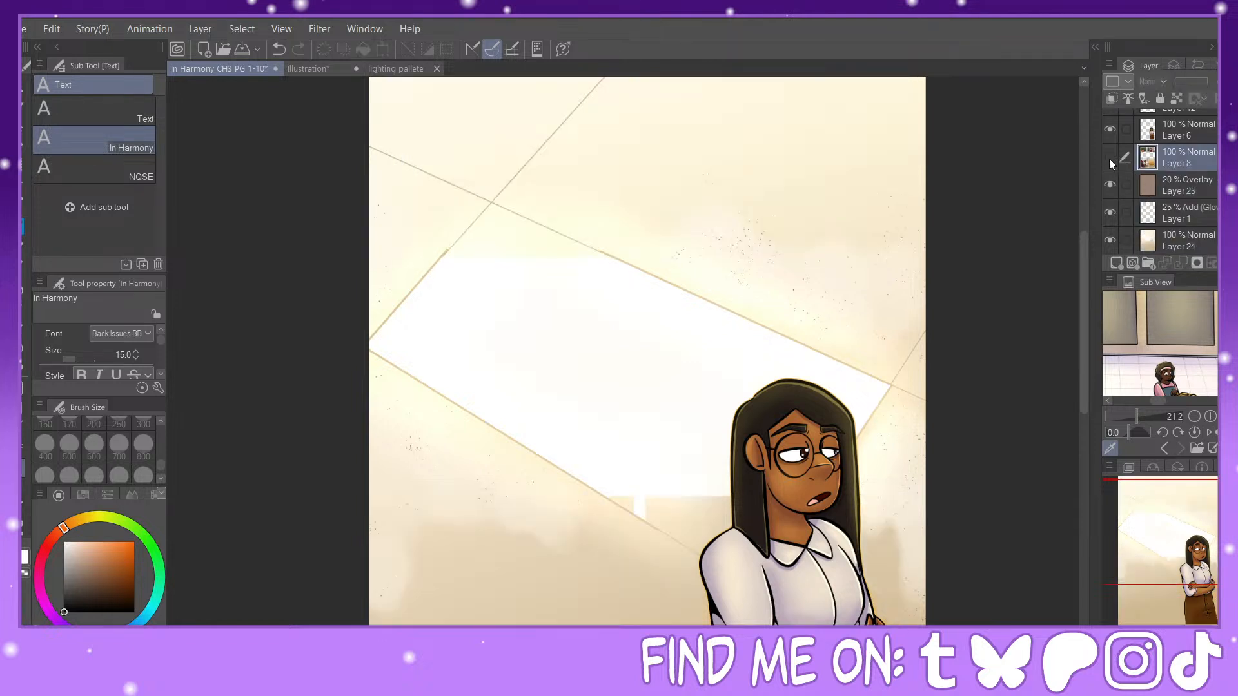
pyautogui.click(1110, 157)
# Step: Merge the 20% Overlay Layer 25, the glow Layer 1 and Layer 24 into one background layer
pyautogui.click(1170, 190)
pyautogui.click(1124, 208)
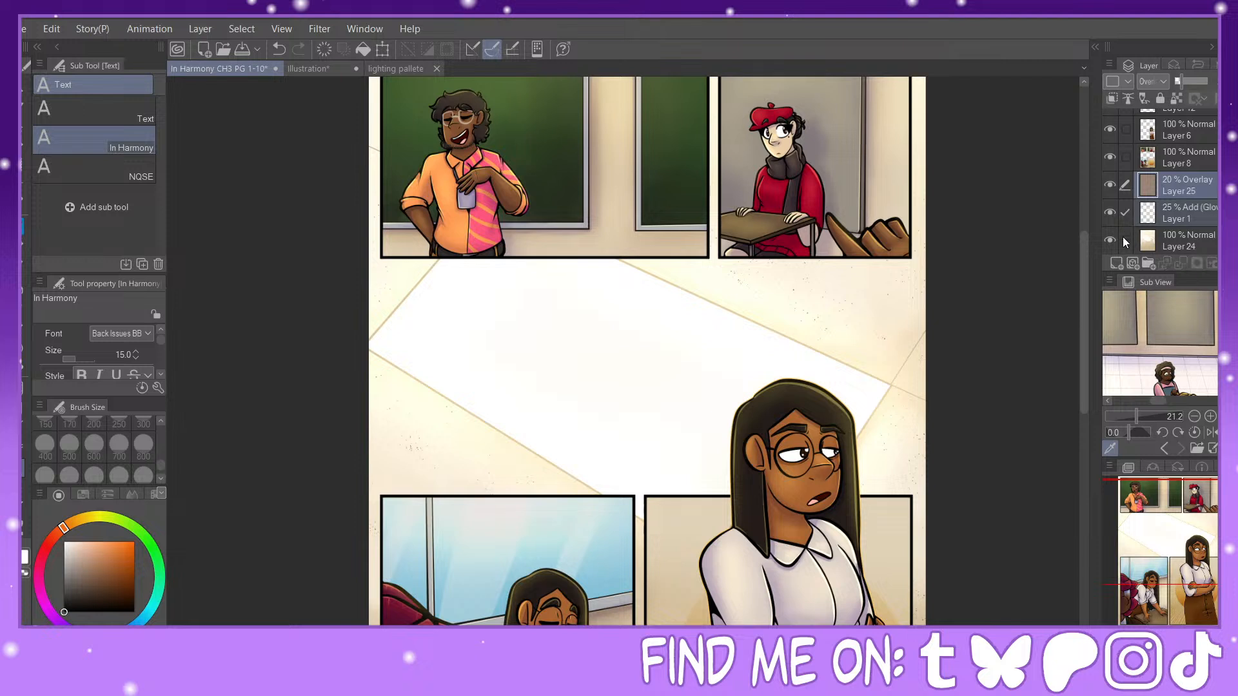
pyautogui.click(1124, 238)
pyautogui.scroll(-2, 1125, 212)
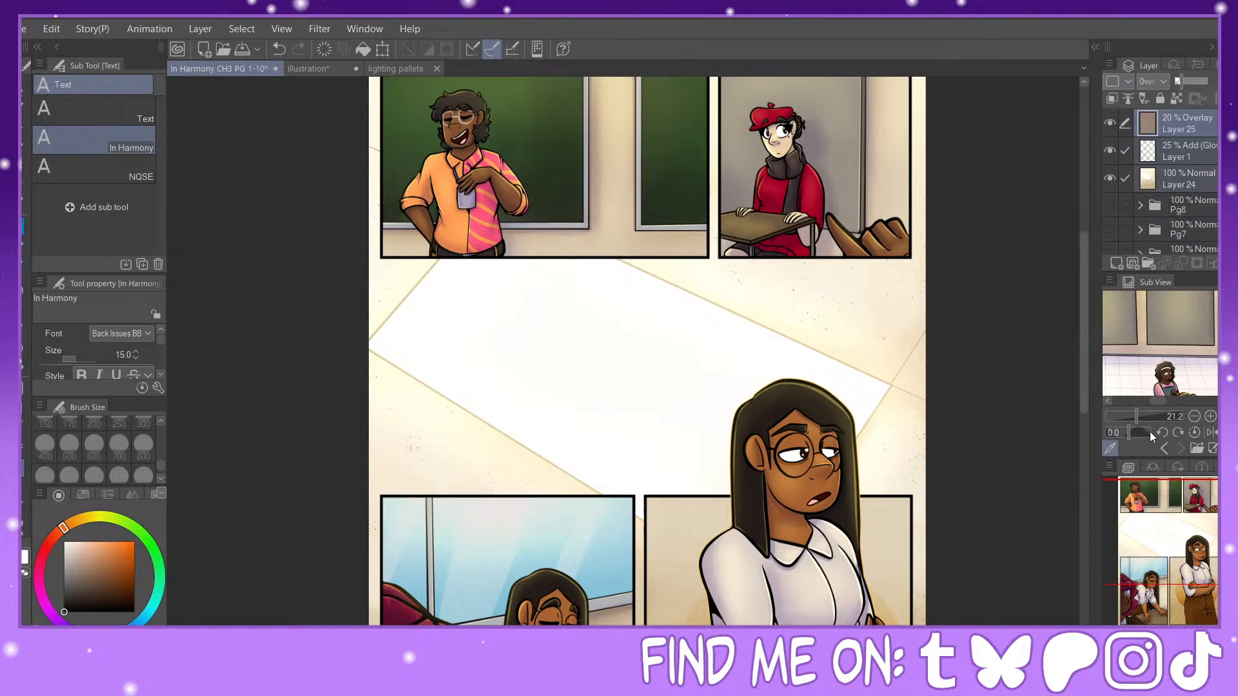
pyautogui.hotkey('shift', 'alt', 'e')
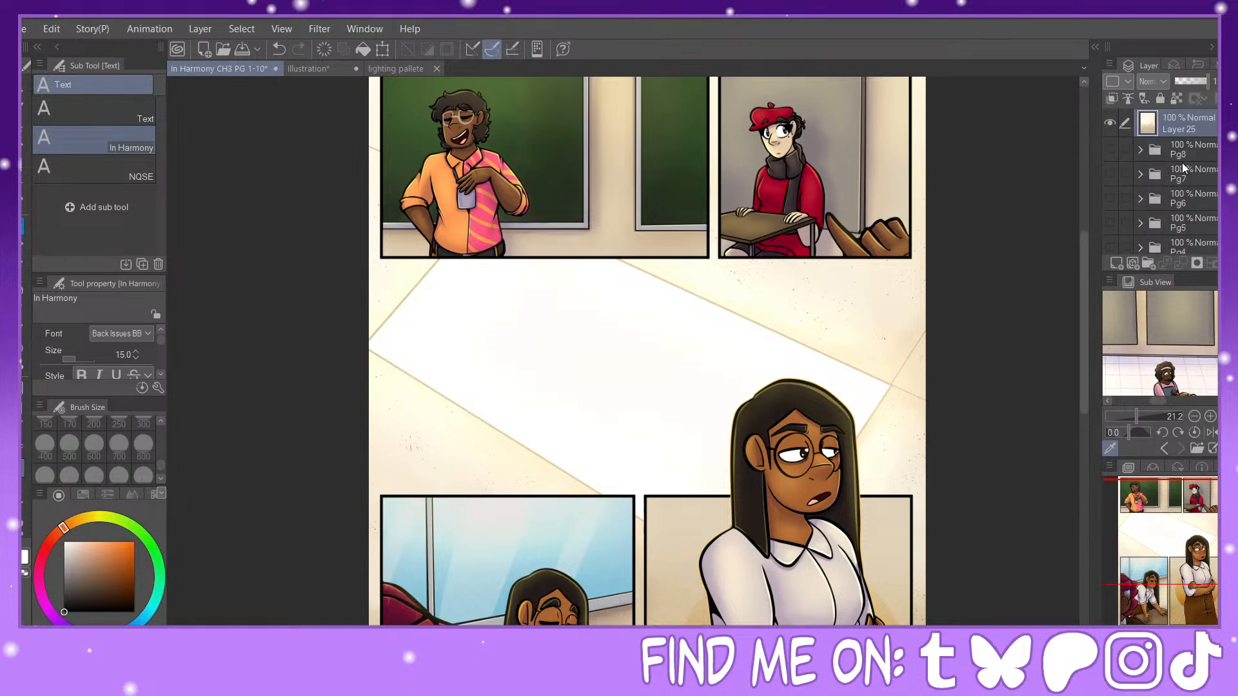
pyautogui.scroll(2, 1190, 165)
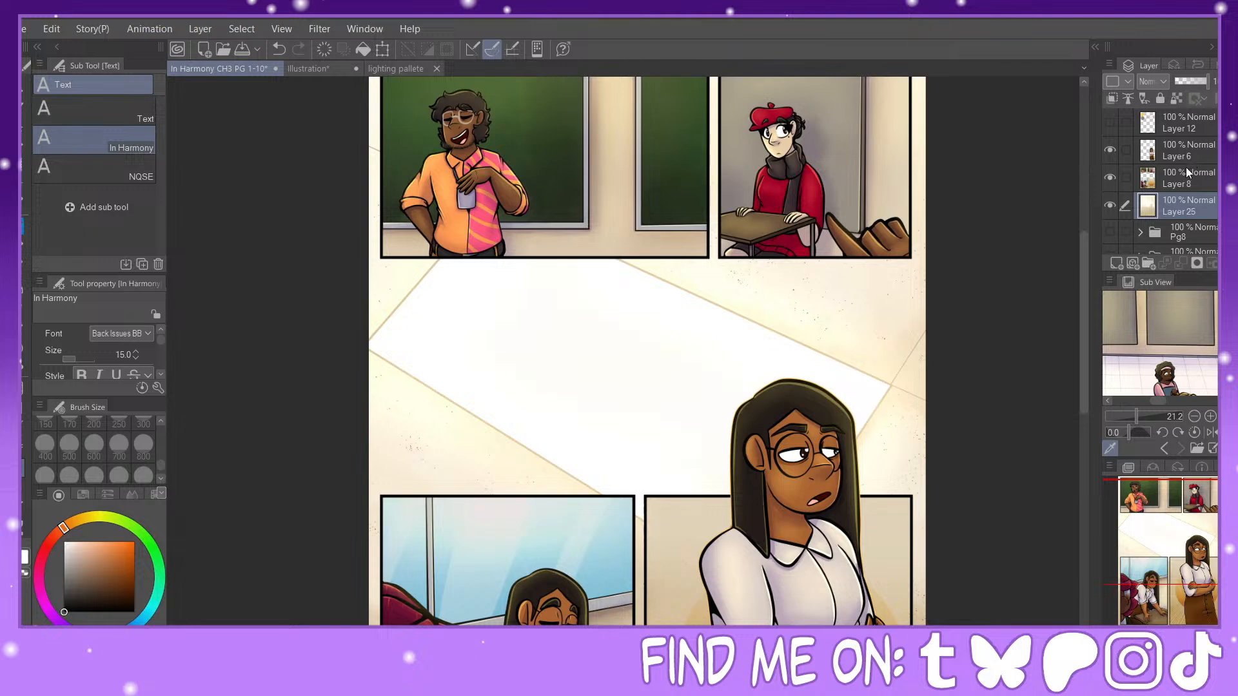
# Step: Make Layer 6 active and start a text block on the chalkboard beside the man in the first panel
pyautogui.click(1186, 160)
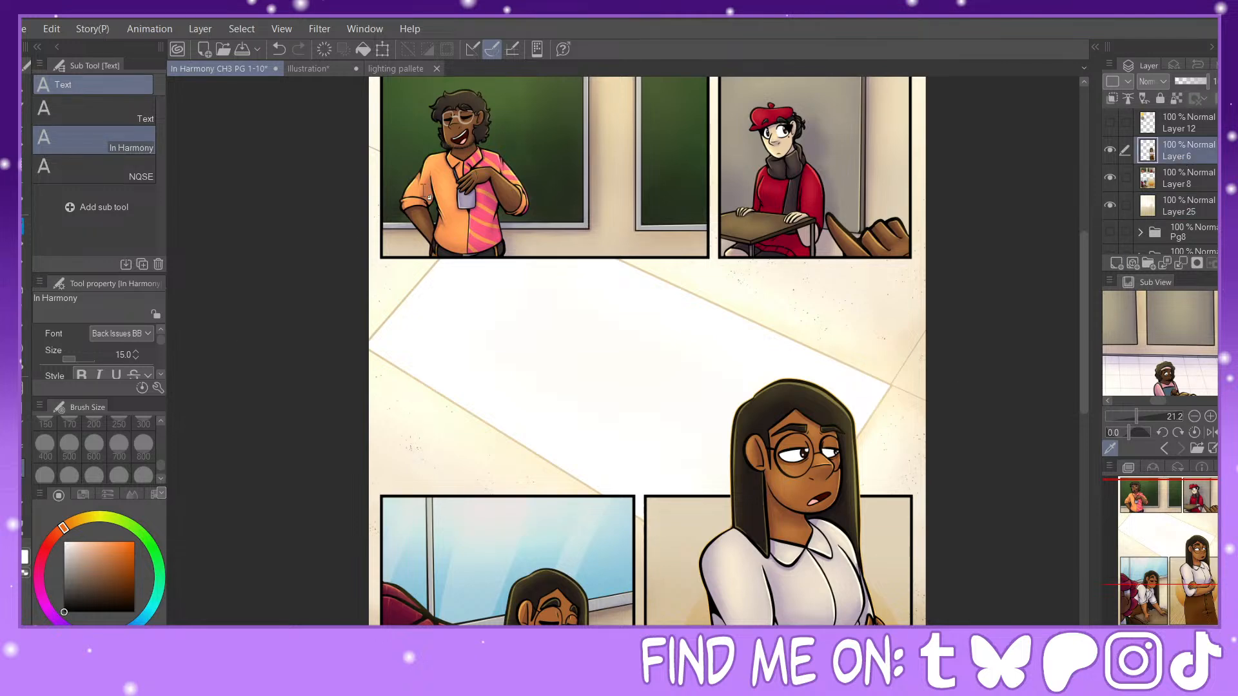
pyautogui.moveTo(1174, 534); pyautogui.dragTo(1157, 485)
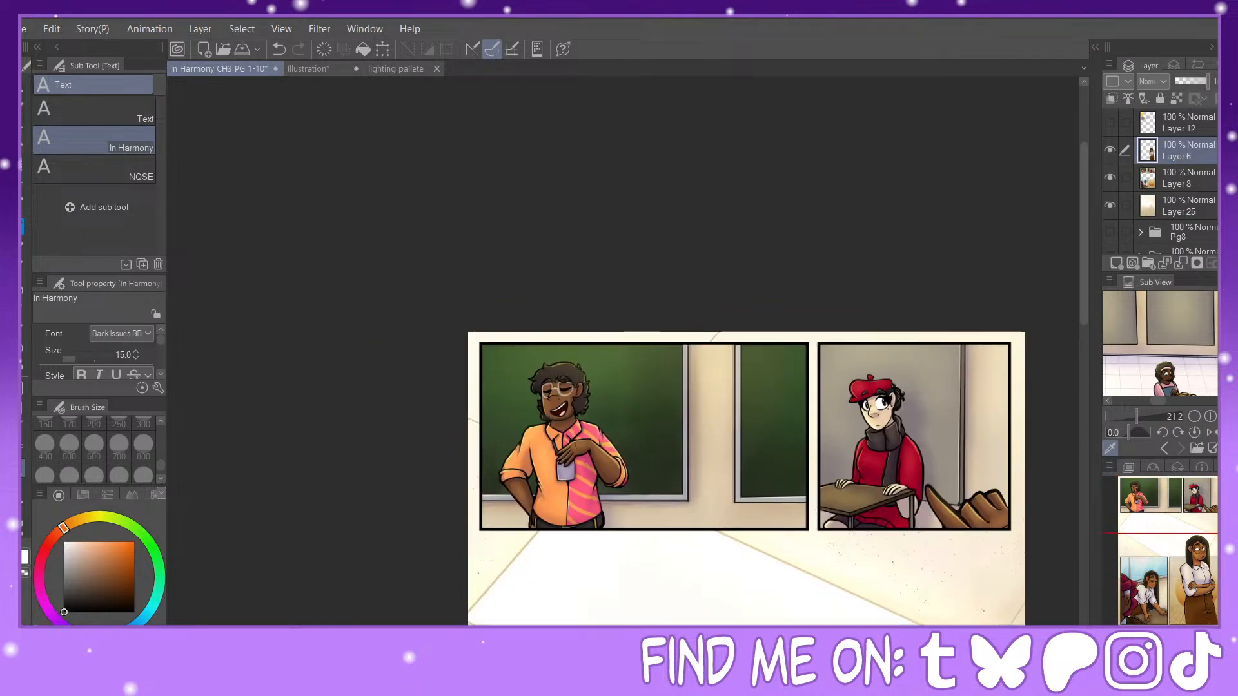
pyautogui.hotkey('ctrl', '+')
pyautogui.hotkey('ctrl', '+')
pyautogui.hotkey('ctrl', '+')
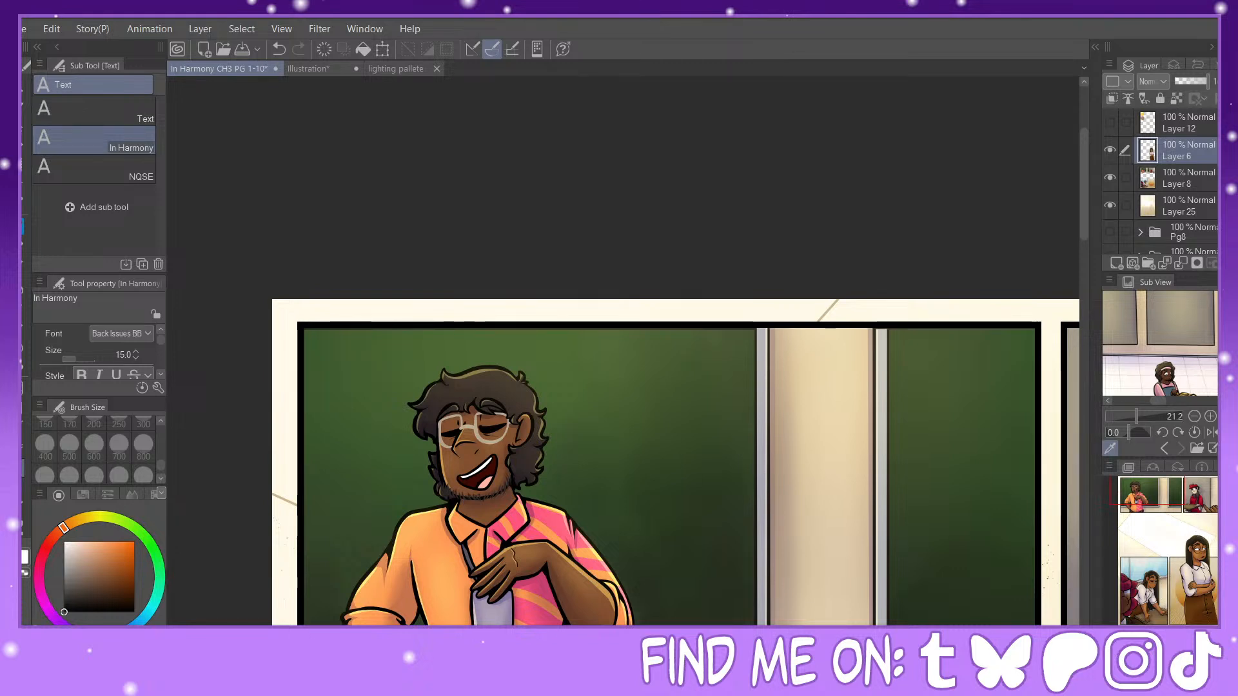
pyautogui.click(1157, 500)
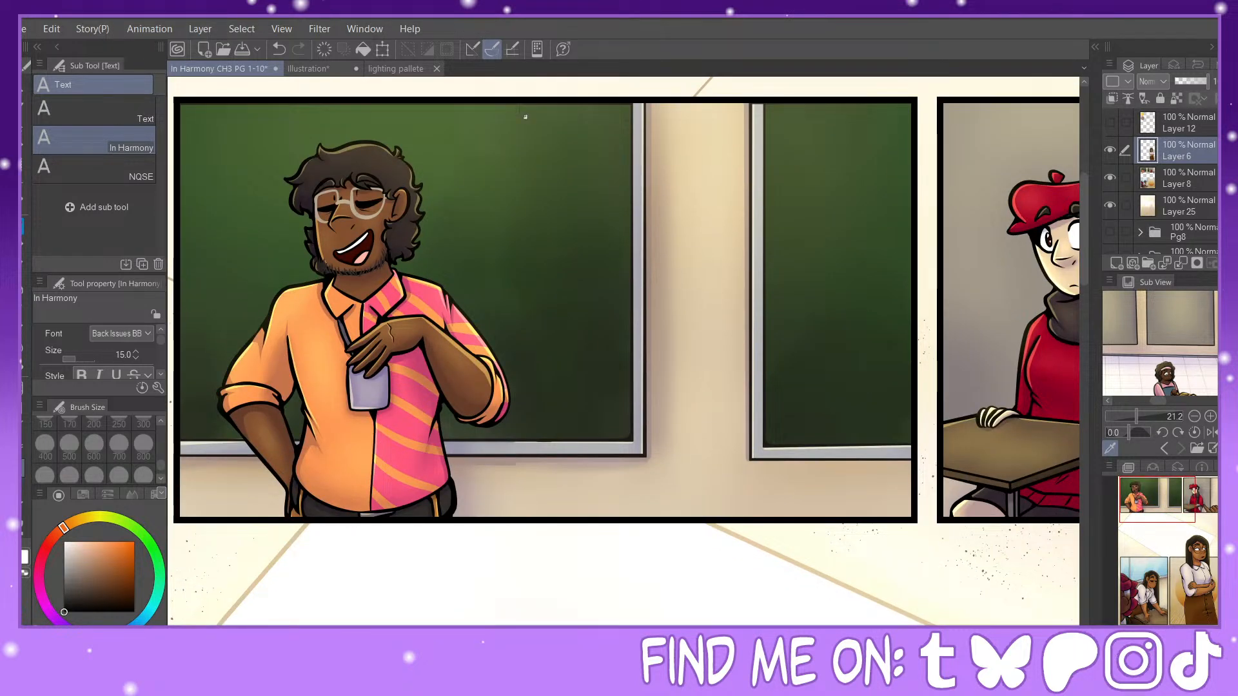
pyautogui.click(490, 136)
pyautogui.write('MAKE')
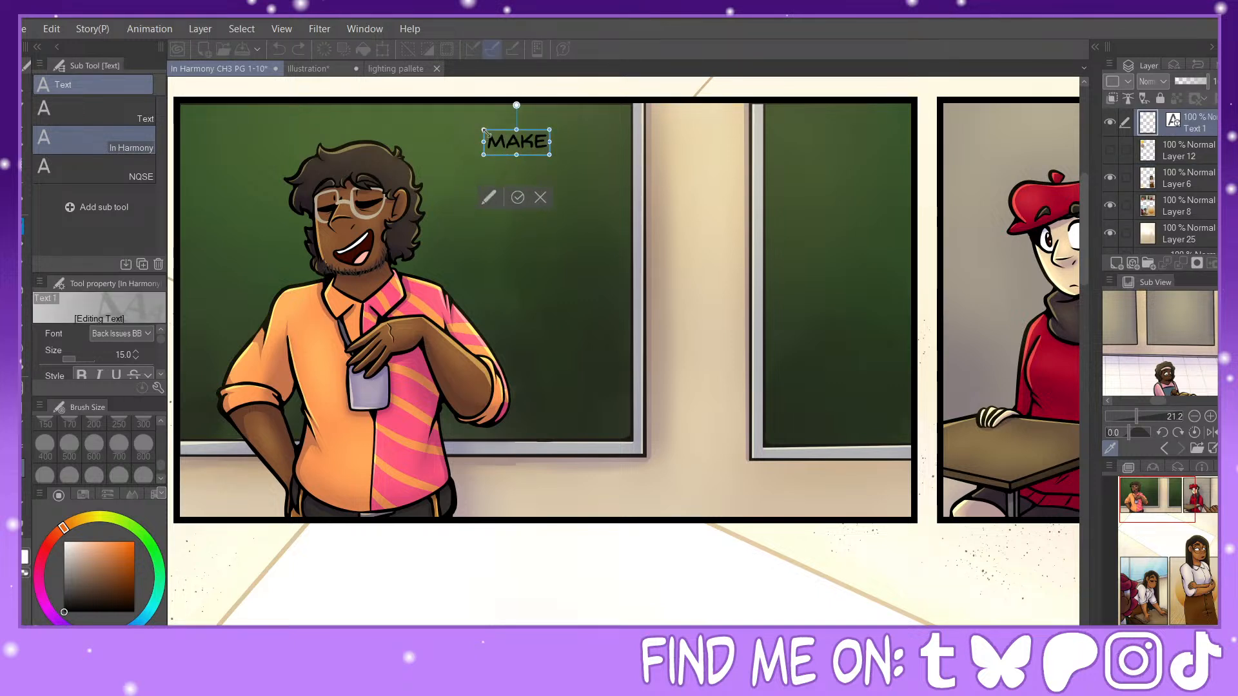
pyautogui.write(' SURE')
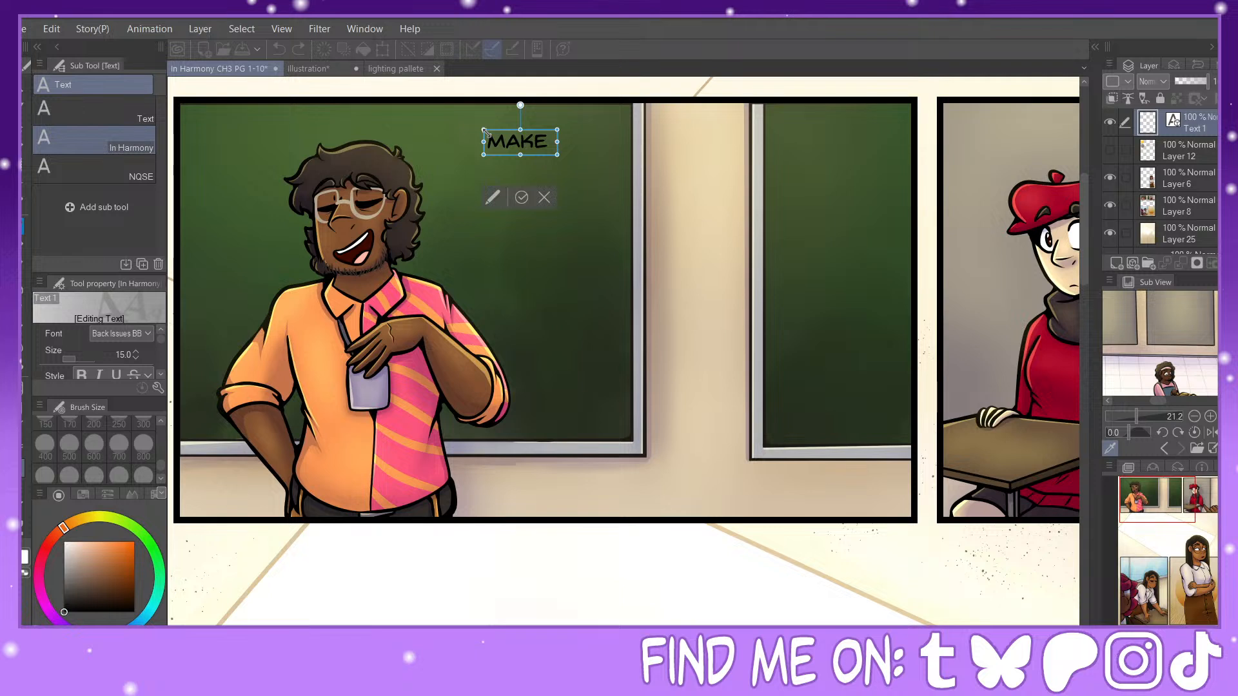
pyautogui.write(' T')
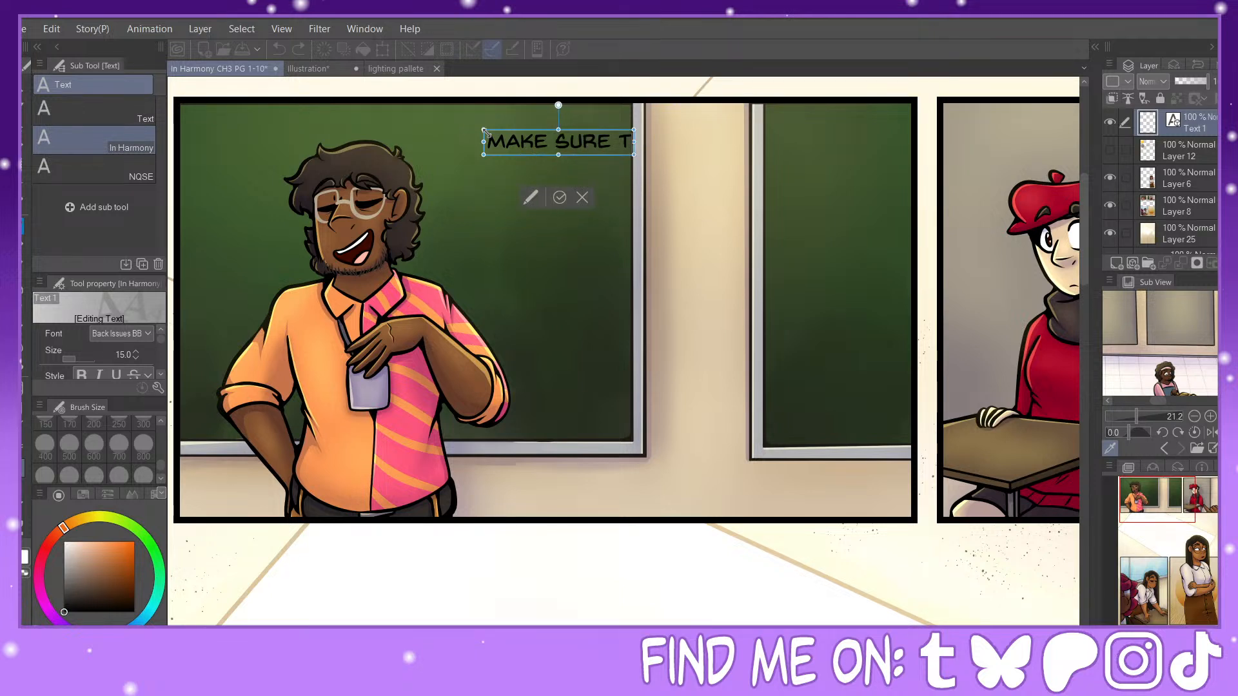
pyautogui.write('O')
pyautogui.press('Return')
pyautogui.write('TELL US')
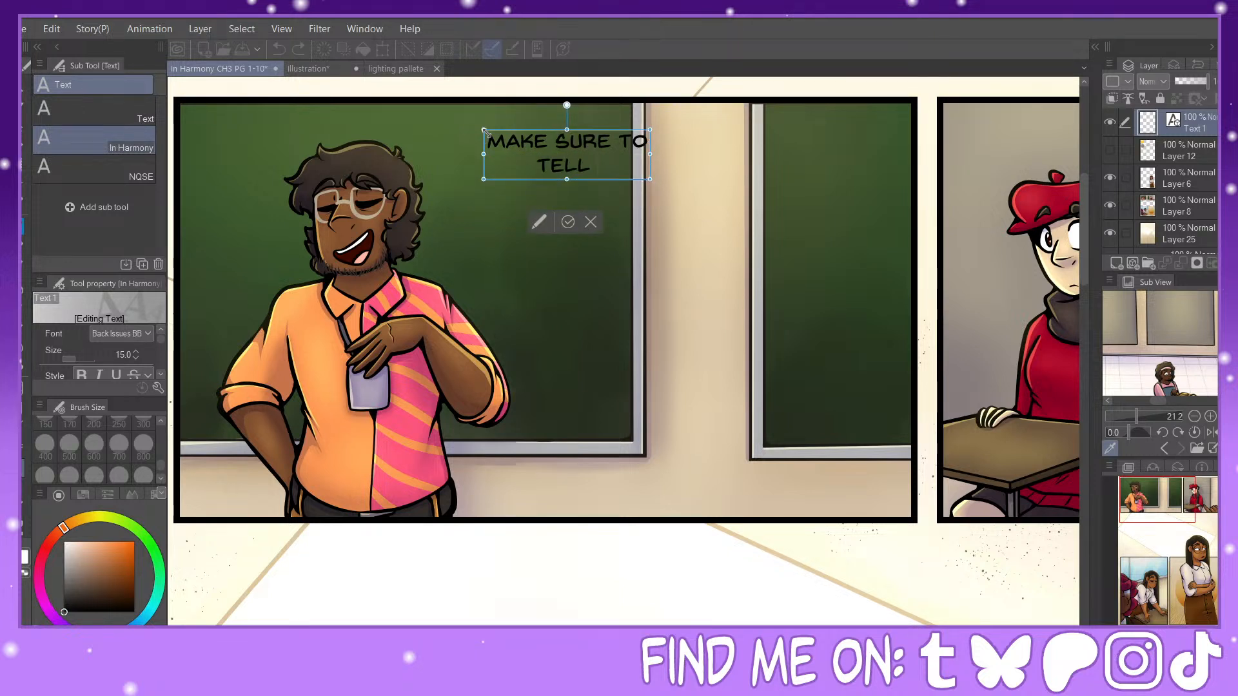
pyautogui.press('BackSpace')
pyautogui.press('BackSpace')
pyautogui.press('BackSpace')
pyautogui.press('BackSpace')
pyautogui.press('BackSpace')
pyautogui.press('BackSpace')
pyautogui.press('BackSpace')
pyautogui.press('BackSpace')
pyautogui.press('BackSpace')
pyautogui.press('BackSpace')
pyautogui.press('BackSpace')
pyautogui.press('BackSpace')
pyautogui.press('BackSpace')
pyautogui.press('BackSpace')
pyautogui.press('BackSpace')
pyautogui.press('BackSpace')
pyautogui.press('BackSpace')
pyautogui.press('BackSpace')
pyautogui.press('BackSpace')
pyautogui.press('BackSpace')
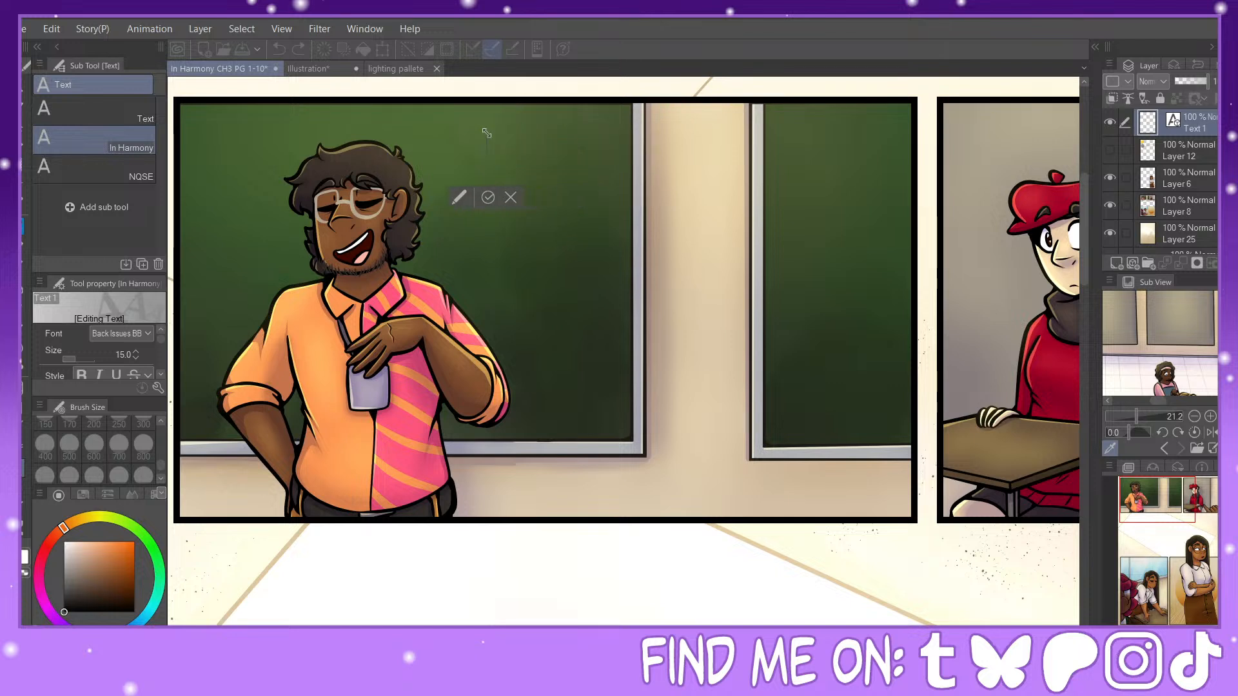
# Step: Enter "ALSO TELL US" as the first line of the dialogue on the chalkboard
pyautogui.write('ALSO TELL US')
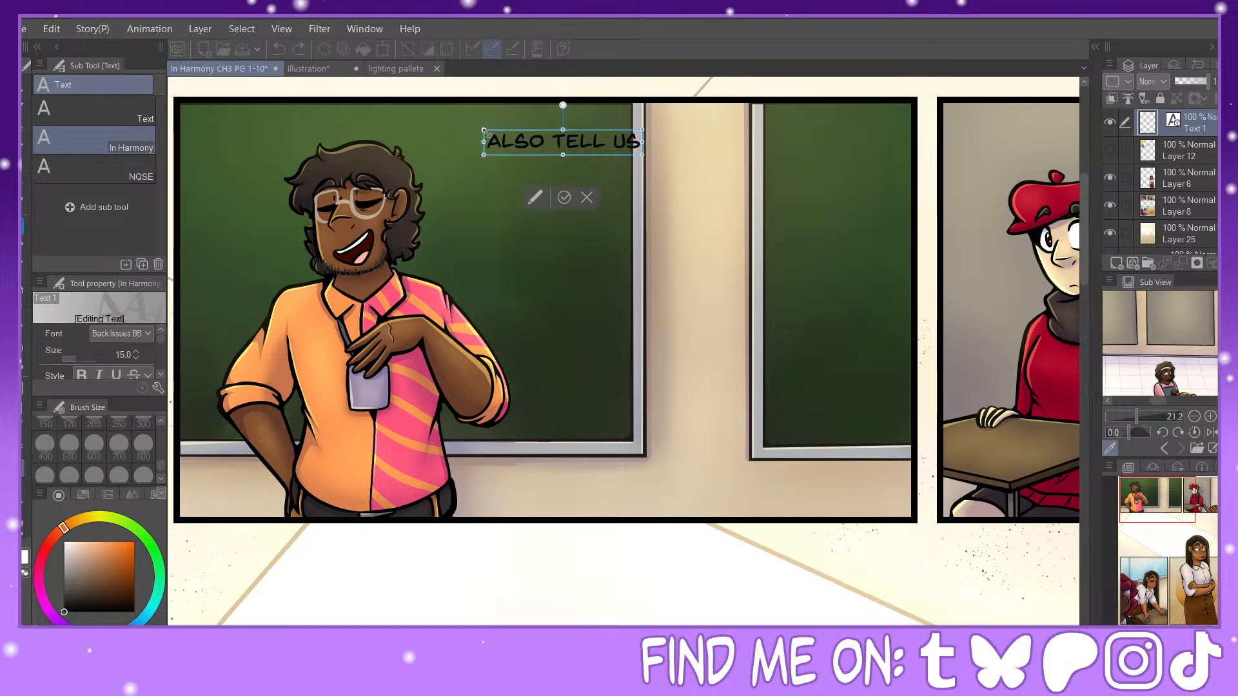
pyautogui.press('Return')
pyautogui.write('WHY')
pyautogui.press('BackSpace')
pyautogui.press('BackSpace')
pyautogui.press('BackSpace')
pyautogui.press('BackSpace')
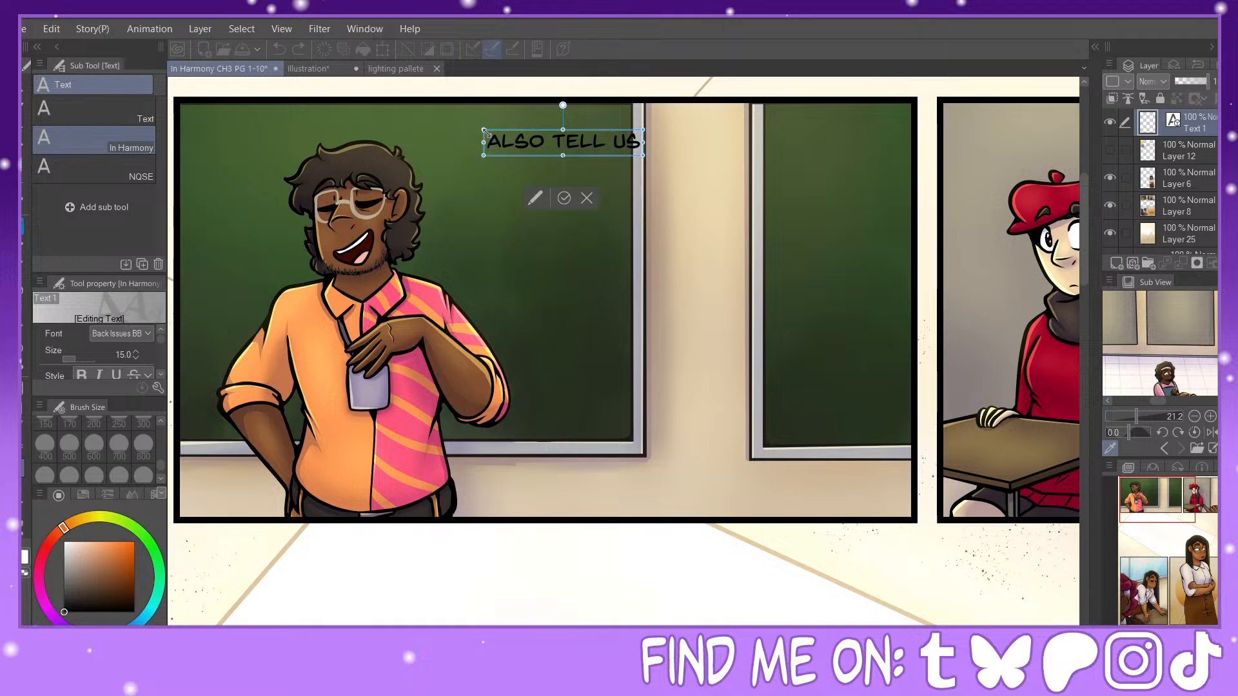
# Step: Add "WHY YOU DECIDED TO" as the second line of the dialogue
pyautogui.press('Return')
pyautogui.write('WHY YU')
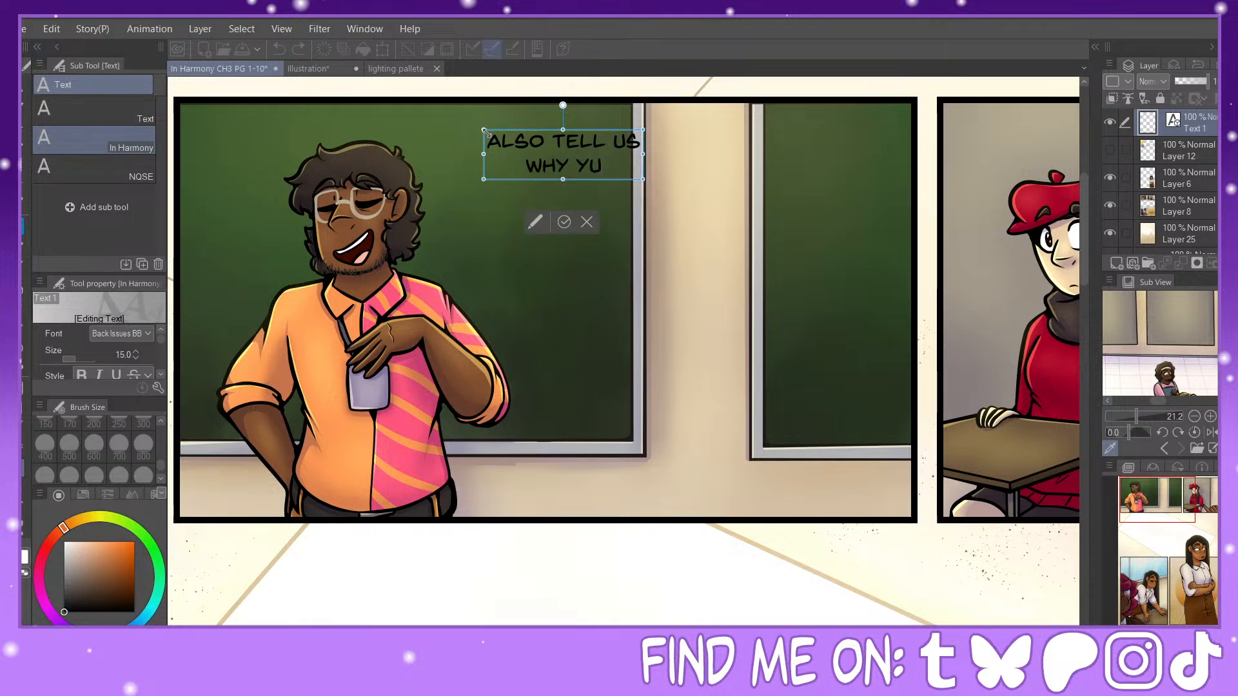
pyautogui.press('BackSpace')
pyautogui.write('OU DECIE')
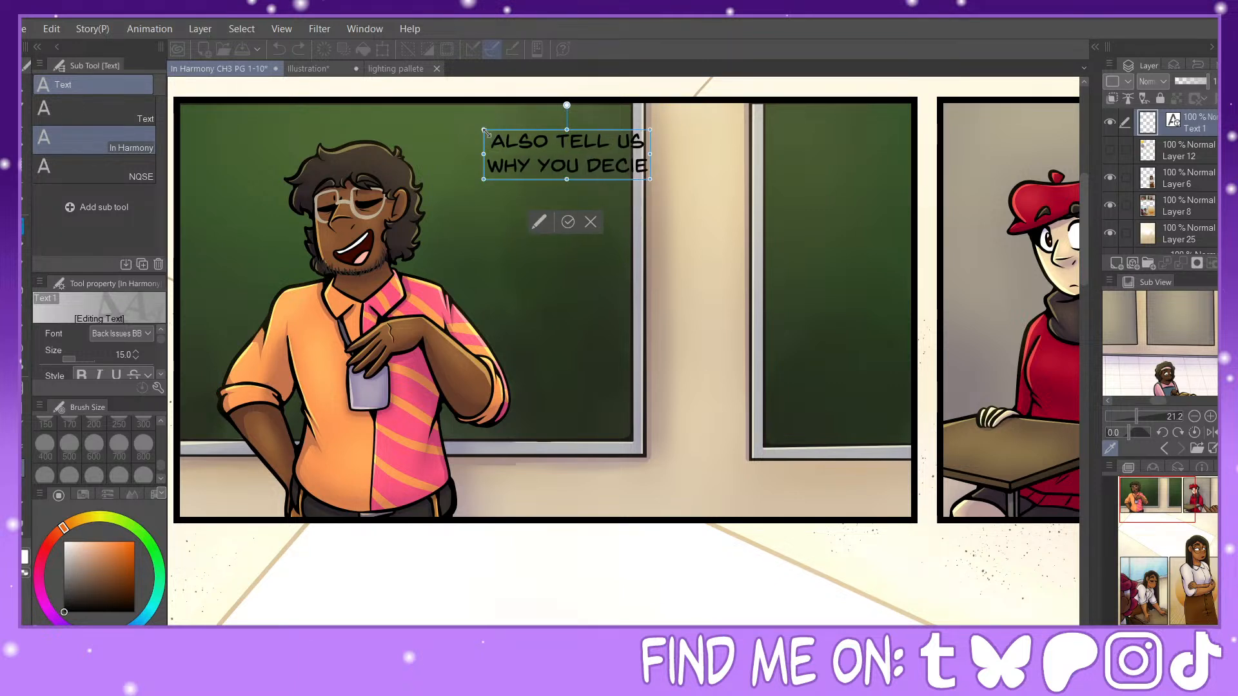
pyautogui.press('BackSpace')
pyautogui.write('DED TO')
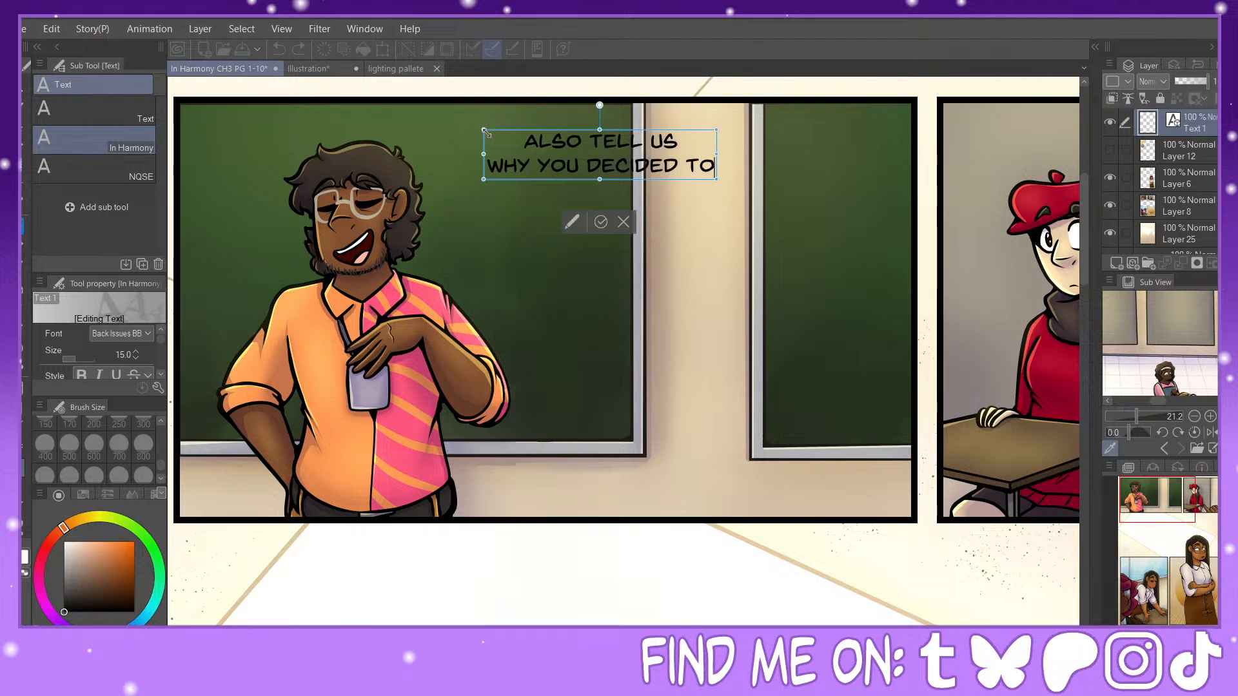
# Step: Add "TAKE MY CLASS!" as the third line and move the finished text block up to the panel's upper edge
pyautogui.press('Return')
pyautogui.write('TAKE')
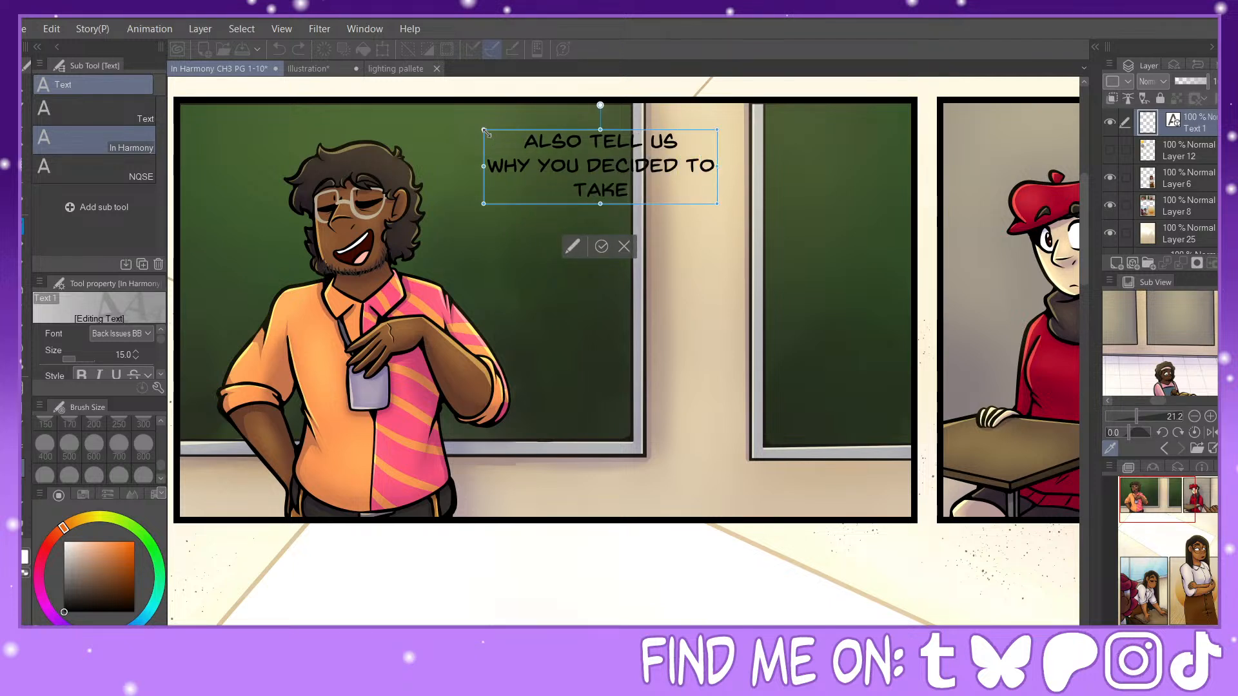
pyautogui.write(' MY CLASS!')
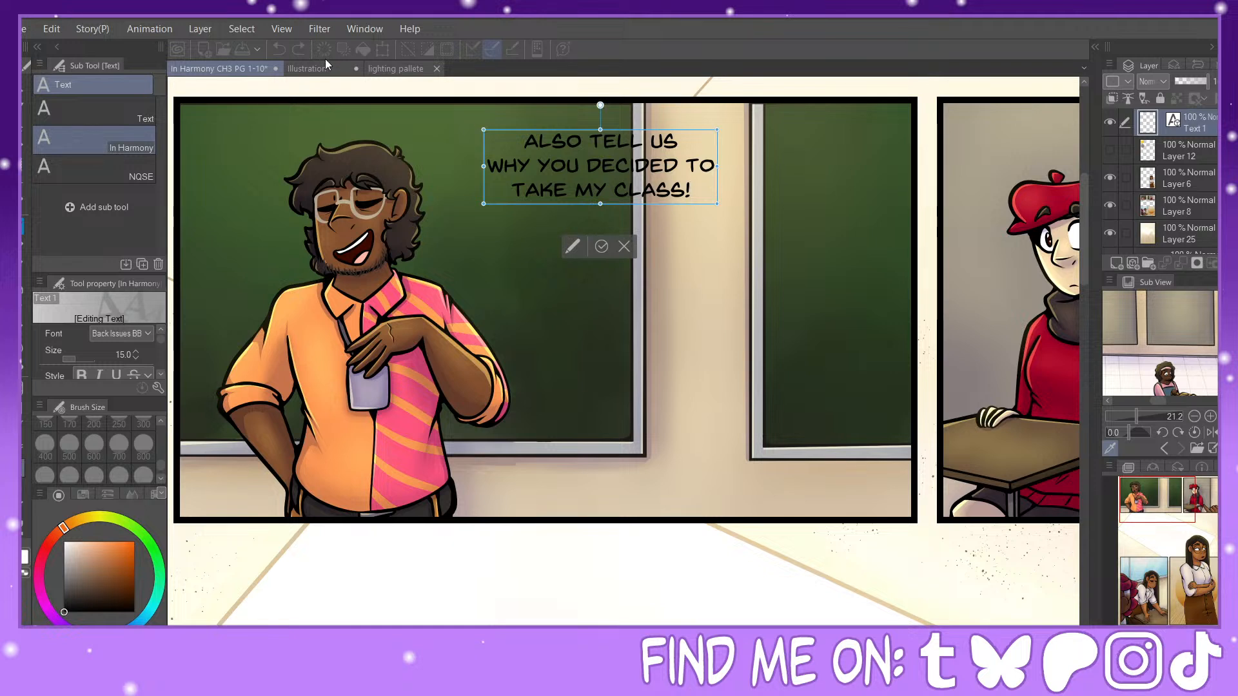
pyautogui.moveTo(630, 130); pyautogui.dragTo(590, 111)
pyautogui.click(561, 227)
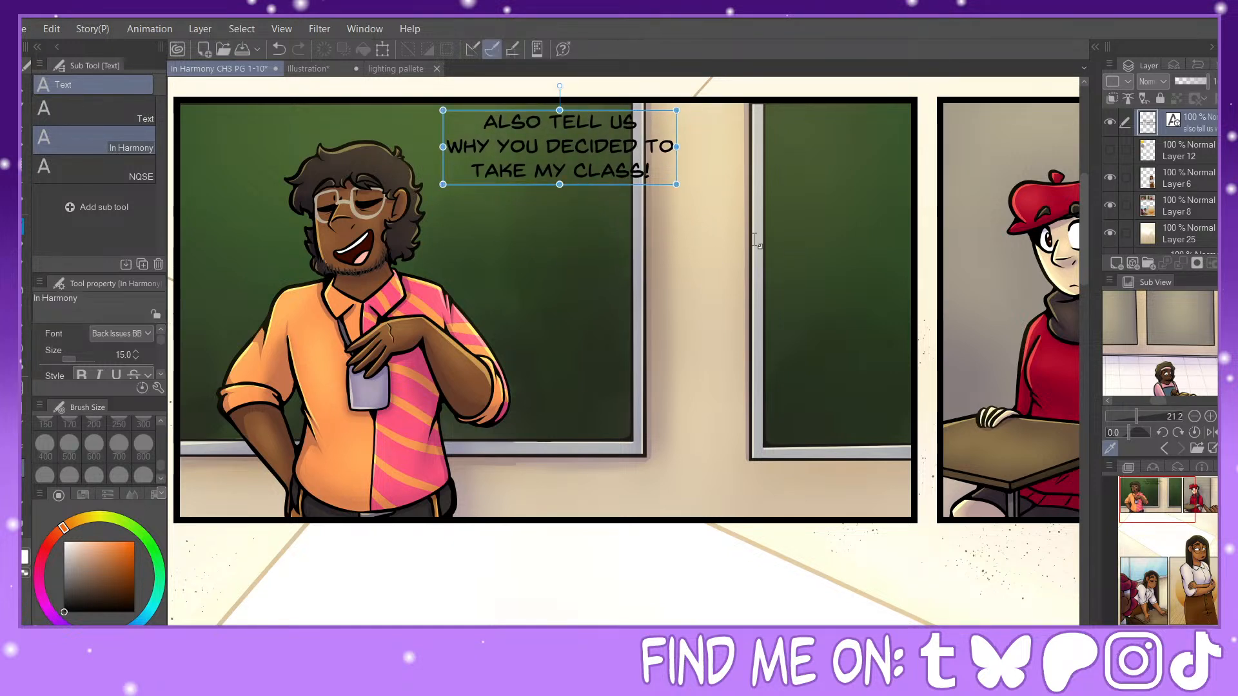
# Step: Start a second dialogue text block below the first, near the chalkboard's edge, with "ONCE AGAIN, I" as its first line
pyautogui.click(580, 273)
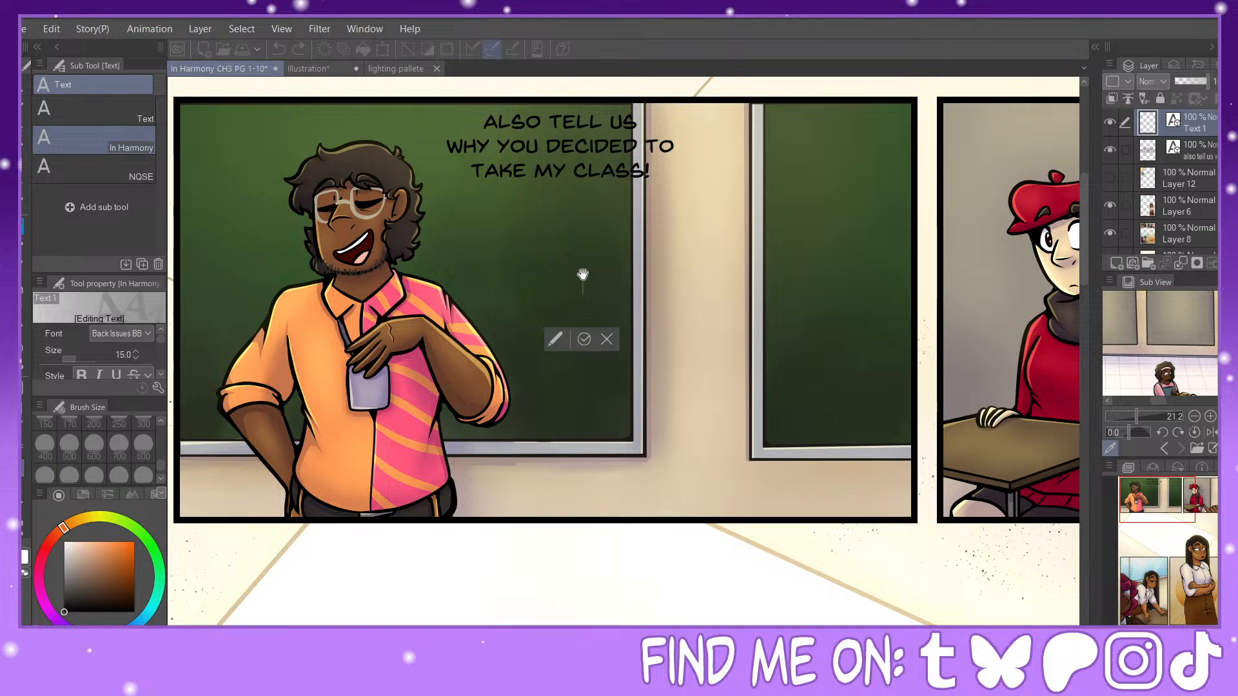
pyautogui.write('ONCE AGAIN,')
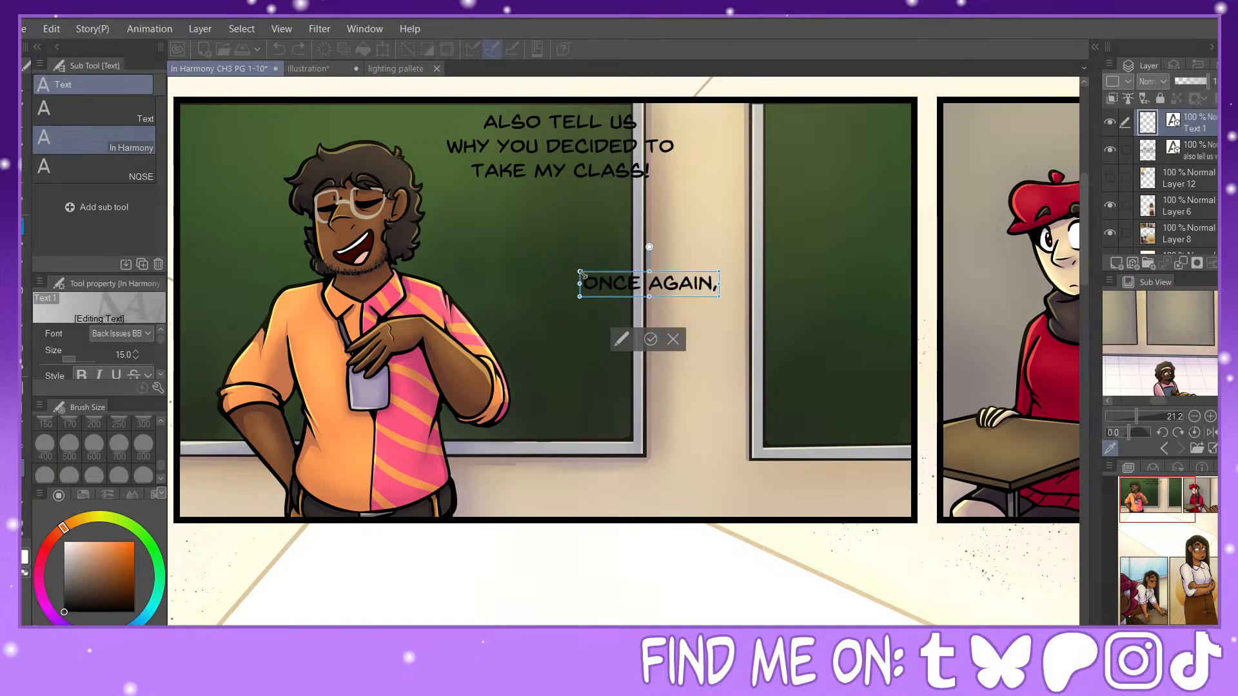
pyautogui.write(' I AM')
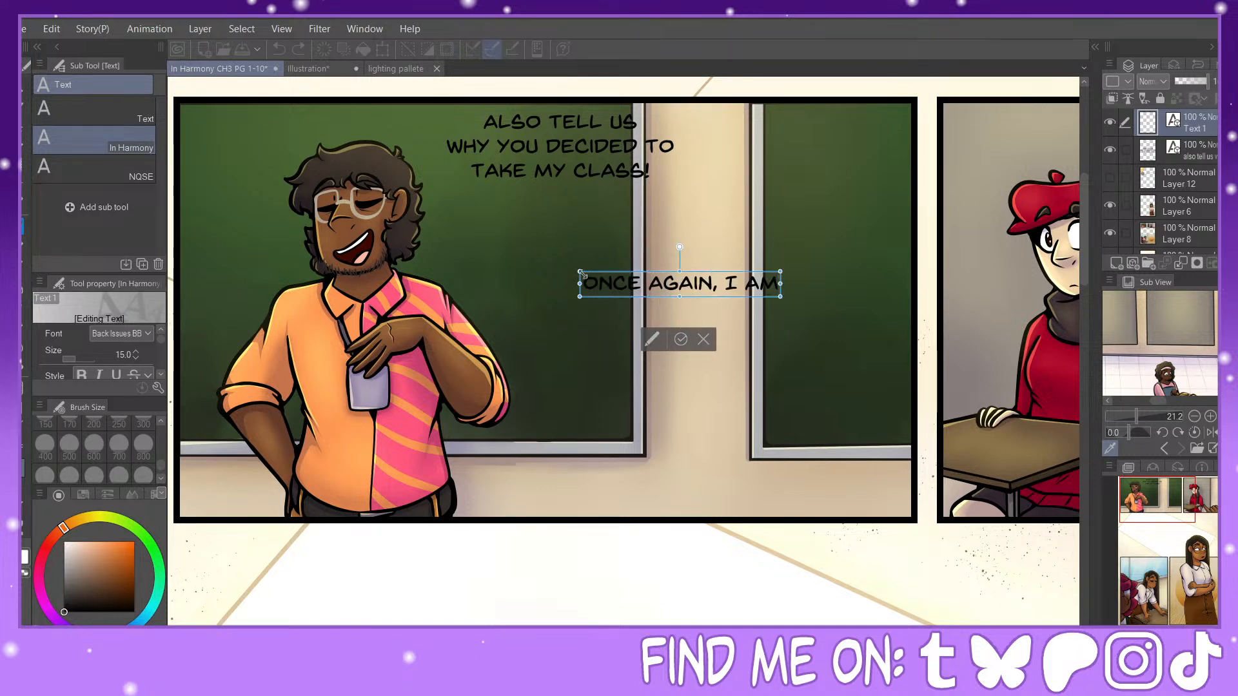
# Step: Enter "AM PROFESSOR" followed by the character's surname as the second line of the new text block
pyautogui.press('BackSpace')
pyautogui.press('BackSpace')
pyautogui.press('Return')
pyautogui.write('AM P')
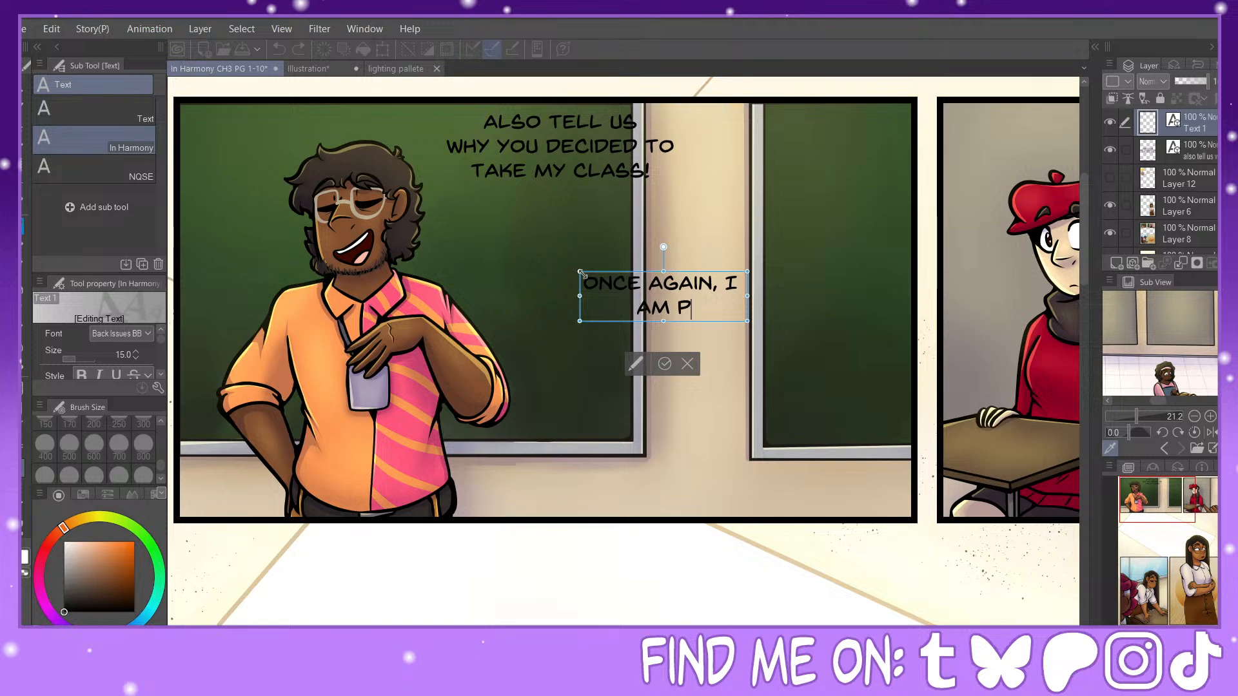
pyautogui.write('ROFESSOR')
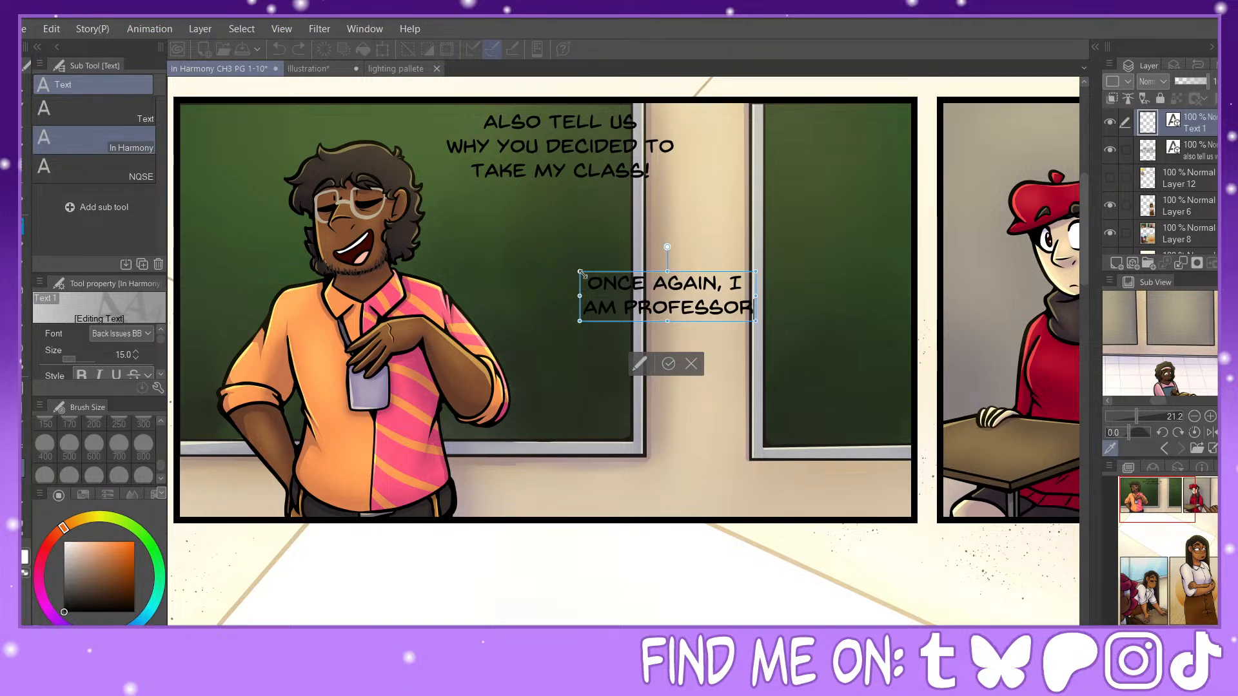
pyautogui.write(' WOLFE')
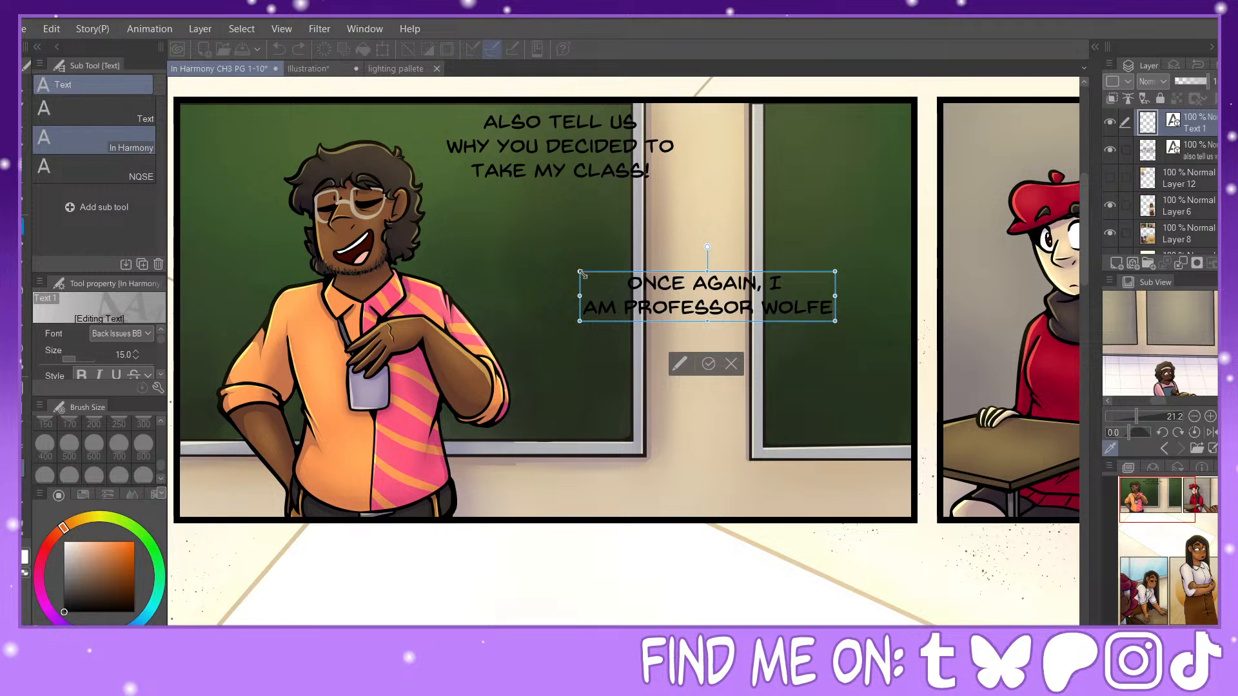
# Step: Add a comma after the surname and enter "BUT YOU MAY CALL ME" as the third line
pyautogui.write(',')
pyautogui.press('Return')
pyautogui.write('BUT YOU')
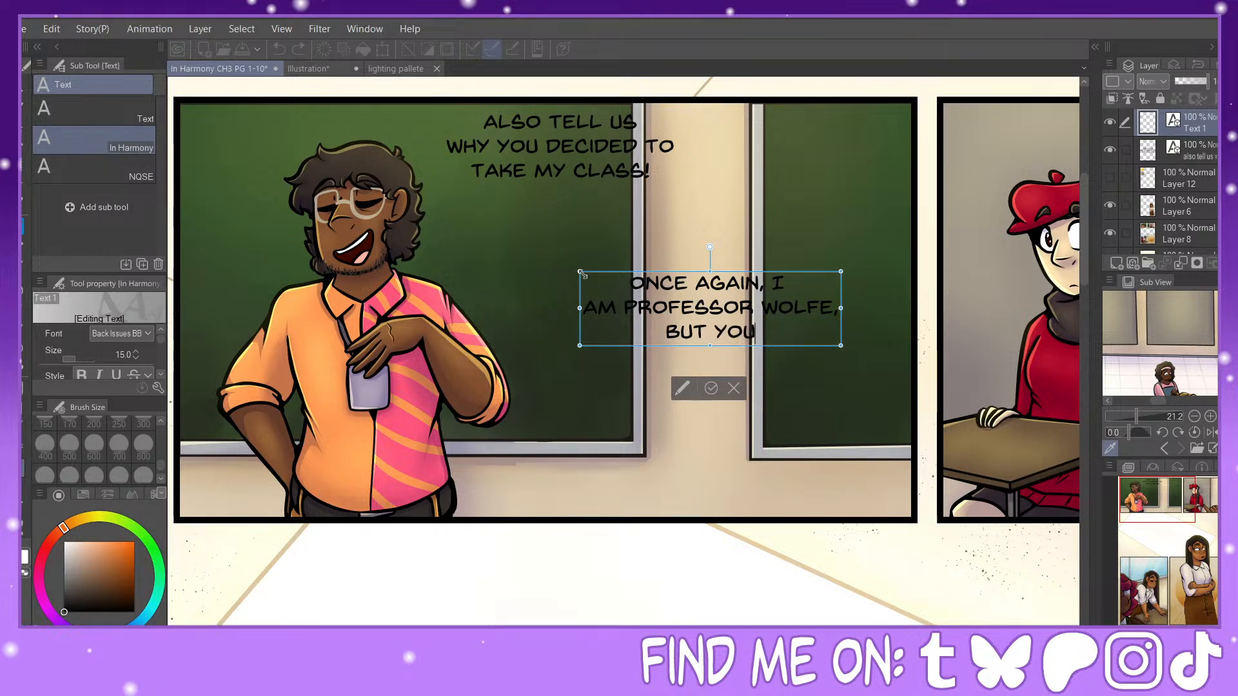
pyautogui.write(' MA')
pyautogui.write('ALL')
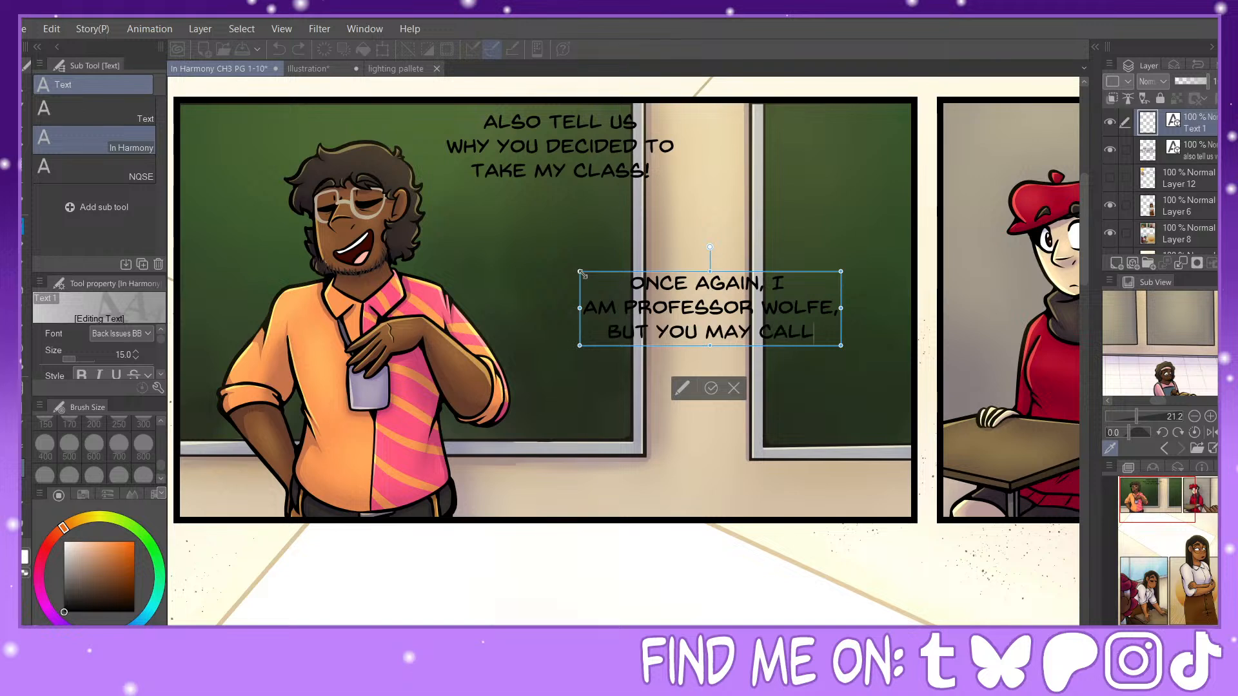
pyautogui.write(' ME')
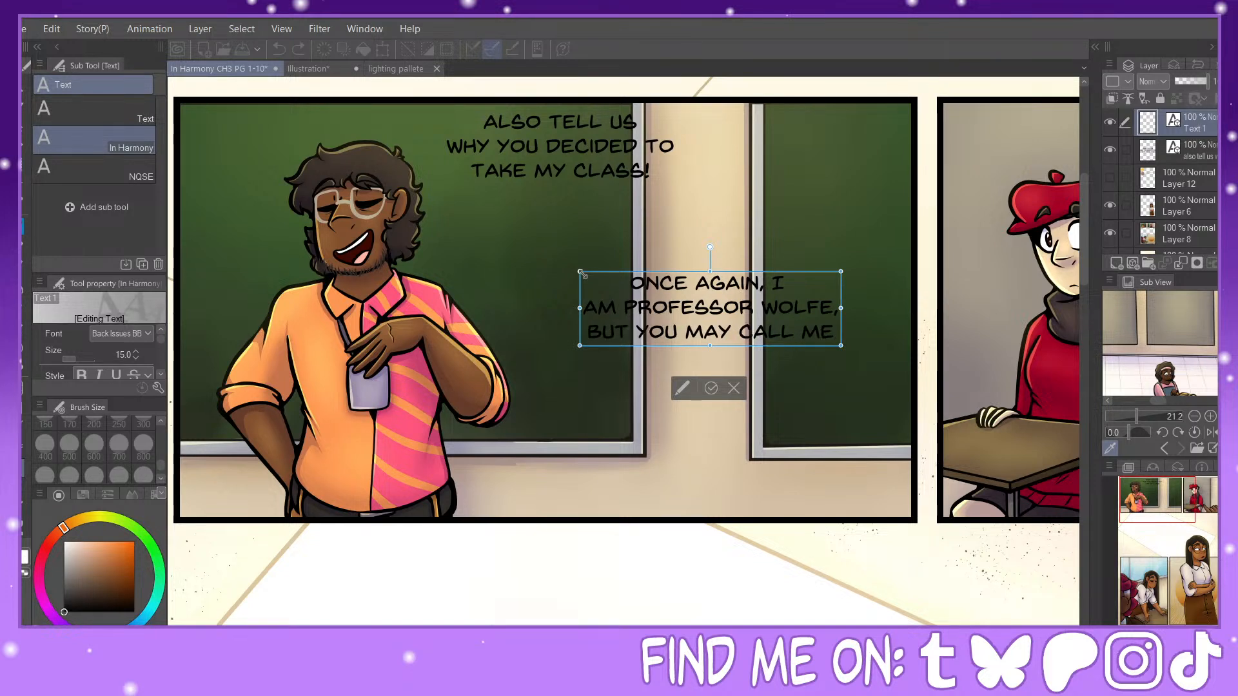
# Step: Rebreak the text after "AM PROFESSOR", putting the surname with ", BUT YOU" on the third line and "MAY CALL ME" on the fourth
pyautogui.press('BackSpace')
pyautogui.press('BackSpace')
pyautogui.press('BackSpace')
pyautogui.press('BackSpace')
pyautogui.press('BackSpace')
pyautogui.press('BackSpace')
pyautogui.press('BackSpace')
pyautogui.press('BackSpace')
pyautogui.press('BackSpace')
pyautogui.press('BackSpace')
pyautogui.press('BackSpace')
pyautogui.press('BackSpace')
pyautogui.press('BackSpace')
pyautogui.press('BackSpace')
pyautogui.press('BackSpace')
pyautogui.press('BackSpace')
pyautogui.press('BackSpace')
pyautogui.press('BackSpace')
pyautogui.press('BackSpace')
pyautogui.press('BackSpace')
pyautogui.press('BackSpace')
pyautogui.press('BackSpace')
pyautogui.press('BackSpace')
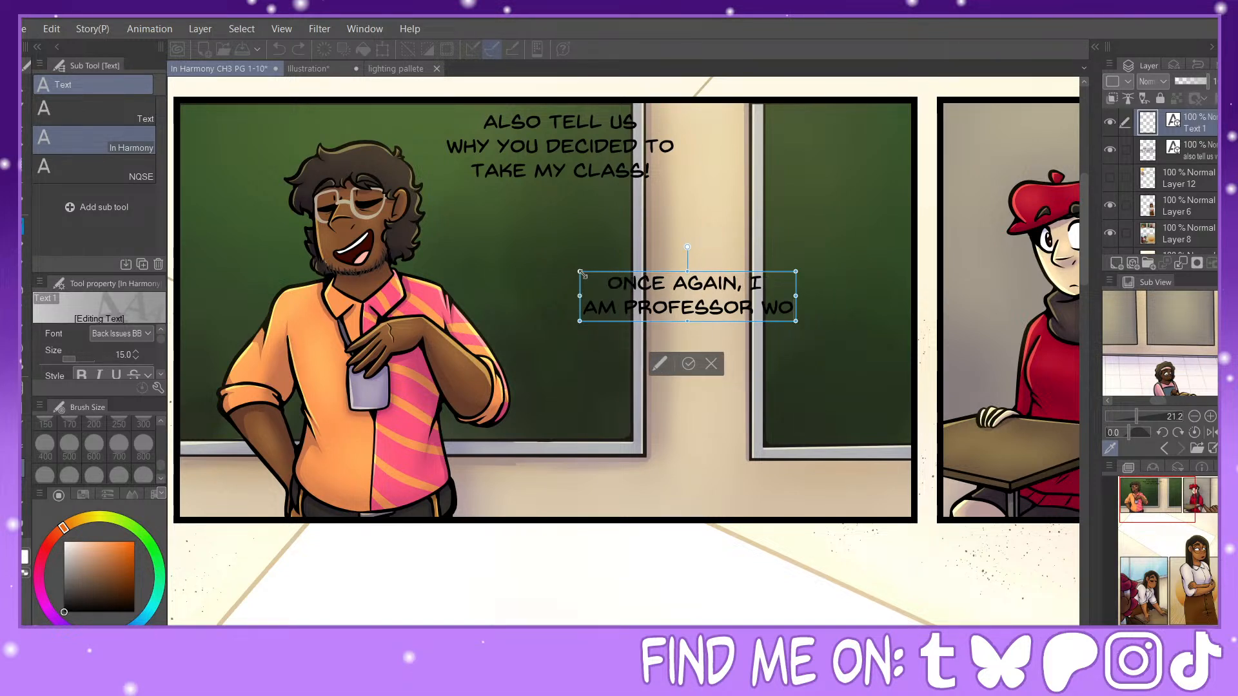
pyautogui.press('Return')
pyautogui.write('WOLFE, B')
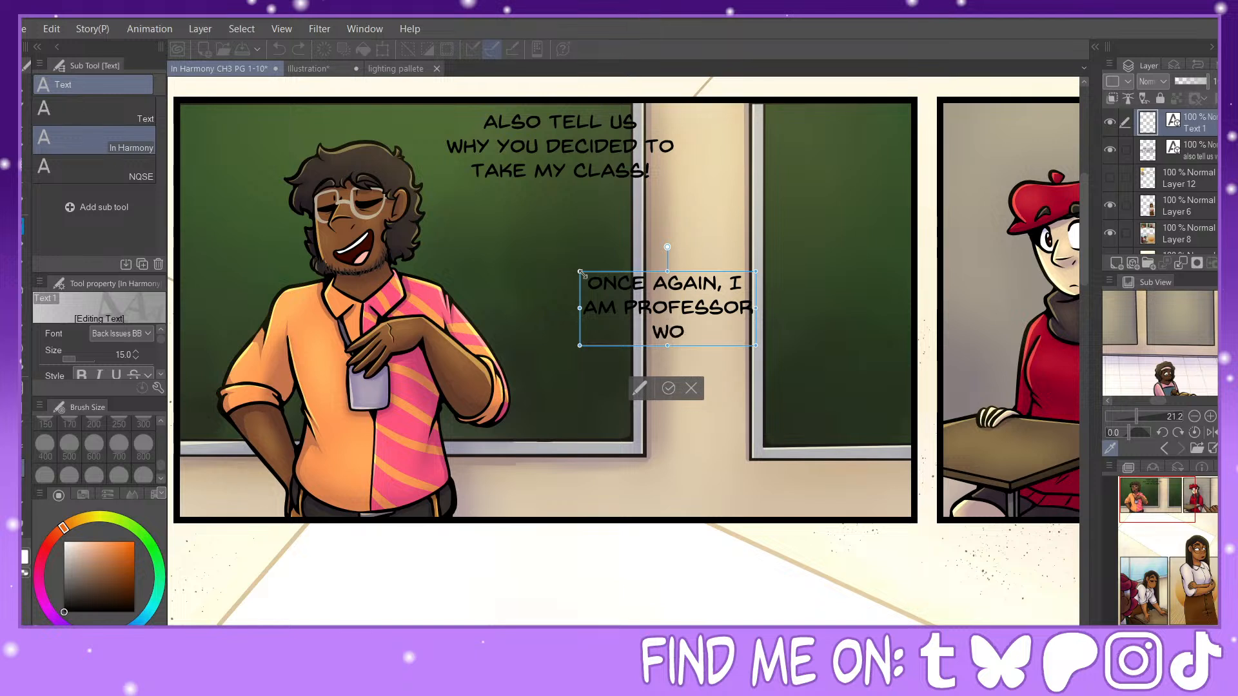
pyautogui.write('UT YOU')
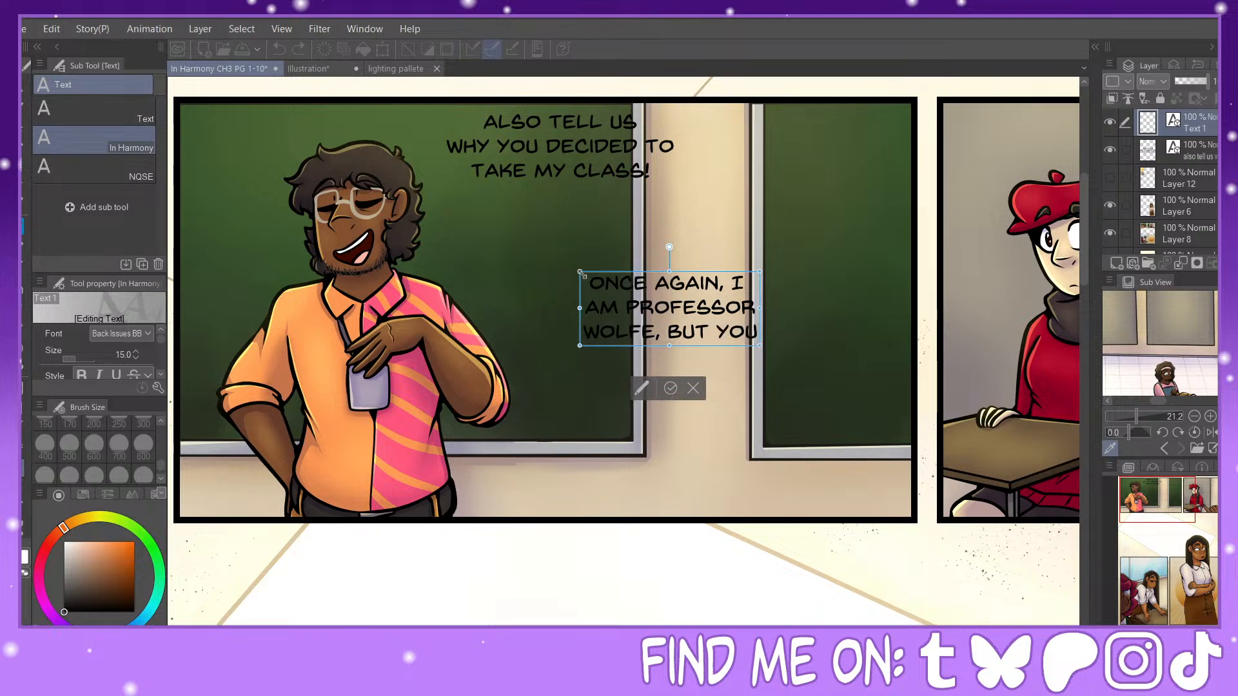
pyautogui.press('Return')
pyautogui.write('MAY CALL ME')
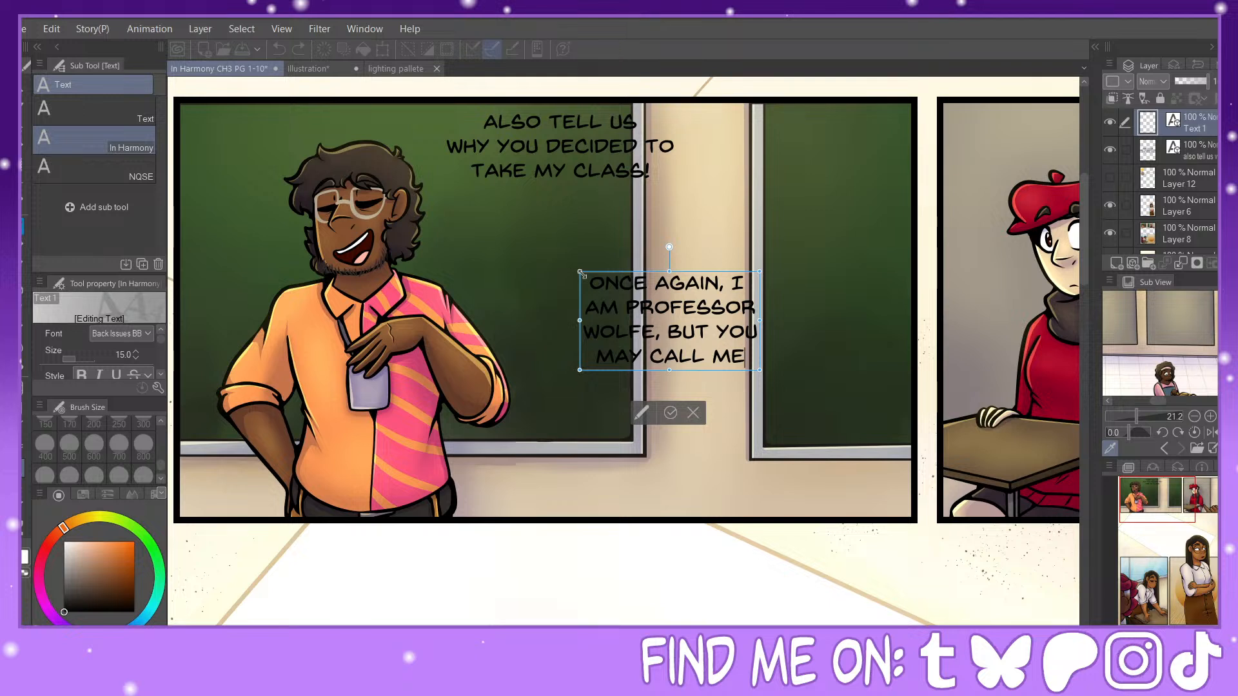
# Step: Cut the text block back to "ONCE AGAIN," and enter "I AM PROFESSOR" as its second line
pyautogui.press('BackSpace')
pyautogui.press('BackSpace')
pyautogui.press('BackSpace')
pyautogui.press('BackSpace')
pyautogui.press('BackSpace')
pyautogui.press('BackSpace')
pyautogui.press('BackSpace')
pyautogui.press('BackSpace')
pyautogui.press('BackSpace')
pyautogui.press('BackSpace')
pyautogui.press('BackSpace')
pyautogui.press('BackSpace')
pyautogui.press('BackSpace')
pyautogui.press('BackSpace')
pyautogui.press('BackSpace')
pyautogui.press('BackSpace')
pyautogui.press('BackSpace')
pyautogui.press('BackSpace')
pyautogui.press('BackSpace')
pyautogui.press('BackSpace')
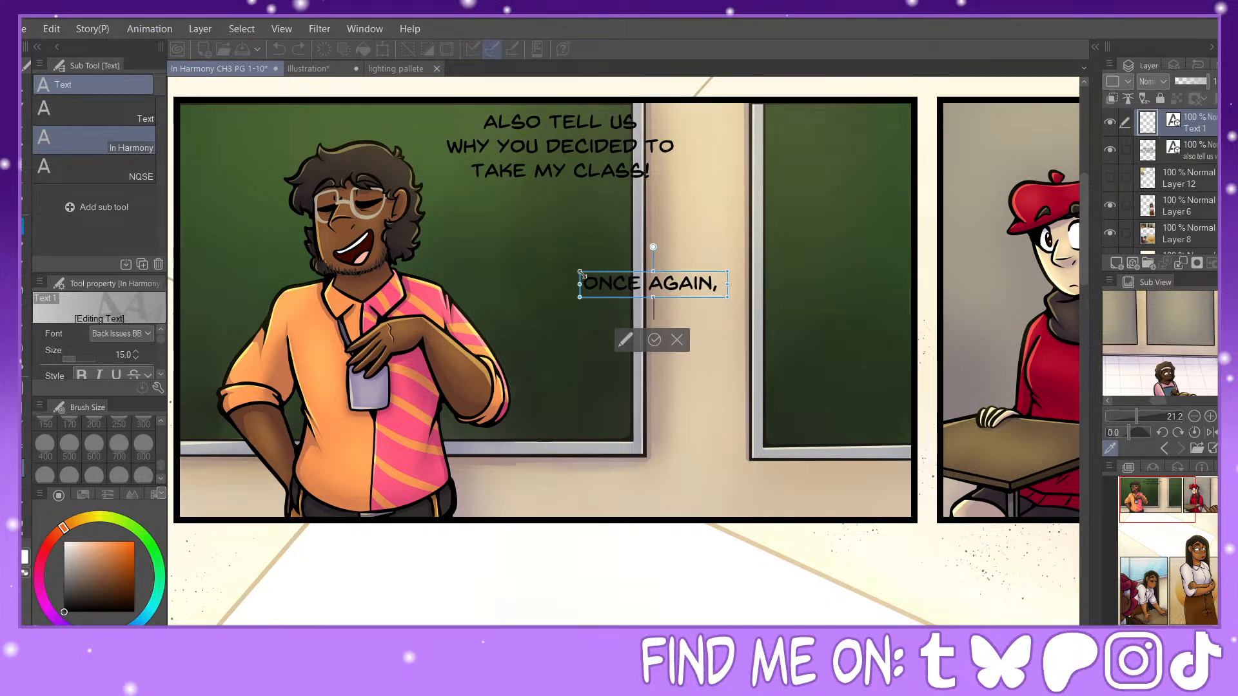
pyautogui.press('Return')
pyautogui.write('I AM PROFESSOR WWO')
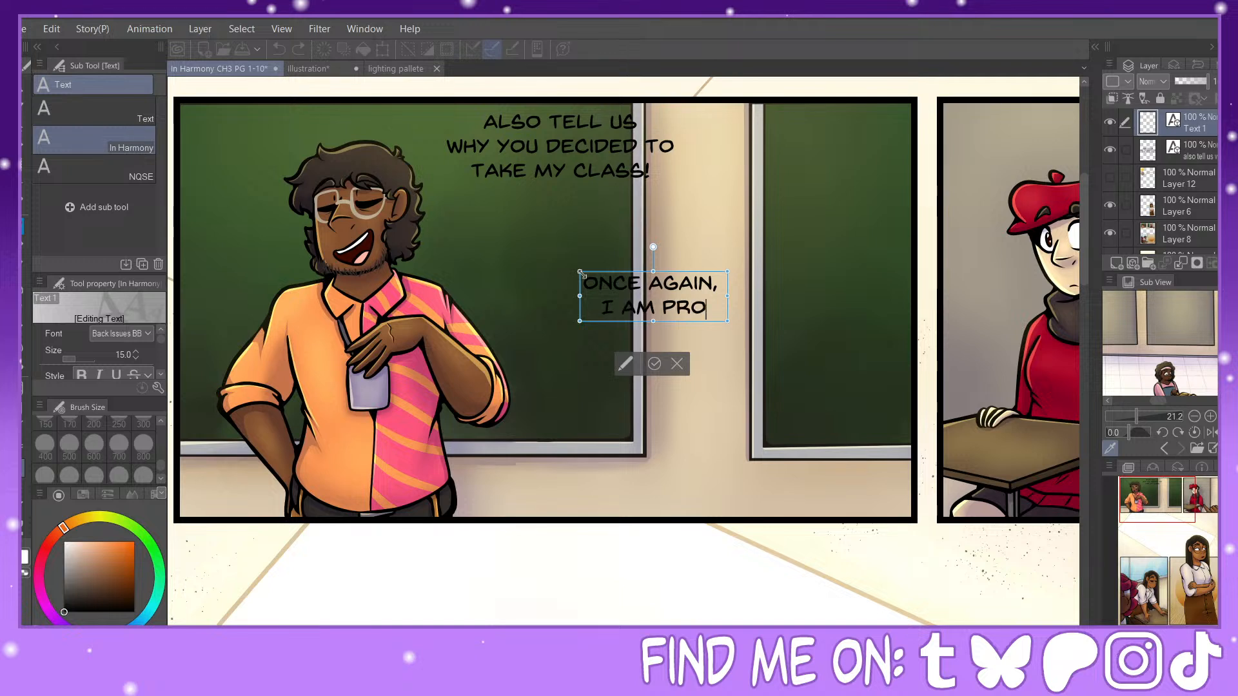
pyautogui.press('BackSpace')
pyautogui.press('BackSpace')
pyautogui.press('BackSpace')
pyautogui.press('BackSpace')
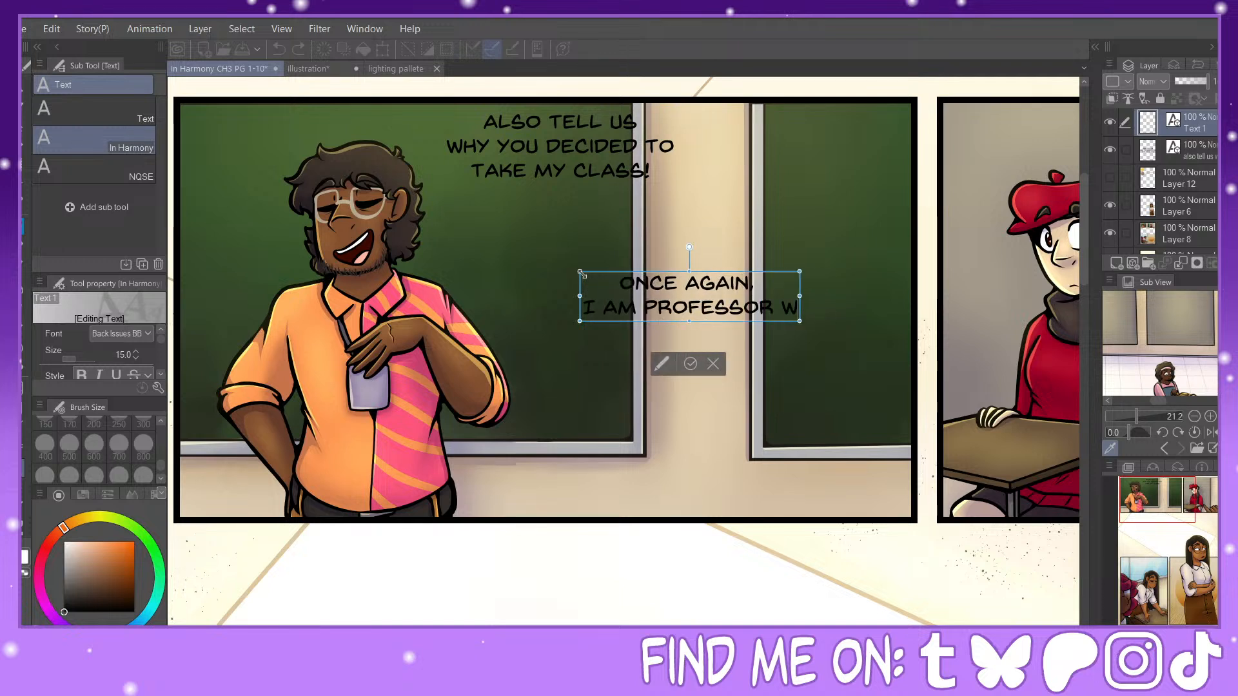
# Step: Add the character's surname followed by ", BUT YOU" as the third line
pyautogui.press('Return')
pyautogui.write('WOLFE, BUT')
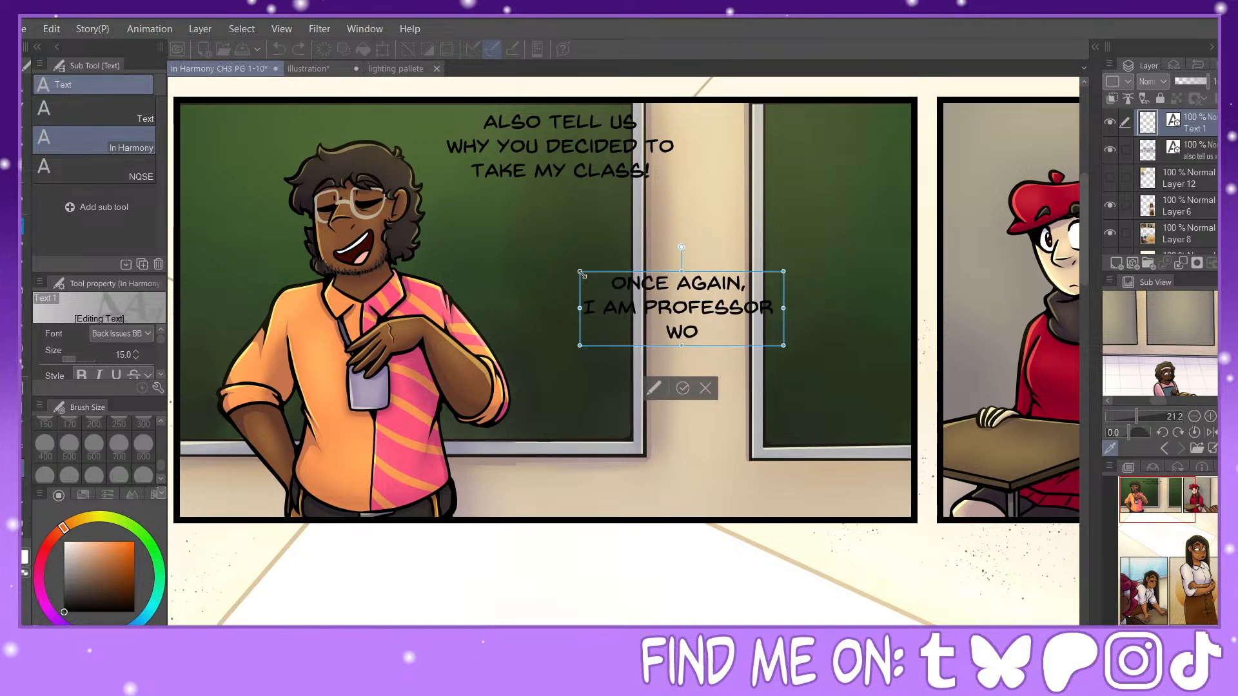
pyautogui.write(' YOU')
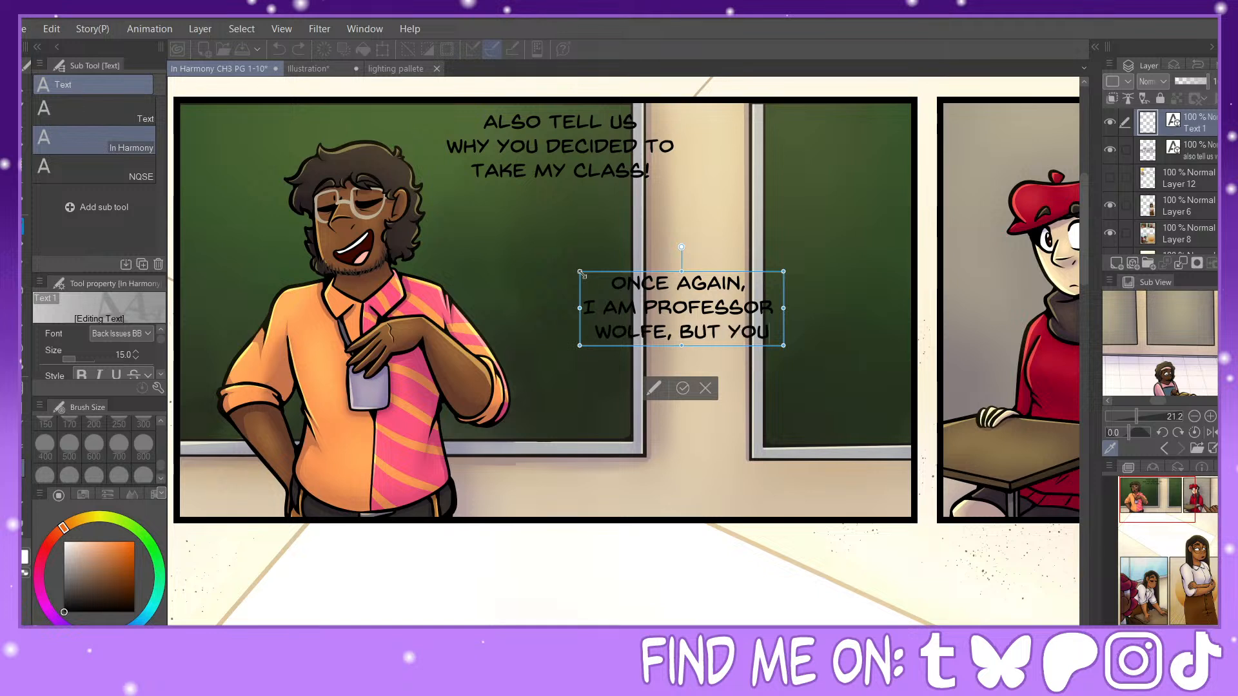
# Step: Add "MAY CALL ME" with the character's first name and a period as the fourth line, and shift the block slightly up toward the man
pyautogui.press('Return')
pyautogui.write('MAY CA')
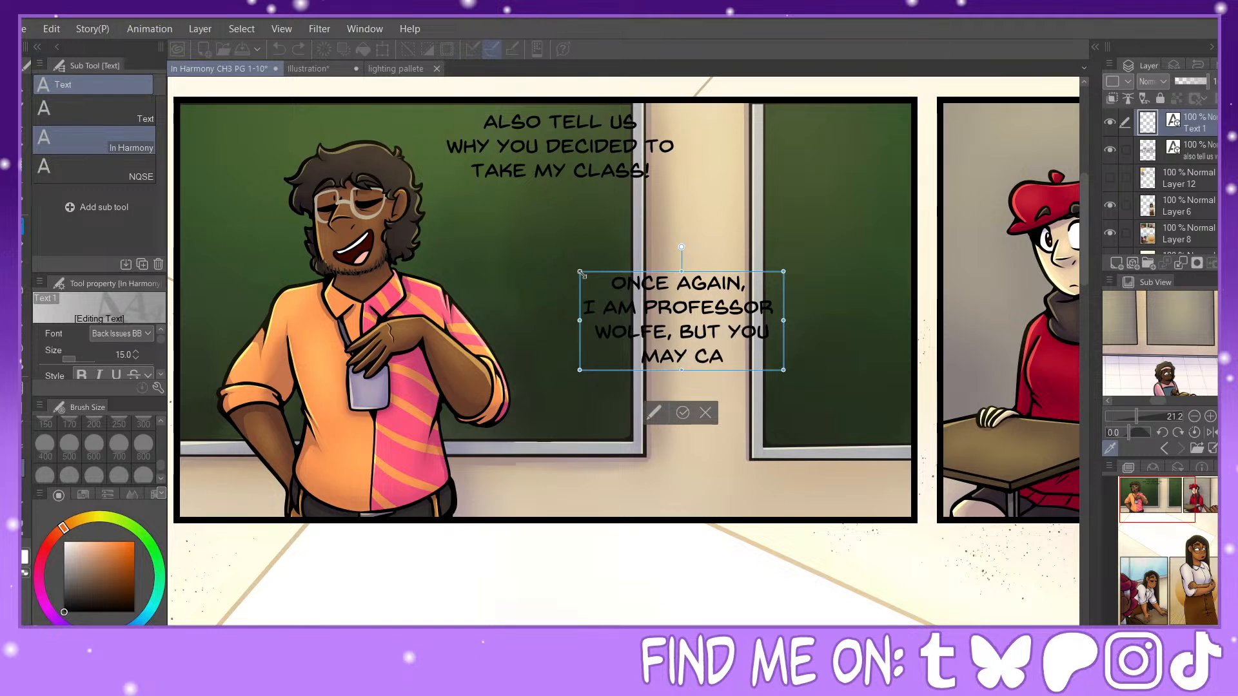
pyautogui.write('LL ME IS')
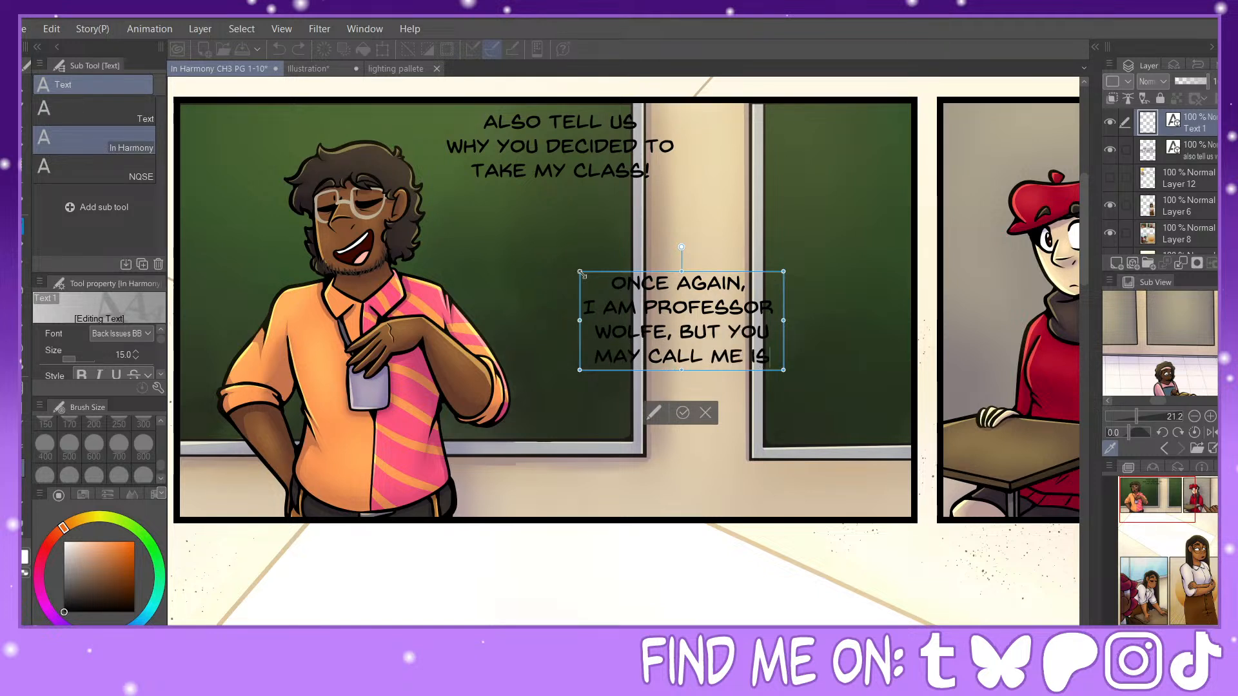
pyautogui.write('AIAH')
pyautogui.press('BackSpace')
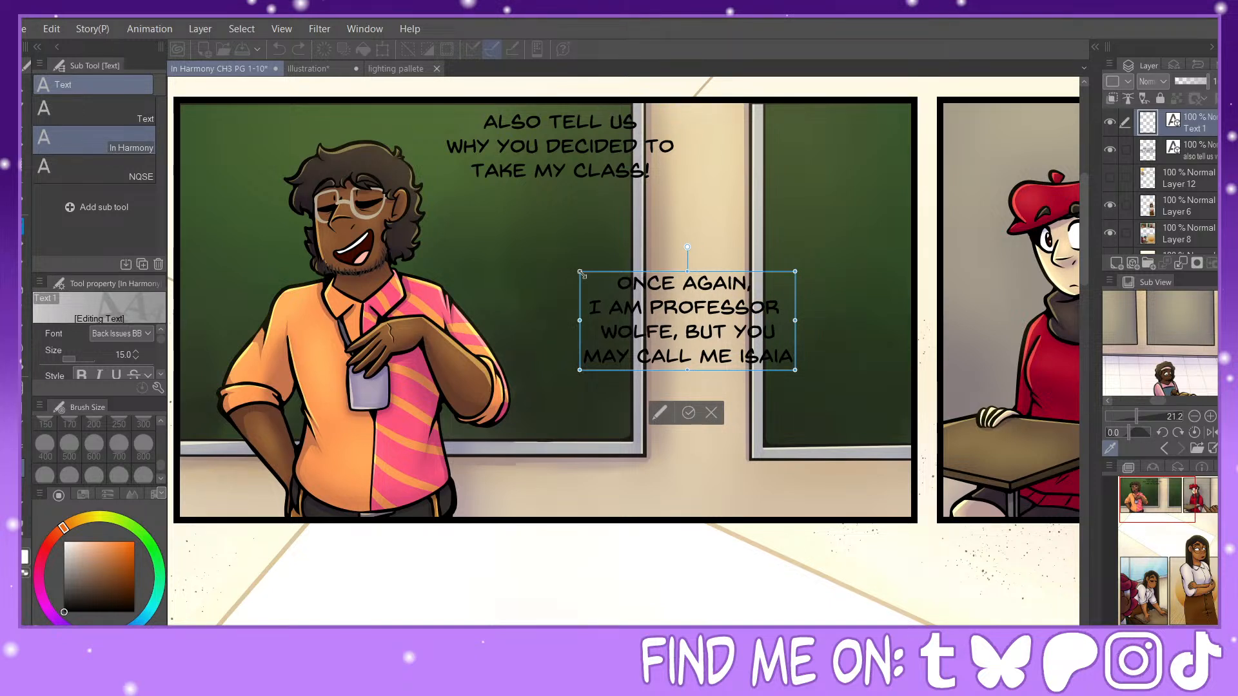
pyautogui.write('H.')
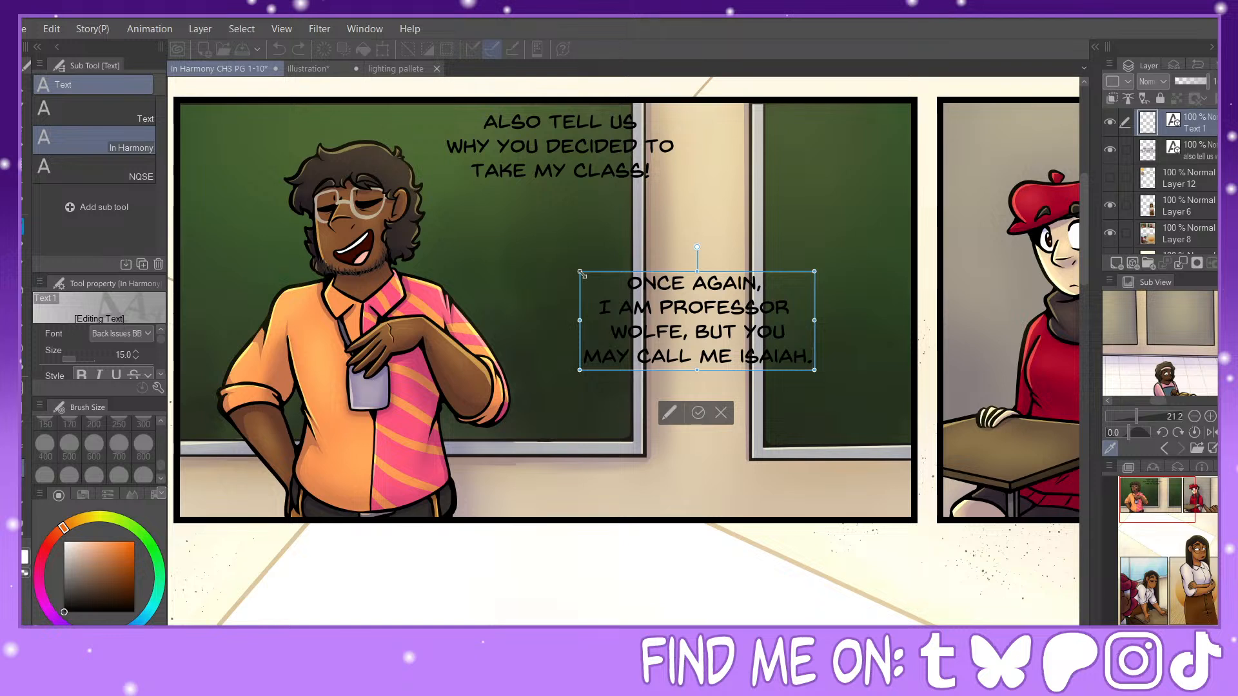
pyautogui.moveTo(733, 276); pyautogui.dragTo(685, 250)
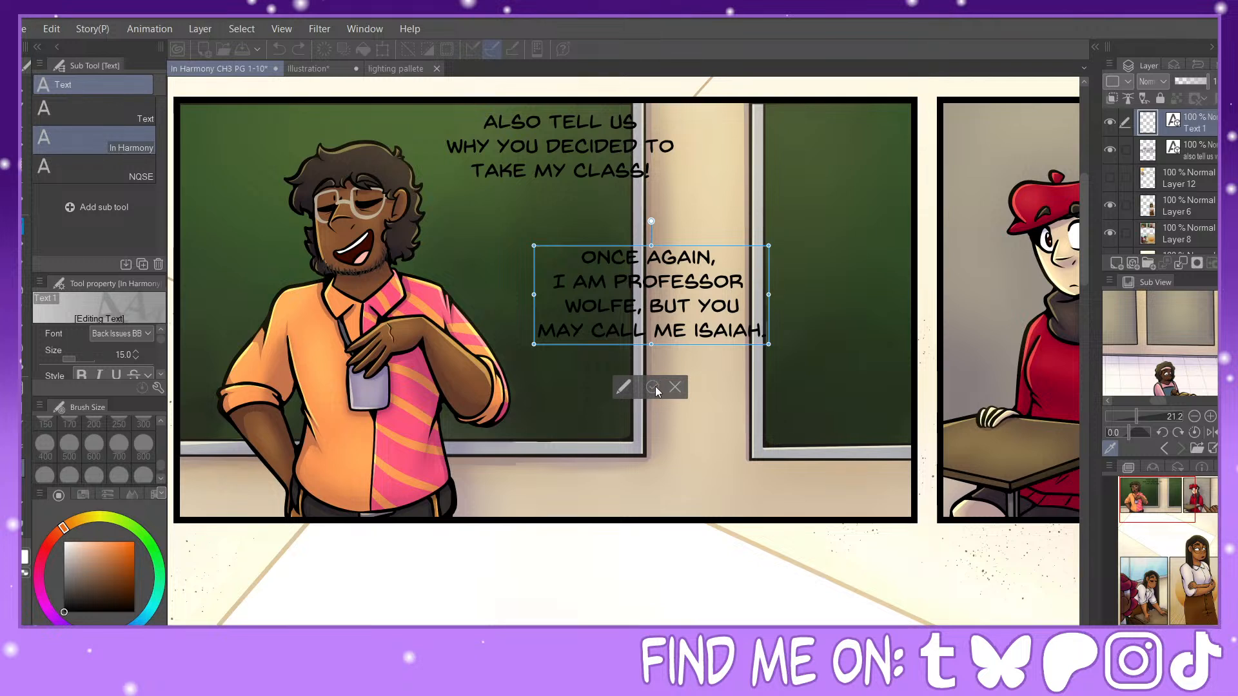
# Step: Start a third dialogue text block below the second one with "MY PRONOUNS ARE" as its first line
pyautogui.click(717, 416)
pyautogui.write('M')
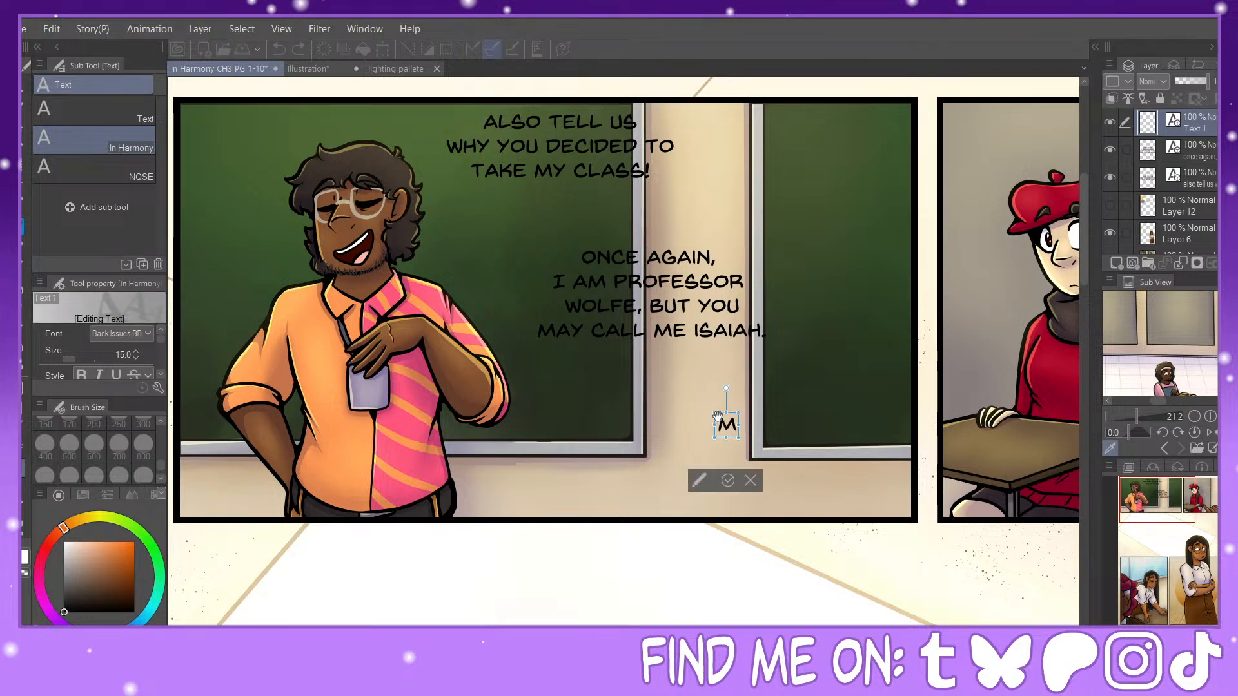
pyautogui.write('Y PRONOU')
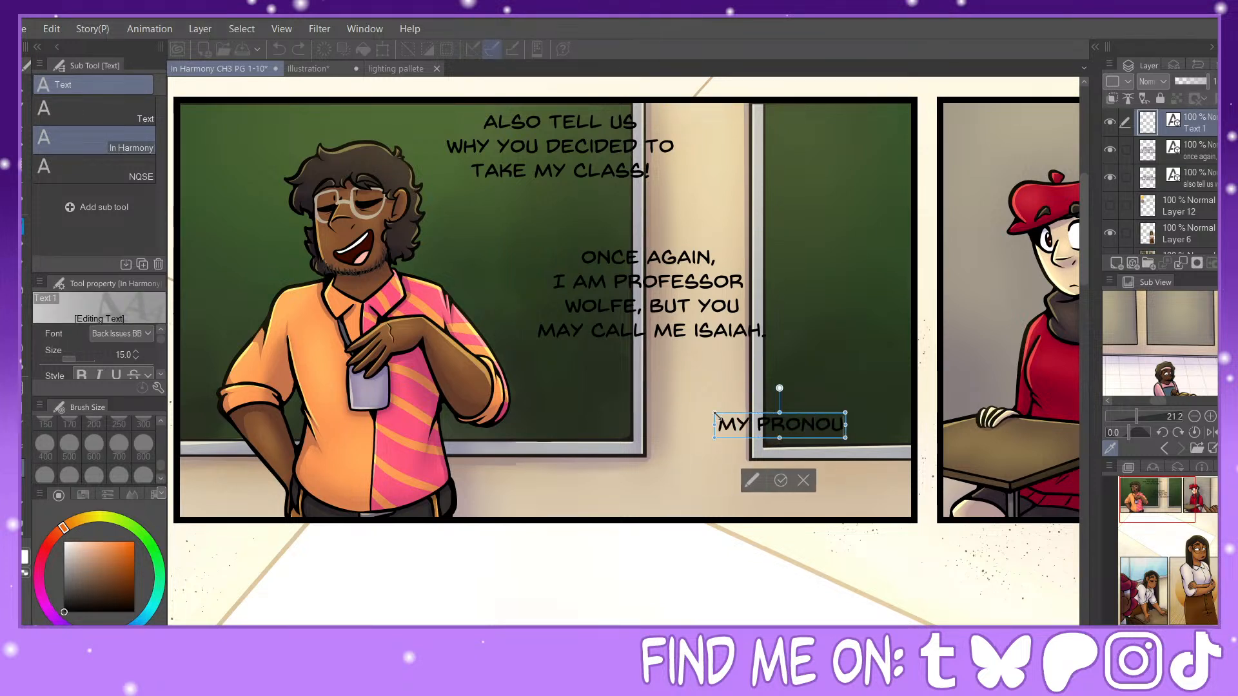
pyautogui.write('NS ARE')
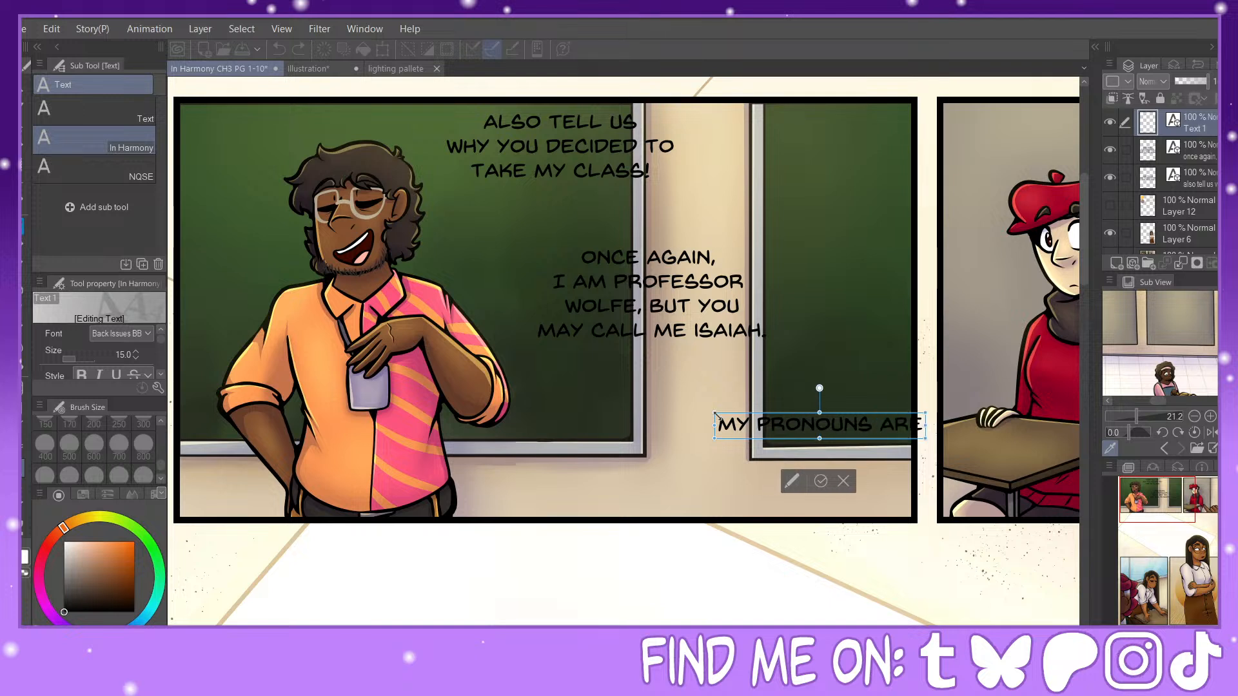
# Step: Add "HE/HIM, AND I AM ONE" as the second line of the third text block
pyautogui.press('Return')
pyautogui.write('HE/H')
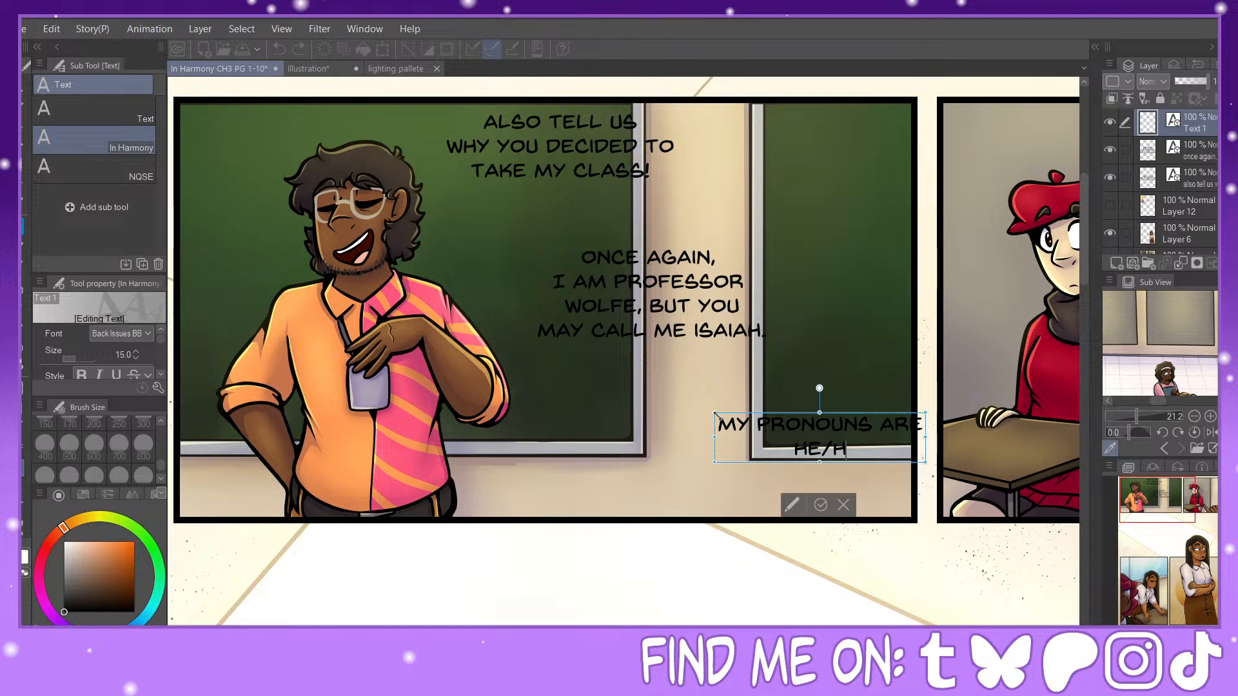
pyautogui.write('IM, AND I')
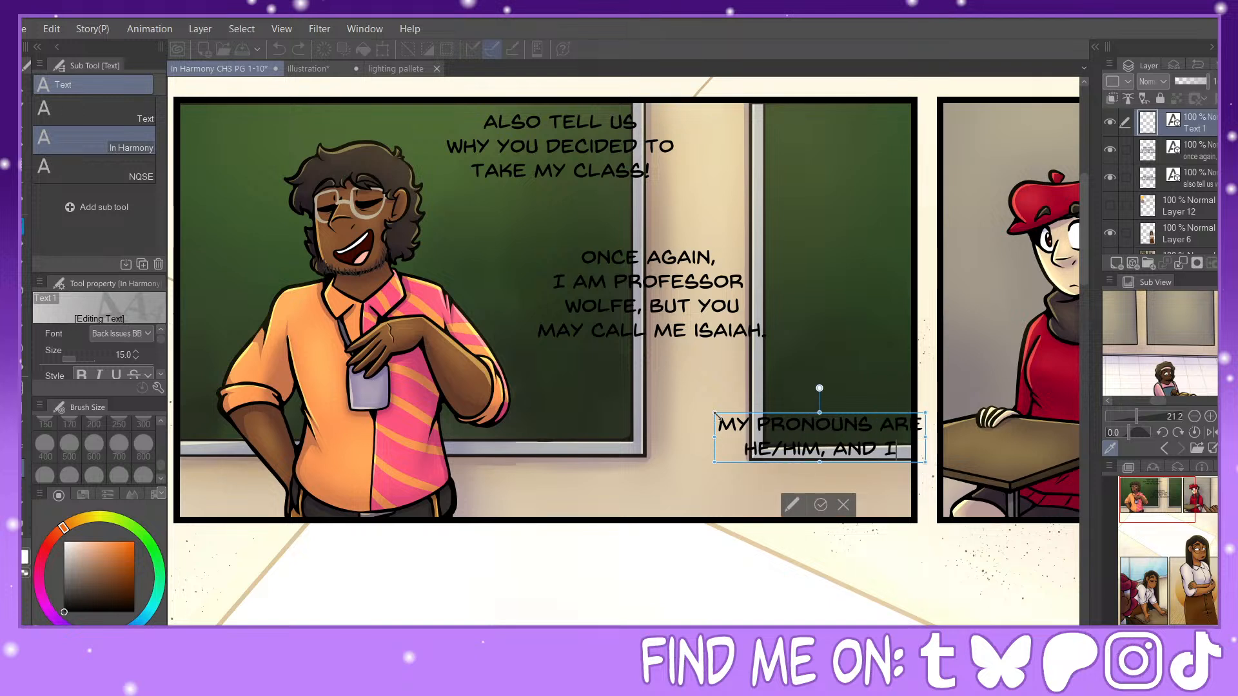
pyautogui.write(' AM ONE')
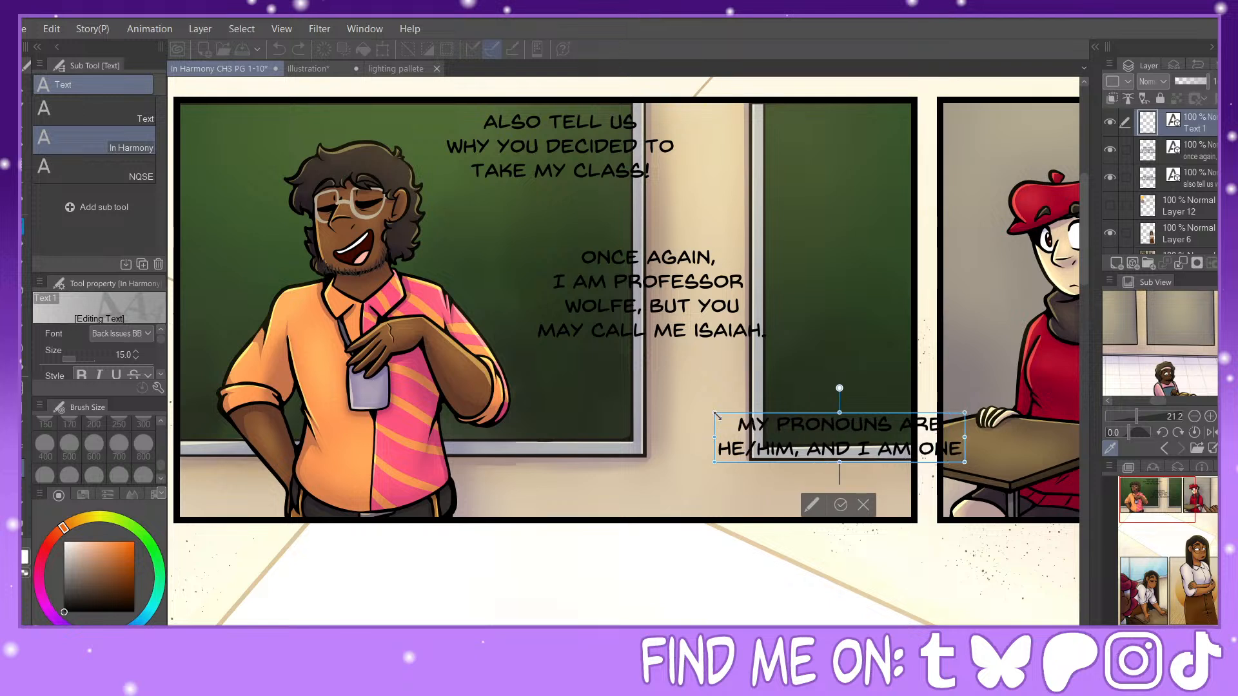
# Step: Add "OF TWO THREE-DIMENTIONAL" as the third line of the pronouns dialogue
pyautogui.press('Return')
pyautogui.write('OF ')
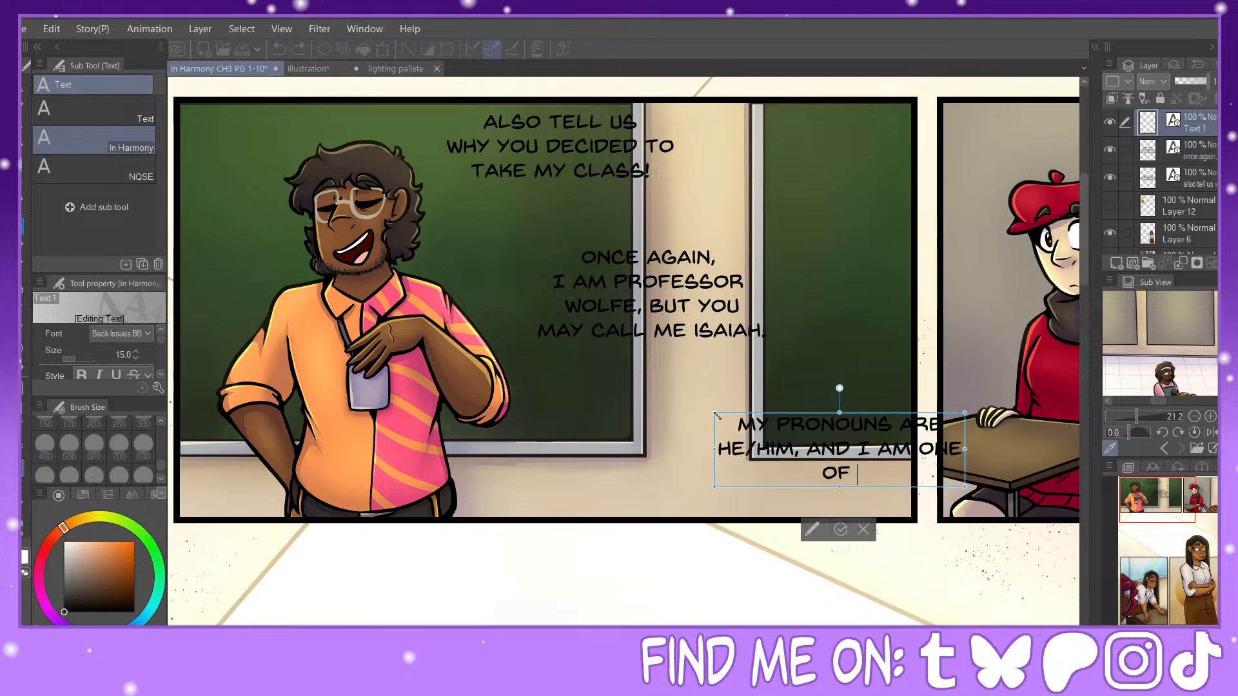
pyautogui.write('TWO')
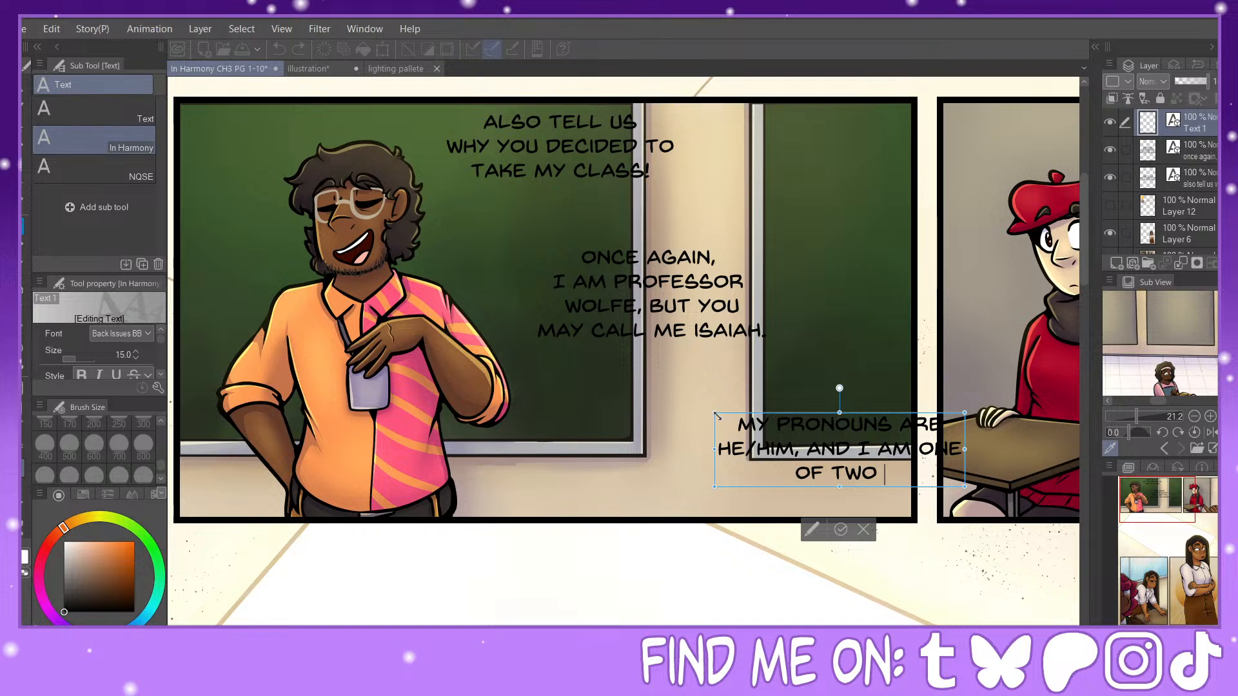
pyautogui.write(' THR')
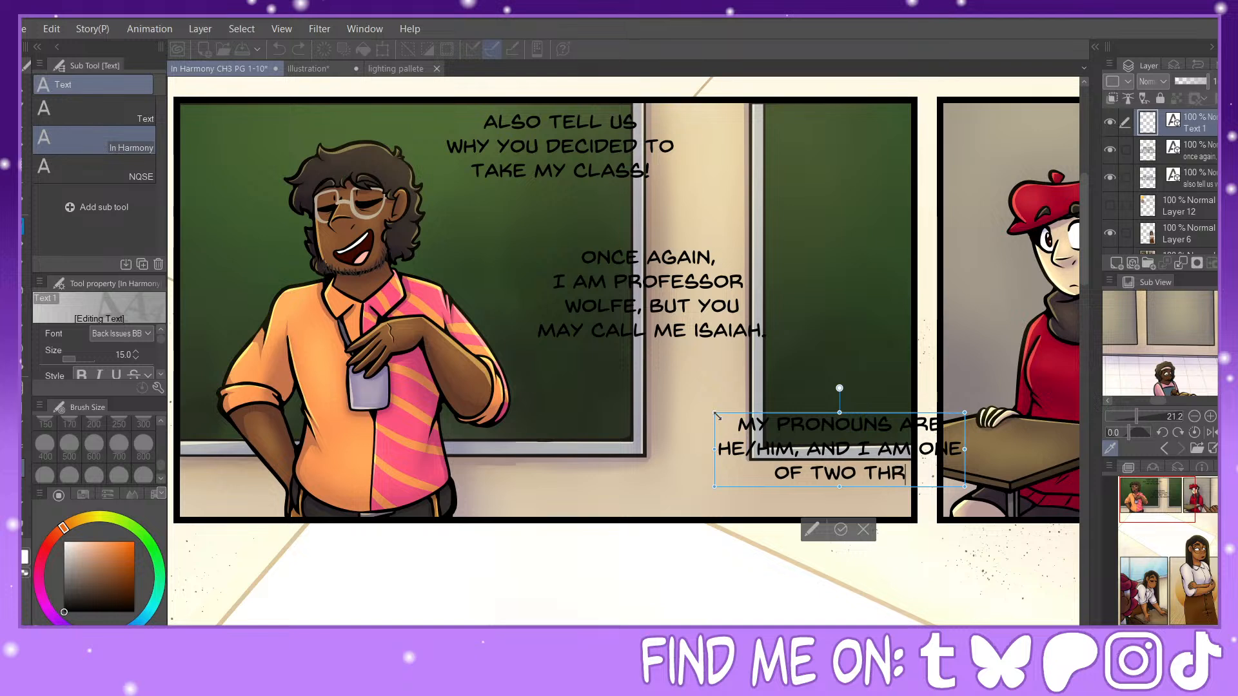
pyautogui.write('EE-D')
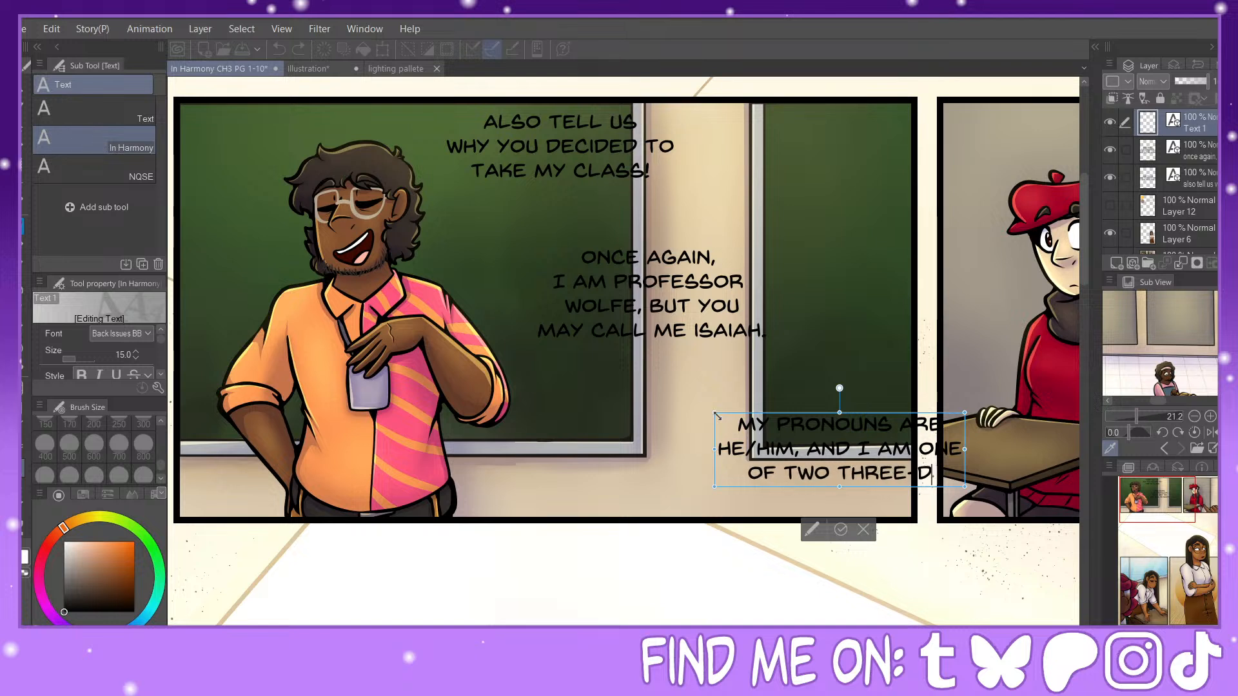
pyautogui.write('IMENTIONAL')
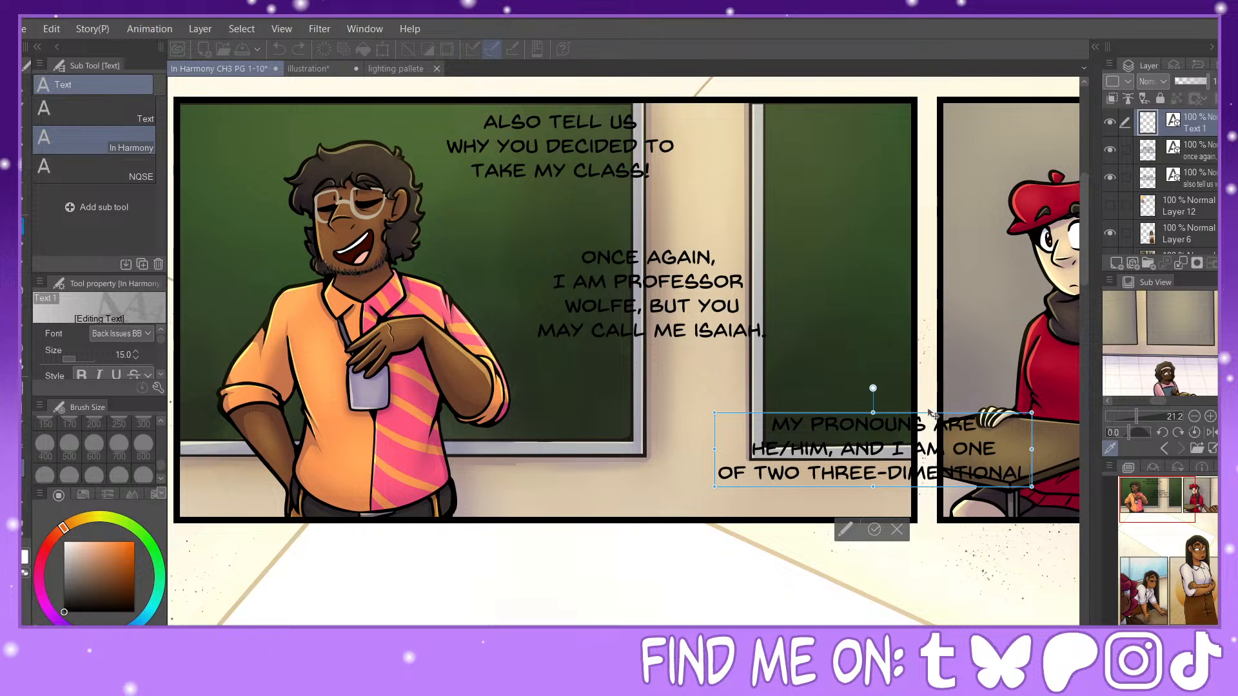
# Step: Move the pronouns text block into the first panel and rebreak its opening as "MY PRONOUNS" and "ARE HE/HIM, AND I AM ONE"
pyautogui.moveTo(934, 423); pyautogui.dragTo(790, 409)
pyautogui.click(790, 410)
pyautogui.press('Return')
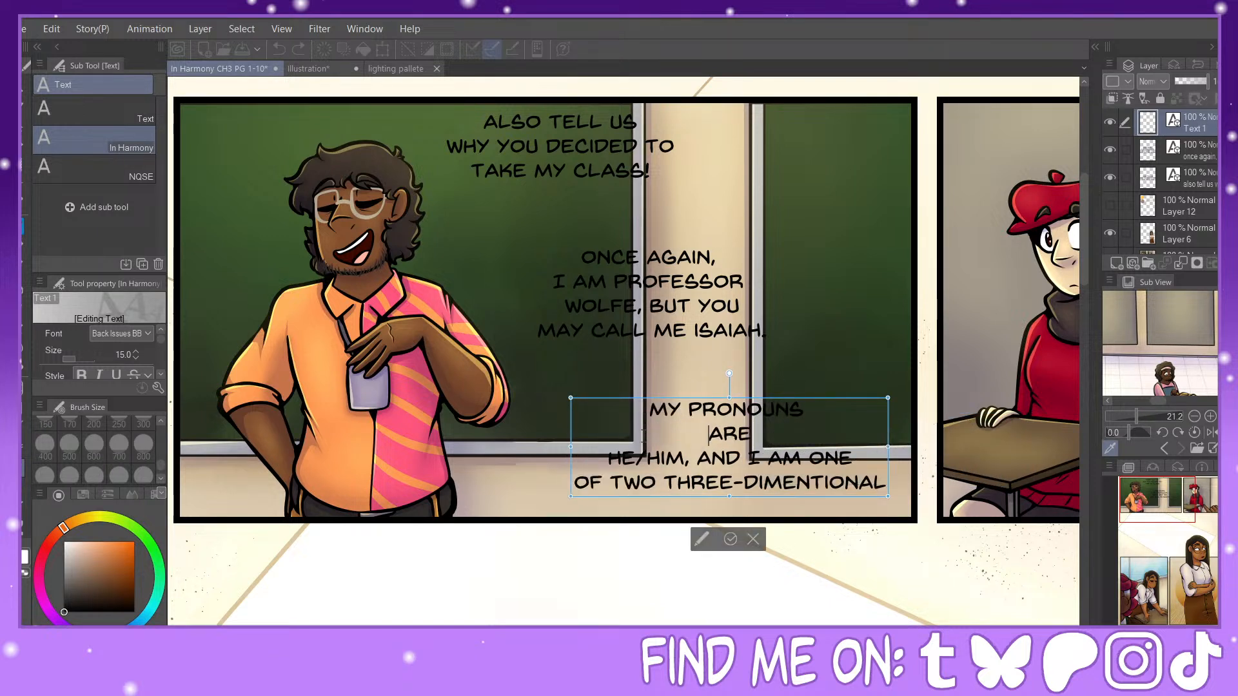
pyautogui.click(614, 459)
pyautogui.press('BackSpace')
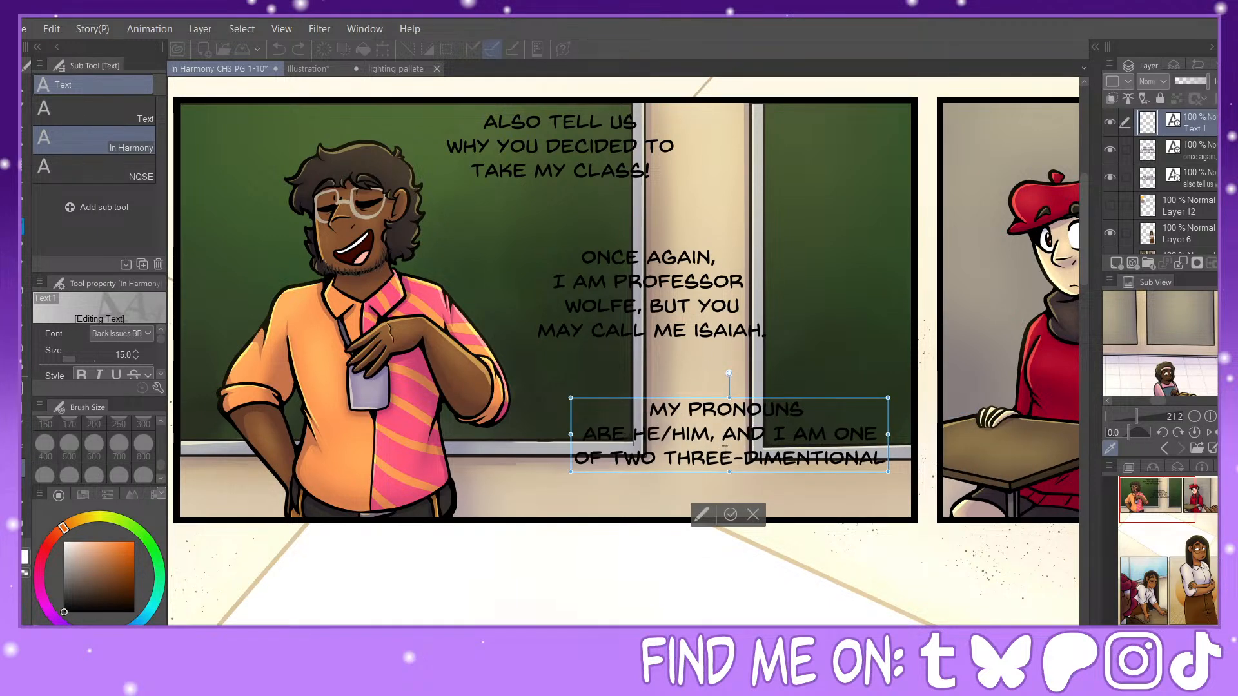
# Step: Rebreak the rest of the pronouns dialogue into the lines "ARE HE/HIM, AND", "I AM ONE OF TWO" and "THREE-DIMENTIONAL"
pyautogui.click(776, 433)
pyautogui.press('Return')
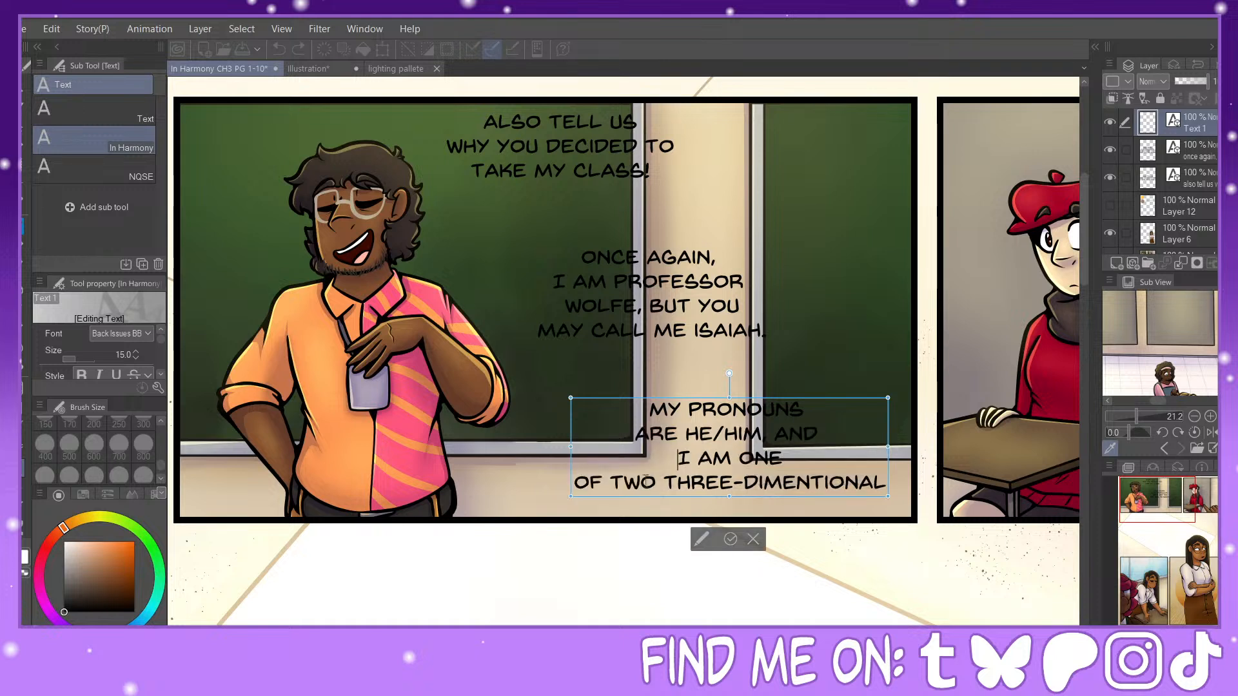
pyautogui.press('BackSpace')
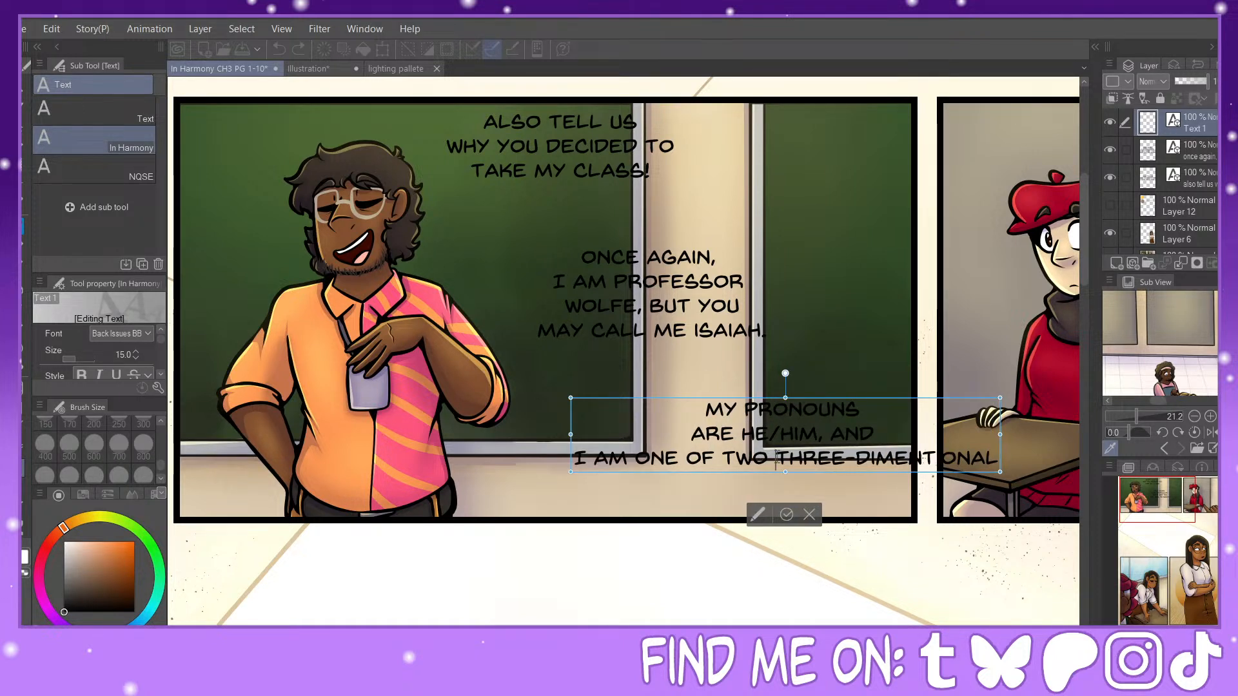
pyautogui.press('Return')
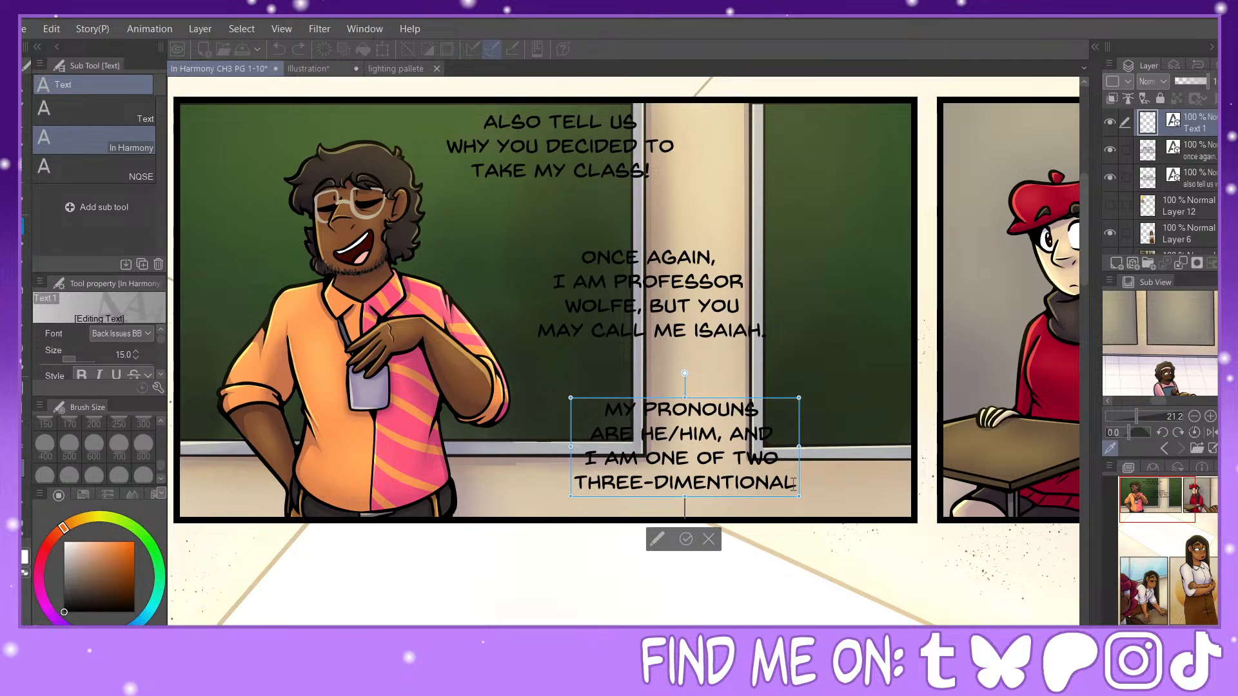
# Step: Add "PROFESSORS AT WCCA!" as the fifth line of the pronouns dialogue
pyautogui.press('Return')
pyautogui.write('professors at wcca!')
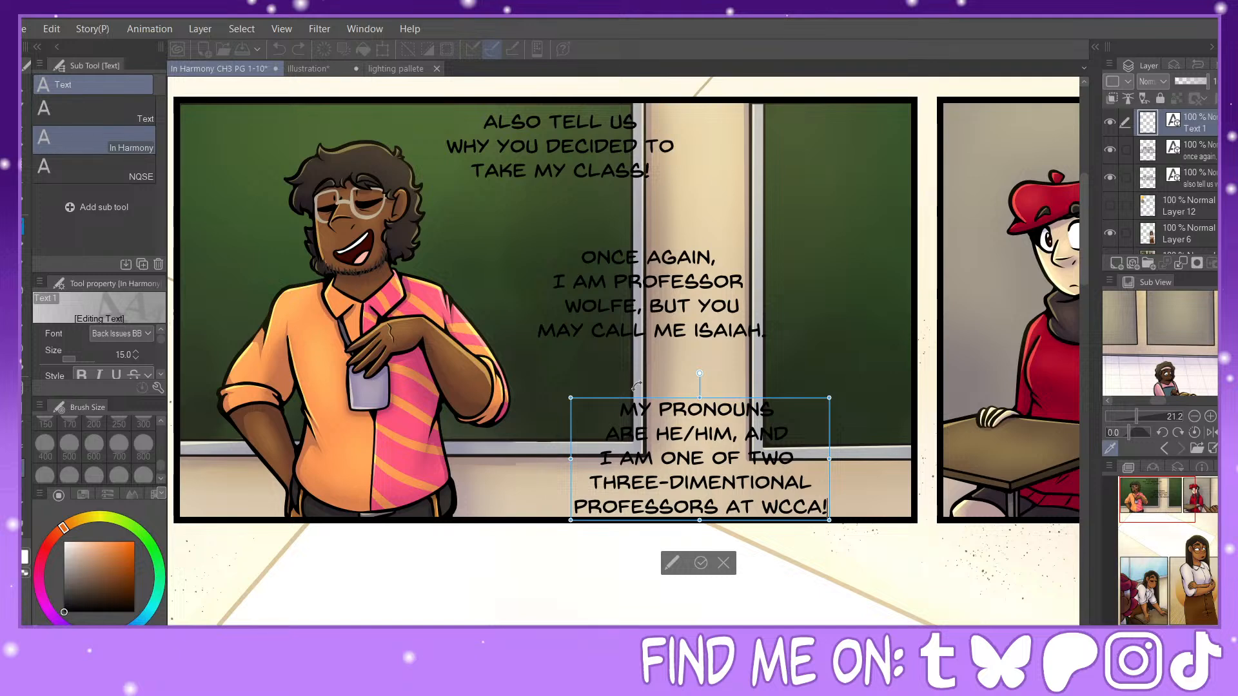
# Step: Shift the pronouns block slightly up and toward the second panel, and add "ART" after "THREE-DIMENTIONAL"
pyautogui.moveTo(723, 397); pyautogui.dragTo(763, 374)
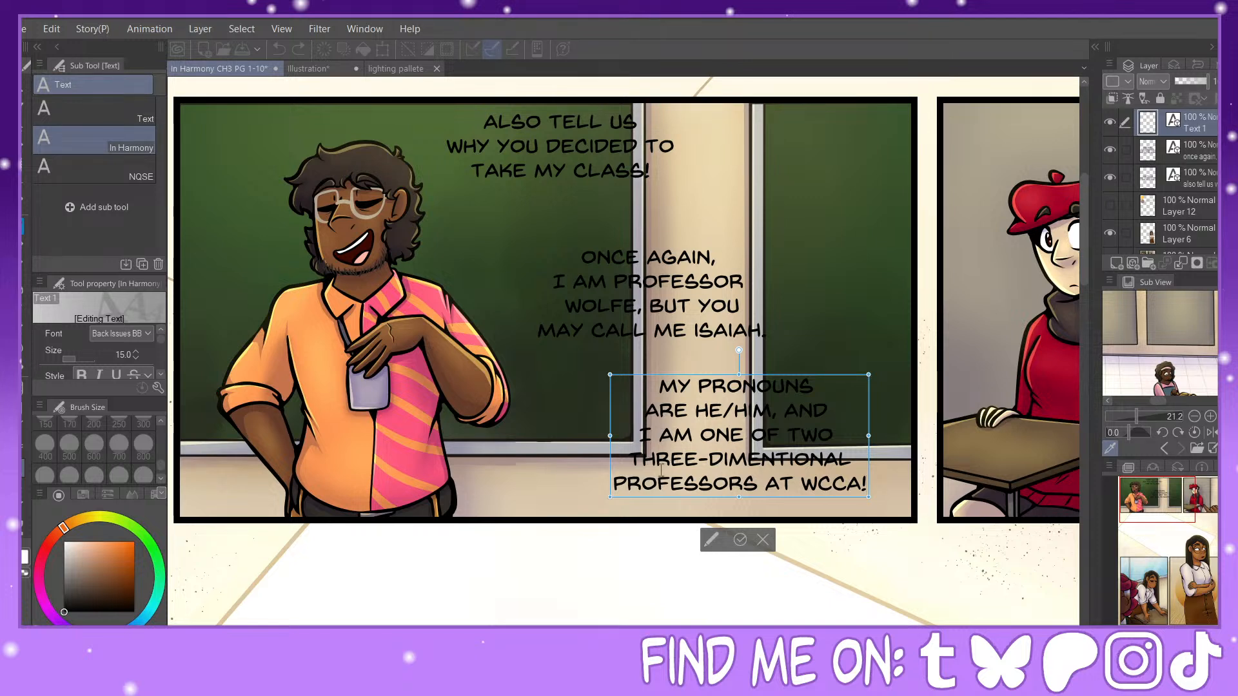
pyautogui.click(853, 461)
pyautogui.write('ART')
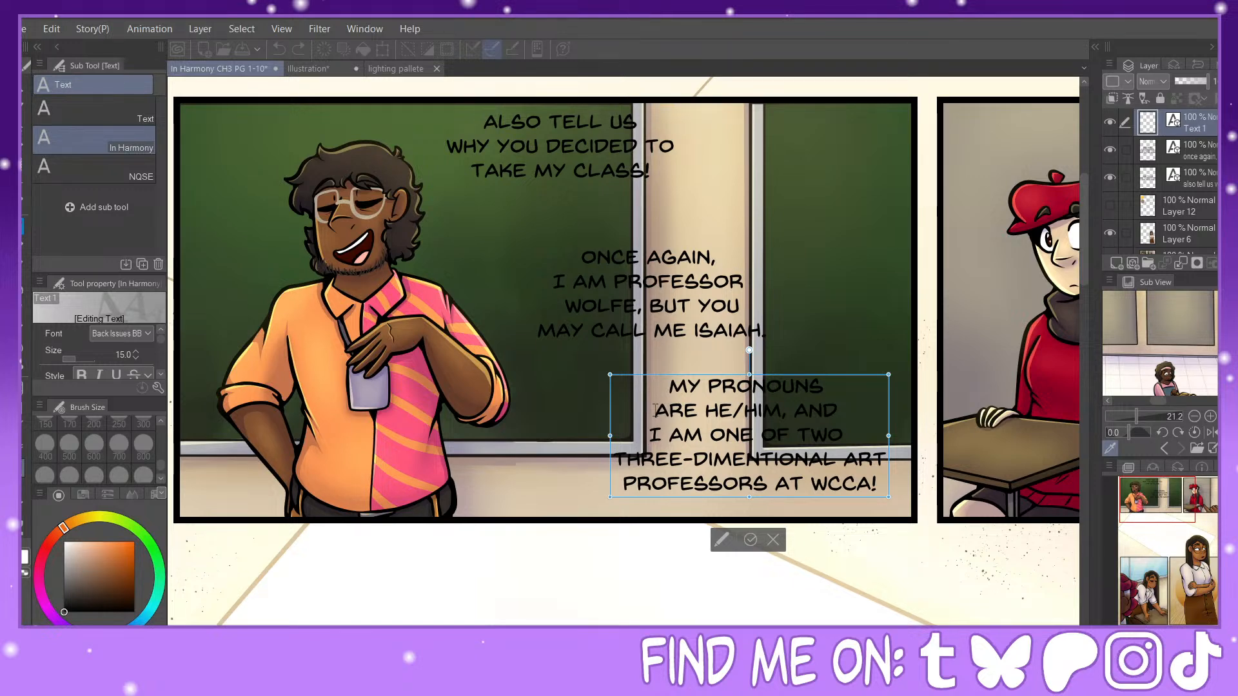
# Step: Re-break the pronouns dialogue so its first lines read "MY PRONOUNS ARE" and "HE/HIM, AND I AM ONE", with "OF TWO" joined to "THREE-DIMENTIONAL ART"
pyautogui.press('BackSpace')
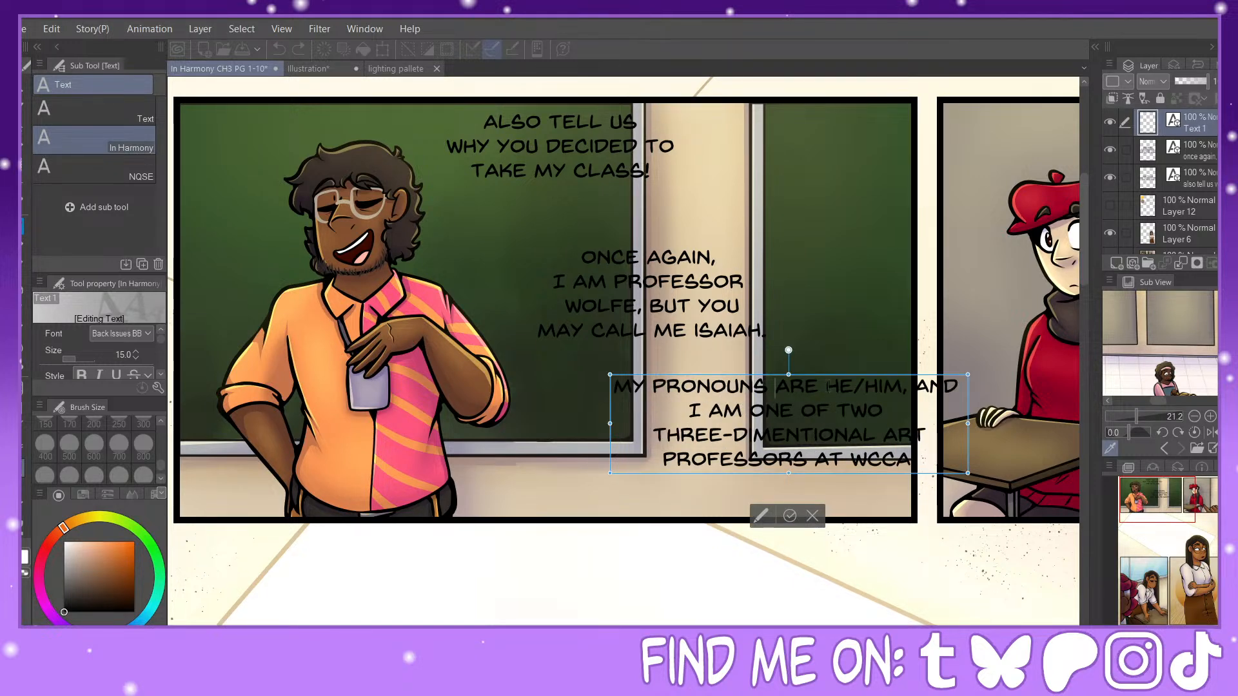
pyautogui.press('Return')
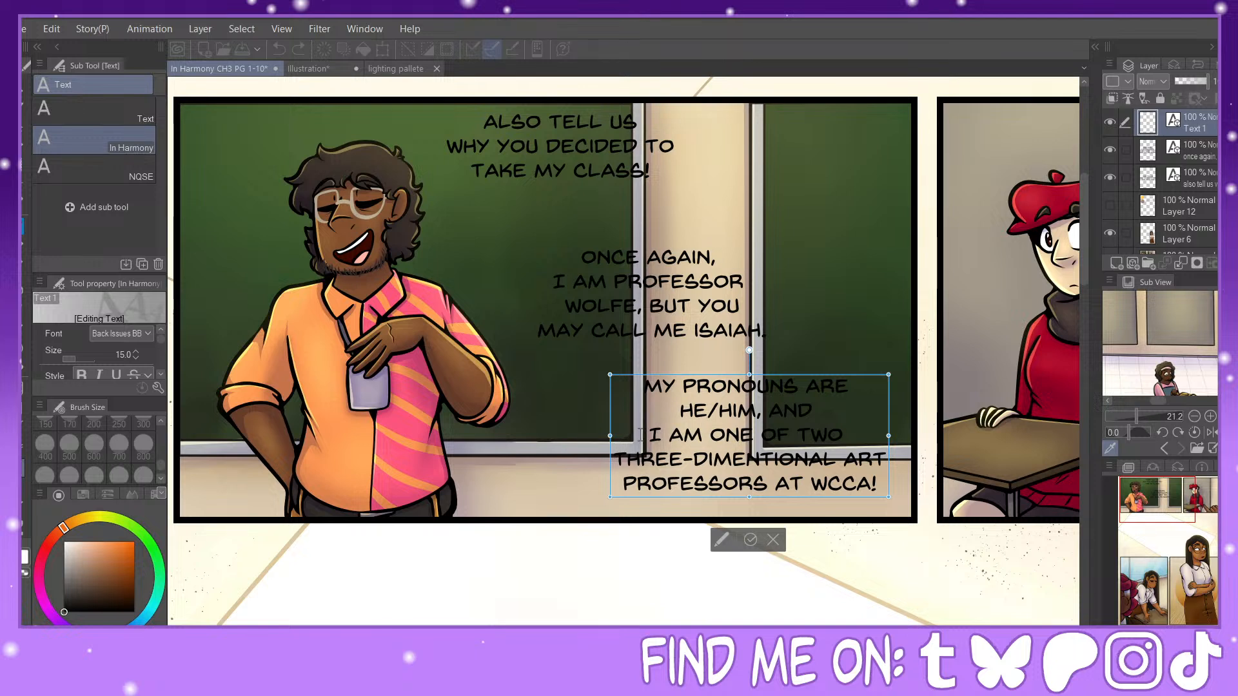
pyautogui.press('BackSpace')
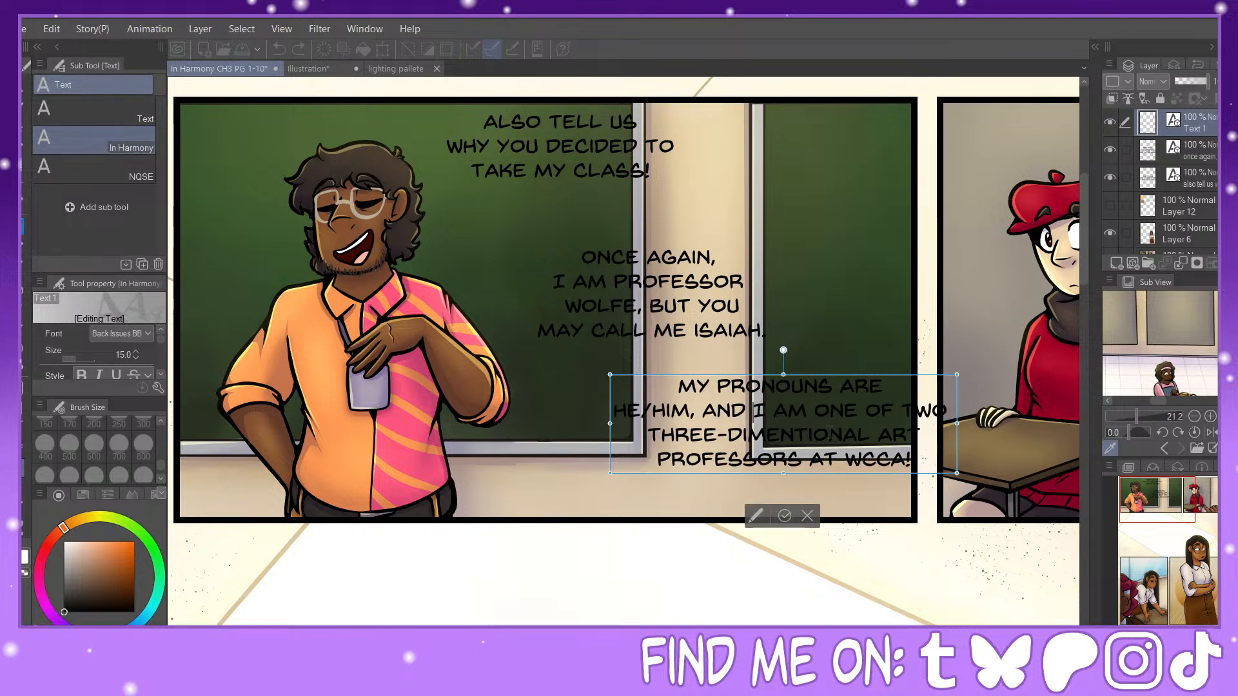
pyautogui.press('Return')
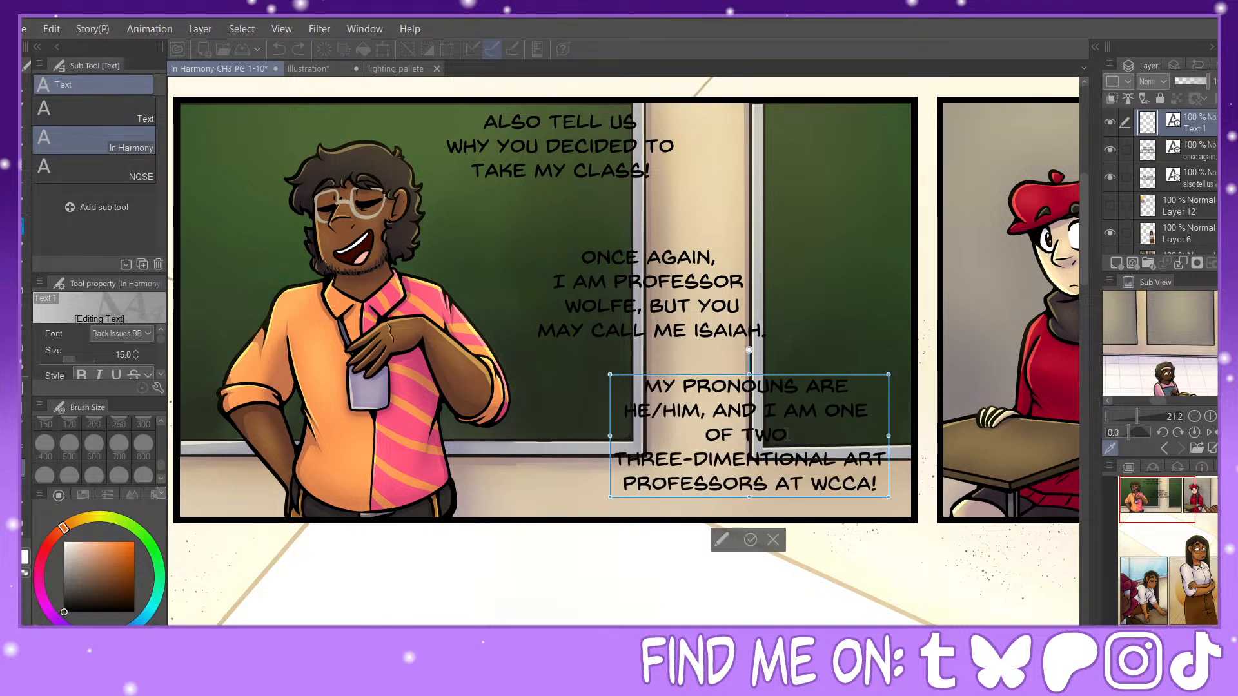
pyautogui.press('BackSpace')
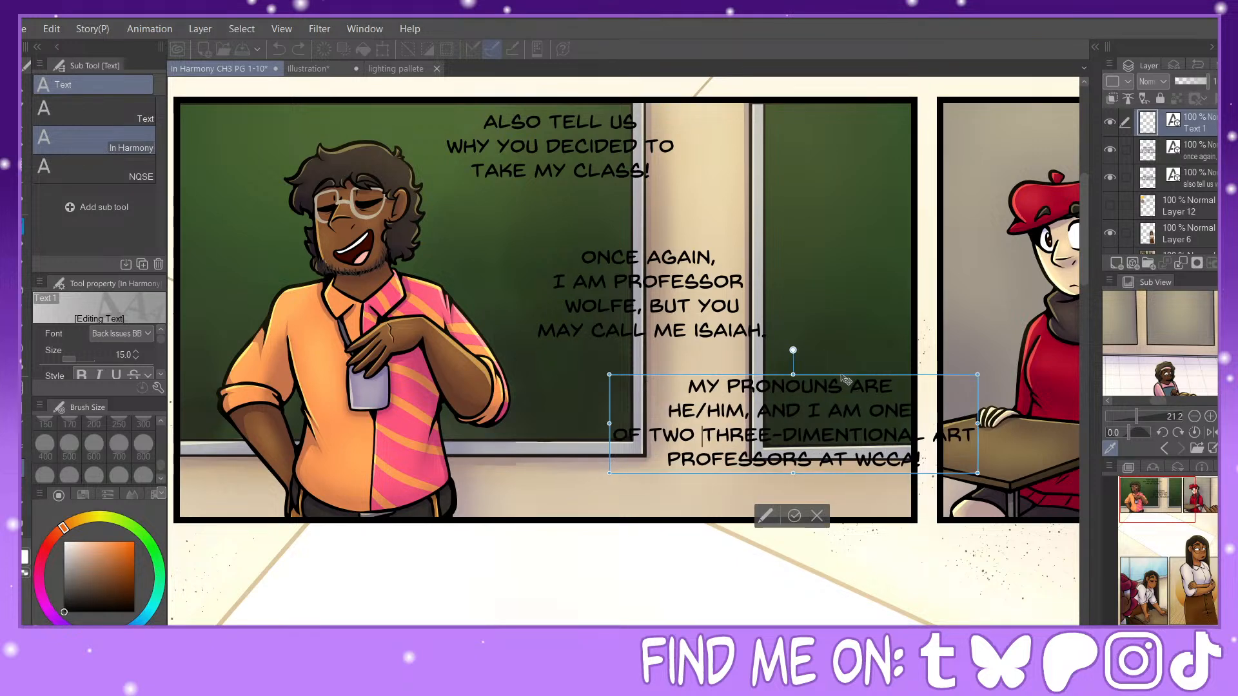
# Step: Make "ART PROFESSORS AT WCCA!" the last line of the pronouns dialogue and reposition the block inside the chalkboard panel's lower corner
pyautogui.moveTo(846, 379); pyautogui.dragTo(781, 385)
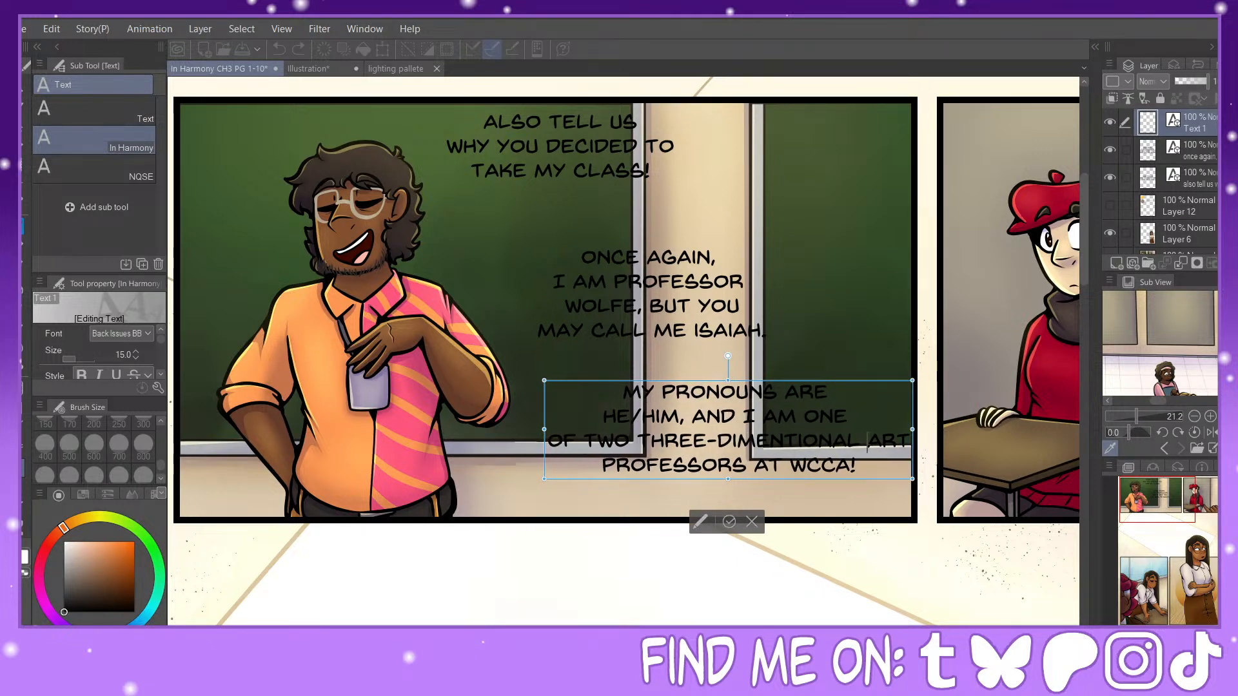
pyautogui.click(868, 439)
pyautogui.press('Return')
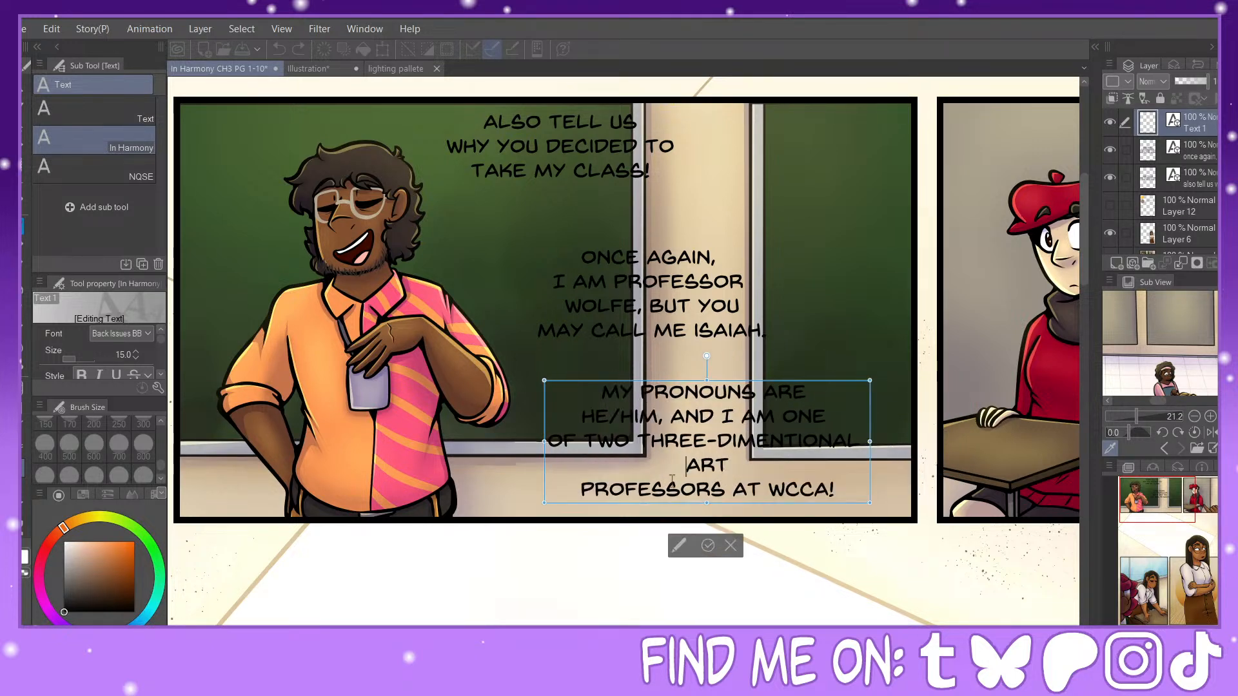
pyautogui.click(581, 490)
pyautogui.press('BackSpace')
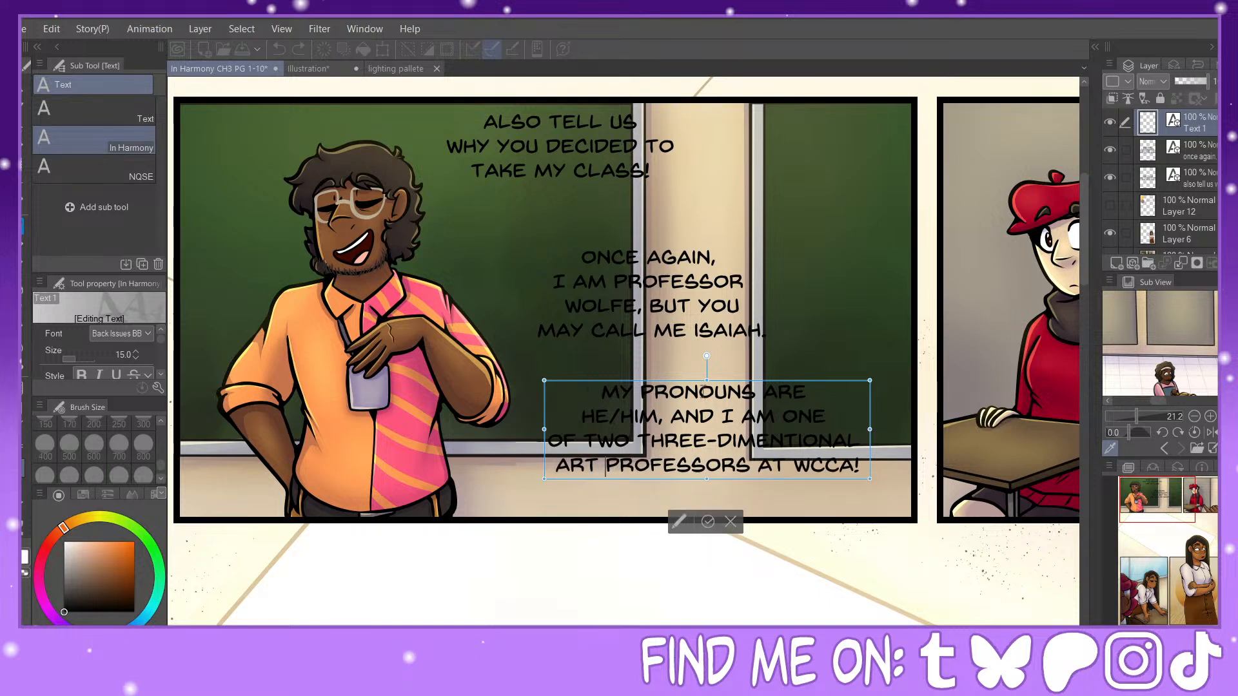
pyautogui.moveTo(729, 380); pyautogui.dragTo(746, 381)
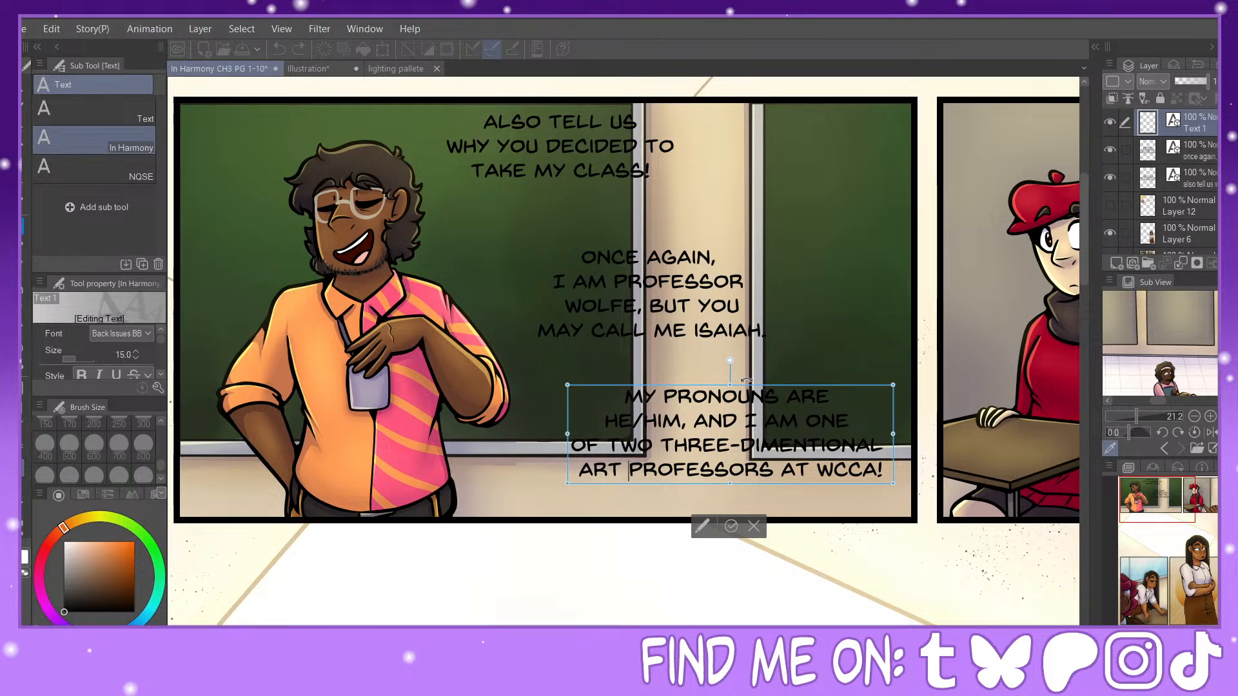
# Step: Make the word "WHY" bold in the "ALSO TELL US" dialogue and commit the text edit
pyautogui.click(561, 116)
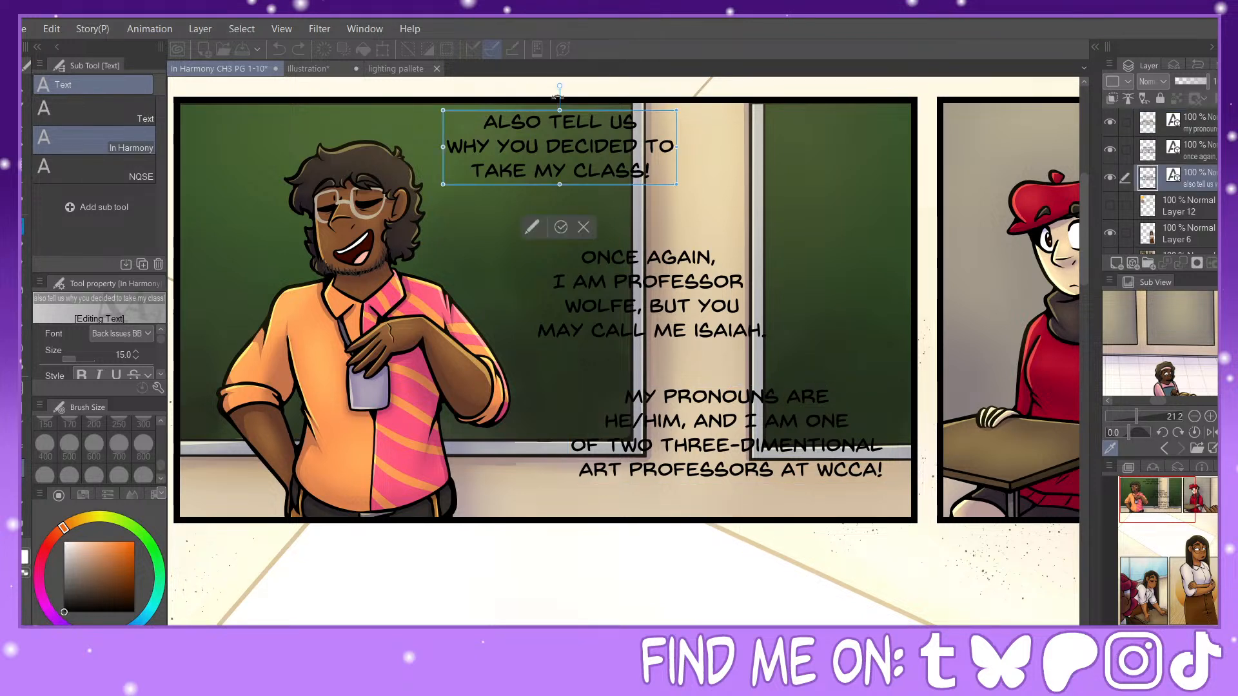
pyautogui.moveTo(490, 140); pyautogui.dragTo(447, 146)
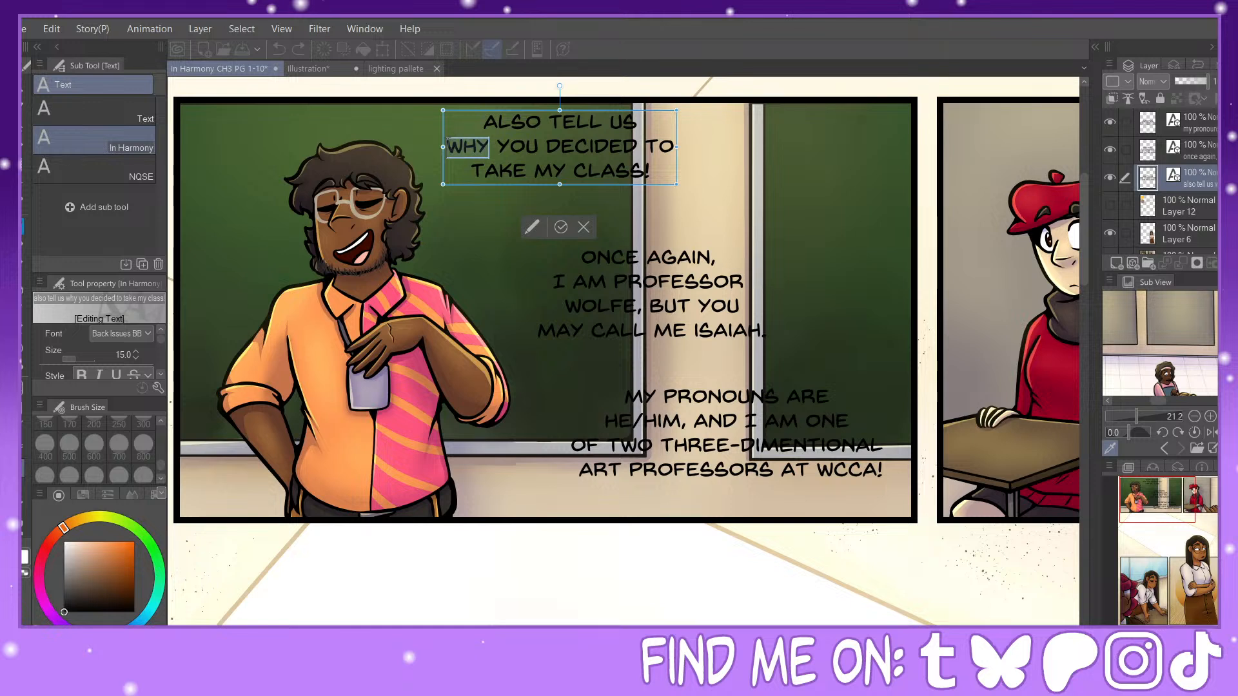
pyautogui.click(82, 374)
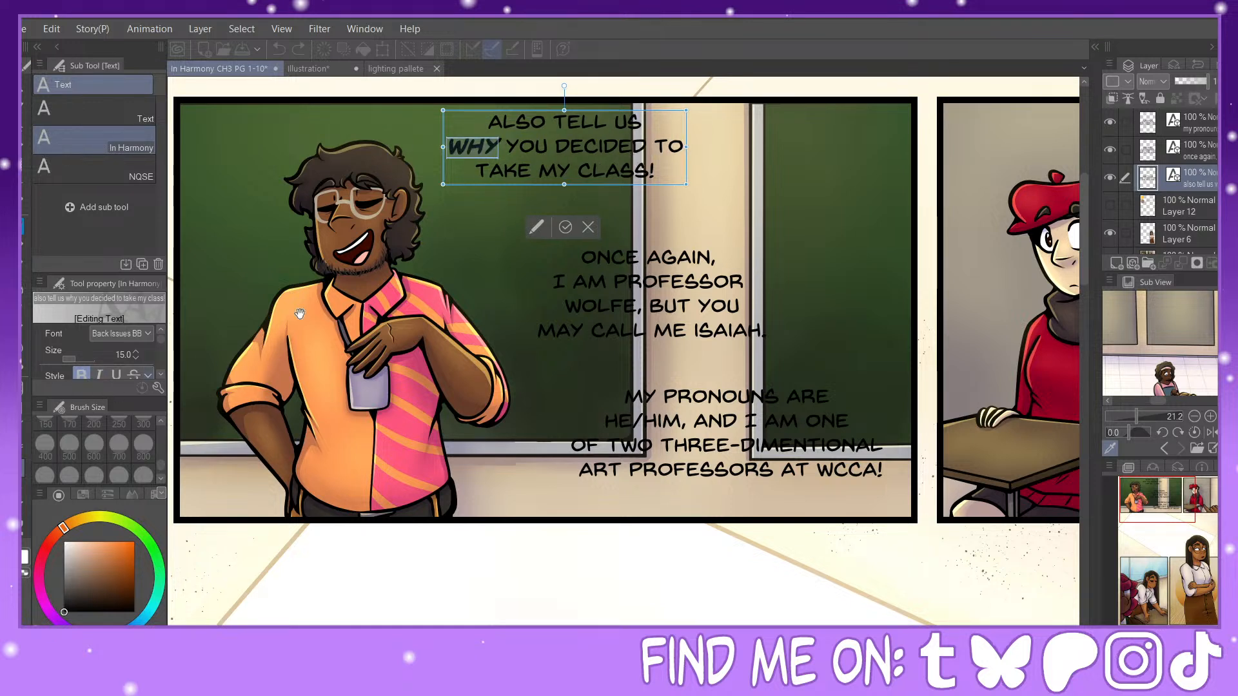
pyautogui.click(692, 314)
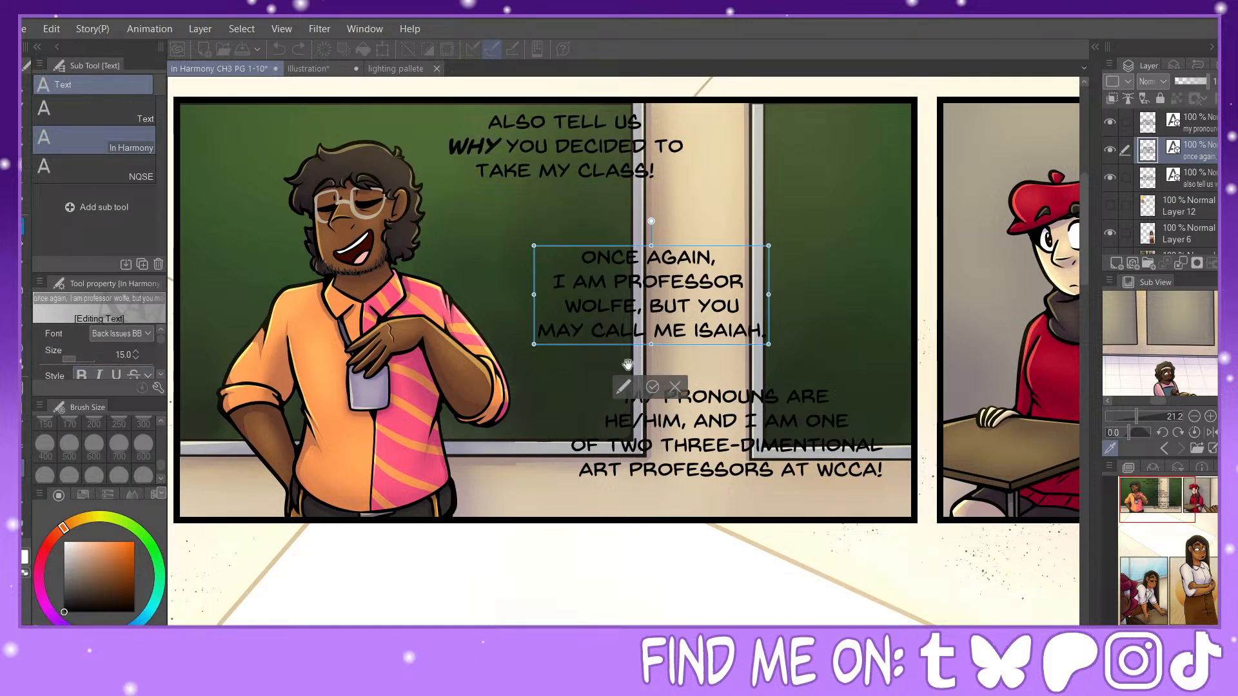
pyautogui.click(652, 387)
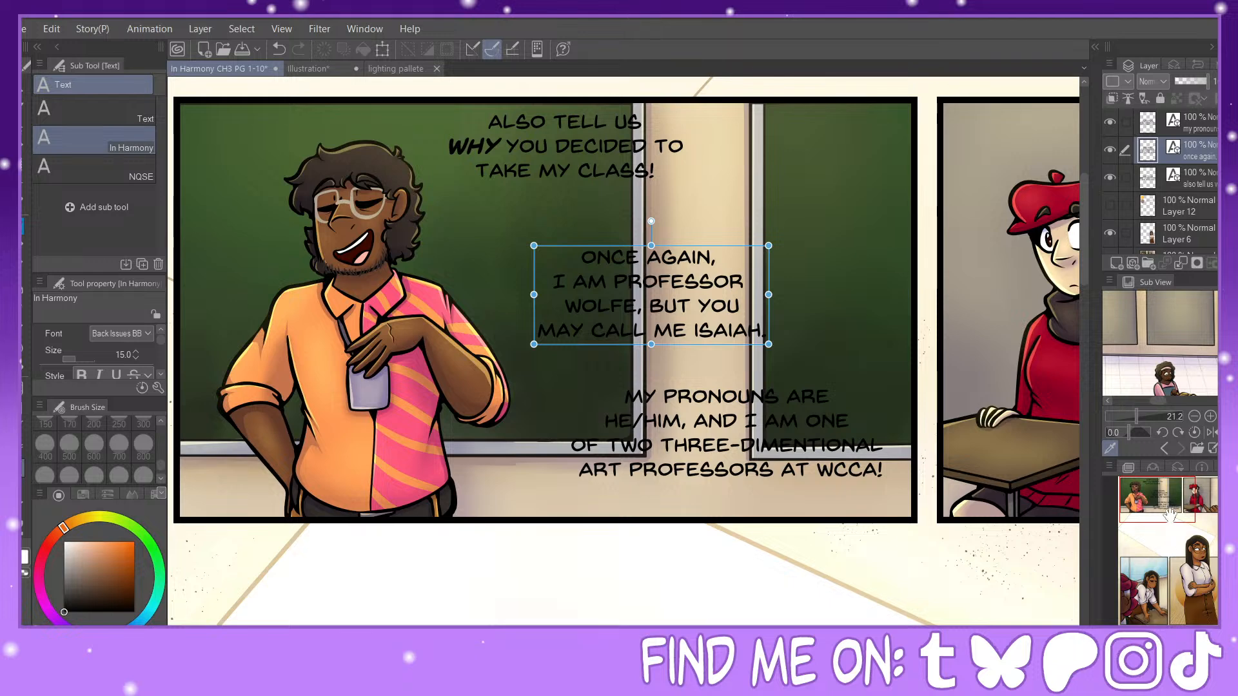
# Step: Add the two-line dialogue "NOW WE'LL START / WITH YOU!" near the top of the red beret character's panel, shifted inside the panel border
pyautogui.moveTo(1163, 502); pyautogui.dragTo(1200, 498)
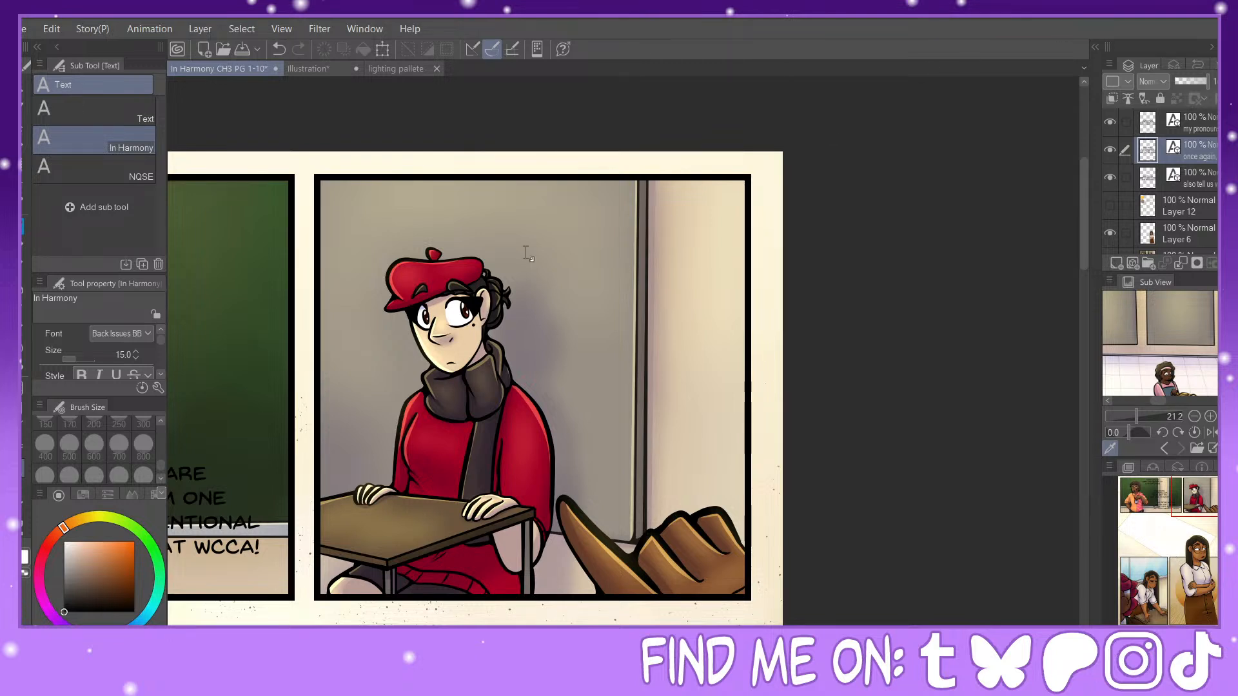
pyautogui.click(572, 212)
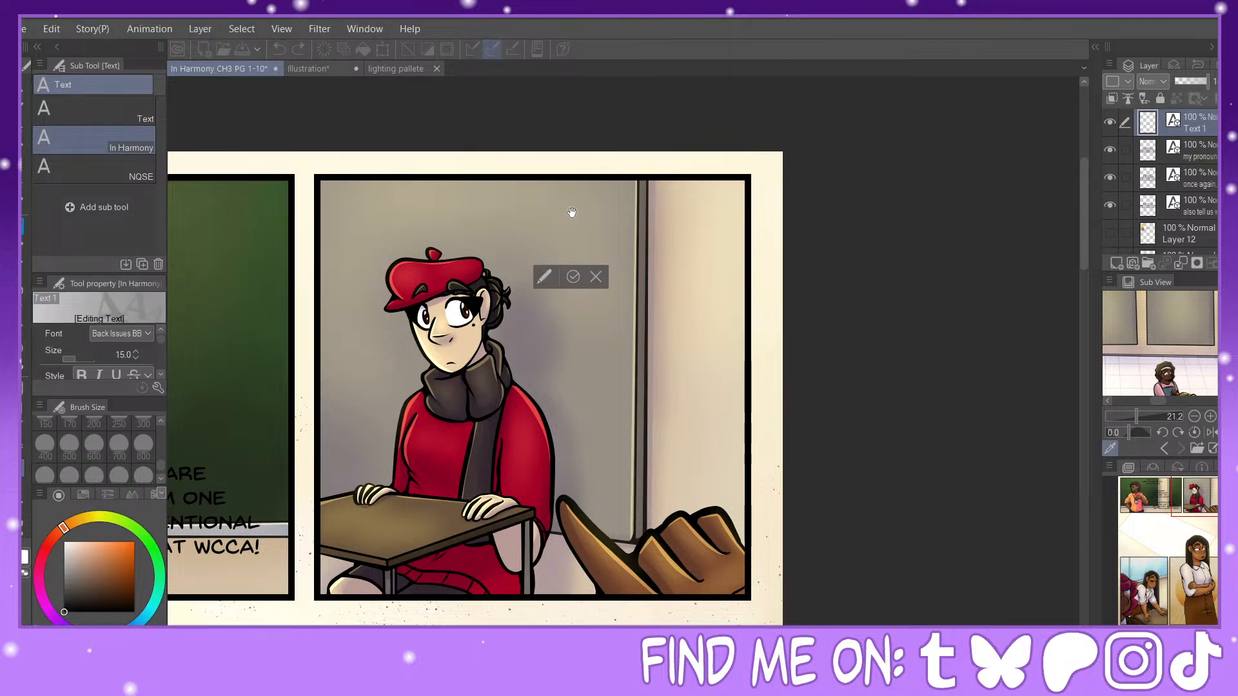
pyautogui.write('NOW WE')
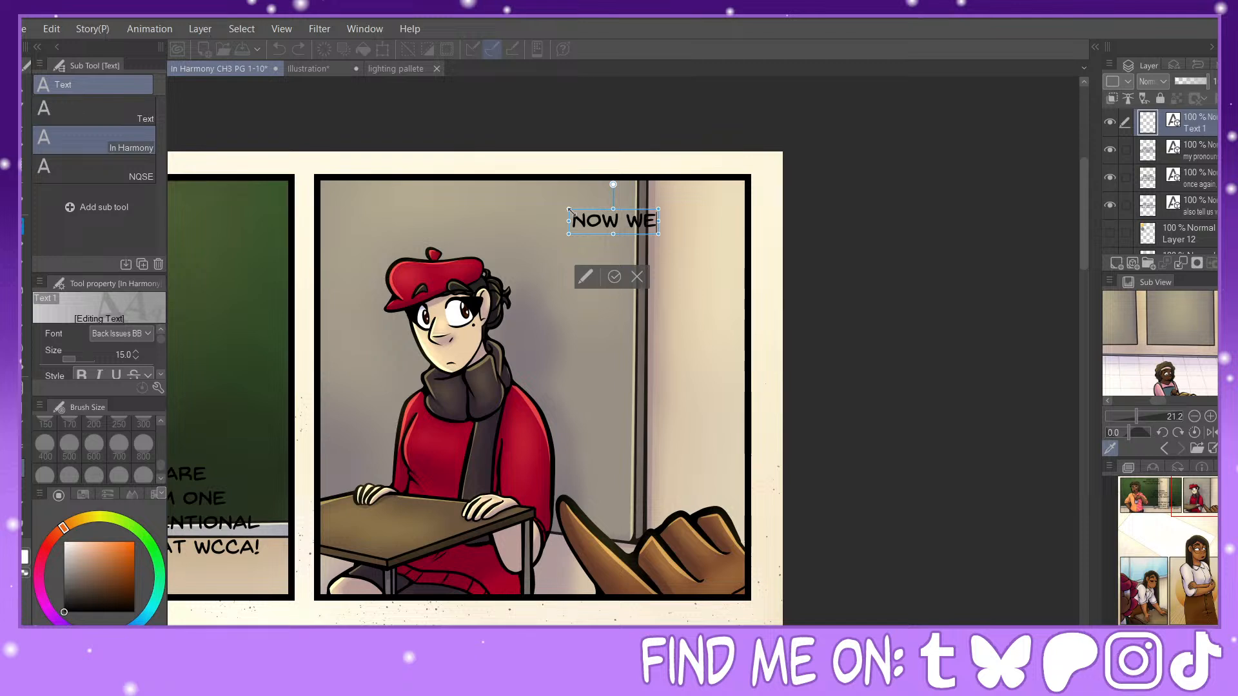
pyautogui.write("'LL START")
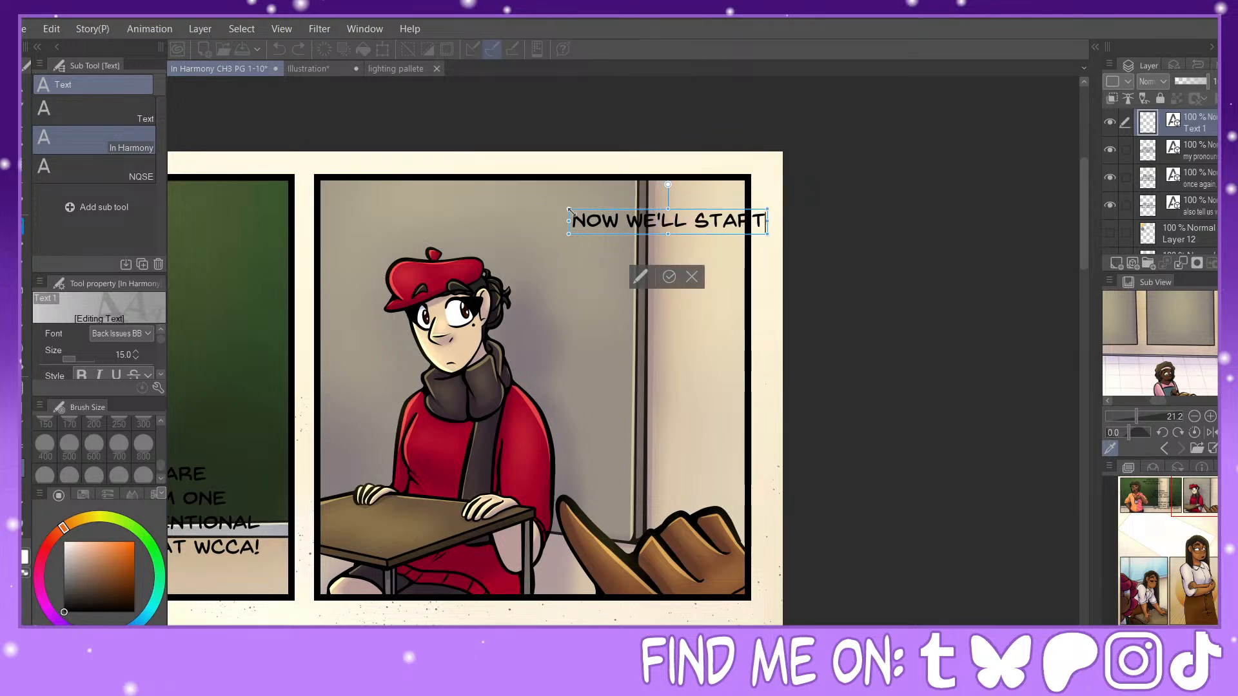
pyautogui.press('Return')
pyautogui.write('WITH YOU')
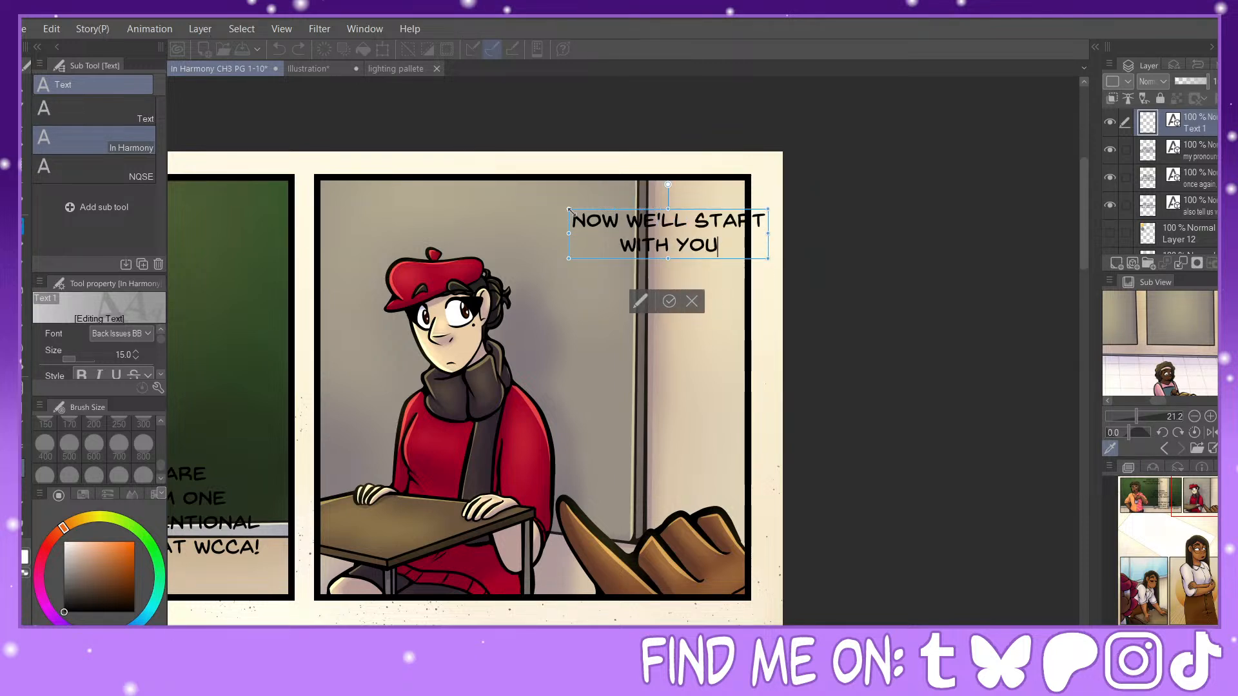
pyautogui.write('!')
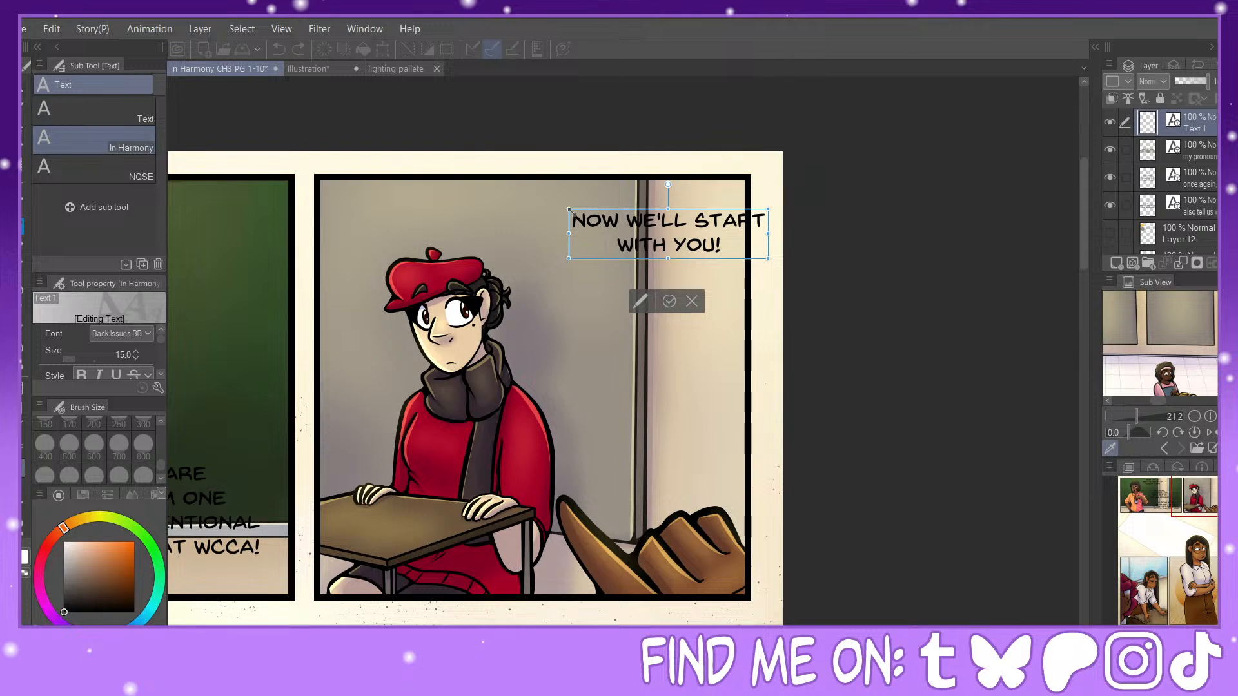
pyautogui.moveTo(664, 307); pyautogui.dragTo(598, 296)
# Step: Add the two-line dialogue "INTRODUCE / YOURSELF!" above the pointing hand, shift it inside the panel border and commit it
pyautogui.click(644, 314)
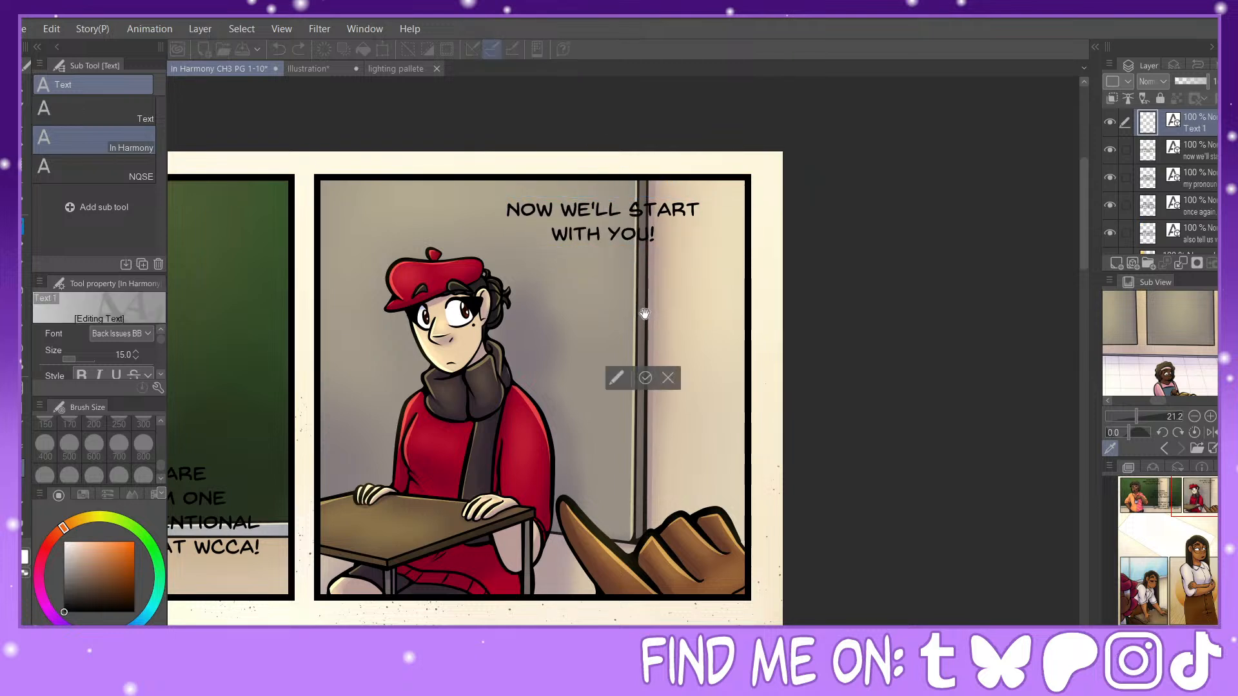
pyautogui.write('introduce')
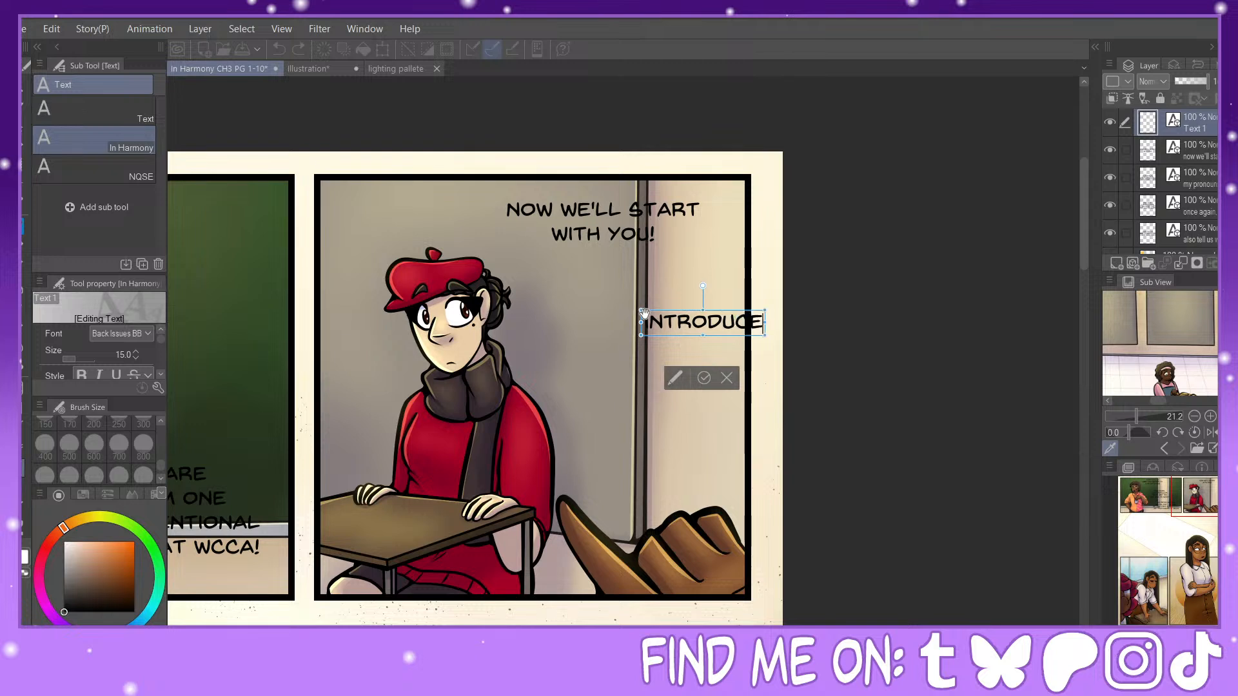
pyautogui.press('Return')
pyautogui.write('yourself')
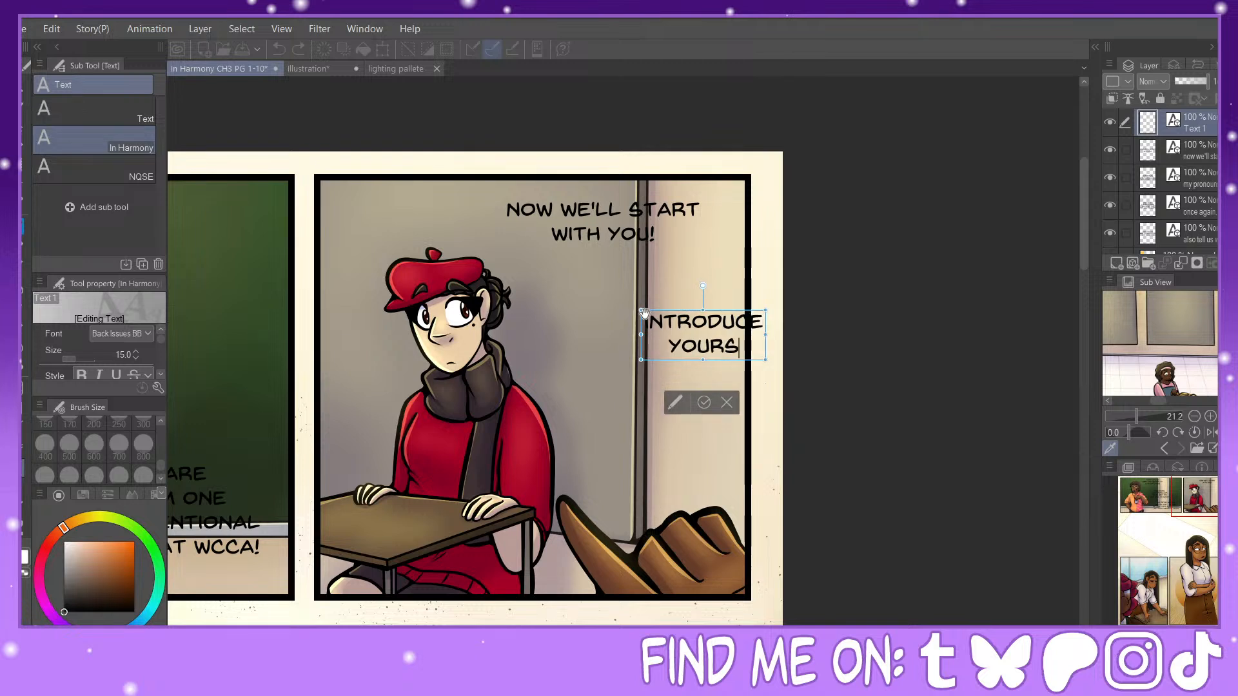
pyautogui.write('!')
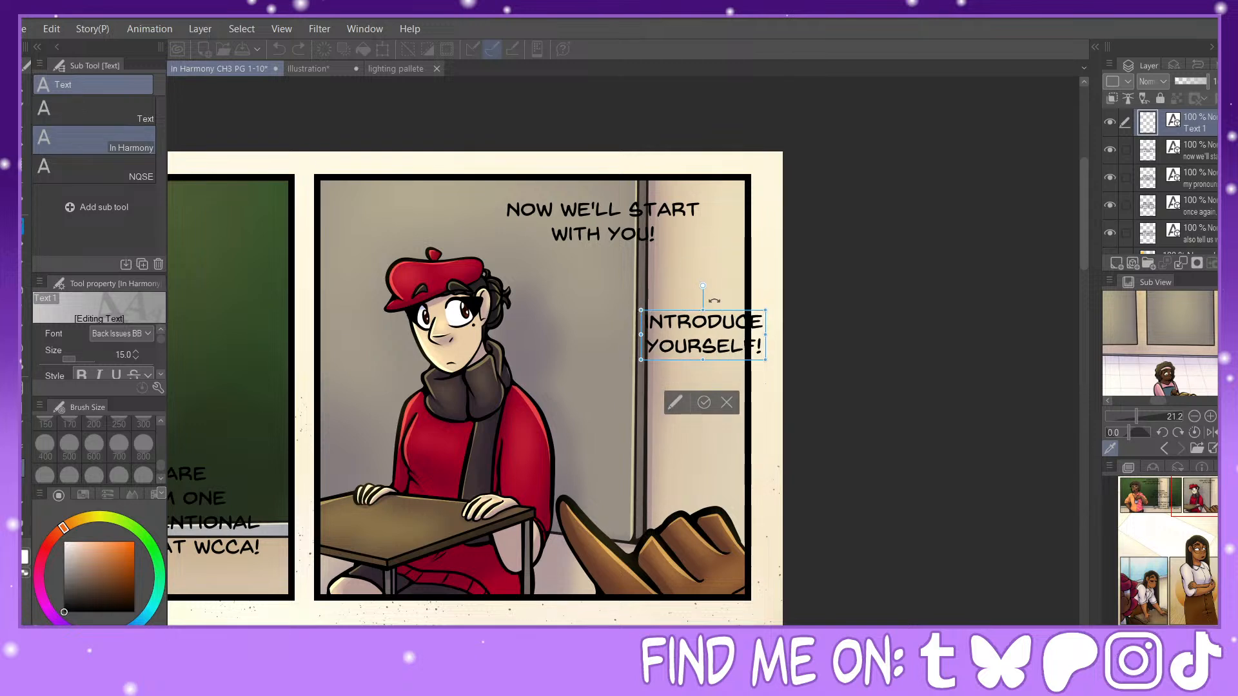
pyautogui.moveTo(729, 314); pyautogui.dragTo(685, 319)
pyautogui.click(665, 393)
# Step: Start a dialogue in the blank area below the first panel with "UH... HI? I'M", then the character's first name and "MED" on a second line
pyautogui.moveTo(1204, 505); pyautogui.dragTo(1145, 533)
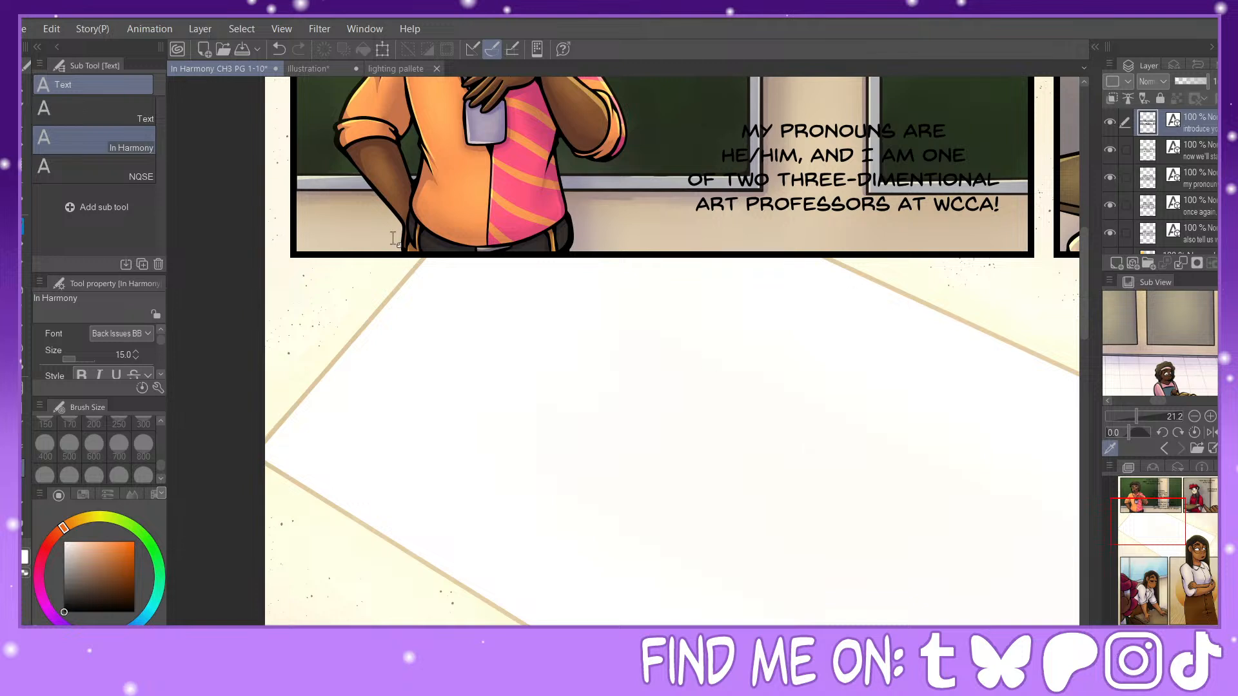
pyautogui.click(360, 323)
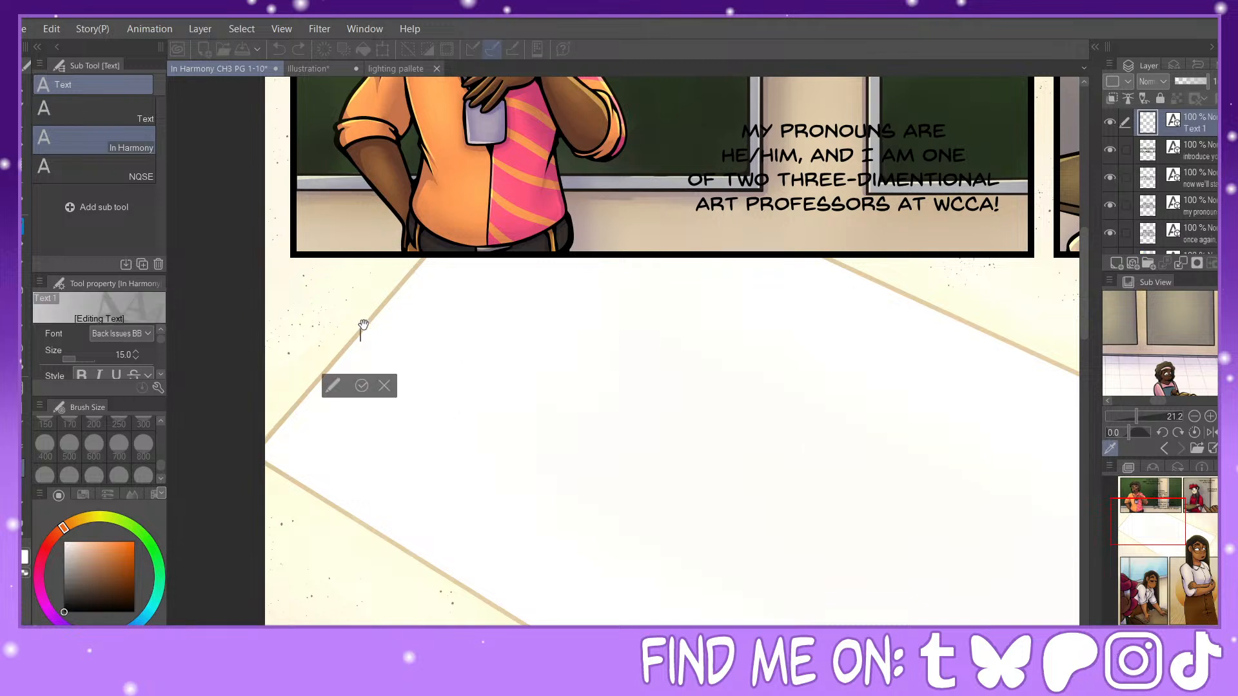
pyautogui.write('UH..')
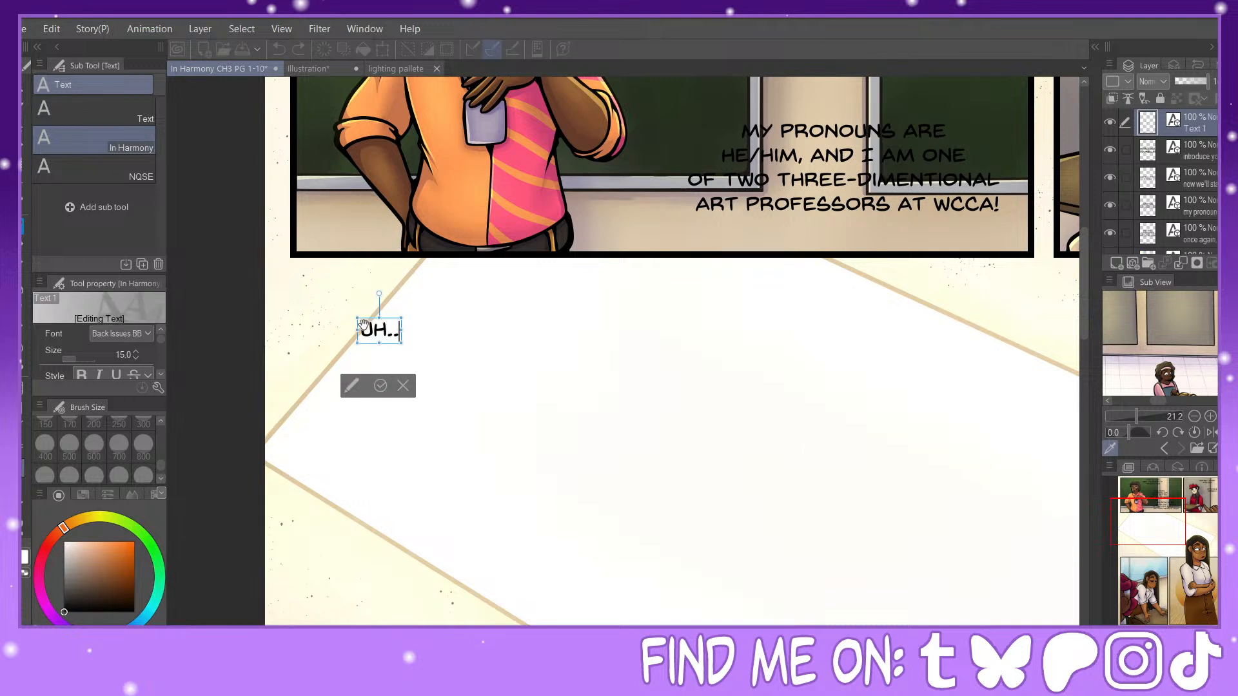
pyautogui.write('. HI')
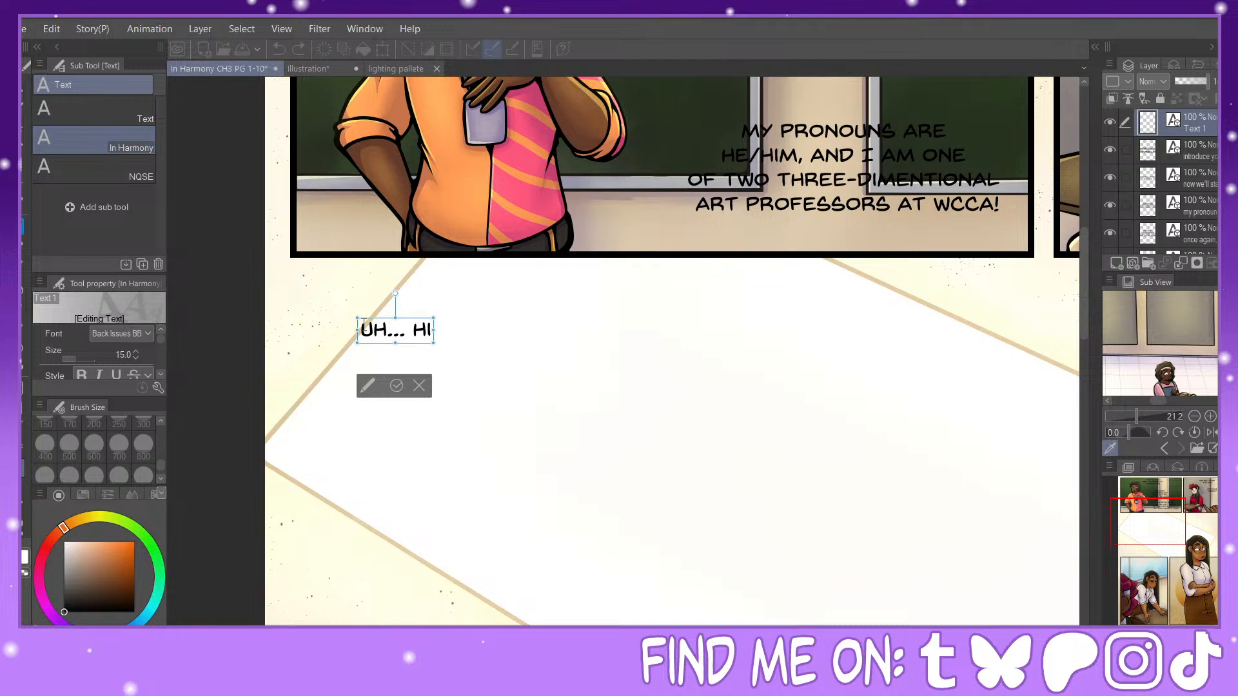
pyautogui.write("? I'M")
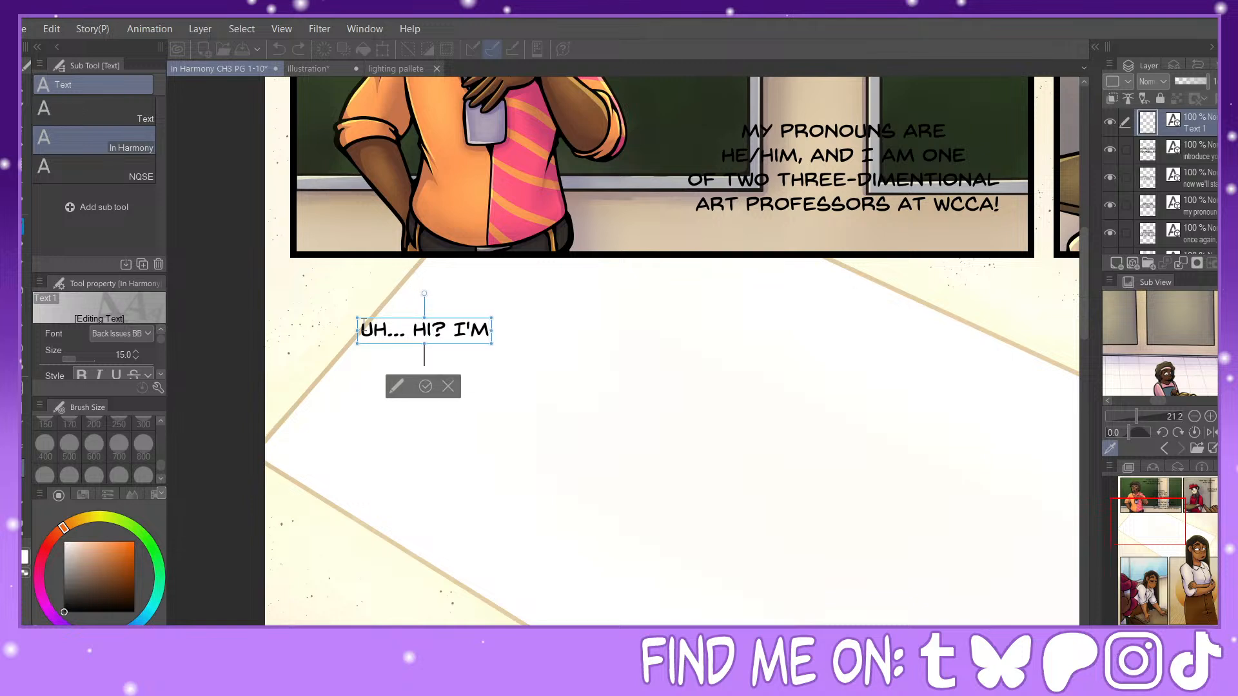
pyautogui.press('Return')
pyautogui.write('ARIANNA')
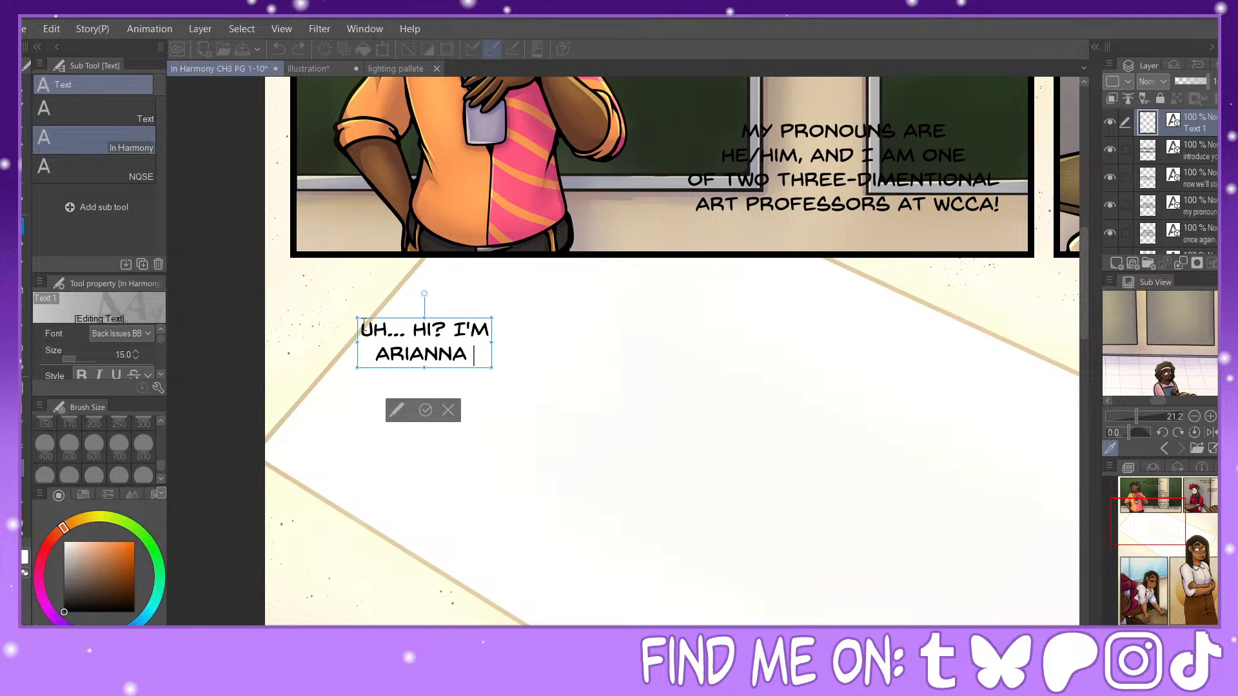
pyautogui.write(' MEDICI')
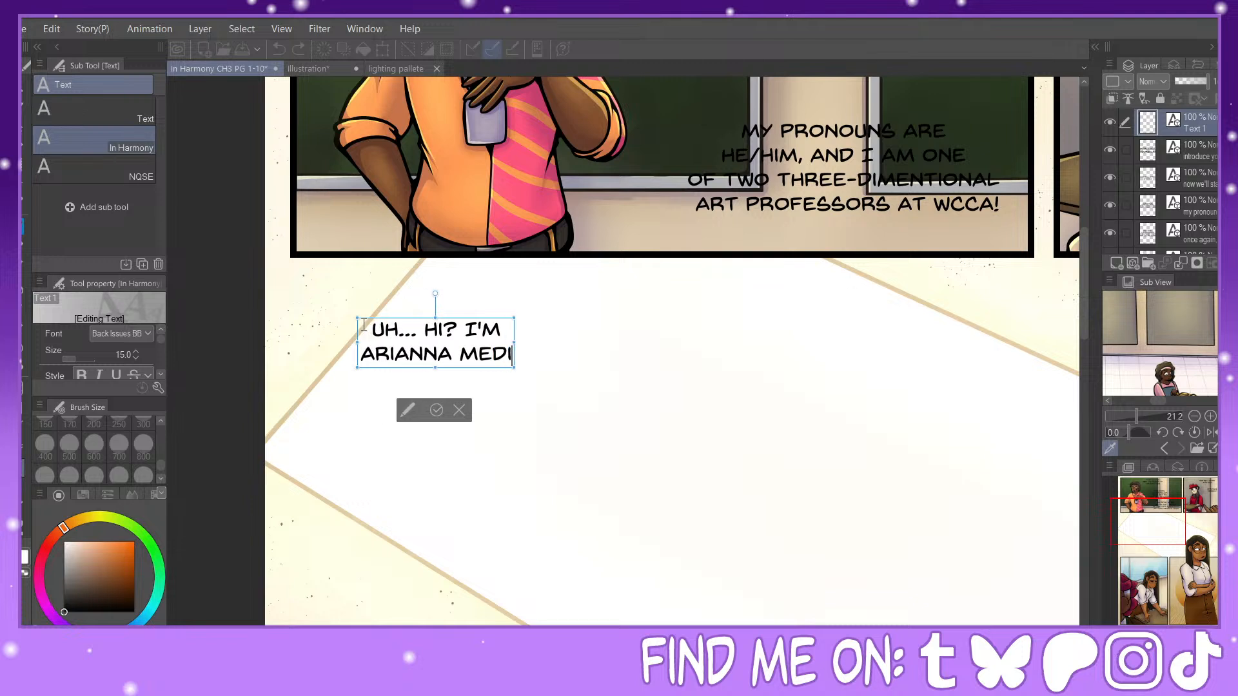
pyautogui.press('BackSpace')
pyautogui.press('BackSpace')
pyautogui.press('BackSpace')
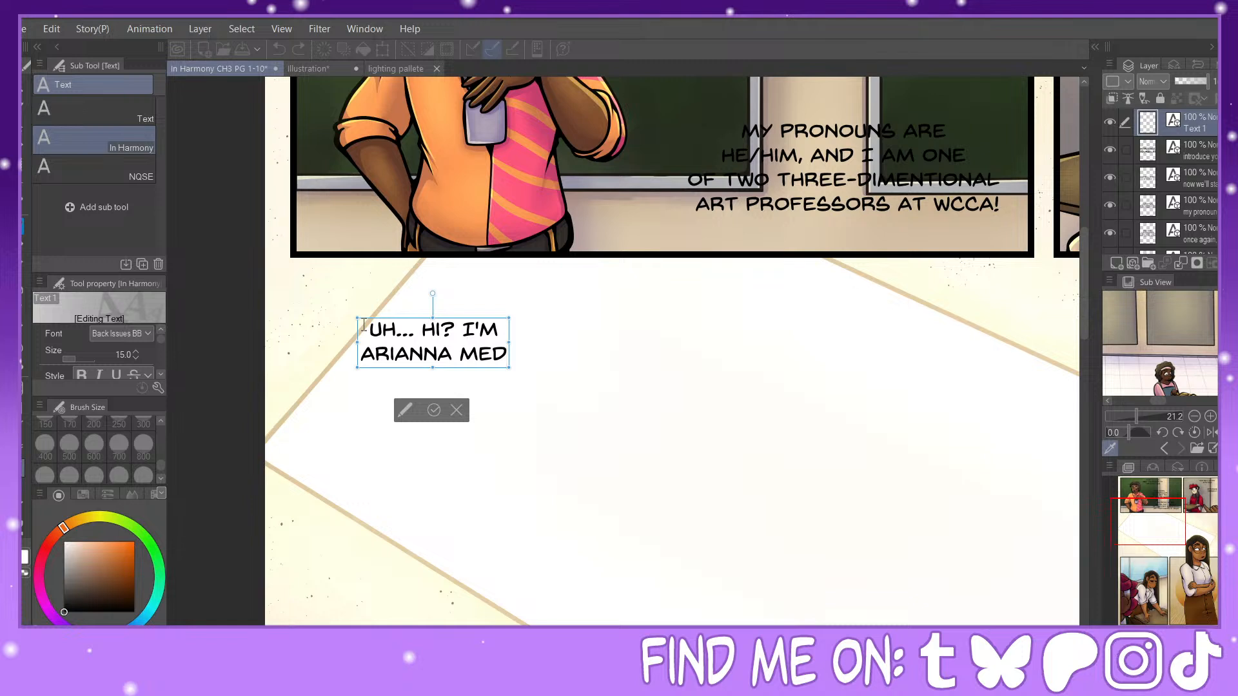
# Step: Look through the reference images for the speaking character's sheet and zoom in on the name, pronouns and major
pyautogui.click(1197, 449)
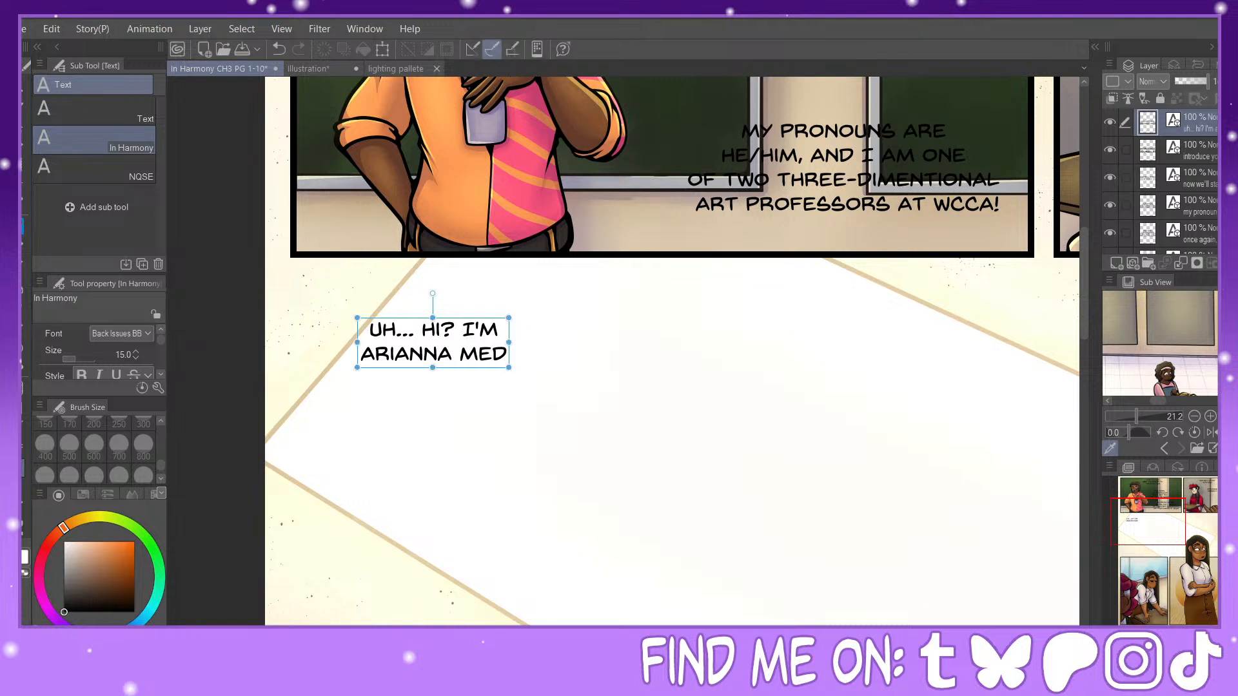
pyautogui.click(1165, 448)
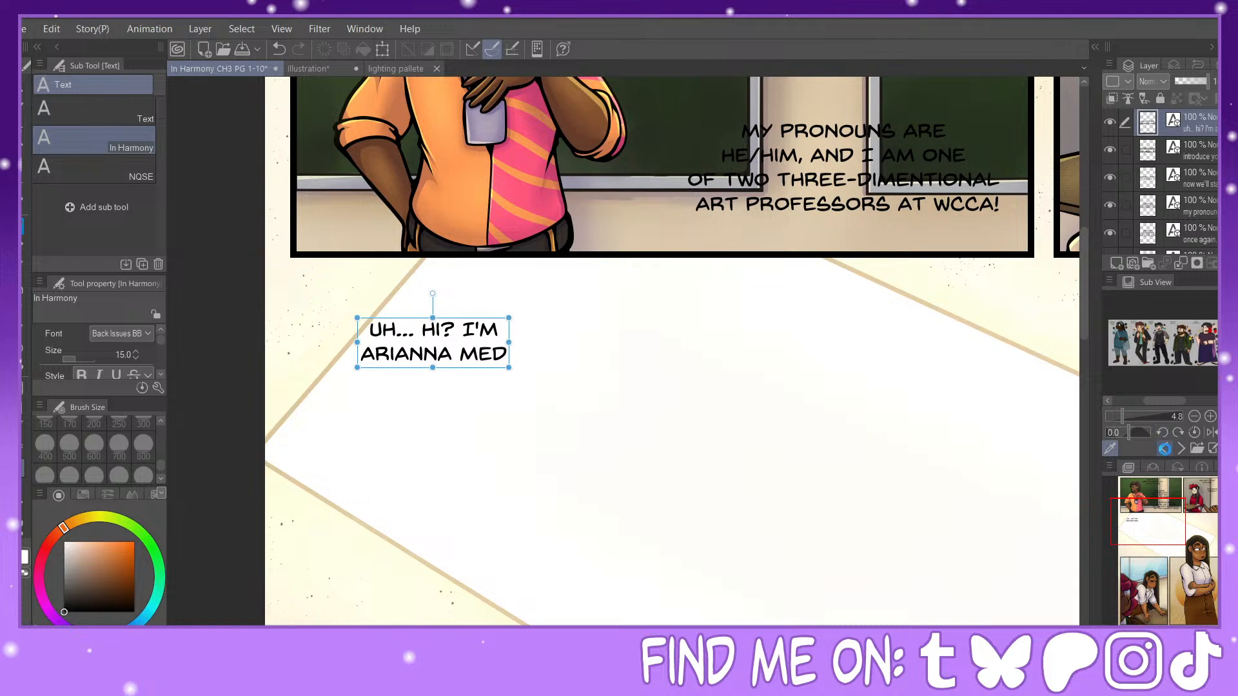
pyautogui.click(1165, 448)
pyautogui.click(1165, 449)
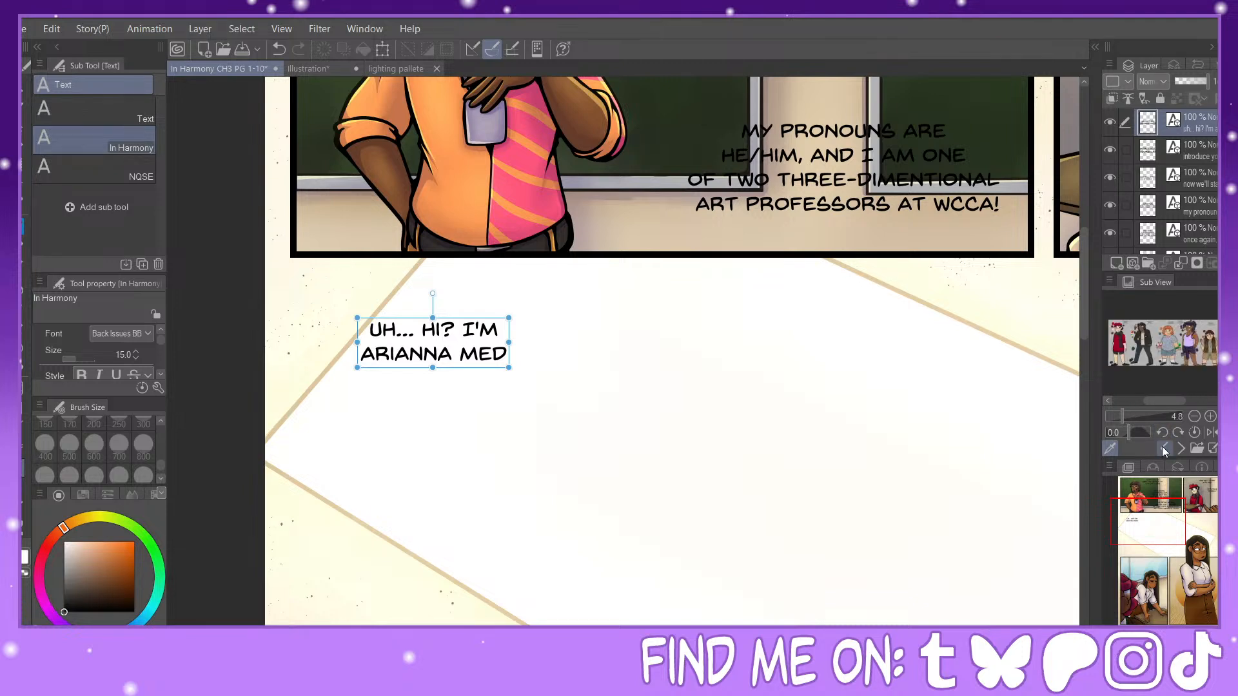
pyautogui.moveTo(1124, 418)
pyautogui.mouseDown()
pyautogui.moveTo(1152, 416)
pyautogui.moveTo(1128, 403)
pyautogui.moveTo(1138, 417)
pyautogui.mouseUp()
pyautogui.scroll(3, 1160, 343)
pyautogui.scroll(6, 1175, 364)
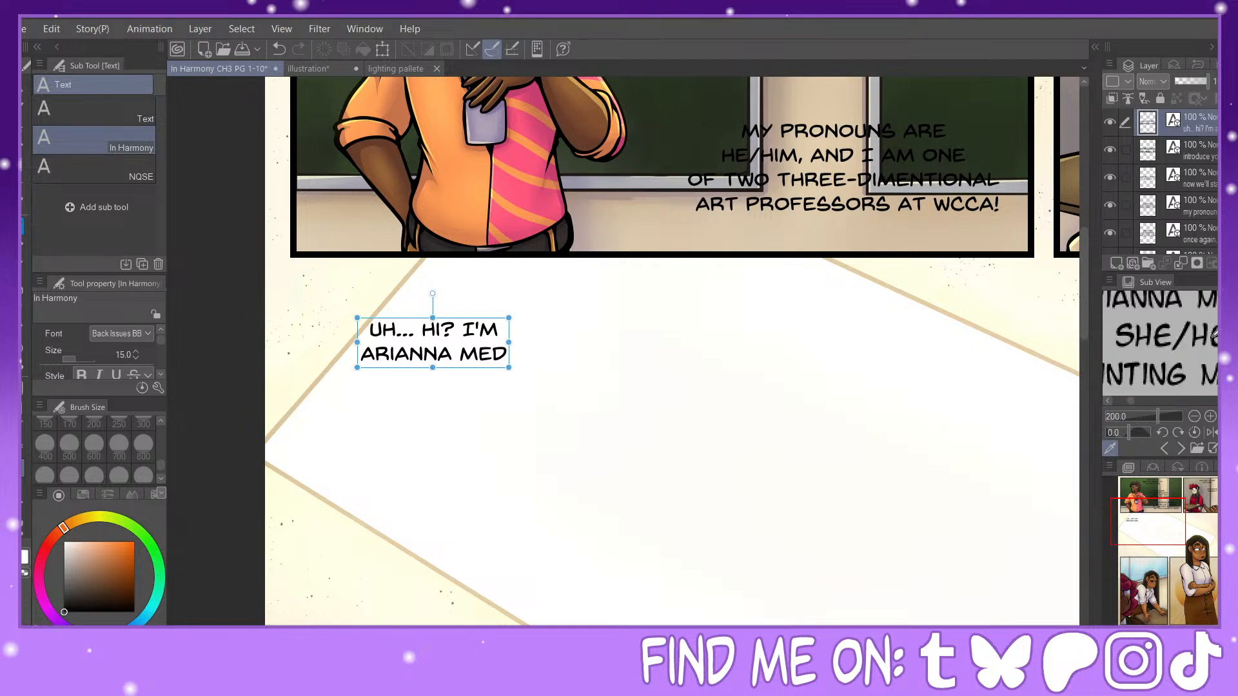
pyautogui.scroll(-3, 1175, 374)
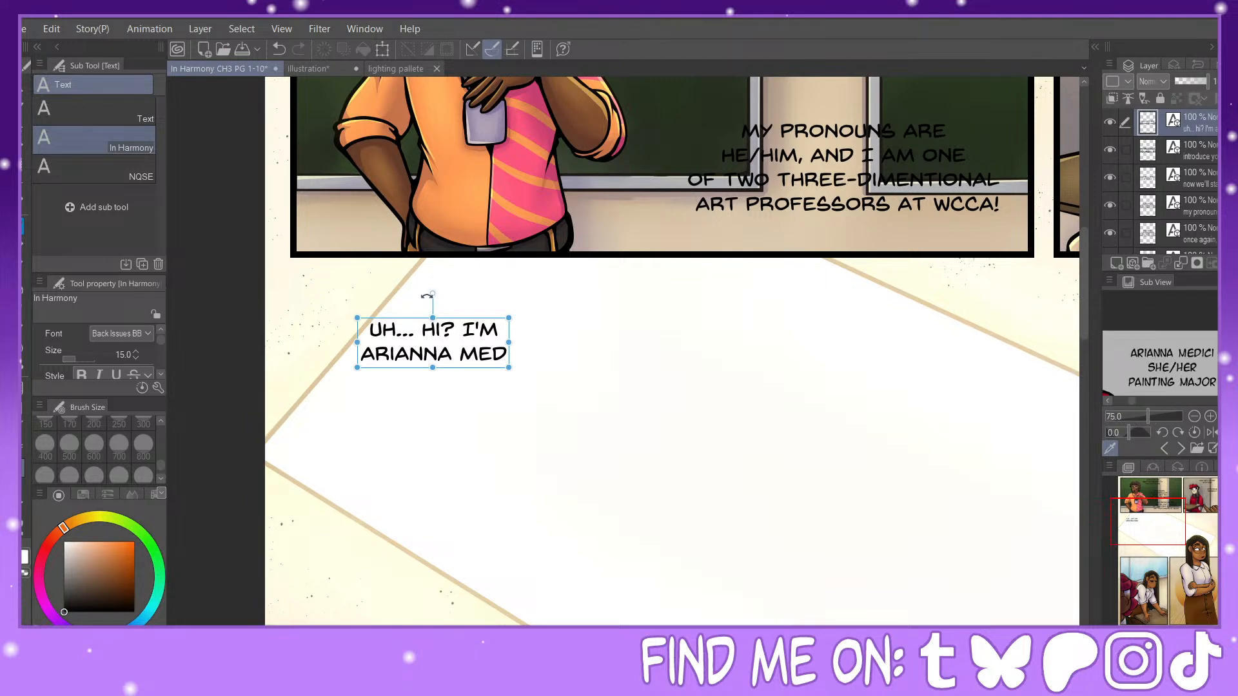
# Step: Complete the character's surname in the "UH... HI? I'M" dialogue and continue it with ". I / USE SHE/HER PRONOUNS,"
pyautogui.click(506, 359)
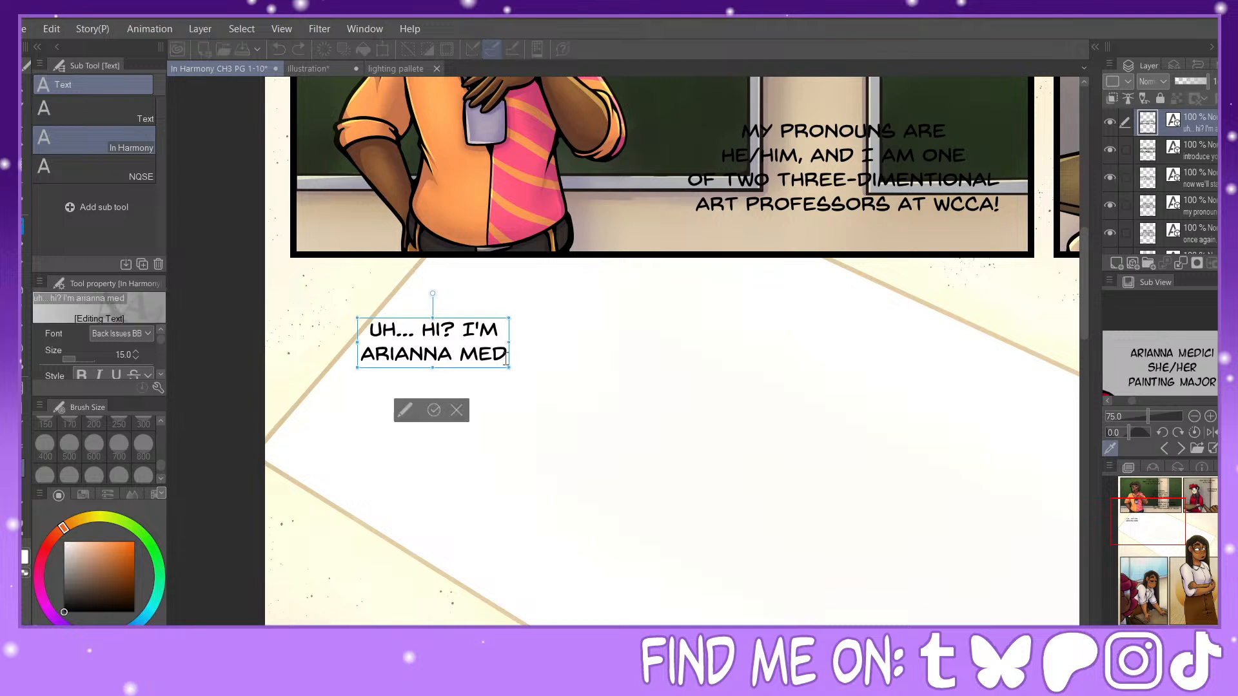
pyautogui.write('ici')
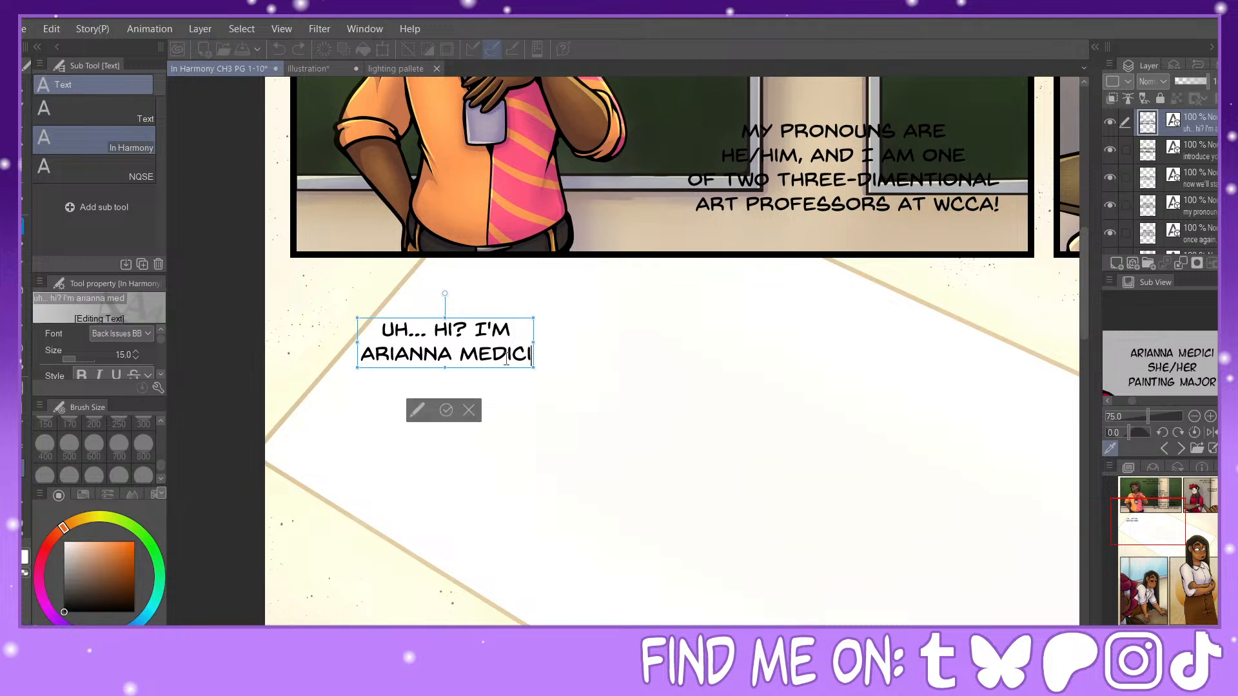
pyautogui.write('.')
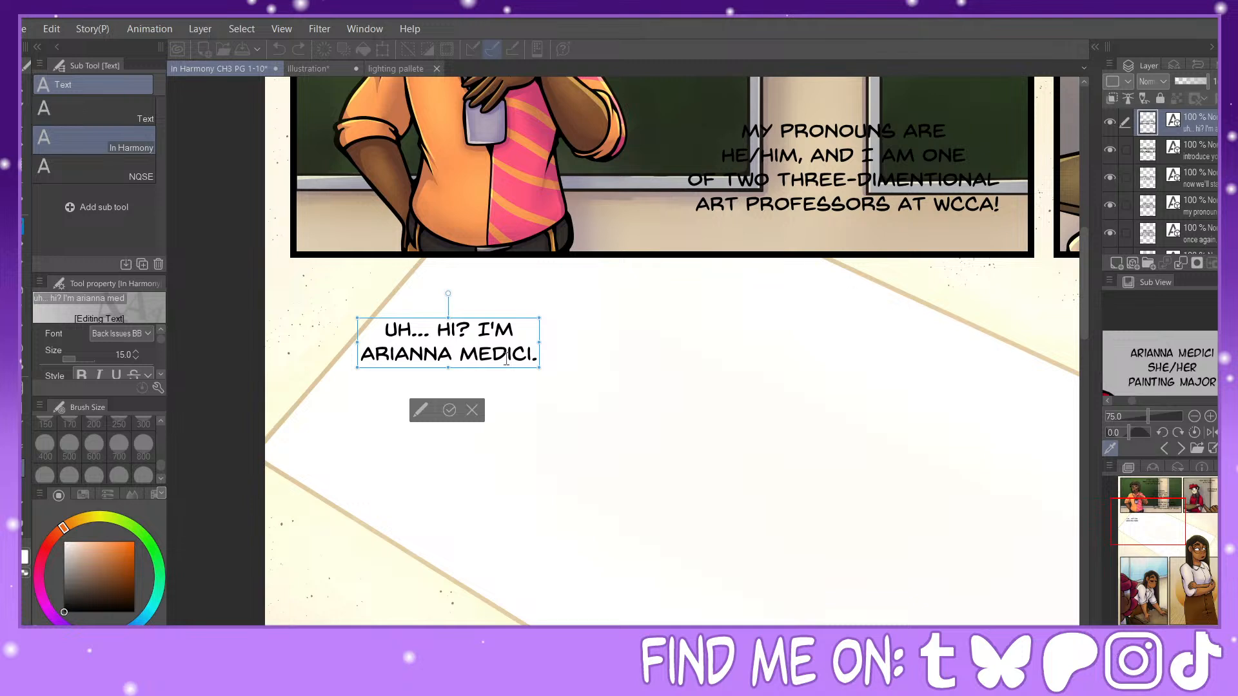
pyautogui.write(' I')
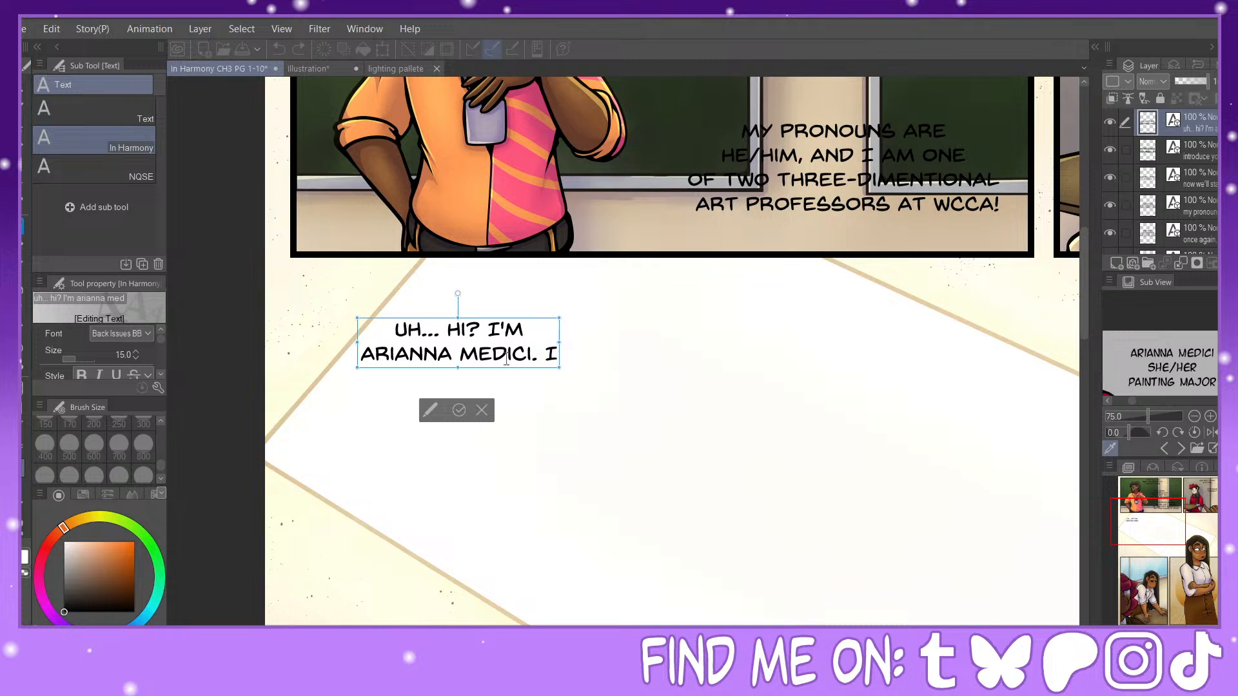
pyautogui.write(' USE SHE')
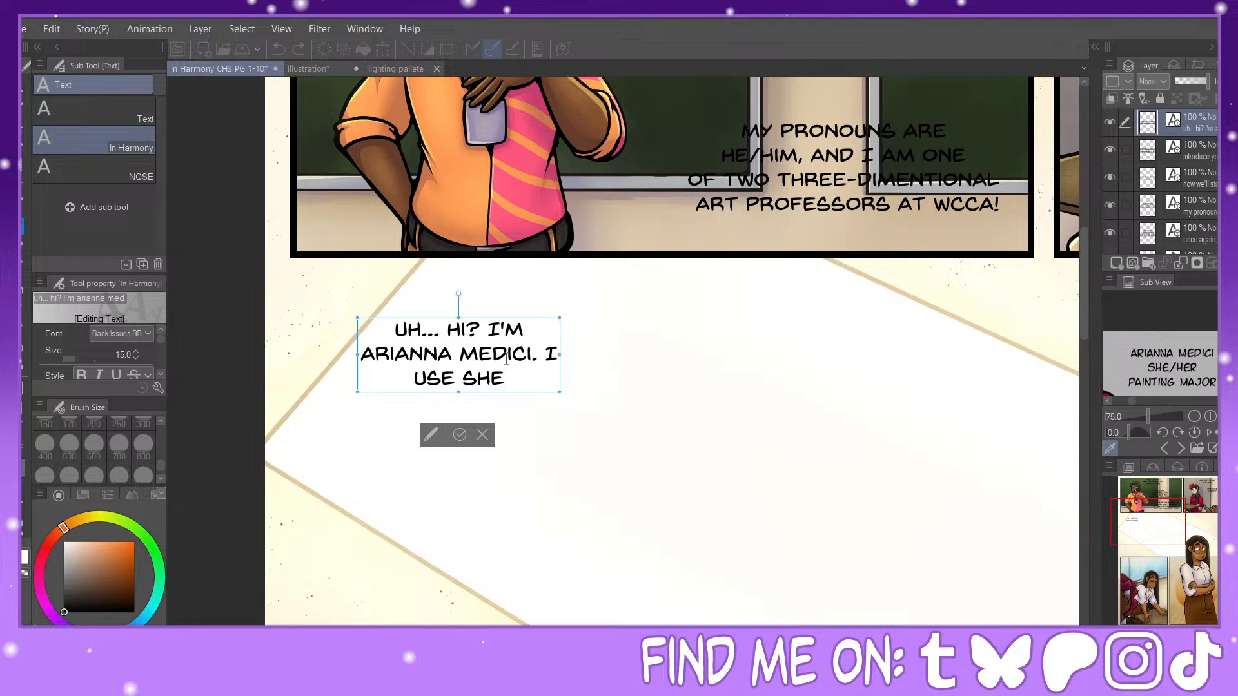
pyautogui.write('/HER')
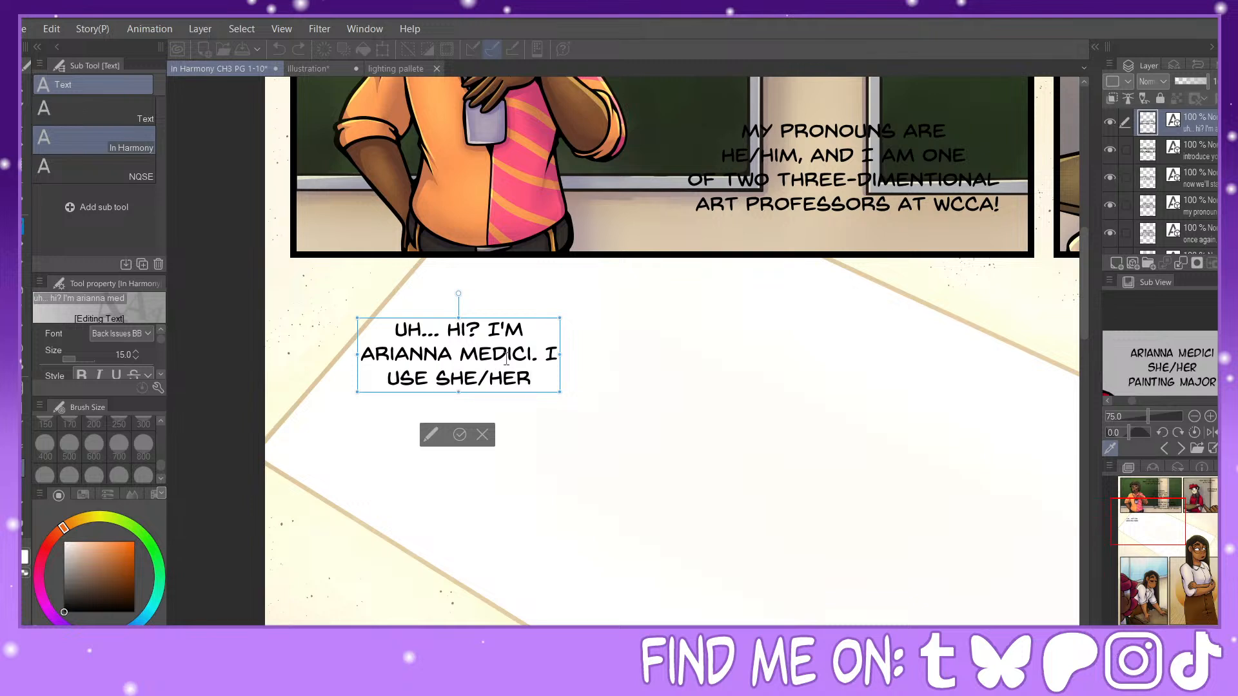
pyautogui.write(' PRONOUNS')
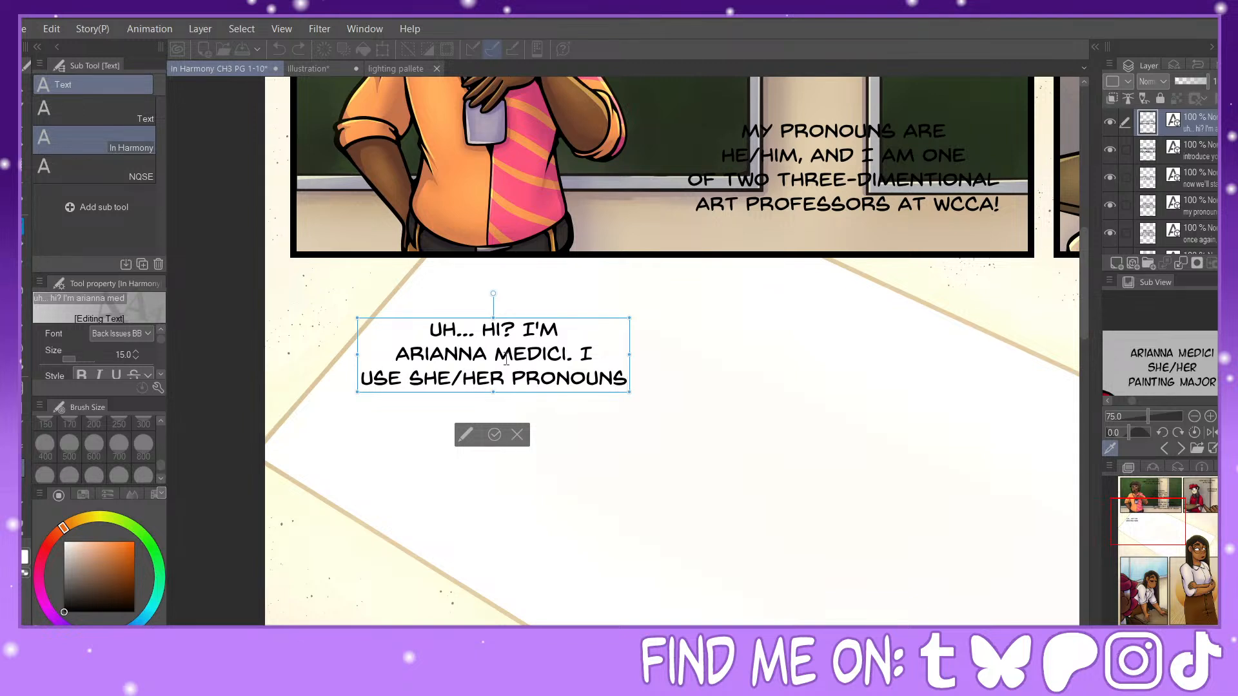
pyautogui.write(',')
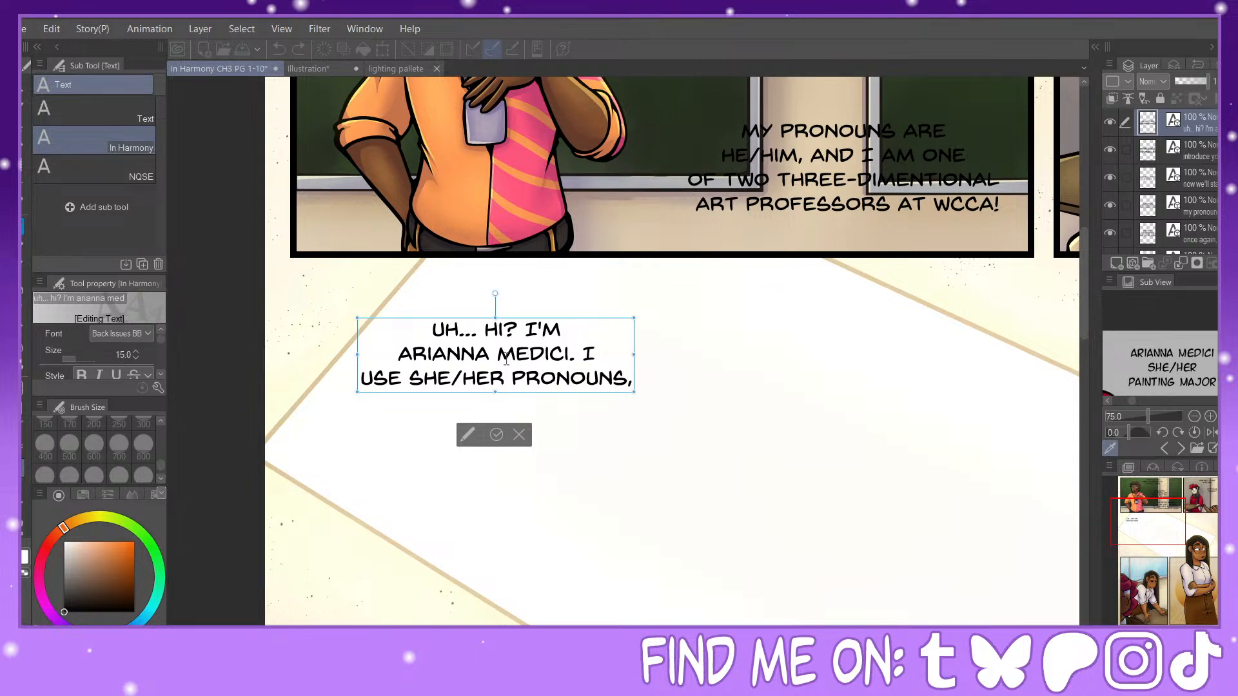
# Step: Add a fourth line "AND I'M A PAINTING MAJOR..." to the introduction dialogue
pyautogui.press('Return')
pyautogui.write('AN')
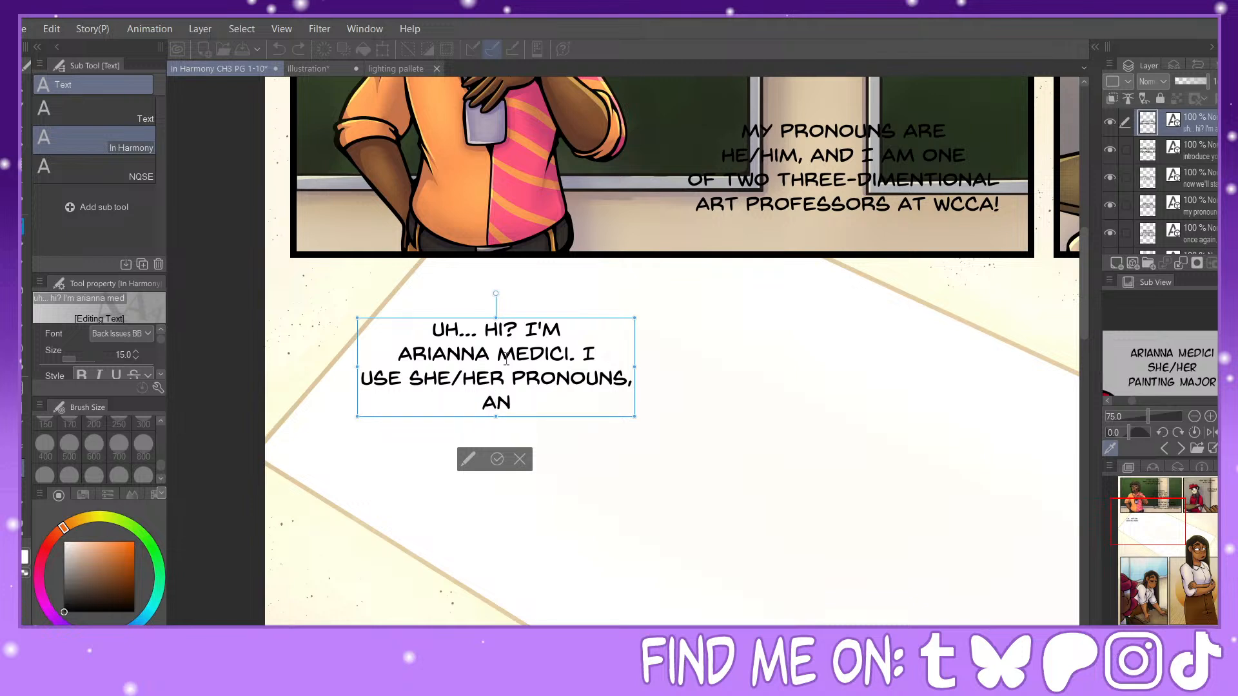
pyautogui.write("D I'M A")
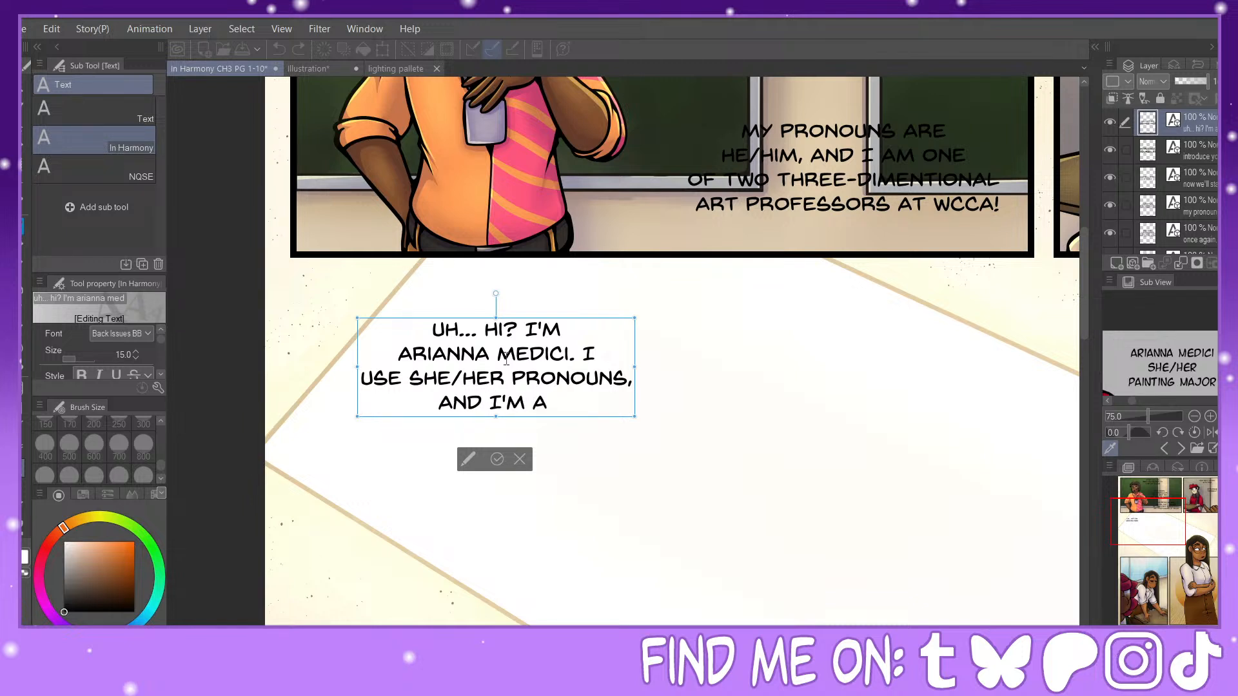
pyautogui.write(' painting ')
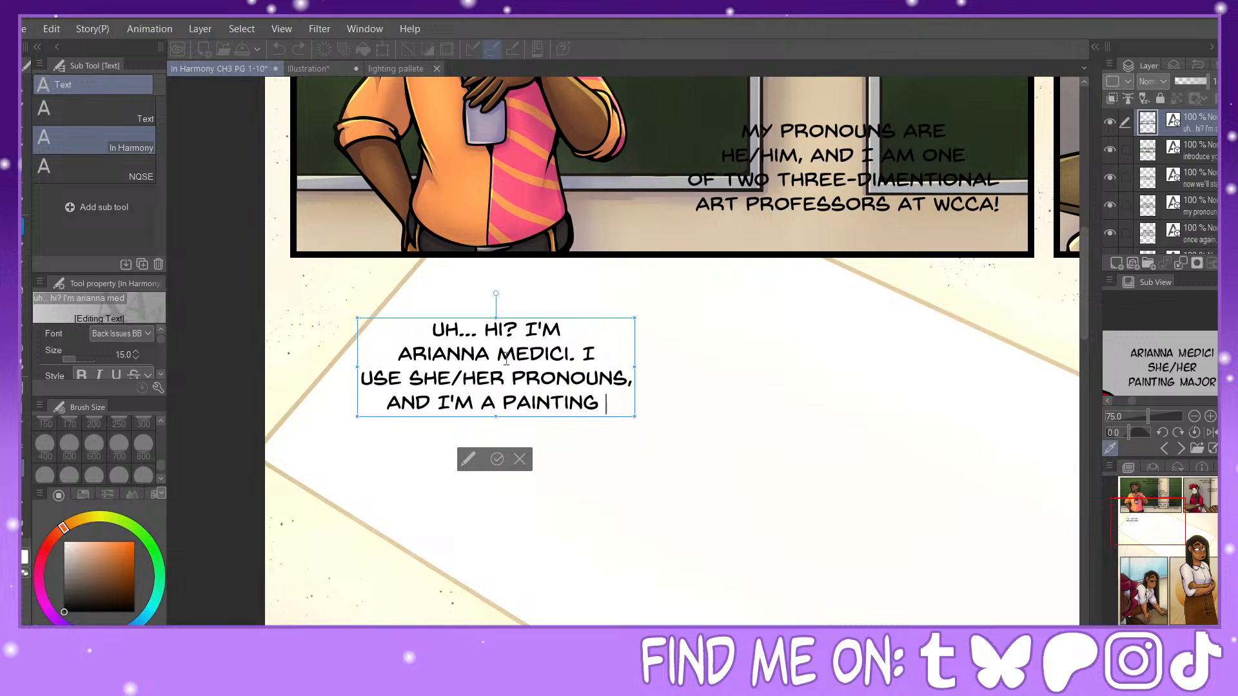
pyautogui.write('major...')
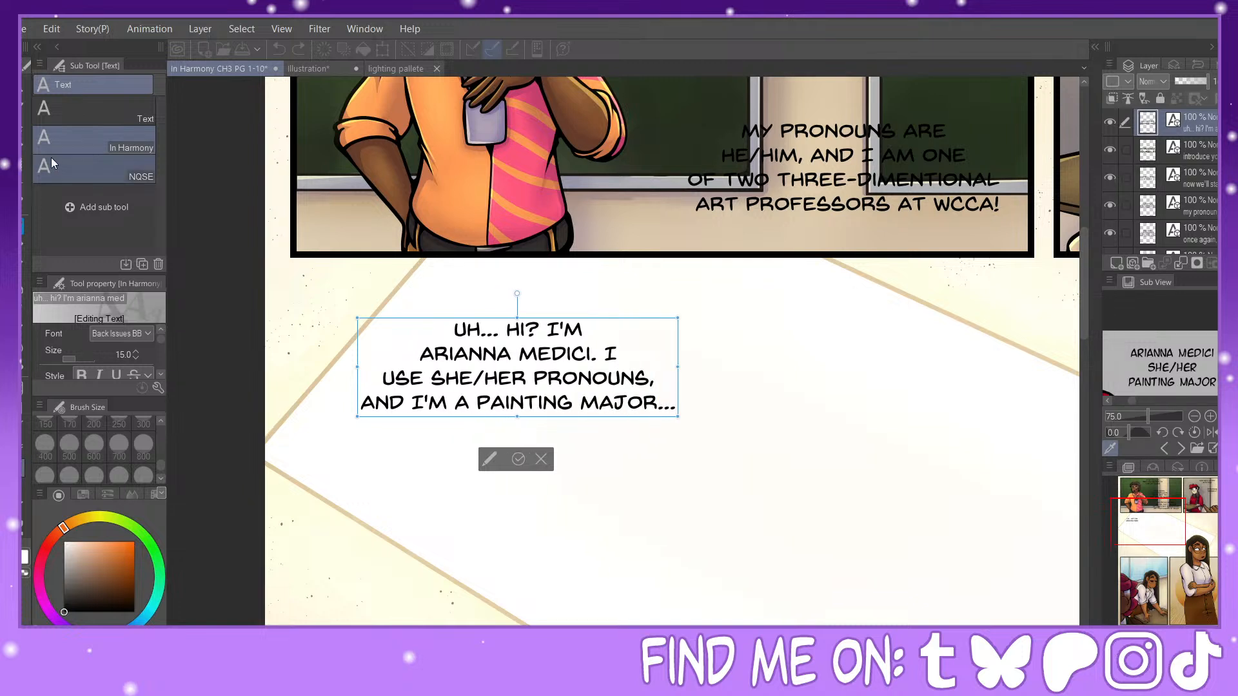
# Step: Commit the four-line introduction and move it to the cream area below the pointing-hand panel, above the character with glasses
pyautogui.moveTo(586, 318); pyautogui.dragTo(527, 312)
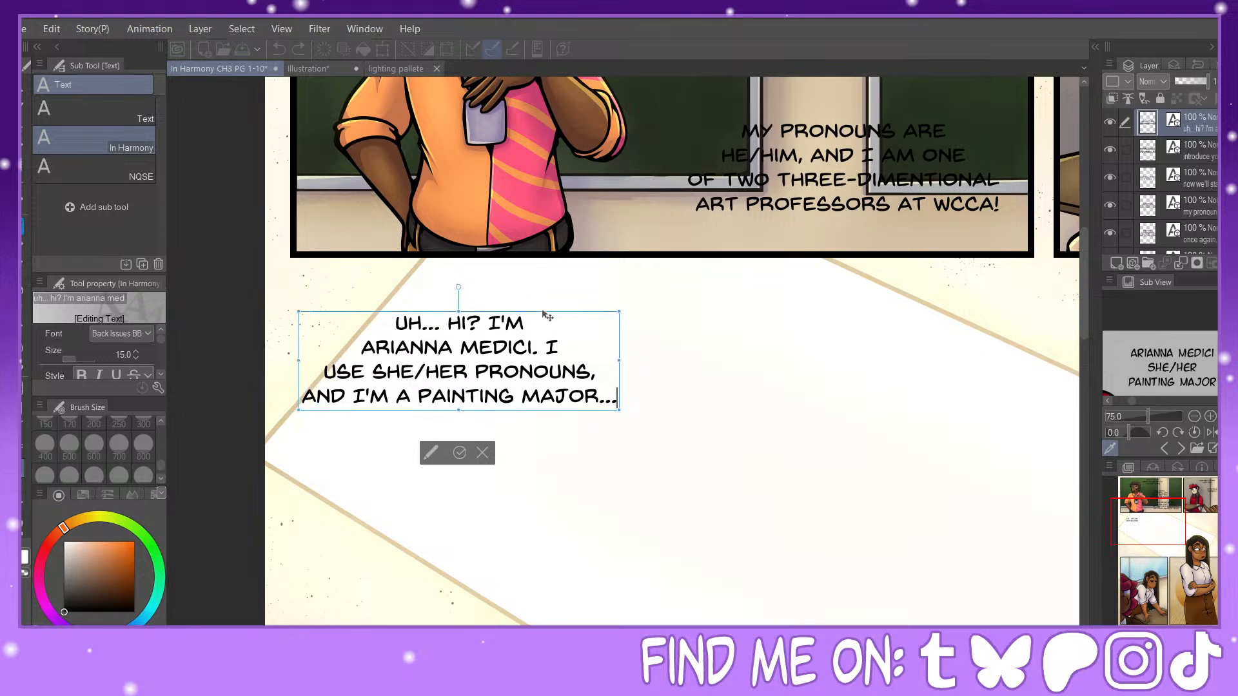
pyautogui.click(479, 442)
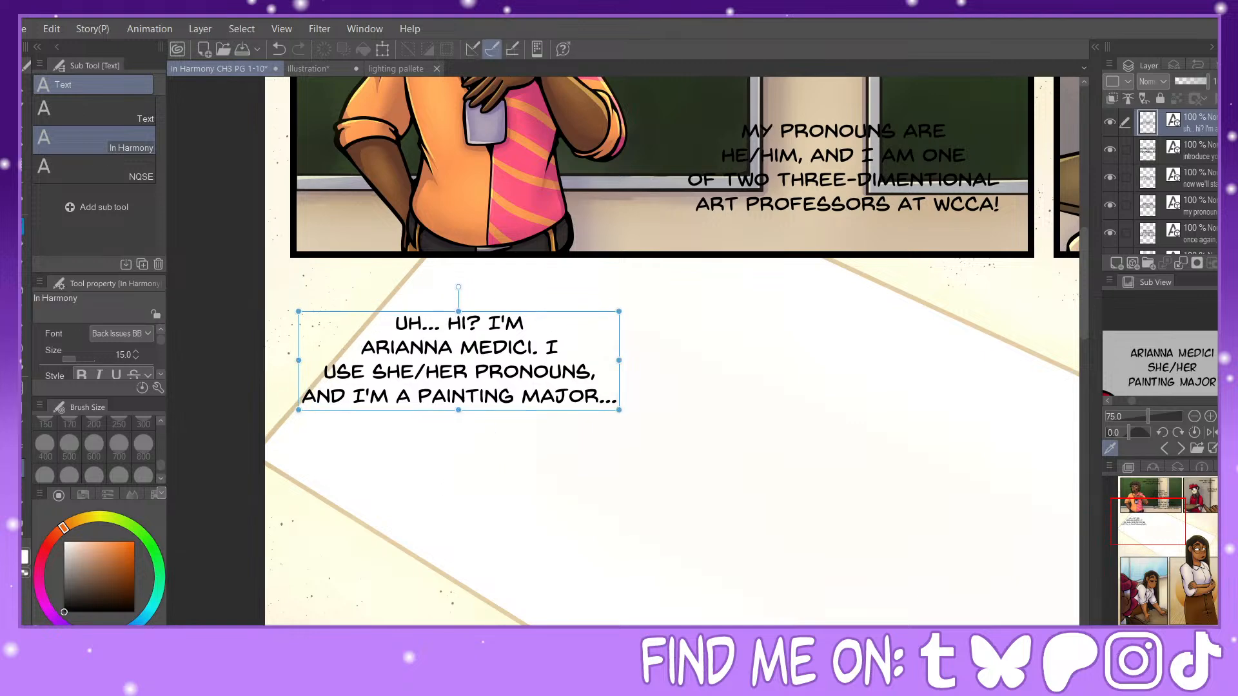
pyautogui.hotkey('ctrl', '-')
pyautogui.moveTo(1166, 517)
pyautogui.mouseDown()
pyautogui.moveTo(1187, 534)
pyautogui.moveTo(1179, 528)
pyautogui.mouseUp()
pyautogui.moveTo(470, 249); pyautogui.dragTo(976, 232)
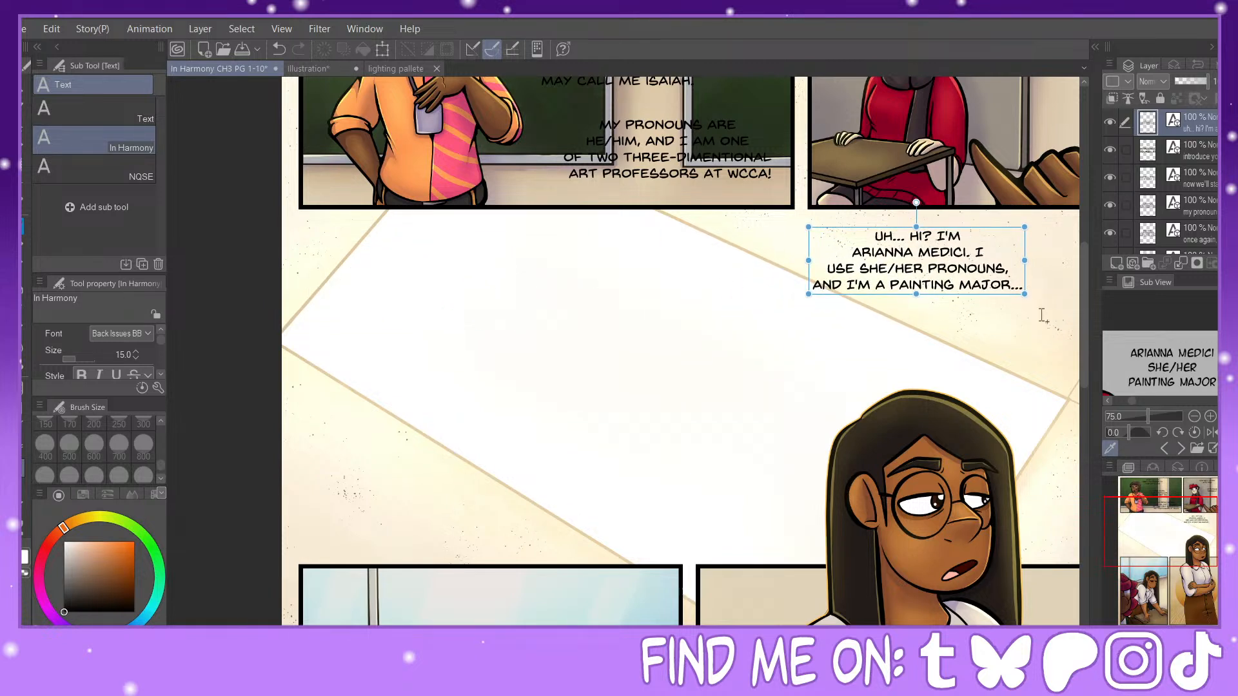
pyautogui.moveTo(1179, 534); pyautogui.dragTo(1194, 536)
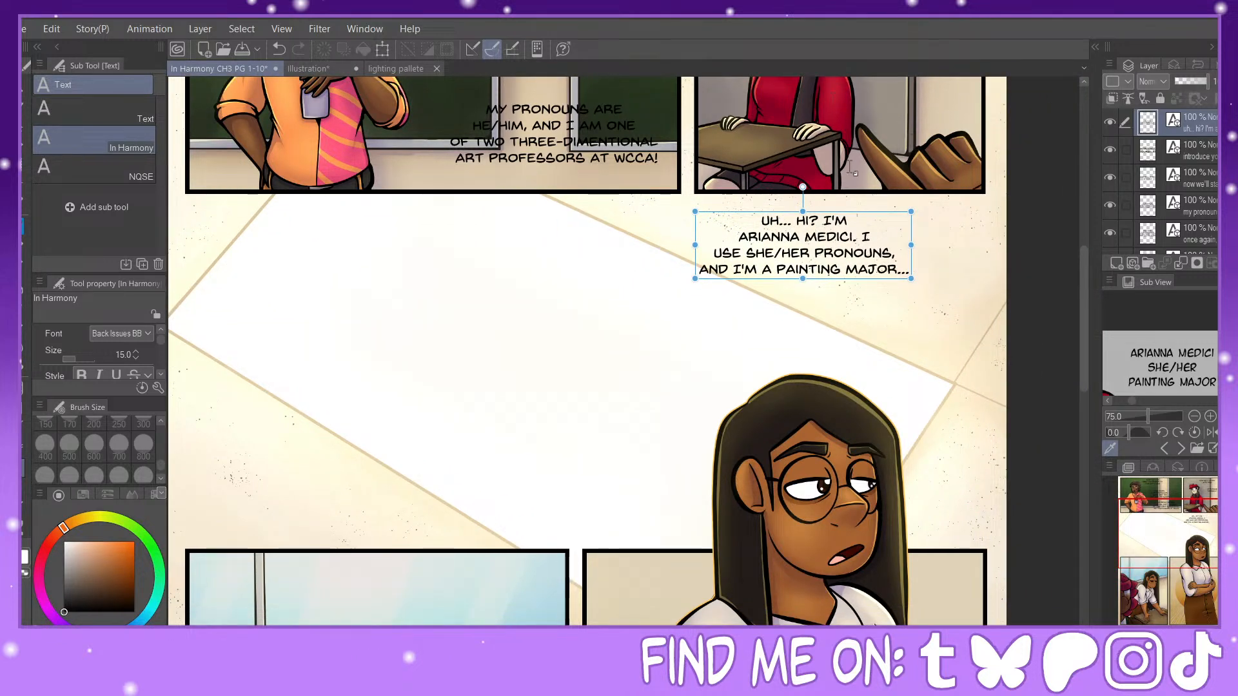
pyautogui.moveTo(861, 218); pyautogui.dragTo(891, 221)
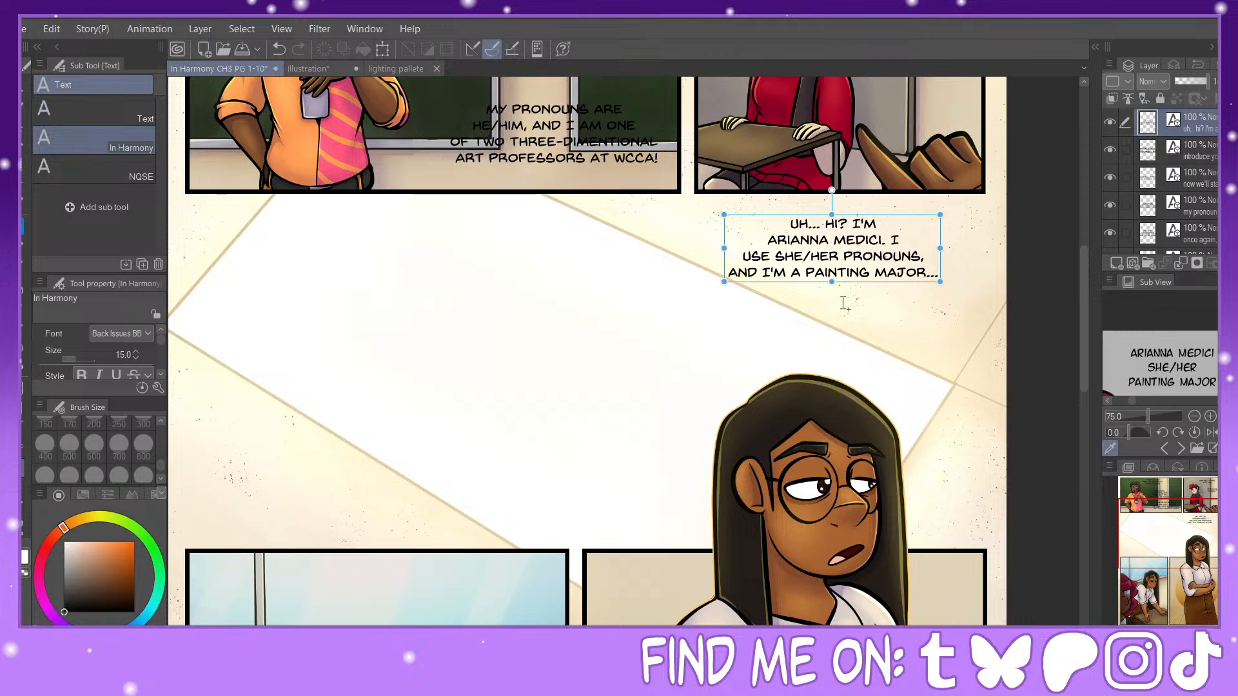
# Step: Look through the reference images for the next speaker's sheet and enlarge the name, pronouns and major notes
pyautogui.click(530, 310)
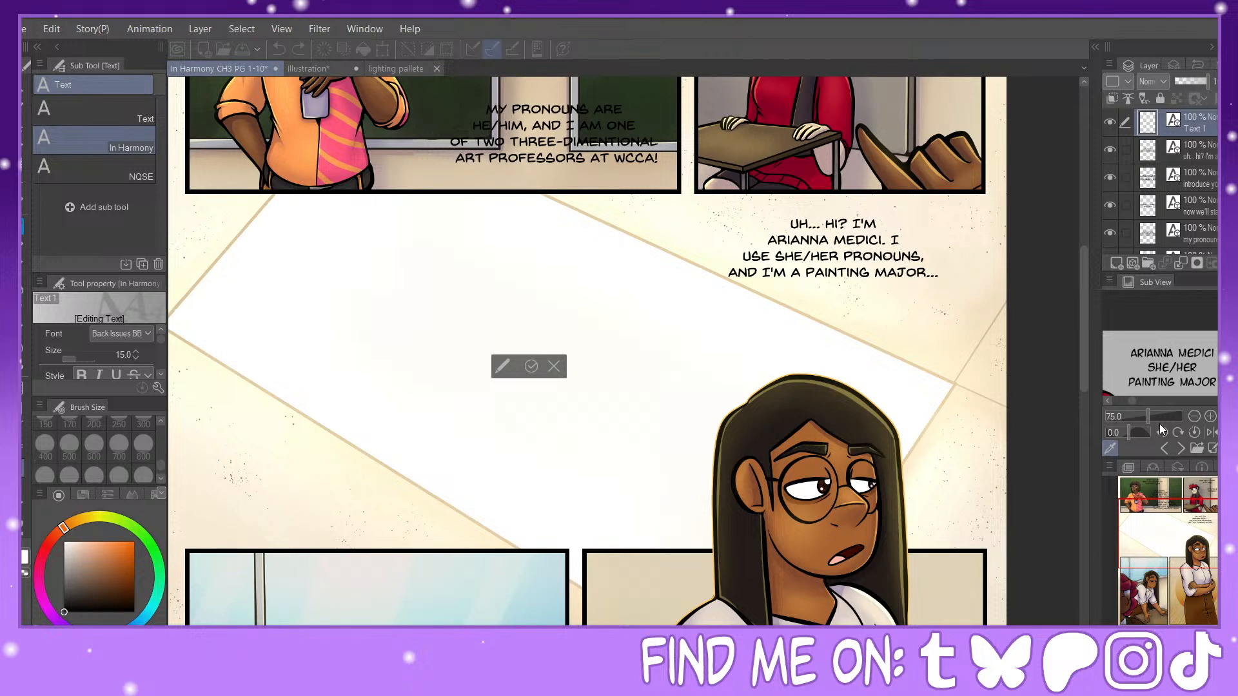
pyautogui.click(1179, 449)
pyautogui.click(1180, 448)
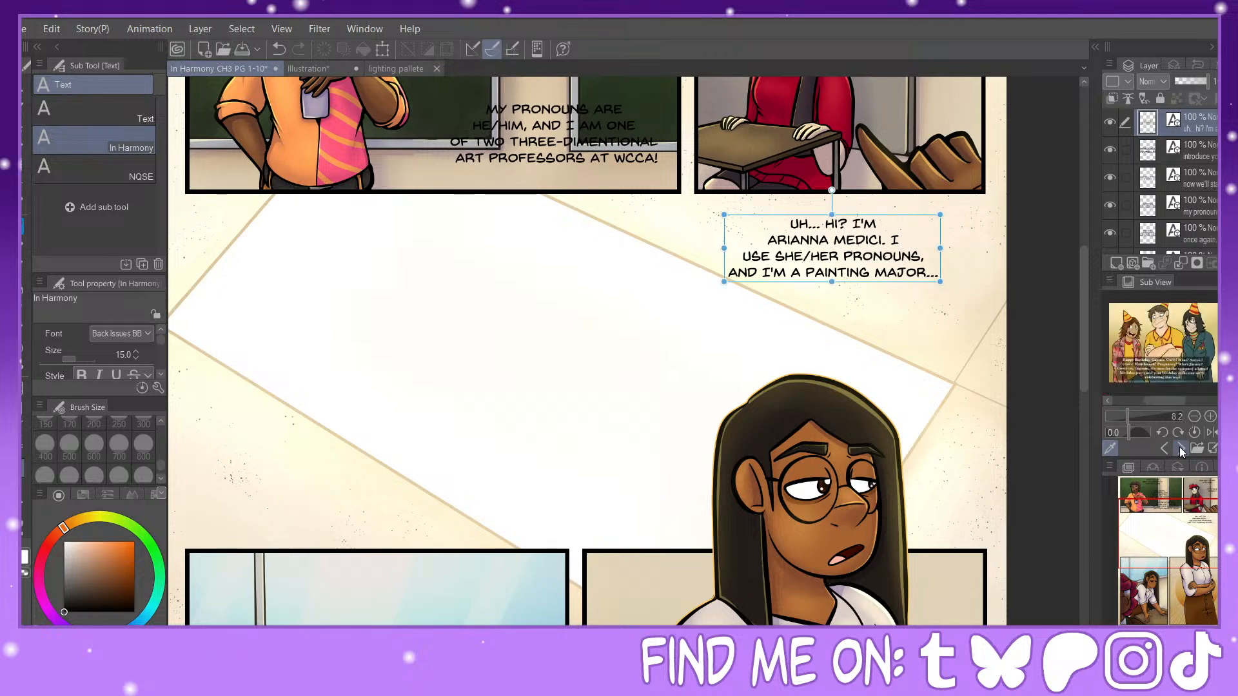
pyautogui.click(1181, 450)
pyautogui.click(1180, 449)
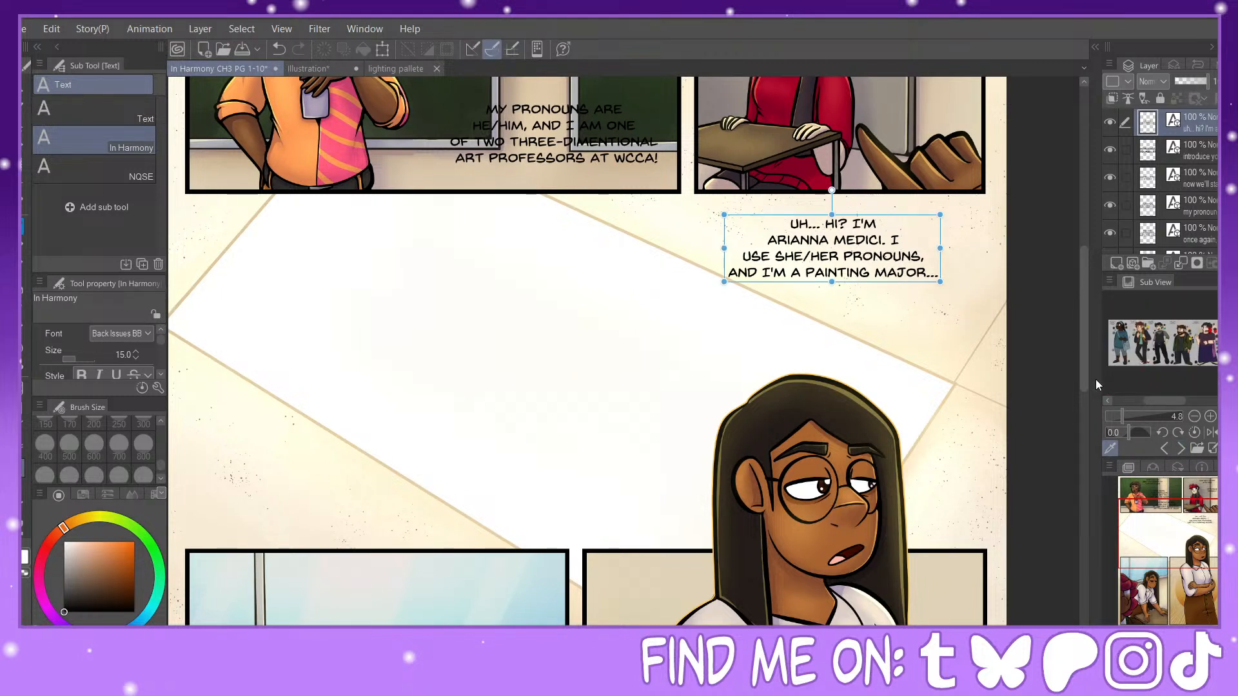
pyautogui.click(1183, 448)
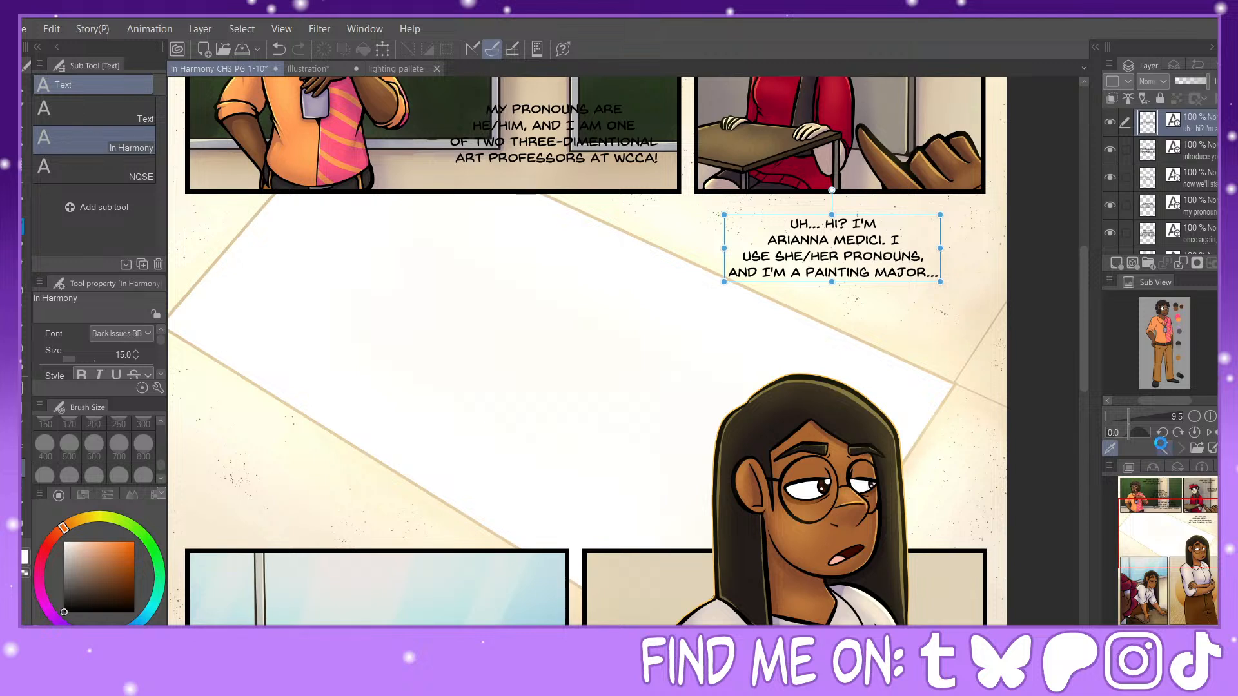
pyautogui.click(1165, 449)
pyautogui.click(1164, 449)
pyautogui.click(1165, 449)
pyautogui.click(1164, 448)
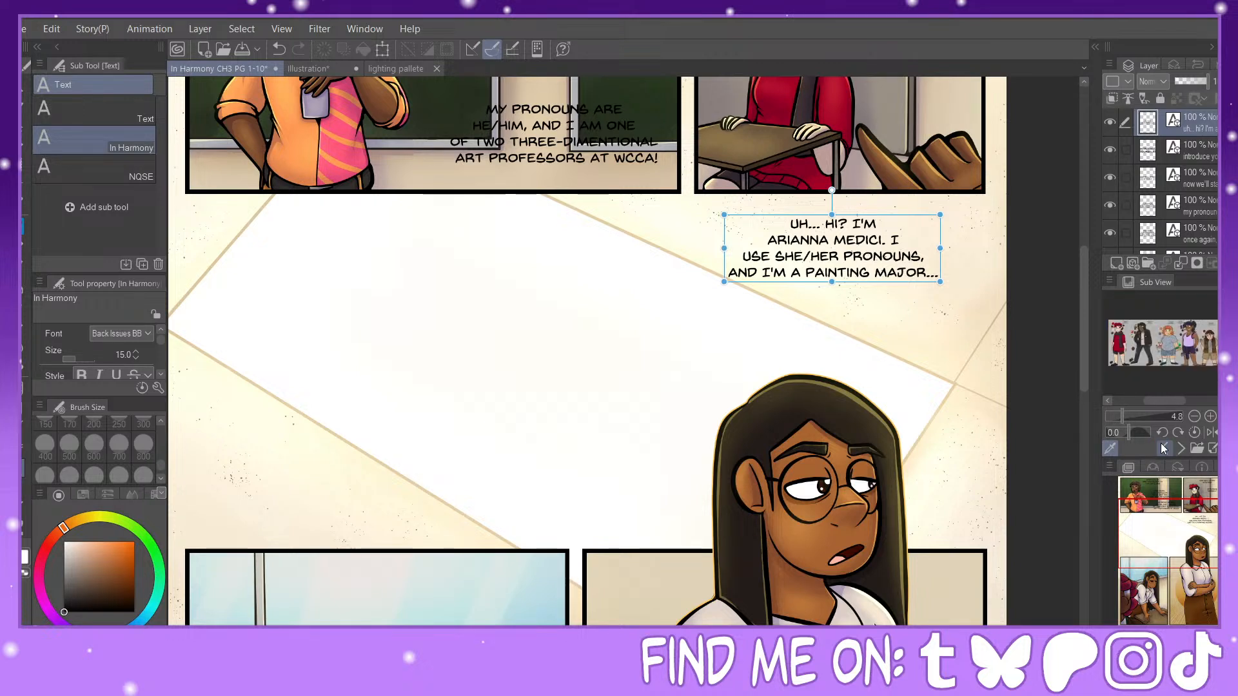
pyautogui.click(1164, 449)
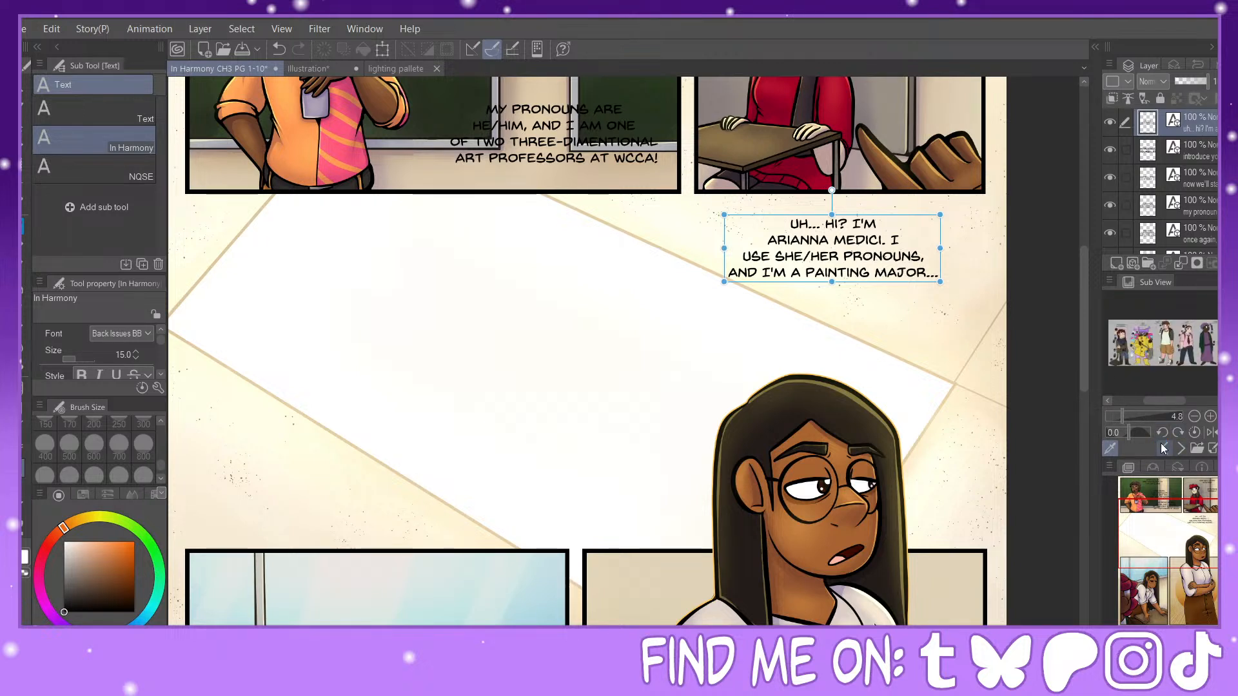
pyautogui.click(1164, 449)
pyautogui.click(1135, 415)
pyautogui.moveTo(1161, 402); pyautogui.dragTo(1183, 402)
pyautogui.moveTo(1222, 349); pyautogui.dragTo(1223, 337)
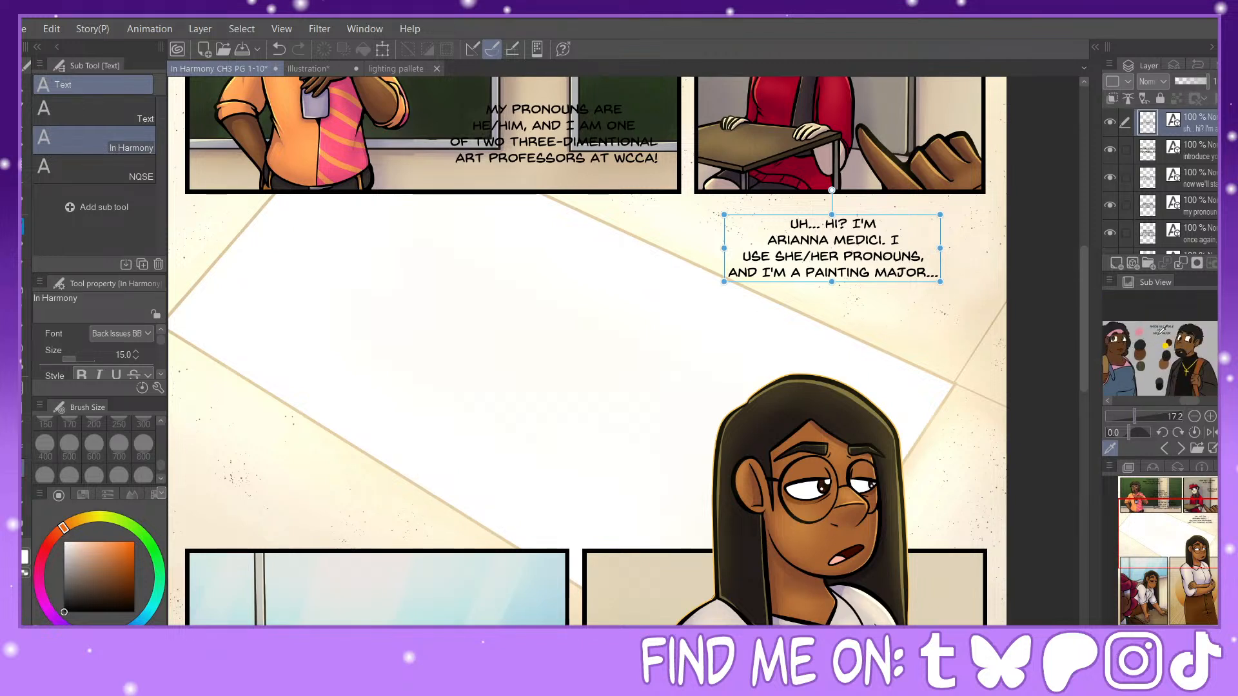
pyautogui.scroll(5, 1161, 331)
pyautogui.scroll(-2, 1162, 330)
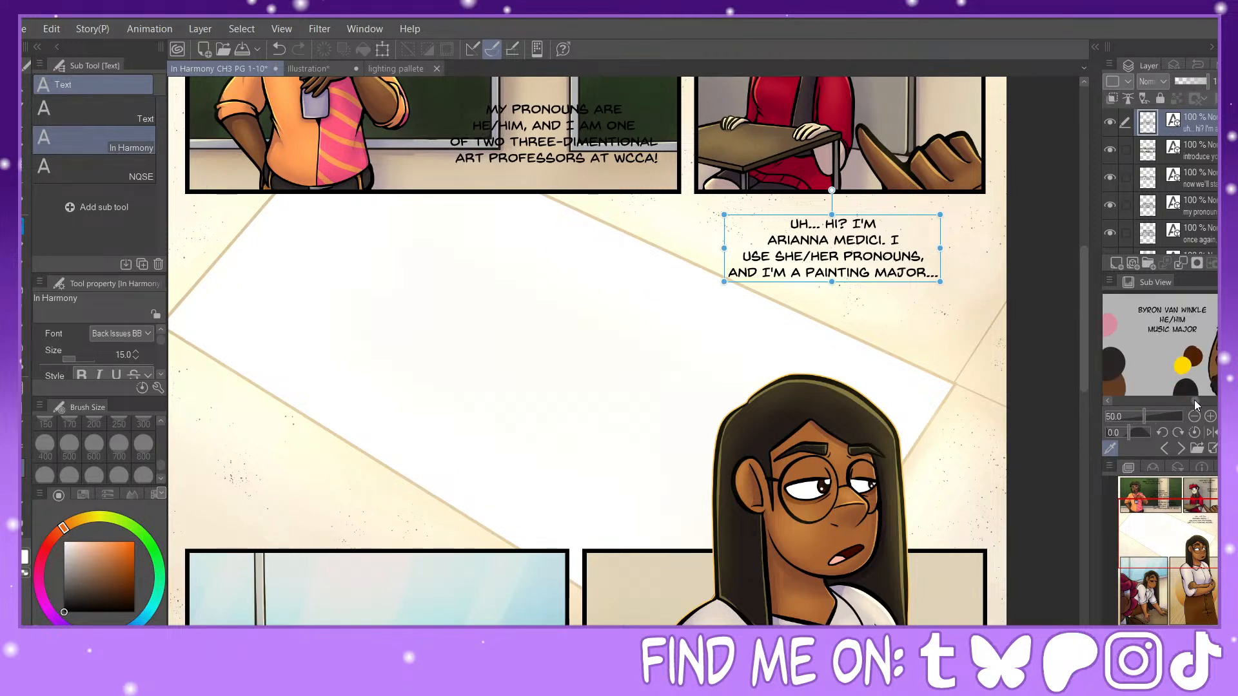
pyautogui.moveTo(1195, 405); pyautogui.dragTo(1187, 406)
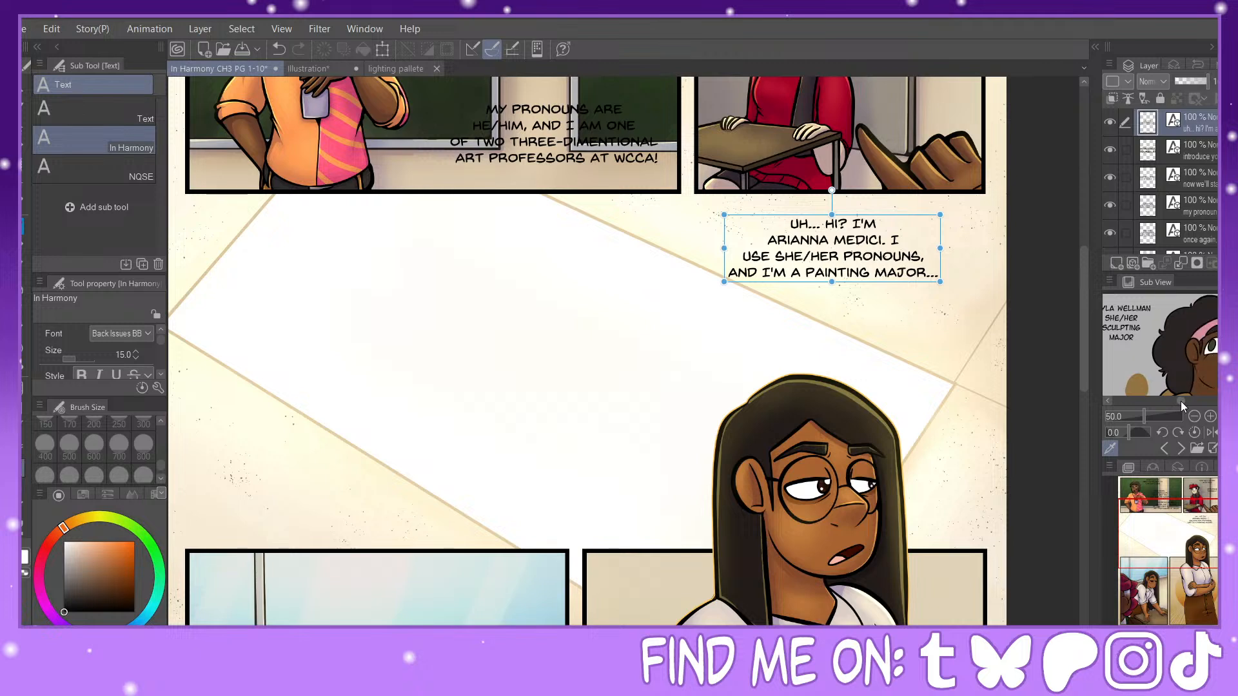
# Step: Start a new dialogue text in the white diagonal band with "HELLO! I'M", the speaker's full name broken before the surname, and an exclamation mark
pyautogui.click(514, 290)
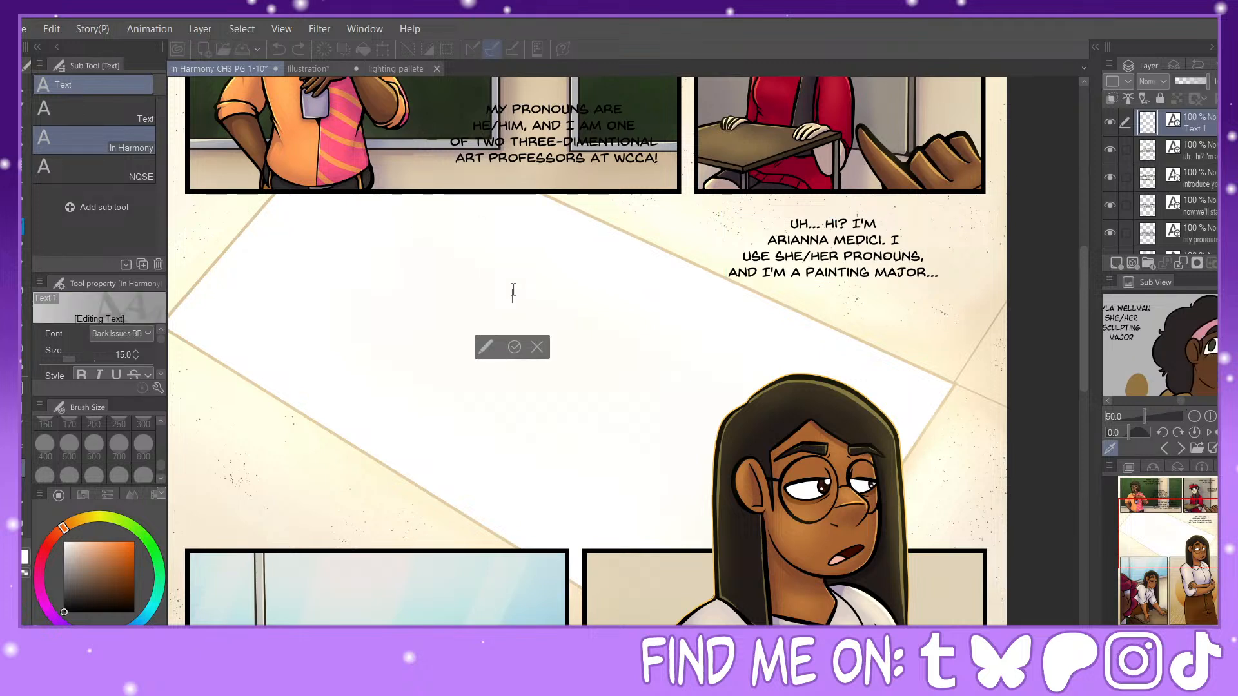
pyautogui.write('HELLO!')
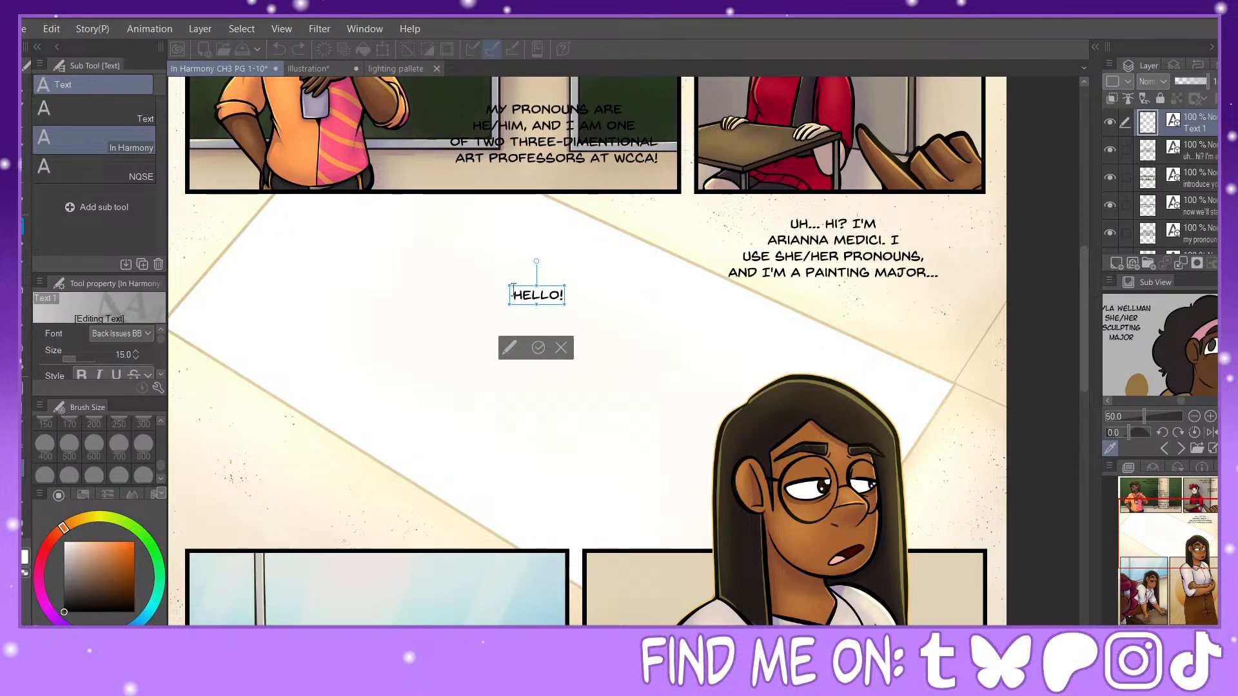
pyautogui.write(" I'M")
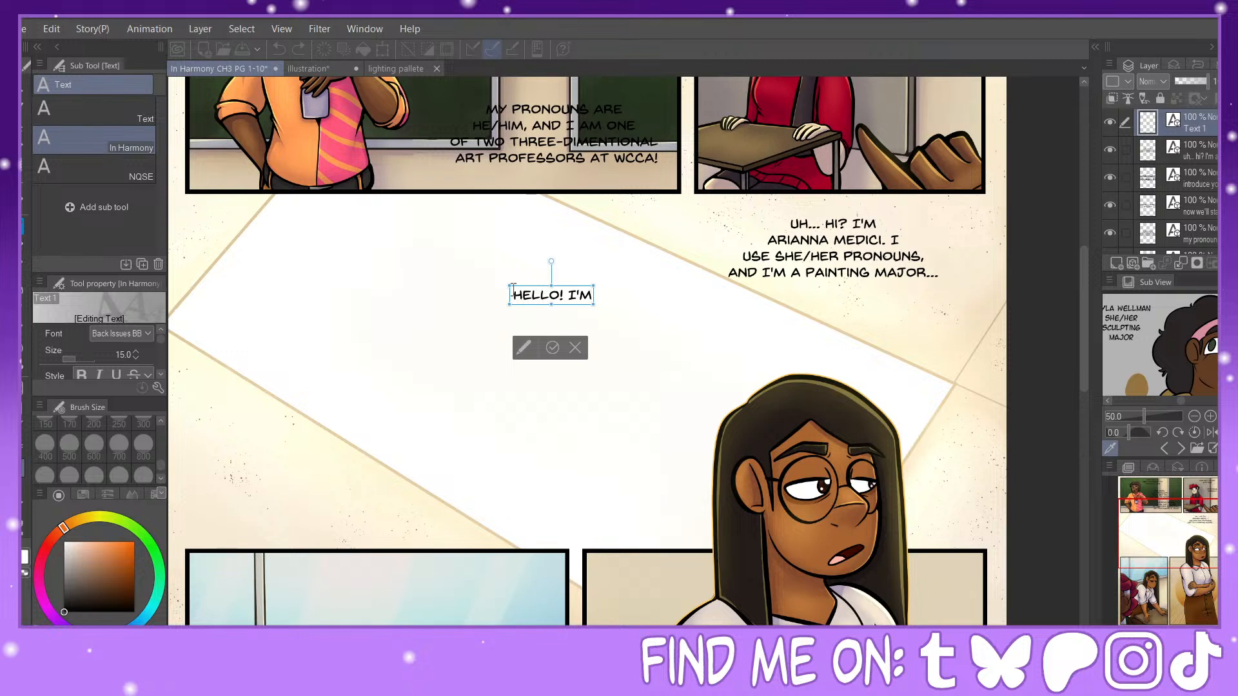
pyautogui.write(' LAYLA')
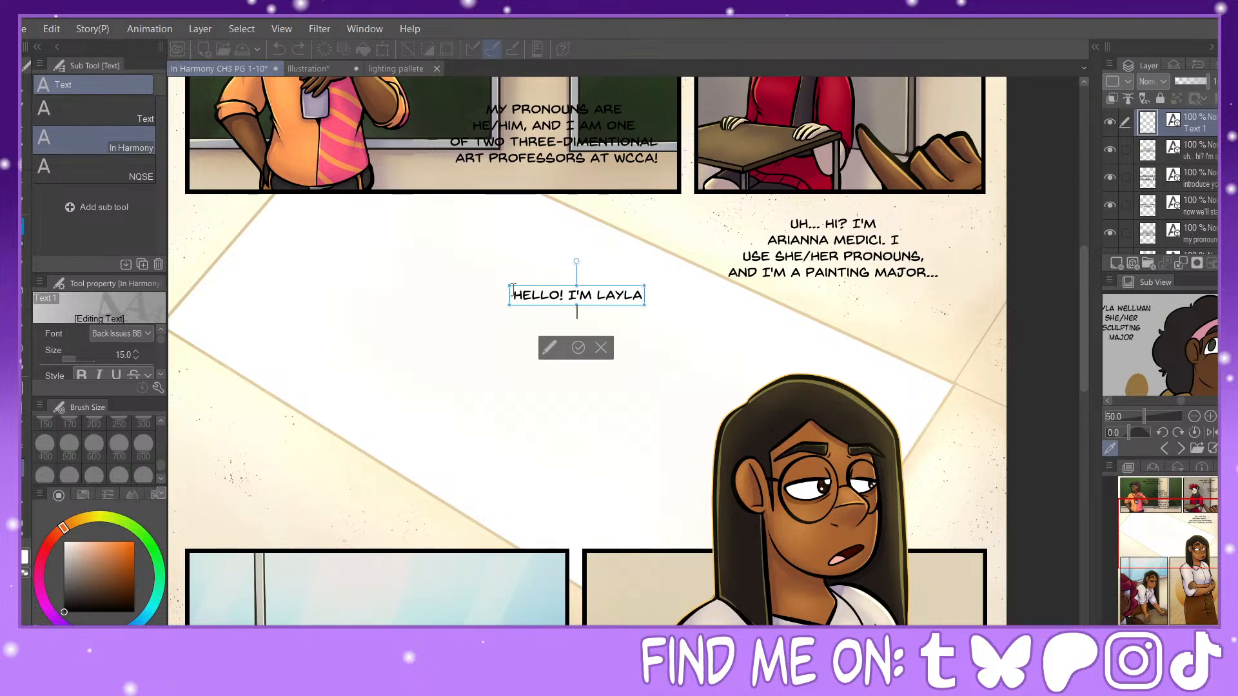
pyautogui.press('Return')
pyautogui.write('WELLMAN')
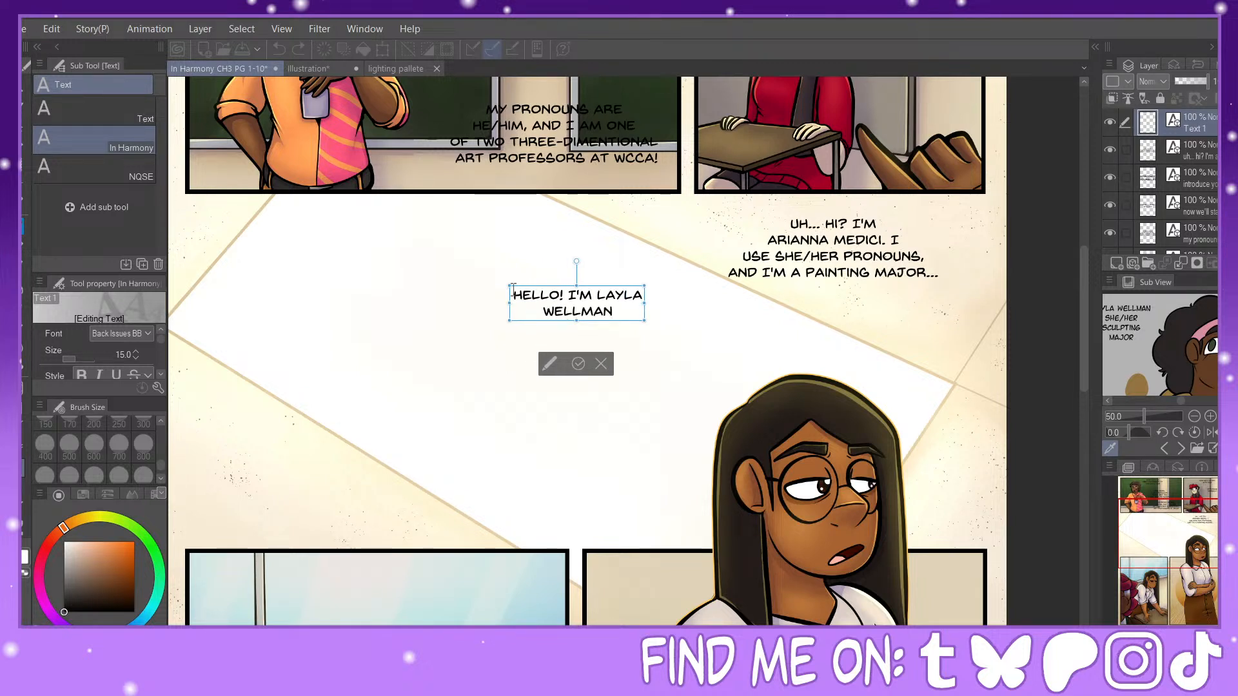
pyautogui.write('!')
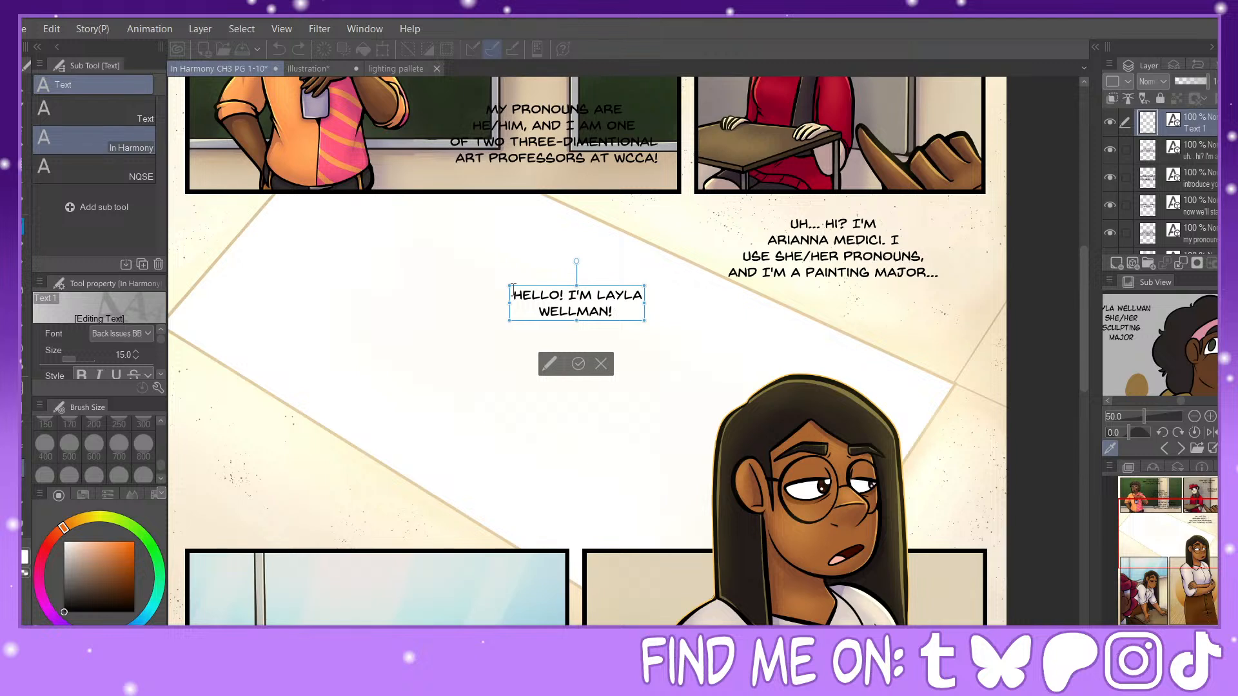
pyautogui.press('BackSpace')
pyautogui.press('BackSpace')
pyautogui.write(',')
pyautogui.press('BackSpace')
pyautogui.press('BackSpace')
pyautogui.write('! She/her')
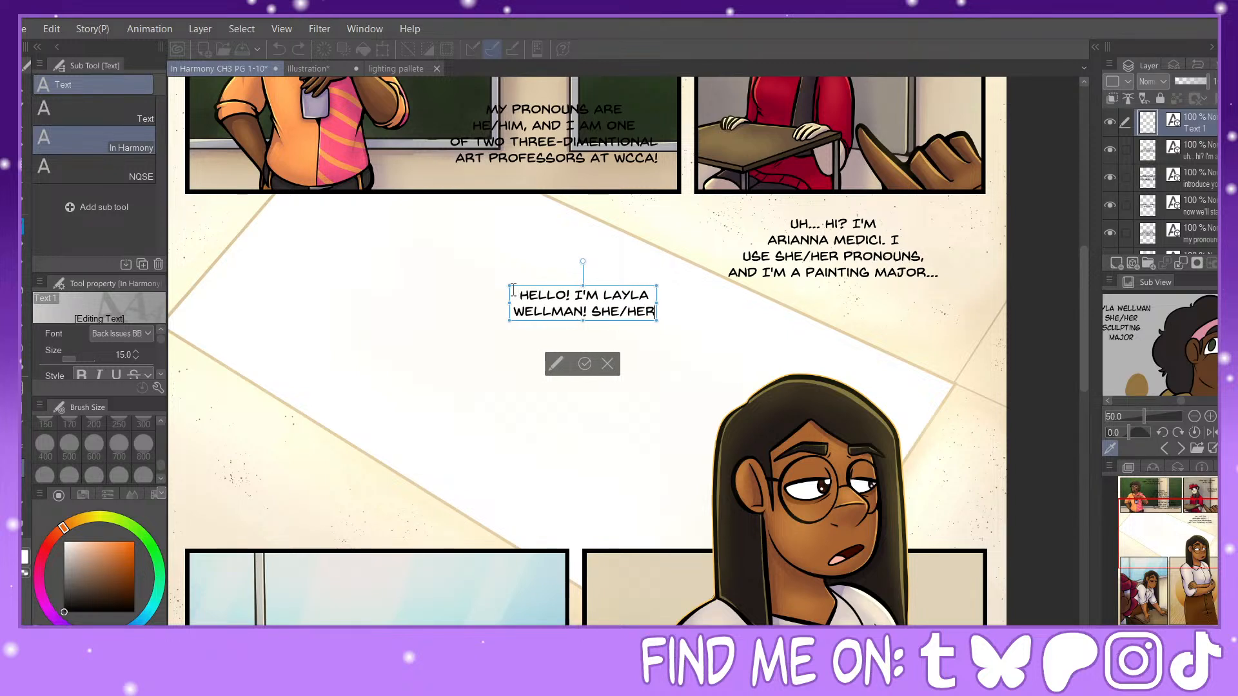
pyautogui.write(' pronouns are')
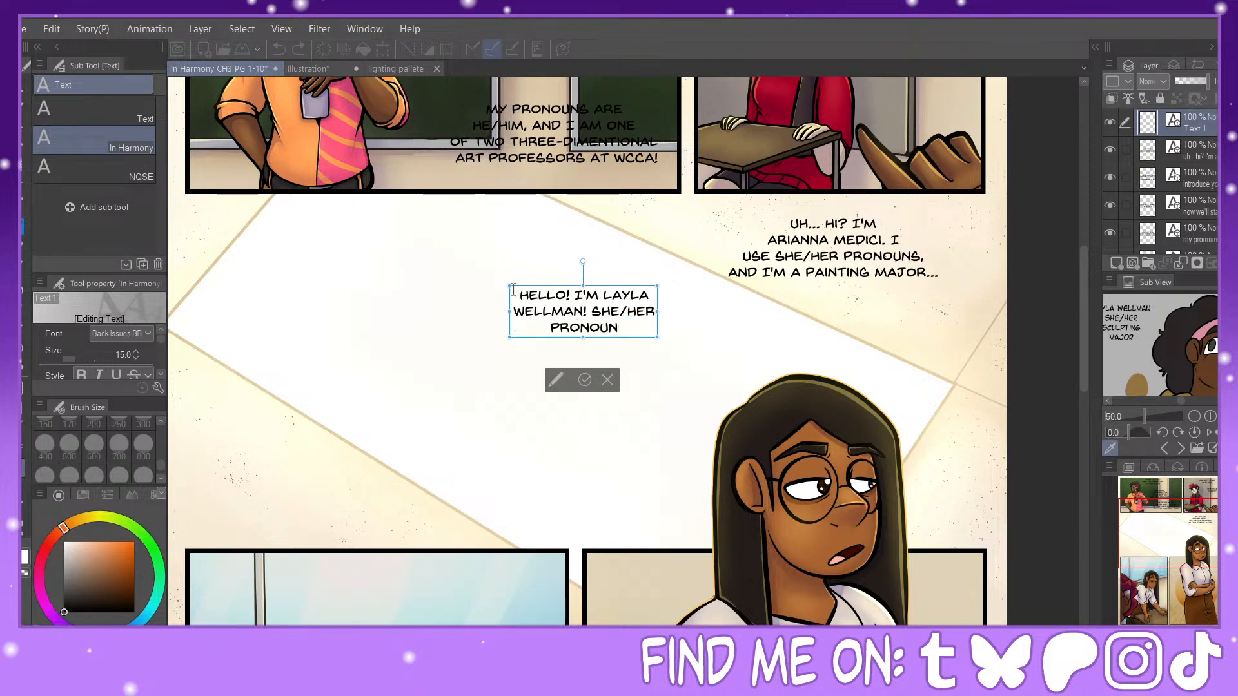
pyautogui.write(' fine!')
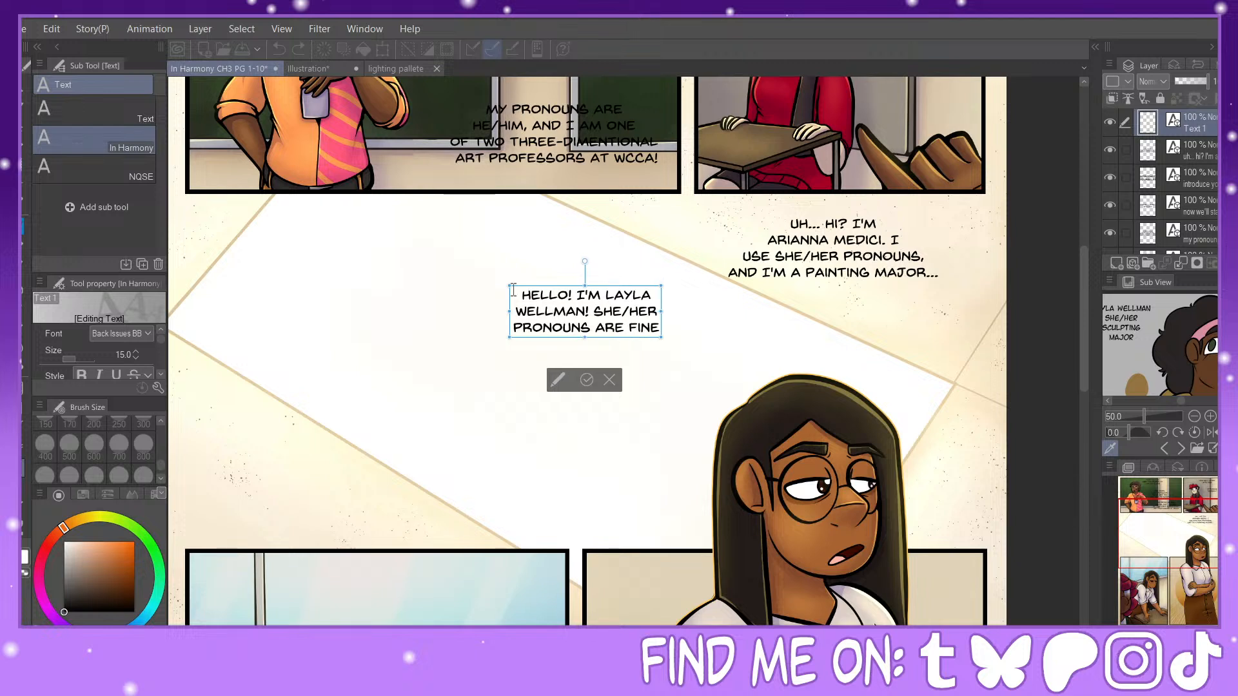
pyautogui.write(" i'm a")
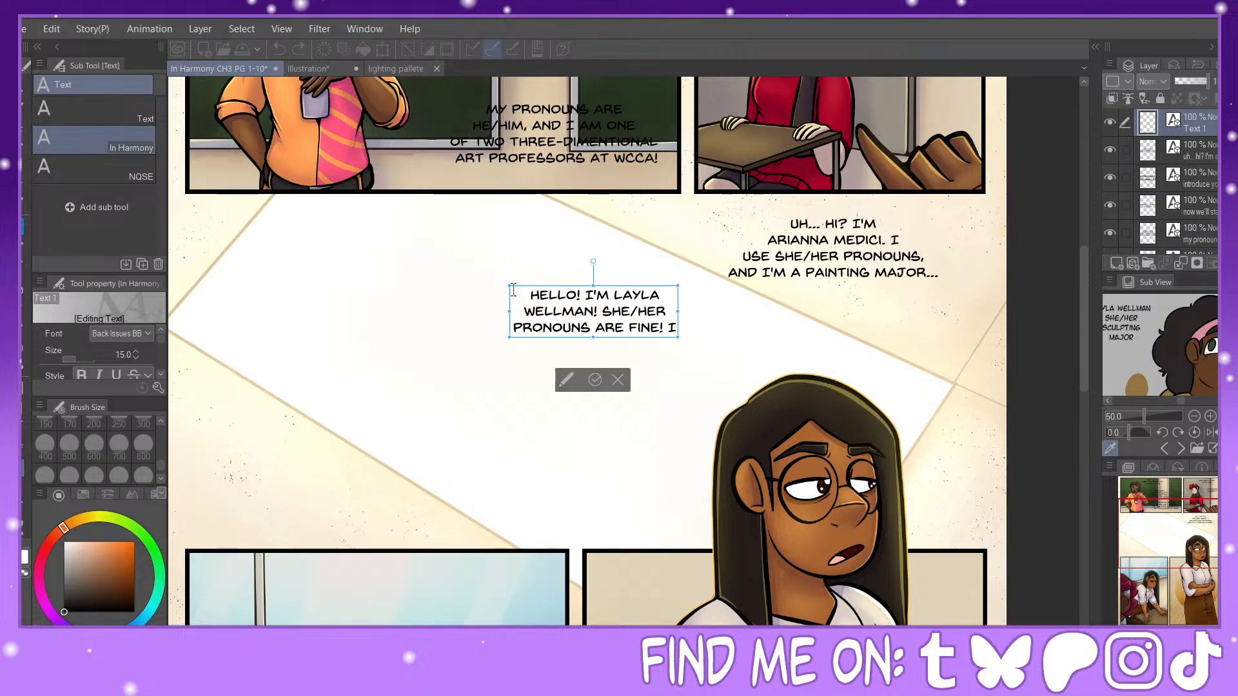
pyautogui.write(' scu')
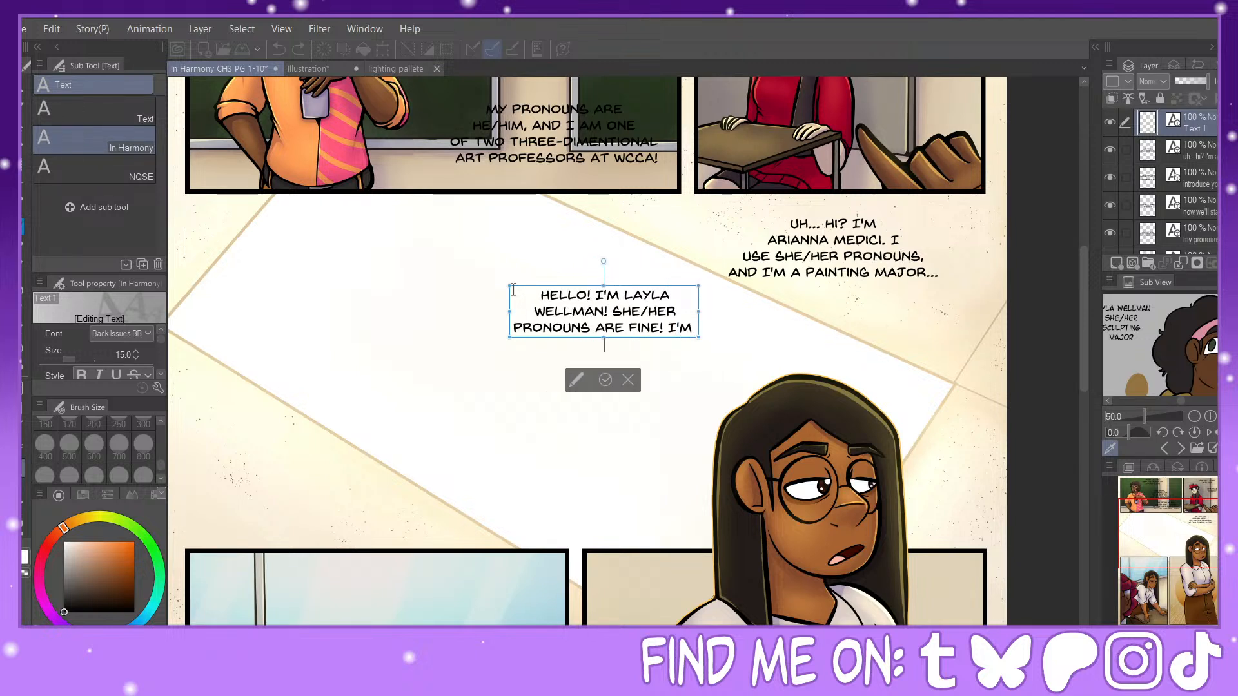
pyautogui.write('lpting major')
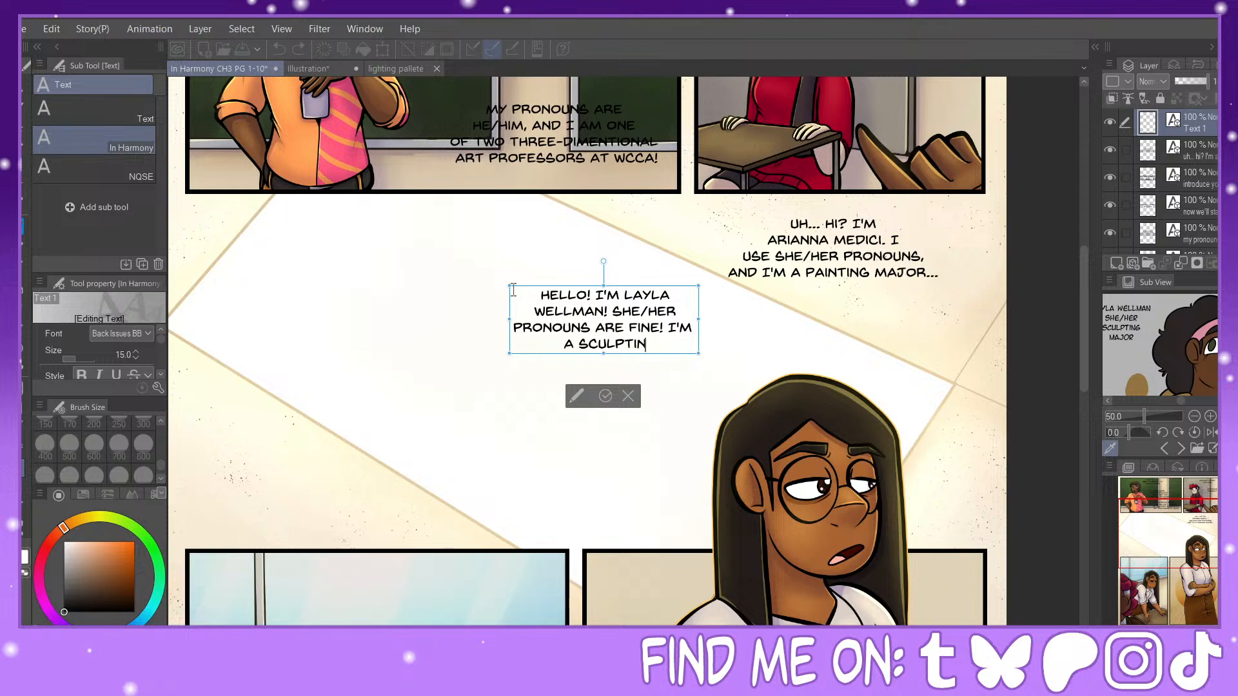
pyautogui.write(',')
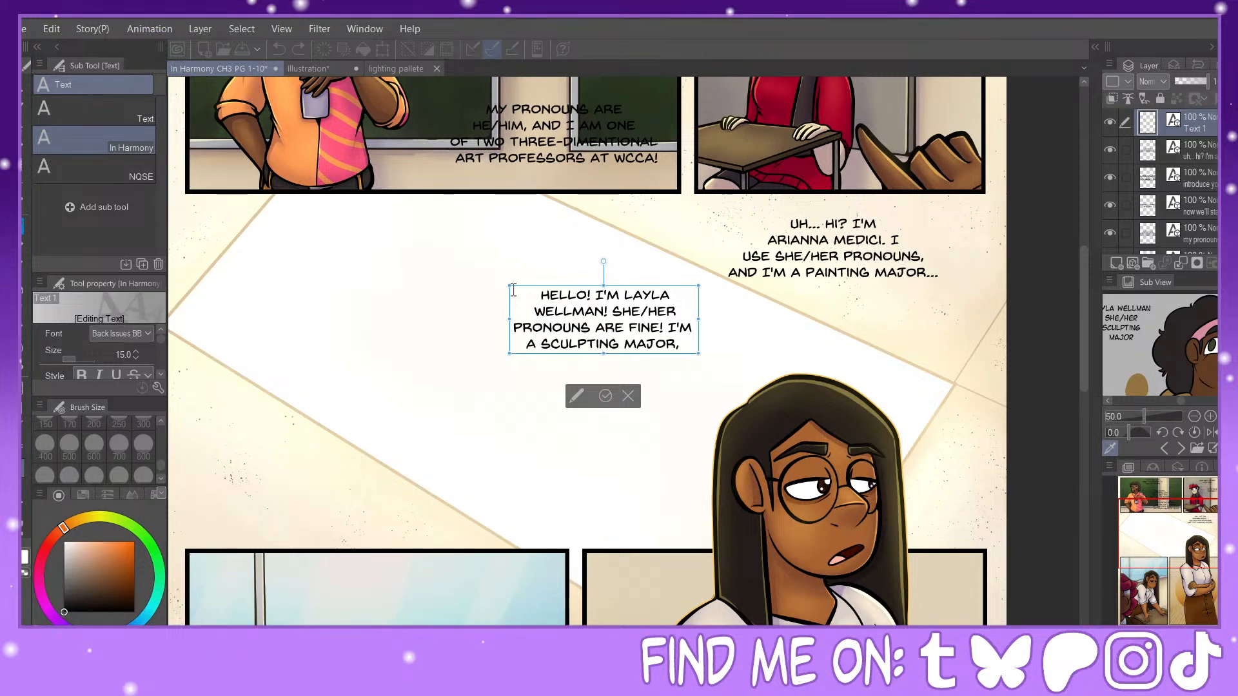
# Step: Finish the introduction with "I'M / A SCULPTING MAJOR AND / I LOVE CERAMICS!", making it five lines
pyautogui.press('BackSpace')
pyautogui.press('BackSpace')
pyautogui.write('and')
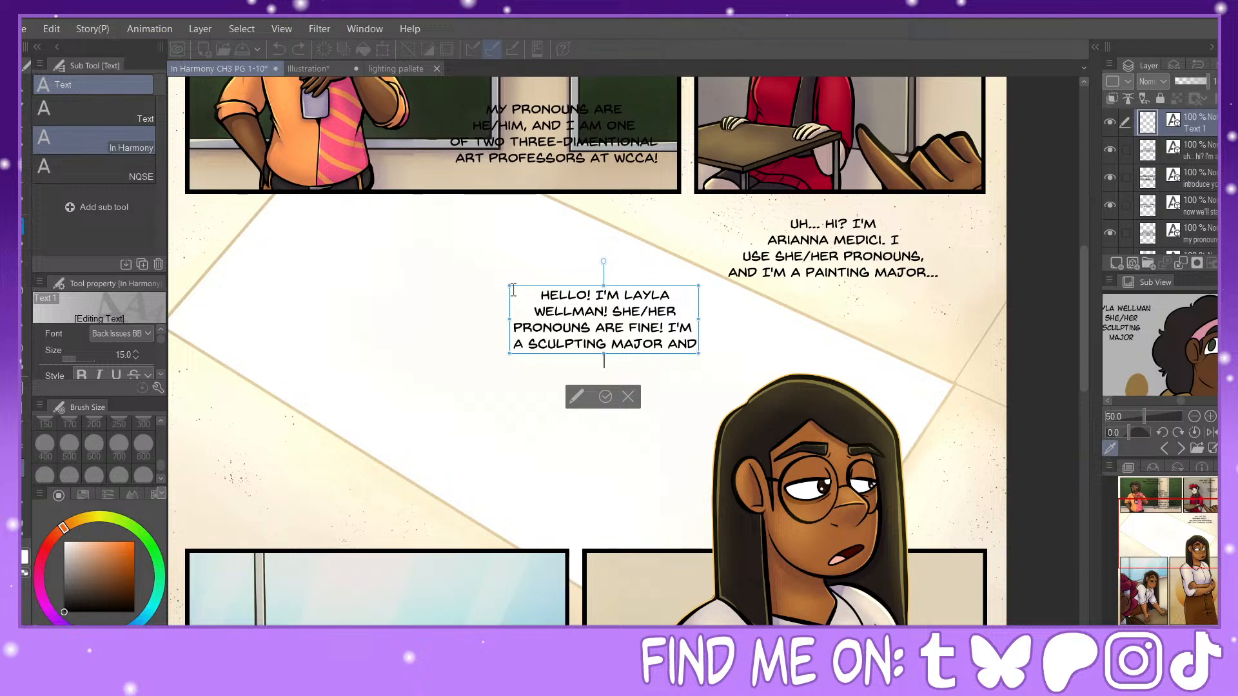
pyautogui.write(' i love')
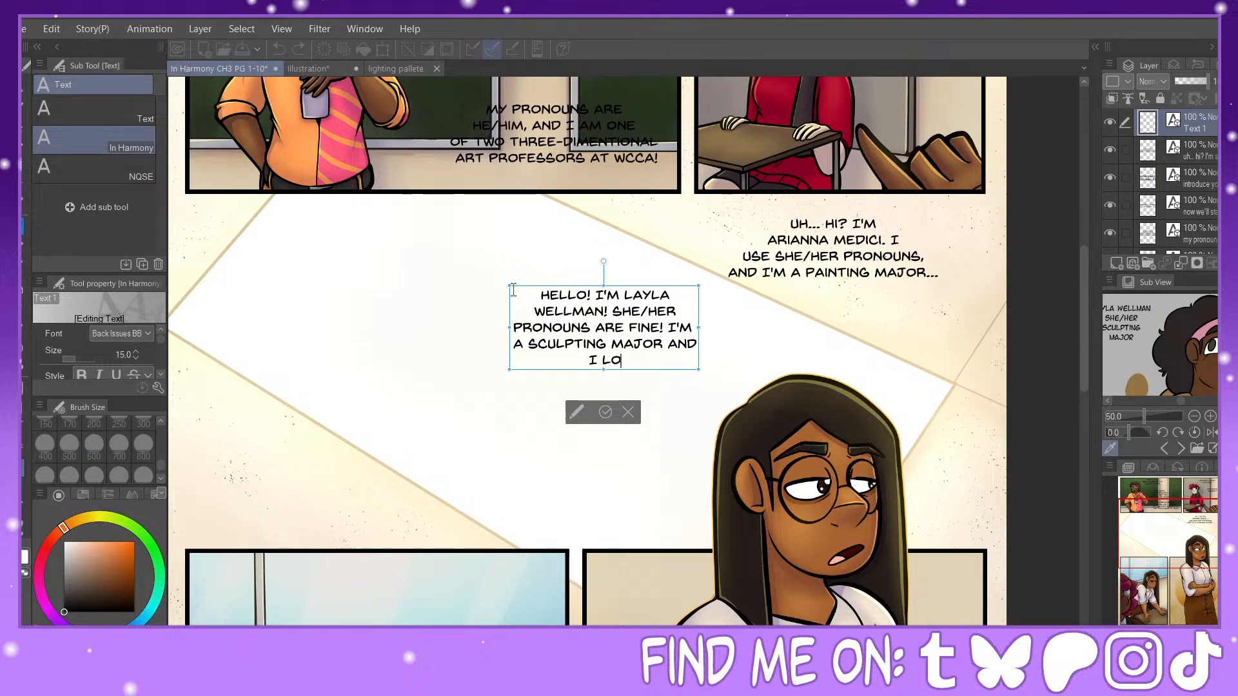
pyautogui.write(' ceramics!')
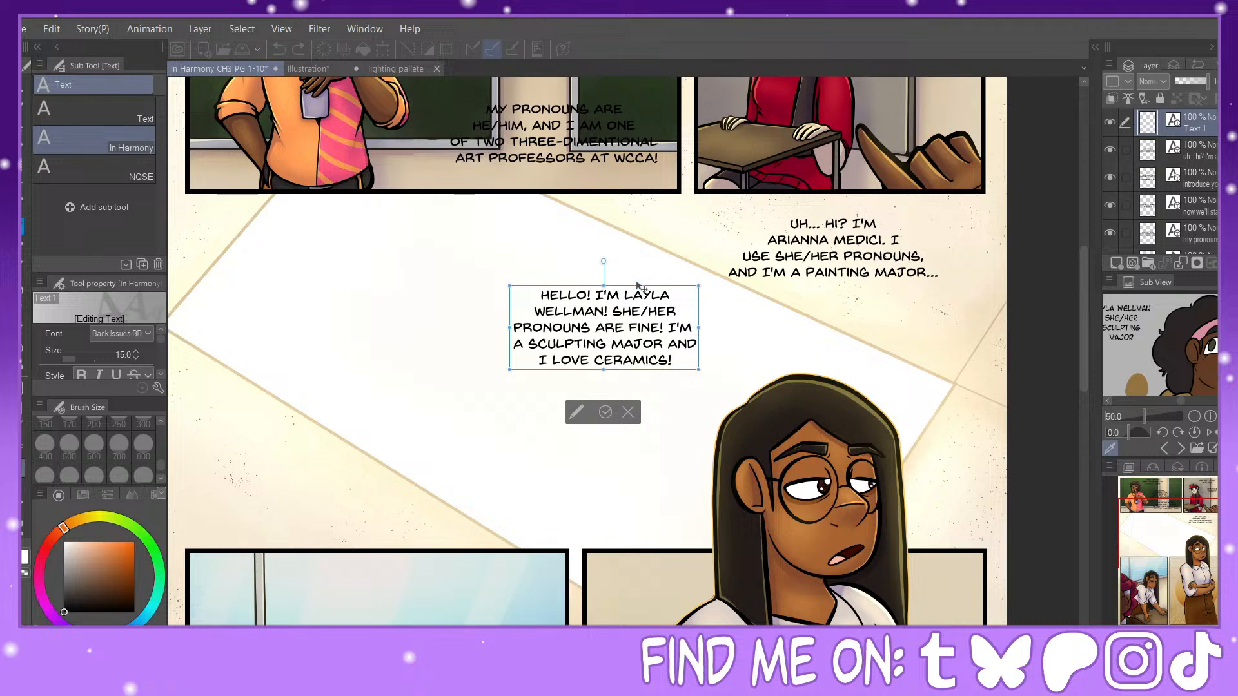
# Step: Nudge the five-line introduction slightly up and left, make the word "LOVE" bold, and commit the text
pyautogui.moveTo(640, 287); pyautogui.dragTo(627, 271)
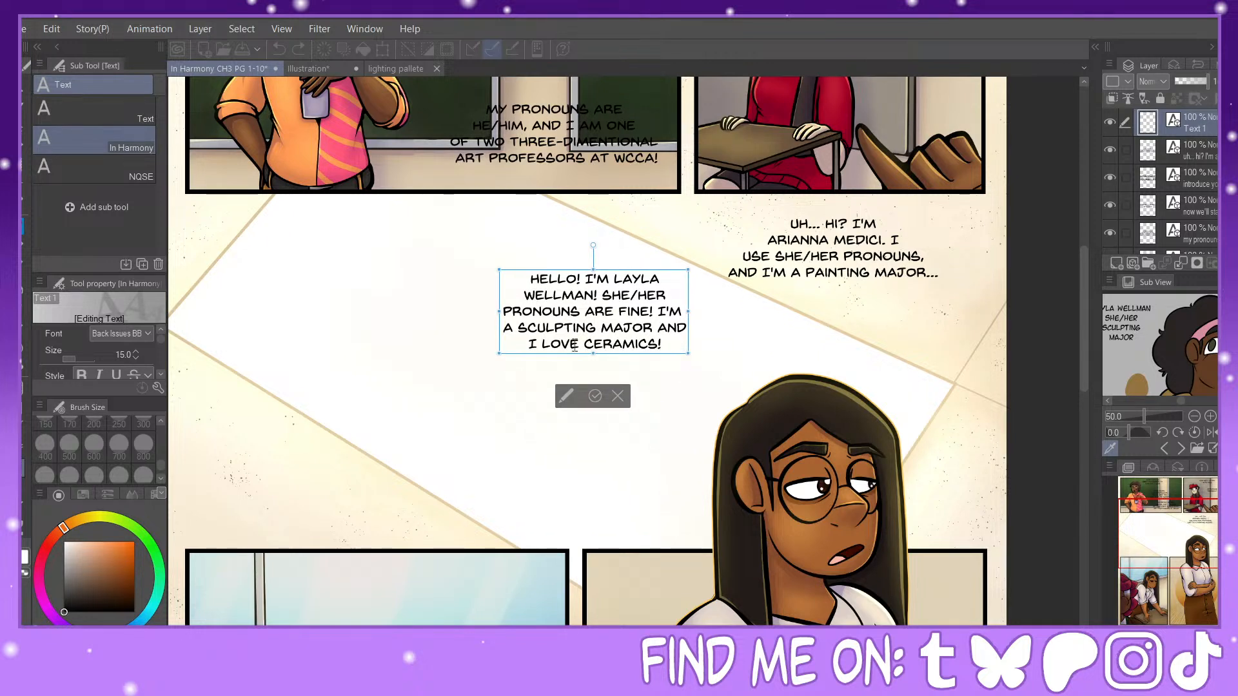
pyautogui.moveTo(578, 345); pyautogui.dragTo(541, 345)
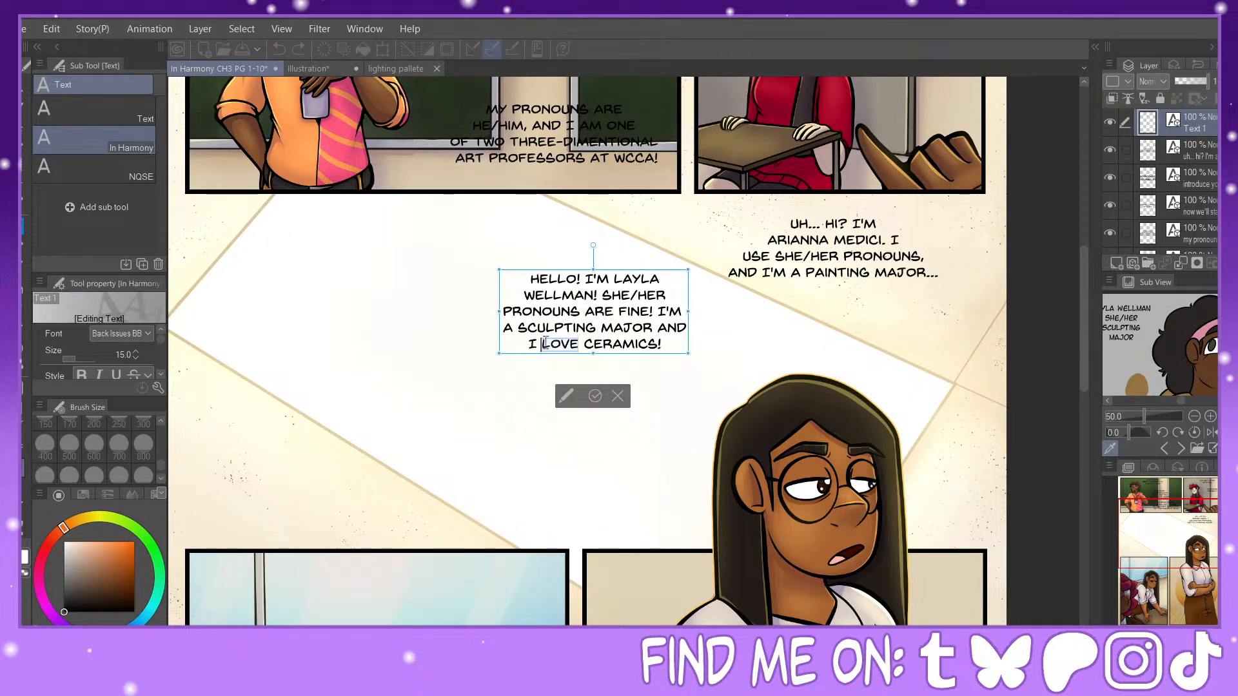
pyautogui.click(81, 374)
pyautogui.click(595, 396)
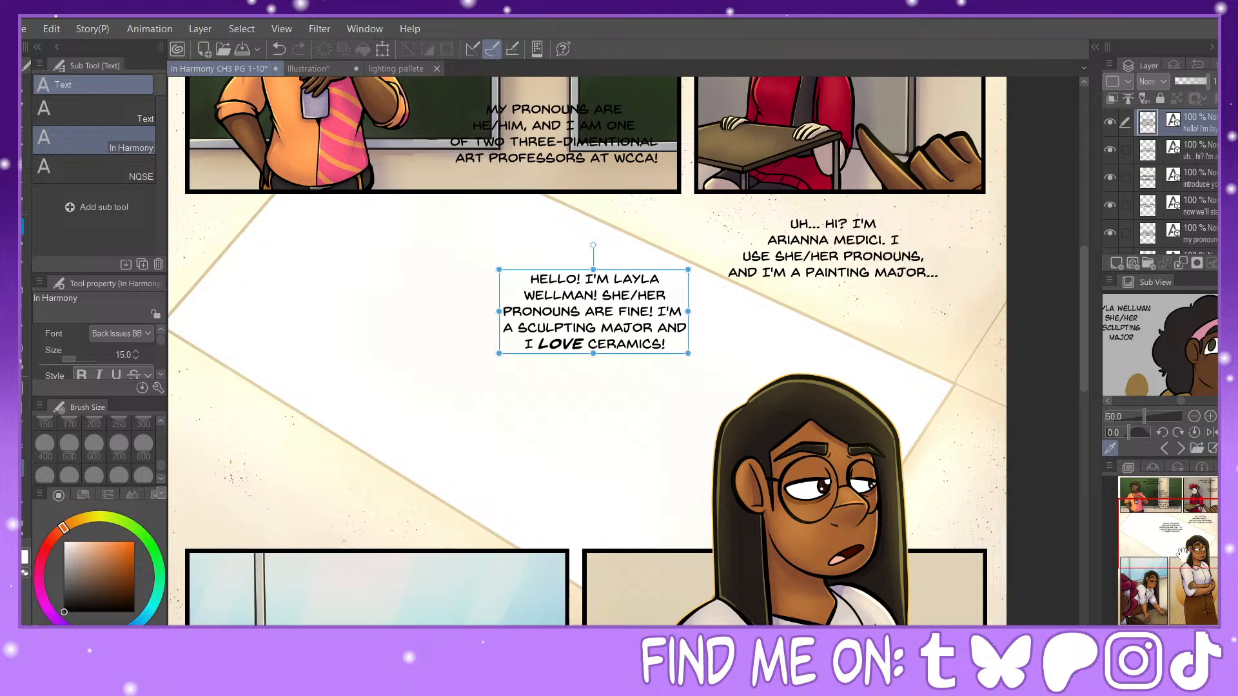
# Step: Start another dialogue text at the lower-left edge of the white band with "MY NAME IS" and the speaker's full name, breaking before the surname
pyautogui.moveTo(1182, 555); pyautogui.dragTo(1160, 563)
pyautogui.click(476, 360)
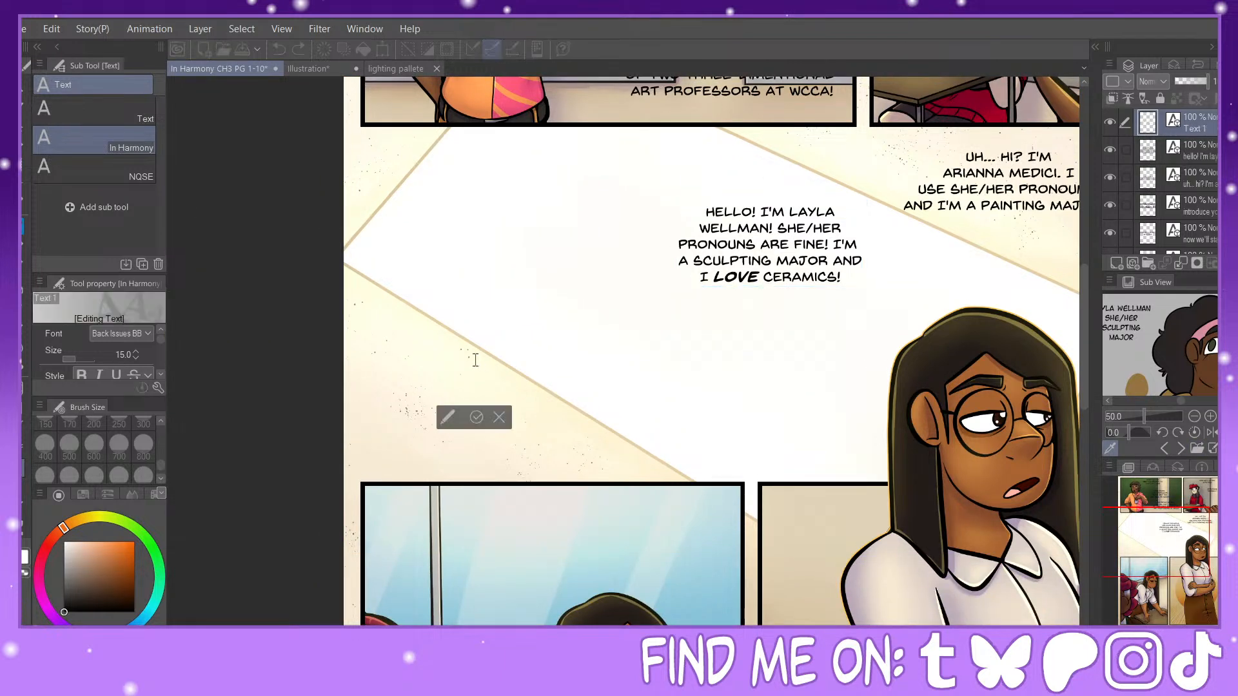
pyautogui.write('Toby')
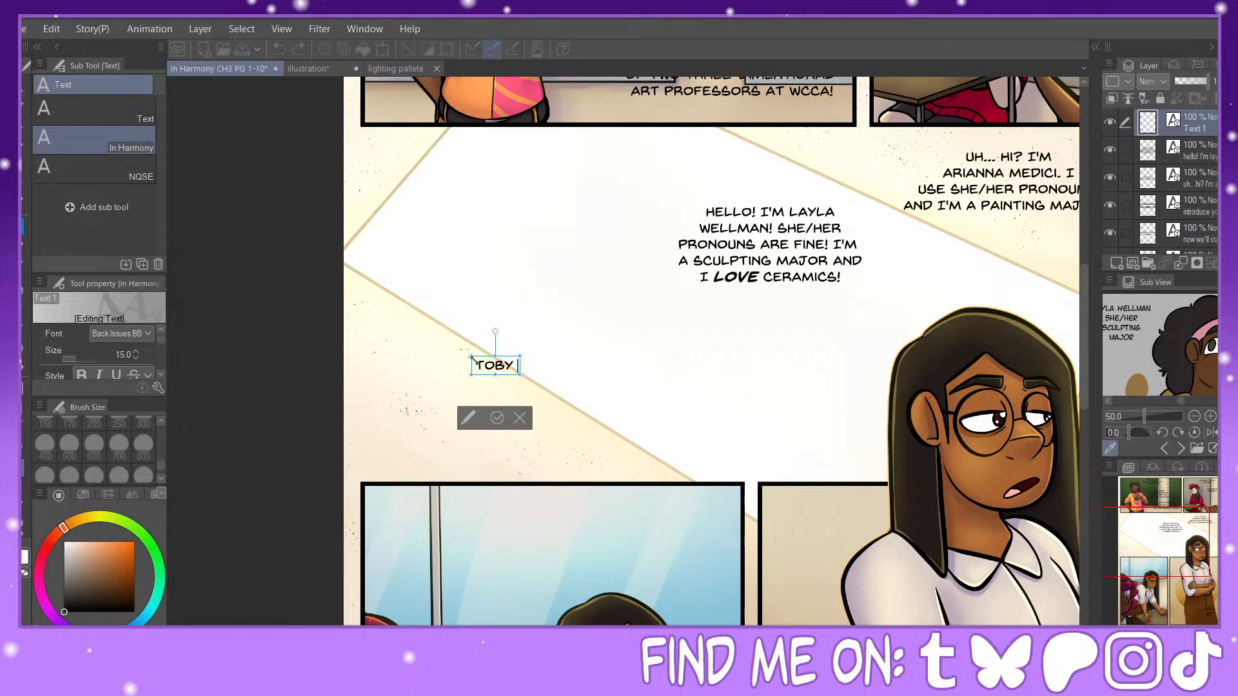
pyautogui.press('BackSpace')
pyautogui.press('BackSpace')
pyautogui.press('BackSpace')
pyautogui.press('BackSpace')
pyautogui.press('BackSpace')
pyautogui.write('My name is')
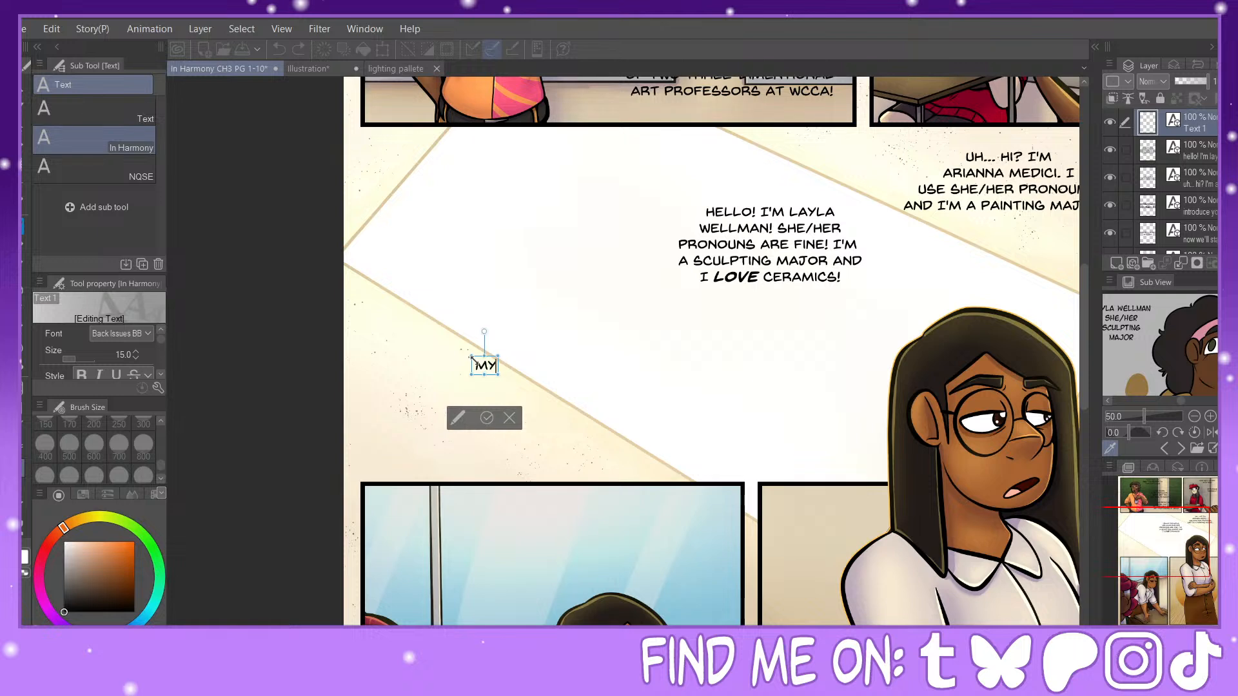
pyautogui.write(' Toby')
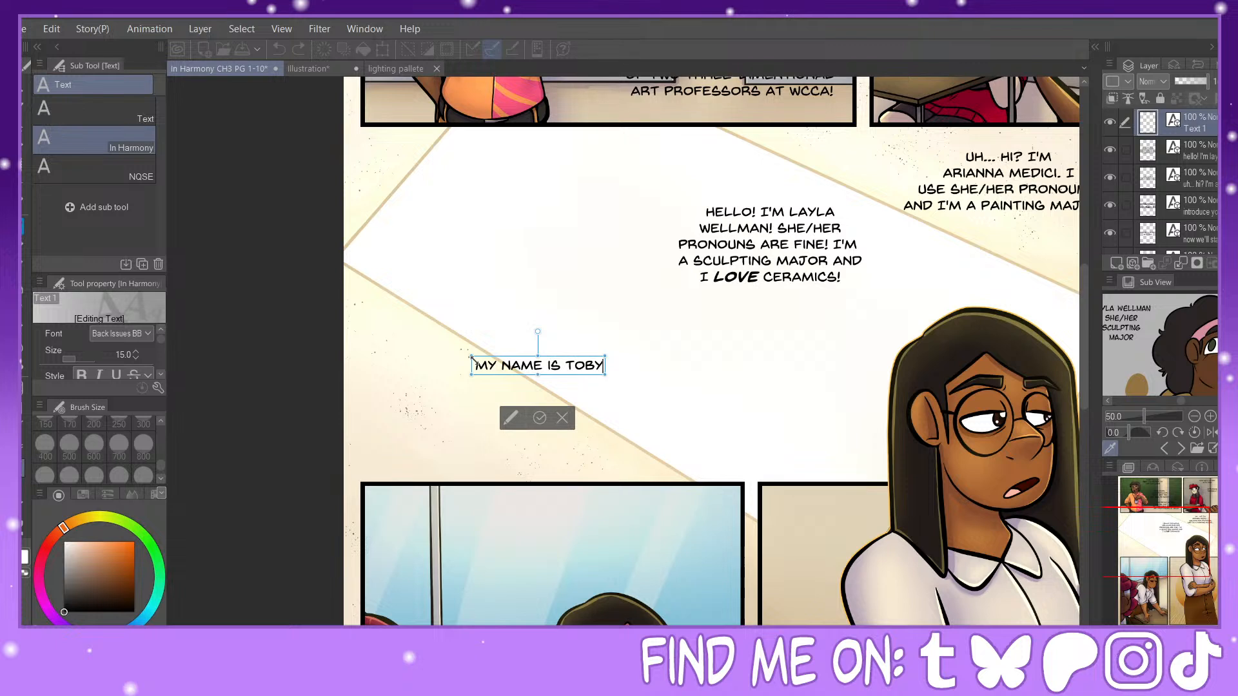
pyautogui.press('Return')
pyautogui.write('Cutter.')
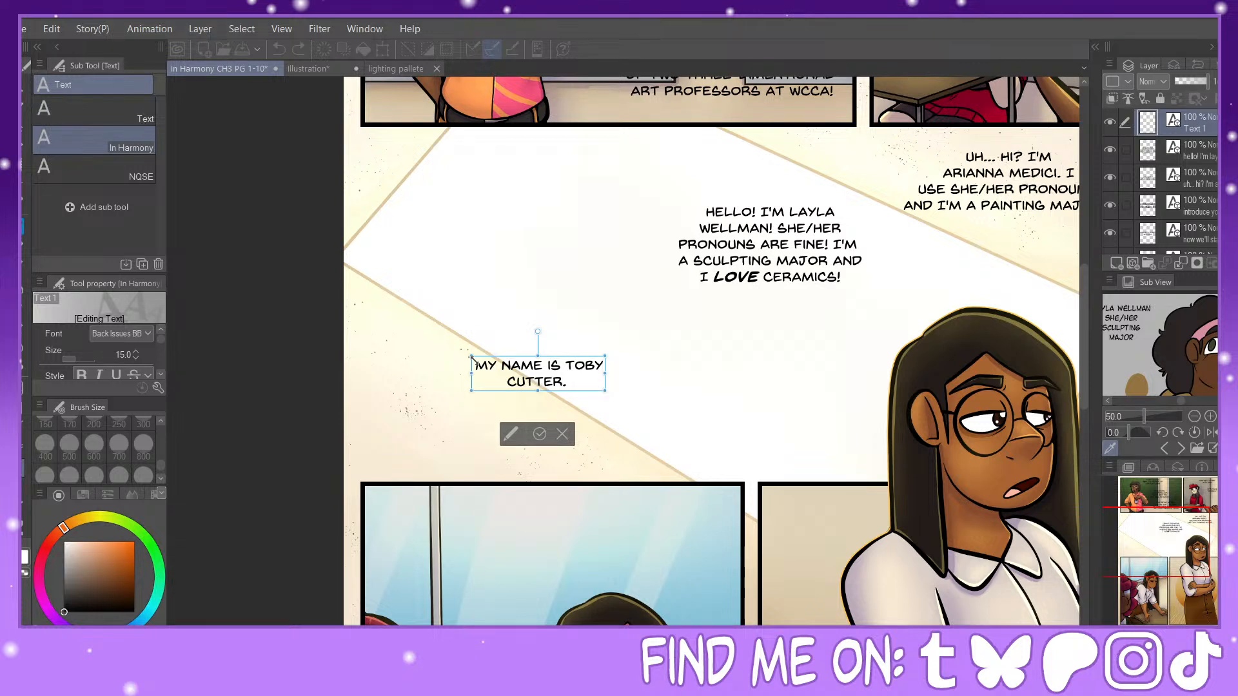
pyautogui.write(' I use the m')
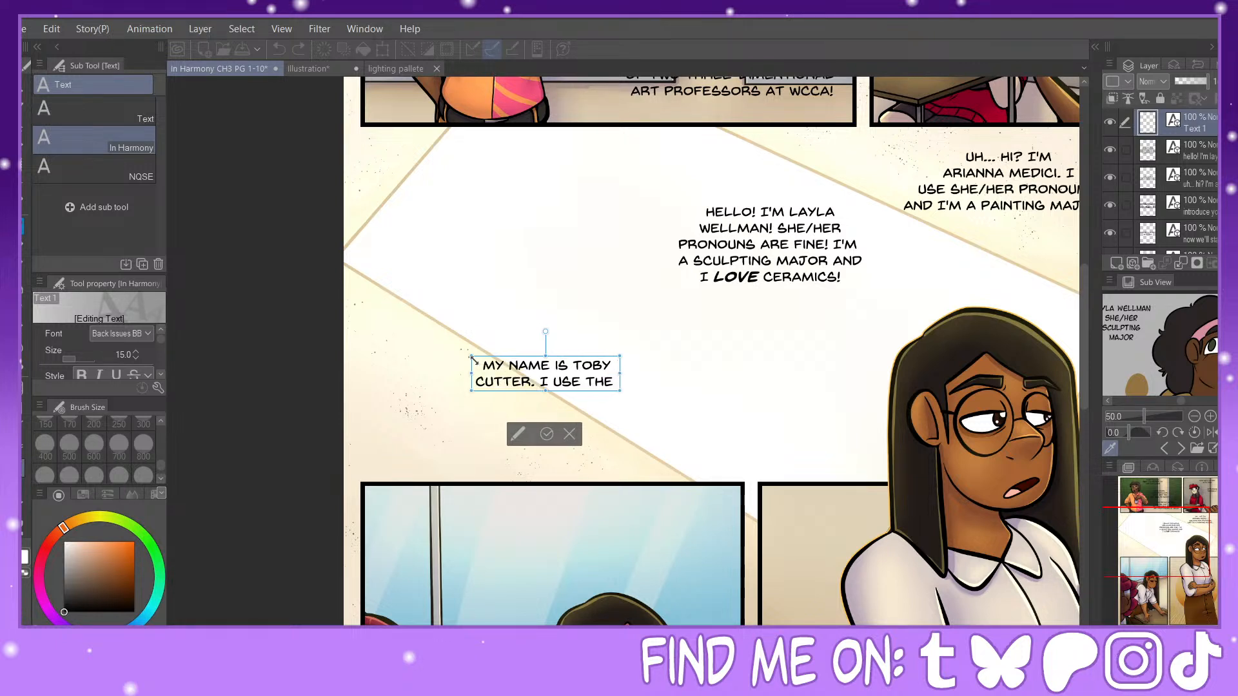
pyautogui.write('ale')
# Step: Continue the second introduction with "I USE THE MALE / PRONOUNS. I'M A MUSIC MAJOR,"
pyautogui.press('Return')
pyautogui.write('pronouns.')
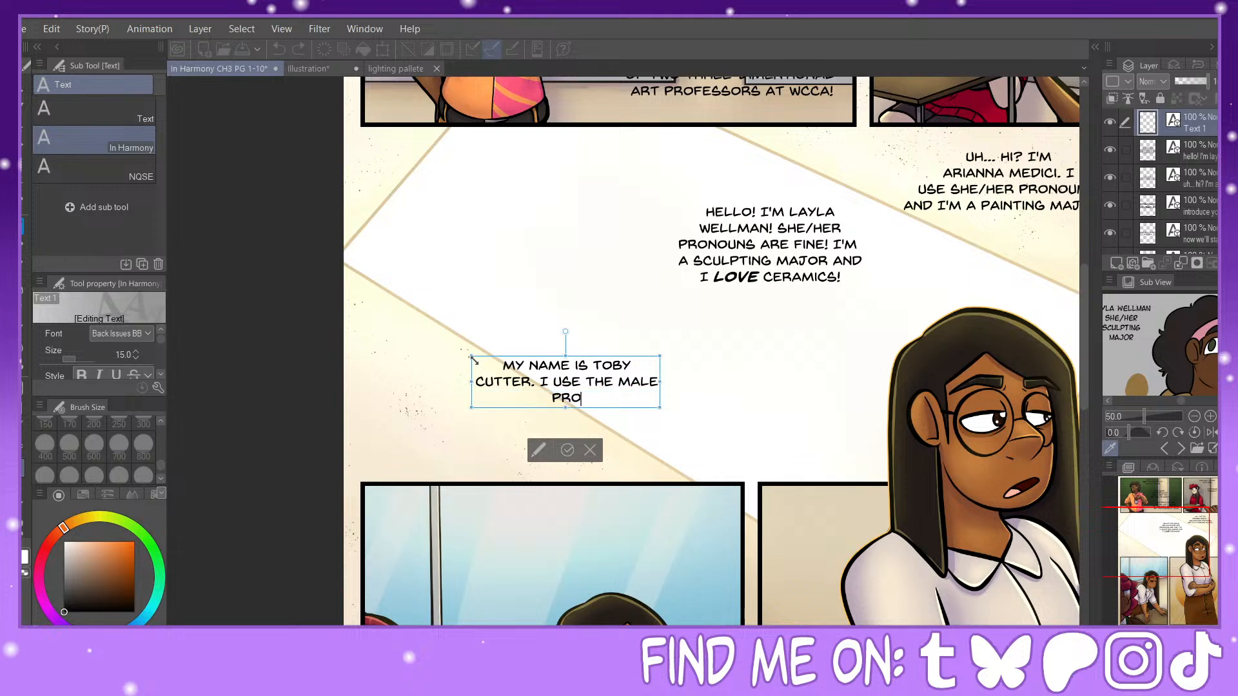
pyautogui.write(" i'm a music major")
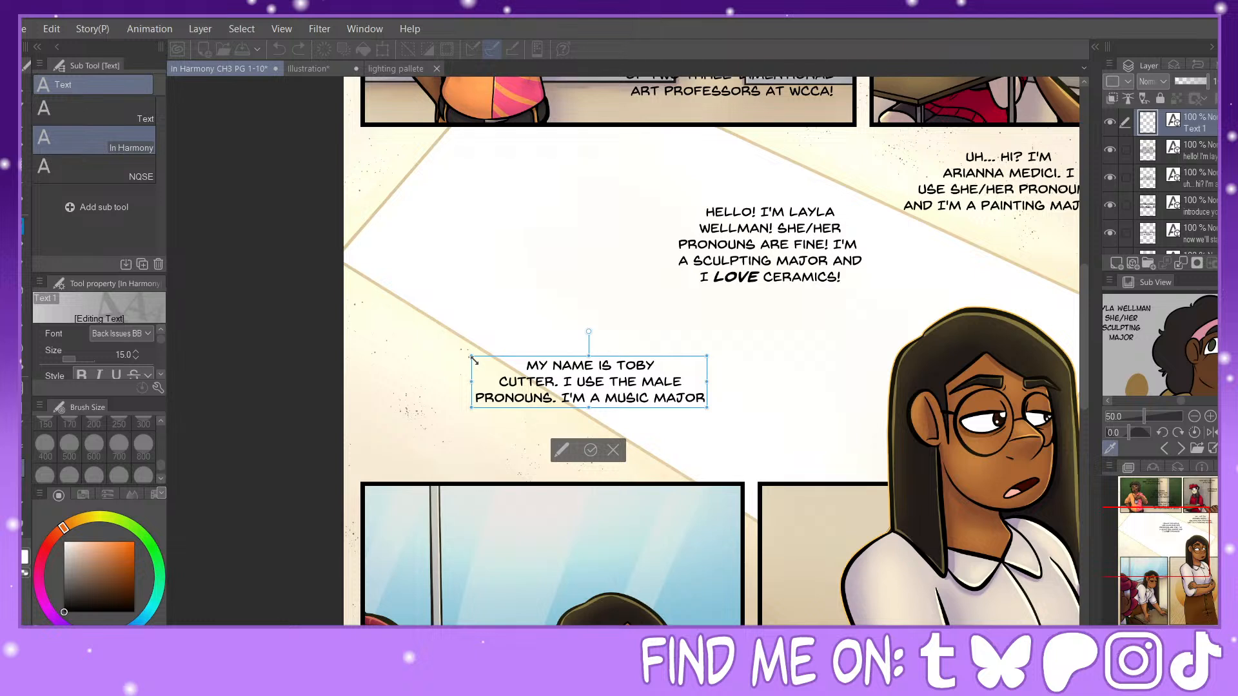
pyautogui.write(',')
# Step: Add the closing lines "AND HONESTLY, I'M ONLY HERE / FOR THE CREDITS." to the music major's introduction
pyautogui.press('Return')
pyautogui.write('and hone')
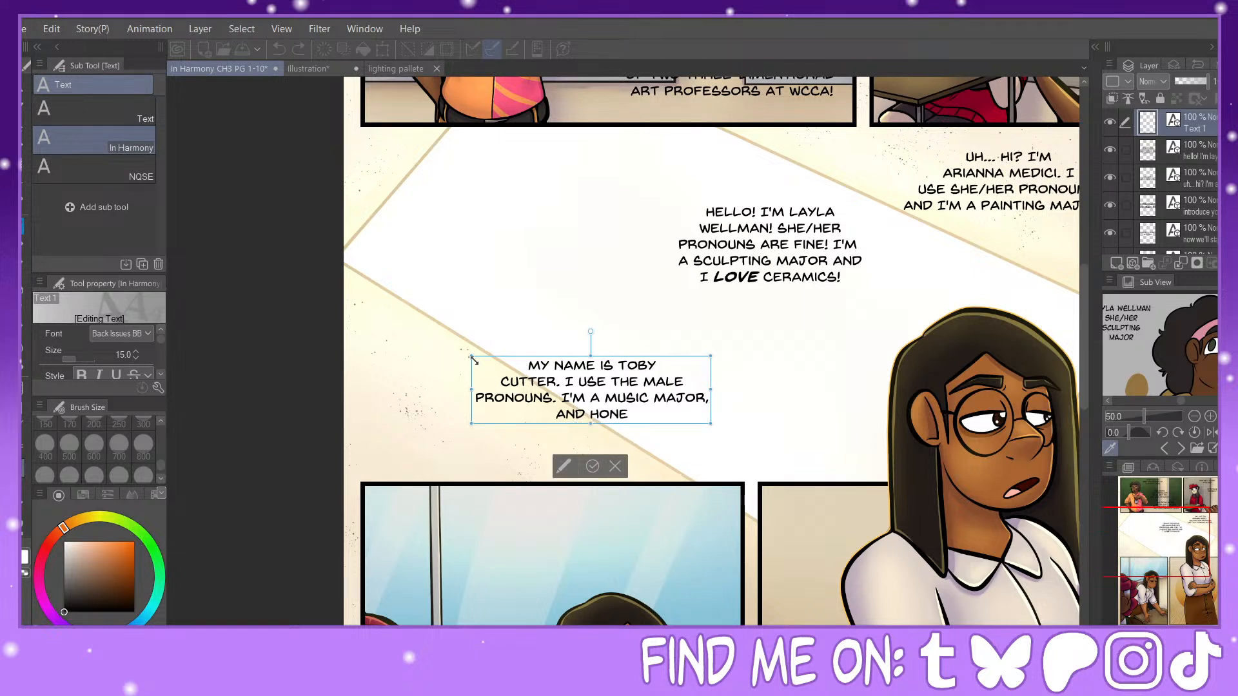
pyautogui.write('stly, i')
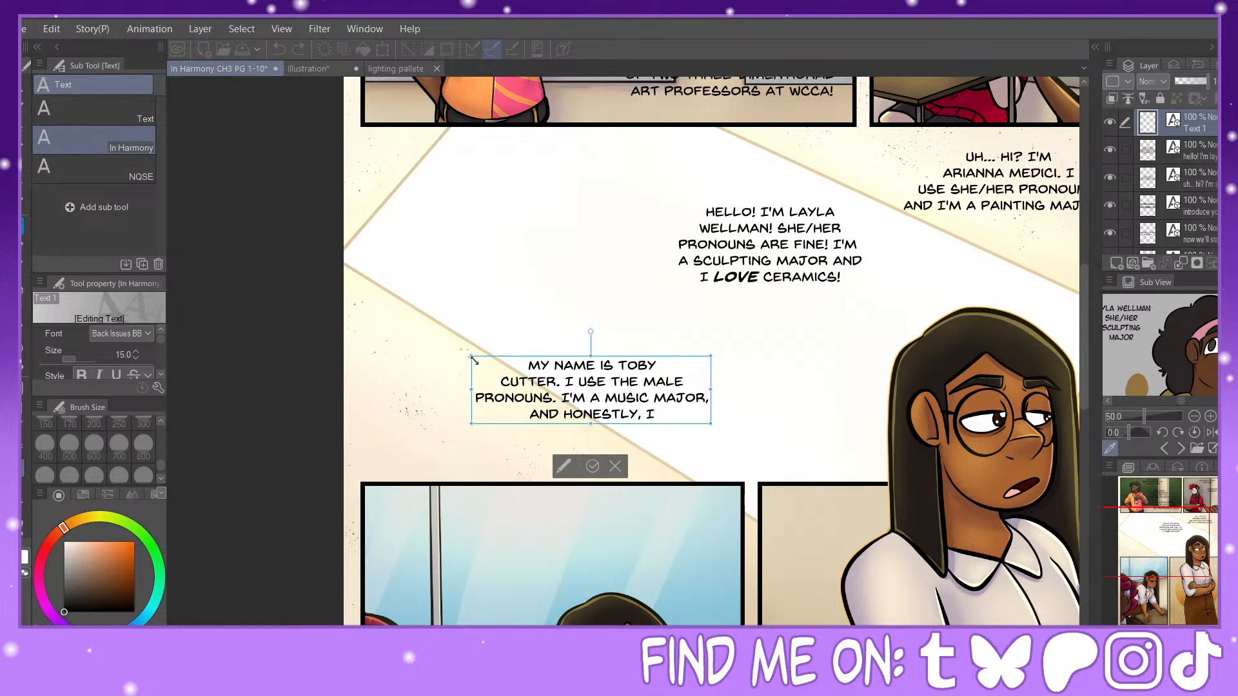
pyautogui.write("'m only ")
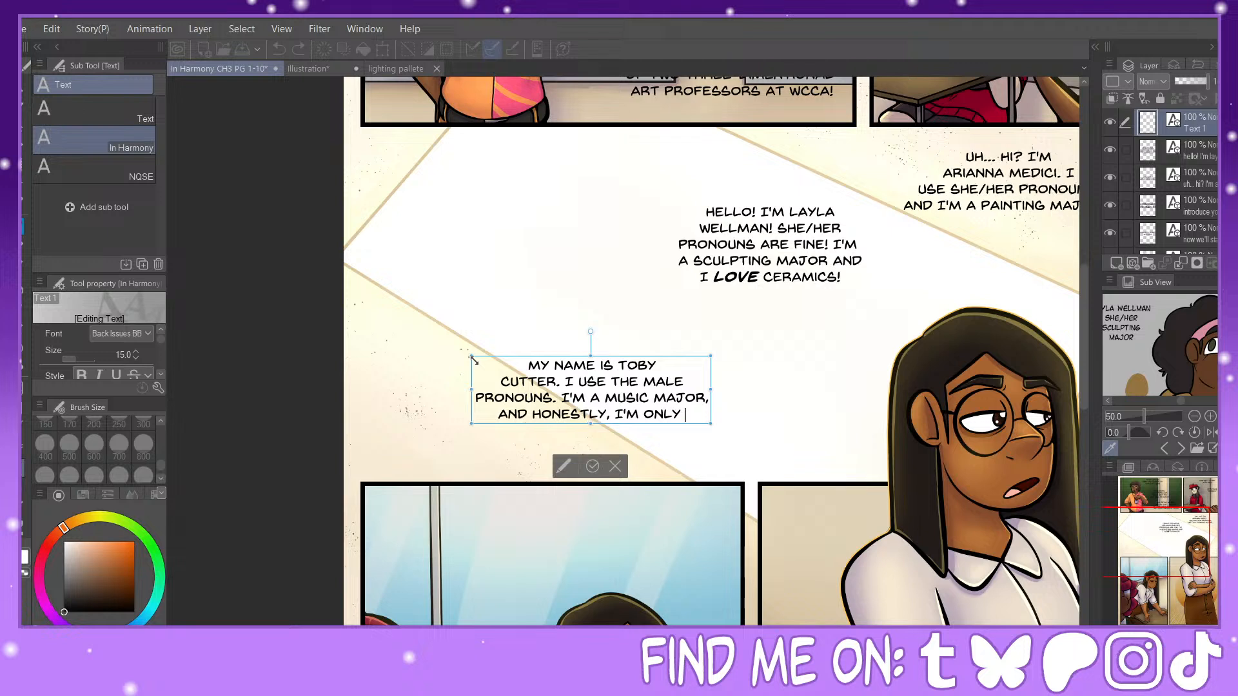
pyautogui.write('here')
pyautogui.press('Return')
pyautogui.write('for the')
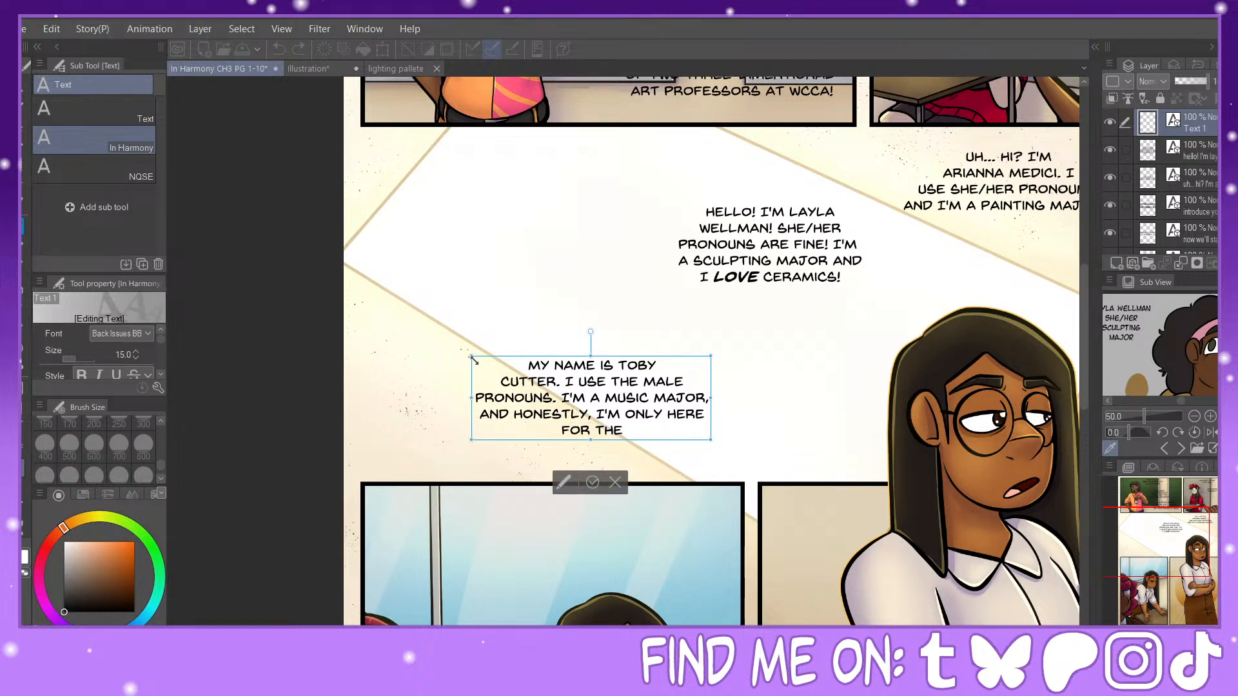
pyautogui.write(' credits.')
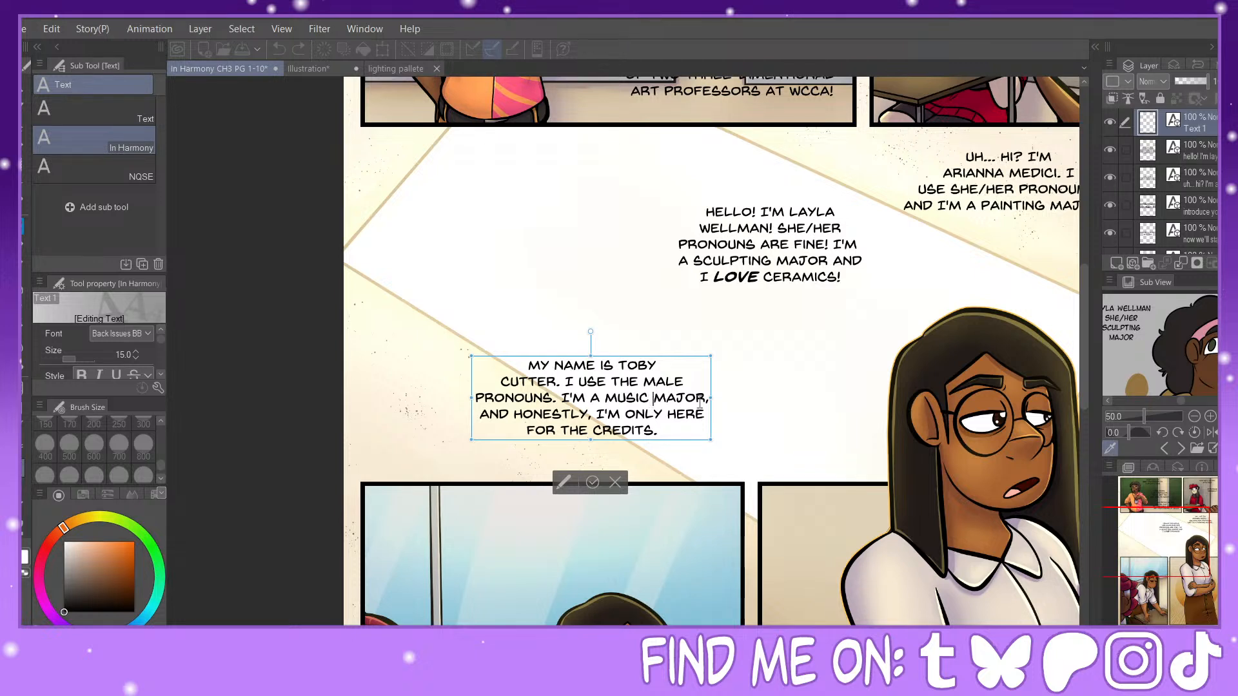
# Step: Re-break the music major's closing lines as "MAJOR, AND HONESTLY, I'M / ONLY HERE FOR THE CREDITS.", shift the text up and left, and commit it
pyautogui.press('Return')
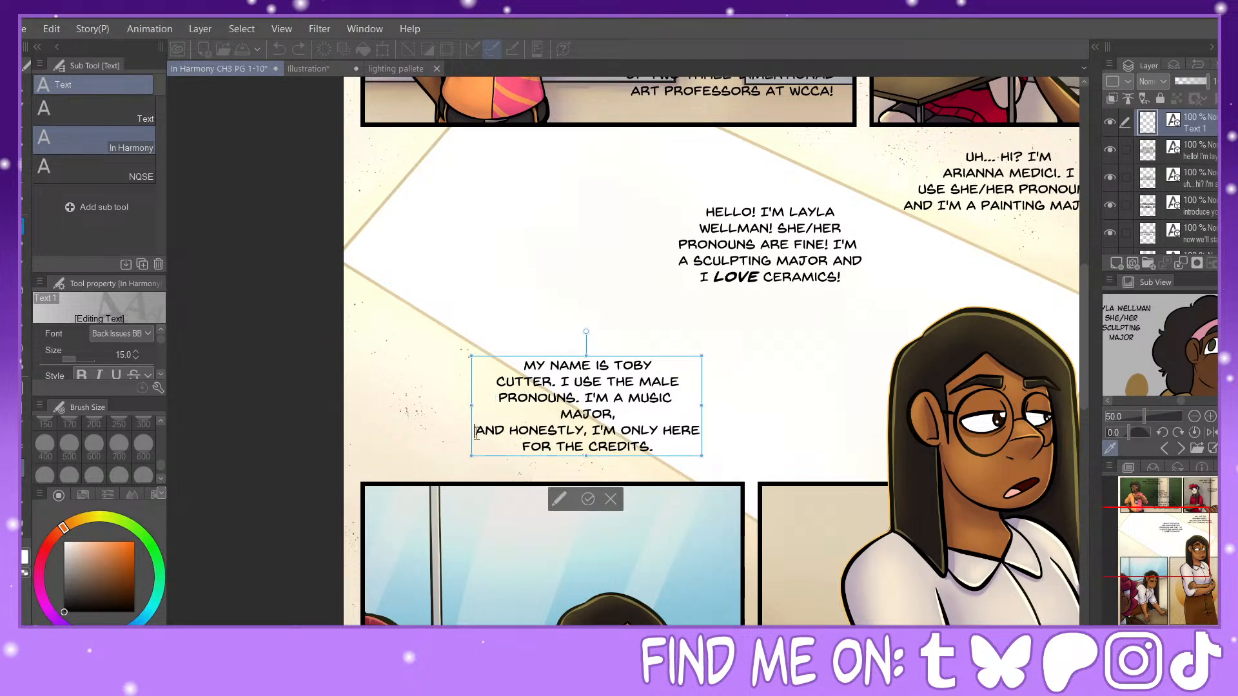
pyautogui.press('BackSpace')
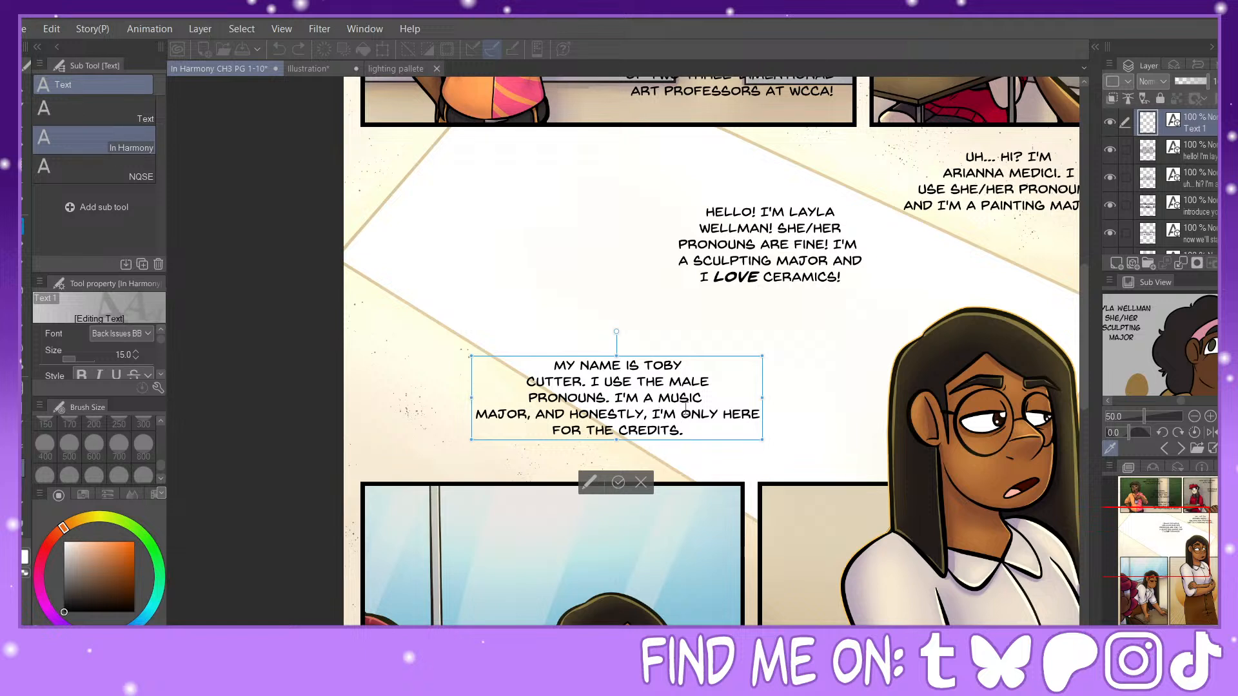
pyautogui.press('Return')
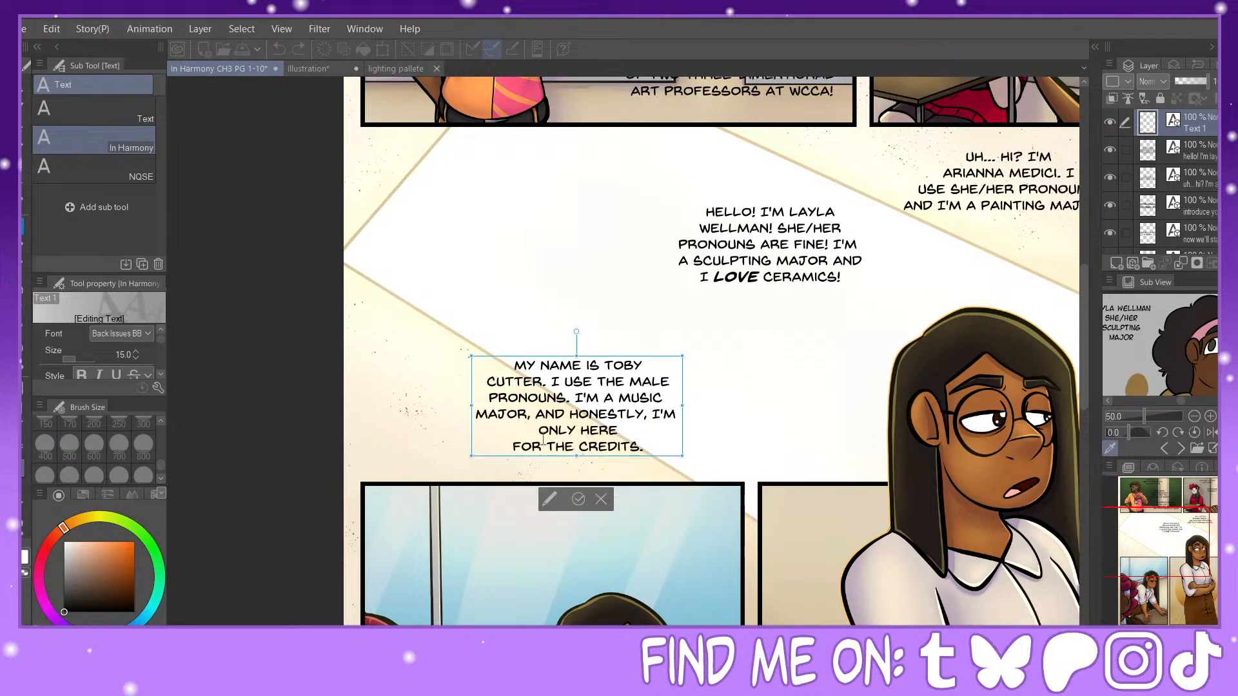
pyautogui.press('BackSpace')
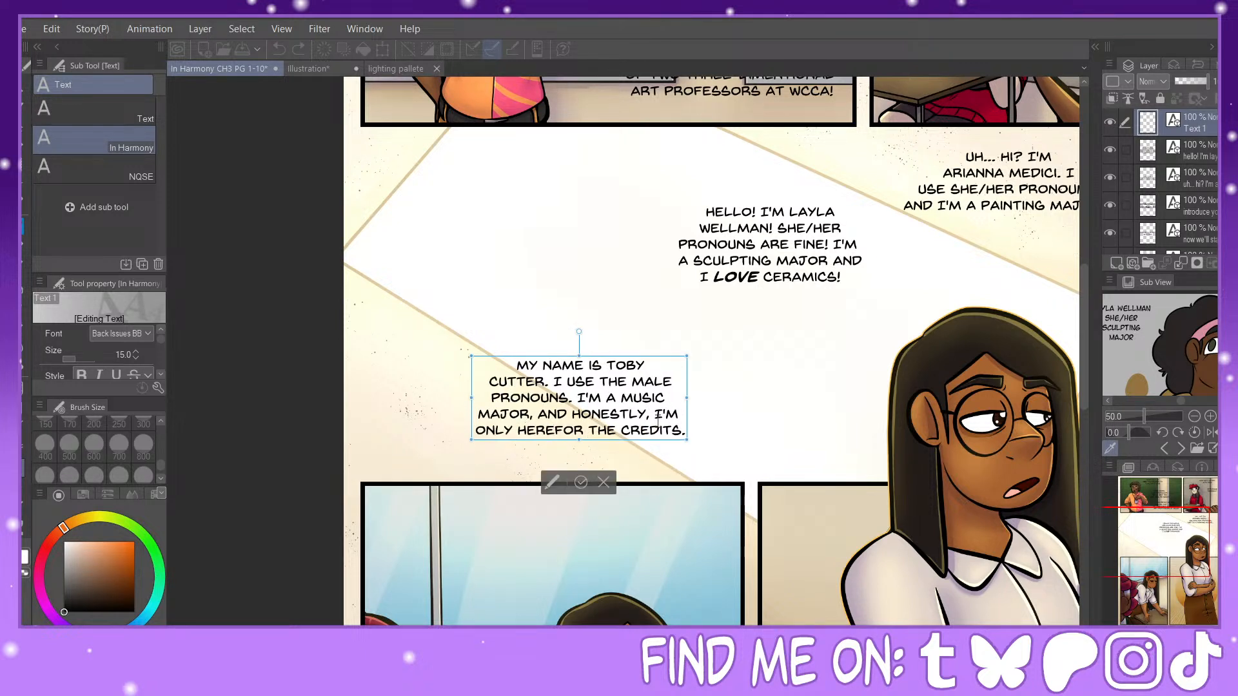
pyautogui.moveTo(647, 358); pyautogui.dragTo(594, 312)
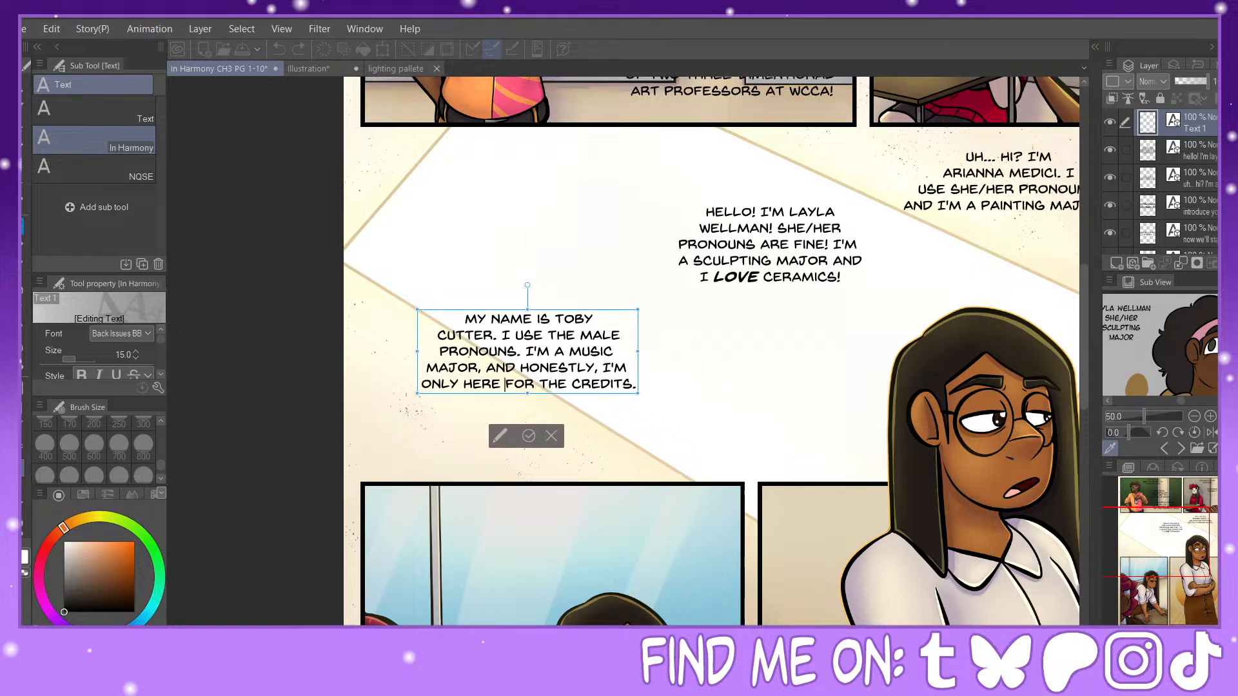
pyautogui.scroll(-5, 521, 228)
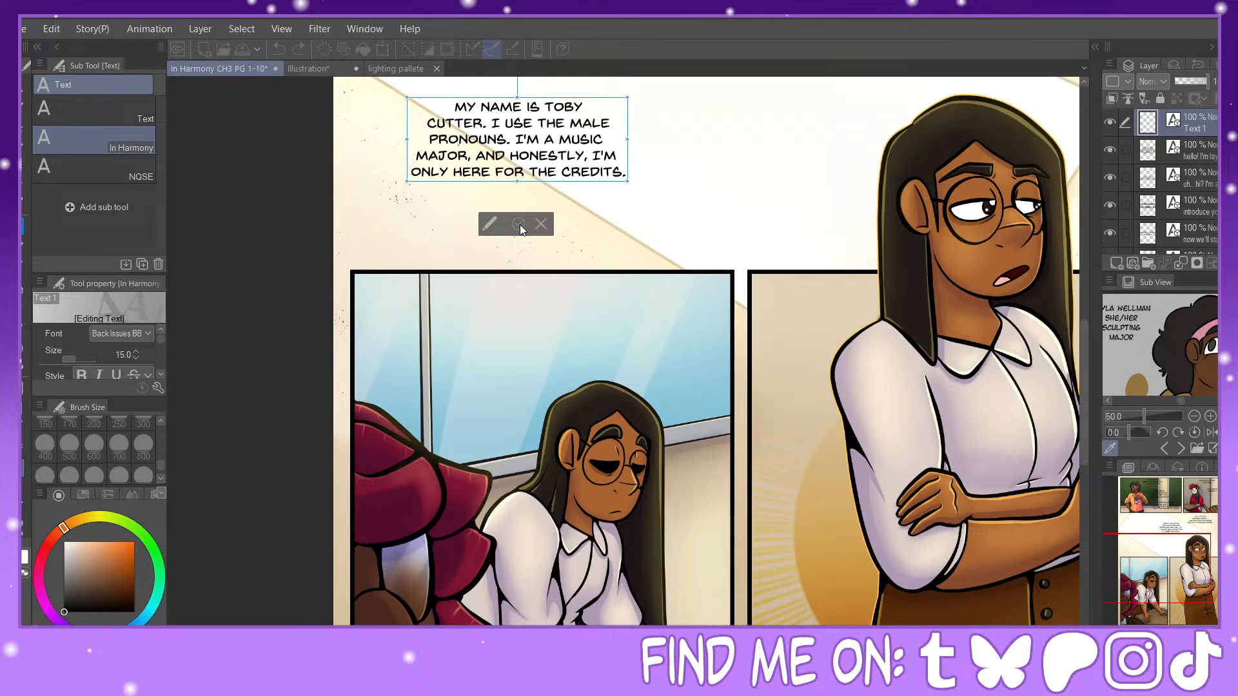
pyautogui.click(520, 225)
# Step: Shift the painting major's introduction left and move the ceramics lover's introduction slightly down and left within the white band
pyautogui.moveTo(1166, 582); pyautogui.dragTo(1175, 541)
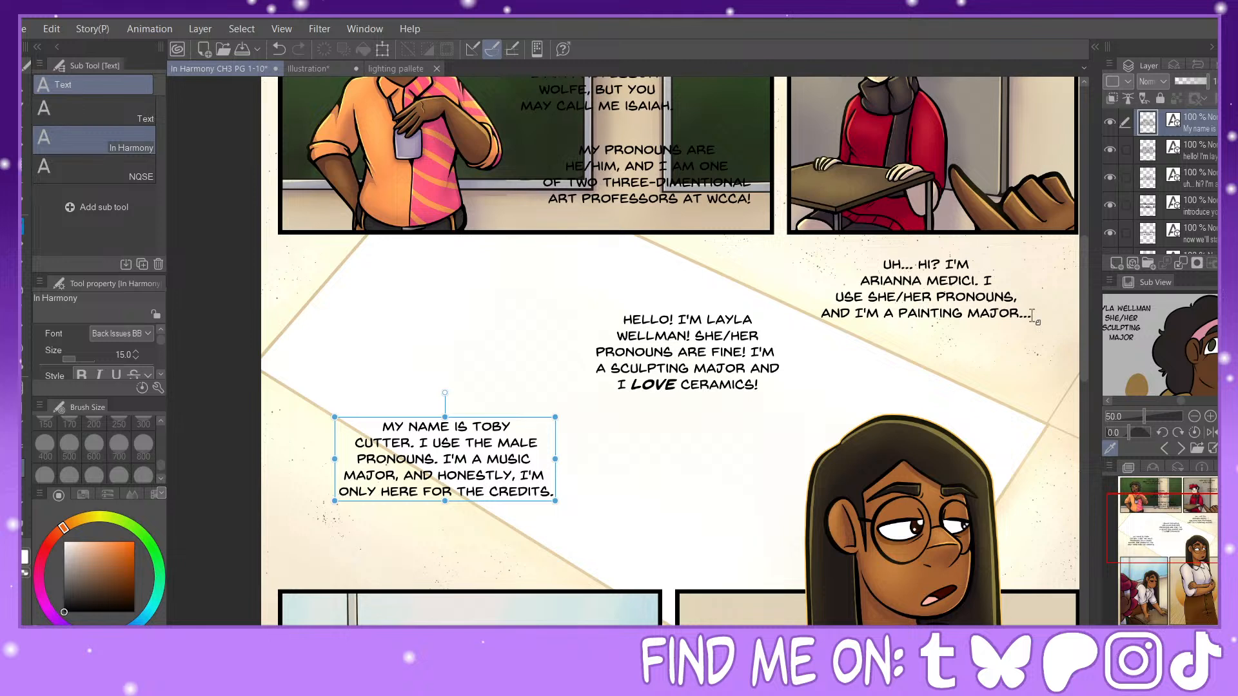
pyautogui.click(1032, 316)
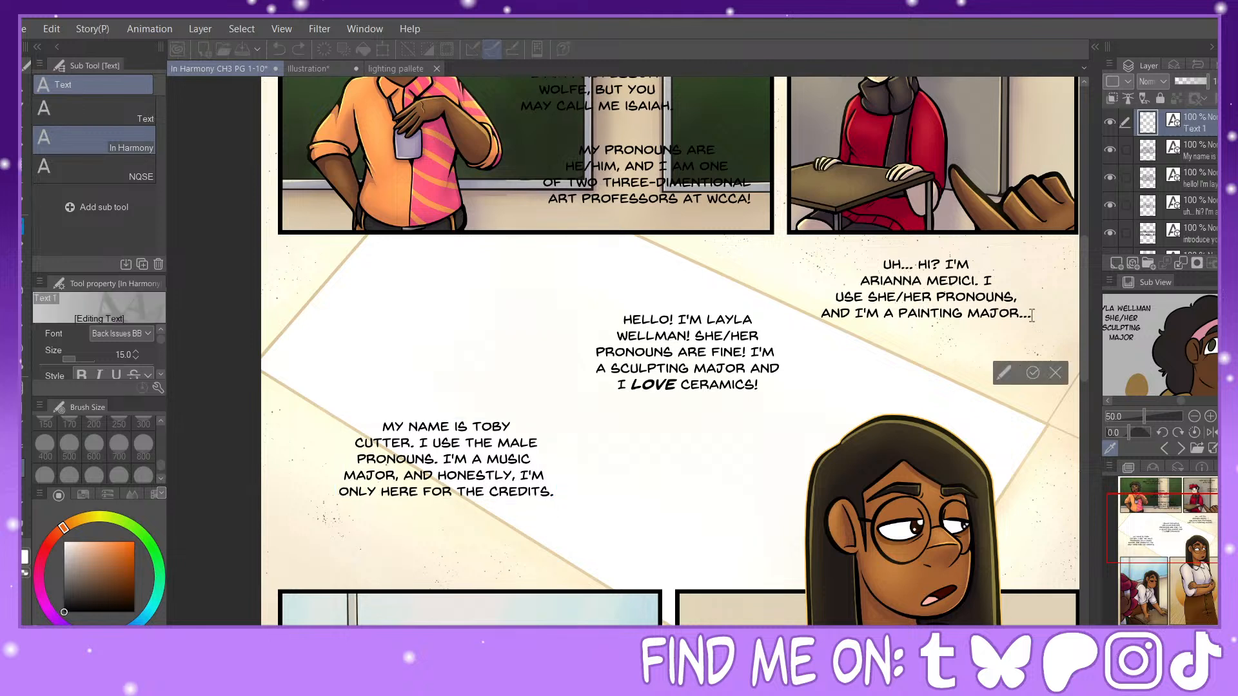
pyautogui.click(968, 314)
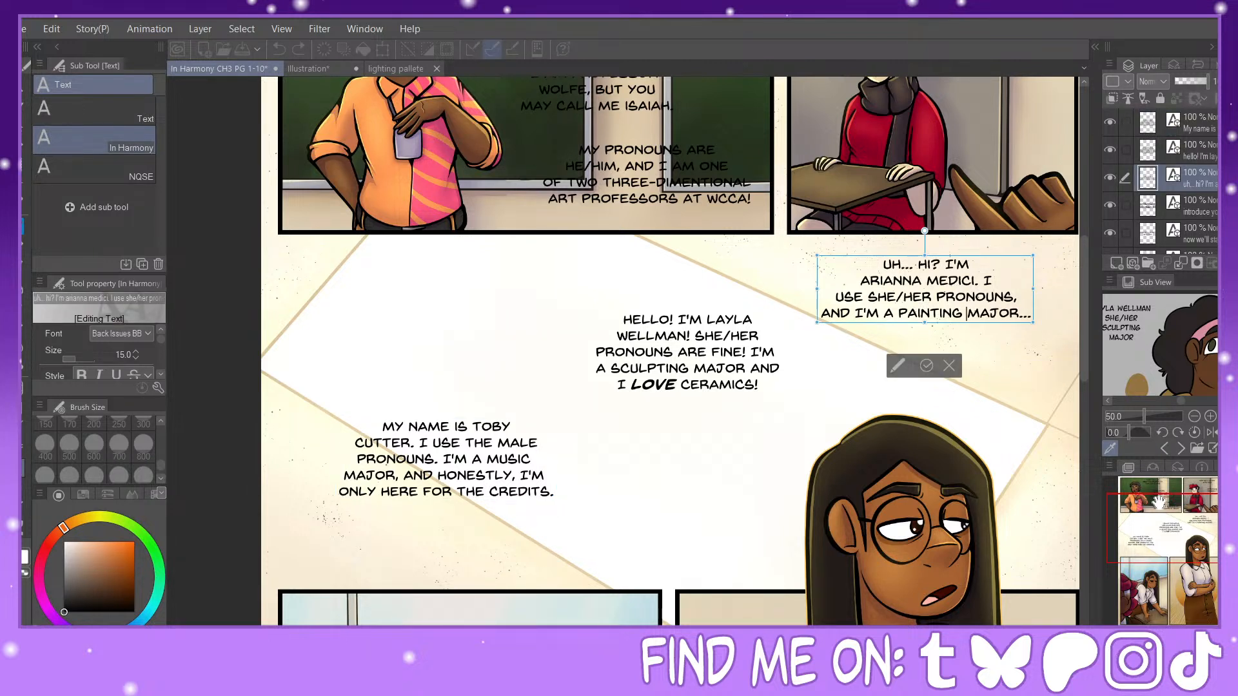
pyautogui.moveTo(1193, 529); pyautogui.dragTo(1198, 536)
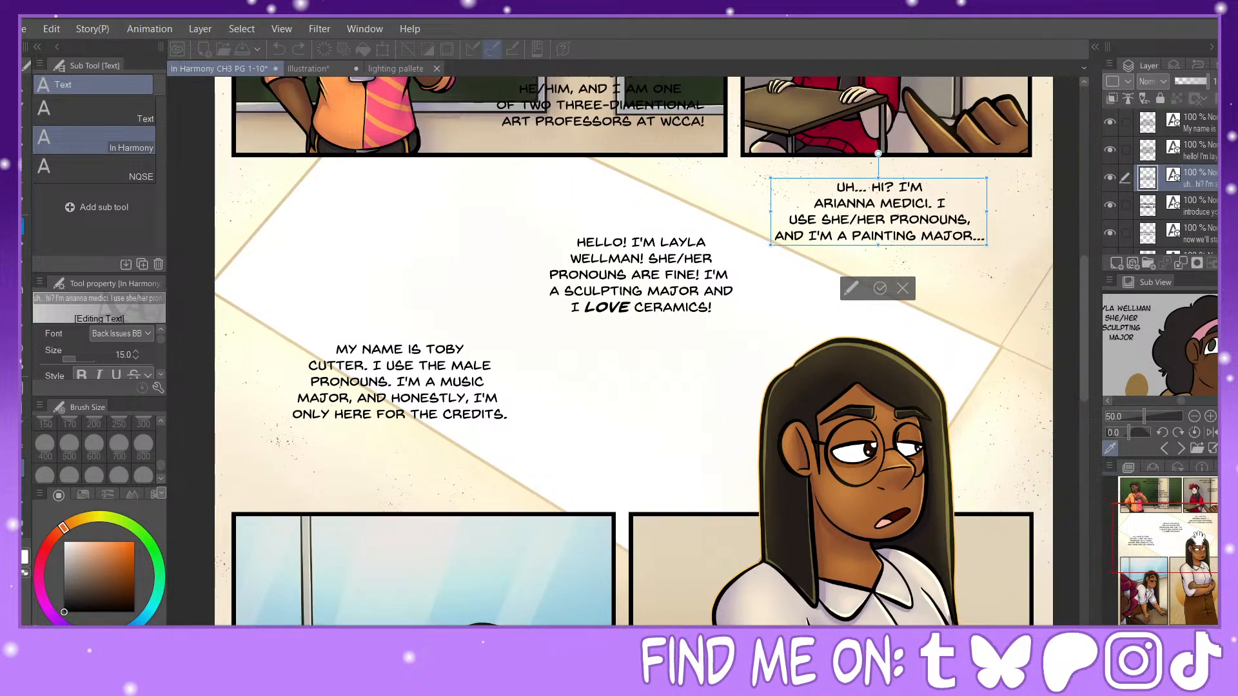
pyautogui.moveTo(944, 182); pyautogui.dragTo(892, 182)
pyautogui.click(635, 258)
pyautogui.moveTo(666, 235); pyautogui.dragTo(626, 264)
# Step: Lower the music major's introduction to just above the window panel and commit the text
pyautogui.click(451, 349)
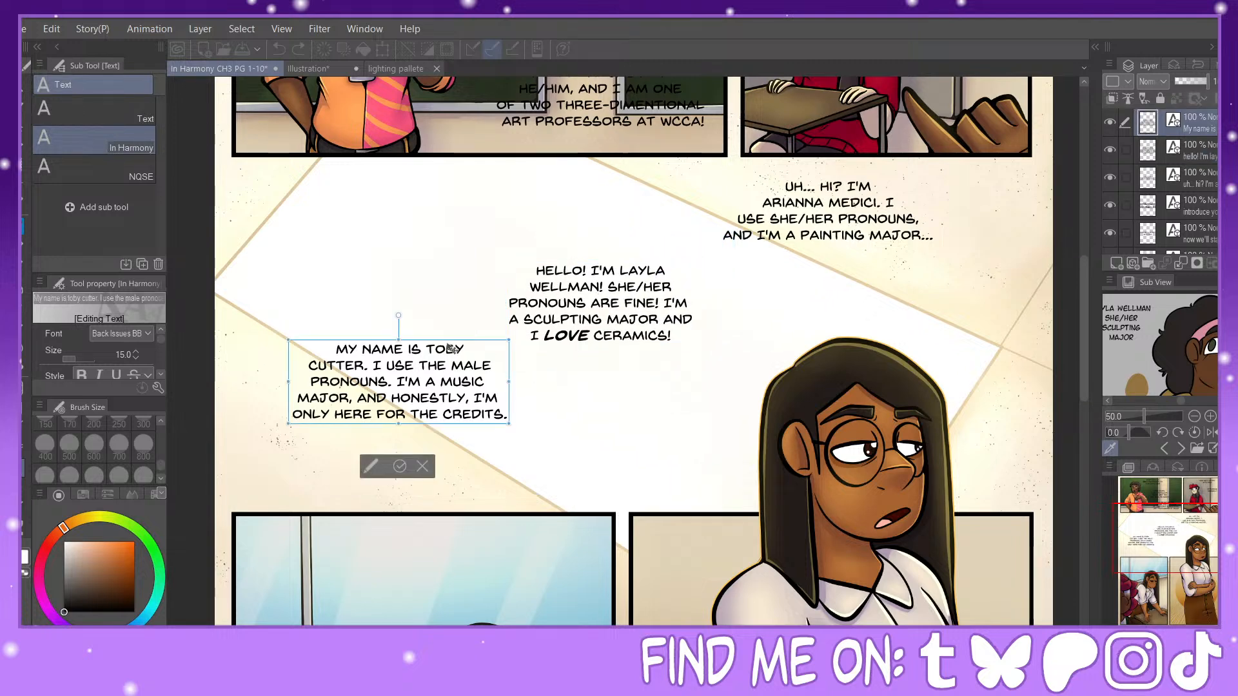
pyautogui.moveTo(453, 346); pyautogui.dragTo(440, 406)
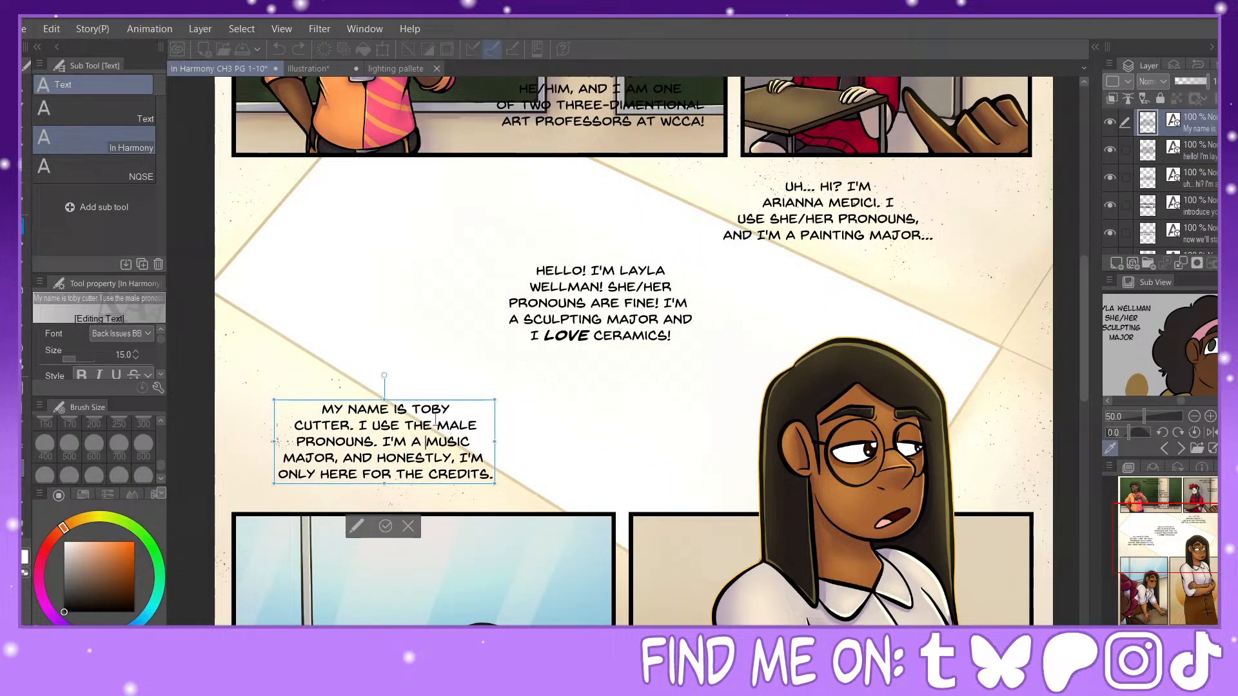
pyautogui.click(391, 529)
# Step: Start a dialogue text across the gutter between the two lower panels with "MY NAME IS" and the speaker's full name on a second line
pyautogui.moveTo(1165, 549); pyautogui.dragTo(1140, 584)
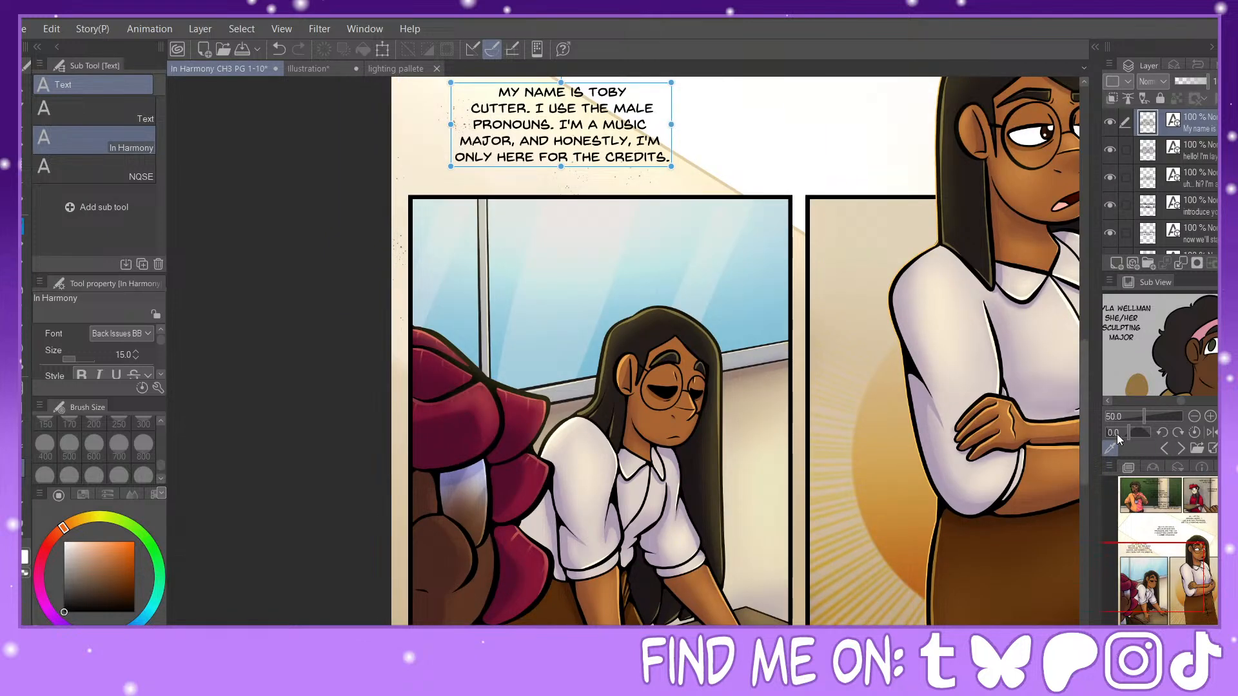
pyautogui.click(783, 248)
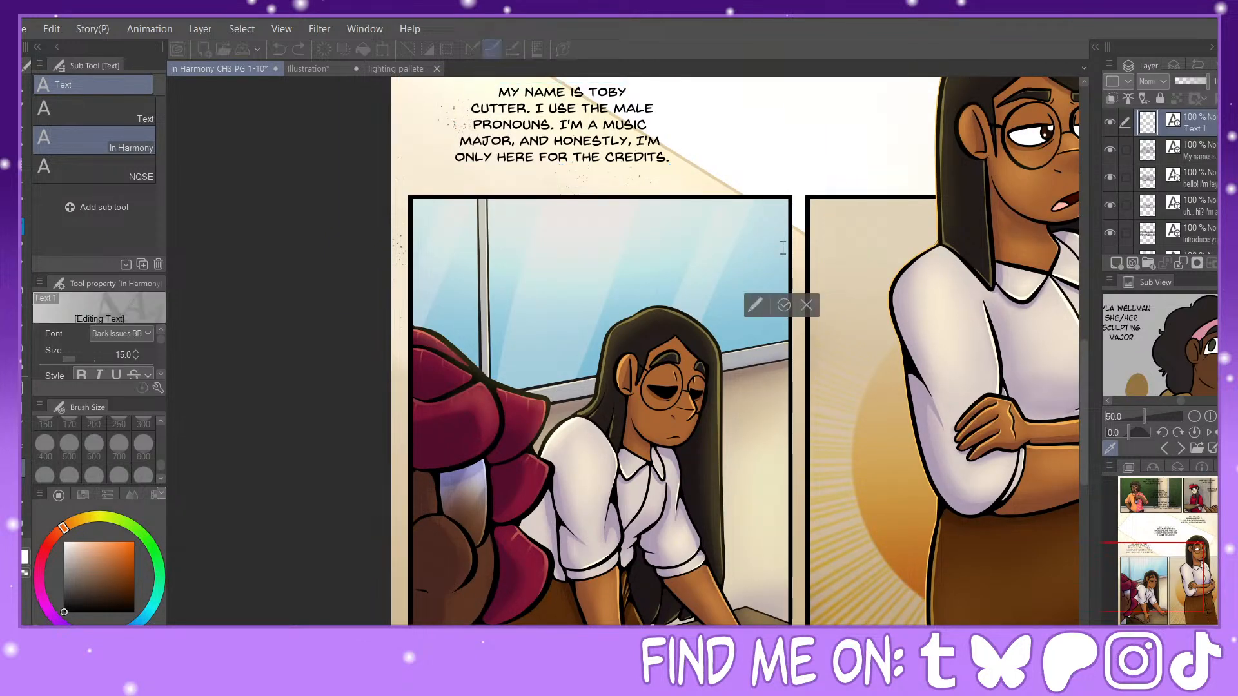
pyautogui.write('MY NAM')
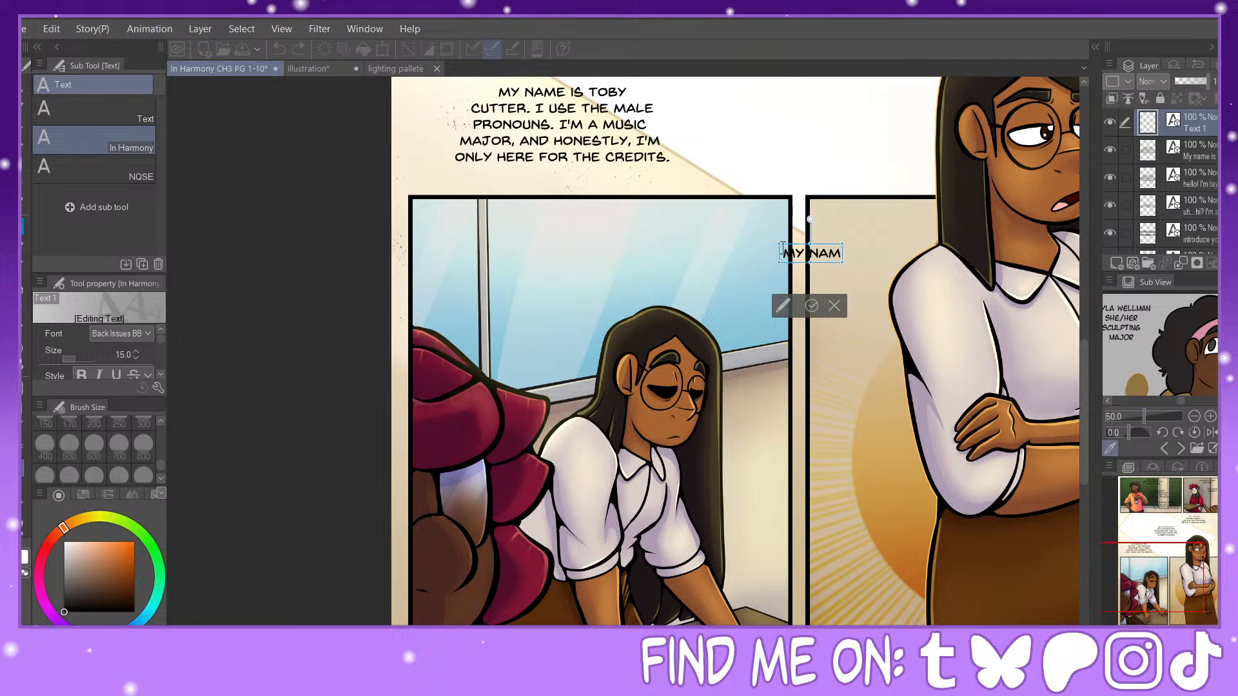
pyautogui.write('E IS')
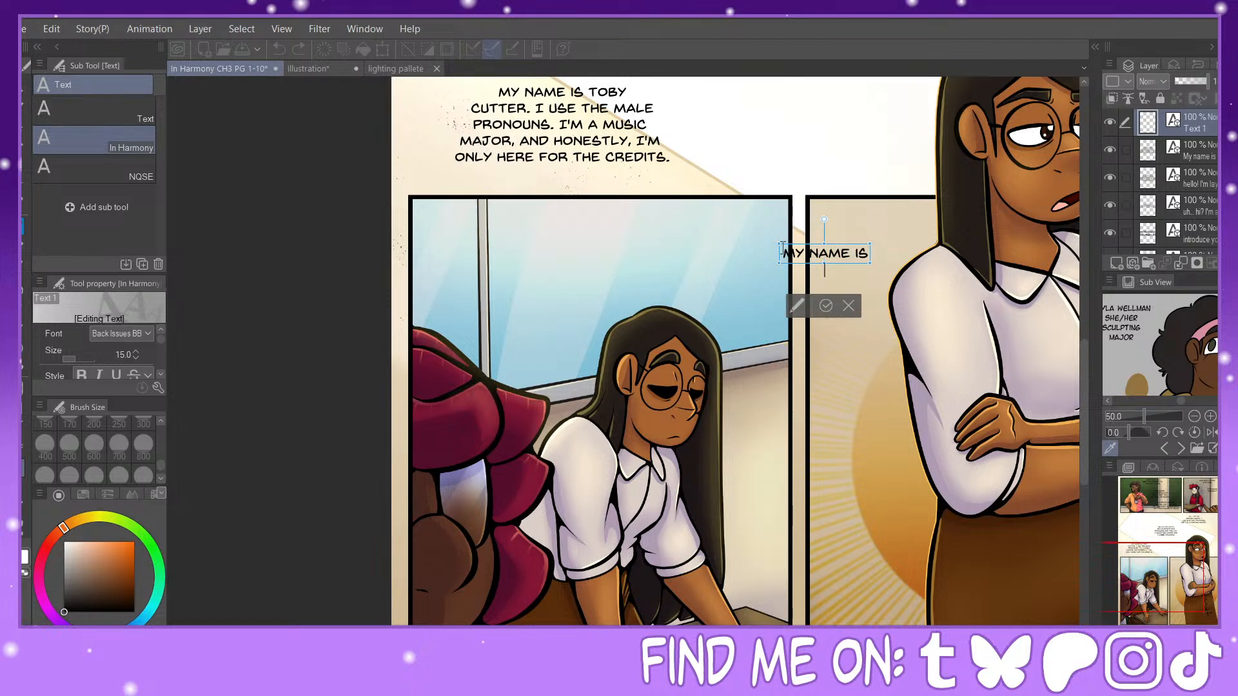
pyautogui.press('Return')
pyautogui.write('JULES FO')
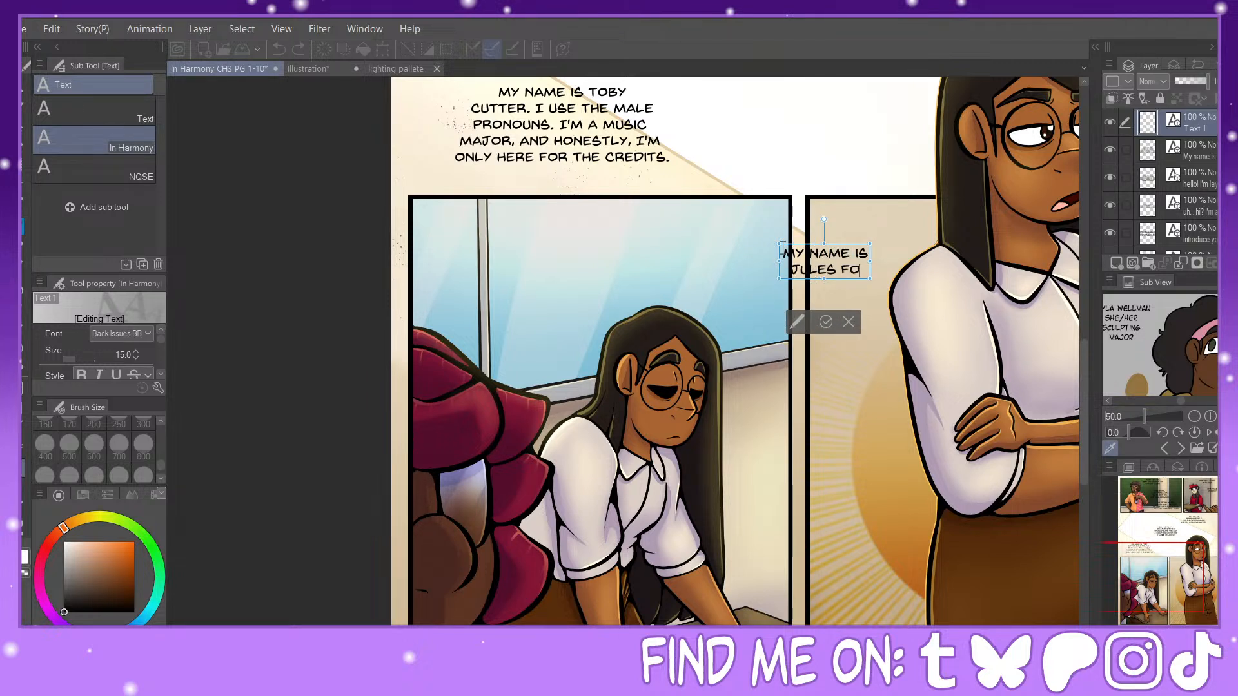
pyautogui.write('X.')
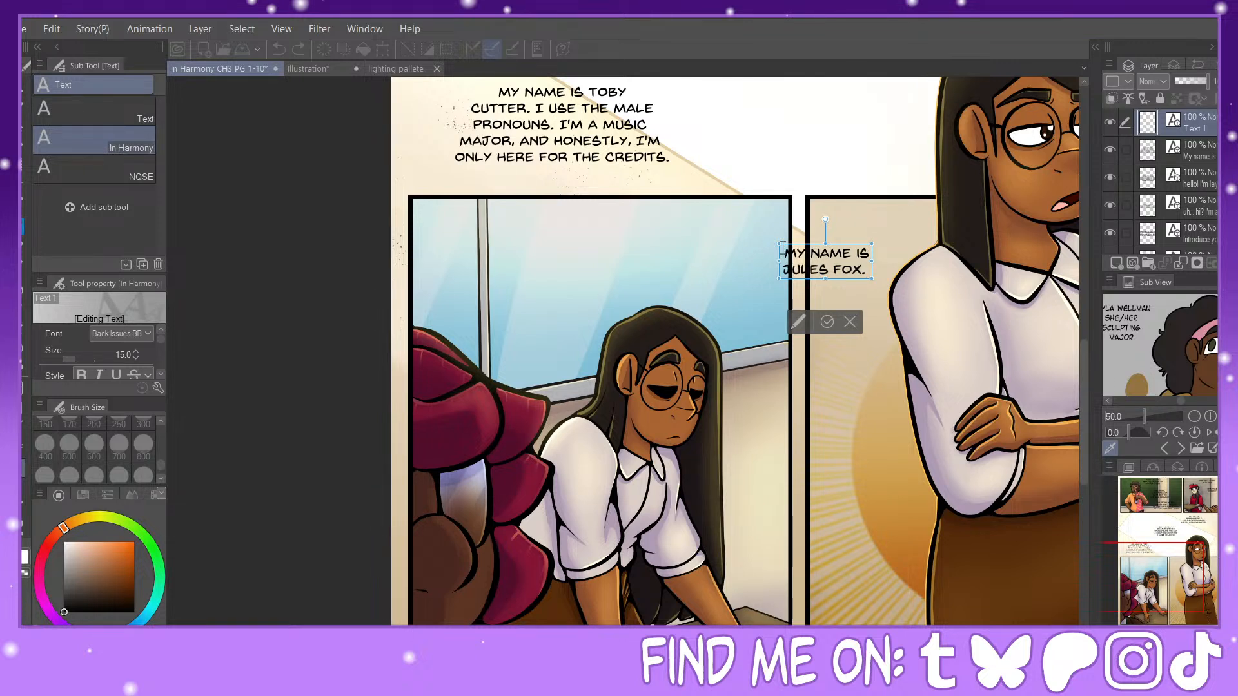
pyautogui.write(' I USE')
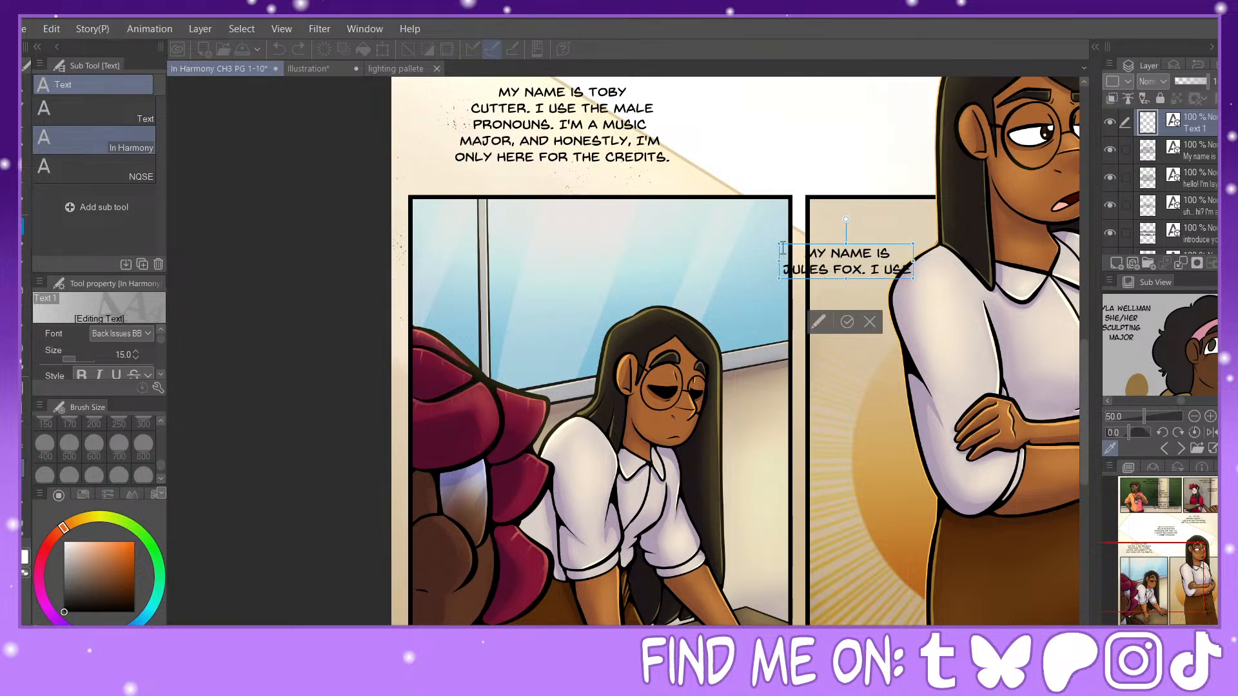
# Step: Continue the new introduction with "I USE / SHE/HER PRONOUNS"
pyautogui.press('Return')
pyautogui.write('SHE/HER')
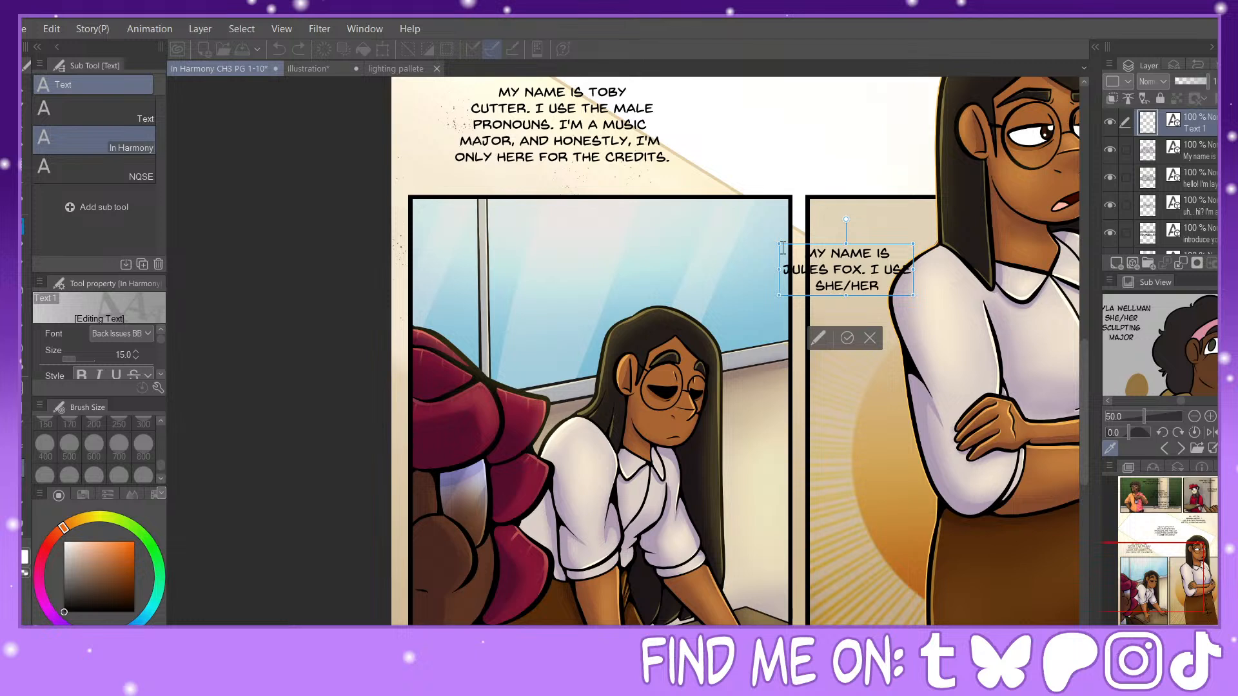
pyautogui.write(' PRONOUNS')
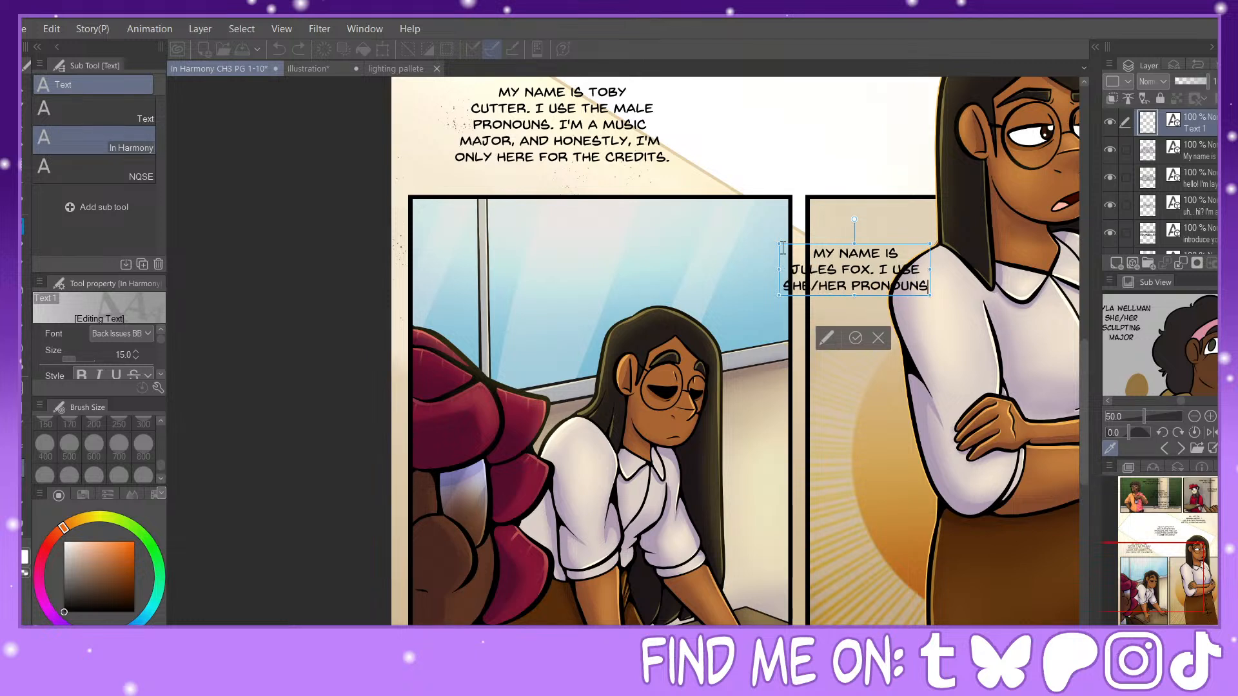
pyautogui.write(' AND')
# Step: Finish the introduction with "AND / AM A SCULPTING MAJOR / HERE AT WCCA."
pyautogui.press('Return')
pyautogui.write('A')
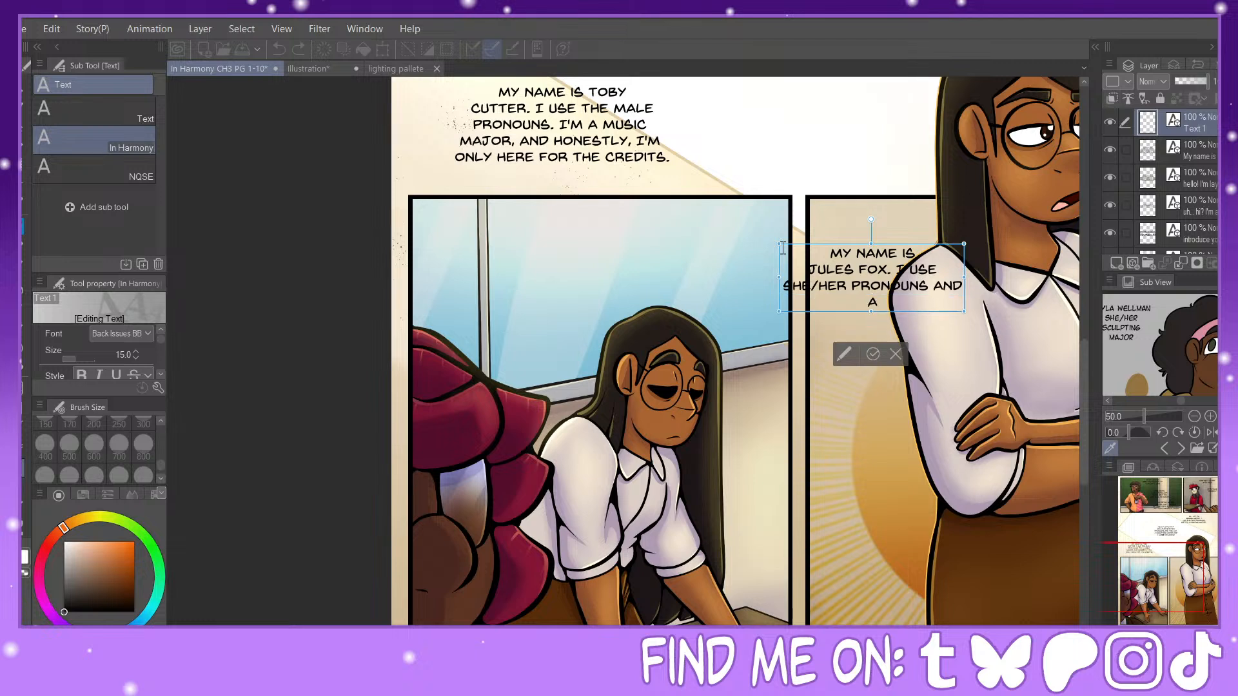
pyautogui.write('M A SCULPTING')
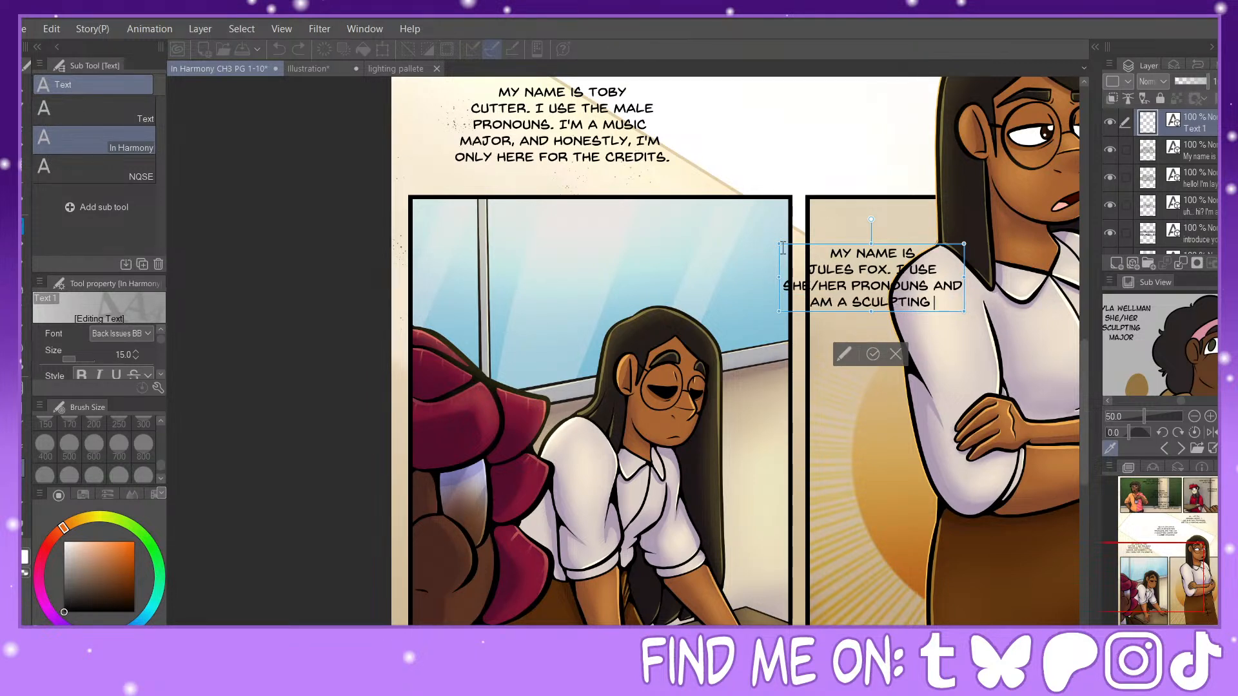
pyautogui.write(' MAJOR')
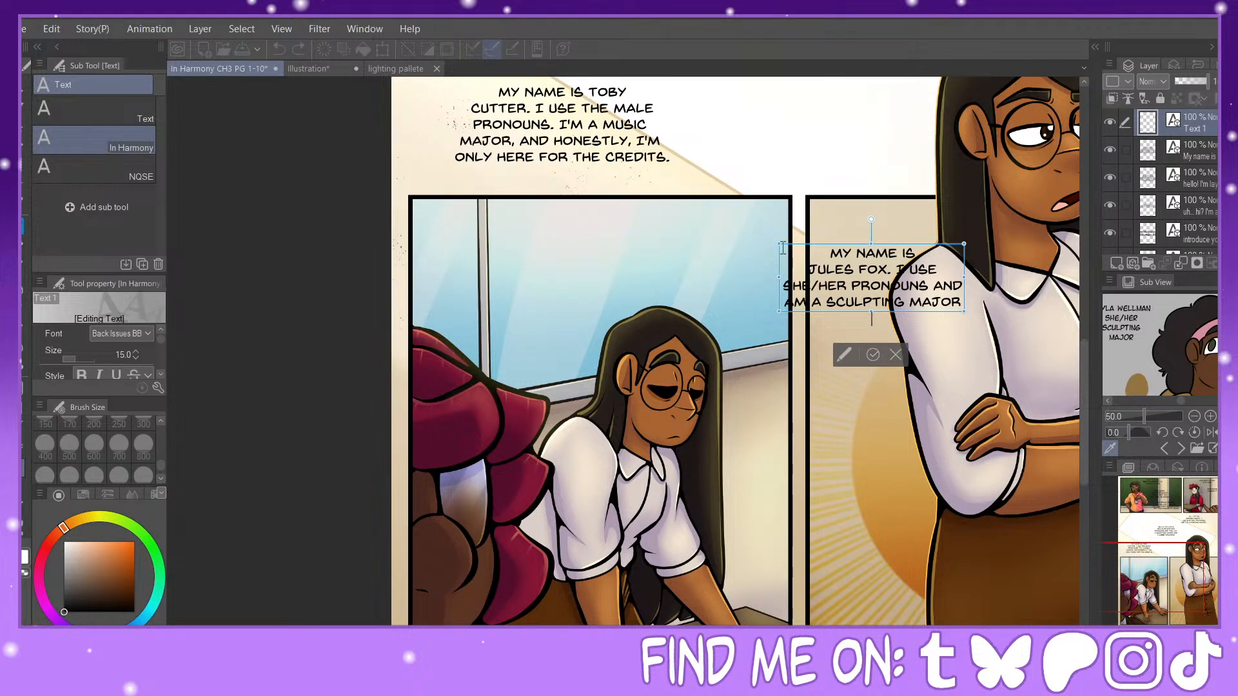
pyautogui.press('Return')
pyautogui.write('HERE AT WCCA.')
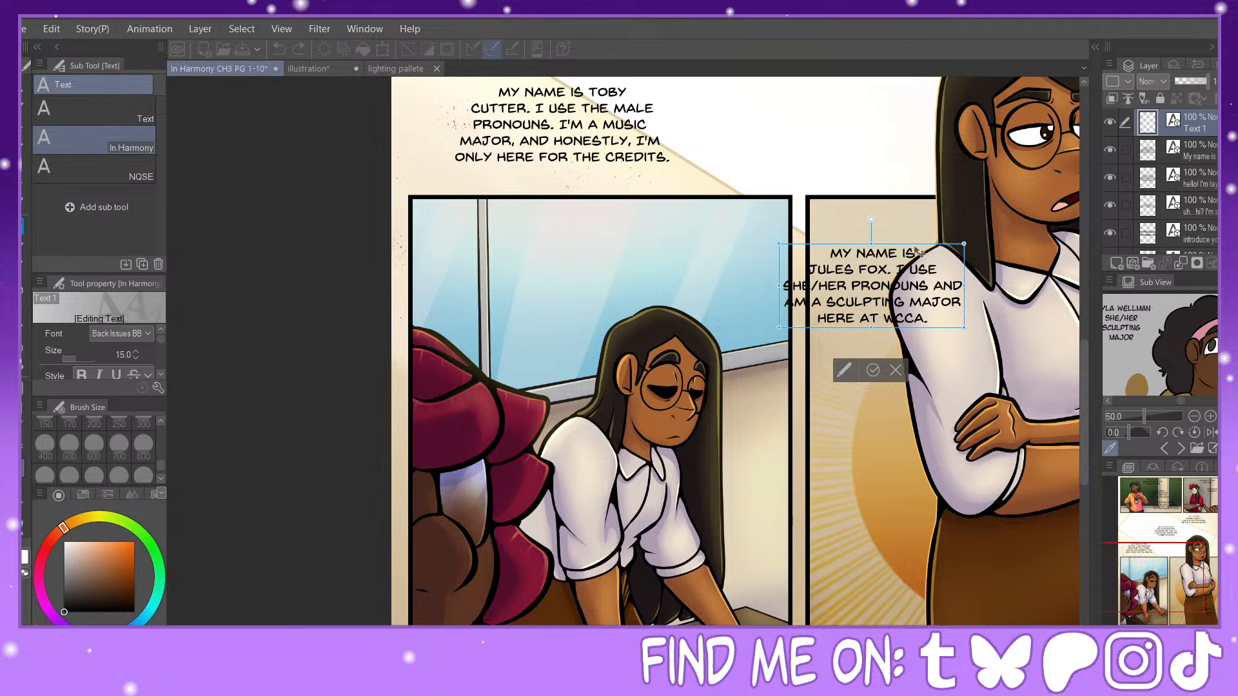
# Step: Move the new five-line introduction up and left so it straddles the gutter between the panels, and commit it
pyautogui.moveTo(912, 246); pyautogui.dragTo(839, 225)
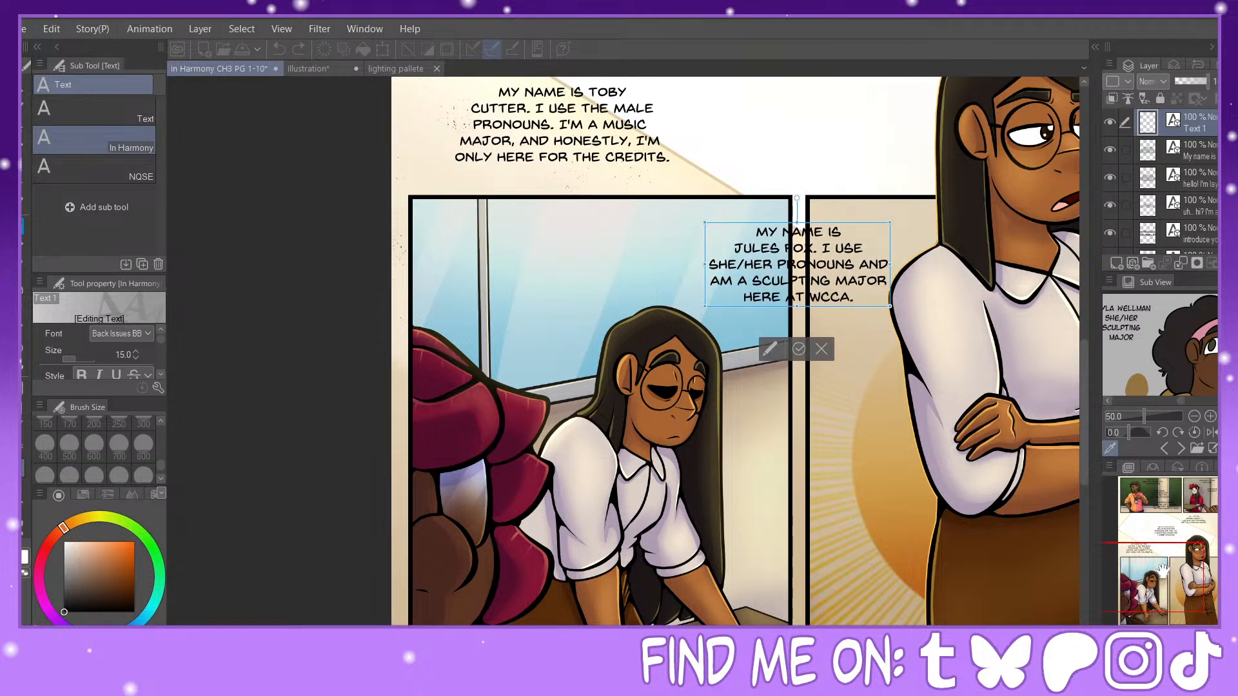
pyautogui.moveTo(1164, 568); pyautogui.dragTo(1196, 576)
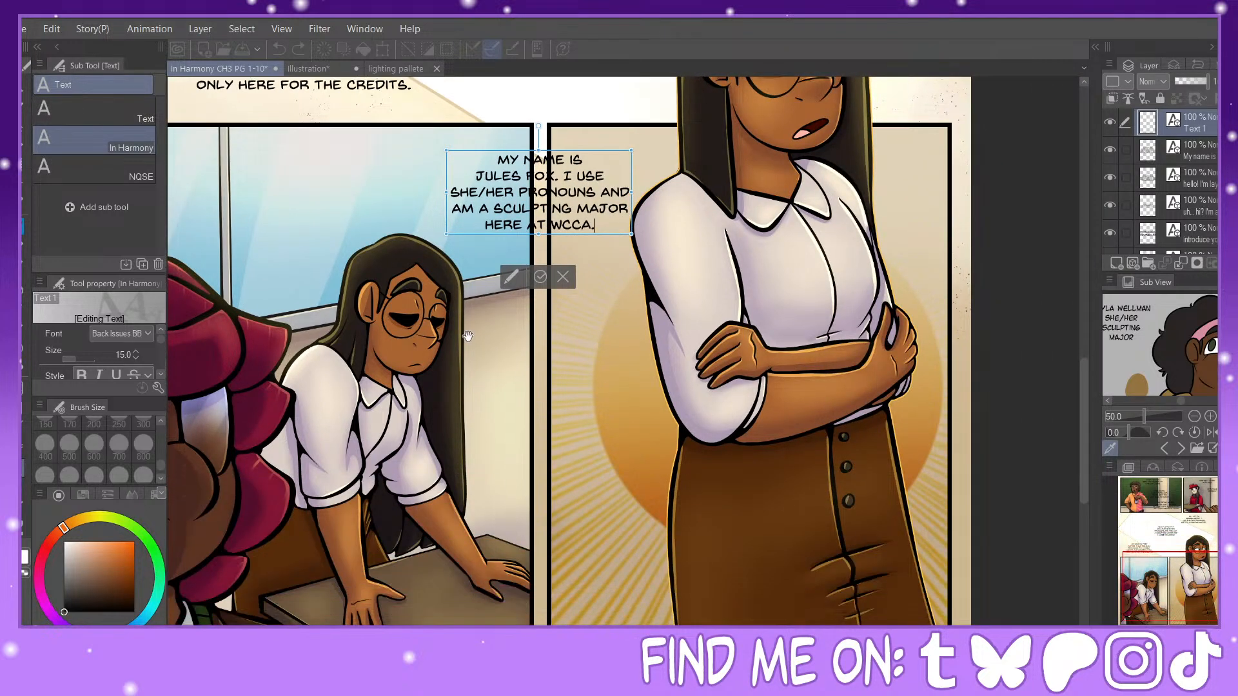
pyautogui.click(541, 279)
# Step: Start another dialogue text beside the standing woman's crossed arms with "I... LIKE TO"
pyautogui.click(569, 410)
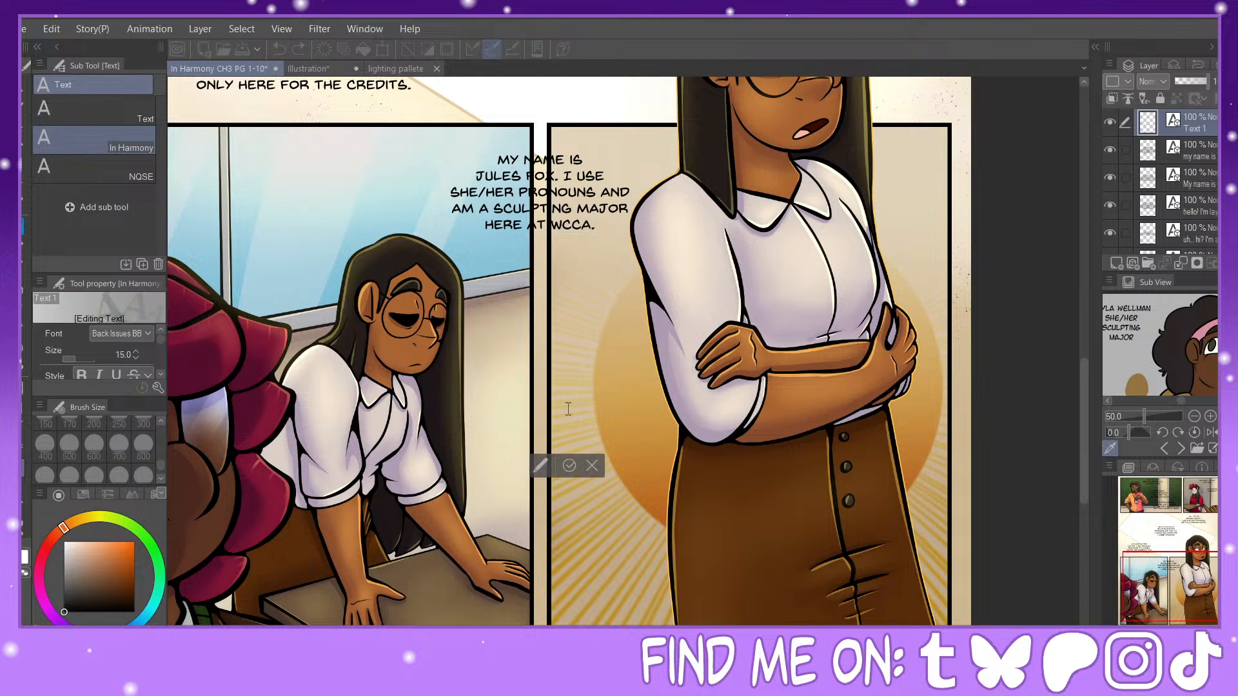
pyautogui.write('I')
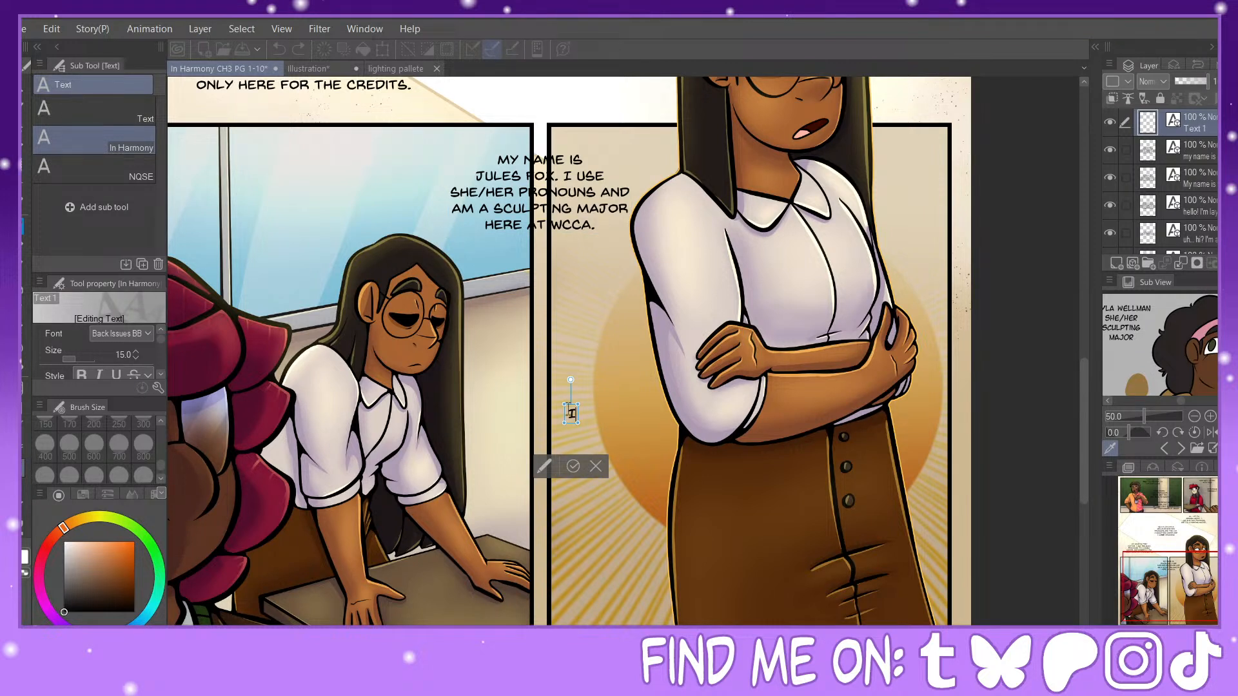
pyautogui.write('...')
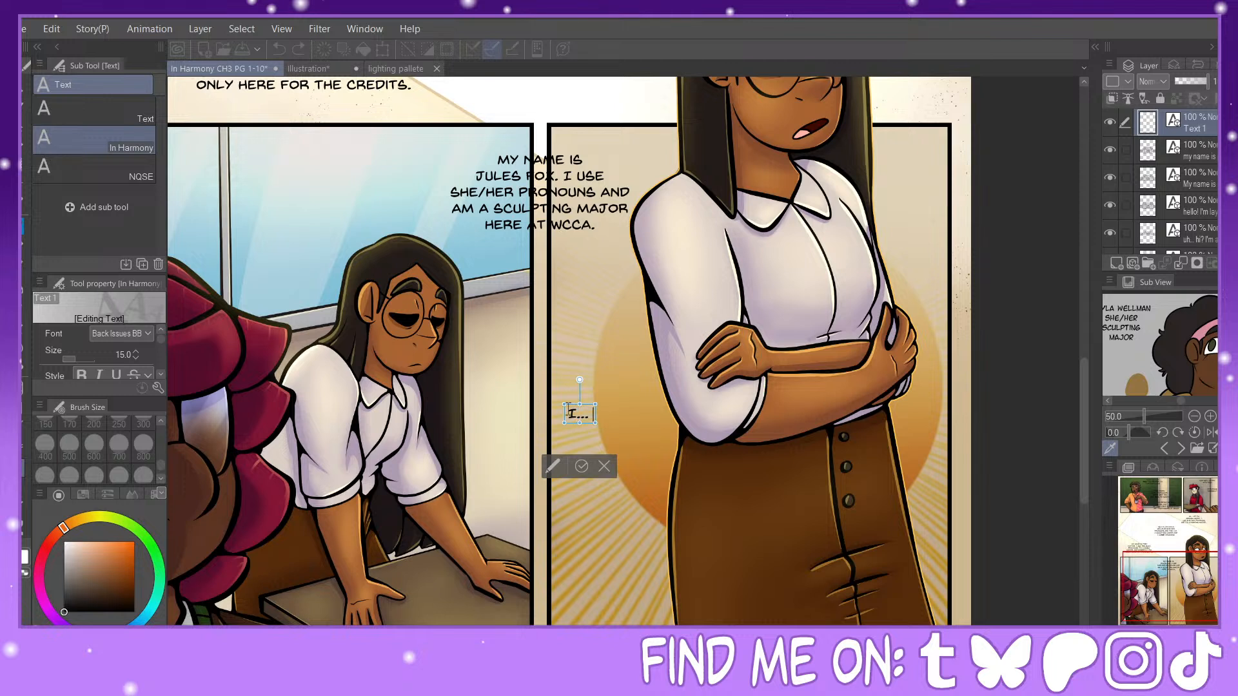
pyautogui.write(' LIKE TO')
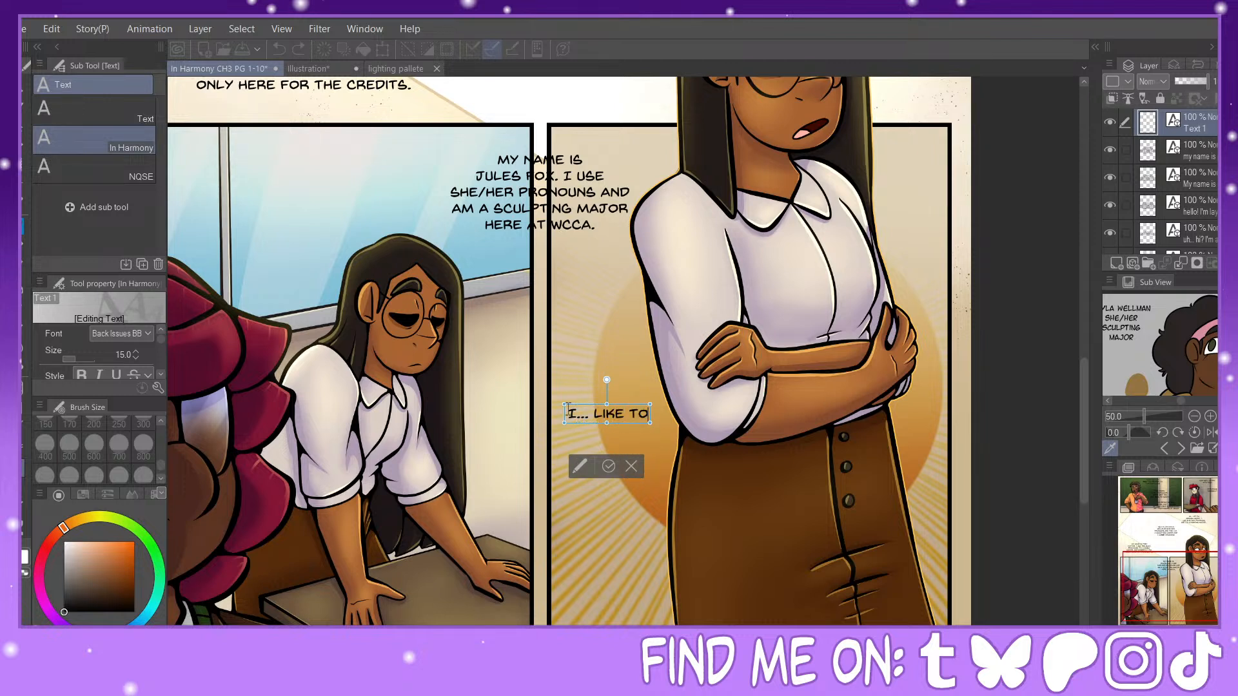
pyautogui.press('Return')
pyautogui.write('MAKE THINGS W')
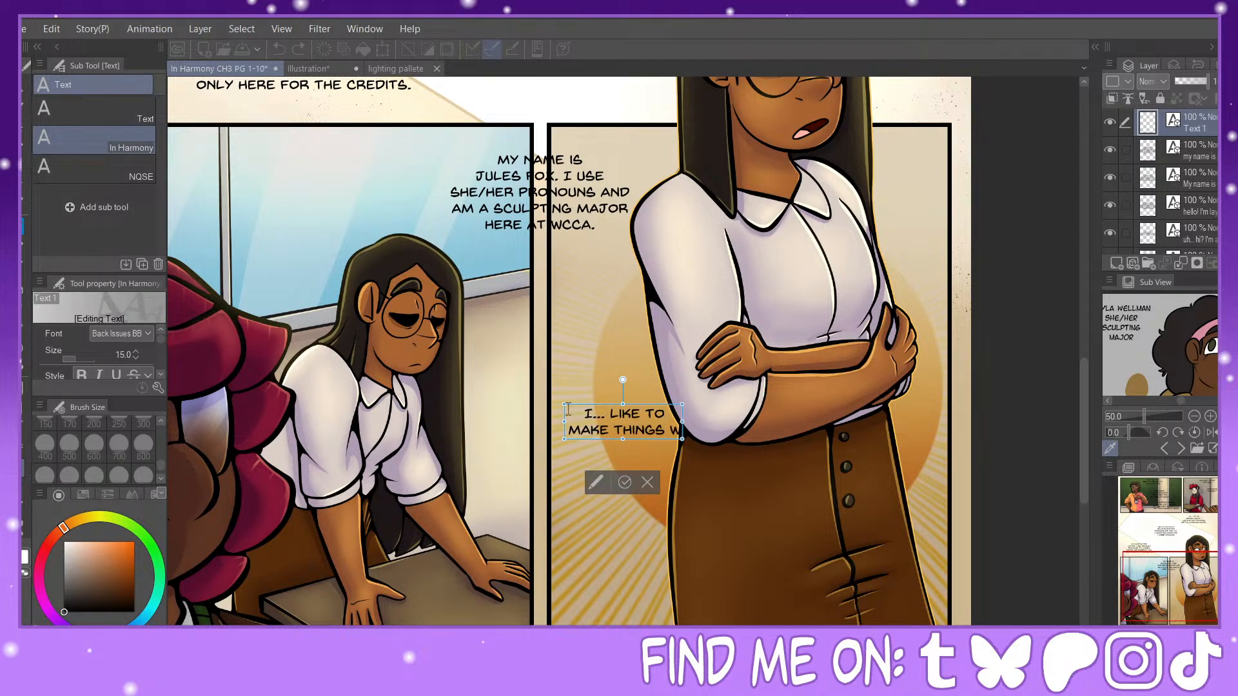
pyautogui.write('ITH')
pyautogui.press('BackSpace')
pyautogui.press('BackSpace')
pyautogui.press('BackSpace')
pyautogui.press('BackSpace')
pyautogui.press('BackSpace')
pyautogui.press('BackSpace')
pyautogui.press('BackSpace')
pyautogui.press('BackSpace')
pyautogui.press('BackSpace')
pyautogui.press('BackSpace')
pyautogui.press('BackSpace')
pyautogui.press('BackSpace')
pyautogui.press('BackSpace')
pyautogui.press('BackSpace')
pyautogui.press('BackSpace')
pyautogui.press('BackSpace')
pyautogui.press('BackSpace')
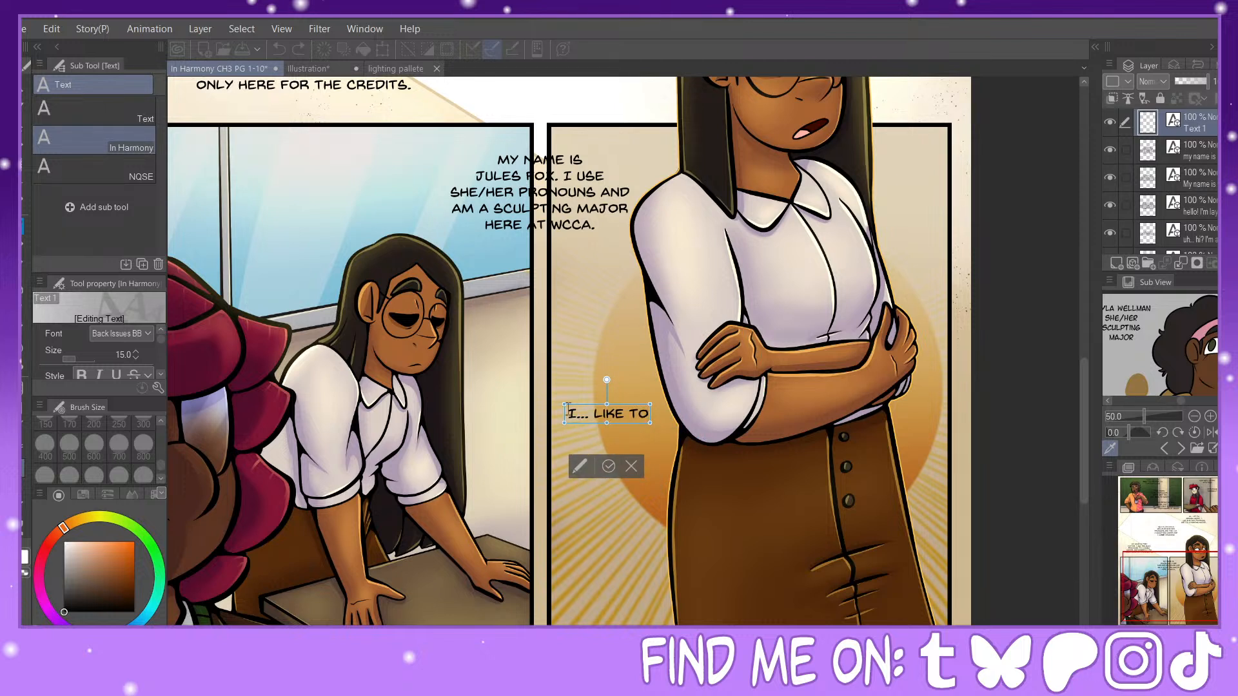
# Step: Continue the dialogue with "MAKE / THINGS WITH MY HANDS / AND THIS CLASS", breaking the lines after "MAKE" and "HANDS"
pyautogui.write('MAKE')
pyautogui.press('Return')
pyautogui.write('THING')
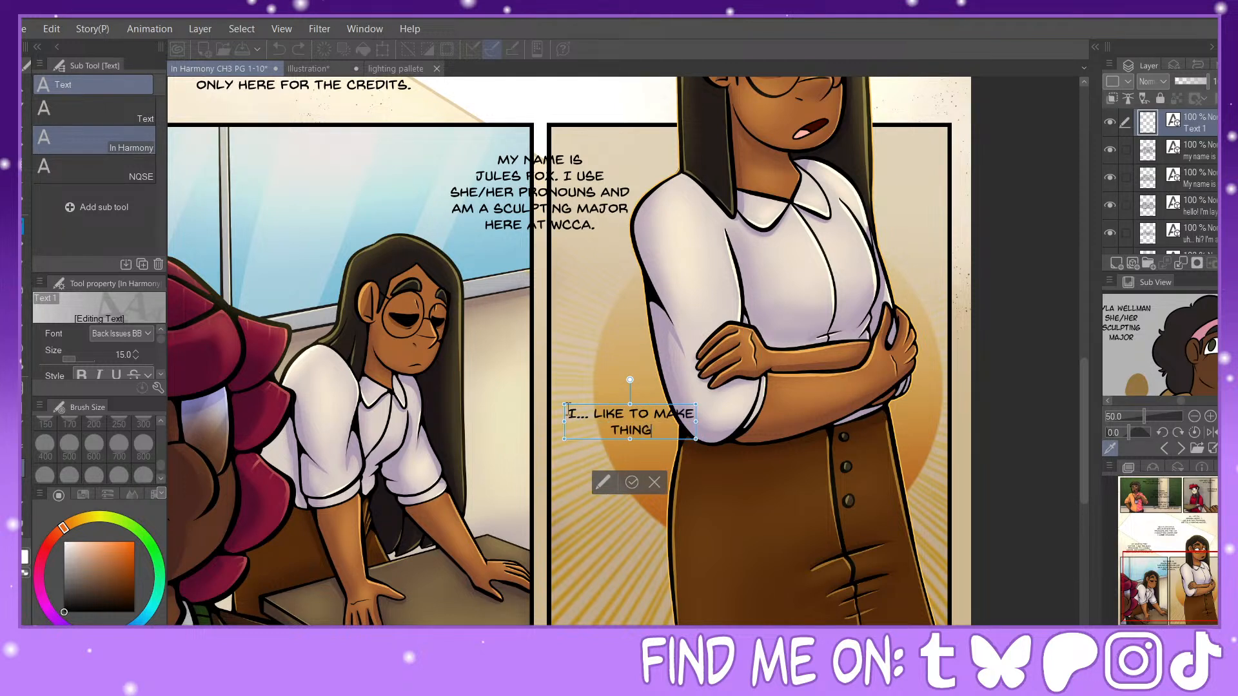
pyautogui.write('S WITH MY H')
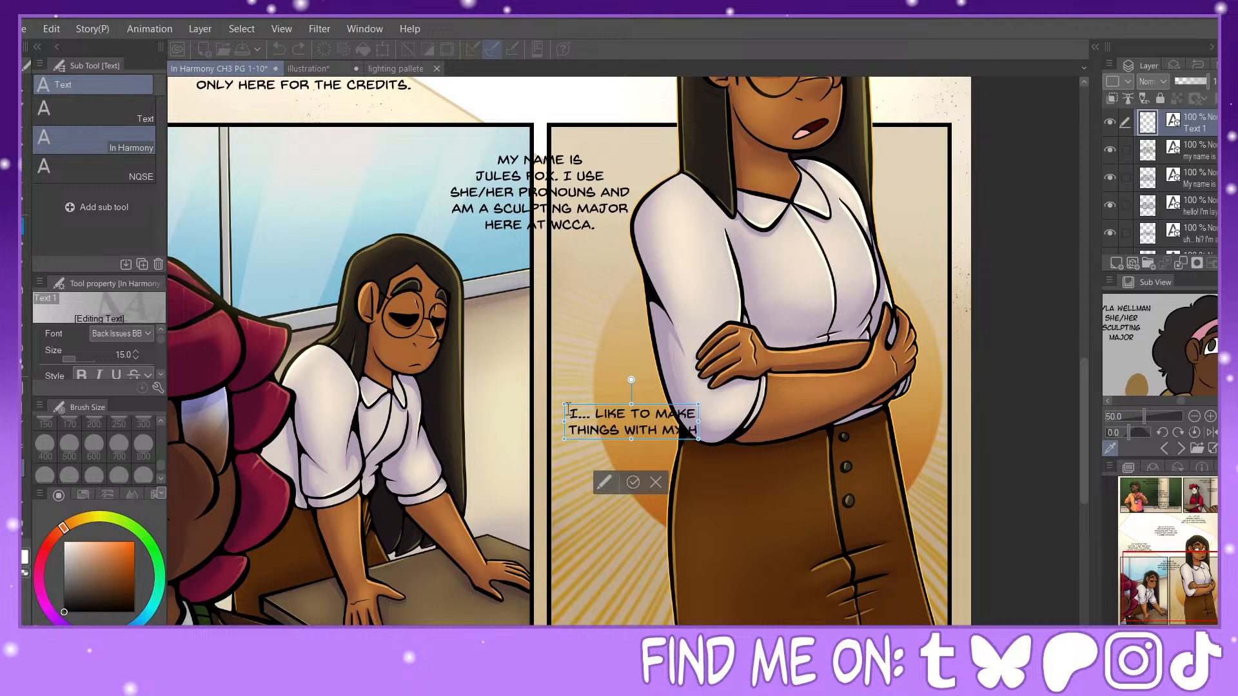
pyautogui.write('ANDS')
pyautogui.press('Return')
pyautogui.write('A')
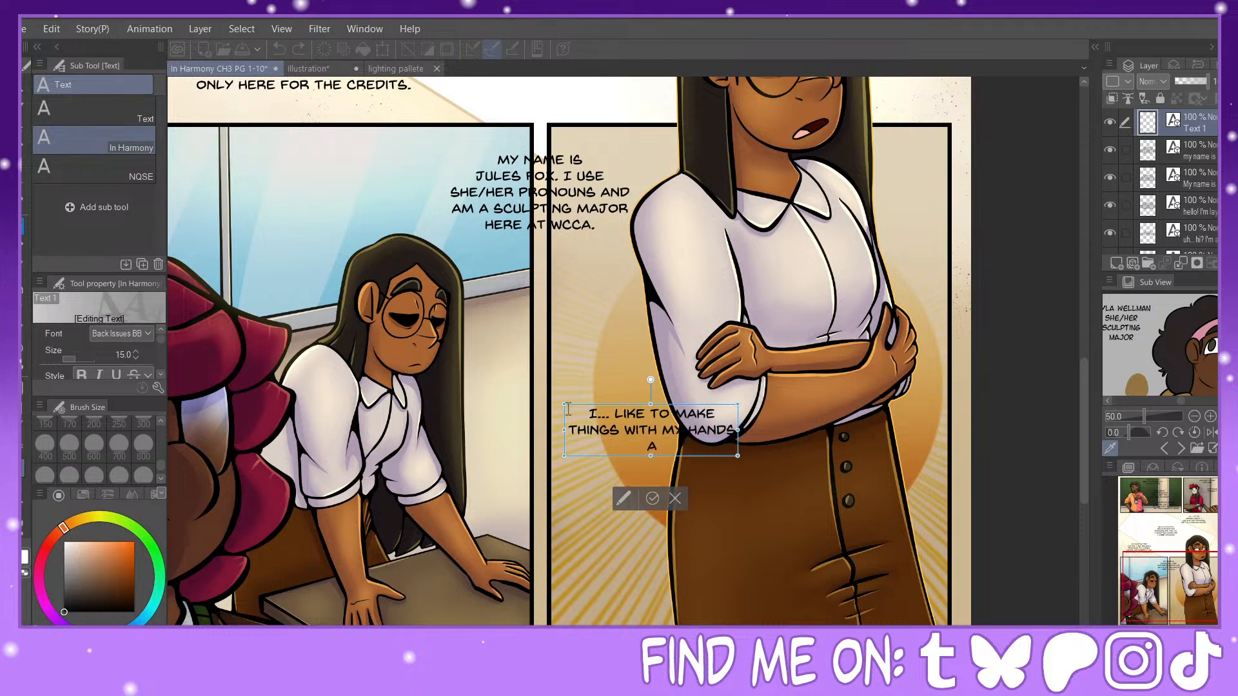
pyautogui.write('ND THIS CLASS IS A')
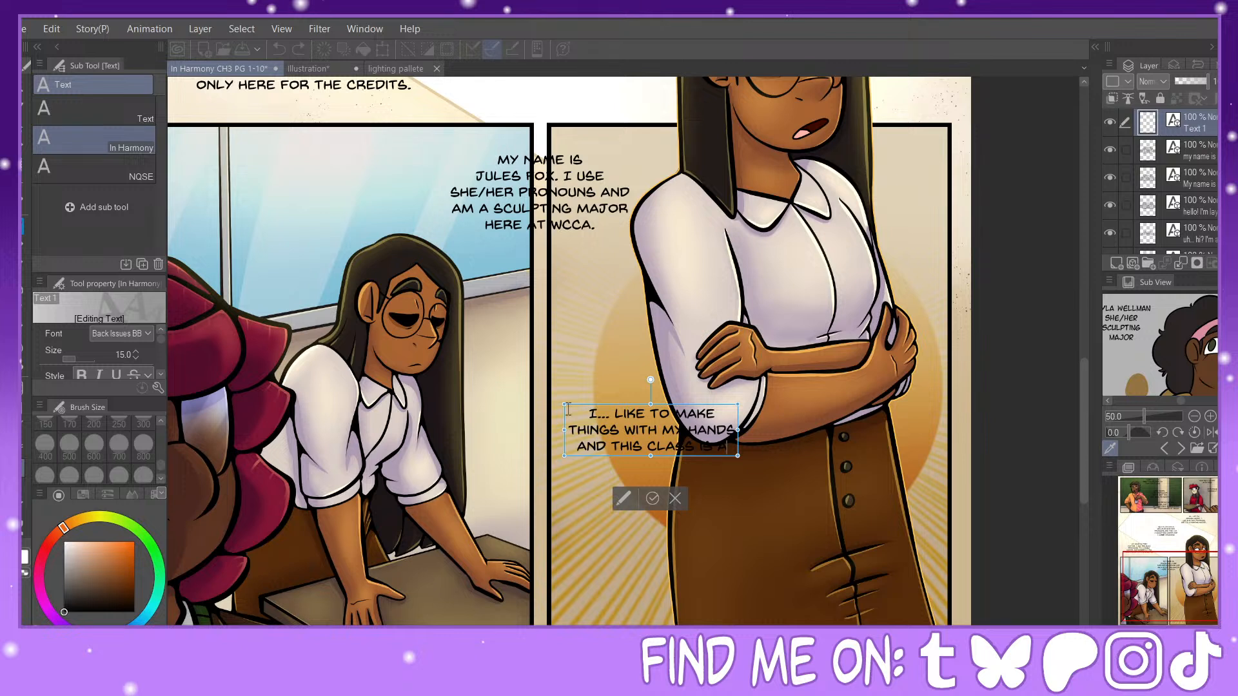
pyautogui.press('Return')
pyautogui.write('CHANG')
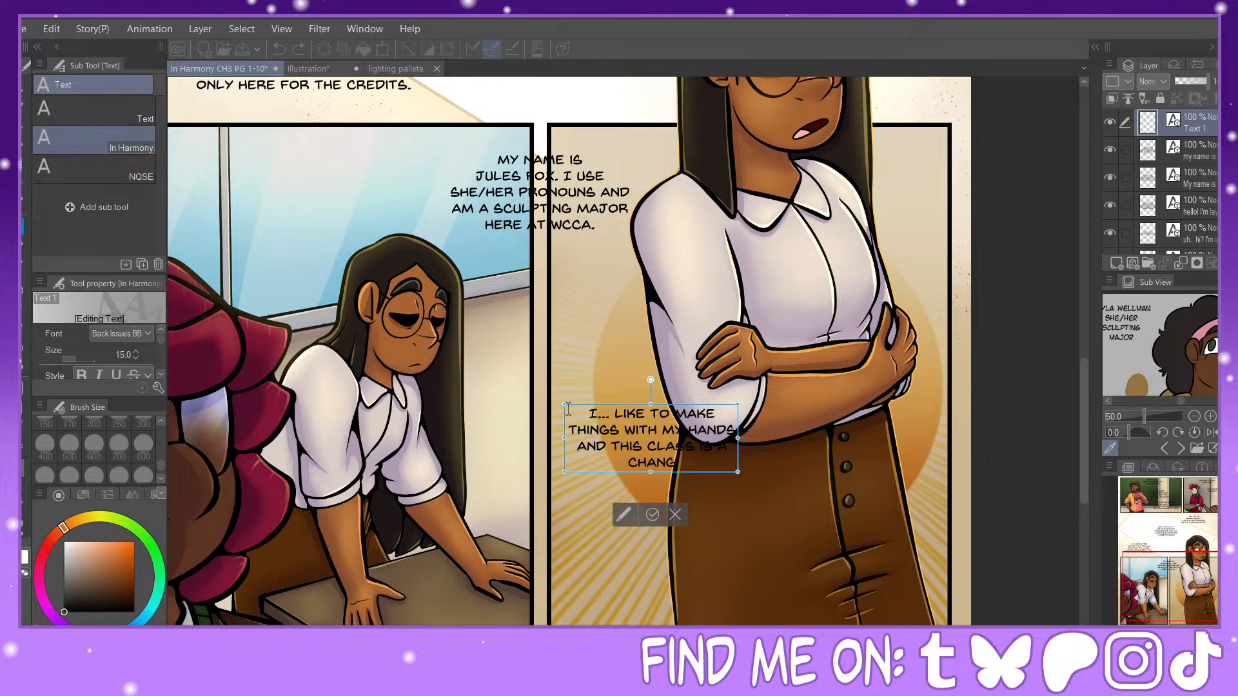
pyautogui.press('BackSpace')
pyautogui.press('BackSpace')
pyautogui.press('BackSpace')
pyautogui.press('BackSpace')
pyautogui.press('BackSpace')
pyautogui.press('BackSpace')
pyautogui.press('BackSpace')
pyautogui.press('BackSpace')
pyautogui.press('BackSpace')
pyautogui.press('BackSpace')
pyautogui.press('BackSpace')
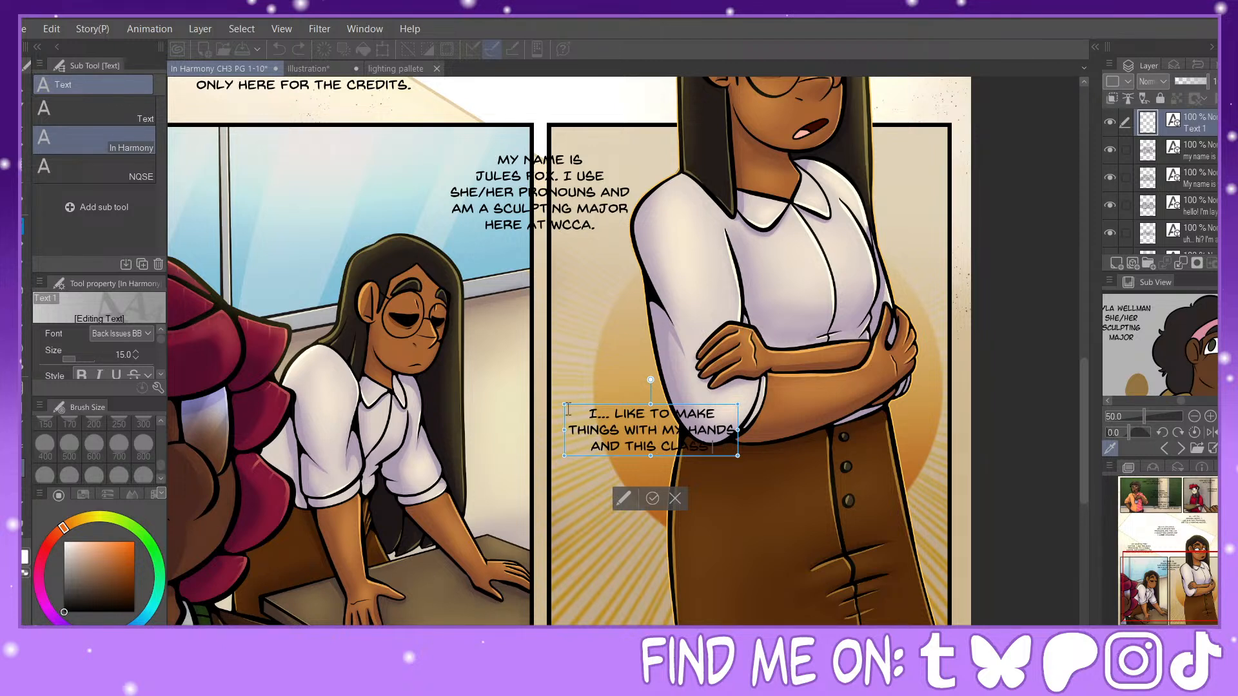
# Step: Finish the dialogue with "SOUNDED / DIFFERENT TO WHAT I / USUALLY MAKE.", giving the text five lines in total
pyautogui.write('SOUNDED')
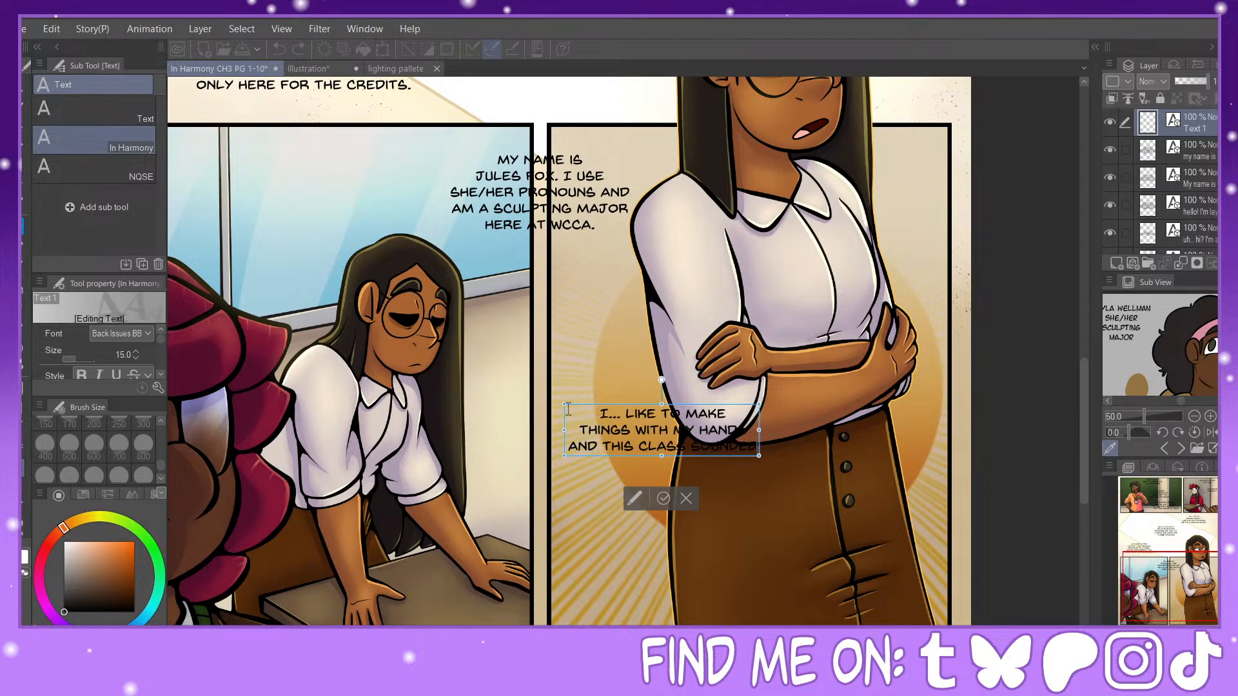
pyautogui.press('Return')
pyautogui.write('DIFFE')
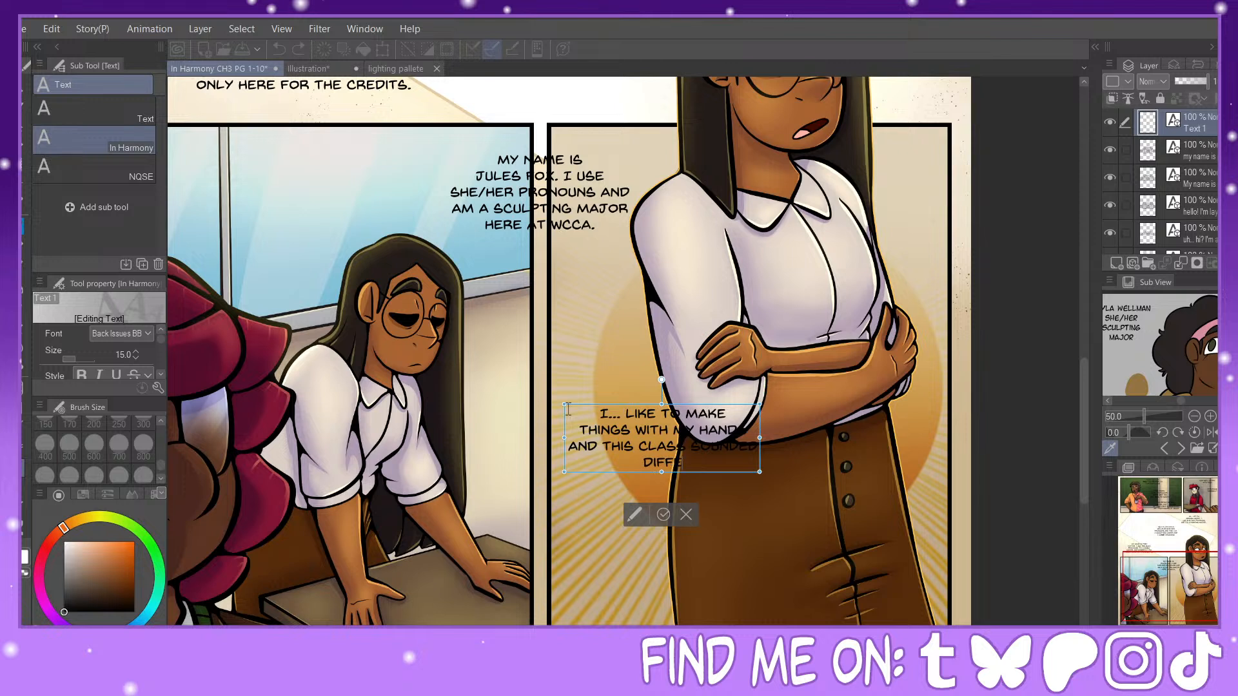
pyautogui.write('RENT TO WHAT I USUAL')
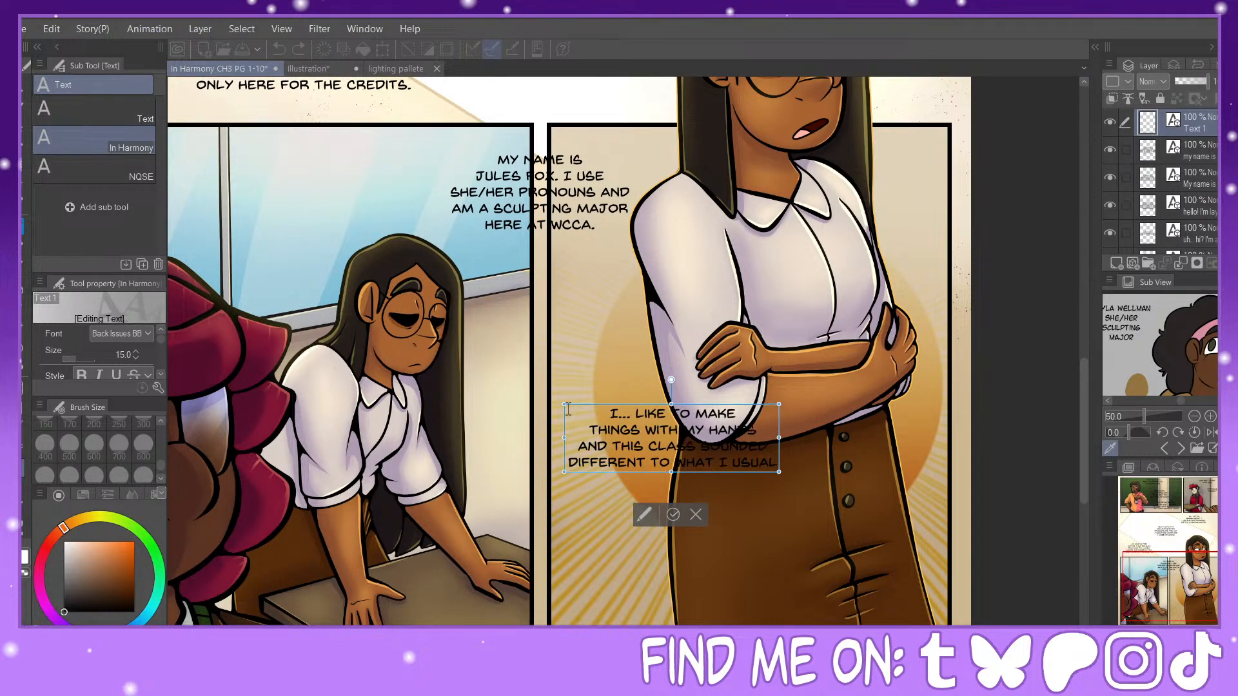
pyautogui.press('BackSpace')
pyautogui.press('BackSpace')
pyautogui.press('BackSpace')
pyautogui.press('BackSpace')
pyautogui.press('BackSpace')
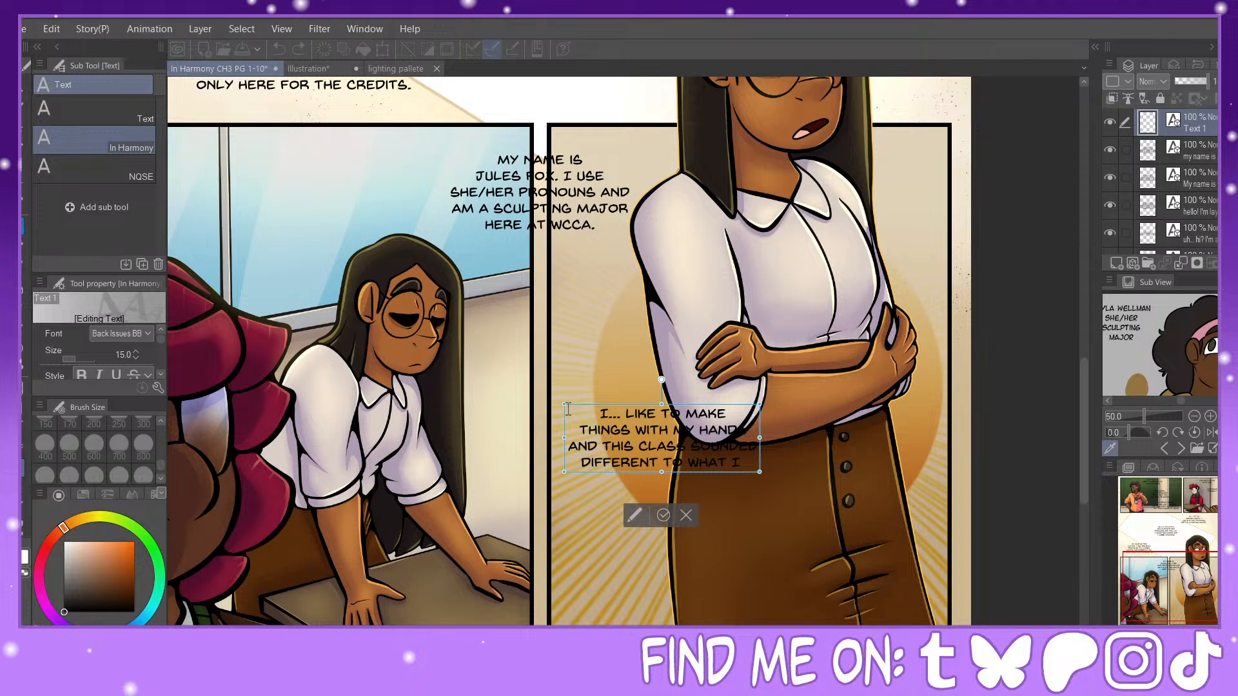
pyautogui.press('Return')
pyautogui.write('USUALLY MAKE.')
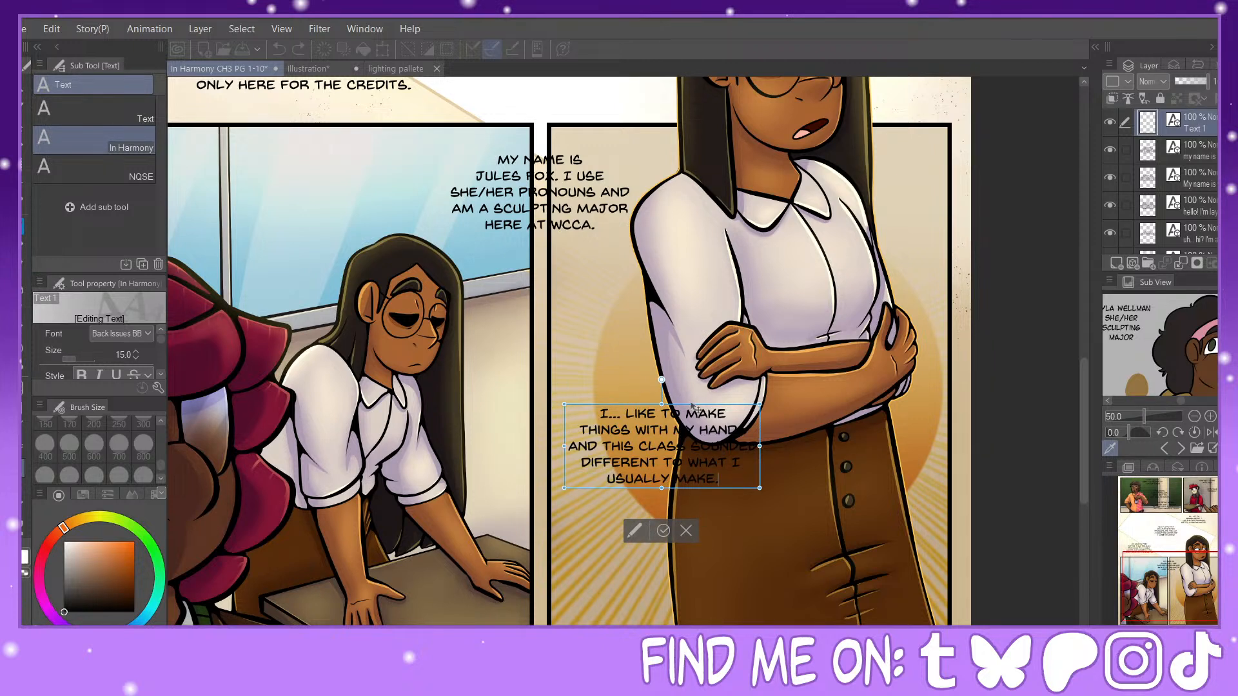
# Step: Move the "I... LIKE TO MAKE" text to the bottom of the standing woman's panel and her introduction above it, straddling the gutter
pyautogui.moveTo(692, 407); pyautogui.dragTo(624, 443)
pyautogui.click(571, 188)
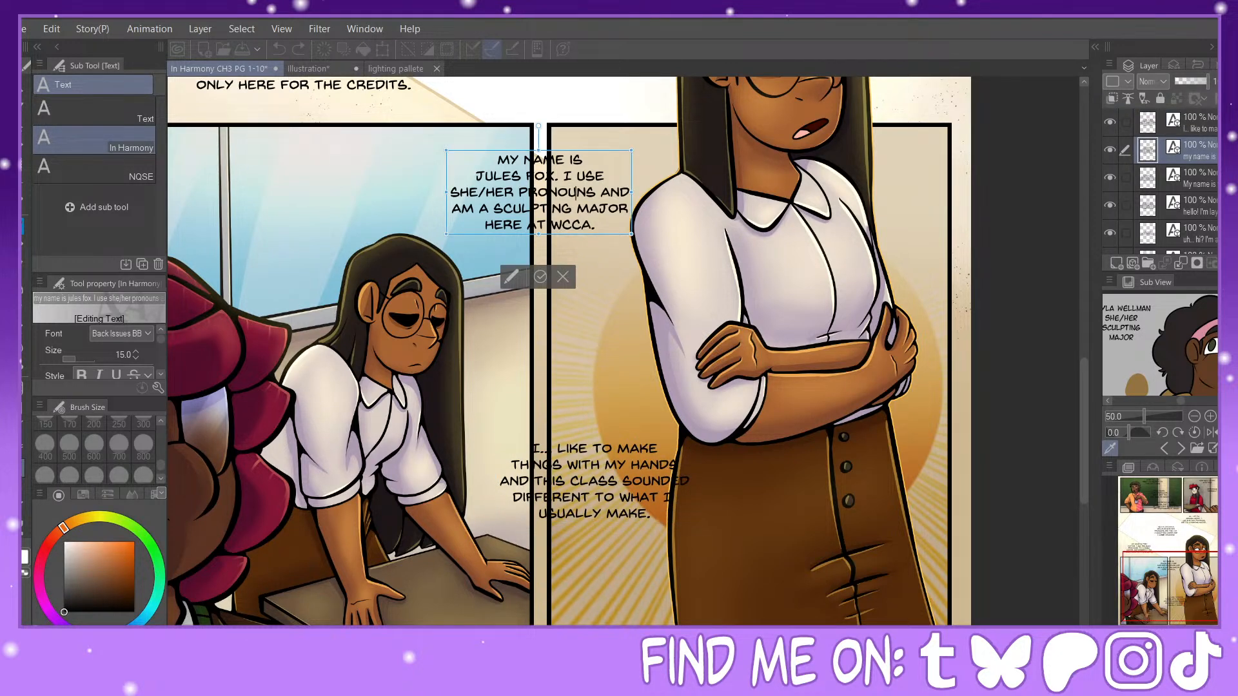
pyautogui.hotkey('ctrl', '-')
pyautogui.click(635, 422)
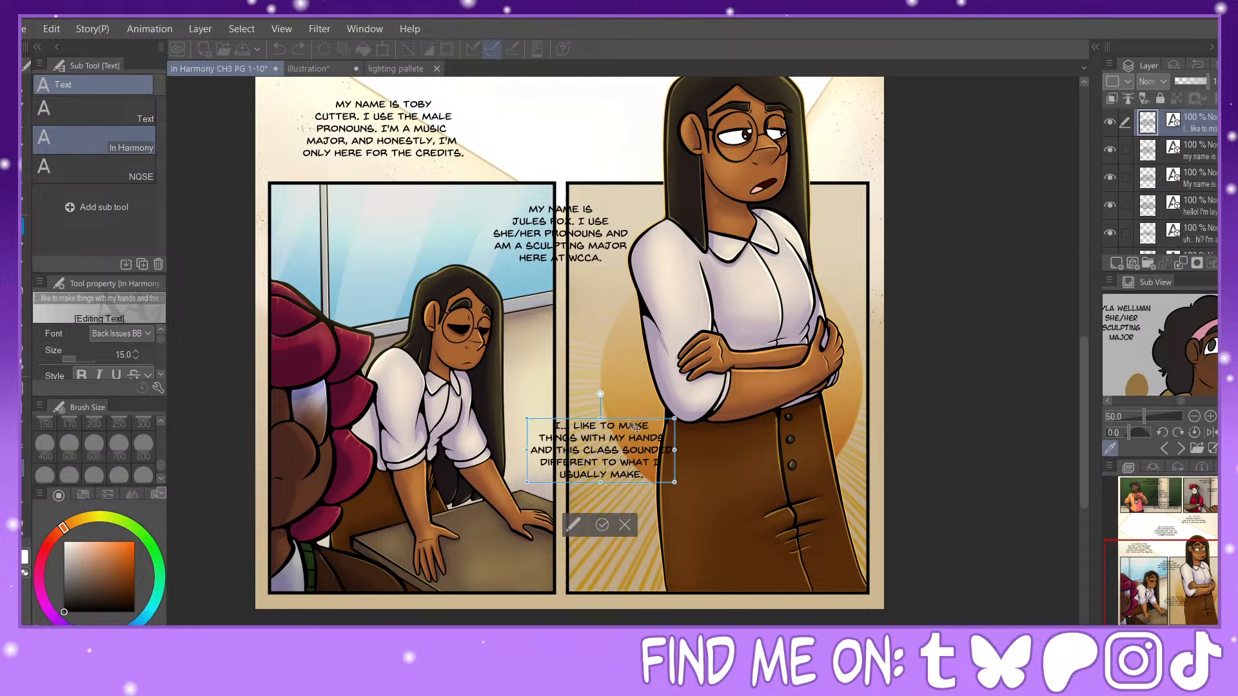
pyautogui.moveTo(635, 423); pyautogui.dragTo(718, 525)
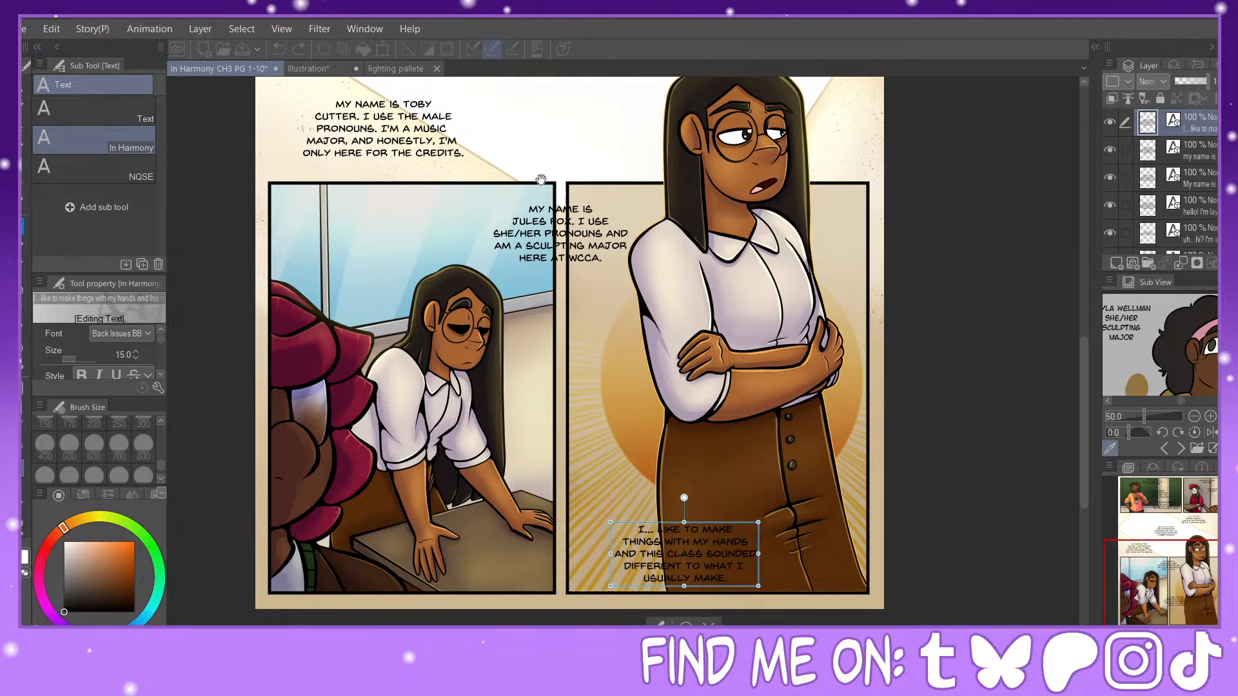
pyautogui.click(583, 206)
pyautogui.moveTo(583, 206); pyautogui.dragTo(624, 421)
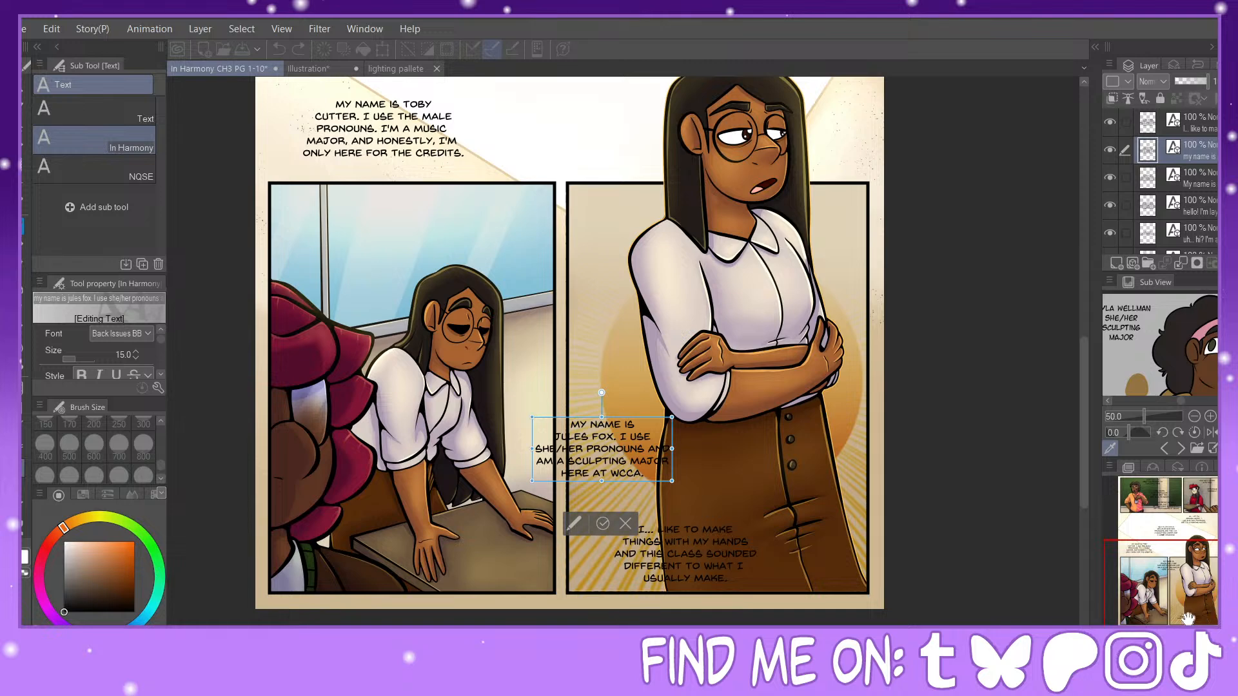
# Step: Choose the Rounded balloon tool and set its line and fill colour to white
pyautogui.hotkey('ctrl', '-')
pyautogui.moveTo(1199, 590); pyautogui.dragTo(1197, 545)
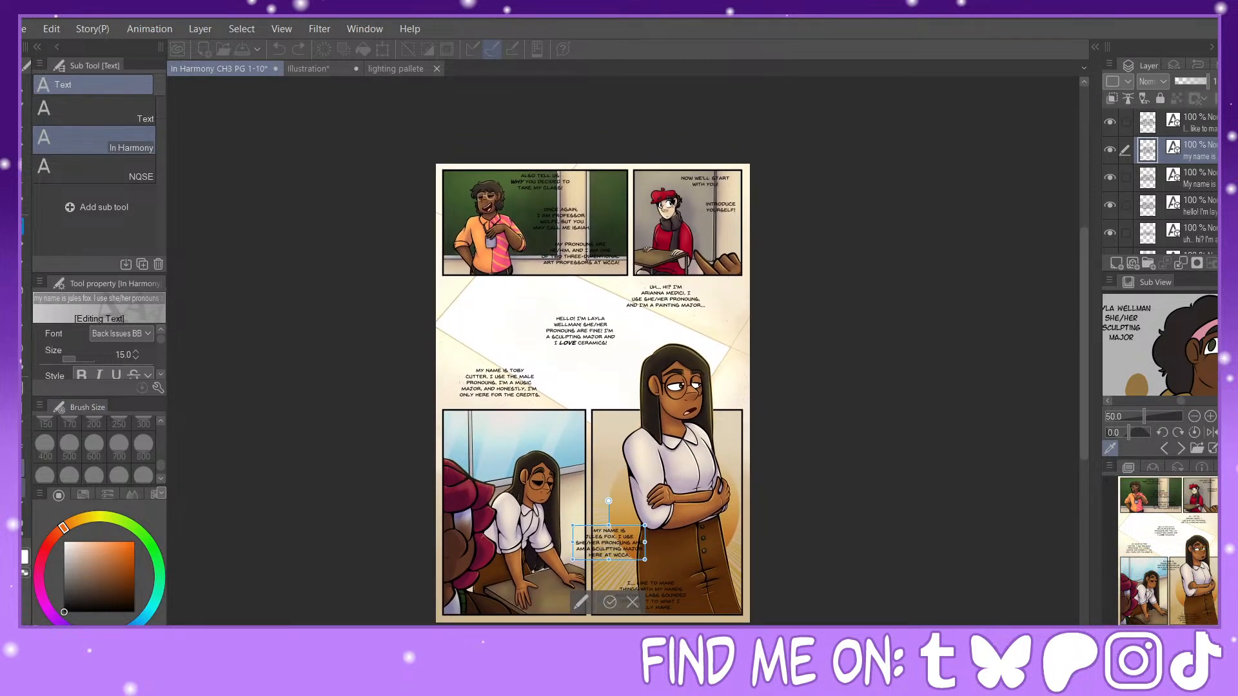
pyautogui.click(24, 487)
pyautogui.click(24, 469)
pyautogui.click(24, 448)
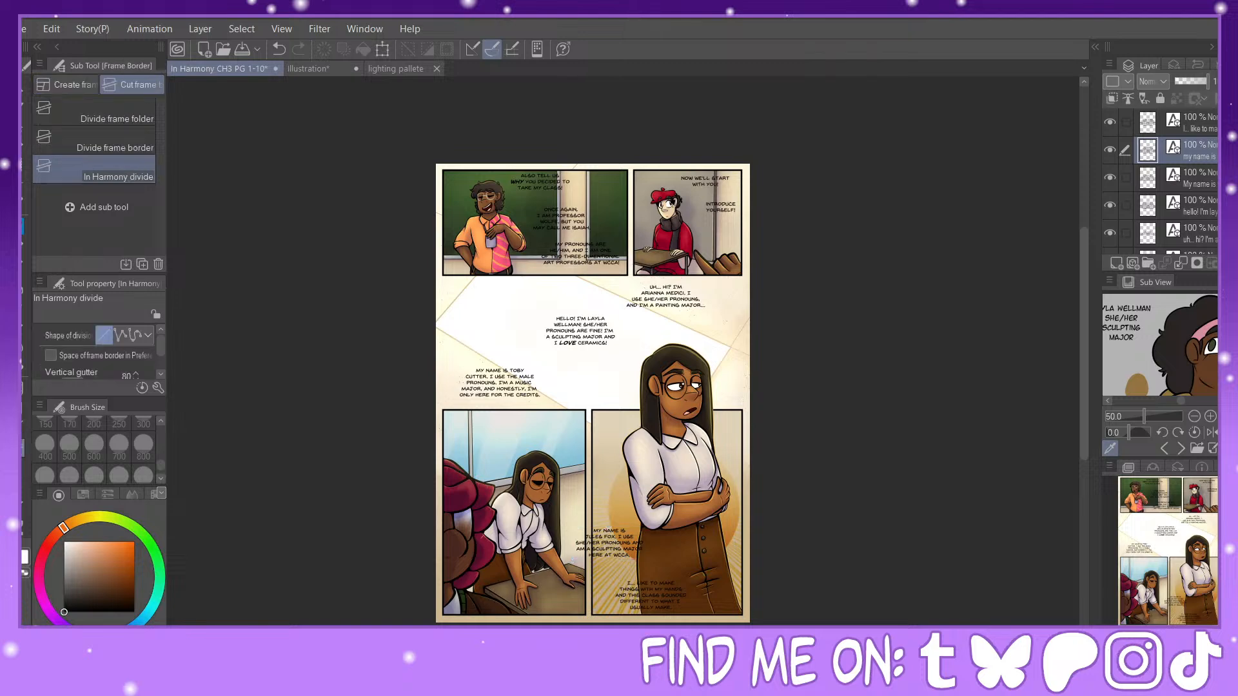
pyautogui.click(24, 486)
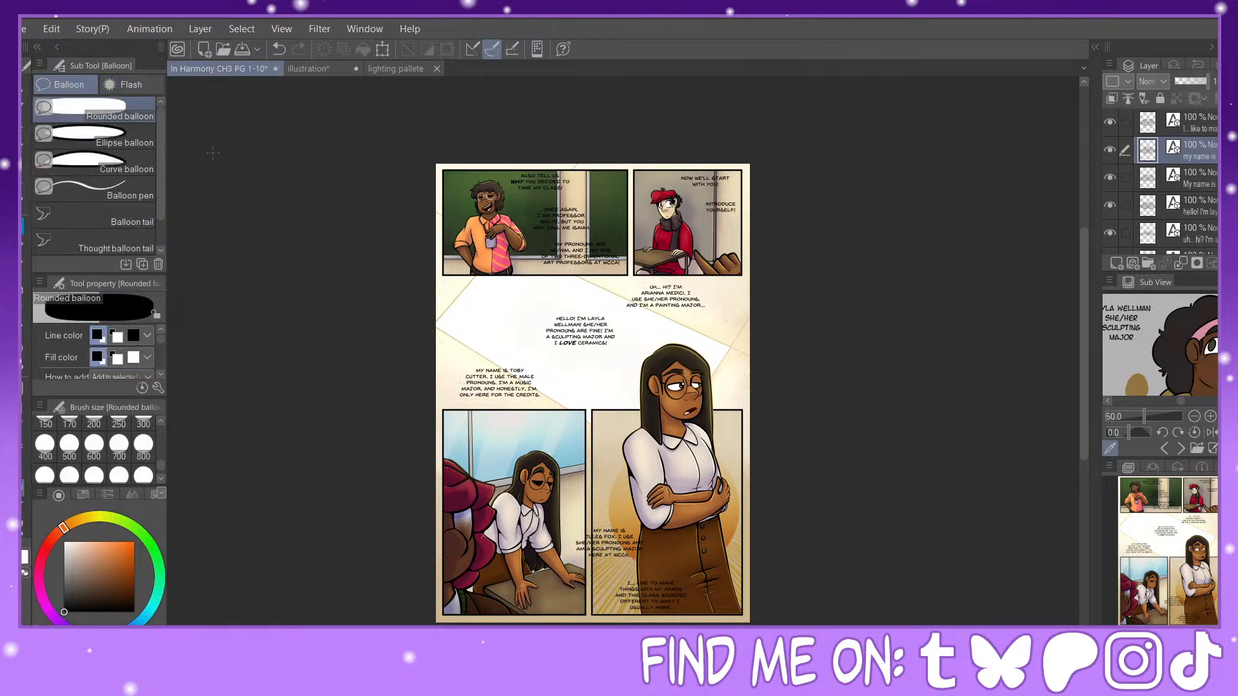
pyautogui.moveTo(82, 565); pyautogui.dragTo(28, 490)
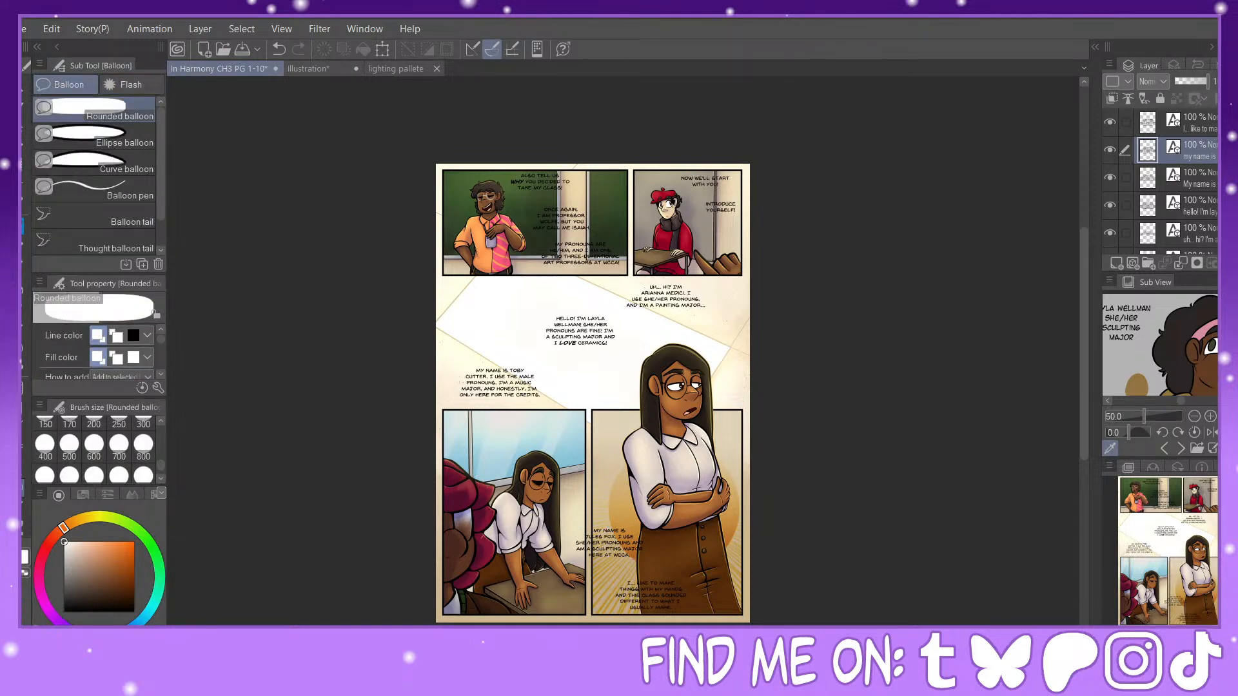
# Step: Draw a rounded balloon around the "ALSO TELL US WHY YOU DECIDED TO TAKE MY CLASS!" text in the first panel
pyautogui.hotkey('ctrl', '+')
pyautogui.hotkey('ctrl', '+')
pyautogui.hotkey('ctrl', '+')
pyautogui.hotkey('ctrl', '+')
pyautogui.moveTo(1144, 480); pyautogui.dragTo(1163, 494)
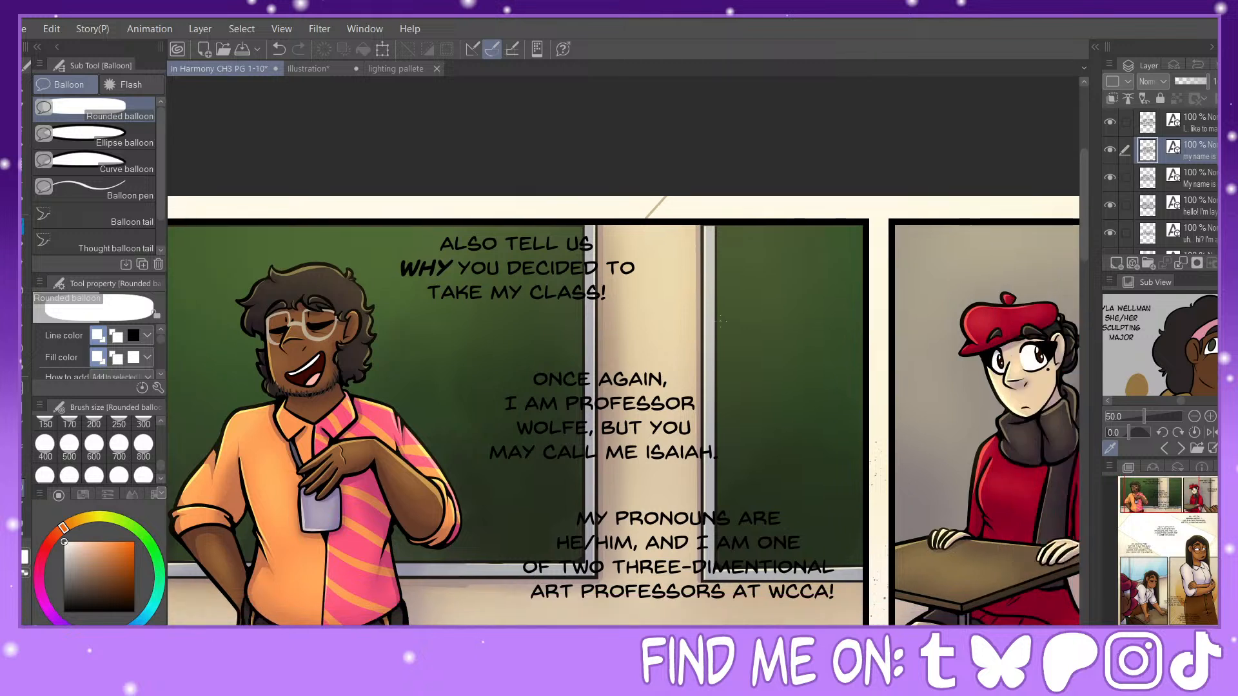
pyautogui.moveTo(385, 225); pyautogui.dragTo(647, 320)
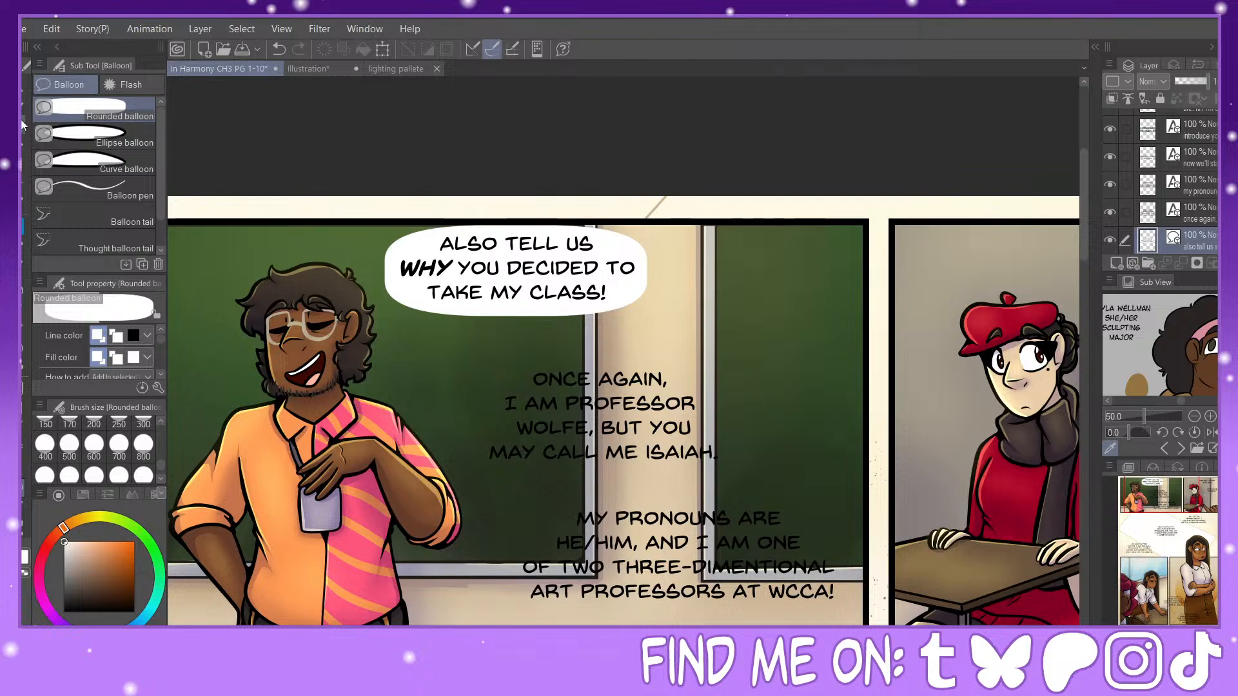
# Step: Stretch the "ALSO TELL US" balloon slightly upward over the panel border and re-centre its text
pyautogui.press('o')
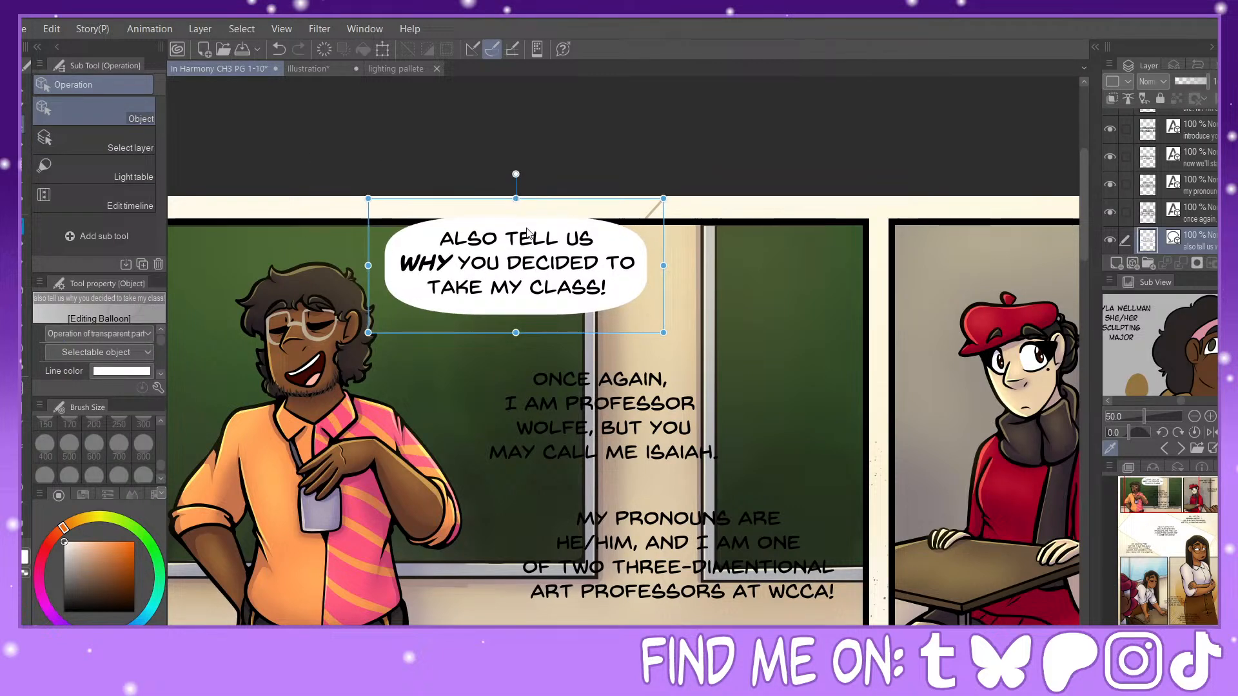
pyautogui.click(547, 236)
pyautogui.moveTo(547, 229); pyautogui.dragTo(546, 228)
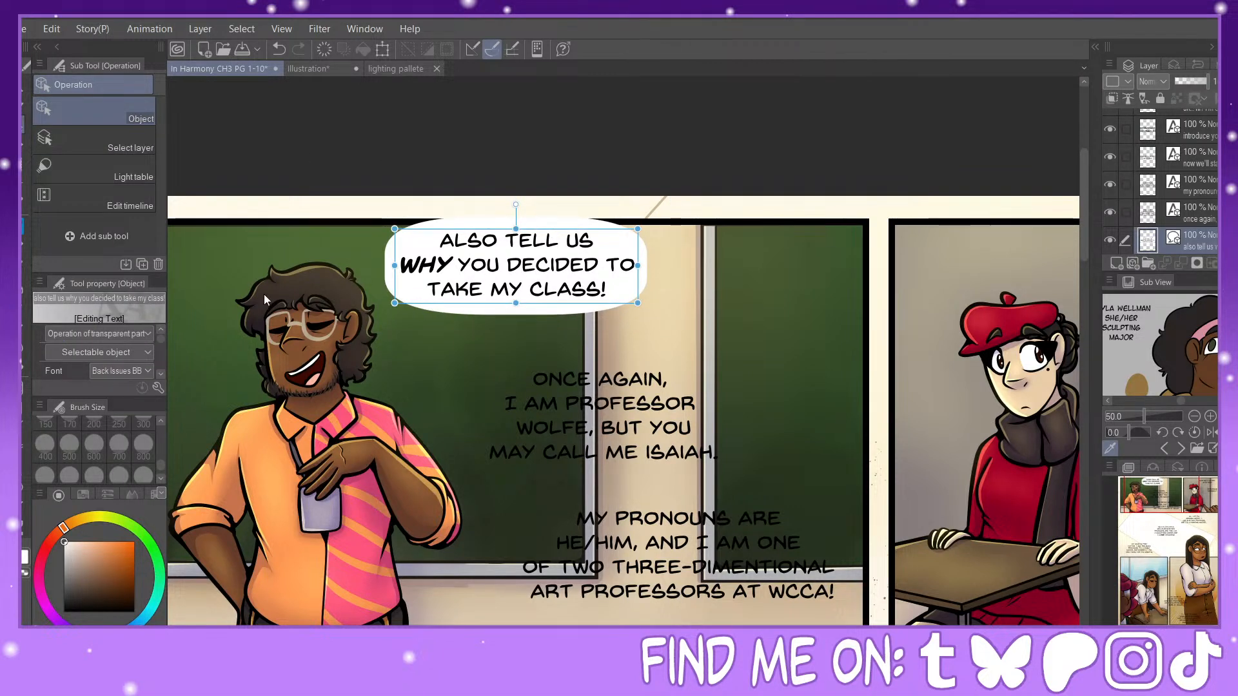
# Step: Fit a rounded balloon, extended slightly upward, around the "ONCE AGAIN" text and centre the lettering inside it
pyautogui.click(23, 488)
pyautogui.moveTo(474, 364); pyautogui.dragTo(731, 491)
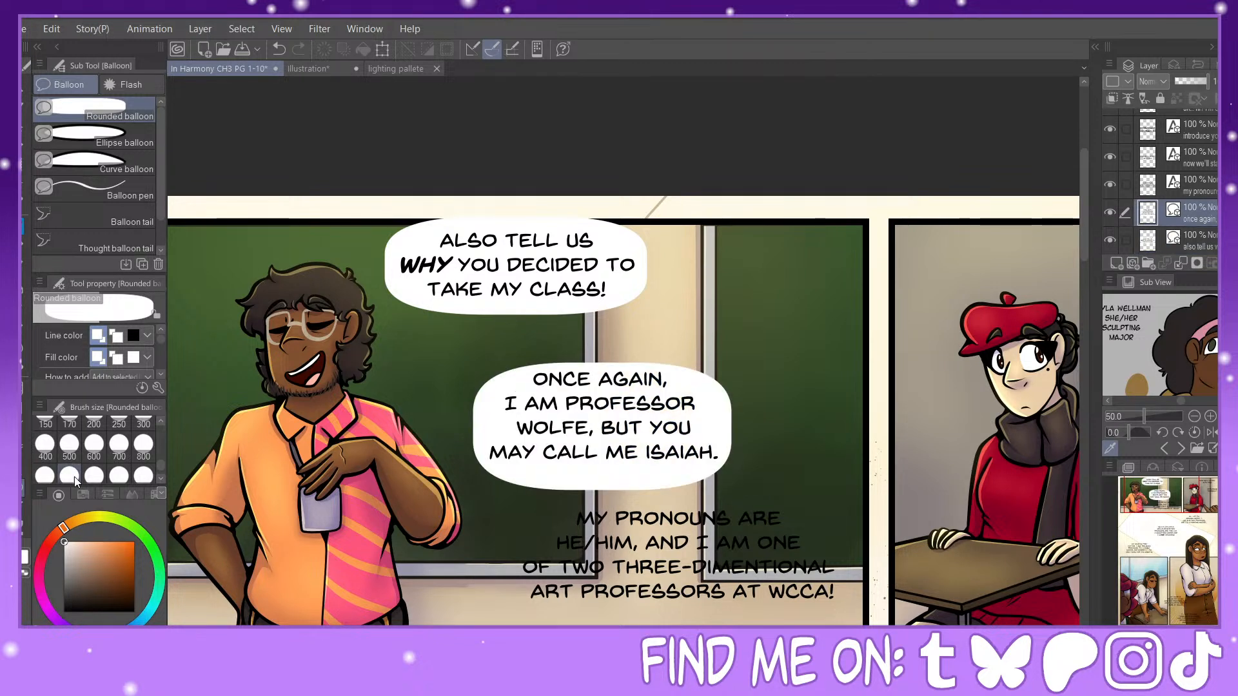
pyautogui.click(23, 137)
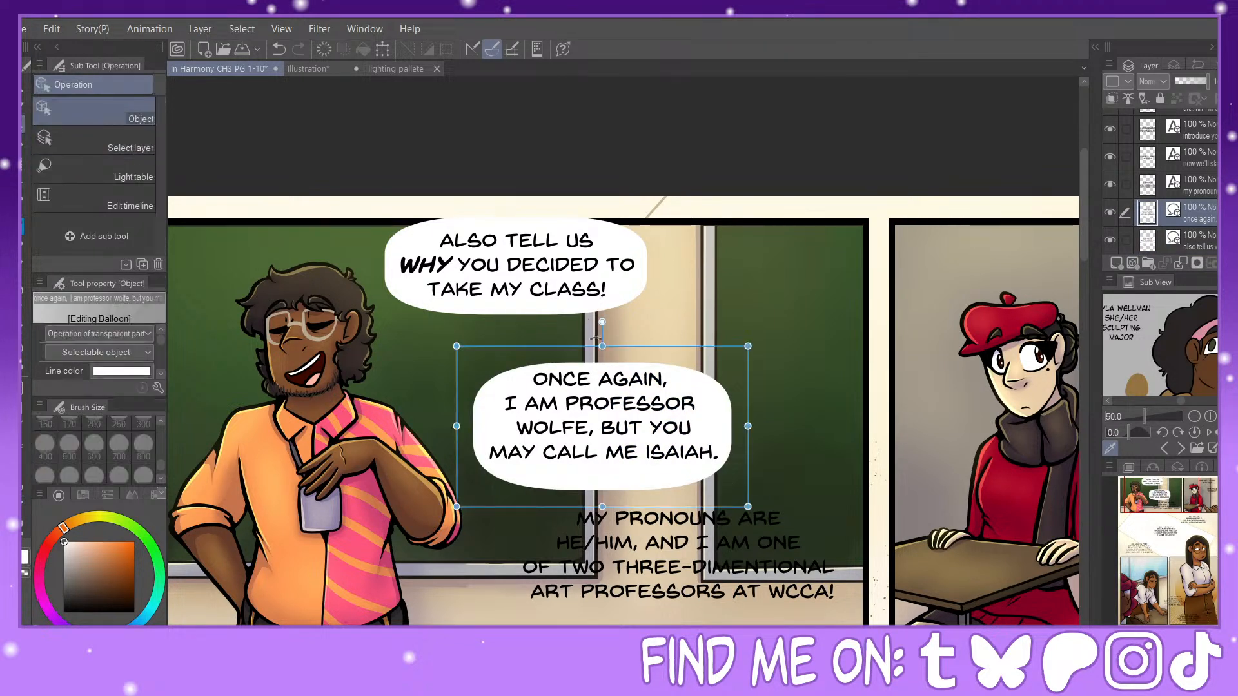
pyautogui.click(597, 392)
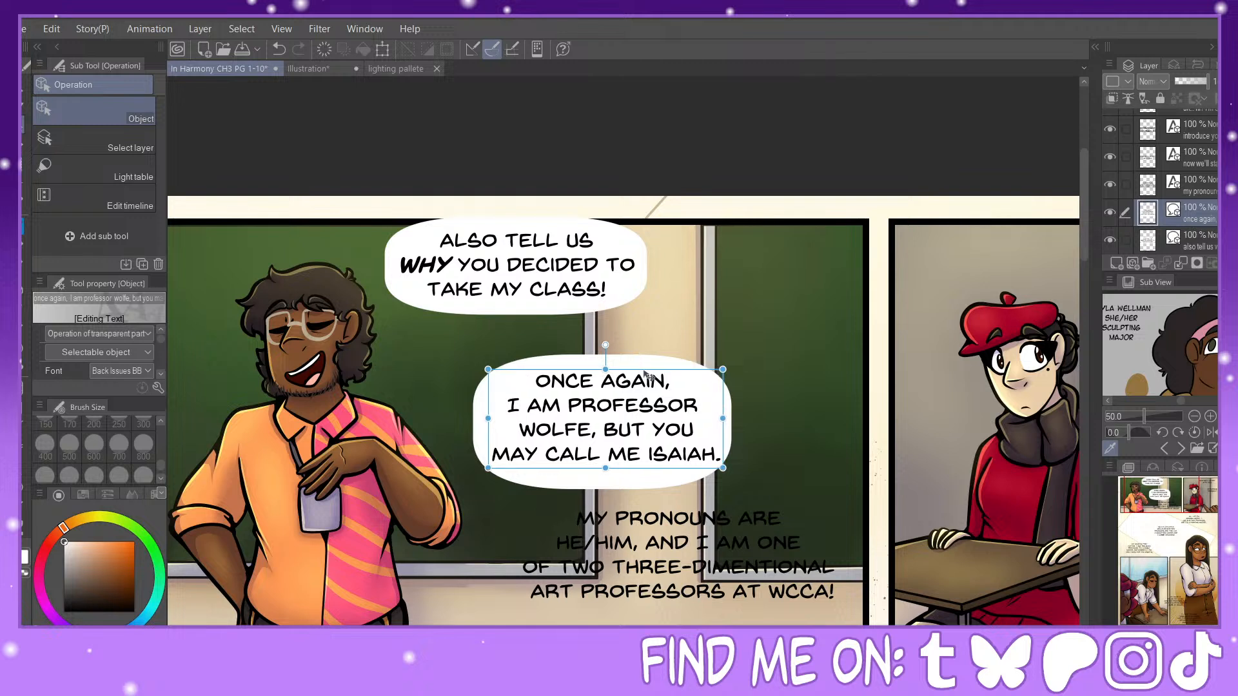
pyautogui.click(730, 413)
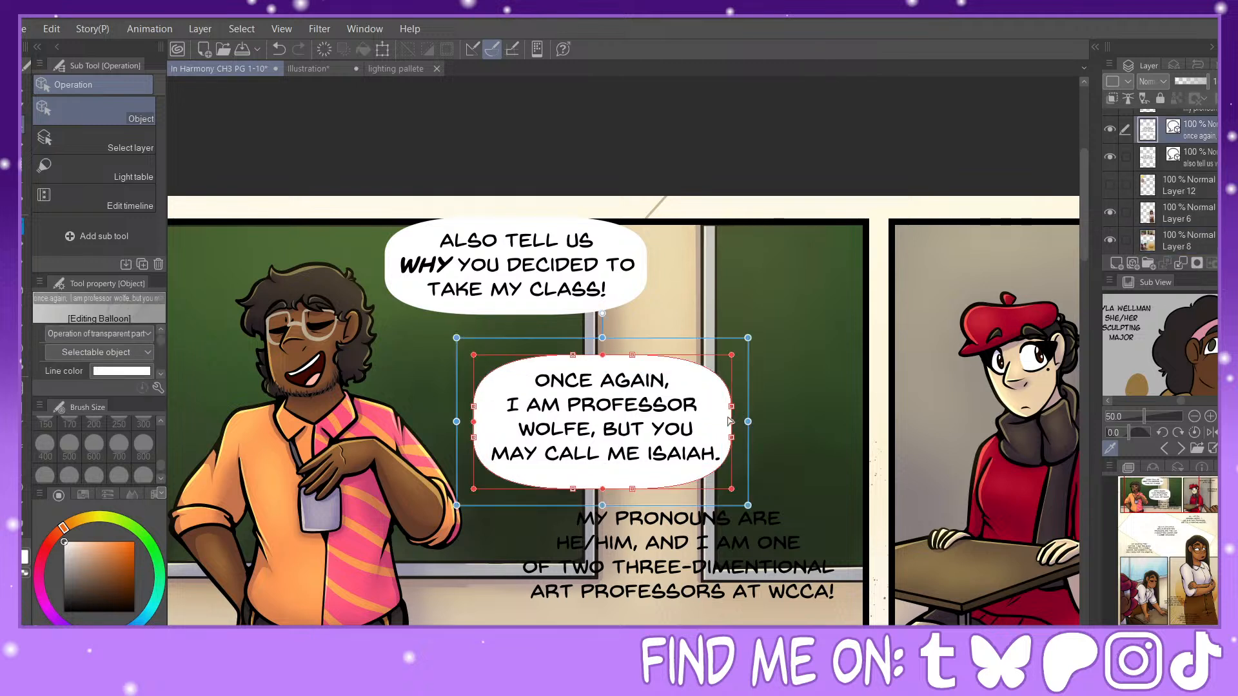
pyautogui.click(600, 426)
pyautogui.moveTo(649, 372); pyautogui.dragTo(645, 372)
# Step: Draw a rounded balloon around the four-line "MY PRONOUNS ARE HE/HIM" text and nudge the lettering down to centre it
pyautogui.click(23, 484)
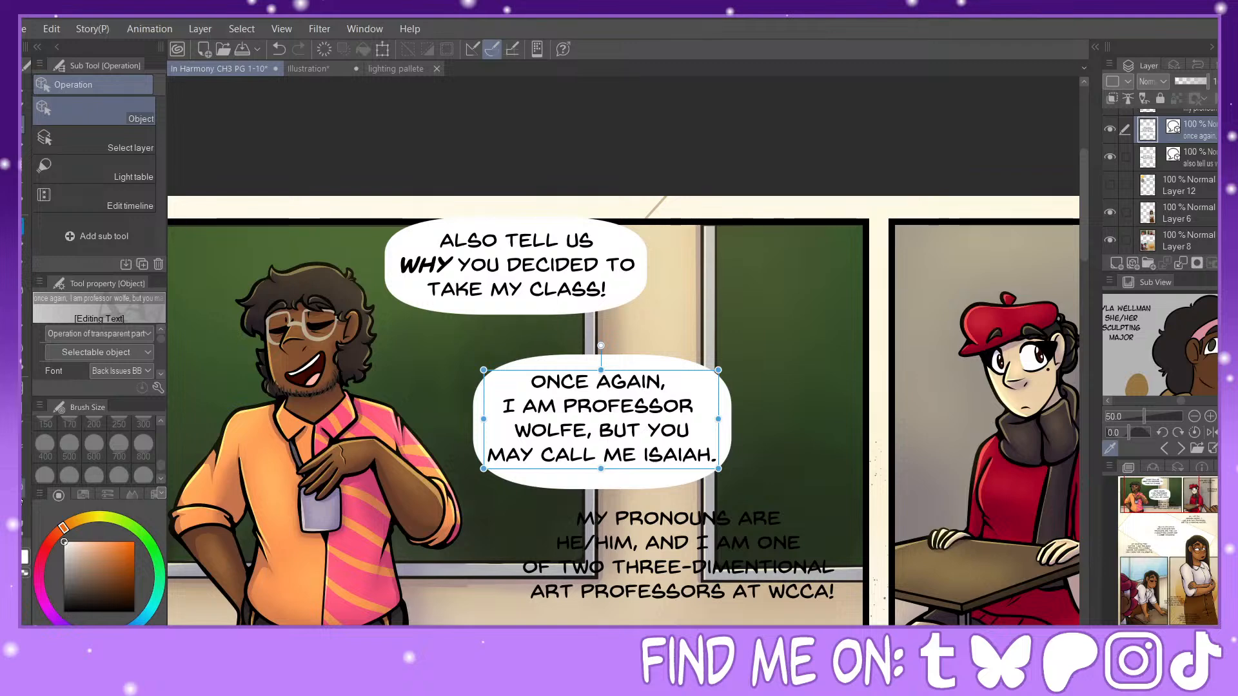
pyautogui.click(1154, 574)
pyautogui.moveTo(1154, 576); pyautogui.dragTo(1168, 506)
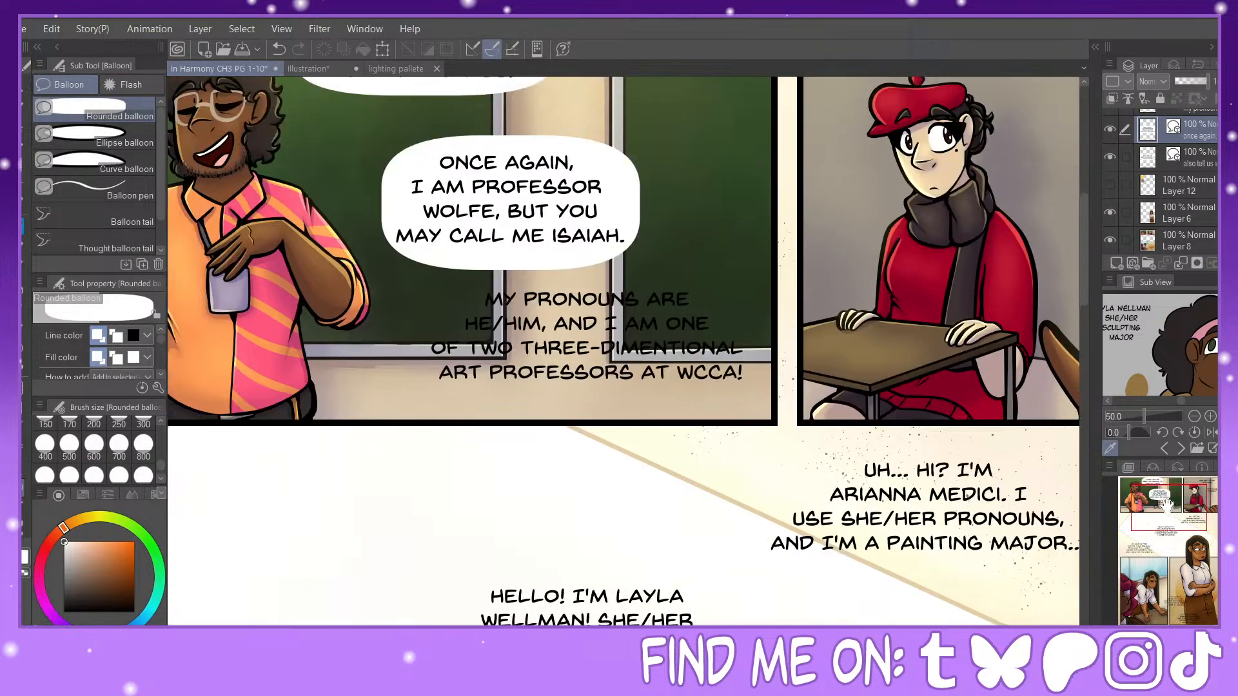
pyautogui.moveTo(417, 279); pyautogui.dragTo(763, 411)
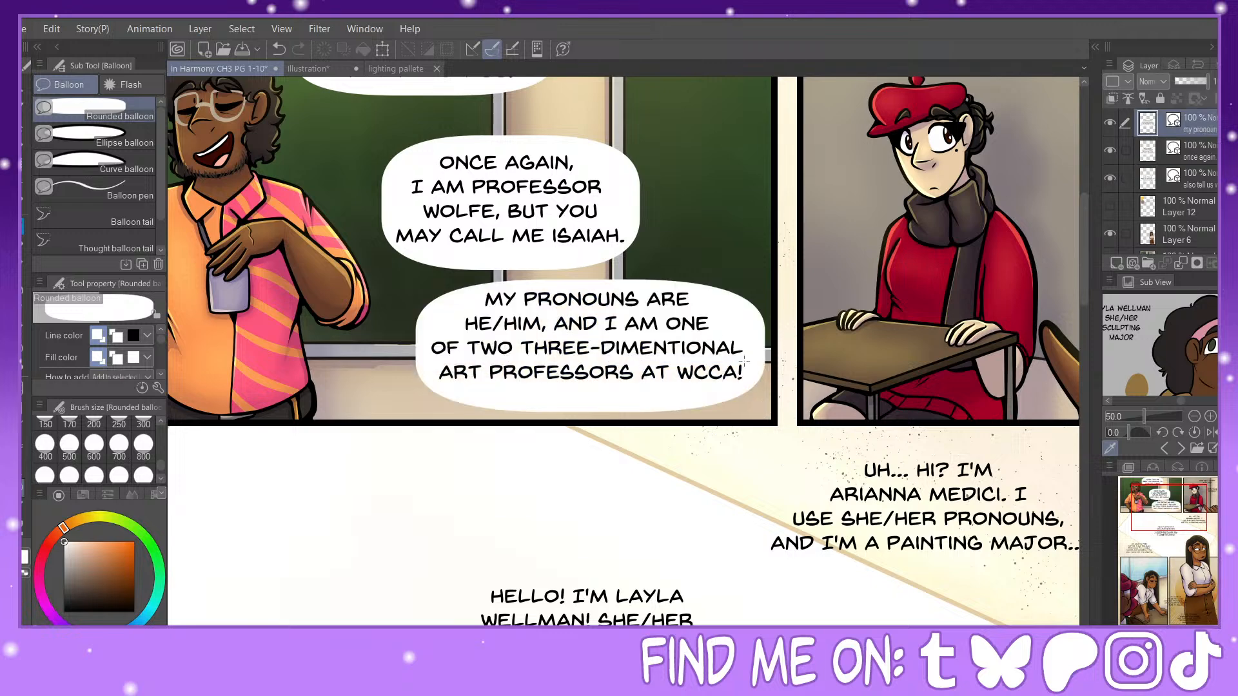
pyautogui.click(27, 527)
pyautogui.moveTo(636, 291); pyautogui.dragTo(637, 298)
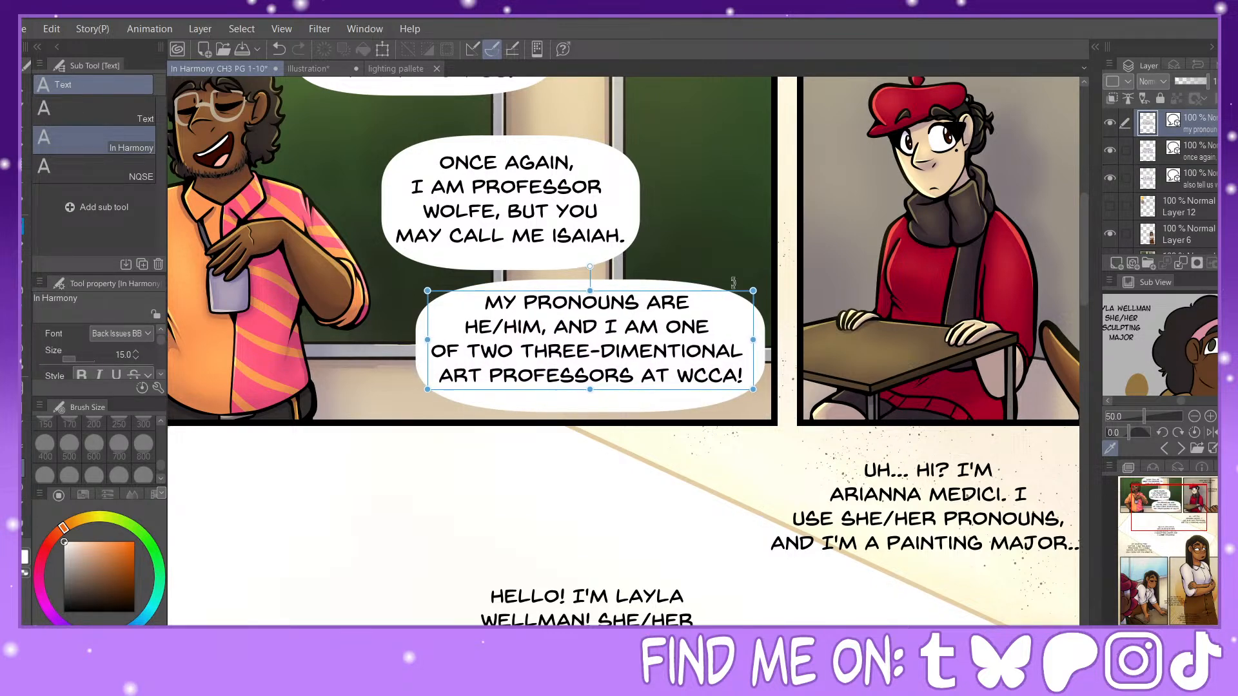
# Step: Fine-tune the position of the "ONCE AGAIN" and "MY PRONOUNS ARE" lettering within their balloons
pyautogui.moveTo(1182, 515); pyautogui.dragTo(1182, 506)
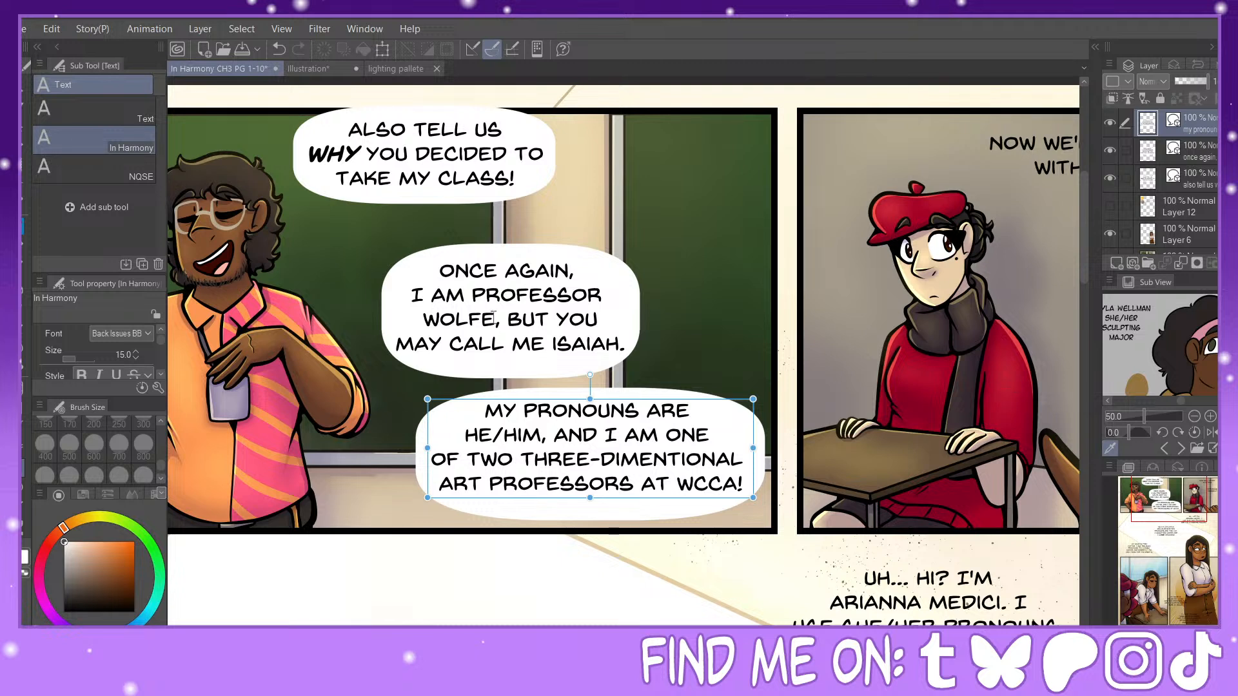
pyautogui.click(544, 298)
pyautogui.moveTo(562, 263); pyautogui.dragTo(563, 262)
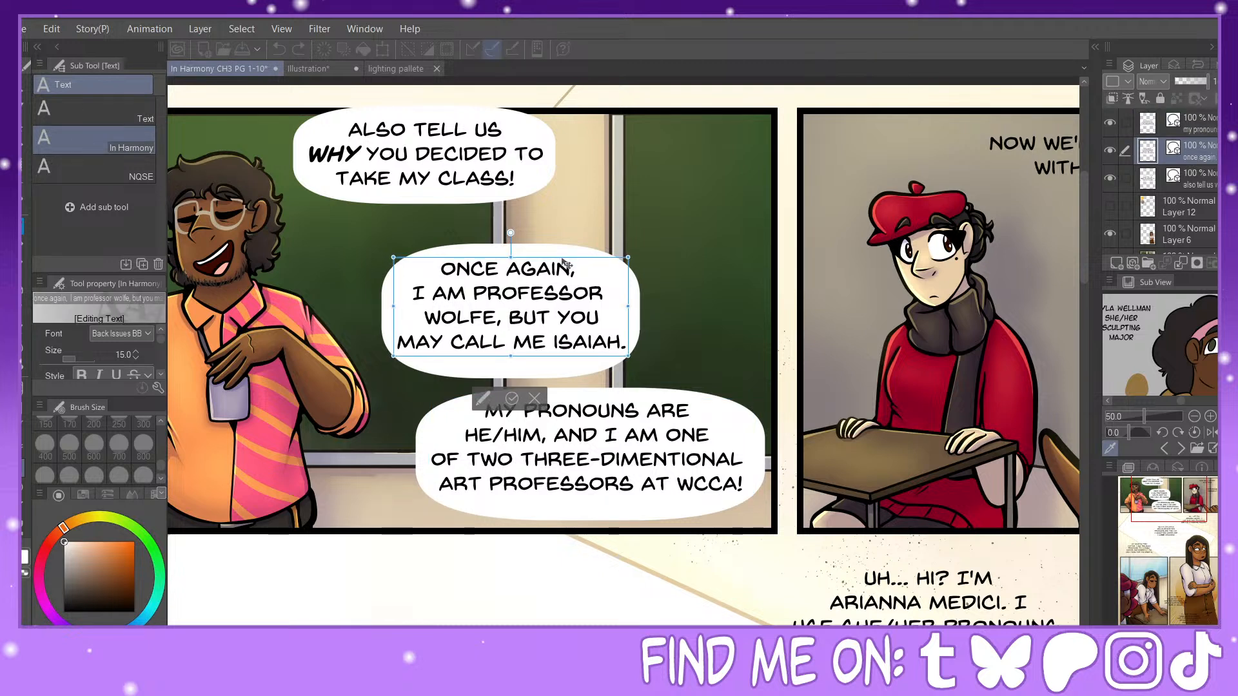
pyautogui.click(659, 427)
pyautogui.moveTo(658, 404); pyautogui.dragTo(659, 404)
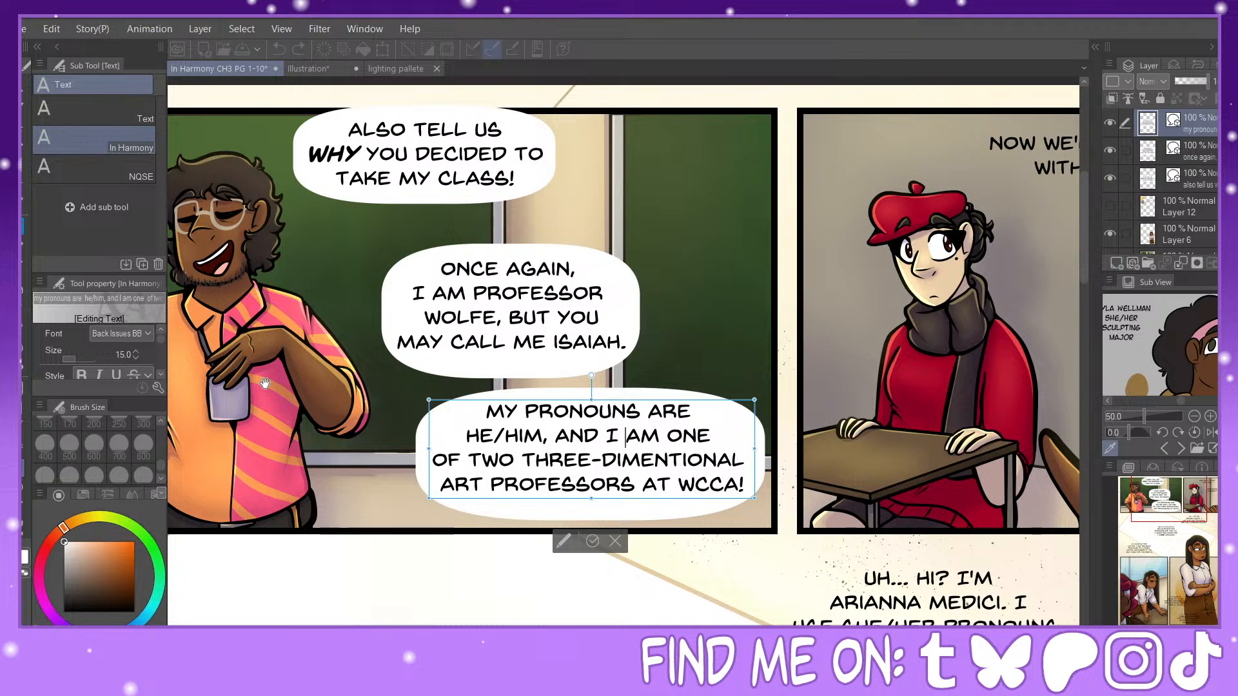
# Step: Fit a rounded balloon around the "NOW WE'LL START WITH YOU!" text, stretch it upward, centre the lettering and shift everything up over the panel border
pyautogui.click(22, 490)
pyautogui.moveTo(1190, 512); pyautogui.dragTo(1202, 497)
pyautogui.moveTo(436, 225); pyautogui.dragTo(660, 298)
pyautogui.click(22, 128)
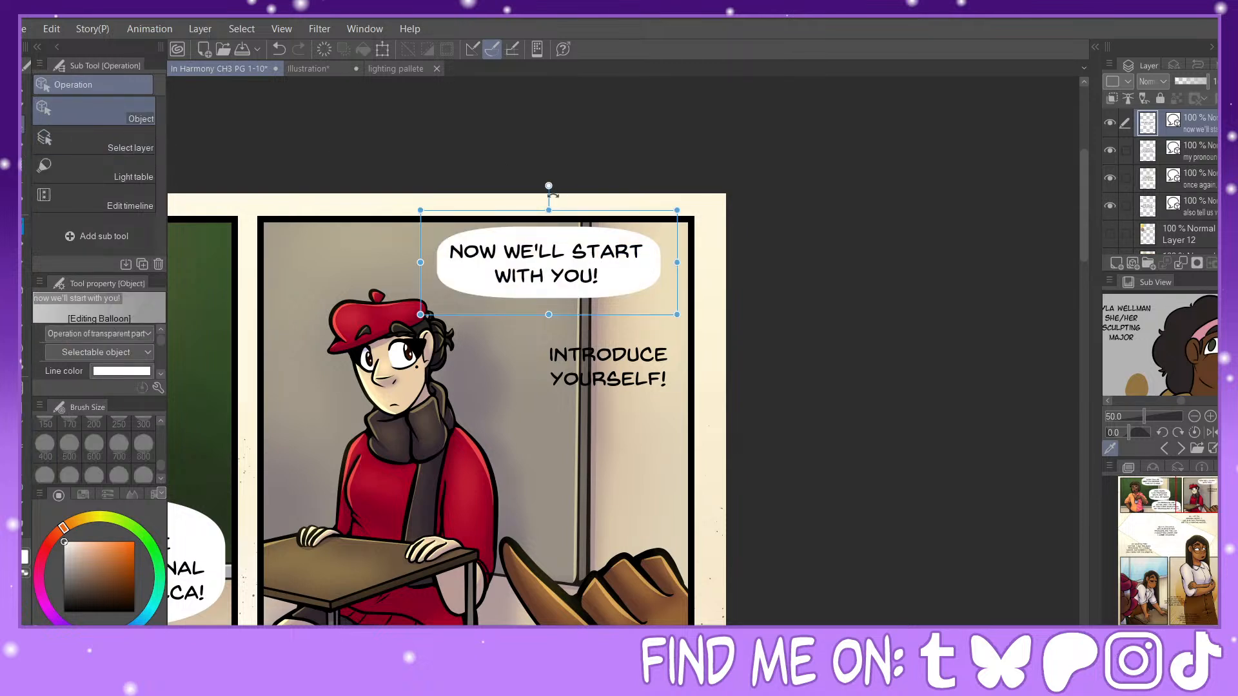
pyautogui.moveTo(547, 210); pyautogui.dragTo(547, 197)
pyautogui.click(564, 262)
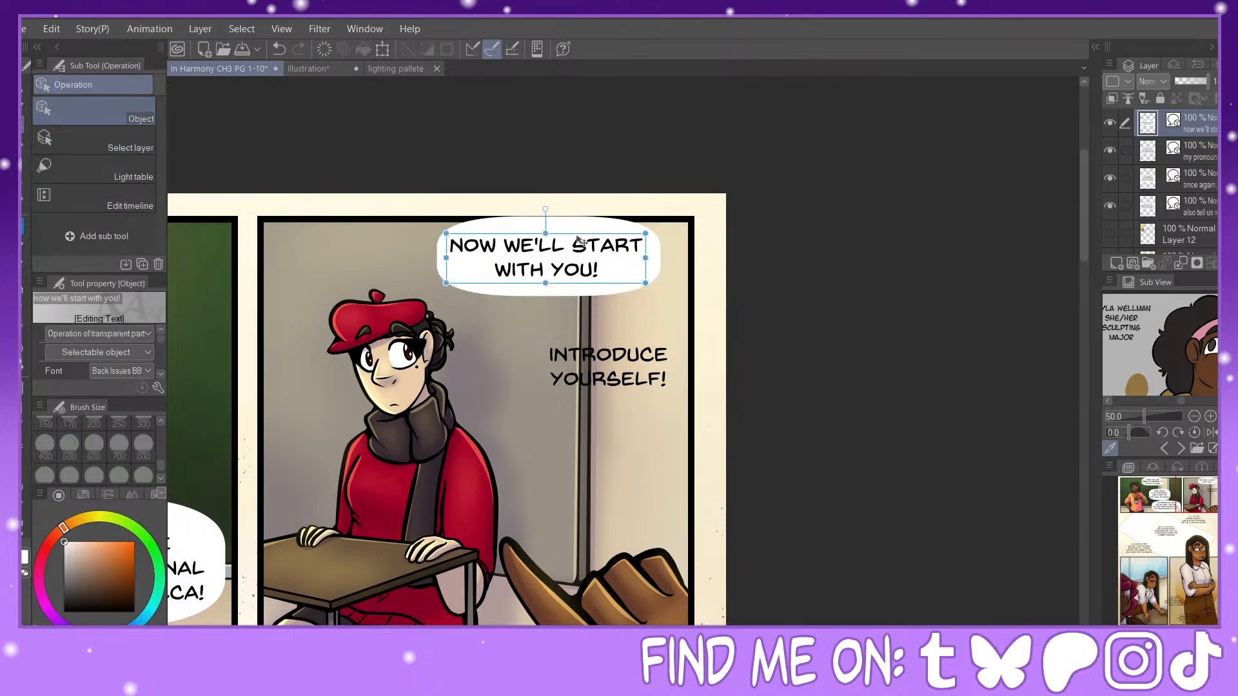
pyautogui.click(27, 148)
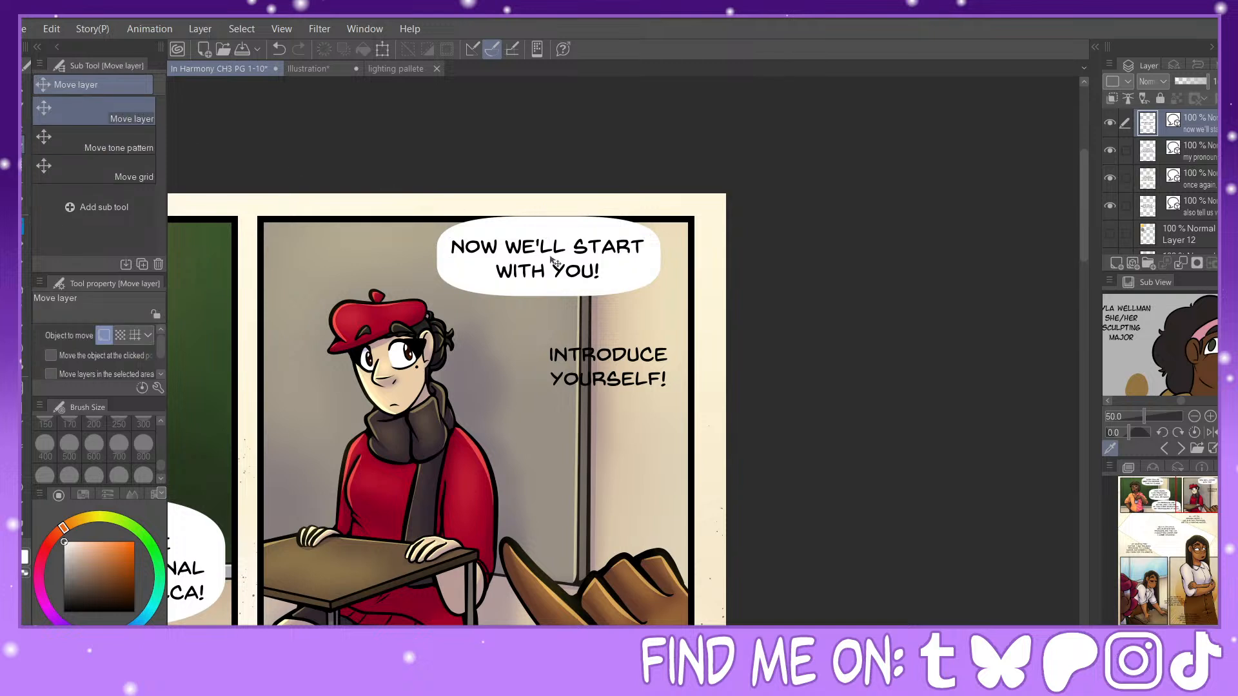
pyautogui.moveTo(552, 260); pyautogui.dragTo(552, 255)
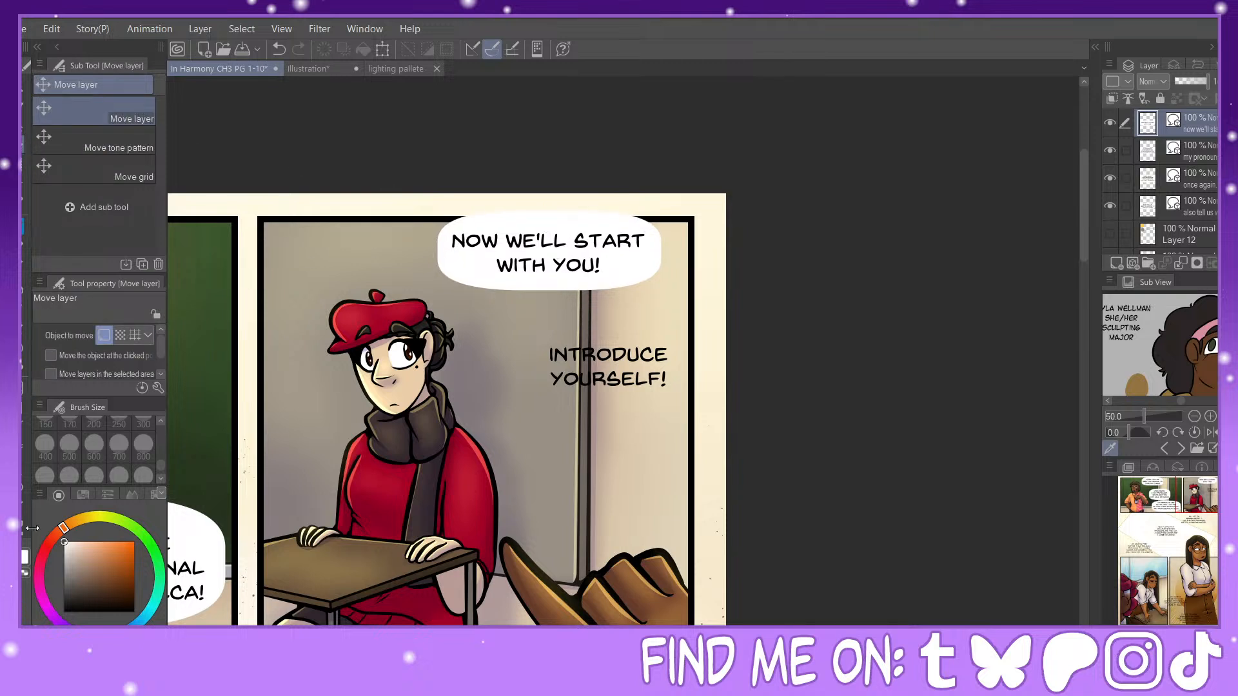
# Step: Draw a rounded balloon around "INTRODUCE YOURSELF!", enlarge it slightly upward and to the left, and move balloon and text up together
pyautogui.click(22, 476)
pyautogui.moveTo(532, 332); pyautogui.dragTo(681, 402)
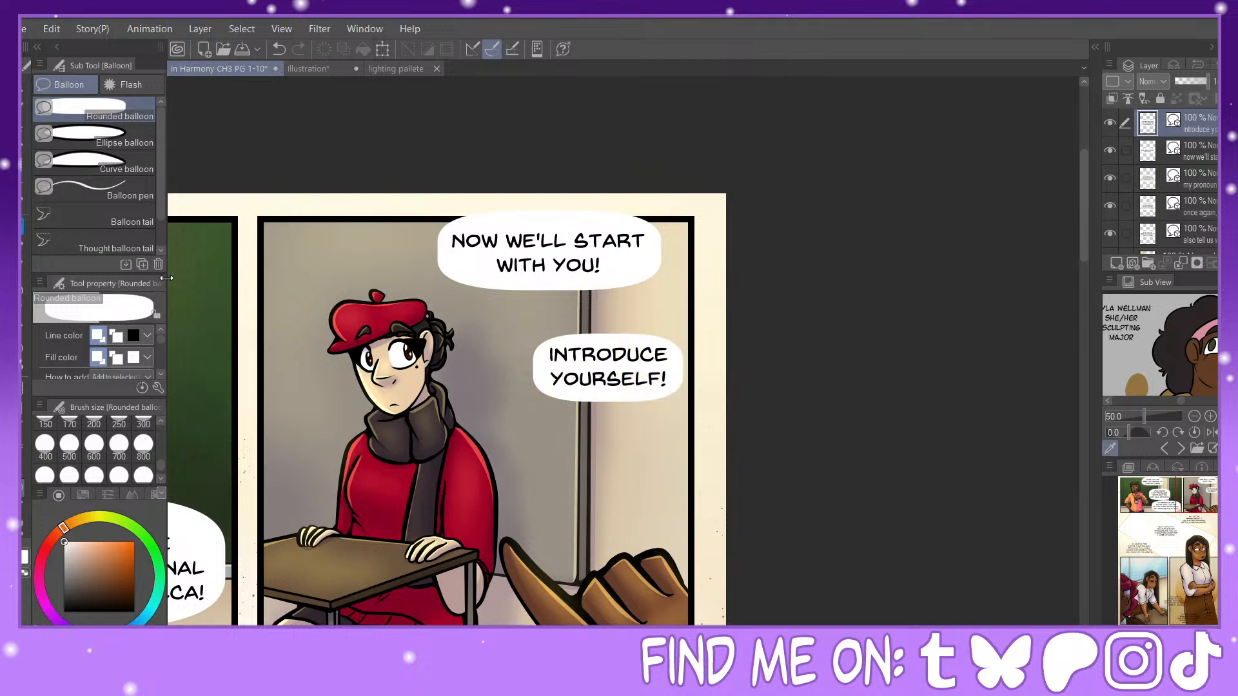
pyautogui.click(22, 129)
pyautogui.moveTo(610, 316); pyautogui.dragTo(609, 305)
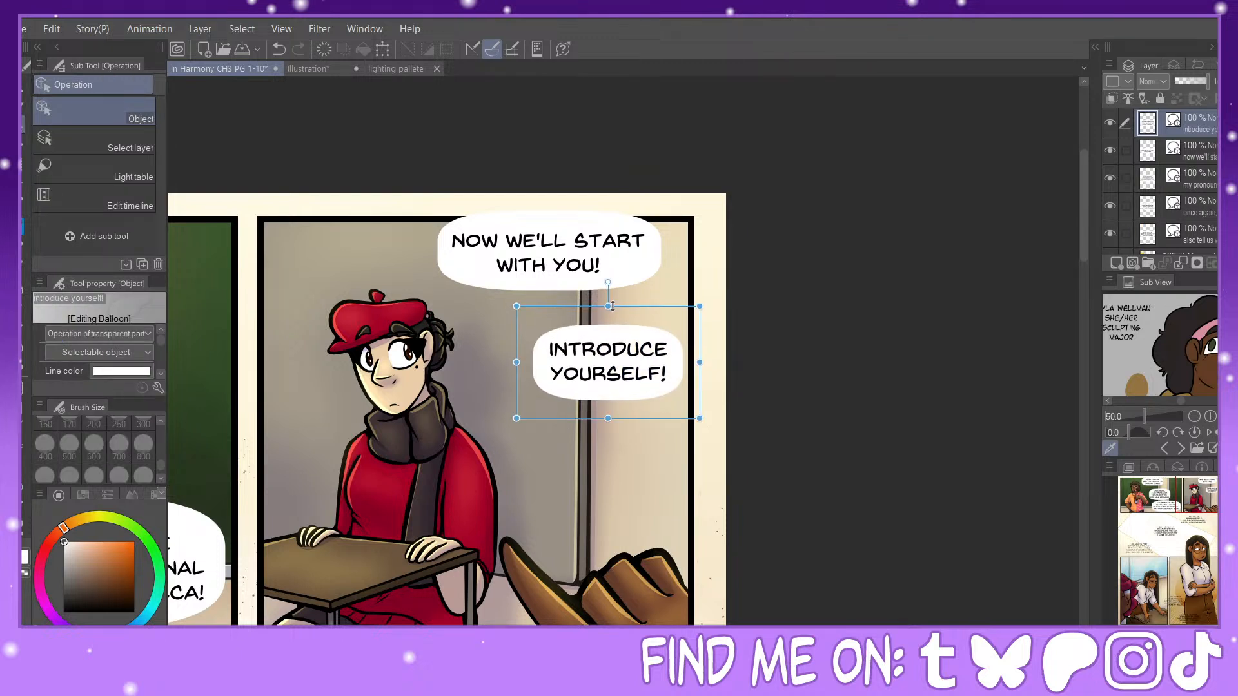
pyautogui.moveTo(516, 362); pyautogui.dragTo(510, 363)
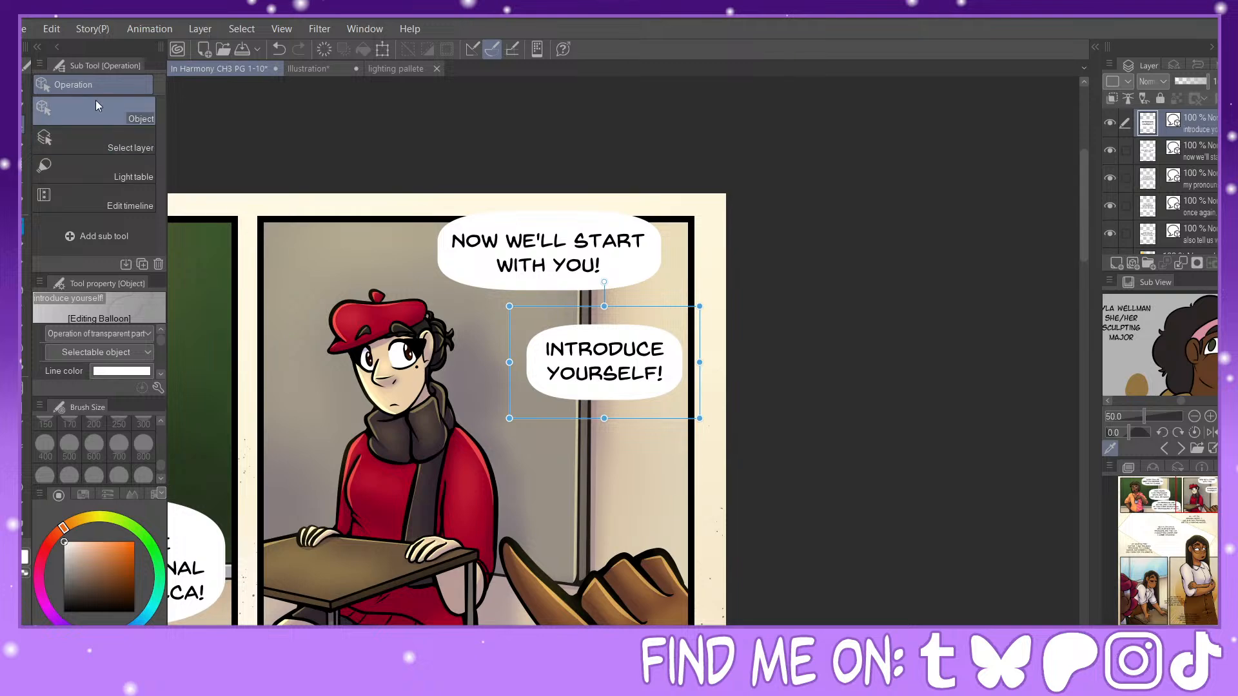
pyautogui.click(20, 141)
pyautogui.moveTo(602, 341); pyautogui.dragTo(600, 327)
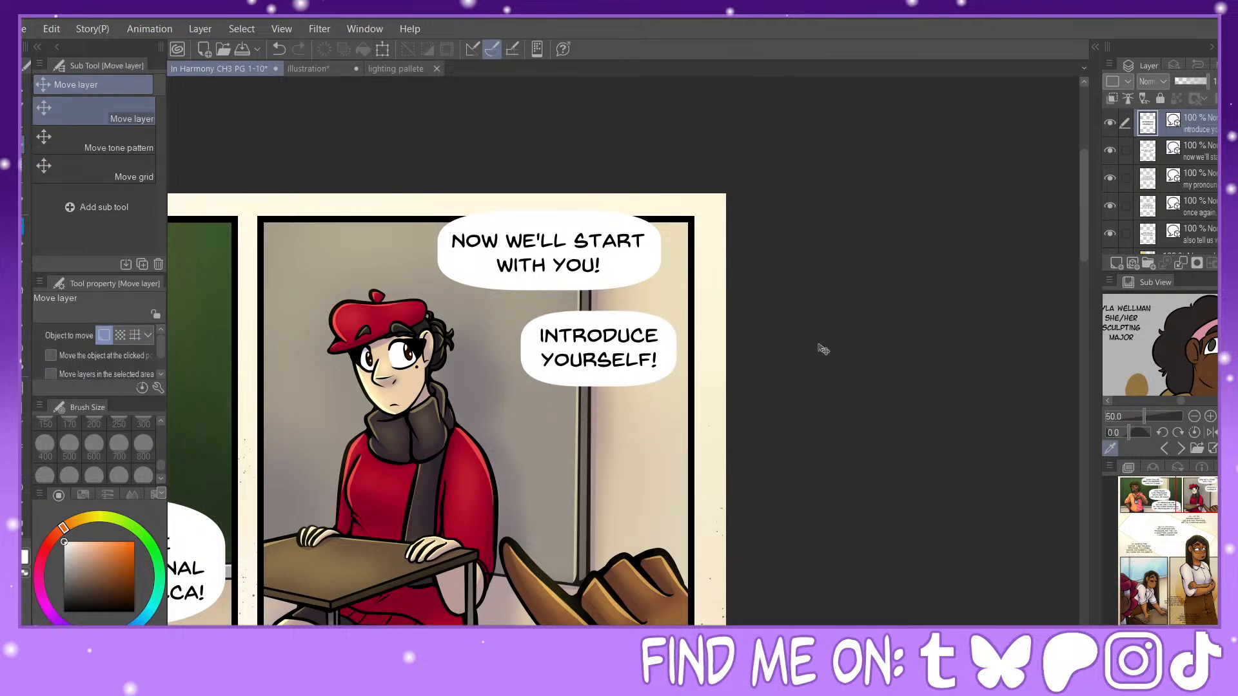
# Step: Draw a rounded balloon around the "UH... HI?" text, lower its upper edge slightly and move the lettering down to centre it
pyautogui.moveTo(1189, 519); pyautogui.dragTo(1161, 551)
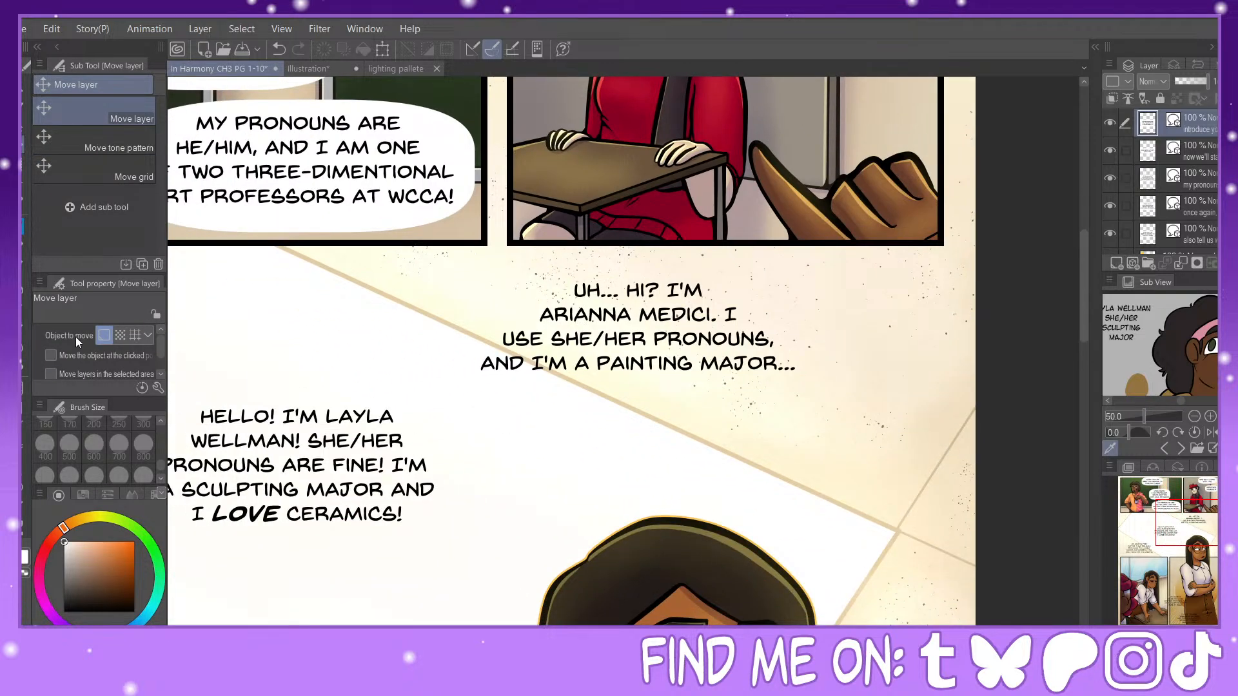
pyautogui.click(23, 488)
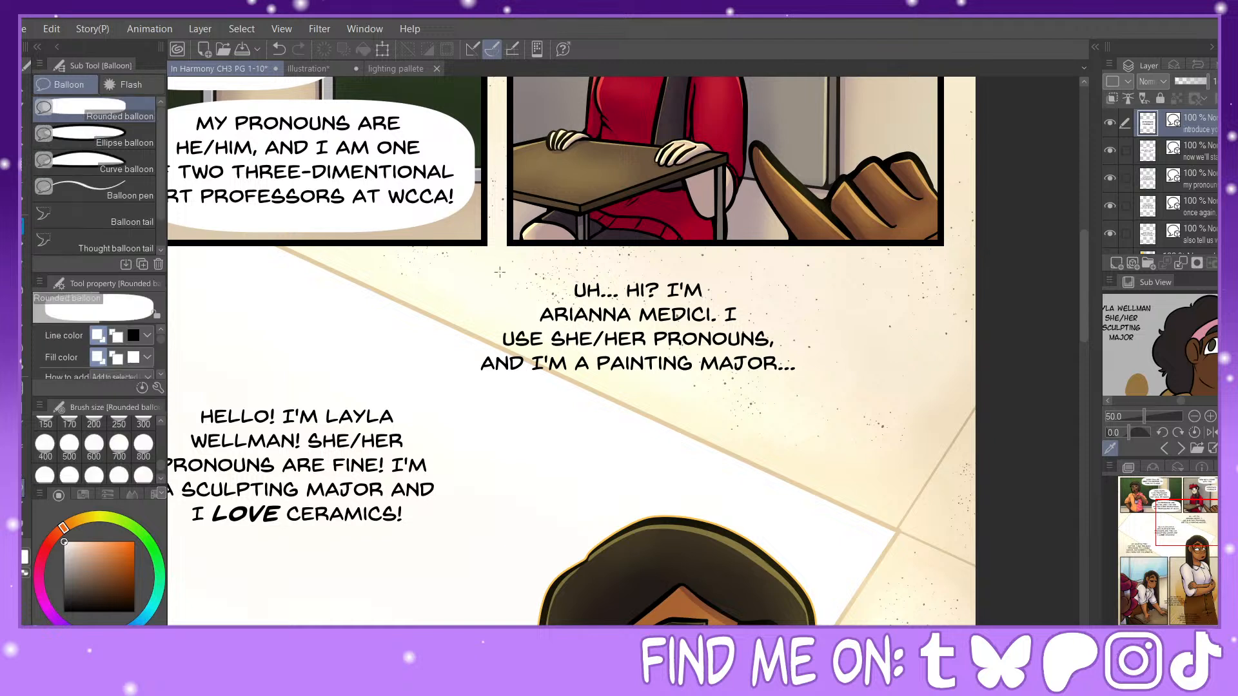
pyautogui.moveTo(453, 265); pyautogui.dragTo(820, 414)
pyautogui.click(22, 133)
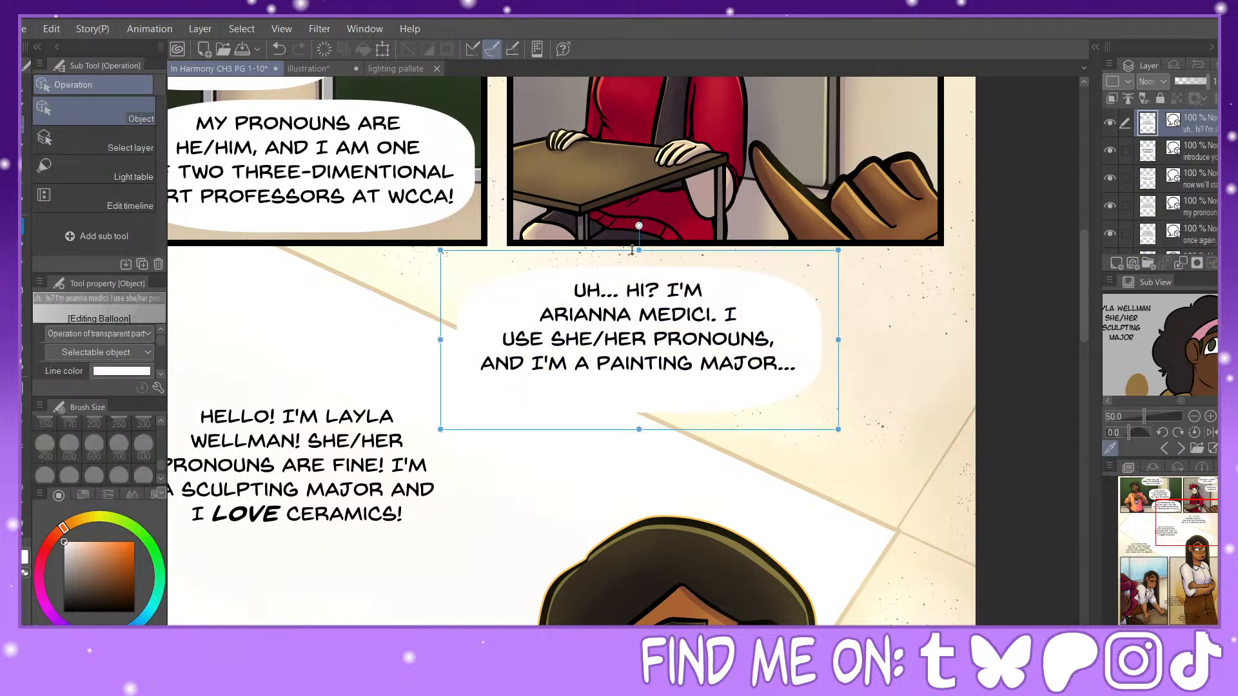
pyautogui.moveTo(636, 255); pyautogui.dragTo(638, 260)
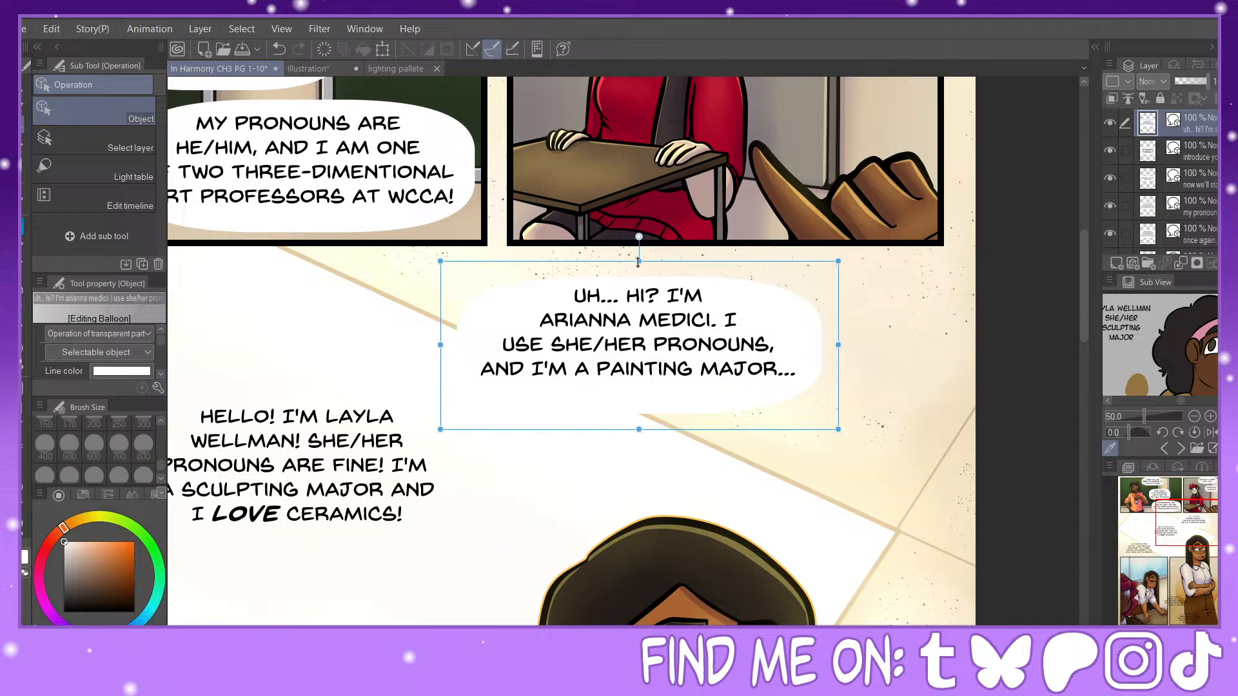
pyautogui.click(653, 314)
pyautogui.moveTo(694, 289); pyautogui.dragTo(696, 296)
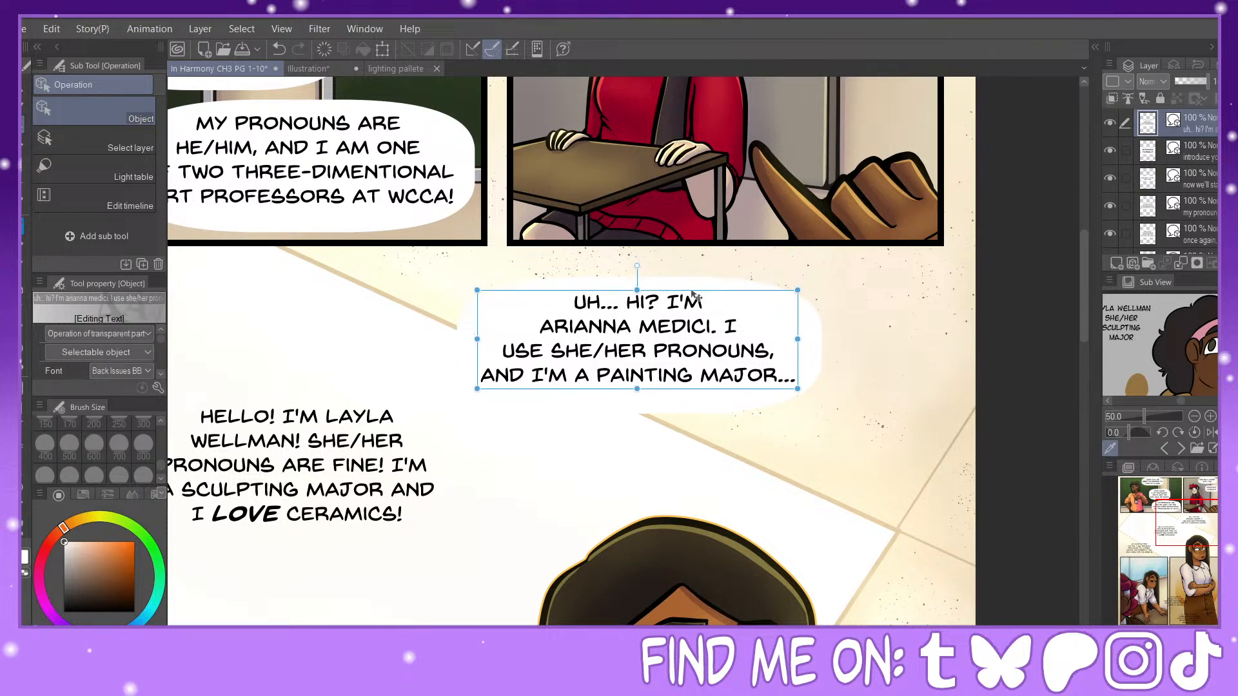
# Step: Draw a rounded balloon around the five-line "HELLO!" text in the white area below the first panel
pyautogui.click(23, 485)
pyautogui.moveTo(1200, 507); pyautogui.dragTo(1163, 534)
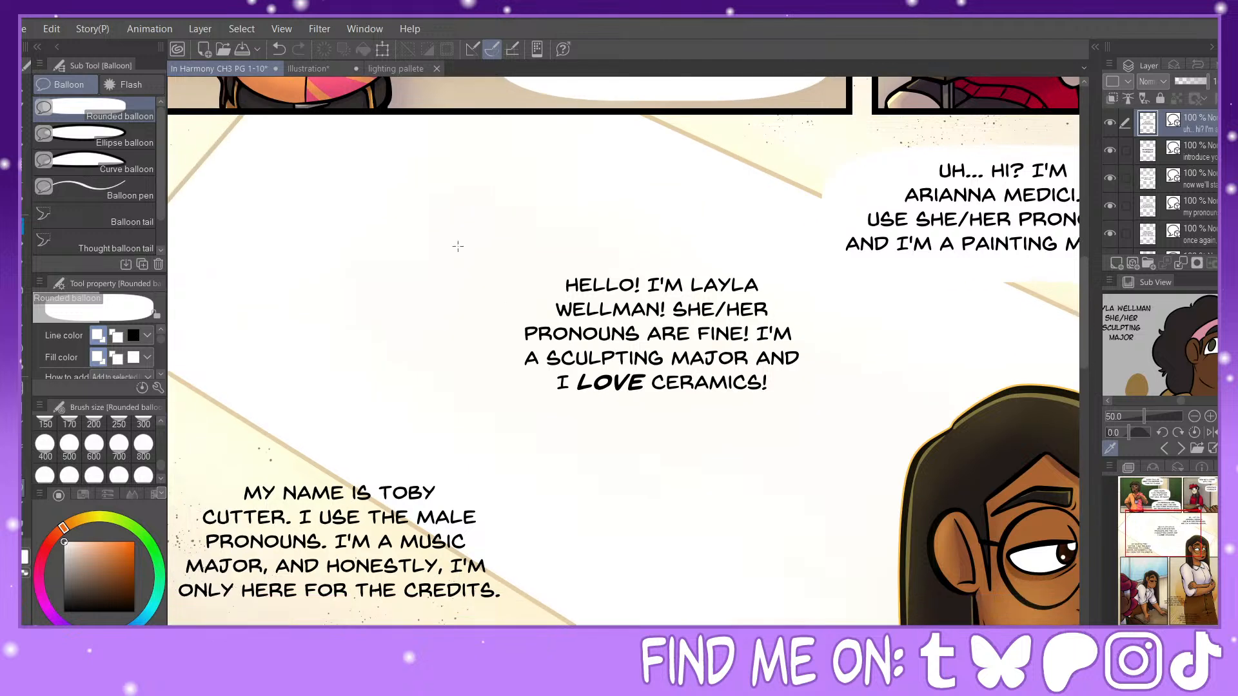
pyautogui.moveTo(508, 260); pyautogui.dragTo(832, 417)
# Step: Fit a rounded balloon, extended slightly upward and to the left, around the "MUSIC MAJOR" introduction text and centre its lettering
pyautogui.moveTo(1143, 547); pyautogui.dragTo(1124, 559)
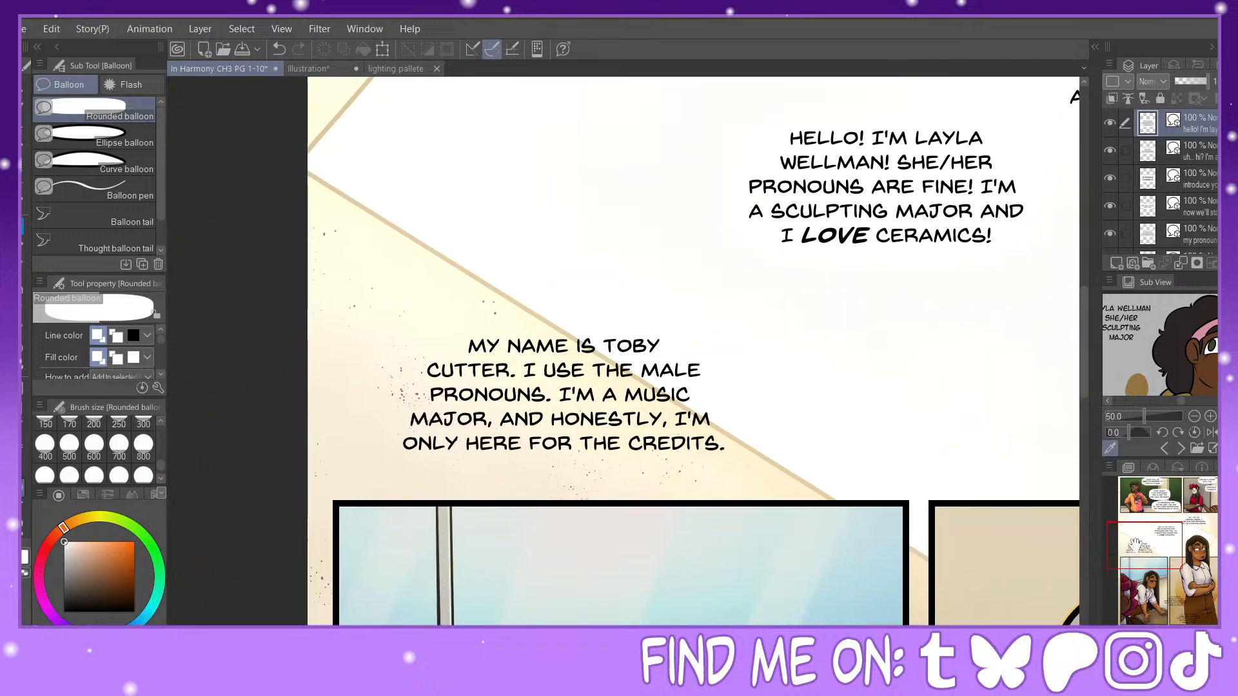
pyautogui.moveTo(380, 319); pyautogui.dragTo(745, 484)
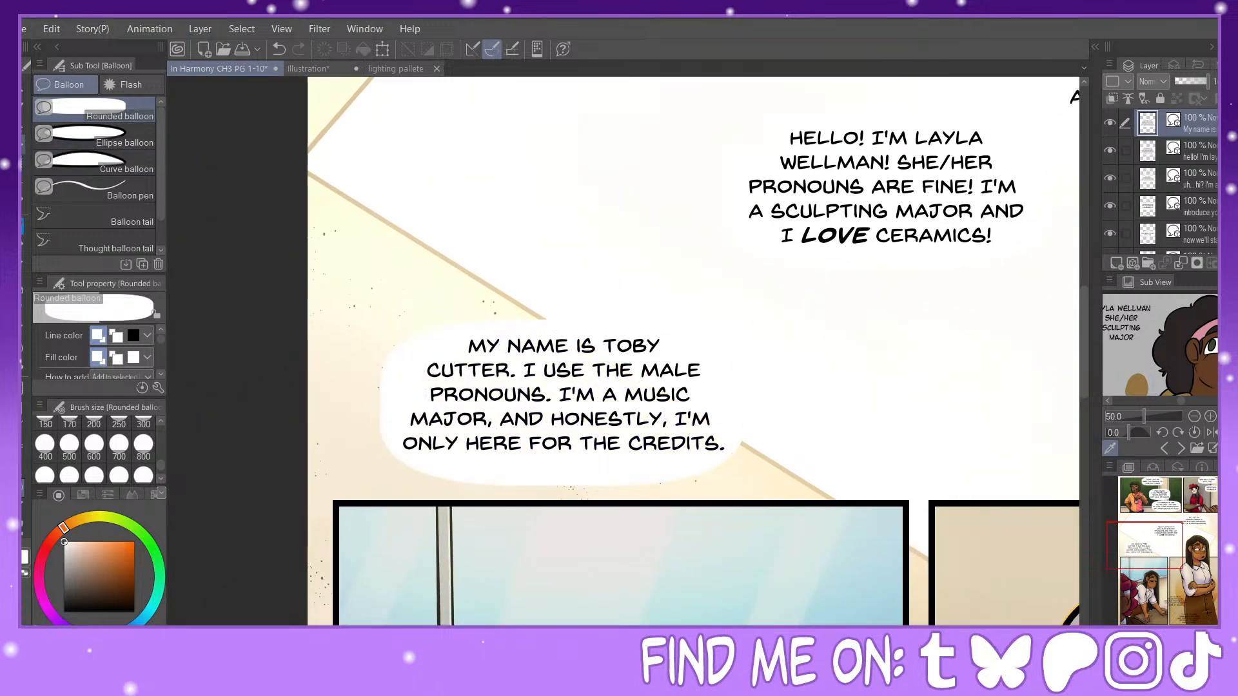
pyautogui.press('o')
pyautogui.moveTo(563, 277); pyautogui.dragTo(563, 292)
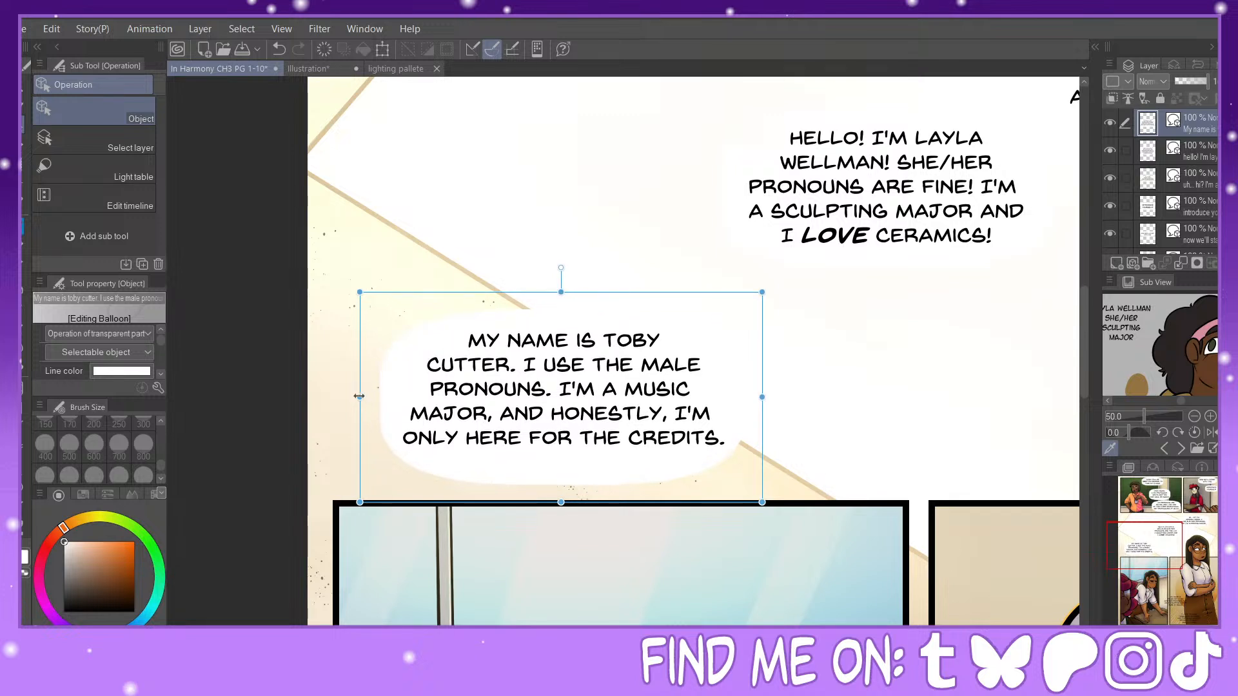
pyautogui.click(586, 332)
pyautogui.moveTo(591, 330); pyautogui.dragTo(592, 331)
pyautogui.click(25, 487)
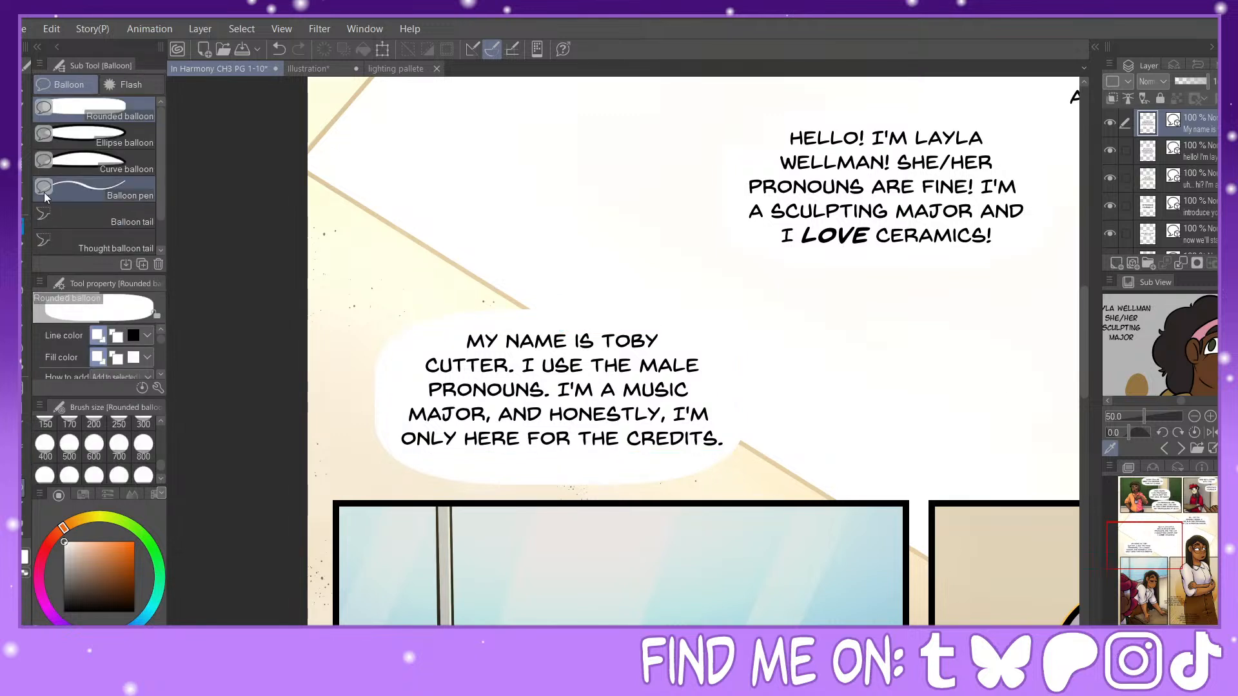
pyautogui.click(23, 468)
pyautogui.moveTo(604, 332); pyautogui.dragTo(603, 332)
pyautogui.click(24, 487)
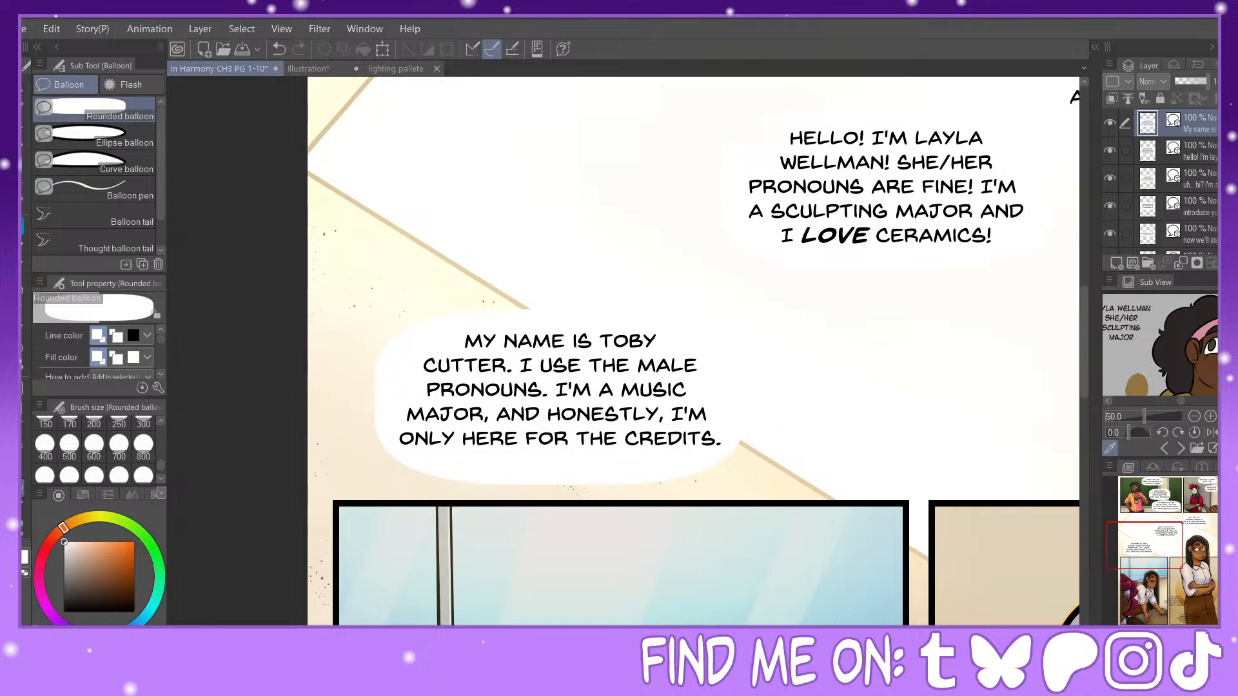
# Step: Draw a rounded balloon around the "SCULPTING MAJOR HERE AT WCCA" text across the panel gutter and nudge the lettering down
pyautogui.moveTo(1159, 562); pyautogui.dragTo(1186, 597)
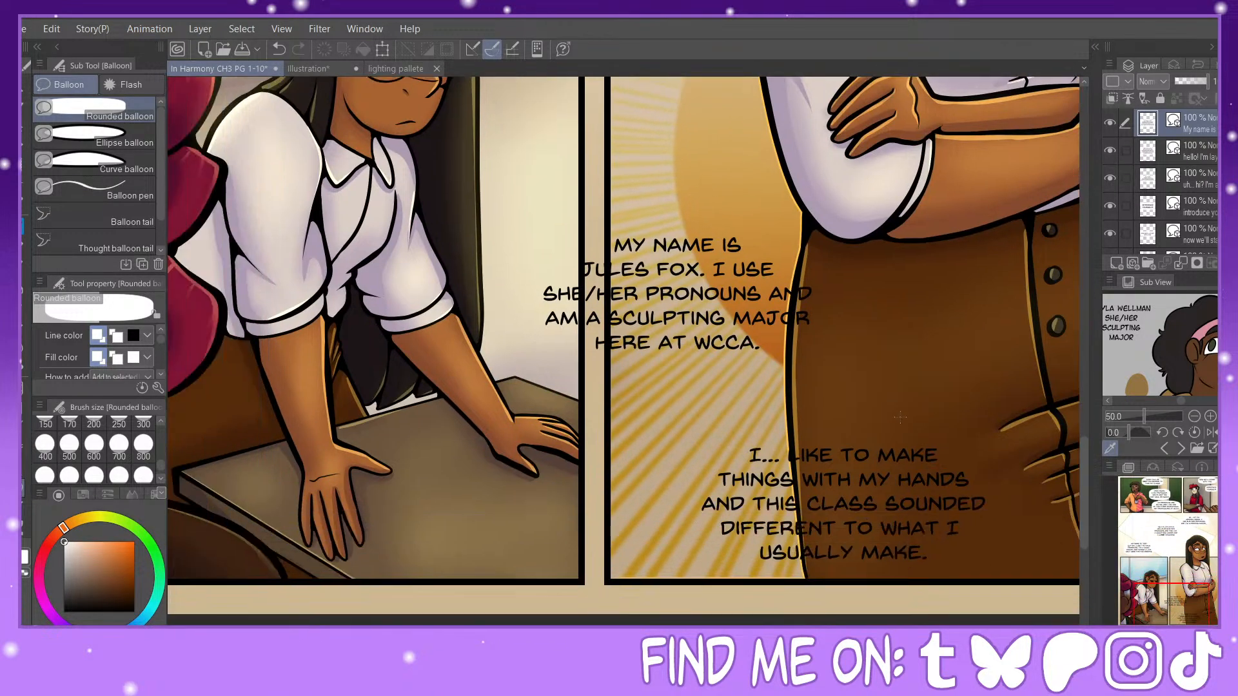
pyautogui.moveTo(527, 230); pyautogui.dragTo(831, 373)
pyautogui.click(24, 453)
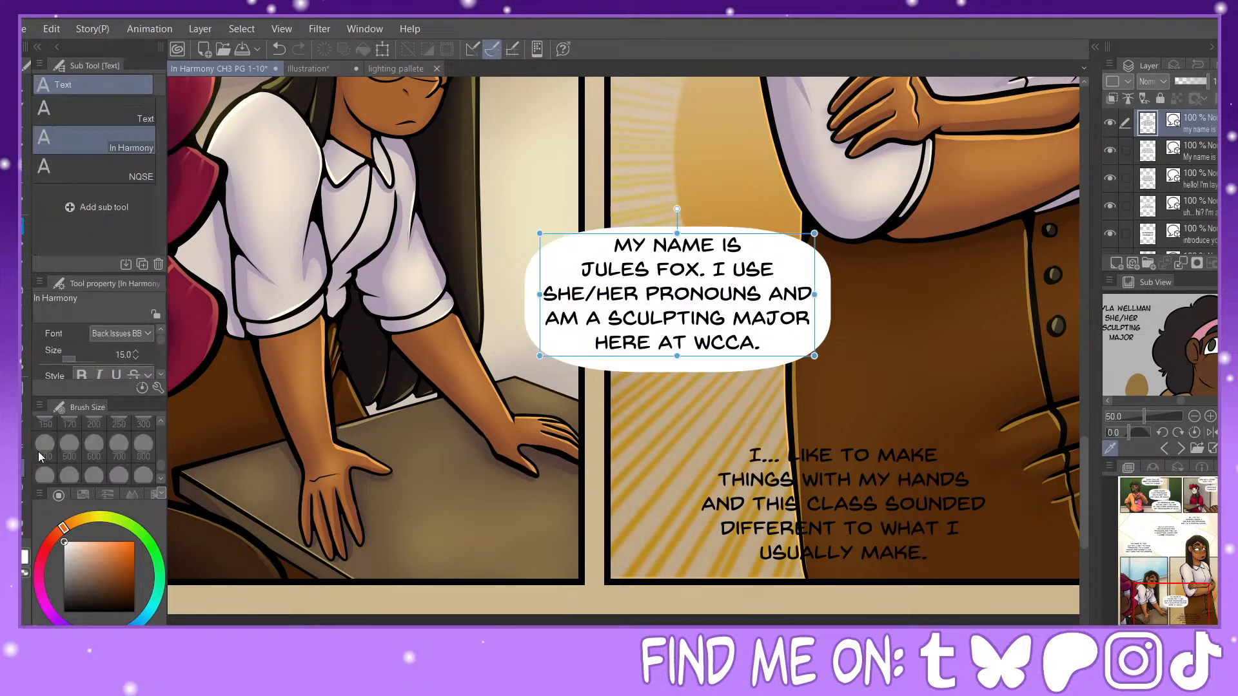
pyautogui.moveTo(750, 235); pyautogui.dragTo(751, 238)
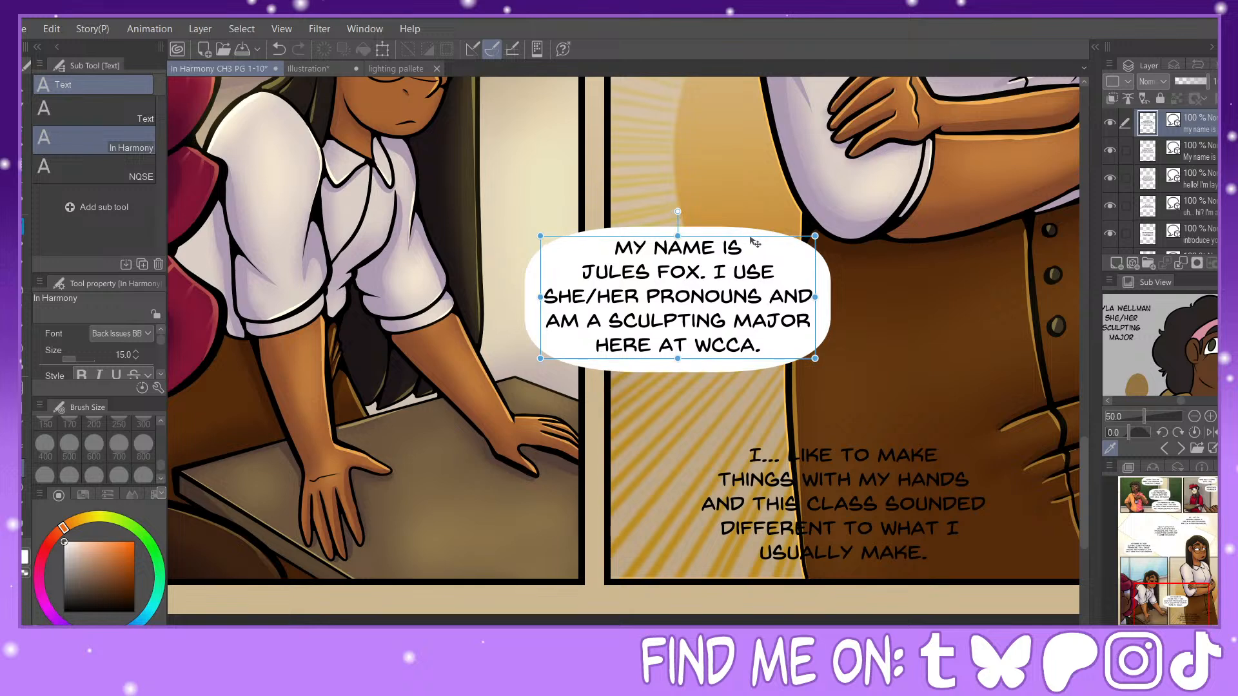
# Step: Draw a rounded balloon around the "I... LIKE TO MAKE THINGS" text, stretch it slightly upward and re-centre the lettering
pyautogui.click(25, 488)
pyautogui.moveTo(1176, 589); pyautogui.dragTo(1201, 585)
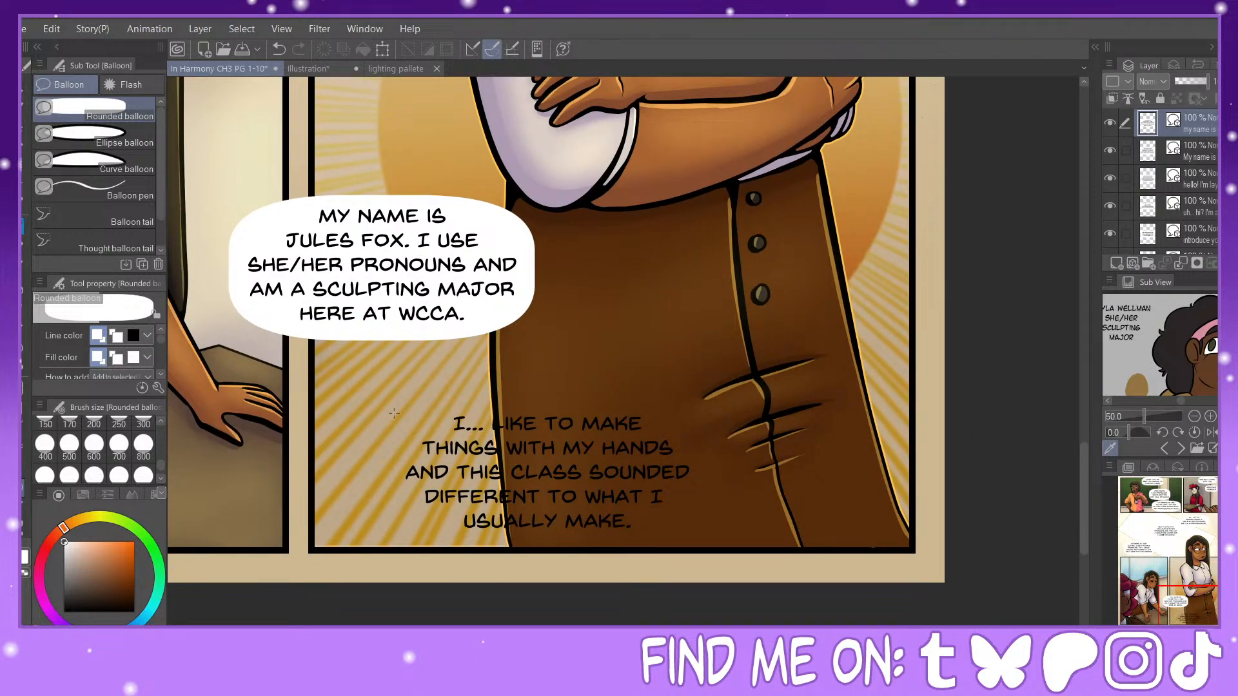
pyautogui.moveTo(391, 403); pyautogui.dragTo(716, 546)
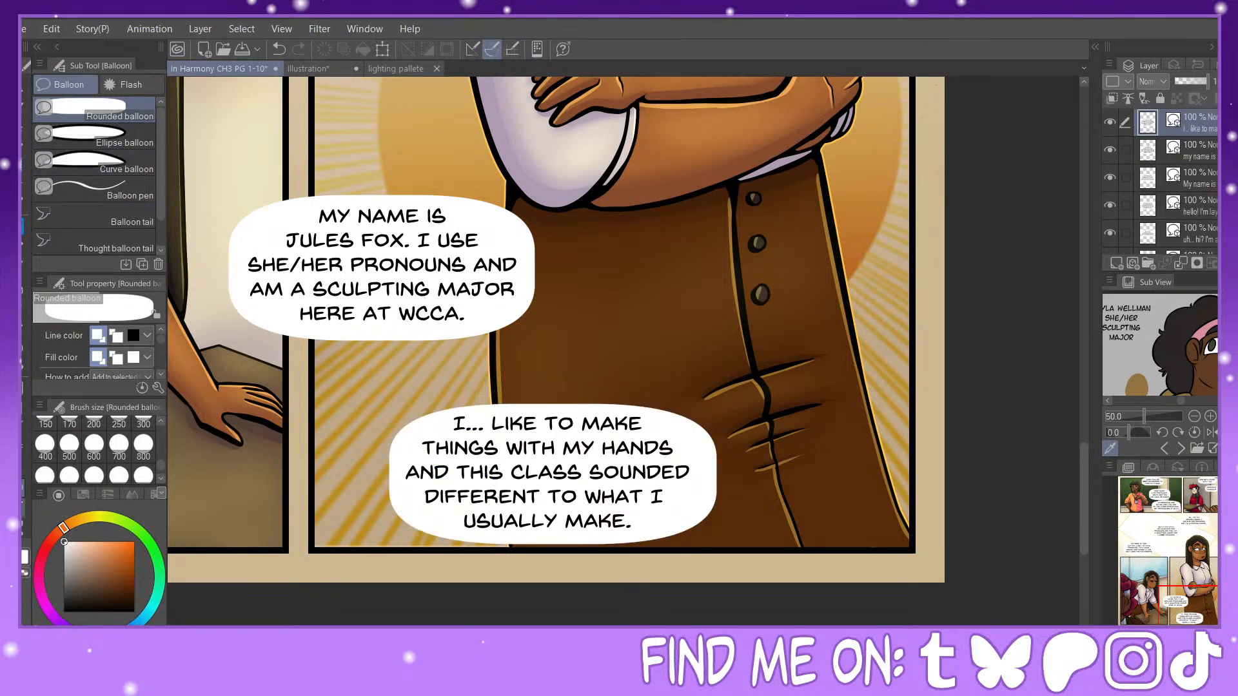
pyautogui.click(23, 124)
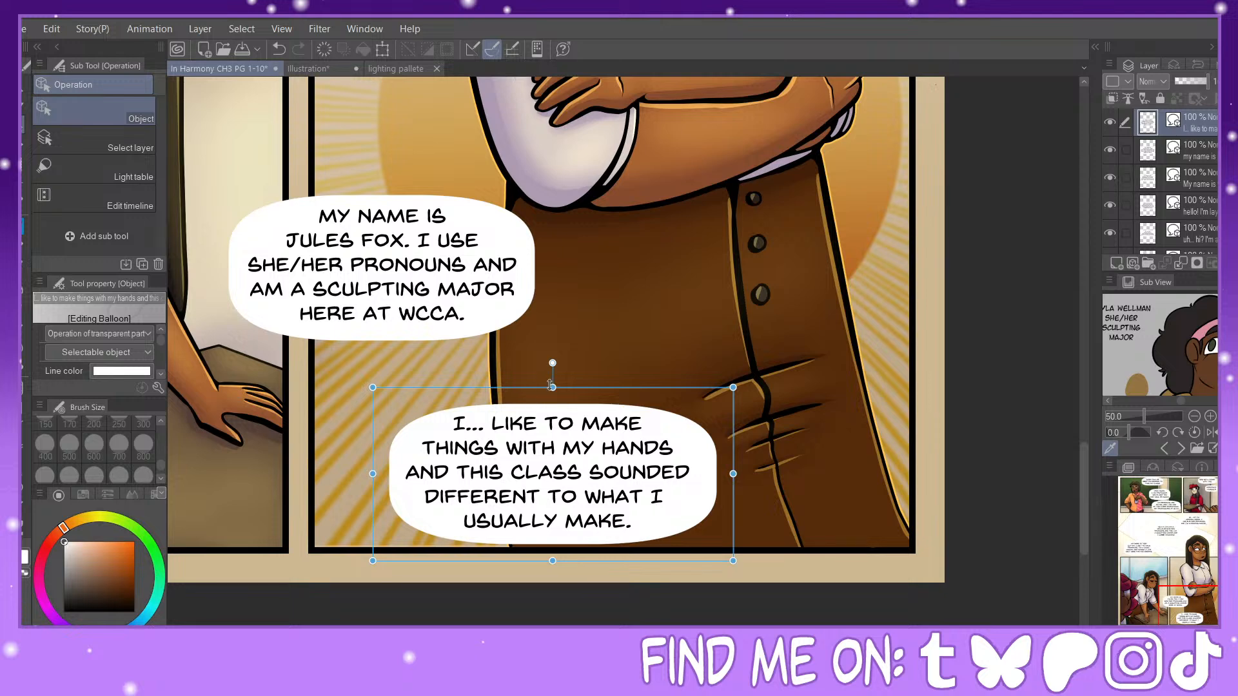
pyautogui.moveTo(550, 385); pyautogui.dragTo(551, 378)
pyautogui.click(574, 437)
pyautogui.moveTo(610, 413); pyautogui.dragTo(615, 410)
# Step: Merge all the dialogue balloon layers into one layer and place it, rasterized, directly below Layer 12
pyautogui.hotkey('ctrl', '-')
pyautogui.hotkey('ctrl', '-')
pyautogui.moveTo(1197, 610); pyautogui.dragTo(1181, 543)
pyautogui.click(1125, 151)
pyautogui.click(1125, 177)
pyautogui.click(1126, 206)
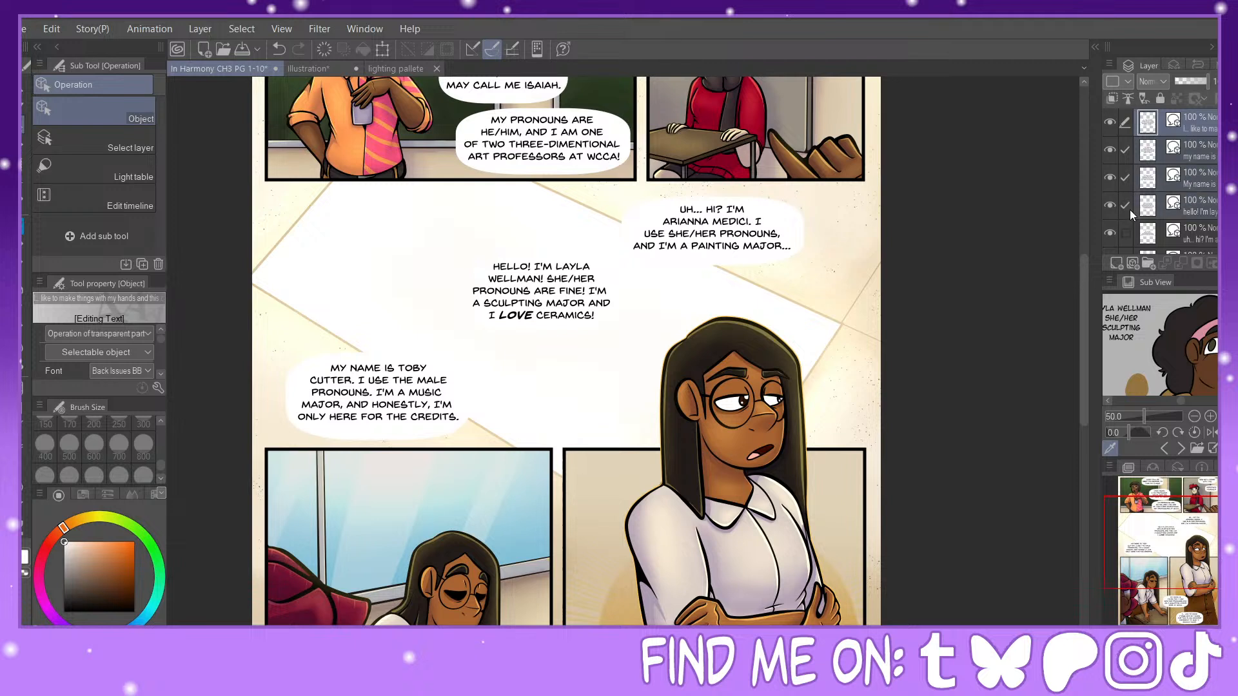
pyautogui.click(1125, 233)
pyautogui.scroll(-3, 1214, 145)
pyautogui.click(1127, 173)
pyautogui.click(1126, 201)
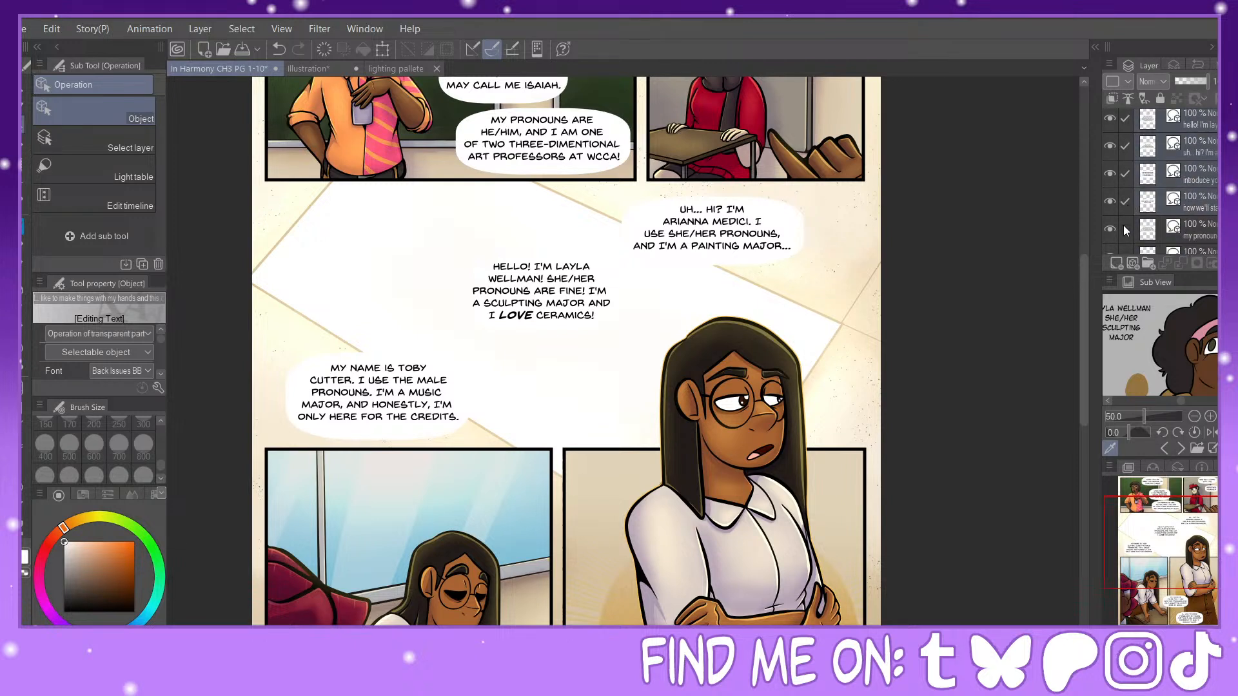
pyautogui.click(1124, 228)
pyautogui.scroll(-3, 1216, 177)
pyautogui.click(1125, 175)
pyautogui.click(1125, 203)
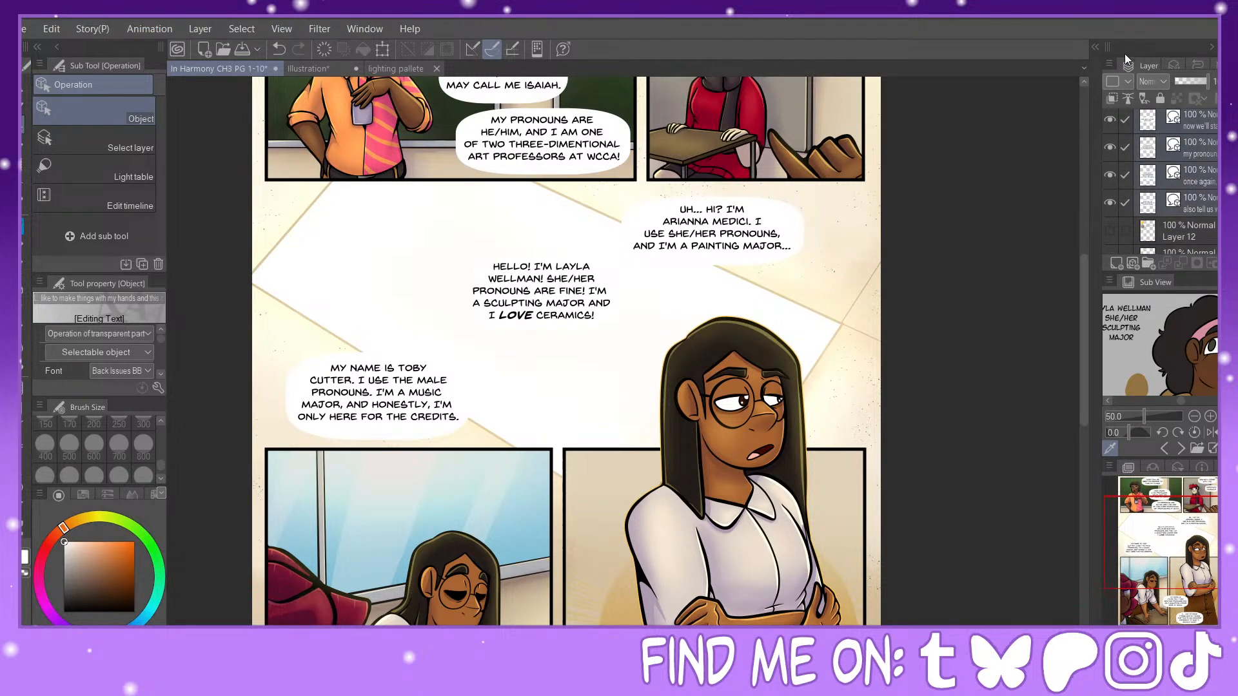
pyautogui.hotkey('alt', 'shift', 'e')
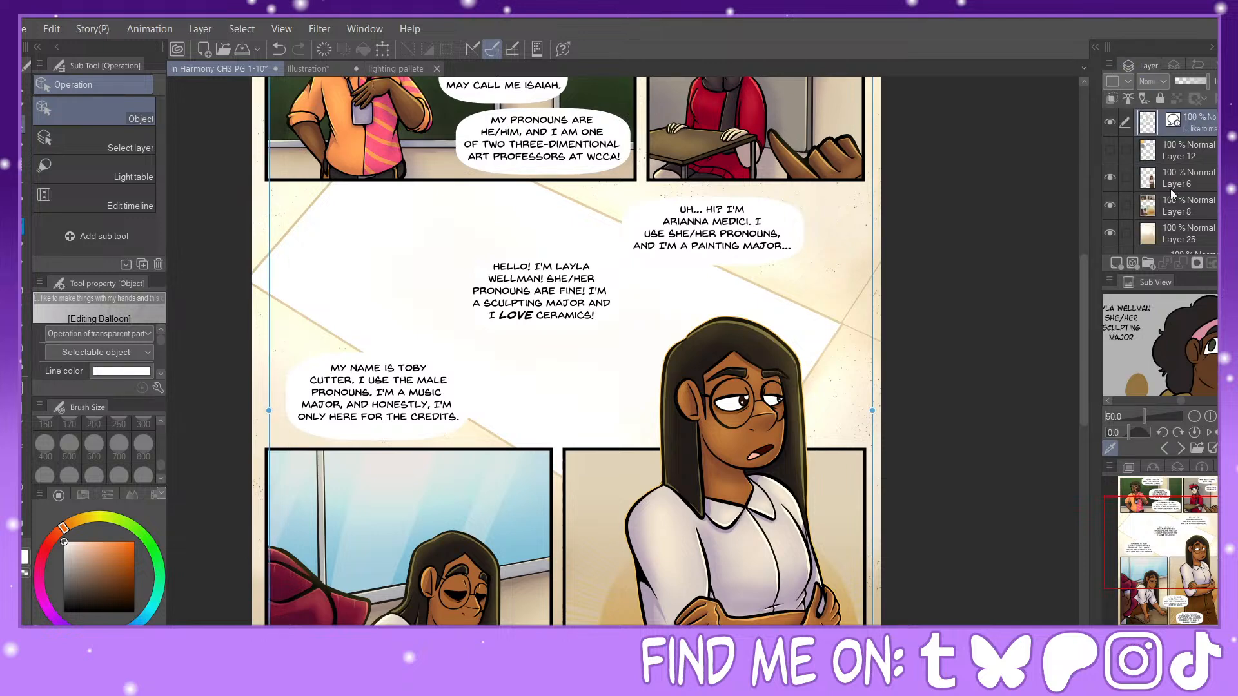
pyautogui.moveTo(1192, 129); pyautogui.dragTo(1194, 170)
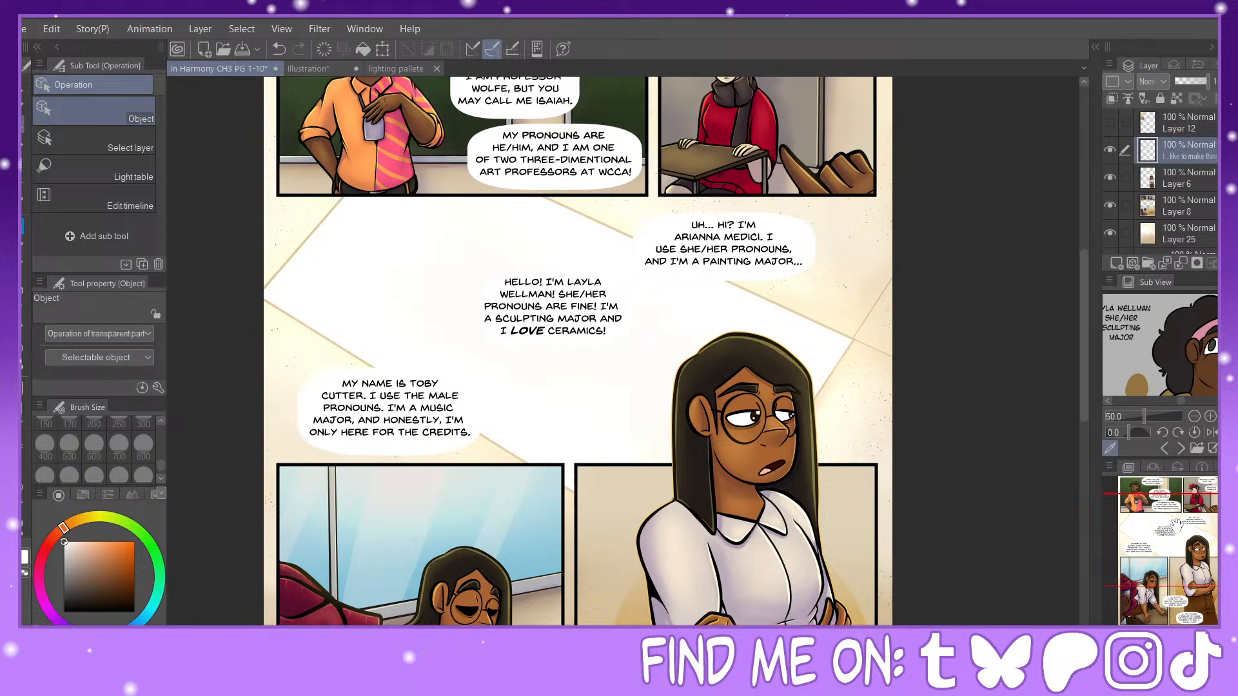
# Step: Switch to the Painty Sai Pen for drawing the balloon tails, starting with the page's first panel
pyautogui.moveTo(1178, 523); pyautogui.dragTo(1162, 494)
pyautogui.click(23, 226)
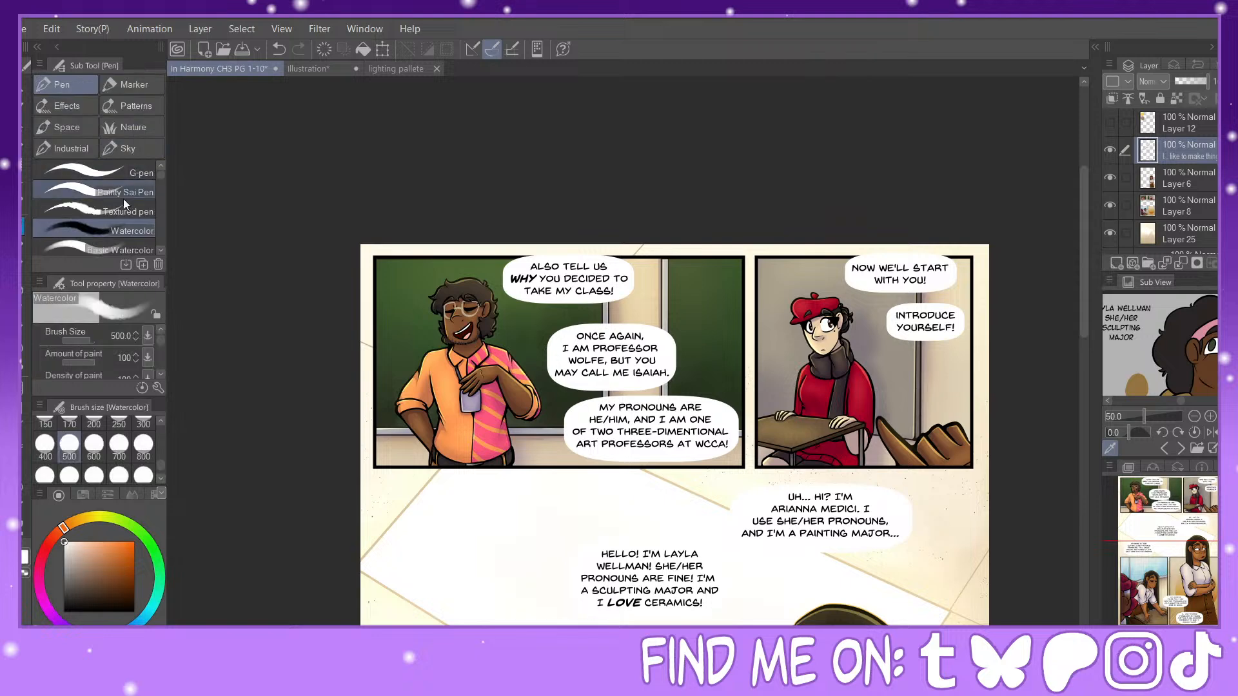
pyautogui.click(124, 200)
pyautogui.hotkey('ctrl', '+')
pyautogui.hotkey('ctrl', '+')
pyautogui.moveTo(207, 191)
pyautogui.mouseDown()
pyautogui.moveTo(331, 310)
pyautogui.moveTo(384, 285)
pyautogui.moveTo(501, 301)
pyautogui.moveTo(506, 276)
pyautogui.moveTo(417, 273)
pyautogui.moveTo(376, 322)
pyautogui.mouseUp()
pyautogui.click(279, 49)
pyautogui.click(278, 49)
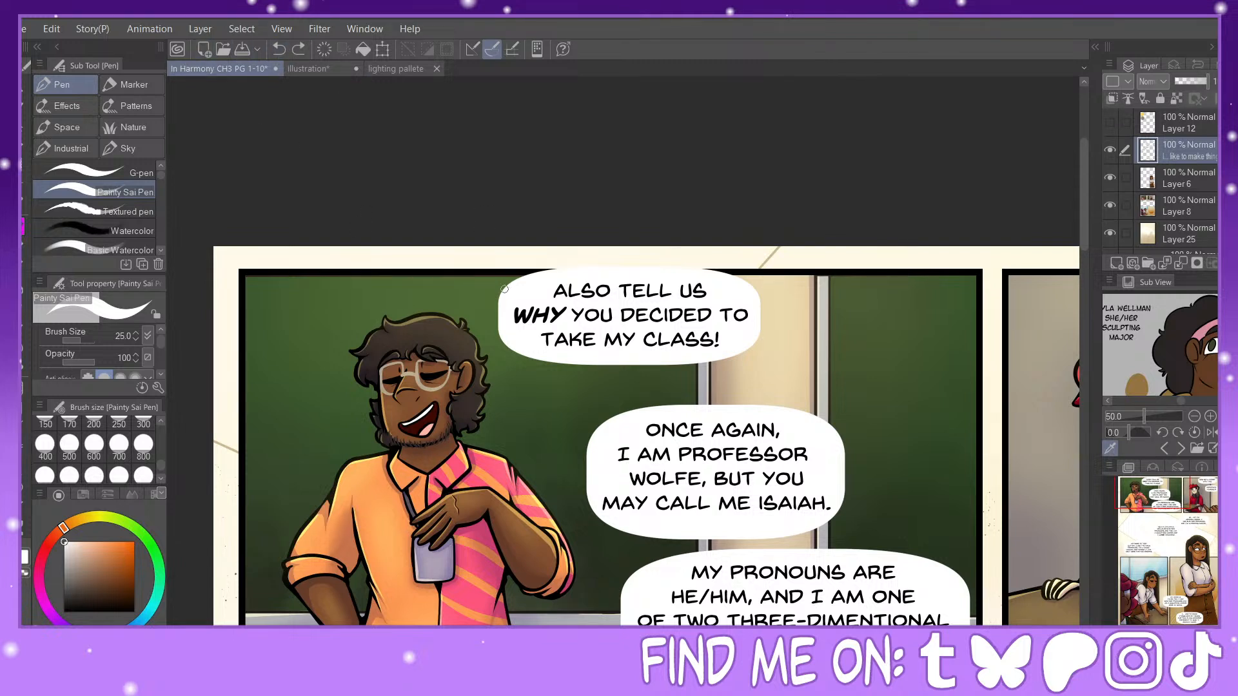
pyautogui.moveTo(509, 298)
pyautogui.mouseDown()
pyautogui.moveTo(366, 294)
pyautogui.moveTo(349, 337)
pyautogui.mouseUp()
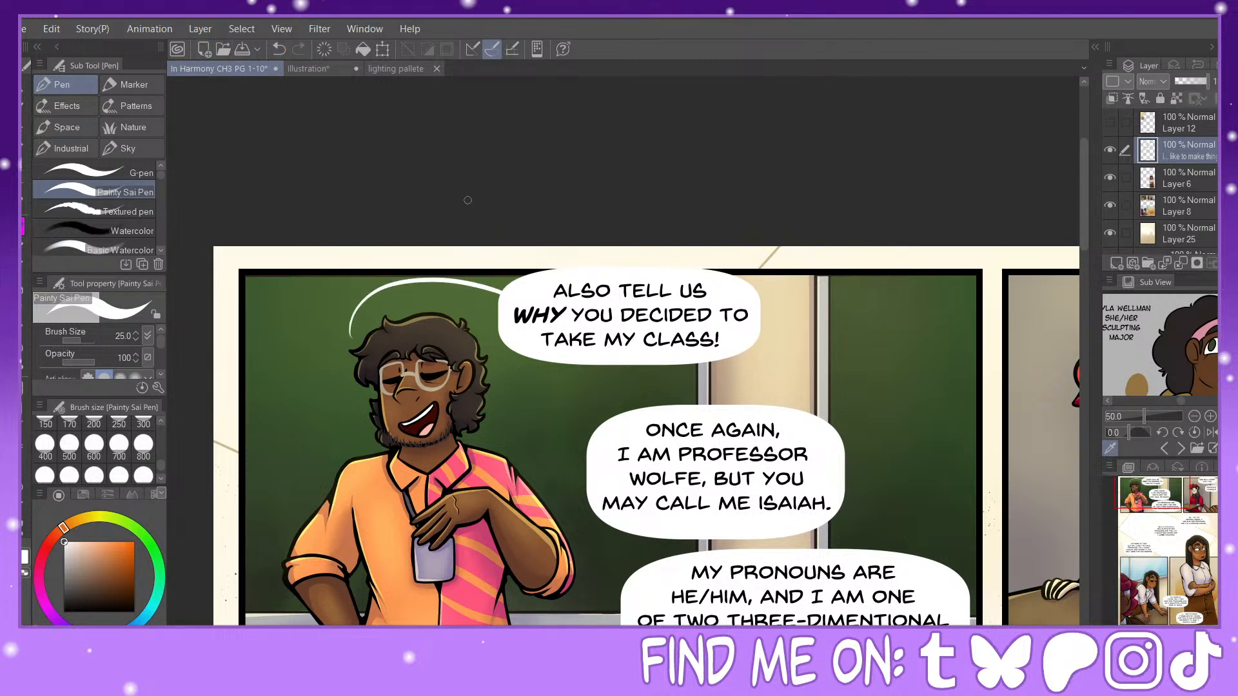
pyautogui.click(279, 49)
pyautogui.moveTo(508, 299)
pyautogui.mouseDown()
pyautogui.moveTo(377, 305)
pyautogui.moveTo(367, 332)
pyautogui.mouseUp()
pyautogui.click(279, 49)
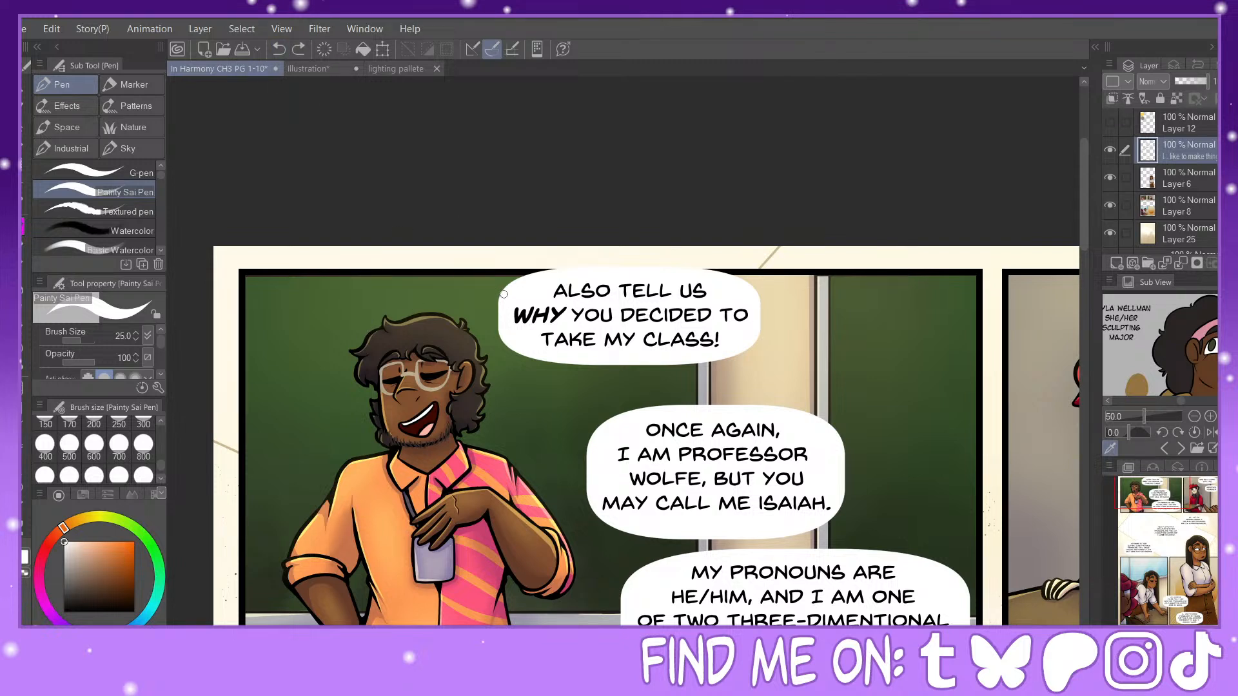
pyautogui.moveTo(504, 294)
pyautogui.mouseDown()
pyautogui.moveTo(374, 287)
pyautogui.moveTo(348, 317)
pyautogui.mouseUp()
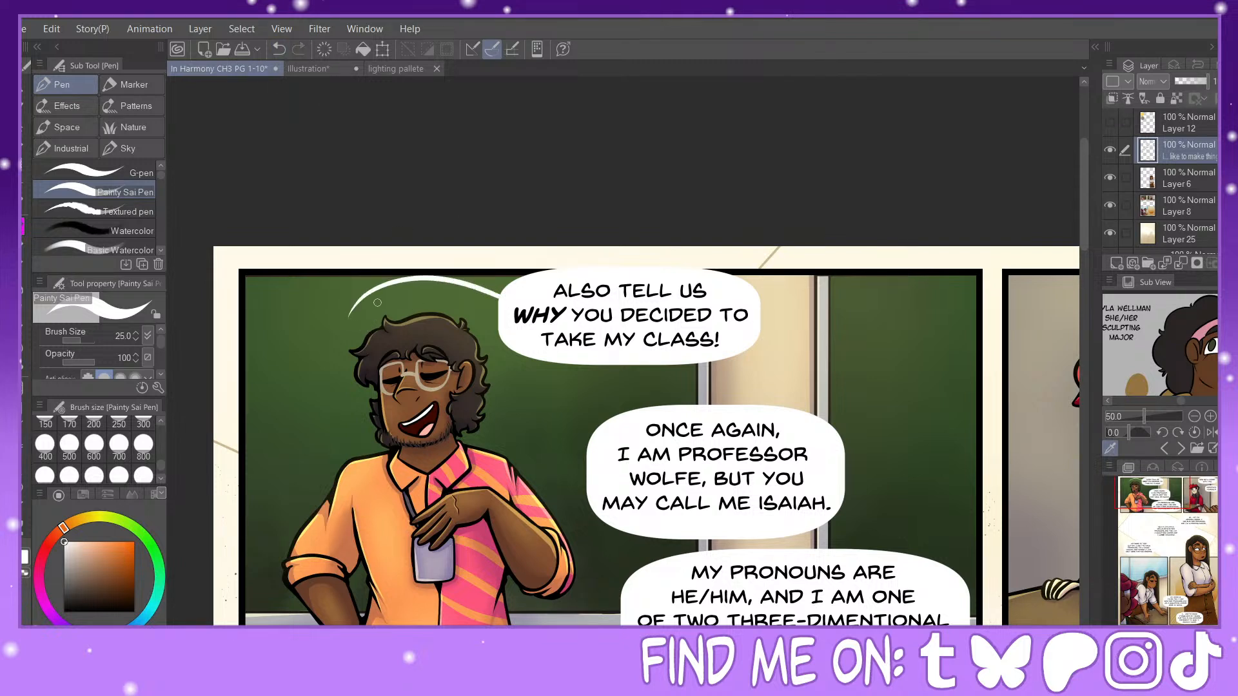
pyautogui.click(278, 49)
pyautogui.moveTo(525, 348)
pyautogui.mouseDown()
pyautogui.moveTo(527, 385)
pyautogui.moveTo(504, 398)
pyautogui.mouseUp()
pyautogui.click(278, 49)
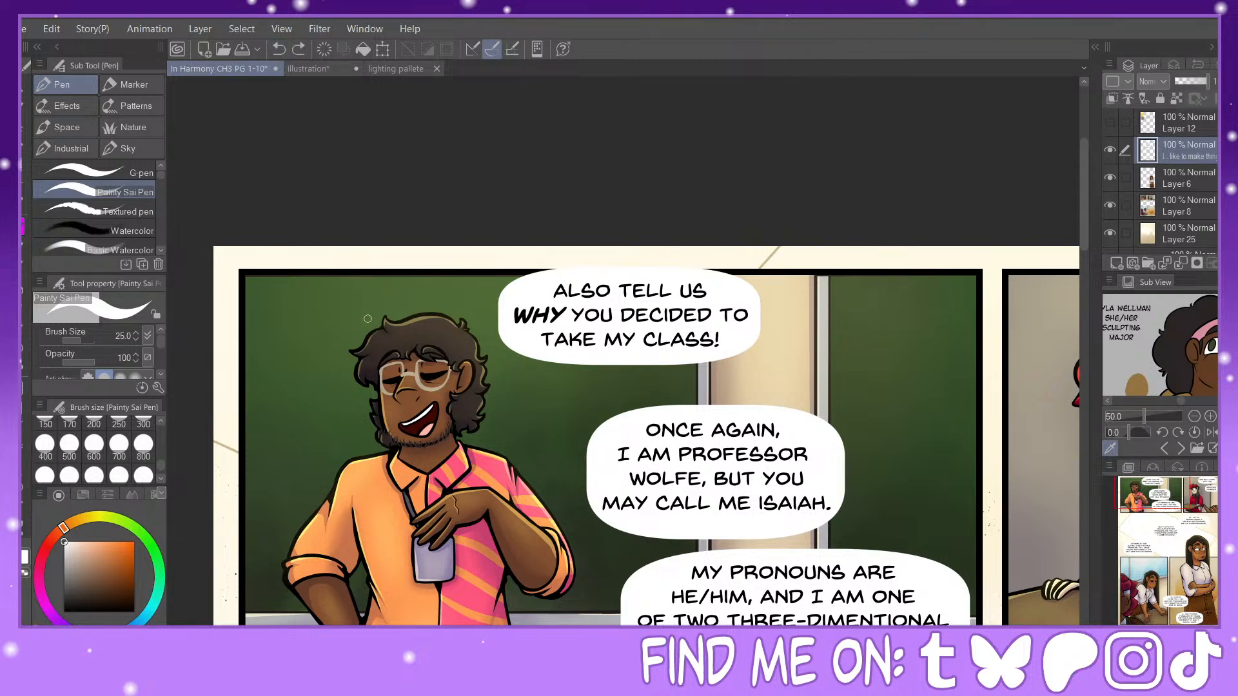
pyautogui.moveTo(374, 319)
pyautogui.mouseDown()
pyautogui.moveTo(507, 305)
pyautogui.moveTo(466, 282)
pyautogui.moveTo(378, 290)
pyautogui.moveTo(359, 318)
pyautogui.mouseUp()
pyautogui.click(279, 49)
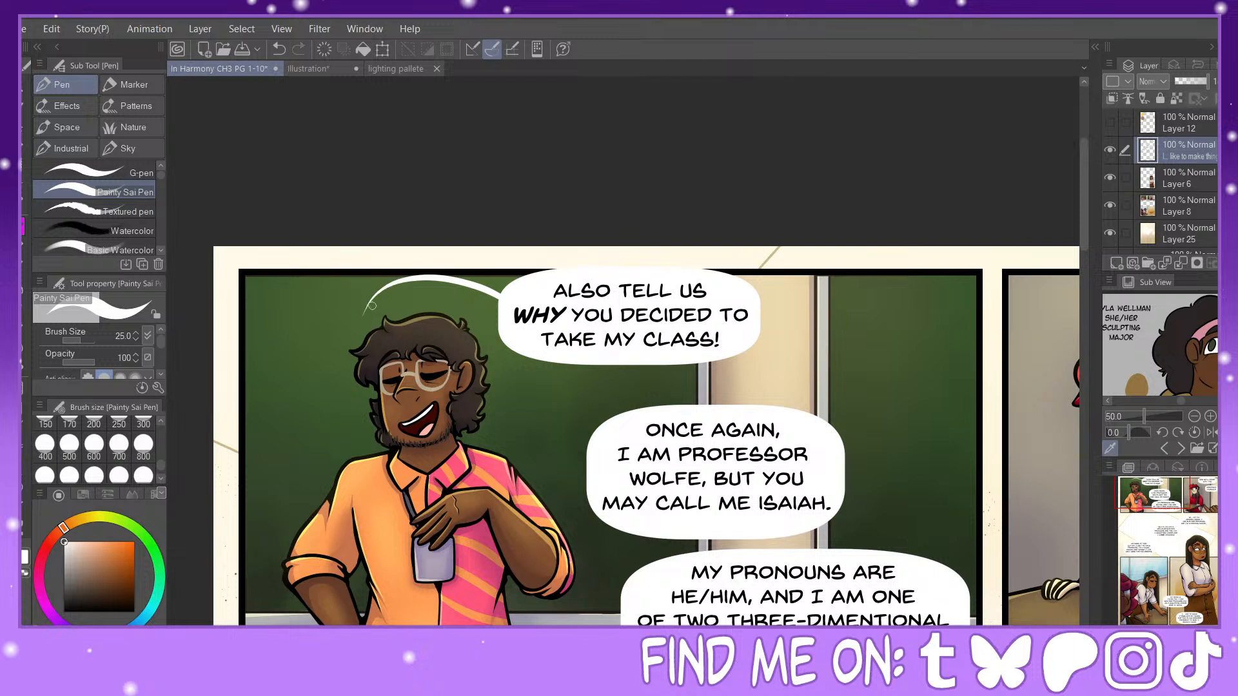
pyautogui.click(278, 49)
pyautogui.moveTo(502, 303)
pyautogui.mouseDown()
pyautogui.moveTo(454, 292)
pyautogui.moveTo(378, 304)
pyautogui.moveTo(367, 330)
pyautogui.mouseUp()
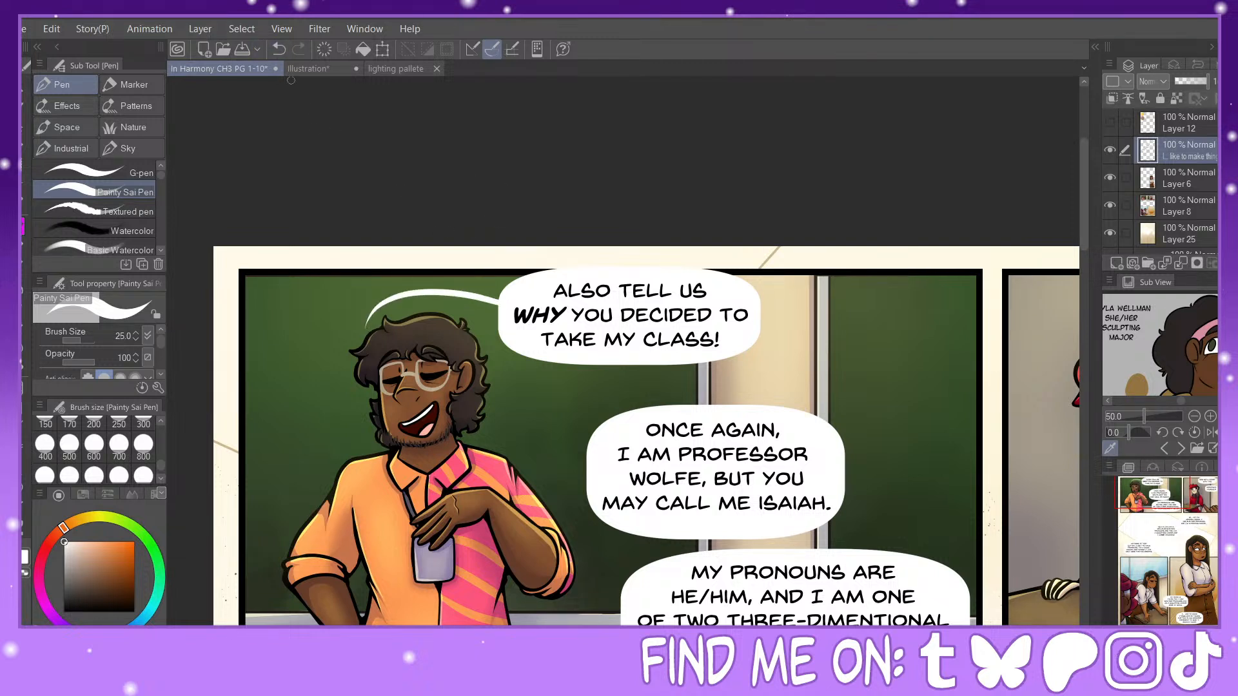
pyautogui.click(278, 49)
pyautogui.moveTo(507, 293)
pyautogui.mouseDown()
pyautogui.moveTo(432, 279)
pyautogui.moveTo(410, 302)
pyautogui.mouseUp()
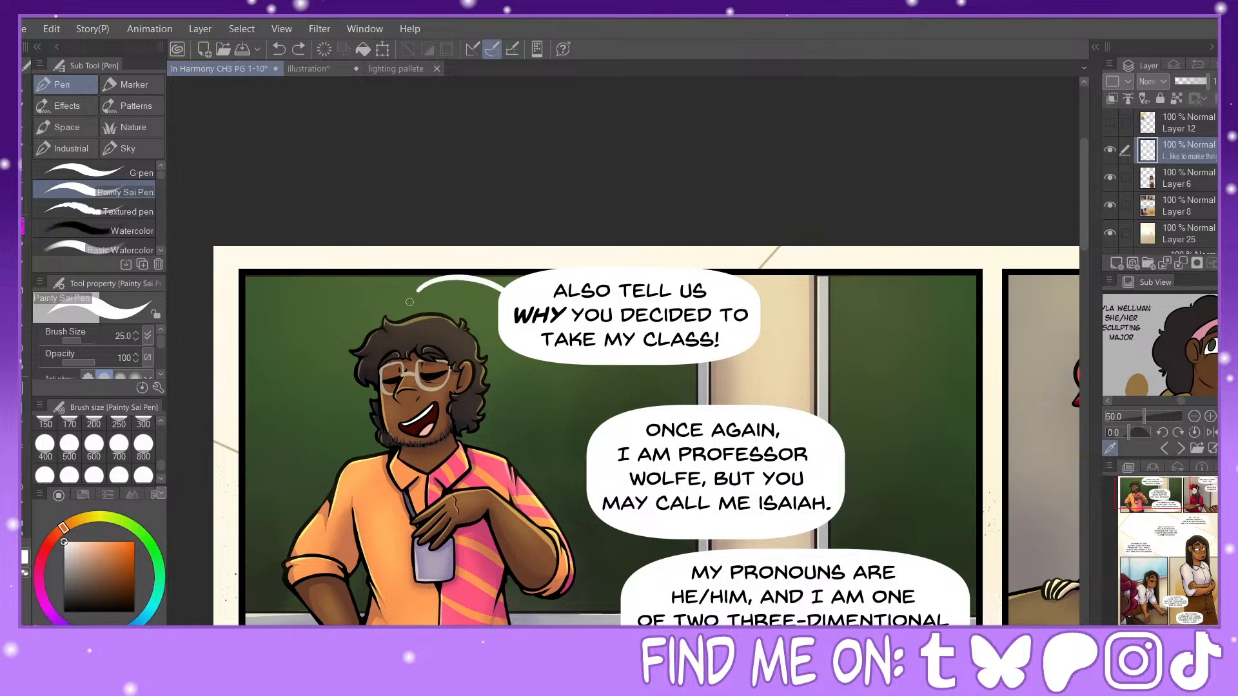
pyautogui.click(279, 49)
# Step: Draw a short curved white tail from the "ALSO TELL US" balloon towards the professor's head and link the panel's three balloons with connectors
pyautogui.moveTo(479, 293); pyautogui.dragTo(423, 304)
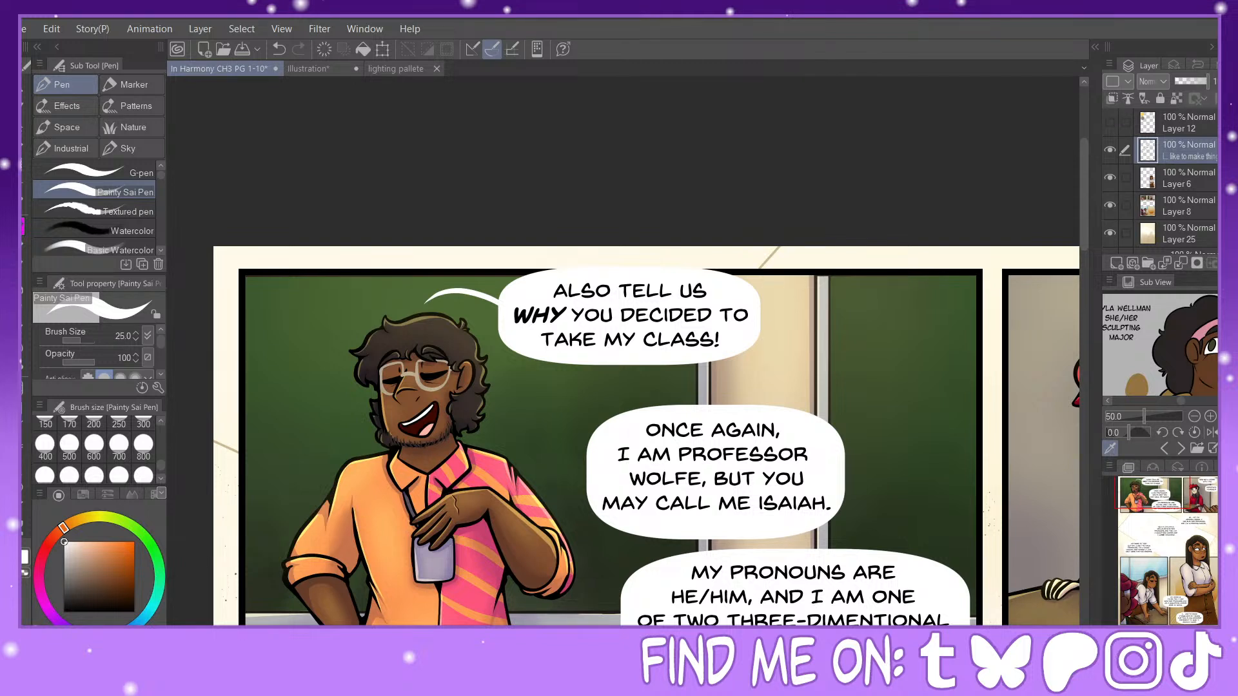
pyautogui.moveTo(623, 361); pyautogui.dragTo(641, 417)
pyautogui.moveTo(1150, 500); pyautogui.dragTo(1155, 511)
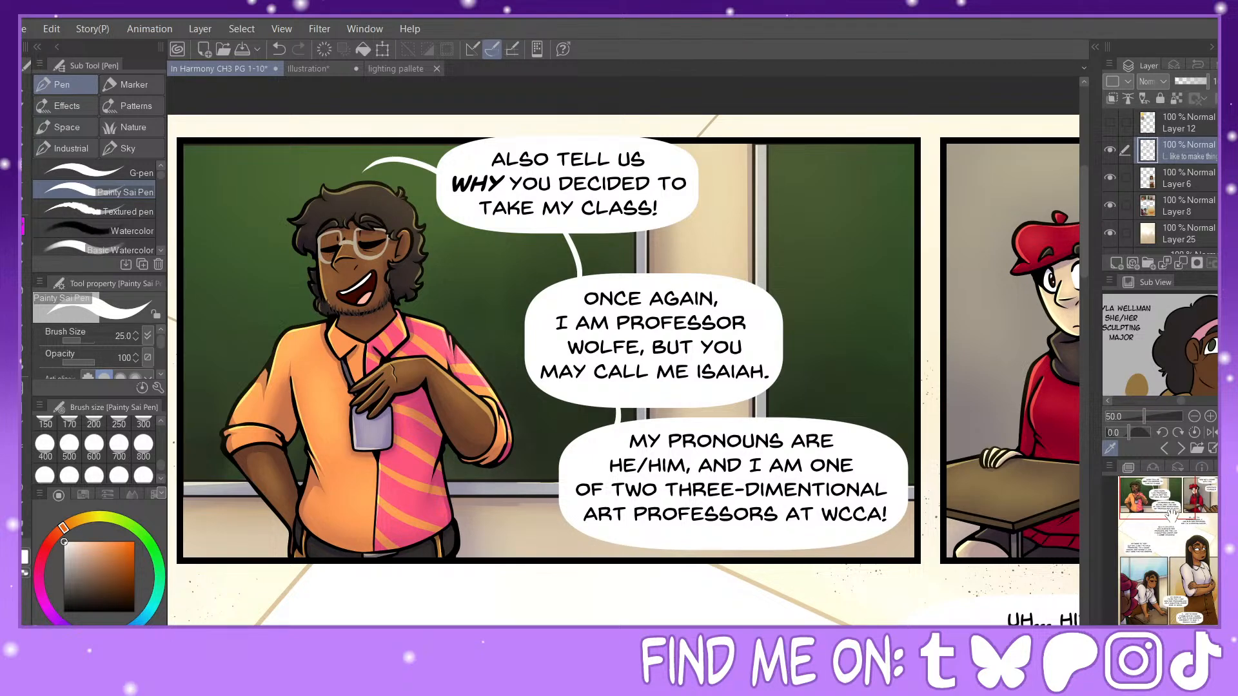
# Step: Link the "NOW WE'LL START WITH YOU!" and "INTRODUCE YOURSELF!" balloons and draw a curved tail from the lower one towards the pointing hand
pyautogui.moveTo(1155, 505); pyautogui.dragTo(1200, 501)
pyautogui.moveTo(726, 250); pyautogui.dragTo(727, 279)
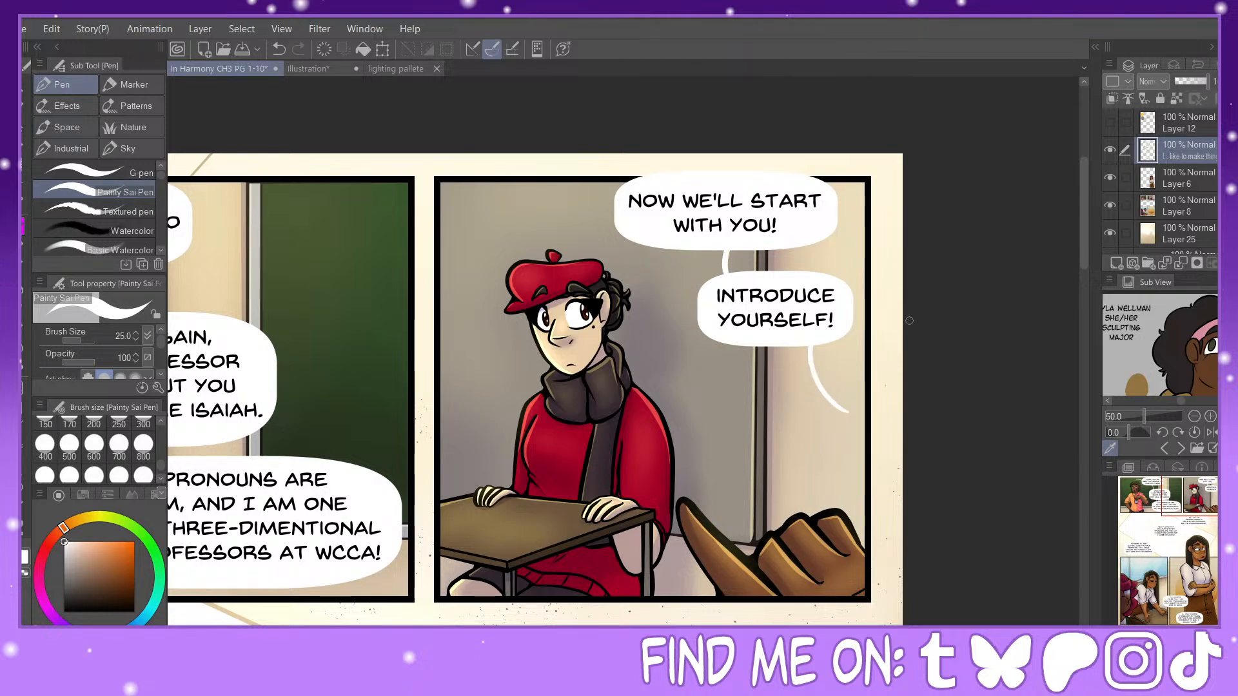
pyautogui.moveTo(1190, 533); pyautogui.dragTo(1185, 587)
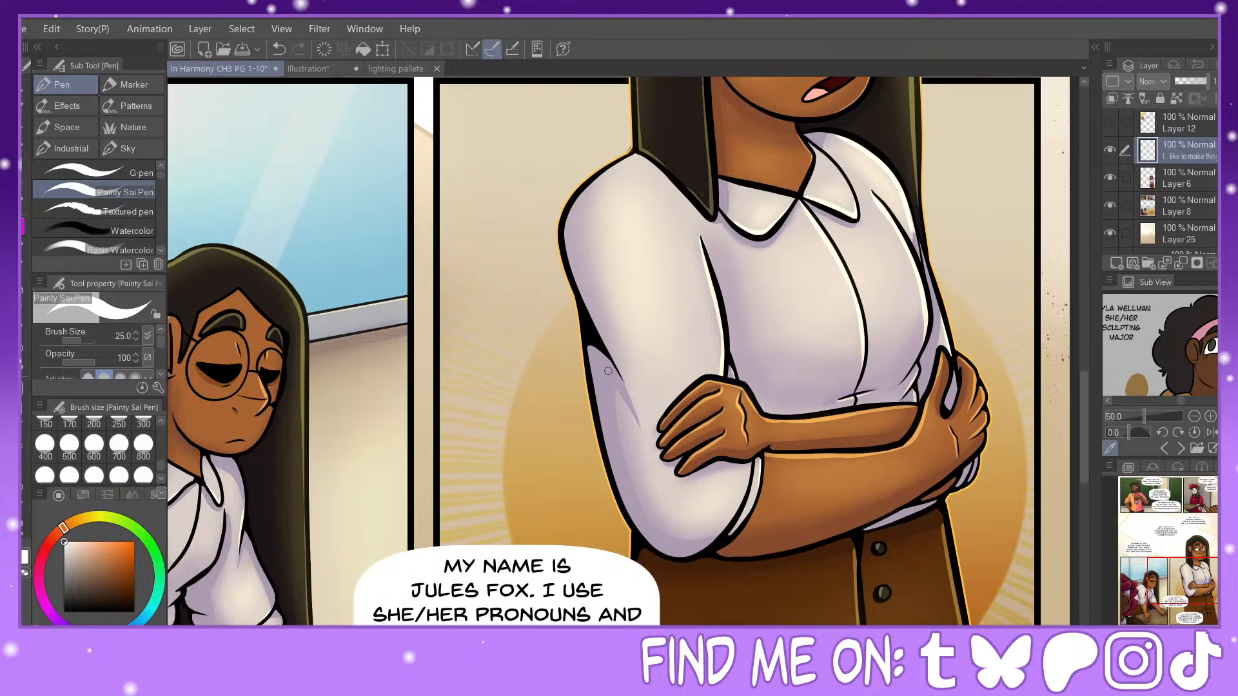
pyautogui.moveTo(550, 316)
pyautogui.mouseDown()
pyautogui.moveTo(523, 458)
pyautogui.moveTo(536, 532)
pyautogui.mouseUp()
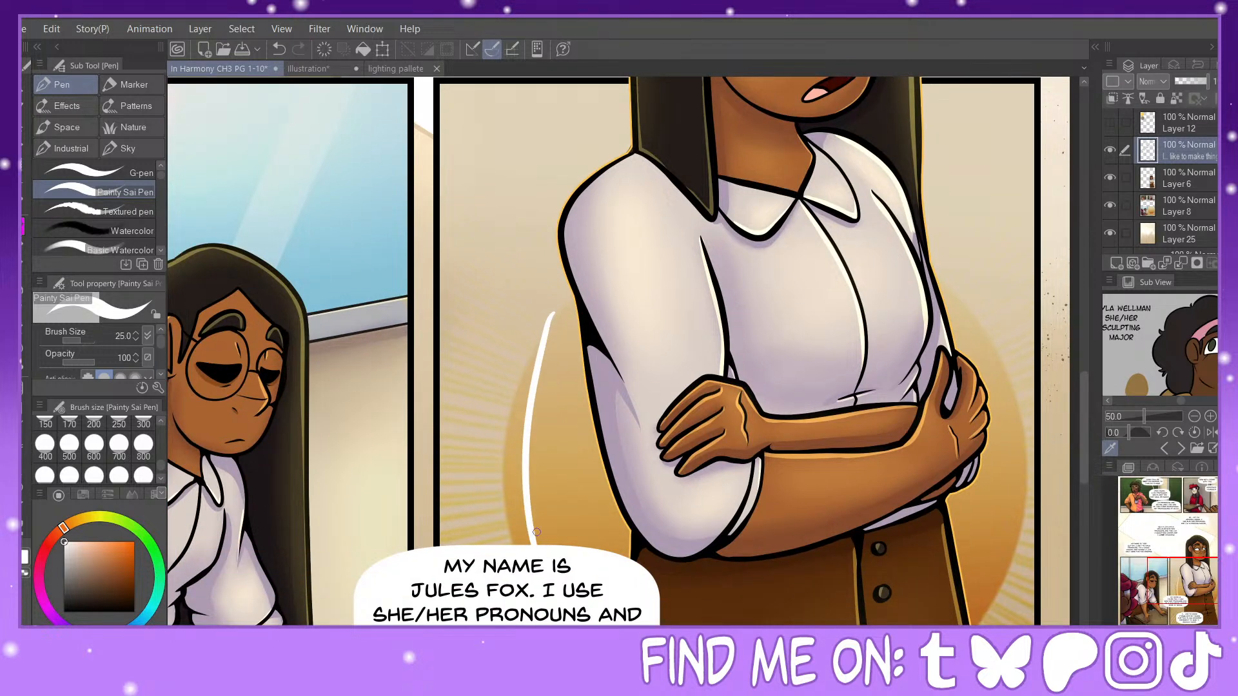
pyautogui.click(279, 49)
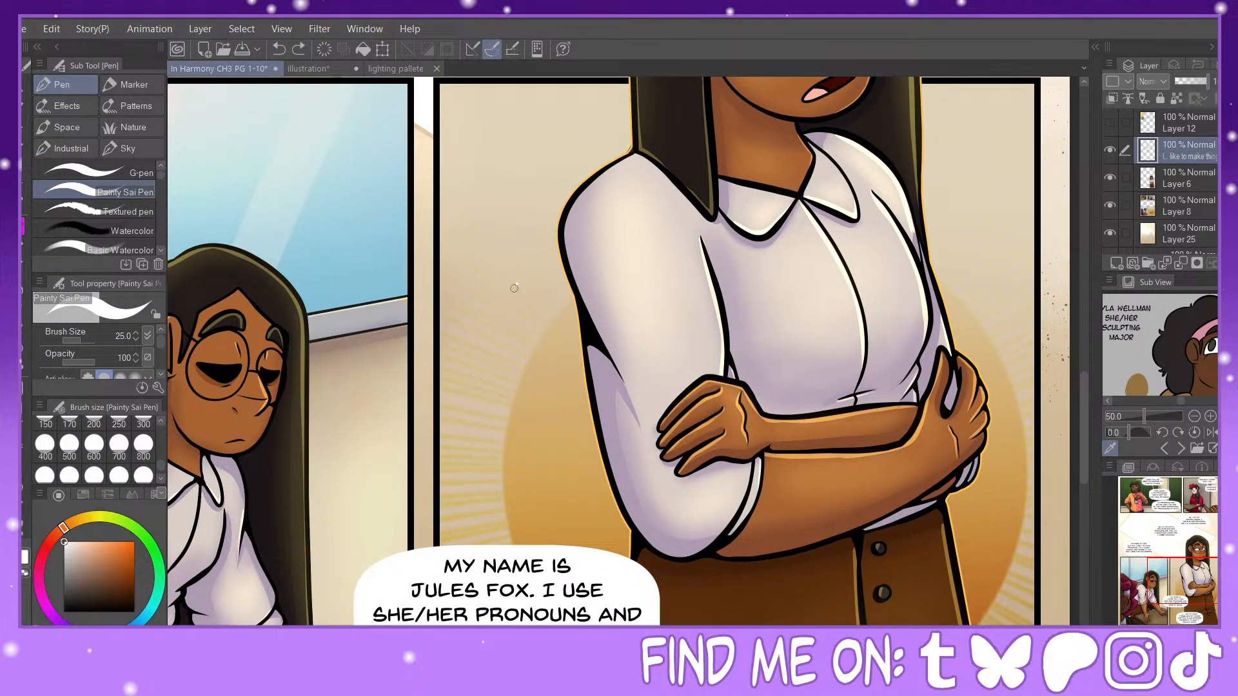
pyautogui.moveTo(514, 288)
pyautogui.mouseDown()
pyautogui.moveTo(467, 479)
pyautogui.moveTo(479, 545)
pyautogui.mouseUp()
pyautogui.click(279, 49)
pyautogui.moveTo(161, 466); pyautogui.dragTo(161, 443)
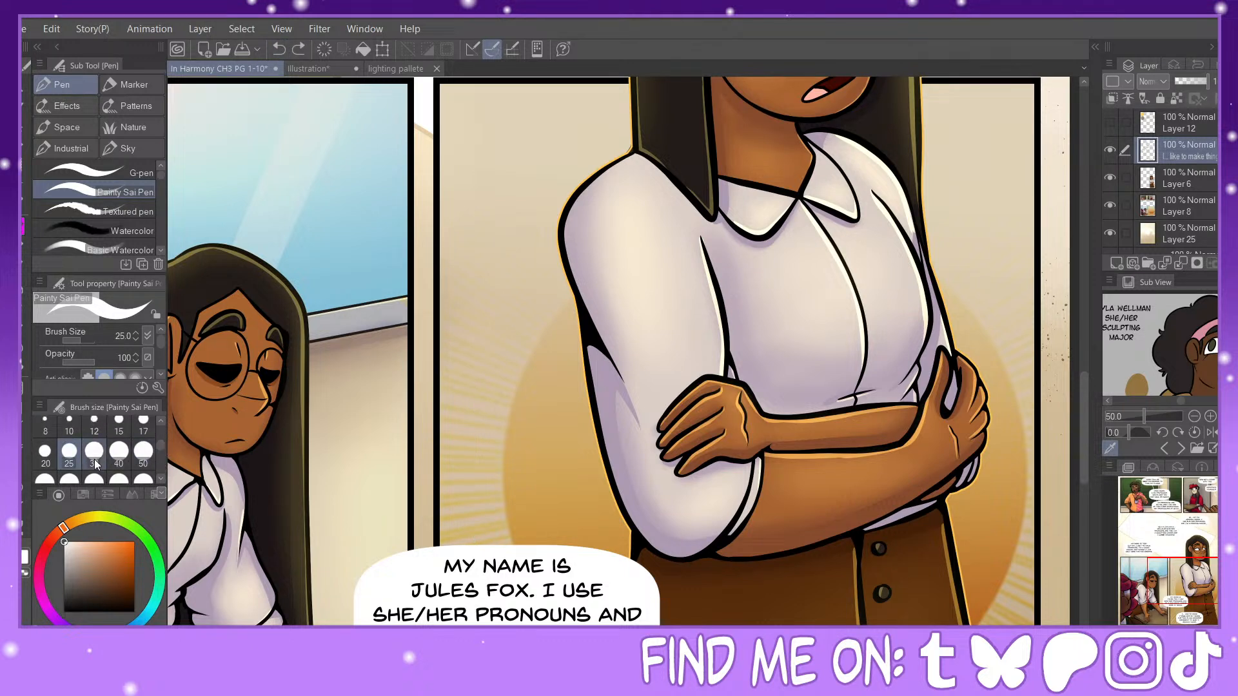
pyautogui.click(119, 451)
pyautogui.moveTo(491, 549)
pyautogui.mouseDown()
pyautogui.moveTo(469, 413)
pyautogui.moveTo(518, 279)
pyautogui.mouseUp()
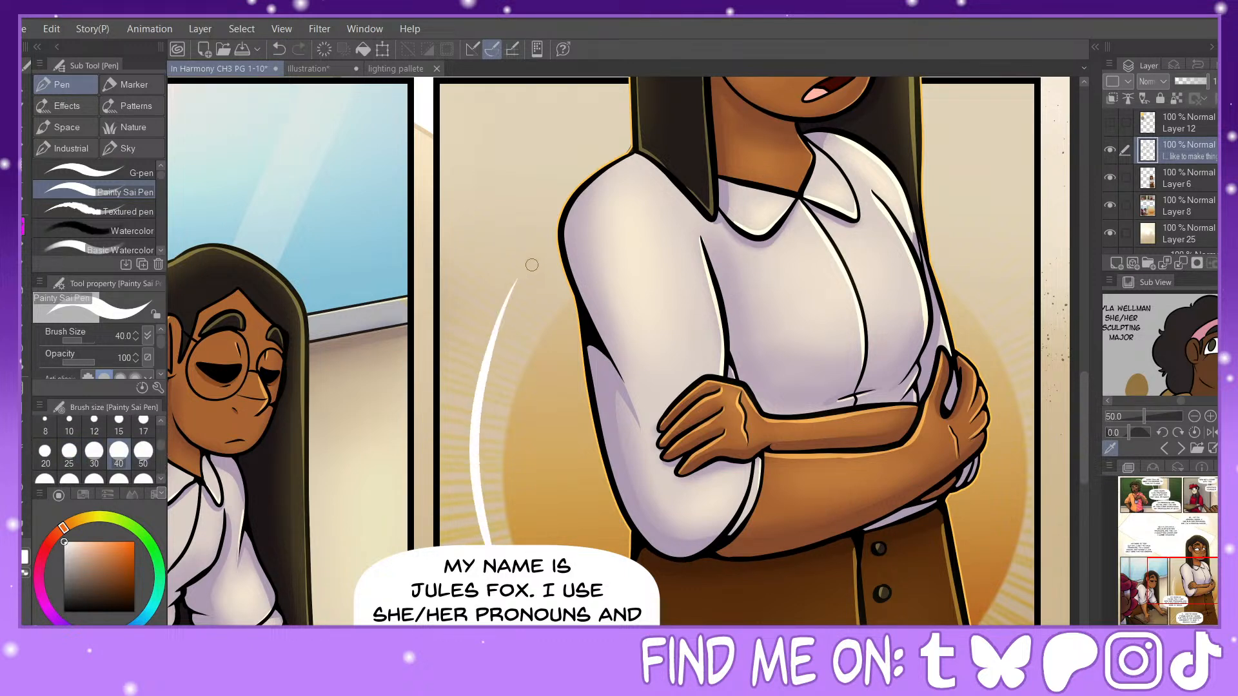
pyautogui.click(279, 49)
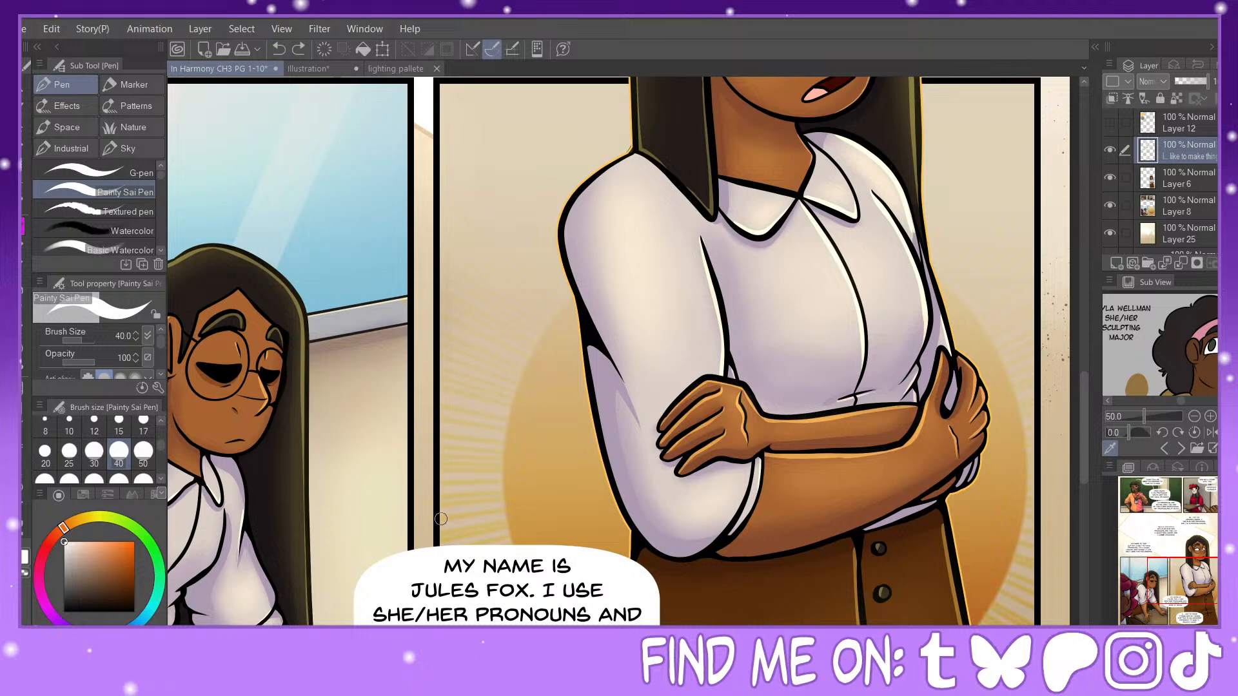
# Step: With brush size 30, draw a curved tail up from the "SCULPTING MAJOR HERE AT WCCA" balloon and link it to the "I... LIKE TO MAKE" balloon
pyautogui.click(94, 451)
pyautogui.moveTo(480, 550)
pyautogui.mouseDown()
pyautogui.moveTo(467, 458)
pyautogui.moveTo(534, 287)
pyautogui.mouseUp()
pyautogui.scroll(-6, 500, 316)
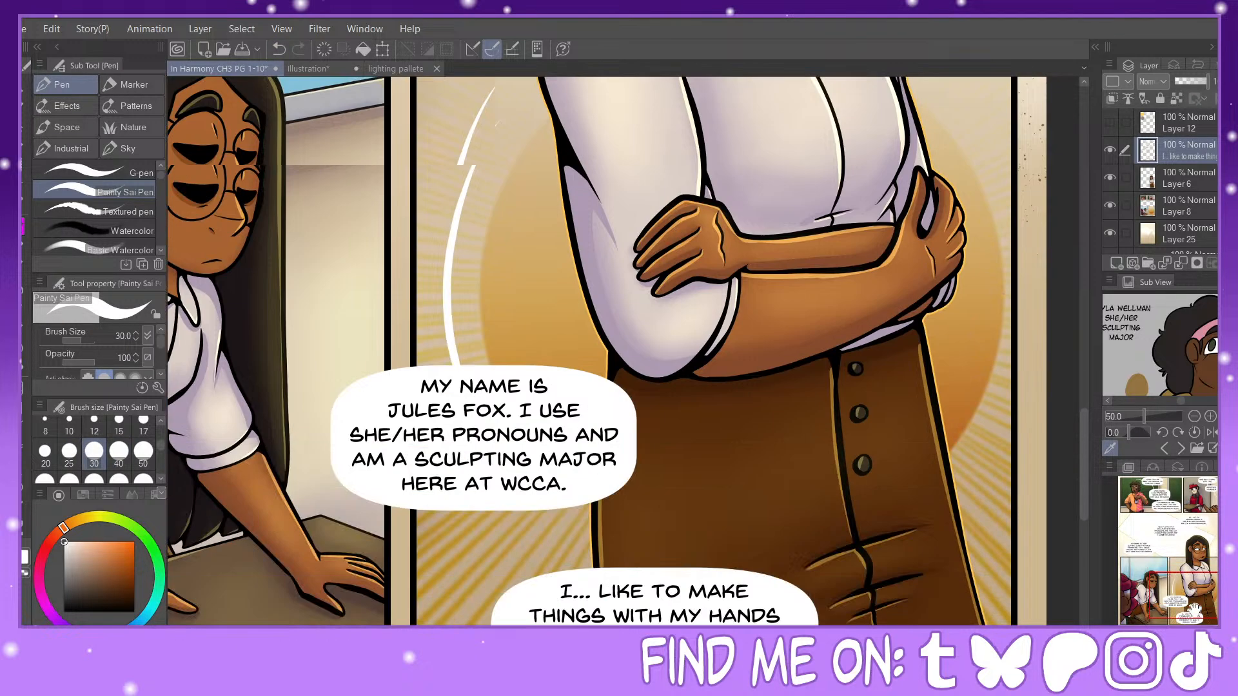
pyautogui.moveTo(490, 369); pyautogui.dragTo(502, 385)
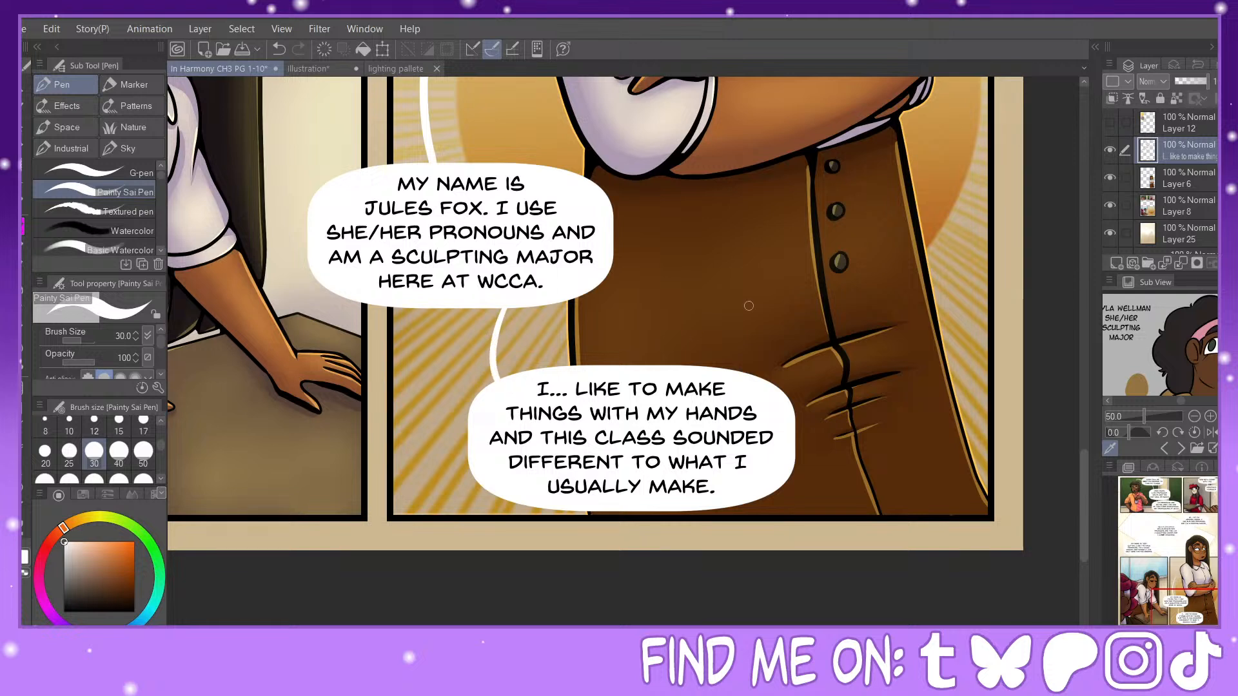
# Step: Give the balloon layer a border effect with edge thickness 5.0 and a black edge color
pyautogui.click(1173, 65)
pyautogui.click(1153, 96)
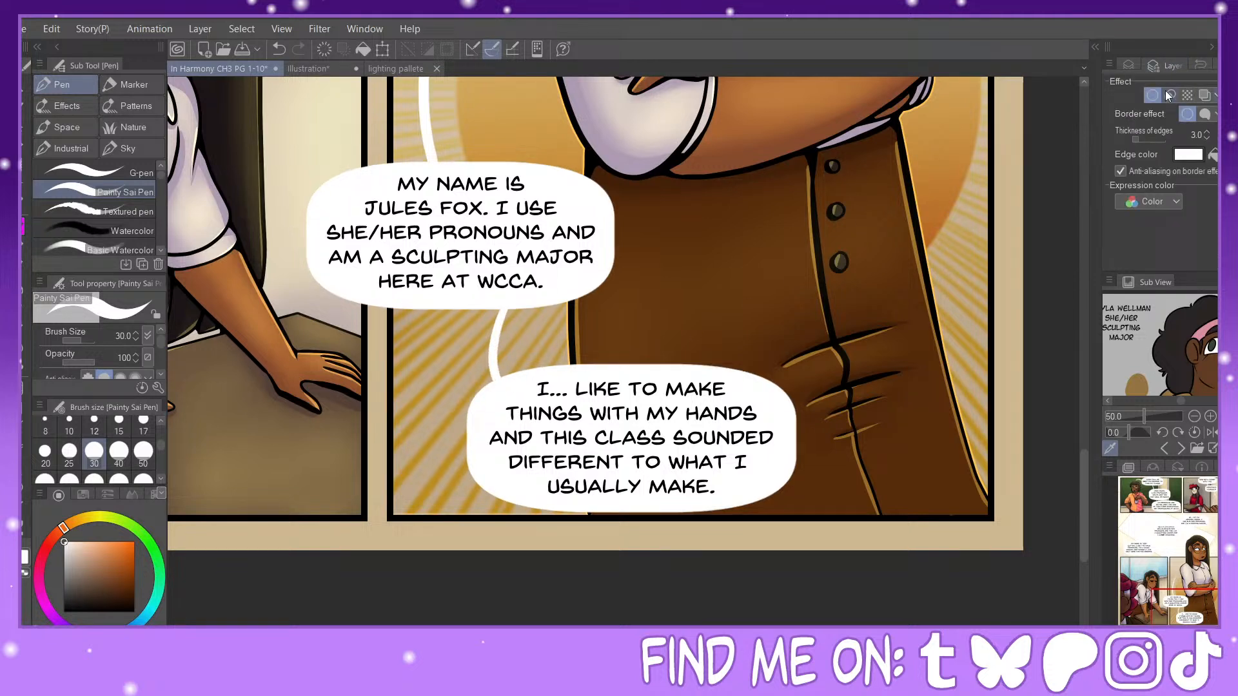
pyautogui.click(1205, 133)
pyautogui.click(63, 612)
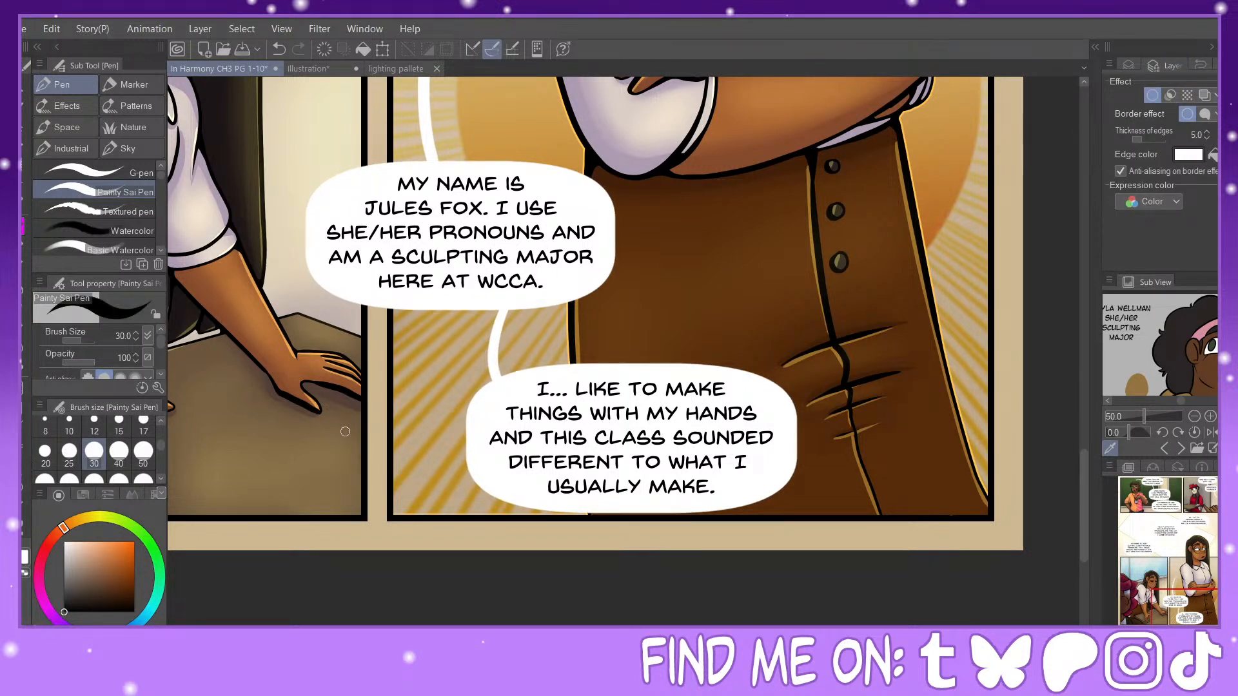
pyautogui.click(1213, 155)
# Step: Trim the tip of the "SCULPTING MAJOR HERE AT WCCA" balloon's tail with transparent color and widen its base in white
pyautogui.moveTo(1208, 583); pyautogui.dragTo(1187, 578)
pyautogui.press('c')
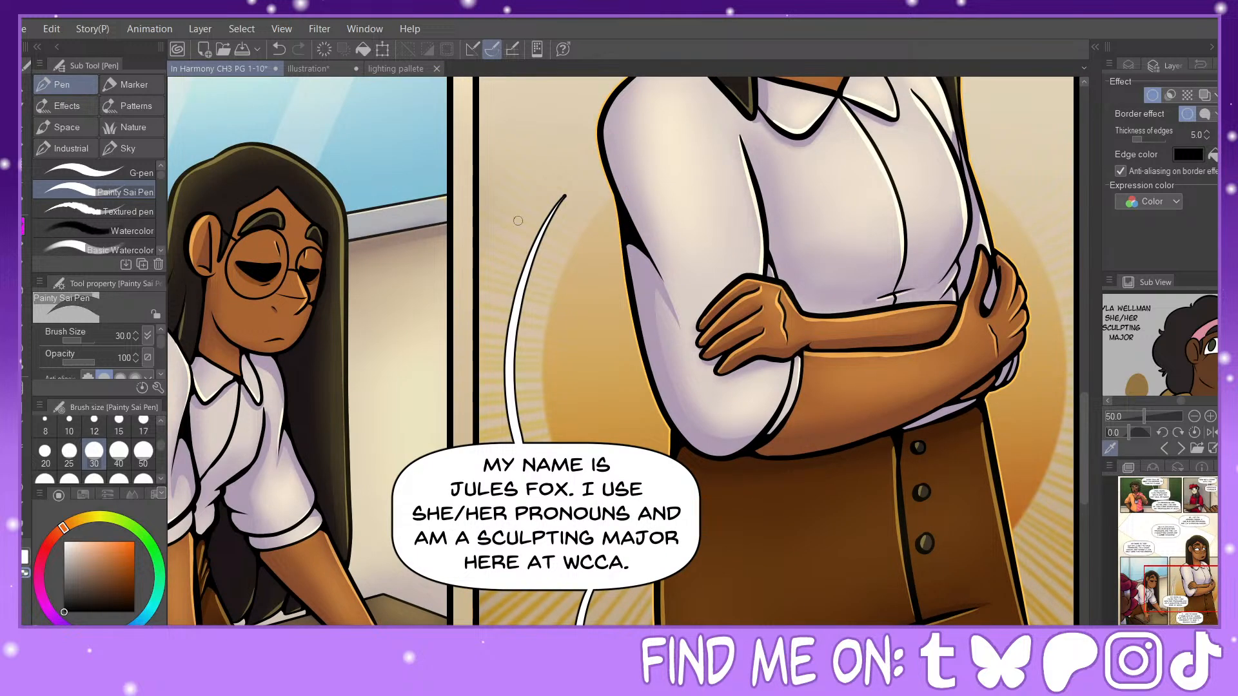
pyautogui.moveTo(556, 213); pyautogui.dragTo(566, 188)
pyautogui.click(20, 551)
pyautogui.moveTo(85, 589); pyautogui.dragTo(46, 512)
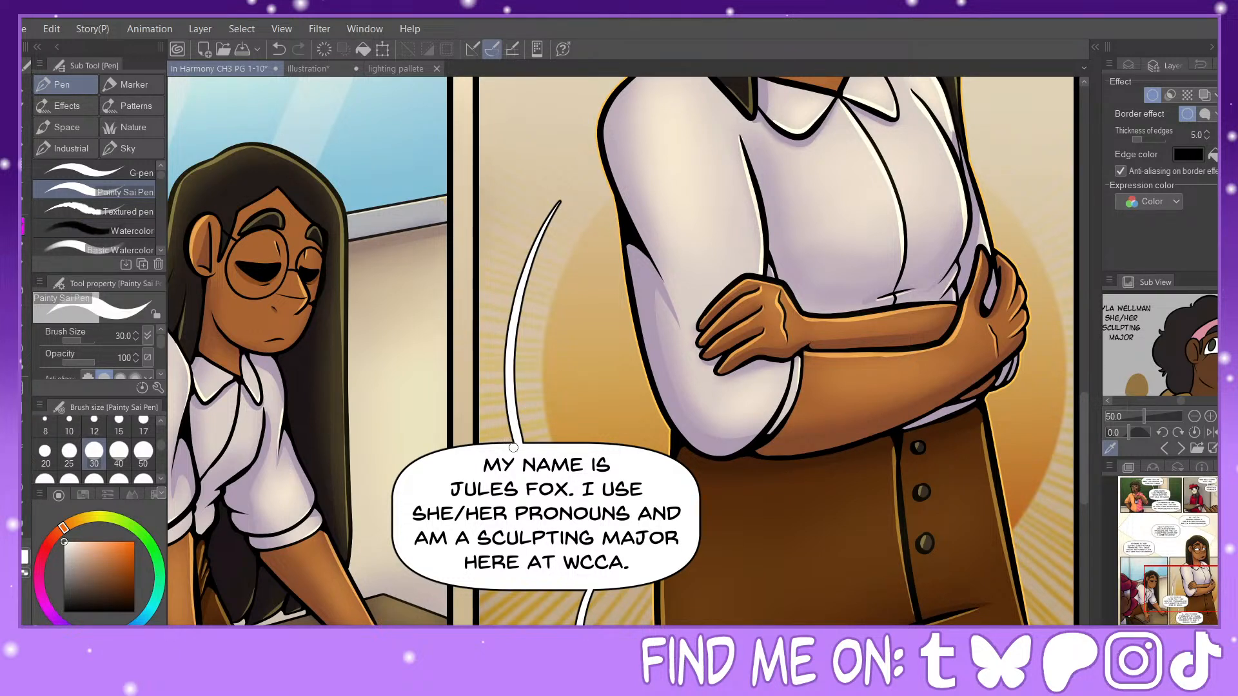
pyautogui.moveTo(514, 448); pyautogui.dragTo(509, 354)
pyautogui.click(278, 49)
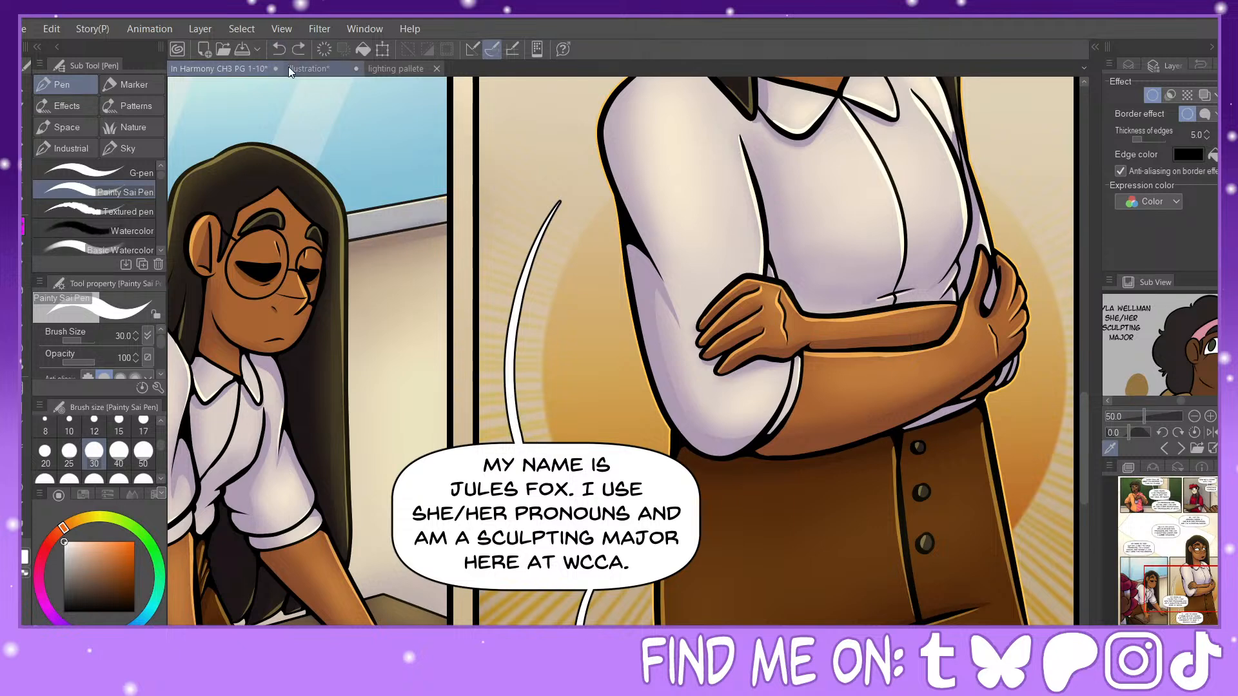
pyautogui.moveTo(513, 411); pyautogui.dragTo(535, 450)
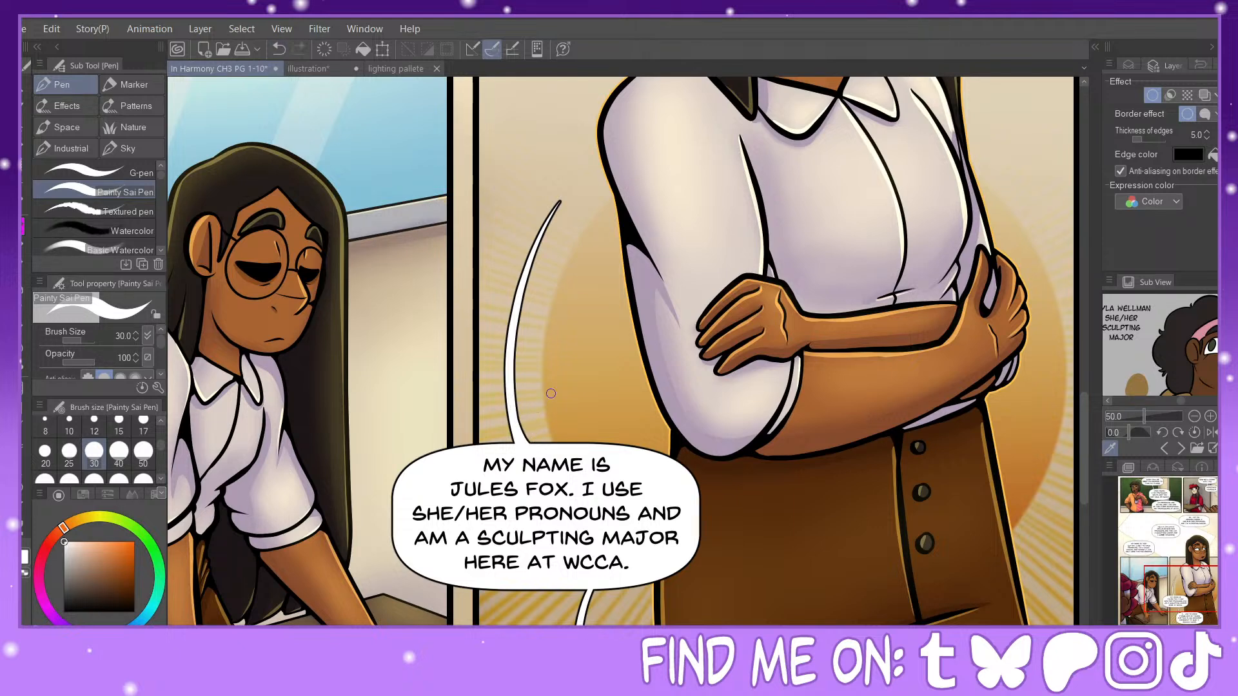
pyautogui.moveTo(1180, 584); pyautogui.dragTo(1204, 500)
pyautogui.moveTo(1199, 502); pyautogui.dragTo(1161, 508)
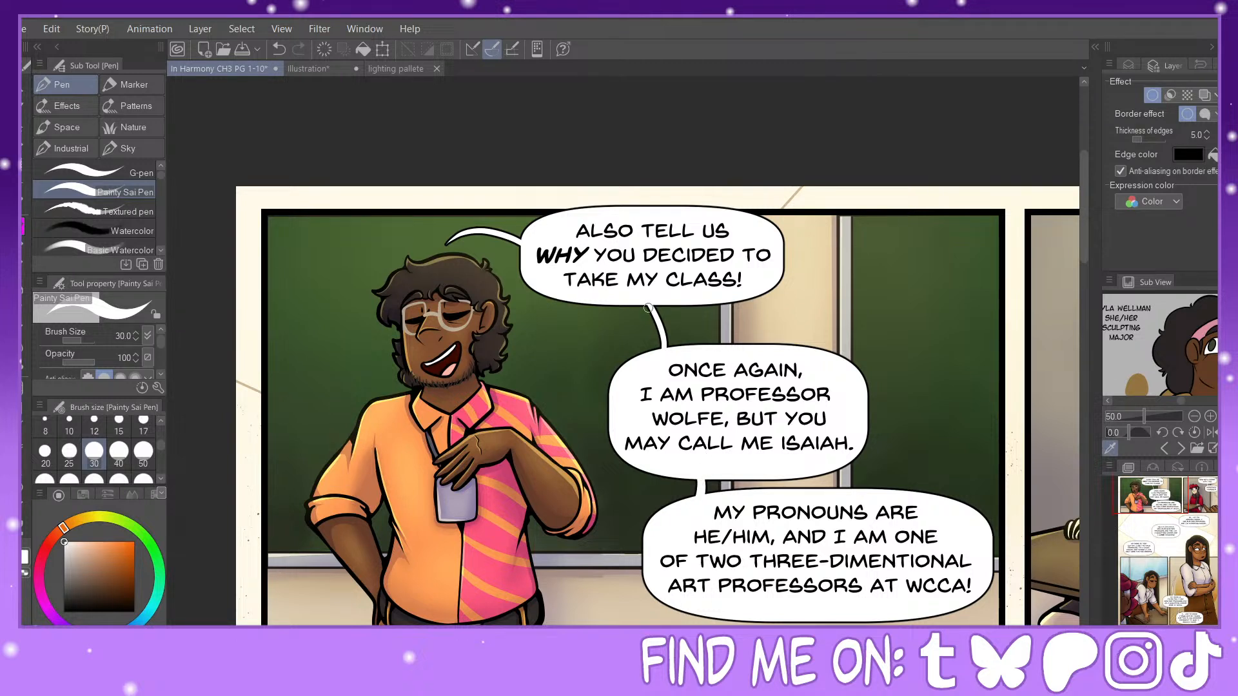
pyautogui.moveTo(643, 303); pyautogui.dragTo(655, 359)
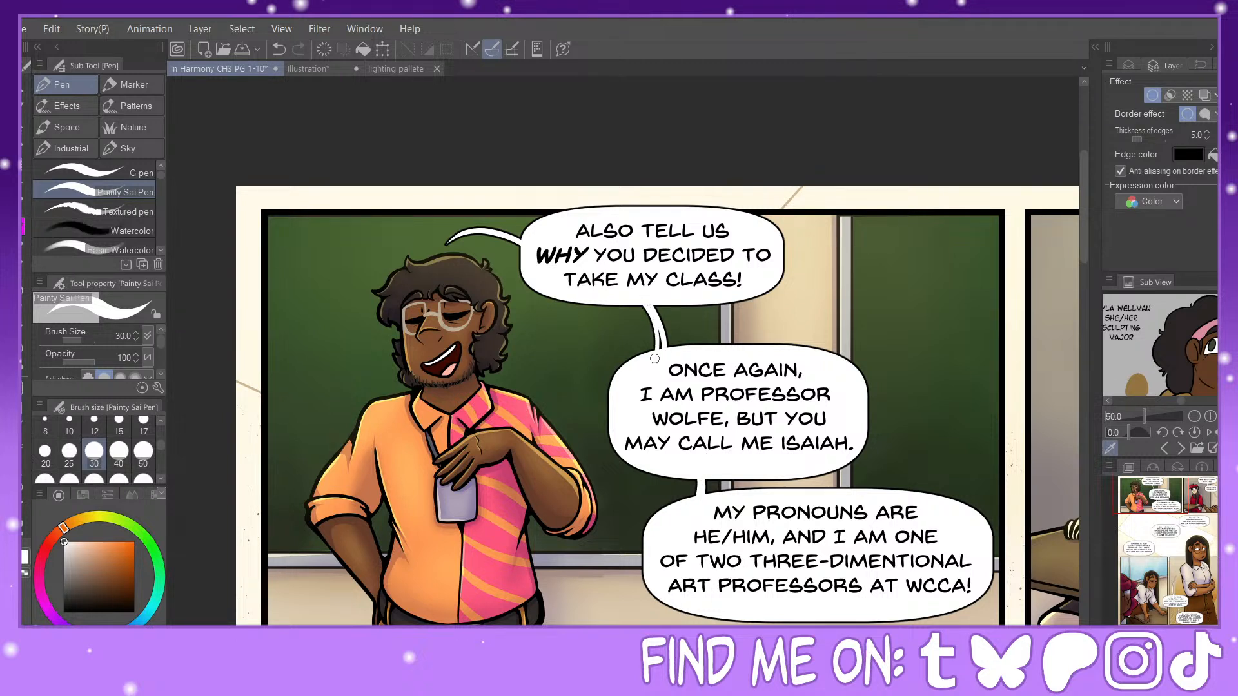
pyautogui.click(279, 49)
pyautogui.moveTo(651, 303); pyautogui.dragTo(658, 360)
pyautogui.click(281, 51)
pyautogui.click(278, 49)
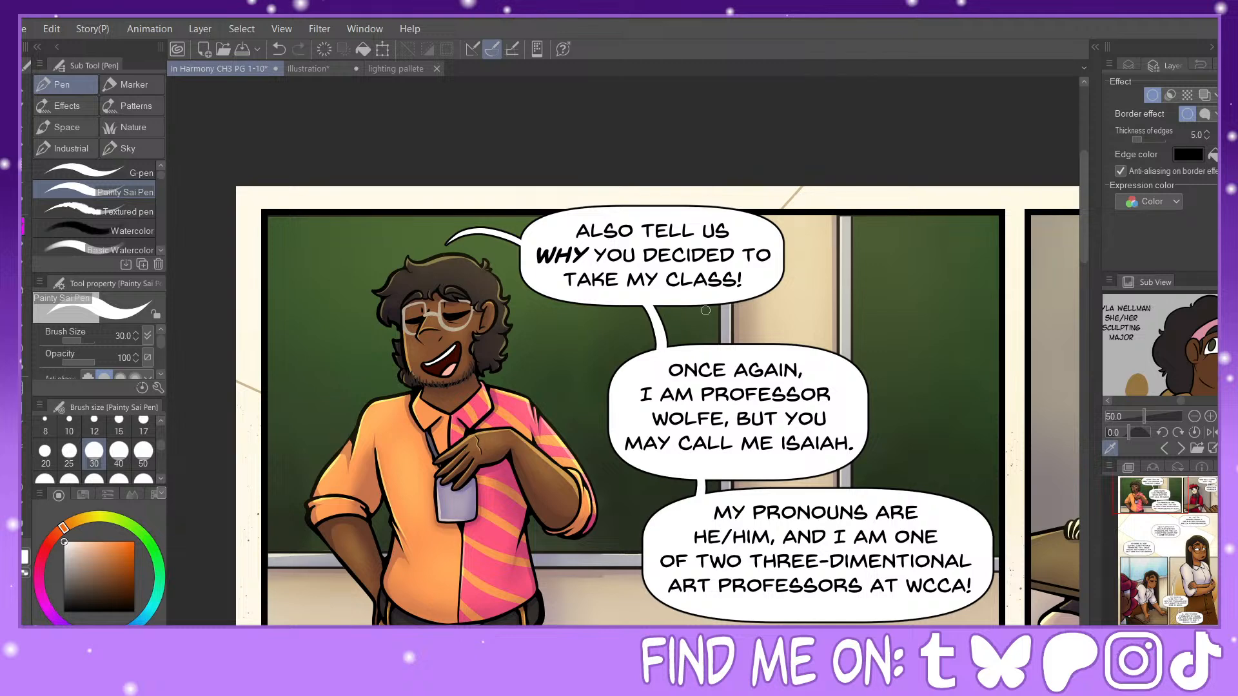
pyautogui.click(280, 49)
pyautogui.hotkey('ctrl', '+')
pyautogui.hotkey('ctrl', '+')
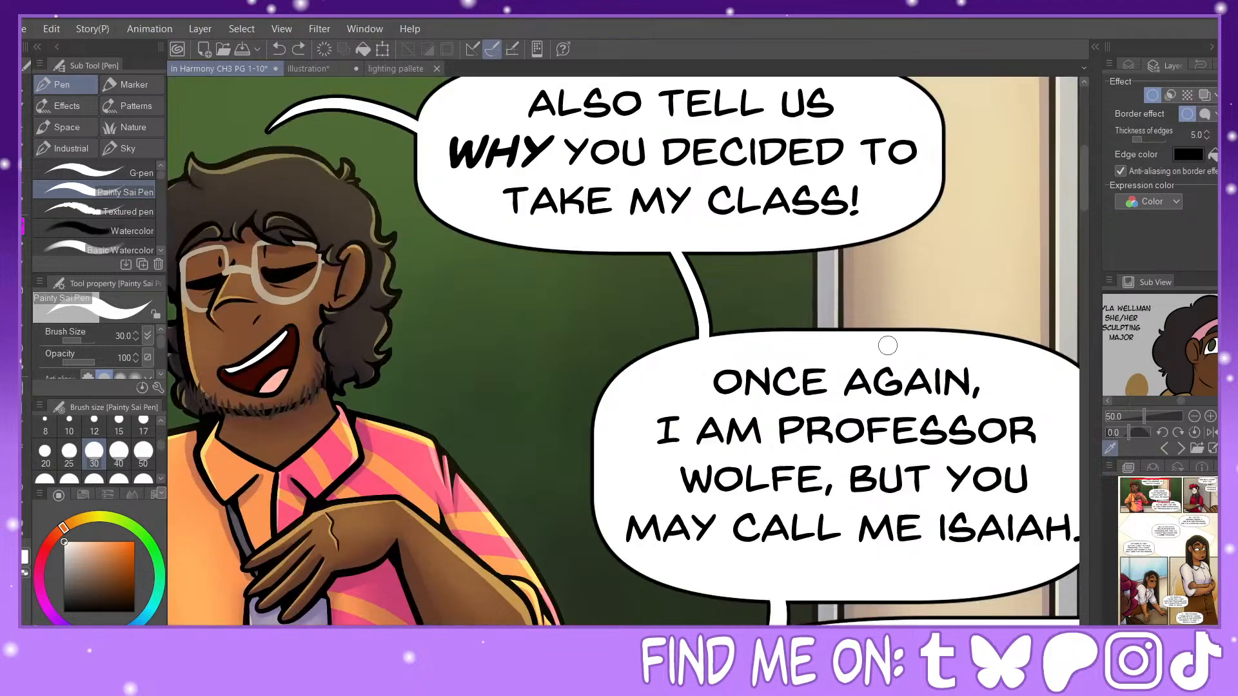
pyautogui.moveTo(668, 246)
pyautogui.mouseDown()
pyautogui.moveTo(695, 302)
pyautogui.moveTo(691, 352)
pyautogui.mouseUp()
pyautogui.click(279, 49)
pyautogui.press('x')
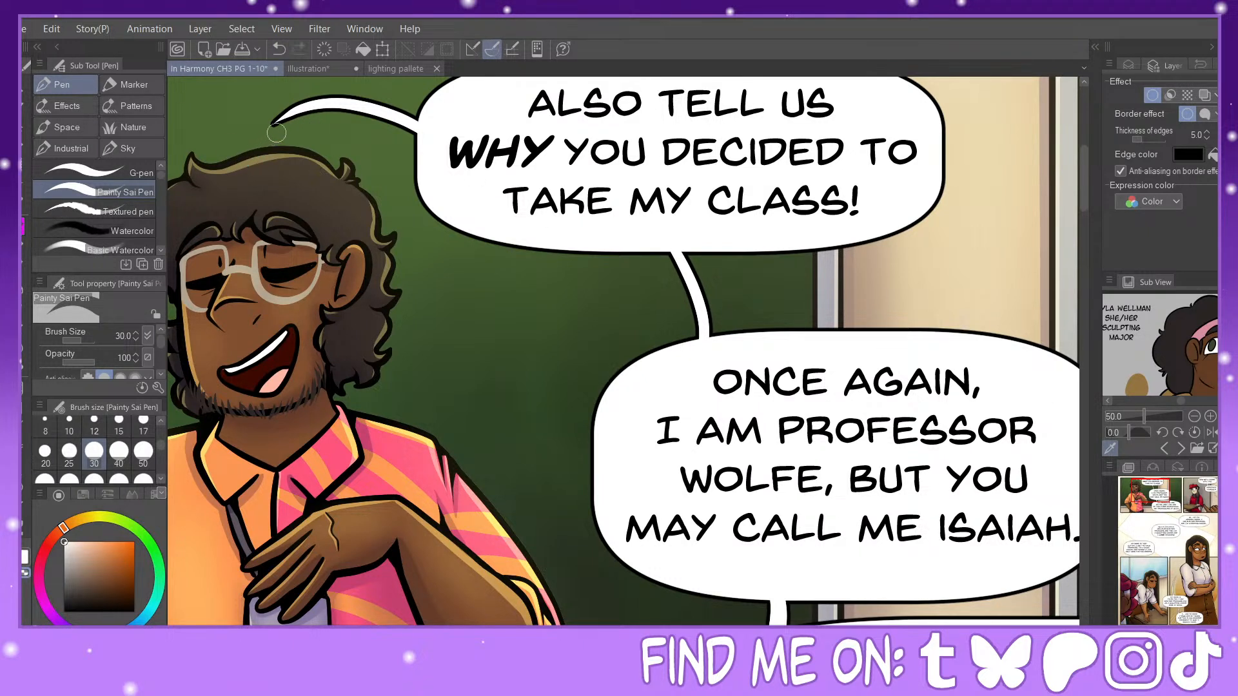
pyautogui.moveTo(274, 122); pyautogui.dragTo(370, 110)
pyautogui.press('x')
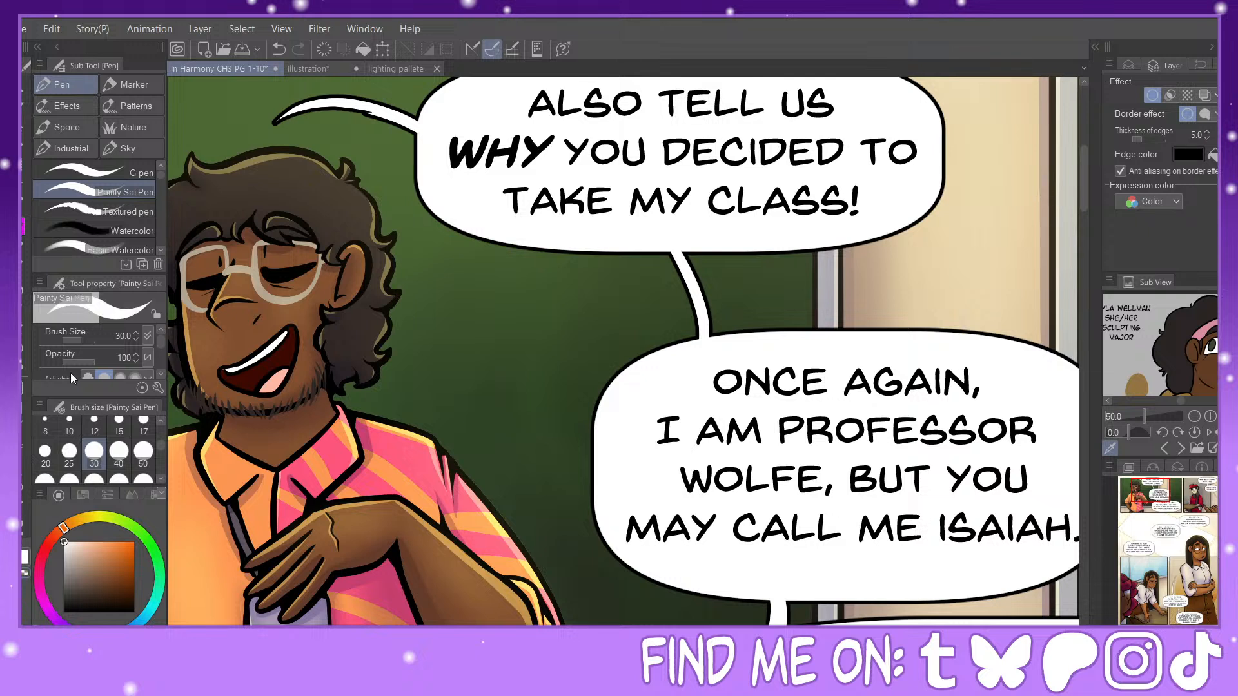
pyautogui.click(279, 49)
pyautogui.moveTo(292, 110)
pyautogui.mouseDown()
pyautogui.moveTo(256, 126)
pyautogui.moveTo(351, 98)
pyautogui.mouseUp()
pyautogui.click(279, 49)
pyautogui.click(279, 49)
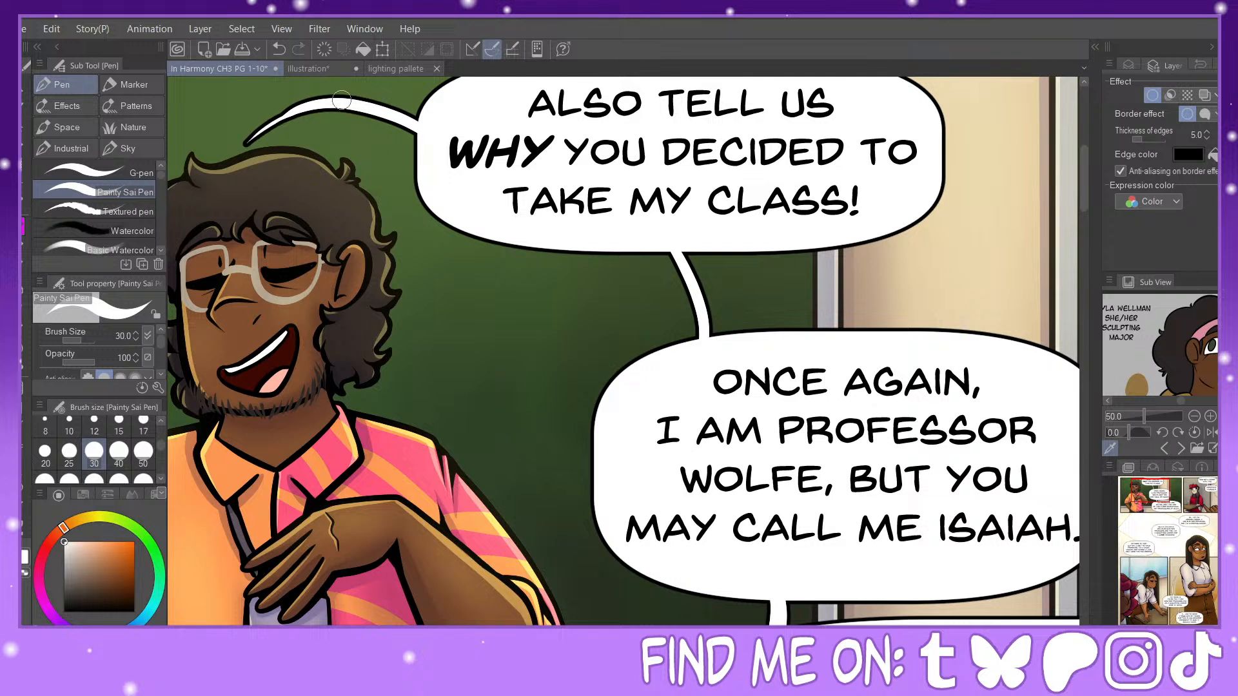
# Step: Reshape the "ALSO TELL US" balloon's tail into a longer, thicker curve reaching the professor's hair and smooth where it joins the balloon
pyautogui.moveTo(251, 140)
pyautogui.mouseDown()
pyautogui.moveTo(358, 84)
pyautogui.moveTo(366, 101)
pyautogui.moveTo(436, 133)
pyautogui.mouseUp()
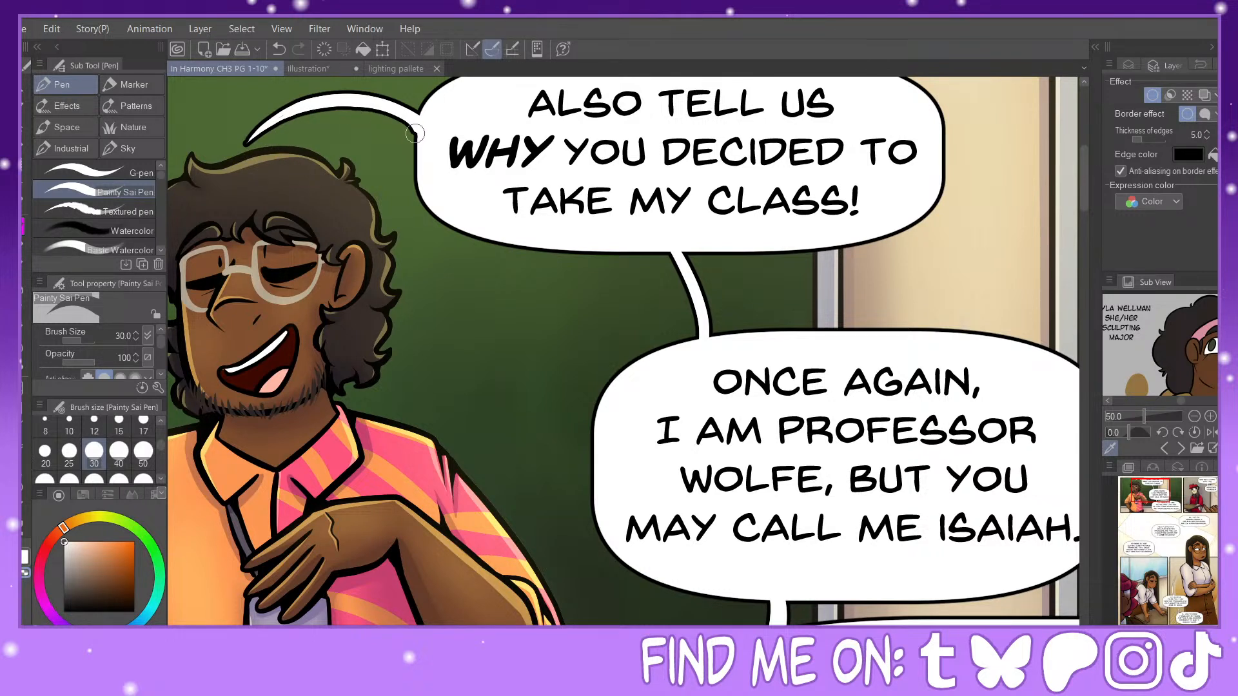
pyautogui.hotkey('ctrl', 'z')
pyautogui.moveTo(404, 126); pyautogui.dragTo(412, 145)
pyautogui.click(279, 49)
pyautogui.moveTo(413, 128); pyautogui.dragTo(430, 162)
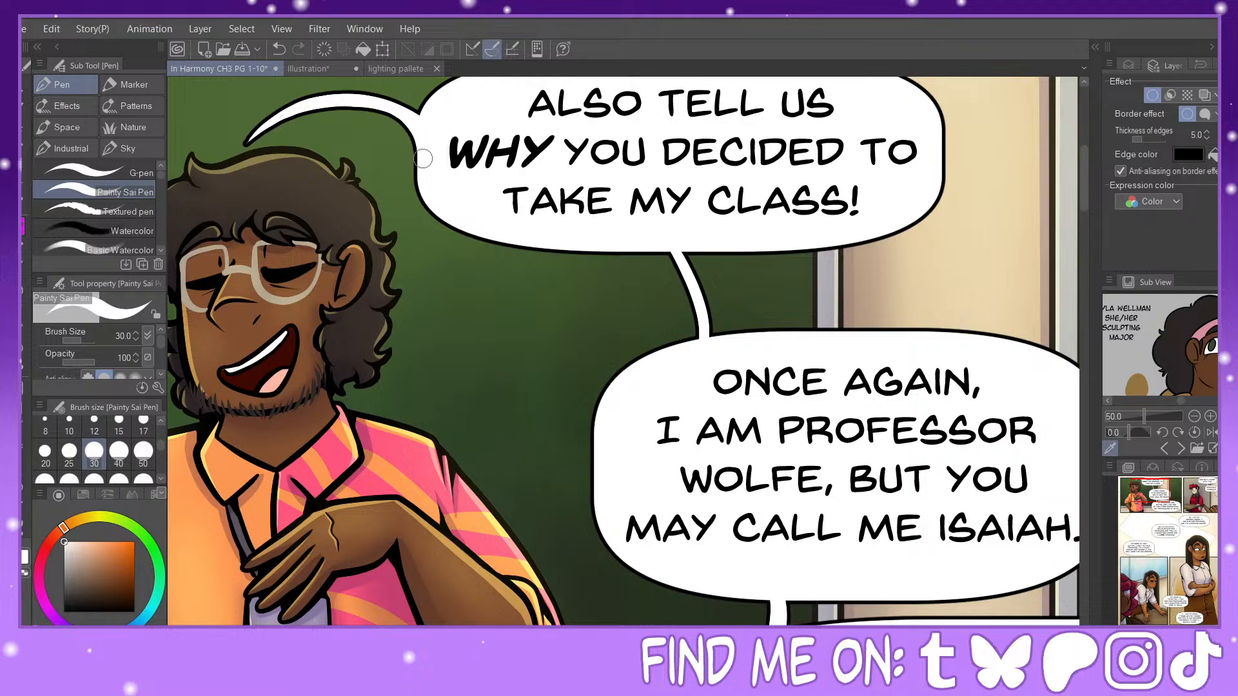
# Step: Trim the end of the "INTRODUCE YOURSELF!" balloon's tail with transparent color so it tapers to a thin point
pyautogui.hotkey('ctrl', '-')
pyautogui.hotkey('ctrl', '-')
pyautogui.hotkey('ctrl', '-')
pyautogui.hotkey('ctrl', '-')
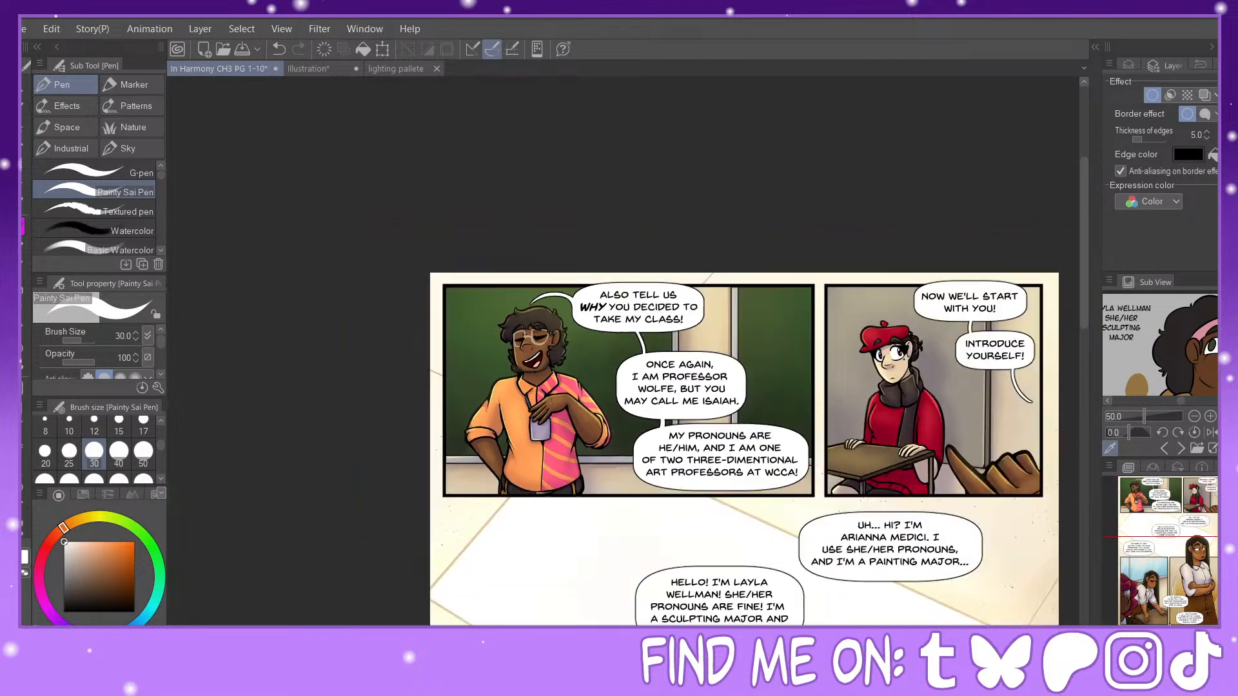
pyautogui.click(1179, 565)
pyautogui.moveTo(1180, 563)
pyautogui.mouseDown()
pyautogui.moveTo(1175, 502)
pyautogui.moveTo(1196, 559)
pyautogui.mouseUp()
pyautogui.hotkey('ctrl', '+')
pyautogui.hotkey('ctrl', '+')
pyautogui.hotkey('ctrl', '+')
pyautogui.moveTo(1205, 496); pyautogui.dragTo(1215, 494)
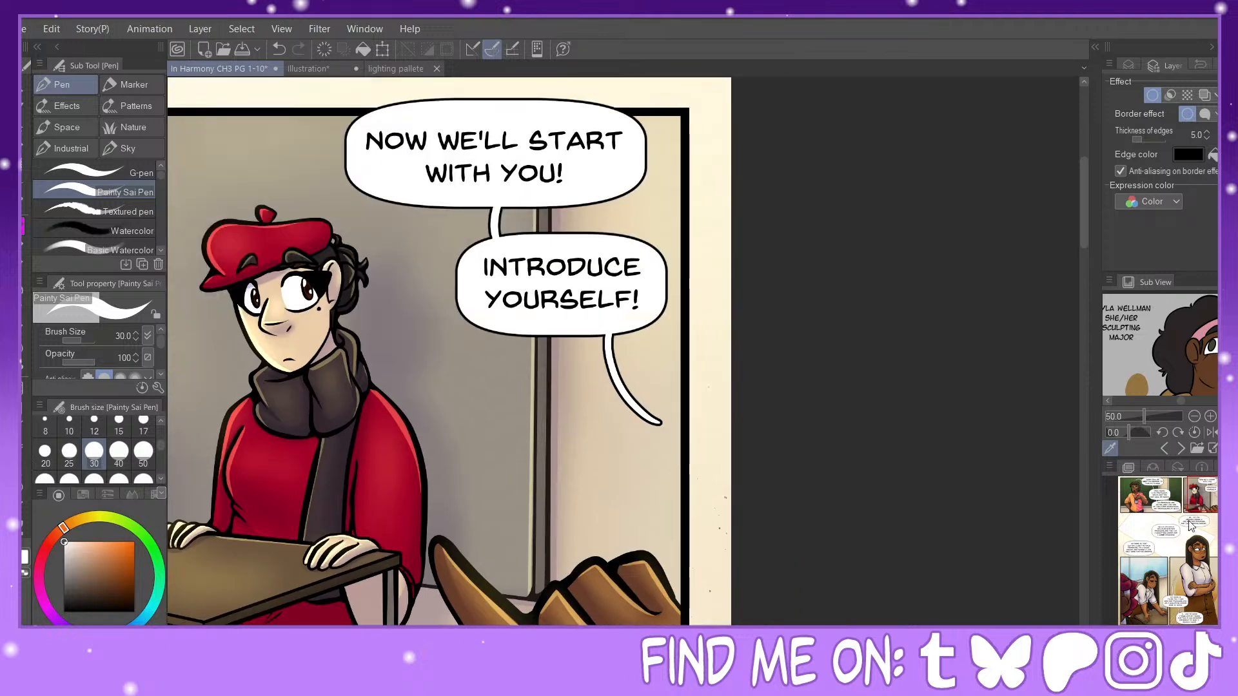
pyautogui.hotkey('ctrl', '+')
pyautogui.hotkey('ctrl', '+')
pyautogui.moveTo(607, 311)
pyautogui.mouseDown()
pyautogui.moveTo(630, 424)
pyautogui.moveTo(700, 497)
pyautogui.mouseUp()
pyautogui.hotkey('ctrl', 'z')
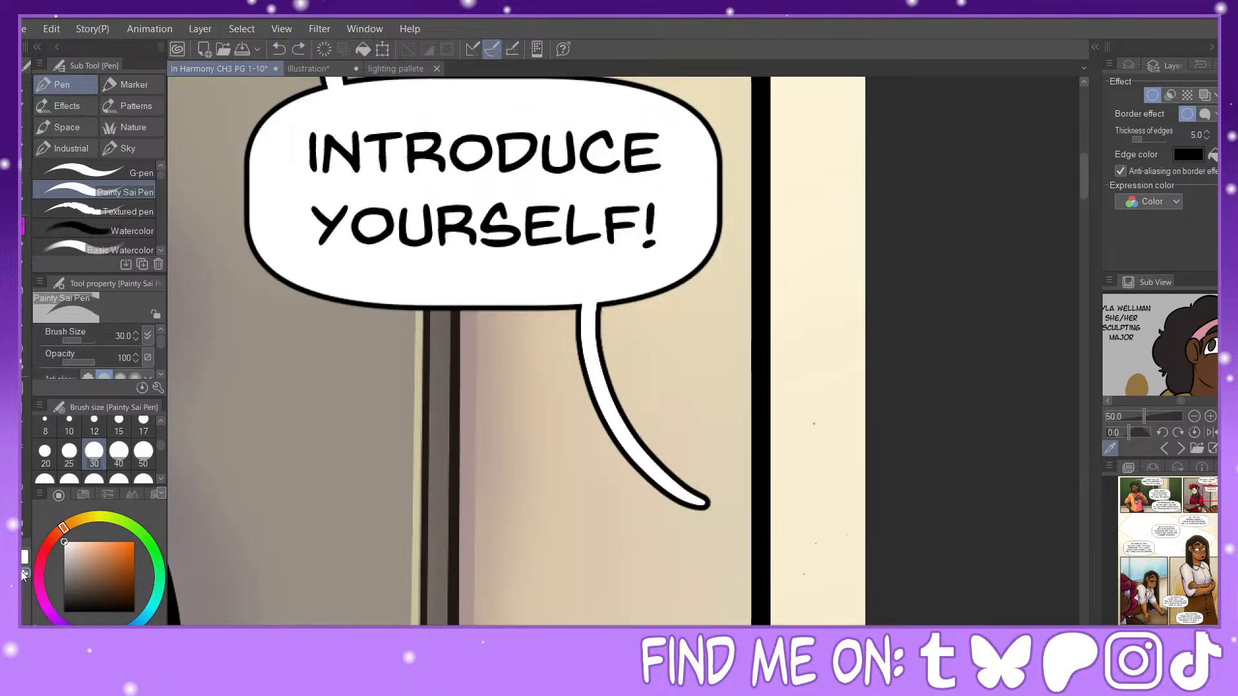
pyautogui.moveTo(597, 308); pyautogui.dragTo(672, 485)
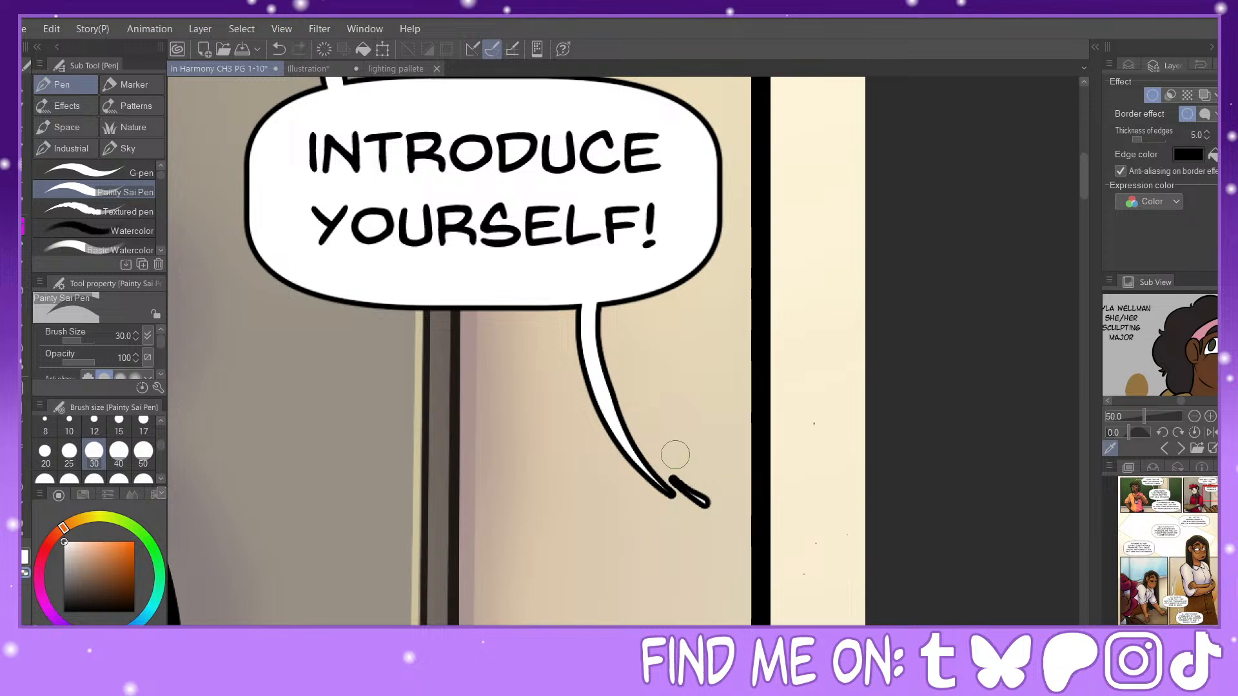
pyautogui.click(279, 49)
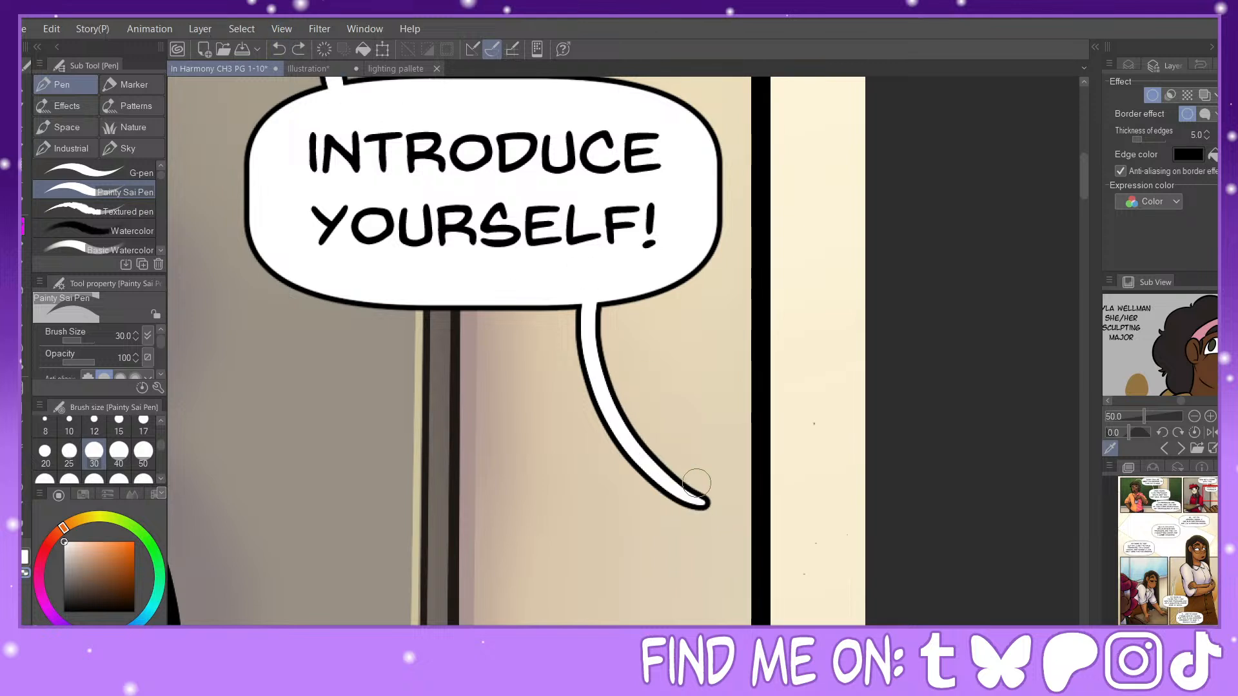
pyautogui.moveTo(724, 517); pyautogui.dragTo(672, 459)
pyautogui.moveTo(713, 506)
pyautogui.mouseDown()
pyautogui.moveTo(653, 447)
pyautogui.moveTo(635, 406)
pyautogui.mouseUp()
pyautogui.moveTo(713, 511); pyautogui.dragTo(632, 417)
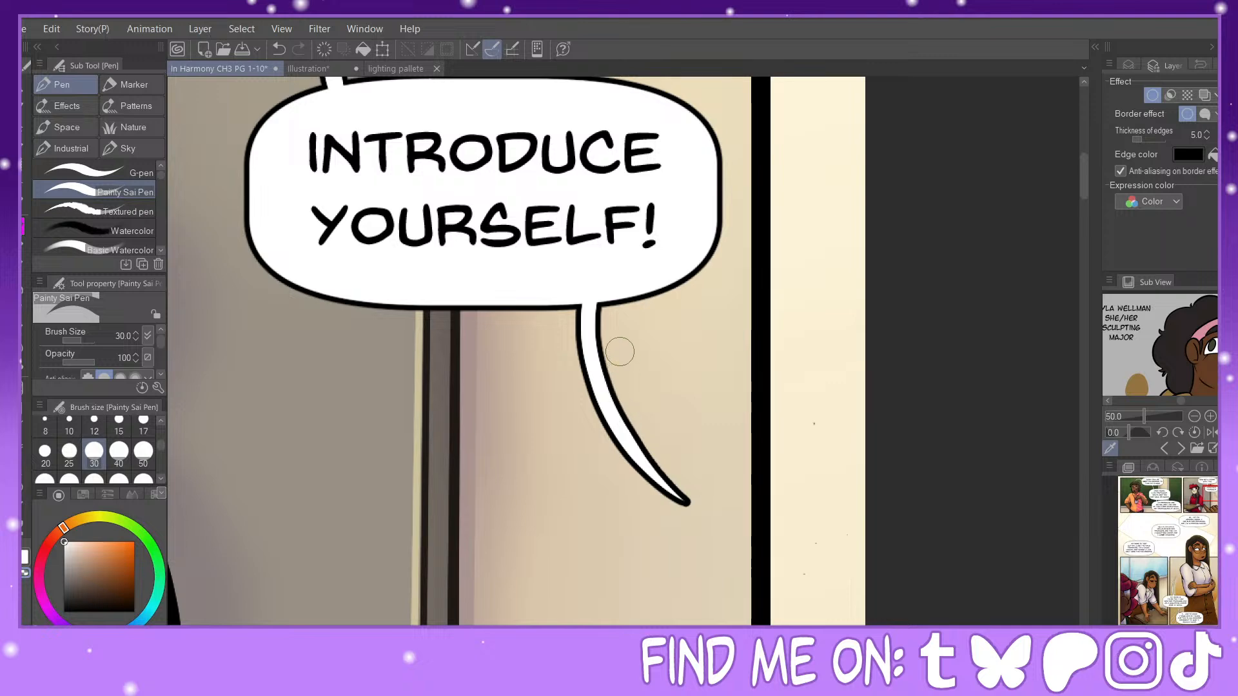
# Step: Thicken in white the tail linking the "SCULPTING MAJOR HERE AT WCCA" balloon to the "I... LIKE TO MAKE" balloon
pyautogui.scroll(-3, 626, 340)
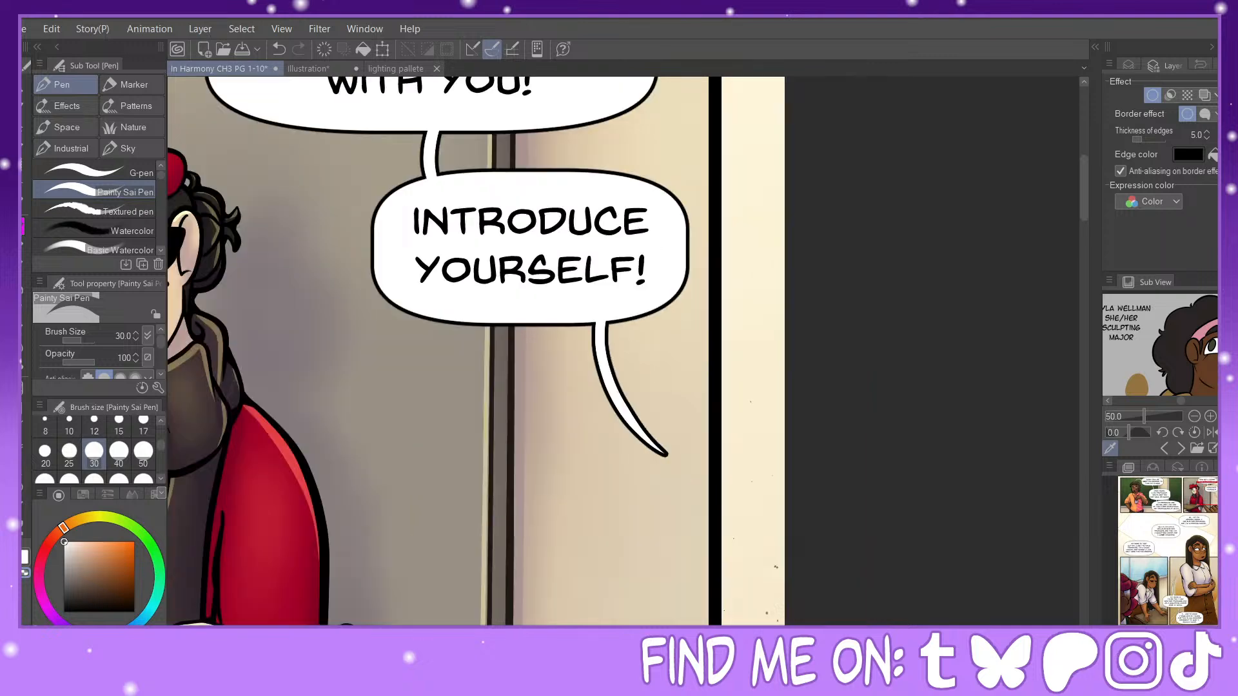
pyautogui.hotkey('ctrl', '-')
pyautogui.hotkey('ctrl', '-')
pyautogui.moveTo(1168, 598)
pyautogui.mouseDown()
pyautogui.moveTo(1166, 550)
pyautogui.moveTo(1171, 606)
pyautogui.mouseUp()
pyautogui.hotkey('ctrl', '+')
pyautogui.hotkey('ctrl', '+')
pyautogui.hotkey('ctrl', '+')
pyautogui.hotkey('ctrl', '+')
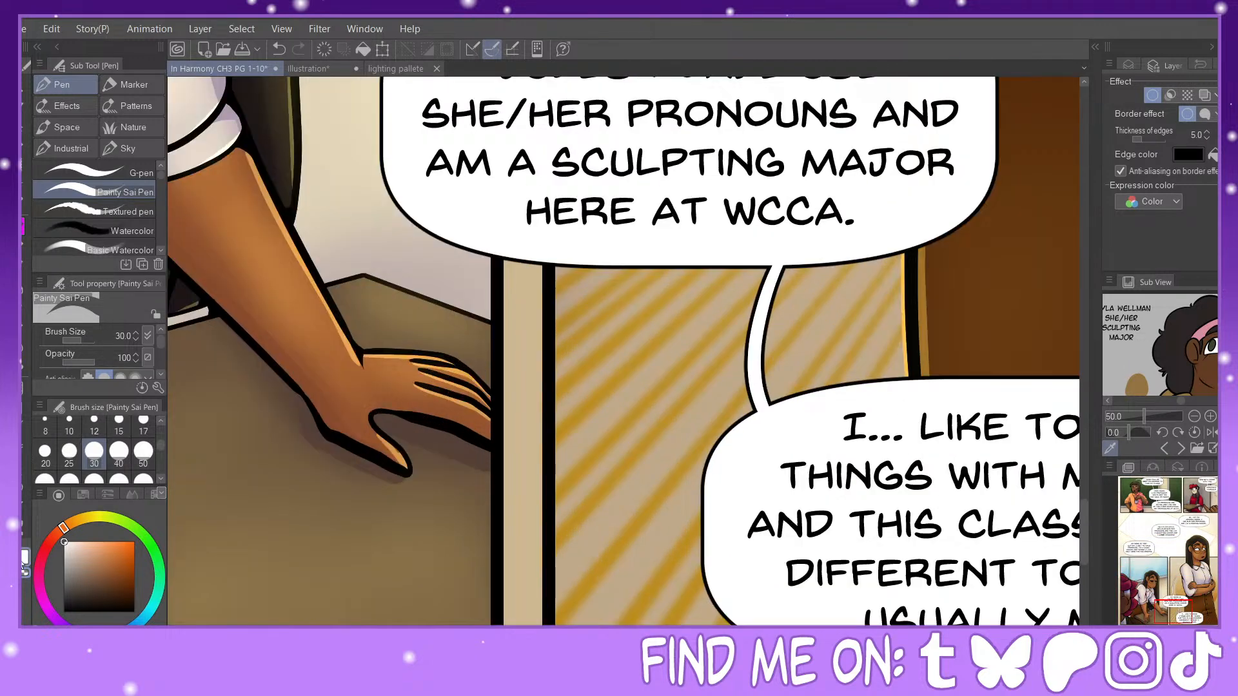
pyautogui.click(23, 555)
pyautogui.moveTo(773, 261)
pyautogui.mouseDown()
pyautogui.moveTo(735, 373)
pyautogui.moveTo(748, 420)
pyautogui.mouseUp()
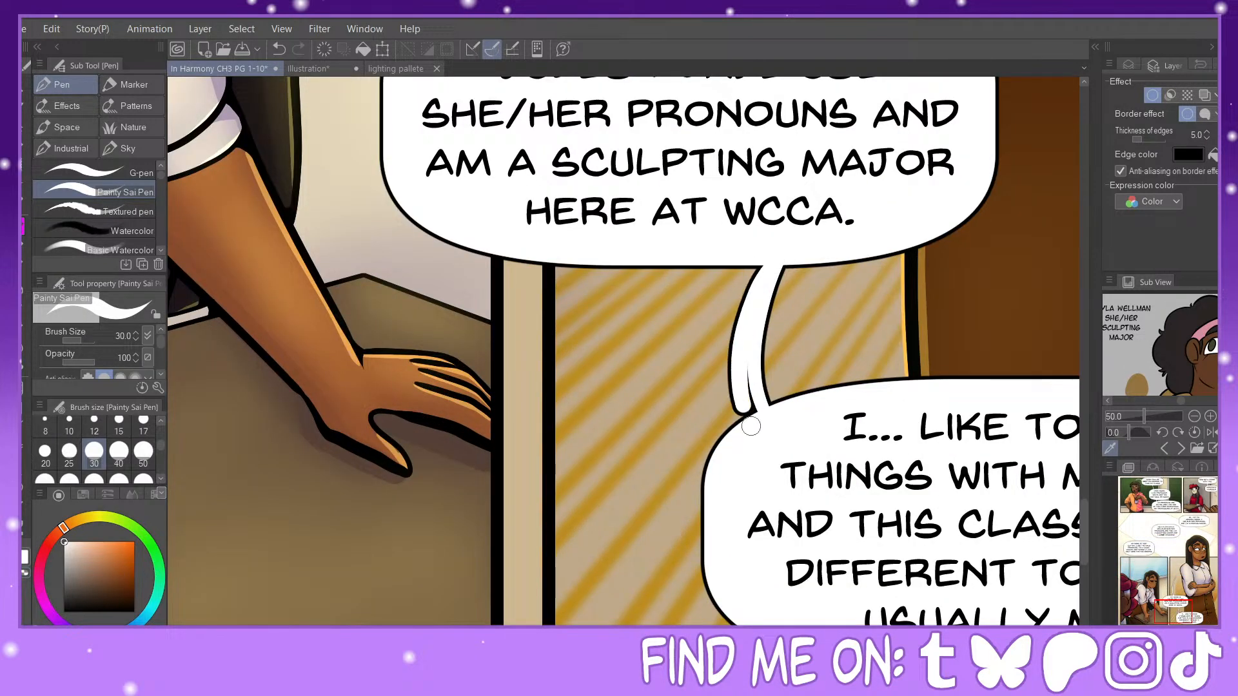
pyautogui.click(278, 49)
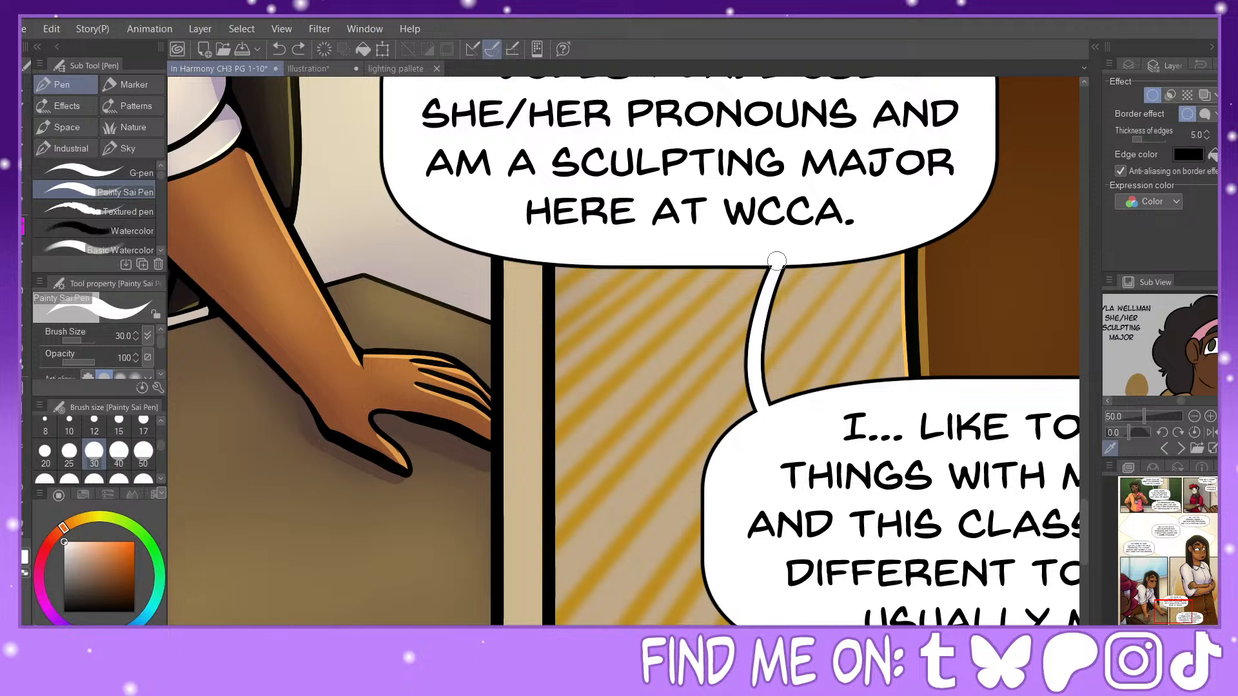
pyautogui.moveTo(760, 284)
pyautogui.mouseDown()
pyautogui.moveTo(754, 394)
pyautogui.moveTo(768, 422)
pyautogui.mouseUp()
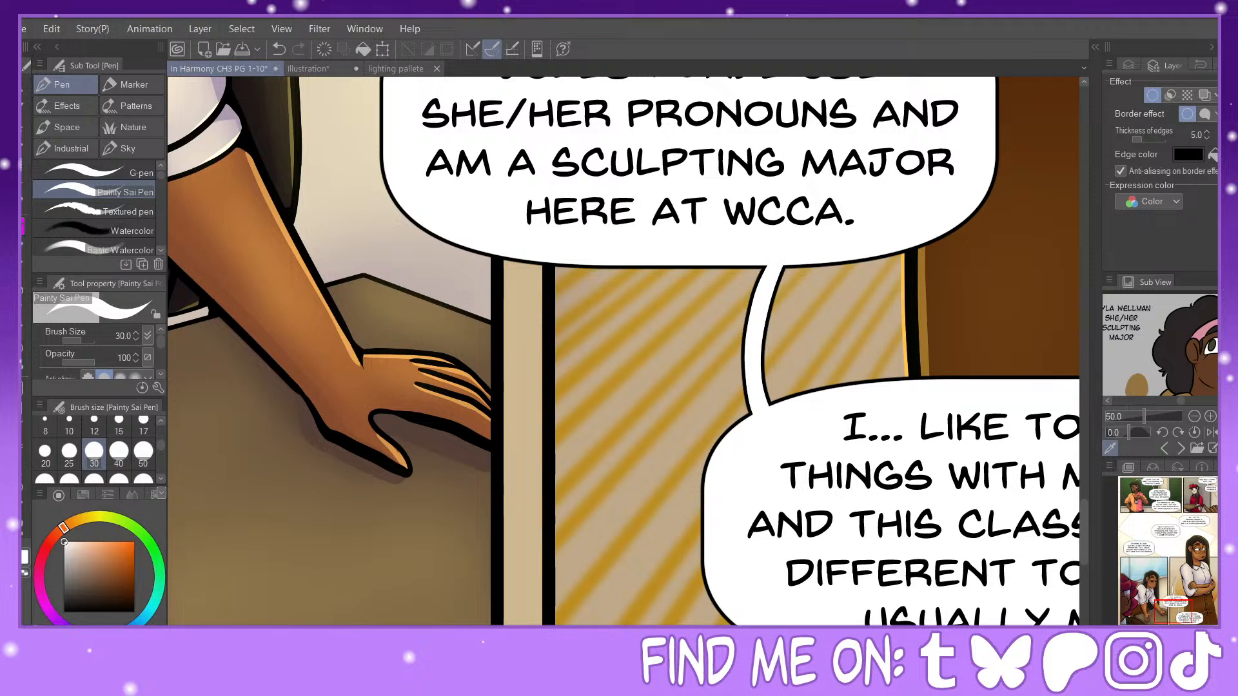
# Step: Review the balloons and tails across the whole comic page
pyautogui.hotkey('ctrl', '-')
pyautogui.hotkey('ctrl', '-')
pyautogui.hotkey('ctrl', '-')
pyautogui.hotkey('ctrl', '-')
pyautogui.moveTo(1185, 575); pyautogui.dragTo(1188, 483)
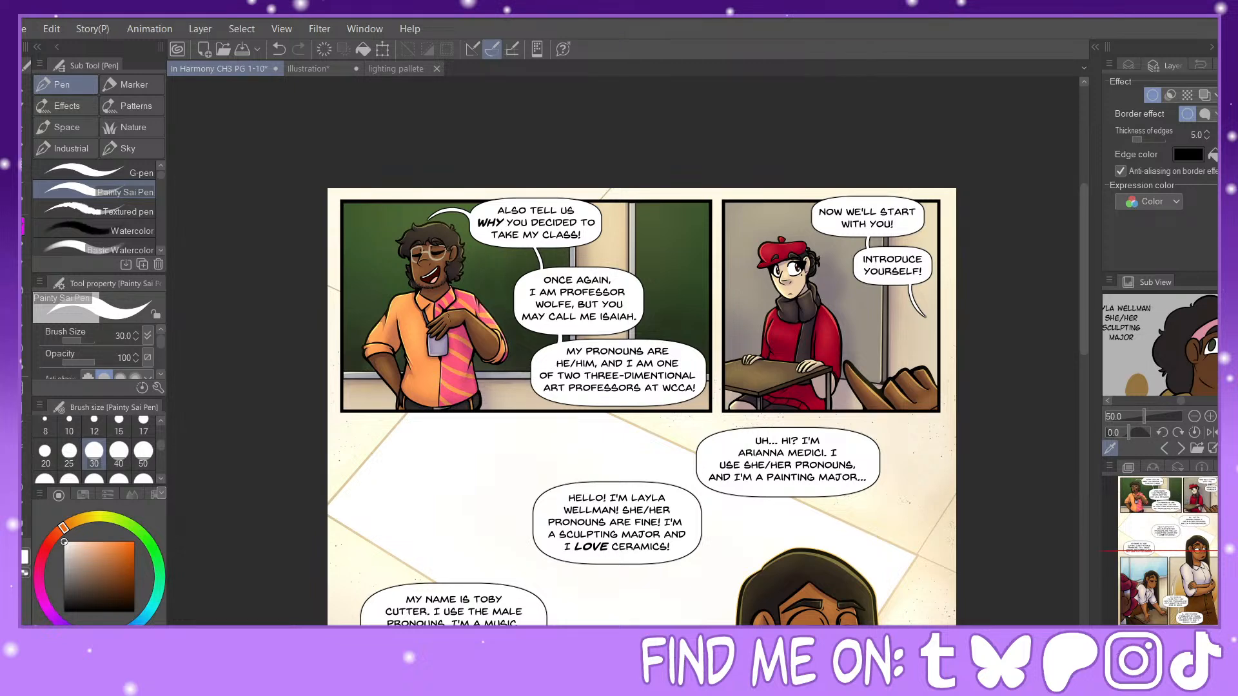
pyautogui.hotkey('ctrl', '-')
pyautogui.hotkey('ctrl', '-')
pyautogui.moveTo(1180, 559); pyautogui.dragTo(1186, 593)
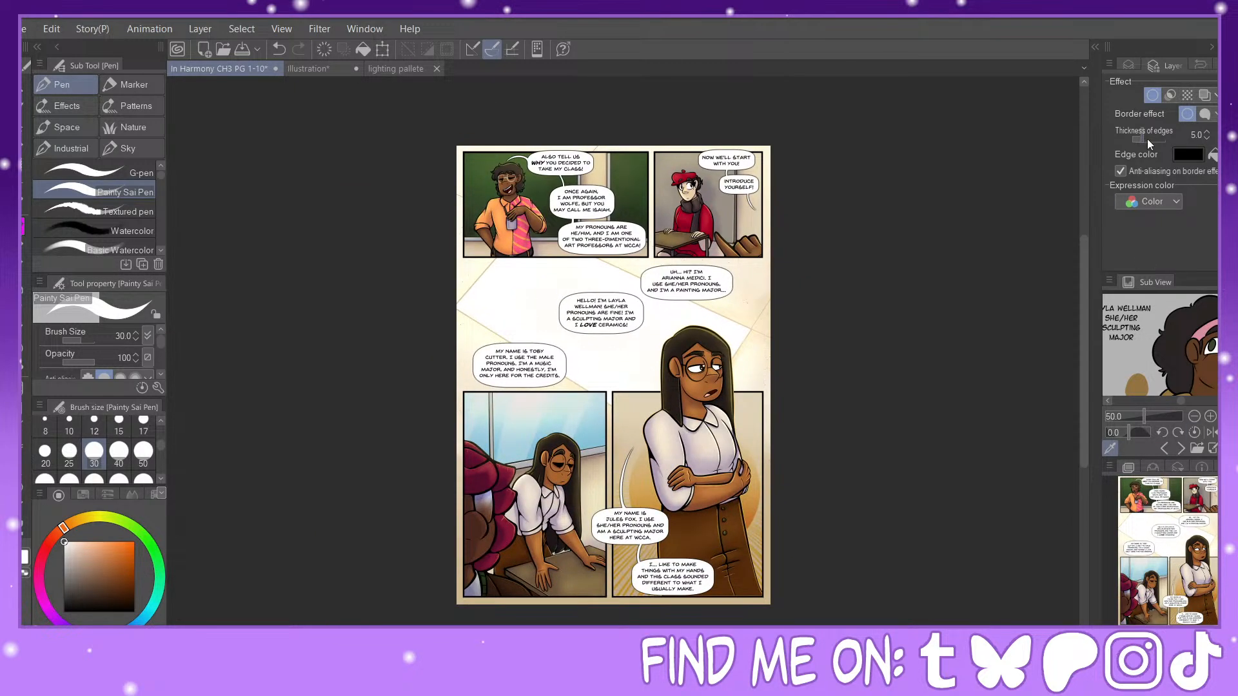
# Step: Group the "I... like to make" layer with Layer 6, Layer 8 and Layer 25 in a new collapsed folder named Pg9
pyautogui.click(1129, 65)
pyautogui.click(1134, 261)
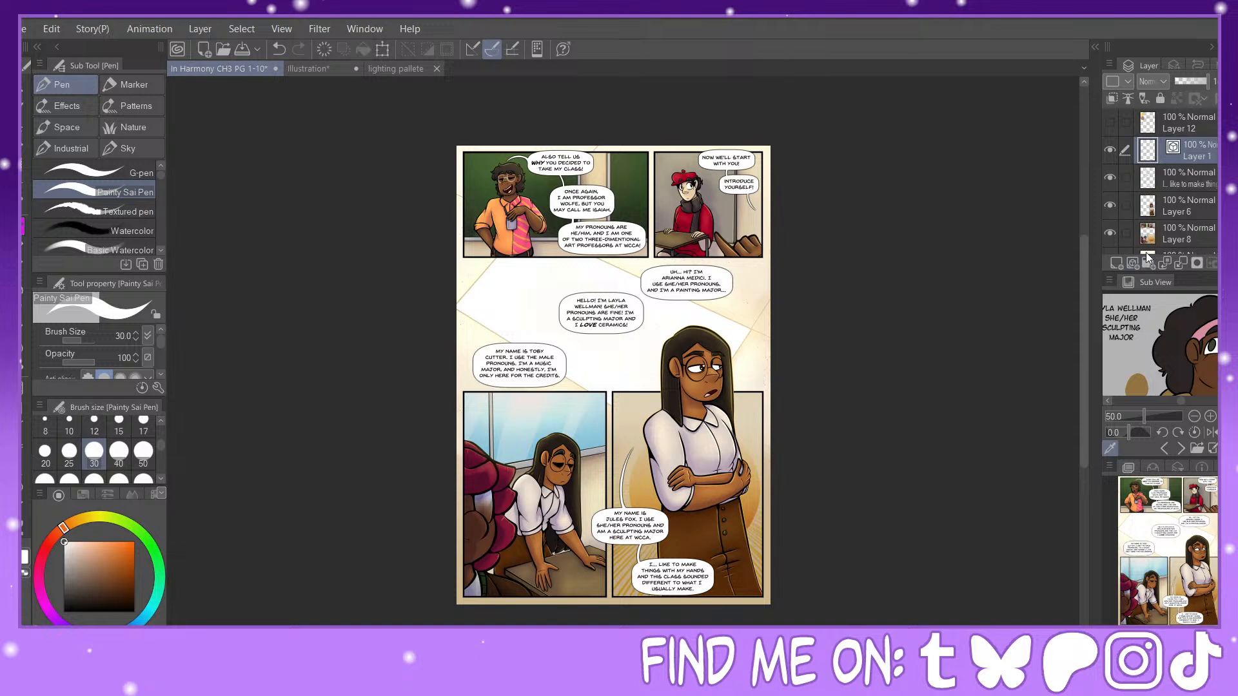
pyautogui.hotkey('ctrl', 'z')
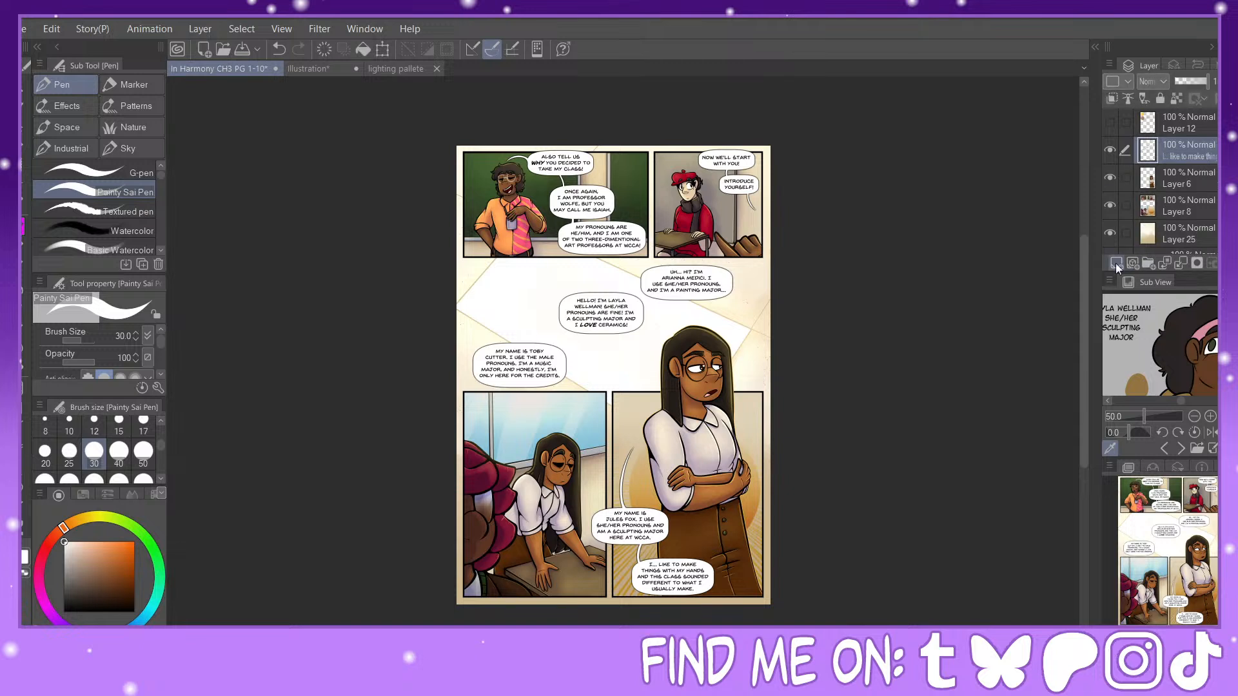
pyautogui.click(1149, 263)
pyautogui.click(1126, 203)
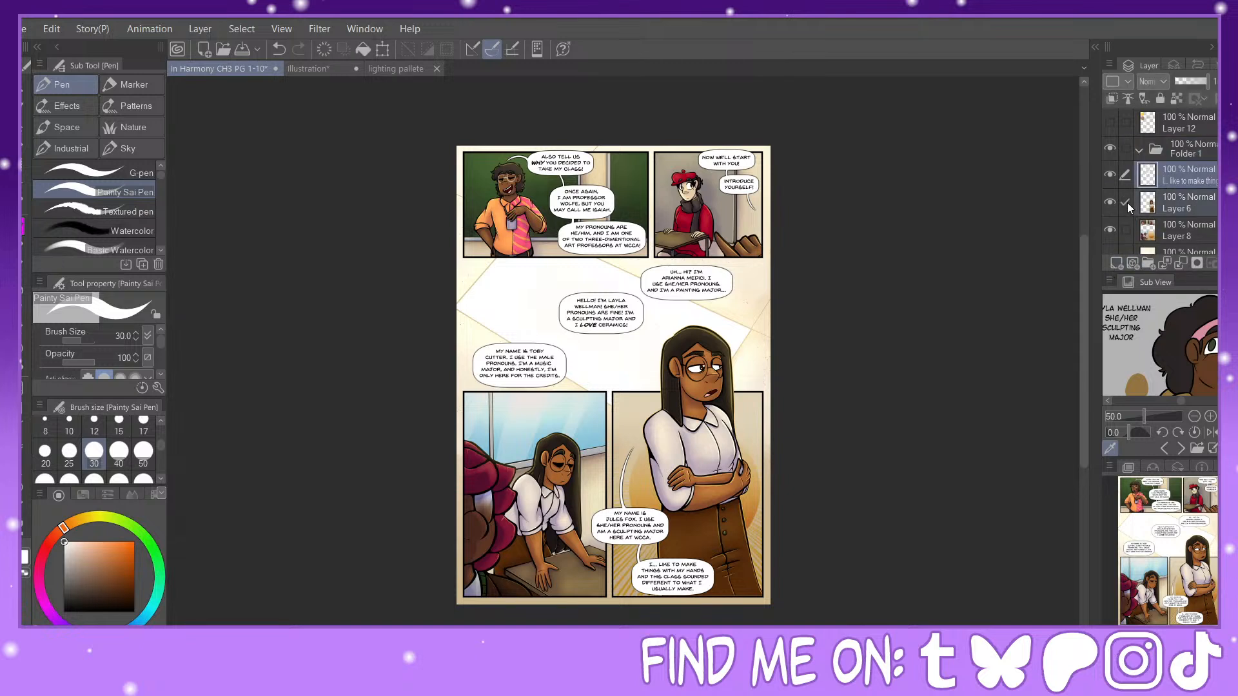
pyautogui.click(1126, 230)
pyautogui.scroll(-2, 1213, 181)
pyautogui.click(1127, 209)
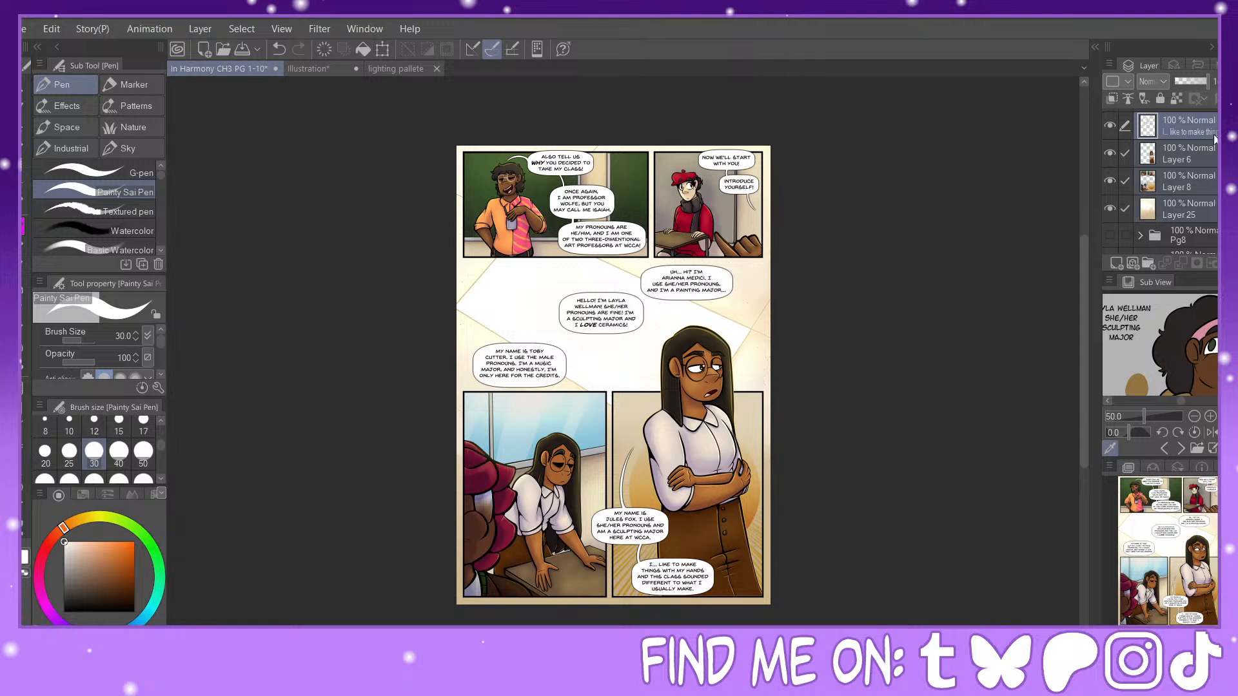
pyautogui.scroll(2, 1215, 139)
pyautogui.moveTo(1195, 152); pyautogui.dragTo(1194, 153)
pyautogui.click(1139, 149)
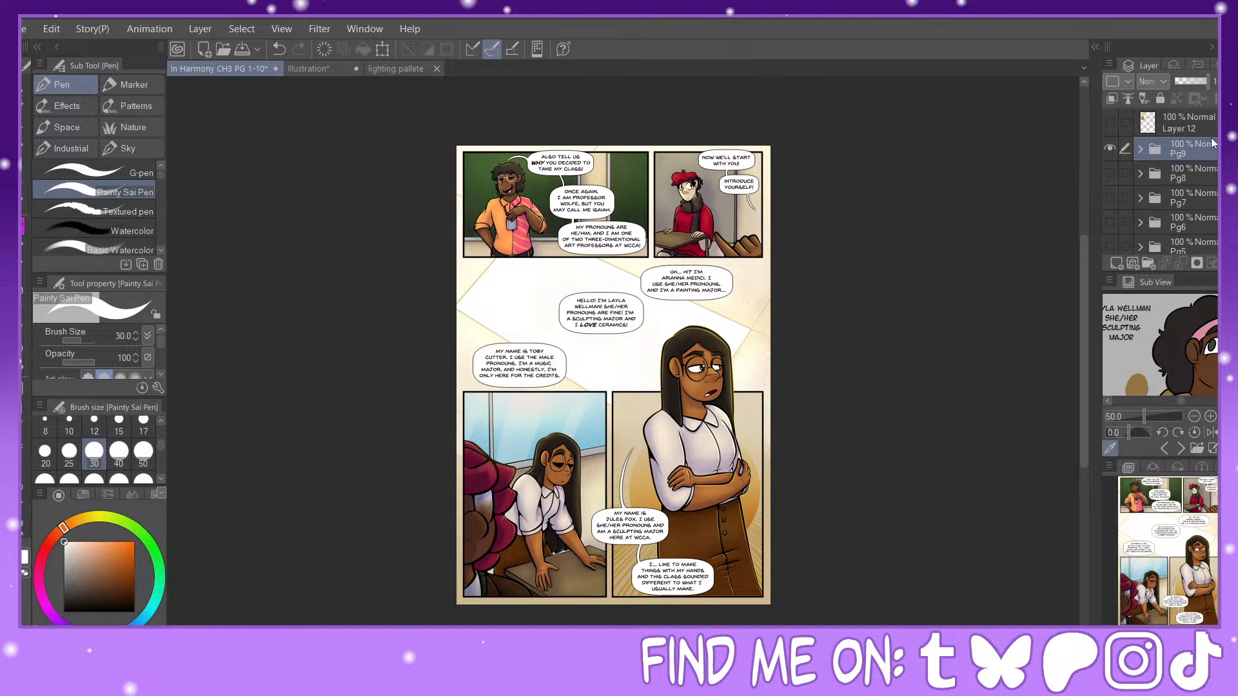
# Step: Close the "lighting pallete" document
pyautogui.click(438, 69)
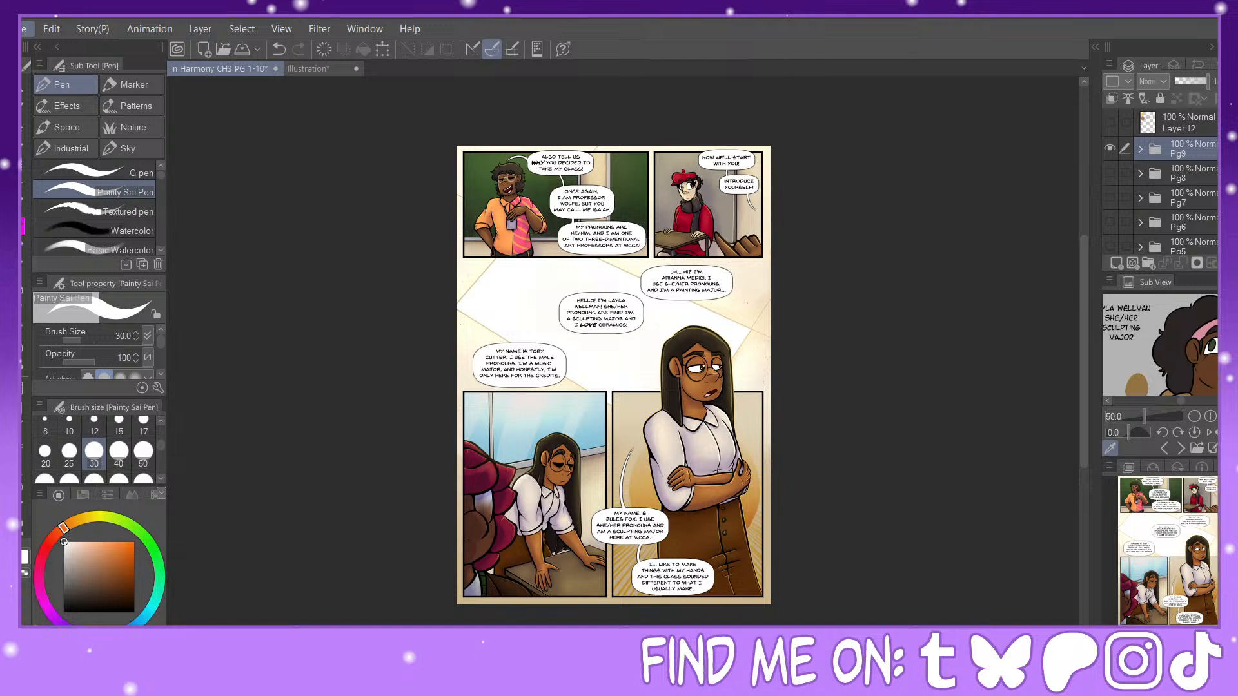
# Step: Save the comic document and hide the Pg9 folder
pyautogui.hotkey('ctrl', 's')
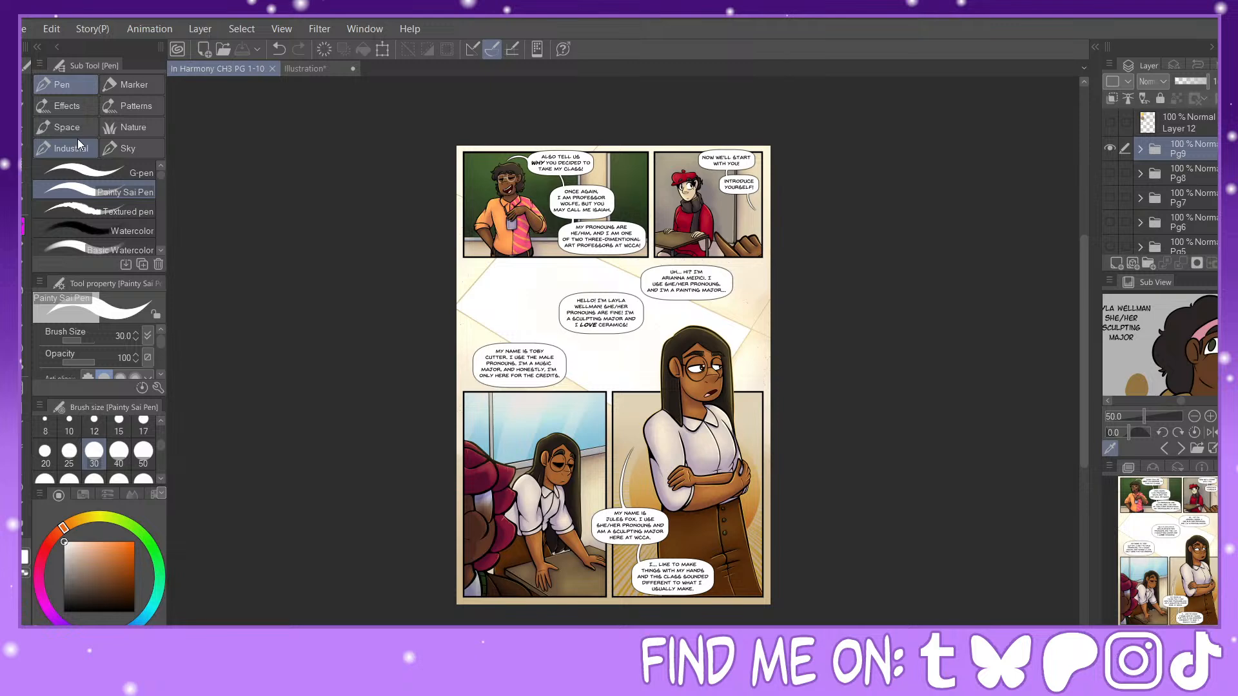
pyautogui.click(1114, 149)
# Step: Copy the sketch layer from the Illustration document into the comic document above Pg9, and close the Illustration document
pyautogui.click(319, 69)
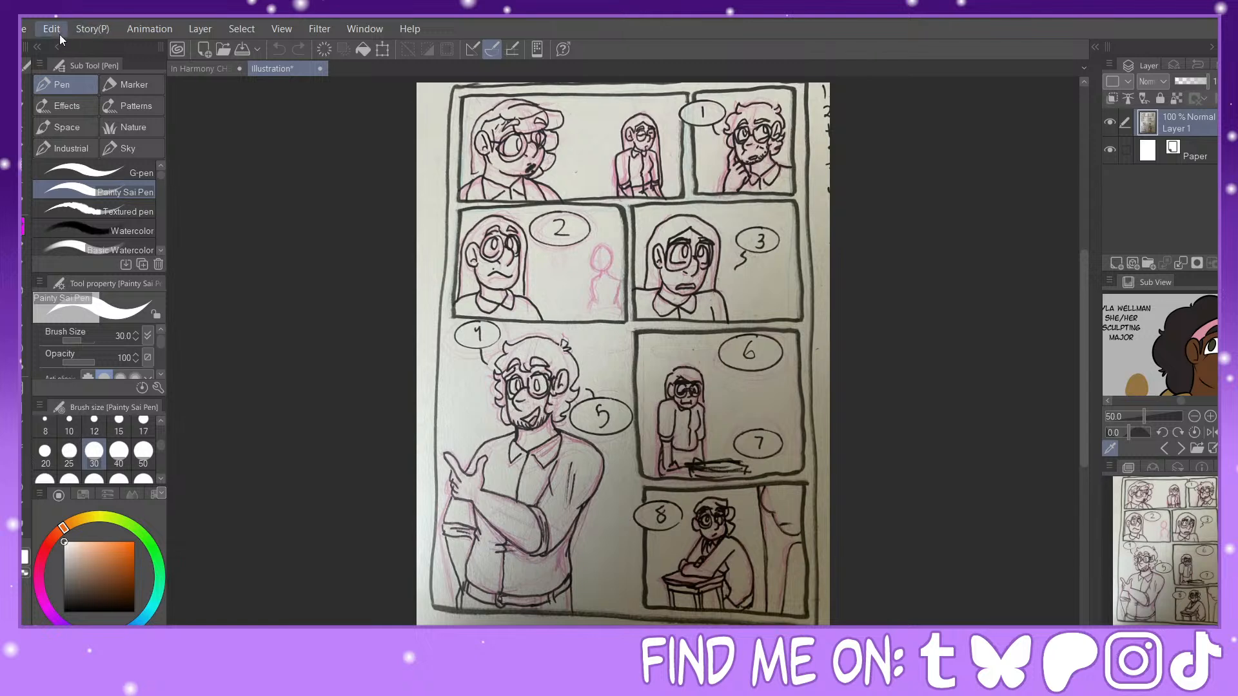
pyautogui.click(199, 65)
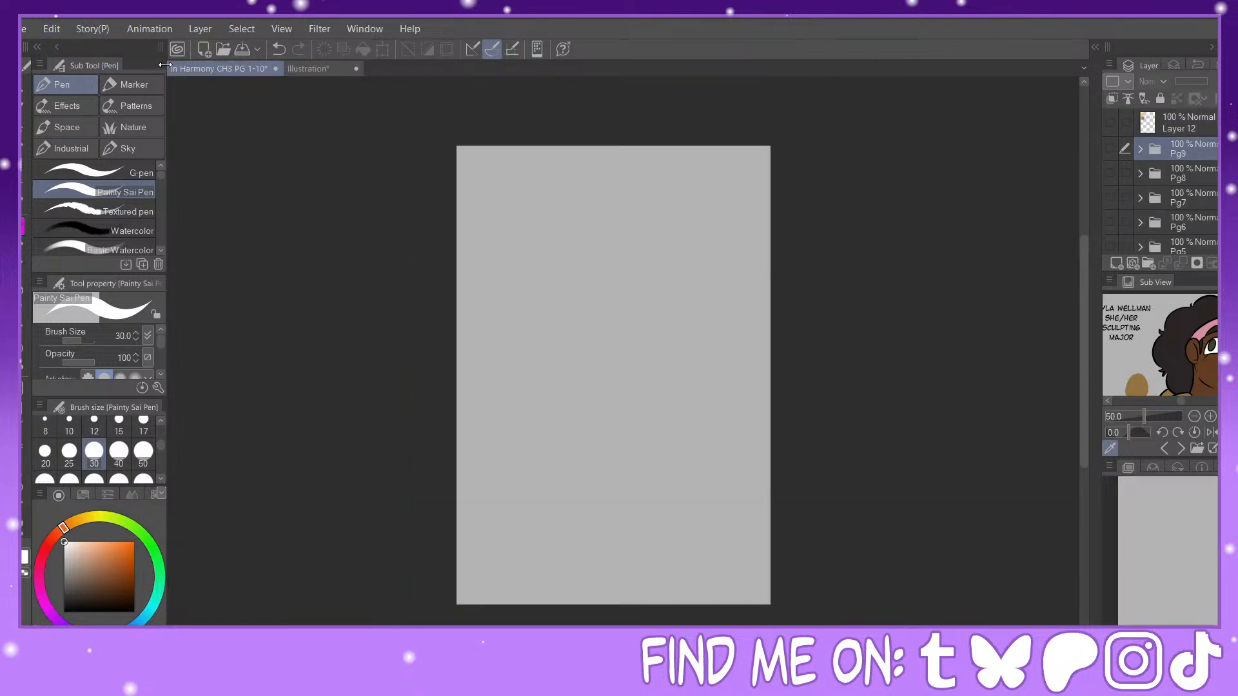
pyautogui.click(358, 69)
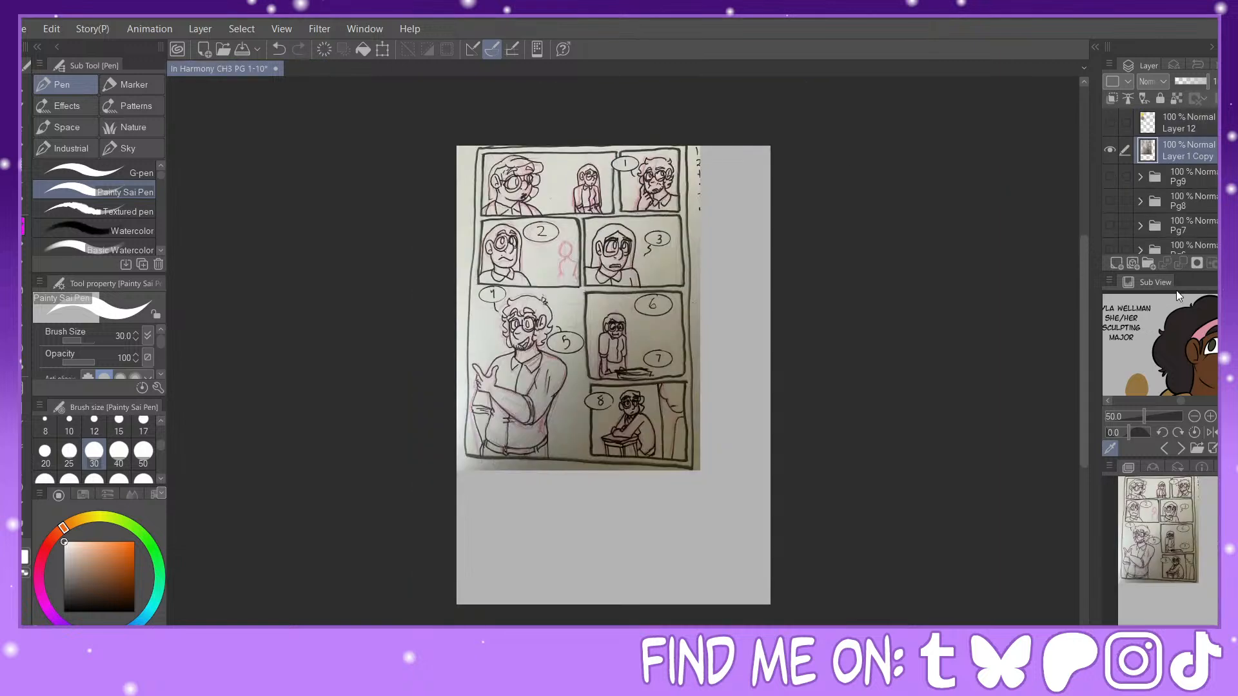
# Step: Scale and position the copied sketch so that it covers the whole page
pyautogui.click(382, 49)
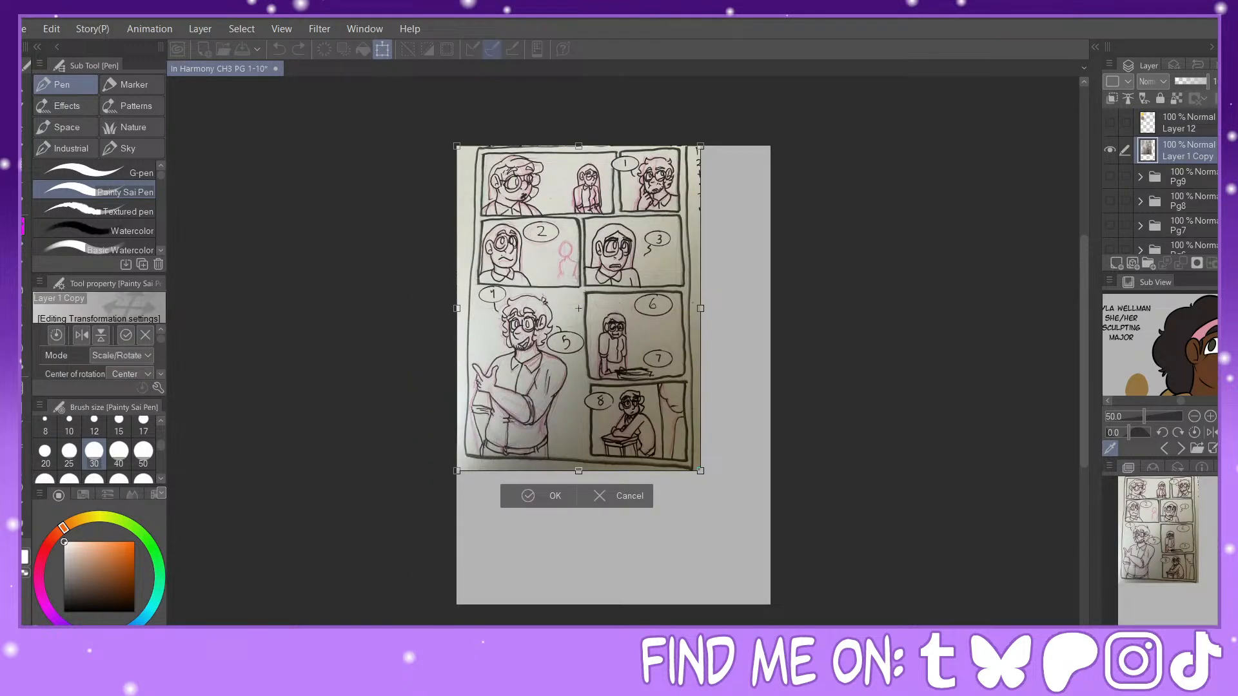
pyautogui.scroll(3, 1200, 593)
pyautogui.scroll(-5, 1192, 579)
pyautogui.click(1191, 579)
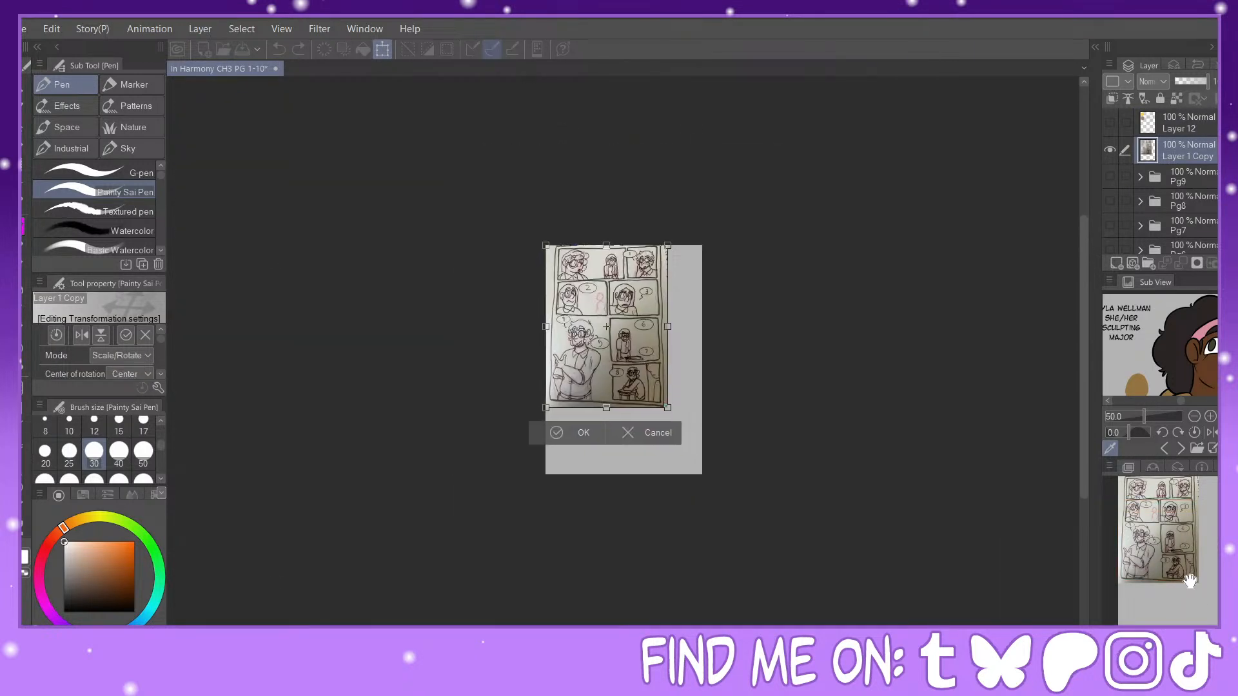
pyautogui.moveTo(666, 406); pyautogui.dragTo(715, 486)
pyautogui.moveTo(721, 385); pyautogui.dragTo(686, 390)
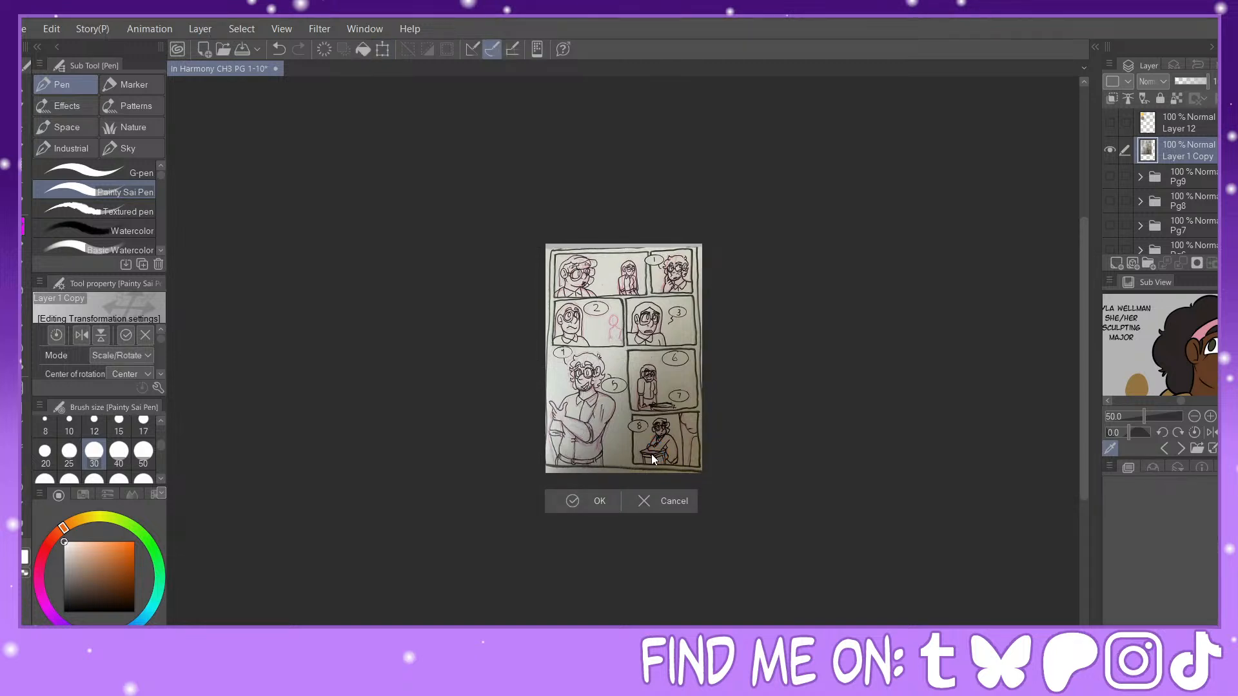
# Step: Lower the sketch layer's opacity to 27%
pyautogui.click(1182, 81)
pyautogui.hotkey('ctrl', '+')
pyautogui.hotkey('ctrl', '+')
pyautogui.hotkey('ctrl', '+')
pyautogui.hotkey('ctrl', '+')
pyautogui.hotkey('ctrl', '+')
pyautogui.moveTo(1196, 552); pyautogui.dragTo(1199, 512)
pyautogui.hotkey('ctrl', '-')
pyautogui.hotkey('ctrl', '-')
pyautogui.hotkey('ctrl', '-')
pyautogui.moveTo(1190, 558); pyautogui.dragTo(1191, 589)
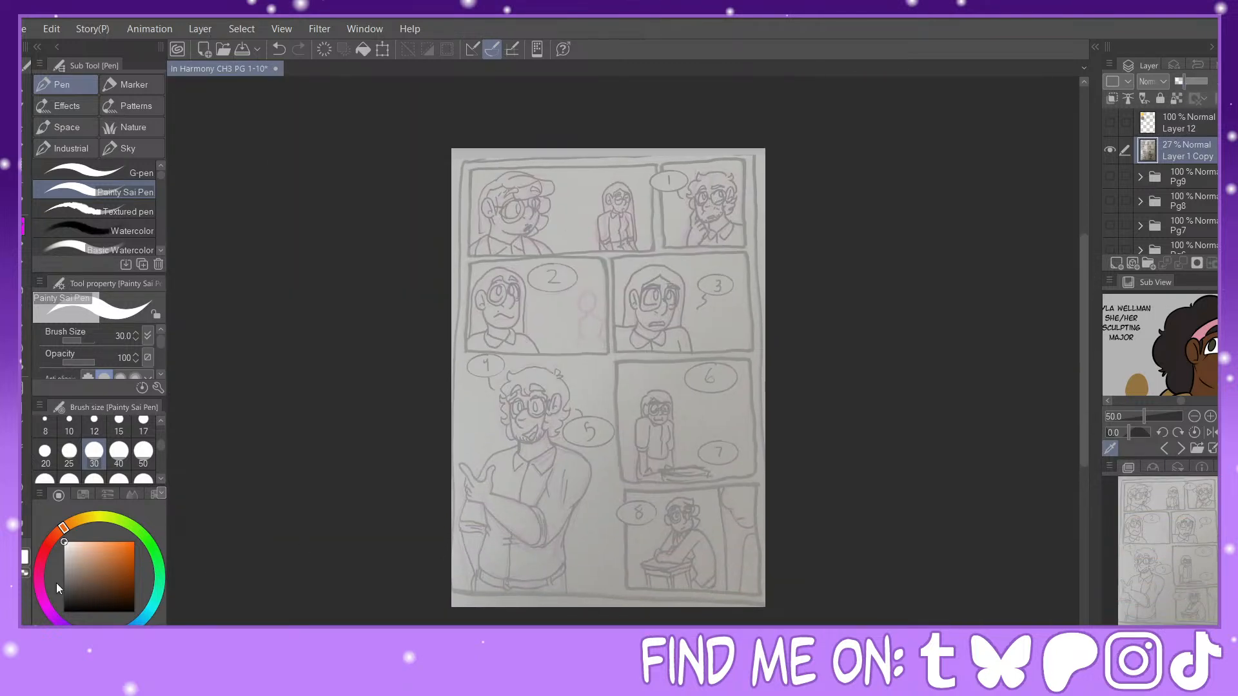
# Step: Draw black rectangle frames around the upper two sketched panel rows and around the lower-right panel column
pyautogui.moveTo(66, 585); pyautogui.dragTo(63, 612)
pyautogui.click(24, 448)
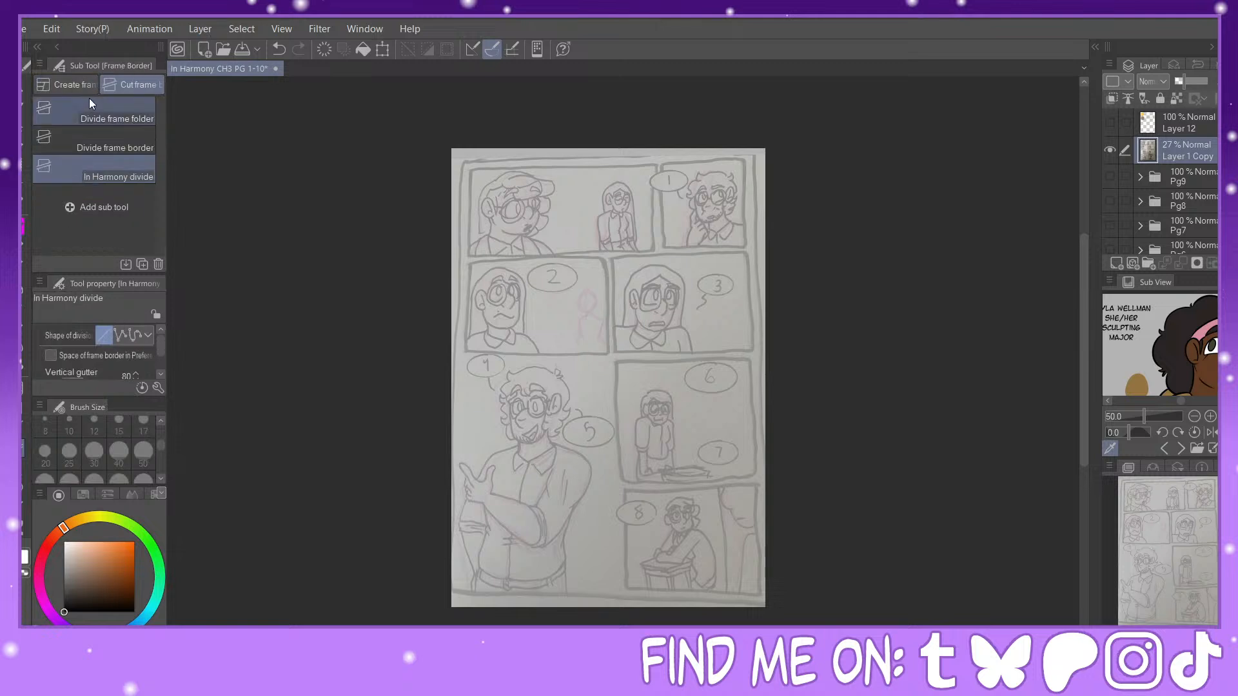
pyautogui.click(82, 85)
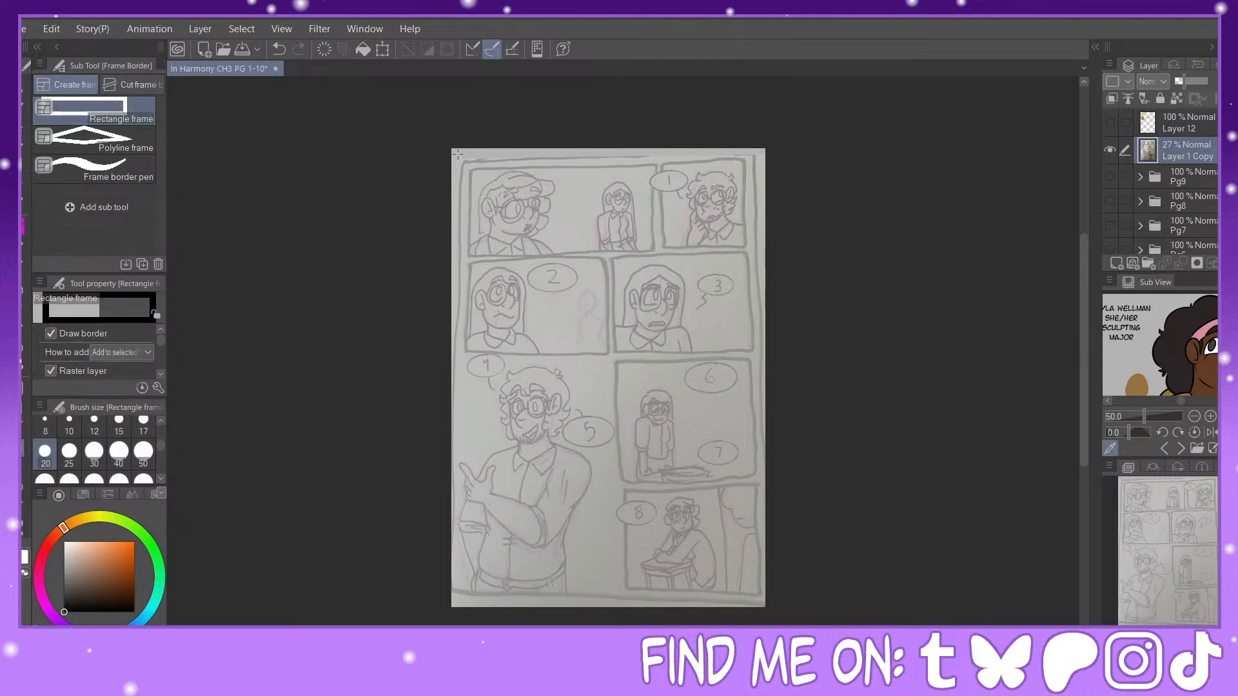
pyautogui.moveTo(458, 154); pyautogui.dragTo(756, 357)
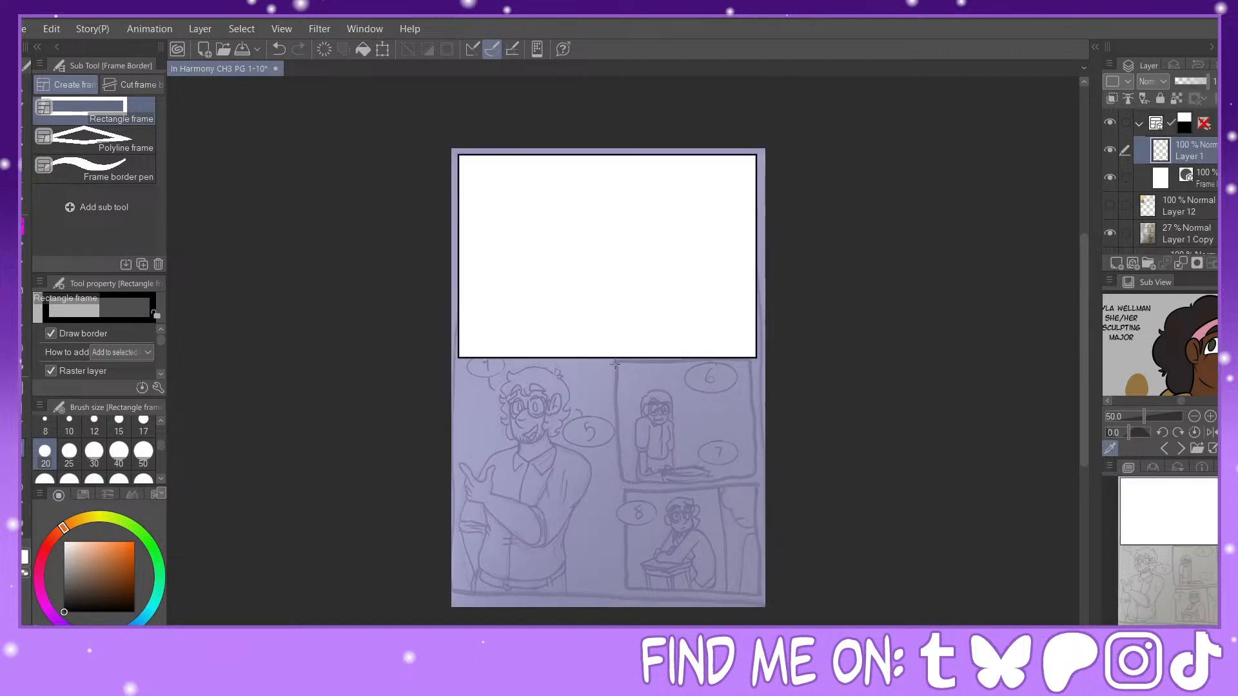
pyautogui.moveTo(620, 365); pyautogui.dragTo(757, 601)
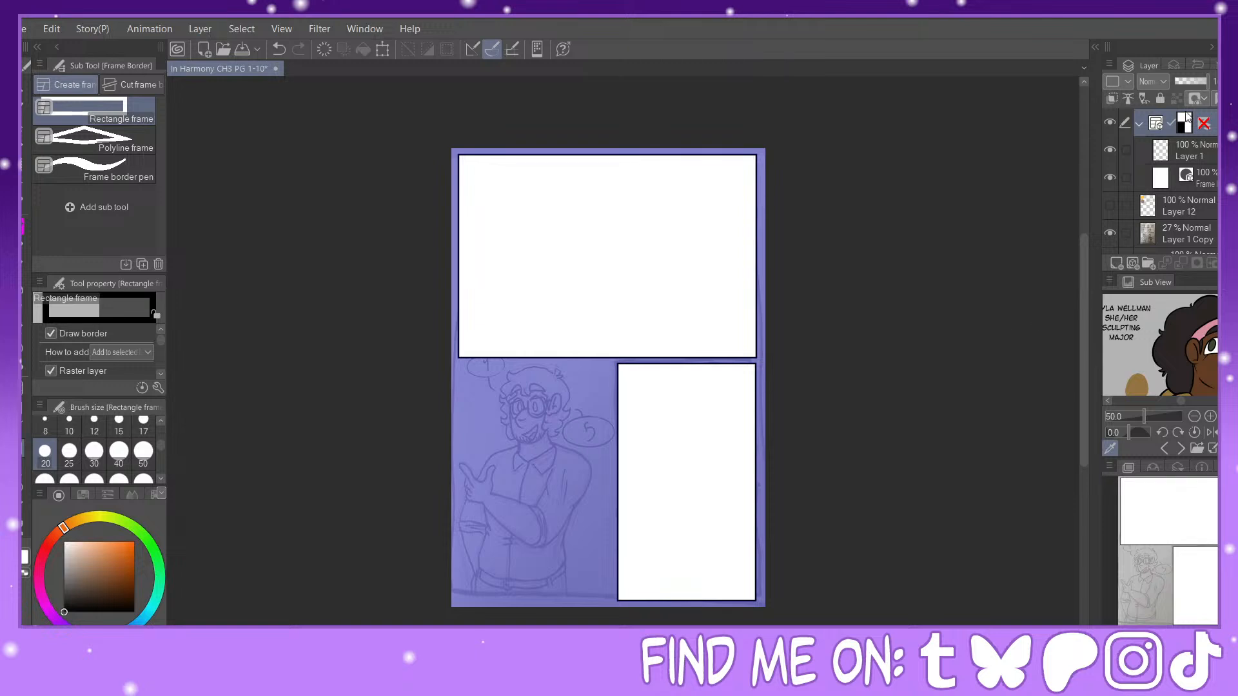
# Step: Move the frame folder together with its contained layers beneath the sketch layer
pyautogui.click(1126, 150)
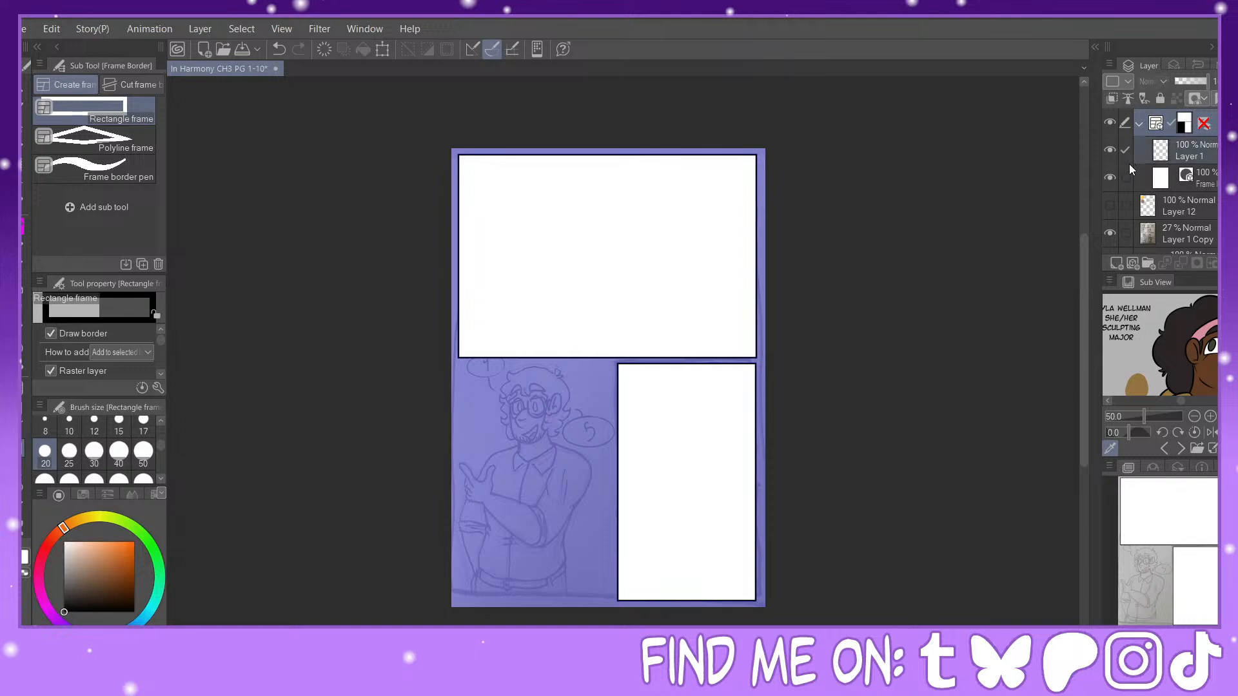
pyautogui.click(1125, 178)
pyautogui.moveTo(1205, 180); pyautogui.dragTo(1205, 240)
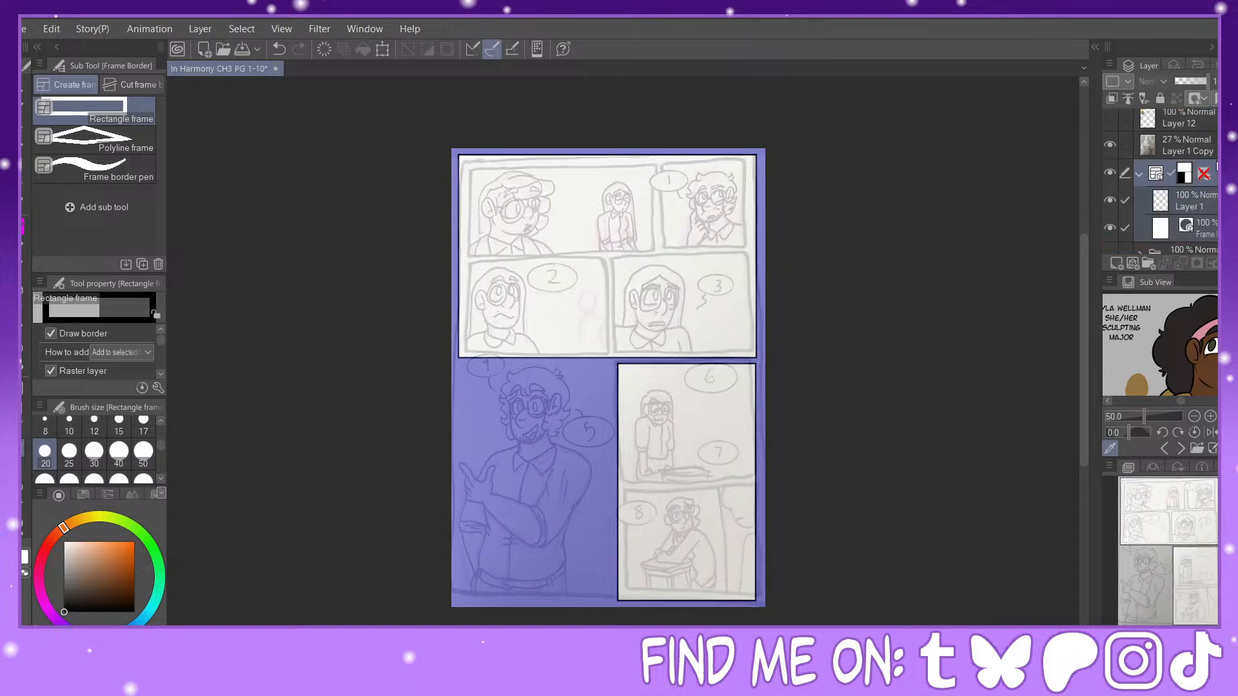
# Step: Divide the two frames along the sketched gutters into six panels using the In Harmony divide sub tool
pyautogui.click(129, 84)
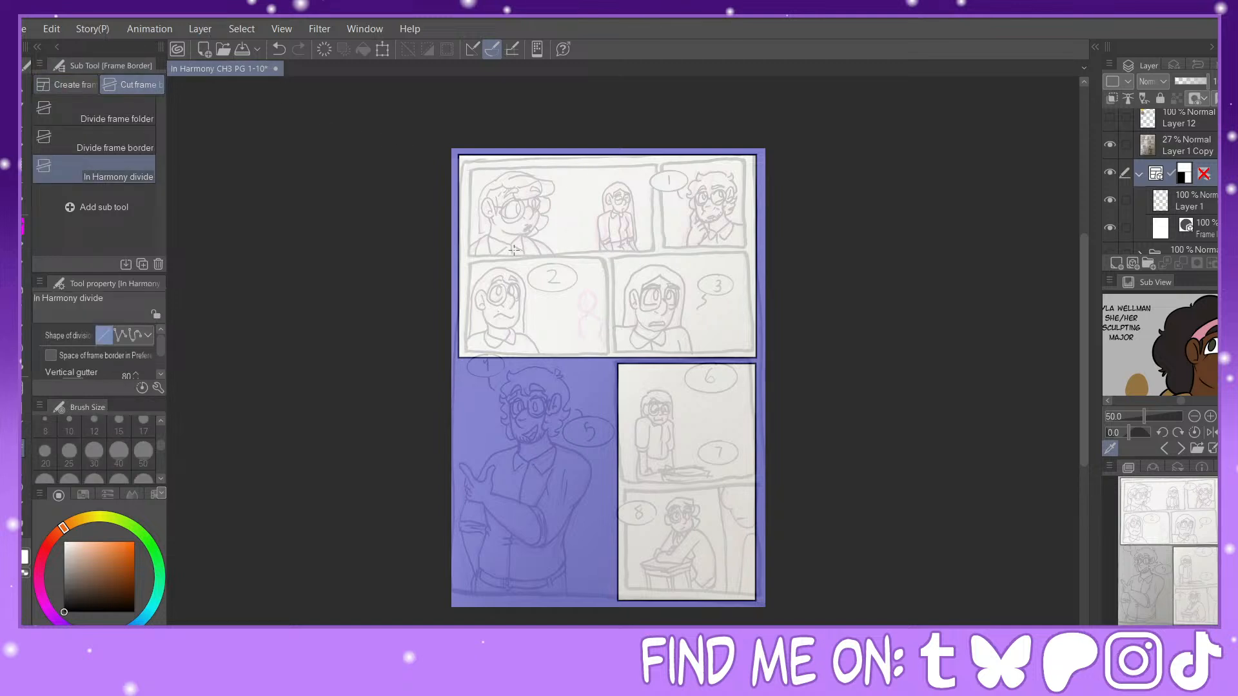
pyautogui.moveTo(456, 258); pyautogui.dragTo(761, 260)
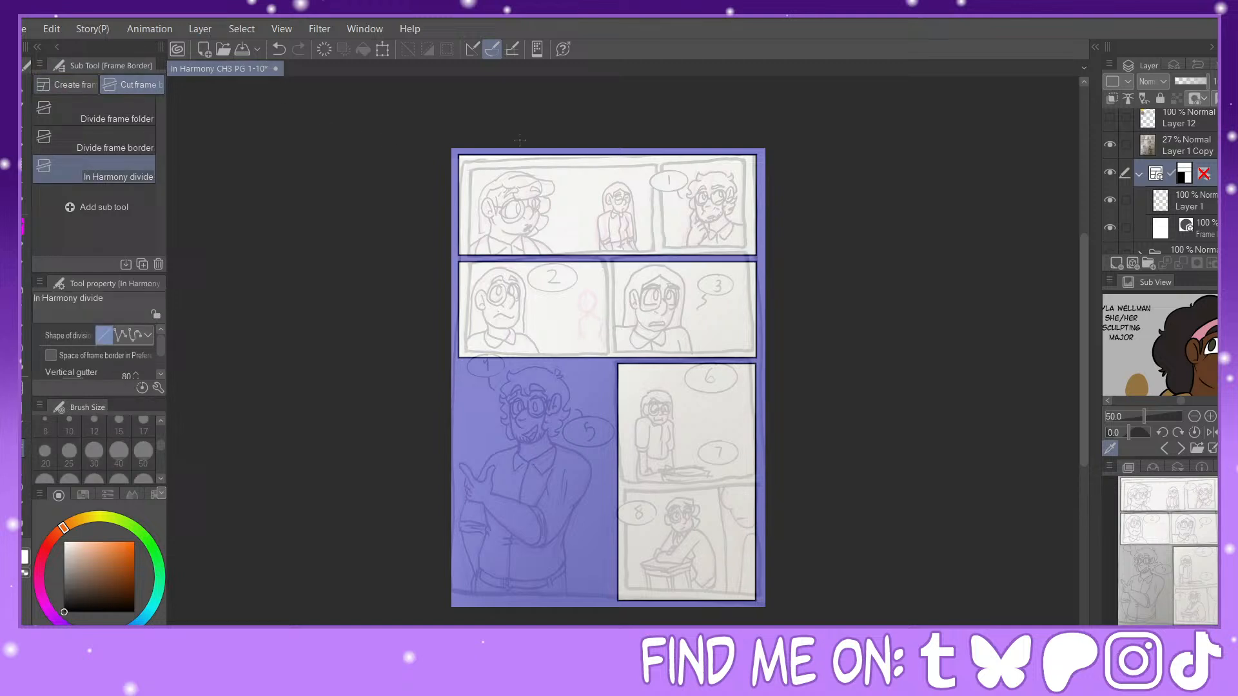
pyautogui.click(280, 49)
pyautogui.moveTo(456, 254); pyautogui.dragTo(611, 260)
pyautogui.moveTo(609, 483); pyautogui.dragTo(767, 484)
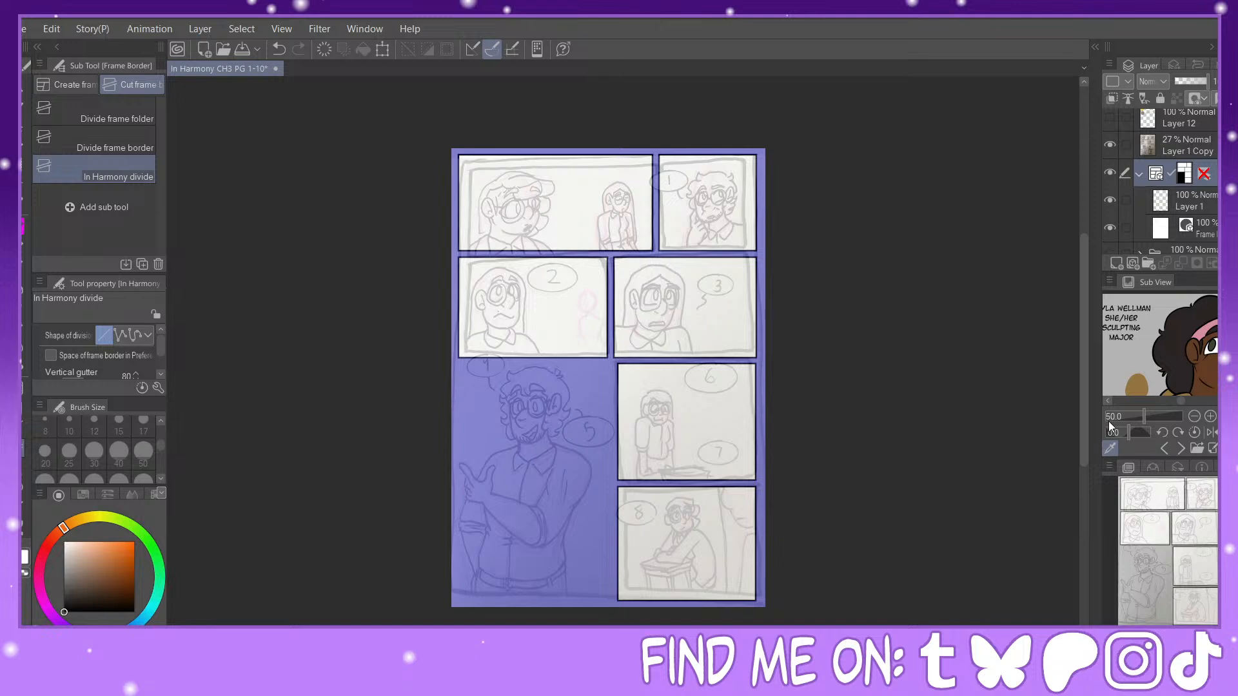
# Step: Convert the frame borders to their own layer above the sketch layer and delete the frame folder
pyautogui.click(1110, 318)
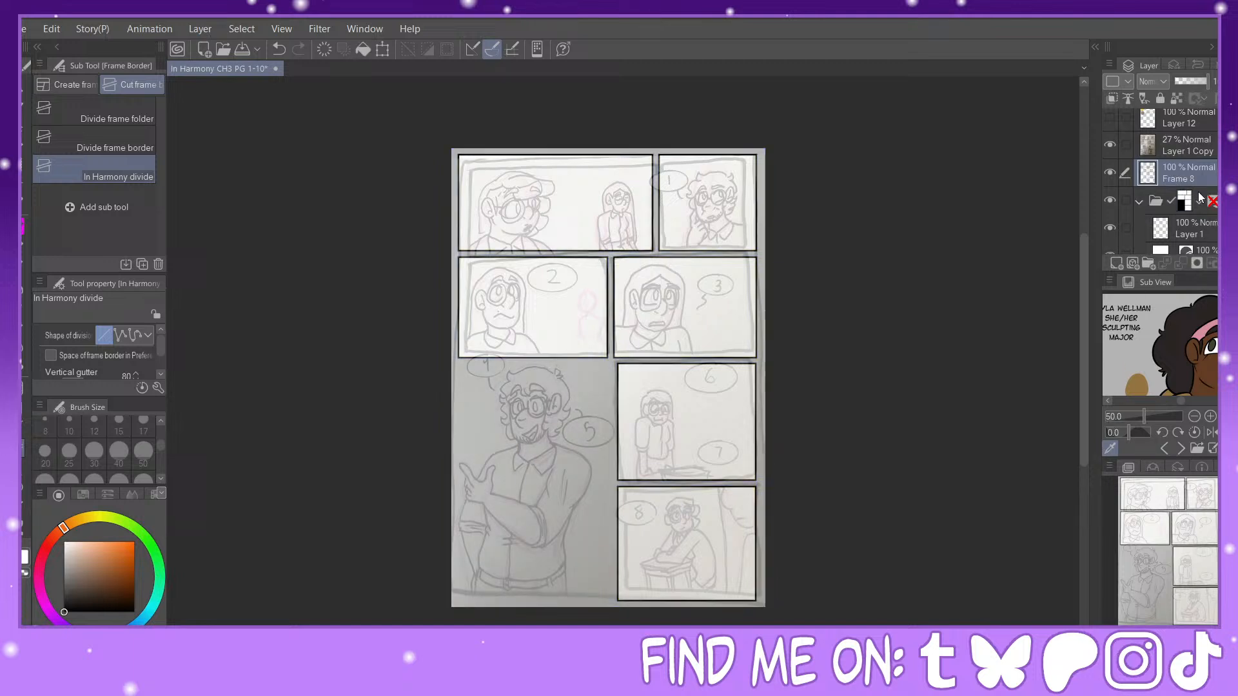
pyautogui.click(1145, 200)
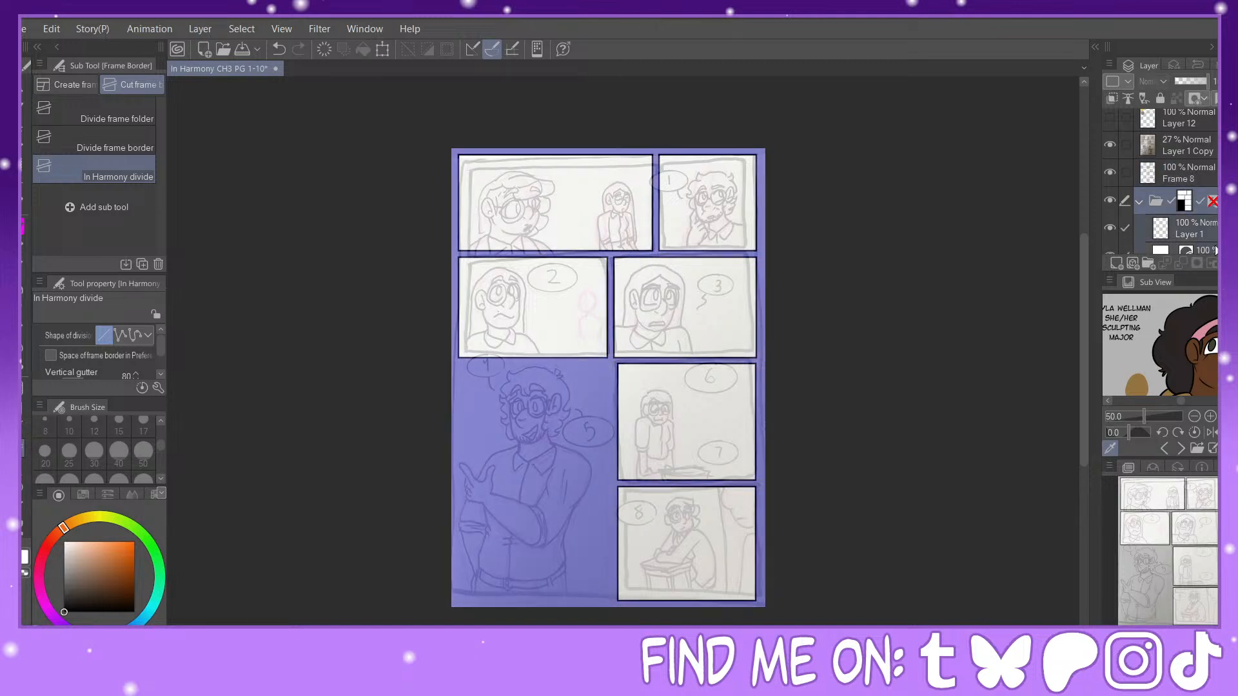
pyautogui.click(1228, 263)
pyautogui.moveTo(1186, 176); pyautogui.dragTo(1183, 136)
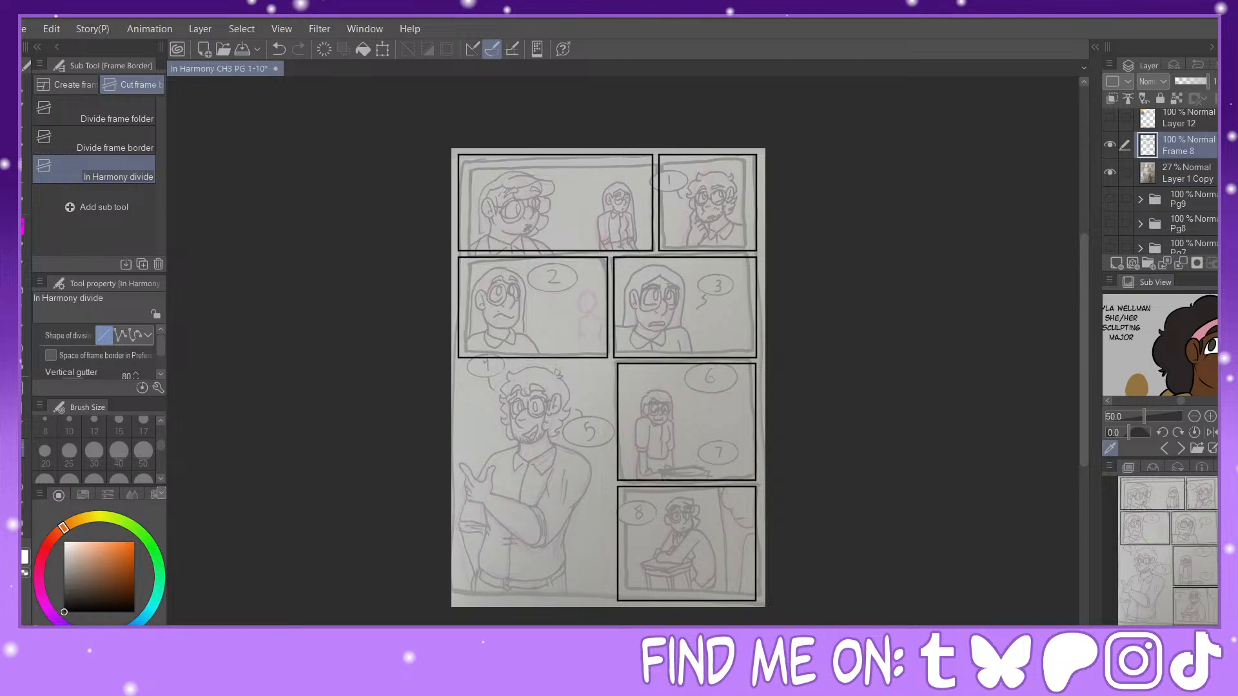
# Step: Add a vector layer directly above the sketch layer and set the Painty Sai Pen to size 17
pyautogui.hotkey('ctrl', '+')
pyautogui.hotkey('ctrl', '+')
pyautogui.hotkey('ctrl', '+')
pyautogui.hotkey('ctrl', '+')
pyautogui.moveTo(1179, 549); pyautogui.dragTo(1151, 495)
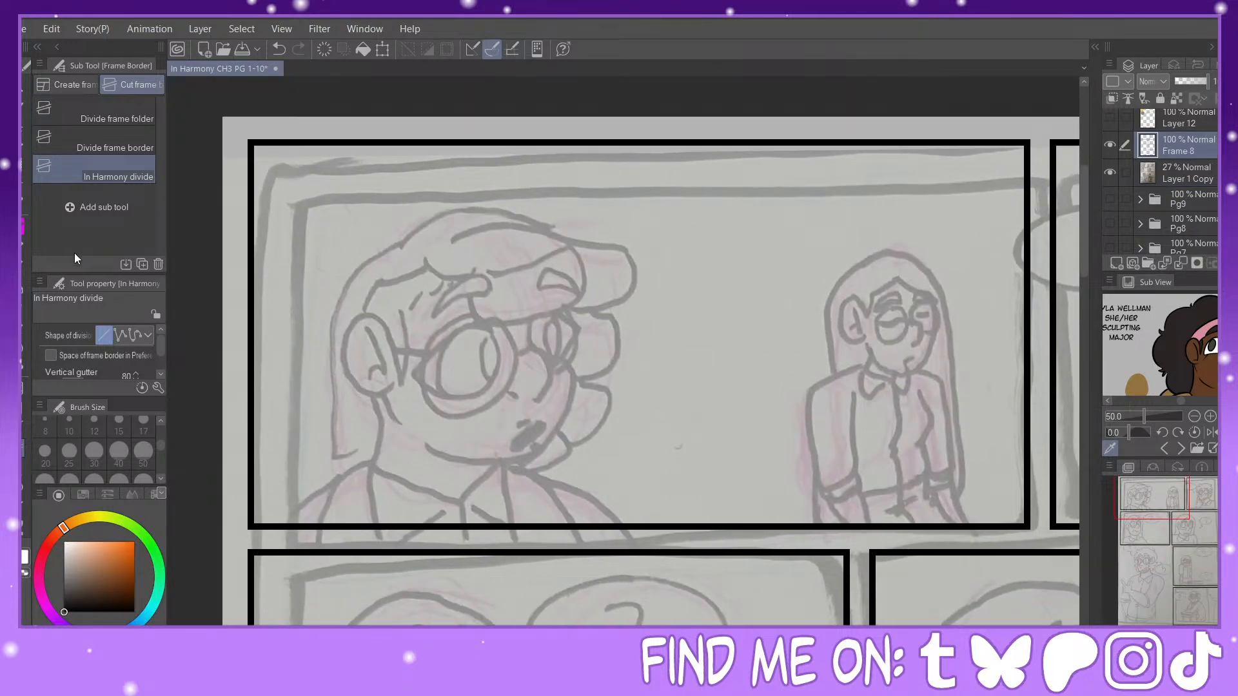
pyautogui.click(1193, 171)
pyautogui.click(1116, 263)
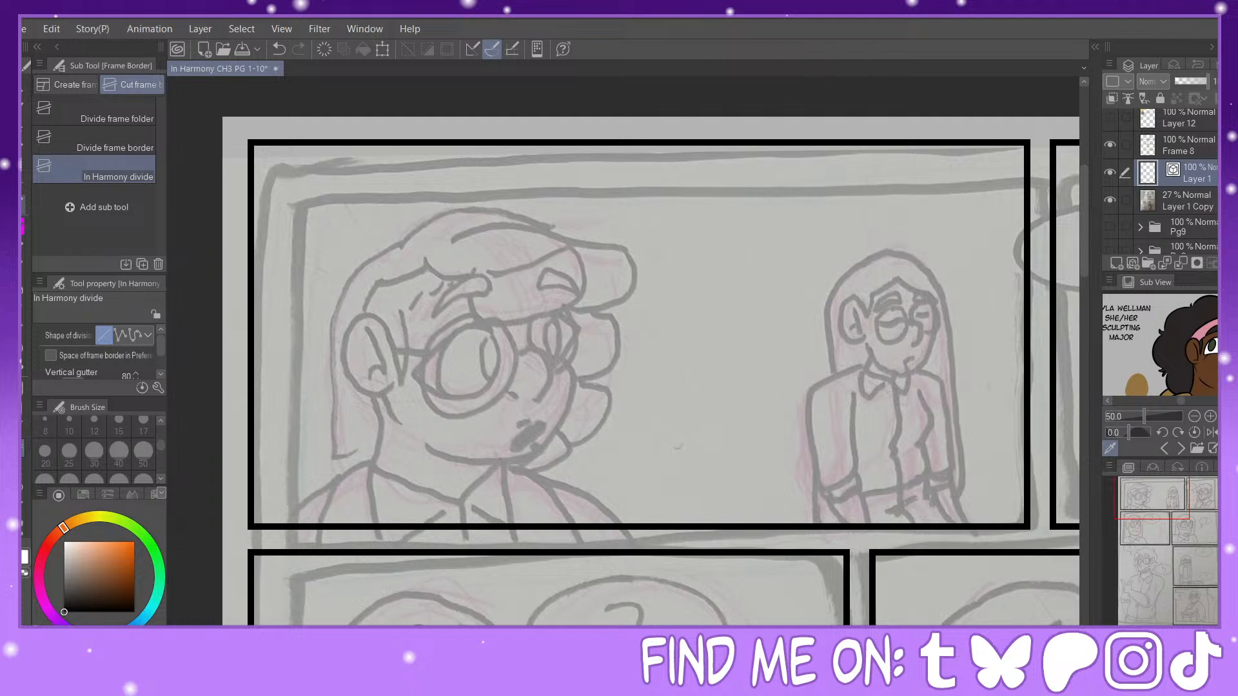
pyautogui.press('p')
pyautogui.click(142, 427)
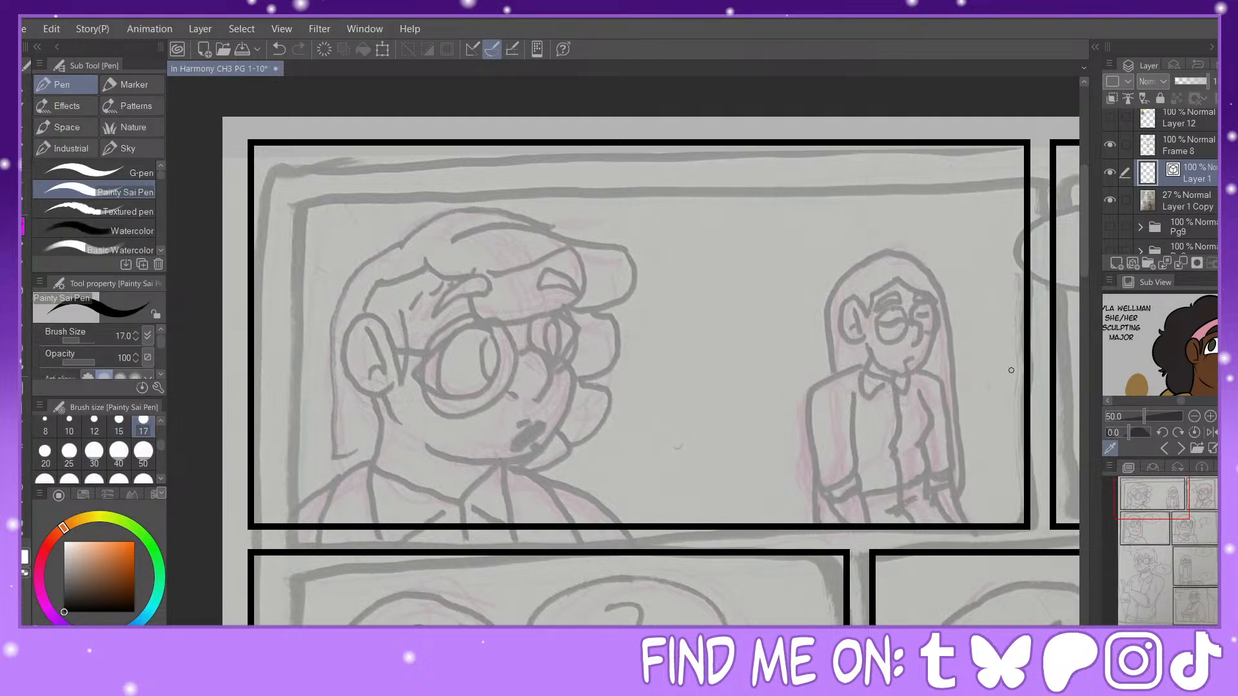
# Step: Ink the face contour and nose of the first panel's large character, and pull the chin line lower with Pinch vector line
pyautogui.hotkey('ctrl', '+')
pyautogui.moveTo(1151, 498); pyautogui.dragTo(1148, 497)
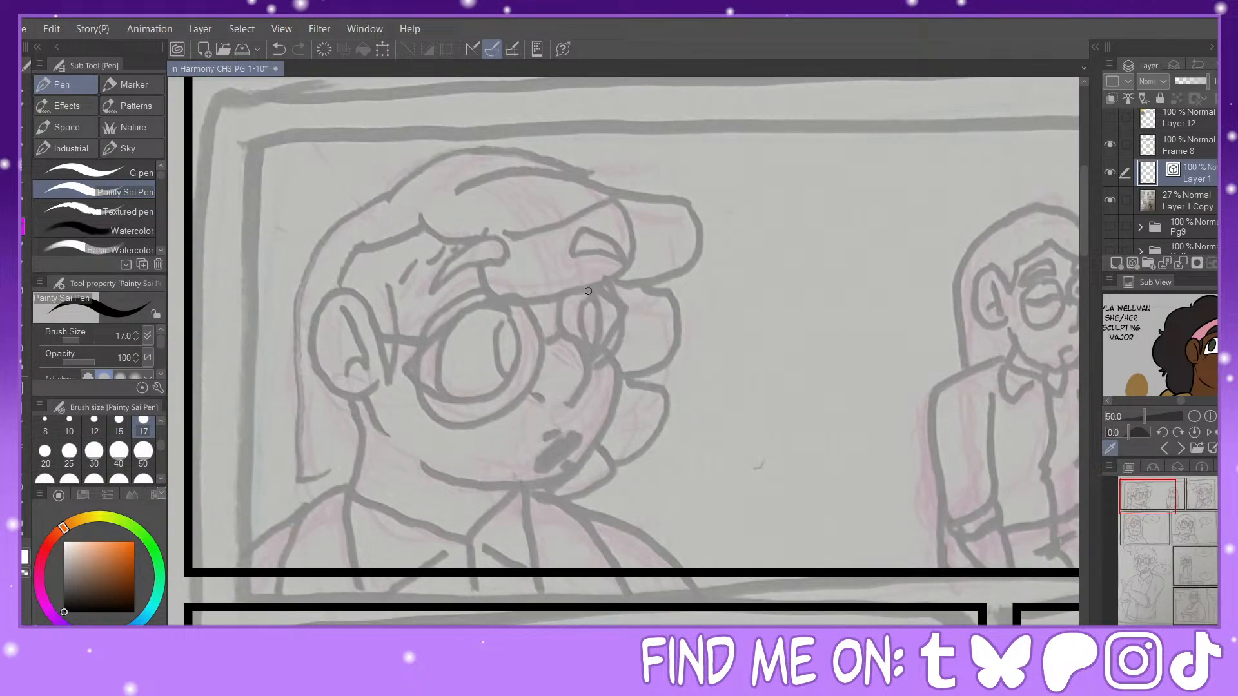
pyautogui.moveTo(600, 269)
pyautogui.mouseDown()
pyautogui.moveTo(601, 338)
pyautogui.moveTo(623, 356)
pyautogui.moveTo(633, 421)
pyautogui.moveTo(602, 471)
pyautogui.moveTo(540, 497)
pyautogui.moveTo(475, 496)
pyautogui.moveTo(429, 472)
pyautogui.mouseUp()
pyautogui.moveTo(567, 335)
pyautogui.mouseDown()
pyautogui.moveTo(598, 360)
pyautogui.moveTo(601, 396)
pyautogui.moveTo(575, 422)
pyautogui.moveTo(536, 420)
pyautogui.mouseUp()
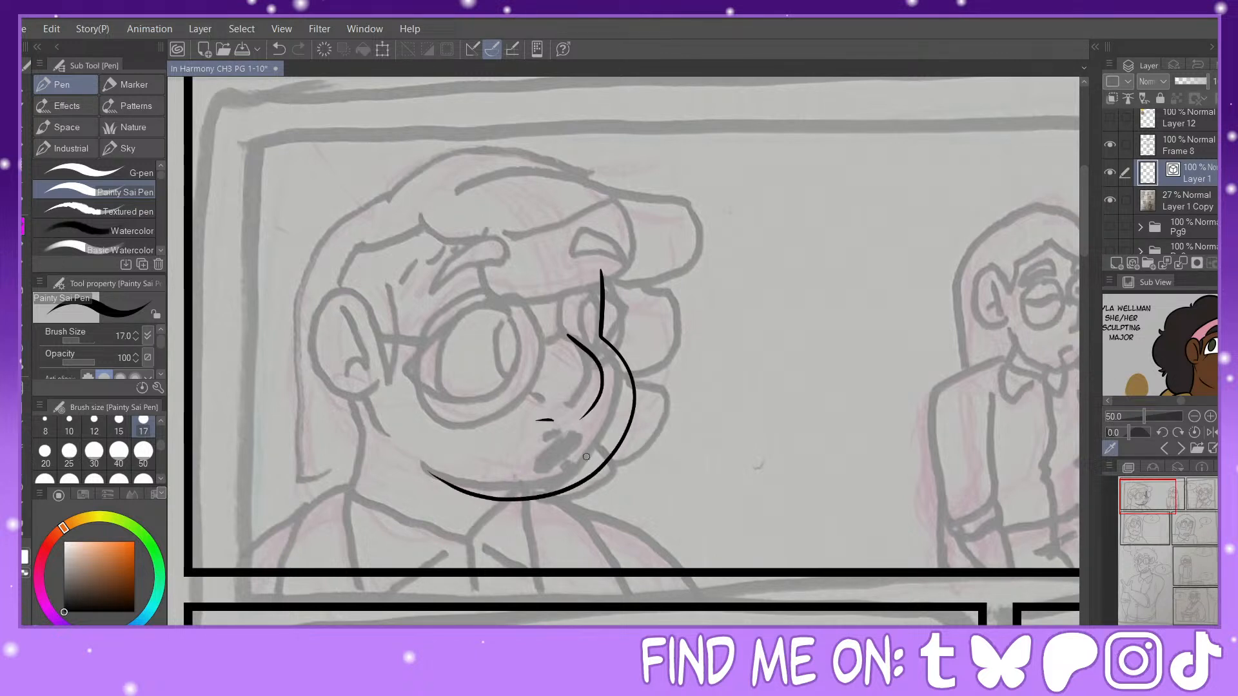
pyautogui.press('y')
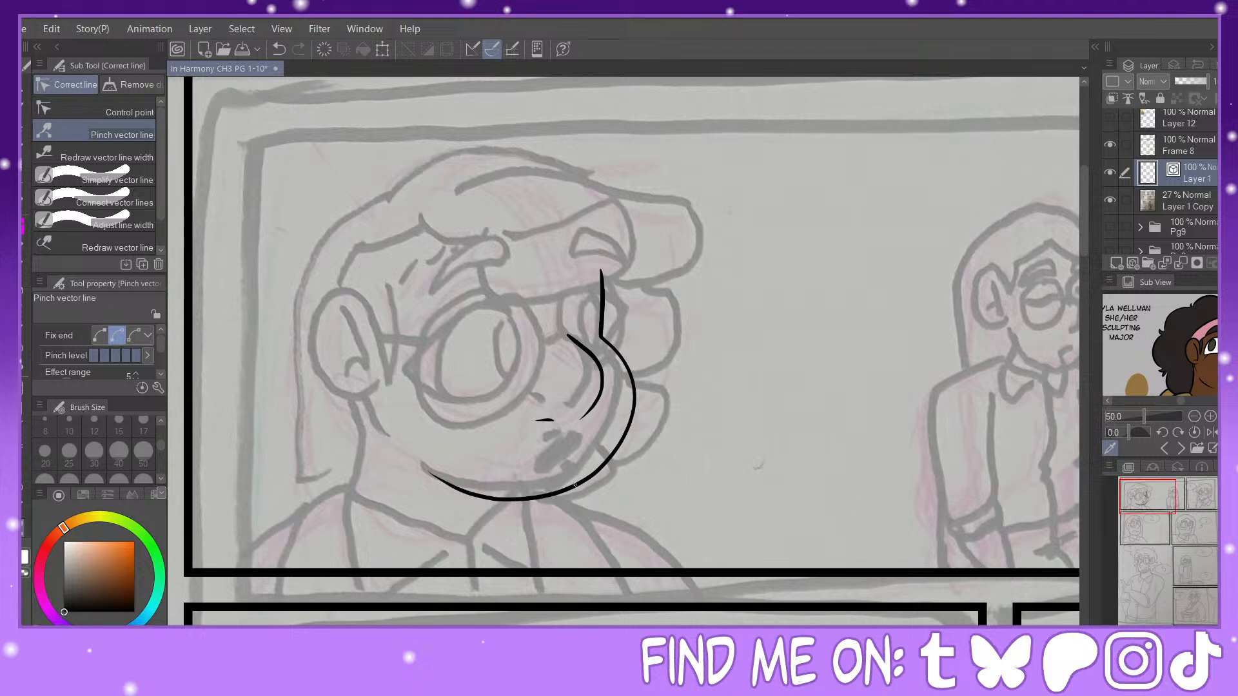
pyautogui.moveTo(574, 484); pyautogui.dragTo(580, 496)
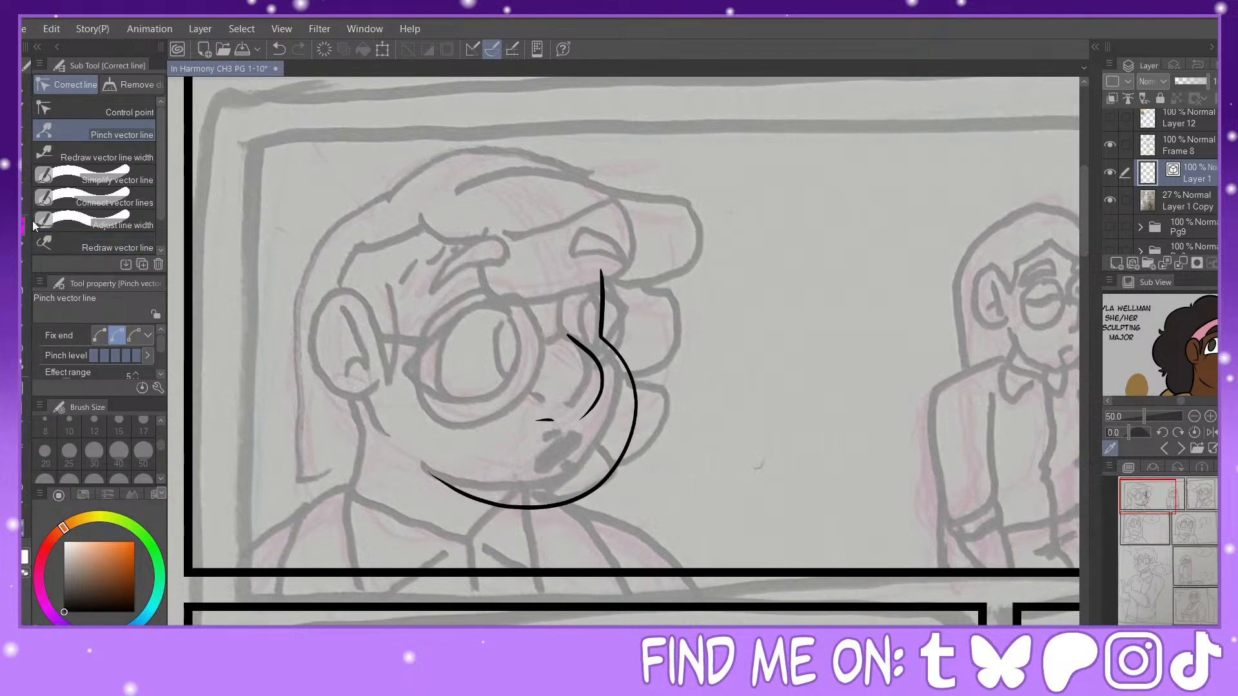
# Step: Ink the round shape of the large character's near eye and adjust its curve with Pinch vector line
pyautogui.press('p')
pyautogui.moveTo(519, 310)
pyautogui.mouseDown()
pyautogui.moveTo(451, 350)
pyautogui.moveTo(464, 385)
pyautogui.moveTo(499, 394)
pyautogui.moveTo(526, 375)
pyautogui.mouseUp()
pyautogui.click(279, 49)
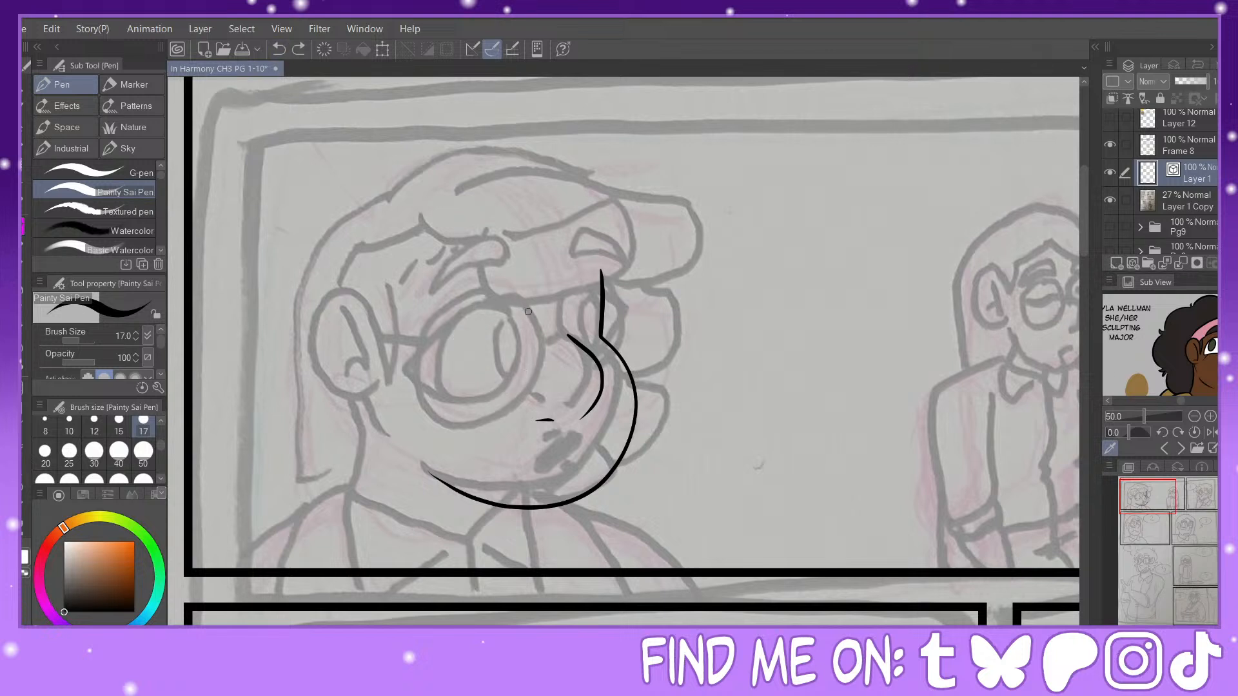
pyautogui.moveTo(528, 312)
pyautogui.mouseDown()
pyautogui.moveTo(481, 299)
pyautogui.moveTo(446, 351)
pyautogui.moveTo(462, 400)
pyautogui.moveTo(503, 400)
pyautogui.moveTo(530, 366)
pyautogui.mouseUp()
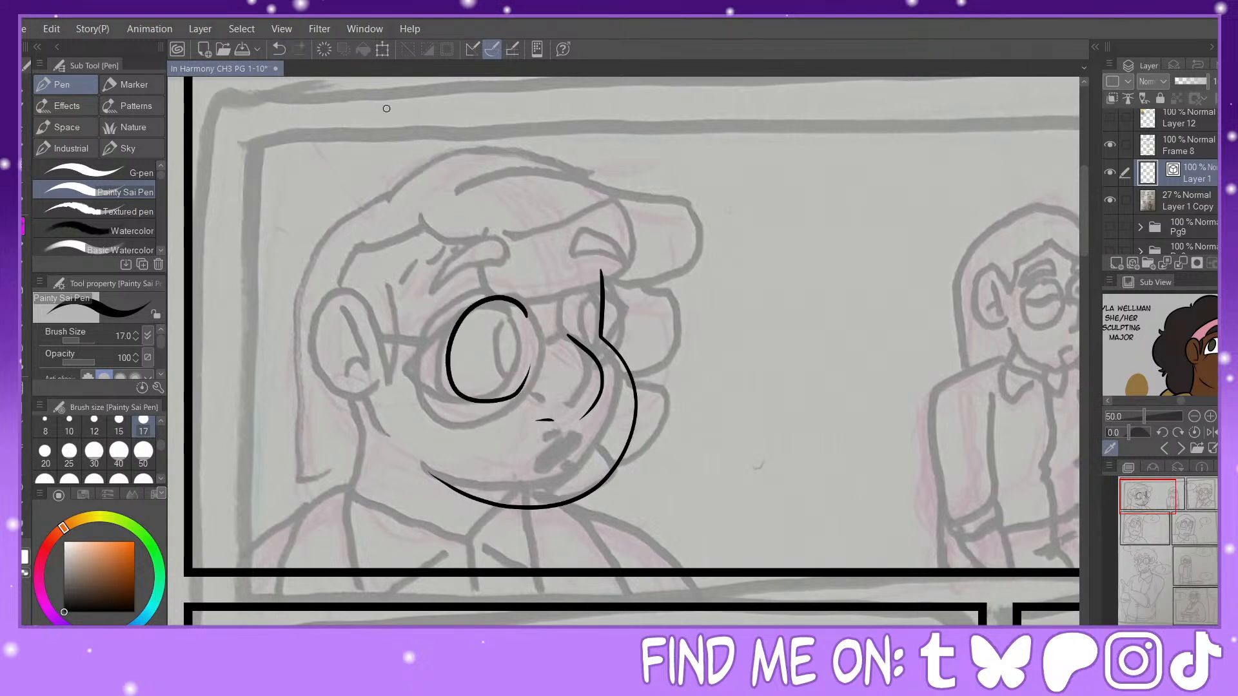
pyautogui.click(281, 49)
pyautogui.moveTo(530, 317)
pyautogui.mouseDown()
pyautogui.moveTo(477, 307)
pyautogui.moveTo(448, 363)
pyautogui.moveTo(465, 399)
pyautogui.moveTo(530, 379)
pyautogui.mouseUp()
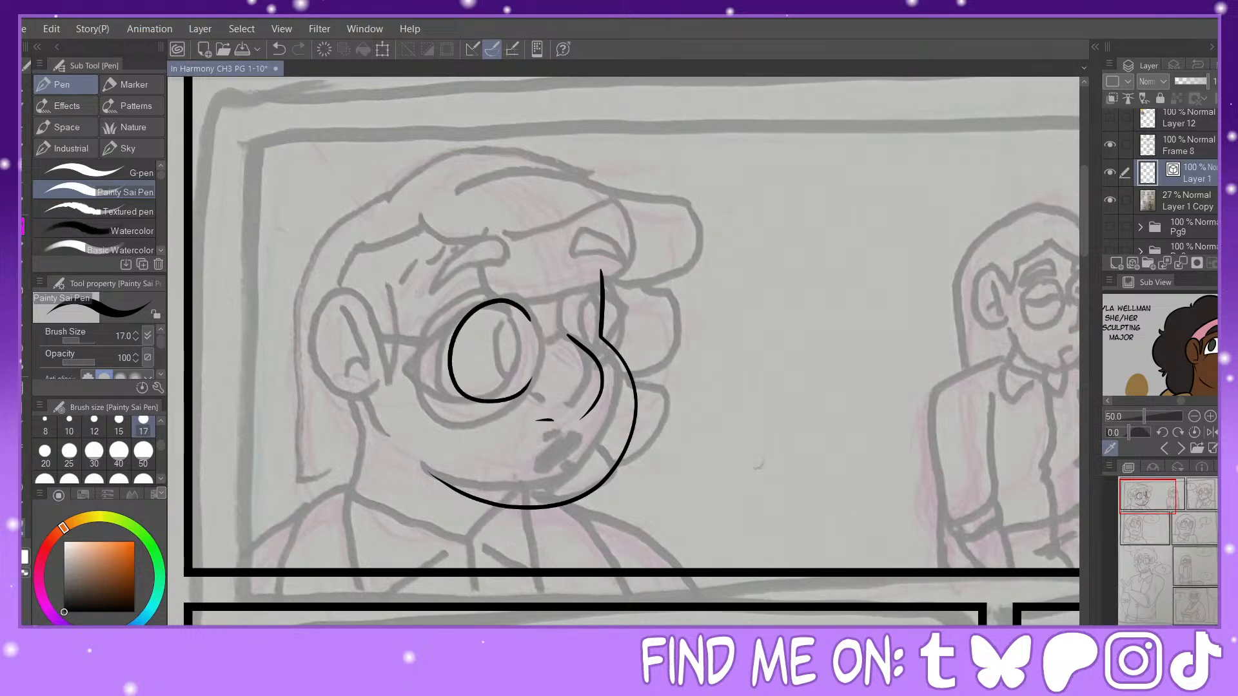
pyautogui.click(24, 528)
pyautogui.moveTo(455, 388); pyautogui.dragTo(532, 384)
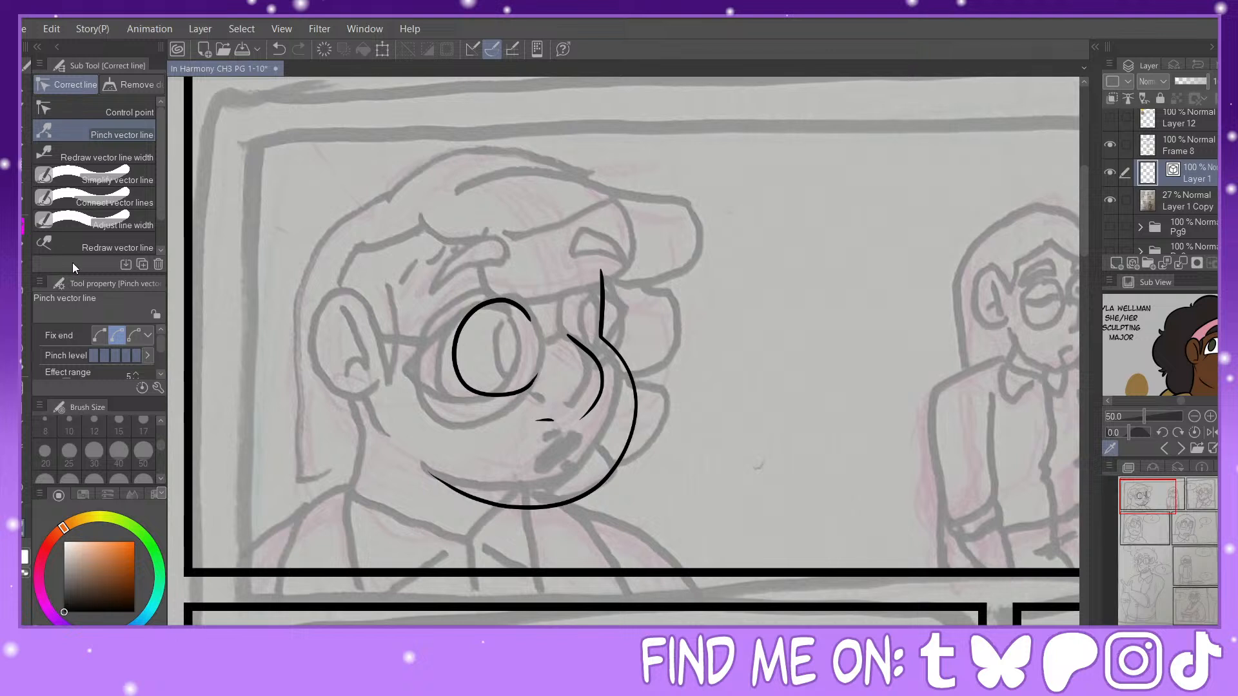
# Step: Ink the large character's far eye and the pointed outer corner of the near eye
pyautogui.click(25, 231)
pyautogui.moveTo(569, 318)
pyautogui.mouseDown()
pyautogui.moveTo(592, 305)
pyautogui.moveTo(602, 349)
pyautogui.mouseUp()
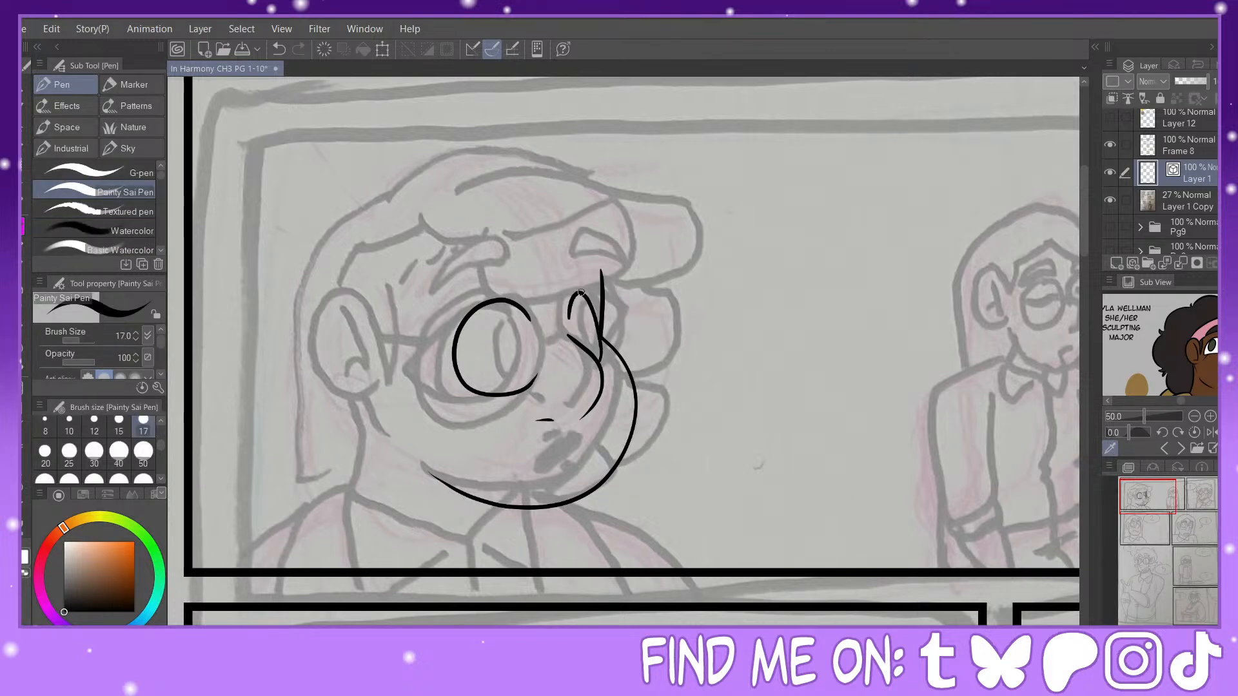
pyautogui.moveTo(580, 293)
pyautogui.mouseDown()
pyautogui.moveTo(616, 315)
pyautogui.moveTo(599, 363)
pyautogui.mouseUp()
pyautogui.moveTo(494, 300)
pyautogui.mouseDown()
pyautogui.moveTo(418, 344)
pyautogui.moveTo(456, 380)
pyautogui.mouseUp()
# Step: Erase the face contour segment that crosses the far eye with the Vector eraser
pyautogui.press('y')
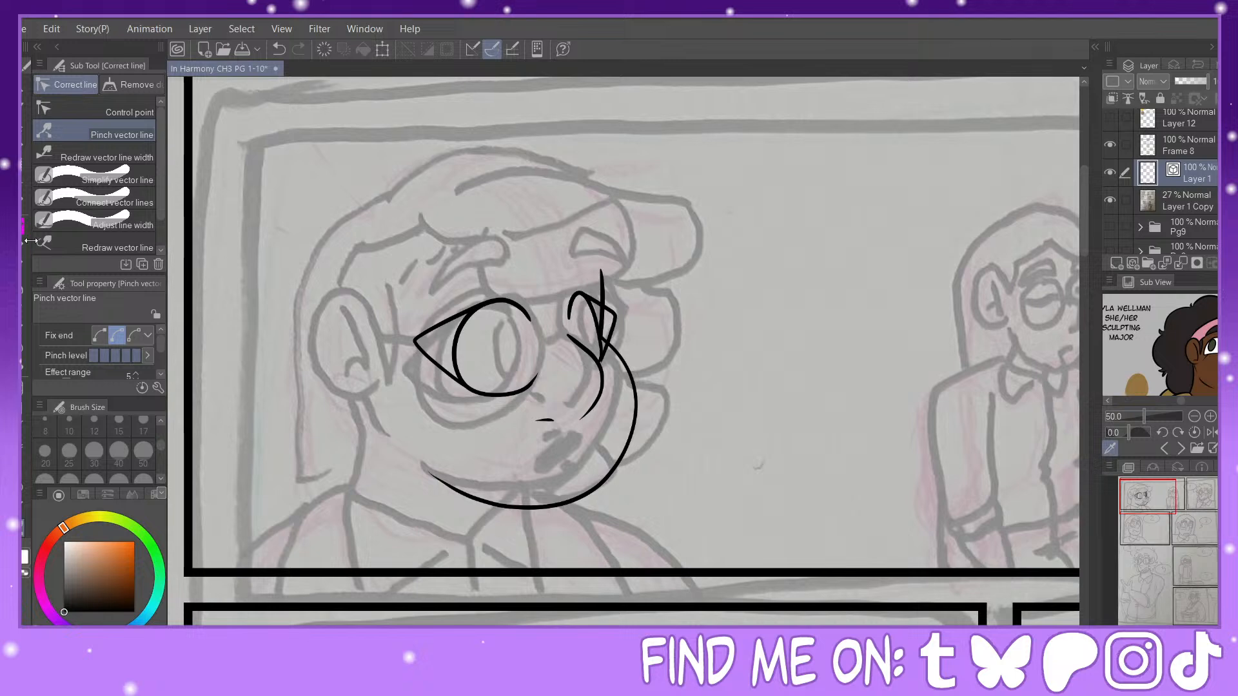
pyautogui.press('e')
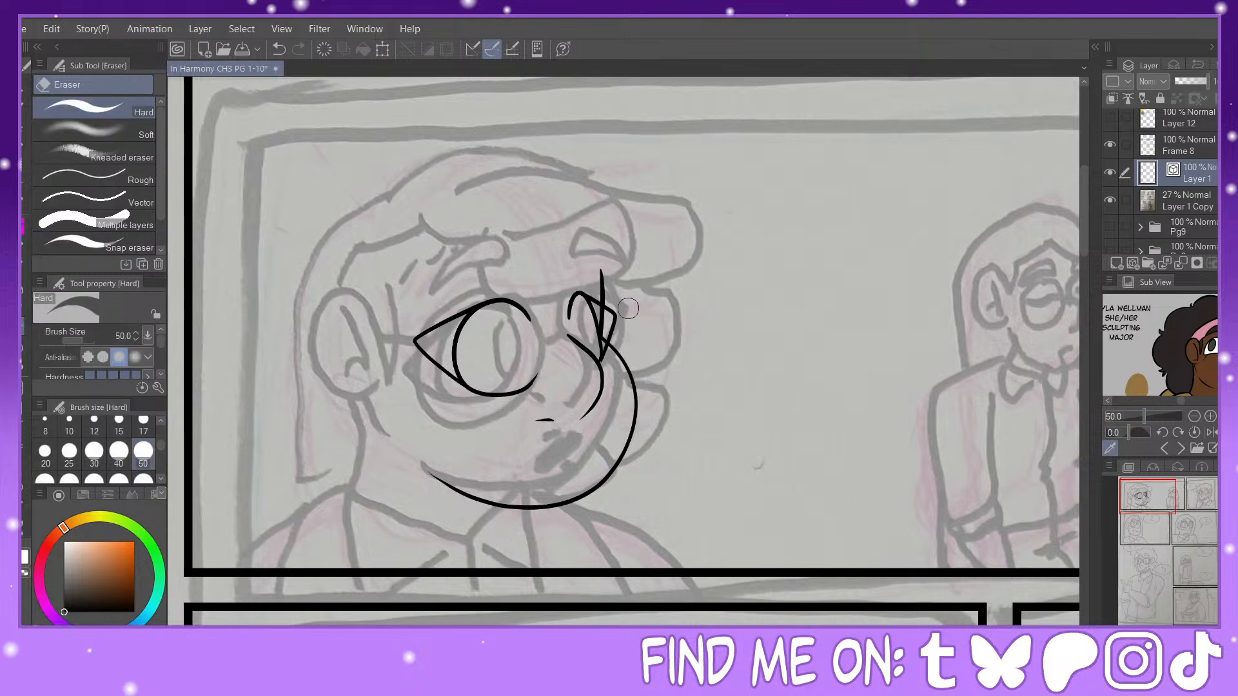
pyautogui.click(142, 204)
pyautogui.click(605, 322)
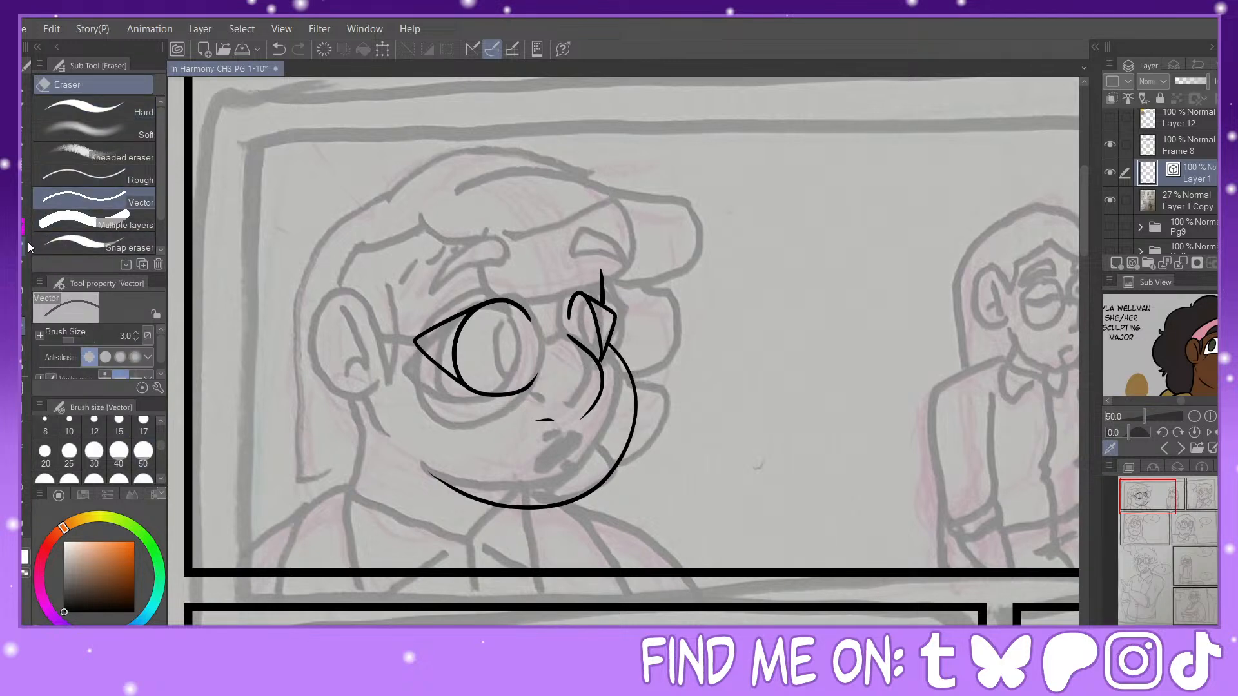
# Step: Ink narrow oval pupils inside the large character's near and far eyes with the Painty Sai Pen, refining their curves with Pinch vector line
pyautogui.press('p')
pyautogui.scroll(3, 624, 360)
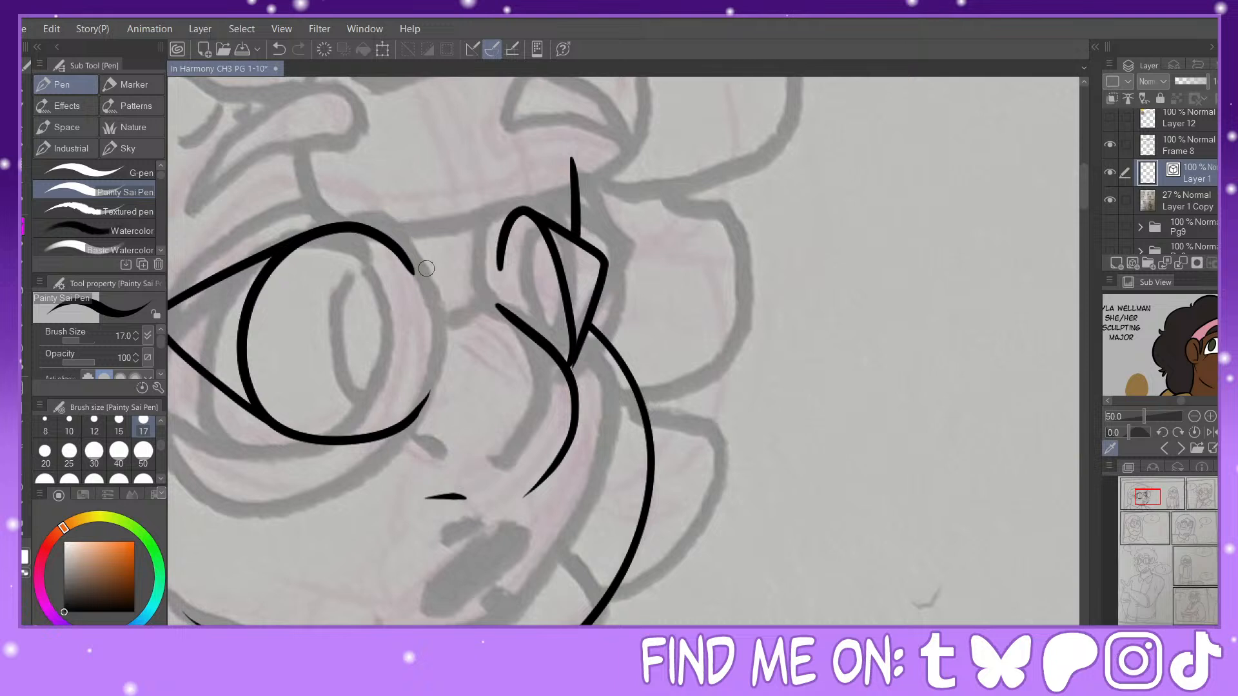
pyautogui.moveTo(411, 272); pyautogui.dragTo(379, 329)
pyautogui.moveTo(391, 379)
pyautogui.mouseDown()
pyautogui.moveTo(416, 284)
pyautogui.moveTo(401, 258)
pyautogui.moveTo(425, 348)
pyautogui.mouseUp()
pyautogui.press('y')
pyautogui.press('p')
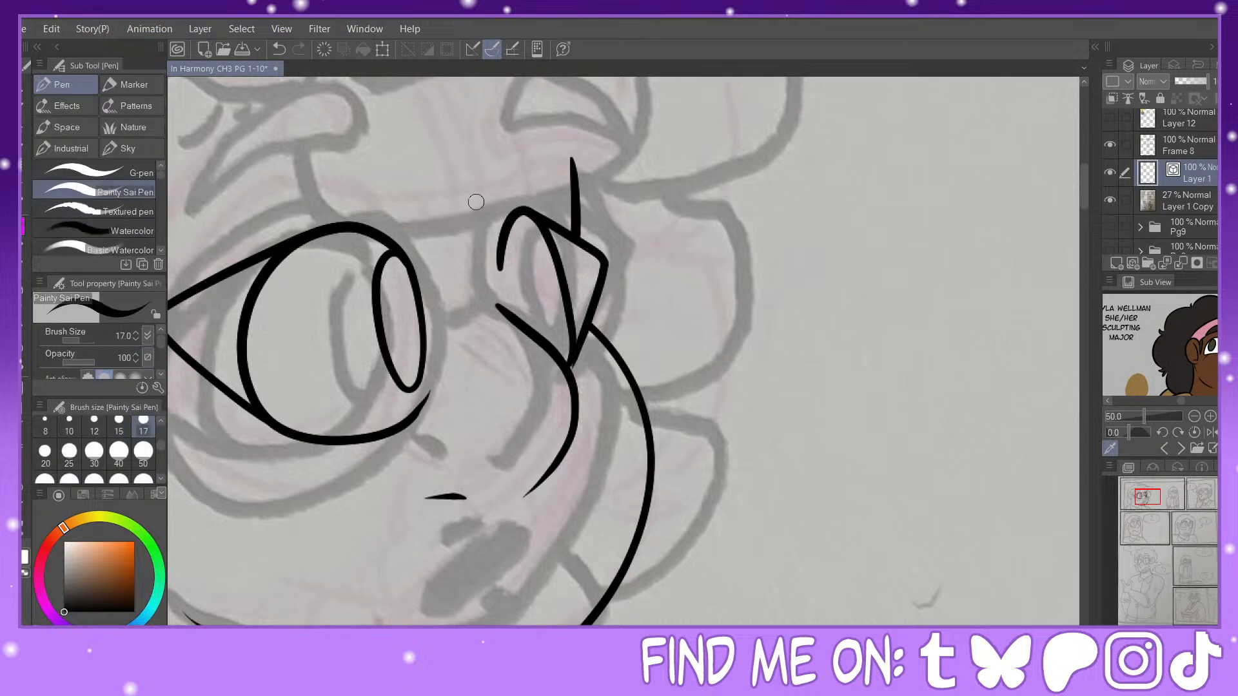
pyautogui.moveTo(545, 220)
pyautogui.mouseDown()
pyautogui.moveTo(533, 271)
pyautogui.moveTo(565, 327)
pyautogui.mouseUp()
pyautogui.press('y')
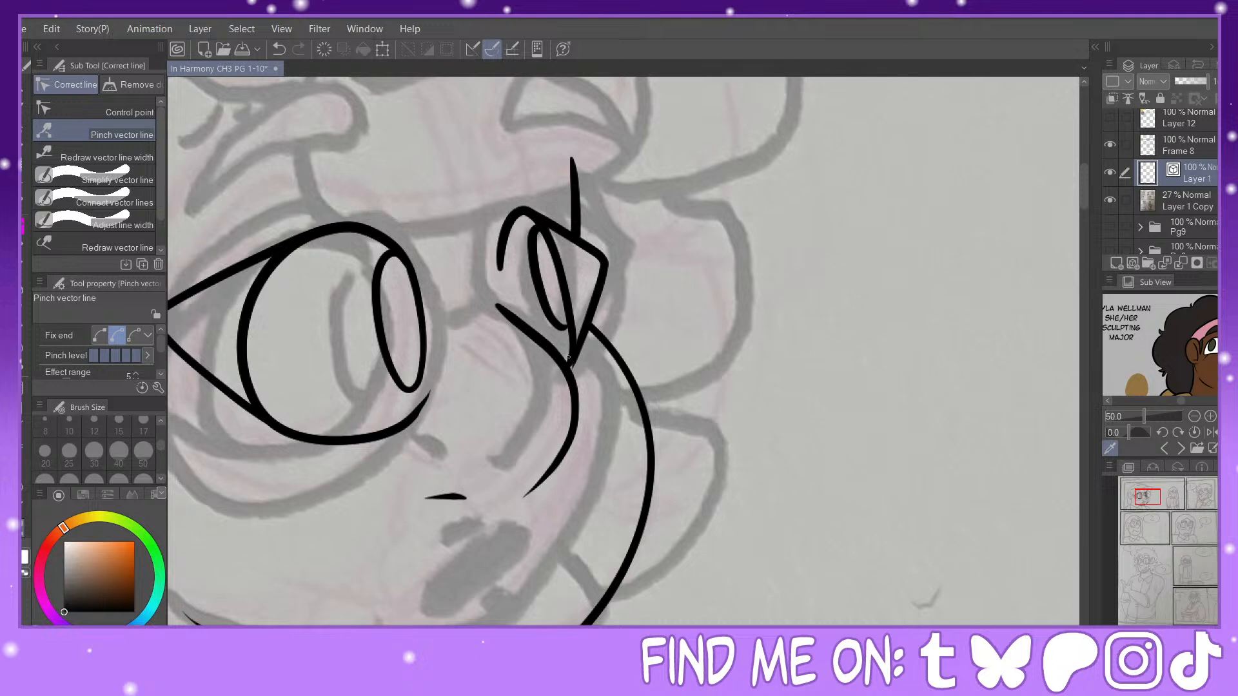
pyautogui.moveTo(568, 365); pyautogui.dragTo(568, 368)
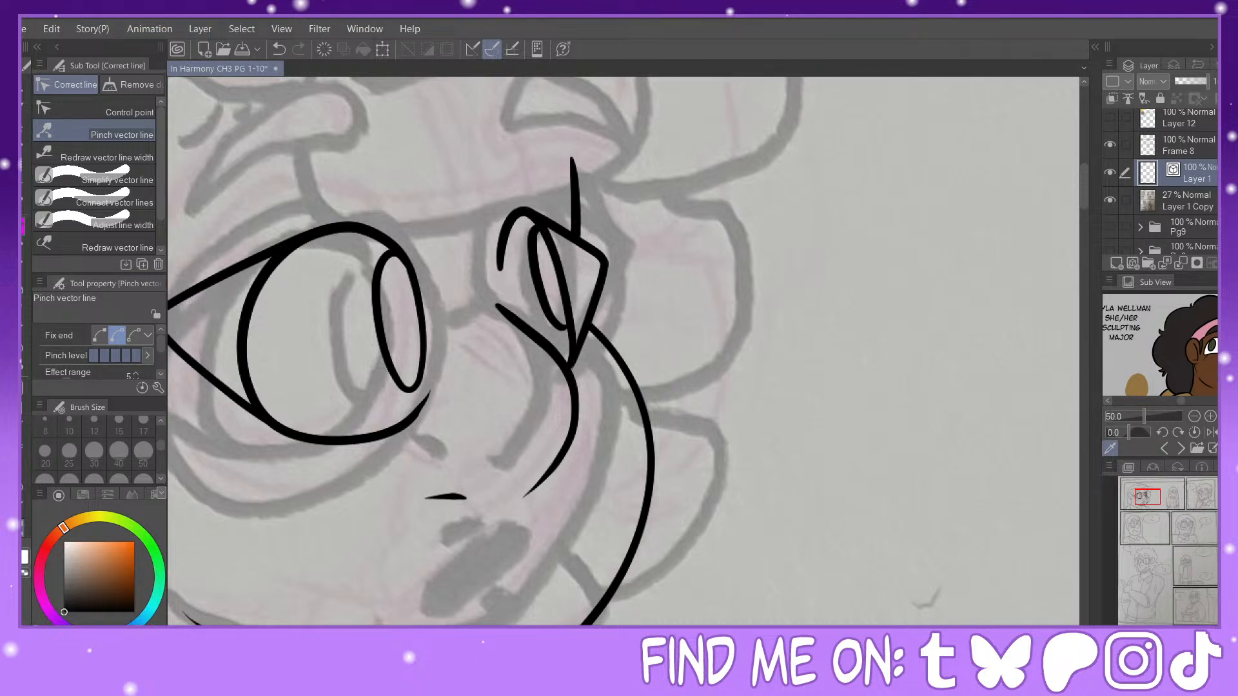
pyautogui.press('p')
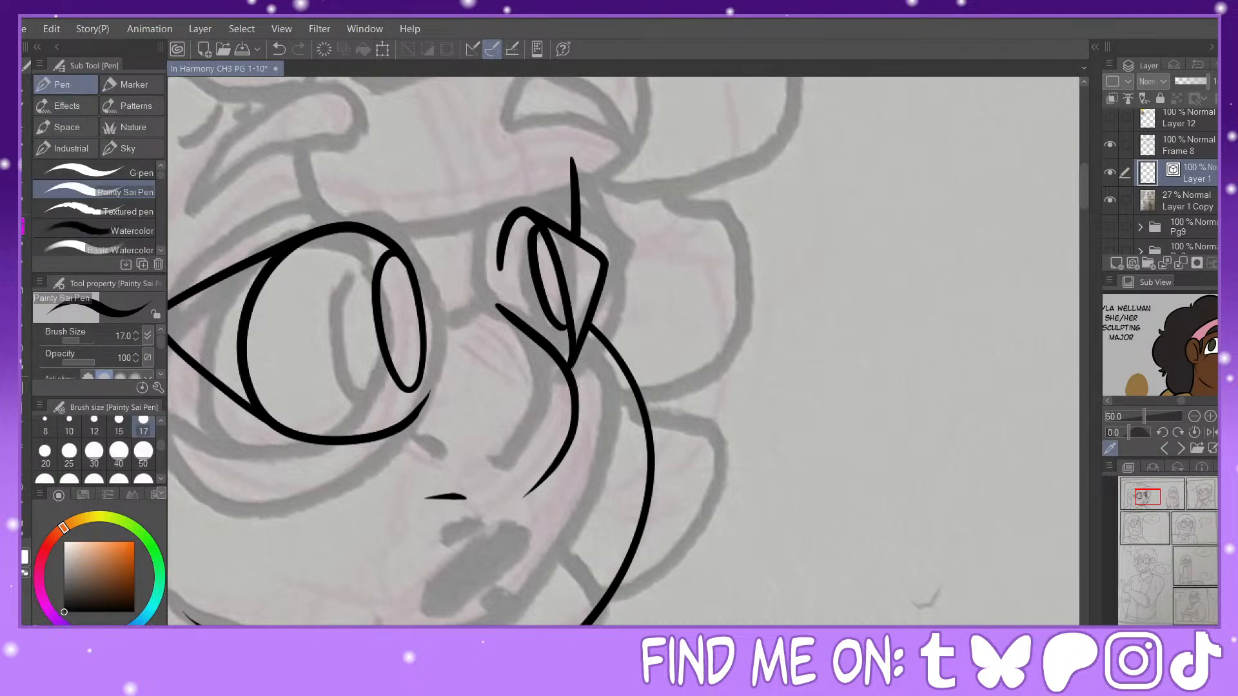
# Step: Ink the large character's two thick, curved eyebrows and refine their shape with Pinch vector line
pyautogui.hotkey('ctrl', '-')
pyautogui.moveTo(745, 275); pyautogui.dragTo(791, 321)
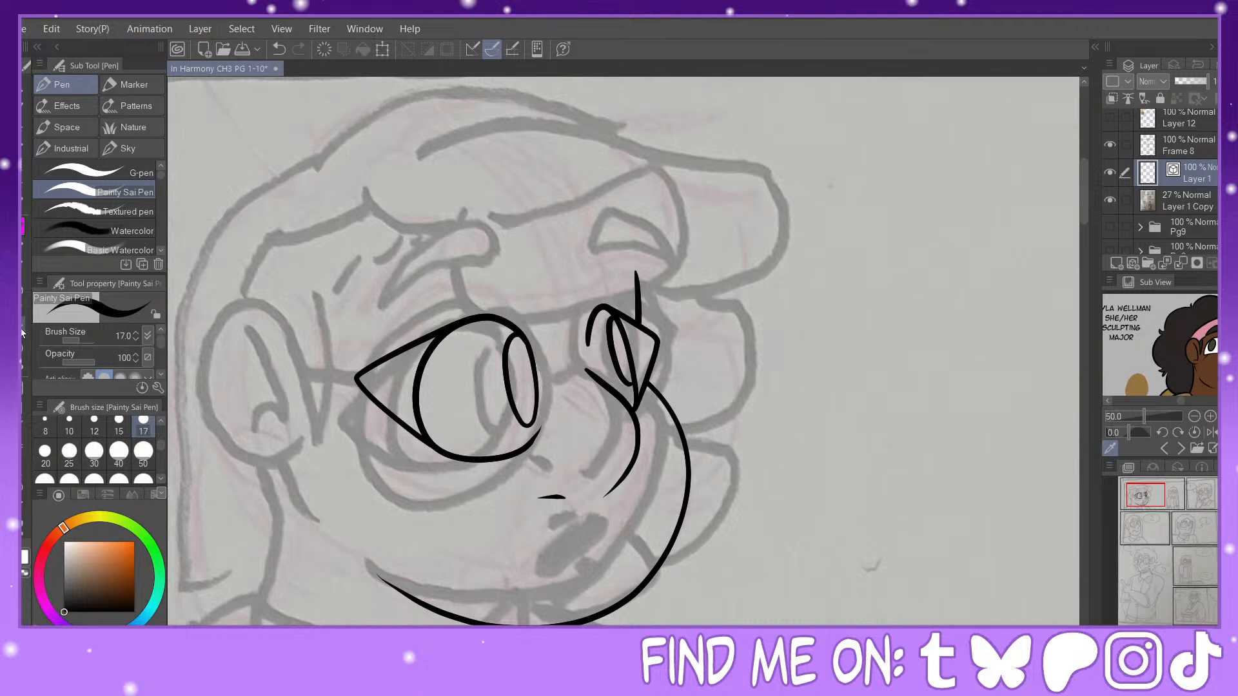
pyautogui.press('e')
pyautogui.press('p')
pyautogui.moveTo(609, 327)
pyautogui.mouseDown()
pyautogui.moveTo(627, 388)
pyautogui.moveTo(636, 380)
pyautogui.mouseUp()
pyautogui.click(277, 51)
pyautogui.moveTo(617, 323)
pyautogui.mouseDown()
pyautogui.moveTo(608, 345)
pyautogui.moveTo(635, 381)
pyautogui.mouseUp()
pyautogui.click(279, 49)
pyautogui.moveTo(612, 321)
pyautogui.mouseDown()
pyautogui.moveTo(623, 393)
pyautogui.moveTo(639, 384)
pyautogui.mouseUp()
pyautogui.moveTo(511, 256)
pyautogui.mouseDown()
pyautogui.moveTo(439, 236)
pyautogui.moveTo(401, 306)
pyautogui.moveTo(585, 216)
pyautogui.moveTo(654, 264)
pyautogui.moveTo(607, 245)
pyautogui.moveTo(578, 256)
pyautogui.mouseUp()
pyautogui.press('y')
pyautogui.press('p')
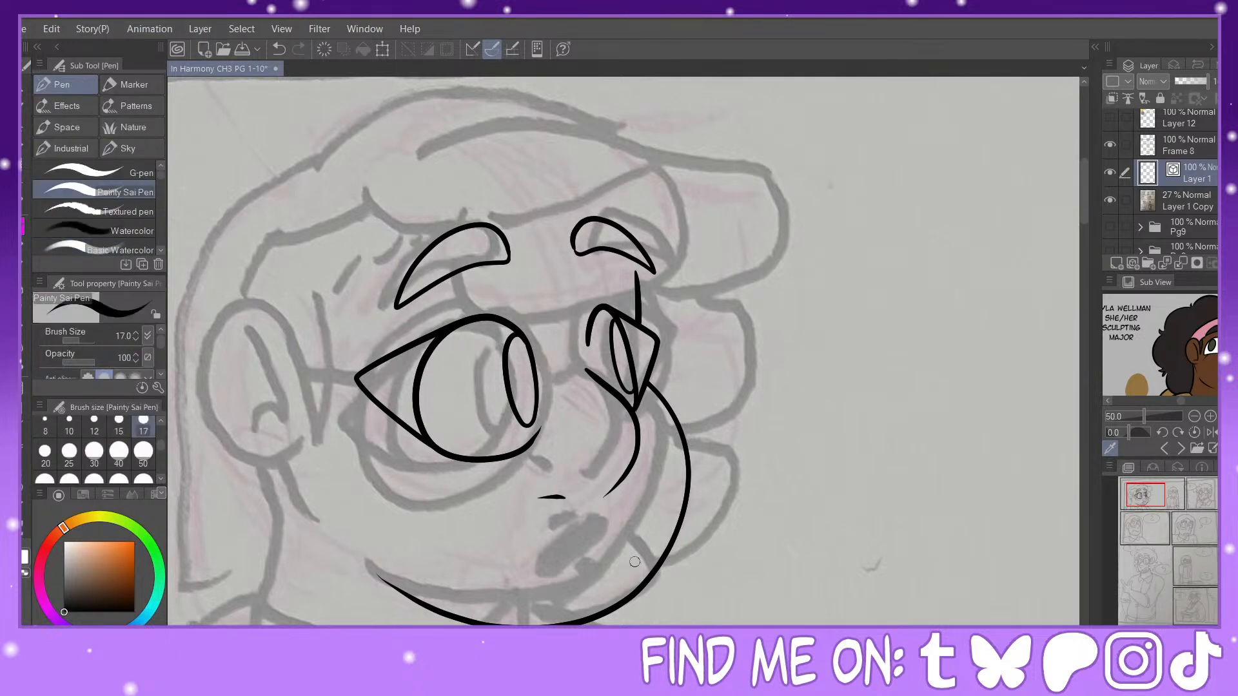
pyautogui.moveTo(621, 572); pyautogui.dragTo(582, 594)
pyautogui.hotkey('ctrl', 'z')
pyautogui.moveTo(629, 560)
pyautogui.mouseDown()
pyautogui.moveTo(572, 590)
pyautogui.moveTo(611, 546)
pyautogui.mouseUp()
pyautogui.moveTo(625, 588); pyautogui.dragTo(604, 600)
pyautogui.click(279, 51)
pyautogui.click(24, 164)
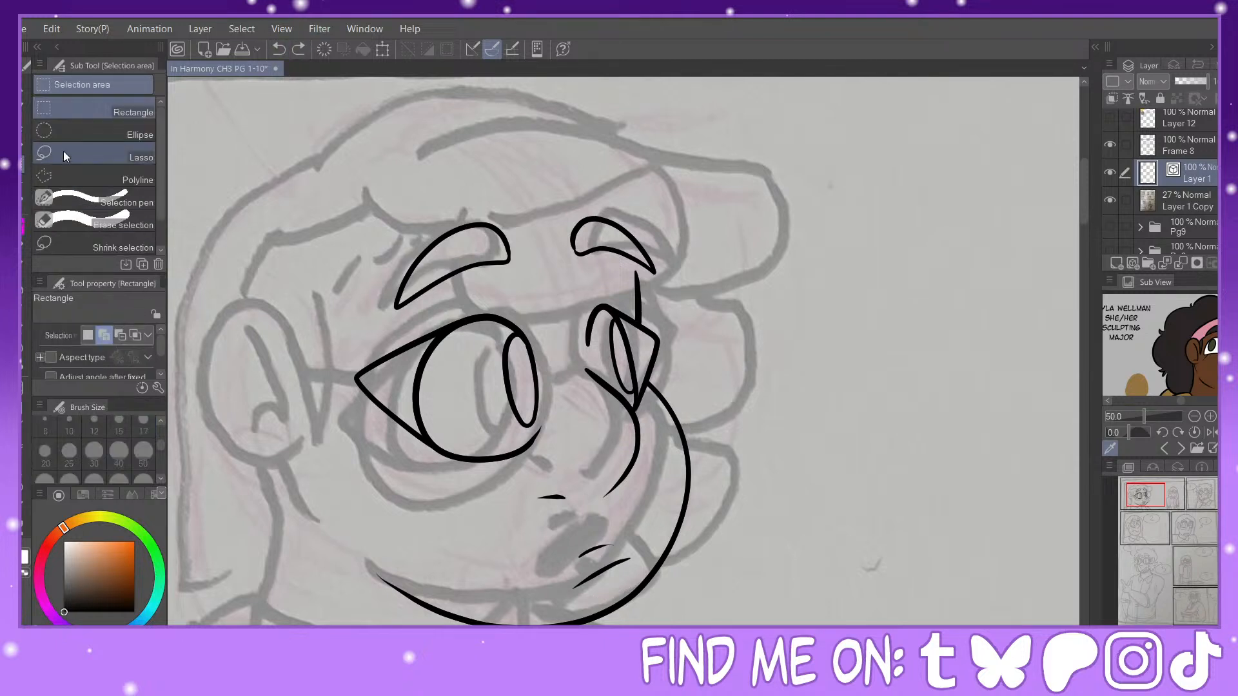
pyautogui.click(69, 158)
pyautogui.moveTo(621, 533)
pyautogui.mouseDown()
pyautogui.moveTo(569, 601)
pyautogui.moveTo(638, 543)
pyautogui.mouseUp()
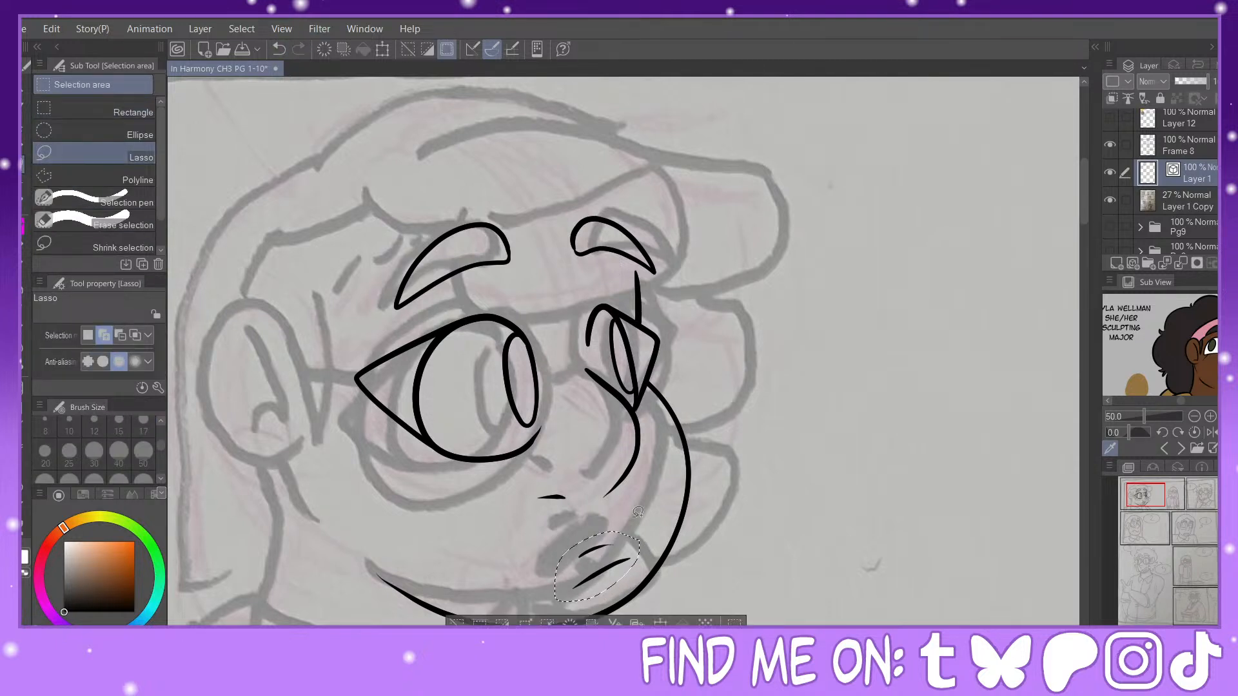
pyautogui.press('Delete')
pyautogui.hotkey('ctrl', 'd')
# Step: Reshape the nostril line and the lower end of the nose line with Pinch vector line
pyautogui.click(23, 227)
pyautogui.click(24, 545)
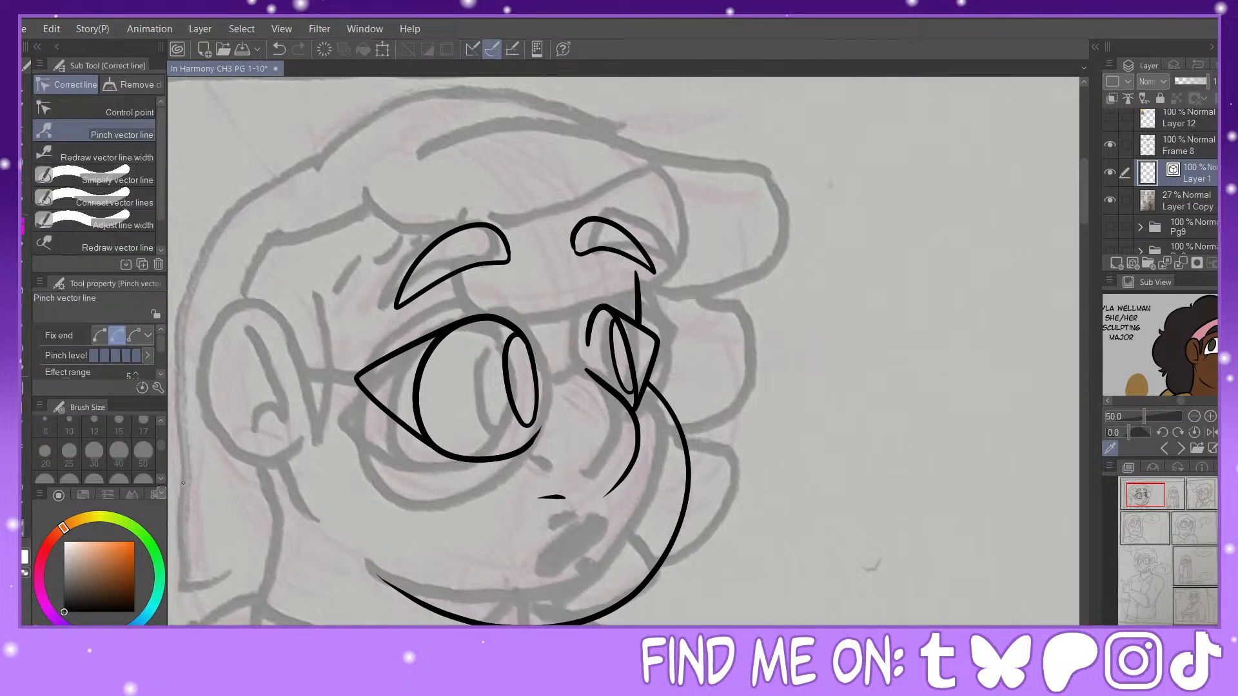
pyautogui.moveTo(541, 498); pyautogui.dragTo(607, 494)
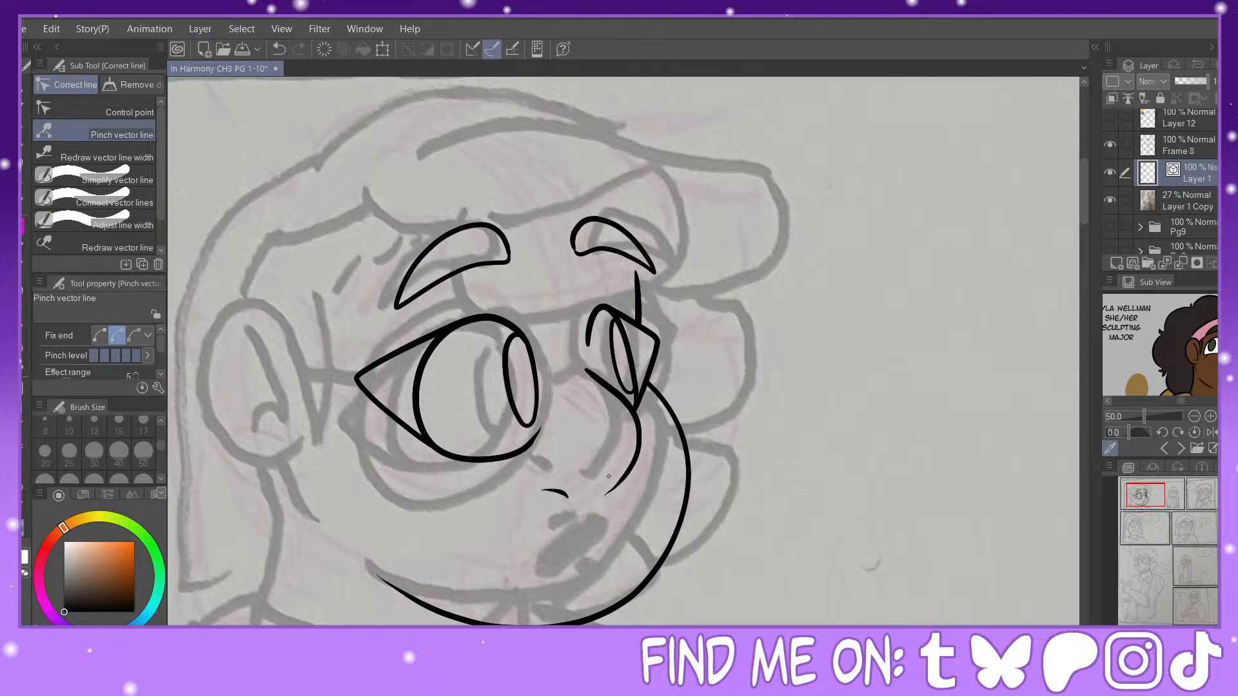
# Step: Ink the large character's mouth as three short slanted strokes for the upper lip, mouth line and lower lip
pyautogui.press('p')
pyautogui.moveTo(633, 553)
pyautogui.mouseDown()
pyautogui.moveTo(558, 581)
pyautogui.moveTo(588, 539)
pyautogui.moveTo(611, 534)
pyautogui.mouseUp()
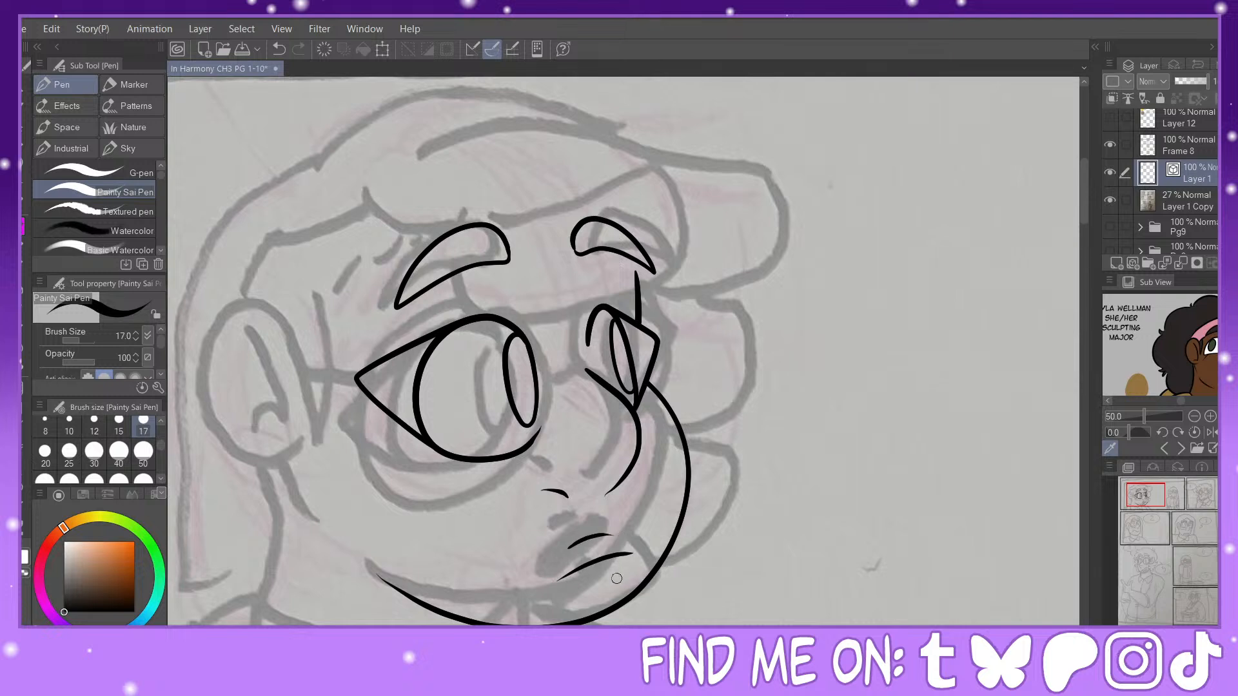
pyautogui.moveTo(585, 595); pyautogui.dragTo(618, 586)
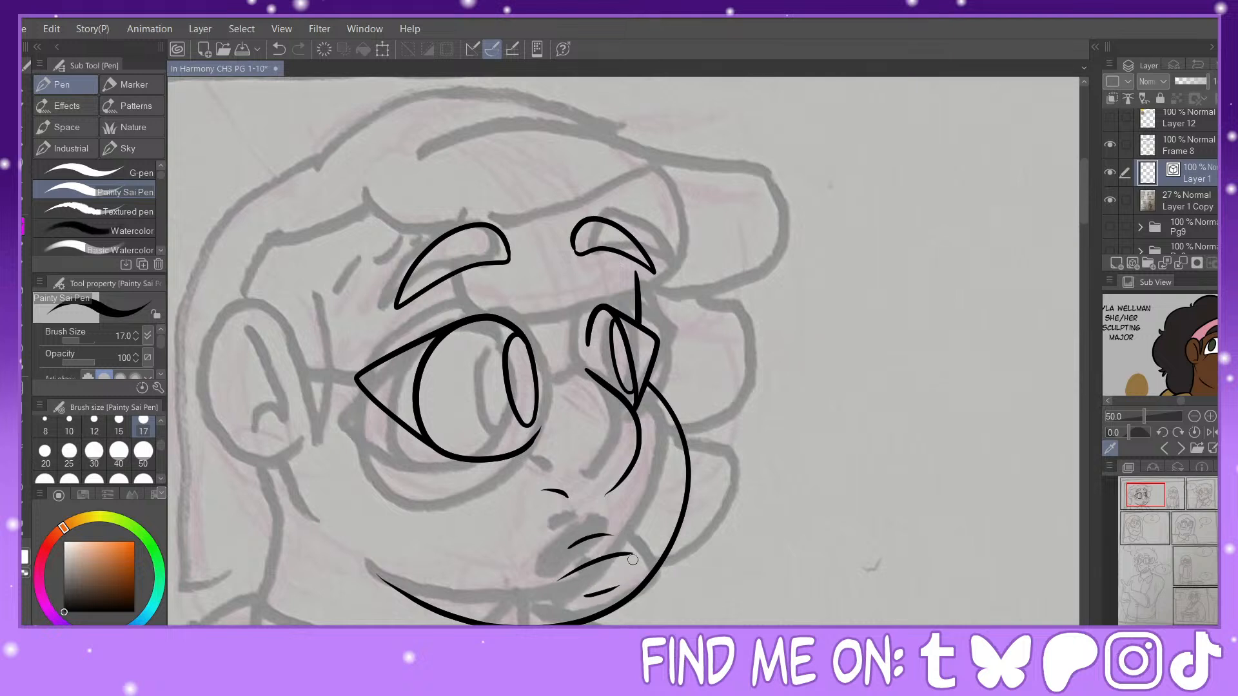
pyautogui.click(279, 50)
pyautogui.click(278, 50)
pyautogui.moveTo(565, 550); pyautogui.dragTo(606, 534)
pyautogui.click(279, 50)
pyautogui.click(279, 49)
pyautogui.moveTo(628, 553); pyautogui.dragTo(556, 587)
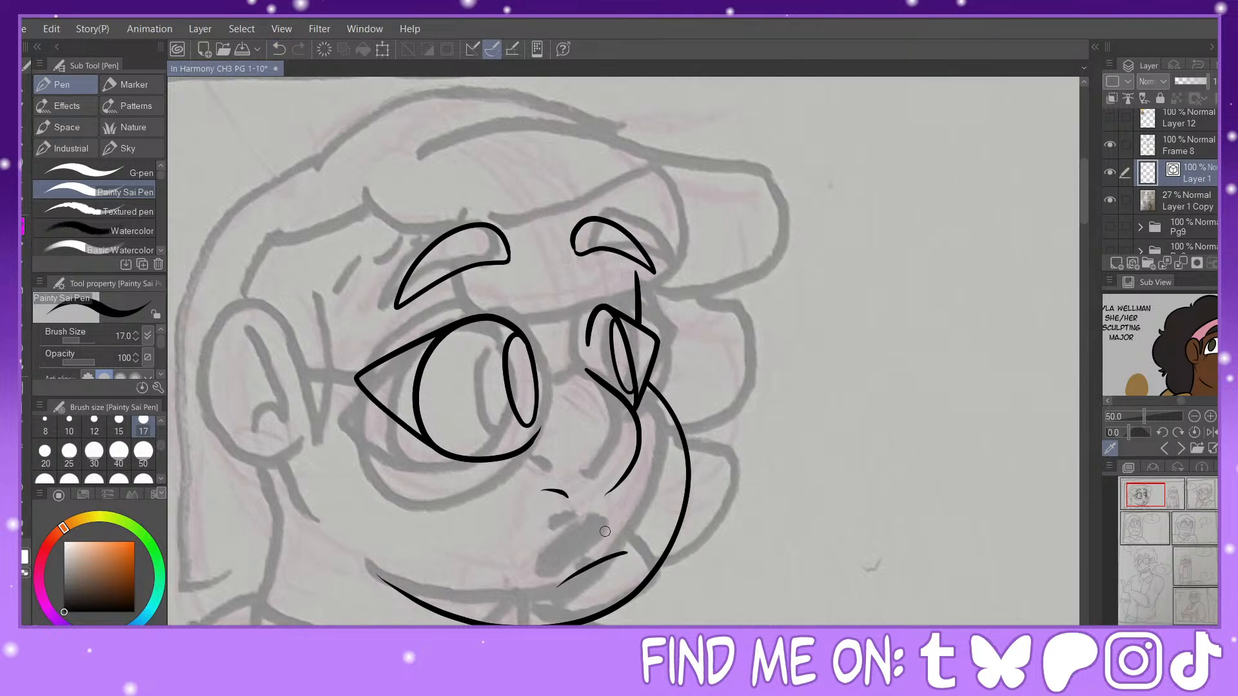
pyautogui.moveTo(602, 534)
pyautogui.mouseDown()
pyautogui.moveTo(564, 560)
pyautogui.moveTo(591, 590)
pyautogui.mouseUp()
# Step: Ink the outer contour and inner fold lines of the large character's ear
pyautogui.moveTo(316, 354)
pyautogui.mouseDown()
pyautogui.moveTo(261, 293)
pyautogui.moveTo(224, 354)
pyautogui.moveTo(276, 447)
pyautogui.moveTo(334, 440)
pyautogui.mouseUp()
pyautogui.click(280, 50)
pyautogui.moveTo(316, 362)
pyautogui.mouseDown()
pyautogui.moveTo(278, 300)
pyautogui.moveTo(222, 387)
pyautogui.moveTo(316, 454)
pyautogui.mouseUp()
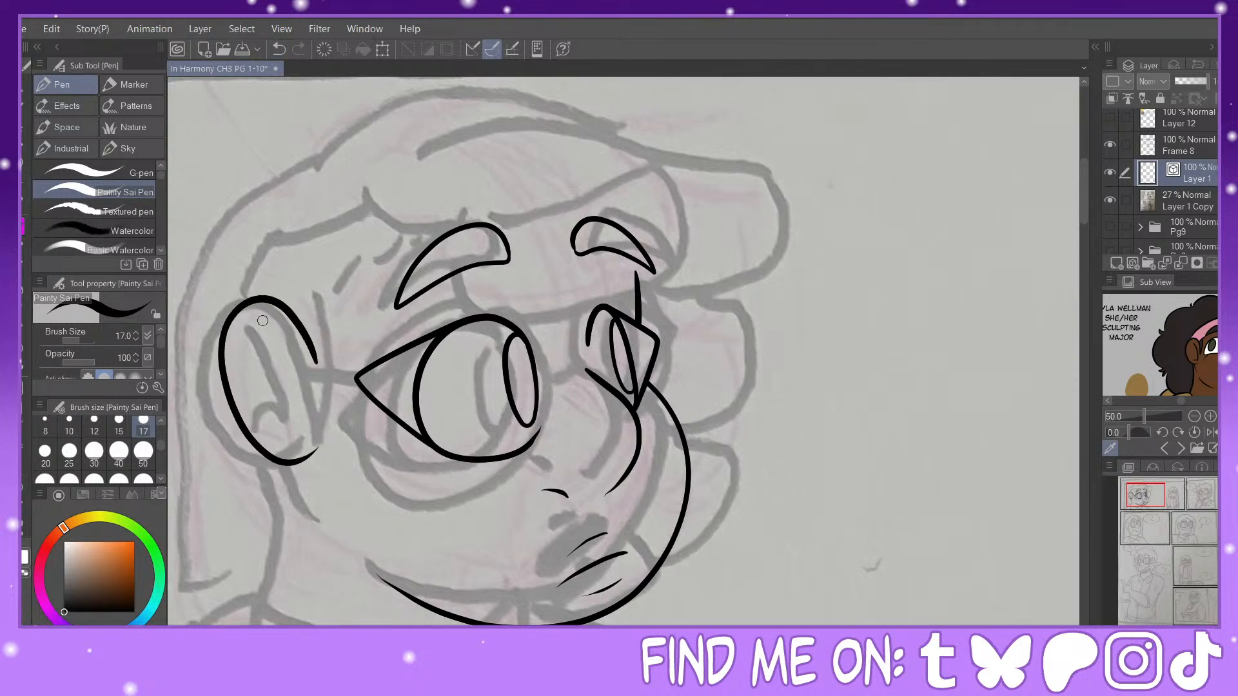
pyautogui.moveTo(263, 316)
pyautogui.mouseDown()
pyautogui.moveTo(313, 439)
pyautogui.moveTo(287, 445)
pyautogui.mouseUp()
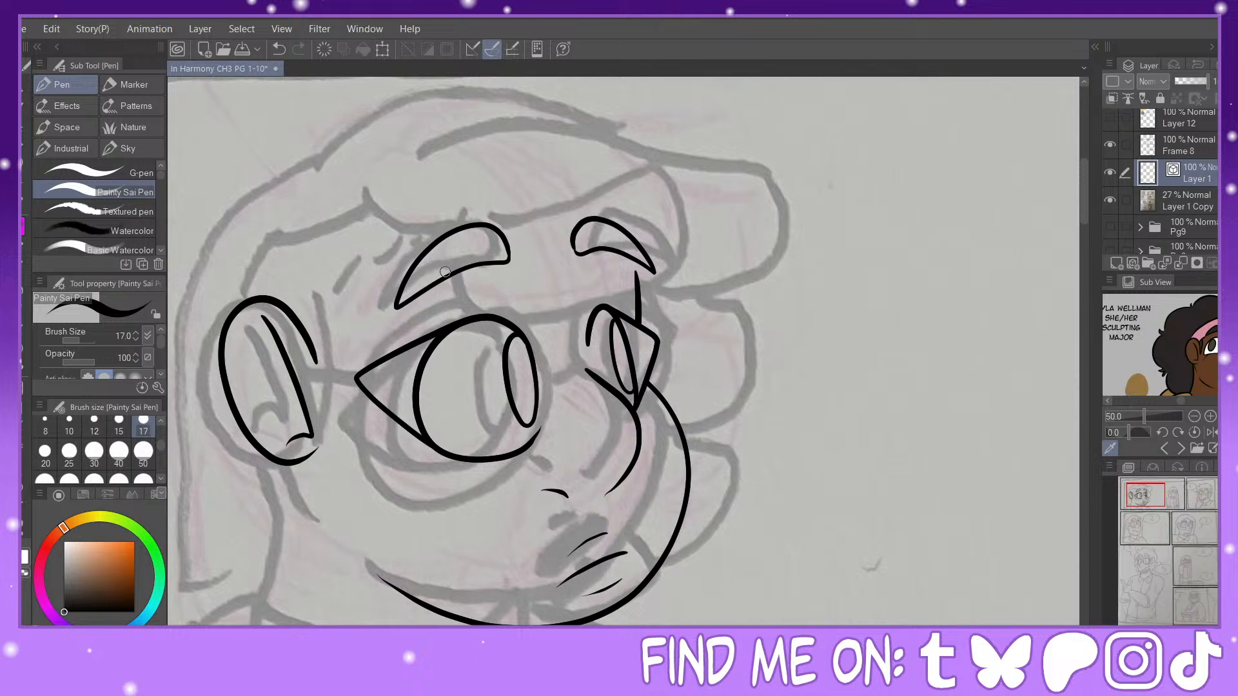
# Step: Ink the rounded front lock of hair across the forehead and widen its outer curve with Pinch vector line
pyautogui.moveTo(449, 276)
pyautogui.mouseDown()
pyautogui.moveTo(559, 360)
pyautogui.moveTo(662, 299)
pyautogui.moveTo(656, 220)
pyautogui.moveTo(635, 198)
pyautogui.moveTo(495, 243)
pyautogui.mouseUp()
pyautogui.press('y')
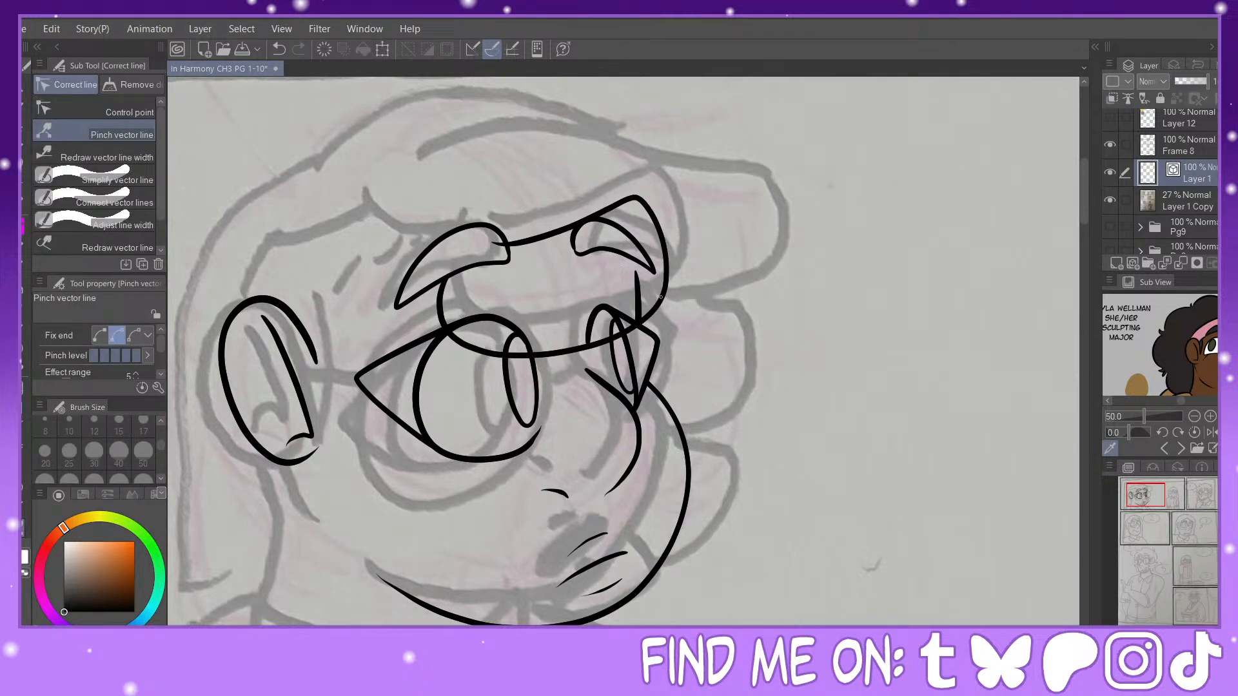
pyautogui.moveTo(661, 297); pyautogui.dragTo(691, 261)
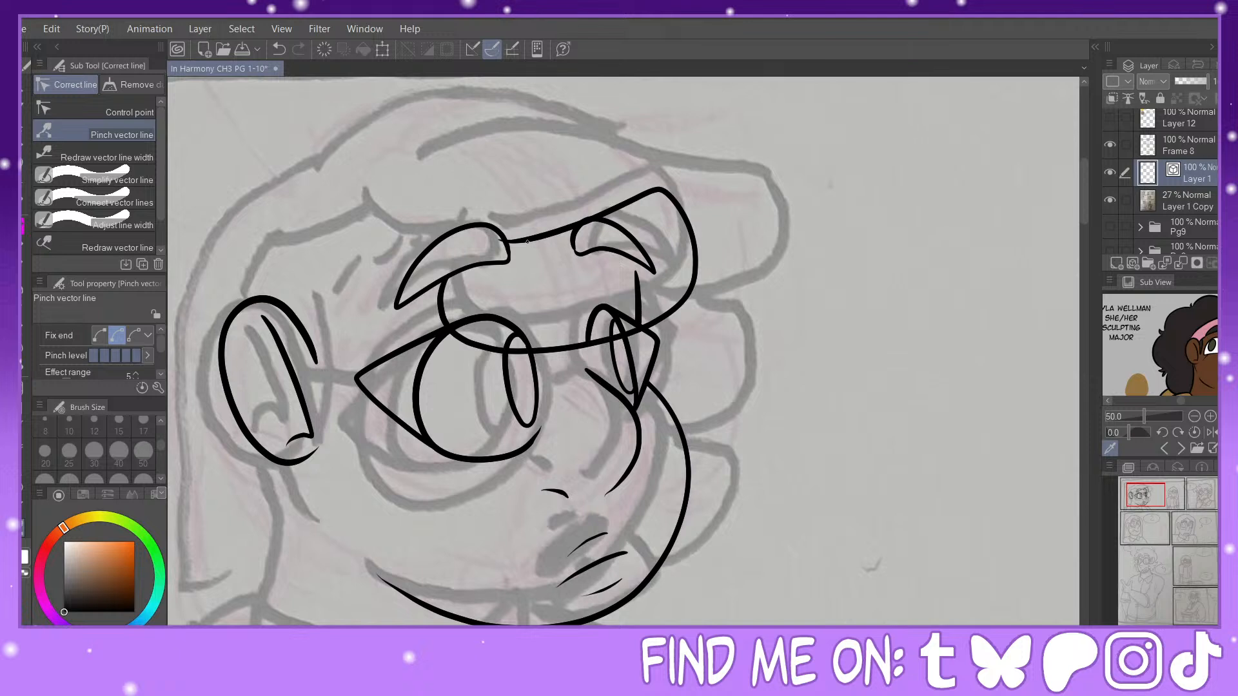
pyautogui.moveTo(529, 245); pyautogui.dragTo(532, 249)
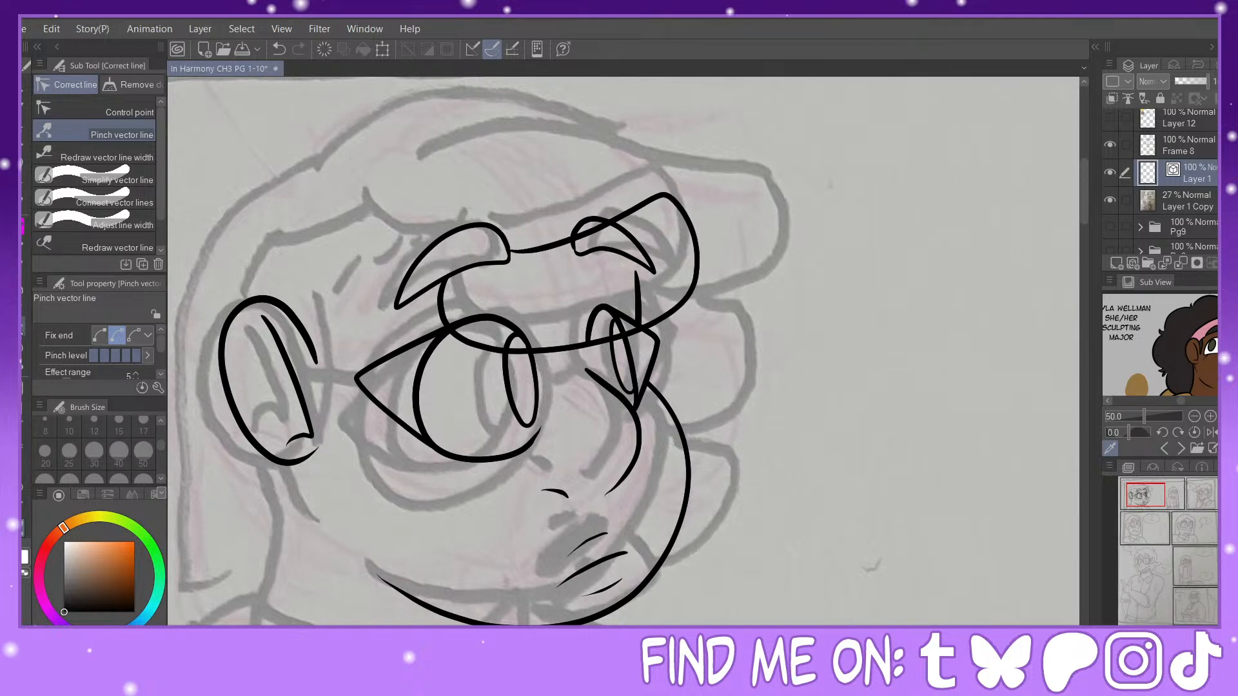
# Step: Erase the hair line inside the far eyebrow and the eye lines overlapping the front lock with the Vector eraser
pyautogui.press('e')
pyautogui.click(592, 229)
pyautogui.click(610, 314)
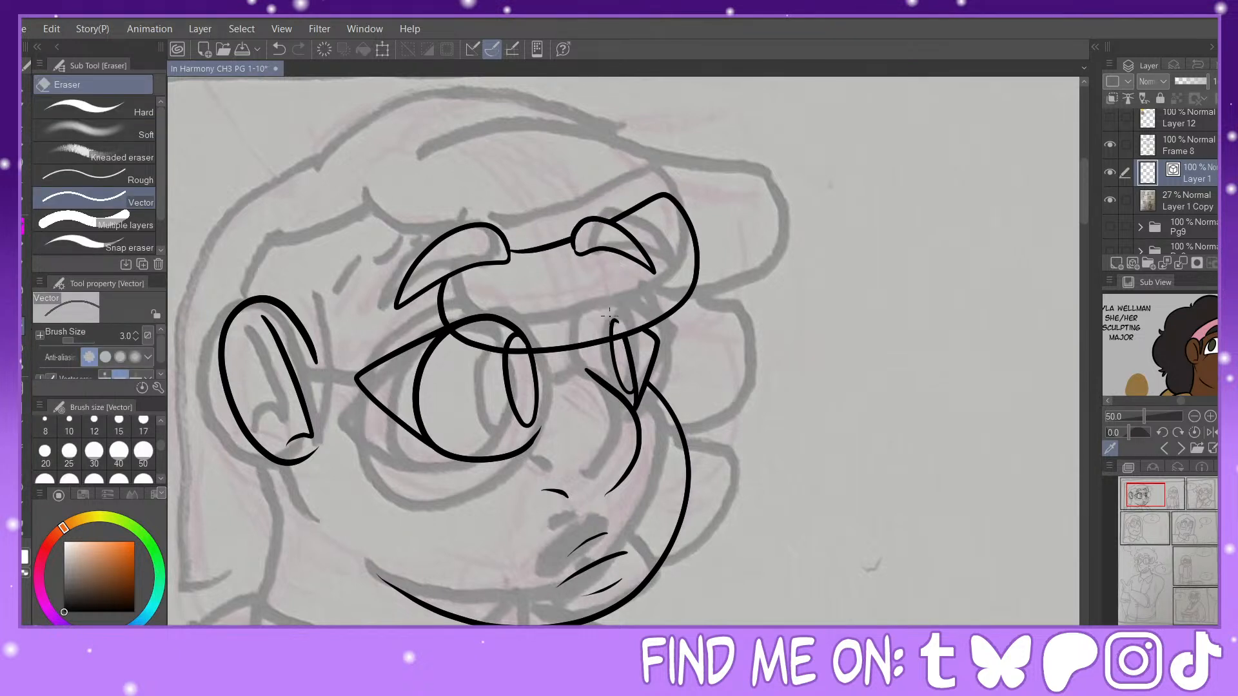
pyautogui.click(494, 315)
pyautogui.click(515, 335)
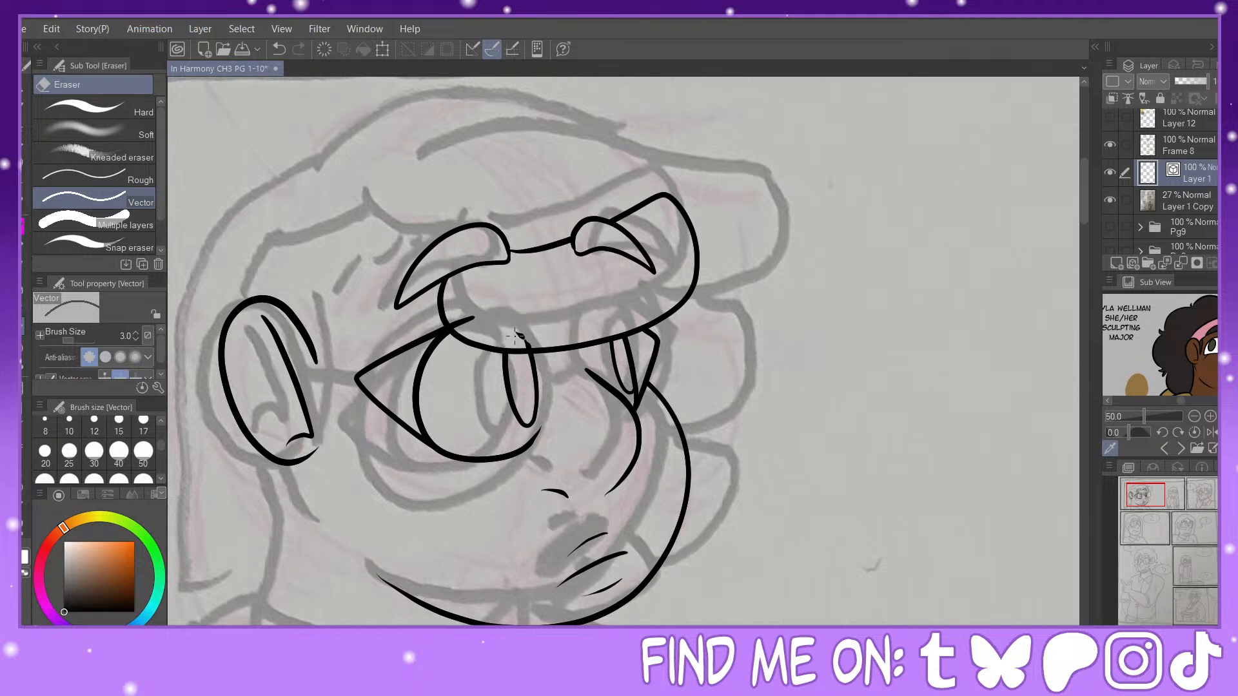
pyautogui.click(466, 322)
# Step: Ink the hairline from the near eyebrow to the ear, the pointed sideburn and short hair strokes at the temple
pyautogui.press('p')
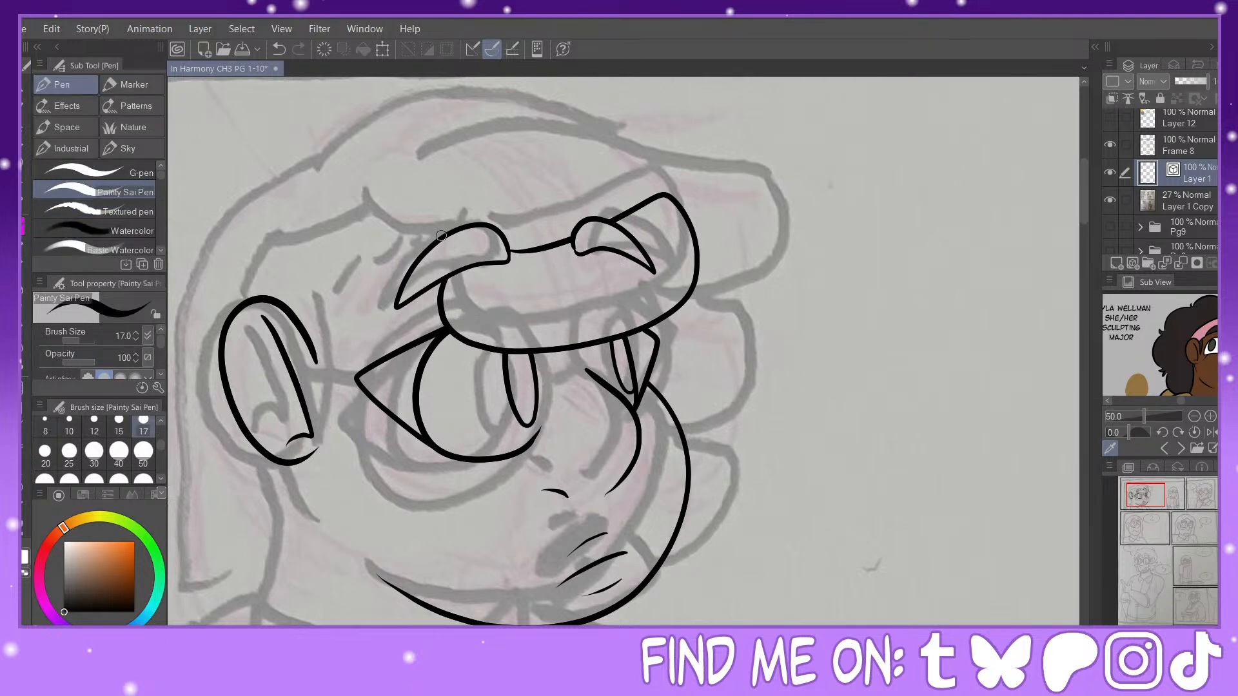
pyautogui.moveTo(442, 236)
pyautogui.mouseDown()
pyautogui.moveTo(387, 191)
pyautogui.moveTo(287, 212)
pyautogui.moveTo(239, 259)
pyautogui.moveTo(226, 340)
pyautogui.mouseUp()
pyautogui.press('e')
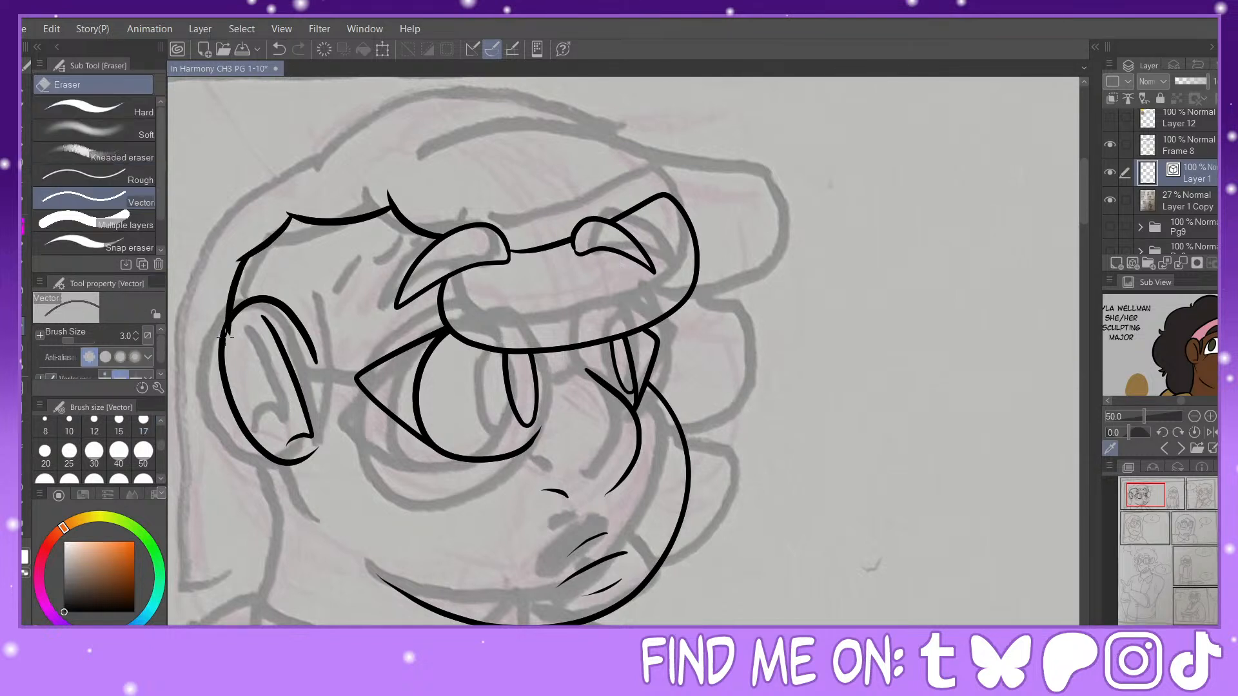
pyautogui.press('p')
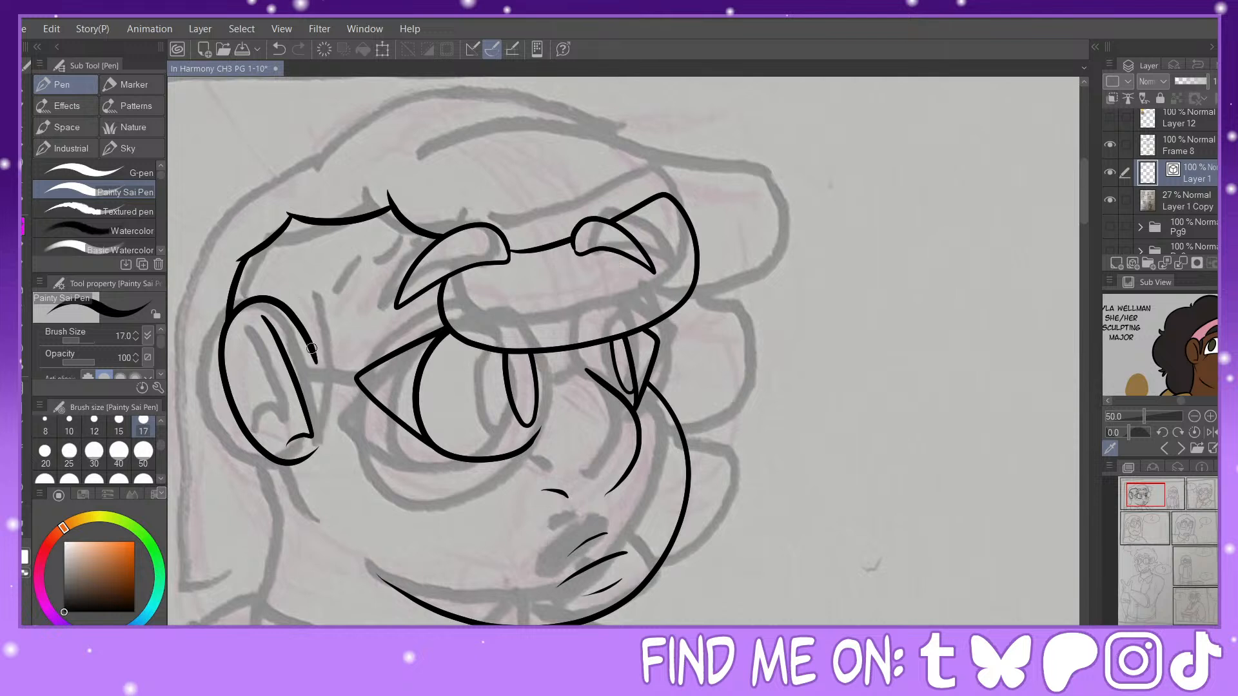
pyautogui.moveTo(313, 352)
pyautogui.mouseDown()
pyautogui.moveTo(340, 484)
pyautogui.moveTo(334, 269)
pyautogui.moveTo(419, 237)
pyautogui.mouseUp()
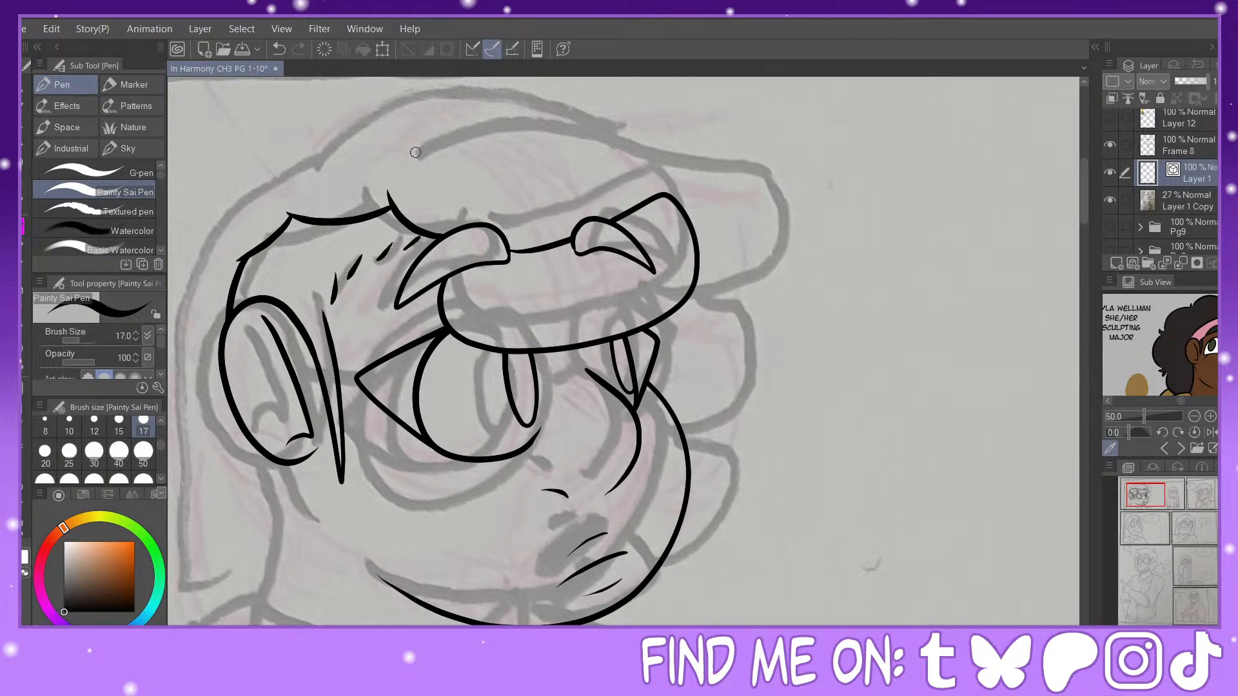
# Step: Ink the upper hair sweep and the rounded curls behind the far side of the face, adjusting them with Pinch vector line
pyautogui.moveTo(416, 161); pyautogui.dragTo(503, 136)
pyautogui.moveTo(732, 179)
pyautogui.mouseDown()
pyautogui.moveTo(741, 270)
pyautogui.moveTo(670, 310)
pyautogui.mouseUp()
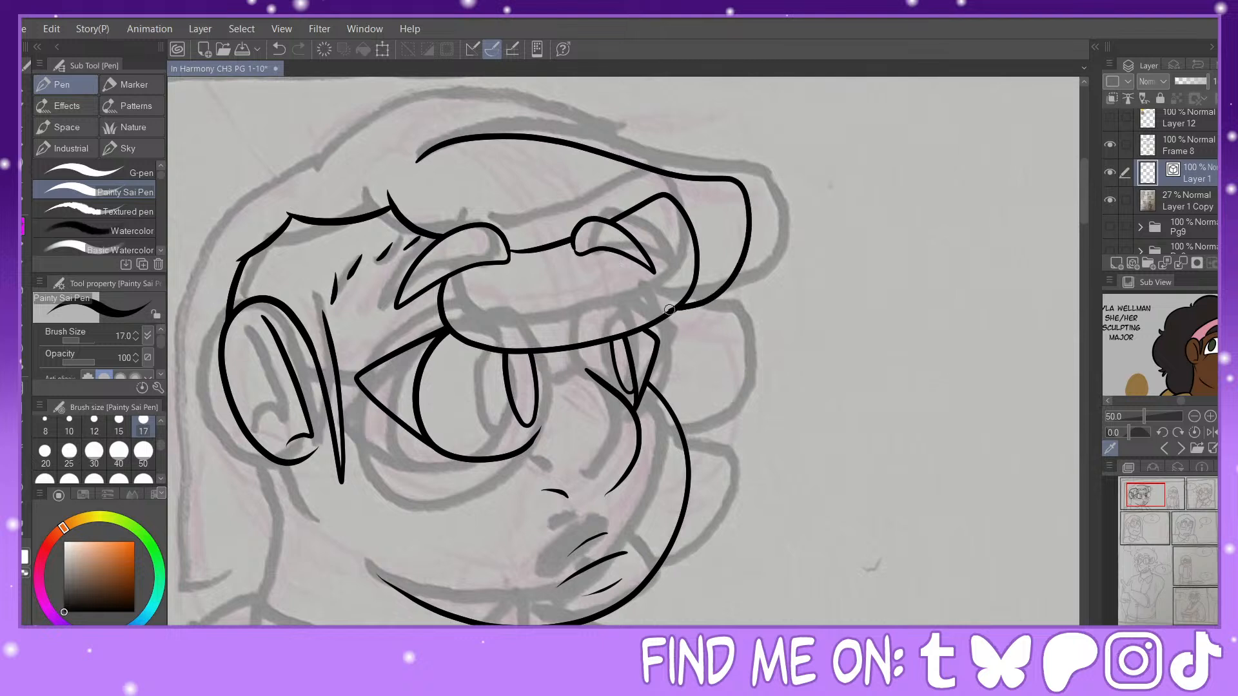
pyautogui.click(279, 49)
pyautogui.moveTo(432, 139)
pyautogui.mouseDown()
pyautogui.moveTo(472, 126)
pyautogui.moveTo(685, 168)
pyautogui.moveTo(783, 212)
pyautogui.moveTo(775, 273)
pyautogui.moveTo(699, 324)
pyautogui.moveTo(670, 310)
pyautogui.moveTo(754, 331)
pyautogui.moveTo(757, 399)
pyautogui.moveTo(698, 437)
pyautogui.moveTo(680, 433)
pyautogui.moveTo(751, 445)
pyautogui.moveTo(754, 509)
pyautogui.moveTo(670, 564)
pyautogui.mouseUp()
pyautogui.press('y')
pyautogui.press('p')
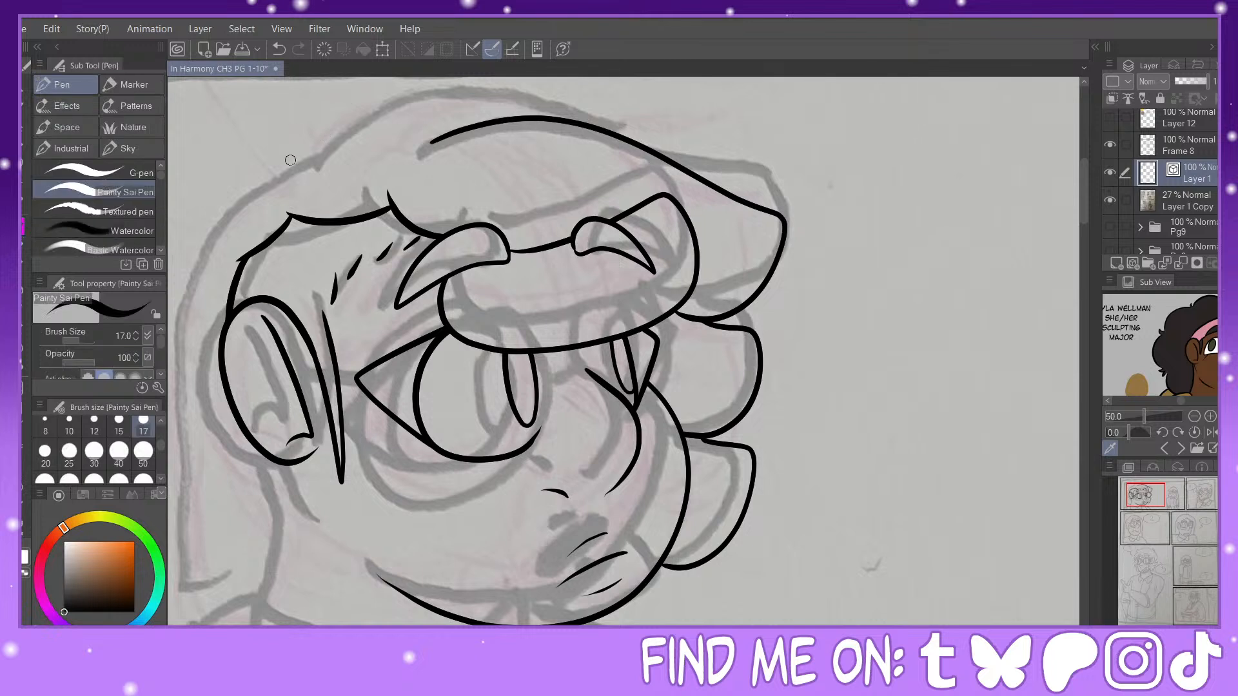
# Step: Ink the hair outline over the crown and down the back of the head, plus the short jaw stroke below the ear
pyautogui.moveTo(294, 164)
pyautogui.mouseDown()
pyautogui.moveTo(556, 110)
pyautogui.moveTo(678, 125)
pyautogui.moveTo(715, 158)
pyautogui.moveTo(710, 183)
pyautogui.mouseUp()
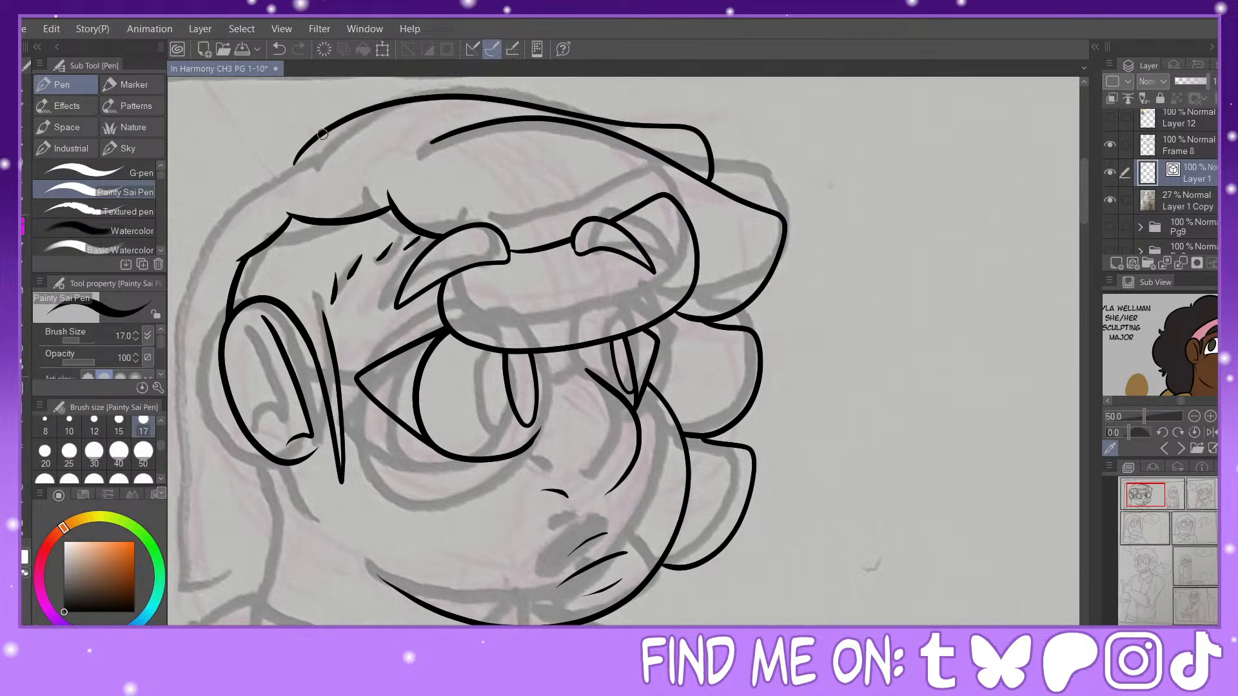
pyautogui.moveTo(316, 132)
pyautogui.mouseDown()
pyautogui.moveTo(234, 202)
pyautogui.moveTo(242, 228)
pyautogui.moveTo(227, 224)
pyautogui.moveTo(197, 291)
pyautogui.moveTo(220, 613)
pyautogui.mouseUp()
pyautogui.moveTo(301, 461); pyautogui.dragTo(343, 514)
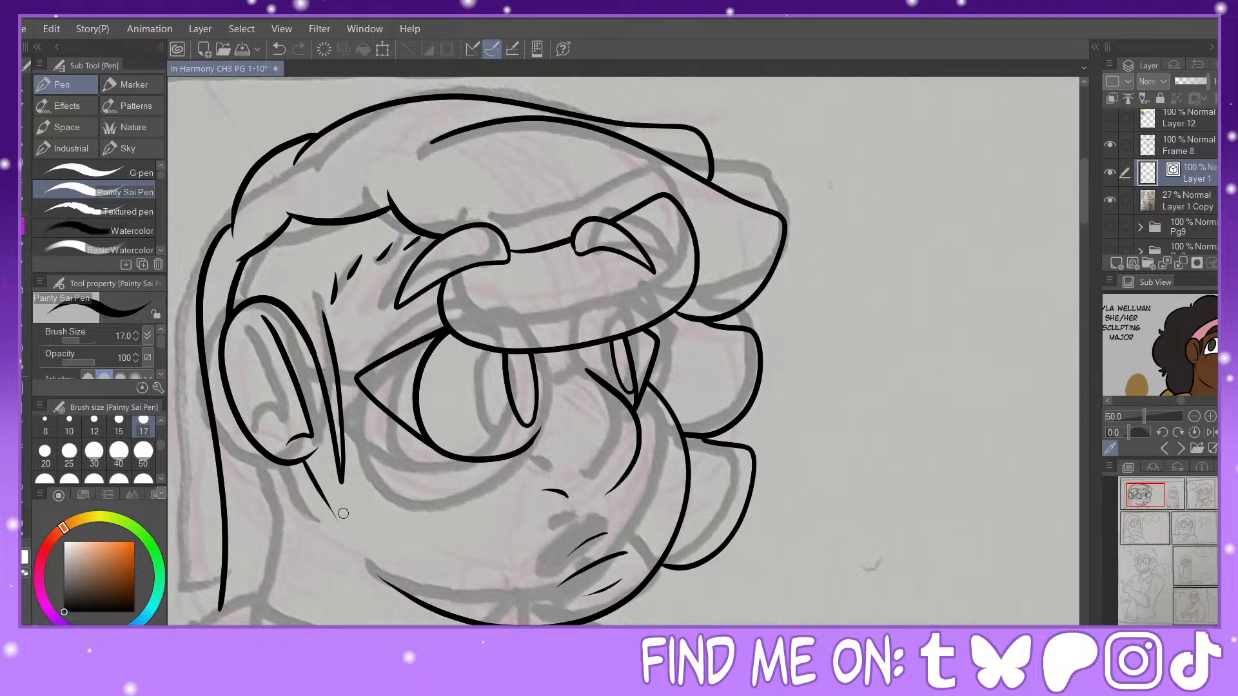
# Step: Ink the large character's glasses: near lens rim, temple arm, bridge and far lens rim
pyautogui.moveTo(438, 305)
pyautogui.mouseDown()
pyautogui.moveTo(405, 463)
pyautogui.moveTo(520, 484)
pyautogui.moveTo(557, 422)
pyautogui.moveTo(541, 345)
pyautogui.mouseUp()
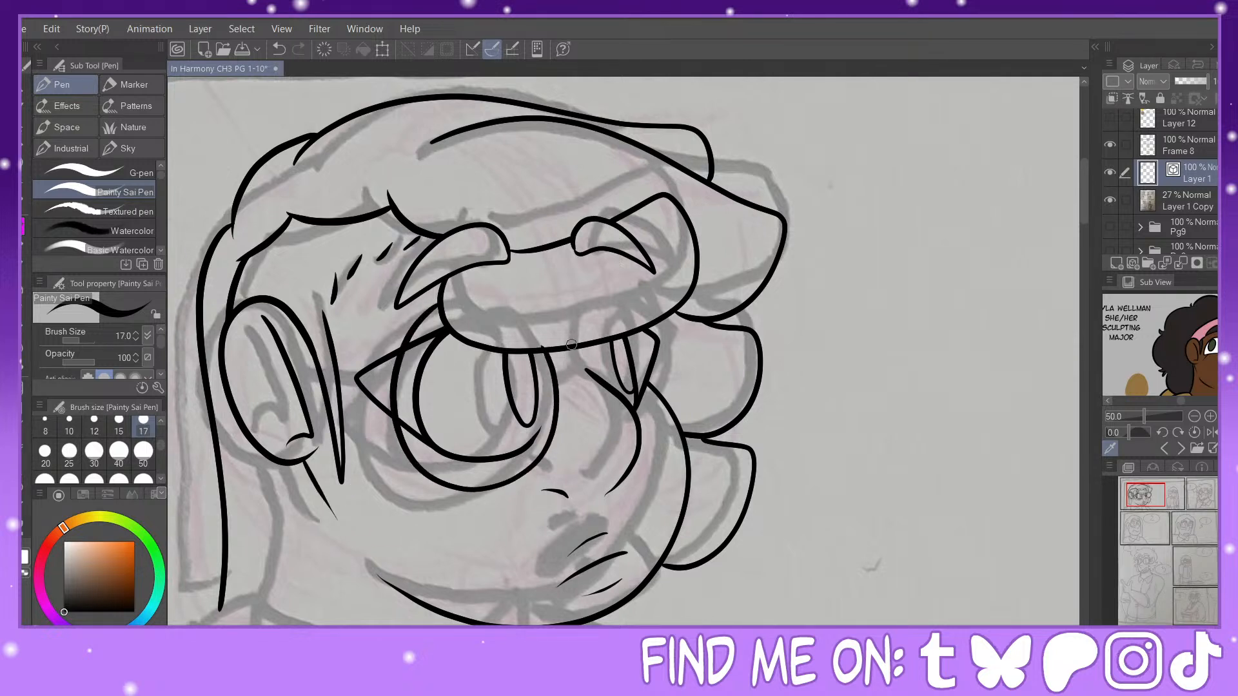
pyautogui.press('y')
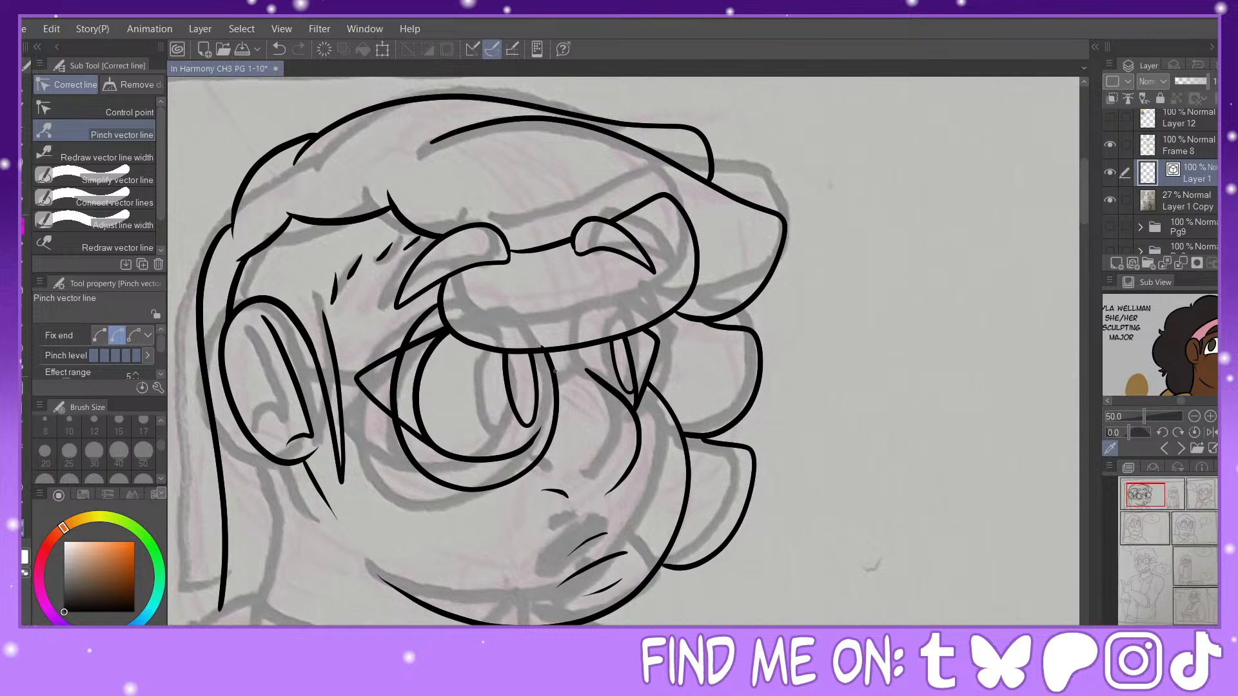
pyautogui.press('p')
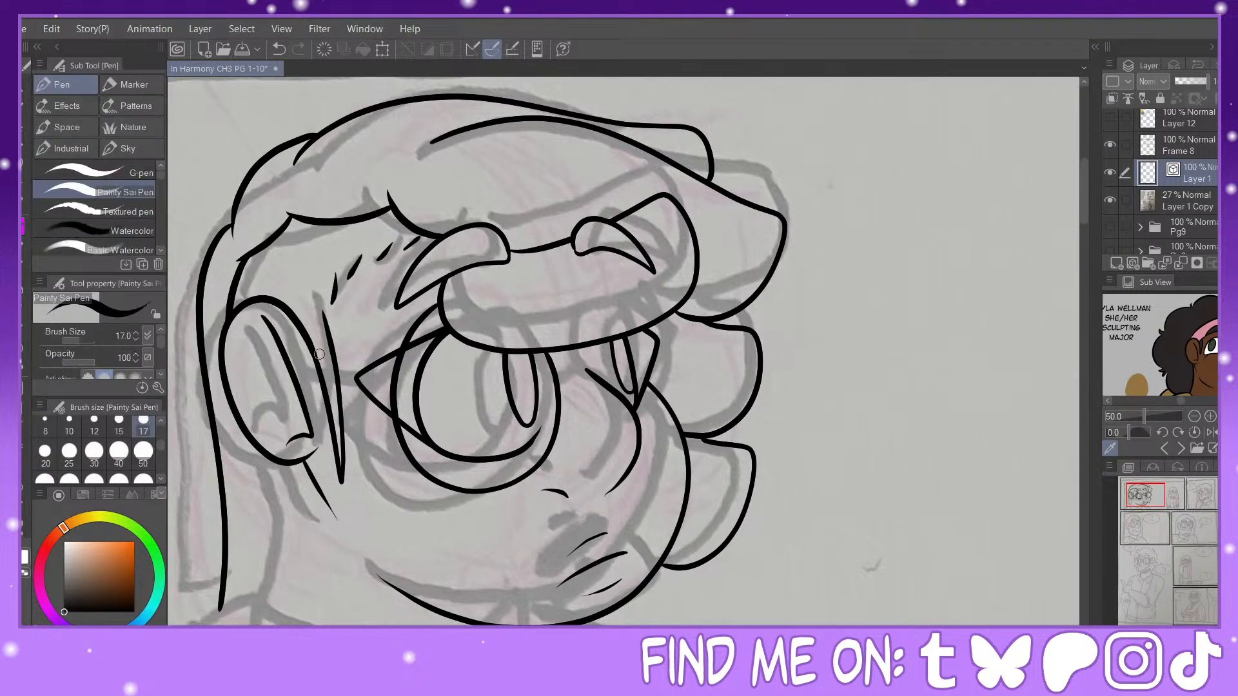
pyautogui.moveTo(315, 353); pyautogui.dragTo(385, 360)
pyautogui.moveTo(560, 395)
pyautogui.mouseDown()
pyautogui.moveTo(619, 360)
pyautogui.moveTo(593, 380)
pyautogui.moveTo(590, 346)
pyautogui.moveTo(600, 380)
pyautogui.mouseUp()
pyautogui.hotkey('ctrl', 'z')
pyautogui.moveTo(652, 424)
pyautogui.mouseDown()
pyautogui.moveTo(668, 365)
pyautogui.moveTo(660, 330)
pyautogui.mouseUp()
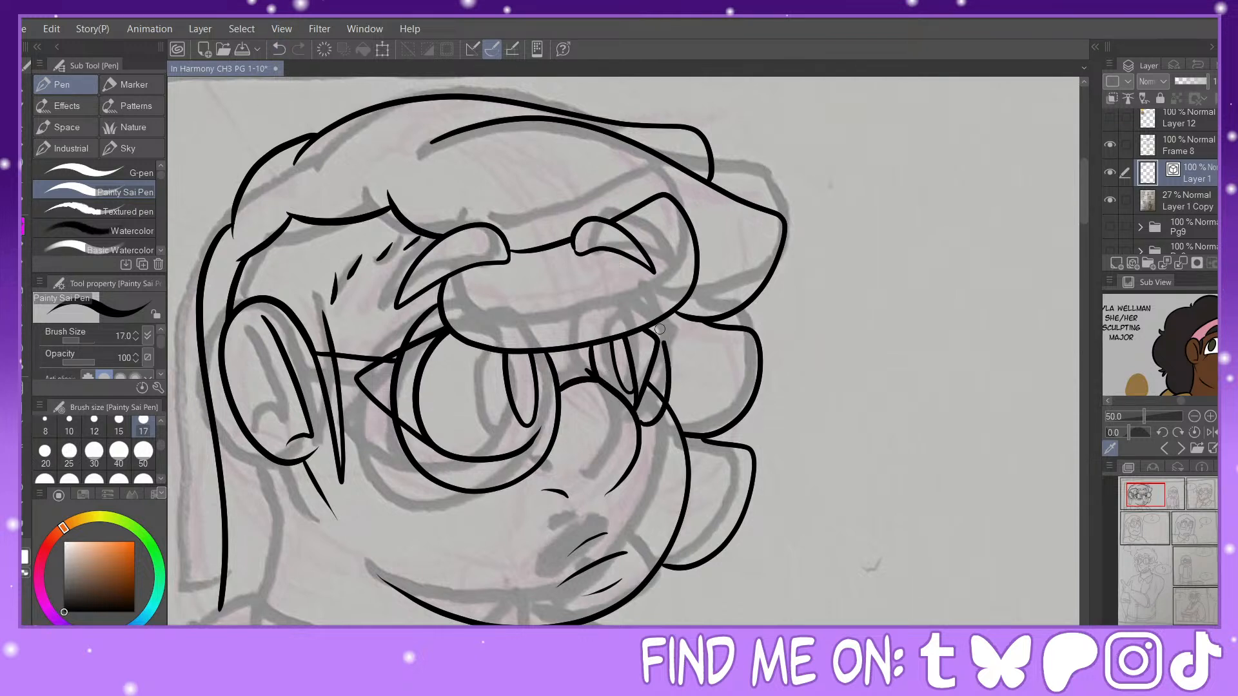
# Step: Ink the hair line behind the ear and the back and front lines of the large character's neck
pyautogui.moveTo(1147, 495); pyautogui.dragTo(1140, 503)
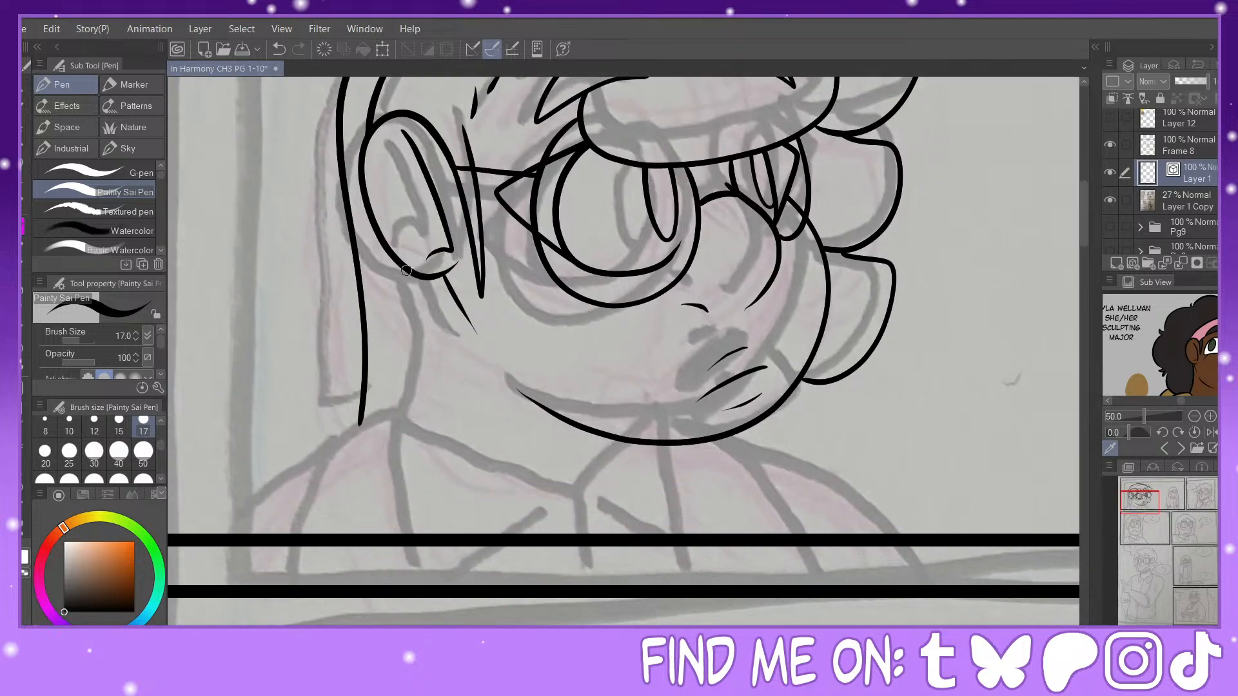
pyautogui.moveTo(406, 270)
pyautogui.mouseDown()
pyautogui.moveTo(436, 340)
pyautogui.moveTo(435, 276)
pyautogui.mouseUp()
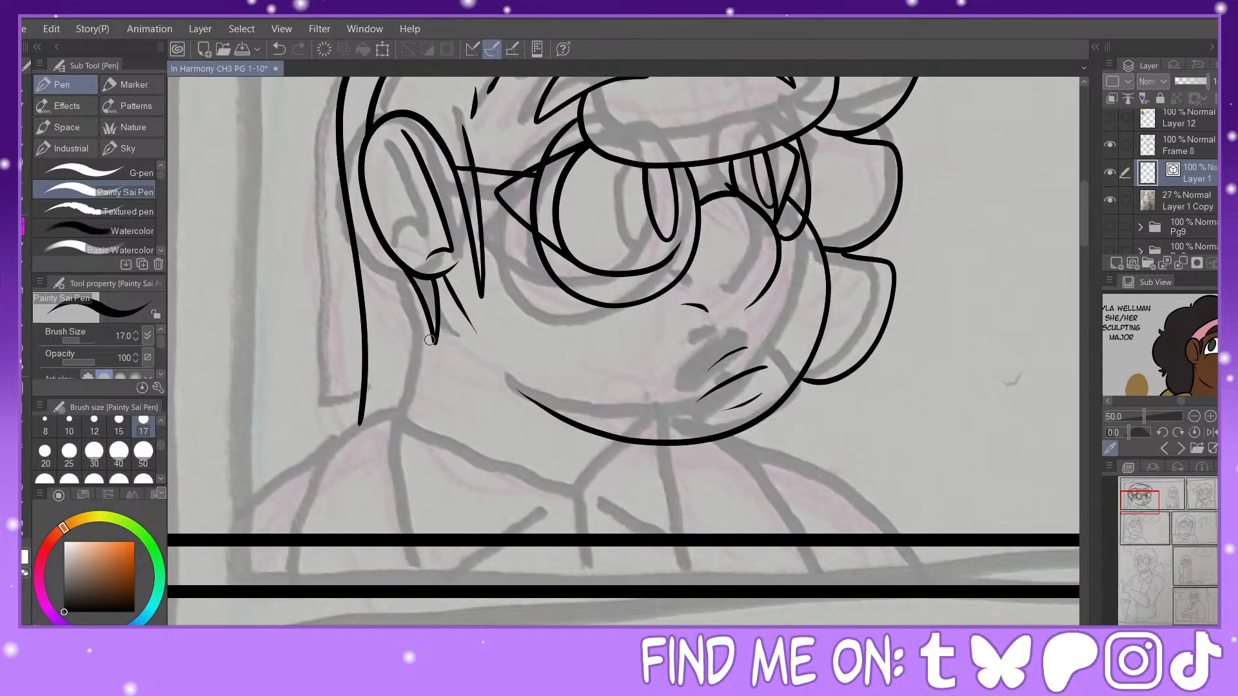
pyautogui.moveTo(437, 343); pyautogui.dragTo(414, 418)
pyautogui.click(279, 54)
pyautogui.moveTo(435, 344); pyautogui.dragTo(408, 407)
pyautogui.moveTo(685, 442)
pyautogui.mouseDown()
pyautogui.moveTo(683, 503)
pyautogui.moveTo(648, 540)
pyautogui.mouseUp()
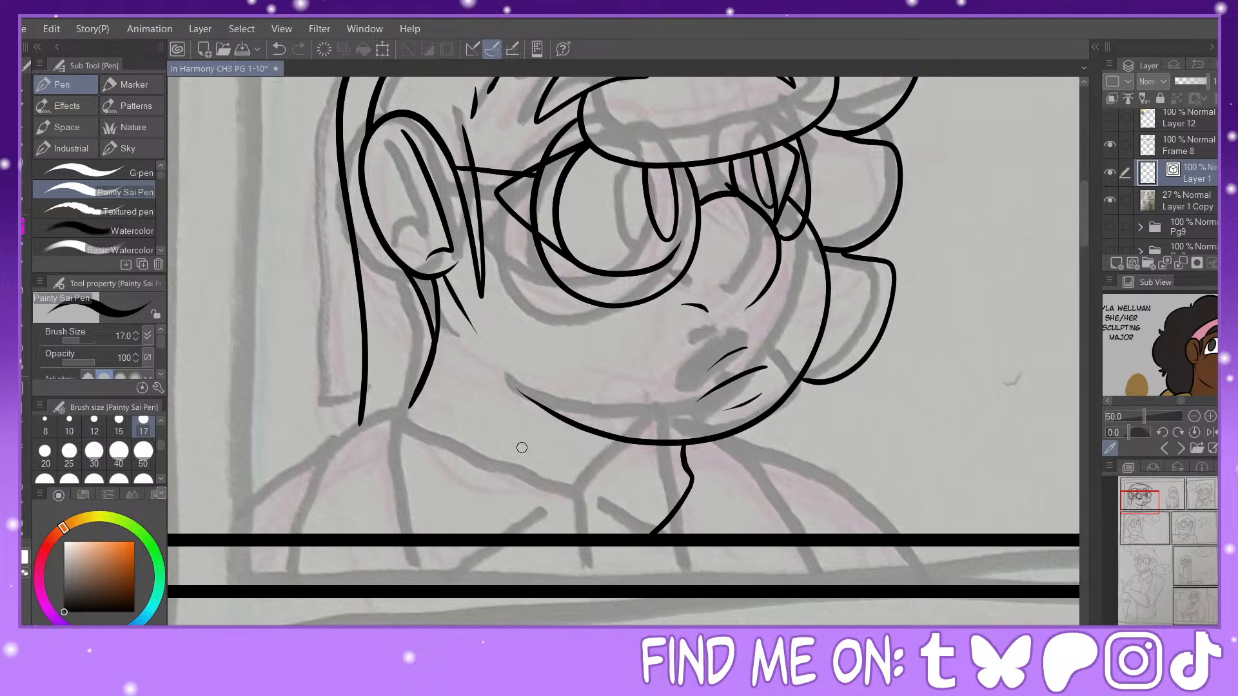
# Step: Ink the neckline and the near collar edge from the base of the large character's neck down to the panel border, trimming the overlap
pyautogui.moveTo(410, 405)
pyautogui.mouseDown()
pyautogui.moveTo(388, 428)
pyautogui.moveTo(501, 534)
pyautogui.mouseUp()
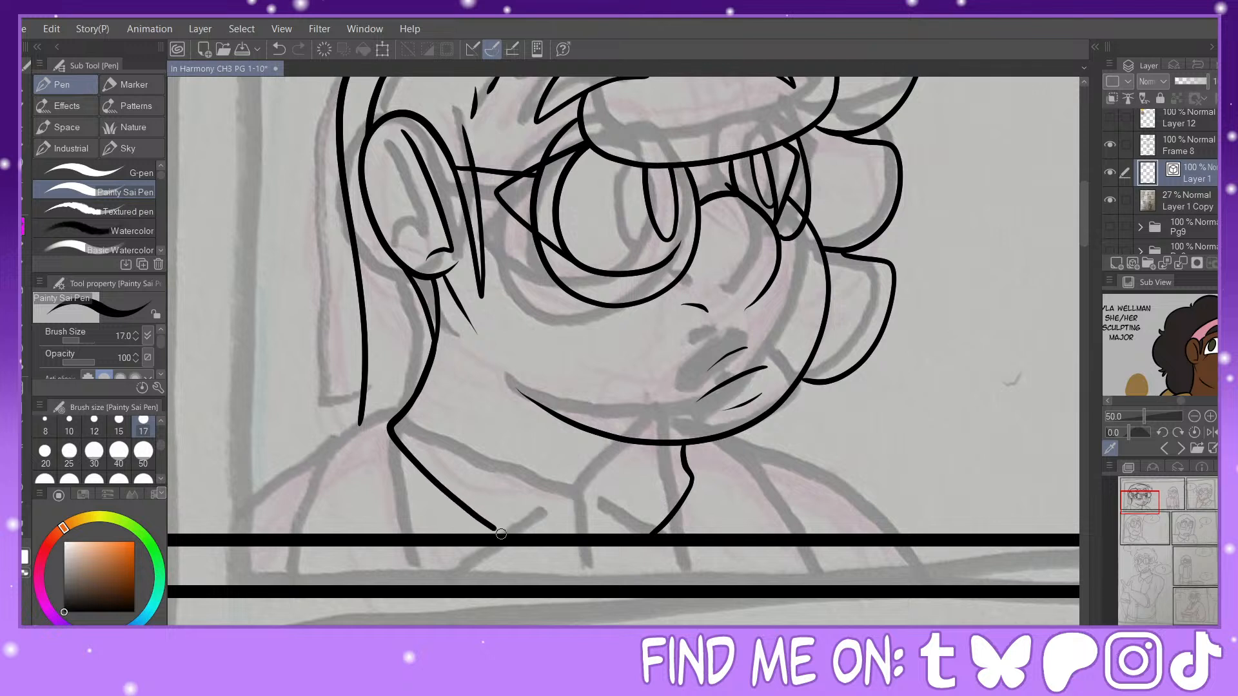
pyautogui.moveTo(390, 431); pyautogui.dragTo(413, 536)
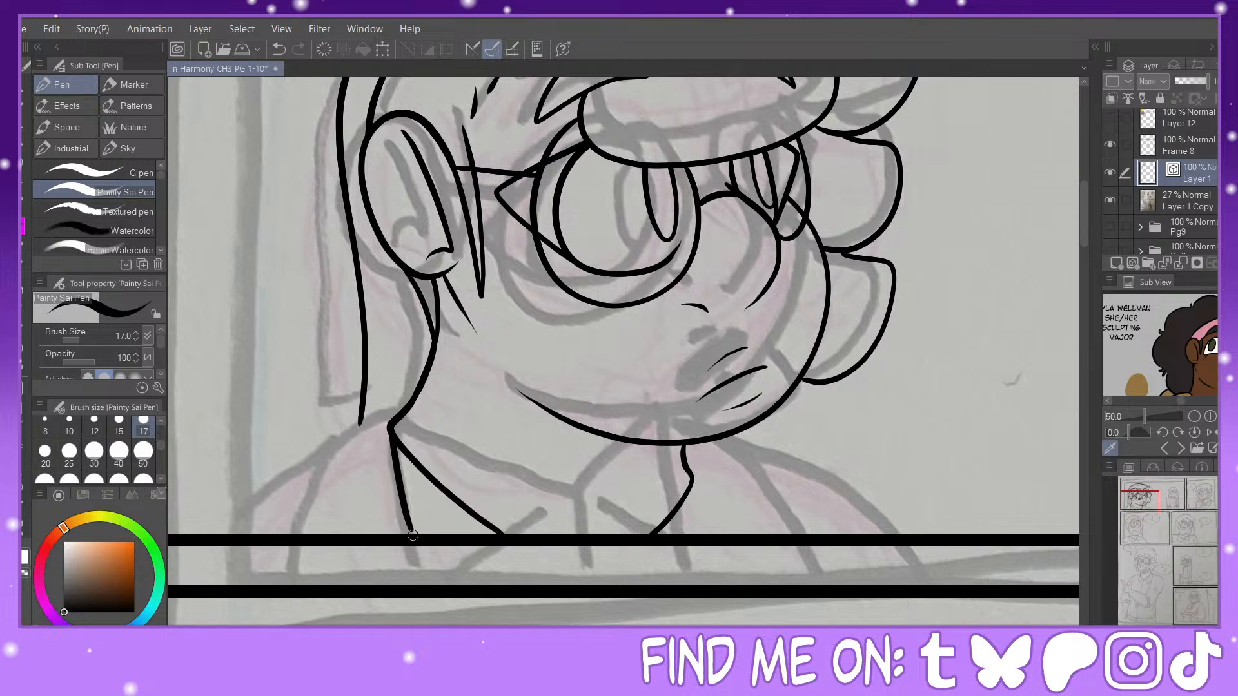
pyautogui.hotkey('ctrl', 'z')
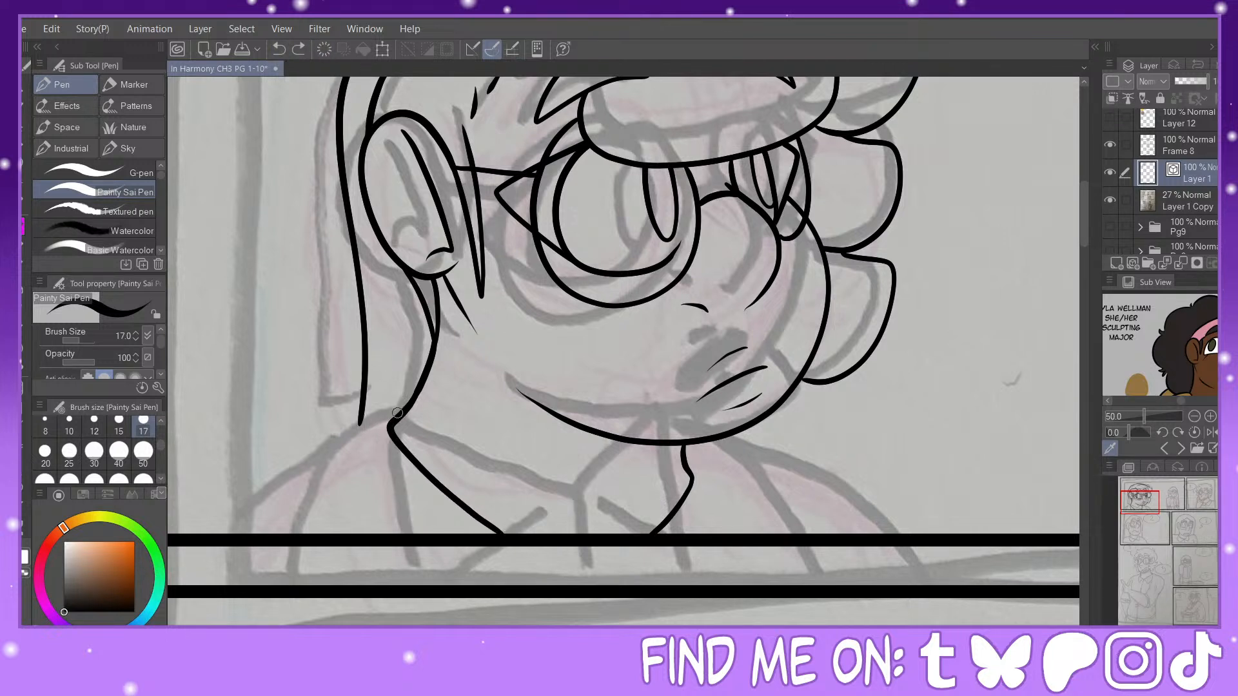
pyautogui.moveTo(399, 429); pyautogui.dragTo(423, 534)
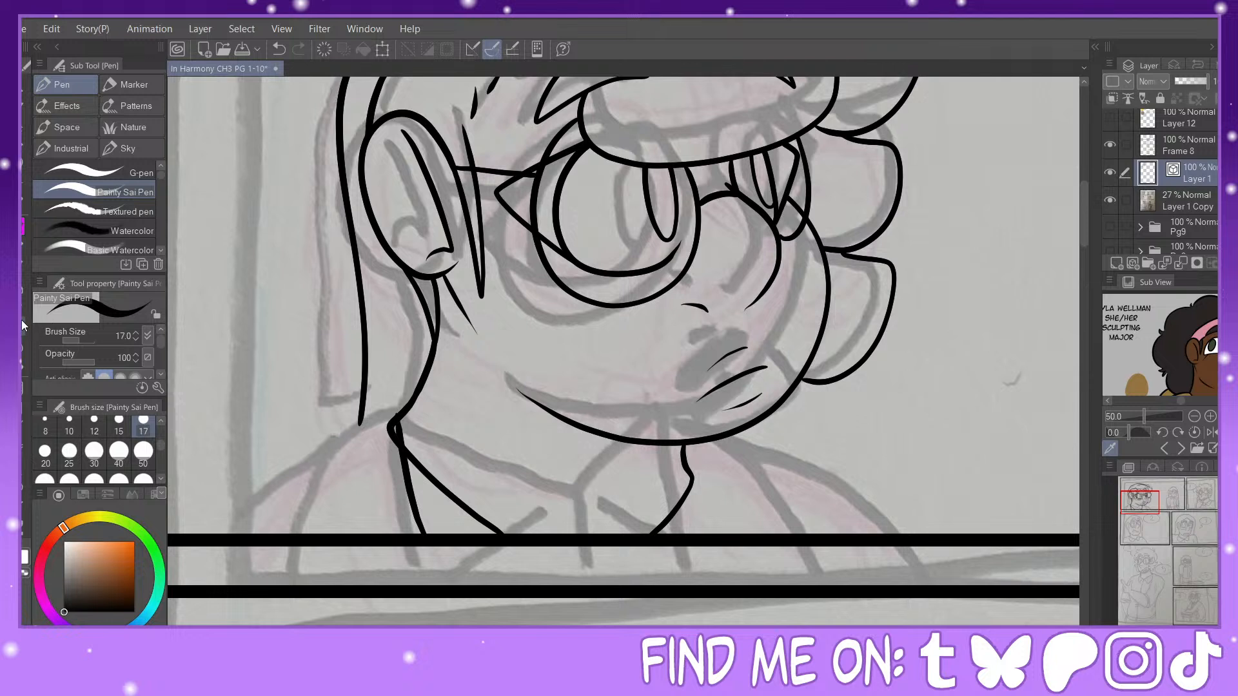
pyautogui.press('e')
pyautogui.press('p')
# Step: Ink the large character's near shoulder outline and the garment line inside it, and trim the hair line's overhanging end
pyautogui.moveTo(421, 387)
pyautogui.mouseDown()
pyautogui.moveTo(379, 403)
pyautogui.moveTo(317, 462)
pyautogui.moveTo(293, 525)
pyautogui.mouseUp()
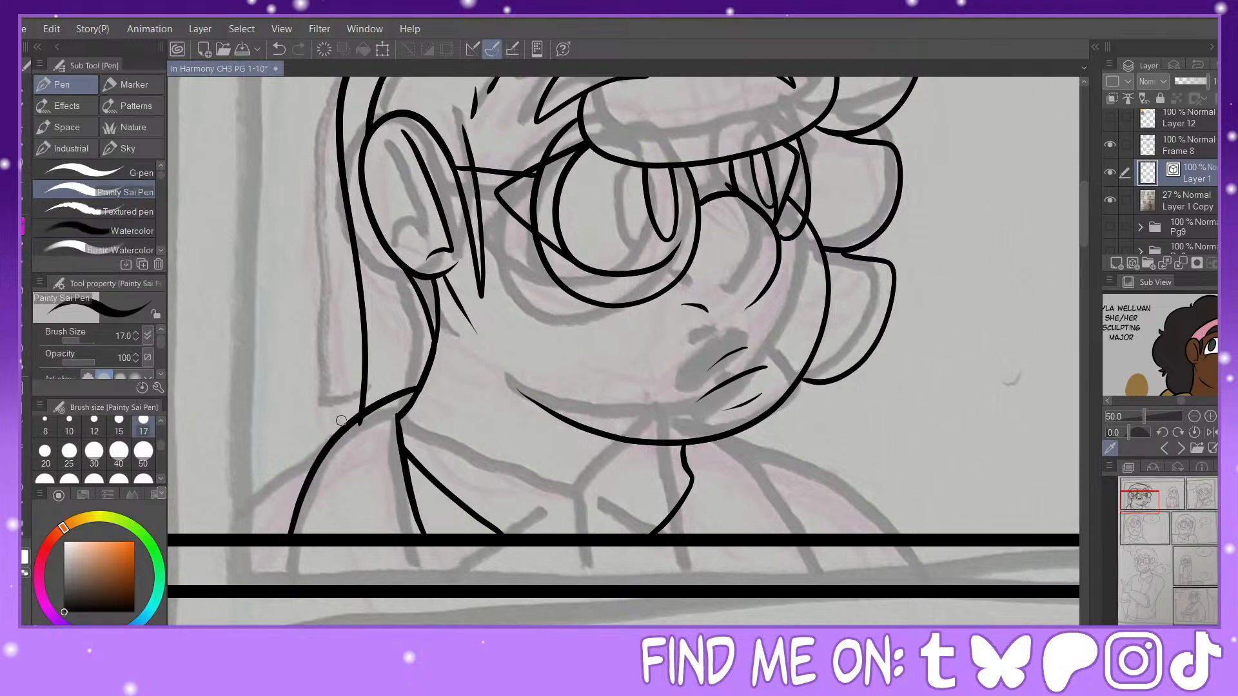
pyautogui.moveTo(358, 417)
pyautogui.mouseDown()
pyautogui.moveTo(239, 499)
pyautogui.moveTo(217, 541)
pyautogui.mouseUp()
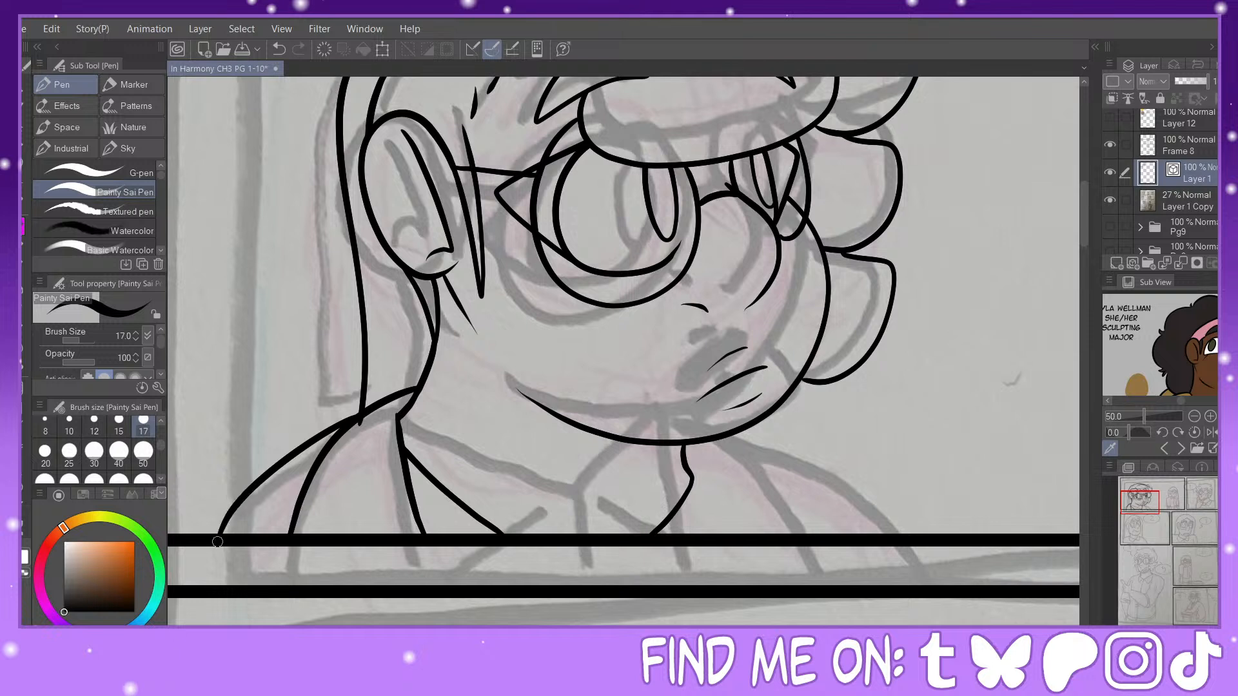
pyautogui.press('e')
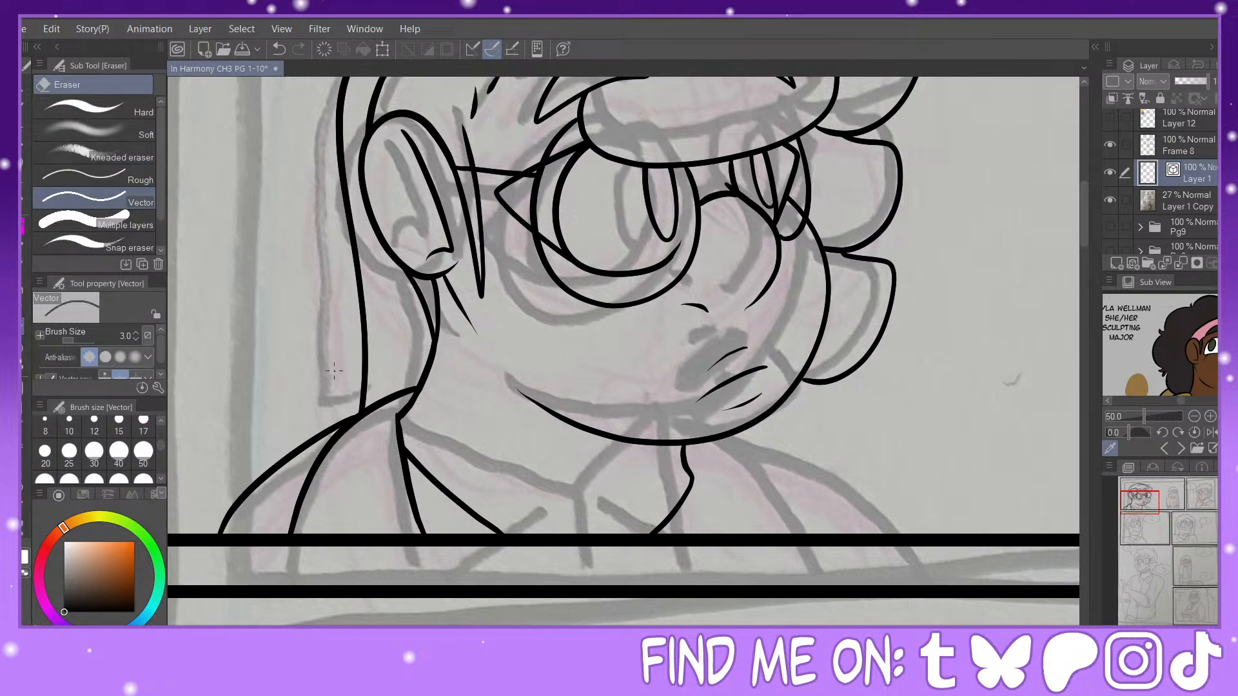
pyautogui.press('p')
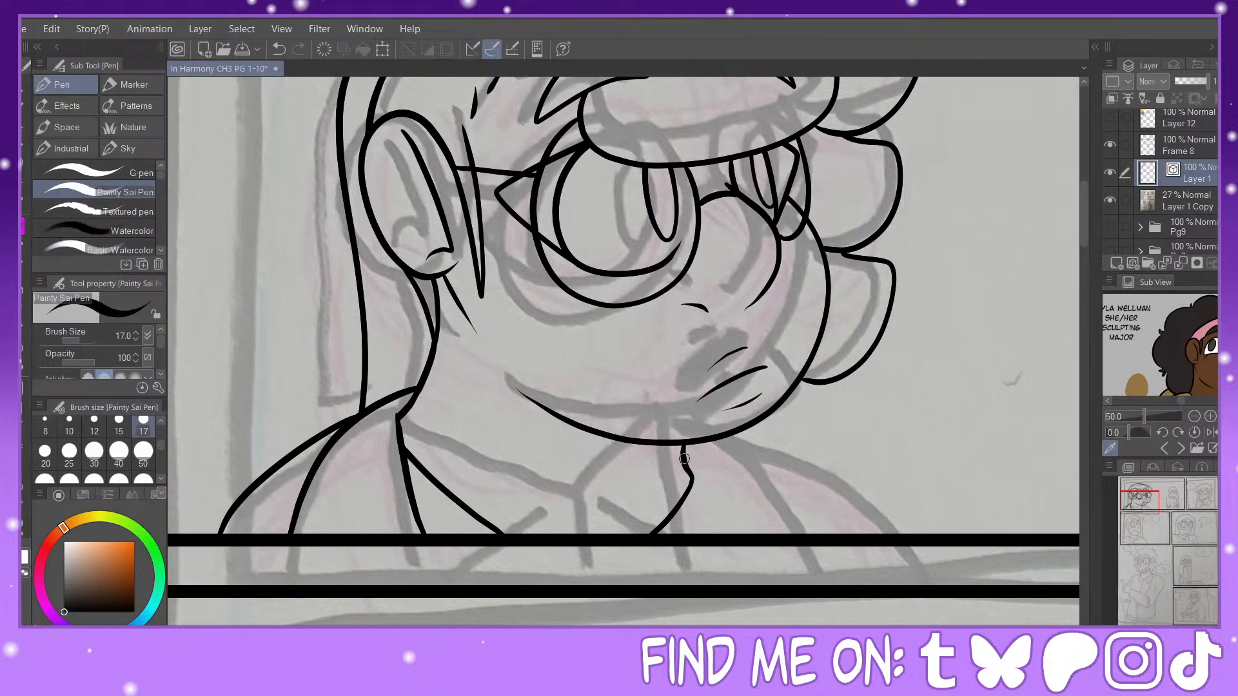
# Step: Ink the far collar edge and the two far shoulder lines from below the chin to the lower panel border
pyautogui.moveTo(686, 465); pyautogui.dragTo(712, 538)
pyautogui.moveTo(725, 436); pyautogui.dragTo(817, 544)
pyautogui.moveTo(728, 441)
pyautogui.mouseDown()
pyautogui.moveTo(852, 496)
pyautogui.moveTo(916, 534)
pyautogui.mouseUp()
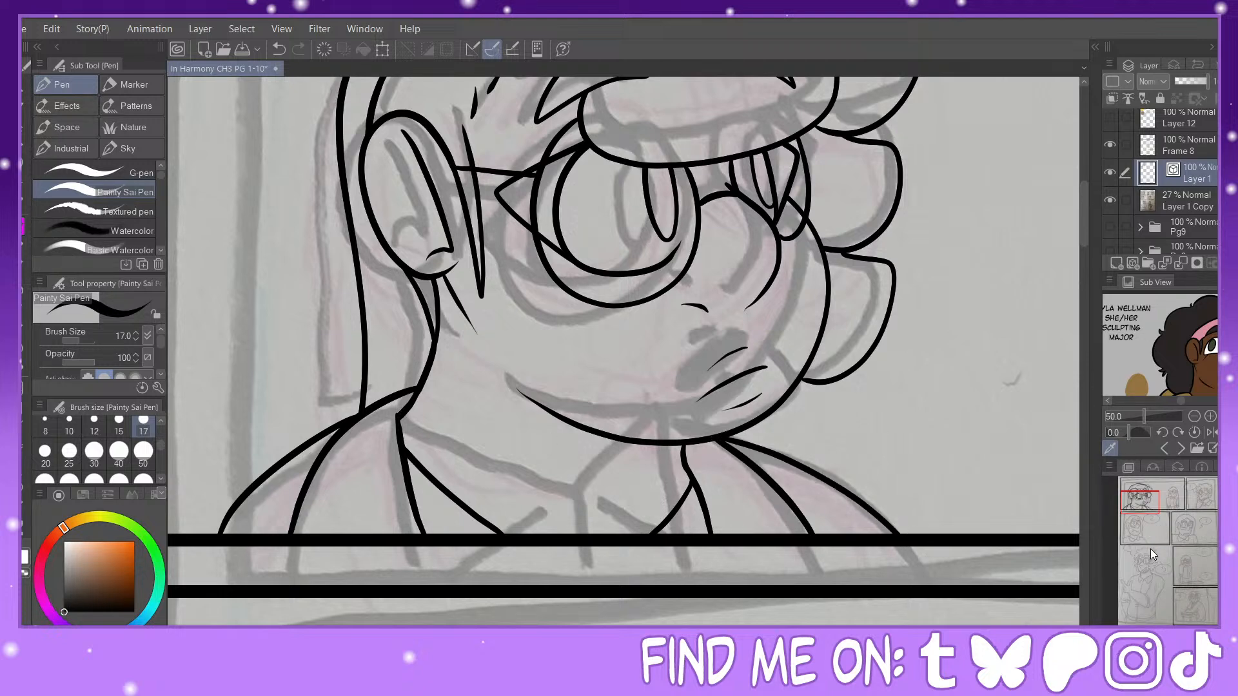
# Step: Draw a straight slanted line across the panel's lower corner under the small figure, and make the sketch layer Layer 1 Copy active
pyautogui.moveTo(1141, 496); pyautogui.dragTo(1145, 497)
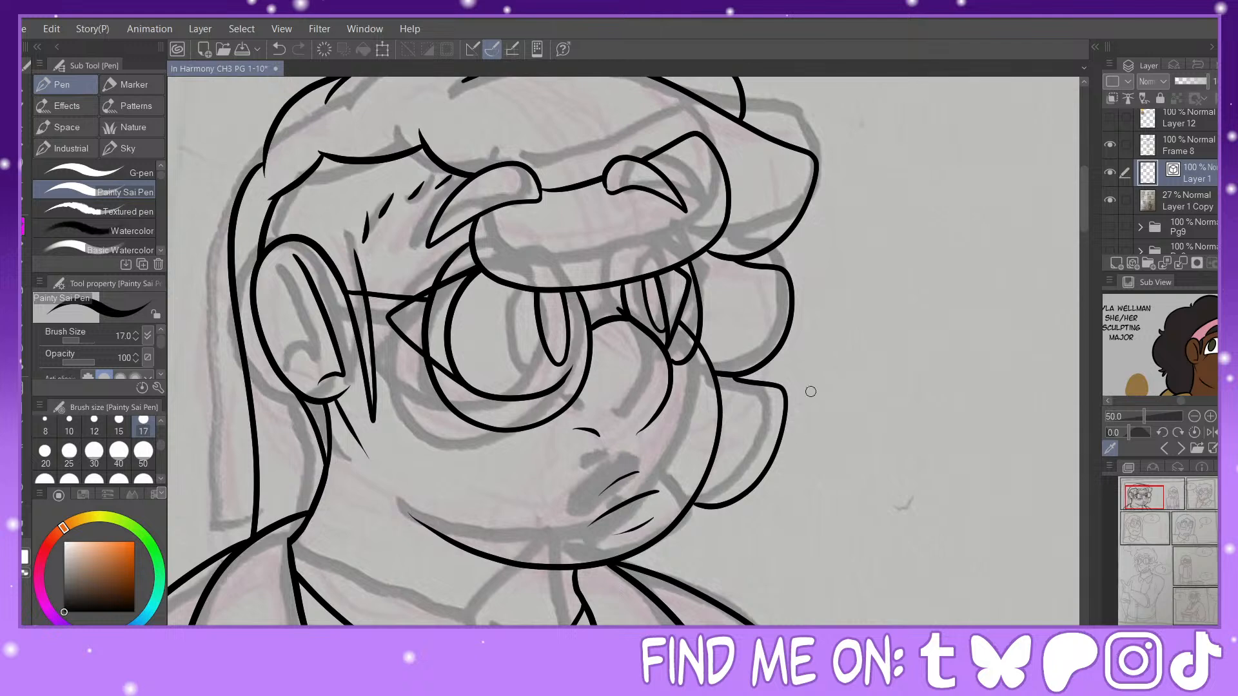
pyautogui.hotkey('ctrl', '-')
pyautogui.moveTo(1147, 503); pyautogui.dragTo(1173, 500)
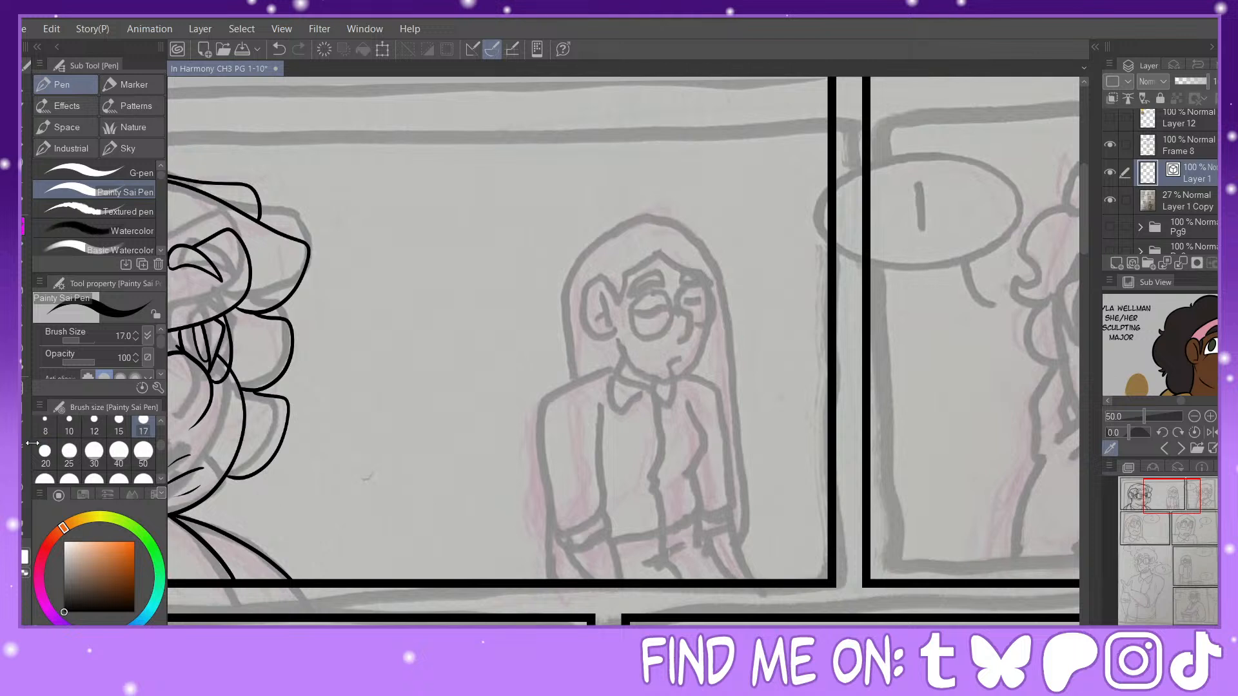
pyautogui.press('u')
pyautogui.moveTo(653, 580); pyautogui.dragTo(828, 556)
pyautogui.press('m')
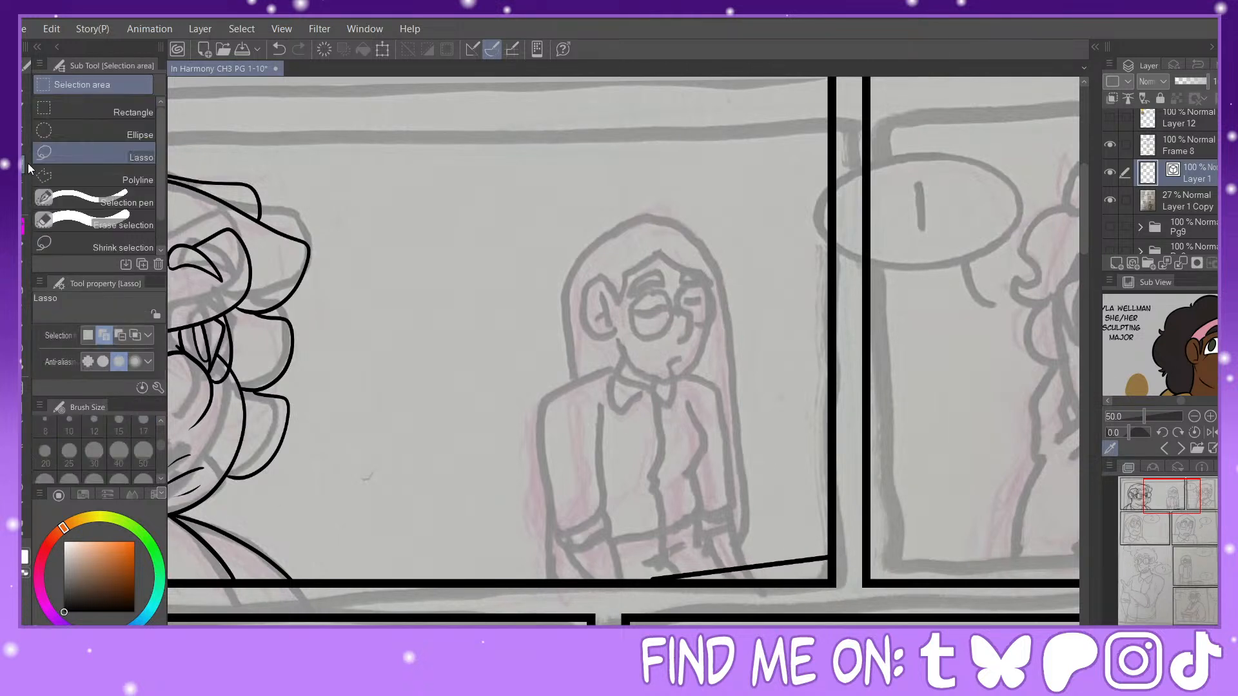
pyautogui.click(1176, 201)
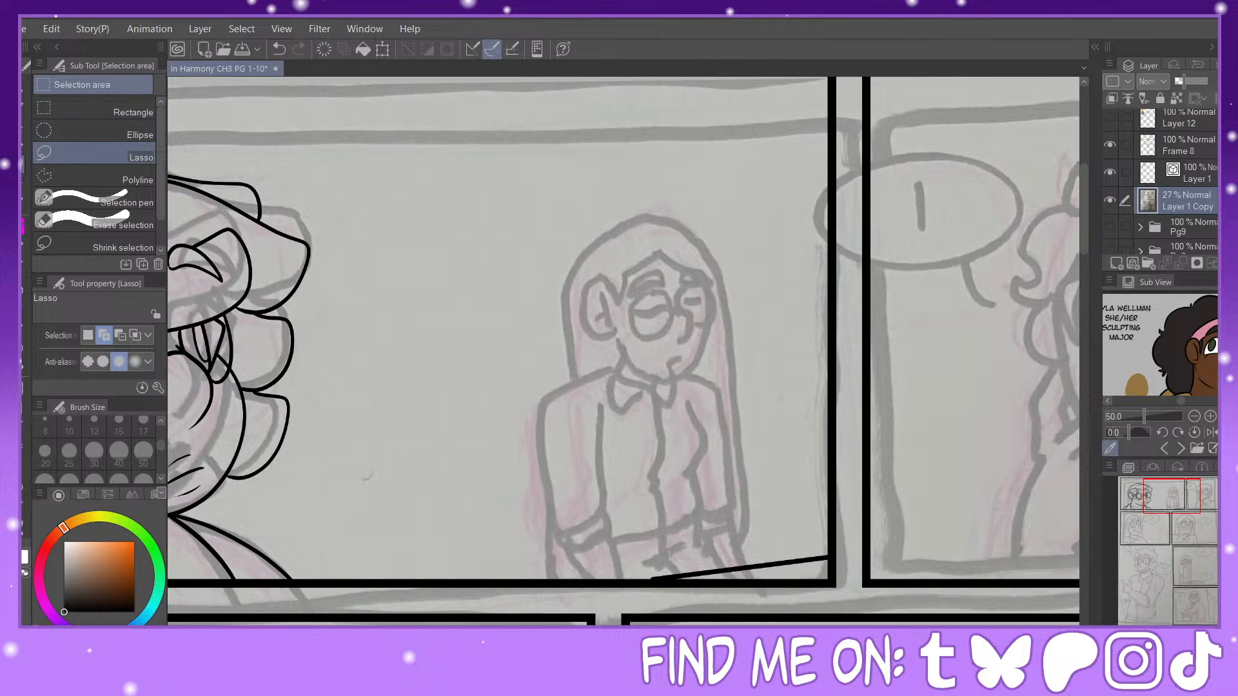
pyautogui.hotkey('ctrl', '-')
pyautogui.moveTo(648, 207)
pyautogui.mouseDown()
pyautogui.moveTo(546, 326)
pyautogui.moveTo(771, 323)
pyautogui.moveTo(645, 205)
pyautogui.mouseUp()
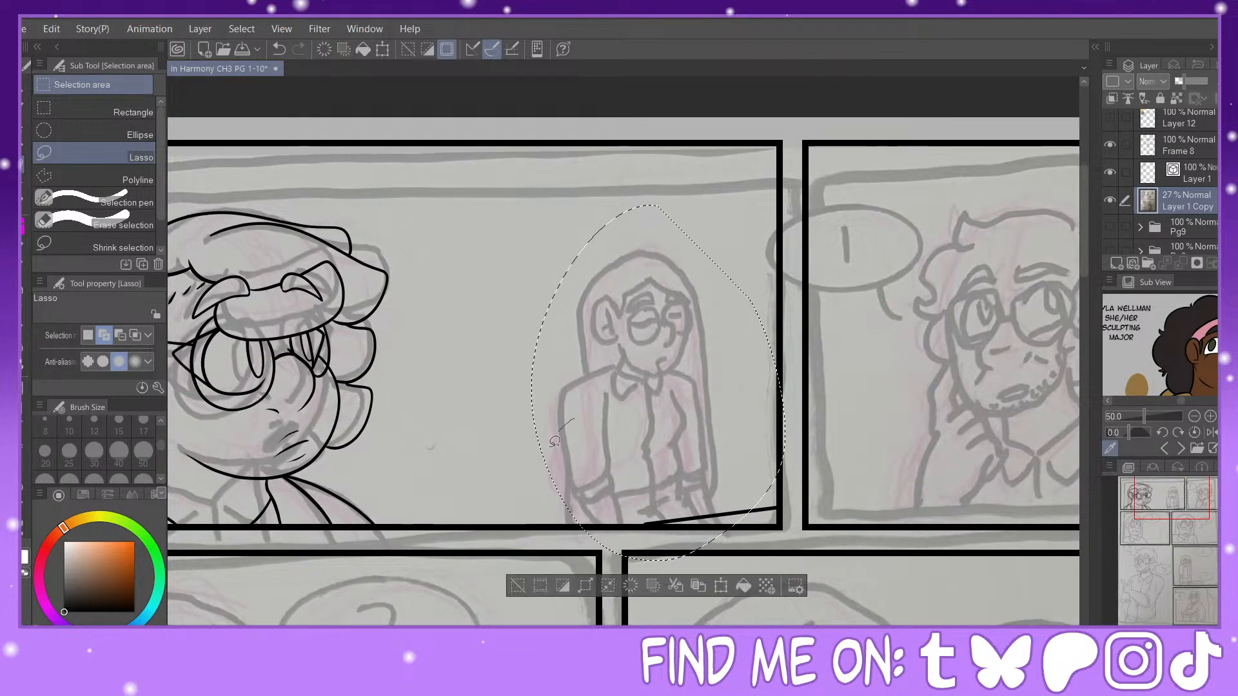
pyautogui.hotkey('ctrl', 't')
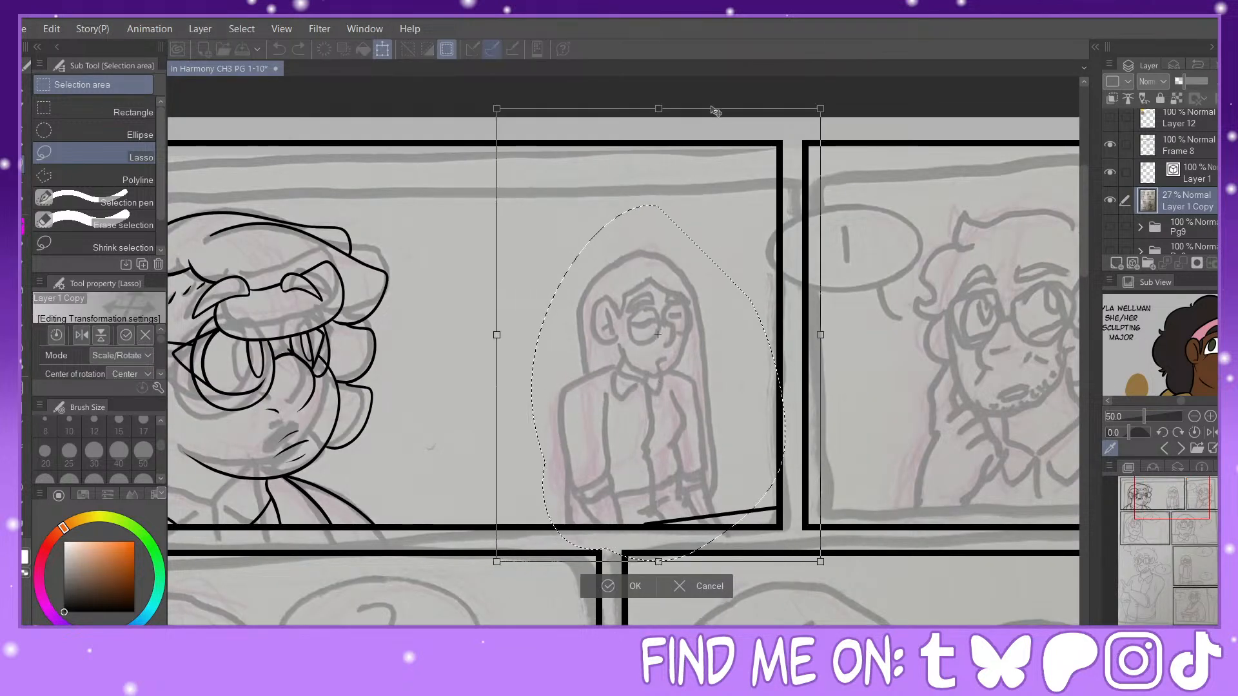
pyautogui.moveTo(681, 285)
pyautogui.mouseDown()
pyautogui.moveTo(708, 259)
pyautogui.moveTo(716, 274)
pyautogui.mouseUp()
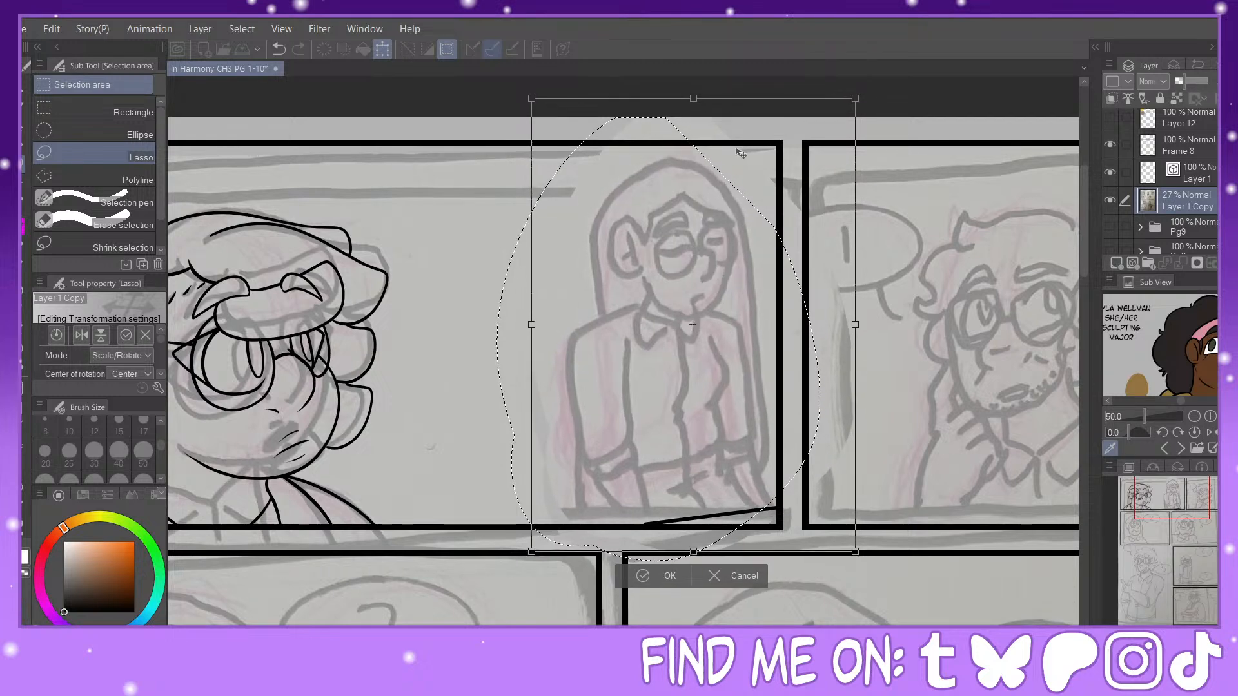
pyautogui.moveTo(855, 324); pyautogui.dragTo(932, 325)
pyautogui.moveTo(780, 340)
pyautogui.mouseDown()
pyautogui.moveTo(857, 314)
pyautogui.moveTo(691, 320)
pyautogui.mouseUp()
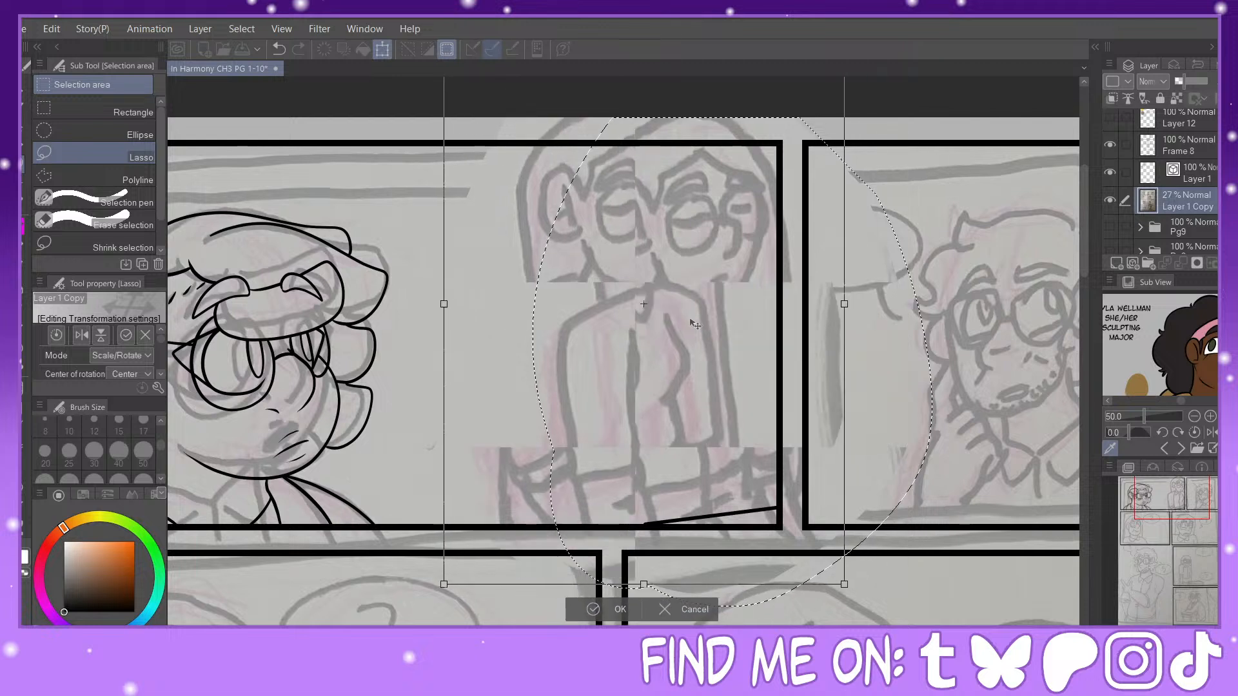
pyautogui.click(666, 610)
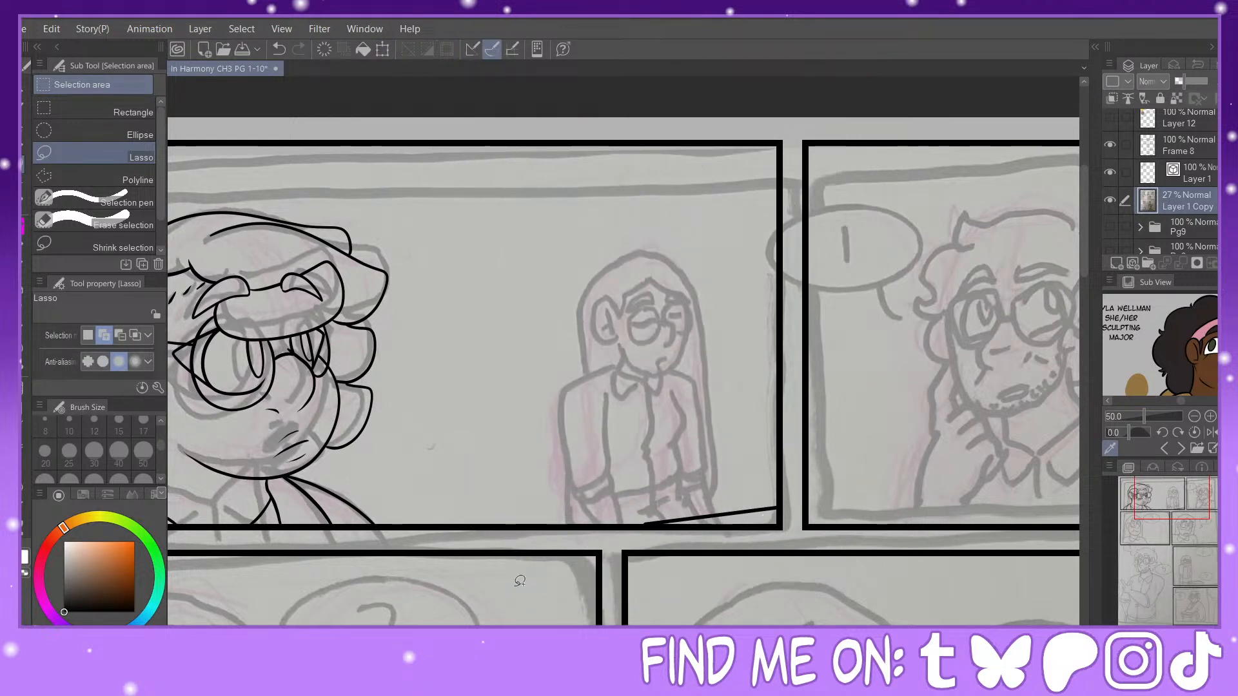
# Step: Clear a rectangular strip of the sketch from the middle of the small figure to the panel's far border
pyautogui.click(71, 110)
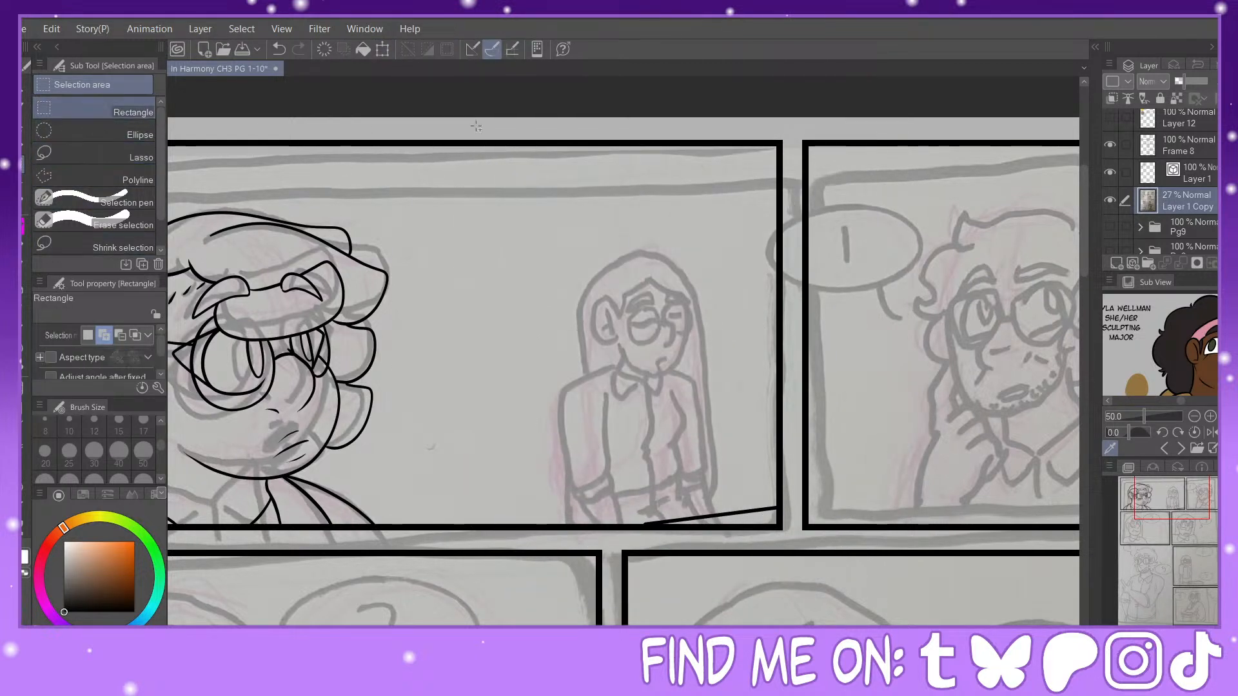
pyautogui.moveTo(662, 143); pyautogui.dragTo(787, 532)
pyautogui.click(650, 555)
pyautogui.hotkey('ctrl', 'd')
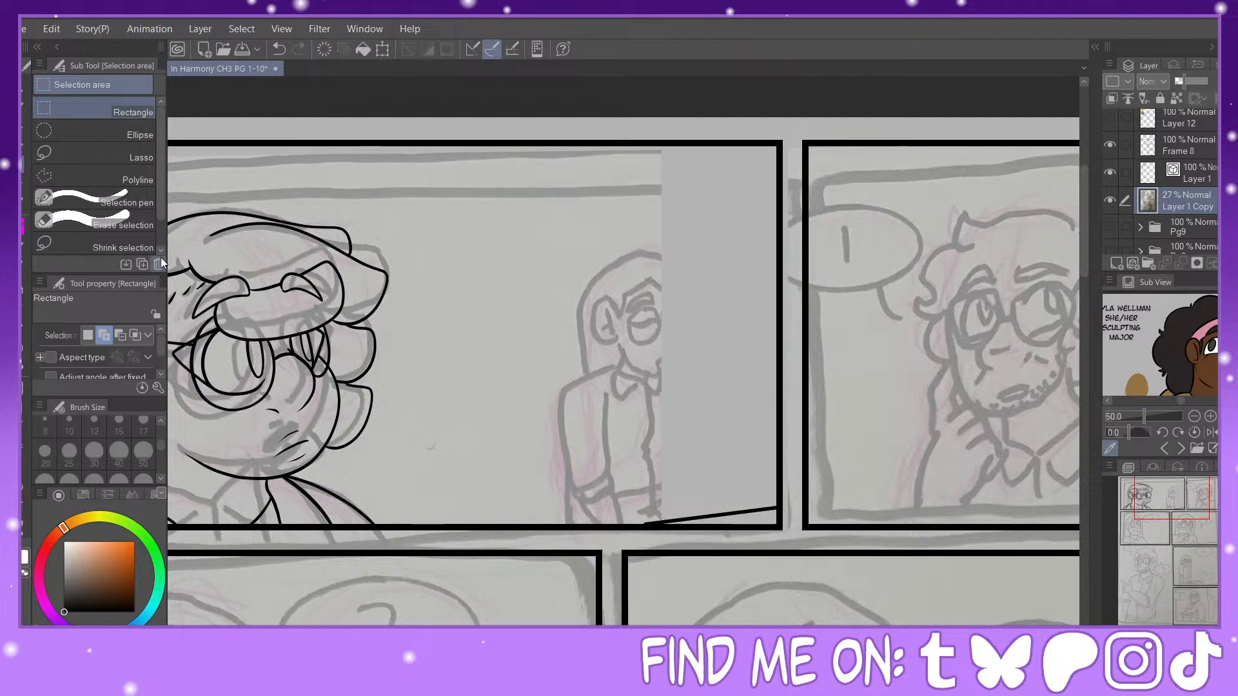
# Step: Select the remaining small figure sketch with a rectangle, enlarge it, and reposition it against the panel's far border
pyautogui.moveTo(550, 158); pyautogui.dragTo(749, 528)
pyautogui.click(718, 549)
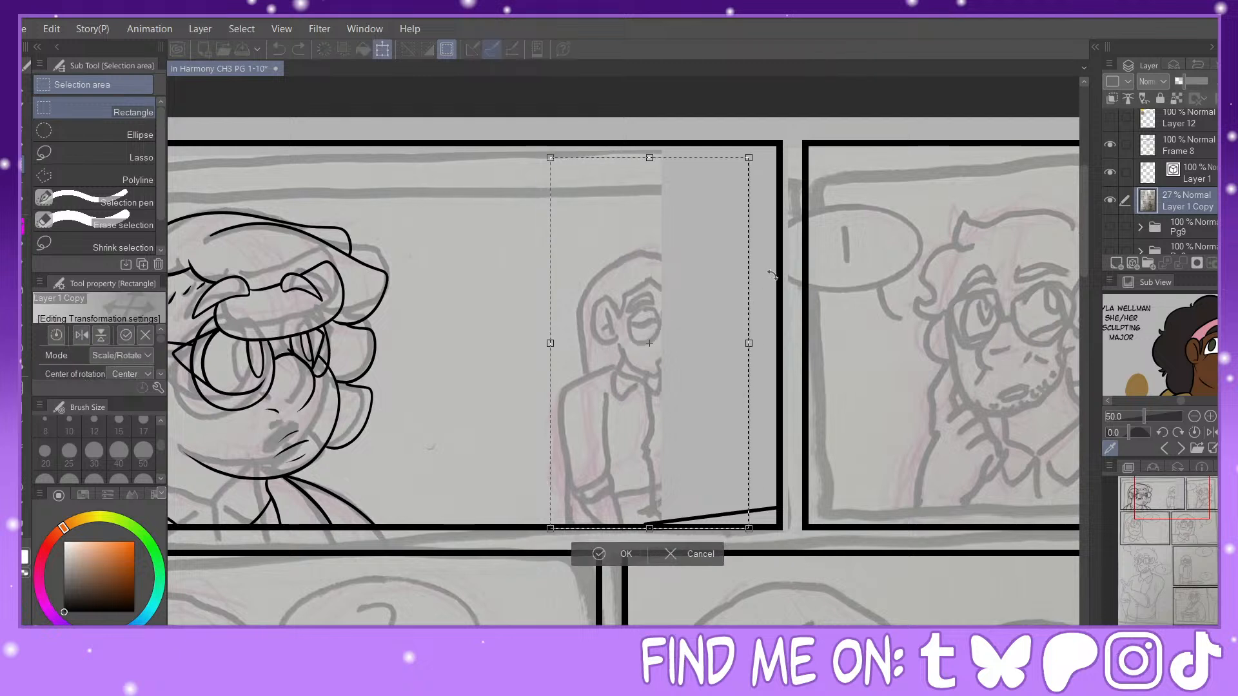
pyautogui.moveTo(746, 336); pyautogui.dragTo(816, 259)
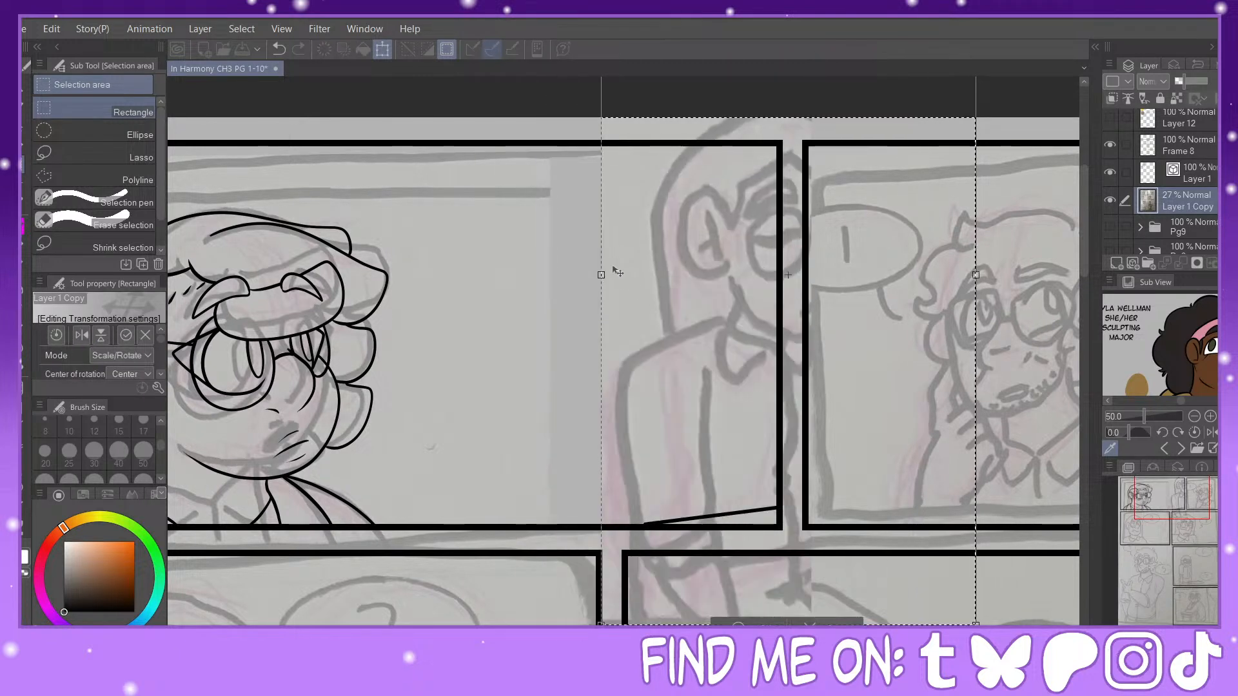
pyautogui.moveTo(616, 272); pyautogui.dragTo(711, 273)
pyautogui.moveTo(796, 318)
pyautogui.mouseDown()
pyautogui.moveTo(712, 322)
pyautogui.moveTo(731, 318)
pyautogui.moveTo(742, 284)
pyautogui.mouseUp()
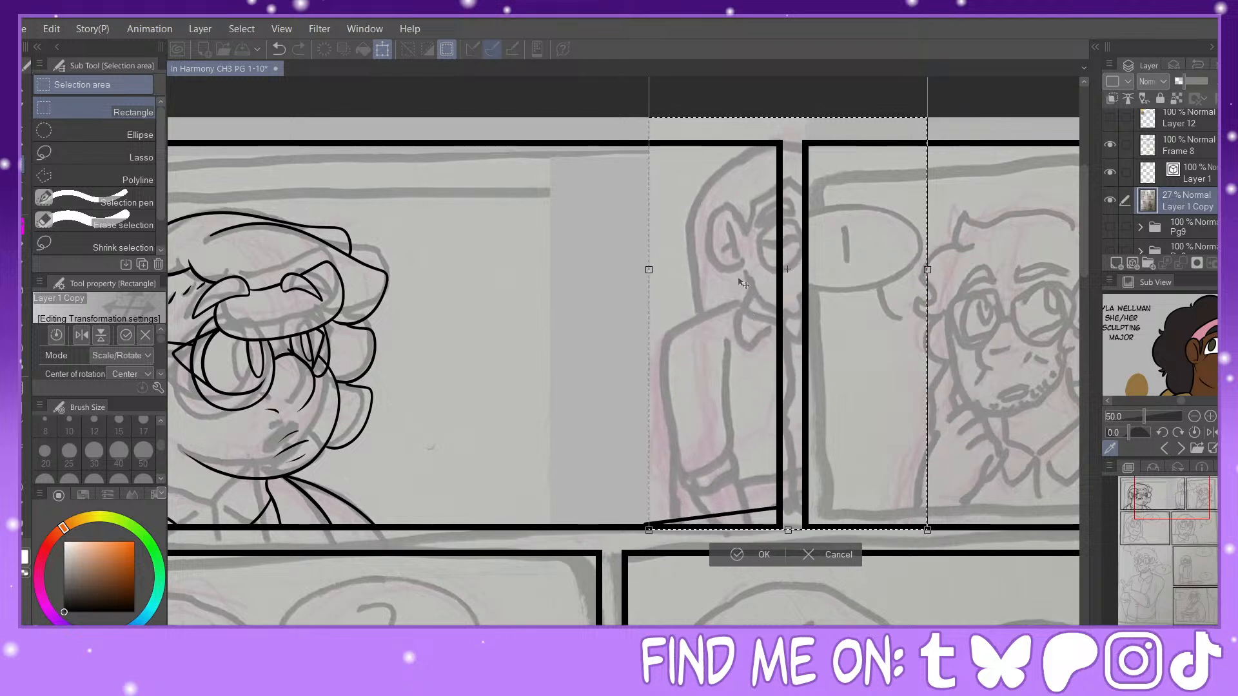
pyautogui.moveTo(650, 270); pyautogui.dragTo(619, 270)
pyautogui.moveTo(712, 286); pyautogui.dragTo(715, 238)
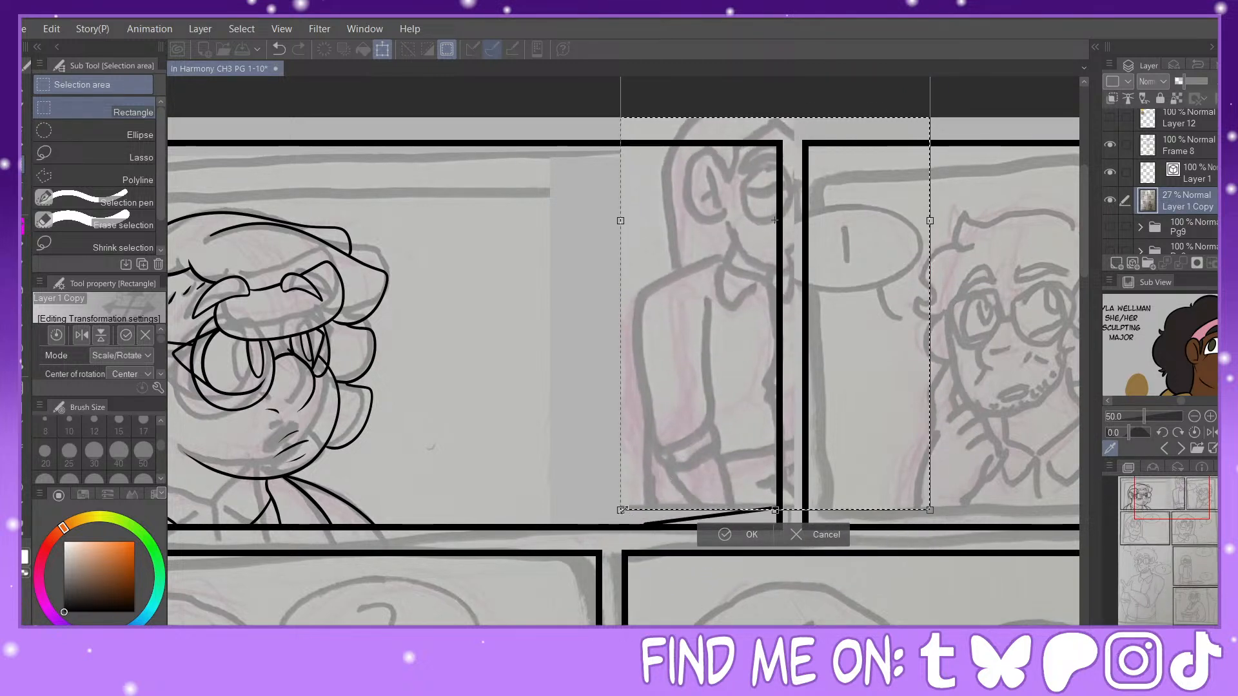
pyautogui.moveTo(775, 511); pyautogui.dragTo(776, 530)
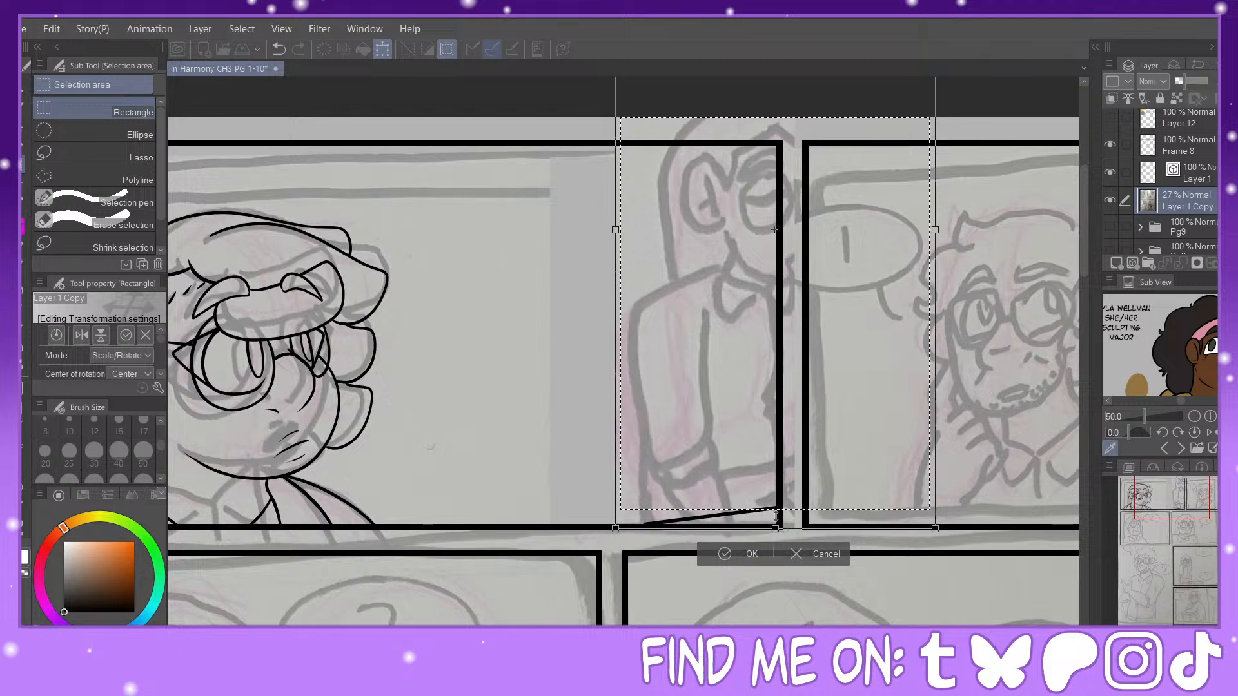
pyautogui.moveTo(727, 412)
pyautogui.mouseDown()
pyautogui.moveTo(761, 415)
pyautogui.moveTo(769, 443)
pyautogui.mouseUp()
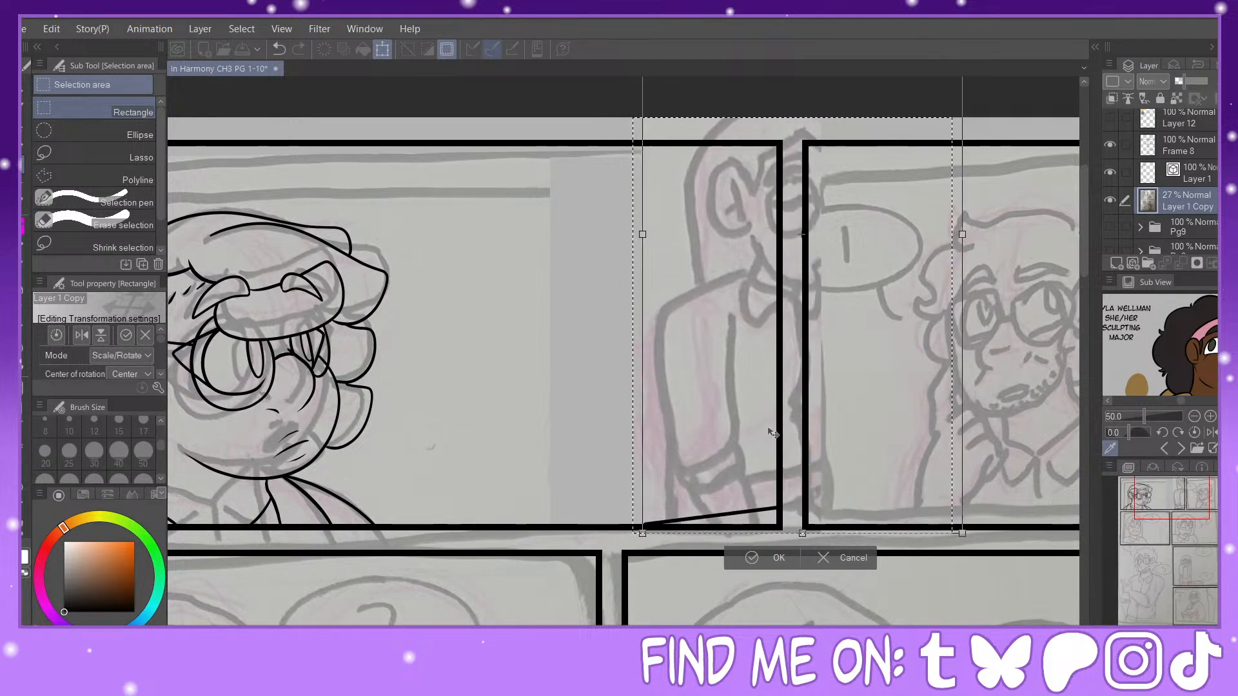
pyautogui.click(743, 555)
pyautogui.click(661, 555)
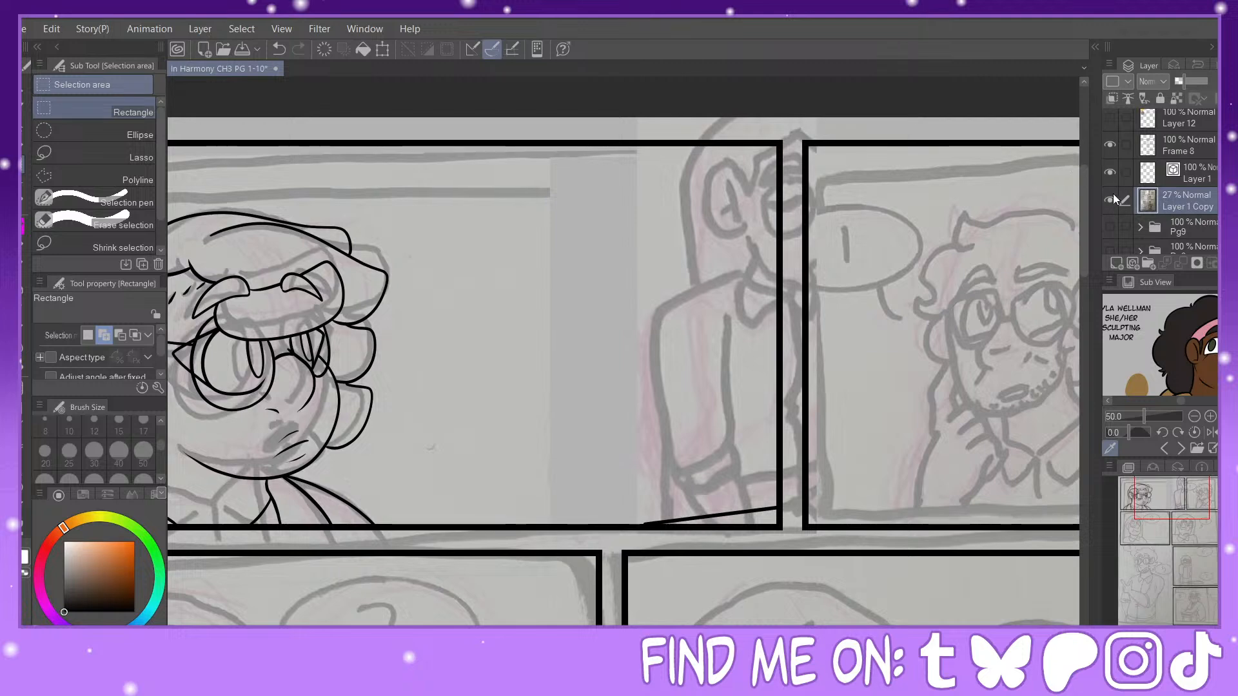
# Step: Hide the new page's frame, ink and sketch layers, show and expand the Pg9 folder, and select its Layer 8
pyautogui.moveTo(1113, 194); pyautogui.dragTo(1109, 140)
pyautogui.click(1112, 227)
pyautogui.click(1141, 230)
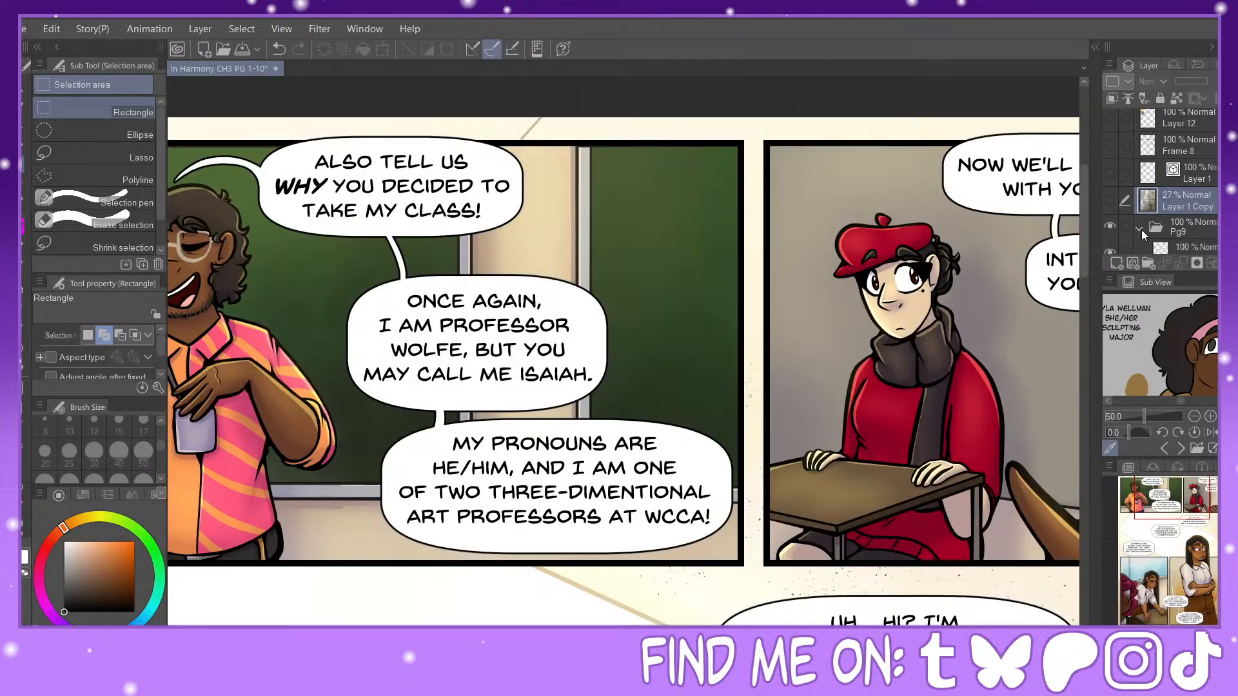
pyautogui.click(1191, 233)
pyautogui.scroll(-10, 1193, 226)
pyautogui.click(1194, 166)
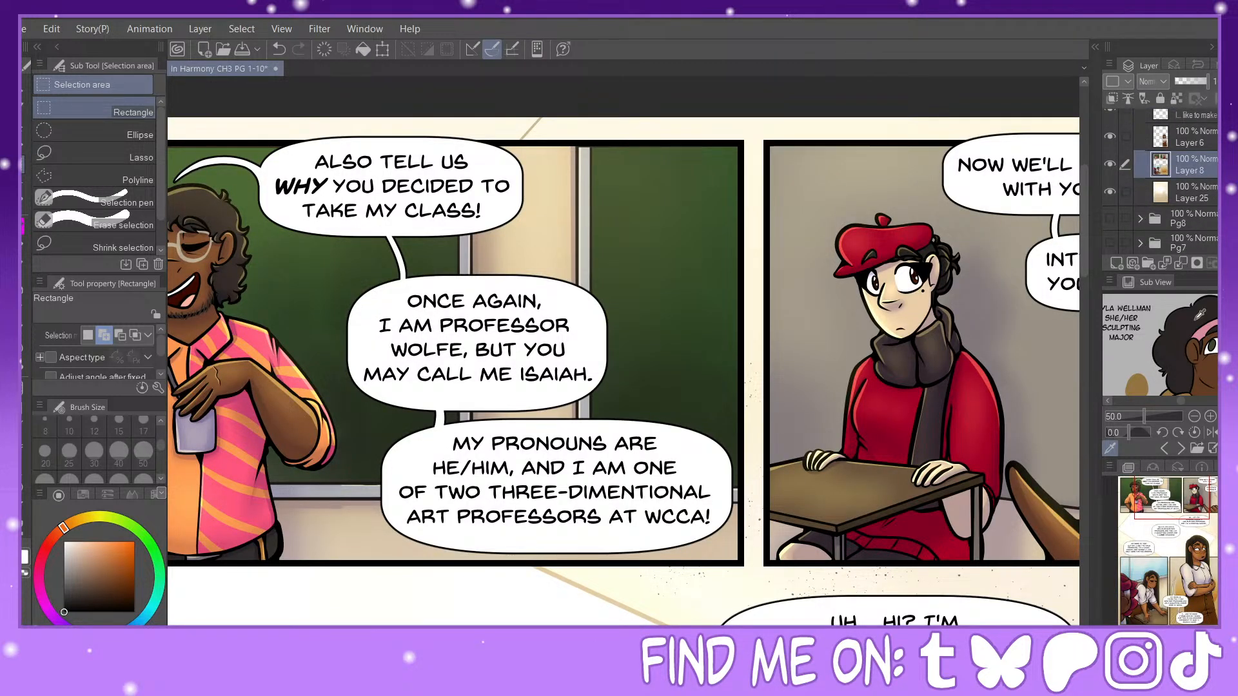
# Step: Add short white tick strokes beside the shoulder of the leaning long-haired character with the Painty Sai Pen at size 17
pyautogui.moveTo(1182, 512); pyautogui.dragTo(1152, 601)
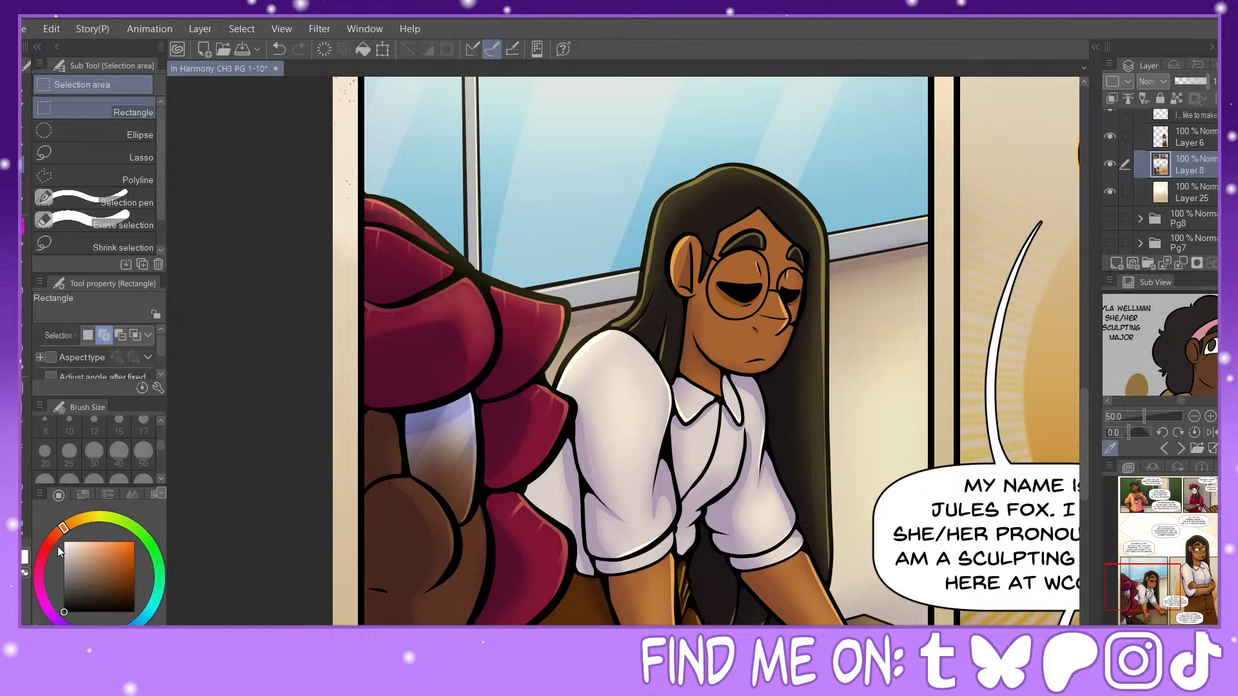
pyautogui.press('p')
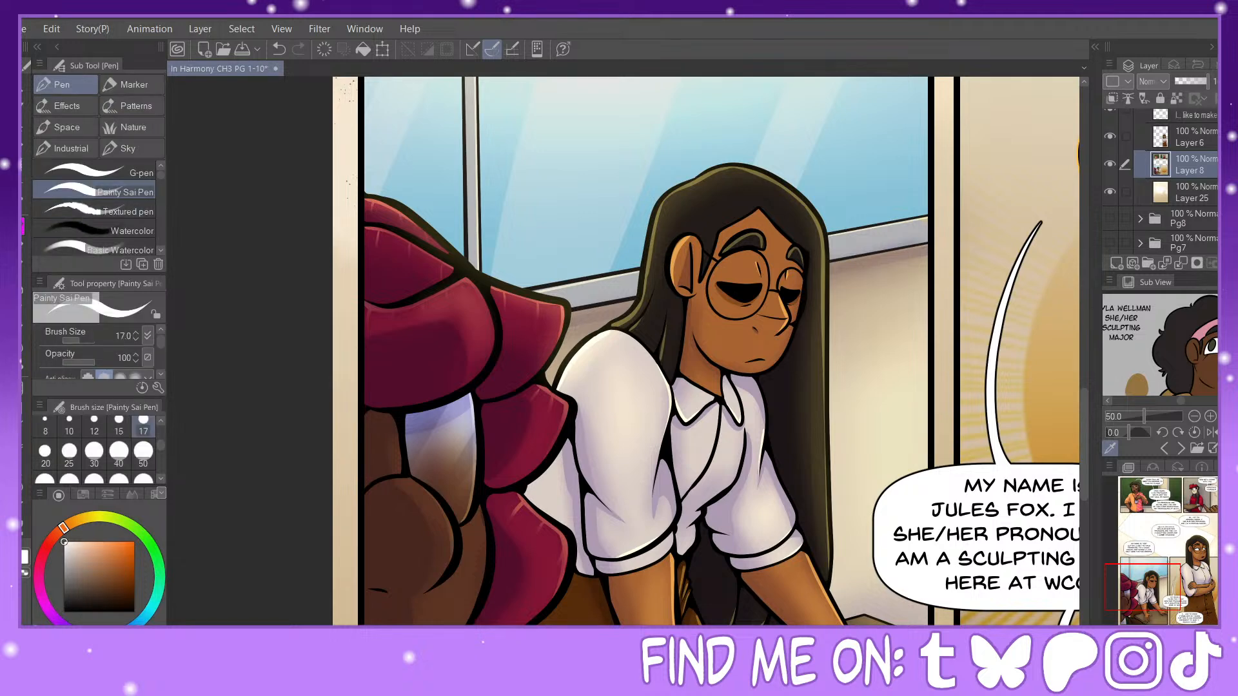
pyautogui.scroll(3, 652, 388)
pyautogui.moveTo(544, 302); pyautogui.dragTo(519, 321)
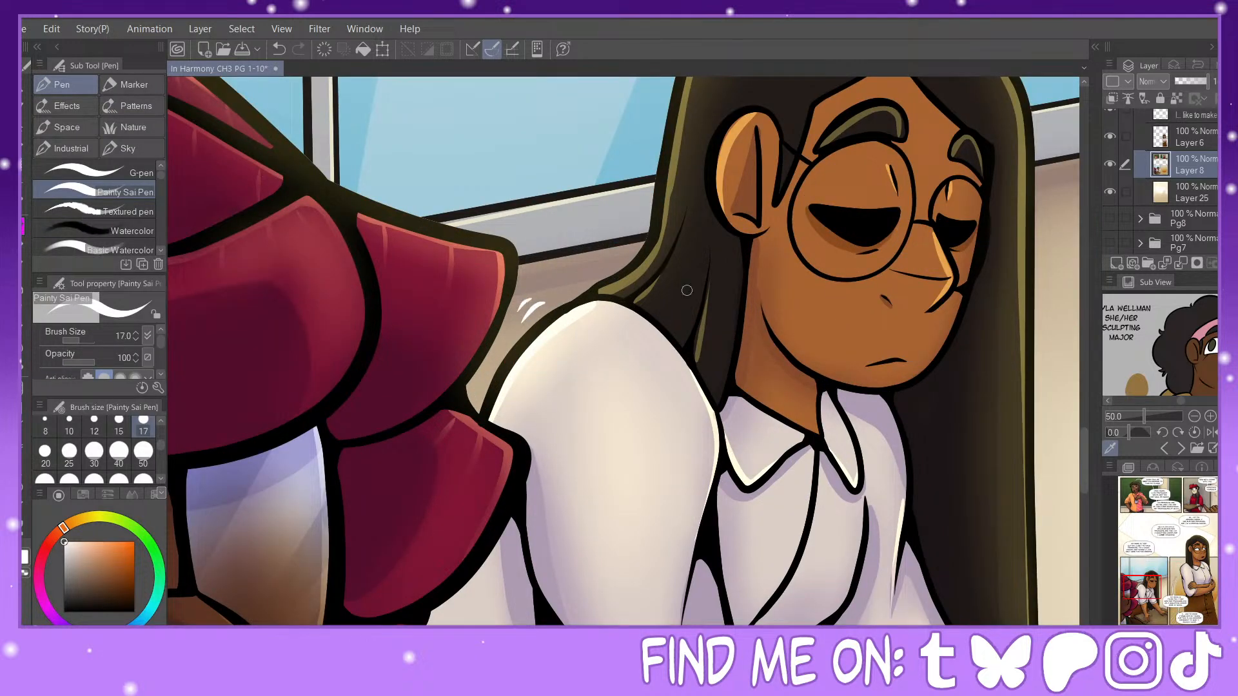
# Step: Add short white tick strokes around the leaning character's forearms, rolled sleeve and hair ends above the desk
pyautogui.moveTo(1148, 585); pyautogui.dragTo(1148, 609)
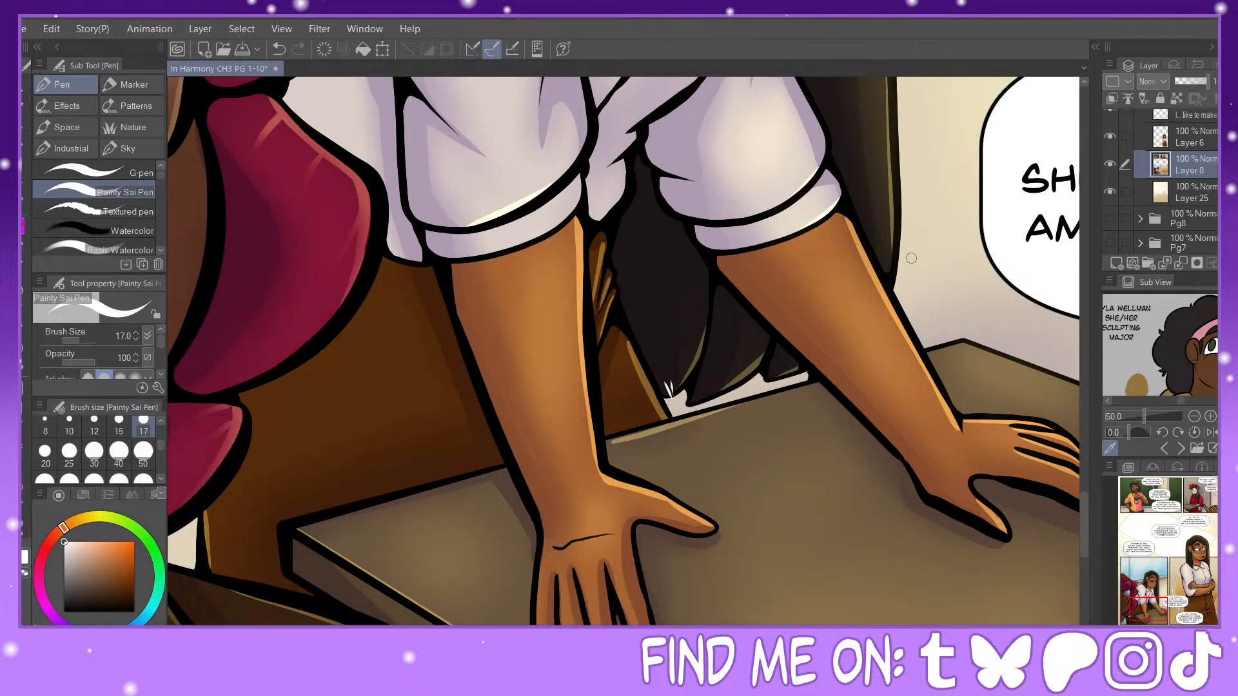
pyautogui.moveTo(915, 230); pyautogui.dragTo(917, 269)
pyautogui.moveTo(469, 340); pyautogui.dragTo(460, 375)
pyautogui.moveTo(810, 354); pyautogui.dragTo(815, 395)
pyautogui.moveTo(697, 241); pyautogui.dragTo(696, 265)
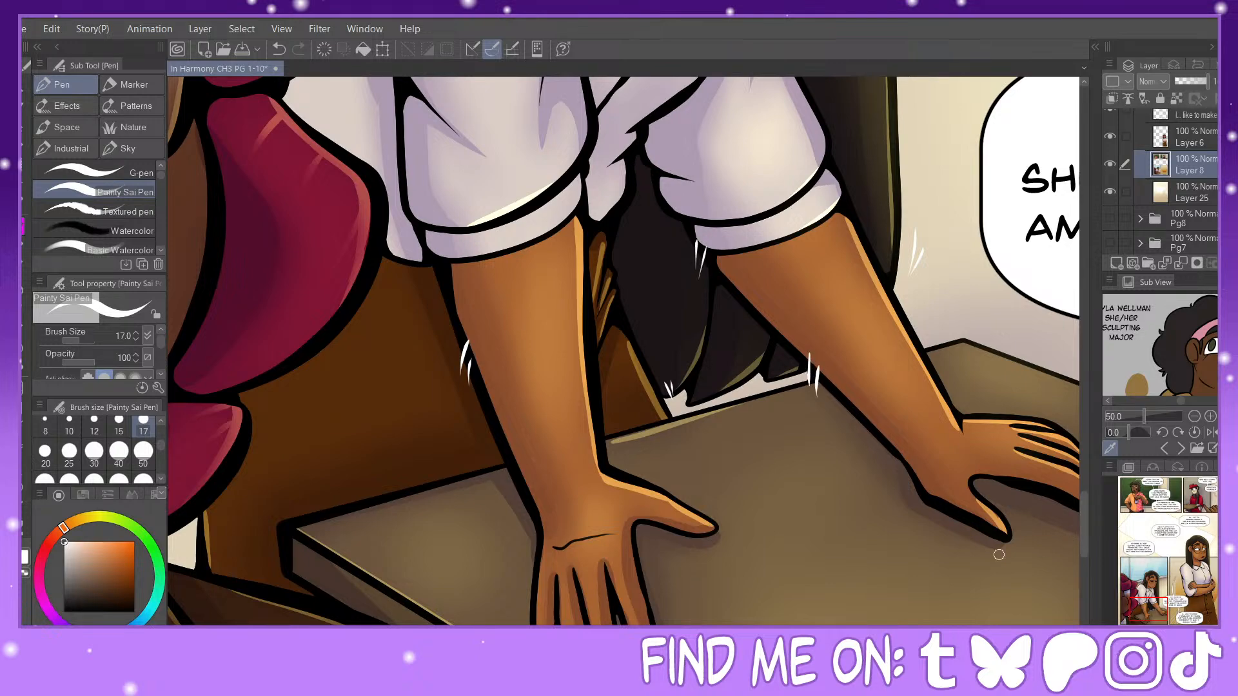
pyautogui.moveTo(1166, 603); pyautogui.dragTo(1177, 580)
pyautogui.hotkey('ctrl', '-')
pyautogui.hotkey('ctrl', '-')
pyautogui.hotkey('ctrl', '-')
pyautogui.hotkey('ctrl', '-')
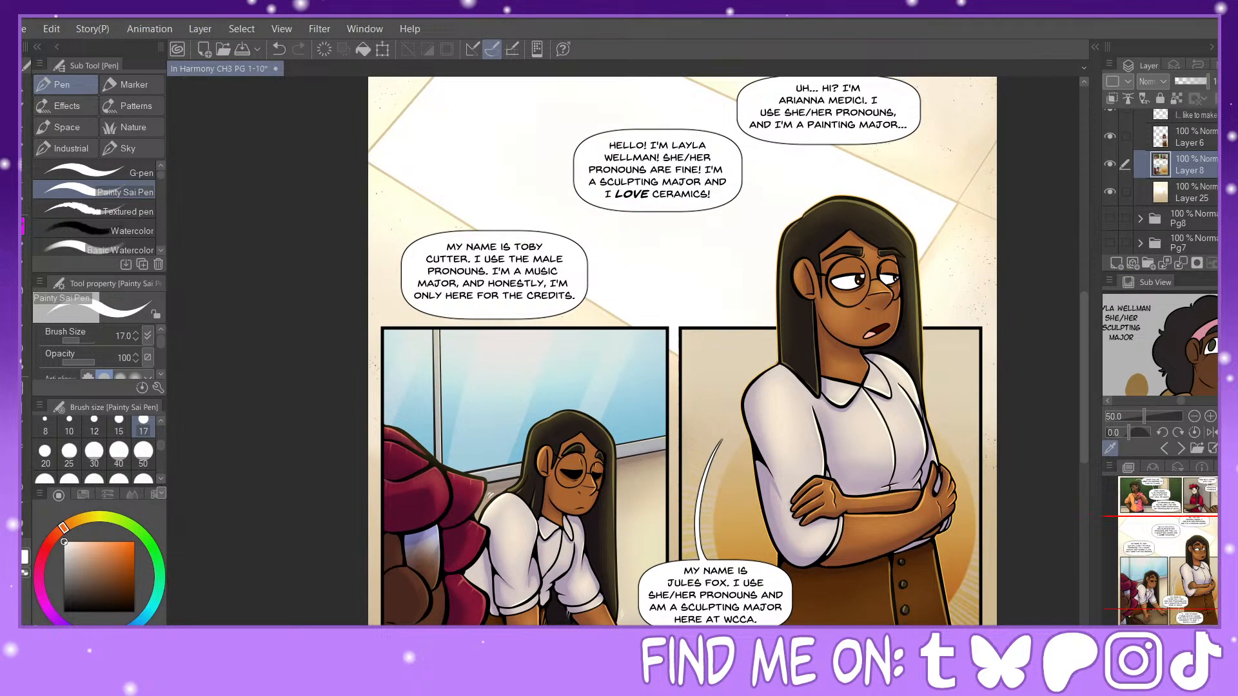
# Step: Collapse and hide the Pg9 folder, show Layer 1 Copy, Layer 1 and Frame 8, and select Layer 1 with black as the drawing colour
pyautogui.scroll(5, 1135, 185)
pyautogui.click(1140, 233)
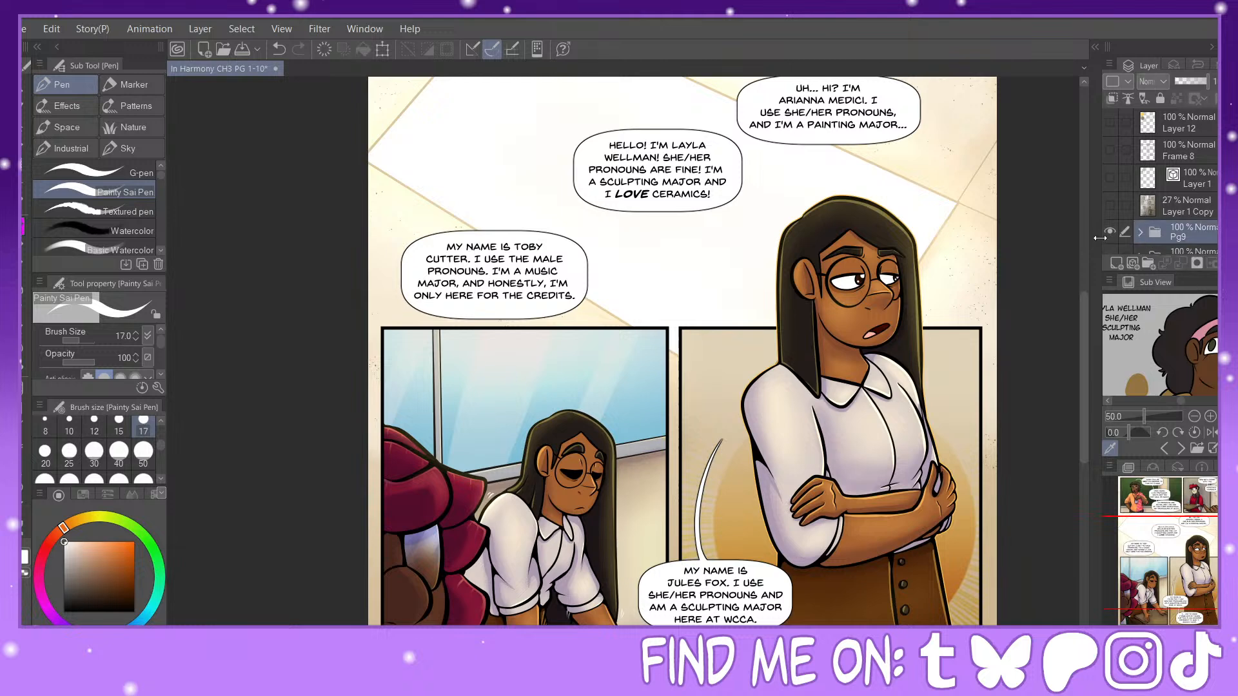
pyautogui.click(1111, 230)
pyautogui.click(1110, 205)
pyautogui.click(1105, 179)
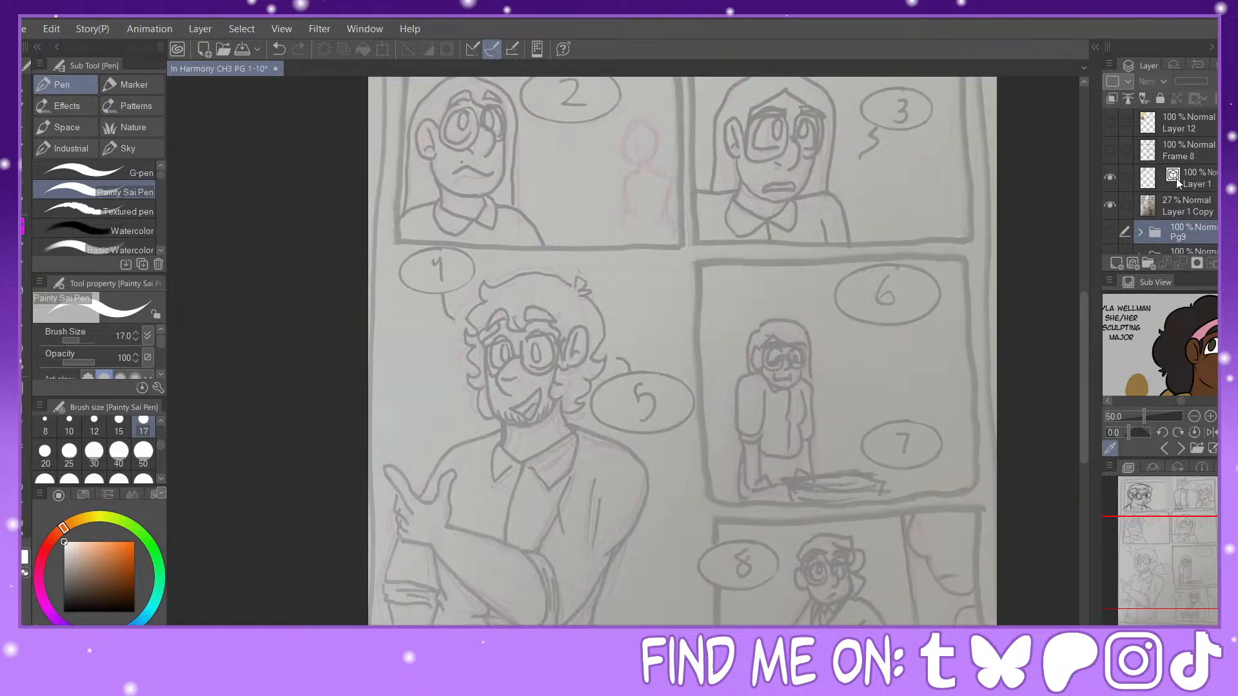
pyautogui.click(1176, 178)
pyautogui.moveTo(1185, 571); pyautogui.dragTo(1185, 513)
pyautogui.click(1110, 150)
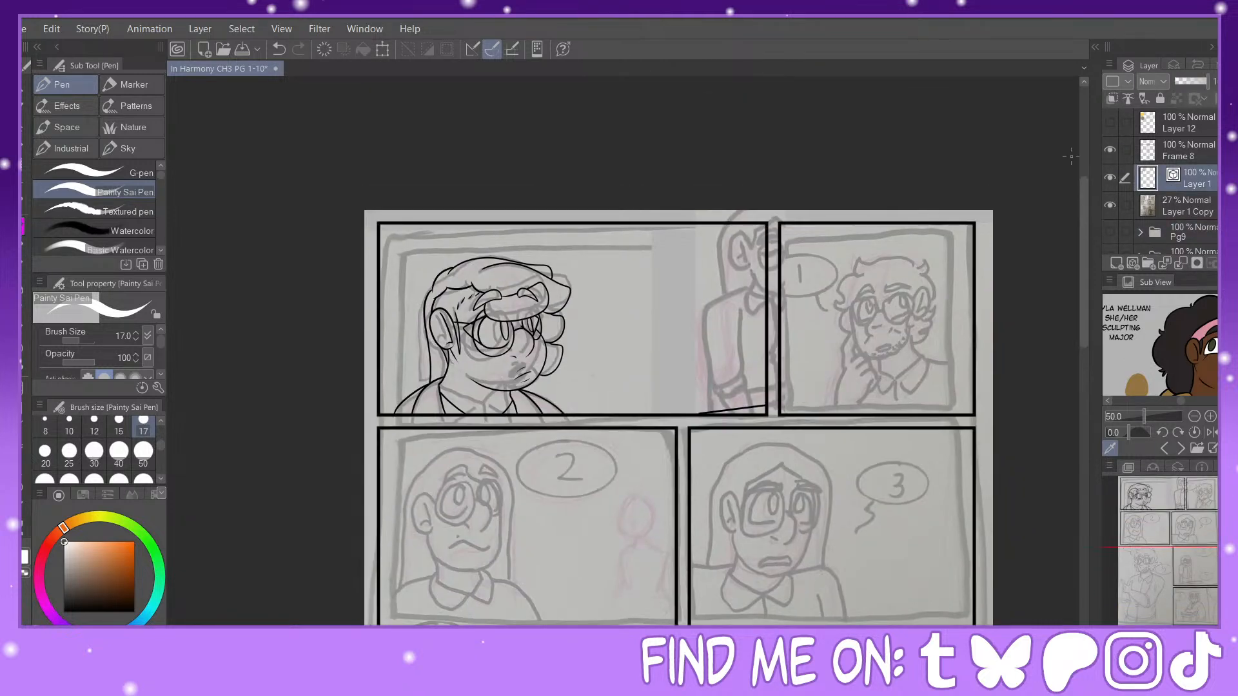
pyautogui.moveTo(76, 587); pyautogui.dragTo(62, 613)
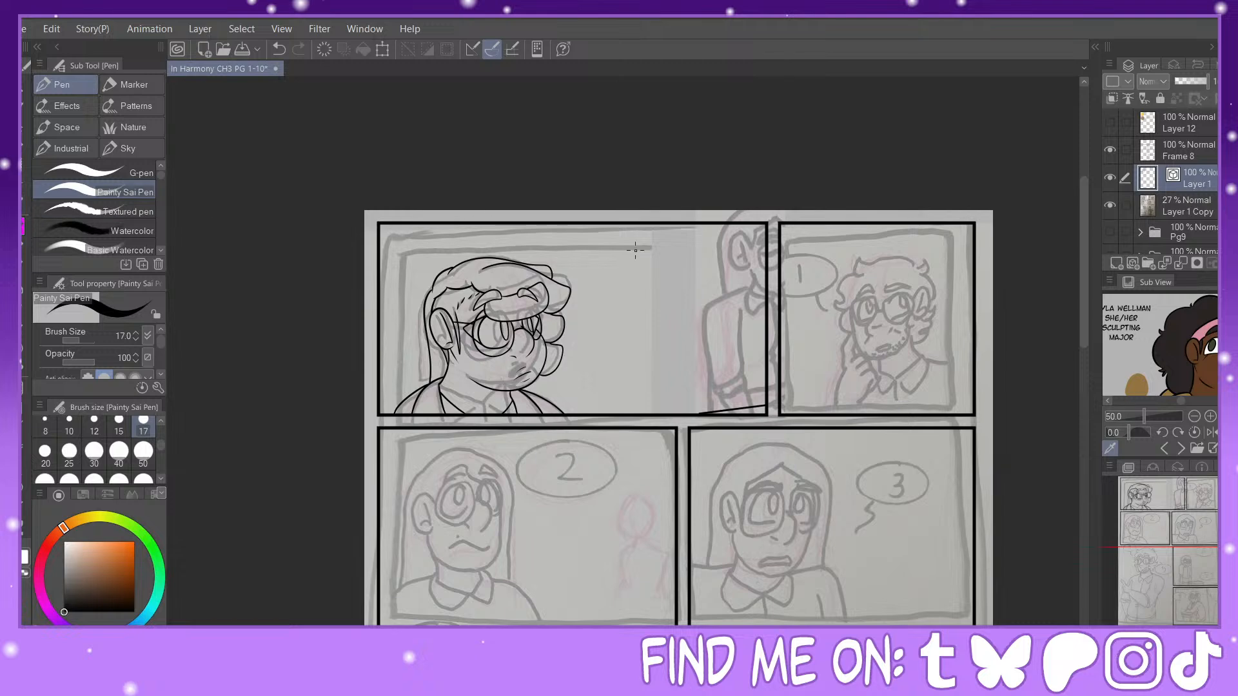
pyautogui.hotkey('ctrl', '+')
pyautogui.hotkey('ctrl', '+')
pyautogui.hotkey('ctrl', '+')
pyautogui.moveTo(1181, 502); pyautogui.dragTo(1180, 485)
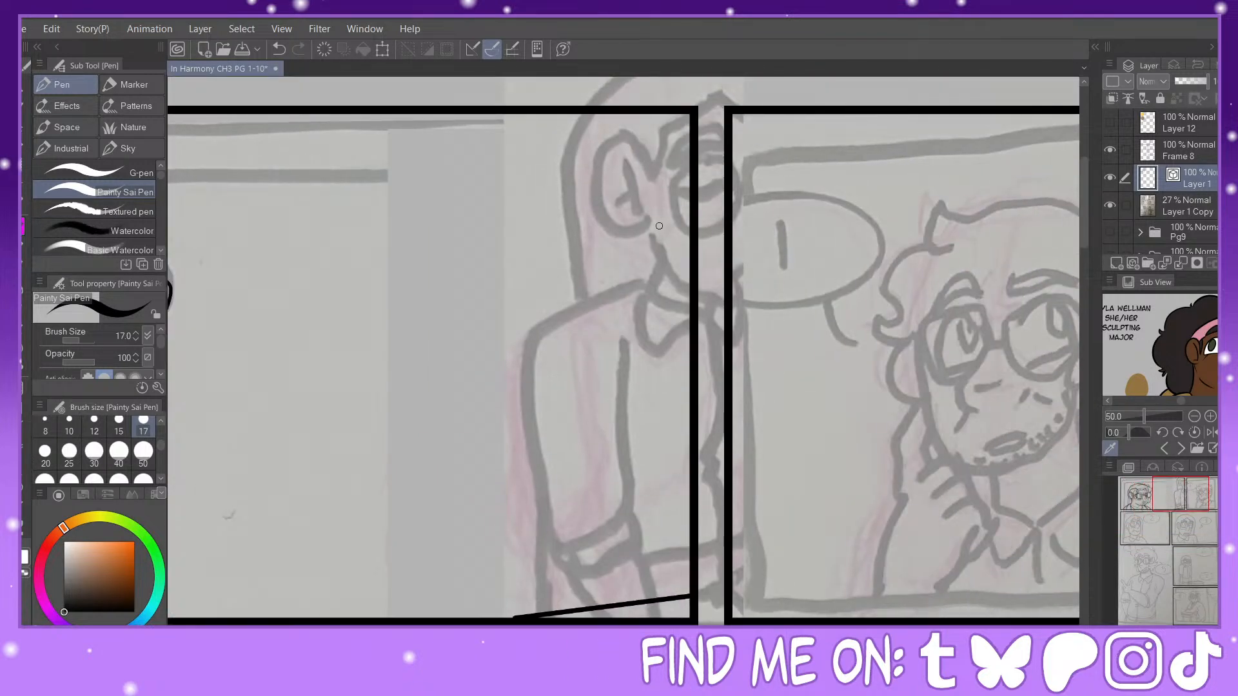
pyautogui.moveTo(650, 220); pyautogui.dragTo(677, 294)
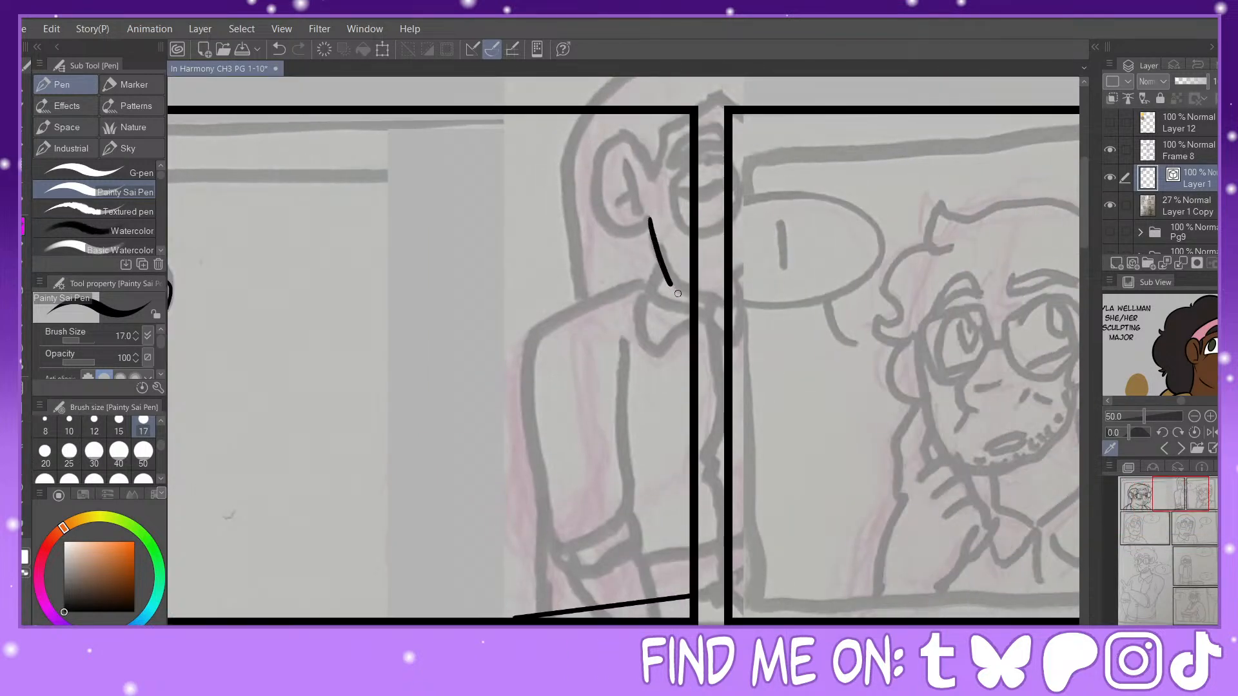
pyautogui.click(279, 49)
pyautogui.moveTo(650, 169)
pyautogui.mouseDown()
pyautogui.moveTo(603, 171)
pyautogui.moveTo(635, 240)
pyautogui.mouseUp()
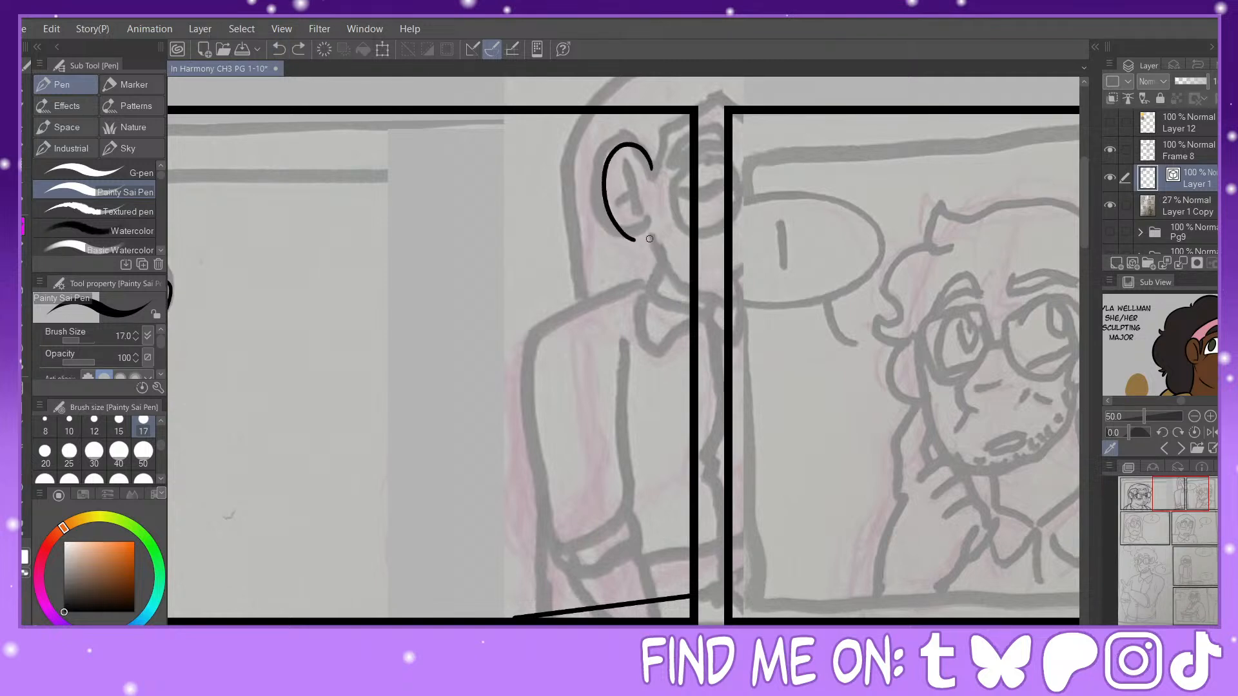
pyautogui.hotkey('ctrl', 'z')
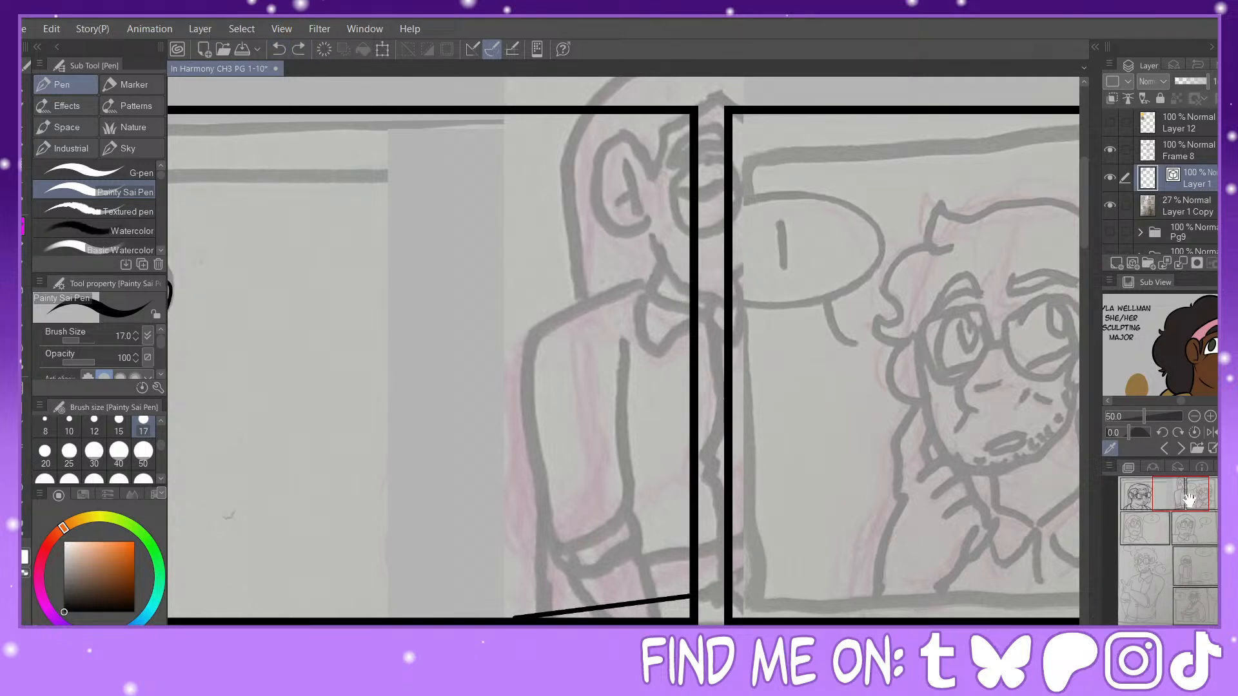
# Step: Select the inked glasses-wearing character in the first panel with a rectangle, enlarge it, and reposition it to fill the panel's height
pyautogui.moveTo(1187, 501); pyautogui.dragTo(1163, 505)
pyautogui.click(1195, 638)
pyautogui.click(1194, 638)
pyautogui.click(1194, 638)
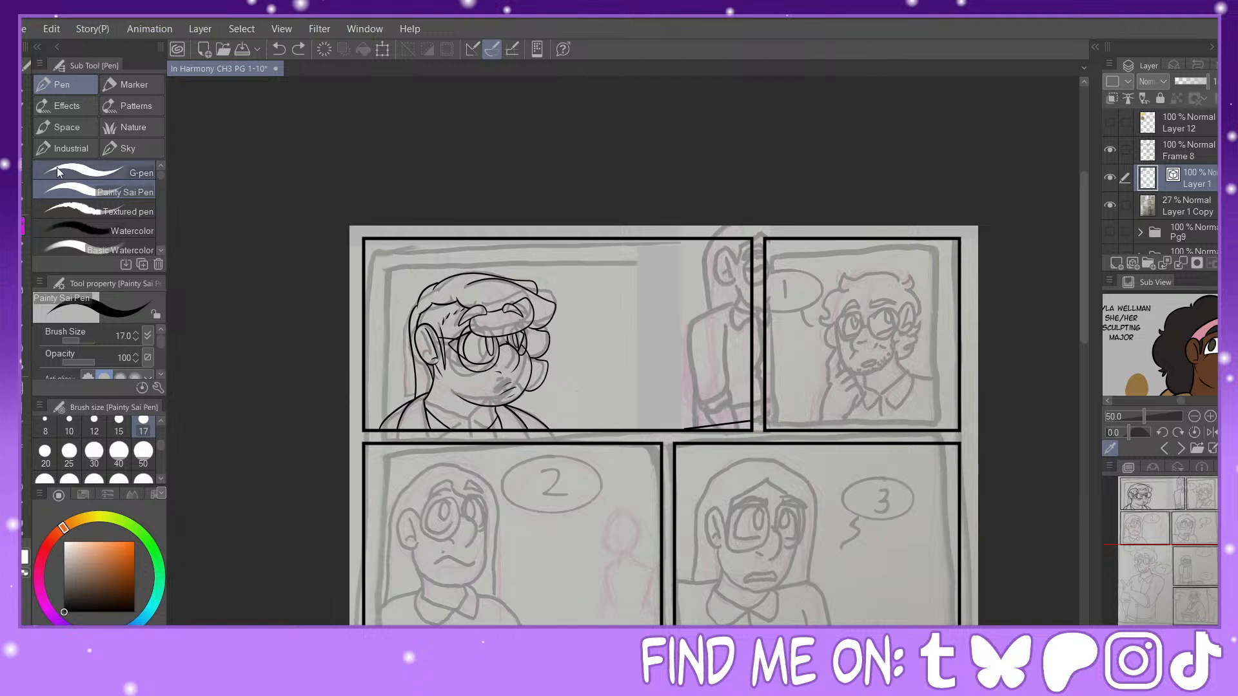
pyautogui.press('m')
pyautogui.moveTo(306, 213); pyautogui.dragTo(598, 439)
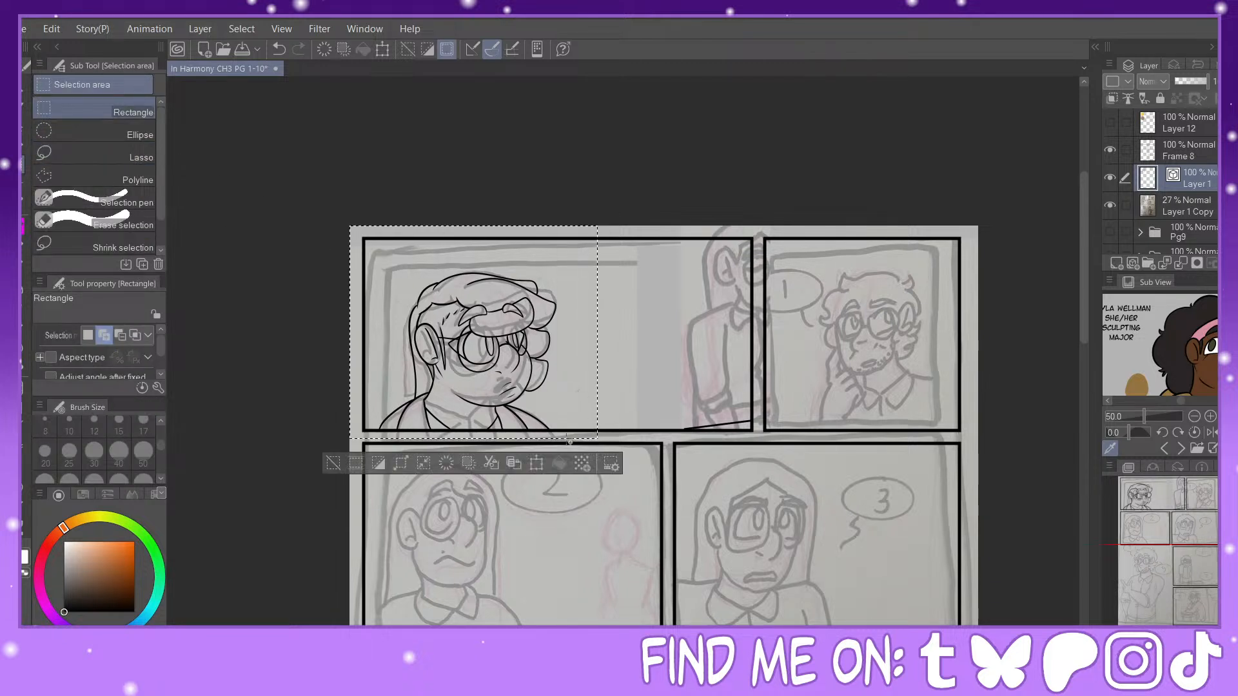
pyautogui.click(536, 463)
pyautogui.moveTo(482, 226); pyautogui.dragTo(483, 190)
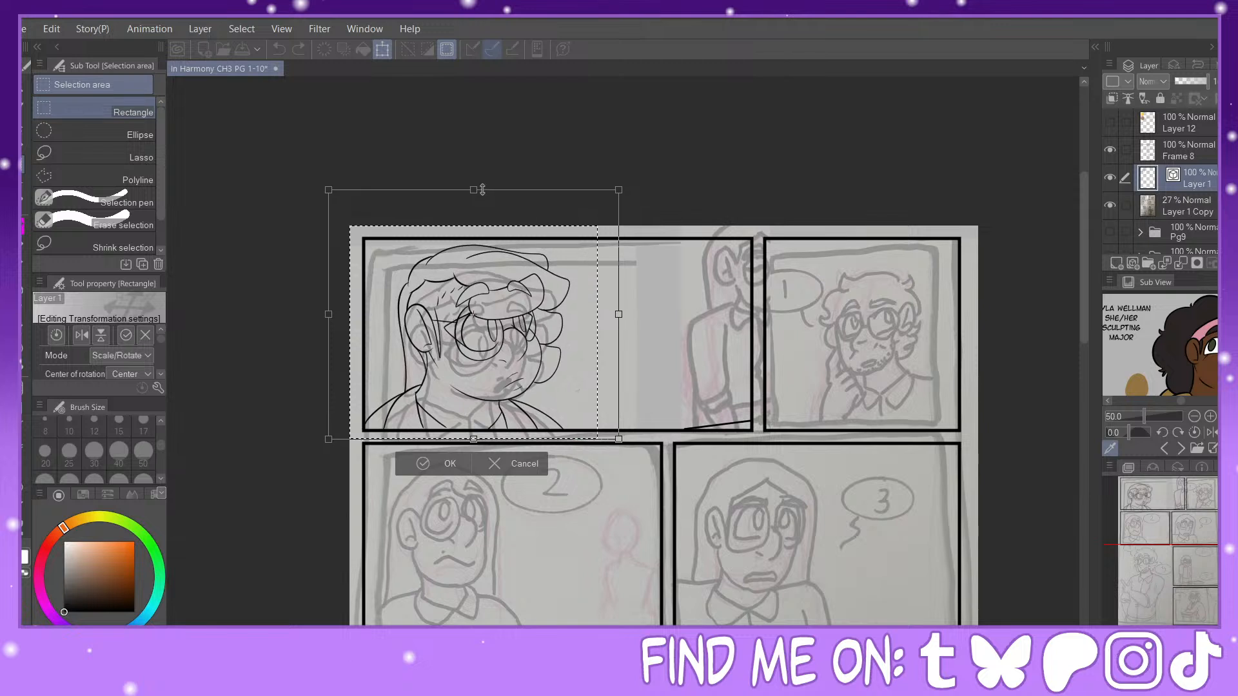
pyautogui.moveTo(473, 317)
pyautogui.mouseDown()
pyautogui.moveTo(505, 306)
pyautogui.moveTo(512, 287)
pyautogui.mouseUp()
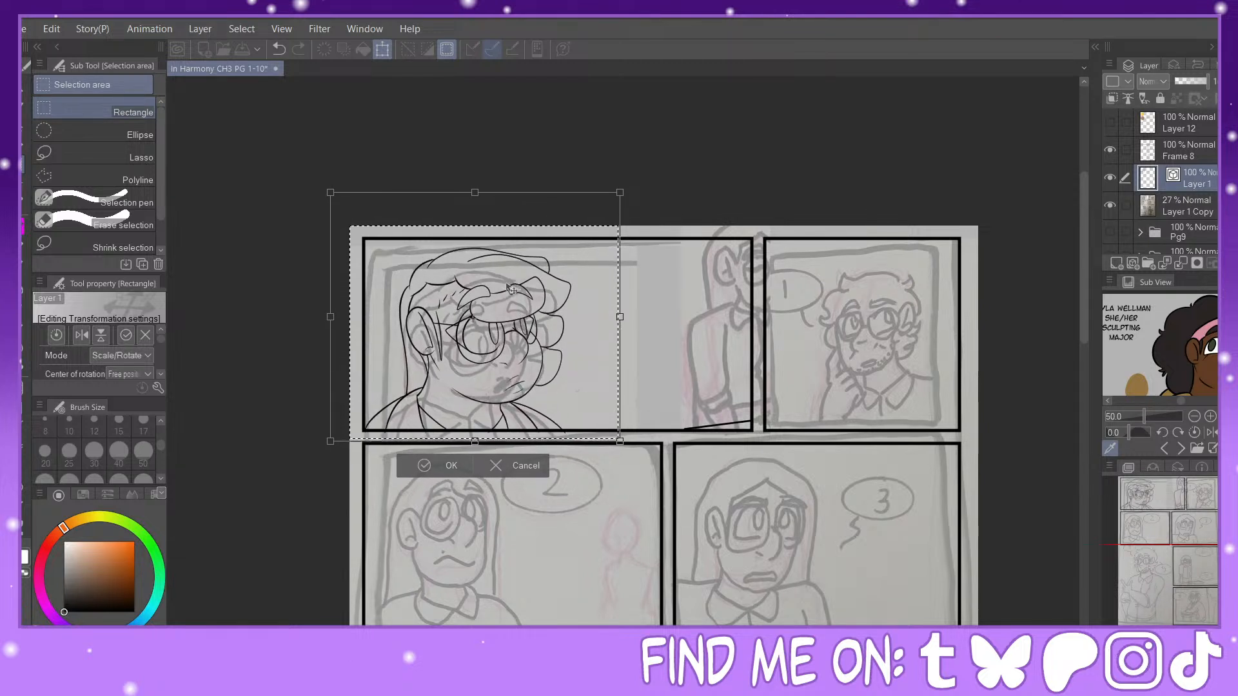
pyautogui.click(424, 462)
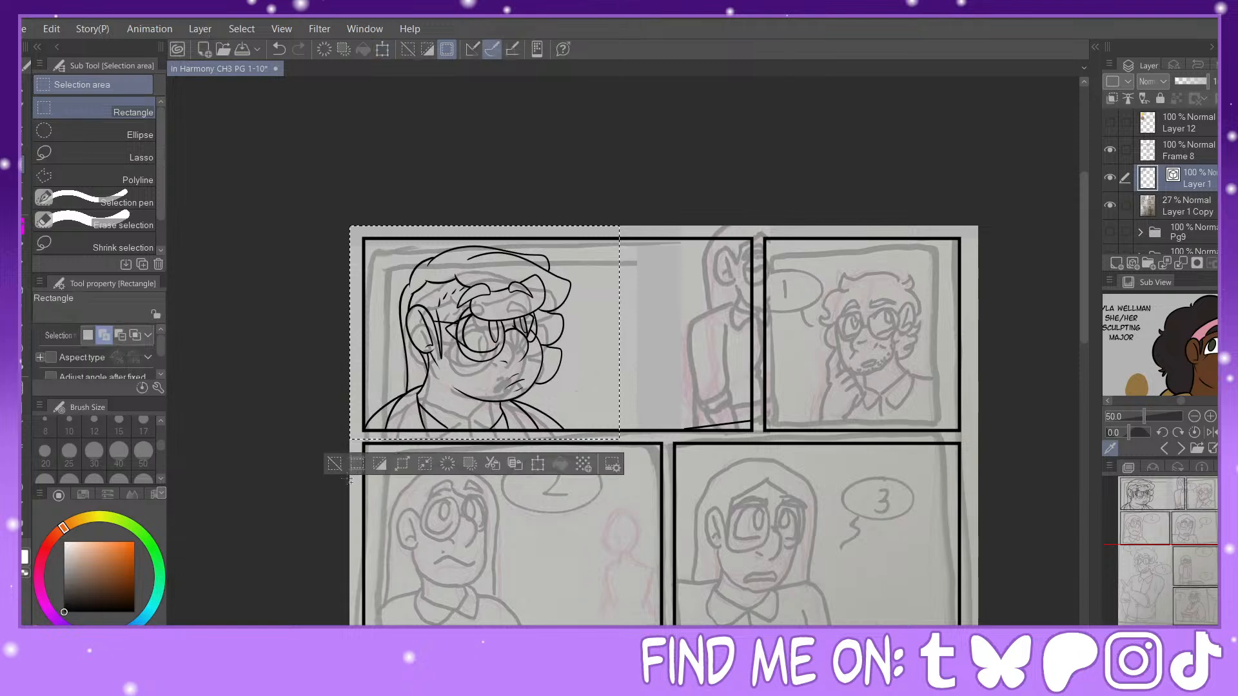
# Step: Adjust the end of the glasses-wearing character's collar line at the panel's lower border with Pinch vector line
pyautogui.scroll(5, 490, 379)
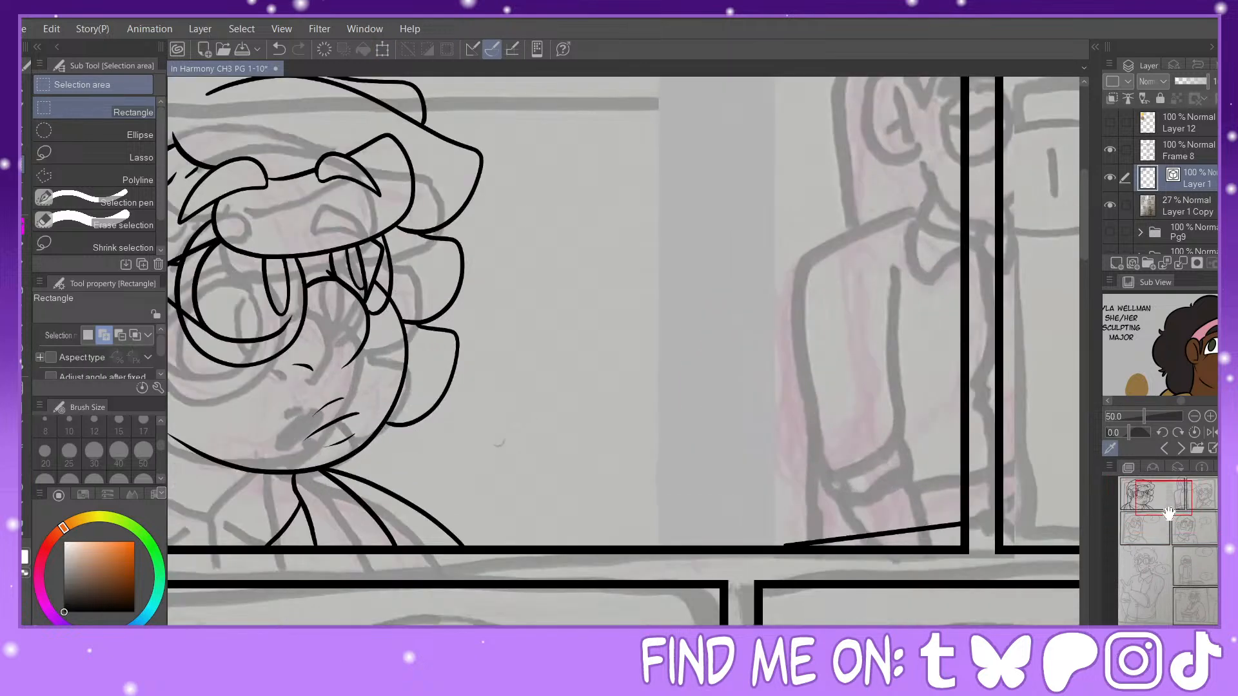
pyautogui.press('y')
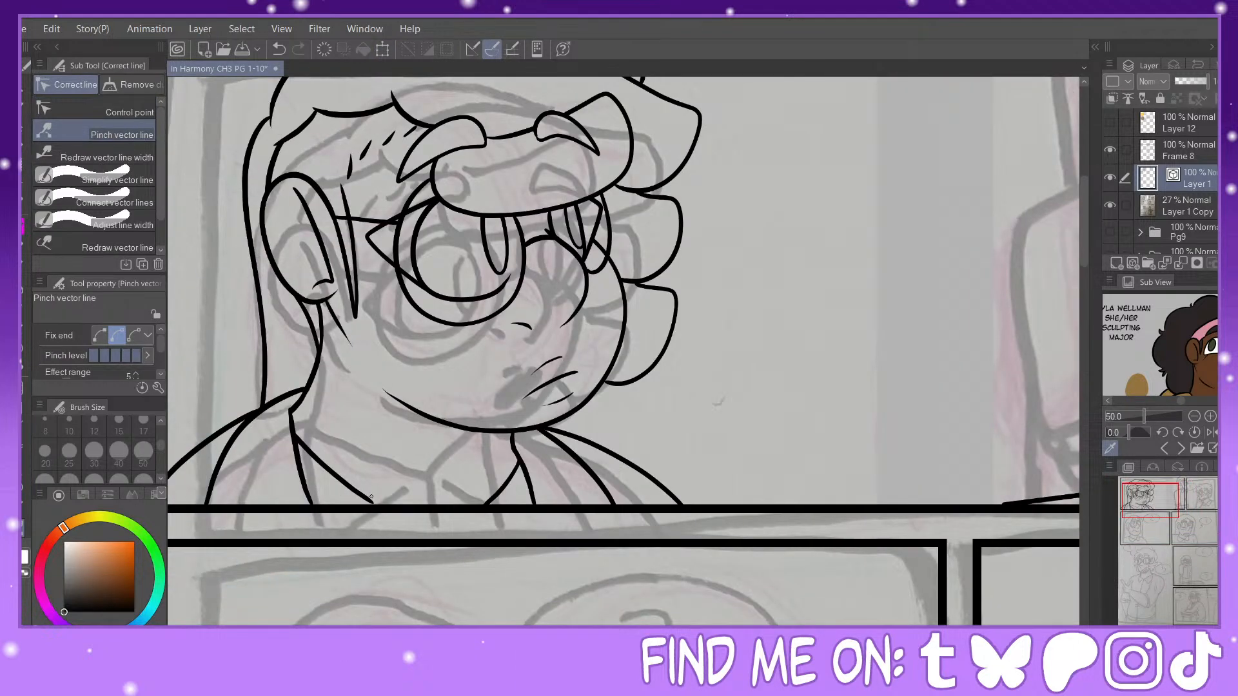
pyautogui.moveTo(374, 503); pyautogui.dragTo(371, 503)
# Step: Ink the ear and its inner lines on the long-haired figure at the first panel's far border with the Painty Sai Pen at size 17
pyautogui.moveTo(1153, 499); pyautogui.dragTo(1181, 494)
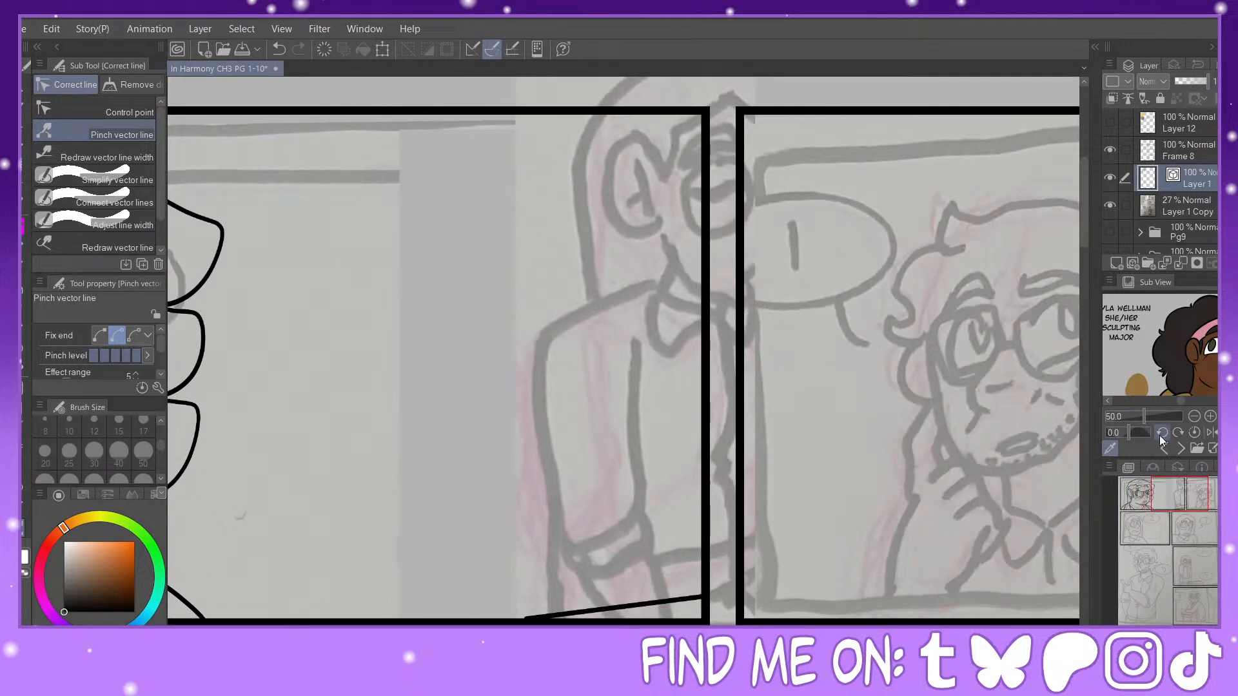
pyautogui.press('p')
pyautogui.moveTo(673, 158)
pyautogui.mouseDown()
pyautogui.moveTo(652, 135)
pyautogui.moveTo(632, 167)
pyautogui.moveTo(667, 221)
pyautogui.mouseUp()
pyautogui.click(276, 50)
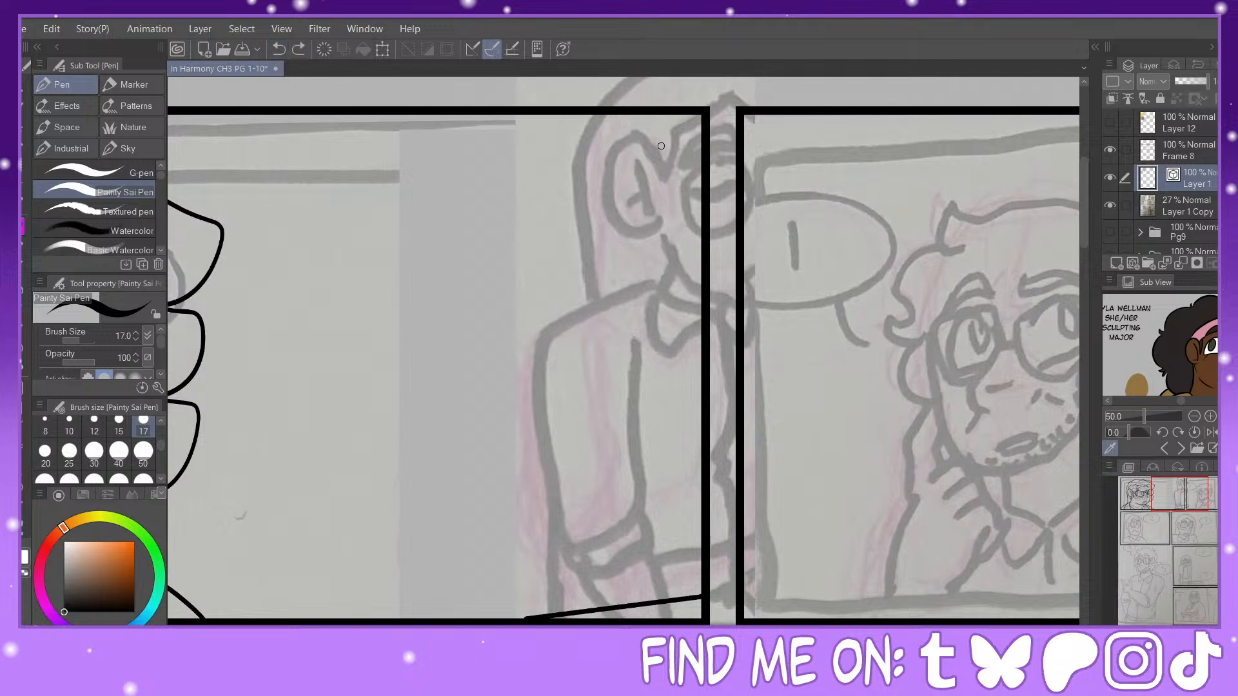
pyautogui.moveTo(670, 168); pyautogui.dragTo(627, 162)
pyautogui.moveTo(650, 153)
pyautogui.mouseDown()
pyautogui.moveTo(664, 217)
pyautogui.moveTo(647, 218)
pyautogui.mouseUp()
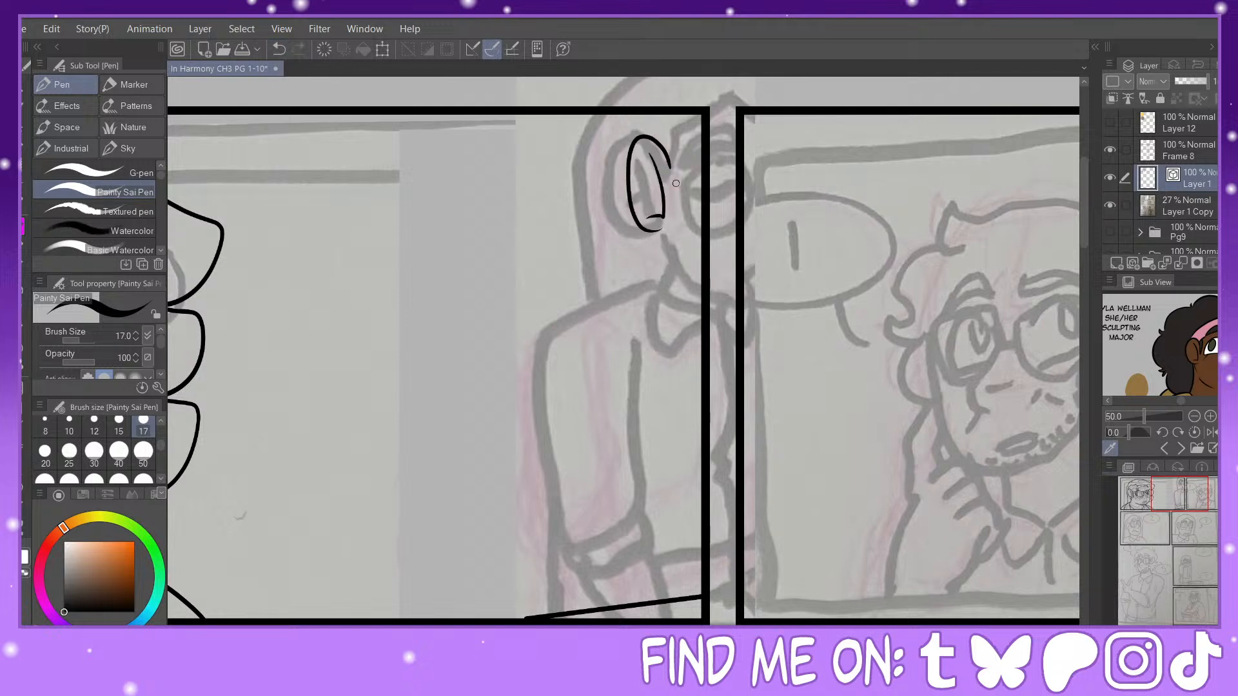
pyautogui.doubleClick(272, 42)
pyautogui.moveTo(663, 169)
pyautogui.mouseDown()
pyautogui.moveTo(641, 138)
pyautogui.moveTo(616, 181)
pyautogui.moveTo(641, 232)
pyautogui.moveTo(665, 227)
pyautogui.mouseUp()
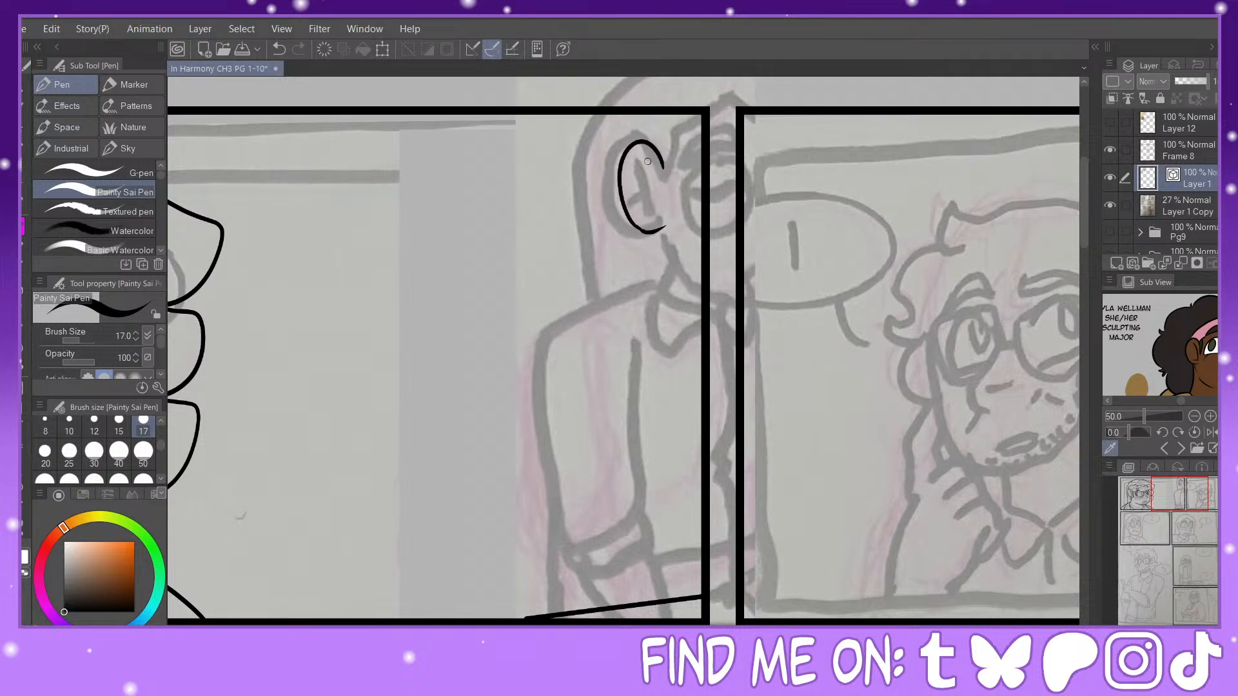
pyautogui.moveTo(647, 161)
pyautogui.mouseDown()
pyautogui.moveTo(662, 215)
pyautogui.moveTo(644, 220)
pyautogui.mouseUp()
pyautogui.click(278, 49)
pyautogui.moveTo(646, 161)
pyautogui.mouseDown()
pyautogui.moveTo(658, 217)
pyautogui.moveTo(644, 220)
pyautogui.mouseUp()
# Step: Ink the long-haired figure's hair, jawline and glasses up to the panel border, and add strand lines to the hair
pyautogui.moveTo(665, 161)
pyautogui.mouseDown()
pyautogui.moveTo(668, 205)
pyautogui.moveTo(672, 135)
pyautogui.moveTo(700, 106)
pyautogui.mouseUp()
pyautogui.moveTo(612, 111)
pyautogui.mouseDown()
pyautogui.moveTo(595, 158)
pyautogui.moveTo(599, 300)
pyautogui.mouseUp()
pyautogui.moveTo(661, 232)
pyautogui.mouseDown()
pyautogui.moveTo(670, 318)
pyautogui.moveTo(656, 383)
pyautogui.moveTo(603, 300)
pyautogui.mouseUp()
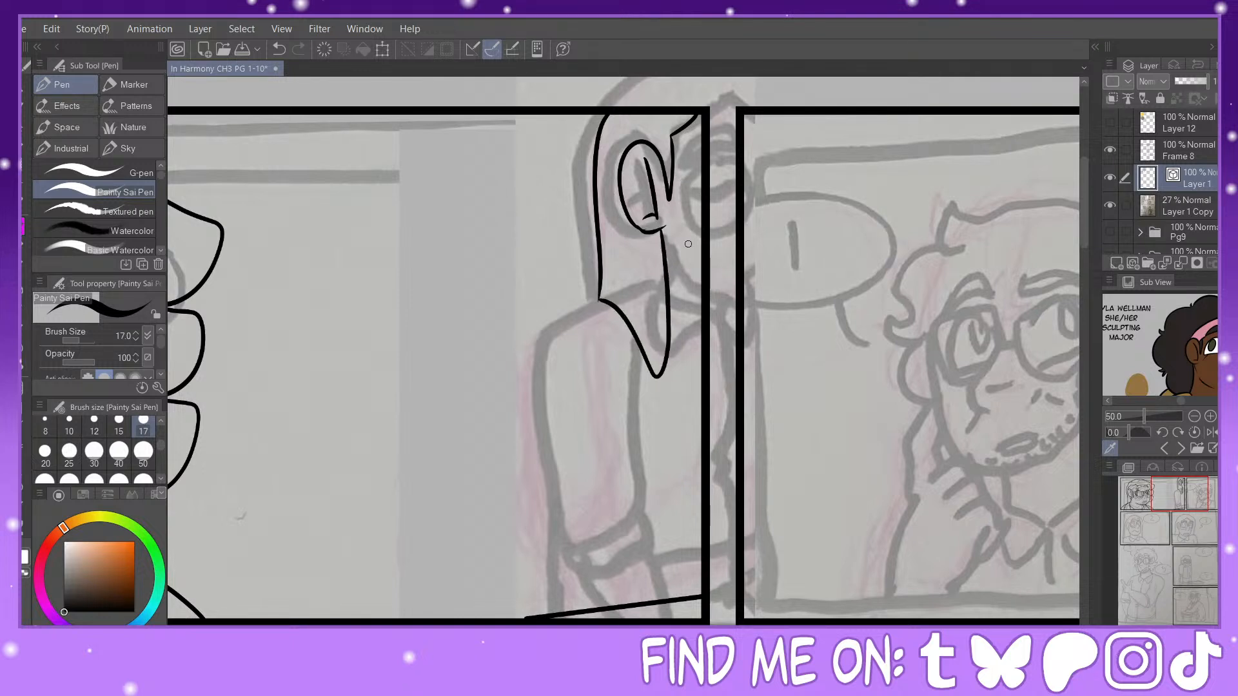
pyautogui.moveTo(663, 228); pyautogui.dragTo(703, 294)
pyautogui.moveTo(703, 157); pyautogui.dragTo(701, 218)
pyautogui.moveTo(665, 175); pyautogui.dragTo(689, 184)
pyautogui.moveTo(638, 341)
pyautogui.mouseDown()
pyautogui.moveTo(627, 260)
pyautogui.moveTo(613, 302)
pyautogui.moveTo(618, 236)
pyautogui.mouseUp()
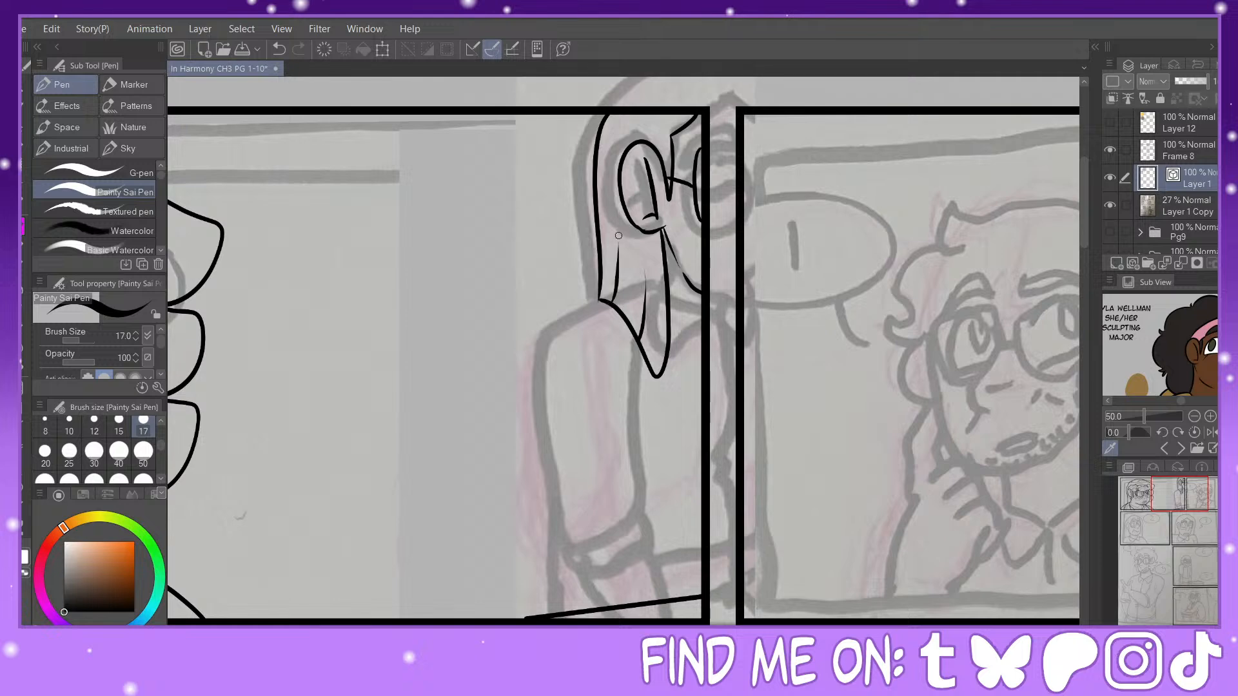
# Step: Ink the long-haired figure's collar, shoulder and upper sleeve outline, and the shirt fold beside the arm
pyautogui.moveTo(1187, 499)
pyautogui.mouseDown()
pyautogui.moveTo(1159, 496)
pyautogui.moveTo(1189, 500)
pyautogui.mouseUp()
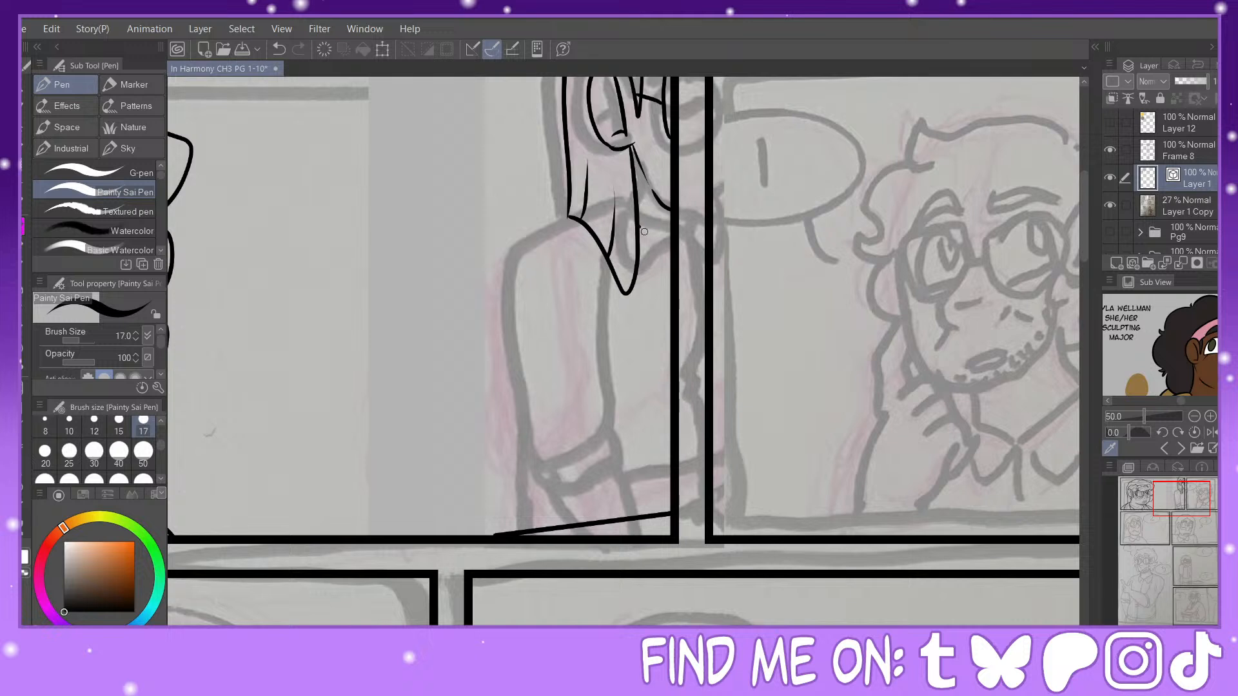
pyautogui.moveTo(639, 226)
pyautogui.mouseDown()
pyautogui.moveTo(668, 245)
pyautogui.moveTo(649, 280)
pyautogui.moveTo(670, 254)
pyautogui.mouseUp()
pyautogui.moveTo(560, 220)
pyautogui.mouseDown()
pyautogui.moveTo(514, 284)
pyautogui.moveTo(545, 386)
pyautogui.mouseUp()
pyautogui.moveTo(634, 307)
pyautogui.mouseDown()
pyautogui.moveTo(628, 359)
pyautogui.moveTo(659, 431)
pyautogui.mouseUp()
pyautogui.moveTo(525, 329)
pyautogui.mouseDown()
pyautogui.moveTo(555, 463)
pyautogui.moveTo(631, 482)
pyautogui.moveTo(665, 458)
pyautogui.moveTo(660, 424)
pyautogui.mouseUp()
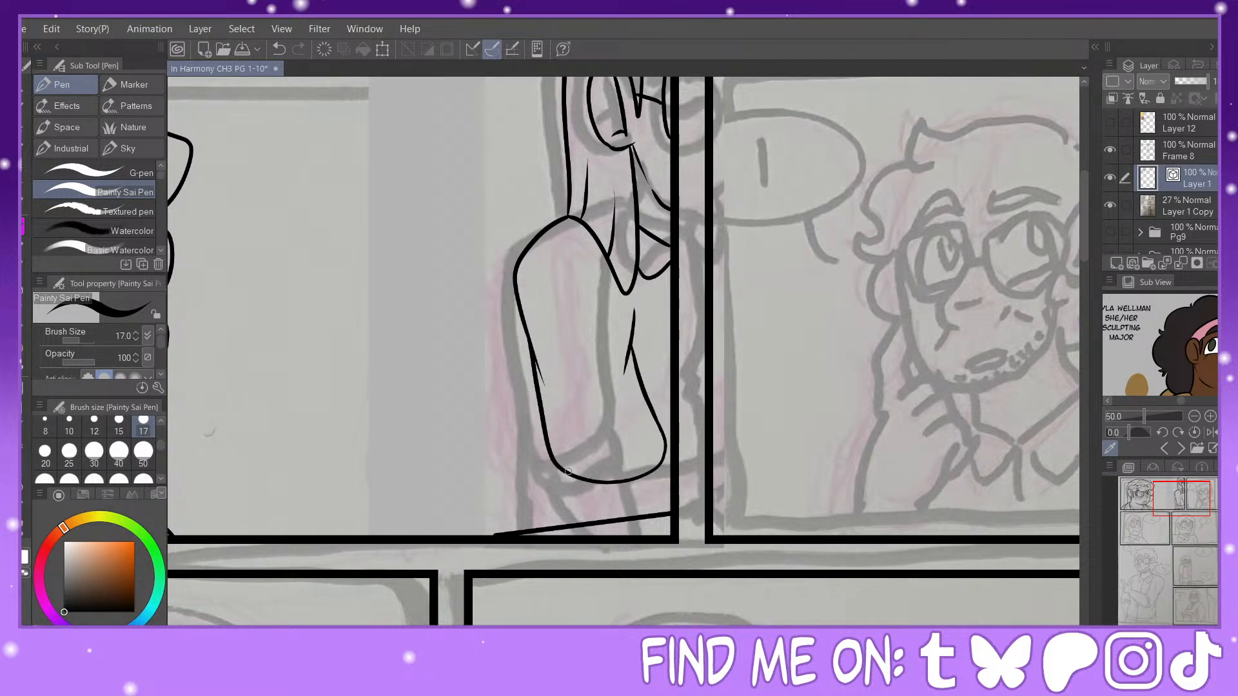
pyautogui.moveTo(571, 475)
pyautogui.mouseDown()
pyautogui.moveTo(598, 500)
pyautogui.moveTo(648, 492)
pyautogui.moveTo(671, 444)
pyautogui.mouseUp()
pyautogui.moveTo(585, 498)
pyautogui.mouseDown()
pyautogui.moveTo(597, 516)
pyautogui.moveTo(648, 527)
pyautogui.moveTo(674, 471)
pyautogui.mouseUp()
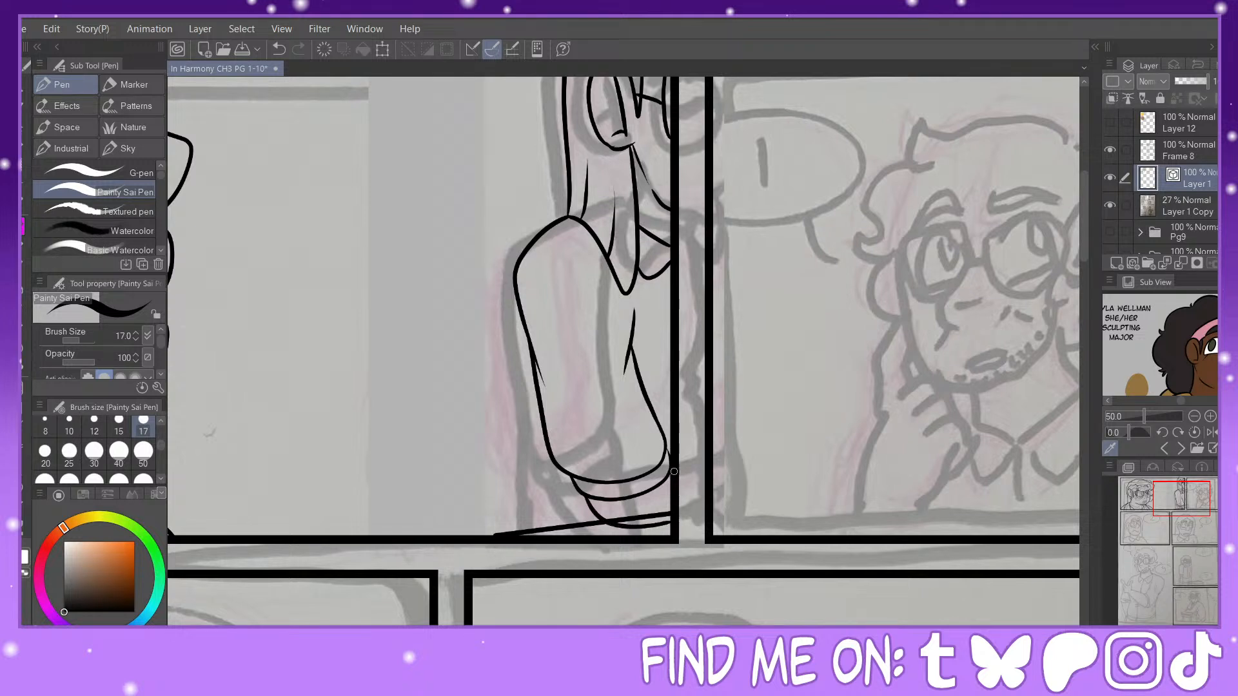
pyautogui.click(278, 48)
pyautogui.click(278, 48)
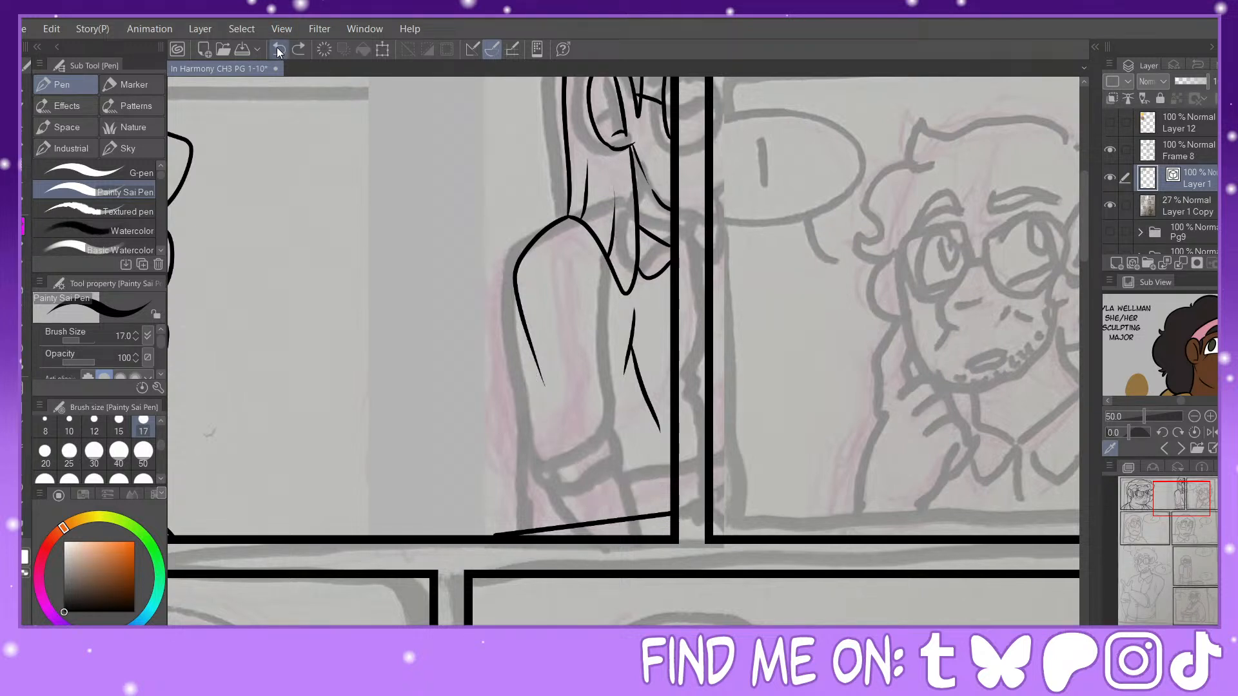
pyautogui.click(278, 49)
# Step: Ink the long-haired figure's sleeve with a rounded lower end just above the desk line, and add a cuff band beneath it
pyautogui.moveTo(633, 348)
pyautogui.mouseDown()
pyautogui.moveTo(666, 463)
pyautogui.moveTo(629, 508)
pyautogui.mouseUp()
pyautogui.moveTo(518, 302)
pyautogui.mouseDown()
pyautogui.moveTo(549, 481)
pyautogui.moveTo(591, 511)
pyautogui.moveTo(630, 503)
pyautogui.moveTo(644, 480)
pyautogui.moveTo(646, 472)
pyautogui.mouseUp()
pyautogui.press('y')
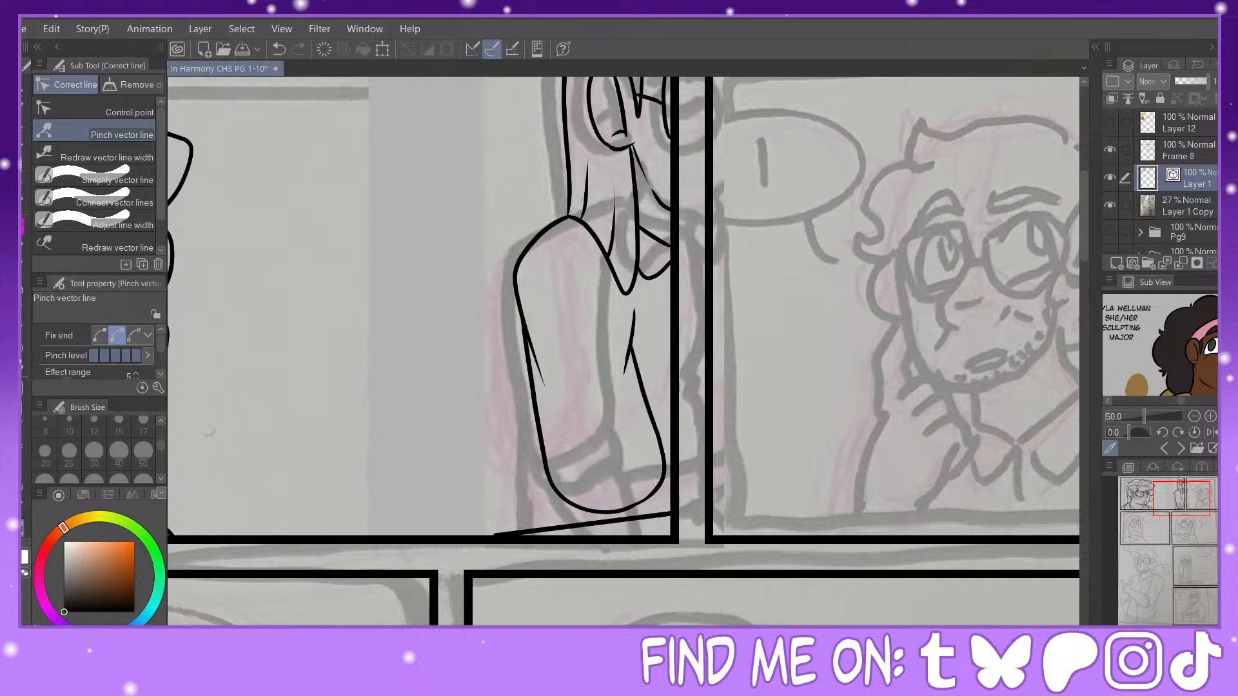
pyautogui.press('p')
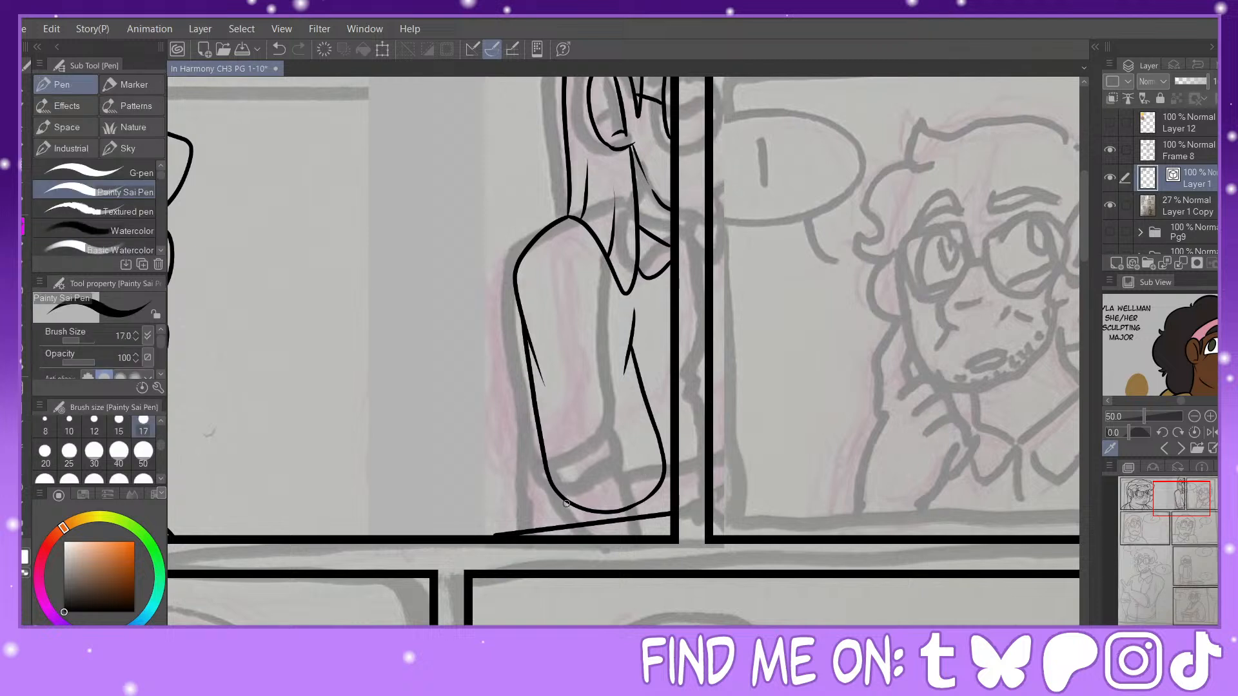
pyautogui.moveTo(566, 503)
pyautogui.mouseDown()
pyautogui.moveTo(627, 521)
pyautogui.moveTo(661, 497)
pyautogui.moveTo(665, 476)
pyautogui.mouseUp()
pyautogui.moveTo(586, 524); pyautogui.dragTo(670, 527)
pyautogui.click(280, 49)
# Step: Ink the forearm edge below the cuff and remove the desk line crossing the arm with the Vector eraser
pyautogui.click(23, 327)
pyautogui.click(612, 520)
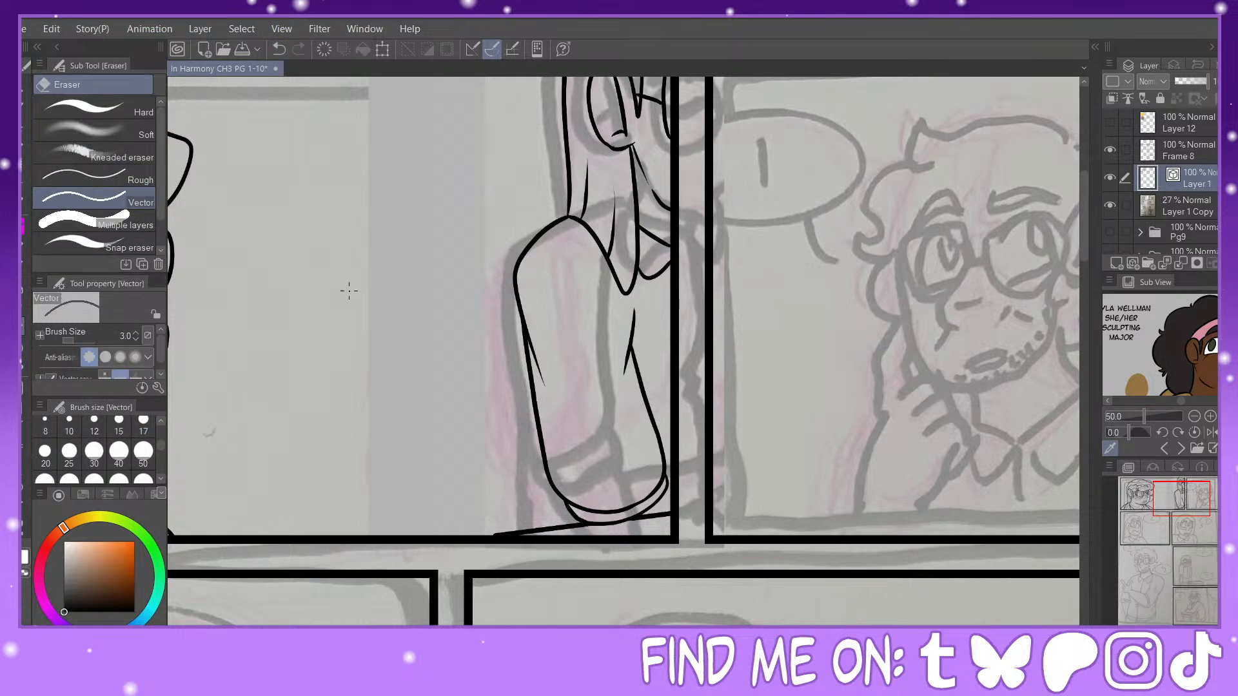
pyautogui.press('p')
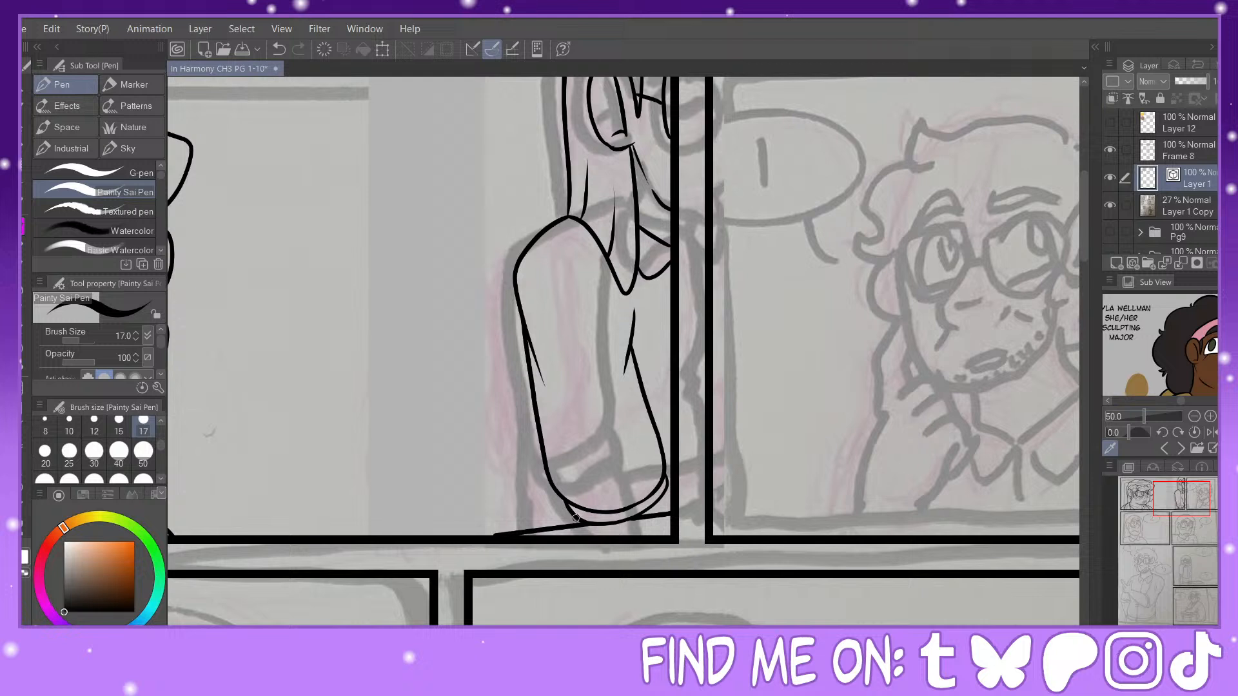
pyautogui.moveTo(576, 519); pyautogui.dragTo(607, 538)
pyautogui.press('e')
pyautogui.click(661, 509)
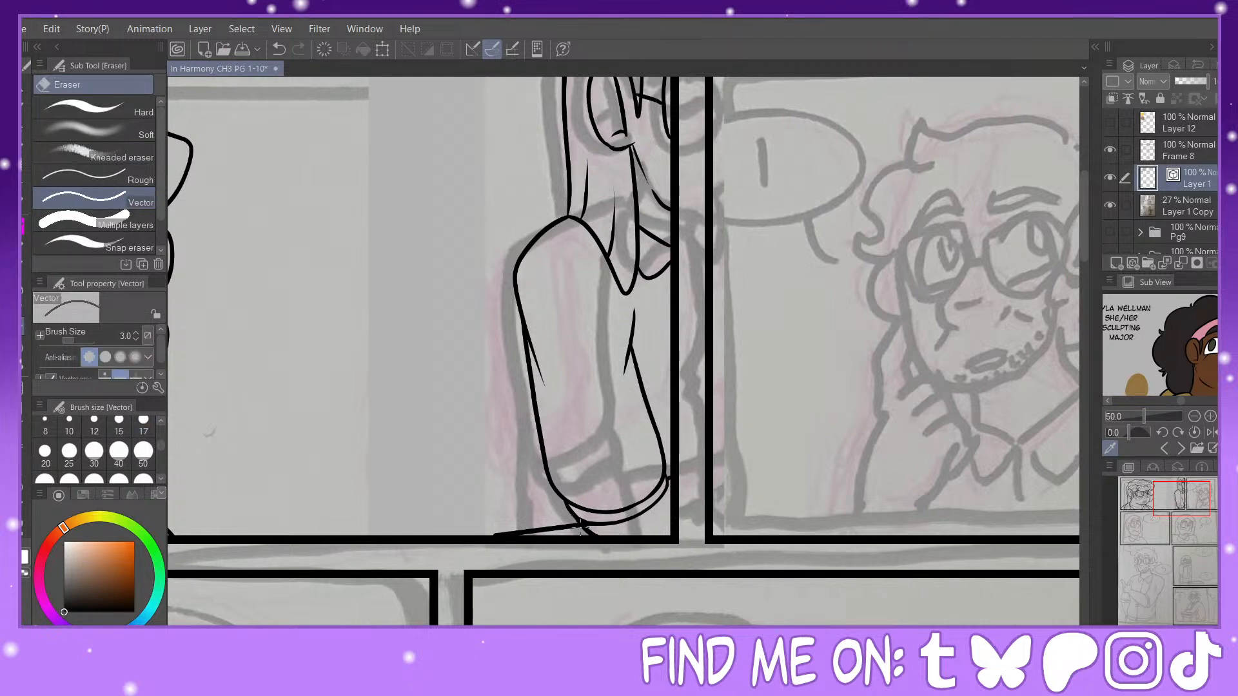
# Step: Ink the outline behind the figure's sleeve down to the desk and pull its upper end to the shoulder with Pinch vector line
pyautogui.press('p')
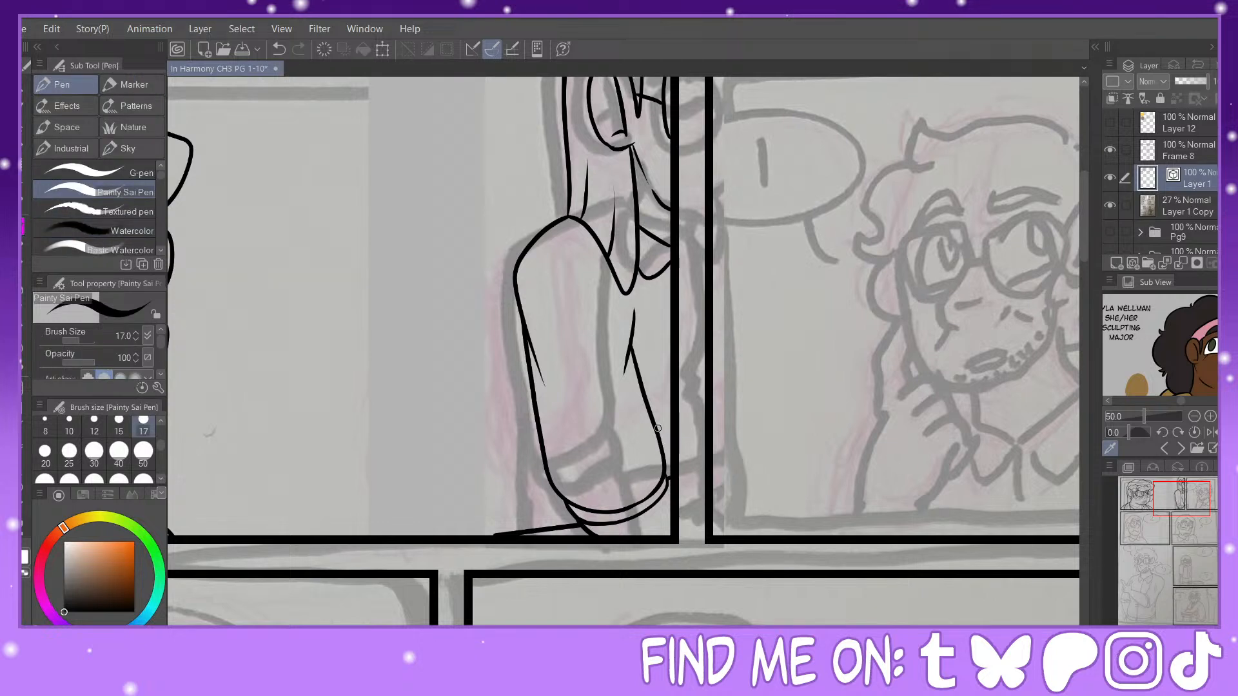
pyautogui.moveTo(658, 428); pyautogui.dragTo(672, 419)
pyautogui.moveTo(520, 319); pyautogui.dragTo(508, 527)
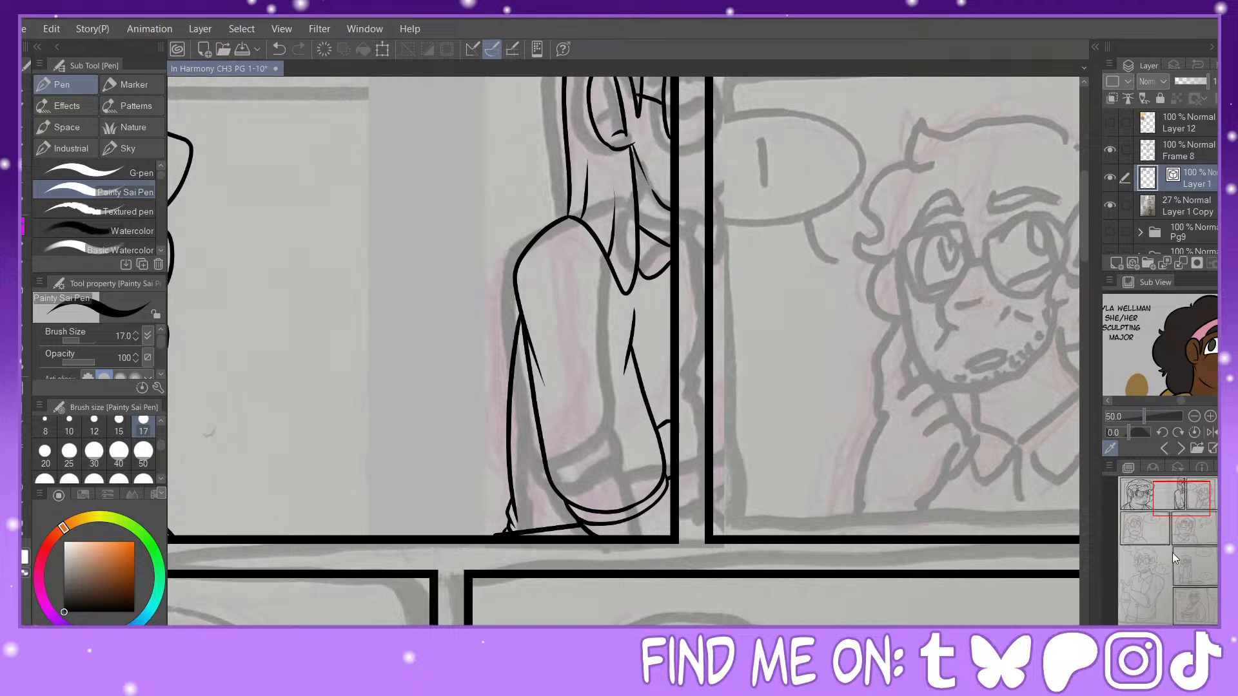
pyautogui.click(25, 524)
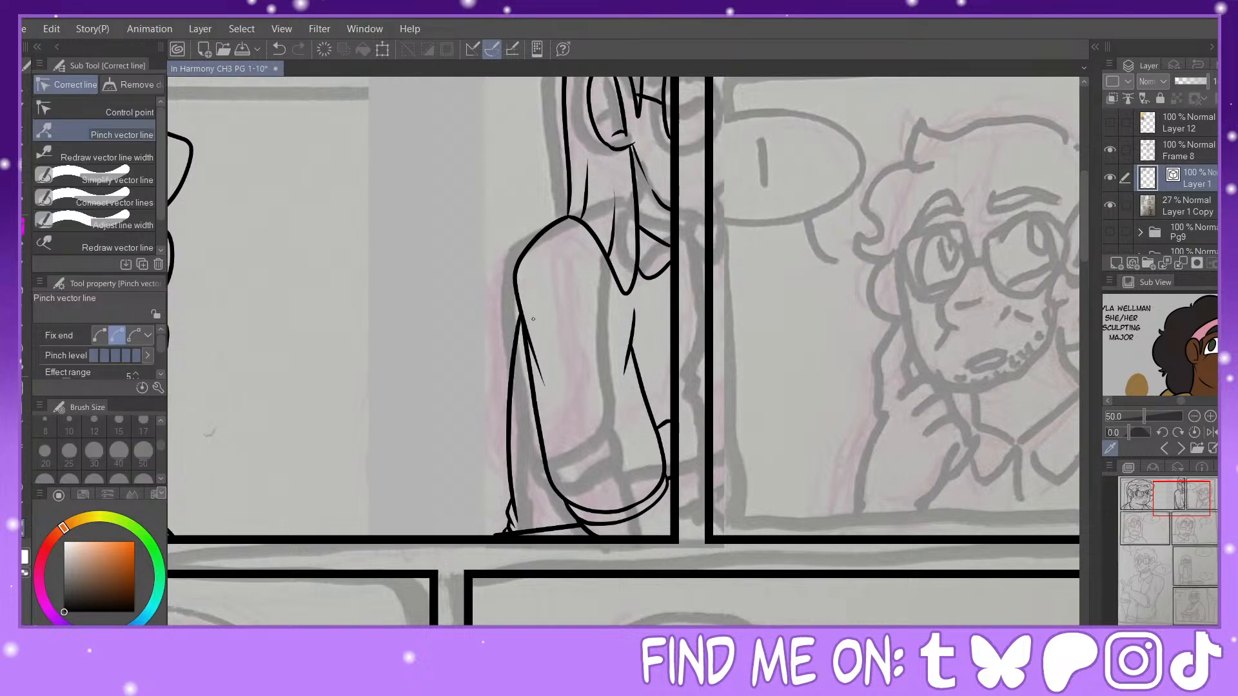
pyautogui.moveTo(533, 319); pyautogui.dragTo(514, 298)
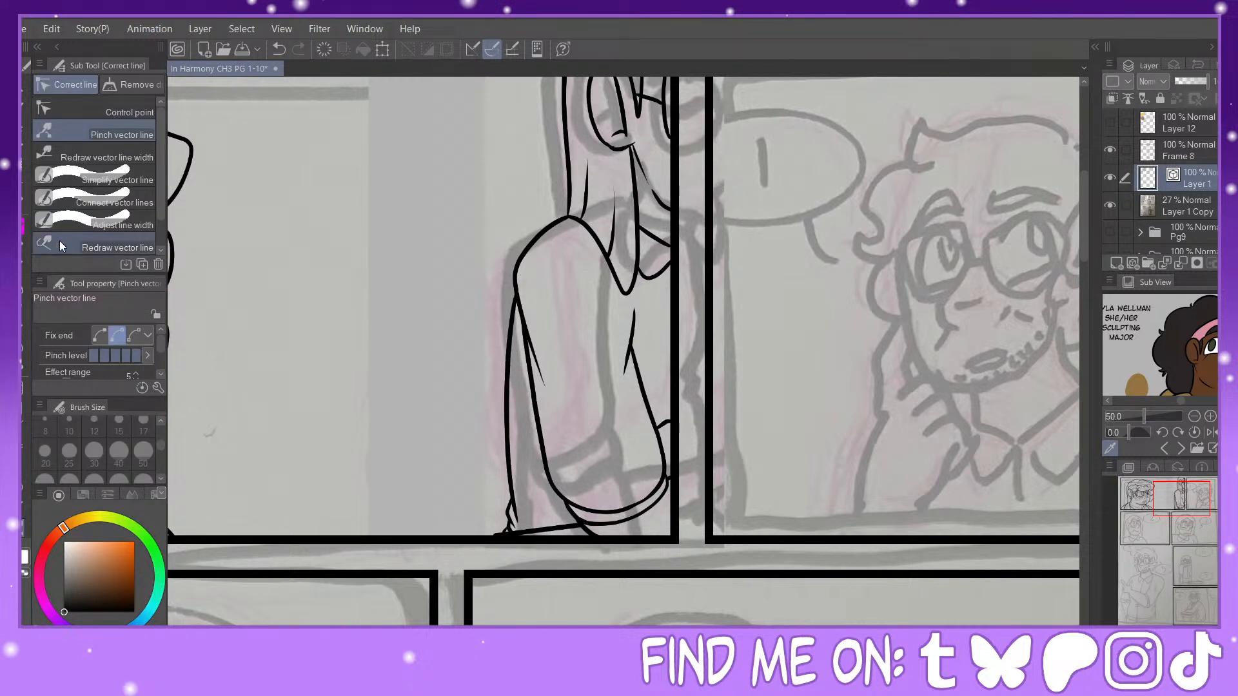
# Step: On Layer 1 Copy, lasso the sketched curly-haired man in the top-right comic panel, enlarge him, shift him toward the panel's right border, and deselect
pyautogui.press('p')
pyautogui.hotkey('ctrl', '-')
pyautogui.hotkey('ctrl', '-')
pyautogui.moveTo(1188, 506)
pyautogui.mouseDown()
pyautogui.moveTo(1166, 499)
pyautogui.moveTo(1211, 502)
pyautogui.mouseUp()
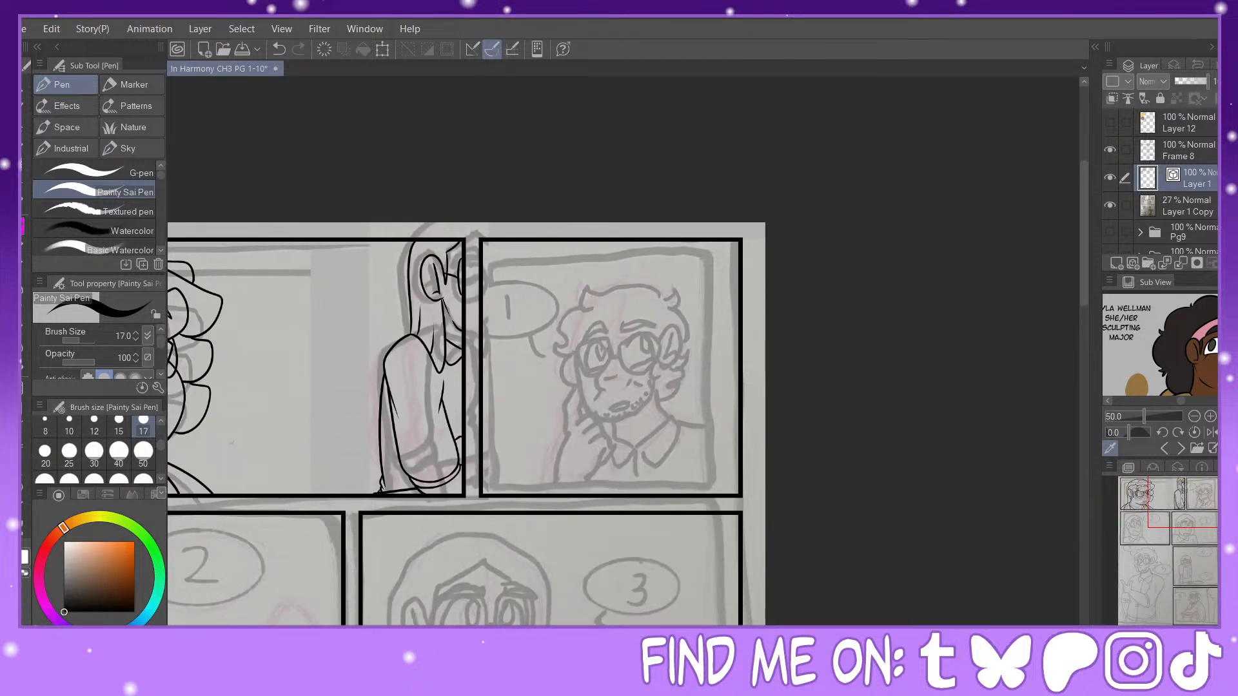
pyautogui.hotkey('ctrl', '+')
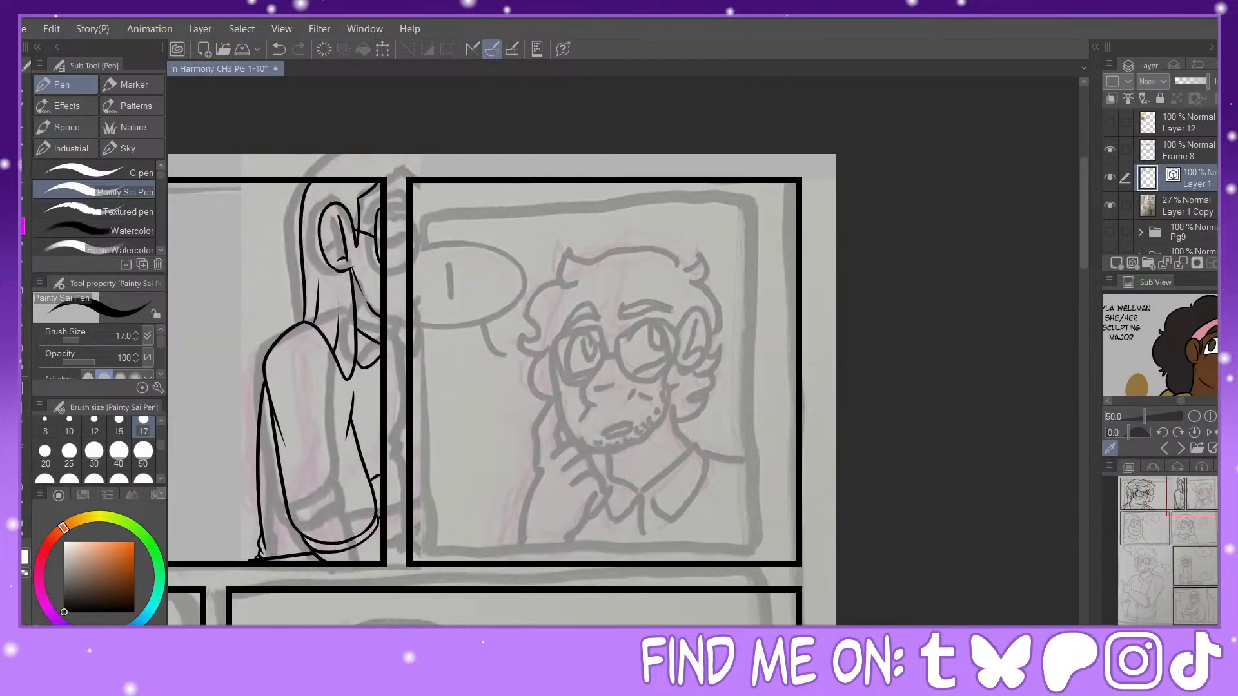
pyautogui.click(23, 184)
pyautogui.click(24, 165)
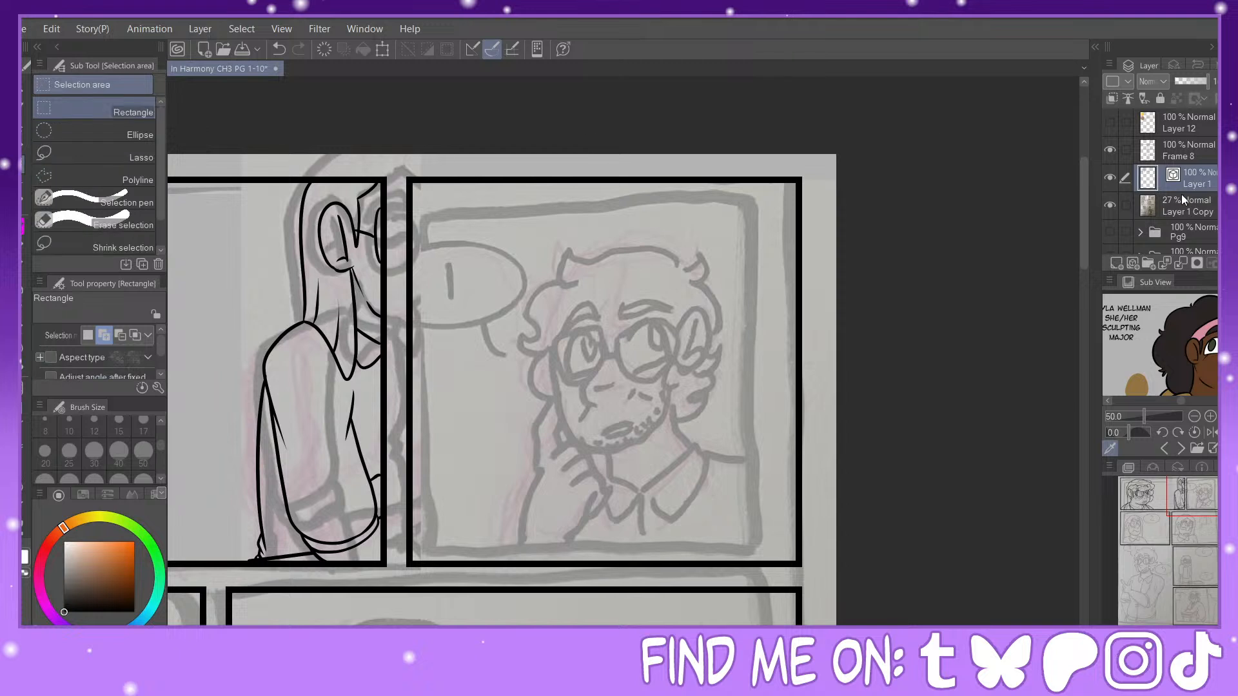
pyautogui.click(1183, 197)
pyautogui.click(56, 147)
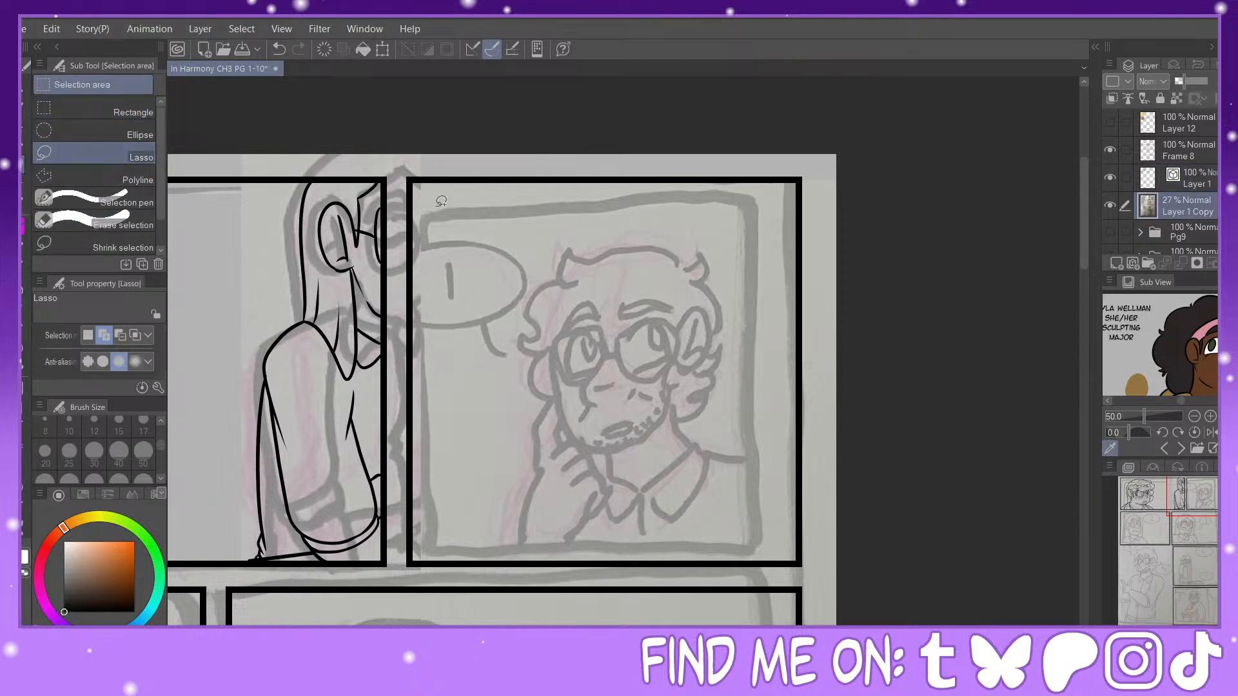
pyautogui.moveTo(514, 358)
pyautogui.mouseDown()
pyautogui.moveTo(536, 281)
pyautogui.moveTo(778, 304)
pyautogui.moveTo(759, 516)
pyautogui.moveTo(582, 549)
pyautogui.moveTo(502, 513)
pyautogui.mouseUp()
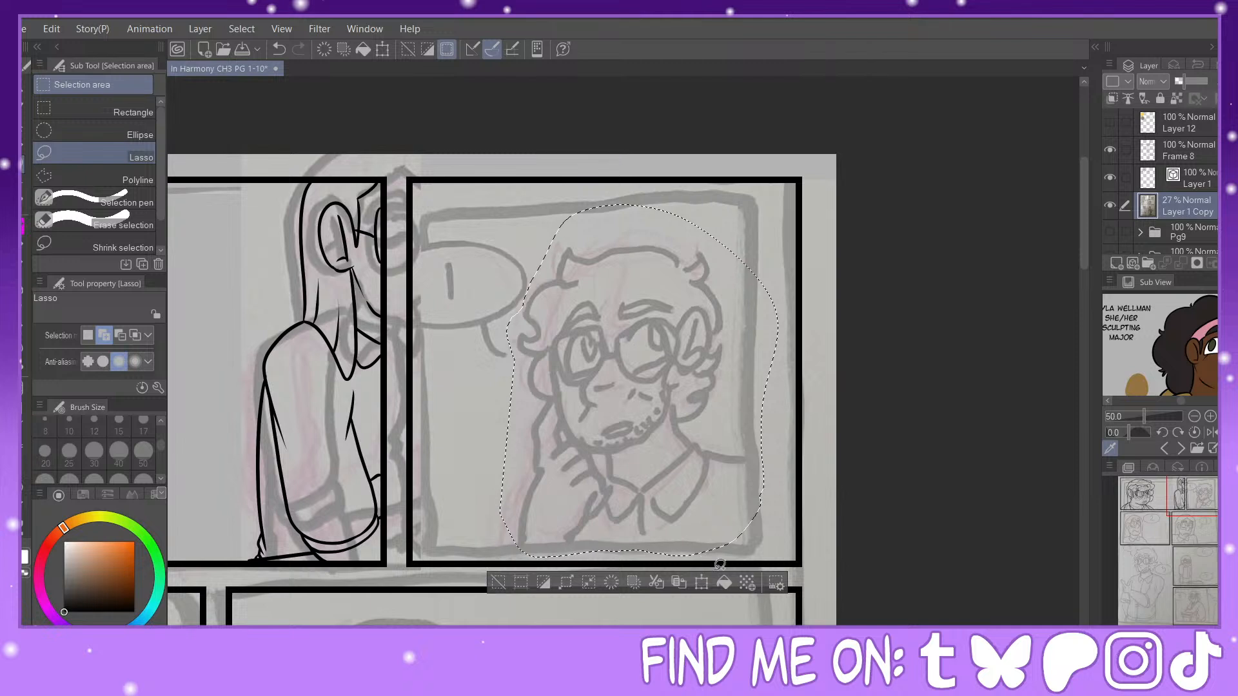
pyautogui.click(701, 584)
pyautogui.moveTo(780, 381); pyautogui.dragTo(818, 381)
pyautogui.moveTo(759, 377)
pyautogui.mouseDown()
pyautogui.moveTo(780, 352)
pyautogui.moveTo(794, 359)
pyautogui.moveTo(779, 369)
pyautogui.mouseUp()
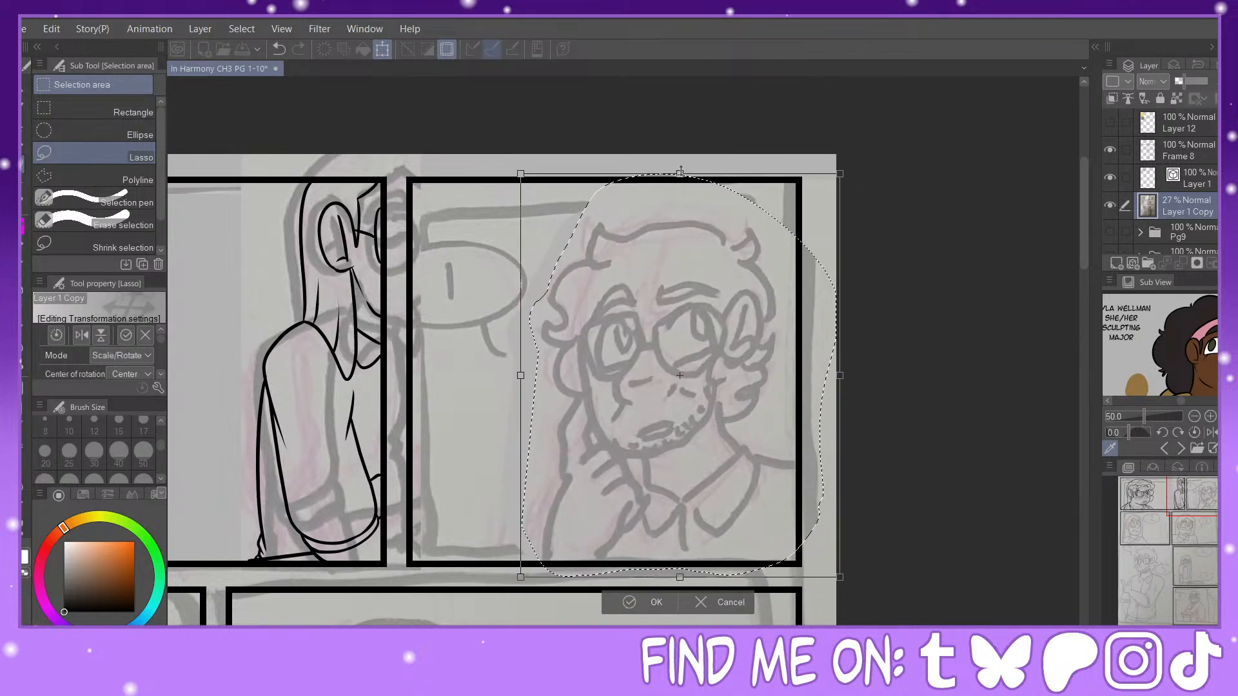
pyautogui.moveTo(696, 174); pyautogui.dragTo(694, 159)
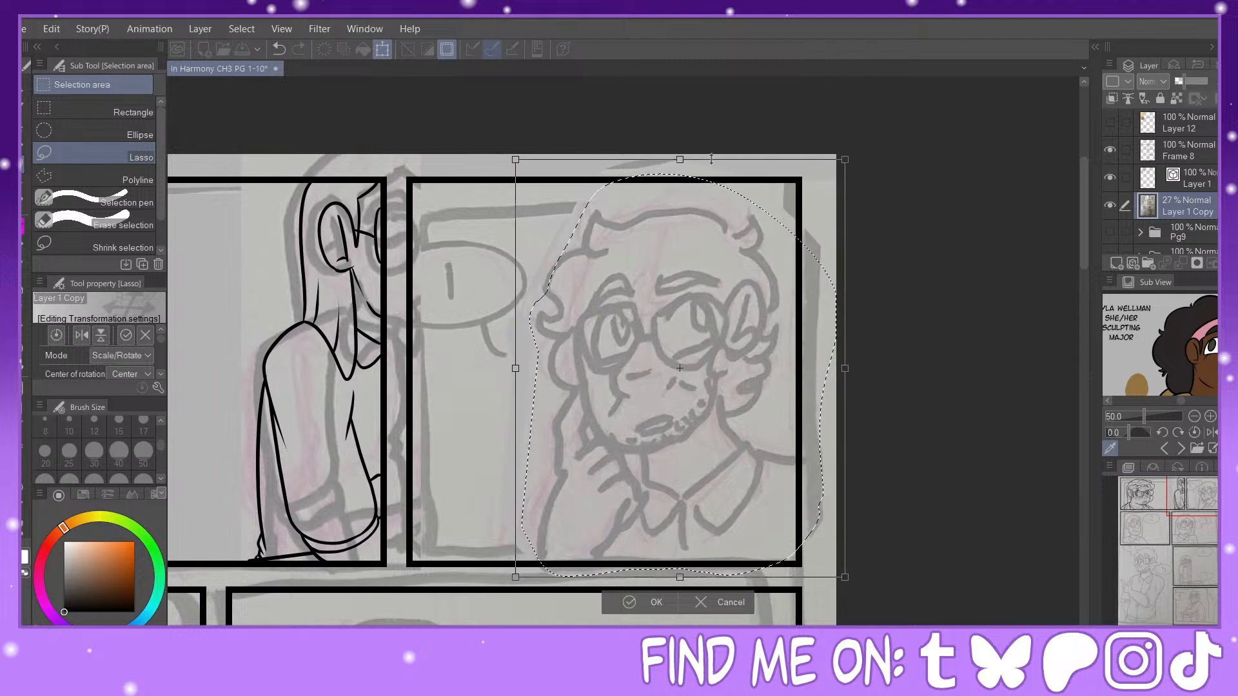
pyautogui.moveTo(703, 307); pyautogui.dragTo(710, 284)
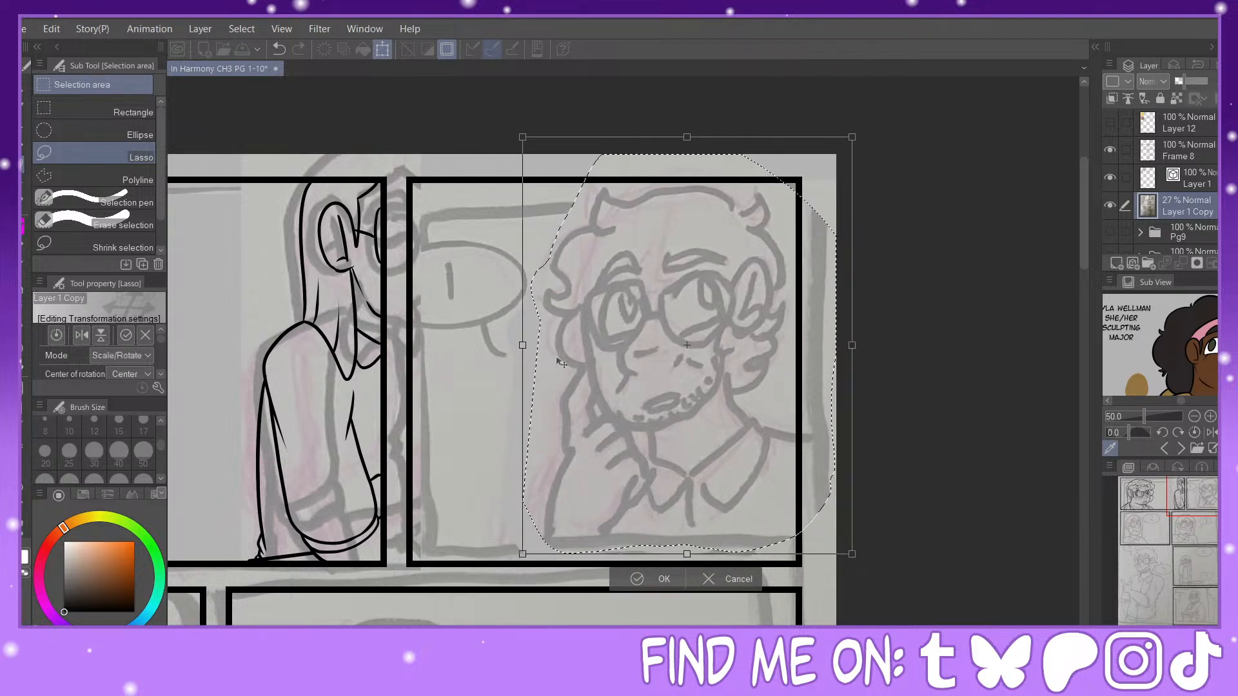
pyautogui.moveTo(522, 345); pyautogui.dragTo(550, 345)
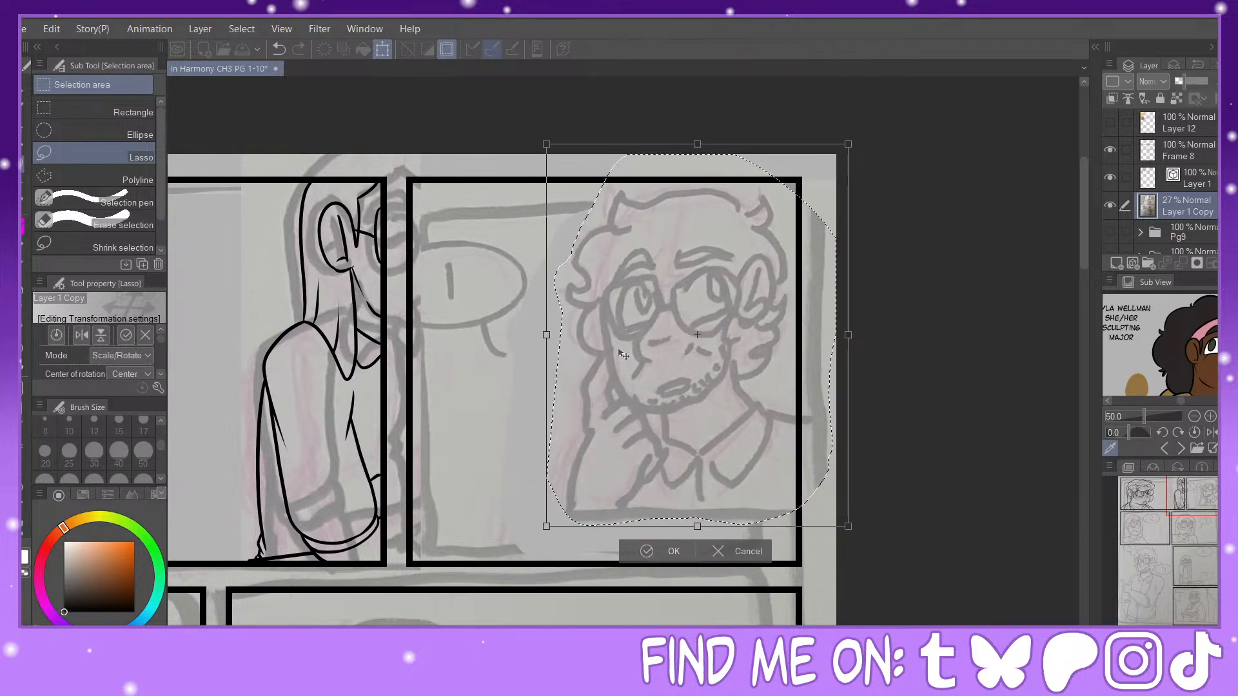
pyautogui.click(658, 558)
pyautogui.press('p')
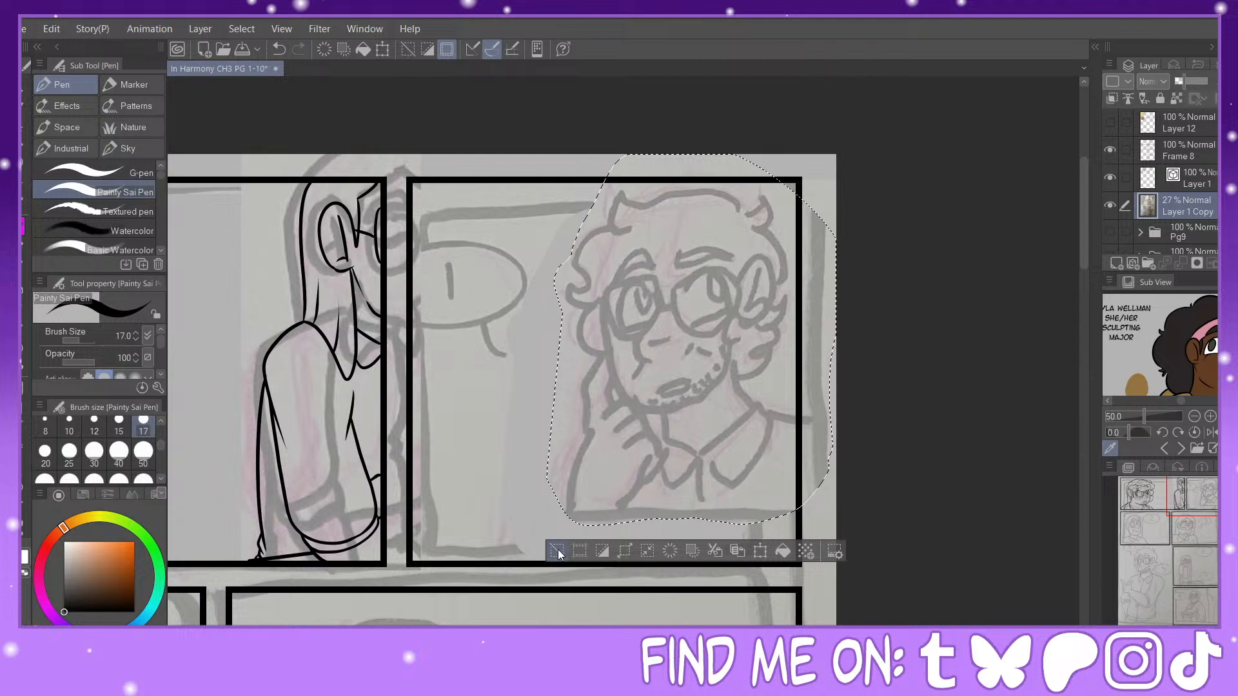
pyautogui.hotkey('ctrl', 'd')
# Step: Switch the Sub View reference to the character in the orange shirt and zoom it to 68.1 on his face
pyautogui.click(1179, 449)
pyautogui.click(1179, 449)
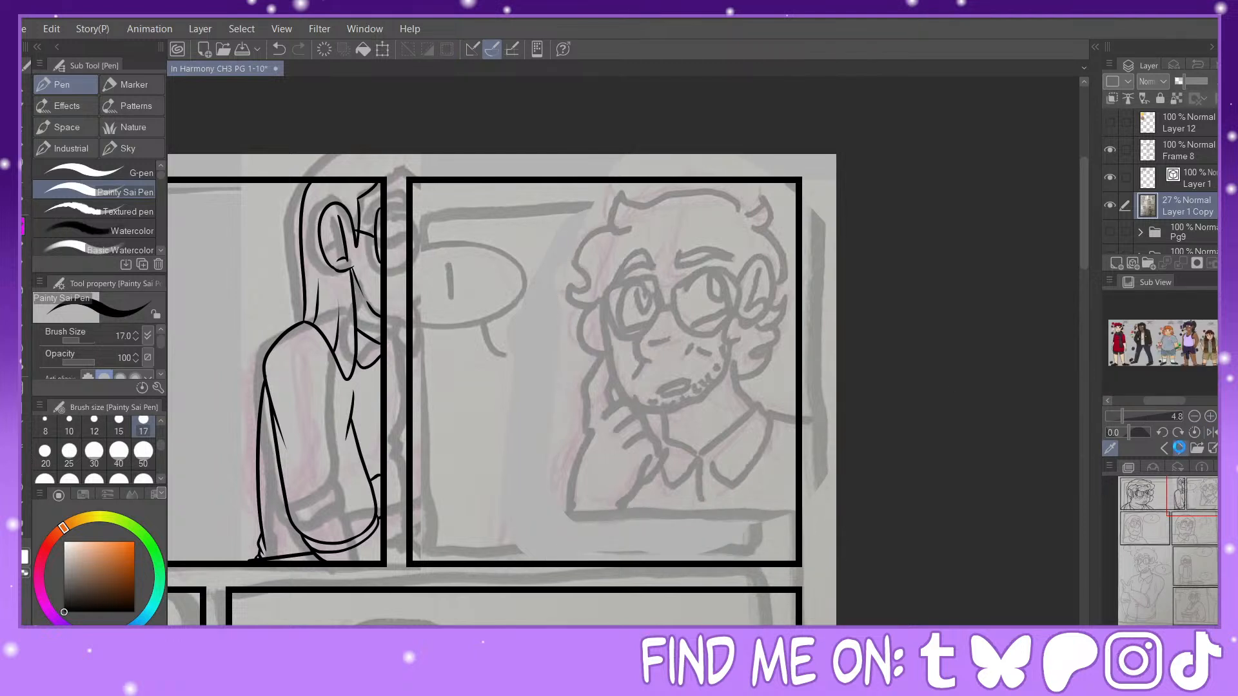
pyautogui.click(1179, 448)
pyautogui.click(1179, 448)
pyautogui.click(1178, 447)
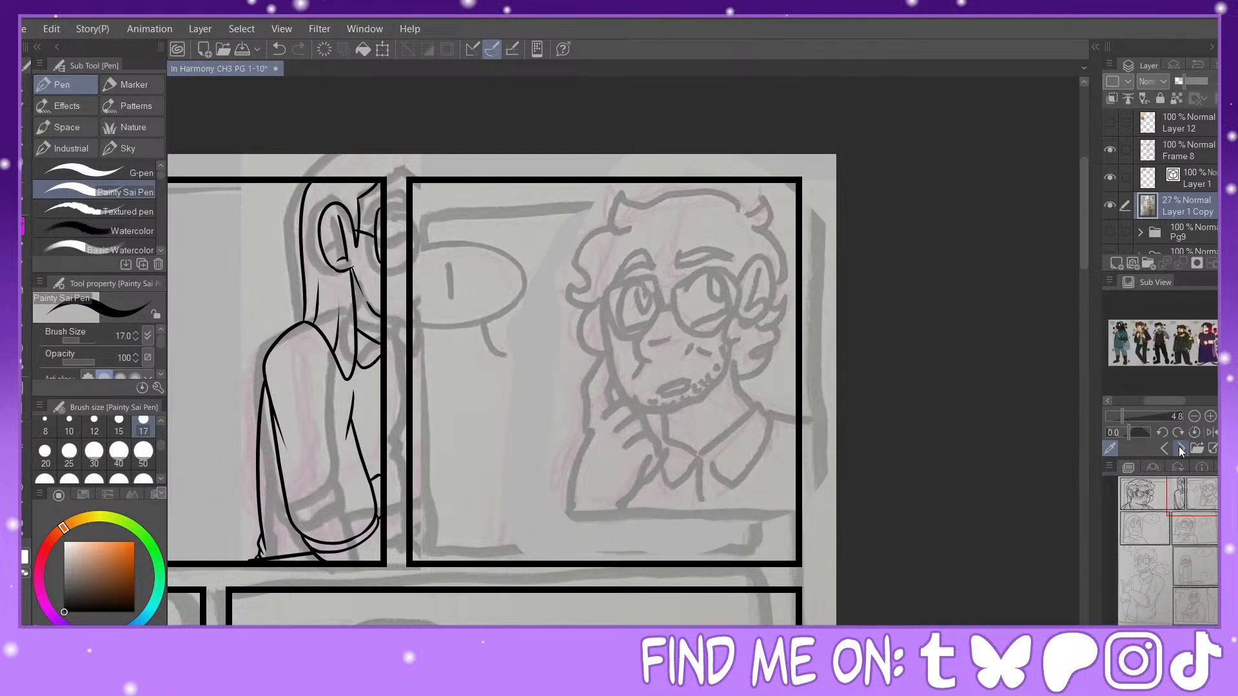
pyautogui.click(1178, 448)
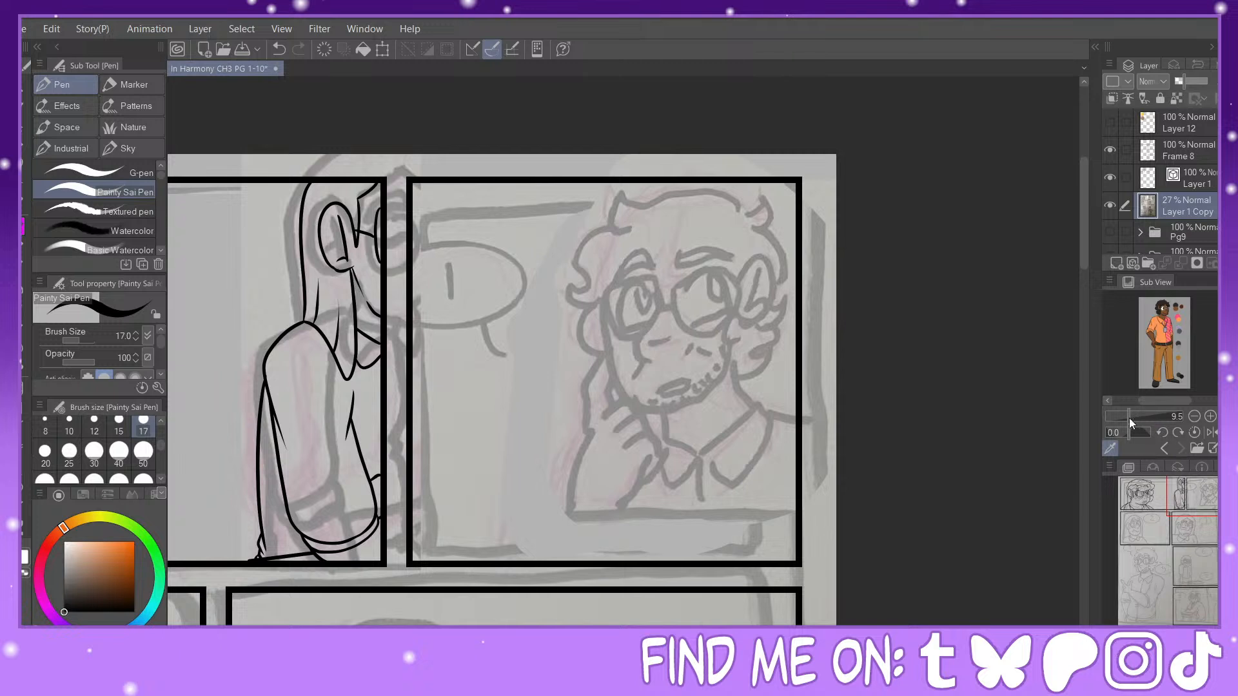
pyautogui.moveTo(1129, 418); pyautogui.dragTo(1154, 416)
pyautogui.scroll(5, 1160, 343)
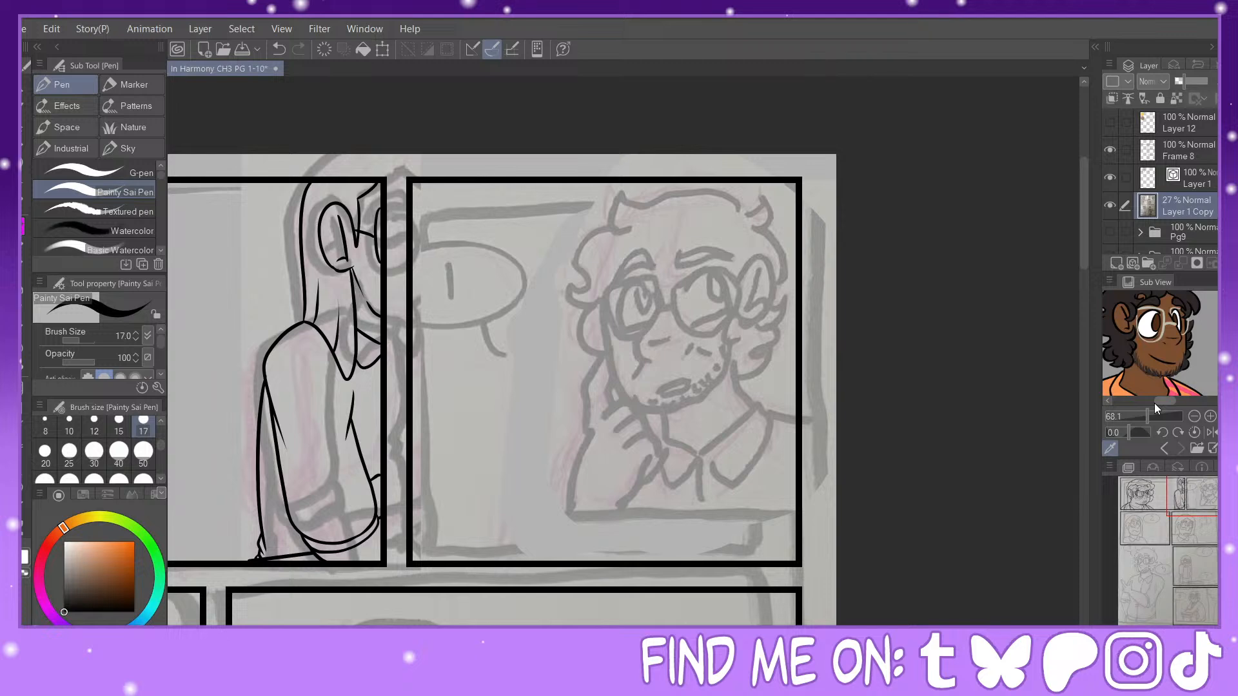
# Step: Select the area inside the bottom-right comic panel's frame, delete its number 8 sketch from Layer 1 Copy, and deselect
pyautogui.moveTo(1140, 545); pyautogui.dragTo(1192, 585)
pyautogui.press('m')
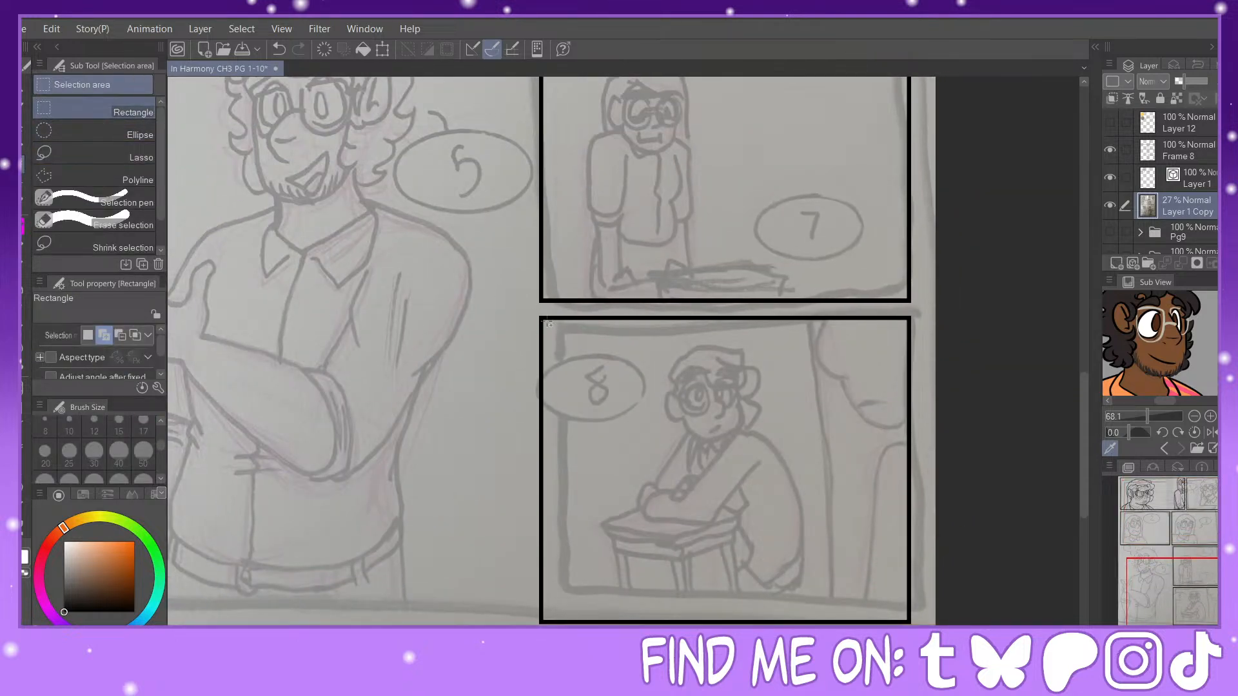
pyautogui.moveTo(546, 323); pyautogui.dragTo(912, 623)
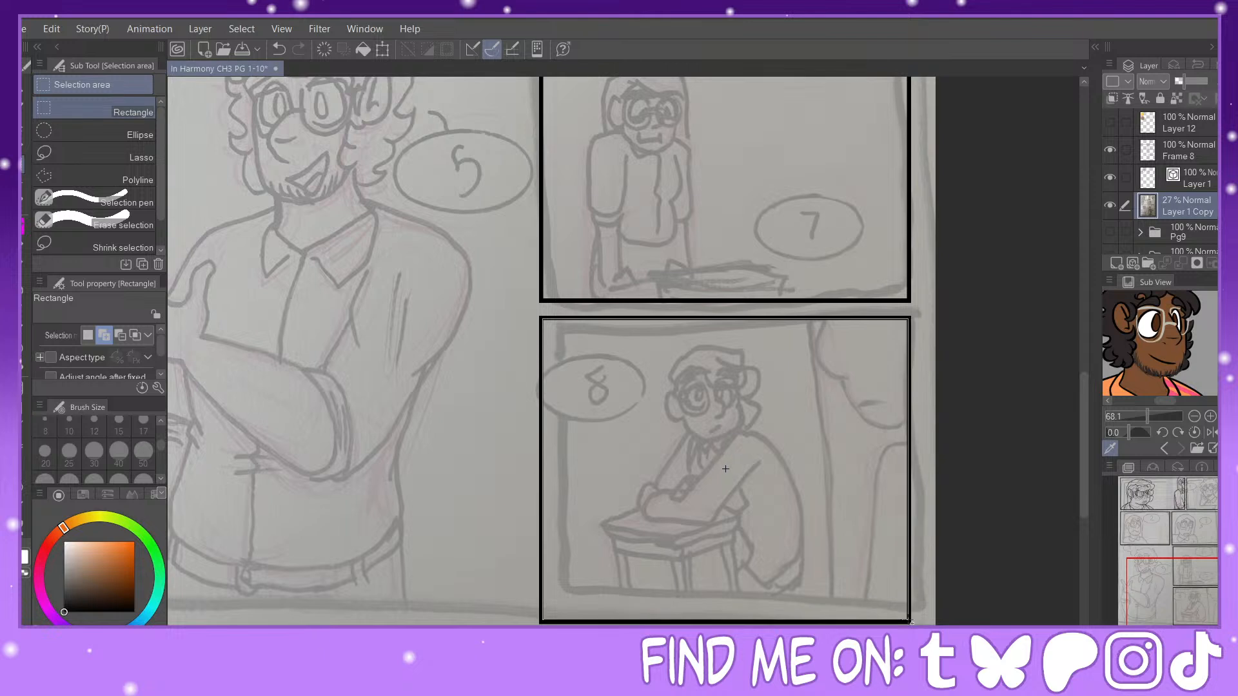
pyautogui.press('Delete')
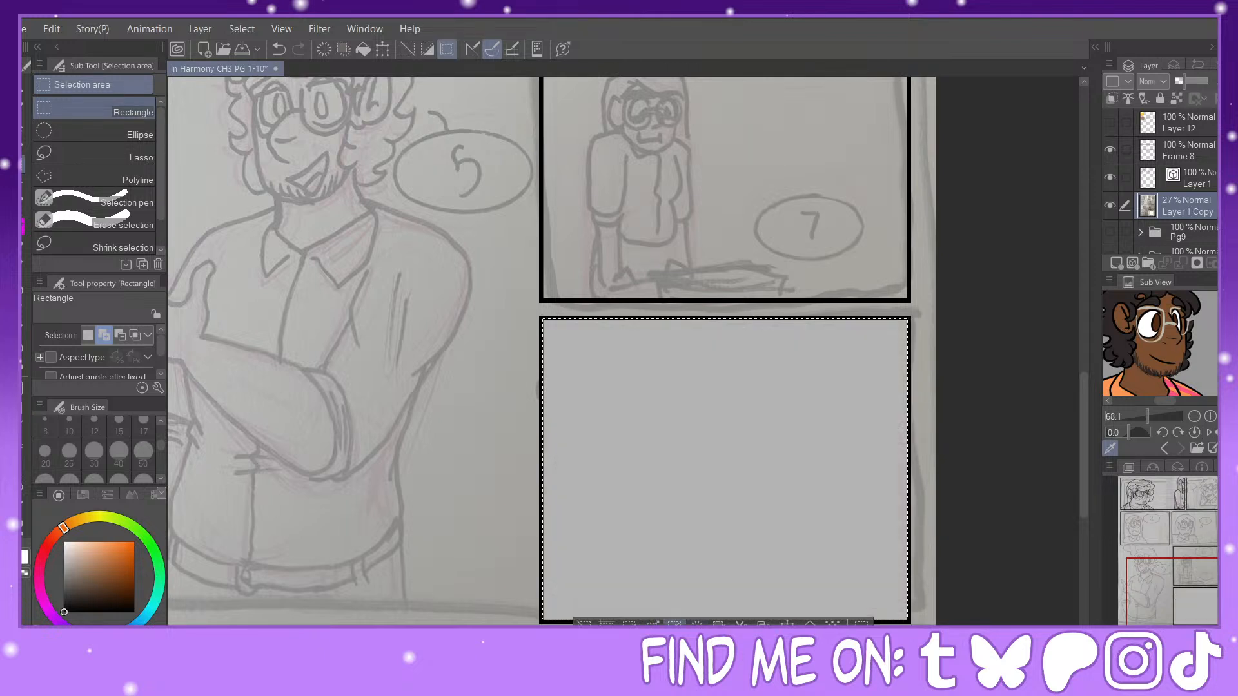
pyautogui.click(584, 624)
# Step: With the シャーペン0.5 pencil at size 12, sketch long, slightly rising lines across the emptied panel and steep lines above them
pyautogui.click(24, 226)
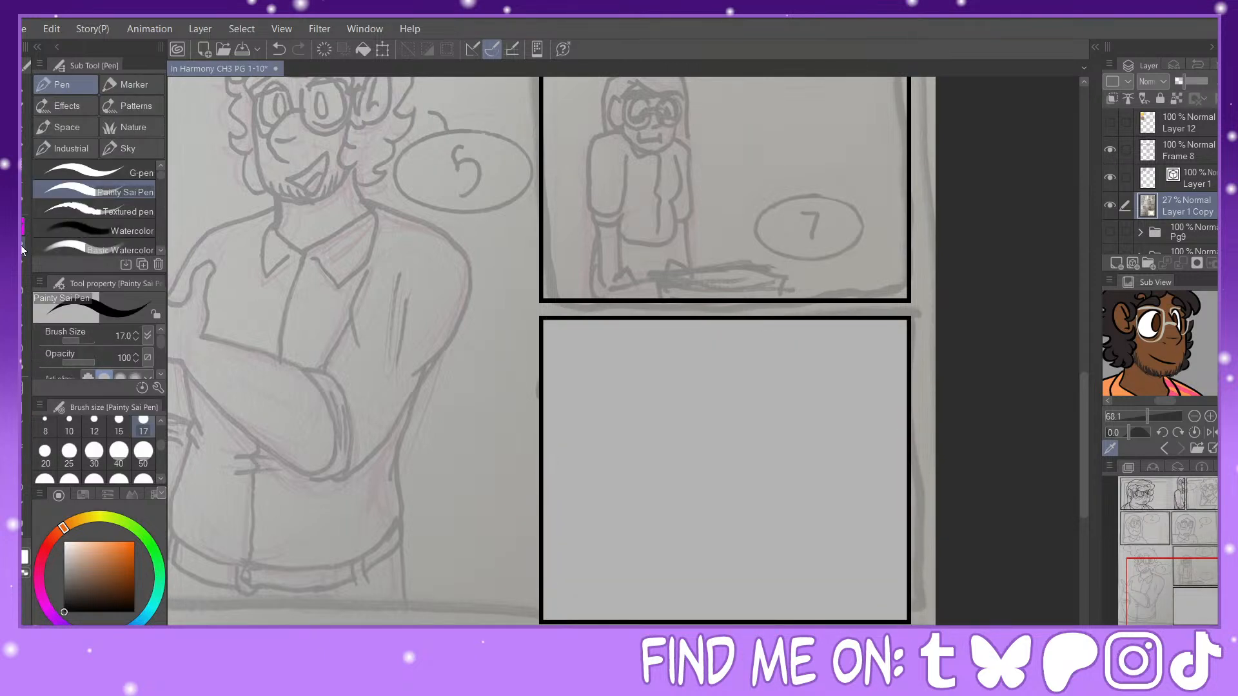
pyautogui.click(23, 246)
pyautogui.click(94, 426)
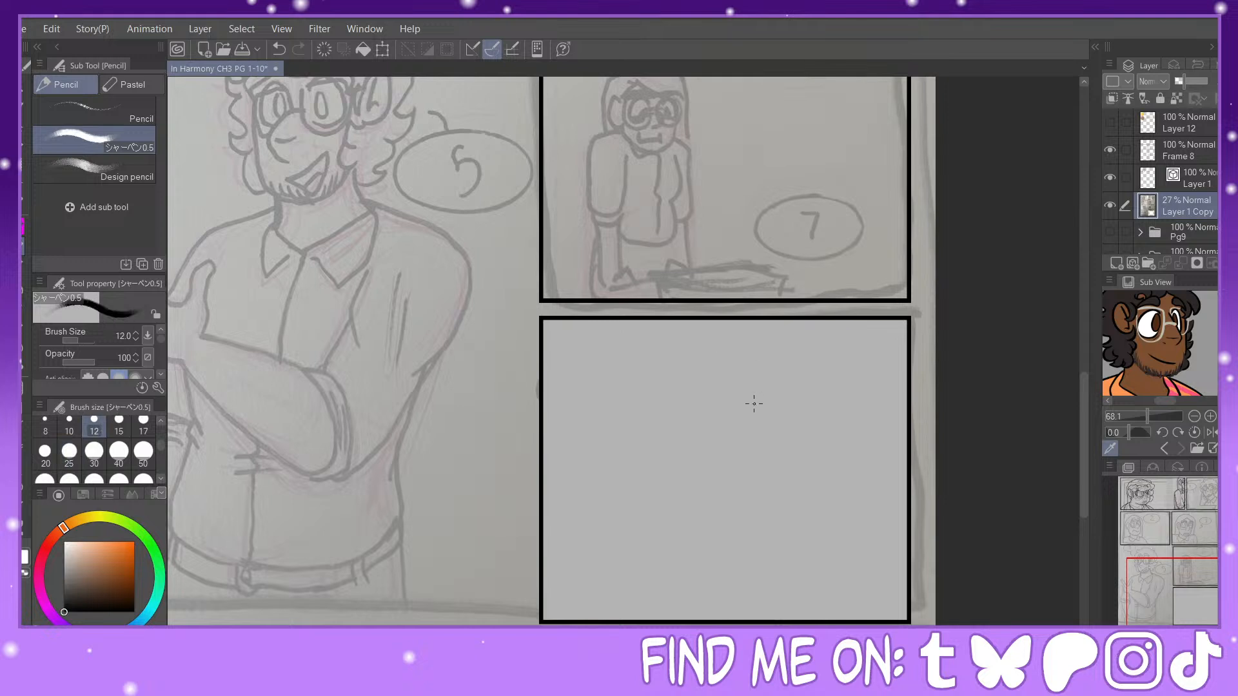
pyautogui.moveTo(554, 485); pyautogui.dragTo(896, 465)
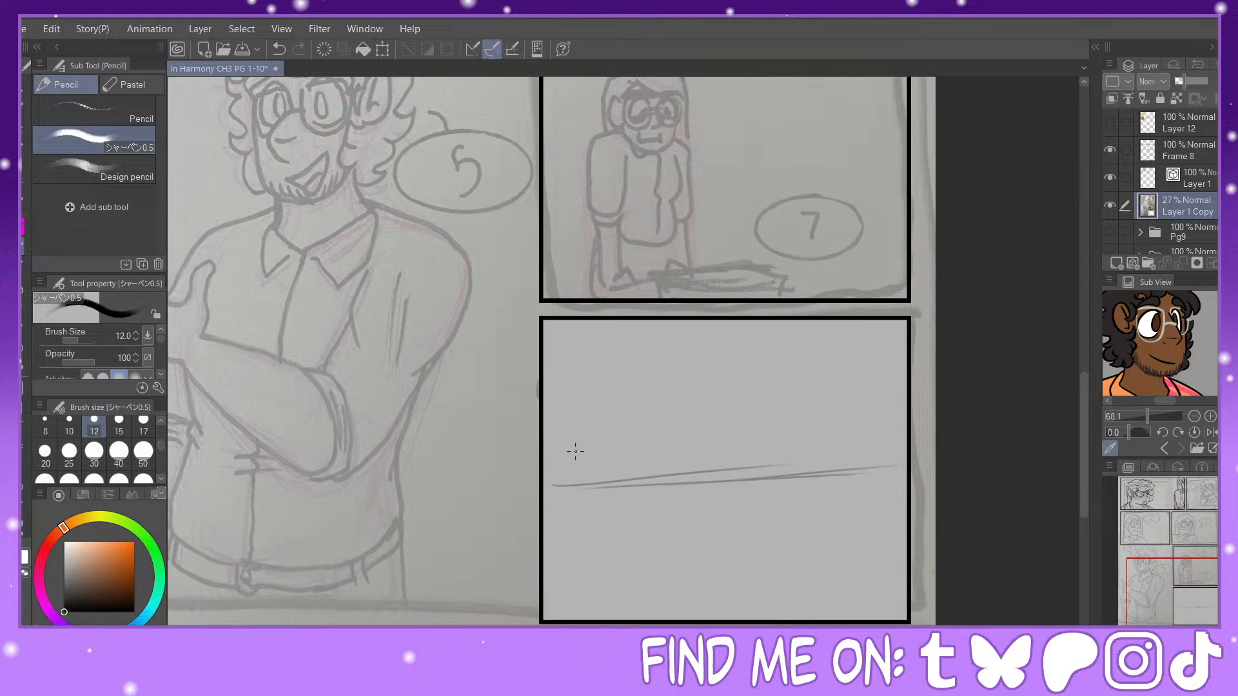
pyautogui.moveTo(547, 473); pyautogui.dragTo(803, 446)
pyautogui.moveTo(610, 473); pyautogui.dragTo(881, 448)
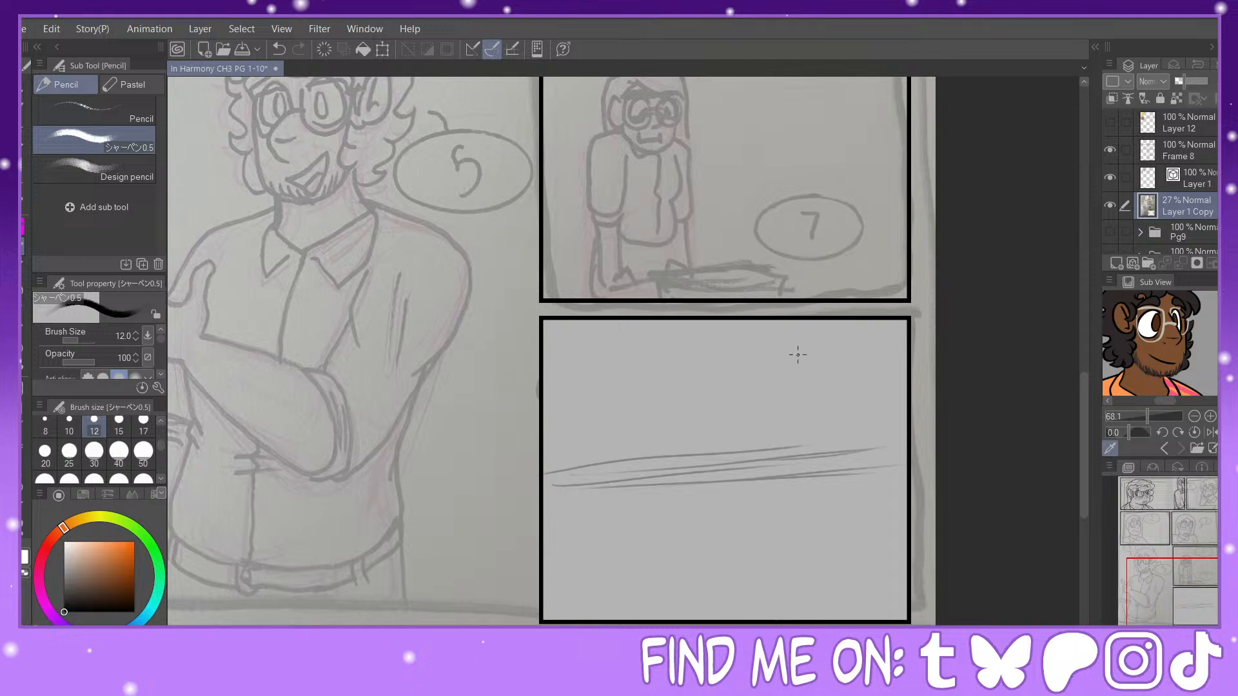
pyautogui.moveTo(794, 321)
pyautogui.mouseDown()
pyautogui.moveTo(770, 445)
pyautogui.moveTo(764, 423)
pyautogui.mouseUp()
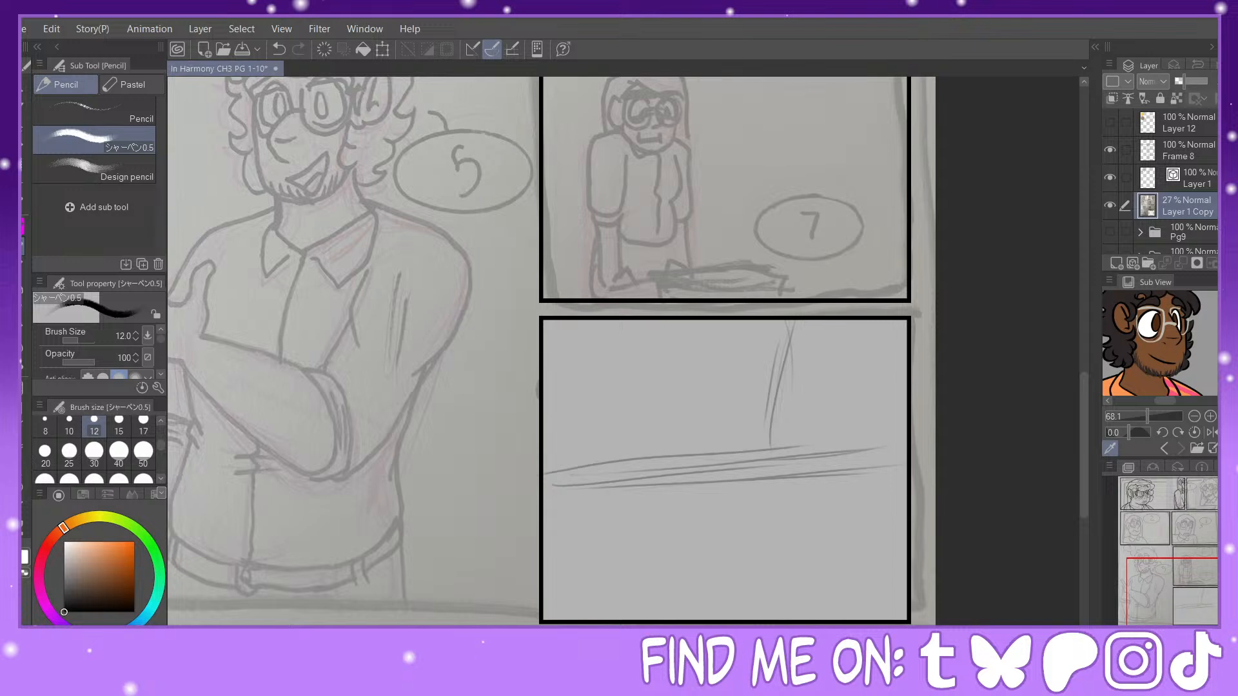
# Step: Rough in a hand over the long lines, with a slanted upper outline, a thumb and the first downward finger strokes
pyautogui.moveTo(555, 466)
pyautogui.mouseDown()
pyautogui.moveTo(688, 431)
pyautogui.moveTo(622, 428)
pyautogui.moveTo(709, 406)
pyautogui.mouseUp()
pyautogui.moveTo(590, 454)
pyautogui.mouseDown()
pyautogui.moveTo(715, 409)
pyautogui.moveTo(774, 476)
pyautogui.moveTo(551, 542)
pyautogui.moveTo(644, 517)
pyautogui.mouseUp()
pyautogui.moveTo(729, 416)
pyautogui.mouseDown()
pyautogui.moveTo(788, 421)
pyautogui.moveTo(812, 488)
pyautogui.mouseUp()
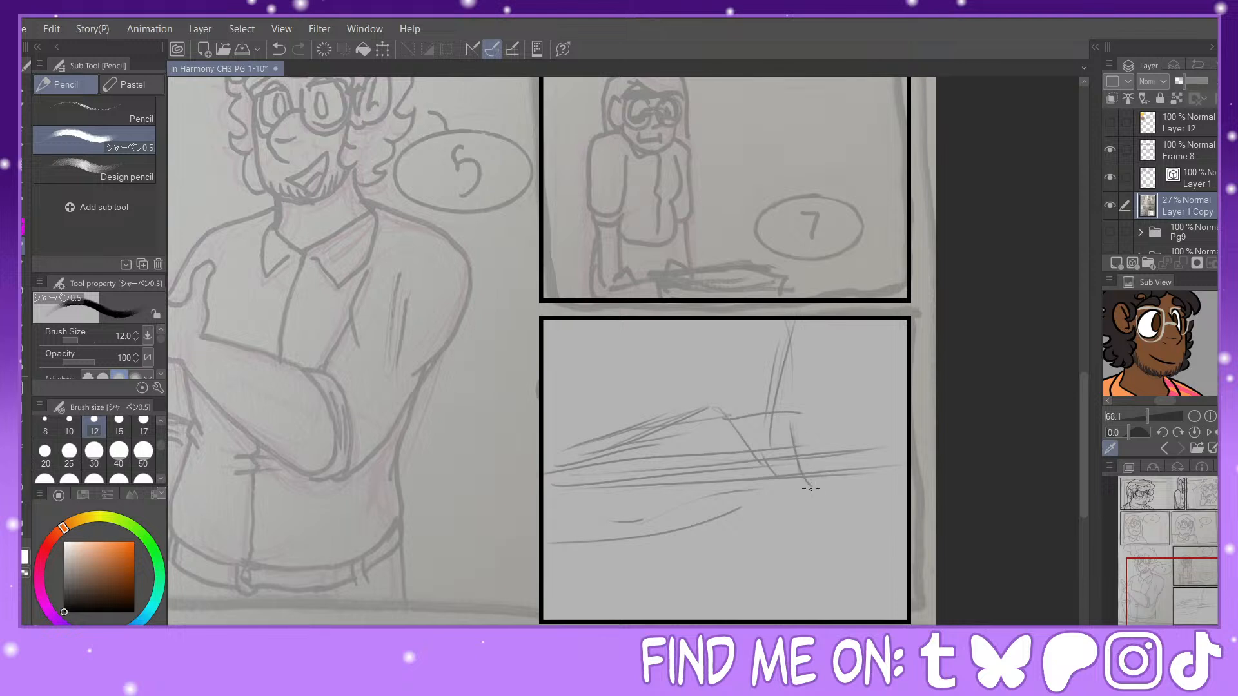
pyautogui.moveTo(787, 417)
pyautogui.mouseDown()
pyautogui.moveTo(811, 474)
pyautogui.moveTo(790, 419)
pyautogui.moveTo(846, 522)
pyautogui.mouseUp()
pyautogui.moveTo(682, 427)
pyautogui.mouseDown()
pyautogui.moveTo(744, 414)
pyautogui.moveTo(742, 519)
pyautogui.mouseUp()
pyautogui.moveTo(726, 425); pyautogui.dragTo(751, 556)
pyautogui.moveTo(715, 519); pyautogui.dragTo(741, 551)
pyautogui.moveTo(673, 431)
pyautogui.mouseDown()
pyautogui.moveTo(687, 552)
pyautogui.moveTo(666, 534)
pyautogui.mouseUp()
pyautogui.moveTo(631, 446); pyautogui.dragTo(630, 537)
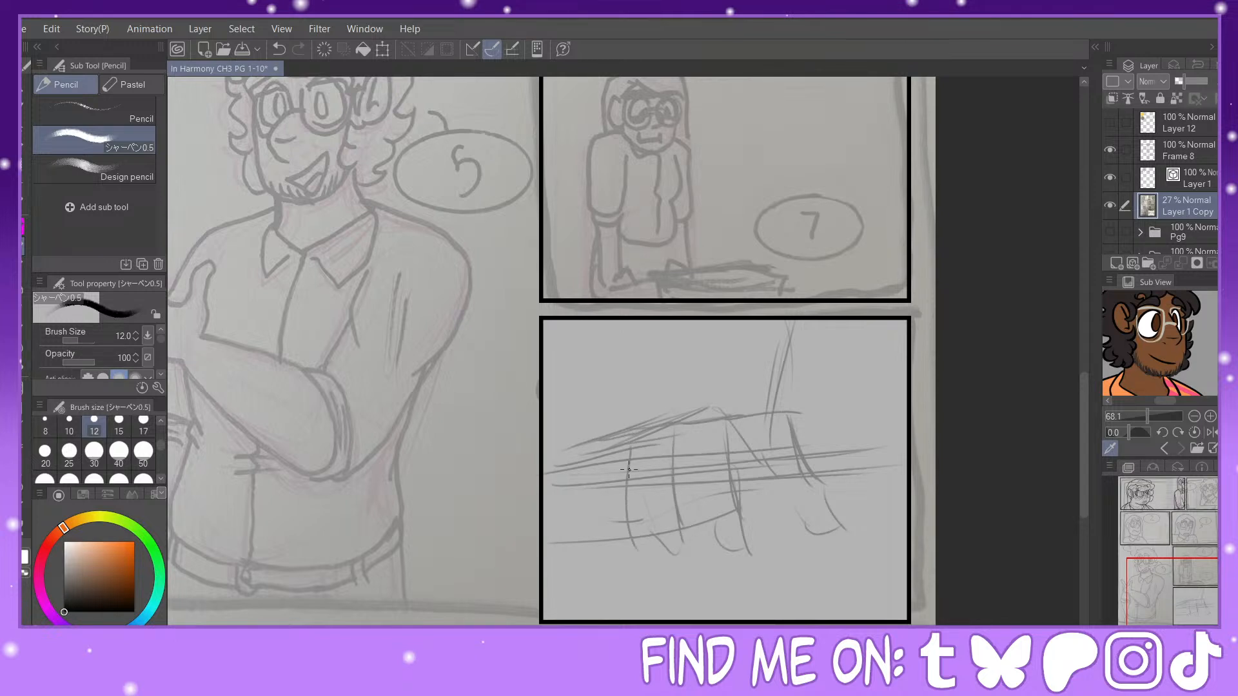
# Step: Add the remaining finger contours and inner thumb stroke, and build up slanted strokes from the hand to the panel's left edge
pyautogui.moveTo(628, 476); pyautogui.dragTo(635, 555)
pyautogui.moveTo(599, 485); pyautogui.dragTo(629, 546)
pyautogui.moveTo(599, 459); pyautogui.dragTo(612, 533)
pyautogui.moveTo(626, 520); pyautogui.dragTo(615, 551)
pyautogui.moveTo(698, 441)
pyautogui.mouseDown()
pyautogui.moveTo(704, 539)
pyautogui.moveTo(702, 494)
pyautogui.moveTo(712, 535)
pyautogui.mouseUp()
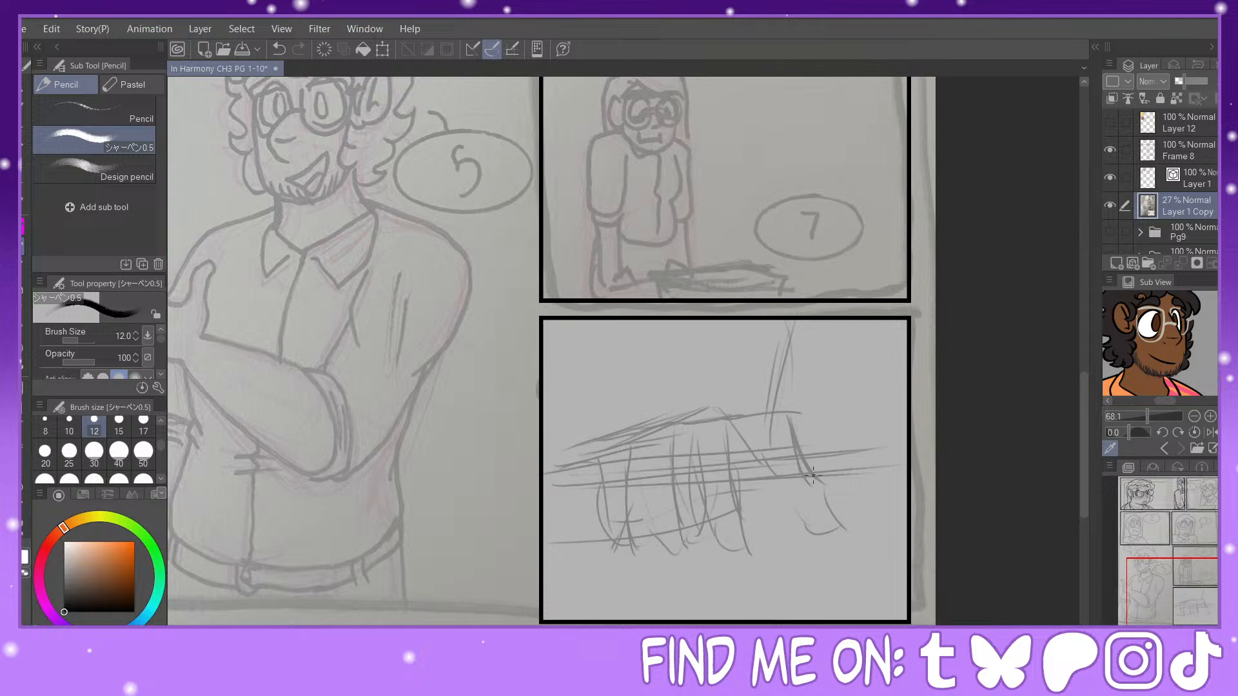
pyautogui.moveTo(778, 481); pyautogui.dragTo(800, 520)
pyautogui.moveTo(595, 493); pyautogui.dragTo(553, 516)
pyautogui.moveTo(545, 504)
pyautogui.mouseDown()
pyautogui.moveTo(594, 483)
pyautogui.moveTo(549, 481)
pyautogui.moveTo(664, 423)
pyautogui.mouseUp()
pyautogui.moveTo(565, 441); pyautogui.dragTo(645, 428)
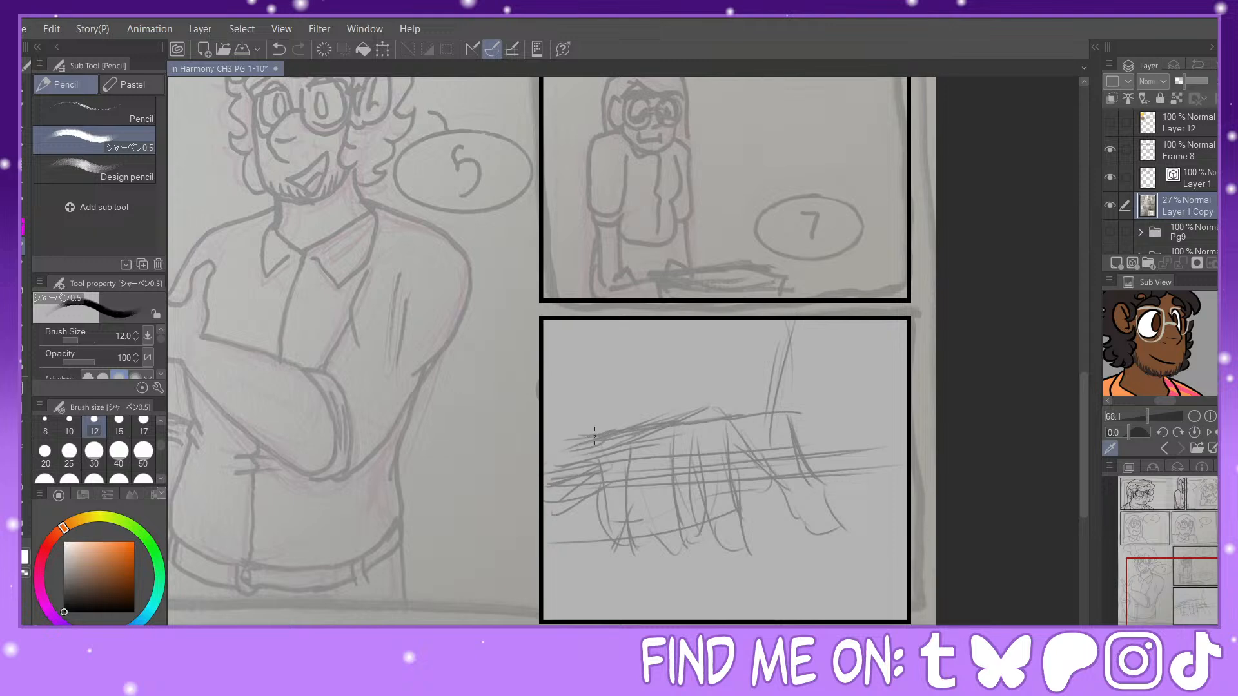
pyautogui.moveTo(545, 465); pyautogui.dragTo(590, 436)
# Step: Make Layer 1 active for inking the top-right panel's man and switch to the Painty Sai Pen at size 17
pyautogui.moveTo(1184, 592); pyautogui.dragTo(1154, 503)
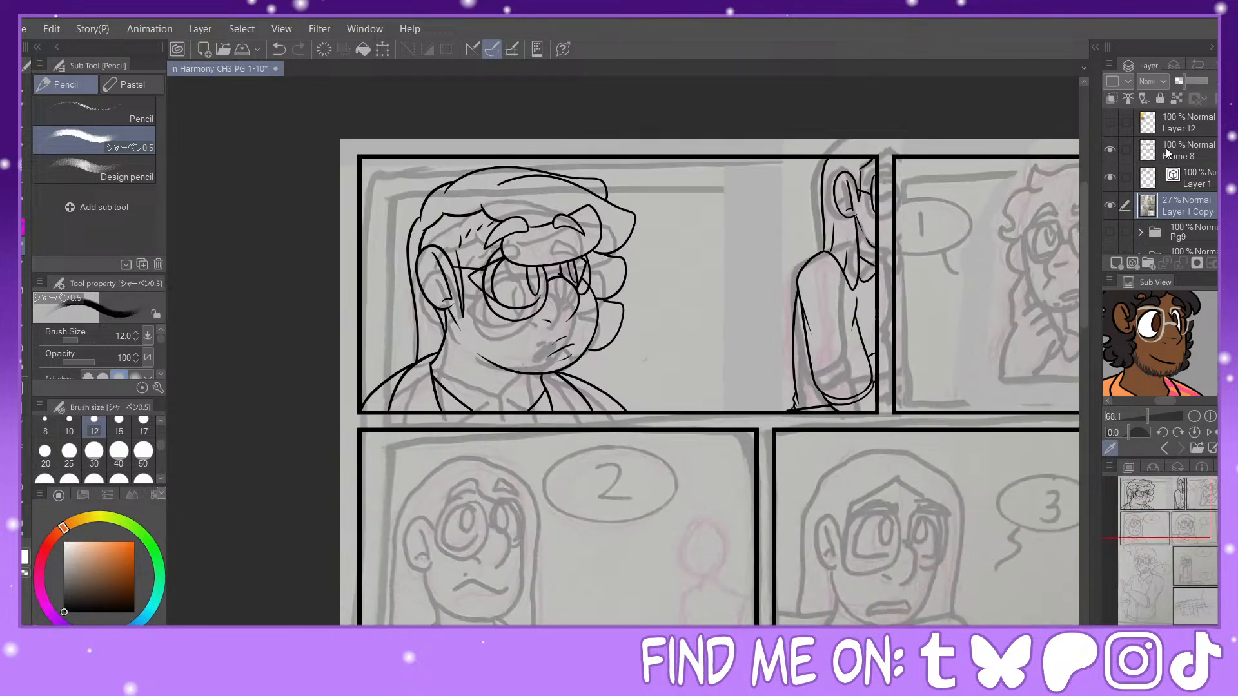
pyautogui.click(1110, 205)
pyautogui.click(1110, 205)
pyautogui.click(1198, 172)
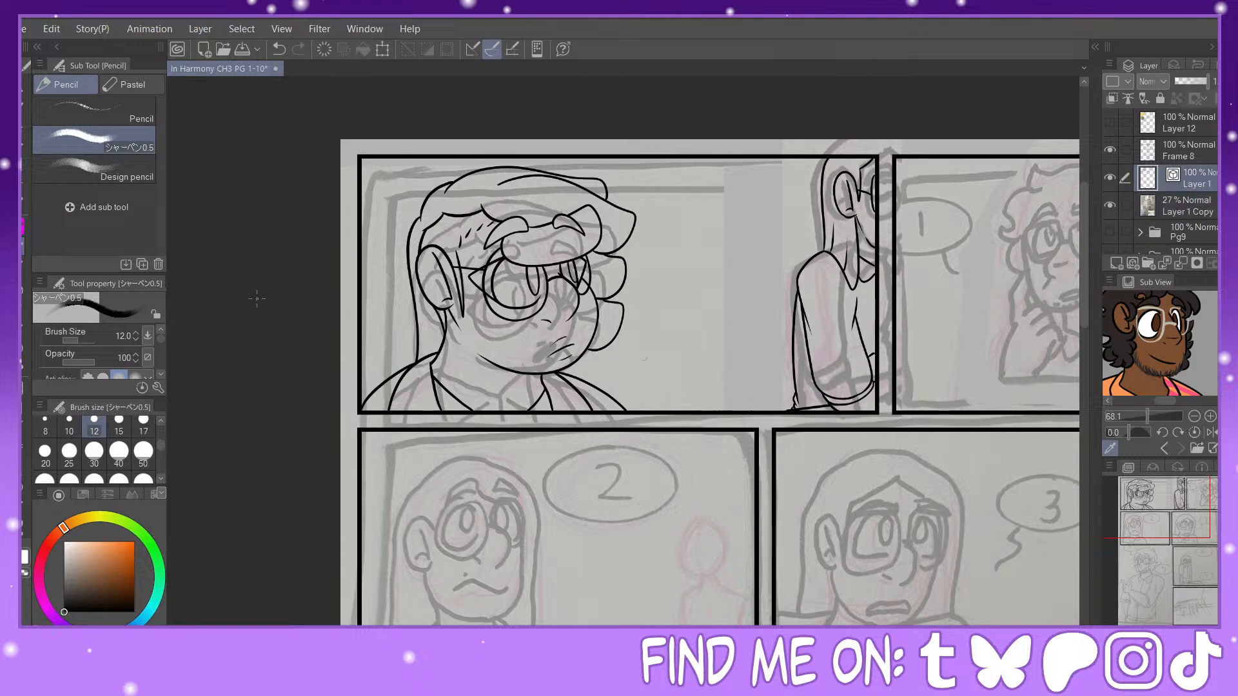
pyautogui.click(23, 230)
pyautogui.moveTo(1175, 520); pyautogui.dragTo(1228, 512)
pyautogui.hotkey('ctrl', '+')
pyautogui.hotkey('ctrl', '+')
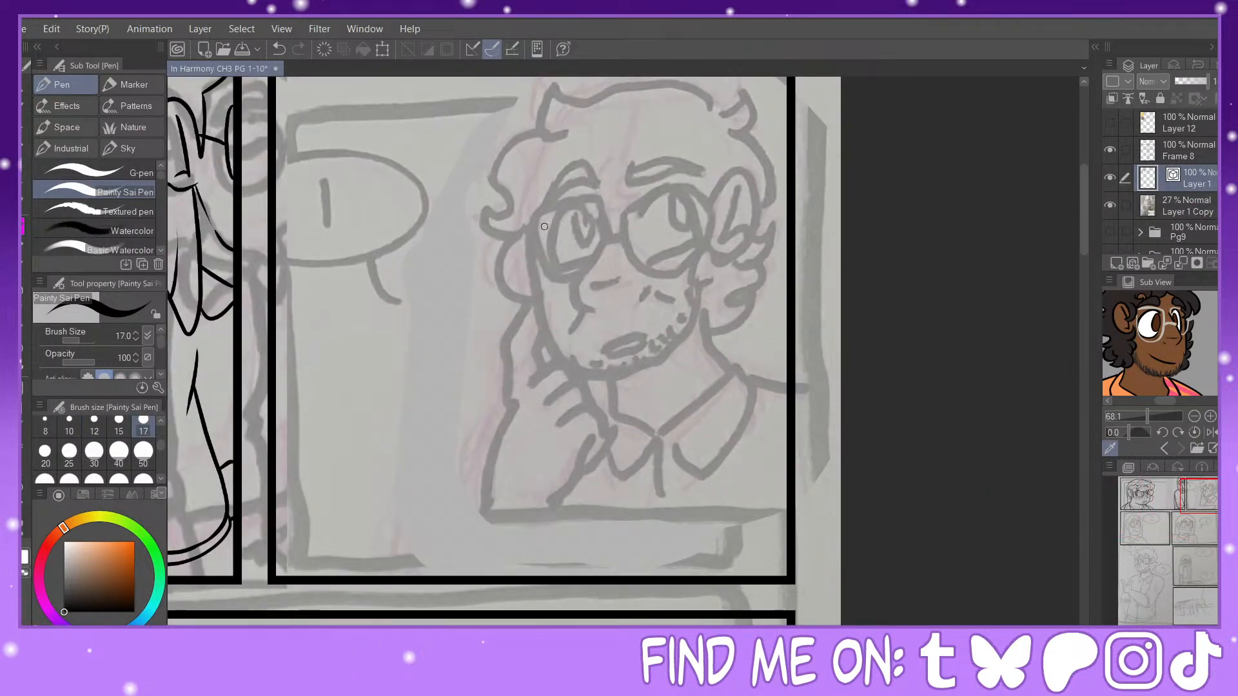
pyautogui.moveTo(537, 208)
pyautogui.mouseDown()
pyautogui.moveTo(559, 372)
pyautogui.moveTo(625, 376)
pyautogui.moveTo(663, 356)
pyautogui.moveTo(682, 282)
pyautogui.mouseUp()
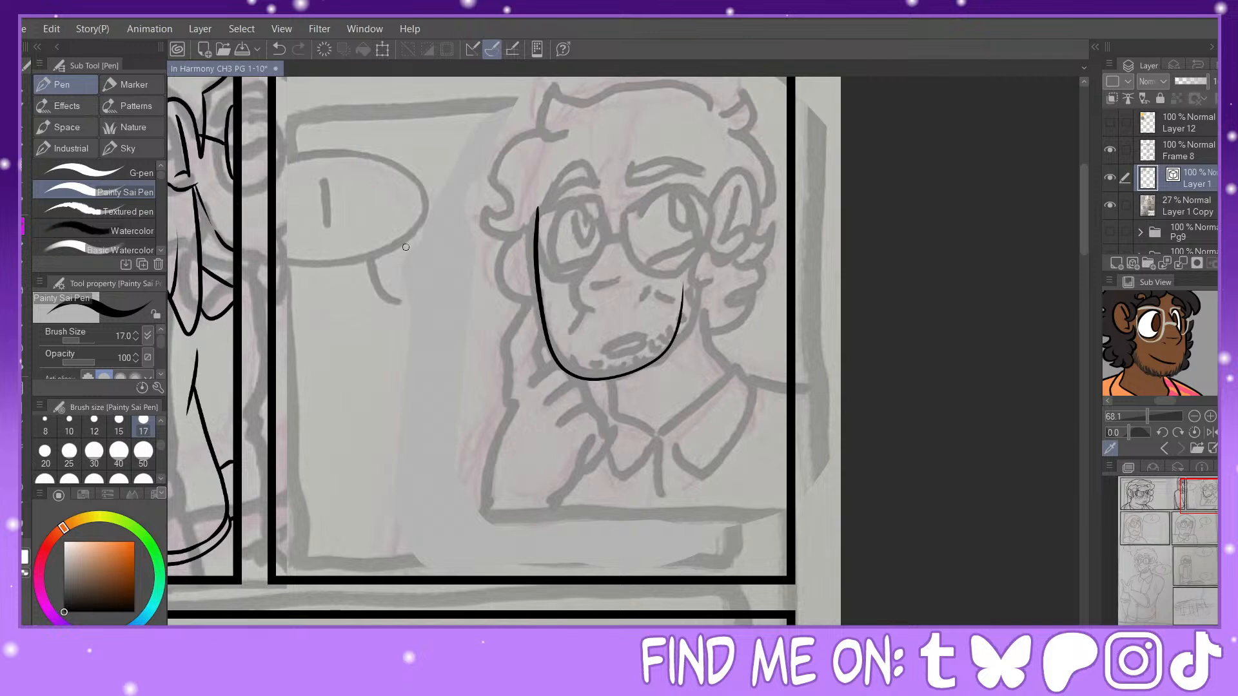
pyautogui.click(278, 50)
pyautogui.moveTo(535, 199)
pyautogui.mouseDown()
pyautogui.moveTo(534, 342)
pyautogui.moveTo(583, 383)
pyautogui.moveTo(654, 370)
pyautogui.moveTo(683, 348)
pyautogui.moveTo(694, 294)
pyautogui.mouseUp()
pyautogui.click(279, 50)
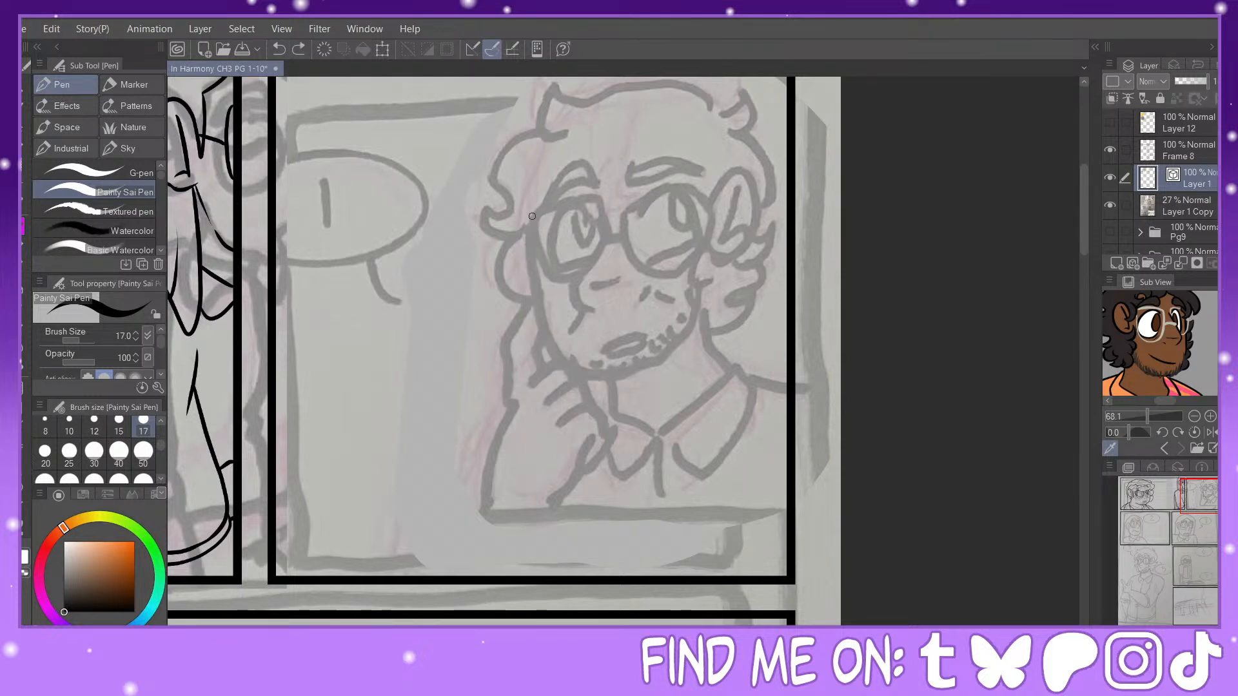
# Step: Ink the curly-haired man's face outline as one curve from the temple around the chin to the far cheek
pyautogui.moveTo(532, 209)
pyautogui.mouseDown()
pyautogui.moveTo(547, 356)
pyautogui.moveTo(606, 397)
pyautogui.moveTo(666, 374)
pyautogui.moveTo(689, 345)
pyautogui.moveTo(689, 284)
pyautogui.moveTo(696, 313)
pyautogui.mouseUp()
pyautogui.press('y')
pyautogui.press('p')
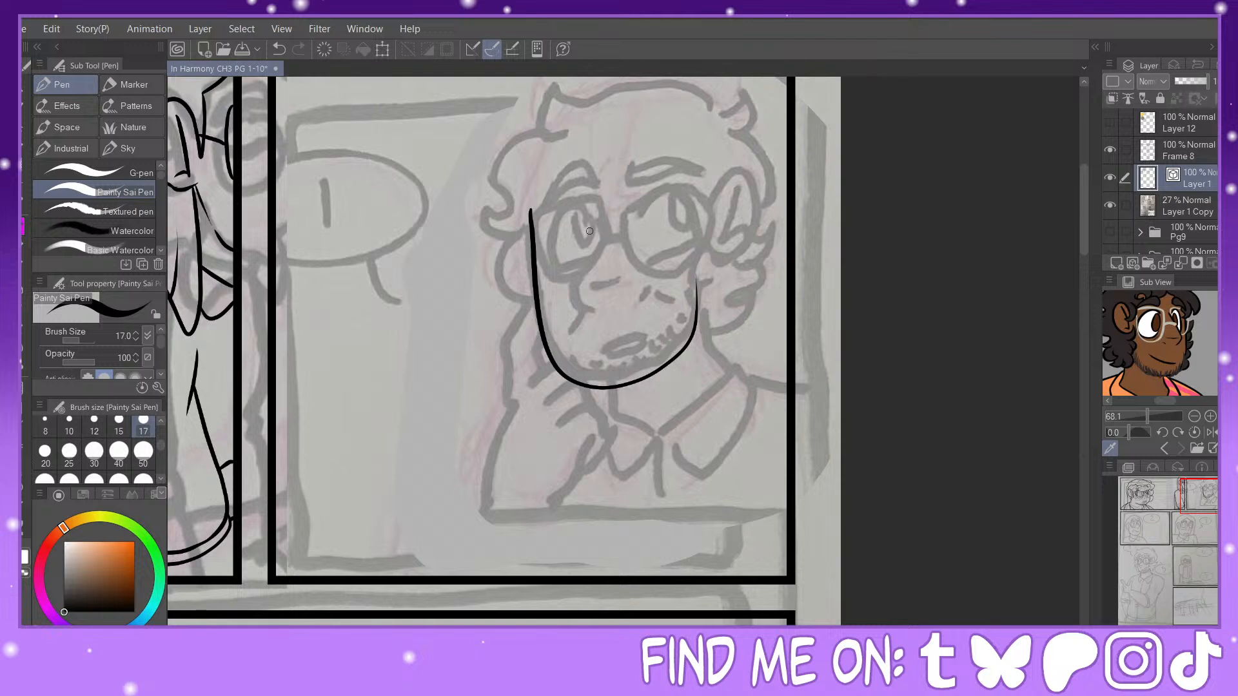
# Step: Ink the man's nose with a nostril mark, and a small open mouth above the chin with a short line dividing it
pyautogui.moveTo(594, 219)
pyautogui.mouseDown()
pyautogui.moveTo(566, 286)
pyautogui.moveTo(573, 302)
pyautogui.moveTo(598, 313)
pyautogui.moveTo(624, 276)
pyautogui.mouseUp()
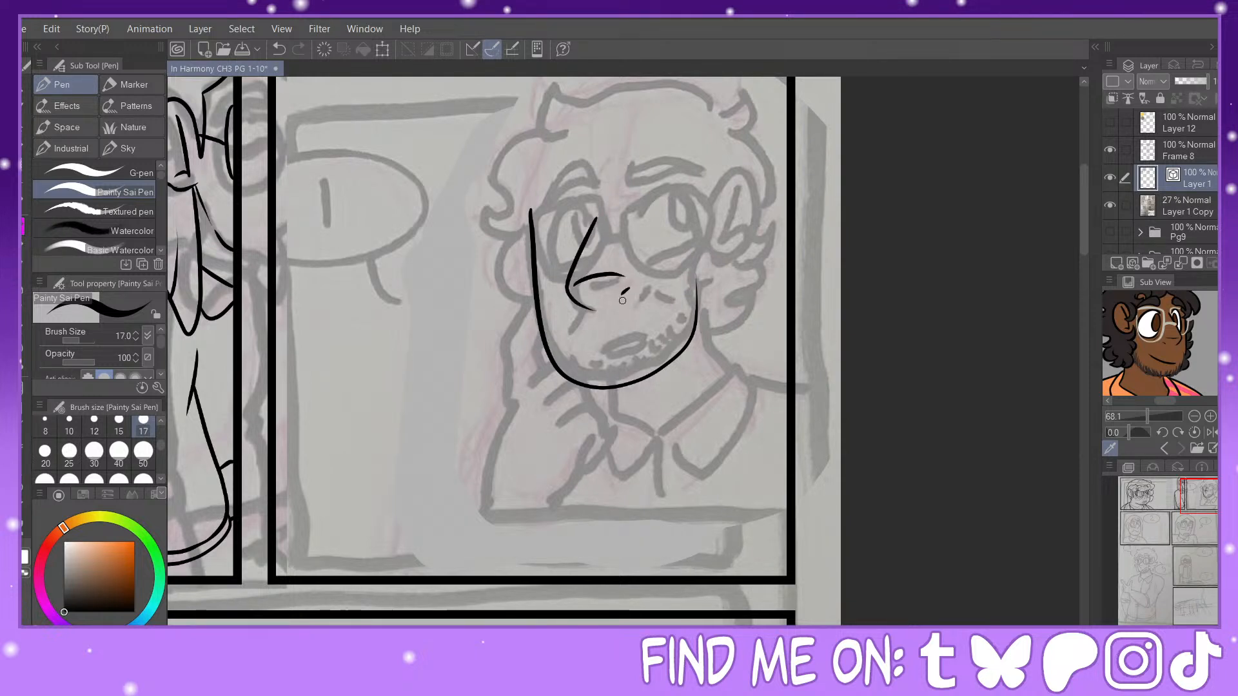
pyautogui.moveTo(597, 354); pyautogui.dragTo(594, 362)
pyautogui.scroll(2, 622, 357)
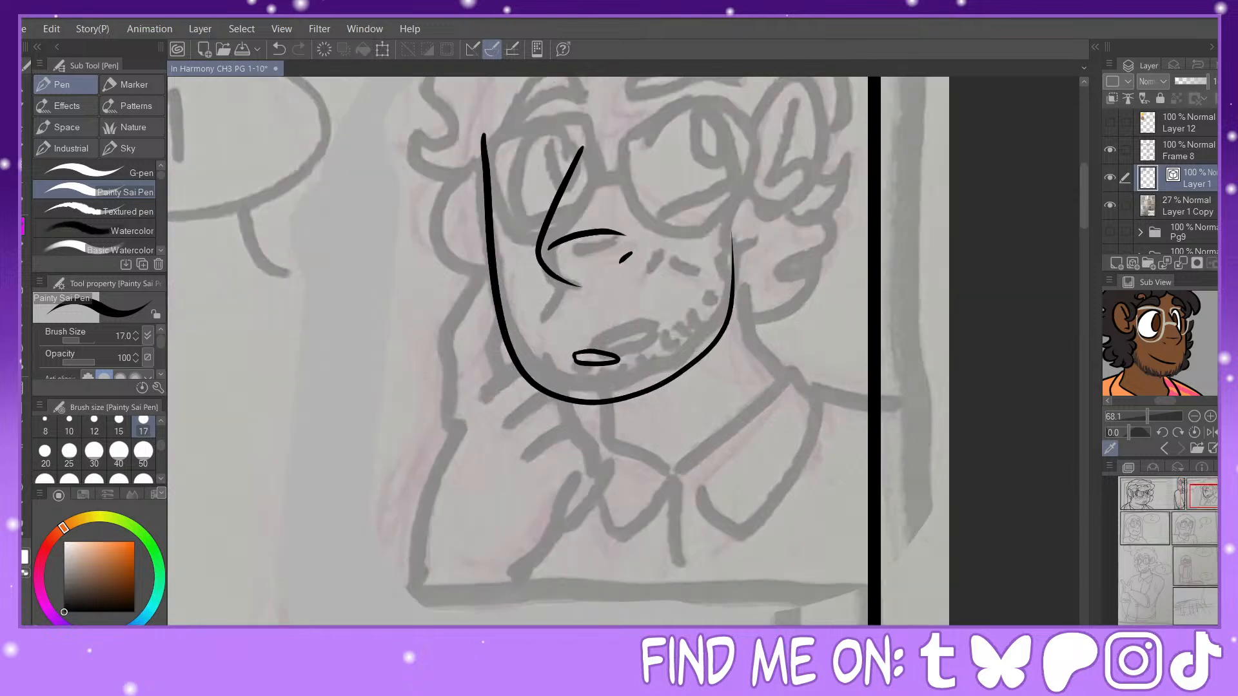
pyautogui.moveTo(599, 353); pyautogui.dragTo(597, 365)
# Step: Ink both of the man's eye outlines with flat lower lids, and add a tall oval pupil inside each eye
pyautogui.scroll(-2, 914, 372)
pyautogui.scroll(2, 712, 252)
pyautogui.moveTo(693, 273)
pyautogui.mouseDown()
pyautogui.moveTo(786, 288)
pyautogui.moveTo(792, 332)
pyautogui.moveTo(714, 342)
pyautogui.mouseUp()
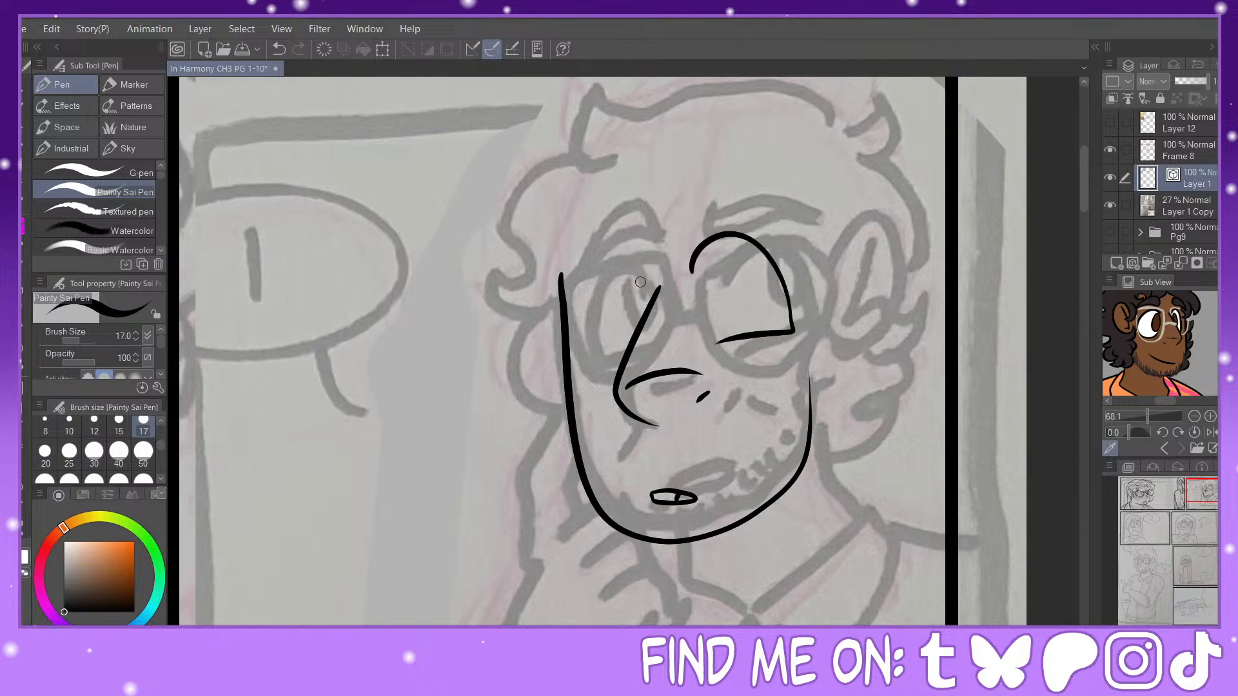
pyautogui.moveTo(640, 282)
pyautogui.mouseDown()
pyautogui.moveTo(588, 320)
pyautogui.moveTo(593, 355)
pyautogui.moveTo(631, 348)
pyautogui.mouseUp()
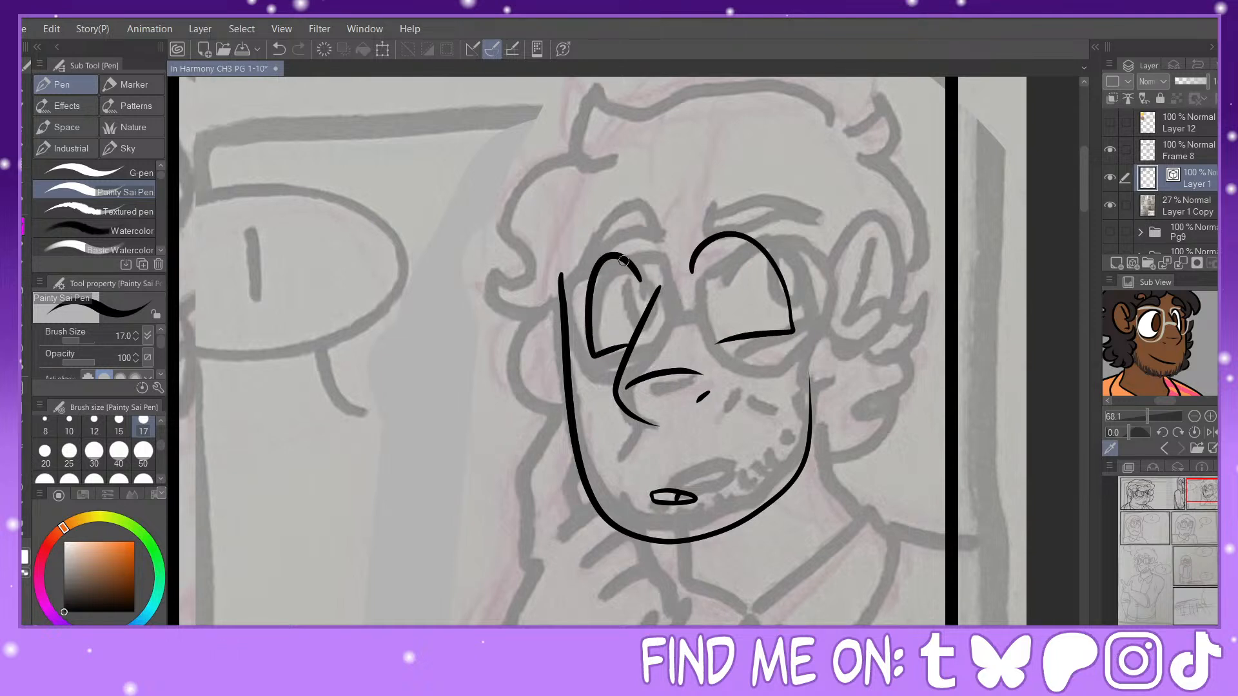
pyautogui.moveTo(623, 263)
pyautogui.mouseDown()
pyautogui.moveTo(630, 313)
pyautogui.moveTo(645, 304)
pyautogui.moveTo(634, 271)
pyautogui.mouseUp()
pyautogui.moveTo(740, 239)
pyautogui.mouseDown()
pyautogui.moveTo(751, 292)
pyautogui.moveTo(777, 294)
pyautogui.moveTo(776, 264)
pyautogui.mouseUp()
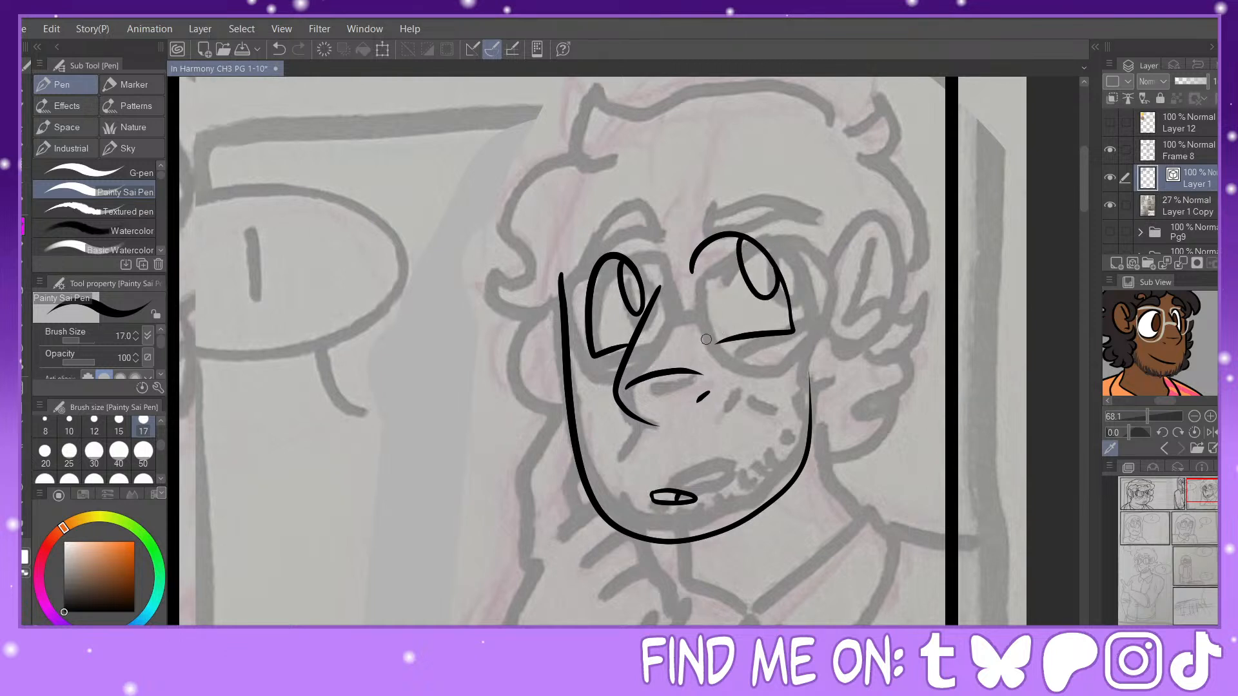
# Step: Ink a curved eyebrow above each eye and add short lower-lid and corner strokes beneath both eyes
pyautogui.moveTo(708, 335); pyautogui.dragTo(721, 342)
pyautogui.moveTo(675, 229)
pyautogui.mouseDown()
pyautogui.moveTo(682, 239)
pyautogui.moveTo(786, 225)
pyautogui.moveTo(729, 214)
pyautogui.moveTo(672, 241)
pyautogui.mouseUp()
pyautogui.moveTo(626, 208)
pyautogui.mouseDown()
pyautogui.moveTo(597, 192)
pyautogui.moveTo(580, 250)
pyautogui.moveTo(587, 227)
pyautogui.moveTo(635, 210)
pyautogui.mouseUp()
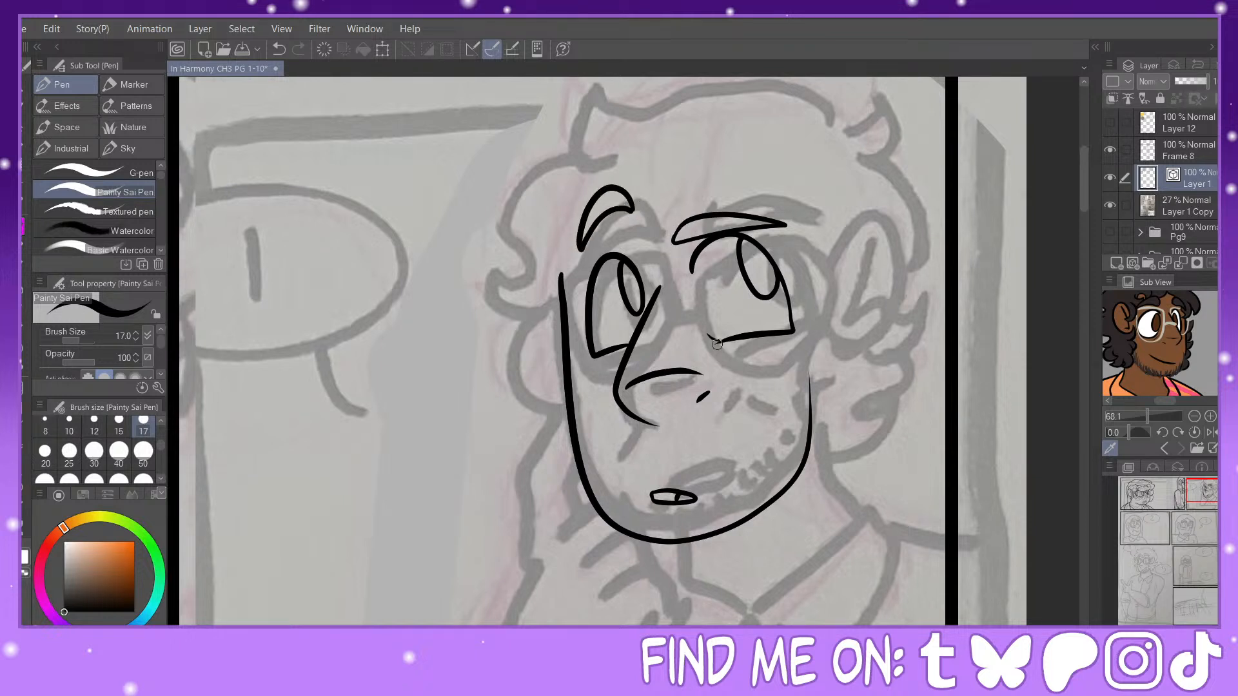
pyautogui.moveTo(715, 341); pyautogui.dragTo(774, 346)
pyautogui.moveTo(630, 346); pyautogui.dragTo(601, 367)
pyautogui.moveTo(801, 334); pyautogui.dragTo(791, 338)
# Step: Ink the glasses' lenses and bridge in the pale frame colour sampled from the reference picture, reshaping the lens line and trimming overlaps
pyautogui.click(1177, 316)
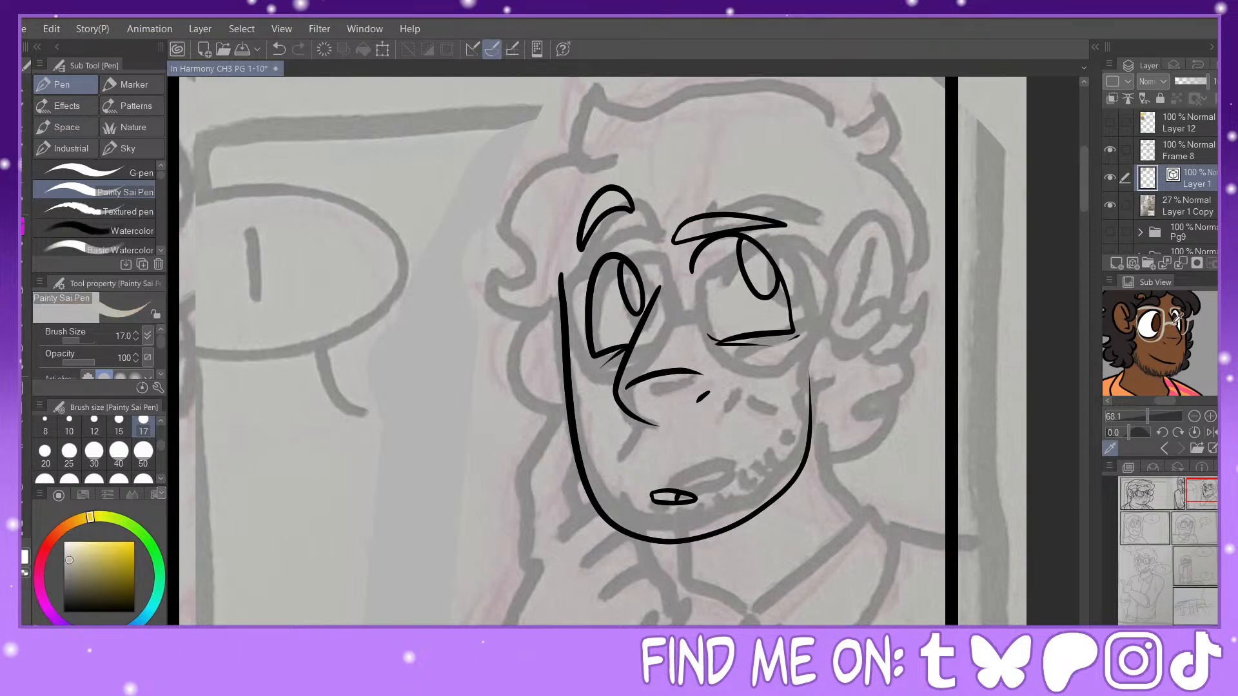
pyautogui.moveTo(683, 240)
pyautogui.mouseDown()
pyautogui.moveTo(778, 228)
pyautogui.moveTo(803, 246)
pyautogui.moveTo(810, 339)
pyautogui.moveTo(773, 373)
pyautogui.moveTo(704, 349)
pyautogui.moveTo(688, 253)
pyautogui.mouseUp()
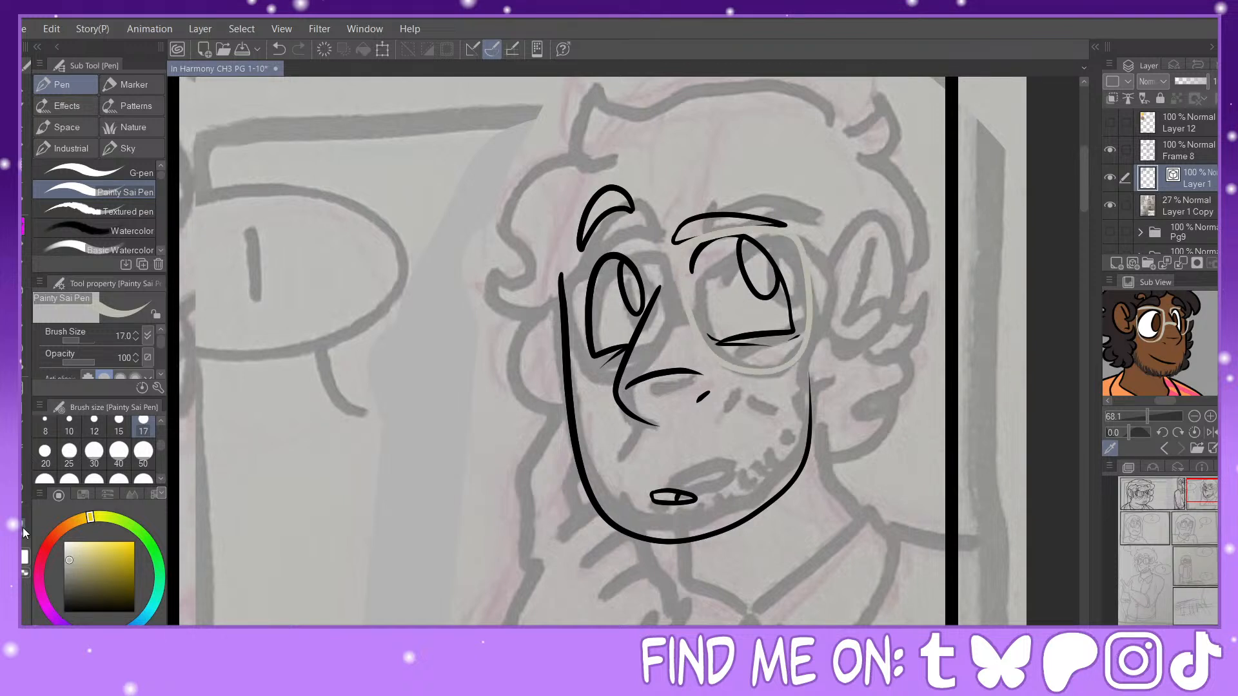
pyautogui.press('y')
pyautogui.moveTo(686, 310); pyautogui.dragTo(677, 296)
pyautogui.moveTo(804, 272); pyautogui.dragTo(791, 270)
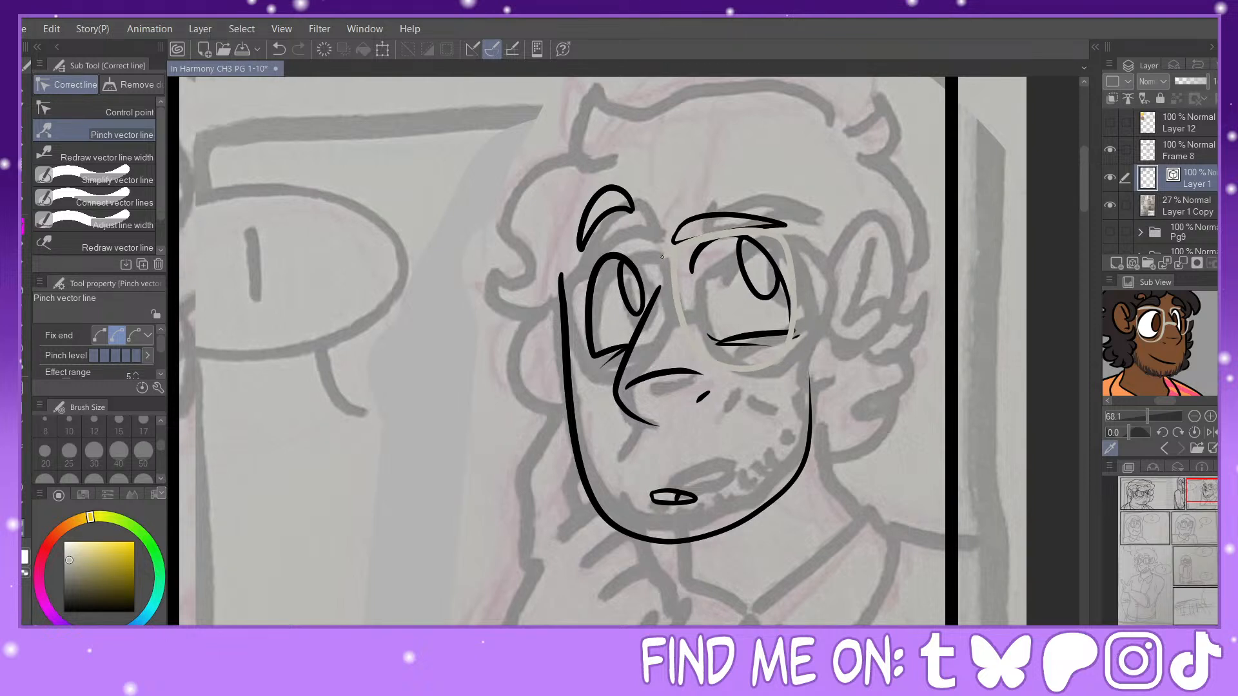
pyautogui.moveTo(662, 258); pyautogui.dragTo(662, 259)
pyautogui.press('e')
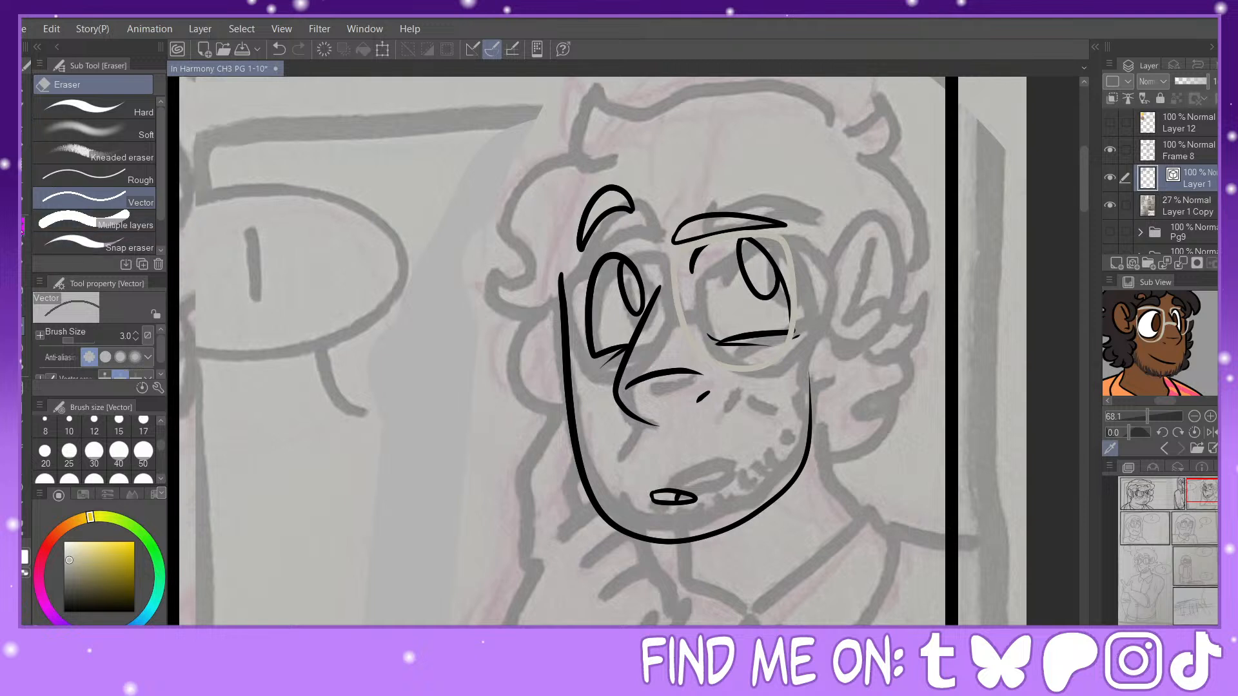
pyautogui.press('p')
pyautogui.moveTo(650, 299)
pyautogui.mouseDown()
pyautogui.moveTo(644, 259)
pyautogui.moveTo(604, 249)
pyautogui.moveTo(576, 285)
pyautogui.moveTo(587, 356)
pyautogui.moveTo(618, 372)
pyautogui.moveTo(645, 307)
pyautogui.moveTo(679, 301)
pyautogui.mouseUp()
# Step: Return the drawing colour to black and ink the man's ear as a rounded outline with a curved inner line
pyautogui.moveTo(87, 593); pyautogui.dragTo(64, 612)
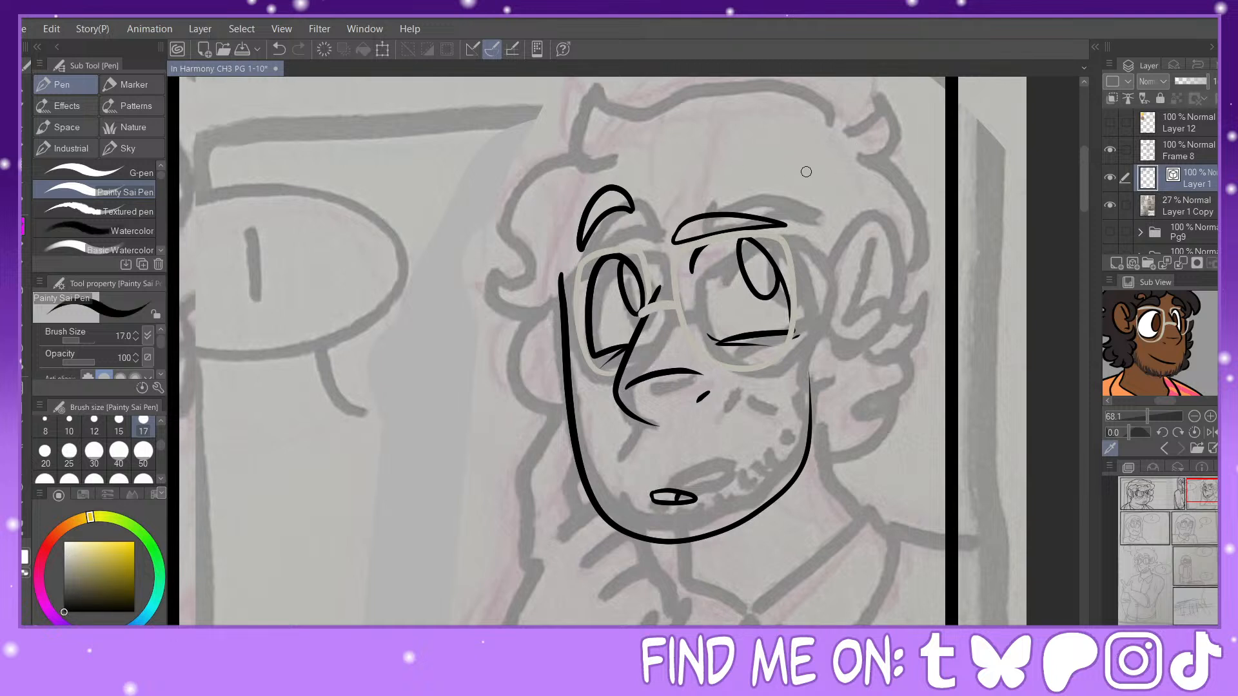
pyautogui.moveTo(810, 255)
pyautogui.mouseDown()
pyautogui.moveTo(816, 233)
pyautogui.moveTo(869, 274)
pyautogui.mouseUp()
pyautogui.moveTo(857, 322); pyautogui.dragTo(814, 361)
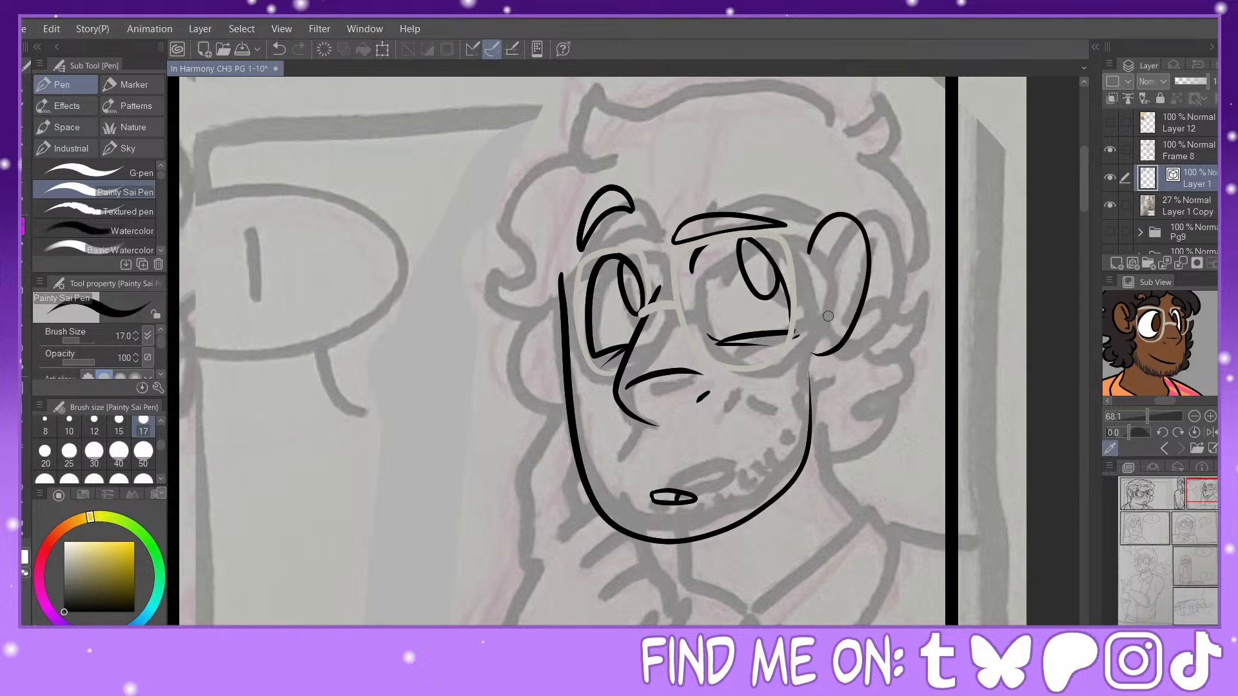
pyautogui.hotkey('ctrl', 'z')
pyautogui.moveTo(818, 248)
pyautogui.mouseDown()
pyautogui.moveTo(842, 219)
pyautogui.moveTo(880, 255)
pyautogui.moveTo(860, 336)
pyautogui.moveTo(816, 350)
pyautogui.mouseUp()
pyautogui.moveTo(850, 236)
pyautogui.mouseDown()
pyautogui.moveTo(827, 334)
pyautogui.moveTo(848, 321)
pyautogui.mouseUp()
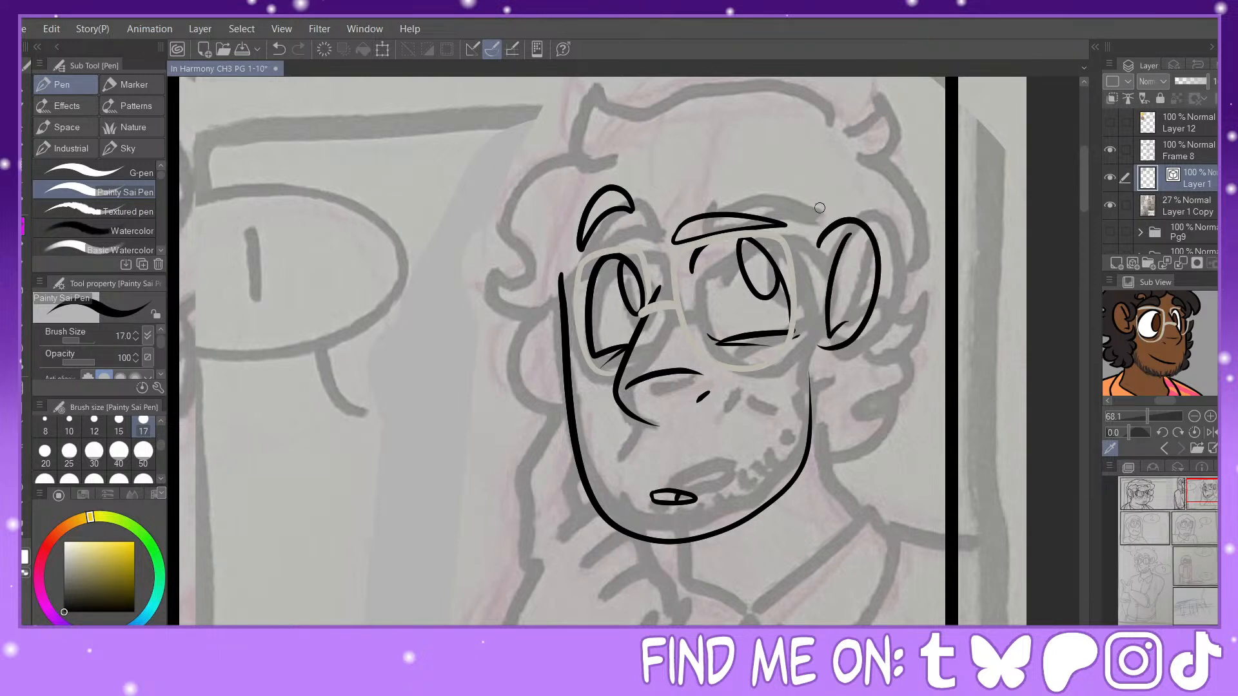
# Step: Ink a hooked curl over the ear's front edge and small pointed hair strands beside the eyebrow, trimming overlapping lines
pyautogui.moveTo(819, 208)
pyautogui.mouseDown()
pyautogui.moveTo(798, 267)
pyautogui.moveTo(847, 265)
pyautogui.moveTo(824, 224)
pyautogui.mouseUp()
pyautogui.press('e')
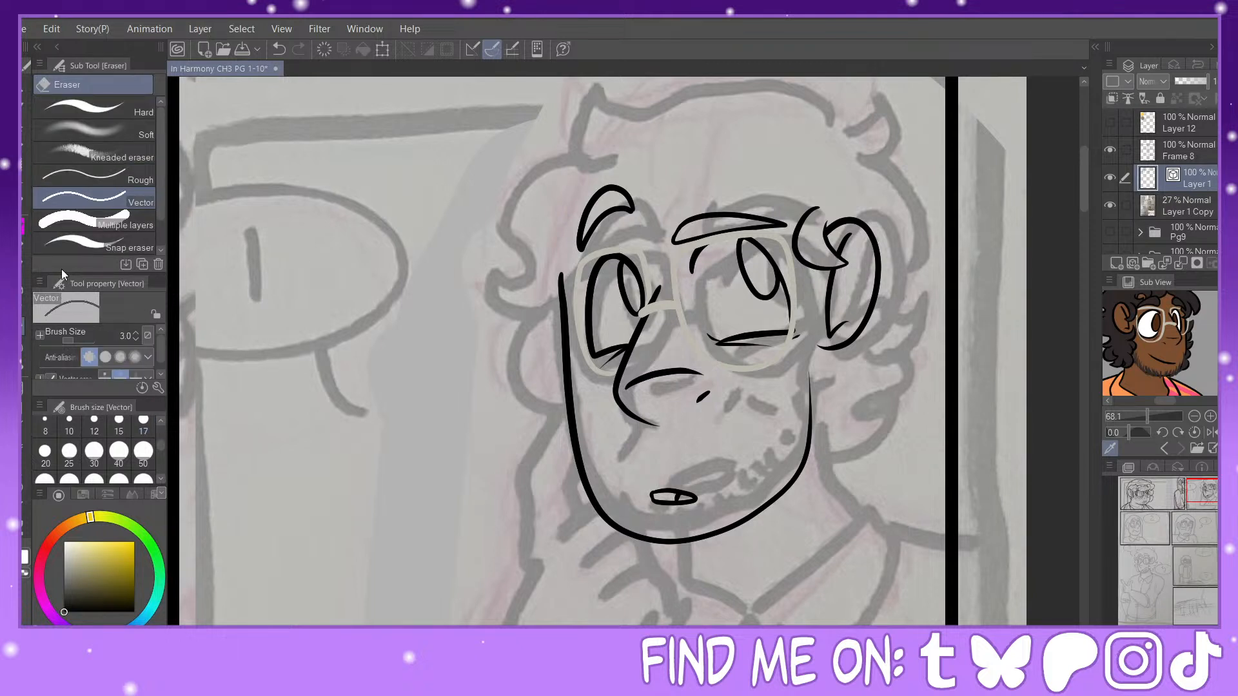
pyautogui.press('p')
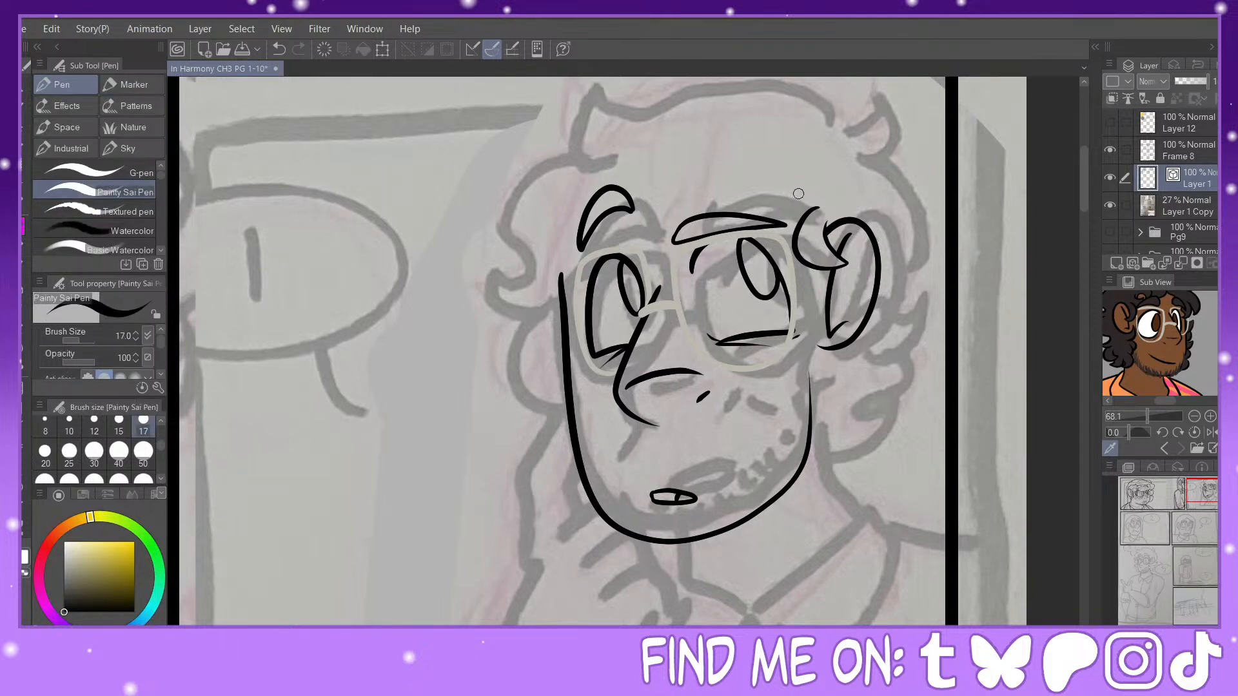
pyautogui.moveTo(799, 193)
pyautogui.mouseDown()
pyautogui.moveTo(761, 201)
pyautogui.moveTo(759, 215)
pyautogui.moveTo(802, 226)
pyautogui.mouseUp()
pyautogui.press('e')
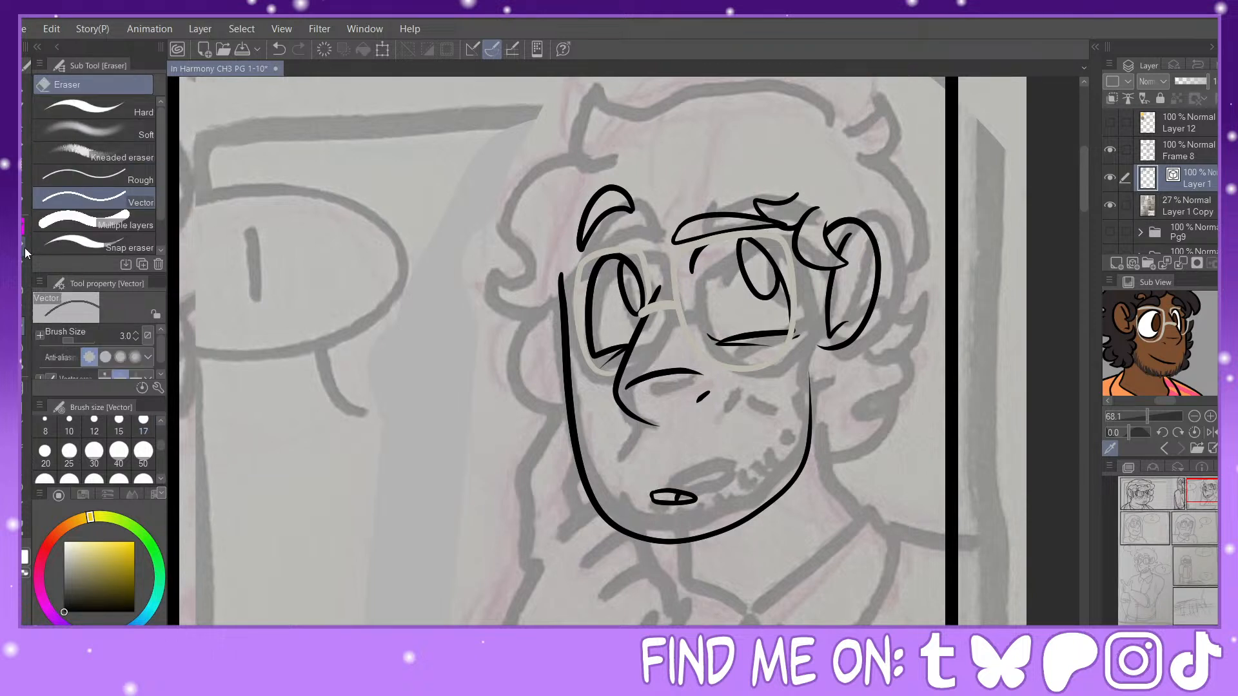
pyautogui.press('p')
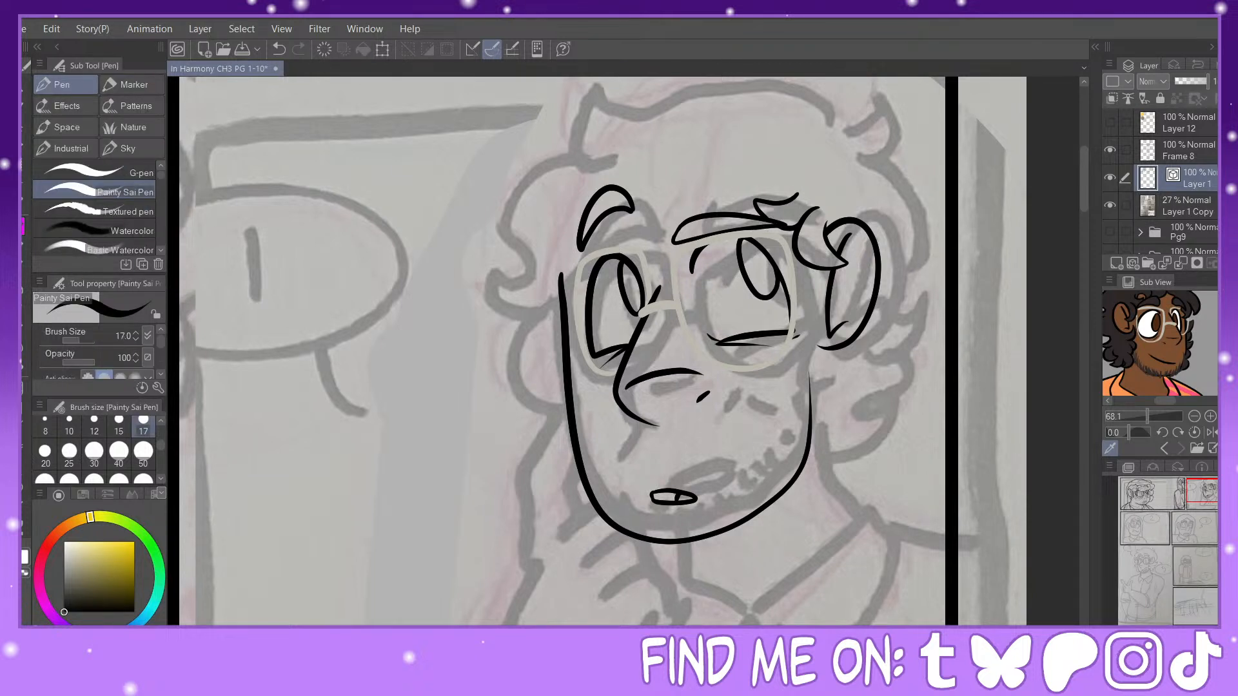
pyautogui.scroll(1, 1159, 343)
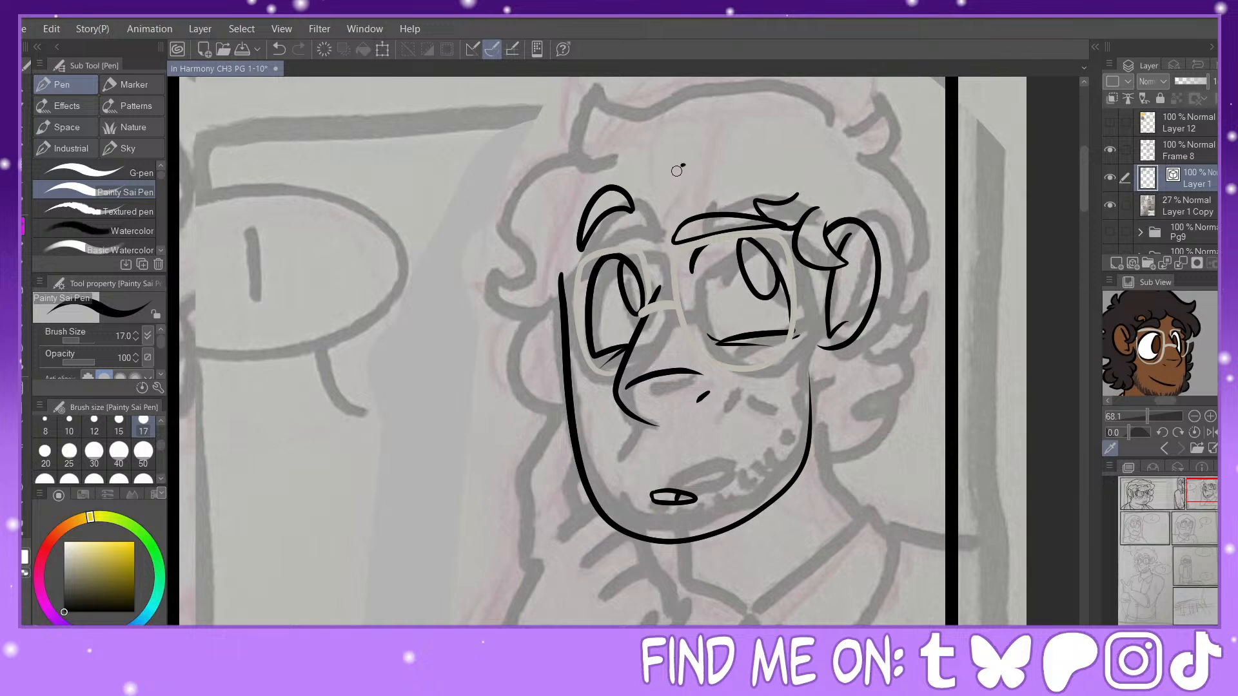
# Step: Ink a hair strand sweeping from mid-forehead across the far eyebrow, reshape it with Pinch vector line, and trim its overlaps
pyautogui.moveTo(685, 165); pyautogui.dragTo(772, 250)
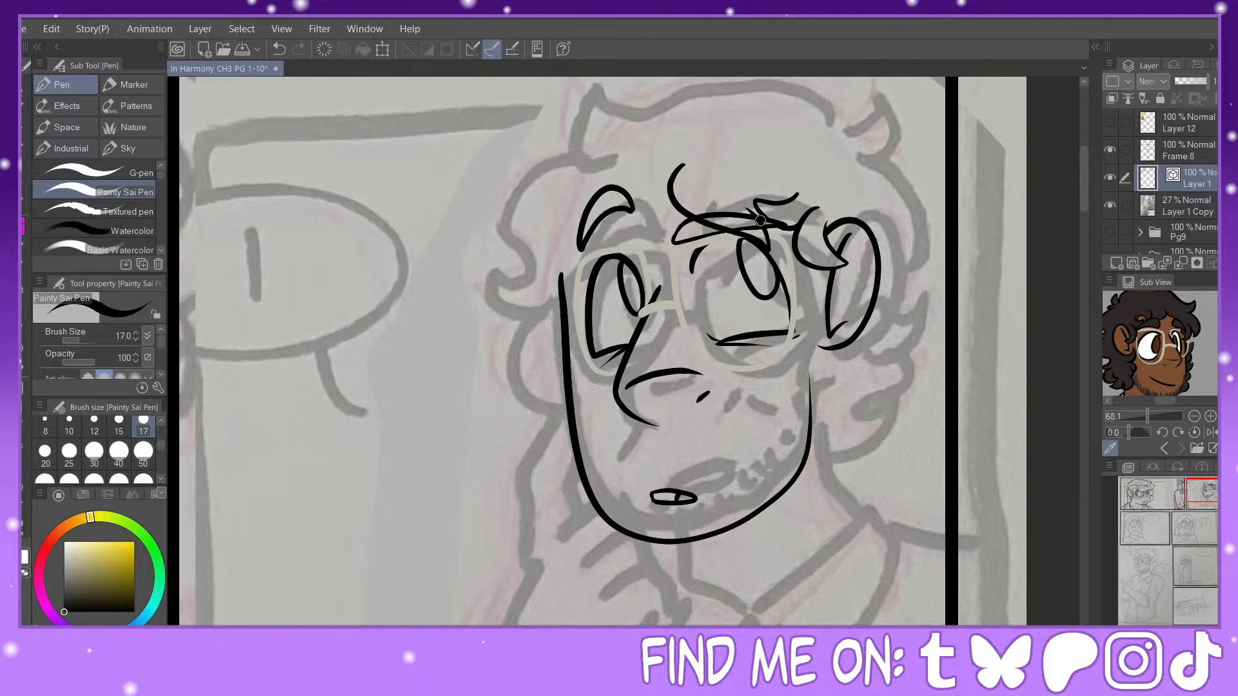
pyautogui.press('y')
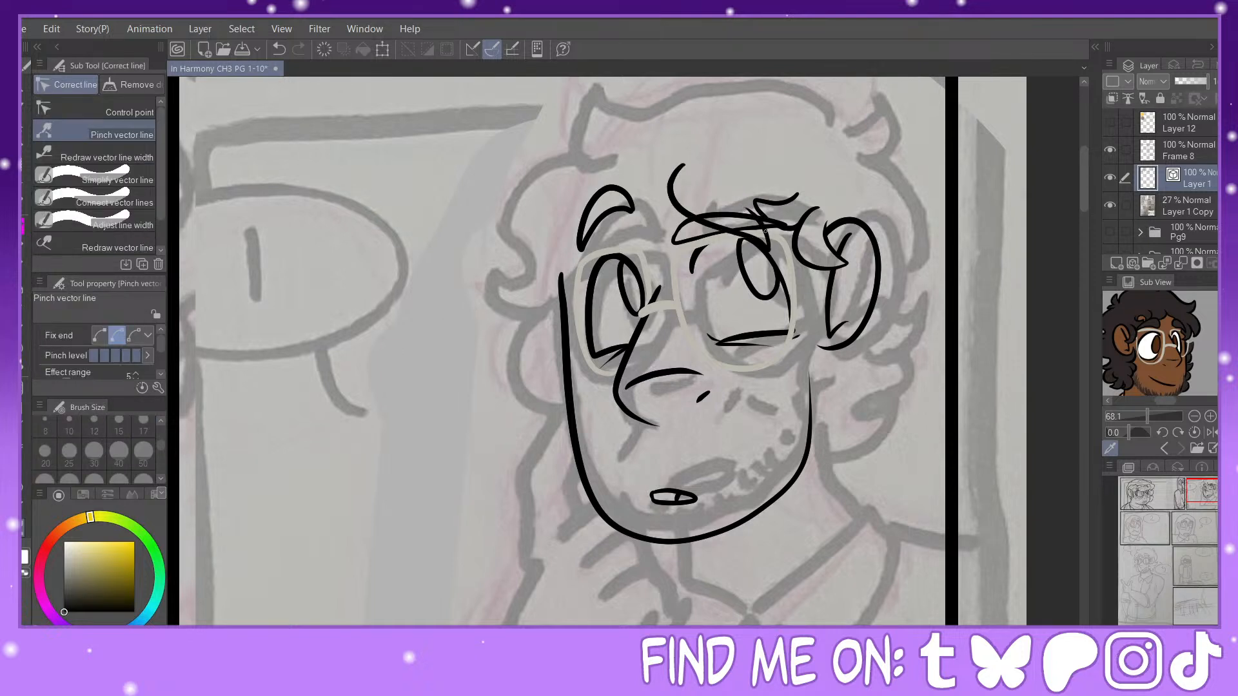
pyautogui.moveTo(766, 231); pyautogui.dragTo(777, 235)
pyautogui.press('e')
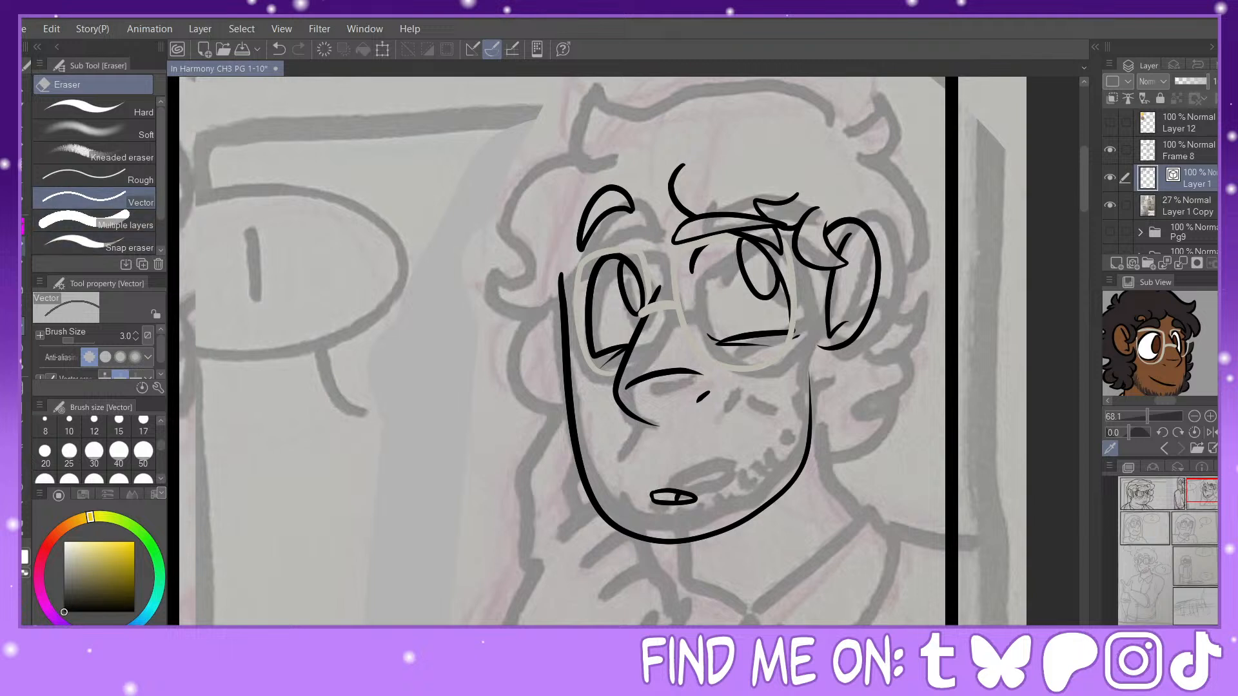
pyautogui.press('p')
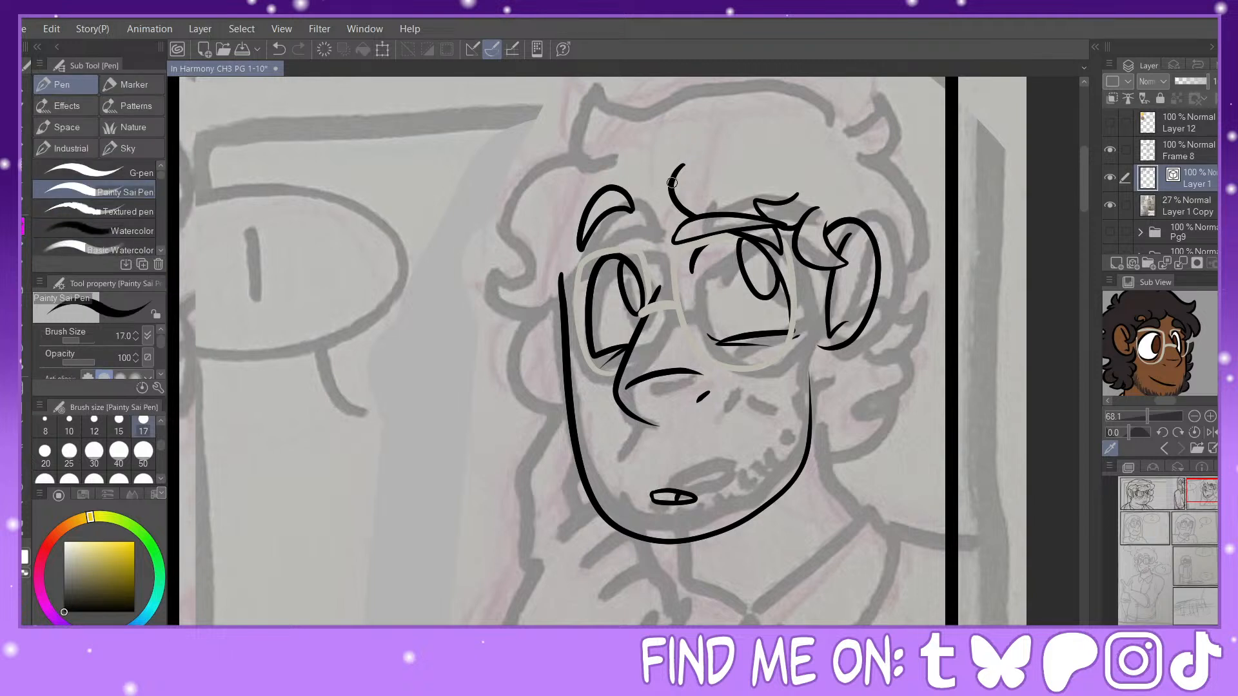
# Step: Ink the hairline from the forehead strand over the near eyebrow to the temple, ending in a small curl, and trim overlaps
pyautogui.moveTo(674, 185); pyautogui.dragTo(600, 216)
pyautogui.hotkey('ctrl', 'z')
pyautogui.moveTo(673, 181)
pyautogui.mouseDown()
pyautogui.moveTo(627, 201)
pyautogui.moveTo(609, 248)
pyautogui.moveTo(584, 268)
pyautogui.moveTo(541, 232)
pyautogui.moveTo(606, 245)
pyautogui.moveTo(561, 298)
pyautogui.mouseUp()
pyautogui.press('e')
pyautogui.press('p')
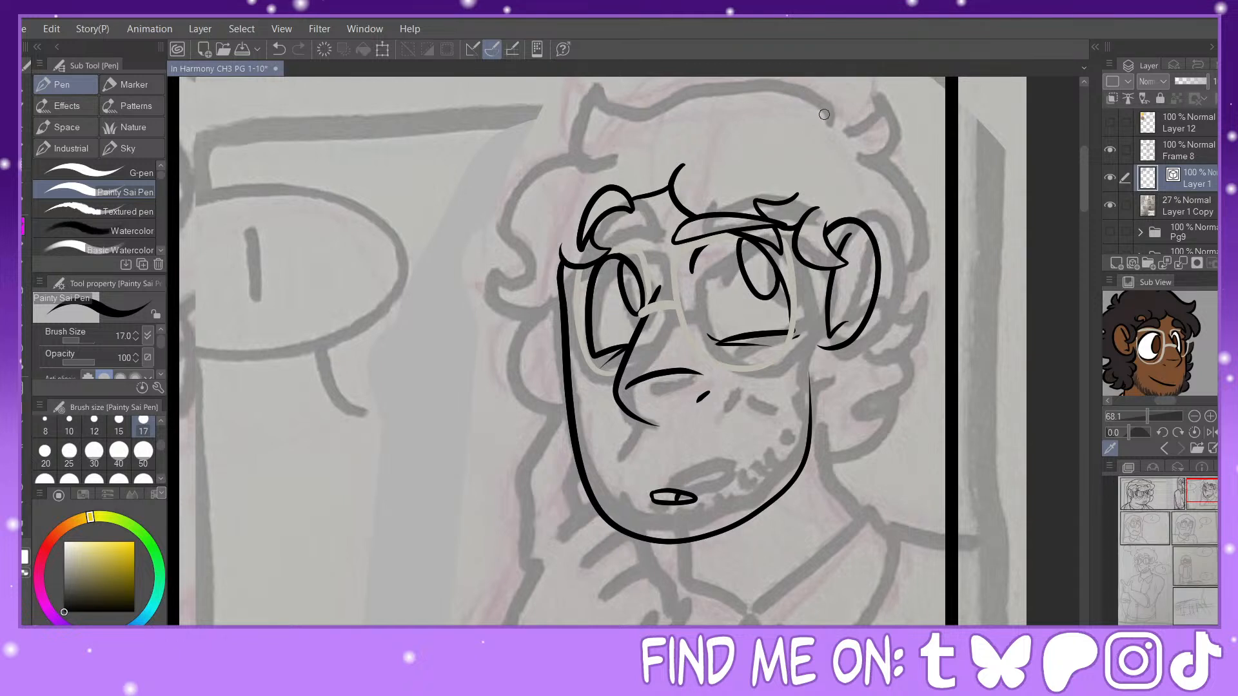
# Step: Ink the hair's outer contour over the crown and down the side away from the ear, with pointed curls reaching eye level
pyautogui.moveTo(830, 120)
pyautogui.mouseDown()
pyautogui.moveTo(699, 82)
pyautogui.moveTo(610, 110)
pyautogui.mouseUp()
pyautogui.hotkey('ctrl', 'z')
pyautogui.moveTo(1200, 491); pyautogui.dragTo(1201, 488)
pyautogui.moveTo(755, 195)
pyautogui.mouseDown()
pyautogui.moveTo(696, 167)
pyautogui.moveTo(615, 182)
pyautogui.moveTo(574, 161)
pyautogui.mouseUp()
pyautogui.click(279, 49)
pyautogui.moveTo(784, 192)
pyautogui.mouseDown()
pyautogui.moveTo(678, 155)
pyautogui.moveTo(569, 139)
pyautogui.moveTo(540, 192)
pyautogui.moveTo(565, 193)
pyautogui.moveTo(513, 184)
pyautogui.moveTo(438, 263)
pyautogui.moveTo(469, 293)
pyautogui.moveTo(493, 287)
pyautogui.moveTo(441, 306)
pyautogui.moveTo(433, 361)
pyautogui.moveTo(483, 317)
pyautogui.mouseUp()
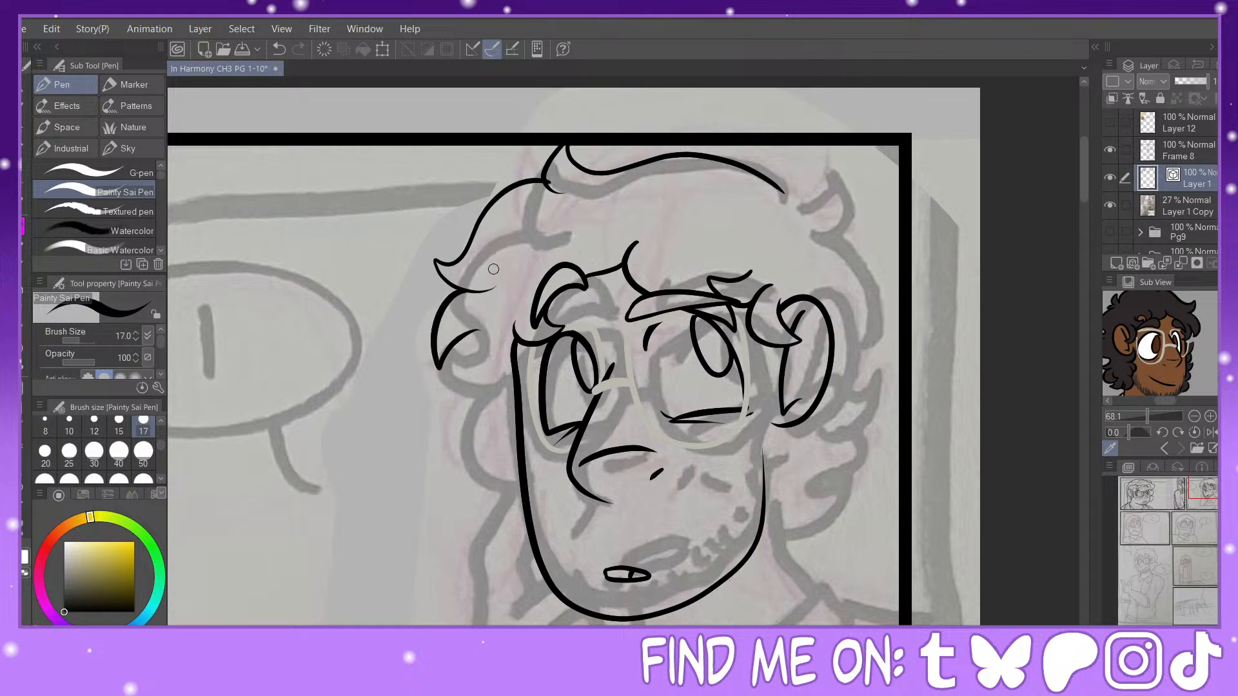
pyautogui.moveTo(479, 329)
pyautogui.mouseDown()
pyautogui.moveTo(461, 375)
pyautogui.moveTo(506, 407)
pyautogui.mouseUp()
# Step: Ink the hair's outer contour on the ear side, with curled tips running from the crown down past the ear
pyautogui.moveTo(780, 189)
pyautogui.mouseDown()
pyautogui.moveTo(812, 169)
pyautogui.moveTo(794, 206)
pyautogui.moveTo(852, 296)
pyautogui.mouseUp()
pyautogui.click(281, 51)
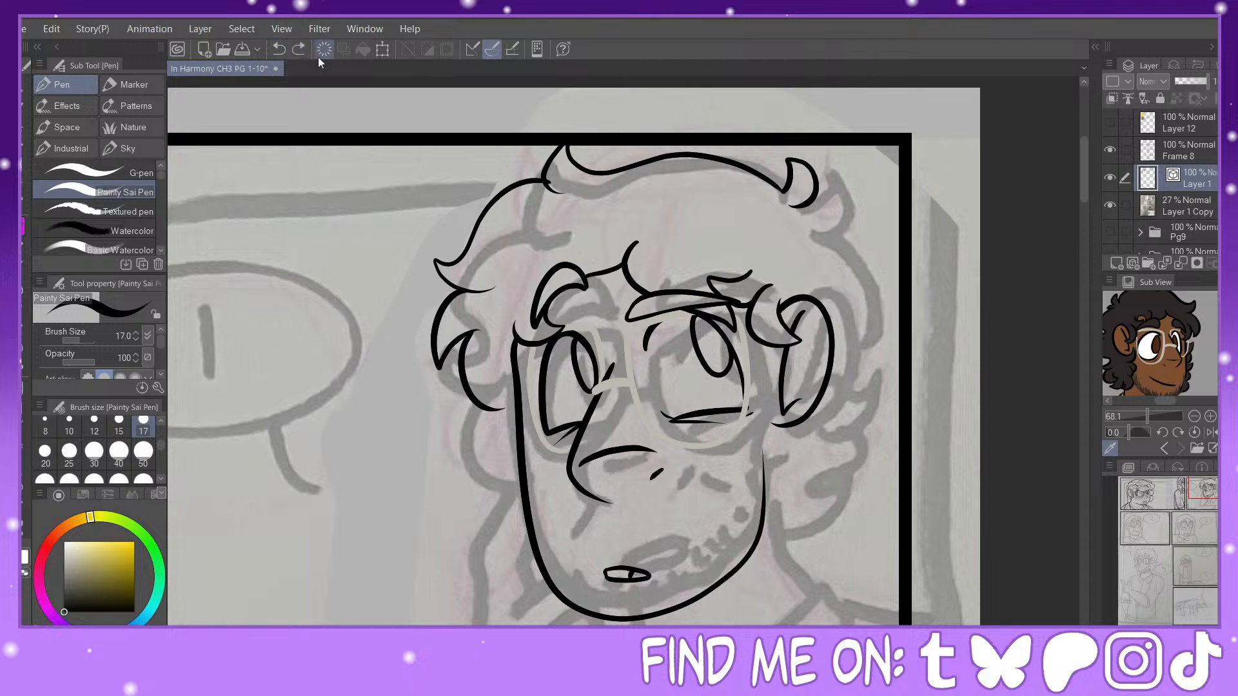
pyautogui.moveTo(792, 204)
pyautogui.mouseDown()
pyautogui.moveTo(838, 211)
pyautogui.moveTo(800, 222)
pyautogui.moveTo(833, 227)
pyautogui.moveTo(858, 305)
pyautogui.moveTo(875, 313)
pyautogui.moveTo(846, 335)
pyautogui.moveTo(838, 459)
pyautogui.moveTo(863, 463)
pyautogui.moveTo(814, 478)
pyautogui.mouseUp()
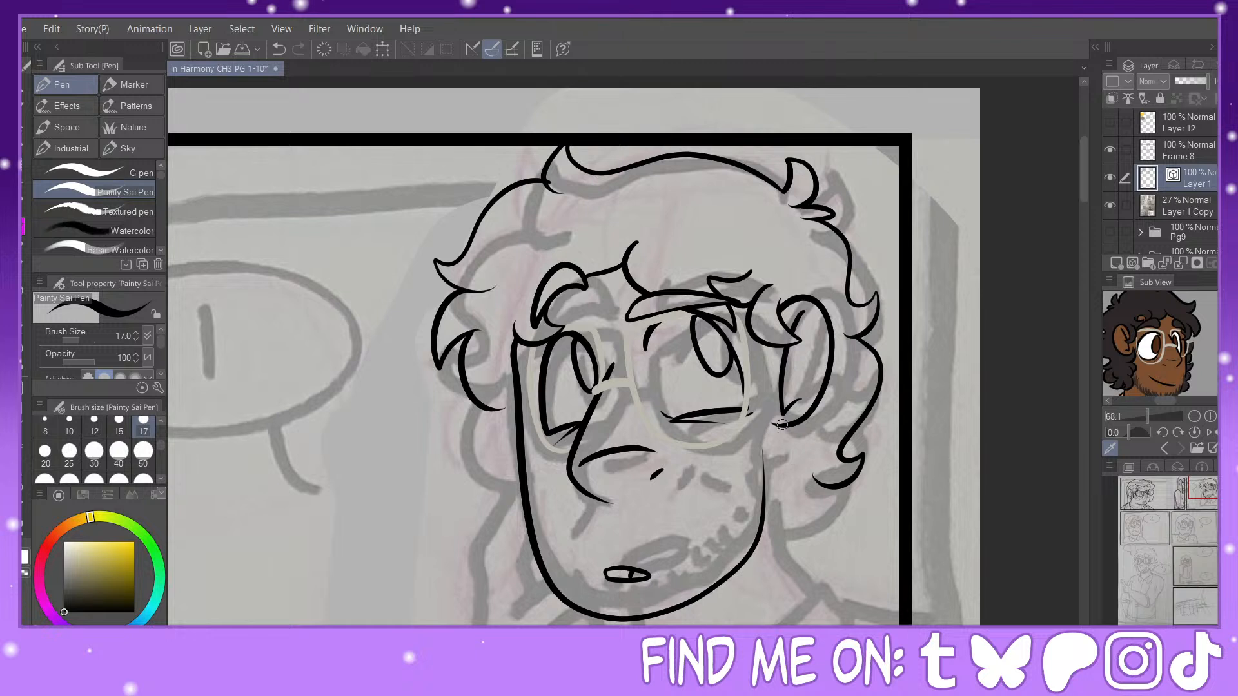
# Step: Ink small curls between the ear and cheek, continuing down to the jaw, and trim the lines crossing them
pyautogui.moveTo(761, 385)
pyautogui.mouseDown()
pyautogui.moveTo(744, 442)
pyautogui.moveTo(783, 456)
pyautogui.mouseUp()
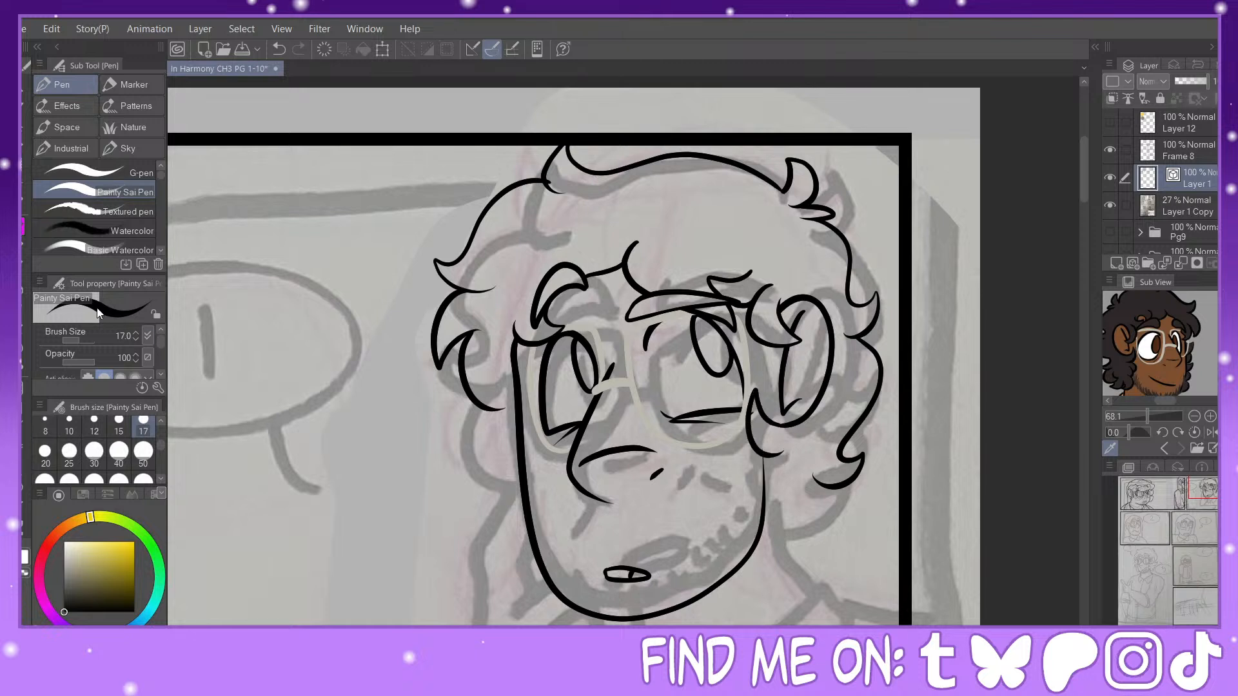
pyautogui.press('e')
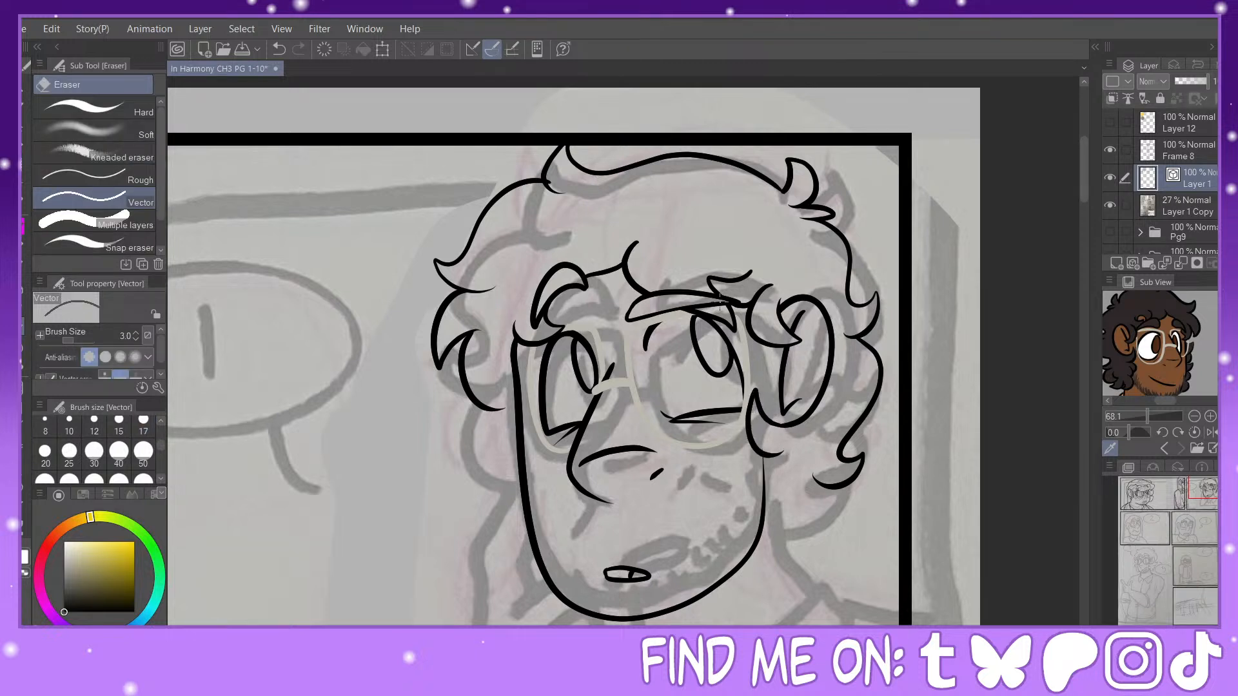
pyautogui.press('p')
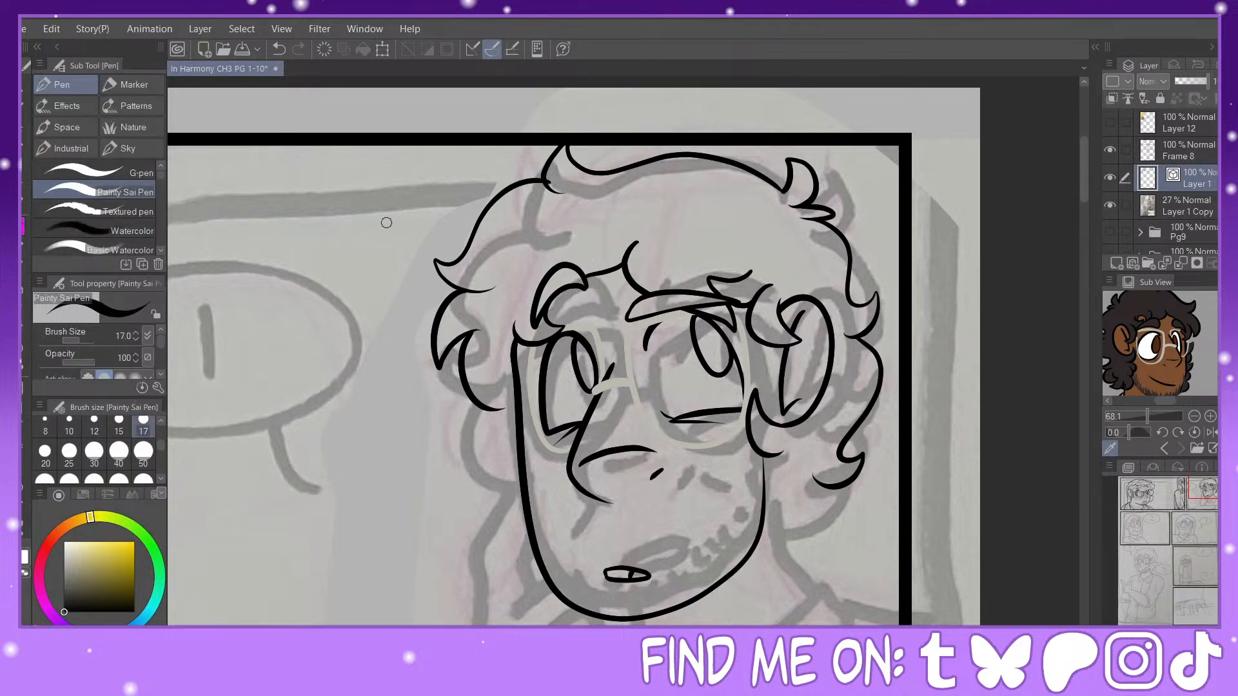
pyautogui.click(1207, 494)
pyautogui.moveTo(787, 265)
pyautogui.mouseDown()
pyautogui.moveTo(769, 296)
pyautogui.moveTo(782, 316)
pyautogui.moveTo(781, 291)
pyautogui.mouseUp()
pyautogui.press('e')
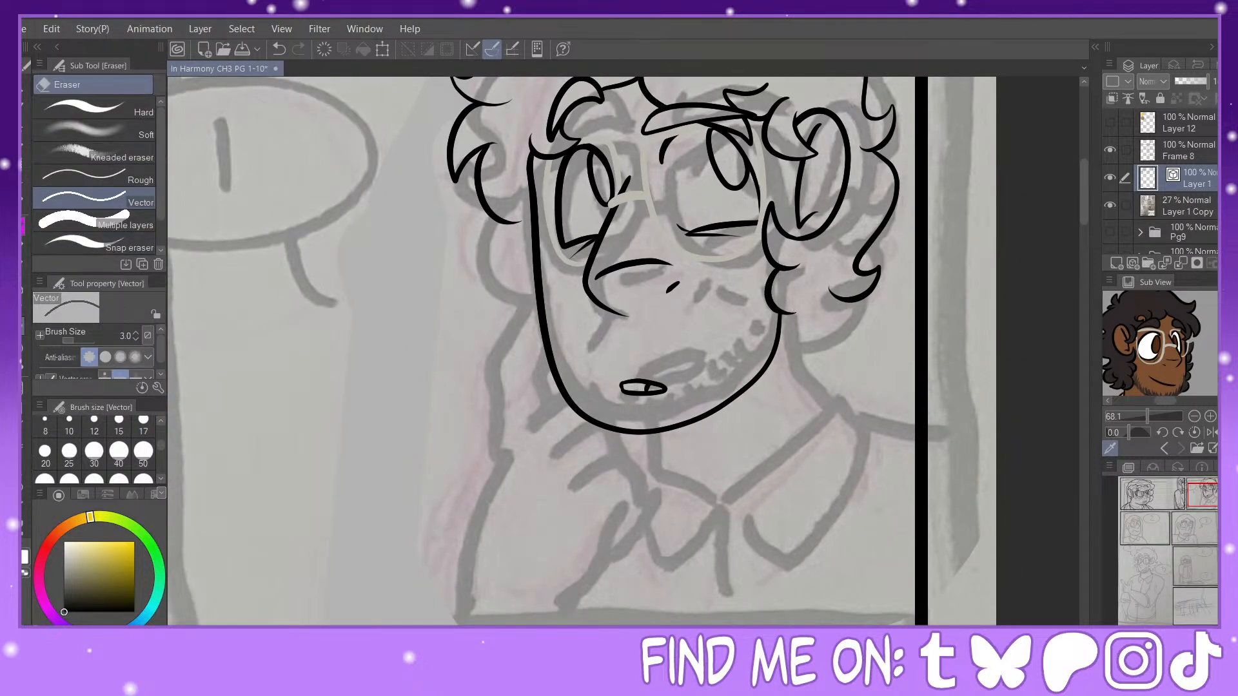
pyautogui.press('p')
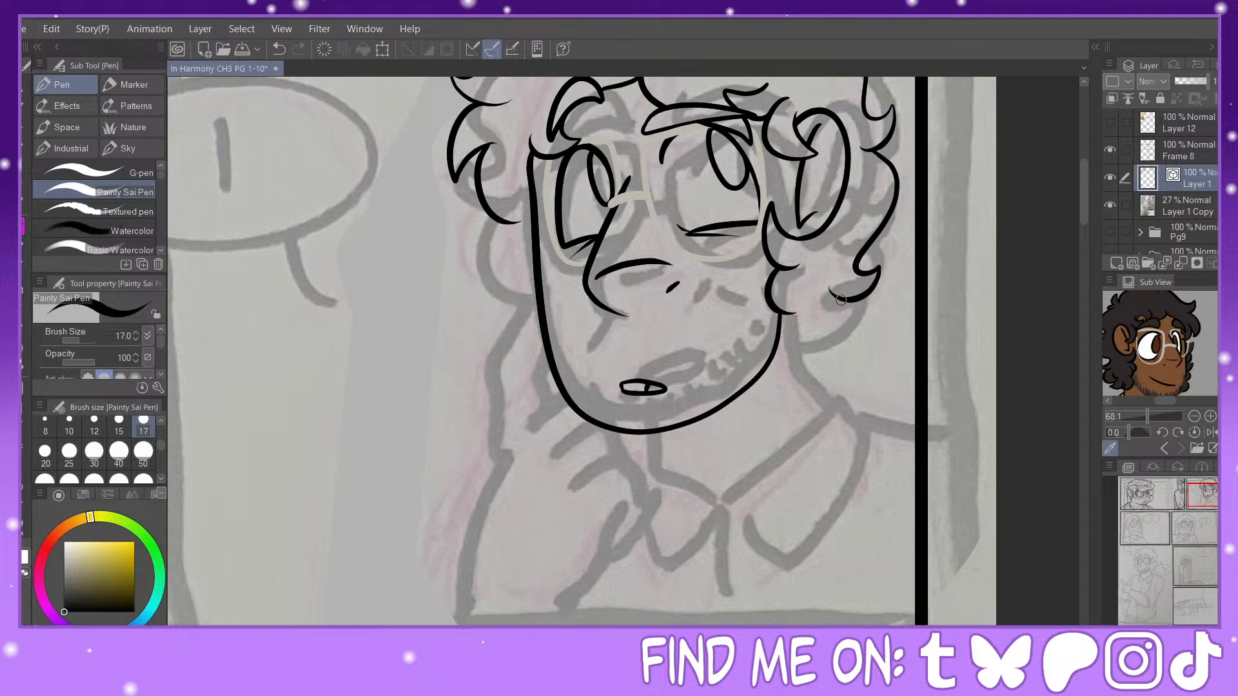
# Step: Close the hair's lower edge beneath the ear with rounded curls joining the jaw, and clean up overlapping line ends
pyautogui.moveTo(841, 299)
pyautogui.mouseDown()
pyautogui.moveTo(852, 322)
pyautogui.moveTo(805, 339)
pyautogui.moveTo(816, 309)
pyautogui.moveTo(782, 334)
pyautogui.mouseUp()
pyautogui.press('e')
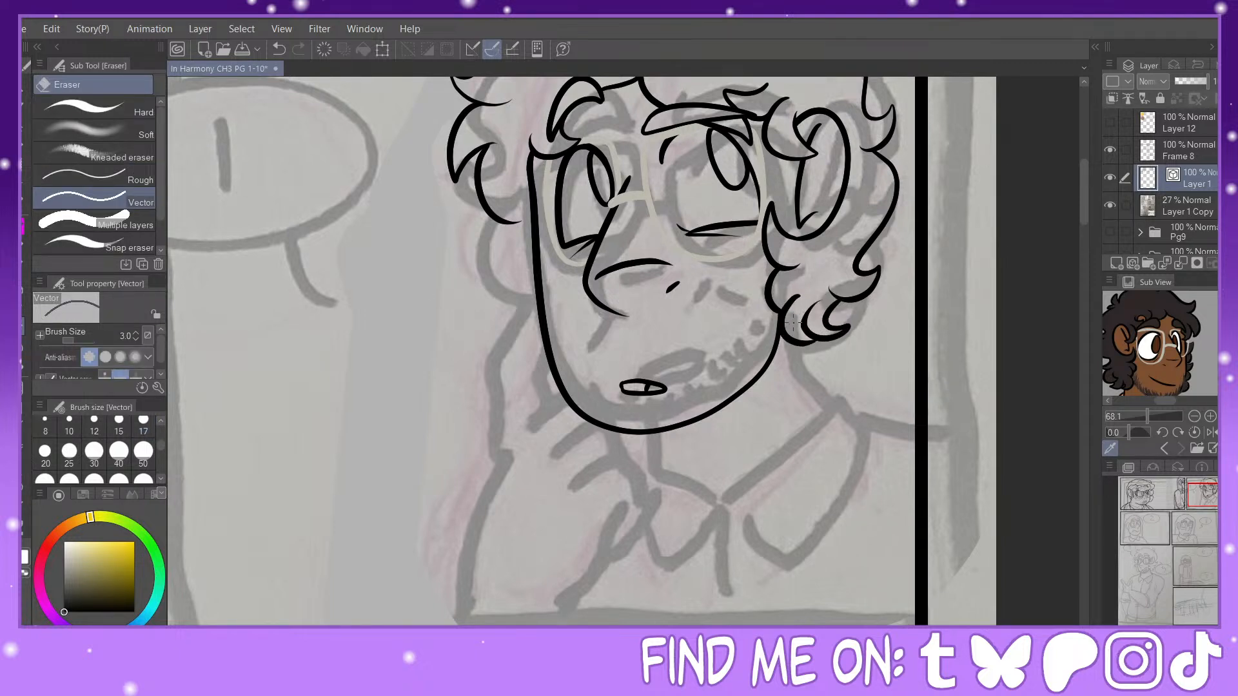
pyautogui.click(25, 235)
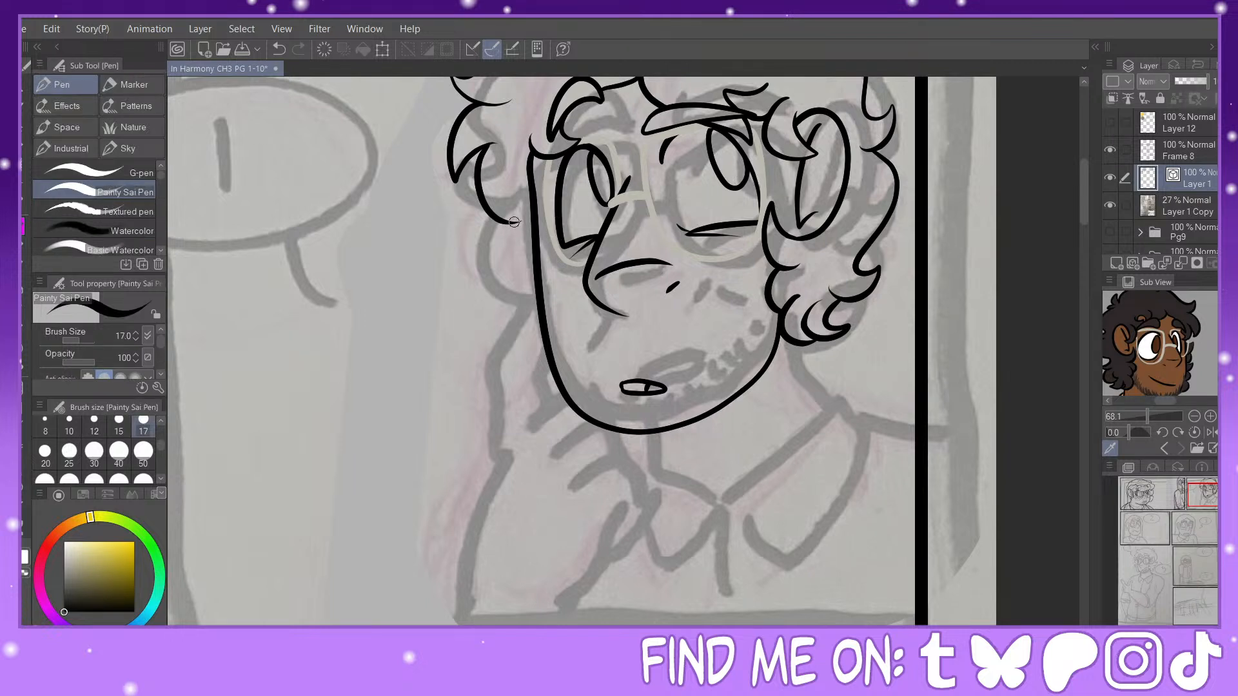
# Step: Ink stacked curls down the opposite side of the face, from eye level to the jaw near the mouth
pyautogui.moveTo(514, 221)
pyautogui.mouseDown()
pyautogui.moveTo(481, 240)
pyautogui.moveTo(526, 253)
pyautogui.moveTo(508, 302)
pyautogui.moveTo(534, 315)
pyautogui.mouseUp()
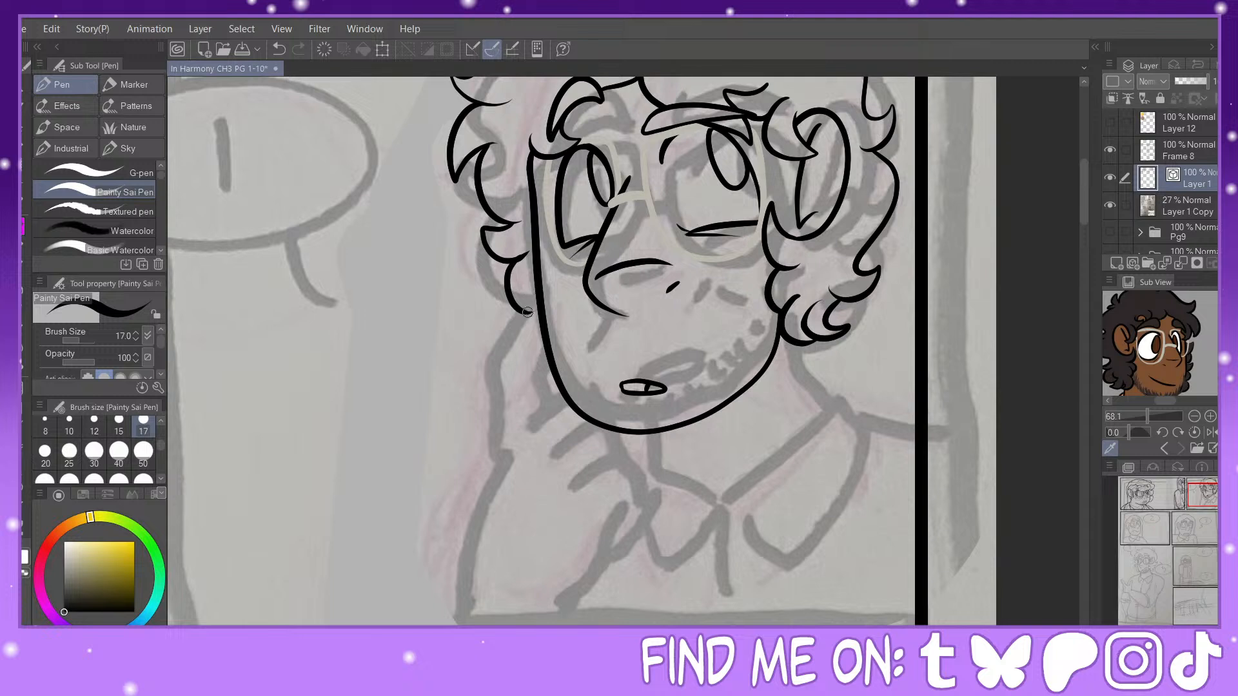
pyautogui.press('y')
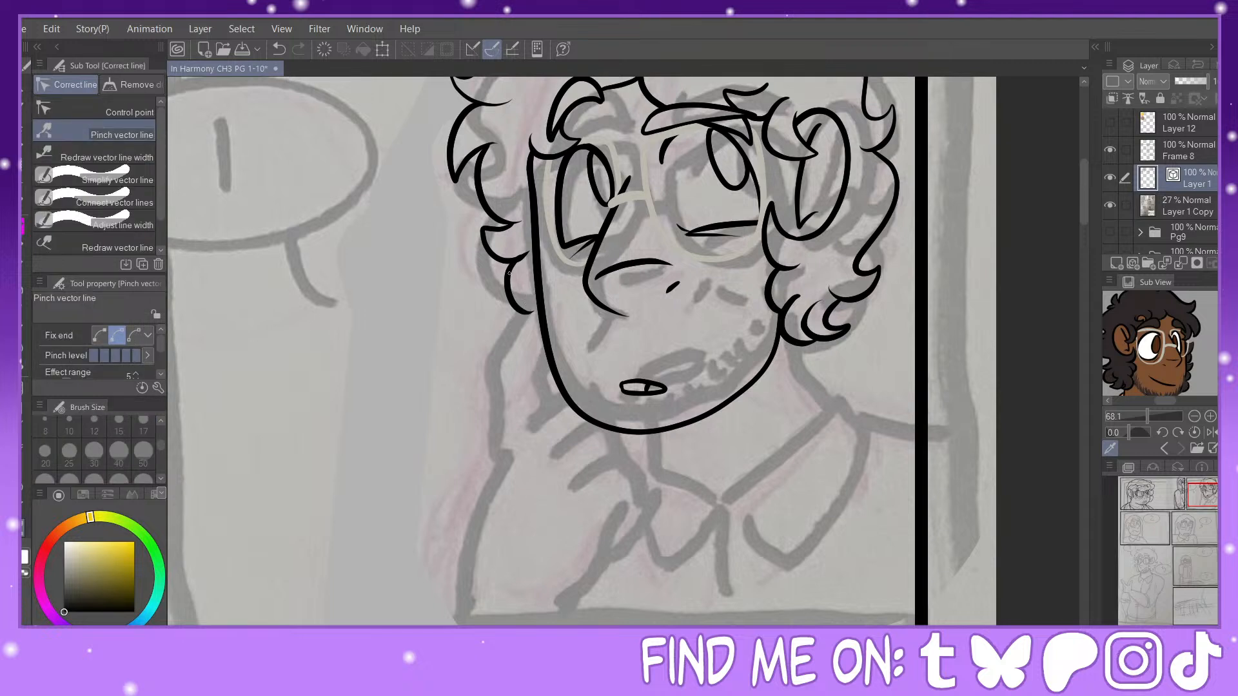
pyautogui.press('p')
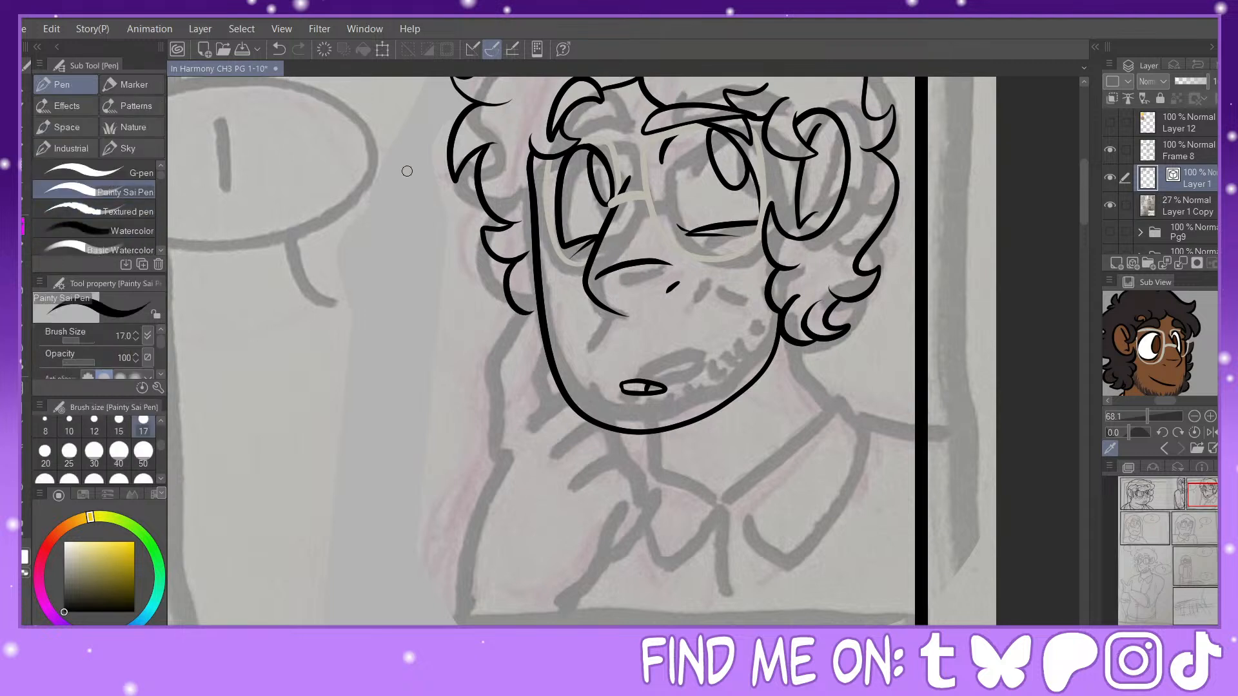
pyautogui.moveTo(528, 319)
pyautogui.mouseDown()
pyautogui.moveTo(514, 341)
pyautogui.moveTo(548, 346)
pyautogui.moveTo(538, 386)
pyautogui.moveTo(555, 391)
pyautogui.moveTo(550, 367)
pyautogui.mouseUp()
pyautogui.click(24, 534)
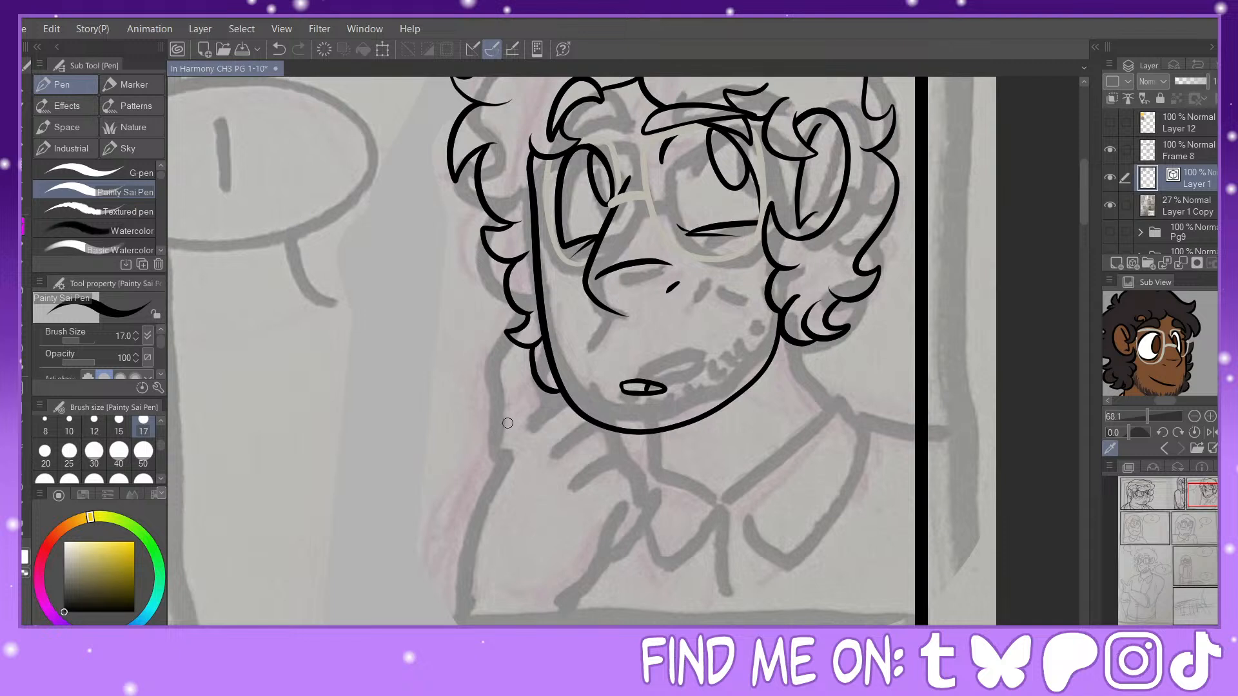
# Step: Ink the raised index finger and first curled finger against the cheek, and pull the hand's outer edge slightly outward
pyautogui.moveTo(500, 434)
pyautogui.mouseDown()
pyautogui.moveTo(489, 349)
pyautogui.moveTo(530, 280)
pyautogui.moveTo(549, 313)
pyautogui.moveTo(531, 343)
pyautogui.moveTo(527, 425)
pyautogui.moveTo(540, 389)
pyautogui.moveTo(560, 377)
pyautogui.moveTo(594, 405)
pyautogui.mouseUp()
pyautogui.moveTo(533, 449)
pyautogui.mouseDown()
pyautogui.moveTo(559, 403)
pyautogui.moveTo(600, 405)
pyautogui.moveTo(605, 421)
pyautogui.mouseUp()
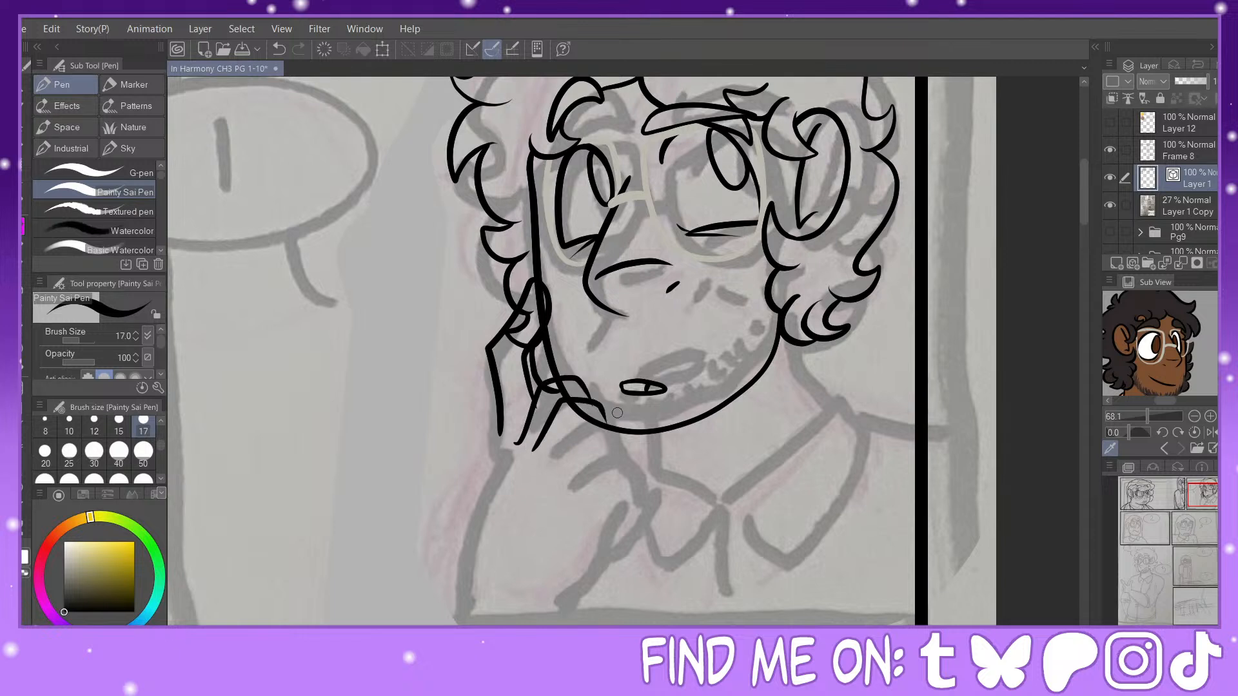
pyautogui.moveTo(545, 464); pyautogui.dragTo(585, 426)
pyautogui.click(280, 49)
pyautogui.click(280, 49)
pyautogui.click(23, 518)
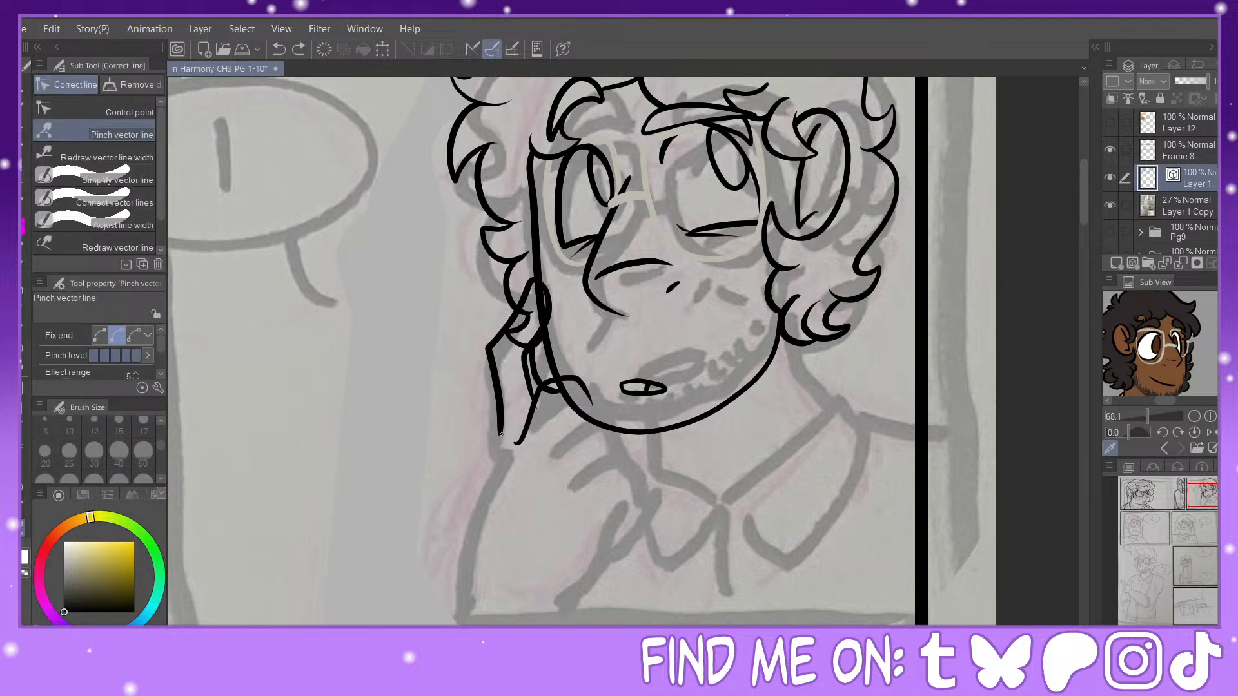
pyautogui.moveTo(501, 434); pyautogui.dragTo(484, 381)
# Step: Erase the hair lines that cross the raised fingertip
pyautogui.press('e')
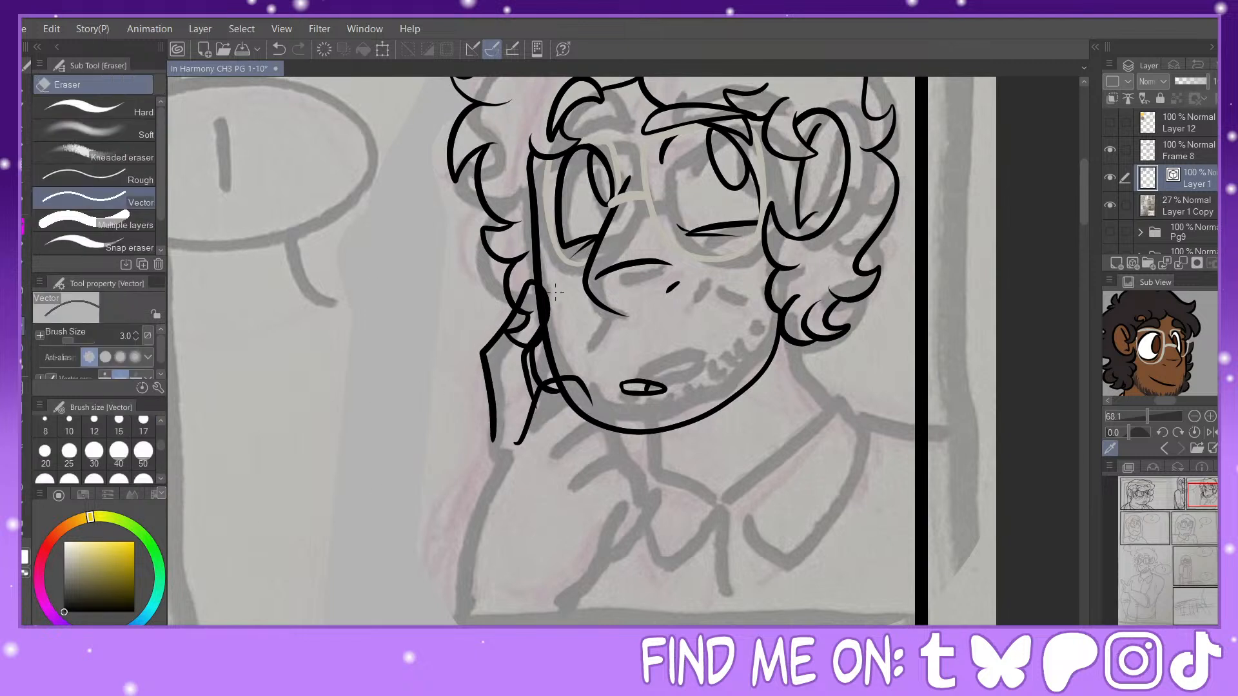
pyautogui.click(534, 305)
pyautogui.click(528, 313)
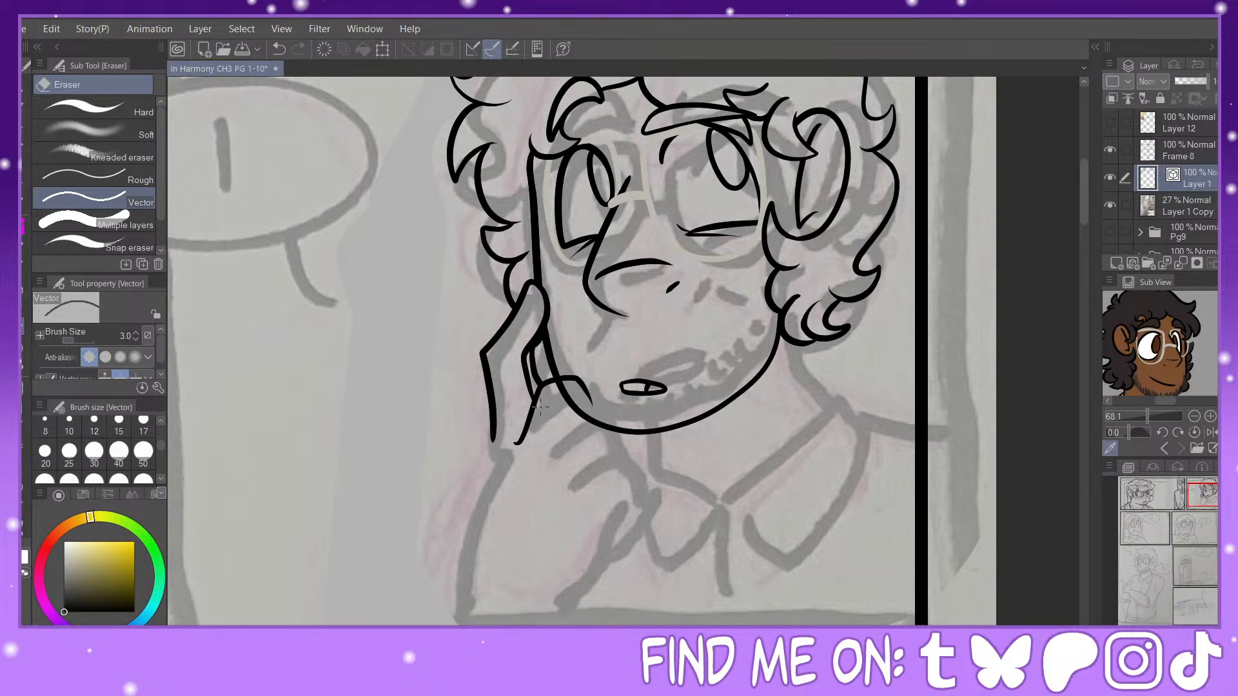
# Step: Ink the remaining curled fingers below the jaw and the palm's inner edge down to the wrist, trimming the jawline behind them
pyautogui.press('p')
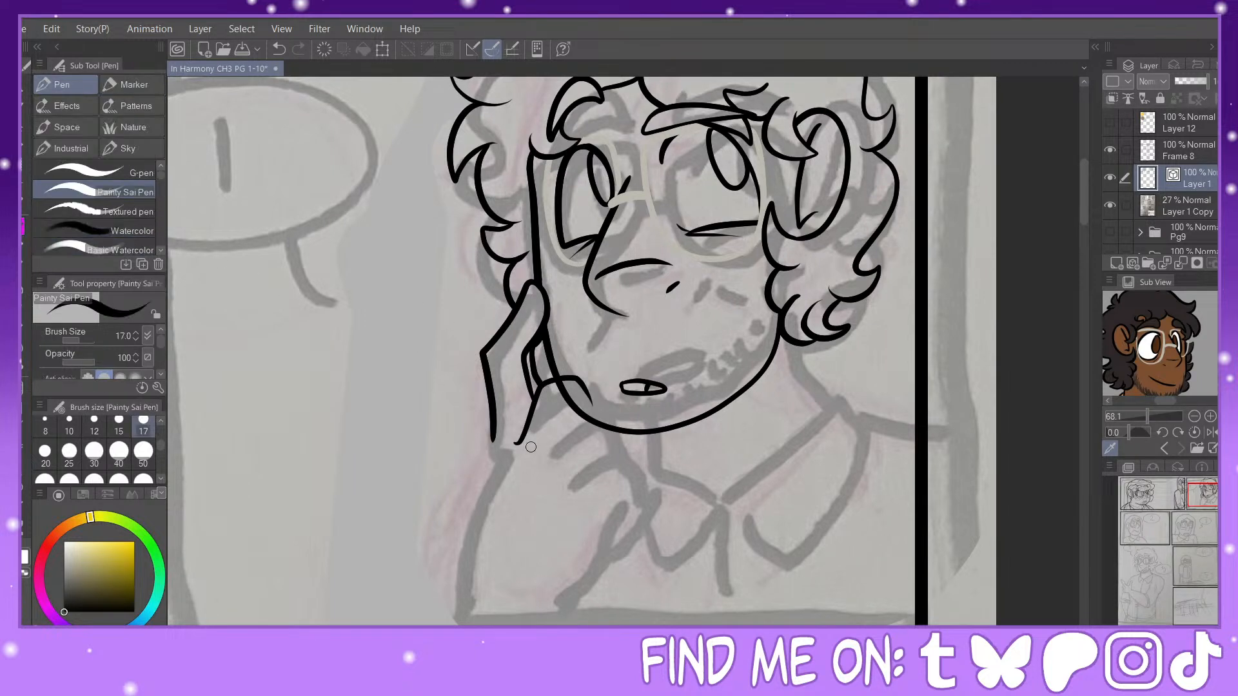
pyautogui.moveTo(527, 462)
pyautogui.mouseDown()
pyautogui.moveTo(552, 448)
pyautogui.moveTo(565, 410)
pyautogui.moveTo(602, 409)
pyautogui.moveTo(615, 434)
pyautogui.mouseUp()
pyautogui.moveTo(550, 489)
pyautogui.mouseDown()
pyautogui.moveTo(594, 451)
pyautogui.moveTo(630, 446)
pyautogui.moveTo(637, 490)
pyautogui.mouseUp()
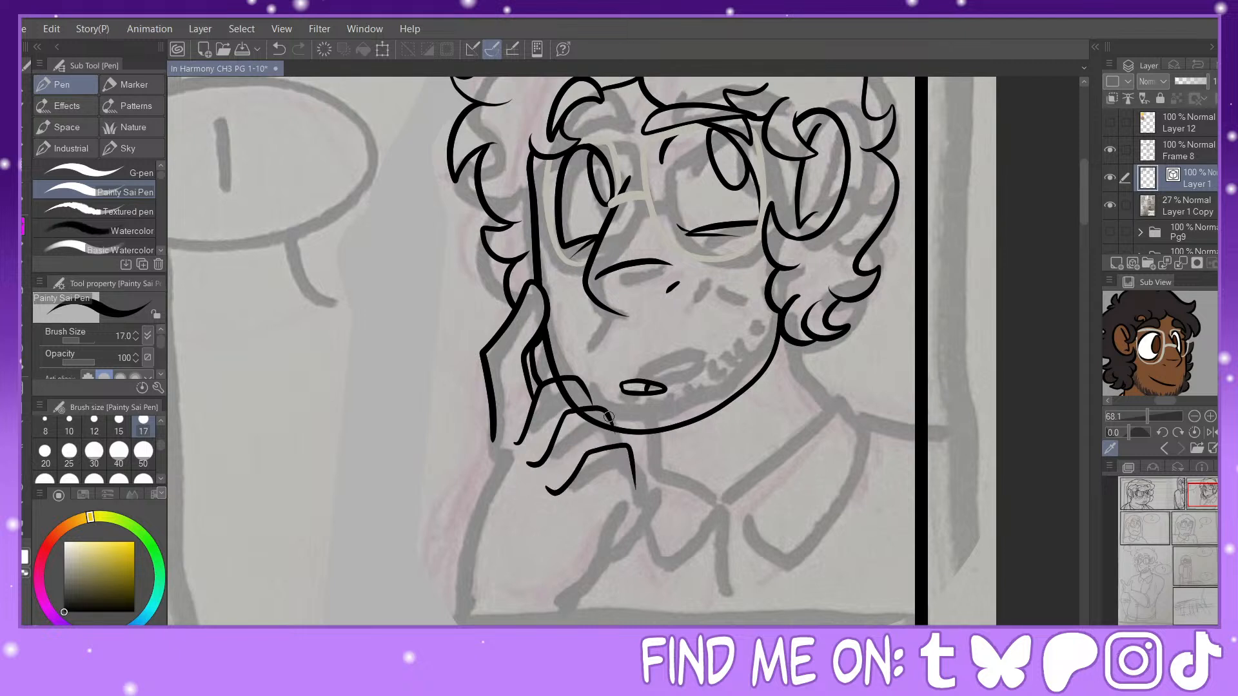
pyautogui.moveTo(609, 418); pyautogui.dragTo(625, 451)
pyautogui.moveTo(582, 386); pyautogui.dragTo(585, 409)
pyautogui.press('e')
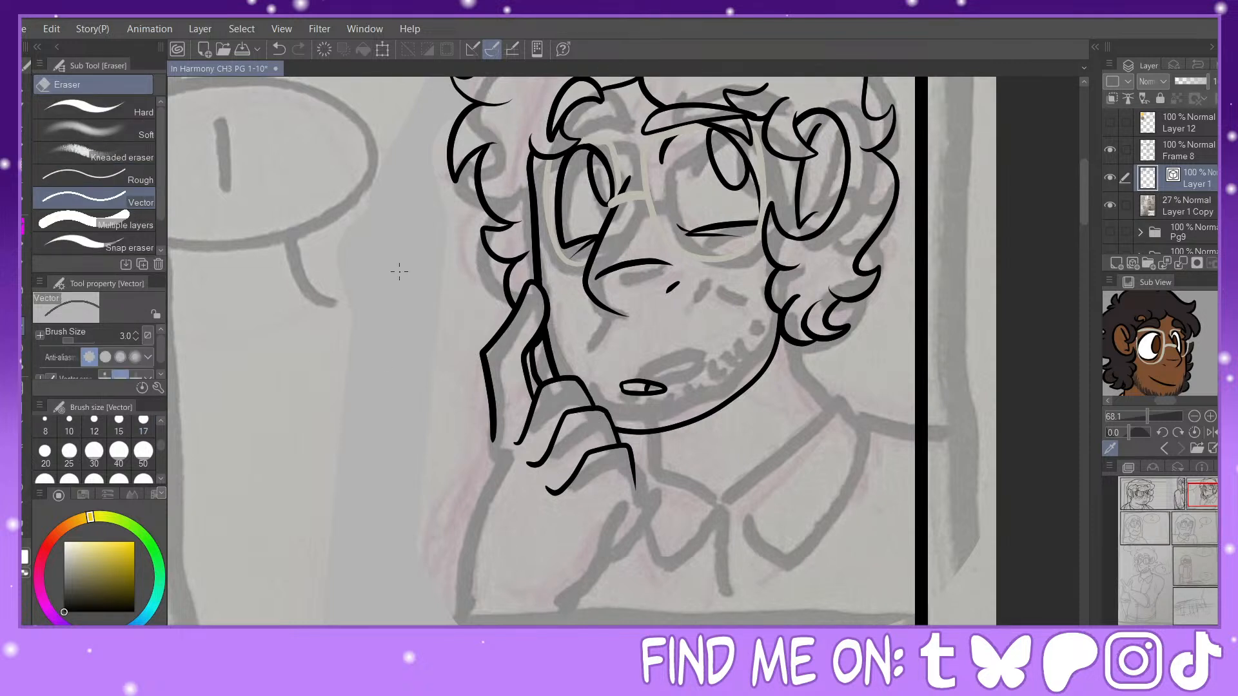
pyautogui.press('p')
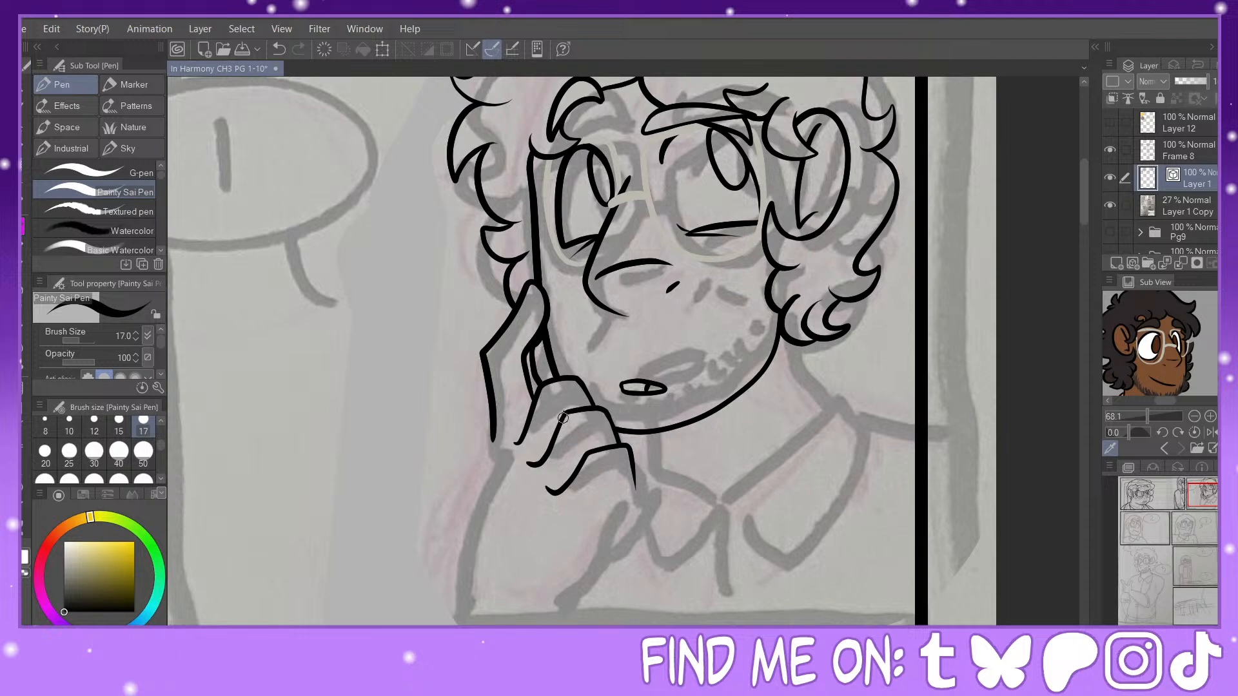
pyautogui.moveTo(589, 437)
pyautogui.mouseDown()
pyautogui.moveTo(600, 522)
pyautogui.moveTo(587, 584)
pyautogui.moveTo(560, 610)
pyautogui.mouseUp()
pyautogui.moveTo(493, 427); pyautogui.dragTo(473, 599)
pyautogui.click(281, 55)
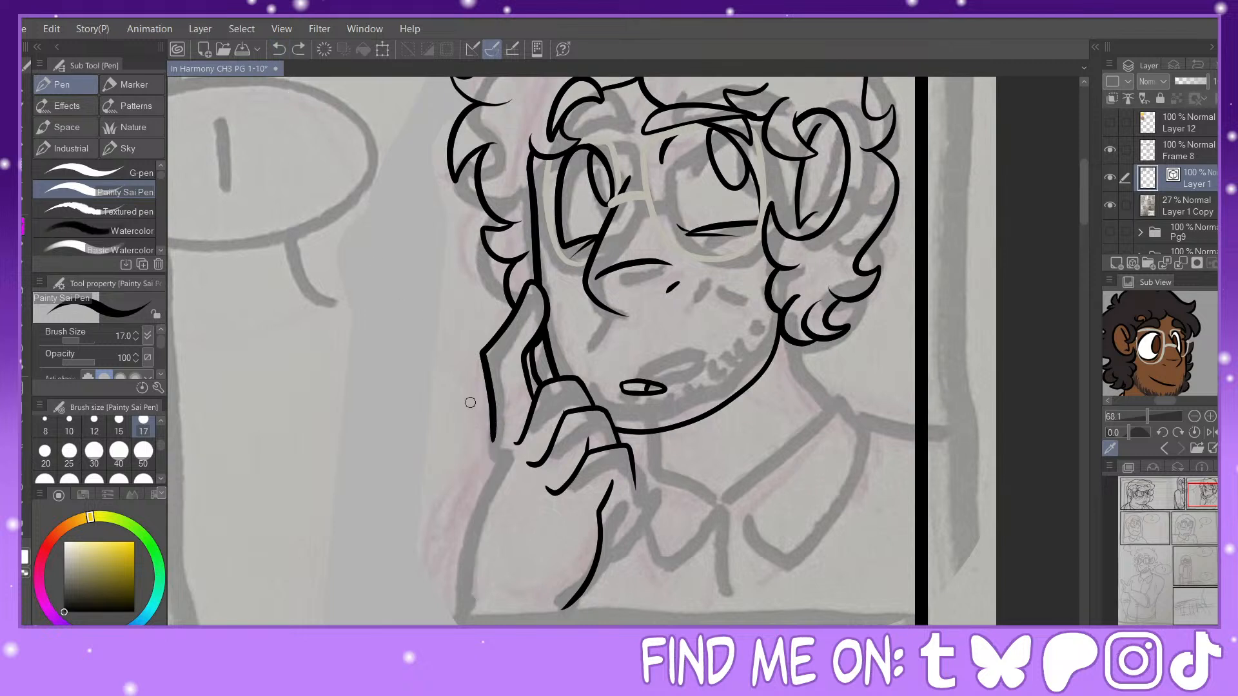
pyautogui.moveTo(494, 429); pyautogui.dragTo(473, 600)
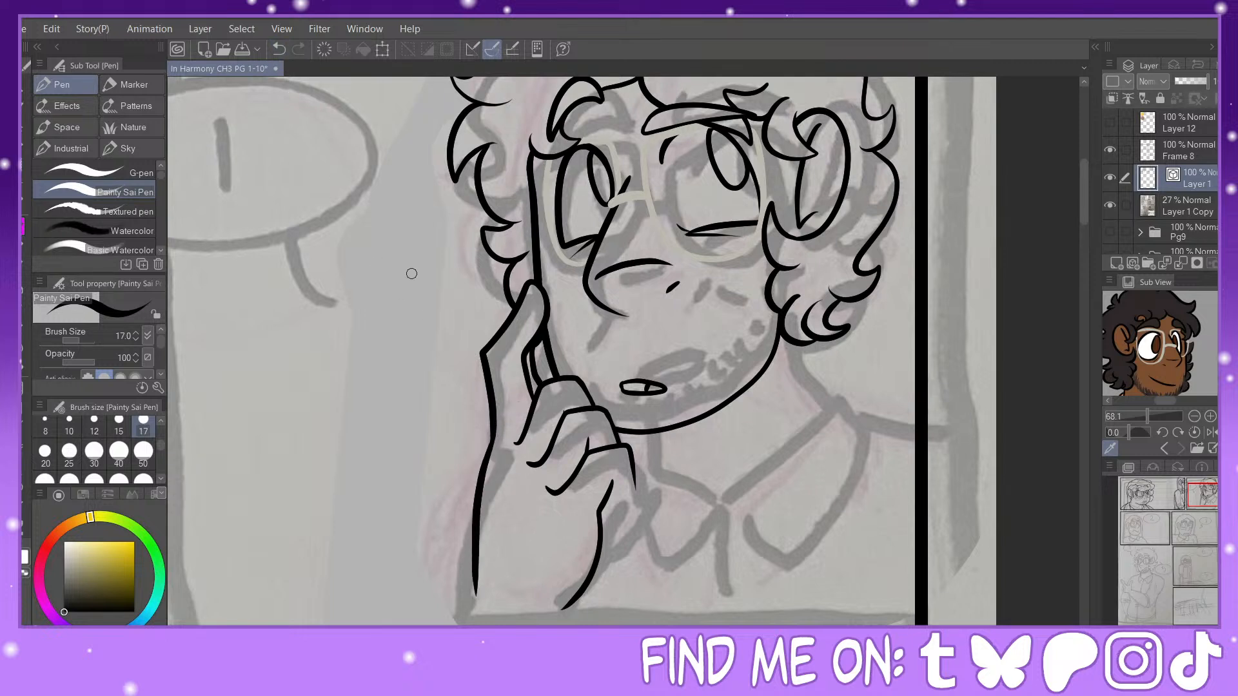
pyautogui.click(278, 49)
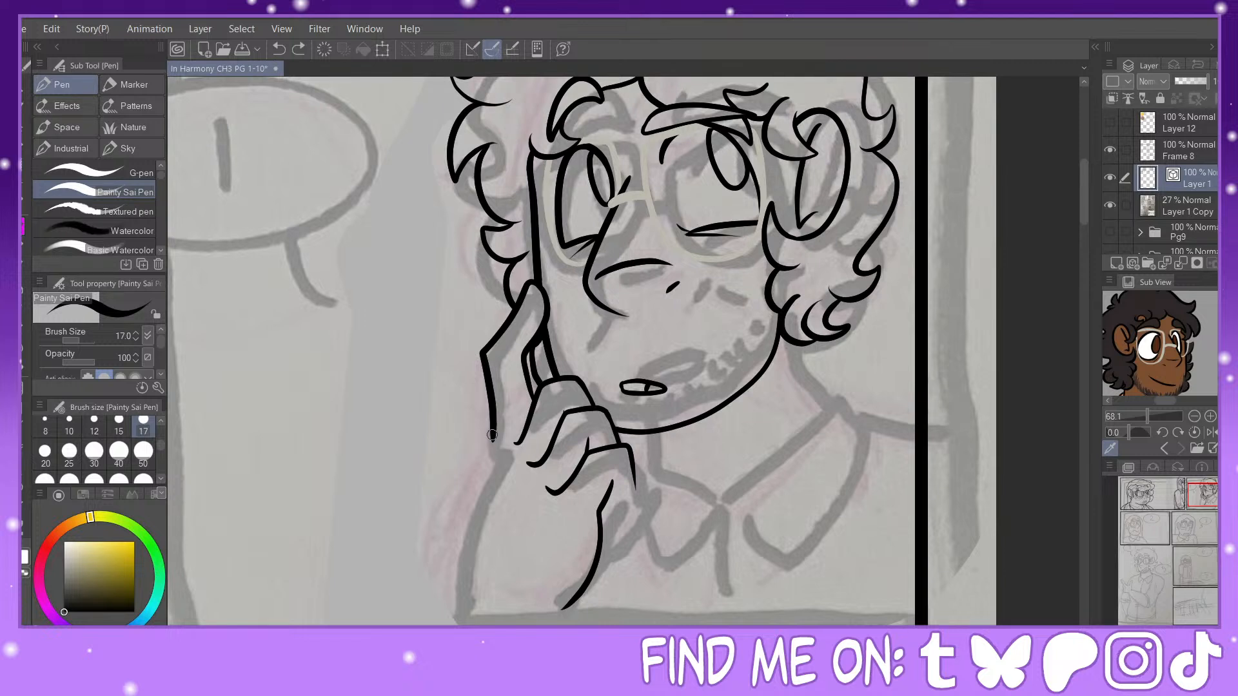
pyautogui.moveTo(493, 429); pyautogui.dragTo(455, 603)
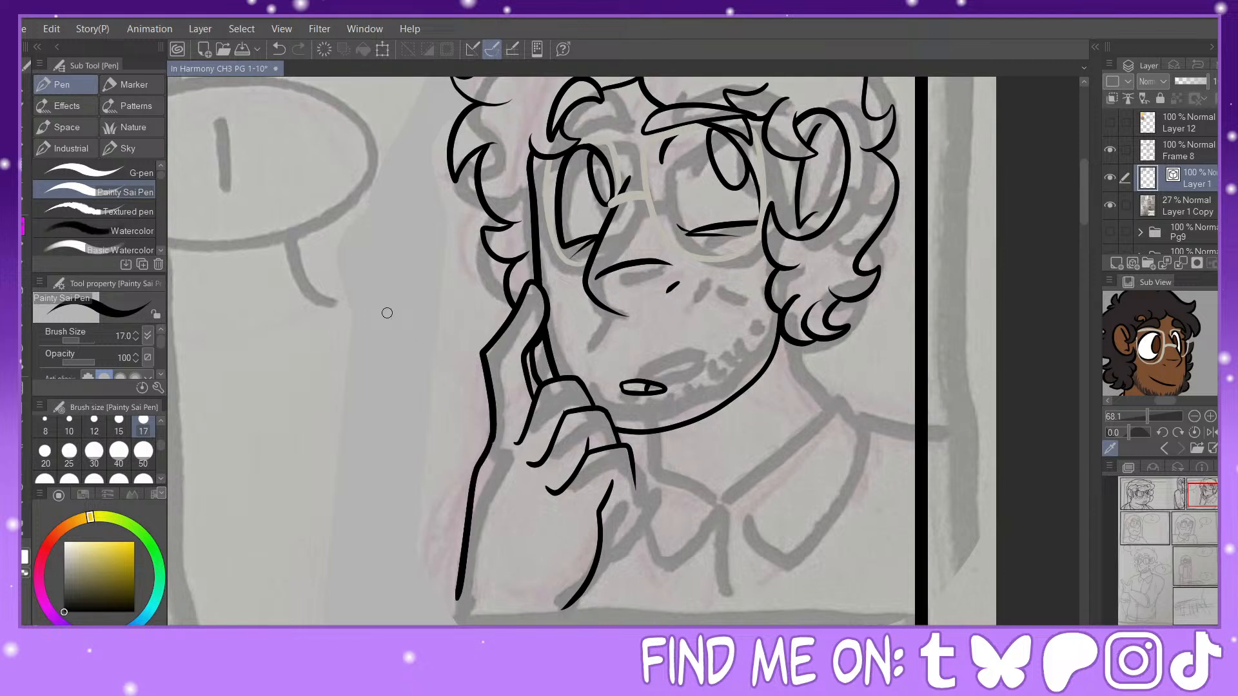
pyautogui.click(286, 49)
# Step: Replace the hand's outer edge with one line from fingertip to wrist, and add the palm crease and the lowest finger's underside
pyautogui.press('e')
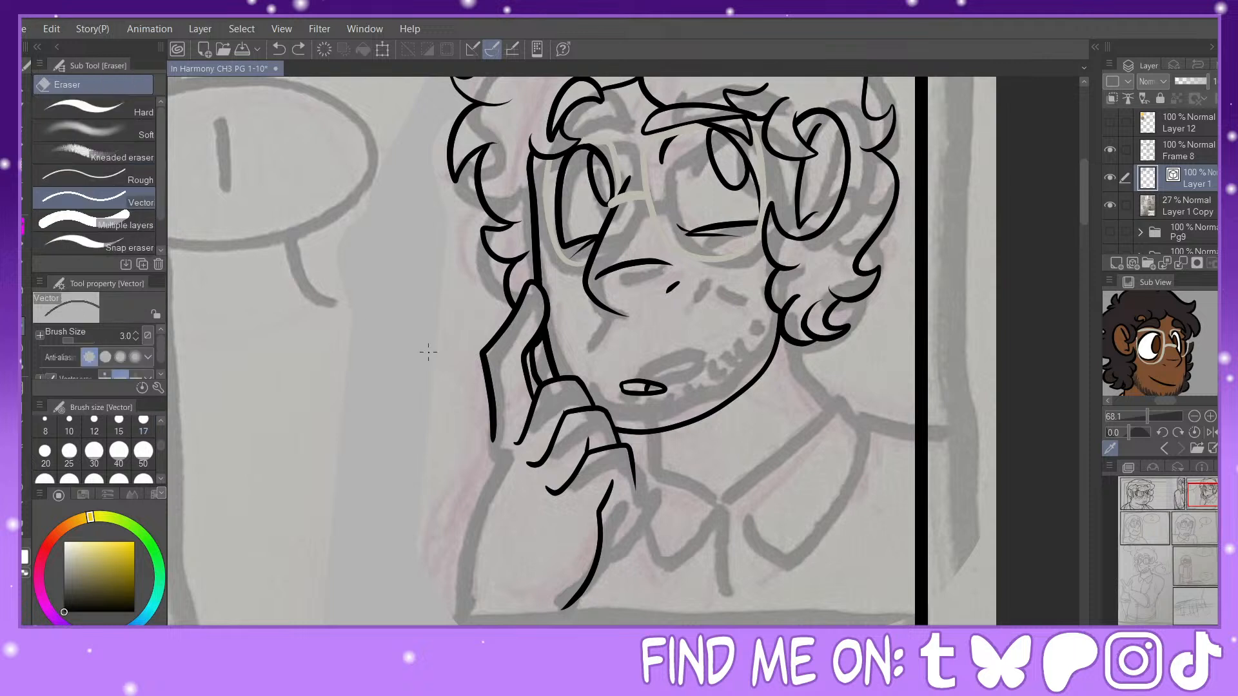
pyautogui.click(494, 405)
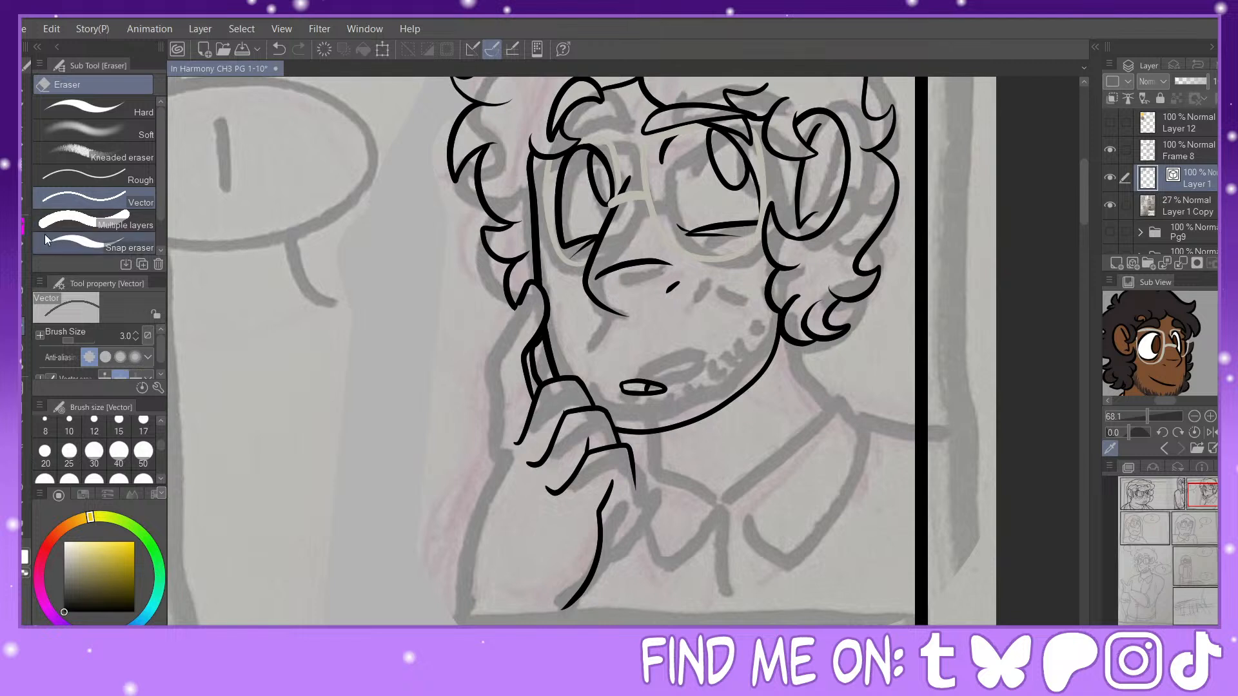
pyautogui.press('p')
pyautogui.moveTo(521, 299)
pyautogui.mouseDown()
pyautogui.moveTo(482, 365)
pyautogui.moveTo(499, 434)
pyautogui.moveTo(477, 606)
pyautogui.mouseUp()
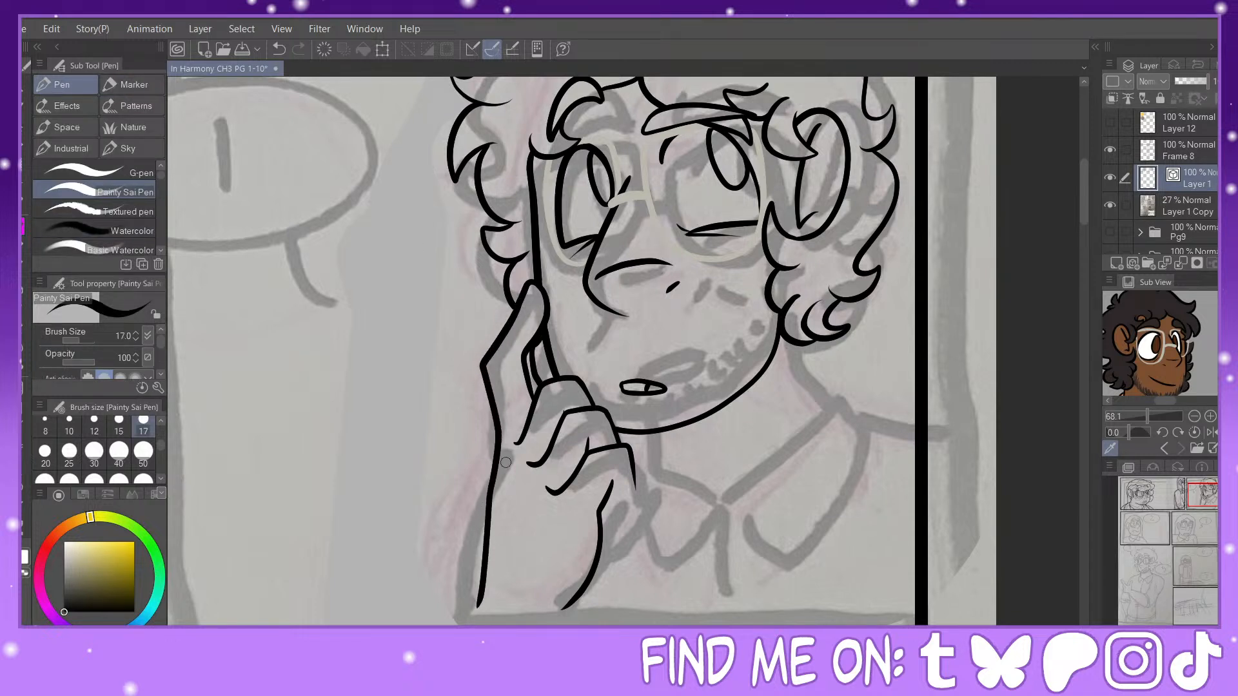
pyautogui.moveTo(500, 492); pyautogui.dragTo(556, 549)
pyautogui.moveTo(629, 467)
pyautogui.mouseDown()
pyautogui.moveTo(632, 509)
pyautogui.moveTo(601, 530)
pyautogui.mouseUp()
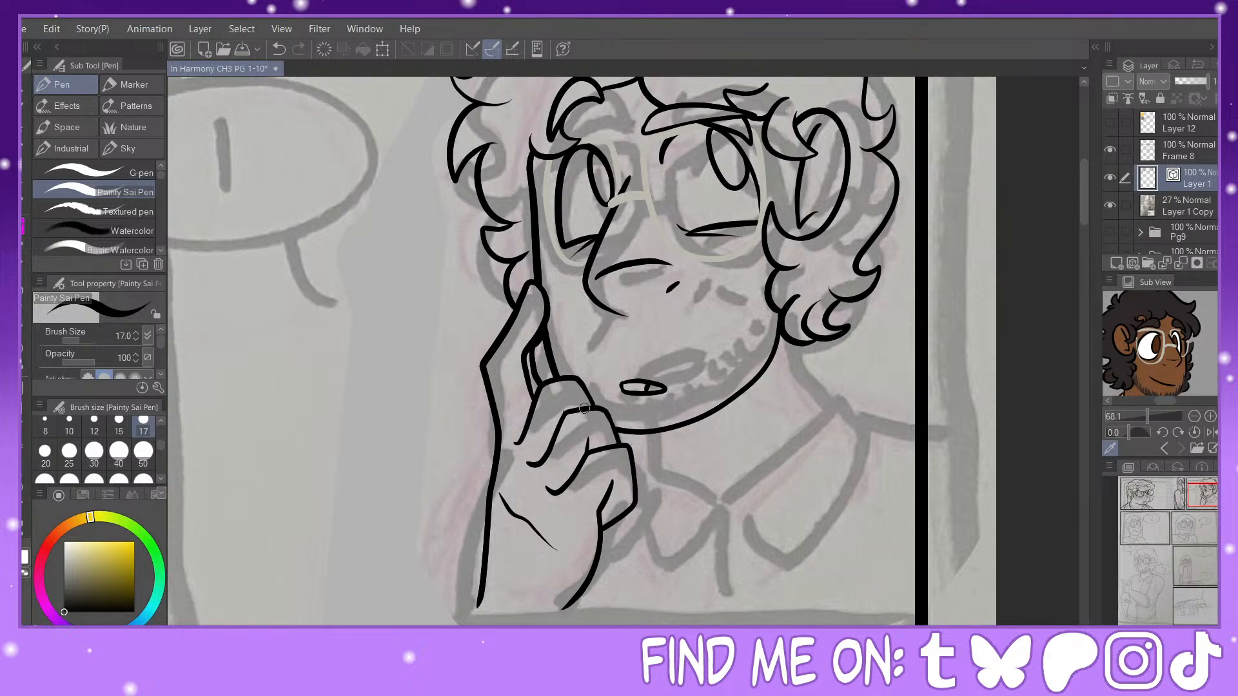
# Step: Extend both edges of the forearm from the wrist down to the panel's bottom border
pyautogui.moveTo(570, 608); pyautogui.dragTo(678, 449)
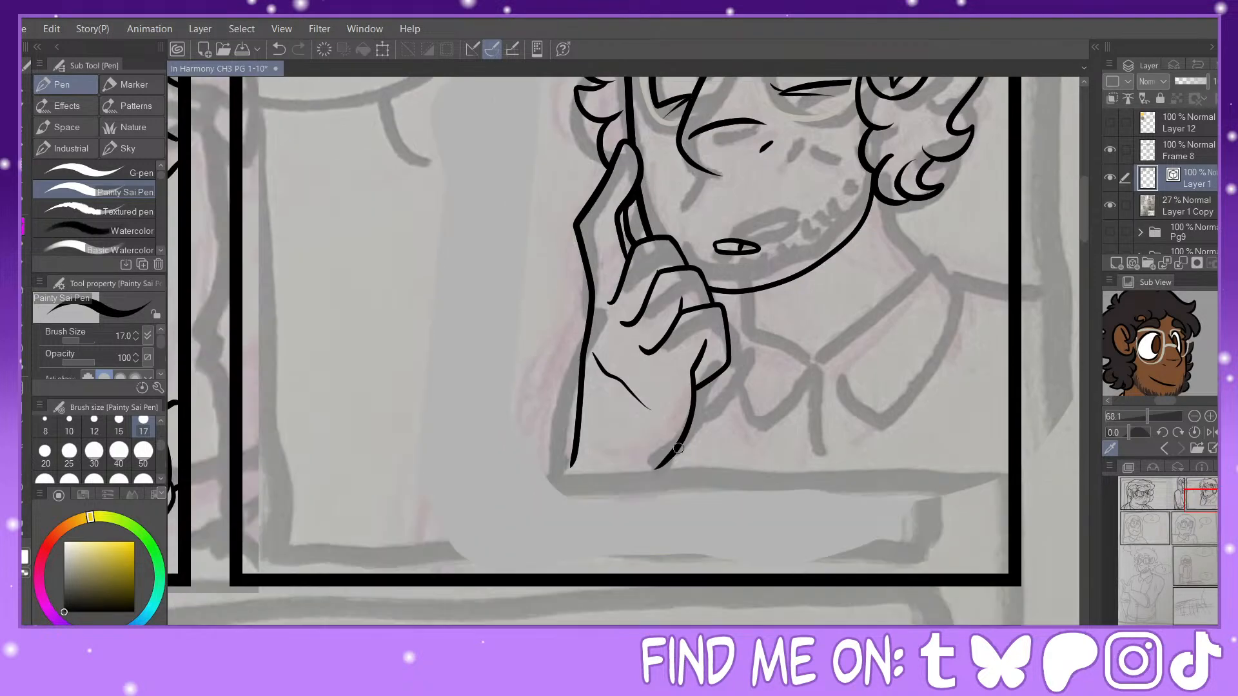
pyautogui.moveTo(572, 456); pyautogui.dragTo(539, 583)
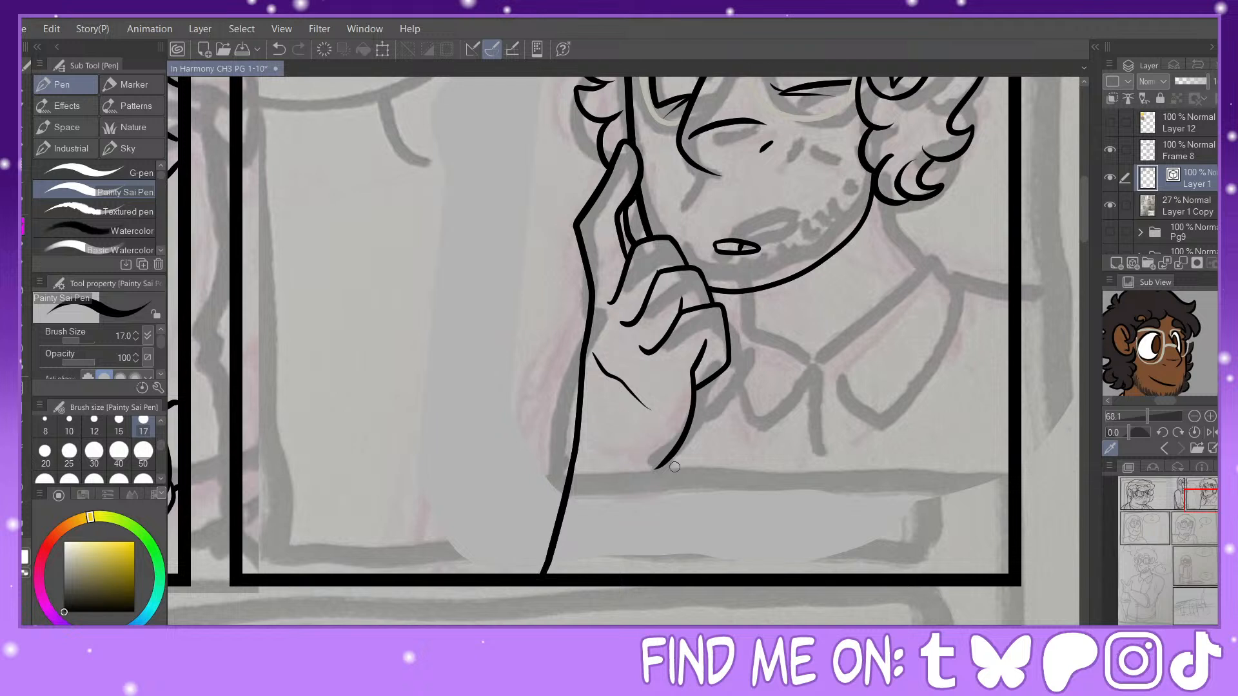
pyautogui.moveTo(662, 465); pyautogui.dragTo(653, 581)
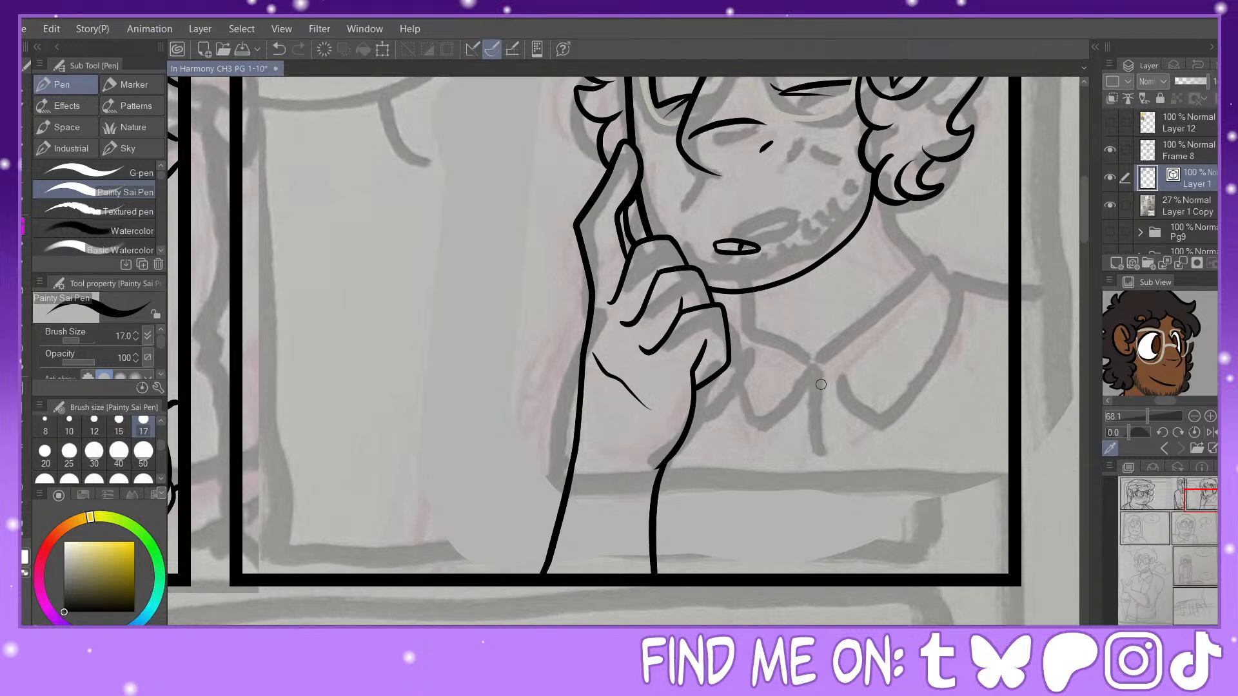
pyautogui.hotkey('ctrl', 'z')
pyautogui.moveTo(663, 465); pyautogui.dragTo(670, 584)
# Step: Ink both sides of the neck and the V-shaped collar opening, and adjust the curve of the neck line below the ear
pyautogui.moveTo(1204, 499); pyautogui.dragTo(1213, 490)
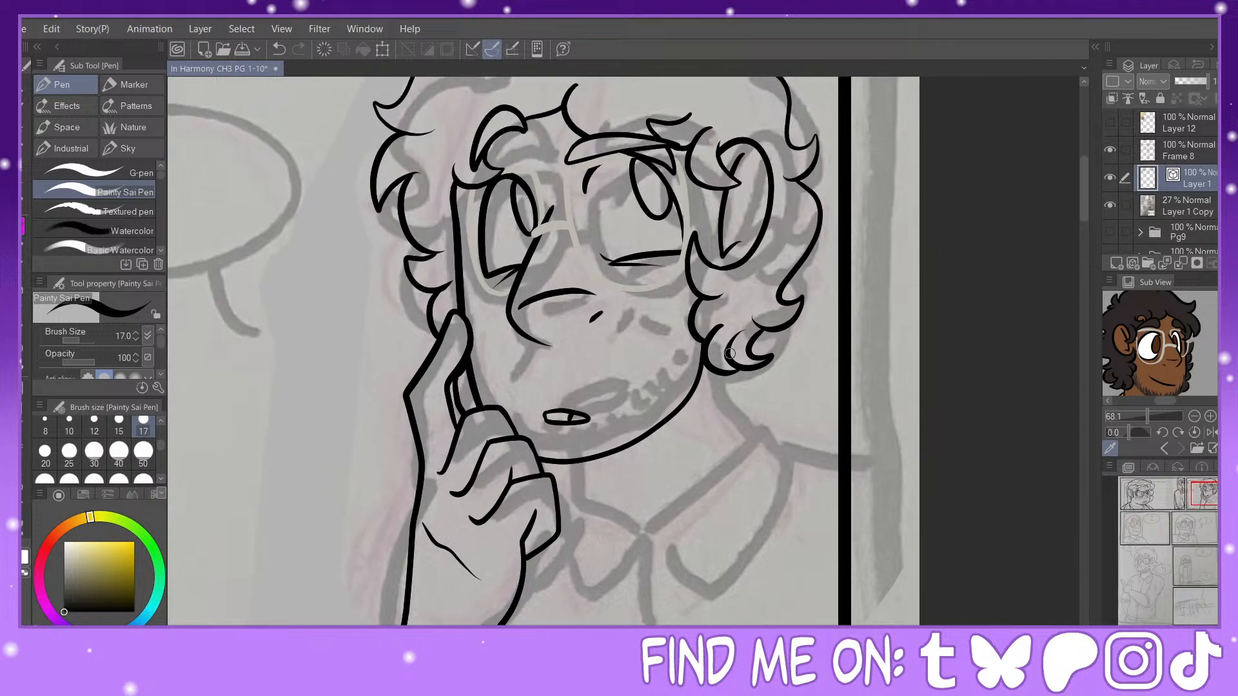
pyautogui.moveTo(720, 372); pyautogui.dragTo(752, 453)
pyautogui.moveTo(557, 462); pyautogui.dragTo(556, 503)
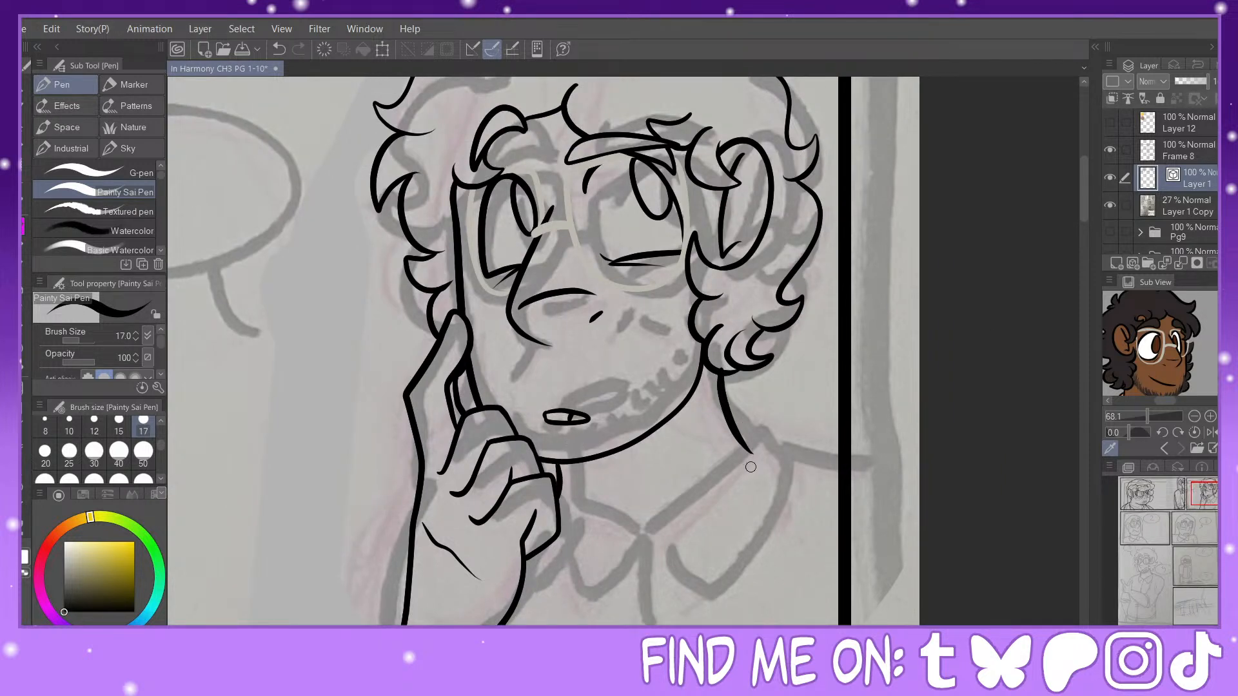
pyautogui.moveTo(753, 452); pyautogui.dragTo(620, 567)
pyautogui.moveTo(559, 536); pyautogui.dragTo(632, 566)
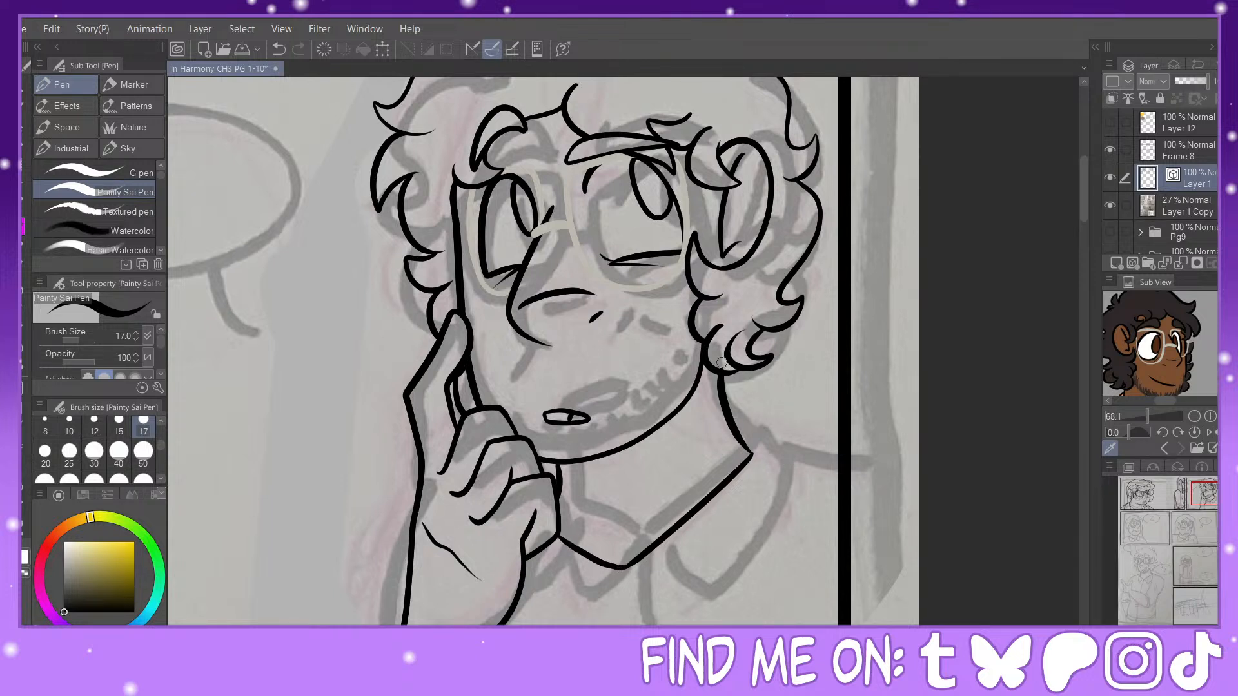
pyautogui.press('y')
pyautogui.moveTo(716, 394); pyautogui.dragTo(741, 445)
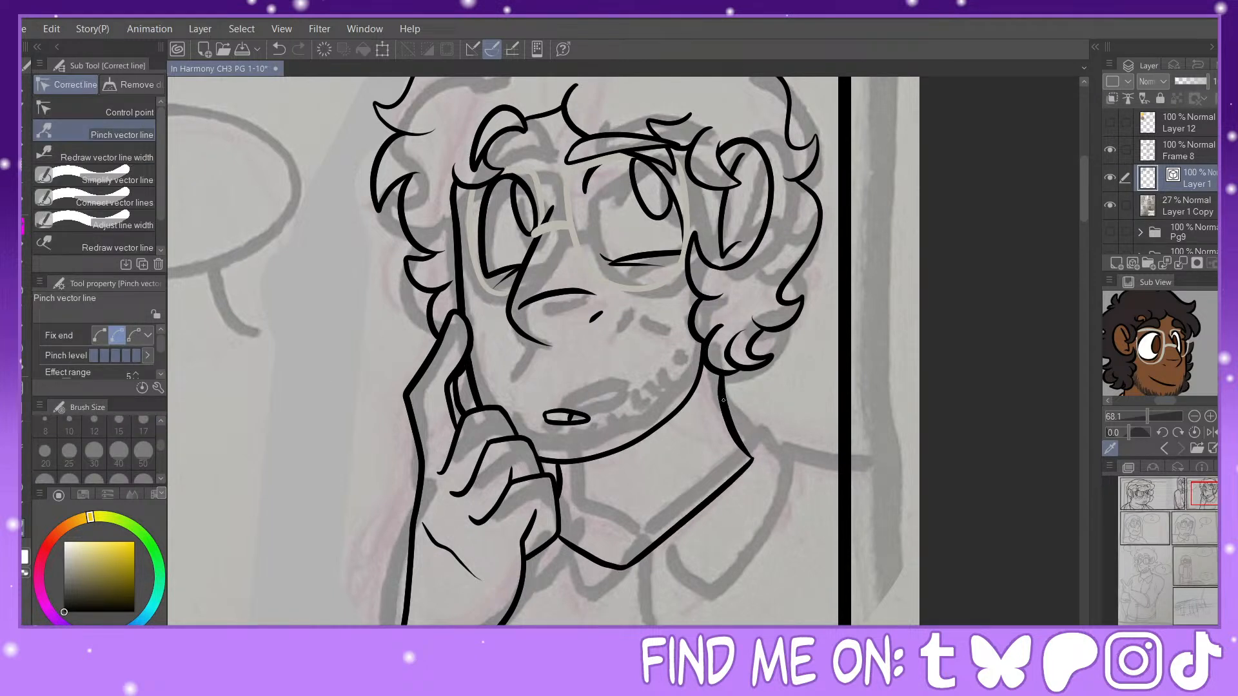
pyautogui.press('p')
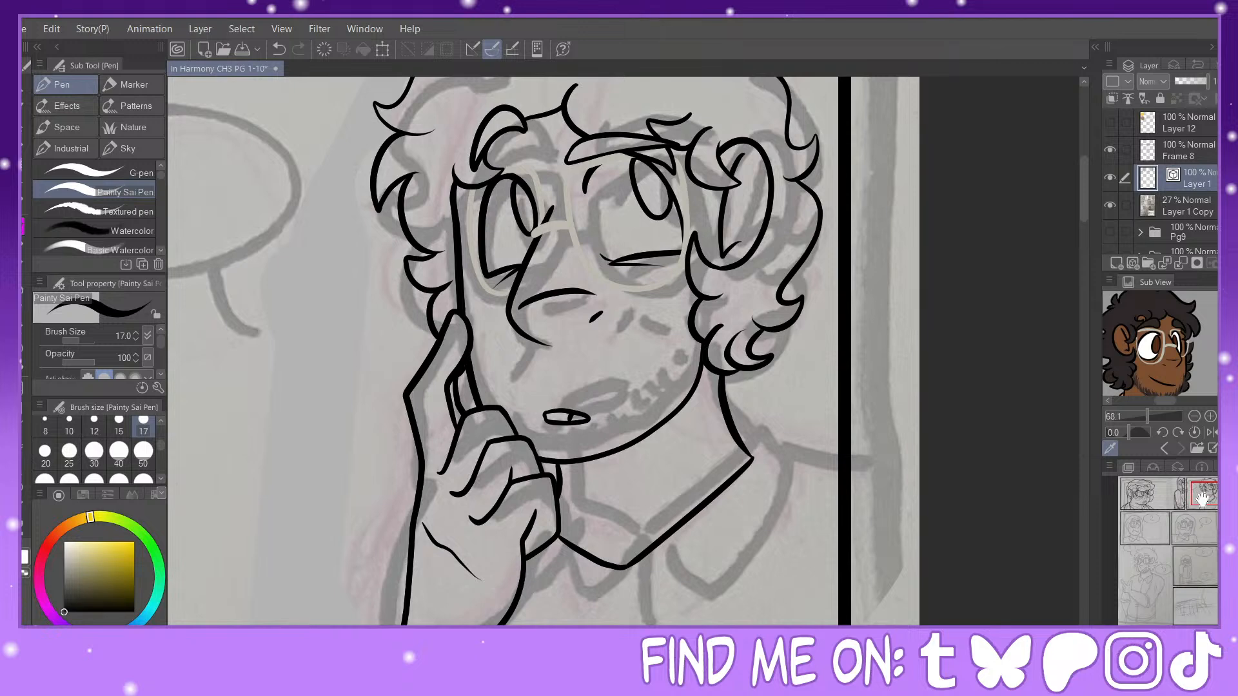
# Step: Ink the two pointed collar flaps and the shirt's front opening line down to the panel border
pyautogui.moveTo(1202, 497); pyautogui.dragTo(1206, 503)
pyautogui.moveTo(538, 365)
pyautogui.mouseDown()
pyautogui.moveTo(589, 415)
pyautogui.moveTo(659, 379)
pyautogui.moveTo(710, 257)
pyautogui.moveTo(634, 213)
pyautogui.mouseUp()
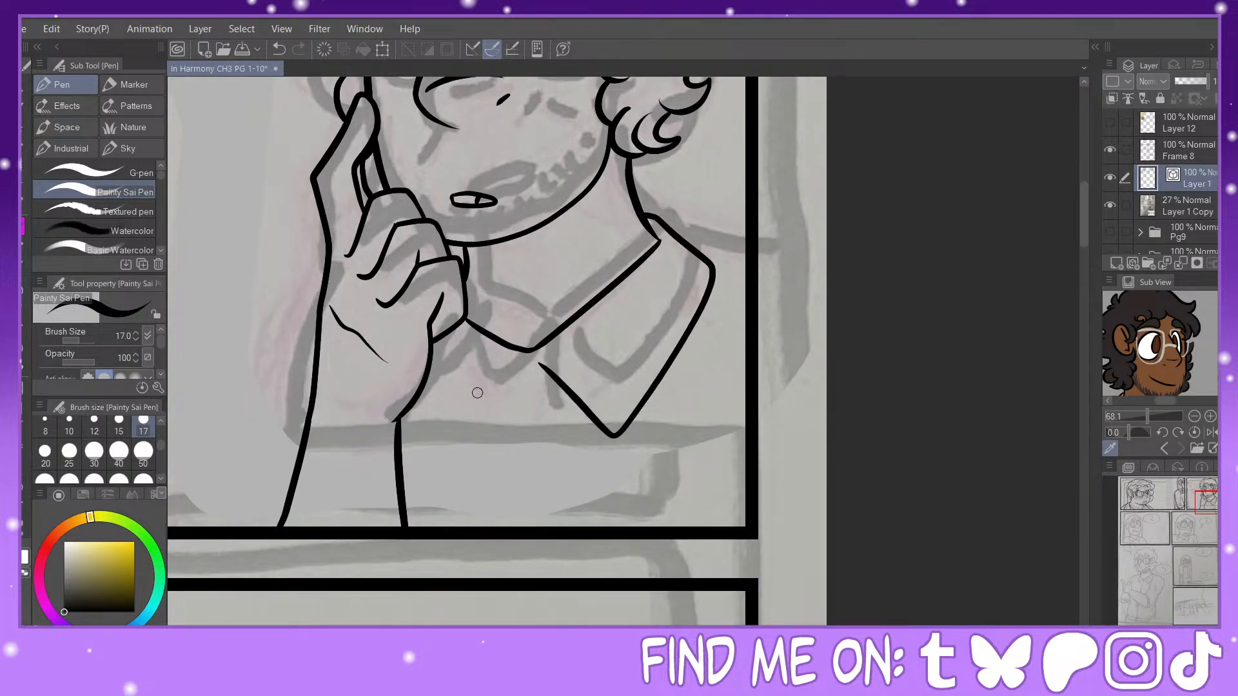
pyautogui.moveTo(504, 367)
pyautogui.mouseDown()
pyautogui.moveTo(451, 433)
pyautogui.moveTo(420, 384)
pyautogui.mouseUp()
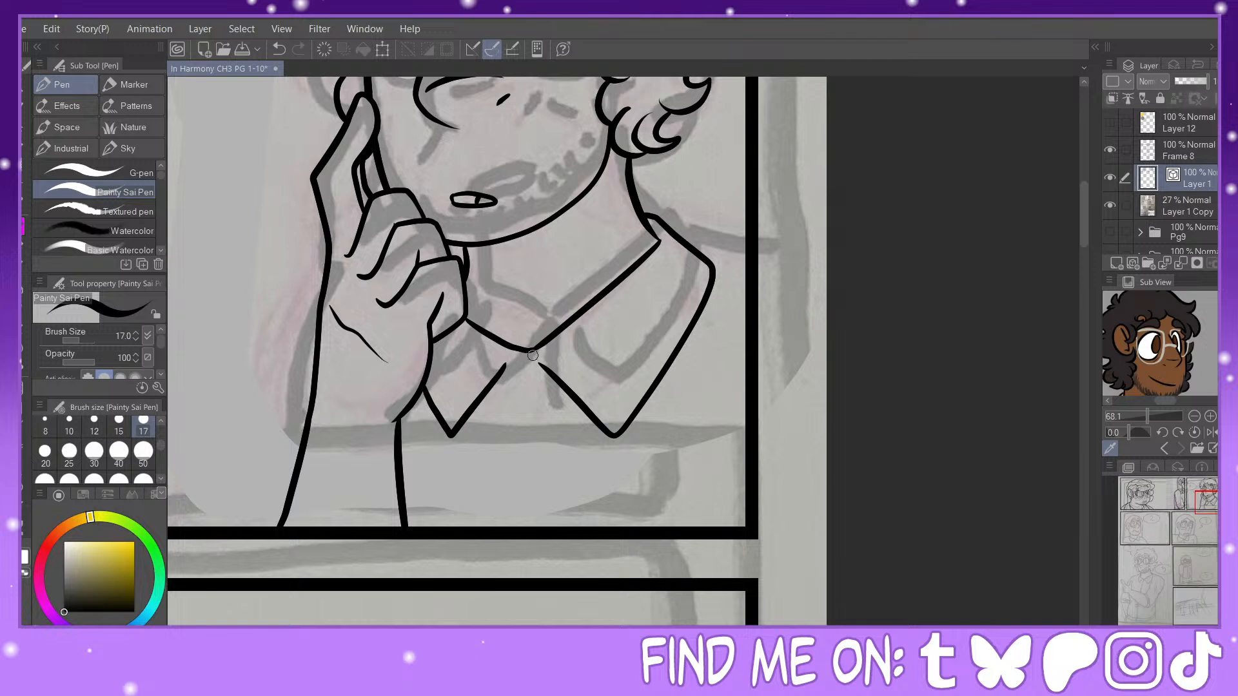
pyautogui.moveTo(524, 351)
pyautogui.mouseDown()
pyautogui.moveTo(522, 512)
pyautogui.moveTo(534, 527)
pyautogui.mouseUp()
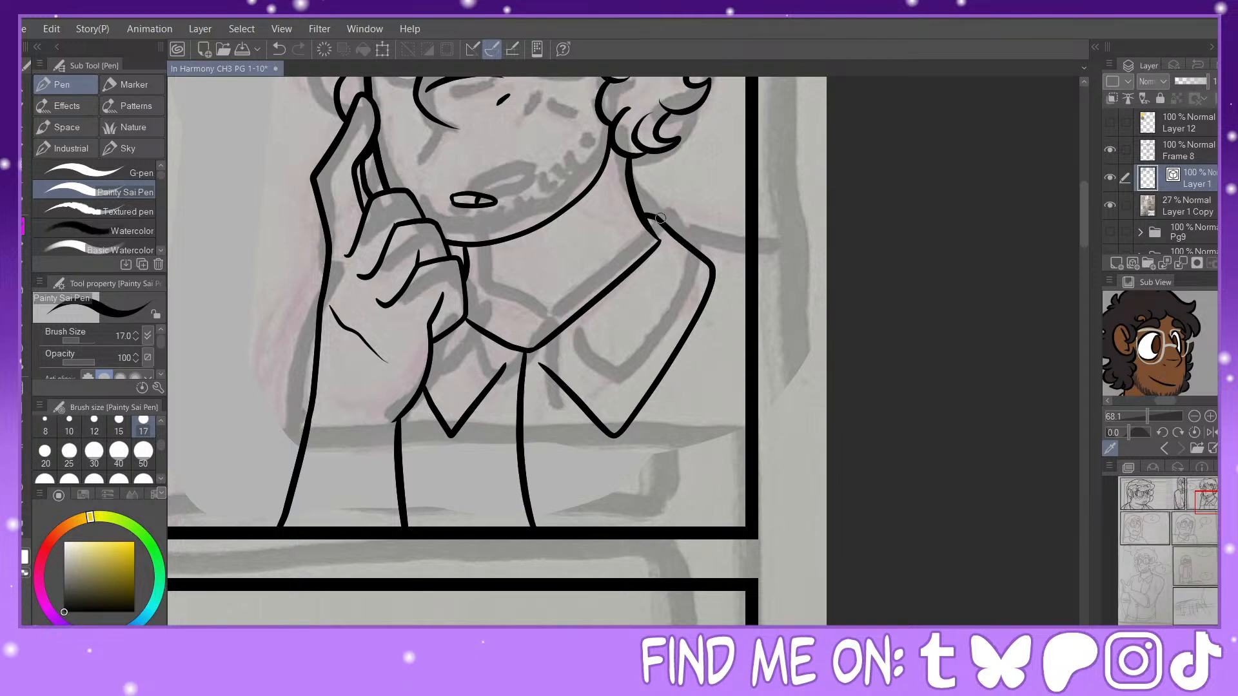
# Step: Ink the shoulder line from the collar to the panel's side border and the upper arm's outline behind the raised forearm
pyautogui.moveTo(661, 219); pyautogui.dragTo(754, 219)
pyautogui.moveTo(450, 315)
pyautogui.mouseDown()
pyautogui.moveTo(542, 393)
pyautogui.moveTo(667, 392)
pyautogui.mouseUp()
pyautogui.moveTo(546, 335)
pyautogui.mouseDown()
pyautogui.moveTo(478, 454)
pyautogui.moveTo(453, 605)
pyautogui.mouseUp()
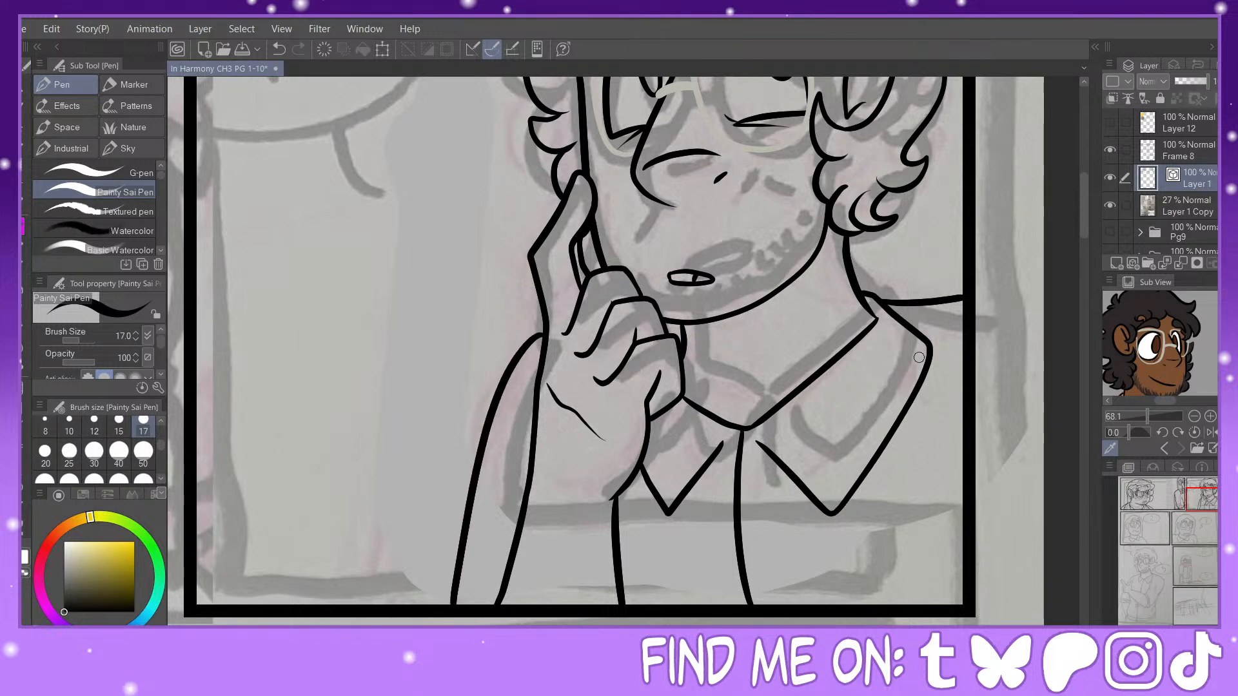
# Step: Ink a pair of lines running from each collar flap down to the panel border, and touch up the shoulder beside the collar
pyautogui.moveTo(895, 304); pyautogui.dragTo(902, 317)
pyautogui.moveTo(885, 448); pyautogui.dragTo(825, 607)
pyautogui.moveTo(831, 511); pyautogui.dragTo(802, 606)
pyautogui.moveTo(639, 471); pyautogui.dragTo(676, 606)
pyautogui.moveTo(662, 511); pyautogui.dragTo(700, 608)
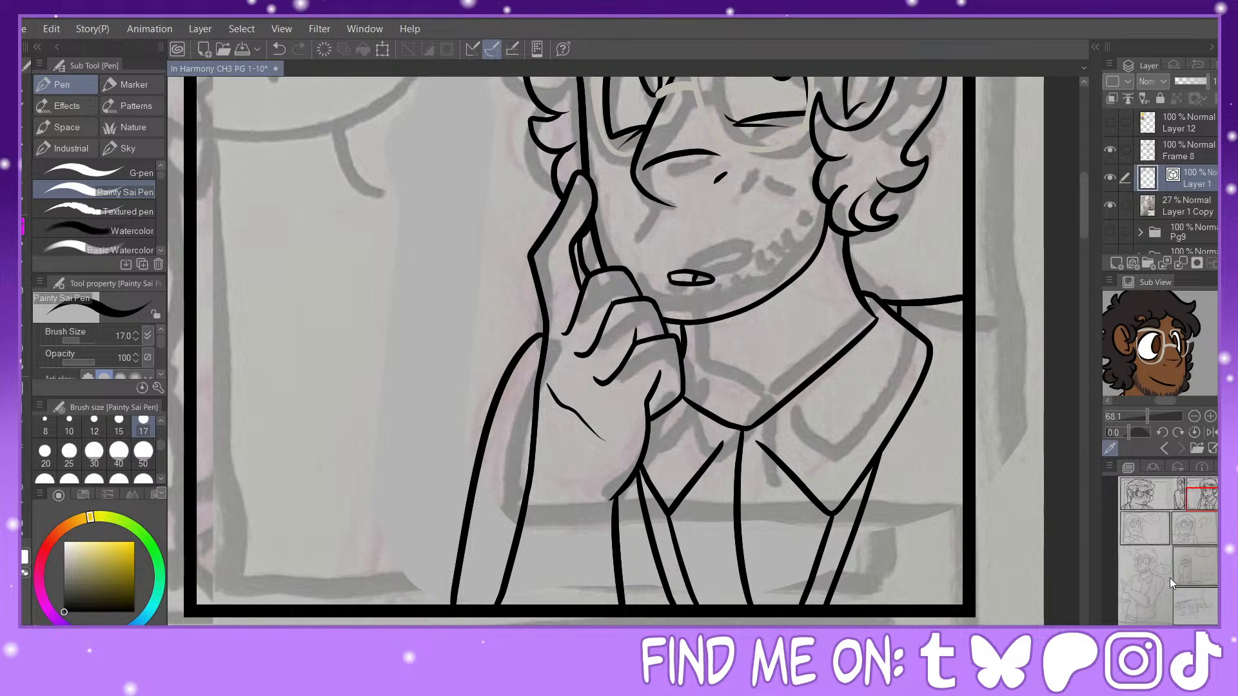
pyautogui.moveTo(1198, 494)
pyautogui.mouseDown()
pyautogui.moveTo(1203, 513)
pyautogui.moveTo(1154, 539)
pyautogui.mouseUp()
pyautogui.scroll(-1, 1159, 539)
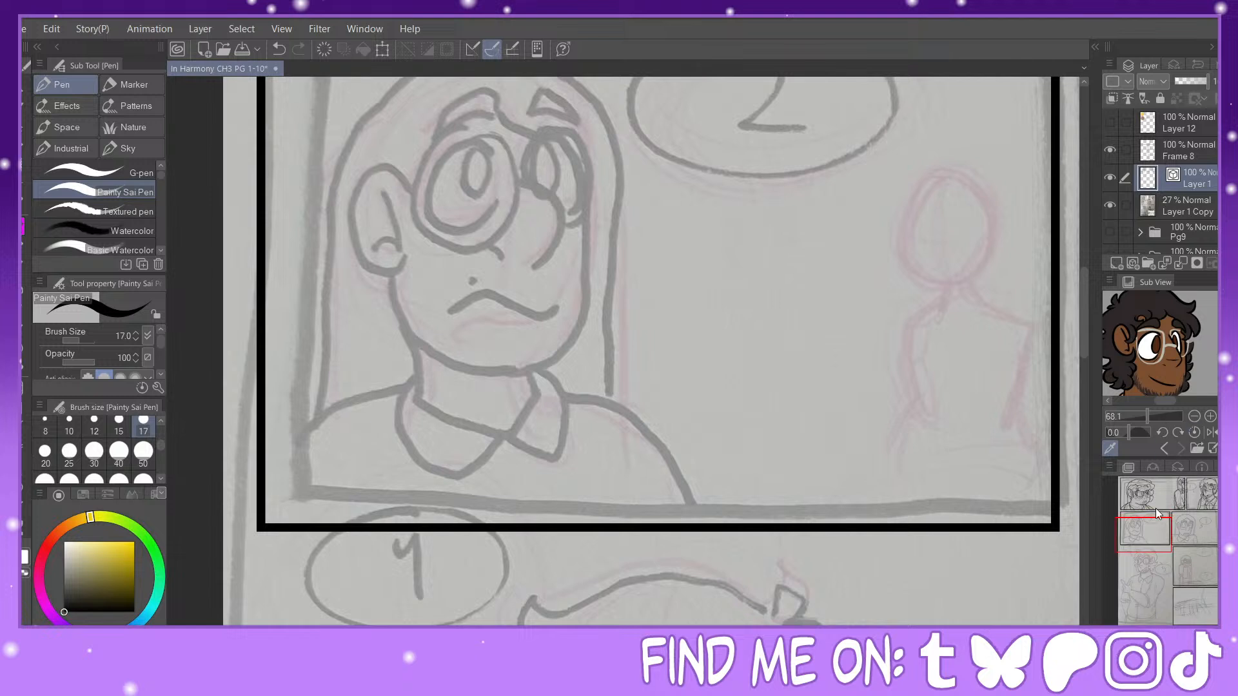
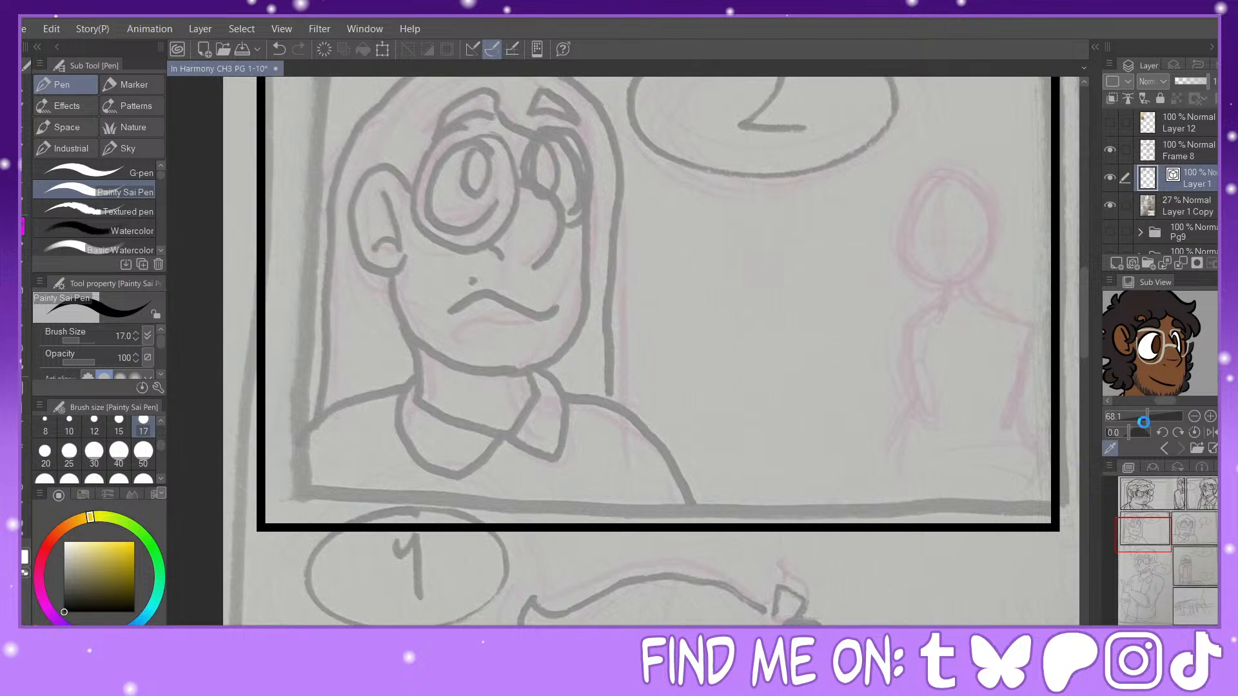
# Step: Bring the classroom scene into the reference view and delete the pink background figure from the second panel's sketch on the sketch layer
pyautogui.moveTo(1149, 416); pyautogui.dragTo(1126, 417)
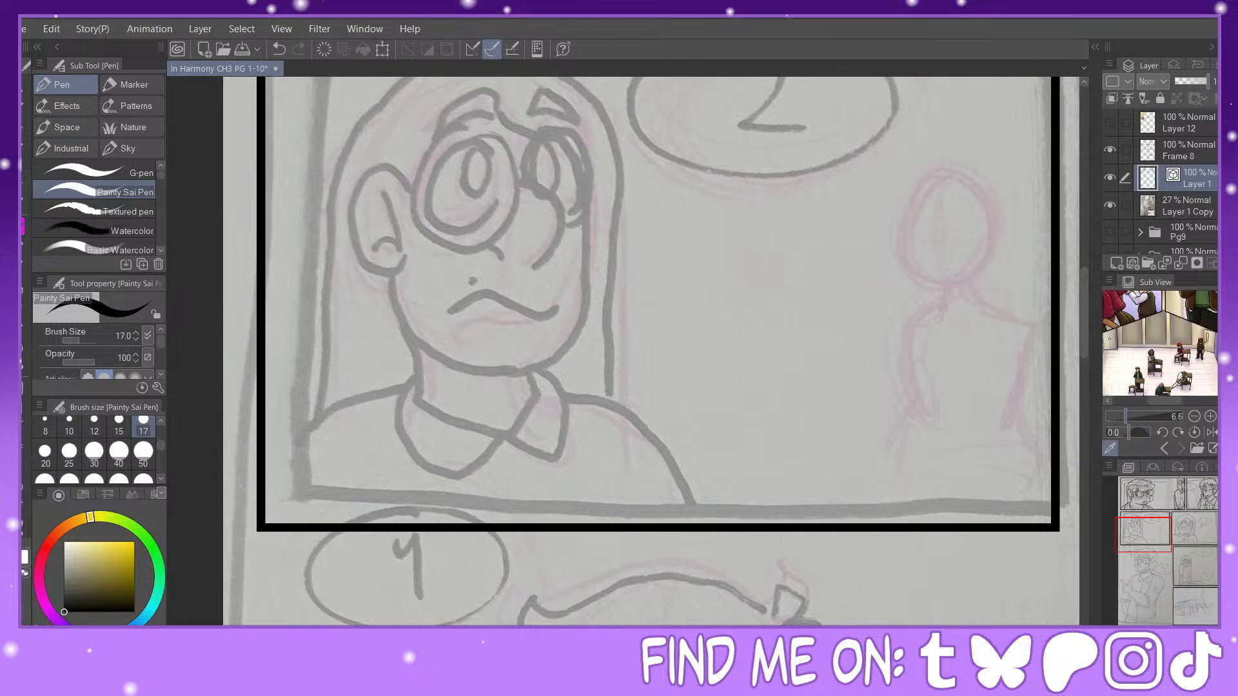
pyautogui.moveTo(1223, 342); pyautogui.dragTo(1224, 356)
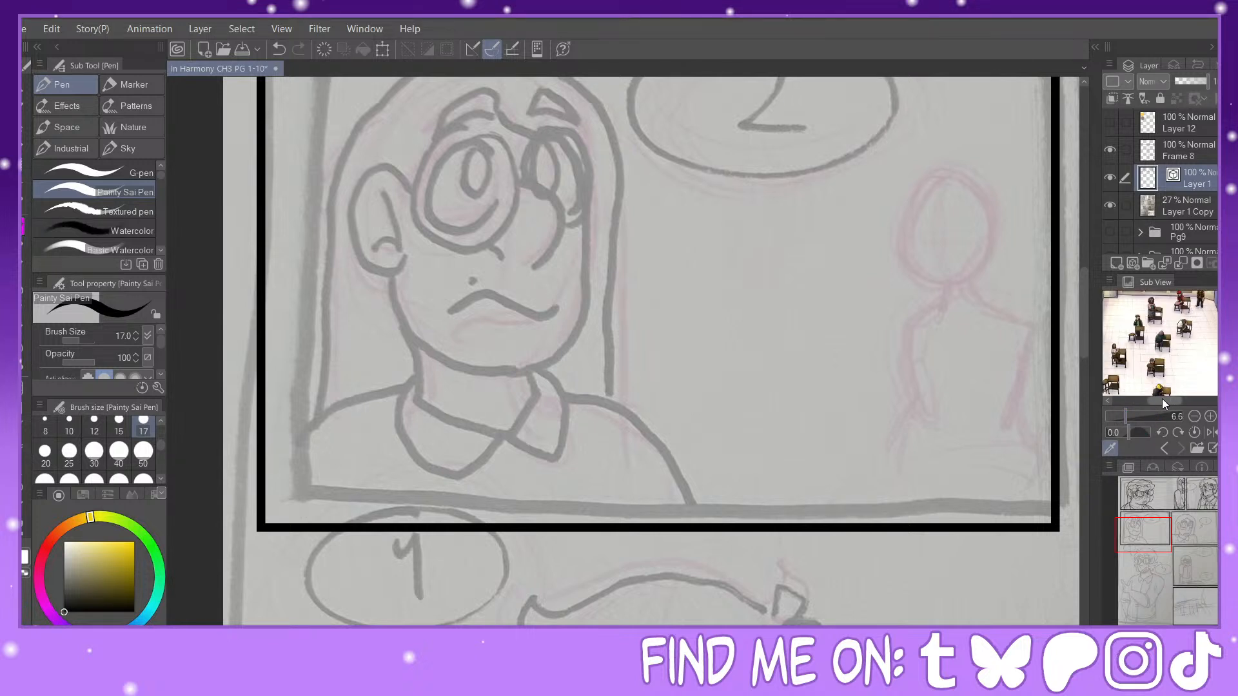
pyautogui.moveTo(1168, 401); pyautogui.dragTo(1162, 401)
pyautogui.moveTo(1146, 537); pyautogui.dragTo(1153, 532)
pyautogui.click(1194, 205)
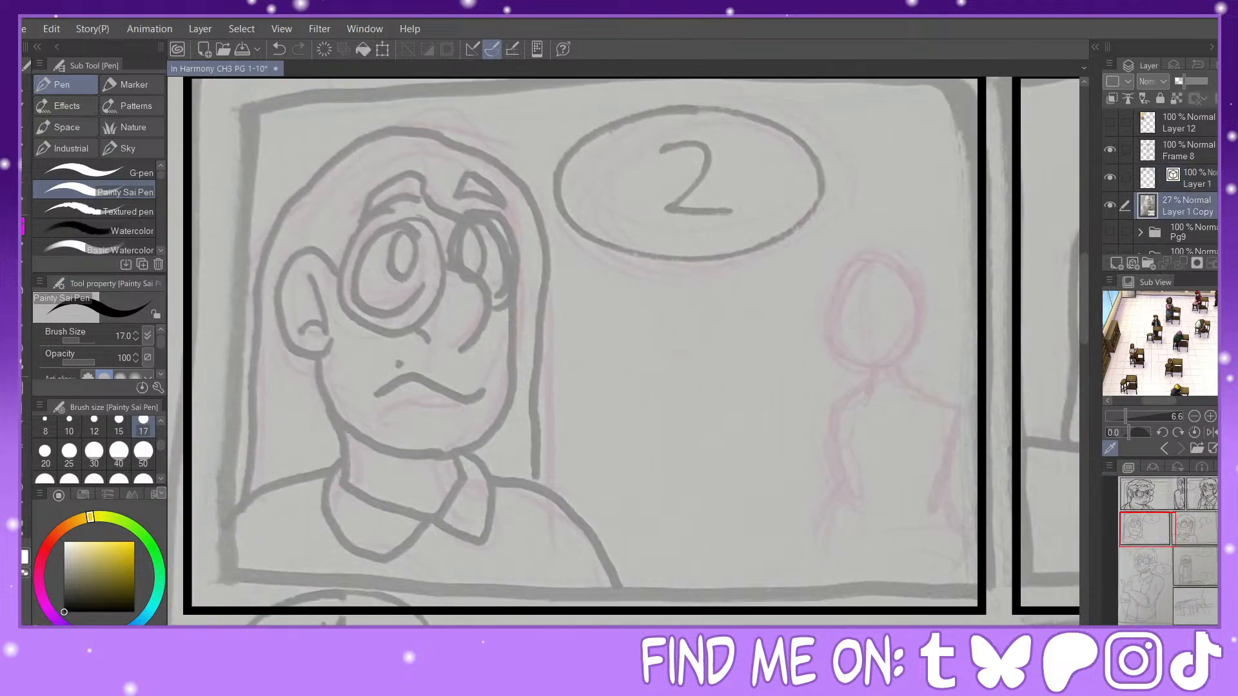
pyautogui.press('m')
pyautogui.moveTo(800, 239); pyautogui.dragTo(976, 584)
pyautogui.click(748, 609)
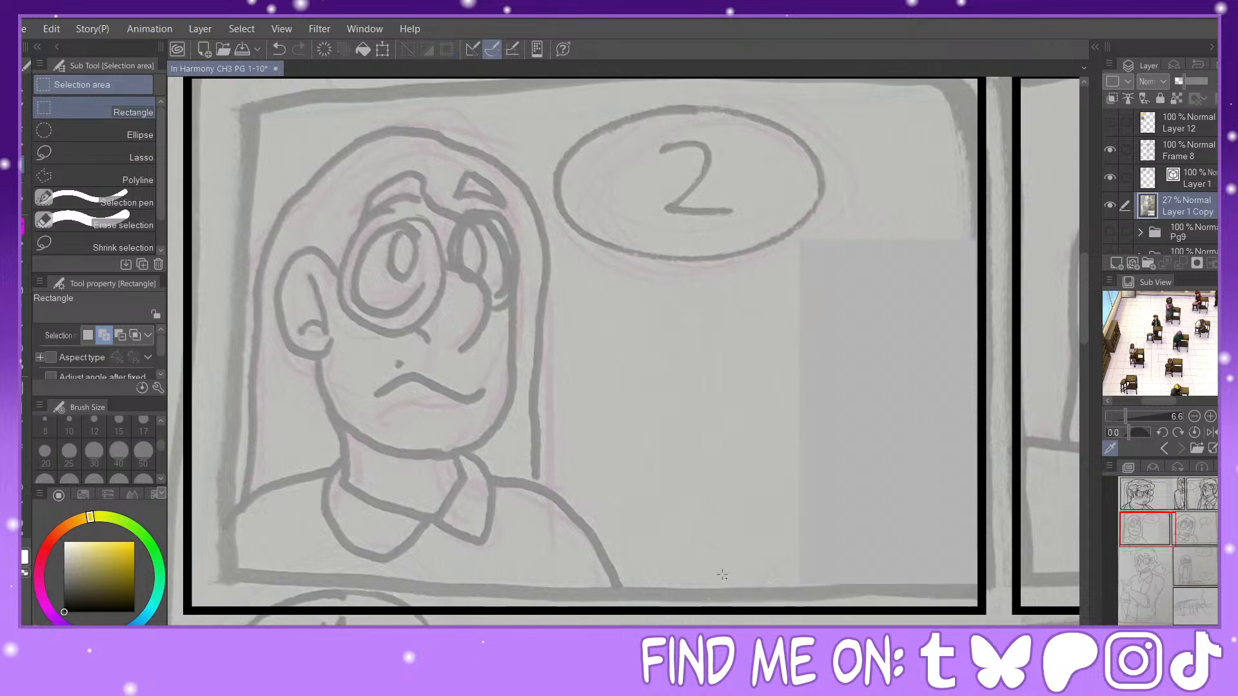
pyautogui.click(26, 225)
pyautogui.click(25, 248)
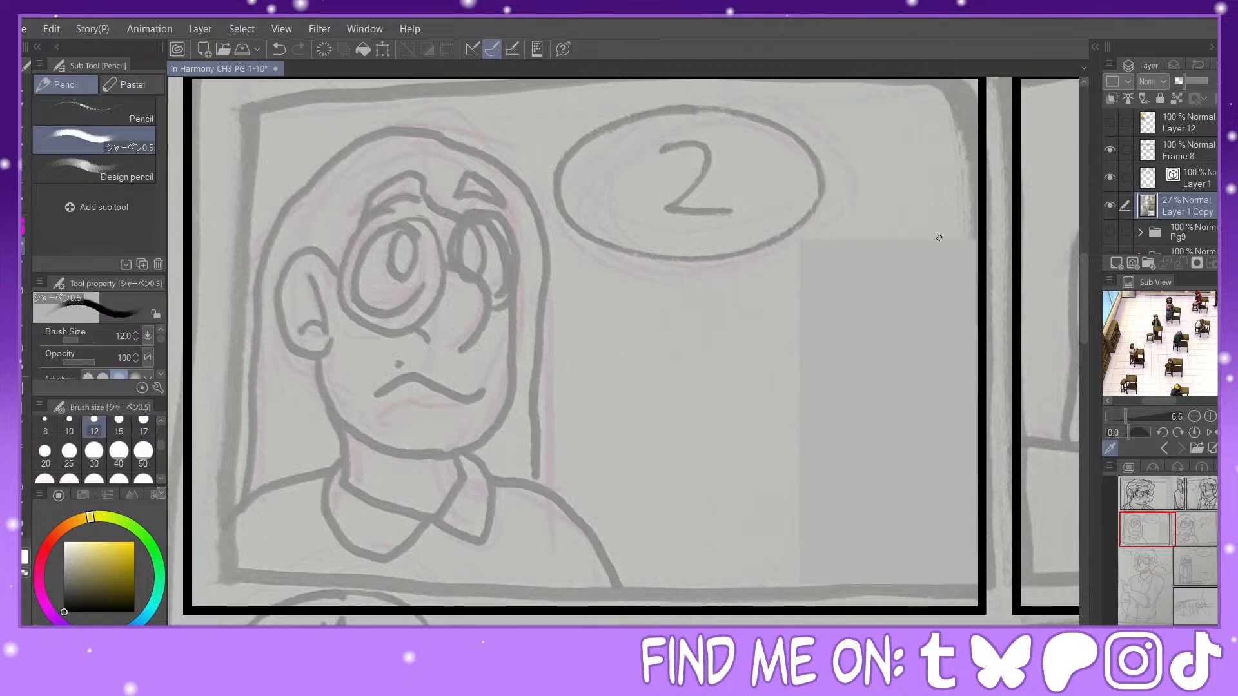
pyautogui.moveTo(981, 228)
pyautogui.mouseDown()
pyautogui.moveTo(946, 323)
pyautogui.moveTo(932, 451)
pyautogui.mouseUp()
pyautogui.moveTo(965, 312); pyautogui.dragTo(949, 574)
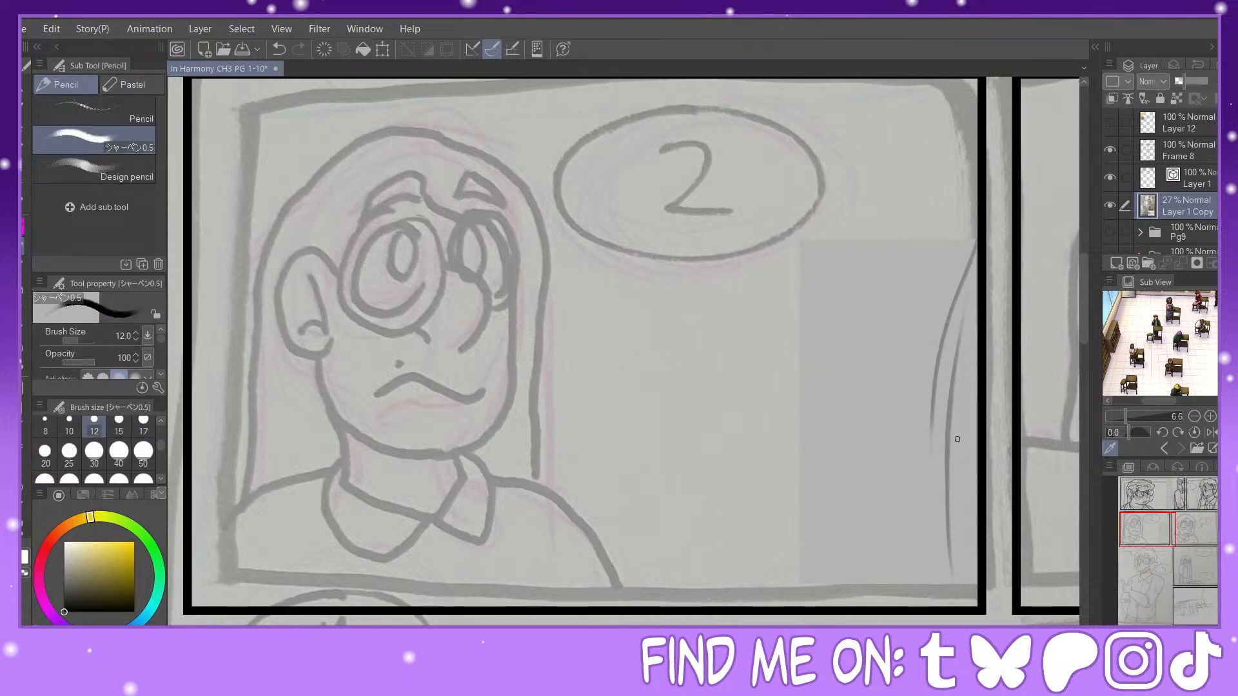
pyautogui.hotkey('ctrl', 'z')
pyautogui.hotkey('ctrl', 'z')
pyautogui.hotkey('ctrl', 'z')
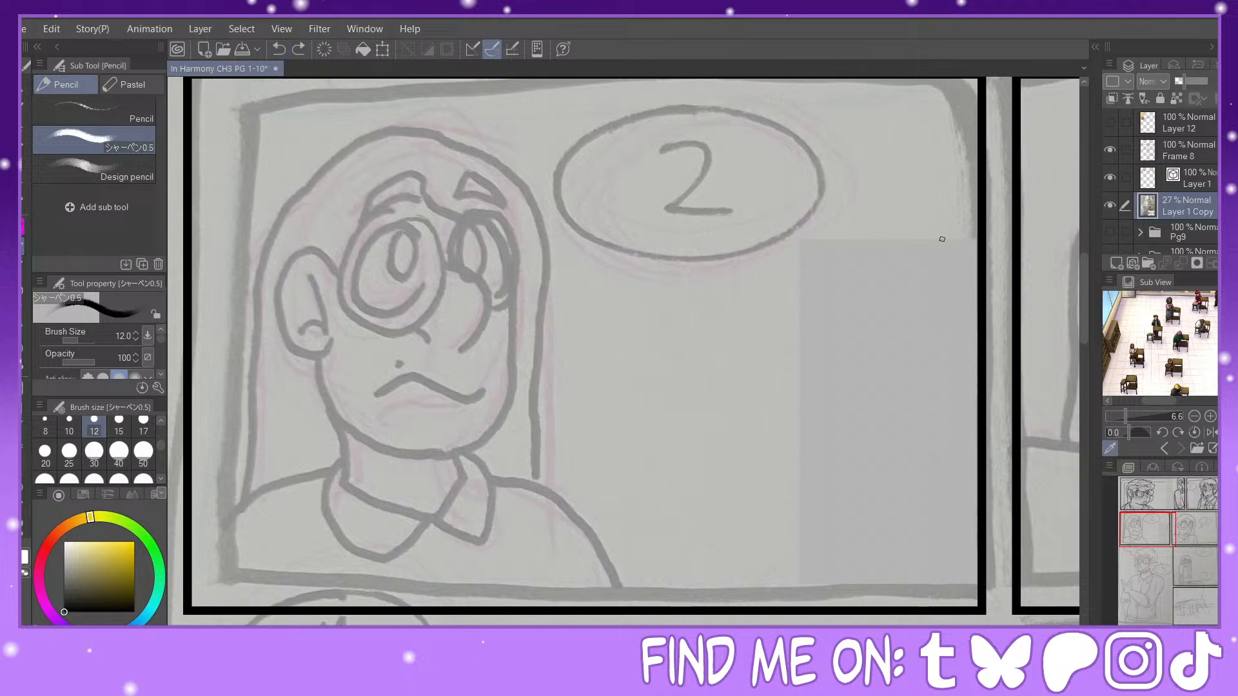
pyautogui.moveTo(974, 332); pyautogui.dragTo(974, 561)
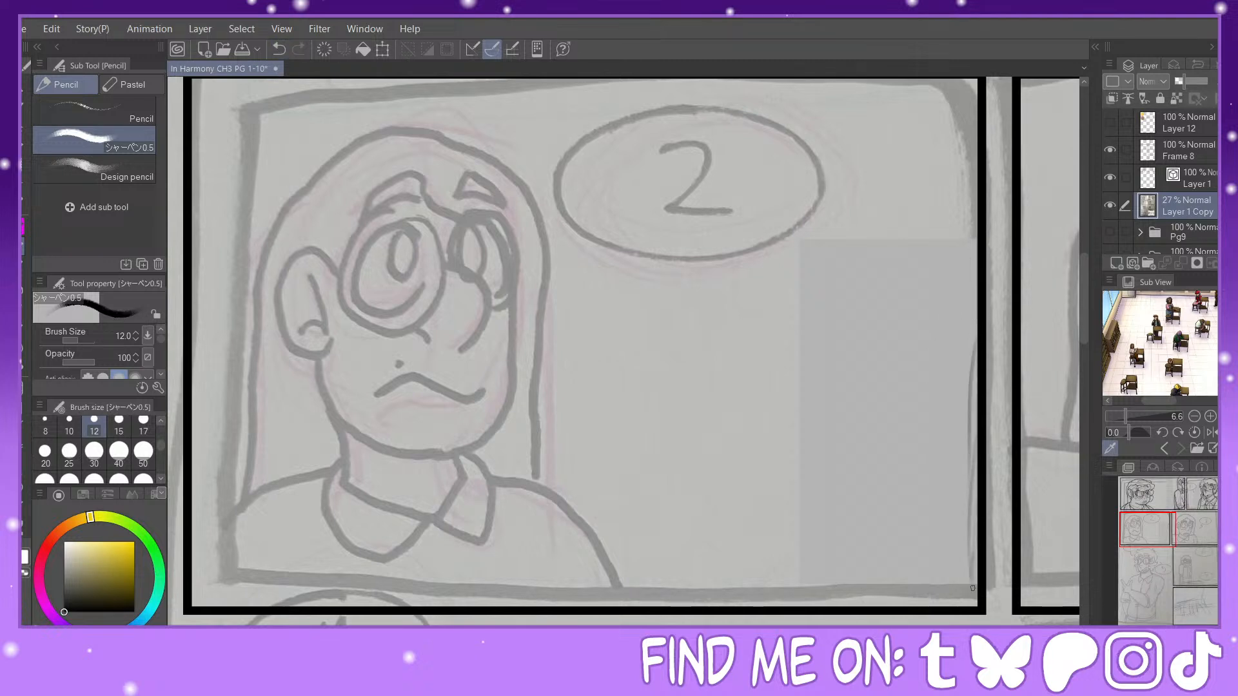
pyautogui.click(276, 51)
pyautogui.click(276, 50)
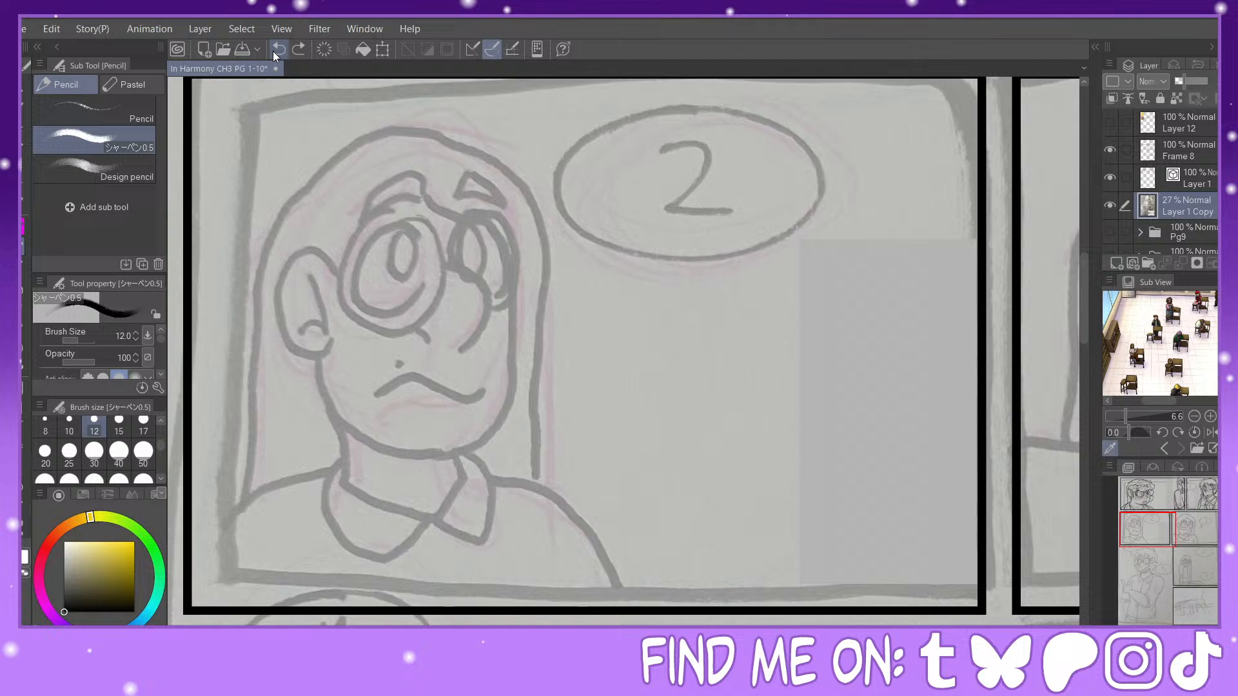
# Step: Enlarge the seated students in the reference view and ink the character's far cheek, jaw and chin line on Layer 1
pyautogui.click(1191, 170)
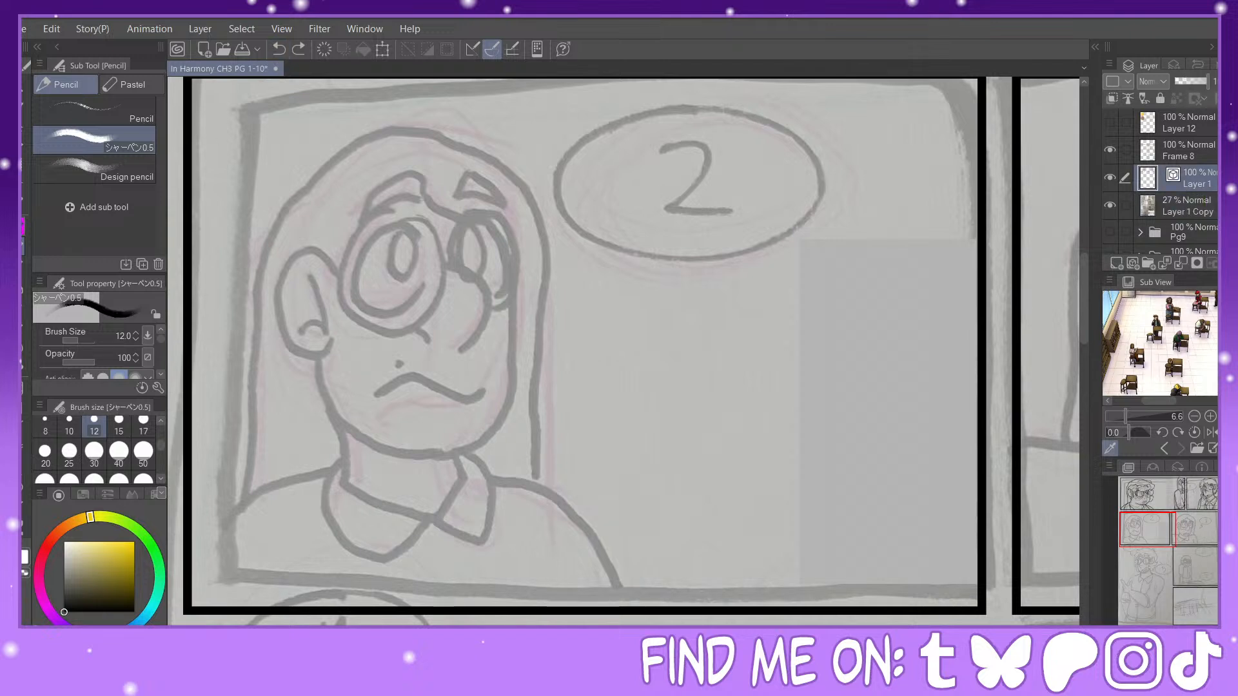
pyautogui.press('p')
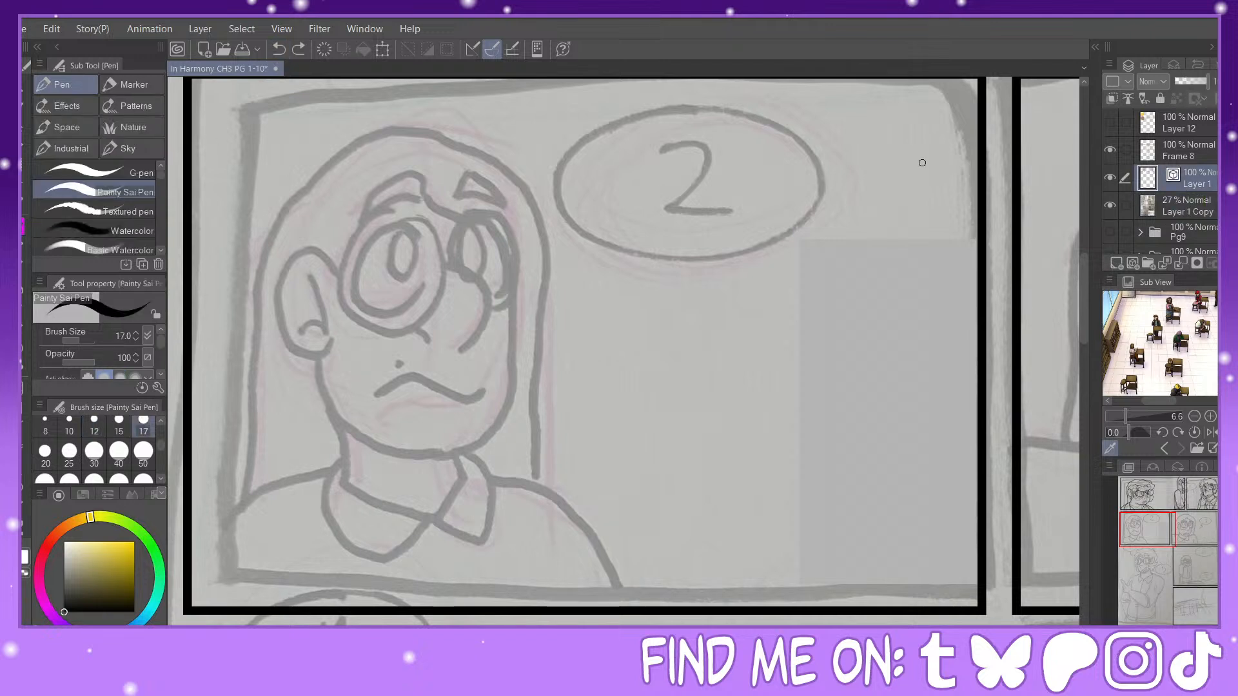
pyautogui.click(1134, 416)
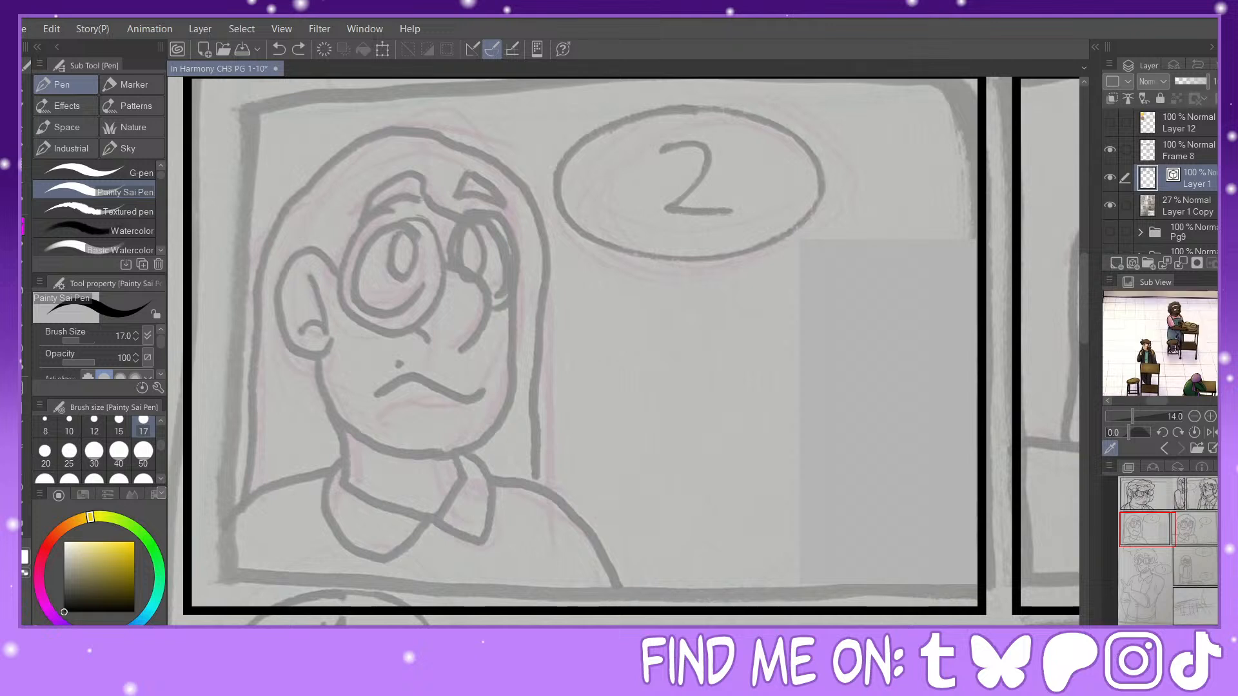
pyautogui.moveTo(1143, 407); pyautogui.dragTo(1158, 401)
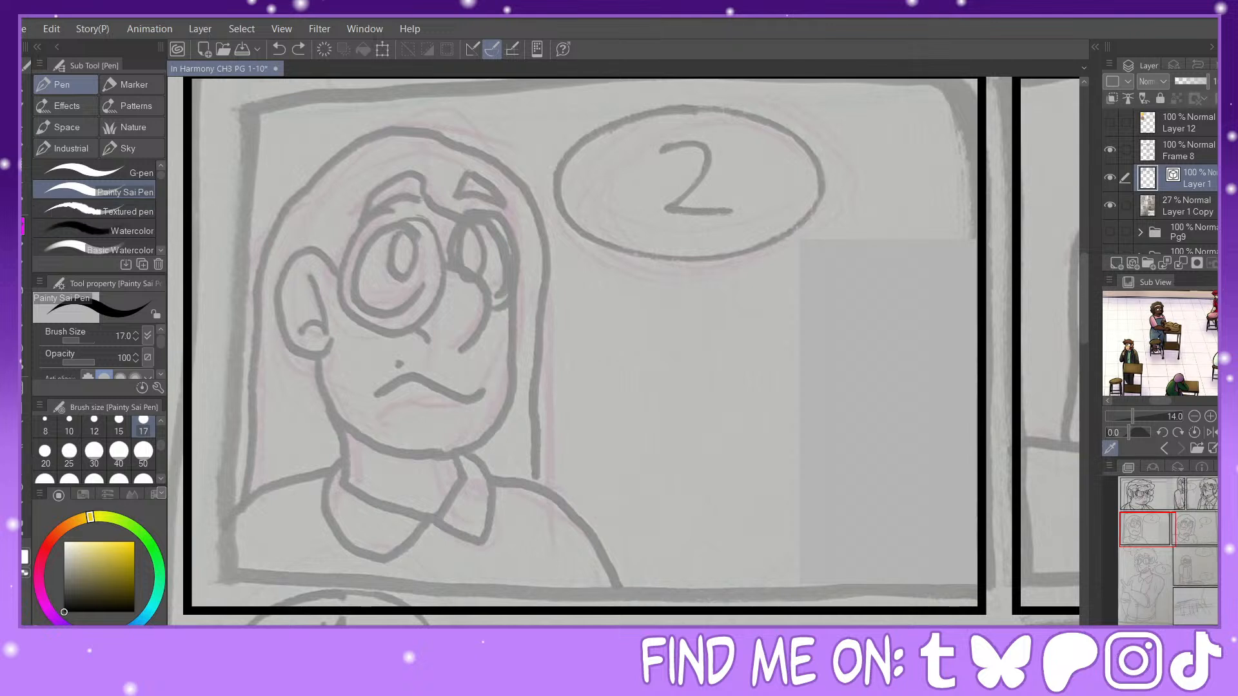
pyautogui.moveTo(1148, 530); pyautogui.dragTo(1140, 529)
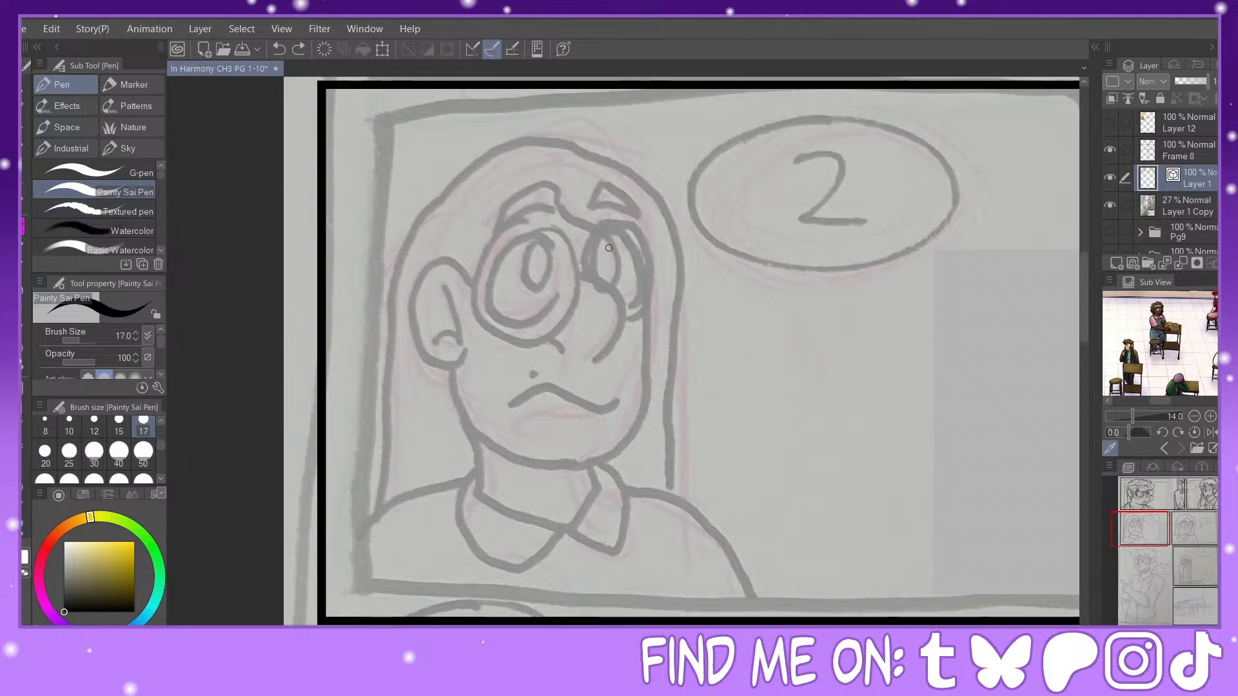
pyautogui.moveTo(640, 250)
pyautogui.mouseDown()
pyautogui.moveTo(657, 373)
pyautogui.moveTo(617, 462)
pyautogui.moveTo(528, 455)
pyautogui.moveTo(475, 385)
pyautogui.mouseUp()
# Step: Ink the frowning mouth with a short accent line above its near corner, redoing unsatisfactory strokes
pyautogui.moveTo(636, 407)
pyautogui.mouseDown()
pyautogui.moveTo(521, 424)
pyautogui.moveTo(517, 408)
pyautogui.moveTo(539, 404)
pyautogui.mouseUp()
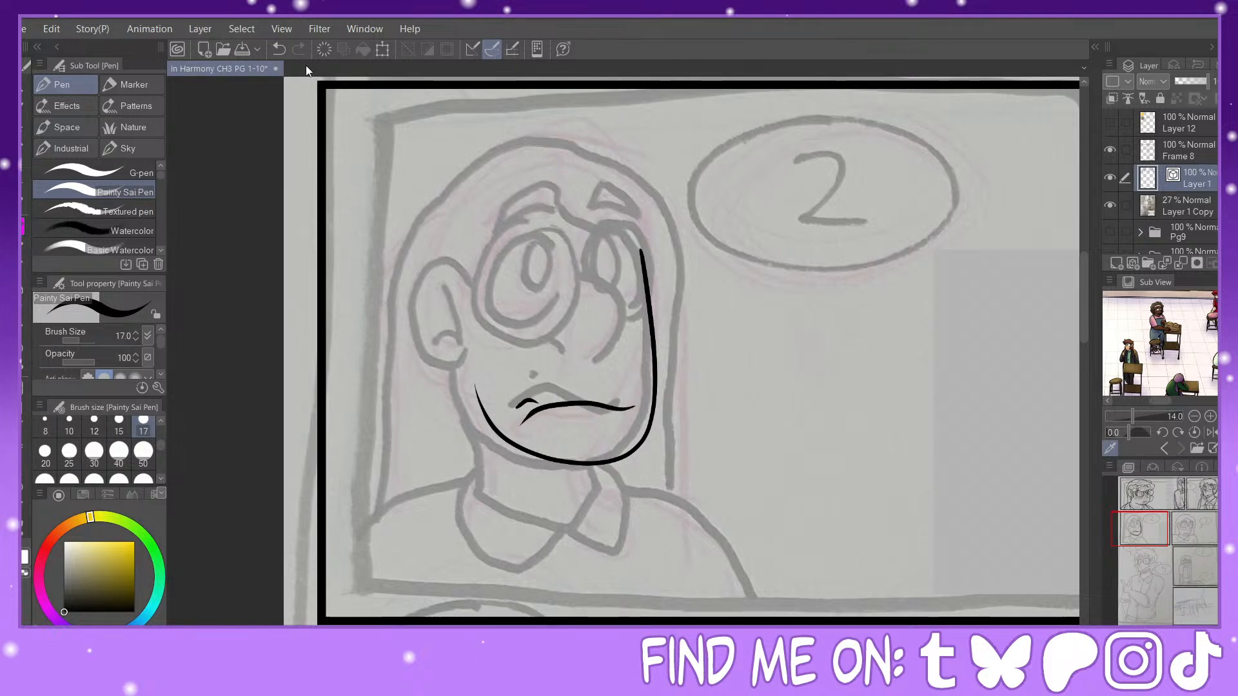
pyautogui.click(282, 48)
pyautogui.moveTo(640, 401); pyautogui.dragTo(508, 409)
pyautogui.click(281, 49)
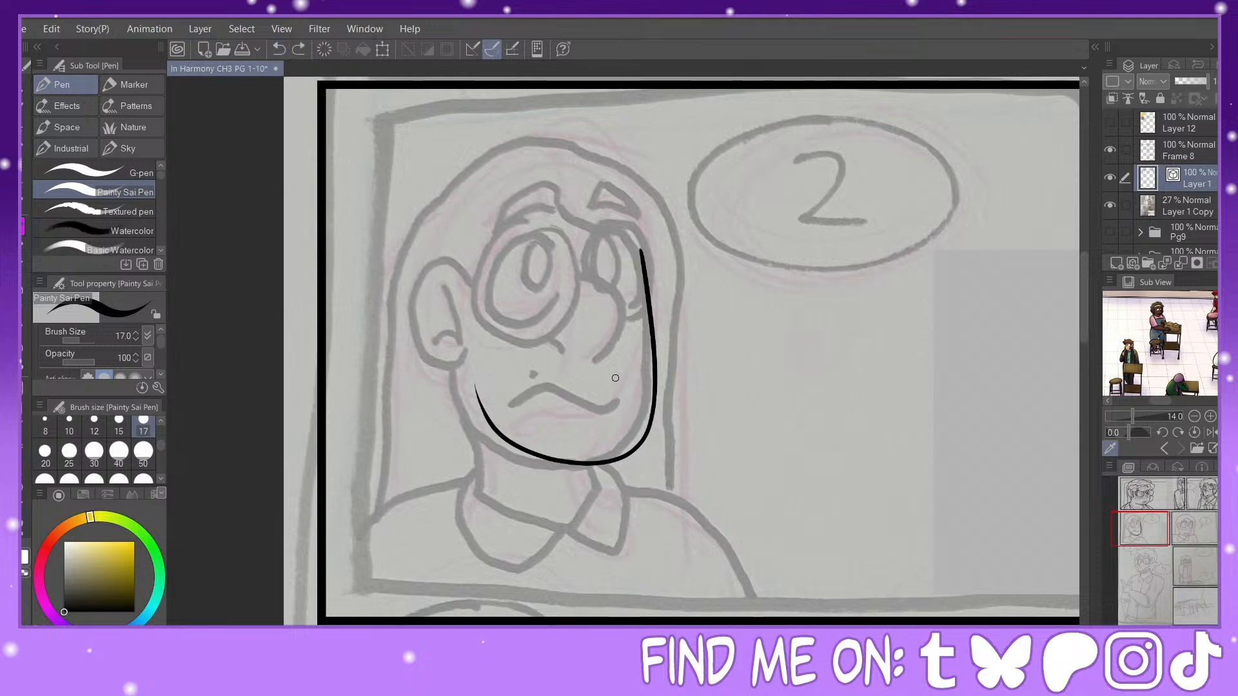
pyautogui.moveTo(606, 409)
pyautogui.mouseDown()
pyautogui.moveTo(538, 395)
pyautogui.moveTo(556, 385)
pyautogui.mouseUp()
pyautogui.click(279, 49)
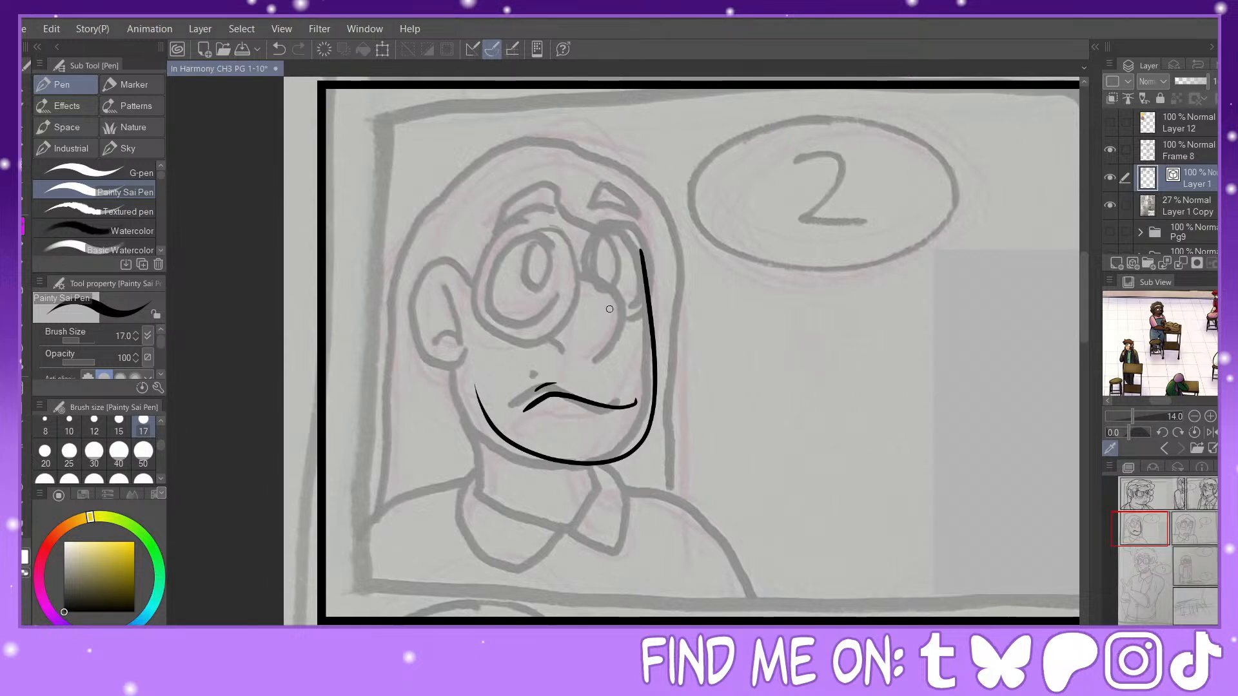
# Step: Ink the pointed nose with its bridge, tip and nostril line, replacing the trial strokes
pyautogui.moveTo(597, 294)
pyautogui.mouseDown()
pyautogui.moveTo(640, 325)
pyautogui.moveTo(618, 370)
pyautogui.mouseUp()
pyautogui.hotkey('ctrl', 'z')
pyautogui.moveTo(603, 291)
pyautogui.mouseDown()
pyautogui.moveTo(637, 311)
pyautogui.moveTo(611, 352)
pyautogui.mouseUp()
pyautogui.click(280, 50)
pyautogui.moveTo(604, 285)
pyautogui.mouseDown()
pyautogui.moveTo(643, 326)
pyautogui.moveTo(617, 363)
pyautogui.mouseUp()
pyautogui.click(280, 49)
pyautogui.moveTo(603, 286)
pyautogui.mouseDown()
pyautogui.moveTo(635, 312)
pyautogui.moveTo(620, 357)
pyautogui.mouseUp()
pyautogui.moveTo(597, 310)
pyautogui.mouseDown()
pyautogui.moveTo(561, 320)
pyautogui.moveTo(588, 353)
pyautogui.moveTo(574, 347)
pyautogui.moveTo(620, 312)
pyautogui.moveTo(580, 318)
pyautogui.moveTo(633, 320)
pyautogui.moveTo(607, 311)
pyautogui.moveTo(642, 326)
pyautogui.moveTo(636, 338)
pyautogui.mouseUp()
pyautogui.press('y')
pyautogui.click(21, 327)
pyautogui.press('p')
pyautogui.click(279, 55)
pyautogui.moveTo(603, 294)
pyautogui.mouseDown()
pyautogui.moveTo(636, 343)
pyautogui.moveTo(617, 355)
pyautogui.moveTo(609, 322)
pyautogui.moveTo(576, 330)
pyautogui.mouseUp()
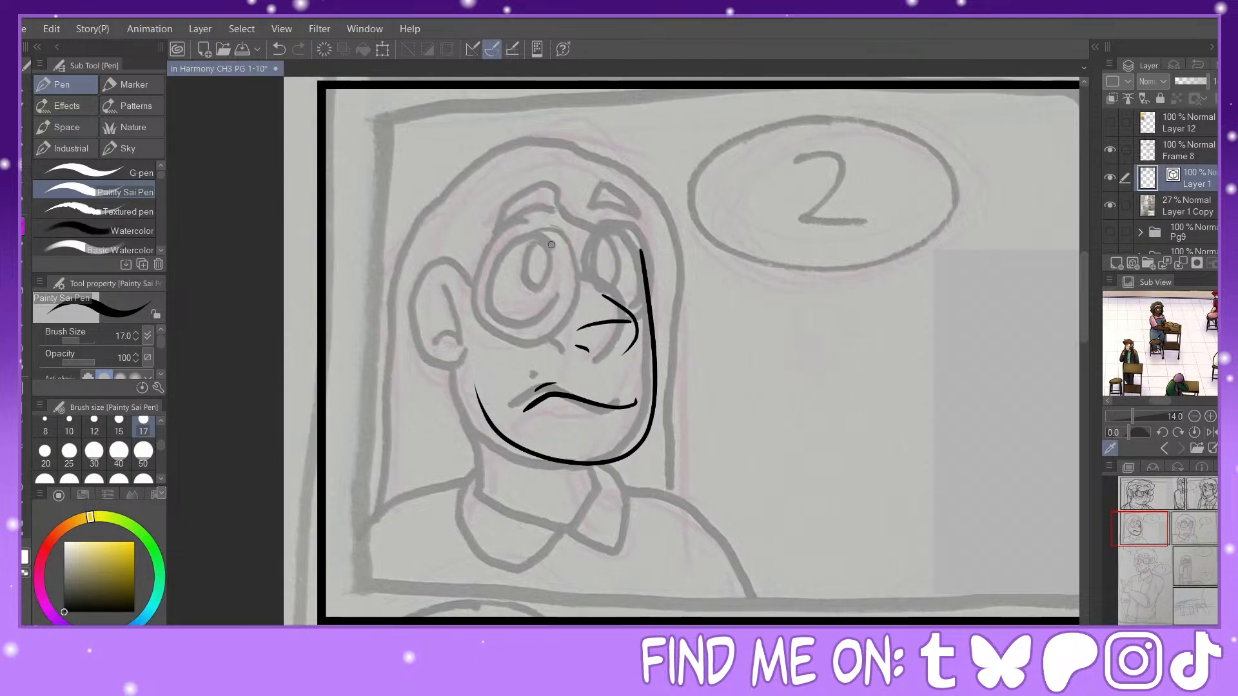
# Step: Ink both eyes with their oval pupils and the two raised eyebrows above them
pyautogui.moveTo(557, 262)
pyautogui.mouseDown()
pyautogui.moveTo(489, 275)
pyautogui.moveTo(490, 320)
pyautogui.moveTo(543, 330)
pyautogui.moveTo(566, 308)
pyautogui.mouseUp()
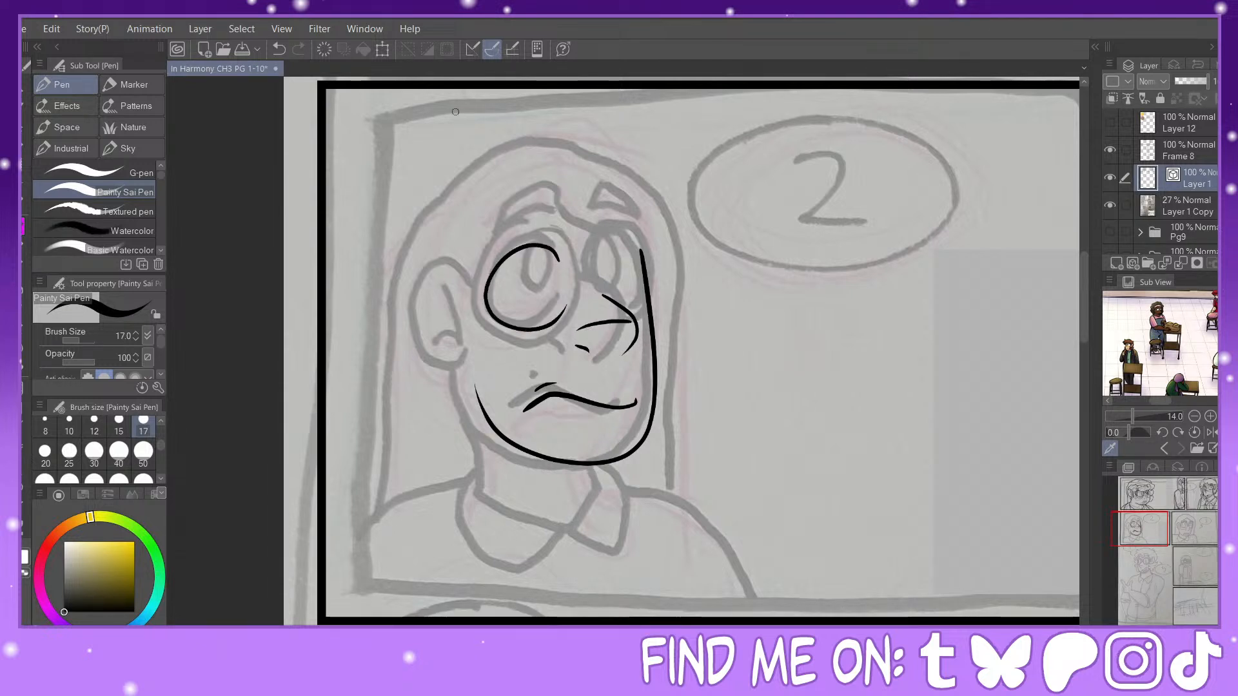
pyautogui.click(280, 51)
pyautogui.moveTo(555, 253)
pyautogui.mouseDown()
pyautogui.moveTo(495, 264)
pyautogui.moveTo(493, 304)
pyautogui.moveTo(528, 325)
pyautogui.moveTo(557, 311)
pyautogui.mouseUp()
pyautogui.moveTo(601, 249)
pyautogui.mouseDown()
pyautogui.moveTo(636, 251)
pyautogui.moveTo(638, 315)
pyautogui.mouseUp()
pyautogui.moveTo(544, 247)
pyautogui.mouseDown()
pyautogui.moveTo(552, 291)
pyautogui.moveTo(540, 248)
pyautogui.mouseUp()
pyautogui.press('y')
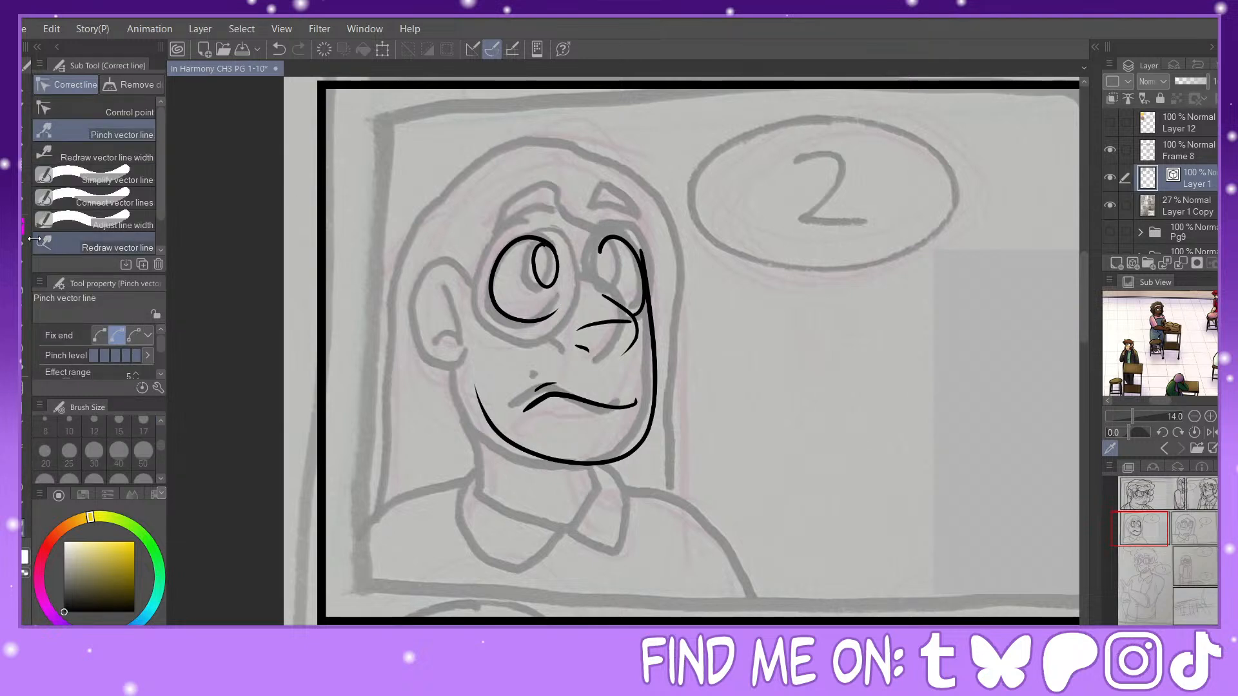
pyautogui.press('p')
pyautogui.moveTo(605, 245)
pyautogui.mouseDown()
pyautogui.moveTo(604, 281)
pyautogui.moveTo(621, 276)
pyautogui.moveTo(609, 240)
pyautogui.mouseUp()
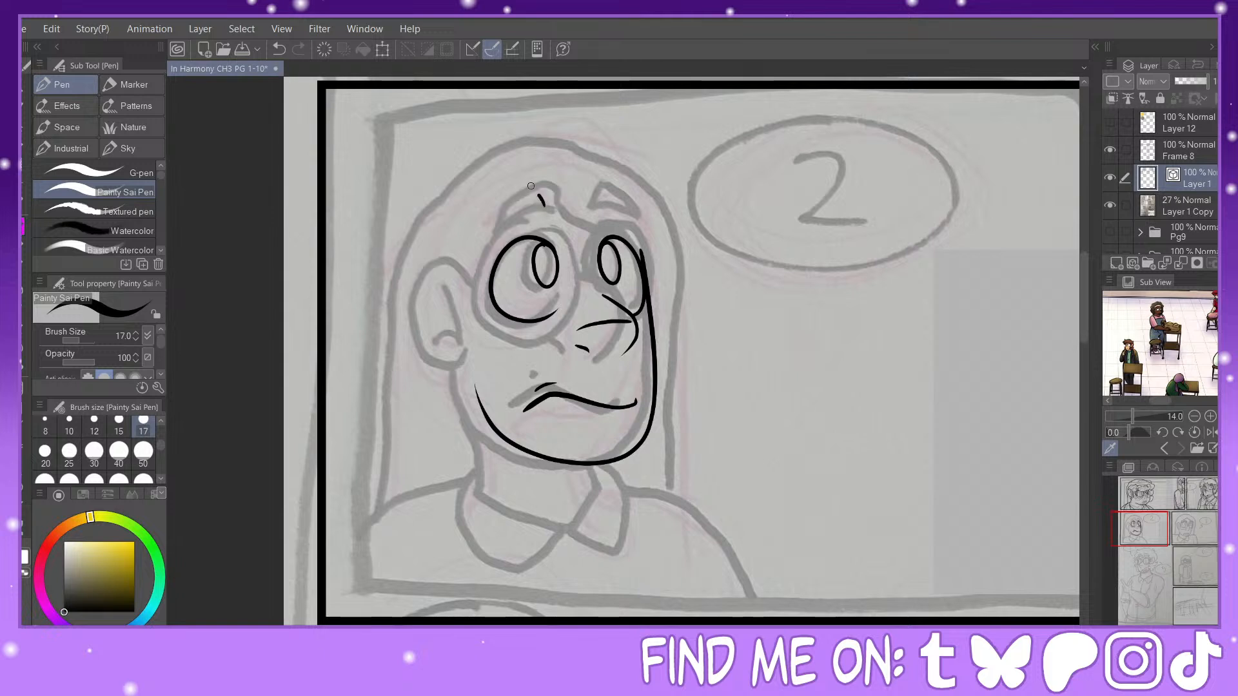
pyautogui.moveTo(542, 204)
pyautogui.mouseDown()
pyautogui.moveTo(480, 242)
pyautogui.moveTo(517, 209)
pyautogui.moveTo(606, 185)
pyautogui.moveTo(640, 223)
pyautogui.moveTo(592, 188)
pyautogui.mouseUp()
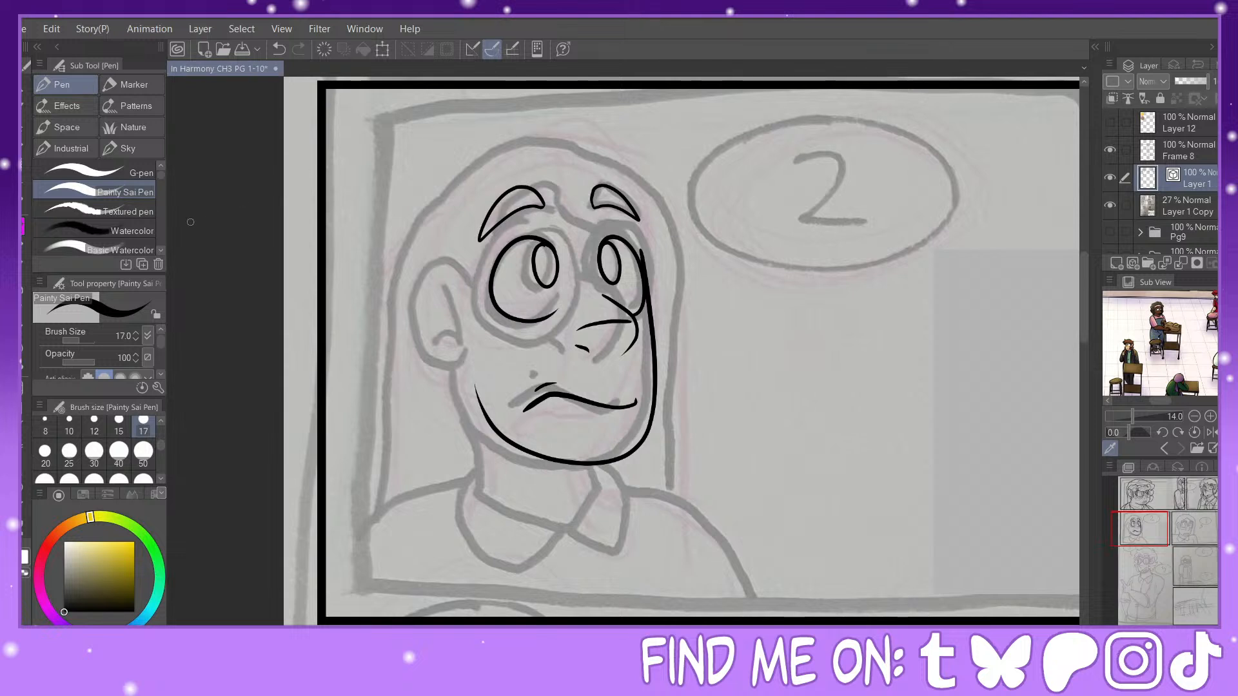
# Step: Lasso the inked mouth and move it slightly down toward the far cheek, clearing the selection
pyautogui.click(23, 166)
pyautogui.click(75, 159)
pyautogui.moveTo(569, 373)
pyautogui.mouseDown()
pyautogui.moveTo(530, 379)
pyautogui.moveTo(620, 421)
pyautogui.moveTo(631, 378)
pyautogui.moveTo(570, 372)
pyautogui.mouseUp()
pyautogui.click(24, 144)
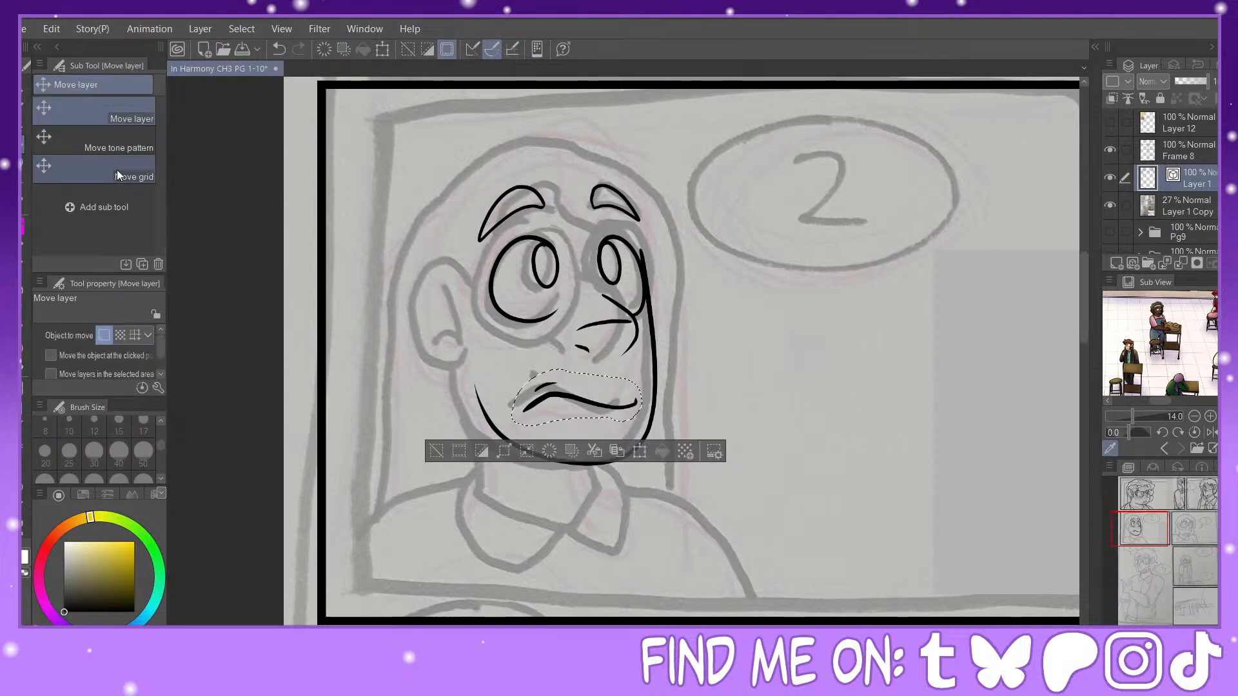
pyautogui.moveTo(627, 410); pyautogui.dragTo(638, 416)
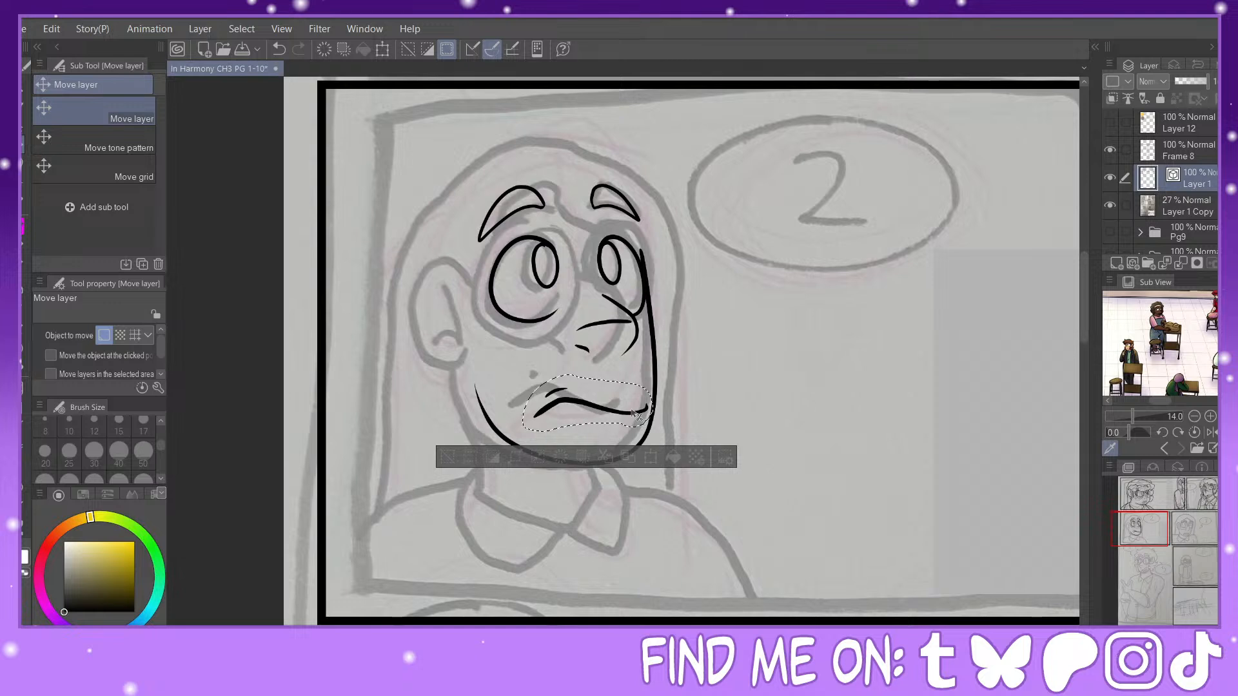
pyautogui.click(446, 457)
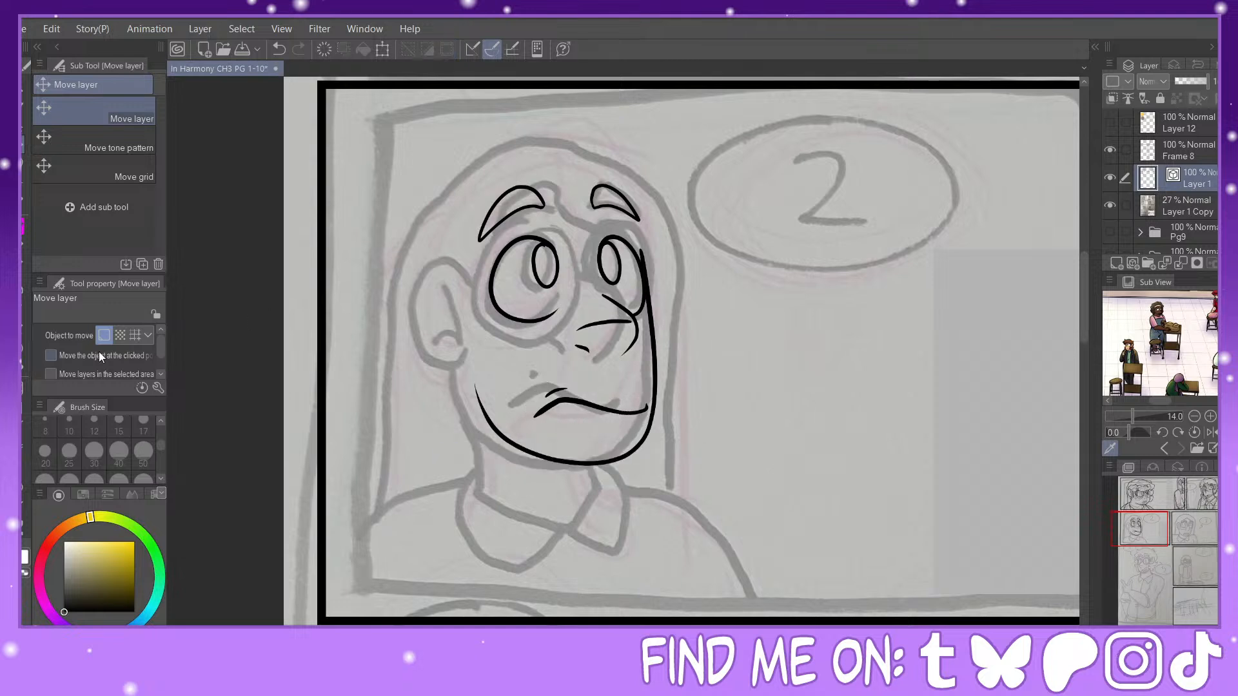
# Step: Ink the round glasses frames around both eyes and the bridge connecting them
pyautogui.press('p')
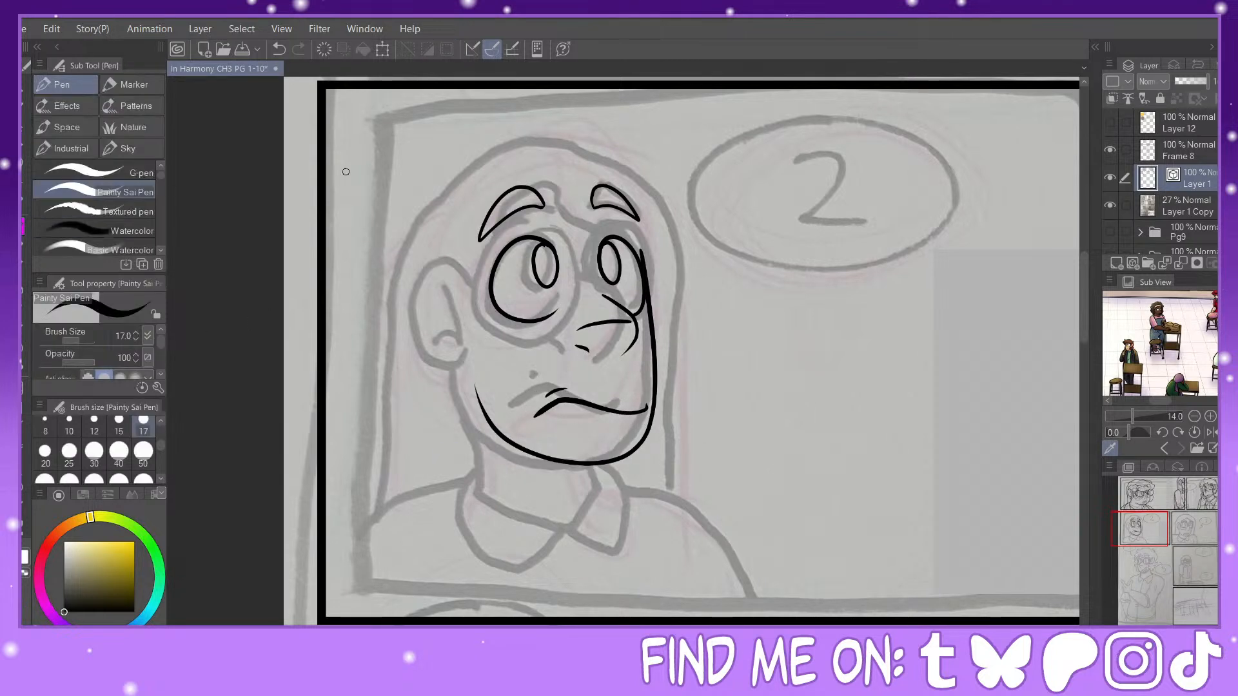
pyautogui.moveTo(522, 228)
pyautogui.mouseDown()
pyautogui.moveTo(509, 223)
pyautogui.moveTo(549, 336)
pyautogui.moveTo(560, 227)
pyautogui.moveTo(513, 236)
pyautogui.moveTo(571, 303)
pyautogui.mouseUp()
pyautogui.press('y')
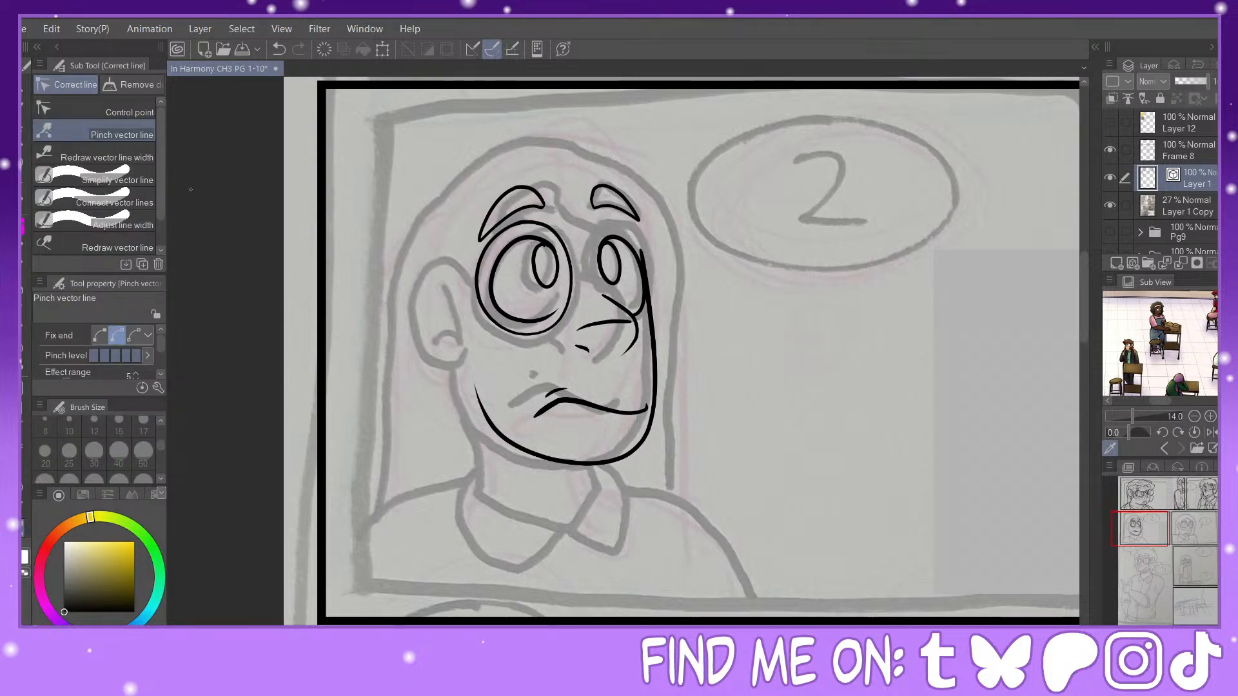
pyautogui.click(23, 231)
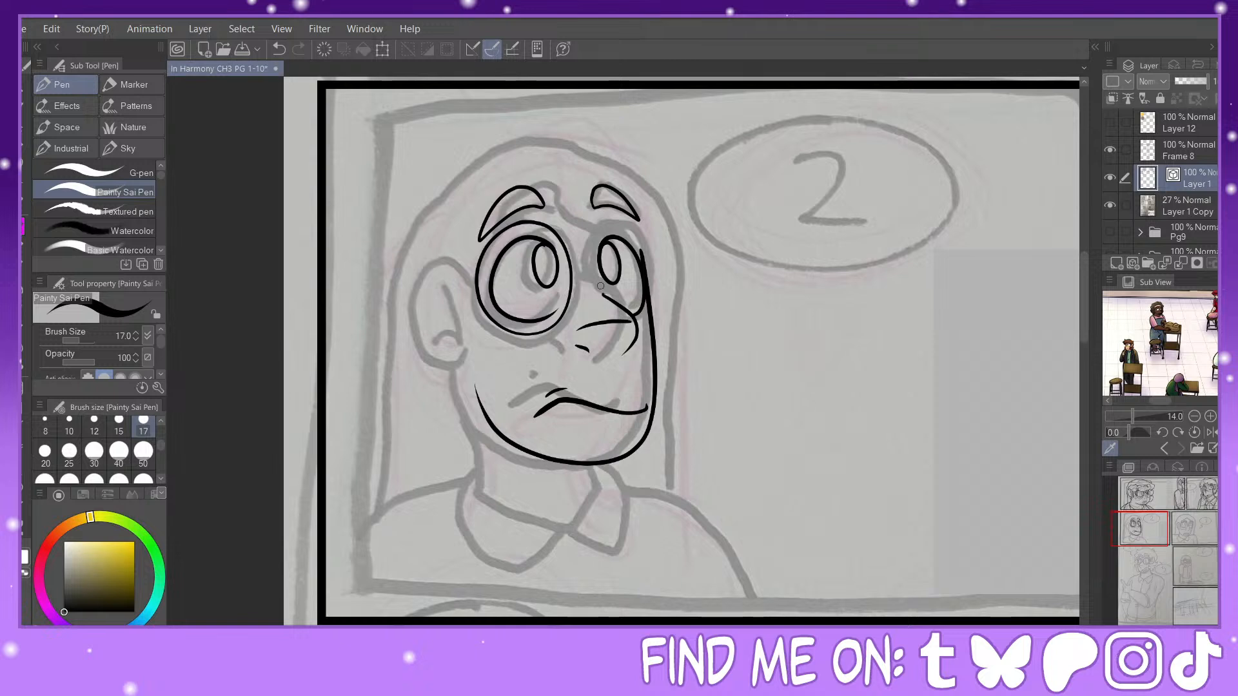
pyautogui.moveTo(600, 294)
pyautogui.mouseDown()
pyautogui.moveTo(628, 226)
pyautogui.moveTo(650, 253)
pyautogui.moveTo(639, 321)
pyautogui.mouseUp()
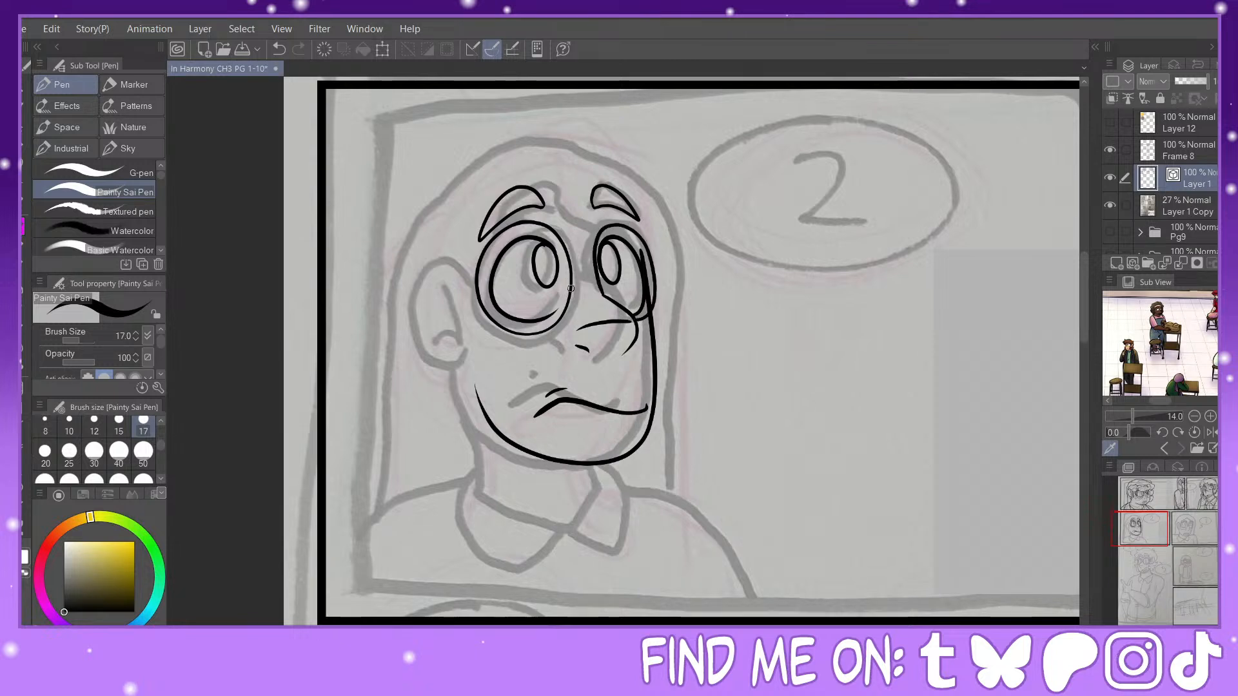
pyautogui.moveTo(570, 288); pyautogui.dragTo(602, 282)
# Step: Ink the ear with its inner fold and the peaked hairline running from the ear across the forehead
pyautogui.moveTo(459, 281)
pyautogui.mouseDown()
pyautogui.moveTo(418, 259)
pyautogui.moveTo(416, 335)
pyautogui.moveTo(463, 343)
pyautogui.moveTo(459, 316)
pyautogui.moveTo(449, 332)
pyautogui.mouseUp()
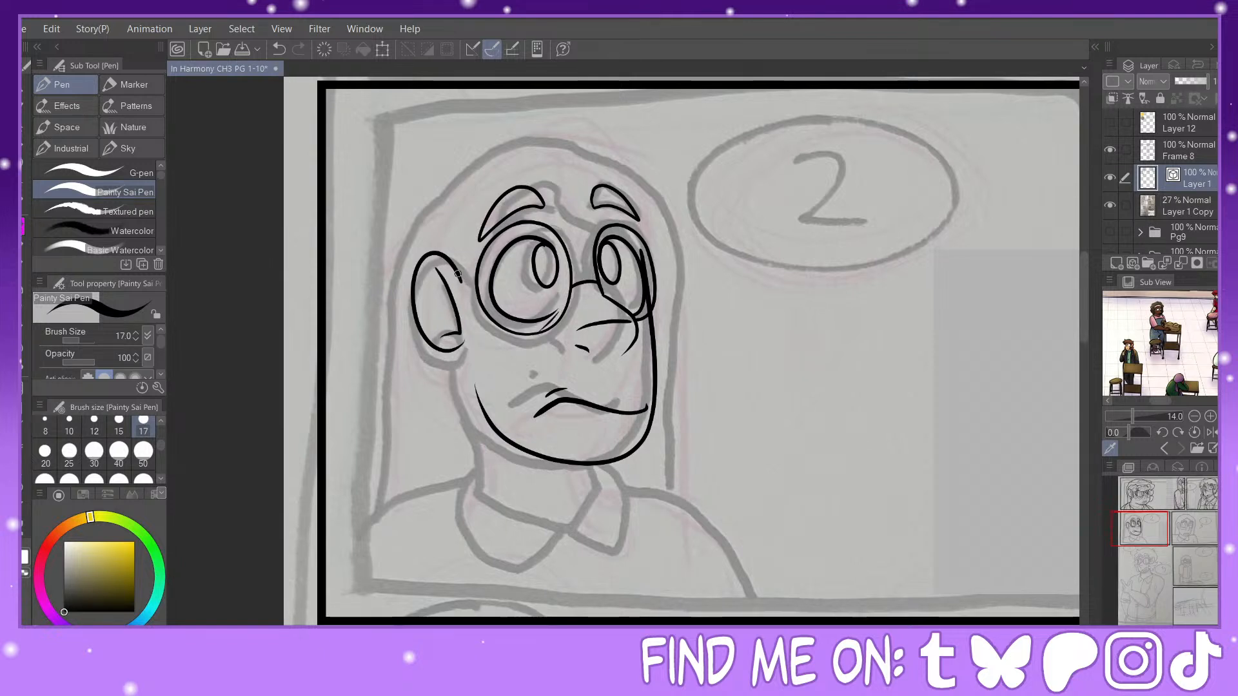
pyautogui.moveTo(458, 274)
pyautogui.mouseDown()
pyautogui.moveTo(472, 322)
pyautogui.moveTo(462, 237)
pyautogui.moveTo(528, 179)
pyautogui.moveTo(642, 261)
pyautogui.mouseUp()
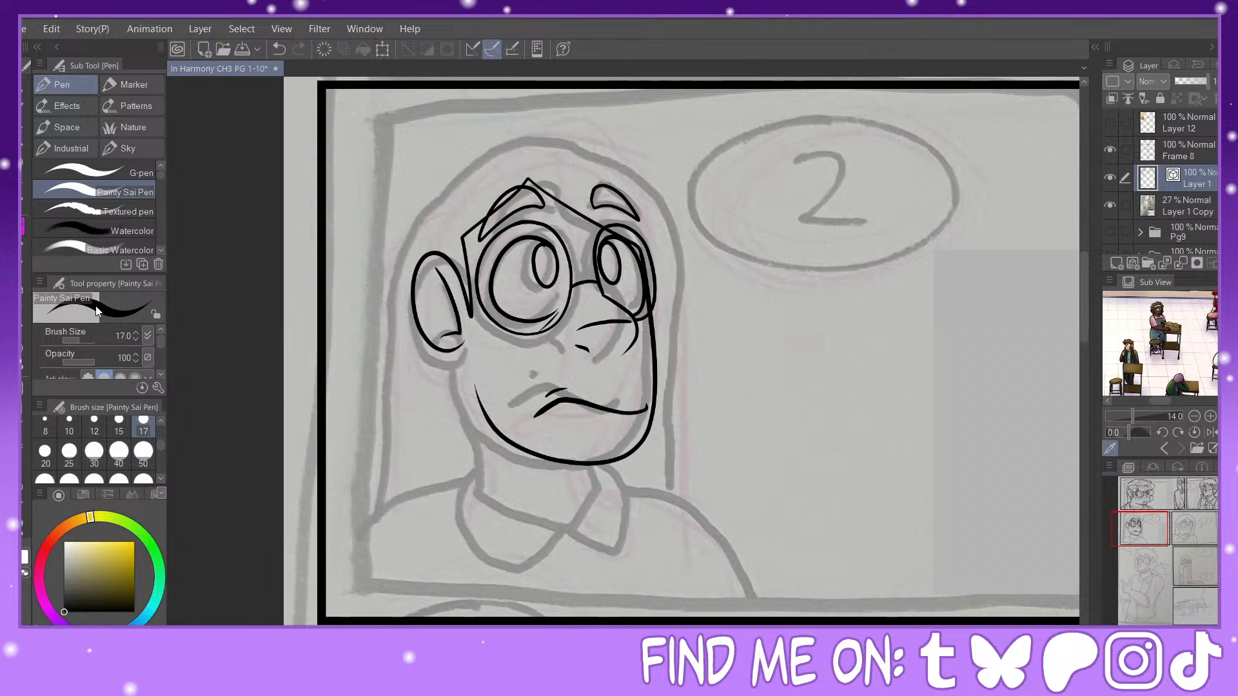
pyautogui.press('e')
pyautogui.click(507, 208)
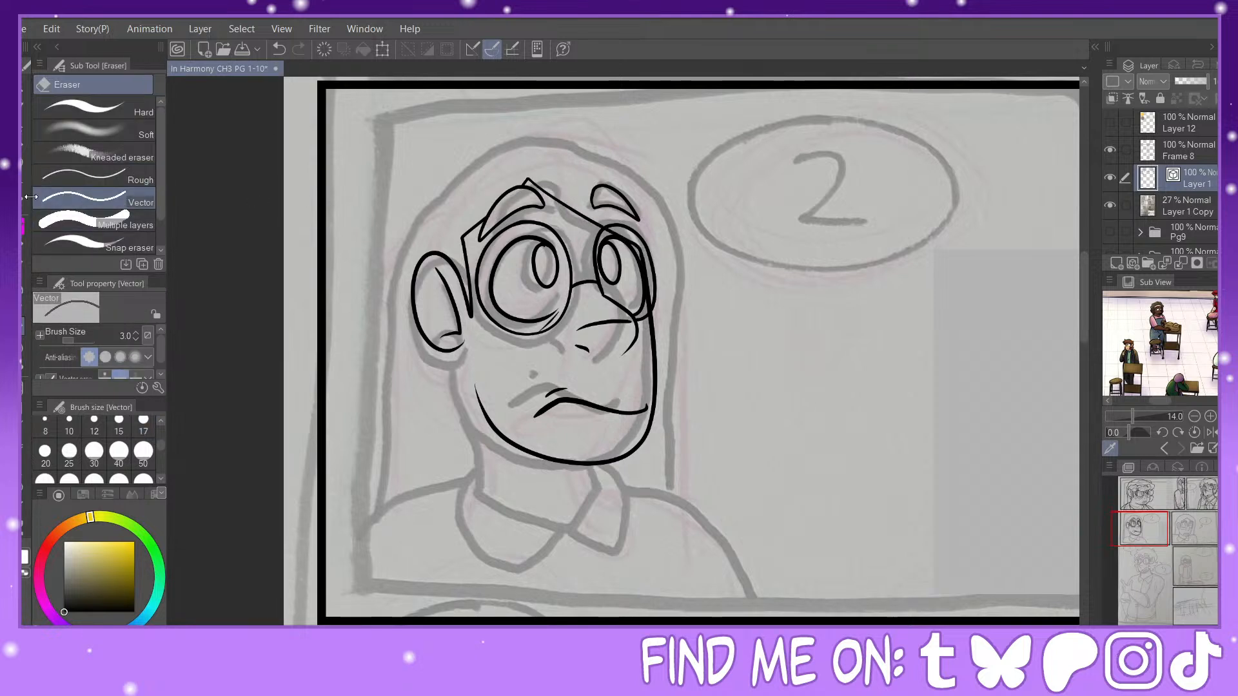
# Step: Ink the long hair's outline over the head and down both sides, with a pointed lock falling over the near shoulder
pyautogui.press('p')
pyautogui.moveTo(423, 197)
pyautogui.mouseDown()
pyautogui.moveTo(460, 156)
pyautogui.moveTo(518, 141)
pyautogui.moveTo(582, 150)
pyautogui.moveTo(642, 188)
pyautogui.moveTo(663, 254)
pyautogui.moveTo(687, 500)
pyautogui.mouseUp()
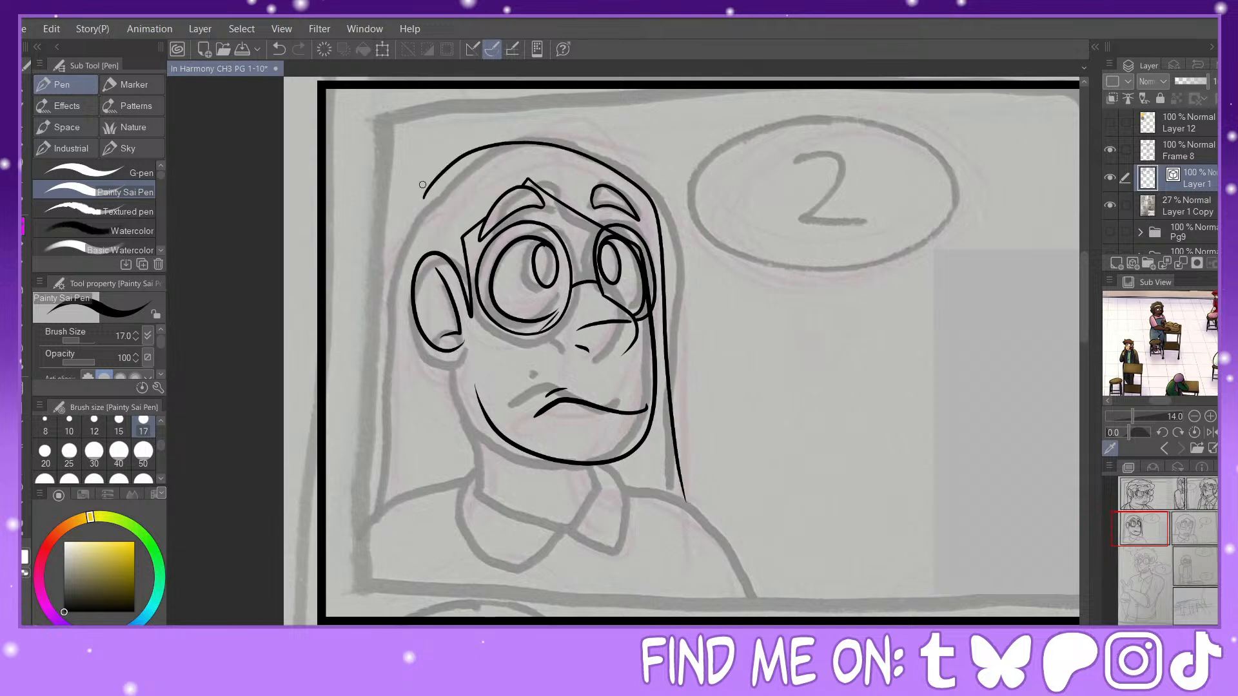
pyautogui.moveTo(424, 198)
pyautogui.mouseDown()
pyautogui.moveTo(401, 308)
pyautogui.moveTo(417, 513)
pyautogui.mouseUp()
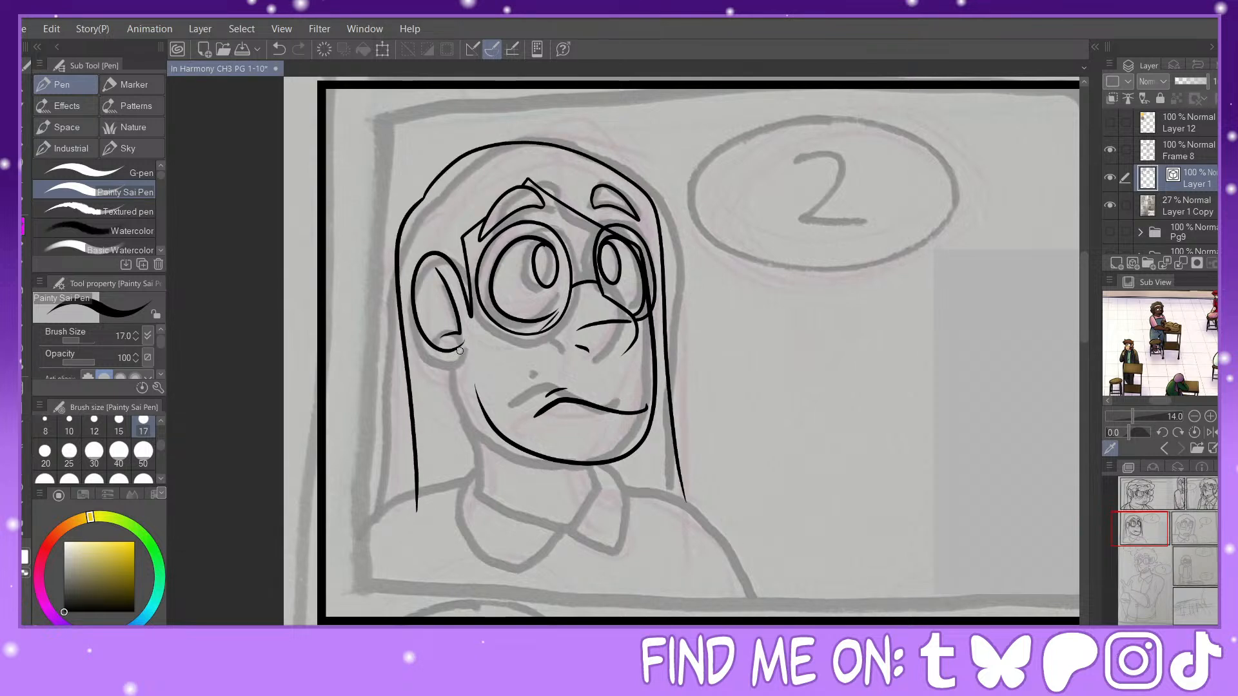
pyautogui.moveTo(459, 347)
pyautogui.mouseDown()
pyautogui.moveTo(497, 524)
pyautogui.moveTo(490, 575)
pyautogui.moveTo(451, 529)
pyautogui.moveTo(399, 499)
pyautogui.moveTo(387, 501)
pyautogui.moveTo(417, 509)
pyautogui.moveTo(388, 506)
pyautogui.mouseUp()
pyautogui.click(23, 528)
pyautogui.press('e')
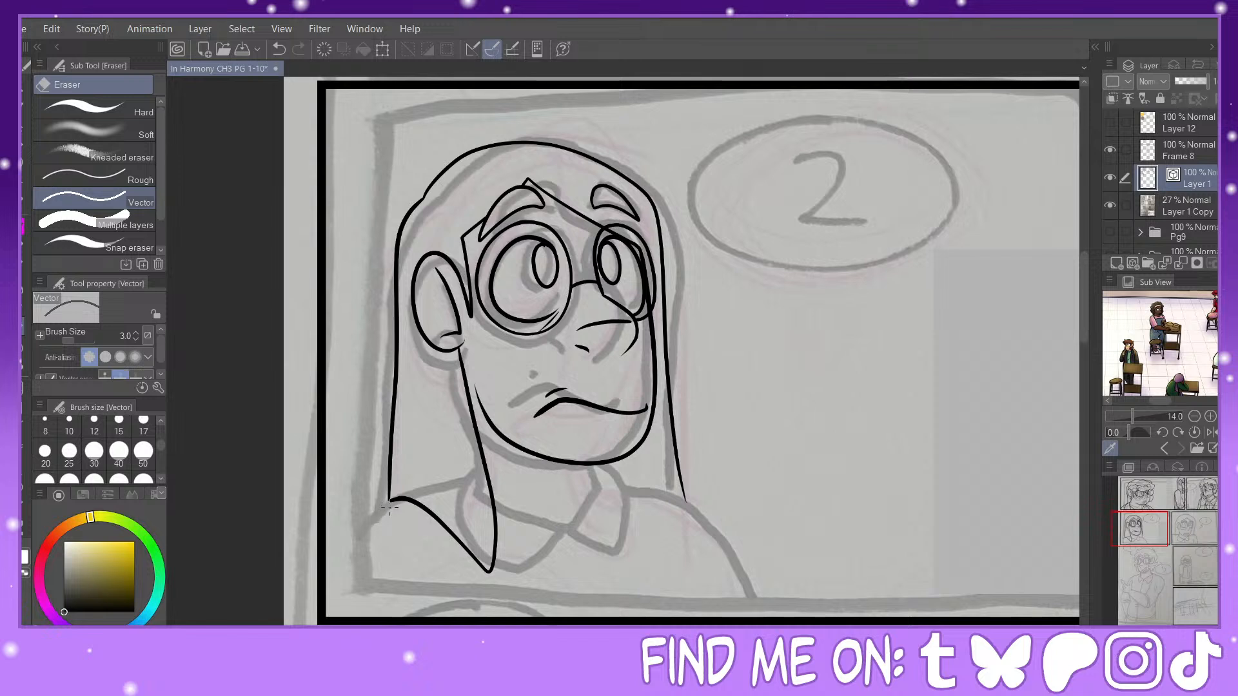
# Step: Ink the far side of the neck and the shirt's V-shaped neckline below the chin, erasing the overshooting line end
pyautogui.click(390, 509)
pyautogui.click(279, 49)
pyautogui.press('p')
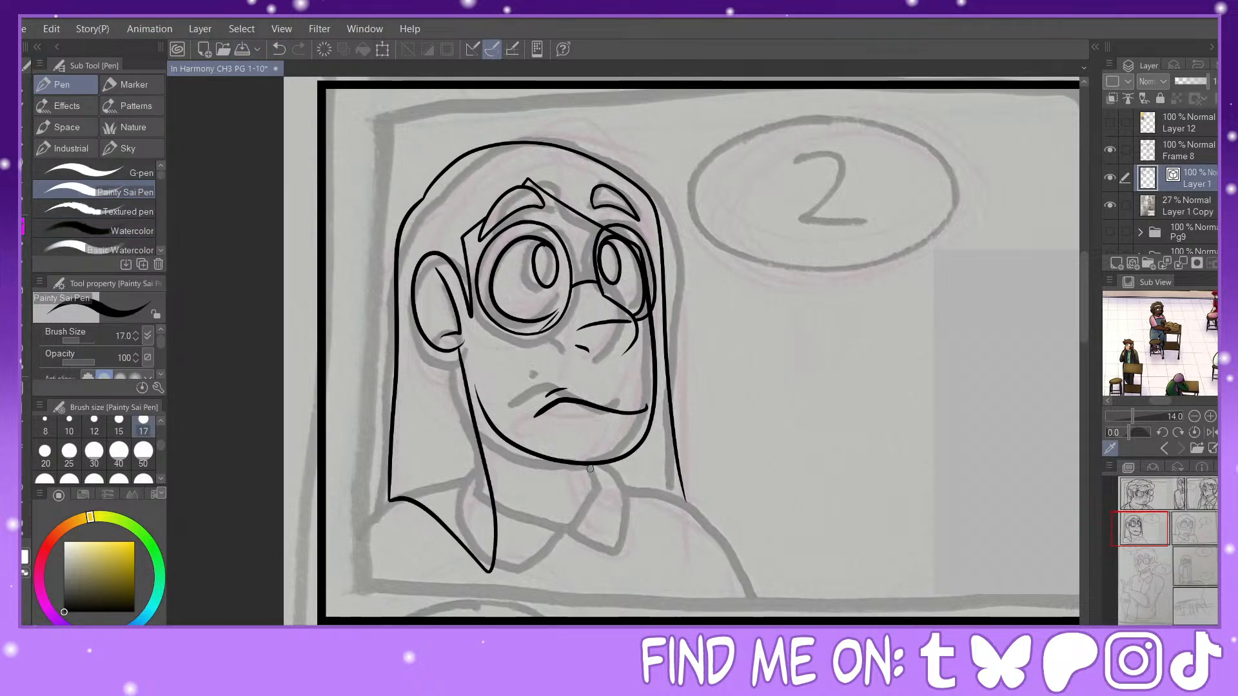
pyautogui.moveTo(594, 471); pyautogui.dragTo(630, 534)
pyautogui.moveTo(497, 516); pyautogui.dragTo(621, 556)
pyautogui.moveTo(613, 496)
pyautogui.mouseDown()
pyautogui.moveTo(571, 552)
pyautogui.moveTo(625, 517)
pyautogui.moveTo(582, 556)
pyautogui.mouseUp()
pyautogui.press('e')
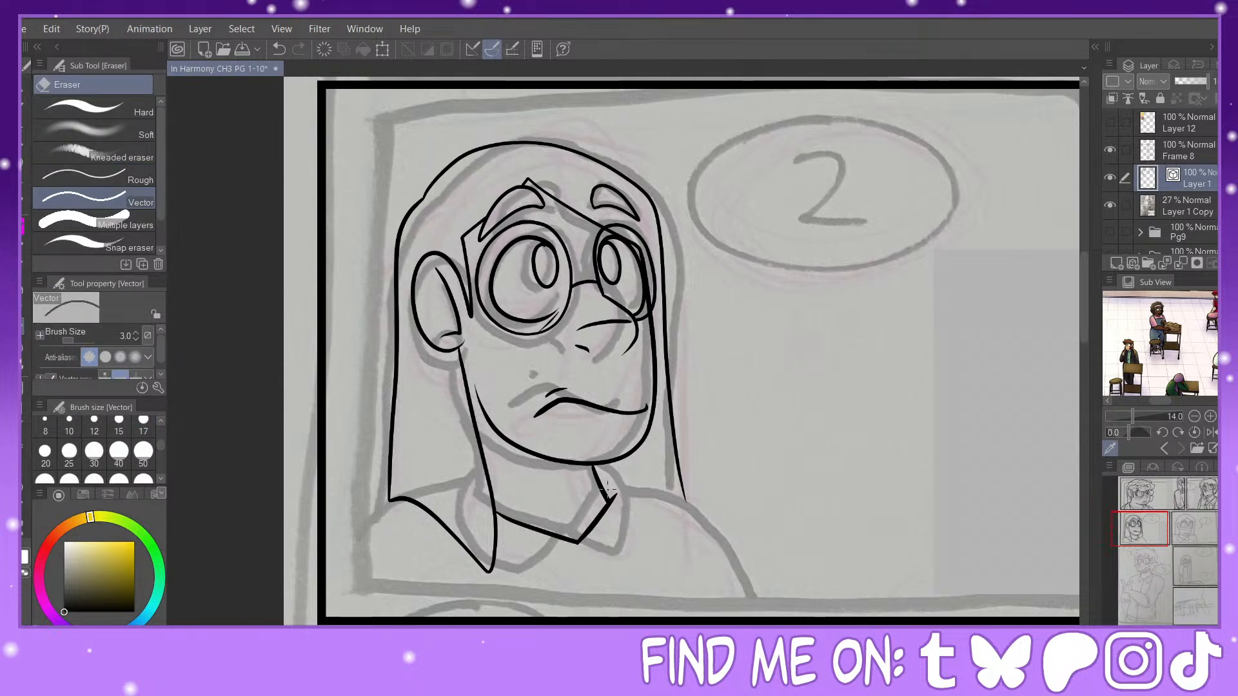
pyautogui.press('p')
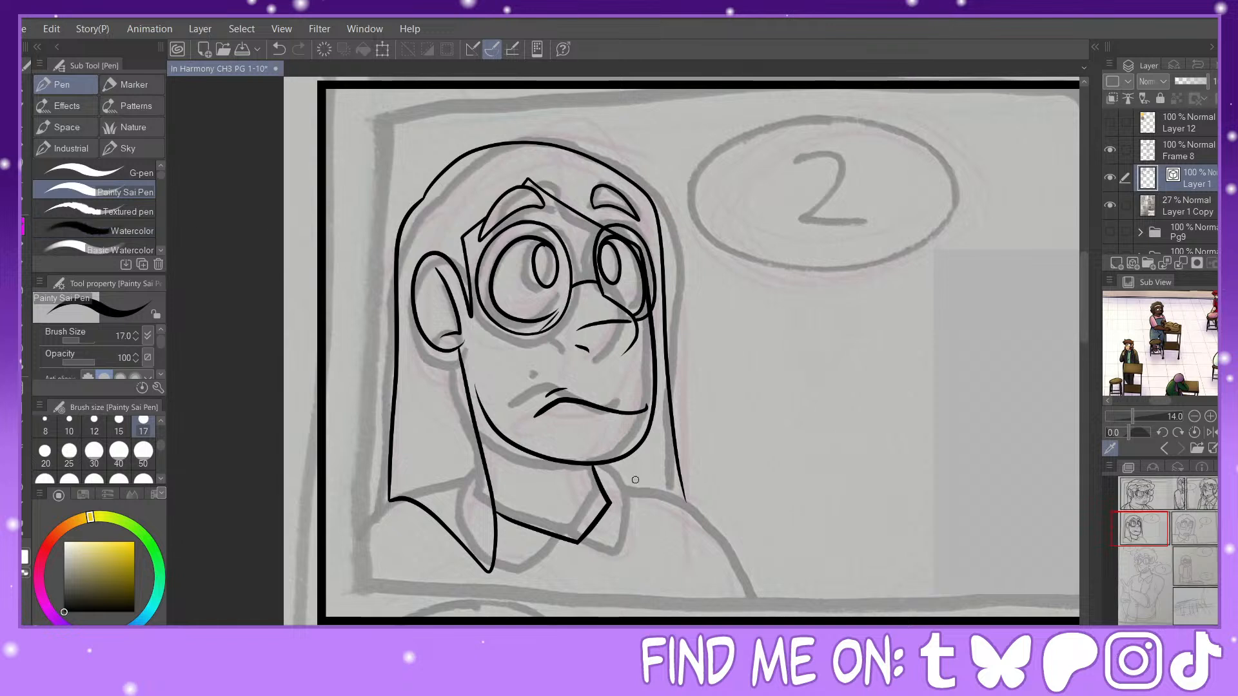
# Step: Ink both rounded collar flaps below the neckline and pinch the far flap's outline slightly outward
pyautogui.moveTo(598, 476)
pyautogui.mouseDown()
pyautogui.moveTo(640, 552)
pyautogui.moveTo(605, 559)
pyautogui.moveTo(578, 536)
pyautogui.moveTo(534, 605)
pyautogui.moveTo(494, 548)
pyautogui.mouseUp()
pyautogui.click(278, 49)
pyautogui.click(278, 49)
pyautogui.moveTo(576, 543)
pyautogui.mouseDown()
pyautogui.moveTo(530, 588)
pyautogui.moveTo(489, 560)
pyautogui.mouseUp()
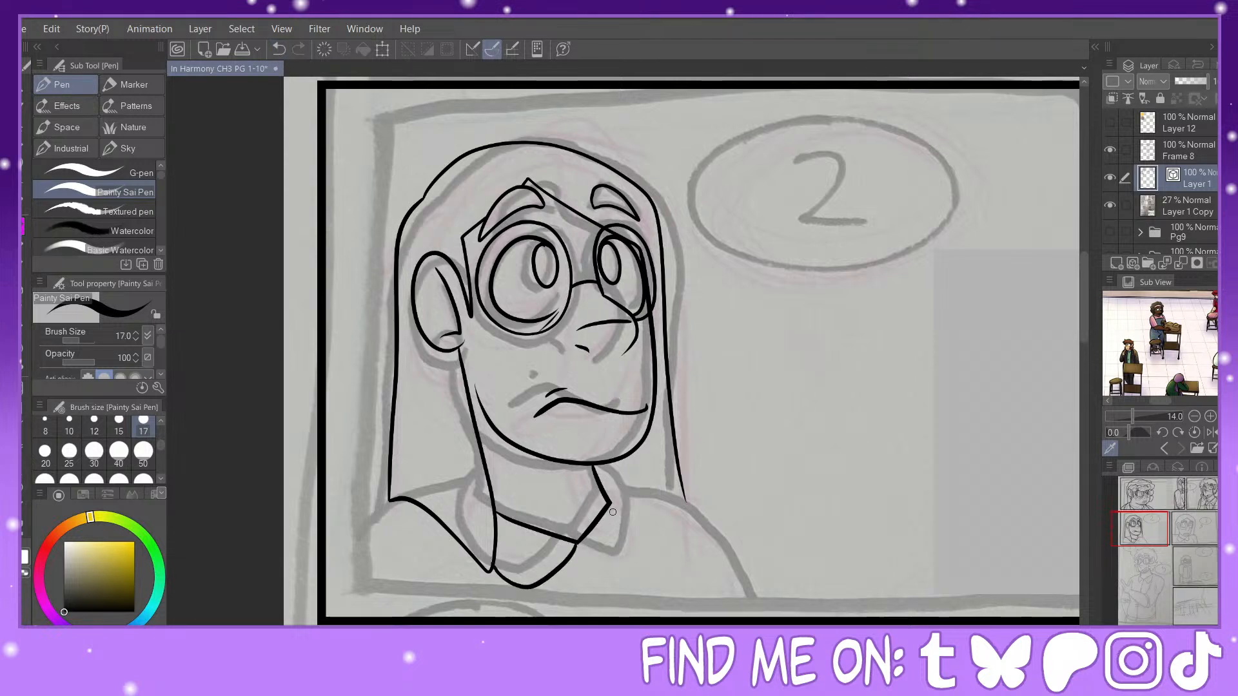
pyautogui.moveTo(579, 546)
pyautogui.mouseDown()
pyautogui.moveTo(633, 575)
pyautogui.moveTo(647, 552)
pyautogui.moveTo(597, 480)
pyautogui.mouseUp()
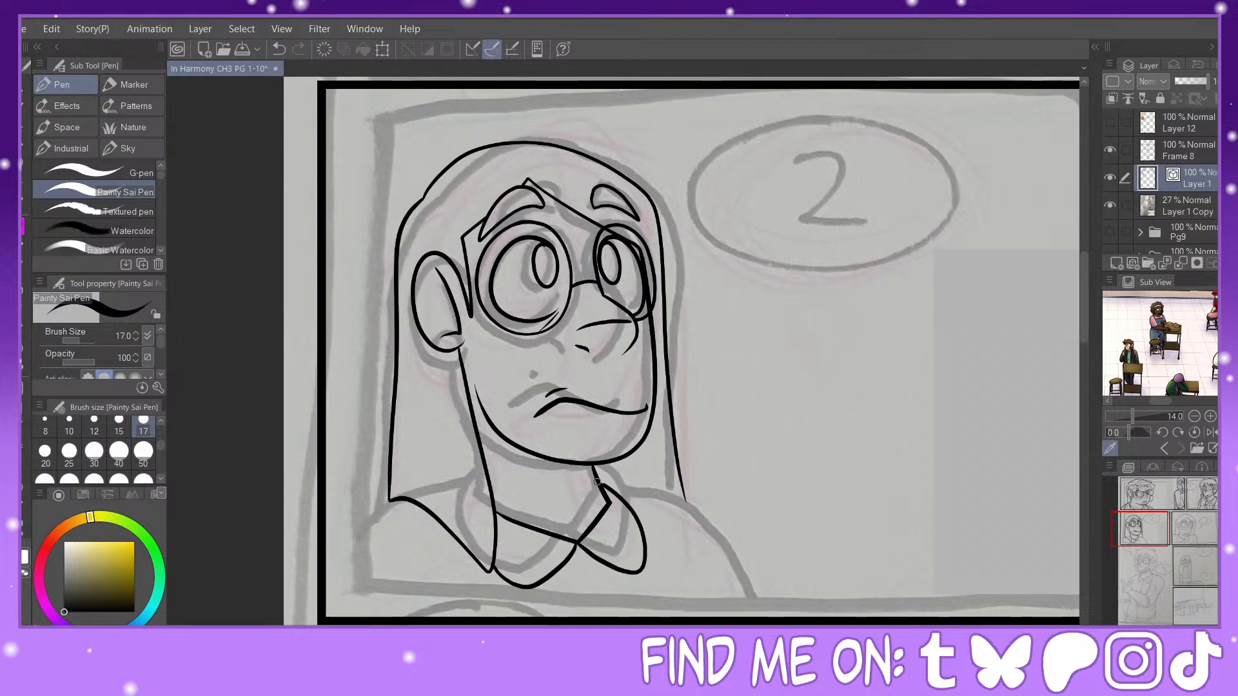
pyautogui.press('y')
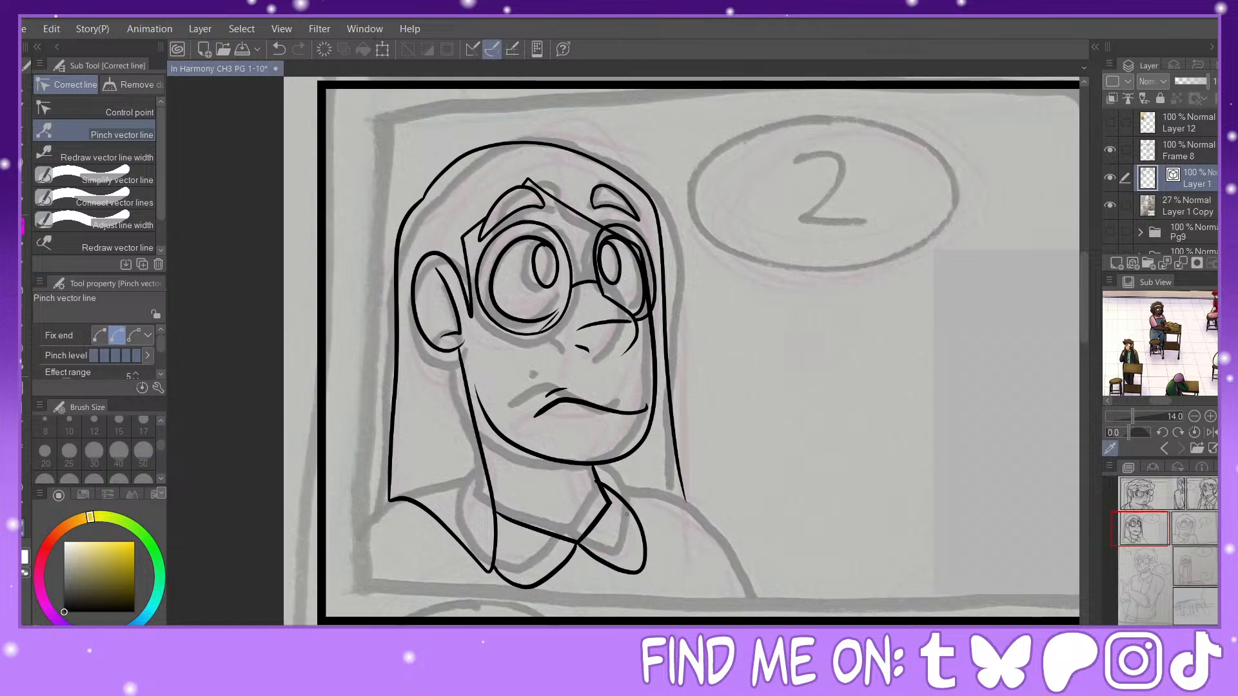
pyautogui.moveTo(615, 488); pyautogui.dragTo(620, 487)
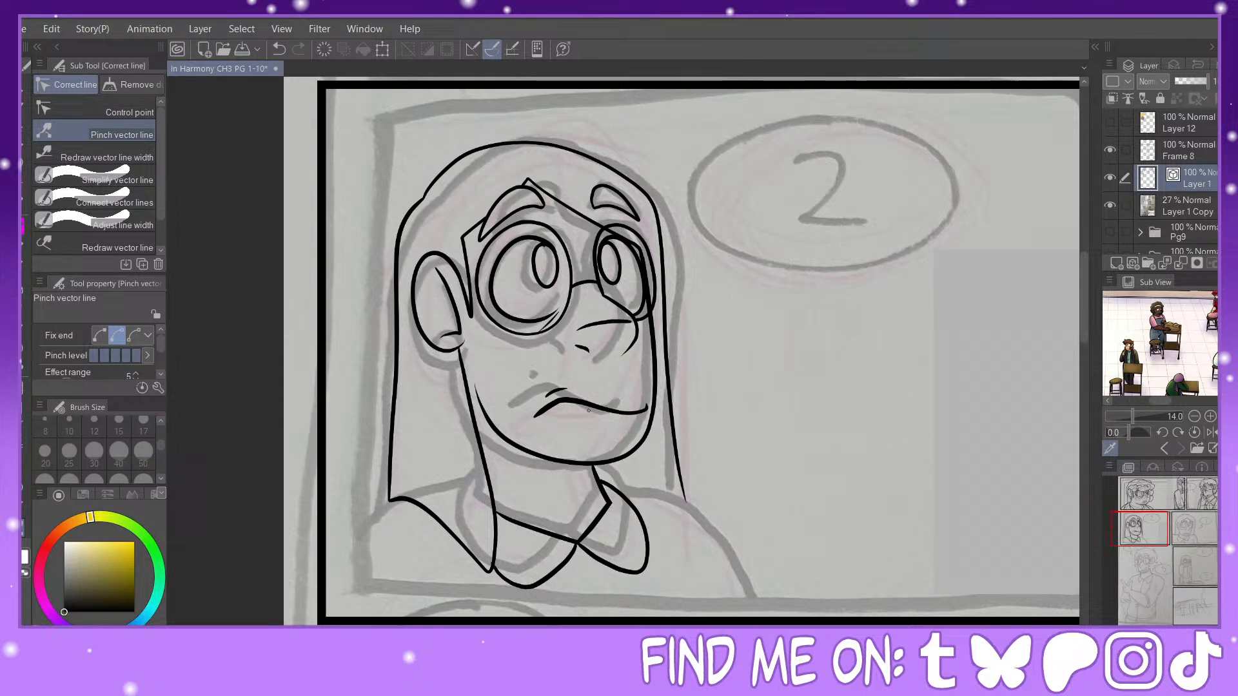
# Step: Ink both shoulders, the far sleeve line and the shirt-front line below the collar, trimming the hair end overlapping the far shoulder
pyautogui.click(14, 203)
pyautogui.moveTo(392, 499)
pyautogui.mouseDown()
pyautogui.moveTo(339, 551)
pyautogui.moveTo(327, 618)
pyautogui.mouseUp()
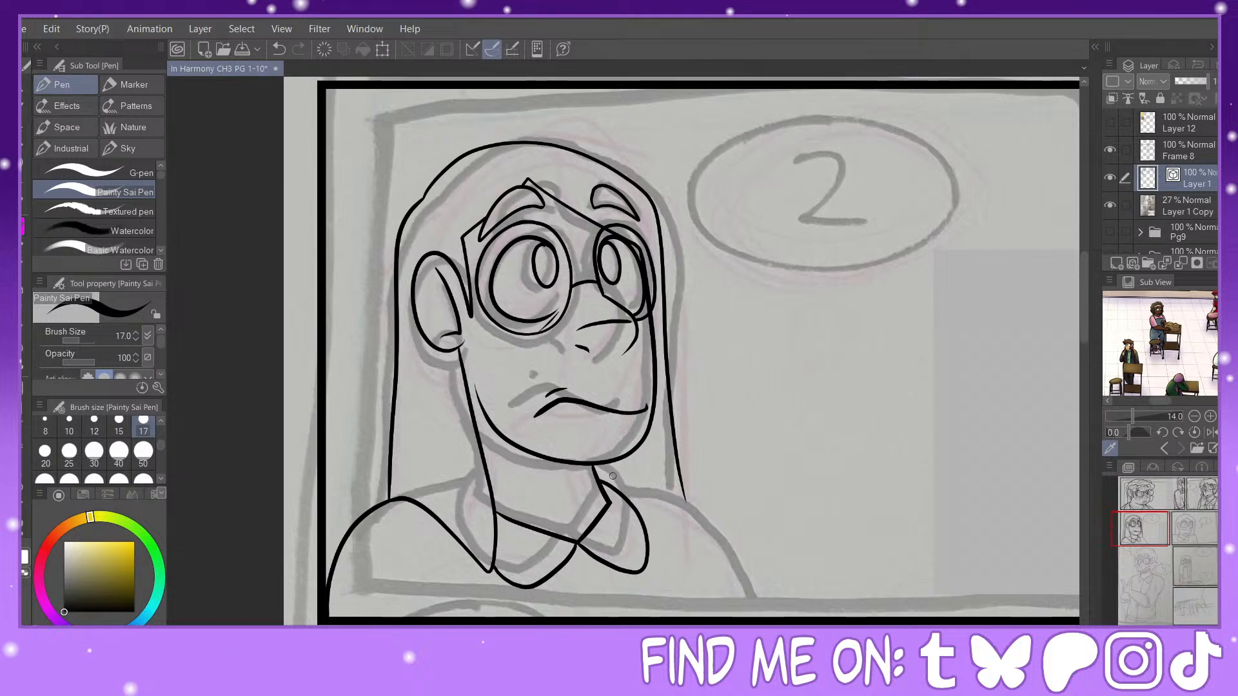
pyautogui.moveTo(600, 480)
pyautogui.mouseDown()
pyautogui.moveTo(650, 484)
pyautogui.moveTo(713, 519)
pyautogui.moveTo(754, 605)
pyautogui.mouseUp()
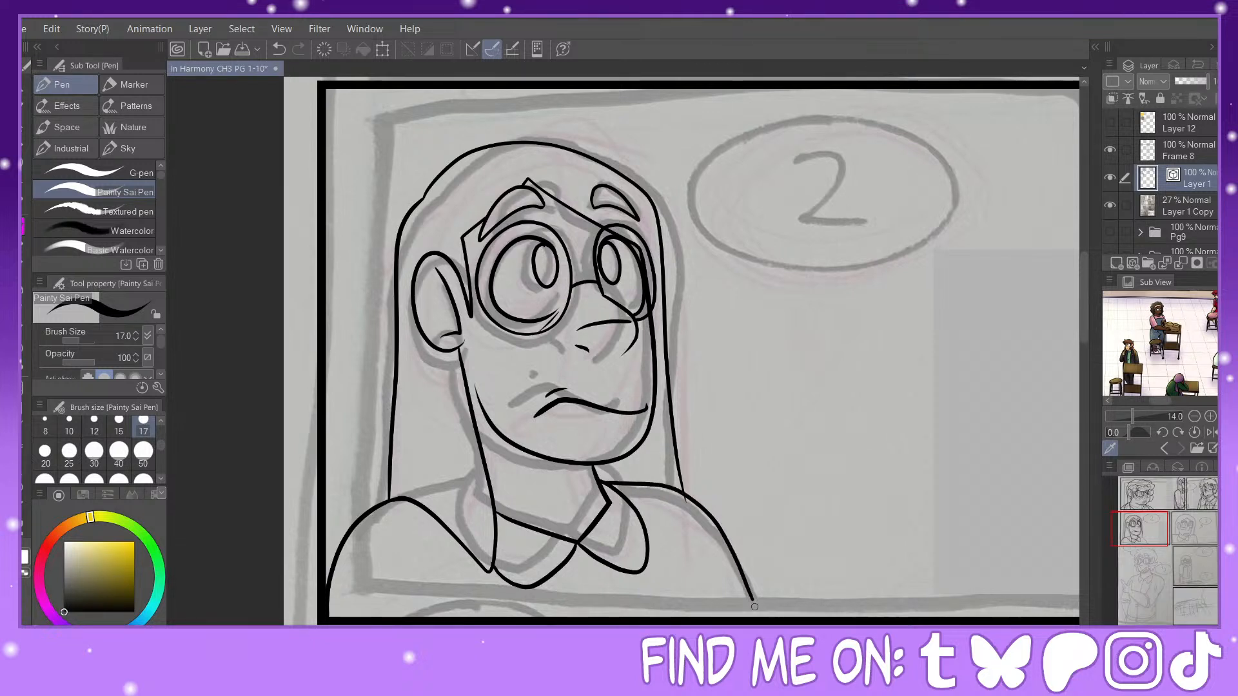
pyautogui.moveTo(673, 533); pyautogui.dragTo(718, 618)
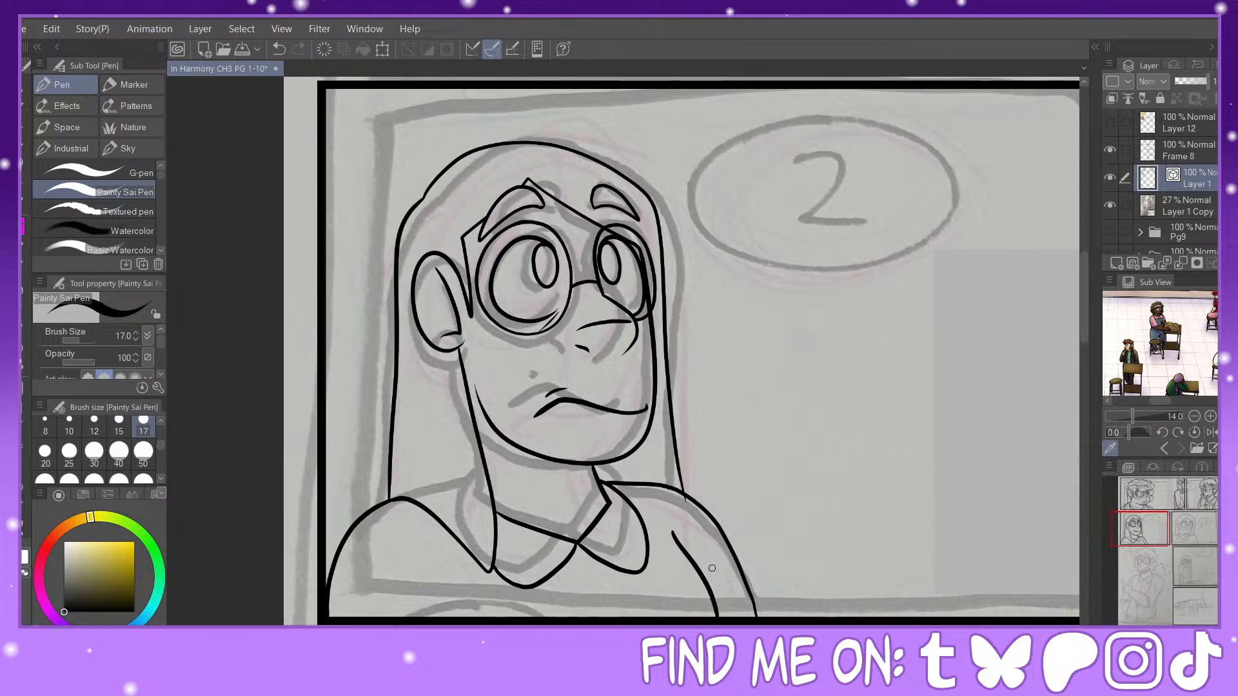
pyautogui.press('e')
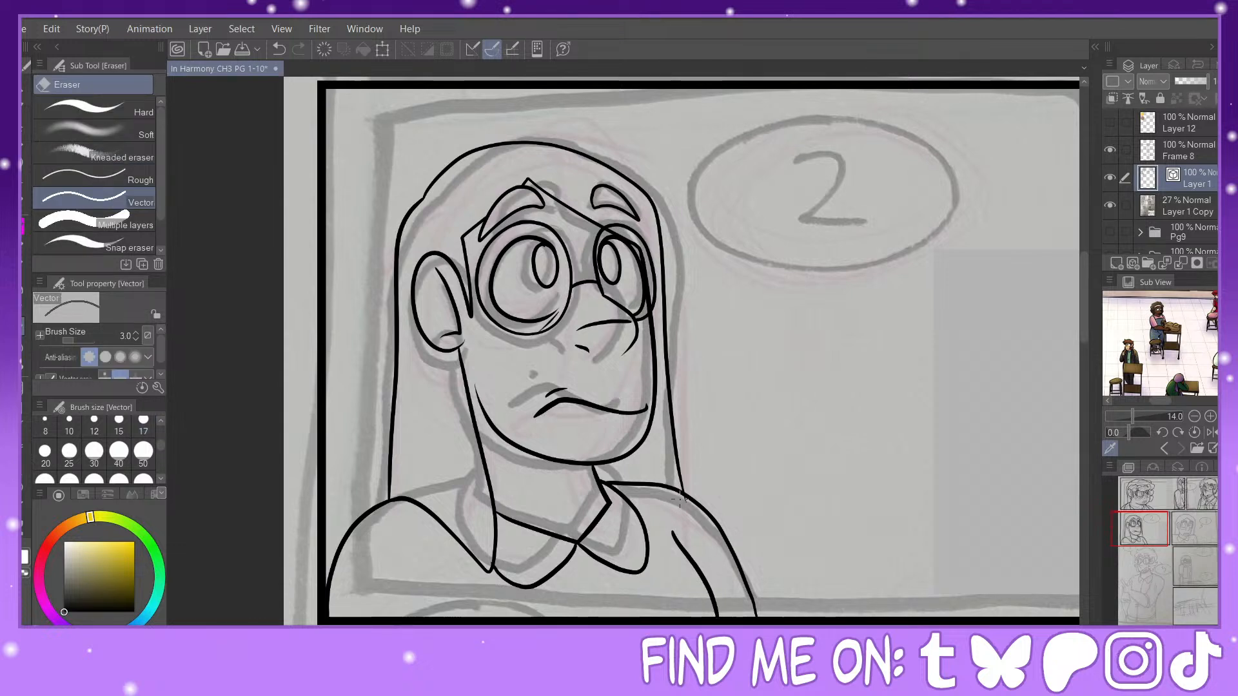
pyautogui.press('p')
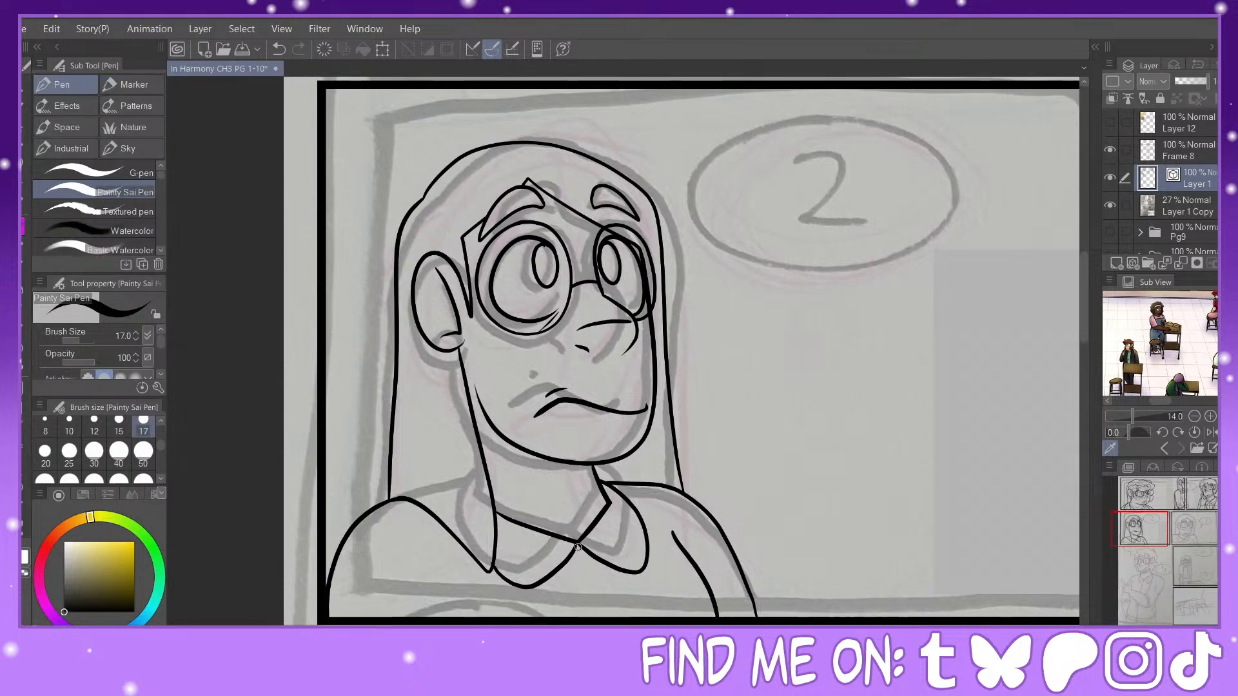
pyautogui.moveTo(578, 547); pyautogui.dragTo(600, 618)
pyautogui.moveTo(470, 607); pyautogui.dragTo(474, 621)
# Step: Remove the inked mouth and try a shorter replacement mouth line near the far cheek
pyautogui.moveTo(1148, 533)
pyautogui.mouseDown()
pyautogui.moveTo(1204, 546)
pyautogui.moveTo(1153, 536)
pyautogui.mouseUp()
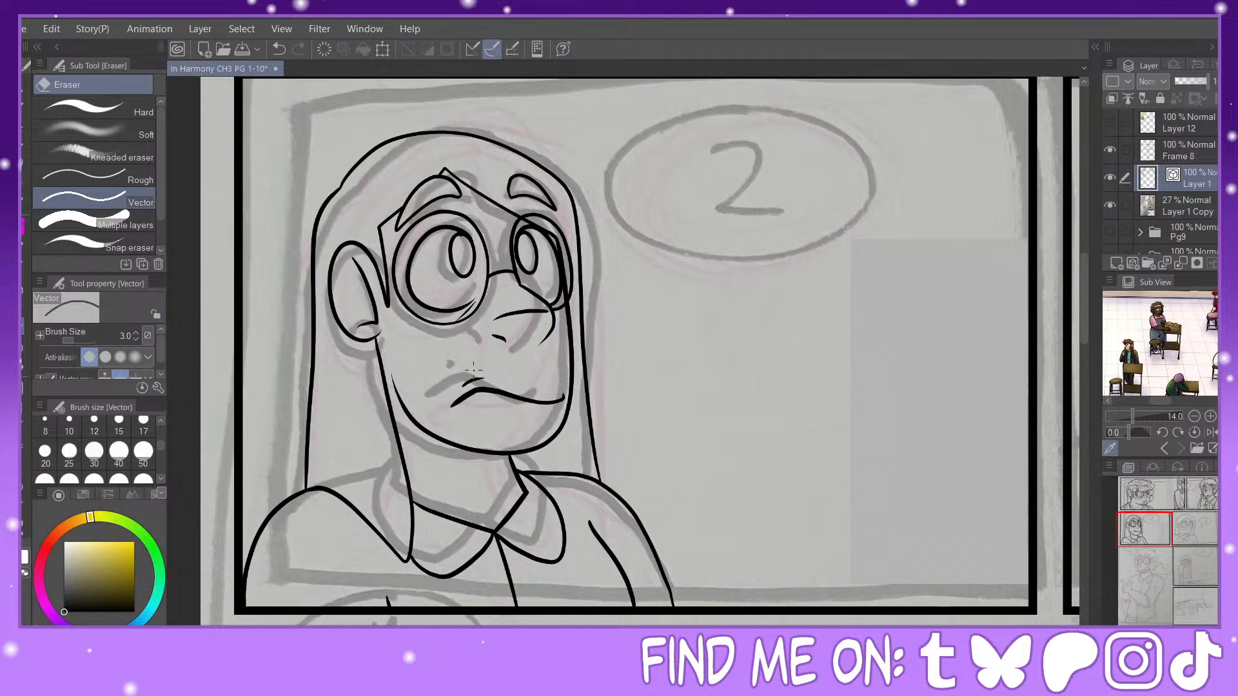
pyautogui.hotkey('ctrl', 'z')
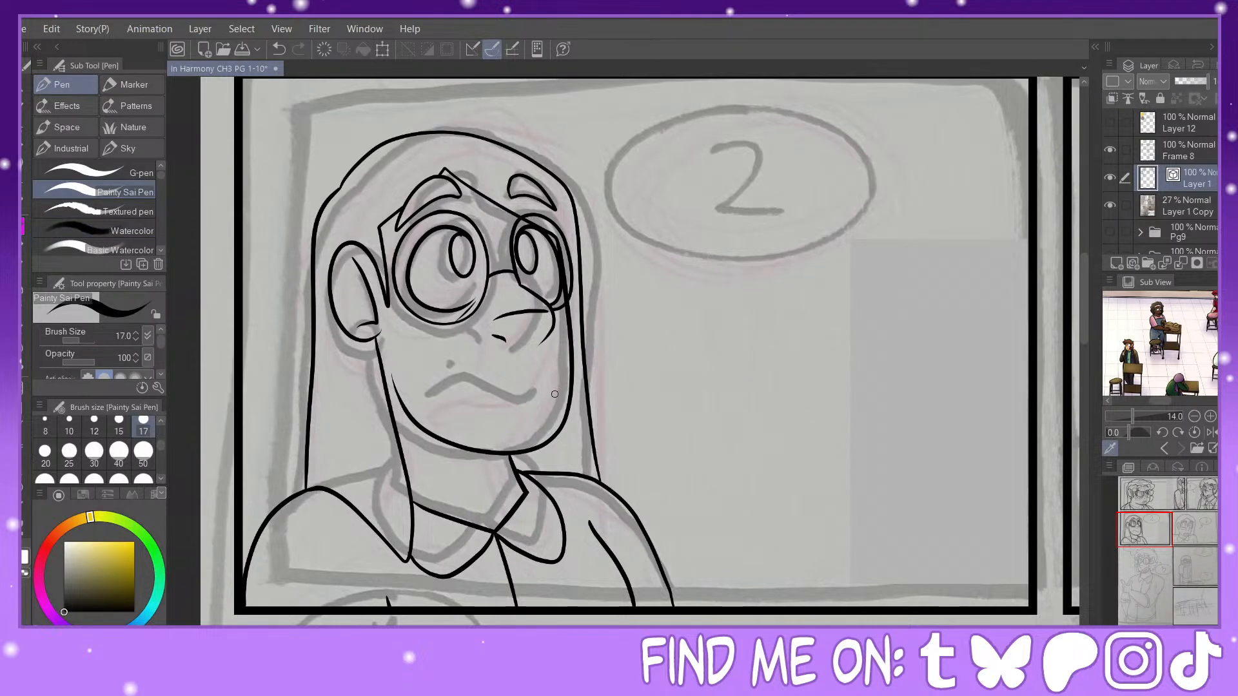
pyautogui.moveTo(555, 394)
pyautogui.mouseDown()
pyautogui.moveTo(477, 390)
pyautogui.moveTo(454, 430)
pyautogui.mouseUp()
pyautogui.hotkey('ctrl', 'z')
pyautogui.moveTo(546, 403); pyautogui.dragTo(504, 425)
pyautogui.moveTo(1145, 542)
pyautogui.mouseDown()
pyautogui.moveTo(1200, 530)
pyautogui.moveTo(1154, 533)
pyautogui.mouseUp()
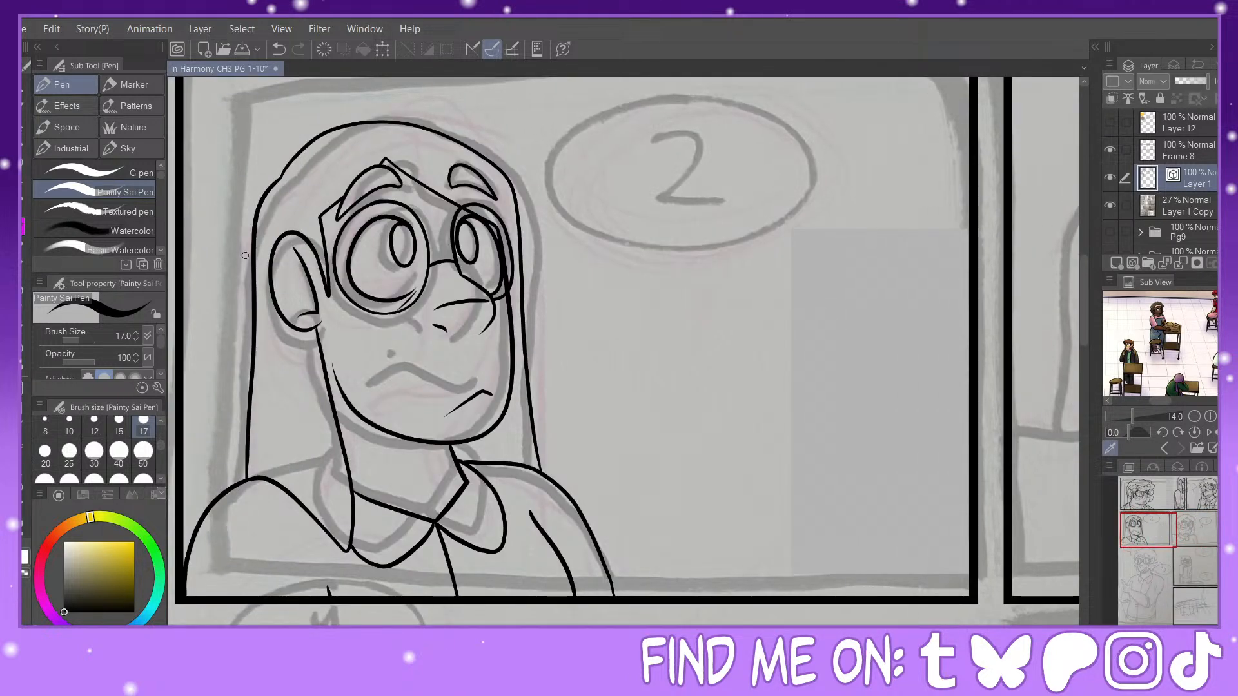
# Step: Redraw the mouth as a wide frown with short corner strokes at both ends, erasing the stray line above it
pyautogui.press('e')
pyautogui.moveTo(474, 380)
pyautogui.mouseDown()
pyautogui.moveTo(483, 392)
pyautogui.moveTo(425, 381)
pyautogui.moveTo(383, 405)
pyautogui.mouseUp()
pyautogui.press('p')
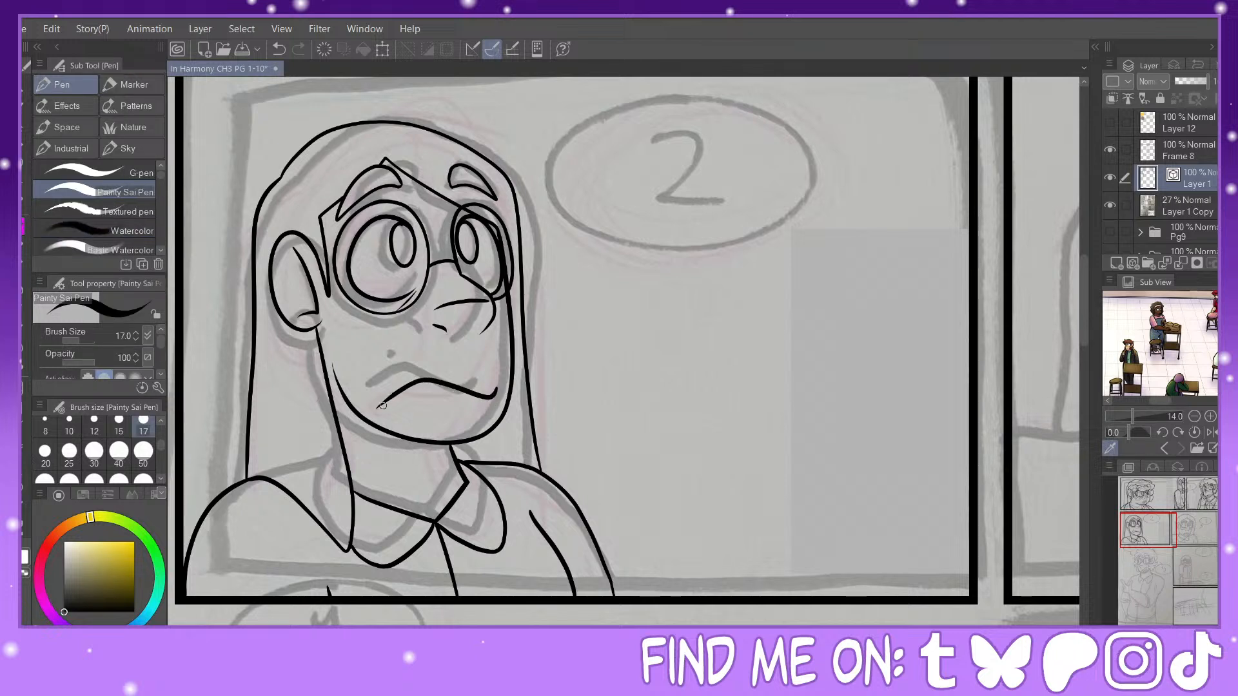
pyautogui.click(278, 49)
pyautogui.moveTo(503, 377)
pyautogui.mouseDown()
pyautogui.moveTo(480, 395)
pyautogui.moveTo(397, 391)
pyautogui.moveTo(385, 402)
pyautogui.mouseUp()
pyautogui.click(278, 49)
pyautogui.moveTo(389, 387)
pyautogui.mouseDown()
pyautogui.moveTo(419, 379)
pyautogui.moveTo(385, 409)
pyautogui.mouseUp()
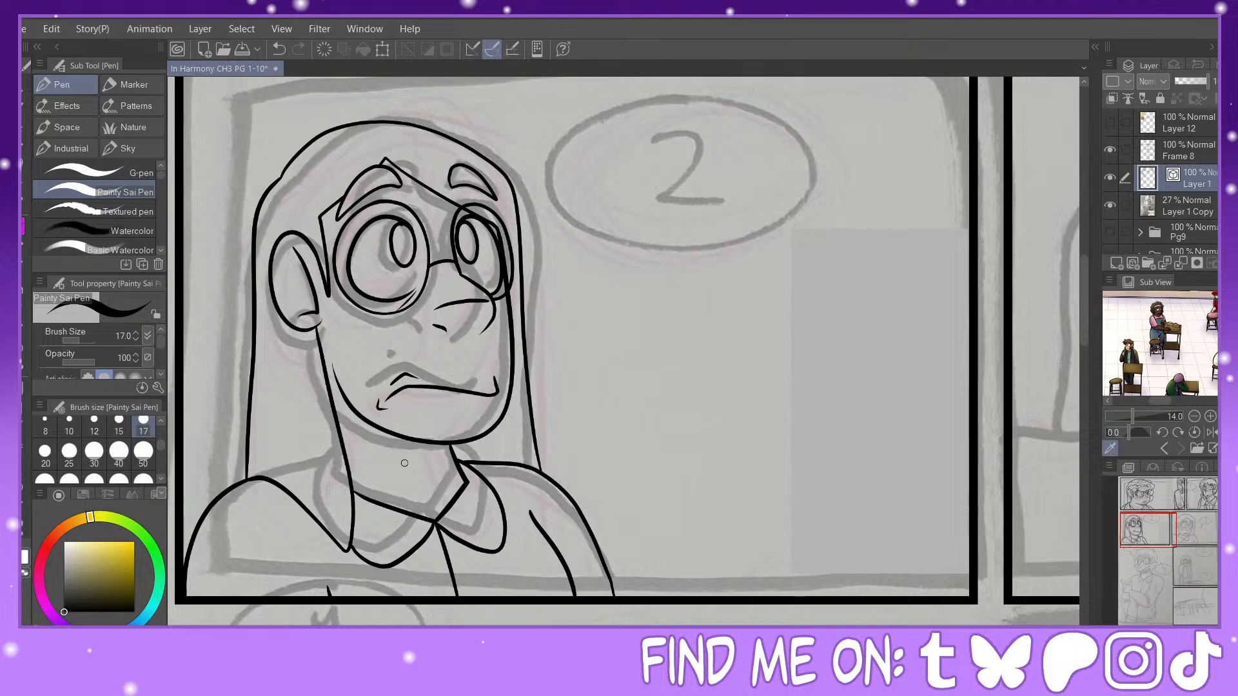
pyautogui.press('e')
pyautogui.click(405, 378)
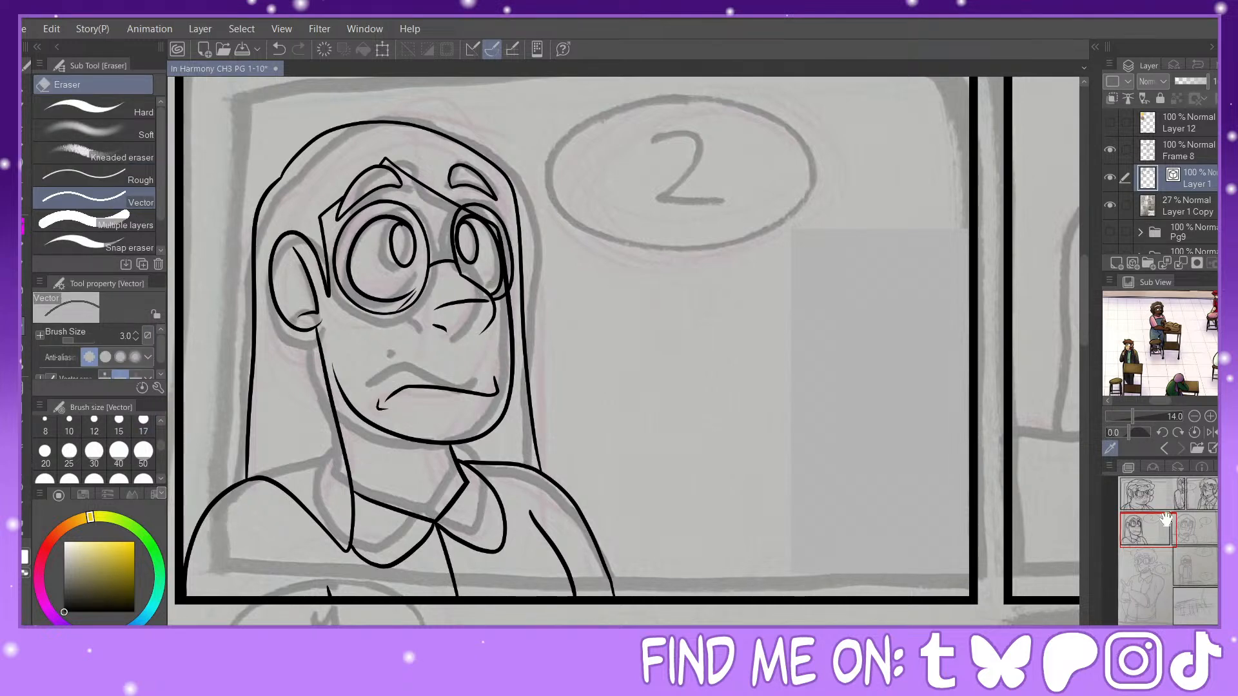
# Step: Ink the face outline of the panel 3 character from the far temple around to the near jaw, pinching the chin slightly upward
pyautogui.doubleClick(1195, 529)
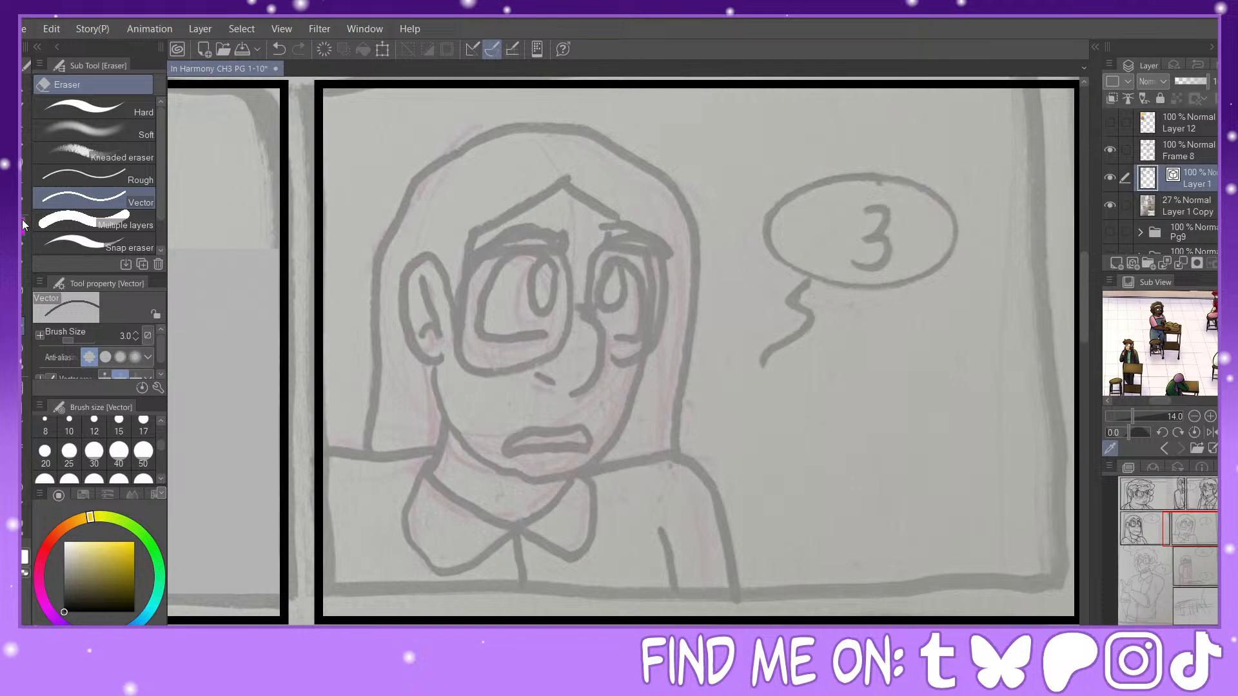
pyautogui.press('p')
pyautogui.moveTo(650, 243)
pyautogui.mouseDown()
pyautogui.moveTo(646, 369)
pyautogui.moveTo(496, 472)
pyautogui.moveTo(434, 380)
pyautogui.mouseUp()
pyautogui.press('y')
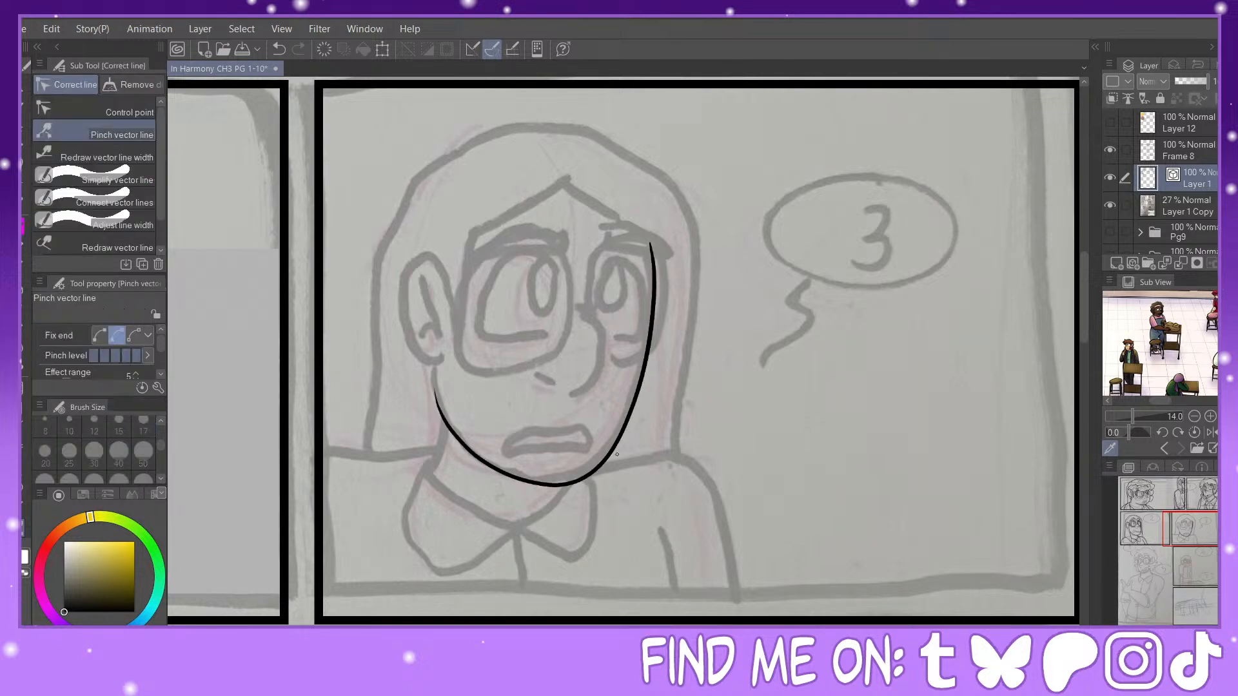
pyautogui.moveTo(602, 462); pyautogui.dragTo(596, 451)
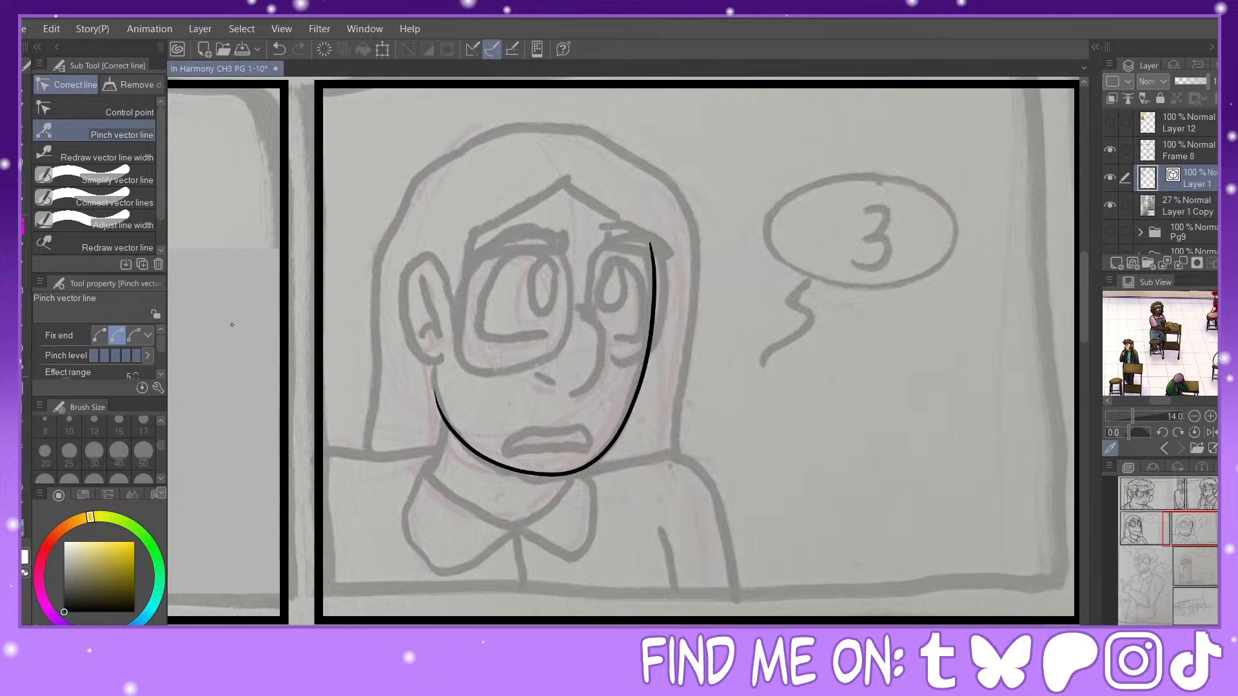
# Step: Ink the nose with its underside and nostril lines, and nudge the underside lines toward the nose tip
pyautogui.press('p')
pyautogui.moveTo(591, 318)
pyautogui.mouseDown()
pyautogui.moveTo(615, 361)
pyautogui.moveTo(603, 393)
pyautogui.mouseUp()
pyautogui.click(280, 49)
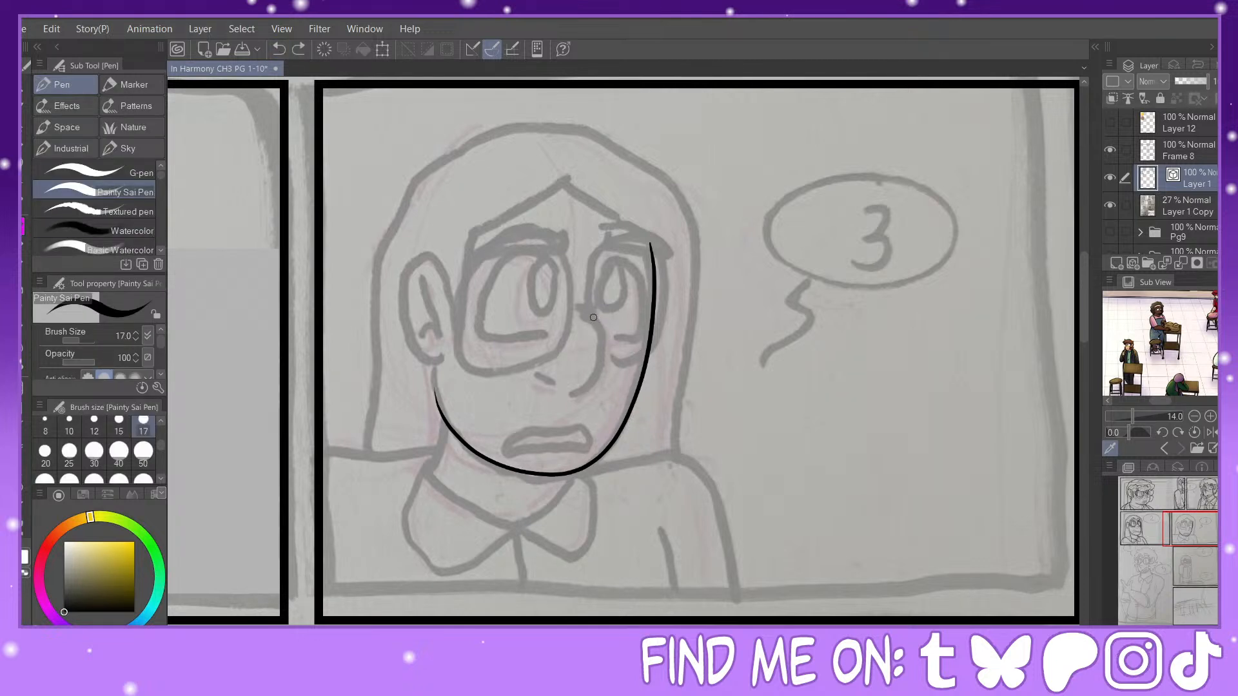
pyautogui.moveTo(593, 317)
pyautogui.mouseDown()
pyautogui.moveTo(621, 379)
pyautogui.moveTo(588, 403)
pyautogui.moveTo(552, 395)
pyautogui.moveTo(545, 372)
pyautogui.mouseUp()
pyautogui.press('y')
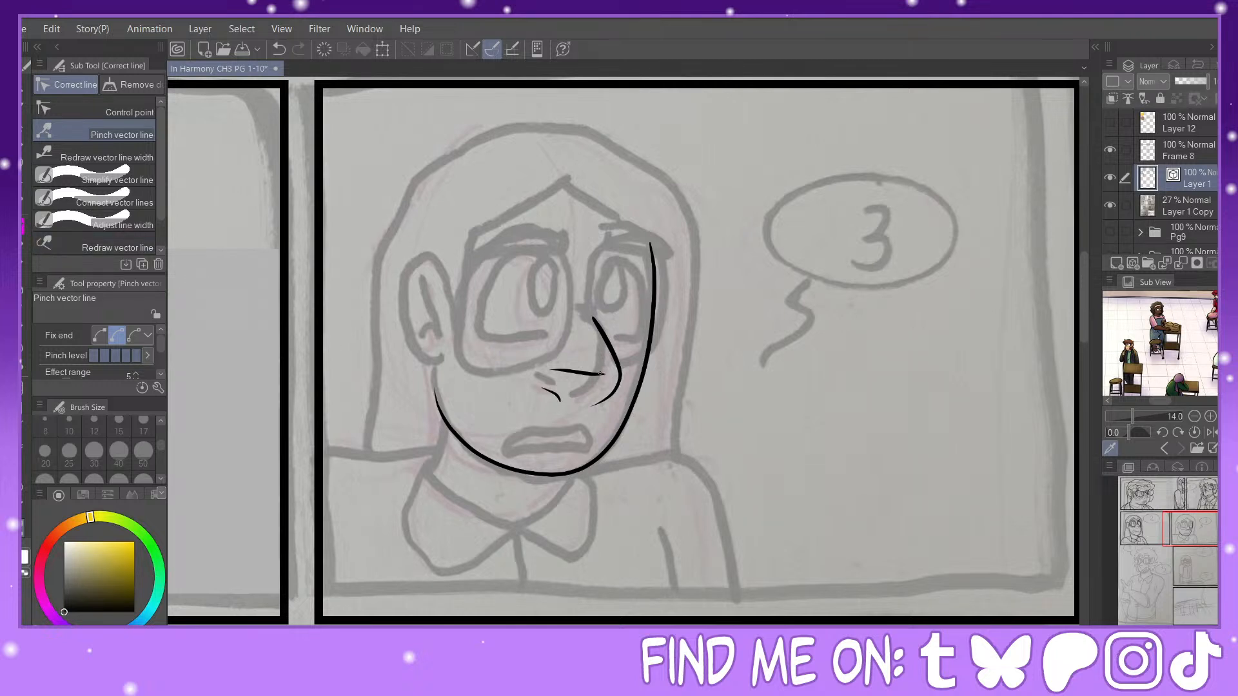
pyautogui.moveTo(601, 374); pyautogui.dragTo(607, 375)
pyautogui.press('m')
pyautogui.moveTo(581, 365)
pyautogui.mouseDown()
pyautogui.moveTo(535, 387)
pyautogui.moveTo(571, 408)
pyautogui.mouseUp()
pyautogui.press('k')
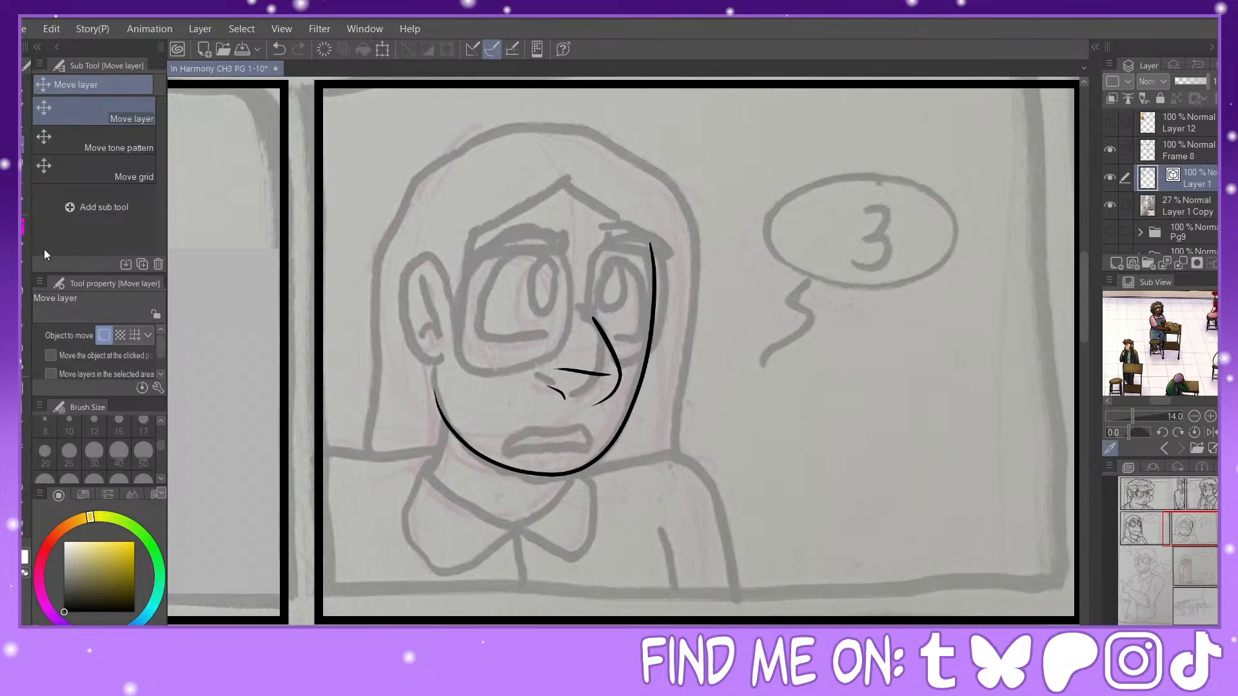
# Step: Ink the slightly open mouth's outline with an inner teeth line, redoing the outline until it follows the sketch
pyautogui.press('p')
pyautogui.moveTo(592, 430)
pyautogui.mouseDown()
pyautogui.moveTo(519, 448)
pyautogui.moveTo(586, 444)
pyautogui.moveTo(598, 432)
pyautogui.moveTo(588, 427)
pyautogui.mouseUp()
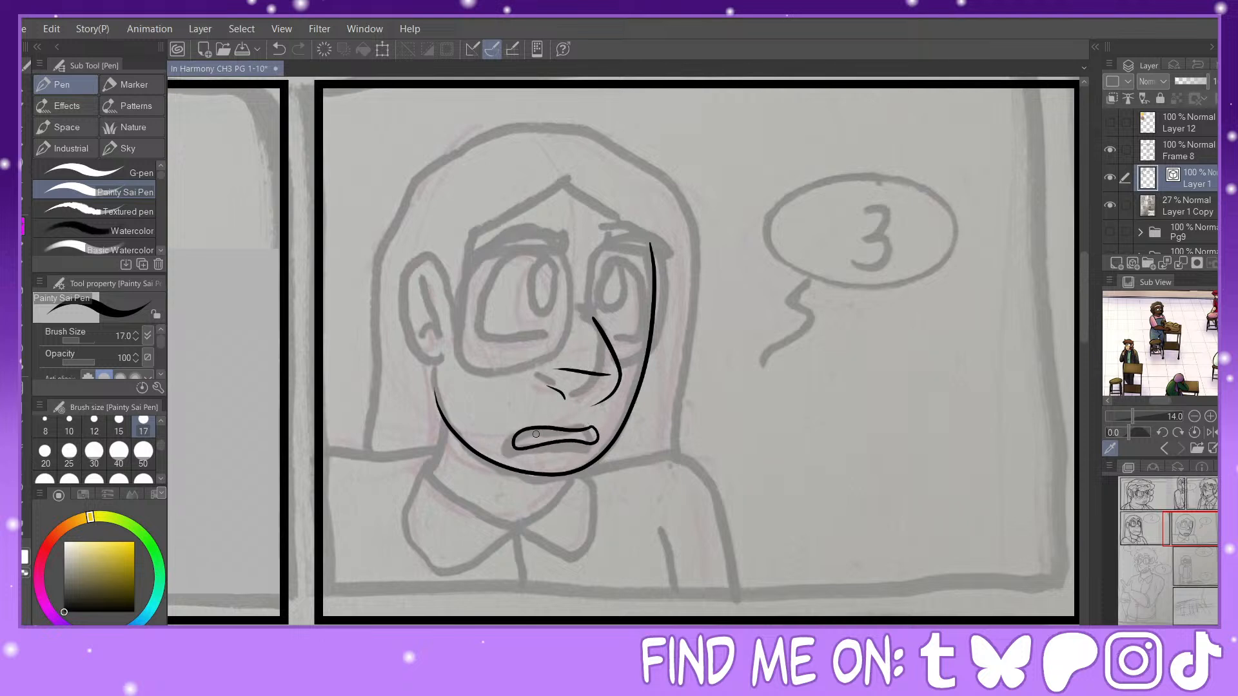
pyautogui.click(279, 55)
pyautogui.moveTo(582, 427)
pyautogui.mouseDown()
pyautogui.moveTo(506, 446)
pyautogui.moveTo(512, 458)
pyautogui.moveTo(590, 450)
pyautogui.moveTo(571, 430)
pyautogui.mouseUp()
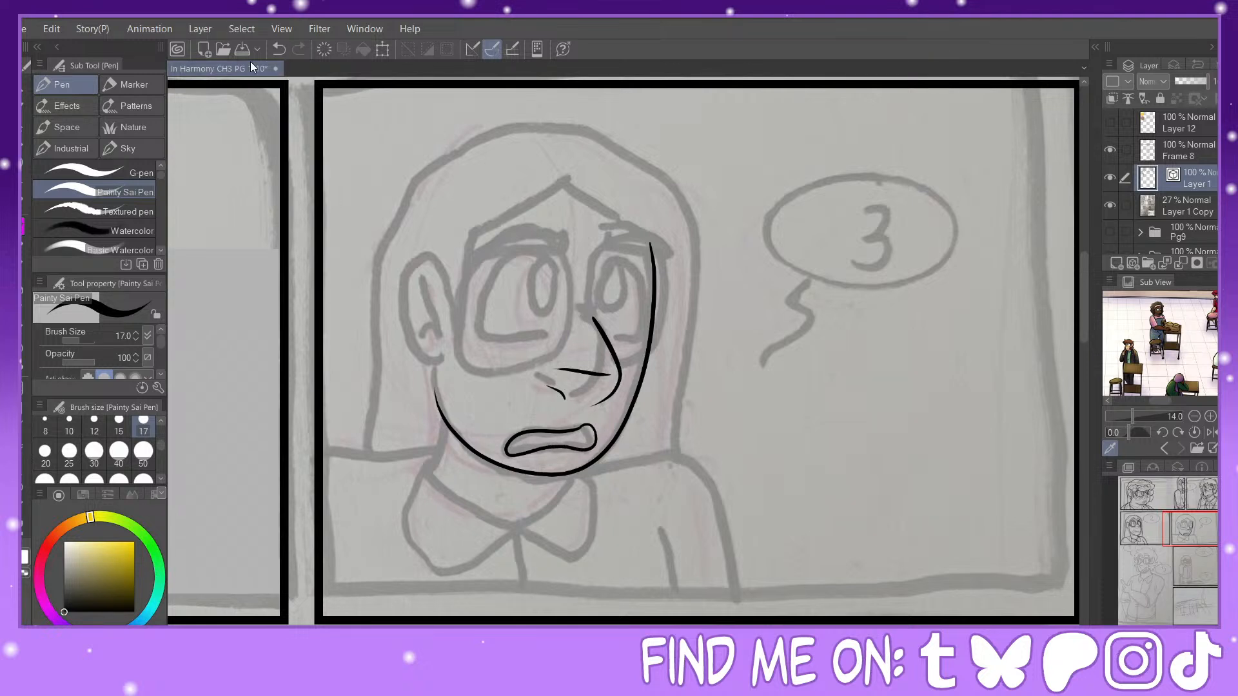
pyautogui.click(278, 49)
pyautogui.moveTo(596, 425)
pyautogui.mouseDown()
pyautogui.moveTo(527, 432)
pyautogui.moveTo(505, 453)
pyautogui.moveTo(596, 425)
pyautogui.mouseUp()
pyautogui.moveTo(514, 444)
pyautogui.mouseDown()
pyautogui.moveTo(553, 447)
pyautogui.moveTo(540, 441)
pyautogui.mouseUp()
pyautogui.click(22, 527)
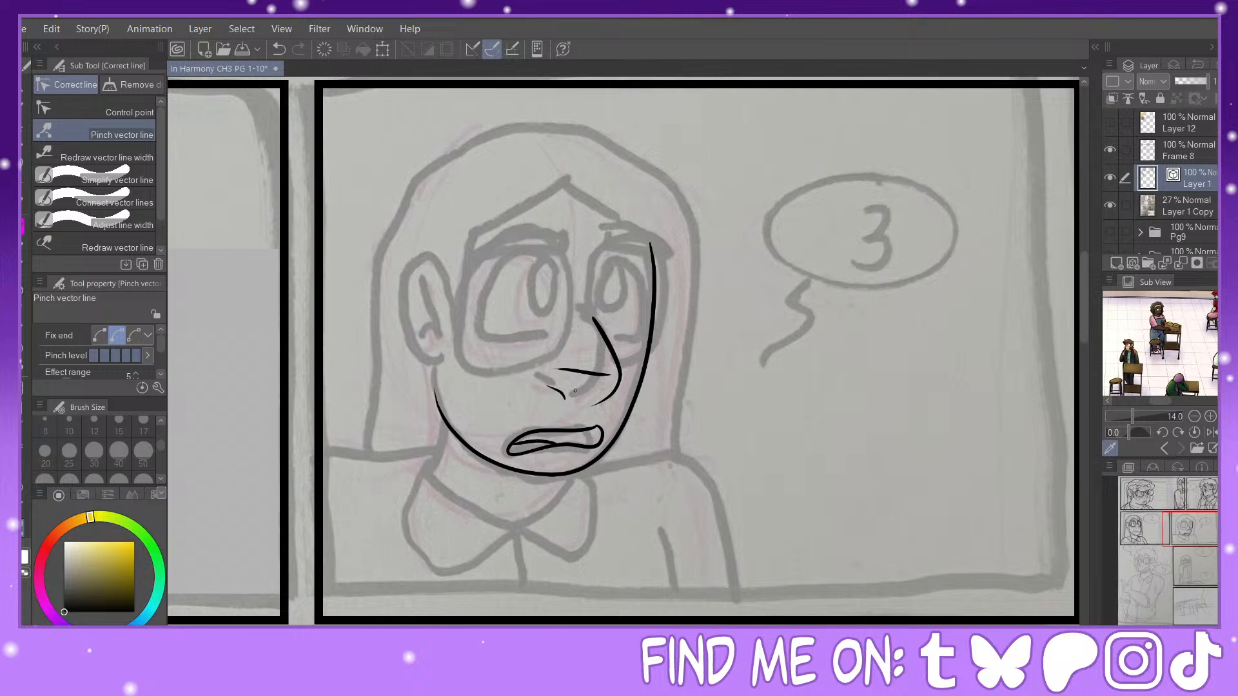
# Step: Ink both eyes with their oval pupils and pinch the near eye's upper curve to meet its pupil
pyautogui.click(26, 230)
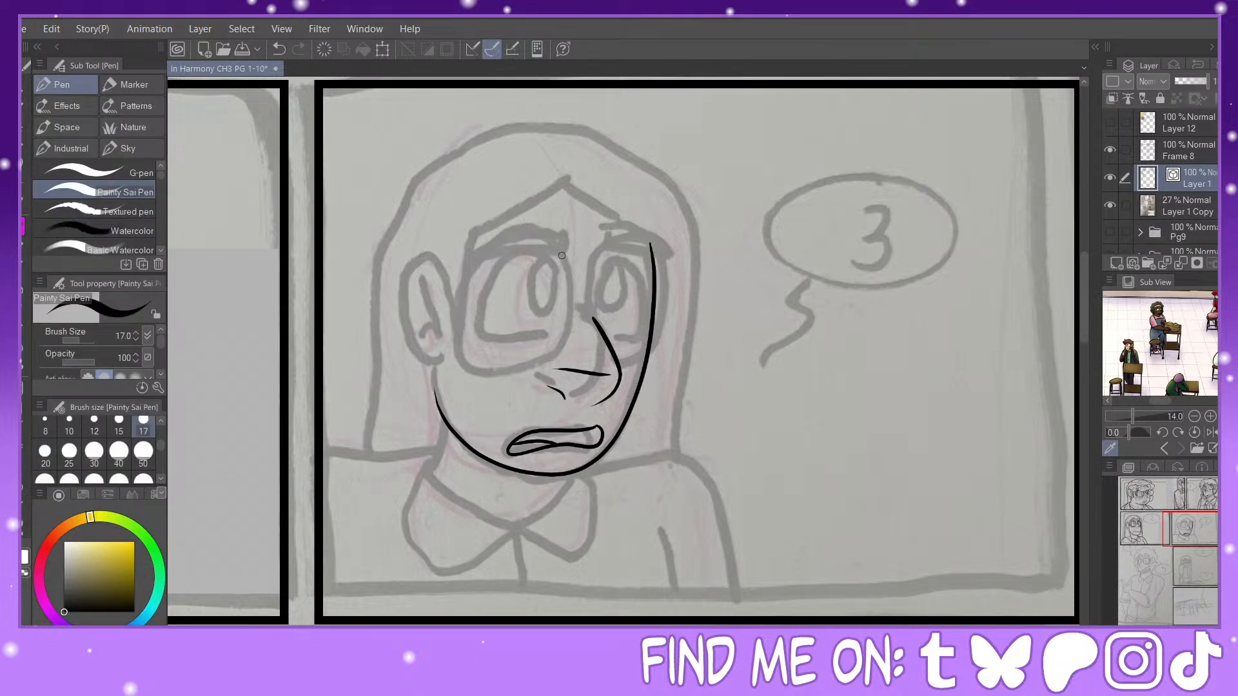
pyautogui.moveTo(564, 296)
pyautogui.mouseDown()
pyautogui.moveTo(490, 301)
pyautogui.moveTo(505, 352)
pyautogui.moveTo(551, 350)
pyautogui.mouseUp()
pyautogui.click(284, 51)
pyautogui.moveTo(564, 289)
pyautogui.mouseDown()
pyautogui.moveTo(491, 288)
pyautogui.moveTo(481, 330)
pyautogui.moveTo(559, 343)
pyautogui.mouseUp()
pyautogui.moveTo(547, 268)
pyautogui.mouseDown()
pyautogui.moveTo(532, 296)
pyautogui.moveTo(543, 316)
pyautogui.moveTo(562, 294)
pyautogui.moveTo(556, 275)
pyautogui.moveTo(602, 288)
pyautogui.moveTo(620, 265)
pyautogui.moveTo(641, 296)
pyautogui.moveTo(637, 346)
pyautogui.moveTo(606, 348)
pyautogui.mouseUp()
pyautogui.moveTo(605, 283)
pyautogui.mouseDown()
pyautogui.moveTo(599, 310)
pyautogui.moveTo(623, 292)
pyautogui.moveTo(610, 274)
pyautogui.moveTo(602, 312)
pyautogui.mouseUp()
pyautogui.press('y')
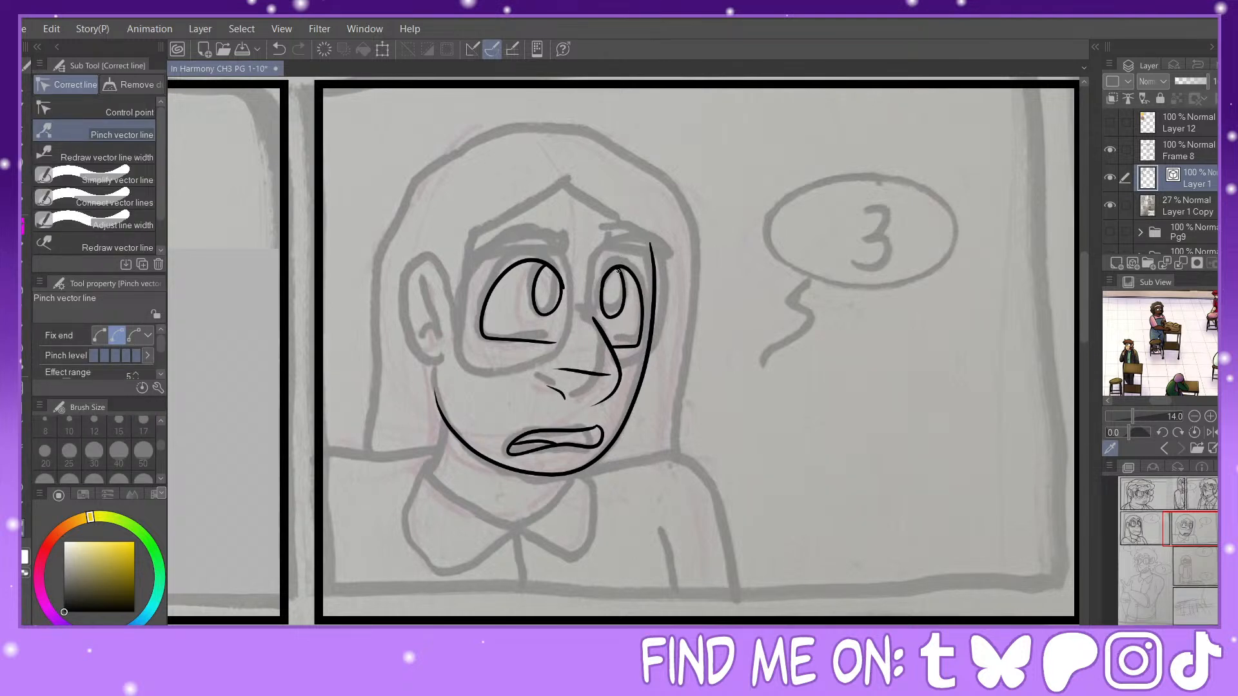
pyautogui.moveTo(553, 269); pyautogui.dragTo(565, 291)
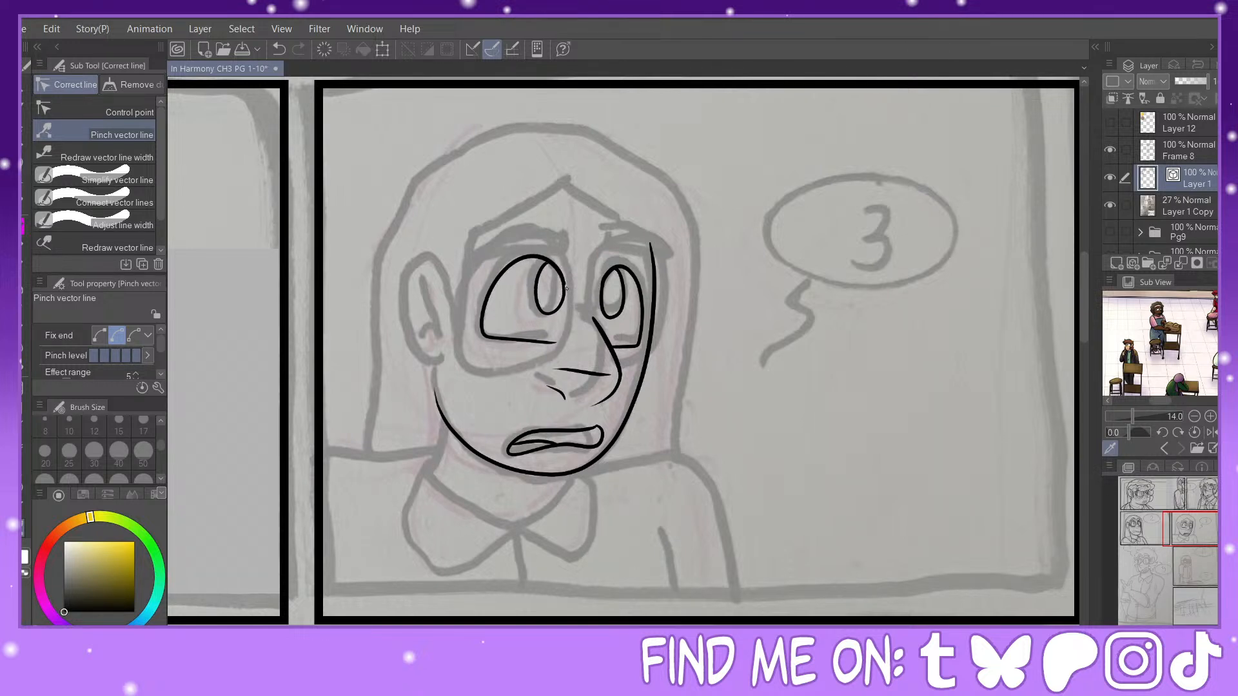
# Step: Ink the near eyebrow and replace the near eye's lower lid with a higher line, pinching its inner end shorter
pyautogui.click(28, 227)
pyautogui.moveTo(571, 243)
pyautogui.mouseDown()
pyautogui.moveTo(515, 243)
pyautogui.moveTo(468, 255)
pyautogui.moveTo(520, 228)
pyautogui.moveTo(572, 257)
pyautogui.mouseUp()
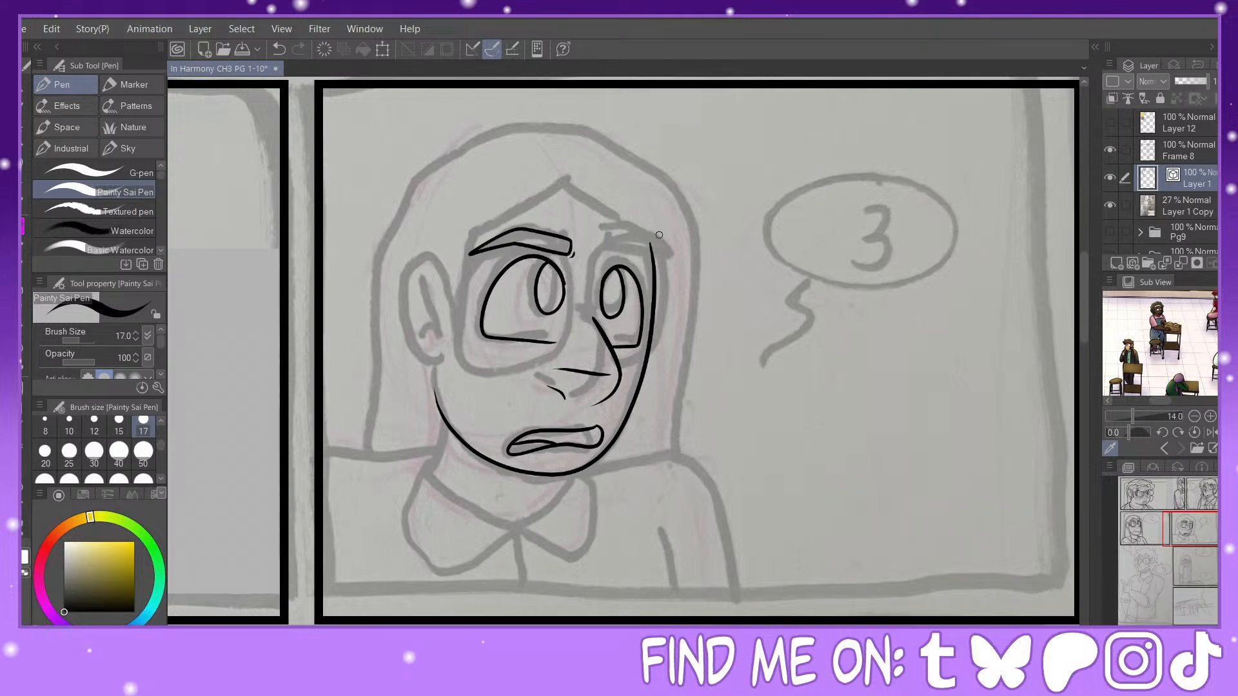
pyautogui.moveTo(479, 334); pyautogui.dragTo(571, 336)
pyautogui.click(25, 346)
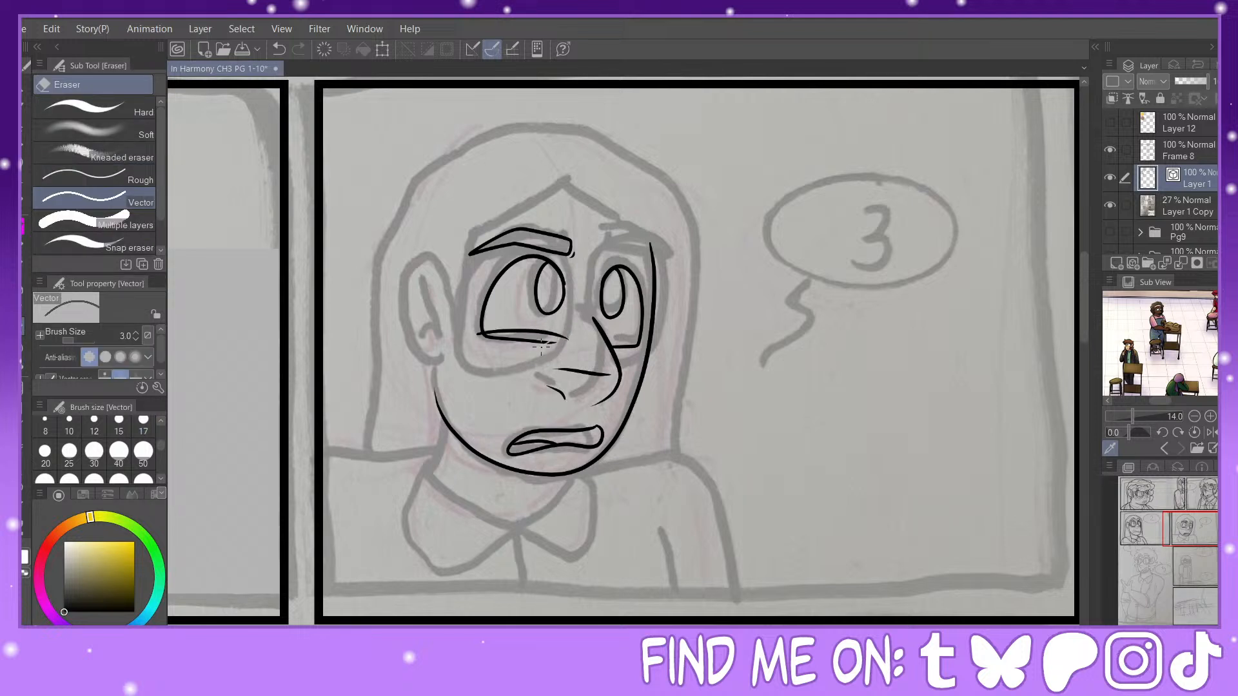
pyautogui.click(541, 343)
pyautogui.click(30, 528)
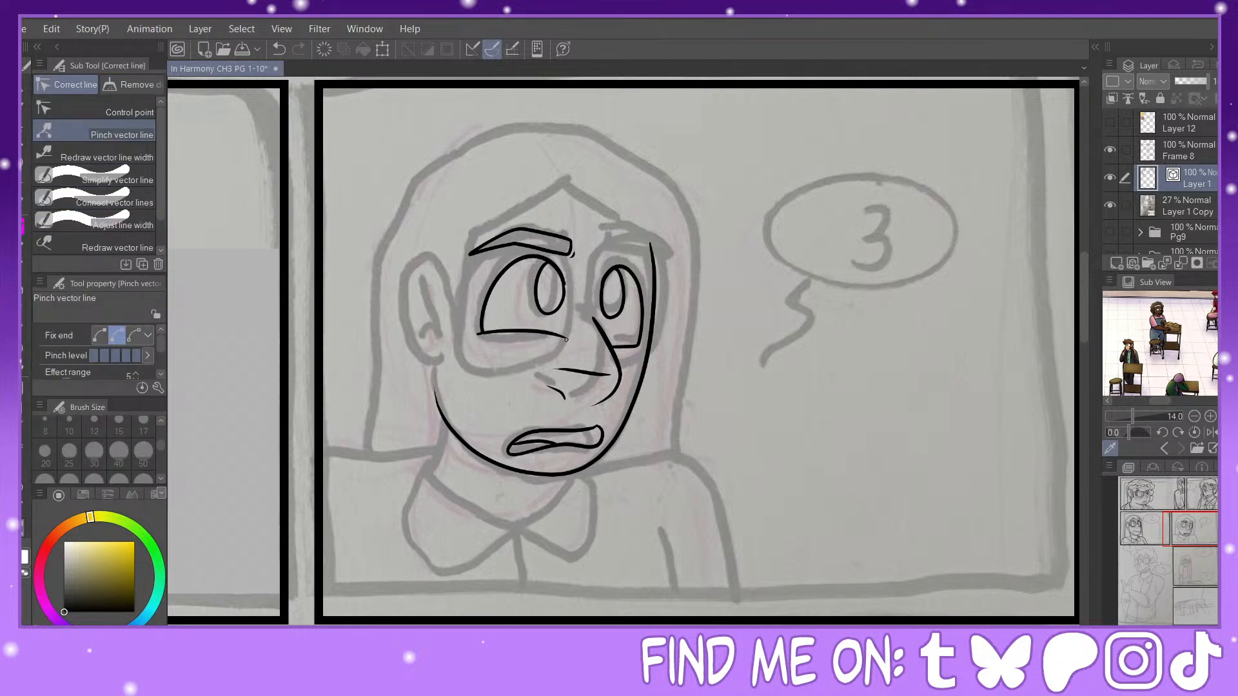
pyautogui.moveTo(566, 339); pyautogui.dragTo(515, 346)
# Step: Ink the short lower-lid line under the far eye and the pointed far eyebrow extending past the face outline
pyautogui.press('p')
pyautogui.moveTo(614, 349); pyautogui.dragTo(647, 351)
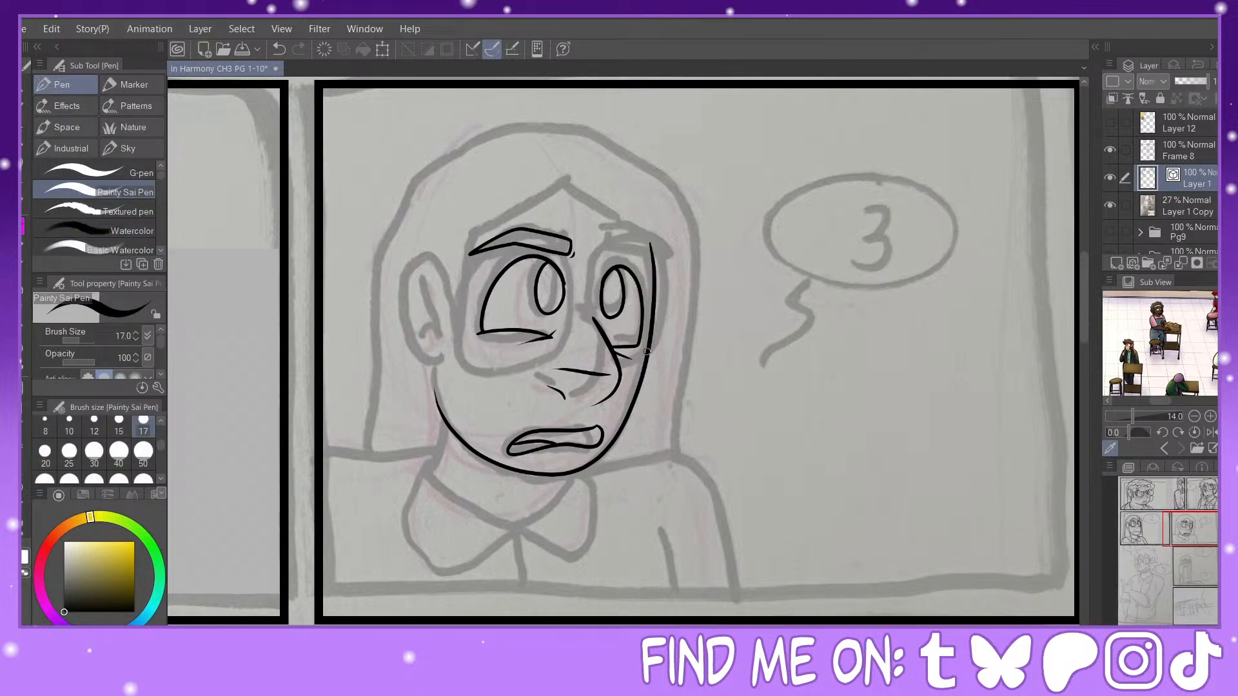
pyautogui.moveTo(603, 242)
pyautogui.mouseDown()
pyautogui.moveTo(682, 265)
pyautogui.moveTo(641, 237)
pyautogui.moveTo(602, 244)
pyautogui.moveTo(613, 240)
pyautogui.mouseUp()
pyautogui.press('y')
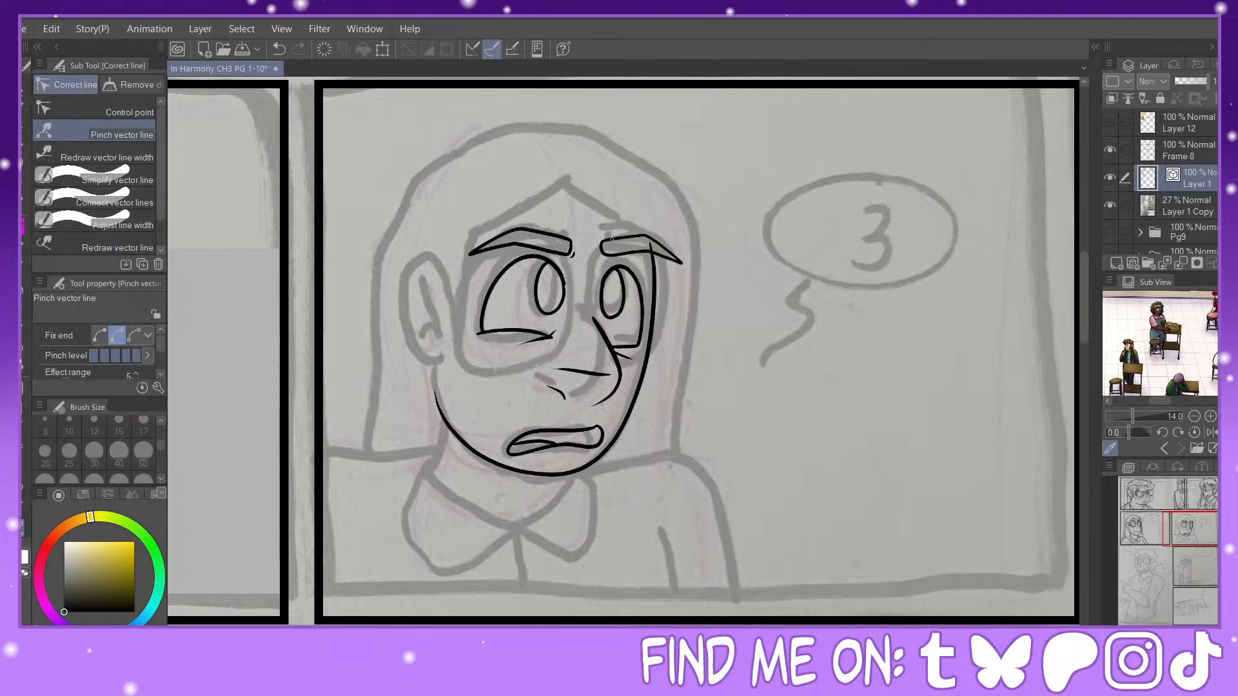
pyautogui.click(22, 314)
pyautogui.press('p')
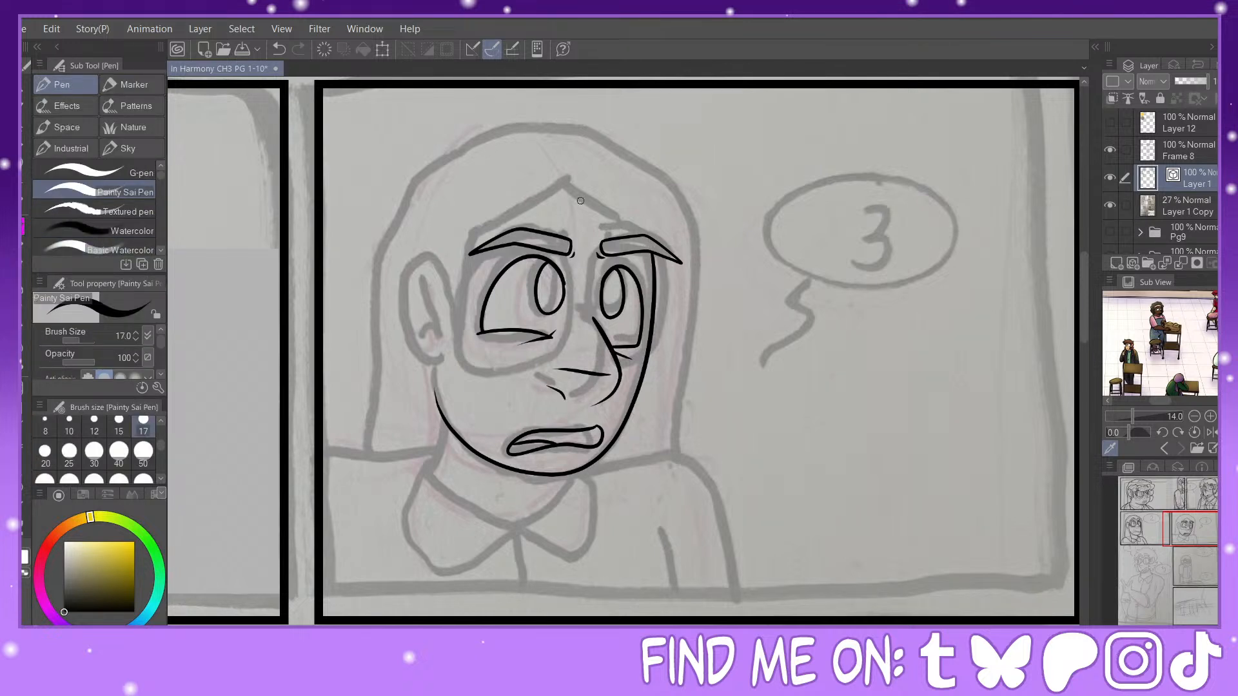
pyautogui.moveTo(527, 247)
pyautogui.mouseDown()
pyautogui.moveTo(481, 315)
pyautogui.moveTo(529, 358)
pyautogui.moveTo(573, 326)
pyautogui.moveTo(567, 267)
pyautogui.moveTo(530, 248)
pyautogui.moveTo(495, 284)
pyautogui.mouseUp()
pyautogui.click(280, 49)
pyautogui.moveTo(578, 295)
pyautogui.mouseDown()
pyautogui.moveTo(542, 244)
pyautogui.moveTo(493, 280)
pyautogui.moveTo(499, 361)
pyautogui.moveTo(552, 366)
pyautogui.moveTo(579, 291)
pyautogui.mouseUp()
pyautogui.press('y')
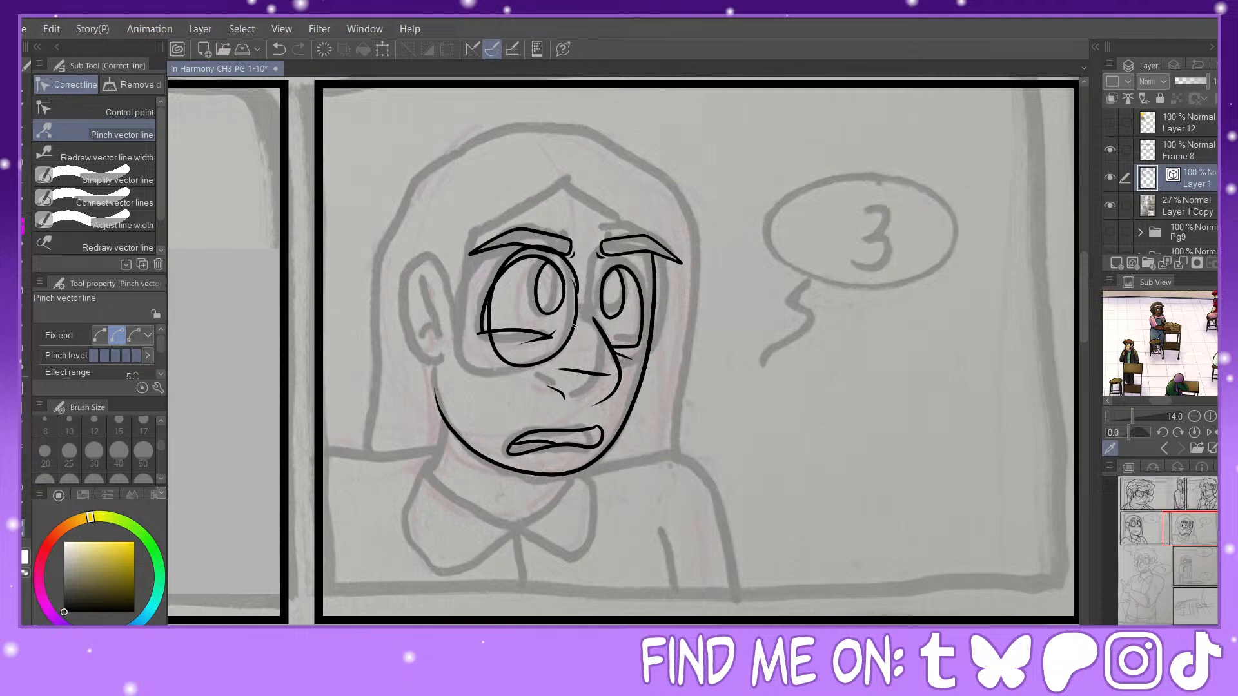
pyautogui.moveTo(577, 319); pyautogui.dragTo(573, 317)
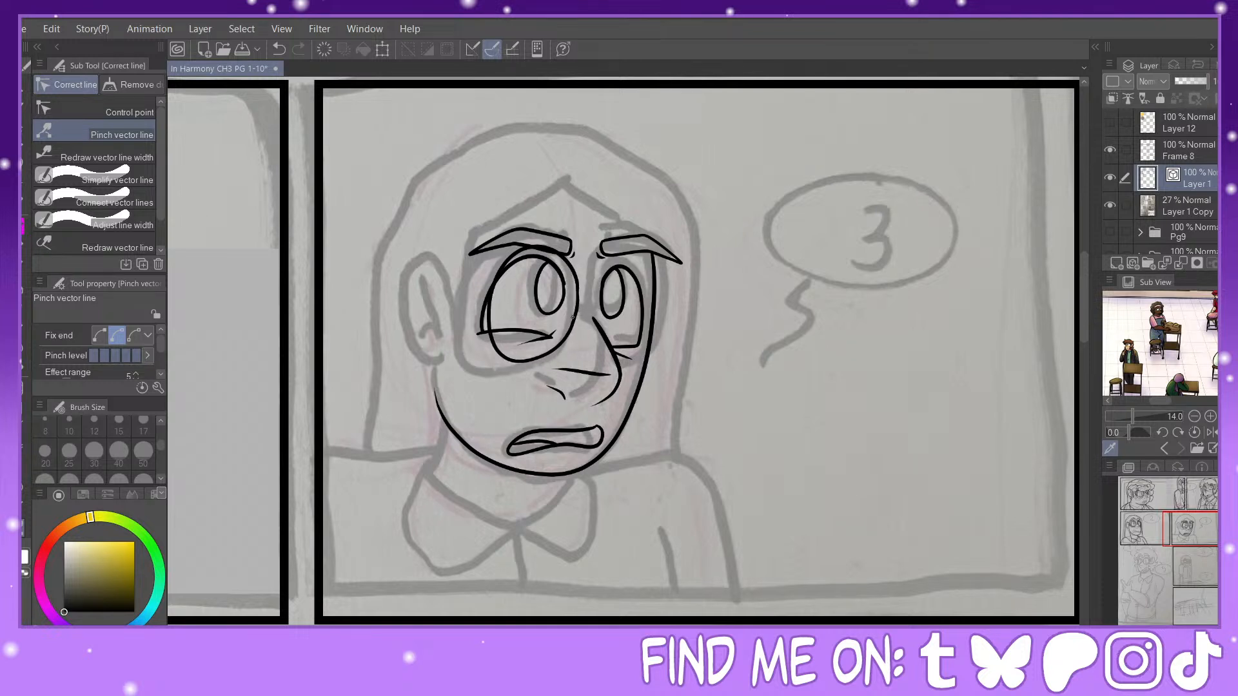
pyautogui.moveTo(488, 321); pyautogui.dragTo(480, 324)
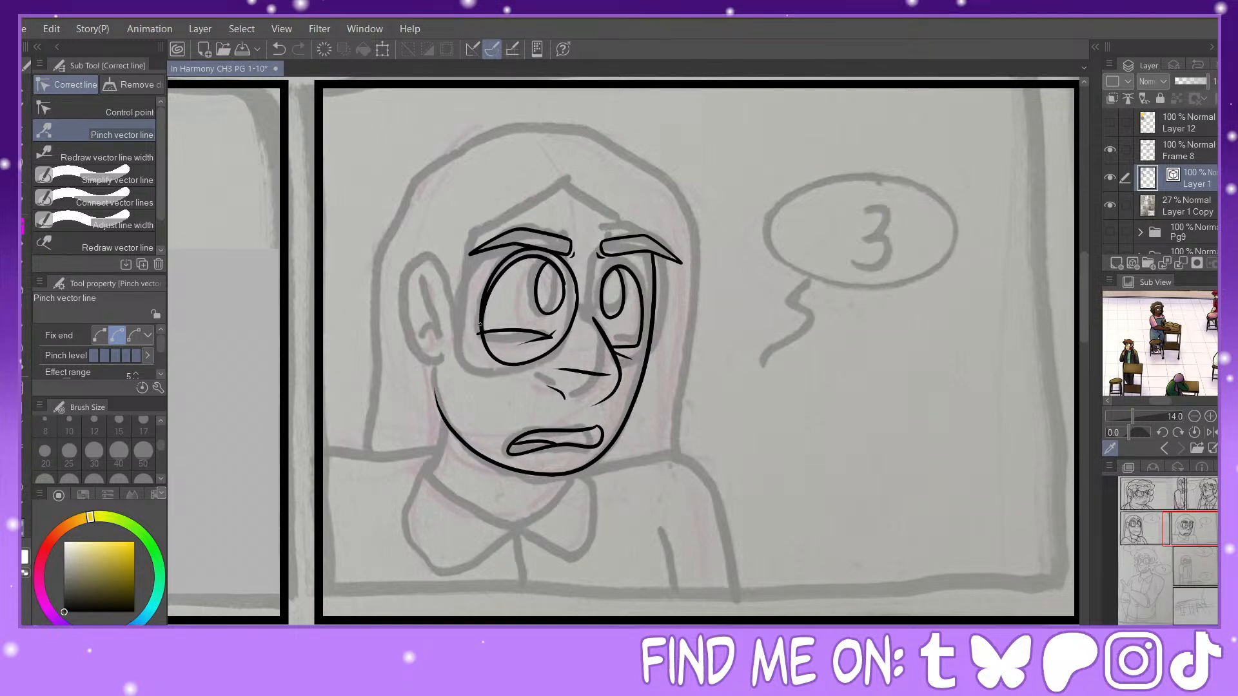
pyautogui.click(280, 51)
pyautogui.click(283, 51)
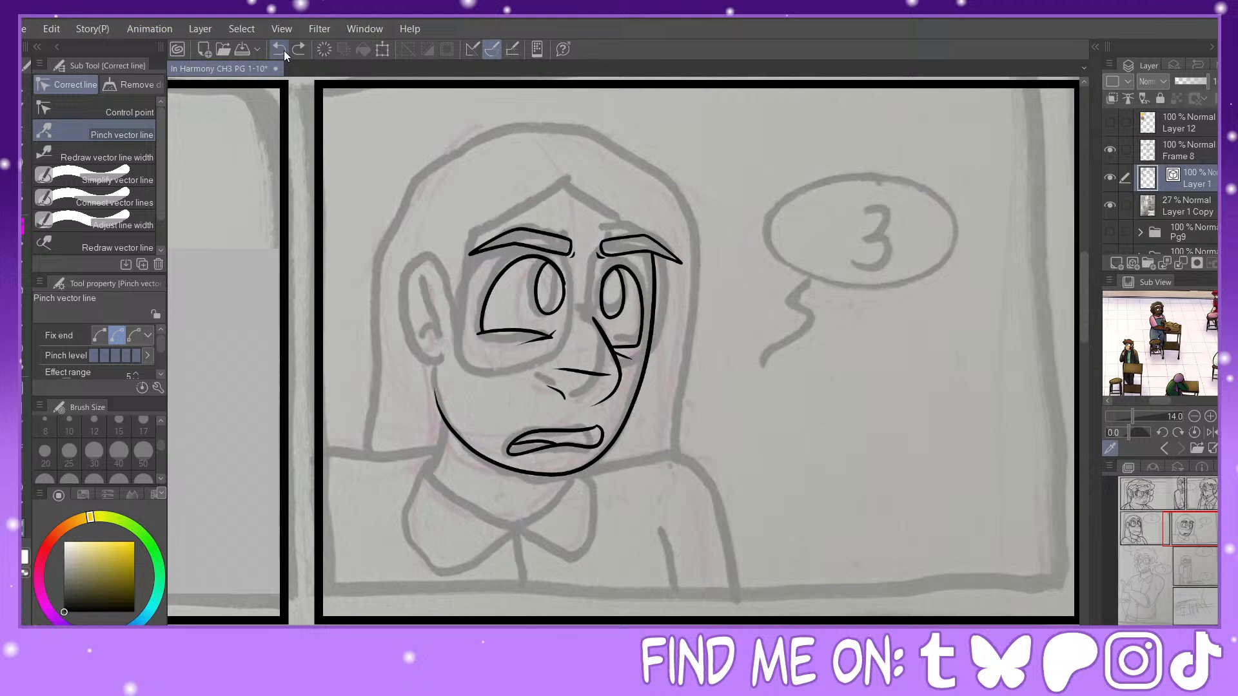
# Step: Ink the far glasses lens around the far eye and pinch its outline to fit the nose and face edge
pyautogui.click(26, 196)
pyautogui.moveTo(596, 316)
pyautogui.mouseDown()
pyautogui.moveTo(594, 278)
pyautogui.moveTo(622, 258)
pyautogui.moveTo(644, 296)
pyautogui.moveTo(616, 366)
pyautogui.mouseUp()
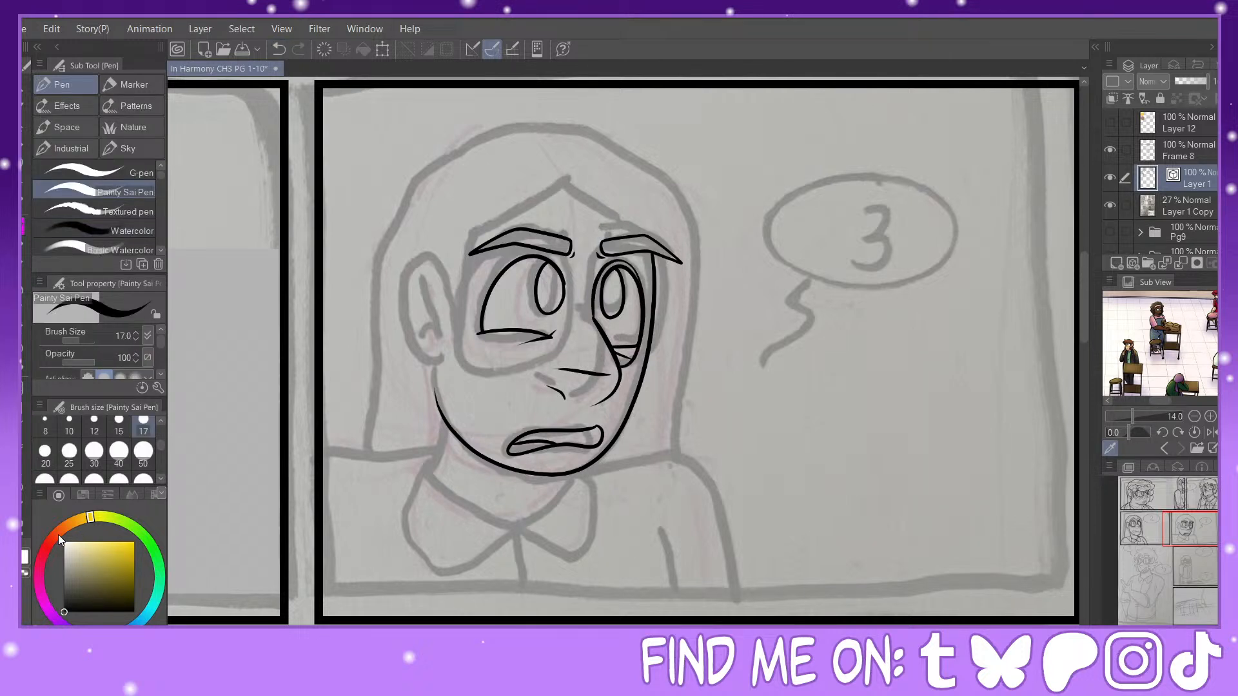
pyautogui.click(26, 529)
pyautogui.moveTo(633, 354)
pyautogui.mouseDown()
pyautogui.moveTo(639, 284)
pyautogui.moveTo(620, 258)
pyautogui.moveTo(633, 261)
pyautogui.mouseUp()
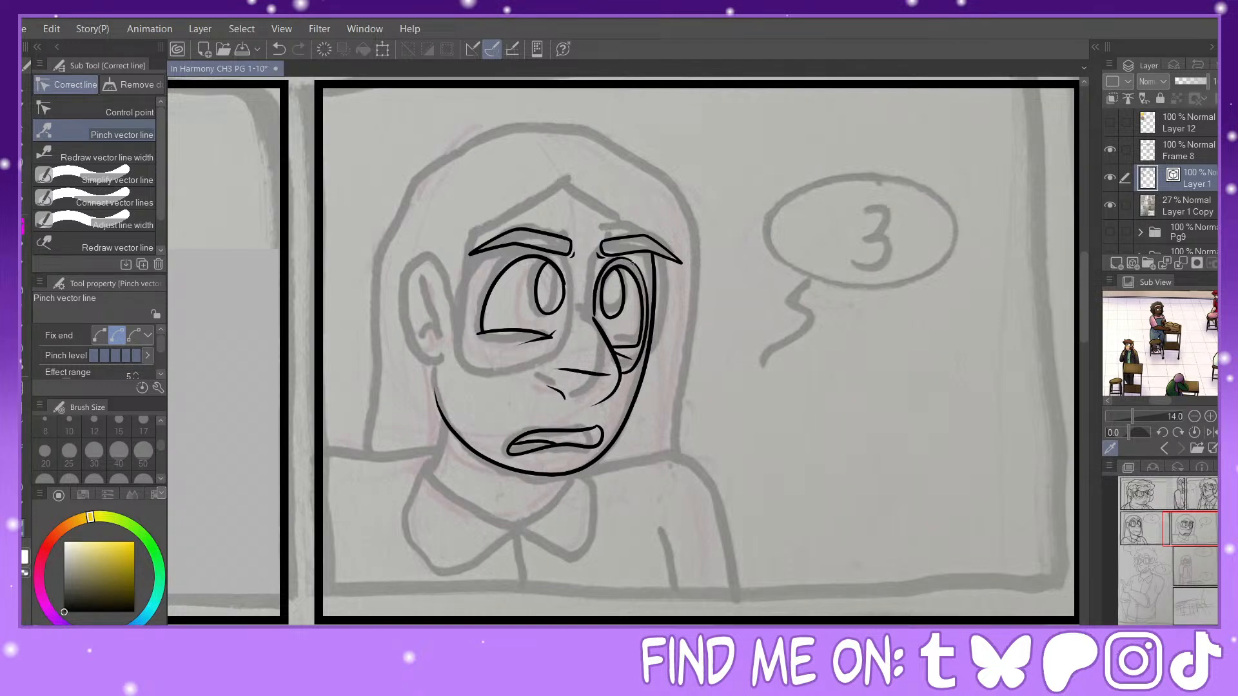
pyautogui.moveTo(593, 303); pyautogui.dragTo(592, 307)
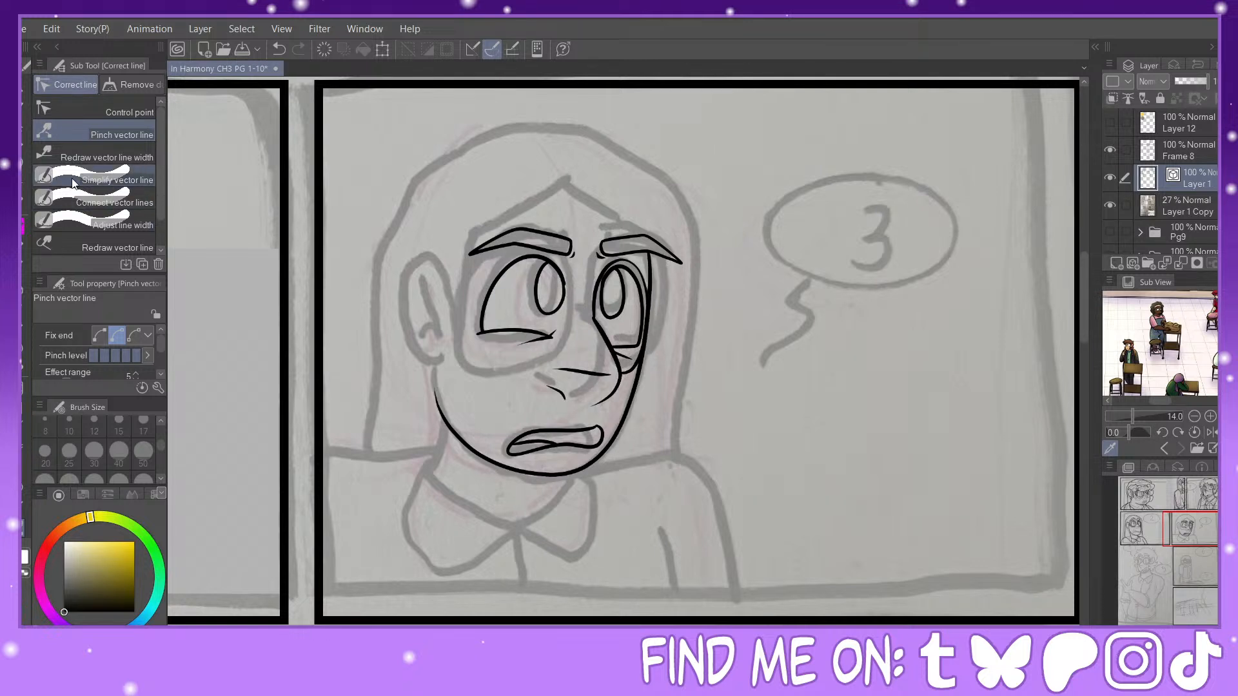
# Step: Ink the round near glasses lens around the near eye and pinch its outline outward to enlarge it
pyautogui.press('p')
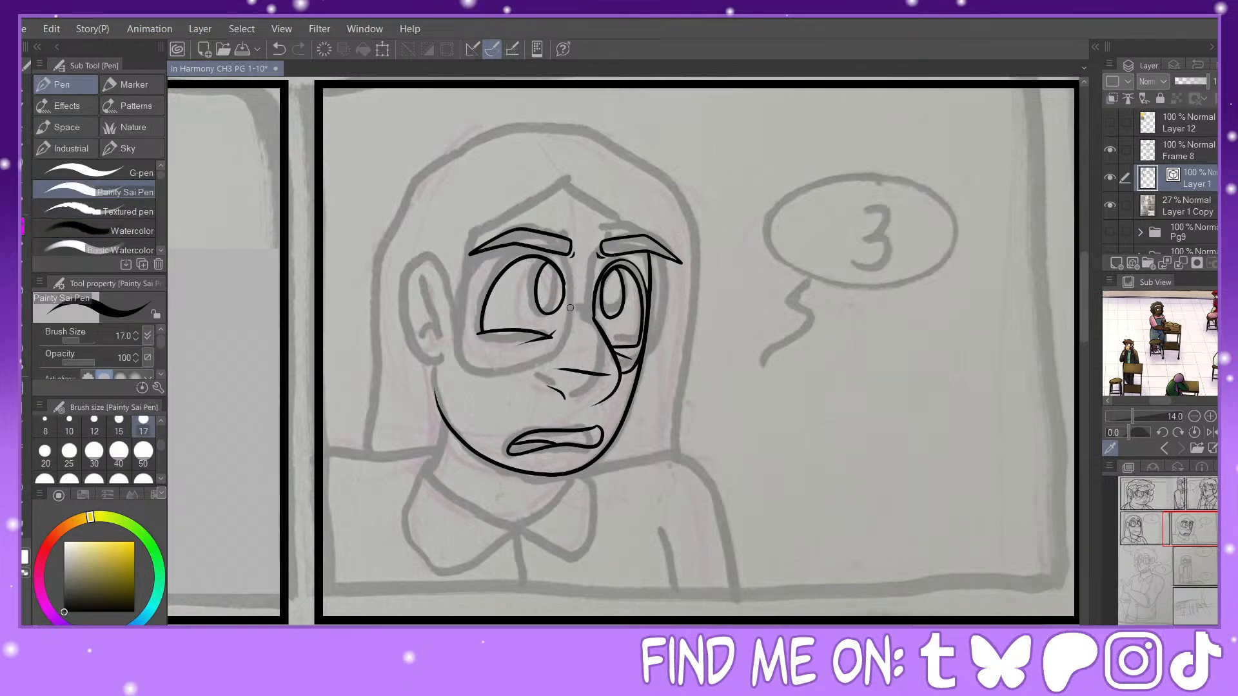
pyautogui.moveTo(570, 308)
pyautogui.mouseDown()
pyautogui.moveTo(539, 249)
pyautogui.moveTo(493, 271)
pyautogui.moveTo(475, 328)
pyautogui.moveTo(509, 368)
pyautogui.moveTo(559, 346)
pyautogui.moveTo(570, 299)
pyautogui.mouseUp()
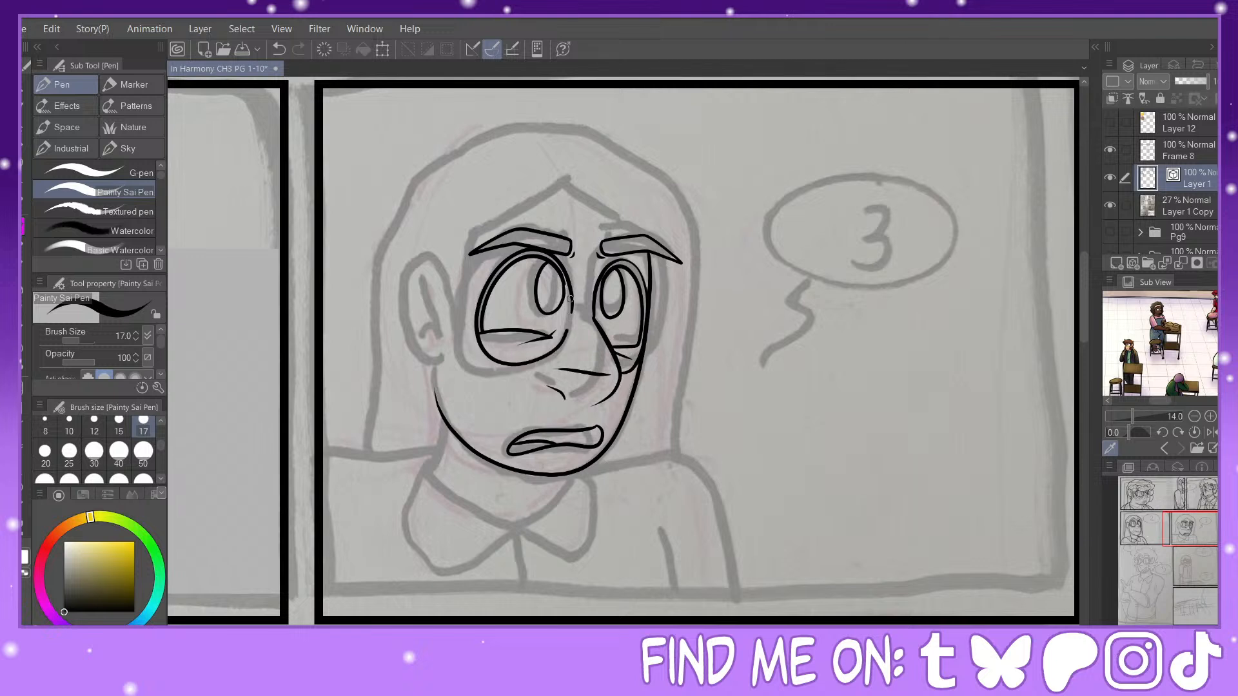
pyautogui.click(22, 544)
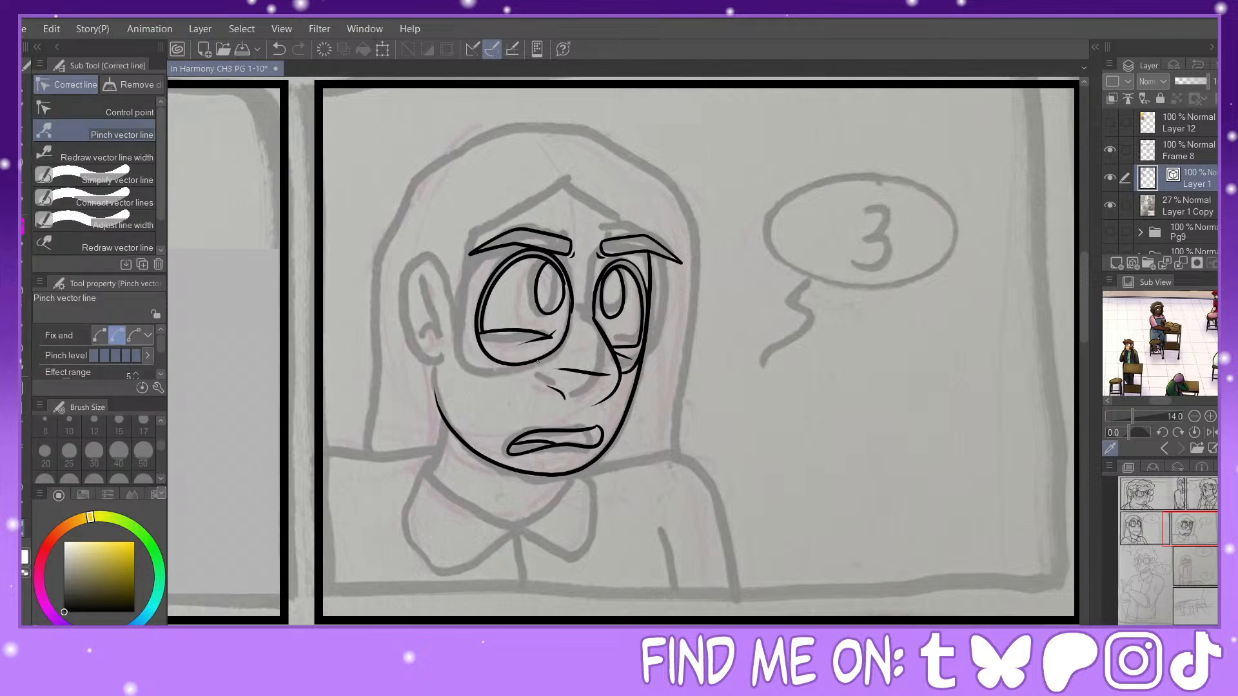
pyautogui.moveTo(538, 362); pyautogui.dragTo(546, 315)
pyautogui.moveTo(514, 253); pyautogui.dragTo(572, 257)
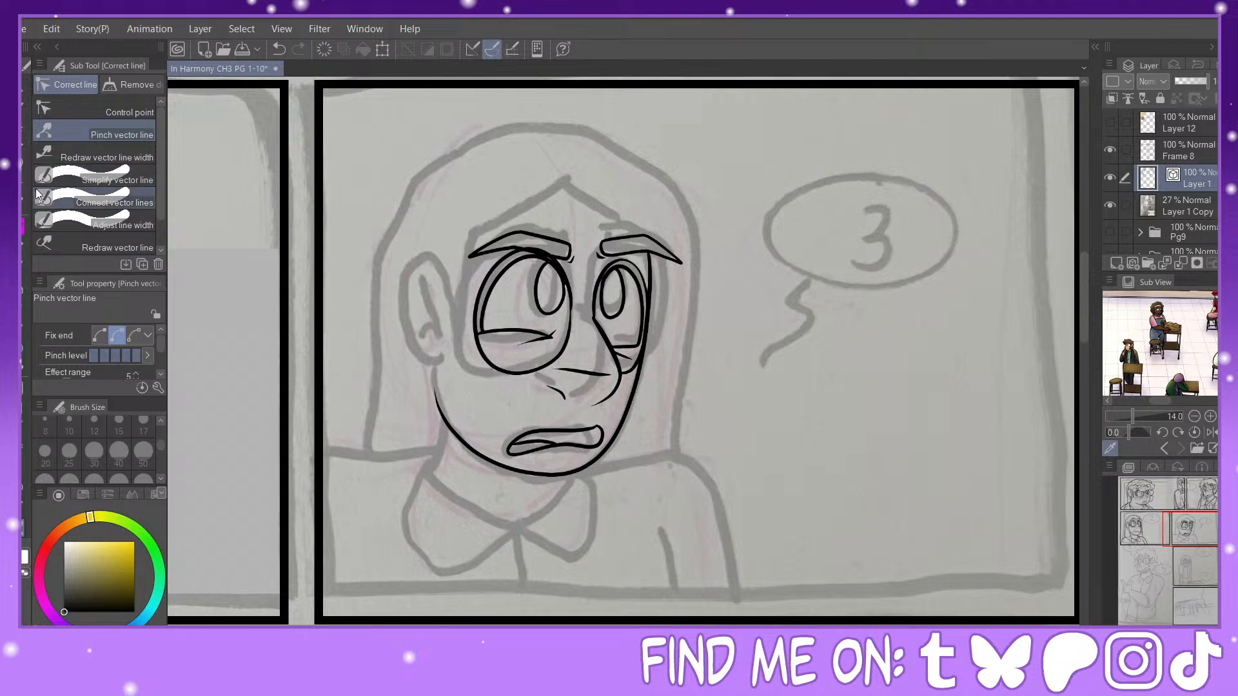
# Step: Ink the ear and the front hairline running from the temple to the forehead peak and down to the far eyebrow
pyautogui.press('p')
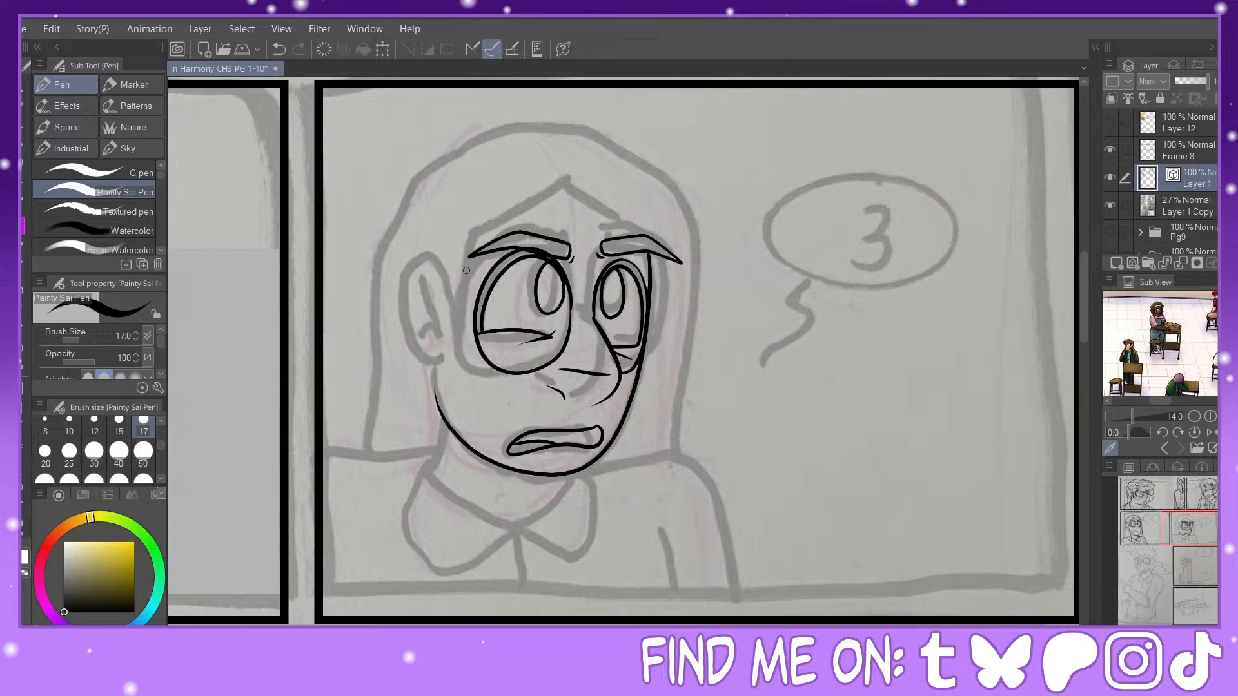
pyautogui.moveTo(466, 279)
pyautogui.mouseDown()
pyautogui.moveTo(445, 238)
pyautogui.moveTo(414, 269)
pyautogui.moveTo(417, 319)
pyautogui.moveTo(455, 335)
pyautogui.mouseUp()
pyautogui.moveTo(442, 251)
pyautogui.mouseDown()
pyautogui.moveTo(454, 336)
pyautogui.moveTo(438, 325)
pyautogui.mouseUp()
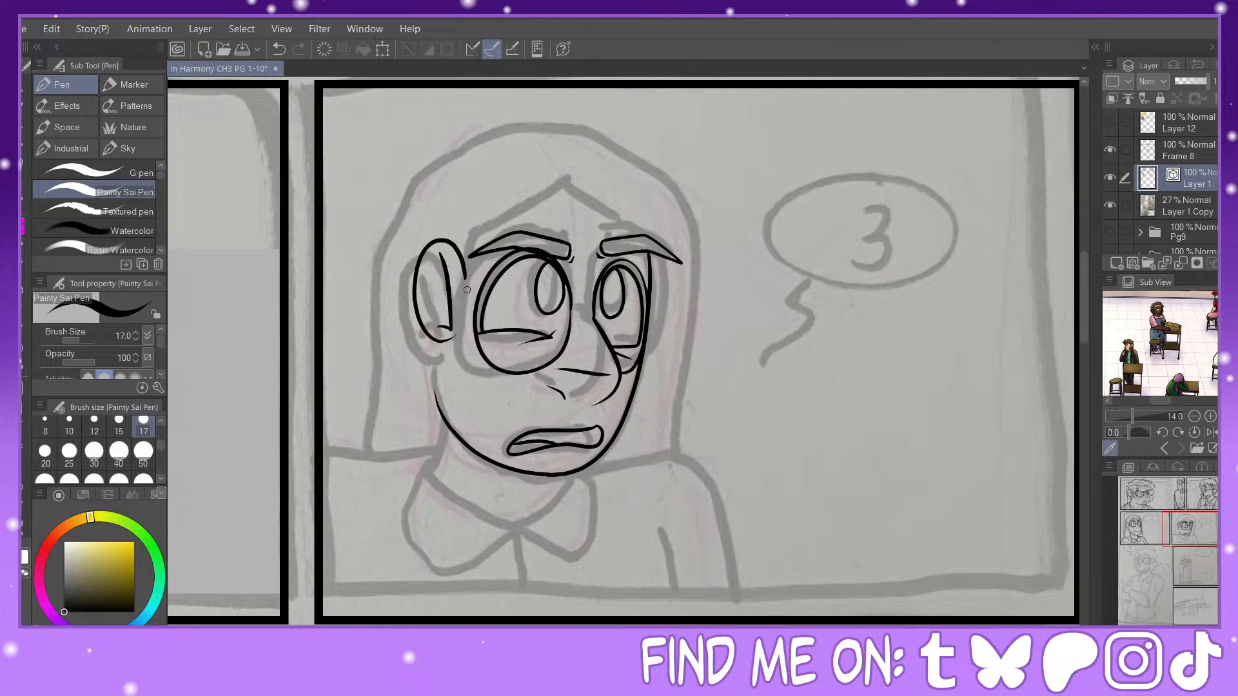
pyautogui.moveTo(463, 271)
pyautogui.mouseDown()
pyautogui.moveTo(469, 309)
pyautogui.moveTo(477, 241)
pyautogui.moveTo(558, 190)
pyautogui.moveTo(632, 236)
pyautogui.mouseUp()
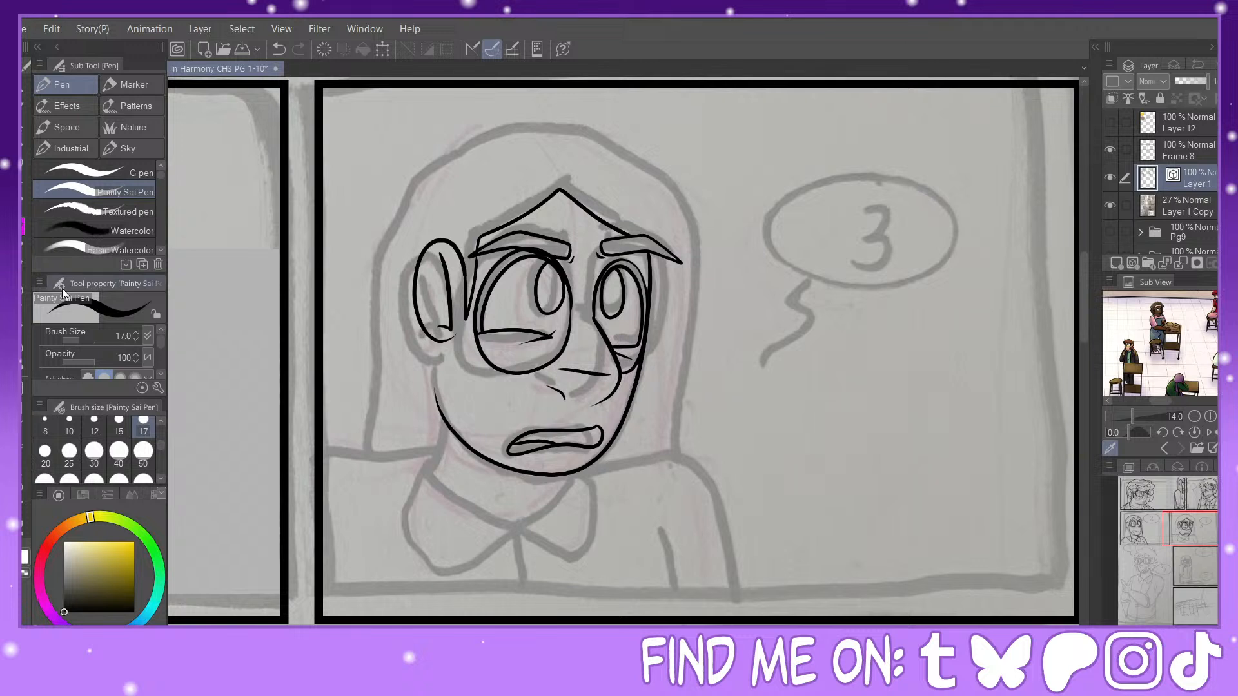
# Step: Ink a short line below the ear, erase the upper part of the near jawline and redraw it closer to the mouth
pyautogui.moveTo(445, 344); pyautogui.dragTo(456, 383)
pyautogui.press('e')
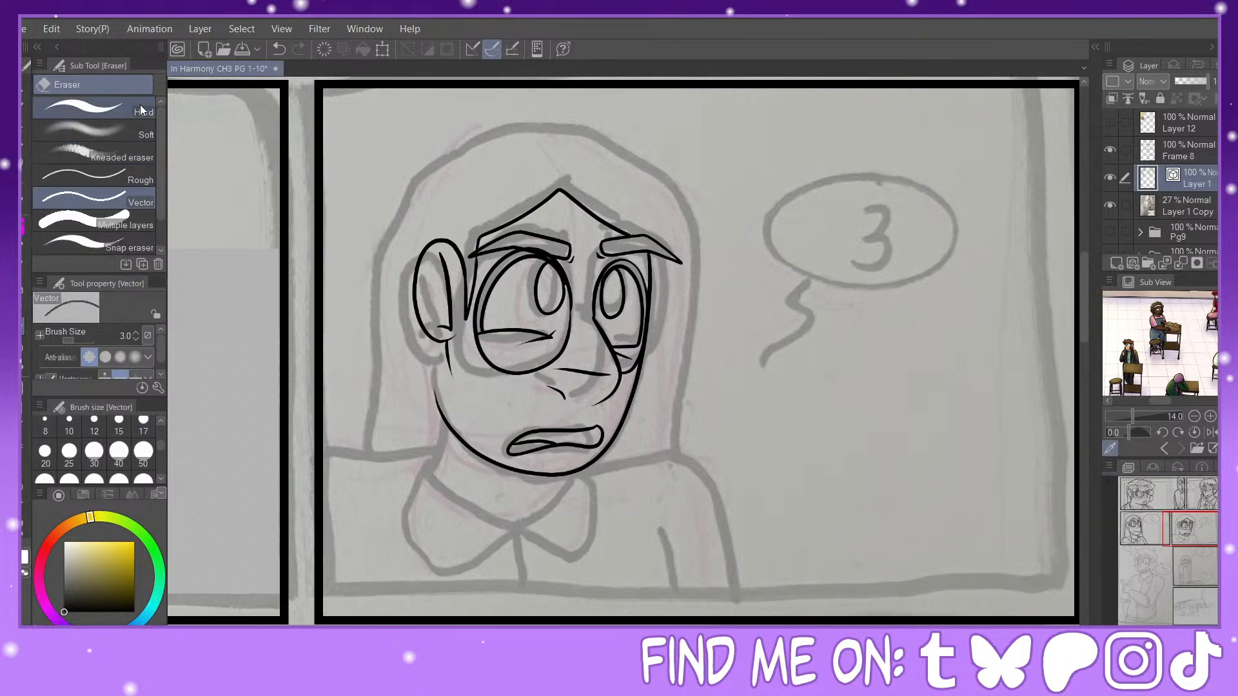
pyautogui.moveTo(427, 390)
pyautogui.mouseDown()
pyautogui.moveTo(473, 482)
pyautogui.moveTo(434, 395)
pyautogui.moveTo(517, 487)
pyautogui.mouseUp()
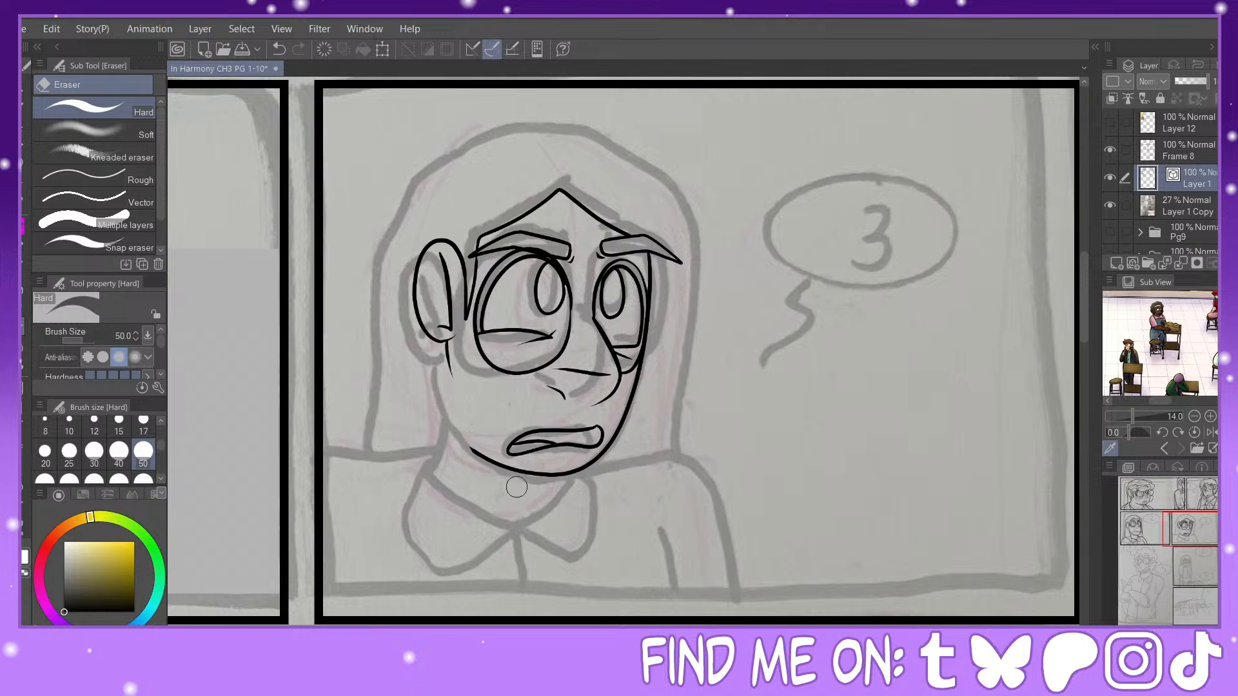
pyautogui.press('p')
pyautogui.moveTo(452, 410); pyautogui.dragTo(485, 456)
# Step: Ink the outer hair outline over the crown and down the far side, redoing it and undoing the near-side strokes
pyautogui.moveTo(467, 166)
pyautogui.mouseDown()
pyautogui.moveTo(493, 140)
pyautogui.moveTo(601, 142)
pyautogui.moveTo(686, 205)
pyautogui.moveTo(669, 533)
pyautogui.mouseUp()
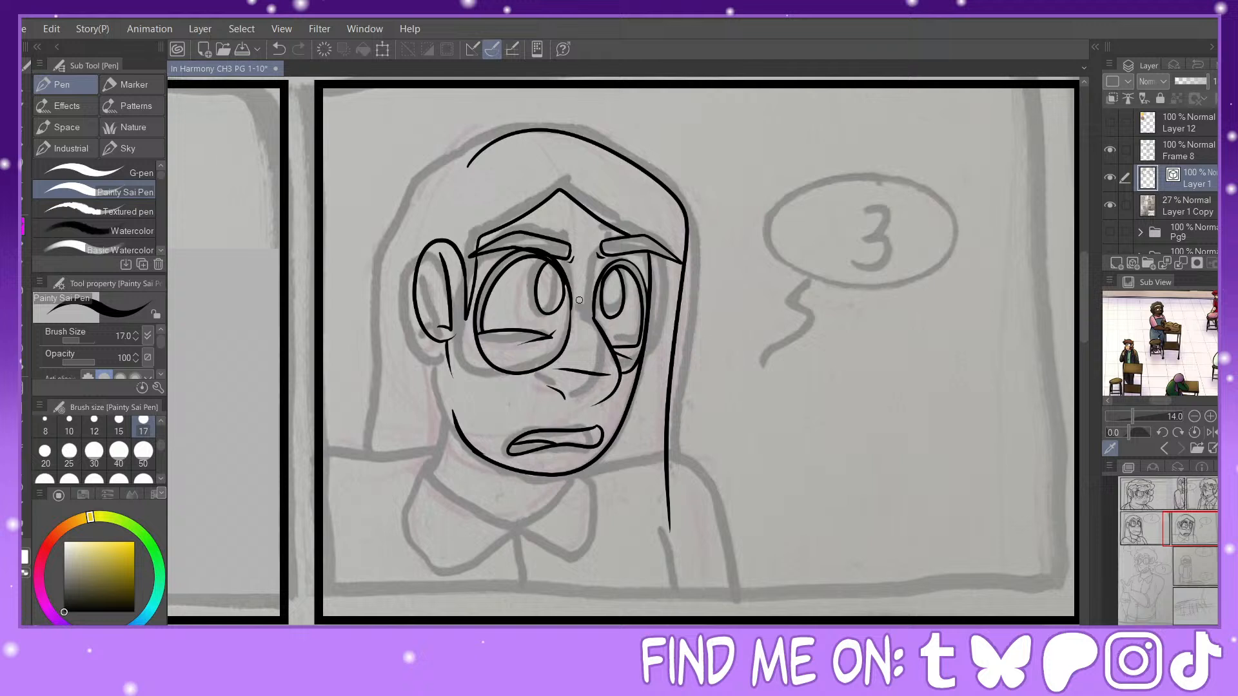
pyautogui.click(278, 50)
pyautogui.moveTo(453, 163)
pyautogui.mouseDown()
pyautogui.moveTo(480, 137)
pyautogui.moveTo(568, 129)
pyautogui.moveTo(664, 186)
pyautogui.moveTo(689, 244)
pyautogui.moveTo(674, 433)
pyautogui.moveTo(696, 536)
pyautogui.mouseUp()
pyautogui.moveTo(455, 162); pyautogui.dragTo(385, 328)
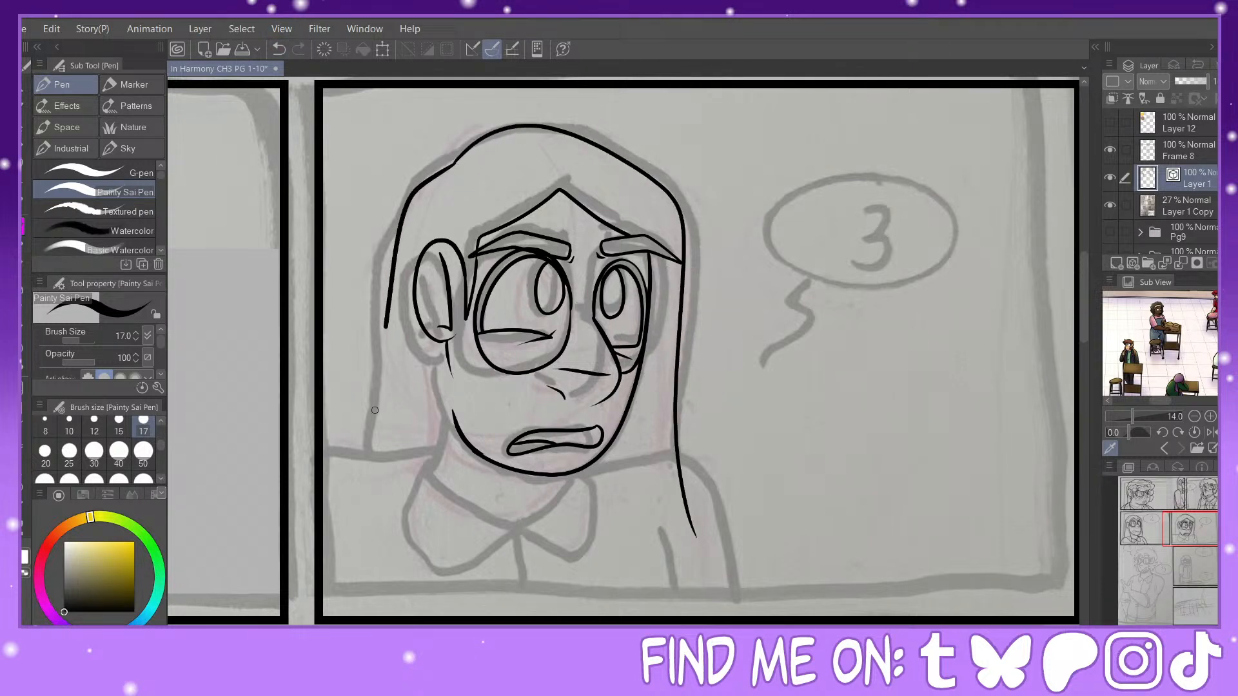
pyautogui.moveTo(375, 410); pyautogui.dragTo(361, 485)
pyautogui.click(277, 52)
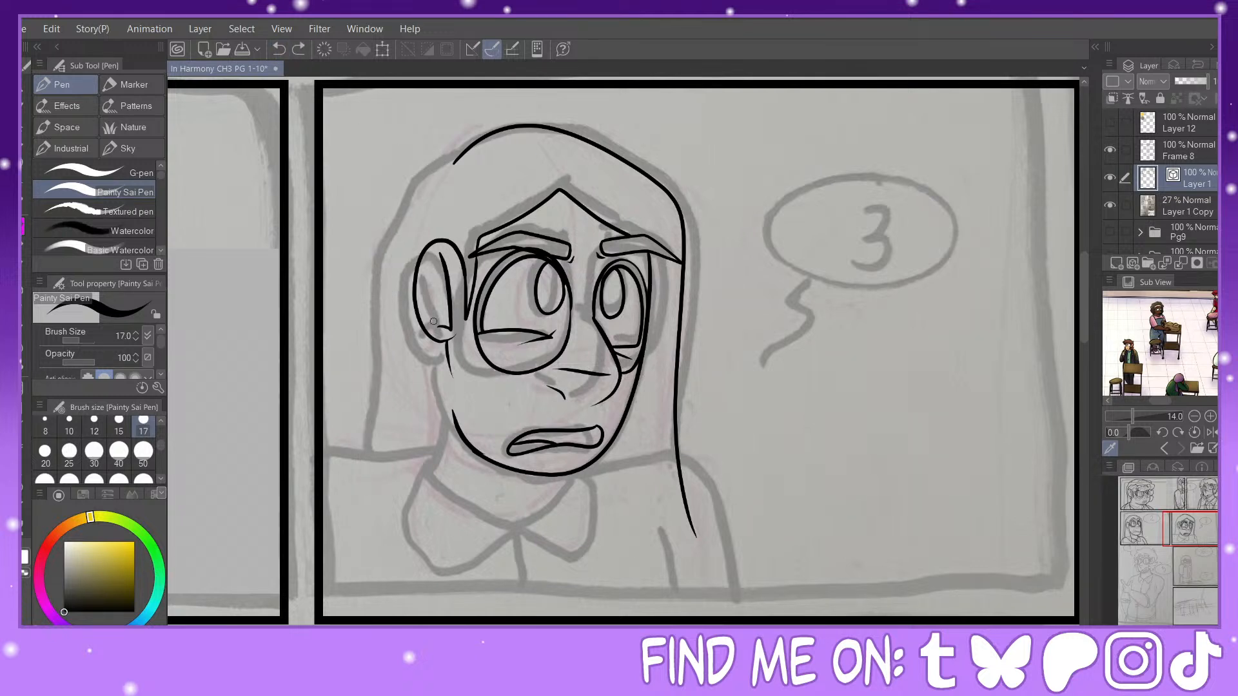
# Step: Replace the short line below the ear with a long pointed hair lock and ink the near side's outer hair outline to meet it
pyautogui.click(25, 328)
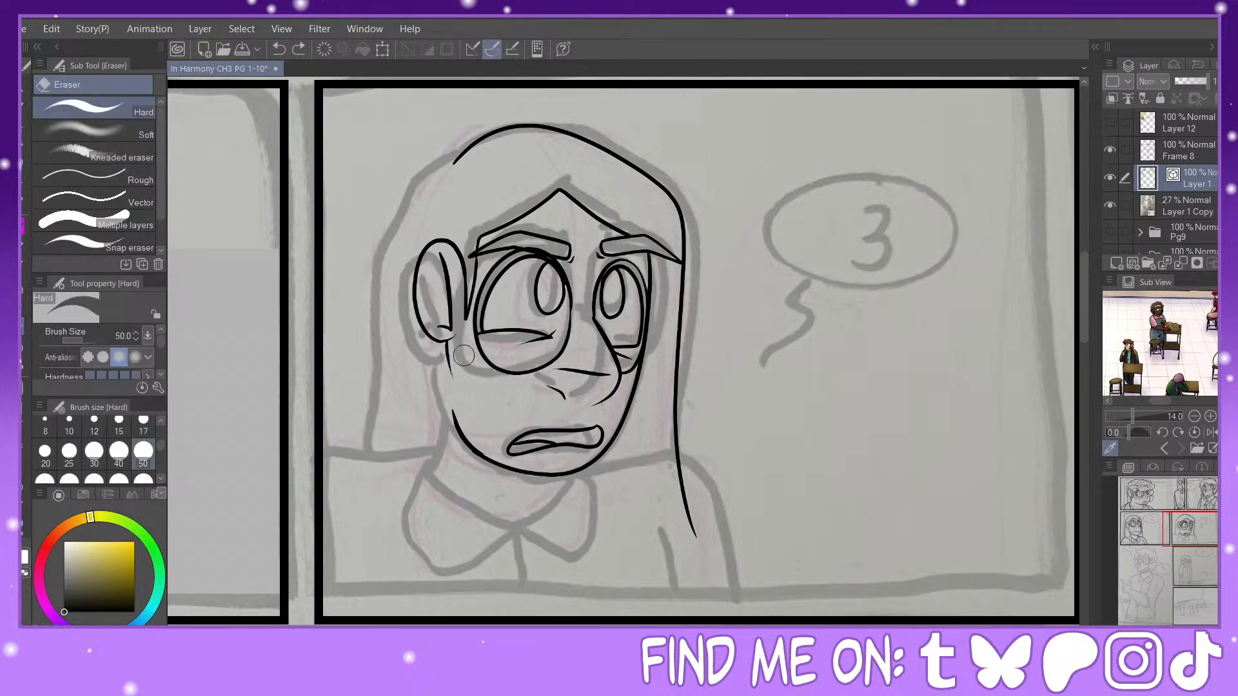
pyautogui.moveTo(464, 356); pyautogui.dragTo(435, 378)
pyautogui.click(145, 203)
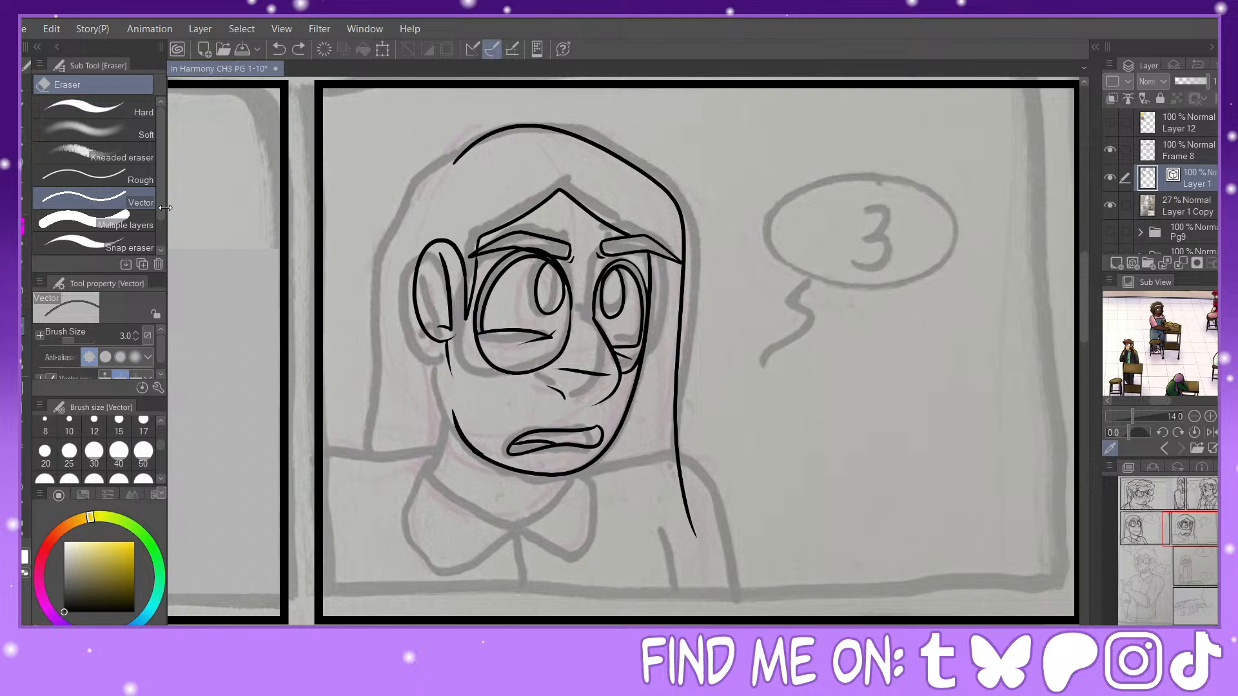
pyautogui.click(450, 360)
pyautogui.press('p')
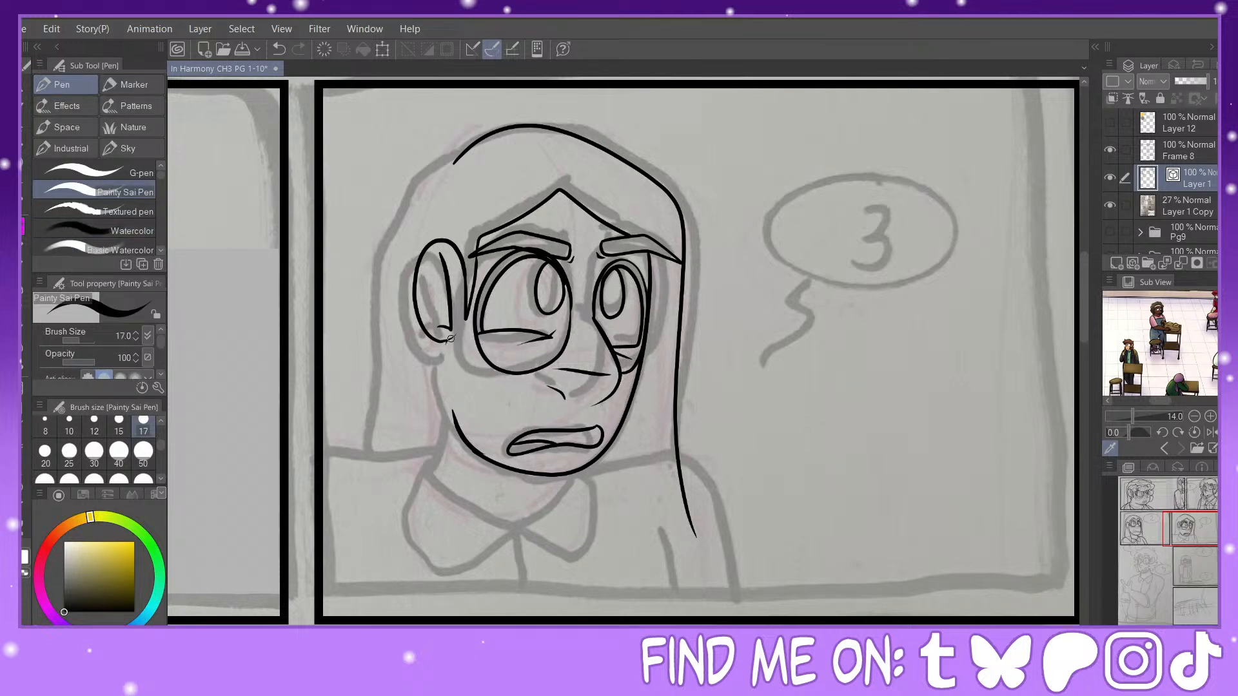
pyautogui.moveTo(450, 338)
pyautogui.mouseDown()
pyautogui.moveTo(460, 521)
pyautogui.moveTo(387, 446)
pyautogui.moveTo(344, 449)
pyautogui.mouseUp()
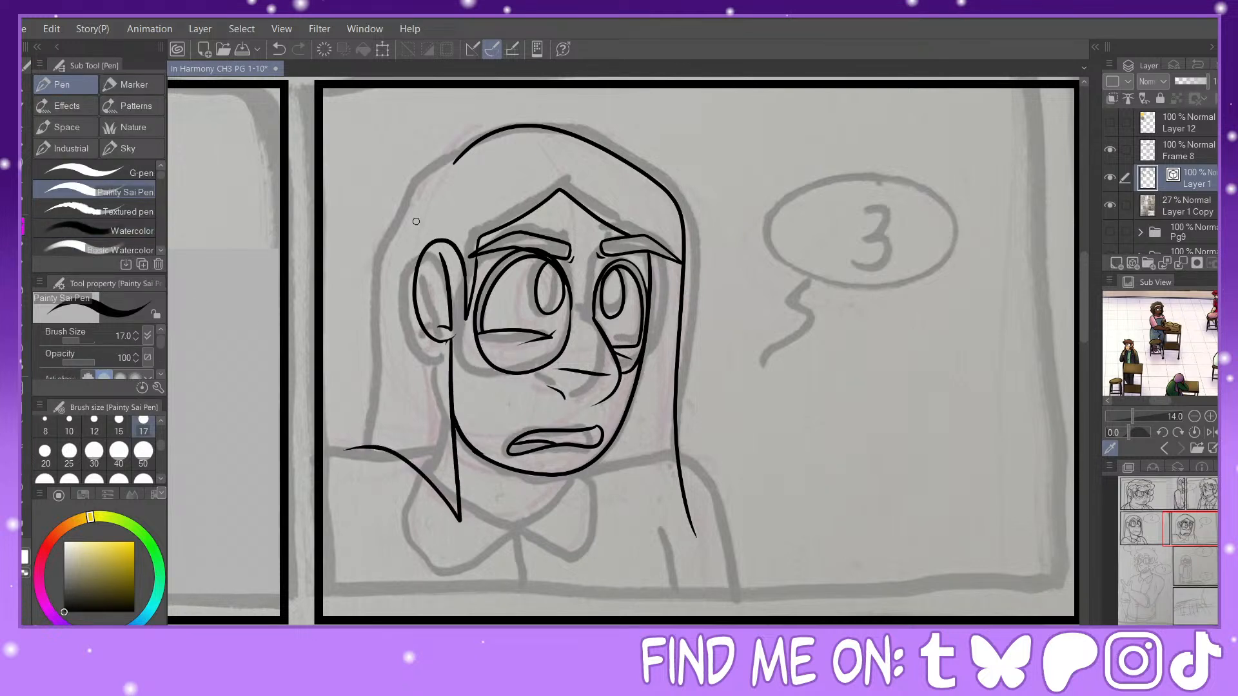
pyautogui.moveTo(458, 157)
pyautogui.mouseDown()
pyautogui.moveTo(431, 172)
pyautogui.moveTo(359, 467)
pyautogui.mouseUp()
pyautogui.press('e')
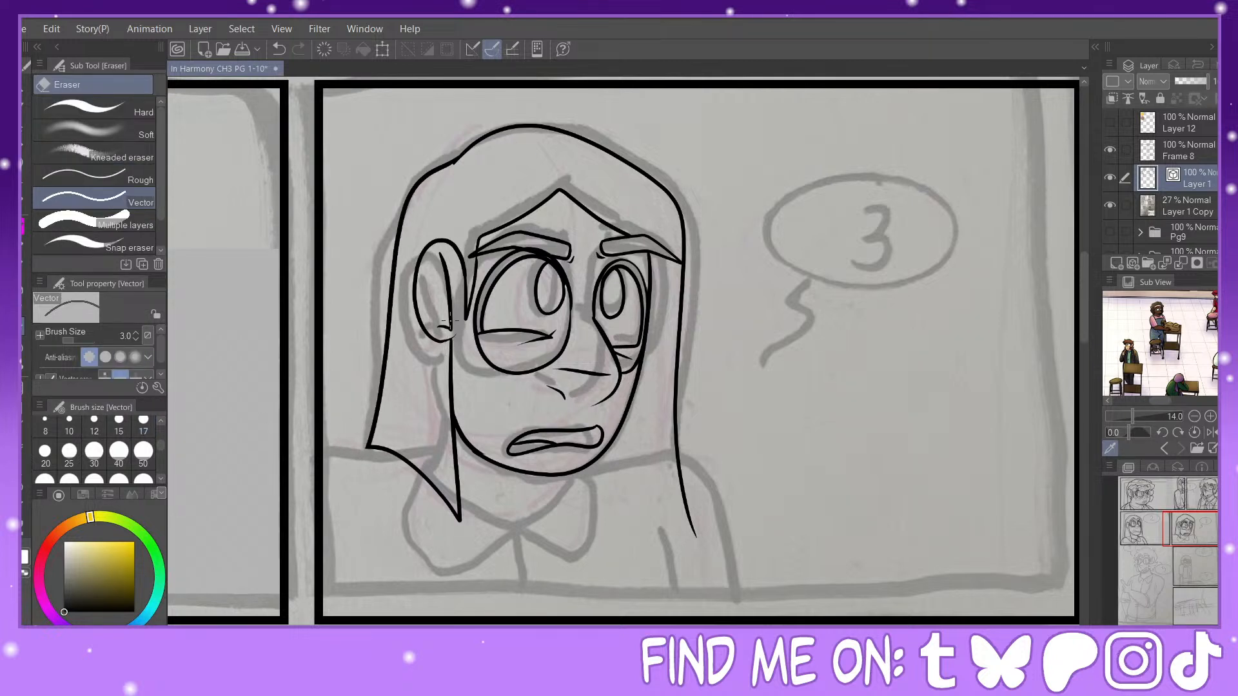
# Step: Ink the V-shaped neckline below the chin and add two strand lines inside the near hair lock
pyautogui.press('p')
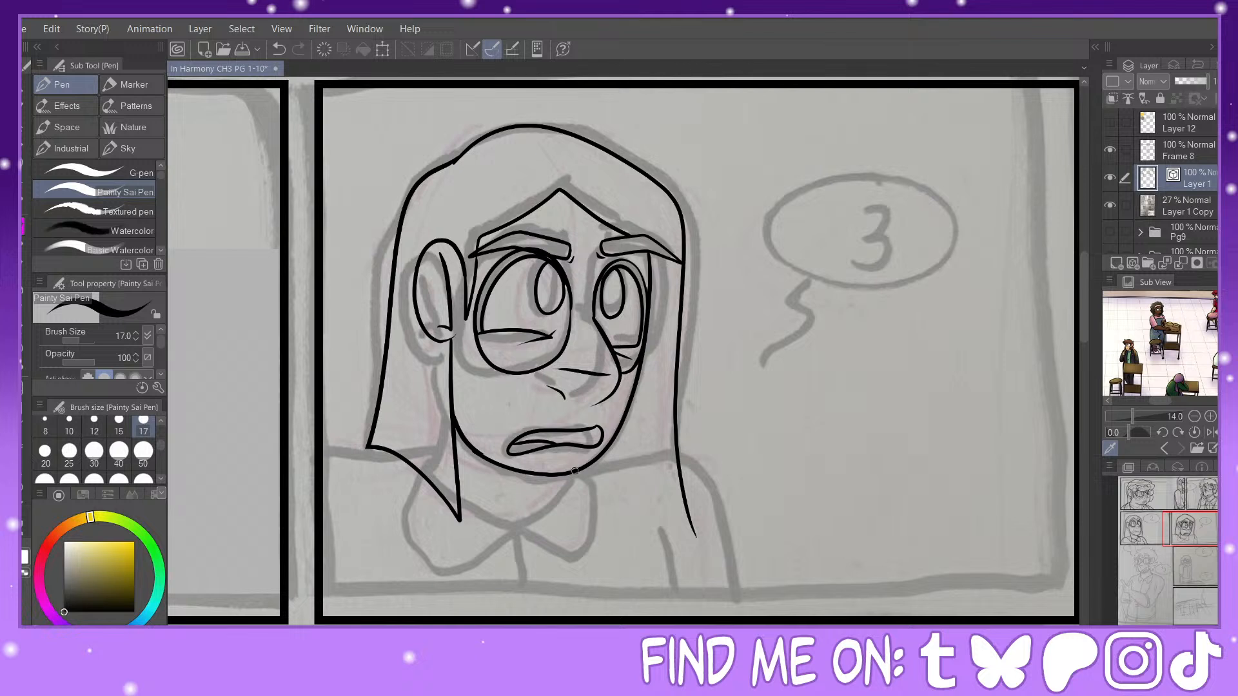
pyautogui.press('y')
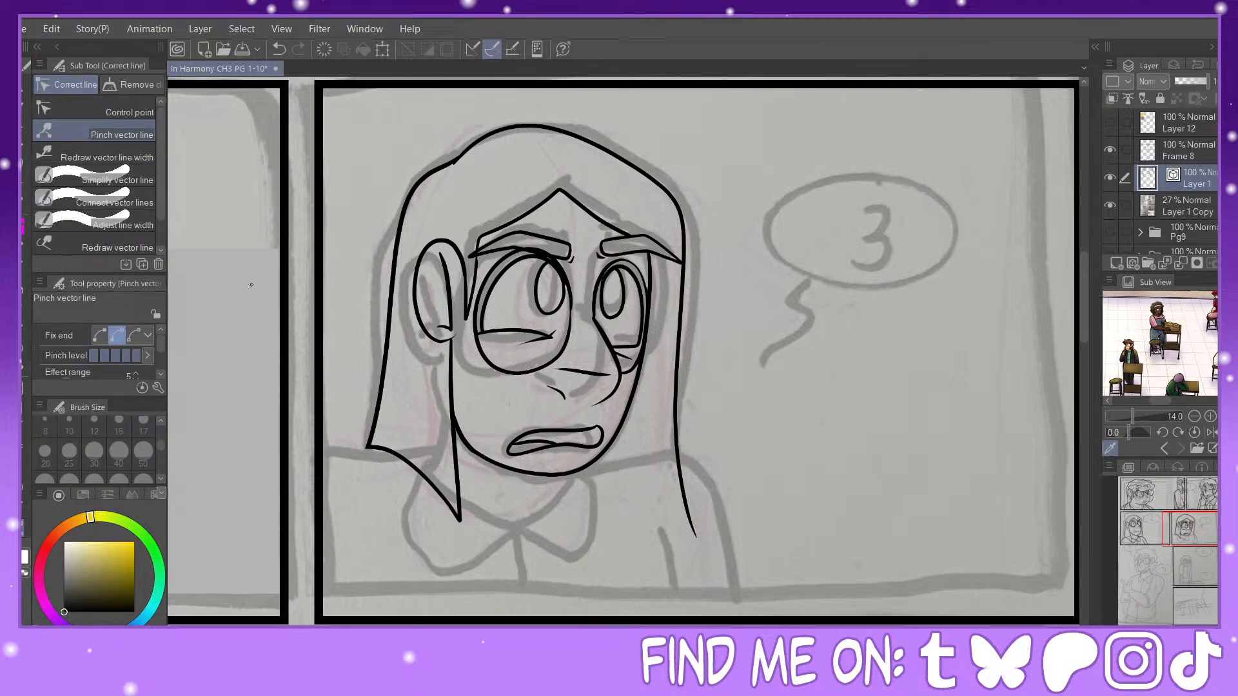
pyautogui.press('p')
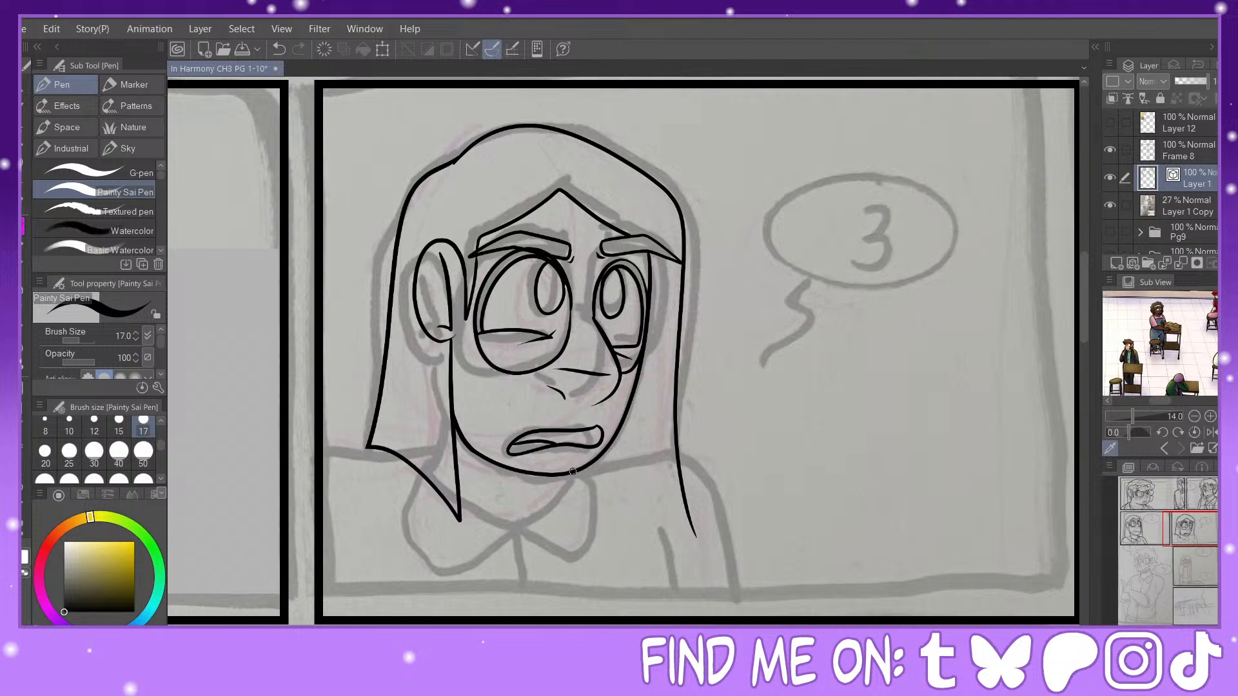
pyautogui.moveTo(572, 472)
pyautogui.mouseDown()
pyautogui.moveTo(534, 514)
pyautogui.moveTo(478, 513)
pyautogui.moveTo(459, 495)
pyautogui.mouseUp()
pyautogui.moveTo(425, 480); pyautogui.dragTo(433, 391)
pyautogui.moveTo(384, 446); pyautogui.dragTo(401, 375)
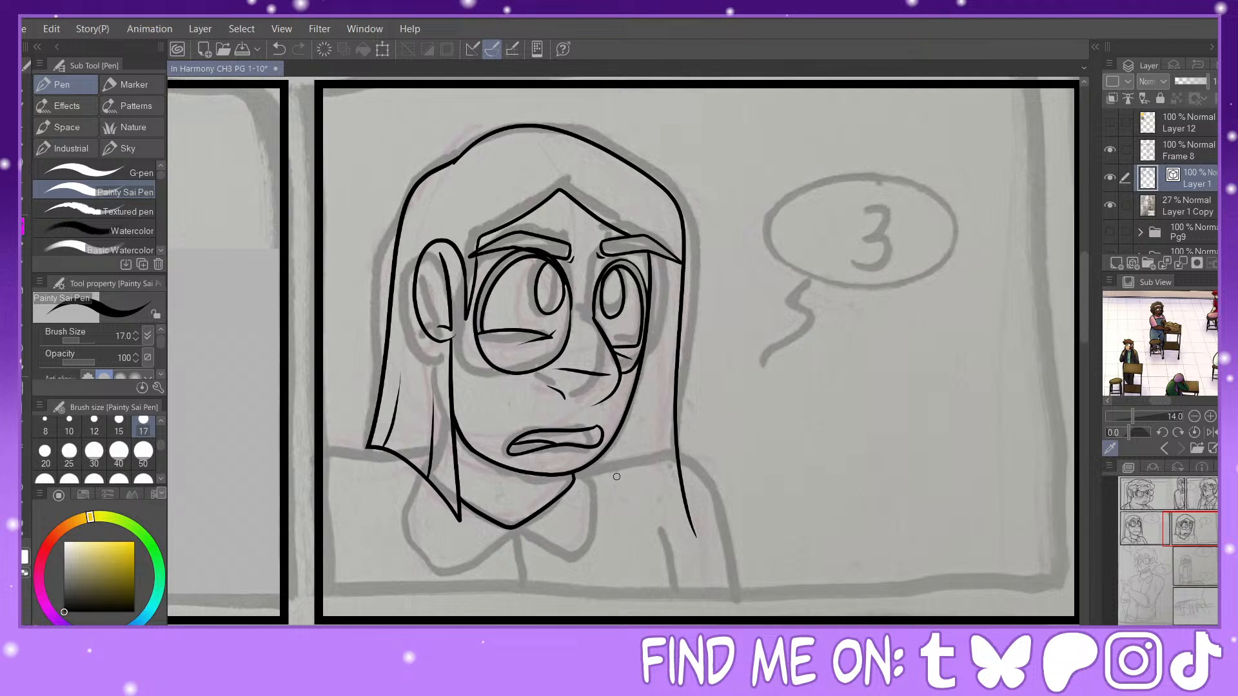
# Step: Ink the shirt's pointed collar, both shoulders, the far arm, the sleeve creases and the centre front line
pyautogui.moveTo(577, 470)
pyautogui.mouseDown()
pyautogui.moveTo(600, 491)
pyautogui.moveTo(545, 550)
pyautogui.moveTo(516, 526)
pyautogui.moveTo(482, 559)
pyautogui.moveTo(420, 532)
pyautogui.moveTo(410, 466)
pyautogui.moveTo(341, 447)
pyautogui.moveTo(321, 459)
pyautogui.mouseUp()
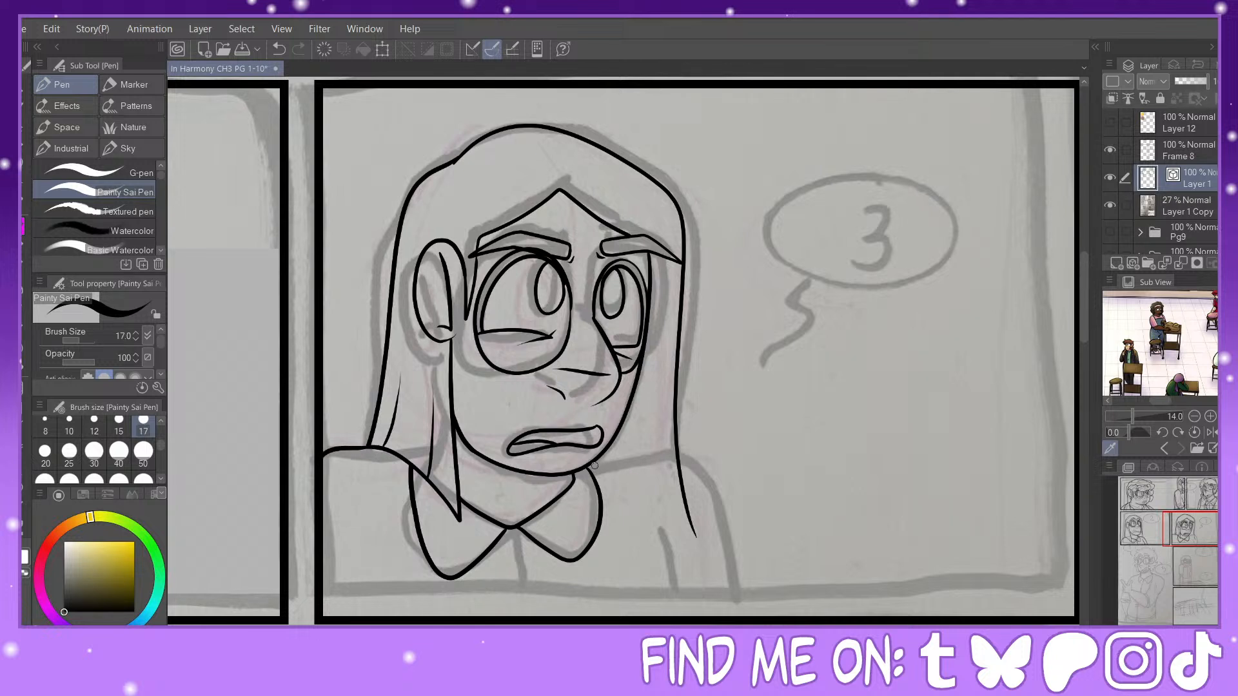
pyautogui.moveTo(589, 468)
pyautogui.mouseDown()
pyautogui.moveTo(618, 462)
pyautogui.moveTo(731, 525)
pyautogui.moveTo(740, 621)
pyautogui.mouseUp()
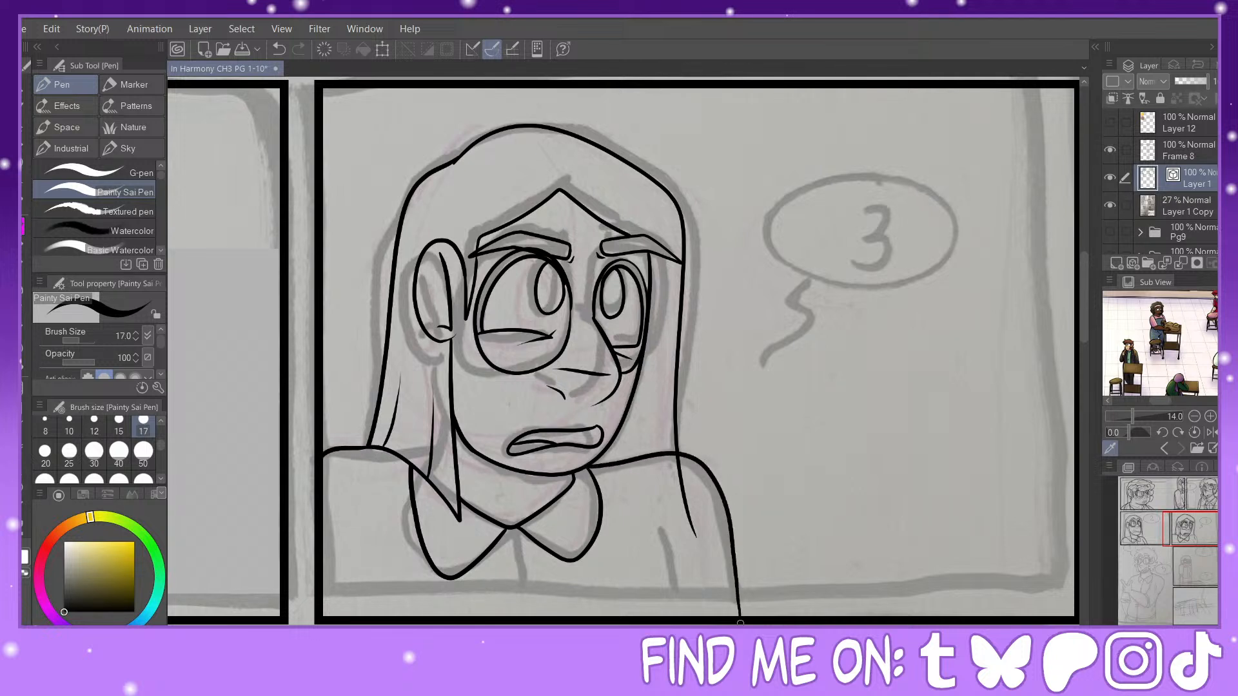
pyautogui.moveTo(640, 523); pyautogui.dragTo(688, 620)
pyautogui.moveTo(512, 529); pyautogui.dragTo(524, 621)
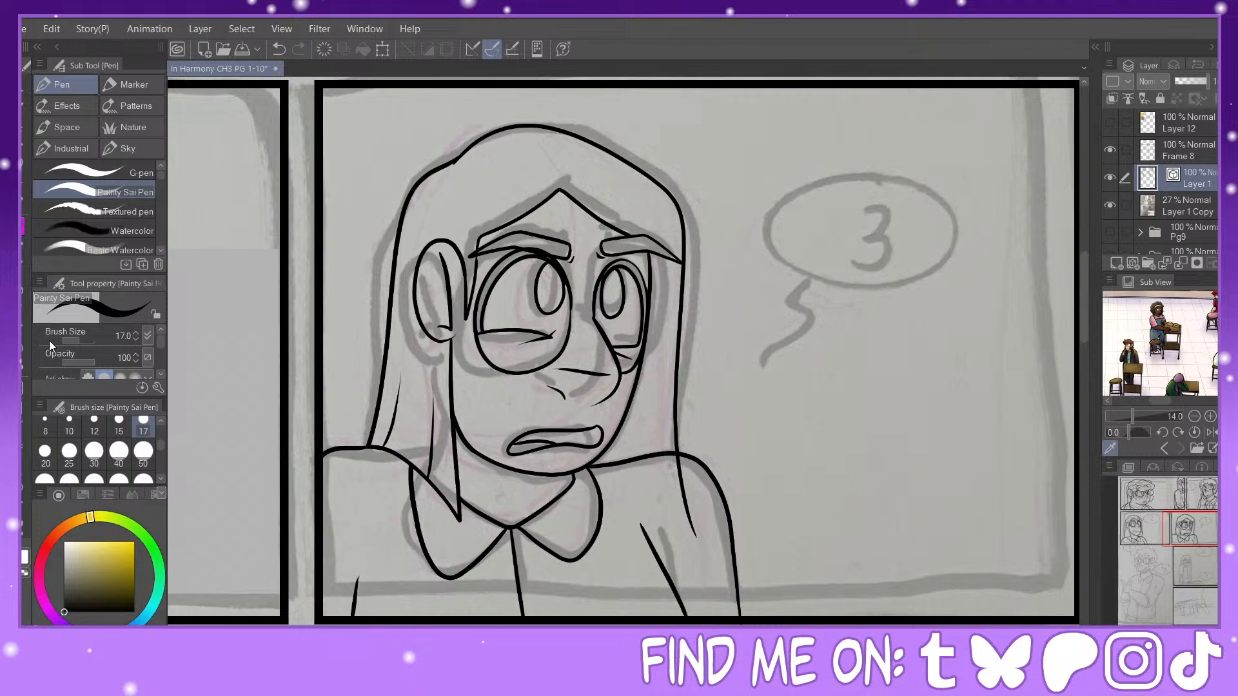
# Step: Erase the far hair line's end where it overlaps the shoulder and clean up near the sleeve crease
pyautogui.press('e')
pyautogui.moveTo(642, 503); pyautogui.dragTo(670, 516)
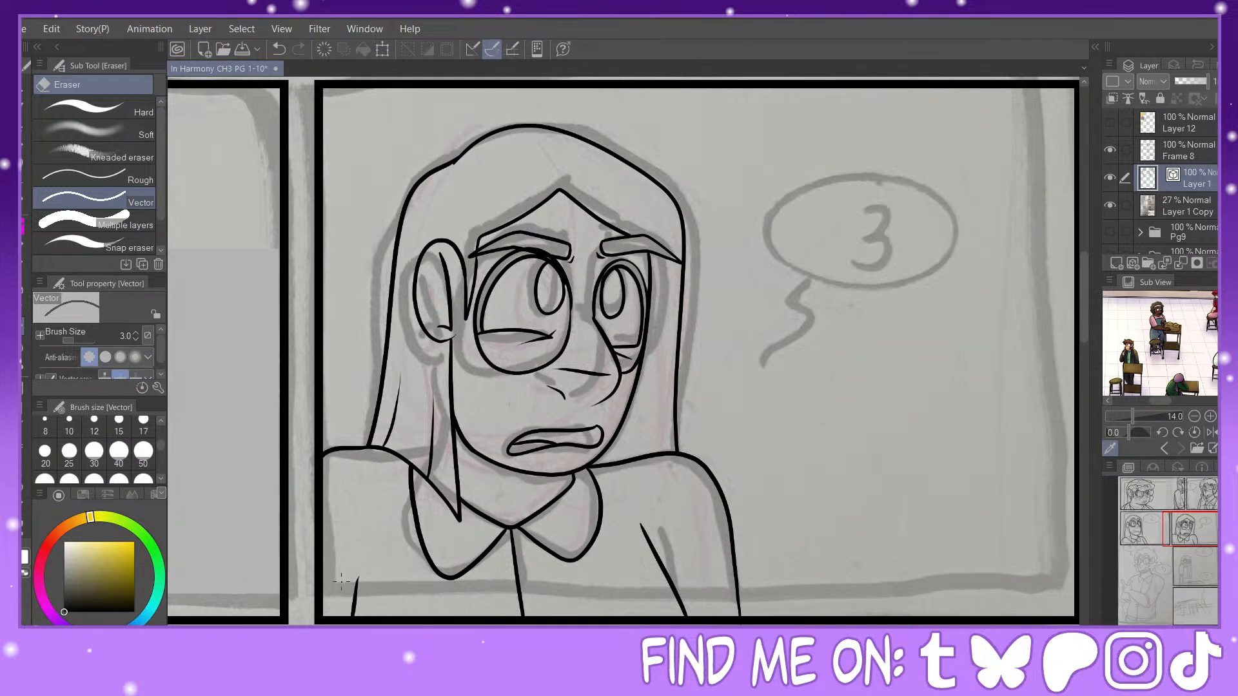
pyautogui.moveTo(341, 581)
pyautogui.mouseDown()
pyautogui.moveTo(356, 588)
pyautogui.moveTo(401, 562)
pyautogui.mouseUp()
# Step: Draw a desk with straight lines along the lower edge of the panel holding bubbles 6 and 7, including its thin front edge
pyautogui.press('p')
pyautogui.moveTo(1191, 533); pyautogui.dragTo(1205, 561)
pyautogui.hotkey('ctrl', '-')
pyautogui.hotkey('ctrl', '-')
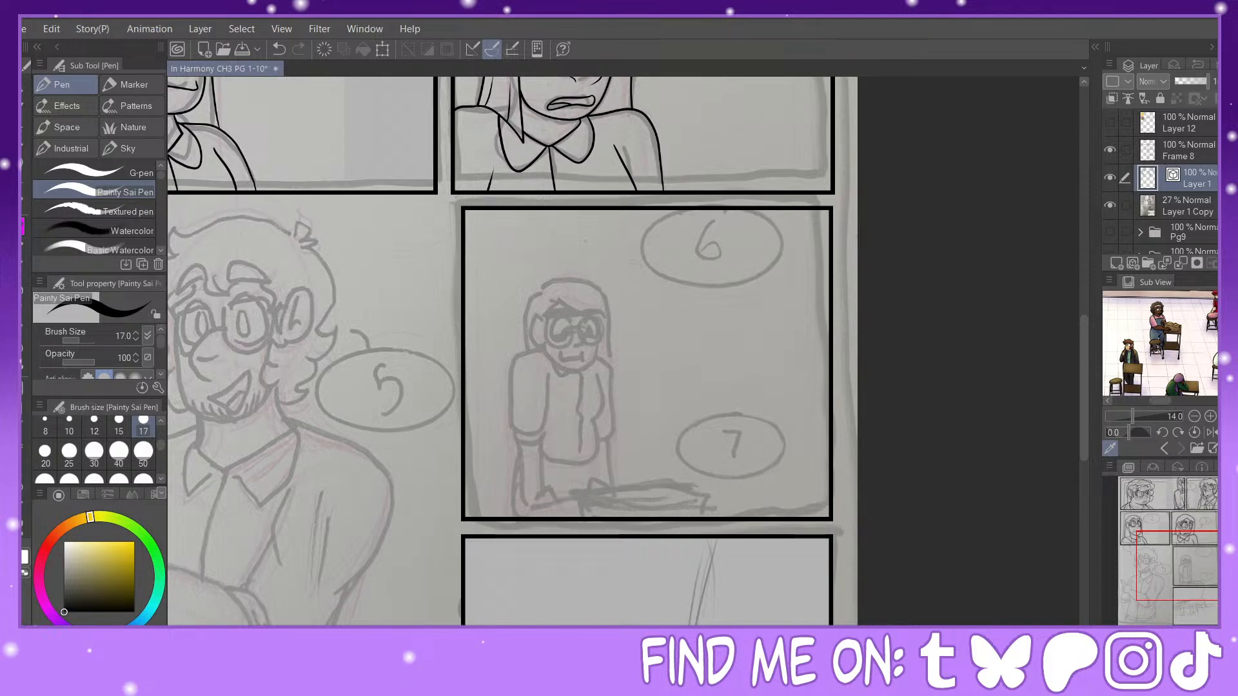
pyautogui.moveTo(1181, 560); pyautogui.dragTo(1211, 585)
pyautogui.scroll(3, 1185, 617)
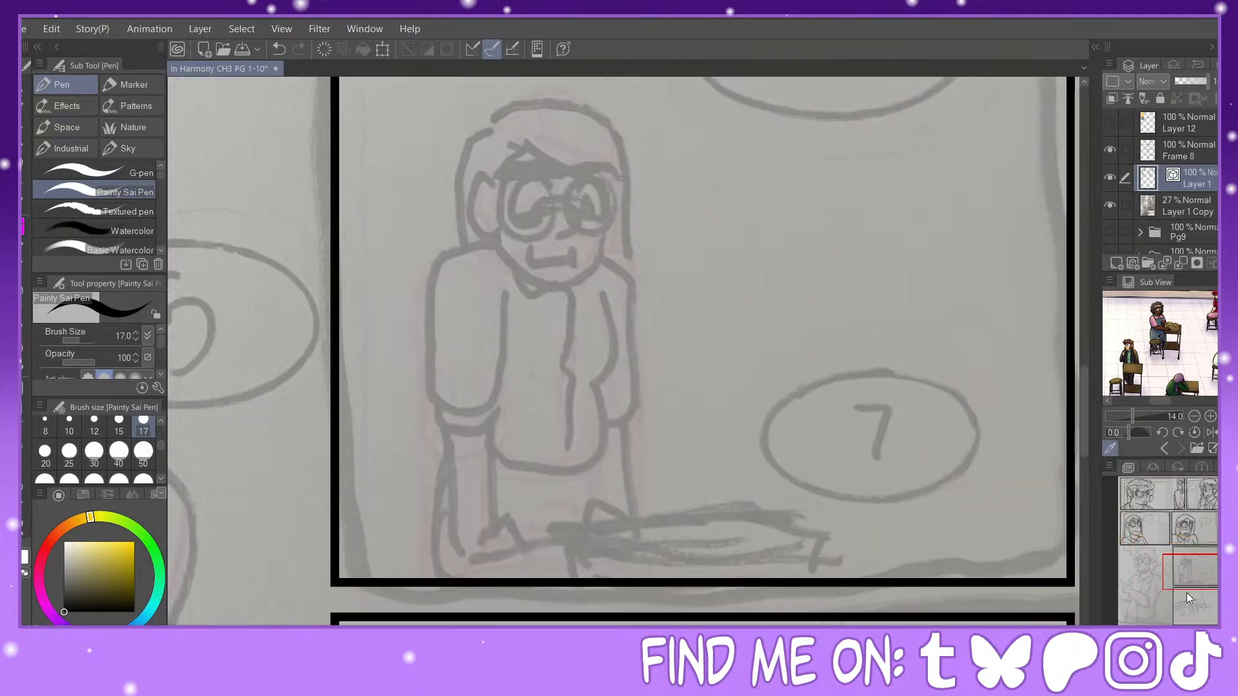
pyautogui.press('u')
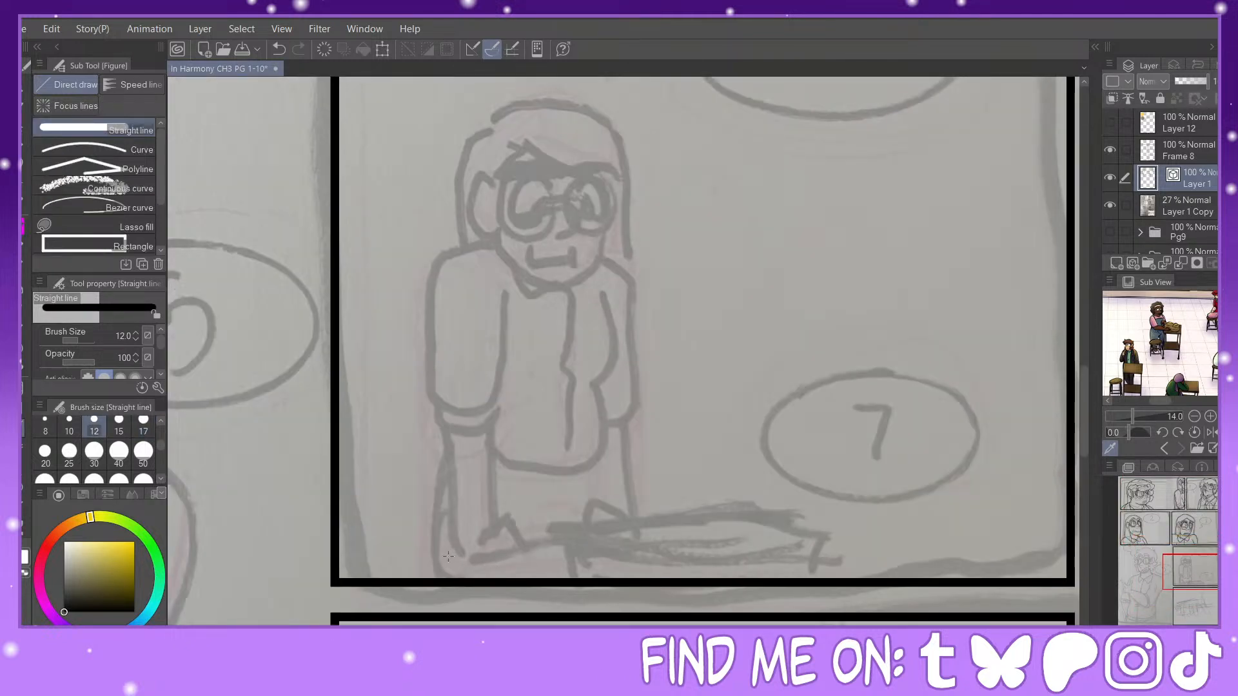
pyautogui.moveTo(448, 556); pyautogui.dragTo(1064, 580)
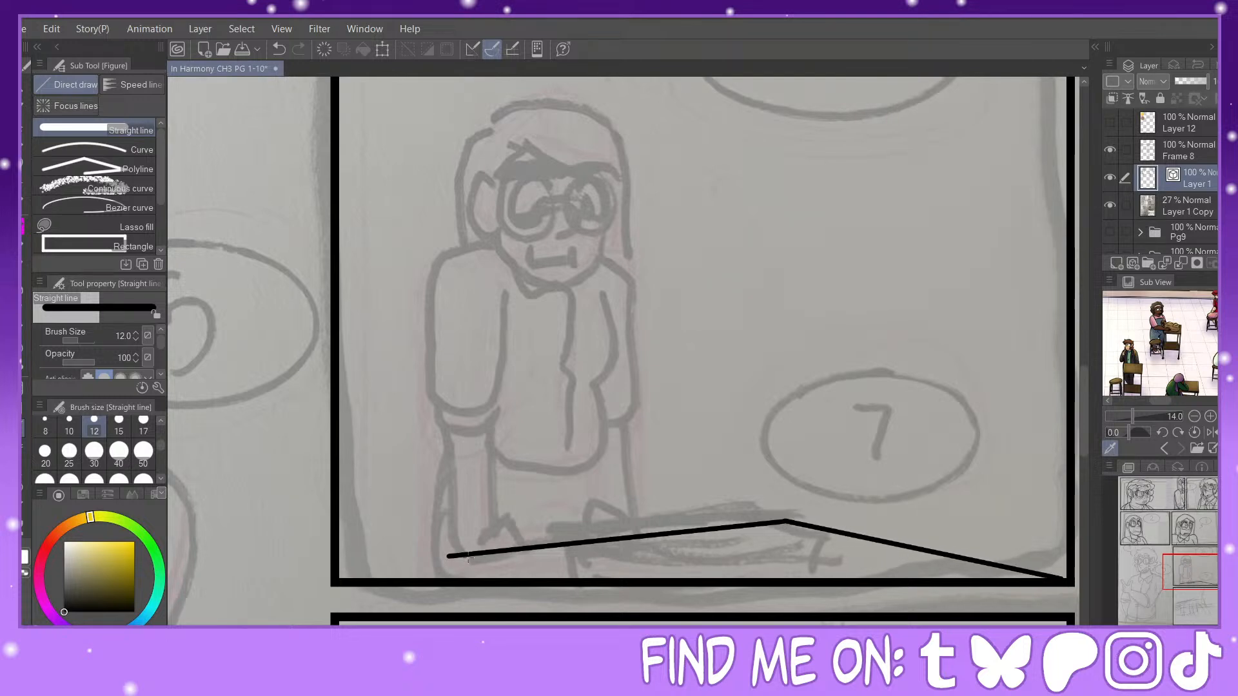
pyautogui.moveTo(448, 558); pyautogui.dragTo(563, 580)
pyautogui.moveTo(447, 577); pyautogui.dragTo(486, 582)
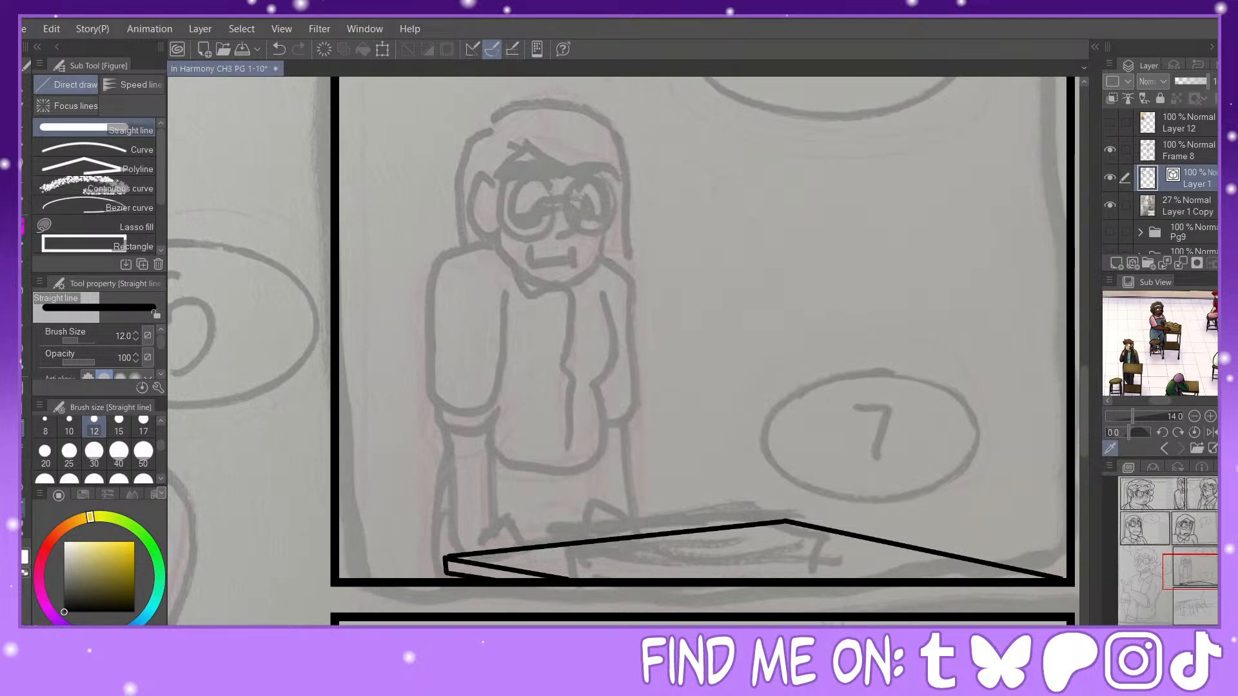
# Step: Pull the desk's back corner lower and shift the far end of its side edge inward by pinching the vector lines
pyautogui.press('y')
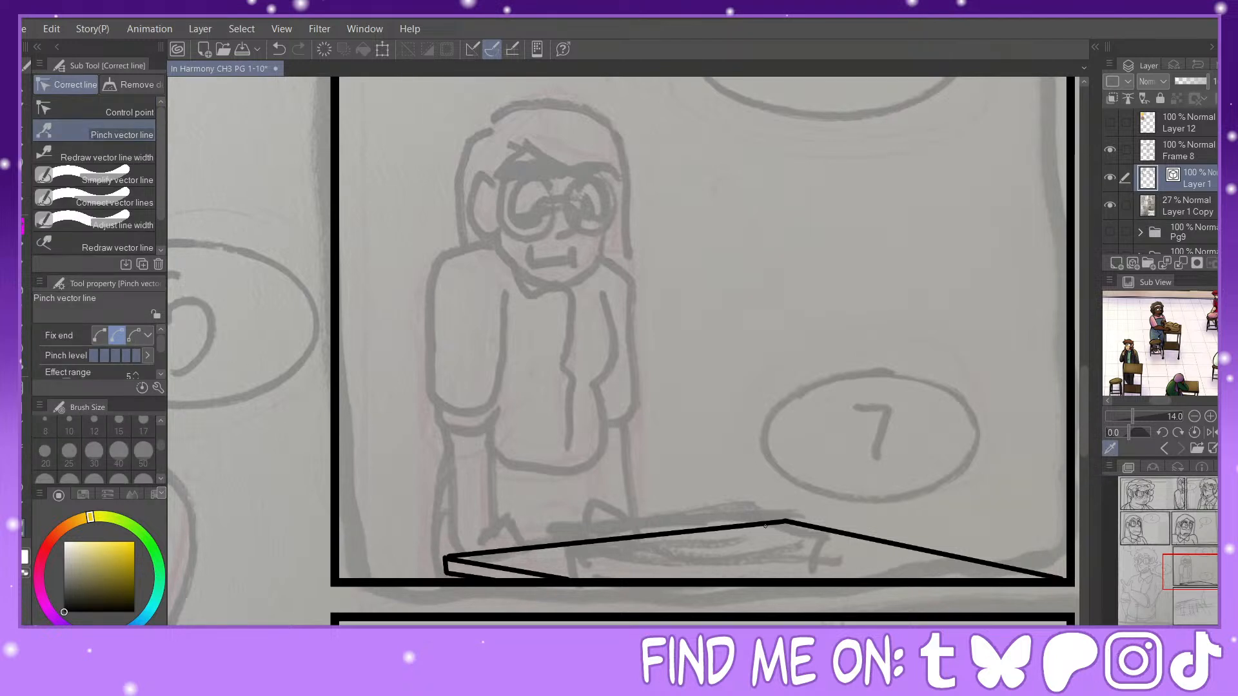
pyautogui.moveTo(766, 524)
pyautogui.mouseDown()
pyautogui.moveTo(784, 520)
pyautogui.moveTo(776, 535)
pyautogui.mouseUp()
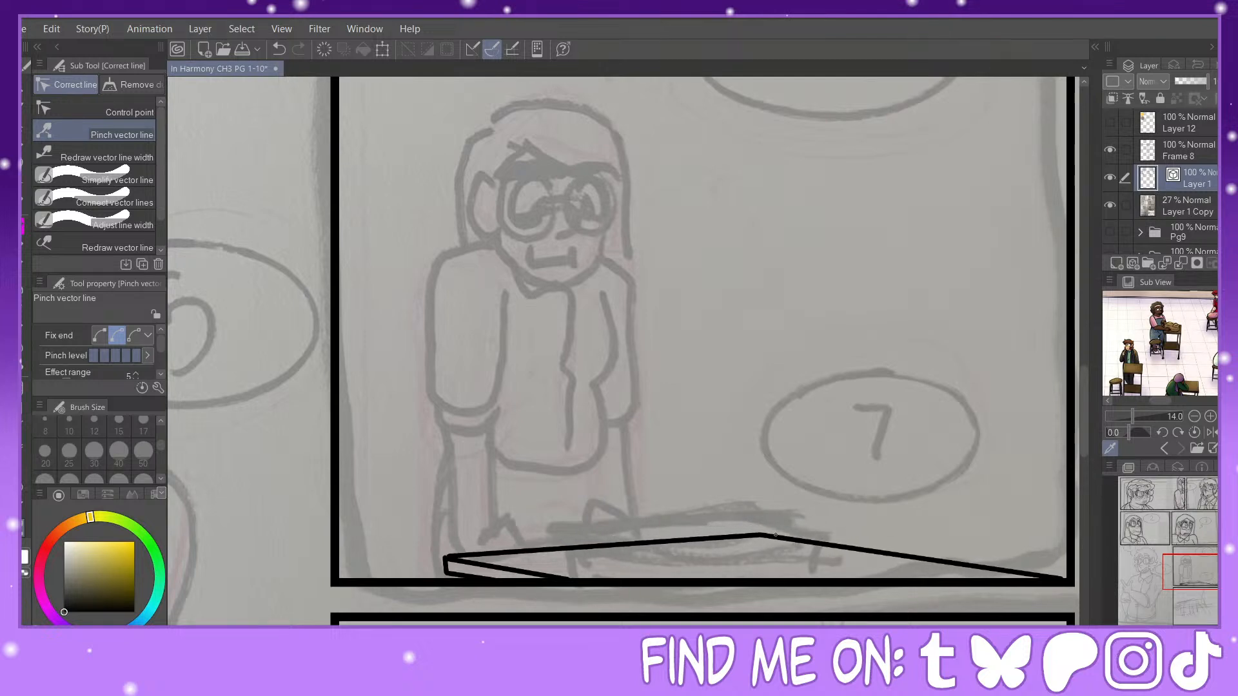
pyautogui.moveTo(1028, 572); pyautogui.dragTo(1005, 578)
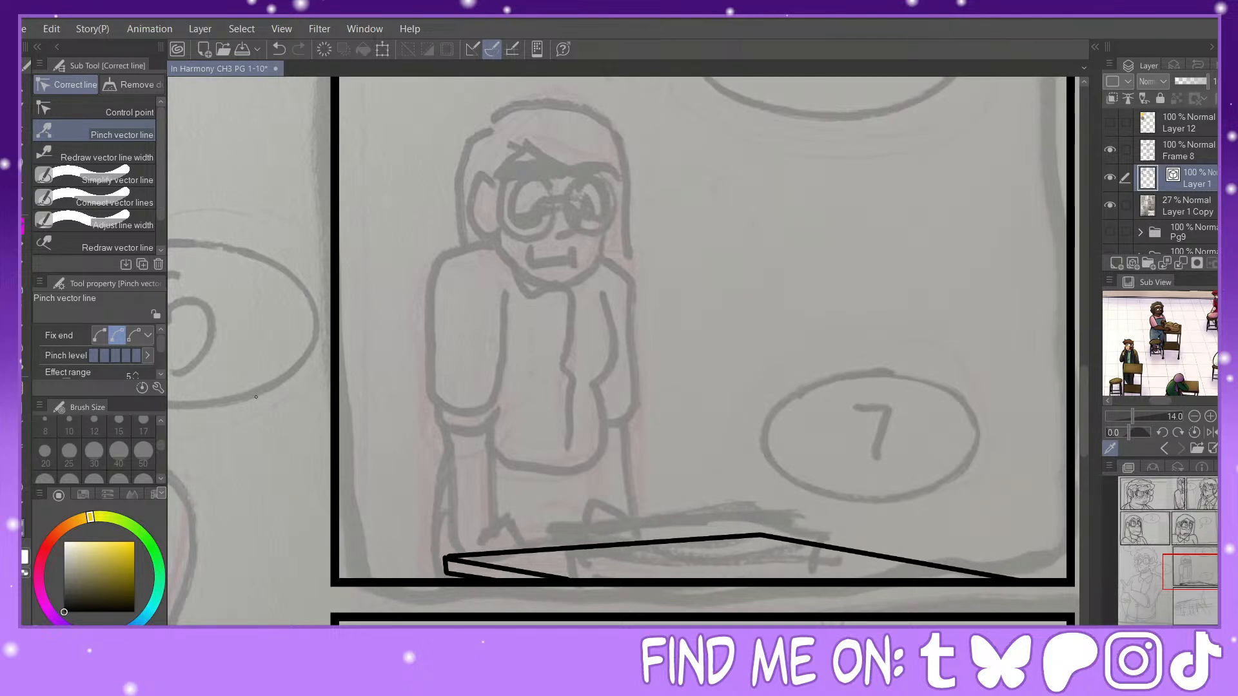
# Step: Ink the standing character's U-shaped jaw, redrawing the first stroke, and add the nose and a small wavy mouth
pyautogui.press('p')
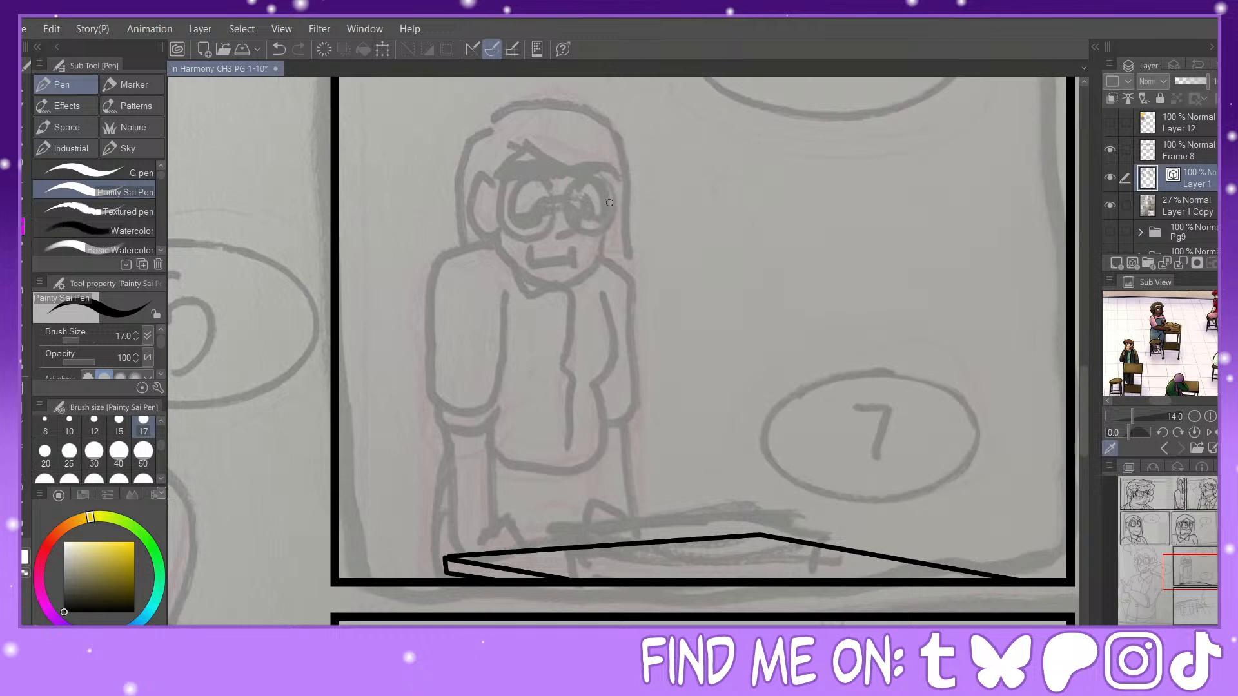
pyautogui.moveTo(609, 186)
pyautogui.mouseDown()
pyautogui.moveTo(604, 259)
pyautogui.moveTo(570, 293)
pyautogui.moveTo(525, 277)
pyautogui.moveTo(498, 230)
pyautogui.mouseUp()
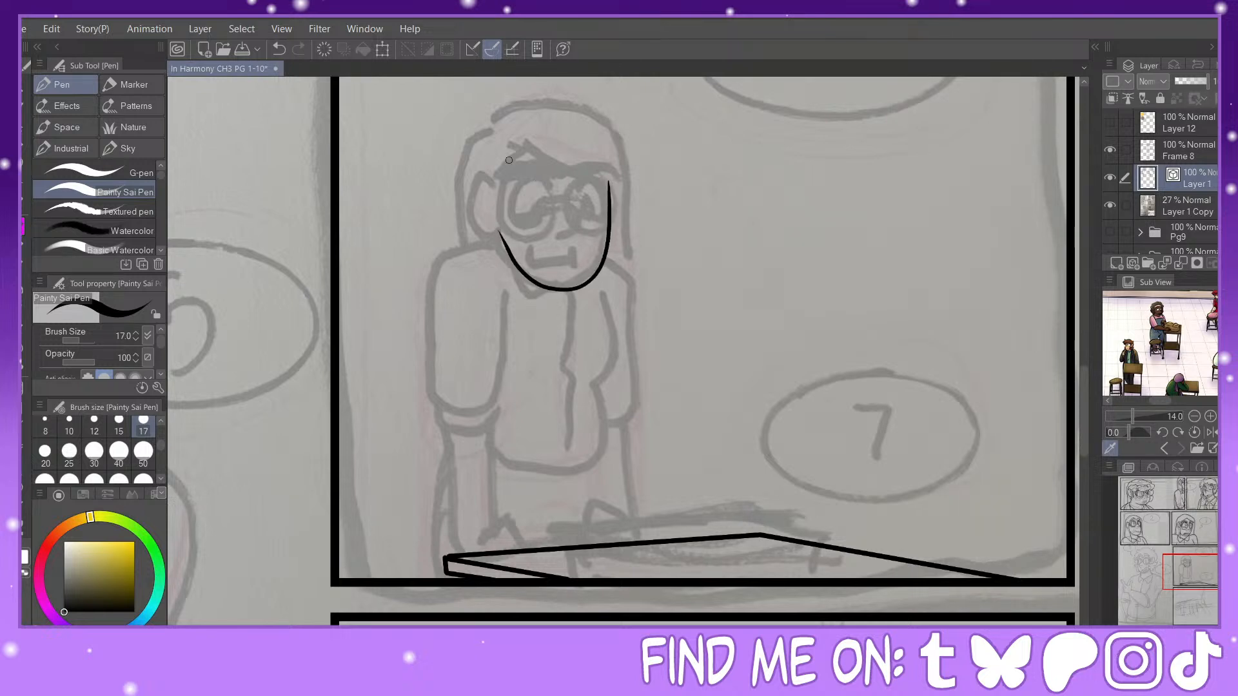
pyautogui.click(279, 49)
pyautogui.moveTo(610, 181)
pyautogui.mouseDown()
pyautogui.moveTo(592, 286)
pyautogui.moveTo(536, 290)
pyautogui.moveTo(499, 229)
pyautogui.mouseUp()
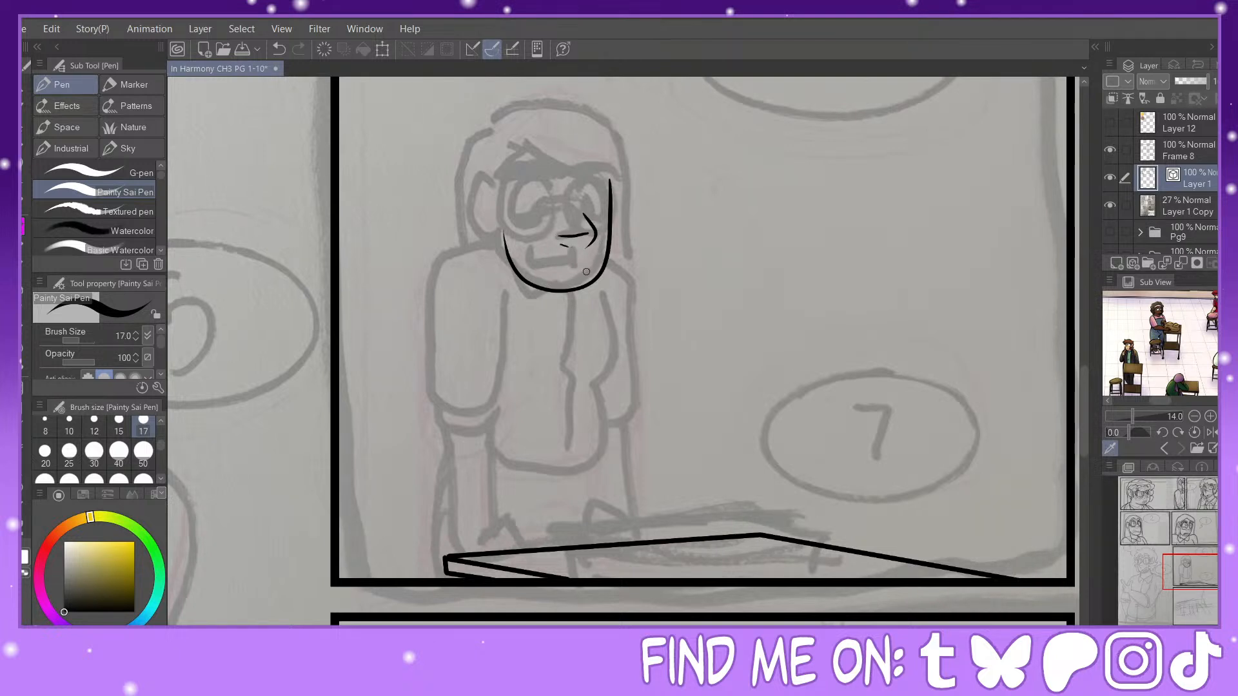
pyautogui.moveTo(587, 270); pyautogui.dragTo(572, 271)
# Step: Ink both eye outlines with flat lower lids and add a downcast oval iris in each eye
pyautogui.hotkey('ctrl', '+')
pyautogui.moveTo(1194, 571); pyautogui.dragTo(1190, 568)
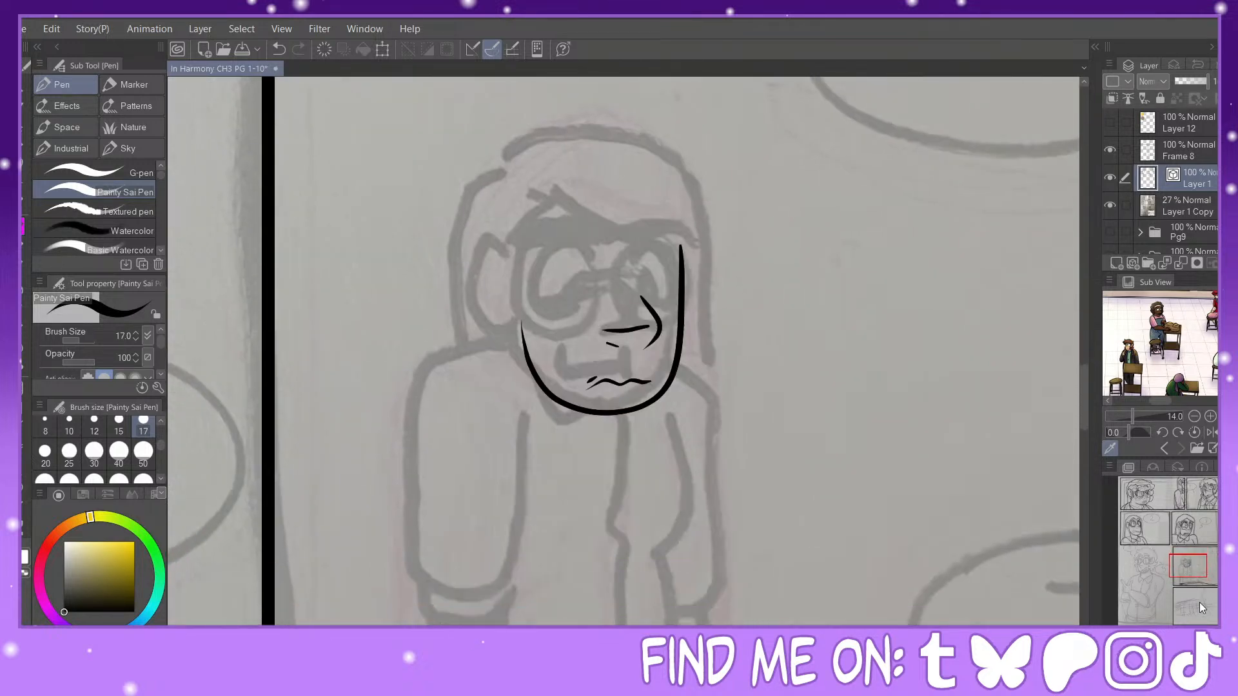
pyautogui.hotkey('ctrl', '+')
pyautogui.moveTo(568, 189)
pyautogui.mouseDown()
pyautogui.moveTo(505, 253)
pyautogui.moveTo(514, 290)
pyautogui.moveTo(599, 279)
pyautogui.mouseUp()
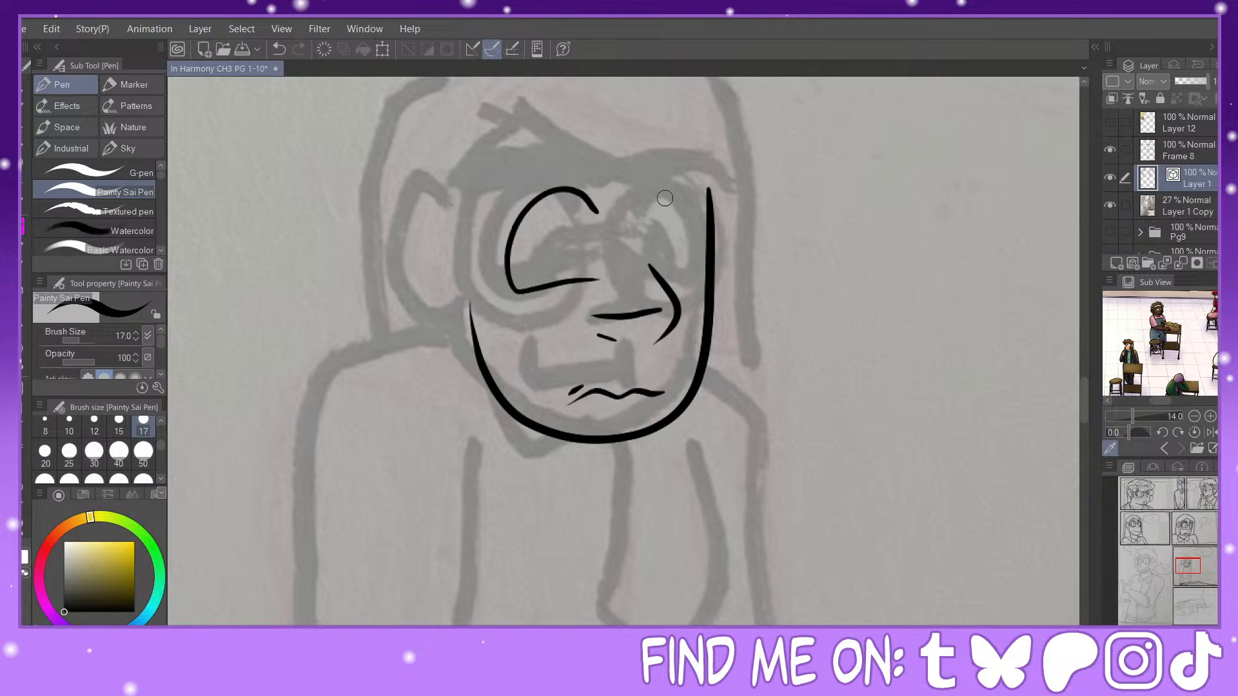
pyautogui.moveTo(651, 218)
pyautogui.mouseDown()
pyautogui.moveTo(697, 229)
pyautogui.moveTo(698, 270)
pyautogui.moveTo(663, 278)
pyautogui.mouseUp()
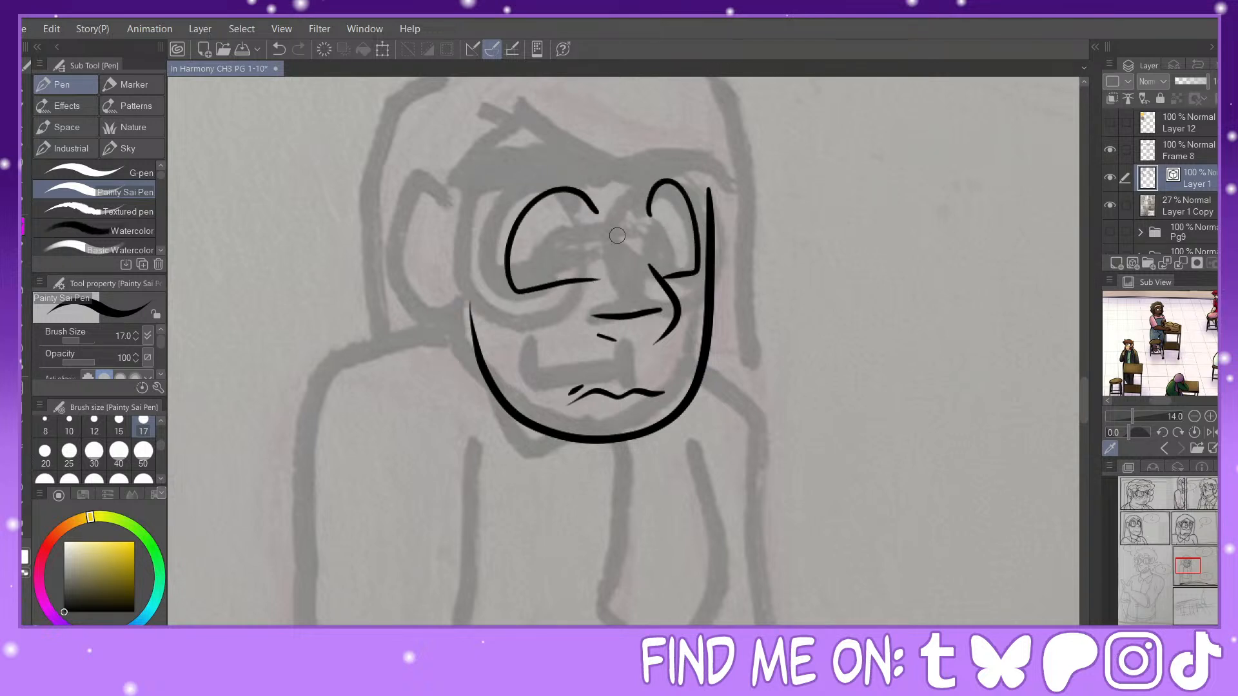
pyautogui.moveTo(592, 264)
pyautogui.mouseDown()
pyautogui.moveTo(552, 266)
pyautogui.moveTo(599, 276)
pyautogui.moveTo(574, 257)
pyautogui.mouseUp()
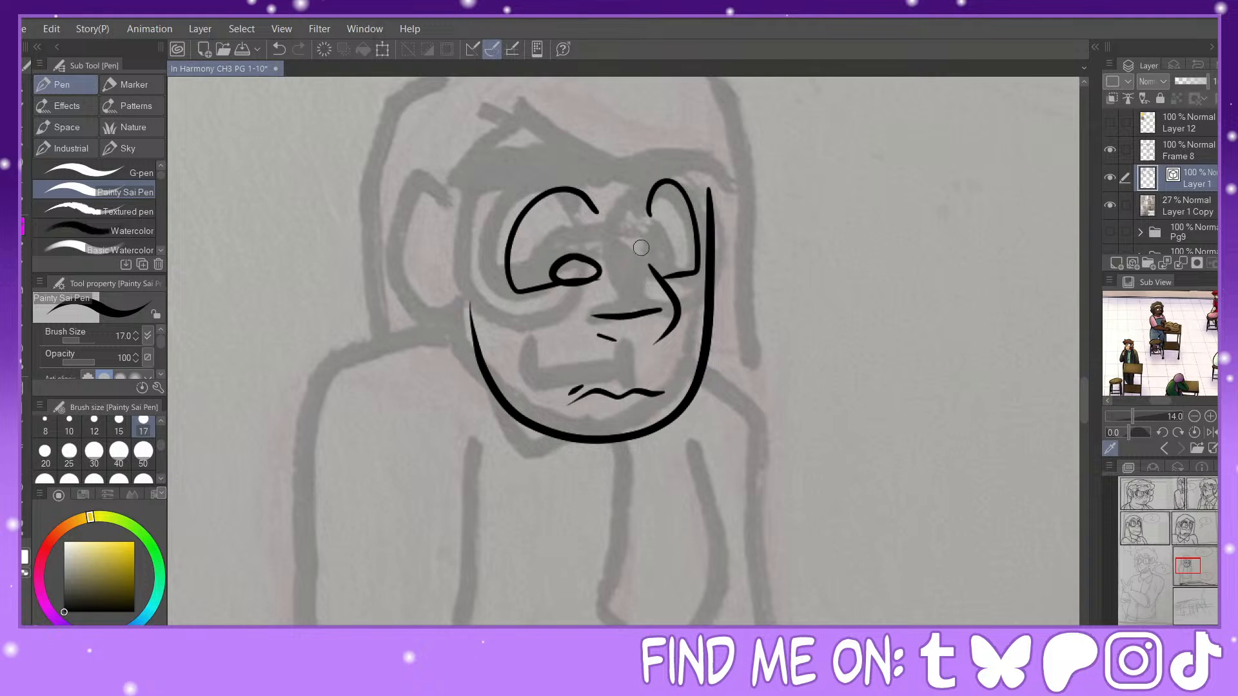
pyautogui.moveTo(661, 272)
pyautogui.mouseDown()
pyautogui.moveTo(653, 255)
pyautogui.moveTo(682, 264)
pyautogui.moveTo(664, 276)
pyautogui.mouseUp()
# Step: Erase the character's wavy mouth line and clean up under the near eye's iris
pyautogui.press('y')
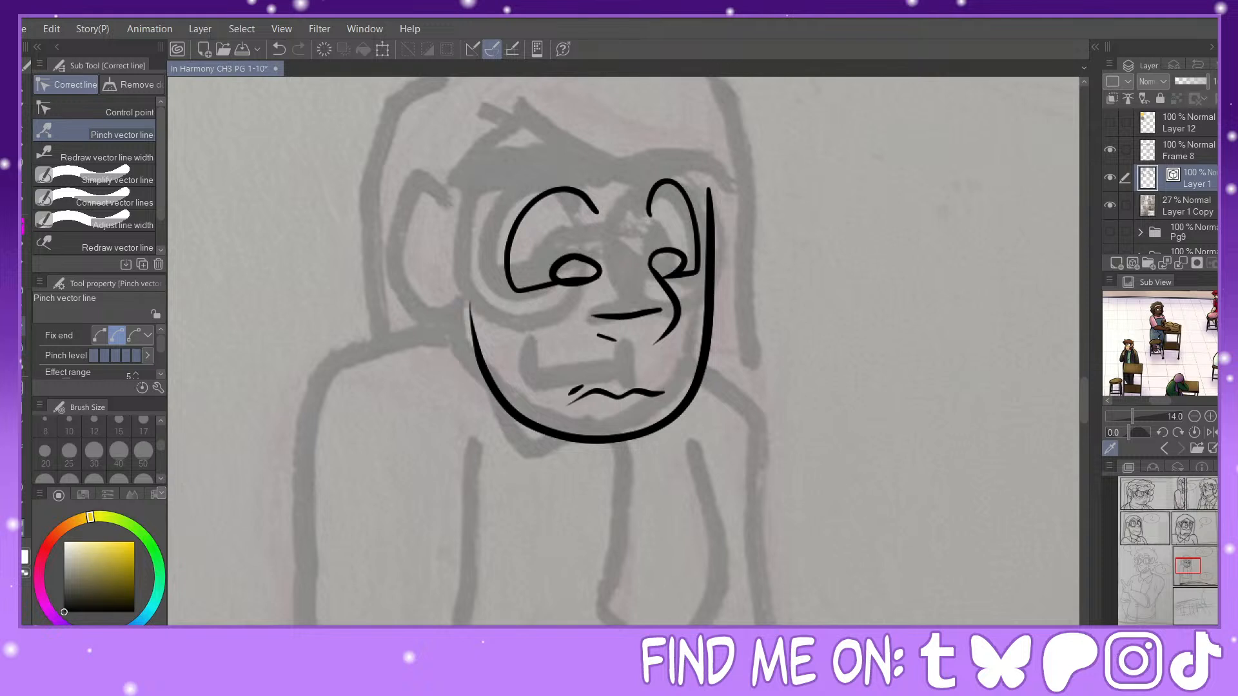
pyautogui.press('e')
pyautogui.moveTo(586, 284); pyautogui.dragTo(583, 285)
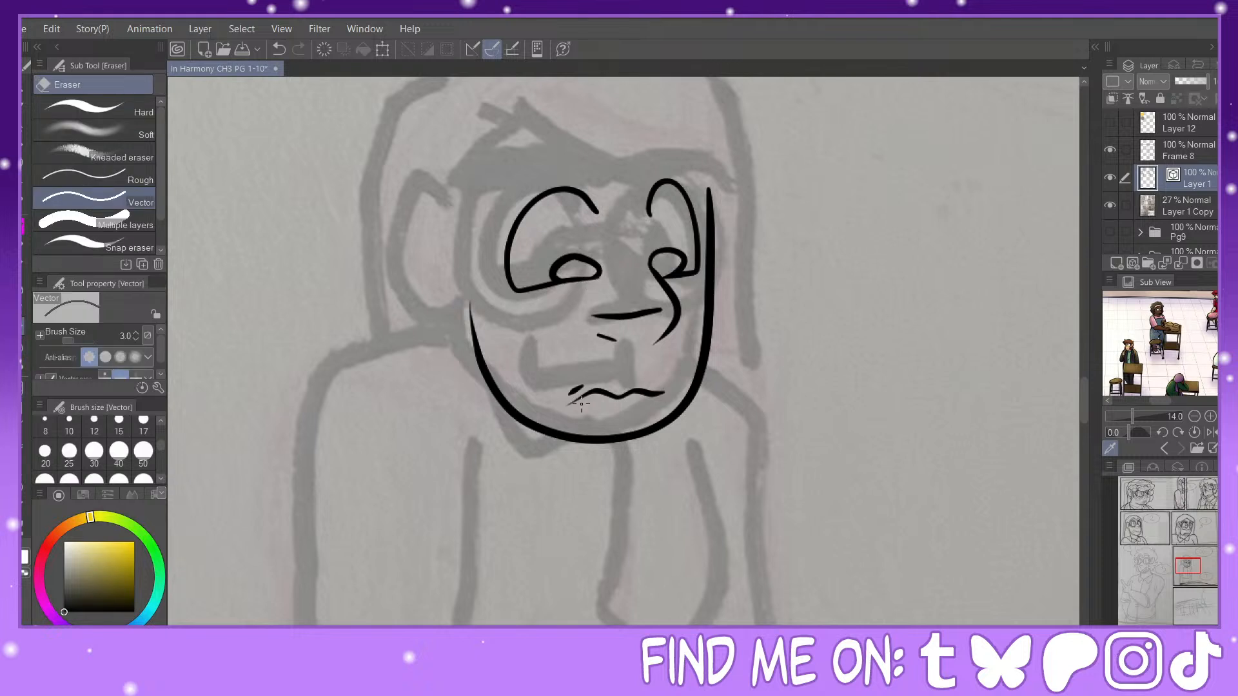
pyautogui.click(639, 385)
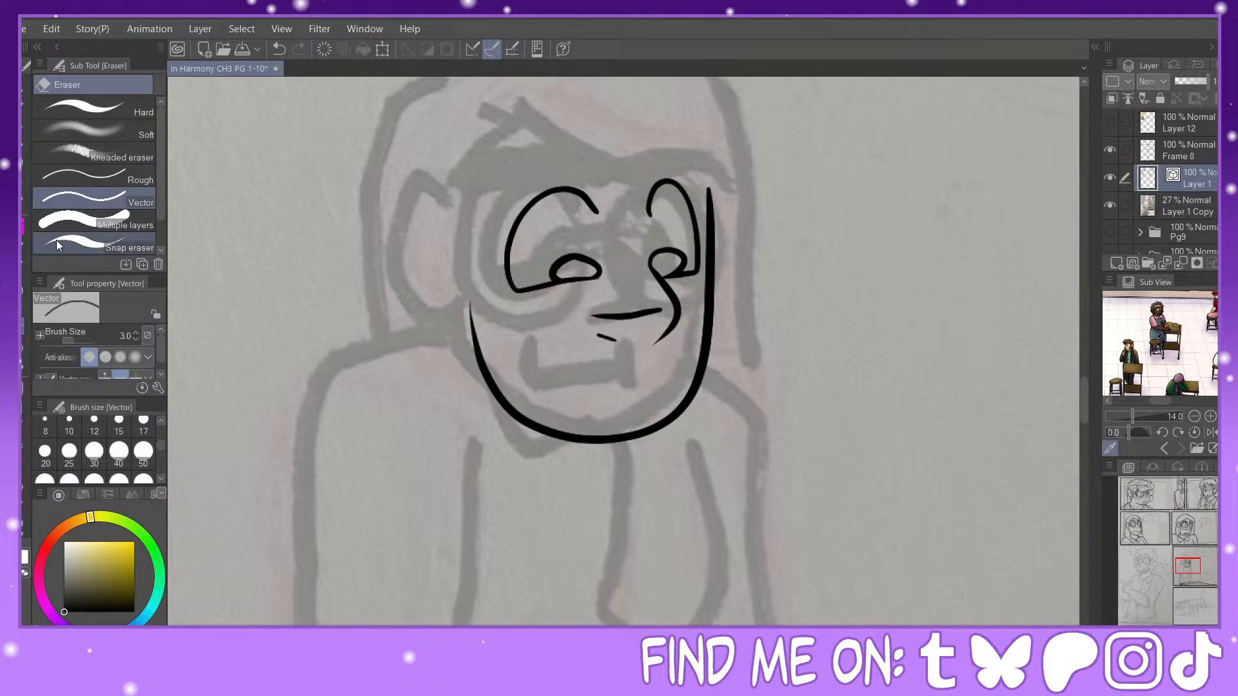
pyautogui.press('p')
pyautogui.moveTo(593, 173); pyautogui.dragTo(481, 200)
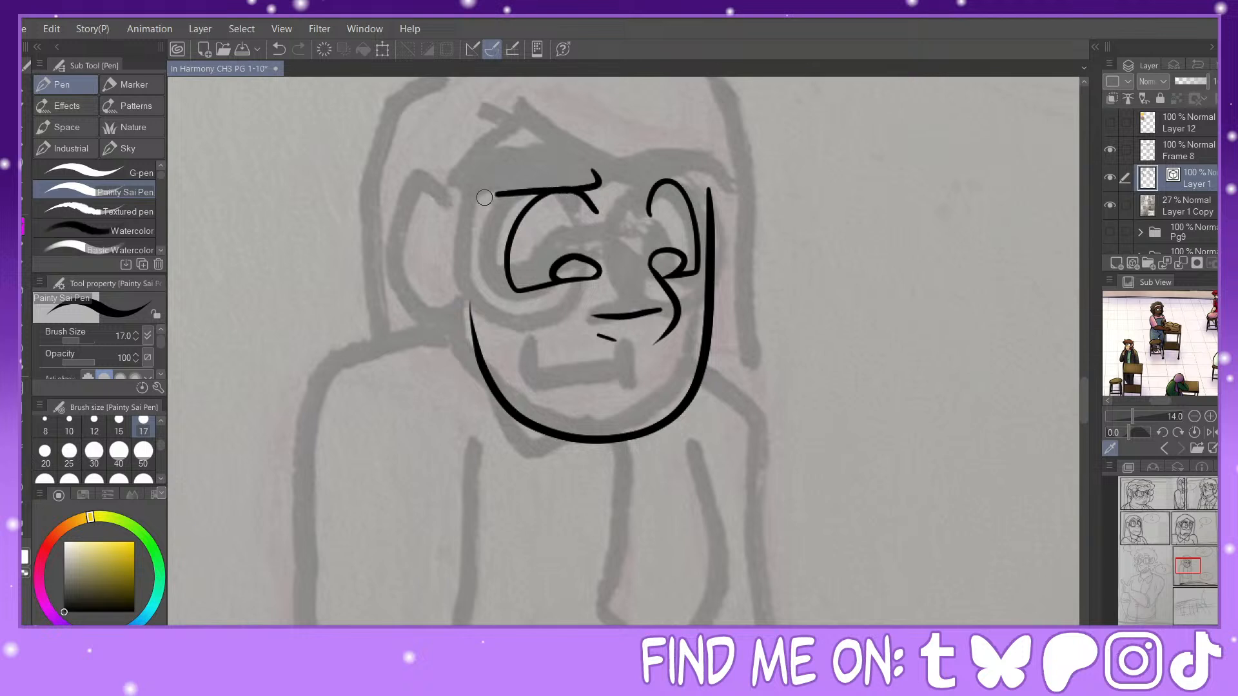
pyautogui.click(288, 49)
pyautogui.moveTo(595, 178); pyautogui.dragTo(485, 197)
pyautogui.click(287, 49)
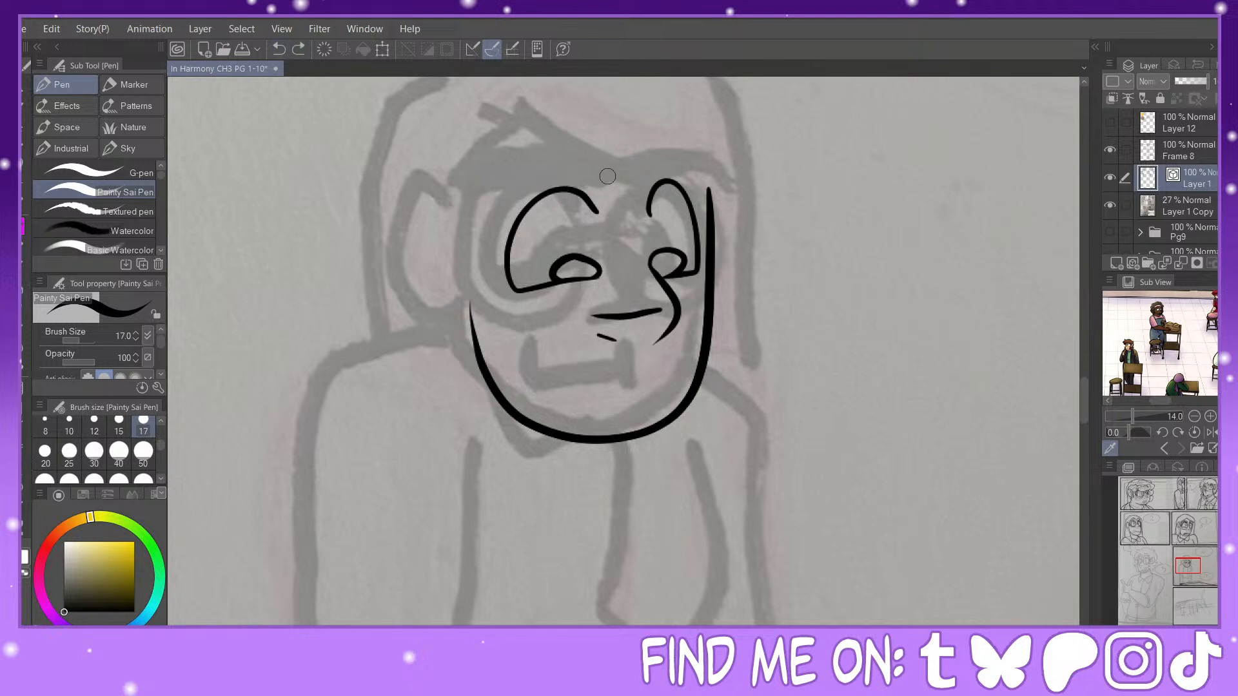
# Step: Nudge the inner end of the far eye's outline slightly down and ink both thick angled eyebrows
pyautogui.press('y')
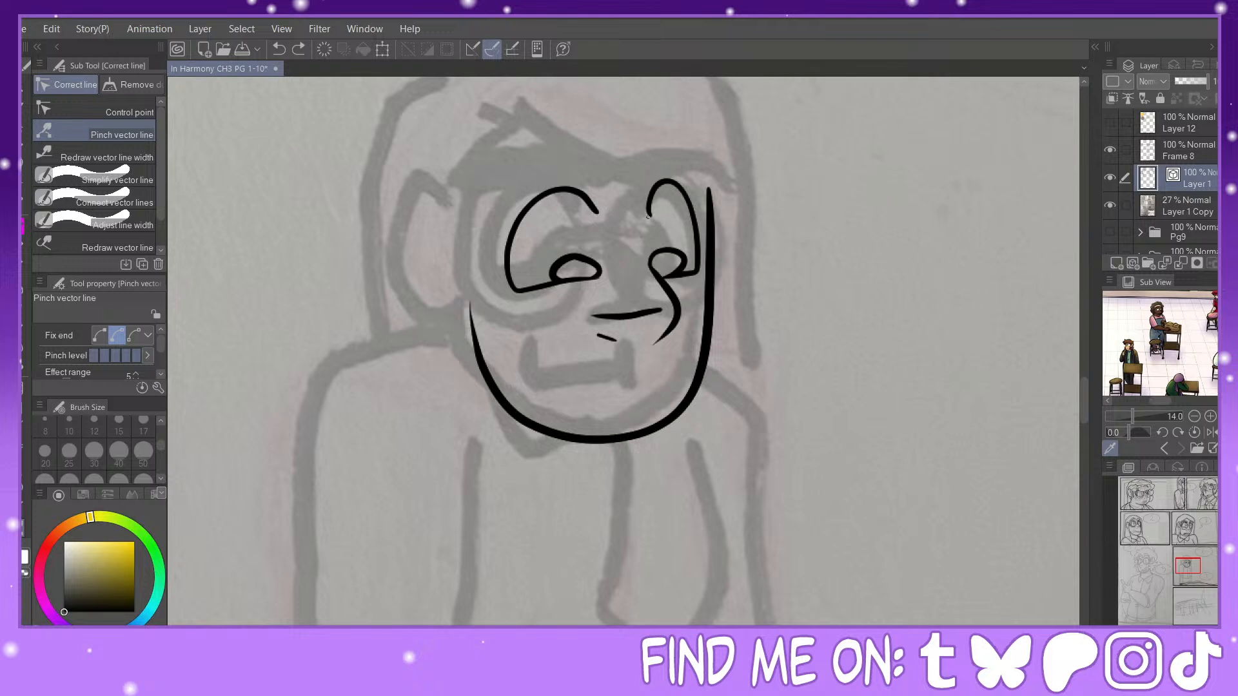
pyautogui.moveTo(648, 217); pyautogui.dragTo(650, 222)
pyautogui.click(24, 227)
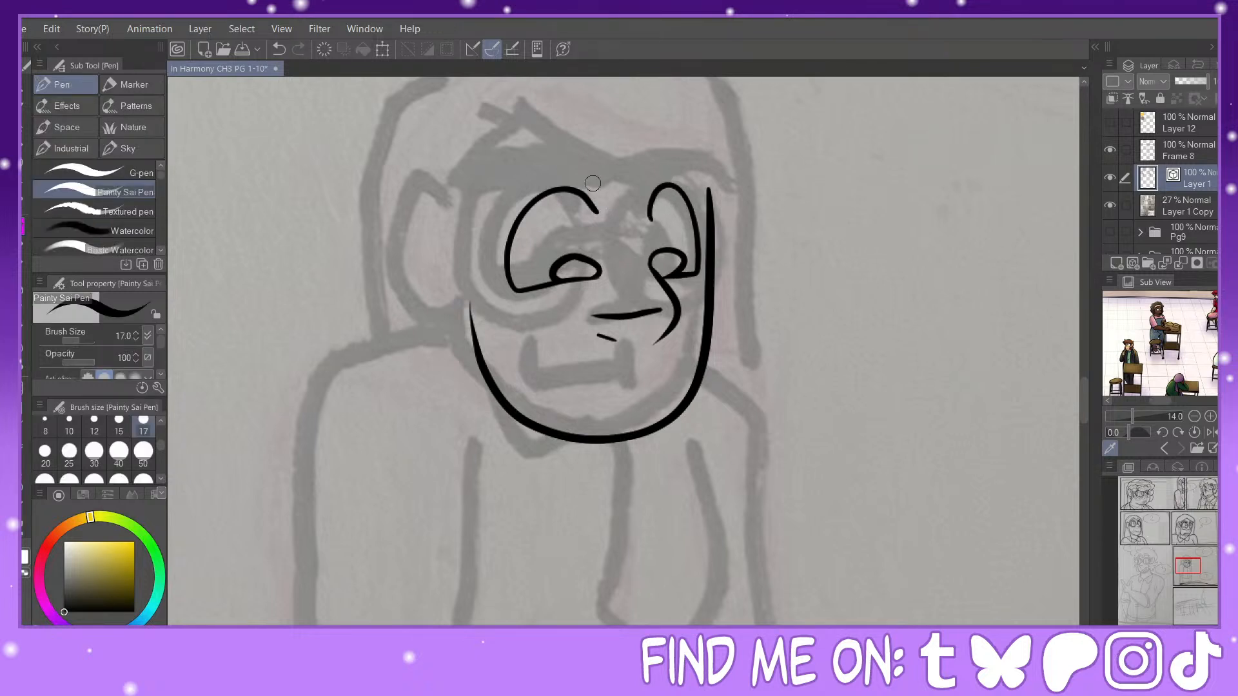
pyautogui.moveTo(605, 169)
pyautogui.mouseDown()
pyautogui.moveTo(480, 203)
pyautogui.moveTo(538, 161)
pyautogui.moveTo(605, 170)
pyautogui.moveTo(609, 189)
pyautogui.moveTo(690, 169)
pyautogui.moveTo(726, 177)
pyautogui.moveTo(674, 153)
pyautogui.moveTo(642, 167)
pyautogui.moveTo(642, 182)
pyautogui.mouseUp()
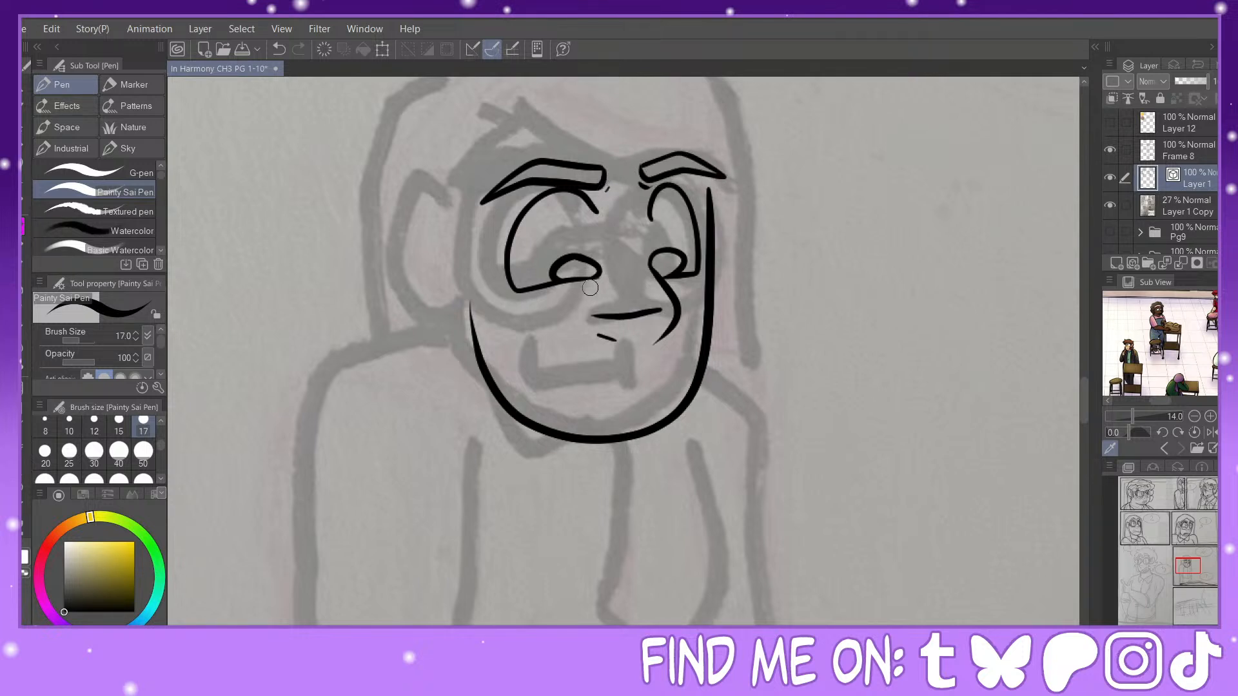
# Step: Ink a wider wavy mouth with a creased corner and round glasses around both eyes, strengthening the lower edges of the irises
pyautogui.moveTo(600, 280); pyautogui.dragTo(553, 278)
pyautogui.moveTo(658, 274); pyautogui.dragTo(683, 281)
pyautogui.moveTo(668, 392)
pyautogui.mouseDown()
pyautogui.moveTo(560, 389)
pyautogui.moveTo(540, 402)
pyautogui.moveTo(563, 385)
pyautogui.moveTo(550, 378)
pyautogui.moveTo(556, 409)
pyautogui.mouseUp()
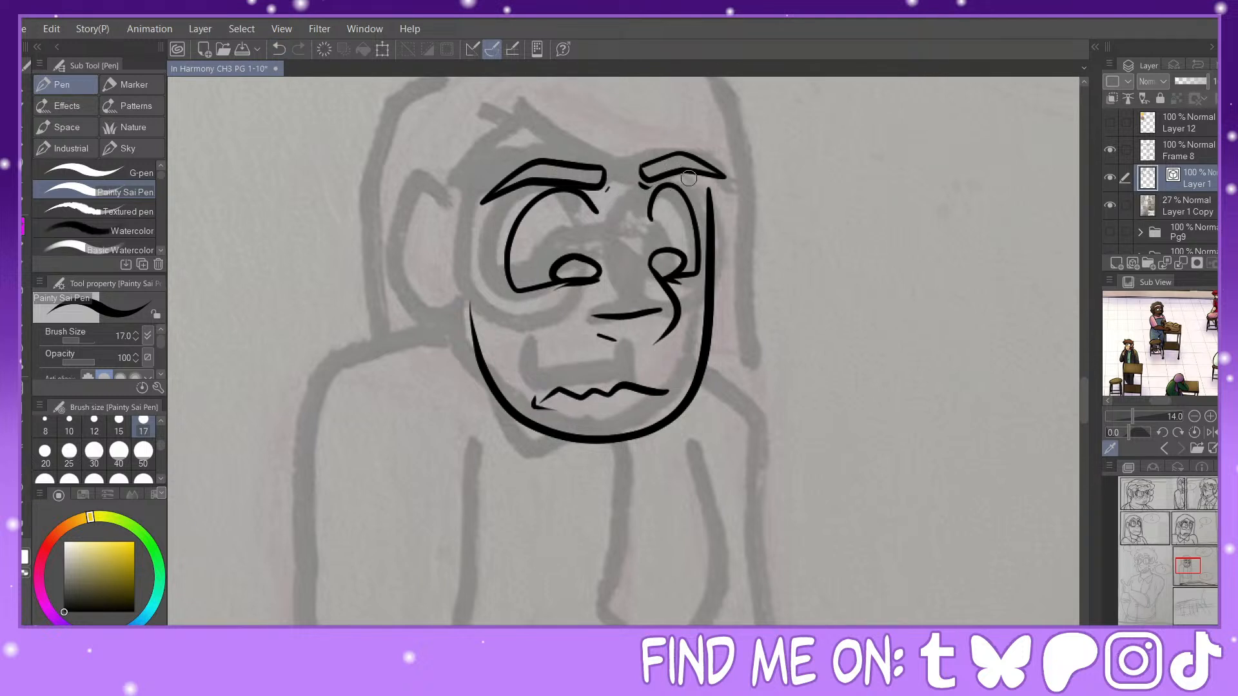
pyautogui.moveTo(647, 189)
pyautogui.mouseDown()
pyautogui.moveTo(655, 284)
pyautogui.moveTo(635, 200)
pyautogui.moveTo(716, 274)
pyautogui.moveTo(678, 295)
pyautogui.moveTo(553, 169)
pyautogui.moveTo(509, 309)
pyautogui.moveTo(652, 257)
pyautogui.mouseUp()
pyautogui.hotkey('ctrl', 'z')
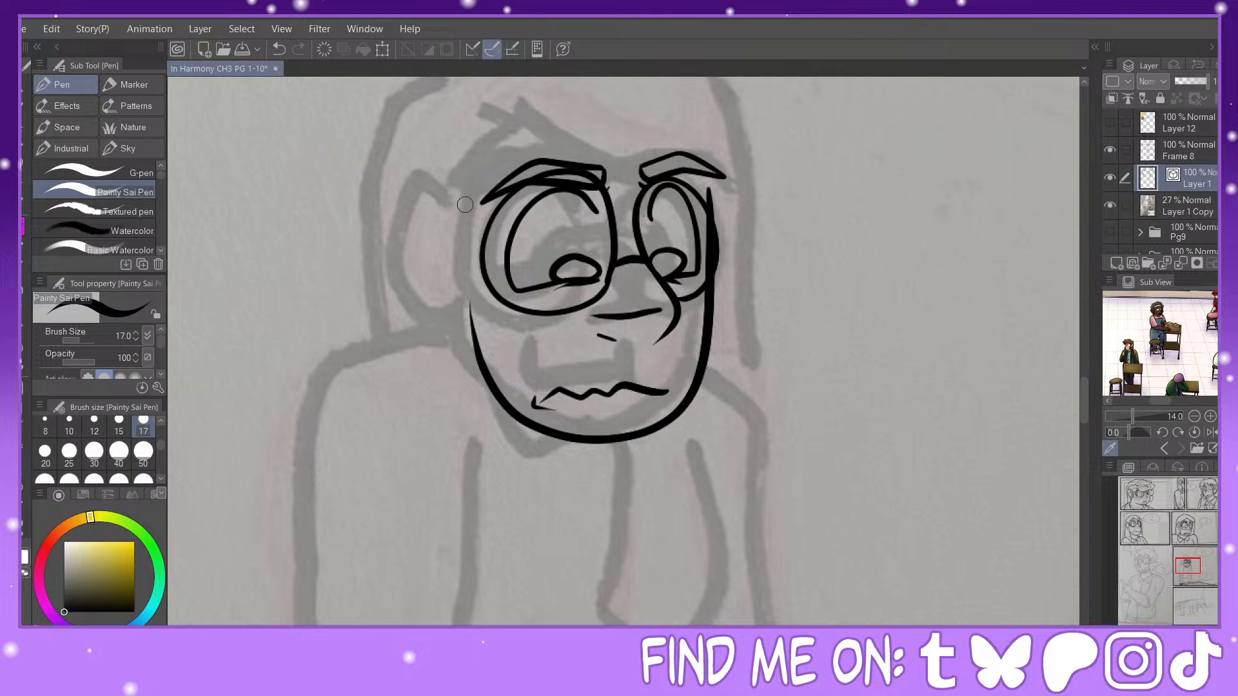
# Step: Ink the ear, the peaked hairline above the brows and the pointed hair lock falling from below the ear
pyautogui.moveTo(470, 220)
pyautogui.mouseDown()
pyautogui.moveTo(447, 181)
pyautogui.moveTo(408, 220)
pyautogui.moveTo(442, 294)
pyautogui.moveTo(469, 292)
pyautogui.mouseUp()
pyautogui.moveTo(440, 195)
pyautogui.mouseDown()
pyautogui.moveTo(465, 282)
pyautogui.moveTo(448, 277)
pyautogui.moveTo(471, 208)
pyautogui.moveTo(481, 265)
pyautogui.moveTo(480, 171)
pyautogui.moveTo(570, 107)
pyautogui.moveTo(672, 155)
pyautogui.mouseUp()
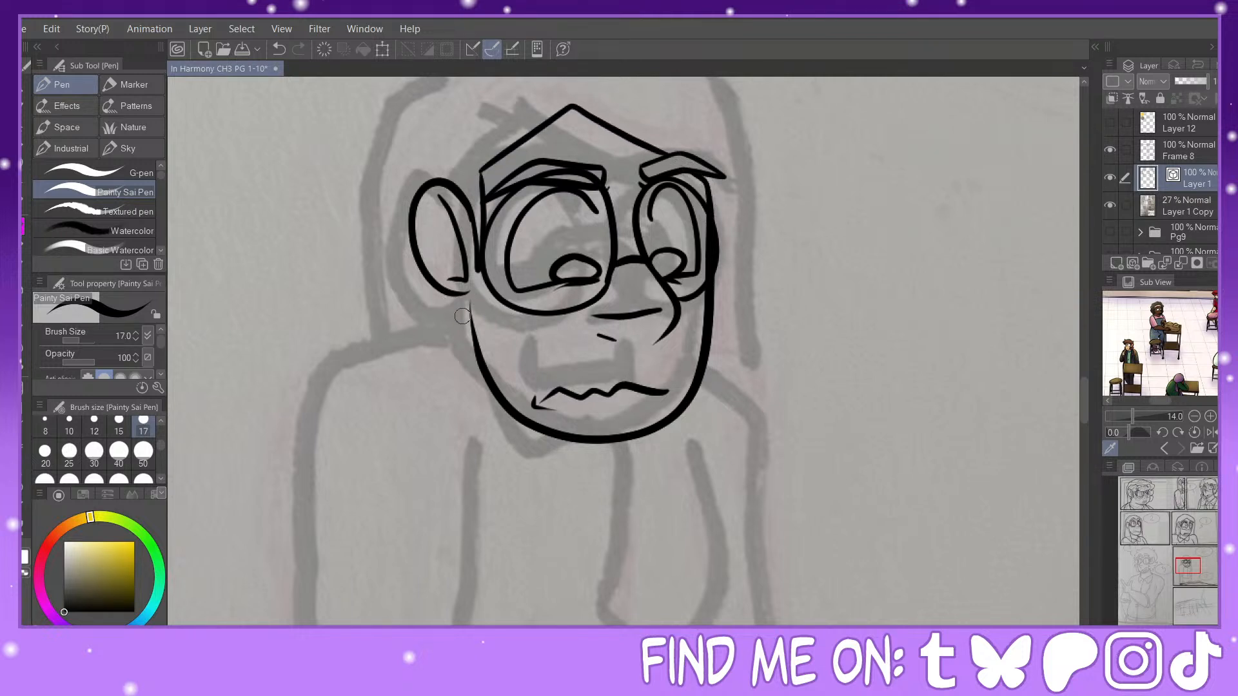
pyautogui.moveTo(470, 298)
pyautogui.mouseDown()
pyautogui.moveTo(468, 483)
pyautogui.moveTo(429, 380)
pyautogui.moveTo(384, 341)
pyautogui.mouseUp()
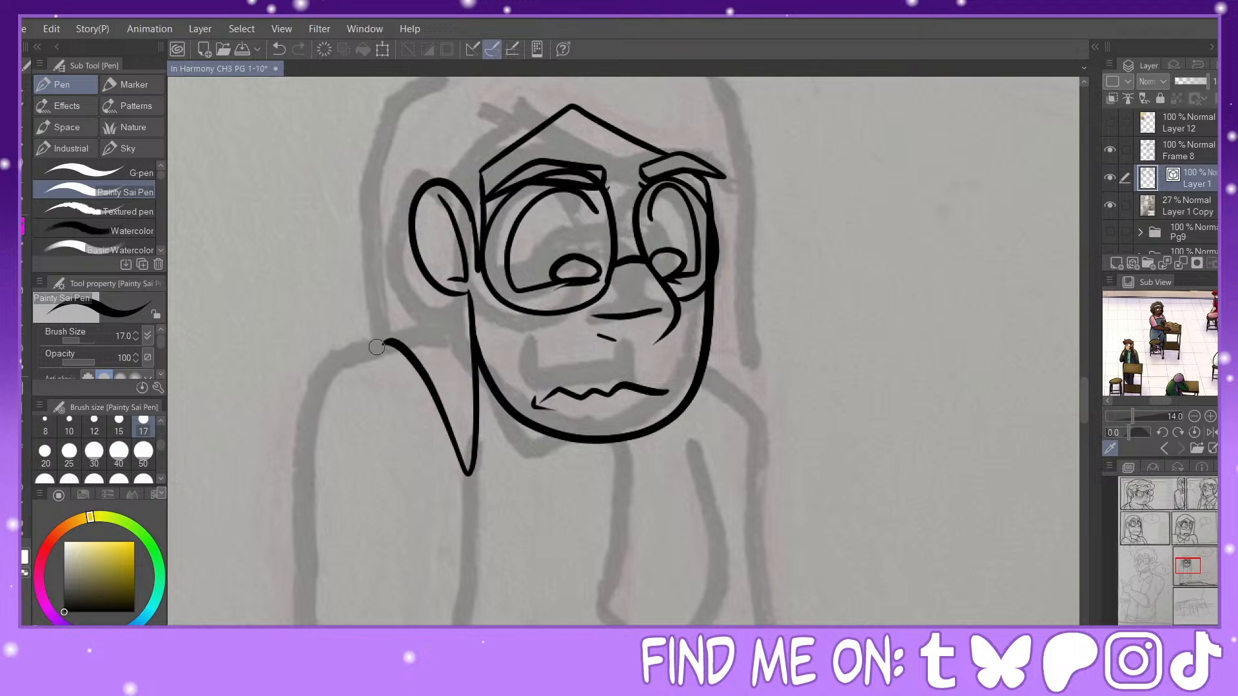
# Step: Ink the outer hair outline over the crown, down the far side and down the near side to the shoulder
pyautogui.moveTo(1188, 565); pyautogui.dragTo(1187, 562)
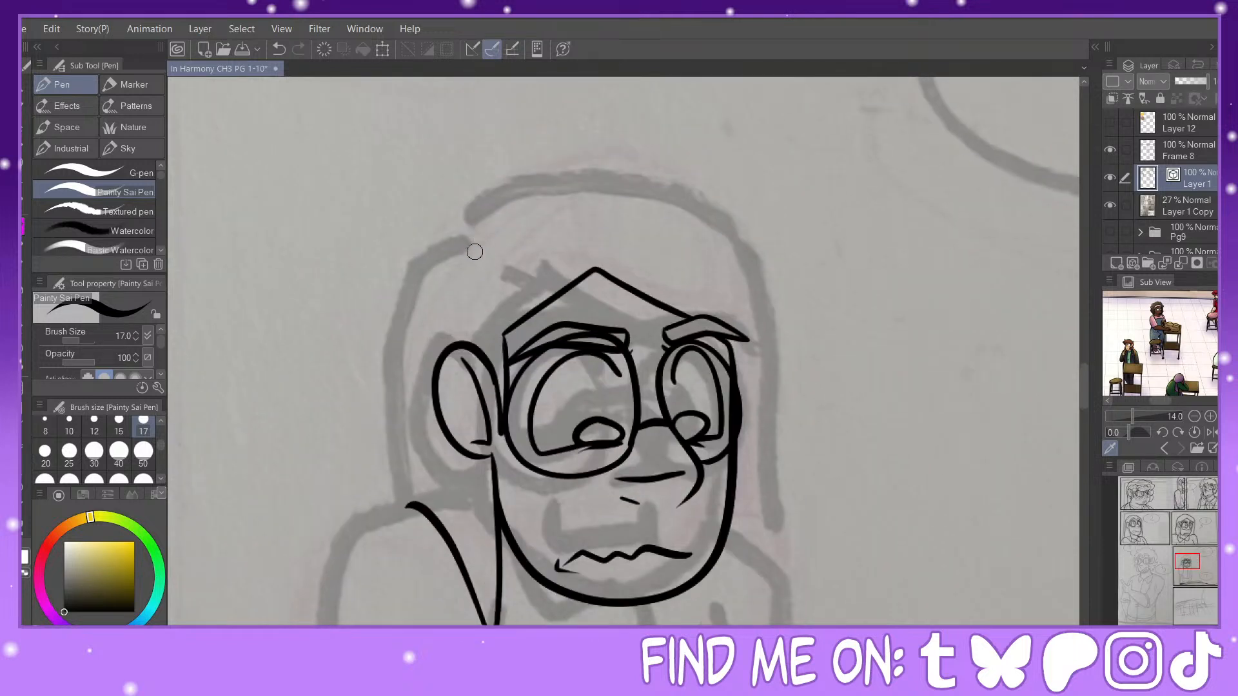
pyautogui.moveTo(456, 240)
pyautogui.mouseDown()
pyautogui.moveTo(462, 226)
pyautogui.moveTo(632, 191)
pyautogui.moveTo(749, 419)
pyautogui.moveTo(754, 622)
pyautogui.mouseUp()
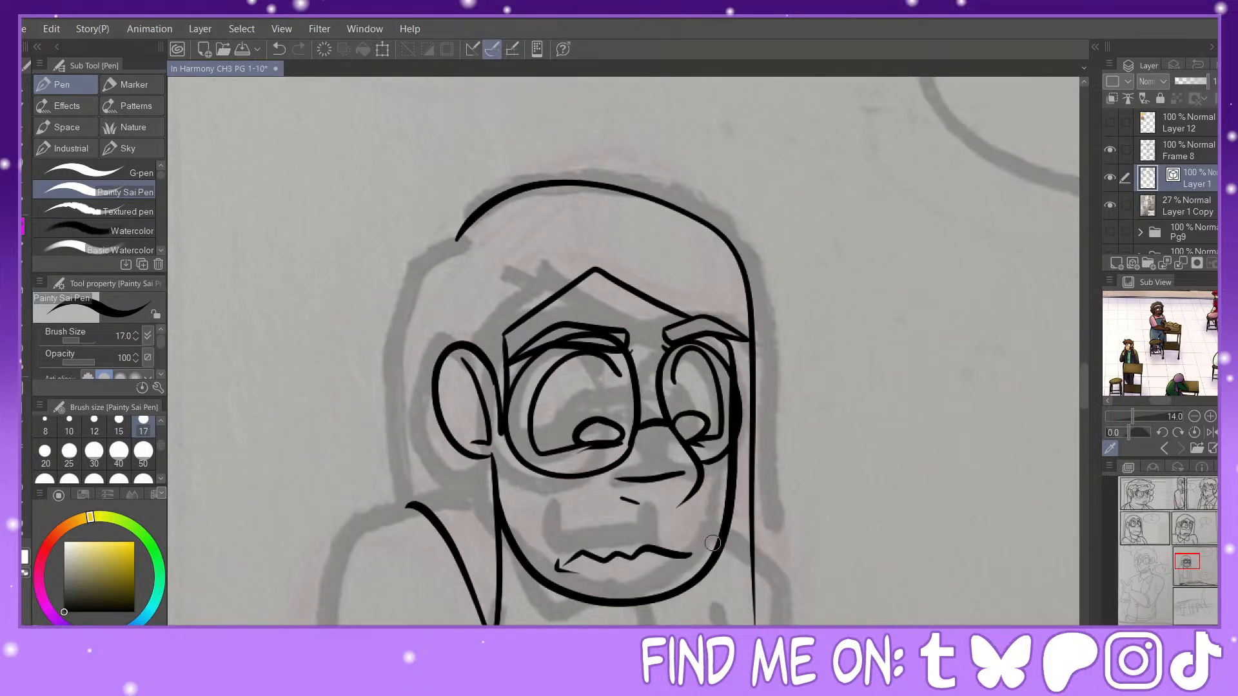
pyautogui.moveTo(462, 237)
pyautogui.mouseDown()
pyautogui.moveTo(400, 315)
pyautogui.moveTo(404, 452)
pyautogui.moveTo(382, 514)
pyautogui.mouseUp()
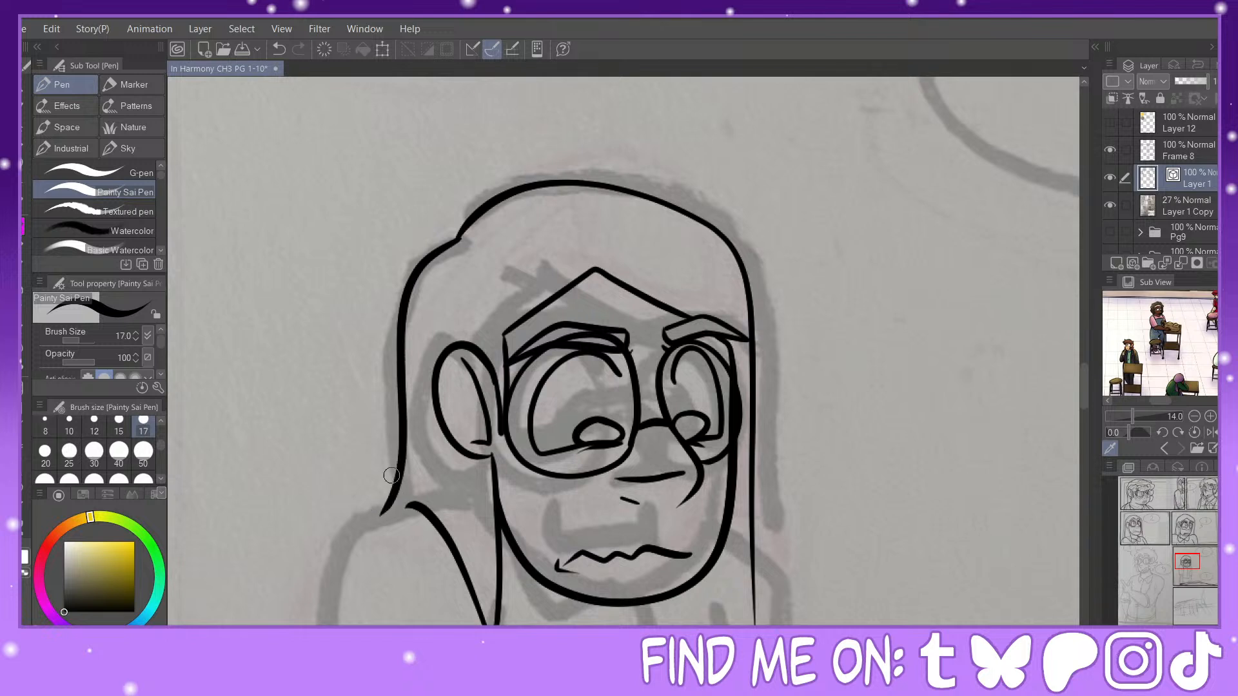
# Step: Lower the crown where the two hair lines meet and pull the far hair line outward by pinching the vector lines
pyautogui.click(23, 541)
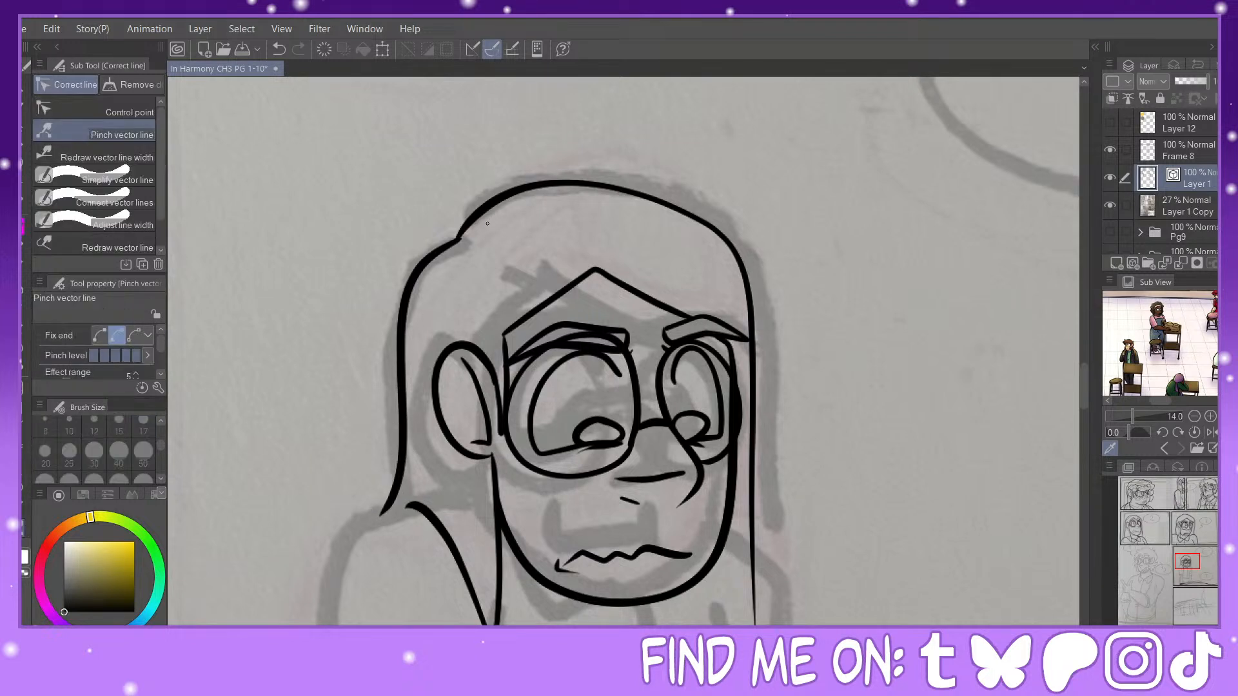
pyautogui.moveTo(455, 239); pyautogui.dragTo(444, 260)
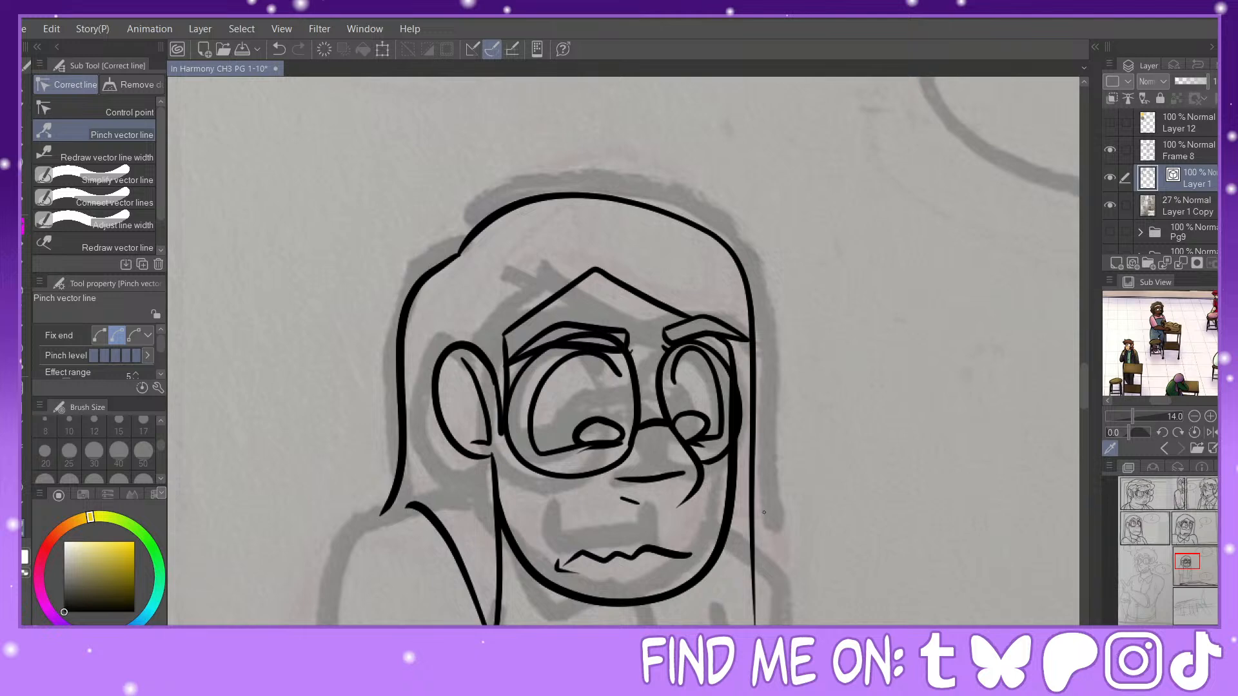
pyautogui.moveTo(751, 527); pyautogui.dragTo(765, 528)
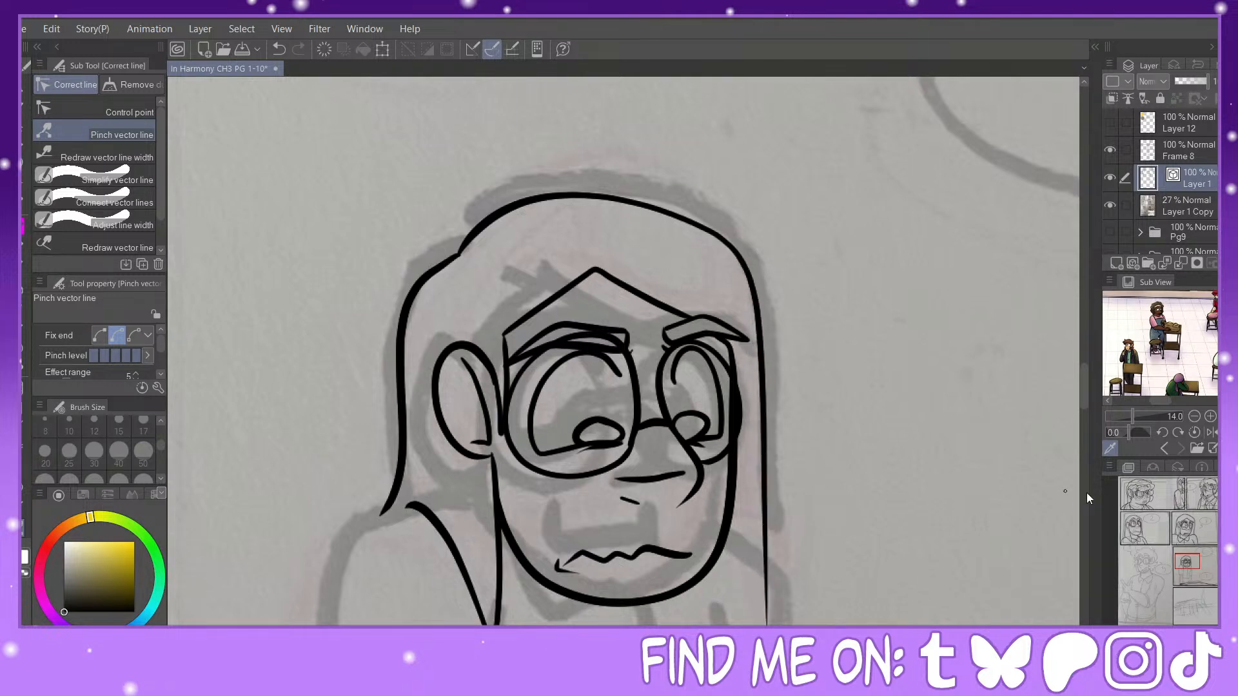
# Step: Ink the near shoulder and the upper part of the outer sleeve line from the hair ends downward
pyautogui.moveTo(1196, 561); pyautogui.dragTo(1190, 583)
pyautogui.click(1195, 636)
pyautogui.click(1195, 636)
pyautogui.press('p')
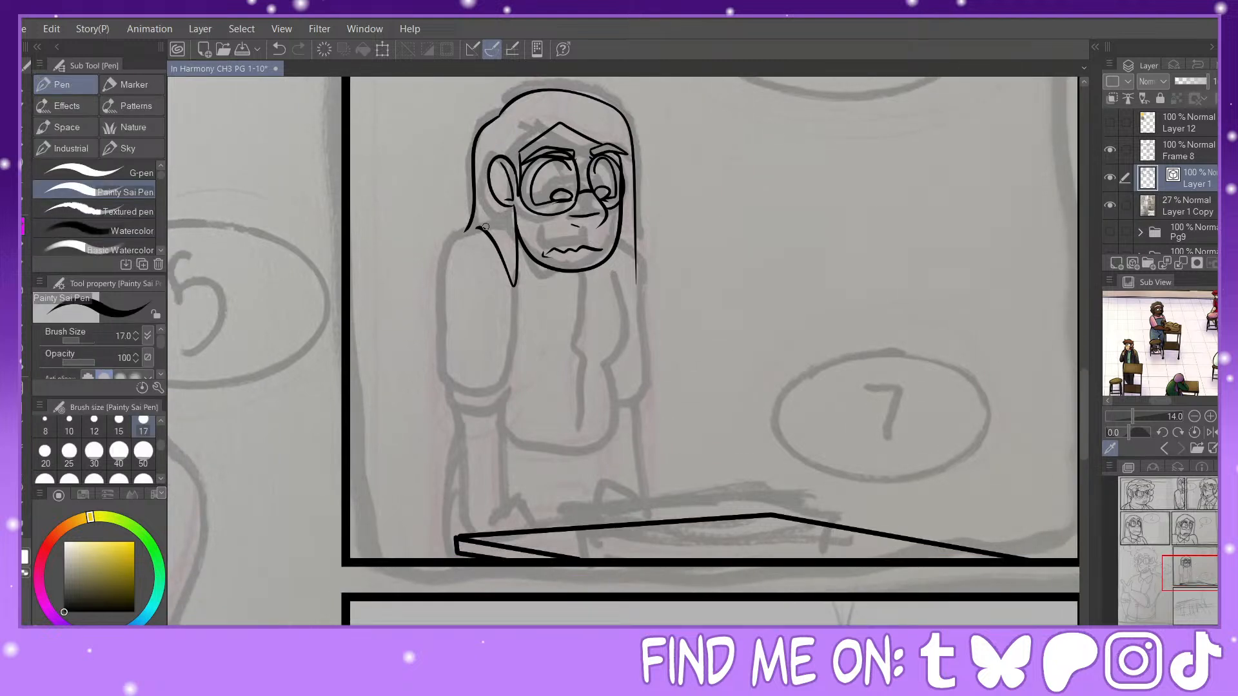
pyautogui.moveTo(466, 227)
pyautogui.mouseDown()
pyautogui.moveTo(436, 295)
pyautogui.moveTo(437, 334)
pyautogui.mouseUp()
# Step: Ink the near hand with its fingers curled over the desk's back edge, erasing the desk line that crosses it
pyautogui.moveTo(545, 516); pyautogui.dragTo(580, 507)
pyautogui.hotkey('ctrl', '+')
pyautogui.hotkey('ctrl', '+')
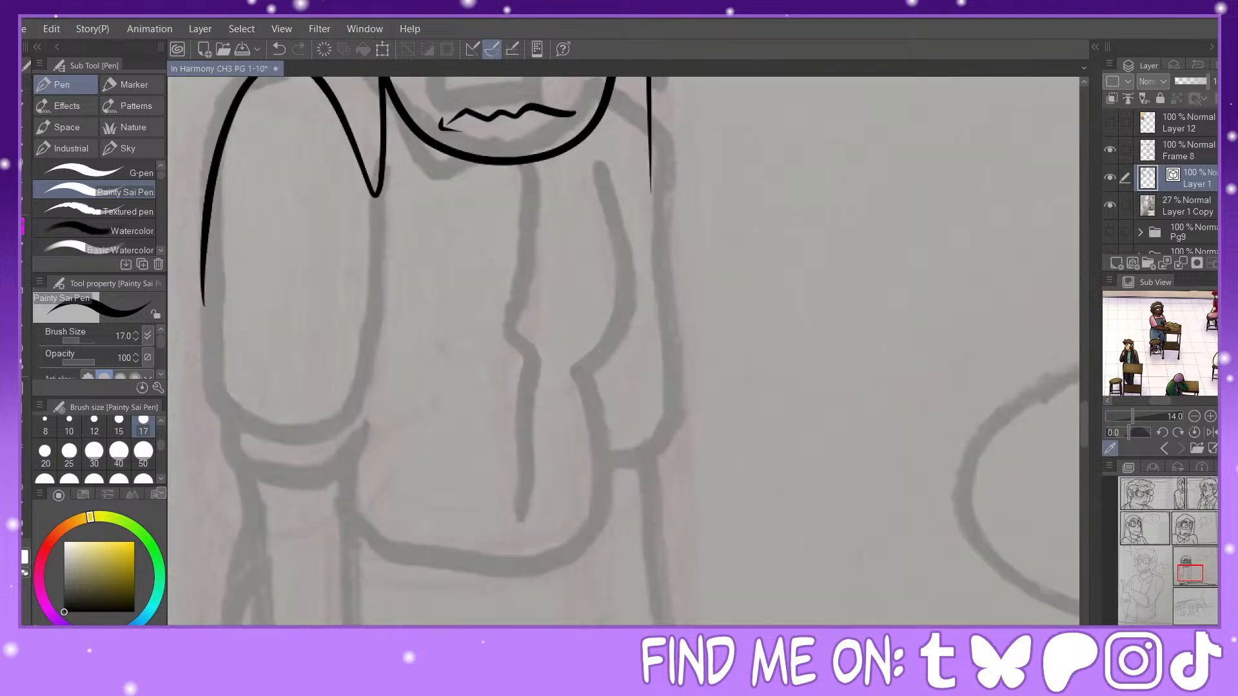
pyautogui.moveTo(1191, 572); pyautogui.dragTo(1188, 579)
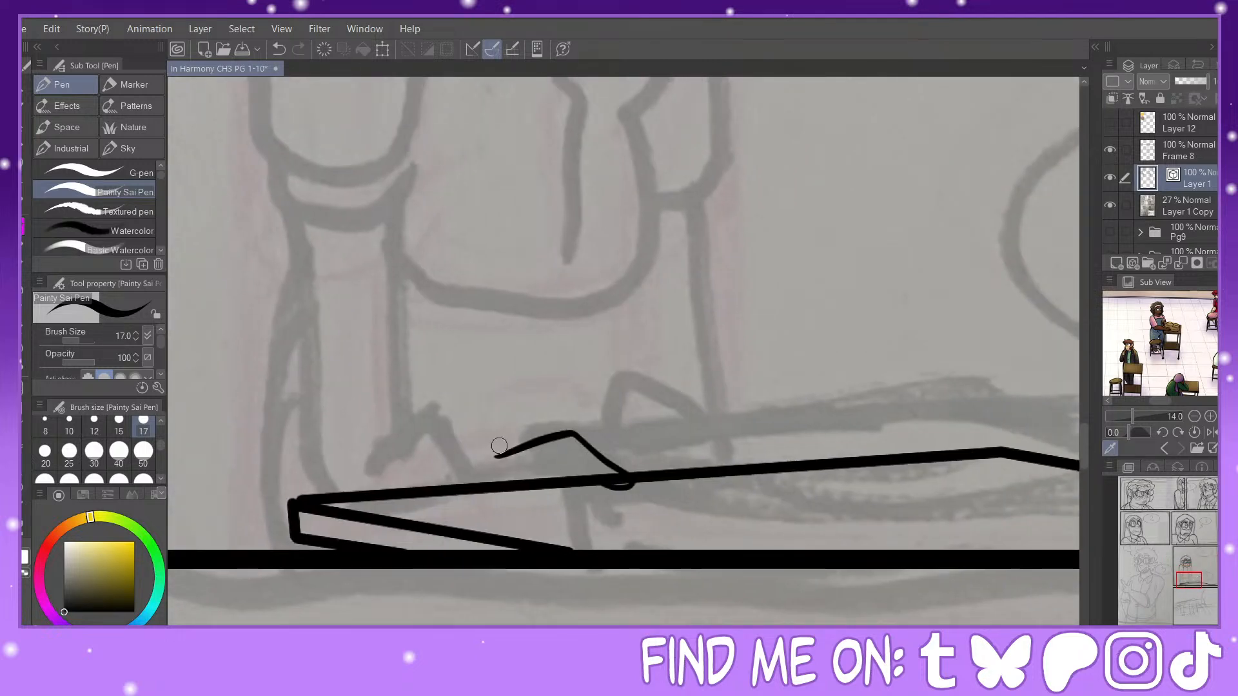
pyautogui.moveTo(517, 454)
pyautogui.mouseDown()
pyautogui.moveTo(603, 494)
pyautogui.moveTo(572, 493)
pyautogui.moveTo(531, 455)
pyautogui.moveTo(561, 509)
pyautogui.moveTo(515, 485)
pyautogui.moveTo(493, 510)
pyautogui.moveTo(480, 466)
pyautogui.moveTo(465, 493)
pyautogui.moveTo(450, 485)
pyautogui.moveTo(583, 483)
pyautogui.mouseUp()
pyautogui.click(278, 49)
pyautogui.press('e')
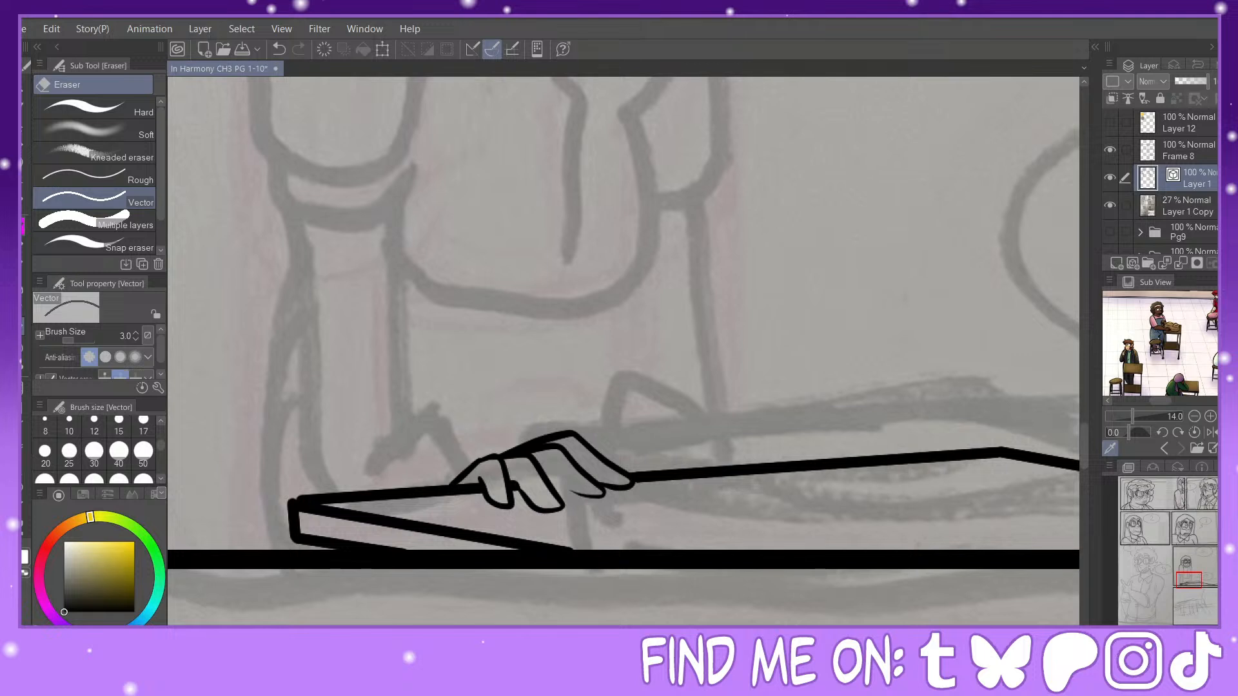
pyautogui.press('p')
pyautogui.moveTo(594, 495); pyautogui.dragTo(566, 504)
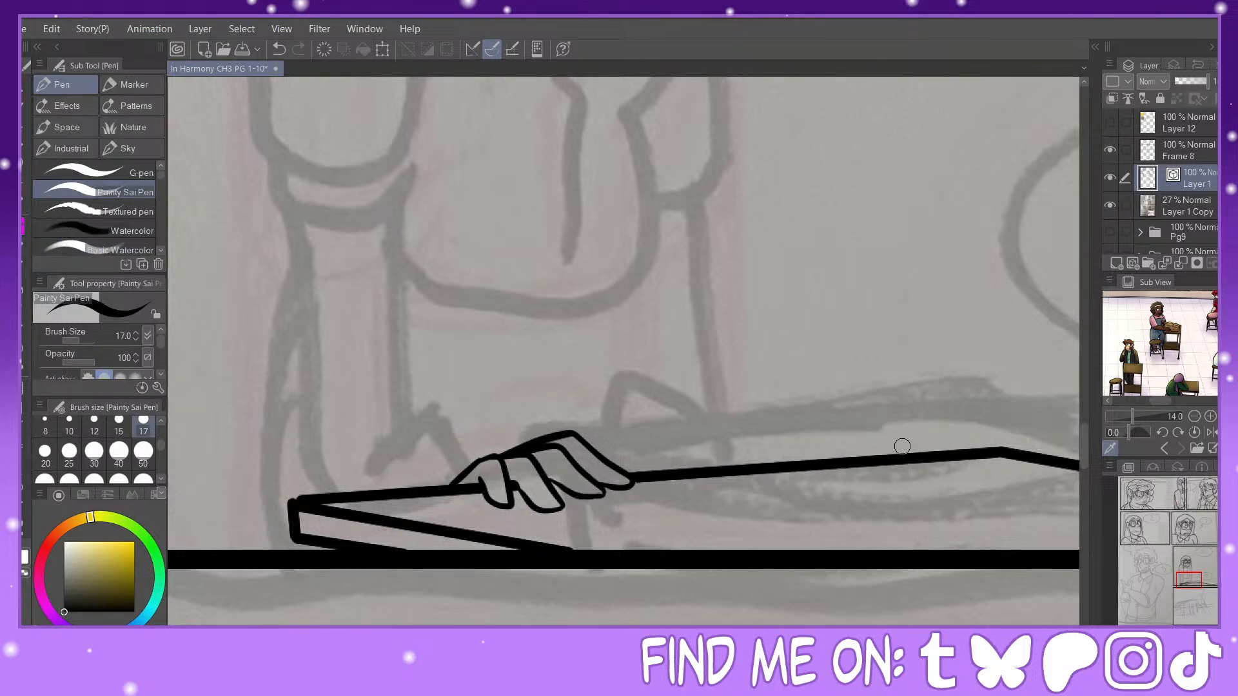
# Step: Ink the far hand gripping the desk edge with curled fingers and erase the desk line running through it
pyautogui.moveTo(845, 439)
pyautogui.mouseDown()
pyautogui.moveTo(883, 436)
pyautogui.moveTo(901, 476)
pyautogui.moveTo(818, 460)
pyautogui.mouseUp()
pyautogui.moveTo(882, 434)
pyautogui.mouseDown()
pyautogui.moveTo(927, 474)
pyautogui.moveTo(913, 476)
pyautogui.moveTo(951, 452)
pyautogui.moveTo(924, 454)
pyautogui.moveTo(945, 426)
pyautogui.moveTo(967, 443)
pyautogui.moveTo(945, 465)
pyautogui.moveTo(906, 457)
pyautogui.moveTo(957, 445)
pyautogui.mouseUp()
pyautogui.press('e')
pyautogui.press('p')
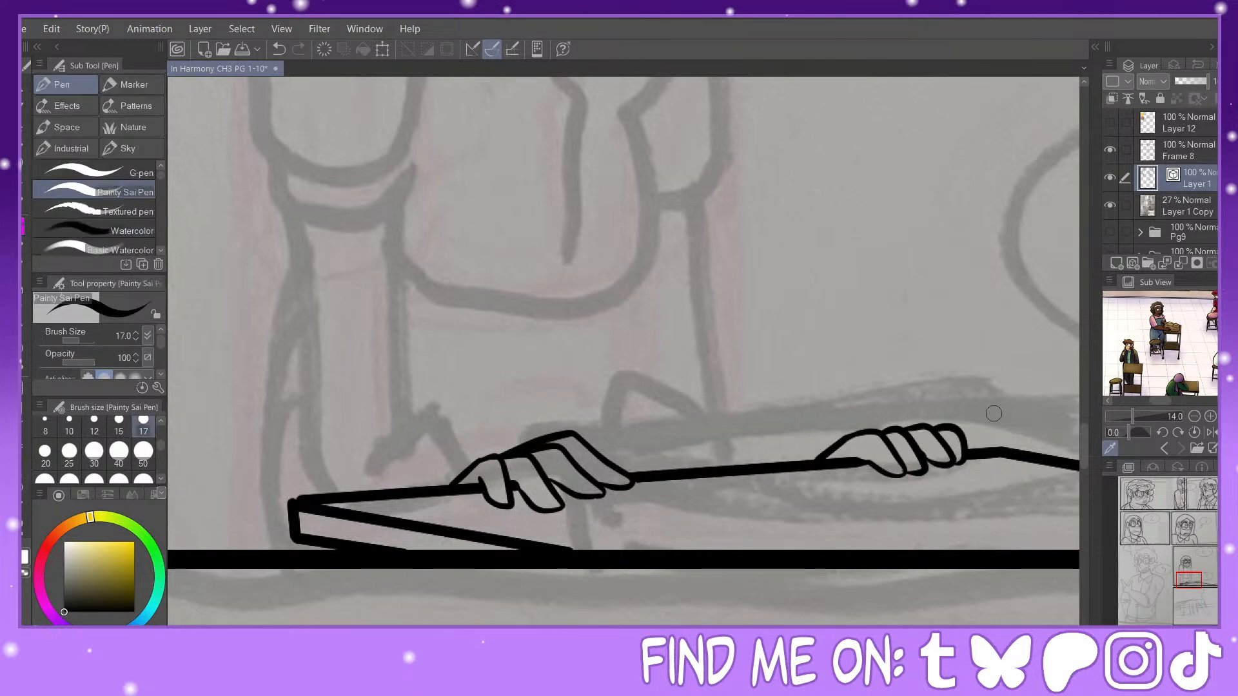
pyautogui.hotkey('ctrl', '-')
pyautogui.moveTo(1188, 581); pyautogui.dragTo(1183, 574)
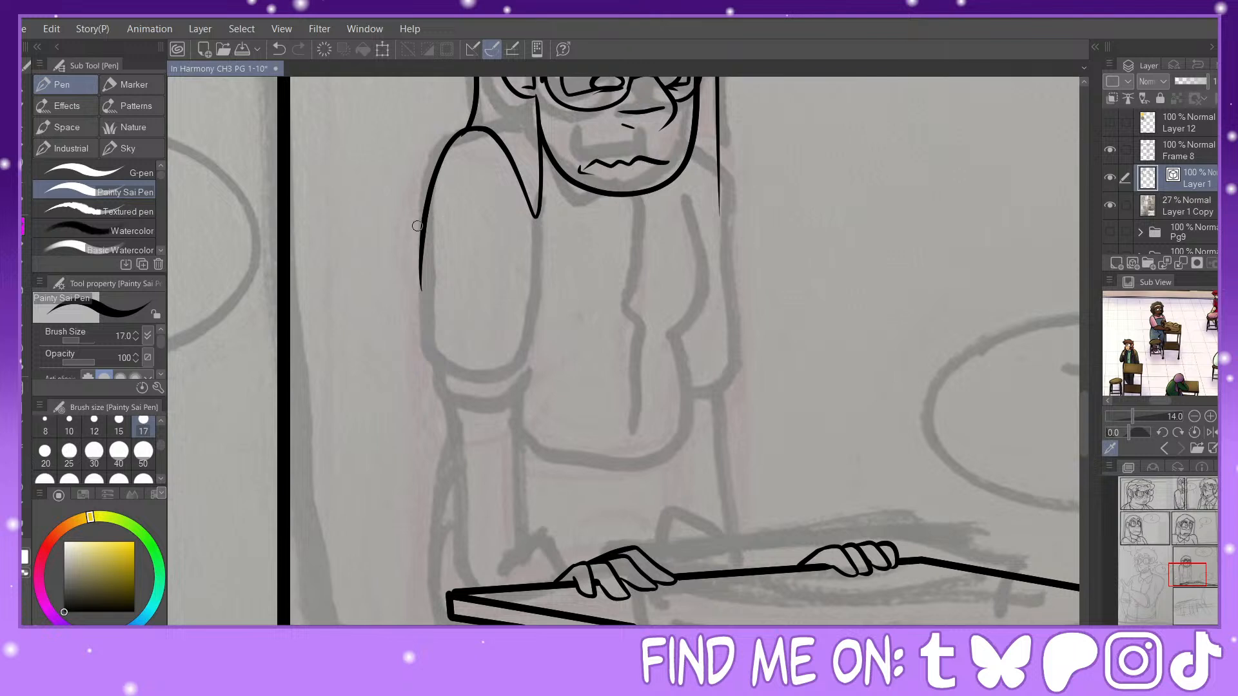
pyautogui.press('y')
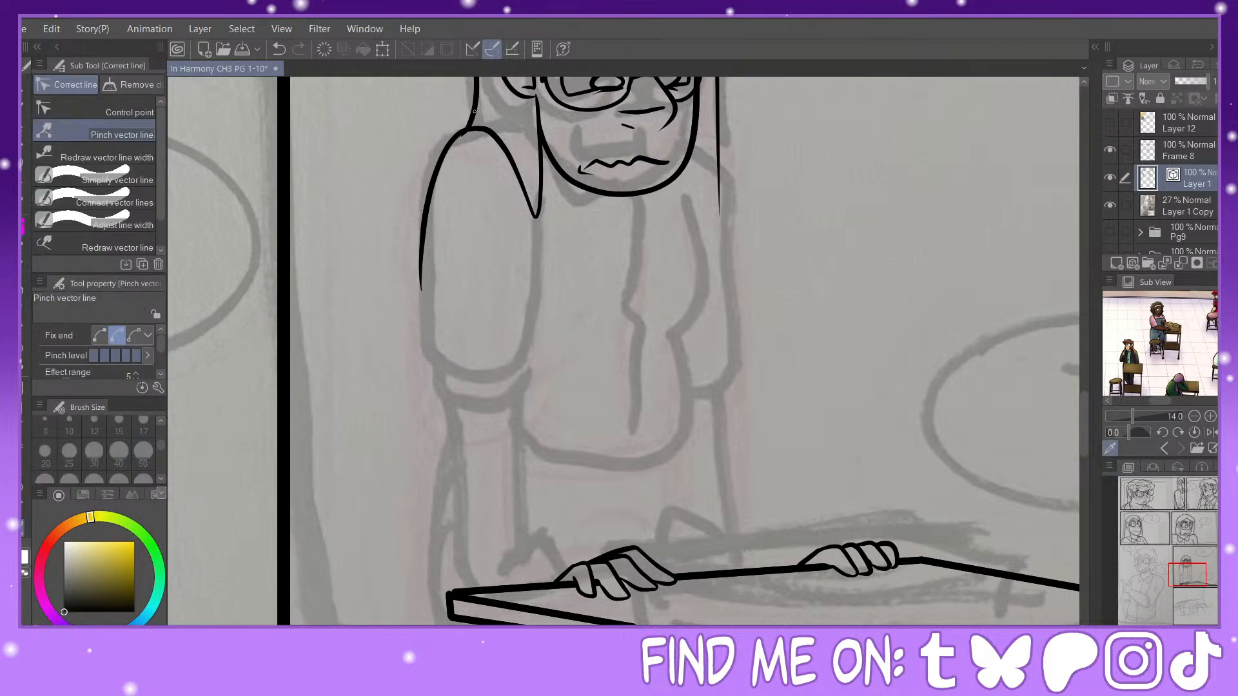
pyautogui.press('p')
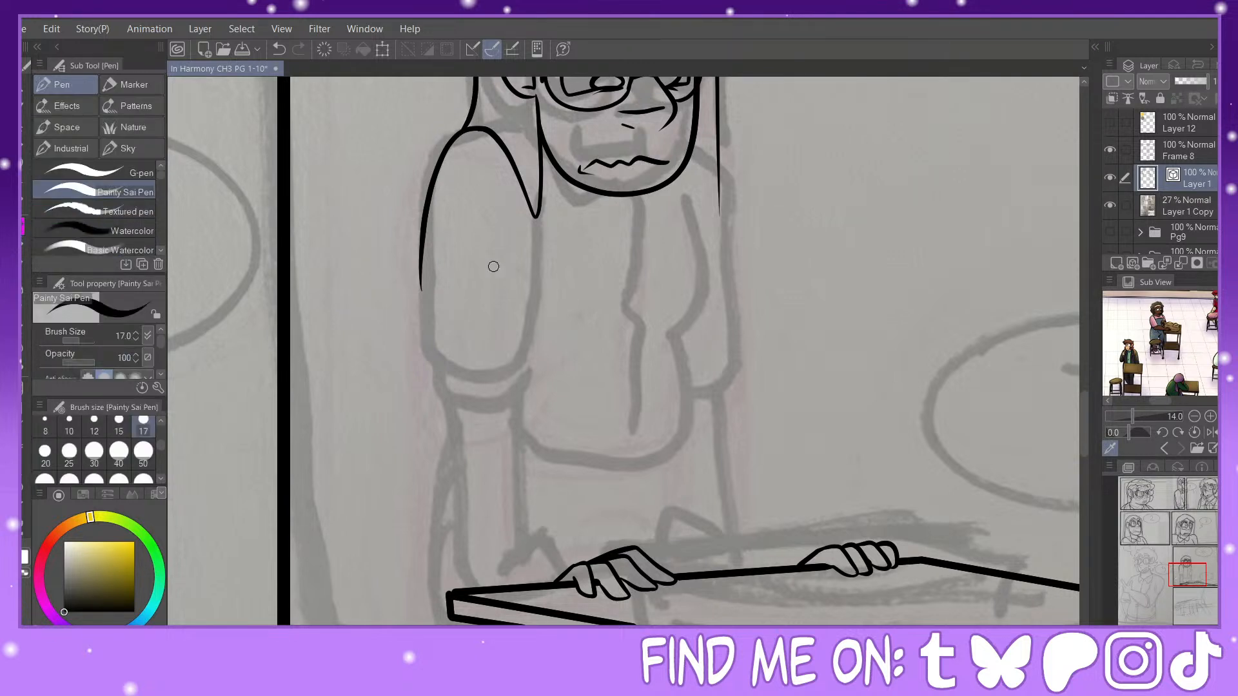
pyautogui.moveTo(589, 558)
pyautogui.mouseDown()
pyautogui.moveTo(551, 550)
pyautogui.moveTo(524, 576)
pyautogui.moveTo(538, 584)
pyautogui.moveTo(519, 560)
pyautogui.moveTo(525, 547)
pyautogui.moveTo(559, 540)
pyautogui.moveTo(567, 557)
pyautogui.moveTo(542, 435)
pyautogui.mouseUp()
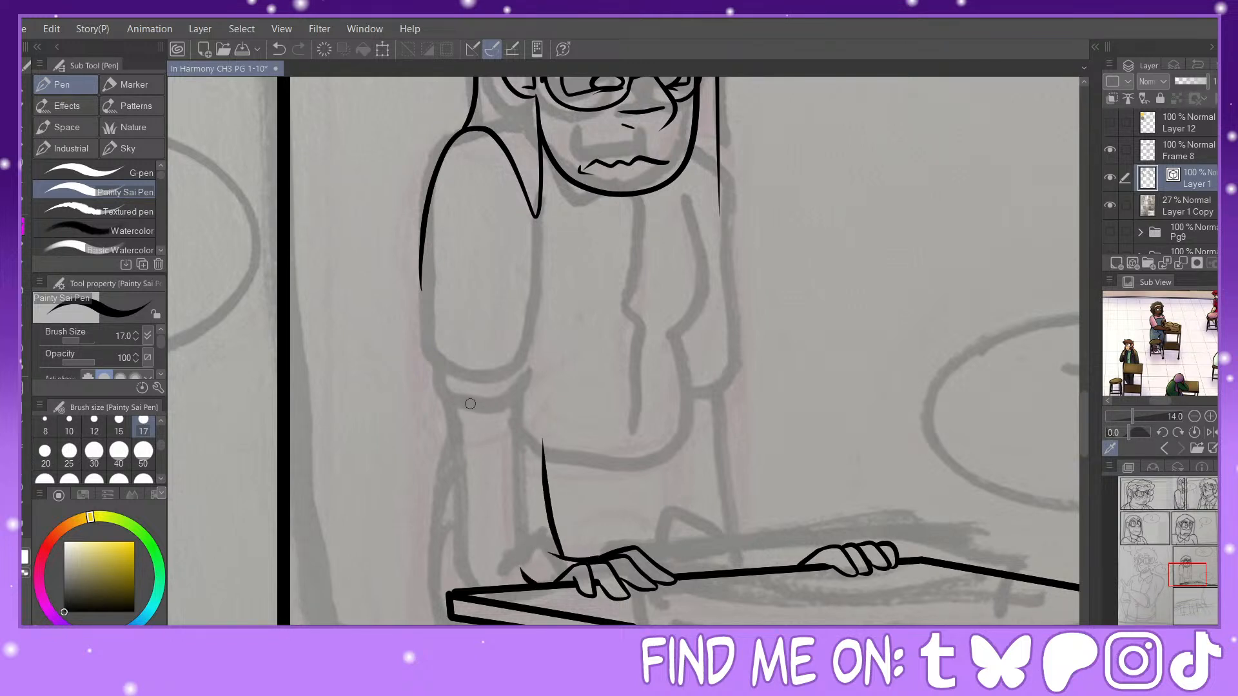
pyautogui.moveTo(474, 398)
pyautogui.mouseDown()
pyautogui.moveTo(505, 571)
pyautogui.moveTo(462, 354)
pyautogui.mouseUp()
pyautogui.click(280, 49)
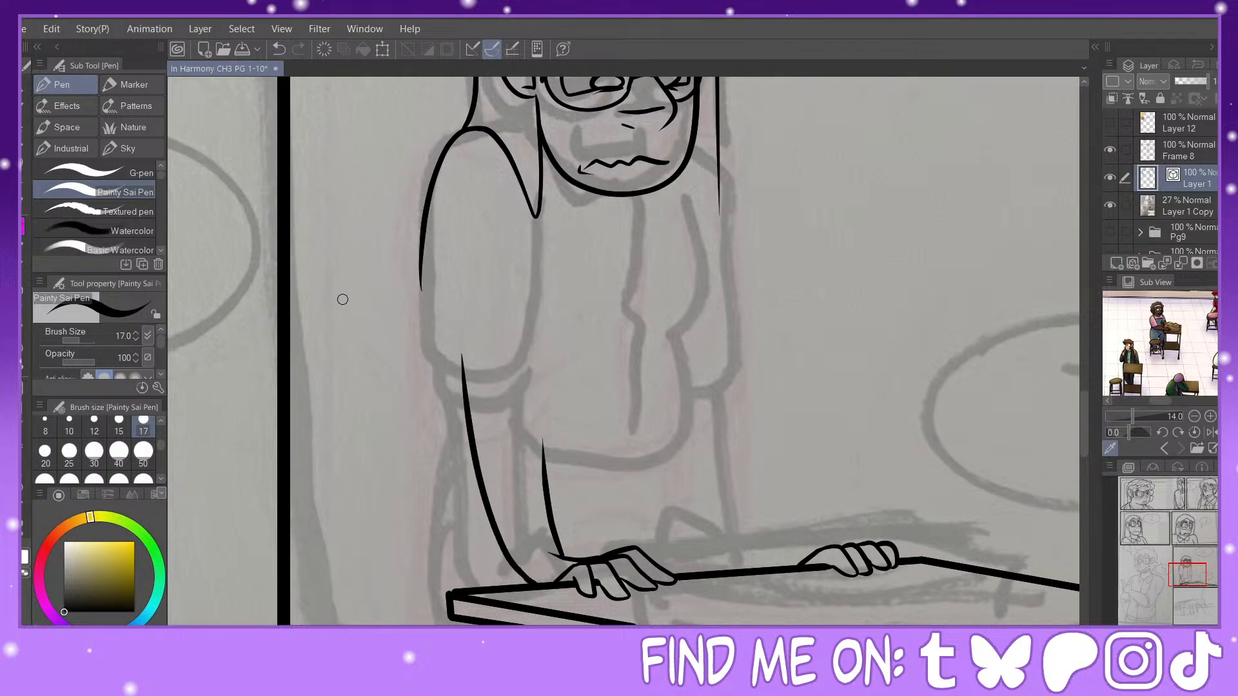
pyautogui.click(271, 54)
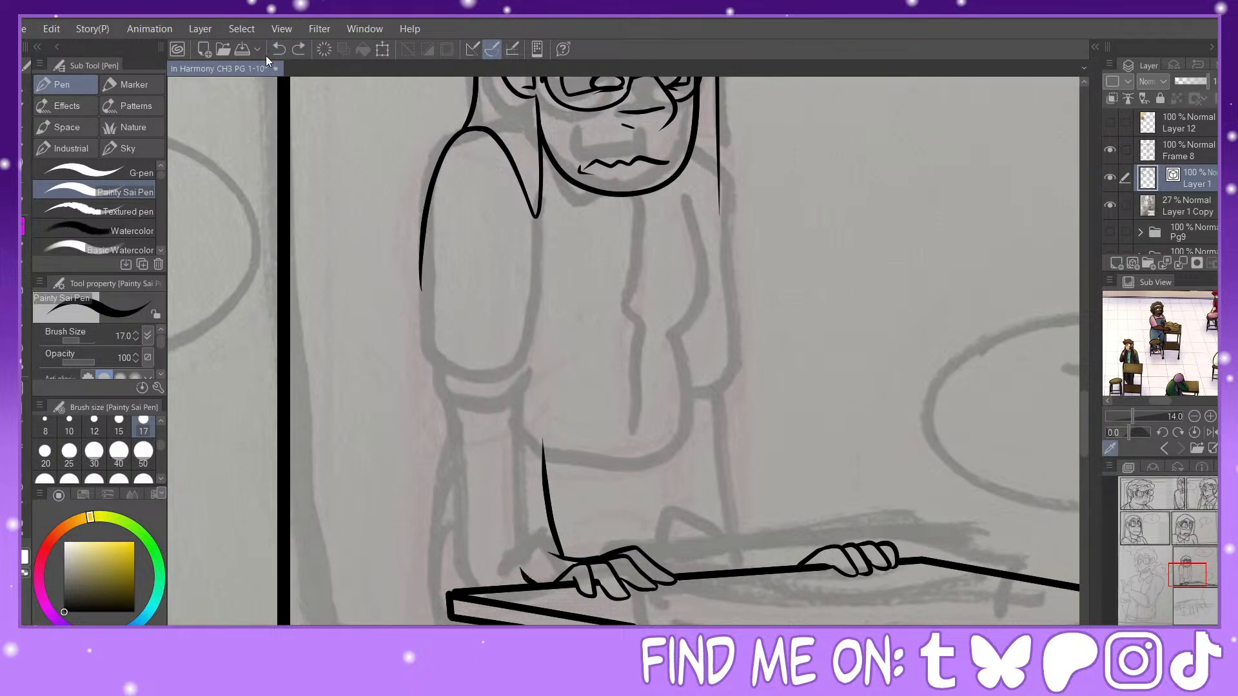
pyautogui.click(279, 49)
pyautogui.click(279, 49)
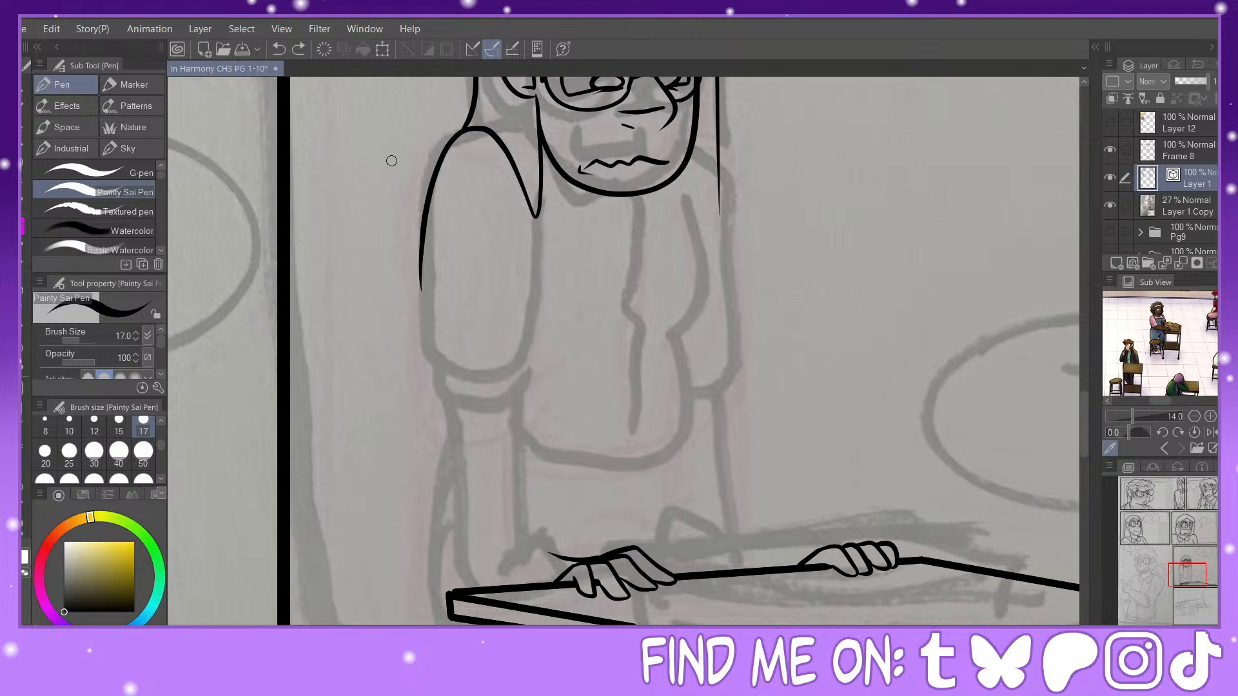
# Step: Raise the top of the near hair lock by pinching its vector line and erase the attached shoulder and sleeve line
pyautogui.press('y')
pyautogui.moveTo(477, 128); pyautogui.dragTo(510, 136)
pyautogui.press('e')
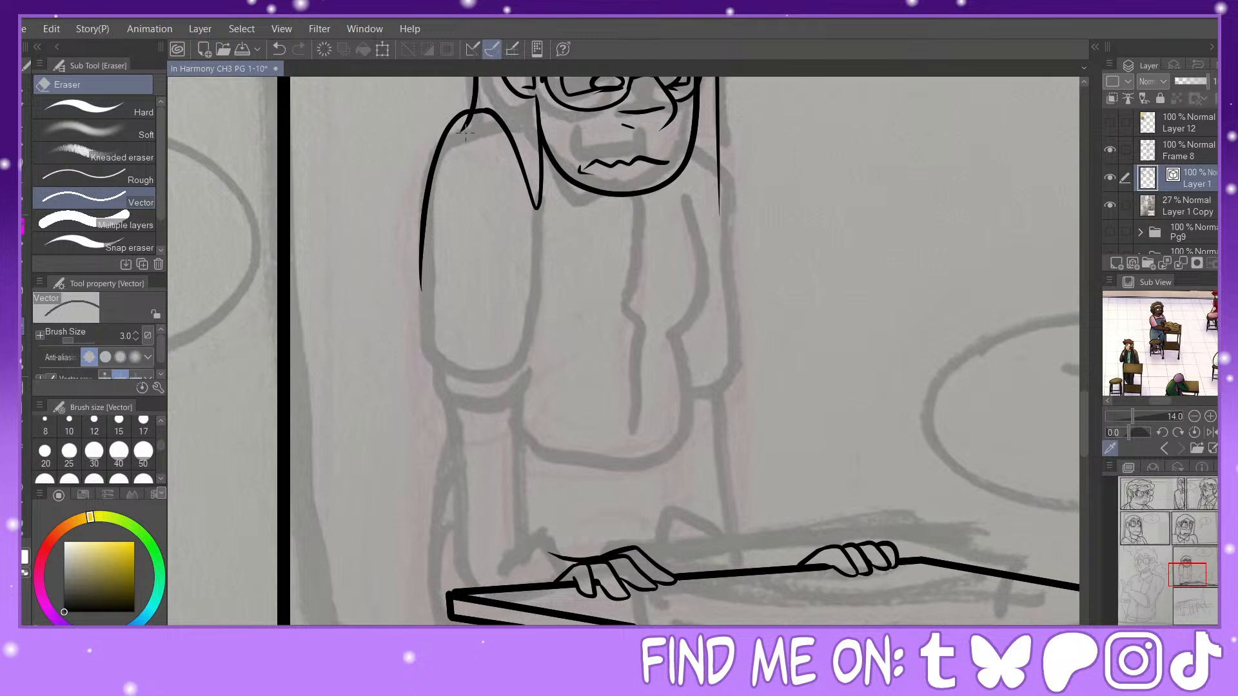
pyautogui.click(432, 193)
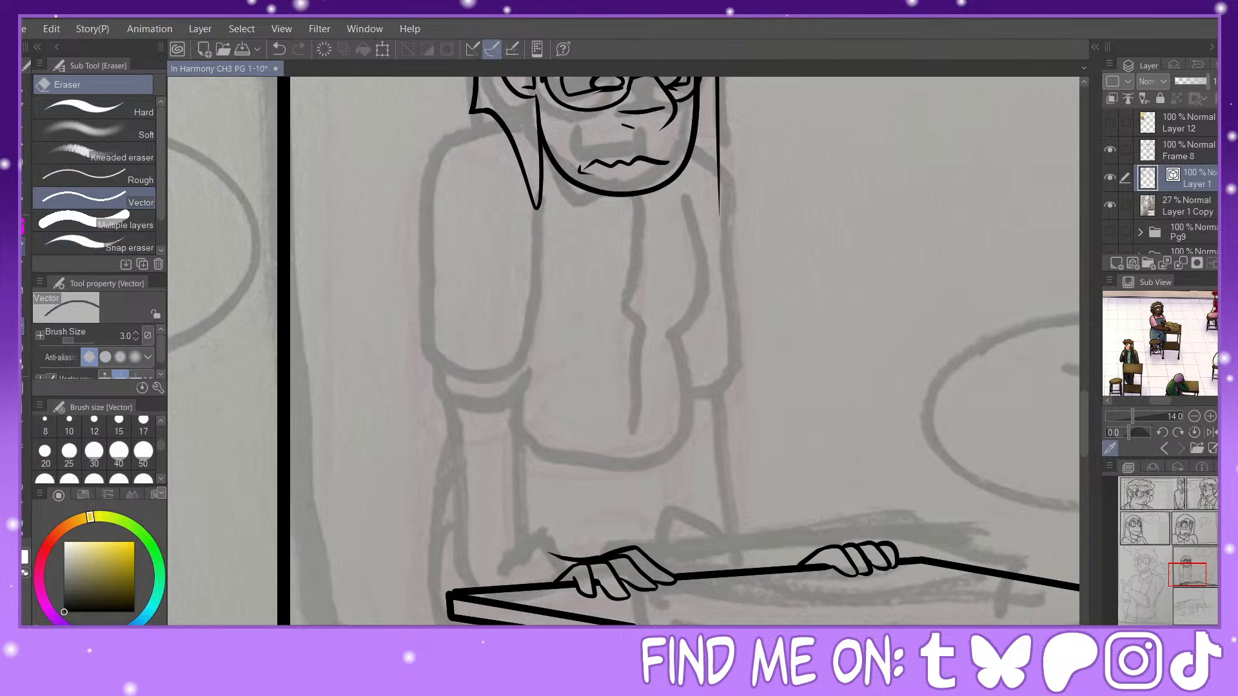
# Step: Ink the near shoulder and rolled-up sleeve with a fold near the armpit, a rounded lower edge and a cuff band
pyautogui.press('p')
pyautogui.moveTo(480, 111)
pyautogui.mouseDown()
pyautogui.moveTo(423, 148)
pyautogui.moveTo(421, 245)
pyautogui.mouseUp()
pyautogui.moveTo(416, 291)
pyautogui.mouseDown()
pyautogui.moveTo(410, 354)
pyautogui.moveTo(489, 391)
pyautogui.mouseUp()
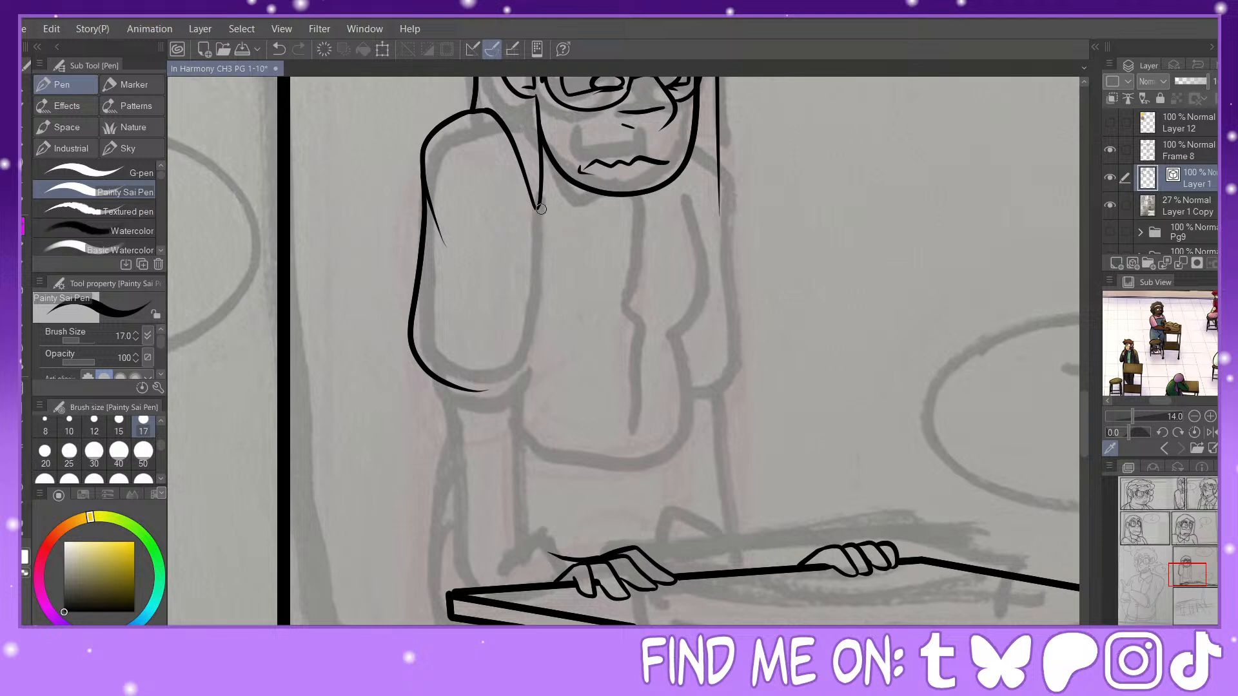
pyautogui.moveTo(540, 207)
pyautogui.mouseDown()
pyautogui.moveTo(543, 323)
pyautogui.moveTo(484, 358)
pyautogui.mouseUp()
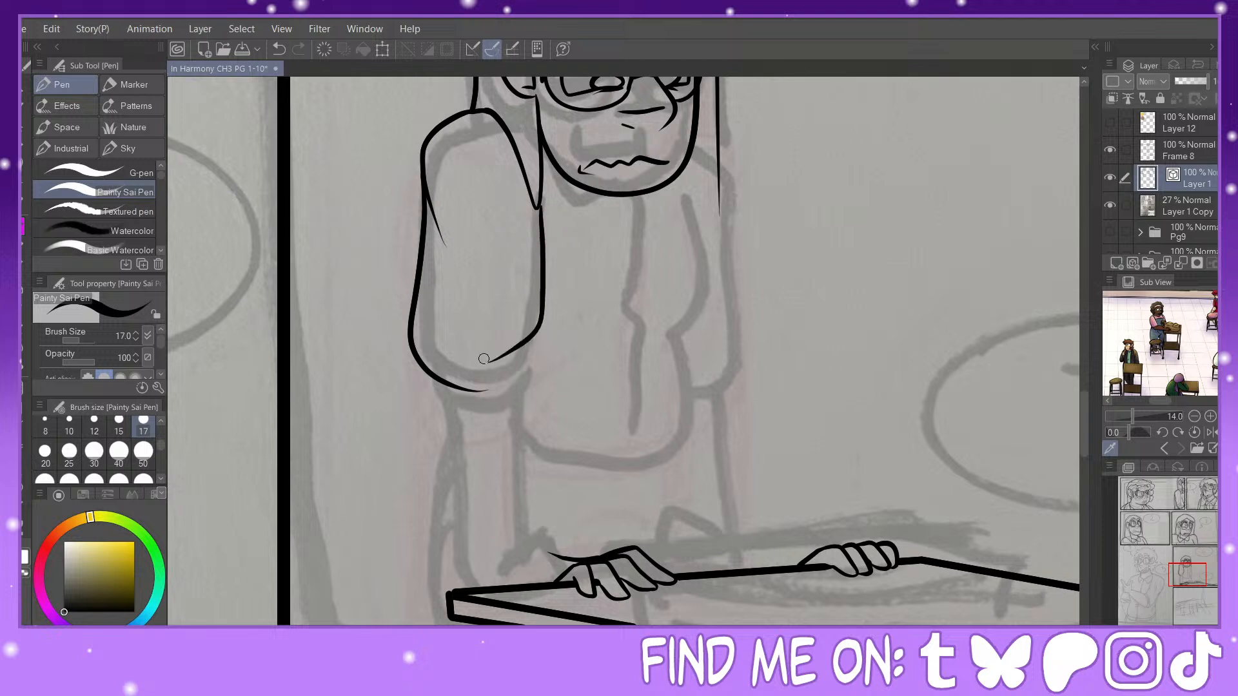
pyautogui.click(284, 50)
pyautogui.moveTo(542, 197)
pyautogui.mouseDown()
pyautogui.moveTo(550, 346)
pyautogui.moveTo(529, 376)
pyautogui.moveTo(438, 403)
pyautogui.moveTo(502, 409)
pyautogui.moveTo(533, 377)
pyautogui.moveTo(597, 560)
pyautogui.mouseUp()
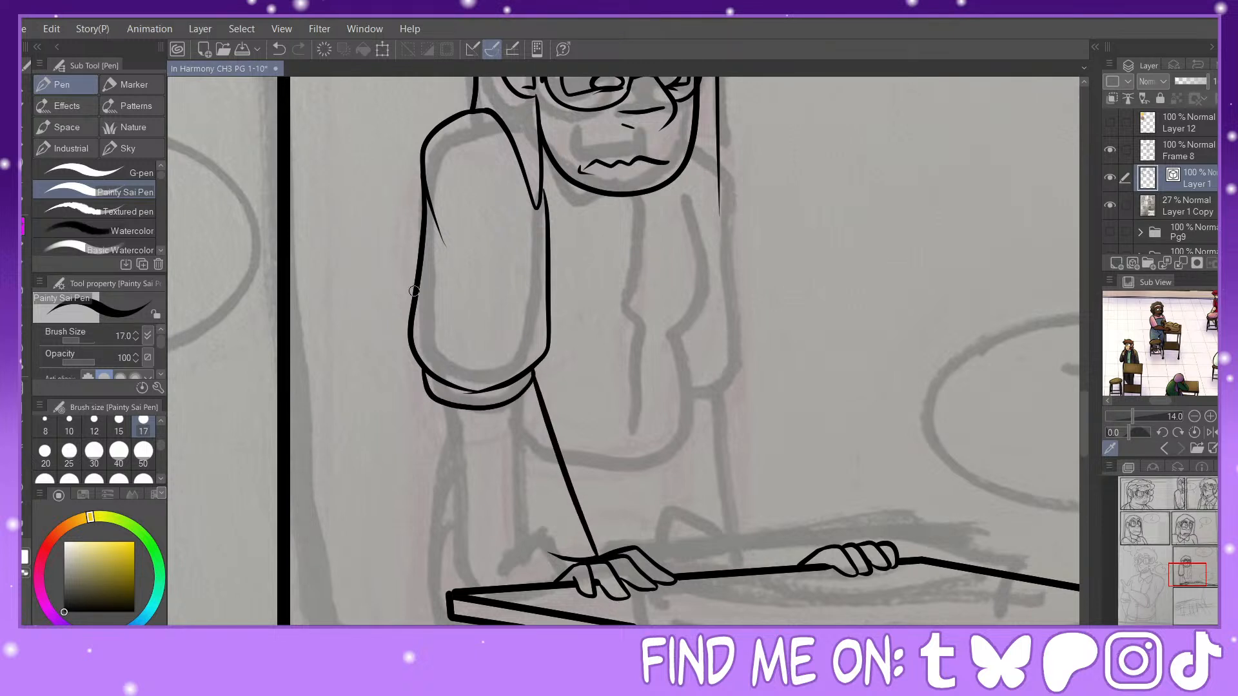
# Step: Redraw both edges of the near forearm from the cuff down to the hand, erasing the stray line at the wrist
pyautogui.click(275, 51)
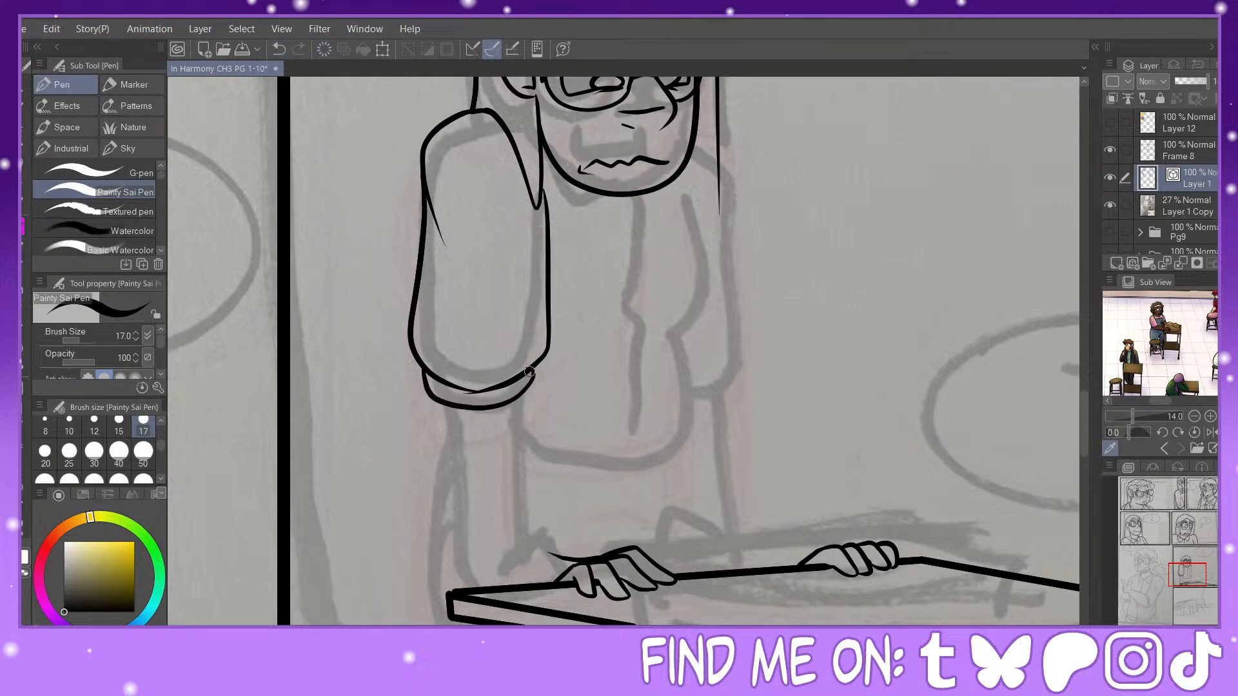
pyautogui.moveTo(530, 373); pyautogui.dragTo(584, 560)
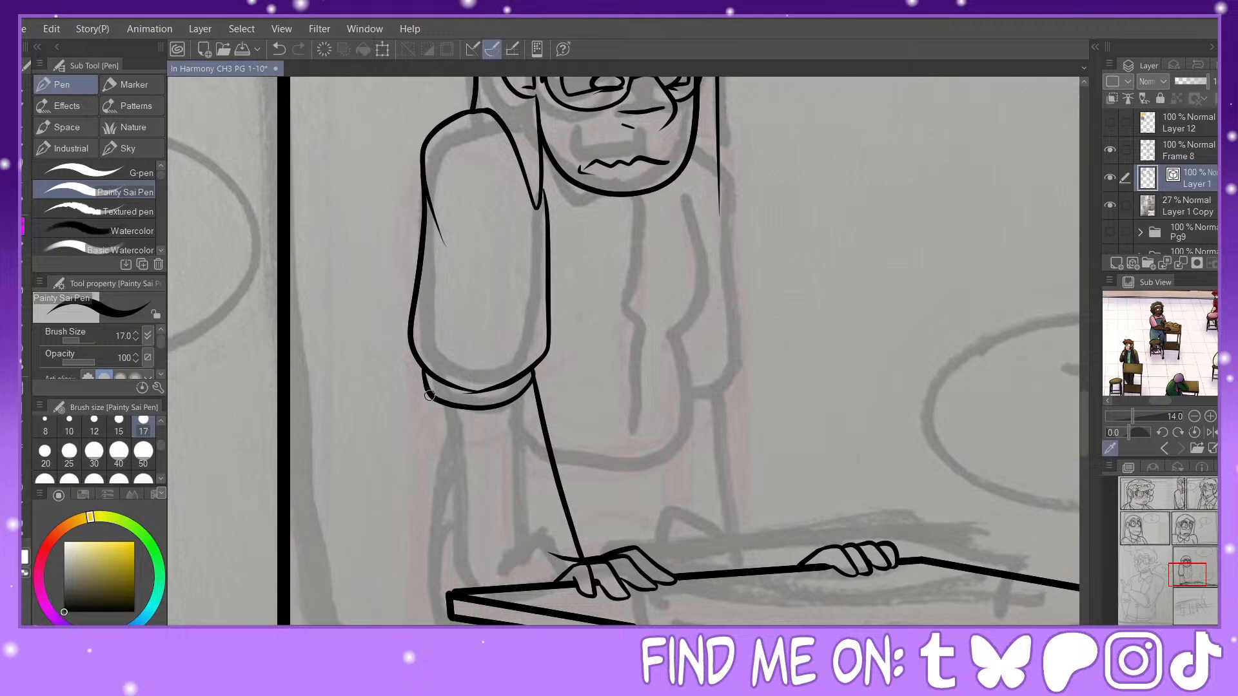
pyautogui.moveTo(430, 394); pyautogui.dragTo(532, 584)
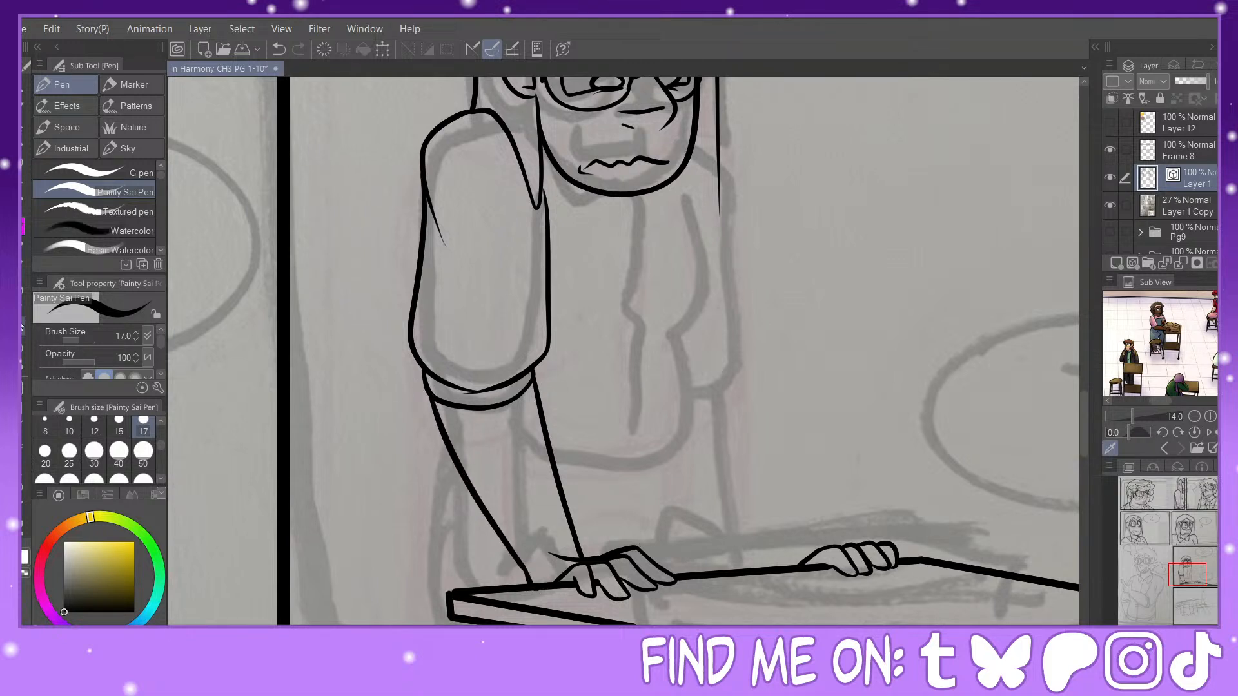
pyautogui.press('e')
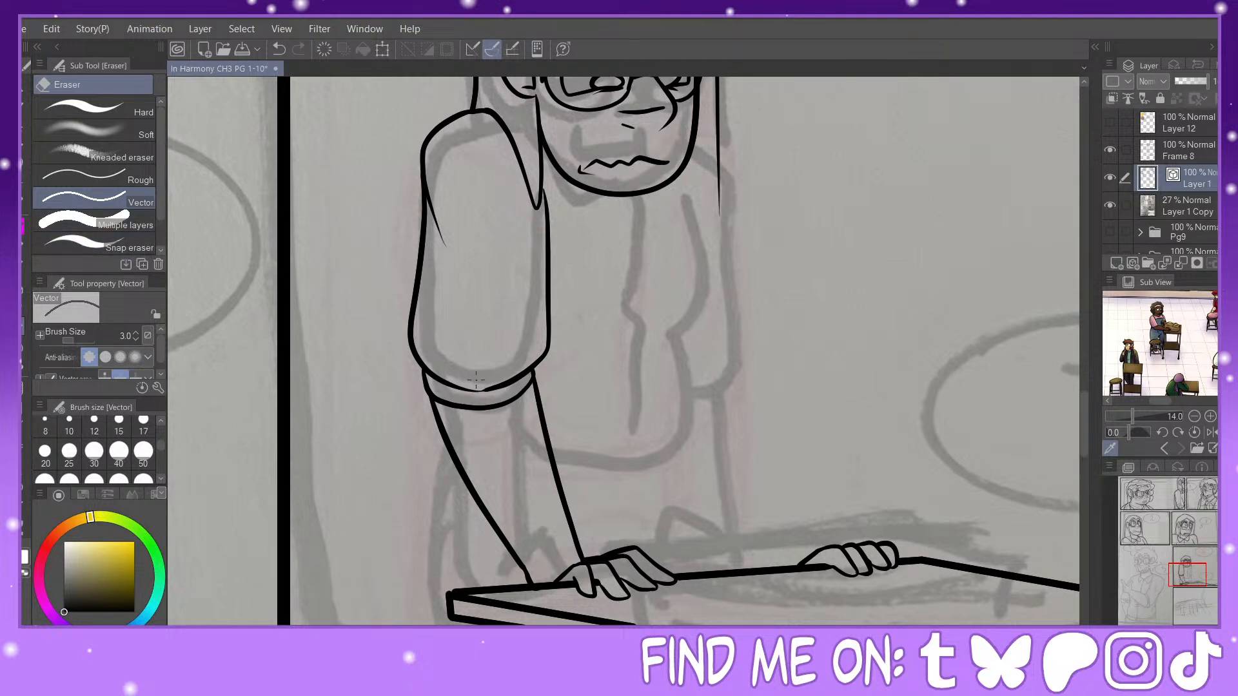
# Step: Connect the vector lines in the middle of the near sleeve's lower edge and redraw their width at the join
pyautogui.click(26, 530)
pyautogui.click(115, 178)
pyautogui.click(116, 197)
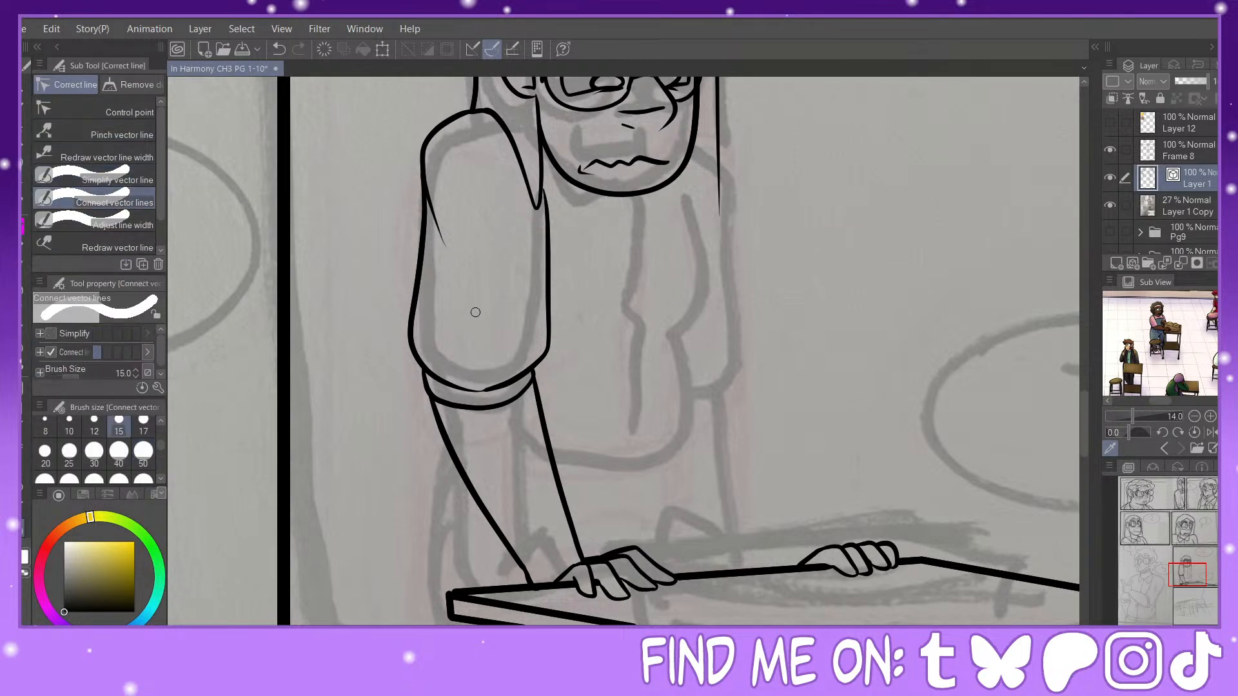
pyautogui.moveTo(503, 386); pyautogui.dragTo(480, 390)
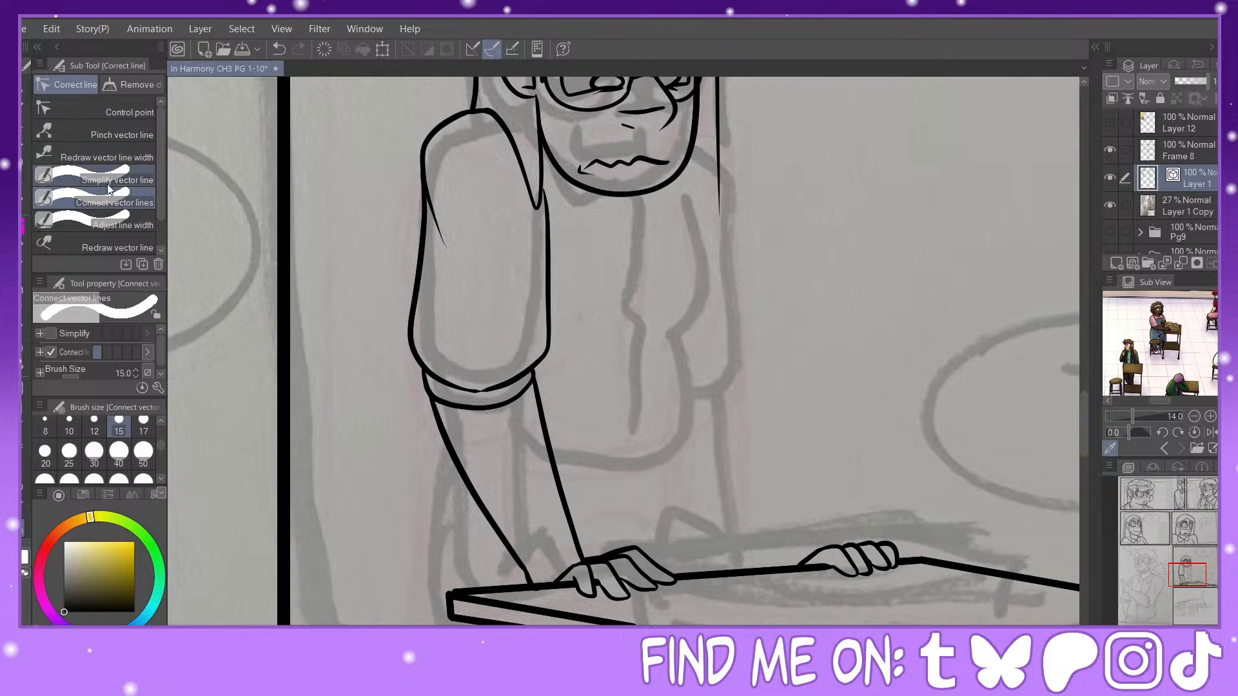
pyautogui.click(106, 157)
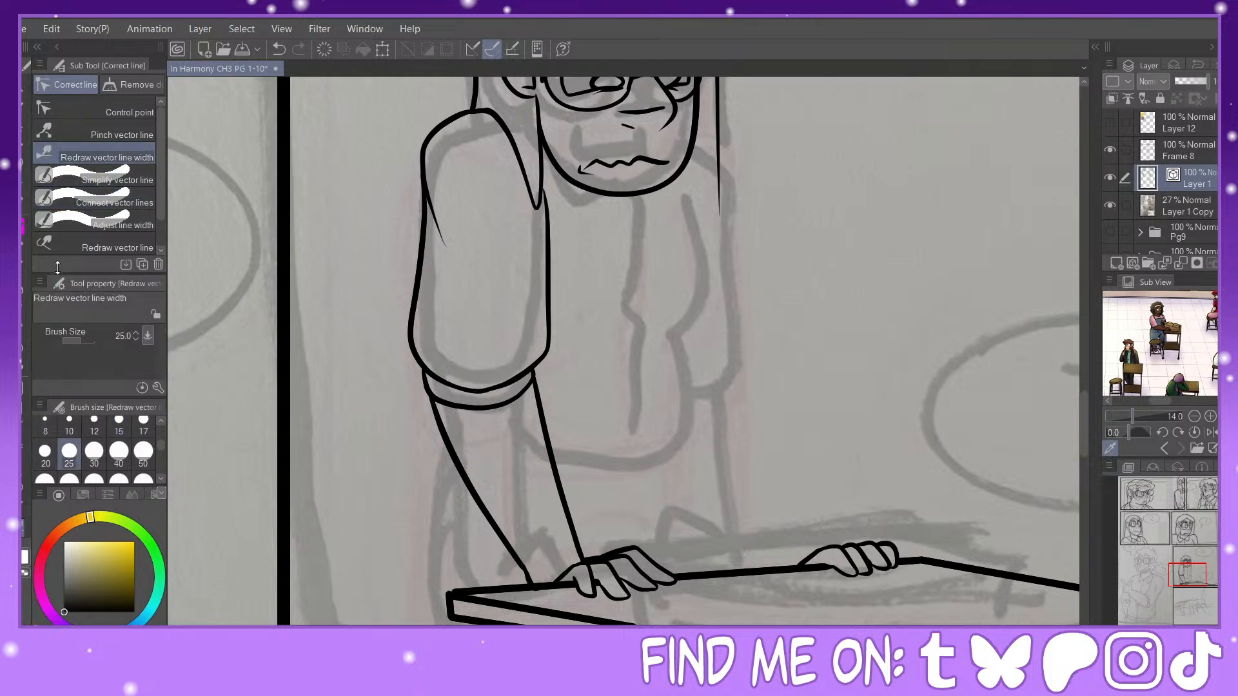
# Step: Ink the far chest contour, two collar points, the upper shirt opening and the far shoulder, erasing the hair line below it
pyautogui.press('p')
pyautogui.moveTo(1191, 567); pyautogui.dragTo(1194, 562)
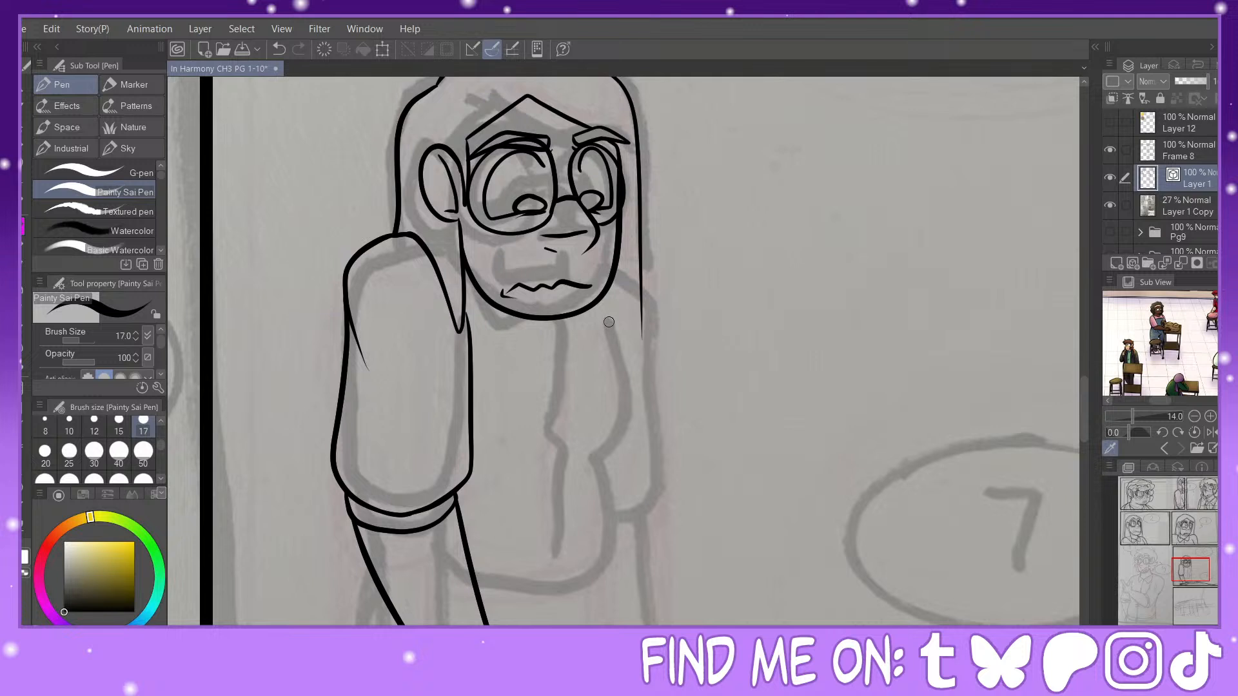
pyautogui.moveTo(608, 322)
pyautogui.mouseDown()
pyautogui.moveTo(635, 428)
pyautogui.moveTo(599, 468)
pyautogui.mouseUp()
pyautogui.click(282, 51)
pyautogui.moveTo(611, 320)
pyautogui.mouseDown()
pyautogui.moveTo(635, 386)
pyautogui.moveTo(633, 455)
pyautogui.moveTo(593, 484)
pyautogui.mouseUp()
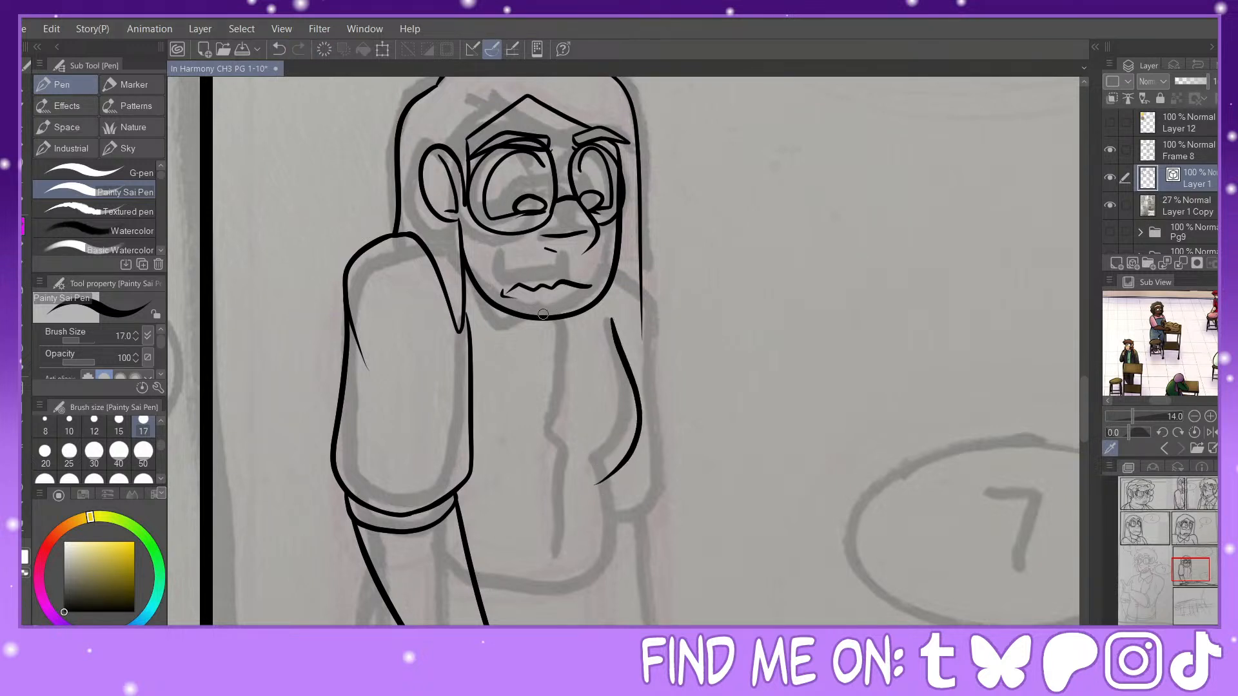
pyautogui.moveTo(472, 282)
pyautogui.mouseDown()
pyautogui.moveTo(500, 340)
pyautogui.moveTo(534, 315)
pyautogui.moveTo(592, 338)
pyautogui.moveTo(594, 307)
pyautogui.moveTo(567, 474)
pyautogui.mouseUp()
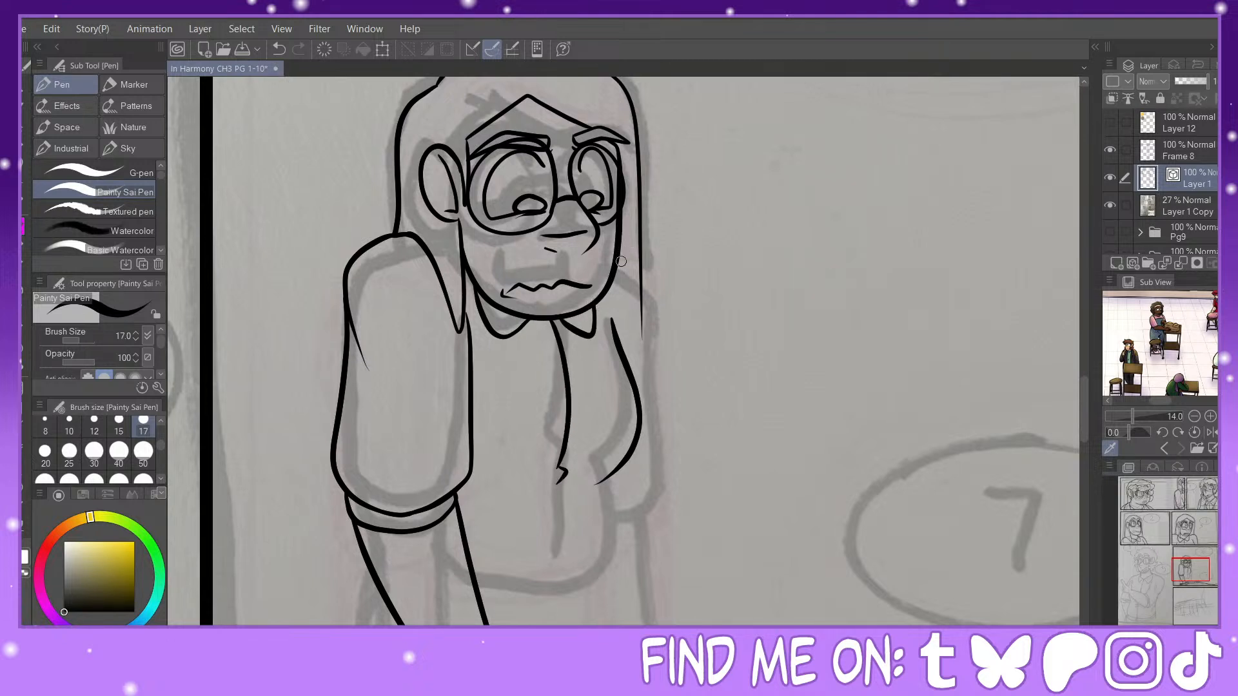
pyautogui.moveTo(620, 246)
pyautogui.mouseDown()
pyautogui.moveTo(658, 262)
pyautogui.moveTo(657, 403)
pyautogui.mouseUp()
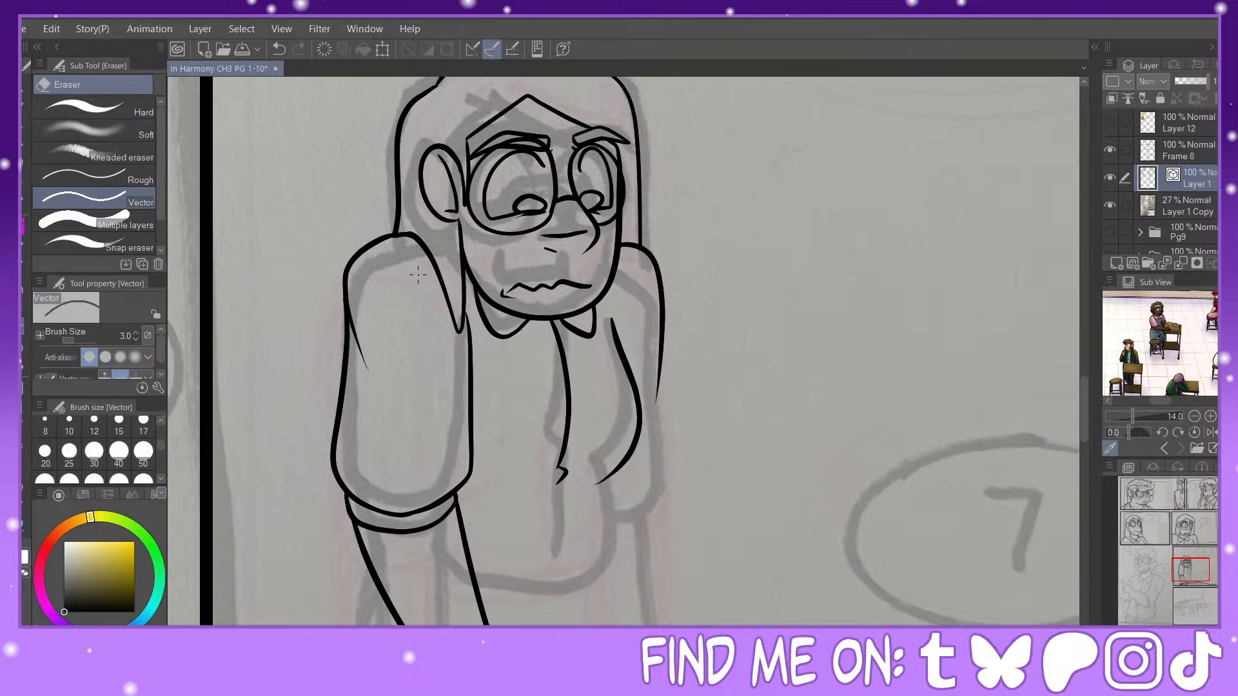
# Step: Ink the waist folds, the lower shirt opening and the shirt's far side curving into the rounded hem behind the forearm
pyautogui.moveTo(1193, 574); pyautogui.dragTo(1198, 581)
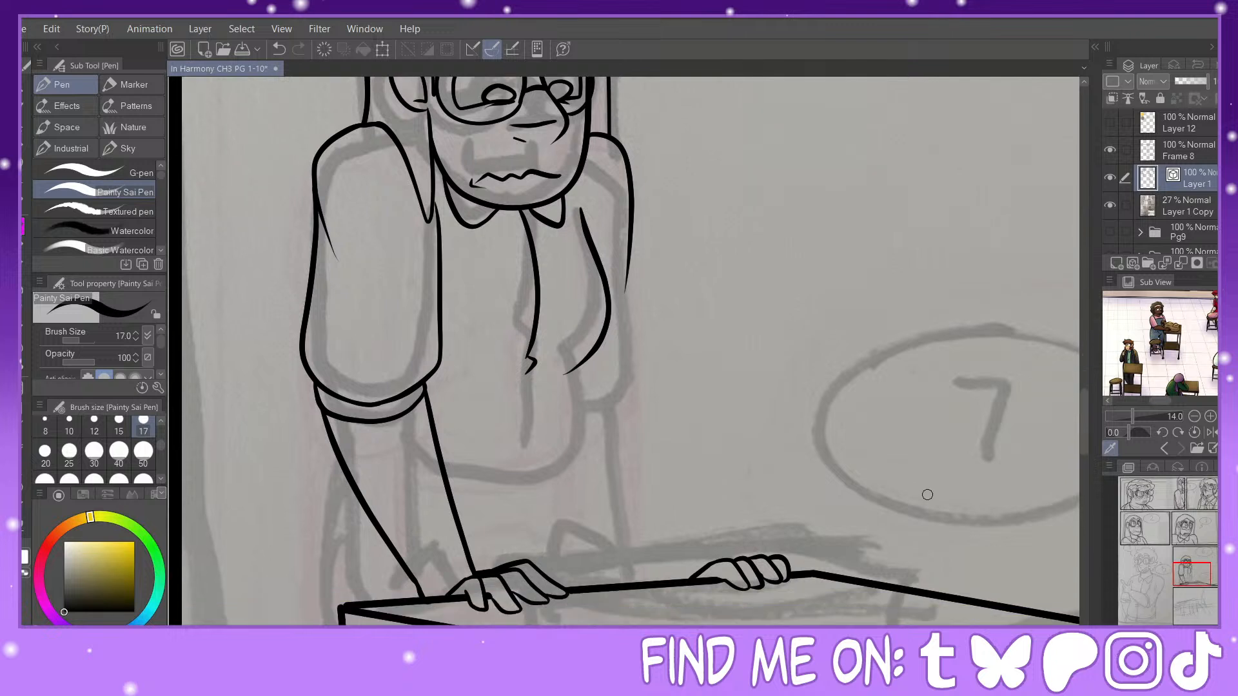
pyautogui.moveTo(590, 355)
pyautogui.mouseDown()
pyautogui.moveTo(596, 369)
pyautogui.moveTo(550, 397)
pyautogui.moveTo(524, 396)
pyautogui.moveTo(549, 463)
pyautogui.mouseUp()
pyautogui.moveTo(596, 369); pyautogui.dragTo(601, 466)
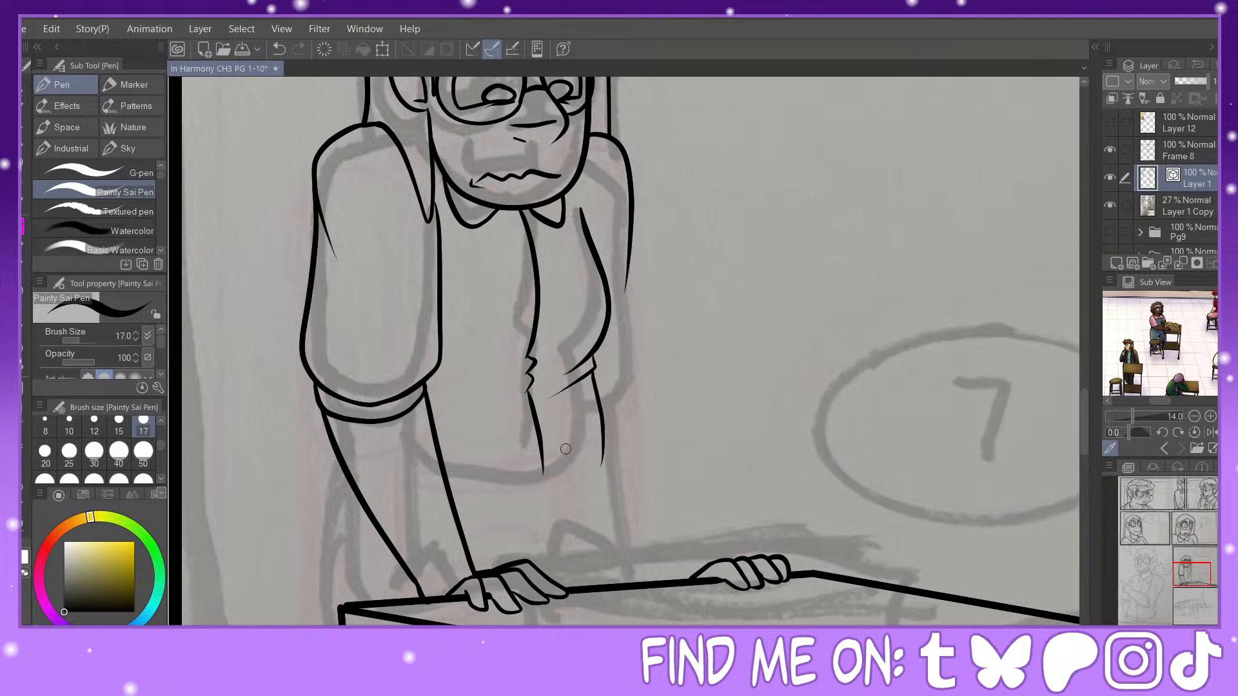
pyautogui.moveTo(452, 497)
pyautogui.mouseDown()
pyautogui.moveTo(519, 518)
pyautogui.moveTo(572, 502)
pyautogui.moveTo(603, 447)
pyautogui.moveTo(594, 494)
pyautogui.moveTo(528, 522)
pyautogui.moveTo(454, 516)
pyautogui.mouseUp()
pyautogui.hotkey('ctrl', 'z')
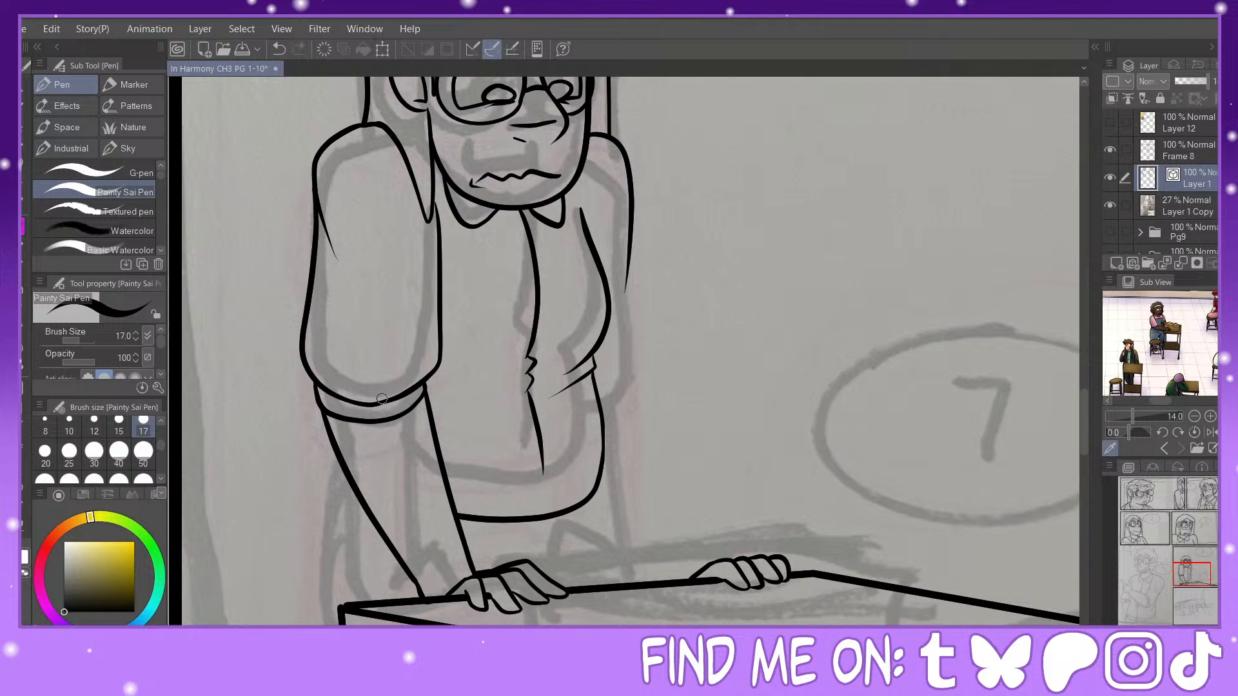
# Step: Ink the far sleeve's outer edge from the upper arm down and around to the shirt's side
pyautogui.moveTo(630, 245)
pyautogui.mouseDown()
pyautogui.moveTo(648, 391)
pyautogui.moveTo(607, 427)
pyautogui.mouseUp()
pyautogui.hotkey('ctrl', 'z')
pyautogui.moveTo(627, 246)
pyautogui.mouseDown()
pyautogui.moveTo(647, 353)
pyautogui.moveTo(616, 414)
pyautogui.moveTo(601, 416)
pyautogui.mouseUp()
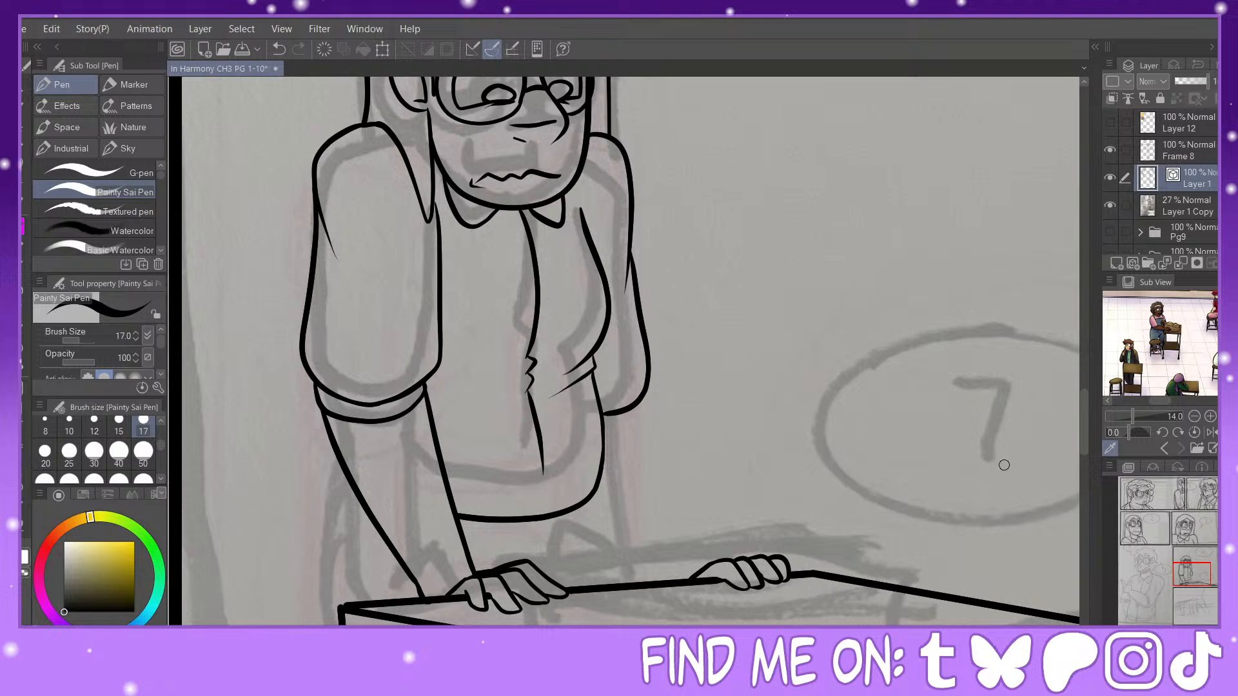
pyautogui.moveTo(1201, 575)
pyautogui.mouseDown()
pyautogui.moveTo(1200, 564)
pyautogui.moveTo(1202, 575)
pyautogui.mouseUp()
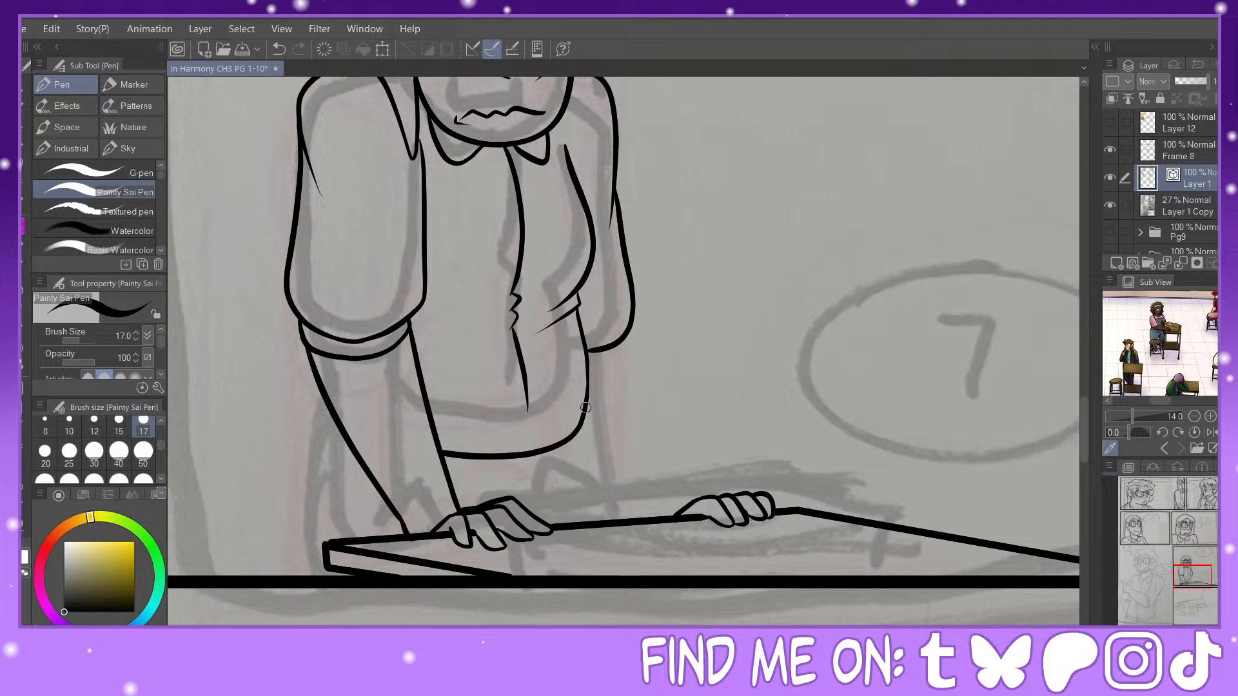
pyautogui.moveTo(588, 395); pyautogui.dragTo(593, 516)
pyautogui.click(279, 49)
# Step: Pull the shirt's hem and the end of its opening down until they meet, and ink short folds beside the opening at the waist
pyautogui.press('y')
pyautogui.click(113, 133)
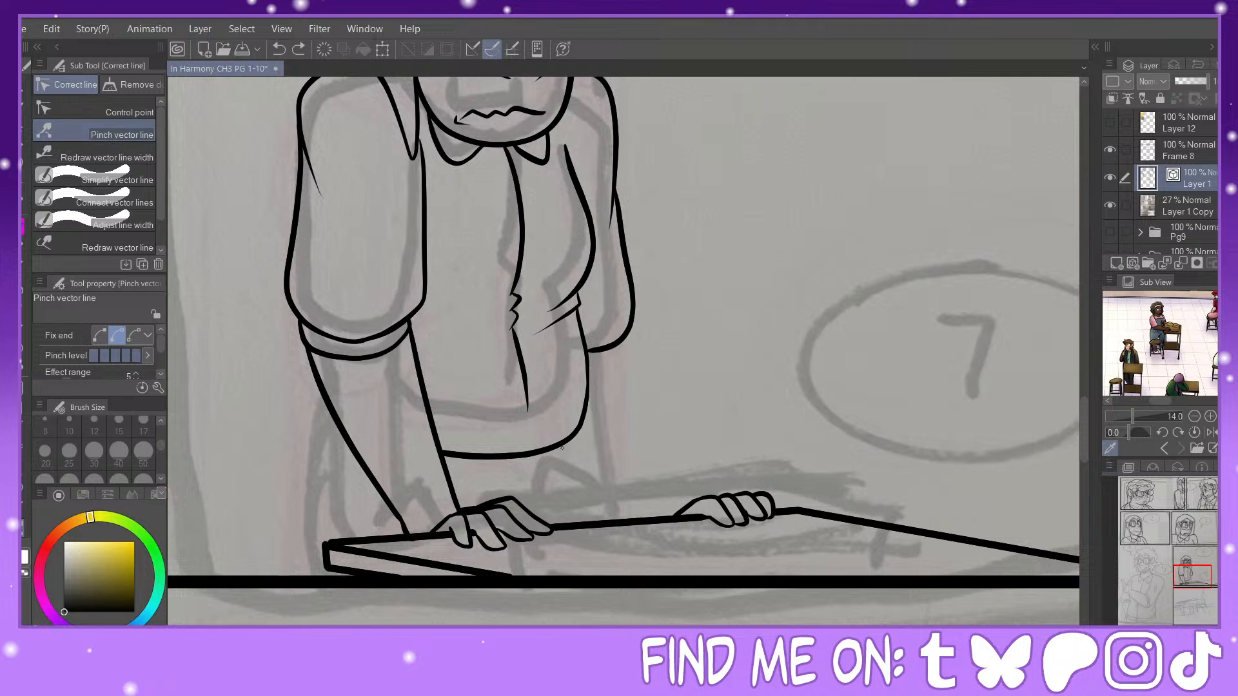
pyautogui.moveTo(540, 451); pyautogui.dragTo(544, 464)
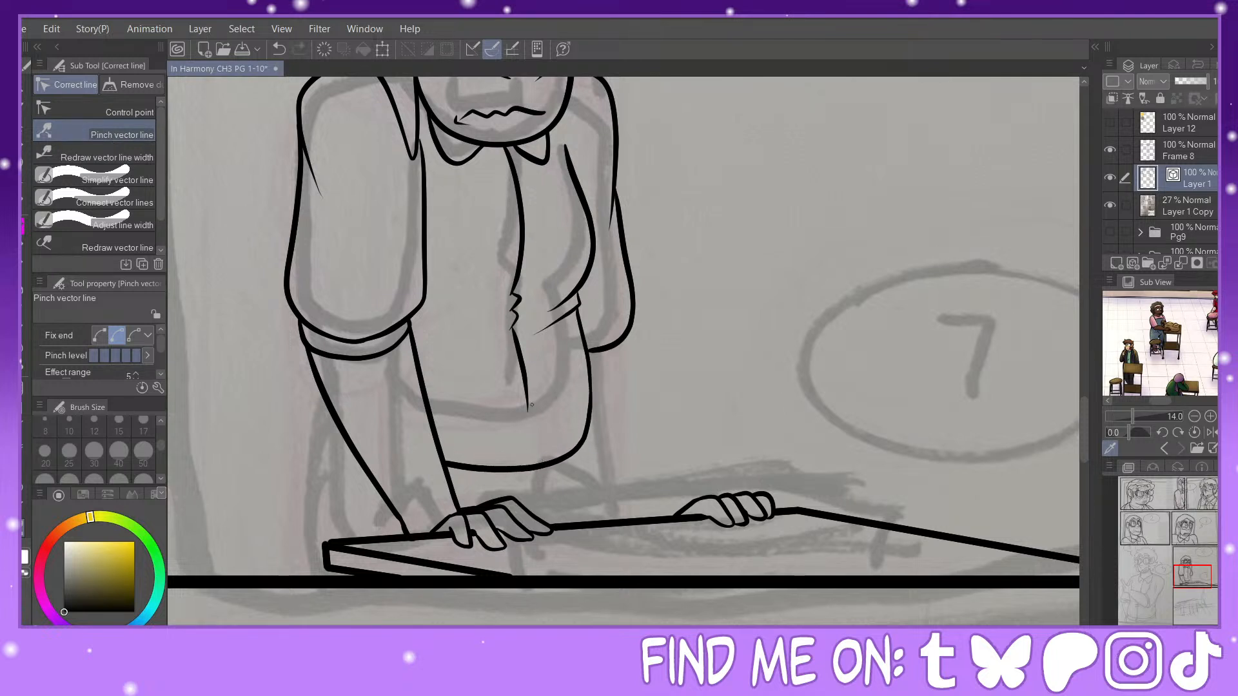
pyautogui.moveTo(532, 405); pyautogui.dragTo(530, 460)
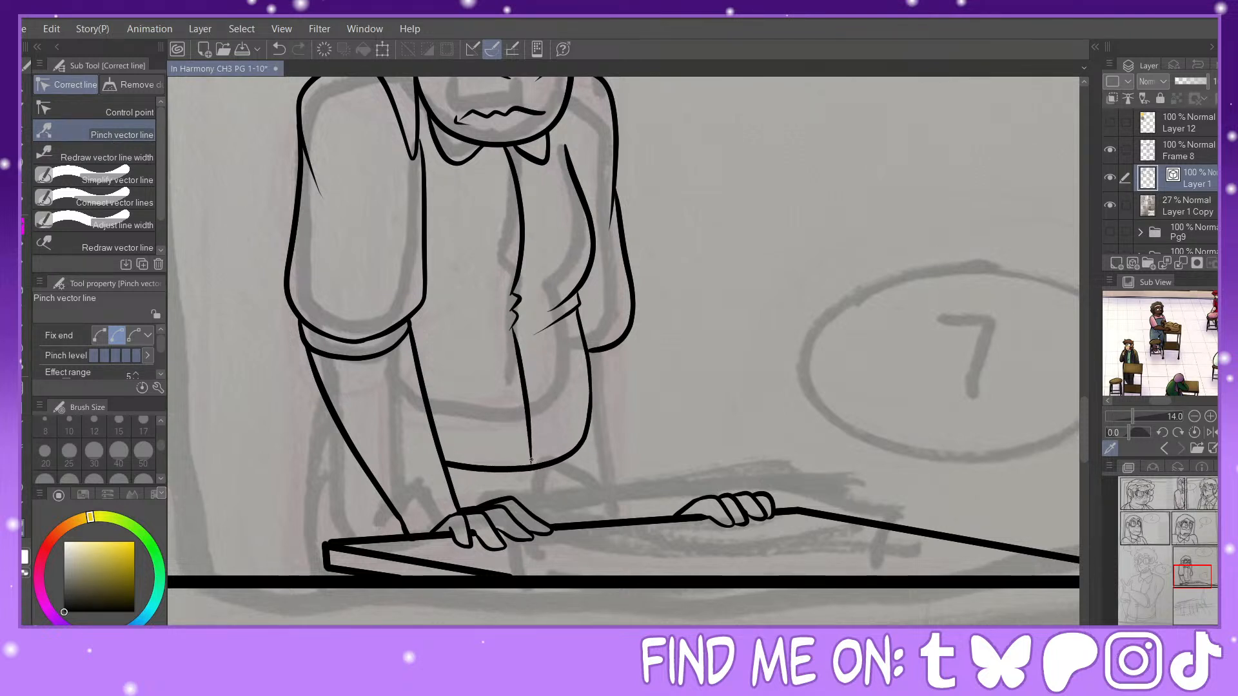
pyautogui.press('p')
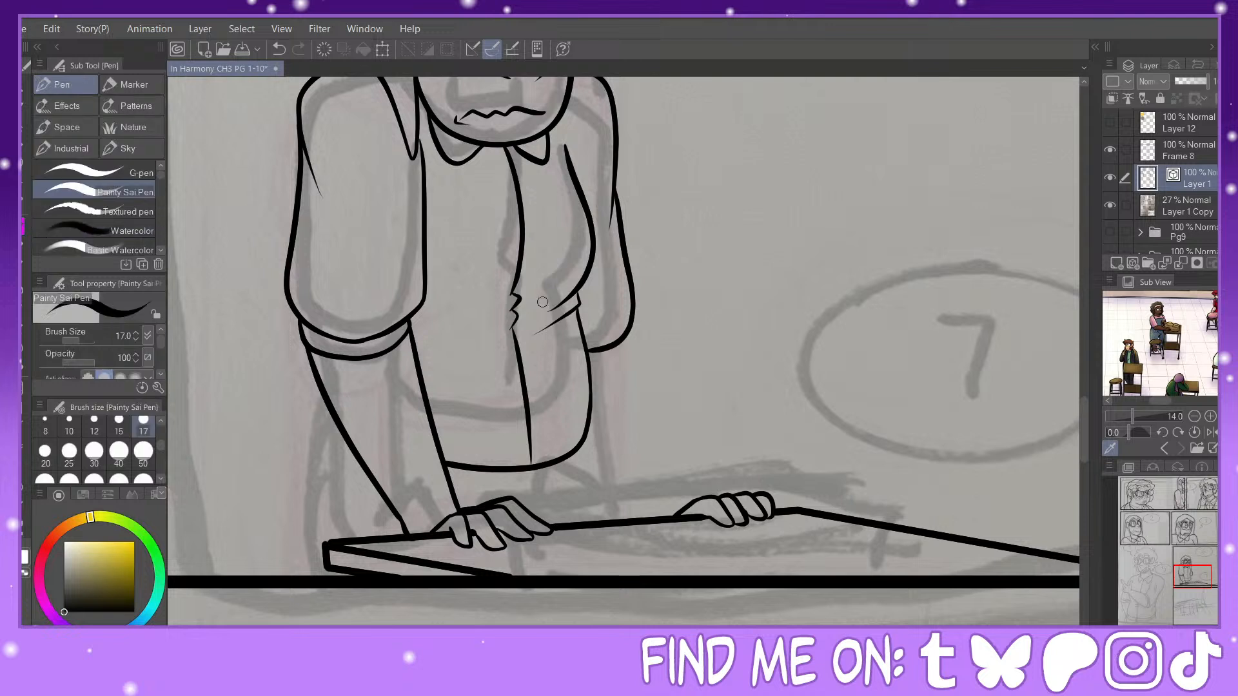
pyautogui.moveTo(530, 283)
pyautogui.mouseDown()
pyautogui.moveTo(490, 300)
pyautogui.moveTo(487, 332)
pyautogui.mouseUp()
# Step: Erase the character's wavy mouth and ink a new mouth in its place
pyautogui.click(24, 321)
pyautogui.click(458, 123)
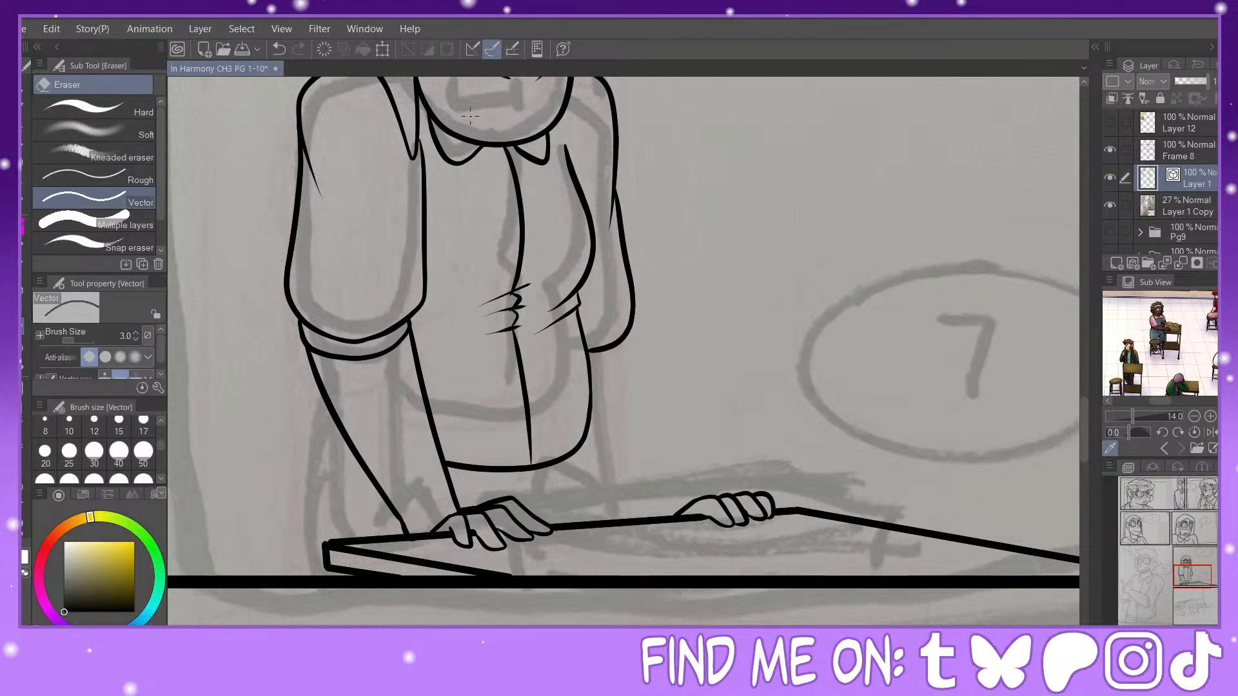
pyautogui.click(24, 225)
pyautogui.moveTo(1190, 576); pyautogui.dragTo(1189, 569)
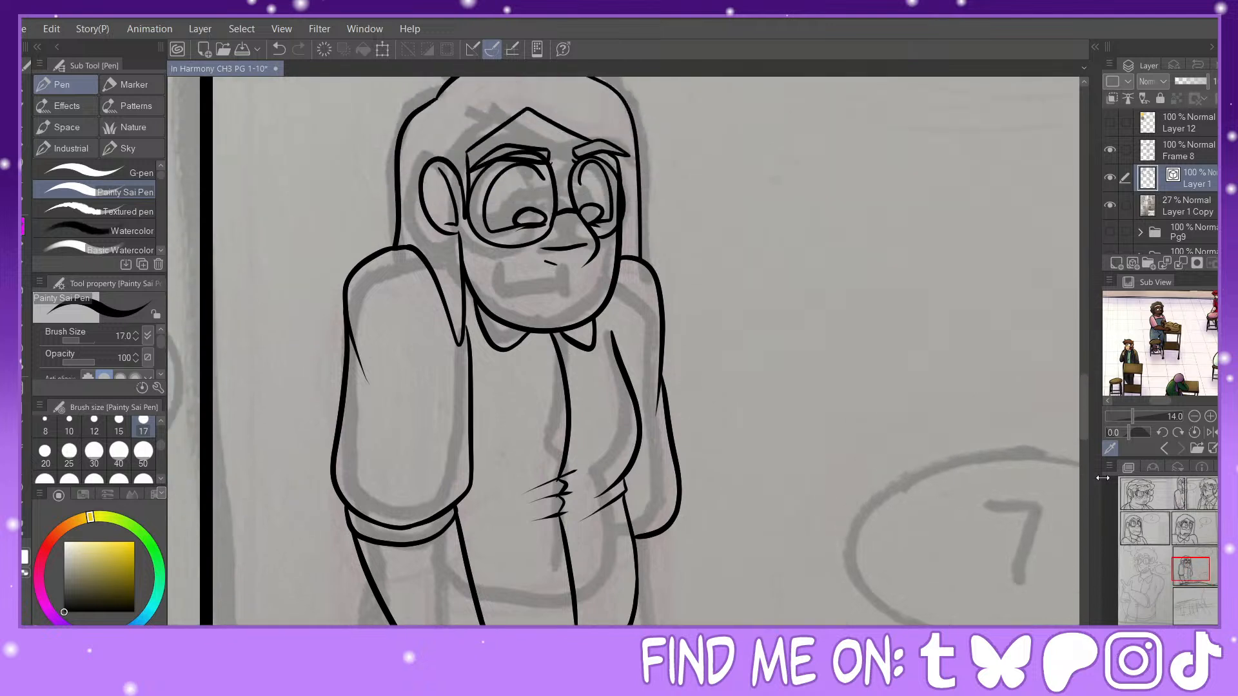
pyautogui.moveTo(592, 300)
pyautogui.mouseDown()
pyautogui.moveTo(533, 294)
pyautogui.moveTo(506, 311)
pyautogui.mouseUp()
pyautogui.moveTo(1194, 553); pyautogui.dragTo(1193, 561)
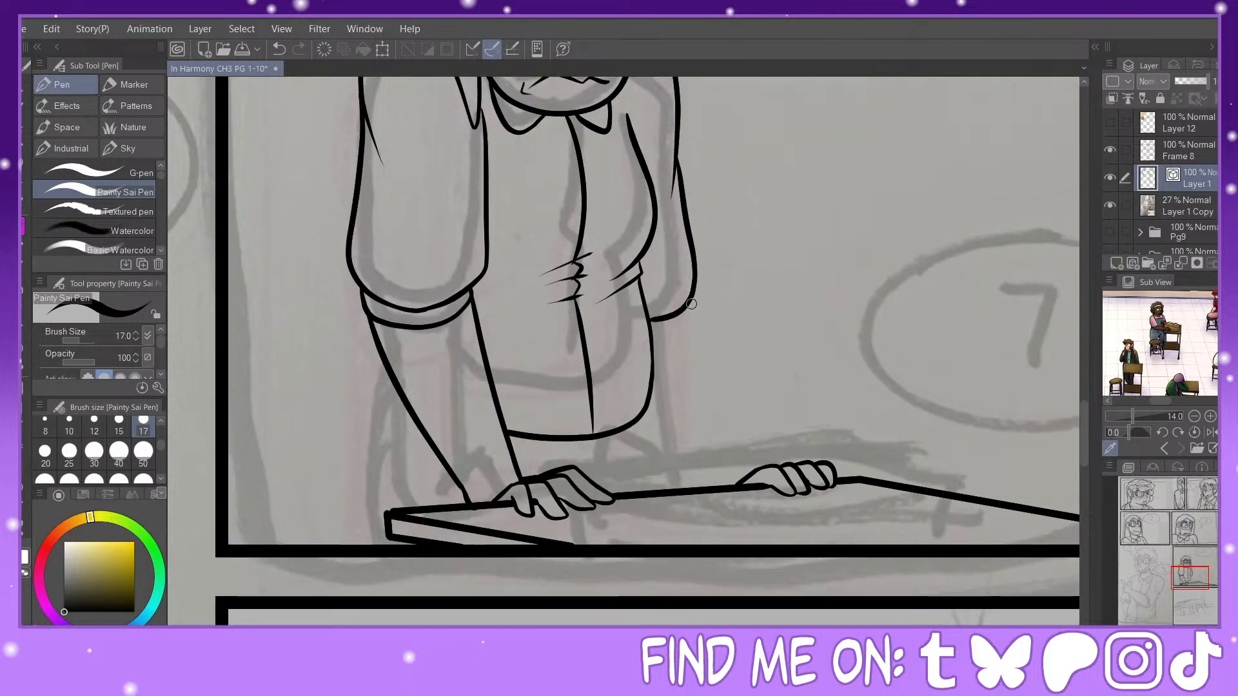
# Step: Ink a downward-curving rolled cuff at the end of the far sleeve and erase the overlapping line inside it
pyautogui.moveTo(689, 292)
pyautogui.mouseDown()
pyautogui.moveTo(695, 320)
pyautogui.moveTo(652, 337)
pyautogui.moveTo(694, 297)
pyautogui.mouseUp()
pyautogui.press('e')
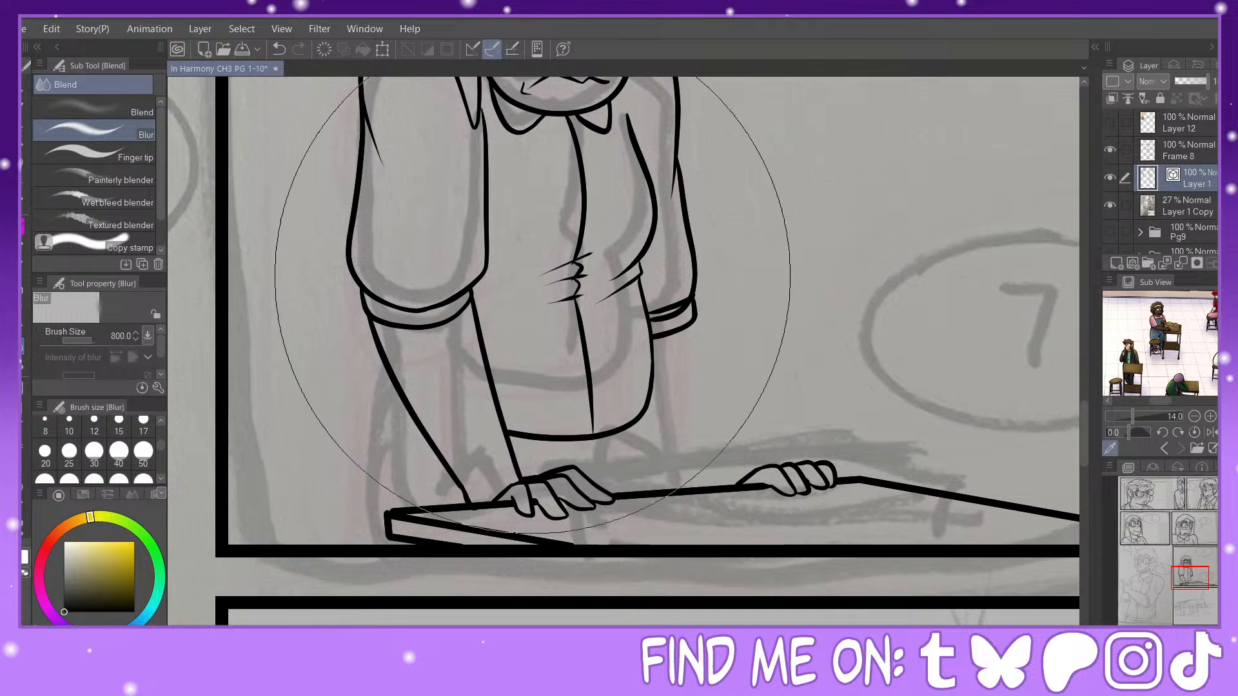
pyautogui.moveTo(666, 313); pyautogui.dragTo(673, 320)
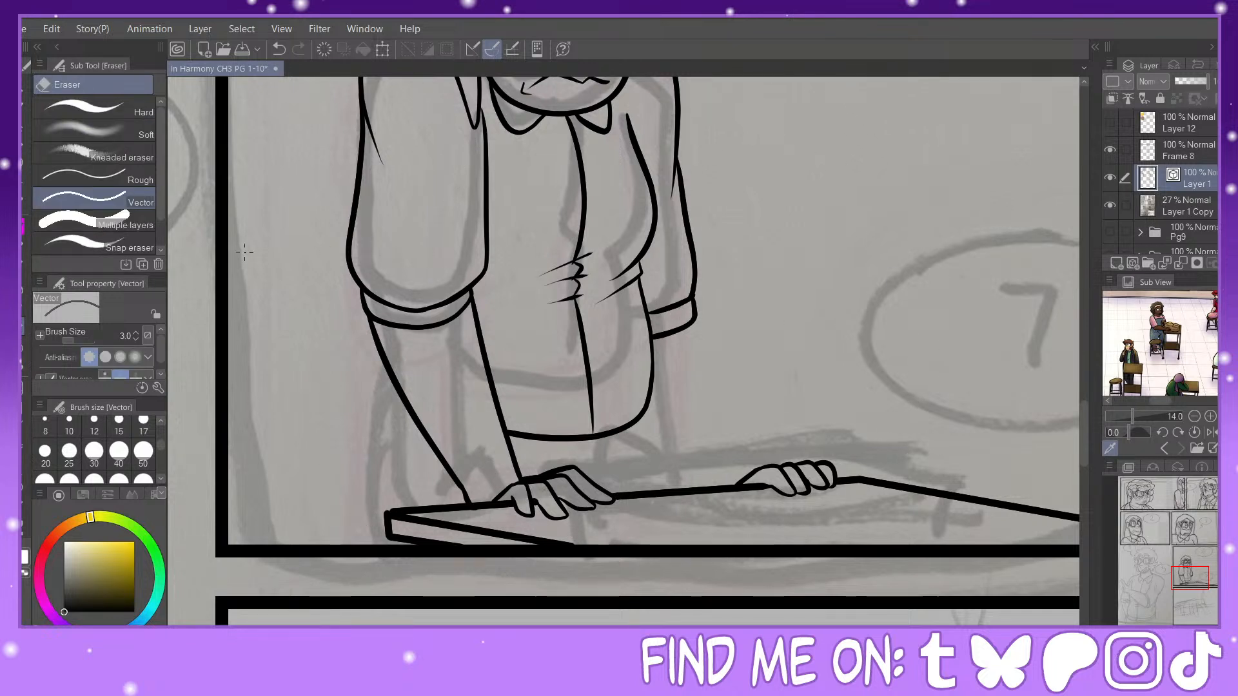
# Step: Erase the near sleeve's cuff and redraw it as a double band arching upward over the forearm, trimming the excess lines
pyautogui.press('y')
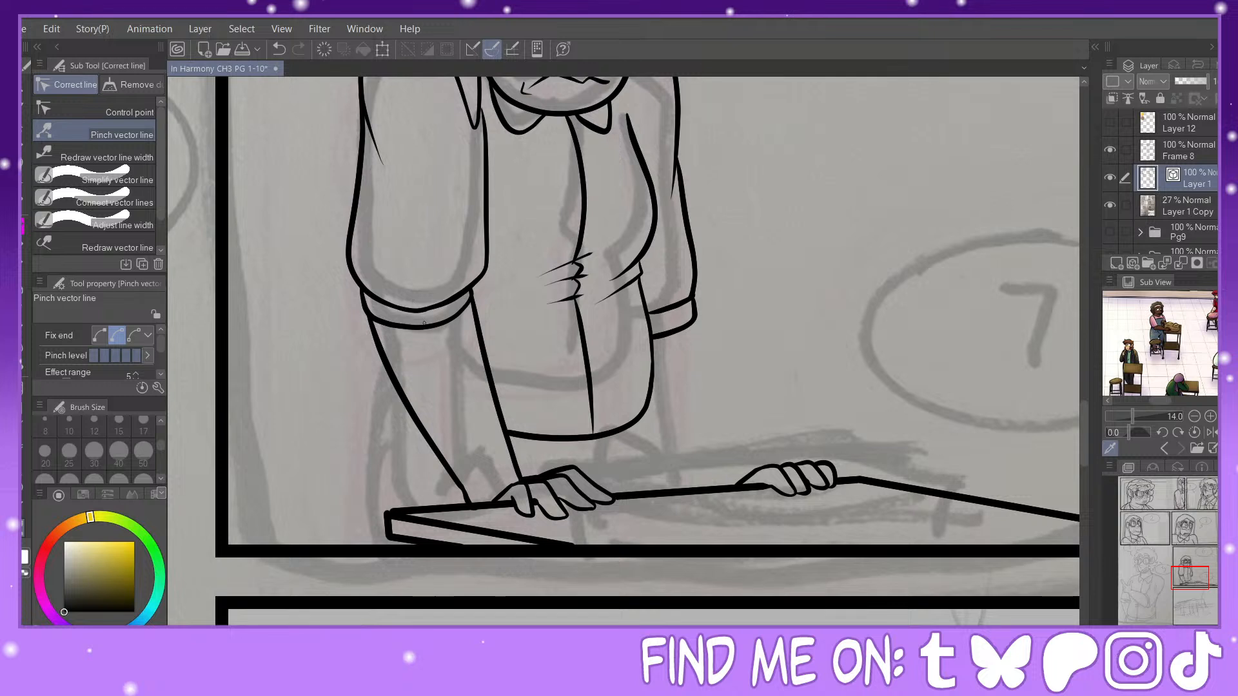
pyautogui.click(23, 346)
pyautogui.moveTo(410, 322); pyautogui.dragTo(414, 333)
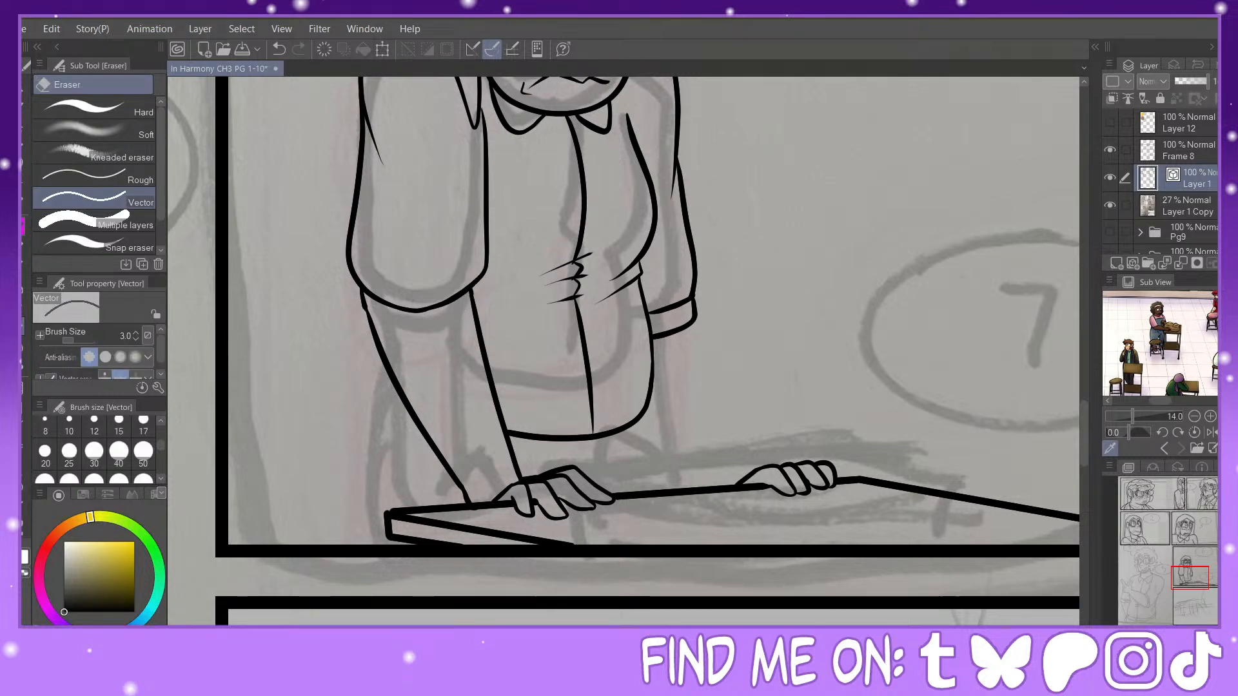
pyautogui.click(24, 227)
pyautogui.moveTo(362, 298)
pyautogui.mouseDown()
pyautogui.moveTo(409, 259)
pyautogui.moveTo(463, 287)
pyautogui.moveTo(472, 308)
pyautogui.moveTo(461, 274)
pyautogui.moveTo(415, 319)
pyautogui.moveTo(358, 301)
pyautogui.moveTo(377, 252)
pyautogui.moveTo(469, 264)
pyautogui.moveTo(479, 316)
pyautogui.mouseUp()
pyautogui.click(23, 537)
pyautogui.click(22, 329)
pyautogui.click(23, 226)
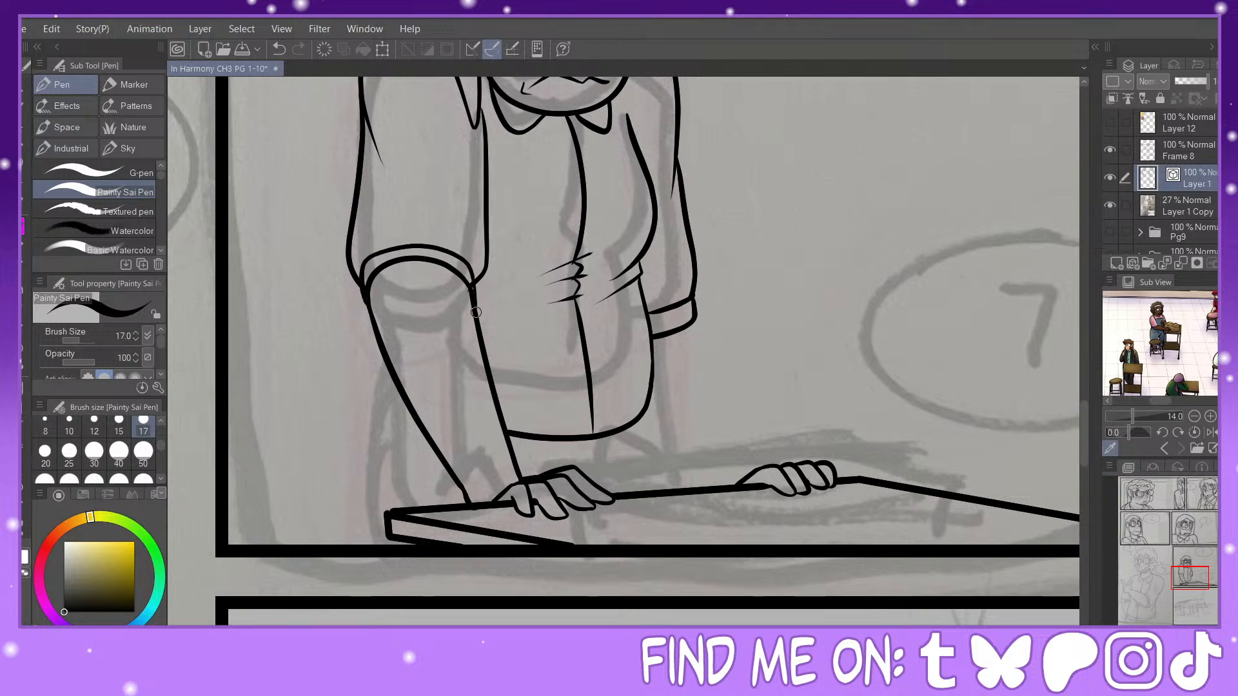
pyautogui.click(22, 324)
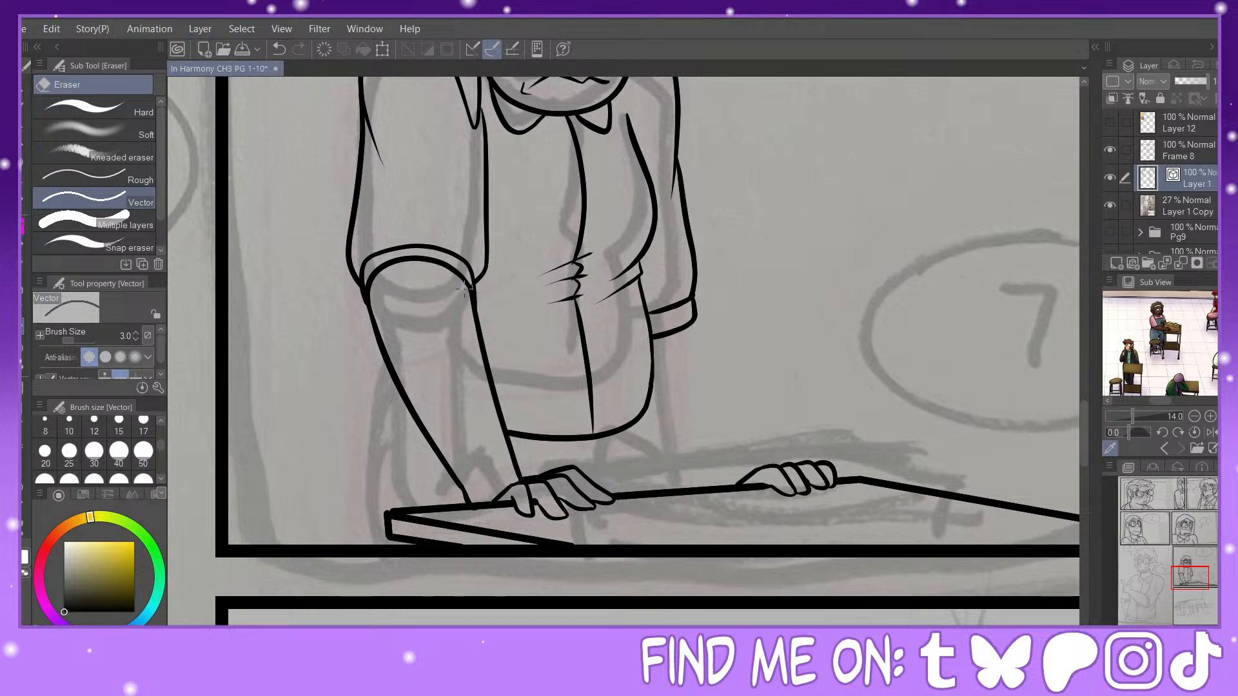
pyautogui.press('p')
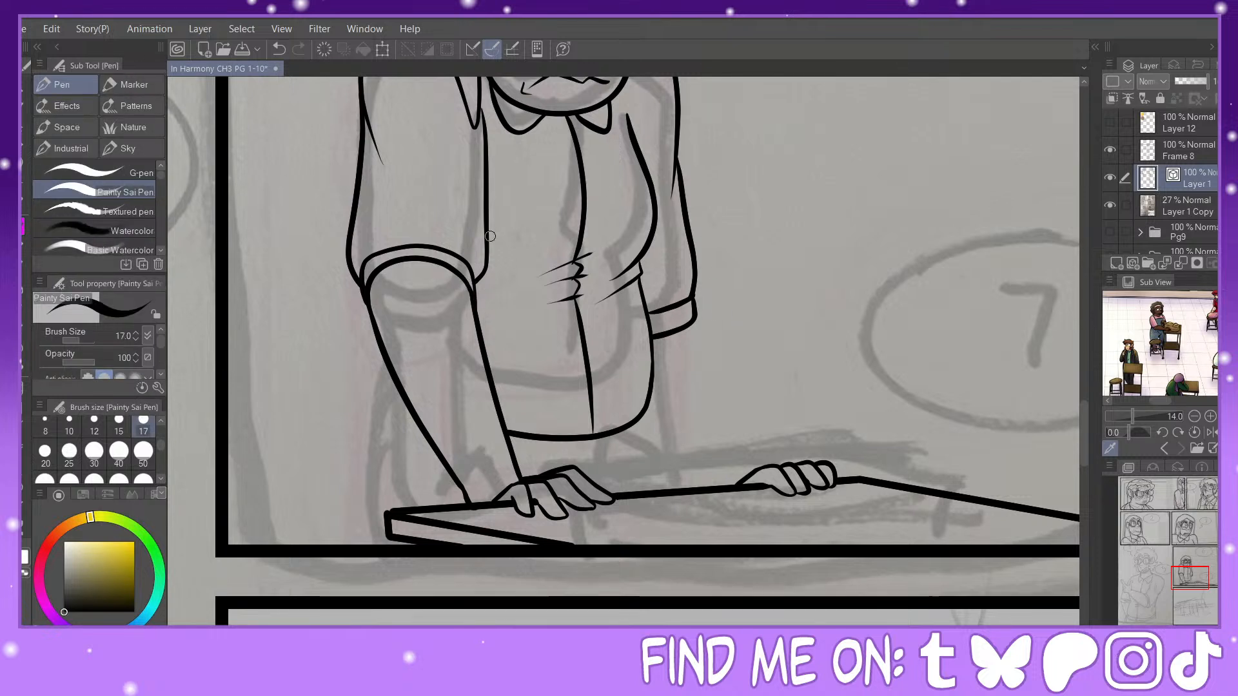
# Step: Replace the far sleeve's cuff with an upward-arching double band, erasing the old lines and pinching the new ones into shape
pyautogui.press('e')
pyautogui.click(695, 323)
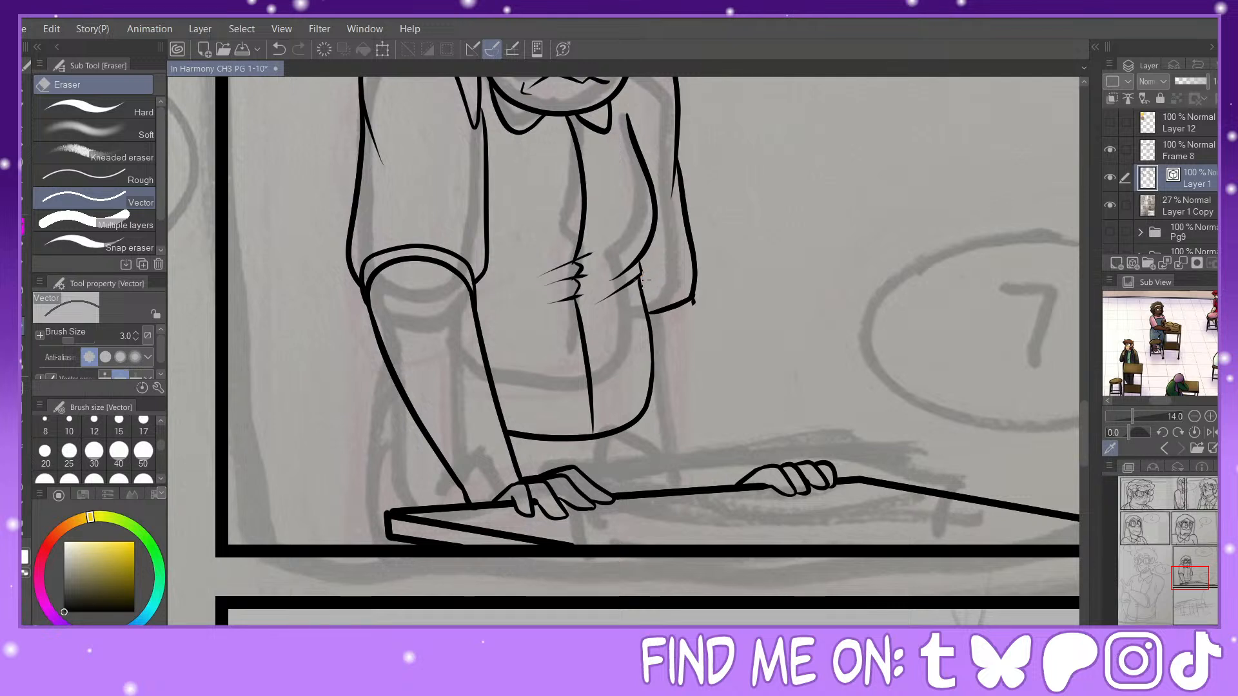
pyautogui.press('p')
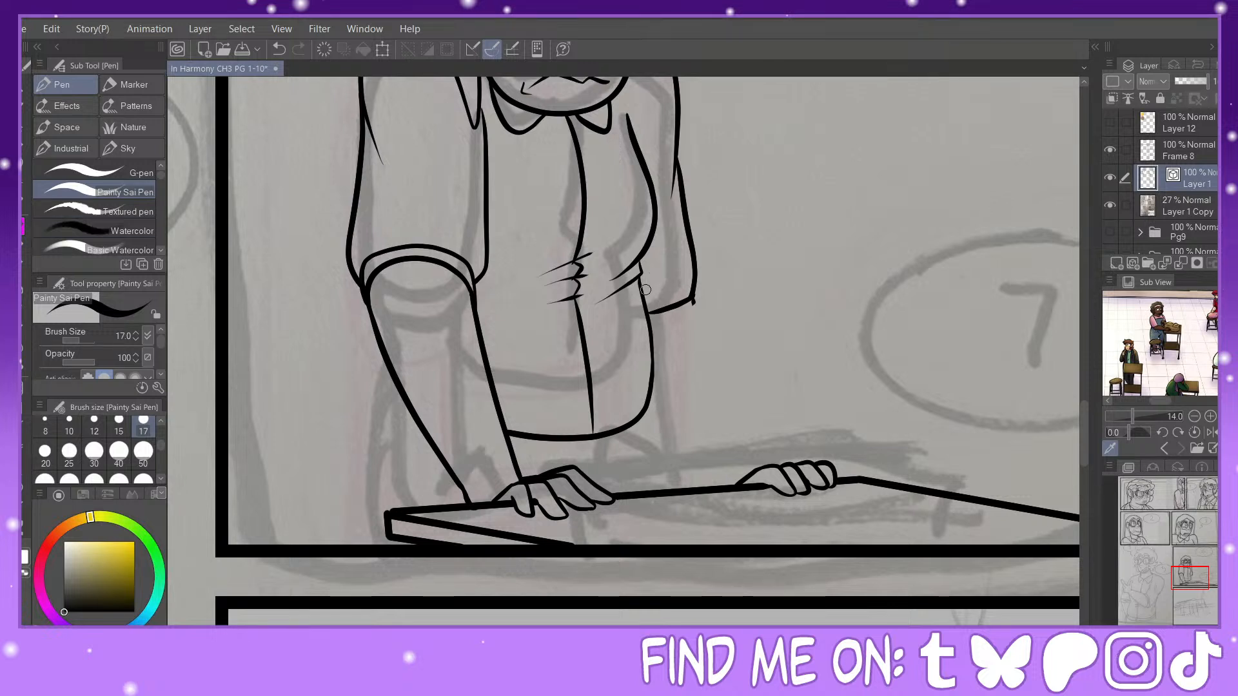
pyautogui.moveTo(648, 289)
pyautogui.mouseDown()
pyautogui.moveTo(695, 295)
pyautogui.moveTo(699, 308)
pyautogui.moveTo(648, 309)
pyautogui.mouseUp()
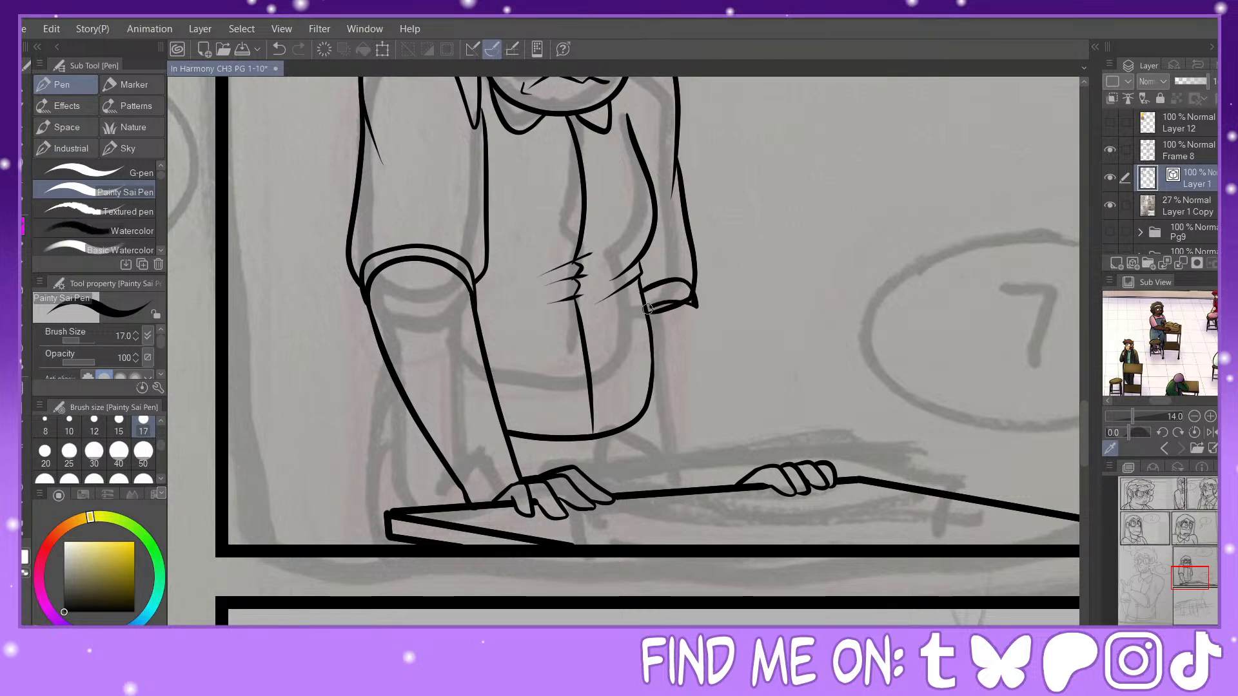
pyautogui.click(22, 330)
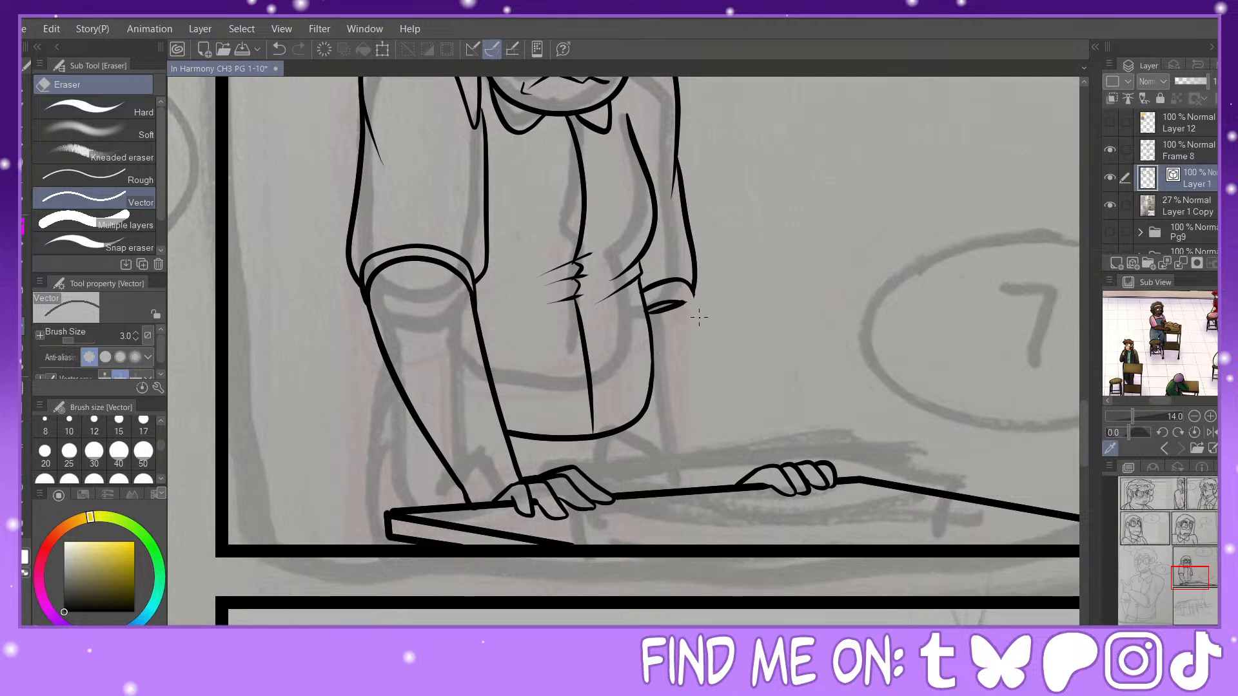
pyautogui.click(675, 305)
pyautogui.press('p')
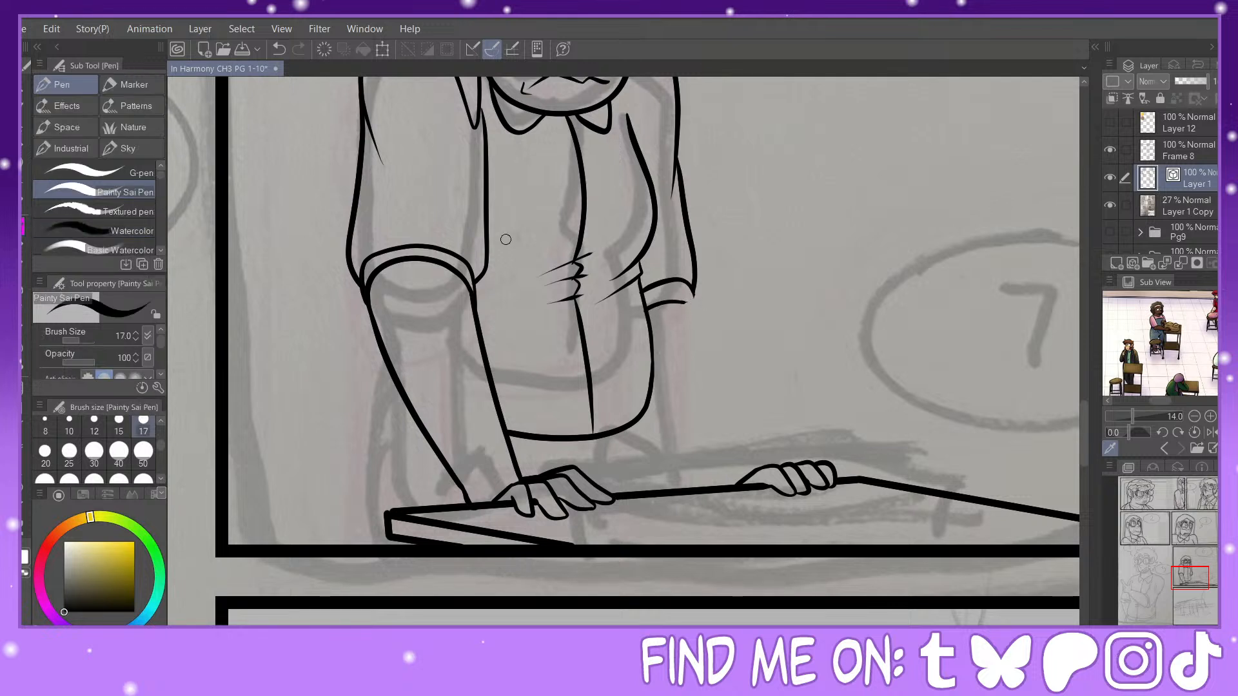
pyautogui.click(21, 538)
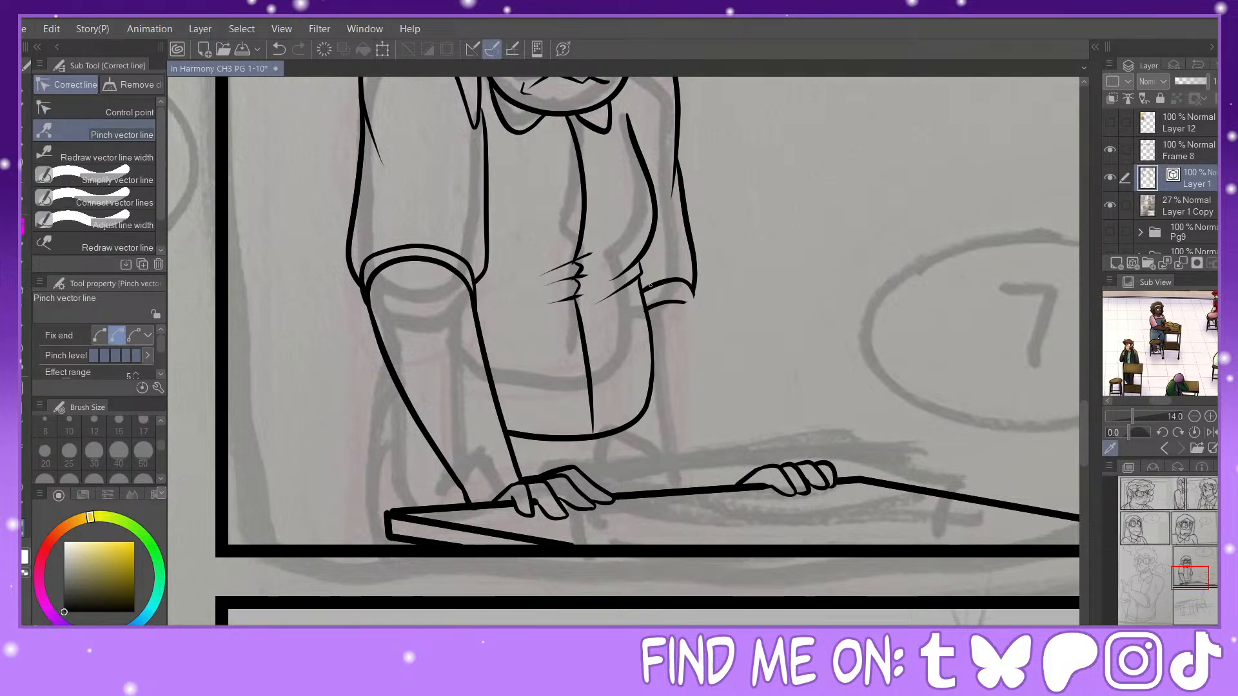
pyautogui.moveTo(646, 286); pyautogui.dragTo(687, 274)
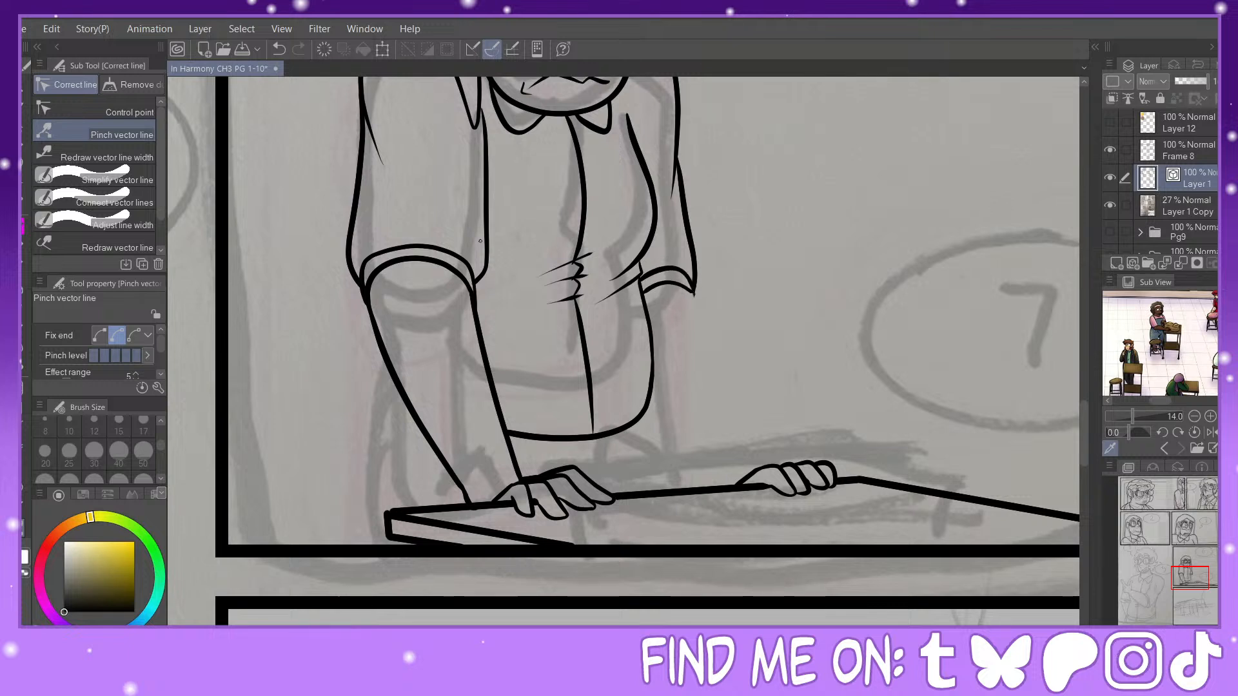
# Step: Ink the far forearm's outer edge from the sleeve cuff down to the hand on the desk
pyautogui.press('p')
pyautogui.moveTo(694, 291); pyautogui.dragTo(771, 471)
pyautogui.click(279, 49)
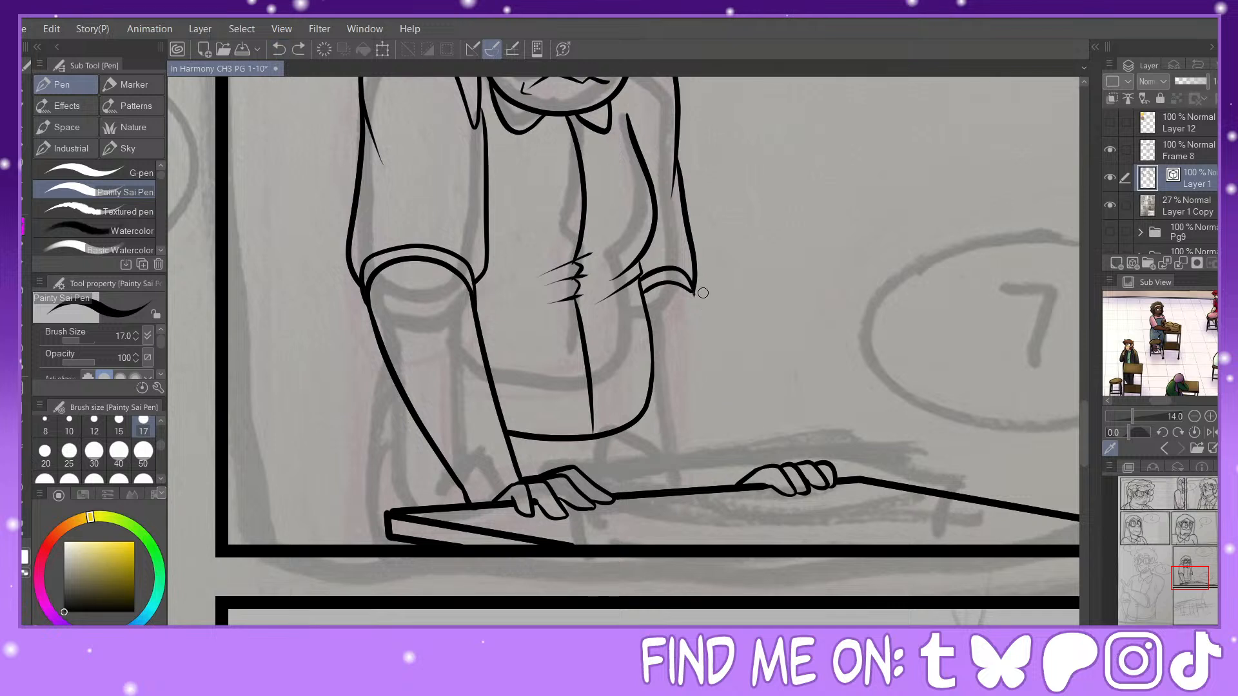
pyautogui.moveTo(687, 288); pyautogui.dragTo(745, 480)
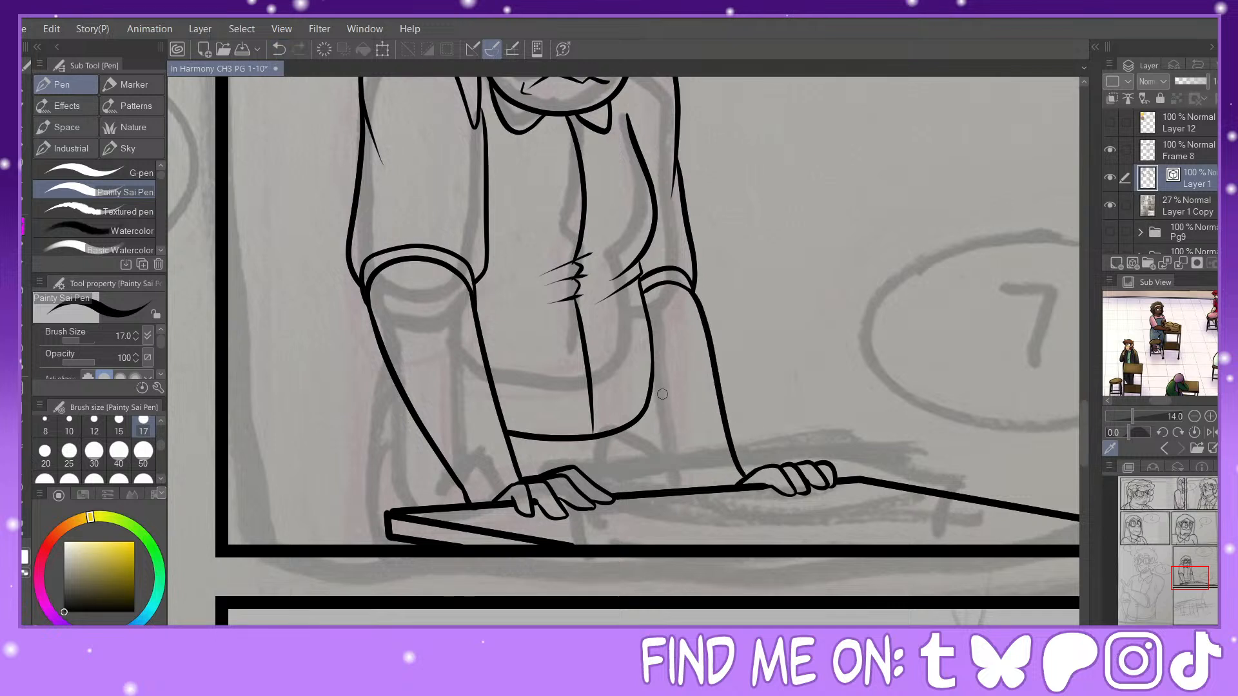
# Step: Ink the trousers' far side with its folds below the hem and their near side curving down behind the desk
pyautogui.moveTo(652, 382)
pyautogui.mouseDown()
pyautogui.moveTo(657, 461)
pyautogui.moveTo(620, 492)
pyautogui.mouseUp()
pyautogui.moveTo(659, 454)
pyautogui.mouseDown()
pyautogui.moveTo(646, 483)
pyautogui.moveTo(729, 486)
pyautogui.mouseUp()
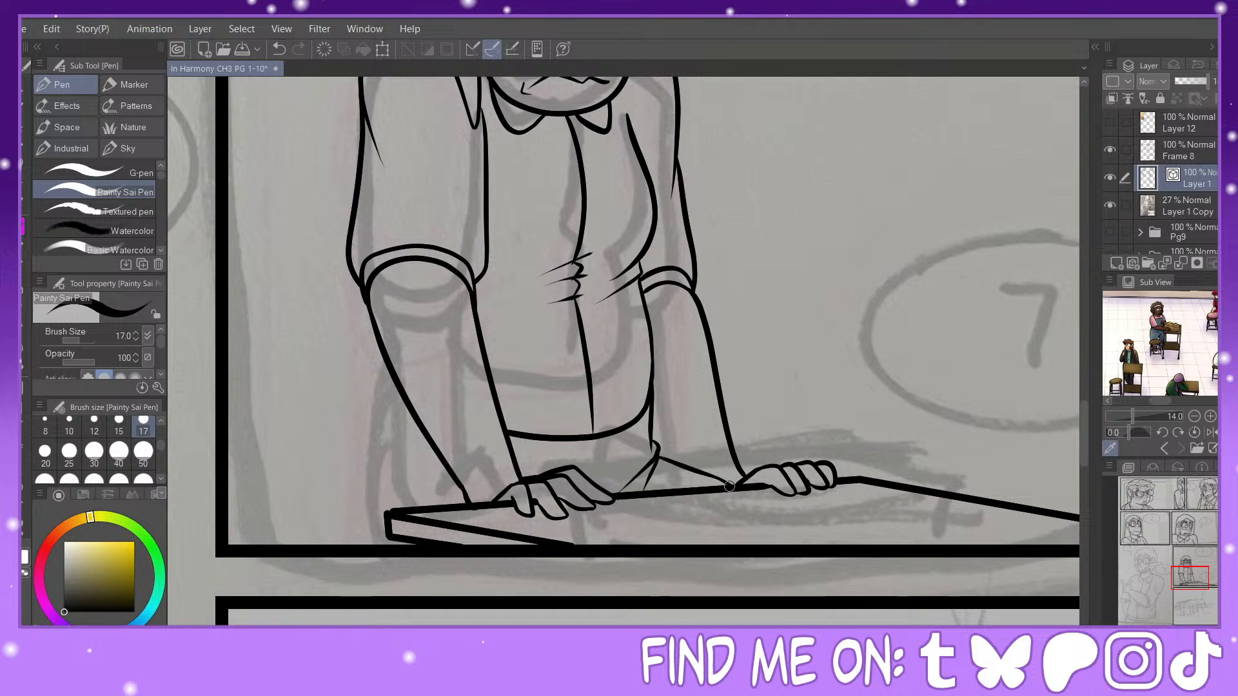
pyautogui.moveTo(390, 371)
pyautogui.mouseDown()
pyautogui.moveTo(390, 411)
pyautogui.moveTo(419, 424)
pyautogui.mouseUp()
pyautogui.click(280, 49)
pyautogui.moveTo(391, 373)
pyautogui.mouseDown()
pyautogui.moveTo(390, 398)
pyautogui.moveTo(417, 417)
pyautogui.moveTo(385, 398)
pyautogui.moveTo(396, 485)
pyautogui.moveTo(379, 435)
pyautogui.moveTo(374, 549)
pyautogui.mouseUp()
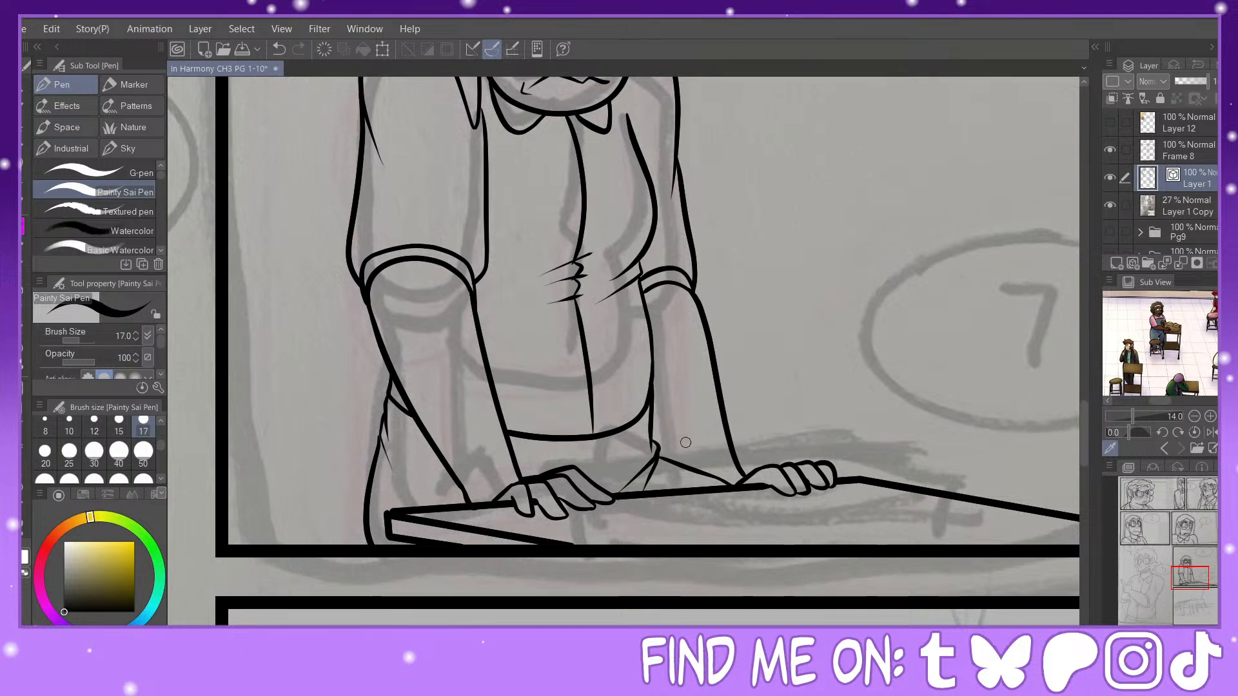
# Step: Pinch the far forearm's outer line outward at the wrist and ink its inner edge, erasing the trouser line crossing the arm
pyautogui.click(27, 519)
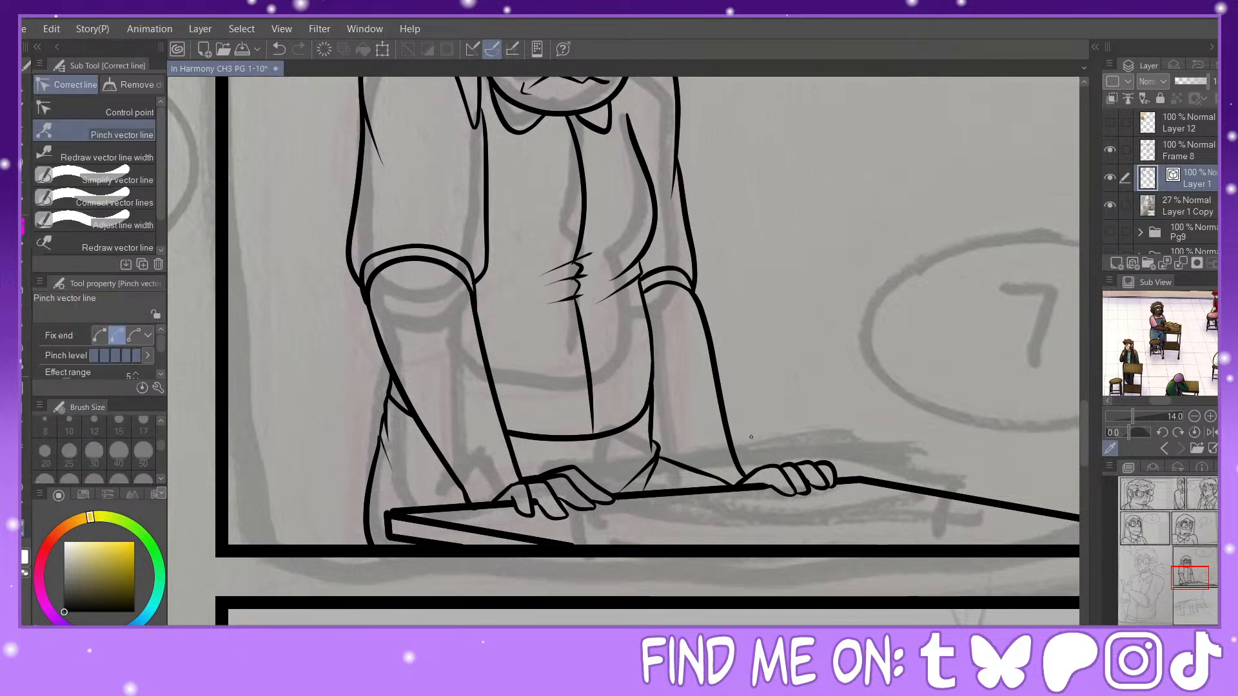
pyautogui.moveTo(743, 472); pyautogui.dragTo(756, 464)
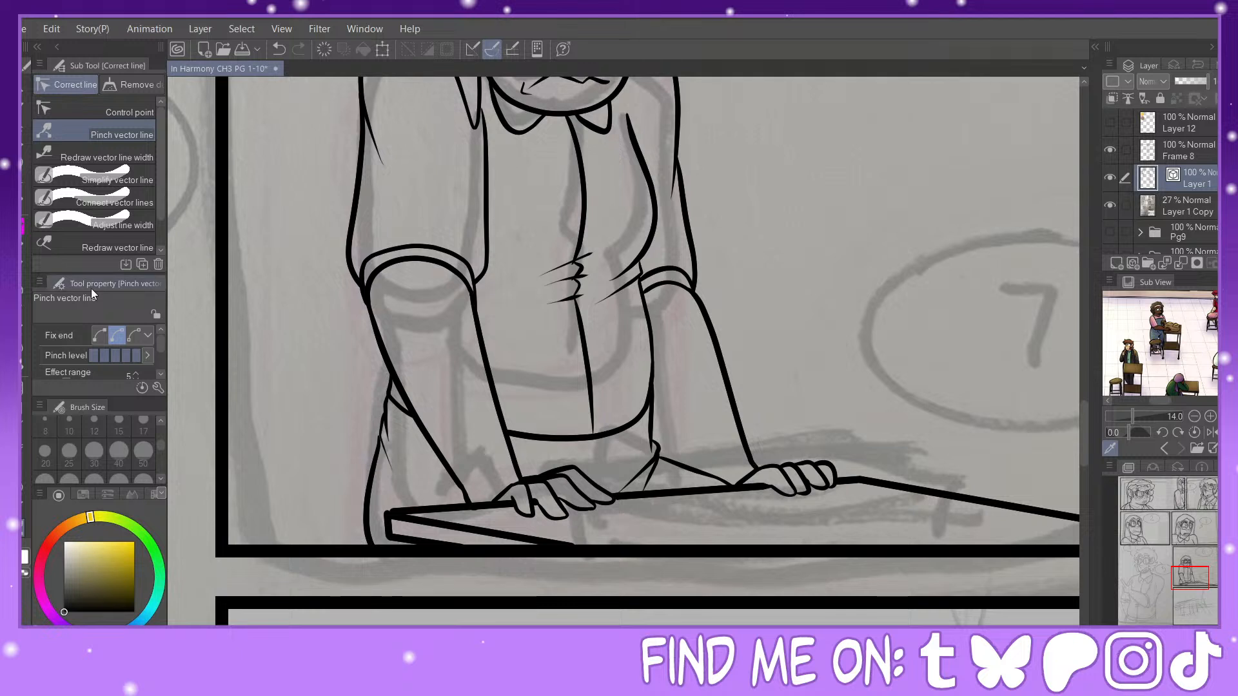
pyautogui.click(26, 239)
pyautogui.moveTo(649, 392)
pyautogui.mouseDown()
pyautogui.moveTo(716, 490)
pyautogui.moveTo(694, 480)
pyautogui.moveTo(712, 492)
pyautogui.moveTo(712, 480)
pyautogui.mouseUp()
pyautogui.click(26, 522)
pyautogui.click(22, 332)
pyautogui.click(279, 49)
# Step: Ink the trouser fly and a round waist button below the hem, pinching the button's outline into shape
pyautogui.moveTo(1201, 579)
pyautogui.mouseDown()
pyautogui.moveTo(1198, 568)
pyautogui.moveTo(1198, 583)
pyautogui.mouseUp()
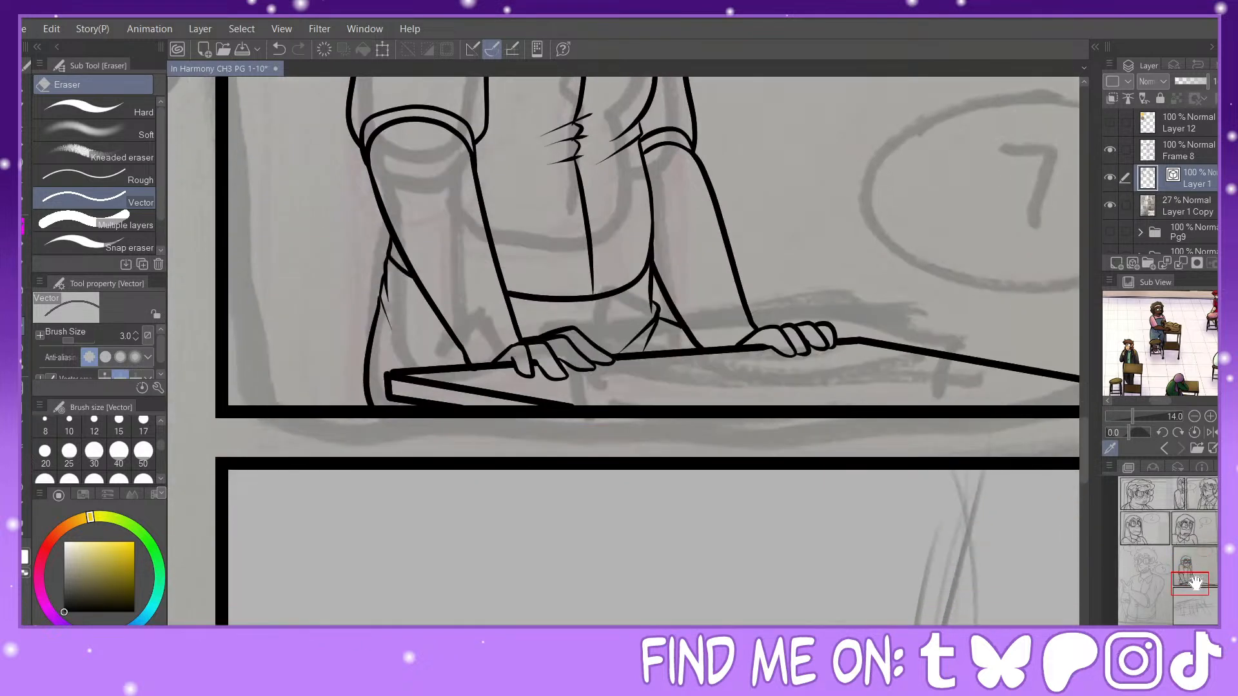
pyautogui.click(22, 226)
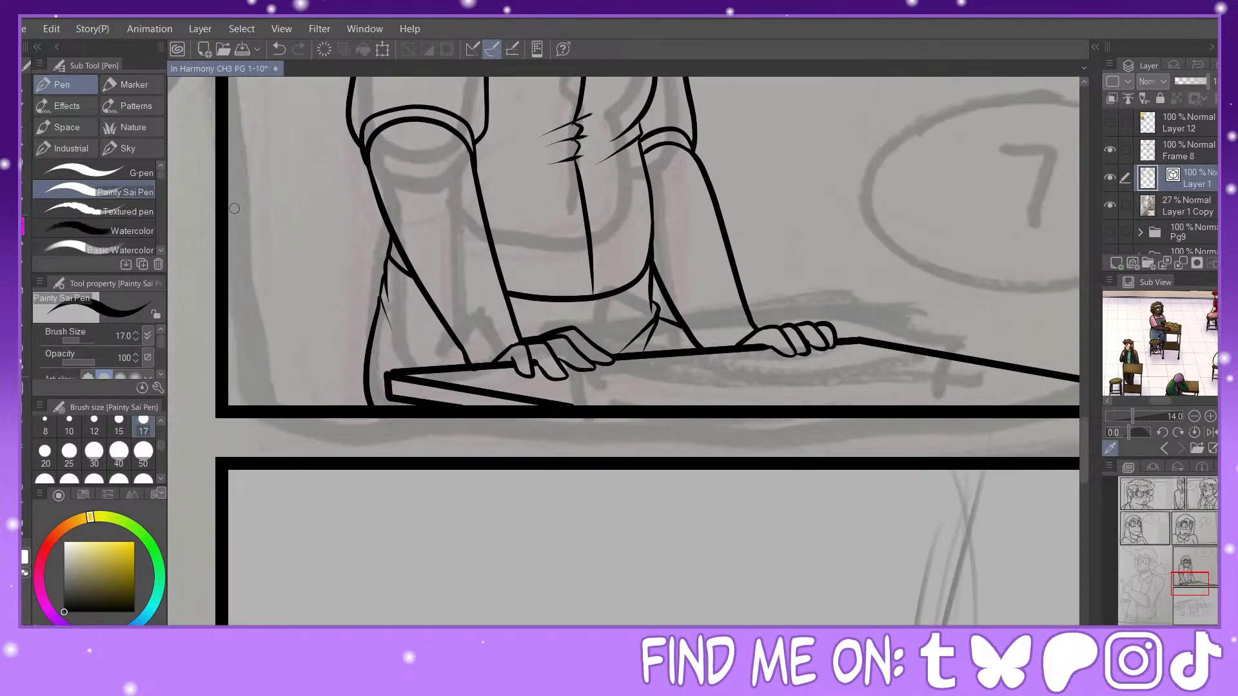
pyautogui.moveTo(594, 300); pyautogui.dragTo(613, 355)
pyautogui.moveTo(616, 309)
pyautogui.mouseDown()
pyautogui.moveTo(608, 319)
pyautogui.moveTo(616, 307)
pyautogui.mouseUp()
pyautogui.press('y')
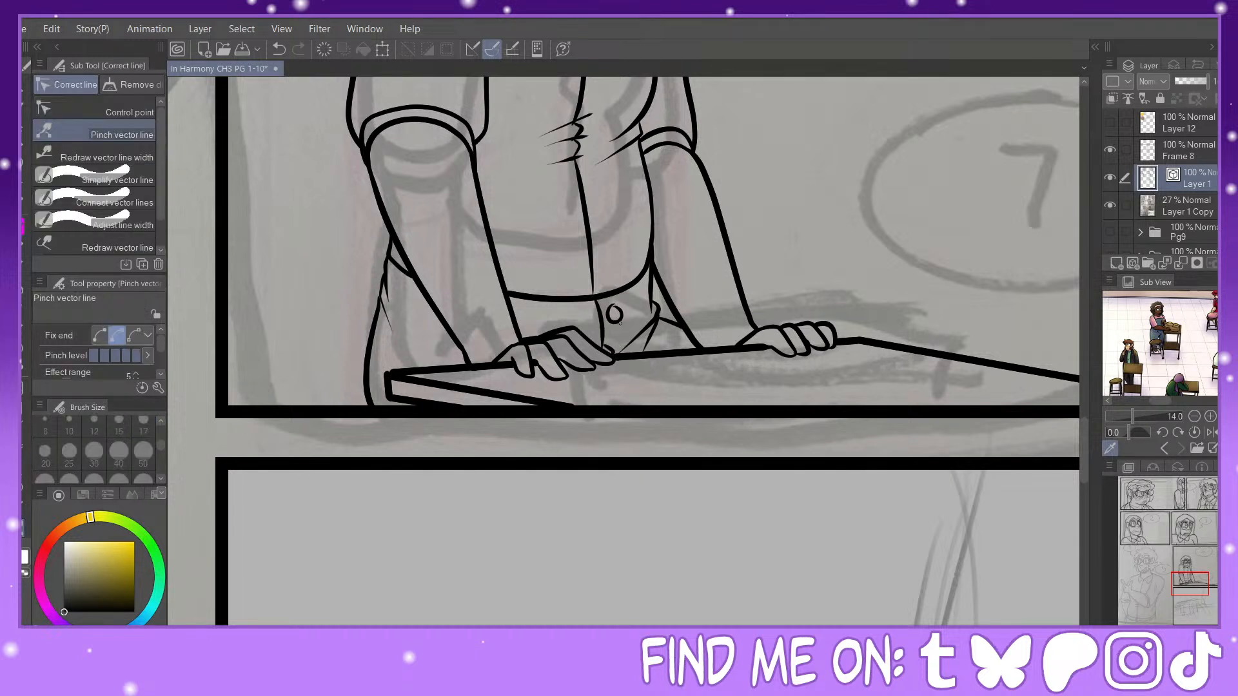
pyautogui.moveTo(621, 315); pyautogui.dragTo(621, 308)
pyautogui.press('p')
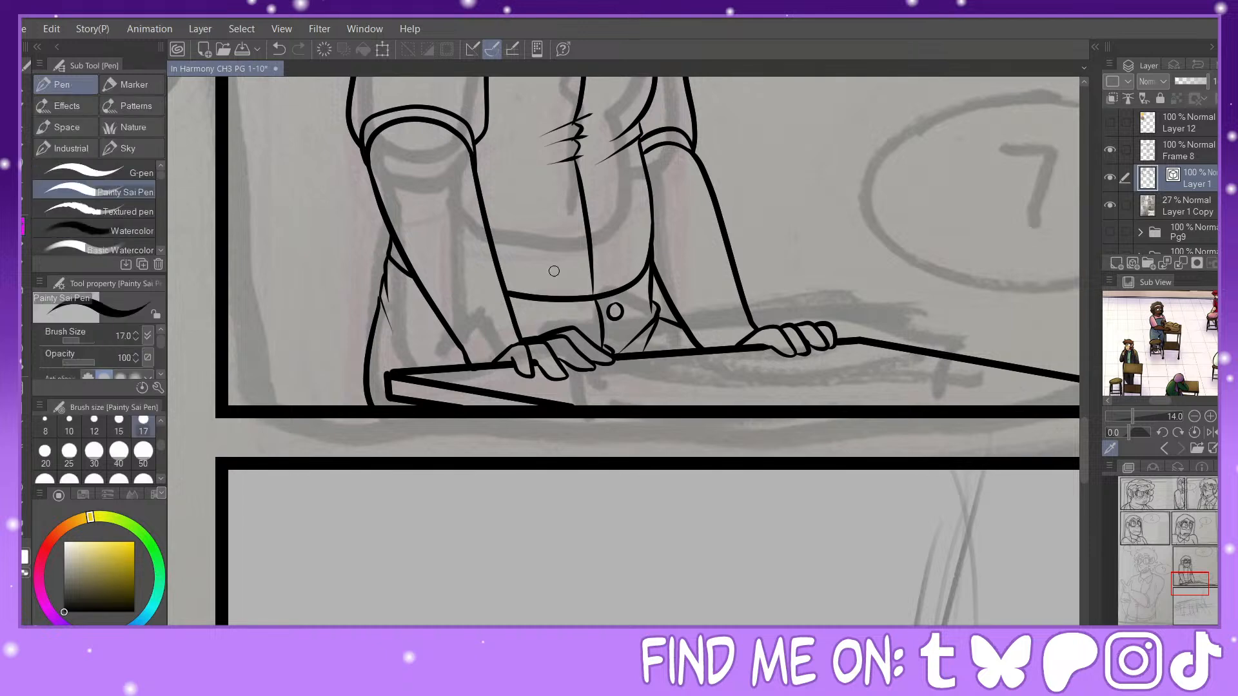
pyautogui.moveTo(617, 354); pyautogui.dragTo(630, 351)
# Step: Draw a straight line with brush size 15 across the full width of the last panel, rising slightly over the sketched hand
pyautogui.moveTo(1203, 577)
pyautogui.mouseDown()
pyautogui.moveTo(1203, 556)
pyautogui.moveTo(1203, 612)
pyautogui.mouseUp()
pyautogui.hotkey('ctrl', '-')
pyautogui.hotkey('ctrl', '-')
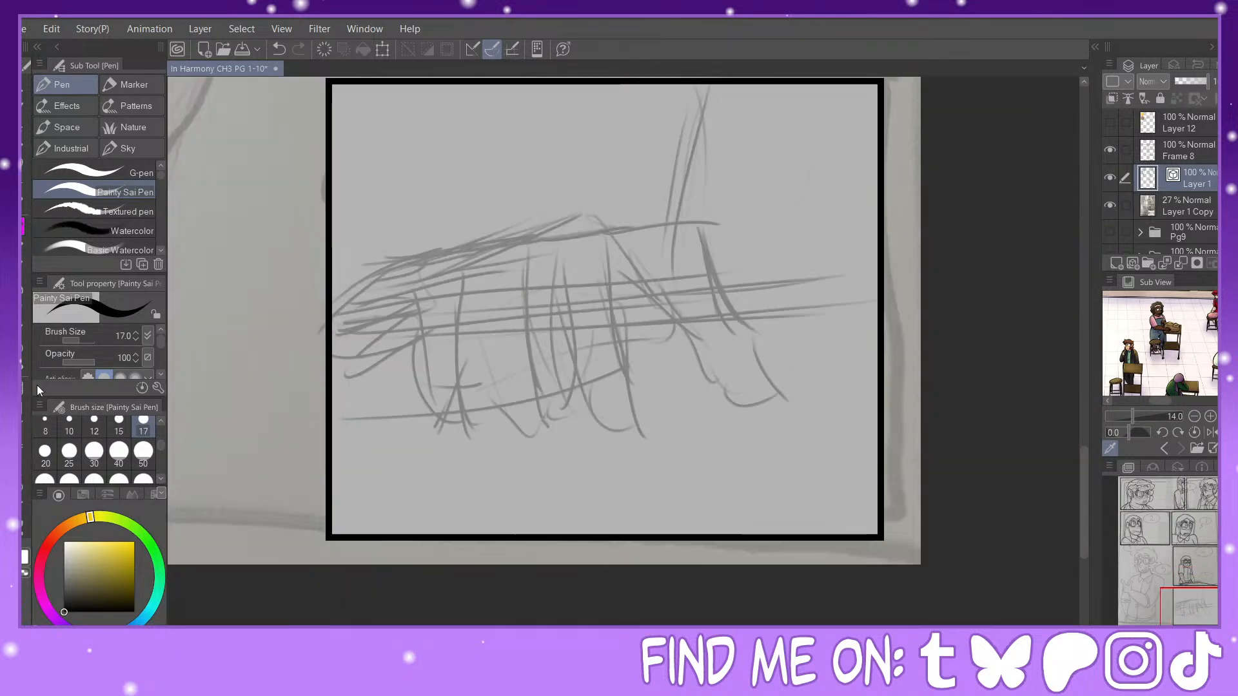
pyautogui.click(24, 427)
pyautogui.click(122, 431)
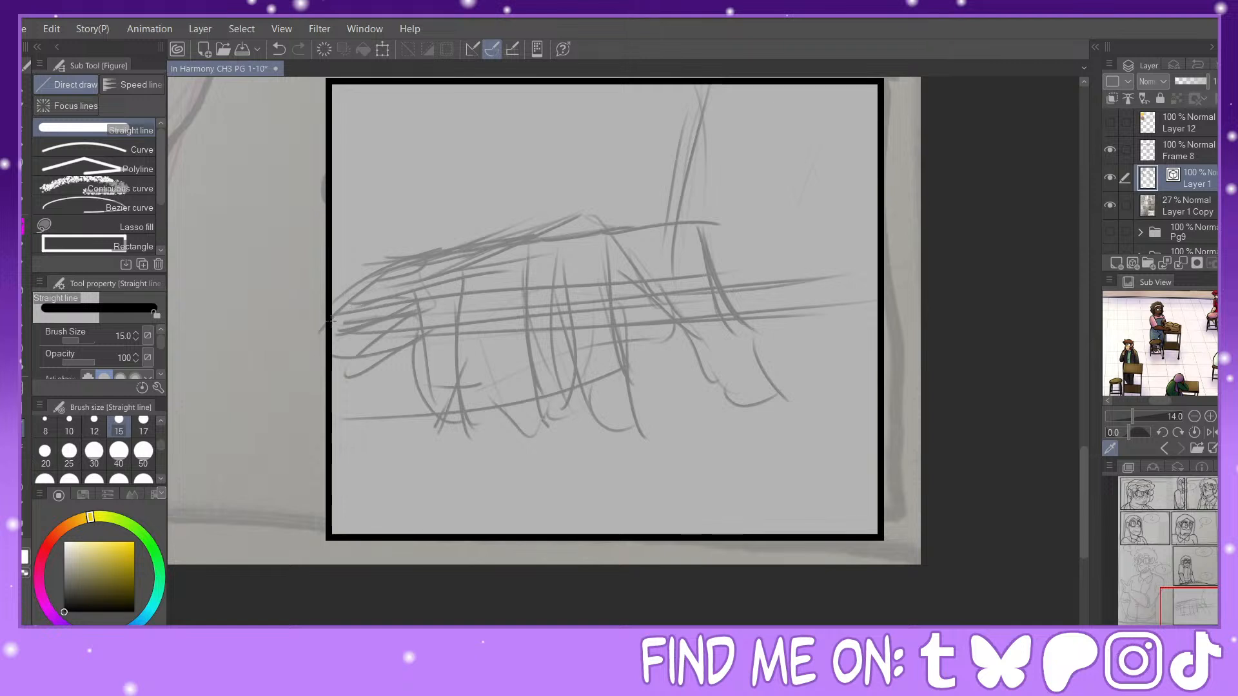
pyautogui.moveTo(329, 322); pyautogui.dragTo(881, 290)
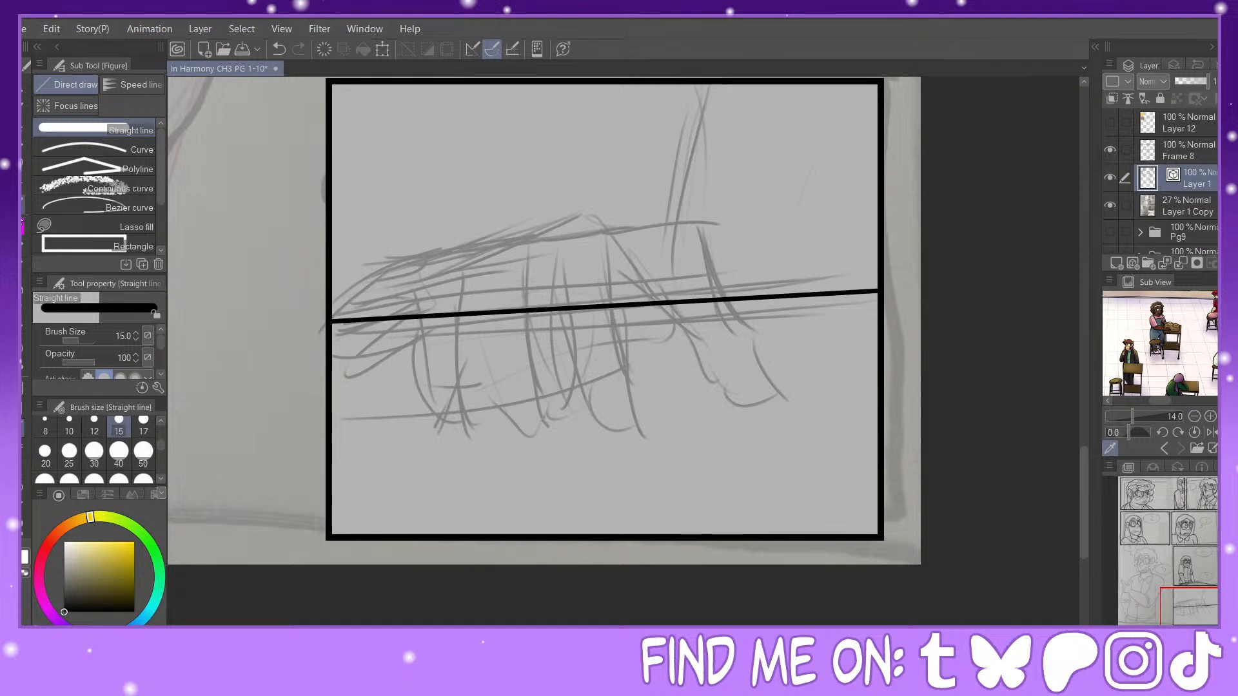
pyautogui.press('p')
pyautogui.moveTo(371, 262)
pyautogui.mouseDown()
pyautogui.moveTo(461, 248)
pyautogui.moveTo(501, 296)
pyautogui.mouseUp()
pyautogui.click(279, 49)
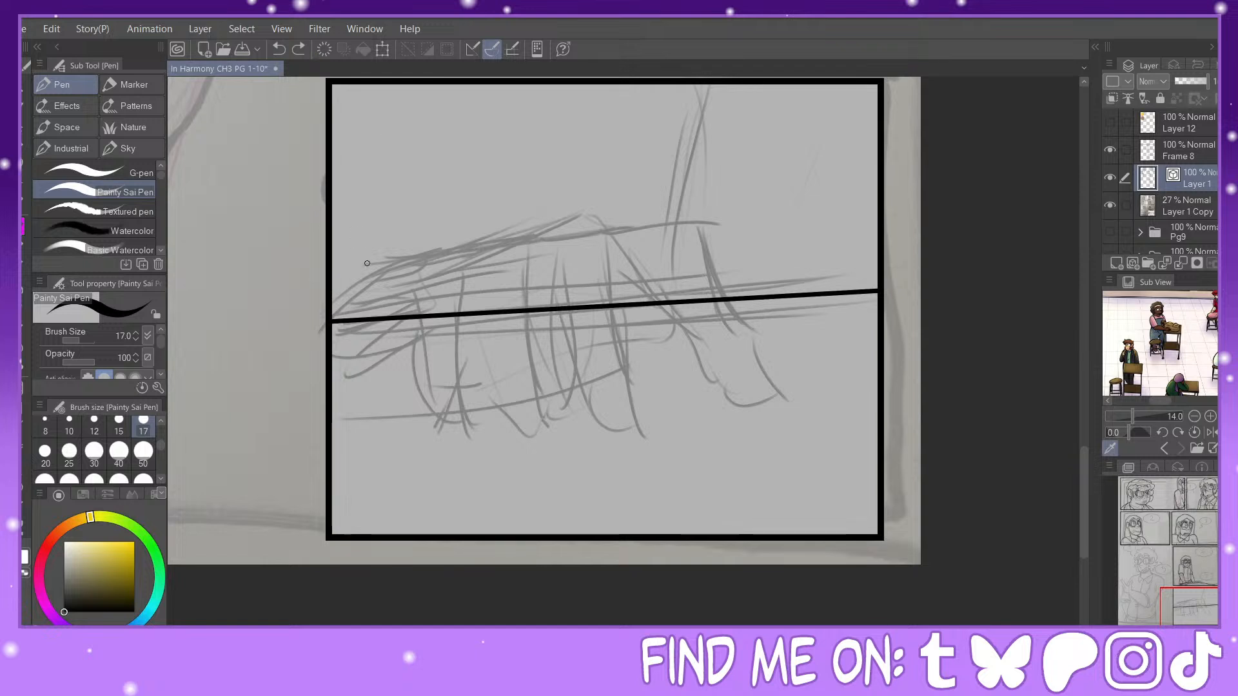
# Step: Ink the hand's two rightmost bent fingers from the knuckles down over the straight edge to rounded fingertips
pyautogui.moveTo(332, 295)
pyautogui.mouseDown()
pyautogui.moveTo(366, 254)
pyautogui.moveTo(463, 246)
pyautogui.moveTo(519, 329)
pyautogui.moveTo(508, 422)
pyautogui.moveTo(490, 433)
pyautogui.moveTo(467, 410)
pyautogui.moveTo(460, 360)
pyautogui.mouseUp()
pyautogui.hotkey('ctrl', 'z')
pyautogui.moveTo(611, 231)
pyautogui.mouseDown()
pyautogui.moveTo(708, 230)
pyautogui.moveTo(754, 309)
pyautogui.moveTo(775, 392)
pyautogui.moveTo(756, 403)
pyautogui.moveTo(732, 389)
pyautogui.moveTo(687, 303)
pyautogui.mouseUp()
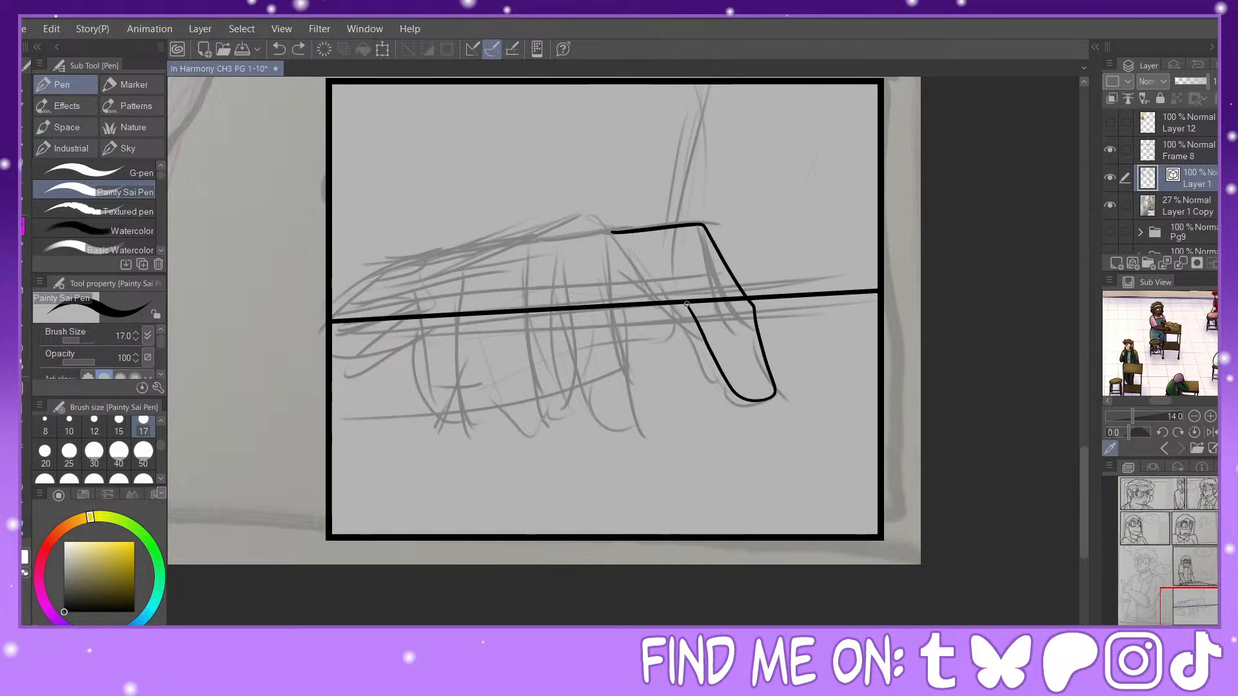
pyautogui.moveTo(532, 233)
pyautogui.mouseDown()
pyautogui.moveTo(603, 216)
pyautogui.moveTo(631, 248)
pyautogui.moveTo(663, 298)
pyautogui.moveTo(665, 399)
pyautogui.moveTo(653, 407)
pyautogui.moveTo(626, 375)
pyautogui.moveTo(602, 309)
pyautogui.mouseUp()
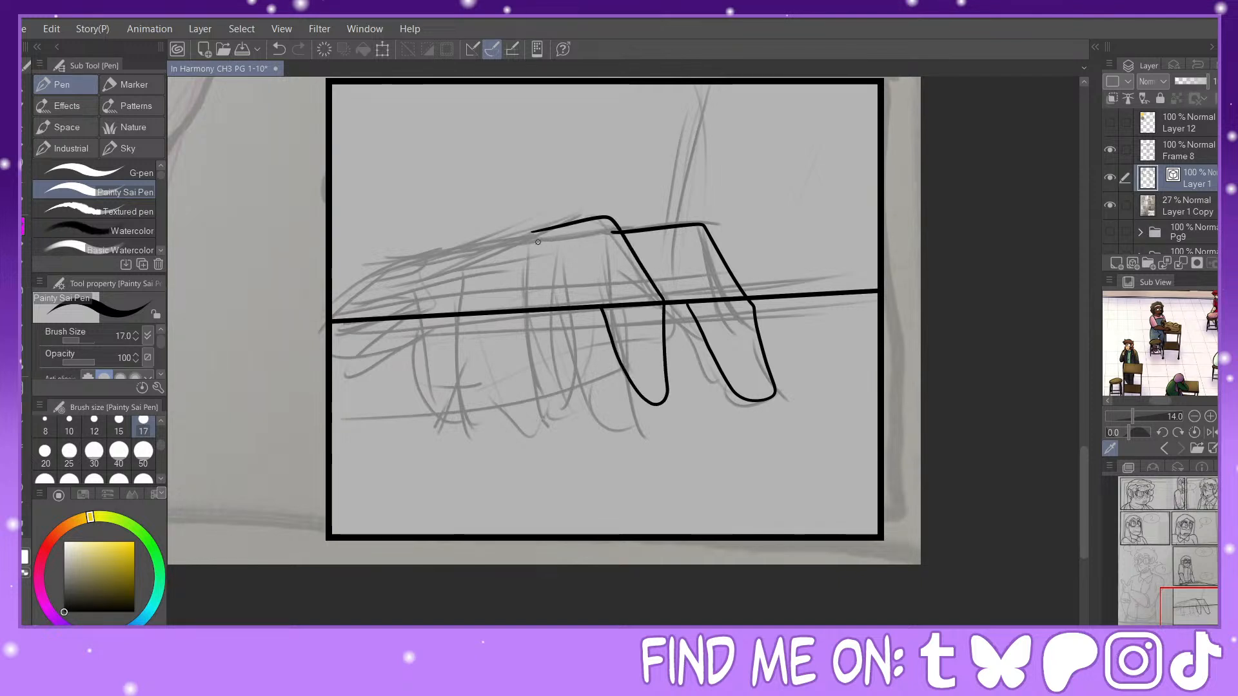
# Step: Ink the two remaining bent fingers, redrawing the leftmost one and pinching its inner edge outward below the straight line
pyautogui.moveTo(467, 238)
pyautogui.mouseDown()
pyautogui.moveTo(531, 226)
pyautogui.moveTo(550, 262)
pyautogui.moveTo(563, 394)
pyautogui.moveTo(557, 413)
pyautogui.moveTo(516, 389)
pyautogui.mouseUp()
pyautogui.moveTo(423, 245)
pyautogui.mouseDown()
pyautogui.moveTo(485, 283)
pyautogui.moveTo(492, 398)
pyautogui.moveTo(477, 413)
pyautogui.moveTo(419, 312)
pyautogui.mouseUp()
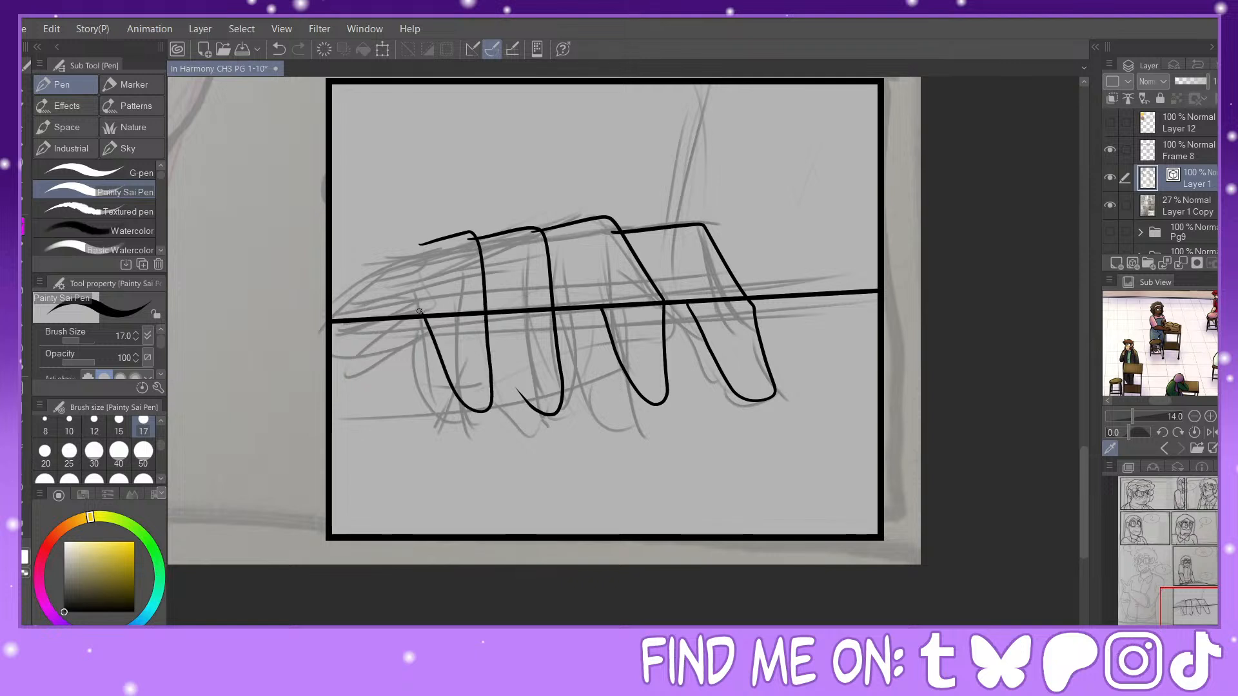
pyautogui.click(278, 49)
pyautogui.moveTo(449, 233)
pyautogui.mouseDown()
pyautogui.moveTo(489, 420)
pyautogui.moveTo(461, 416)
pyautogui.moveTo(443, 382)
pyautogui.moveTo(432, 298)
pyautogui.mouseUp()
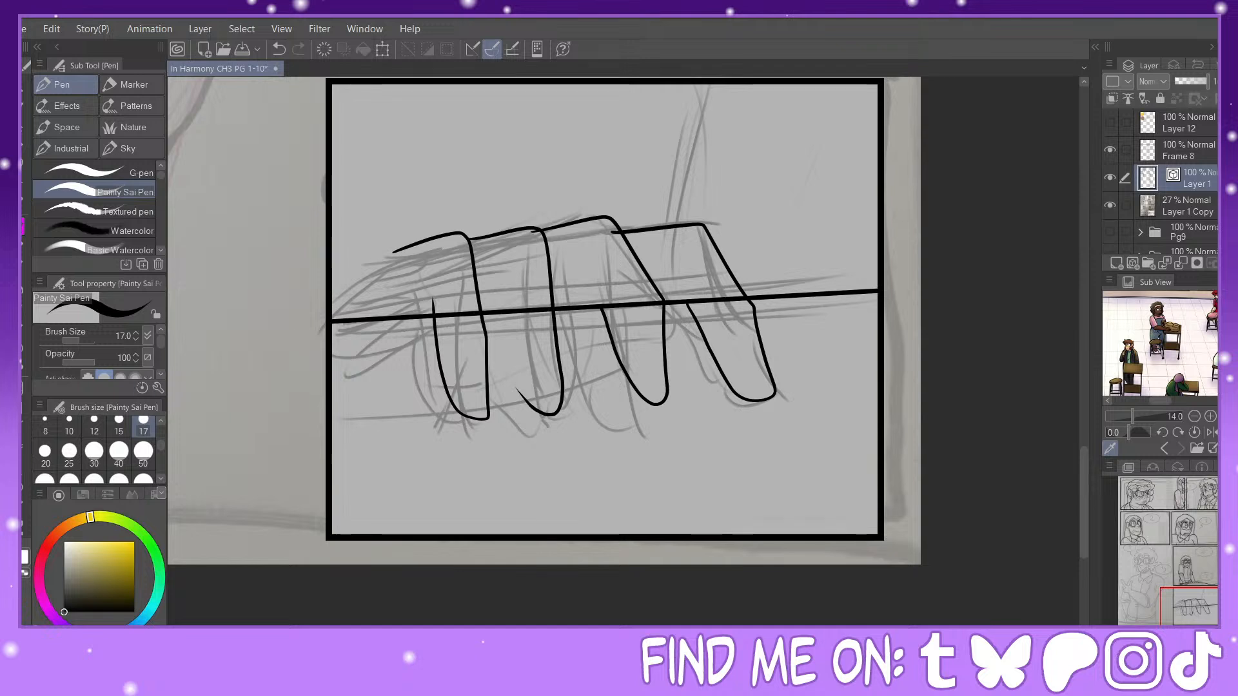
pyautogui.press('y')
pyautogui.moveTo(436, 344); pyautogui.dragTo(429, 367)
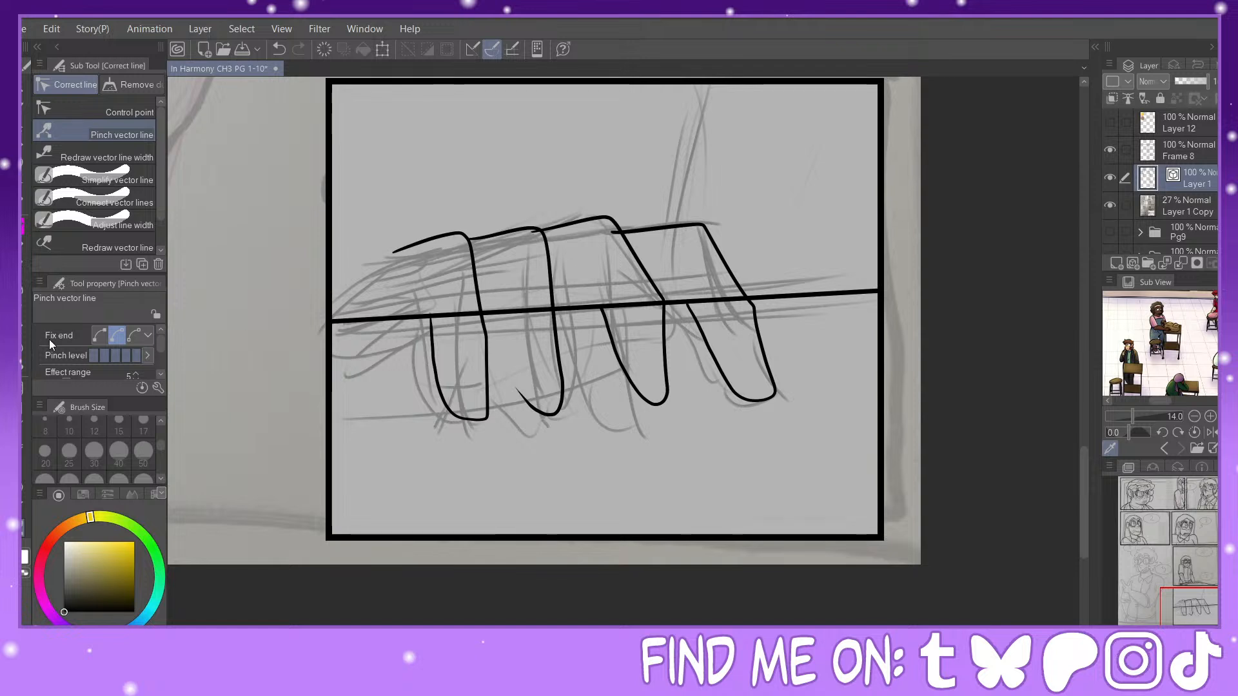
# Step: Erase the straight edge line where it crosses the two rightmost fingers and the gap between them
pyautogui.press('e')
pyautogui.moveTo(641, 296); pyautogui.dragTo(653, 316)
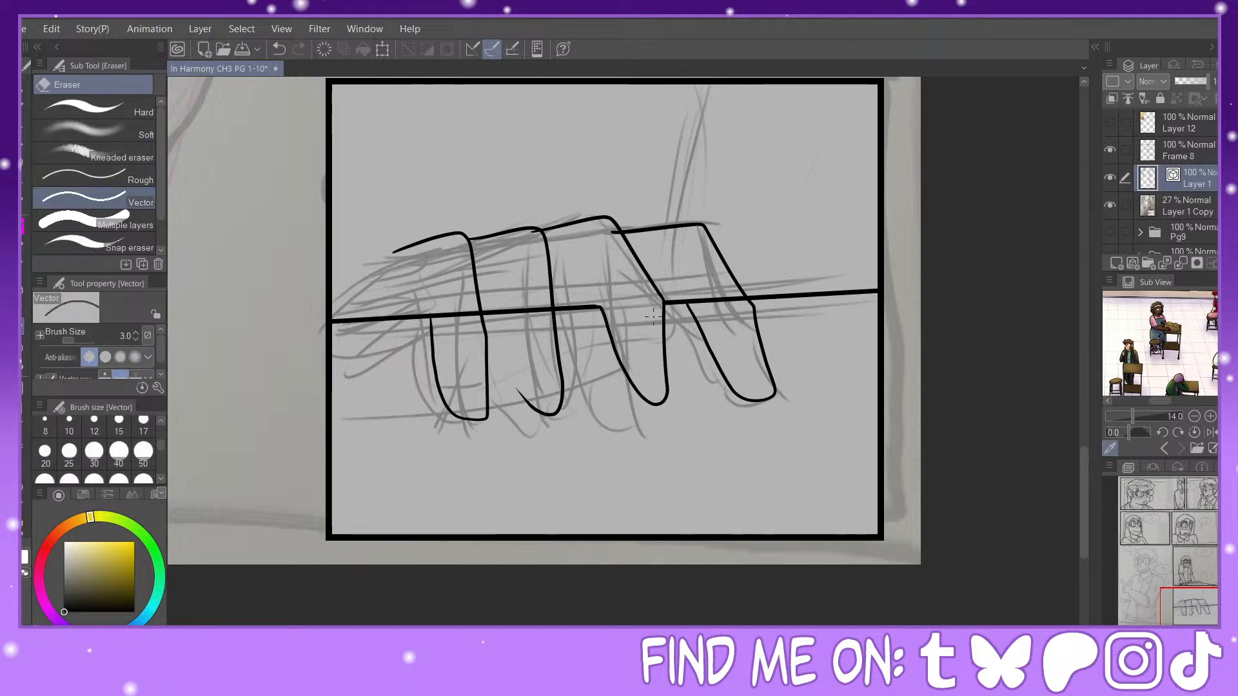
pyautogui.click(713, 302)
# Step: Extend the rightmost finger's inner line upward between the fingers and erase the overlapping line ends at the knuckles
pyautogui.press('p')
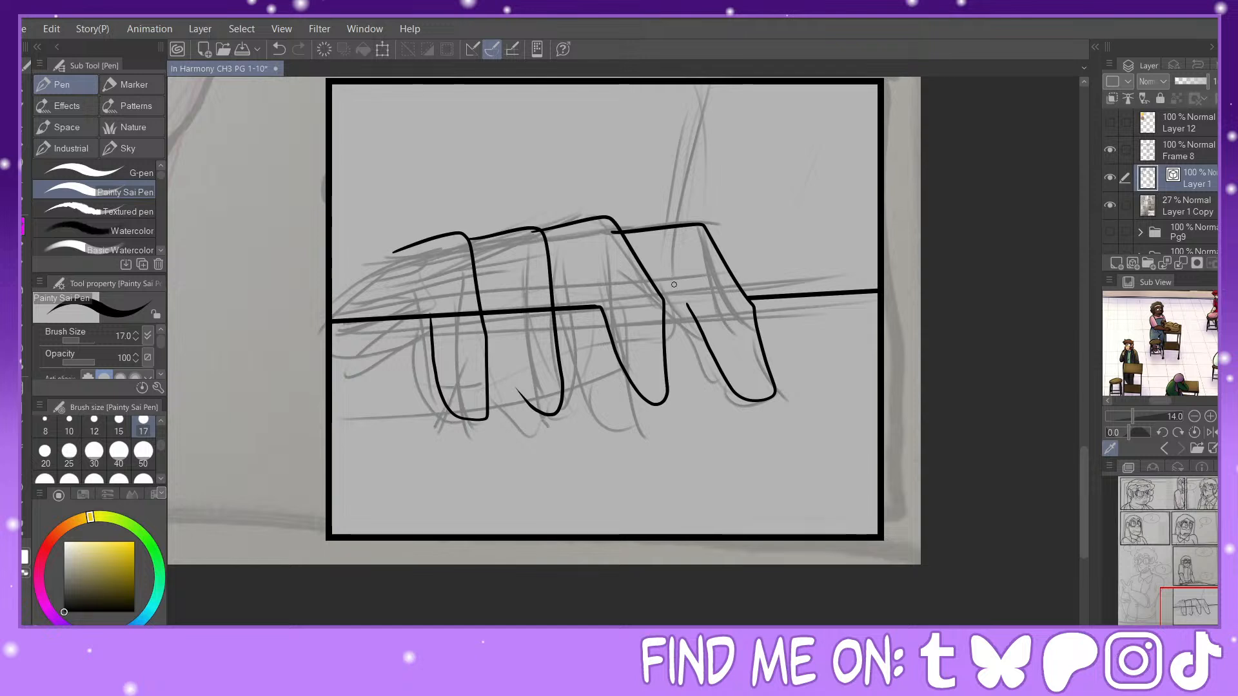
pyautogui.moveTo(670, 280)
pyautogui.mouseDown()
pyautogui.moveTo(696, 322)
pyautogui.moveTo(686, 309)
pyautogui.mouseUp()
pyautogui.press('y')
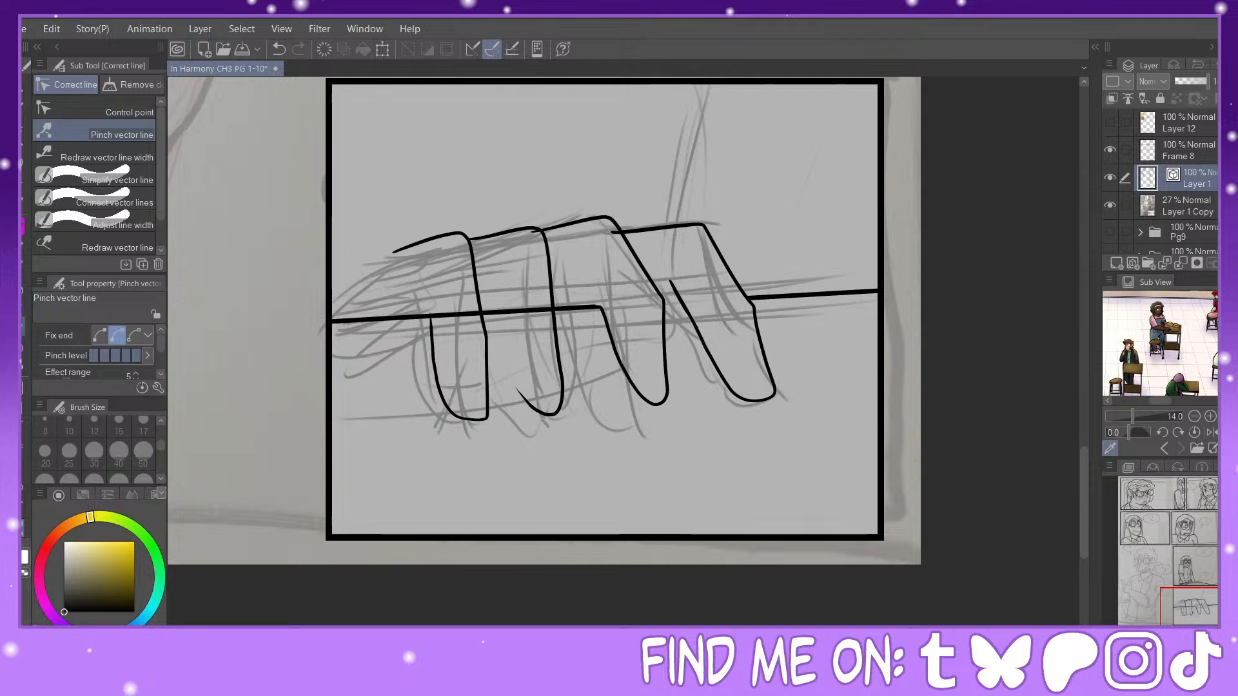
pyautogui.press('e')
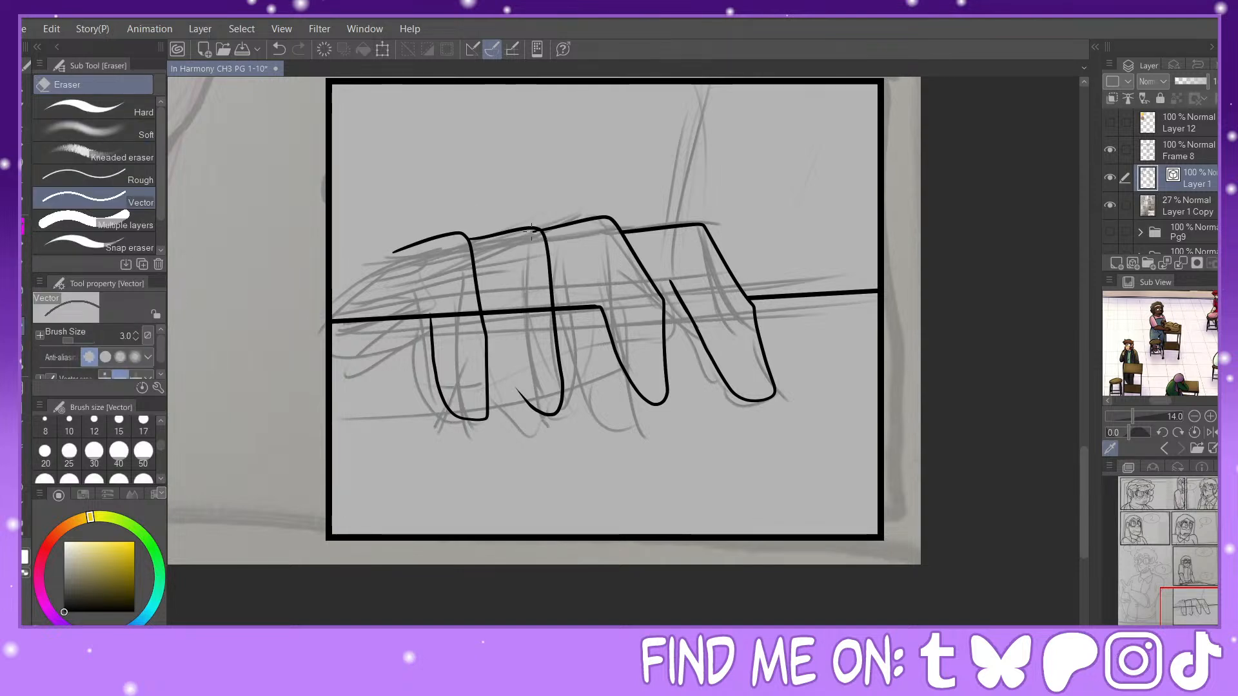
pyautogui.press('p')
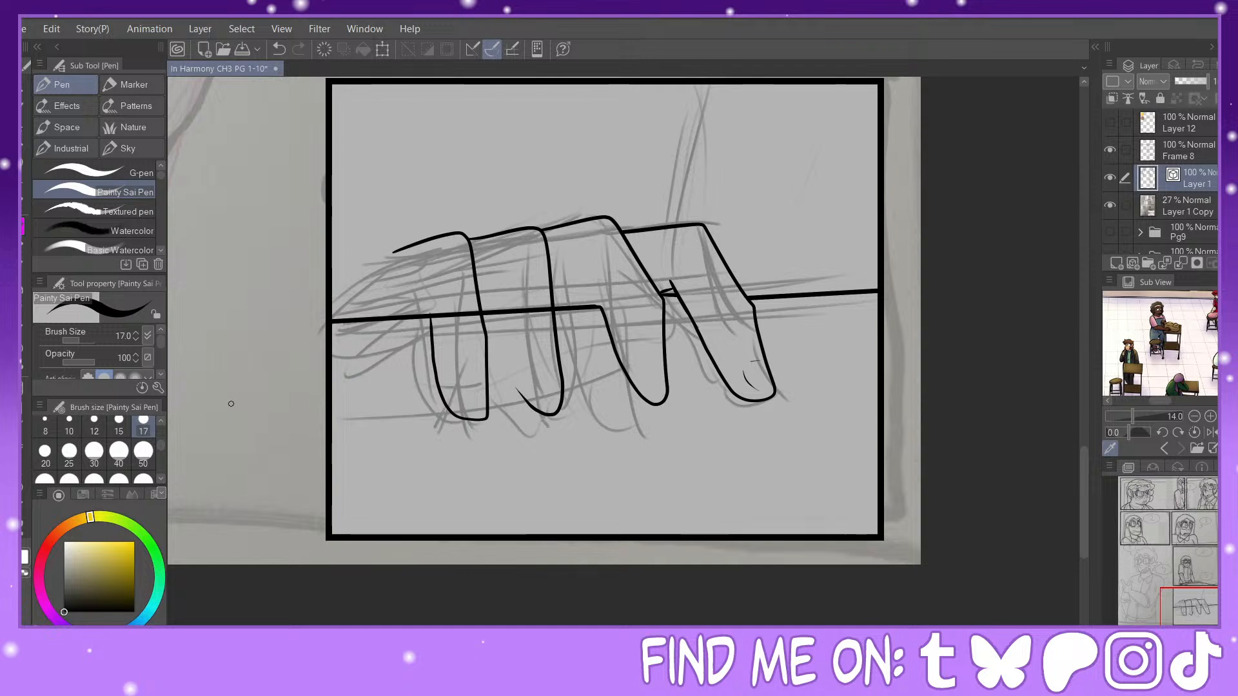
# Step: Erase the outline of the second finger from the right below the edge and re-ink its right side straight down
pyautogui.click(21, 337)
pyautogui.click(641, 380)
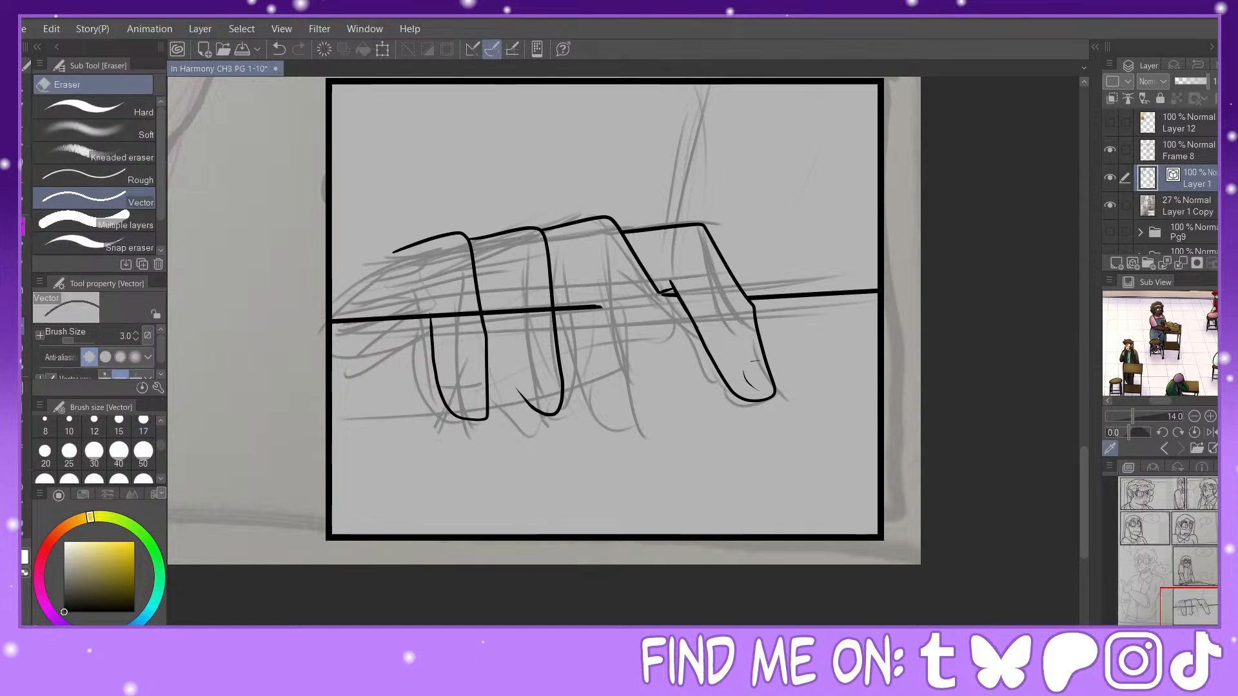
pyautogui.press('p')
pyautogui.moveTo(662, 297)
pyautogui.mouseDown()
pyautogui.moveTo(678, 418)
pyautogui.moveTo(652, 425)
pyautogui.moveTo(602, 378)
pyautogui.mouseUp()
pyautogui.hotkey('ctrl', 'z')
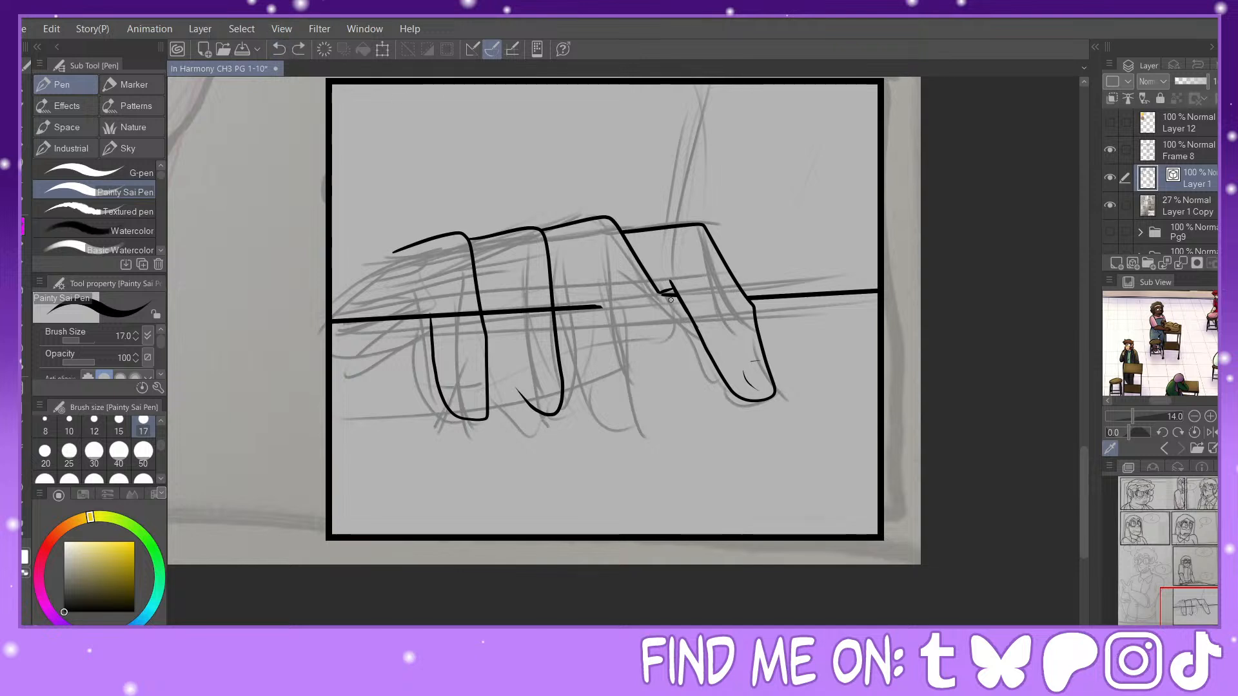
pyautogui.moveTo(660, 294); pyautogui.dragTo(670, 396)
pyautogui.moveTo(600, 302)
pyautogui.mouseDown()
pyautogui.moveTo(622, 400)
pyautogui.moveTo(637, 414)
pyautogui.moveTo(663, 408)
pyautogui.mouseUp()
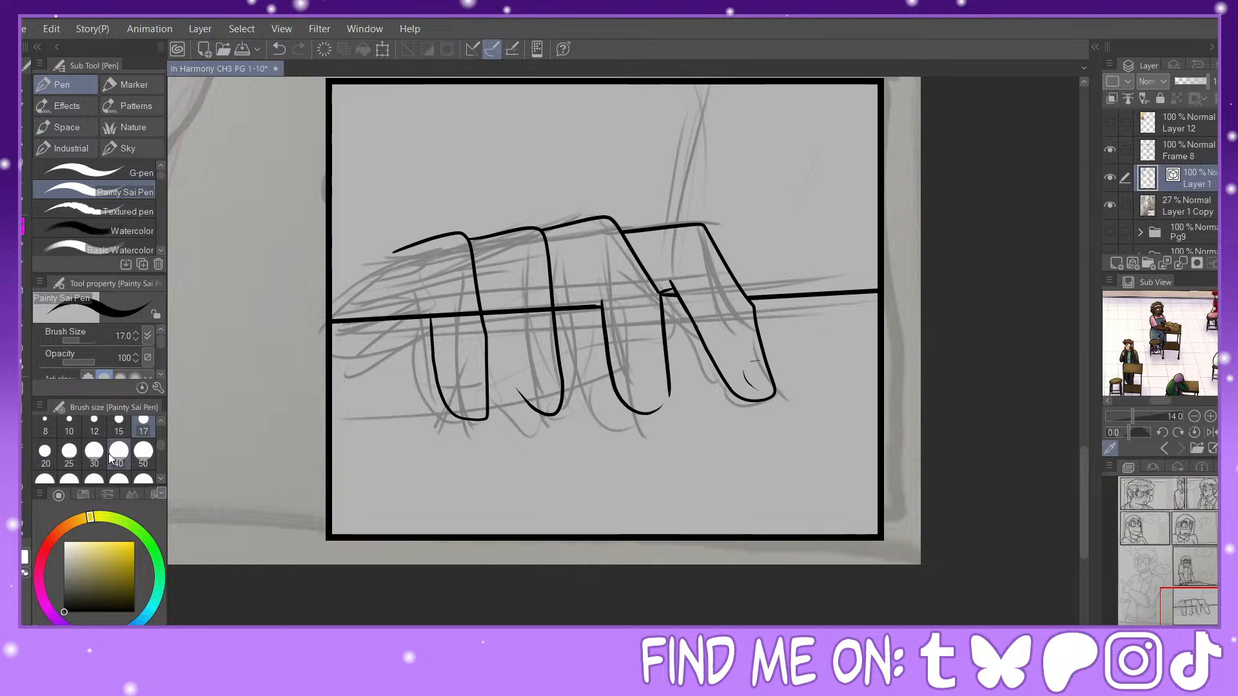
pyautogui.click(279, 49)
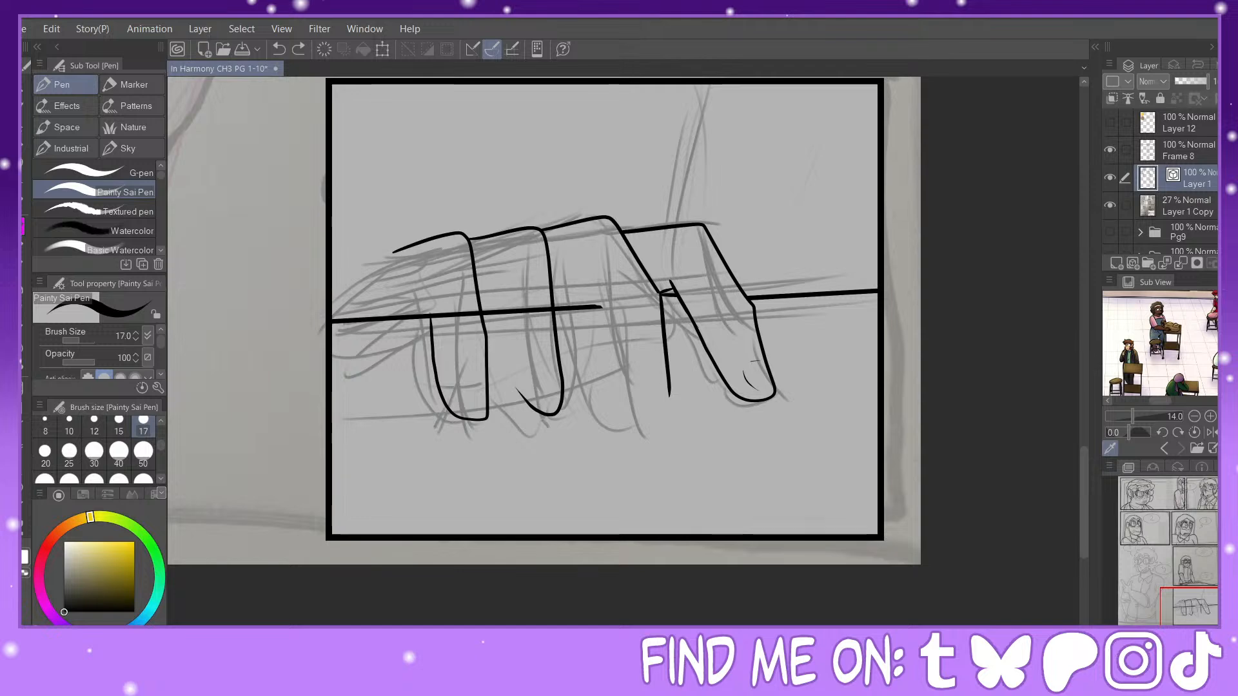
pyautogui.hotkey('ctrl', '+')
pyautogui.moveTo(583, 244)
pyautogui.mouseDown()
pyautogui.moveTo(614, 437)
pyautogui.moveTo(663, 498)
pyautogui.moveTo(689, 503)
pyautogui.mouseUp()
pyautogui.click(278, 49)
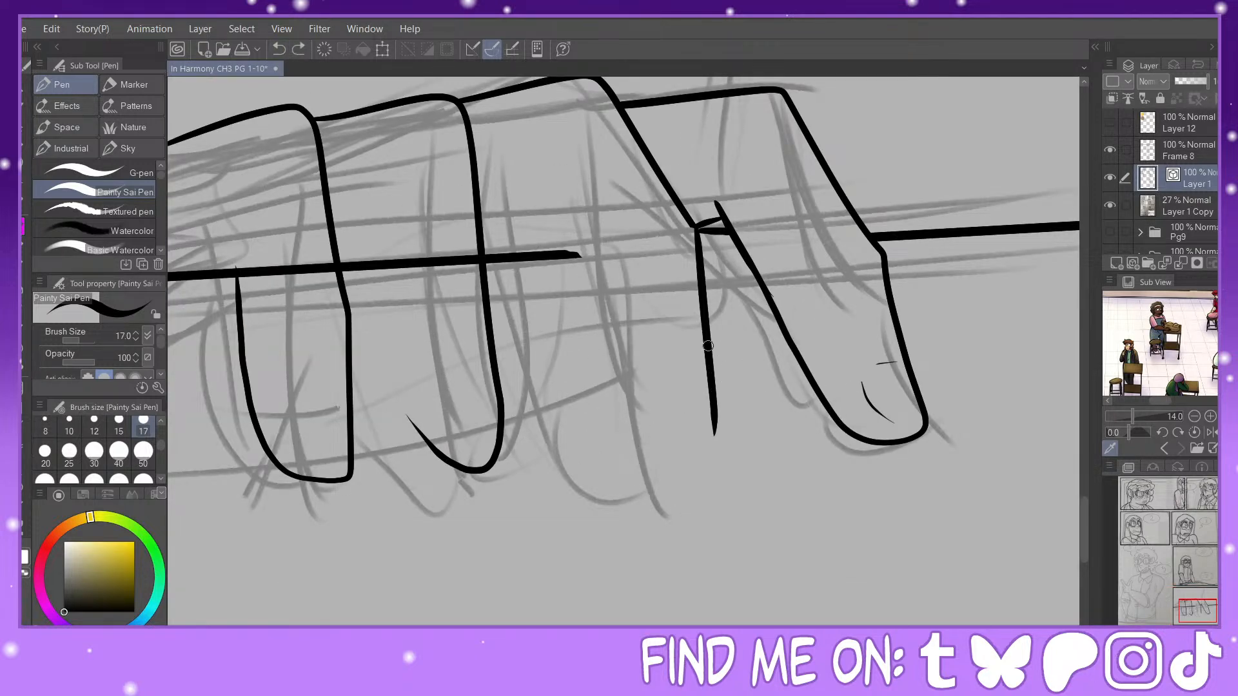
pyautogui.moveTo(708, 346)
pyautogui.mouseDown()
pyautogui.moveTo(752, 520)
pyautogui.moveTo(700, 530)
pyautogui.moveTo(645, 492)
pyautogui.moveTo(605, 419)
pyautogui.moveTo(593, 255)
pyautogui.mouseUp()
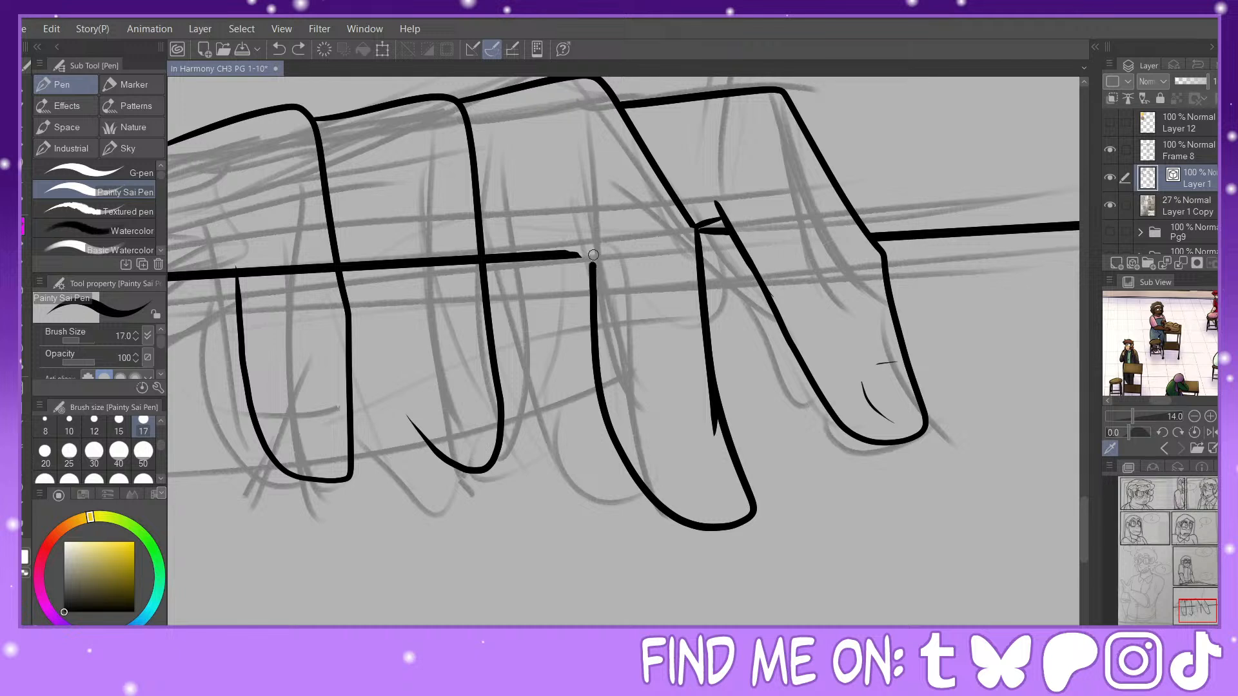
pyautogui.press('y')
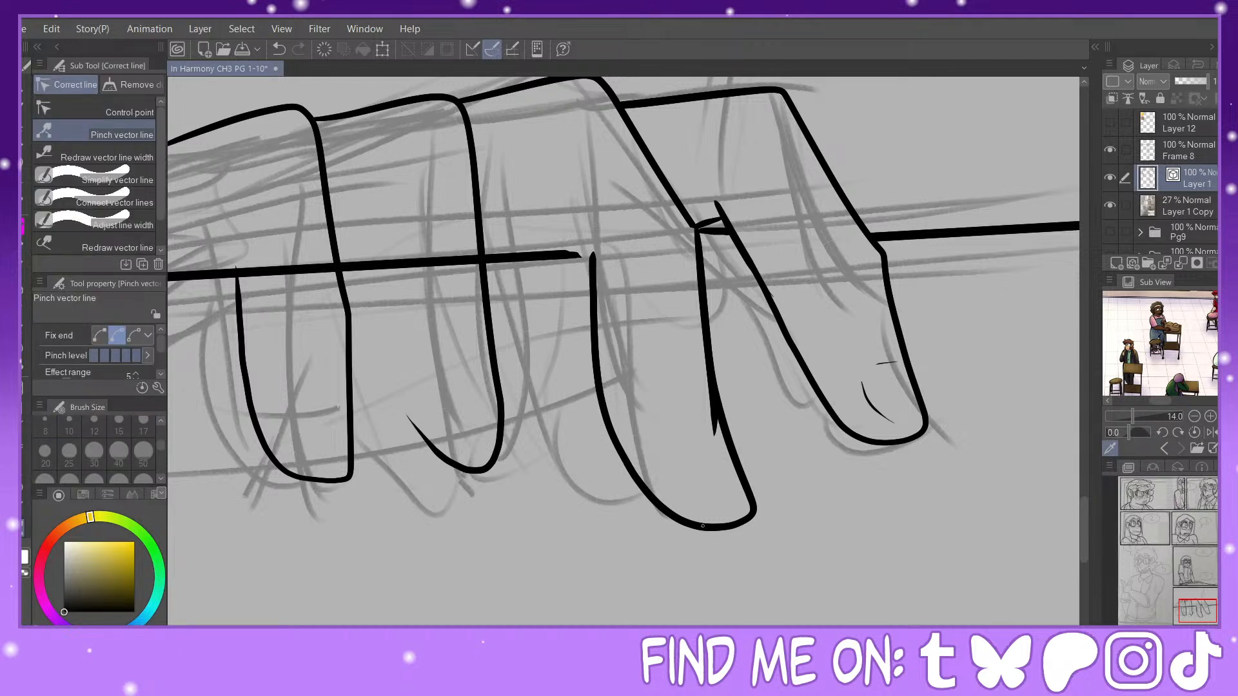
pyautogui.moveTo(703, 526); pyautogui.dragTo(696, 529)
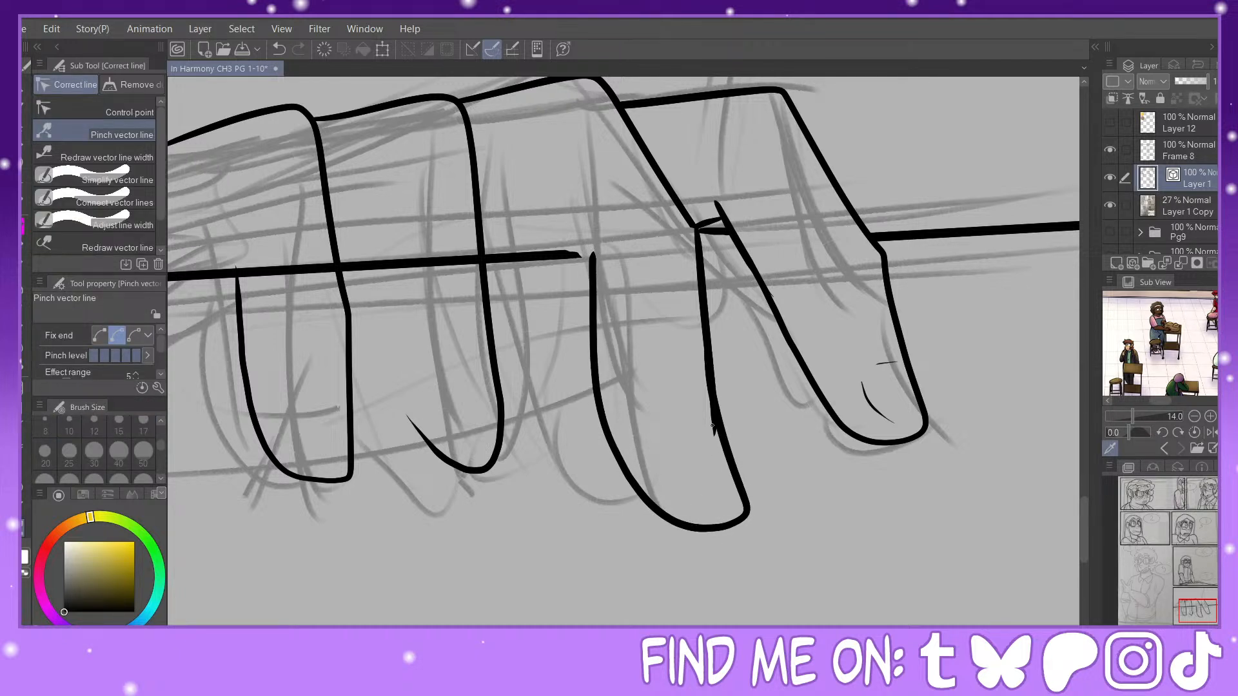
pyautogui.moveTo(713, 424); pyautogui.dragTo(706, 366)
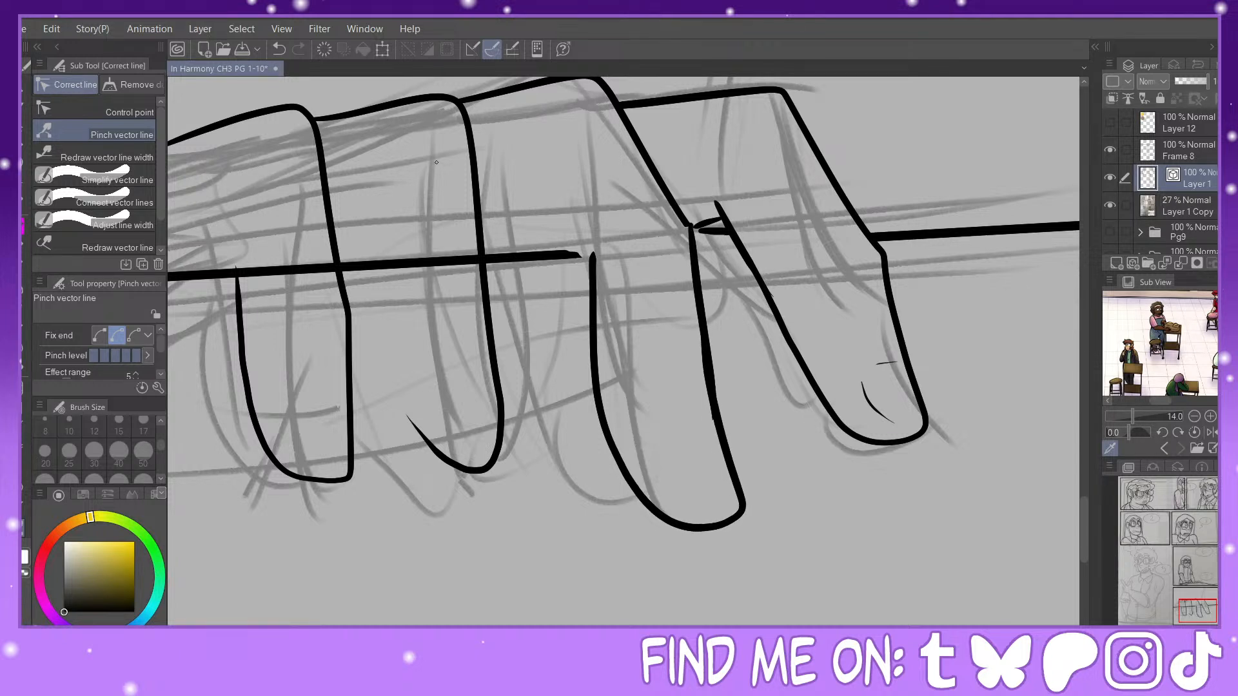
pyautogui.click(278, 49)
pyautogui.click(281, 45)
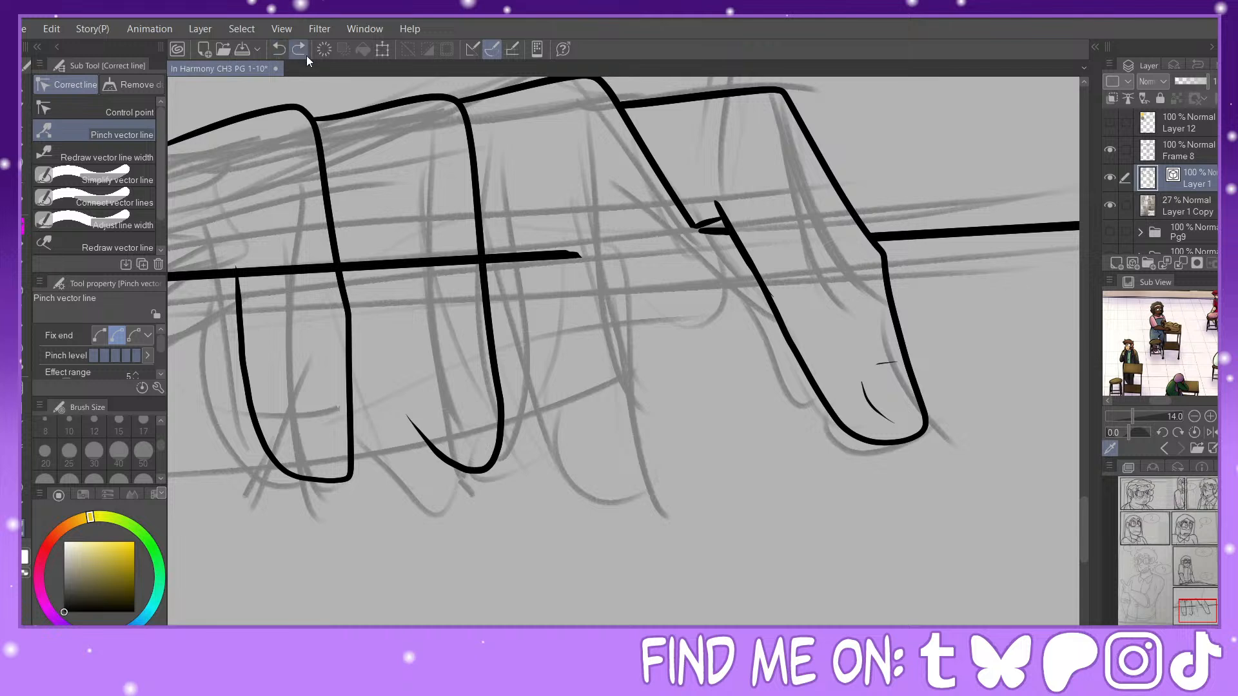
pyautogui.click(301, 52)
pyautogui.press('p')
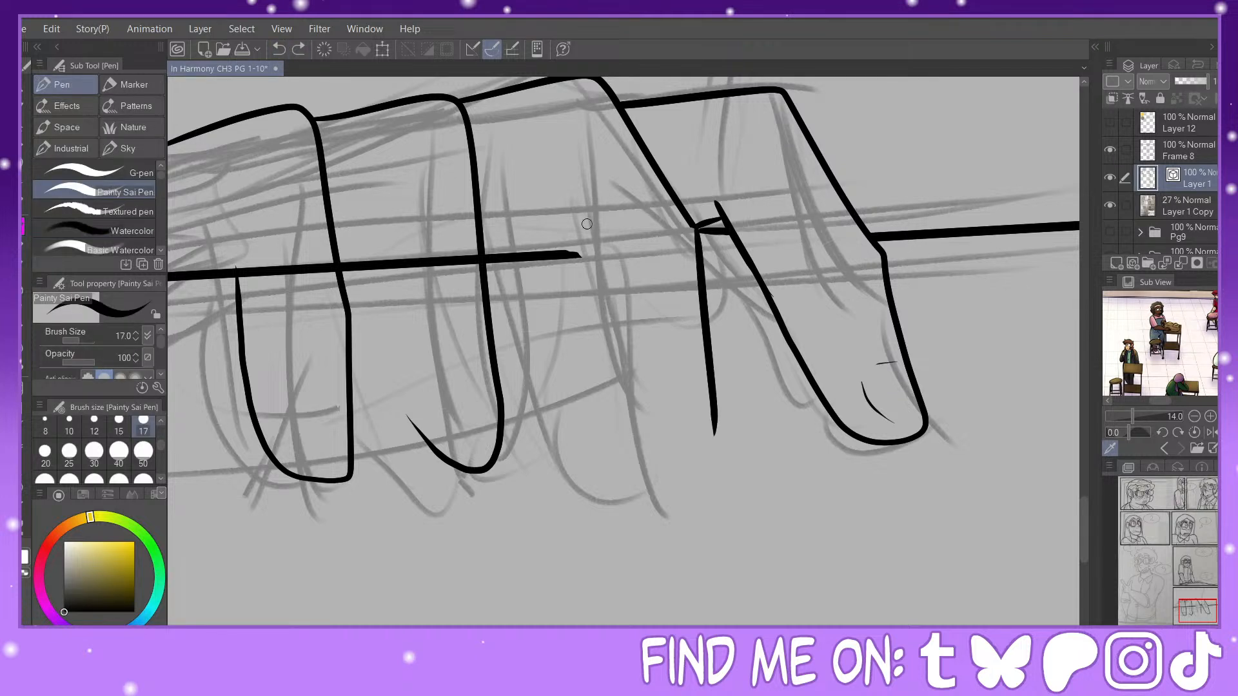
pyautogui.moveTo(587, 224)
pyautogui.mouseDown()
pyautogui.moveTo(666, 525)
pyautogui.moveTo(693, 510)
pyautogui.mouseUp()
pyautogui.hotkey('ctrl', 'z')
pyautogui.moveTo(712, 405)
pyautogui.mouseDown()
pyautogui.moveTo(717, 479)
pyautogui.moveTo(698, 509)
pyautogui.moveTo(652, 506)
pyautogui.moveTo(622, 429)
pyautogui.mouseUp()
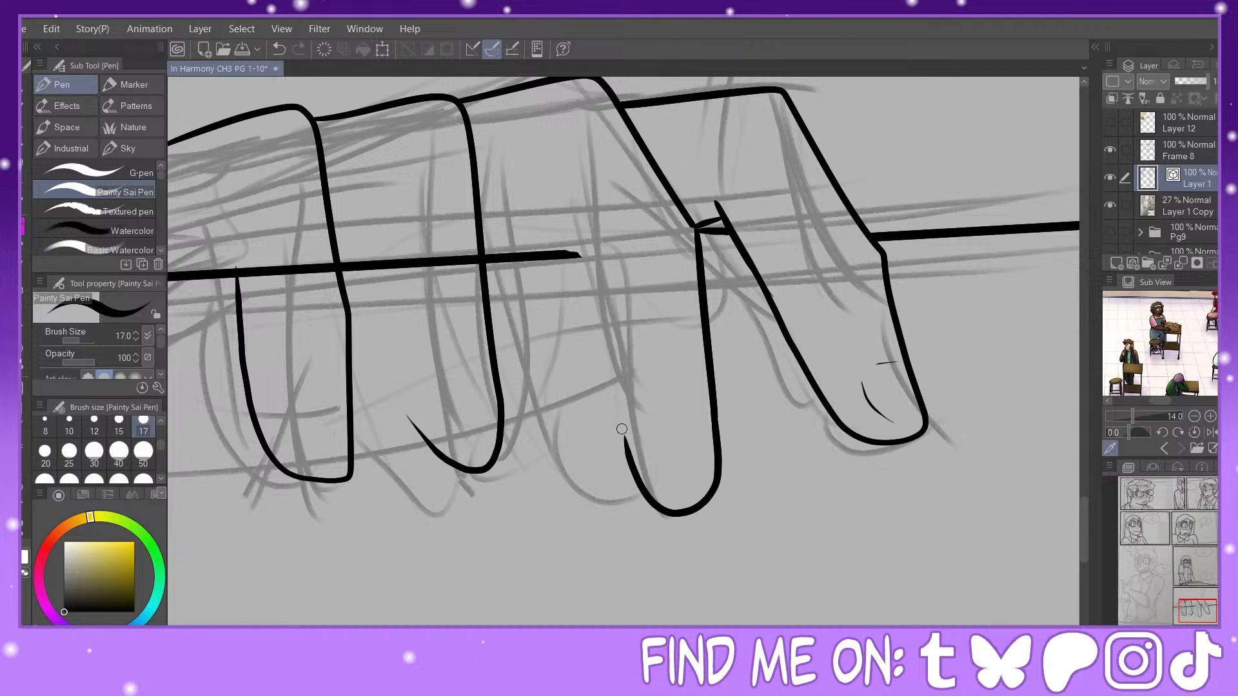
pyautogui.click(279, 49)
pyautogui.moveTo(713, 385)
pyautogui.mouseDown()
pyautogui.moveTo(717, 473)
pyautogui.moveTo(700, 496)
pyautogui.moveTo(657, 504)
pyautogui.moveTo(632, 469)
pyautogui.moveTo(598, 363)
pyautogui.moveTo(593, 255)
pyautogui.mouseUp()
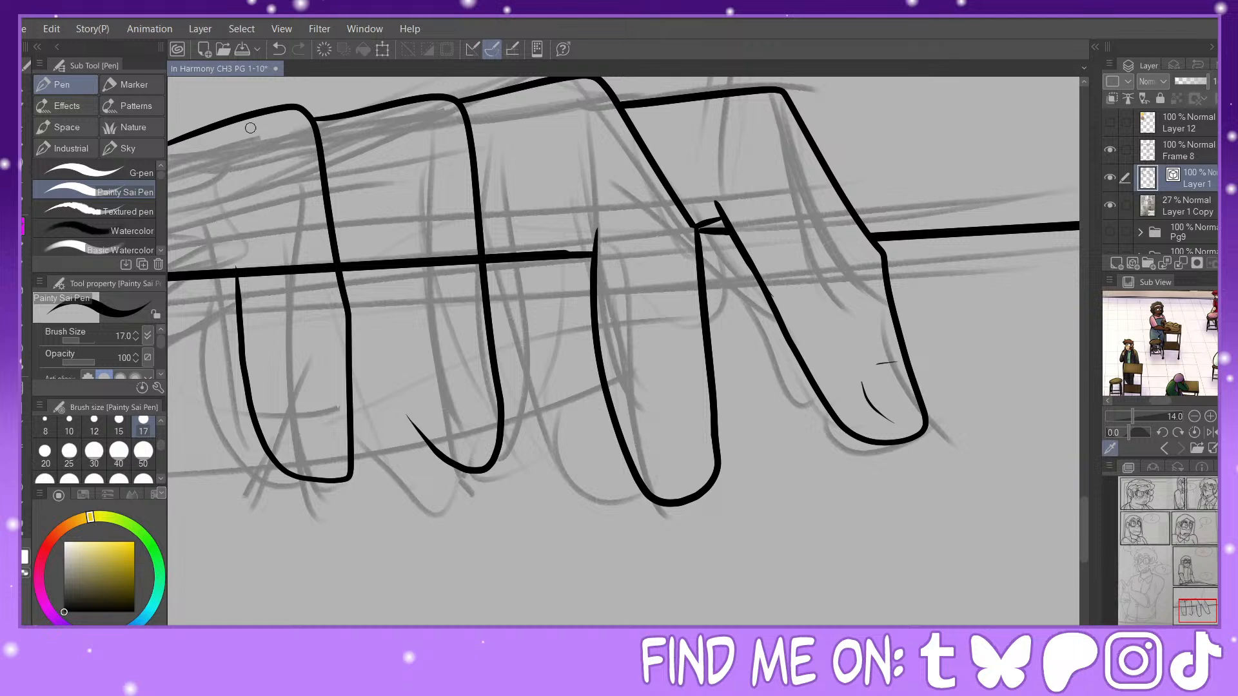
pyautogui.click(275, 51)
pyautogui.click(275, 51)
pyautogui.click(279, 51)
pyautogui.click(305, 51)
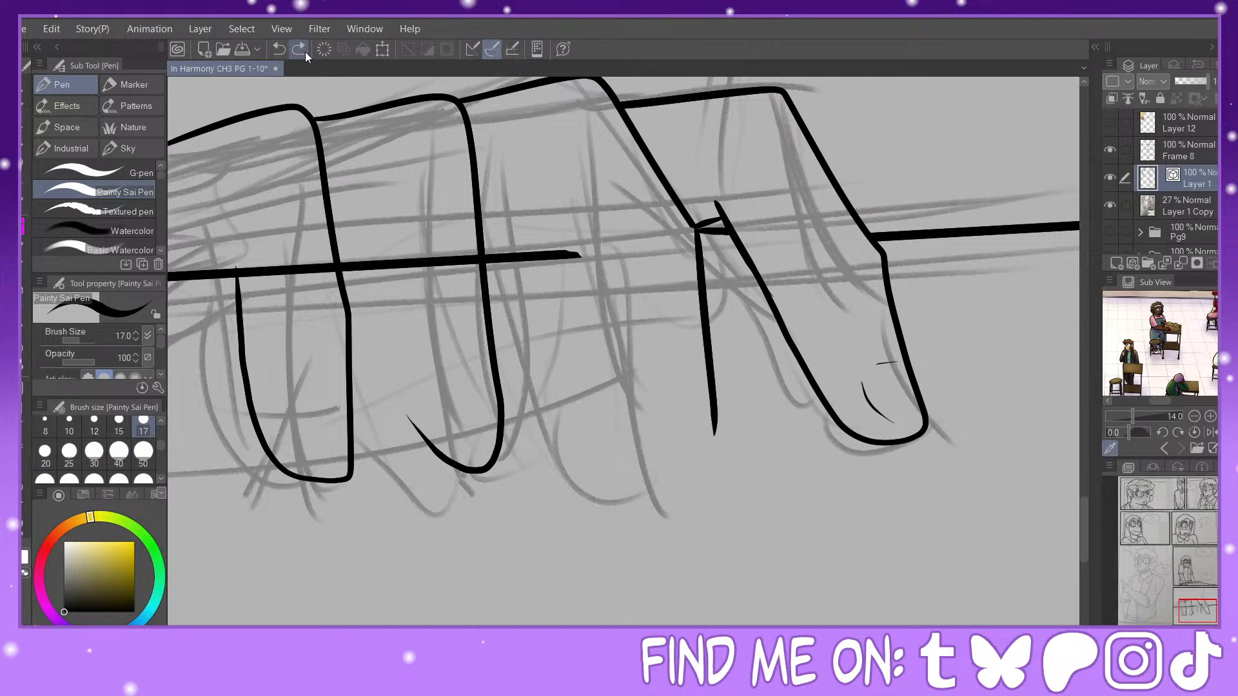
# Step: Ink the same finger's rounded tip and left side, then pinch the left side outward below the straight edge
pyautogui.moveTo(712, 387)
pyautogui.mouseDown()
pyautogui.moveTo(718, 498)
pyautogui.moveTo(700, 518)
pyautogui.moveTo(657, 507)
pyautogui.moveTo(620, 394)
pyautogui.moveTo(622, 240)
pyautogui.mouseUp()
pyautogui.press('y')
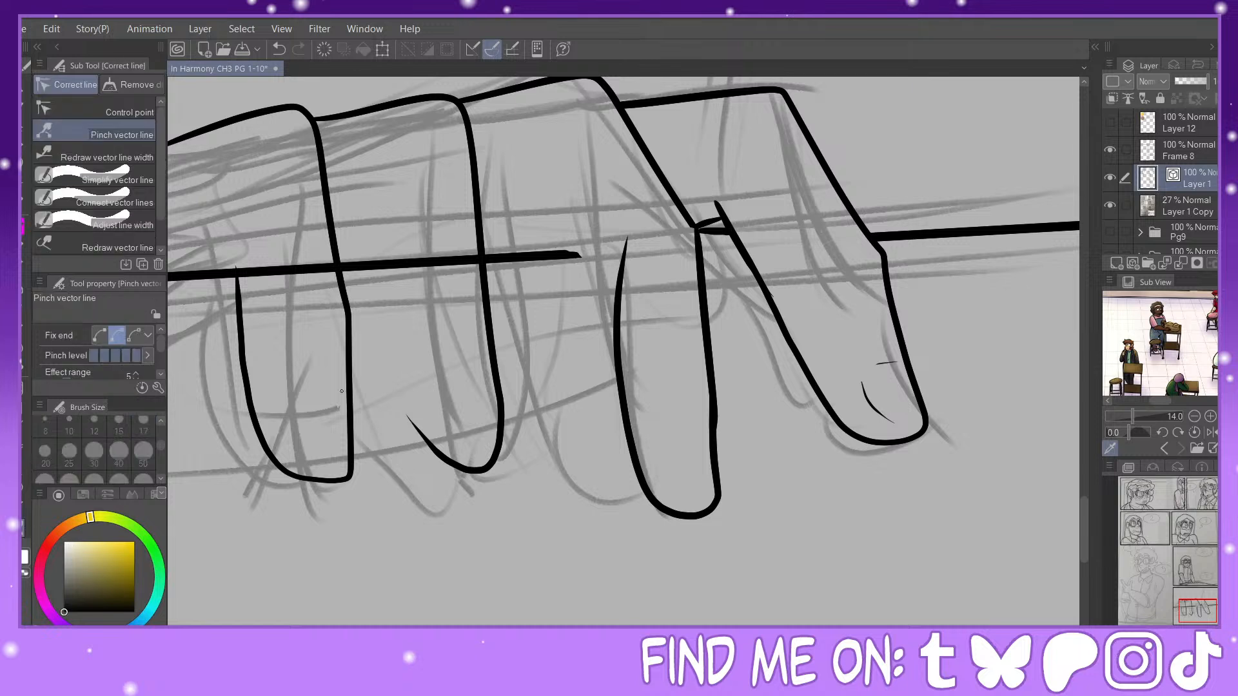
pyautogui.moveTo(610, 309); pyautogui.dragTo(602, 302)
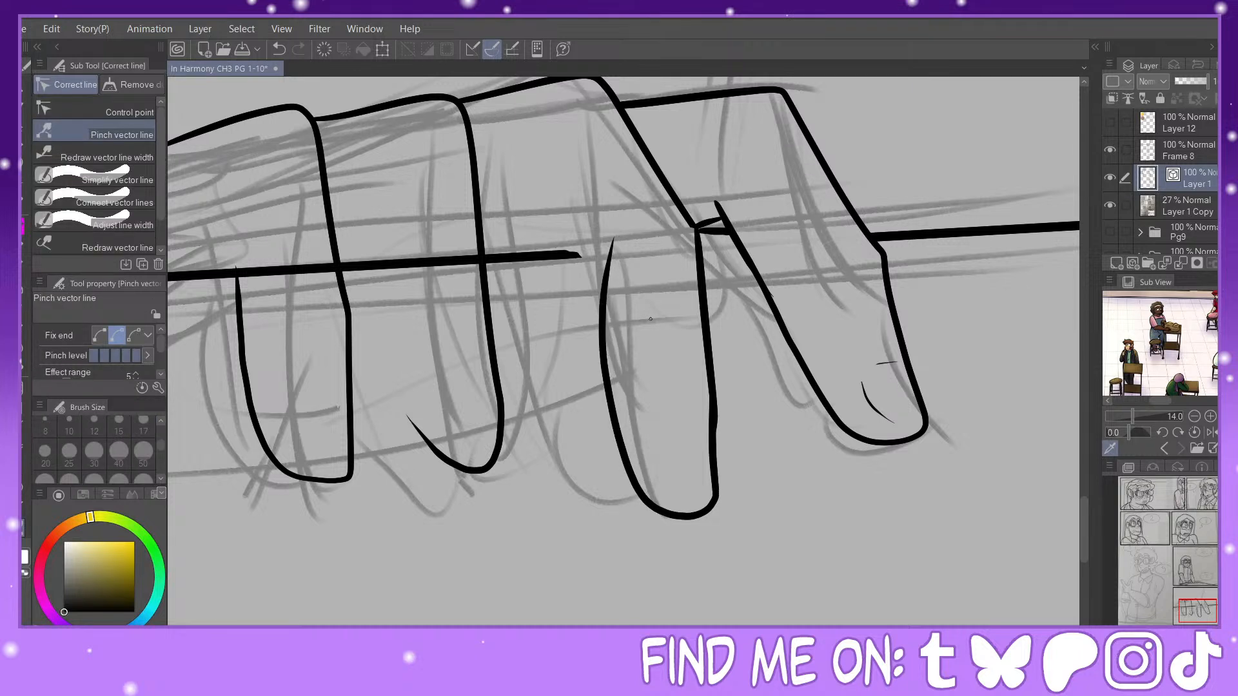
pyautogui.moveTo(615, 247); pyautogui.dragTo(610, 265)
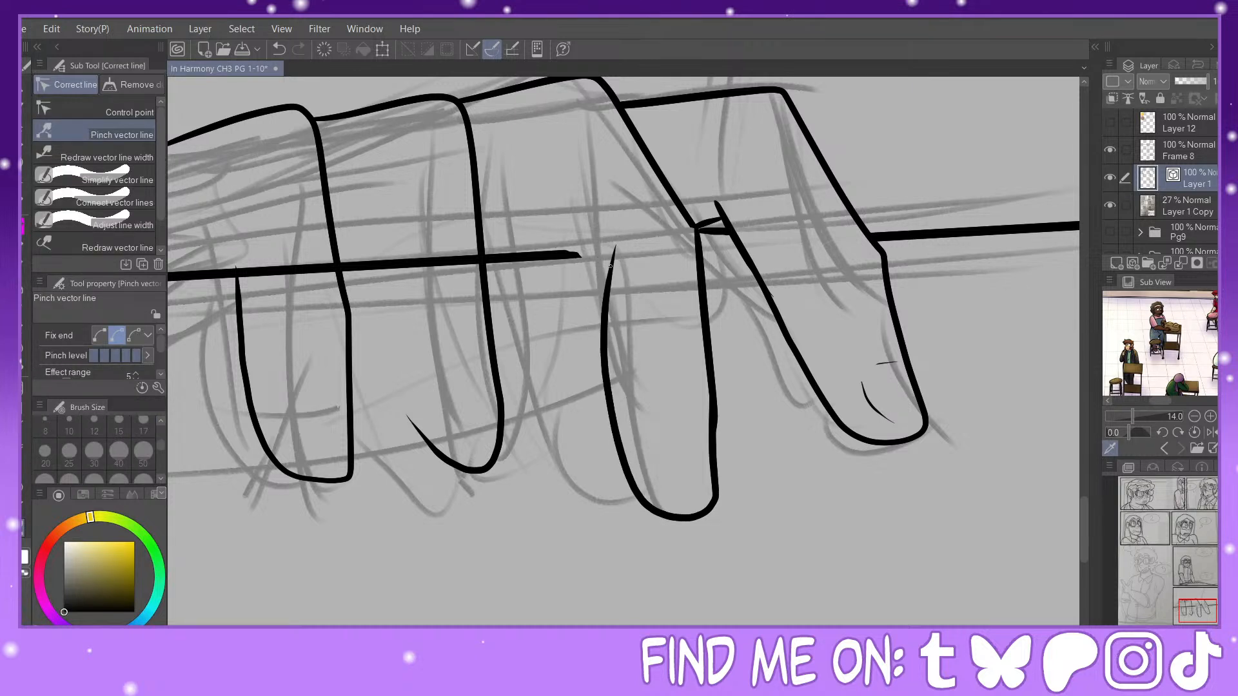
# Step: Extend the finger's left side upward past the edge with a slanted line and erase the overlapping line ends
pyautogui.press('p')
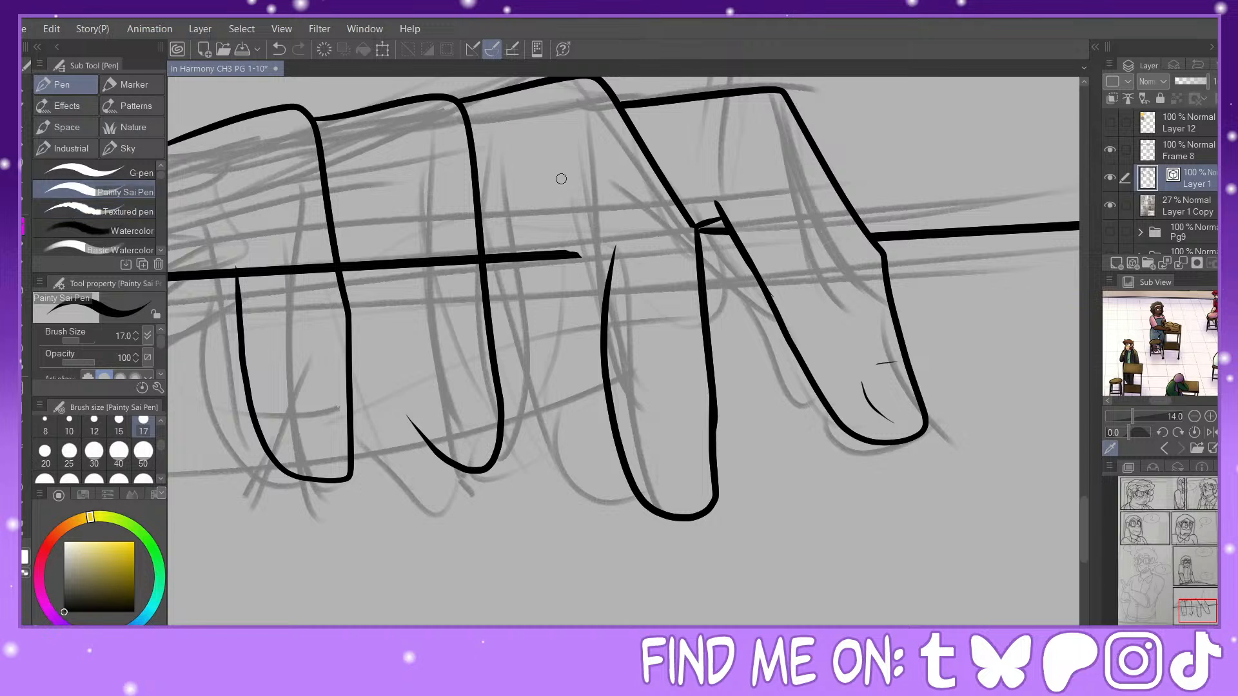
pyautogui.moveTo(532, 168)
pyautogui.mouseDown()
pyautogui.moveTo(618, 293)
pyautogui.moveTo(613, 305)
pyautogui.mouseUp()
pyautogui.press('y')
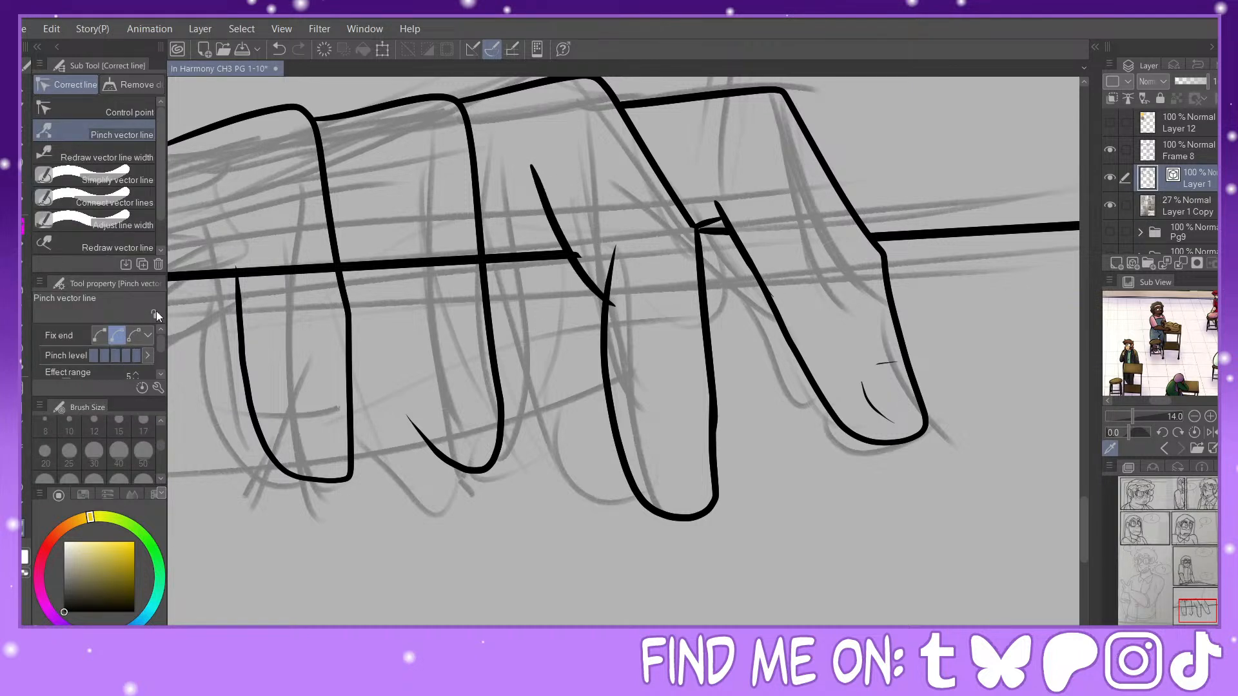
pyautogui.press('e')
pyautogui.click(612, 263)
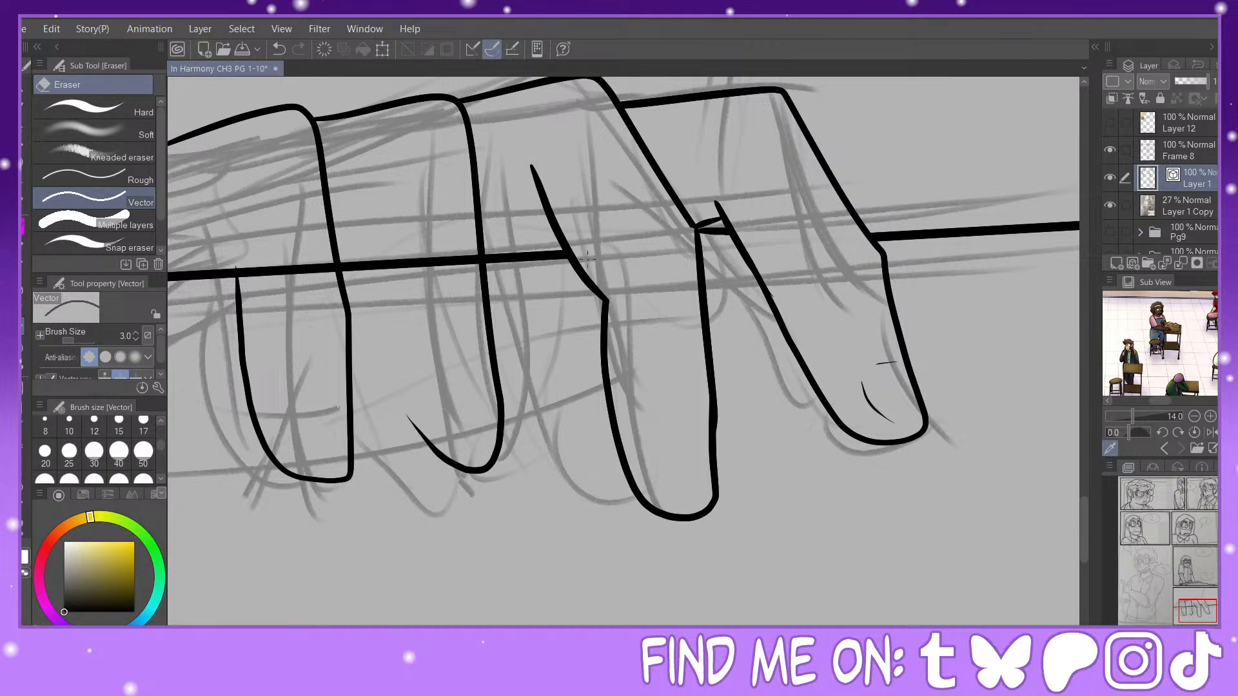
# Step: Add a short diagonal line beside the finger, small detail marks on its tip, and a short line joining the rightmost finger to the edge
pyautogui.click(25, 227)
pyautogui.moveTo(549, 217); pyautogui.dragTo(516, 257)
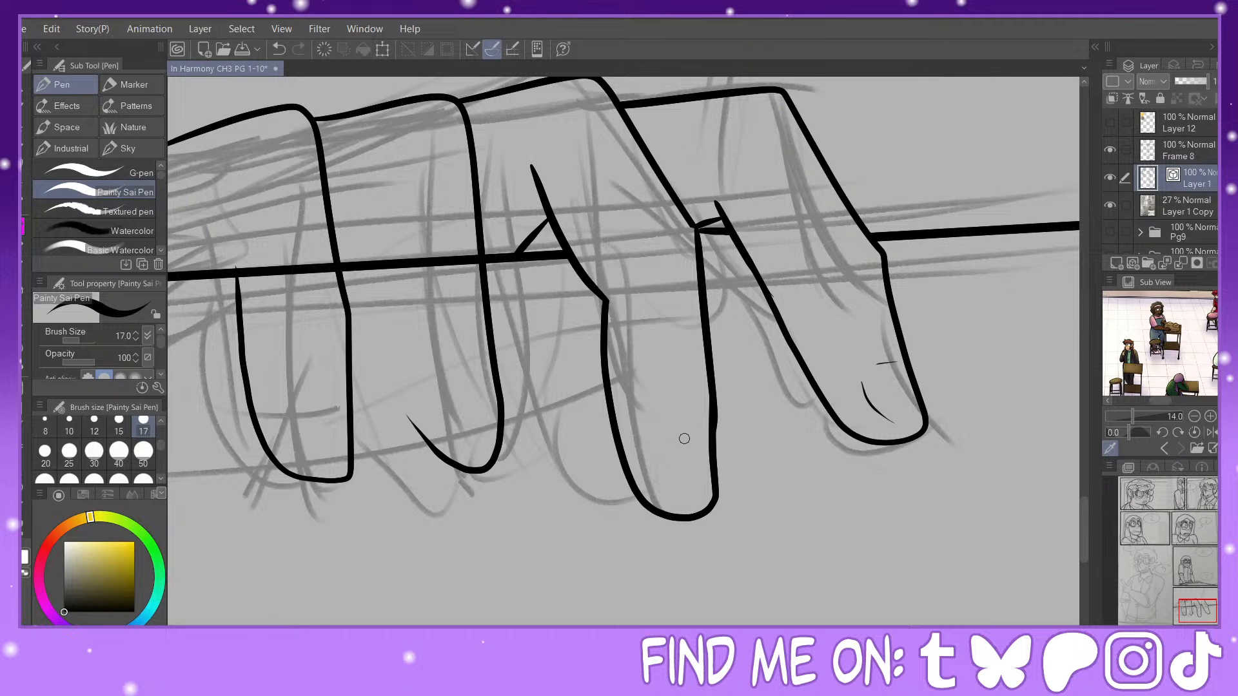
pyautogui.moveTo(699, 437)
pyautogui.mouseDown()
pyautogui.moveTo(670, 444)
pyautogui.moveTo(676, 510)
pyautogui.mouseUp()
pyautogui.moveTo(850, 207); pyautogui.dragTo(910, 231)
# Step: Ink the left side of the second finger from the left down to its tip and pinch its lower curve into place
pyautogui.moveTo(1201, 603); pyautogui.dragTo(1192, 600)
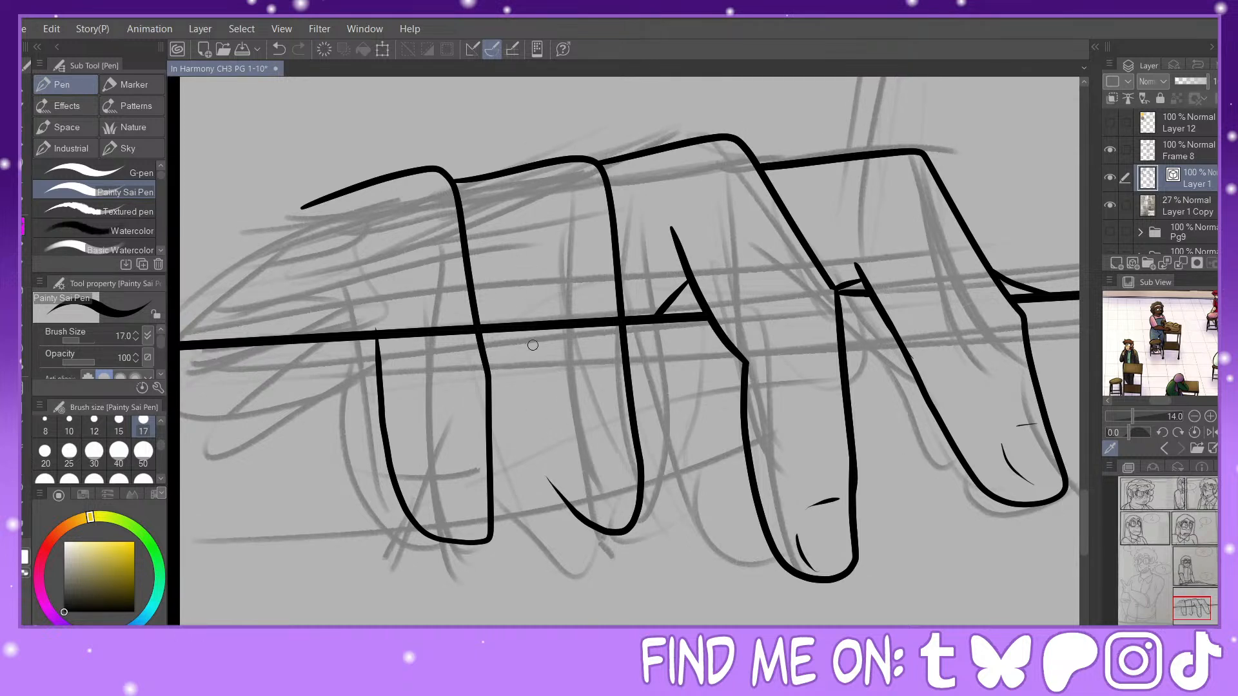
pyautogui.moveTo(533, 345); pyautogui.dragTo(568, 500)
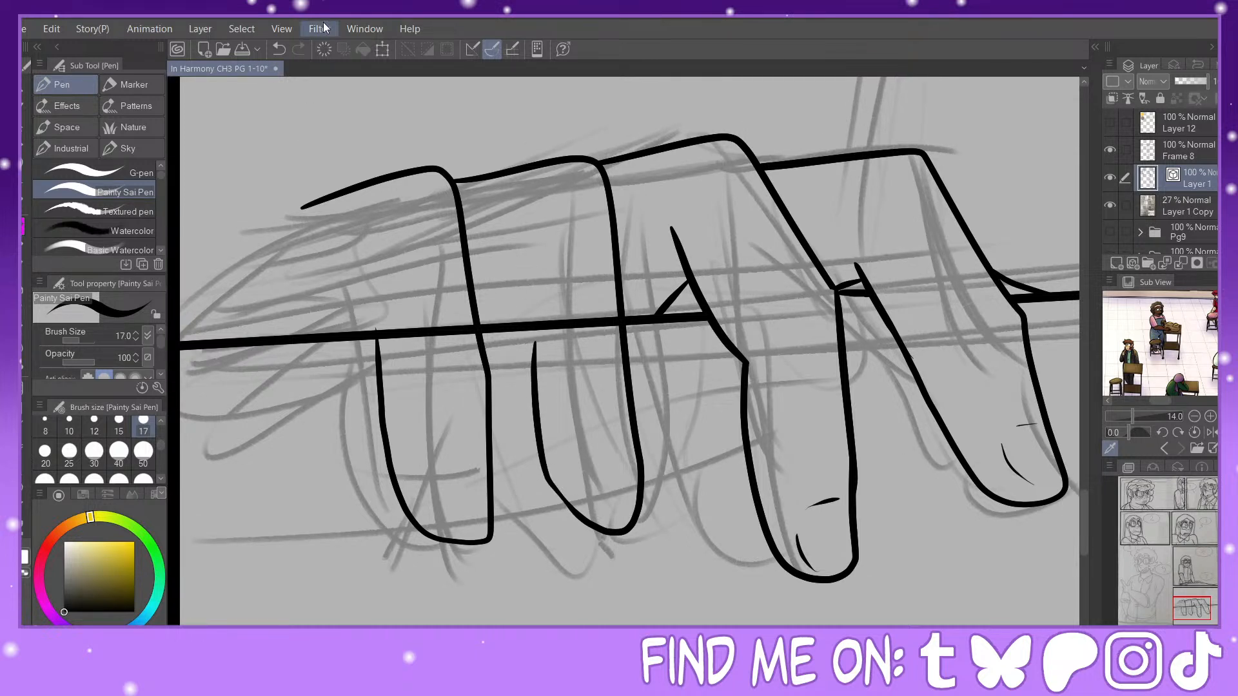
pyautogui.click(278, 49)
pyautogui.moveTo(544, 387)
pyautogui.mouseDown()
pyautogui.moveTo(576, 523)
pyautogui.moveTo(564, 506)
pyautogui.mouseUp()
pyautogui.press('y')
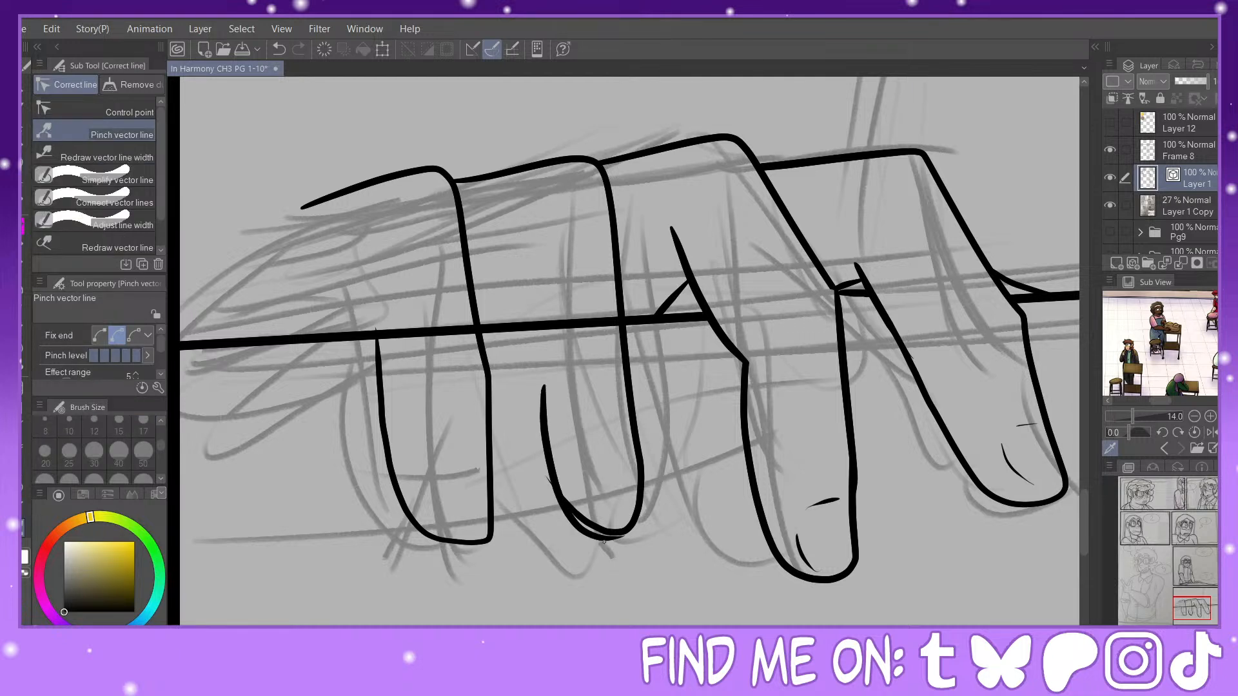
pyautogui.moveTo(605, 542); pyautogui.dragTo(604, 537)
pyautogui.press('e')
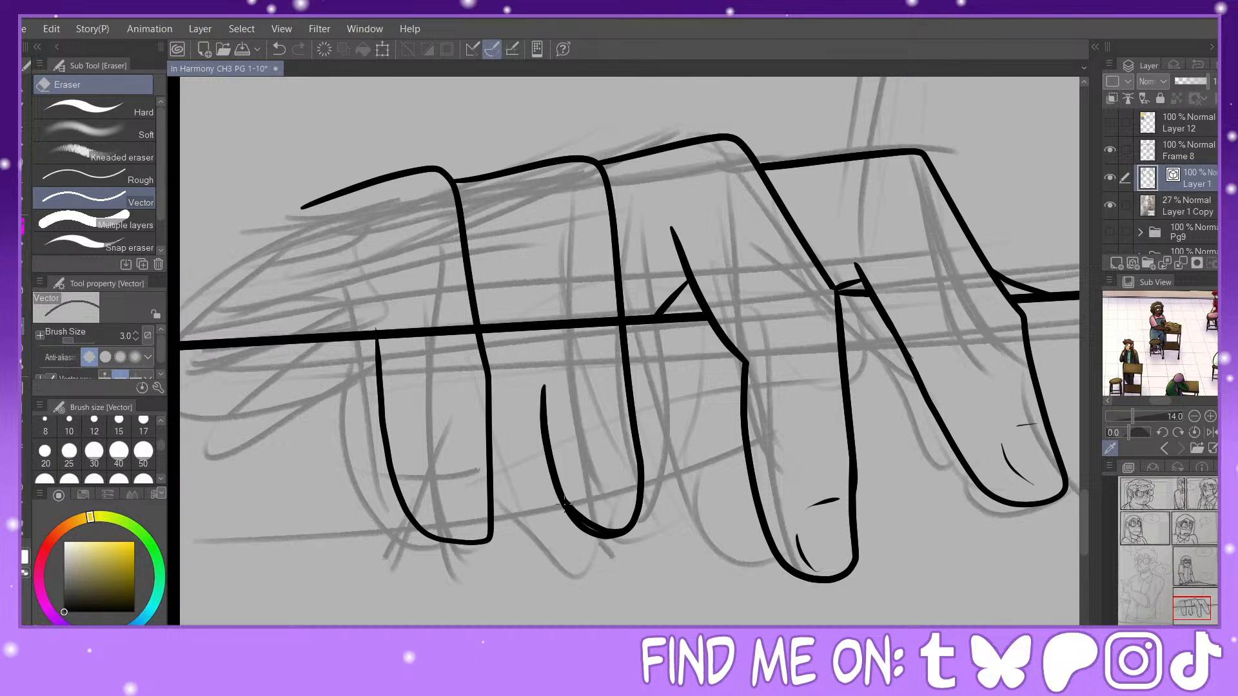
pyautogui.click(594, 527)
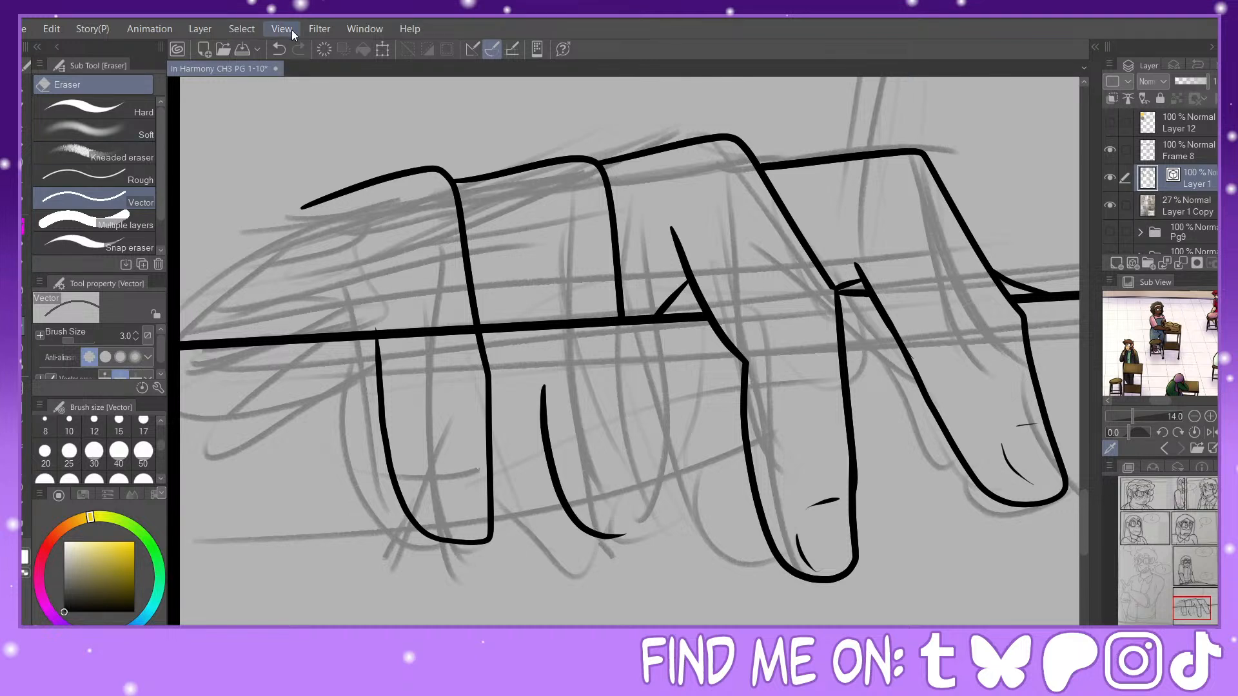
pyautogui.click(279, 49)
# Step: Pinch the second finger's left side further outward and erase its old tip and right outline below the edge
pyautogui.click(23, 528)
pyautogui.moveTo(547, 408)
pyautogui.mouseDown()
pyautogui.moveTo(598, 535)
pyautogui.moveTo(566, 503)
pyautogui.mouseUp()
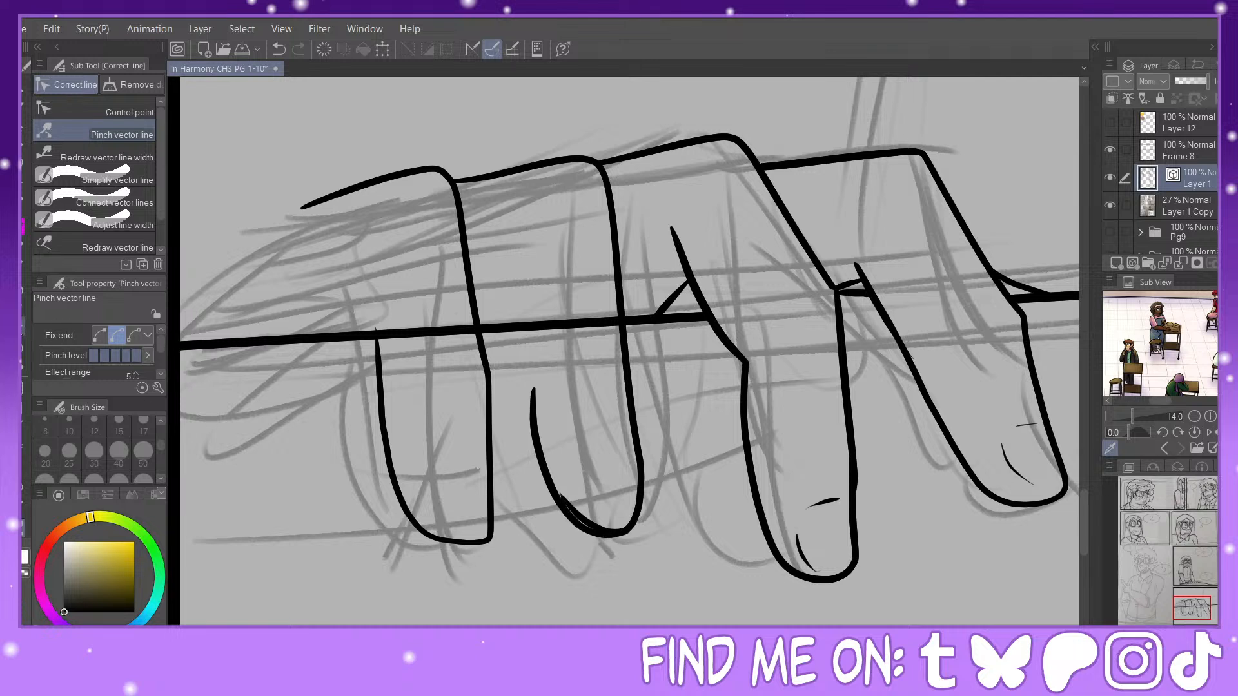
pyautogui.press('e')
pyautogui.click(599, 527)
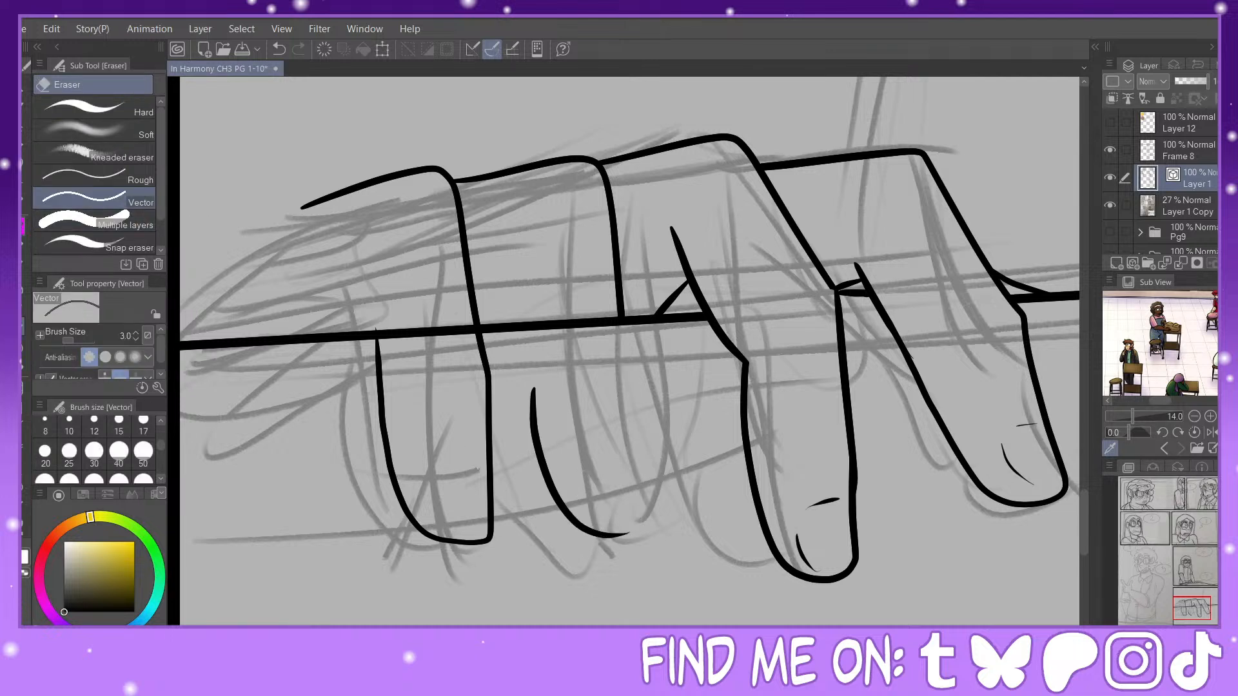
# Step: Re-ink the second finger's right side from the straight edge down around the rounded fingertip
pyautogui.press('p')
pyautogui.moveTo(622, 326); pyautogui.dragTo(650, 516)
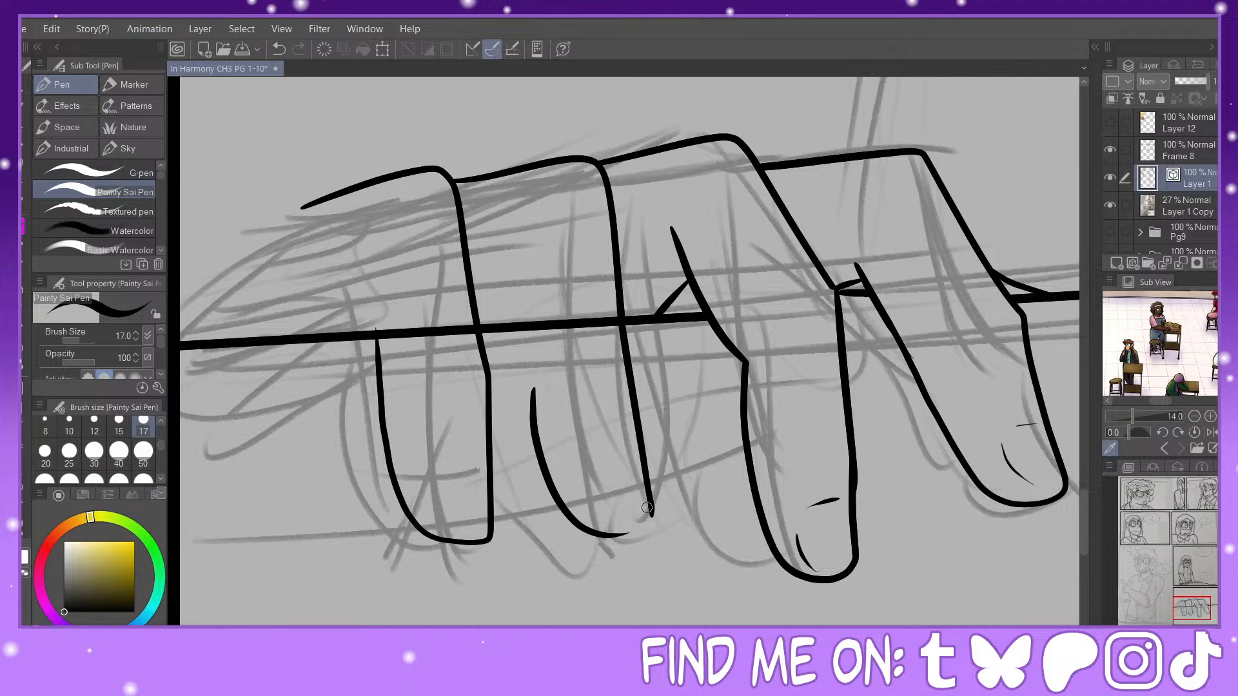
pyautogui.hotkey('ctrl', 'z')
pyautogui.moveTo(619, 301)
pyautogui.mouseDown()
pyautogui.moveTo(649, 511)
pyautogui.moveTo(640, 534)
pyautogui.moveTo(604, 541)
pyautogui.moveTo(541, 509)
pyautogui.moveTo(603, 535)
pyautogui.mouseUp()
pyautogui.press('y')
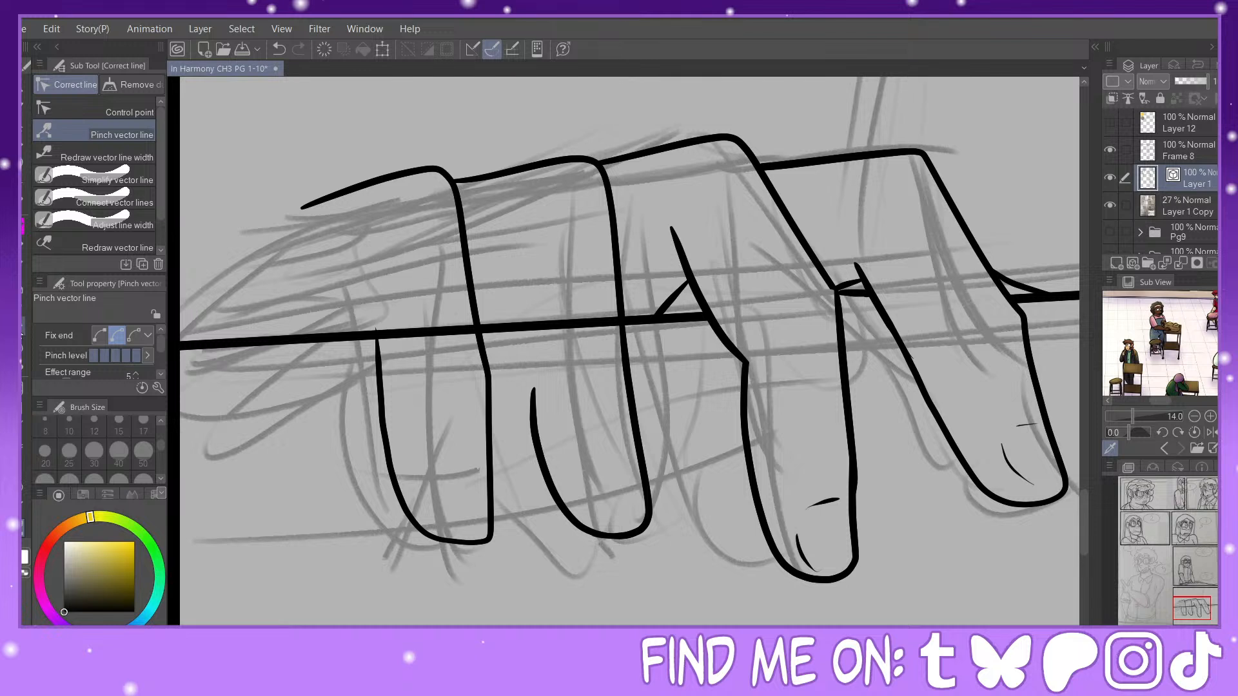
# Step: Extend the second finger's left side upward past the edge and erase the straight edge line crossing that finger
pyautogui.press('p')
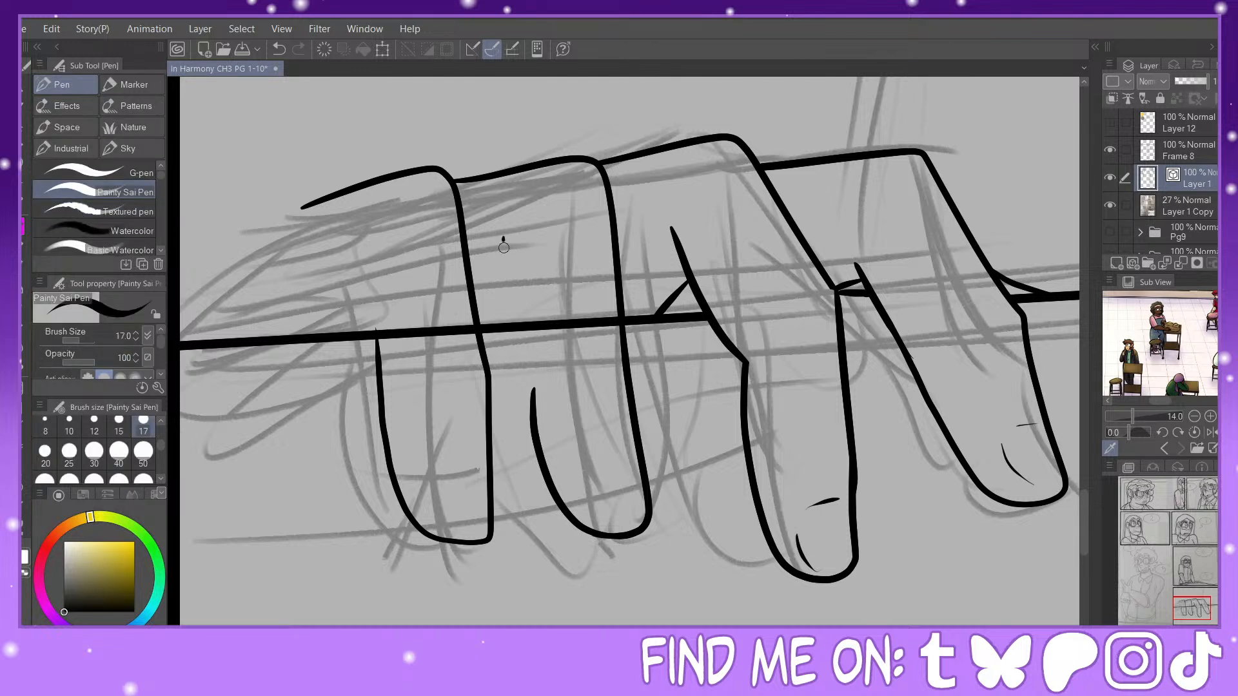
pyautogui.moveTo(502, 237)
pyautogui.mouseDown()
pyautogui.moveTo(540, 440)
pyautogui.moveTo(531, 388)
pyautogui.mouseUp()
pyautogui.click(24, 529)
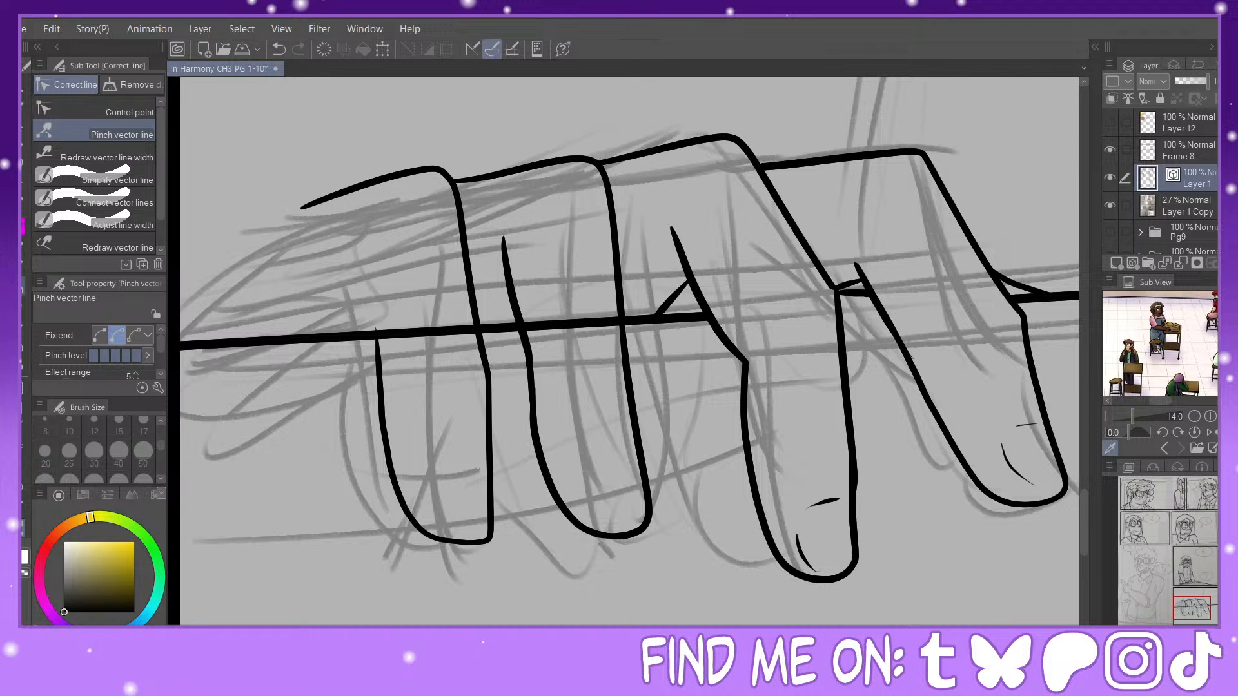
pyautogui.press('e')
pyautogui.click(569, 327)
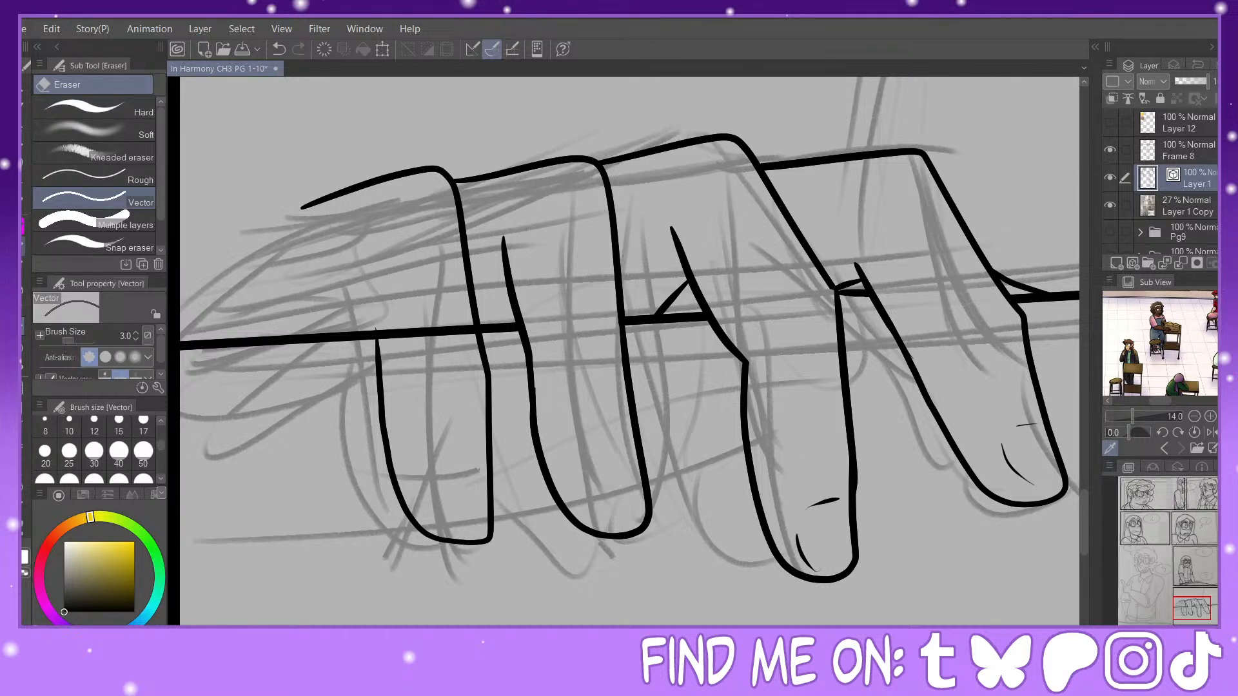
# Step: Add small detail marks to the second finger's tip and extend the leftmost finger's left side above the straight edge
pyautogui.press('p')
pyautogui.moveTo(630, 465)
pyautogui.mouseDown()
pyautogui.moveTo(596, 472)
pyautogui.moveTo(587, 496)
pyautogui.moveTo(606, 521)
pyautogui.mouseUp()
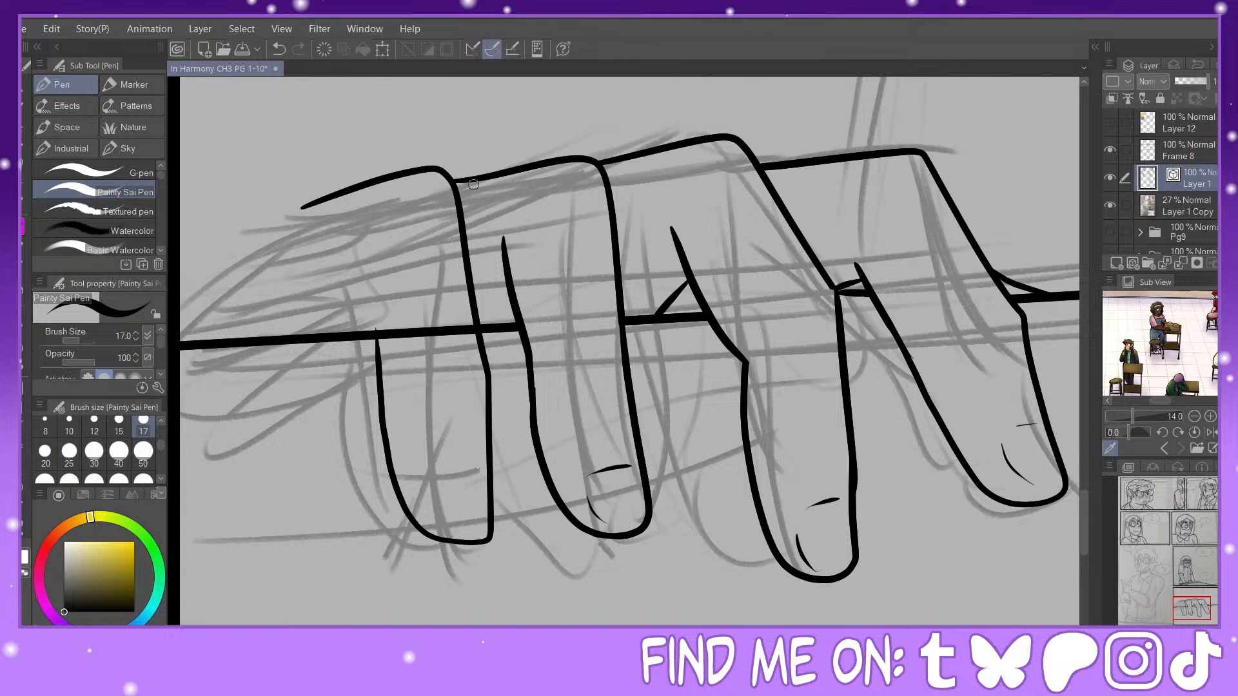
pyautogui.moveTo(368, 272); pyautogui.dragTo(378, 345)
pyautogui.press('y')
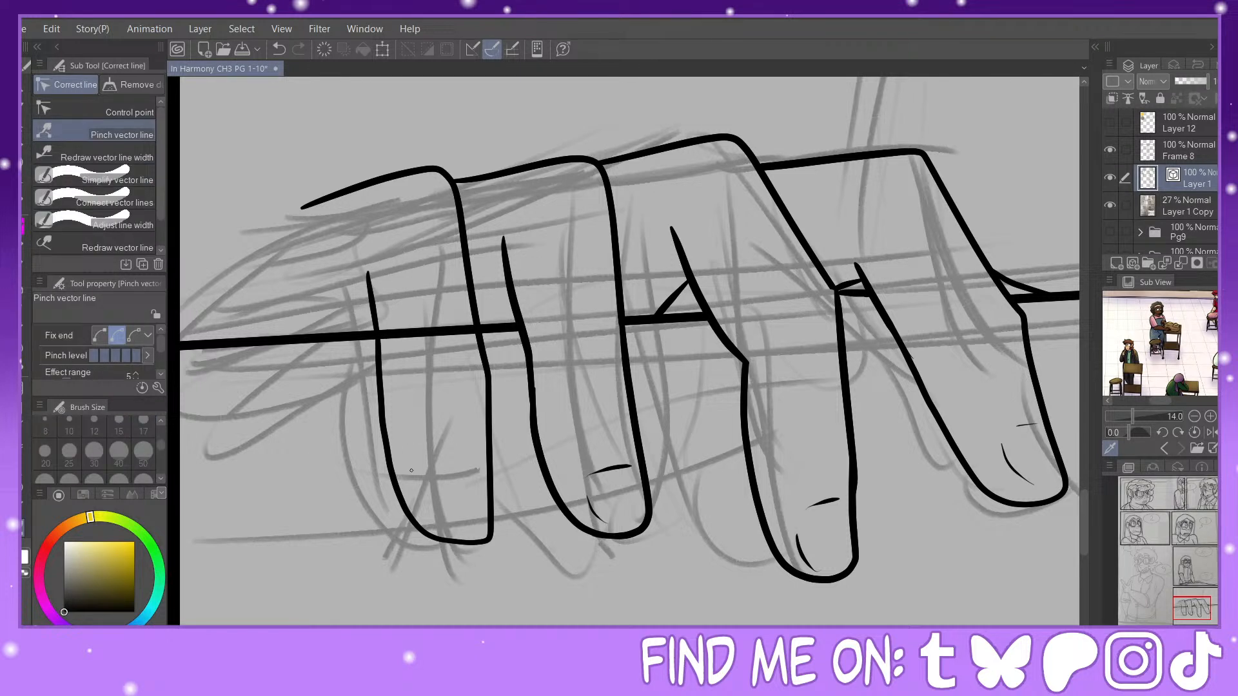
# Step: Pinch the leftmost finger's outline to slant its tip toward the second finger, and erase the straight edge line crossing it
pyautogui.moveTo(399, 495); pyautogui.dragTo(415, 429)
pyautogui.moveTo(385, 364)
pyautogui.mouseDown()
pyautogui.moveTo(376, 285)
pyautogui.moveTo(391, 341)
pyautogui.mouseUp()
pyautogui.click(25, 325)
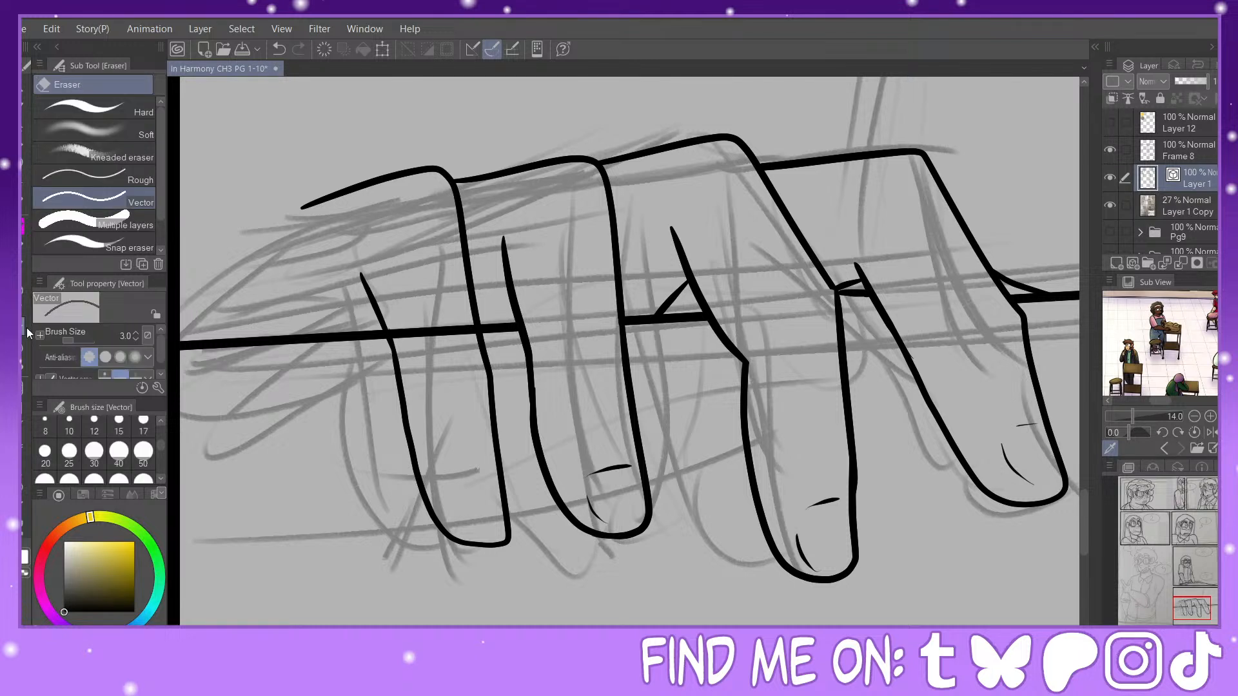
pyautogui.click(441, 331)
# Step: Ink small knuckle and nail detail marks near the leftmost finger's tip
pyautogui.press('p')
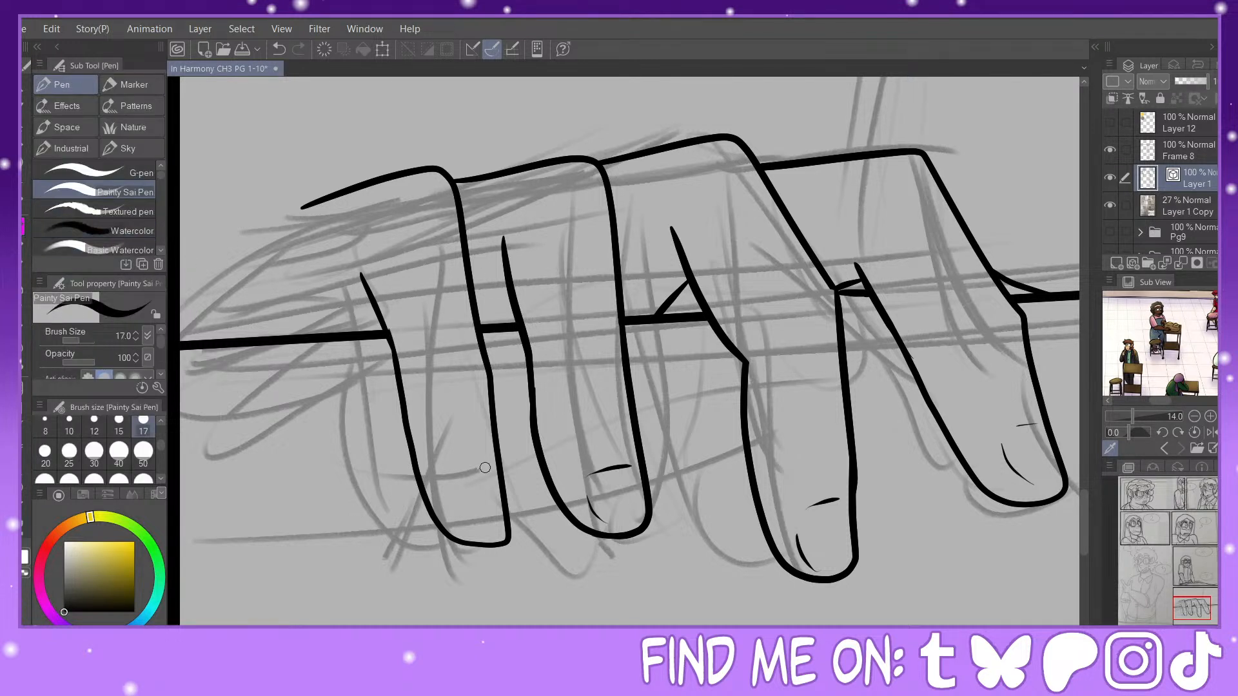
pyautogui.moveTo(486, 469)
pyautogui.mouseDown()
pyautogui.moveTo(439, 473)
pyautogui.moveTo(464, 526)
pyautogui.mouseUp()
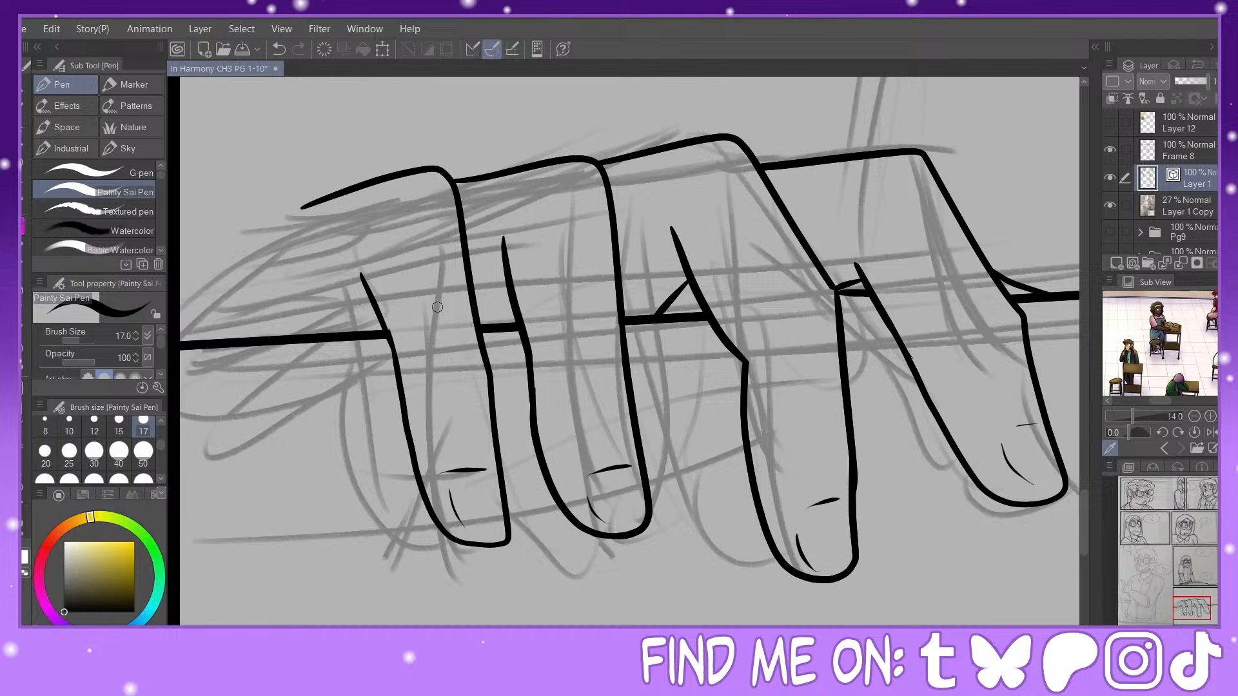
pyautogui.click(280, 48)
pyautogui.click(280, 48)
pyautogui.moveTo(454, 482)
pyautogui.mouseDown()
pyautogui.moveTo(500, 480)
pyautogui.moveTo(476, 531)
pyautogui.mouseUp()
# Step: Ink the hand's side from the leftmost knuckle down to the straight edge, and add short marks beside the two leftmost fingers
pyautogui.moveTo(325, 200)
pyautogui.mouseDown()
pyautogui.moveTo(284, 225)
pyautogui.moveTo(238, 342)
pyautogui.mouseUp()
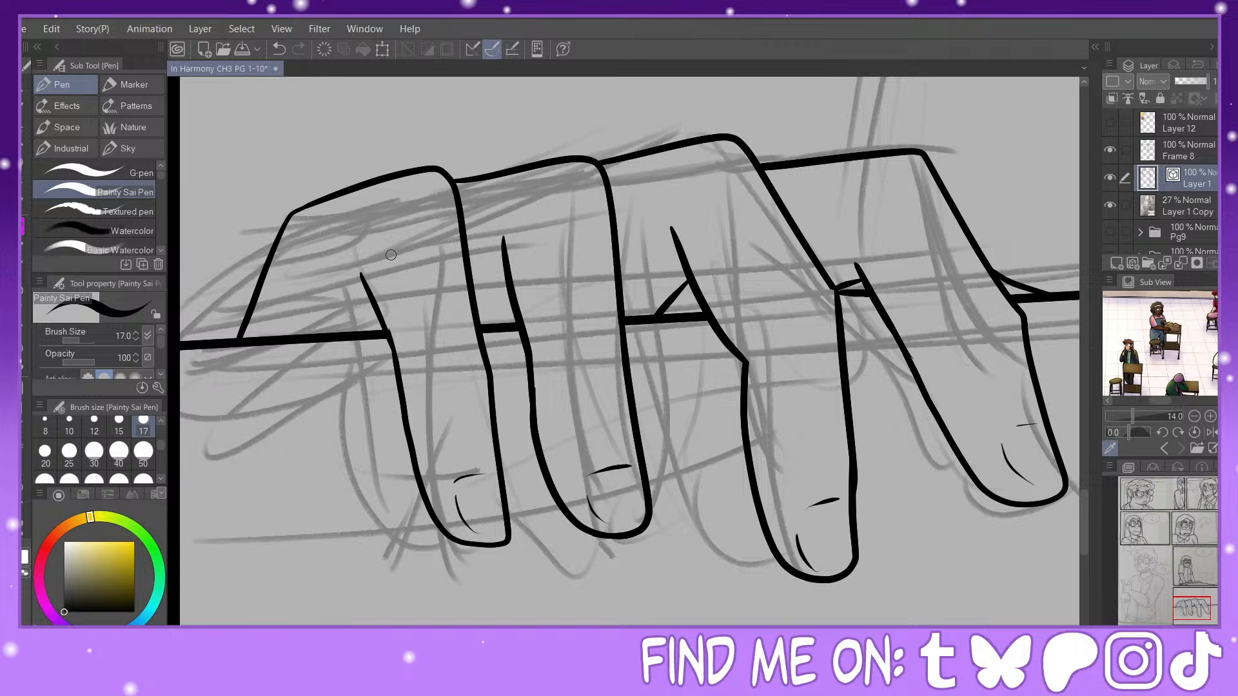
pyautogui.moveTo(379, 313); pyautogui.dragTo(385, 334)
pyautogui.moveTo(513, 301); pyautogui.dragTo(505, 325)
# Step: Replace the hand's side outline with a line sloping from the leftmost knuckle down to the panel's left border
pyautogui.hotkey('ctrl', '-')
pyautogui.hotkey('ctrl', '-')
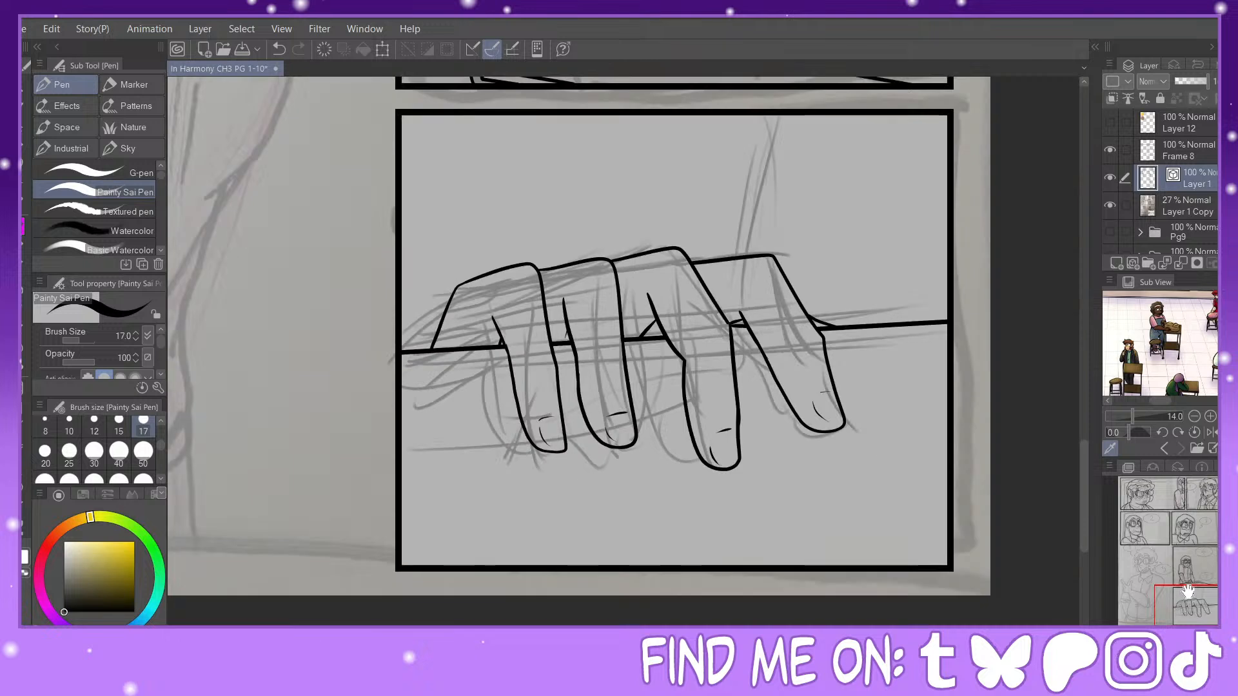
pyautogui.moveTo(1187, 594); pyautogui.dragTo(1190, 583)
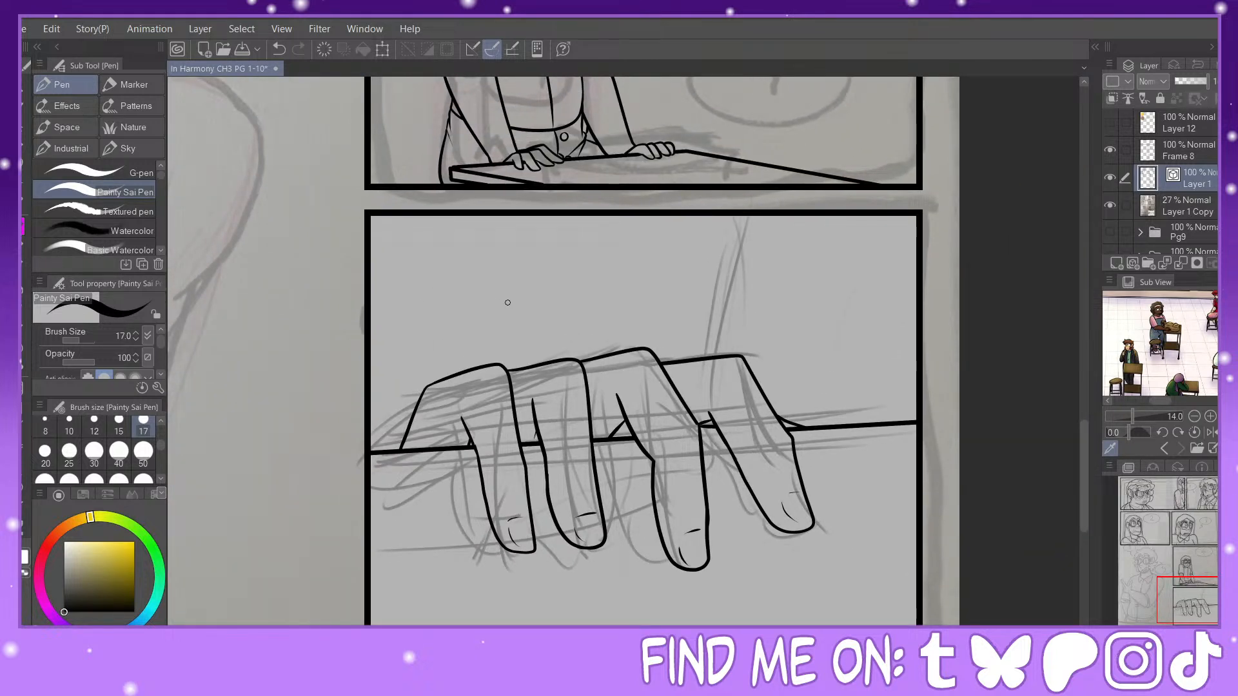
pyautogui.press('e')
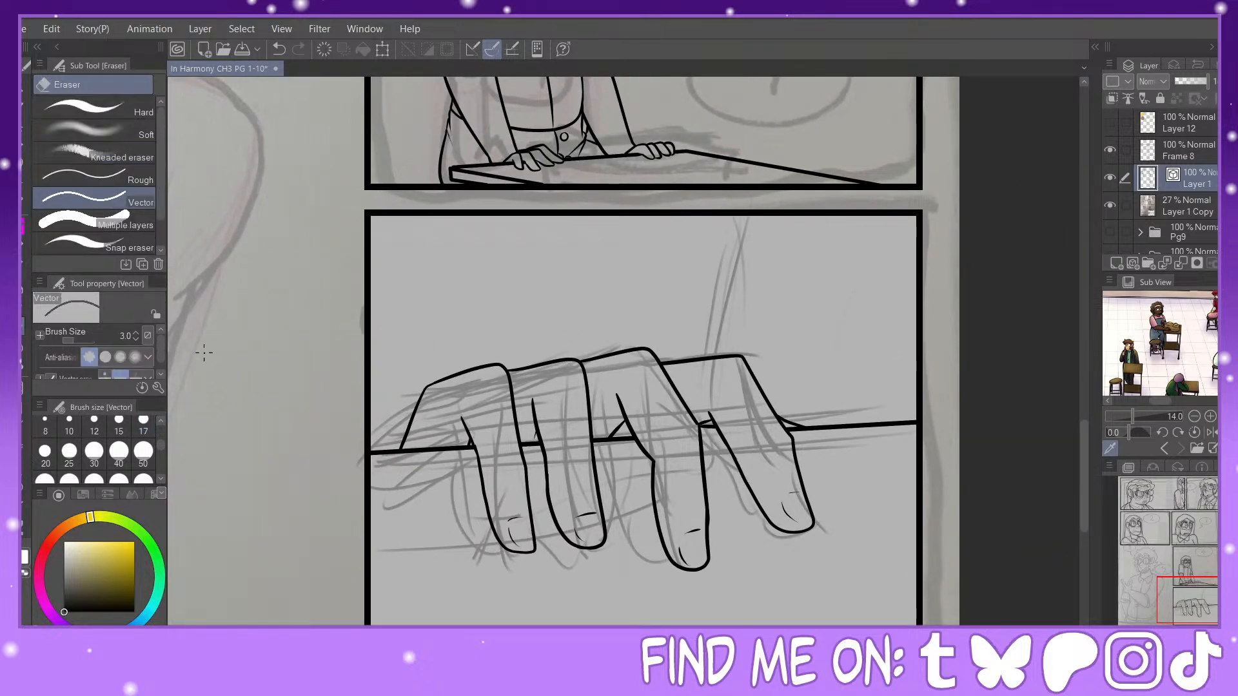
pyautogui.click(409, 428)
pyautogui.press('p')
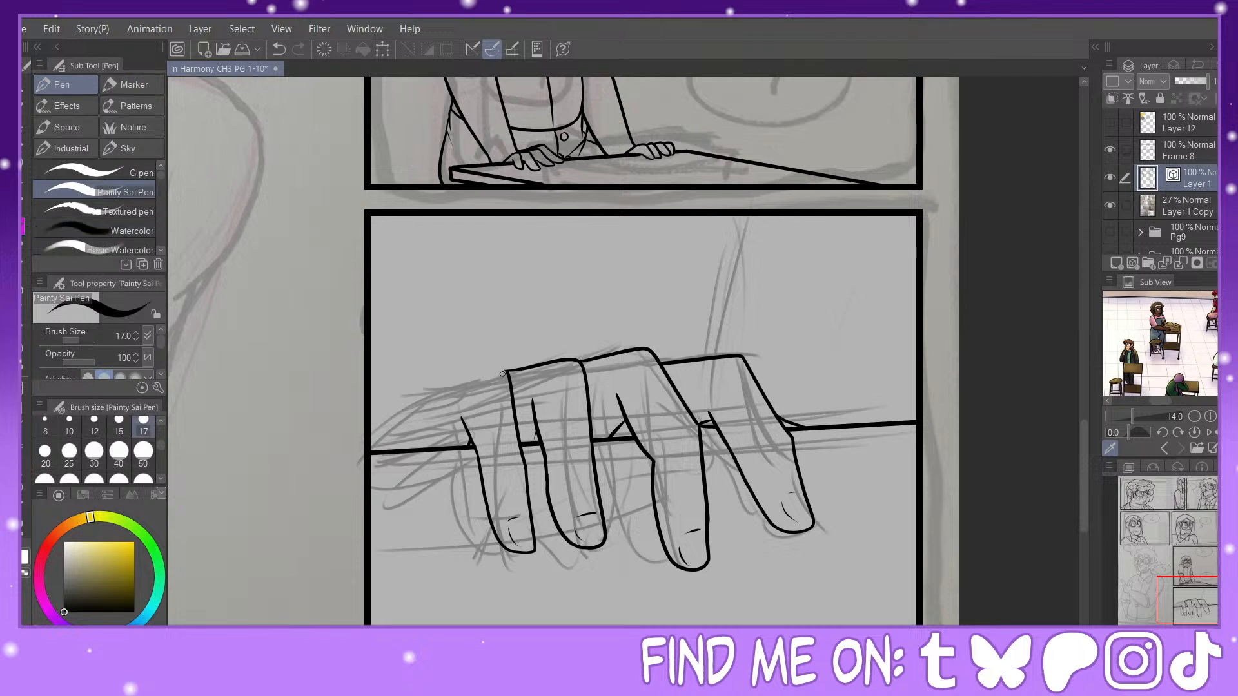
pyautogui.moveTo(483, 364); pyautogui.dragTo(381, 421)
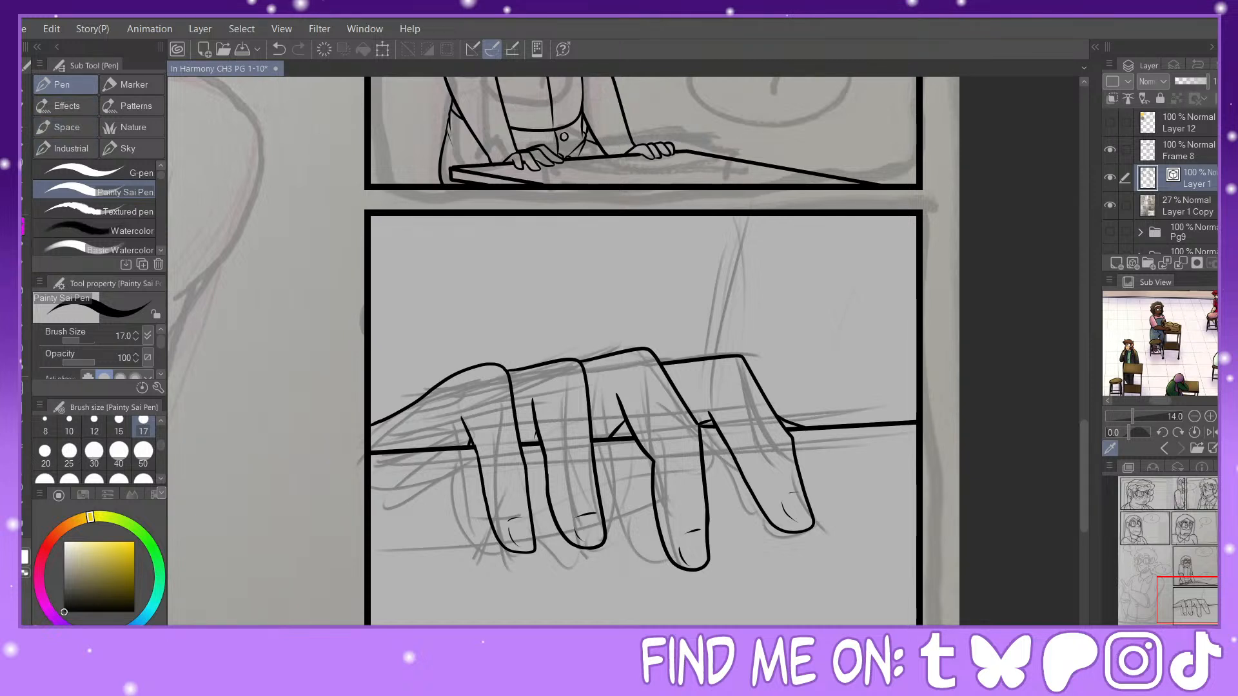
# Step: Pinch the facing sides of the two leftmost fingers closer together, and erase the straight edge line beyond the rightmost finger
pyautogui.click(23, 529)
pyautogui.moveTo(523, 467); pyautogui.dragTo(516, 484)
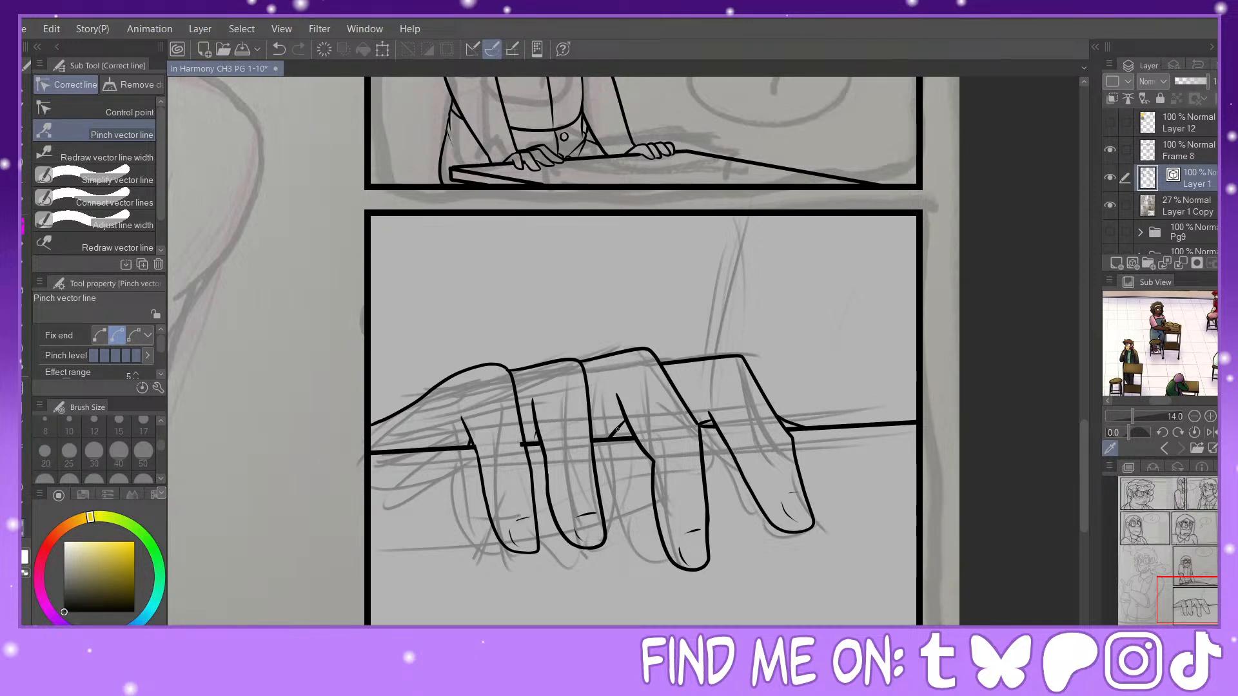
pyautogui.moveTo(539, 434); pyautogui.dragTo(526, 451)
pyautogui.press('e')
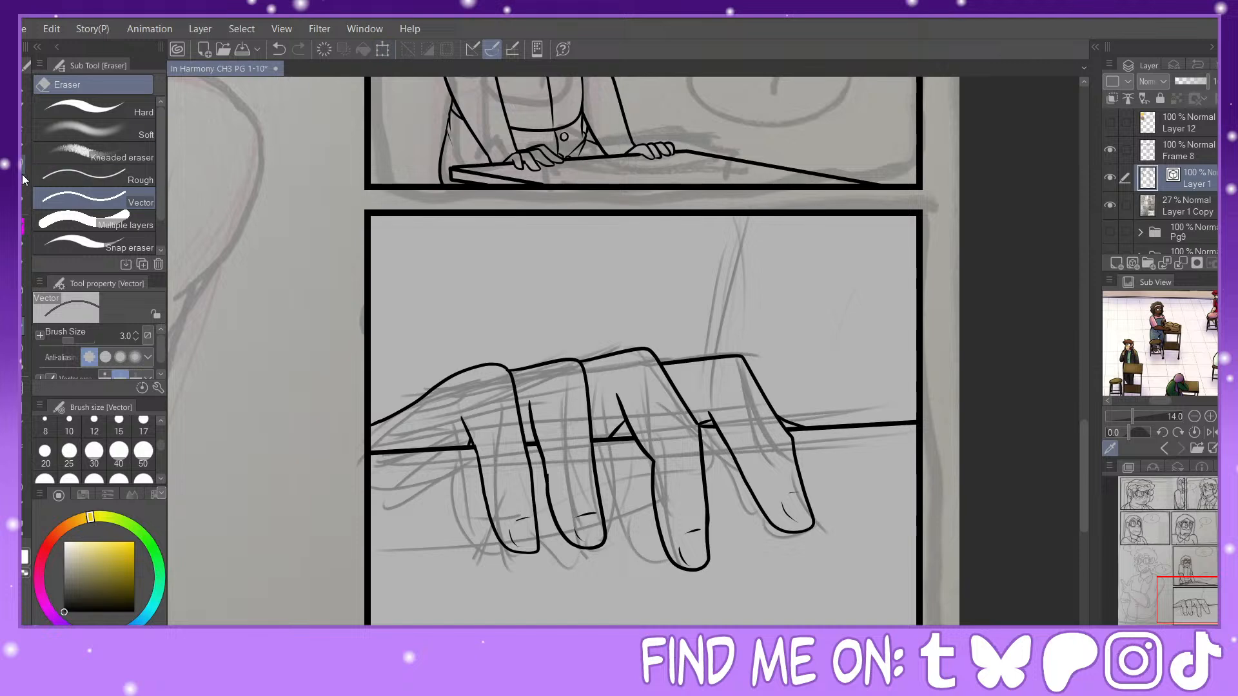
pyautogui.moveTo(863, 410); pyautogui.dragTo(857, 438)
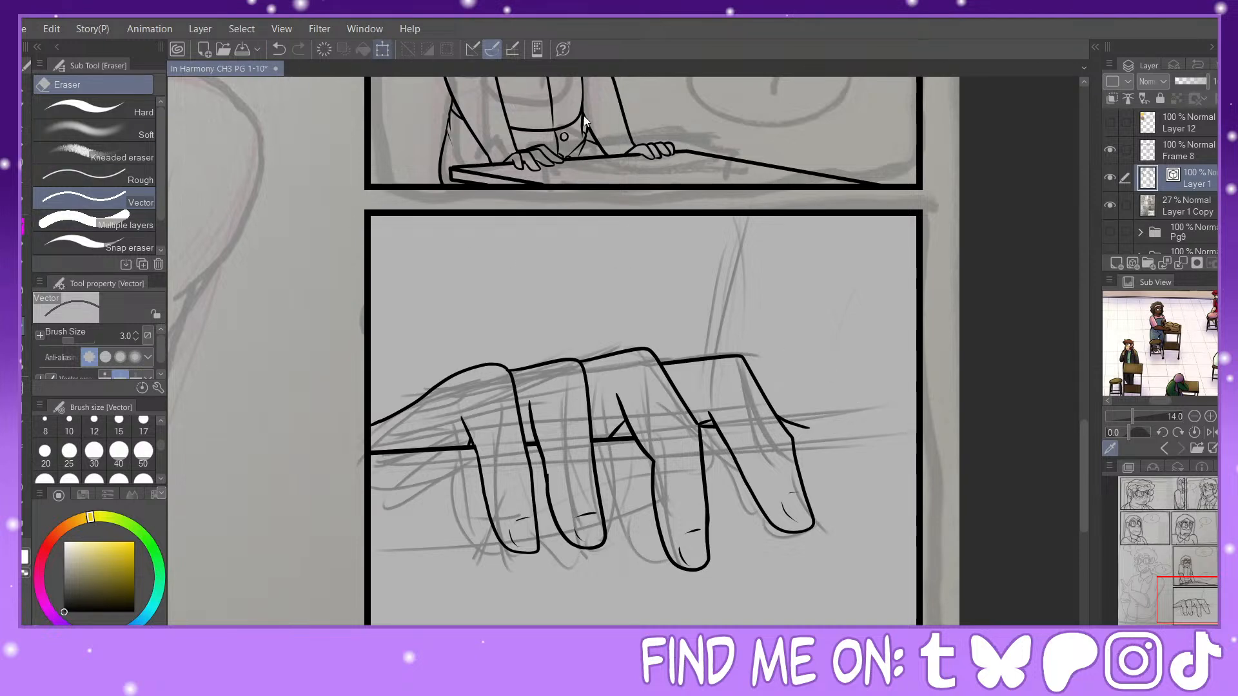
pyautogui.hotkey('ctrl', 't')
pyautogui.hotkey('ctrl', '-')
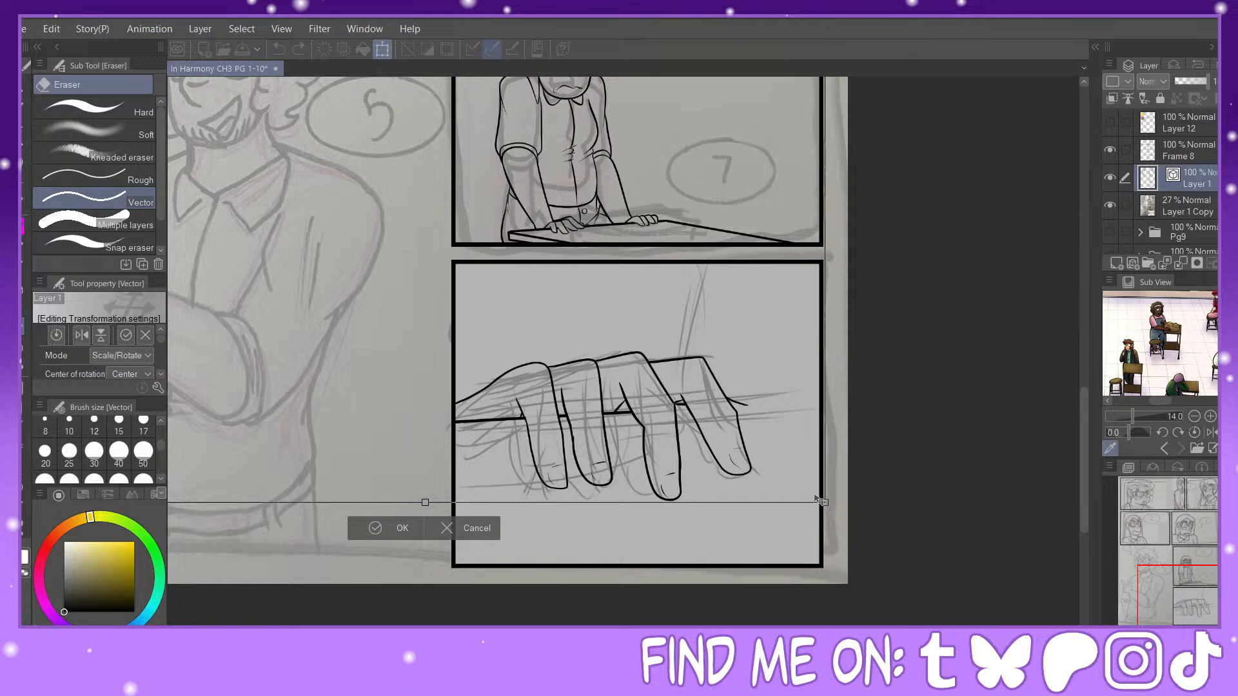
pyautogui.press('Escape')
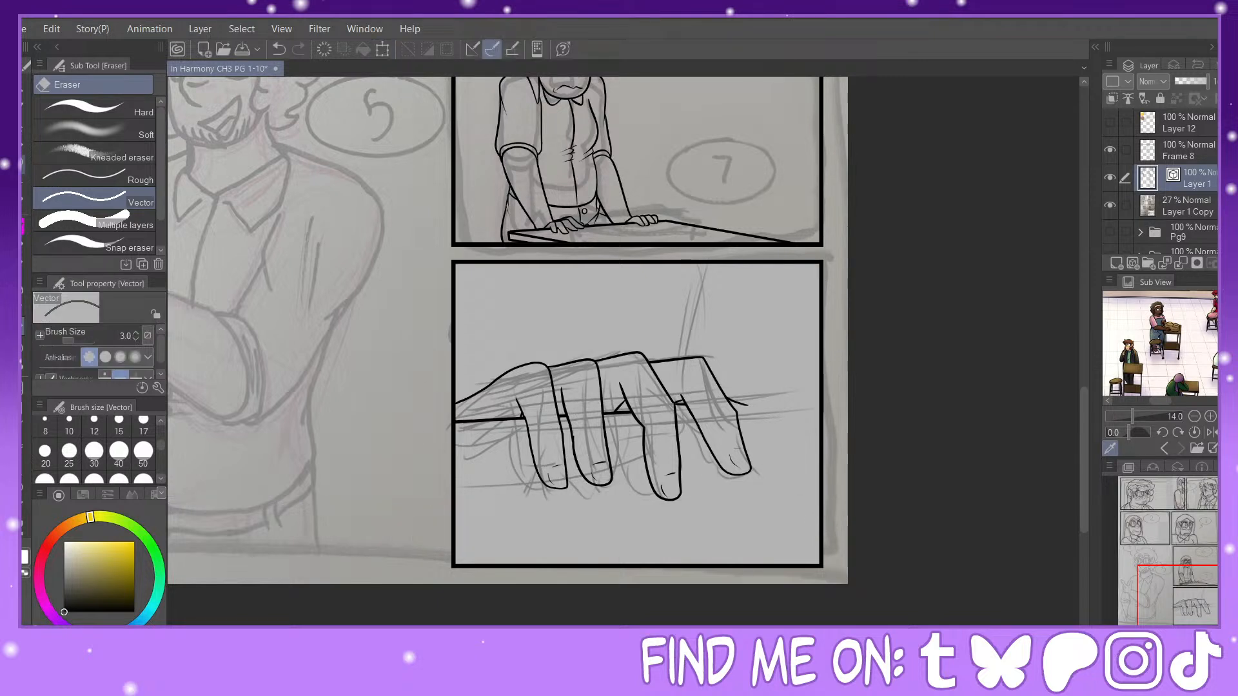
# Step: Select the hand in the last panel with a rectangle, enlarge it to fill the panel's width, and deselect it
pyautogui.click(24, 164)
pyautogui.click(124, 109)
pyautogui.moveTo(419, 327); pyautogui.dragTo(824, 573)
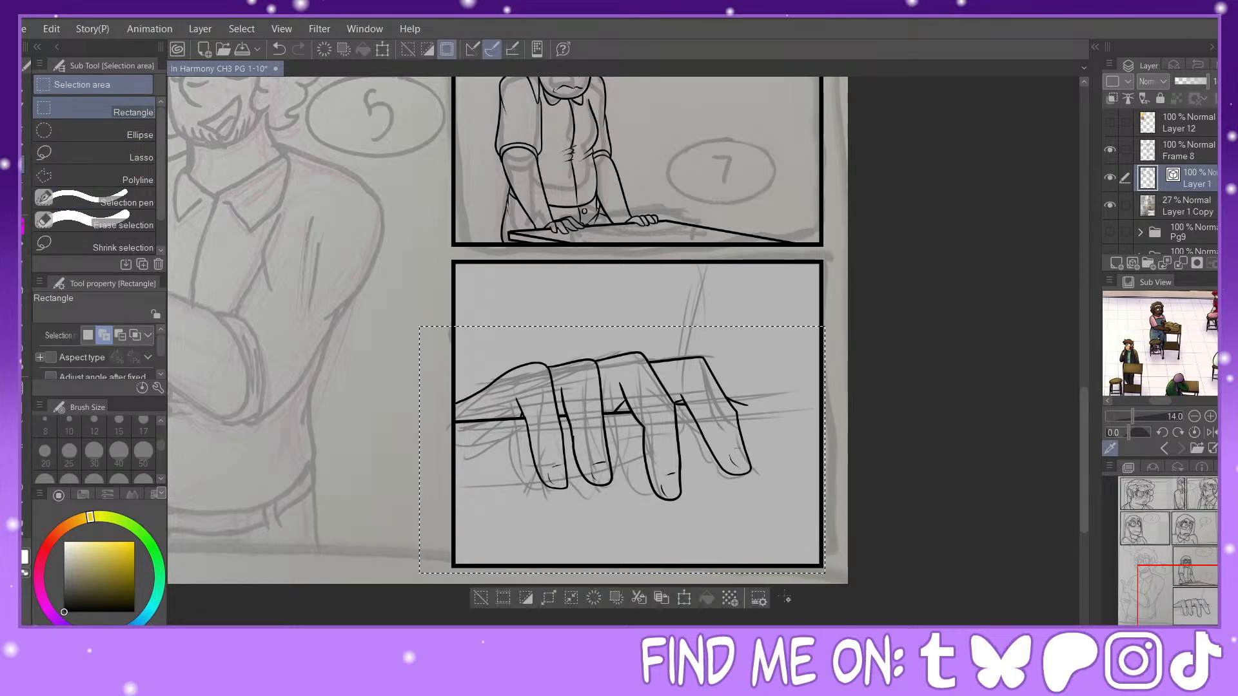
pyautogui.hotkey('ctrl', 't')
pyautogui.moveTo(825, 449); pyautogui.dragTo(915, 451)
pyautogui.moveTo(808, 471); pyautogui.dragTo(801, 469)
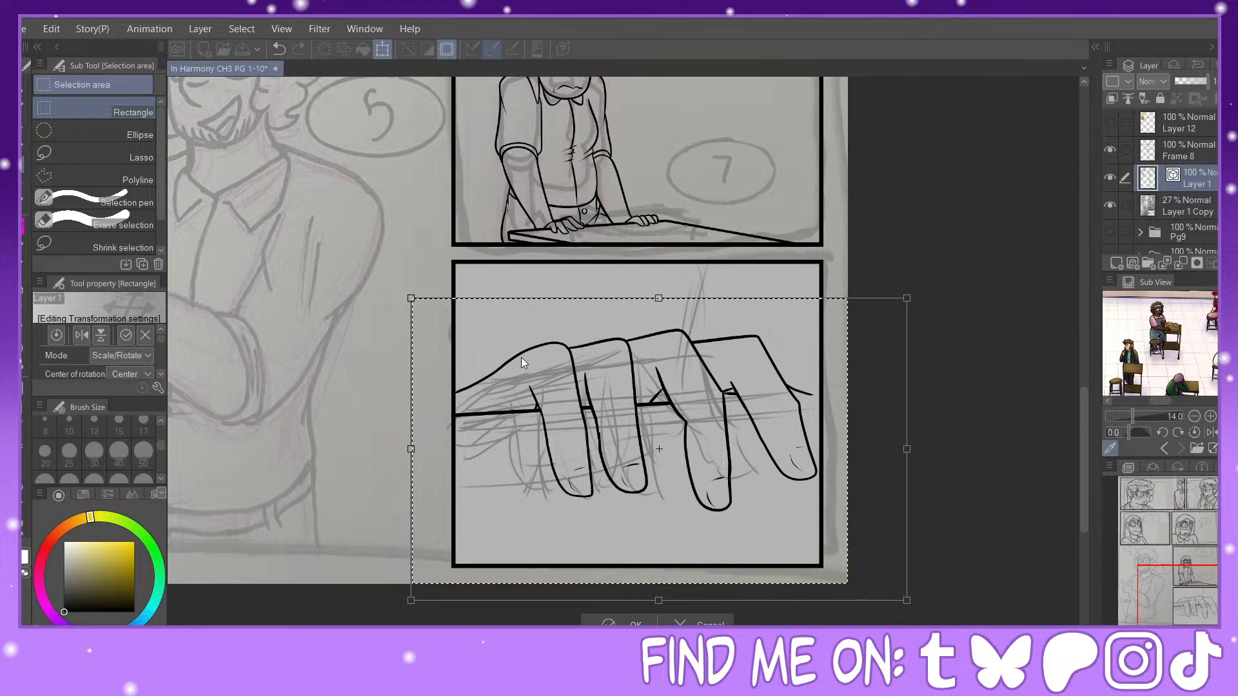
pyautogui.press('Return')
pyautogui.click(21, 531)
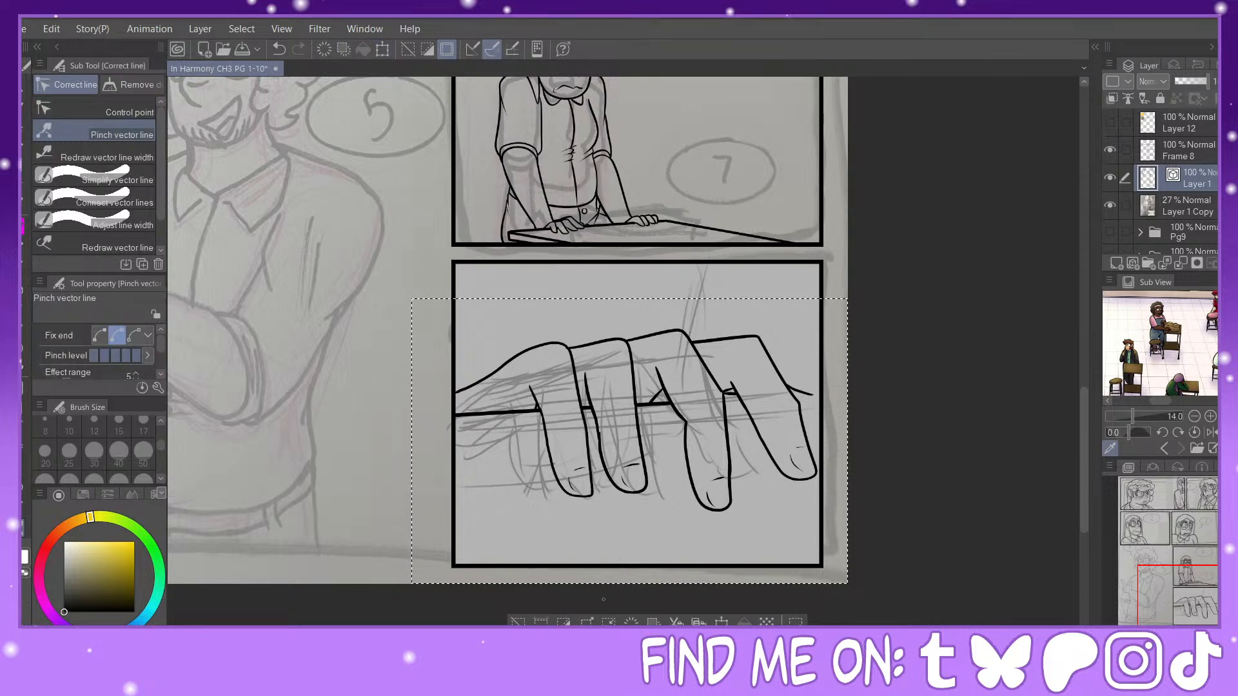
pyautogui.hotkey('ctrl', 'd')
# Step: Draw a straight edge line from the rightmost finger to the panel's right border, and pinch the lines where they meet
pyautogui.click(21, 439)
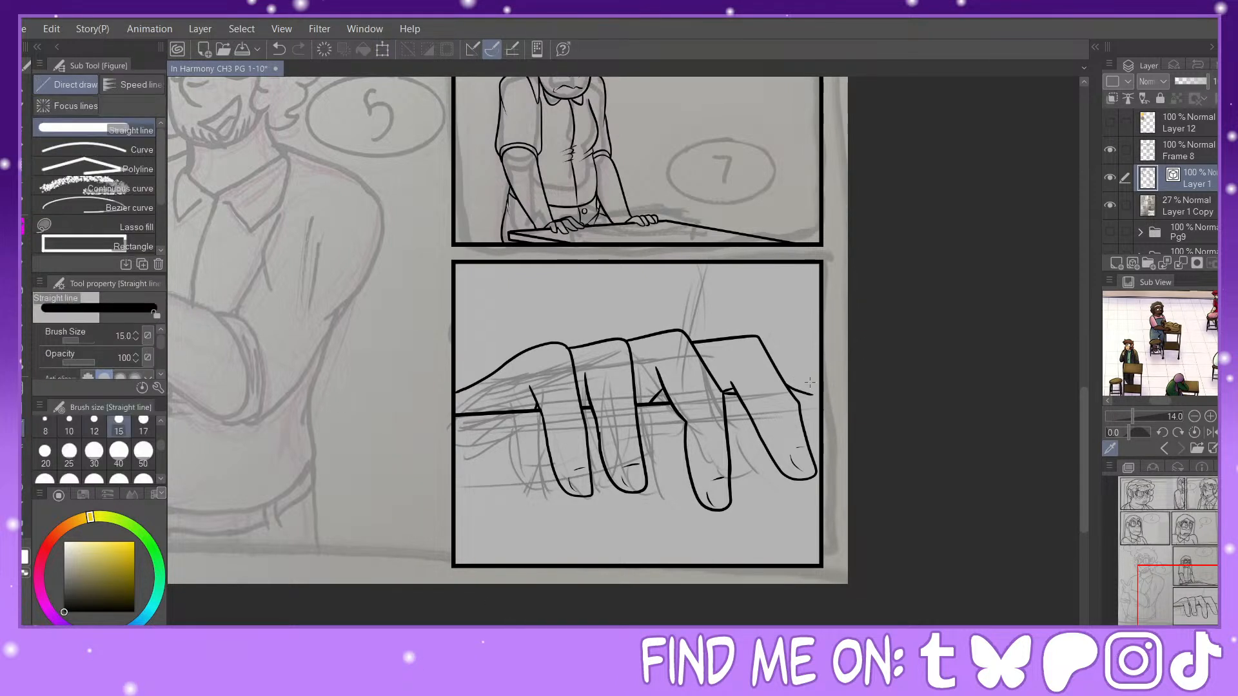
pyautogui.moveTo(789, 392); pyautogui.dragTo(824, 392)
pyautogui.click(21, 536)
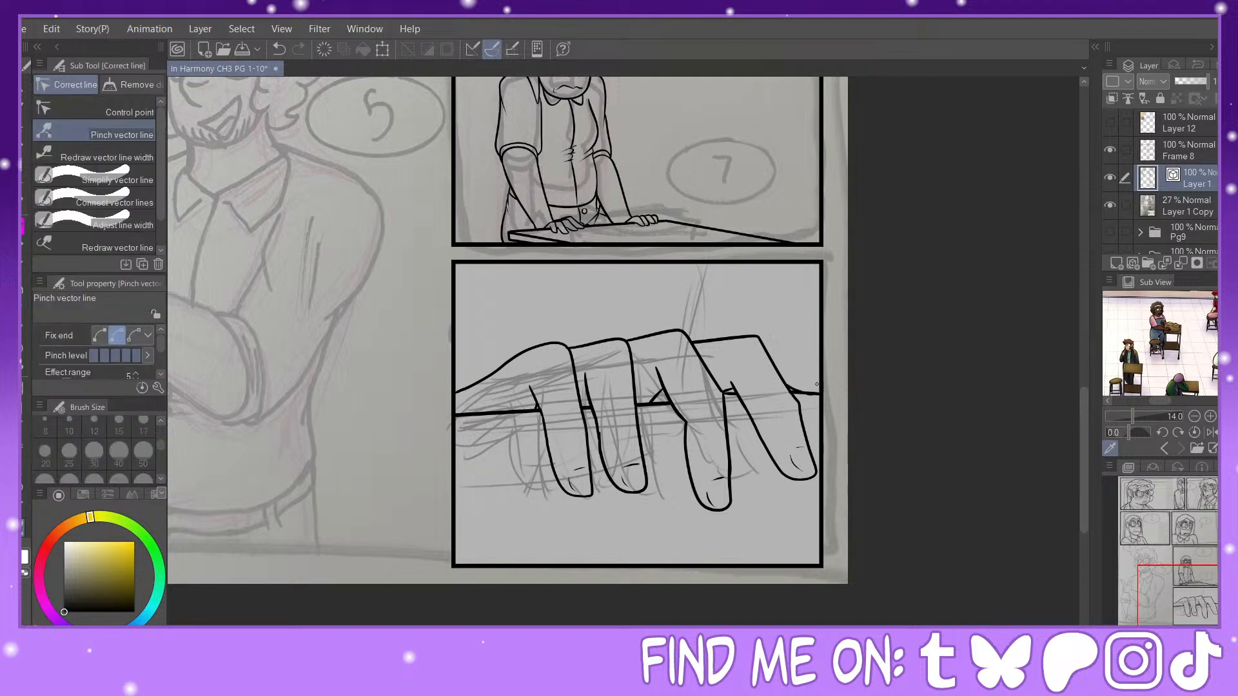
pyautogui.moveTo(796, 388); pyautogui.dragTo(795, 386)
# Step: Re-ink the hand's back as a rounded curve down to the straight edge, and add a short line beside the leftmost finger
pyautogui.hotkey('ctrl', '+')
pyautogui.hotkey('ctrl', '+')
pyautogui.click(25, 332)
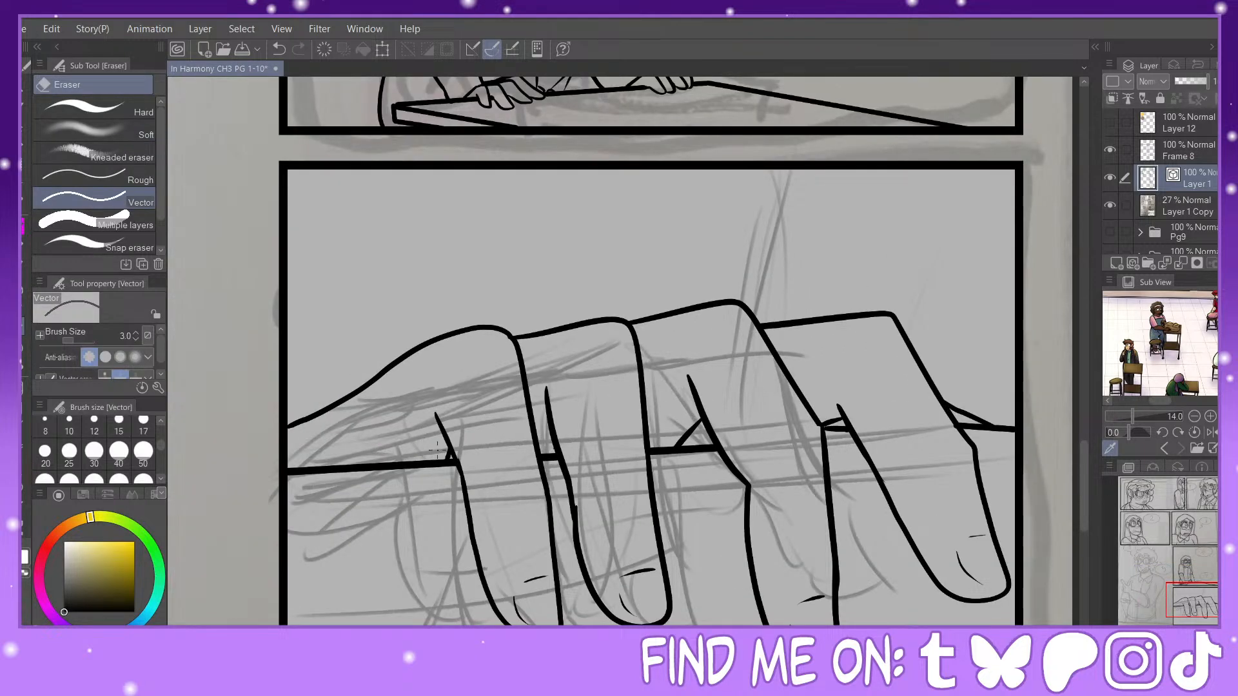
pyautogui.moveTo(422, 367); pyautogui.dragTo(412, 336)
pyautogui.click(25, 228)
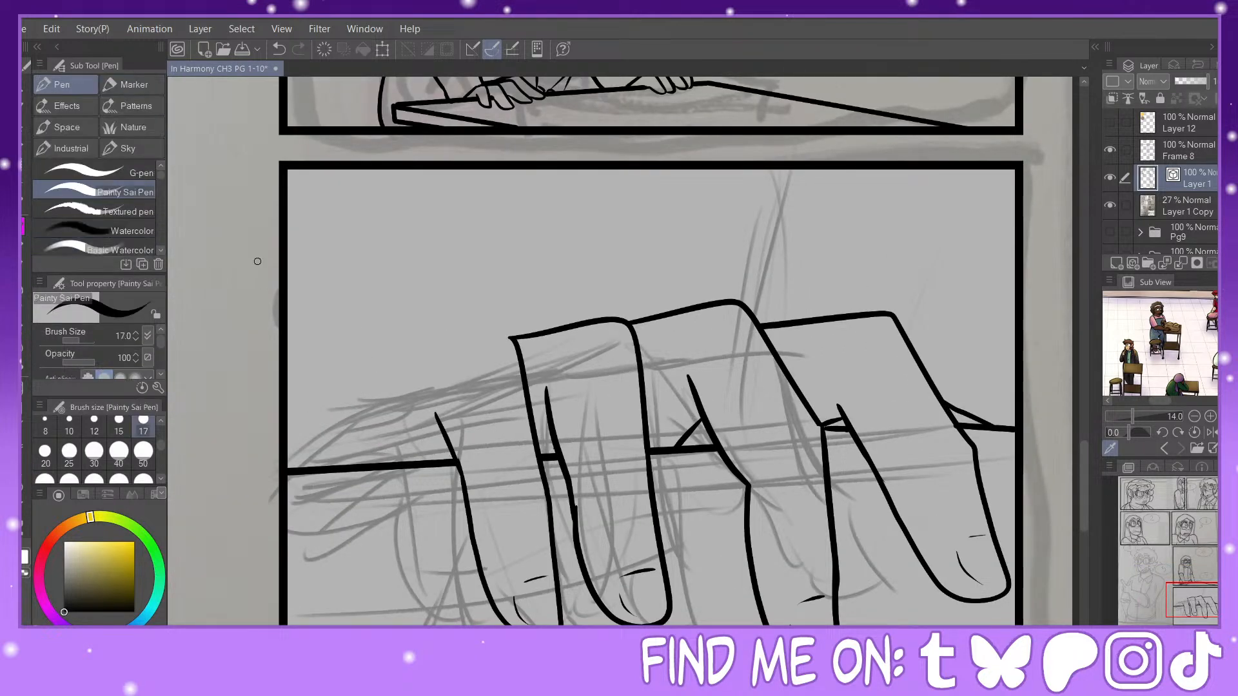
pyautogui.moveTo(507, 333)
pyautogui.mouseDown()
pyautogui.moveTo(451, 324)
pyautogui.moveTo(370, 349)
pyautogui.moveTo(288, 459)
pyautogui.mouseUp()
pyautogui.click(25, 510)
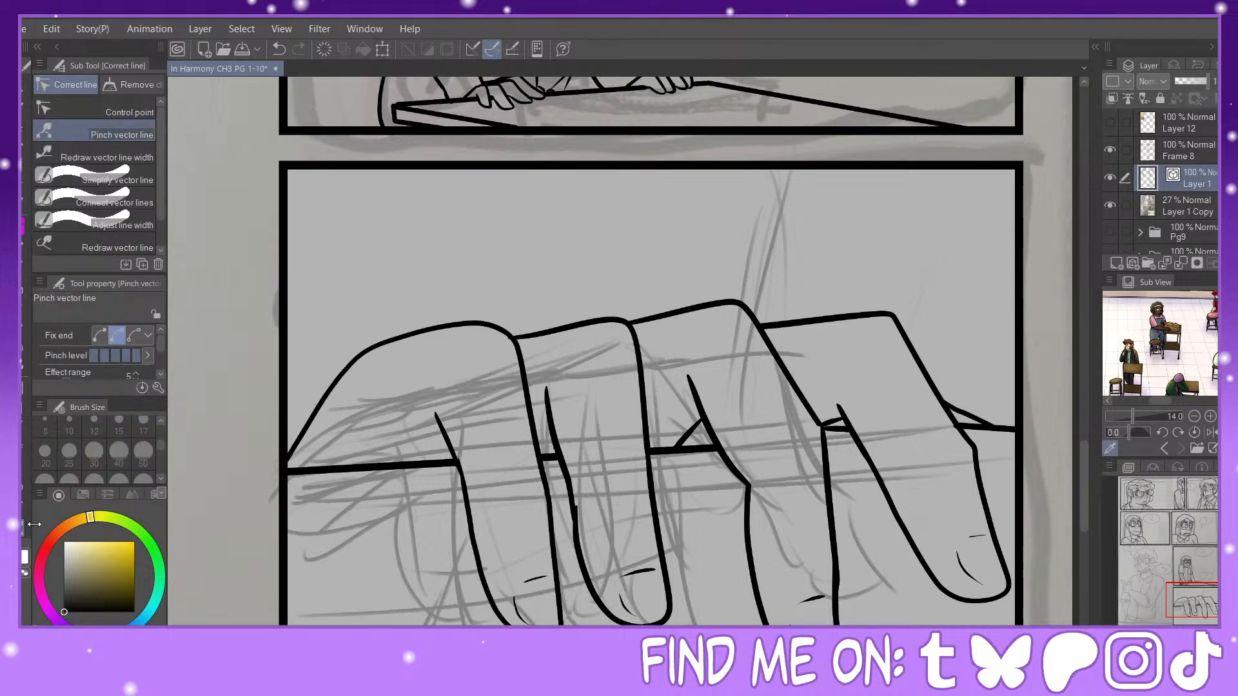
pyautogui.moveTo(301, 435); pyautogui.dragTo(310, 439)
pyautogui.click(26, 244)
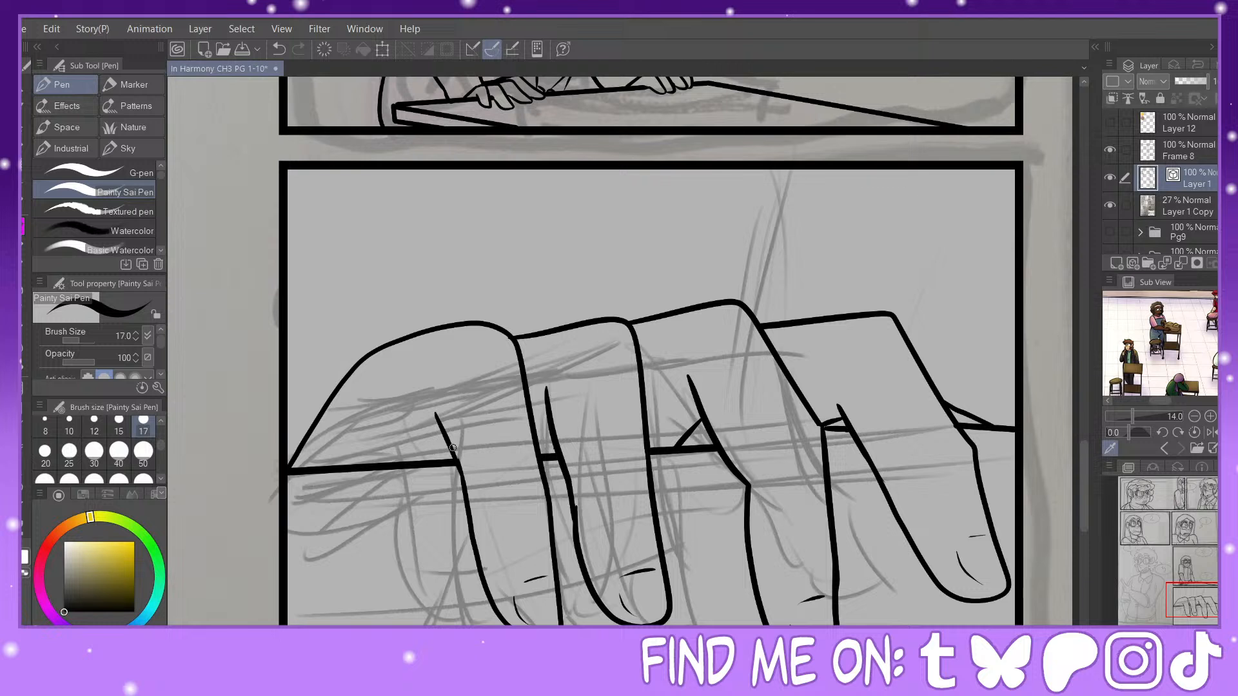
pyautogui.moveTo(454, 449); pyautogui.dragTo(360, 448)
# Step: Erase the hand's back outline and ink a shorter curve from the leftmost knuckle with a small crease mark at its end
pyautogui.press('e')
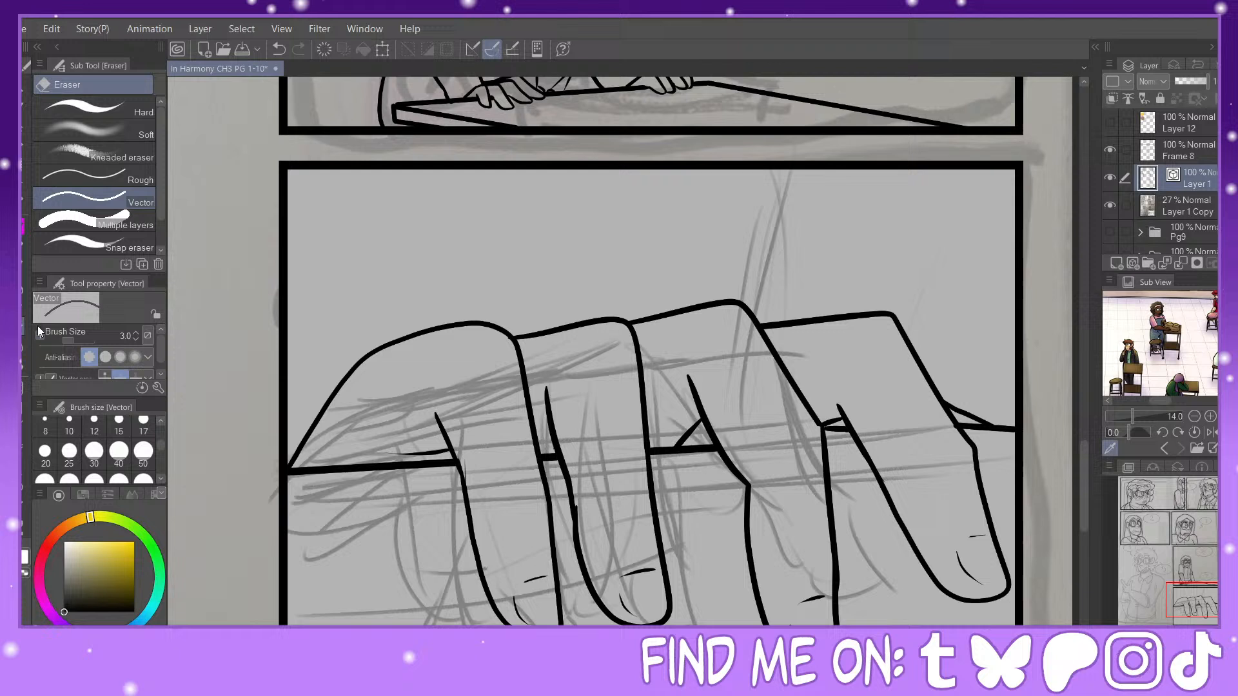
pyautogui.click(310, 416)
pyautogui.press('p')
pyautogui.moveTo(515, 342)
pyautogui.mouseDown()
pyautogui.moveTo(502, 330)
pyautogui.moveTo(387, 342)
pyautogui.moveTo(337, 361)
pyautogui.mouseUp()
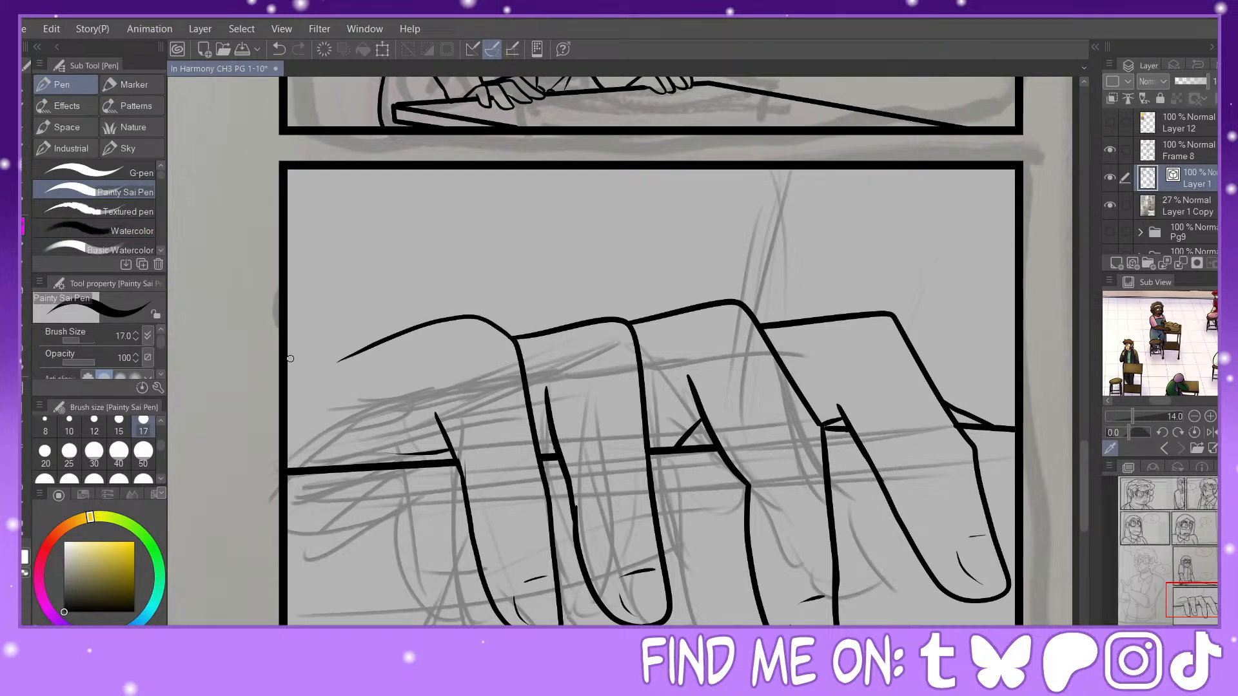
pyautogui.moveTo(646, 316); pyautogui.dragTo(378, 319)
pyautogui.click(276, 49)
pyautogui.moveTo(304, 359); pyautogui.dragTo(352, 348)
# Step: Ink the hand's back from the third knuckle out to the wrist and up to the panel border, erasing the short line beside the leftmost finger
pyautogui.moveTo(497, 332); pyautogui.dragTo(543, 327)
pyautogui.click(278, 49)
pyautogui.moveTo(650, 318); pyautogui.dragTo(410, 290)
pyautogui.moveTo(501, 329); pyautogui.dragTo(594, 318)
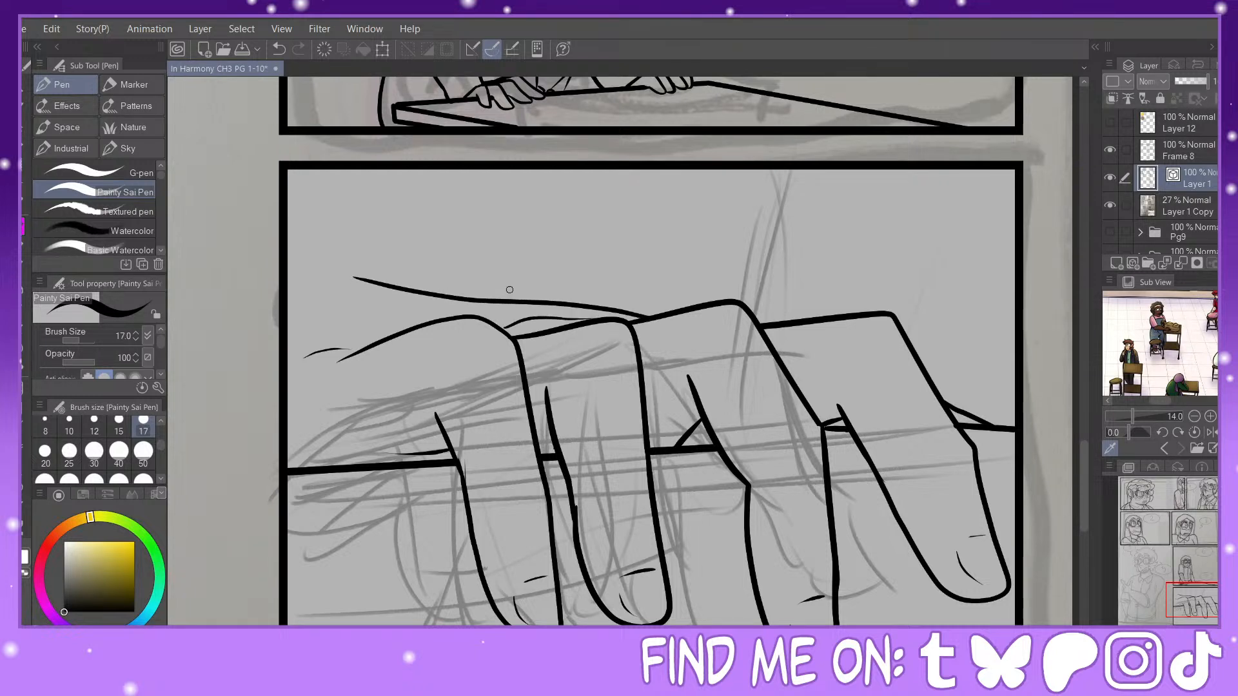
pyautogui.moveTo(356, 278); pyautogui.dragTo(328, 168)
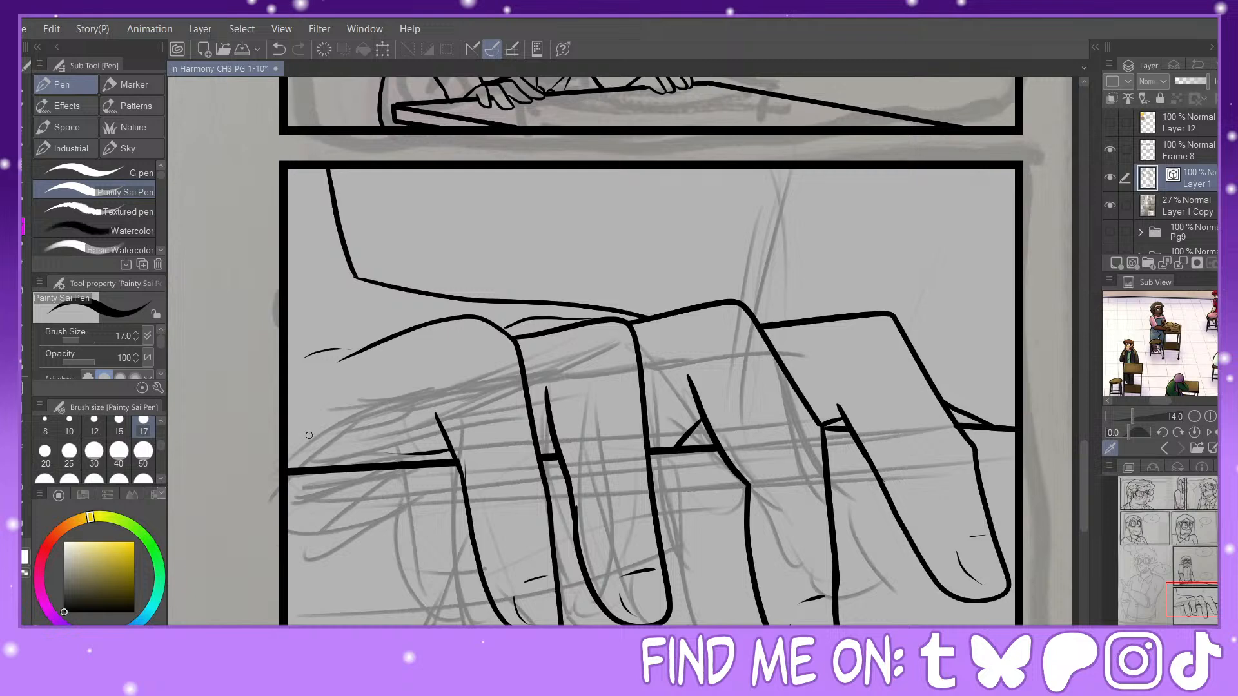
pyautogui.press('e')
pyautogui.moveTo(437, 452); pyautogui.dragTo(445, 440)
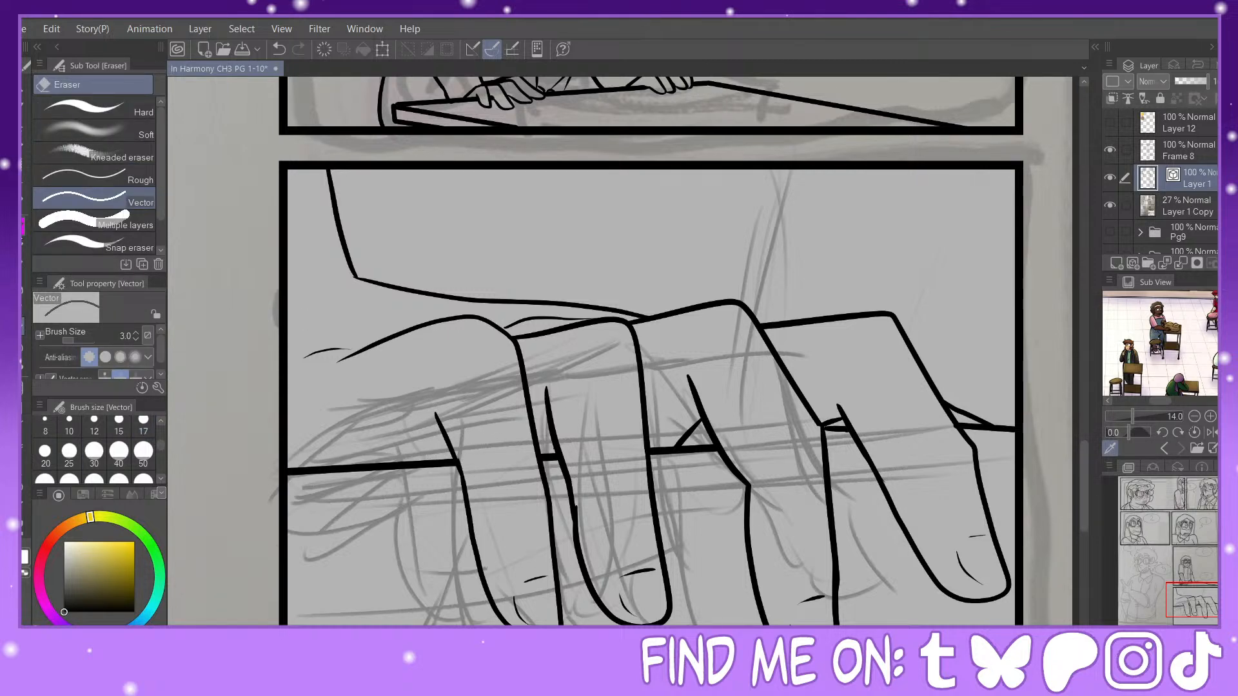
# Step: Ink short diagonal contact lines beneath the tips of the two rightmost fingers
pyautogui.press('p')
pyautogui.moveTo(1191, 602); pyautogui.dragTo(1203, 614)
pyautogui.hotkey('ctrl', '+')
pyautogui.hotkey('ctrl', '+')
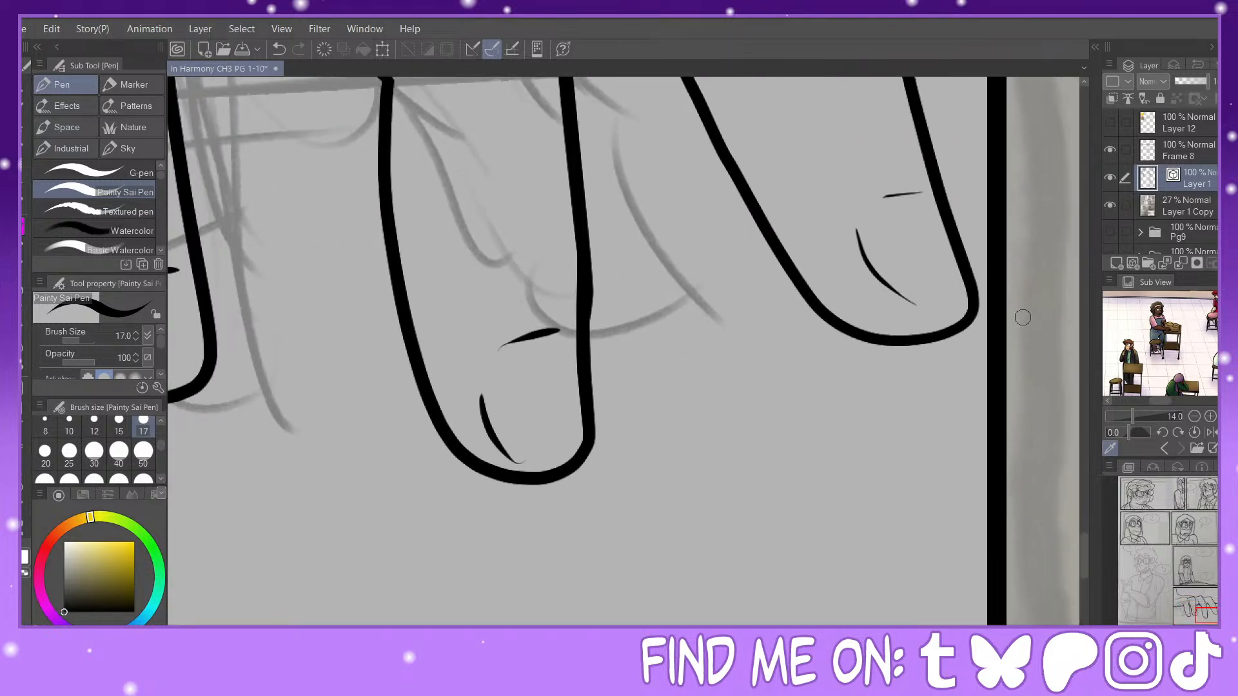
pyautogui.moveTo(573, 469)
pyautogui.mouseDown()
pyautogui.moveTo(632, 517)
pyautogui.moveTo(604, 480)
pyautogui.moveTo(592, 519)
pyautogui.mouseUp()
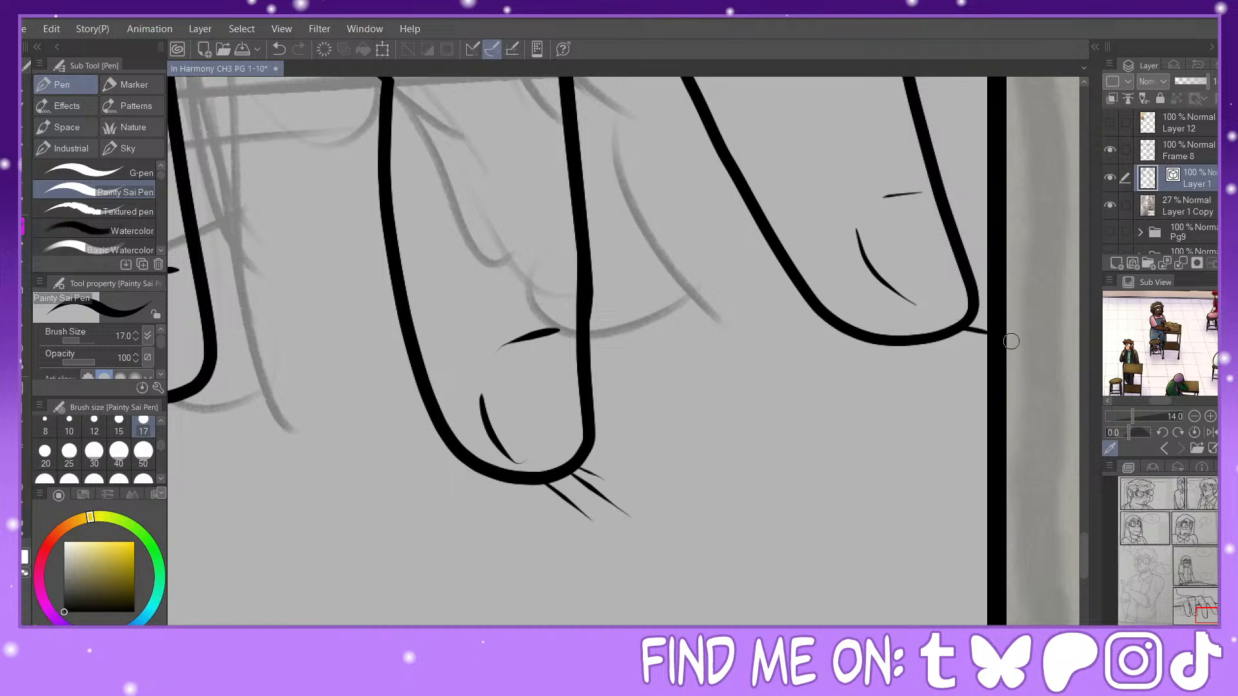
# Step: Ink short diagonal contact lines beneath the tips of the two leftmost fingers
pyautogui.moveTo(1203, 614)
pyautogui.mouseDown()
pyautogui.moveTo(1202, 603)
pyautogui.moveTo(1192, 614)
pyautogui.mouseUp()
pyautogui.moveTo(753, 492)
pyautogui.mouseDown()
pyautogui.moveTo(814, 522)
pyautogui.moveTo(823, 508)
pyautogui.mouseUp()
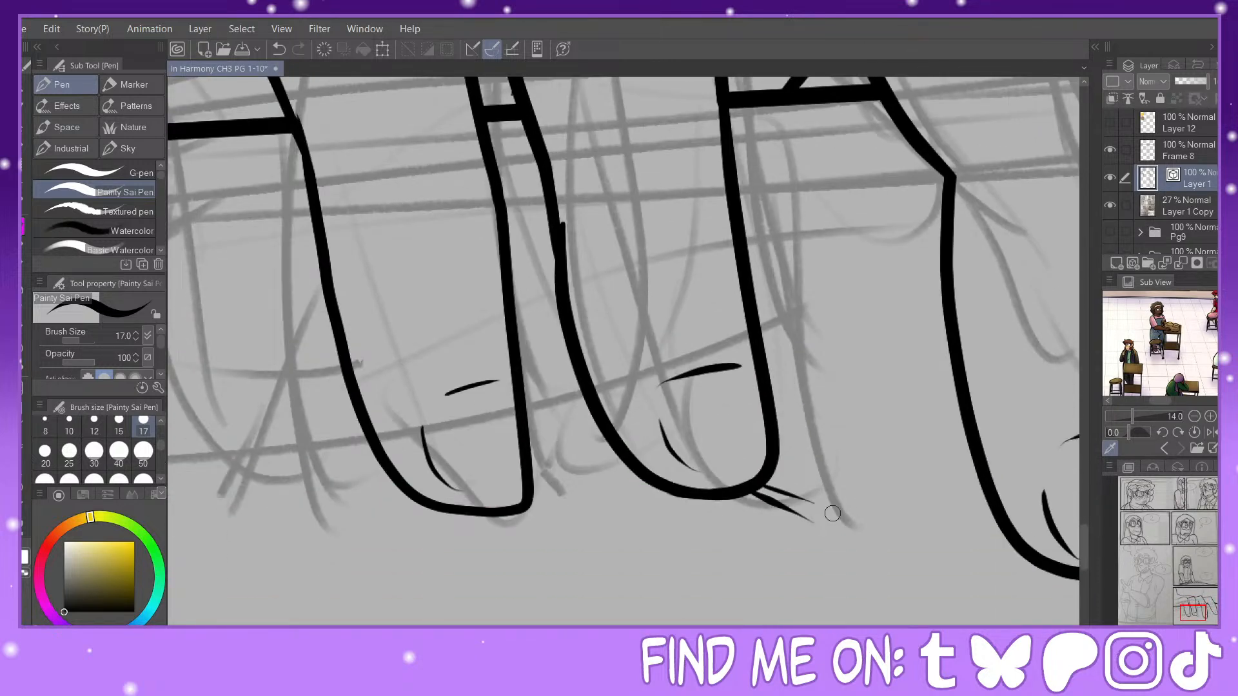
pyautogui.moveTo(730, 499); pyautogui.dragTo(781, 526)
pyautogui.moveTo(528, 508)
pyautogui.mouseDown()
pyautogui.moveTo(587, 538)
pyautogui.moveTo(566, 550)
pyautogui.mouseUp()
pyautogui.moveTo(499, 516); pyautogui.dragTo(526, 552)
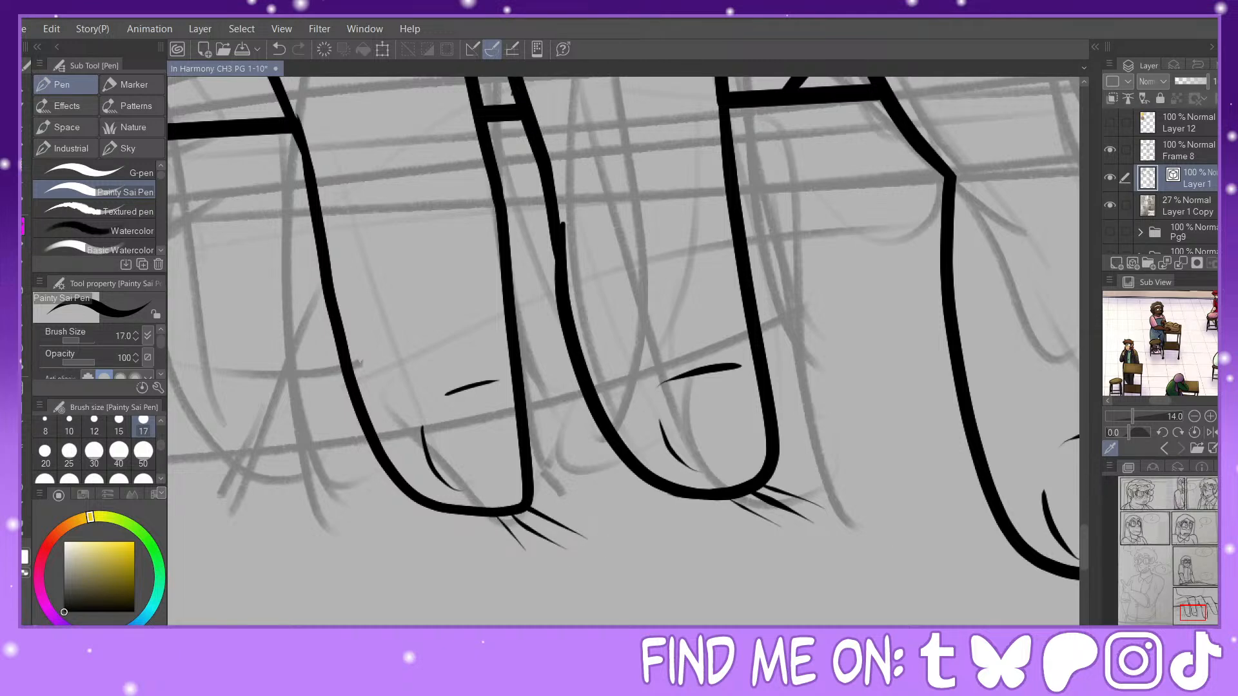
# Step: Hide the sketch layer Layer 1 Copy to check the inked panels
pyautogui.hotkey('ctrl', '-')
pyautogui.hotkey('ctrl', '-')
pyautogui.hotkey('ctrl', '-')
pyautogui.hotkey('ctrl', '-')
pyautogui.moveTo(1184, 593)
pyautogui.mouseDown()
pyautogui.moveTo(1187, 564)
pyautogui.moveTo(1190, 603)
pyautogui.mouseUp()
pyautogui.click(1110, 206)
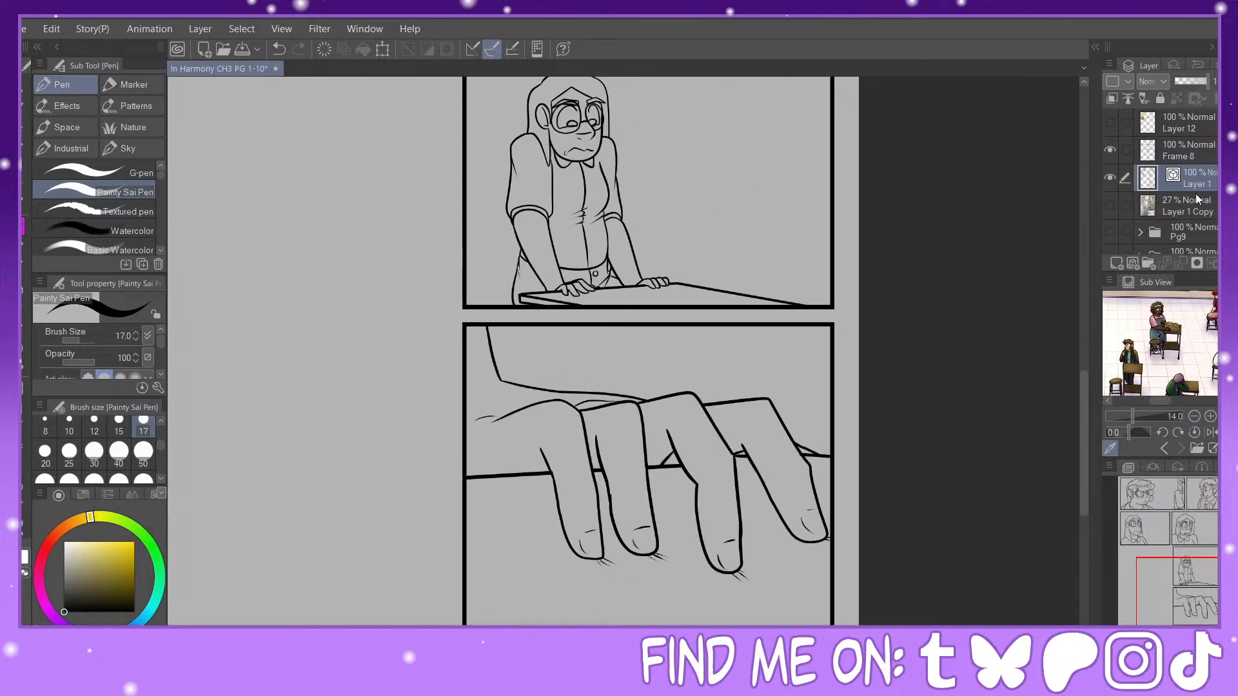
# Step: Ink a curved waistband line across the last panel's upper part, with a short vertical line above it near the right border
pyautogui.moveTo(752, 326); pyautogui.dragTo(757, 398)
pyautogui.click(279, 50)
pyautogui.moveTo(487, 327)
pyautogui.mouseDown()
pyautogui.moveTo(685, 349)
pyautogui.moveTo(806, 339)
pyautogui.moveTo(813, 321)
pyautogui.mouseUp()
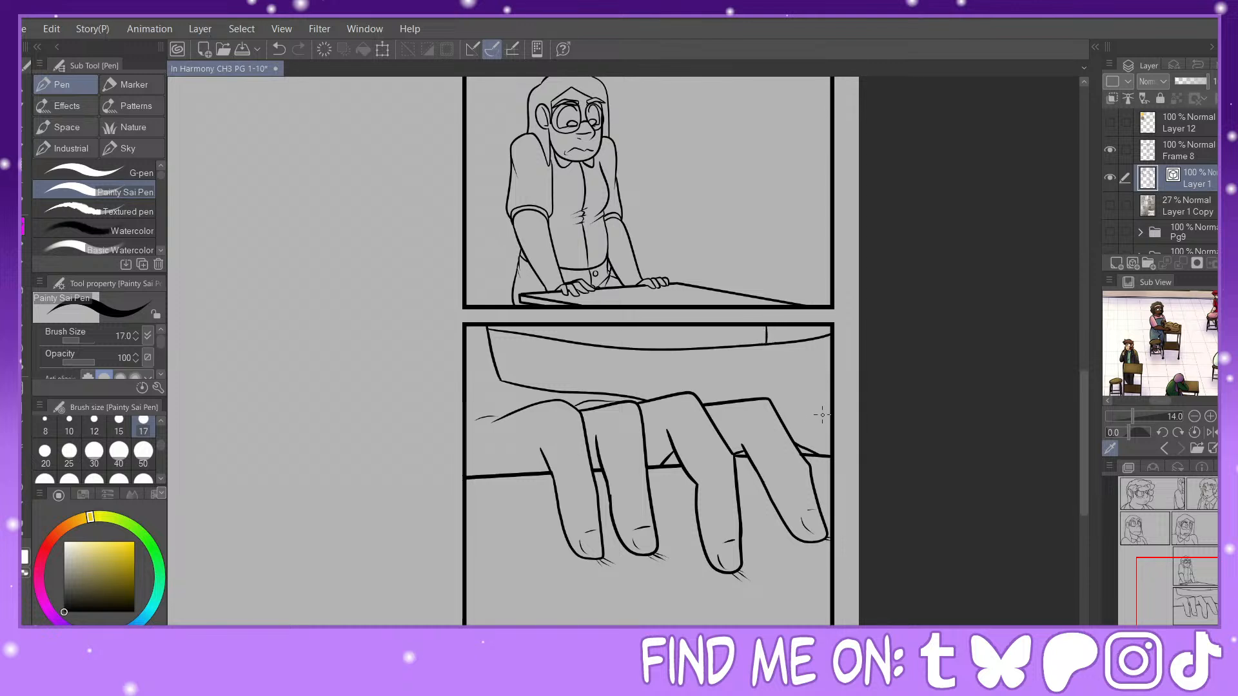
# Step: Ink a curved vertical seam from the waistband down behind the rightmost knuckle, and add thin fabric fold lines around it
pyautogui.moveTo(830, 421); pyautogui.dragTo(798, 440)
pyautogui.moveTo(684, 387)
pyautogui.mouseDown()
pyautogui.moveTo(806, 380)
pyautogui.moveTo(787, 401)
pyautogui.moveTo(788, 434)
pyautogui.mouseUp()
pyautogui.moveTo(794, 354)
pyautogui.mouseDown()
pyautogui.moveTo(786, 368)
pyautogui.moveTo(804, 354)
pyautogui.moveTo(793, 355)
pyautogui.mouseUp()
pyautogui.click(279, 49)
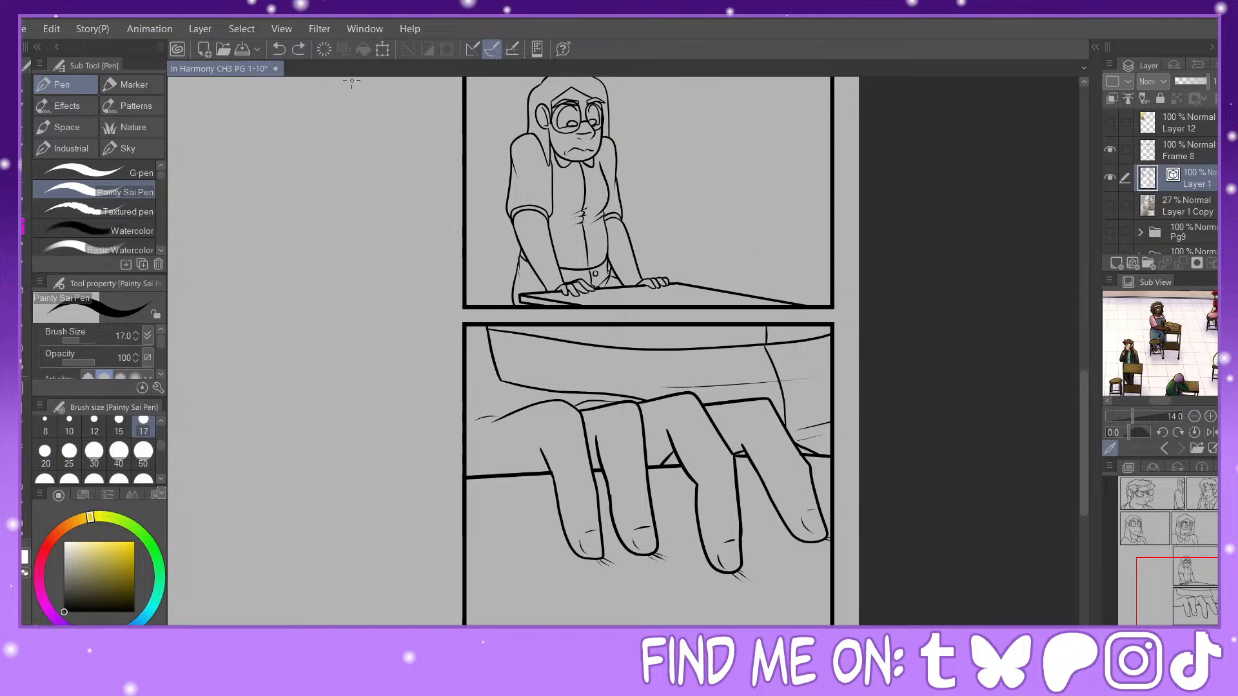
pyautogui.hotkey('ctrl', '+')
pyautogui.hotkey('ctrl', '+')
pyautogui.click(1208, 590)
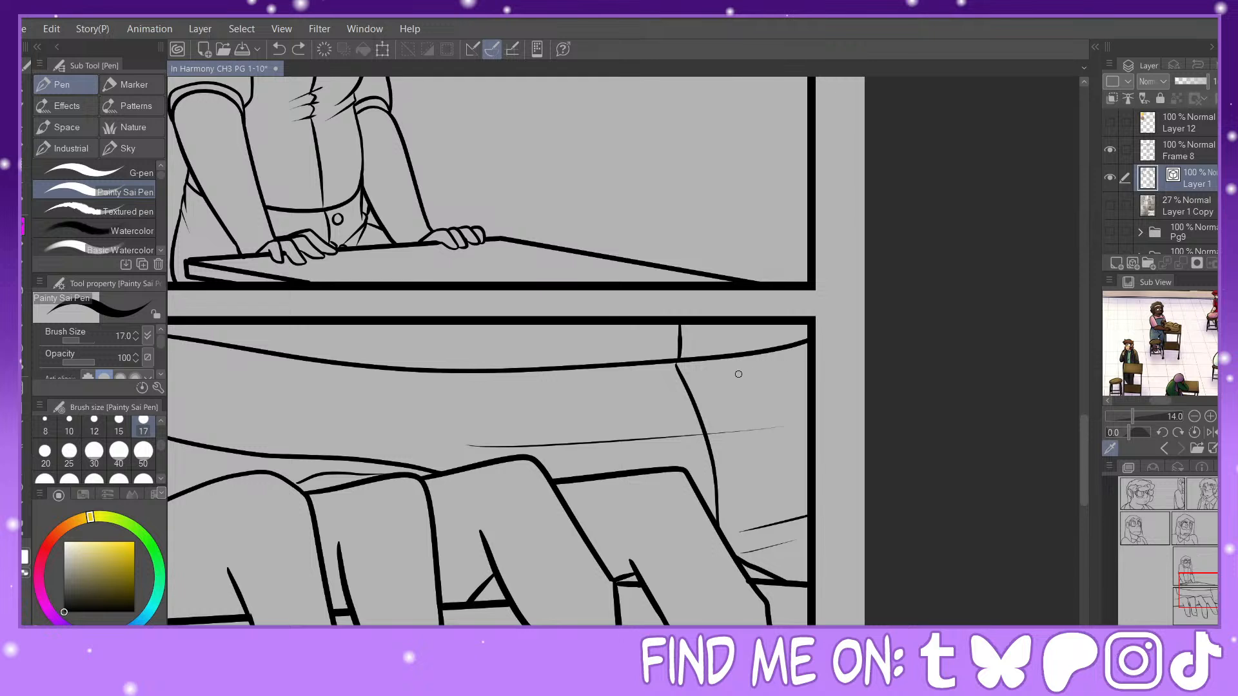
# Step: Ink two round buttons down the garment flap in the last panel, with a third partly cut off by the right border
pyautogui.moveTo(748, 371)
pyautogui.mouseDown()
pyautogui.moveTo(722, 420)
pyautogui.moveTo(771, 409)
pyautogui.moveTo(741, 369)
pyautogui.mouseUp()
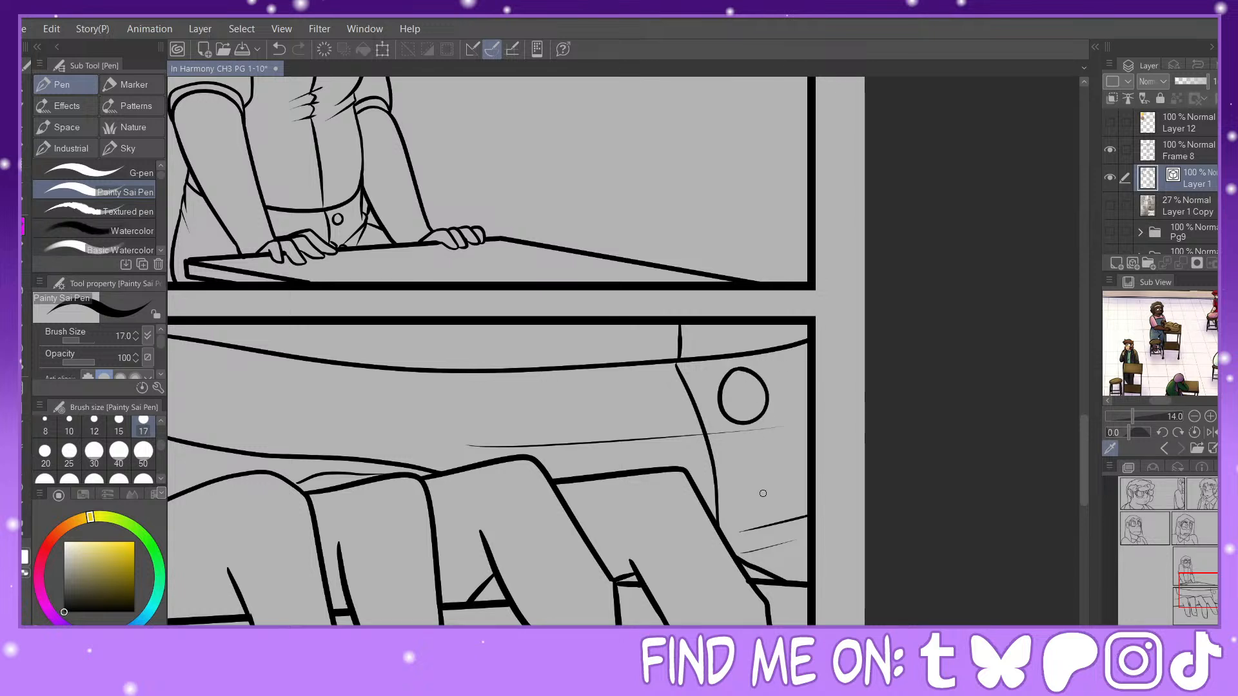
pyautogui.moveTo(756, 470)
pyautogui.mouseDown()
pyautogui.moveTo(752, 524)
pyautogui.moveTo(783, 499)
pyautogui.moveTo(747, 474)
pyautogui.mouseUp()
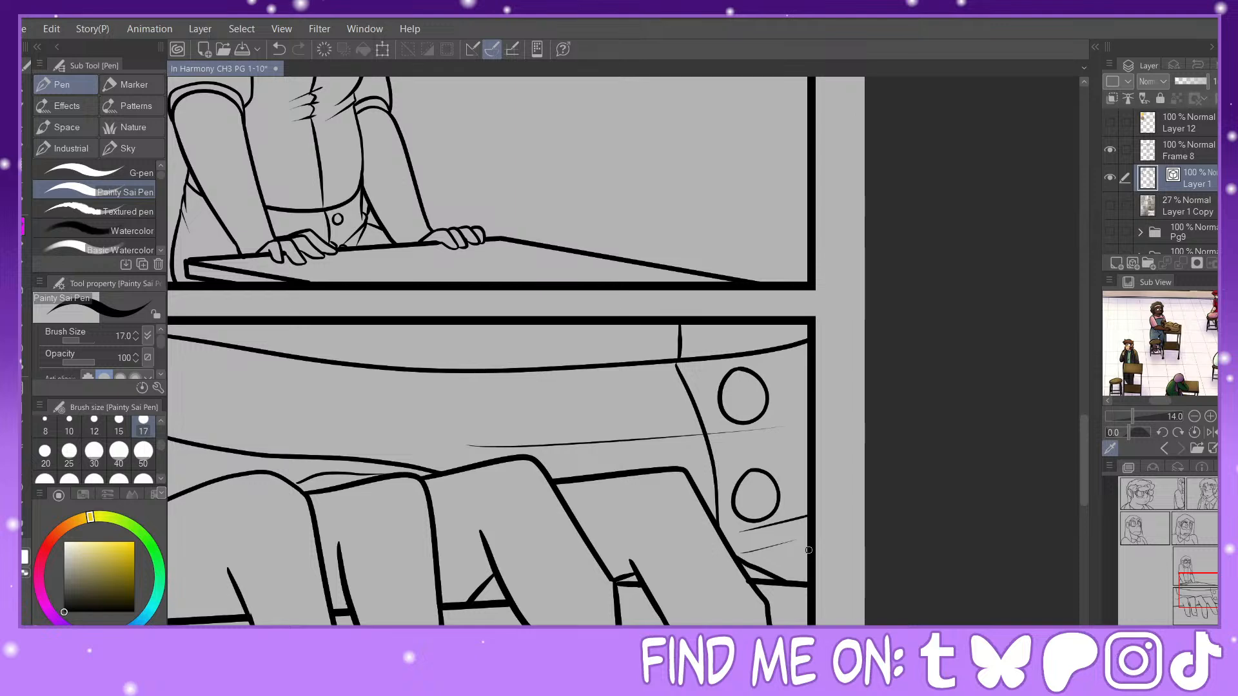
pyautogui.moveTo(807, 550)
pyautogui.mouseDown()
pyautogui.moveTo(788, 568)
pyautogui.moveTo(802, 584)
pyautogui.mouseUp()
# Step: Check the inked panels across the page and save the file
pyautogui.hotkey('ctrl', '-')
pyautogui.hotkey('ctrl', '-')
pyautogui.hotkey('ctrl', '-')
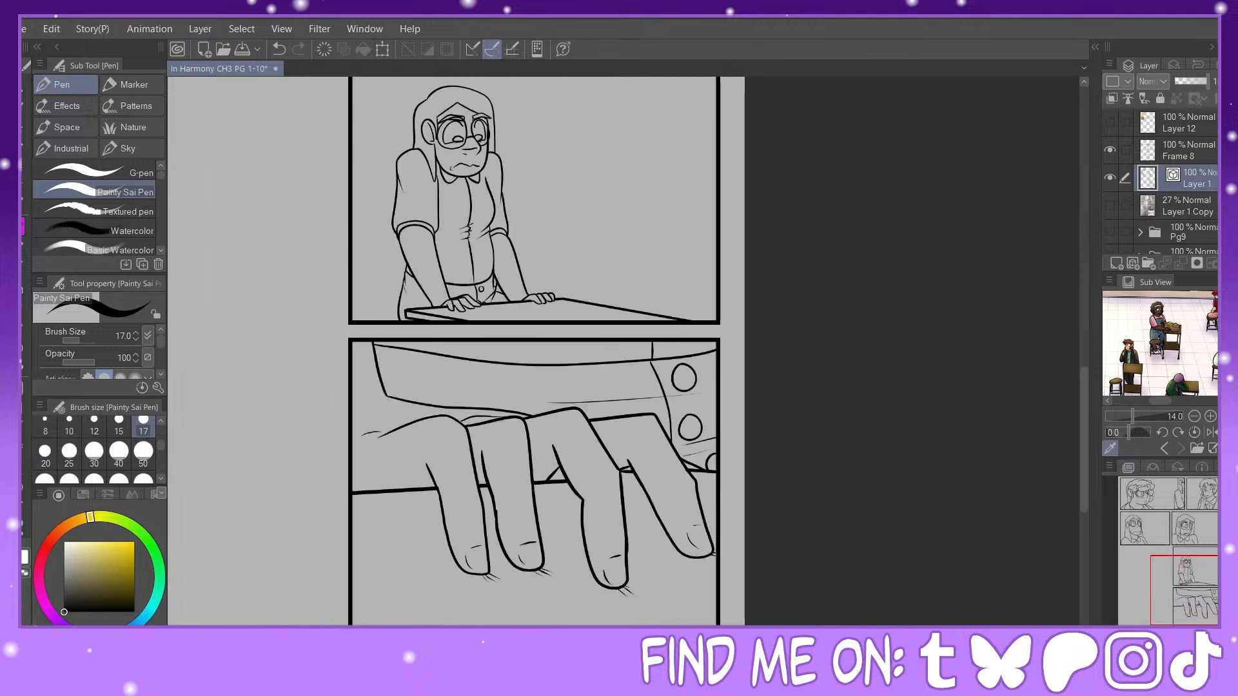
pyautogui.moveTo(1188, 562); pyautogui.dragTo(1169, 536)
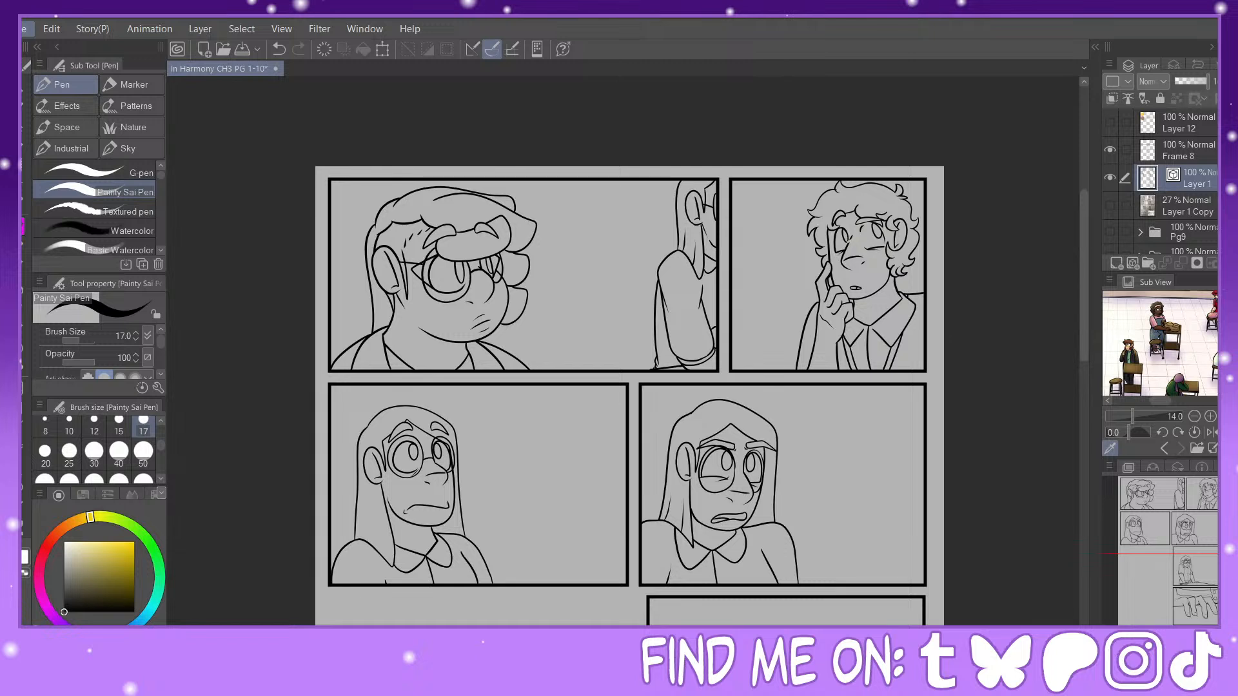
pyautogui.hotkey('ctrl', 's')
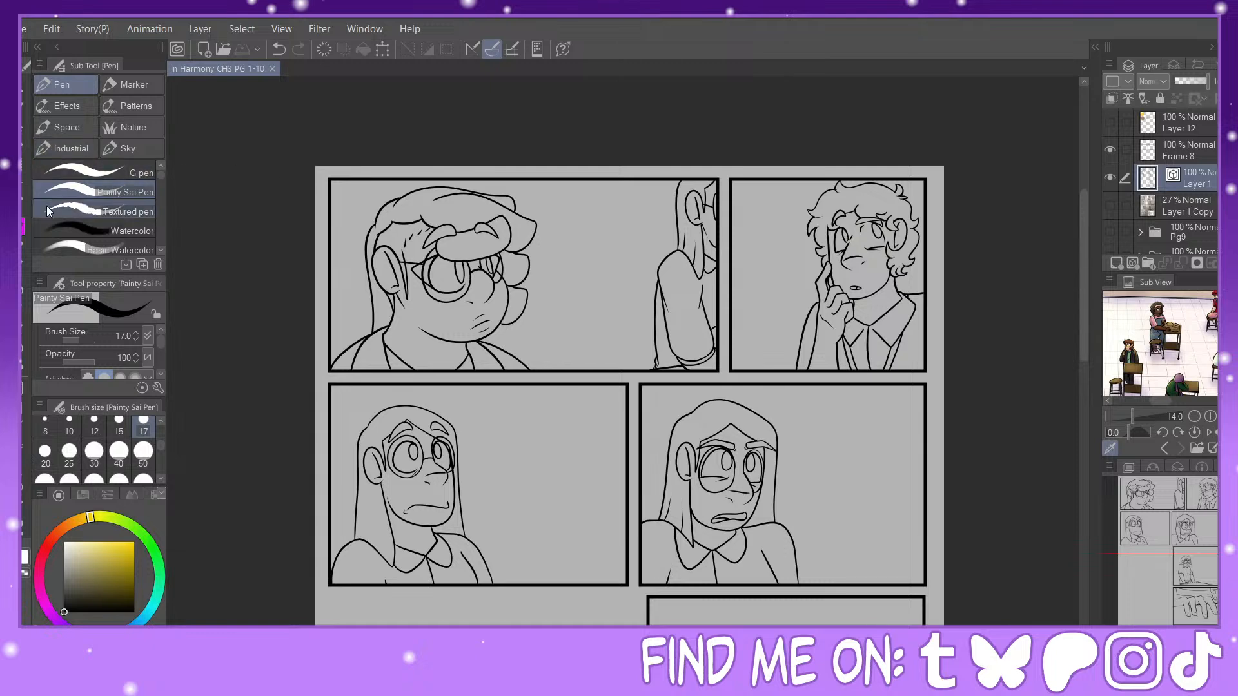
# Step: Using Redraw vector line width at size 25, thicken the lower fringe edge and two forehead curls of the first panel's large head
pyautogui.click(23, 527)
pyautogui.click(103, 156)
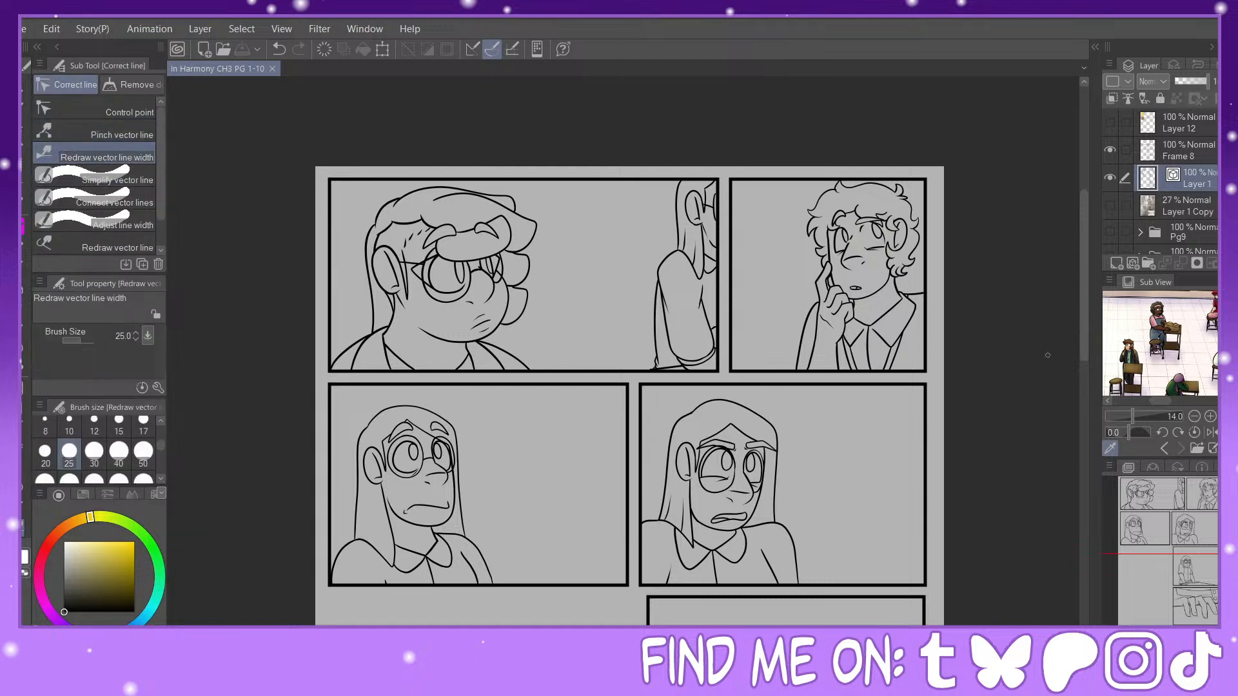
pyautogui.hotkey('ctrl', '+')
pyautogui.hotkey('ctrl', '+')
pyautogui.hotkey('ctrl', '+')
pyautogui.moveTo(1185, 520); pyautogui.dragTo(1144, 489)
pyautogui.hotkey('ctrl', '+')
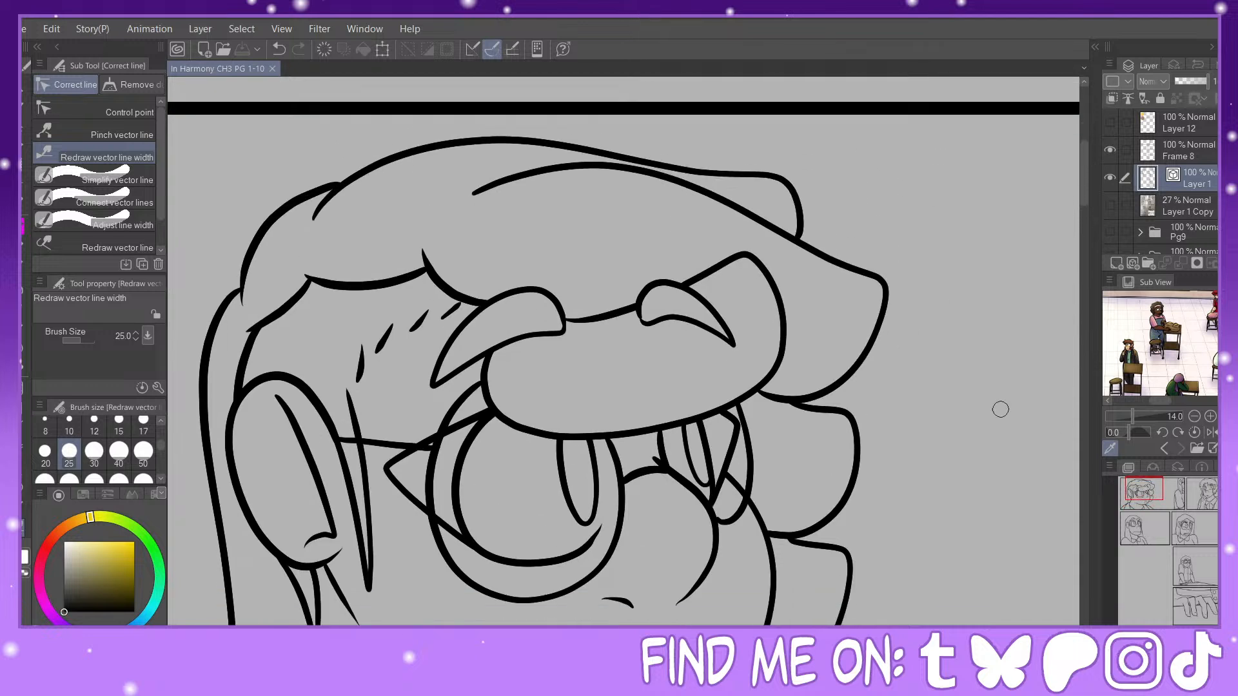
pyautogui.moveTo(496, 356)
pyautogui.mouseDown()
pyautogui.moveTo(784, 374)
pyautogui.moveTo(787, 313)
pyautogui.mouseUp()
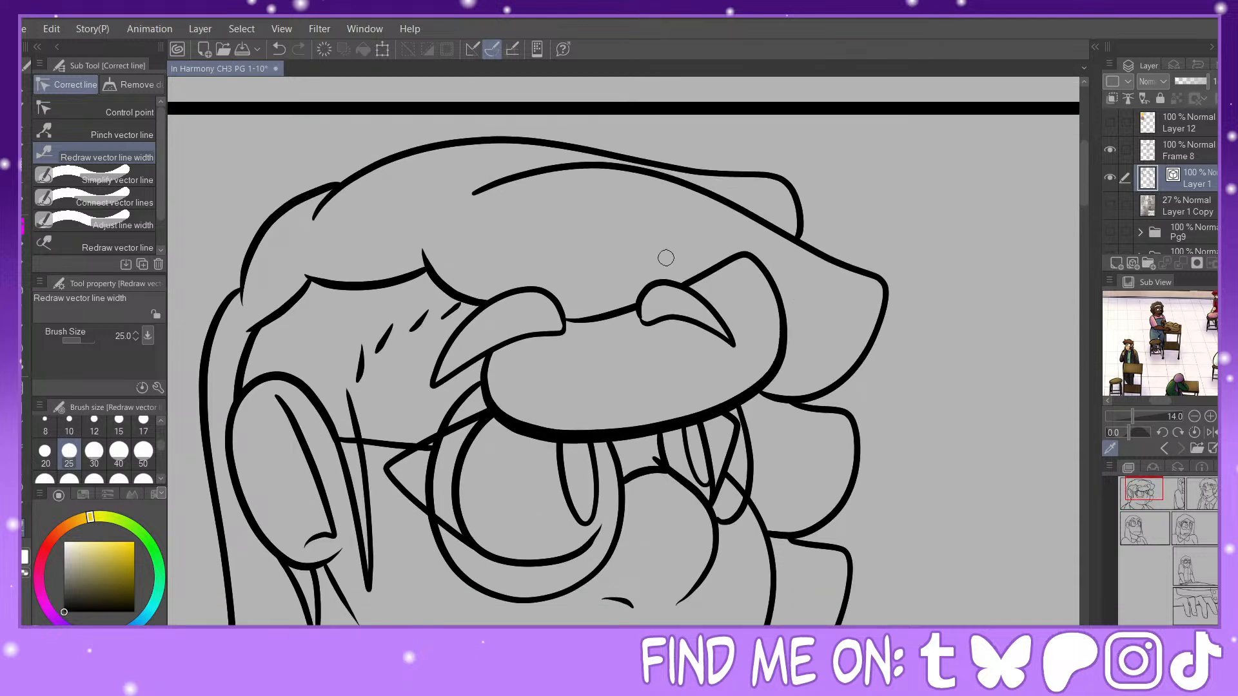
pyautogui.moveTo(642, 302); pyautogui.dragTo(761, 334)
pyautogui.moveTo(566, 305); pyautogui.dragTo(438, 370)
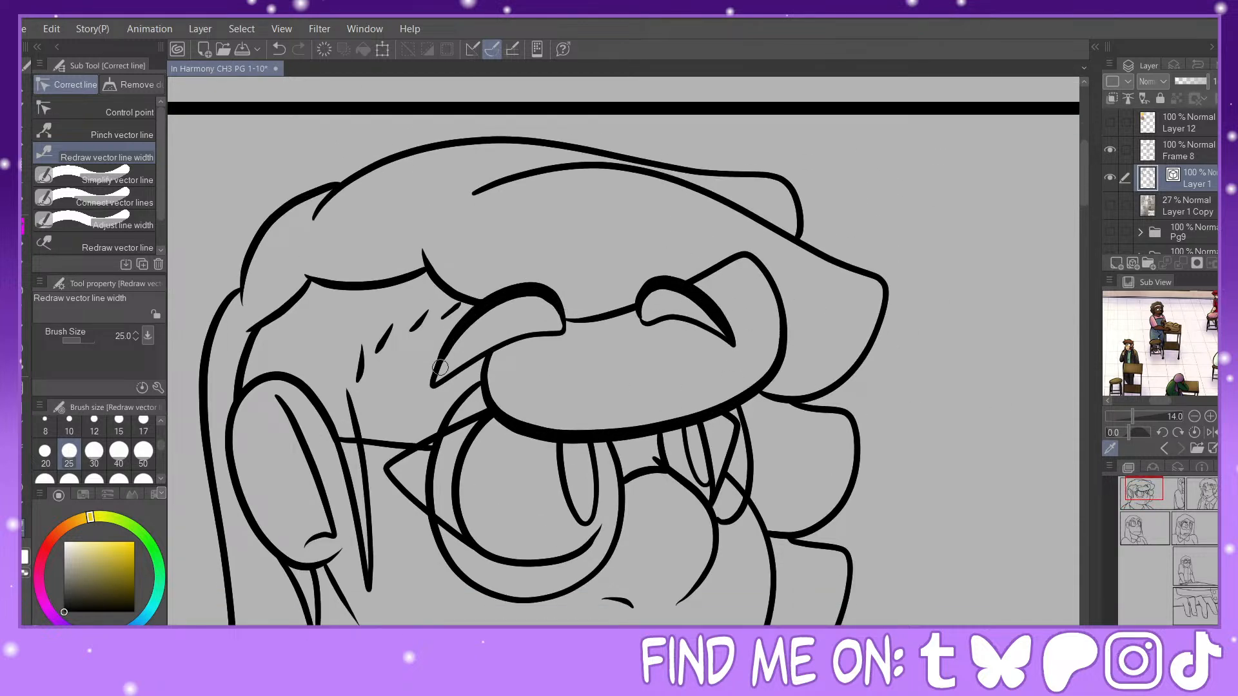
# Step: Thicken the large head's top hair outline, fringe, upper hair locks beside the face, and nose contour in the first panel
pyautogui.moveTo(592, 319); pyautogui.dragTo(634, 308)
pyautogui.moveTo(693, 281)
pyautogui.mouseDown()
pyautogui.moveTo(717, 267)
pyautogui.moveTo(778, 298)
pyautogui.mouseUp()
pyautogui.moveTo(523, 178)
pyautogui.mouseDown()
pyautogui.moveTo(638, 173)
pyautogui.moveTo(803, 395)
pyautogui.moveTo(816, 502)
pyautogui.mouseUp()
pyautogui.moveTo(669, 465); pyautogui.dragTo(690, 605)
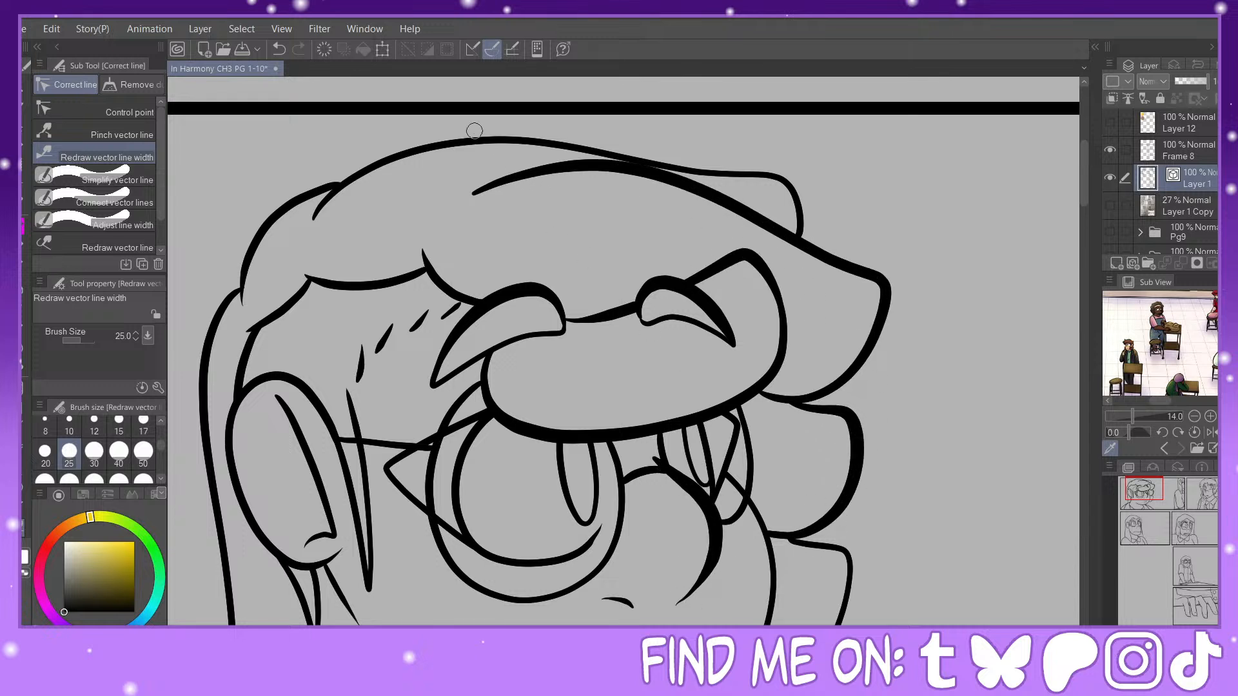
pyautogui.moveTo(359, 181); pyautogui.dragTo(814, 256)
pyautogui.moveTo(335, 187); pyautogui.dragTo(242, 294)
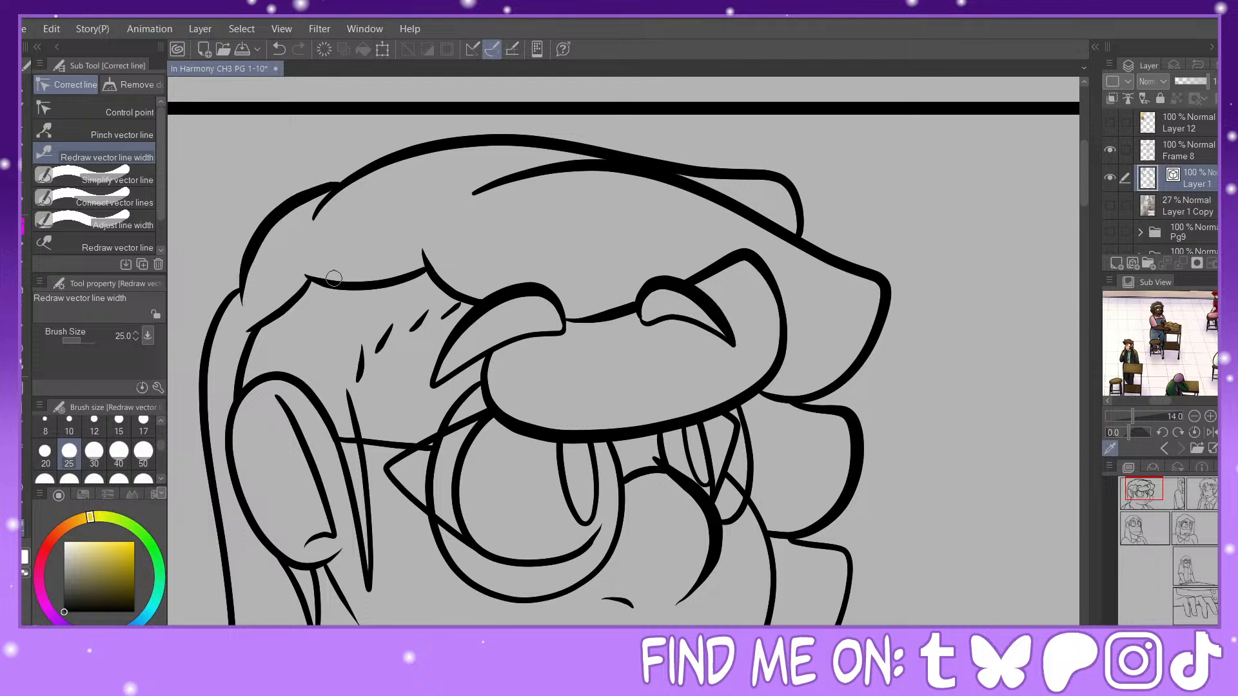
# Step: Thicken the lowest hair lock, the cheek contour and the eye outlines on the first panel's large head
pyautogui.hotkey('ctrl', '-')
pyautogui.moveTo(742, 402); pyautogui.dragTo(773, 318)
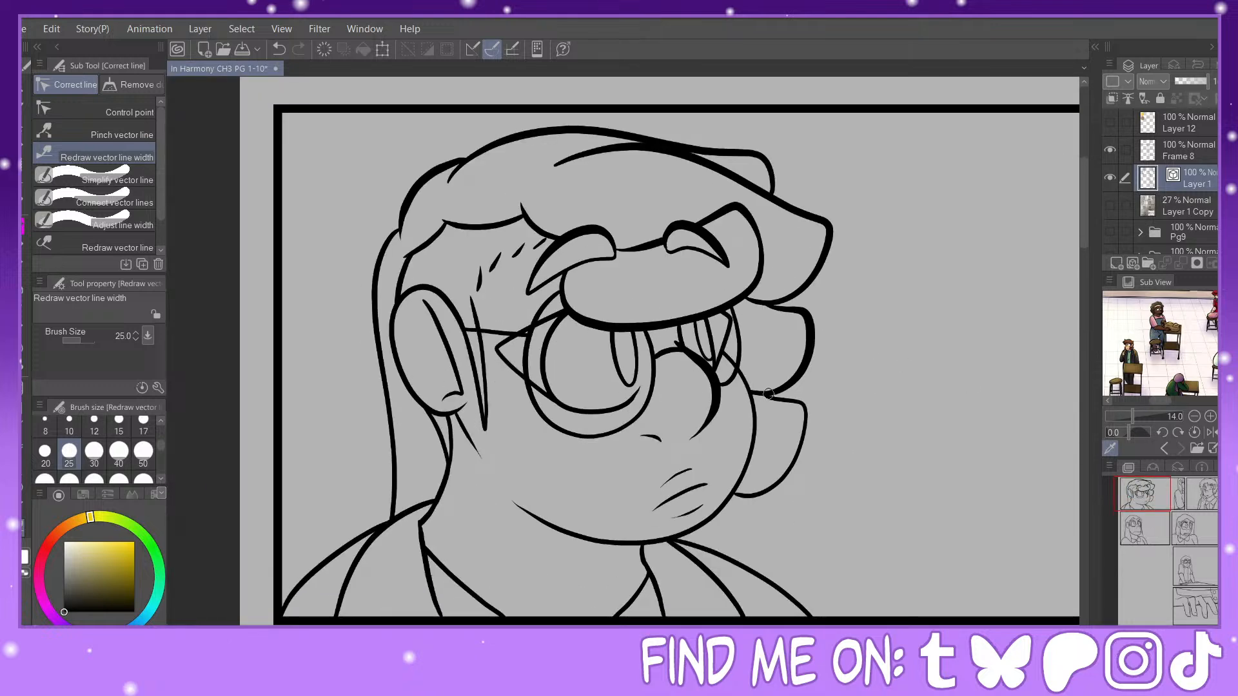
pyautogui.moveTo(796, 405)
pyautogui.mouseDown()
pyautogui.moveTo(754, 397)
pyautogui.moveTo(807, 445)
pyautogui.moveTo(760, 495)
pyautogui.mouseUp()
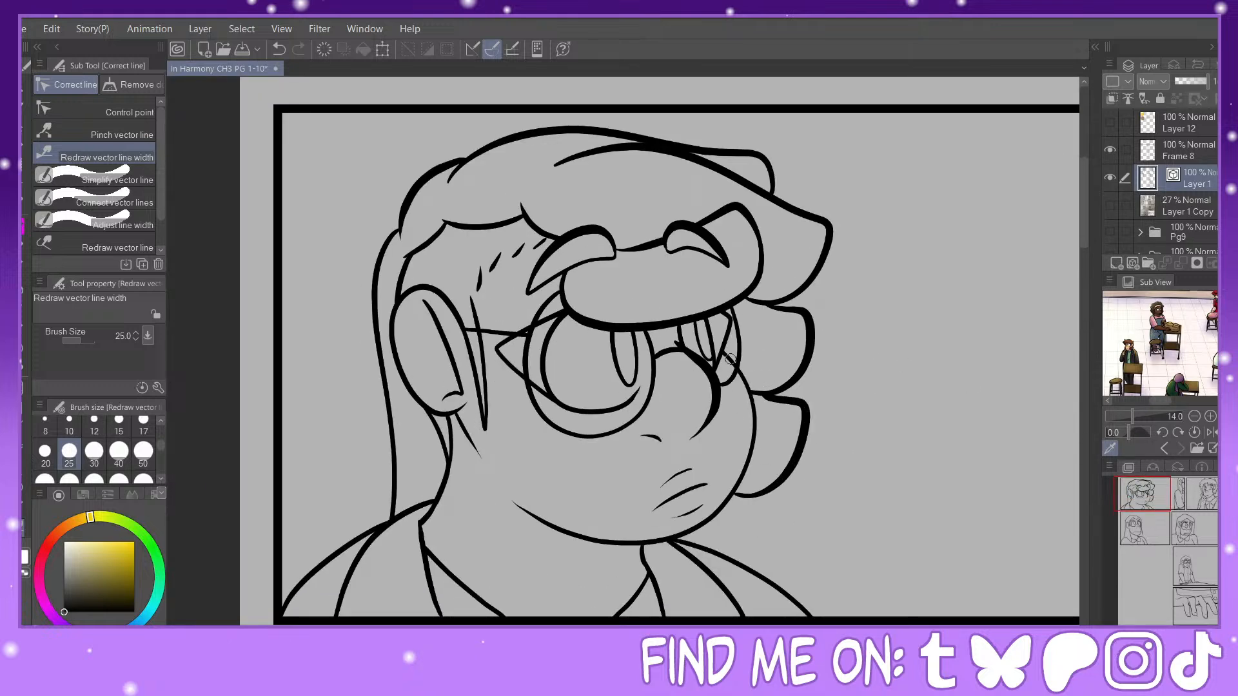
pyautogui.moveTo(730, 360)
pyautogui.mouseDown()
pyautogui.moveTo(696, 516)
pyautogui.moveTo(678, 498)
pyautogui.moveTo(654, 510)
pyautogui.mouseUp()
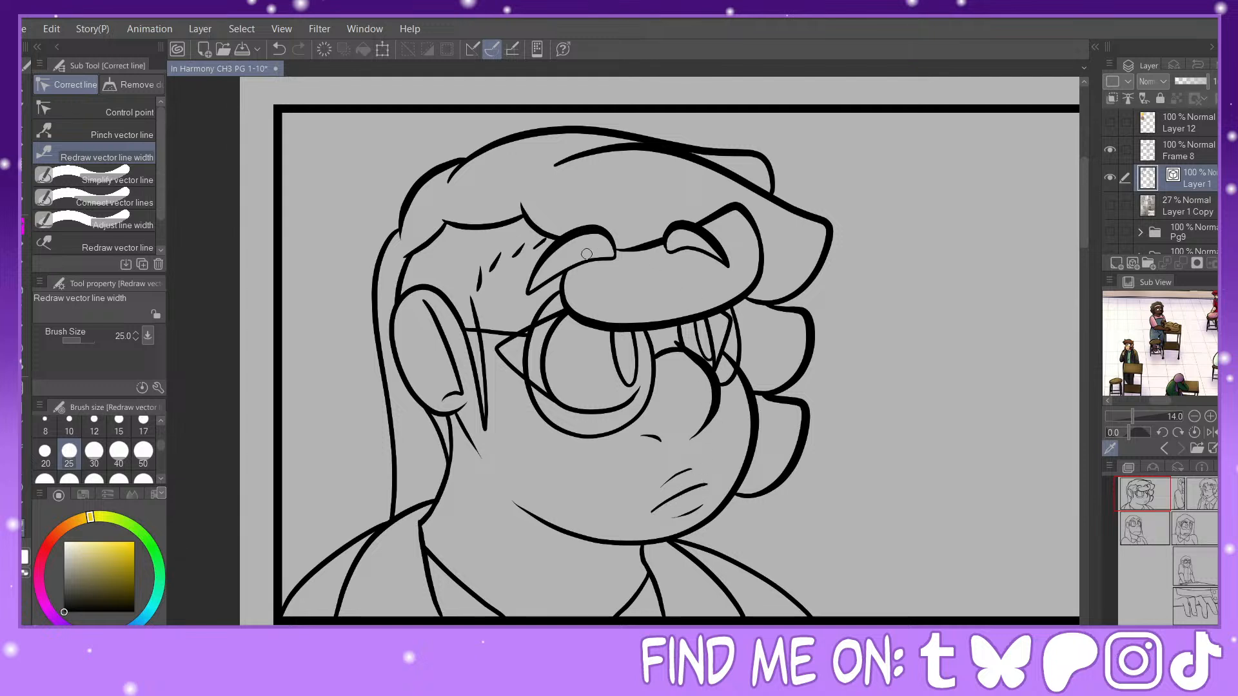
pyautogui.moveTo(559, 319); pyautogui.dragTo(590, 410)
pyautogui.moveTo(705, 320); pyautogui.dragTo(712, 365)
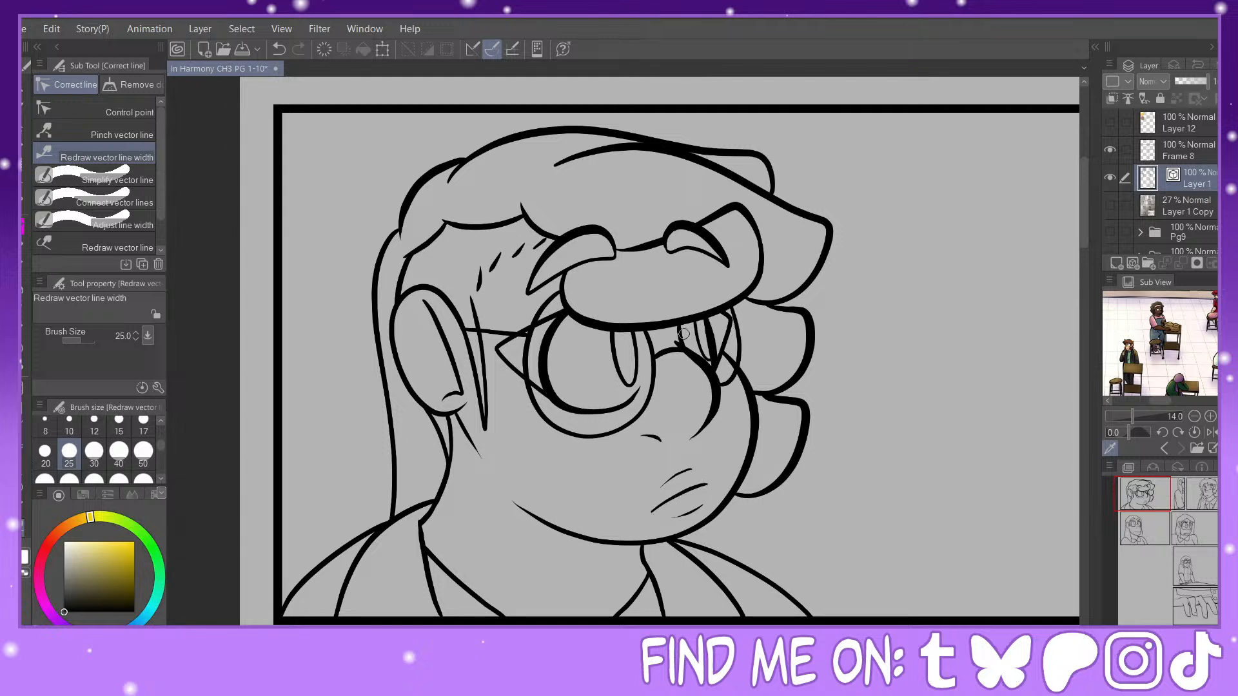
# Step: Thicken the ear's outer edge, the long back hair, the neck line and the hairline on the first panel's large head
pyautogui.moveTo(441, 295); pyautogui.dragTo(389, 367)
pyautogui.moveTo(379, 249); pyautogui.dragTo(382, 498)
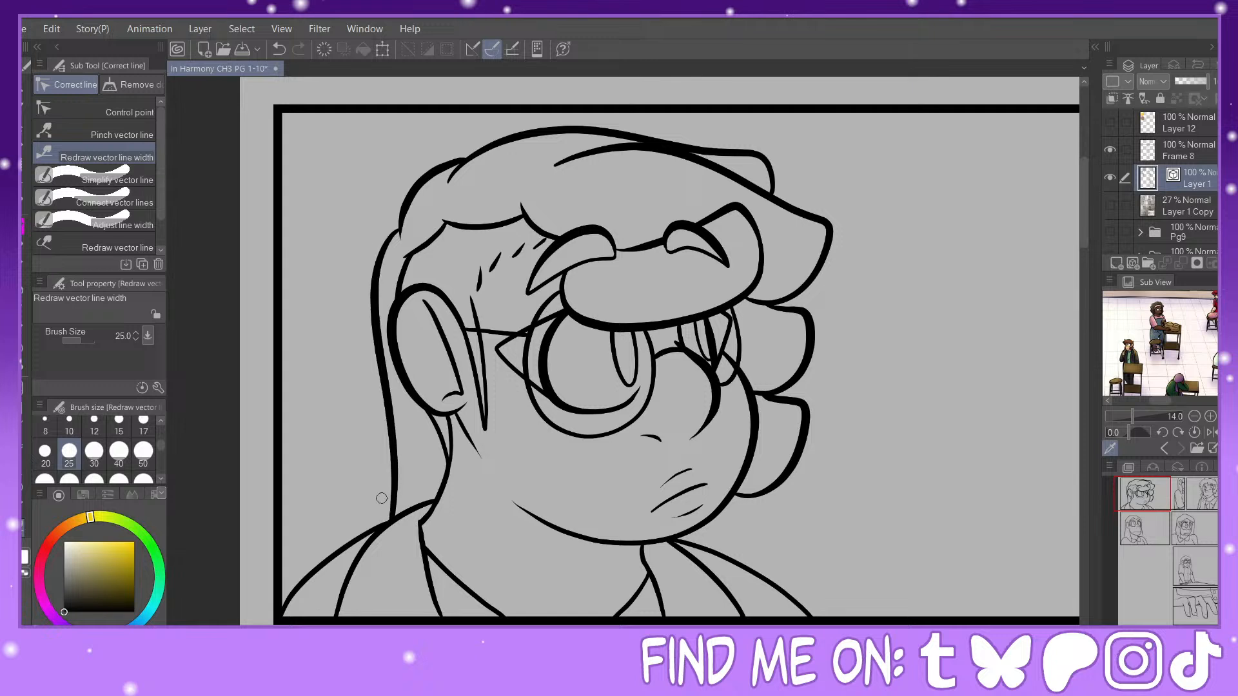
pyautogui.moveTo(404, 270); pyautogui.dragTo(397, 299)
pyautogui.moveTo(434, 420)
pyautogui.mouseDown()
pyautogui.moveTo(427, 481)
pyautogui.moveTo(453, 470)
pyautogui.mouseUp()
pyautogui.moveTo(527, 213); pyautogui.dragTo(561, 225)
pyautogui.moveTo(455, 224); pyautogui.dragTo(560, 213)
# Step: Thicken the shoulder, jacket, jaw and collar lines of the large figure in the first panel
pyautogui.click(1134, 502)
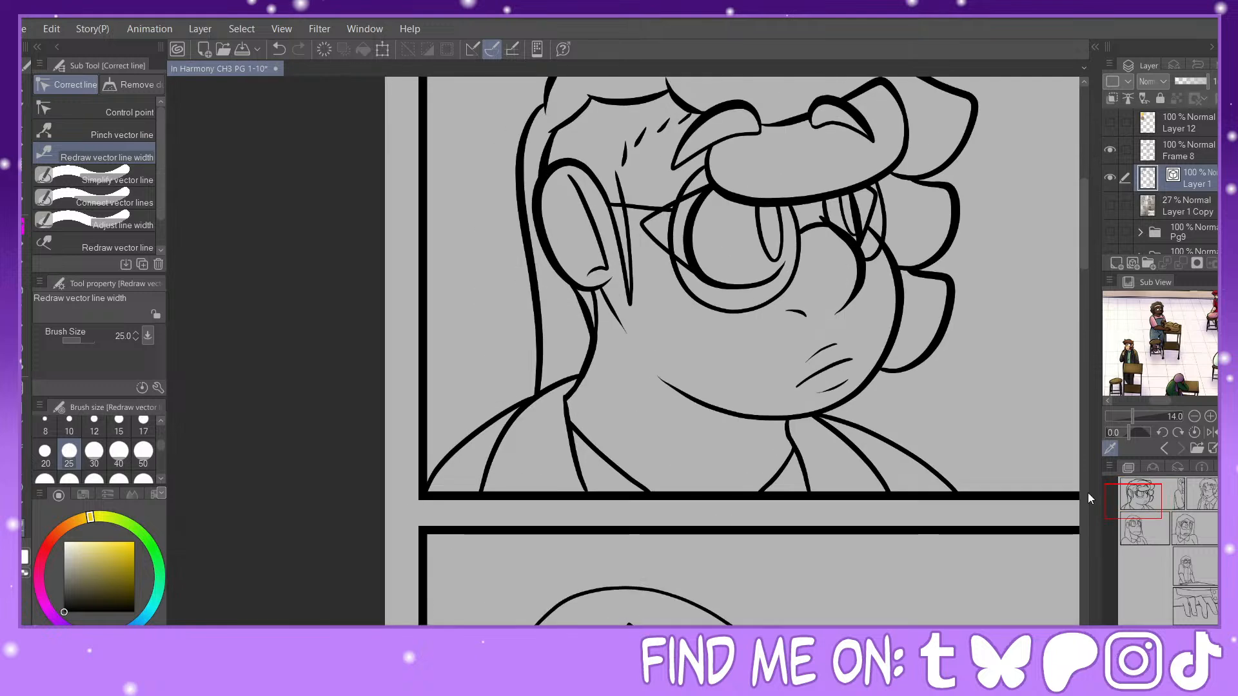
pyautogui.moveTo(572, 380); pyautogui.dragTo(481, 493)
pyautogui.moveTo(502, 414); pyautogui.dragTo(435, 477)
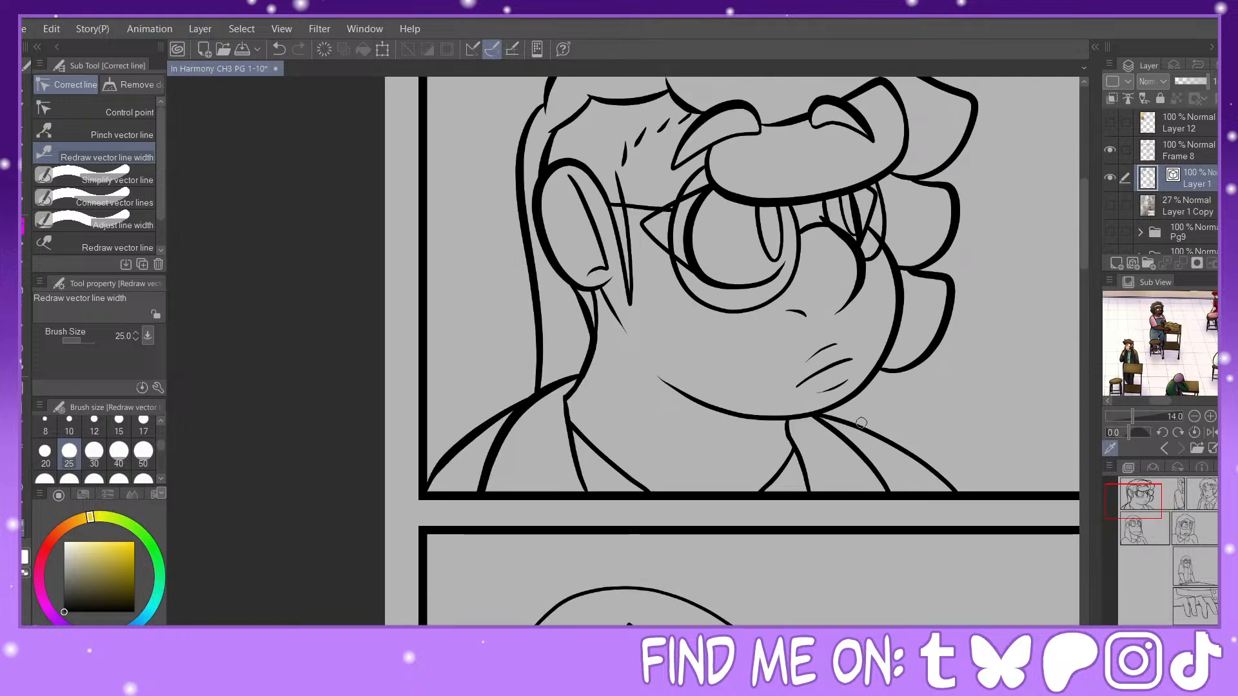
pyautogui.moveTo(829, 425); pyautogui.dragTo(888, 490)
pyautogui.moveTo(867, 431); pyautogui.dragTo(957, 491)
pyautogui.moveTo(709, 400); pyautogui.dragTo(872, 384)
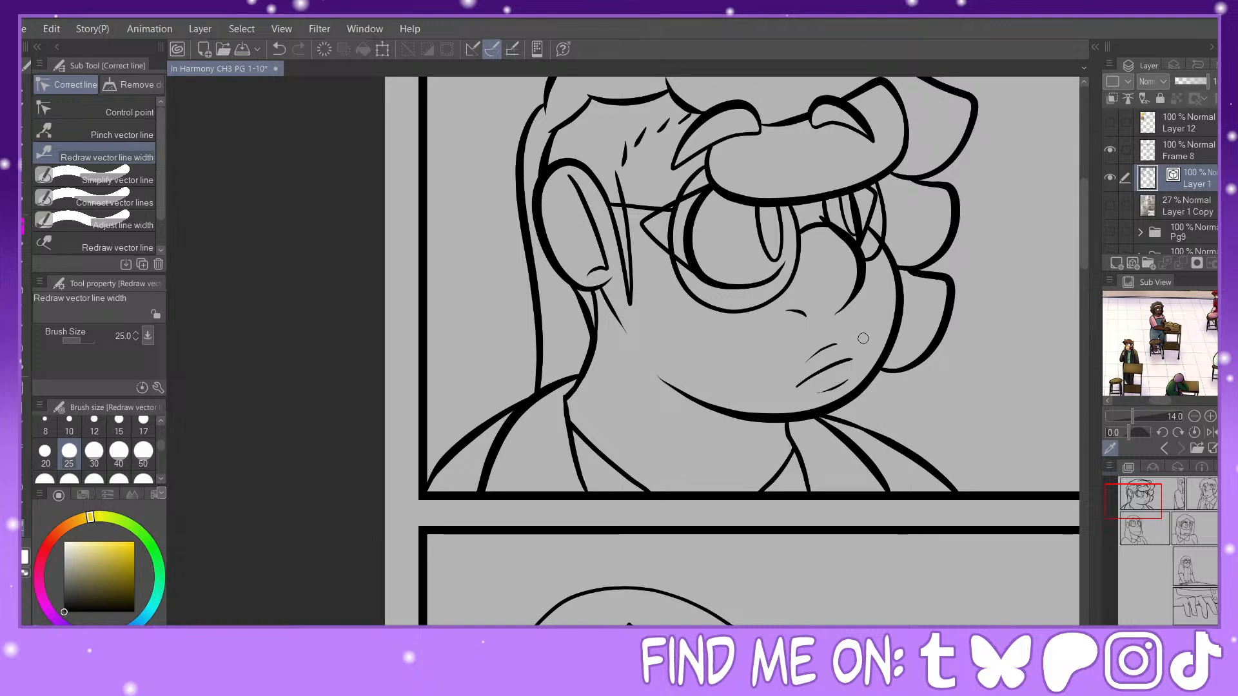
pyautogui.moveTo(798, 446); pyautogui.dragTo(809, 503)
pyautogui.moveTo(570, 433); pyautogui.dragTo(589, 494)
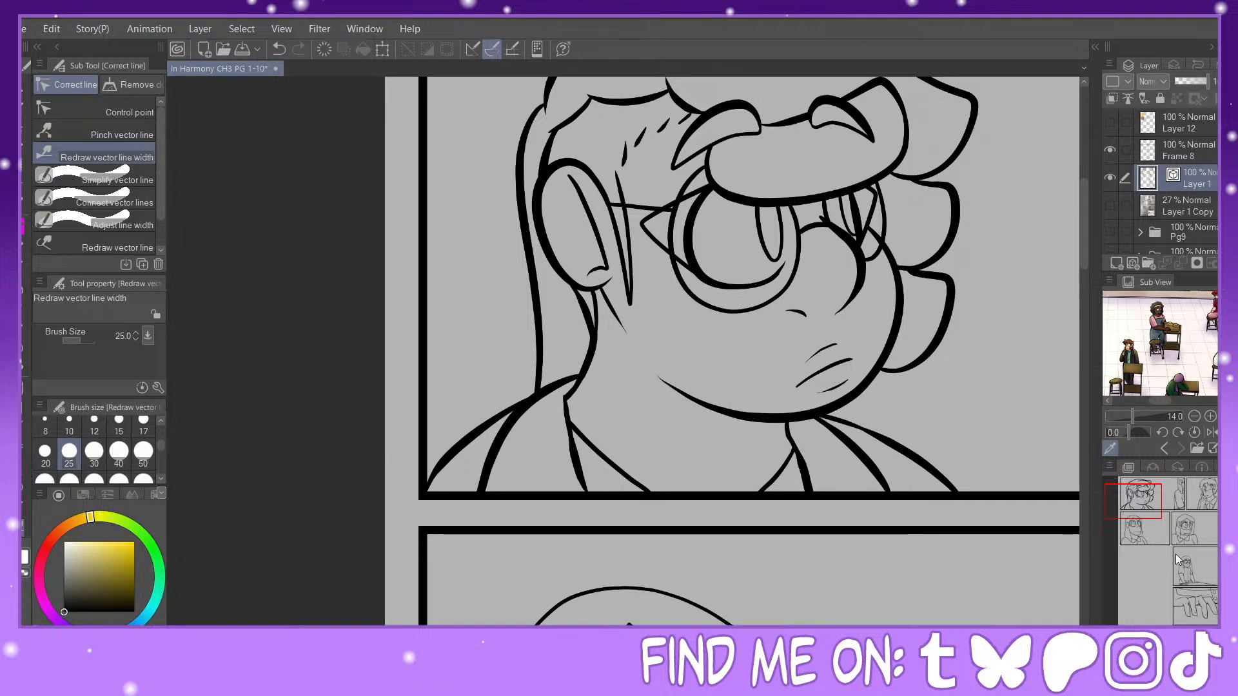
# Step: Thicken the back hair, ear, front hair strand and shoulder of the long-haired figure at the first panel's right edge
pyautogui.moveTo(1153, 502); pyautogui.dragTo(1198, 493)
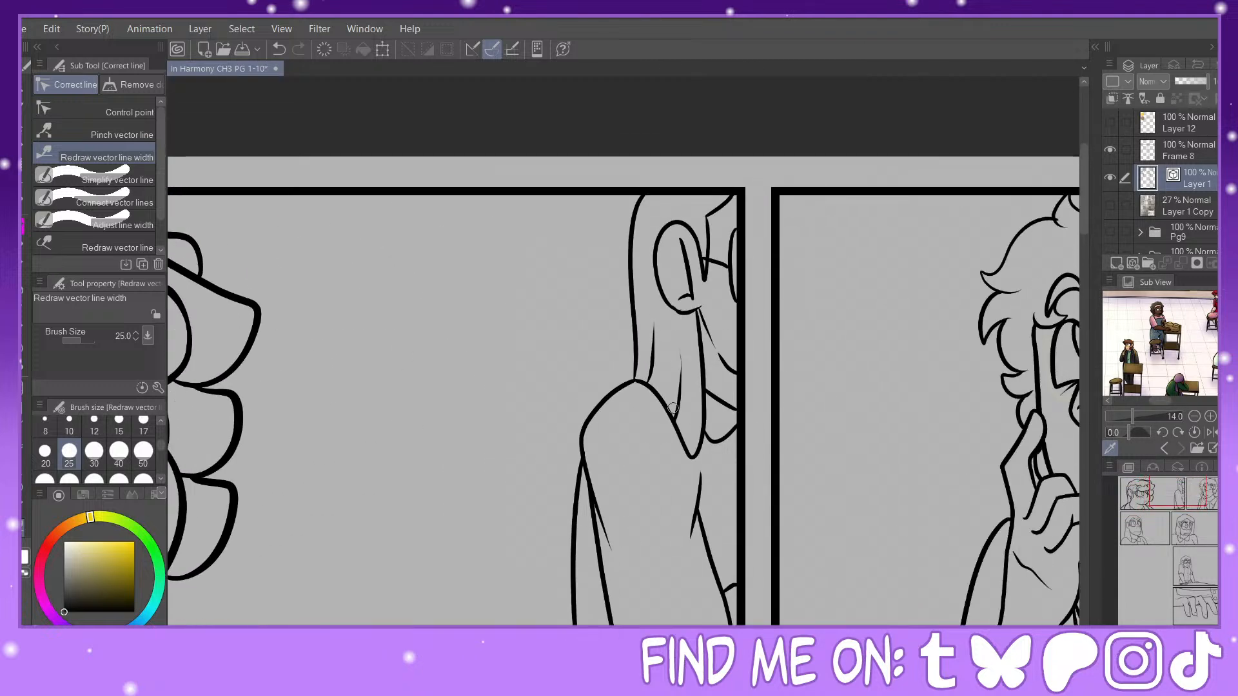
pyautogui.moveTo(635, 208); pyautogui.dragTo(636, 359)
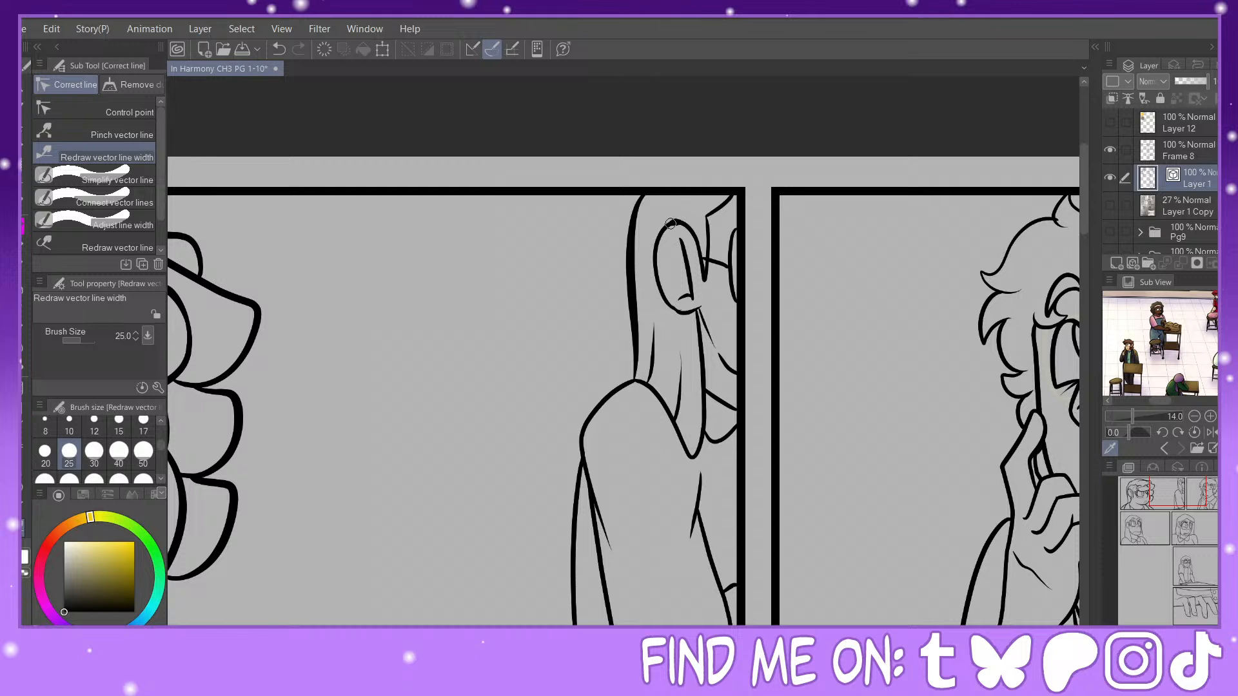
pyautogui.moveTo(673, 222); pyautogui.dragTo(697, 455)
pyautogui.moveTo(658, 392)
pyautogui.mouseDown()
pyautogui.moveTo(691, 455)
pyautogui.moveTo(590, 497)
pyautogui.mouseUp()
# Step: Thicken the back, arm, sleeve and chest lines of the long-haired figure cut off by the first panel's right border
pyautogui.hotkey('ctrl', '-')
pyautogui.click(1181, 495)
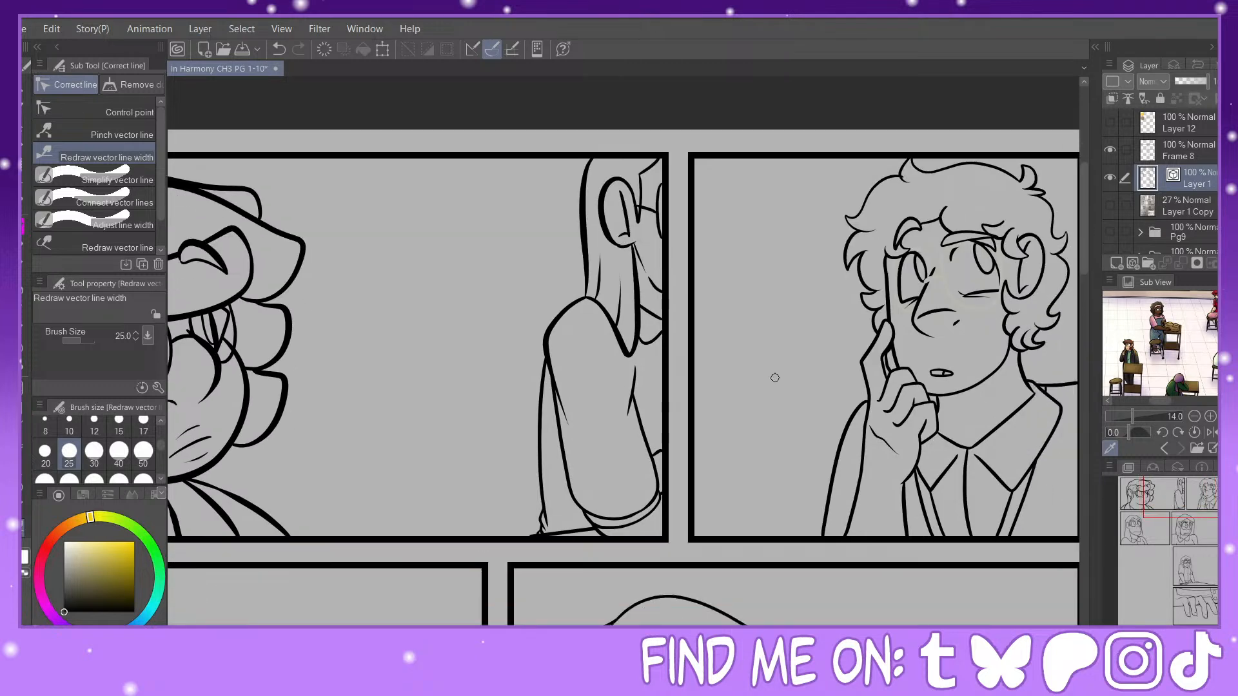
pyautogui.moveTo(545, 367); pyautogui.dragTo(541, 494)
pyautogui.moveTo(558, 426); pyautogui.dragTo(645, 516)
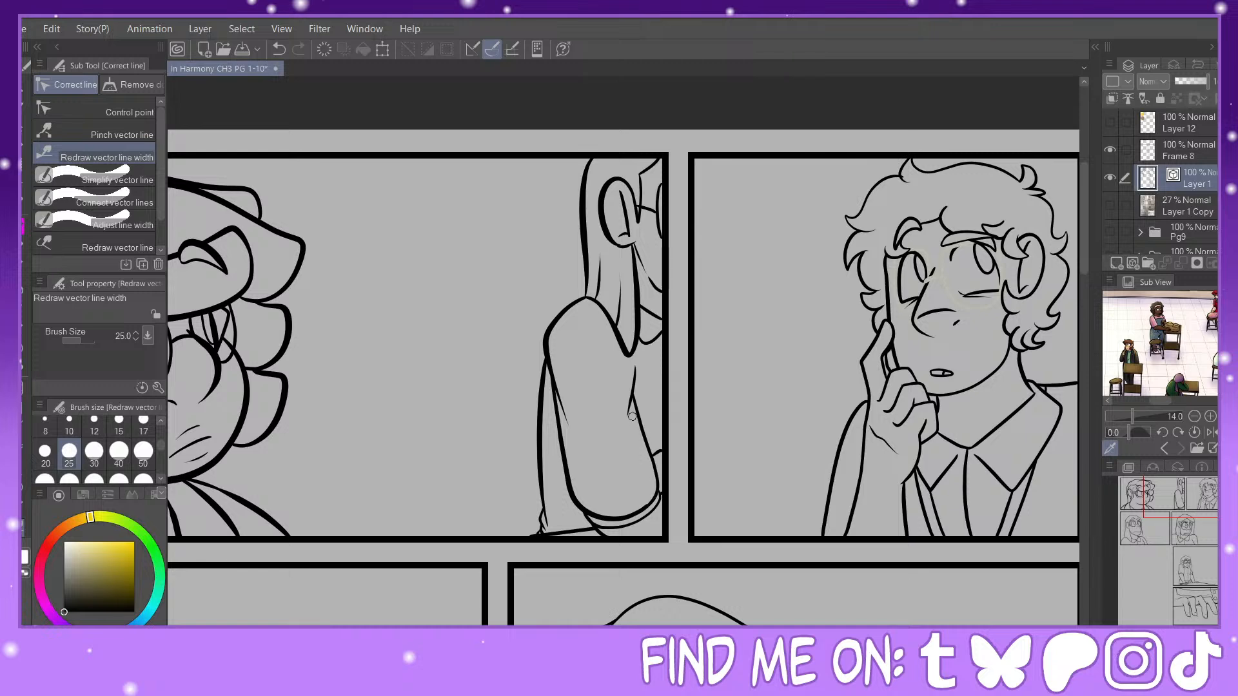
pyautogui.moveTo(634, 412); pyautogui.dragTo(658, 503)
pyautogui.moveTo(636, 375); pyautogui.dragTo(634, 396)
pyautogui.moveTo(642, 332)
pyautogui.mouseDown()
pyautogui.moveTo(667, 328)
pyautogui.moveTo(658, 319)
pyautogui.mouseUp()
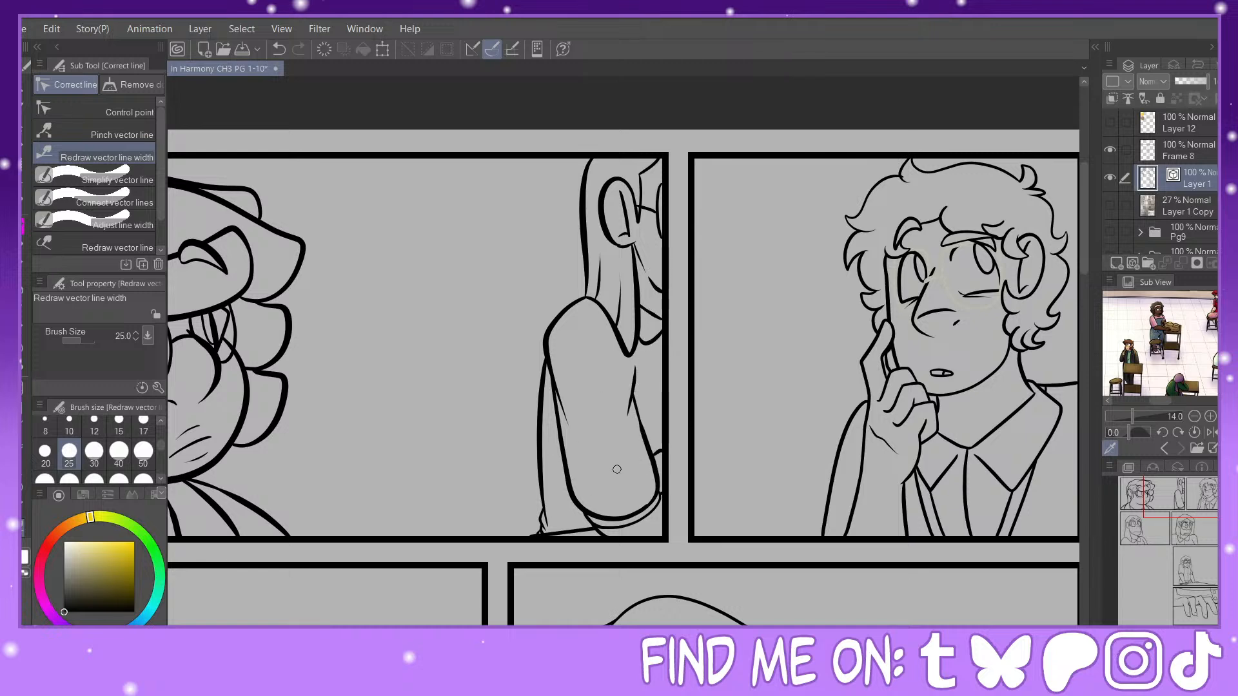
# Step: Thicken the curly hair outline, eyes, eyebrow and nose of the character in the second panel
pyautogui.click(1204, 514)
pyautogui.moveTo(1204, 514); pyautogui.dragTo(1201, 497)
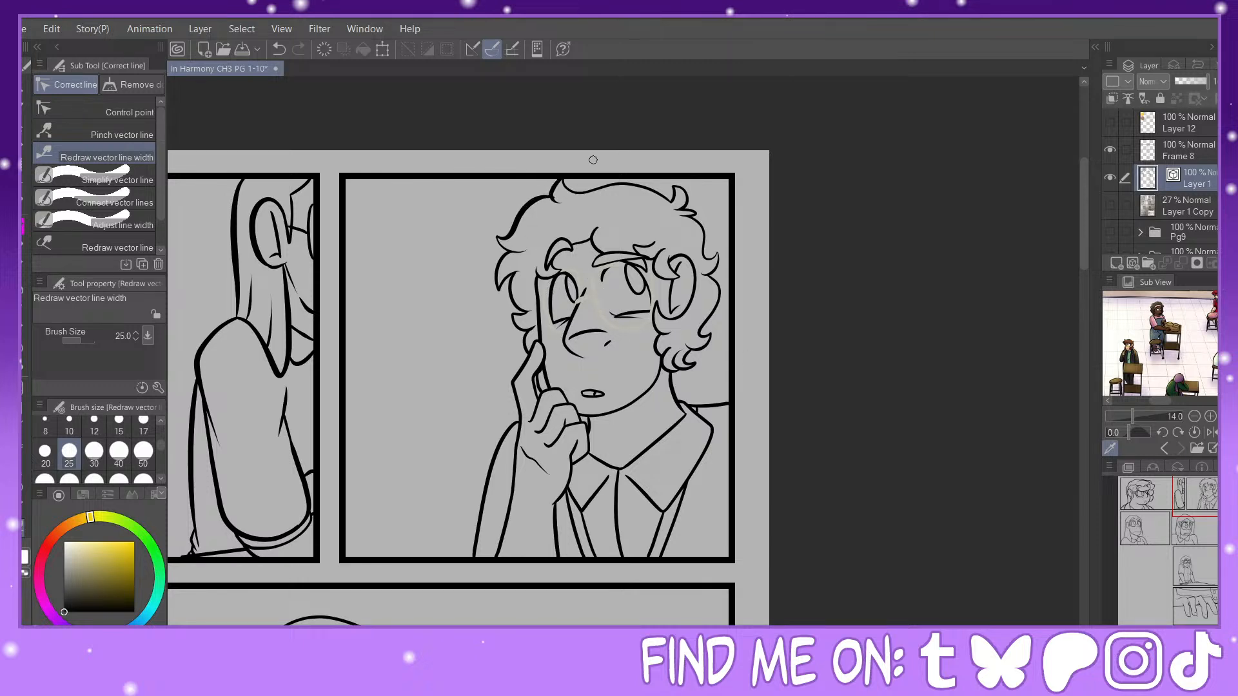
pyautogui.click(129, 134)
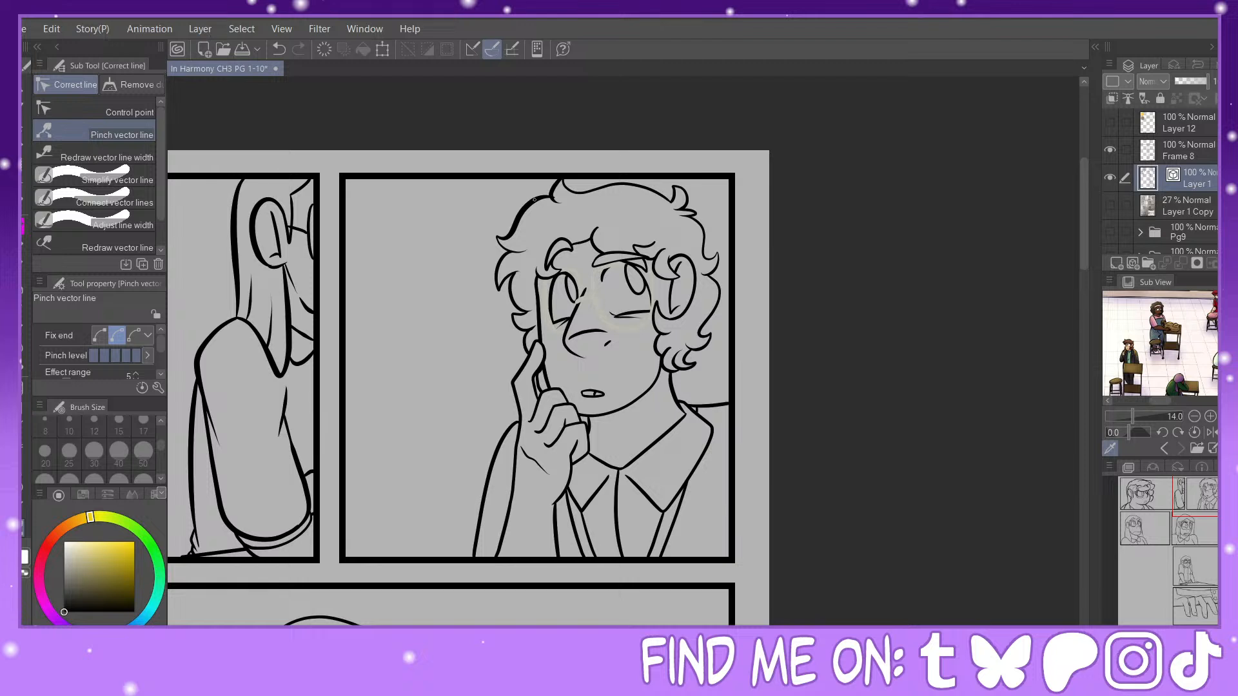
pyautogui.click(104, 157)
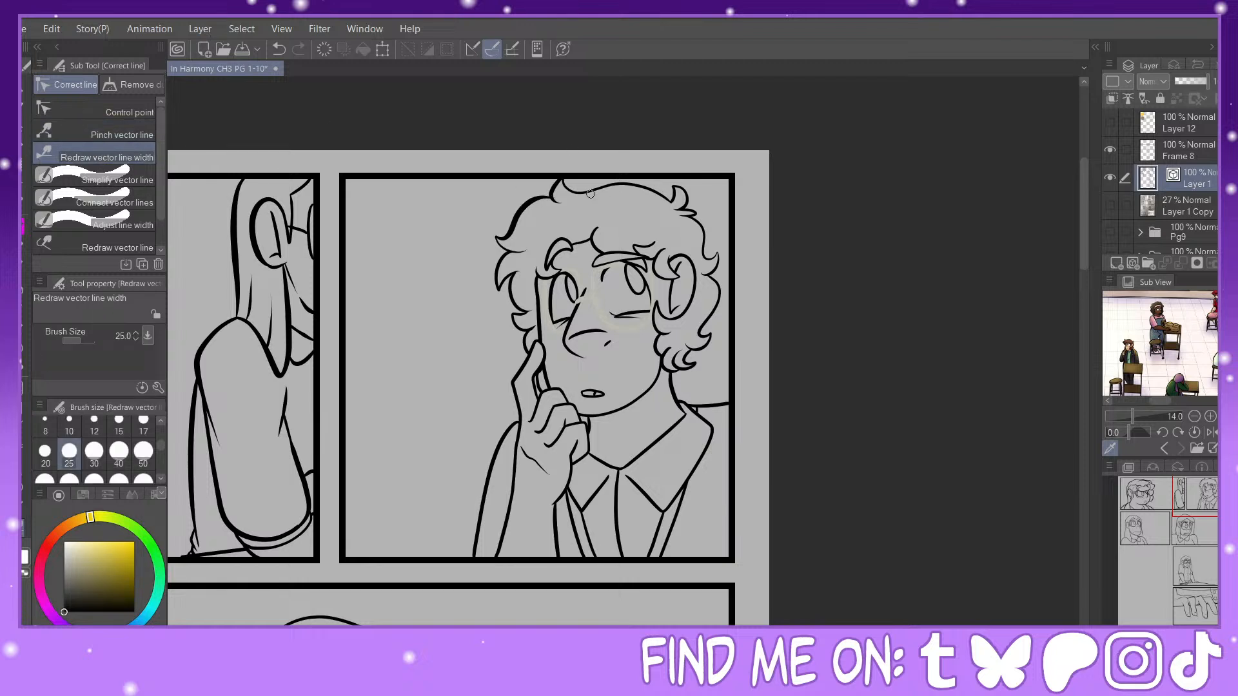
pyautogui.moveTo(590, 193)
pyautogui.mouseDown()
pyautogui.moveTo(684, 200)
pyautogui.moveTo(686, 185)
pyautogui.moveTo(704, 206)
pyautogui.mouseUp()
pyautogui.moveTo(639, 272); pyautogui.dragTo(644, 299)
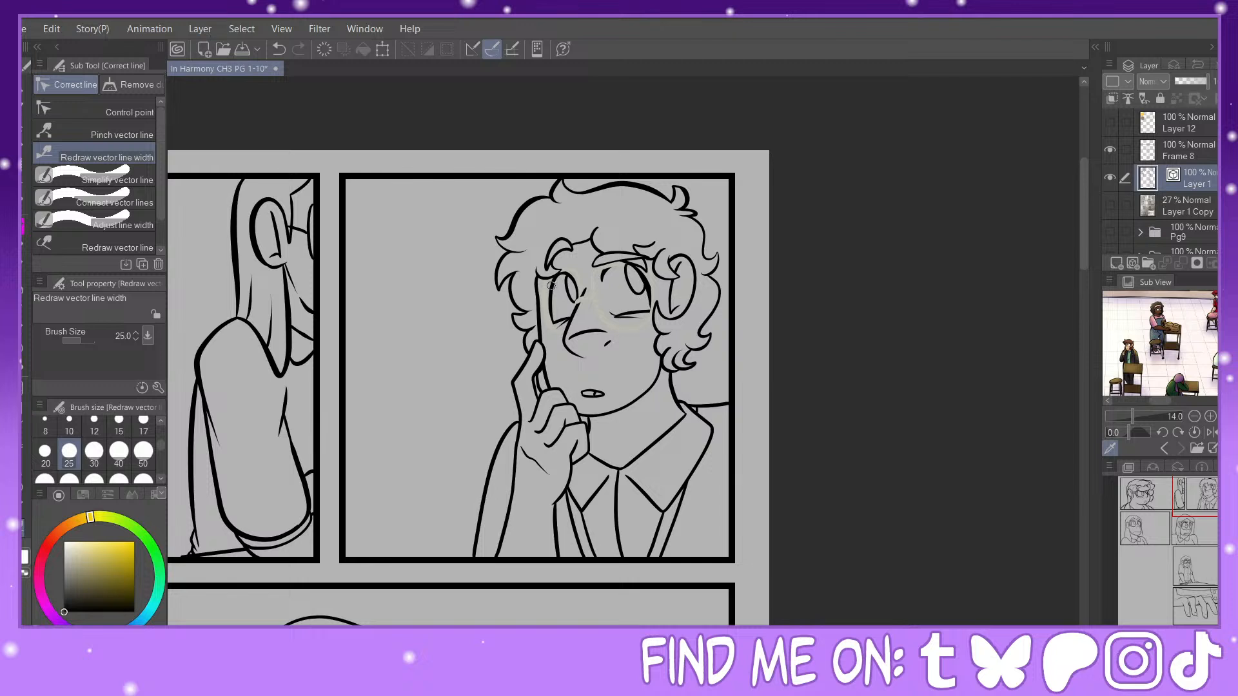
pyautogui.moveTo(565, 275); pyautogui.dragTo(551, 297)
pyautogui.moveTo(600, 255); pyautogui.dragTo(645, 254)
pyautogui.moveTo(711, 281); pyautogui.dragTo(707, 345)
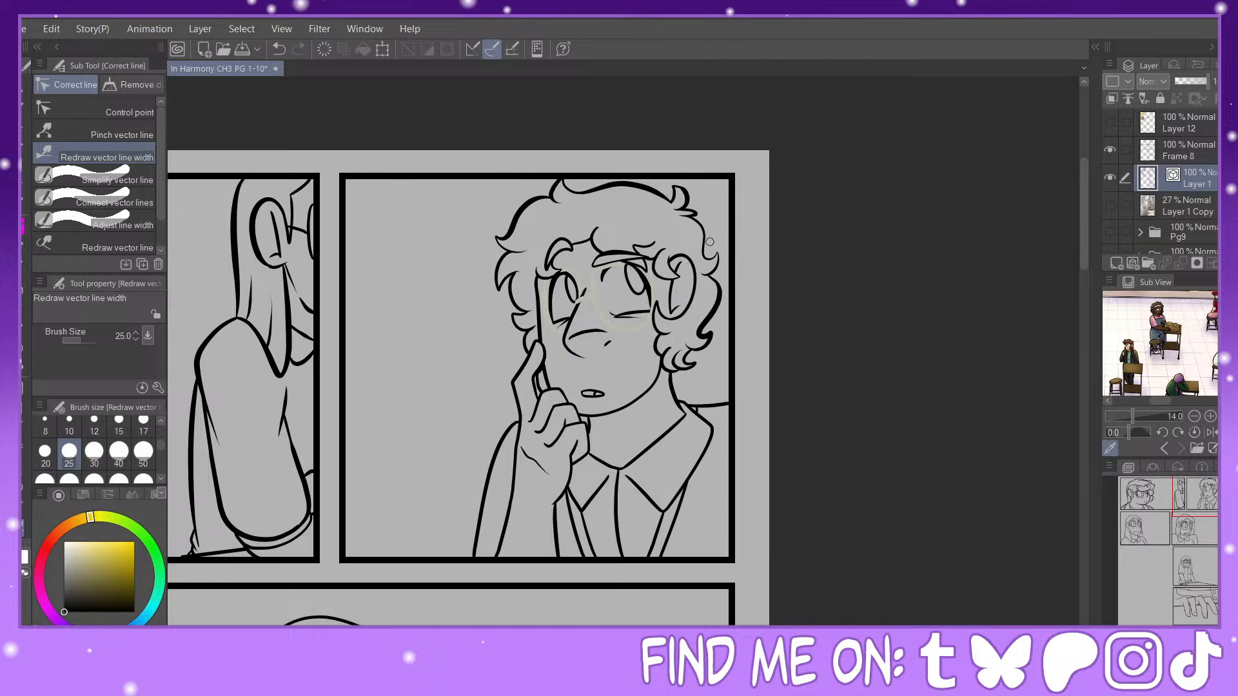
pyautogui.moveTo(695, 213)
pyautogui.mouseDown()
pyautogui.moveTo(717, 271)
pyautogui.moveTo(671, 274)
pyautogui.moveTo(665, 229)
pyautogui.moveTo(633, 248)
pyautogui.mouseUp()
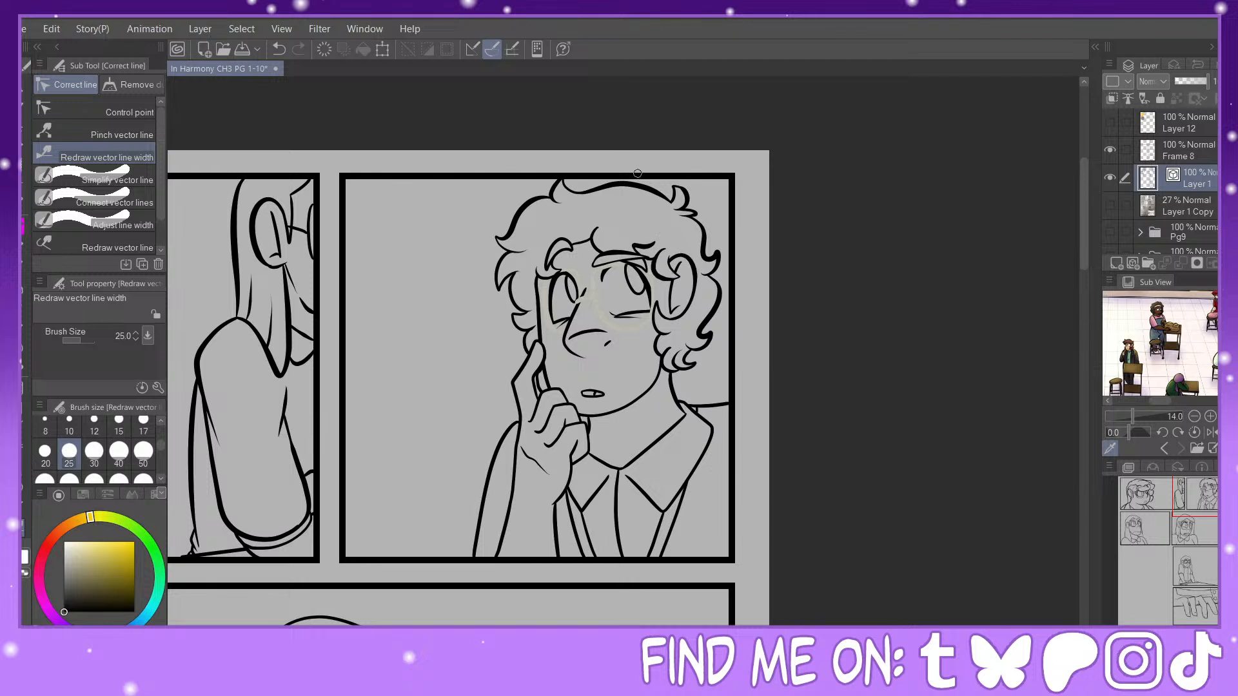
pyautogui.moveTo(576, 306)
pyautogui.mouseDown()
pyautogui.moveTo(592, 359)
pyautogui.moveTo(603, 339)
pyautogui.moveTo(567, 332)
pyautogui.moveTo(613, 330)
pyautogui.mouseUp()
# Step: Thicken the raised hand's finger outlines and the sleeve edges of the curly-haired character in the second panel
pyautogui.click(103, 133)
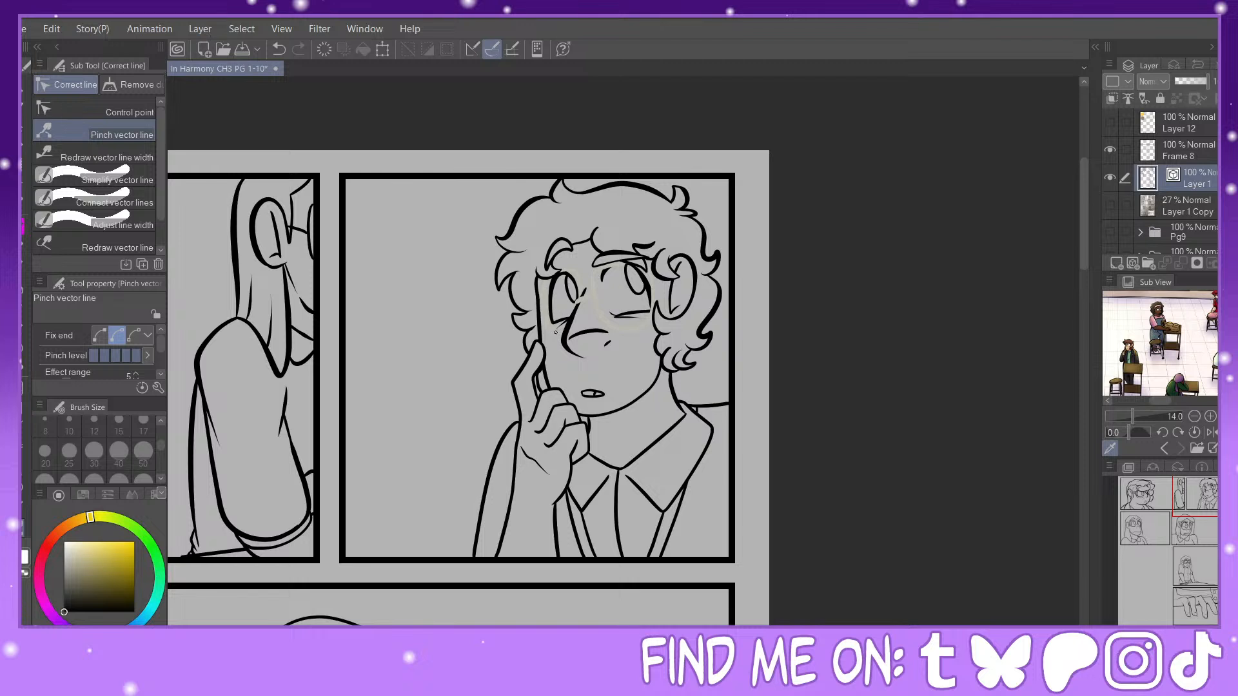
pyautogui.click(103, 155)
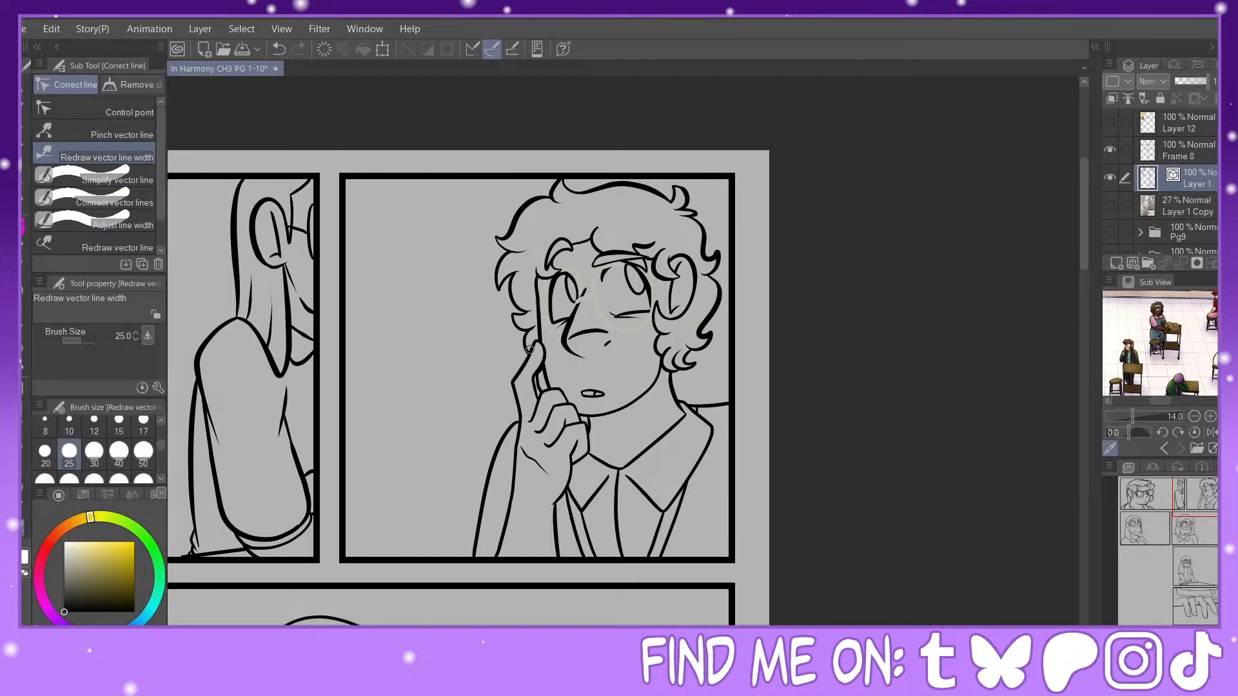
pyautogui.moveTo(530, 351); pyautogui.dragTo(521, 470)
pyautogui.moveTo(533, 407); pyautogui.dragTo(589, 423)
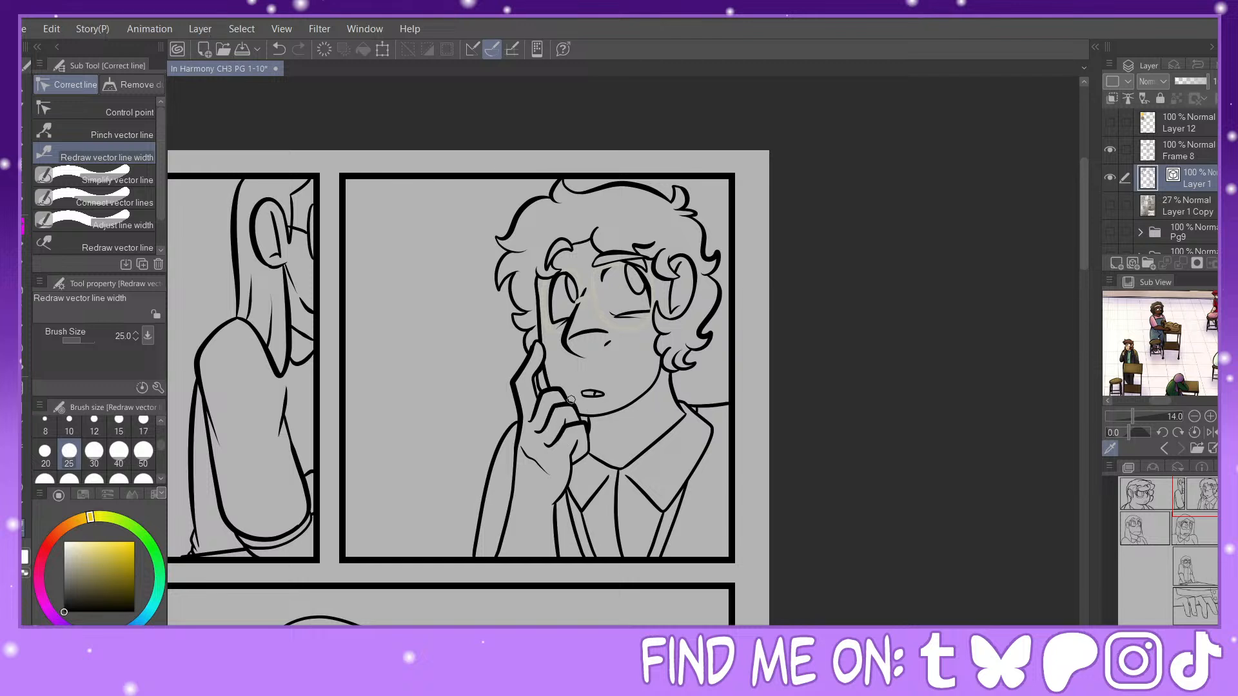
pyautogui.moveTo(513, 478); pyautogui.dragTo(499, 552)
pyautogui.moveTo(508, 433); pyautogui.dragTo(478, 554)
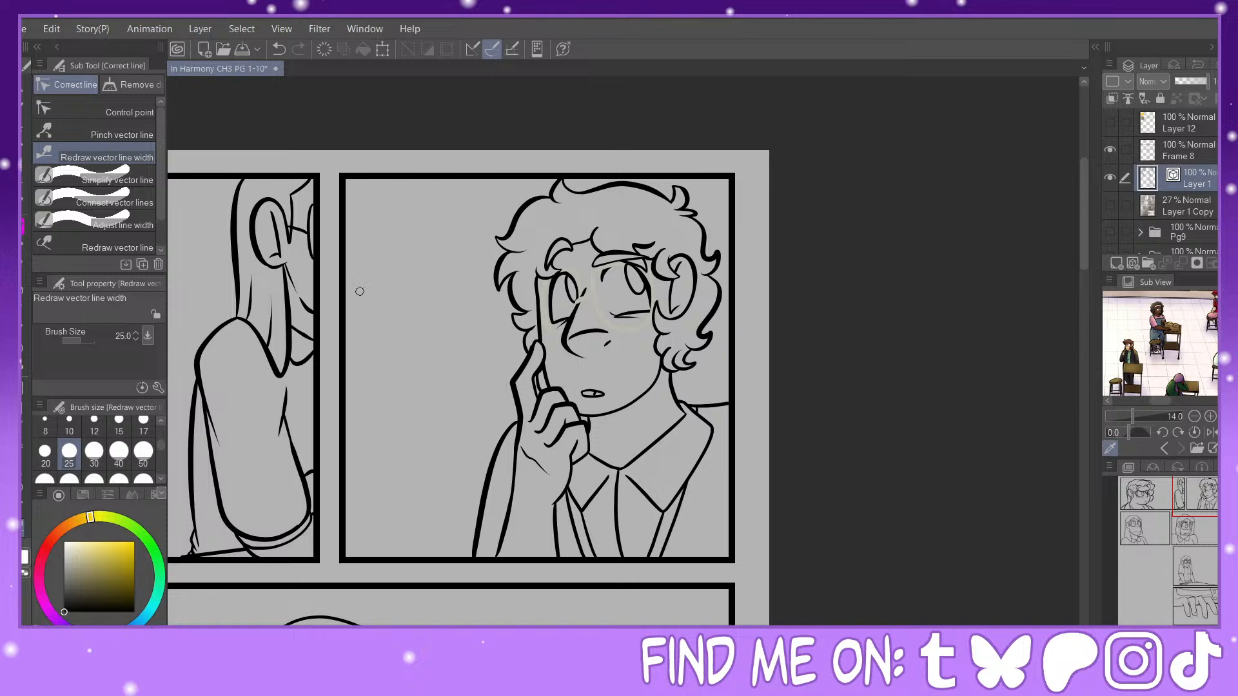
# Step: Thicken the jawline of the curly-haired character in the second panel
pyautogui.hotkey('ctrl', '+')
pyautogui.keyDown('space'); pyautogui.moveTo(623, 352); pyautogui.dragTo(644, 331); pyautogui.keyUp('space')
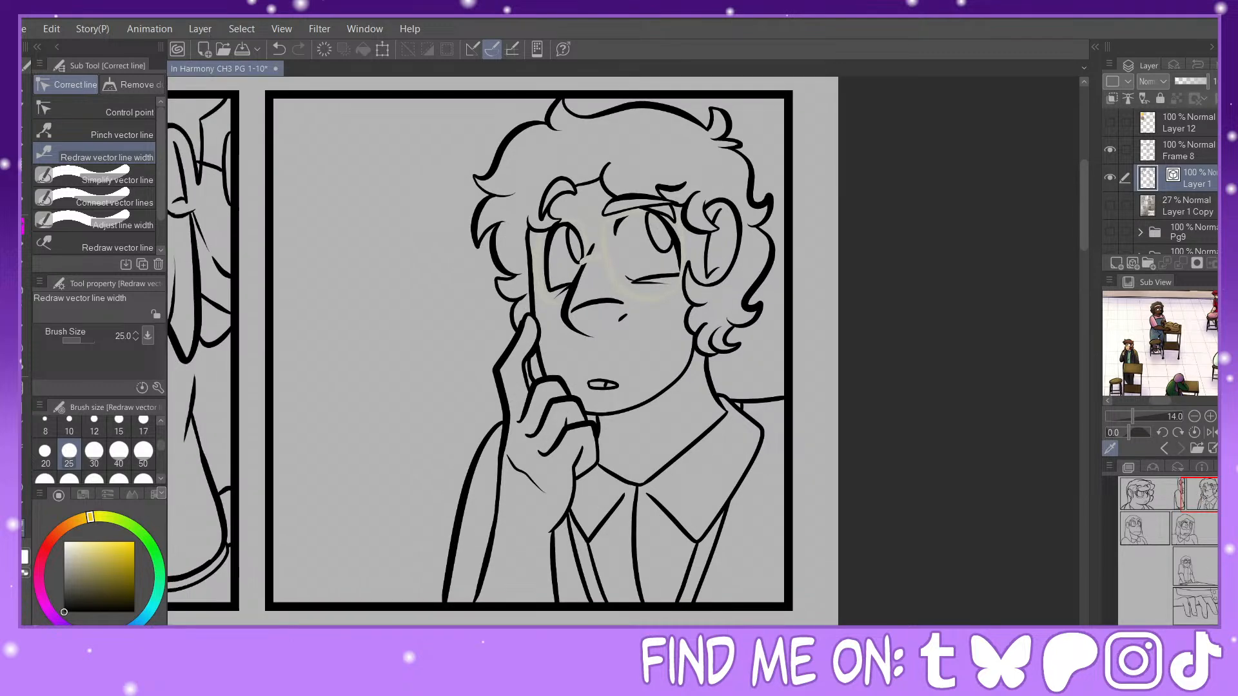
pyautogui.hotkey('ctrl', '+')
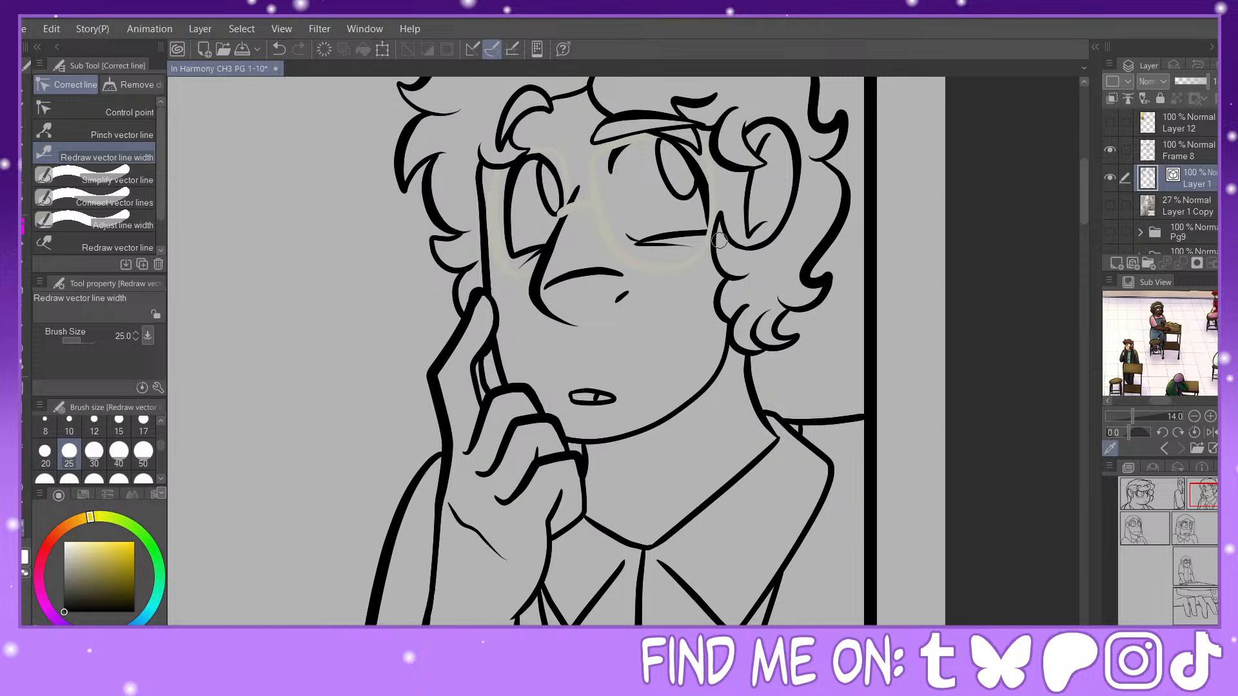
pyautogui.moveTo(717, 222); pyautogui.dragTo(718, 264)
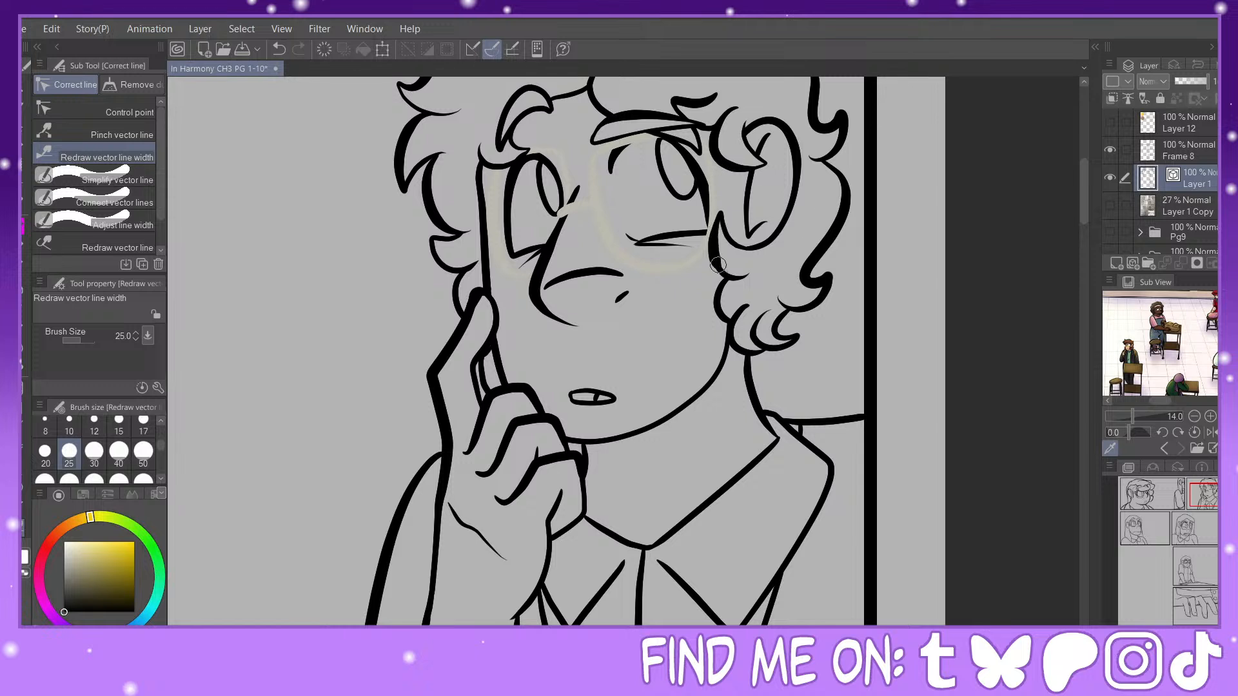
pyautogui.click(279, 49)
pyautogui.moveTo(734, 278)
pyautogui.mouseDown()
pyautogui.moveTo(706, 234)
pyautogui.moveTo(736, 349)
pyautogui.moveTo(588, 415)
pyautogui.mouseUp()
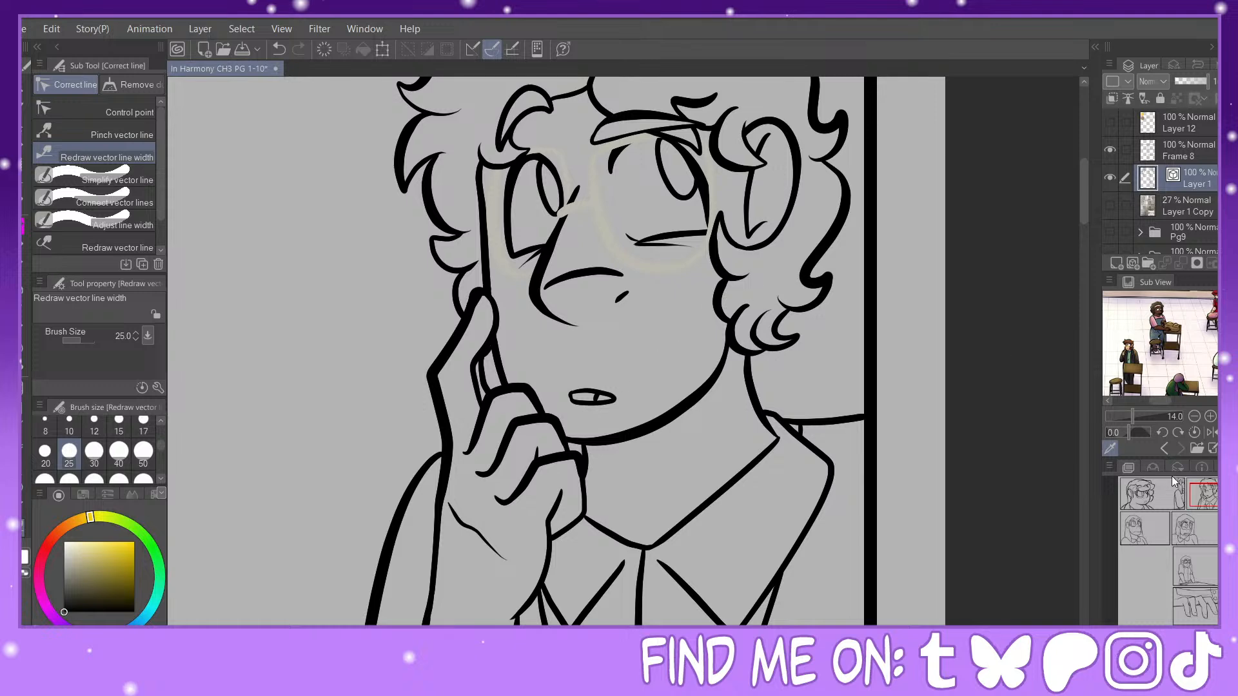
# Step: Thicken the curly-haired character's neckline, wrist edge, sleeve edge and shirt collar points in the second panel
pyautogui.moveTo(1205, 496); pyautogui.dragTo(1204, 502)
pyautogui.moveTo(772, 295); pyautogui.dragTo(694, 368)
pyautogui.moveTo(613, 369); pyautogui.dragTo(684, 384)
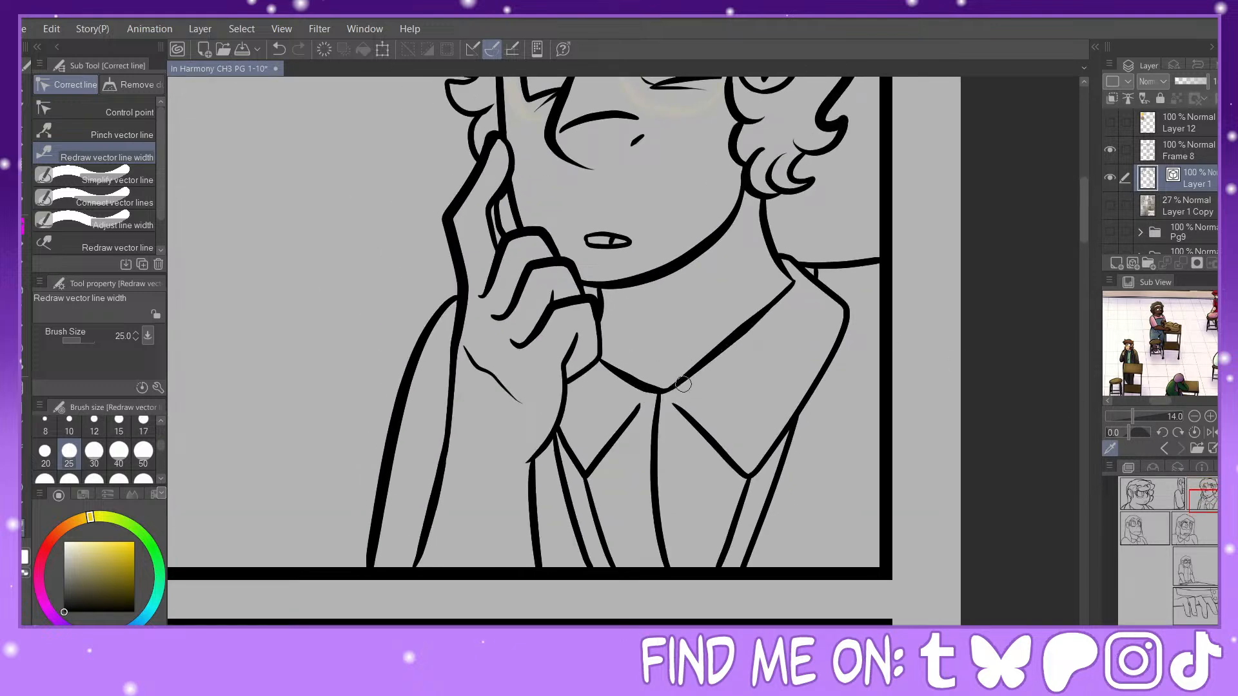
pyautogui.moveTo(562, 363); pyautogui.dragTo(541, 471)
pyautogui.moveTo(530, 483); pyautogui.dragTo(543, 564)
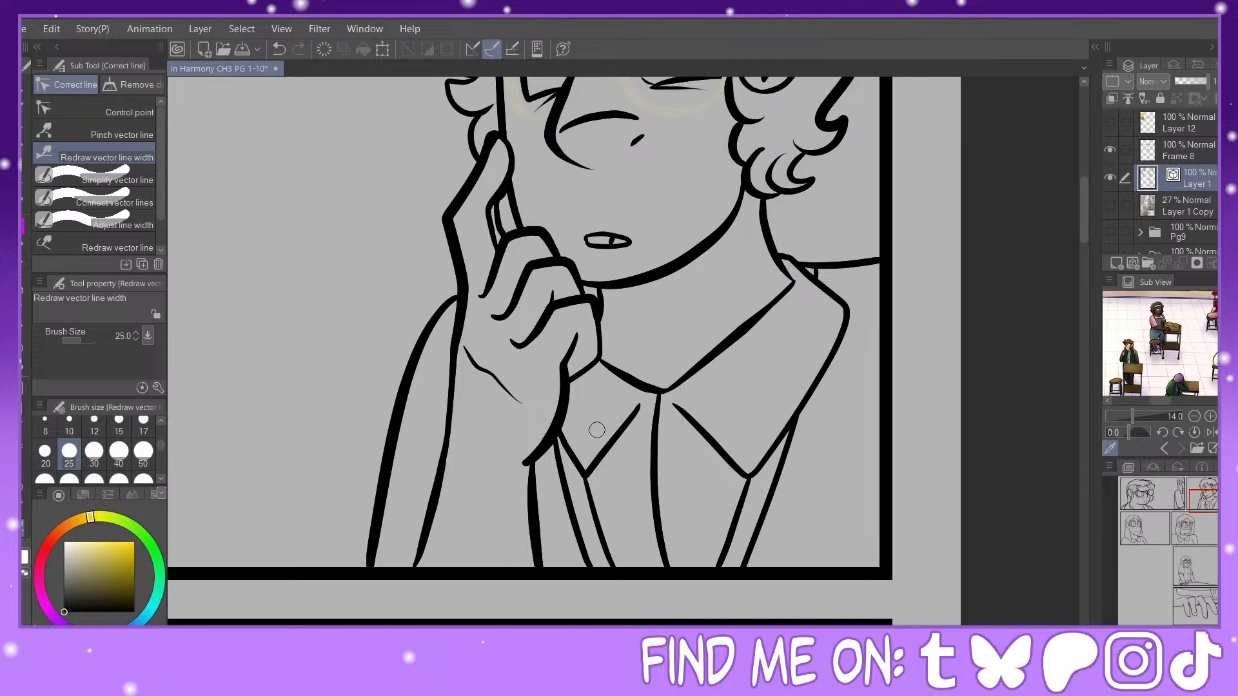
pyautogui.moveTo(620, 429); pyautogui.dragTo(580, 476)
pyautogui.moveTo(706, 433)
pyautogui.mouseDown()
pyautogui.moveTo(793, 431)
pyautogui.moveTo(848, 309)
pyautogui.mouseUp()
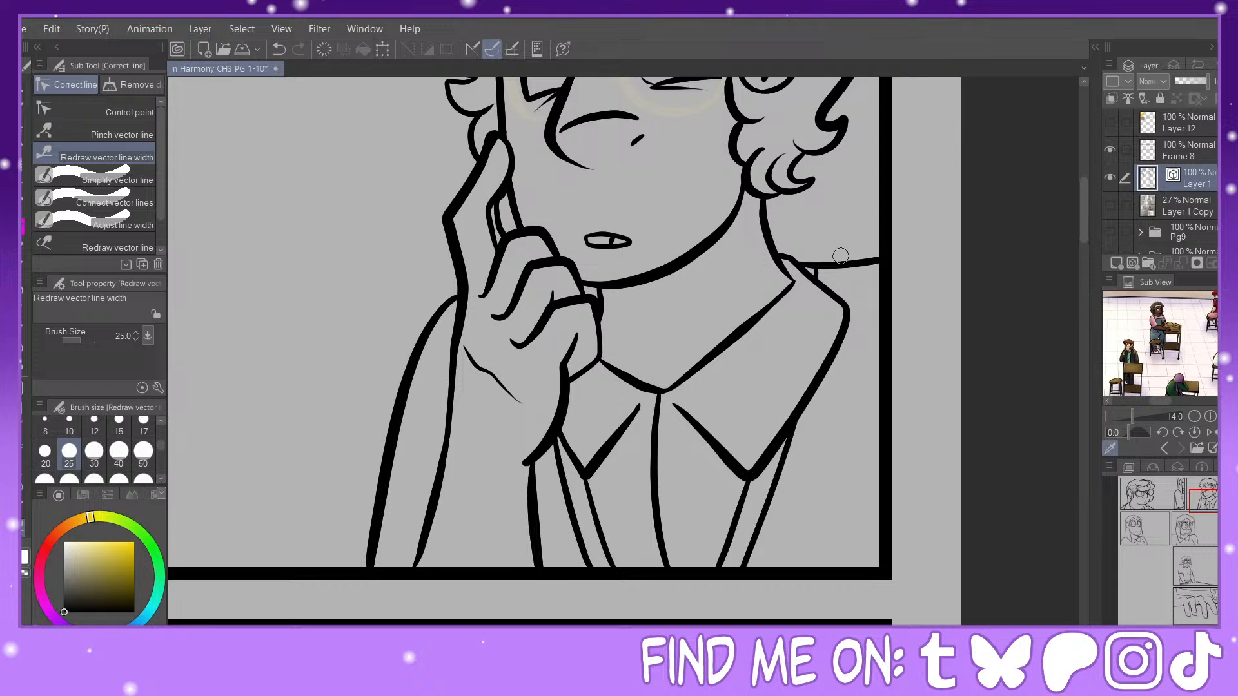
# Step: Thicken the curly-haired character's far shoulder line and the jacket edges below both collar points
pyautogui.moveTo(816, 266); pyautogui.dragTo(903, 258)
pyautogui.moveTo(752, 488)
pyautogui.mouseDown()
pyautogui.moveTo(717, 565)
pyautogui.moveTo(741, 567)
pyautogui.mouseUp()
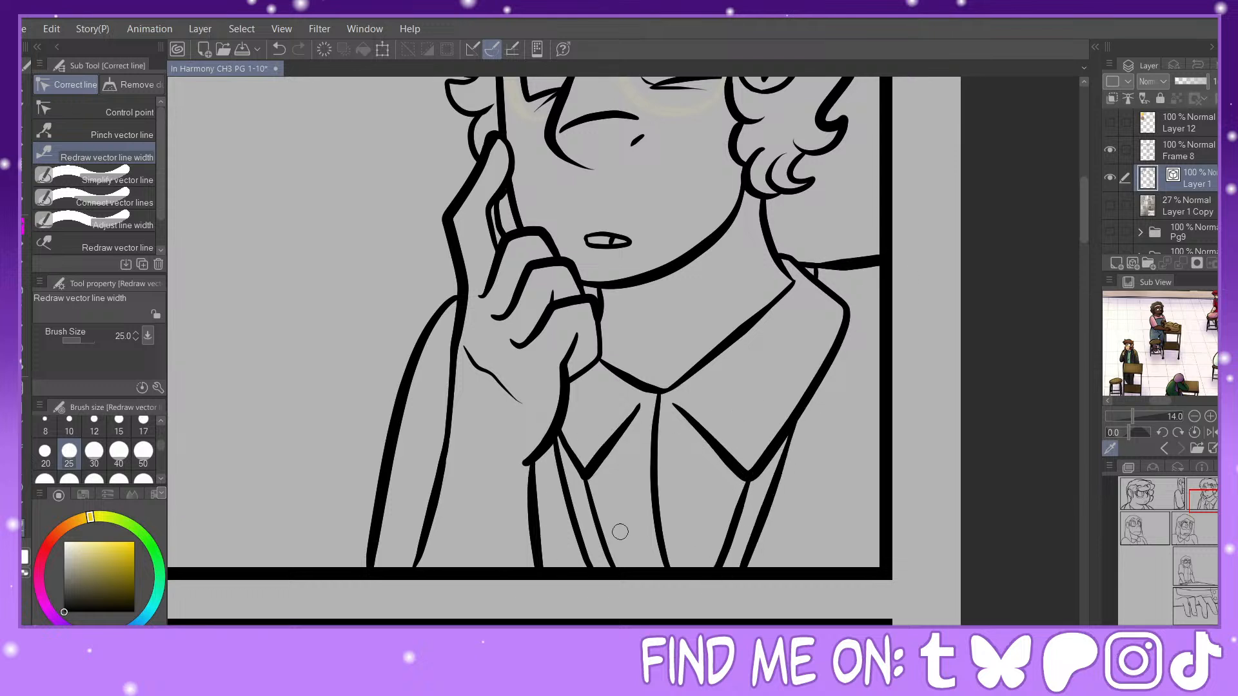
pyautogui.moveTo(556, 467); pyautogui.dragTo(590, 567)
pyautogui.moveTo(586, 485); pyautogui.dragTo(619, 568)
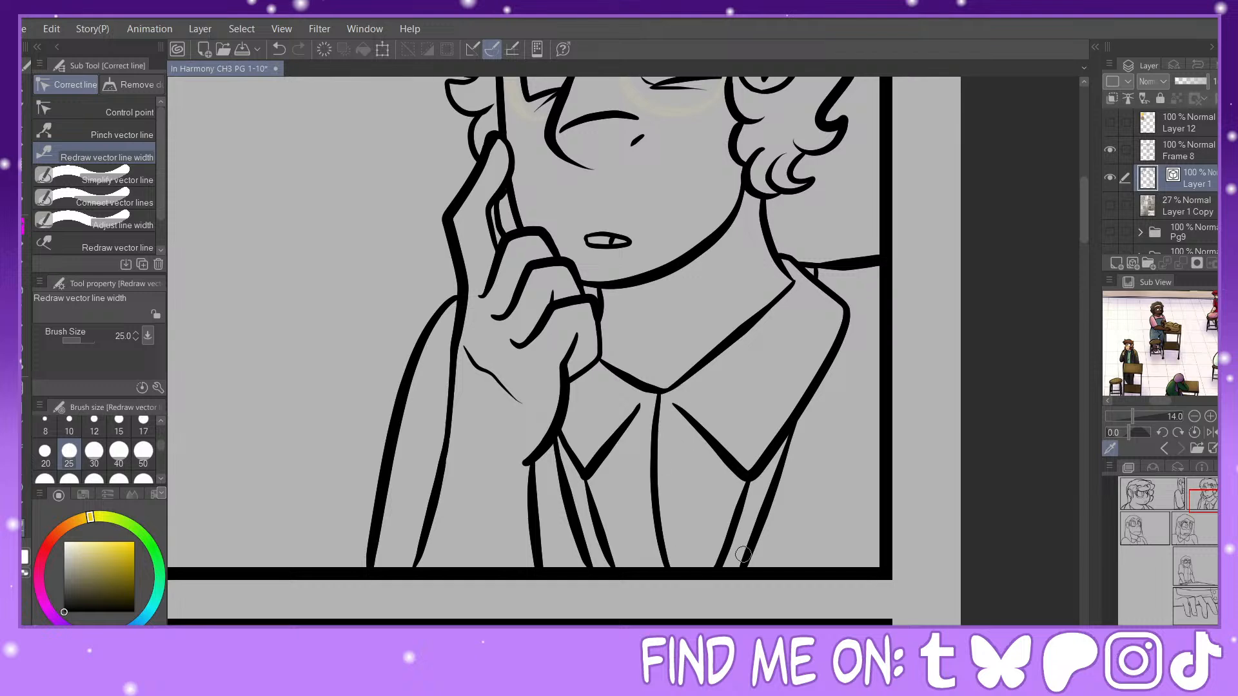
# Step: Fill the junctions of the first-panel close-up character's outer hair and brow-level lines with the Painty Sai Pen, raising its size to 20
pyautogui.doubleClick(1138, 490)
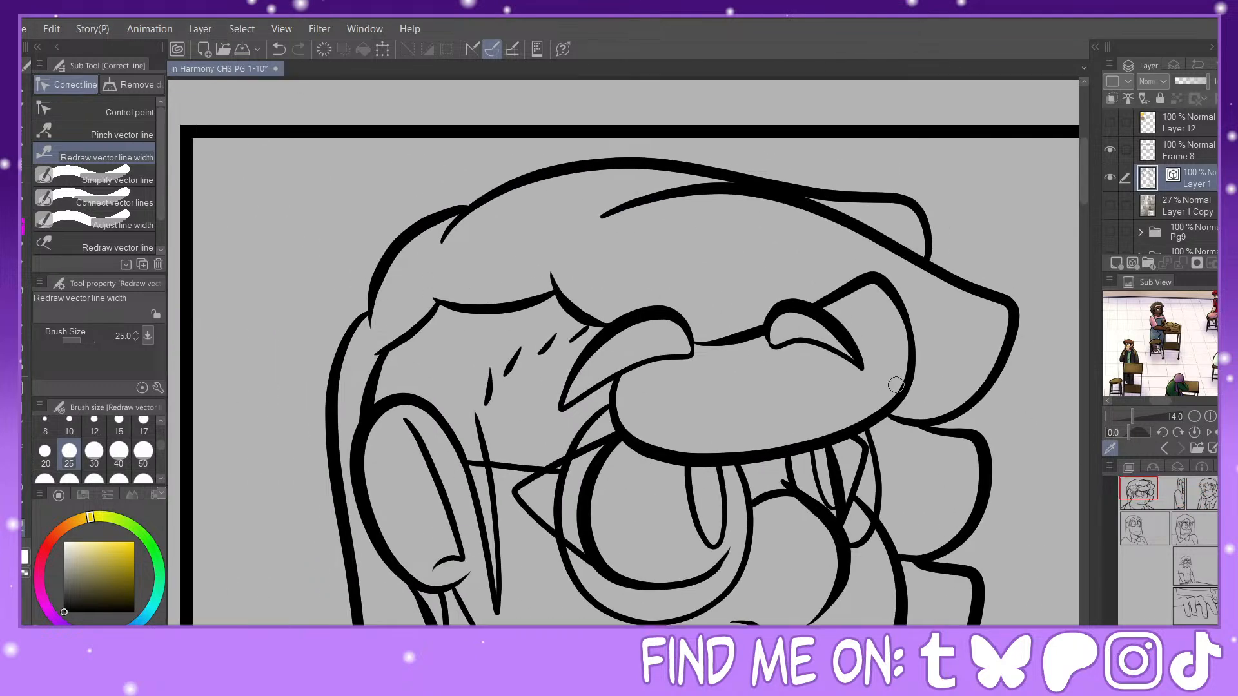
pyautogui.press('p')
pyautogui.moveTo(445, 210); pyautogui.dragTo(445, 229)
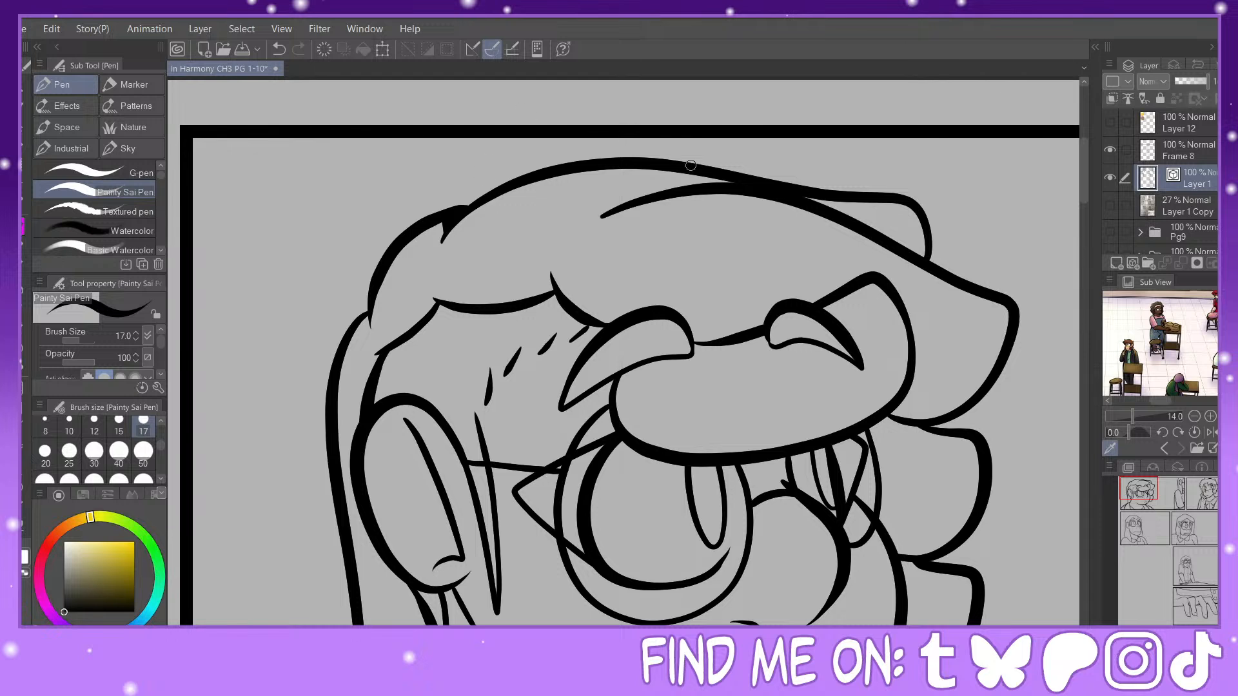
pyautogui.moveTo(708, 174); pyautogui.dragTo(692, 188)
pyautogui.moveTo(918, 256)
pyautogui.mouseDown()
pyautogui.moveTo(929, 234)
pyautogui.moveTo(943, 270)
pyautogui.moveTo(914, 247)
pyautogui.moveTo(926, 233)
pyautogui.moveTo(931, 257)
pyautogui.moveTo(982, 289)
pyautogui.mouseUp()
pyautogui.press(']')
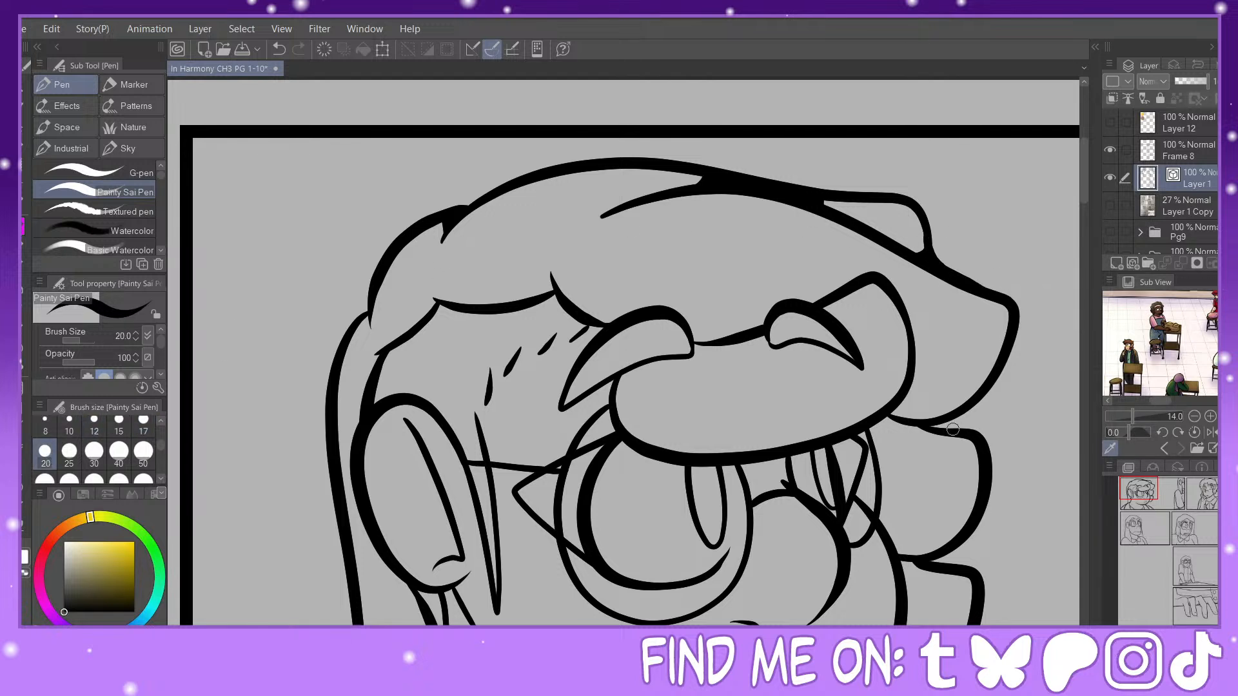
pyautogui.moveTo(945, 420)
pyautogui.mouseDown()
pyautogui.moveTo(892, 405)
pyautogui.moveTo(902, 396)
pyautogui.moveTo(936, 422)
pyautogui.moveTo(885, 413)
pyautogui.moveTo(925, 426)
pyautogui.moveTo(900, 432)
pyautogui.moveTo(925, 426)
pyautogui.mouseUp()
pyautogui.moveTo(605, 384); pyautogui.dragTo(613, 396)
pyautogui.moveTo(593, 327); pyautogui.dragTo(593, 337)
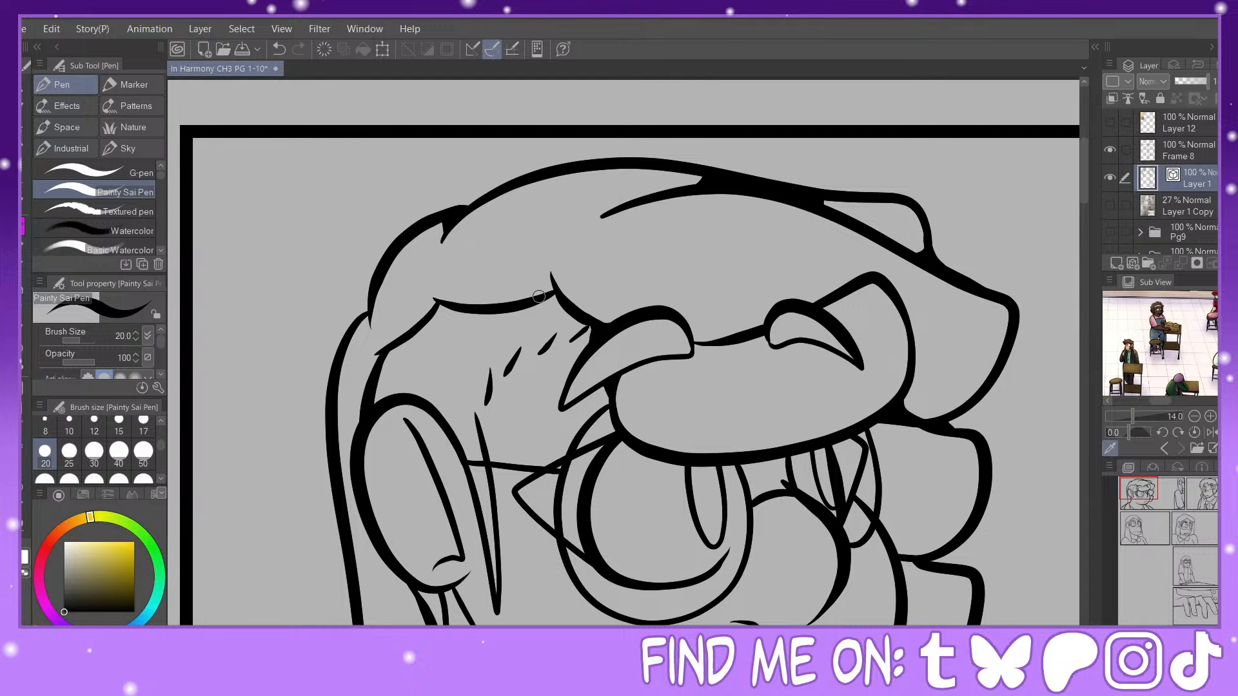
# Step: Fill the corners where the hairline strokes meet across the forehead and temple of the first panel's close-up character
pyautogui.moveTo(535, 299); pyautogui.dragTo(555, 290)
pyautogui.click(279, 49)
pyautogui.click(278, 49)
pyautogui.moveTo(543, 301); pyautogui.dragTo(559, 296)
pyautogui.moveTo(454, 306)
pyautogui.mouseDown()
pyautogui.moveTo(421, 291)
pyautogui.moveTo(426, 316)
pyautogui.mouseUp()
pyautogui.moveTo(418, 284); pyautogui.dragTo(429, 305)
pyautogui.moveTo(394, 345)
pyautogui.mouseDown()
pyautogui.moveTo(363, 361)
pyautogui.moveTo(374, 369)
pyautogui.mouseUp()
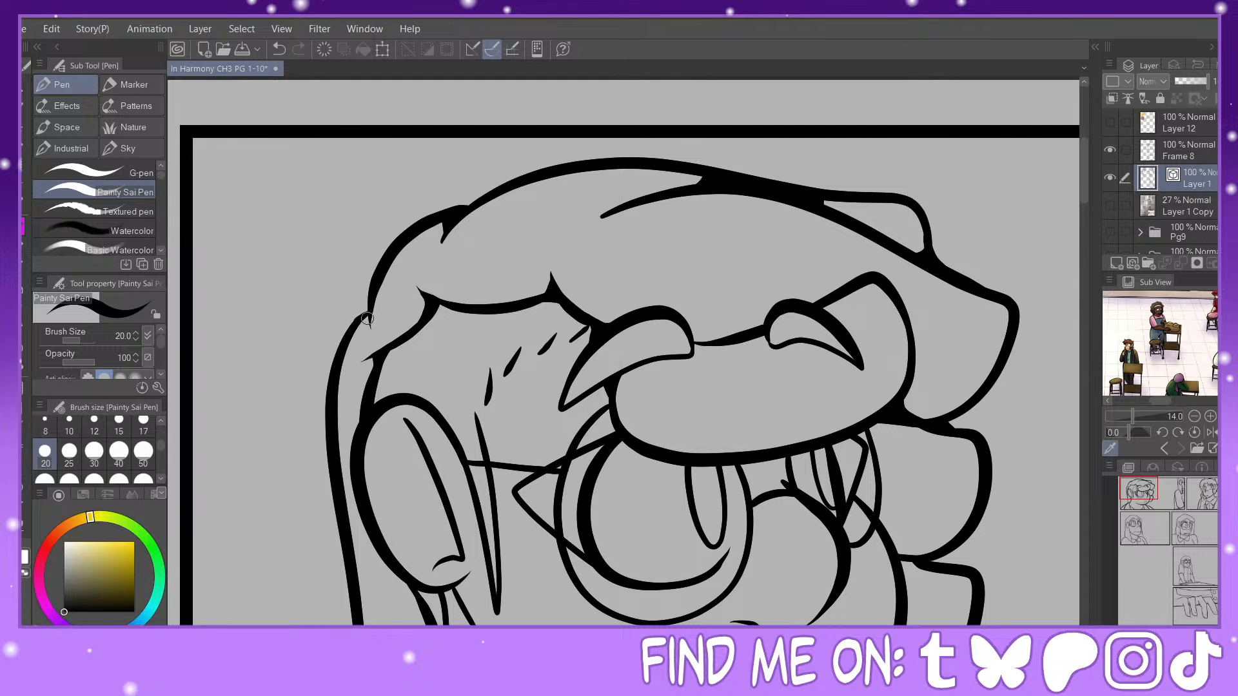
# Step: Darken the line junctions above the ear and beside the eyebrow of the first panel's close-up character
pyautogui.moveTo(367, 319); pyautogui.dragTo(372, 340)
pyautogui.hotkey('ctrl', 'z')
pyautogui.moveTo(366, 319)
pyautogui.mouseDown()
pyautogui.moveTo(374, 356)
pyautogui.moveTo(371, 342)
pyautogui.mouseUp()
pyautogui.click(279, 50)
pyautogui.moveTo(375, 392); pyautogui.dragTo(384, 409)
pyautogui.moveTo(591, 326); pyautogui.dragTo(587, 331)
# Step: Fill the line junctions at the close-up character's face-side curls, chin, earlobe, back hair and shoulder
pyautogui.click(1141, 497)
pyautogui.moveTo(860, 341); pyautogui.dragTo(868, 340)
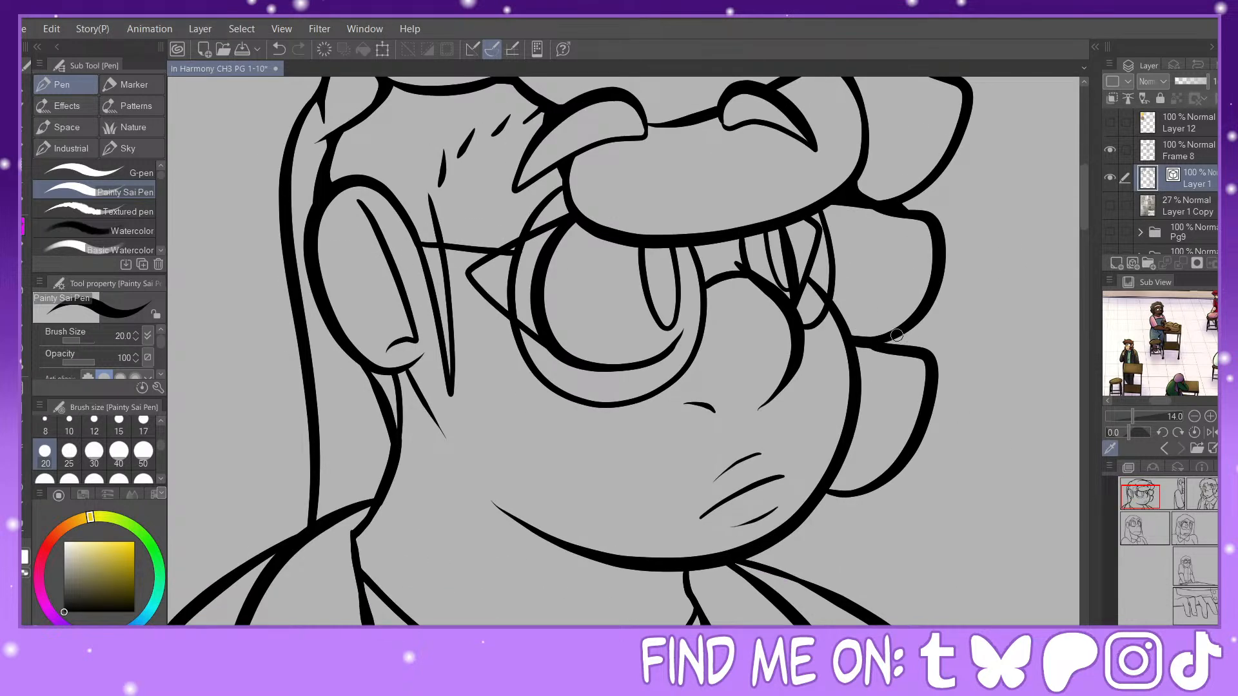
pyautogui.moveTo(829, 492); pyautogui.dragTo(875, 481)
pyautogui.moveTo(764, 547); pyautogui.dragTo(749, 557)
pyautogui.moveTo(669, 571); pyautogui.dragTo(688, 587)
pyautogui.moveTo(398, 380); pyautogui.dragTo(418, 384)
pyautogui.moveTo(316, 499); pyautogui.dragTo(319, 514)
pyautogui.moveTo(260, 564)
pyautogui.mouseDown()
pyautogui.moveTo(256, 579)
pyautogui.moveTo(271, 559)
pyautogui.mouseUp()
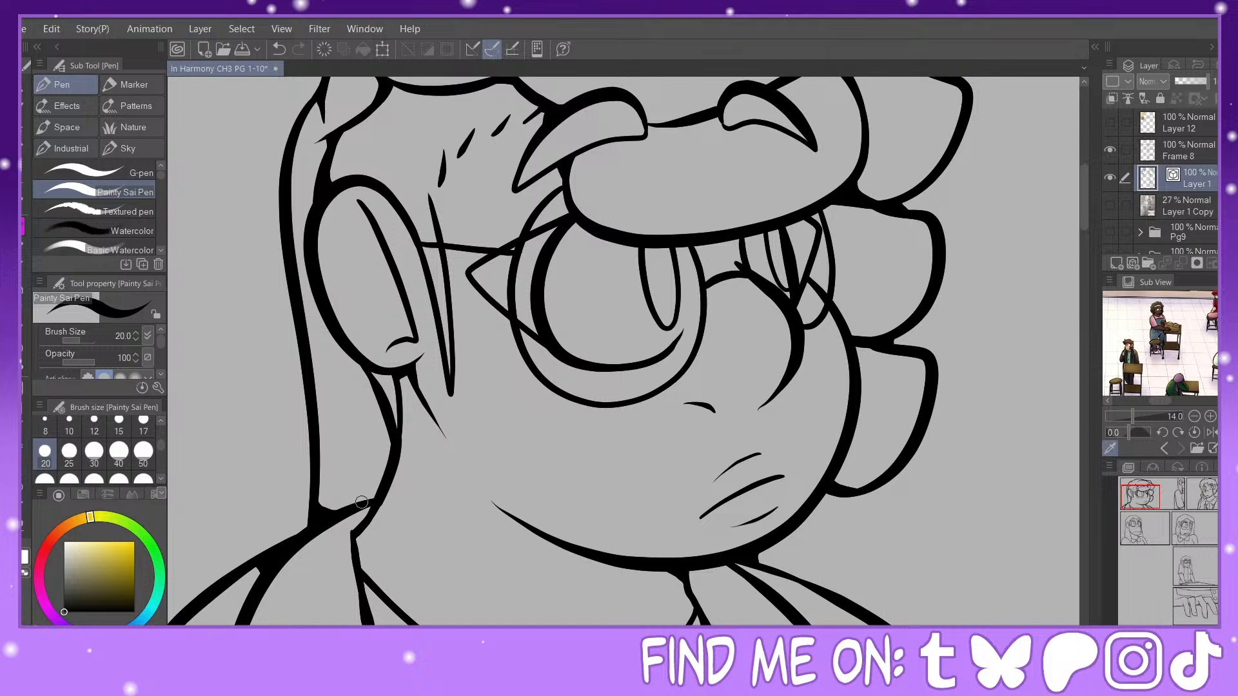
# Step: Fill the line junctions around the collar and under the chin of the first panel's close-up character
pyautogui.click(1135, 511)
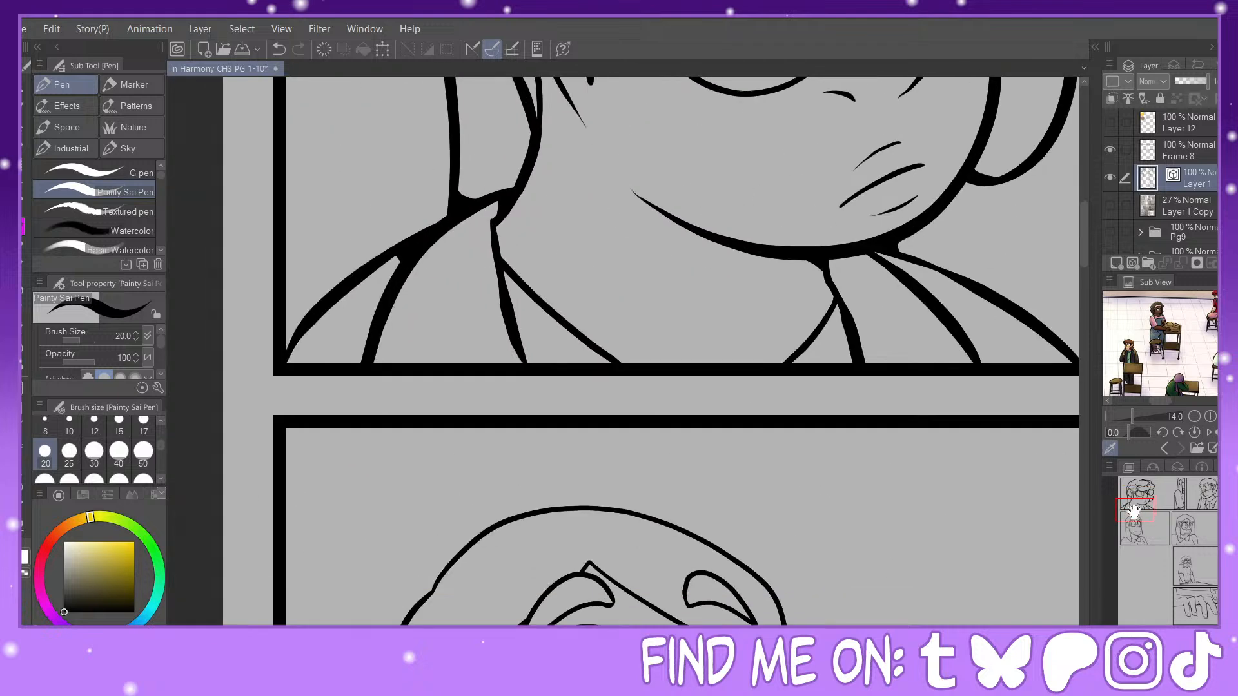
pyautogui.moveTo(1134, 512); pyautogui.dragTo(1133, 509)
pyautogui.moveTo(546, 311)
pyautogui.mouseDown()
pyautogui.moveTo(560, 358)
pyautogui.moveTo(553, 314)
pyautogui.mouseUp()
pyautogui.click(279, 49)
pyautogui.moveTo(878, 356)
pyautogui.mouseDown()
pyautogui.moveTo(889, 365)
pyautogui.moveTo(881, 347)
pyautogui.mouseUp()
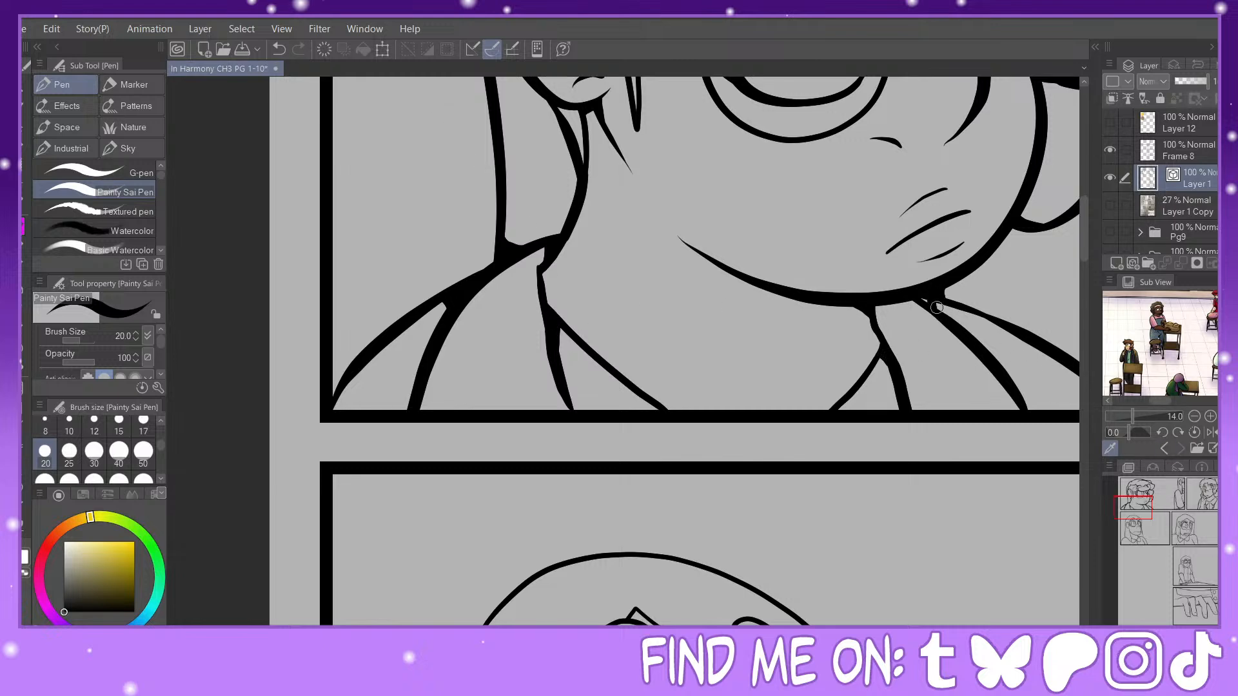
pyautogui.moveTo(921, 298); pyautogui.dragTo(933, 306)
# Step: Fill the long-haired figure's below-ear and hair-to-shoulder junctions, and adjust the ear's lower outline with Pinch vector line
pyautogui.click(1149, 505)
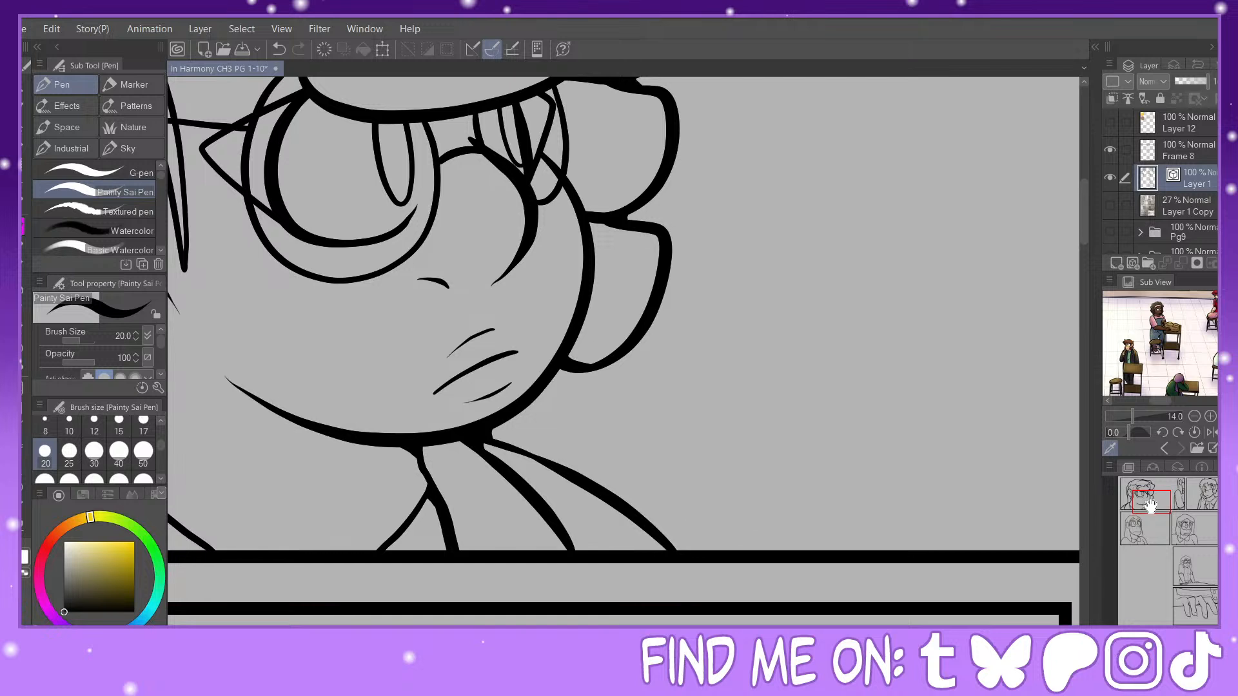
pyautogui.moveTo(1151, 505); pyautogui.dragTo(1182, 489)
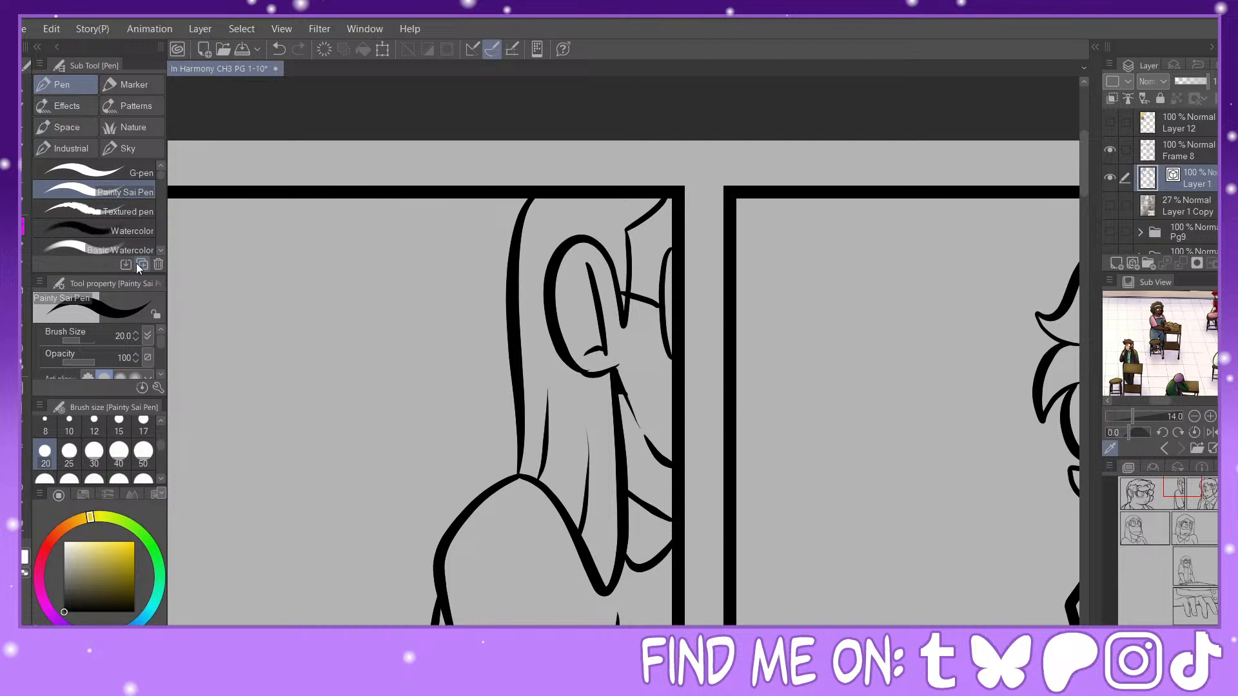
pyautogui.click(280, 55)
pyautogui.moveTo(617, 378); pyautogui.dragTo(621, 393)
pyautogui.click(24, 527)
pyautogui.click(116, 137)
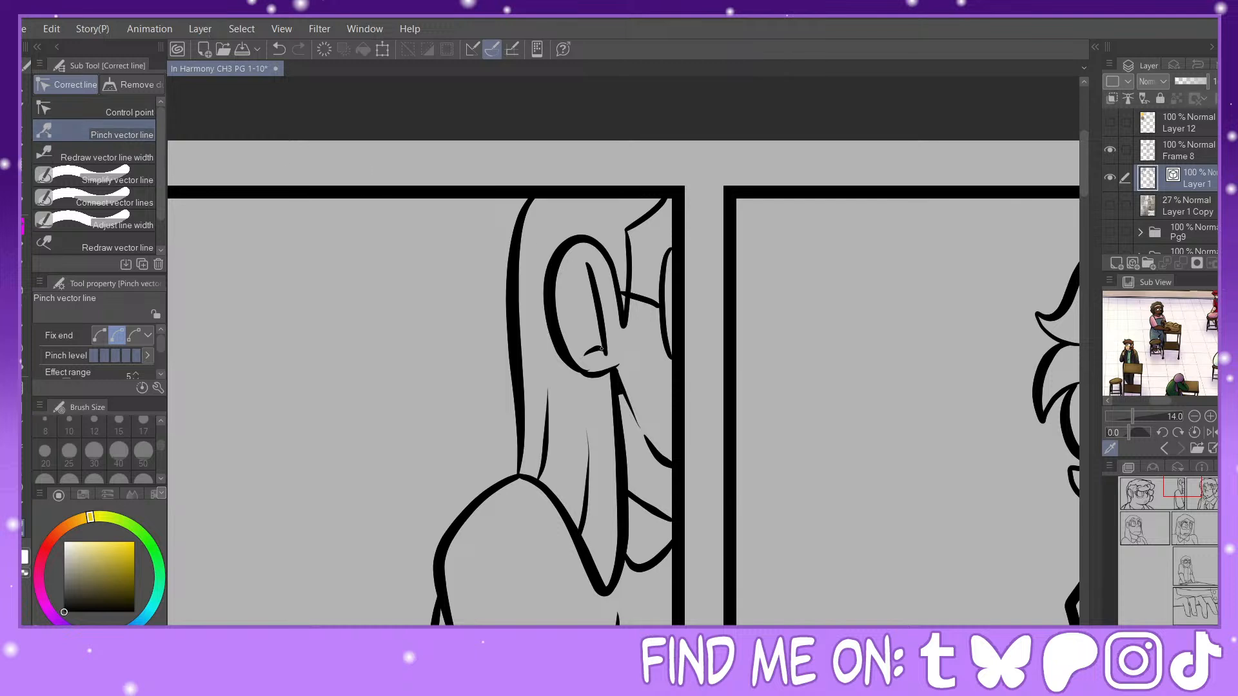
pyautogui.moveTo(583, 369); pyautogui.dragTo(590, 372)
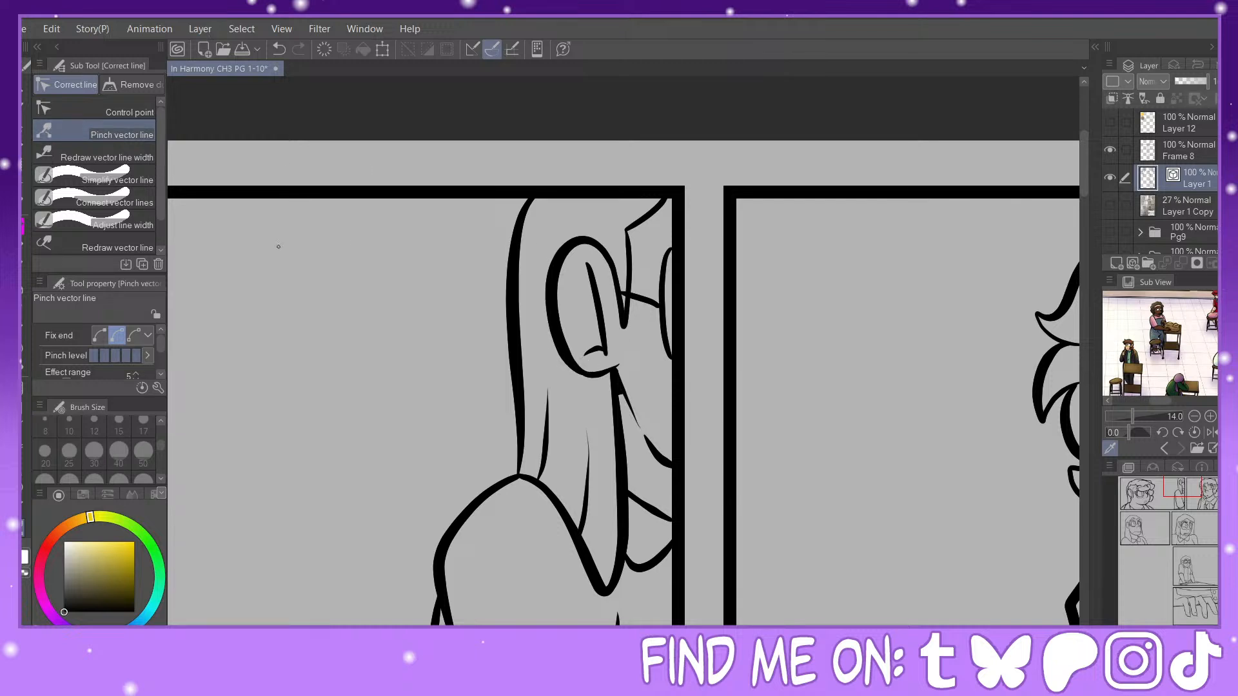
pyautogui.click(26, 219)
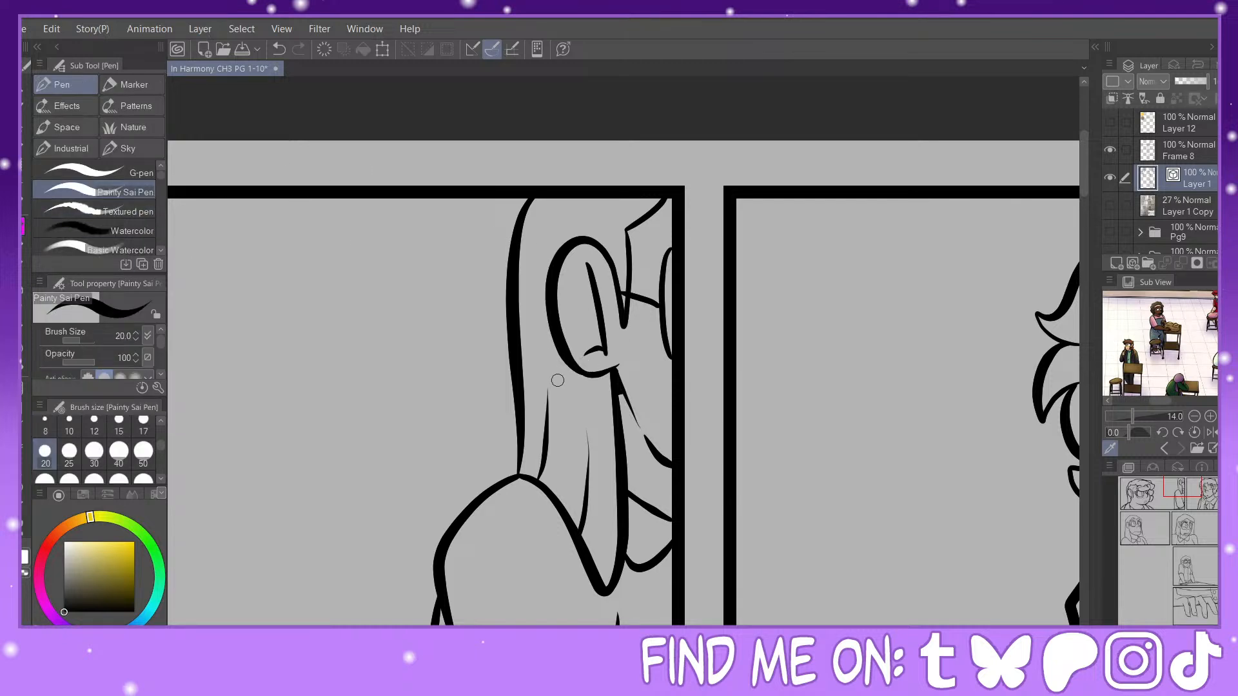
pyautogui.moveTo(507, 482); pyautogui.dragTo(525, 437)
# Step: Fill the junction between the long-haired figure's arm and back, and thicken the sleeve fold and front sleeve line
pyautogui.click(1187, 514)
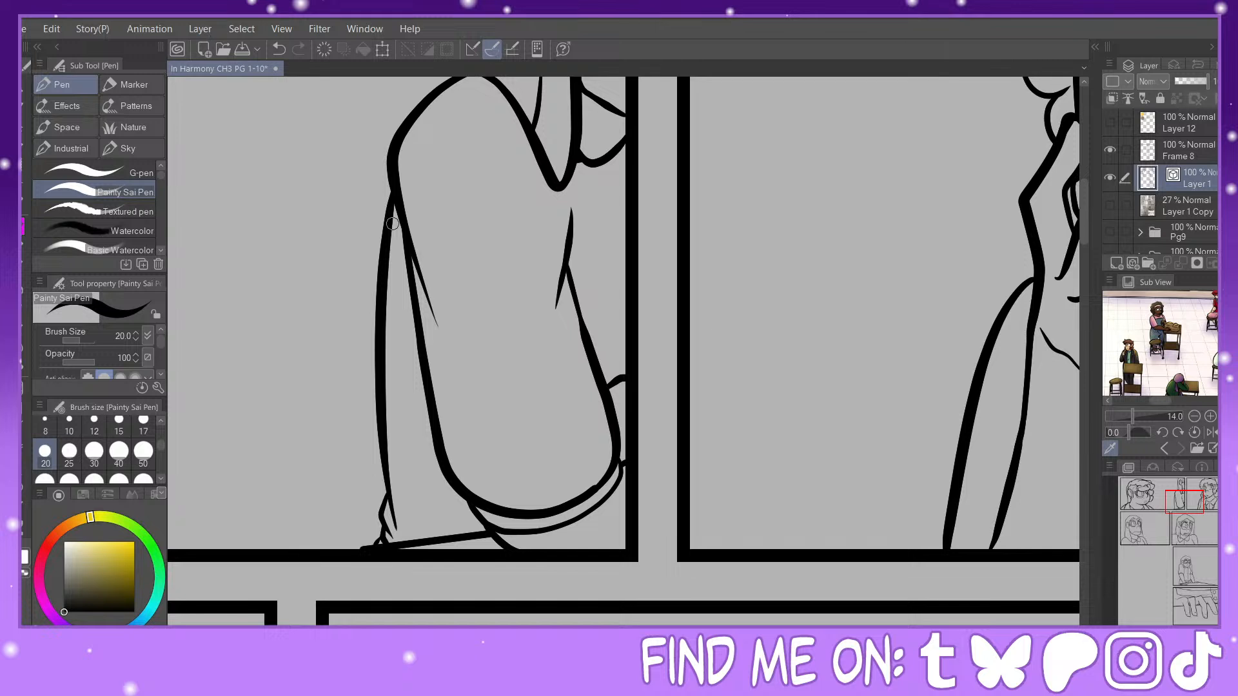
pyautogui.moveTo(389, 224)
pyautogui.mouseDown()
pyautogui.moveTo(401, 235)
pyautogui.moveTo(386, 206)
pyautogui.moveTo(398, 153)
pyautogui.moveTo(379, 322)
pyautogui.mouseUp()
pyautogui.moveTo(415, 276); pyautogui.dragTo(443, 334)
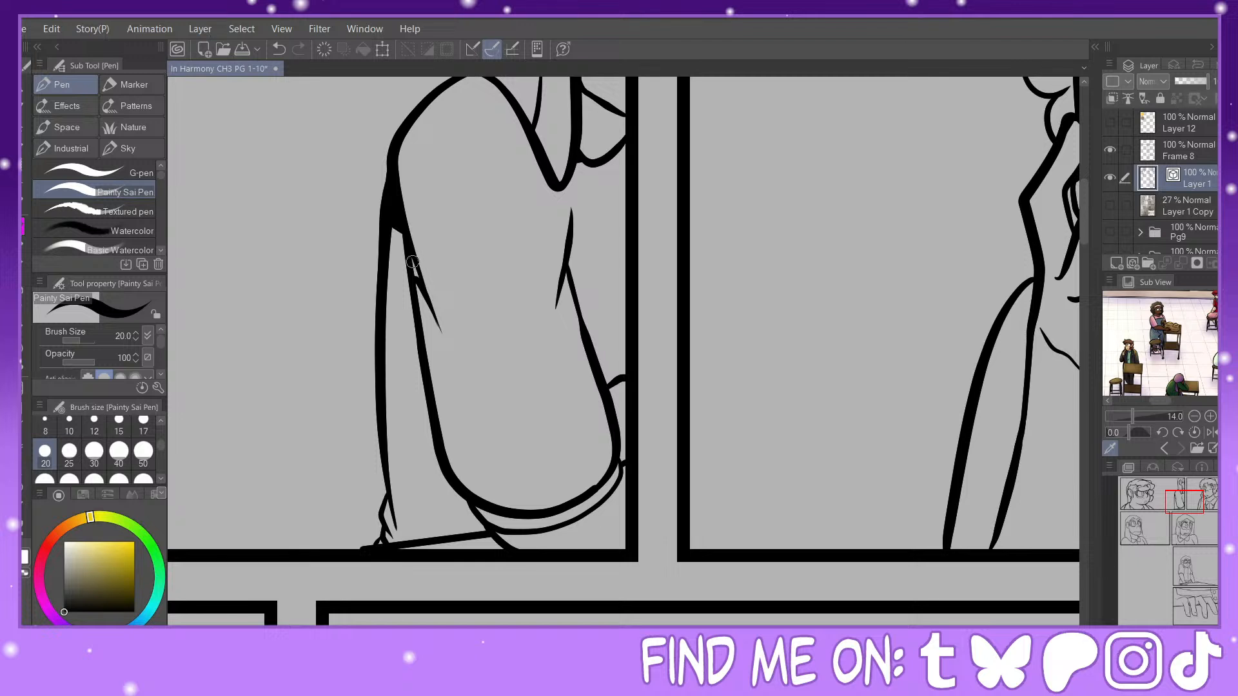
pyautogui.moveTo(413, 261); pyautogui.dragTo(426, 288)
pyautogui.moveTo(560, 283); pyautogui.dragTo(587, 328)
pyautogui.moveTo(565, 272); pyautogui.dragTo(571, 295)
pyautogui.moveTo(570, 238)
pyautogui.mouseDown()
pyautogui.moveTo(580, 298)
pyautogui.moveTo(563, 284)
pyautogui.moveTo(604, 398)
pyautogui.mouseUp()
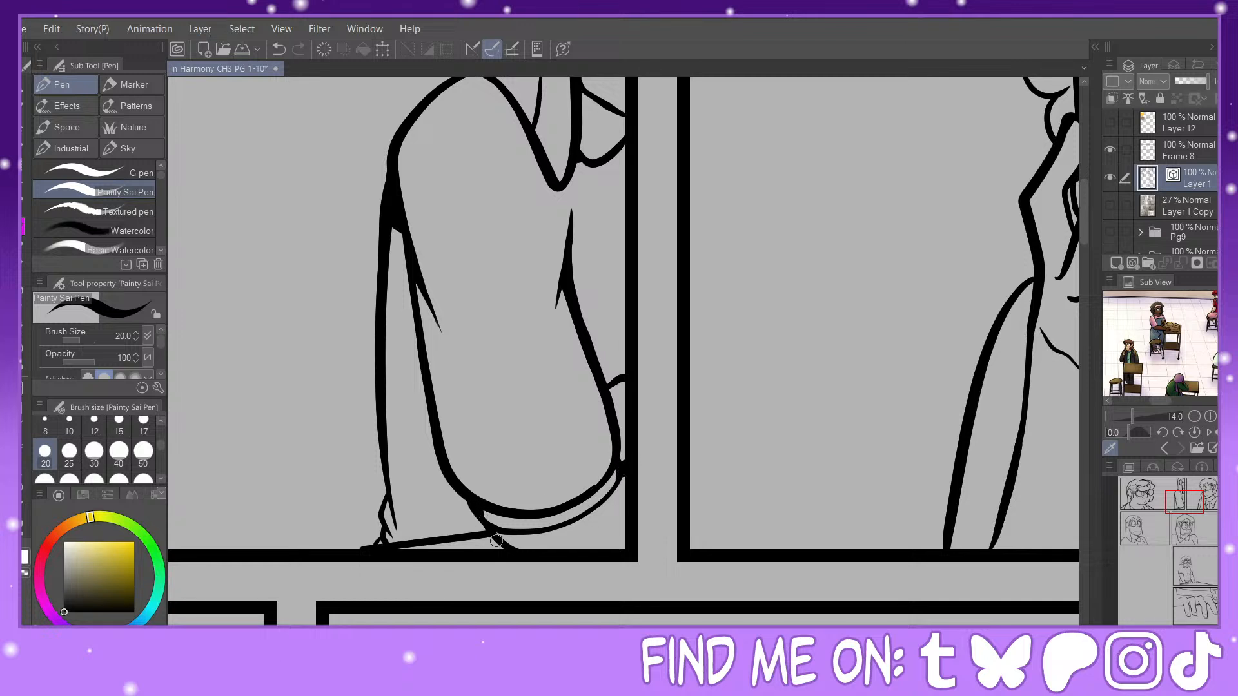
# Step: Fill the small line junctions along the long-haired figure's lower back and beneath the elbow near the panel's bottom border
pyautogui.moveTo(496, 541); pyautogui.dragTo(499, 547)
pyautogui.moveTo(386, 506)
pyautogui.mouseDown()
pyautogui.moveTo(401, 543)
pyautogui.moveTo(379, 540)
pyautogui.mouseUp()
pyautogui.moveTo(476, 534); pyautogui.dragTo(478, 511)
# Step: Extend the long-haired figure's sleeve fold with a tapered stroke and fill the junction in front of the lower sleeve
pyautogui.moveTo(419, 296); pyautogui.dragTo(453, 370)
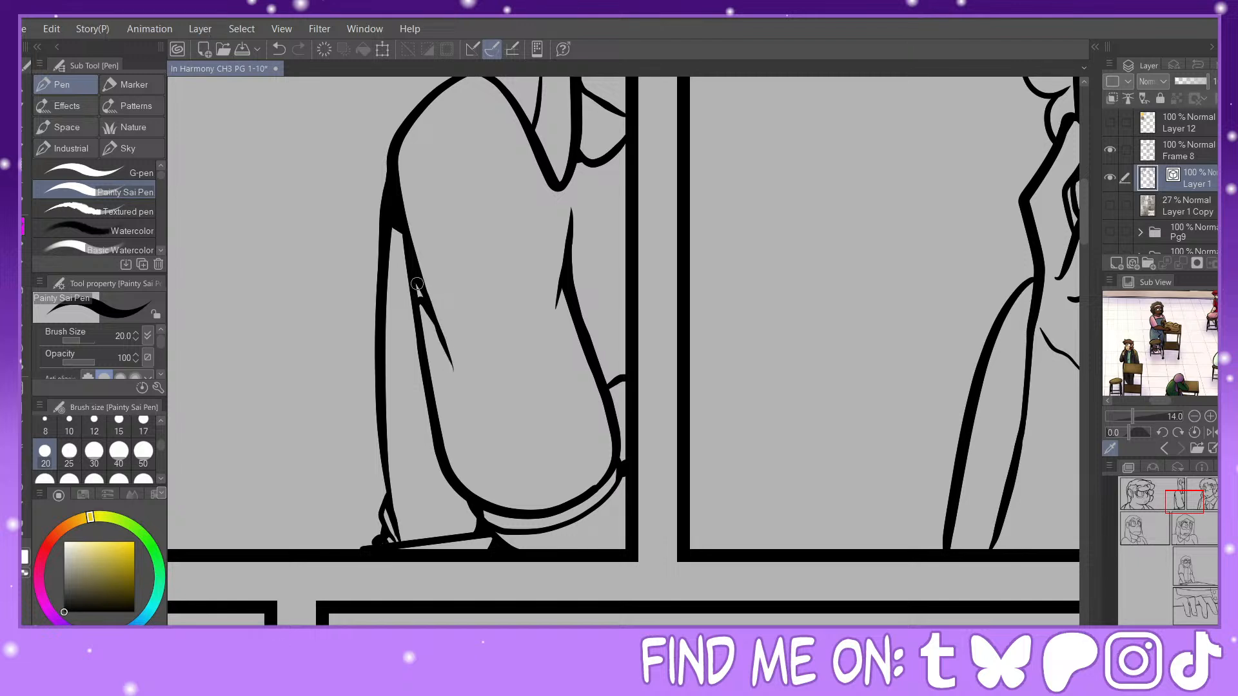
pyautogui.moveTo(417, 283); pyautogui.dragTo(459, 375)
pyautogui.press('e')
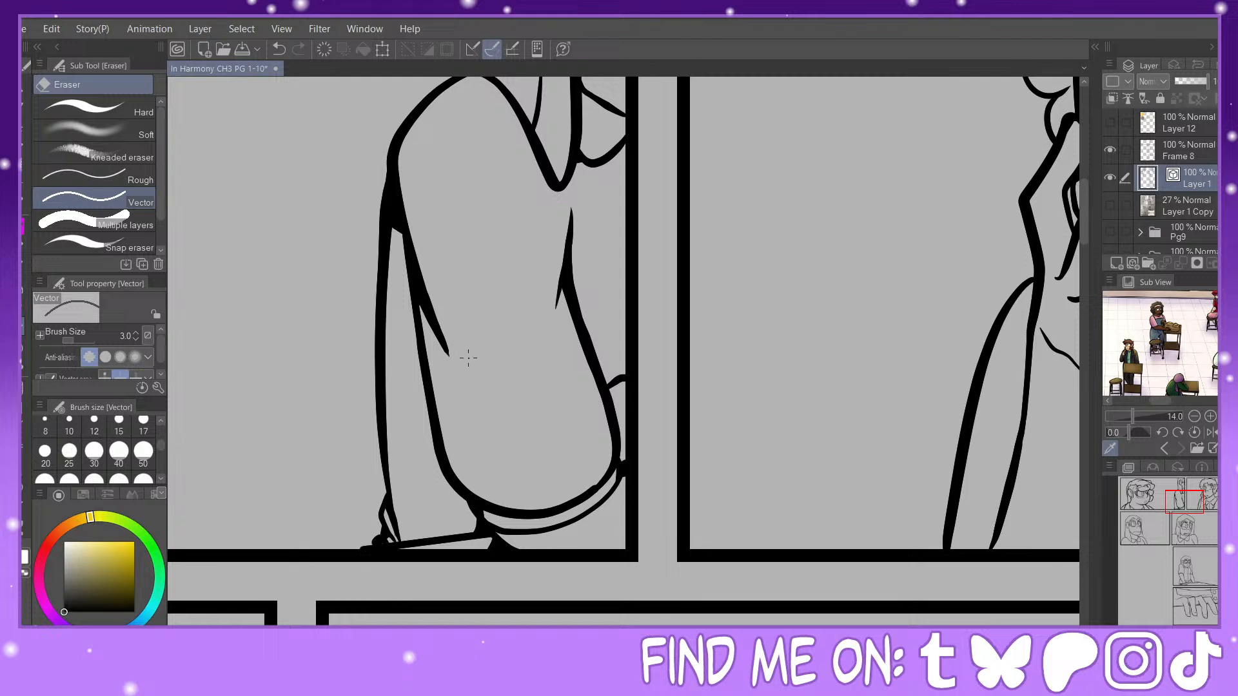
pyautogui.press('p')
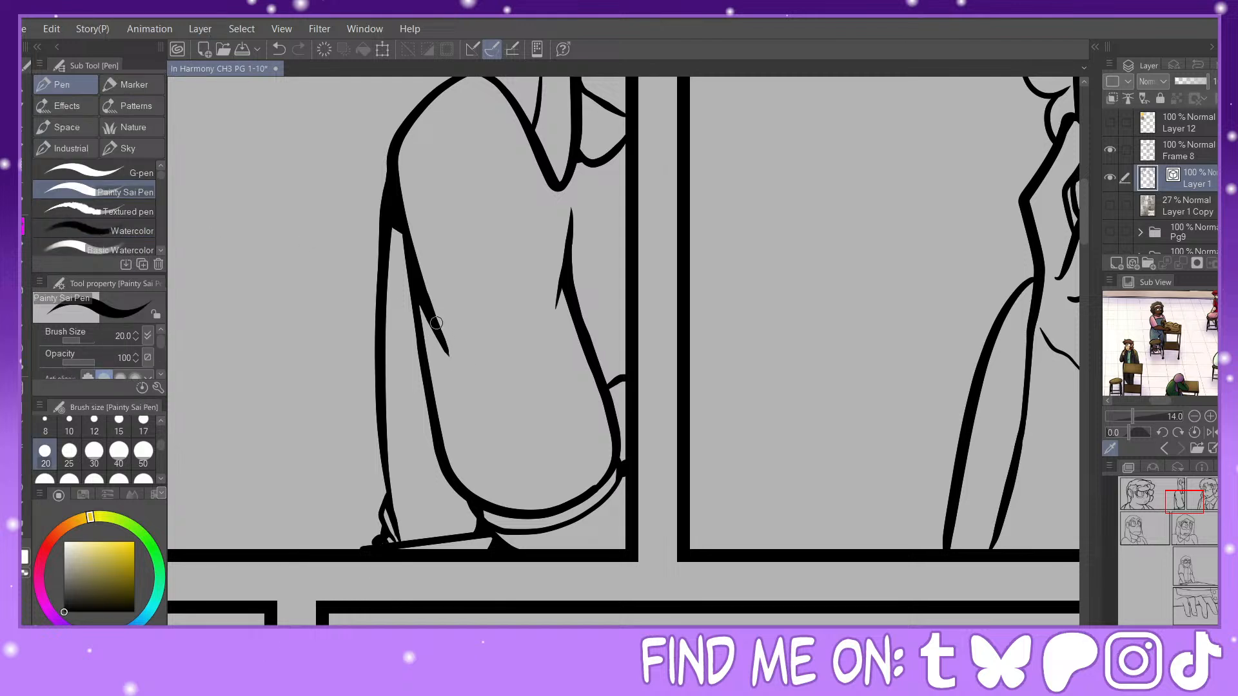
pyautogui.moveTo(437, 323); pyautogui.dragTo(464, 381)
pyautogui.click(1186, 500)
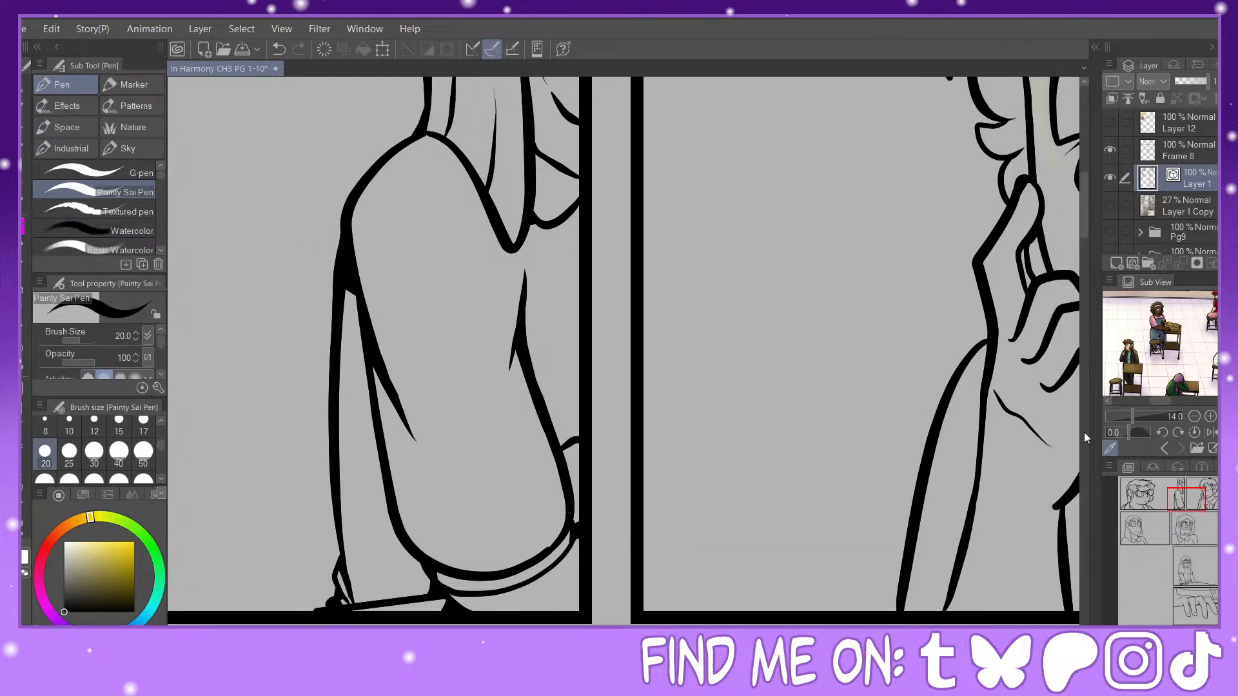
pyautogui.moveTo(557, 439); pyautogui.dragTo(580, 435)
# Step: Fill and thicken the junctions between the curls along the outer left side of the second-panel character's hair
pyautogui.moveTo(1184, 498); pyautogui.dragTo(1210, 485)
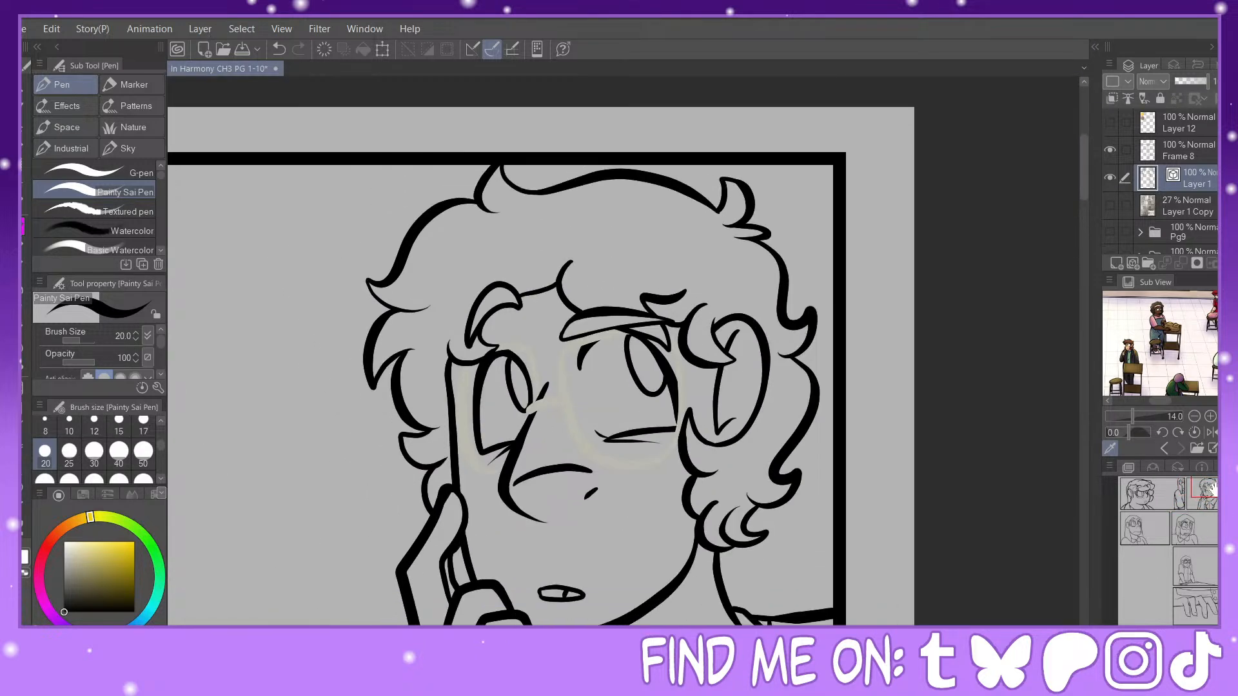
pyautogui.moveTo(464, 200); pyautogui.dragTo(480, 191)
pyautogui.moveTo(383, 303); pyautogui.dragTo(380, 319)
pyautogui.moveTo(387, 362)
pyautogui.mouseDown()
pyautogui.moveTo(394, 378)
pyautogui.moveTo(392, 369)
pyautogui.moveTo(378, 380)
pyautogui.moveTo(392, 358)
pyautogui.moveTo(448, 348)
pyautogui.mouseUp()
pyautogui.click(279, 51)
pyautogui.moveTo(380, 368); pyautogui.dragTo(439, 348)
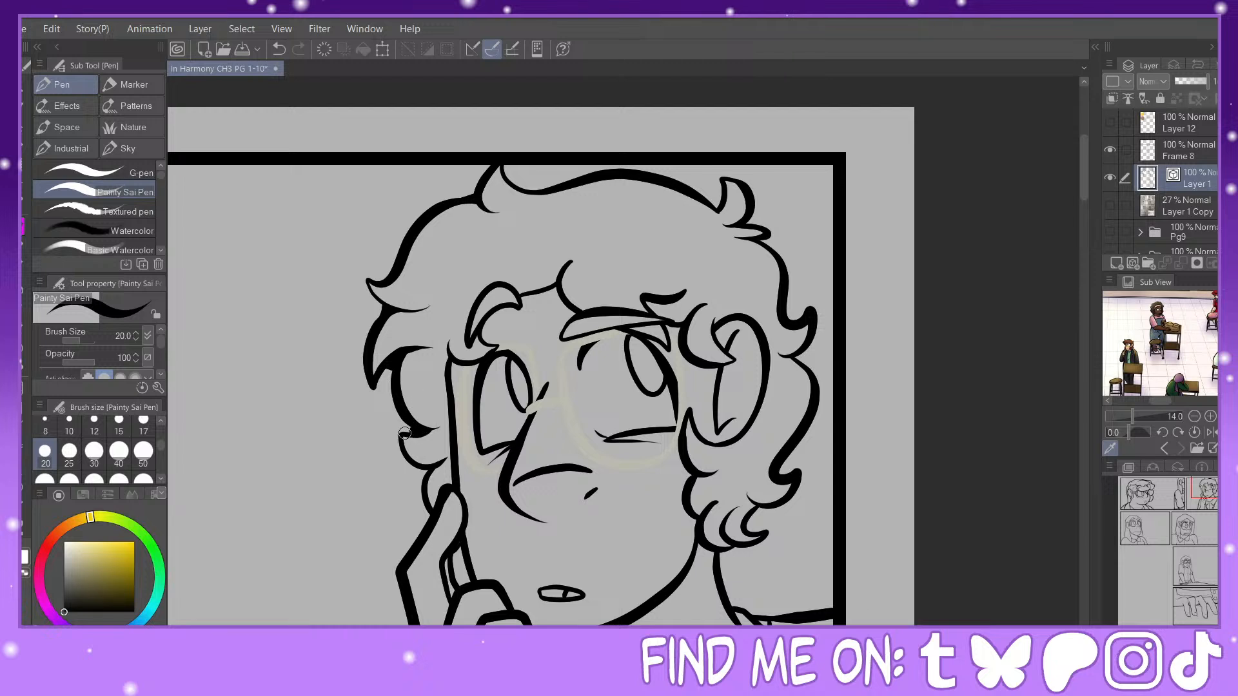
pyautogui.moveTo(404, 435); pyautogui.dragTo(410, 422)
pyautogui.moveTo(420, 472); pyautogui.dragTo(425, 471)
# Step: Fill the second-panel character's line junctions at the temple, hairline peak, upper right curl and neck, extending the peak's strand
pyautogui.moveTo(457, 362); pyautogui.dragTo(450, 368)
pyautogui.moveTo(548, 290); pyautogui.dragTo(589, 245)
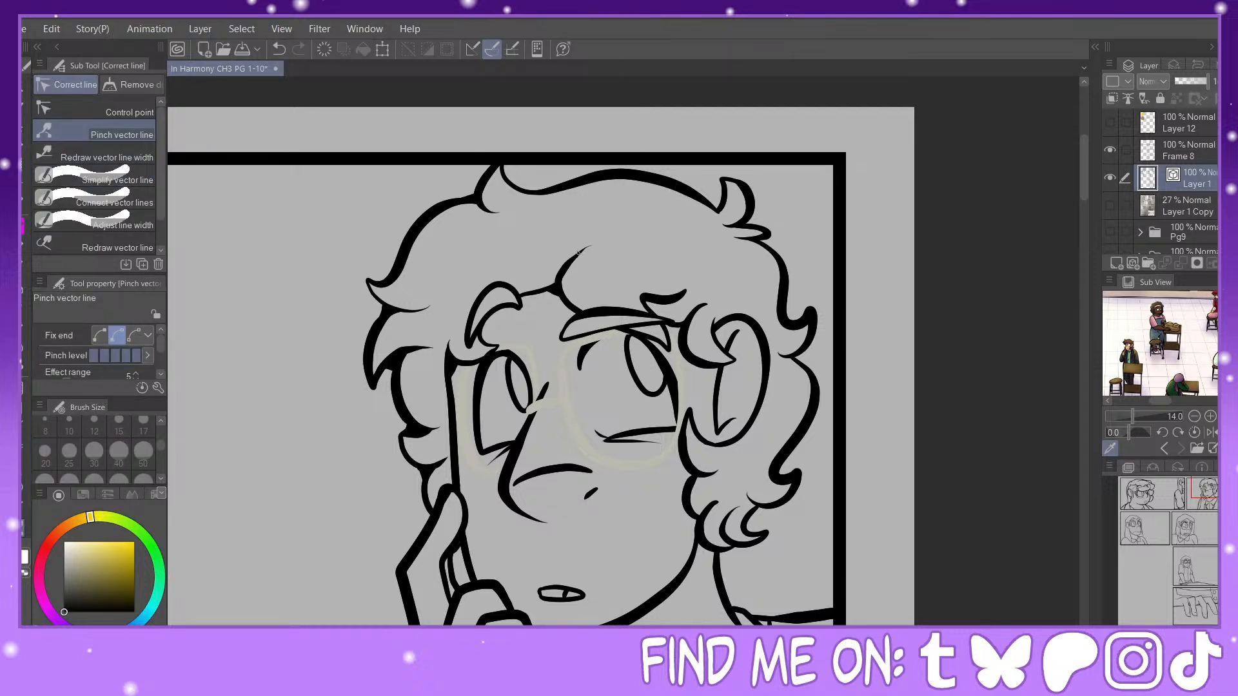
pyautogui.press('p')
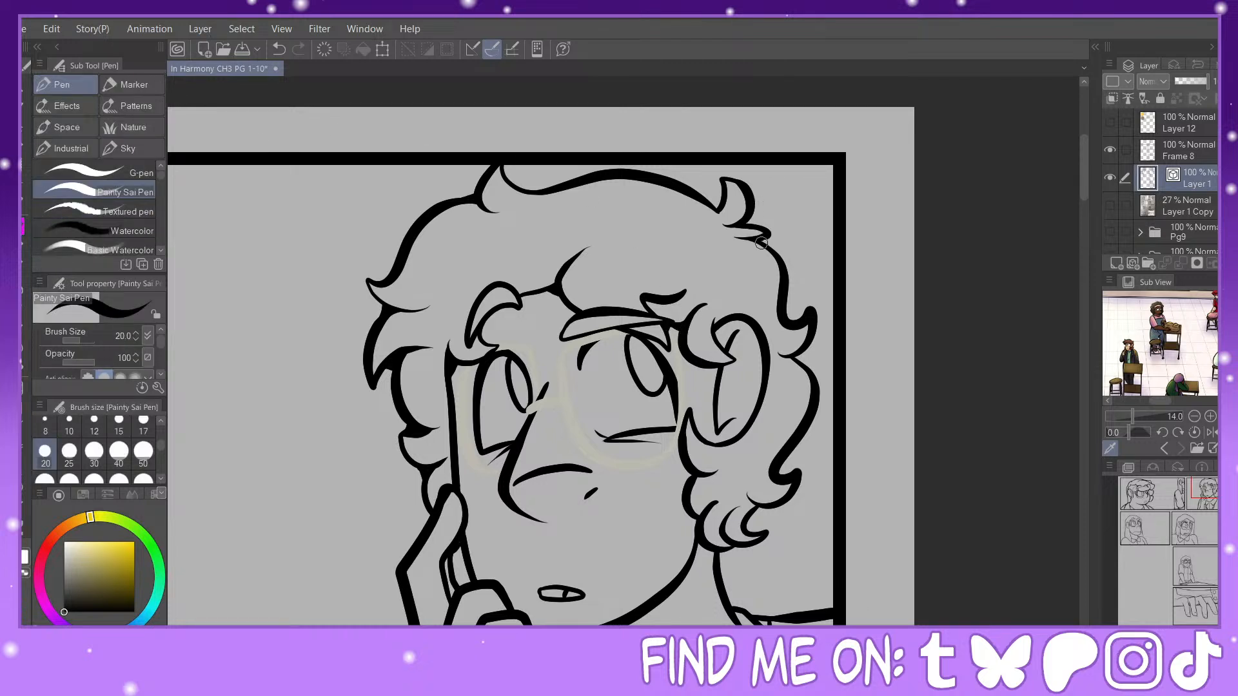
pyautogui.moveTo(750, 226)
pyautogui.mouseDown()
pyautogui.moveTo(700, 201)
pyautogui.moveTo(723, 198)
pyautogui.moveTo(699, 197)
pyautogui.moveTo(725, 225)
pyautogui.mouseUp()
pyautogui.moveTo(697, 551)
pyautogui.mouseDown()
pyautogui.moveTo(730, 553)
pyautogui.moveTo(718, 580)
pyautogui.mouseUp()
pyautogui.click(1192, 514)
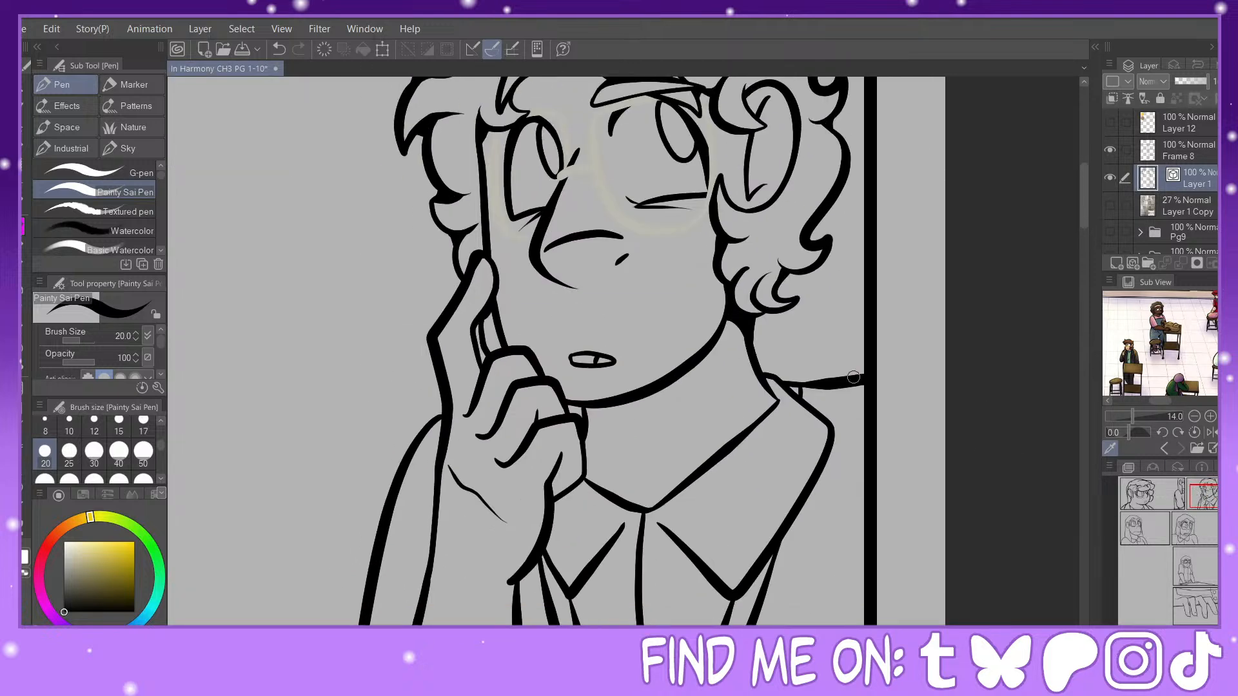
# Step: Fill the second-panel character's line junctions between the raised fingers, where the hand meets the shoulder, and where the jaw meets the knuckle
pyautogui.moveTo(474, 318); pyautogui.dragTo(488, 362)
pyautogui.moveTo(430, 425); pyautogui.dragTo(448, 380)
pyautogui.moveTo(577, 418); pyautogui.dragTo(576, 408)
# Step: Fill the second-panel character's junctions below the wrist and under the collar point, and thicken the adjoining sleeve line
pyautogui.moveTo(1210, 506); pyautogui.dragTo(1216, 502)
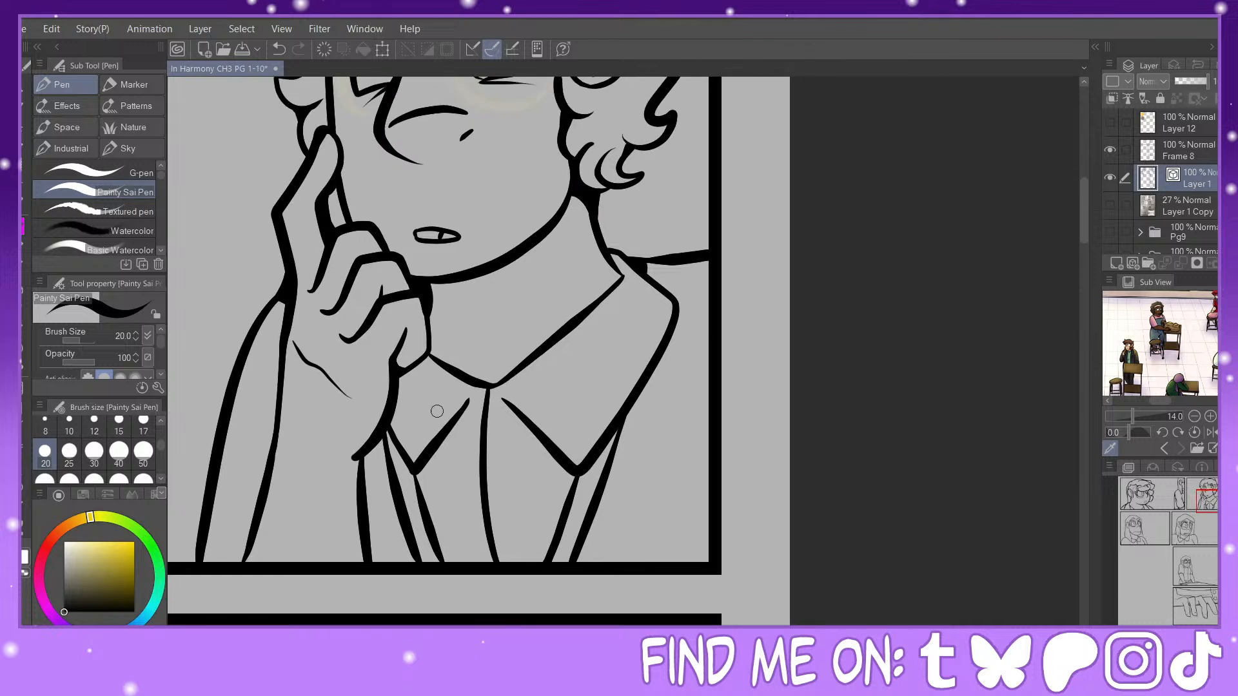
pyautogui.moveTo(375, 453); pyautogui.dragTo(391, 435)
pyautogui.moveTo(610, 441)
pyautogui.mouseDown()
pyautogui.moveTo(605, 459)
pyautogui.moveTo(620, 426)
pyautogui.mouseUp()
pyautogui.moveTo(373, 441)
pyautogui.mouseDown()
pyautogui.moveTo(343, 469)
pyautogui.moveTo(357, 462)
pyautogui.moveTo(364, 509)
pyautogui.mouseUp()
# Step: Thicken the third-panel character's outer hair edge on the ear side and the front lock by redrawing the vector line width at size 25
pyautogui.moveTo(1210, 502); pyautogui.dragTo(1142, 535)
pyautogui.hotkey('ctrl', '-')
pyautogui.click(24, 528)
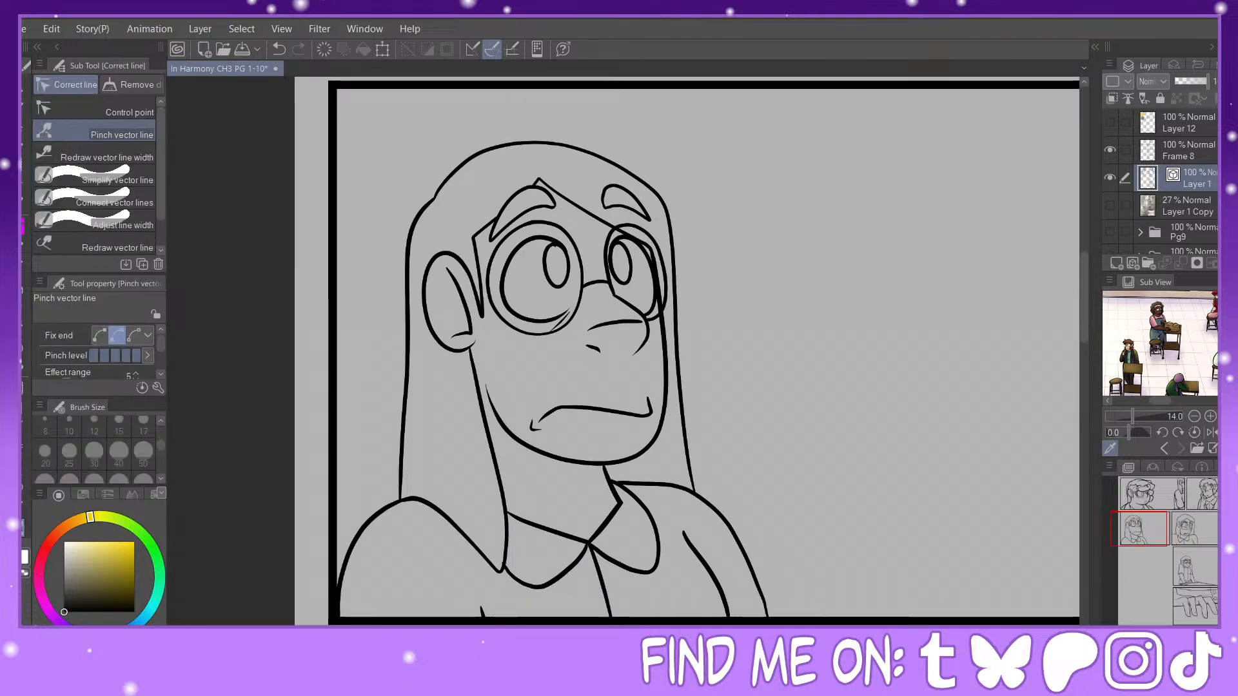
pyautogui.click(103, 154)
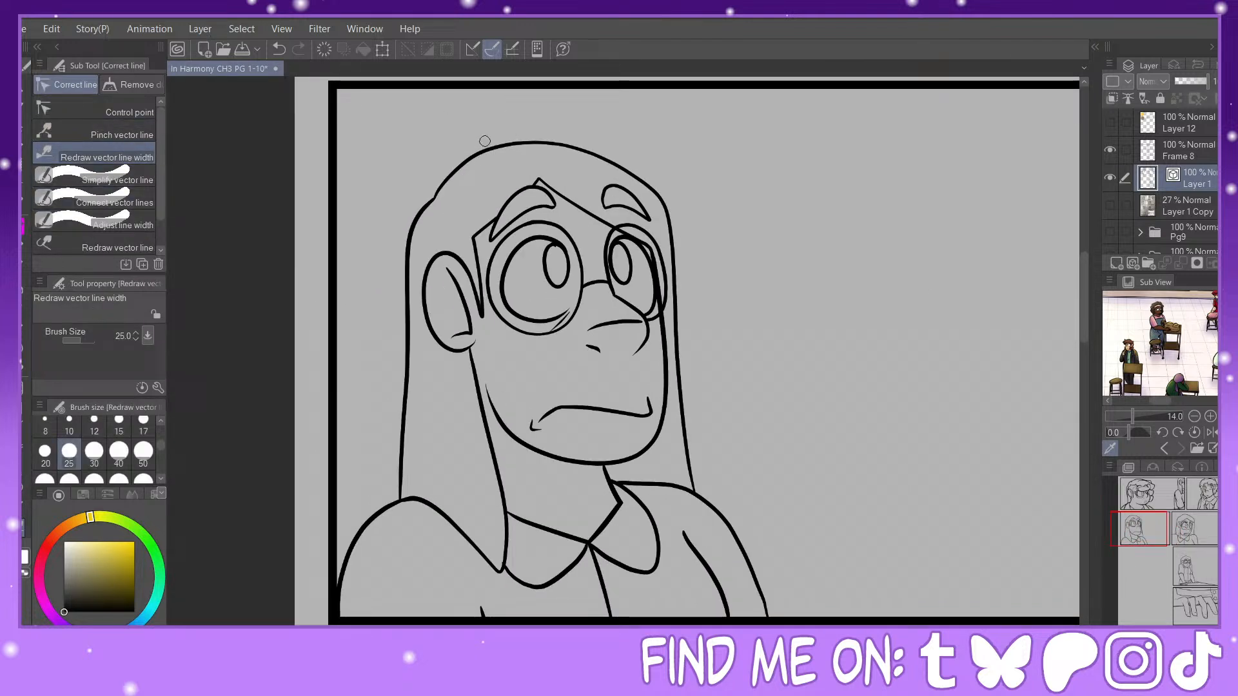
pyautogui.moveTo(423, 202); pyautogui.dragTo(401, 493)
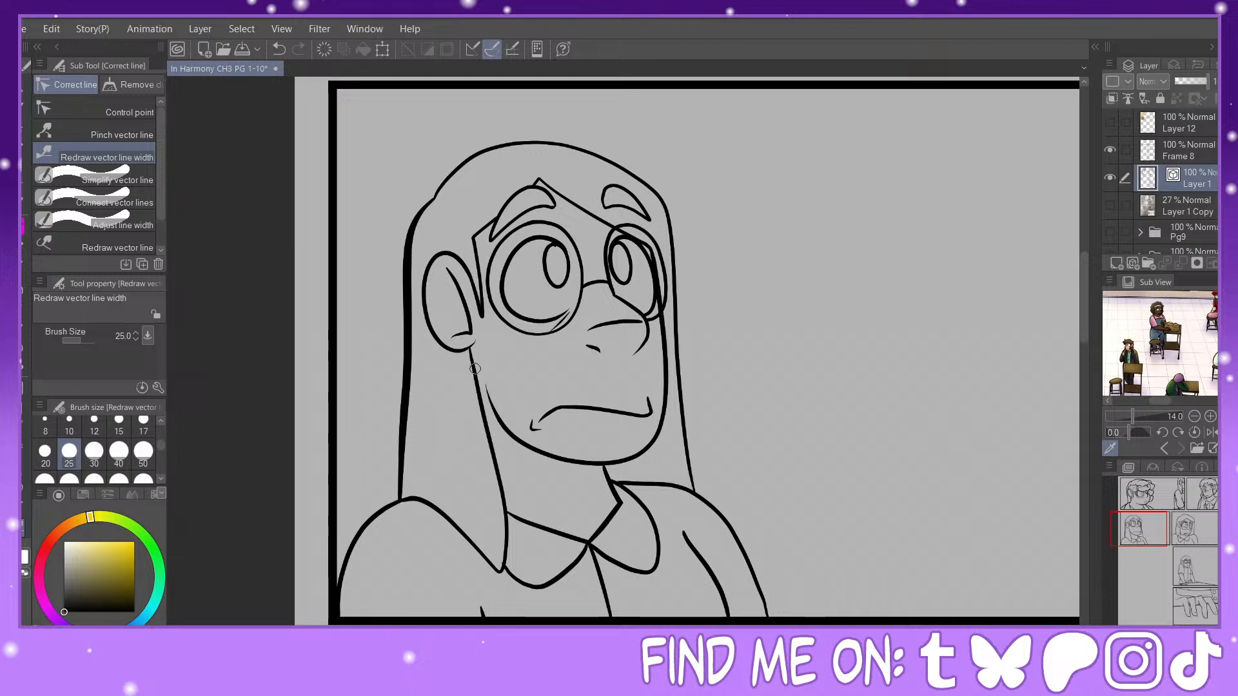
pyautogui.moveTo(475, 368); pyautogui.dragTo(504, 571)
# Step: Thicken the third-panel character's shoulder edge beneath the front lock and draw two tapered strands in the hanging hair
pyautogui.moveTo(424, 503)
pyautogui.mouseDown()
pyautogui.moveTo(506, 574)
pyautogui.moveTo(456, 416)
pyautogui.mouseUp()
pyautogui.click(25, 213)
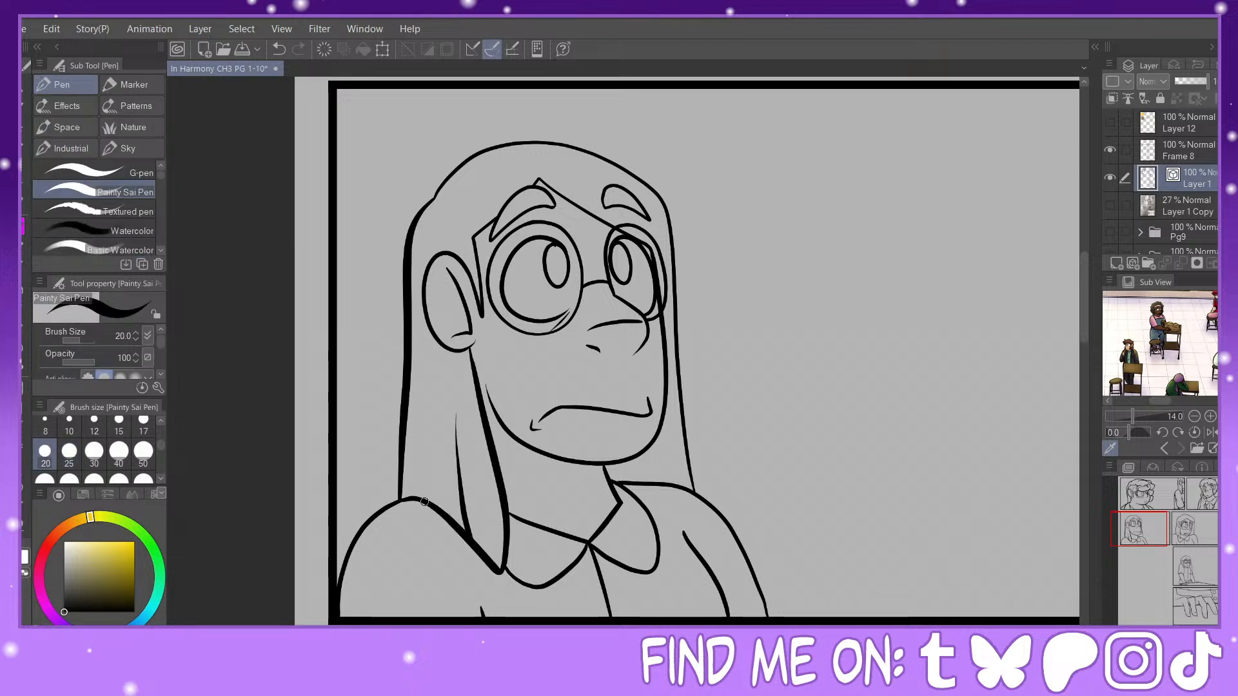
pyautogui.moveTo(424, 502); pyautogui.dragTo(413, 410)
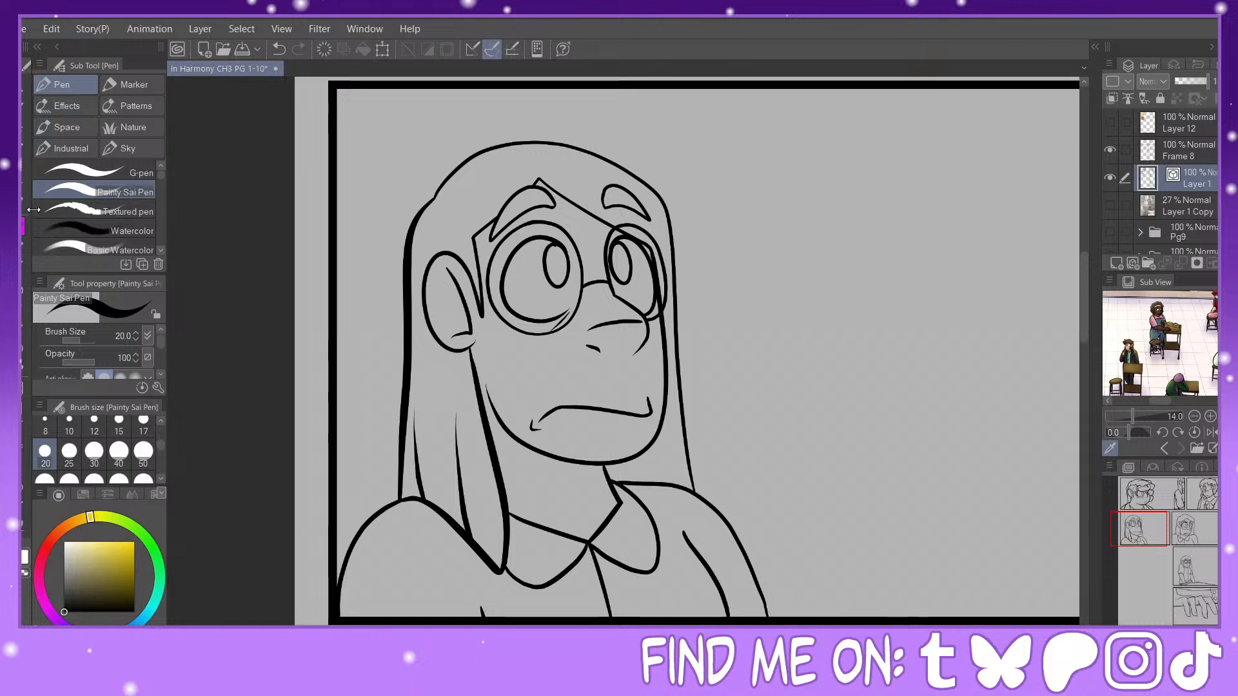
# Step: Redraw the line width of the third-panel character's crown, far hair edge and diagonal hairline to make them thicker
pyautogui.click(24, 528)
pyautogui.moveTo(451, 177)
pyautogui.mouseDown()
pyautogui.moveTo(630, 165)
pyautogui.moveTo(698, 494)
pyautogui.mouseUp()
pyautogui.moveTo(562, 190)
pyautogui.mouseDown()
pyautogui.moveTo(547, 183)
pyautogui.moveTo(675, 322)
pyautogui.mouseUp()
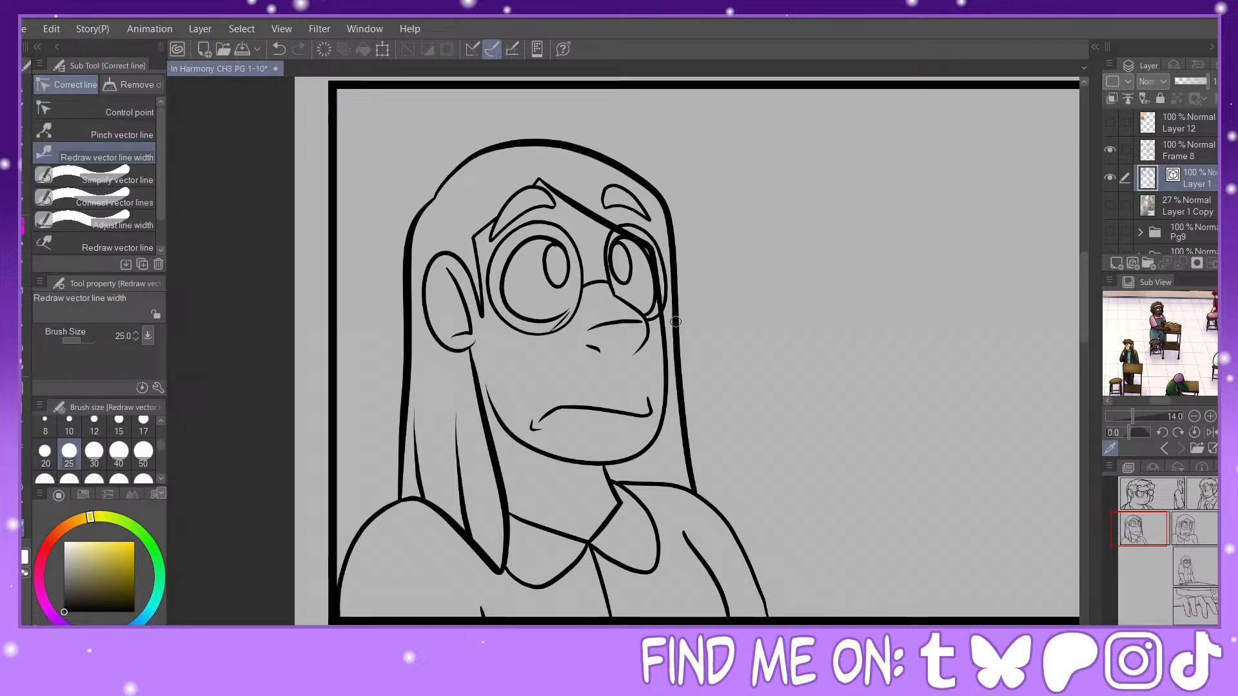
# Step: Thicken the third-panel character's glasses frames and bridge, and the outline of the near eye
pyautogui.moveTo(635, 226); pyautogui.dragTo(642, 322)
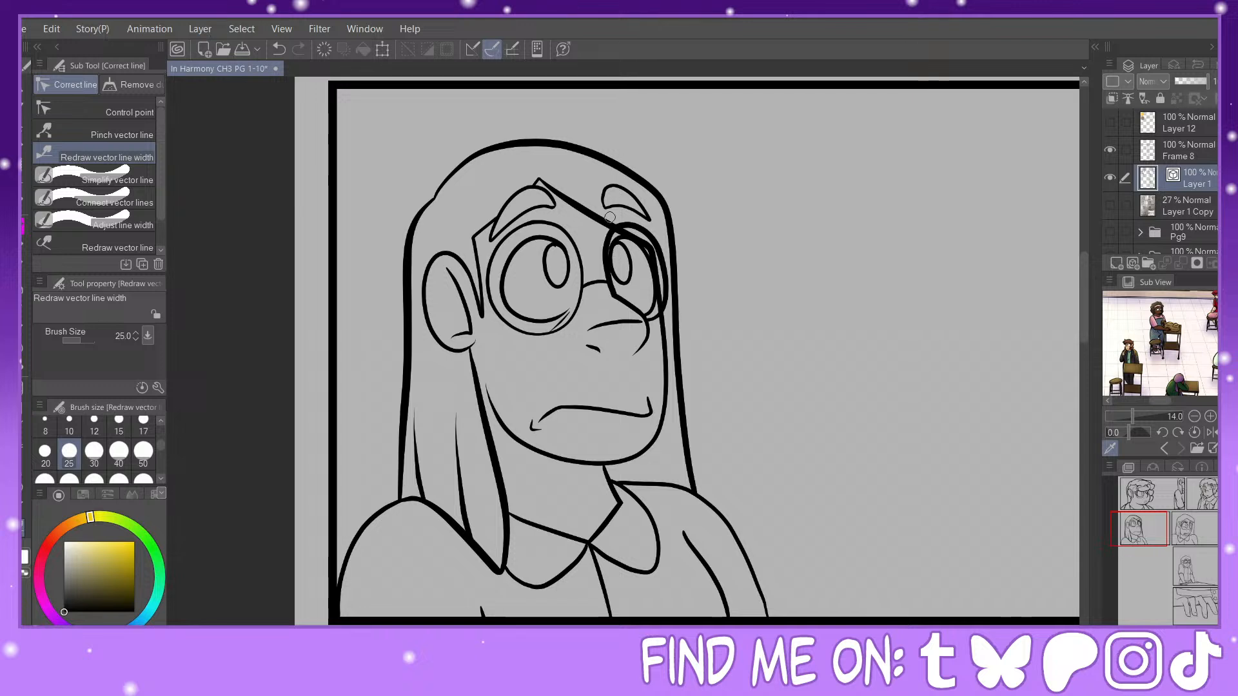
pyautogui.moveTo(600, 282)
pyautogui.mouseDown()
pyautogui.moveTo(585, 284)
pyautogui.moveTo(545, 224)
pyautogui.moveTo(491, 290)
pyautogui.mouseUp()
pyautogui.click(279, 49)
pyautogui.moveTo(556, 224)
pyautogui.mouseDown()
pyautogui.moveTo(556, 337)
pyautogui.moveTo(538, 336)
pyautogui.mouseUp()
pyautogui.moveTo(489, 270); pyautogui.dragTo(540, 336)
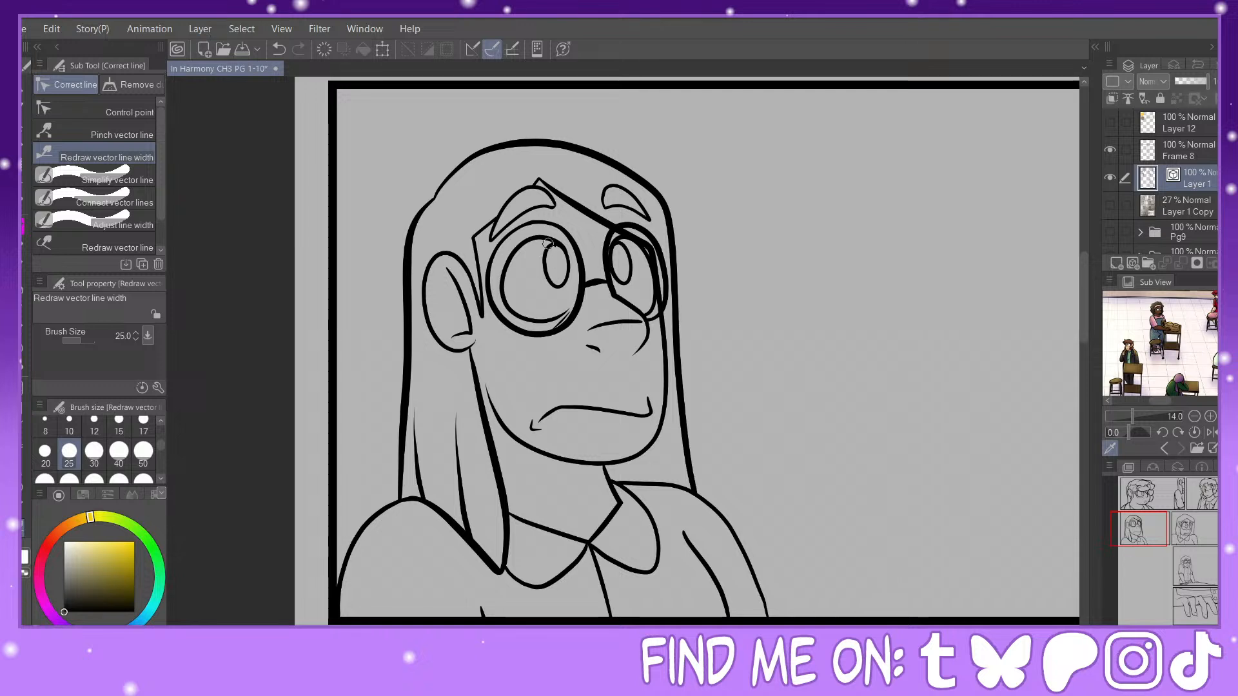
pyautogui.moveTo(550, 241)
pyautogui.mouseDown()
pyautogui.moveTo(503, 277)
pyautogui.moveTo(515, 314)
pyautogui.mouseUp()
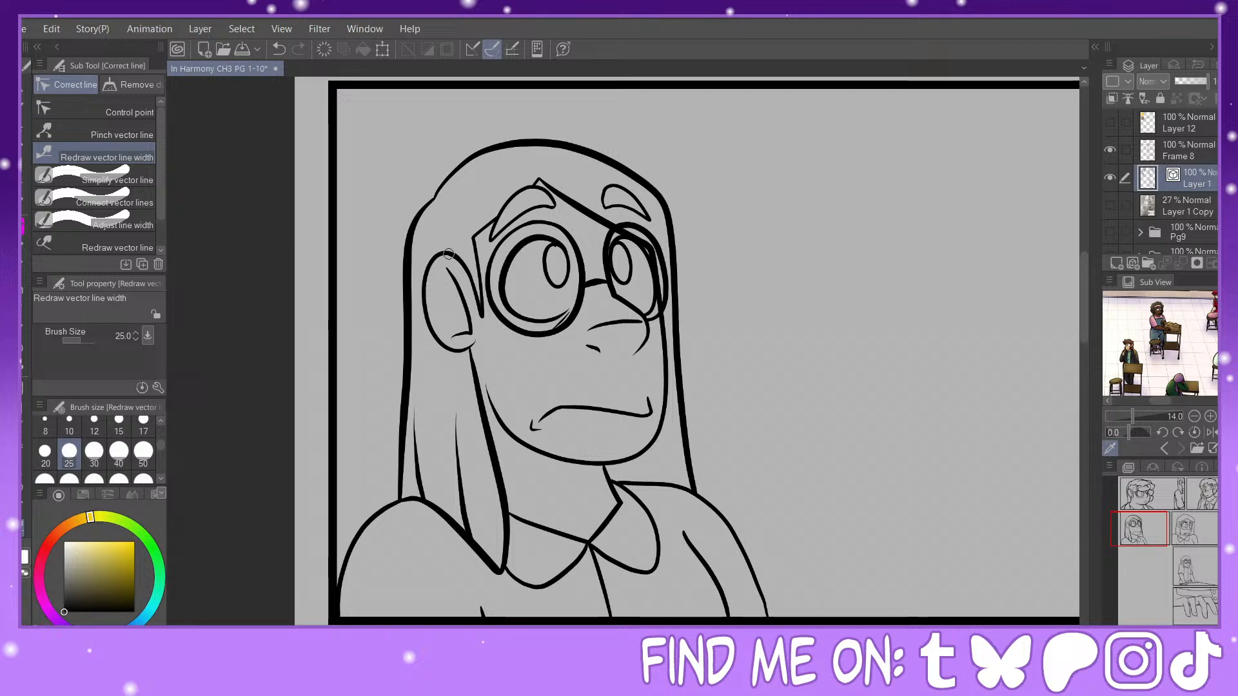
# Step: Thicken the outer edge of the third-panel character's ear and the jawline from cheek to chin
pyautogui.moveTo(450, 255); pyautogui.dragTo(452, 359)
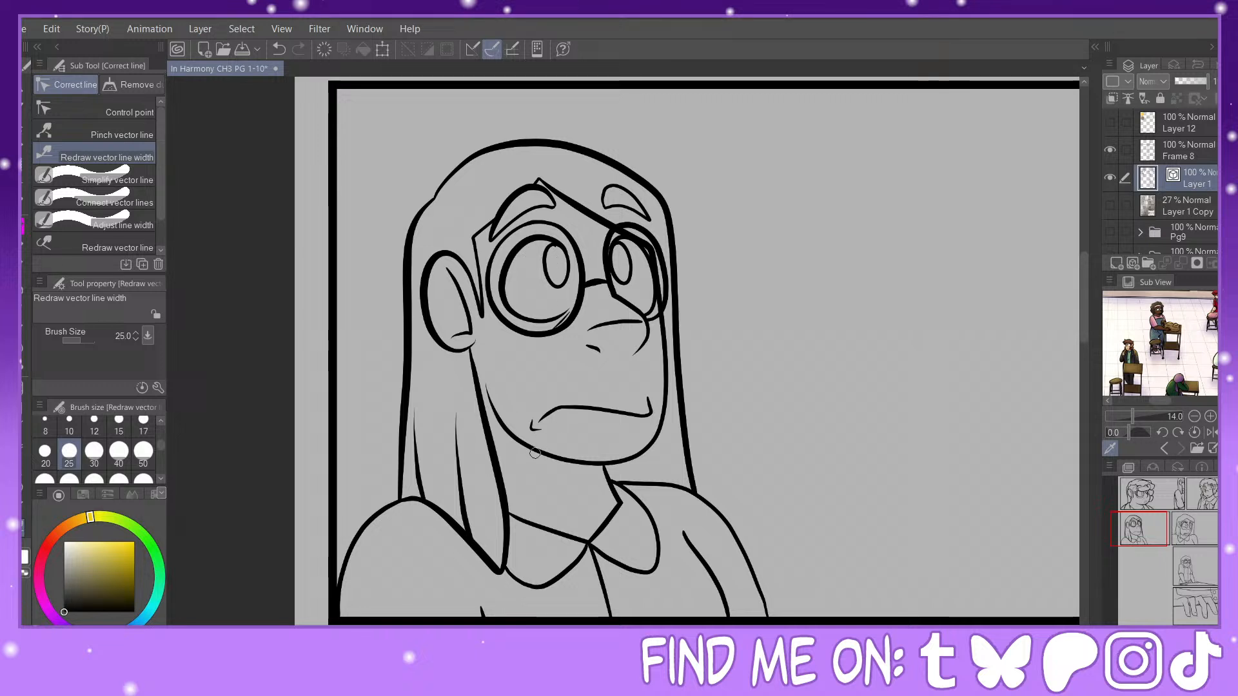
pyautogui.moveTo(492, 420)
pyautogui.mouseDown()
pyautogui.moveTo(517, 443)
pyautogui.moveTo(668, 425)
pyautogui.mouseUp()
pyautogui.moveTo(661, 331)
pyautogui.mouseDown()
pyautogui.moveTo(662, 420)
pyautogui.moveTo(647, 447)
pyautogui.mouseUp()
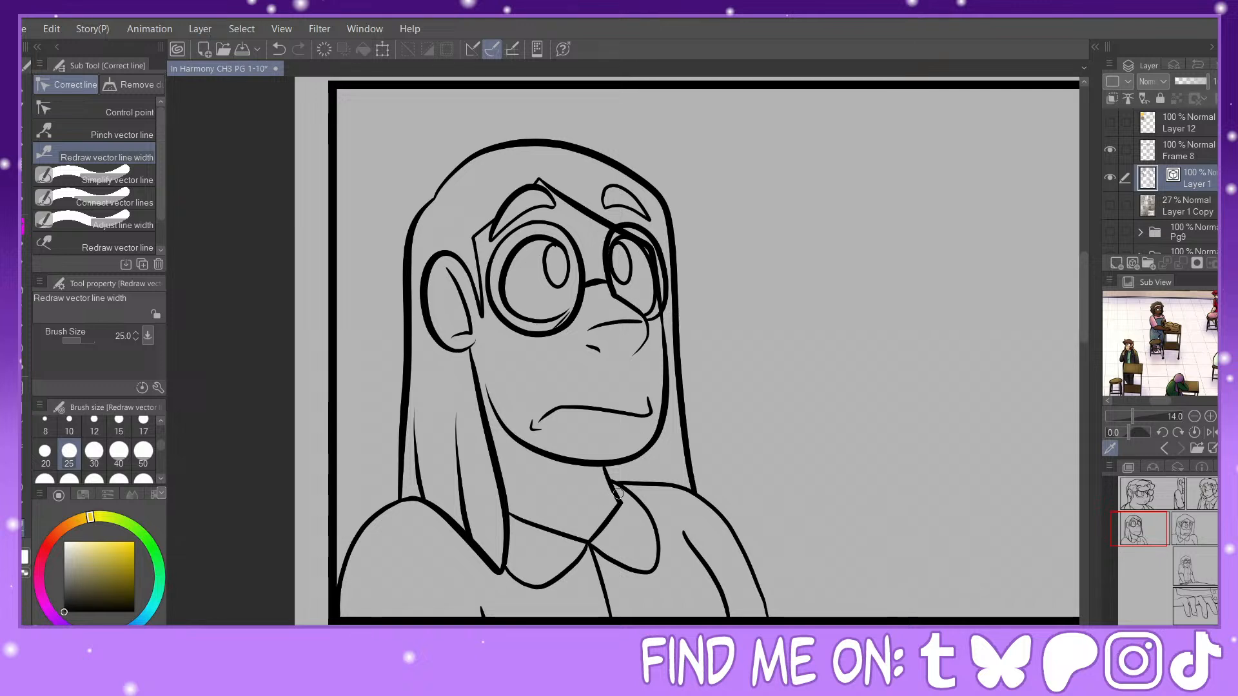
# Step: Thicken the third-panel character's collar, shirt opening and both shoulder lines, plus the far eyebrow
pyautogui.moveTo(618, 494)
pyautogui.mouseDown()
pyautogui.moveTo(648, 511)
pyautogui.moveTo(657, 571)
pyautogui.mouseUp()
pyautogui.moveTo(580, 551)
pyautogui.mouseDown()
pyautogui.moveTo(505, 581)
pyautogui.moveTo(615, 623)
pyautogui.mouseUp()
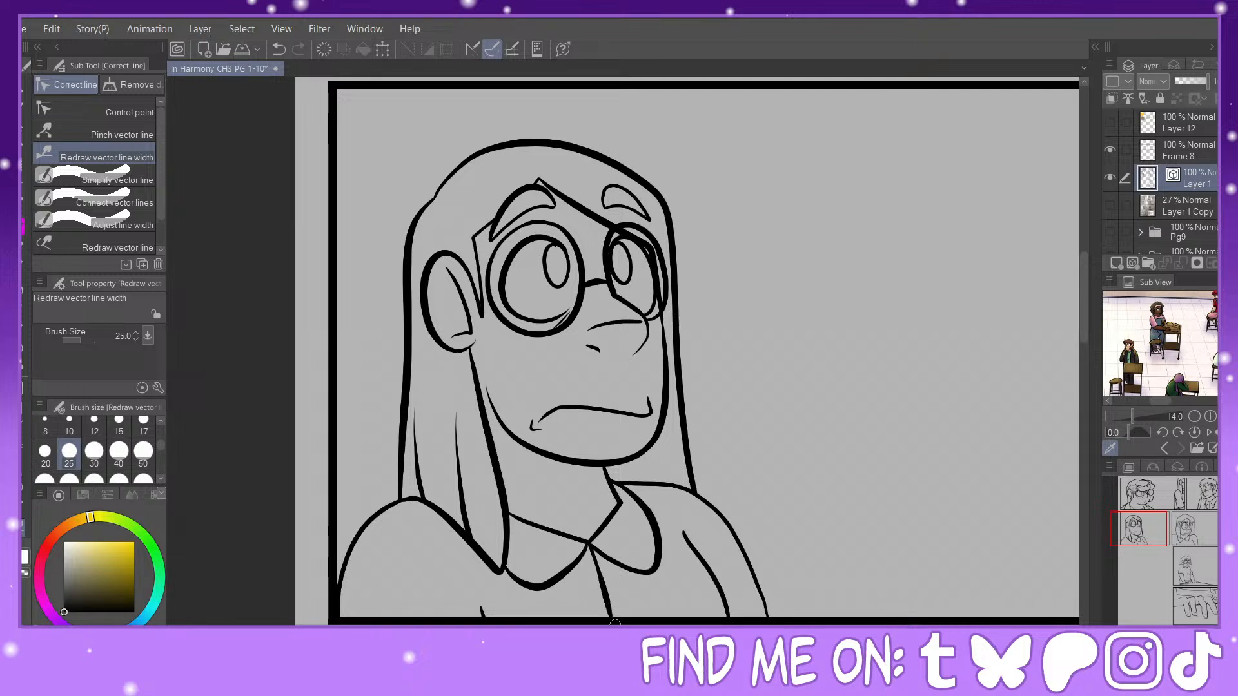
pyautogui.moveTo(628, 480)
pyautogui.mouseDown()
pyautogui.moveTo(693, 502)
pyautogui.moveTo(754, 600)
pyautogui.mouseUp()
pyautogui.moveTo(400, 503)
pyautogui.mouseDown()
pyautogui.moveTo(348, 567)
pyautogui.moveTo(338, 611)
pyautogui.mouseUp()
pyautogui.moveTo(1140, 530); pyautogui.dragTo(1156, 527)
pyautogui.moveTo(289, 218)
pyautogui.mouseDown()
pyautogui.moveTo(324, 206)
pyautogui.moveTo(349, 240)
pyautogui.mouseUp()
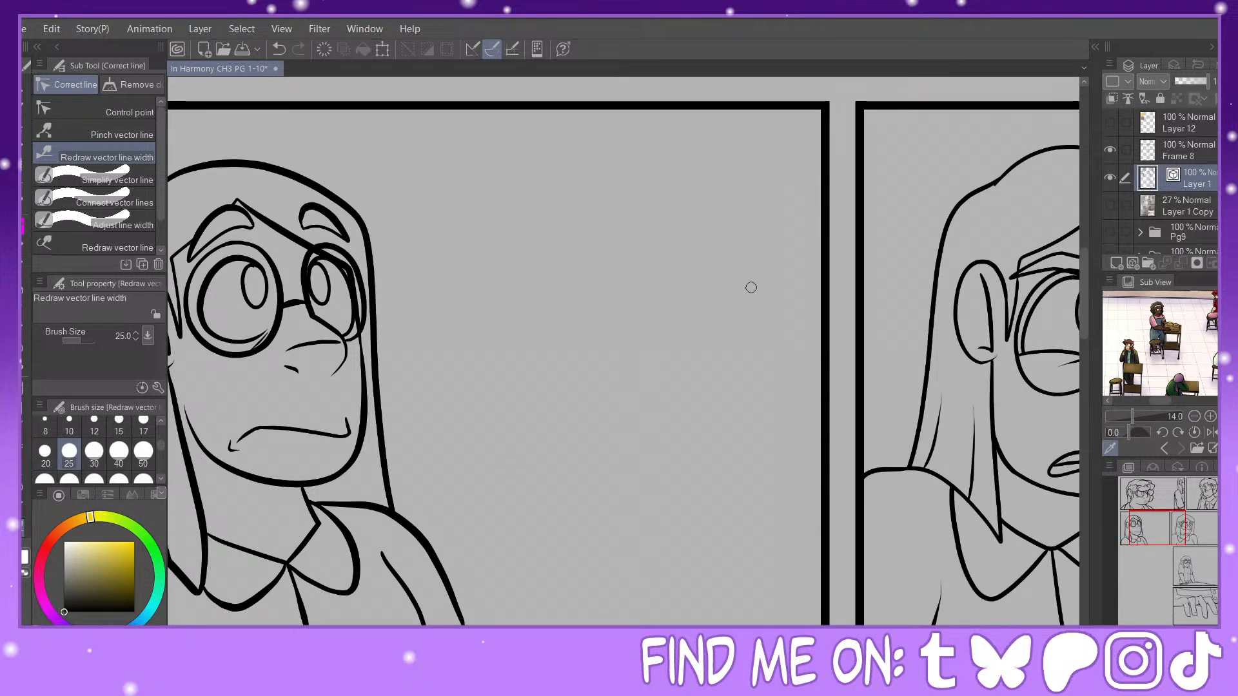
# Step: Thicken the fourth-panel character's hair outline, both eyebrows, ear edge and near shoulder line
pyautogui.moveTo(1166, 523); pyautogui.dragTo(1202, 523)
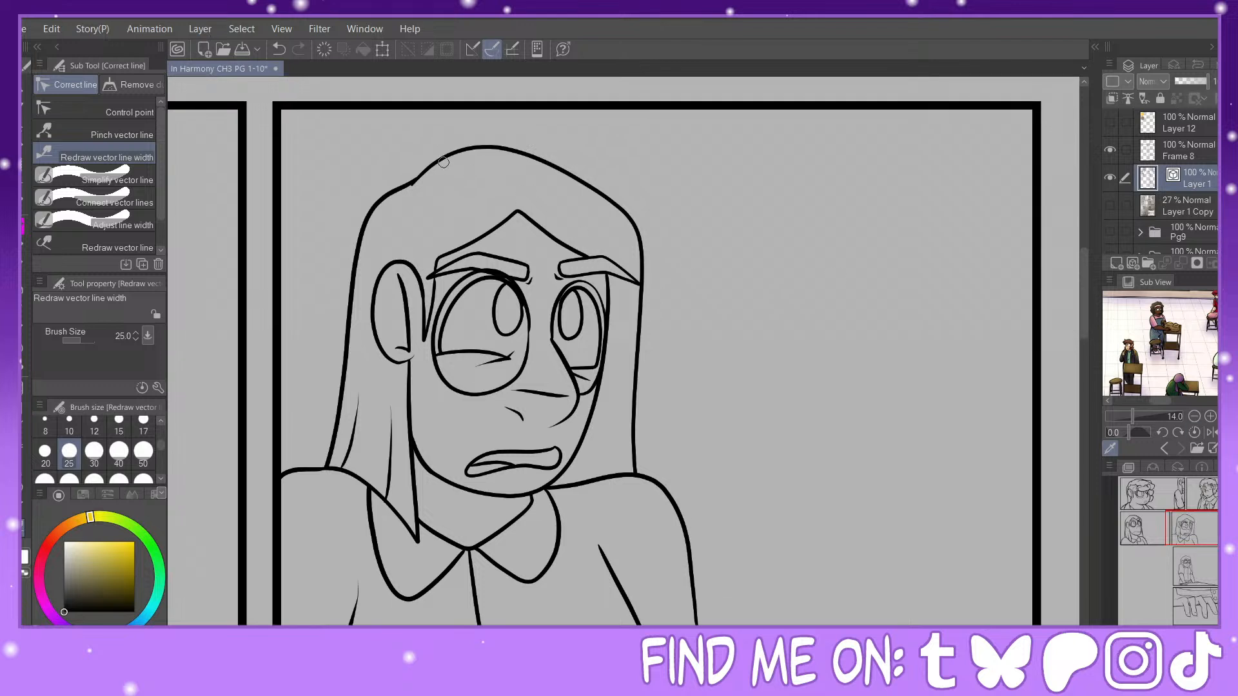
pyautogui.moveTo(420, 168)
pyautogui.mouseDown()
pyautogui.moveTo(490, 141)
pyautogui.moveTo(665, 331)
pyautogui.moveTo(660, 411)
pyautogui.mouseUp()
pyautogui.moveTo(563, 257); pyautogui.dragTo(643, 291)
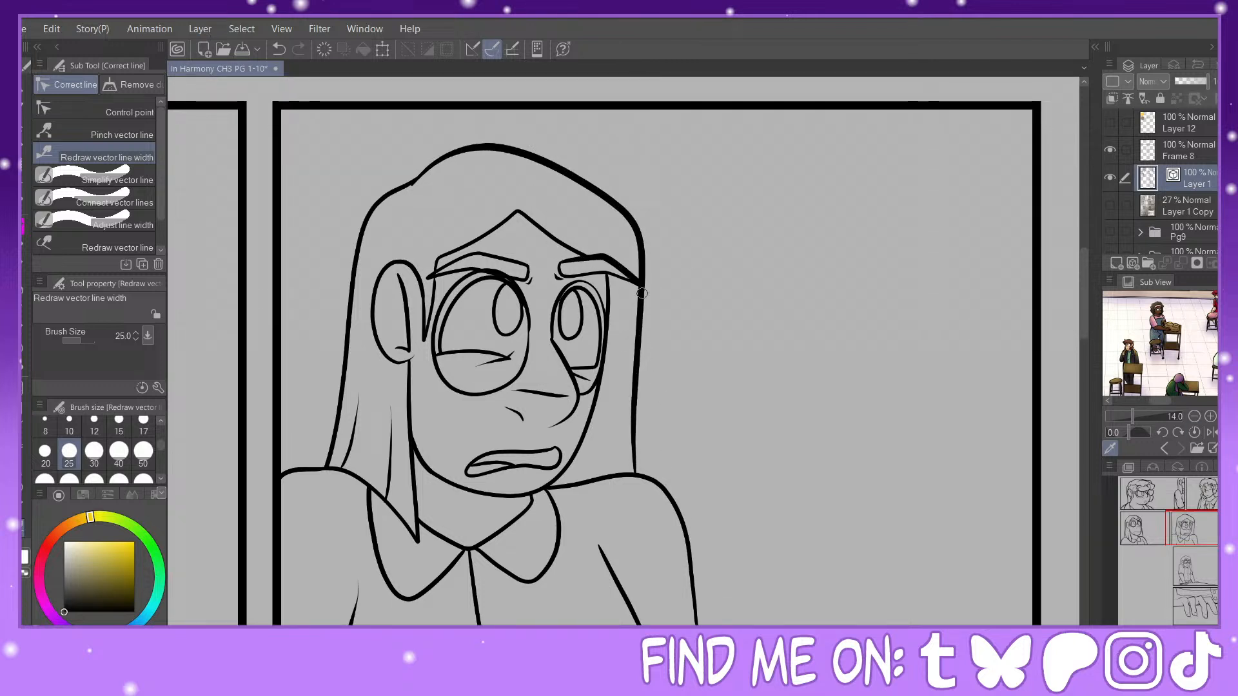
pyautogui.moveTo(528, 262); pyautogui.dragTo(431, 276)
pyautogui.moveTo(396, 189); pyautogui.dragTo(343, 412)
pyautogui.moveTo(413, 266); pyautogui.dragTo(390, 354)
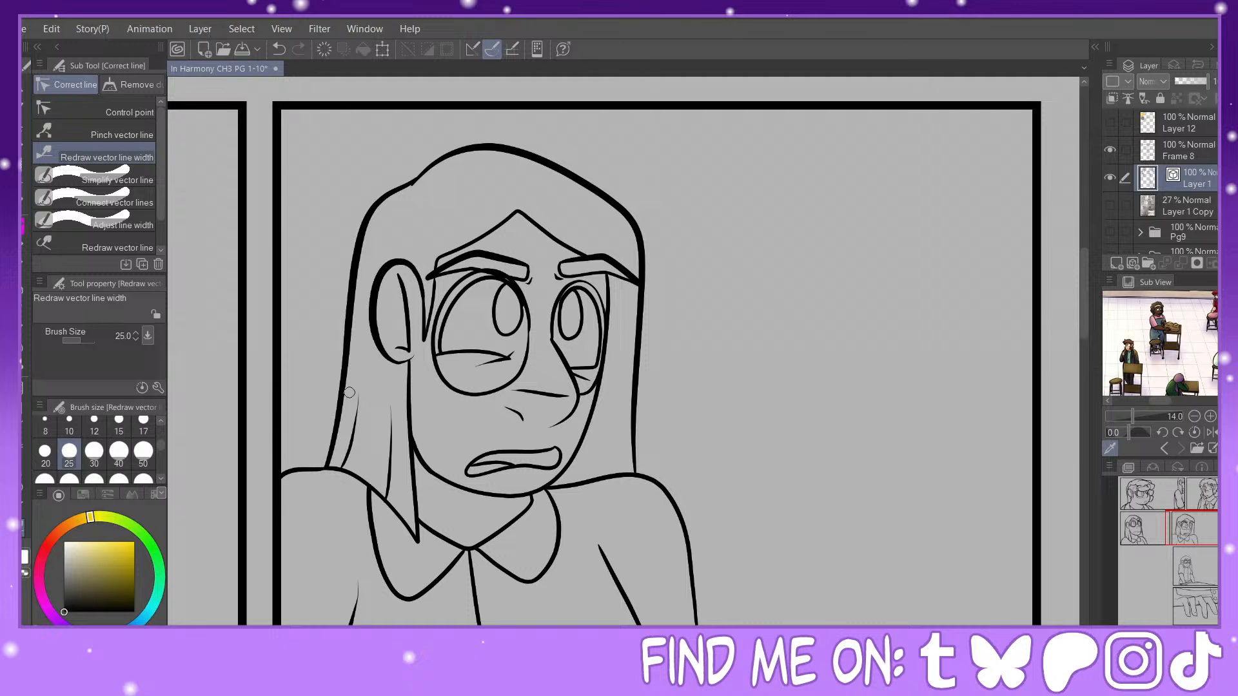
pyautogui.moveTo(285, 475); pyautogui.dragTo(334, 472)
# Step: Add line weight to the fourth-panel character's eyes, round near-eye outline, nose and lower jaw
pyautogui.moveTo(482, 313); pyautogui.dragTo(442, 341)
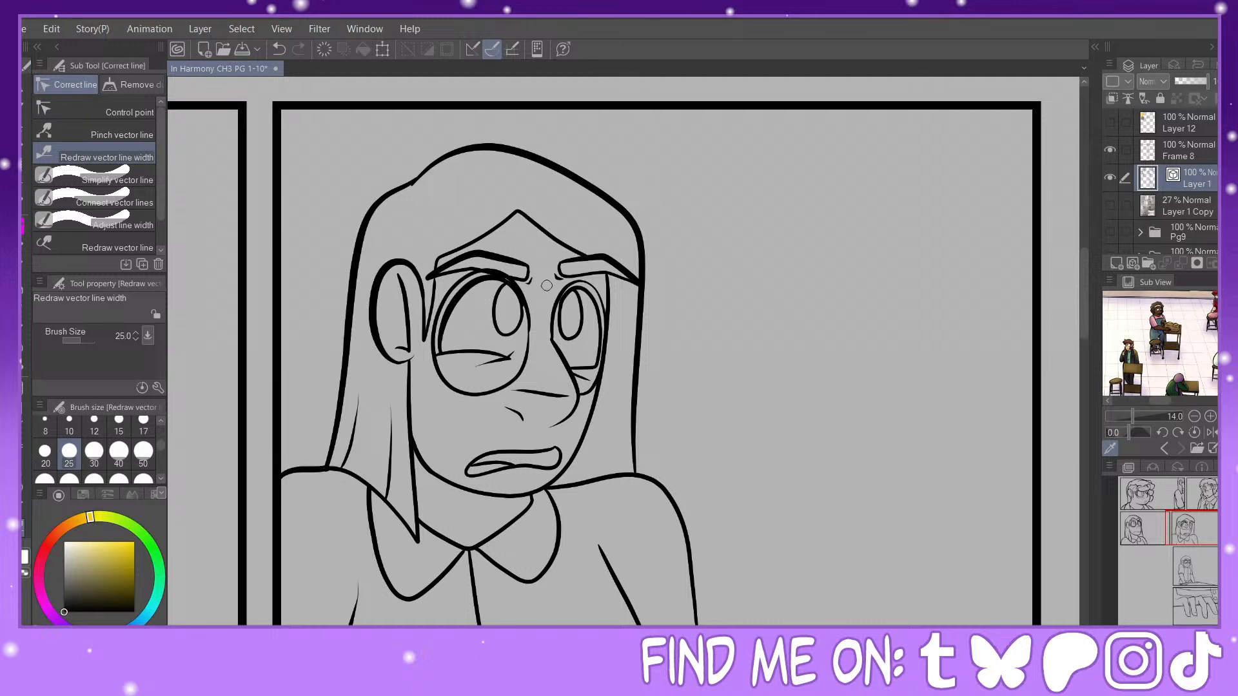
pyautogui.moveTo(556, 298)
pyautogui.mouseDown()
pyautogui.moveTo(624, 327)
pyautogui.moveTo(610, 359)
pyautogui.mouseUp()
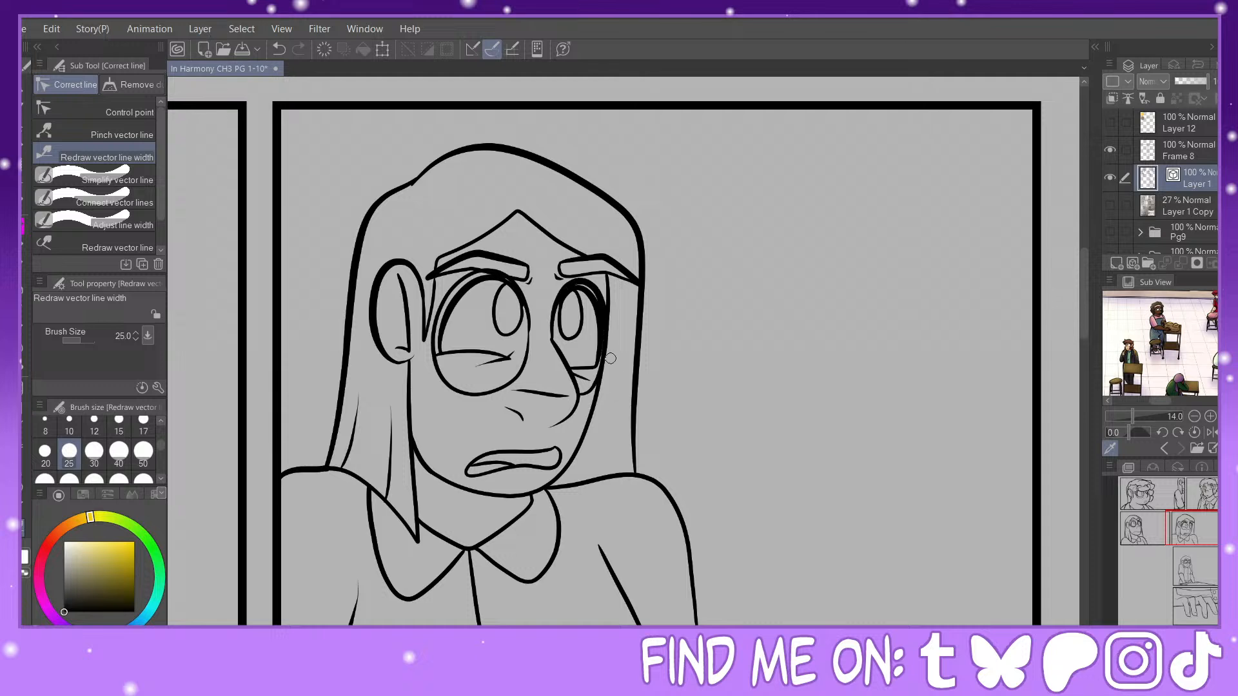
pyautogui.moveTo(456, 283); pyautogui.dragTo(489, 395)
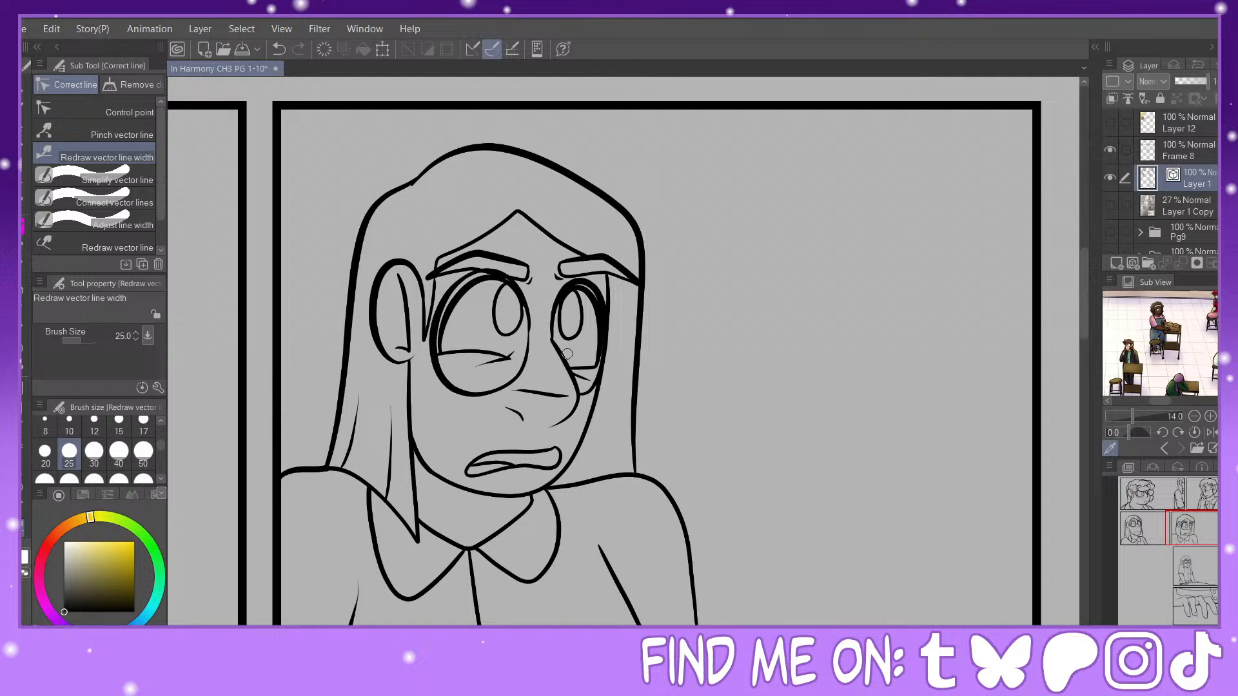
pyautogui.moveTo(567, 354); pyautogui.dragTo(563, 431)
pyautogui.moveTo(506, 497); pyautogui.dragTo(435, 472)
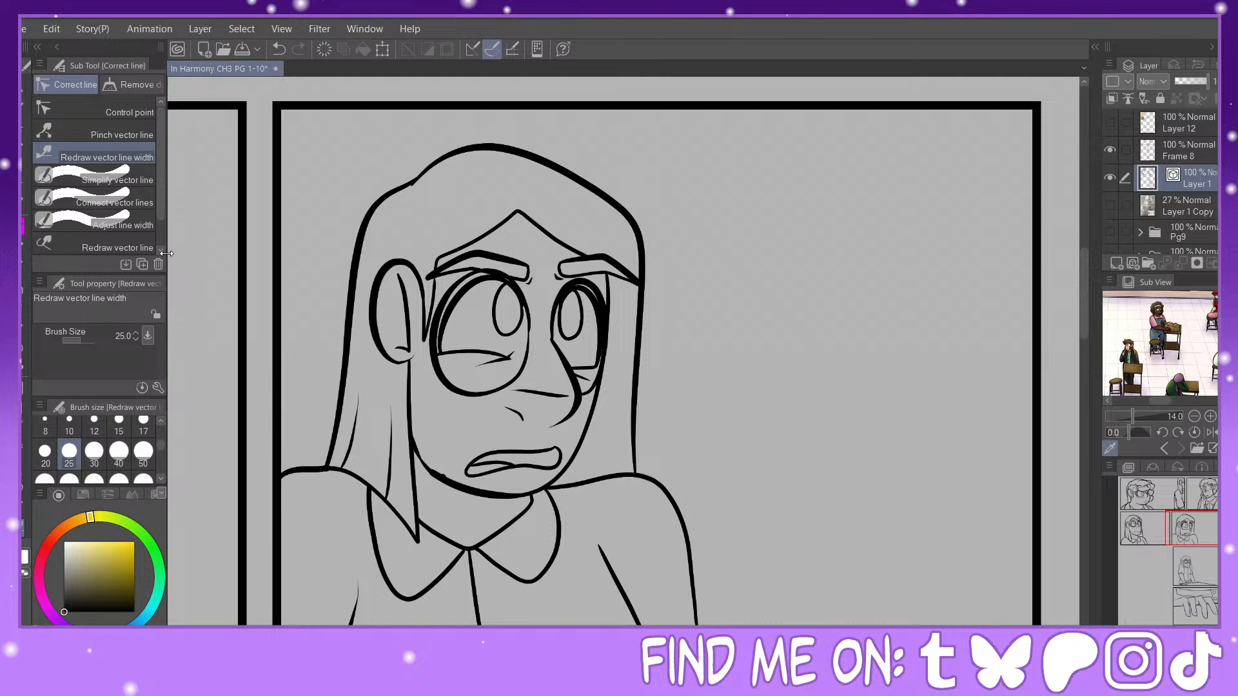
# Step: Redraw the line width of the fourth-panel character's far shoulder, collar, shirt opening and sleeve fold to make them thicker
pyautogui.click(116, 134)
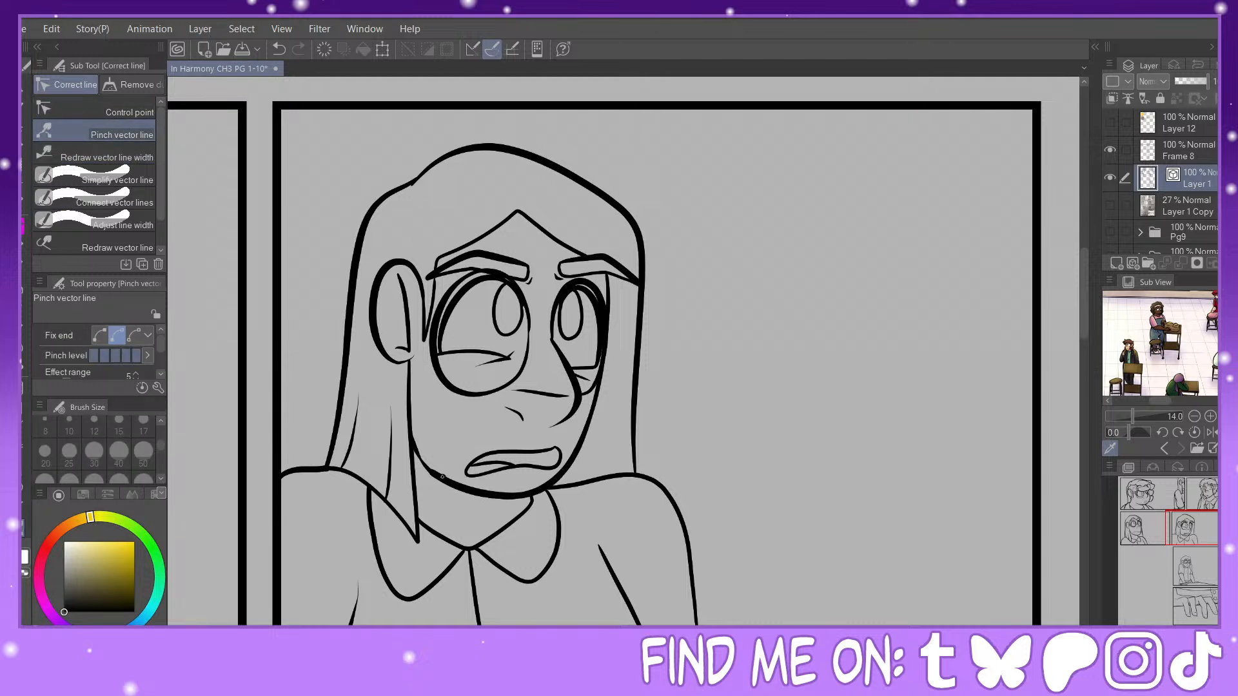
pyautogui.click(78, 161)
pyautogui.moveTo(606, 286)
pyautogui.mouseDown()
pyautogui.moveTo(567, 459)
pyautogui.moveTo(604, 437)
pyautogui.moveTo(621, 456)
pyautogui.moveTo(593, 493)
pyautogui.moveTo(583, 484)
pyautogui.moveTo(697, 605)
pyautogui.mouseUp()
pyautogui.moveTo(1180, 529); pyautogui.dragTo(1185, 539)
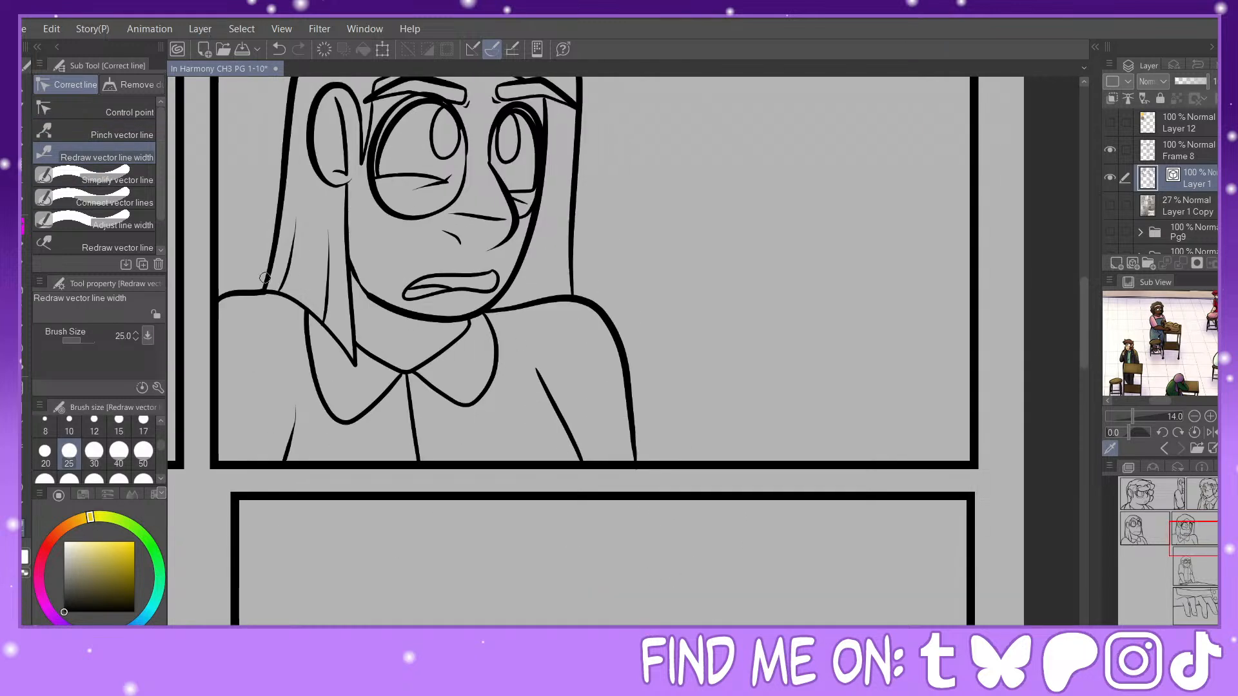
pyautogui.moveTo(312, 318)
pyautogui.mouseDown()
pyautogui.moveTo(419, 407)
pyautogui.moveTo(443, 379)
pyautogui.moveTo(483, 389)
pyautogui.moveTo(412, 358)
pyautogui.moveTo(391, 369)
pyautogui.moveTo(463, 341)
pyautogui.mouseUp()
pyautogui.moveTo(409, 396); pyautogui.dragTo(419, 461)
pyautogui.moveTo(554, 398); pyautogui.dragTo(582, 459)
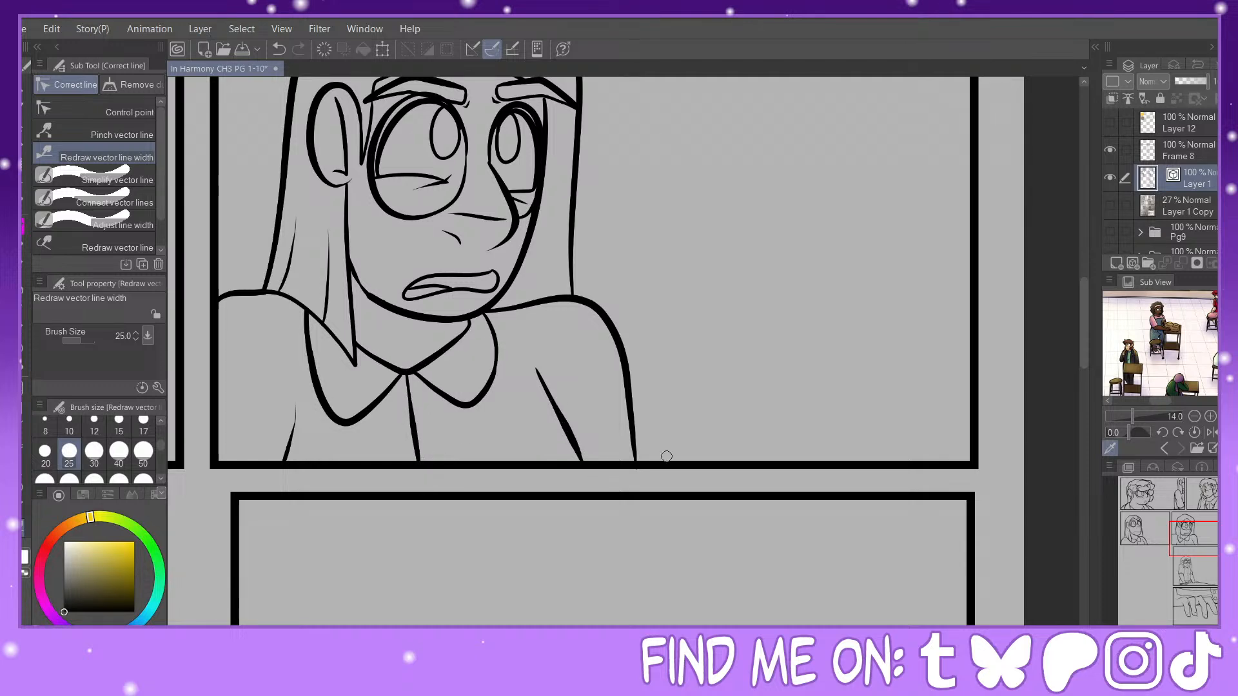
# Step: Fill the third-panel character's junctions under the chin, where hair meets shoulder, below the collar, at the lower fold and by the far lens
pyautogui.moveTo(1206, 533); pyautogui.dragTo(1155, 525)
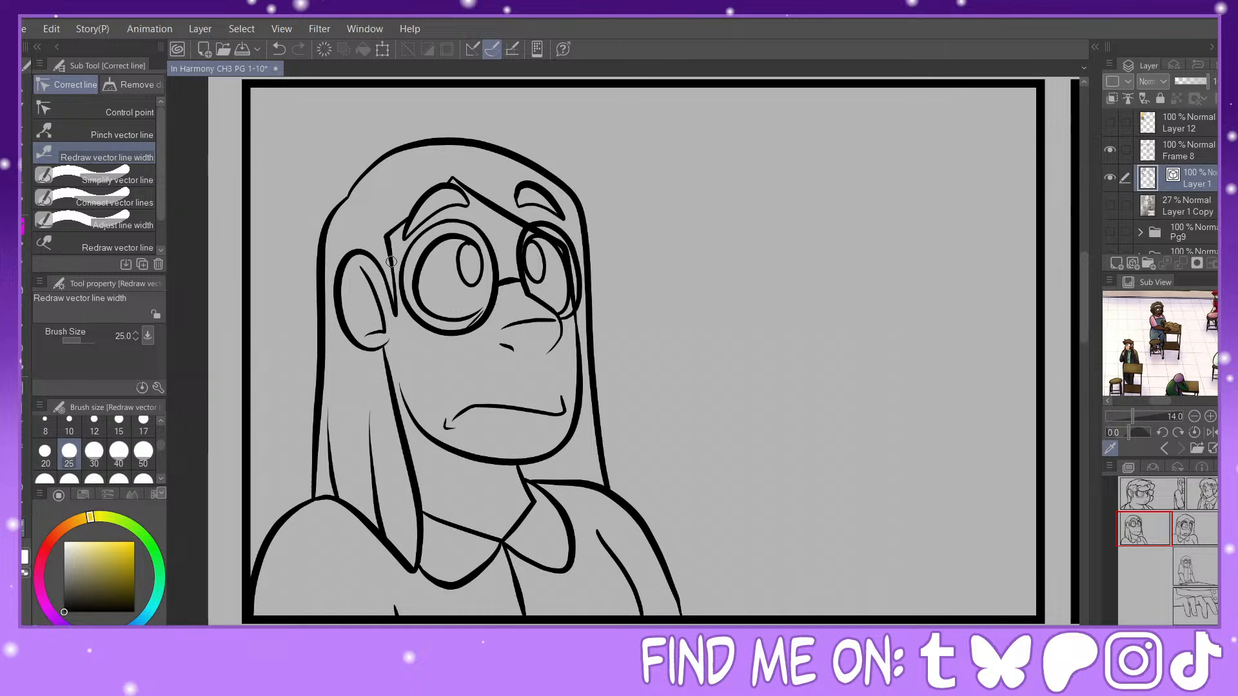
pyautogui.press('p')
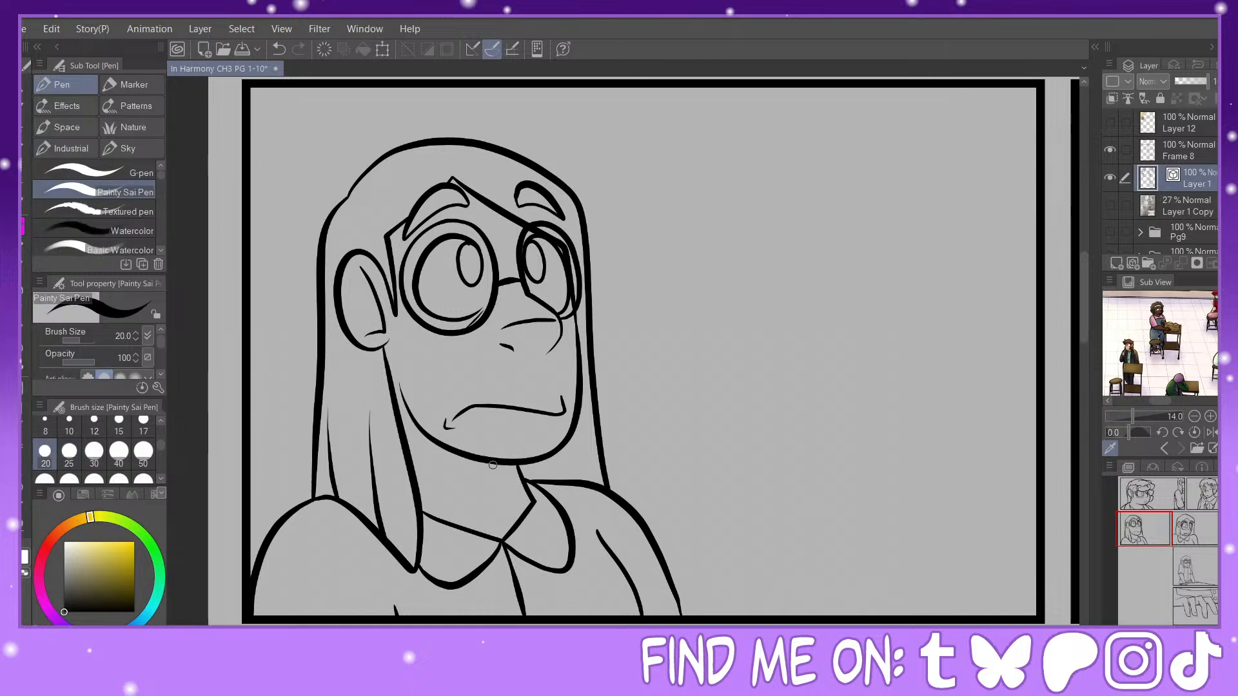
pyautogui.moveTo(523, 465)
pyautogui.mouseDown()
pyautogui.moveTo(529, 482)
pyautogui.moveTo(520, 474)
pyautogui.mouseUp()
pyautogui.moveTo(595, 479); pyautogui.dragTo(604, 470)
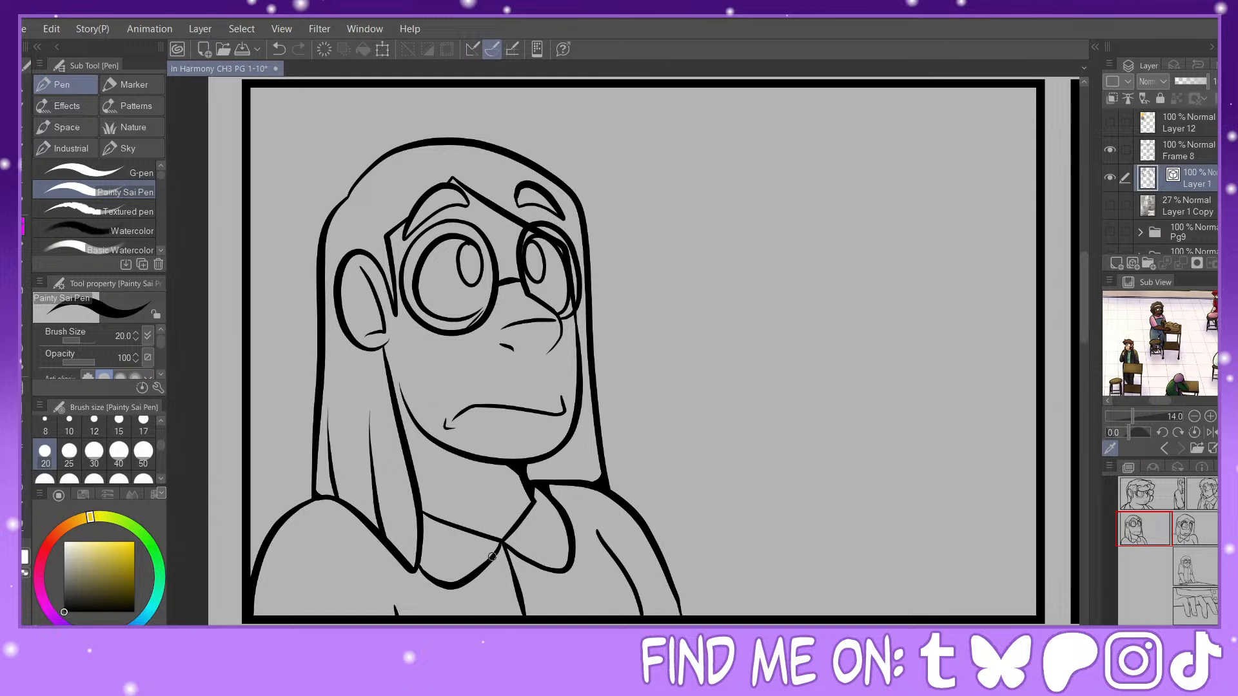
pyautogui.moveTo(503, 548); pyautogui.dragTo(517, 578)
pyautogui.moveTo(397, 607); pyautogui.dragTo(410, 617)
pyautogui.moveTo(559, 246); pyautogui.dragTo(567, 258)
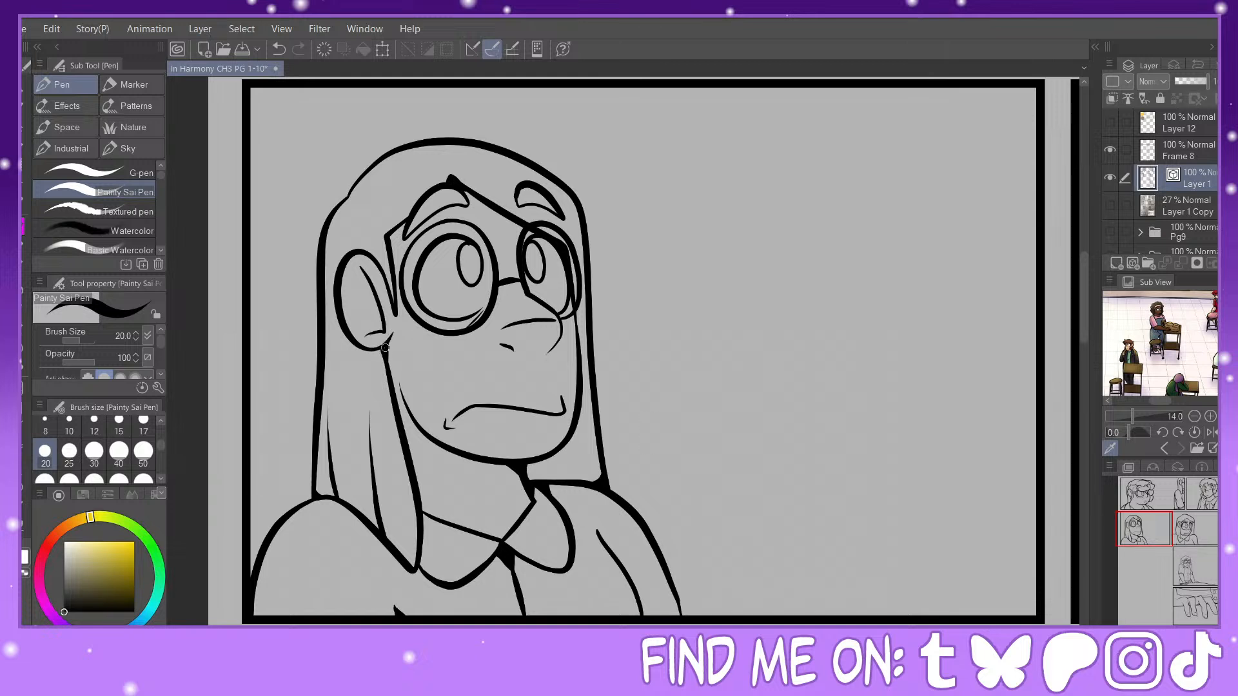
# Step: Thicken the ink where the hair meets the shoulder and the jaw in the open-mouthed close-up panel, using the Painty Sai Pen
pyautogui.doubleClick(1184, 543)
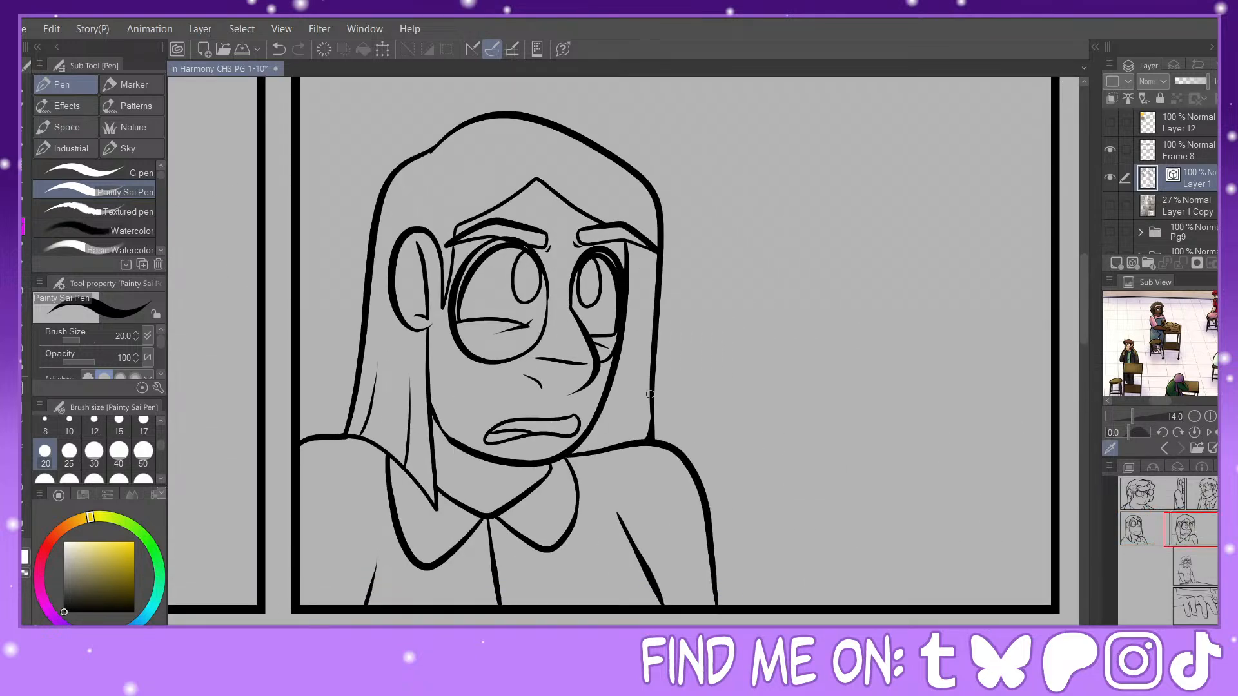
pyautogui.moveTo(652, 398); pyautogui.dragTo(663, 439)
pyautogui.moveTo(432, 414); pyautogui.dragTo(456, 447)
pyautogui.click(277, 49)
pyautogui.moveTo(430, 401)
pyautogui.mouseDown()
pyautogui.moveTo(445, 431)
pyautogui.moveTo(468, 441)
pyautogui.moveTo(434, 453)
pyautogui.mouseUp()
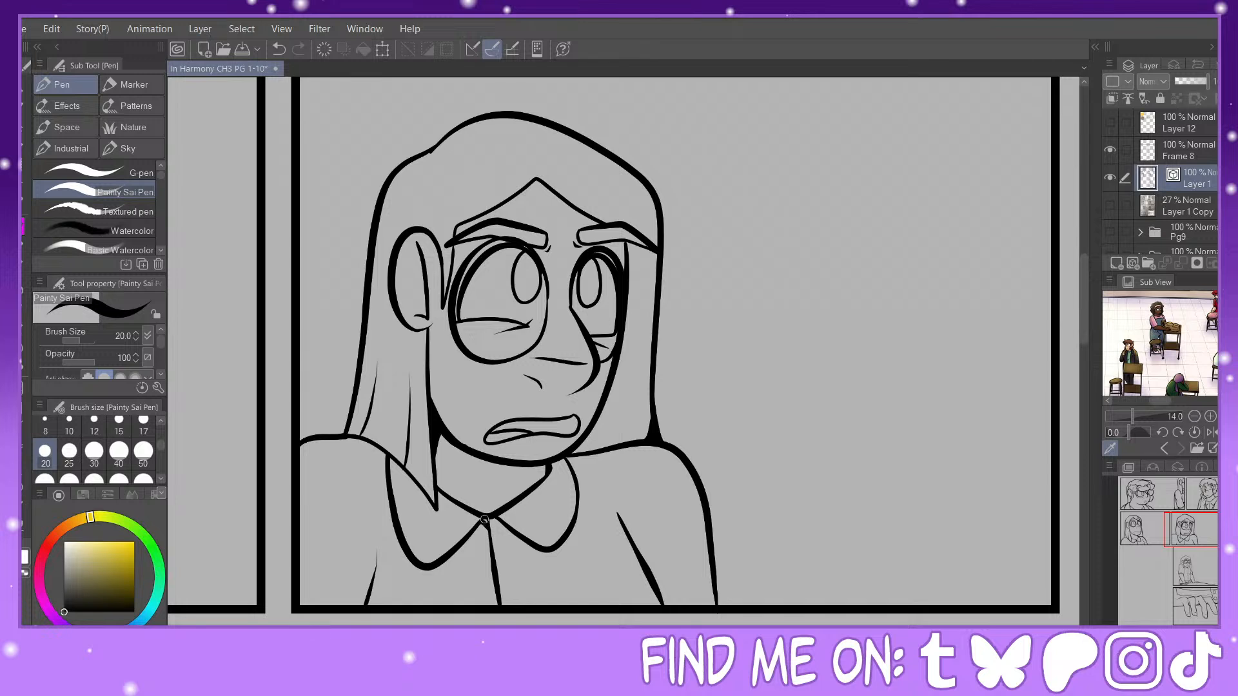
# Step: Thicken the shirt's center line, the lower ends of the sleeve creases, and the corner where hair meets the near shoulder
pyautogui.moveTo(498, 516); pyautogui.dragTo(500, 603)
pyautogui.moveTo(370, 598)
pyautogui.mouseDown()
pyautogui.moveTo(360, 556)
pyautogui.moveTo(384, 603)
pyautogui.mouseUp()
pyautogui.moveTo(660, 592); pyautogui.dragTo(677, 601)
pyautogui.moveTo(347, 424); pyautogui.dragTo(334, 439)
# Step: Re-ink the hairline in front of the ear and touch up the hairline above the far eyebrow
pyautogui.moveTo(458, 246); pyautogui.dragTo(441, 300)
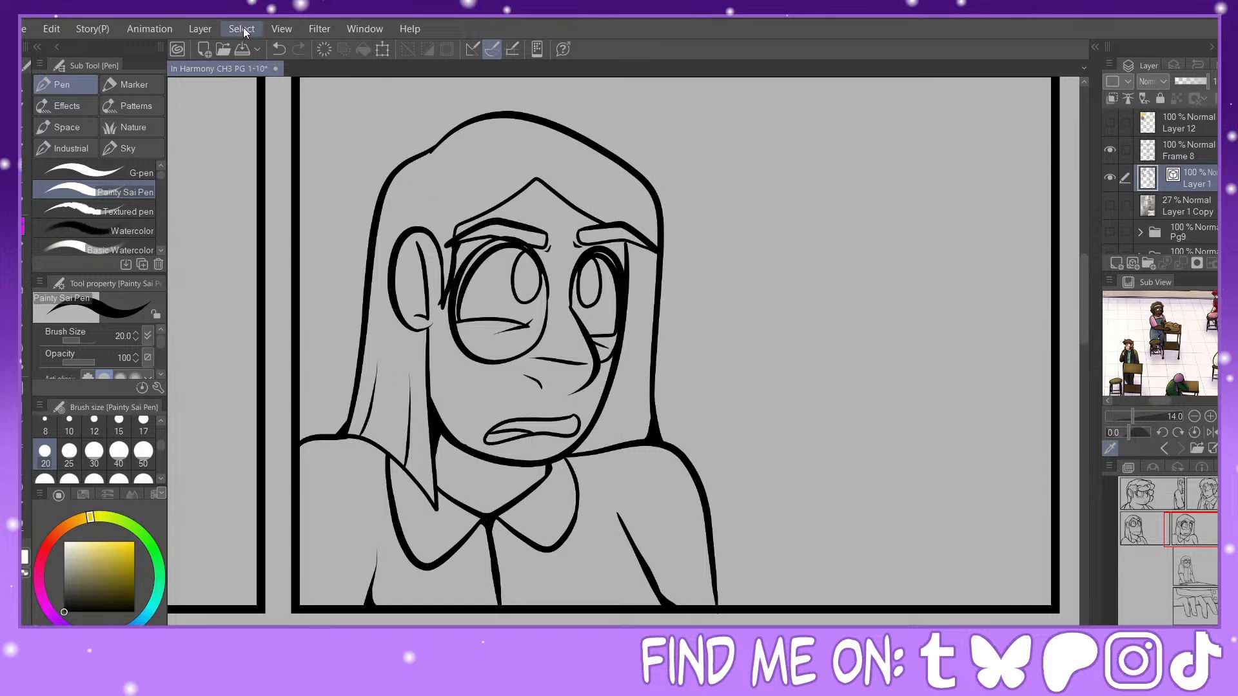
pyautogui.click(279, 49)
pyautogui.moveTo(454, 246); pyautogui.dragTo(443, 307)
pyautogui.moveTo(619, 241)
pyautogui.mouseDown()
pyautogui.moveTo(626, 262)
pyautogui.moveTo(609, 222)
pyautogui.mouseUp()
# Step: Select the woman and desk in the desk panel with a rectangle, then enlarge and reposition them to fill the frame
pyautogui.click(1193, 554)
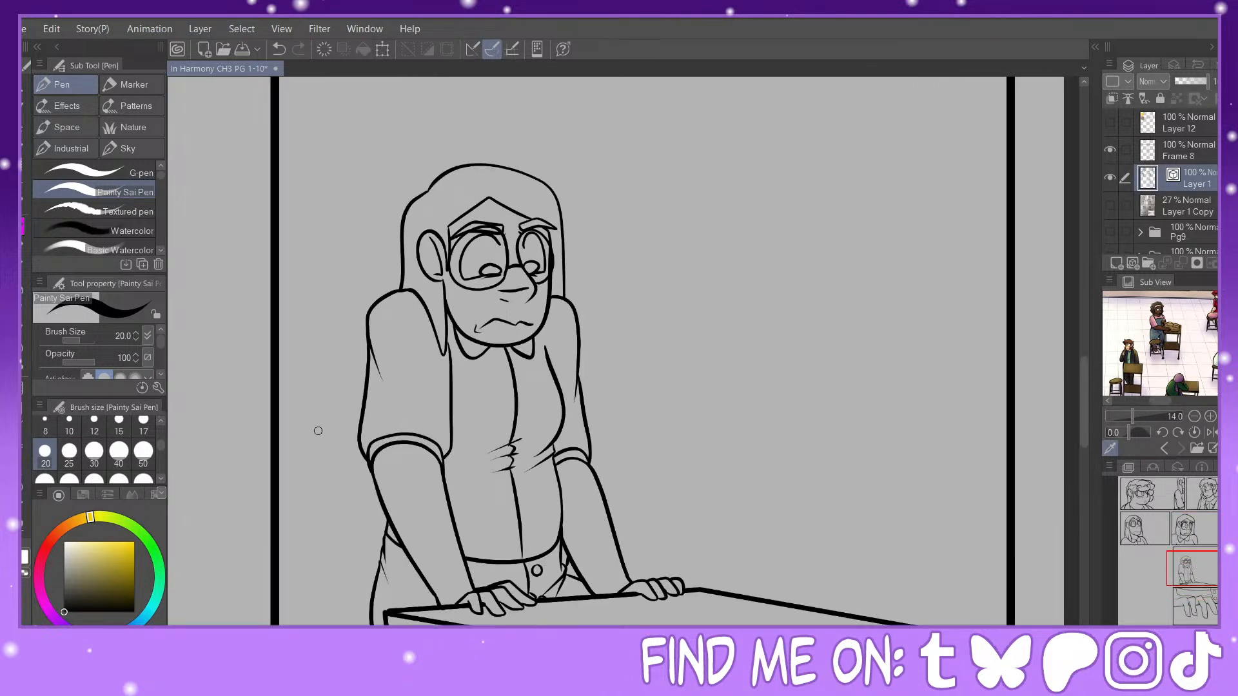
pyautogui.press('y')
pyautogui.hotkey('ctrl', '-')
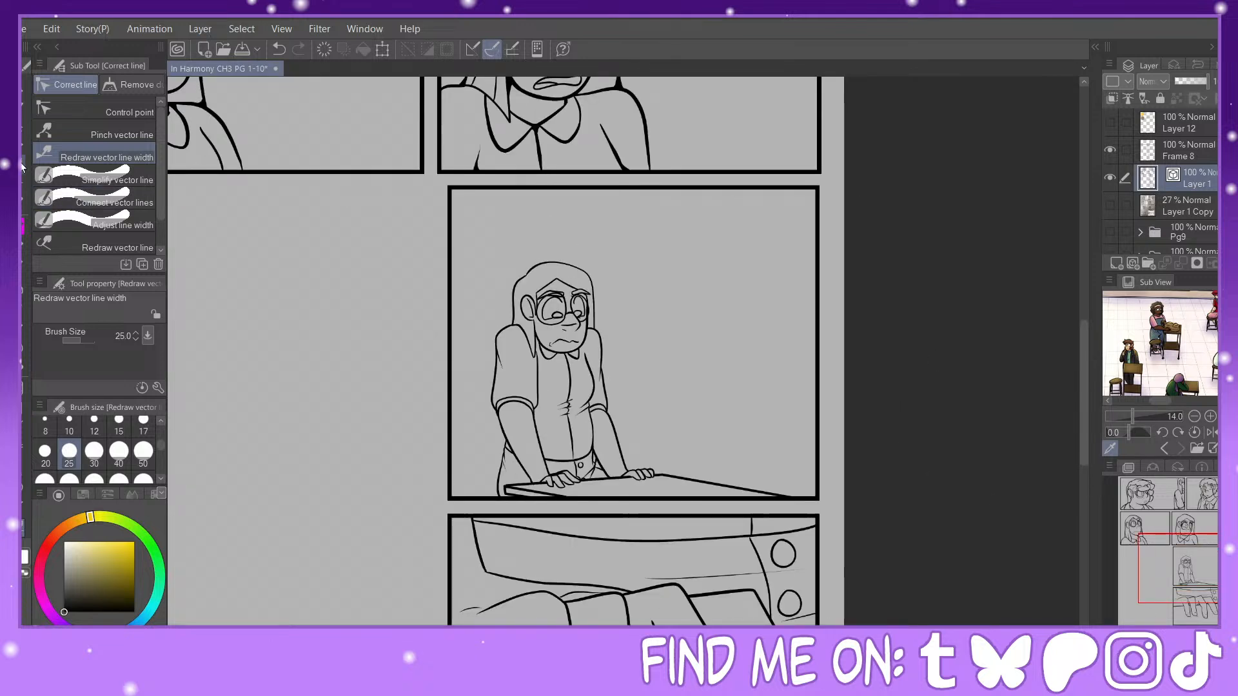
pyautogui.press('m')
pyautogui.moveTo(479, 236); pyautogui.dragTo(814, 510)
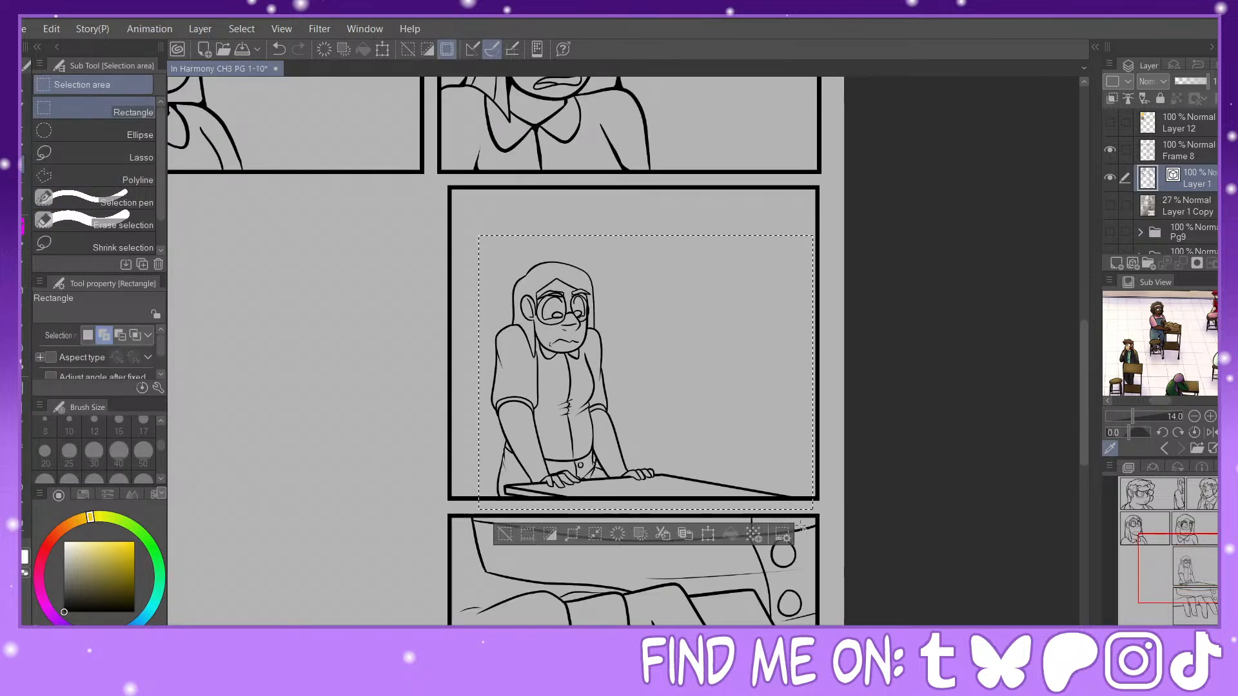
pyautogui.click(708, 534)
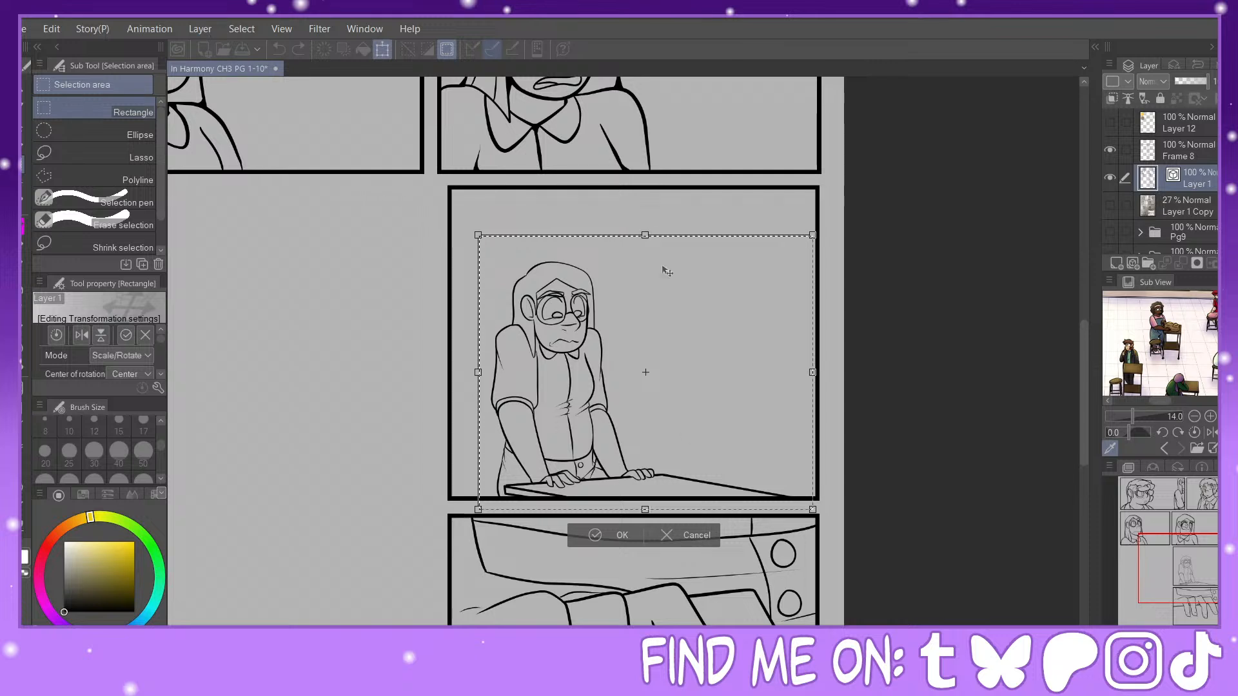
pyautogui.moveTo(662, 236); pyautogui.dragTo(671, 158)
pyautogui.moveTo(626, 320); pyautogui.dragTo(636, 323)
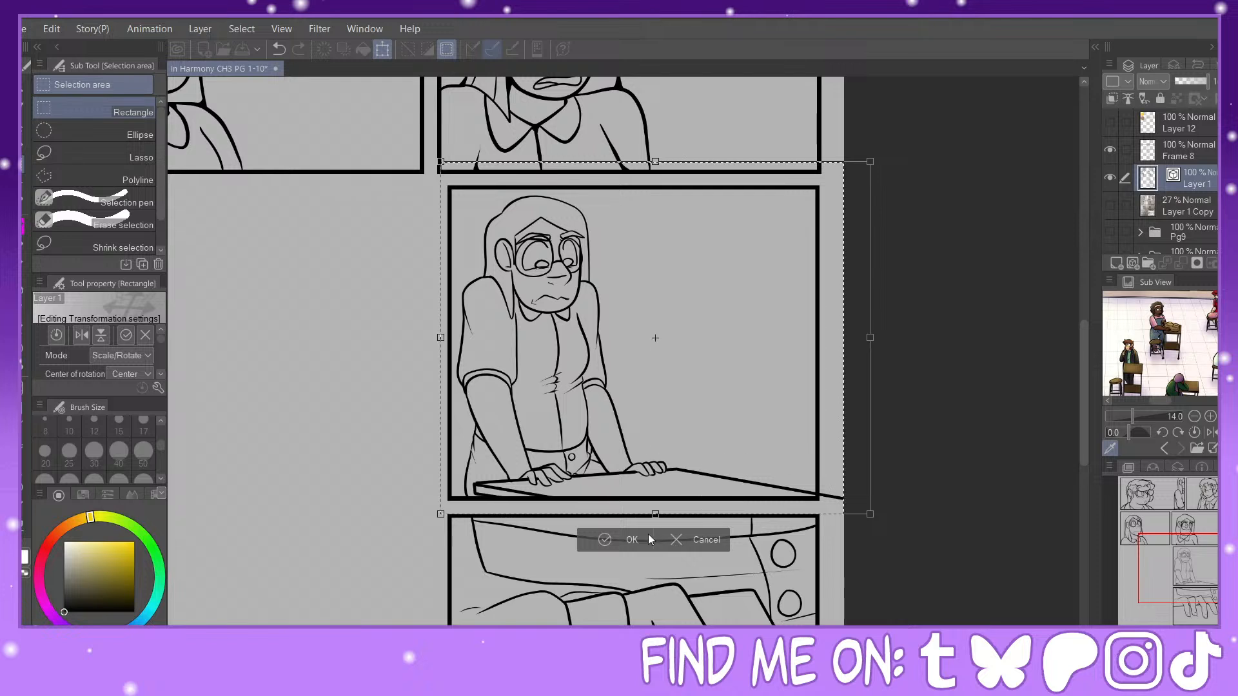
pyautogui.press('Return')
# Step: Erase the desk line overflowing the panel border with the Hard eraser and clear the selection
pyautogui.press('e')
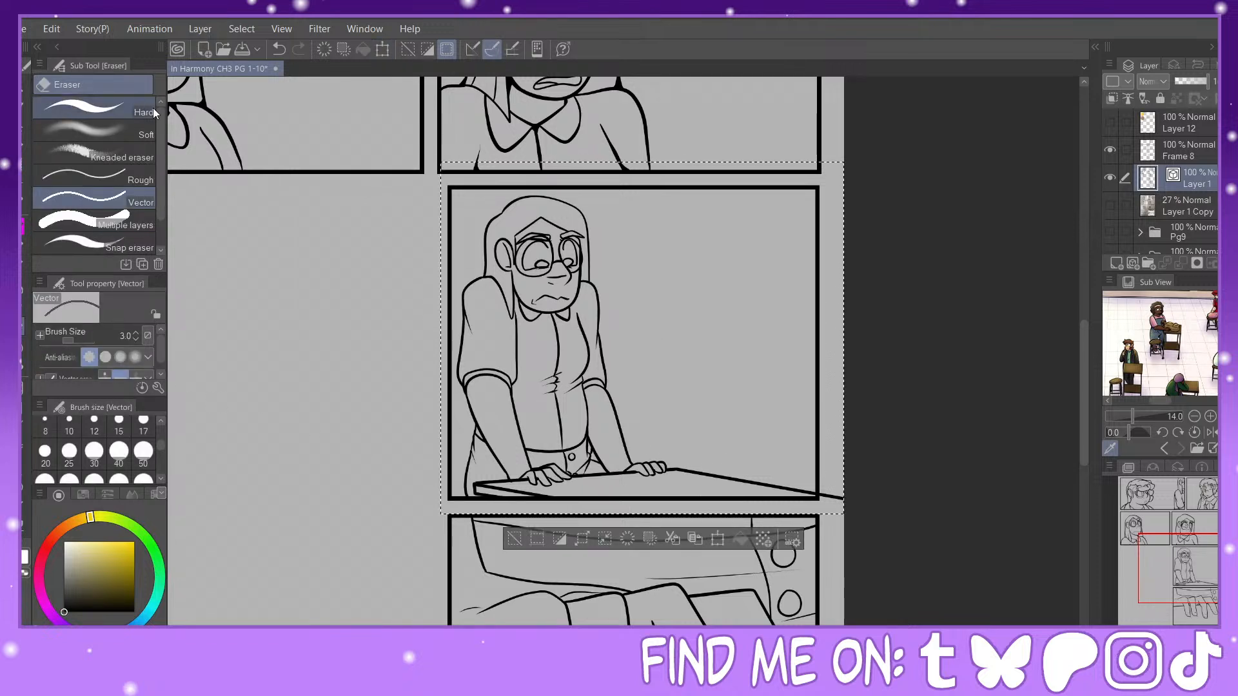
pyautogui.click(123, 114)
pyautogui.hotkey('ctrl', 'd')
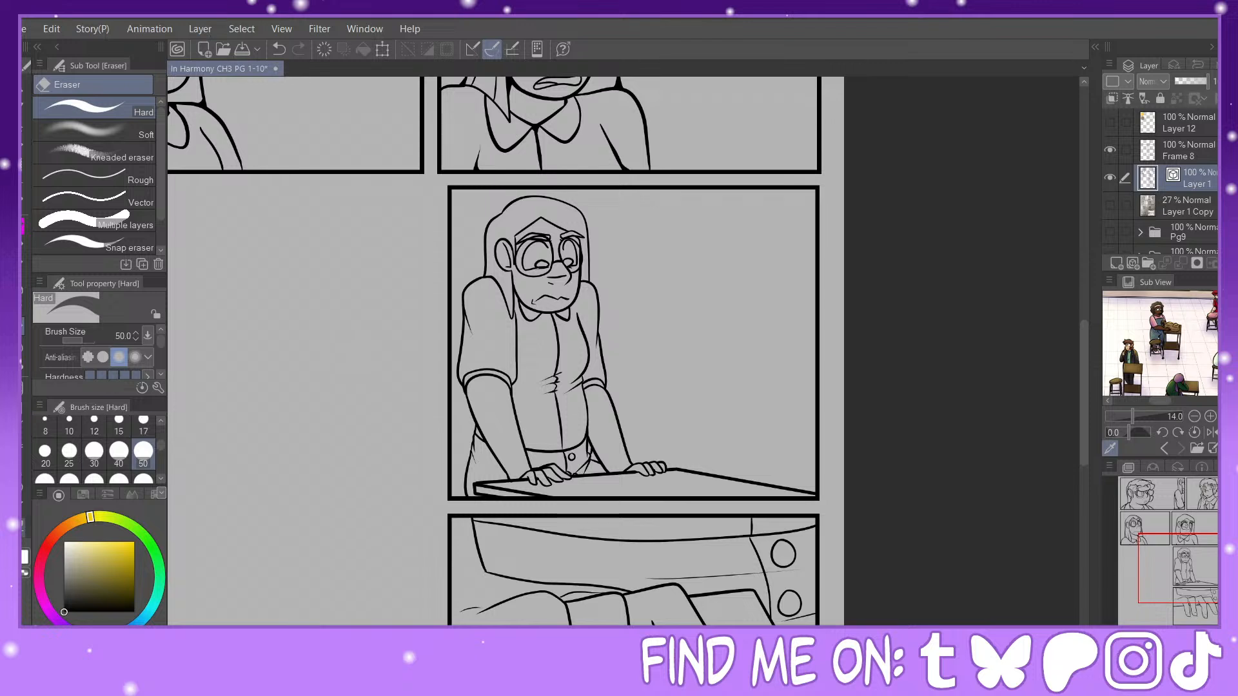
# Step: Thicken the forearm and waist outlines in the desk panel with Redraw vector line width at size 30
pyautogui.press('y')
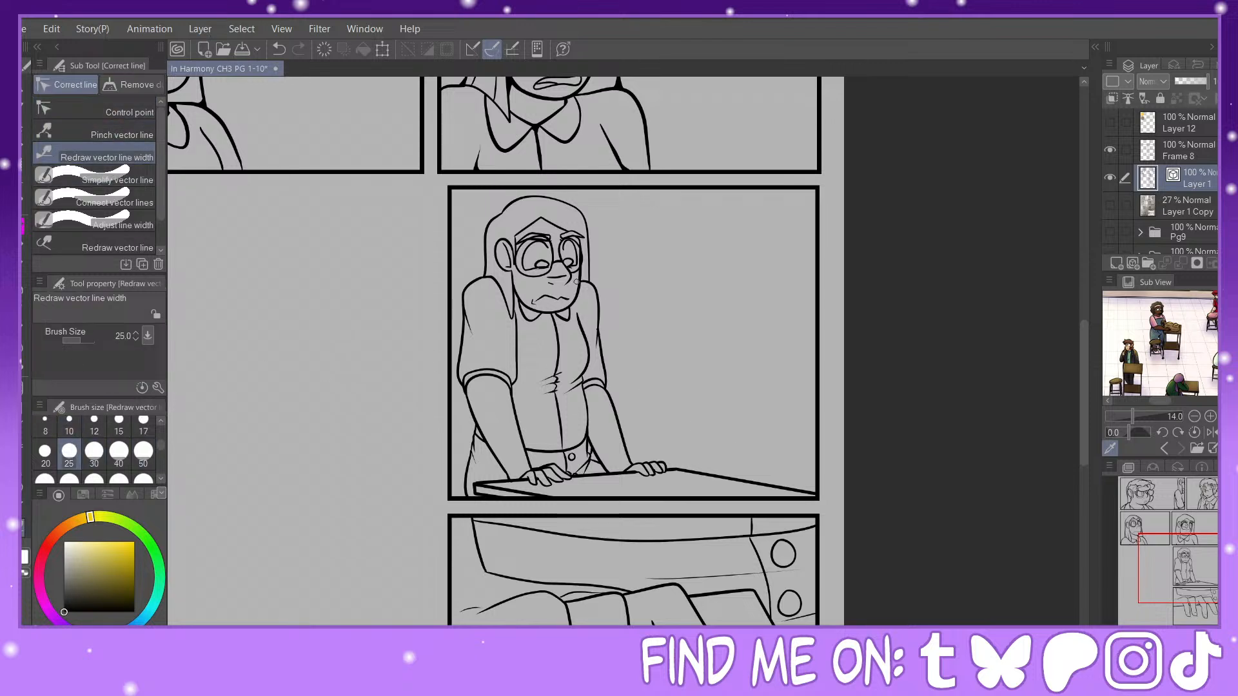
pyautogui.click(94, 452)
pyautogui.moveTo(714, 478); pyautogui.dragTo(747, 475)
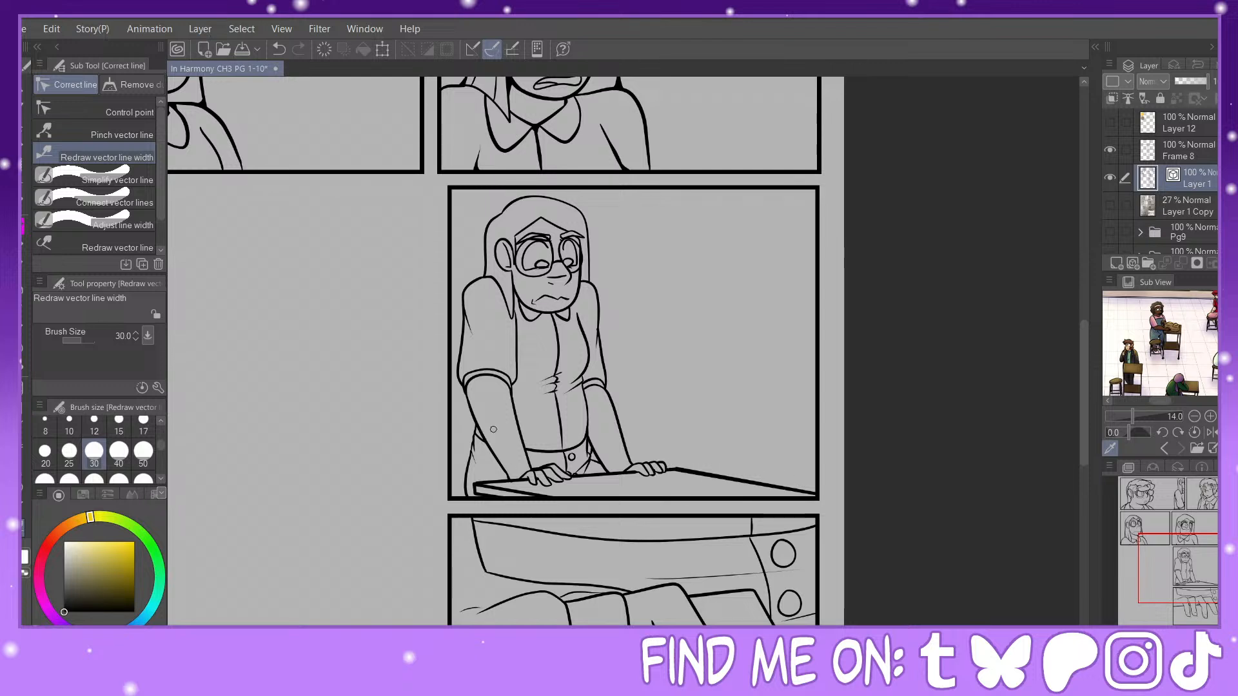
pyautogui.hotkey('ctrl', 'z')
pyautogui.moveTo(591, 476); pyautogui.dragTo(643, 474)
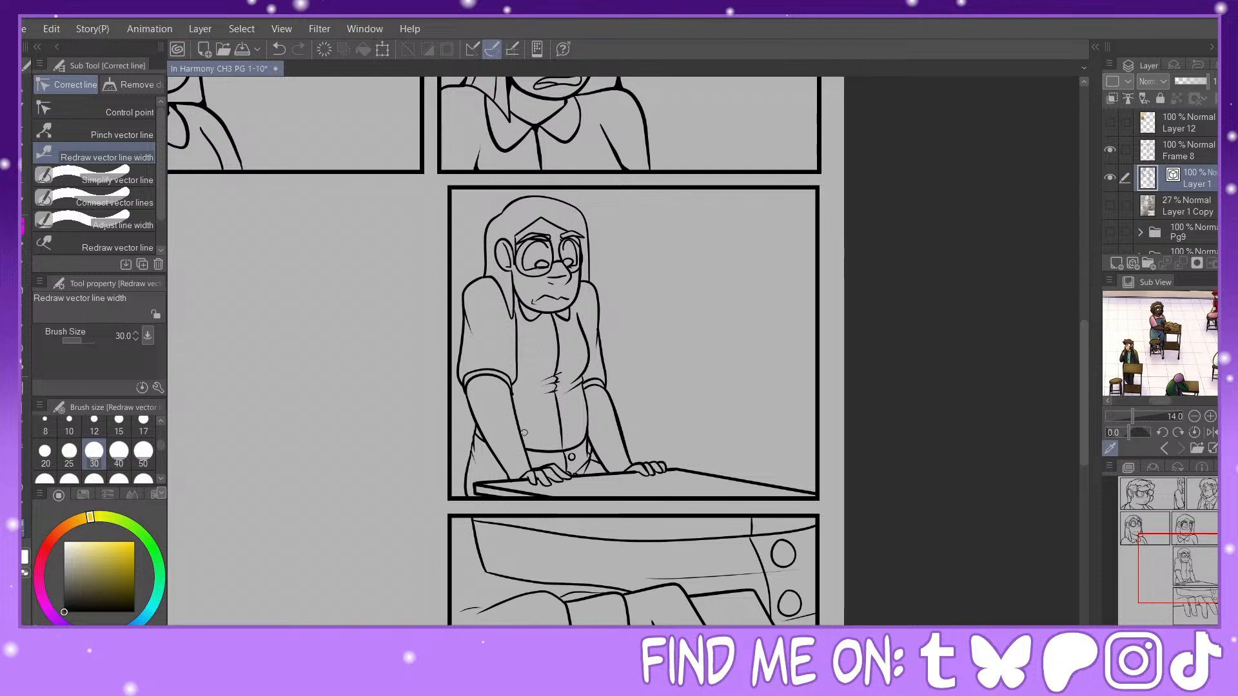
pyautogui.moveTo(524, 433)
pyautogui.mouseDown()
pyautogui.moveTo(509, 387)
pyautogui.moveTo(506, 474)
pyautogui.moveTo(589, 405)
pyautogui.mouseUp()
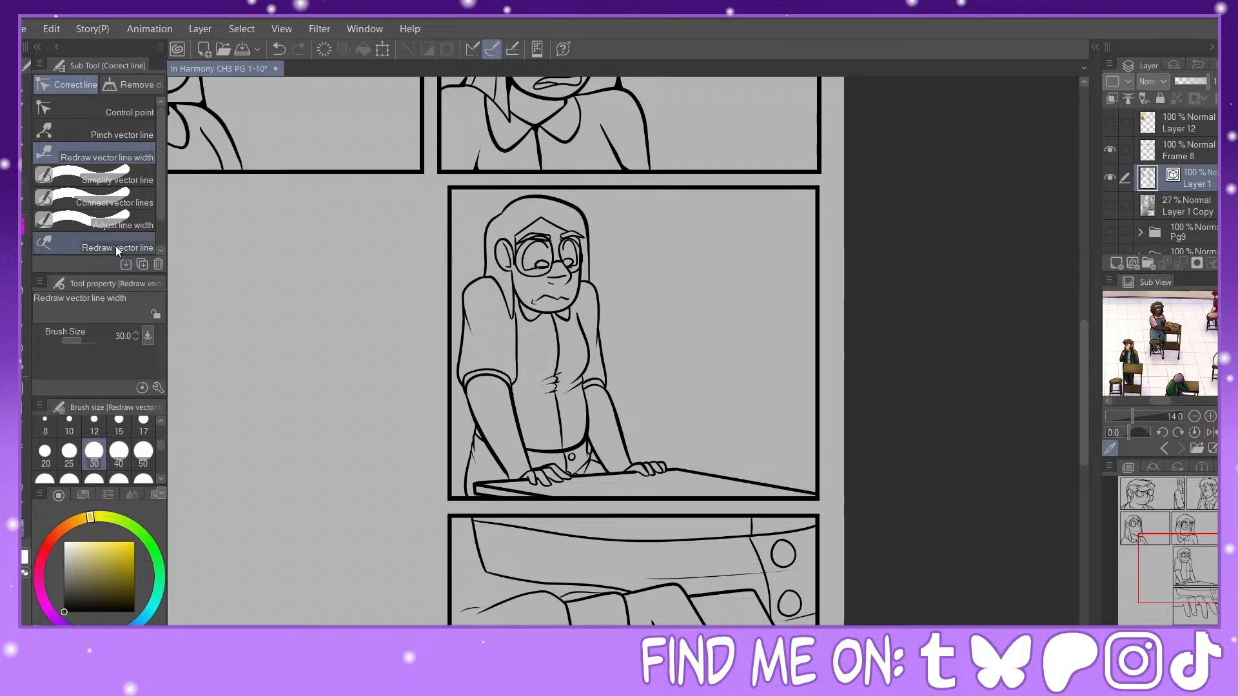
# Step: Ink the clothing edge behind the near elbow with the Painty Sai Pen and thicken the near sleeve's outlines with Redraw vector line width
pyautogui.press('p')
pyautogui.moveTo(472, 413); pyautogui.dragTo(466, 461)
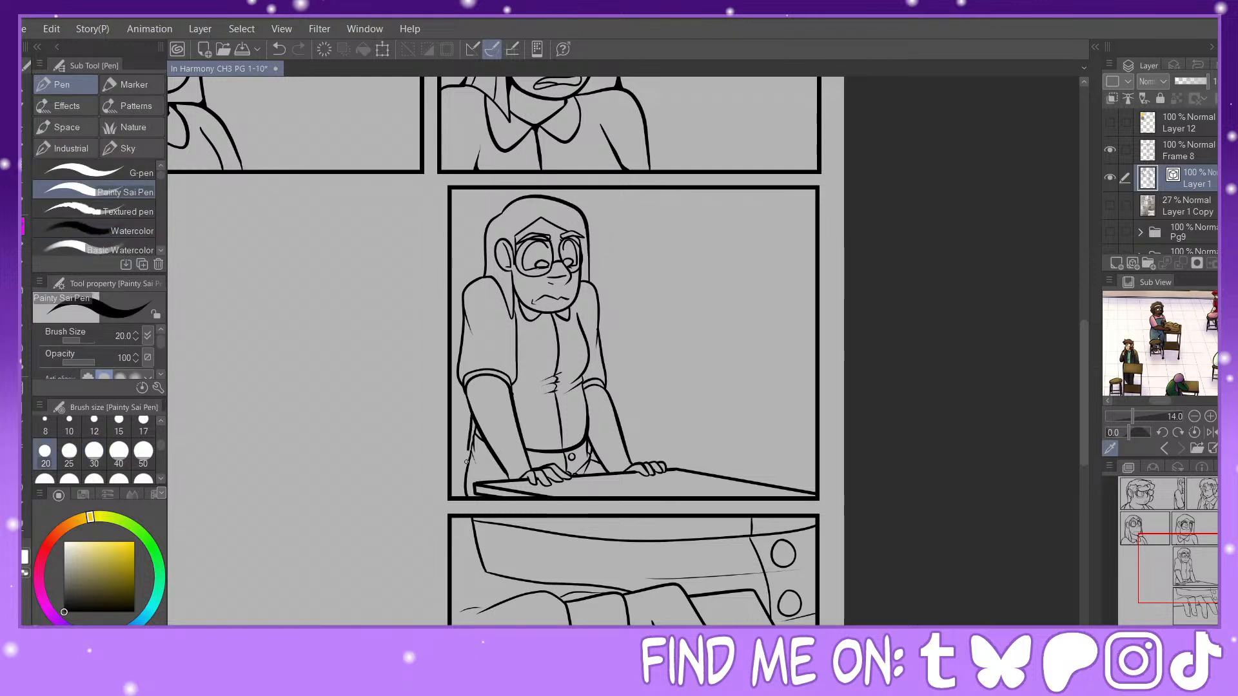
pyautogui.press('y')
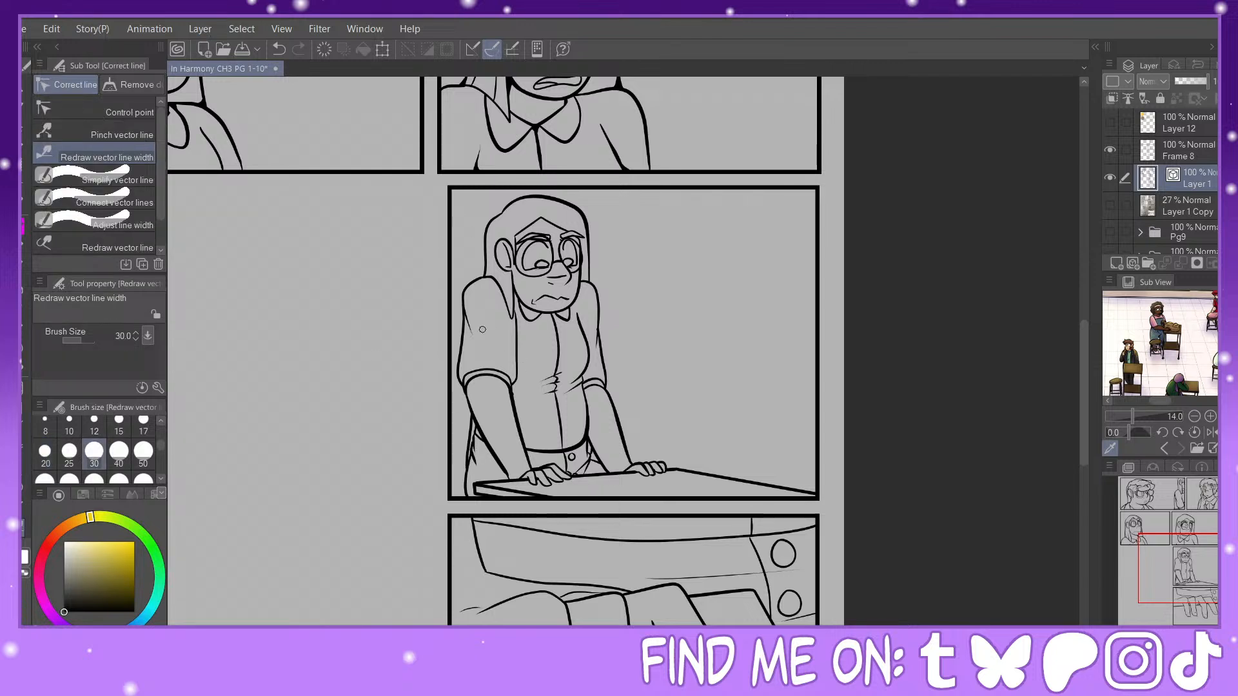
pyautogui.moveTo(463, 335)
pyautogui.mouseDown()
pyautogui.moveTo(459, 382)
pyautogui.moveTo(490, 353)
pyautogui.moveTo(473, 374)
pyautogui.moveTo(512, 379)
pyautogui.mouseUp()
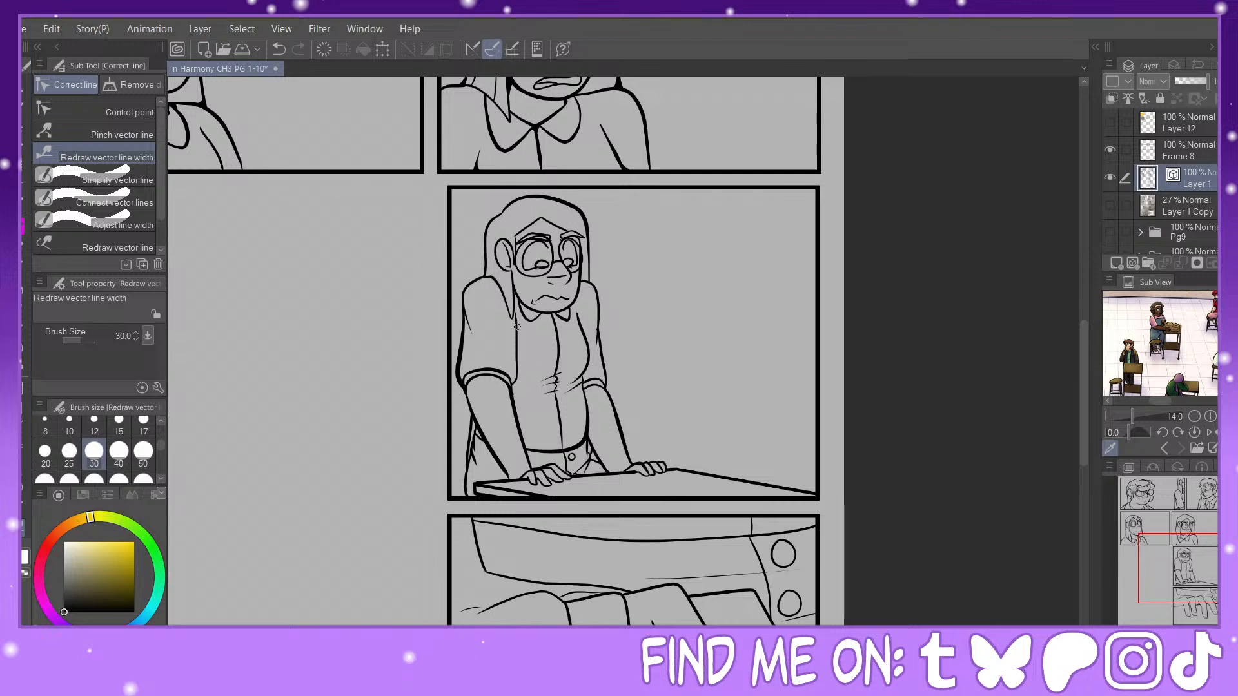
pyautogui.moveTo(516, 324); pyautogui.dragTo(520, 388)
# Step: Thicken the glasses, hair, collar and shirt center lines of the woman at the desk
pyautogui.moveTo(523, 265)
pyautogui.mouseDown()
pyautogui.moveTo(541, 239)
pyautogui.moveTo(583, 268)
pyautogui.mouseUp()
pyautogui.moveTo(501, 216)
pyautogui.mouseDown()
pyautogui.moveTo(485, 276)
pyautogui.moveTo(507, 270)
pyautogui.moveTo(515, 328)
pyautogui.mouseUp()
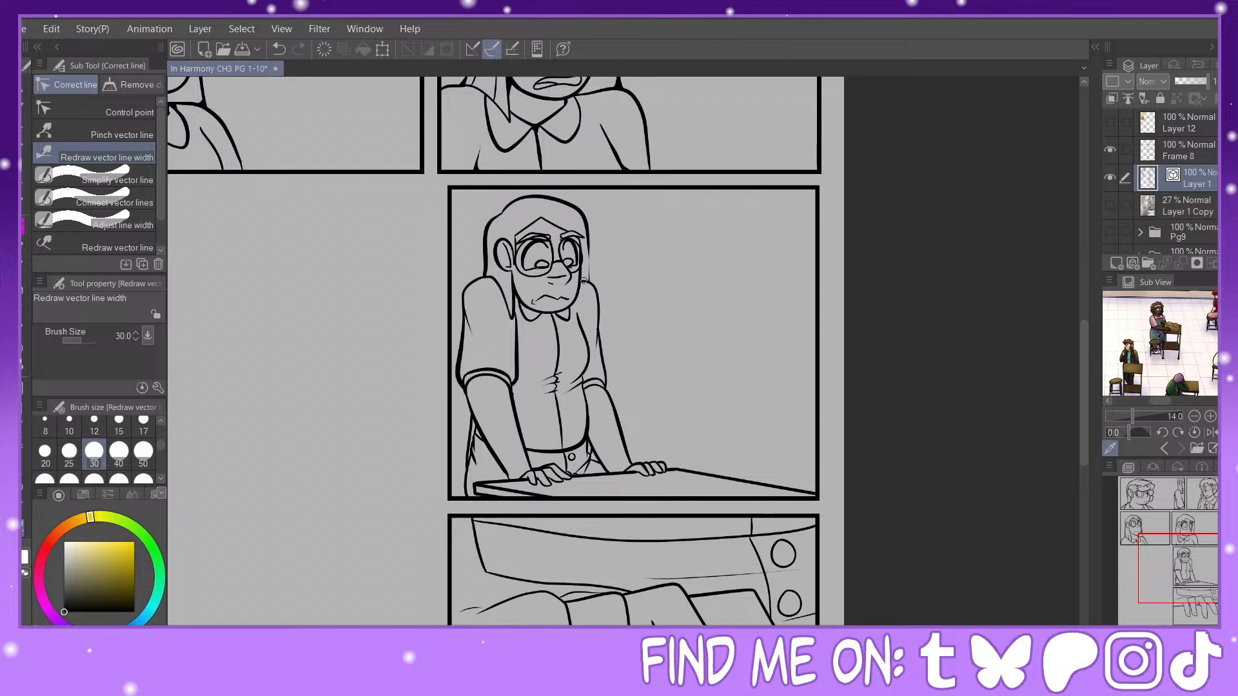
pyautogui.moveTo(587, 241)
pyautogui.mouseDown()
pyautogui.moveTo(597, 282)
pyautogui.moveTo(576, 240)
pyautogui.mouseUp()
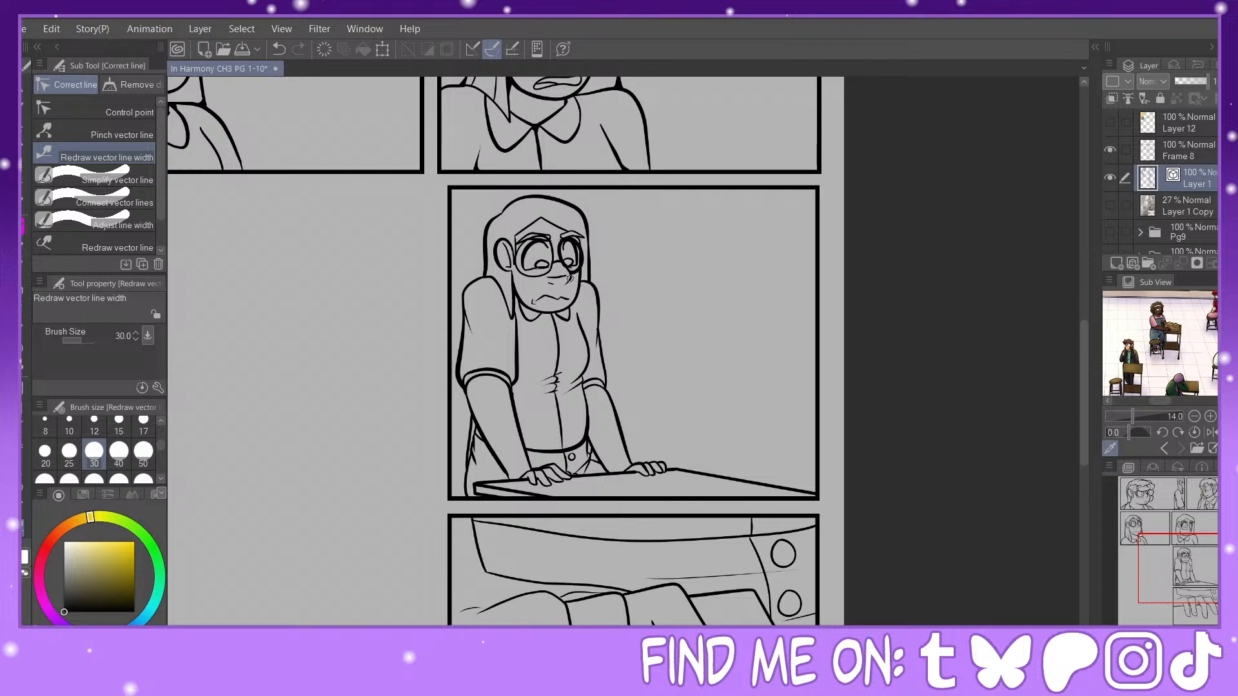
pyautogui.click(280, 50)
pyautogui.moveTo(536, 266)
pyautogui.mouseDown()
pyautogui.moveTo(526, 283)
pyautogui.moveTo(516, 253)
pyautogui.mouseUp()
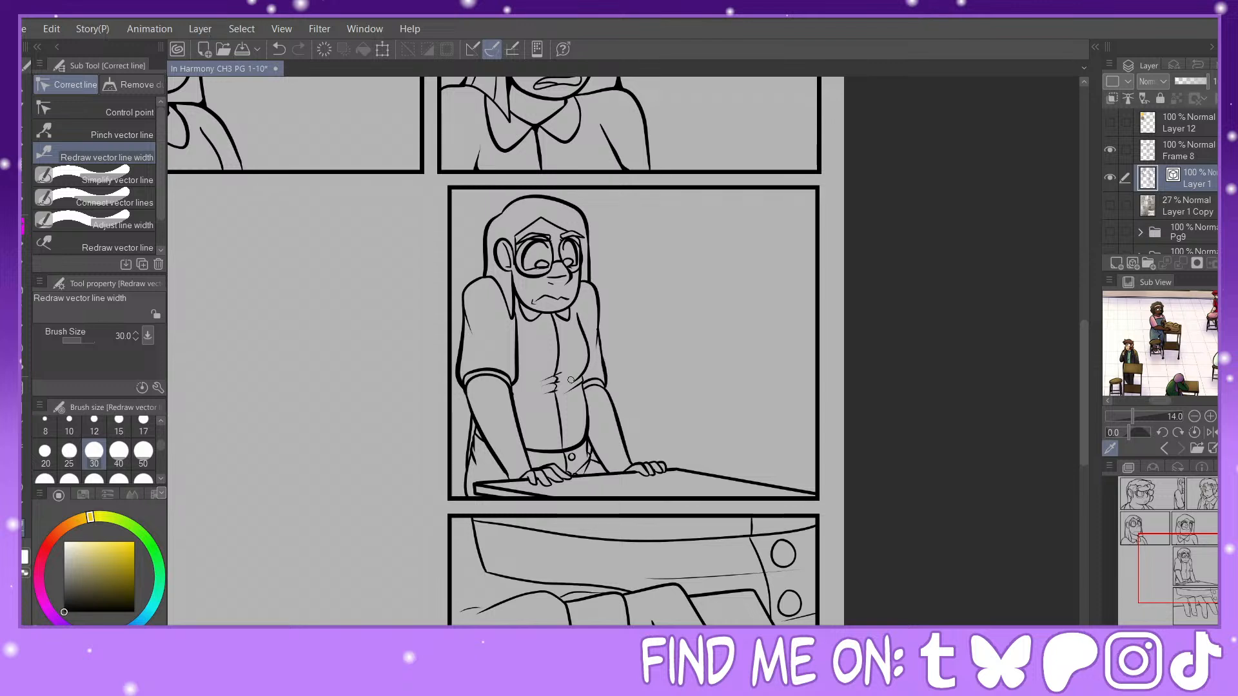
pyautogui.moveTo(556, 331); pyautogui.dragTo(557, 374)
pyautogui.moveTo(530, 321); pyautogui.dragTo(519, 313)
# Step: Thicken the finger outlines and the cloth edges above the hand in the hand close-up panel at line width size 30
pyautogui.moveTo(1187, 546); pyautogui.dragTo(1202, 589)
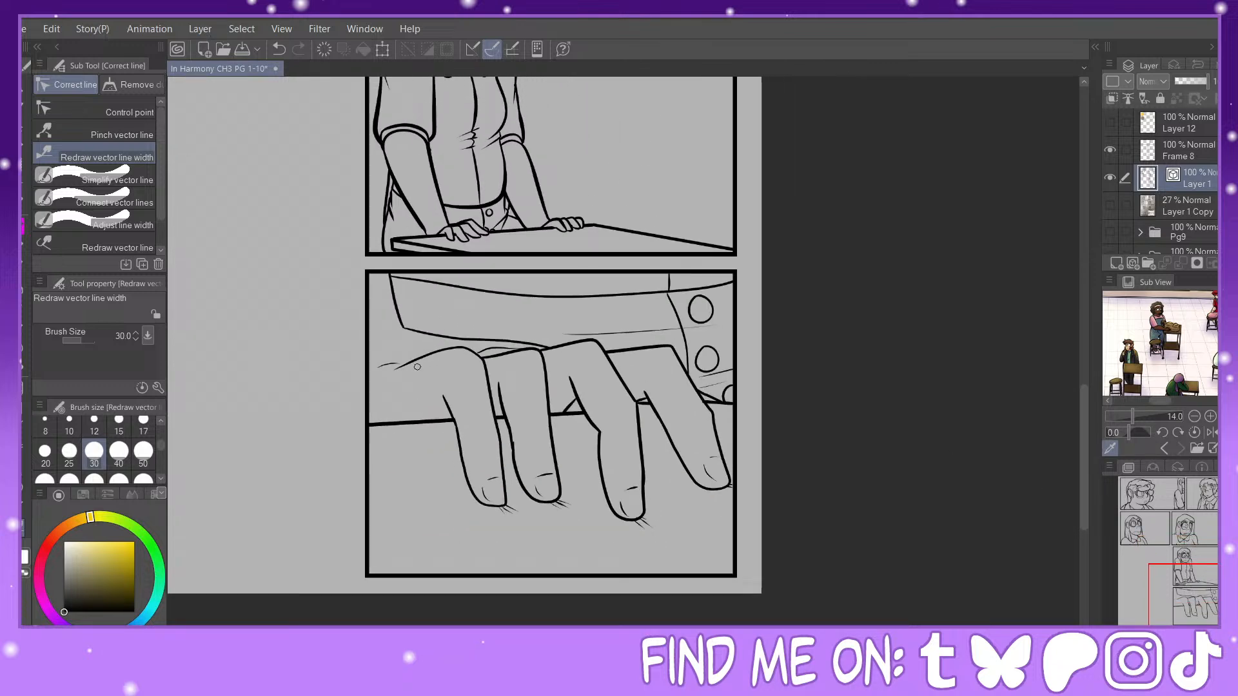
pyautogui.moveTo(417, 367); pyautogui.dragTo(492, 344)
pyautogui.moveTo(496, 412)
pyautogui.mouseDown()
pyautogui.moveTo(465, 325)
pyautogui.moveTo(394, 313)
pyautogui.moveTo(560, 350)
pyautogui.moveTo(411, 329)
pyautogui.moveTo(556, 350)
pyautogui.mouseUp()
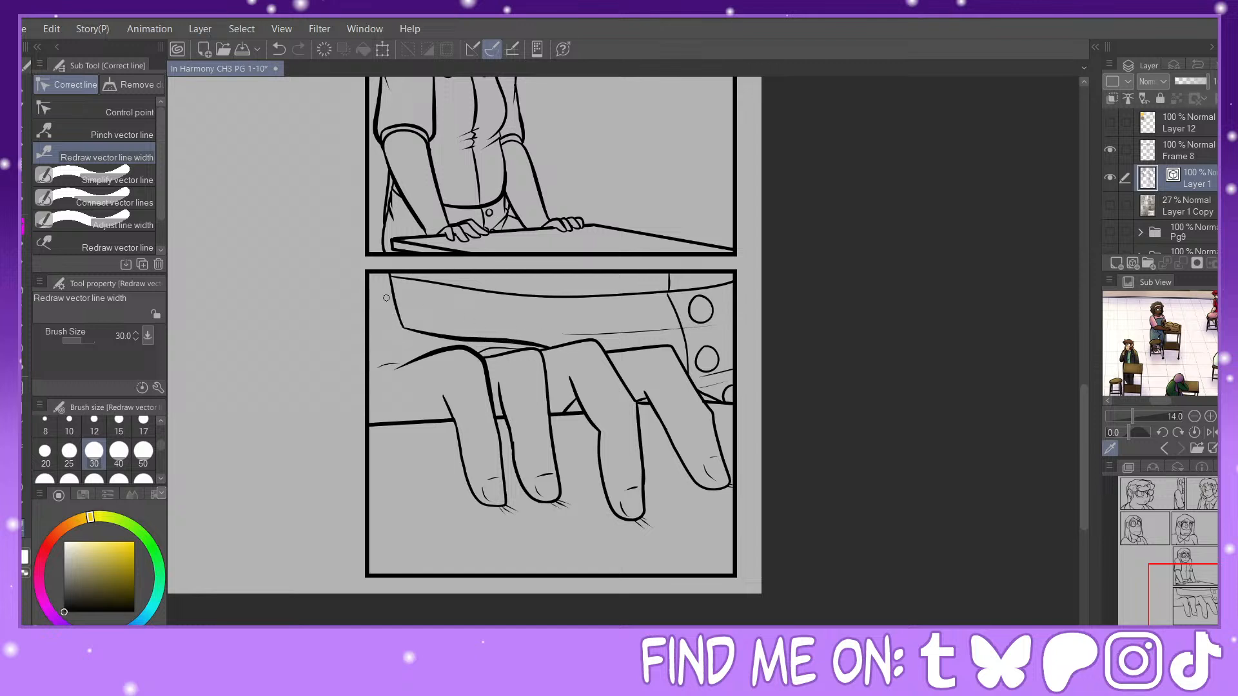
pyautogui.moveTo(390, 278); pyautogui.dragTo(403, 324)
pyautogui.moveTo(575, 353)
pyautogui.mouseDown()
pyautogui.moveTo(603, 349)
pyautogui.moveTo(643, 435)
pyautogui.mouseUp()
pyautogui.moveTo(510, 355)
pyautogui.mouseDown()
pyautogui.moveTo(547, 352)
pyautogui.moveTo(548, 416)
pyautogui.mouseUp()
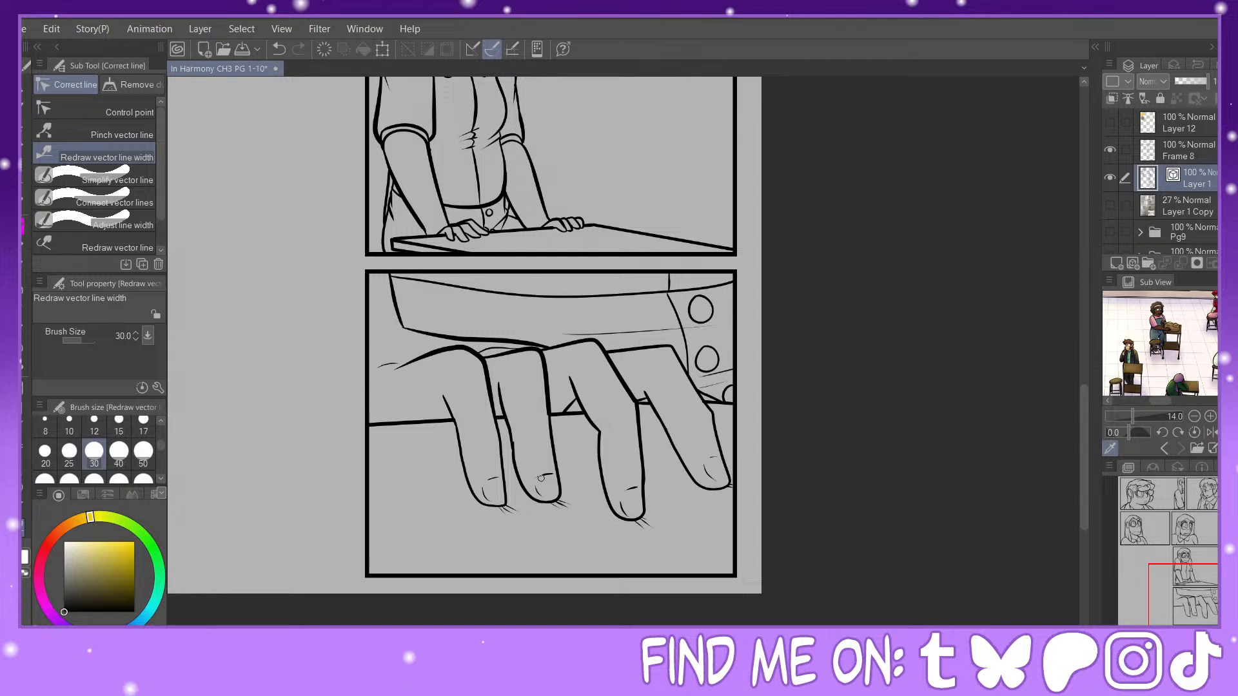
pyautogui.moveTo(529, 501)
pyautogui.mouseDown()
pyautogui.moveTo(554, 497)
pyautogui.moveTo(533, 502)
pyautogui.mouseUp()
pyautogui.moveTo(501, 450); pyautogui.dragTo(505, 507)
pyautogui.moveTo(647, 349); pyautogui.dragTo(737, 428)
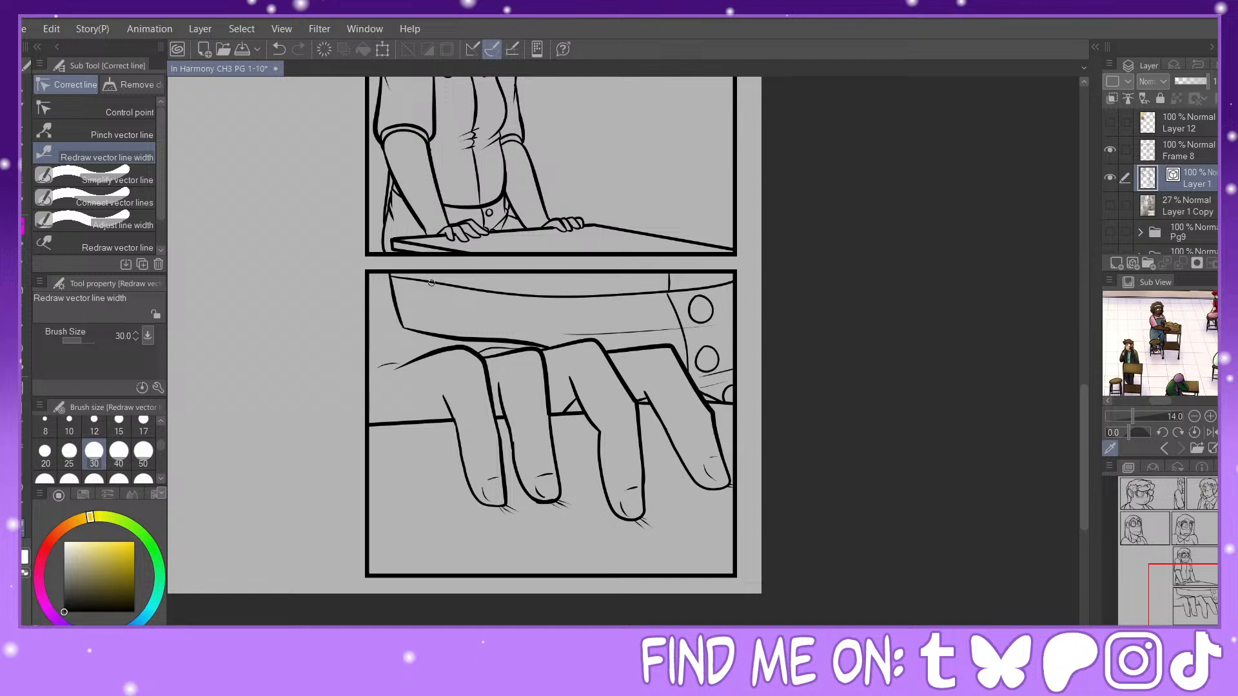
# Step: Thicken the long curved cloth line, the buttons, the button-strip edge and the thin seam in the hand close-up panel
pyautogui.moveTo(431, 282)
pyautogui.mouseDown()
pyautogui.moveTo(628, 310)
pyautogui.moveTo(763, 302)
pyautogui.moveTo(698, 295)
pyautogui.moveTo(734, 402)
pyautogui.mouseUp()
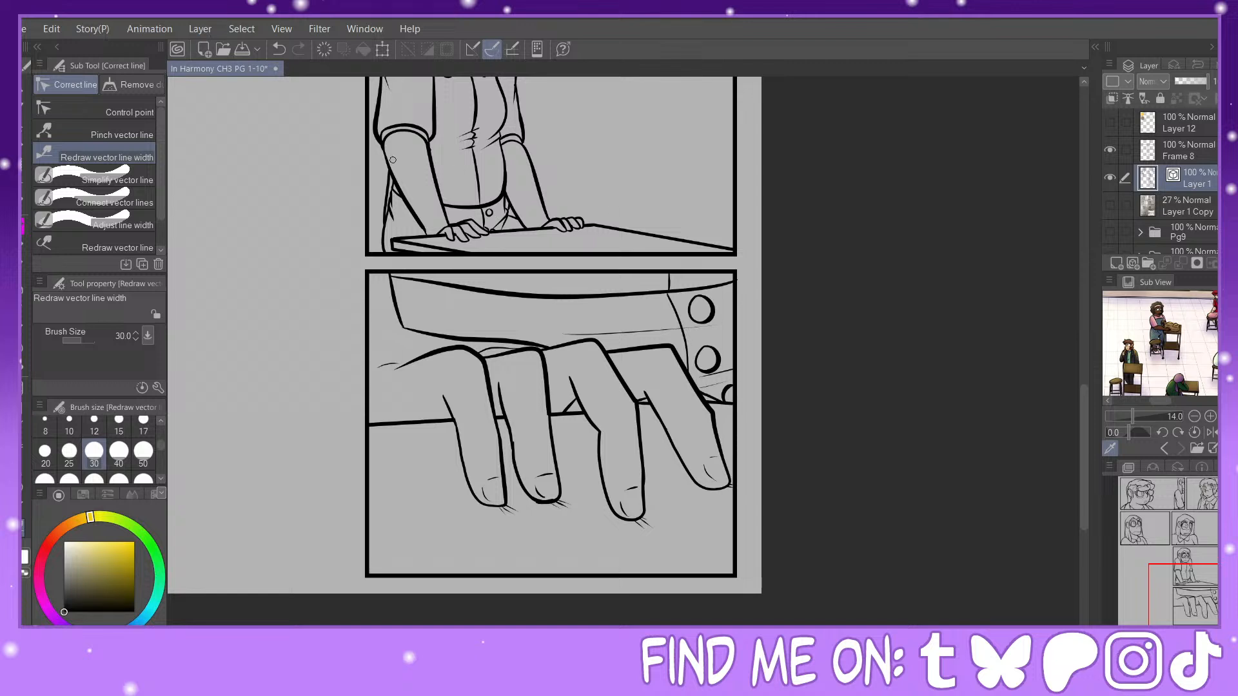
pyautogui.click(284, 52)
pyautogui.click(284, 51)
pyautogui.click(282, 48)
pyautogui.moveTo(692, 296)
pyautogui.mouseDown()
pyautogui.moveTo(734, 326)
pyautogui.moveTo(724, 405)
pyautogui.moveTo(692, 354)
pyautogui.mouseUp()
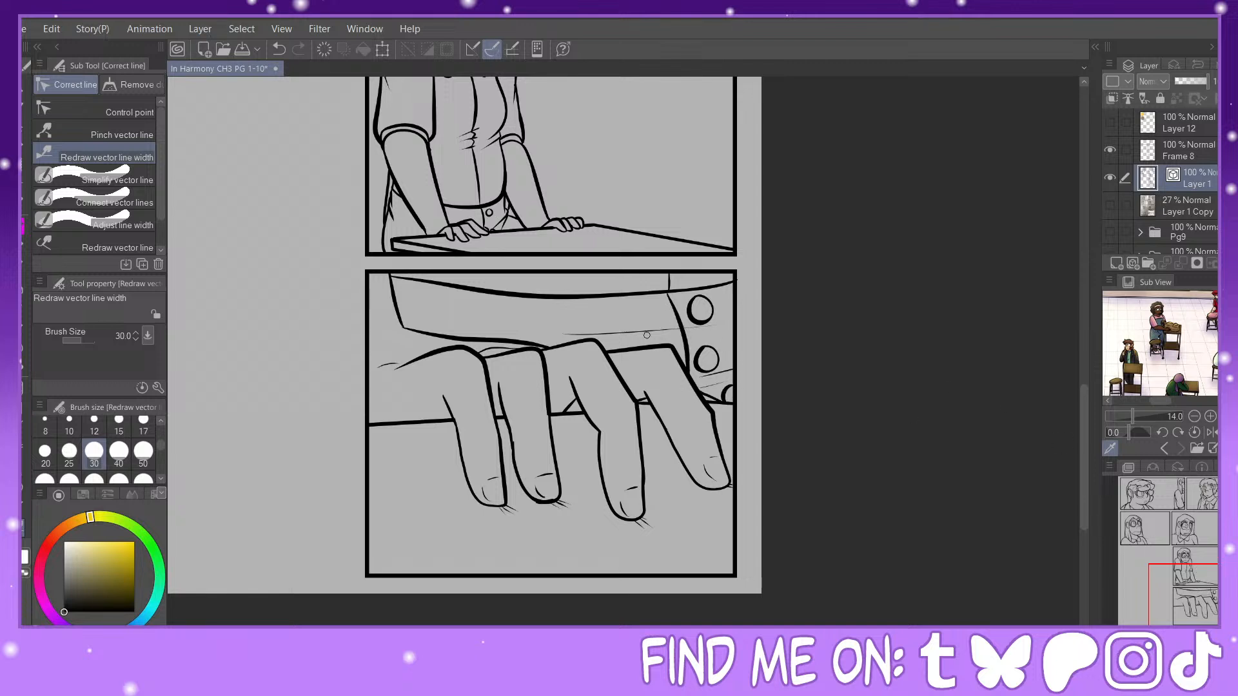
pyautogui.moveTo(584, 335); pyautogui.dragTo(733, 335)
pyautogui.click(84, 133)
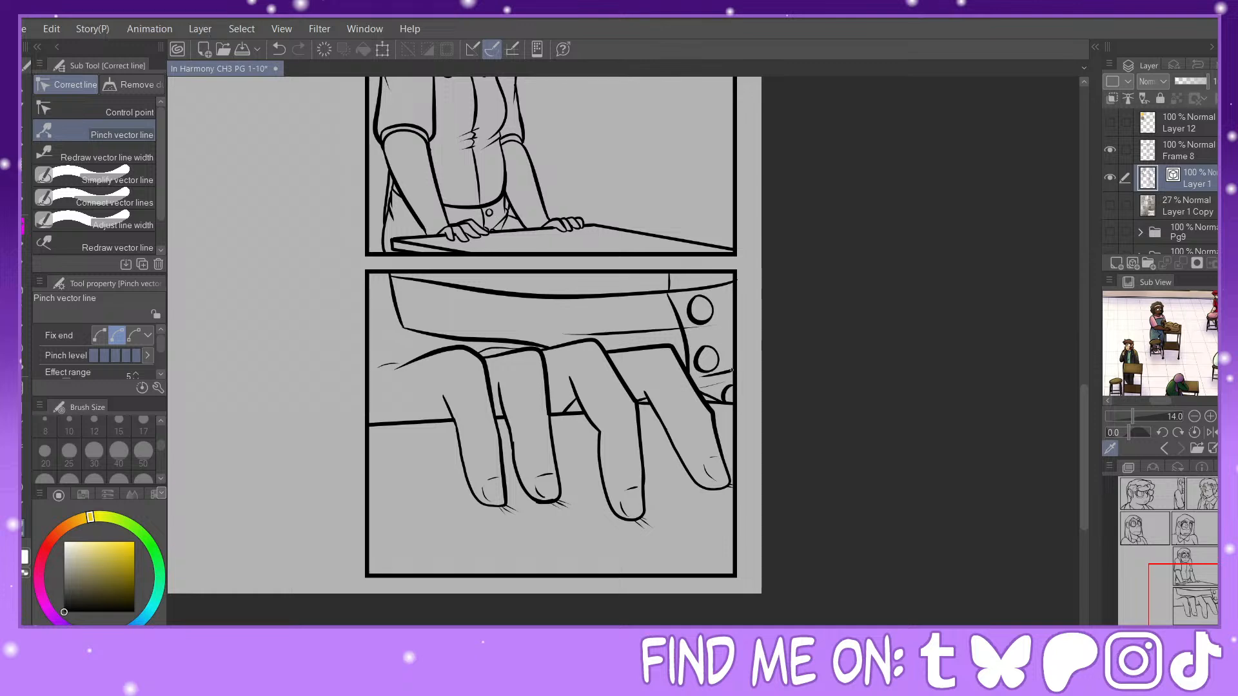
pyautogui.click(109, 157)
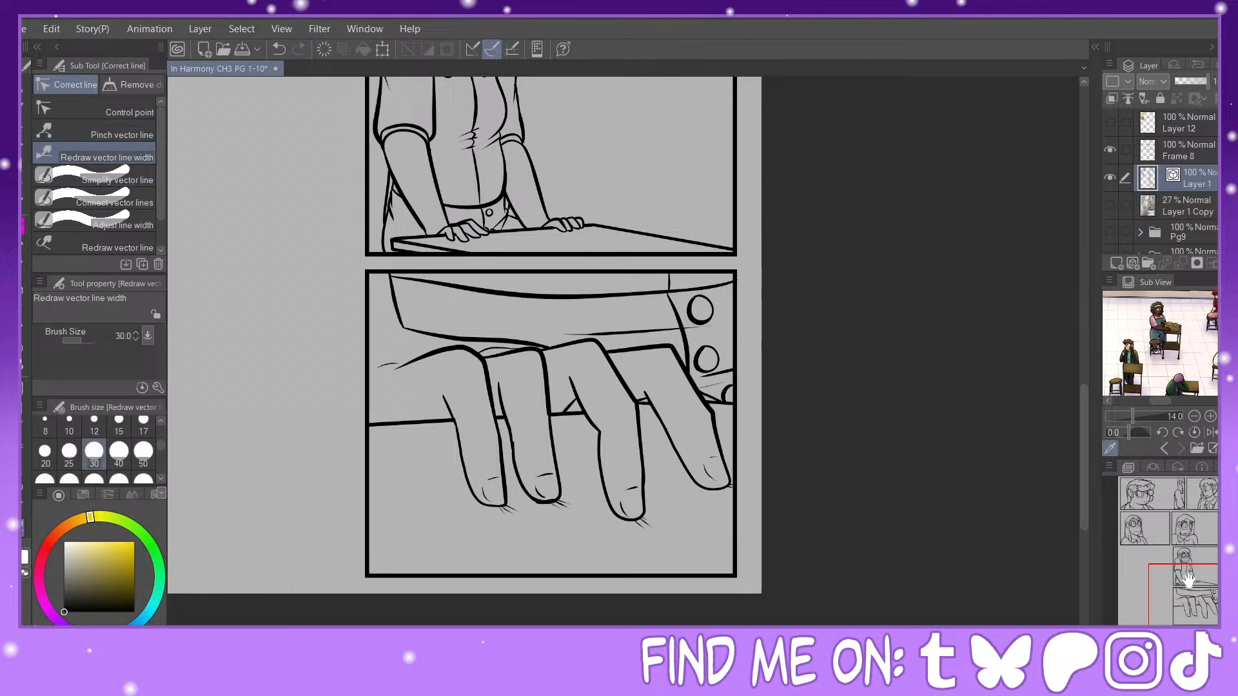
# Step: Fill the gap between hair and far shoulder and darken the near sleeve's crease in the desk panel with the Painty Sai Pen
pyautogui.moveTo(1188, 580)
pyautogui.mouseDown()
pyautogui.moveTo(1153, 509)
pyautogui.moveTo(1202, 568)
pyautogui.moveTo(1188, 555)
pyautogui.mouseUp()
pyautogui.click(1183, 625)
pyautogui.click(1183, 625)
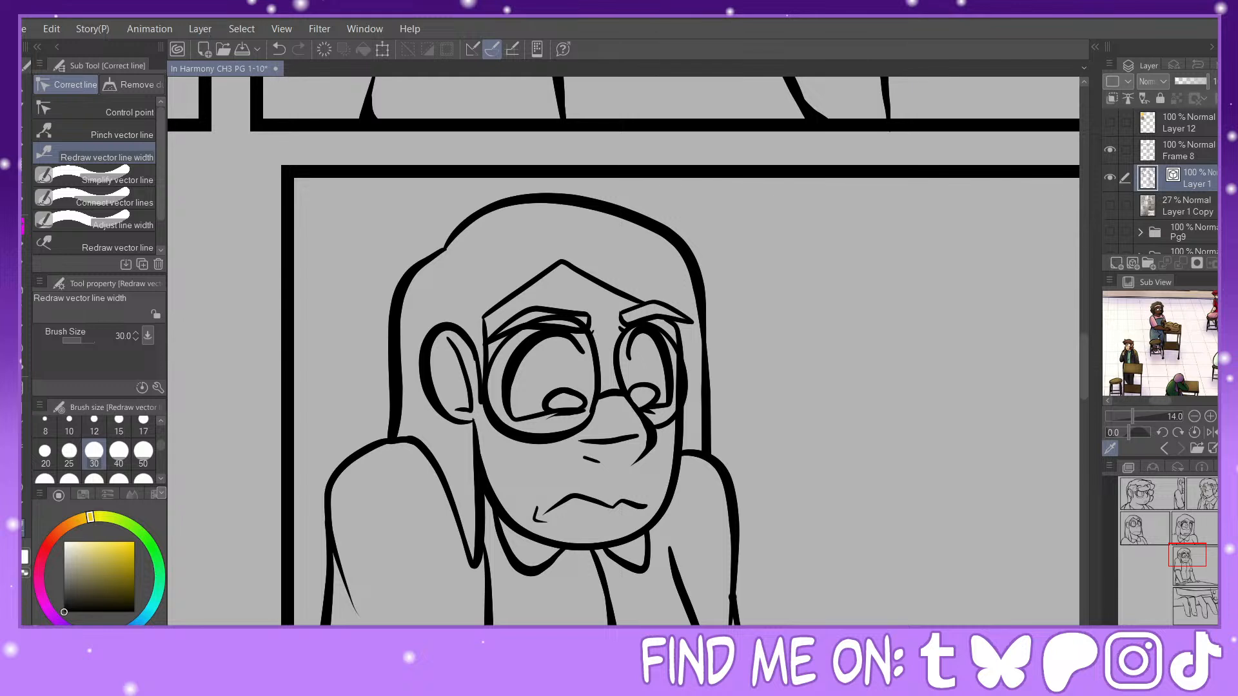
pyautogui.click(24, 226)
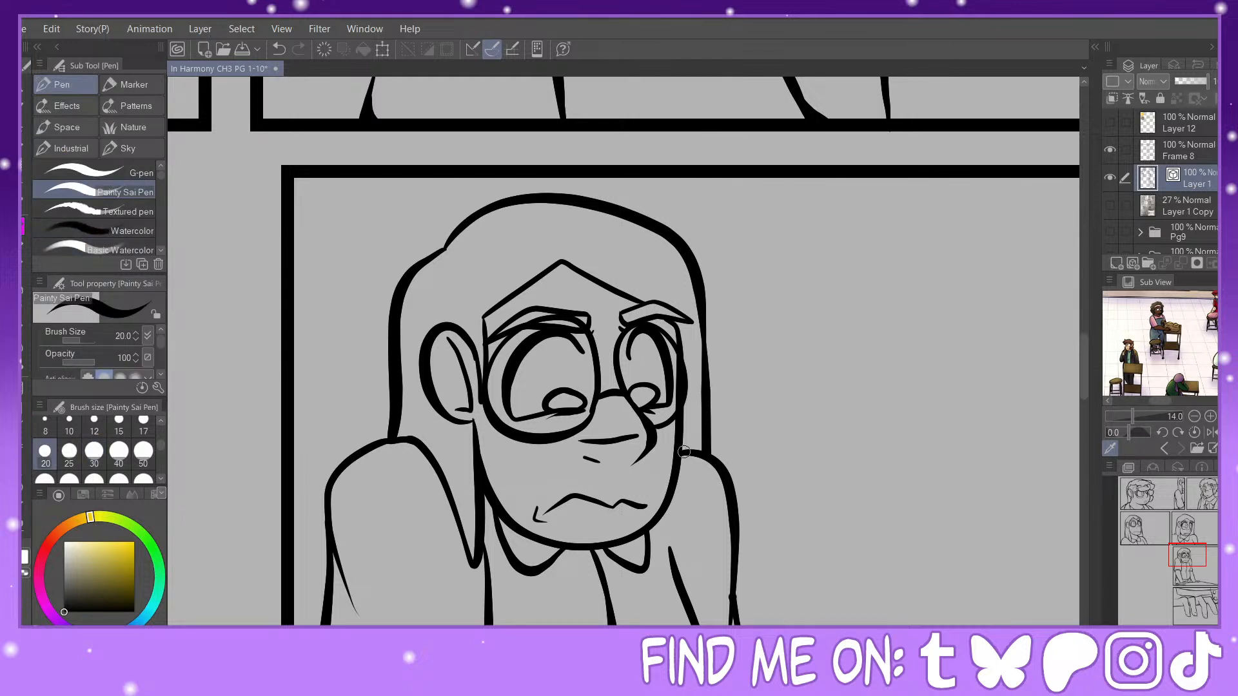
pyautogui.moveTo(684, 452); pyautogui.dragTo(708, 444)
pyautogui.moveTo(334, 578); pyautogui.dragTo(363, 621)
pyautogui.moveTo(333, 554); pyautogui.dragTo(350, 606)
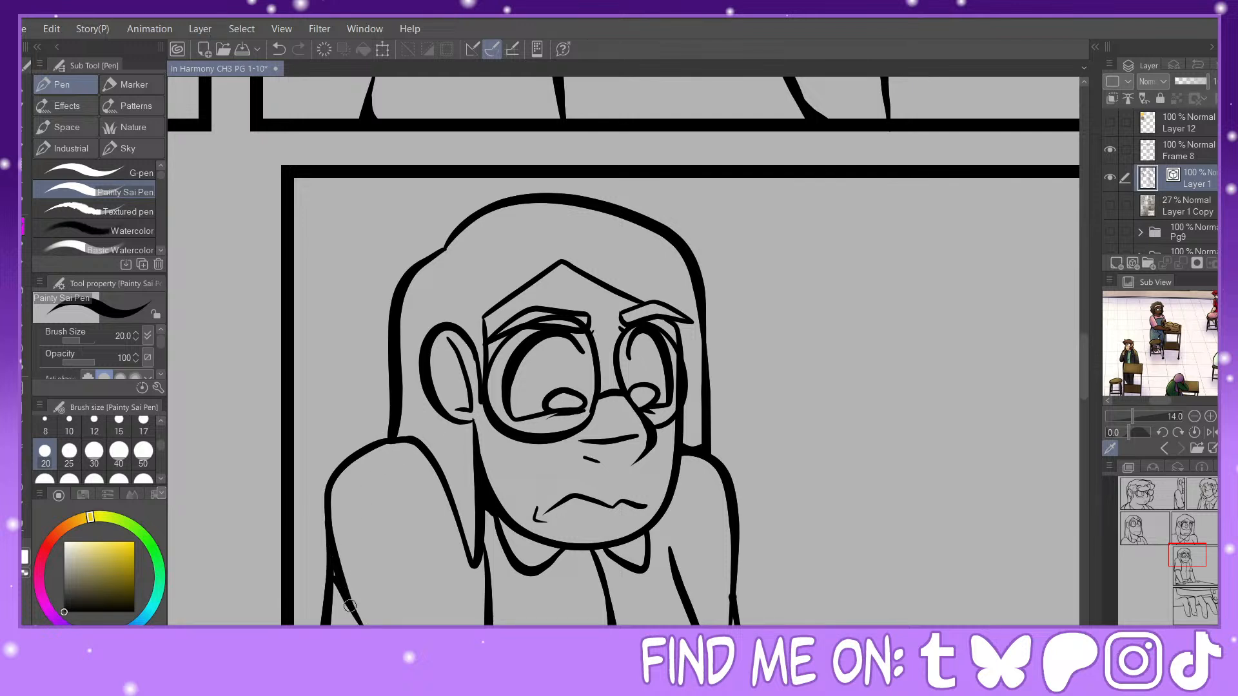
# Step: Thicken the ink where the near cuff meets the arm and torso, and fill the corner behind the forearm
pyautogui.moveTo(1183, 549); pyautogui.dragTo(1179, 562)
pyautogui.moveTo(530, 395)
pyautogui.mouseDown()
pyautogui.moveTo(553, 379)
pyautogui.moveTo(536, 396)
pyautogui.moveTo(551, 479)
pyautogui.mouseUp()
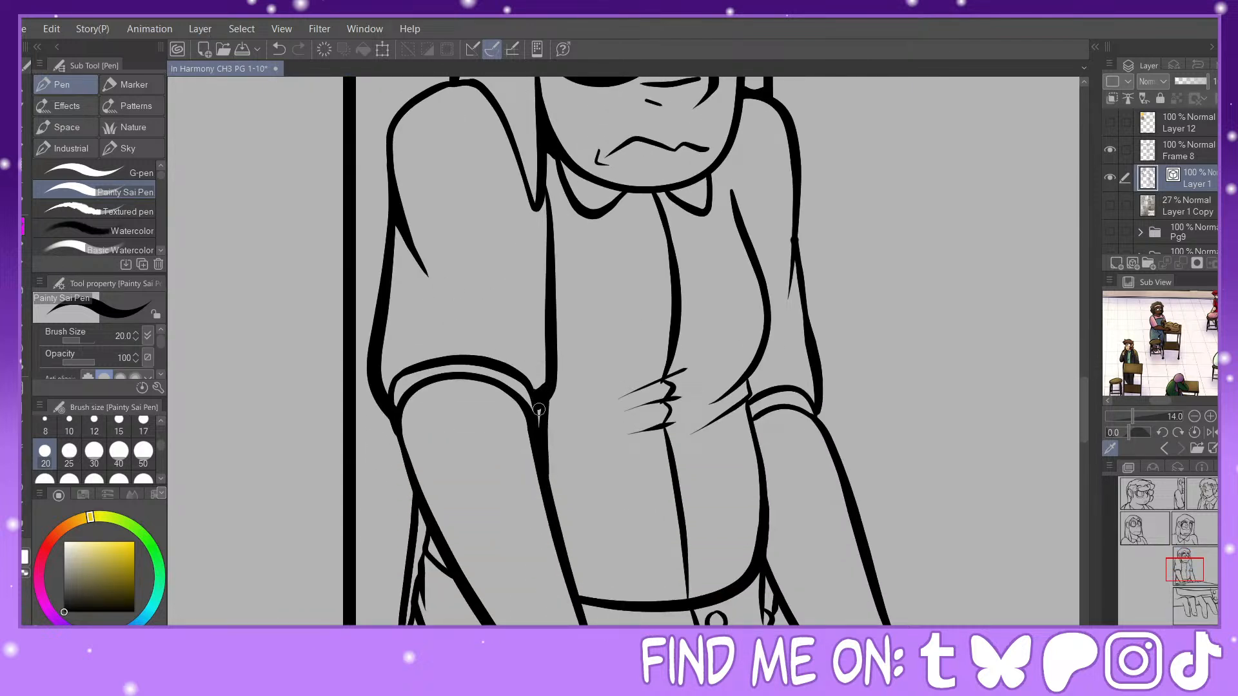
pyautogui.moveTo(539, 407); pyautogui.dragTo(543, 423)
pyautogui.moveTo(421, 537)
pyautogui.mouseDown()
pyautogui.moveTo(444, 564)
pyautogui.moveTo(425, 543)
pyautogui.mouseUp()
pyautogui.moveTo(795, 198); pyautogui.dragTo(778, 324)
pyautogui.click(280, 49)
pyautogui.moveTo(795, 195); pyautogui.dragTo(781, 317)
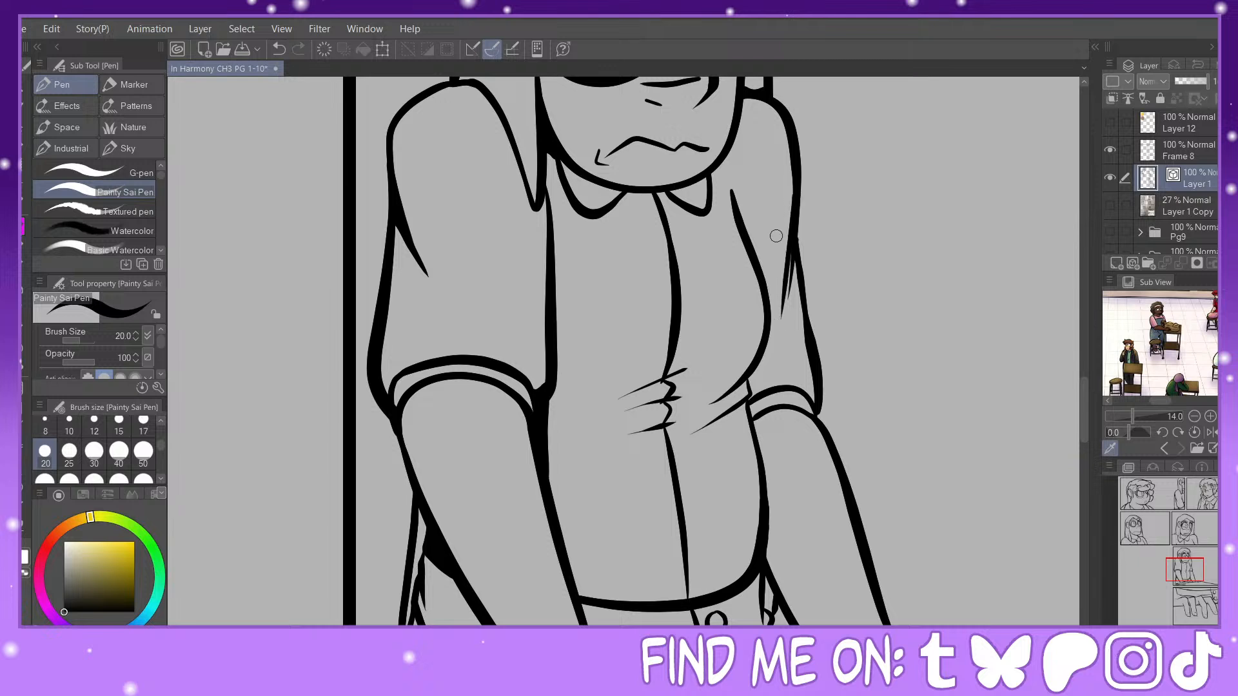
pyautogui.click(283, 49)
pyautogui.moveTo(795, 194); pyautogui.dragTo(776, 325)
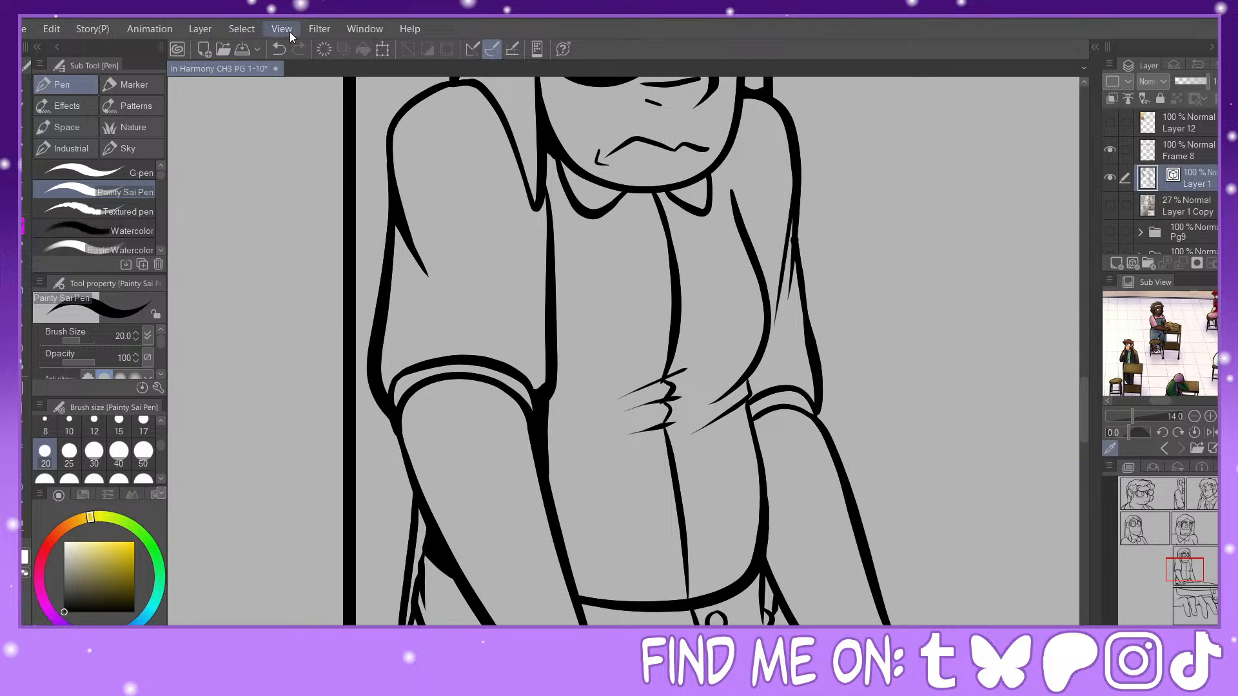
pyautogui.click(279, 49)
# Step: Ink a tapered crease on the far sleeve and thicken its junctions with the sleeve edge and the cuff
pyautogui.moveTo(793, 173); pyautogui.dragTo(782, 319)
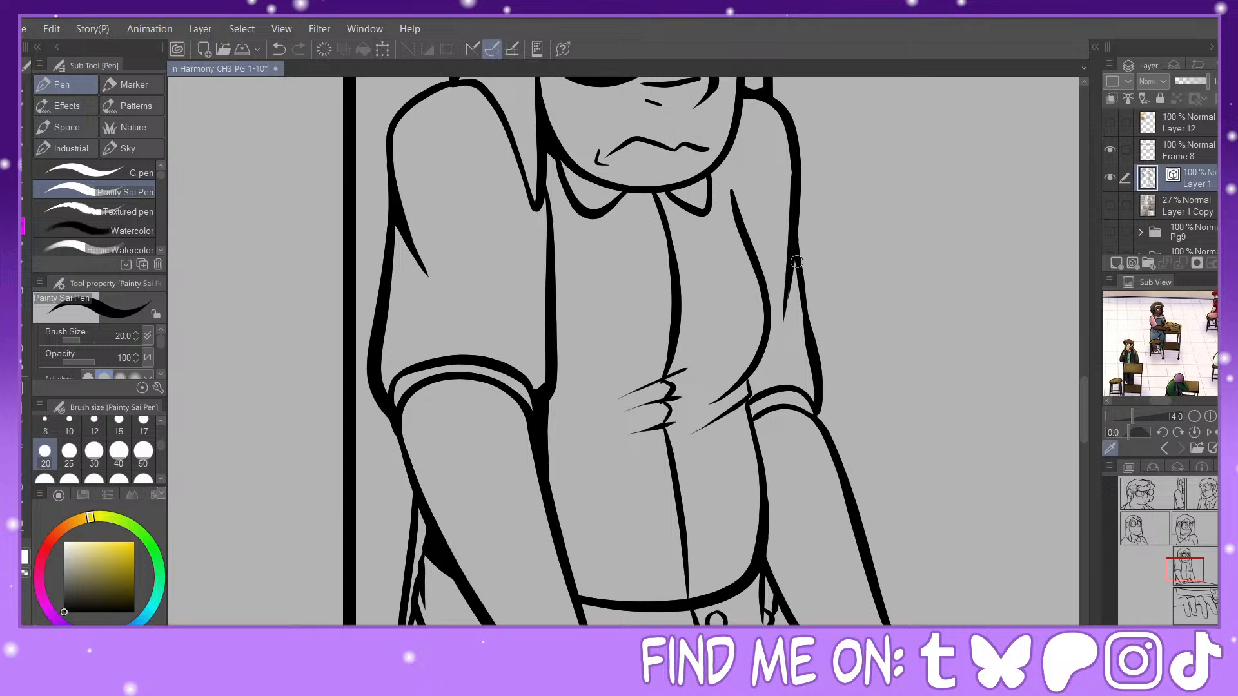
pyautogui.moveTo(797, 262); pyautogui.dragTo(802, 288)
pyautogui.moveTo(797, 205); pyautogui.dragTo(802, 285)
pyautogui.moveTo(809, 397); pyautogui.dragTo(817, 385)
pyautogui.moveTo(746, 385); pyautogui.dragTo(748, 395)
pyautogui.hotkey('ctrl', 'z')
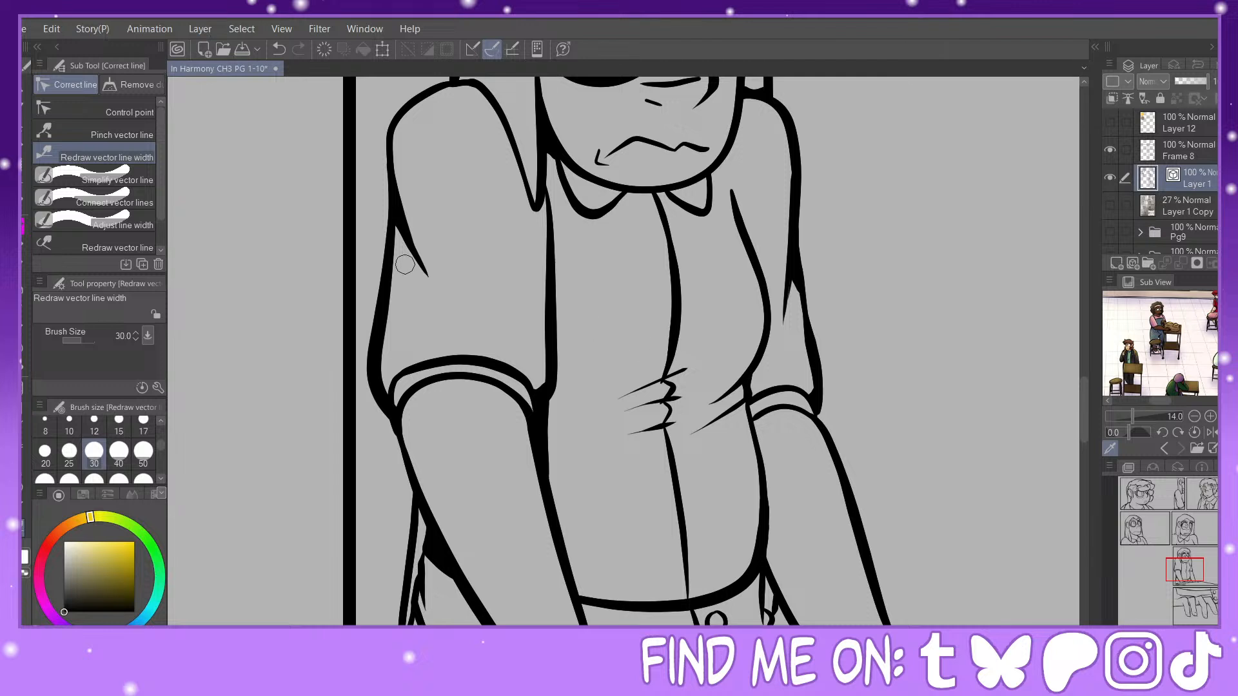
# Step: Pinch the shirt's wrinkled centre line and thicken the waist crease's junction with the torso edge in the desk panel
pyautogui.click(97, 133)
pyautogui.moveTo(666, 370); pyautogui.dragTo(667, 365)
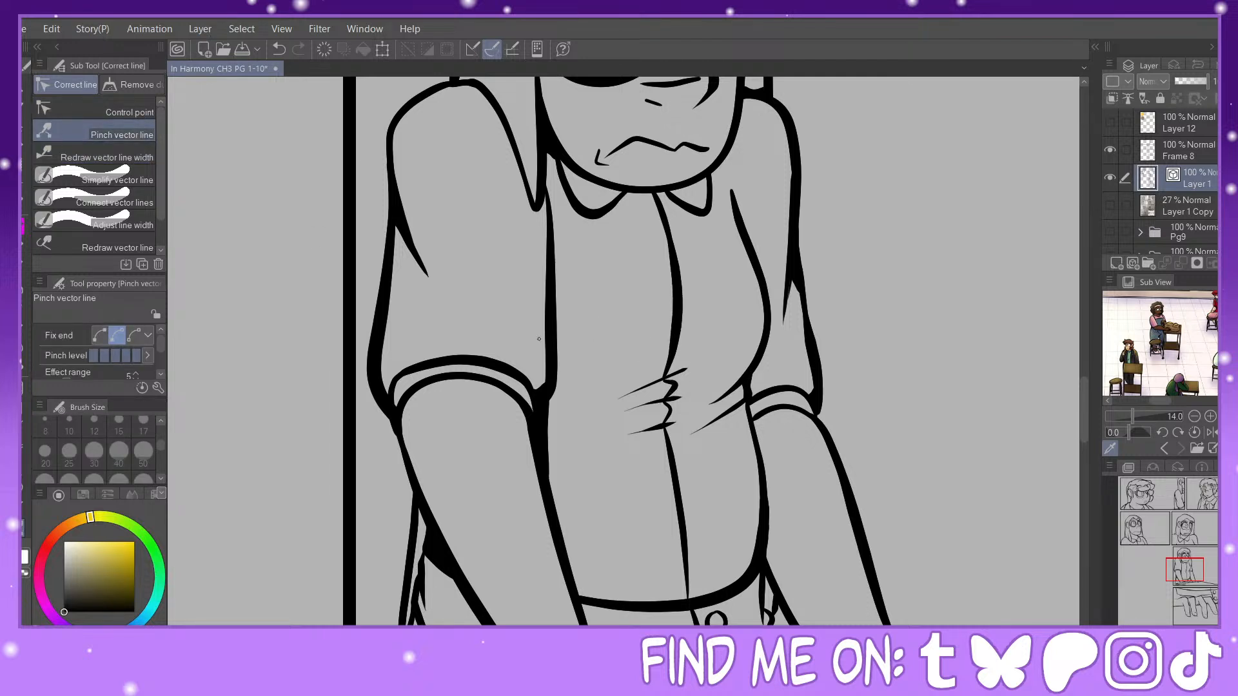
pyautogui.press('p')
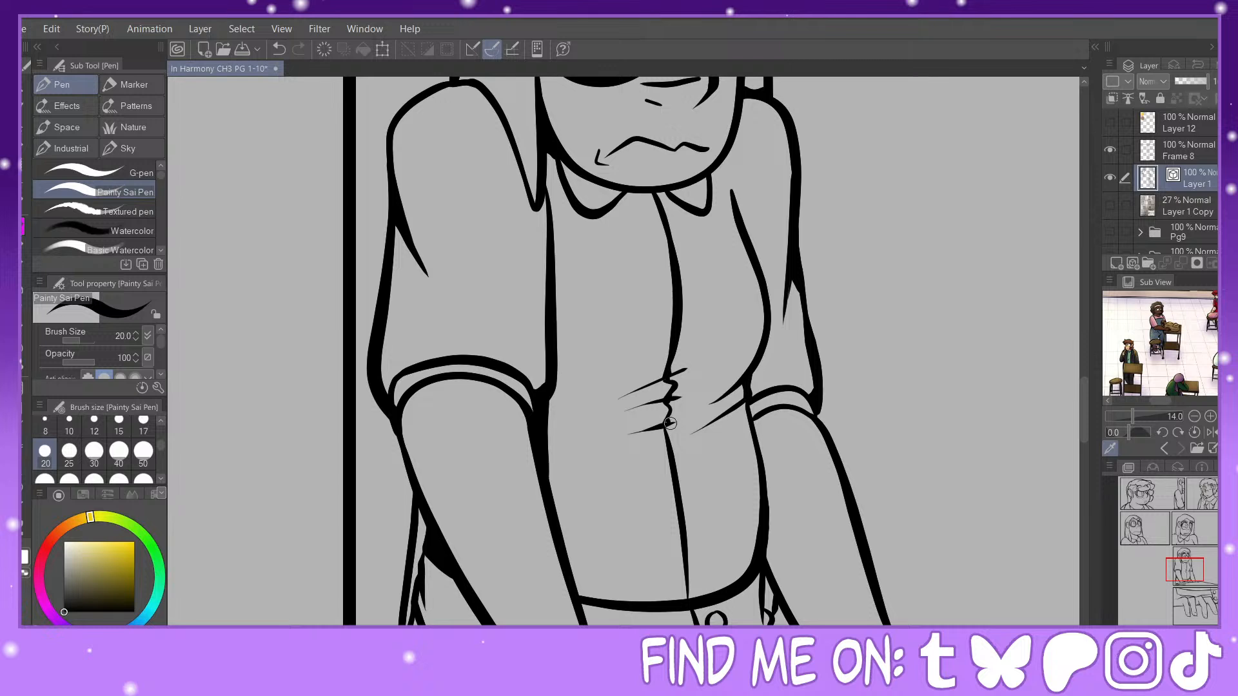
pyautogui.moveTo(732, 409)
pyautogui.mouseDown()
pyautogui.moveTo(760, 445)
pyautogui.moveTo(751, 393)
pyautogui.moveTo(767, 391)
pyautogui.moveTo(755, 414)
pyautogui.mouseUp()
# Step: Thicken the trouser creases beside the far hip and the corner where they meet the shirt hem and far forearm
pyautogui.moveTo(1189, 570); pyautogui.dragTo(1194, 578)
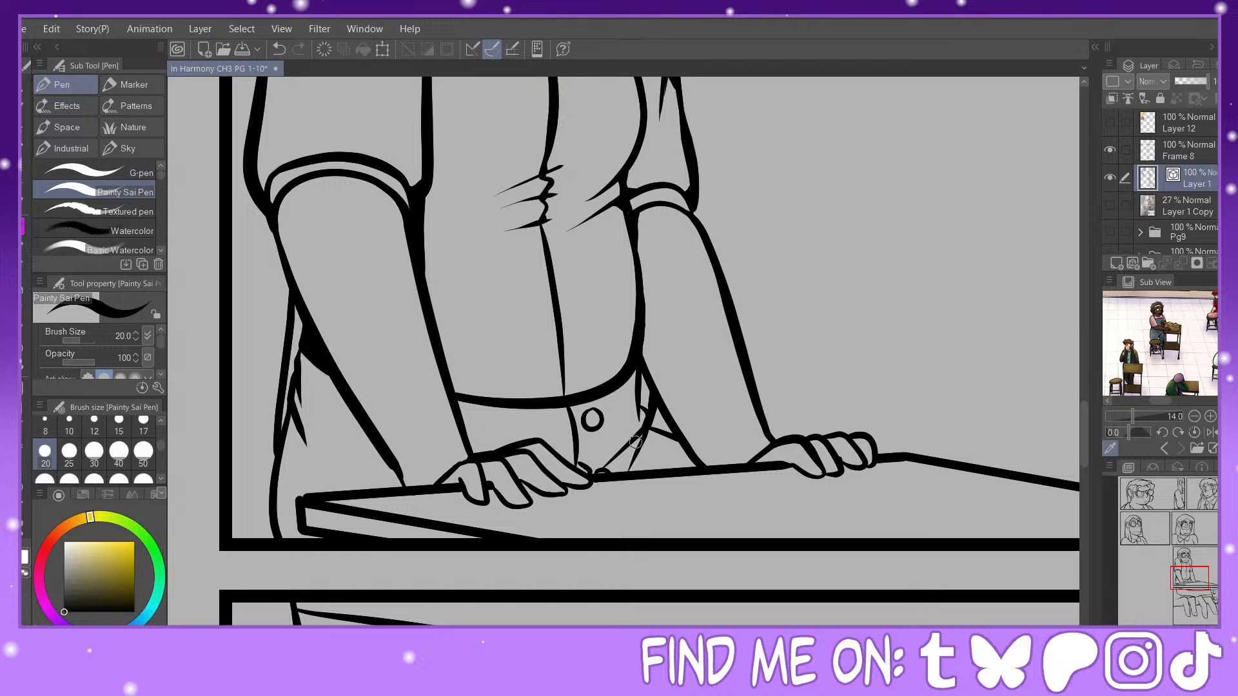
pyautogui.moveTo(634, 443); pyautogui.dragTo(620, 481)
pyautogui.moveTo(639, 398); pyautogui.dragTo(637, 426)
pyautogui.moveTo(638, 367)
pyautogui.mouseDown()
pyautogui.moveTo(640, 425)
pyautogui.moveTo(646, 413)
pyautogui.moveTo(684, 438)
pyautogui.mouseUp()
# Step: Fill the corner between near wrist and desk, ink tapered creases on the near hip, and touch up the desk corner
pyautogui.moveTo(383, 454)
pyautogui.mouseDown()
pyautogui.moveTo(403, 492)
pyautogui.moveTo(391, 486)
pyautogui.moveTo(384, 458)
pyautogui.moveTo(398, 492)
pyautogui.moveTo(392, 459)
pyautogui.moveTo(435, 482)
pyautogui.mouseUp()
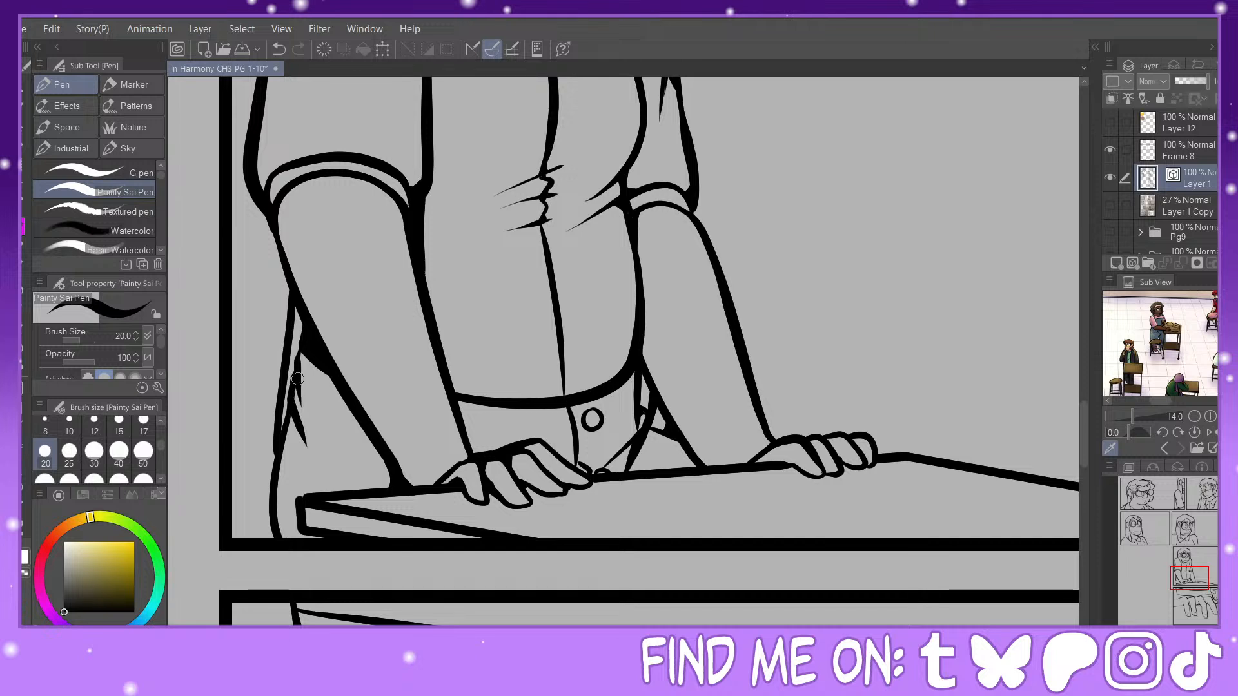
pyautogui.moveTo(297, 382); pyautogui.dragTo(321, 429)
pyautogui.moveTo(296, 385)
pyautogui.mouseDown()
pyautogui.moveTo(334, 437)
pyautogui.moveTo(290, 401)
pyautogui.moveTo(284, 421)
pyautogui.moveTo(320, 465)
pyautogui.mouseUp()
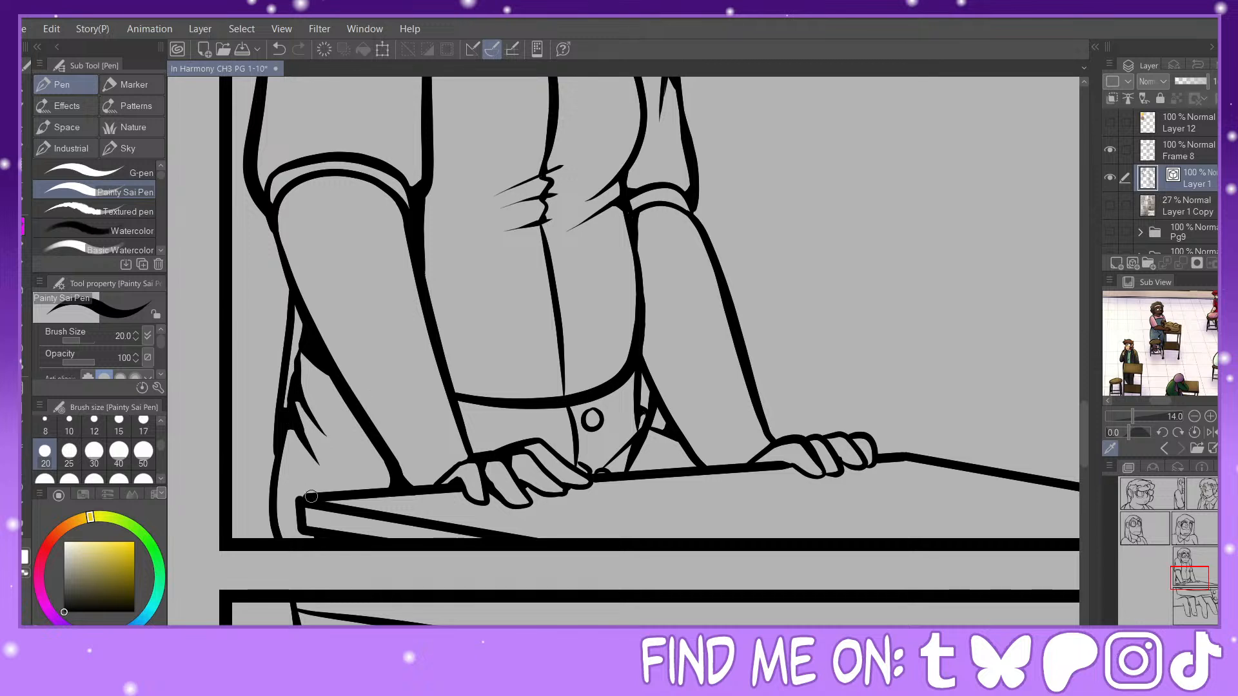
pyautogui.moveTo(301, 496); pyautogui.dragTo(299, 501)
# Step: Thicken both edges of the first finger in the hand close-up panel with Redraw vector line width at size 40
pyautogui.moveTo(1190, 577); pyautogui.dragTo(1194, 603)
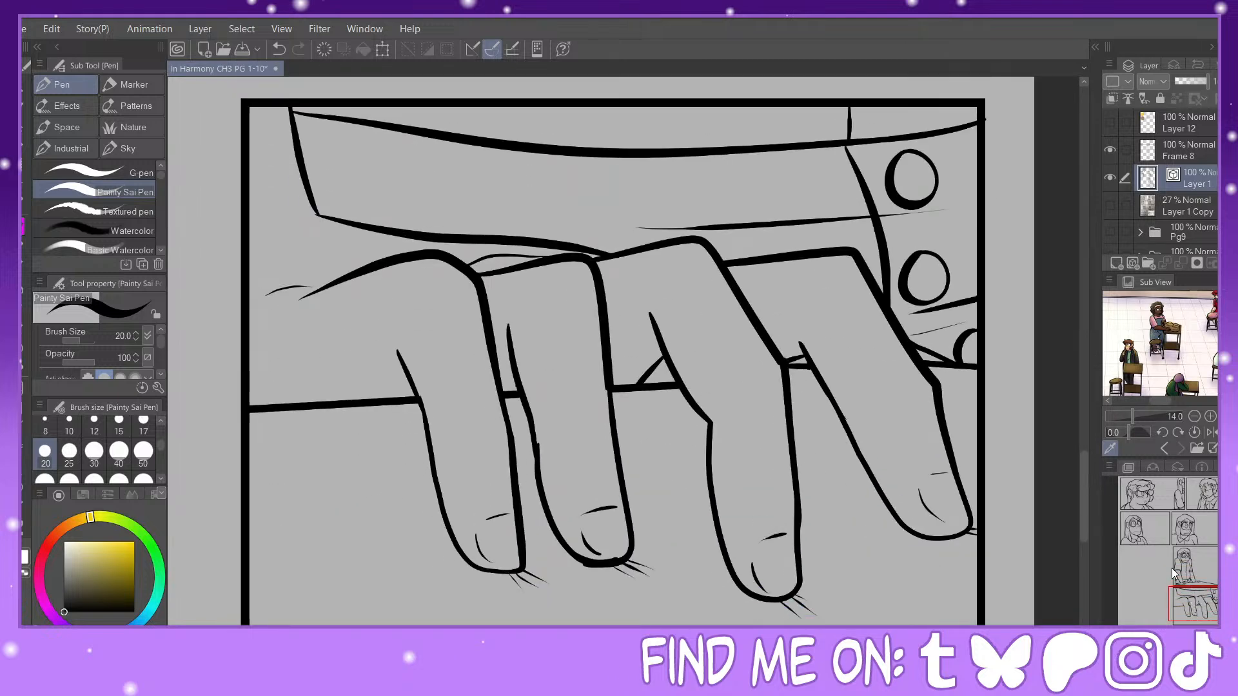
pyautogui.click(24, 529)
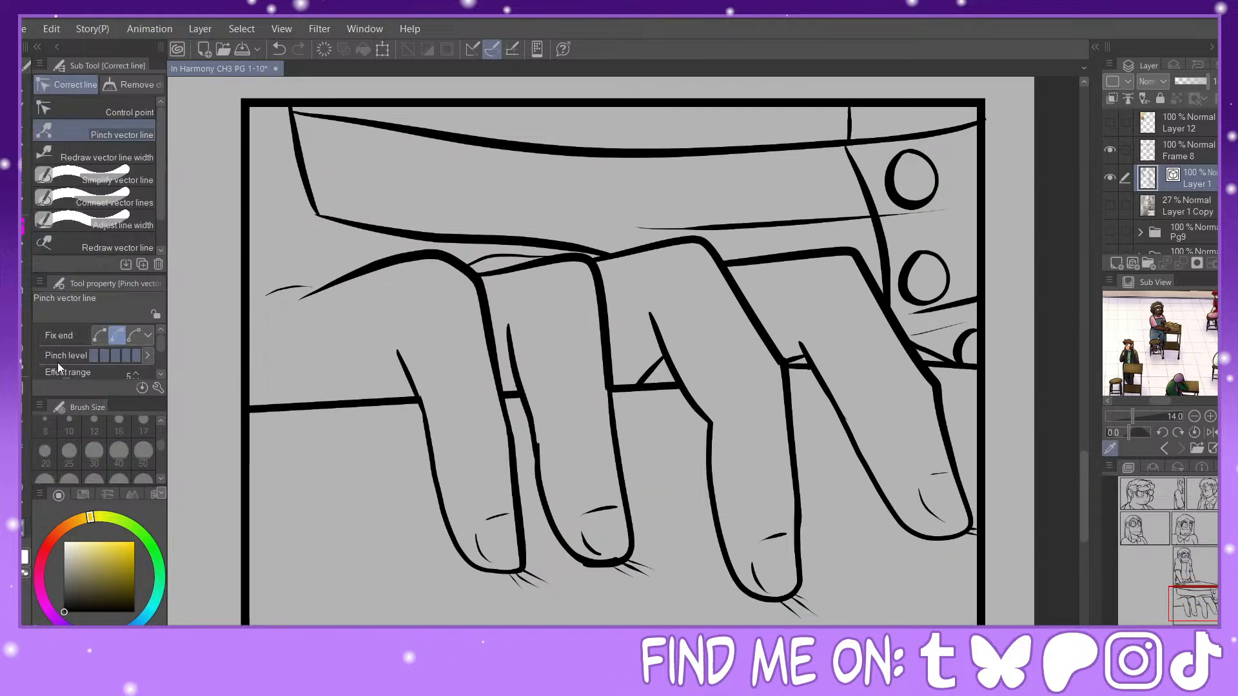
pyautogui.click(105, 161)
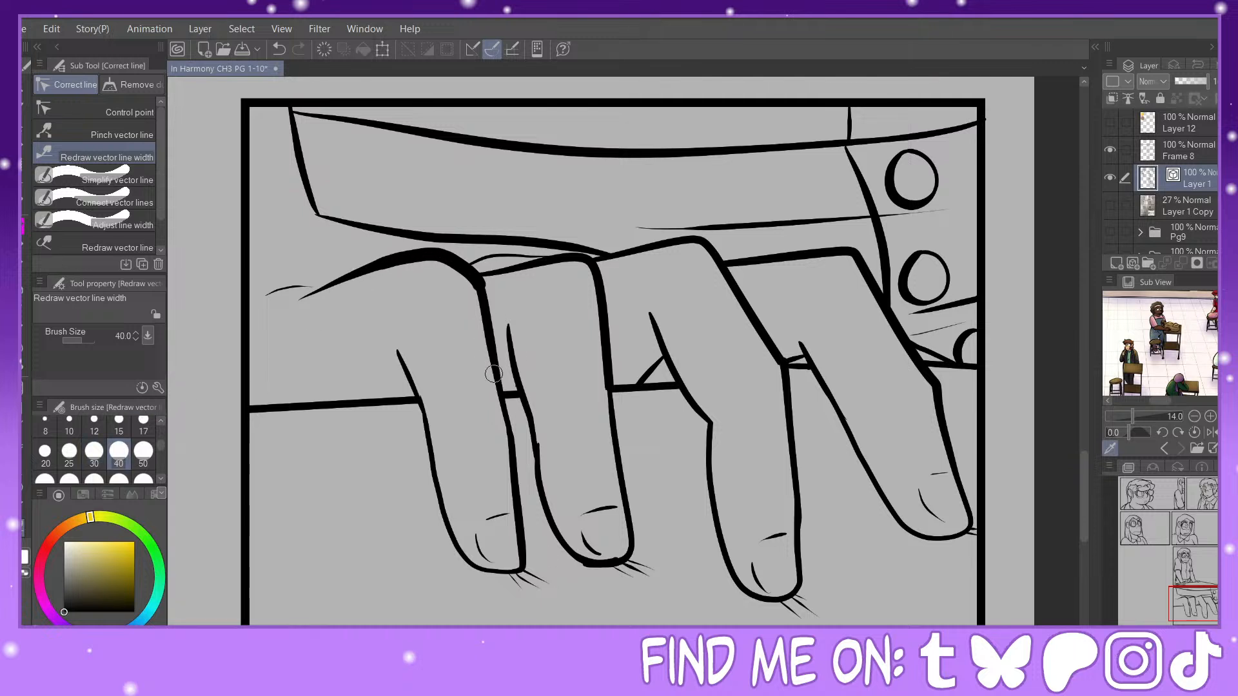
pyautogui.moveTo(496, 390); pyautogui.dragTo(482, 268)
pyautogui.moveTo(512, 459); pyautogui.dragTo(519, 561)
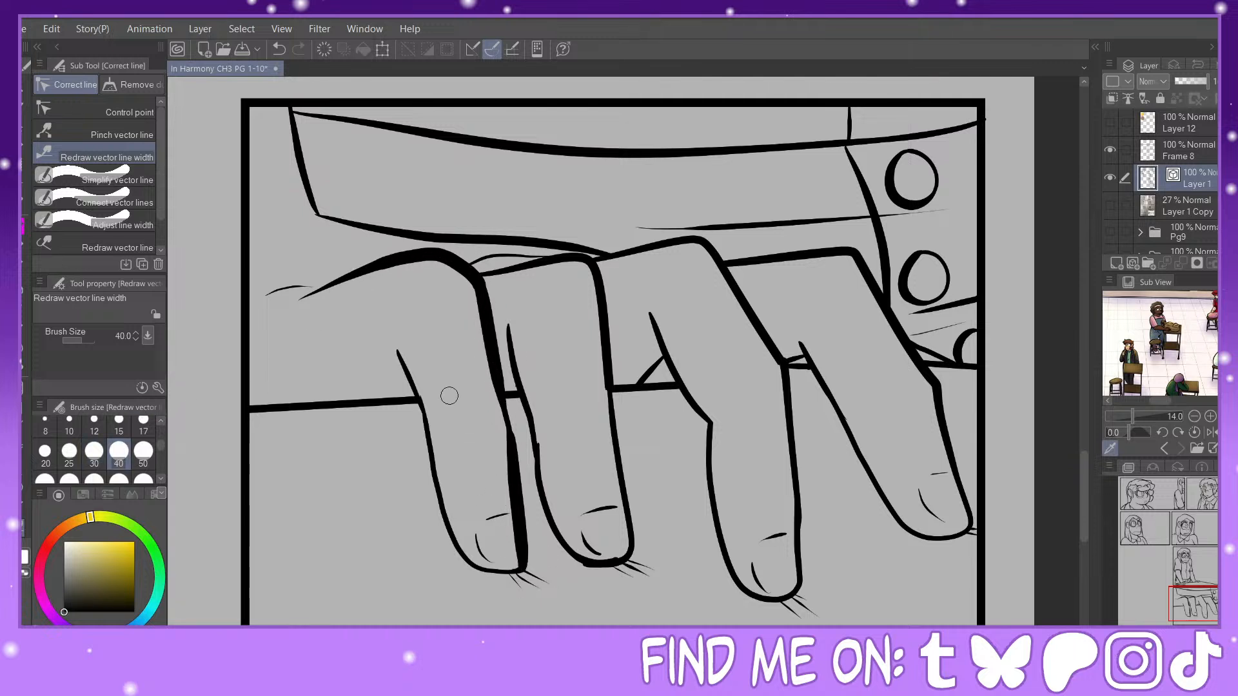
pyautogui.moveTo(400, 355); pyautogui.dragTo(427, 426)
pyautogui.moveTo(443, 513); pyautogui.dragTo(424, 400)
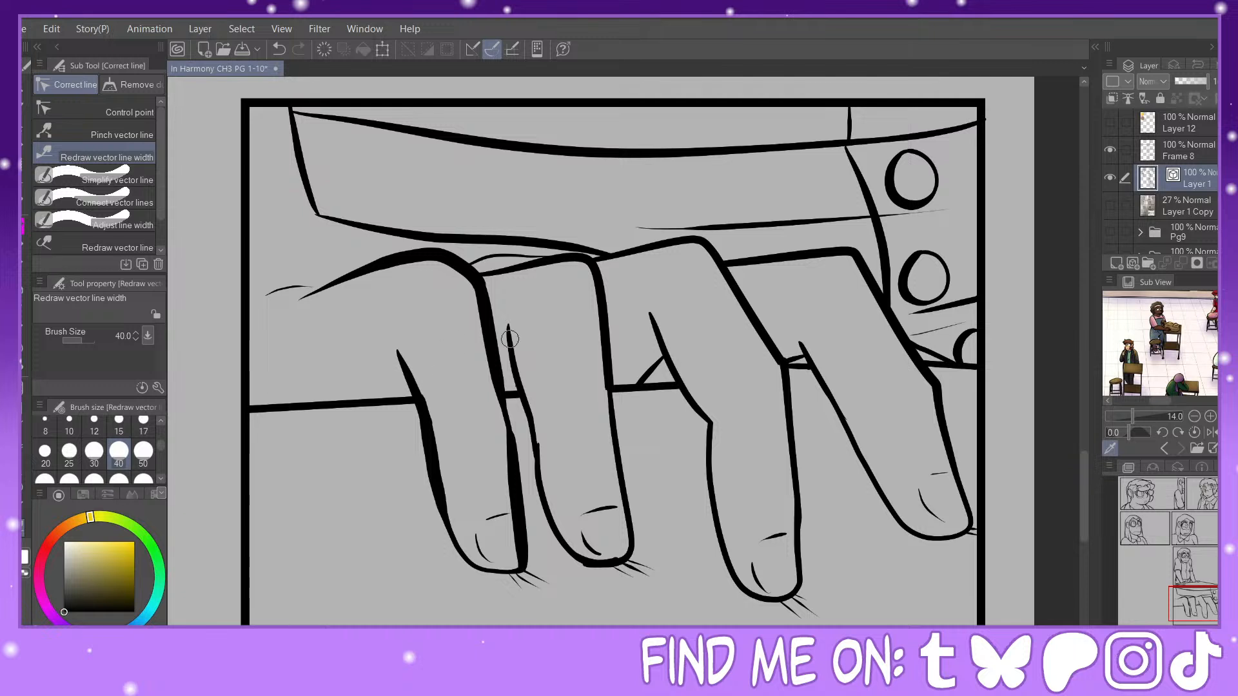
# Step: Thicken both edges of the second and third fingers with Redraw vector line width
pyautogui.moveTo(516, 396); pyautogui.dragTo(543, 468)
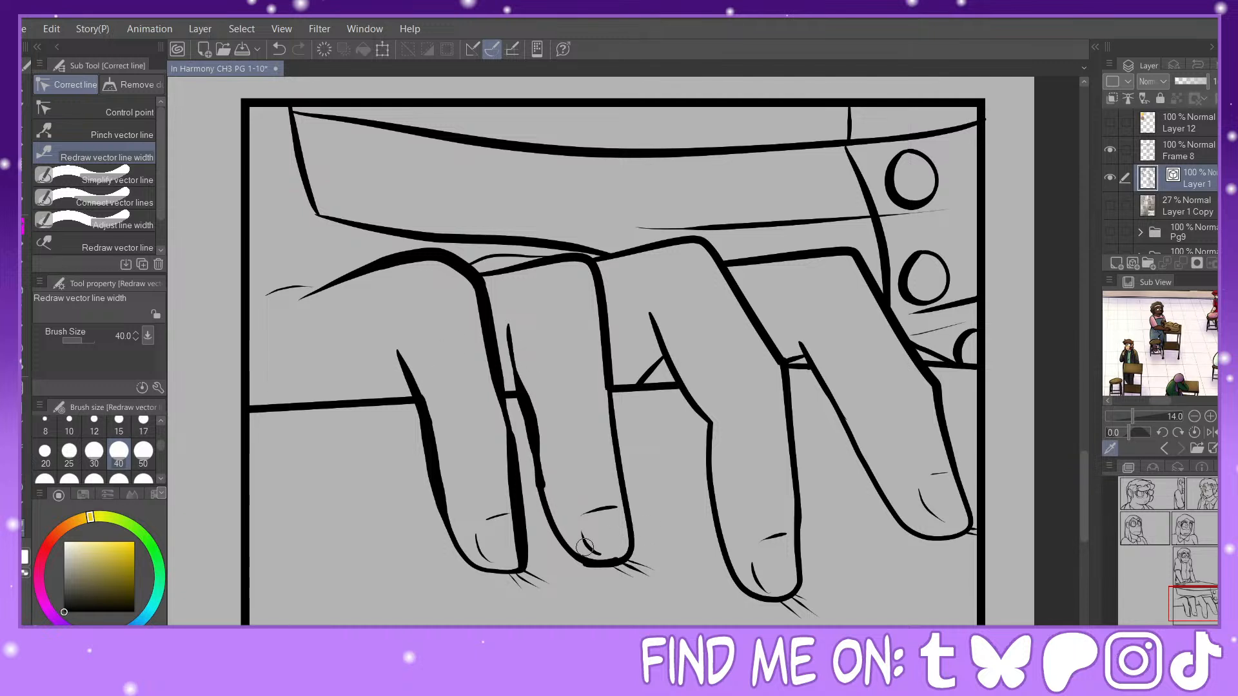
pyautogui.moveTo(584, 558); pyautogui.dragTo(540, 455)
pyautogui.moveTo(597, 292); pyautogui.dragTo(629, 564)
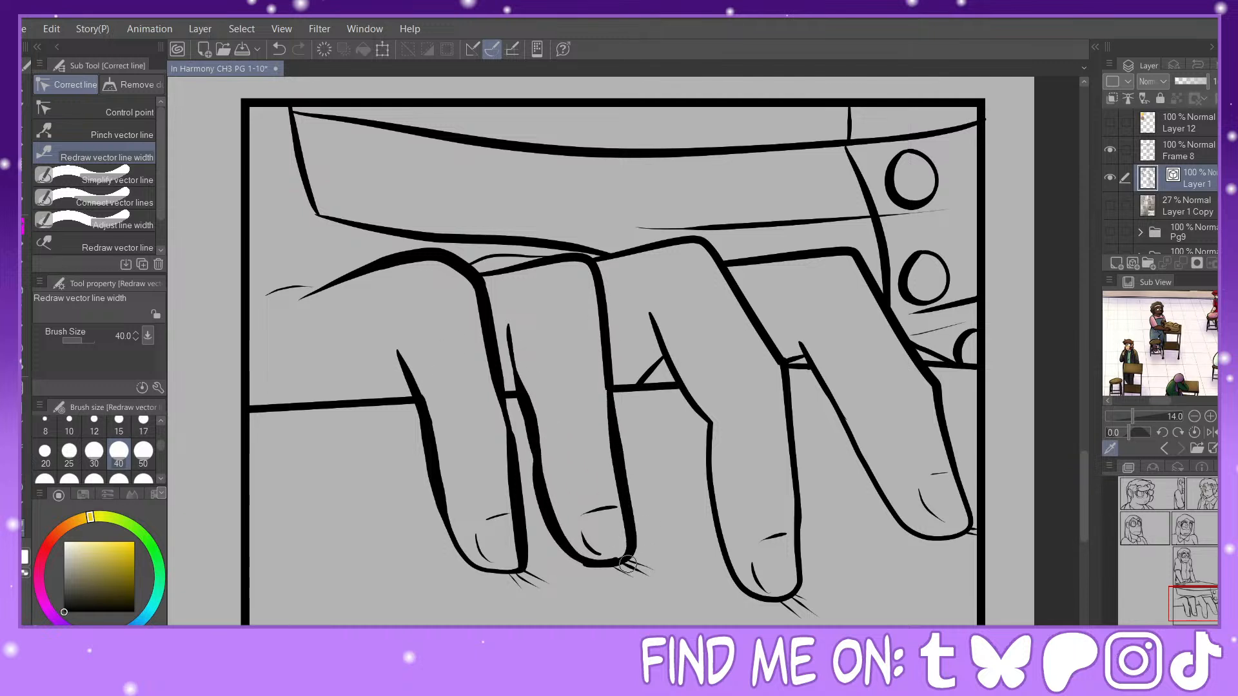
pyautogui.moveTo(728, 291)
pyautogui.mouseDown()
pyautogui.moveTo(781, 555)
pyautogui.moveTo(801, 572)
pyautogui.moveTo(798, 516)
pyautogui.mouseUp()
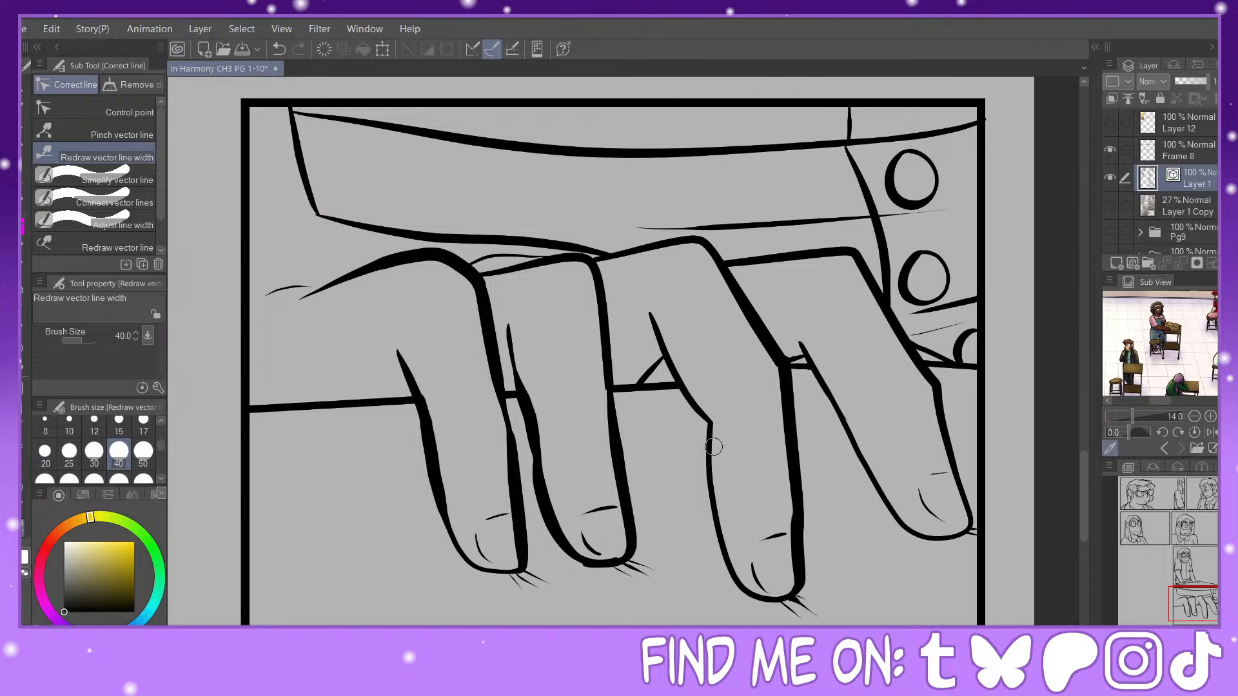
pyautogui.moveTo(715, 447); pyautogui.dragTo(760, 600)
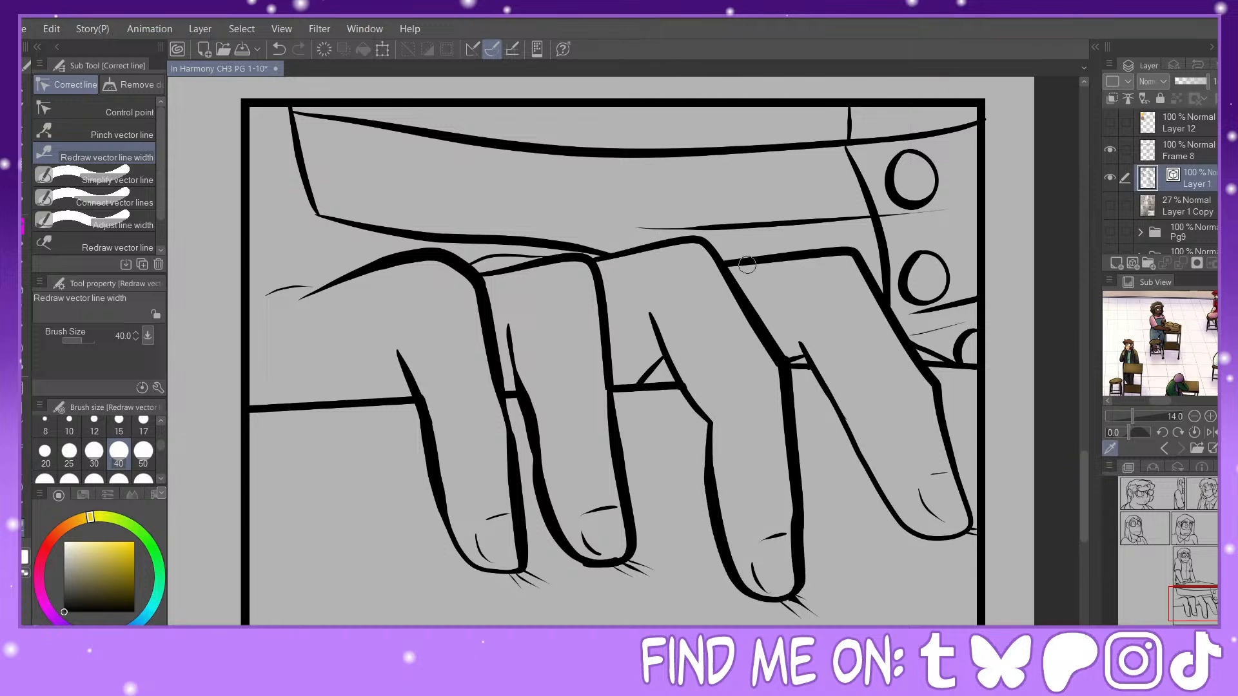
# Step: Thicken the fourth finger's upper edge, inner edge and rounded fingertip outline
pyautogui.moveTo(745, 264)
pyautogui.mouseDown()
pyautogui.moveTo(845, 278)
pyautogui.moveTo(965, 503)
pyautogui.mouseUp()
pyautogui.moveTo(832, 395); pyautogui.dragTo(847, 421)
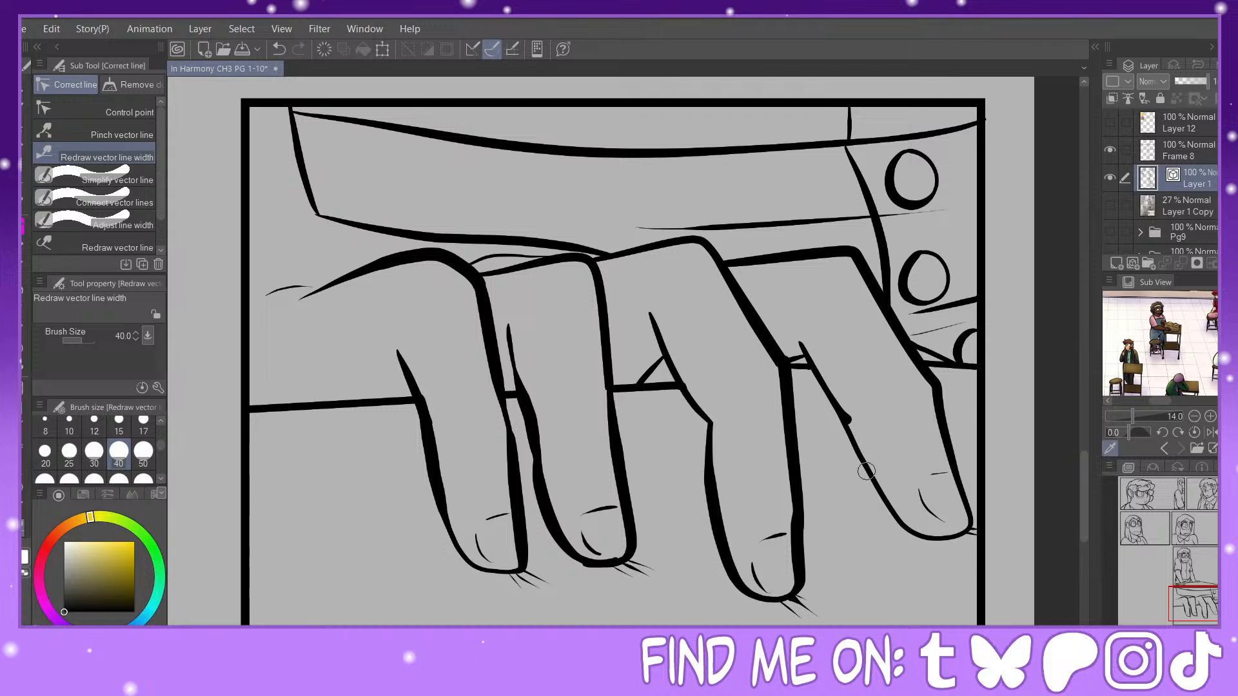
pyautogui.moveTo(865, 474); pyautogui.dragTo(832, 388)
pyautogui.moveTo(886, 512); pyautogui.dragTo(964, 531)
# Step: Fill the narrow gaps between the finger bases in black with the Painty Sai Pen at size 25
pyautogui.moveTo(1204, 594); pyautogui.dragTo(1204, 598)
pyautogui.press('p')
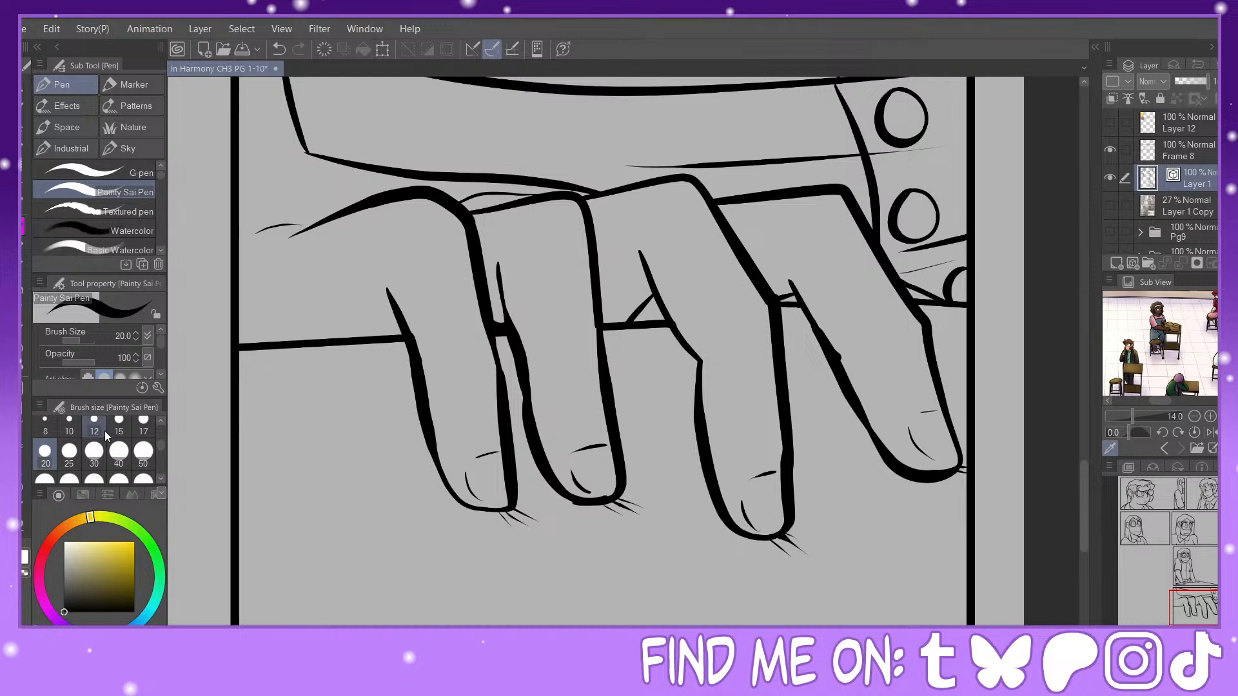
pyautogui.click(69, 452)
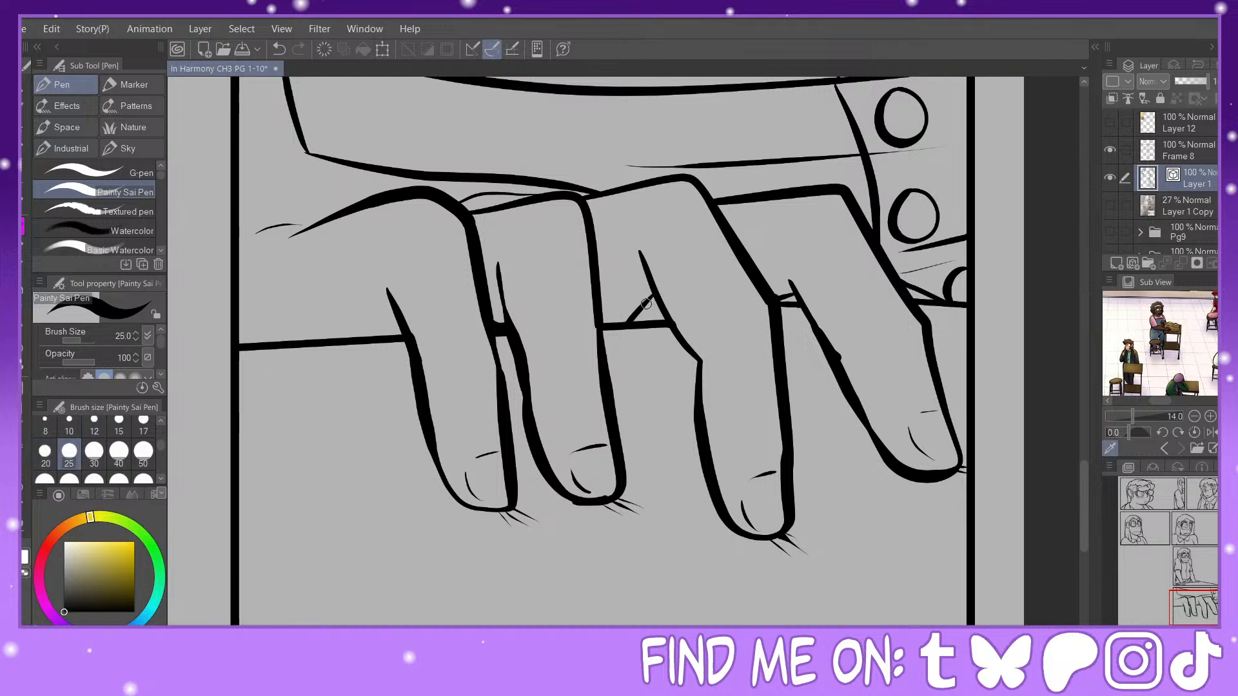
pyautogui.moveTo(646, 303)
pyautogui.mouseDown()
pyautogui.moveTo(653, 295)
pyautogui.moveTo(635, 319)
pyautogui.moveTo(664, 312)
pyautogui.mouseUp()
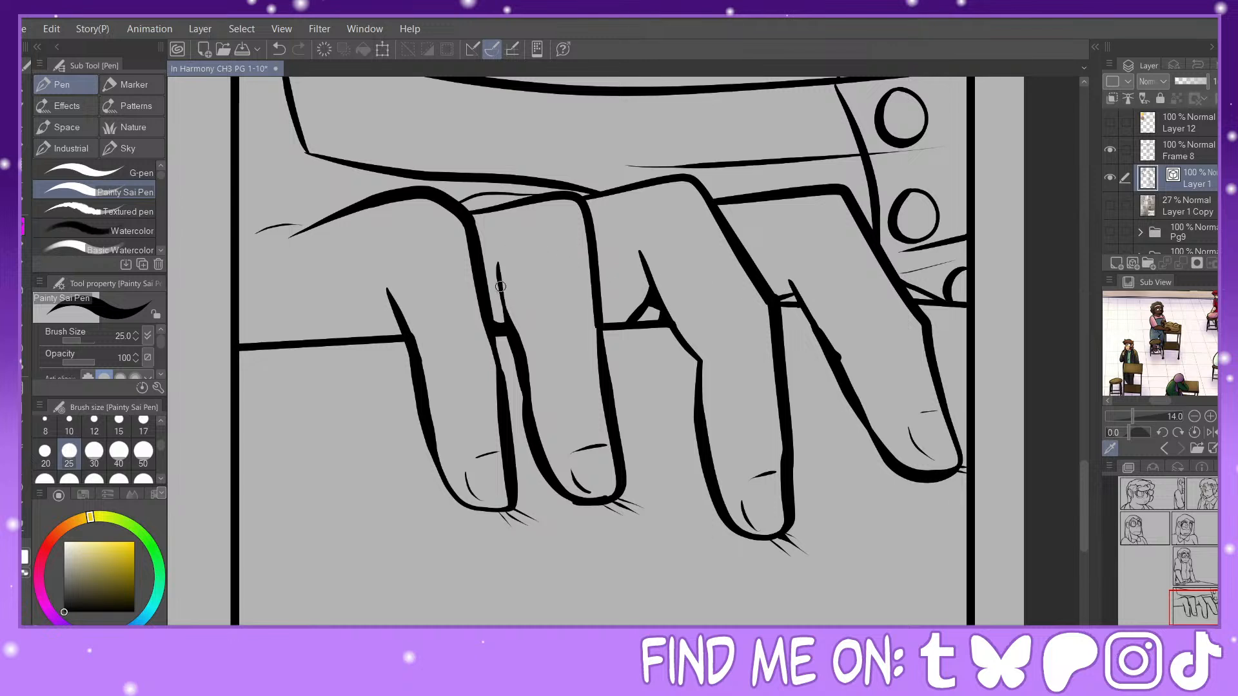
pyautogui.moveTo(501, 286); pyautogui.dragTo(495, 324)
pyautogui.moveTo(791, 285); pyautogui.dragTo(776, 302)
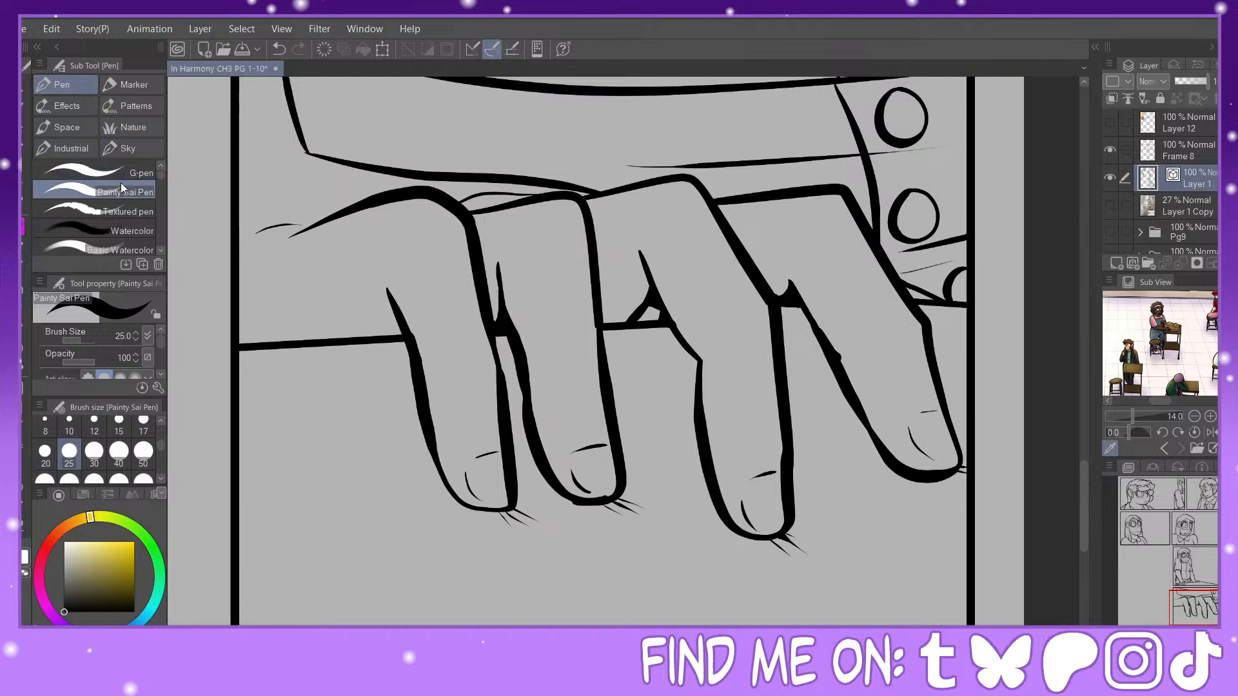
# Step: Pinch the bump on the fourth finger's inner edge and ink a short joint crease across that finger
pyautogui.click(24, 528)
pyautogui.click(146, 138)
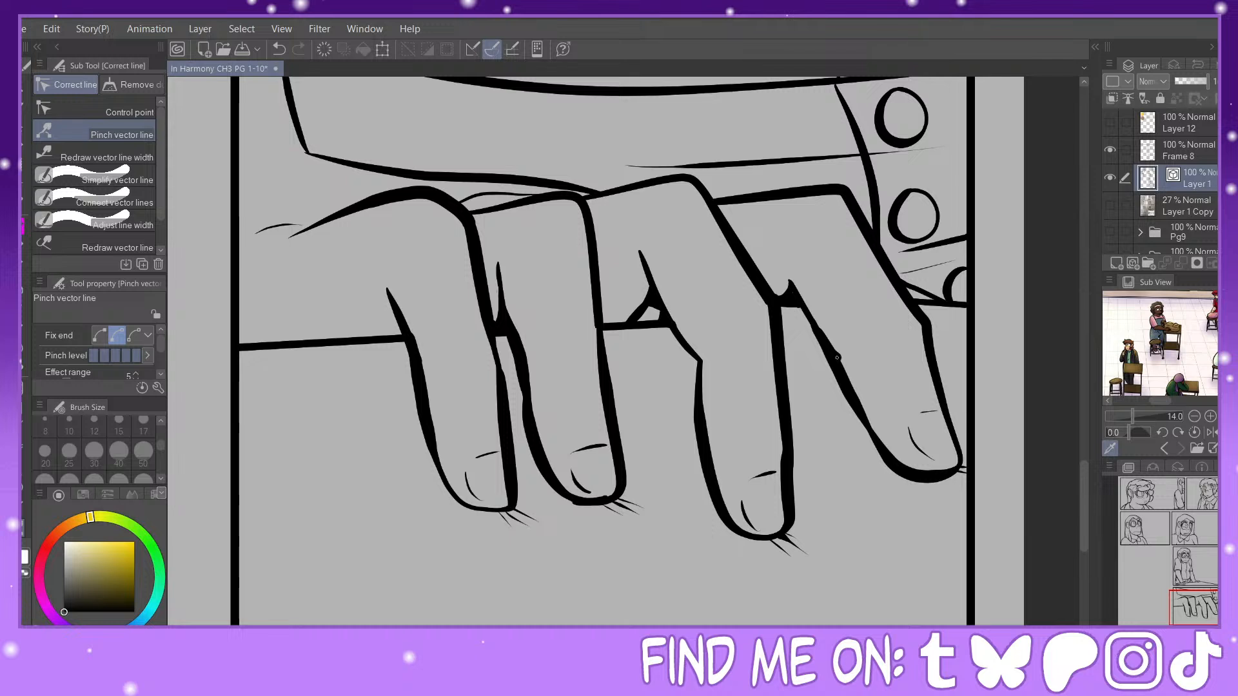
pyautogui.moveTo(837, 360); pyautogui.dragTo(838, 359)
pyautogui.press('p')
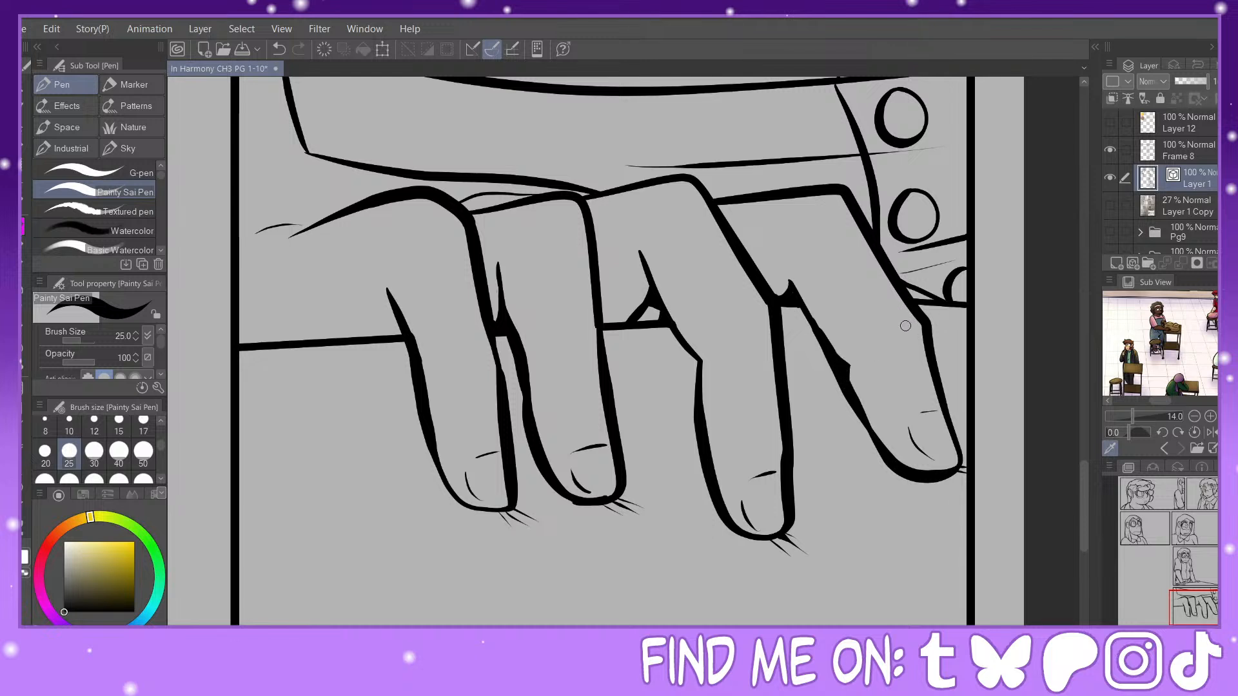
pyautogui.moveTo(915, 333); pyautogui.dragTo(893, 336)
# Step: Thicken the junction between the third and fourth knuckles and the thin arc behind the second knuckle
pyautogui.moveTo(766, 305); pyautogui.dragTo(735, 327)
pyautogui.hotkey('ctrl', 'z')
pyautogui.moveTo(727, 225); pyautogui.dragTo(719, 203)
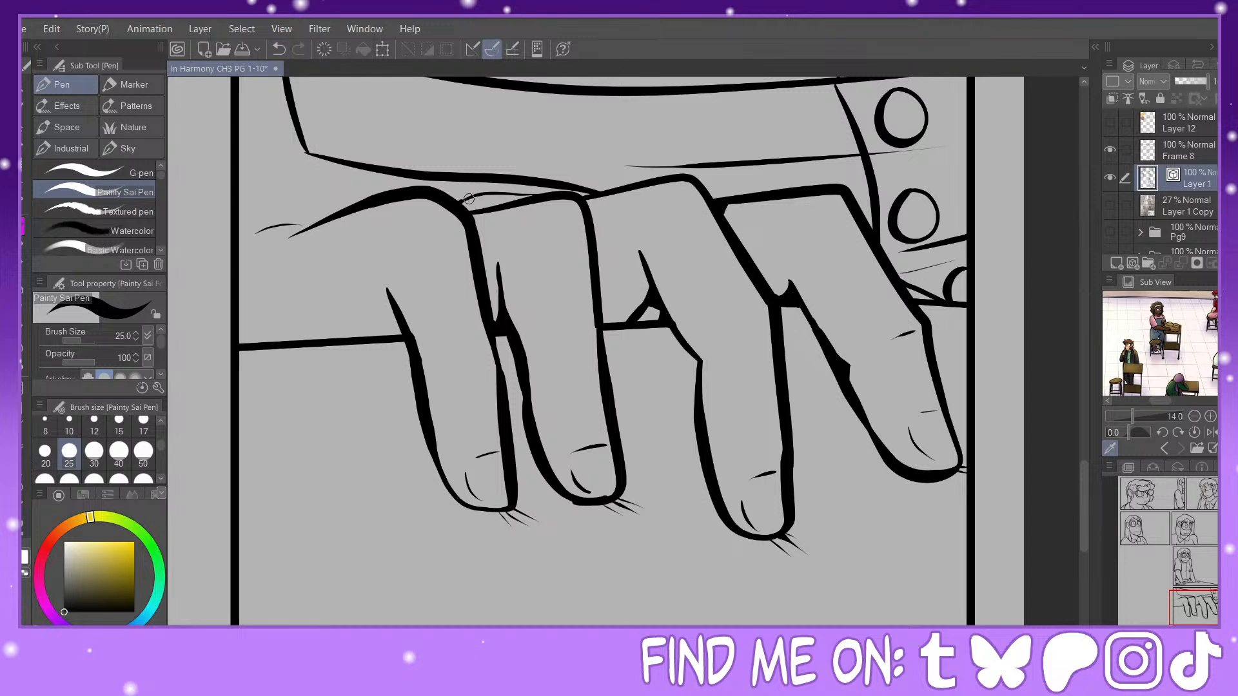
pyautogui.moveTo(469, 199); pyautogui.dragTo(521, 198)
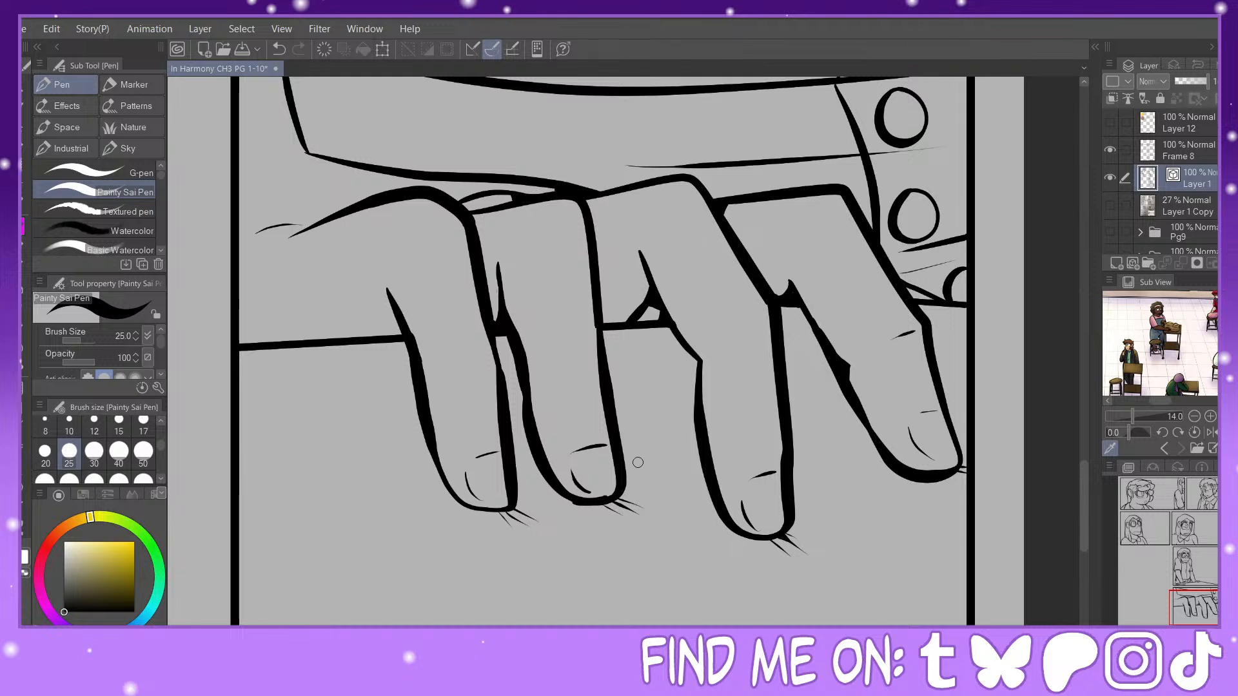
# Step: Ink bolder tapered contact strokes beneath the first fingertip, undoing the stroke that misses
pyautogui.moveTo(497, 511)
pyautogui.mouseDown()
pyautogui.moveTo(518, 533)
pyautogui.moveTo(533, 522)
pyautogui.mouseUp()
pyautogui.moveTo(523, 516); pyautogui.dragTo(545, 529)
pyautogui.click(280, 49)
pyautogui.hotkey('ctrl', '+')
pyautogui.hotkey('ctrl', '+')
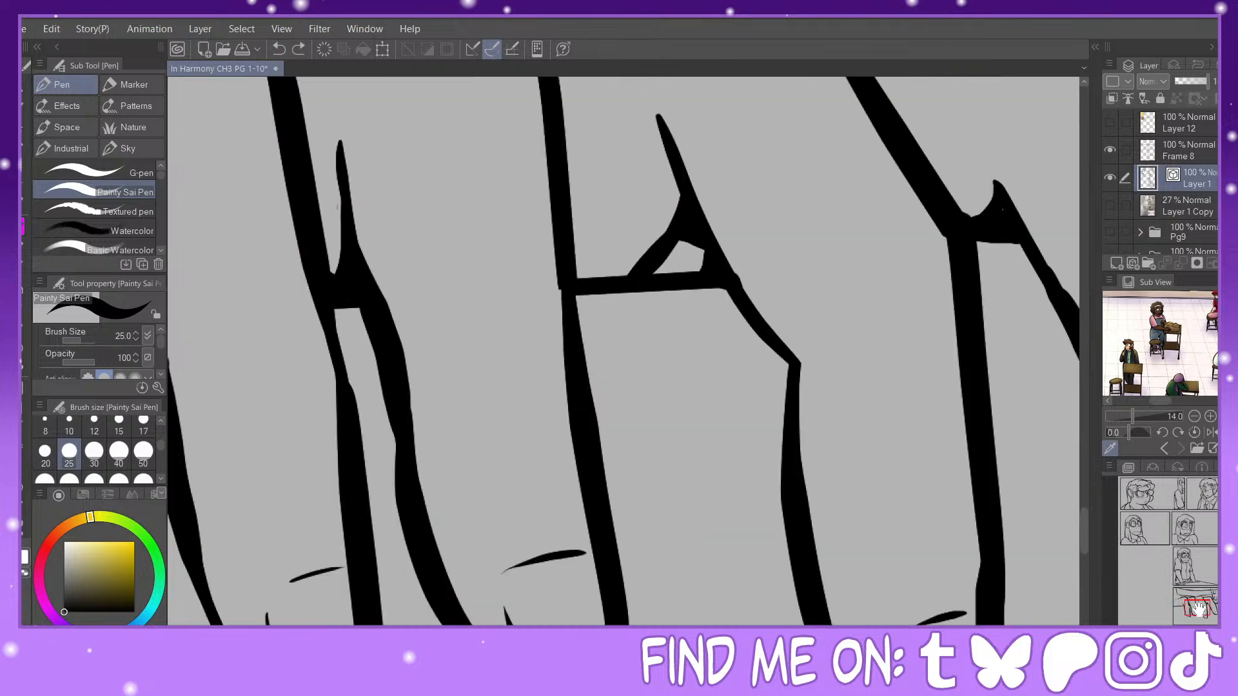
pyautogui.moveTo(1199, 610); pyautogui.dragTo(1199, 615)
pyautogui.moveTo(326, 444); pyautogui.dragTo(311, 444)
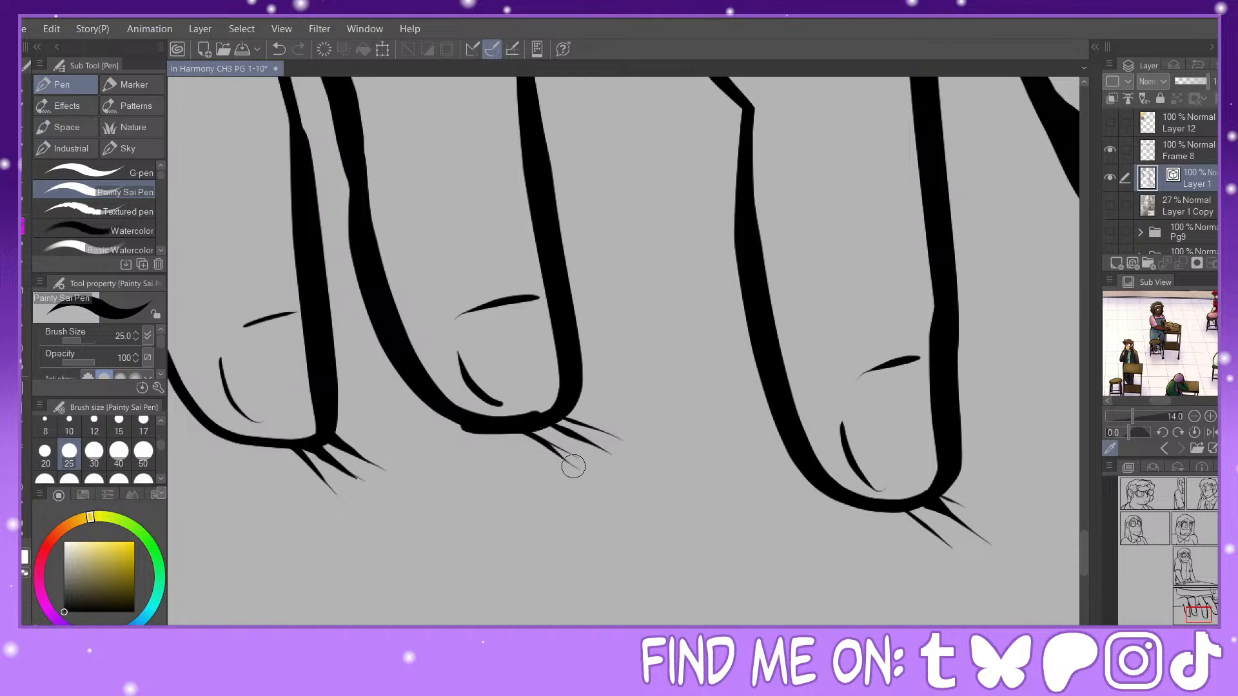
# Step: Redraw the three tapered contact strokes beneath the second fingertip more boldly and even out its lower outline
pyautogui.moveTo(521, 433); pyautogui.dragTo(591, 475)
pyautogui.click(283, 45)
pyautogui.moveTo(444, 414)
pyautogui.mouseDown()
pyautogui.moveTo(543, 437)
pyautogui.moveTo(527, 430)
pyautogui.moveTo(537, 428)
pyautogui.moveTo(606, 483)
pyautogui.mouseUp()
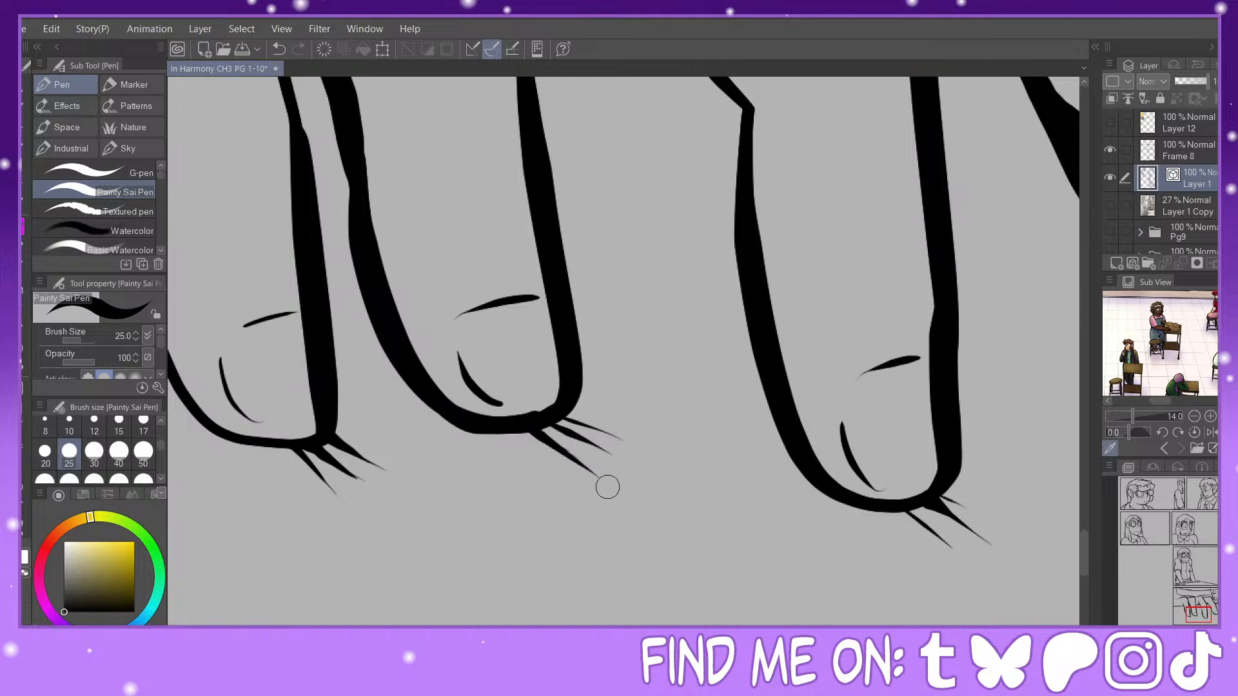
pyautogui.moveTo(539, 423); pyautogui.dragTo(620, 460)
pyautogui.moveTo(570, 413); pyautogui.dragTo(634, 446)
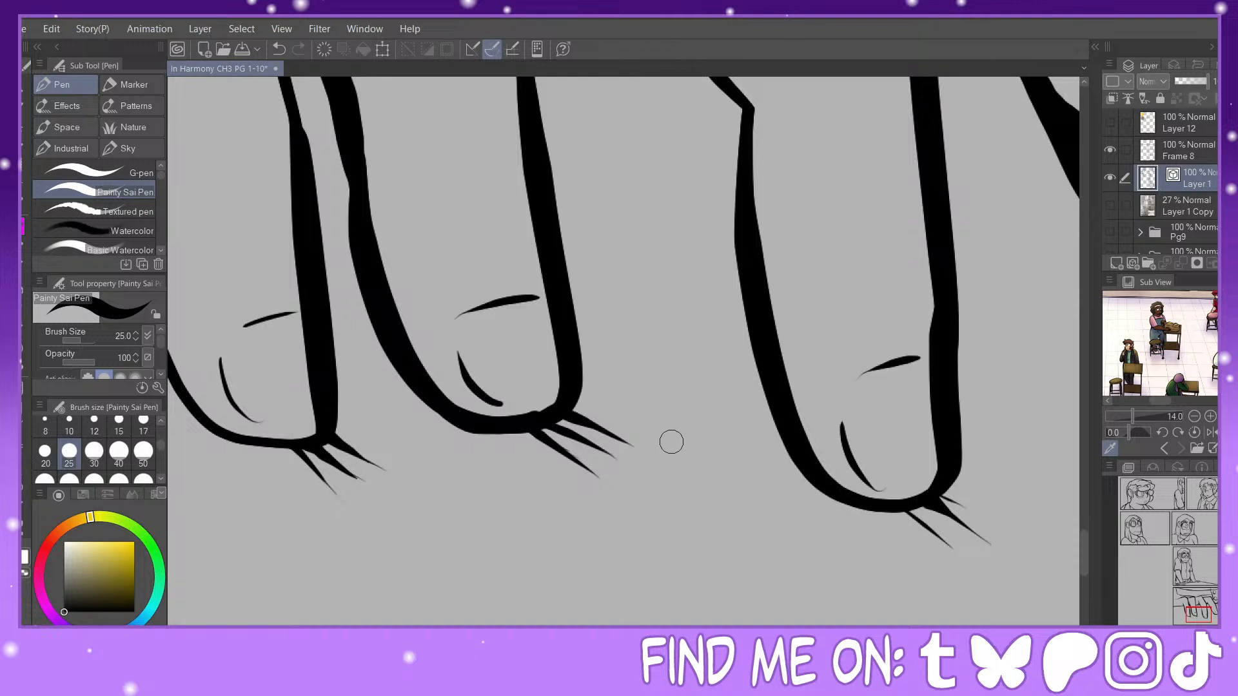
# Step: Thicken the tapered contact strokes beneath the third fingertip and beside the fourth fingertip at the panel border
pyautogui.moveTo(923, 507); pyautogui.dragTo(993, 546)
pyautogui.moveTo(892, 510); pyautogui.dragTo(976, 563)
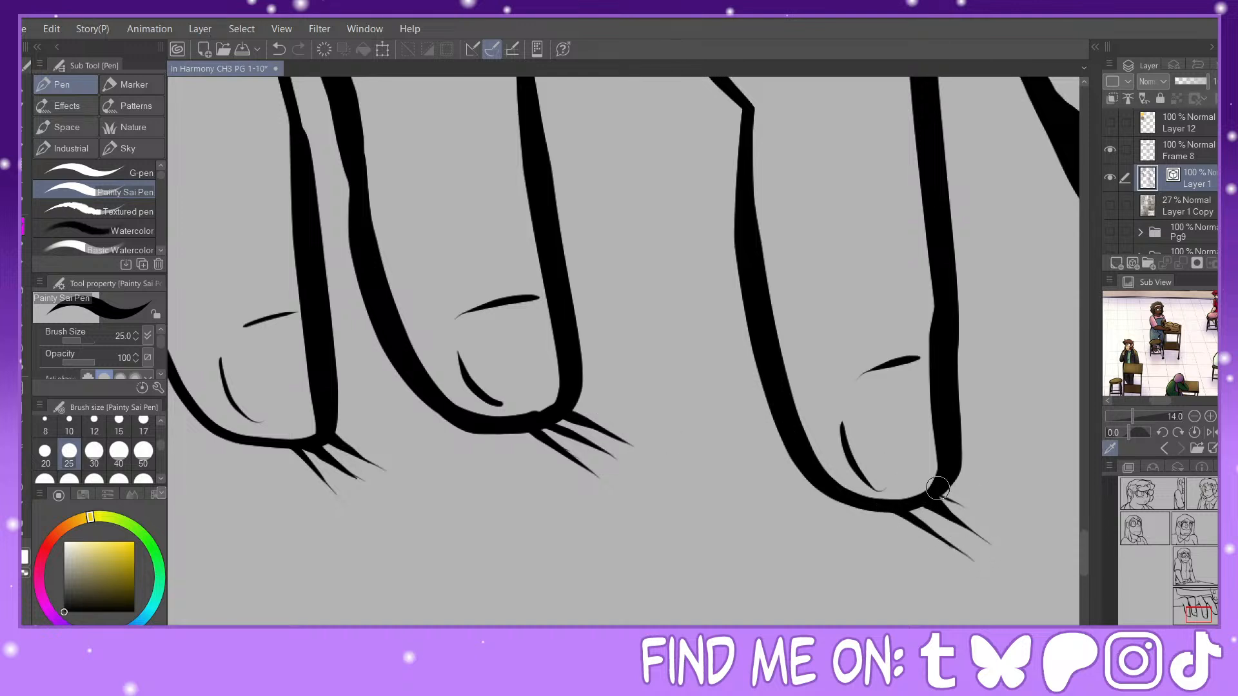
pyautogui.moveTo(936, 488); pyautogui.dragTo(998, 527)
pyautogui.moveTo(1208, 606); pyautogui.dragTo(1212, 613)
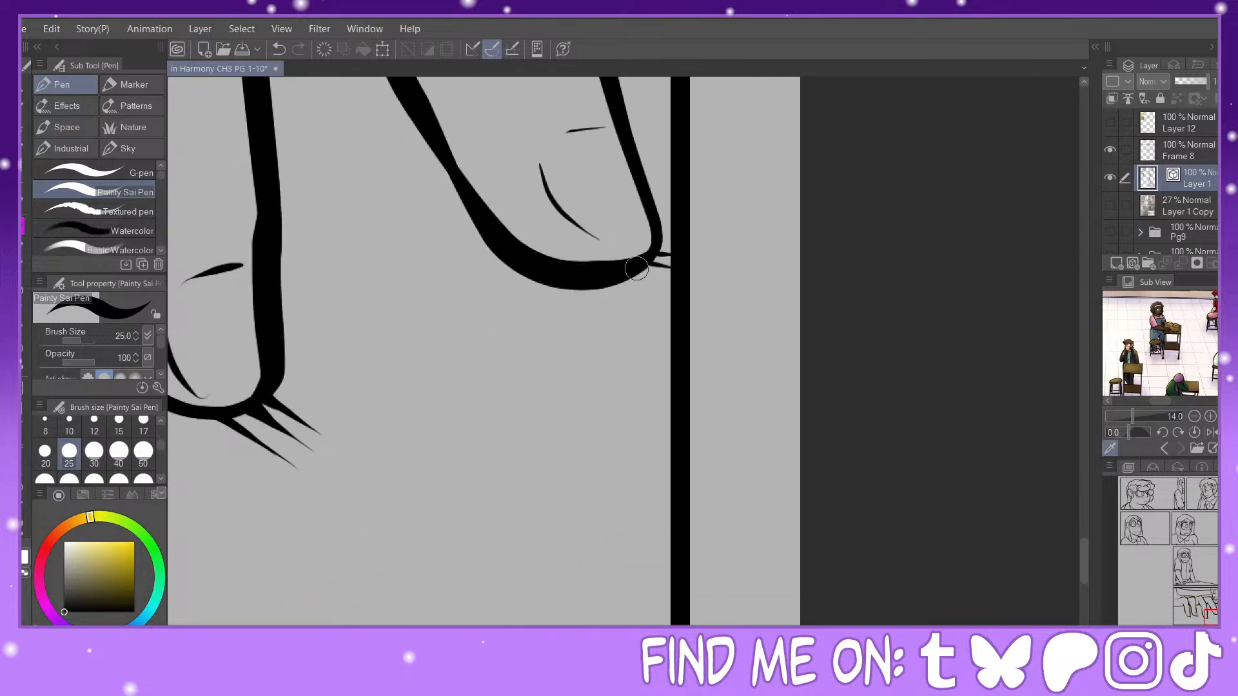
pyautogui.moveTo(637, 269)
pyautogui.mouseDown()
pyautogui.moveTo(686, 270)
pyautogui.moveTo(675, 253)
pyautogui.mouseUp()
# Step: Thicken the button strip's junction with the fourth finger and fill the fold corner beside the lowest button
pyautogui.hotkey('ctrl', '-')
pyautogui.moveTo(1211, 608)
pyautogui.mouseDown()
pyautogui.moveTo(1205, 601)
pyautogui.moveTo(1212, 611)
pyautogui.mouseUp()
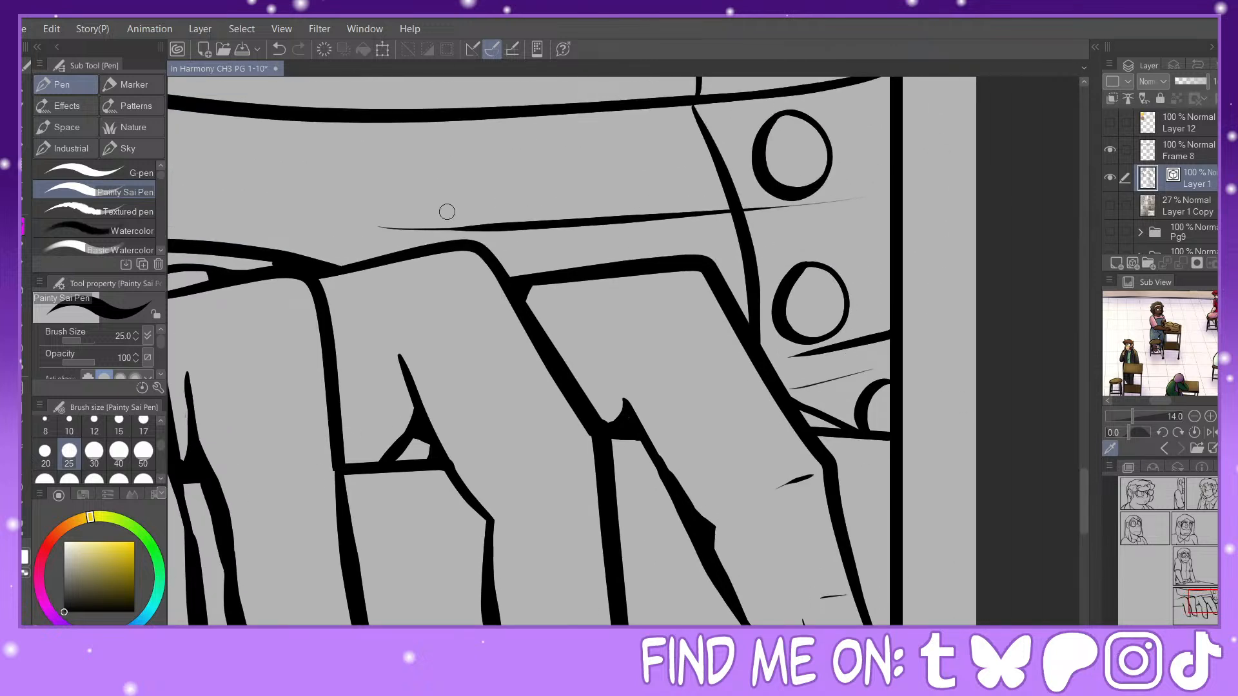
pyautogui.moveTo(748, 311); pyautogui.dragTo(750, 322)
pyautogui.moveTo(801, 411); pyautogui.dragTo(859, 422)
# Step: Touch up the cloth band's lower corner and thicken the short seam at the upper panel border
pyautogui.hotkey('ctrl', '-')
pyautogui.moveTo(1198, 579)
pyautogui.mouseDown()
pyautogui.moveTo(1192, 608)
pyautogui.moveTo(1192, 592)
pyautogui.mouseUp()
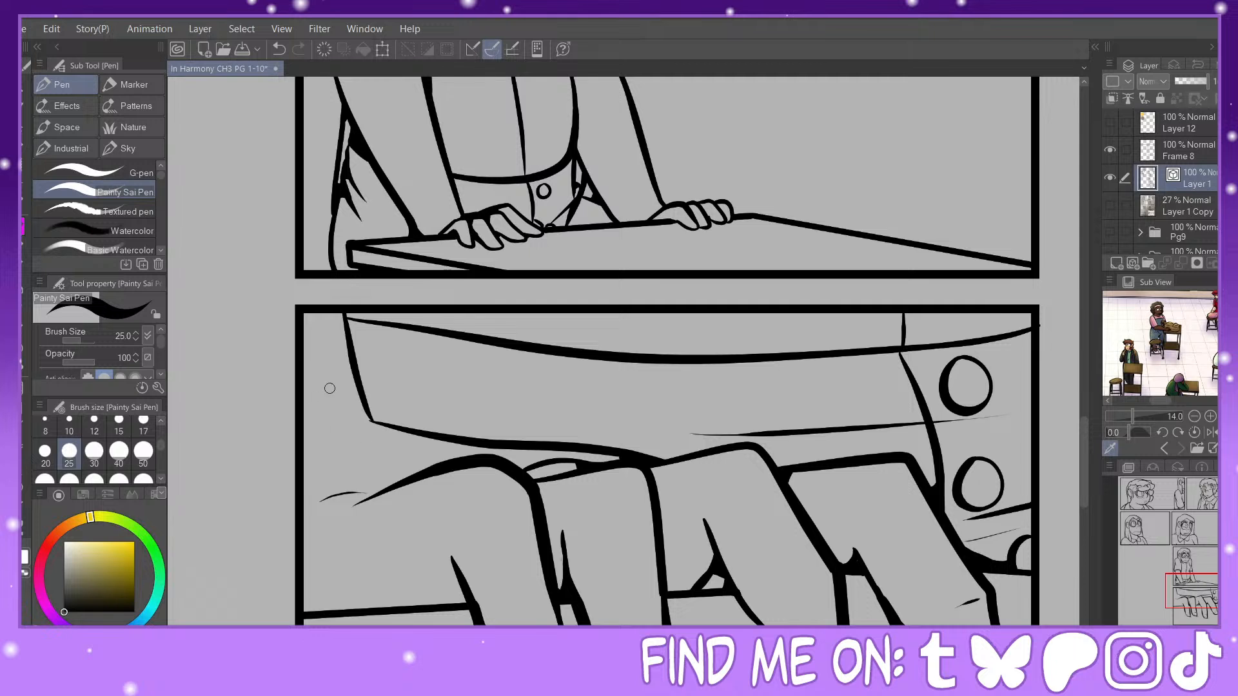
pyautogui.moveTo(357, 417); pyautogui.dragTo(398, 430)
pyautogui.moveTo(905, 330)
pyautogui.mouseDown()
pyautogui.moveTo(911, 351)
pyautogui.moveTo(927, 350)
pyautogui.moveTo(908, 358)
pyautogui.mouseUp()
# Step: Briefly show the rough sketch over the whole page, add a new layer directly above Layer 1 Copy, and select Frame 8
pyautogui.hotkey('ctrl', '-')
pyautogui.hotkey('ctrl', '-')
pyautogui.hotkey('ctrl', '-')
pyautogui.hotkey('ctrl', '-')
pyautogui.hotkey('ctrl', '-')
pyautogui.moveTo(1193, 591); pyautogui.dragTo(1186, 557)
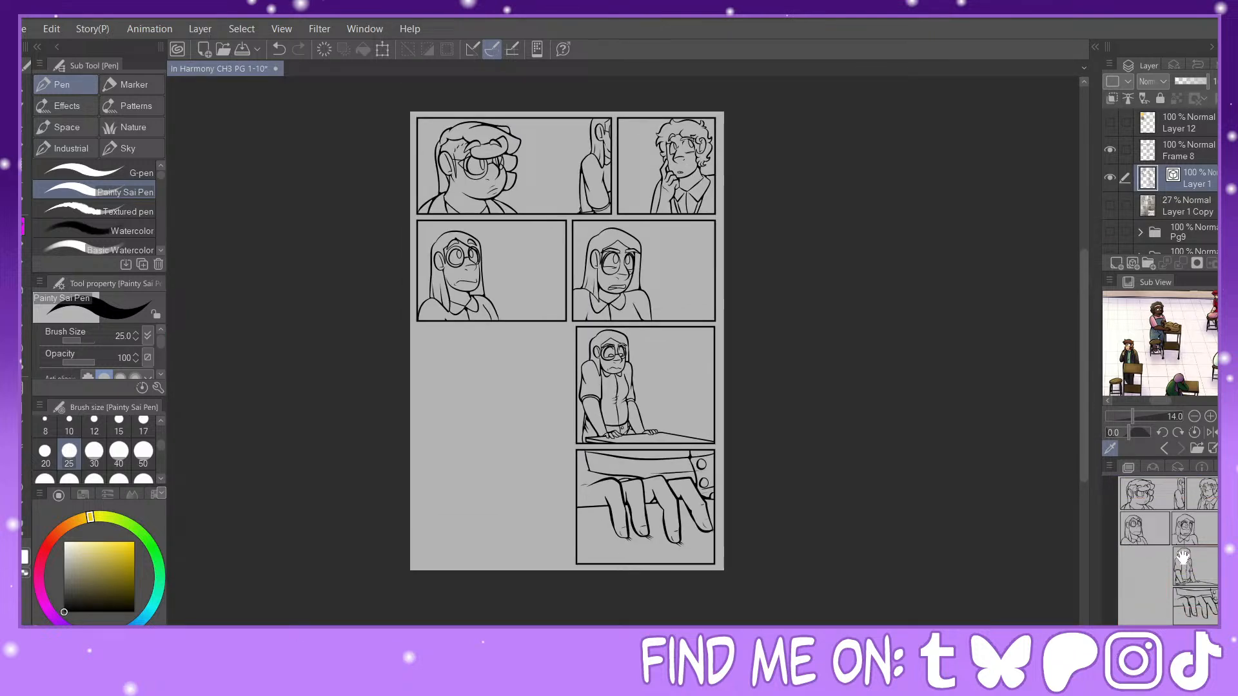
pyautogui.moveTo(1193, 554); pyautogui.dragTo(1184, 554)
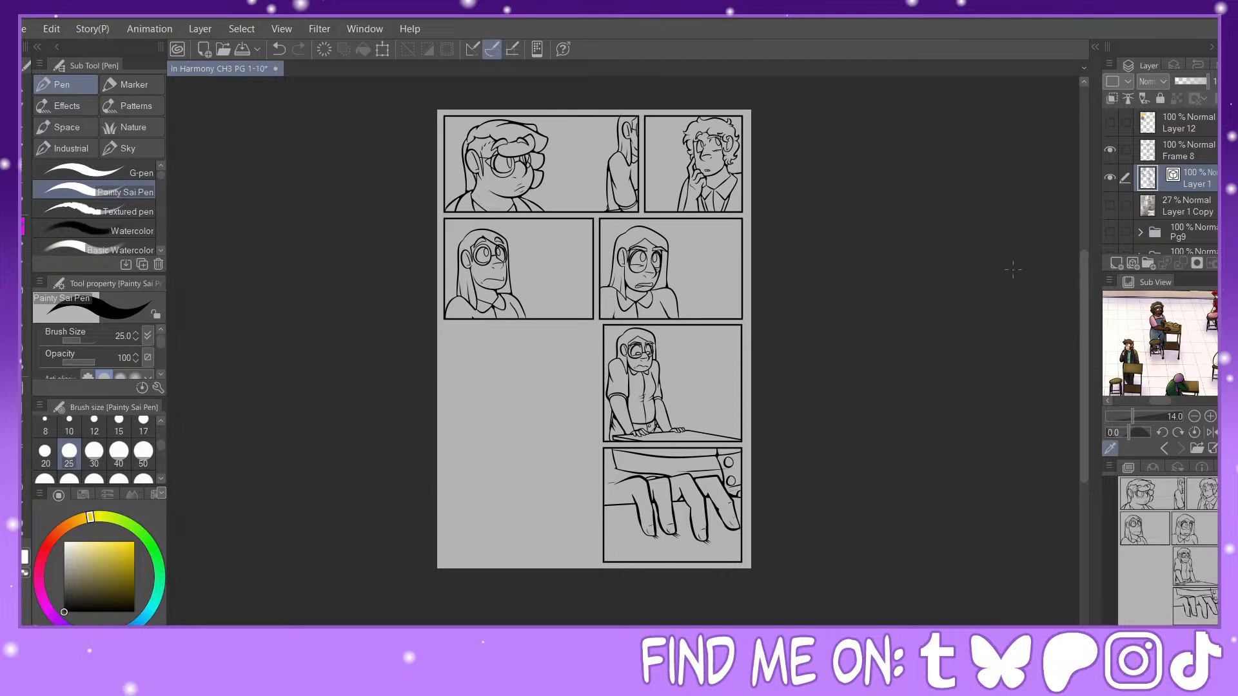
pyautogui.click(1110, 205)
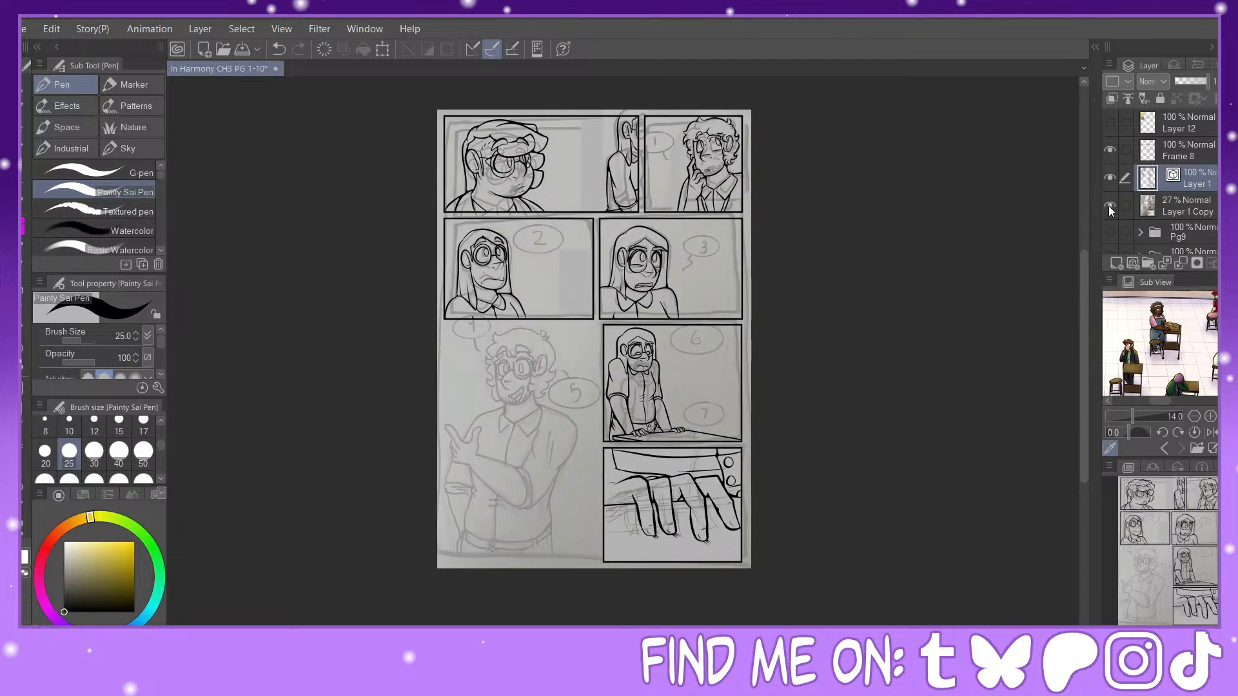
pyautogui.click(1109, 206)
pyautogui.click(1184, 207)
pyautogui.click(1117, 263)
pyautogui.click(1181, 159)
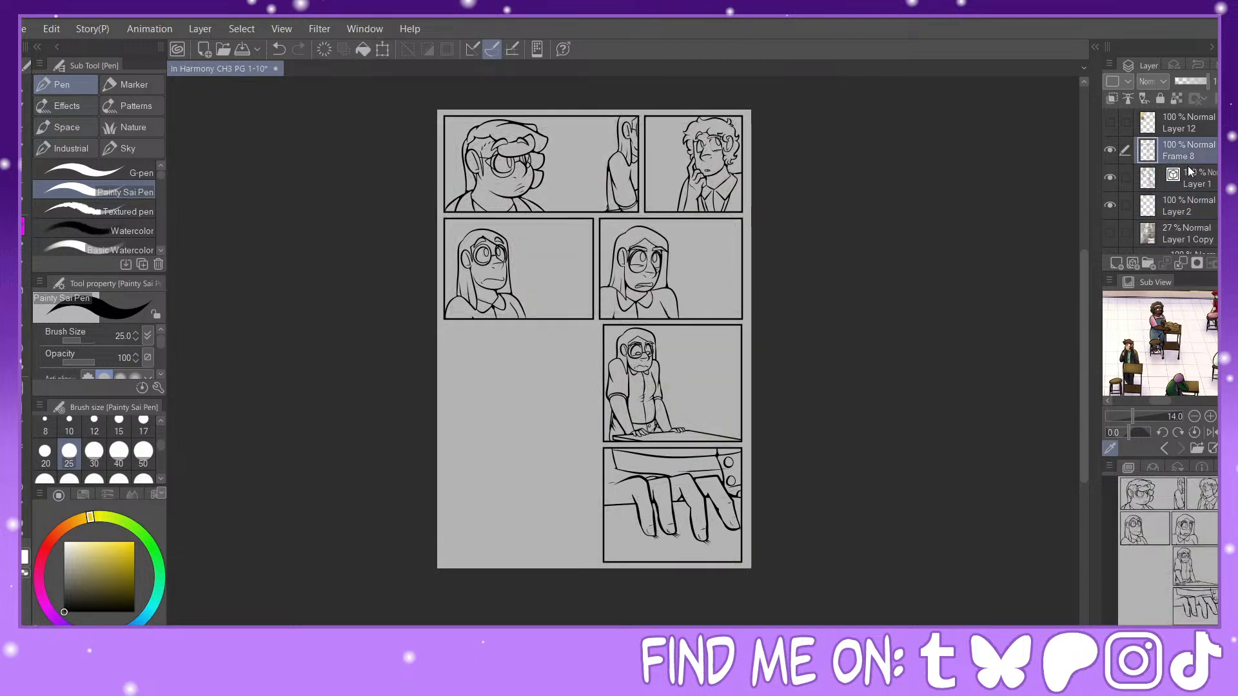
# Step: Delete the empty raster layer between Layer 1 and Layer 1 Copy and add a vector layer in its place
pyautogui.click(1194, 183)
pyautogui.click(1194, 206)
pyautogui.click(1228, 263)
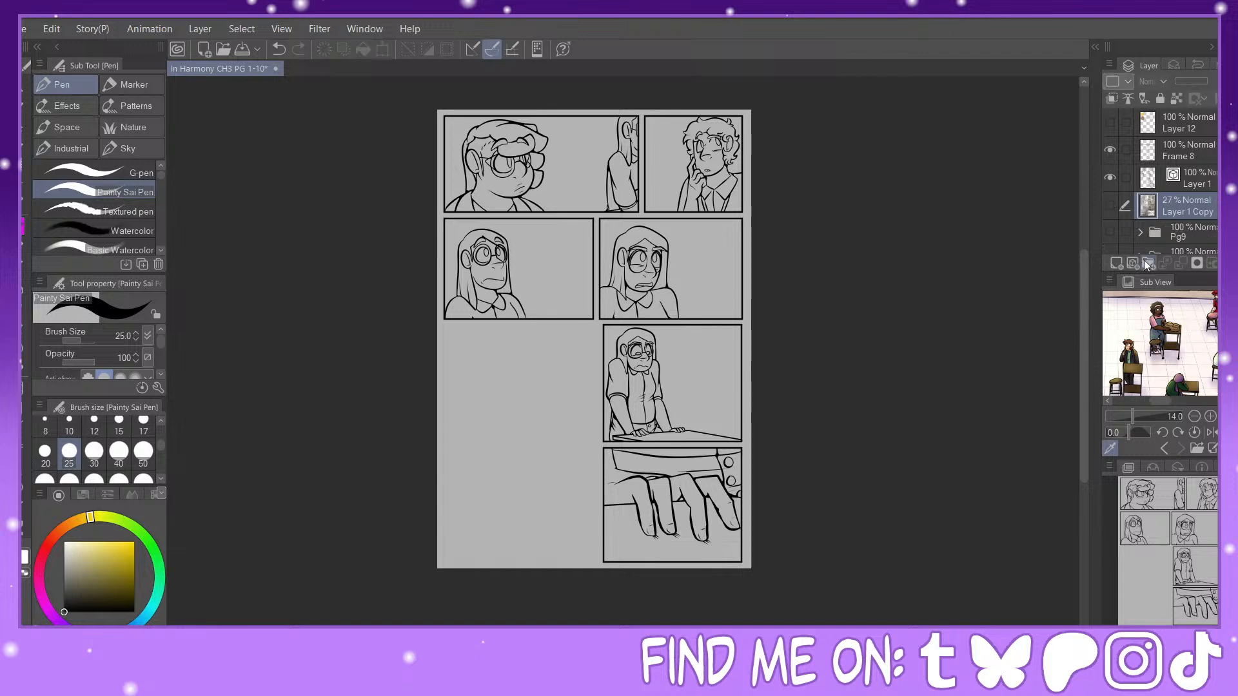
pyautogui.click(1133, 264)
# Step: Outline a desktop across the face in the first panel with straight lines at brush size 12, starting and ending at the panel's left border
pyautogui.hotkey('ctrl', '+')
pyautogui.hotkey('ctrl', '+')
pyautogui.hotkey('ctrl', '+')
pyautogui.hotkey('ctrl', '+')
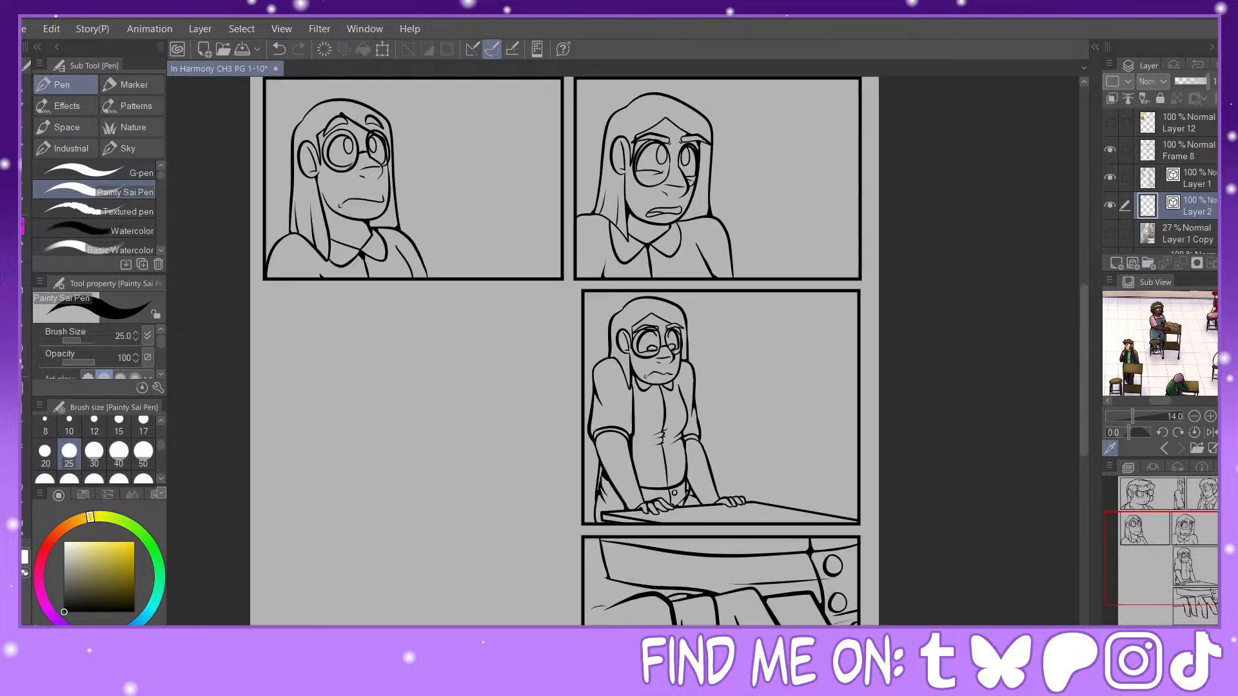
pyautogui.moveTo(1180, 563); pyautogui.dragTo(1154, 501)
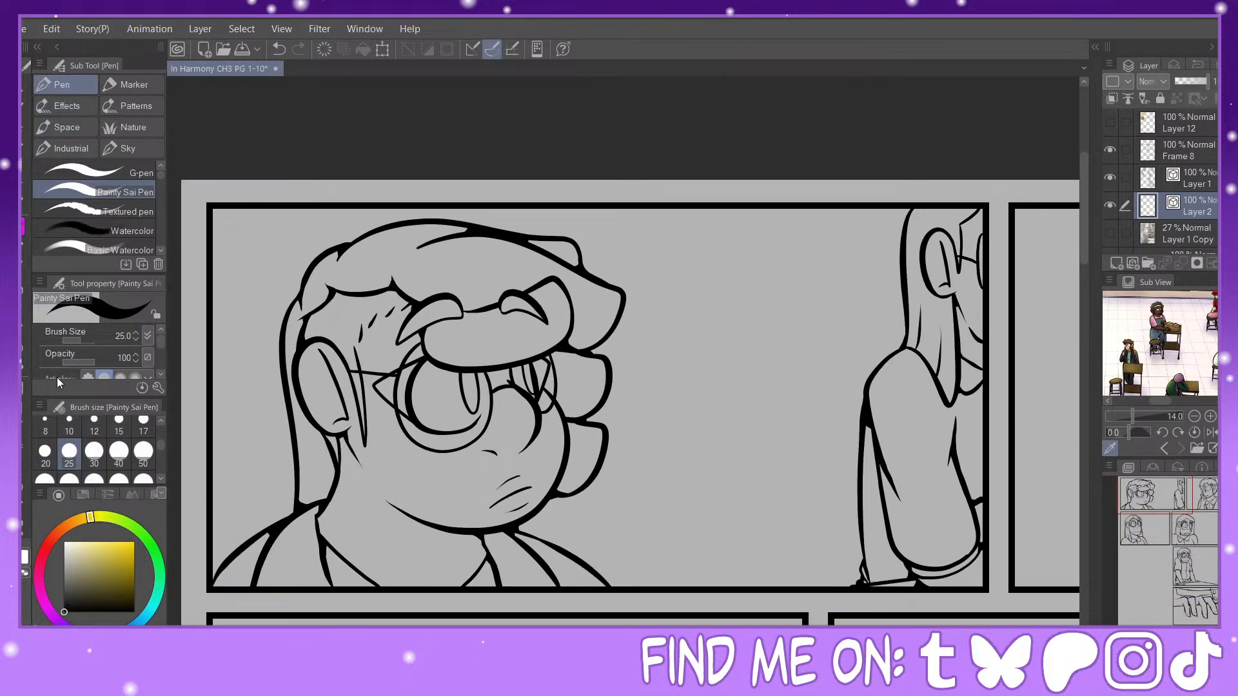
pyautogui.press('u')
pyautogui.moveTo(212, 461); pyautogui.dragTo(331, 449)
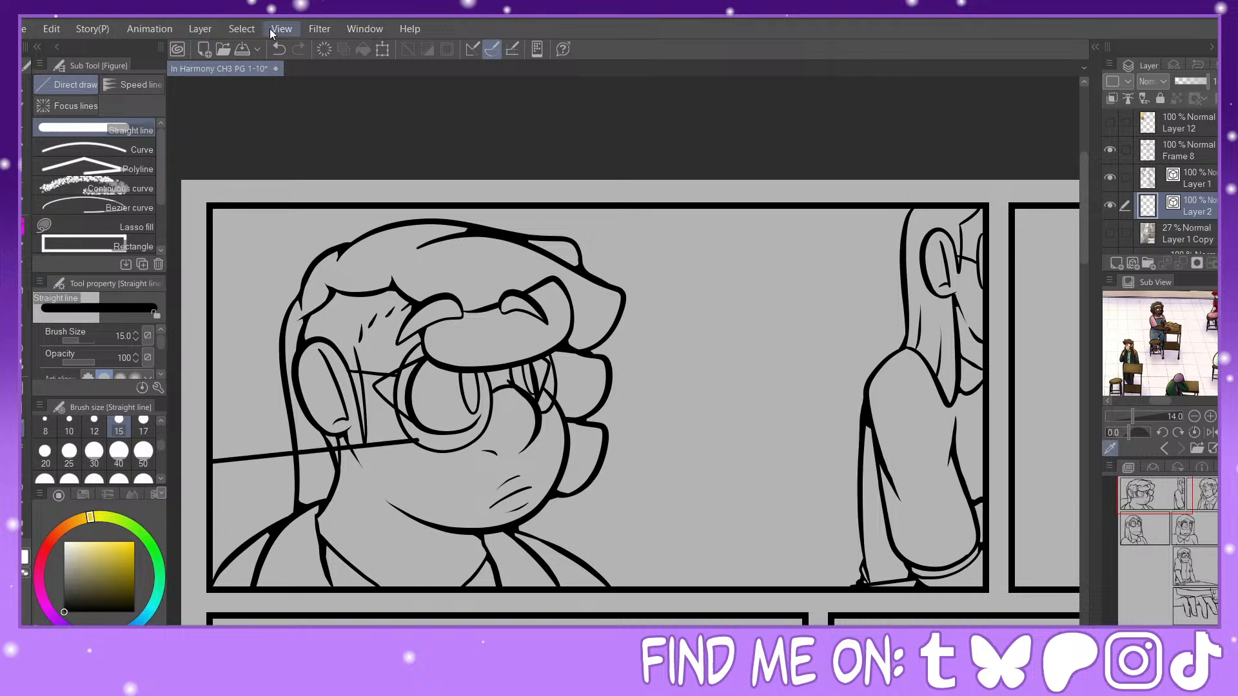
pyautogui.hotkey('ctrl', 'z')
pyautogui.click(69, 426)
pyautogui.click(98, 422)
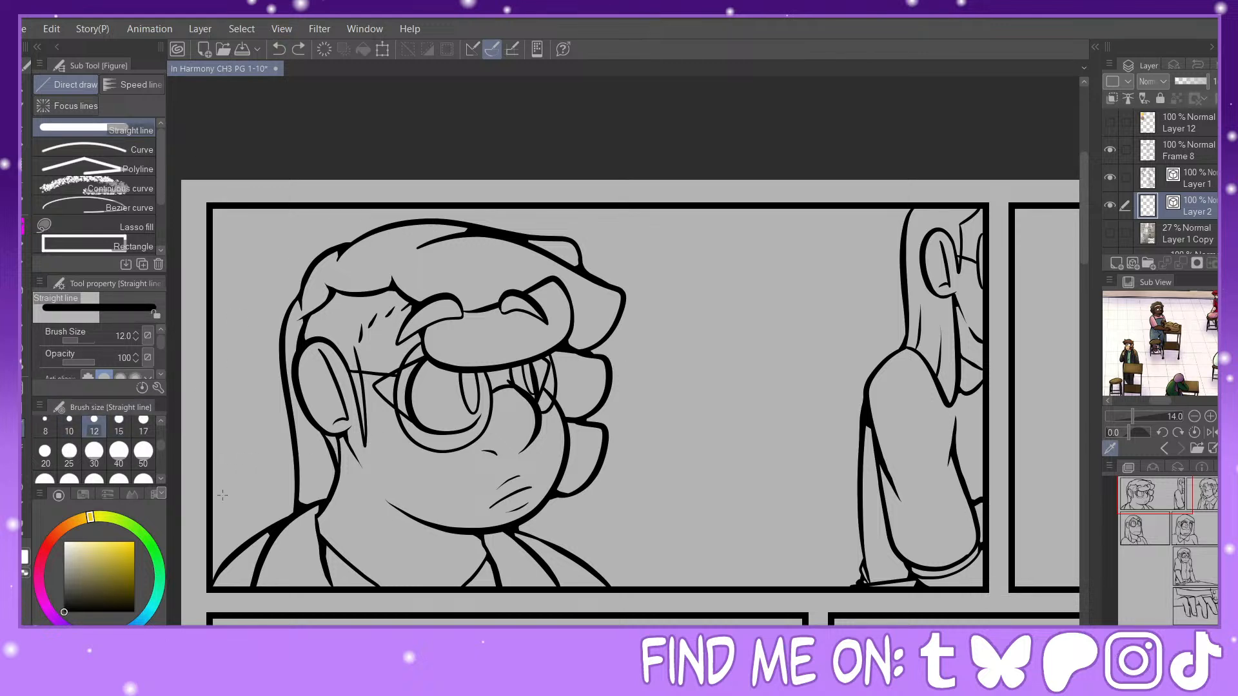
pyautogui.moveTo(213, 494); pyautogui.dragTo(811, 471)
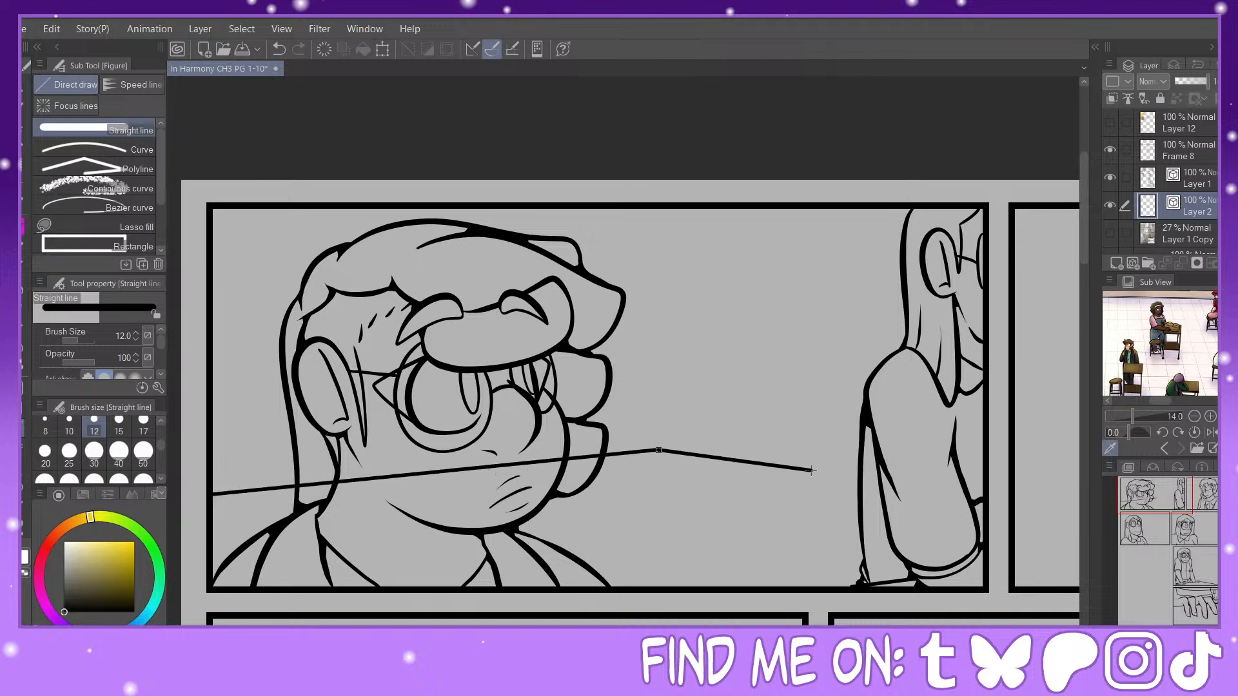
pyautogui.click(279, 49)
pyautogui.moveTo(659, 449); pyautogui.dragTo(205, 436)
# Step: Pinch the desktop's pointed corner inward to the lowest hair curl, and add its parallel lower edge and two vertical leg lines
pyautogui.press('y')
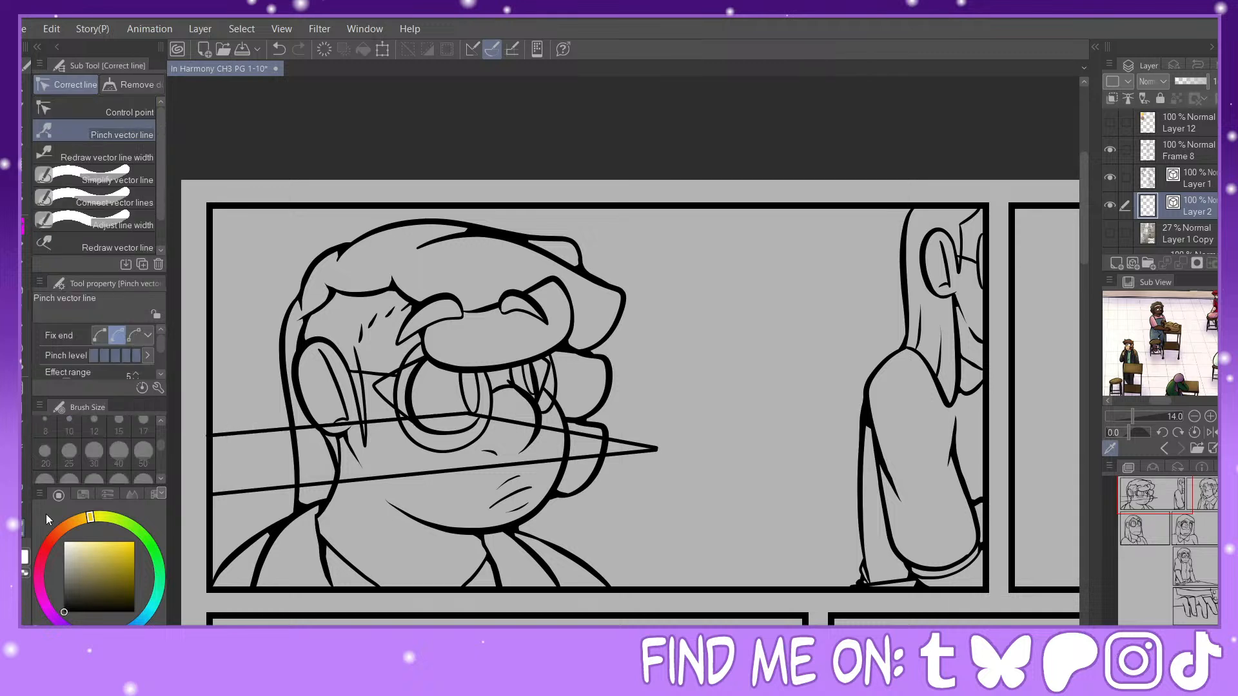
pyautogui.moveTo(657, 449); pyautogui.dragTo(534, 428)
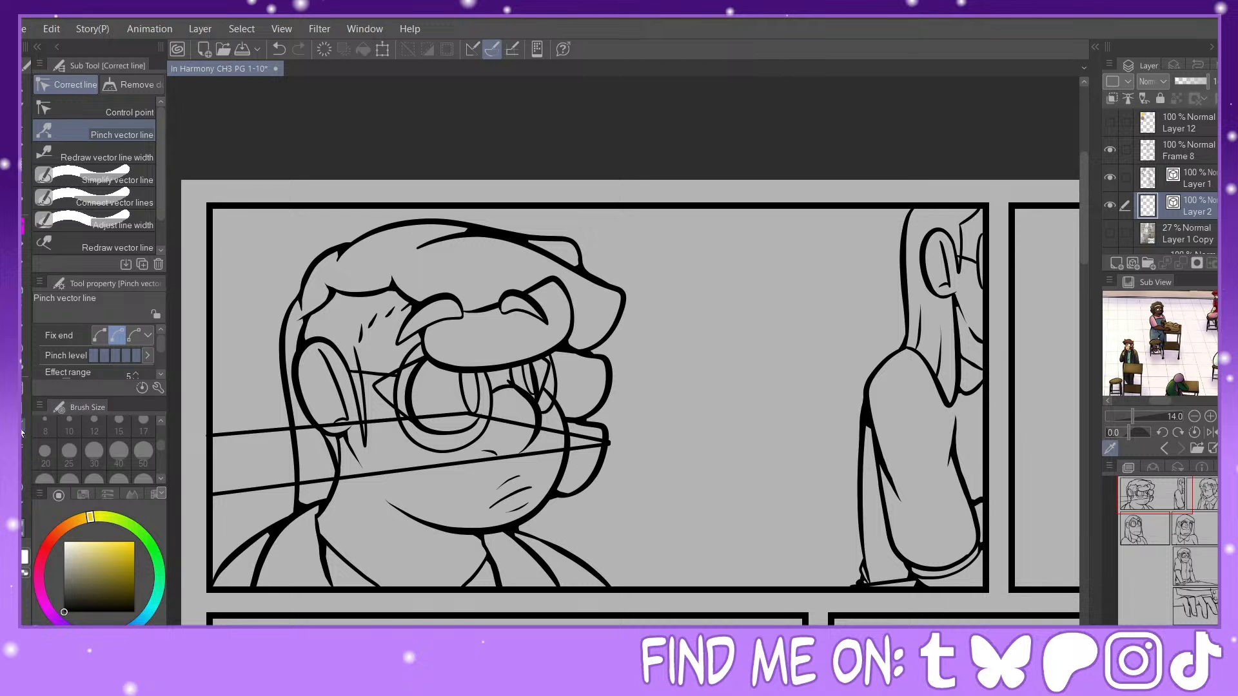
pyautogui.press('u')
pyautogui.moveTo(609, 444); pyautogui.dragTo(613, 590)
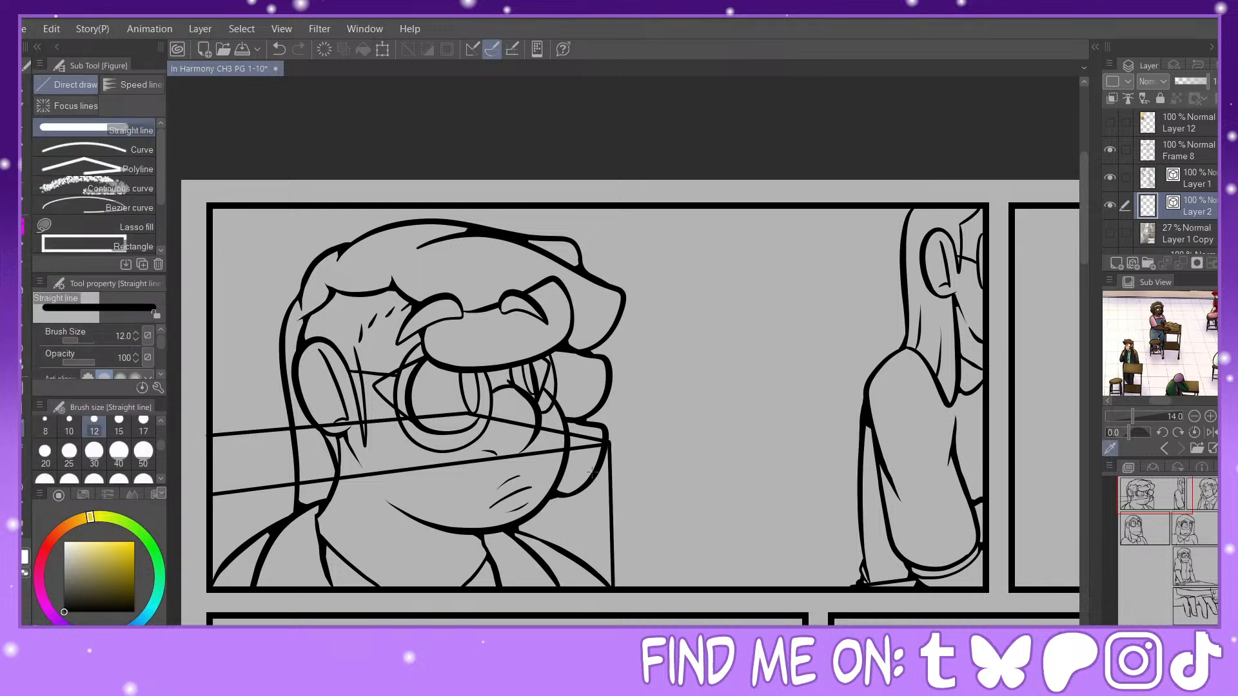
pyautogui.moveTo(595, 459); pyautogui.dragTo(212, 514)
pyautogui.moveTo(597, 462); pyautogui.dragTo(601, 588)
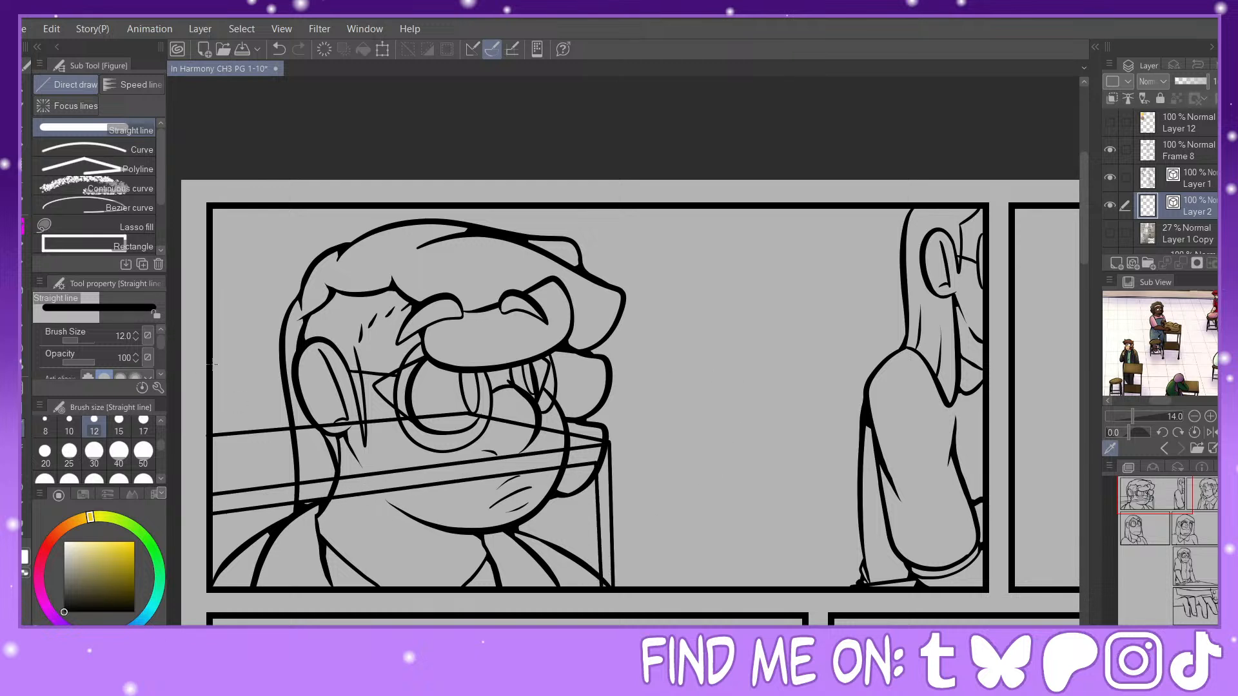
# Step: Draw the desk's inner frame and far legs freehand below the chin with the Painty Sai Pen at size 25
pyautogui.press('p')
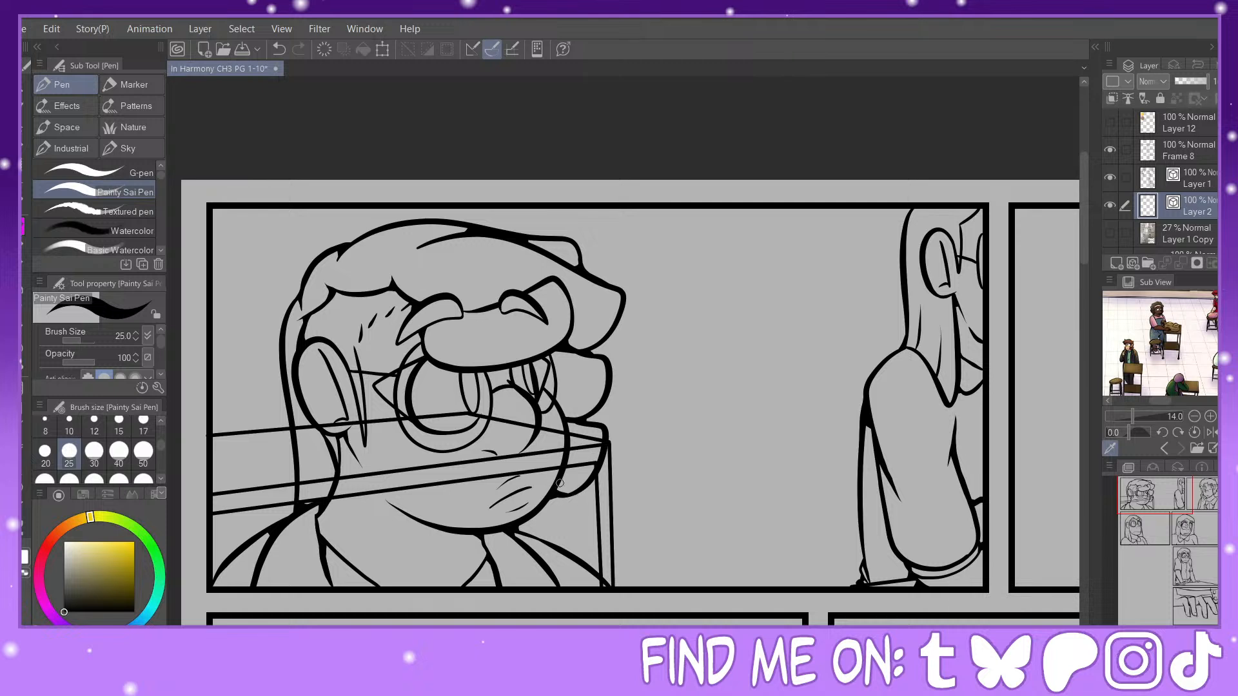
pyautogui.moveTo(553, 485)
pyautogui.mouseDown()
pyautogui.moveTo(583, 489)
pyautogui.moveTo(535, 494)
pyautogui.moveTo(588, 494)
pyautogui.moveTo(591, 584)
pyautogui.mouseUp()
pyautogui.moveTo(559, 495); pyautogui.dragTo(565, 577)
pyautogui.moveTo(530, 519)
pyautogui.mouseDown()
pyautogui.moveTo(533, 580)
pyautogui.moveTo(550, 568)
pyautogui.moveTo(530, 565)
pyautogui.moveTo(591, 585)
pyautogui.mouseUp()
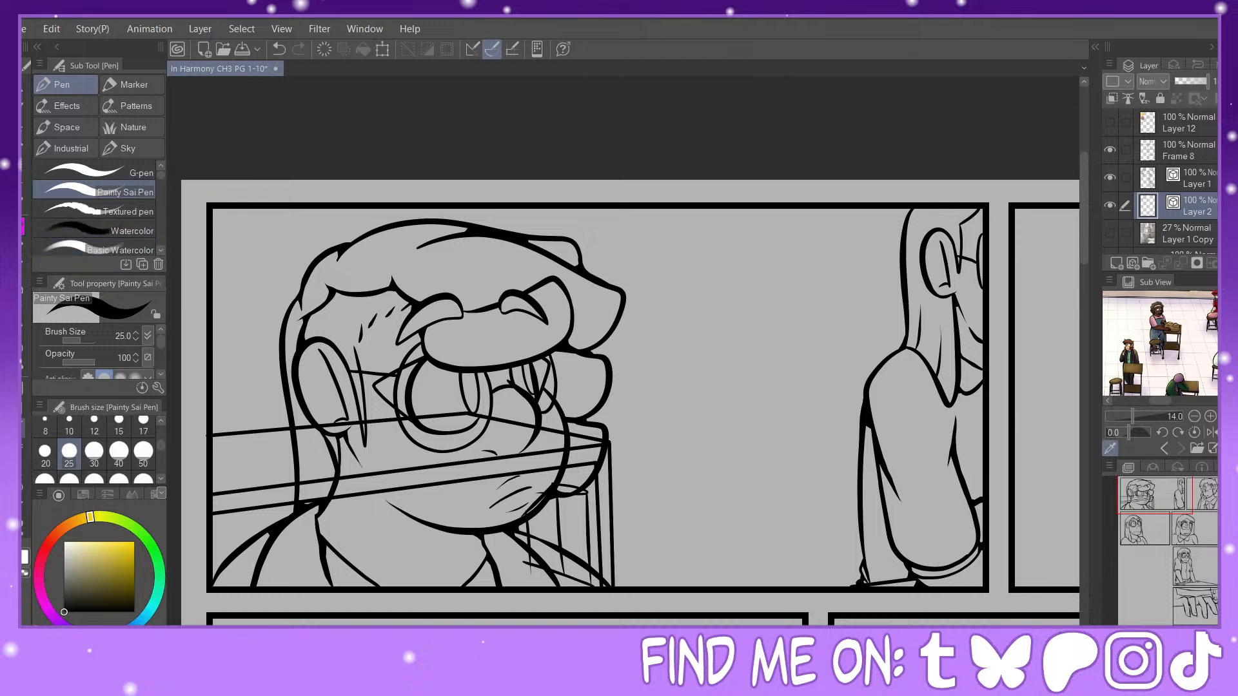
# Step: Draw two nearly parallel size 12 straight lines for the windowsill, from the first panel's left border to the standing figure's hair
pyautogui.press('u')
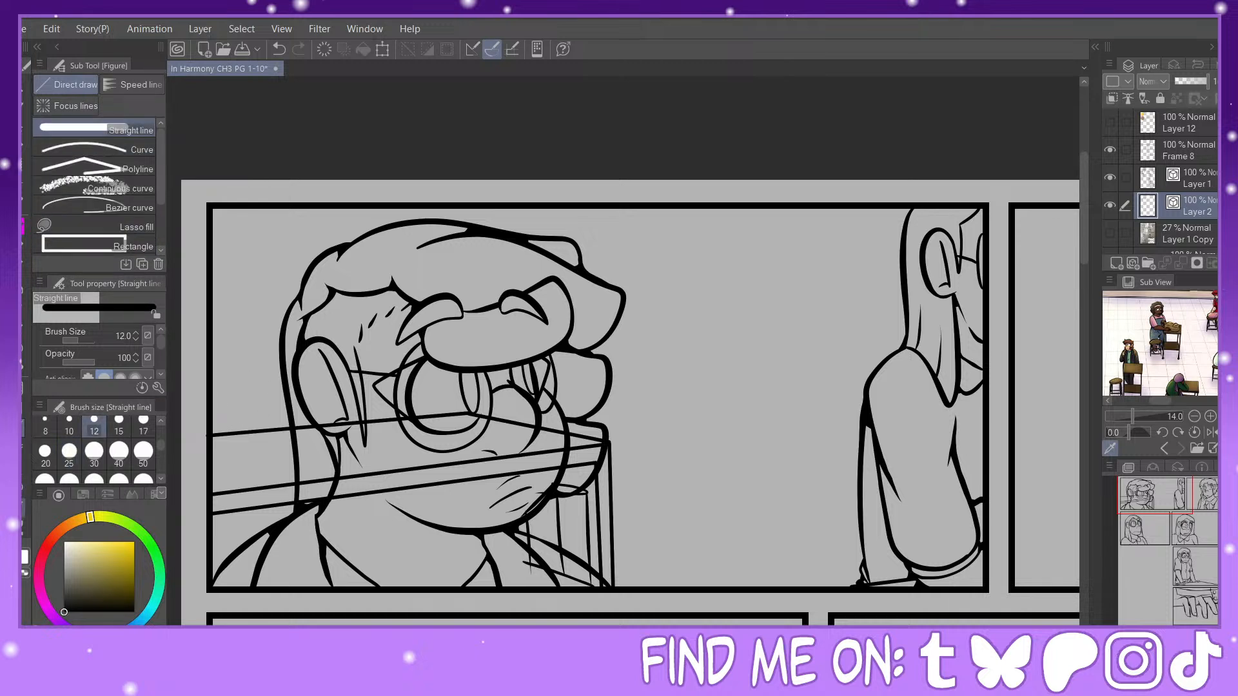
pyautogui.press('y')
pyautogui.moveTo(218, 436); pyautogui.dragTo(223, 434)
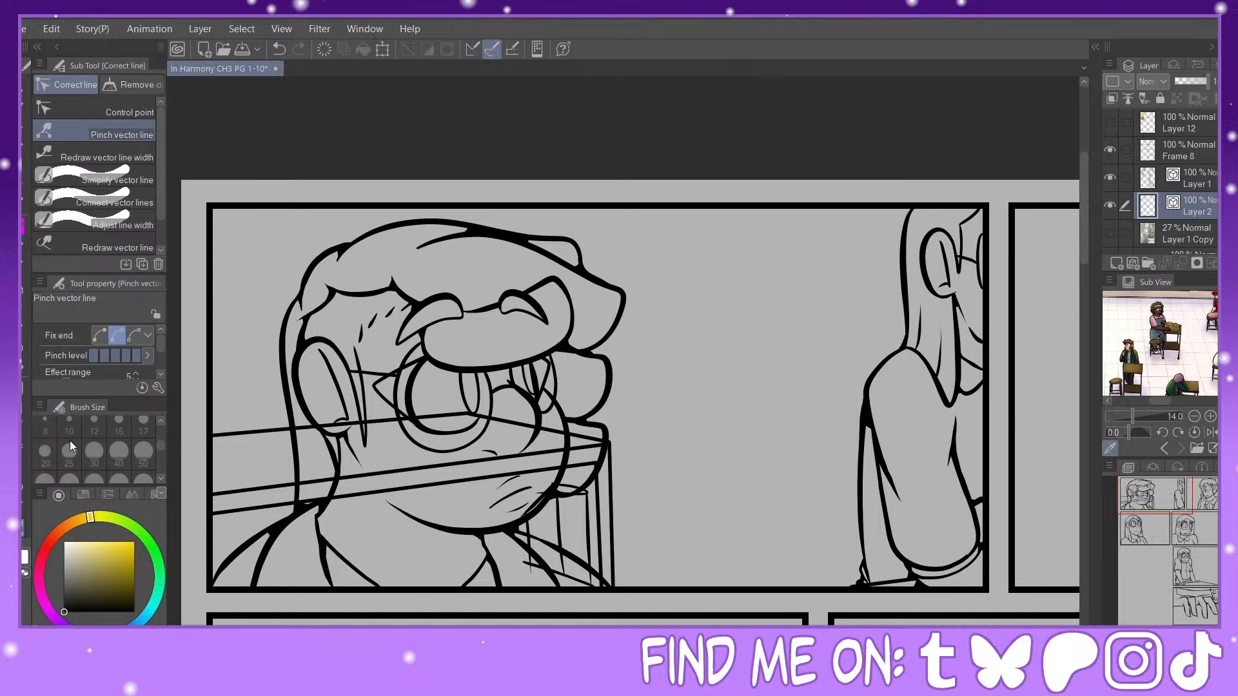
pyautogui.press('u')
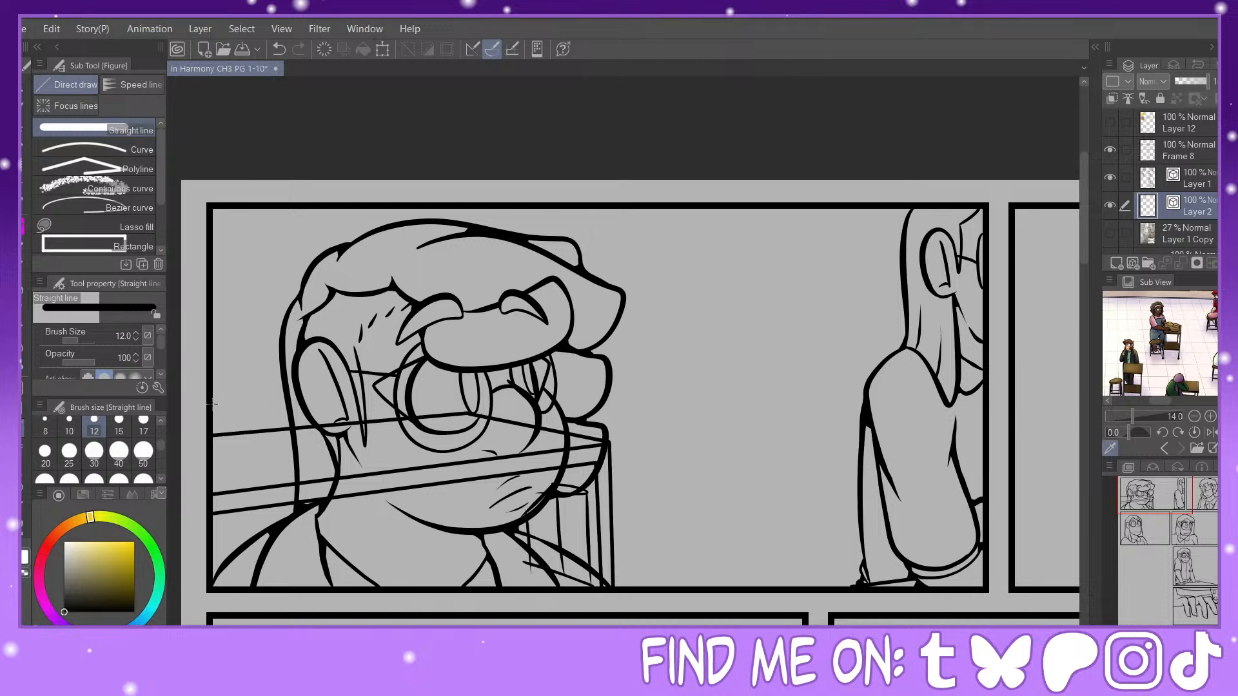
pyautogui.moveTo(212, 405); pyautogui.dragTo(903, 349)
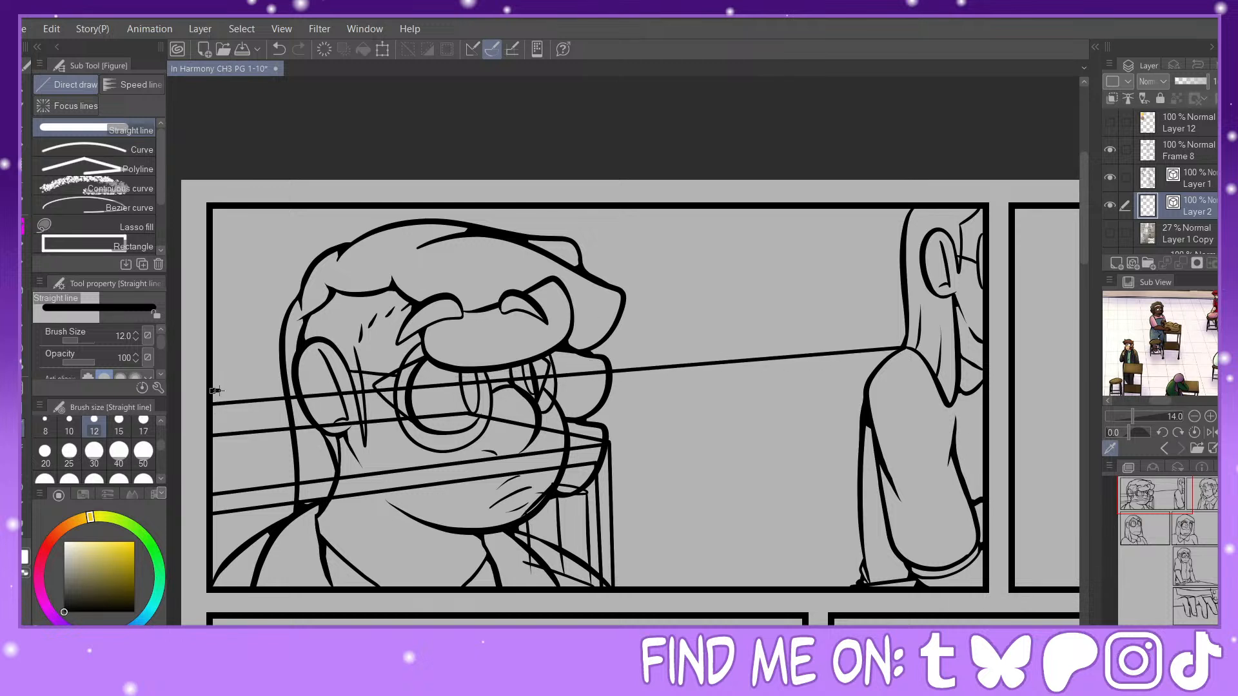
pyautogui.moveTo(213, 391); pyautogui.dragTo(904, 334)
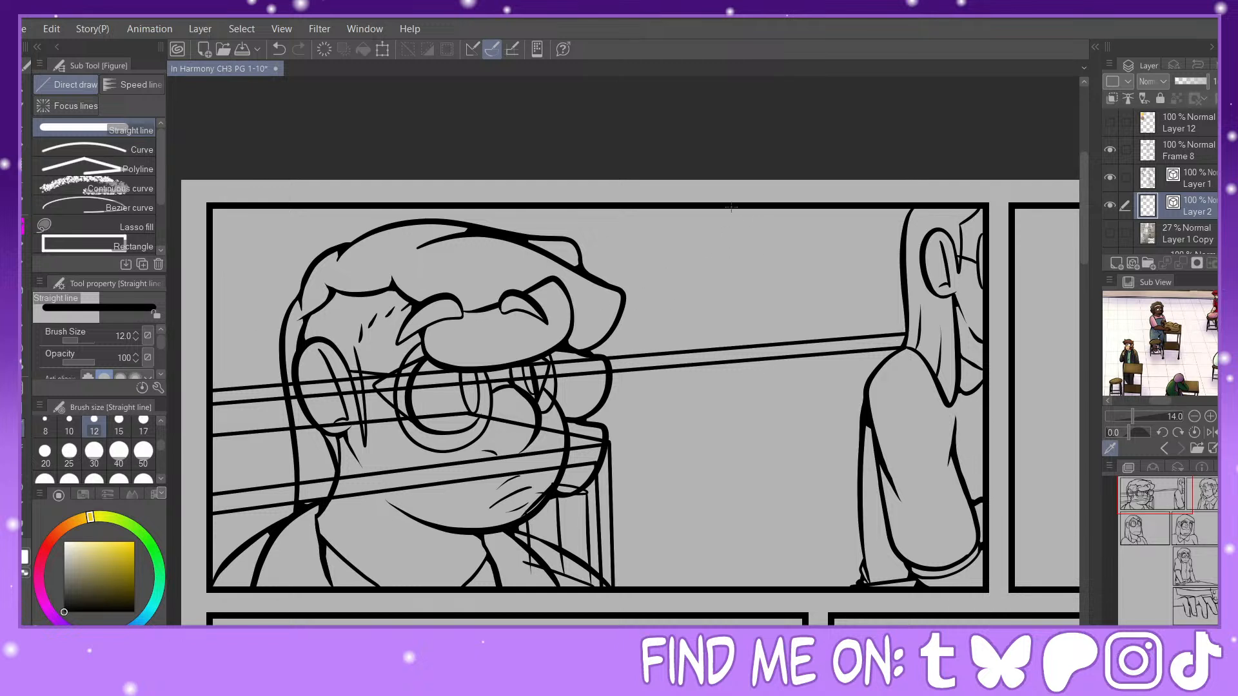
# Step: Add a double vertical window divider above the sill in the first panel and a single frame line along its left border
pyautogui.moveTo(703, 208); pyautogui.dragTo(712, 350)
pyautogui.moveTo(1132, 419); pyautogui.dragTo(1135, 406)
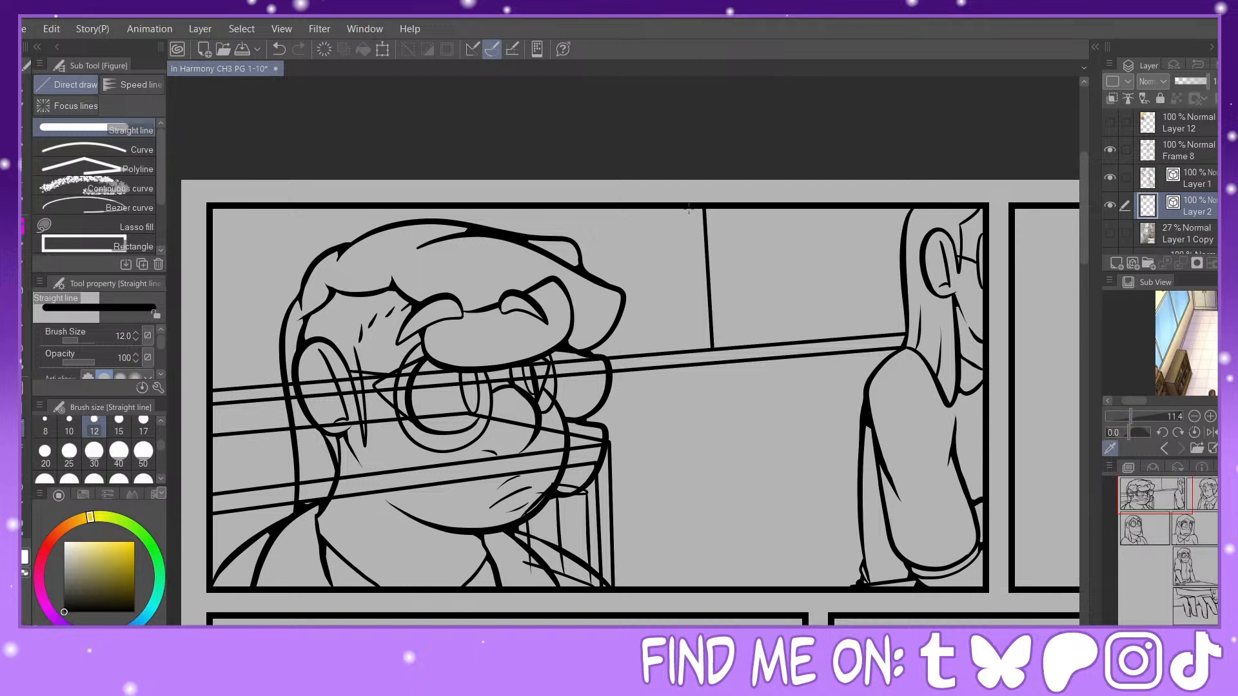
pyautogui.moveTo(688, 209); pyautogui.dragTo(698, 347)
pyautogui.moveTo(213, 205); pyautogui.dragTo(215, 389)
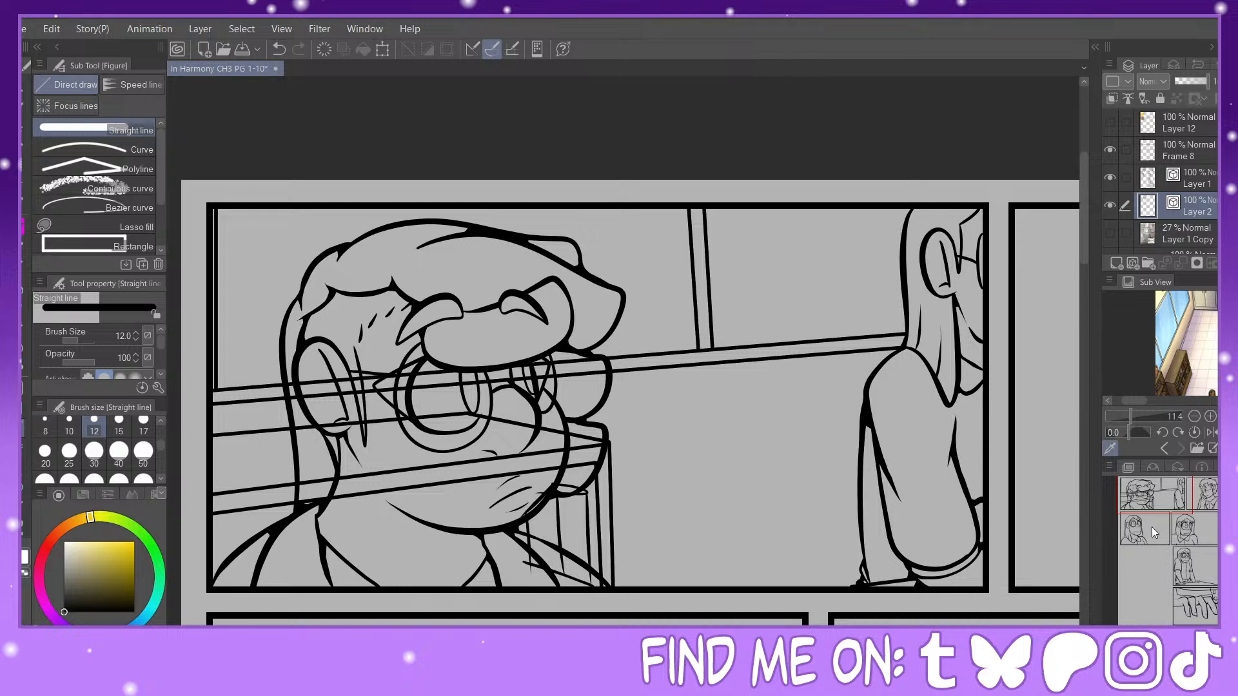
# Step: Draw a full-height vertical straight line at brush size 10 just inside the left border of the curly-haired character's panel
pyautogui.moveTo(1155, 532); pyautogui.dragTo(1210, 495)
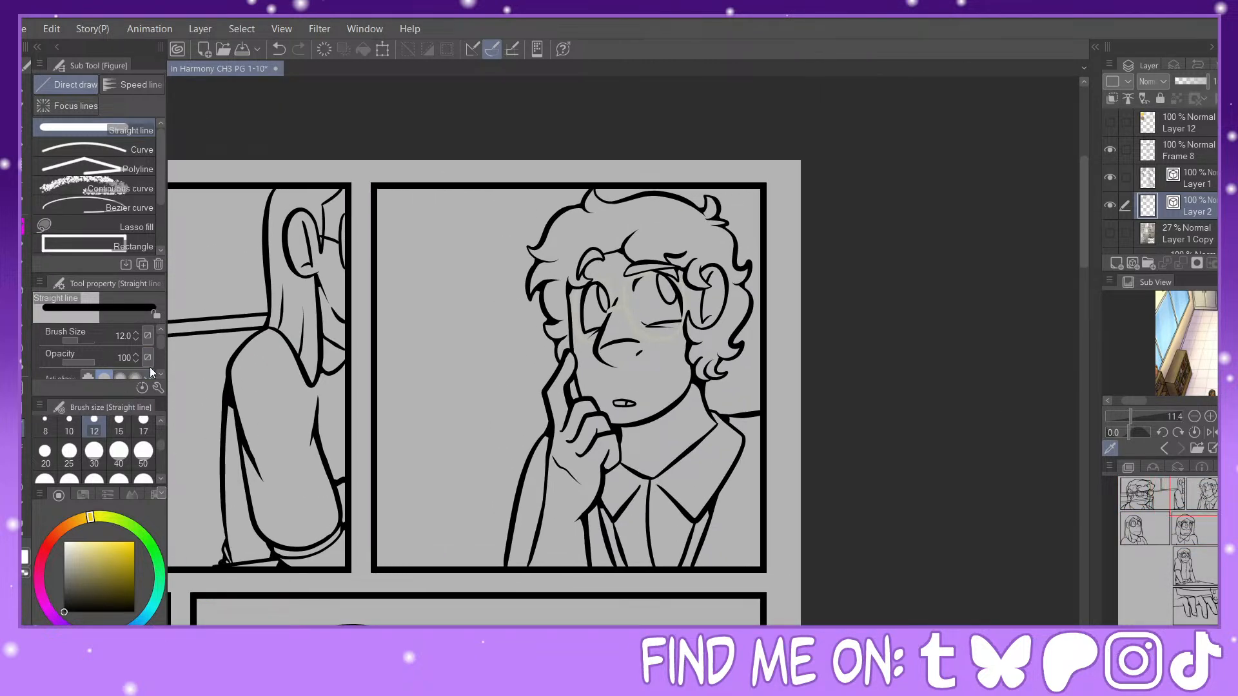
pyautogui.click(69, 426)
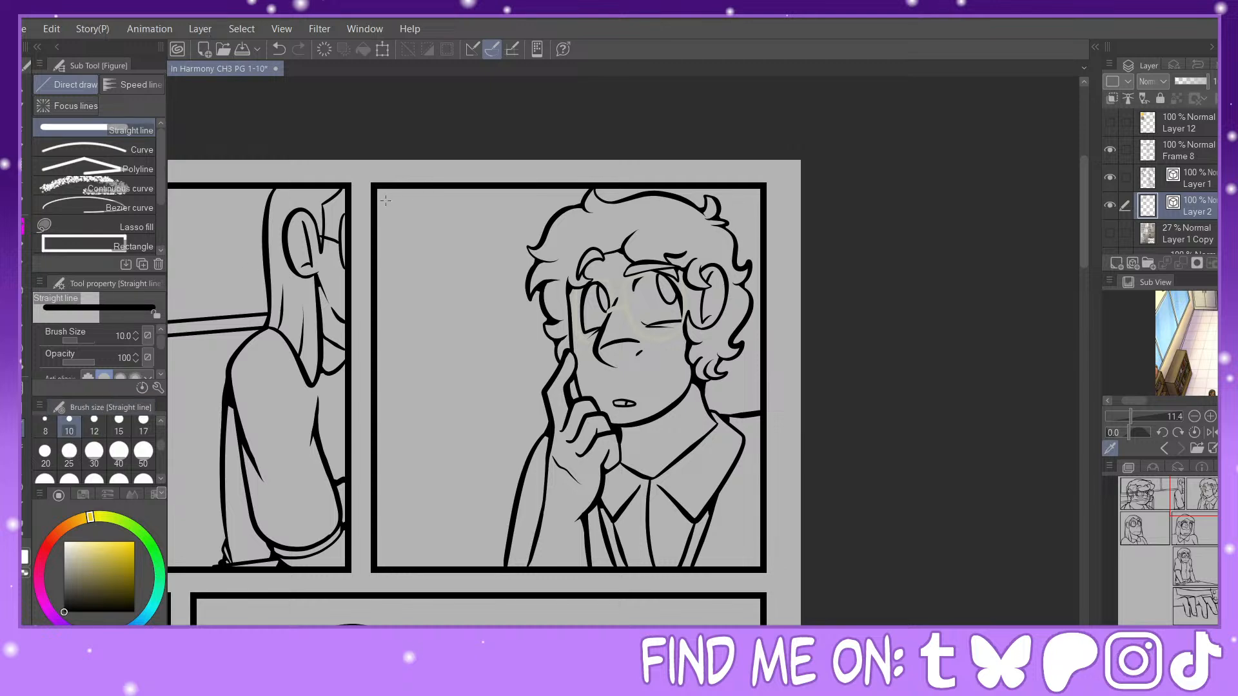
pyautogui.moveTo(380, 188); pyautogui.dragTo(380, 571)
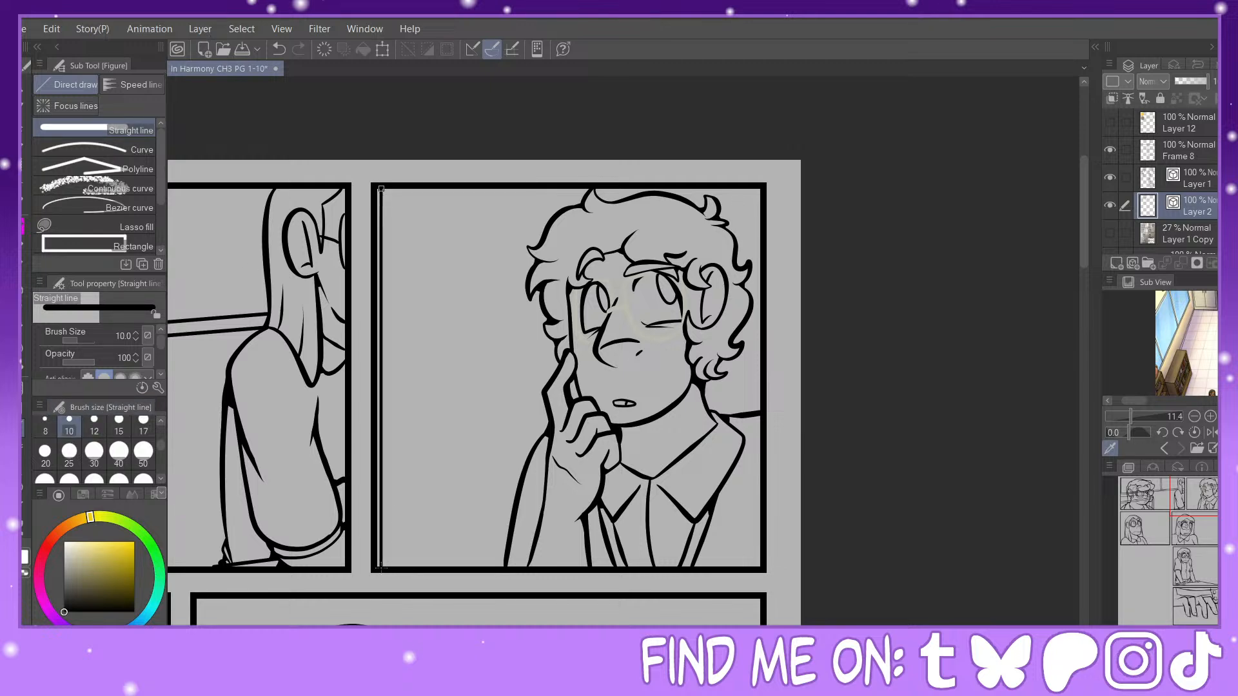
# Step: Draw two nearly parallel windowsill lines across the full width of the panel where the character leans on the table
pyautogui.moveTo(1215, 543); pyautogui.dragTo(1204, 573)
pyautogui.moveTo(324, 408); pyautogui.dragTo(864, 379)
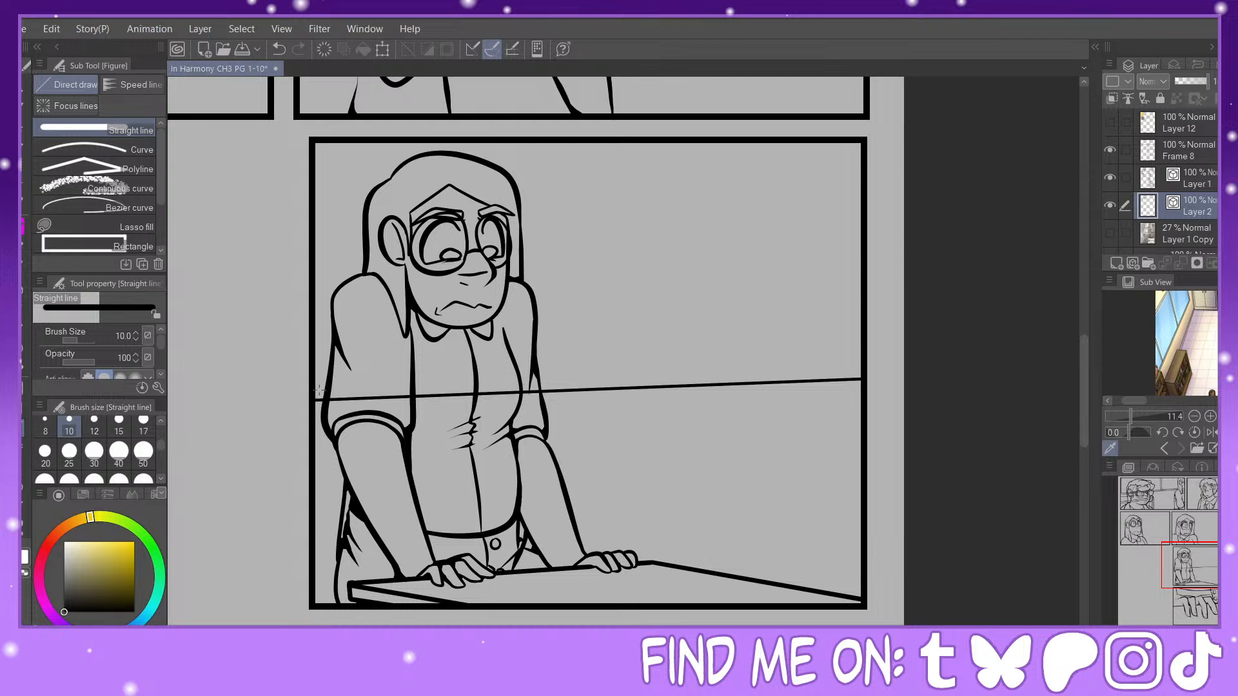
pyautogui.moveTo(314, 389); pyautogui.dragTo(861, 371)
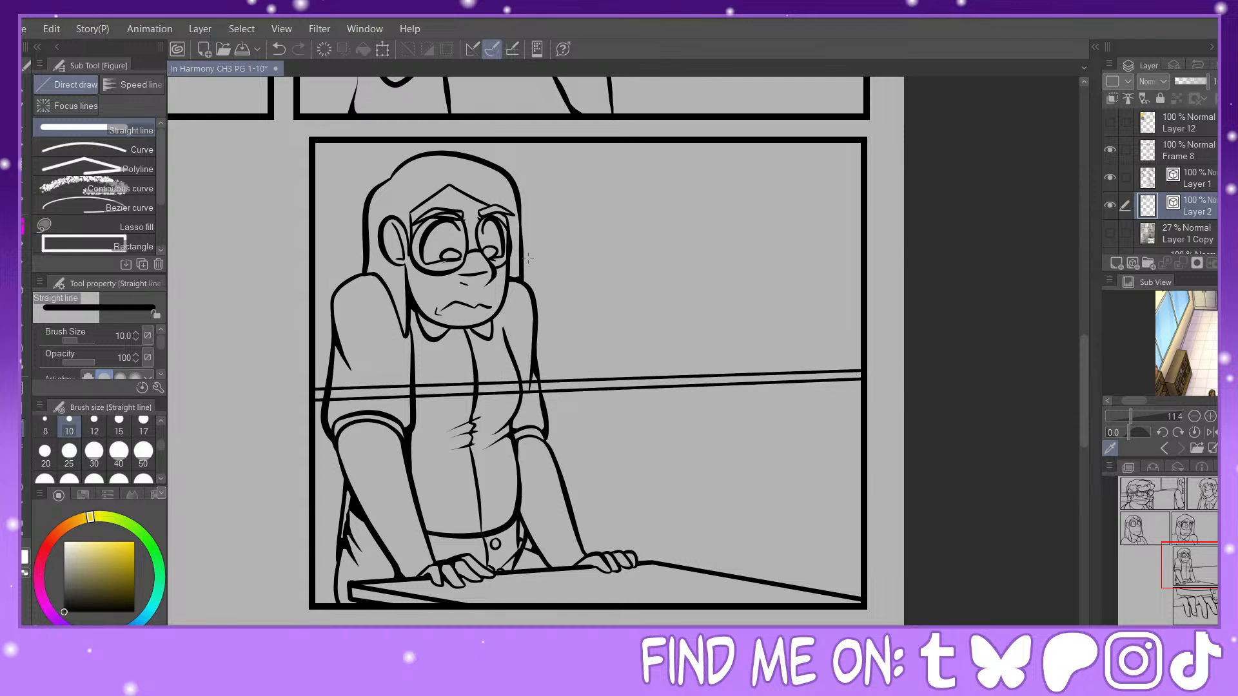
# Step: Undo the short stray line by the panel's left border and draw a double vertical window divider behind the leaning character's head
pyautogui.scroll(-3, 1186, 344)
pyautogui.scroll(4, 1187, 343)
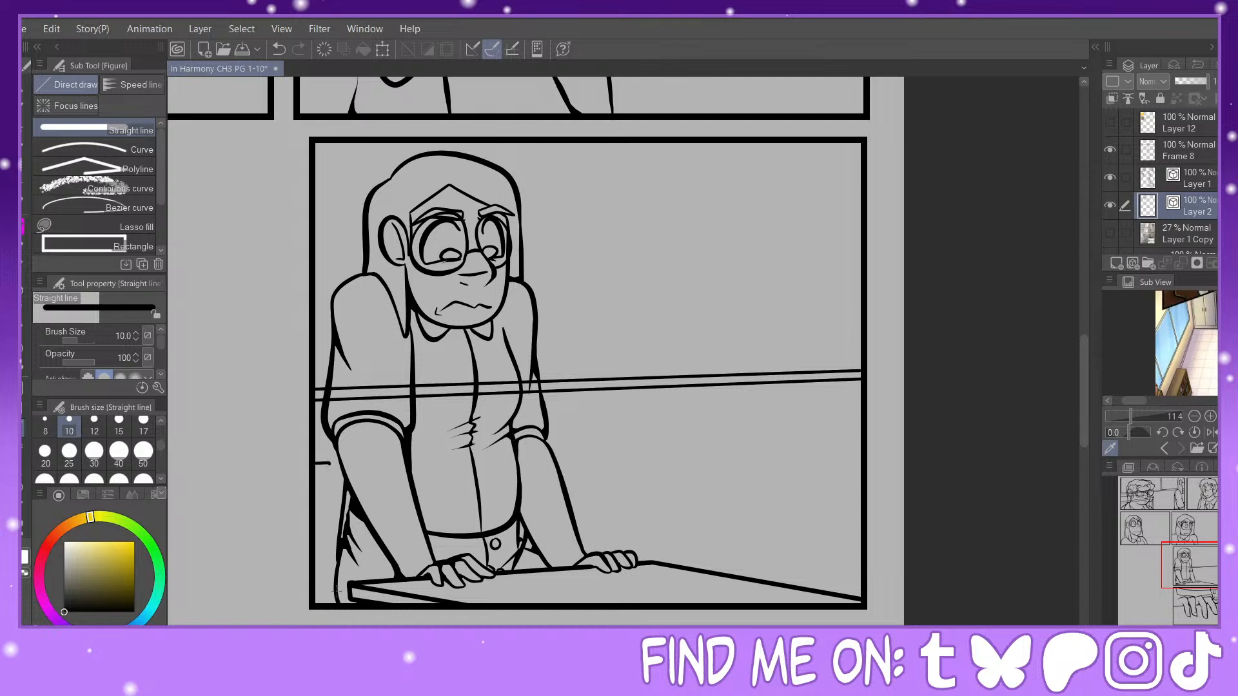
pyautogui.scroll(-3, 1187, 343)
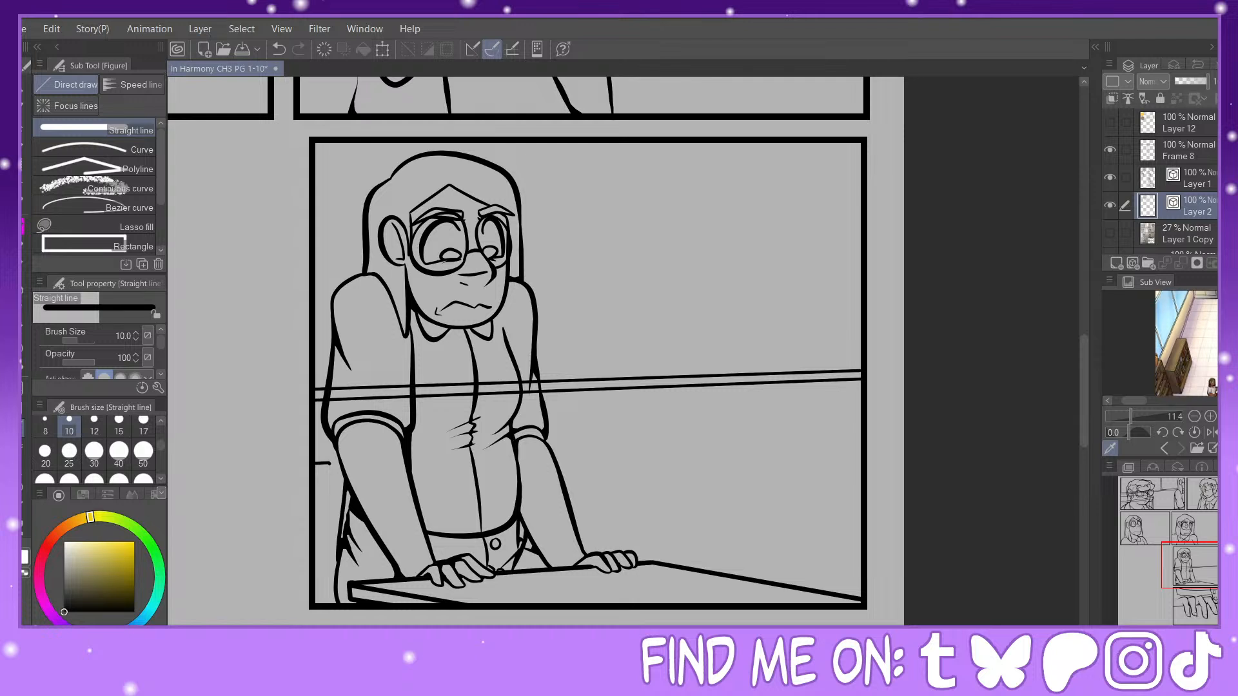
pyautogui.click(276, 52)
pyautogui.moveTo(360, 142); pyautogui.dragTo(362, 386)
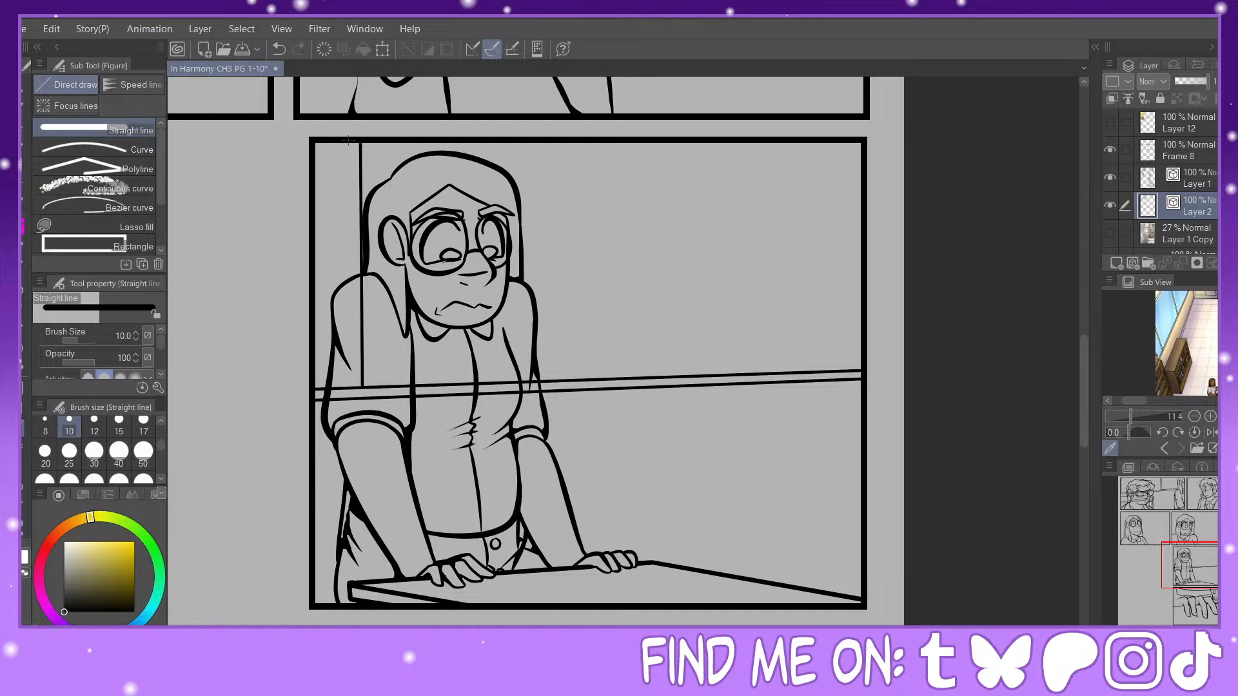
pyautogui.moveTo(349, 140); pyautogui.dragTo(353, 386)
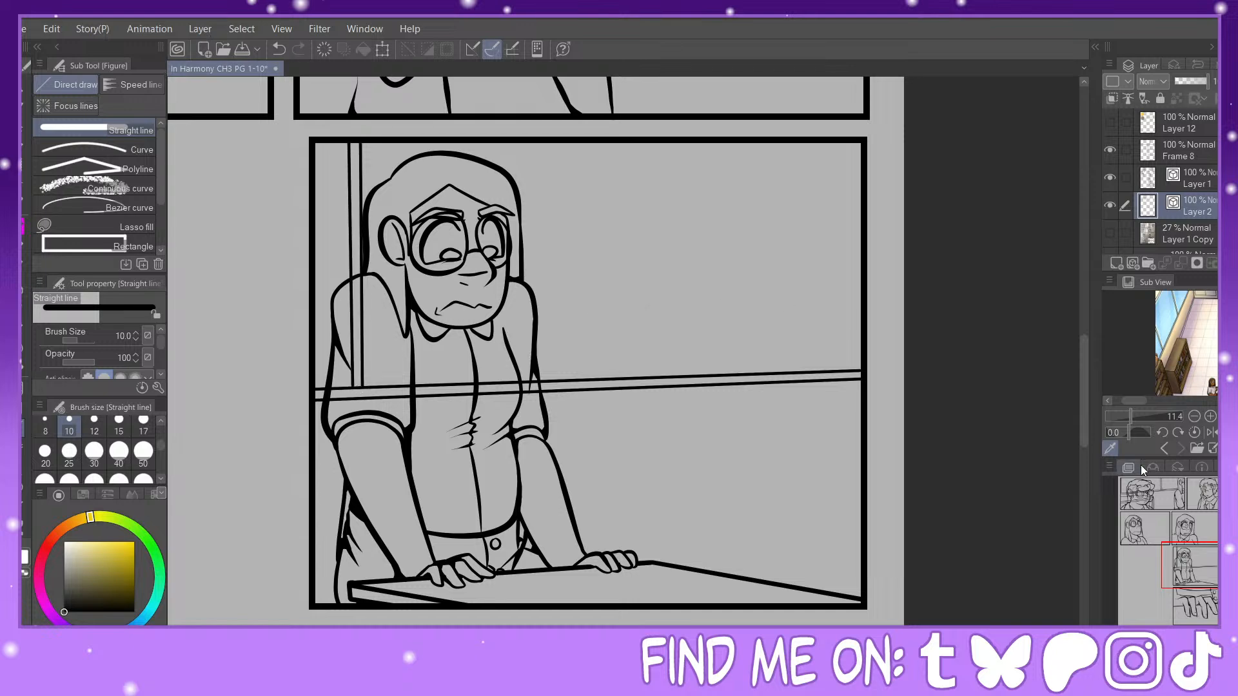
# Step: Thicken the first panel's windowsill at the left border and the window divider's base with Redraw vector line width at size 40
pyautogui.moveTo(1211, 567); pyautogui.dragTo(1170, 494)
pyautogui.hotkey('ctrl', '-')
pyautogui.hotkey('ctrl', '-')
pyautogui.hotkey('ctrl', '-')
pyautogui.hotkey('ctrl', '-')
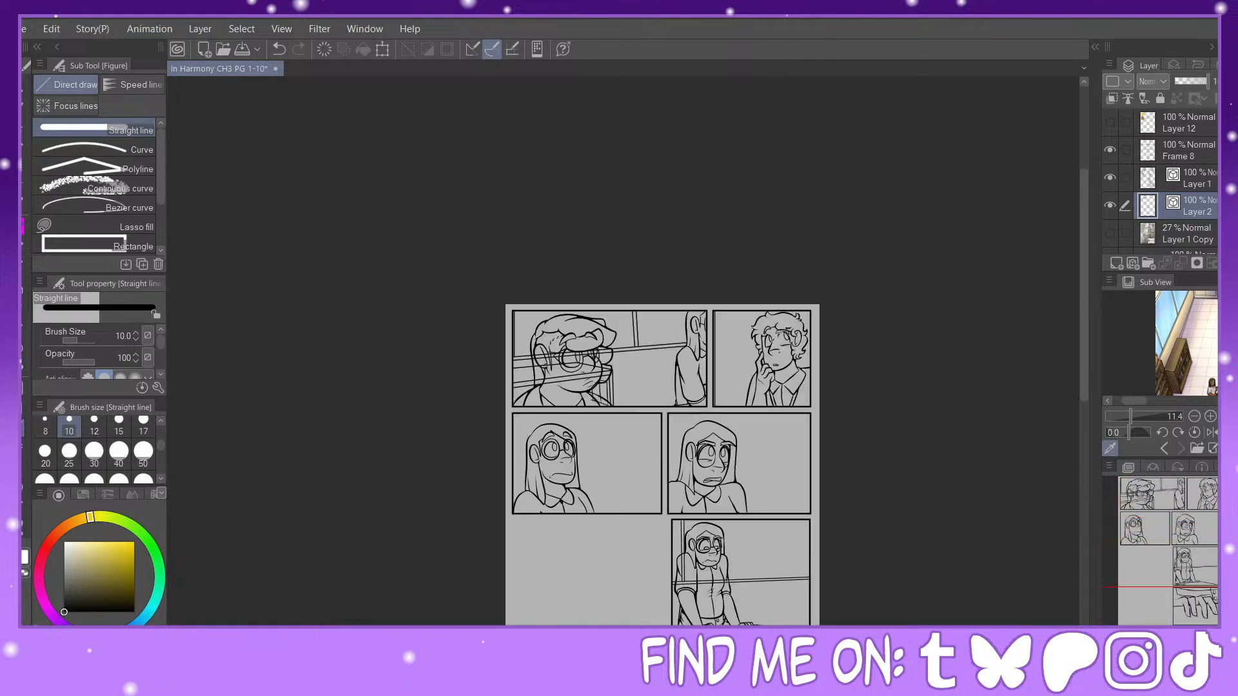
pyautogui.hotkey('ctrl', '+')
pyautogui.hotkey('ctrl', '+')
pyautogui.hotkey('ctrl', '+')
pyautogui.hotkey('ctrl', '+')
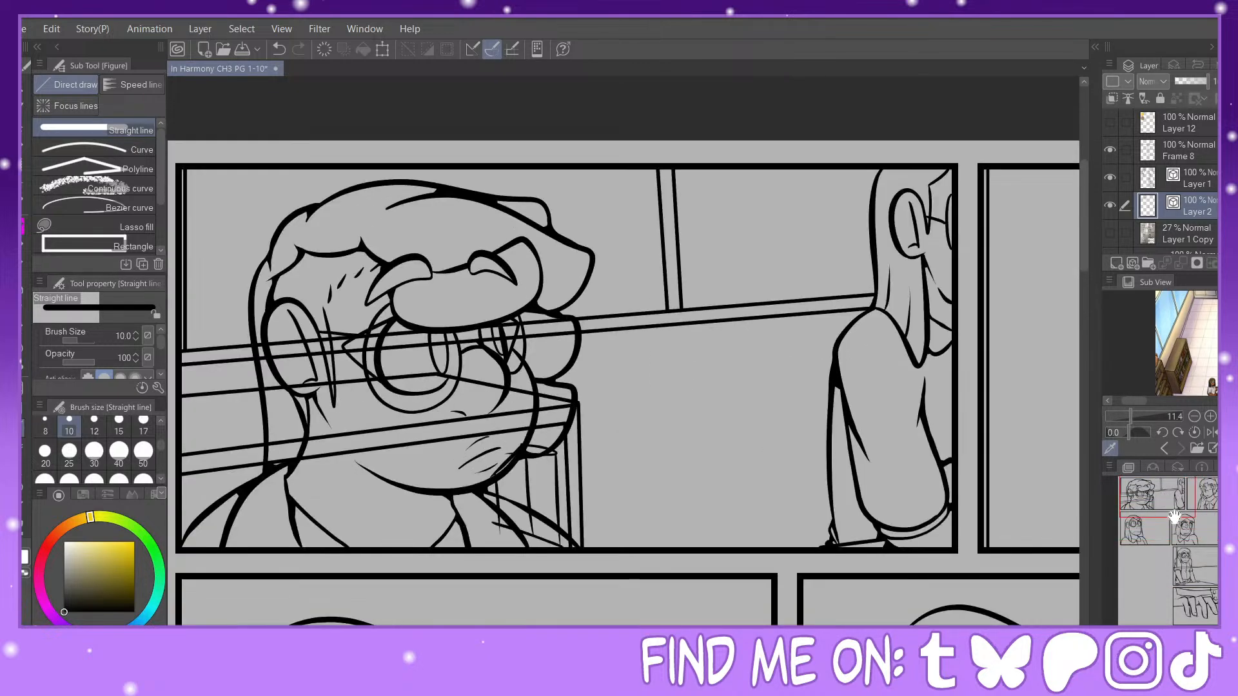
pyautogui.moveTo(1169, 505); pyautogui.dragTo(1158, 492)
pyautogui.click(25, 528)
pyautogui.click(110, 155)
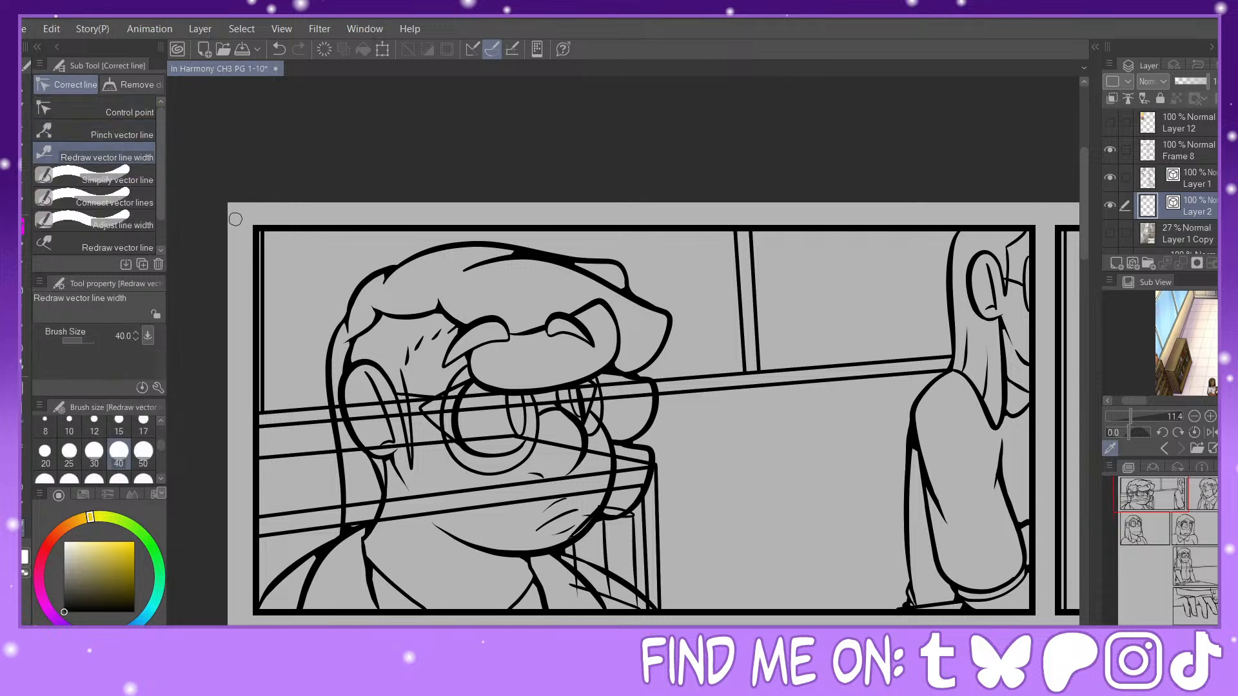
pyautogui.moveTo(276, 422)
pyautogui.mouseDown()
pyautogui.moveTo(331, 428)
pyautogui.moveTo(266, 406)
pyautogui.mouseUp()
pyautogui.moveTo(746, 329); pyautogui.dragTo(757, 397)
# Step: Thicken the windowsill and divider junction beside the leaning character's shoulder
pyautogui.moveTo(1161, 490)
pyautogui.mouseDown()
pyautogui.moveTo(1166, 507)
pyautogui.moveTo(1213, 509)
pyautogui.moveTo(1201, 542)
pyautogui.moveTo(1215, 569)
pyautogui.mouseUp()
pyautogui.moveTo(400, 455)
pyautogui.mouseDown()
pyautogui.moveTo(338, 453)
pyautogui.moveTo(368, 414)
pyautogui.moveTo(371, 425)
pyautogui.mouseUp()
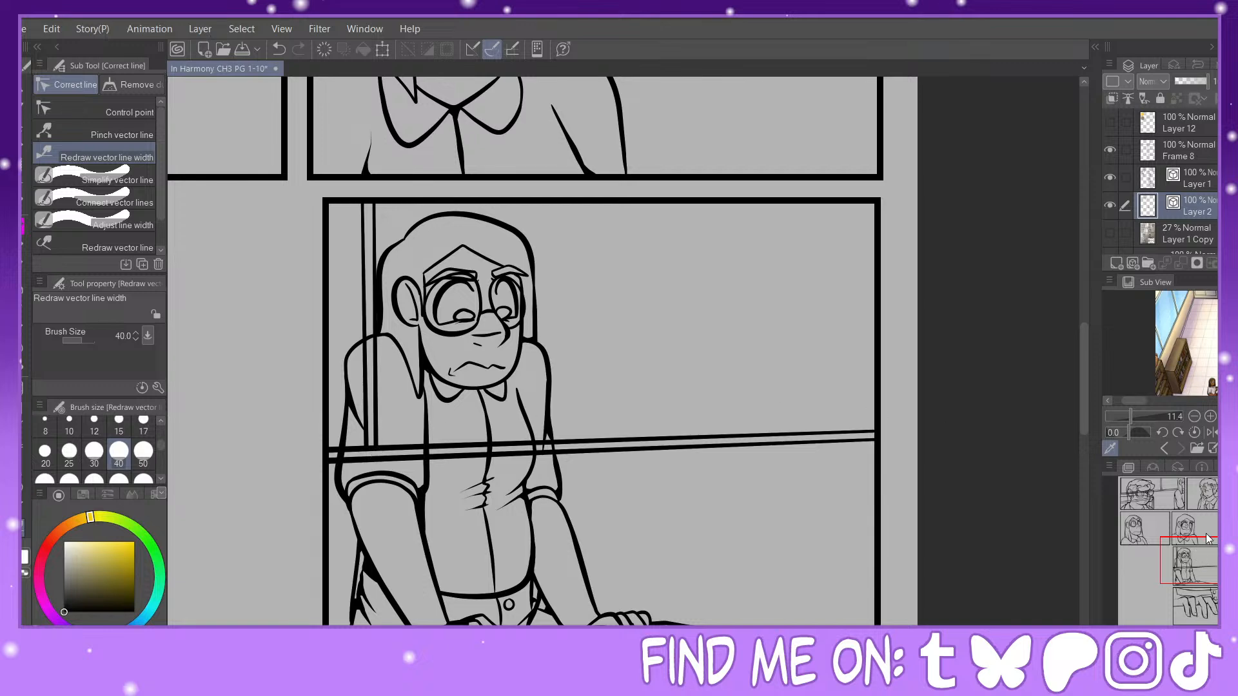
pyautogui.moveTo(1198, 561)
pyautogui.mouseDown()
pyautogui.moveTo(1194, 588)
pyautogui.moveTo(1198, 569)
pyautogui.moveTo(1140, 506)
pyautogui.moveTo(1152, 497)
pyautogui.mouseUp()
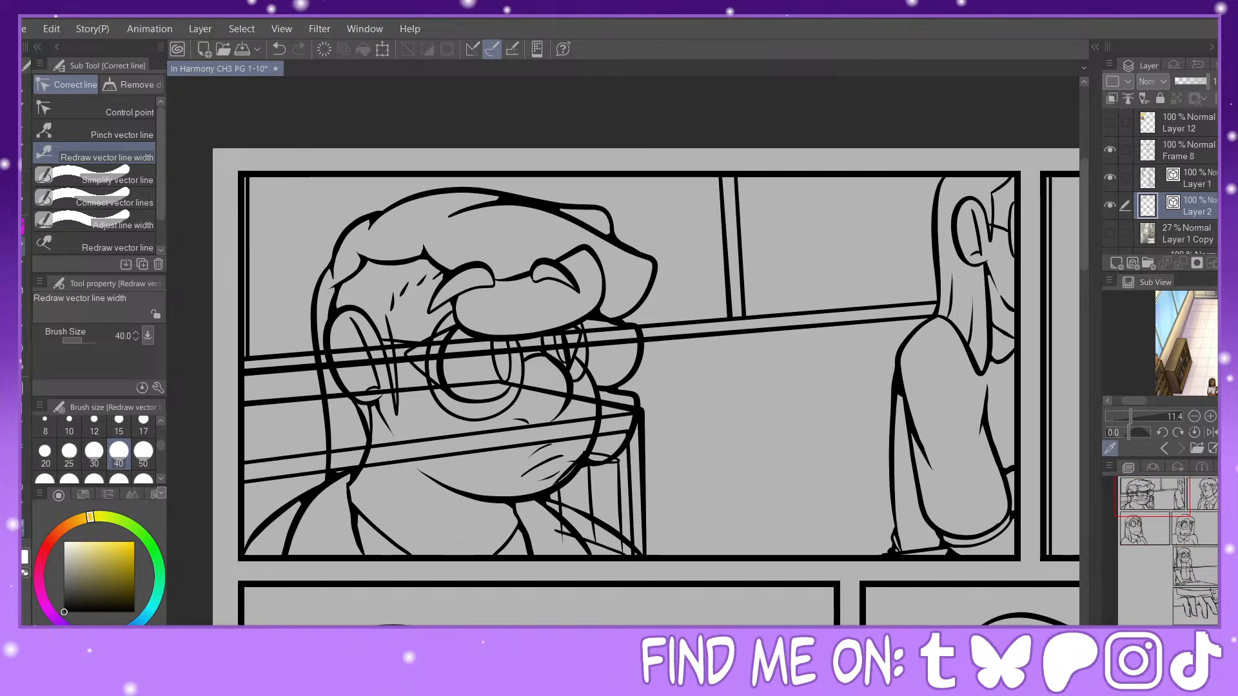
# Step: Check the background lines by toggling Layer 2's visibility, add a raster layer directly above it, and select Layer 1
pyautogui.press('p')
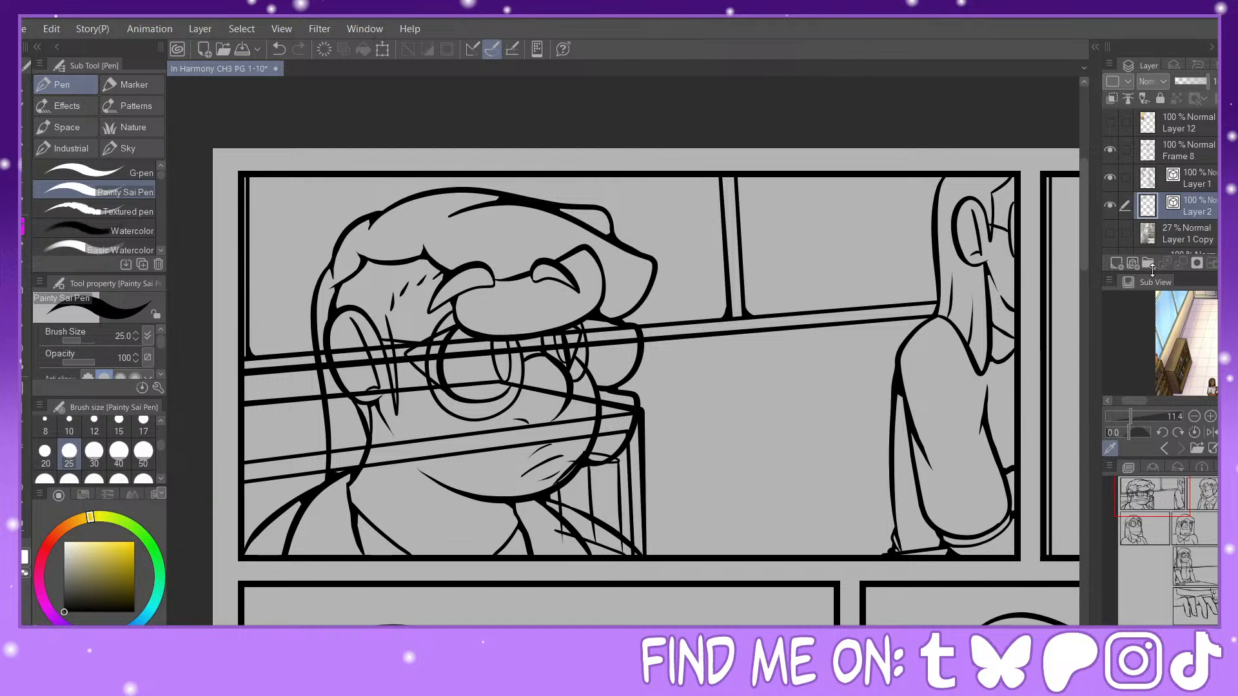
pyautogui.click(1111, 206)
pyautogui.click(1110, 206)
pyautogui.click(1117, 263)
pyautogui.click(1166, 183)
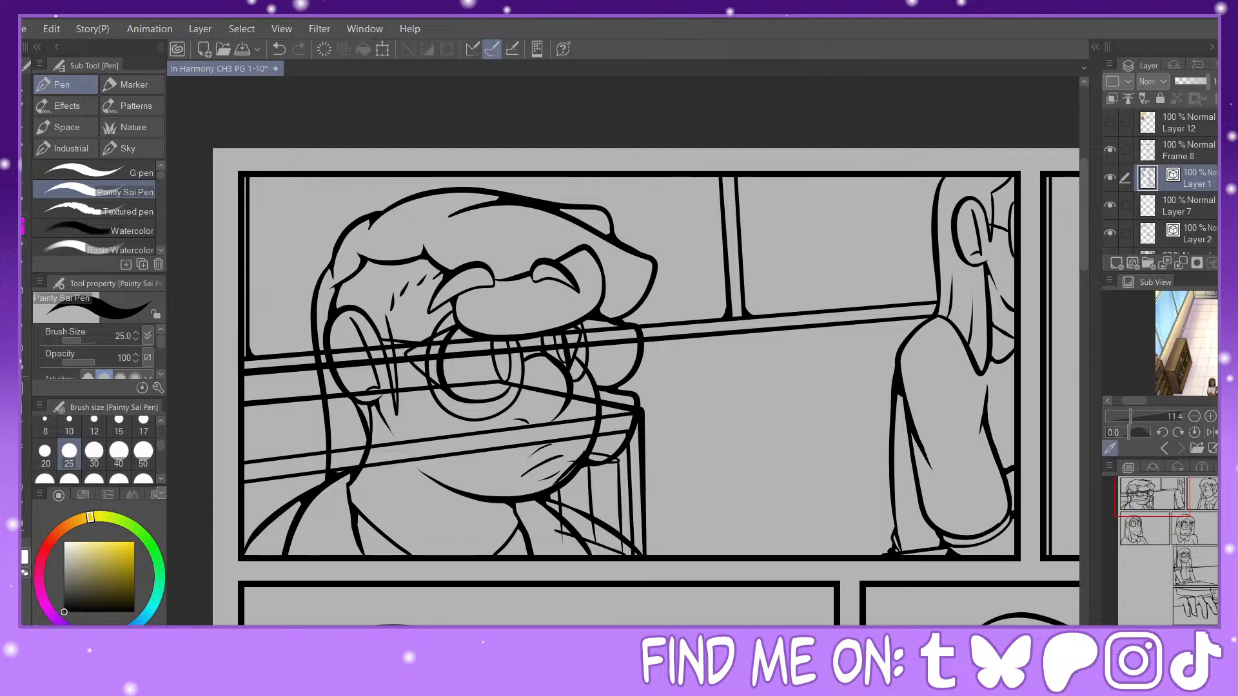
# Step: Hide Layer 2 and load the panel interiors of Frame 8 as a selection
pyautogui.scroll(-4, 1185, 548)
pyautogui.moveTo(1184, 549); pyautogui.dragTo(1198, 608)
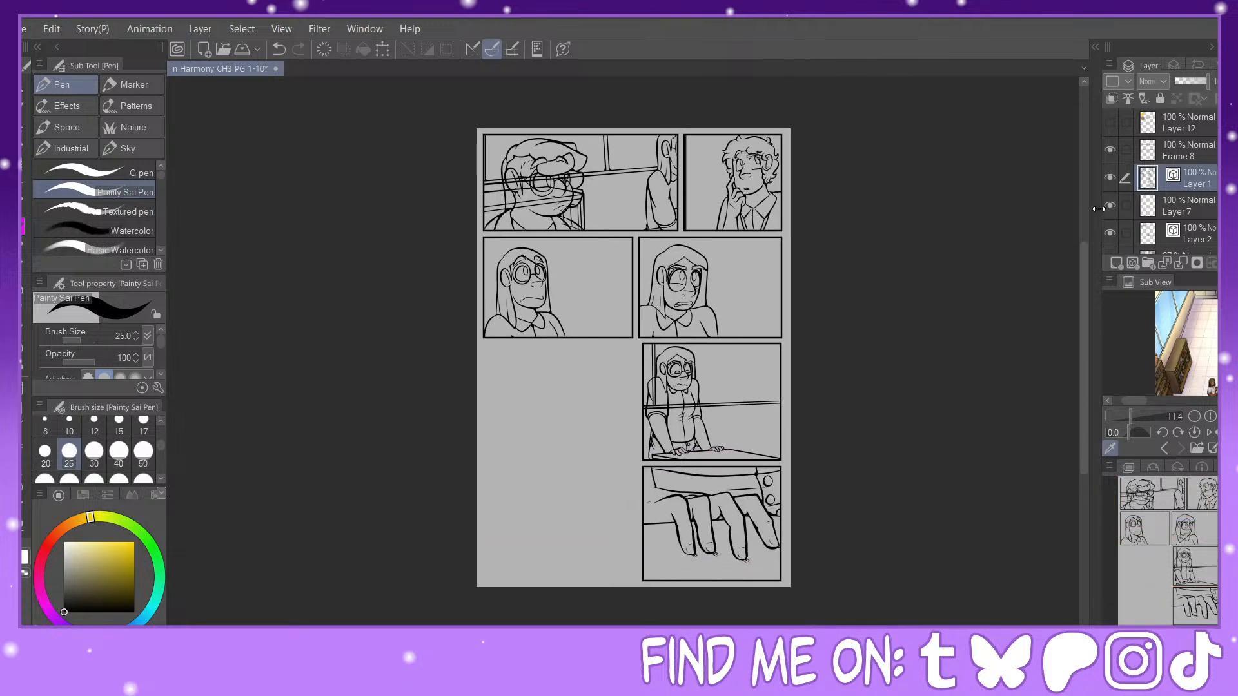
pyautogui.click(1110, 232)
pyautogui.click(1161, 154)
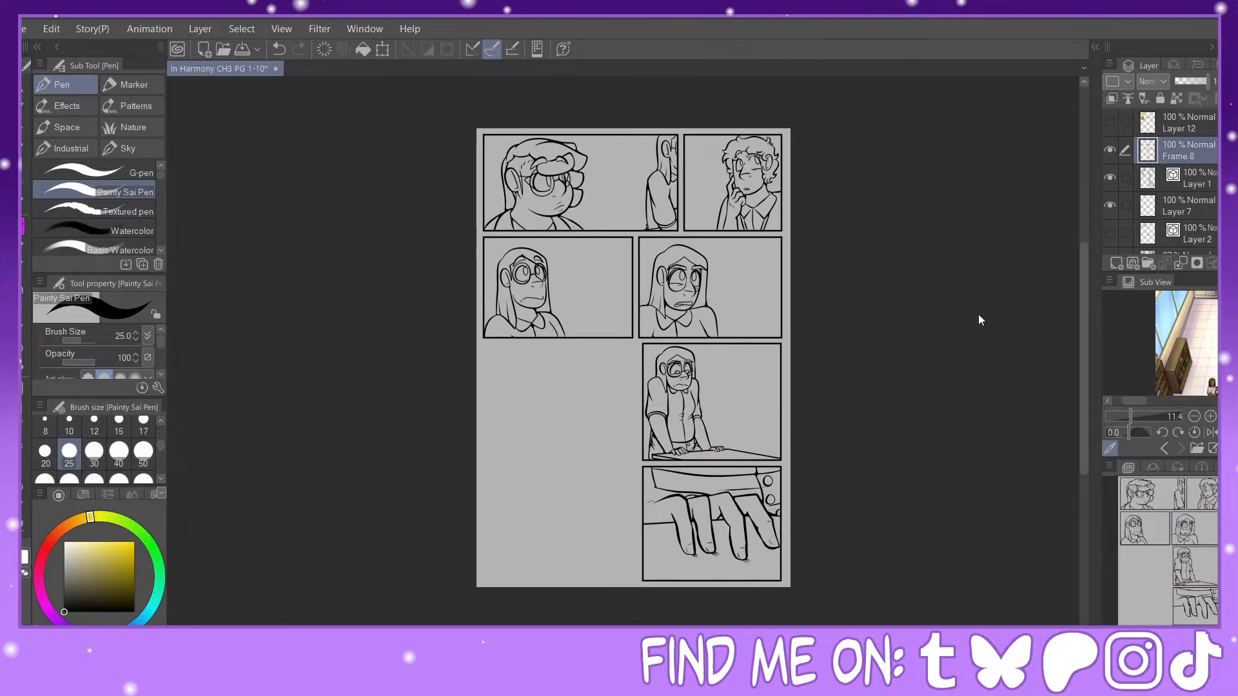
pyautogui.keyDown('ctrl'); pyautogui.click(1147, 150); pyautogui.keyUp('ctrl')
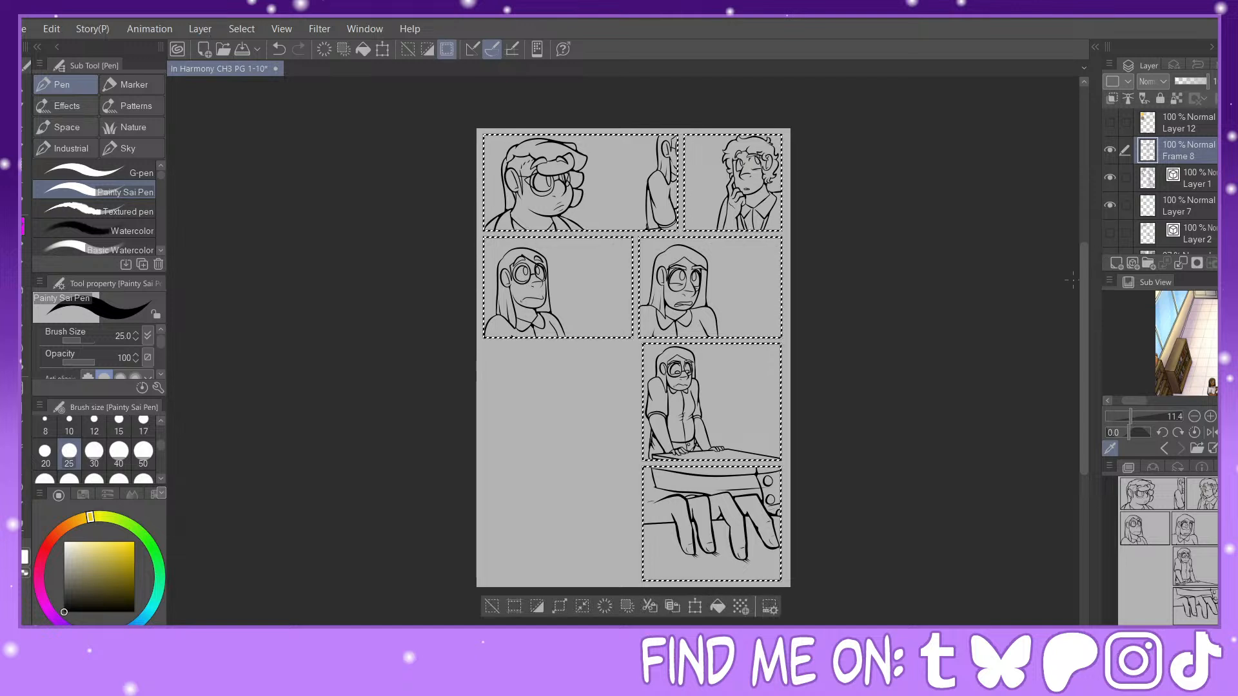
# Step: Limit the selection to the characters' silhouettes, the desk and the whole hands panel using Auto Select with Refer to all layers
pyautogui.click(23, 144)
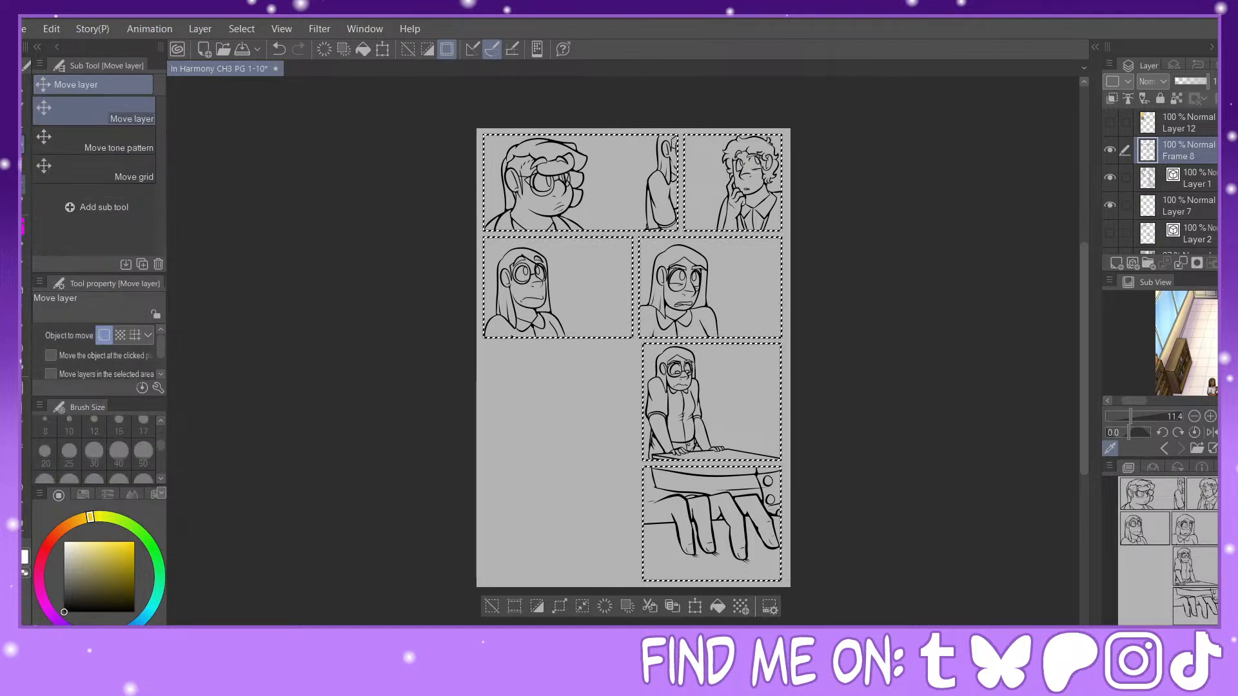
pyautogui.click(22, 184)
pyautogui.click(131, 152)
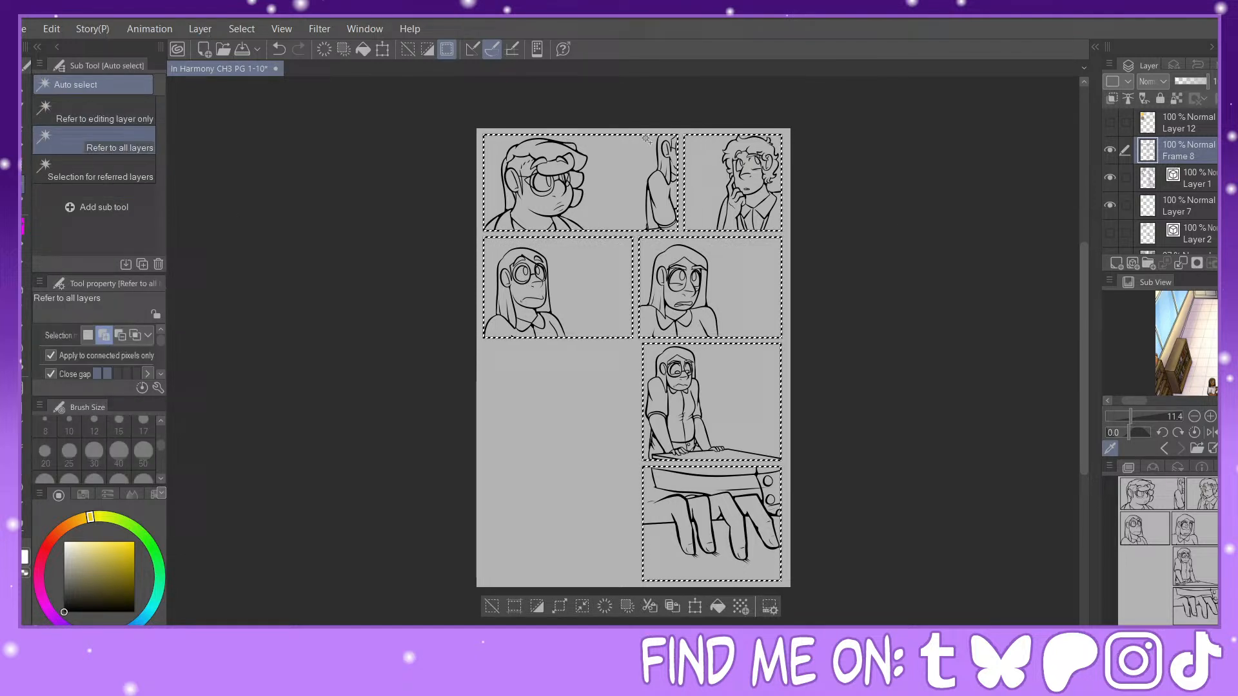
pyautogui.click(700, 128)
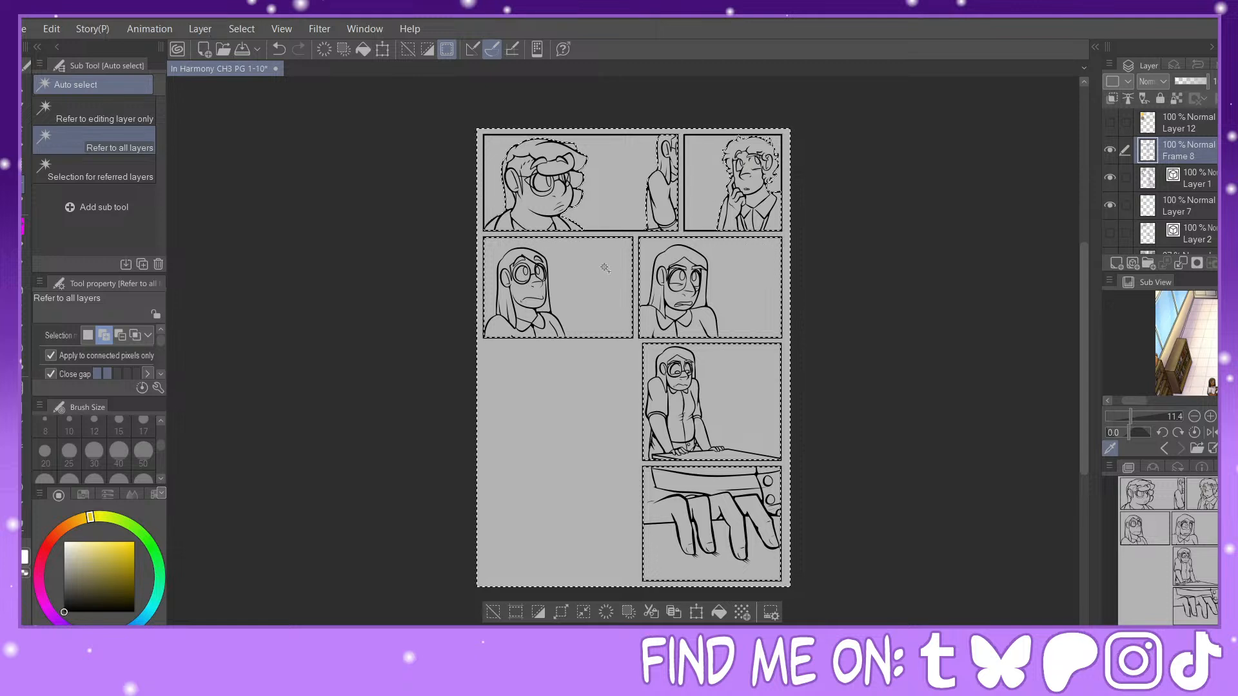
pyautogui.click(743, 273)
pyautogui.click(733, 398)
pyautogui.scroll(5, 651, 395)
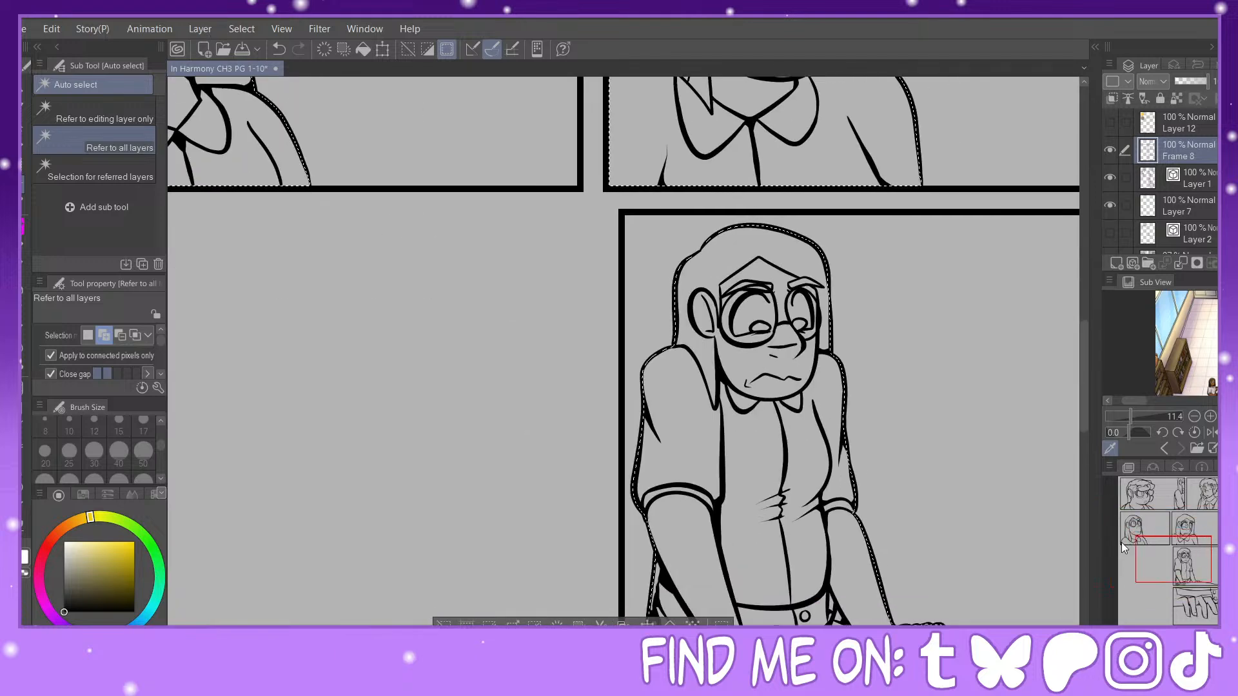
pyautogui.moveTo(1177, 565); pyautogui.dragTo(1186, 577)
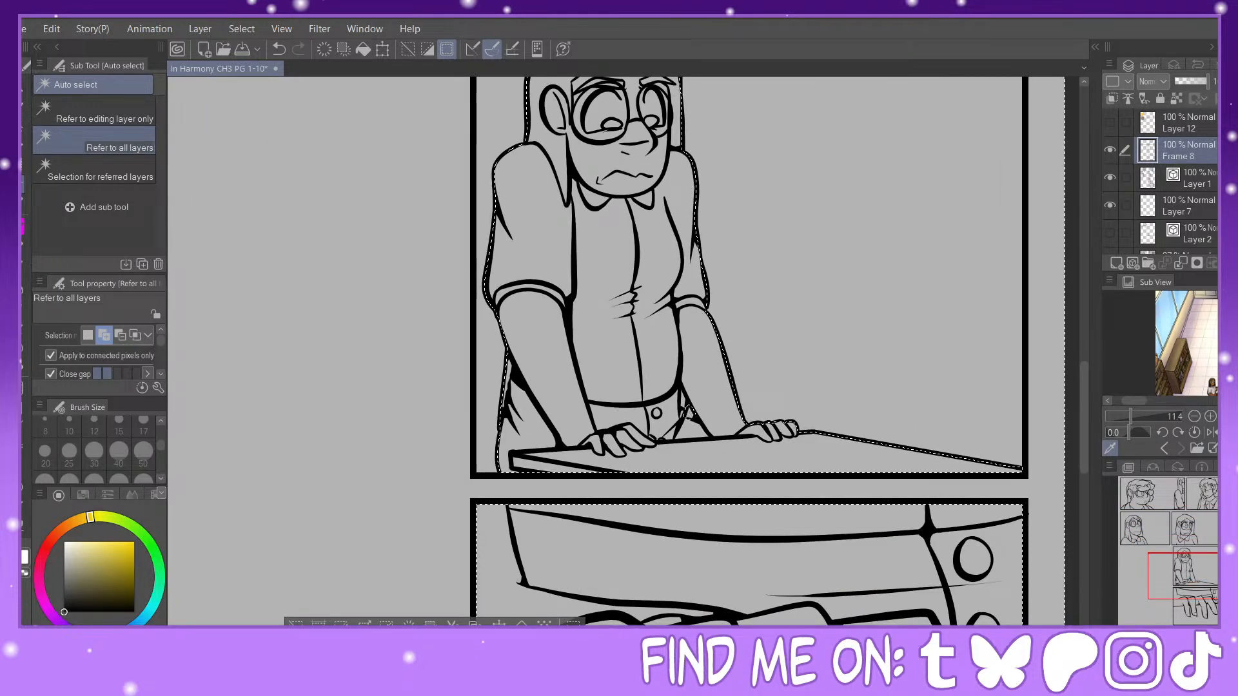
pyautogui.hotkey('ctrl', '0')
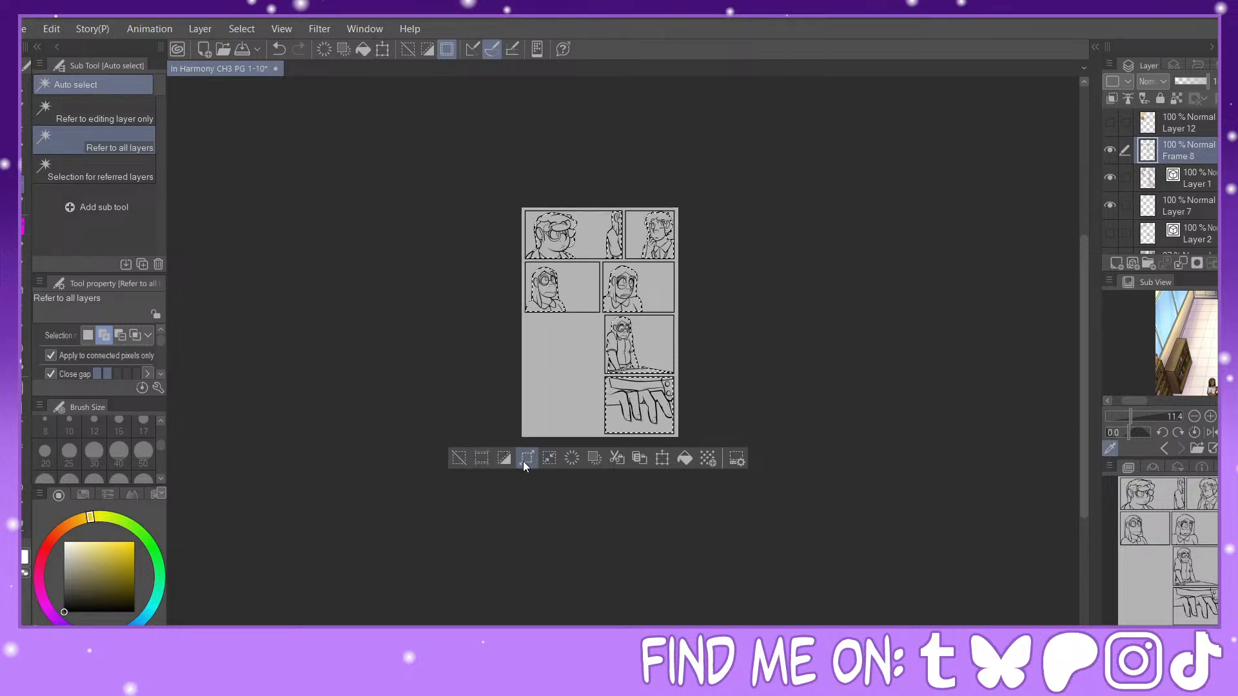
# Step: Fill the selected silhouettes on Layer 7 with brown sampled from the orange-shirted character's reference, and deselect
pyautogui.click(1187, 207)
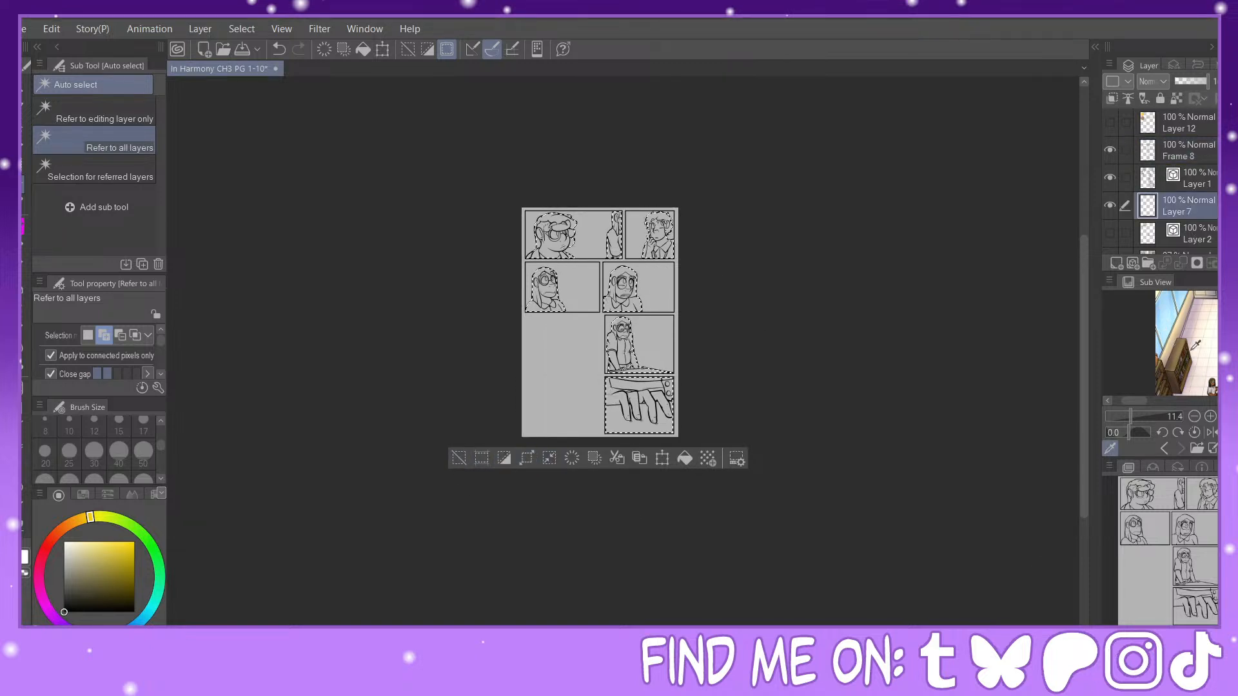
pyautogui.moveTo(1137, 405); pyautogui.dragTo(1146, 407)
pyautogui.hotkey('ctrl', '+')
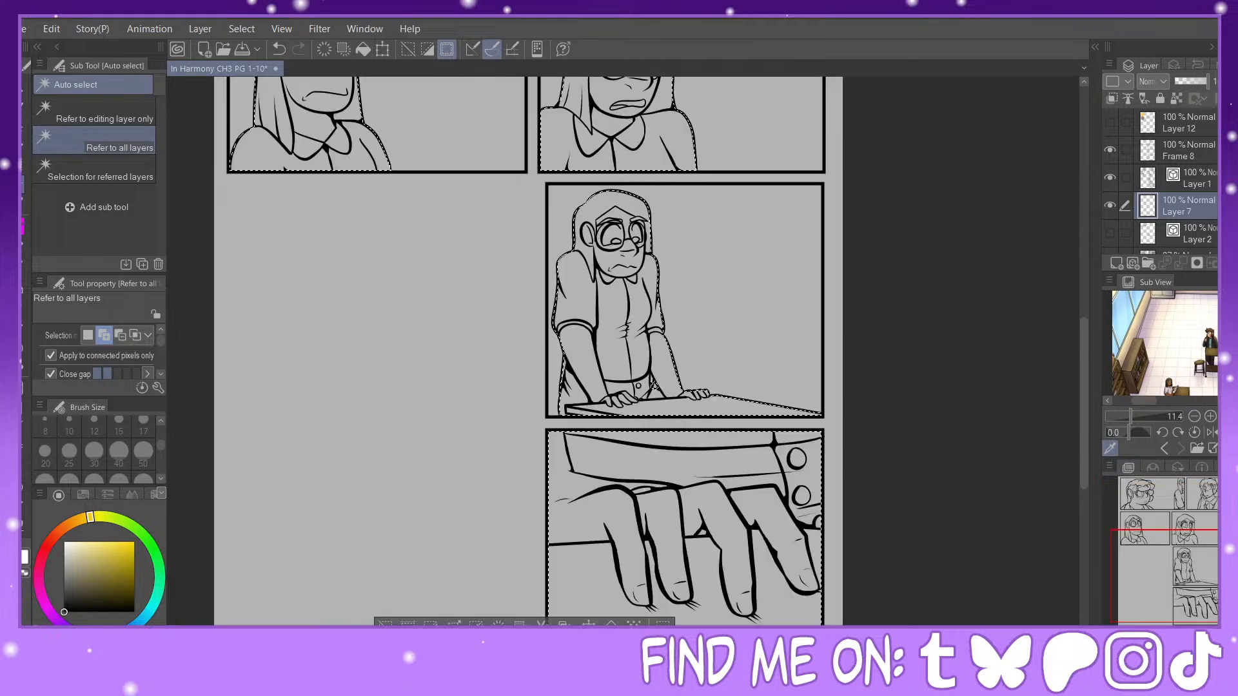
pyautogui.moveTo(1178, 543); pyautogui.dragTo(1158, 489)
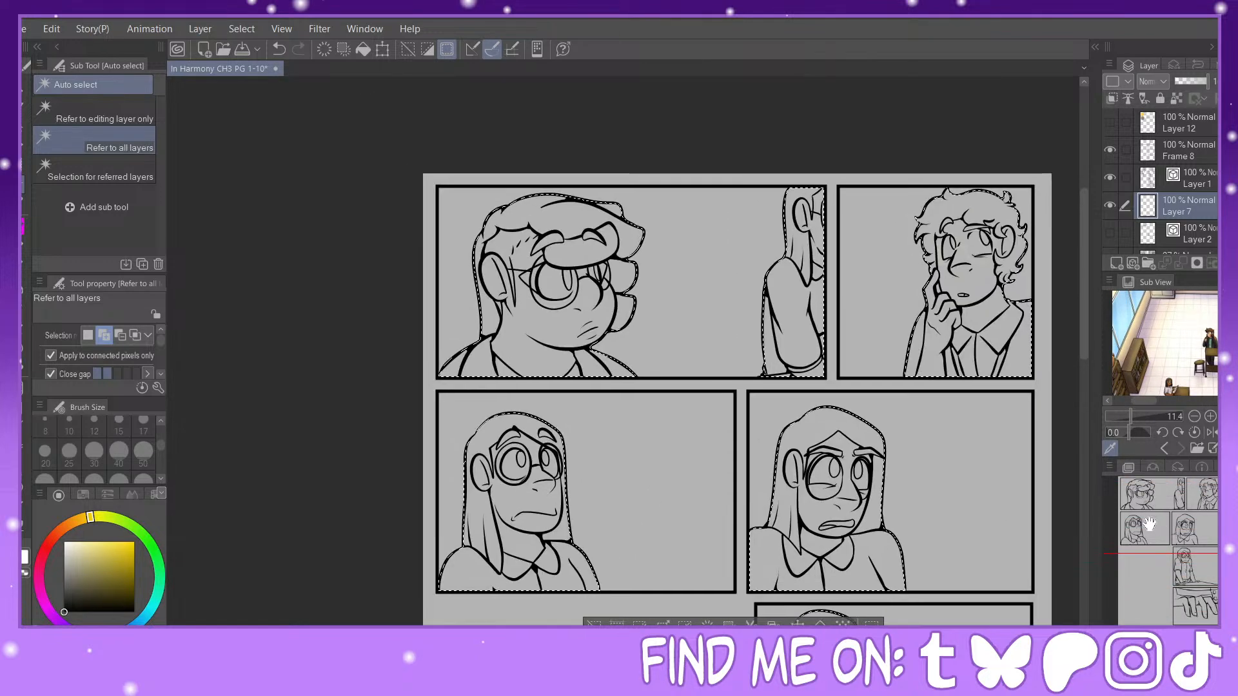
pyautogui.click(1164, 449)
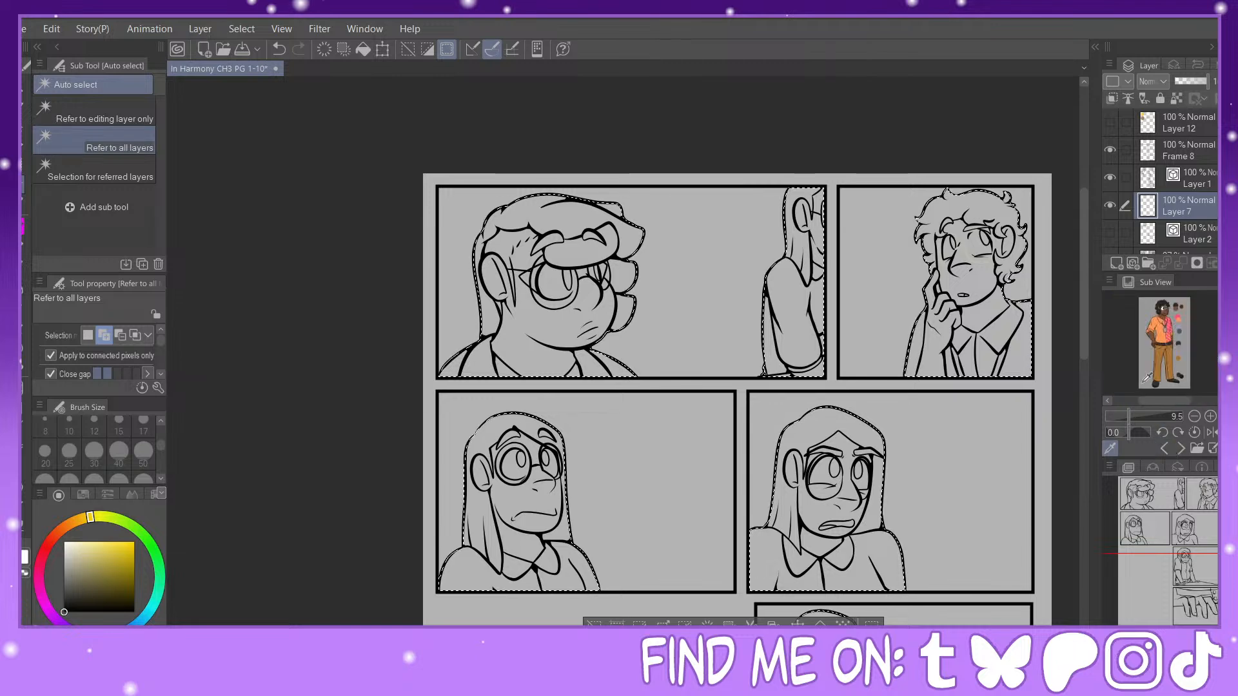
pyautogui.moveTo(1131, 416); pyautogui.dragTo(1141, 414)
pyautogui.click(1127, 310)
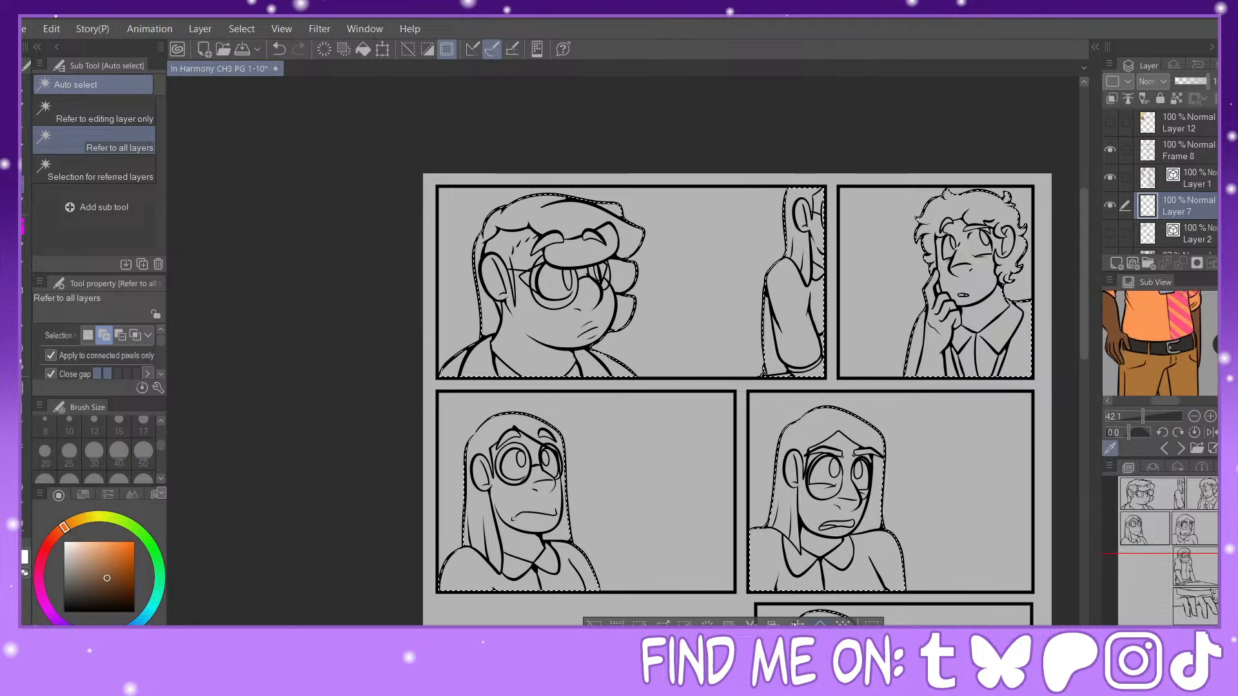
pyautogui.hotkey('alt', 'BackSpace')
pyautogui.hotkey('ctrl', 'd')
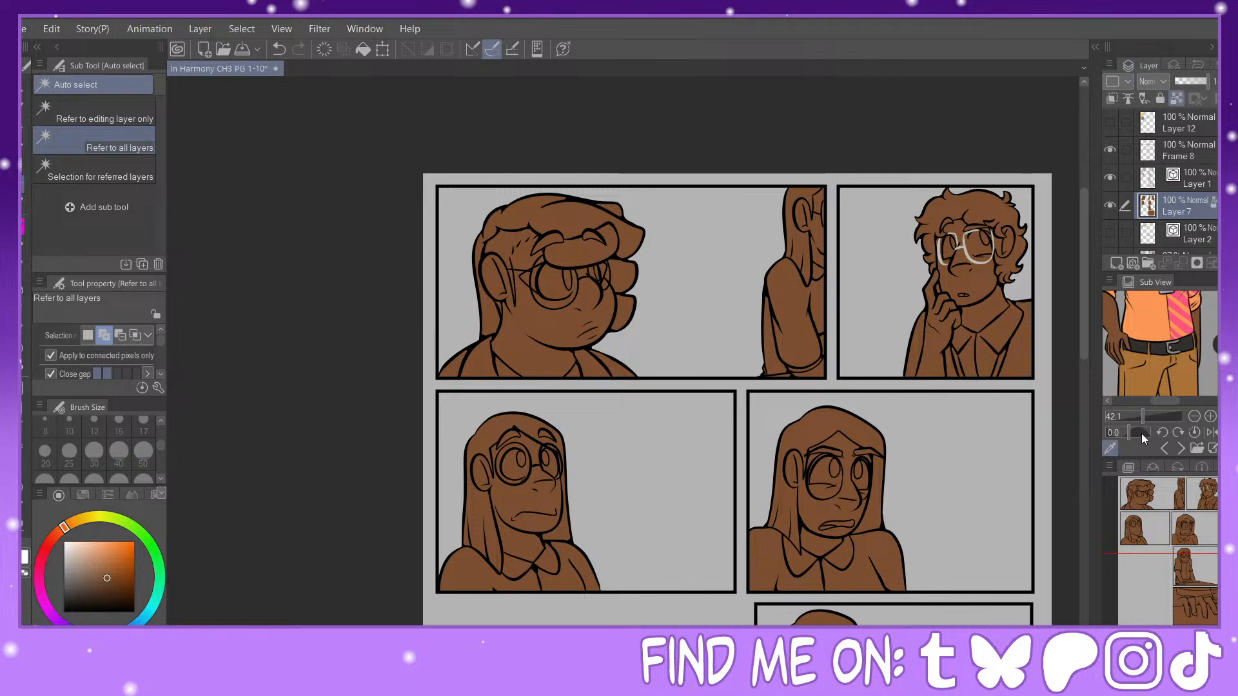
# Step: Recolor the long-haired character in every panel and the hands panel with a lighter brown sampled from the four-outfit reference, filling only the editing layer
pyautogui.click(1164, 448)
pyautogui.click(1164, 449)
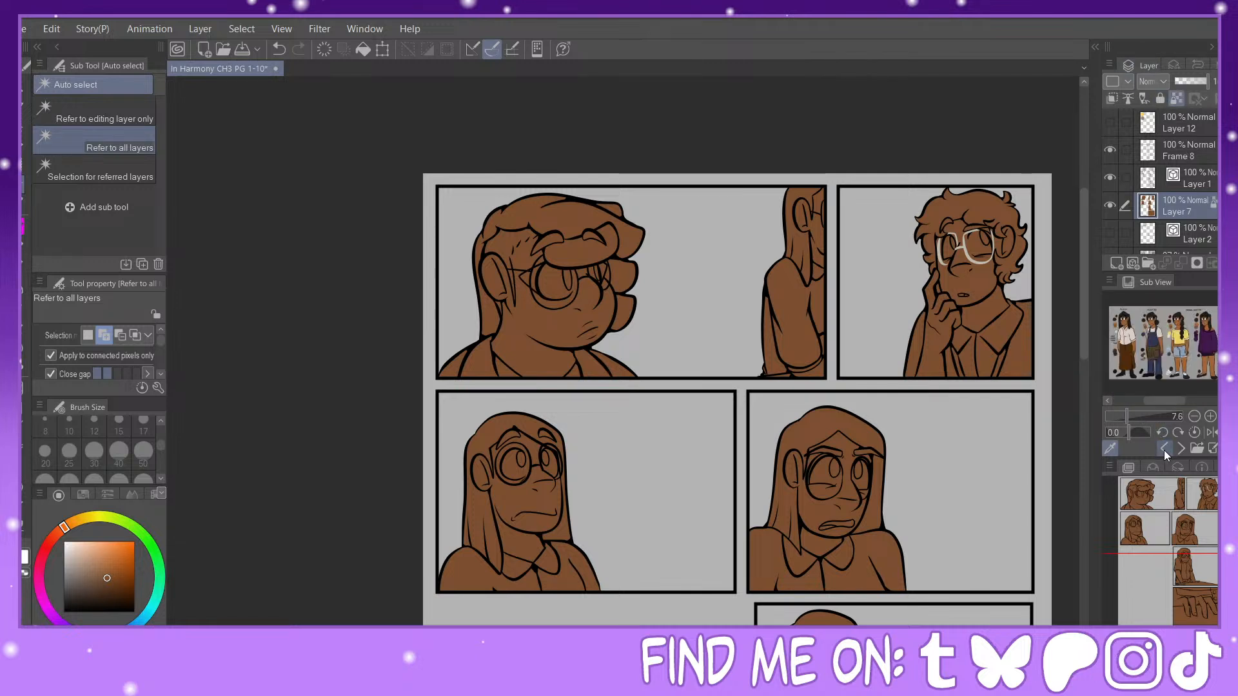
pyautogui.click(1167, 332)
pyautogui.click(24, 368)
pyautogui.click(129, 112)
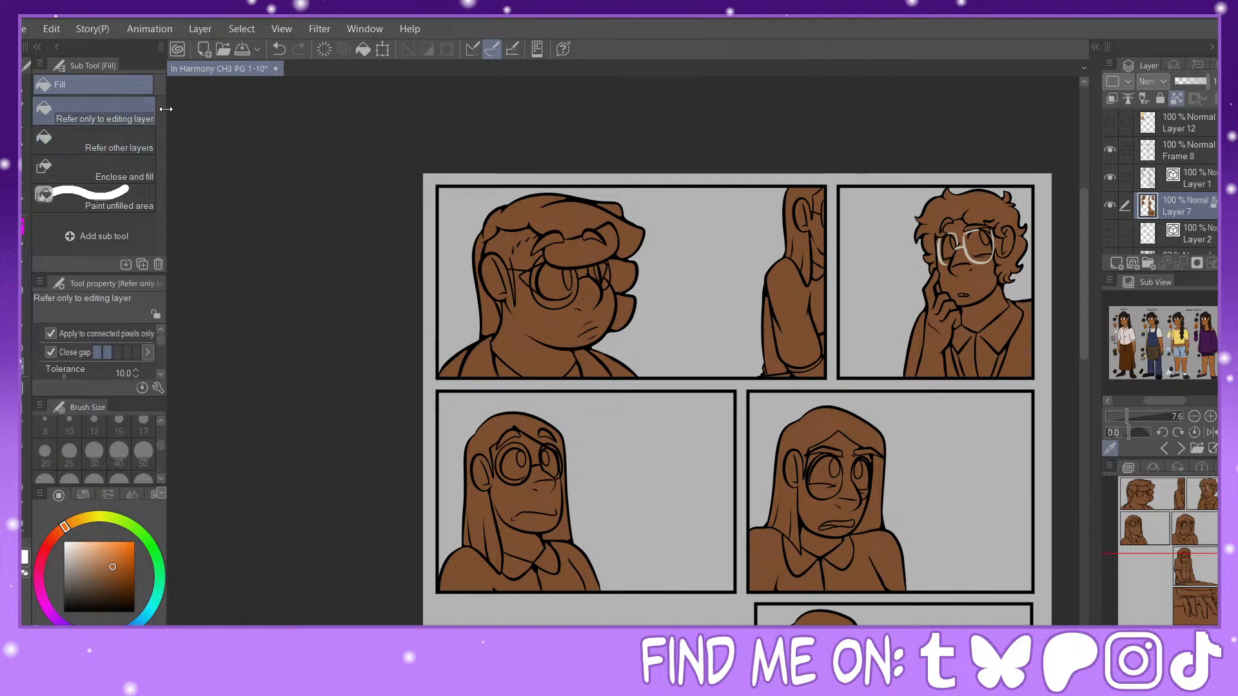
pyautogui.click(808, 289)
pyautogui.click(536, 503)
pyautogui.click(855, 497)
pyautogui.scroll(-5, 969, 463)
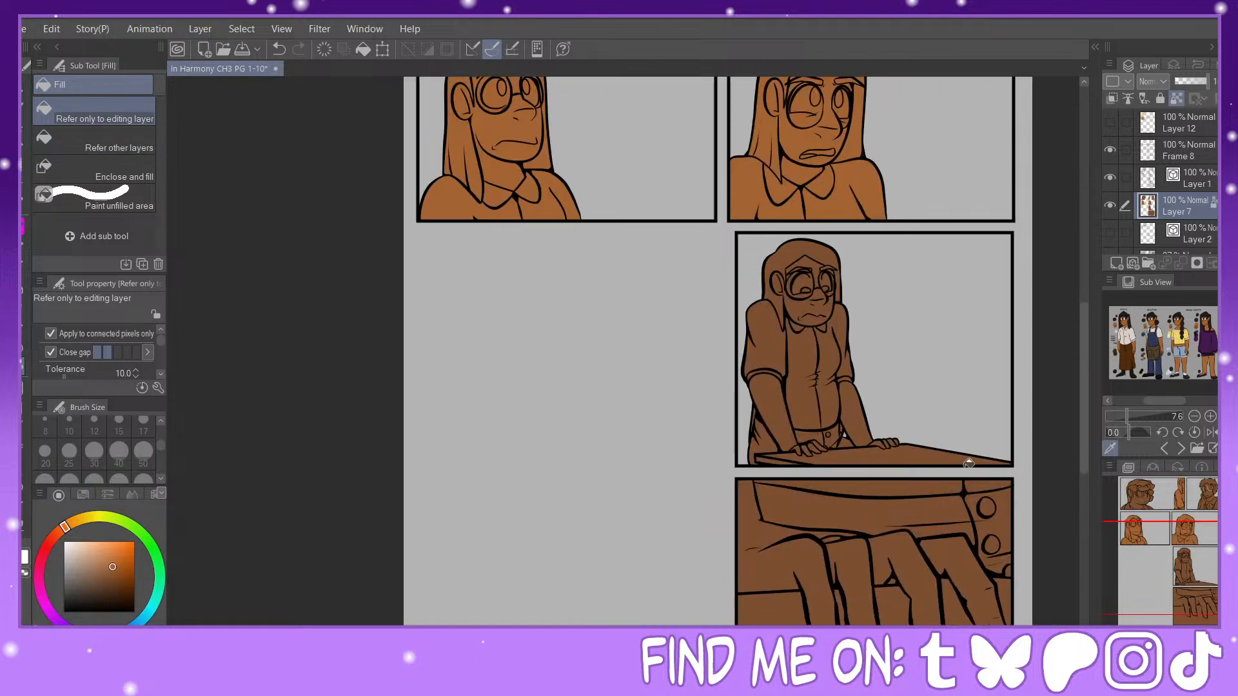
pyautogui.click(784, 381)
pyautogui.click(774, 610)
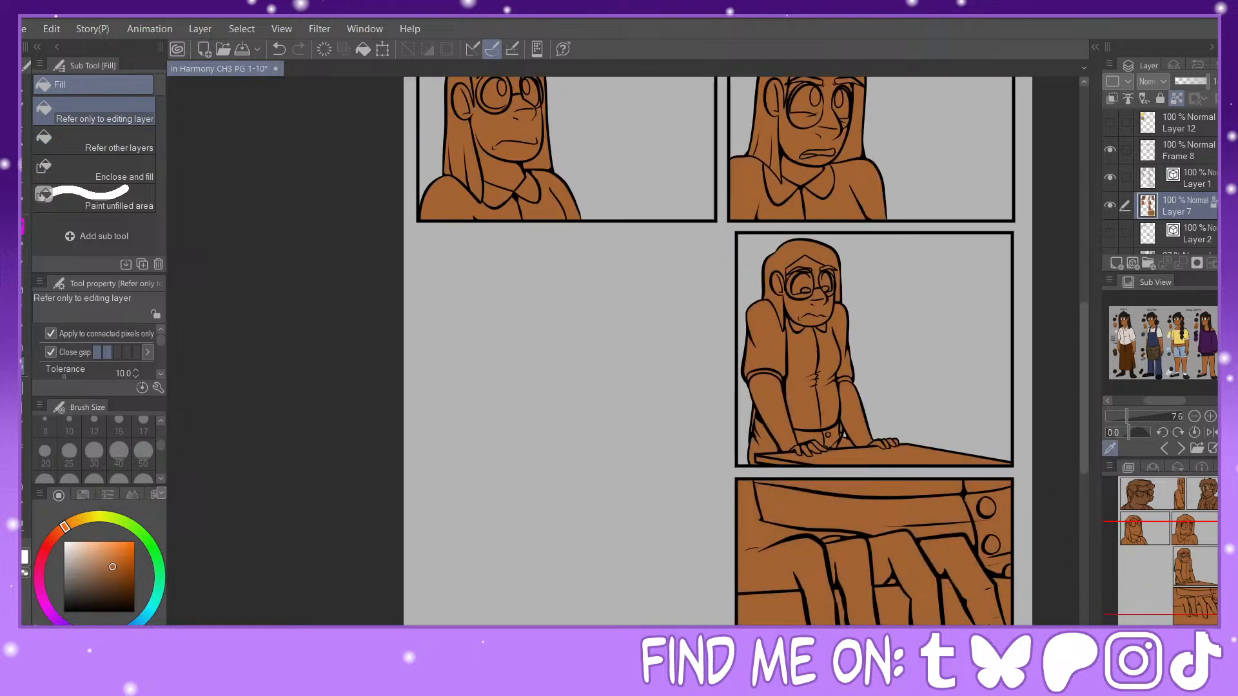
# Step: Recolor the first panel's foreground character with brown sampled from the red-haired character's reference
pyautogui.click(1163, 449)
pyautogui.click(1163, 449)
pyautogui.click(1164, 448)
pyautogui.click(1163, 449)
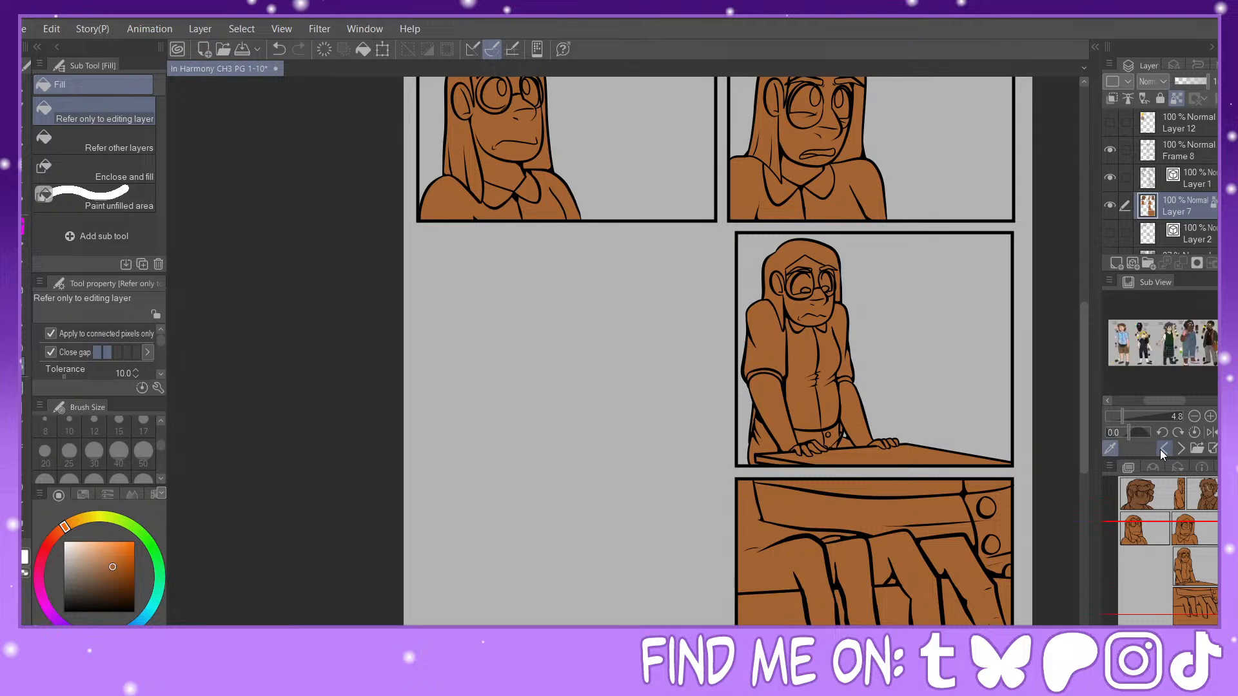
pyautogui.click(1164, 449)
pyautogui.click(1149, 333)
pyautogui.moveTo(1188, 525); pyautogui.dragTo(1173, 472)
pyautogui.click(647, 261)
pyautogui.moveTo(1183, 528); pyautogui.dragTo(1195, 547)
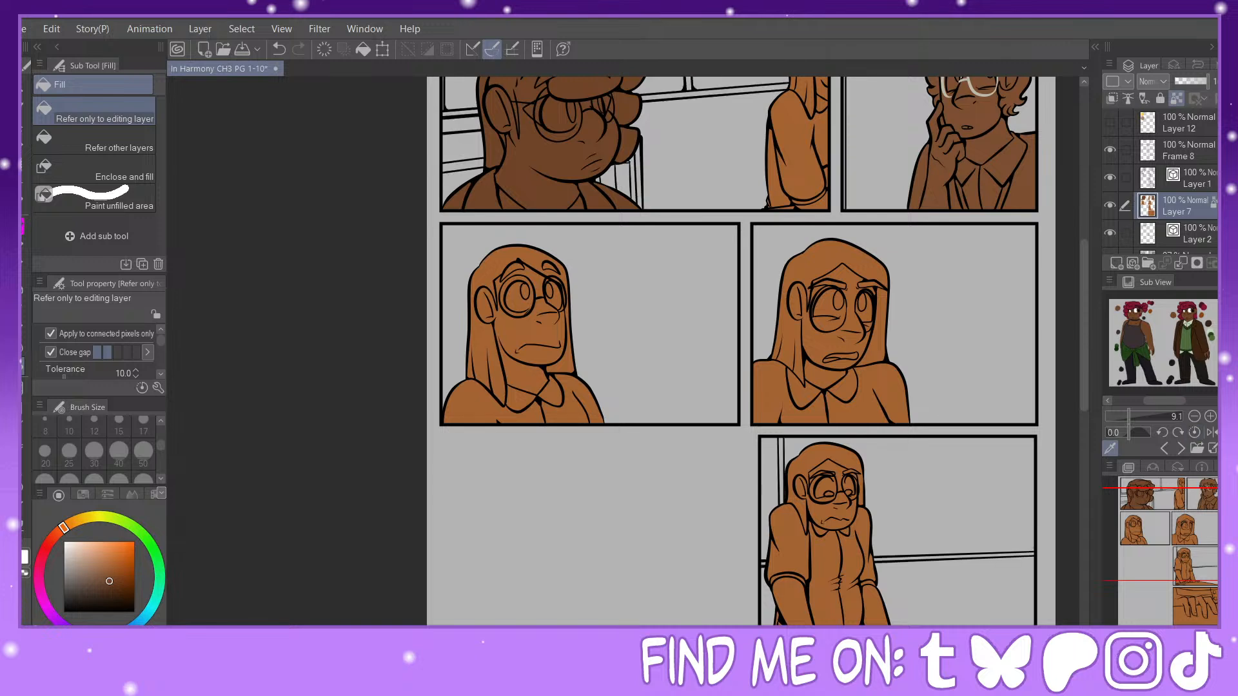
# Step: Check Layer 7 by toggling its visibility, and add a raster layer directly above Layer 1 Copy
pyautogui.scroll(-2, 1117, 191)
pyautogui.click(1110, 206)
pyautogui.click(1109, 206)
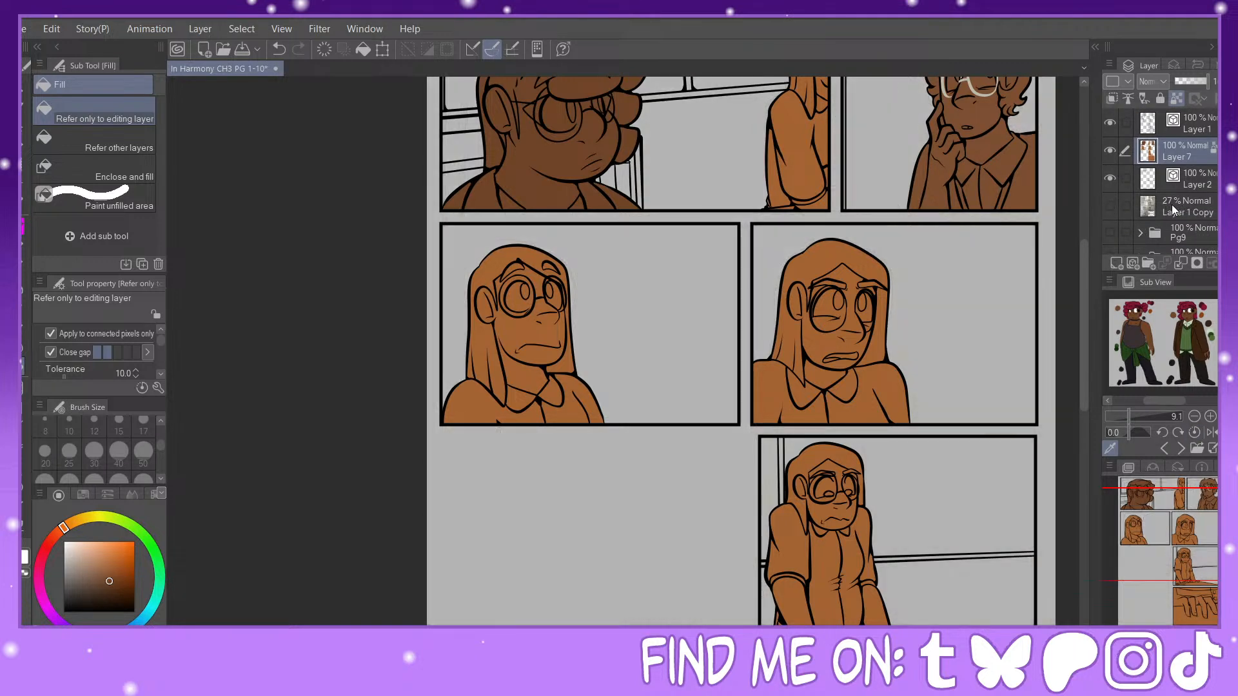
pyautogui.click(1176, 210)
pyautogui.click(1117, 263)
pyautogui.click(1178, 180)
pyautogui.scroll(2, 1204, 152)
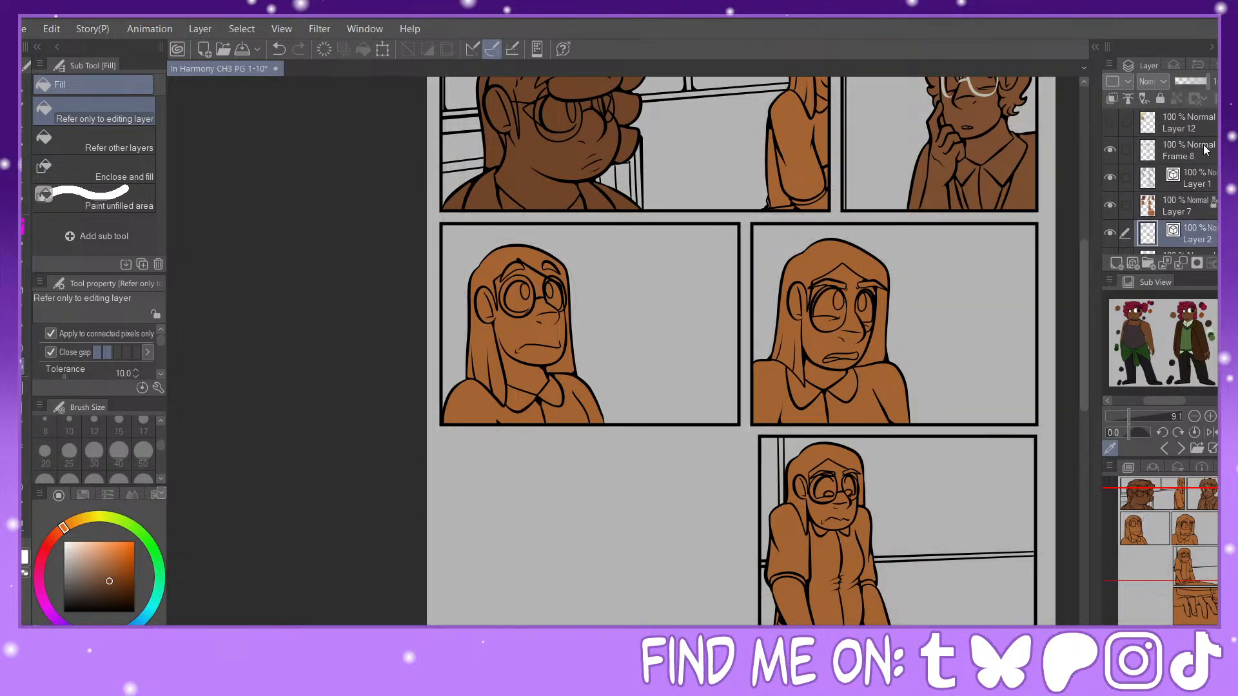
# Step: On Frame 8, auto-select the page area outside the panels and invert the selection to cover the panel interiors
pyautogui.click(1176, 155)
pyautogui.hotkey('ctrl', '-')
pyautogui.hotkey('ctrl', '-')
pyautogui.moveTo(1182, 572); pyautogui.dragTo(1188, 589)
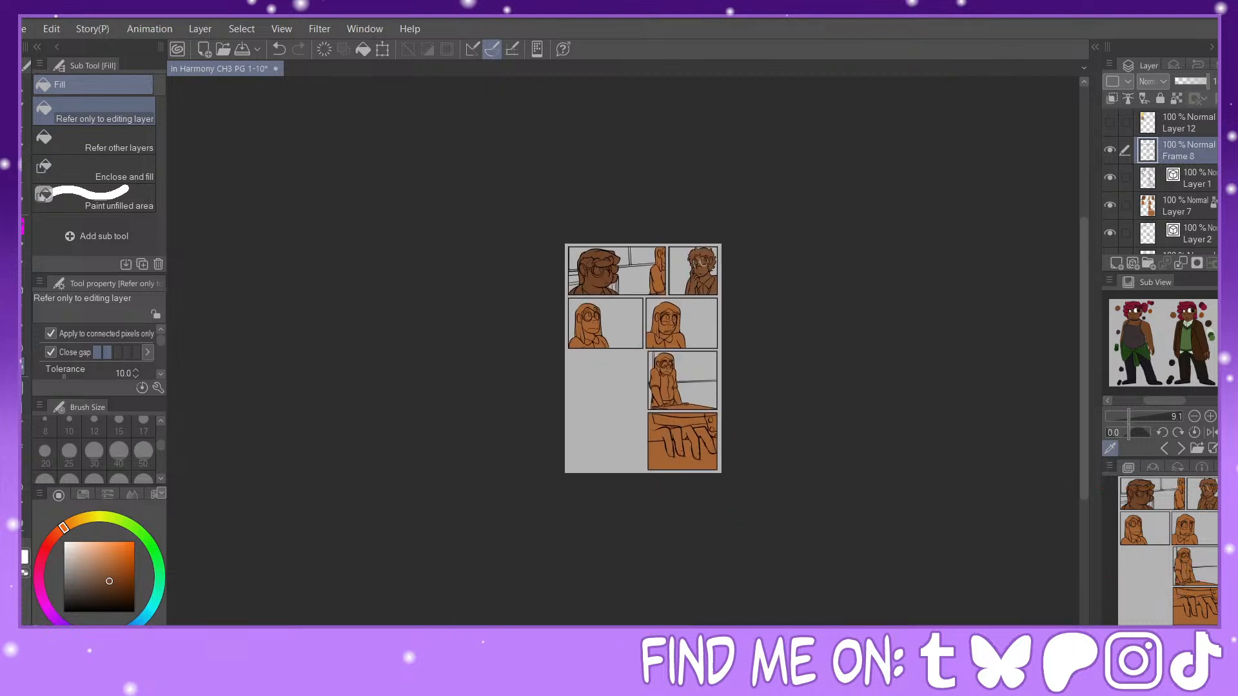
pyautogui.hotkey('ctrl', '+')
pyautogui.hotkey('ctrl', '+')
pyautogui.hotkey('ctrl', '-')
pyautogui.hotkey('ctrl', '-')
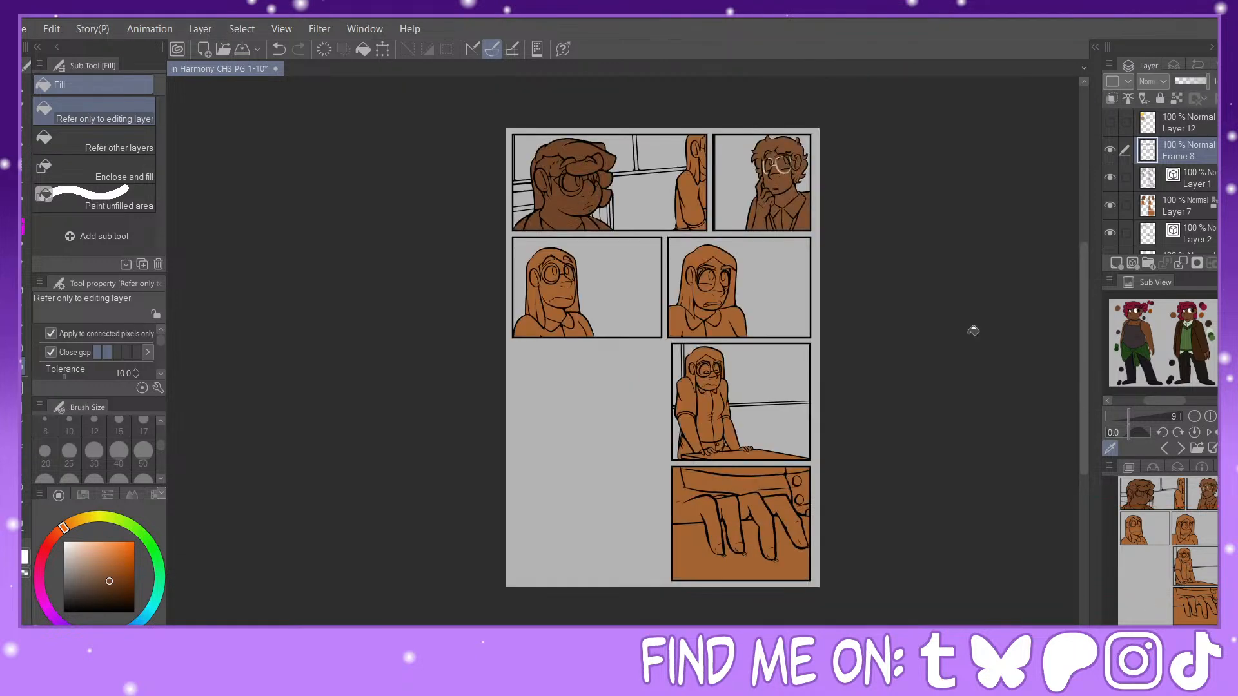
pyautogui.click(23, 185)
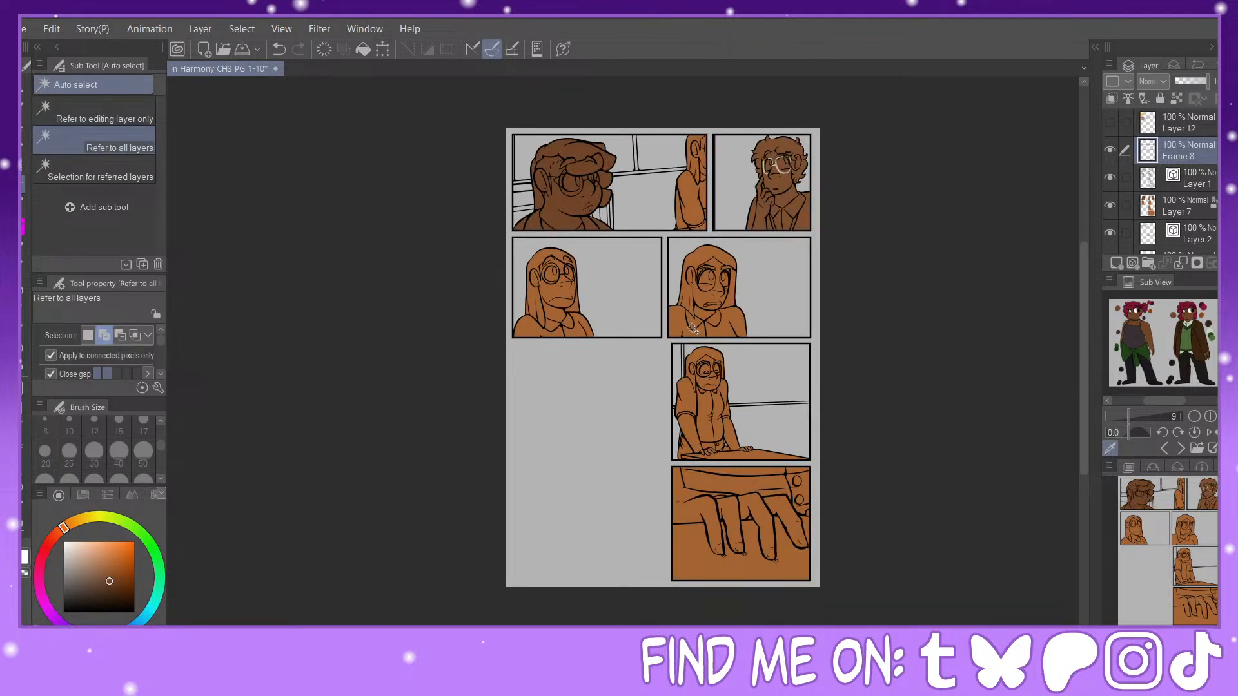
pyautogui.click(675, 437)
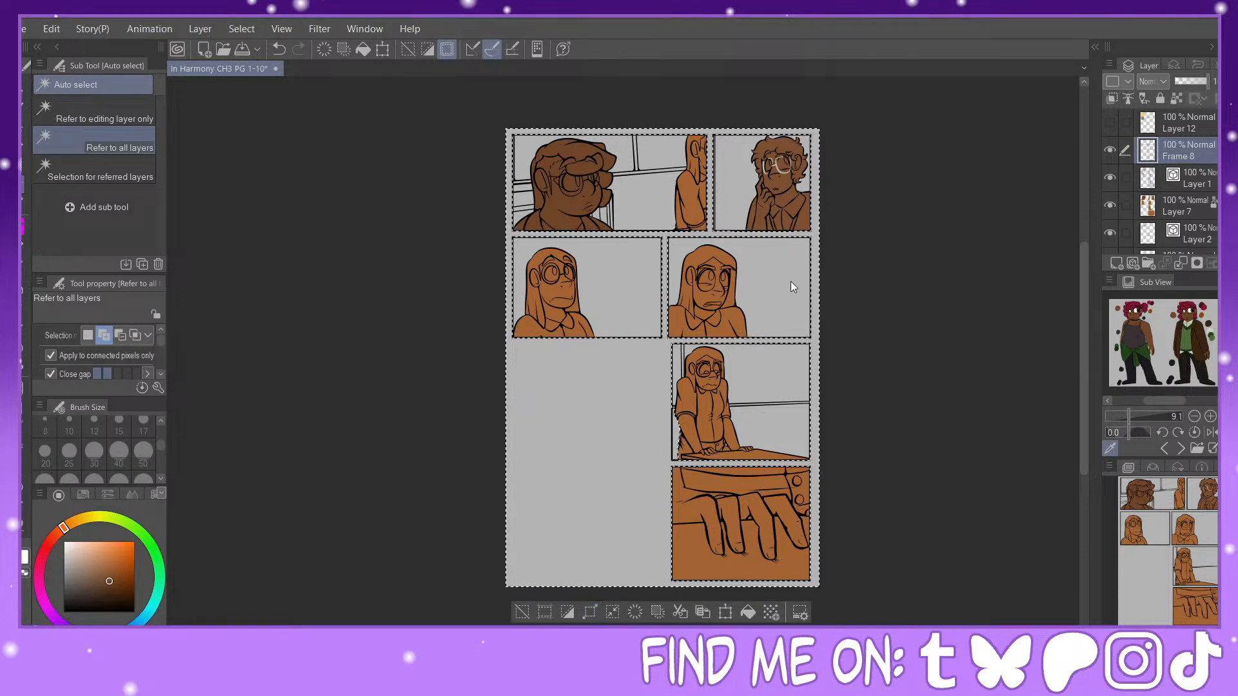
pyautogui.click(566, 613)
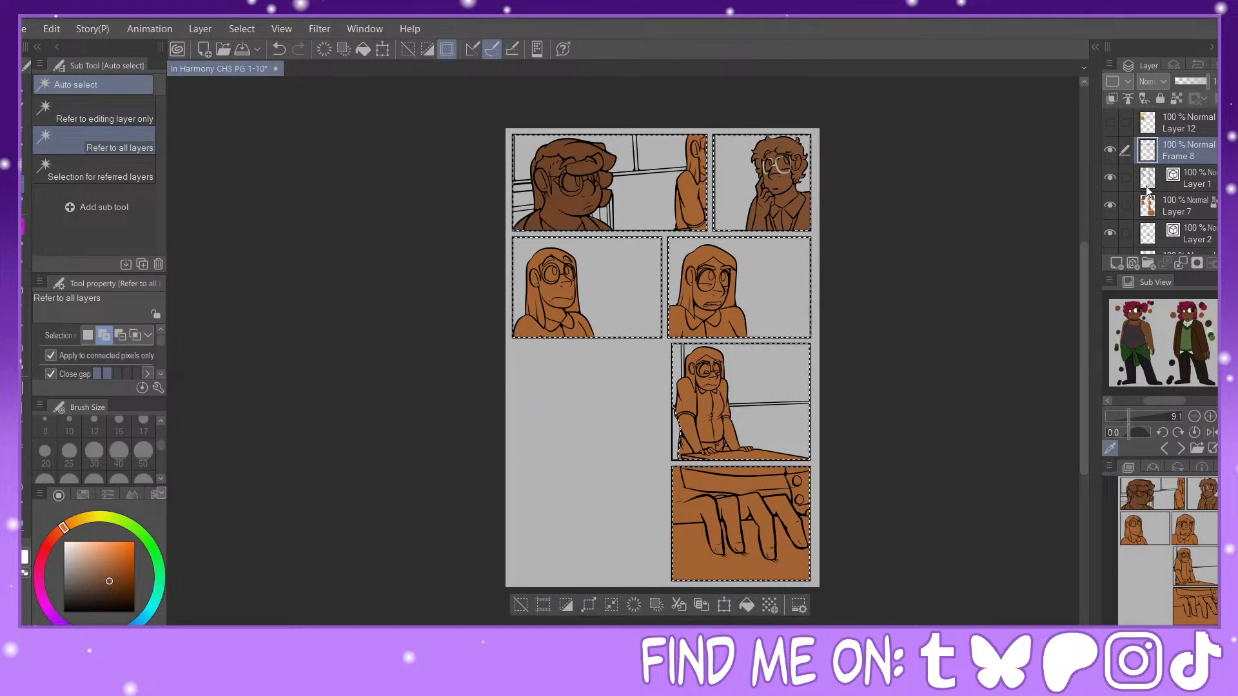
# Step: Fill the selected panel interiors on Layer 9 with a pale cream chosen from the white-table reference image, and deselect
pyautogui.scroll(-3, 1170, 212)
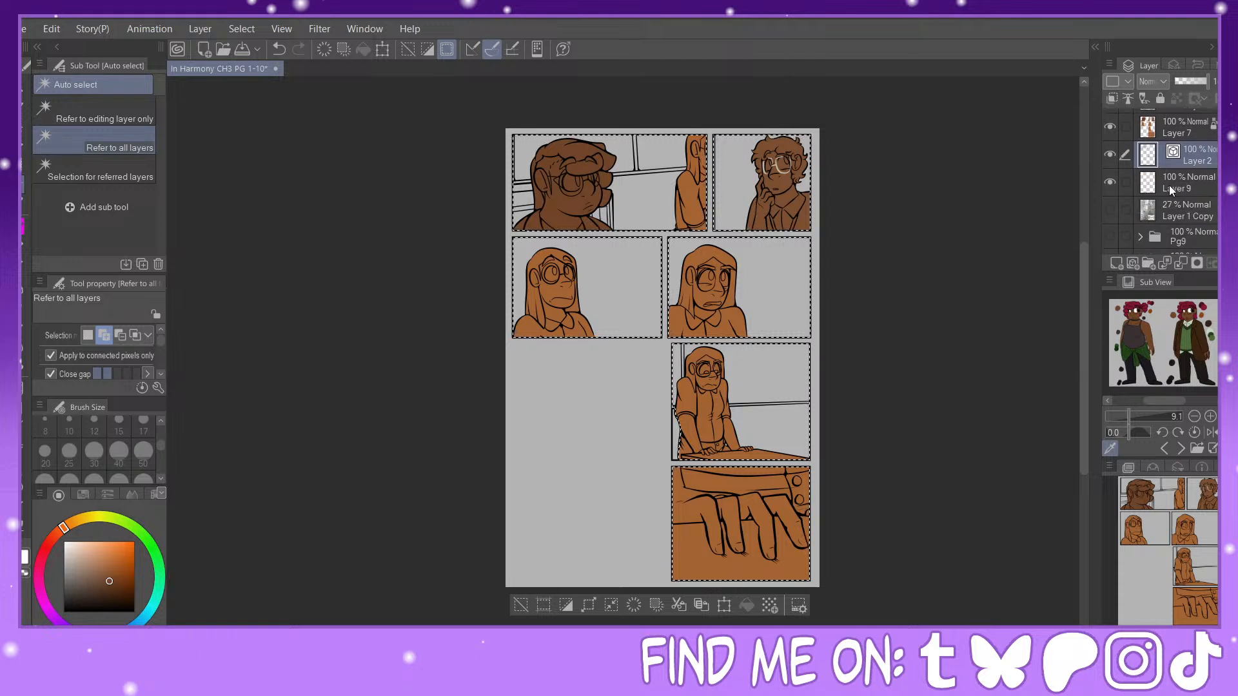
pyautogui.click(1170, 184)
pyautogui.click(1180, 448)
pyautogui.click(1180, 448)
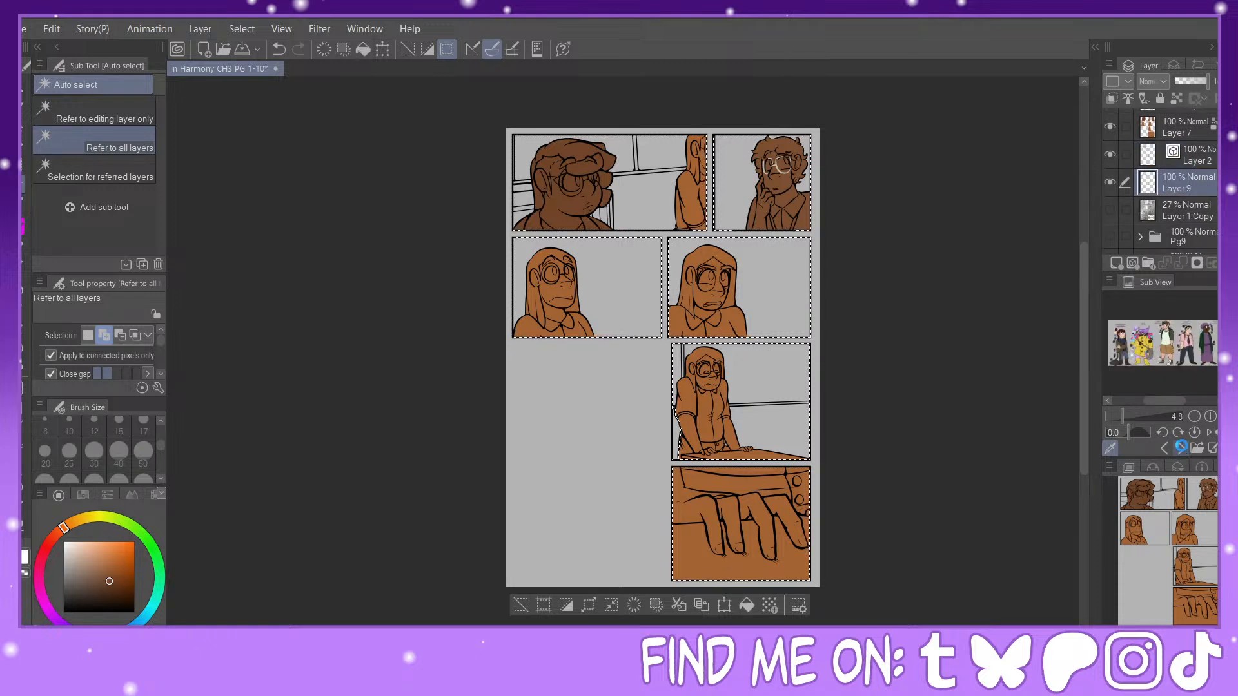
pyautogui.click(1181, 447)
pyautogui.click(1181, 448)
pyautogui.click(1182, 448)
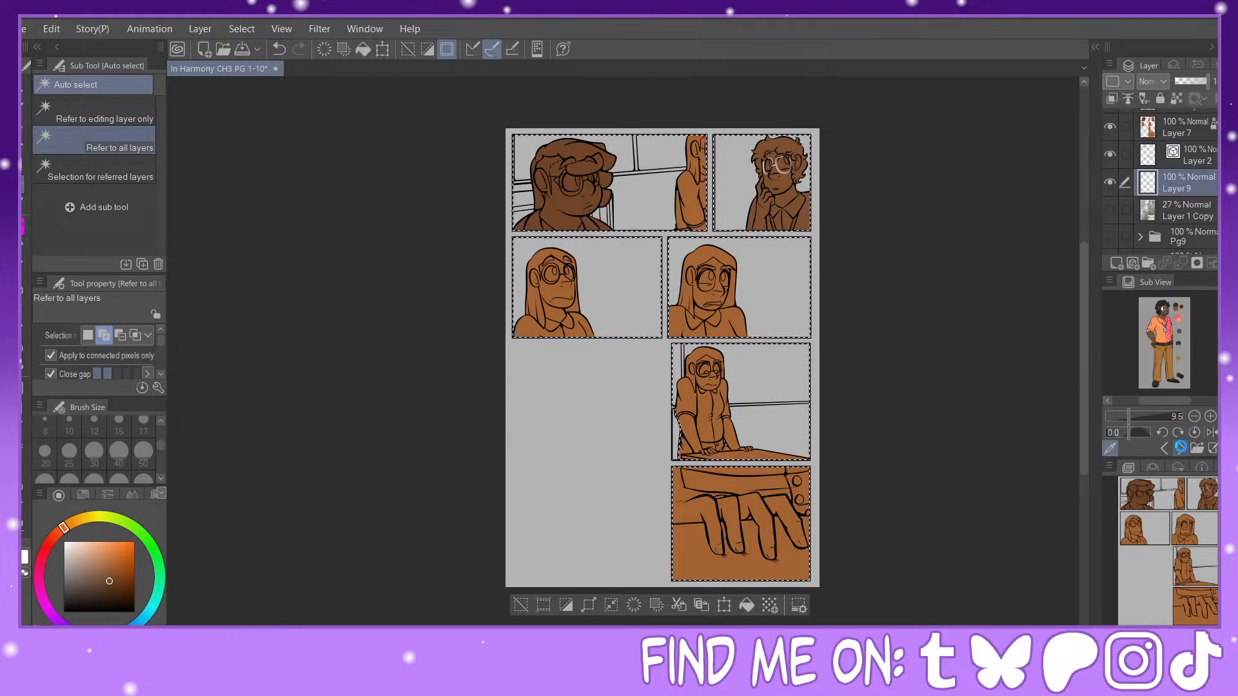
pyautogui.click(1180, 449)
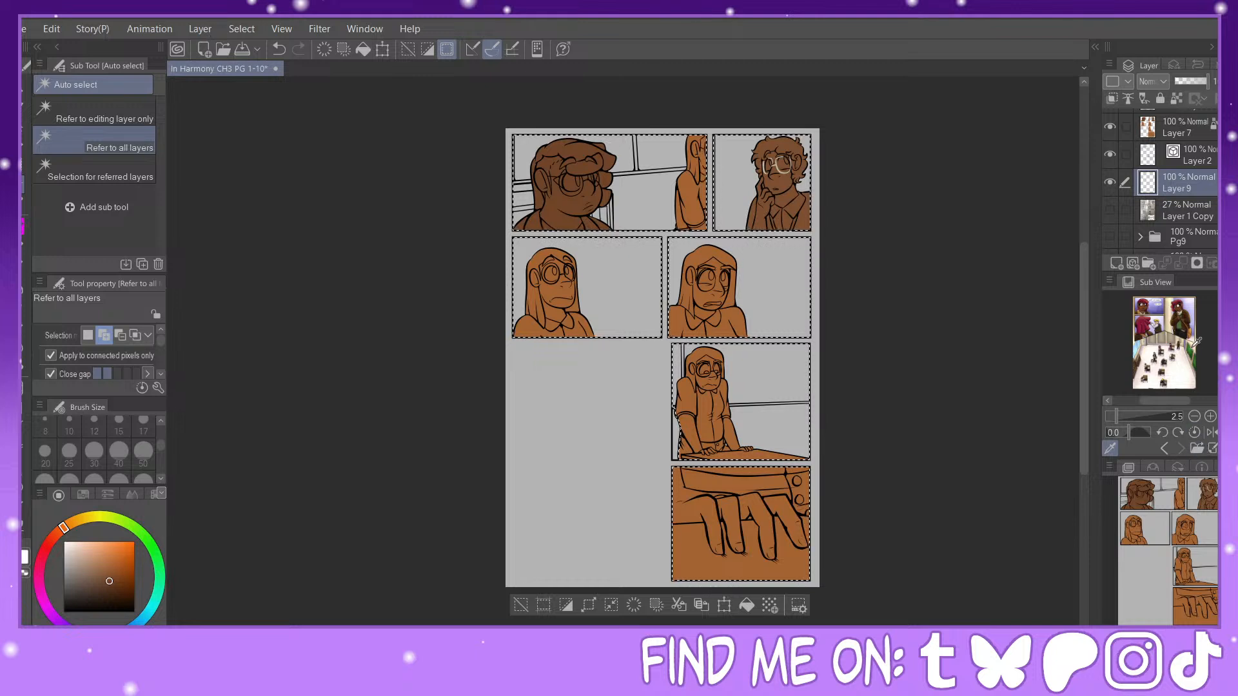
pyautogui.click(1195, 341)
pyautogui.click(74, 544)
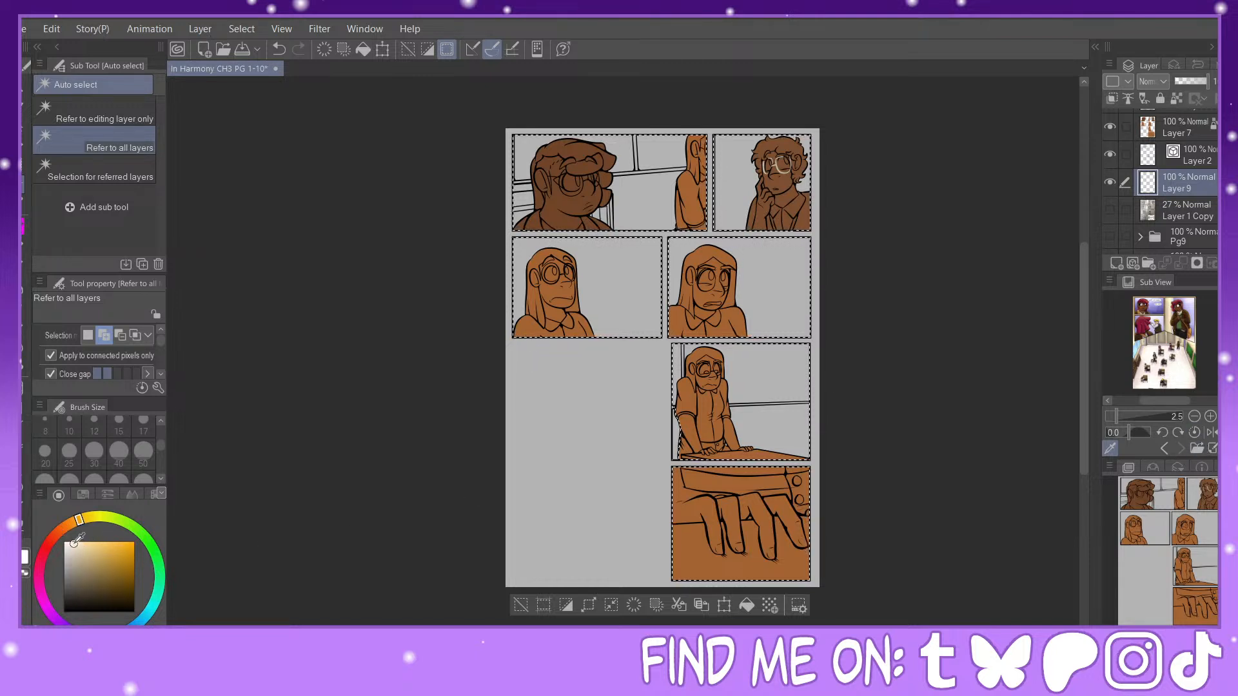
pyautogui.click(556, 606)
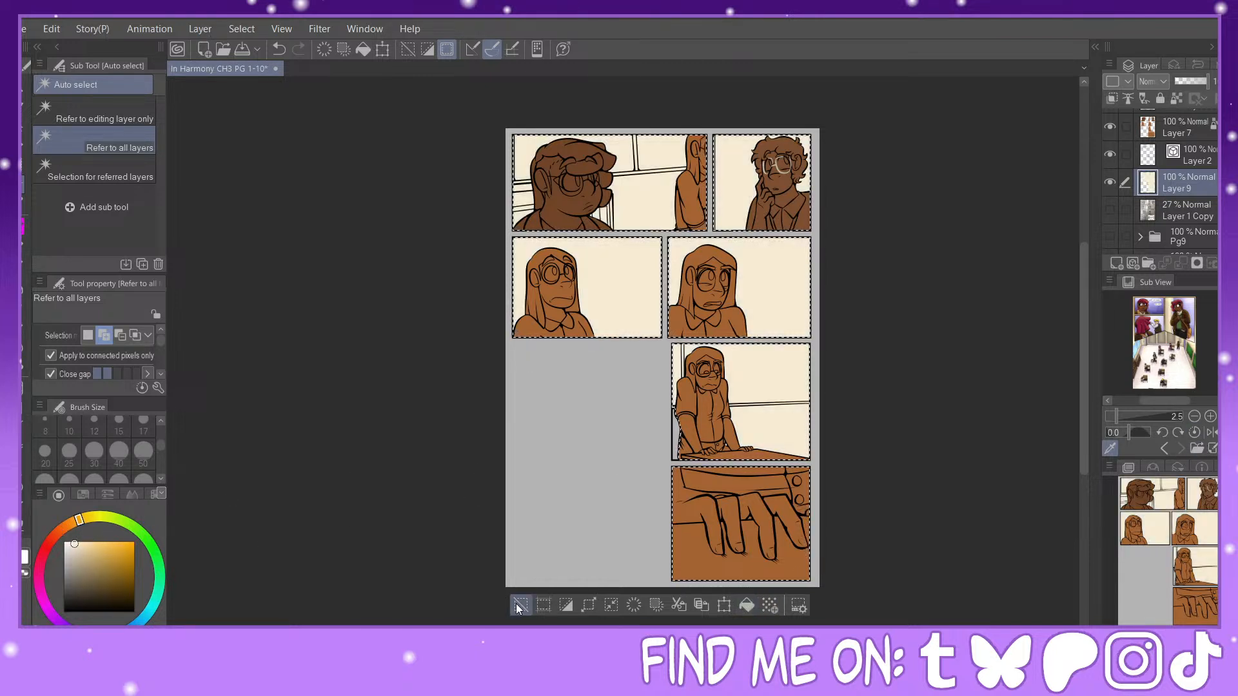
pyautogui.click(520, 606)
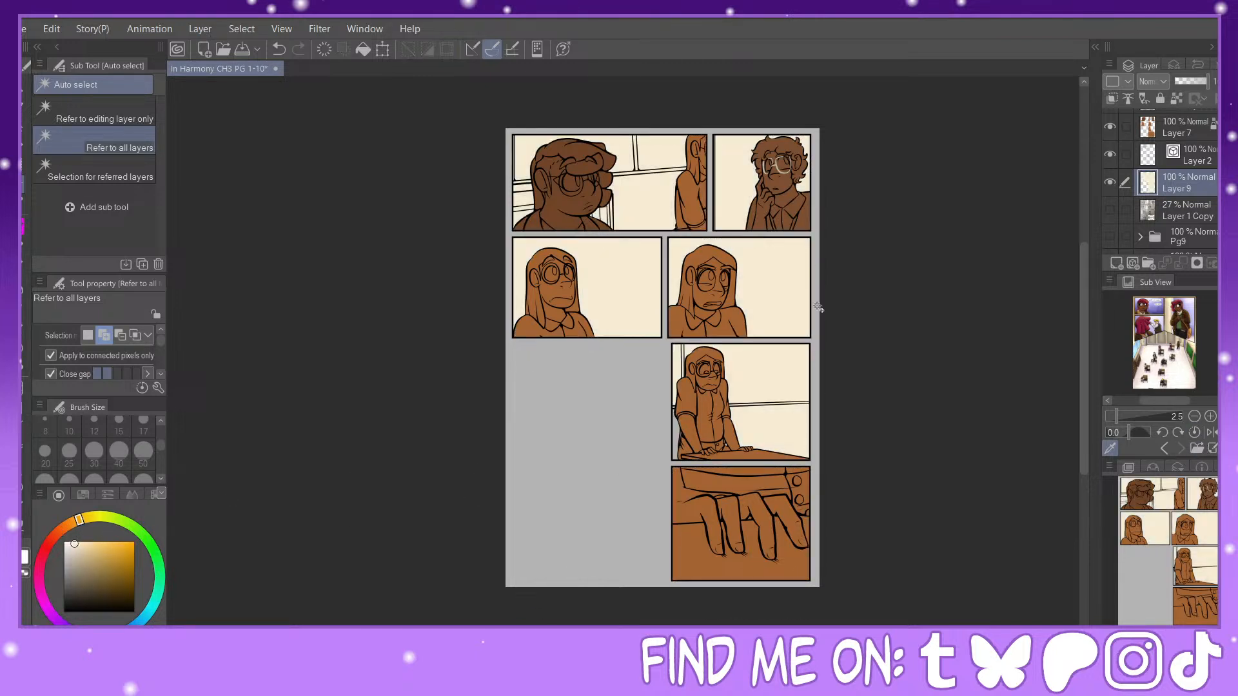
# Step: Sample the near-black hair color from the curly-haired, glasses-wearing character's reference for use in the second panel
pyautogui.click(1181, 449)
pyautogui.click(1180, 449)
pyautogui.click(1180, 449)
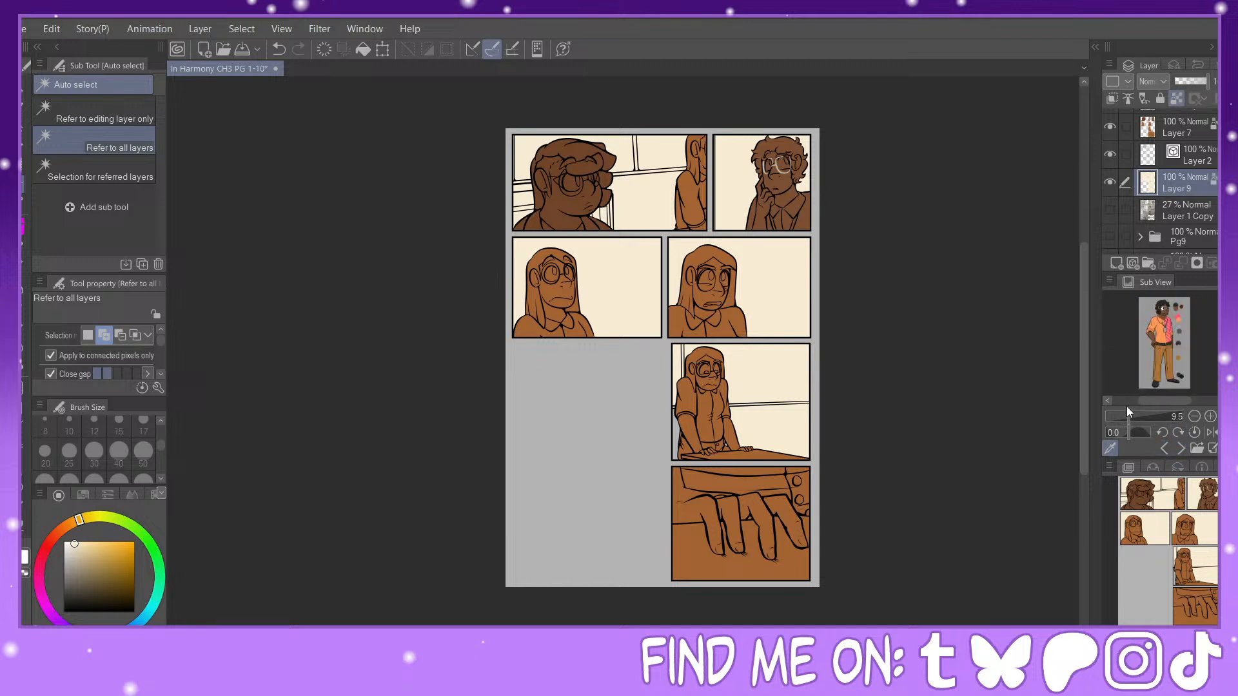
pyautogui.moveTo(1127, 416); pyautogui.dragTo(1180, 458)
pyautogui.scroll(2, 1160, 343)
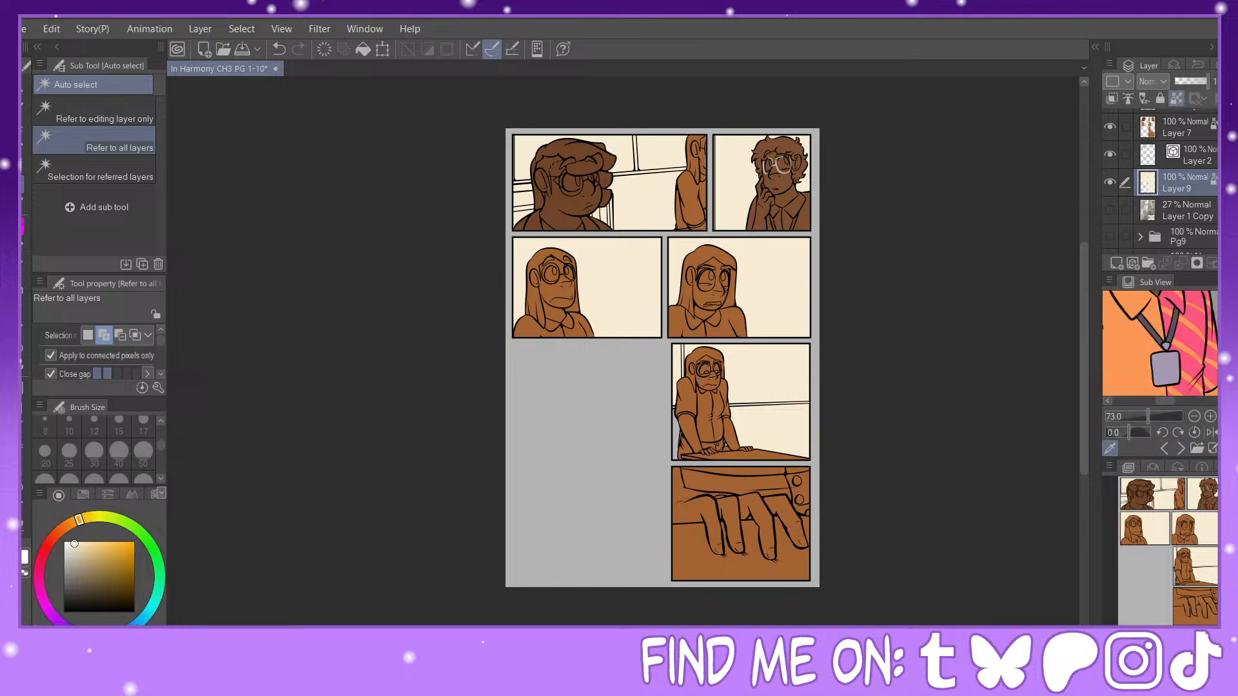
pyautogui.moveTo(1223, 336); pyautogui.dragTo(1223, 316)
pyautogui.click(1180, 300)
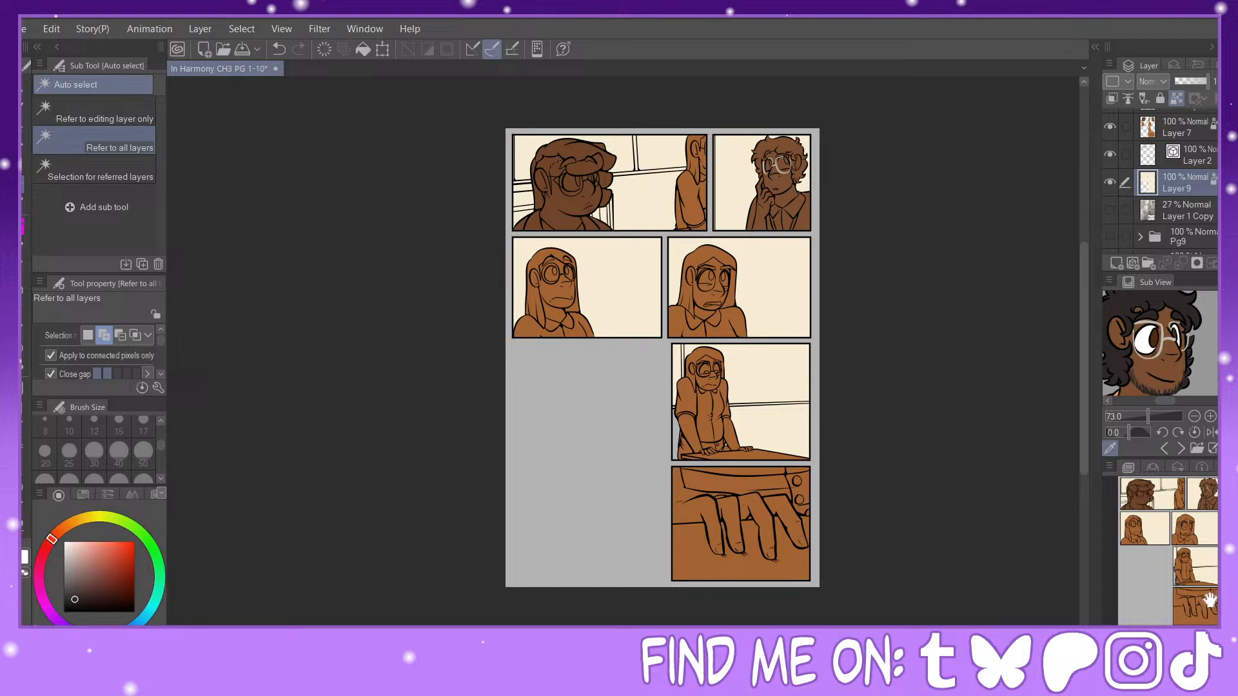
pyautogui.moveTo(1188, 556); pyautogui.dragTo(1220, 502)
pyautogui.moveTo(1129, 638); pyautogui.dragTo(1151, 638)
pyautogui.moveTo(1175, 565); pyautogui.dragTo(1196, 499)
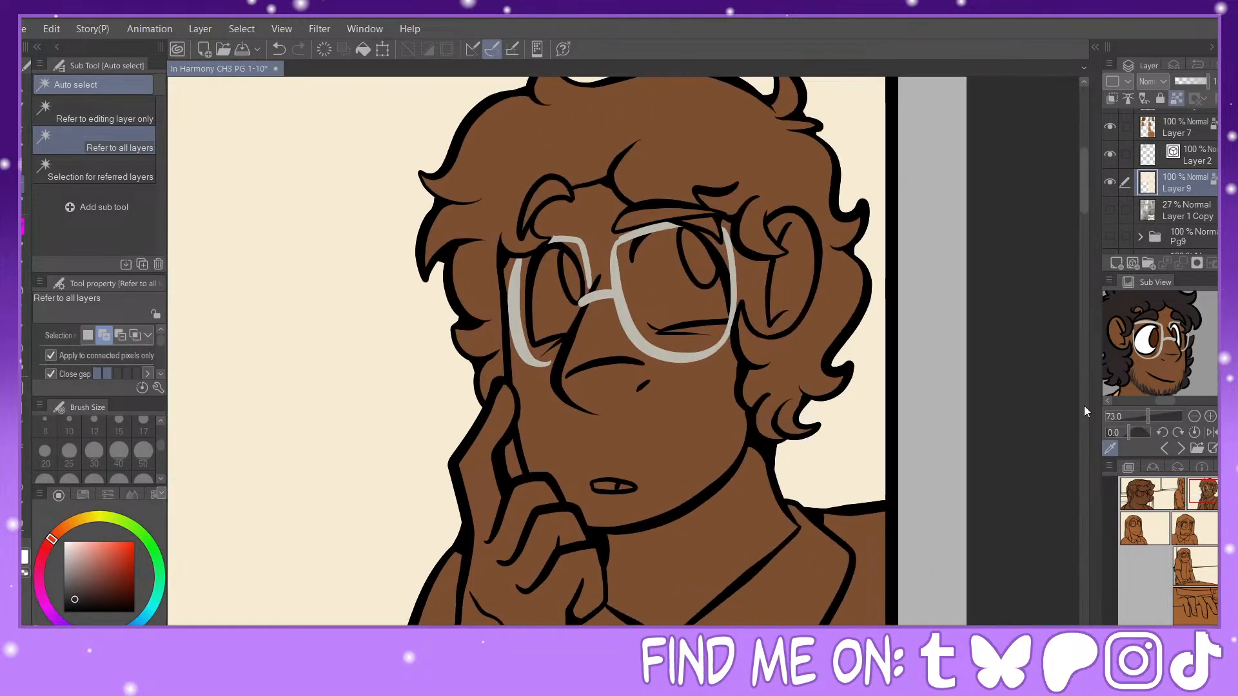
# Step: On Layer 7, fill the second-panel character's curly hair and eyebrows with the sampled dark color, referring to other layers
pyautogui.click(25, 367)
pyautogui.click(661, 177)
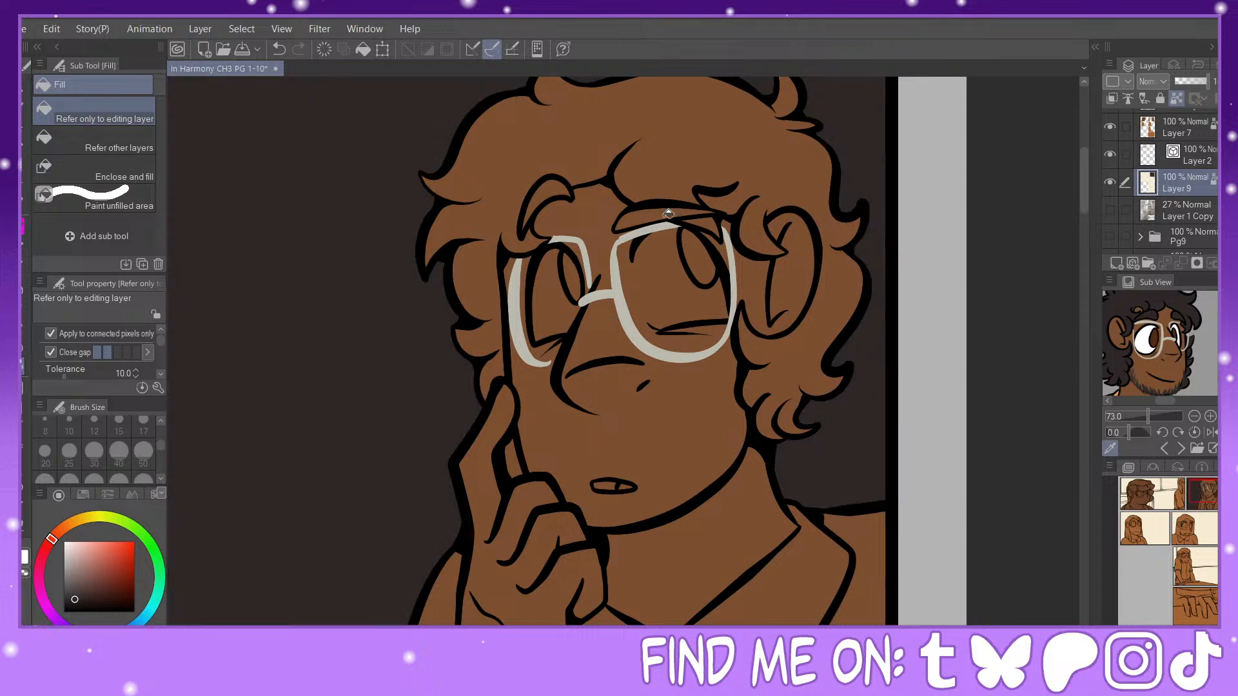
pyautogui.click(280, 50)
pyautogui.click(1203, 126)
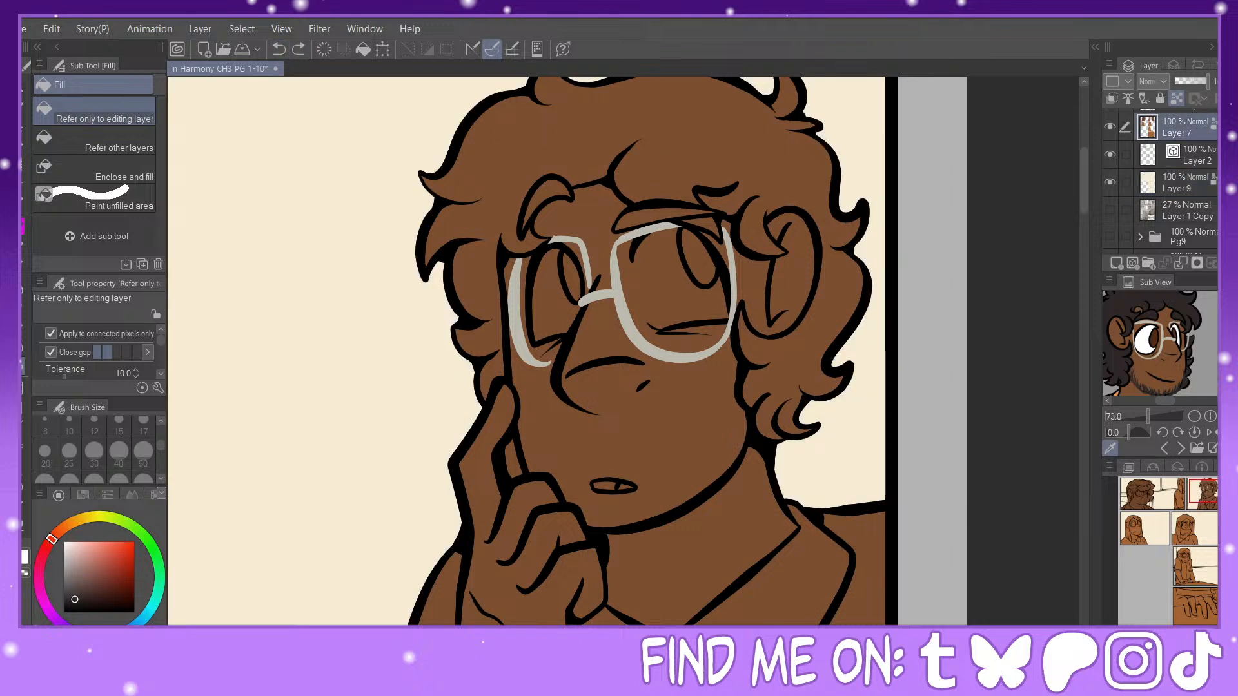
pyautogui.scroll(1, 1187, 148)
pyautogui.click(97, 140)
pyautogui.click(739, 164)
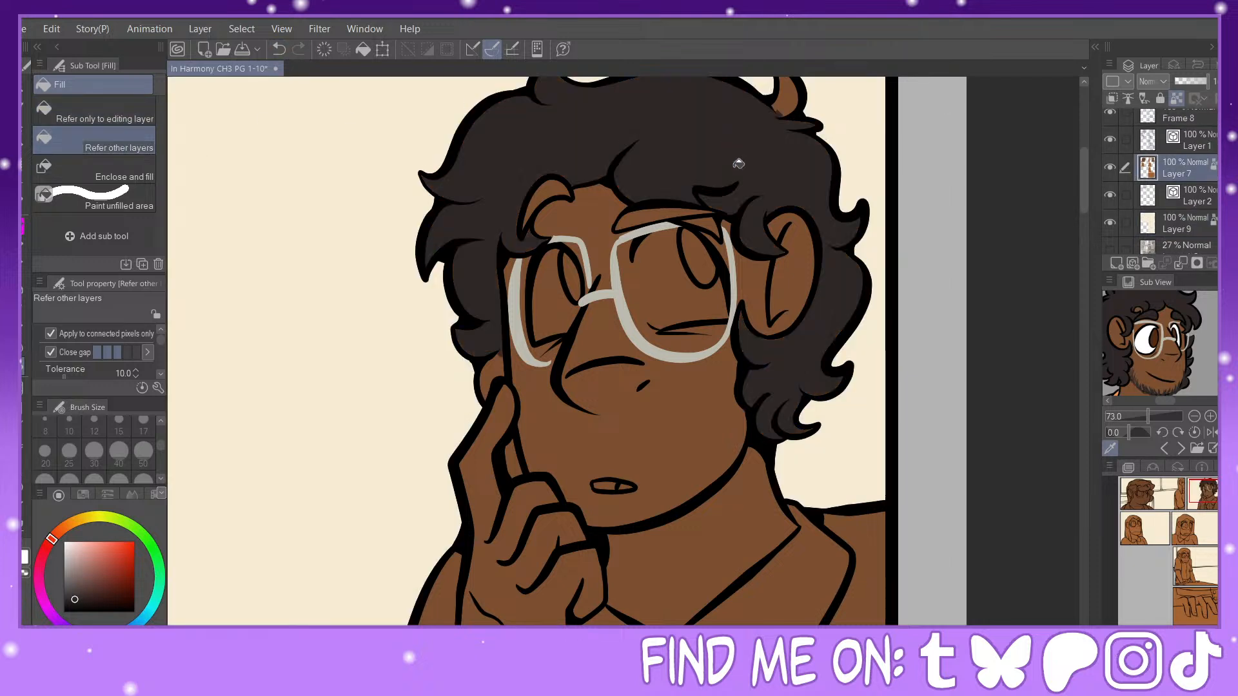
pyautogui.click(684, 207)
pyautogui.click(789, 108)
pyautogui.click(546, 192)
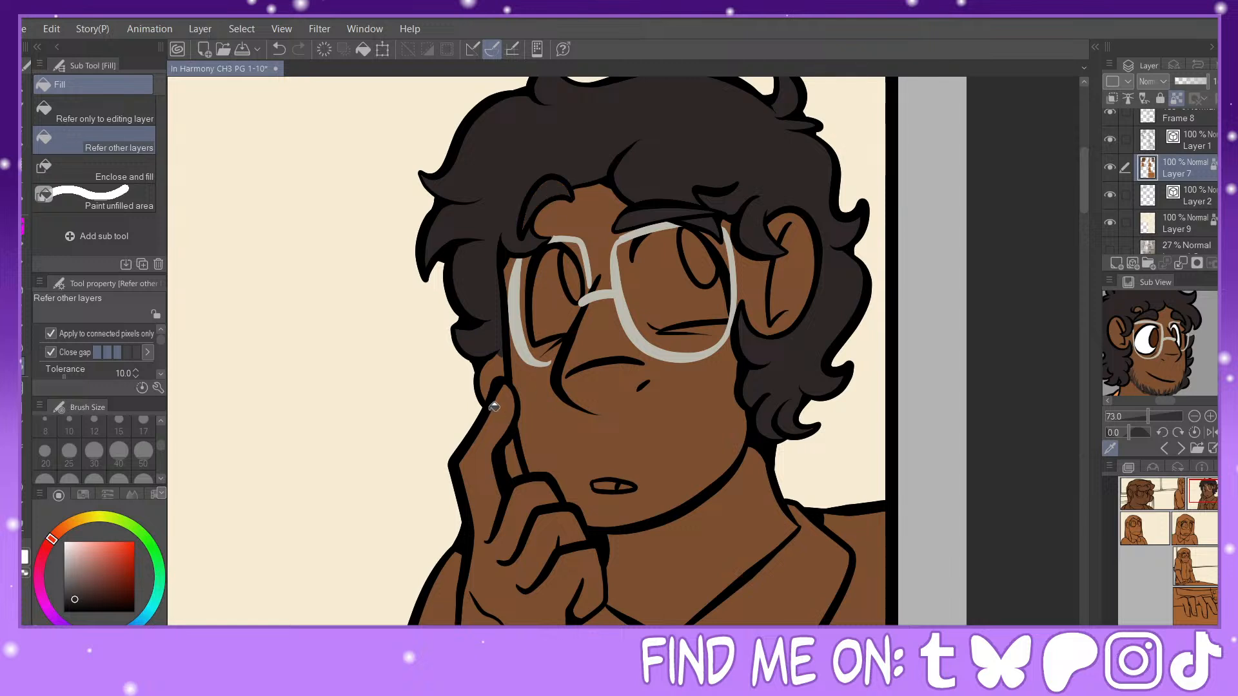
pyautogui.click(497, 374)
pyautogui.click(513, 455)
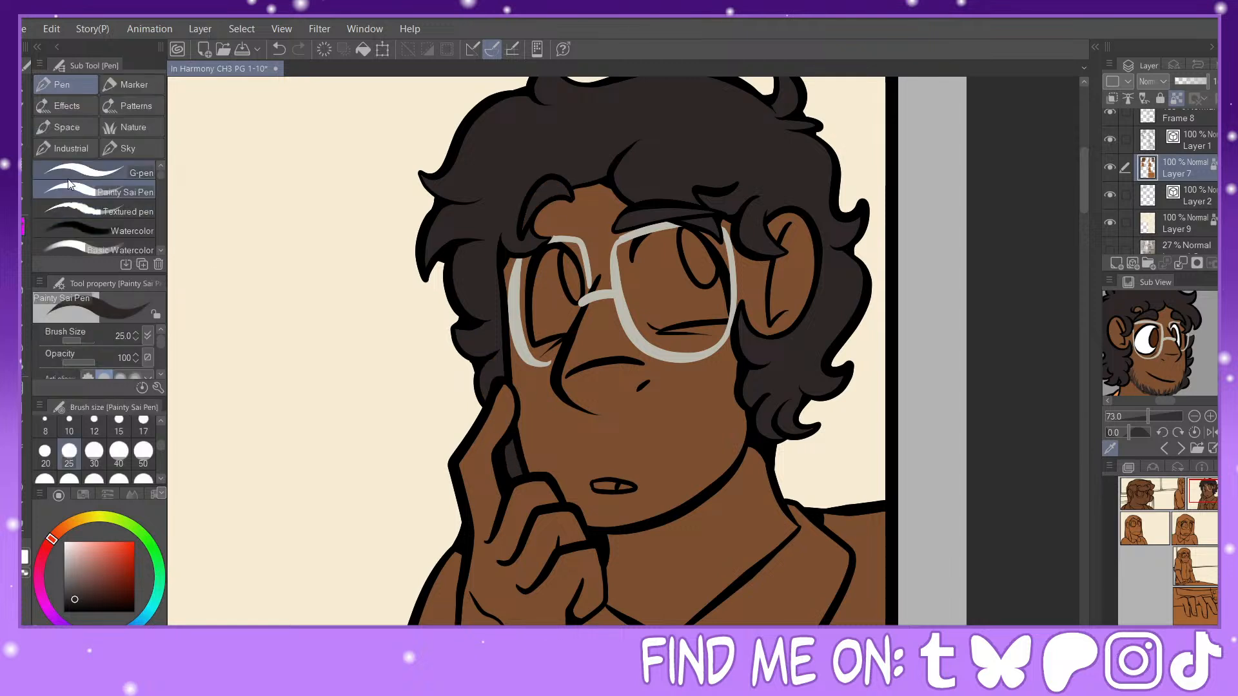
# Step: Draw dark stubble along the second-panel character's chin and jaw on Layer 1 with the G-pen at size 17
pyautogui.press('p')
pyautogui.click(143, 432)
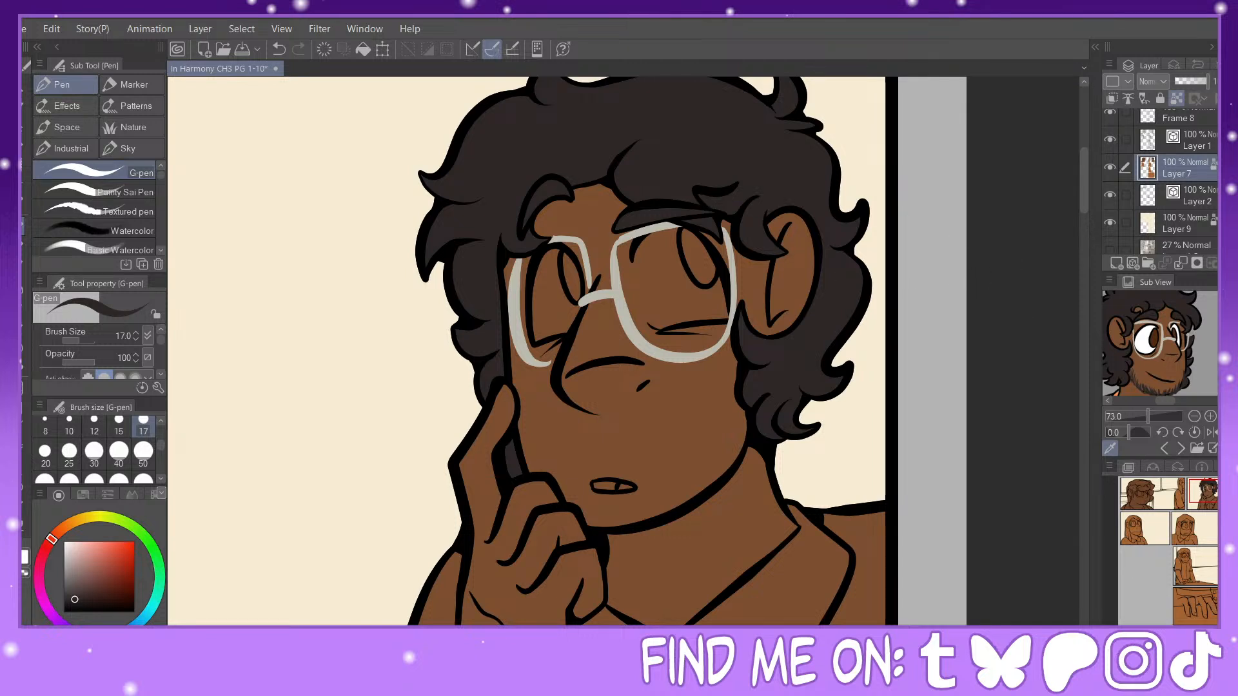
pyautogui.click(1203, 501)
pyautogui.click(1193, 148)
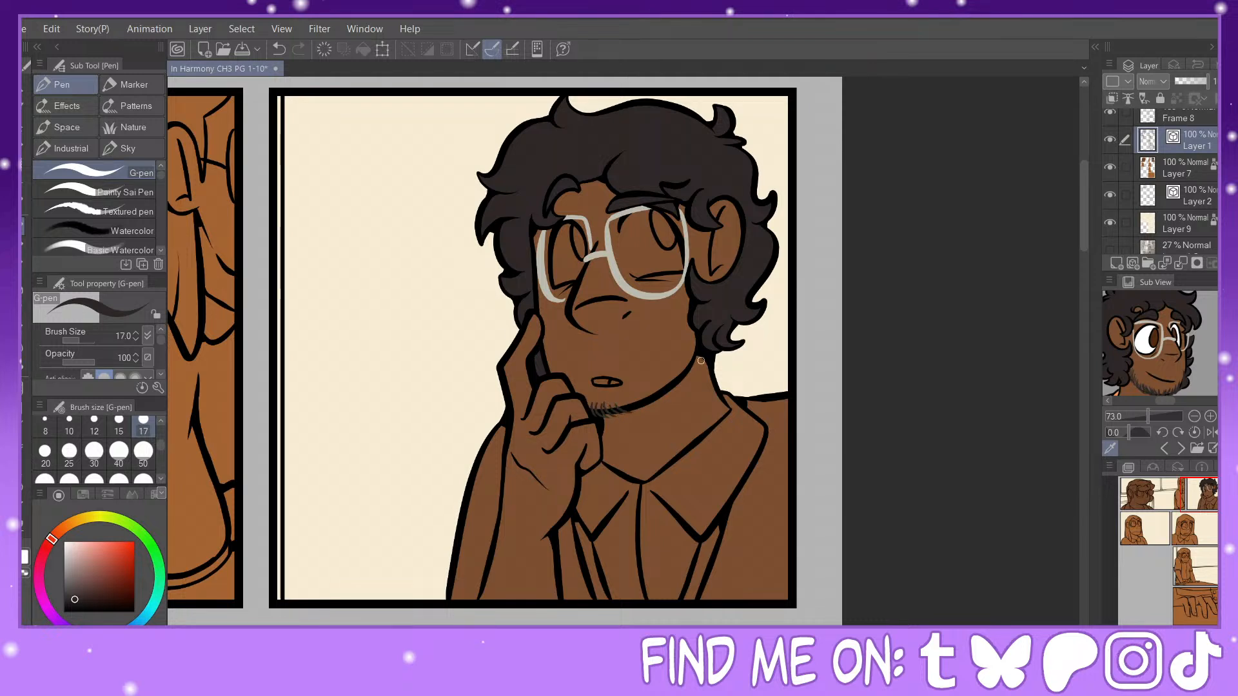
pyautogui.moveTo(691, 334)
pyautogui.mouseDown()
pyautogui.moveTo(694, 371)
pyautogui.moveTo(695, 339)
pyautogui.moveTo(668, 391)
pyautogui.mouseUp()
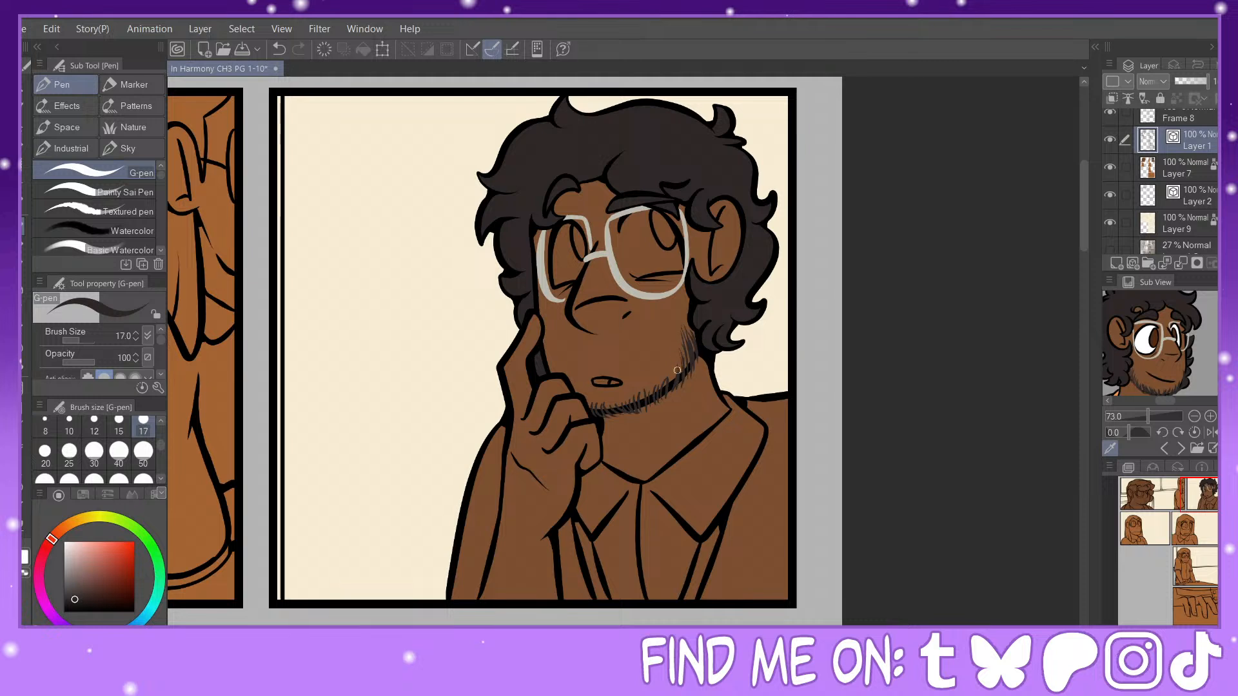
# Step: Color the whites of both eyes of the second-panel character pure white on Layer 7, using the G-pen at size 30 and Fill
pyautogui.click(64, 542)
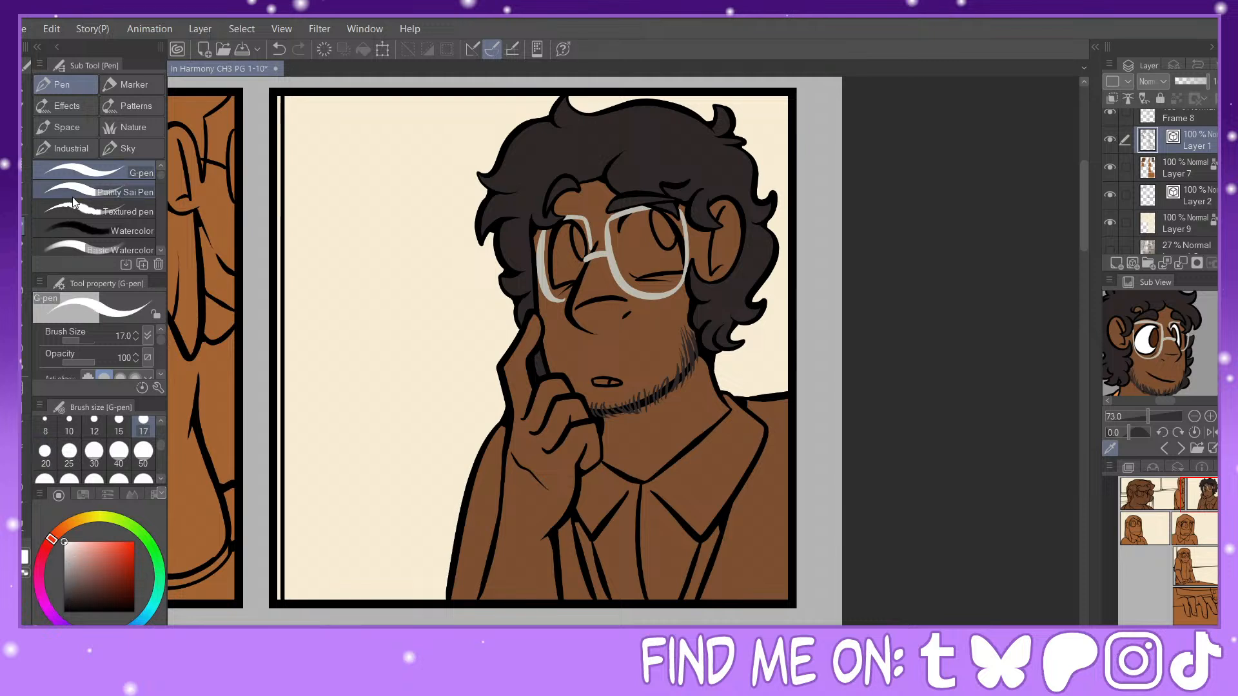
pyautogui.click(1166, 173)
pyautogui.click(94, 451)
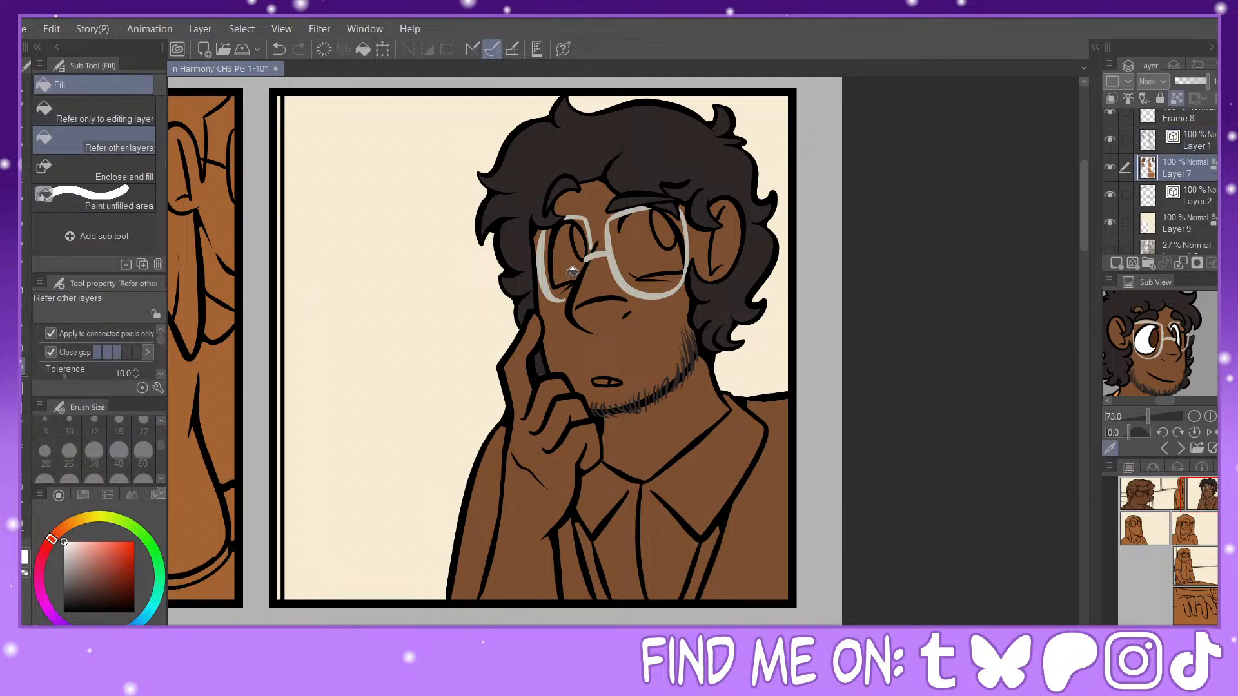
pyautogui.moveTo(571, 235); pyautogui.dragTo(558, 271)
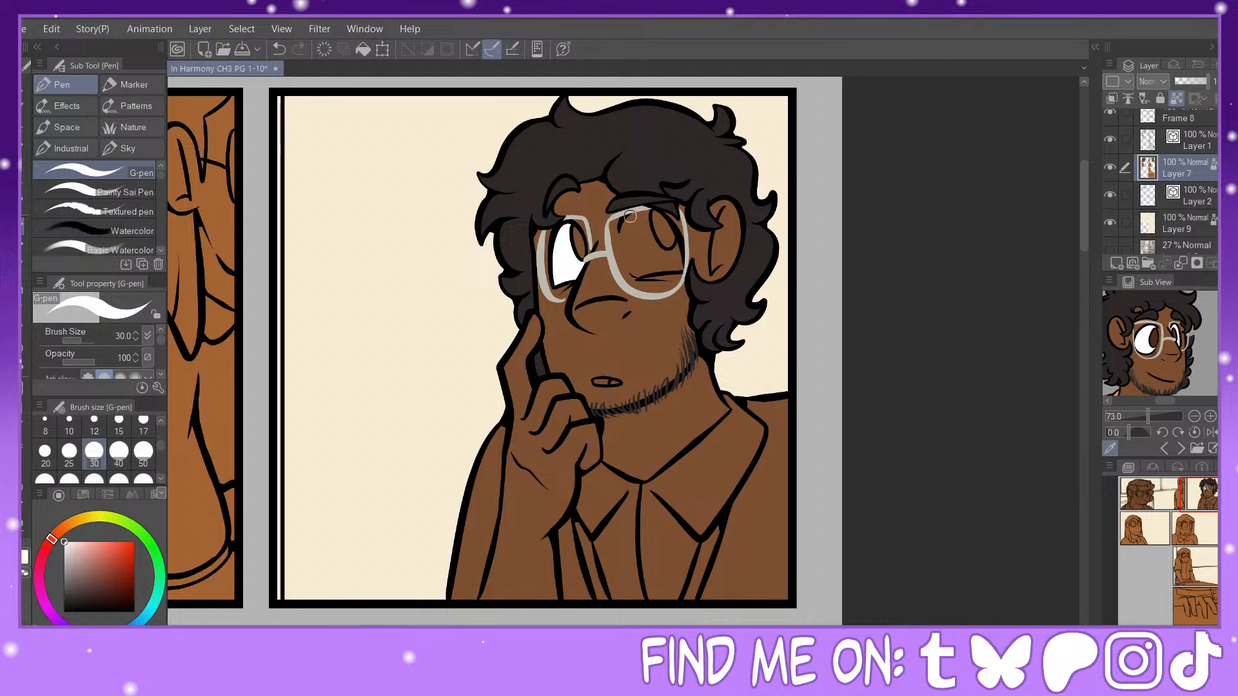
pyautogui.moveTo(627, 216)
pyautogui.mouseDown()
pyautogui.moveTo(636, 270)
pyautogui.moveTo(630, 261)
pyautogui.mouseUp()
pyautogui.click(23, 367)
pyautogui.click(646, 252)
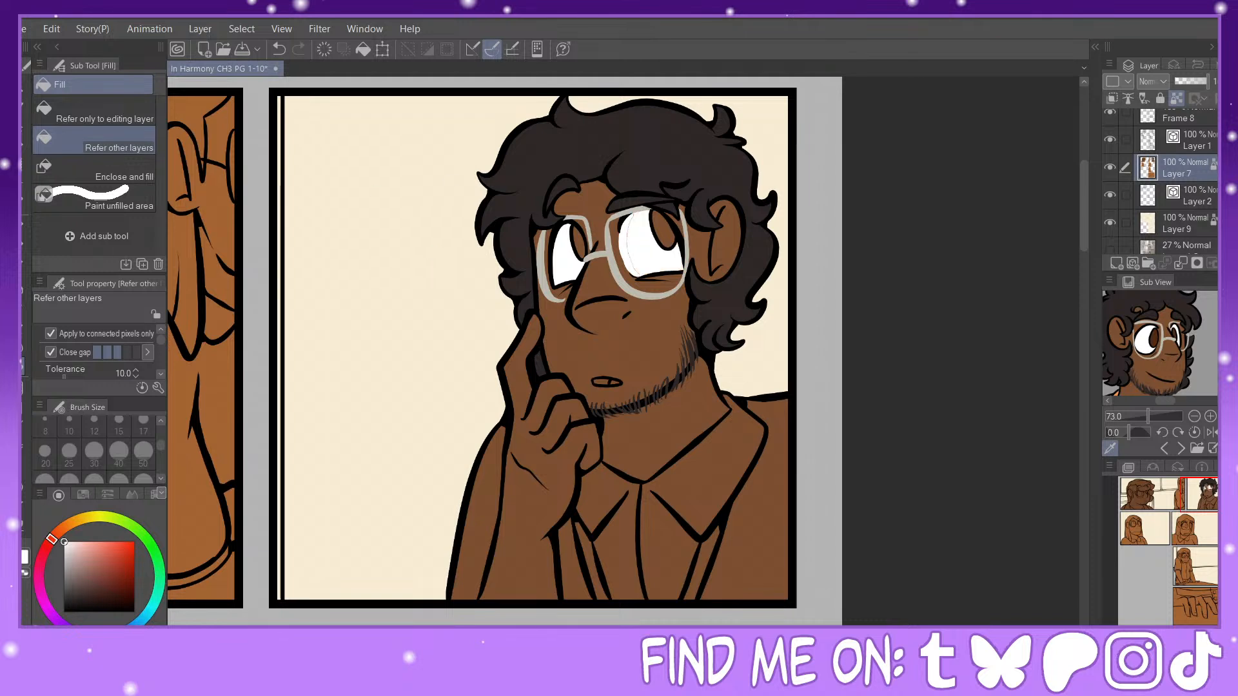
# Step: Fill both irises with brown based on the reference's eye color, deepened to a darker reddish shade
pyautogui.click(24, 226)
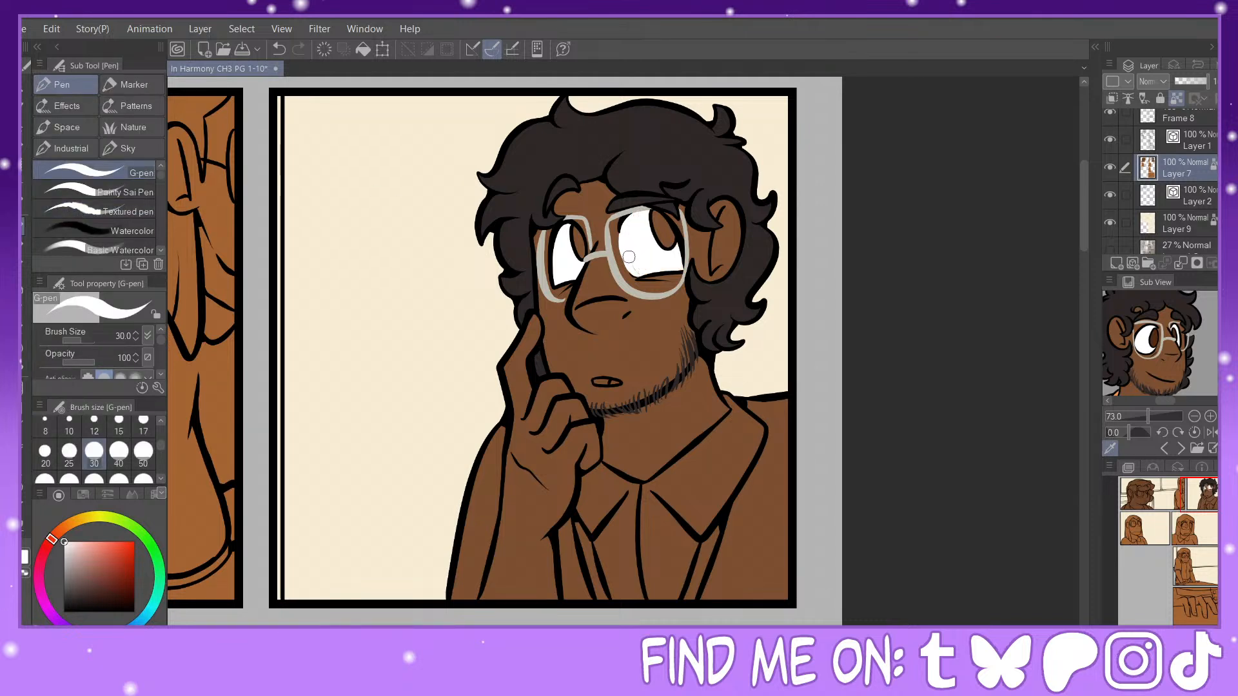
pyautogui.click(1156, 334)
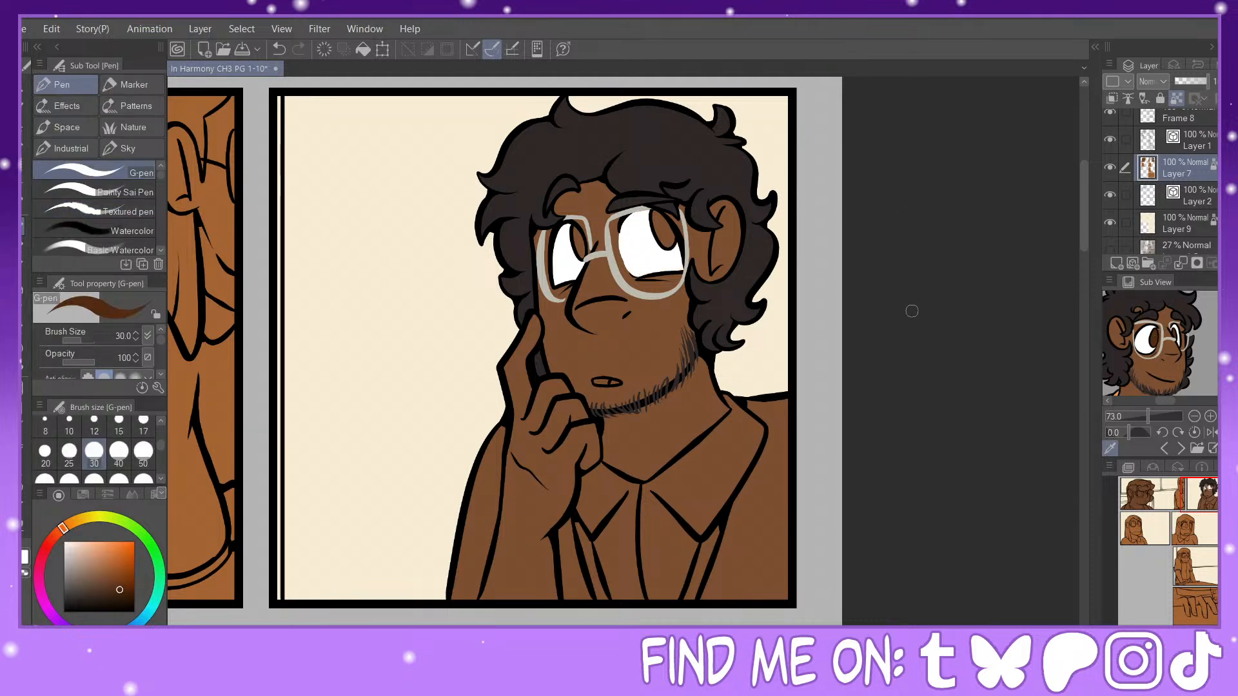
pyautogui.click(24, 367)
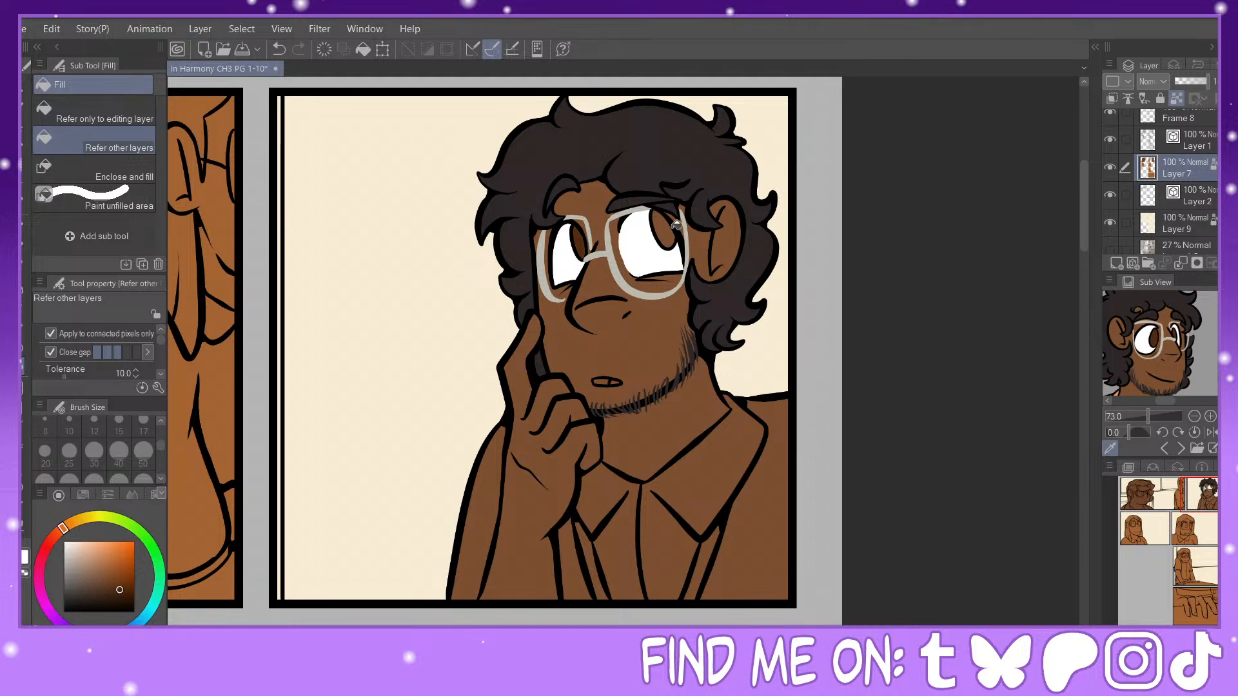
pyautogui.click(131, 602)
pyautogui.click(58, 533)
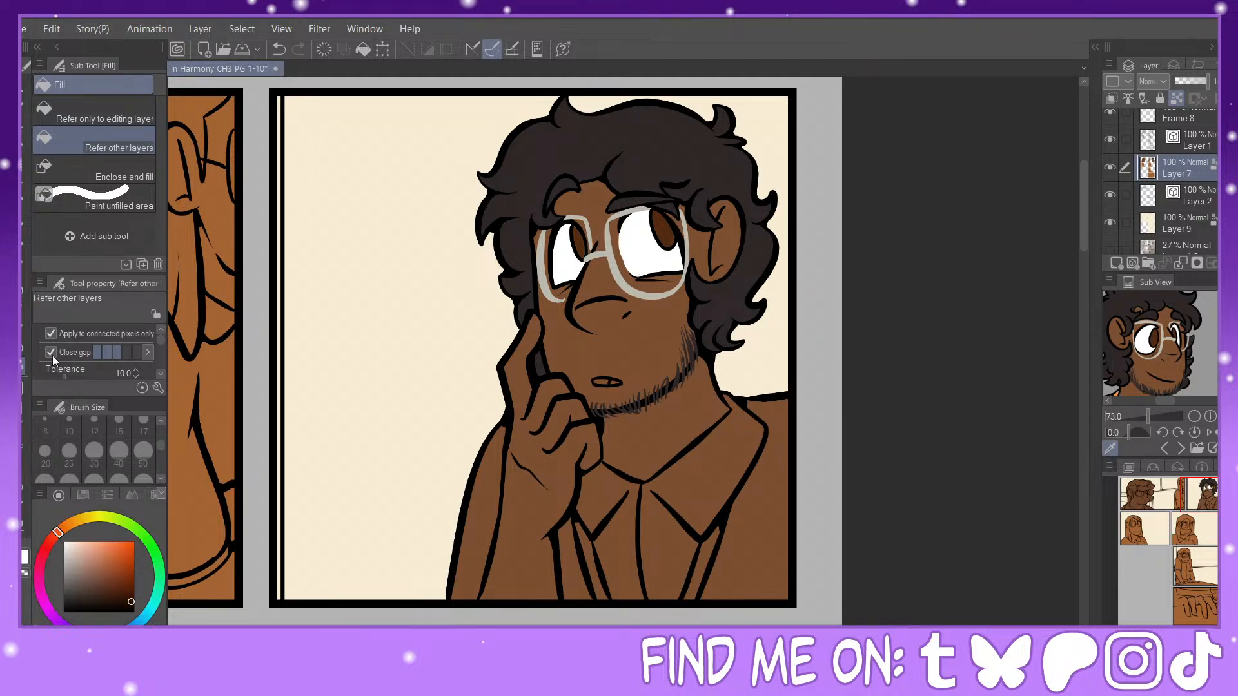
# Step: Paint dark pupils and white highlights in both eyes with the G-pen at size 30
pyautogui.click(24, 225)
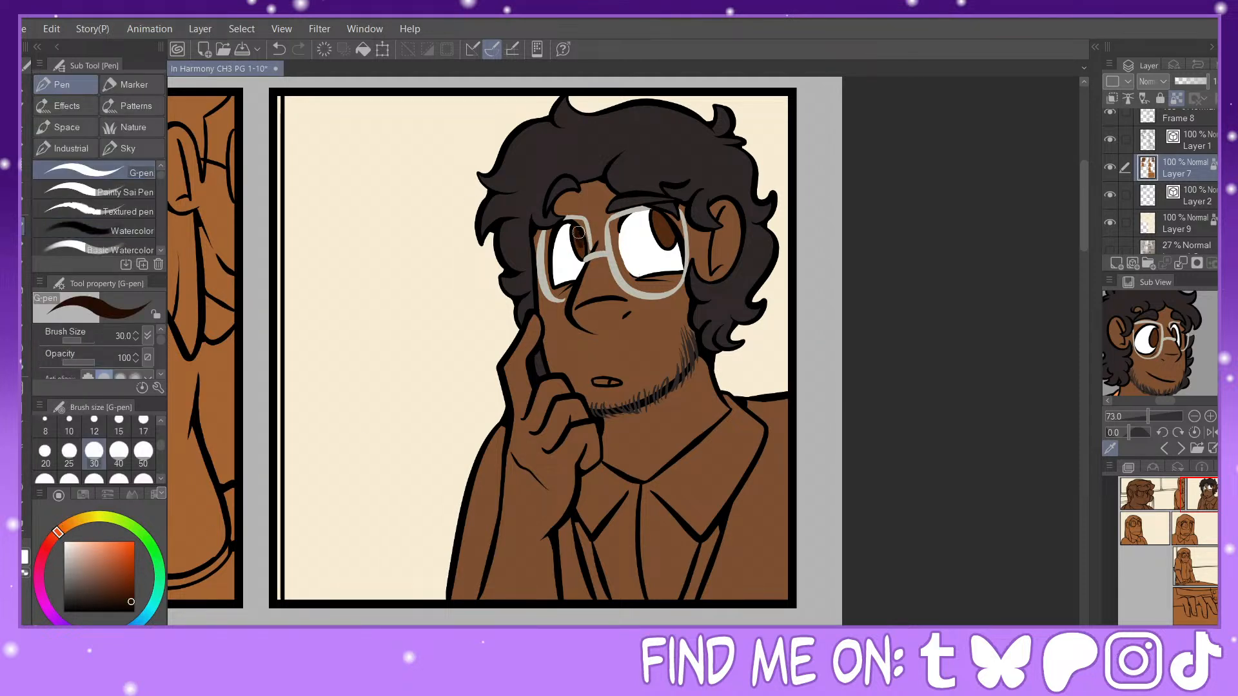
pyautogui.moveTo(660, 217); pyautogui.dragTo(668, 237)
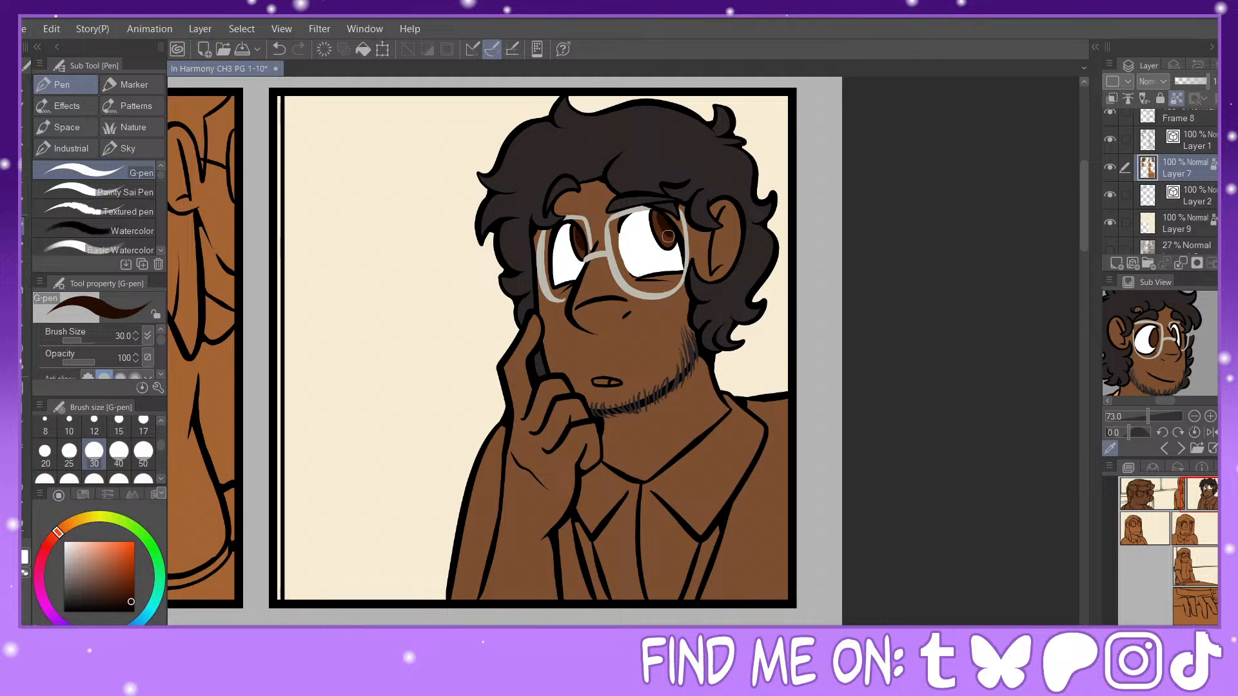
pyautogui.press('x')
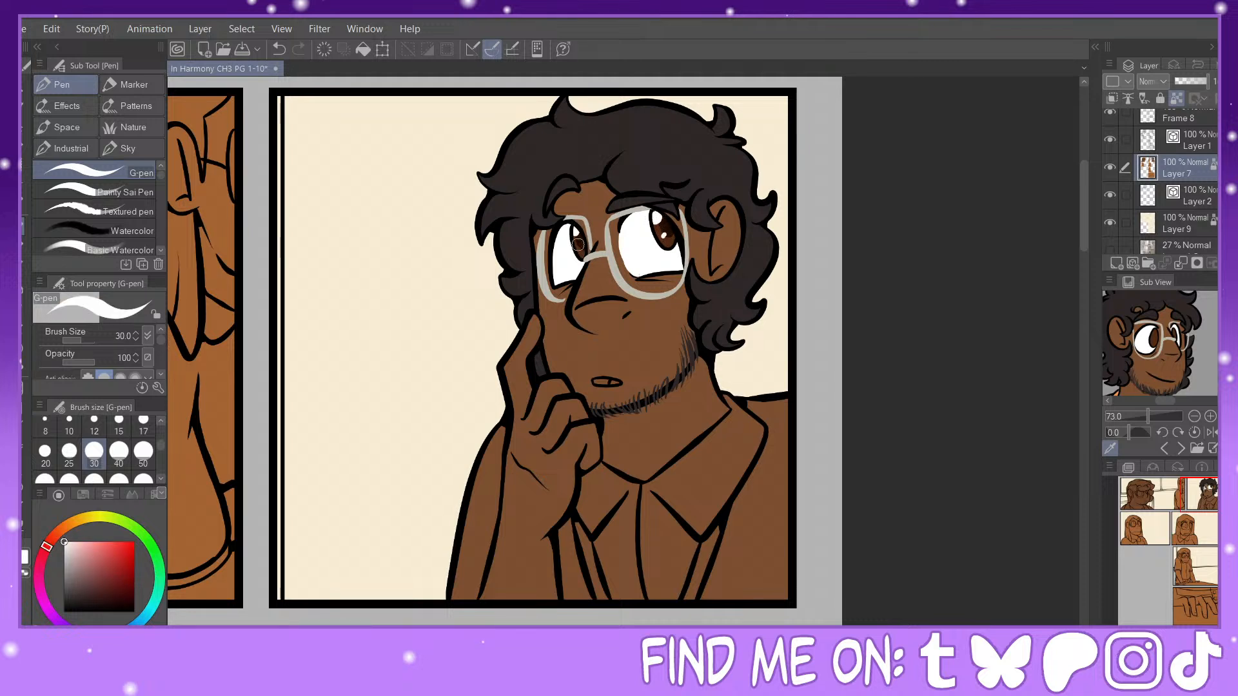
pyautogui.click(668, 243)
# Step: Fill the character's open mouth with a very dark reddish brown and the tooth with off-white
pyautogui.click(134, 596)
pyautogui.click(23, 372)
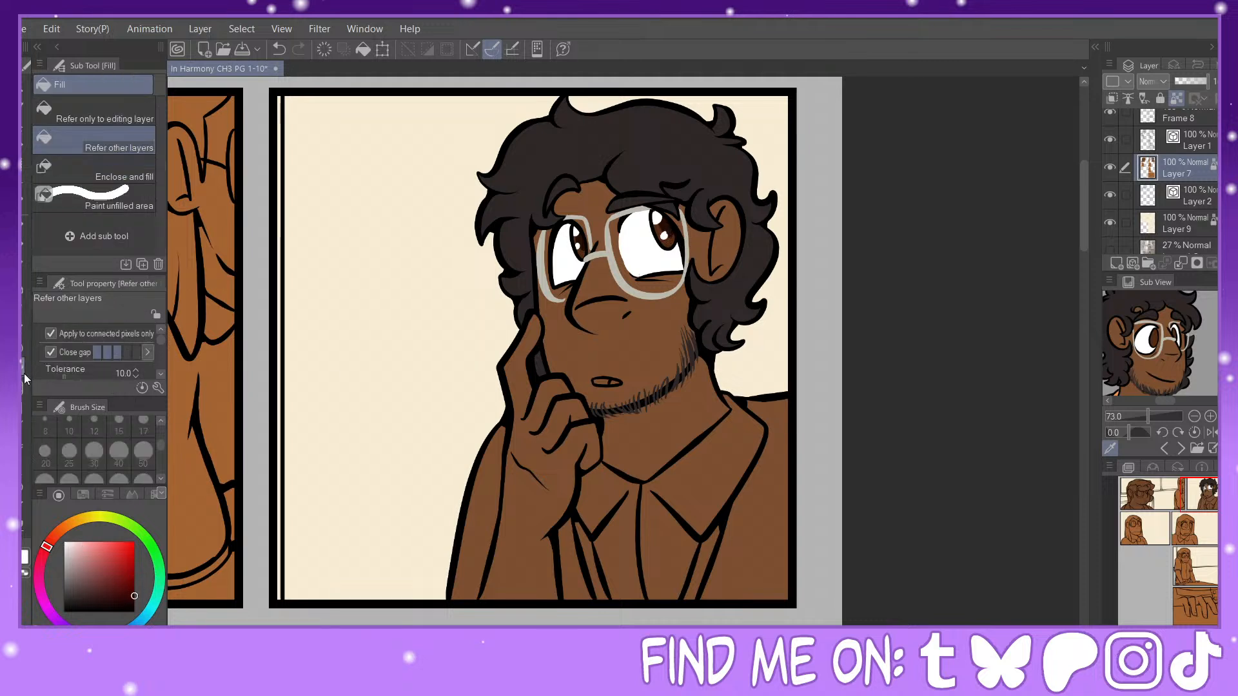
pyautogui.moveTo(56, 533); pyautogui.dragTo(57, 530)
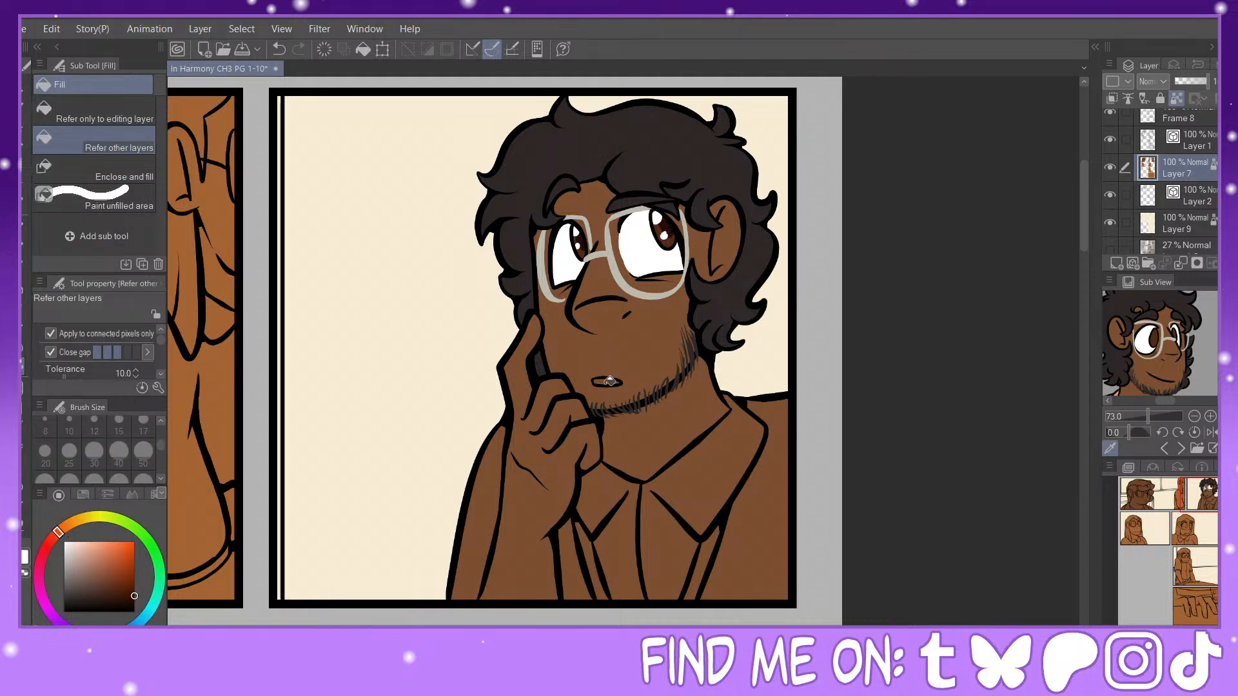
pyautogui.click(606, 379)
# Step: Fill the lanyard strap in the second panel with the purplish gray sampled from the reference's lanyard
pyautogui.scroll(-3, 1161, 344)
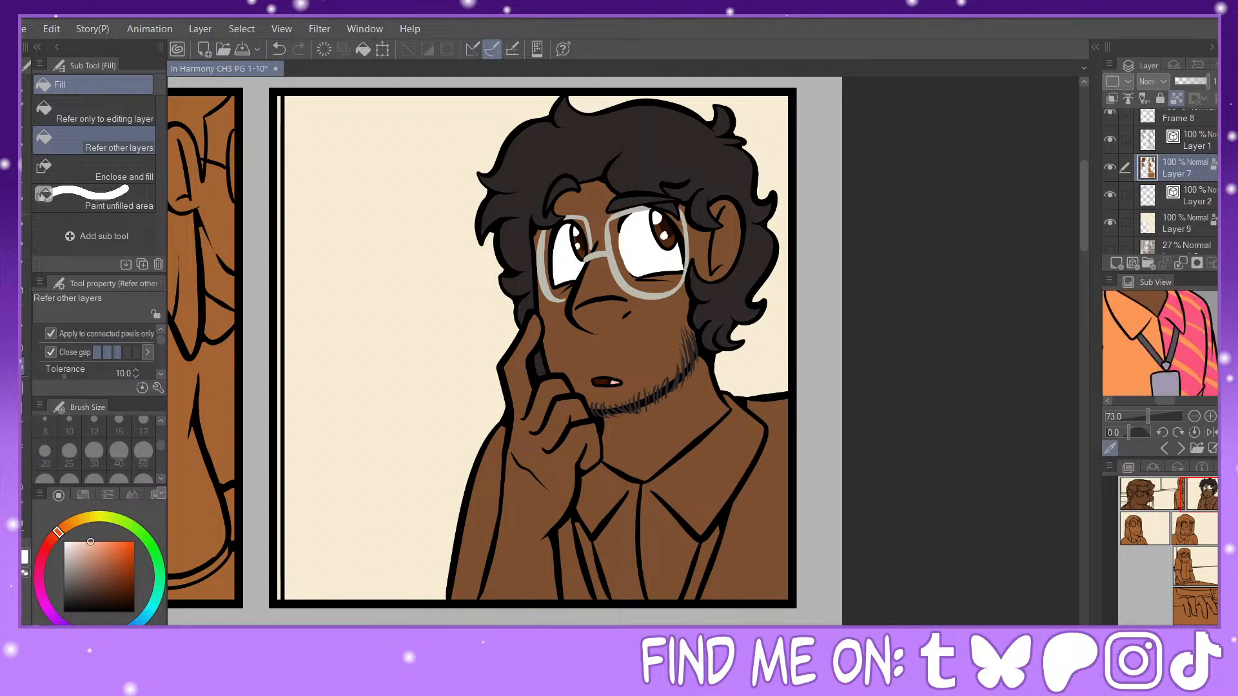
pyautogui.click(1142, 418)
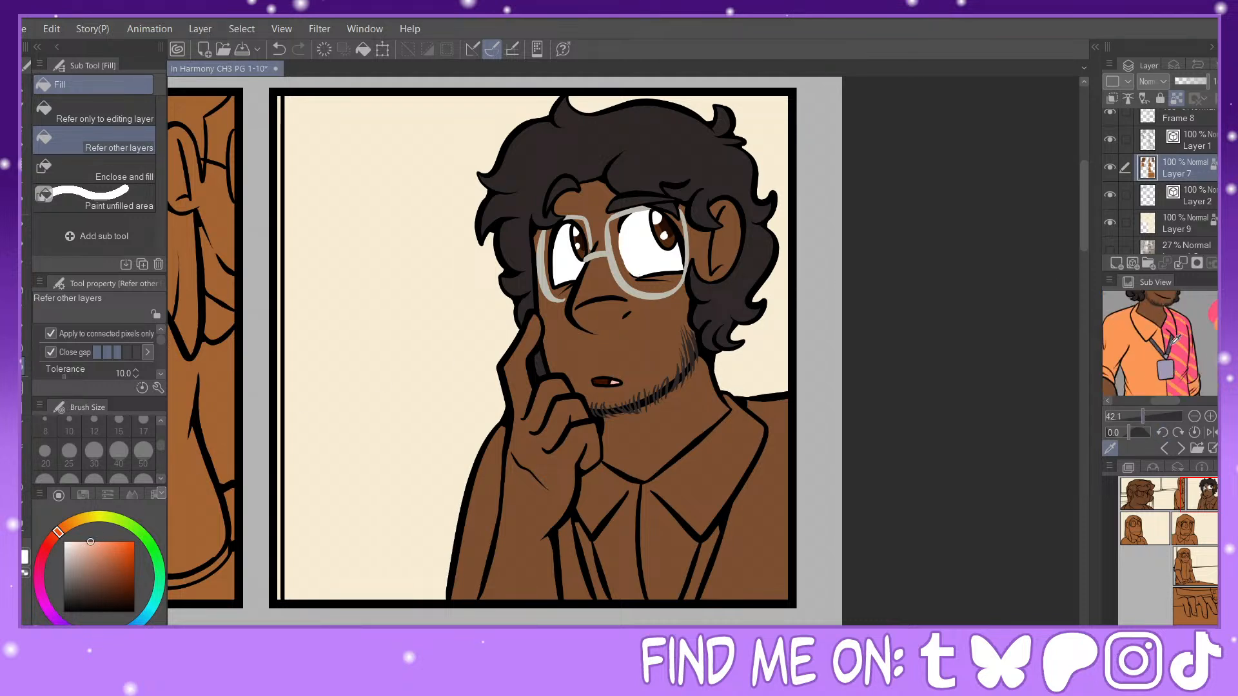
pyautogui.click(1173, 344)
pyautogui.click(702, 560)
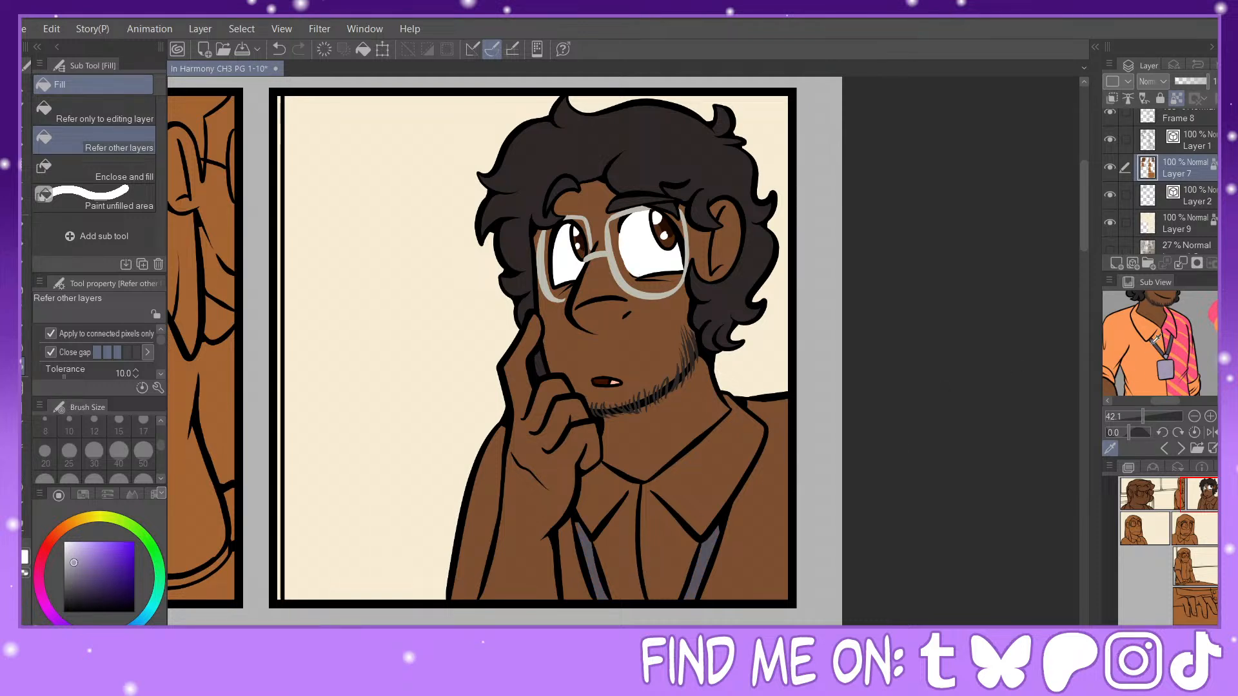
# Step: Fill the shirt's sleeve-side half with orange and its other half with pink, both sampled from the character reference
pyautogui.click(1153, 343)
pyautogui.click(600, 484)
pyautogui.click(571, 552)
pyautogui.click(478, 505)
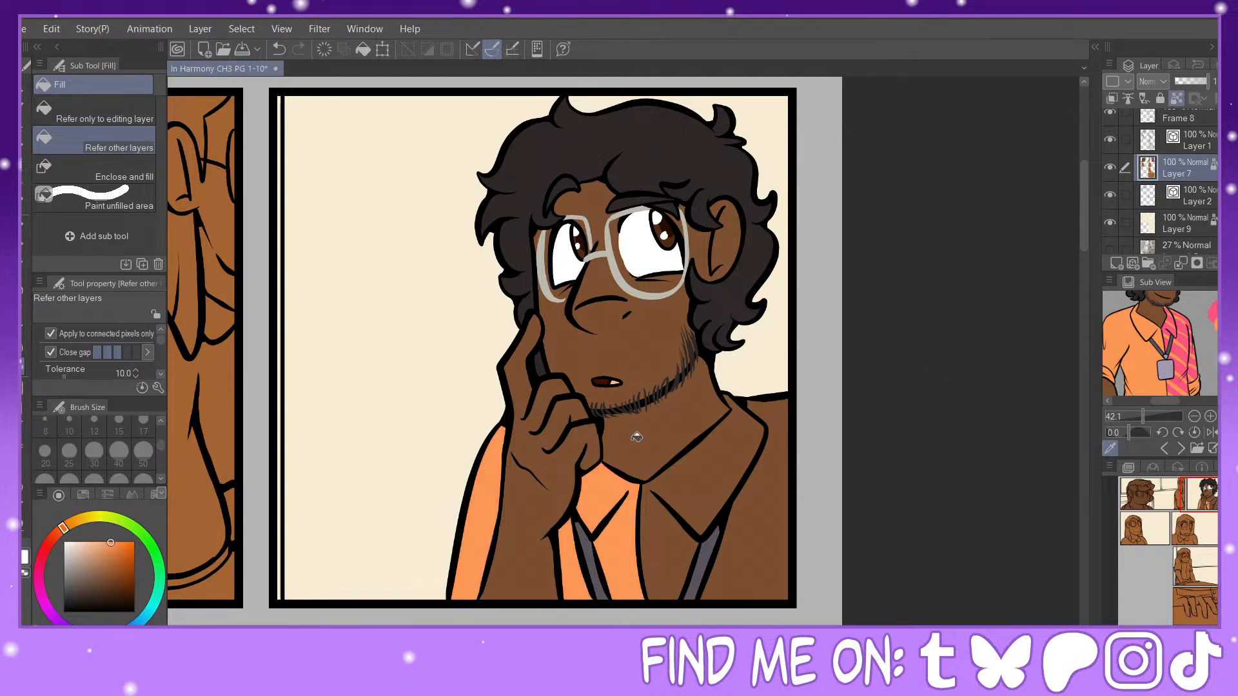
pyautogui.click(1183, 342)
pyautogui.click(678, 534)
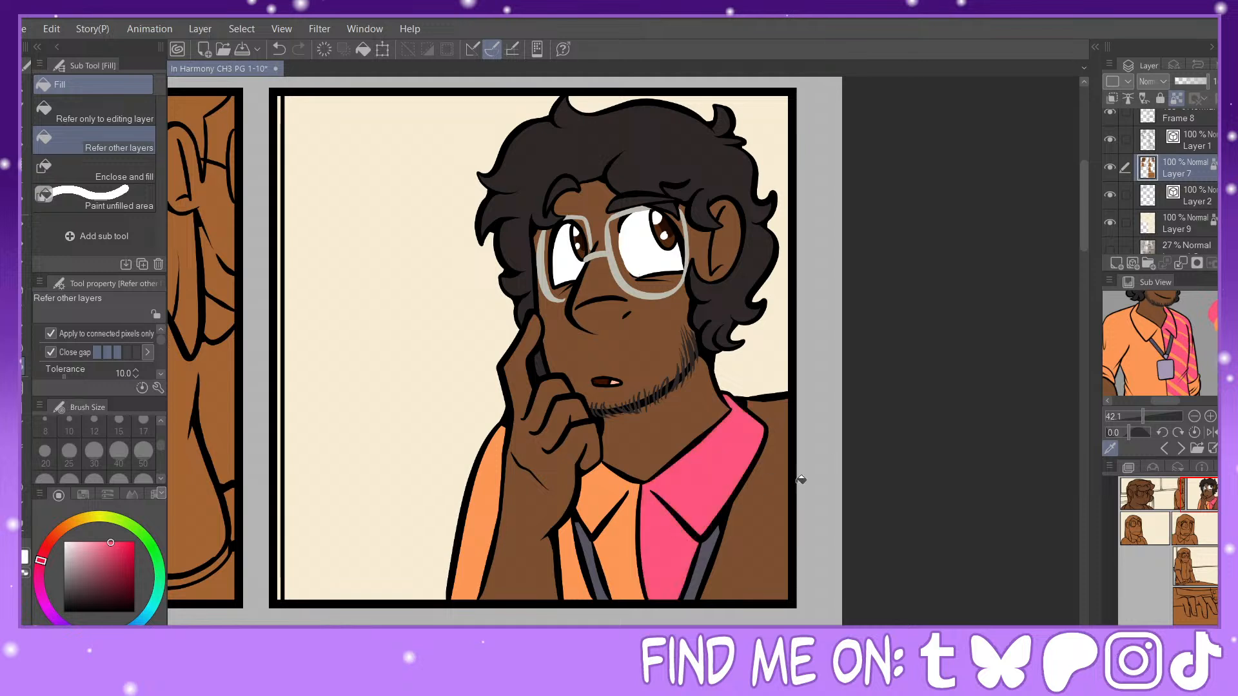
pyautogui.click(781, 477)
# Step: Sample the shirt's orange, then auto-select the connected pink half of the shirt and its collar, referring to all layers
pyautogui.rightClick(595, 540)
pyautogui.press('w')
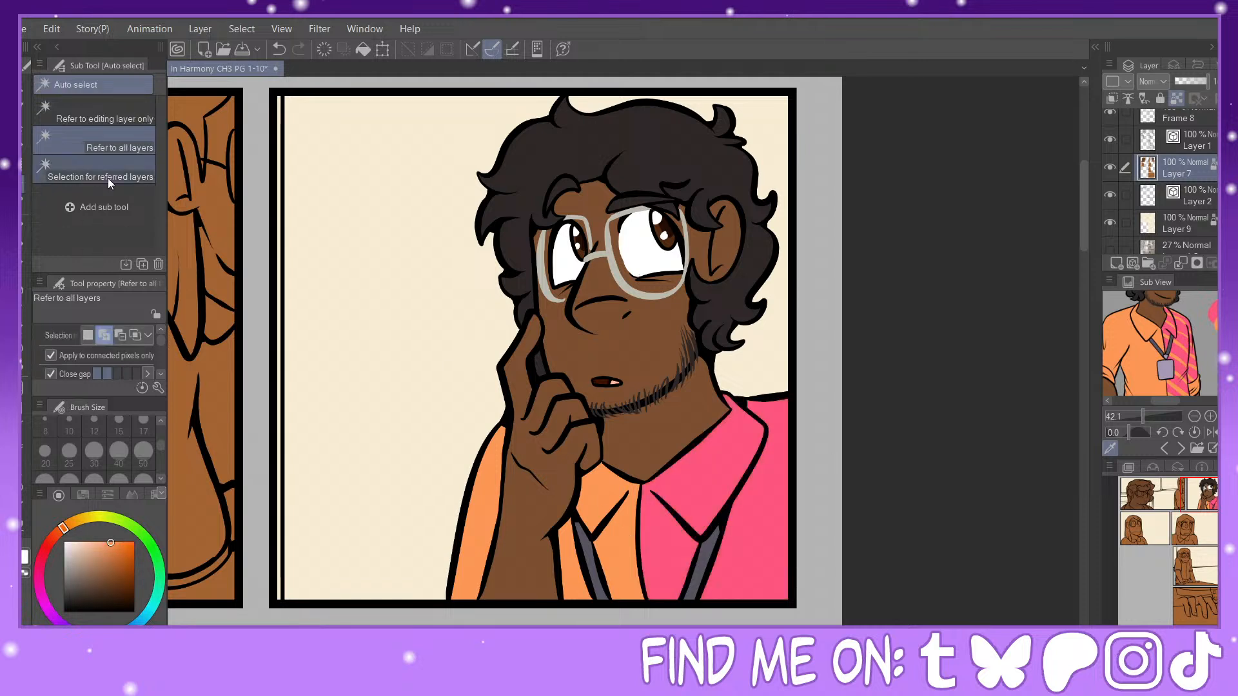
pyautogui.click(697, 490)
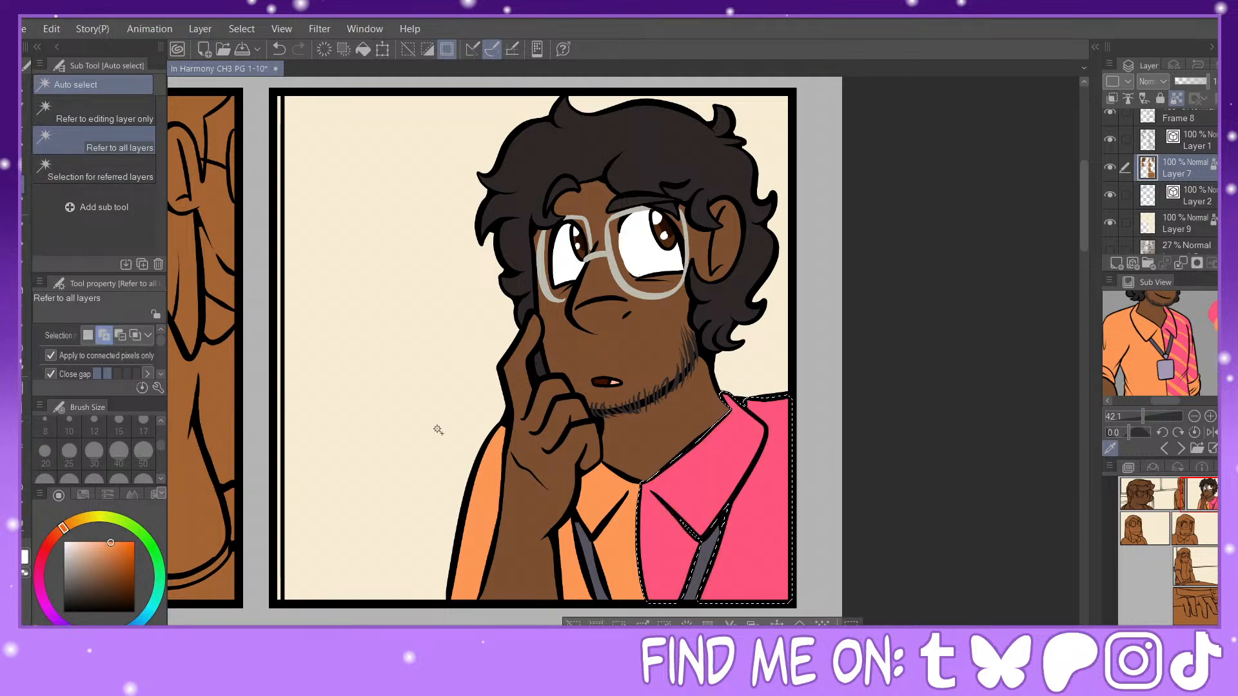
# Step: Paint parallel orange diagonal stripes across the selected pink half of the shirt and collar with the G-pen at size 50
pyautogui.press('p')
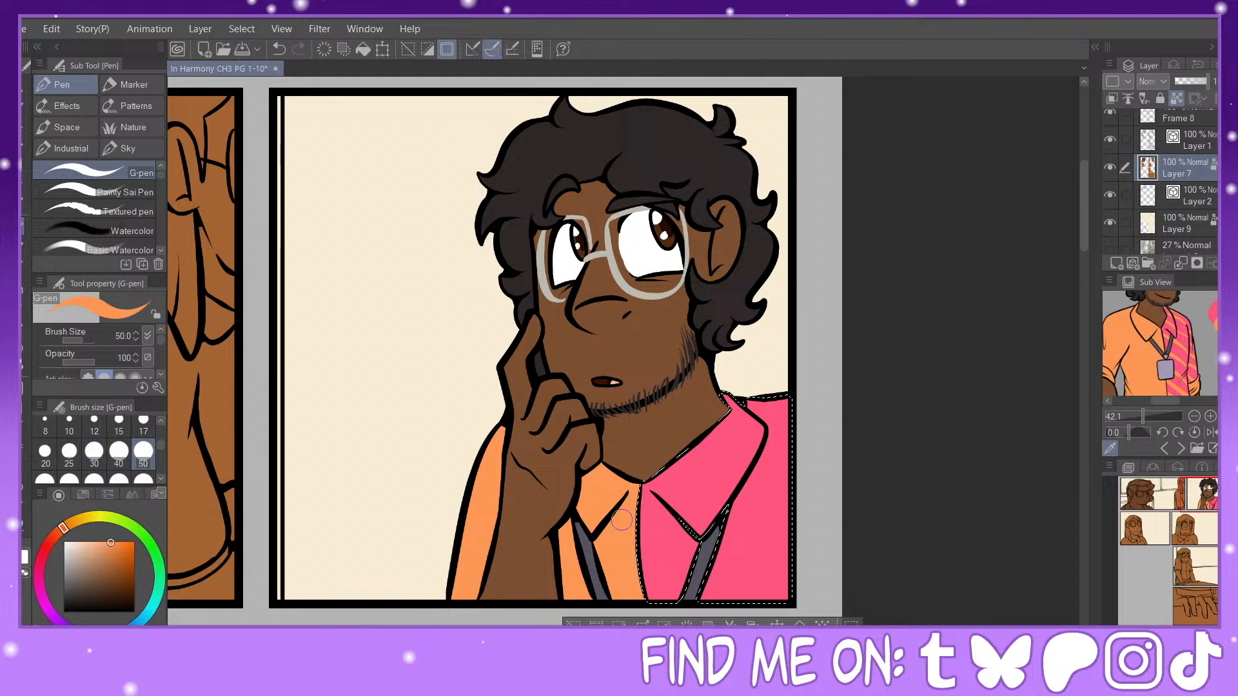
pyautogui.moveTo(639, 498); pyautogui.dragTo(698, 572)
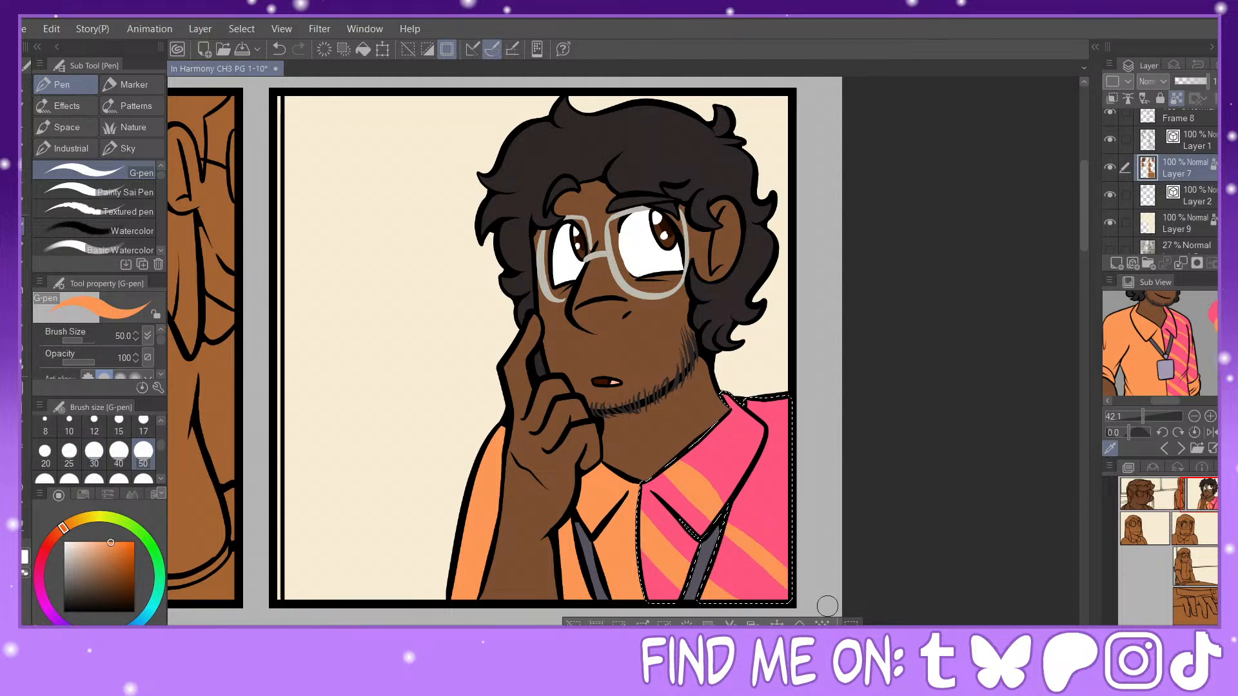
pyautogui.moveTo(720, 509); pyautogui.dragTo(852, 599)
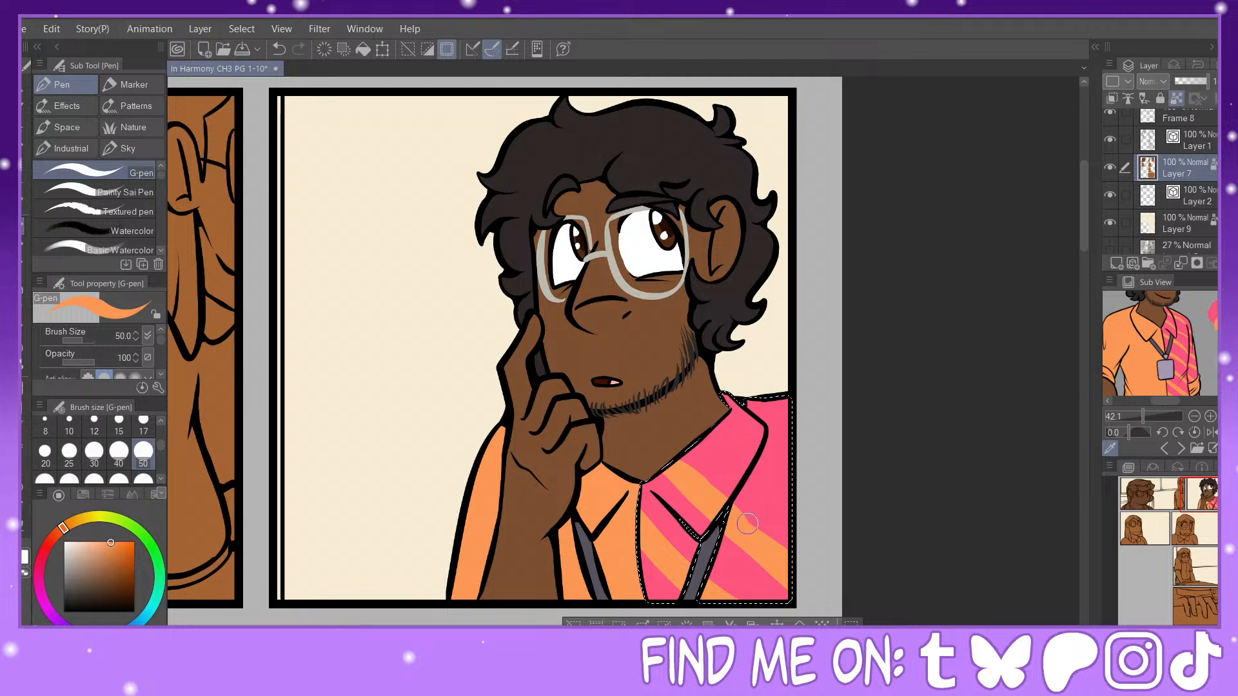
pyautogui.hotkey('ctrl', 'z')
pyautogui.keyDown('alt'); pyautogui.click(706, 469); pyautogui.keyUp('alt')
pyautogui.keyDown('alt'); pyautogui.click(752, 539); pyautogui.keyUp('alt')
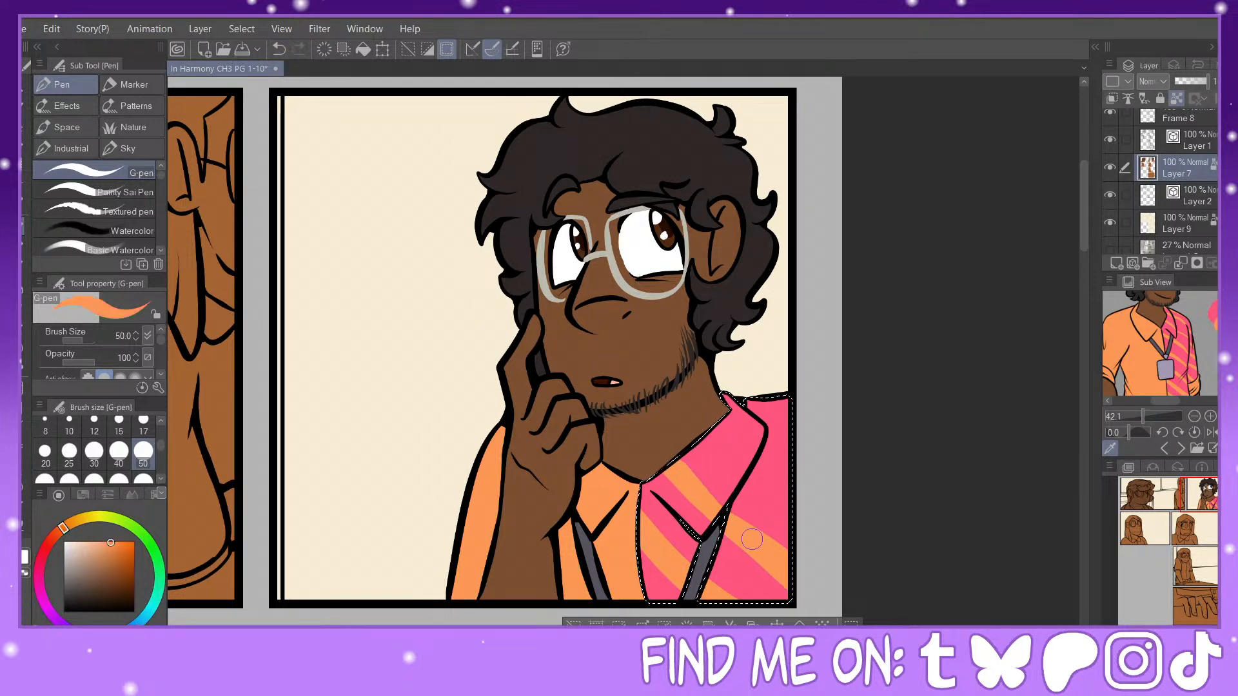
pyautogui.moveTo(721, 423); pyautogui.dragTo(731, 446)
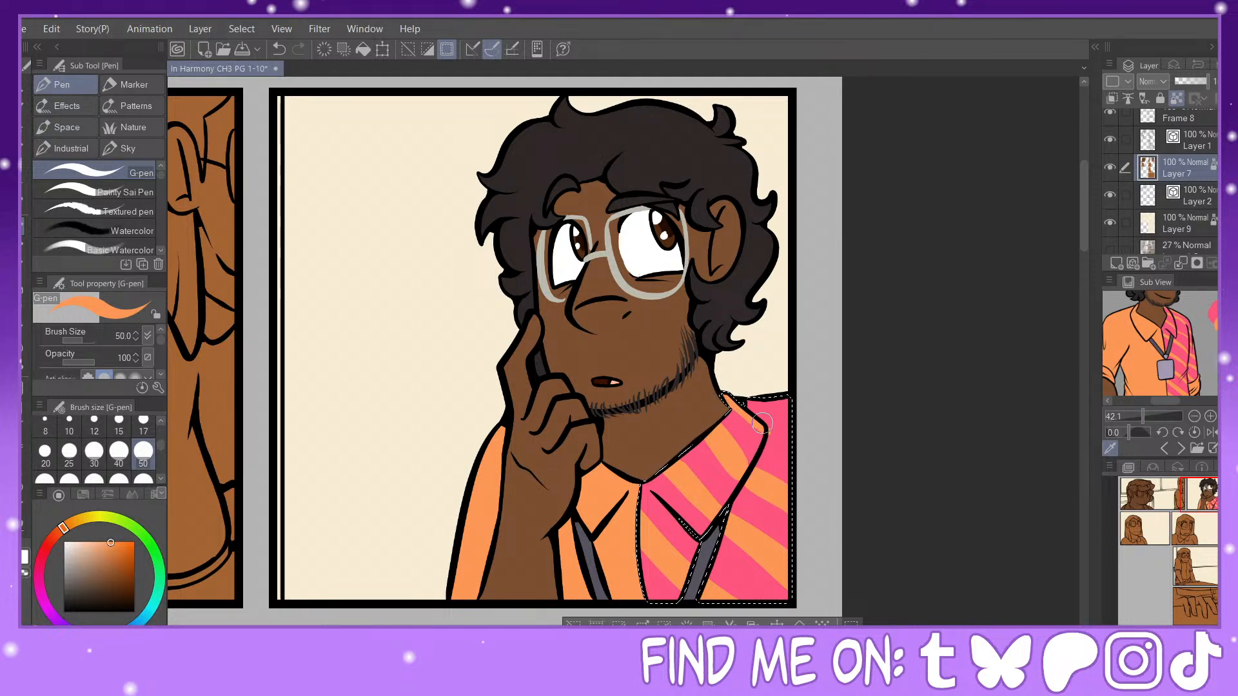
# Step: Refine the stripe edges on the collar and shoulder with the G-pen, alternating between the sampled pink and orange
pyautogui.keyDown('alt'); pyautogui.click(759, 424); pyautogui.keyUp('alt')
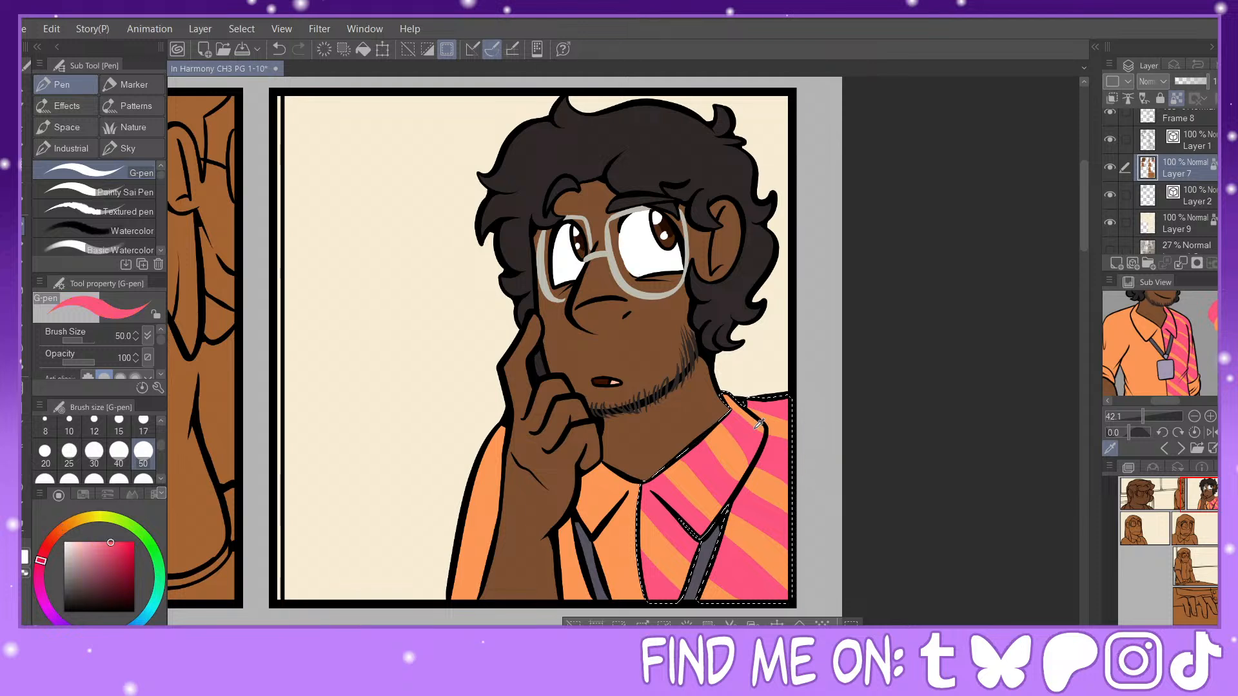
pyautogui.keyDown('alt'); pyautogui.click(788, 427); pyautogui.keyUp('alt')
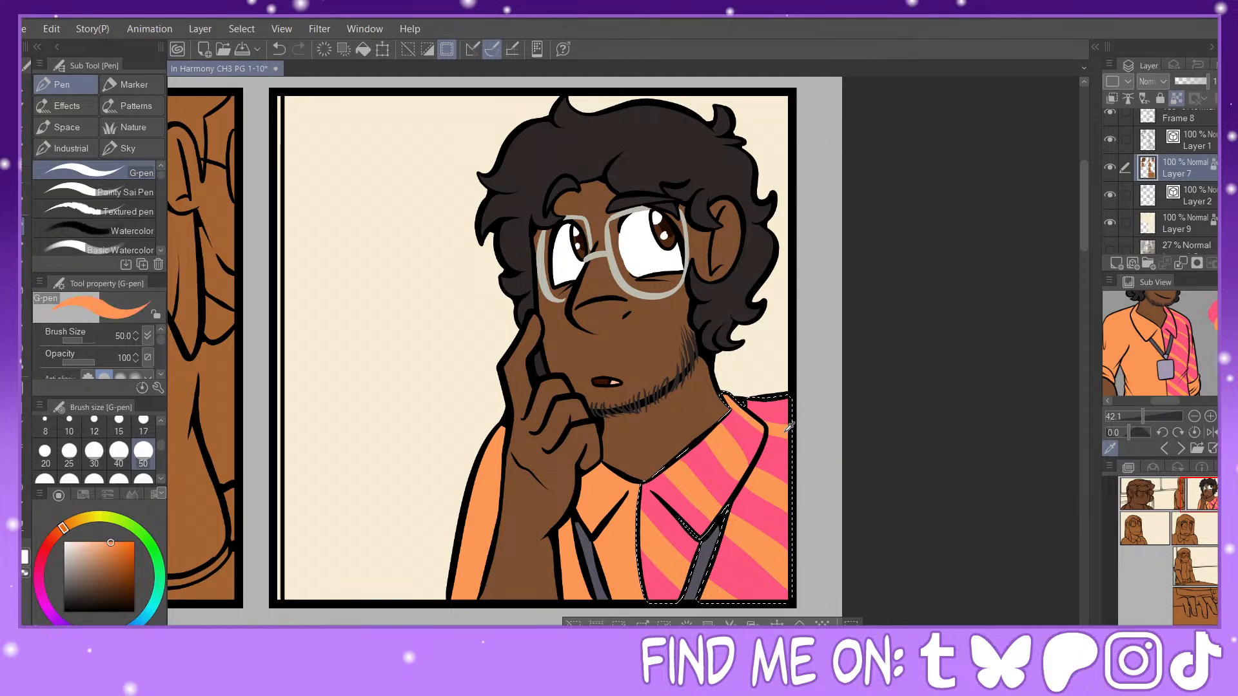
pyautogui.keyDown('alt'); pyautogui.click(749, 444); pyautogui.keyUp('alt')
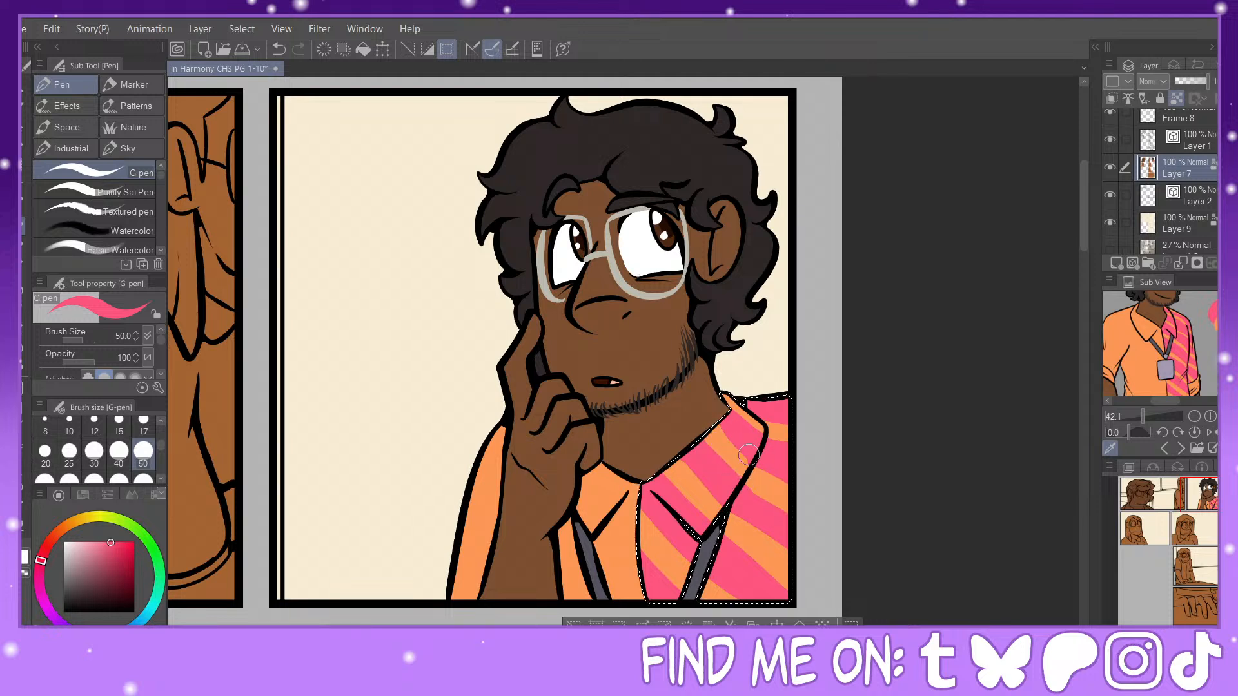
pyautogui.keyDown('alt'); pyautogui.click(722, 442); pyautogui.keyUp('alt')
pyautogui.keyDown('alt'); pyautogui.click(714, 478); pyautogui.keyUp('alt')
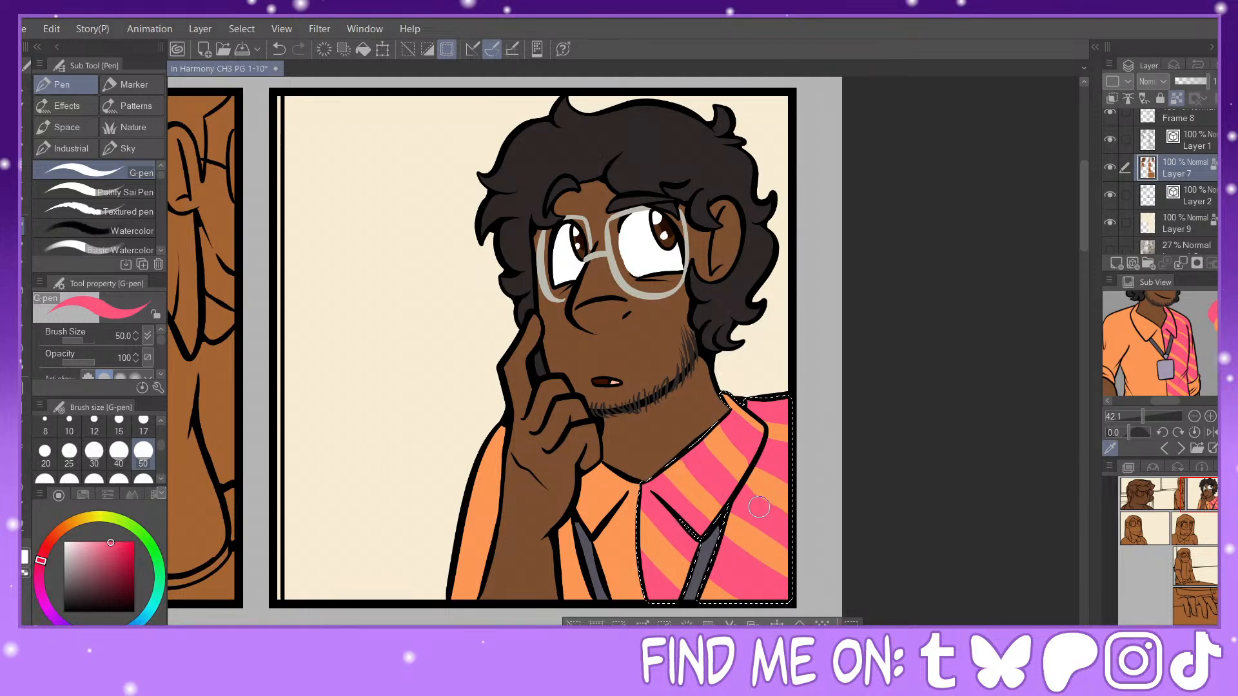
# Step: Clear the striped shirt's selection, bring up the long-haired woman's reference, and sample her dark hair color
pyautogui.hotkey('ctrl', 'd')
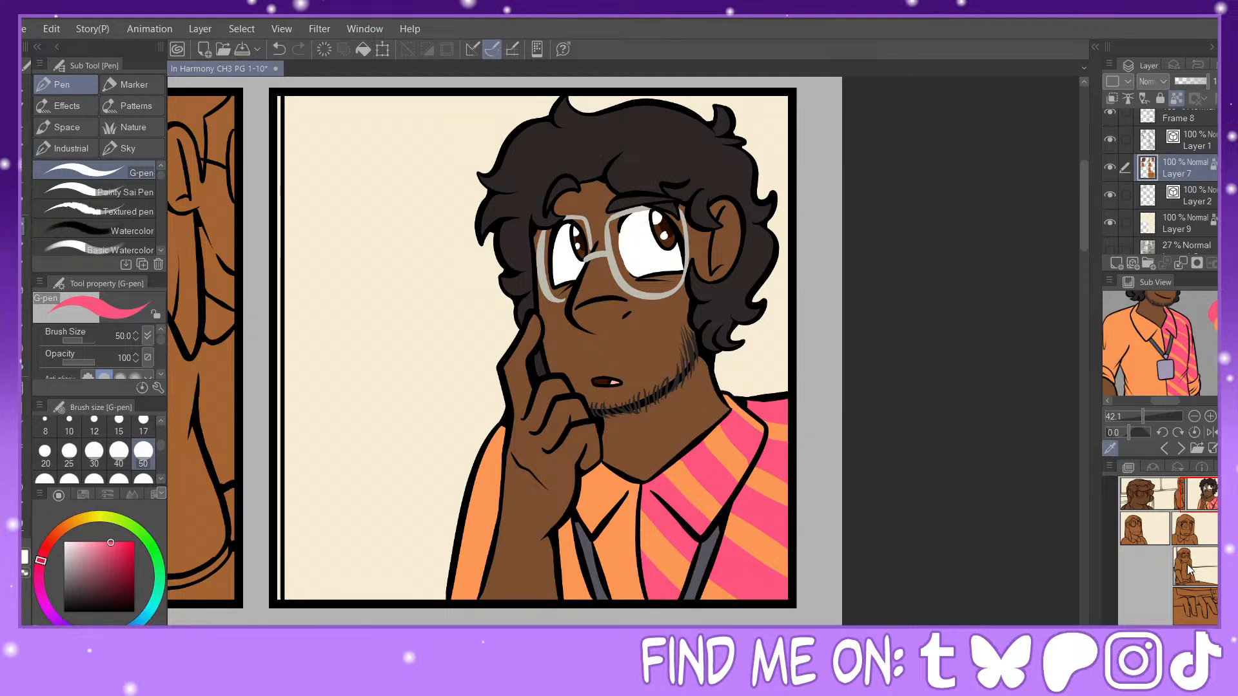
pyautogui.moveTo(1205, 489); pyautogui.dragTo(1153, 515)
pyautogui.click(1166, 448)
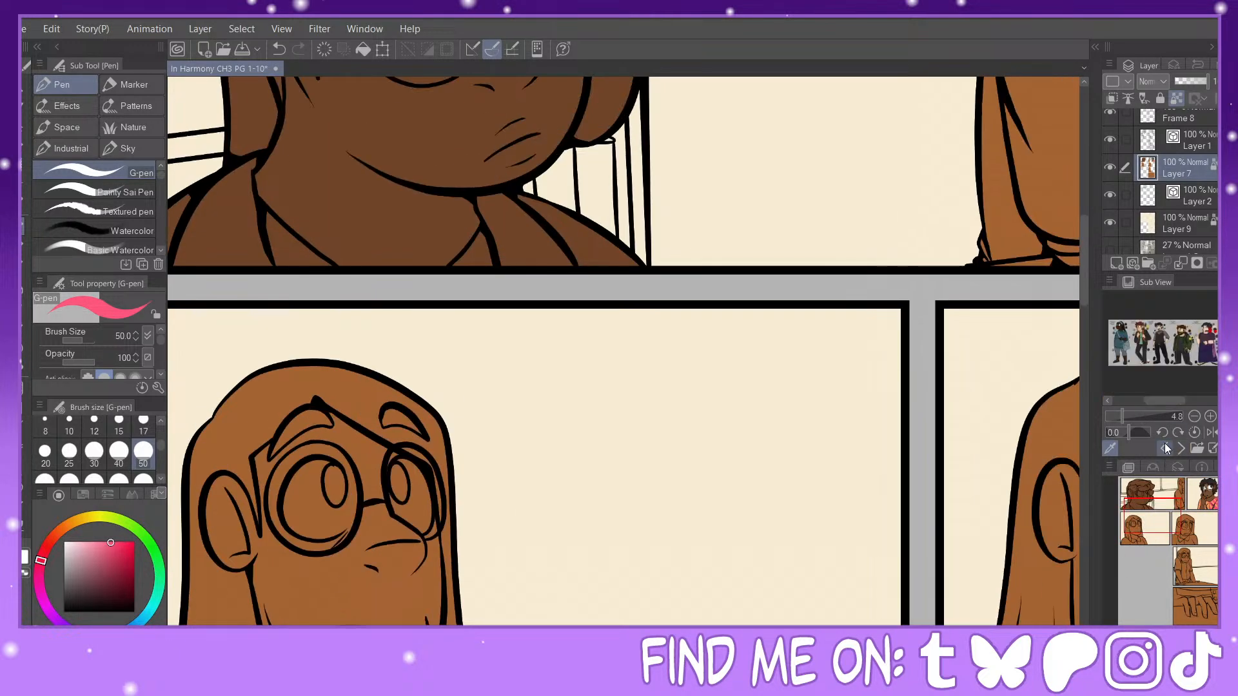
pyautogui.click(1166, 450)
pyautogui.moveTo(1132, 416)
pyautogui.mouseDown()
pyautogui.moveTo(1153, 416)
pyautogui.moveTo(1139, 418)
pyautogui.mouseUp()
pyautogui.moveTo(1221, 350); pyautogui.dragTo(1221, 332)
pyautogui.click(1139, 301)
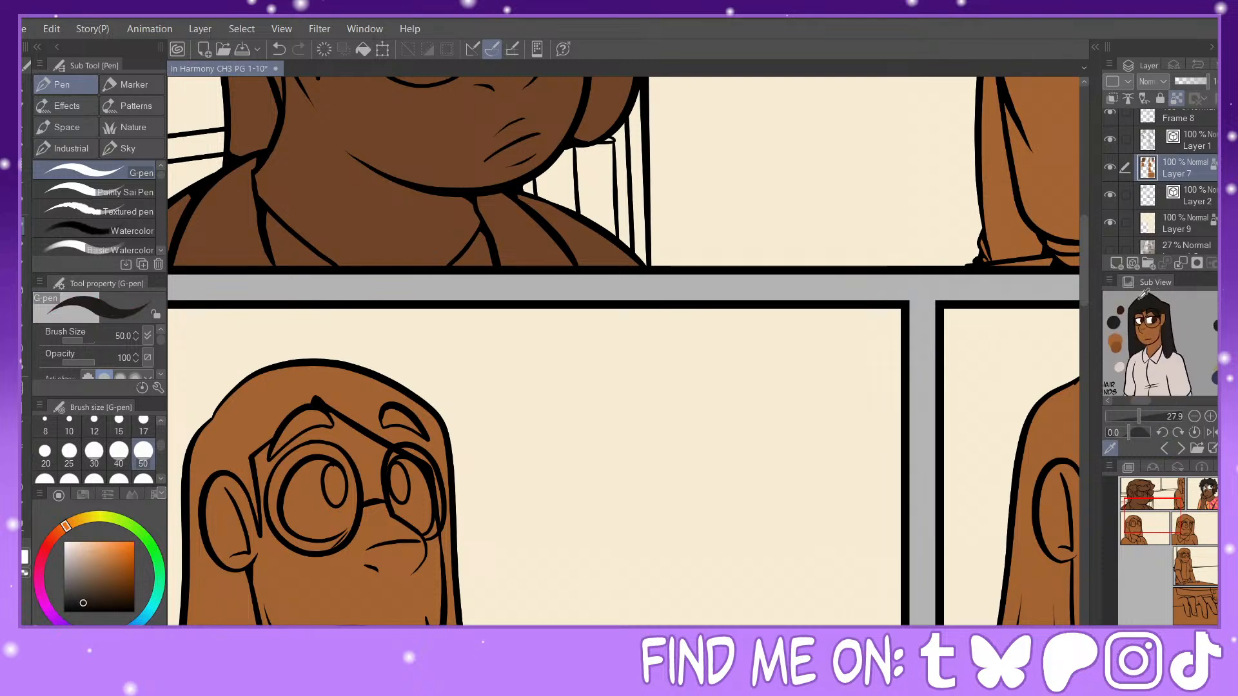
# Step: Fill the long-haired woman's hair in the wide first panel with the dark hair color, referring to other layers
pyautogui.press('g')
pyautogui.scroll(-3, 752, 237)
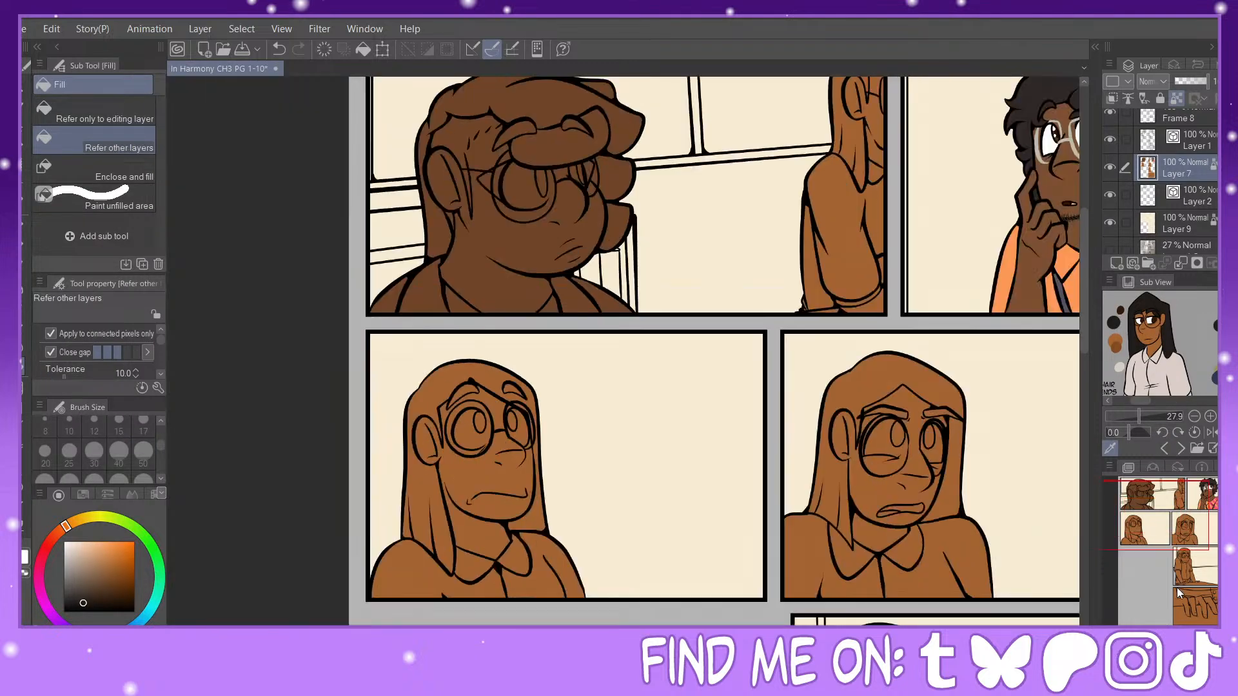
pyautogui.scroll(-1, 752, 237)
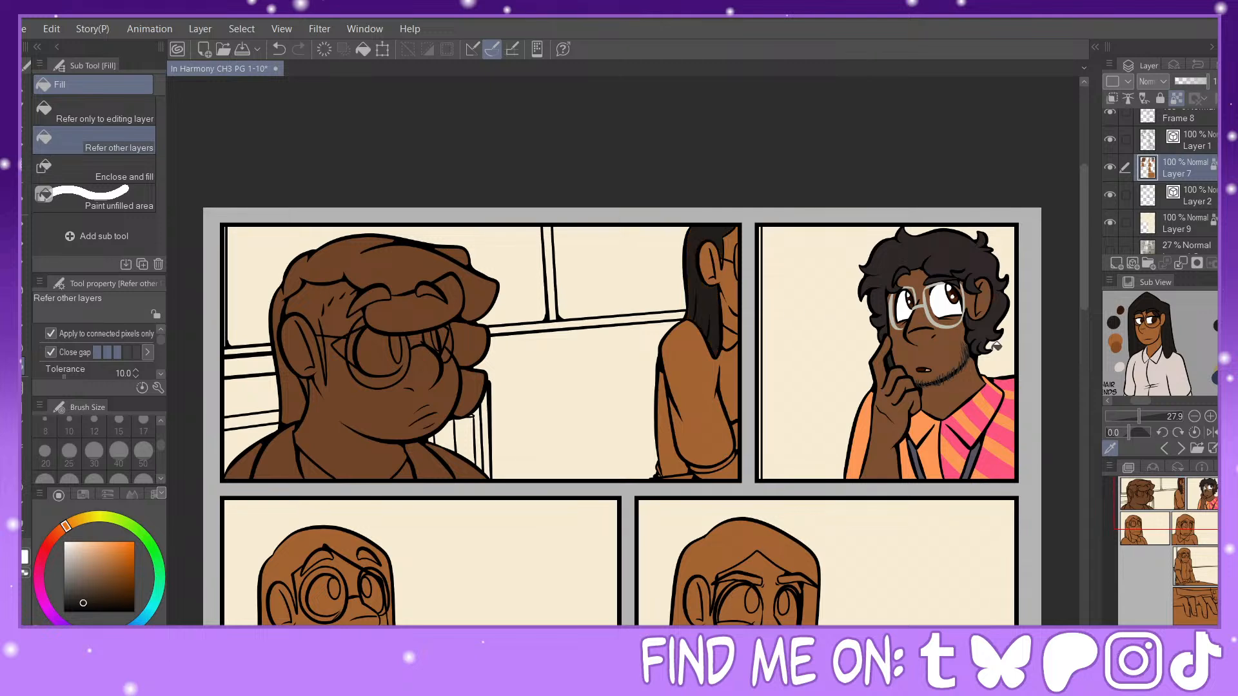
pyautogui.click(25, 226)
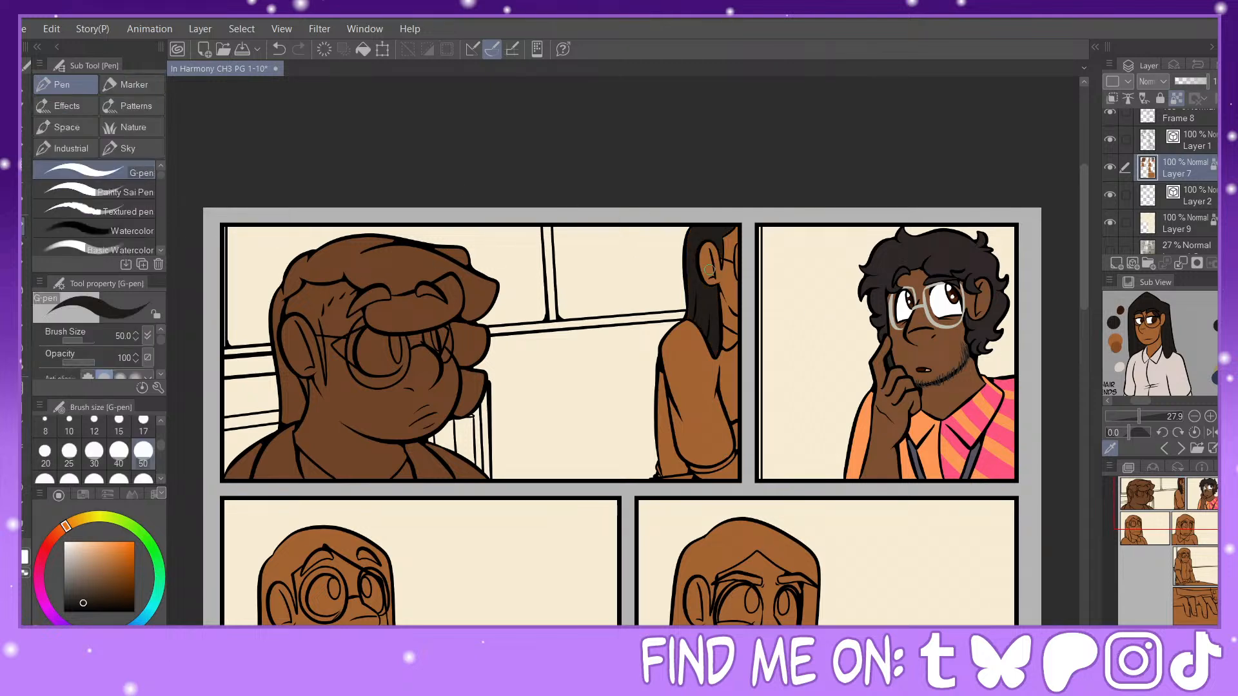
pyautogui.click(24, 367)
# Step: Fill the woman's hair and eyebrows in the second row's first panel with the dark hair color
pyautogui.moveTo(1183, 499); pyautogui.dragTo(1162, 529)
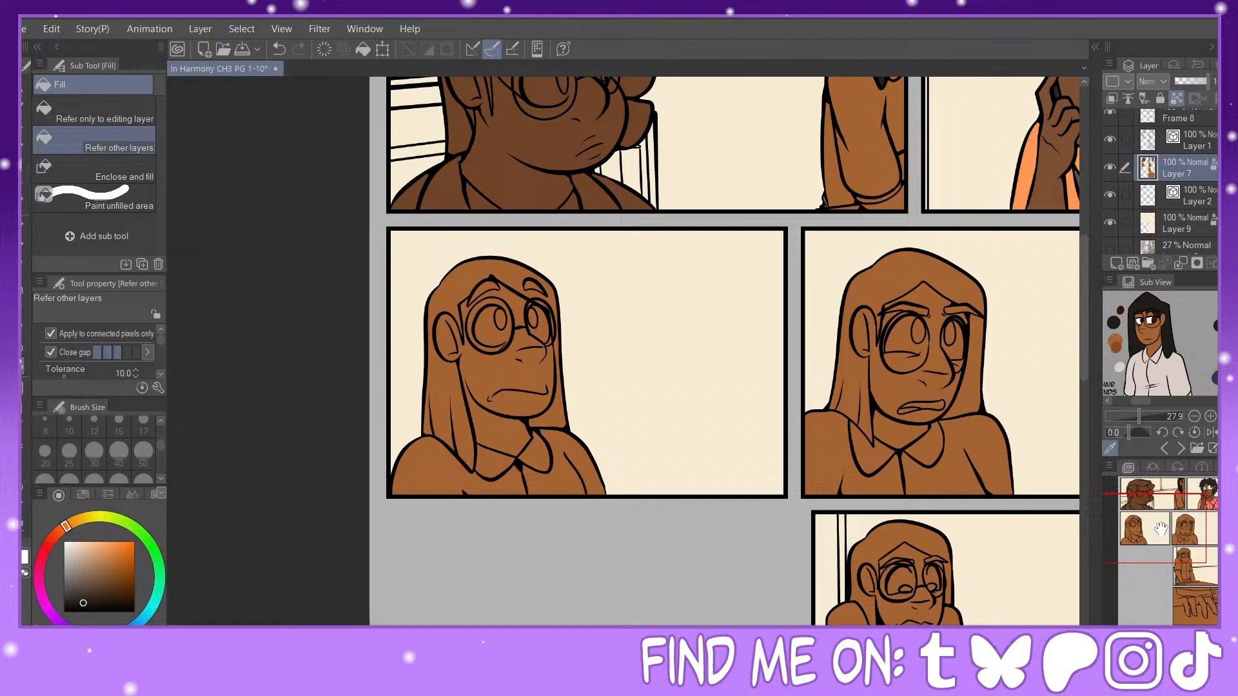
pyautogui.click(497, 270)
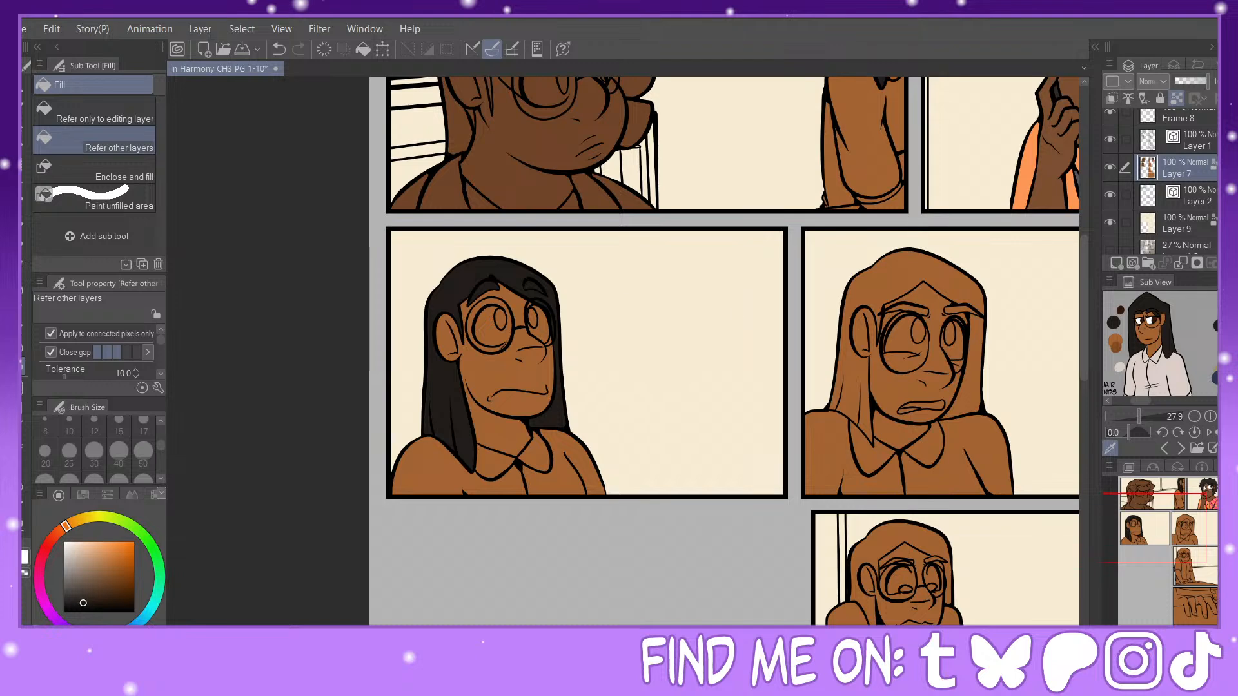
pyautogui.hotkey('ctrl', '+')
pyautogui.hotkey('ctrl', '+')
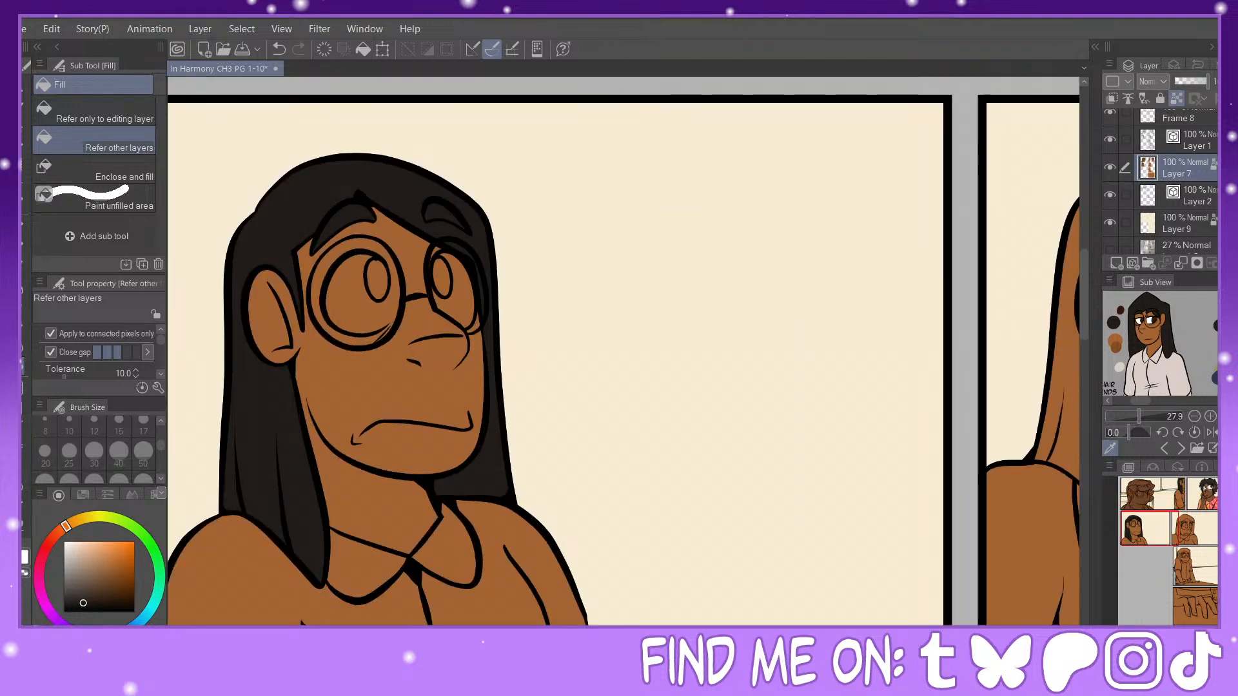
pyautogui.hotkey('ctrl', '-')
# Step: Fill the woman's eyebrows and every section of her hair in the second row's second panel with the dark hair color
pyautogui.moveTo(1166, 523); pyautogui.dragTo(1181, 522)
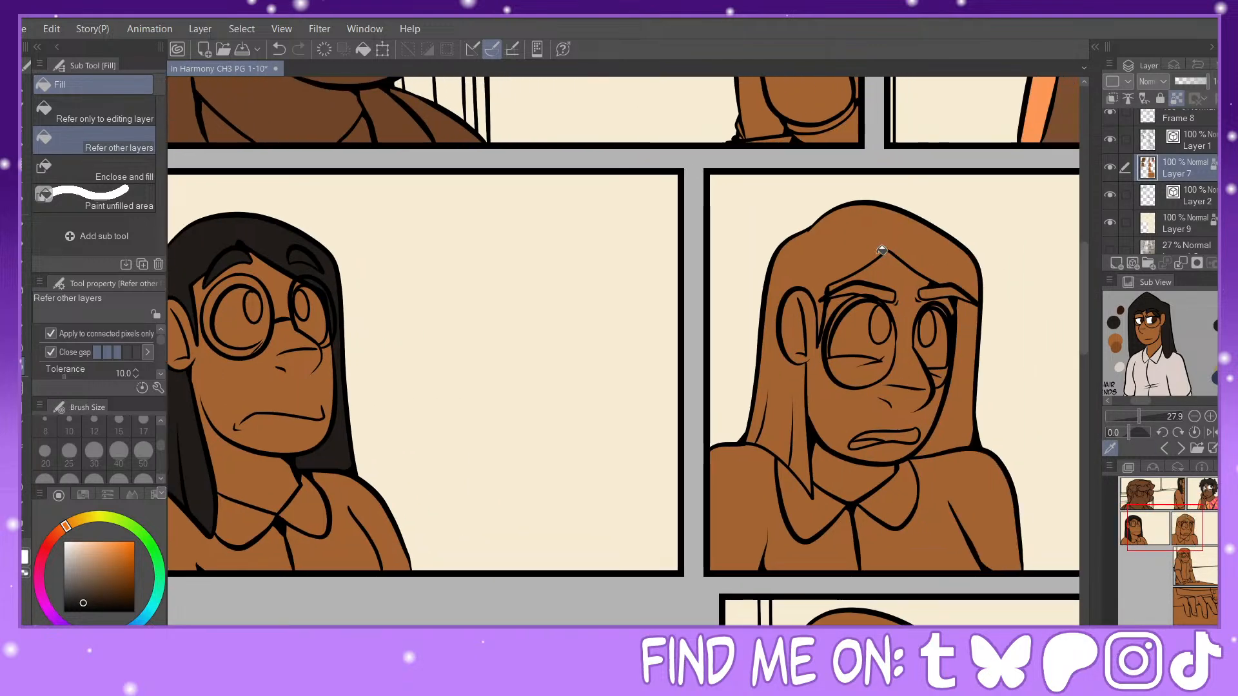
pyautogui.click(886, 291)
pyautogui.click(941, 288)
pyautogui.click(936, 261)
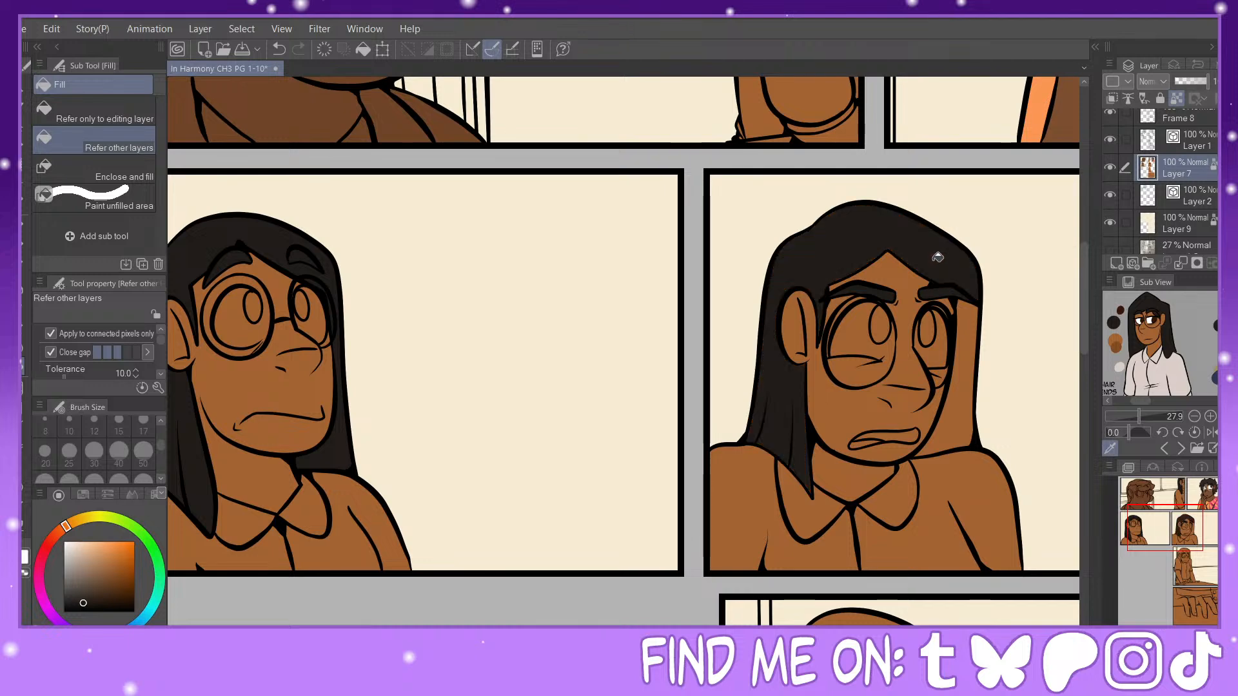
pyautogui.click(971, 352)
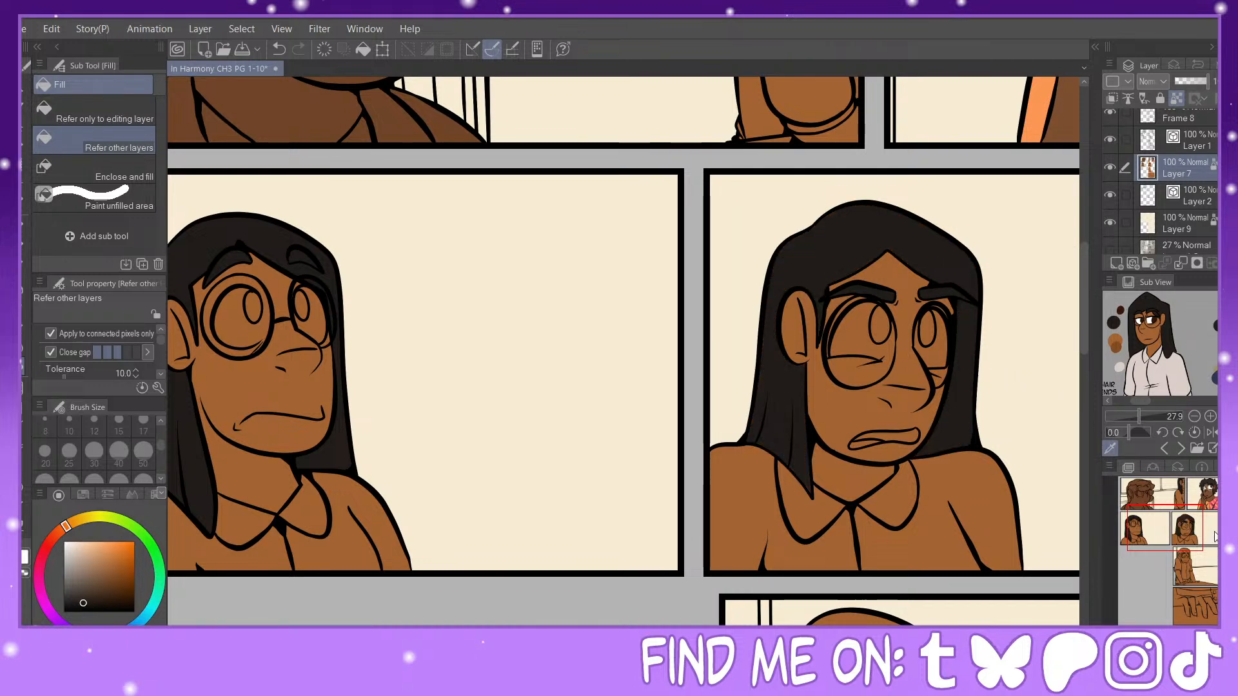
# Step: Fill the hair and both eyebrows of the woman leaning on the table with the dark hair color
pyautogui.hotkey('ctrl', '-')
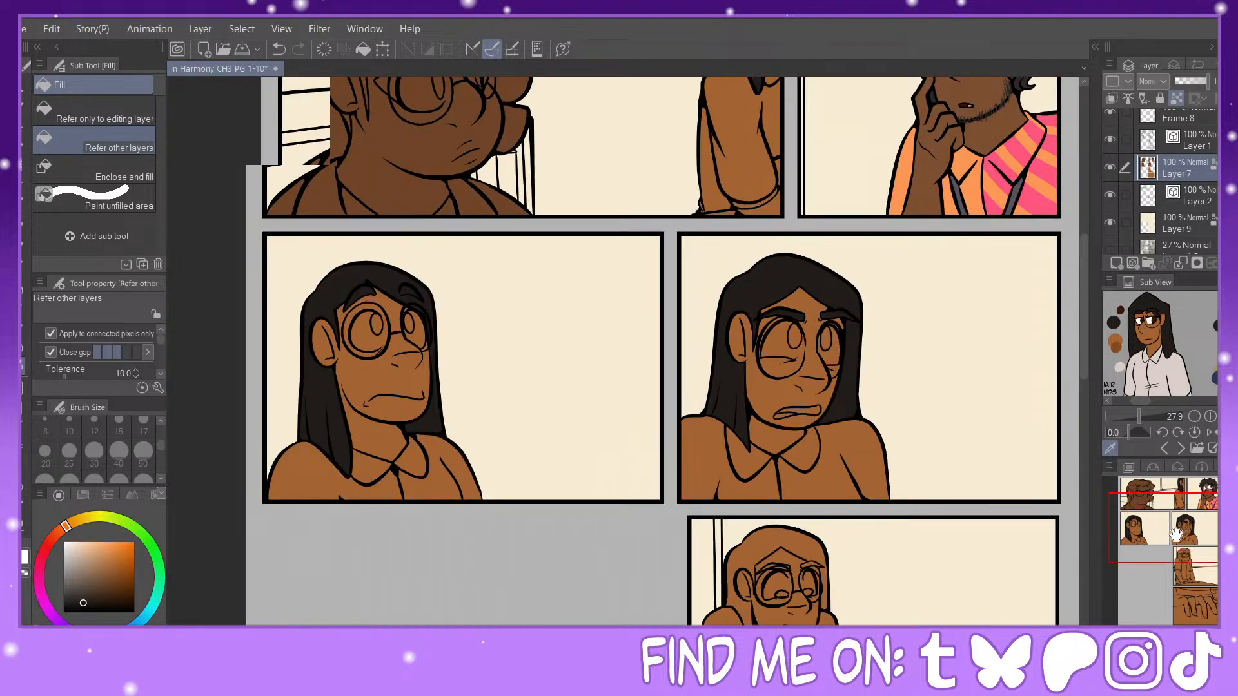
pyautogui.moveTo(1177, 559); pyautogui.dragTo(1185, 564)
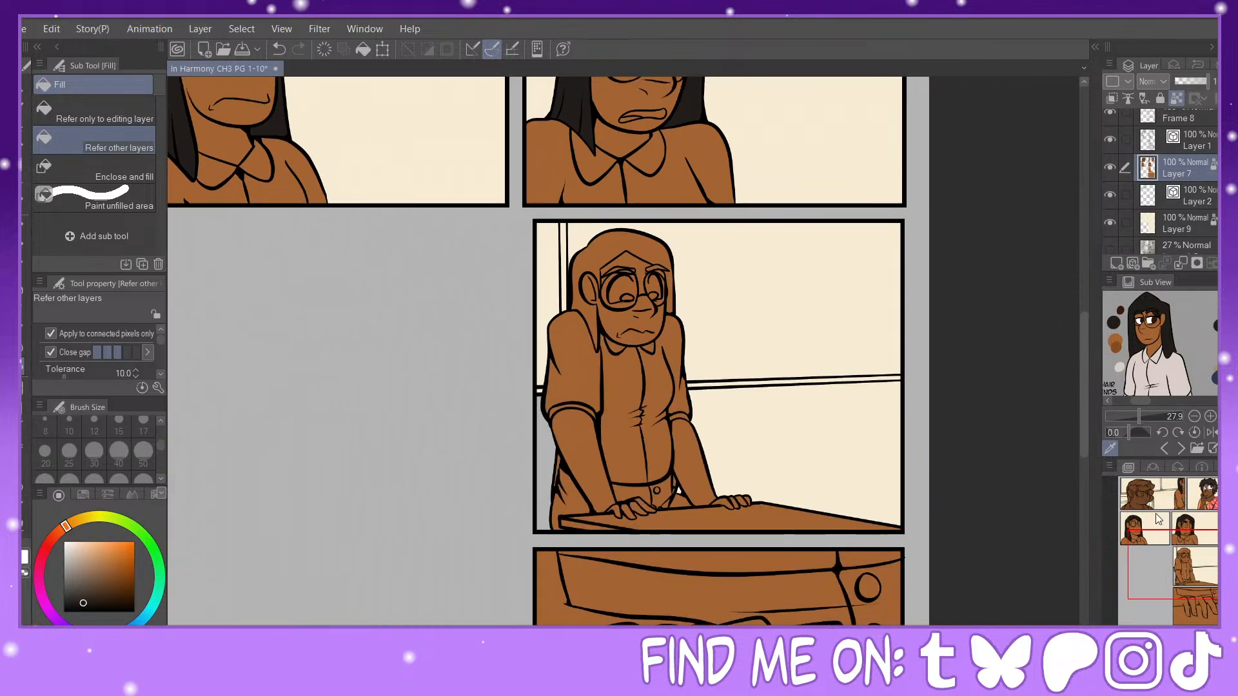
pyautogui.click(618, 250)
pyautogui.scroll(4, 1182, 558)
pyautogui.moveTo(1181, 559); pyautogui.dragTo(1186, 557)
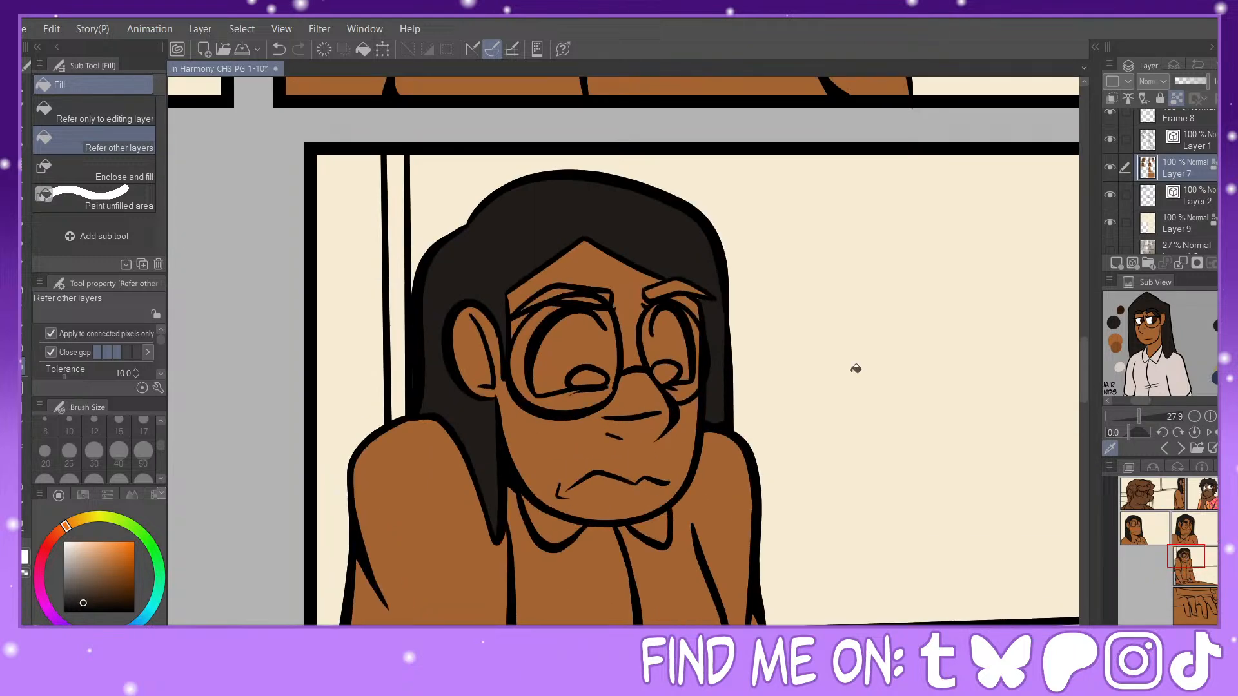
pyautogui.moveTo(554, 291); pyautogui.dragTo(668, 285)
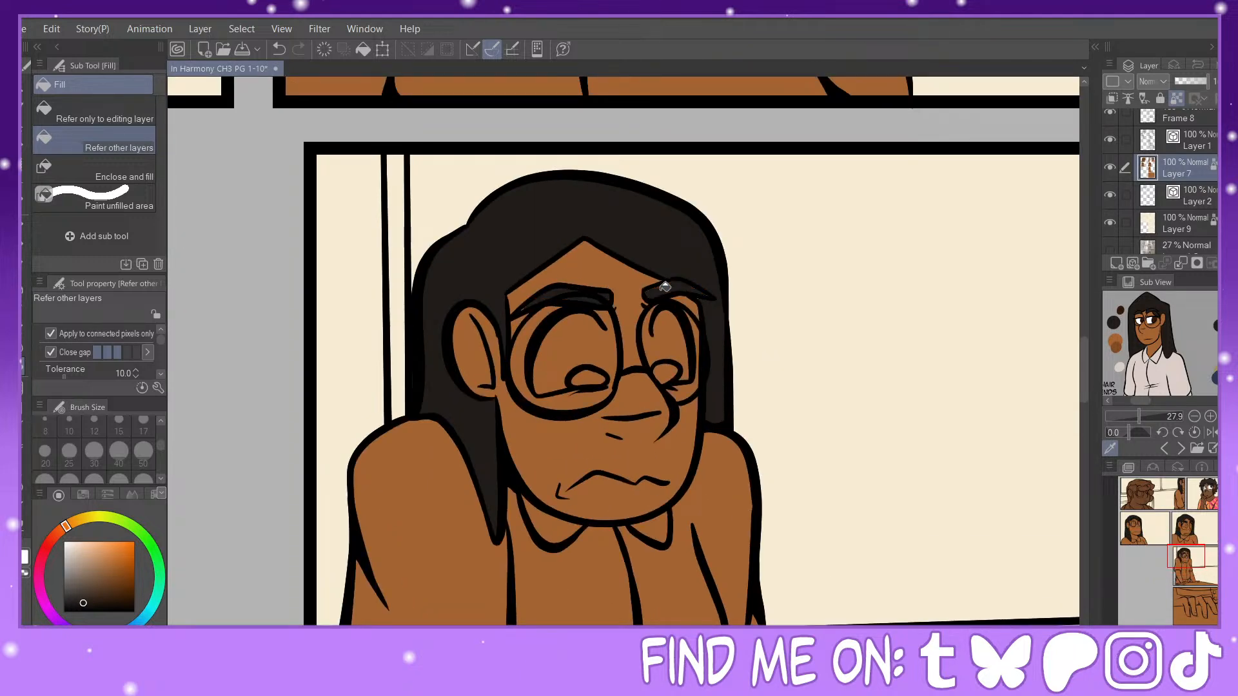
pyautogui.press('p')
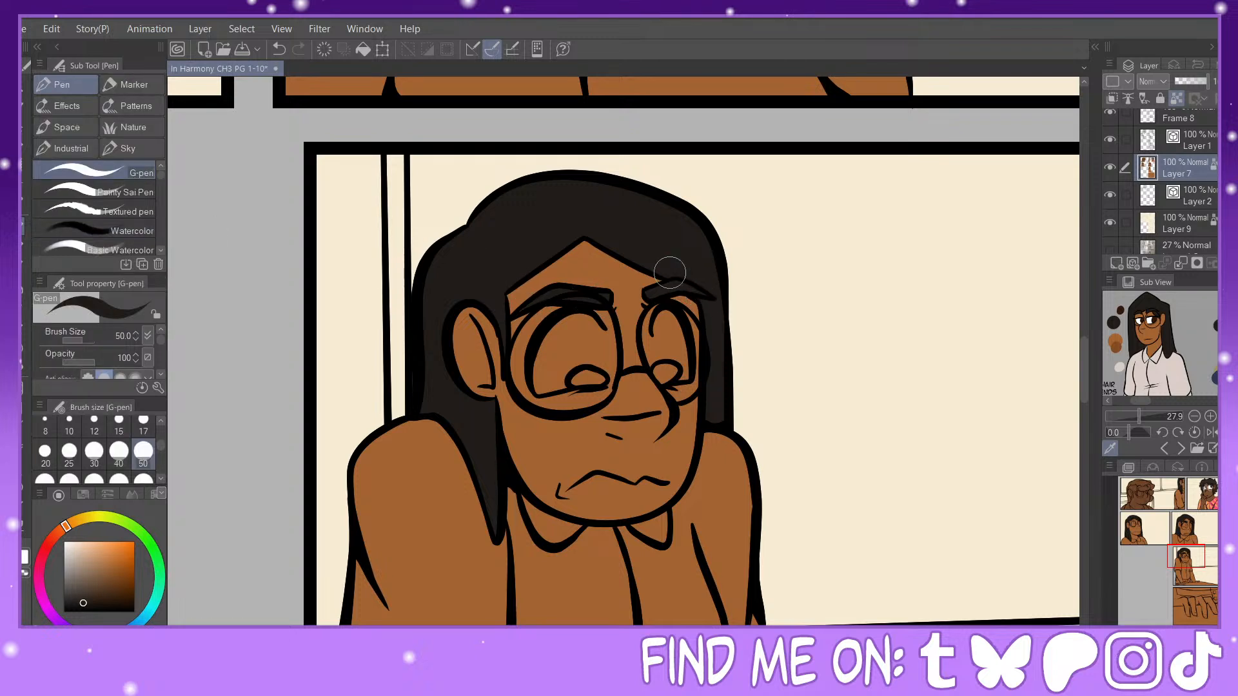
pyautogui.press('g')
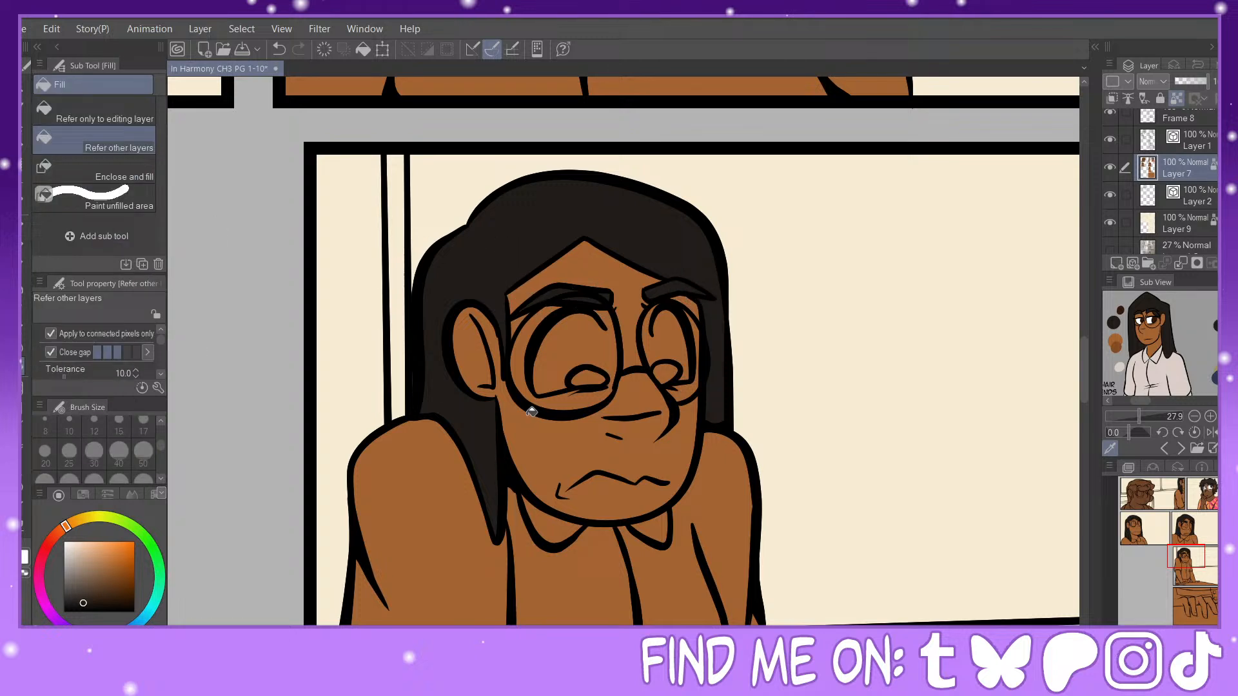
# Step: Fill the small hair section behind the leaning woman's arm with the dark color sampled from her hair
pyautogui.keyDown('alt'); pyautogui.click(674, 589); pyautogui.keyUp('alt')
pyautogui.moveTo(1186, 556)
pyautogui.mouseDown()
pyautogui.moveTo(1184, 574)
pyautogui.moveTo(1184, 552)
pyautogui.moveTo(1184, 563)
pyautogui.mouseUp()
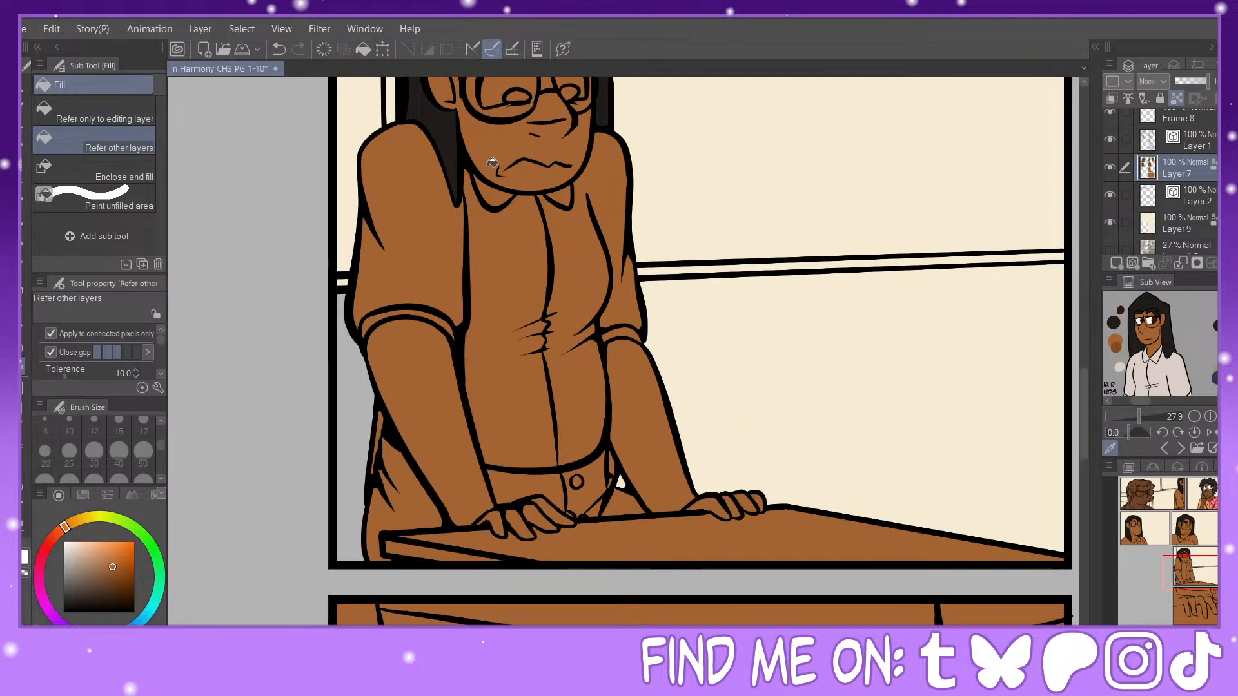
pyautogui.keyDown('alt'); pyautogui.click(434, 135); pyautogui.keyUp('alt')
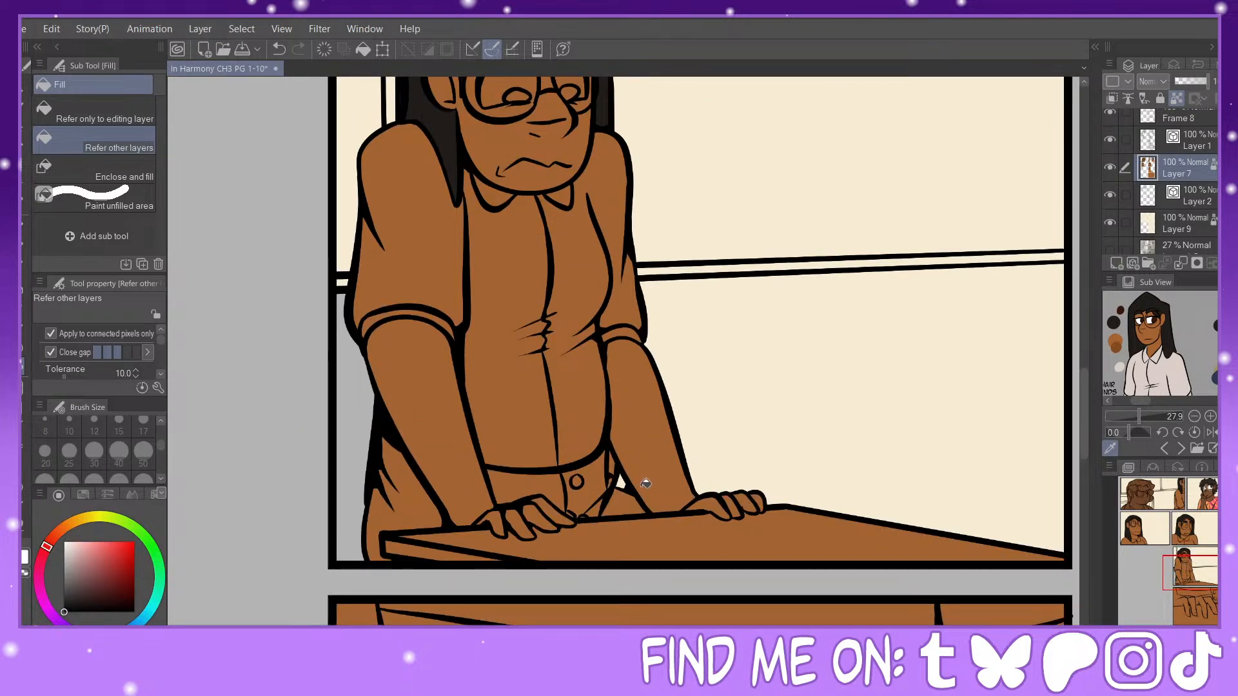
pyautogui.click(278, 50)
pyautogui.keyDown('alt'); pyautogui.click(440, 120); pyautogui.keyUp('alt')
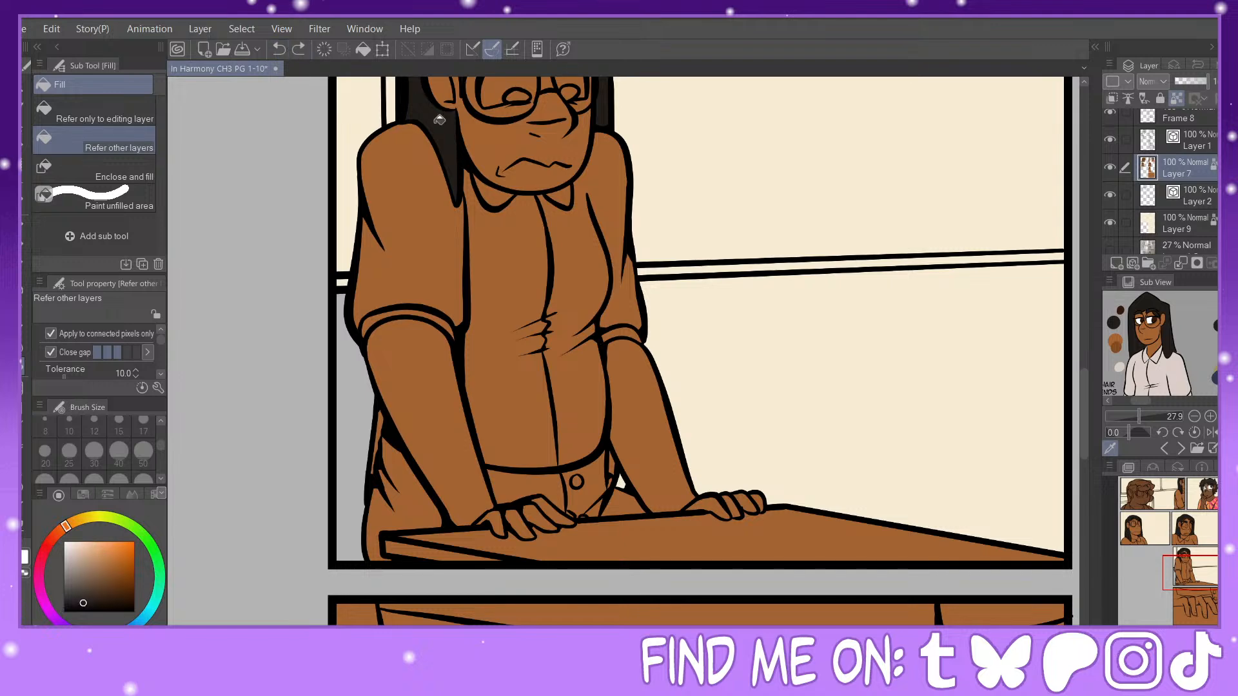
pyautogui.click(381, 420)
# Step: Sample the reference shirt's off-white and fill the shirt strip above the waistband in the bottom close-up panel
pyautogui.hotkey('ctrl', '-')
pyautogui.moveTo(1190, 567)
pyautogui.mouseDown()
pyautogui.moveTo(1194, 602)
pyautogui.moveTo(1186, 559)
pyautogui.mouseUp()
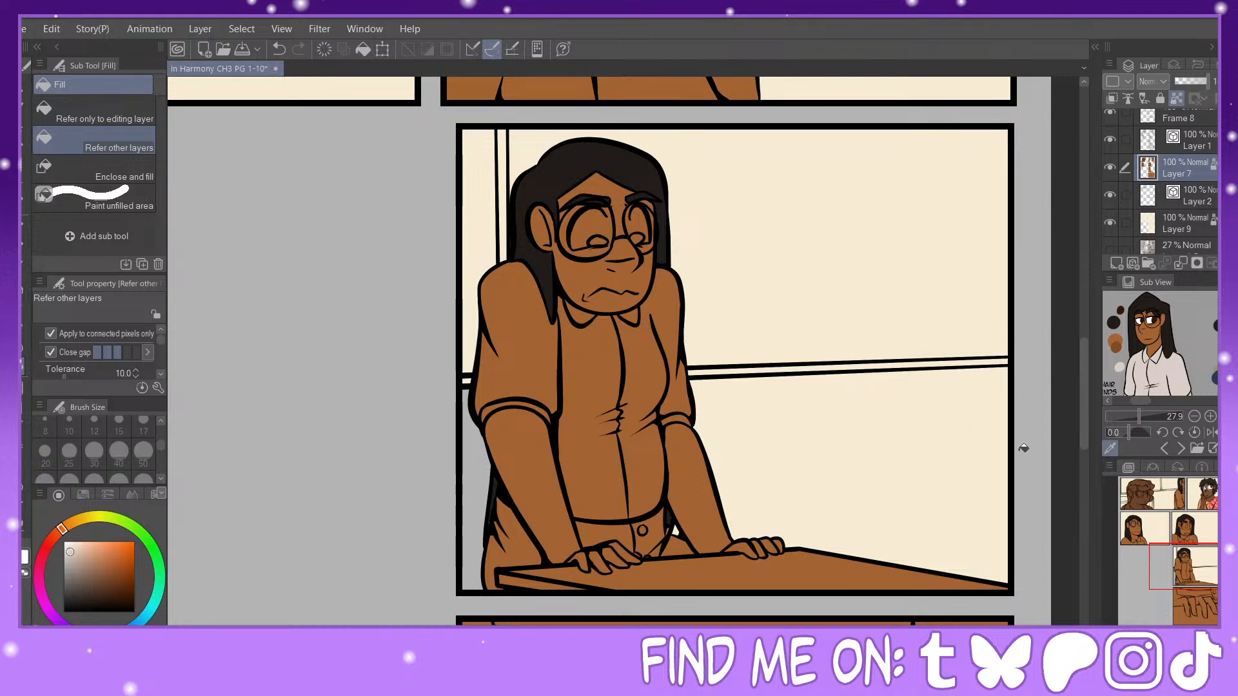
pyautogui.click(1170, 584)
pyautogui.click(752, 342)
pyautogui.click(811, 336)
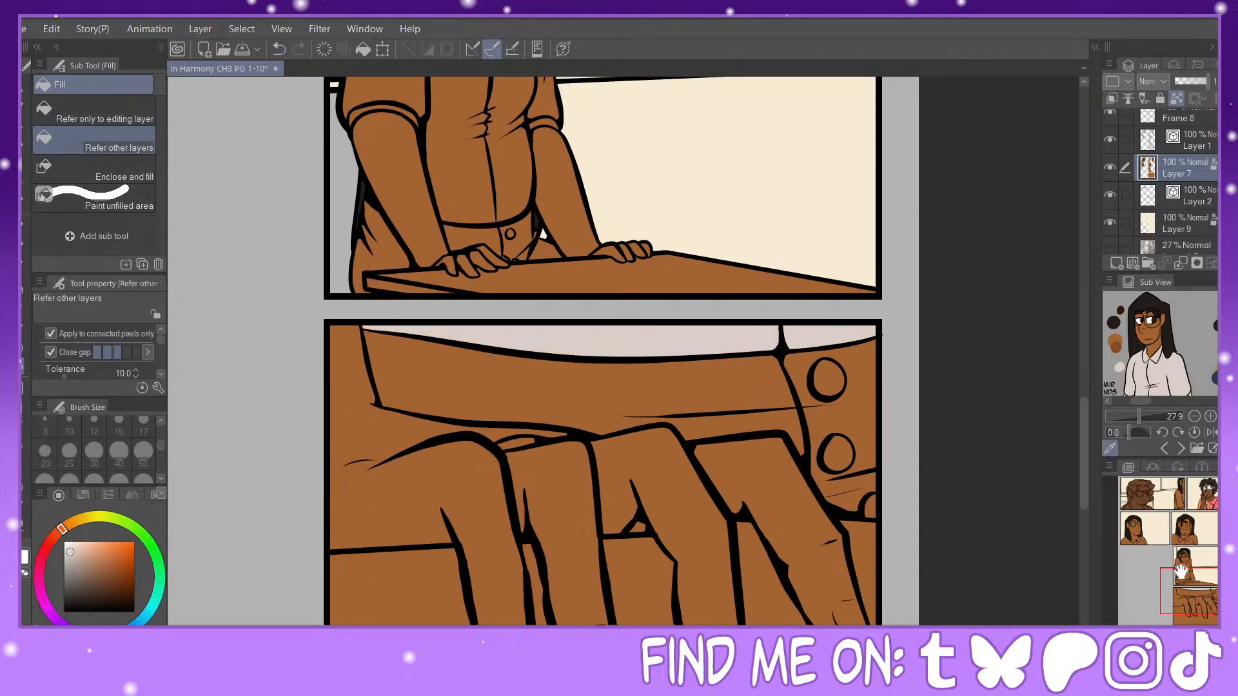
# Step: Fill the leaning woman's shirt, collar, sleeves and cuffs in the table panel with off-white
pyautogui.moveTo(1181, 572); pyautogui.dragTo(1171, 542)
pyautogui.click(535, 461)
pyautogui.click(513, 393)
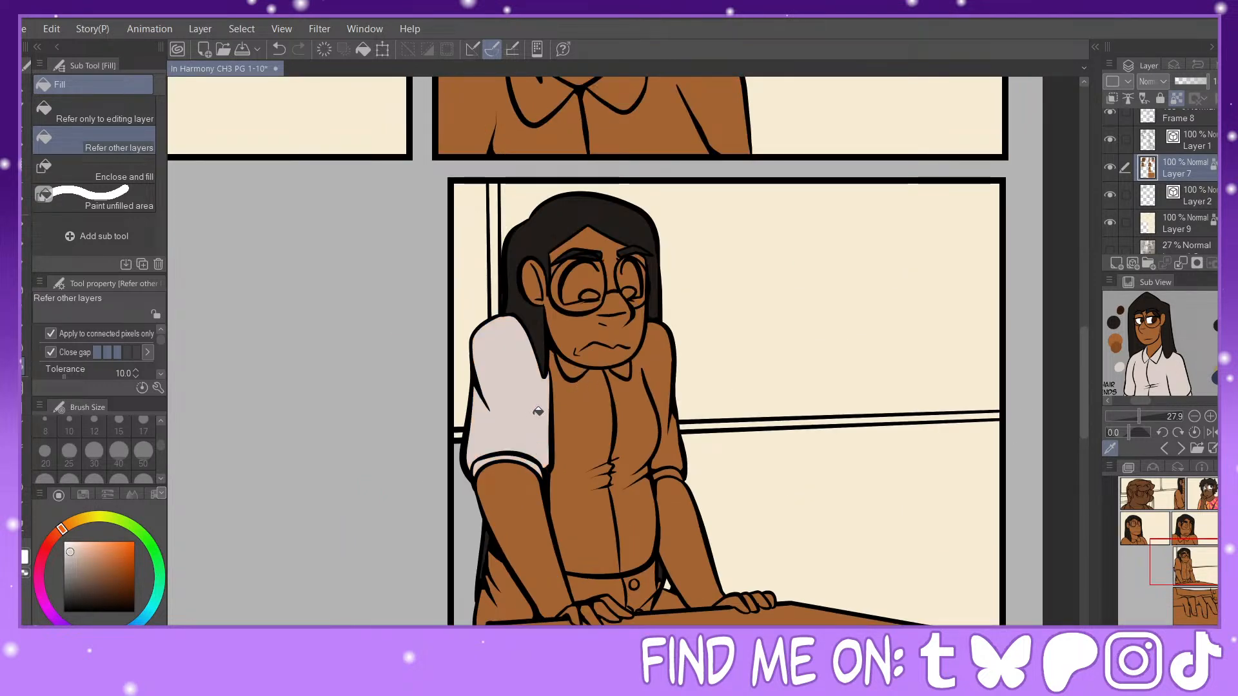
pyautogui.click(580, 367)
pyautogui.click(634, 395)
pyautogui.click(674, 467)
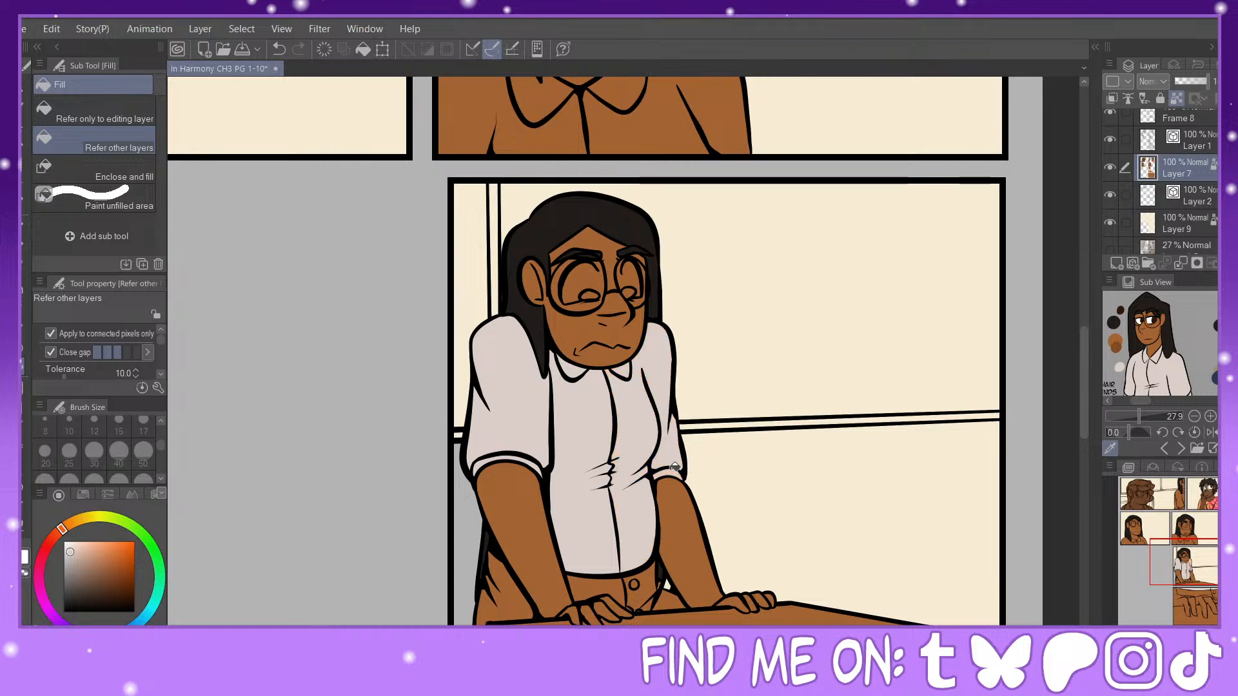
# Step: Fill the woman's shirt and collar with off-white in both panels of the second row
pyautogui.moveTo(1202, 567); pyautogui.dragTo(1186, 544)
pyautogui.moveTo(743, 377); pyautogui.dragTo(831, 378)
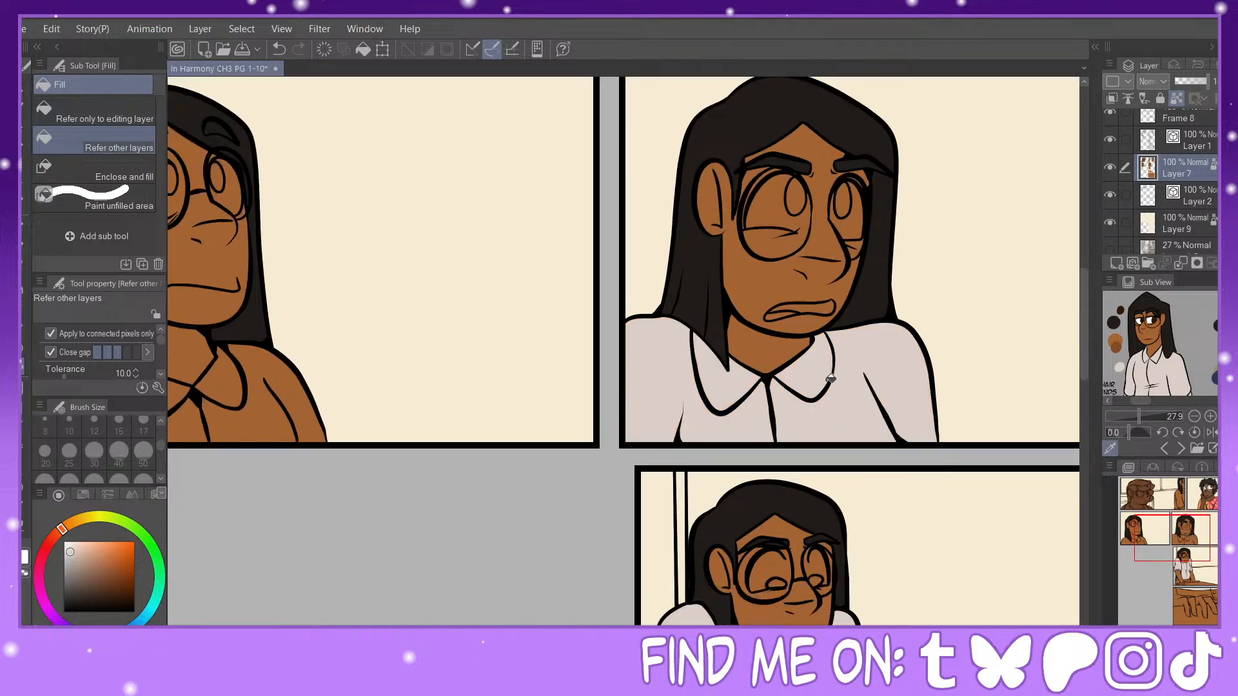
pyautogui.moveTo(1171, 538); pyautogui.dragTo(1187, 499)
pyautogui.click(613, 493)
pyautogui.click(690, 477)
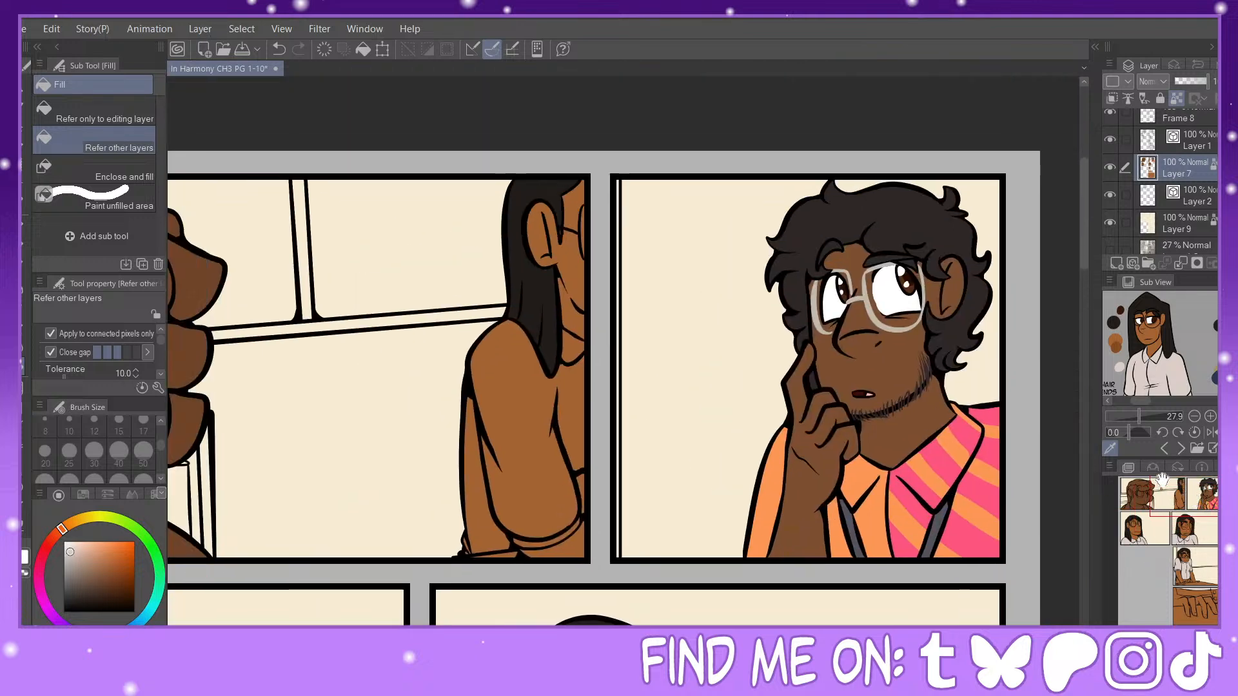
# Step: Fill the woman's shirt and both sleeve areas in the wide first panel with off-white
pyautogui.click(579, 351)
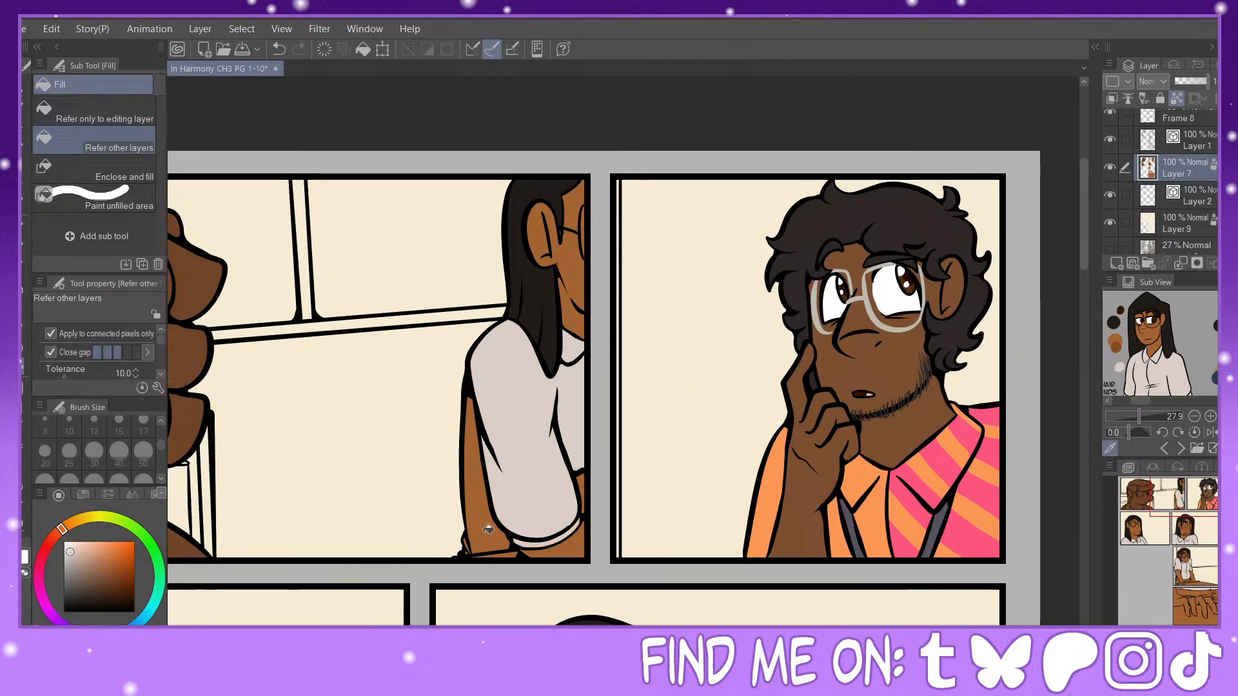
pyautogui.click(471, 542)
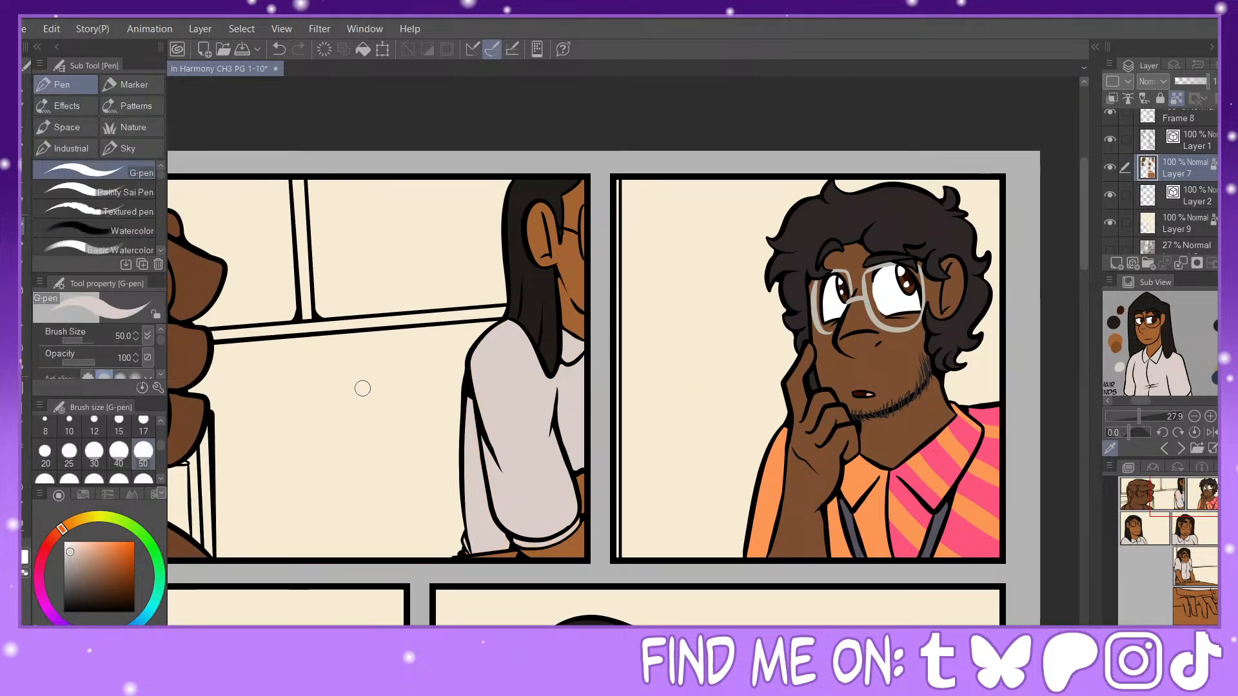
pyautogui.press('p')
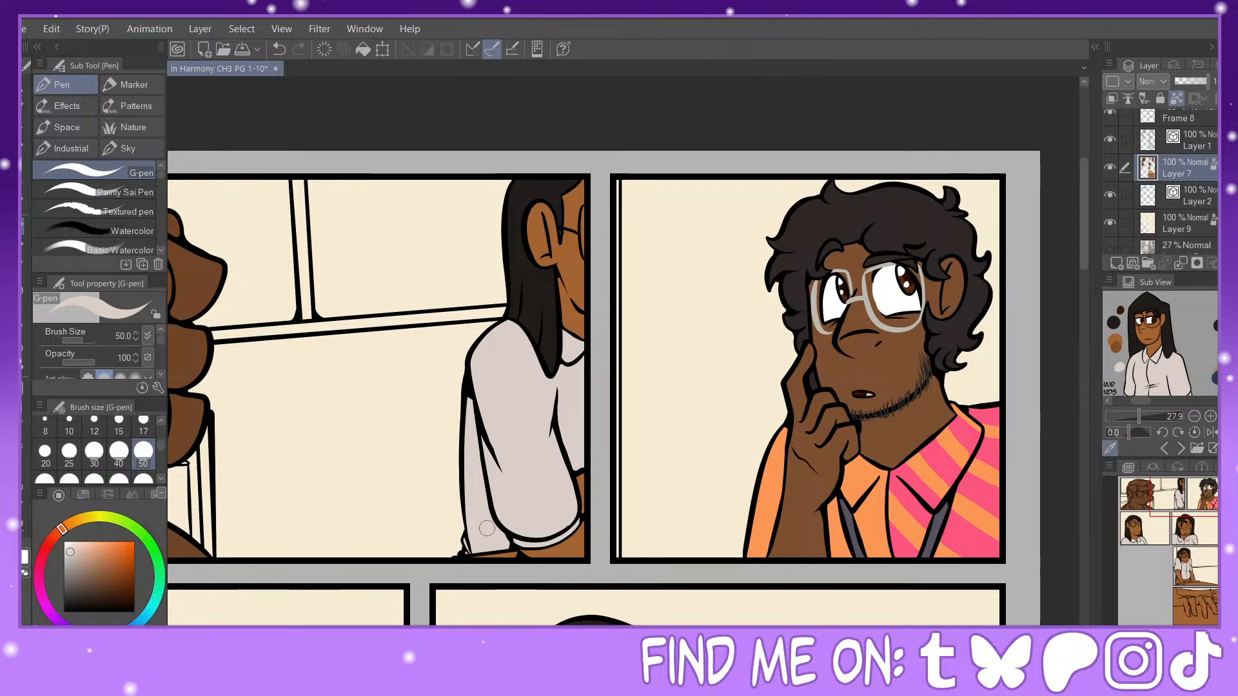
# Step: Touch up the woman's hair and face in the wide first panel with the G-pen, using her sampled hair and skin colors
pyautogui.keyDown('alt'); pyautogui.click(552, 190); pyautogui.keyUp('alt')
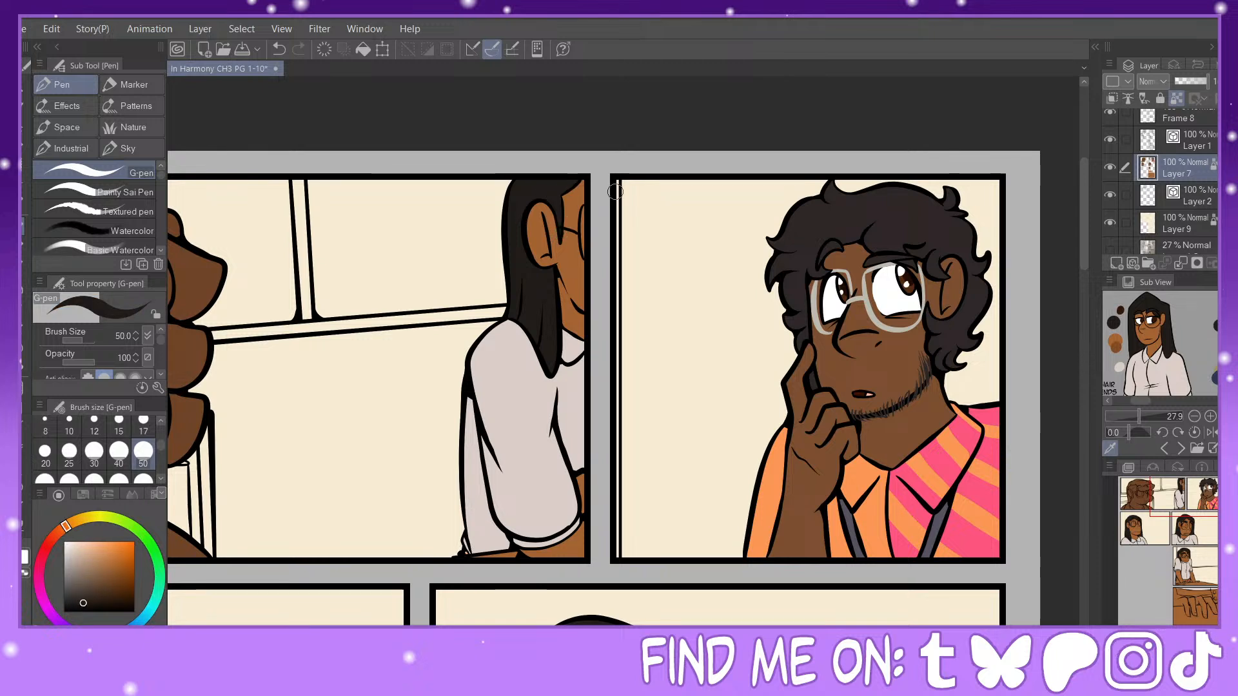
pyautogui.keyDown('alt'); pyautogui.click(565, 255); pyautogui.keyUp('alt')
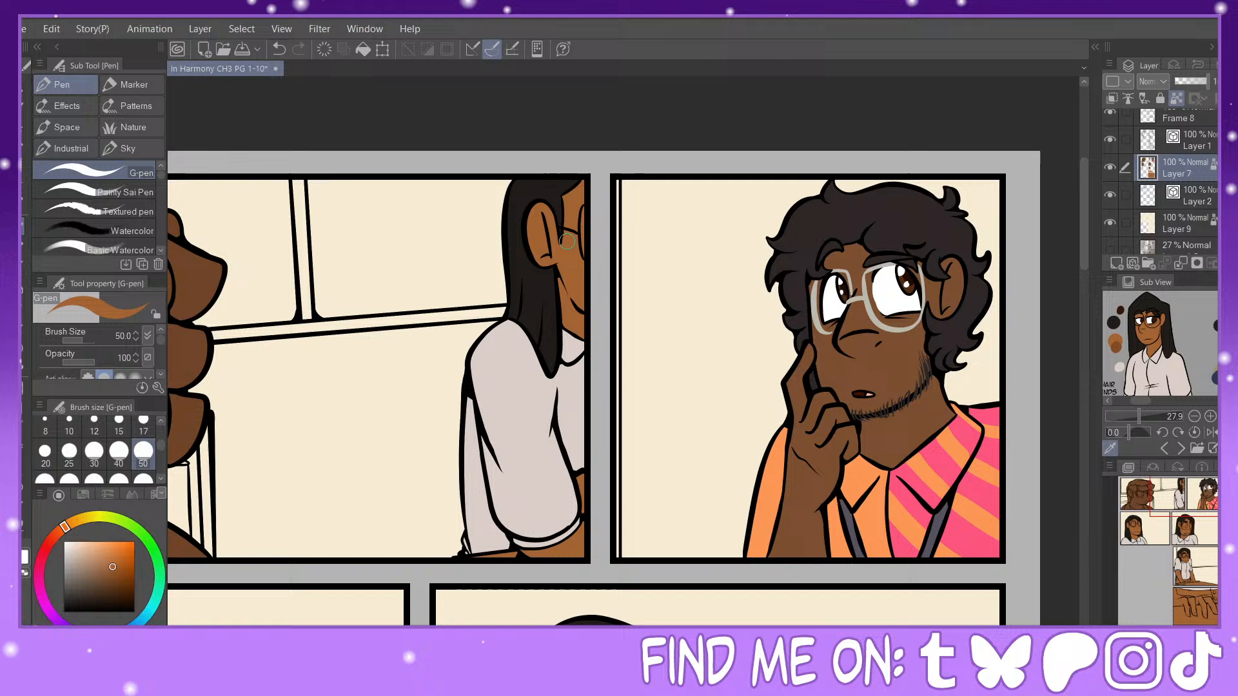
pyautogui.keyDown('alt'); pyautogui.click(542, 175); pyautogui.keyUp('alt')
# Step: Fill the white of the woman's far eye in the second row's first panel and touch up the hair beside that eyebrow
pyautogui.moveTo(1185, 506); pyautogui.dragTo(1132, 536)
pyautogui.click(25, 556)
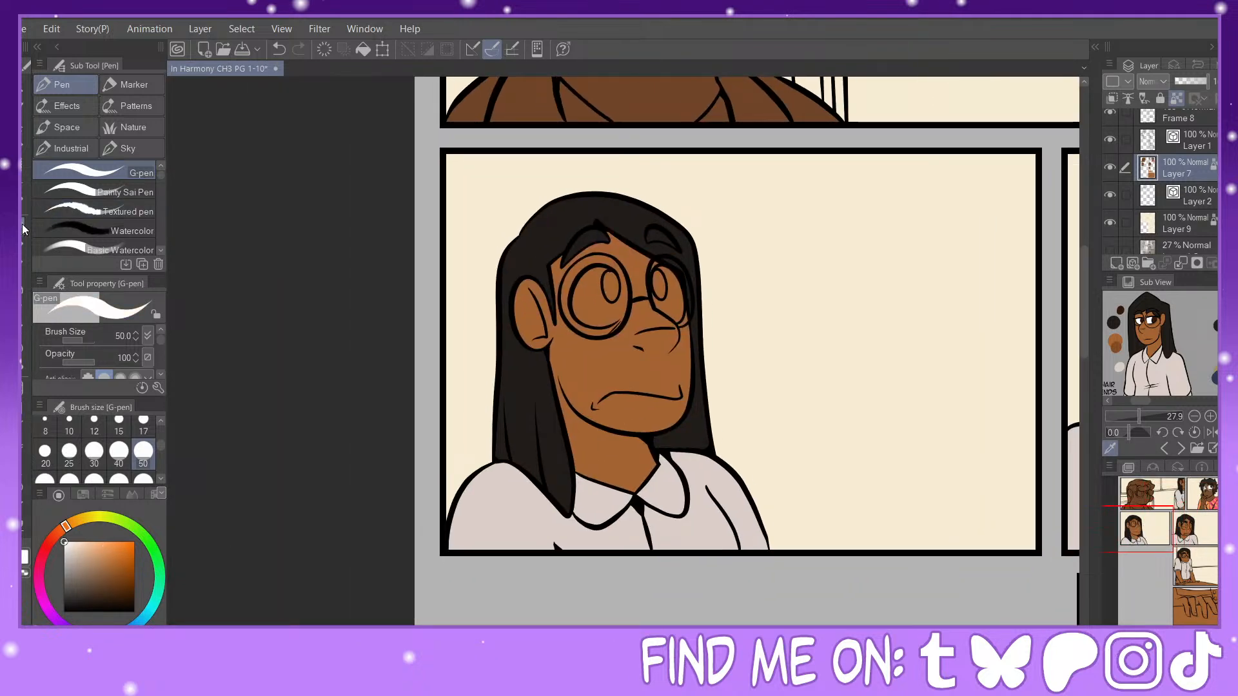
pyautogui.click(69, 479)
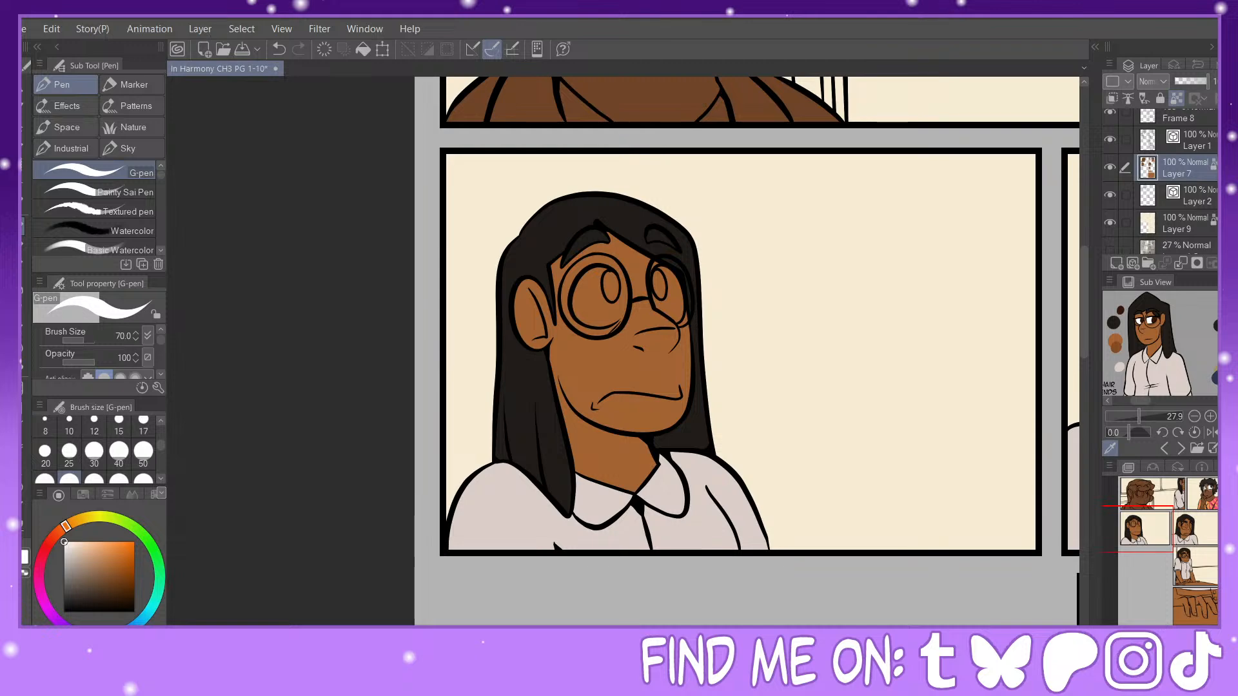
pyautogui.hotkey('ctrl', '+')
pyautogui.hotkey('ctrl', '+')
pyautogui.hotkey('ctrl', '+')
pyautogui.hotkey('ctrl', '-')
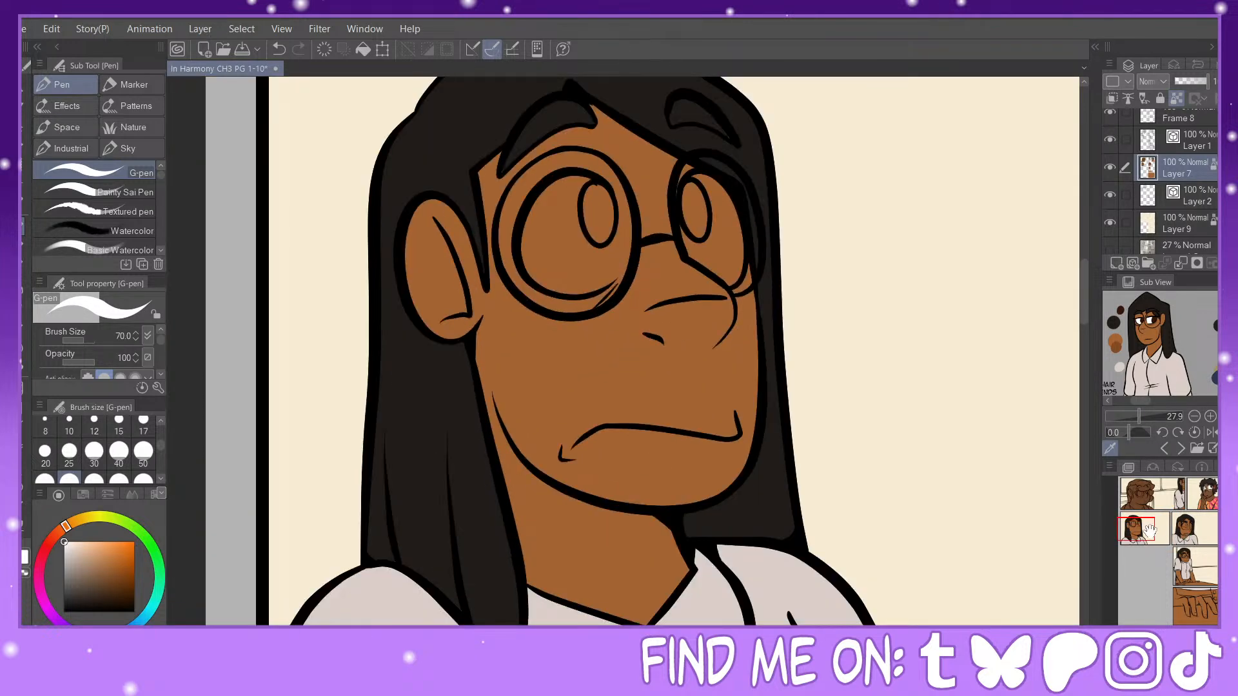
pyautogui.click(23, 346)
pyautogui.click(718, 248)
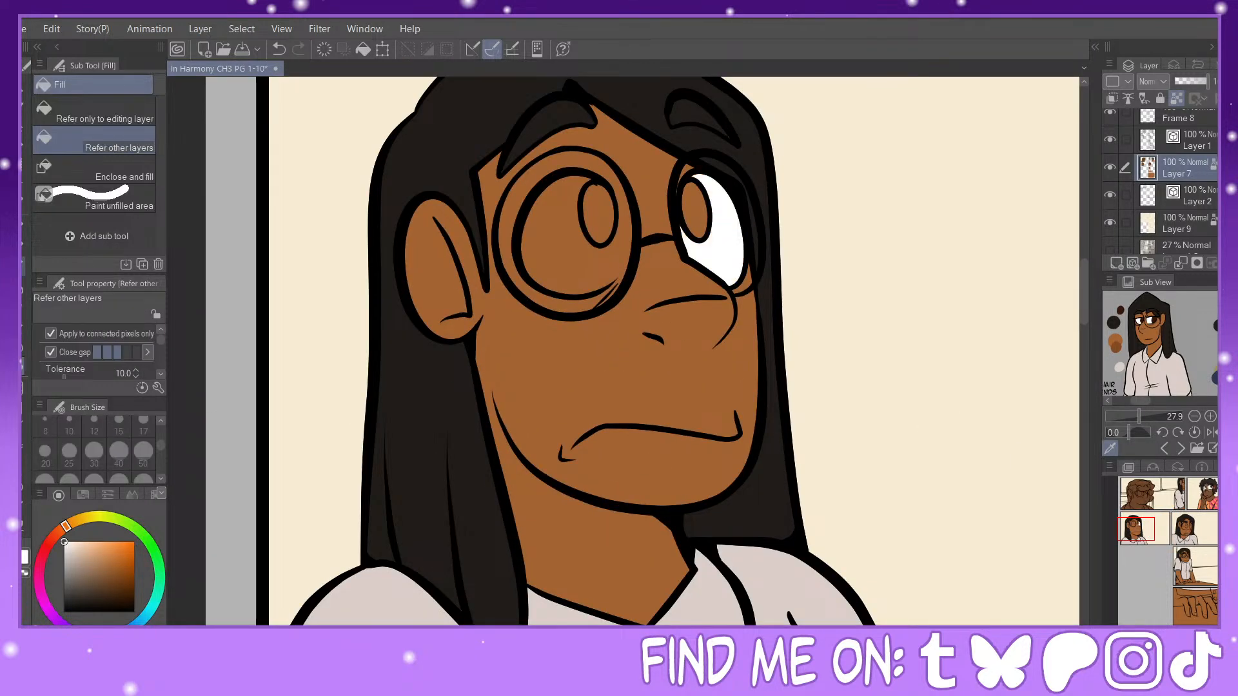
pyautogui.click(23, 227)
pyautogui.keyDown('alt'); pyautogui.click(712, 135); pyautogui.keyUp('alt')
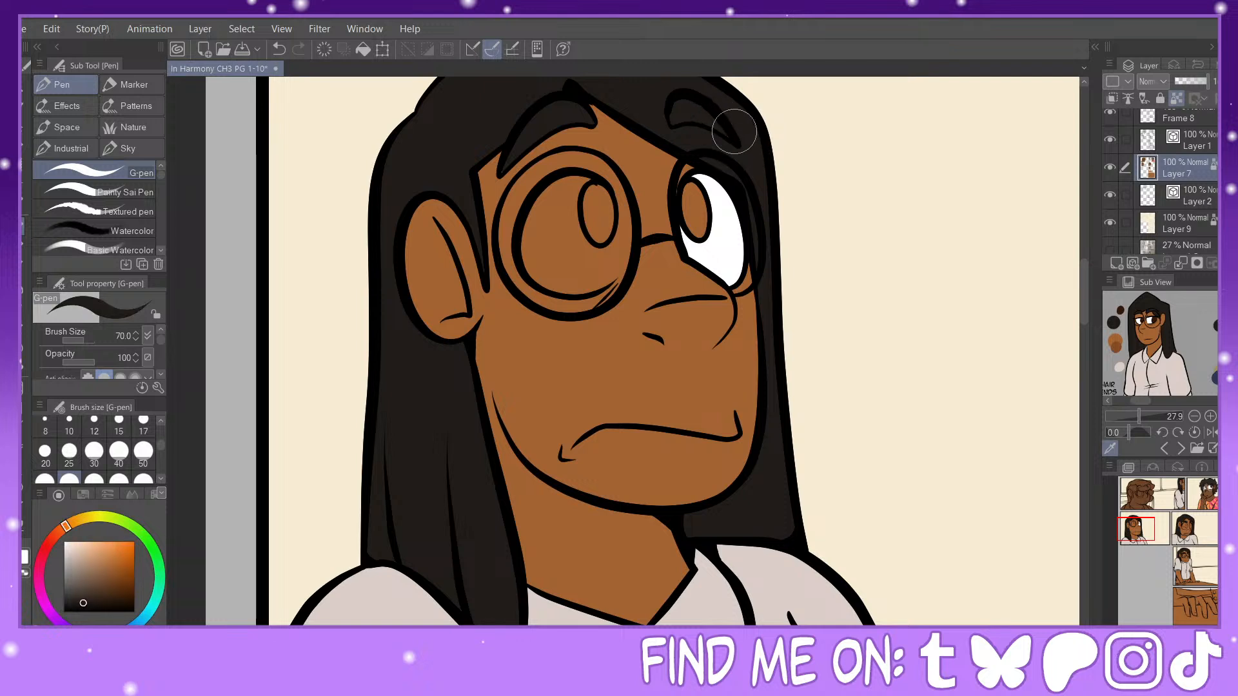
# Step: Color the near eye white in the second row's first panel, closing its open inner edge with the G-pen at size 30 before filling it
pyautogui.keyDown('alt'); pyautogui.click(710, 247); pyautogui.keyUp('alt')
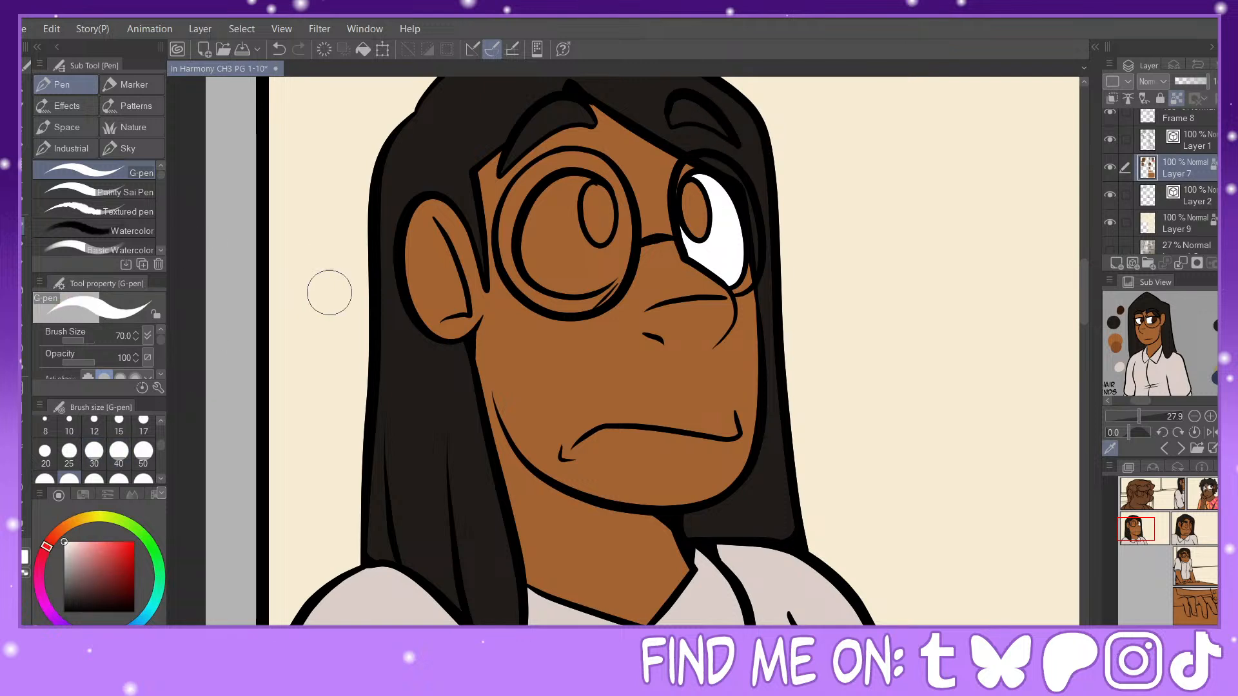
pyautogui.click(94, 451)
pyautogui.moveTo(605, 191); pyautogui.dragTo(607, 287)
pyautogui.click(27, 367)
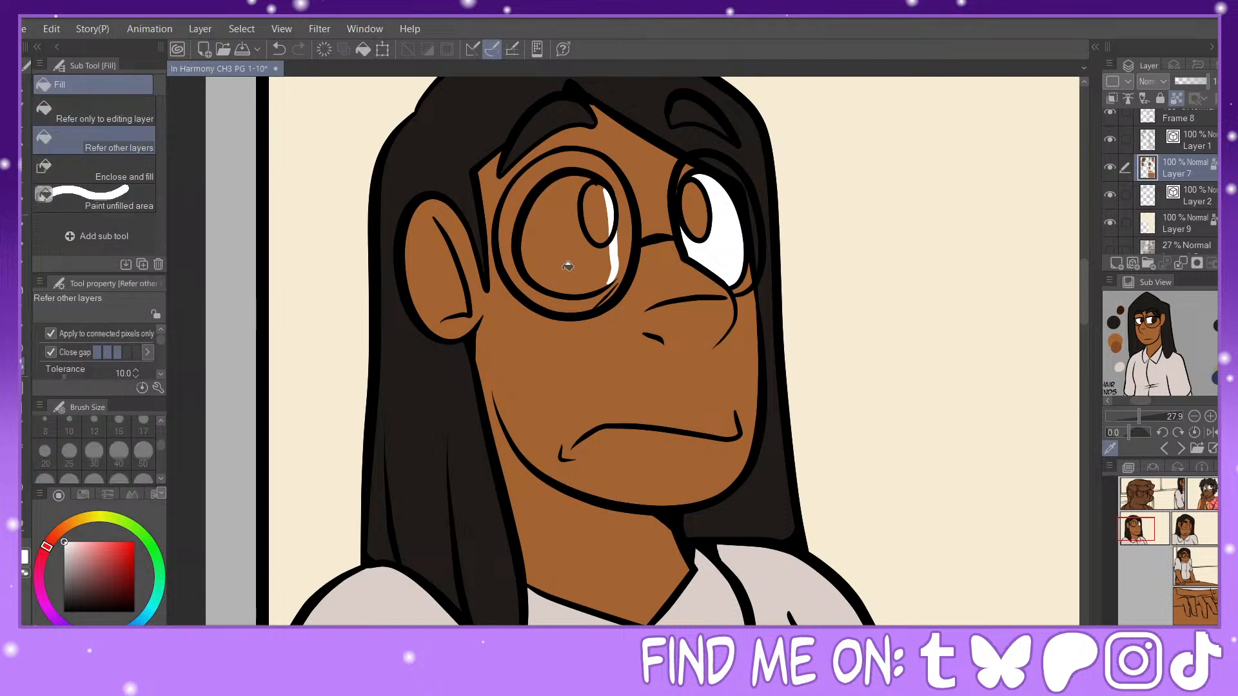
pyautogui.click(563, 276)
pyautogui.press('p')
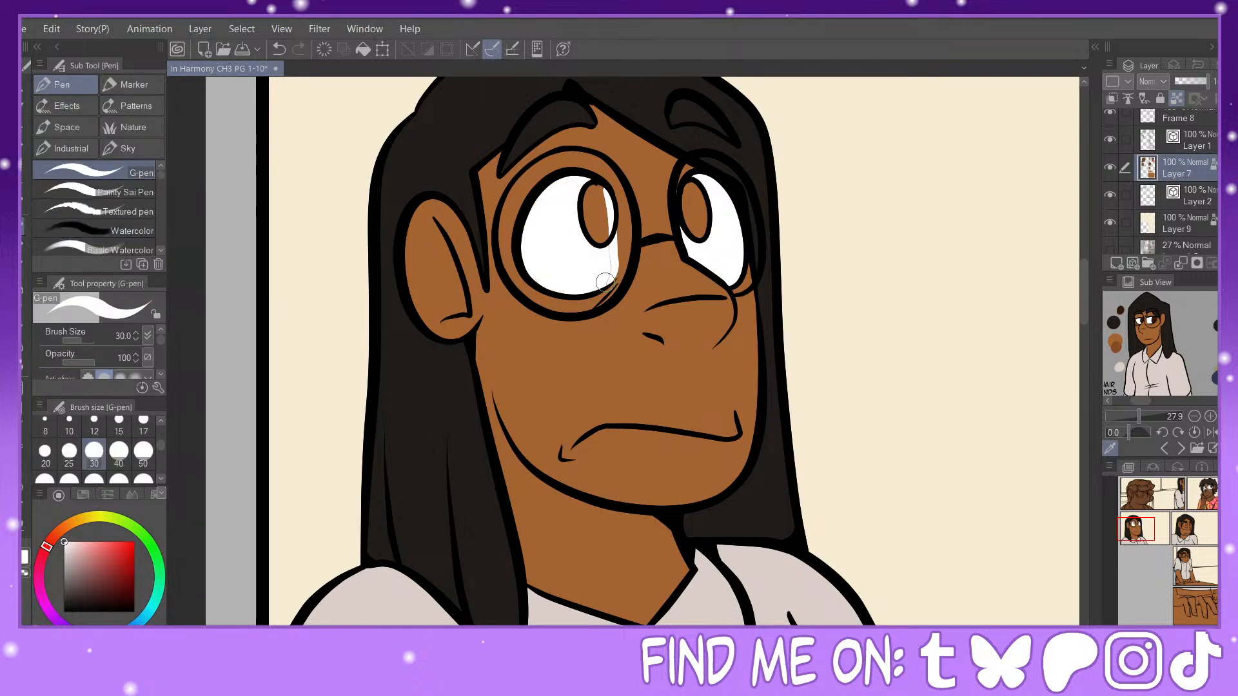
pyautogui.moveTo(612, 222)
pyautogui.mouseDown()
pyautogui.moveTo(617, 275)
pyautogui.moveTo(615, 249)
pyautogui.moveTo(604, 283)
pyautogui.moveTo(637, 262)
pyautogui.moveTo(650, 271)
pyautogui.moveTo(617, 219)
pyautogui.mouseUp()
pyautogui.keyDown('alt'); pyautogui.click(650, 272); pyautogui.keyUp('alt')
pyautogui.keyDown('alt'); pyautogui.click(600, 263); pyautogui.keyUp('alt')
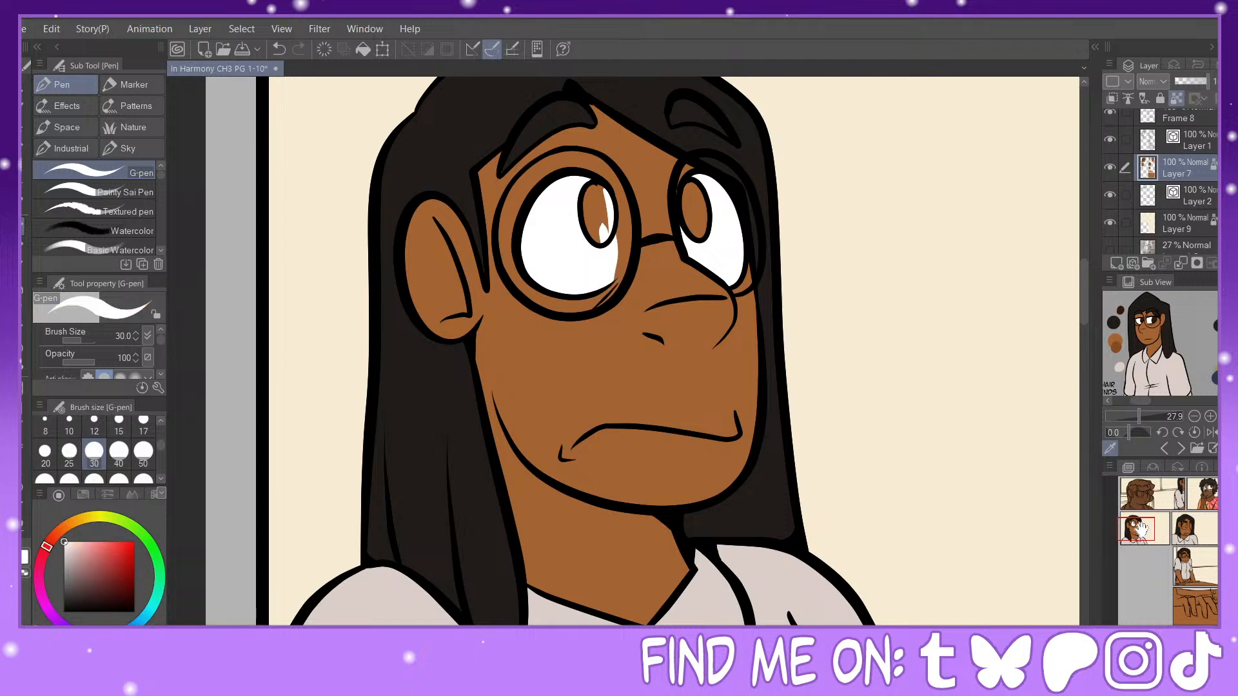
# Step: Paint the inner edges of both eyes white in the second row's second panel, and fill the rest of each eye white
pyautogui.moveTo(1142, 530); pyautogui.dragTo(1189, 527)
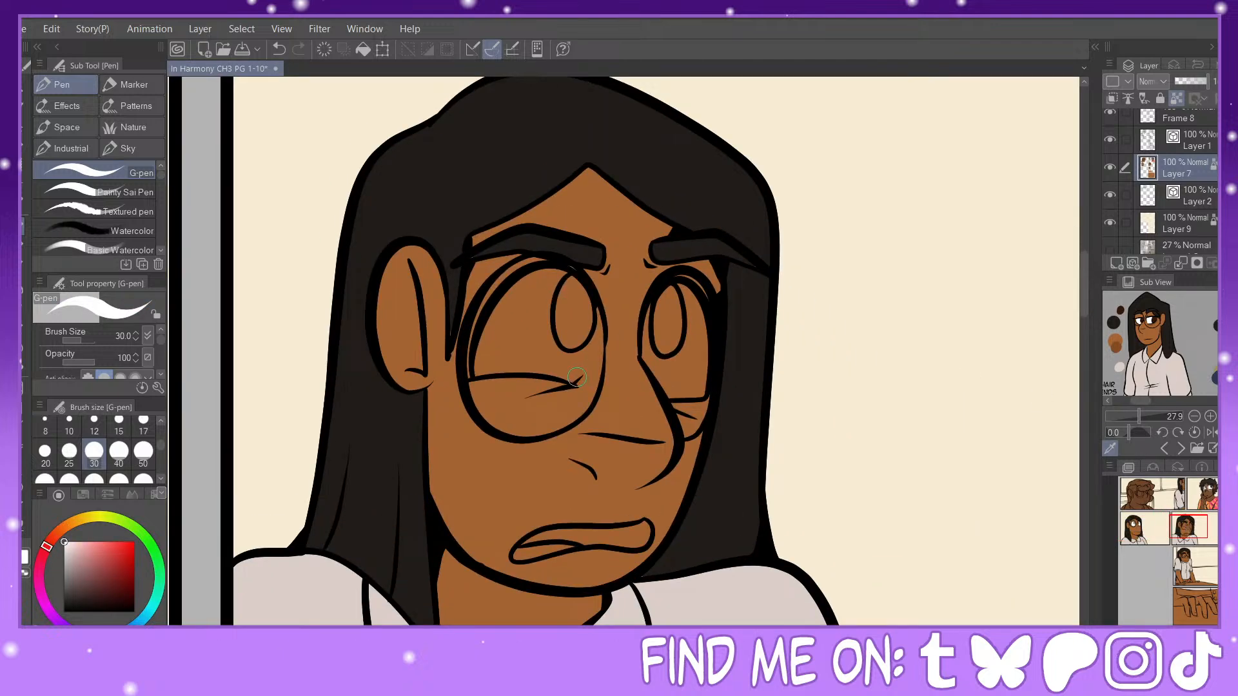
pyautogui.moveTo(576, 384); pyautogui.dragTo(584, 298)
pyautogui.keyDown('alt'); pyautogui.click(443, 336); pyautogui.keyUp('alt')
pyautogui.moveTo(463, 248); pyautogui.dragTo(471, 256)
pyautogui.keyDown('alt'); pyautogui.click(589, 354); pyautogui.keyUp('alt')
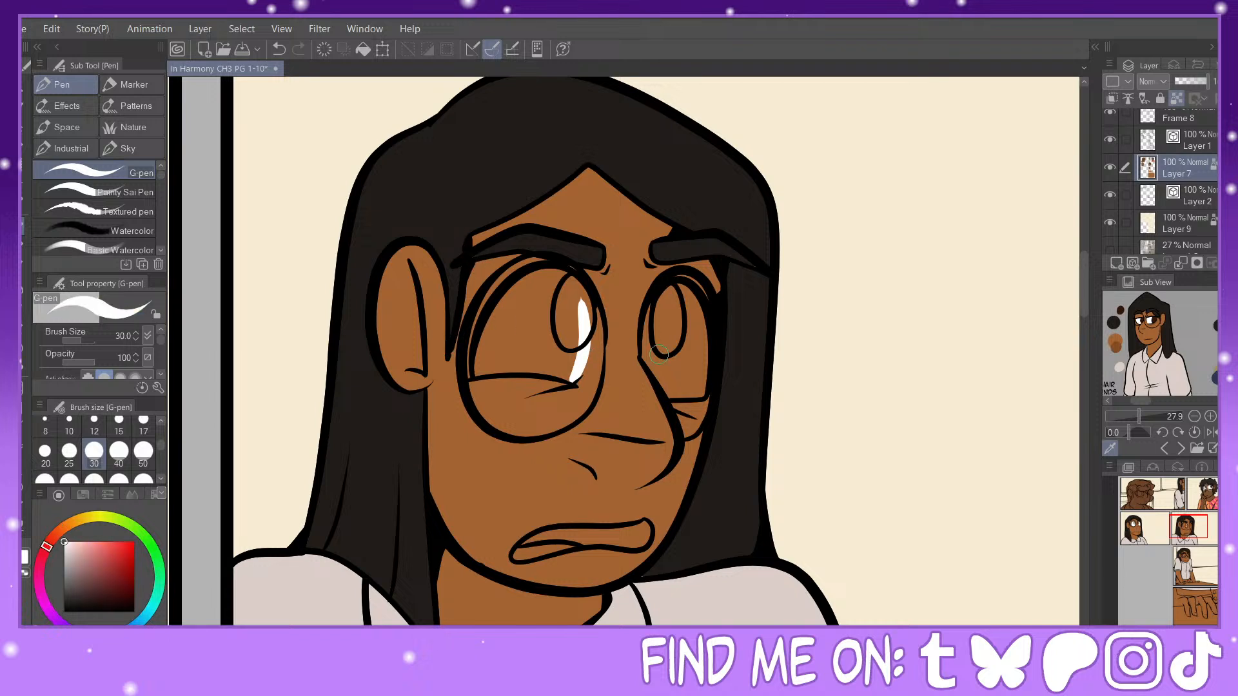
pyautogui.moveTo(658, 301); pyautogui.dragTo(653, 363)
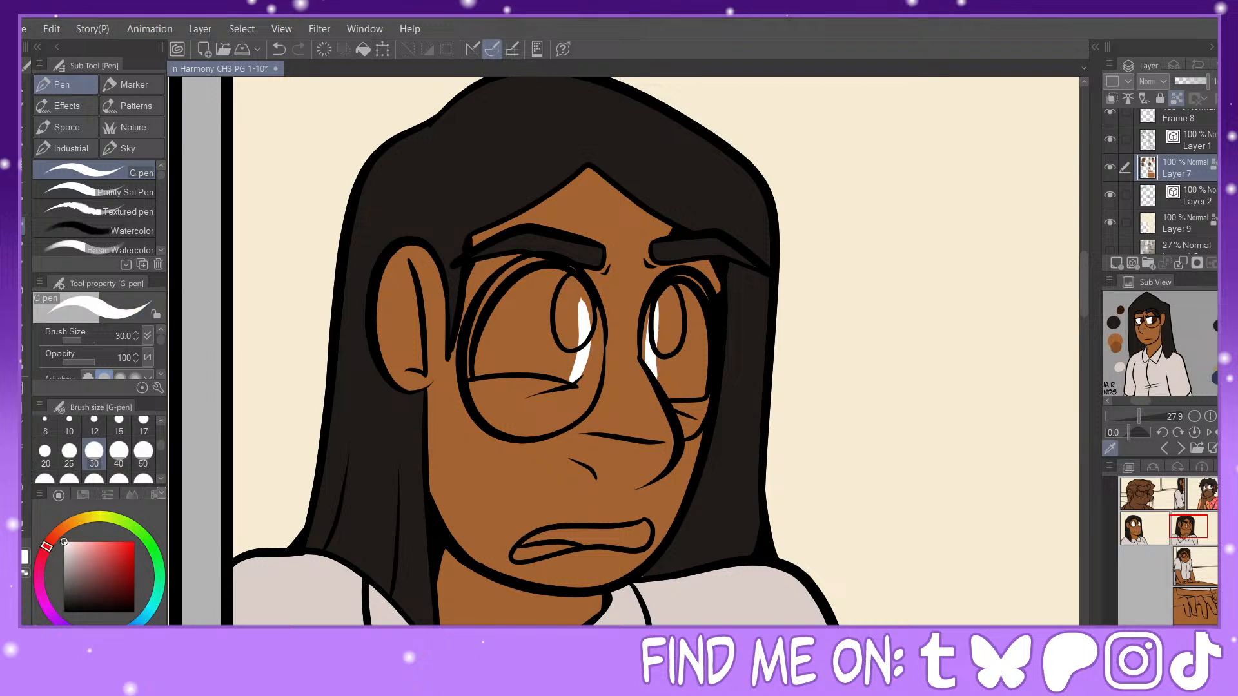
pyautogui.press('g')
pyautogui.click(531, 356)
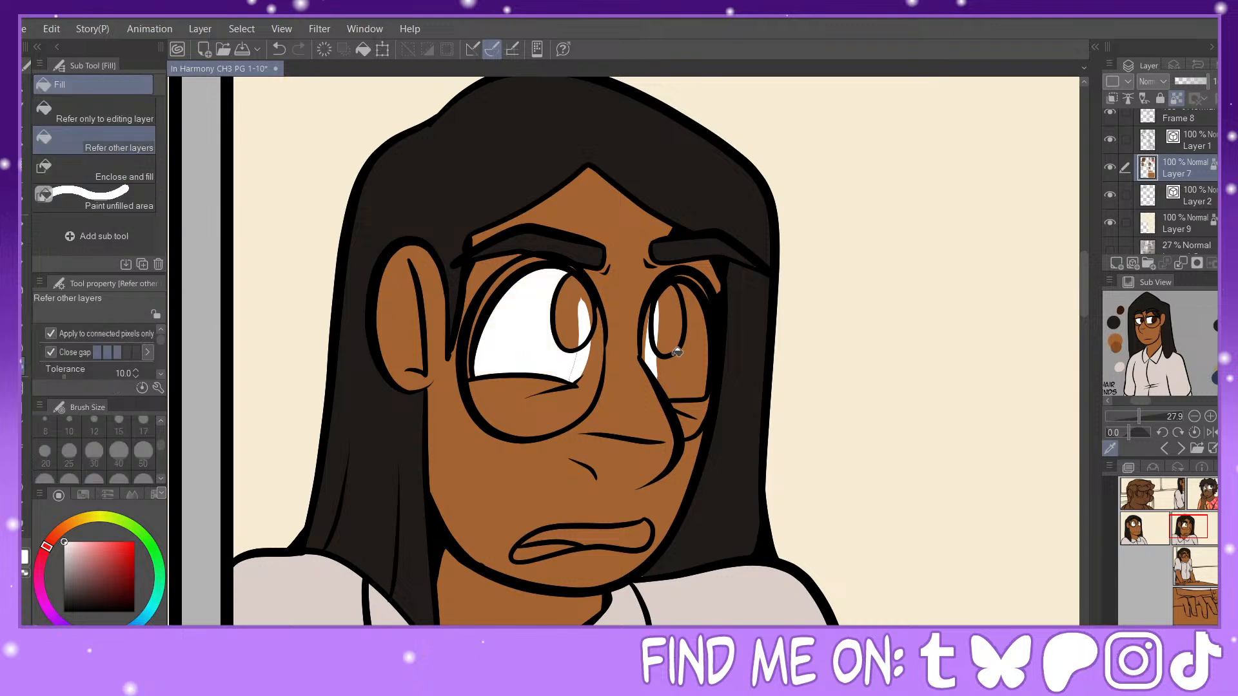
pyautogui.click(686, 370)
pyautogui.press('p')
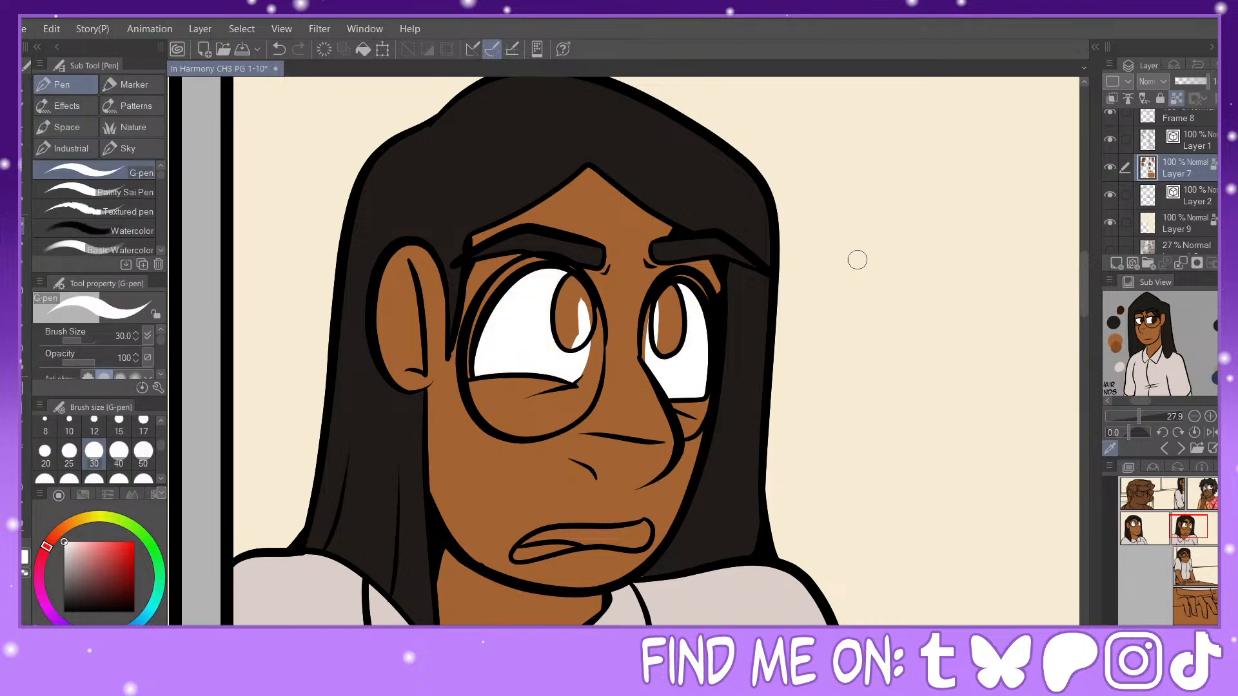
# Step: Color the whites of both of the woman's eyes in the table panel with white G-pen strokes and a fill
pyautogui.moveTo(1193, 533); pyautogui.dragTo(1189, 564)
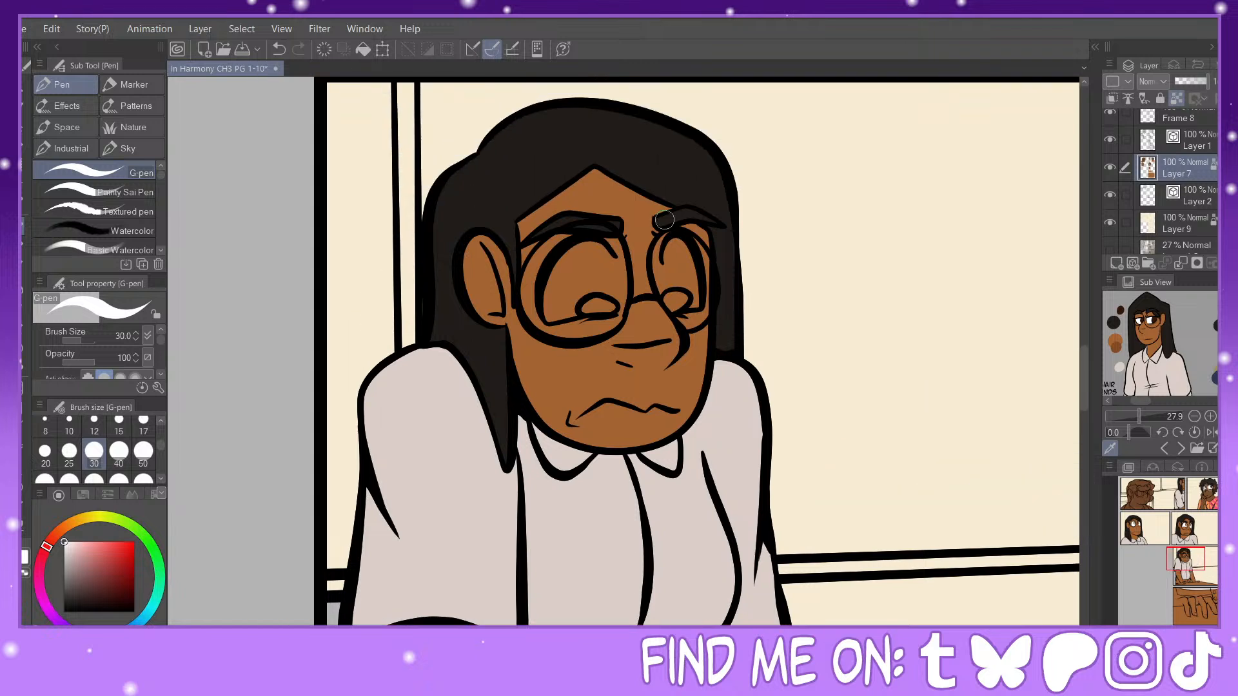
pyautogui.moveTo(676, 245)
pyautogui.mouseDown()
pyautogui.moveTo(674, 298)
pyautogui.moveTo(690, 310)
pyautogui.moveTo(686, 250)
pyautogui.moveTo(702, 294)
pyautogui.mouseUp()
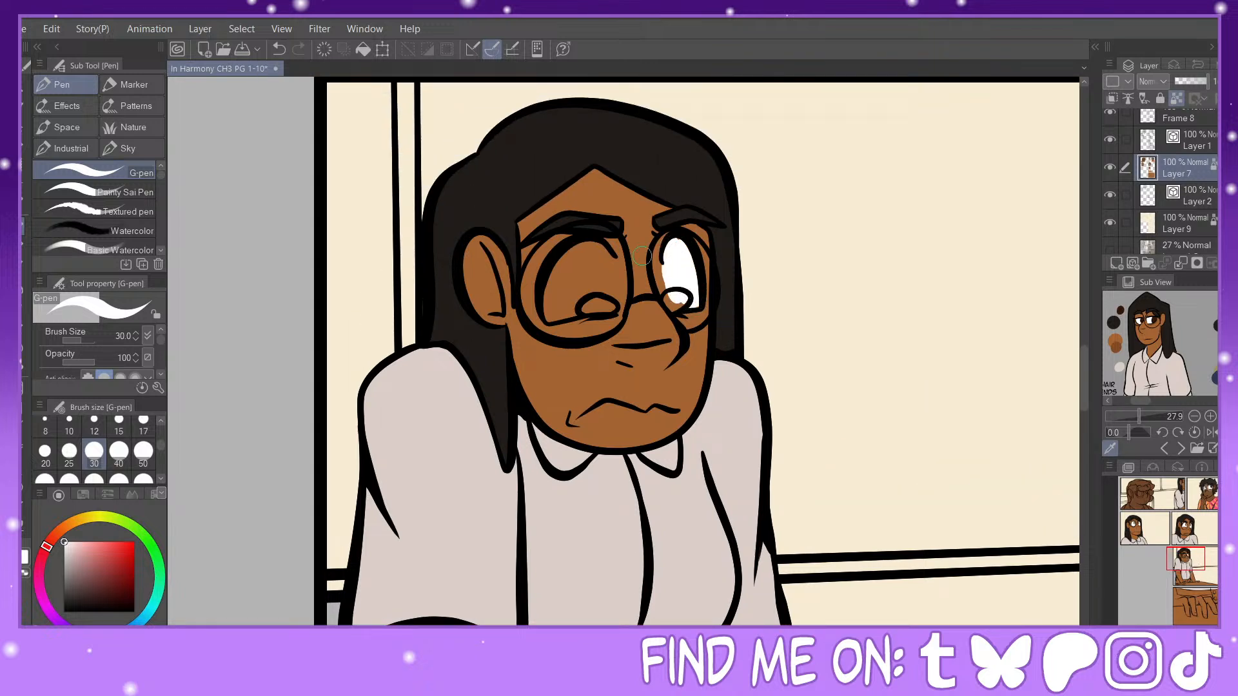
pyautogui.moveTo(592, 240)
pyautogui.mouseDown()
pyautogui.moveTo(611, 306)
pyautogui.moveTo(609, 255)
pyautogui.moveTo(603, 264)
pyautogui.mouseUp()
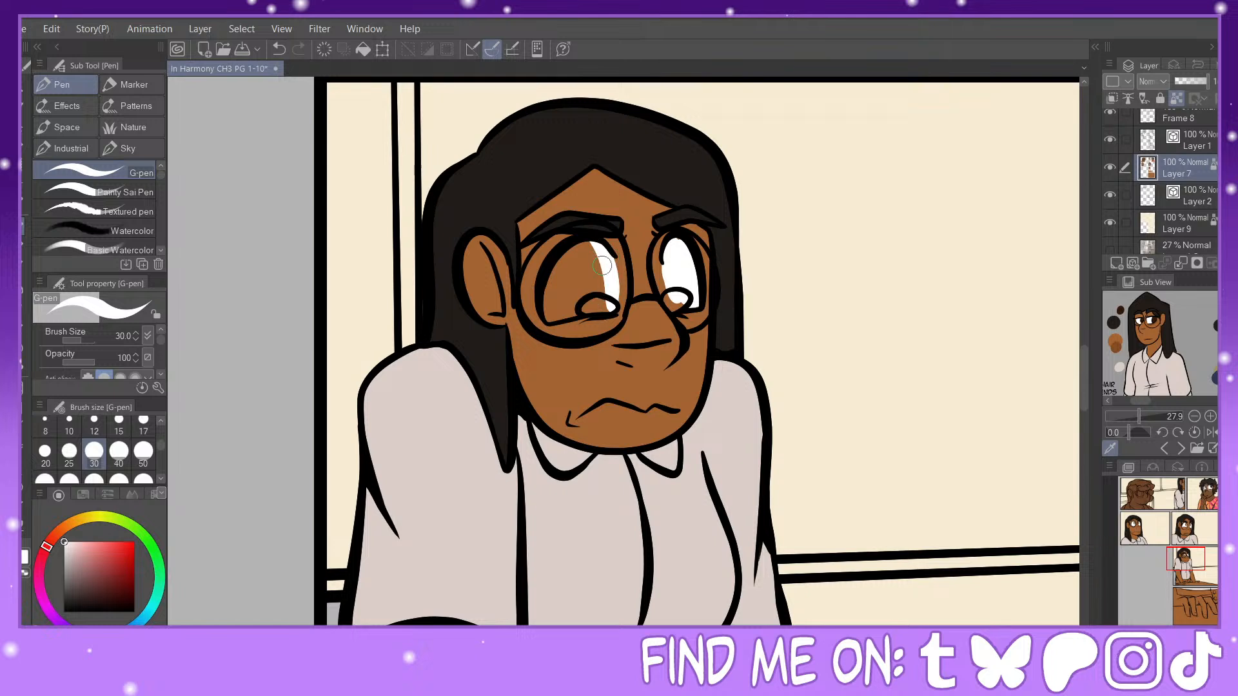
pyautogui.click(23, 377)
pyautogui.click(24, 223)
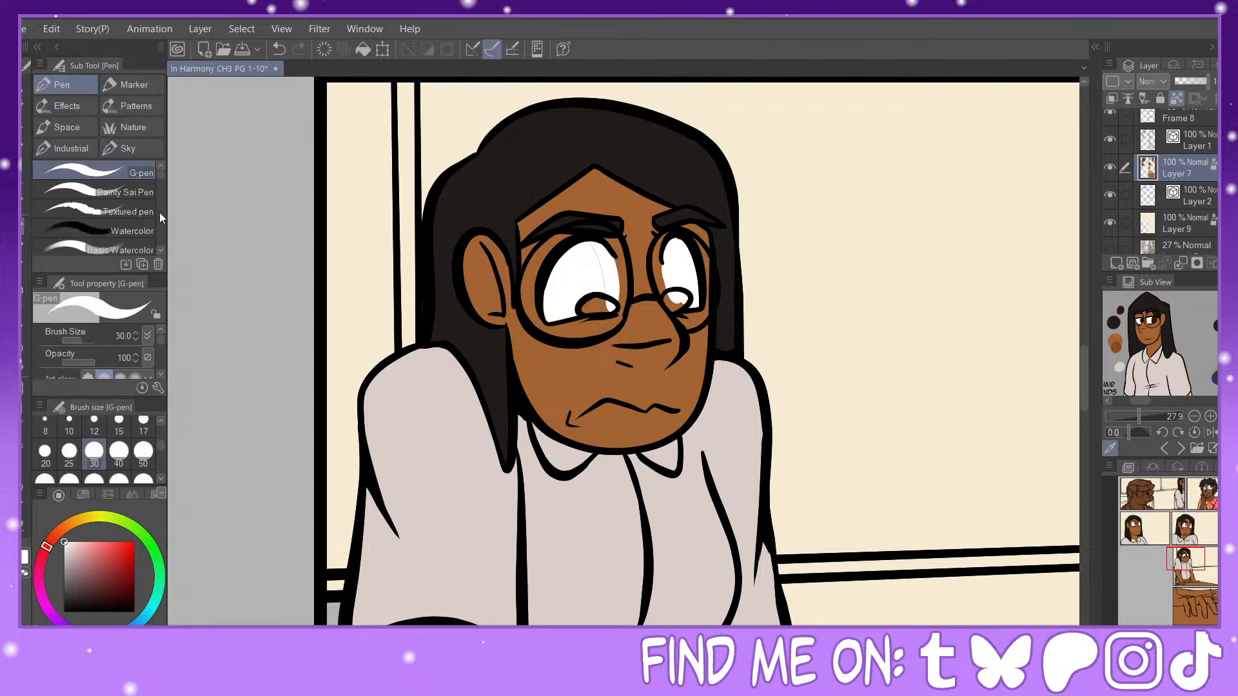
# Step: Select the woman's face skin in the table panel on the editing layer only, and shade under her near eye in reddish brown with the Soft airbrush at size 50
pyautogui.click(23, 185)
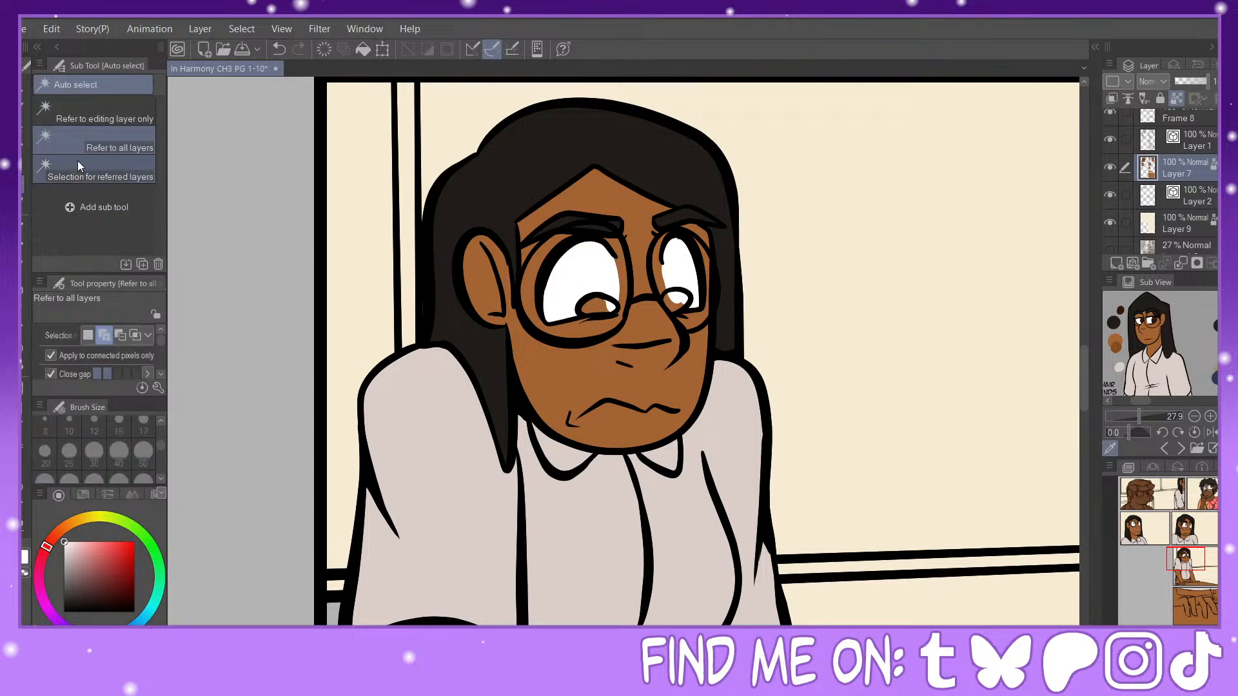
pyautogui.click(104, 115)
pyautogui.click(650, 354)
pyautogui.rightClick(651, 355)
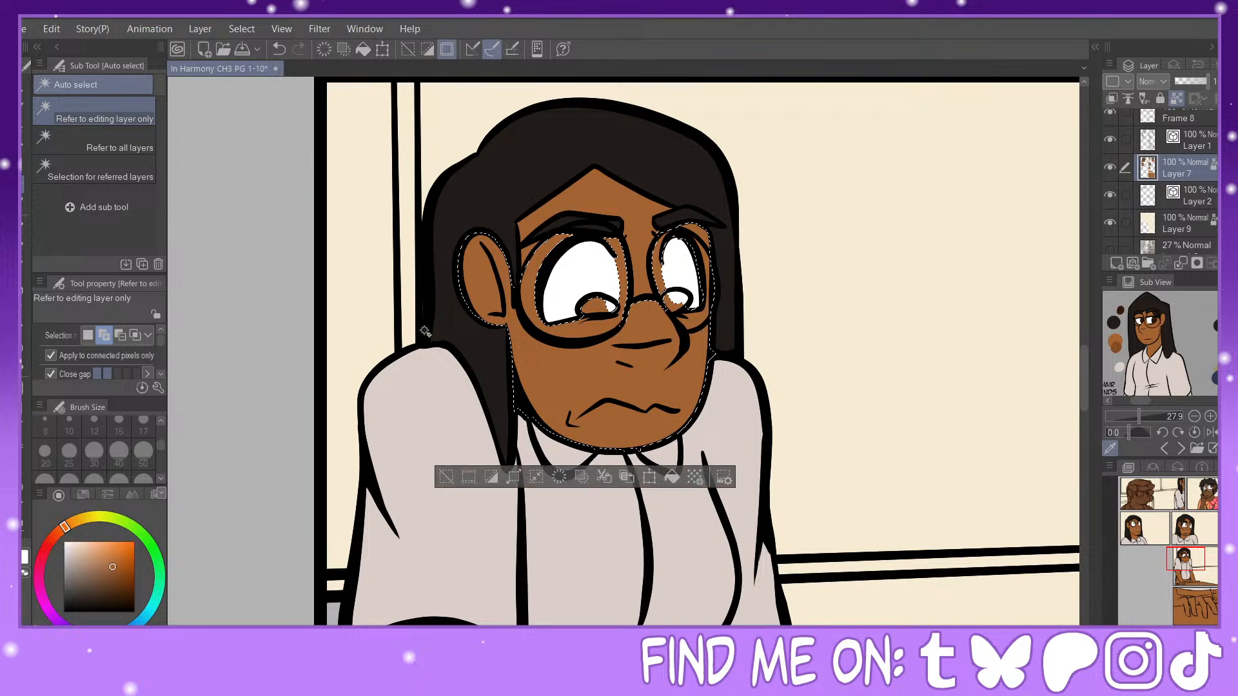
pyautogui.click(116, 580)
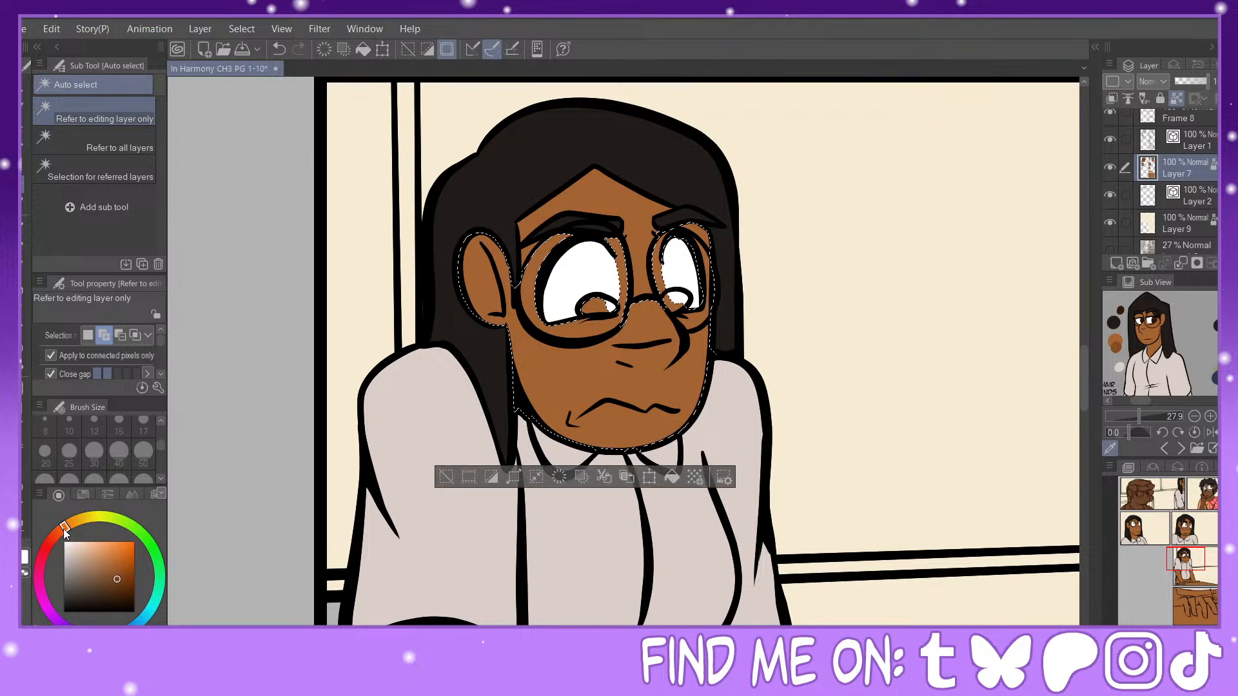
pyautogui.click(56, 533)
pyautogui.click(122, 583)
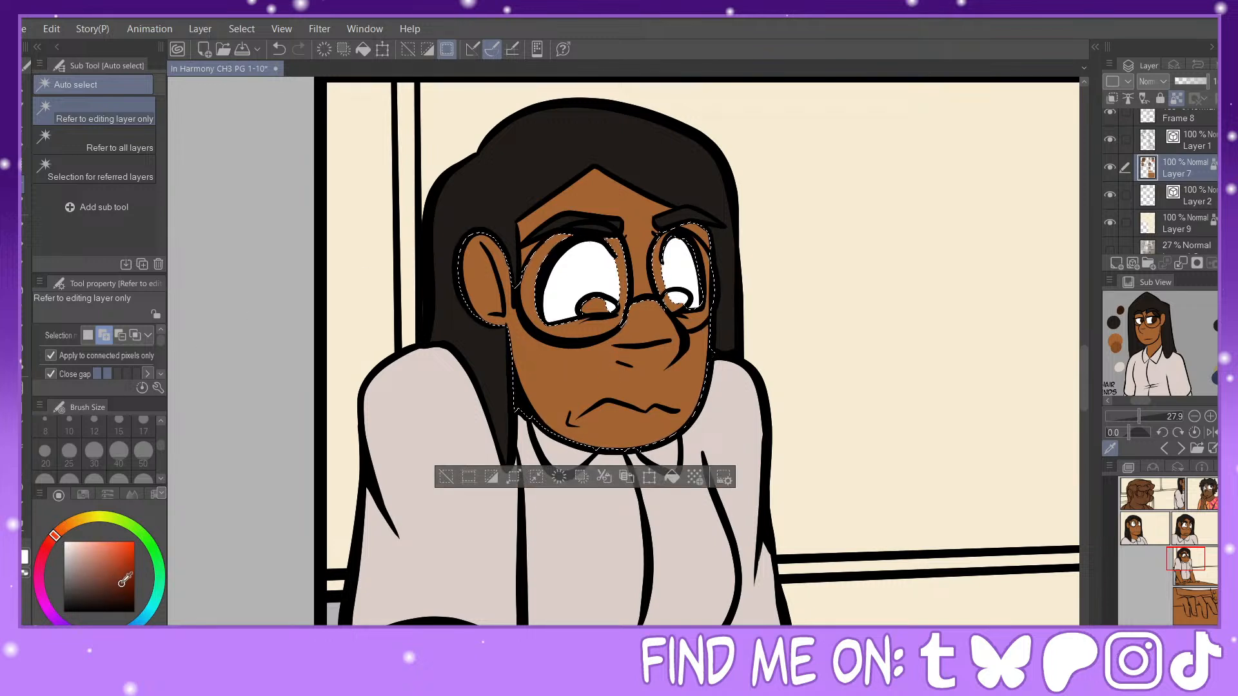
pyautogui.click(58, 537)
pyautogui.press('b')
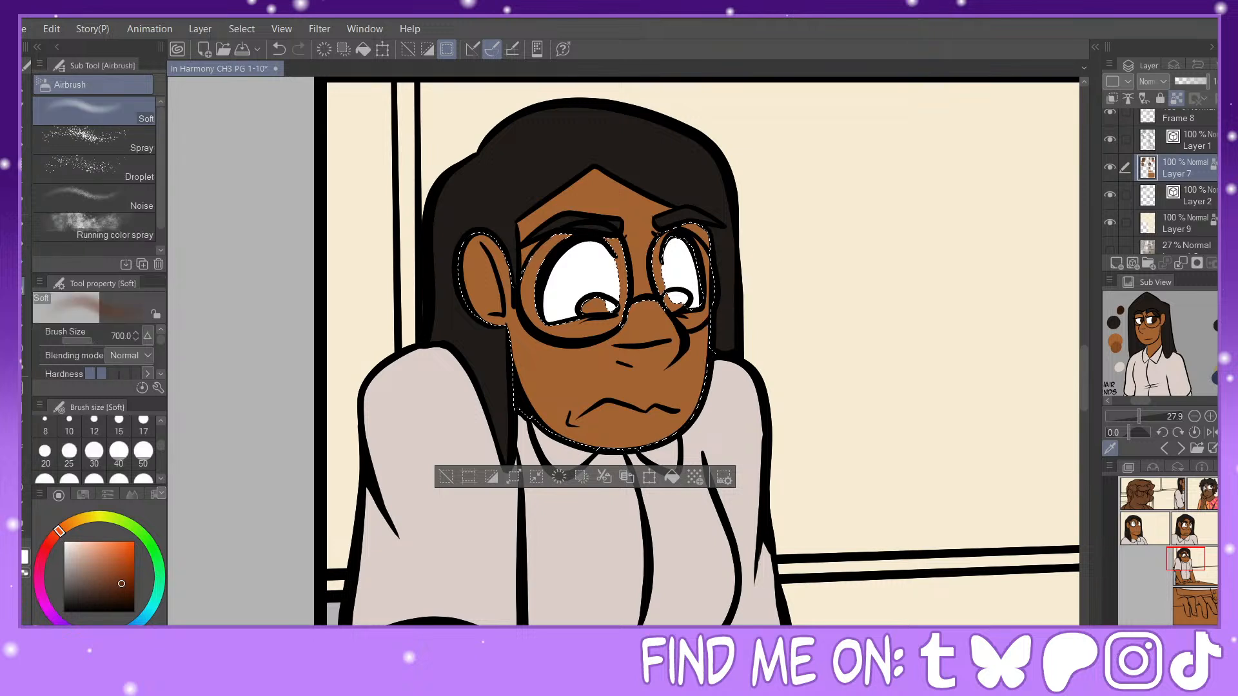
pyautogui.click(143, 453)
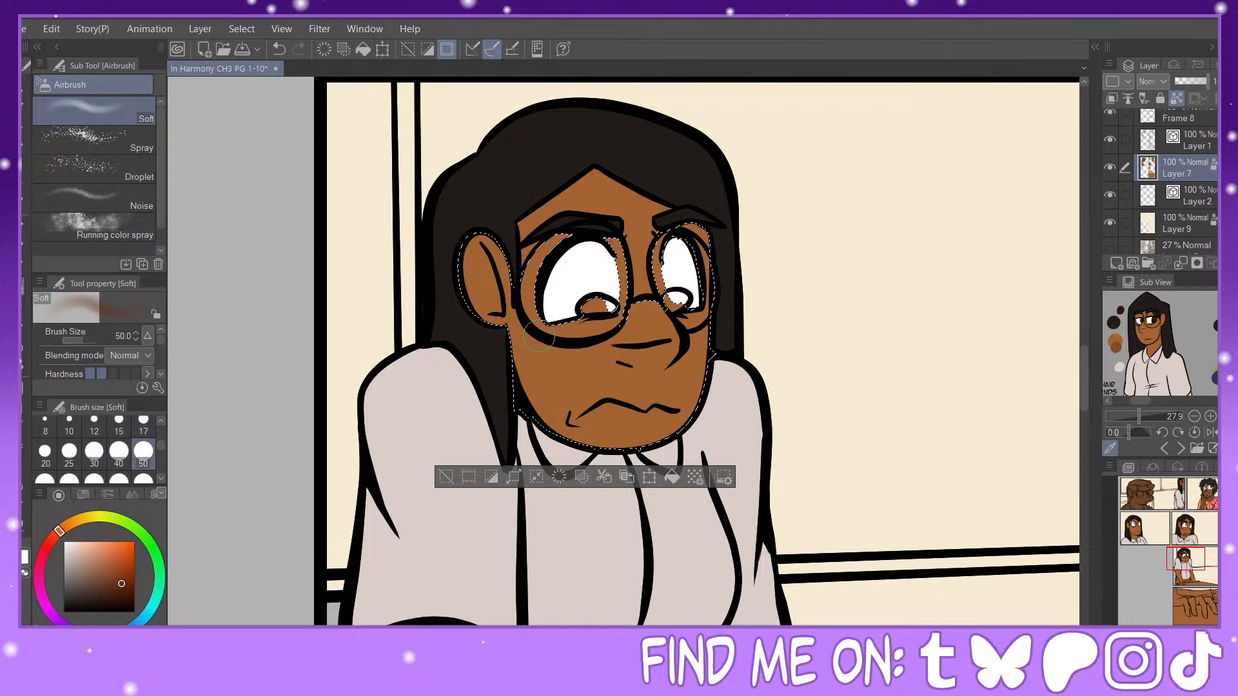
pyautogui.moveTo(559, 333)
pyautogui.mouseDown()
pyautogui.moveTo(582, 340)
pyautogui.moveTo(546, 353)
pyautogui.moveTo(517, 342)
pyautogui.moveTo(568, 342)
pyautogui.mouseUp()
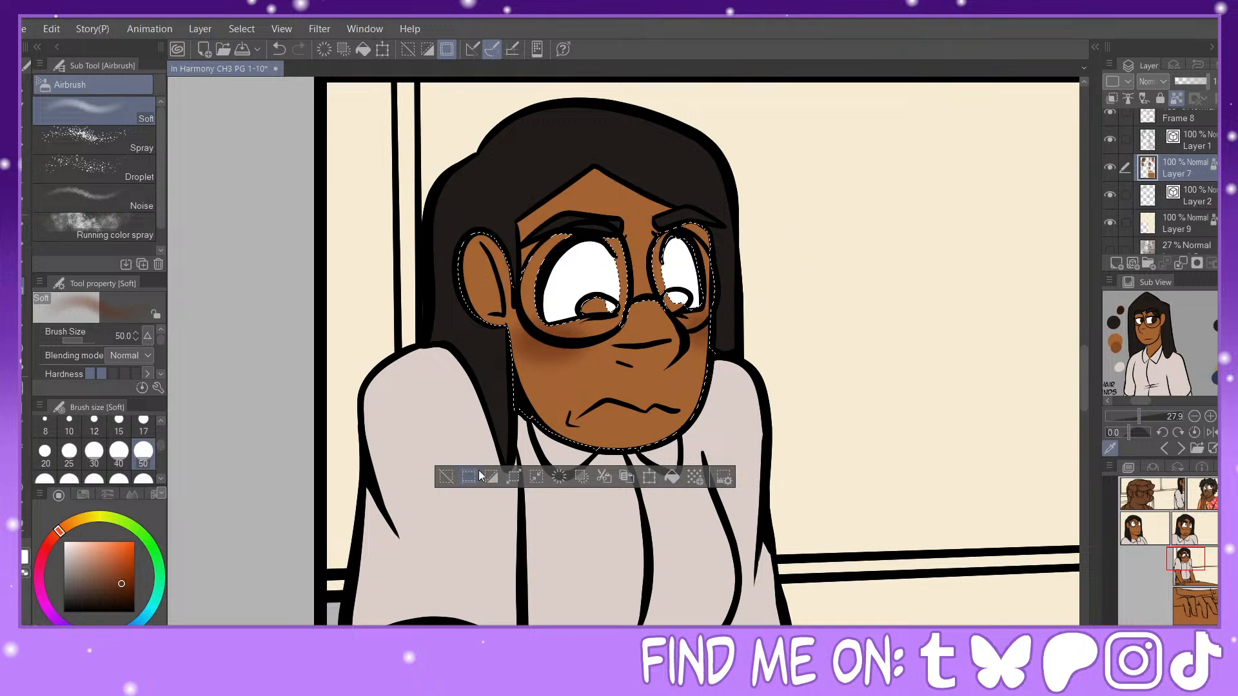
pyautogui.click(445, 477)
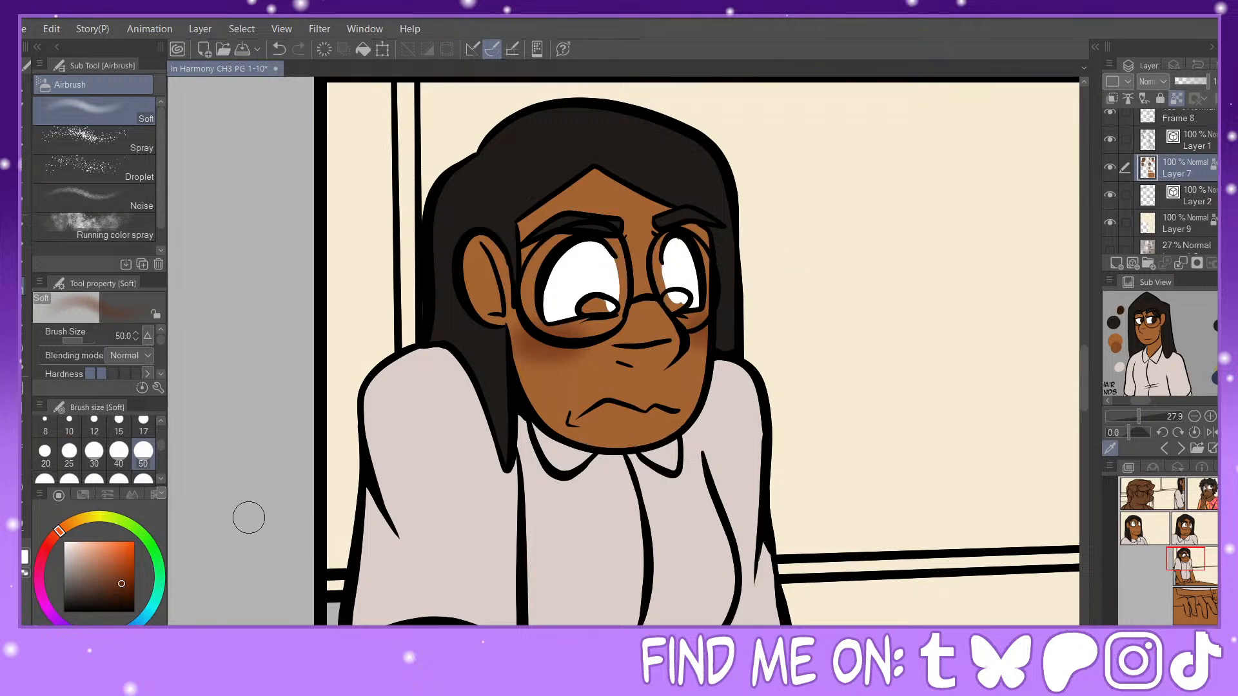
# Step: Fill both of the woman's irises in the table panel with the dark brown eye color sampled from the character reference
pyautogui.click(1159, 315)
pyautogui.press('g')
pyautogui.click(611, 303)
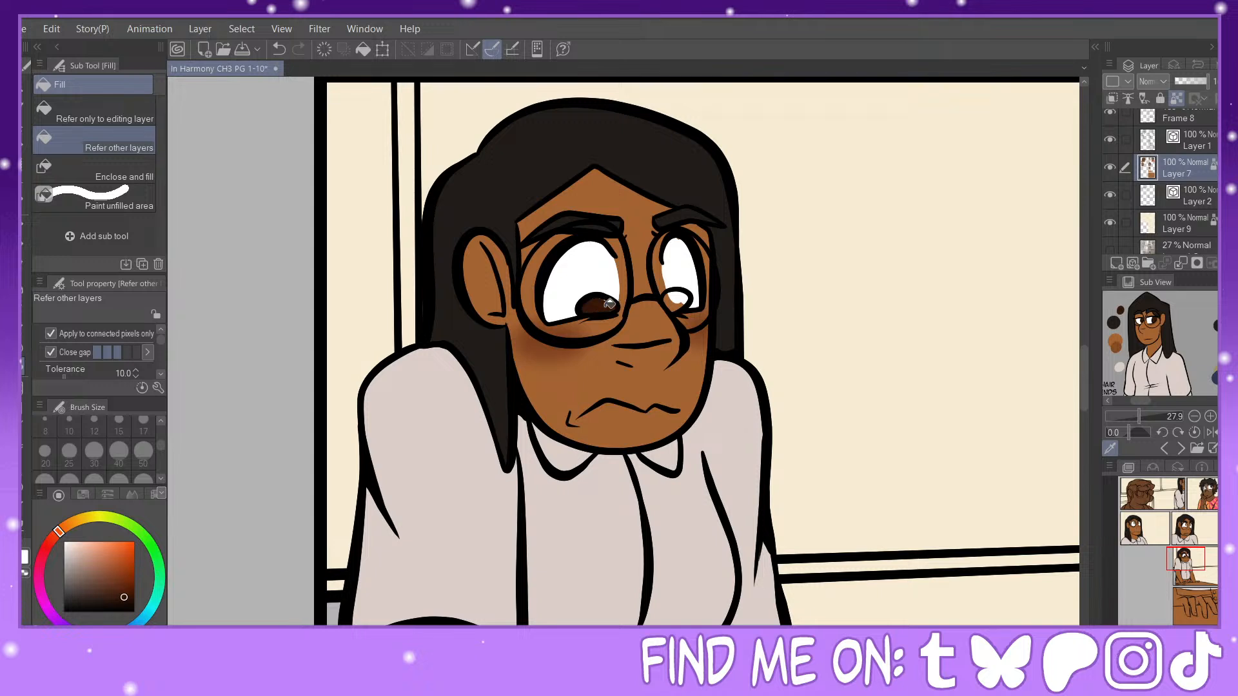
pyautogui.click(682, 298)
pyautogui.press('p')
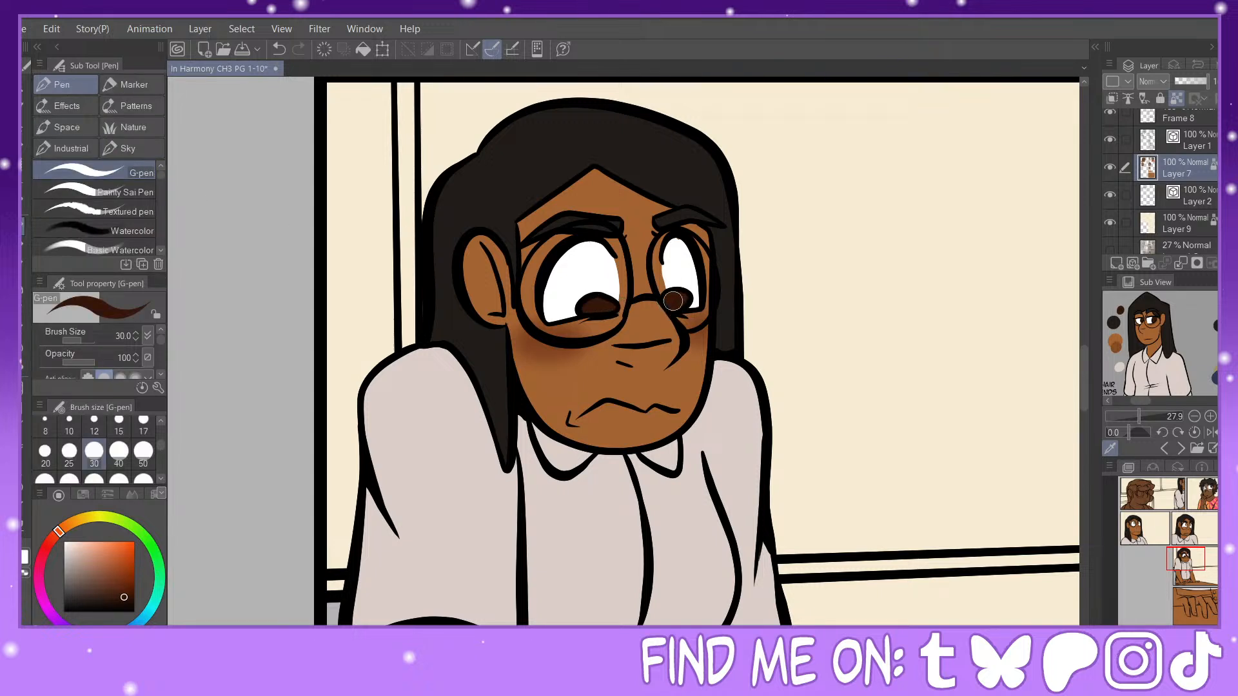
# Step: Fill both of the woman's irises in the second row's second panel with the same dark brown, including the leftover white slivers
pyautogui.press('g')
pyautogui.moveTo(1194, 570); pyautogui.dragTo(1185, 524)
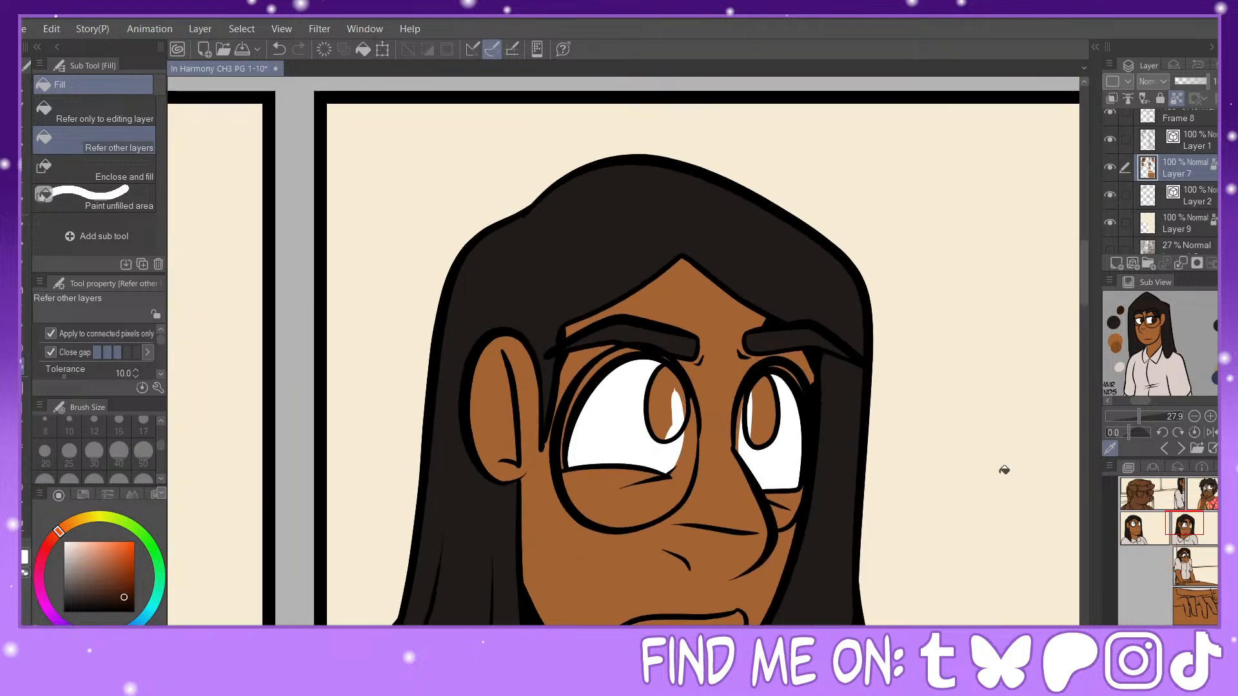
pyautogui.click(668, 403)
pyautogui.click(762, 415)
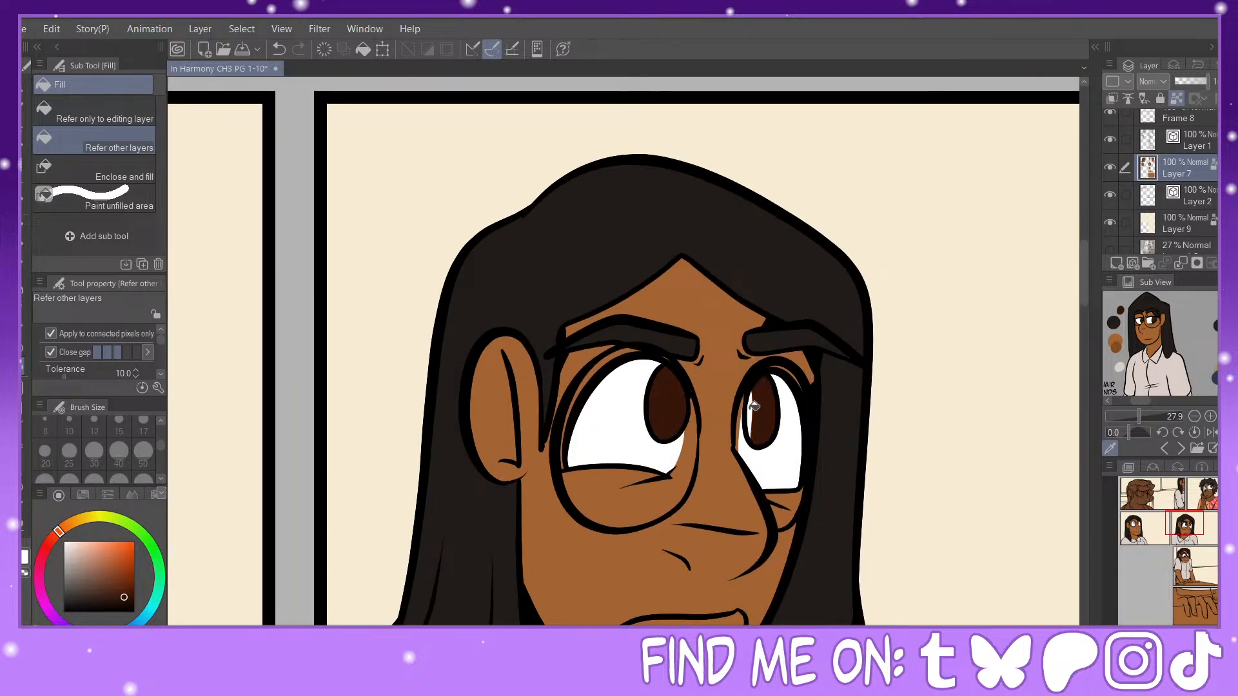
pyautogui.click(754, 406)
pyautogui.press('p')
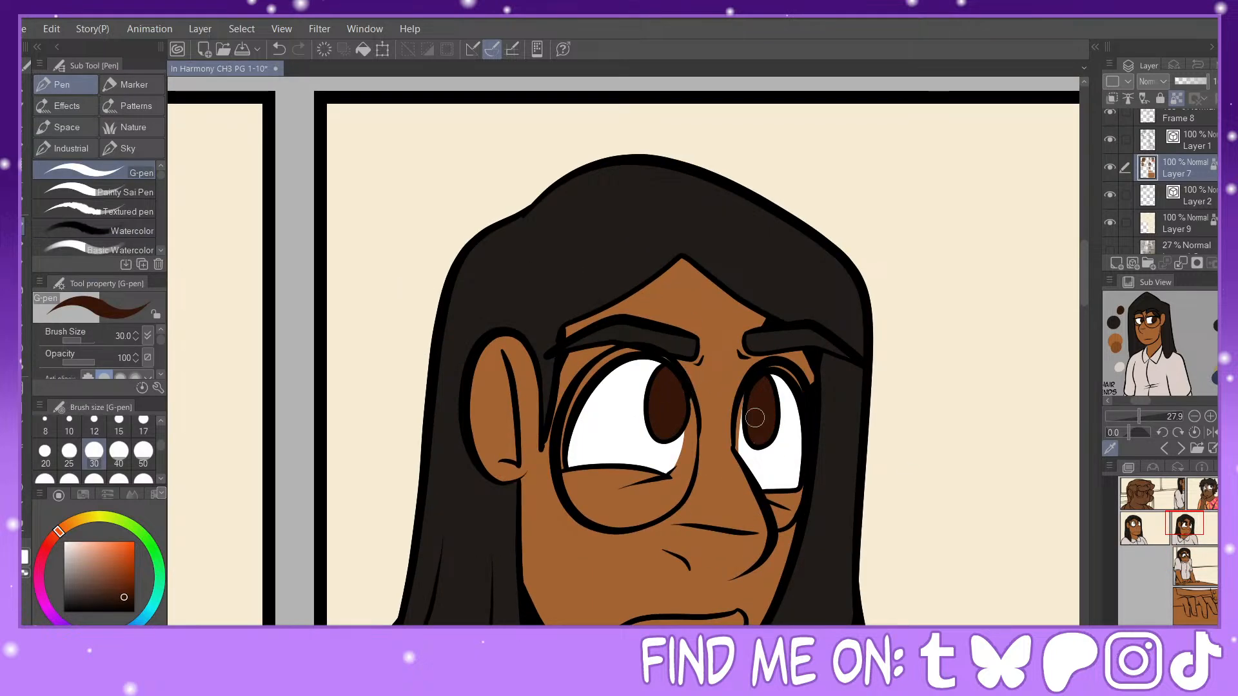
# Step: Fill both of the woman's irises in the second row's first panel with the same dark brown
pyautogui.press('g')
pyautogui.moveTo(1185, 523); pyautogui.dragTo(1138, 526)
pyautogui.click(559, 344)
pyautogui.click(549, 326)
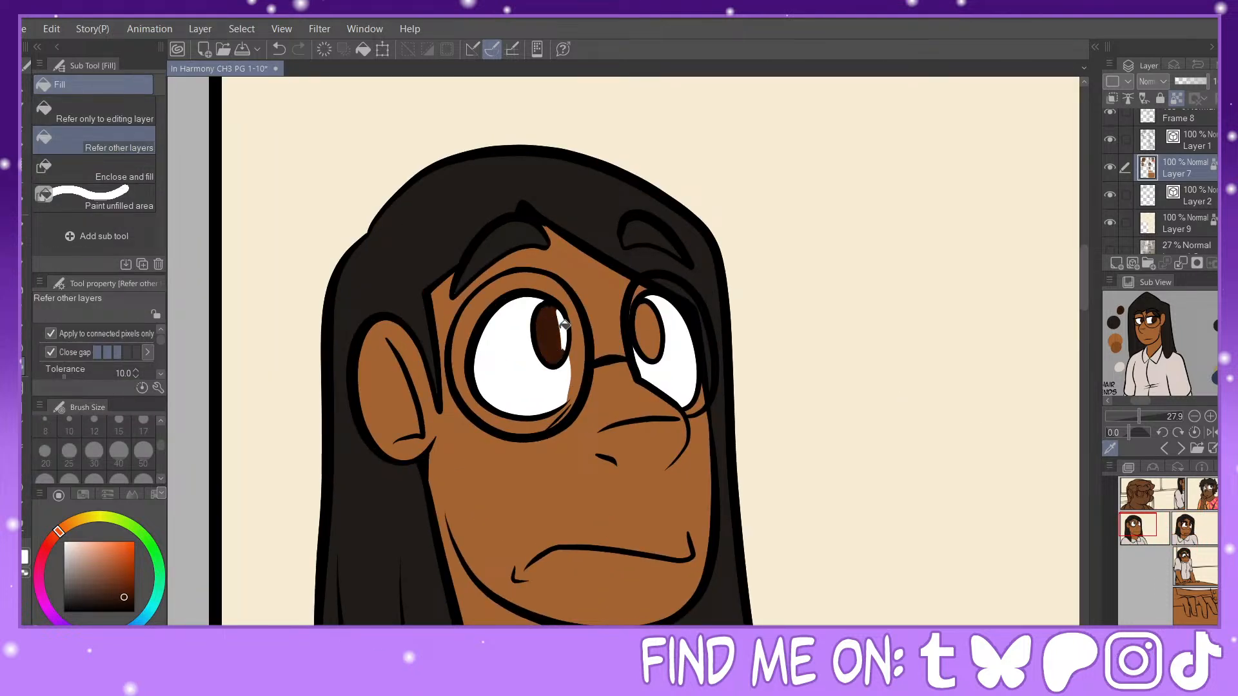
pyautogui.click(650, 327)
# Step: Paint darker brown pupils inside the woman's irises in both second-row panels and the table panel with the G-pen at size 30
pyautogui.moveTo(1161, 532)
pyautogui.mouseDown()
pyautogui.moveTo(1181, 526)
pyautogui.moveTo(1159, 533)
pyautogui.moveTo(1161, 547)
pyautogui.moveTo(1139, 526)
pyautogui.mouseUp()
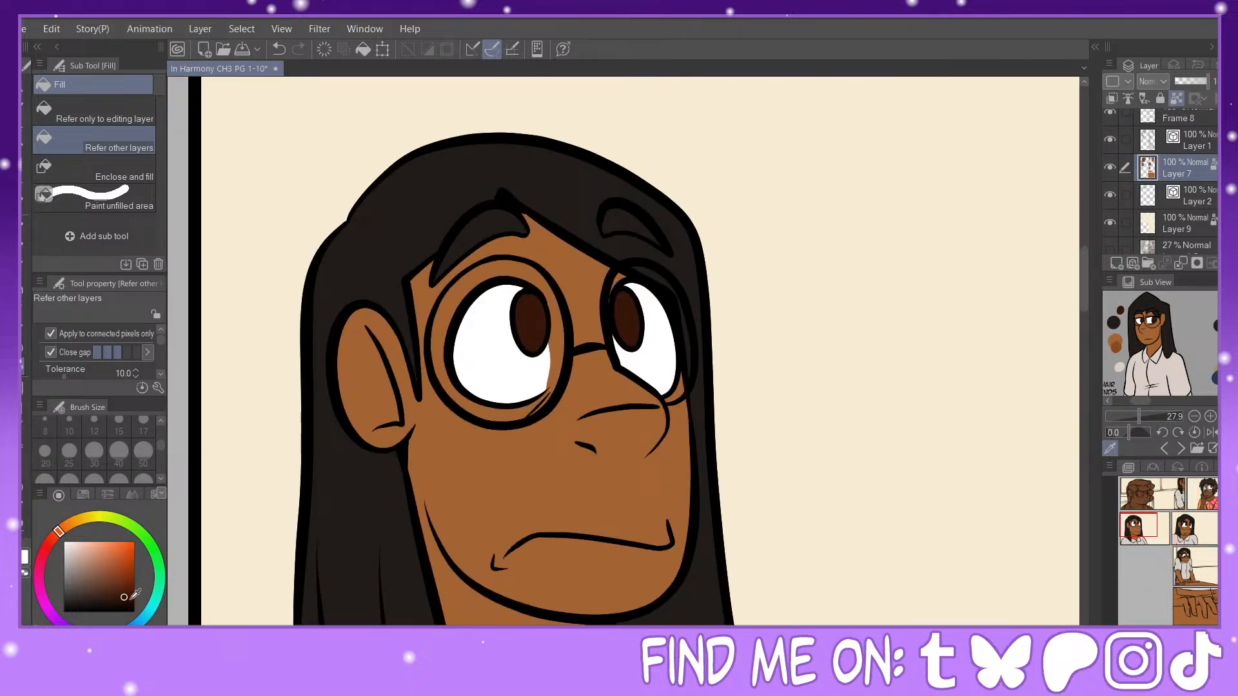
pyautogui.click(70, 523)
pyautogui.press('p')
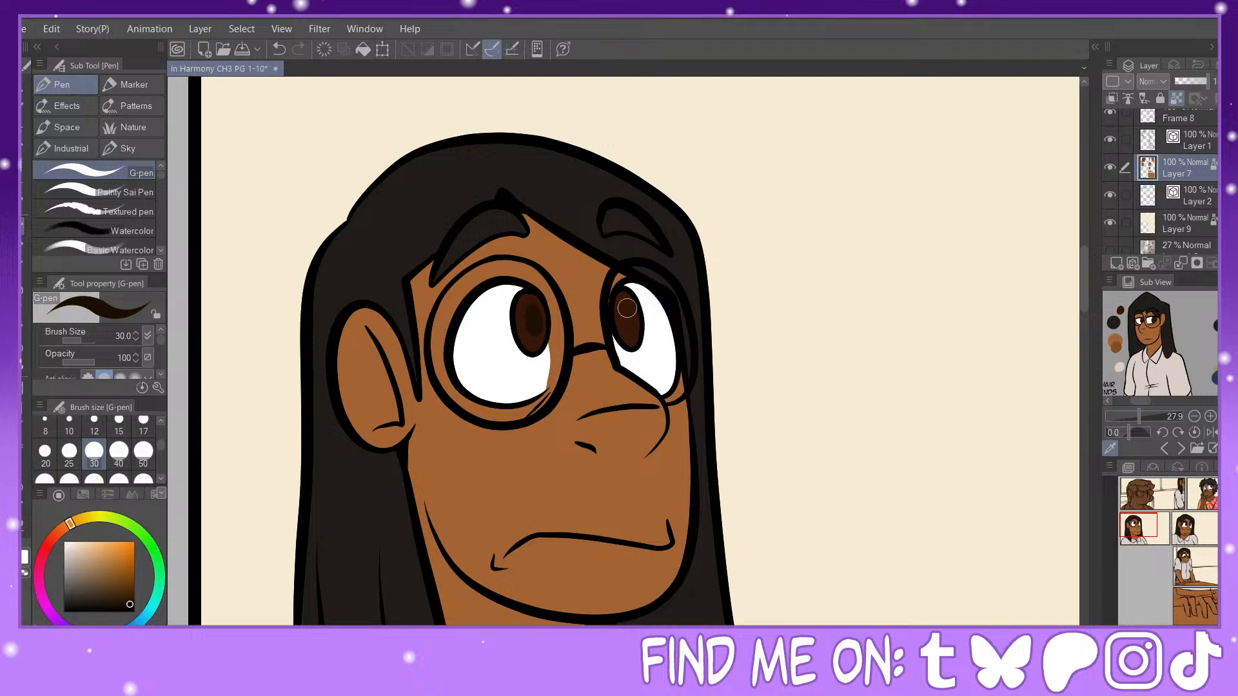
pyautogui.click(1179, 522)
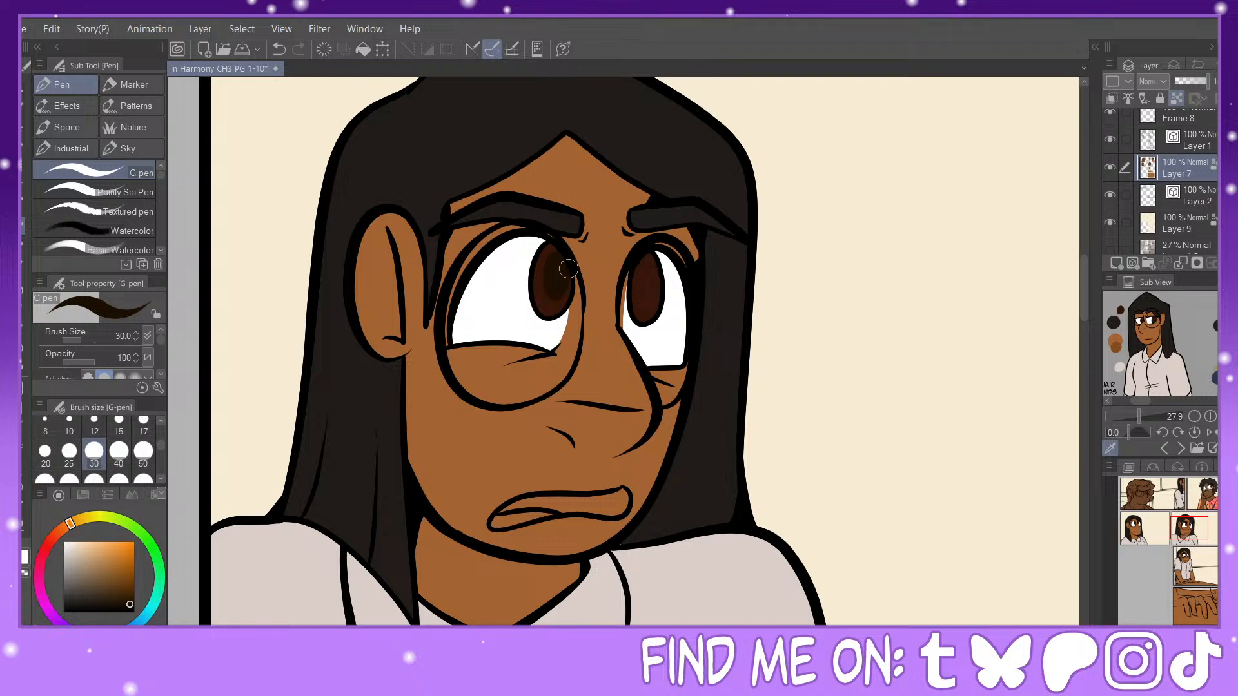
pyautogui.moveTo(645, 270); pyautogui.dragTo(641, 263)
pyautogui.moveTo(1188, 539); pyautogui.dragTo(1143, 534)
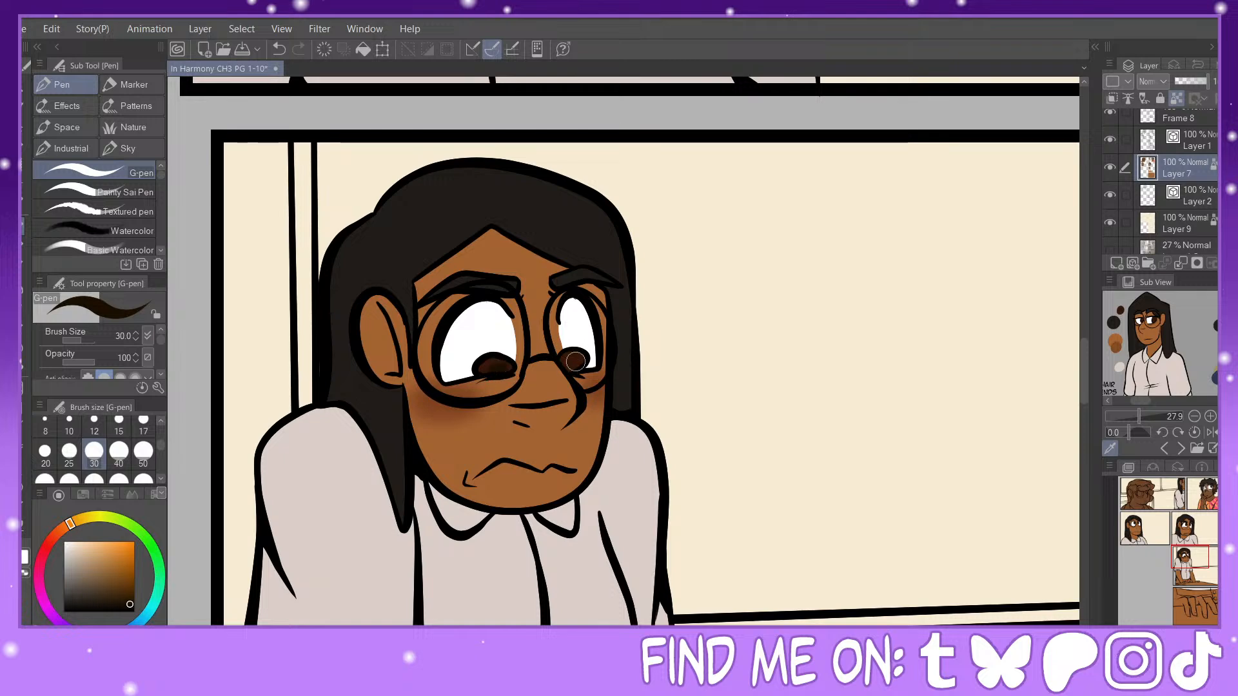
# Step: Dot highlights on both of the woman's eyes in the table panel, using the white sampled from her eye
pyautogui.keyDown('alt'); pyautogui.click(588, 321); pyautogui.keyUp('alt')
pyautogui.click(566, 357)
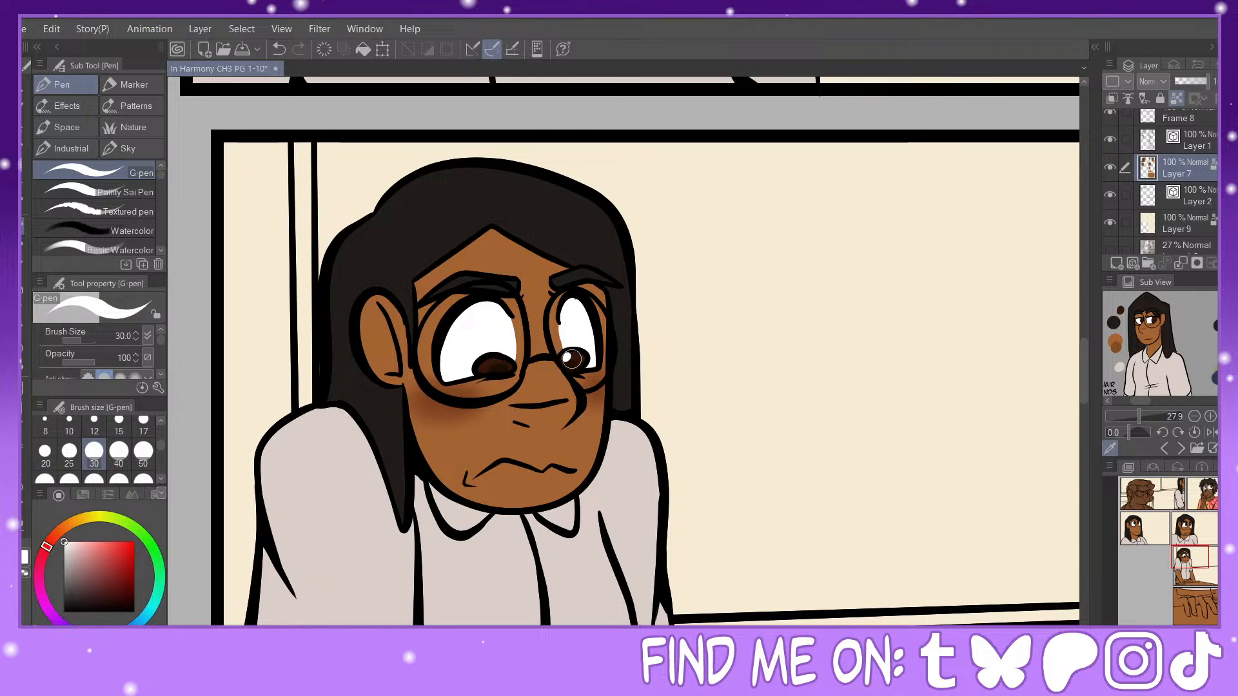
pyautogui.click(578, 365)
pyautogui.click(489, 367)
pyautogui.click(504, 366)
# Step: Dot a large and a small white highlight on each of the woman's irises in both second-row panels
pyautogui.moveTo(1179, 545); pyautogui.dragTo(1190, 519)
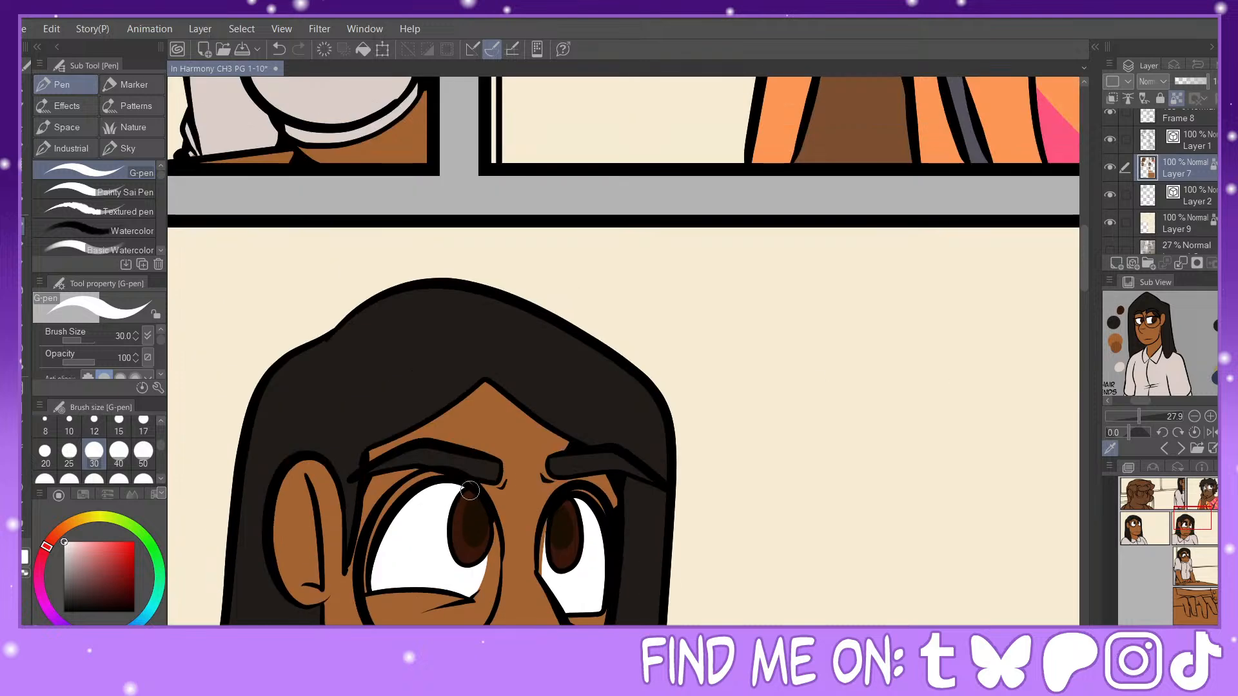
pyautogui.click(461, 535)
pyautogui.click(567, 511)
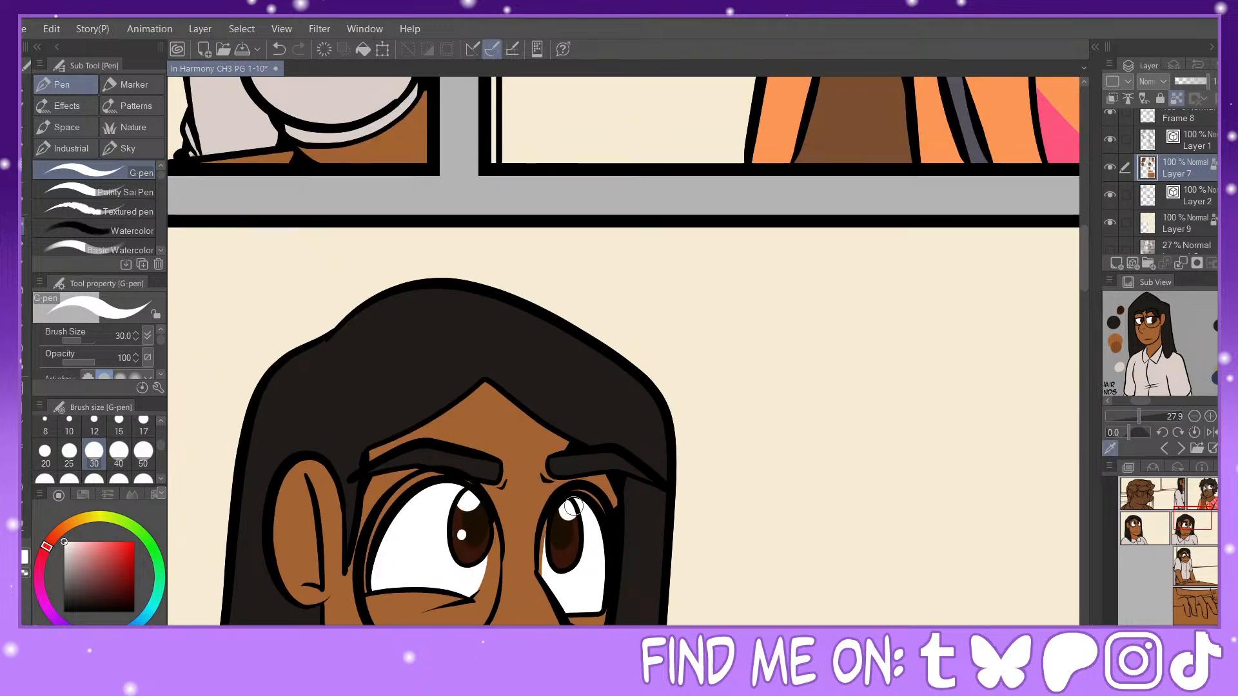
pyautogui.click(1134, 523)
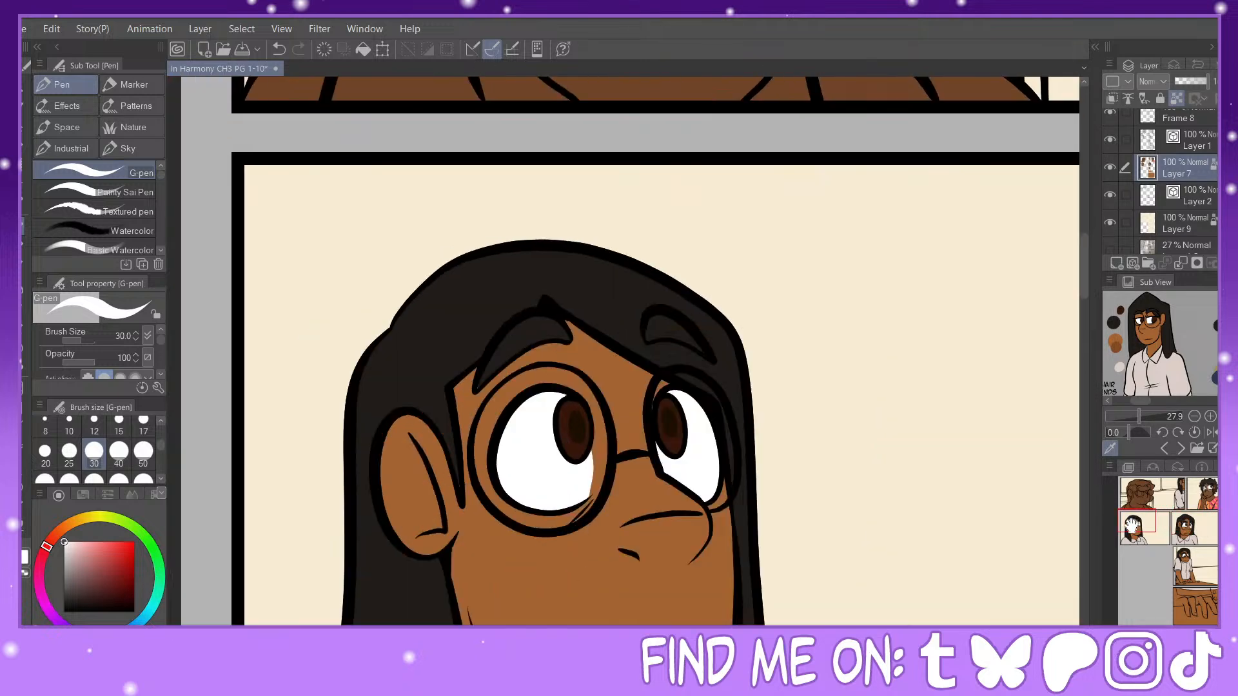
pyautogui.click(698, 363)
pyautogui.click(696, 394)
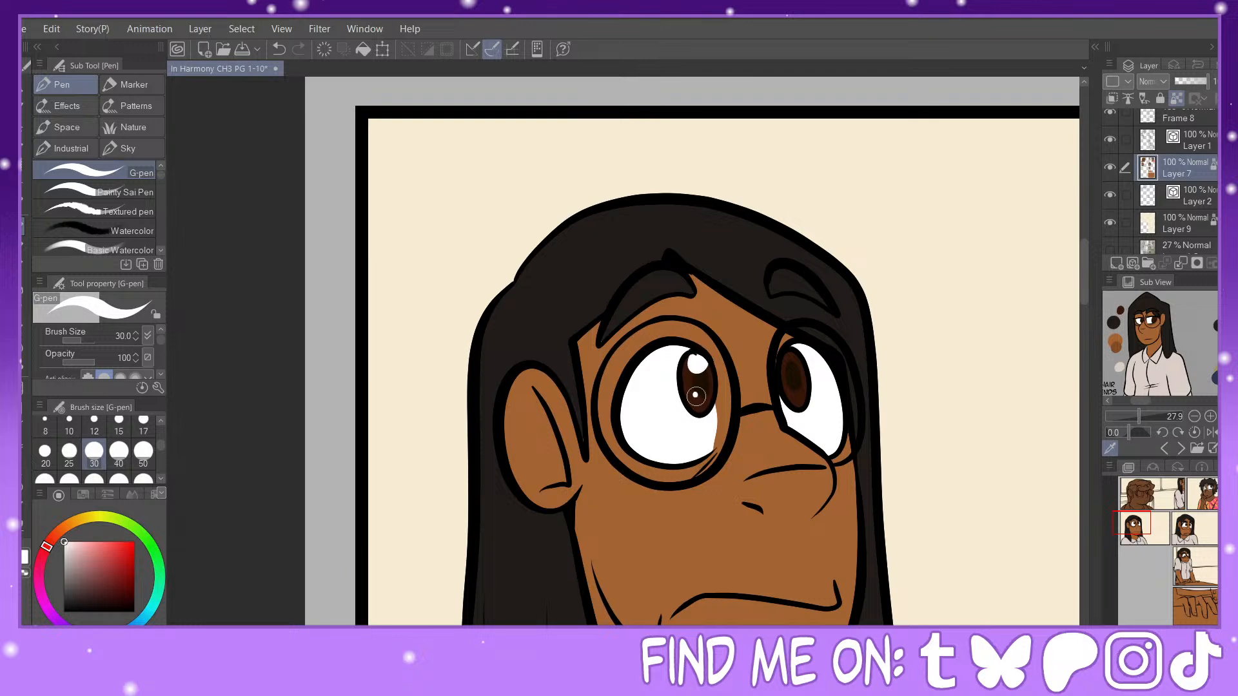
pyautogui.click(789, 359)
pyautogui.click(800, 385)
# Step: Fill the inside of the woman's open mouth in the second row's second panel with the dark brown sampled from the man's mouth
pyautogui.hotkey('ctrl', '-')
pyautogui.moveTo(1155, 530); pyautogui.dragTo(1207, 502)
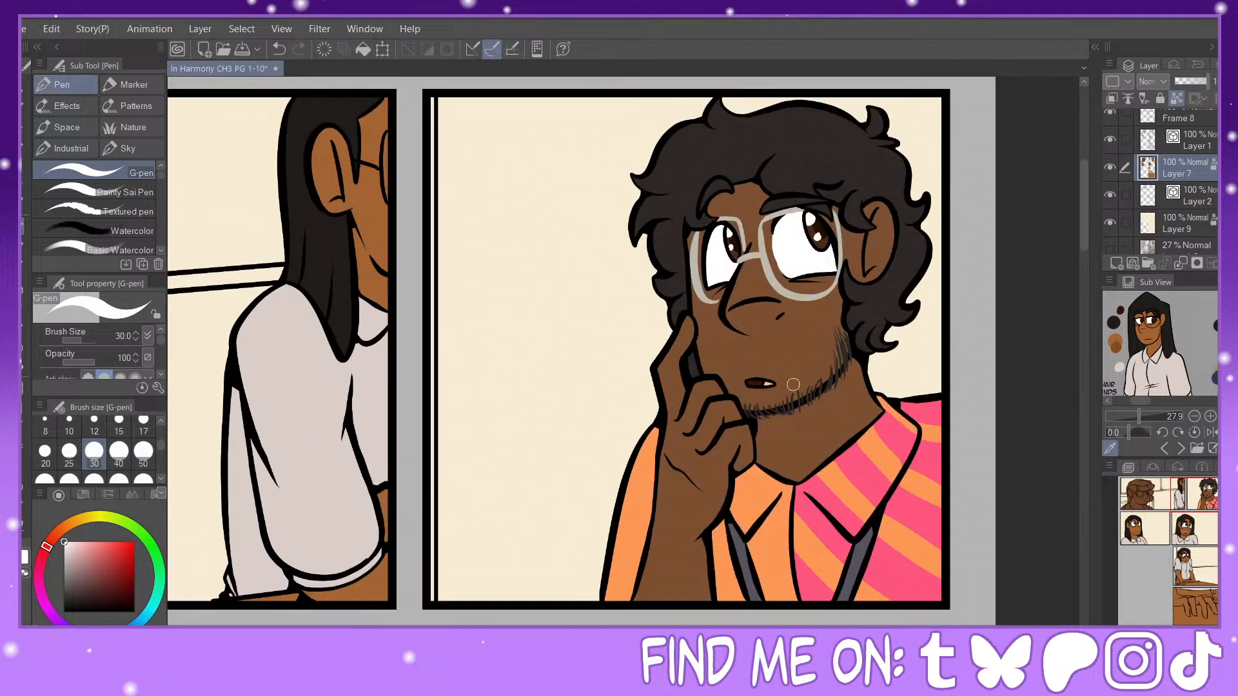
pyautogui.keyDown('alt'); pyautogui.click(761, 382); pyautogui.keyUp('alt')
pyautogui.press('g')
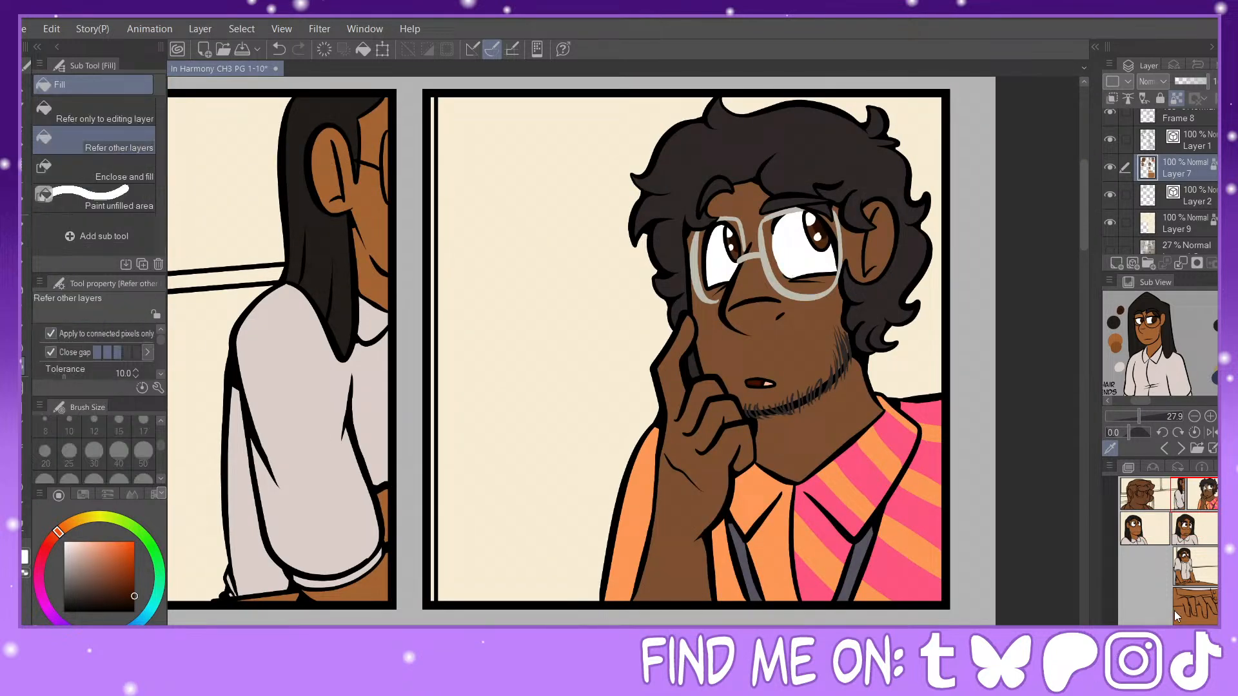
pyautogui.hotkey('ctrl', '-')
pyautogui.moveTo(1190, 526); pyautogui.dragTo(1185, 530)
pyautogui.click(647, 402)
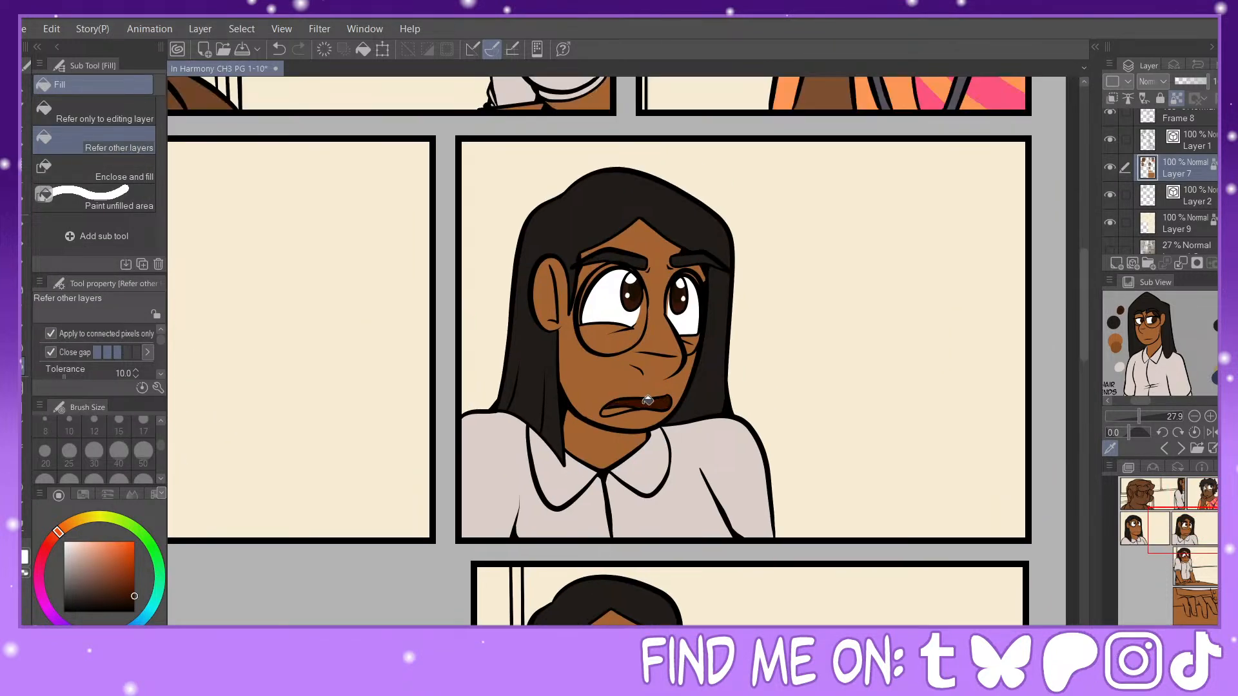
# Step: Fill the lower section inside the woman's open mouth with the pale peach sampled from the man's mouth
pyautogui.click(1190, 504)
pyautogui.keyDown('alt'); pyautogui.click(839, 261); pyautogui.keyUp('alt')
pyautogui.keyDown('alt'); pyautogui.click(835, 259); pyautogui.keyUp('alt')
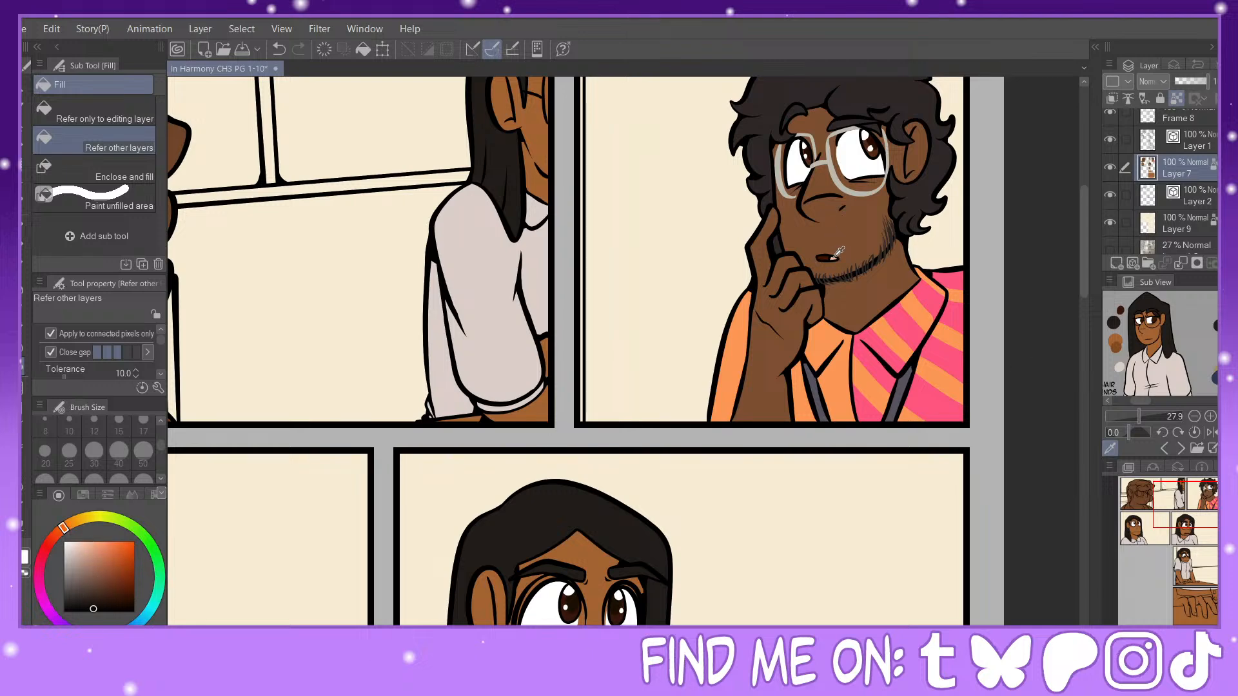
pyautogui.click(1181, 519)
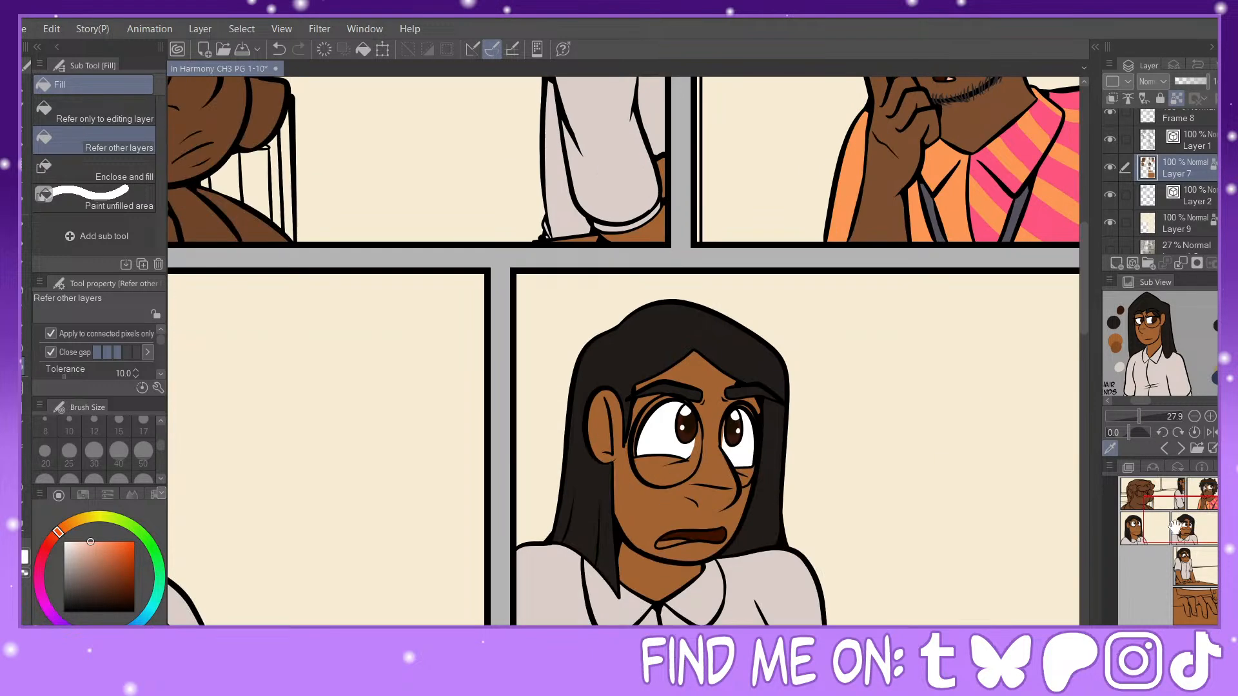
pyautogui.click(671, 541)
pyautogui.hotkey('ctrl', '-')
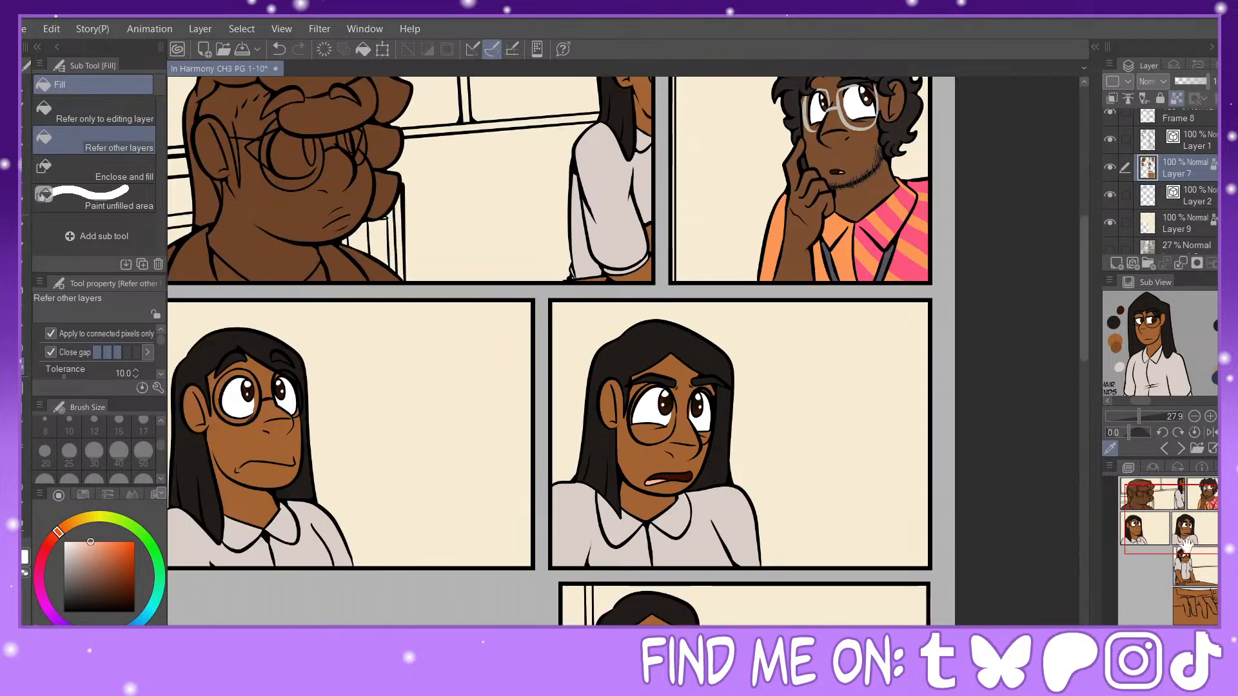
pyautogui.moveTo(1187, 545)
pyautogui.mouseDown()
pyautogui.moveTo(1187, 590)
pyautogui.moveTo(1191, 561)
pyautogui.mouseUp()
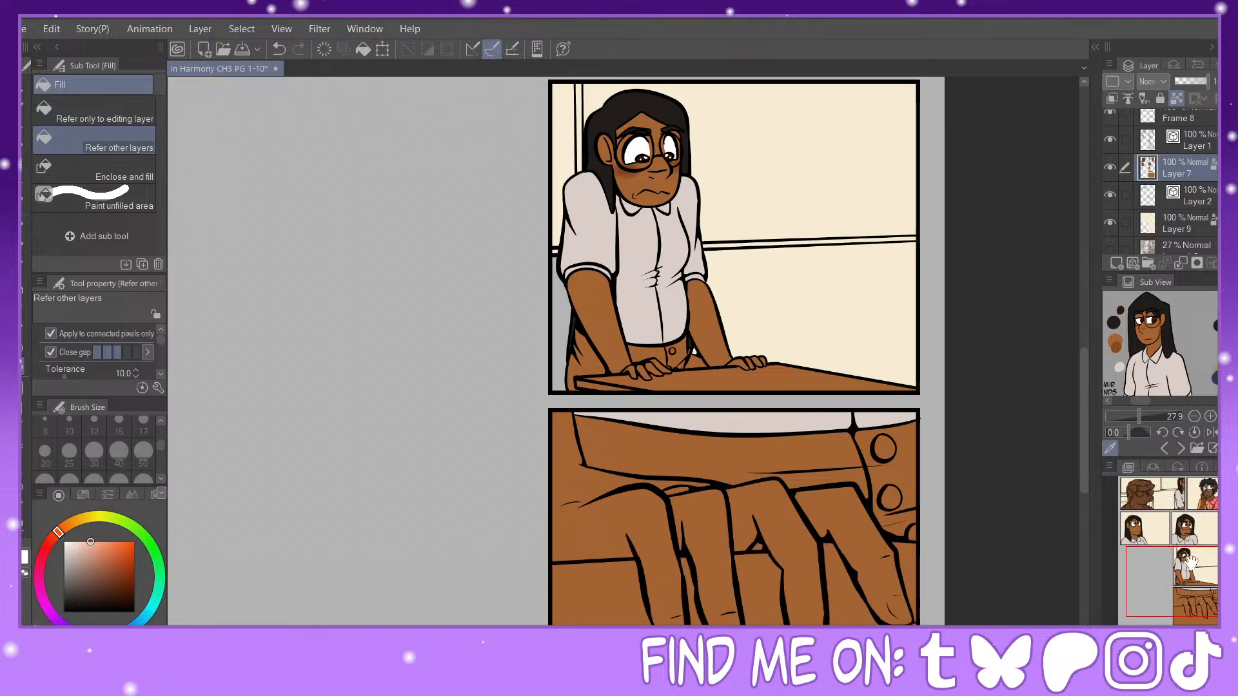
pyautogui.scroll(-5, 1160, 343)
pyautogui.scroll(6, 1160, 343)
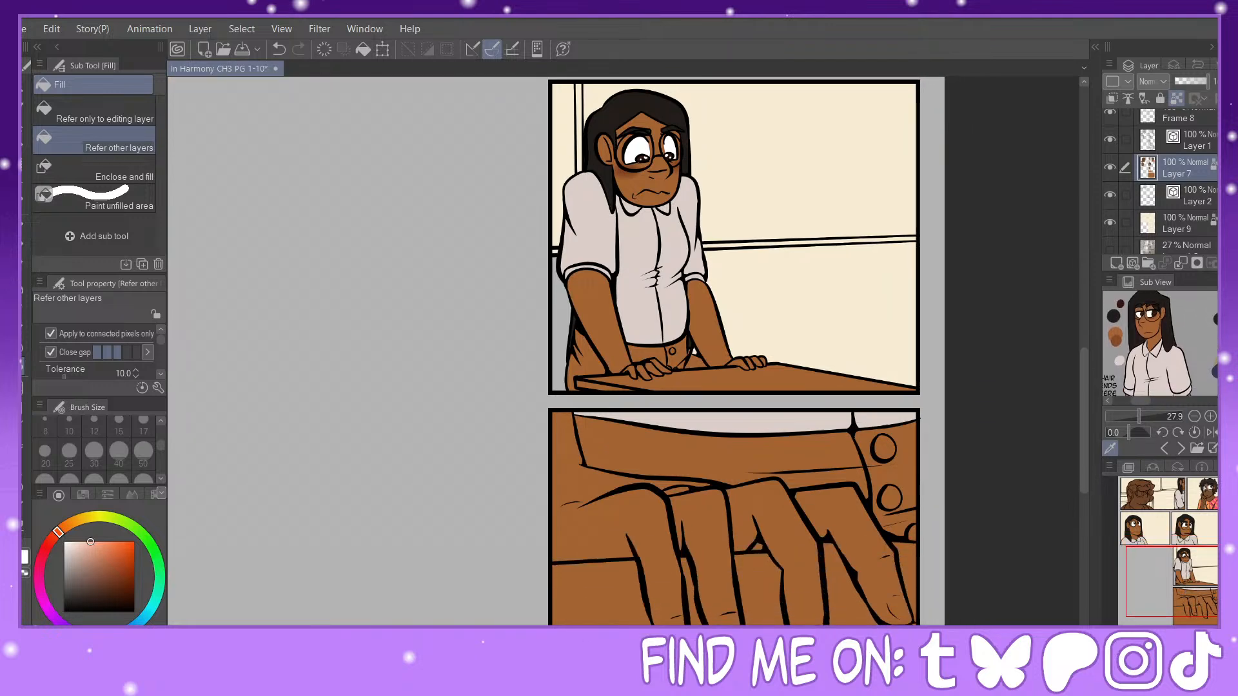
# Step: Shade under the woman's near eye in the second row's first panel with the G-pen, using the under-eye brown sampled from the character reference
pyautogui.moveTo(1193, 574); pyautogui.dragTo(1133, 509)
pyautogui.hotkey('ctrl', '+')
pyautogui.hotkey('ctrl', '+')
pyautogui.hotkey('ctrl', '+')
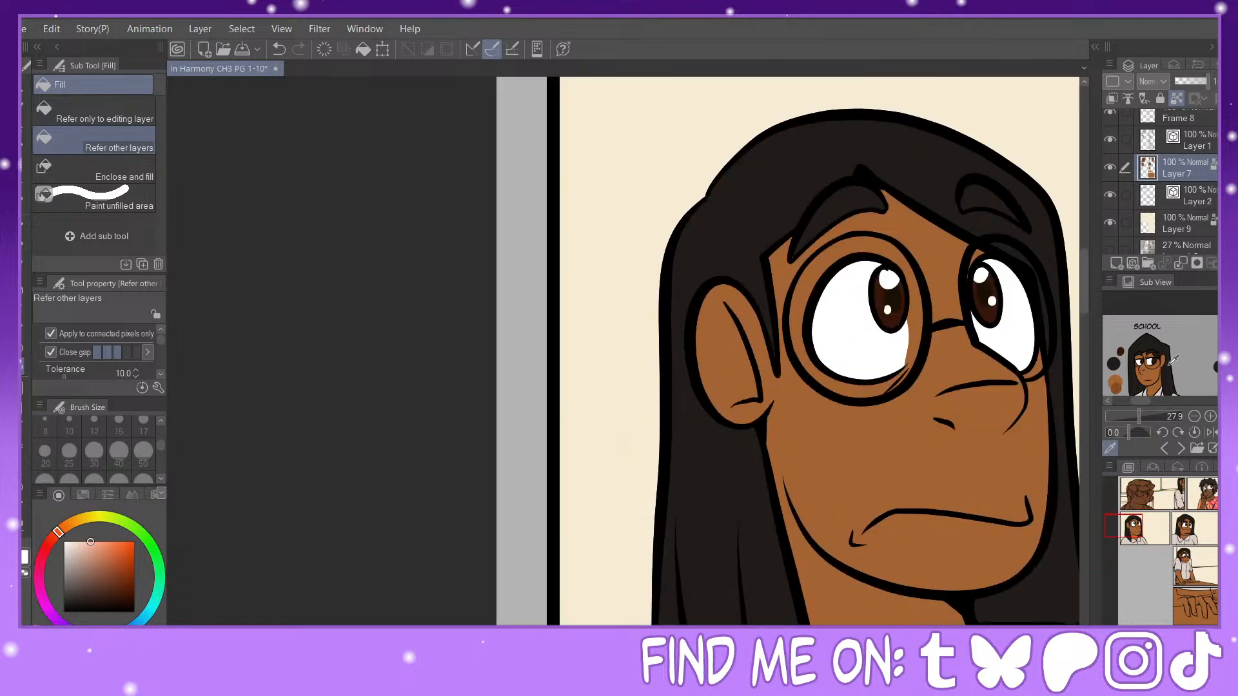
pyautogui.moveTo(1145, 420); pyautogui.dragTo(1154, 417)
pyautogui.scroll(-3, 1158, 330)
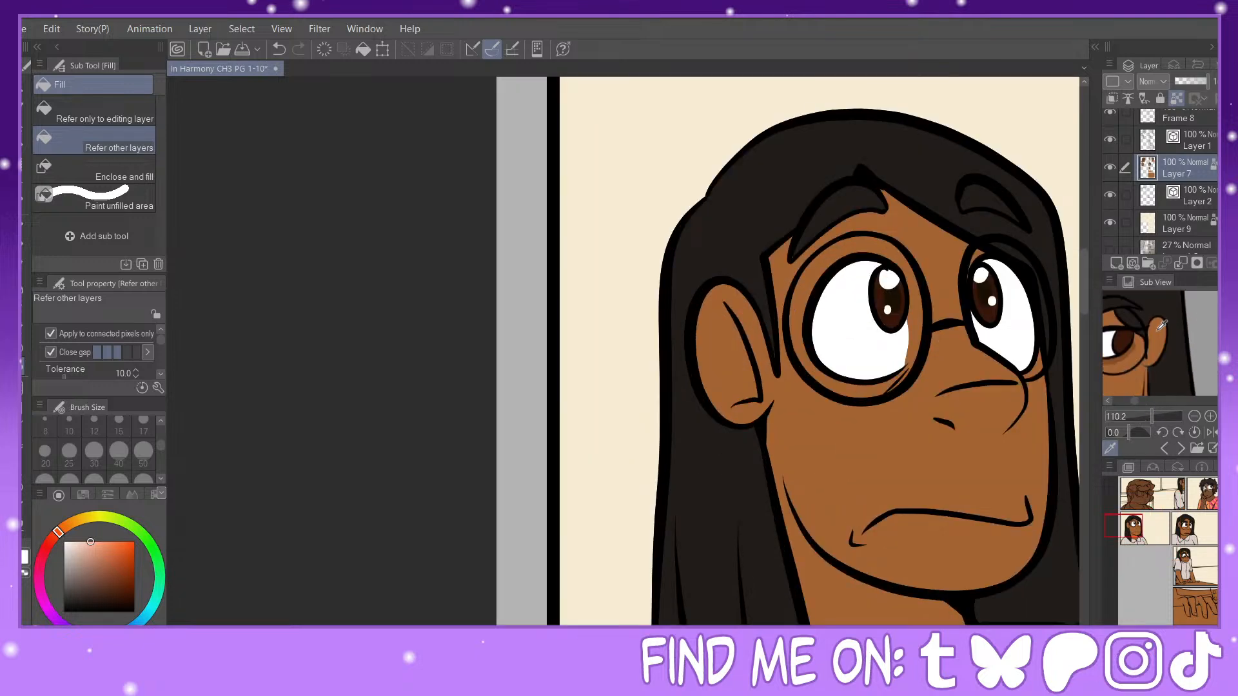
pyautogui.click(1130, 351)
pyautogui.click(1139, 527)
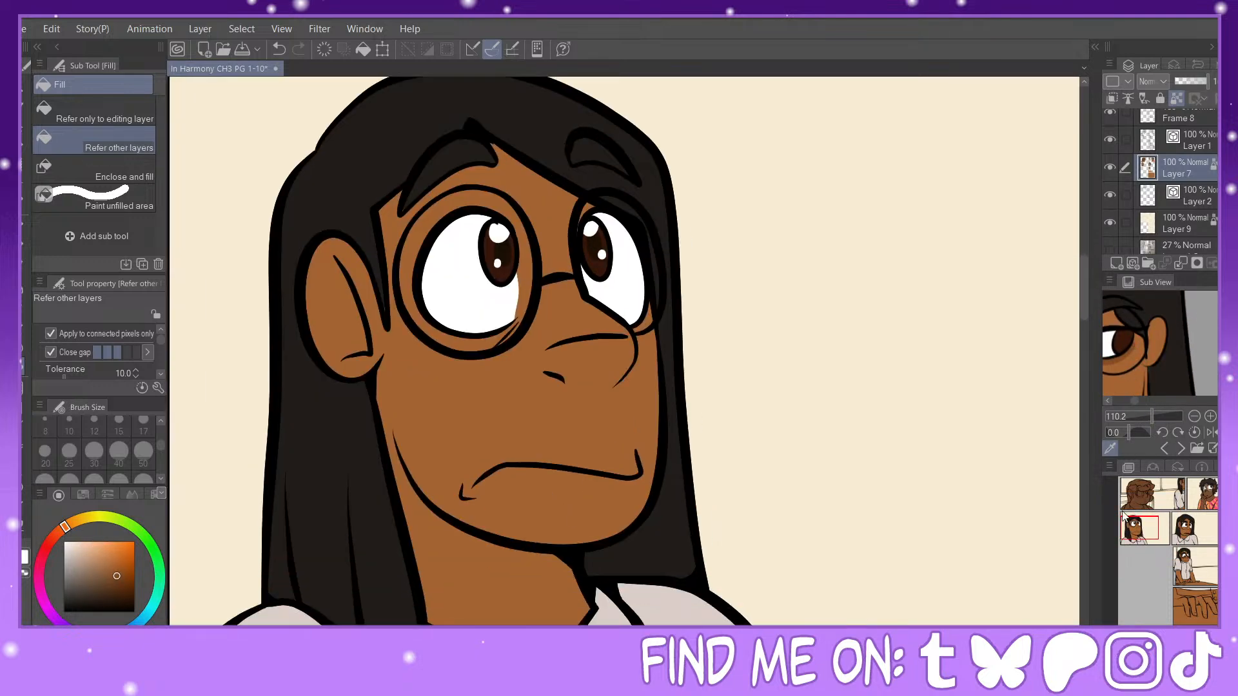
pyautogui.press('p')
pyautogui.moveTo(420, 313)
pyautogui.mouseDown()
pyautogui.moveTo(494, 344)
pyautogui.moveTo(447, 335)
pyautogui.moveTo(515, 322)
pyautogui.mouseUp()
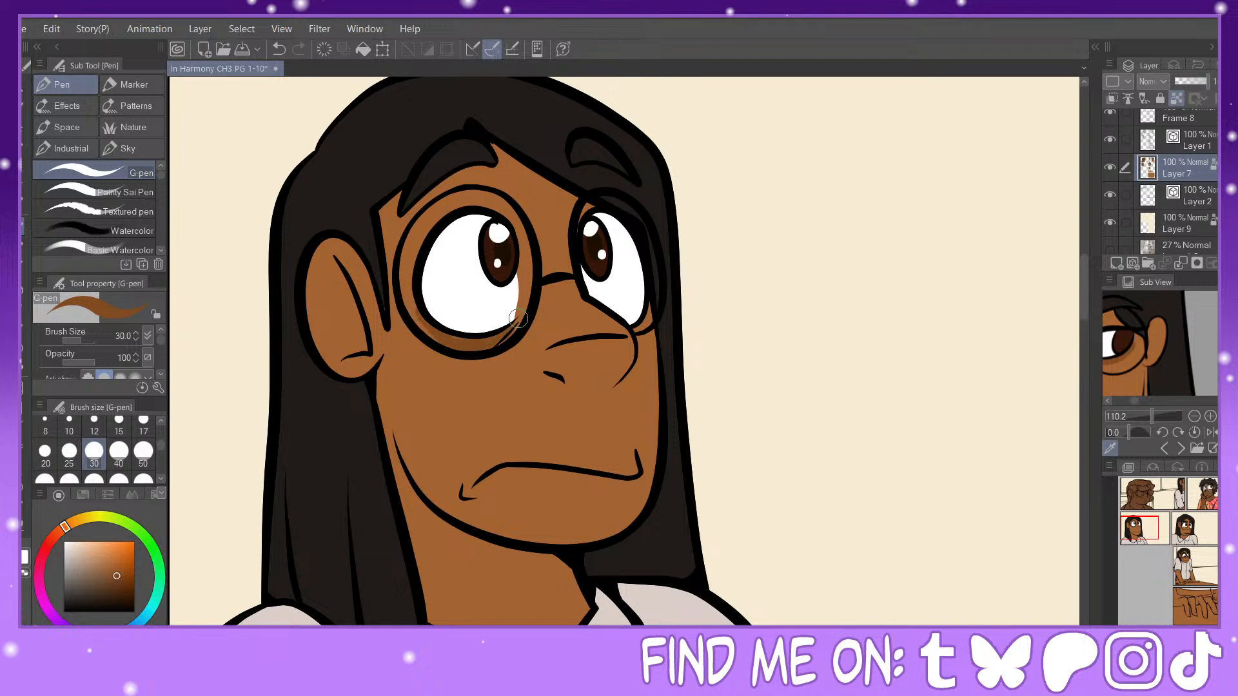
# Step: Touch up the near eye's surroundings with sampled skin and hair colors, and shade under her far eye in the under-eye brown
pyautogui.keyDown('alt'); pyautogui.click(423, 368); pyautogui.keyUp('alt')
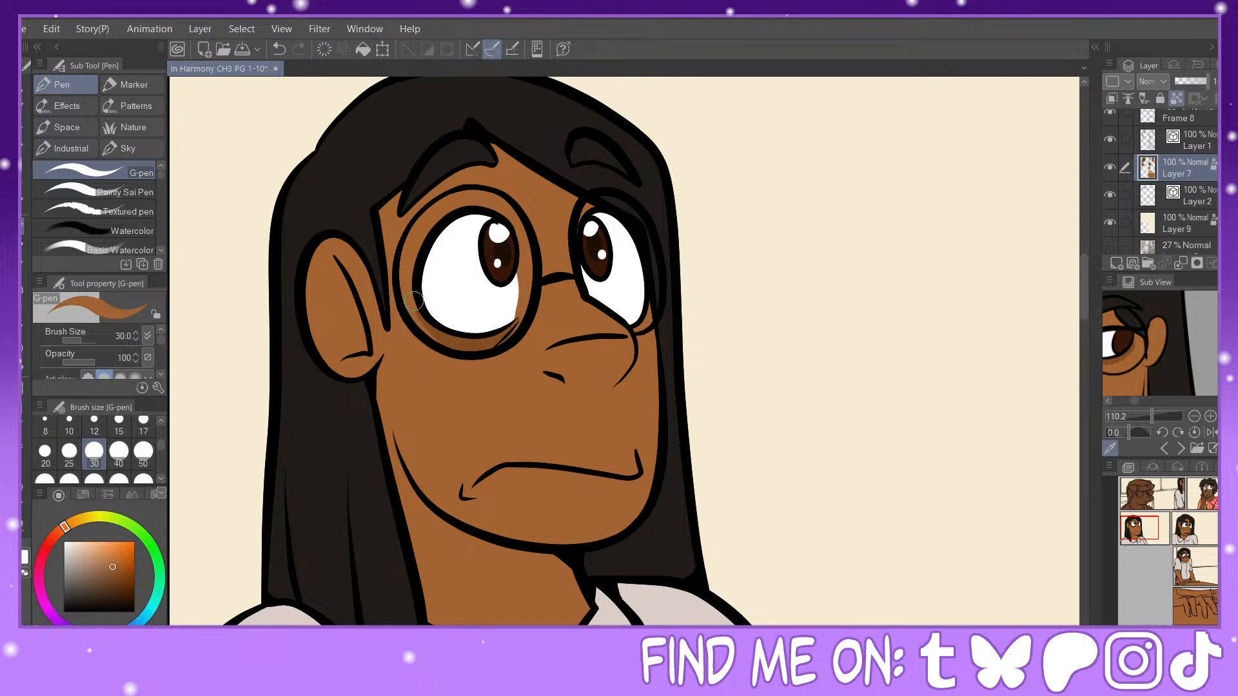
pyautogui.keyDown('alt'); pyautogui.click(461, 338); pyautogui.keyUp('alt')
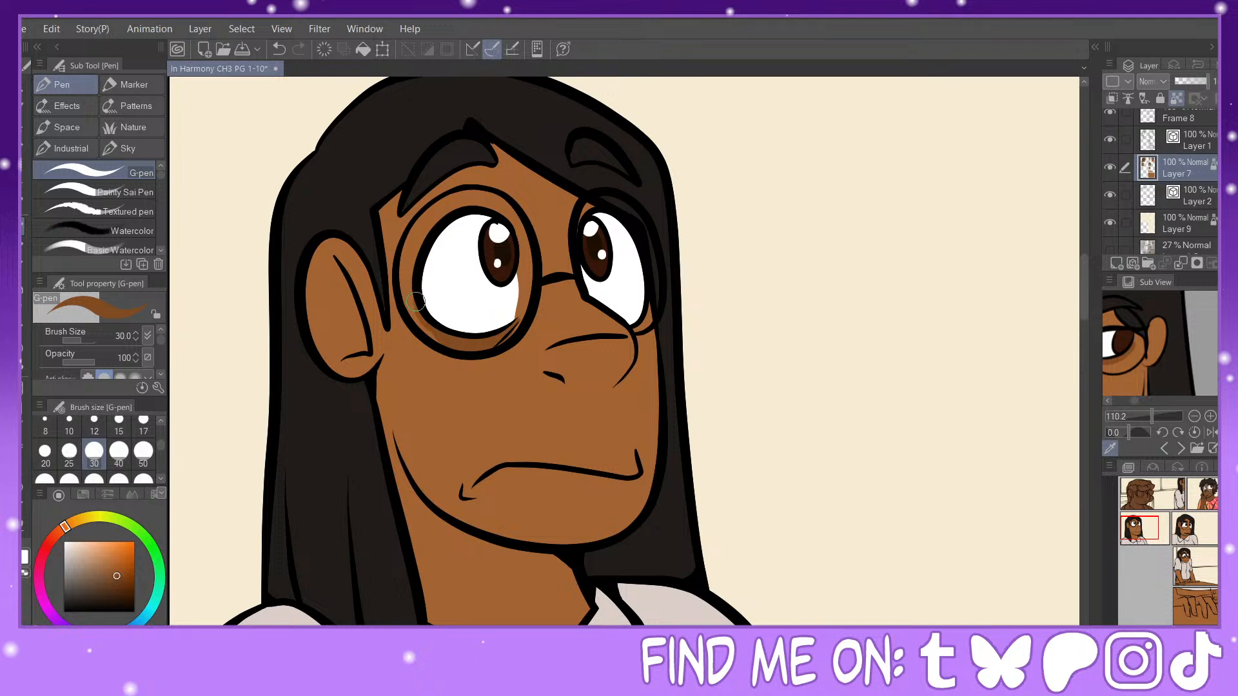
pyautogui.keyDown('alt'); pyautogui.click(383, 286); pyautogui.keyUp('alt')
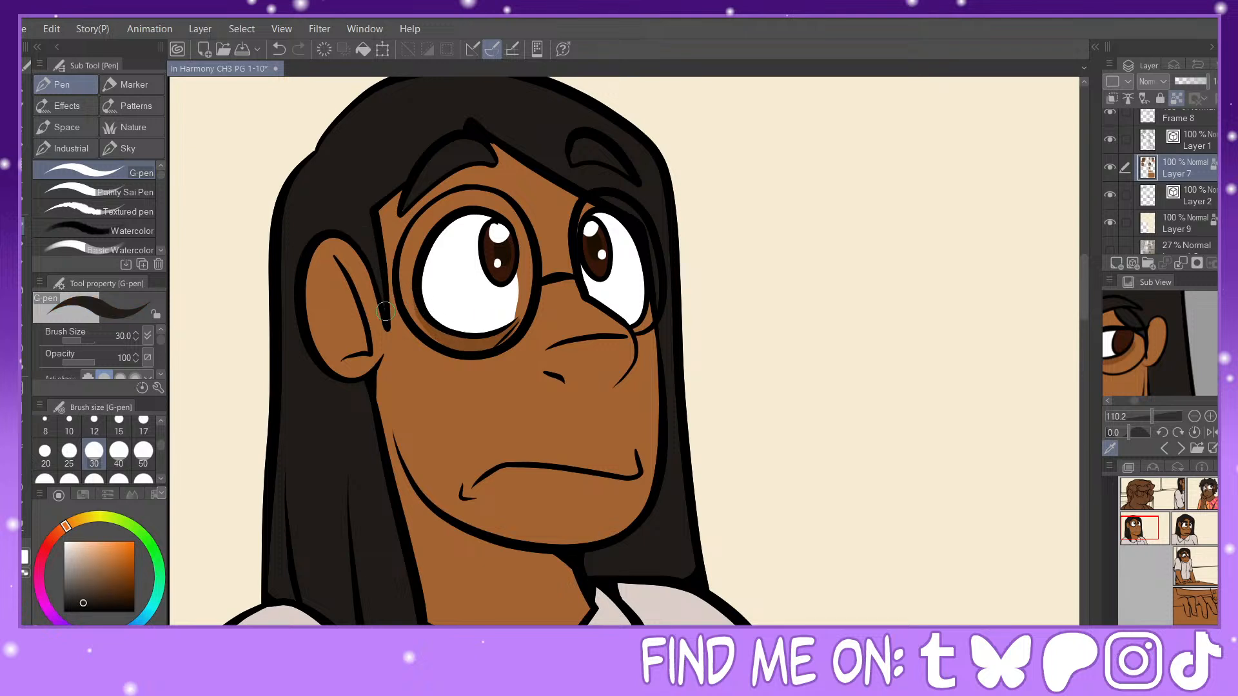
pyautogui.keyDown('alt'); pyautogui.click(488, 337); pyautogui.keyUp('alt')
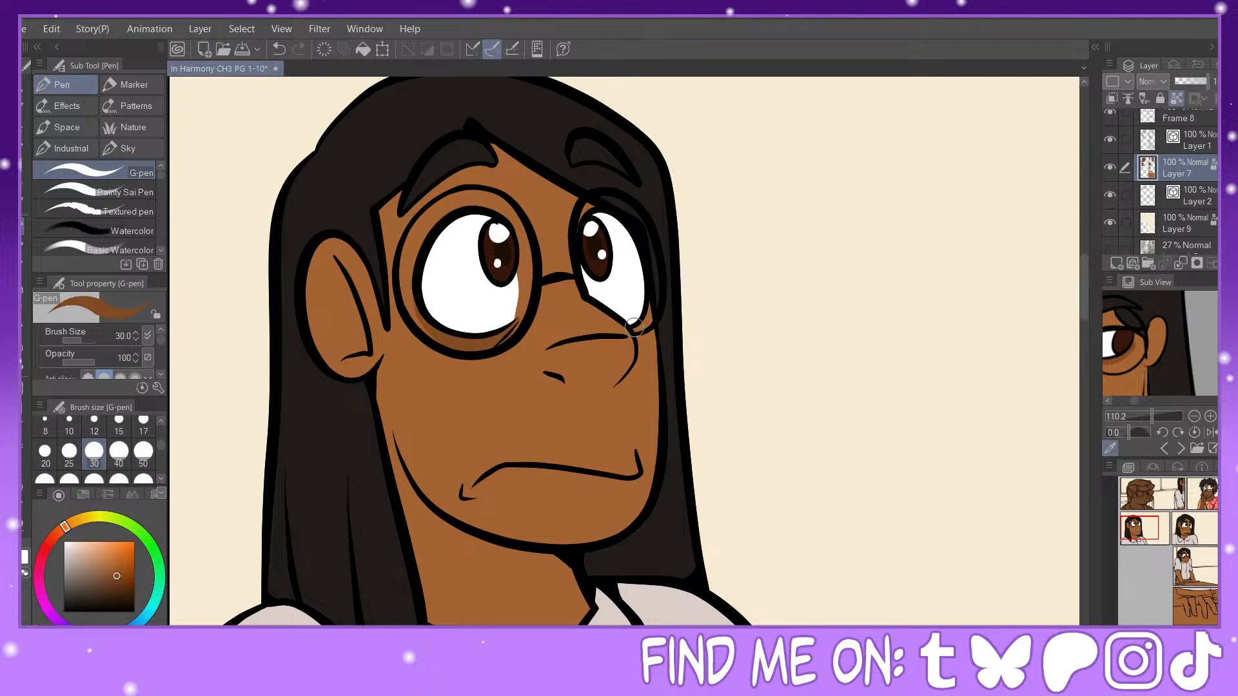
pyautogui.moveTo(634, 331); pyautogui.dragTo(649, 307)
# Step: Shade under both of the woman's eyes in the second row's second panel with the same under-eye brown
pyautogui.moveTo(1157, 539); pyautogui.dragTo(1202, 532)
pyautogui.moveTo(546, 381); pyautogui.dragTo(630, 374)
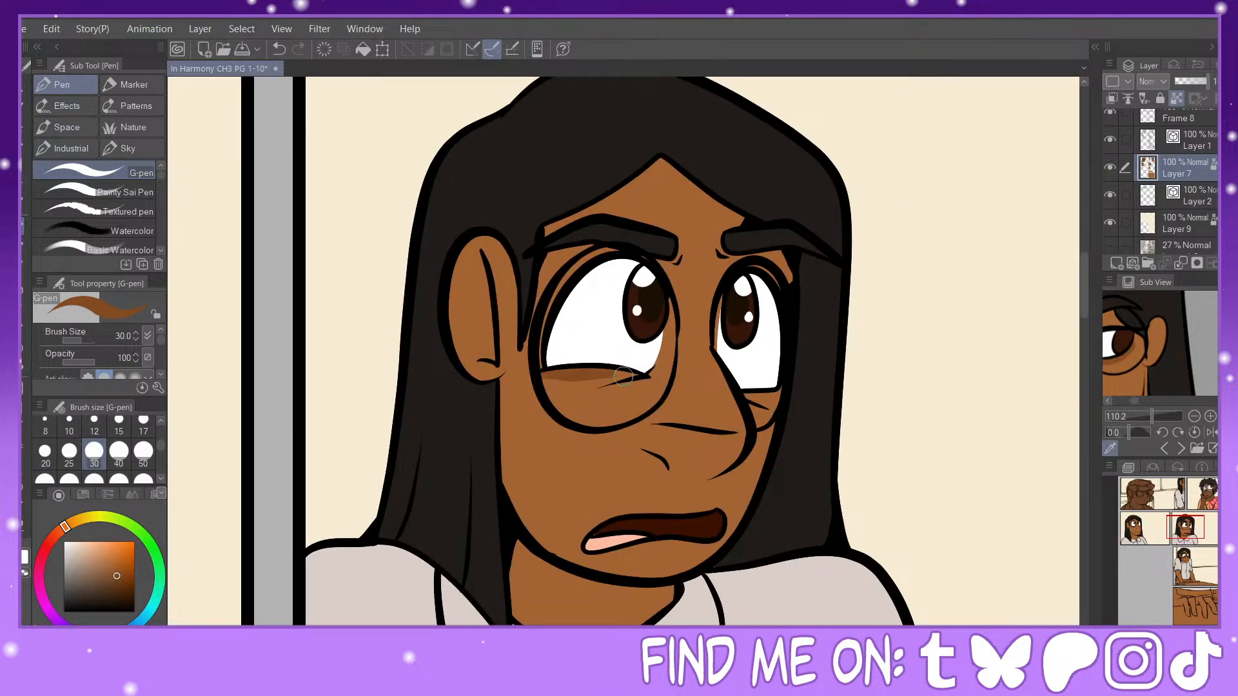
pyautogui.moveTo(539, 378); pyautogui.dragTo(630, 378)
pyautogui.moveTo(740, 401); pyautogui.dragTo(782, 393)
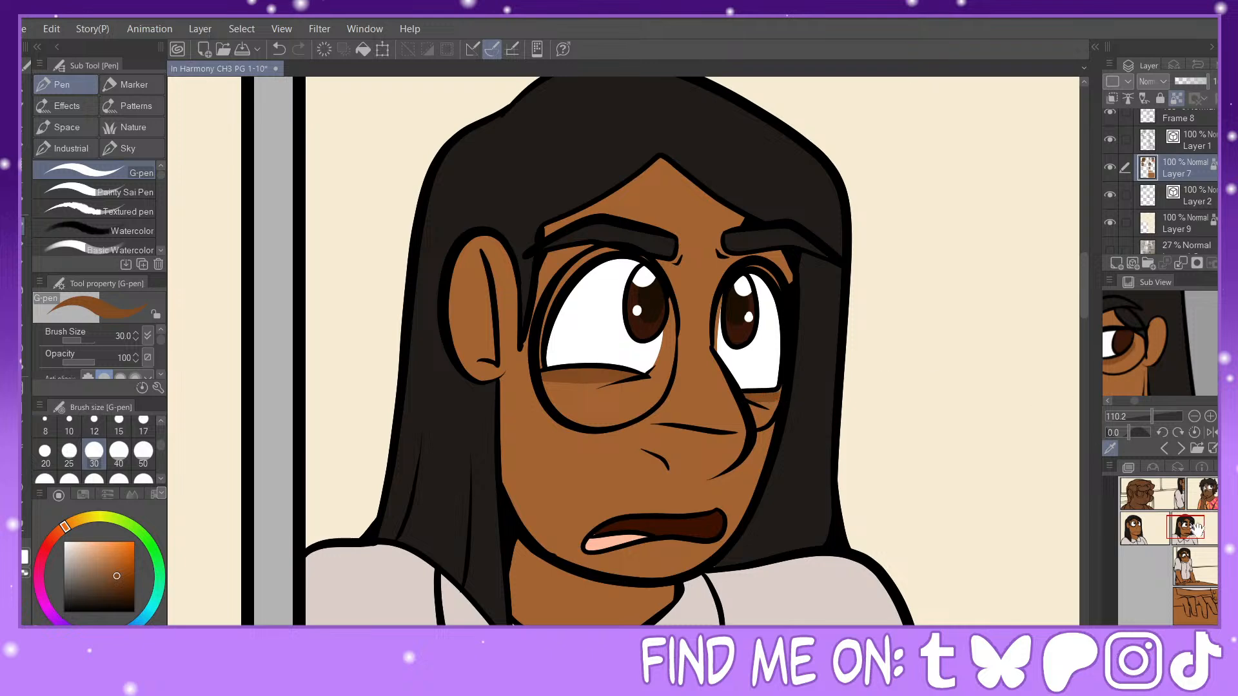
# Step: Fill the woman's skirt waistband and button placket in the bottom hand close-up panel with the dark brown sampled from the character reference
pyautogui.moveTo(1196, 529); pyautogui.dragTo(1193, 558)
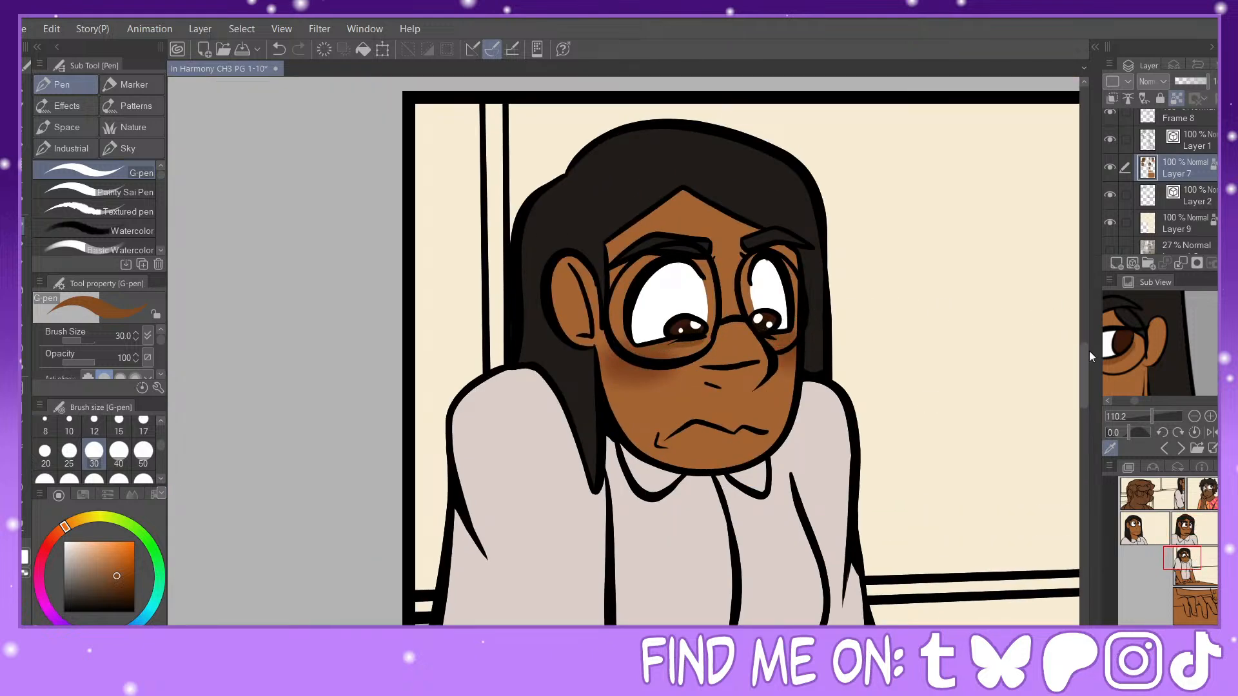
pyautogui.hotkey('ctrl', '-')
pyautogui.hotkey('ctrl', '-')
pyautogui.hotkey('ctrl', '-')
pyautogui.hotkey('ctrl', '-')
pyautogui.moveTo(1184, 573); pyautogui.dragTo(1197, 606)
pyautogui.scroll(-5, 1169, 375)
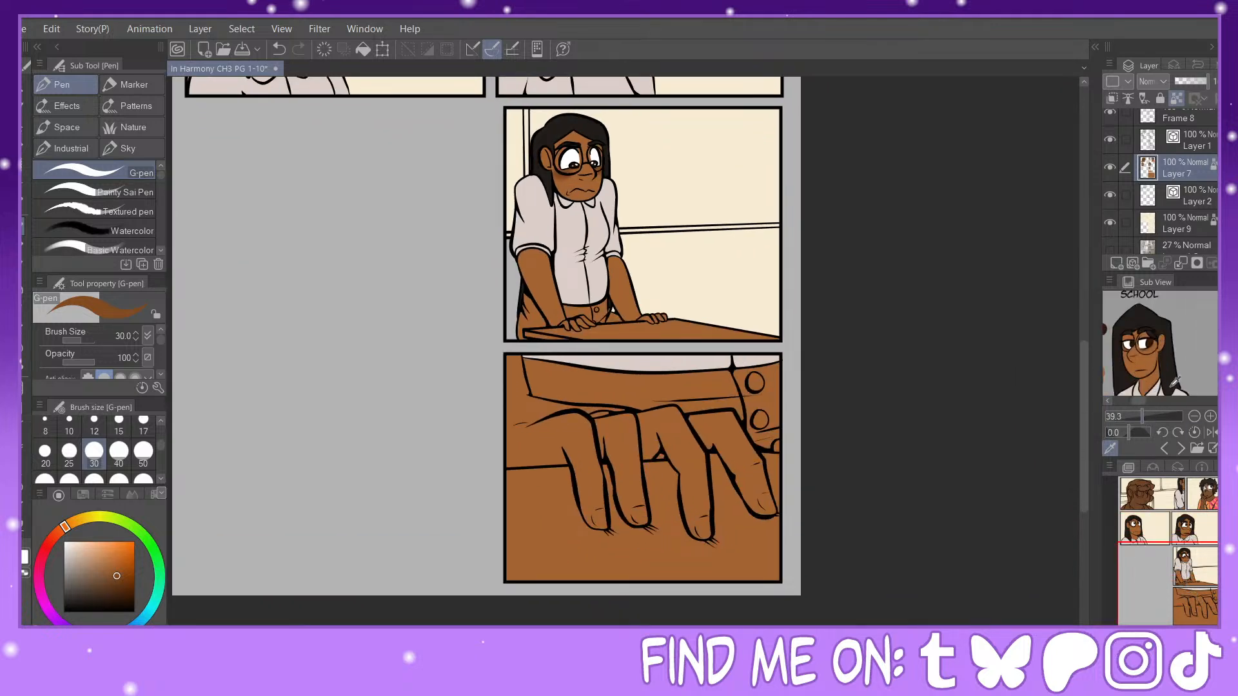
pyautogui.moveTo(1168, 385); pyautogui.dragTo(1166, 297)
pyautogui.click(1159, 349)
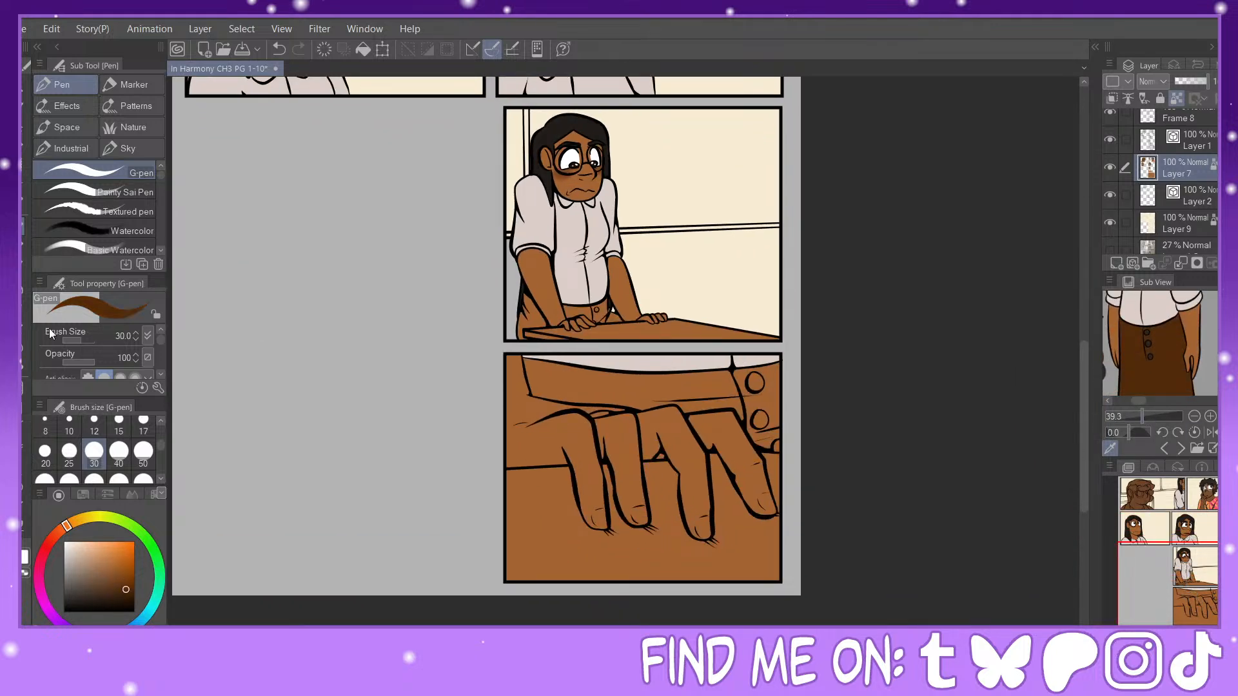
pyautogui.press('g')
pyautogui.click(605, 392)
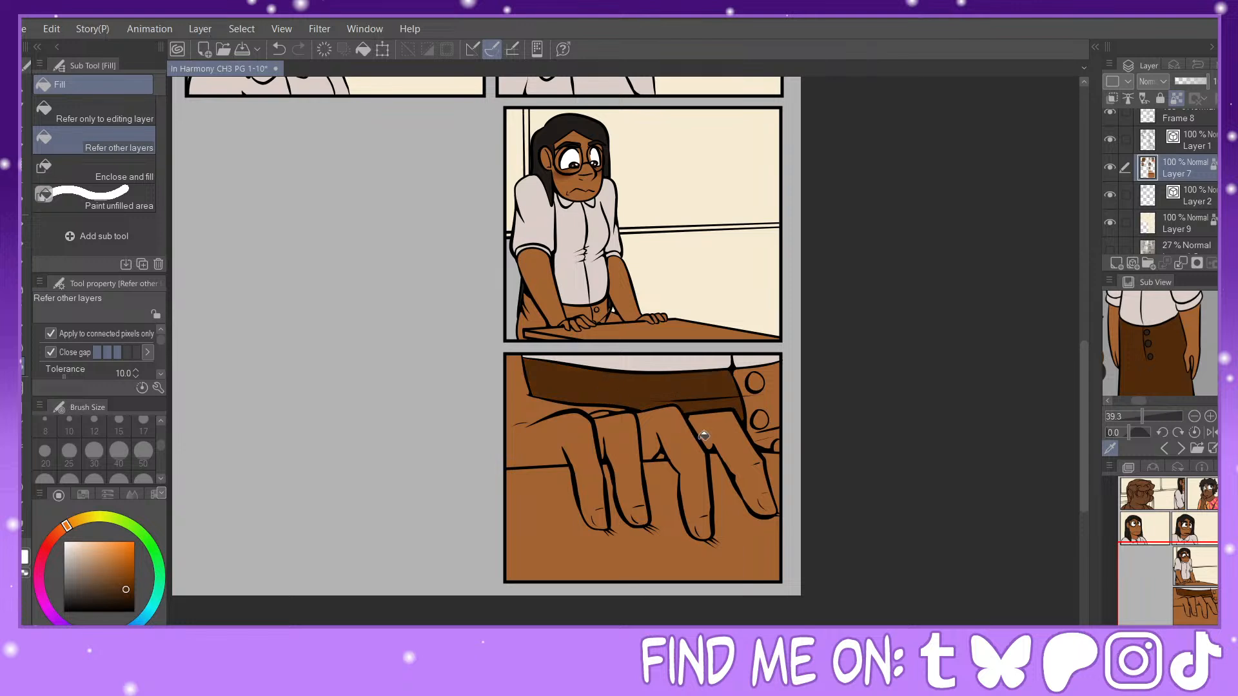
pyautogui.click(755, 398)
# Step: Fill the visible parts of the woman's skirt in the table panel with the same dark brown
pyautogui.moveTo(945, 394); pyautogui.dragTo(975, 499)
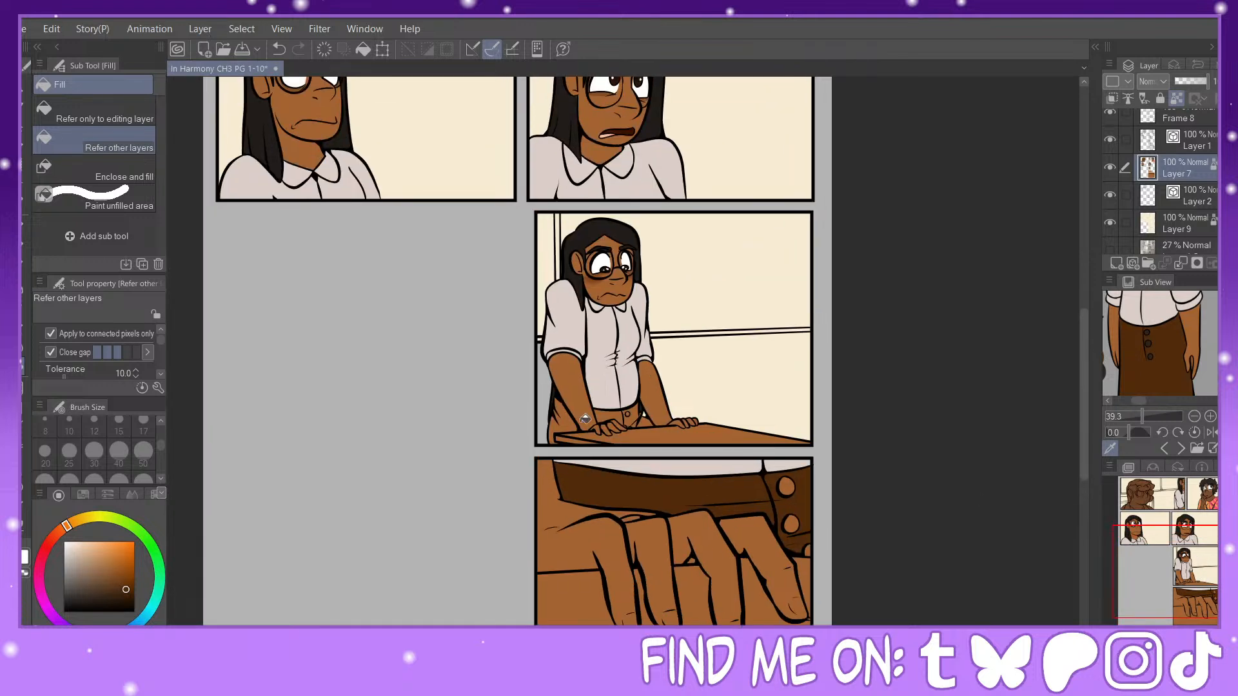
pyautogui.click(562, 416)
pyautogui.click(621, 414)
pyautogui.click(643, 413)
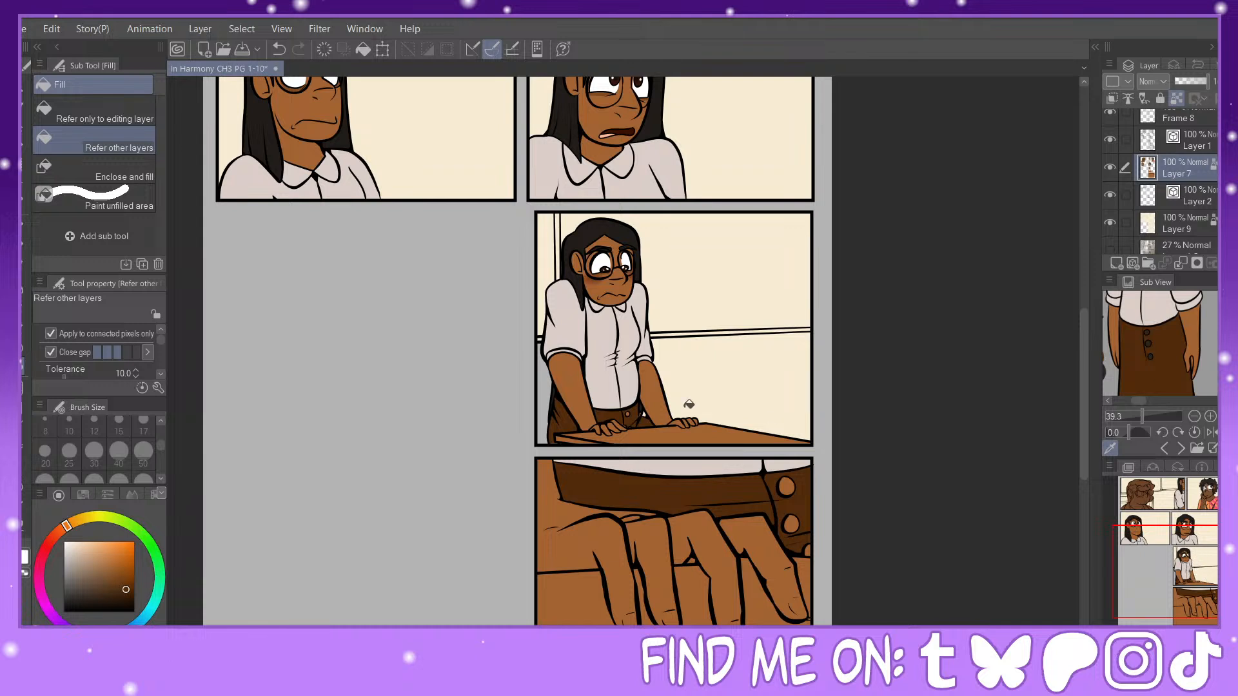
# Step: Fill the skirt buttons in the bottom hand close-up panel with the dark gray sampled from the character reference
pyautogui.press('p')
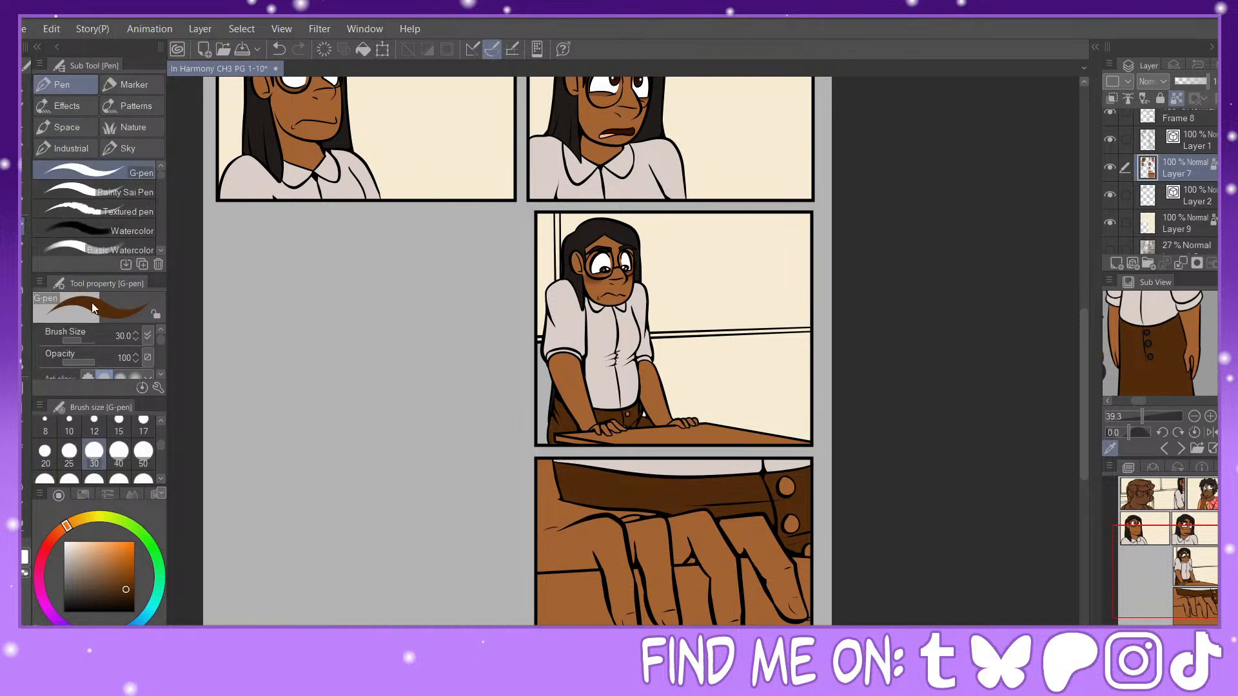
pyautogui.press('g')
pyautogui.moveTo(1203, 568)
pyautogui.mouseDown()
pyautogui.moveTo(1192, 492)
pyautogui.moveTo(1204, 567)
pyautogui.mouseUp()
pyautogui.click(1153, 327)
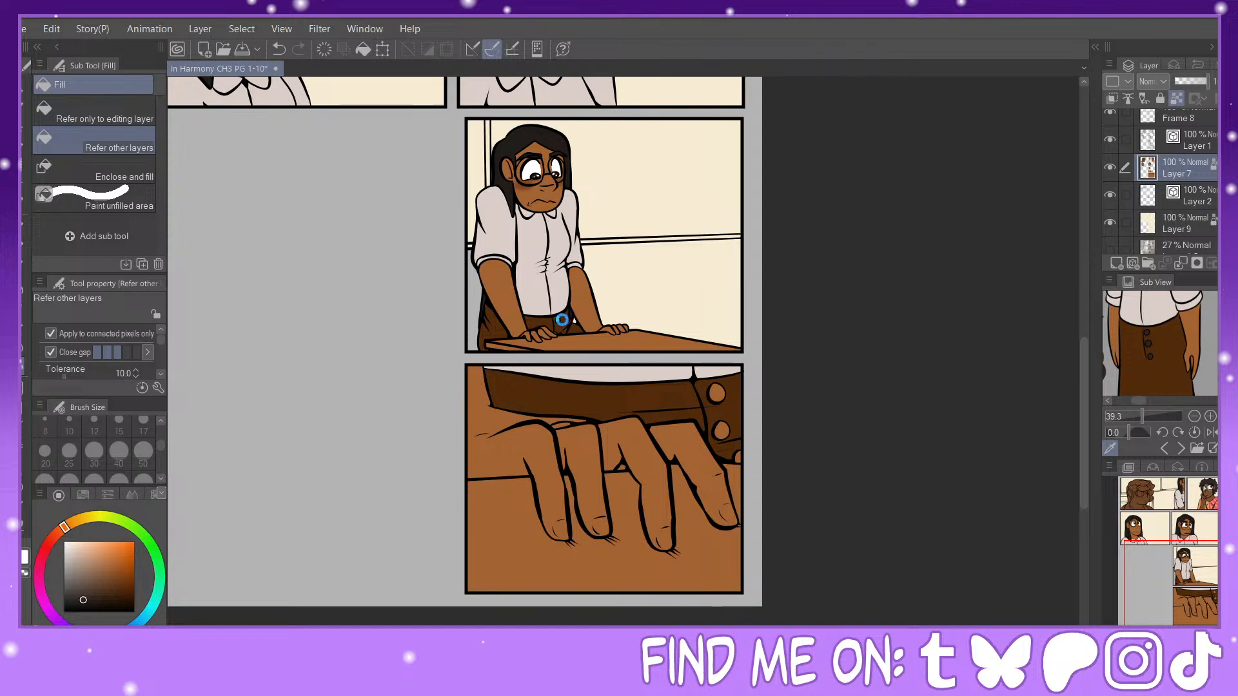
pyautogui.click(717, 391)
pyautogui.click(721, 430)
# Step: Sample the skirt's brown and touch up the waistband beside the button in the table panel with the G-pen
pyautogui.hotkey('ctrl', '+')
pyautogui.hotkey('ctrl', '+')
pyautogui.scroll(-1, 623, 351)
pyautogui.keyDown('alt'); pyautogui.click(471, 276); pyautogui.keyUp('alt')
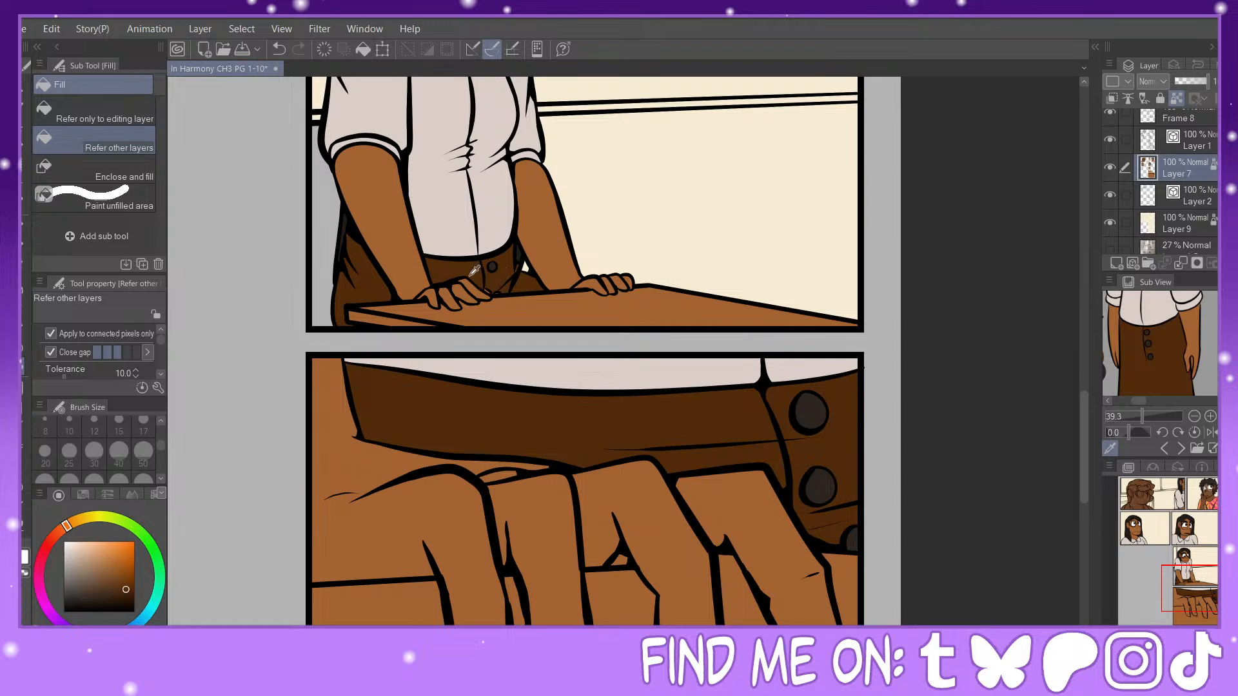
pyautogui.press('p')
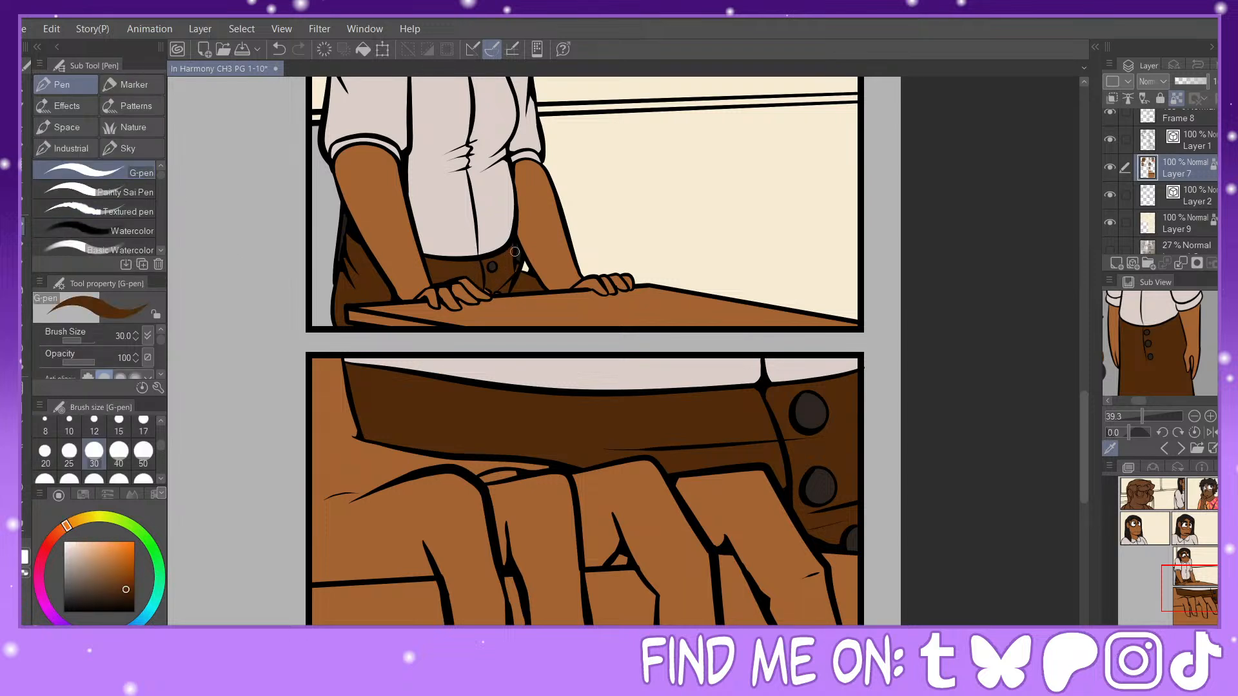
pyautogui.keyDown('alt'); pyautogui.click(508, 271); pyautogui.keyUp('alt')
# Step: Go to the first panel, bring up the red-haired character's reference and sample the crimson of the hair
pyautogui.moveTo(1205, 570); pyautogui.dragTo(1153, 492)
pyautogui.click(1167, 448)
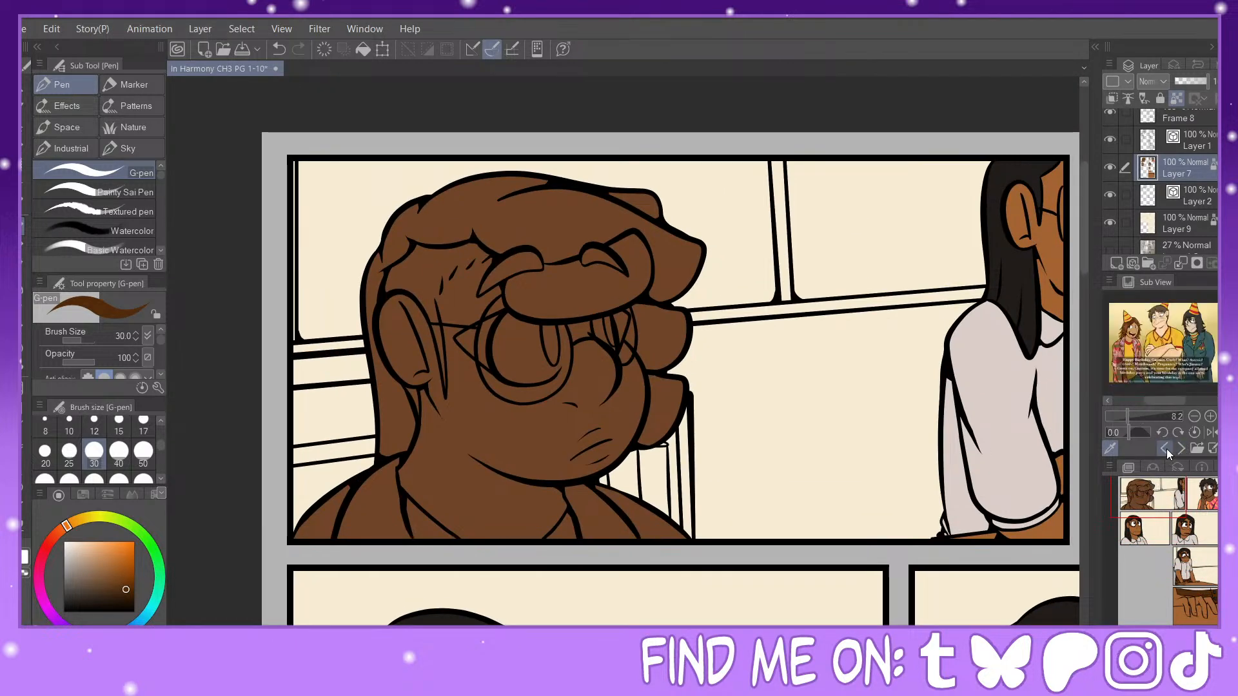
pyautogui.click(1164, 447)
pyautogui.click(1164, 447)
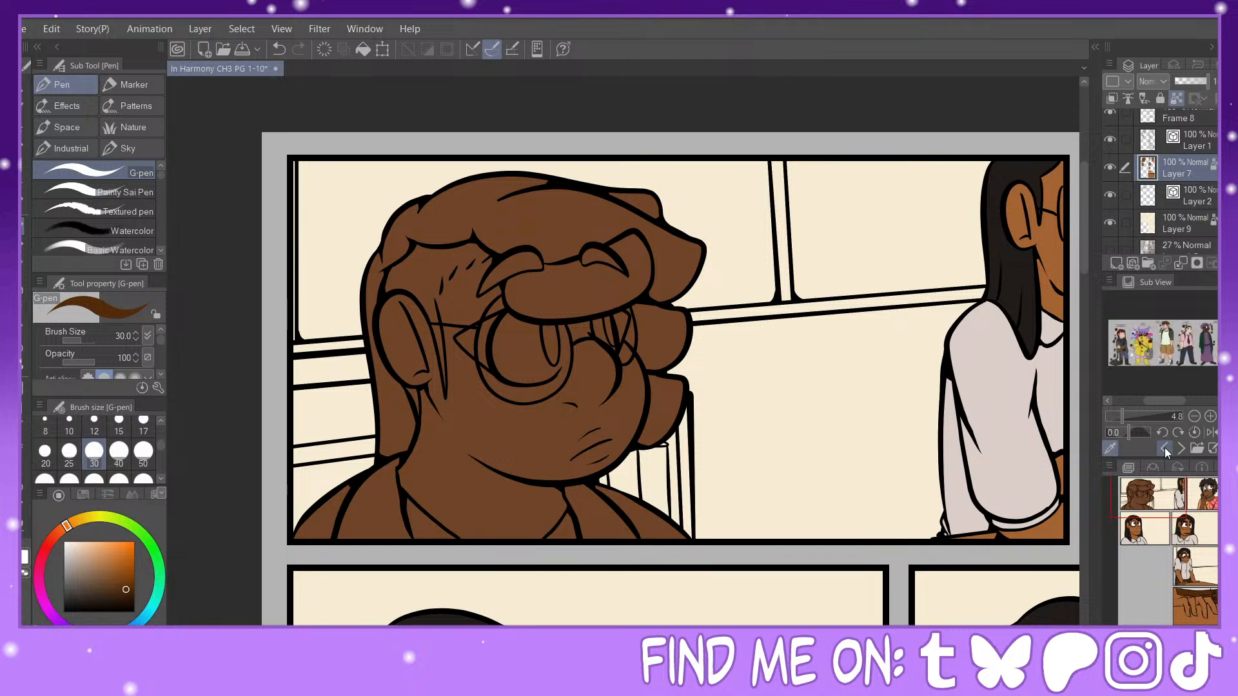
pyautogui.click(1164, 448)
pyautogui.click(1164, 447)
pyautogui.click(1163, 448)
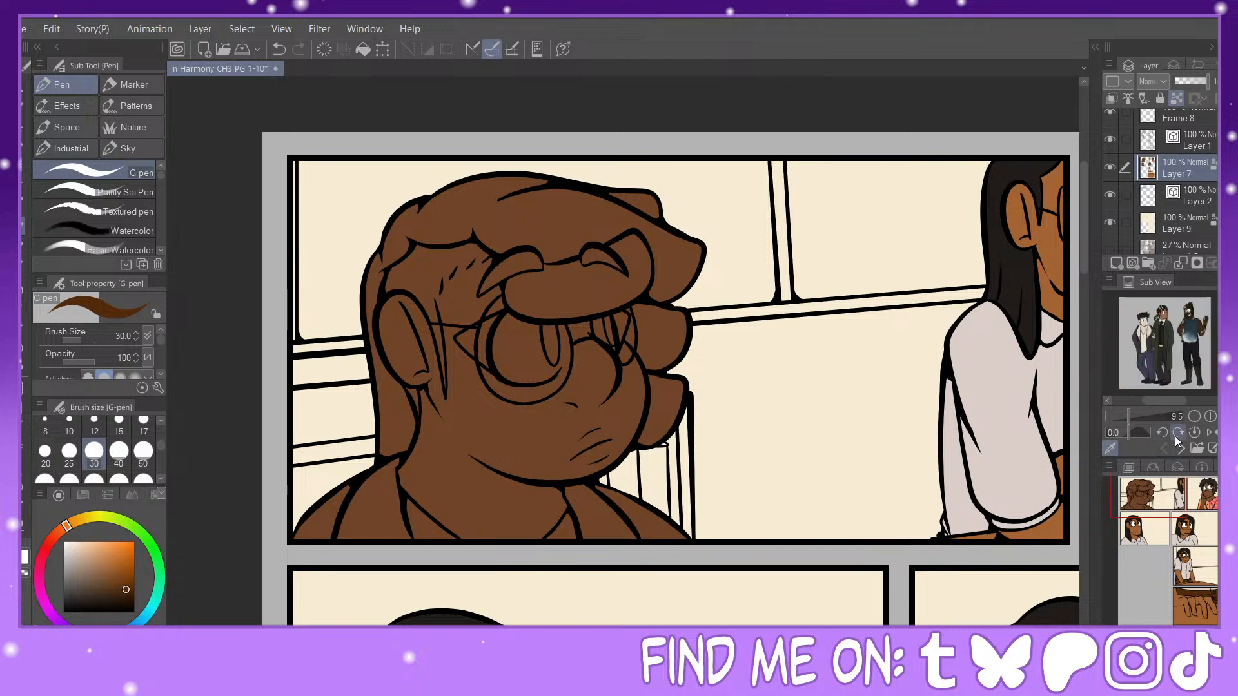
pyautogui.click(1181, 449)
pyautogui.moveTo(1123, 416); pyautogui.dragTo(1173, 405)
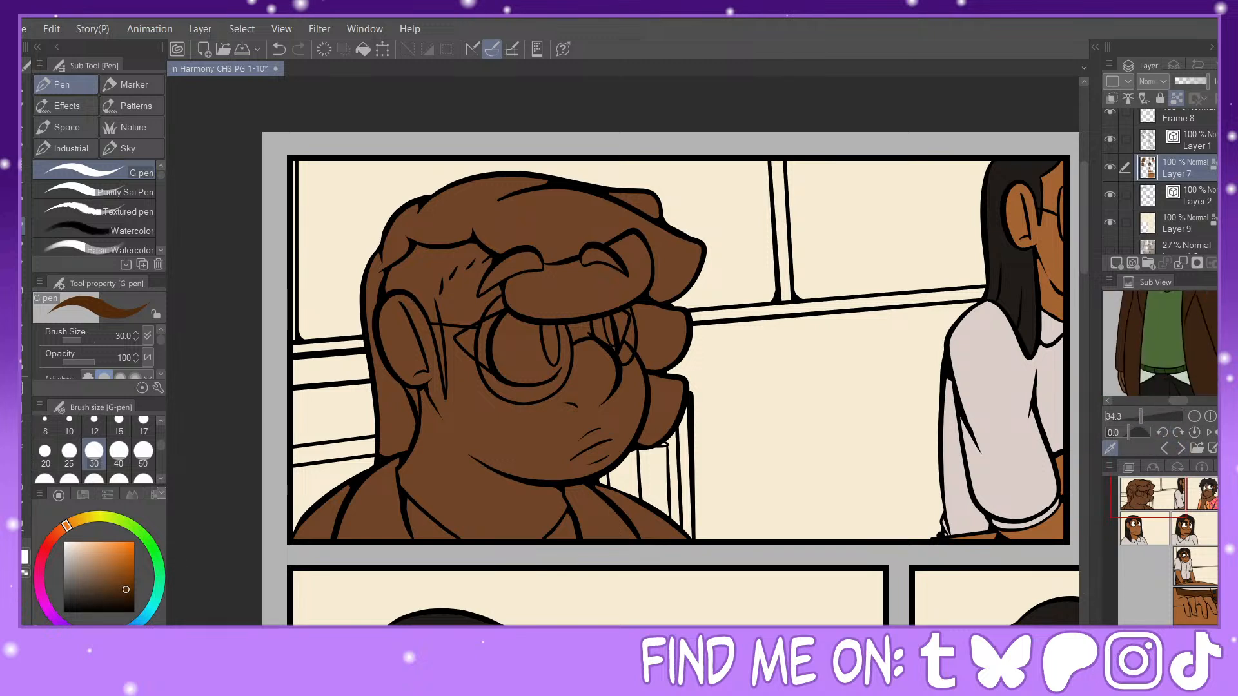
pyautogui.moveTo(1225, 344); pyautogui.dragTo(1225, 322)
pyautogui.click(1150, 311)
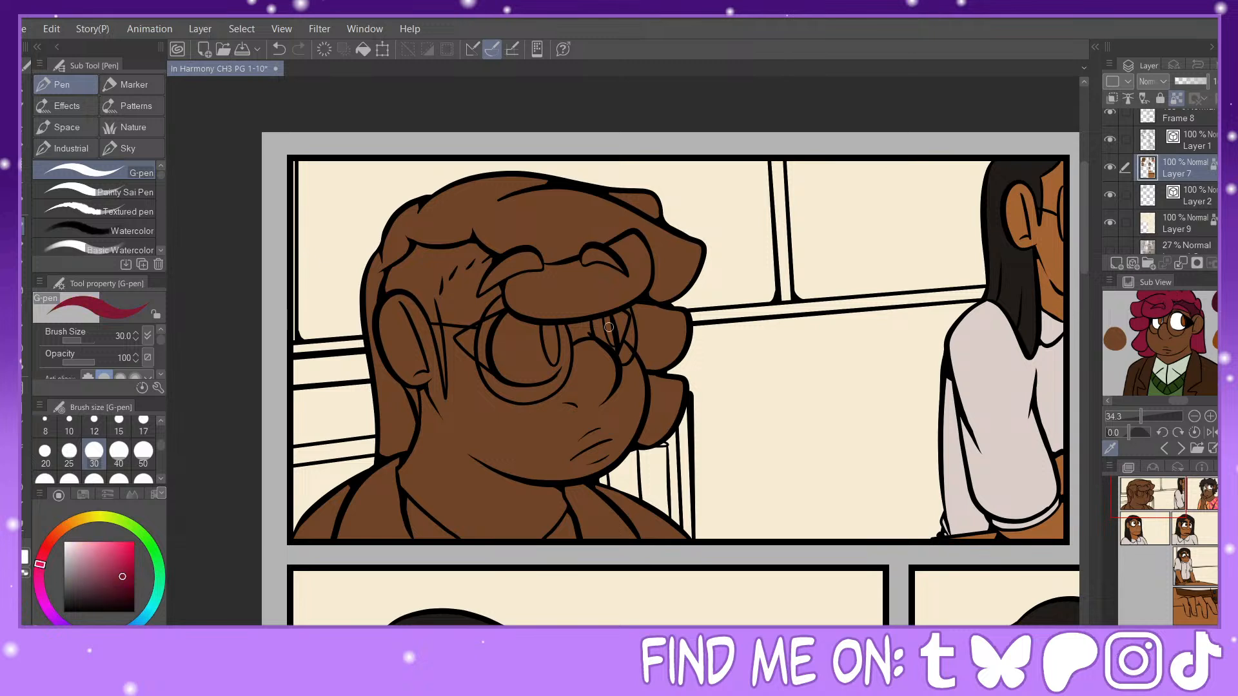
# Step: Fill the curls, bangs and back hair of the first panel's foreground character with the sampled crimson
pyautogui.click(23, 365)
pyautogui.click(599, 254)
pyautogui.click(584, 240)
pyautogui.click(572, 282)
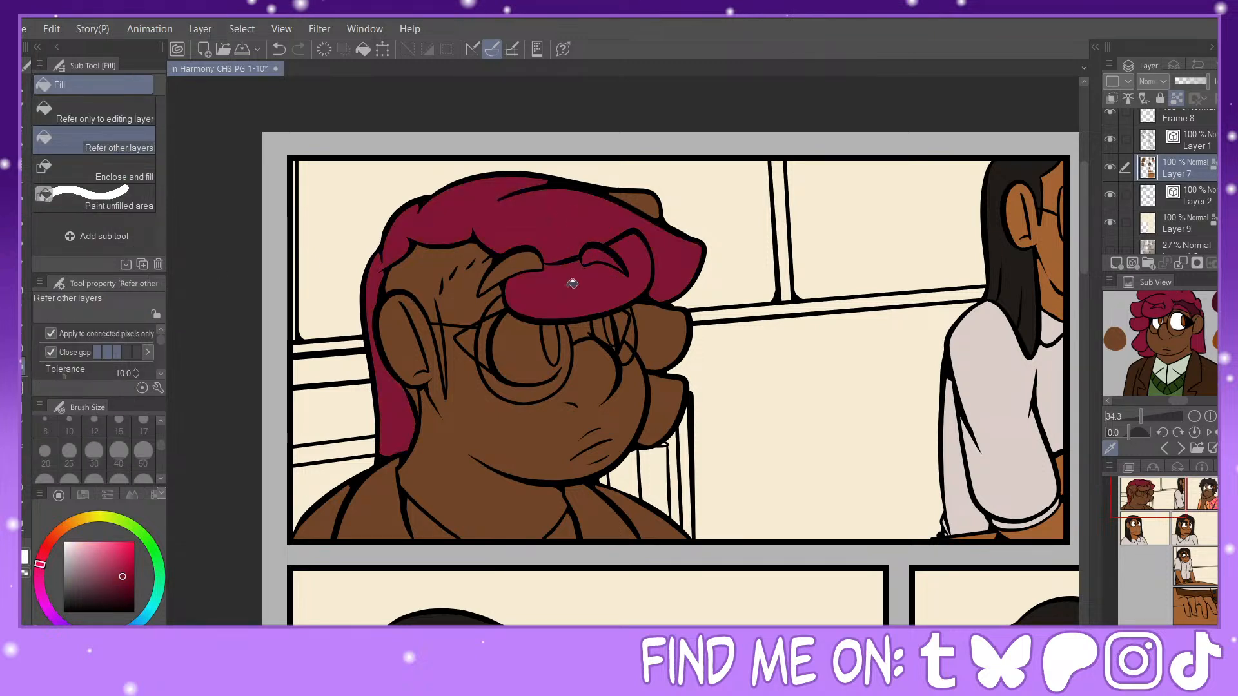
pyautogui.click(528, 258)
pyautogui.click(645, 200)
pyautogui.click(671, 315)
pyautogui.click(668, 396)
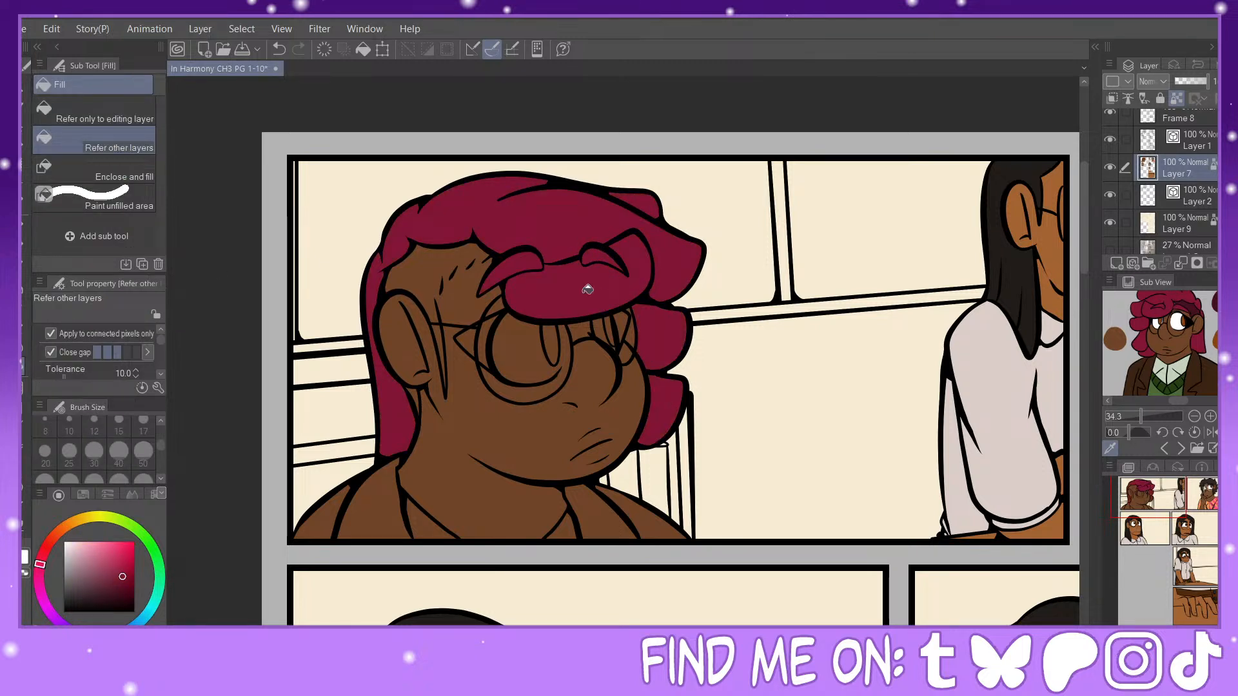
pyautogui.click(633, 336)
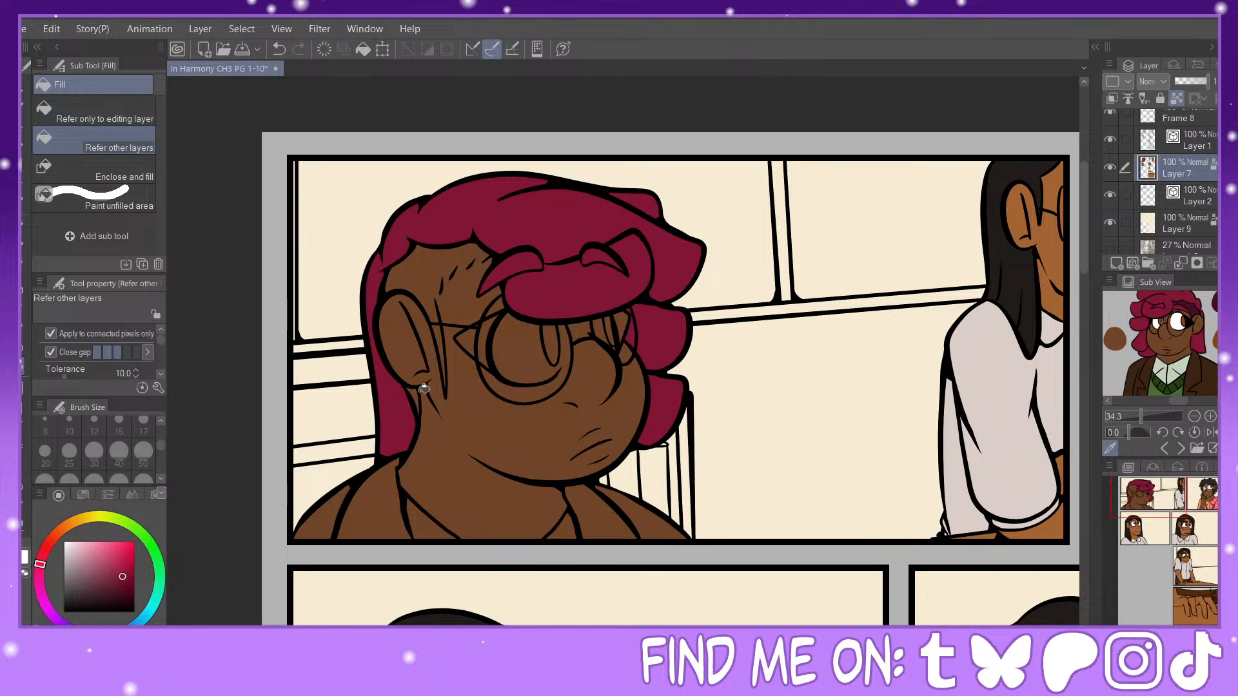
# Step: Sample the dark maroon from the reference, then outline and fill the shaved side hair and sideburn around the ear
pyautogui.click(1198, 301)
pyautogui.press('p')
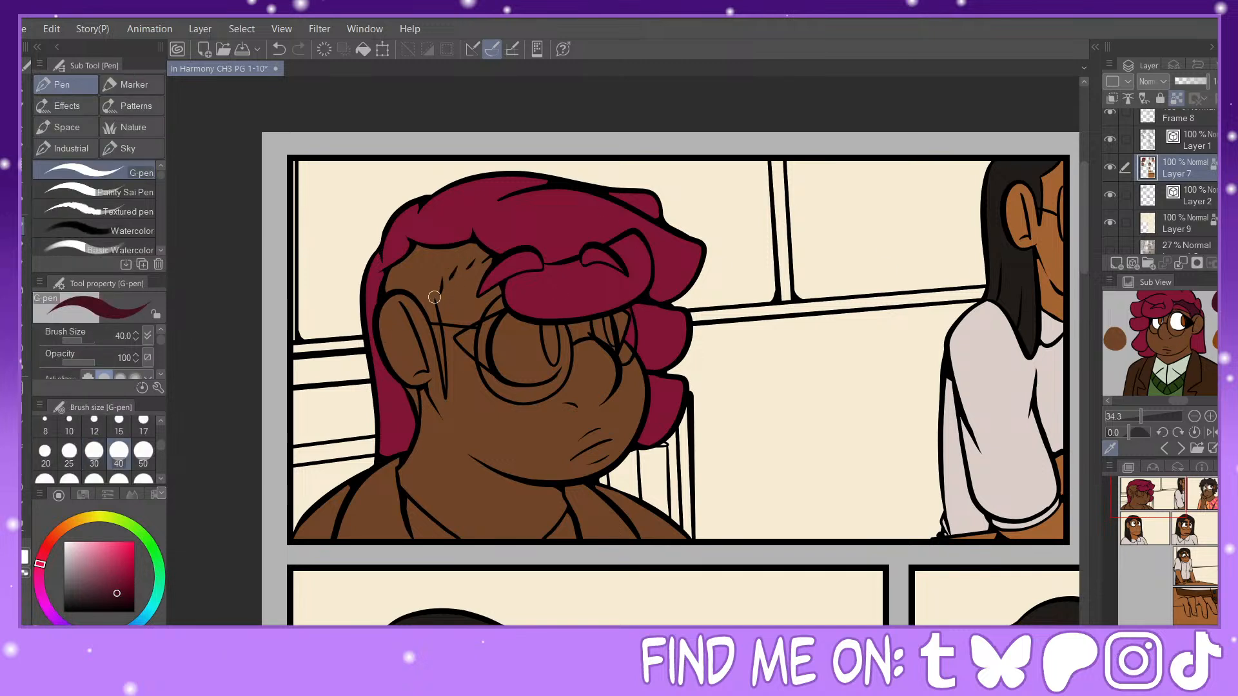
pyautogui.moveTo(435, 297)
pyautogui.mouseDown()
pyautogui.moveTo(439, 269)
pyautogui.moveTo(452, 270)
pyautogui.moveTo(441, 281)
pyautogui.moveTo(473, 248)
pyautogui.moveTo(442, 280)
pyautogui.moveTo(475, 249)
pyautogui.moveTo(451, 273)
pyautogui.moveTo(480, 259)
pyautogui.mouseUp()
pyautogui.click(23, 373)
pyautogui.click(432, 263)
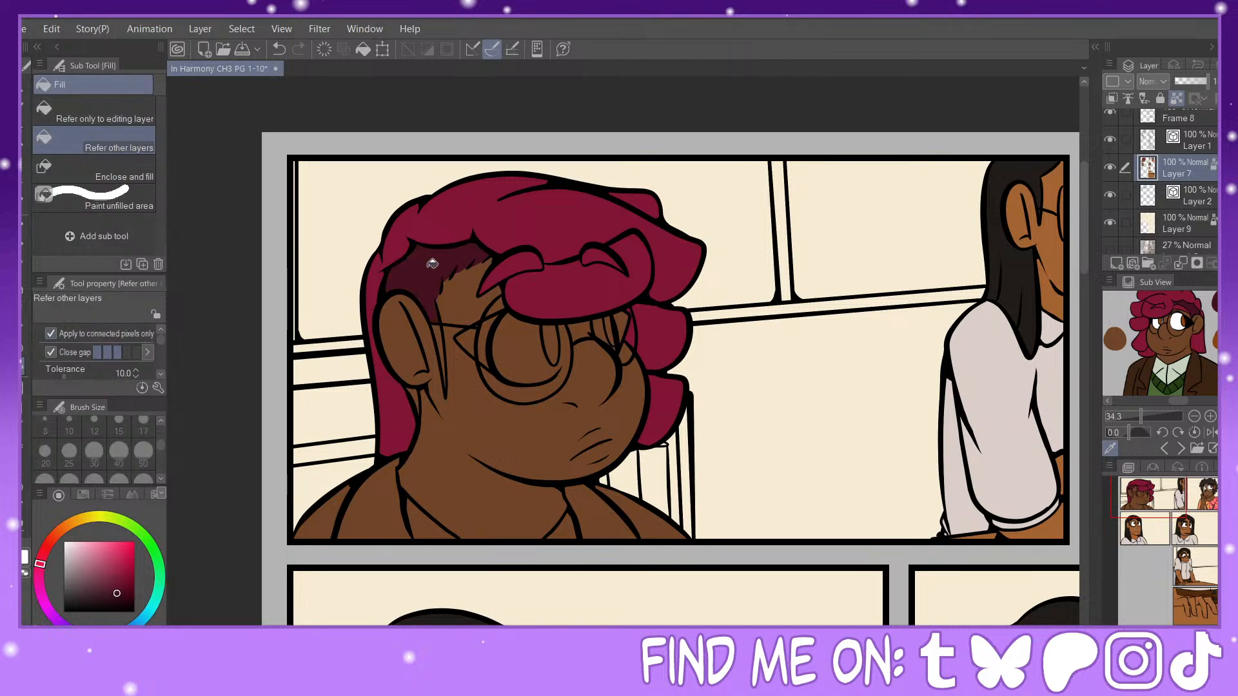
pyautogui.click(440, 330)
pyautogui.click(420, 393)
# Step: Fill the whites of the foreground character's eyes with white and the far eye's outer lash area with black
pyautogui.press('p')
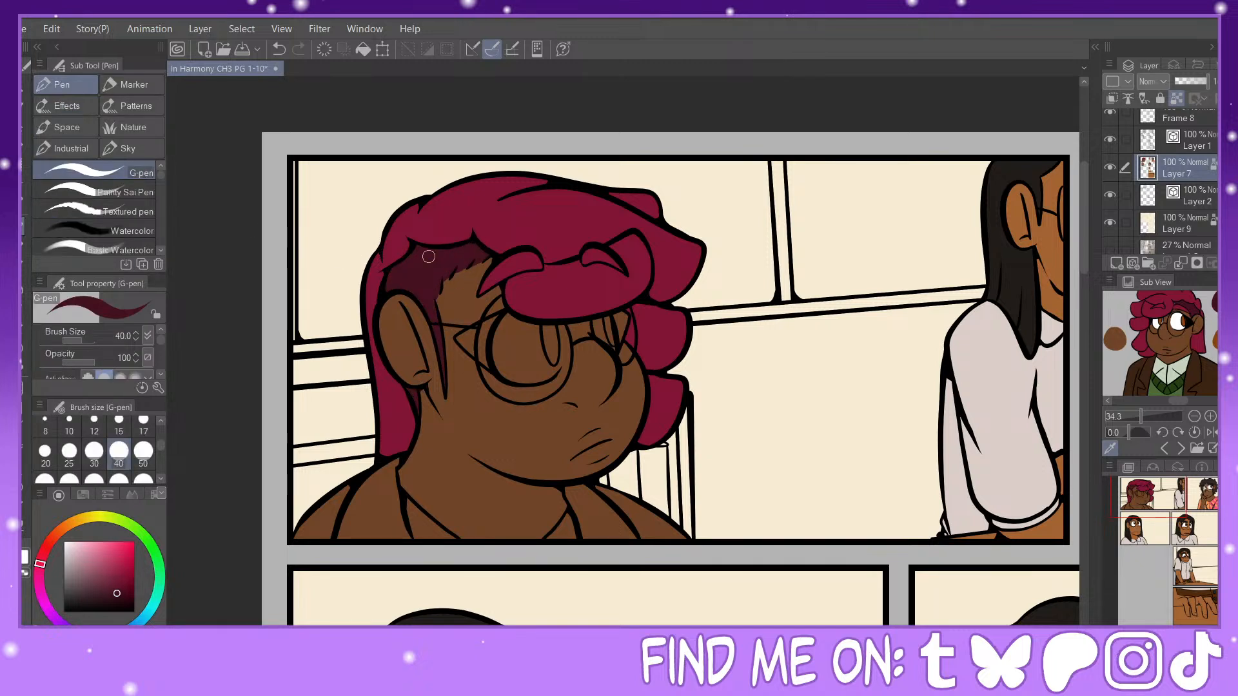
pyautogui.press('g')
pyautogui.press('x')
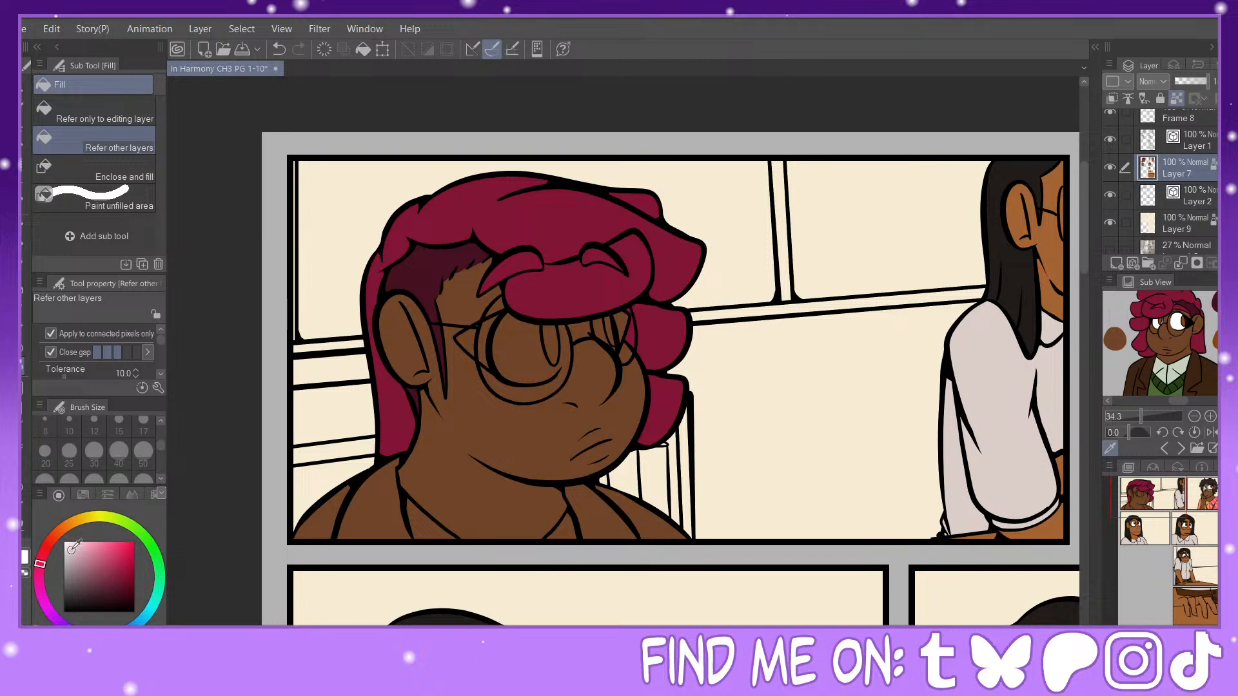
pyautogui.click(612, 324)
pyautogui.click(628, 314)
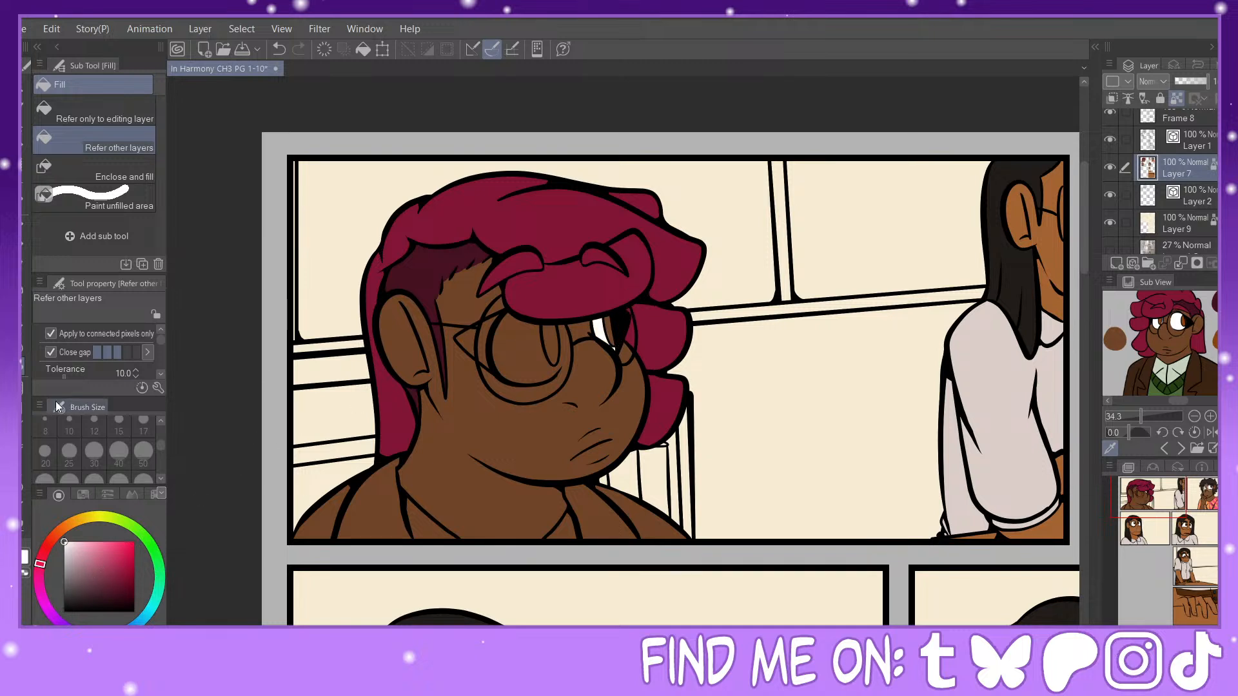
pyautogui.click(23, 226)
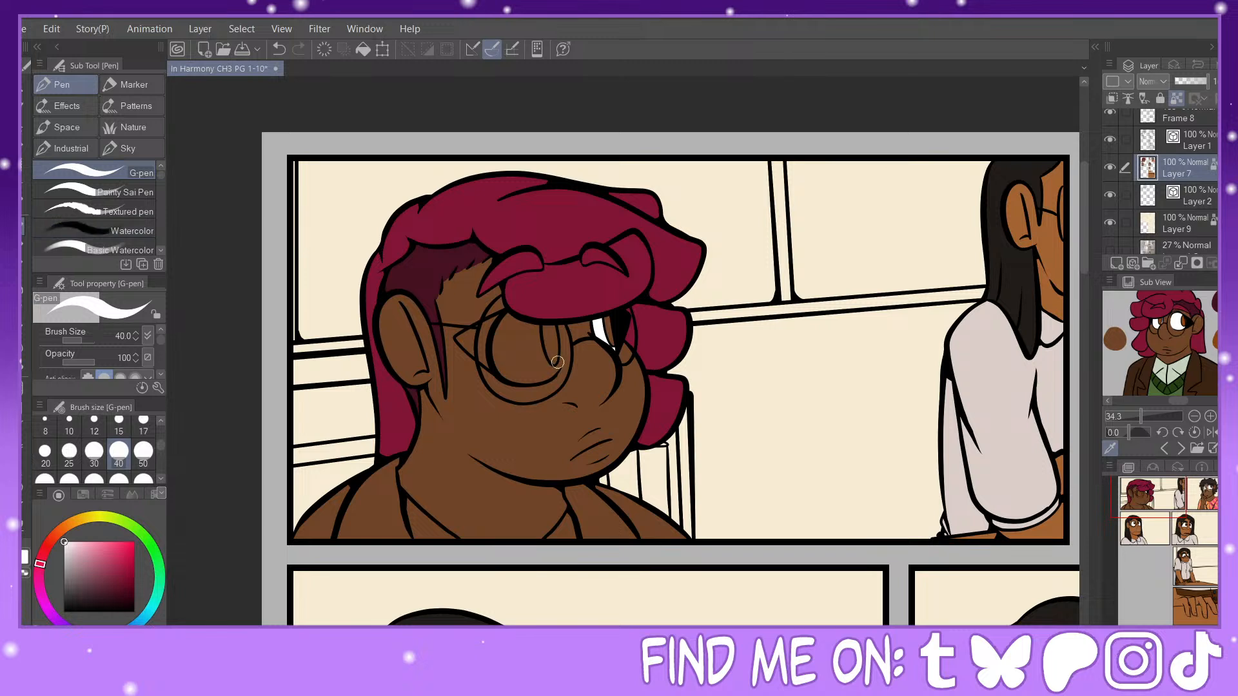
pyautogui.press('g')
pyautogui.click(510, 361)
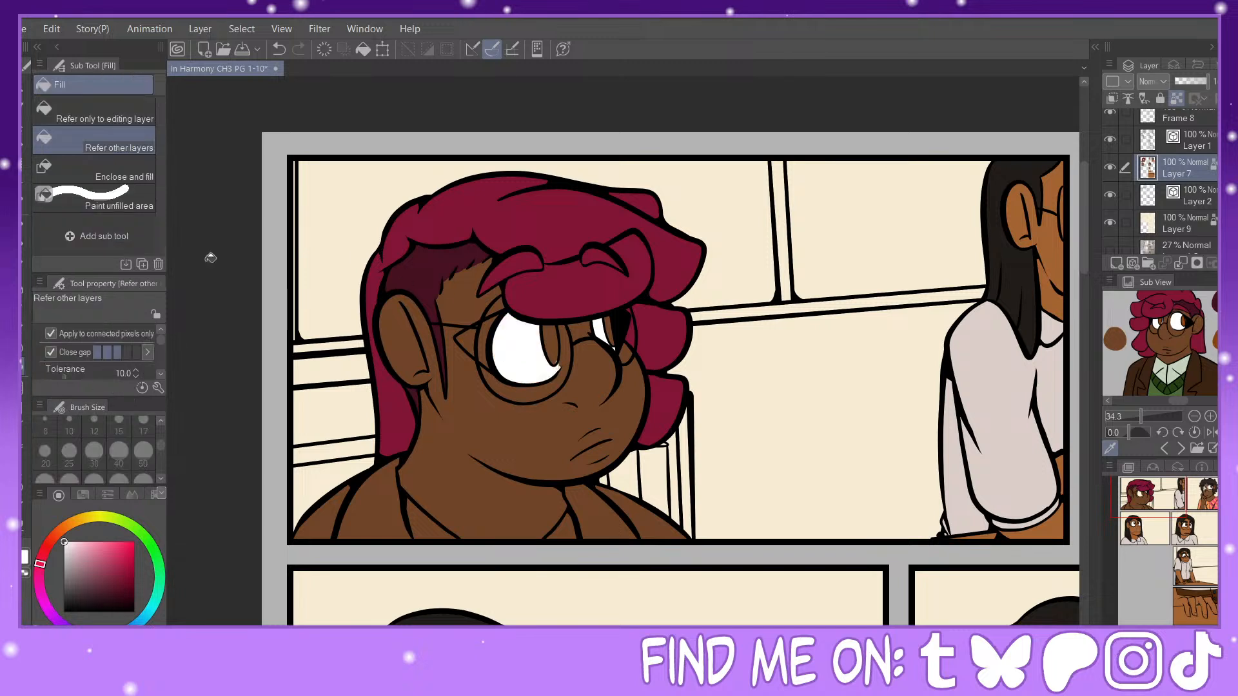
pyautogui.click(21, 231)
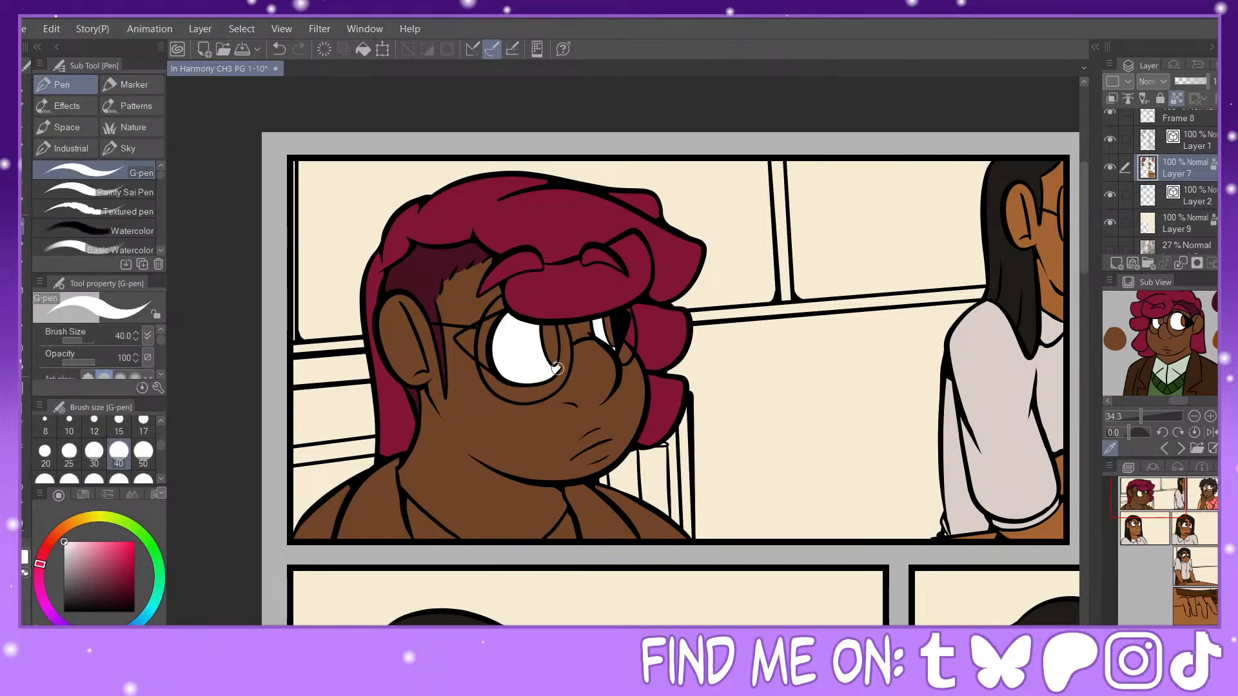
# Step: Fill the near eye's winged lash area with black
pyautogui.press('x')
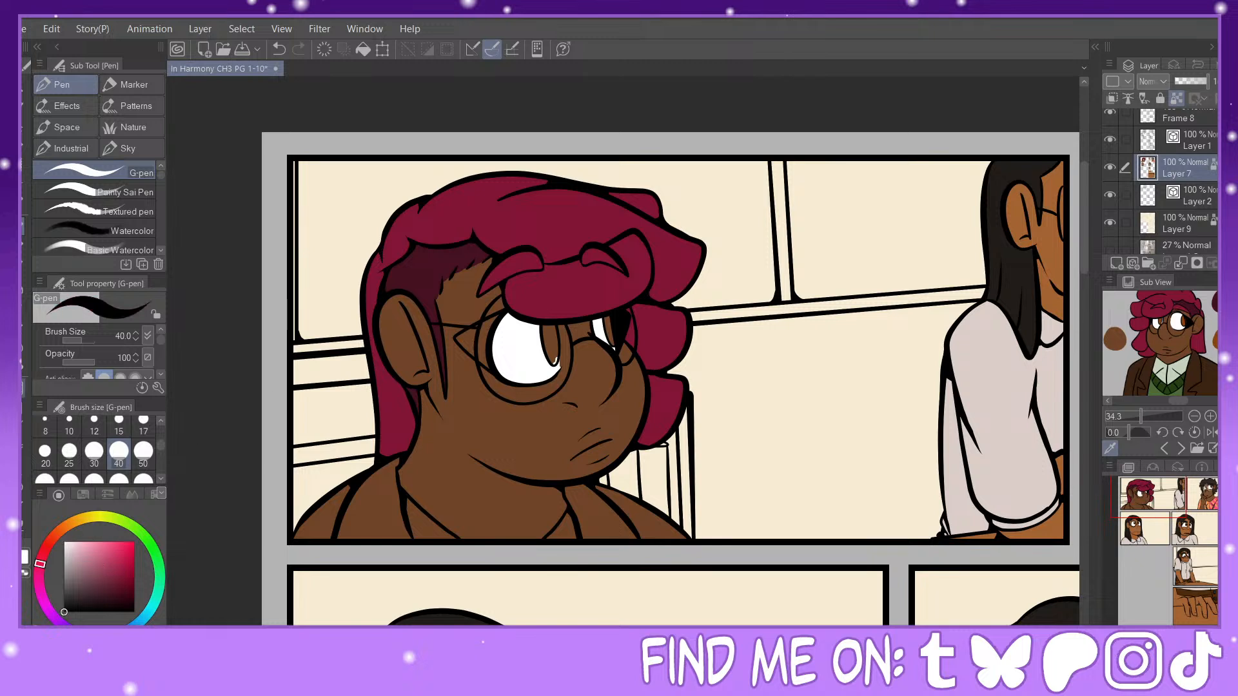
pyautogui.press('g')
pyautogui.click(481, 327)
pyautogui.click(483, 331)
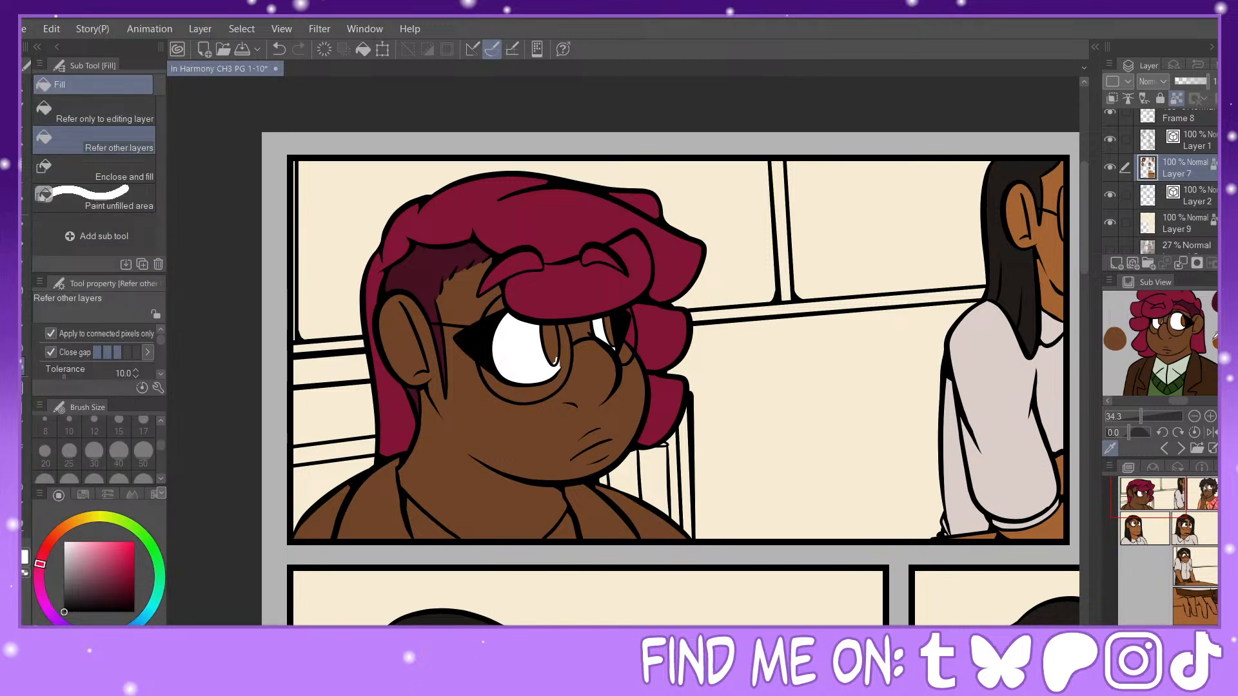
# Step: Color both irises in the orange-brown sampled from the reference and paint dark red-brown pupils with the G-pen
pyautogui.click(1214, 346)
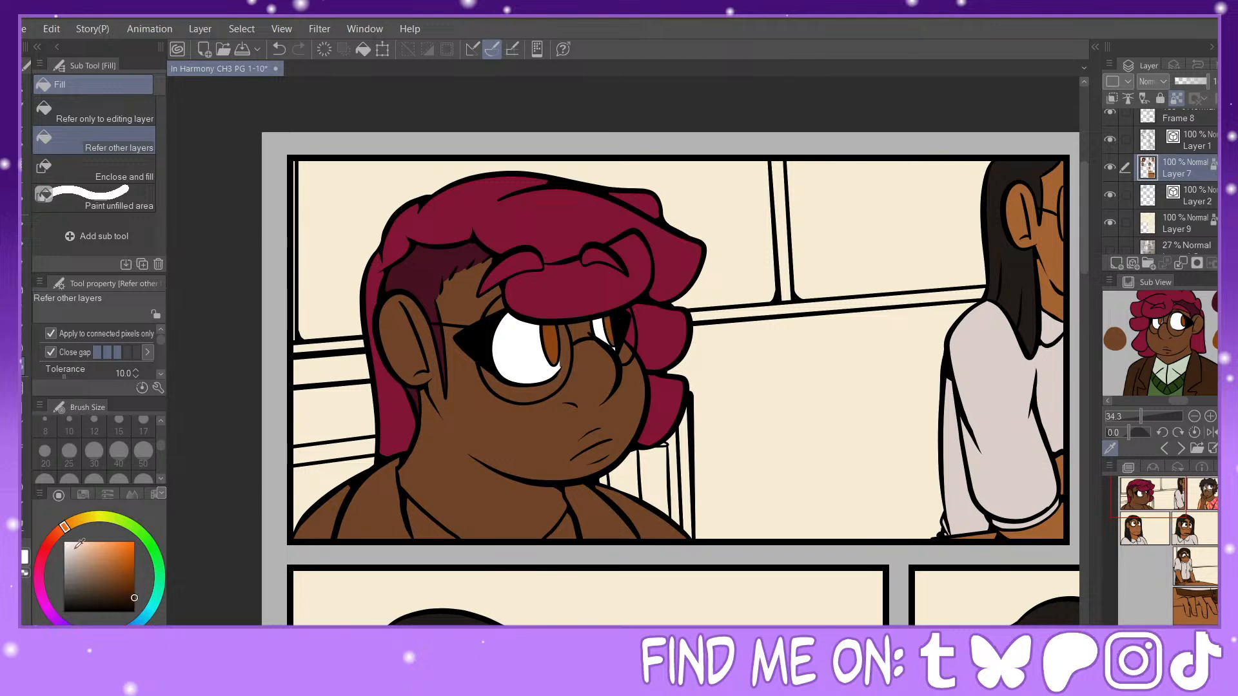
pyautogui.click(55, 534)
pyautogui.press('p')
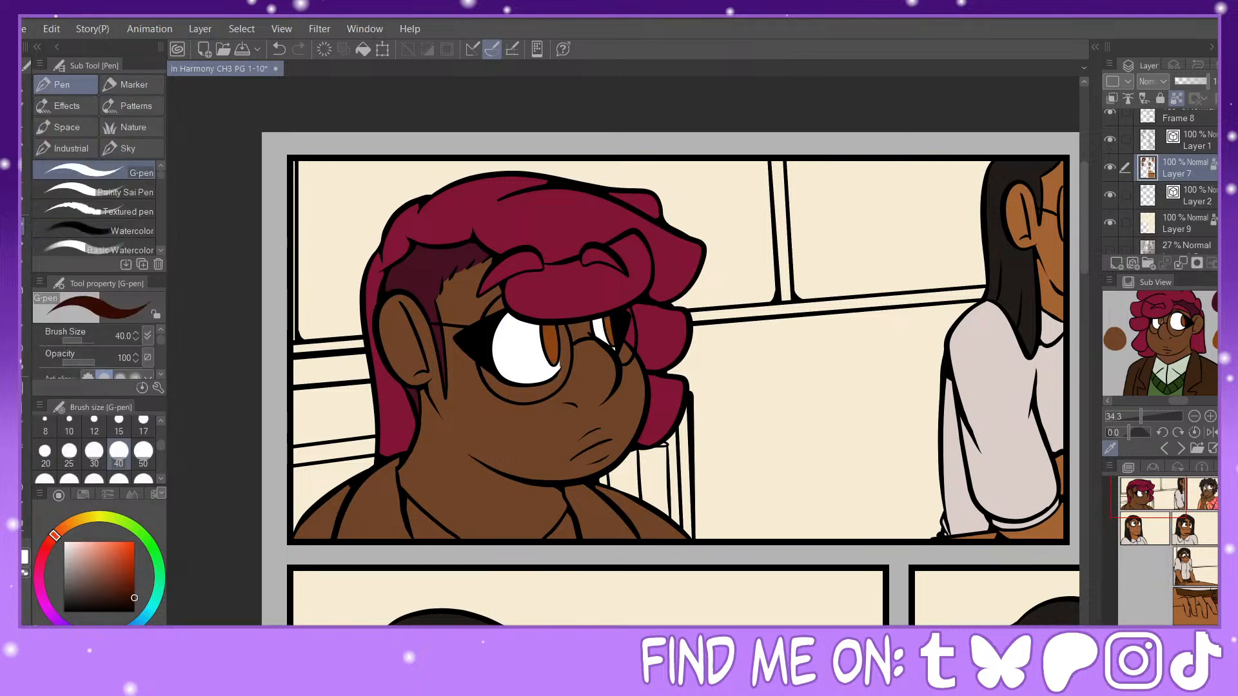
pyautogui.hotkey('ctrl', '+')
pyautogui.hotkey('ctrl', '+')
pyautogui.moveTo(484, 297)
pyautogui.mouseDown()
pyautogui.moveTo(493, 332)
pyautogui.moveTo(483, 297)
pyautogui.mouseUp()
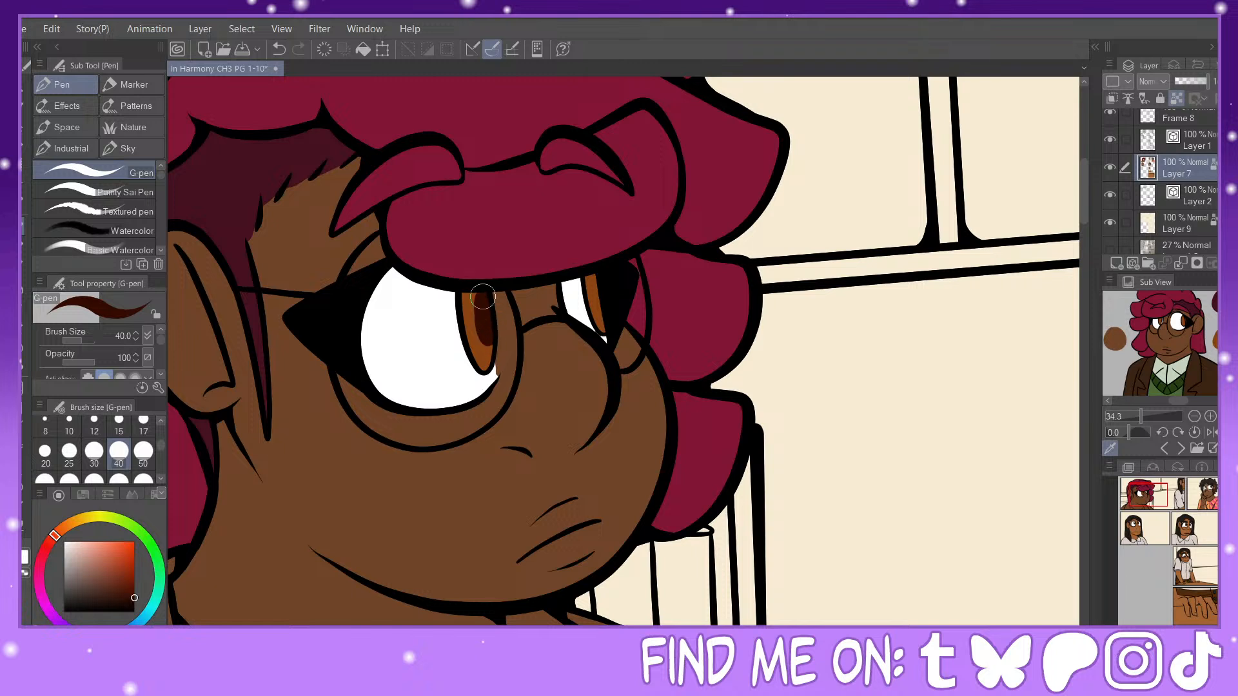
# Step: Dab white highlights onto both of the foreground character's irises
pyautogui.press('x')
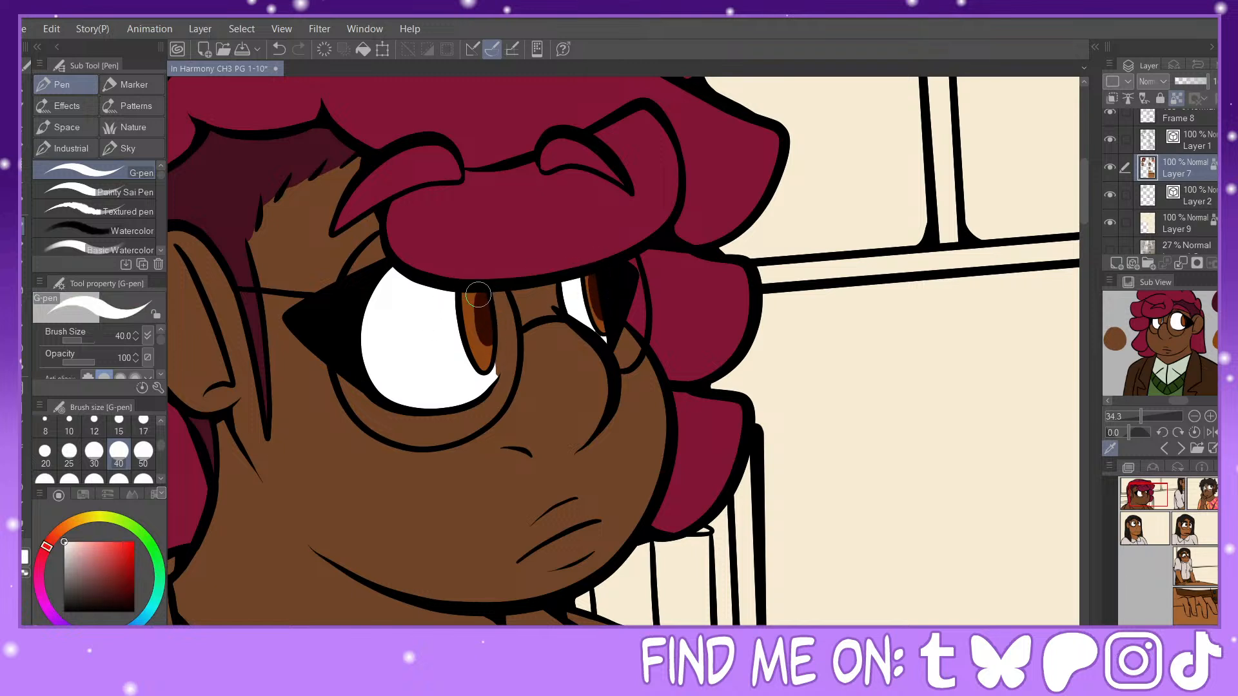
pyautogui.click(477, 298)
pyautogui.click(478, 340)
pyautogui.click(588, 281)
pyautogui.click(594, 310)
# Step: Fill the foreground character's jacket and lapels with the dark brown sampled from the reference
pyautogui.hotkey('ctrl', '-')
pyautogui.hotkey('ctrl', '-')
pyautogui.click(27, 370)
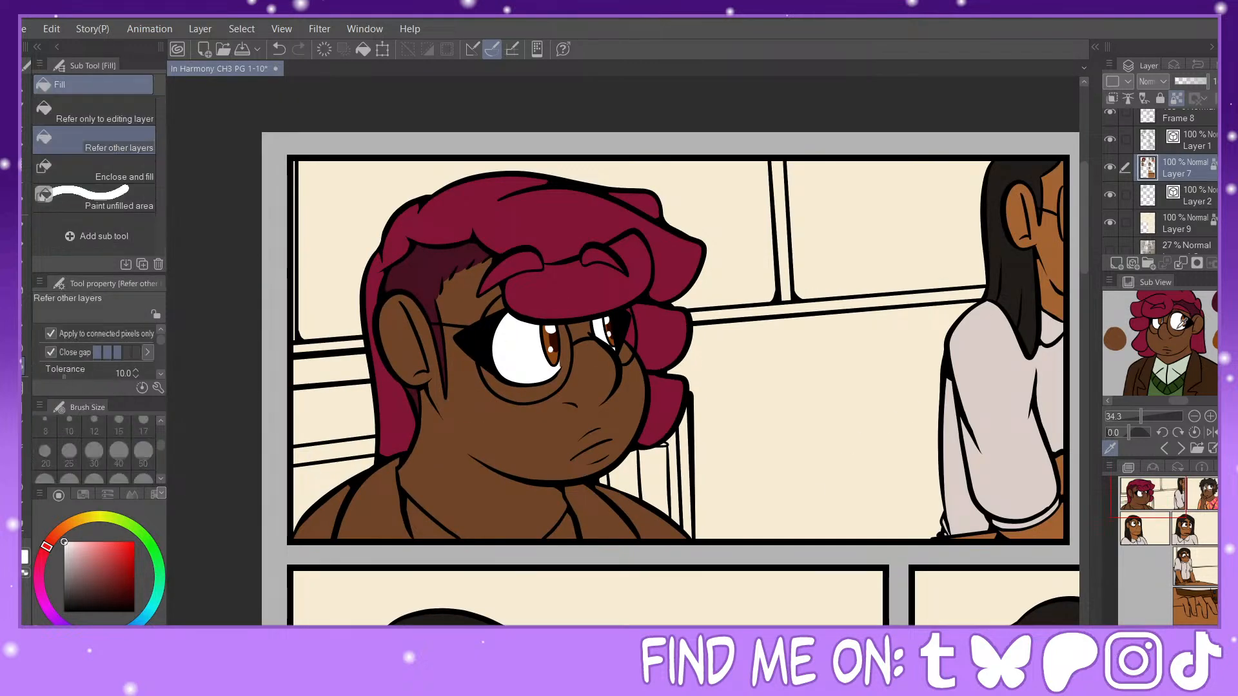
pyautogui.click(1191, 361)
pyautogui.click(603, 514)
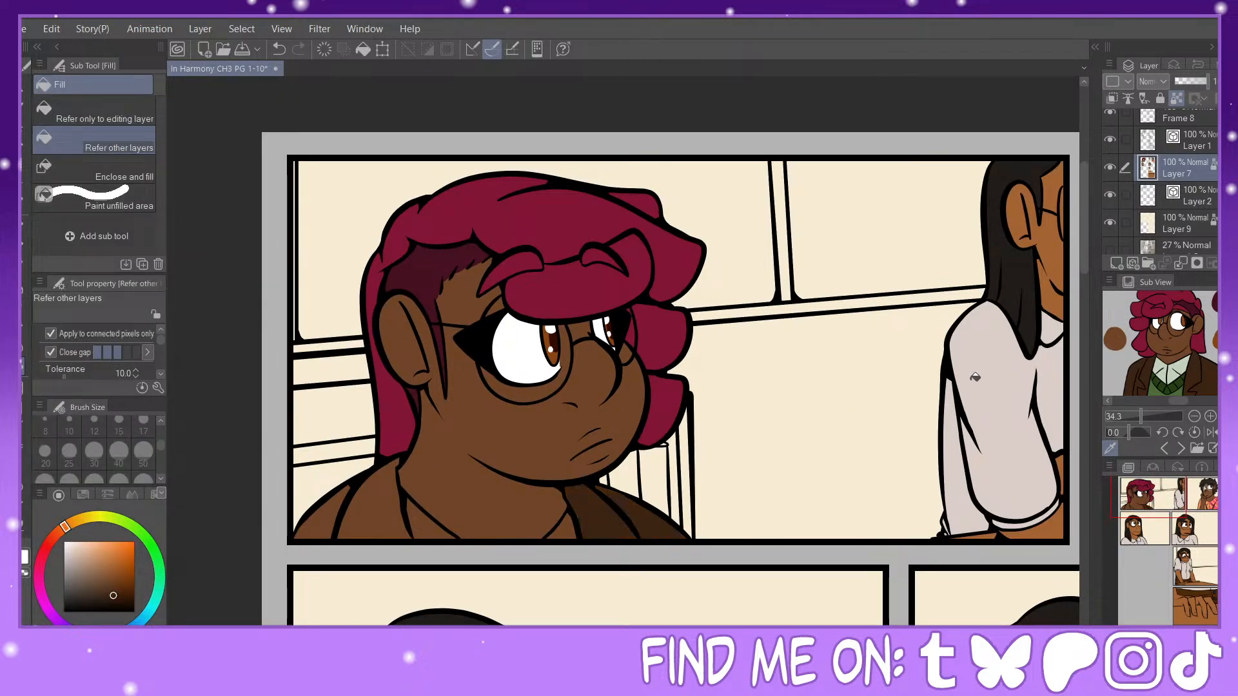
pyautogui.click(378, 501)
pyautogui.click(356, 511)
# Step: Fill both sides of the foreground character's shirt collar with the pale green sampled from the reference
pyautogui.click(1183, 358)
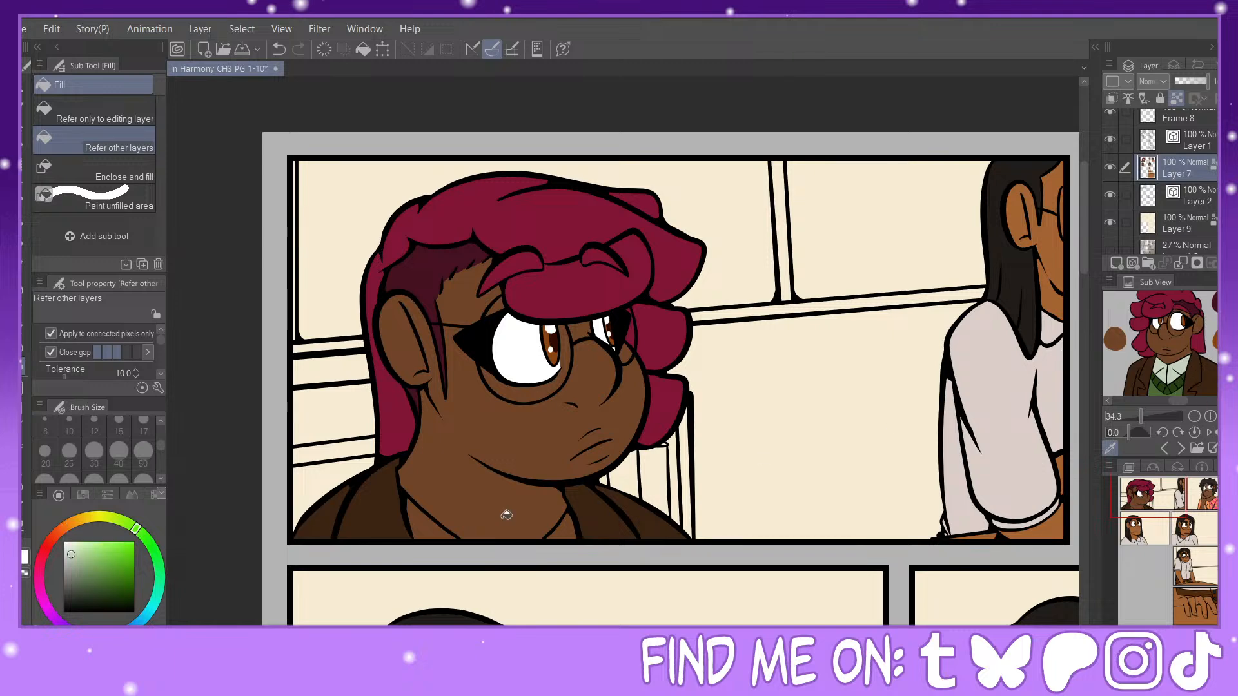
pyautogui.click(453, 523)
pyautogui.click(576, 525)
# Step: Choose a muted dark brown and fill the tabletop in the hand close-up panel and the table panel above it
pyautogui.hotkey('ctrl', '-')
pyautogui.hotkey('ctrl', '-')
pyautogui.hotkey('ctrl', '-')
pyautogui.hotkey('ctrl', '-')
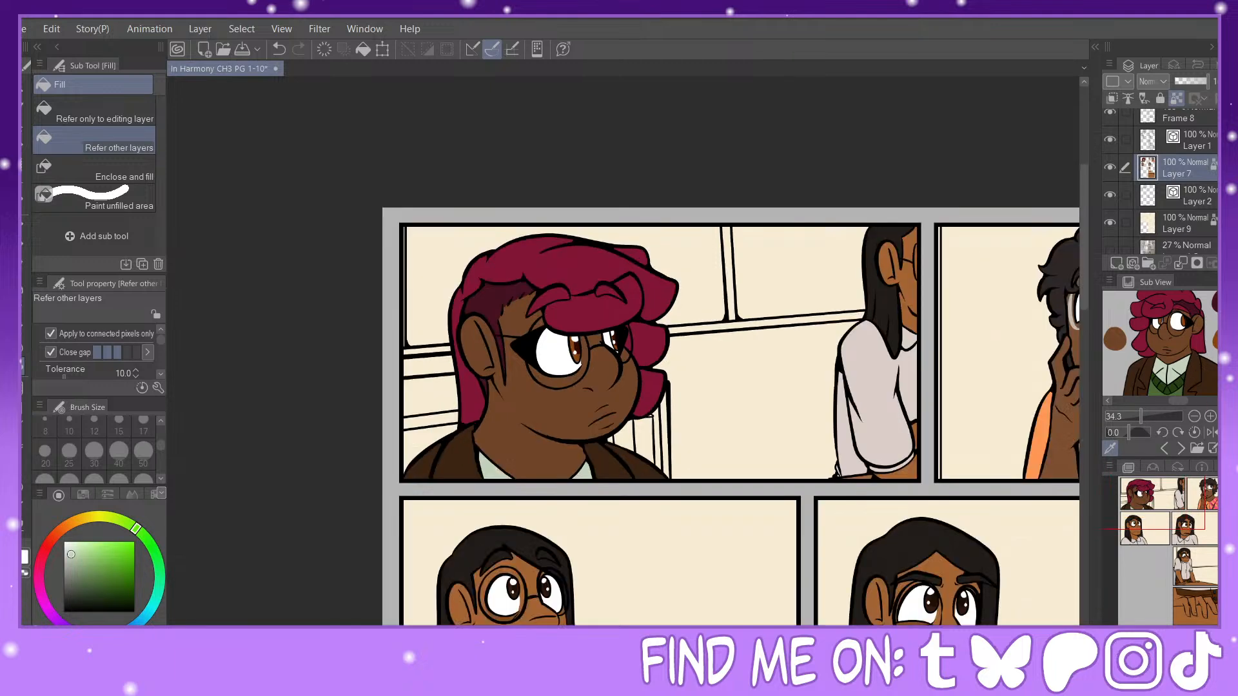
pyautogui.moveTo(1162, 553); pyautogui.dragTo(1172, 592)
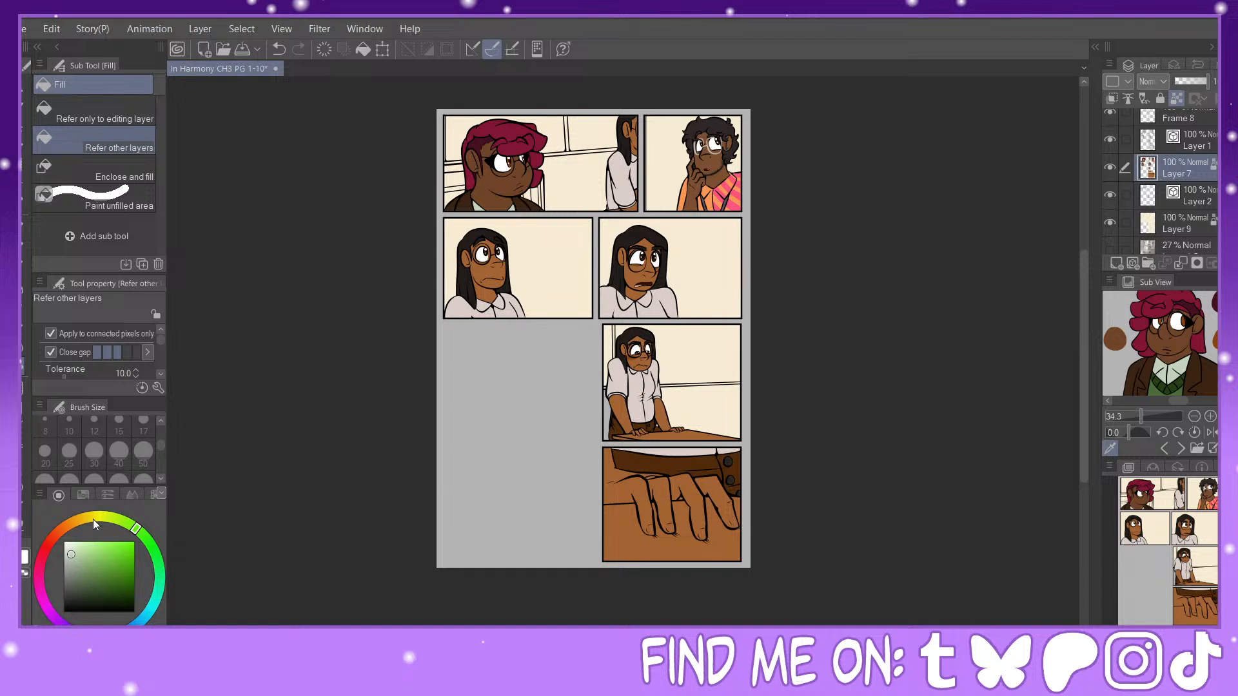
pyautogui.click(73, 524)
pyautogui.click(66, 526)
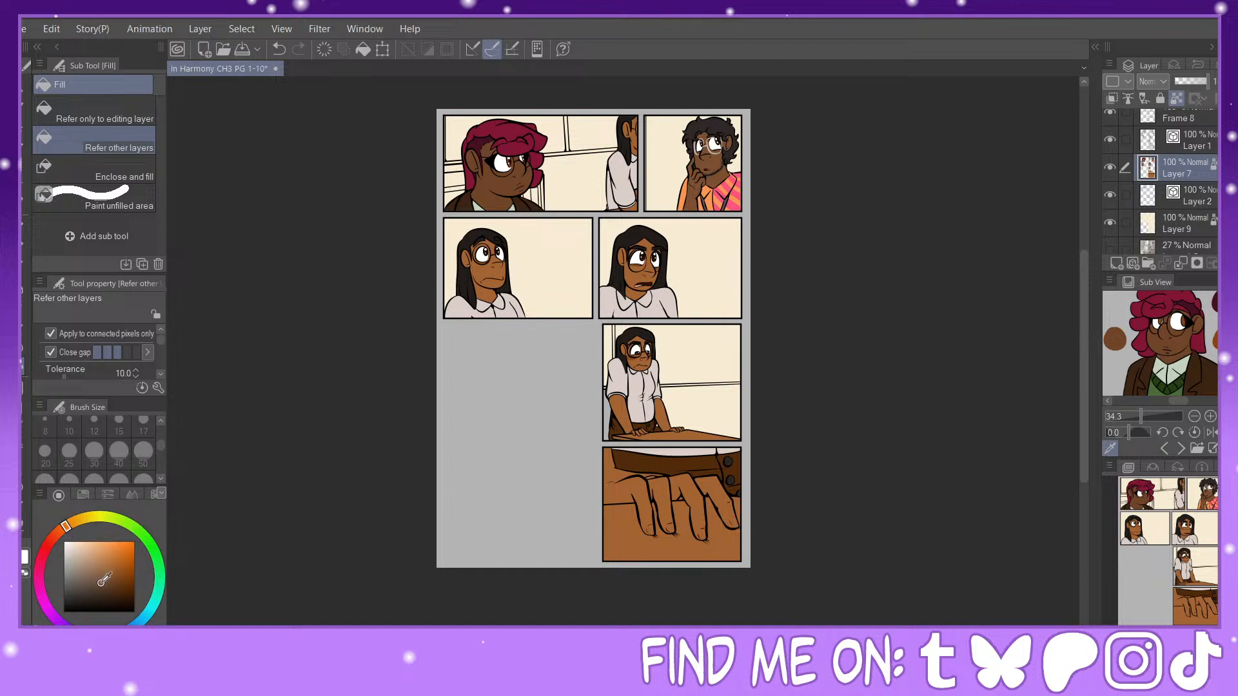
pyautogui.click(676, 547)
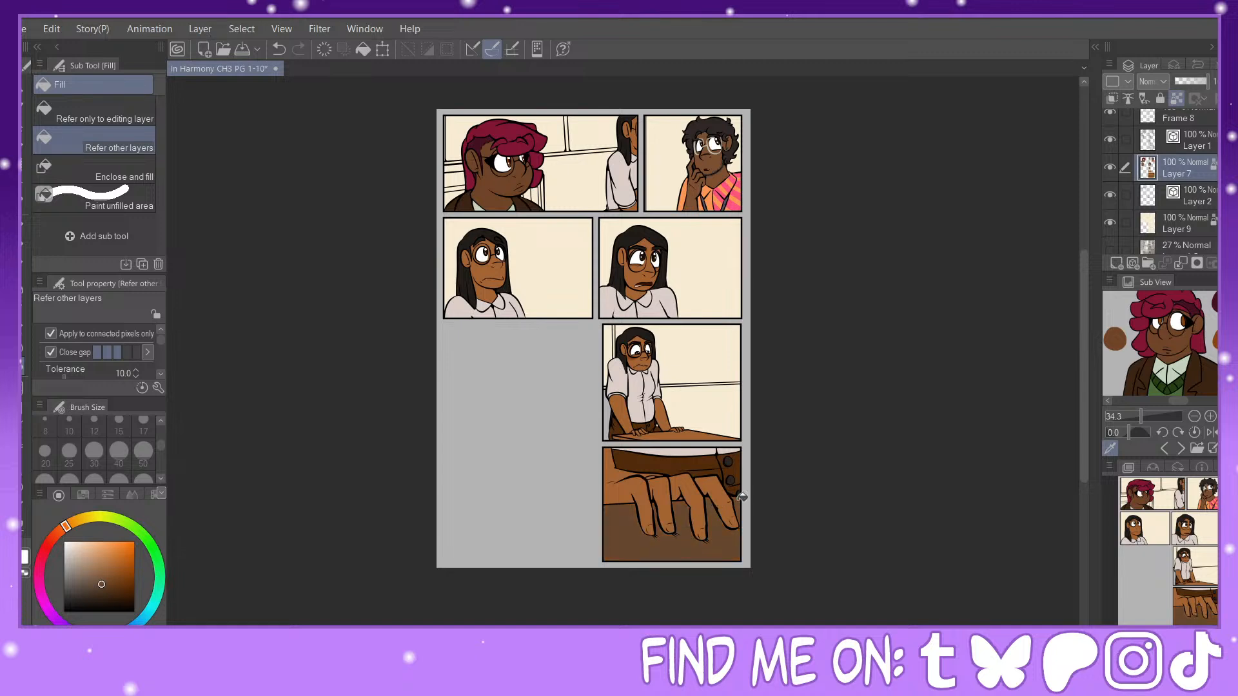
pyautogui.click(694, 429)
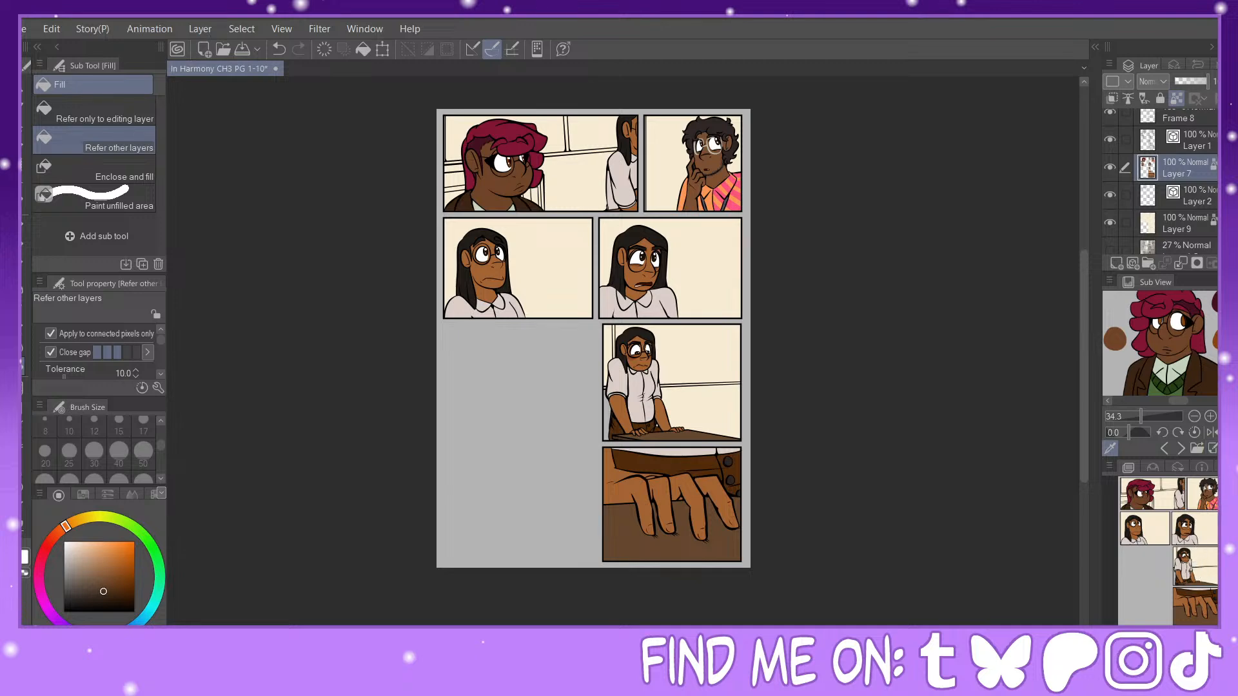
pyautogui.hotkey('ctrl', '+')
pyautogui.hotkey('ctrl', '+')
pyautogui.hotkey('ctrl', '+')
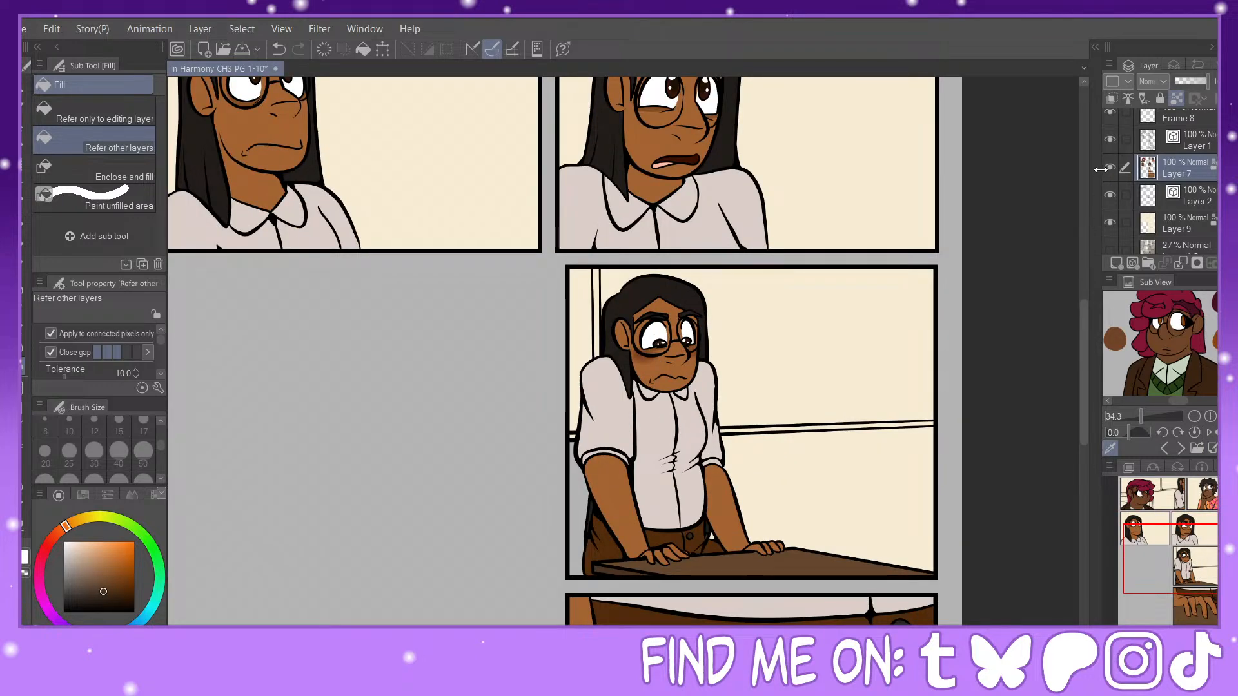
# Step: On Layer 9, sample the cream wall color and fill the uncolored gap beside the leaning character's arm in the table panel
pyautogui.click(1109, 169)
pyautogui.click(1109, 170)
pyautogui.click(1145, 216)
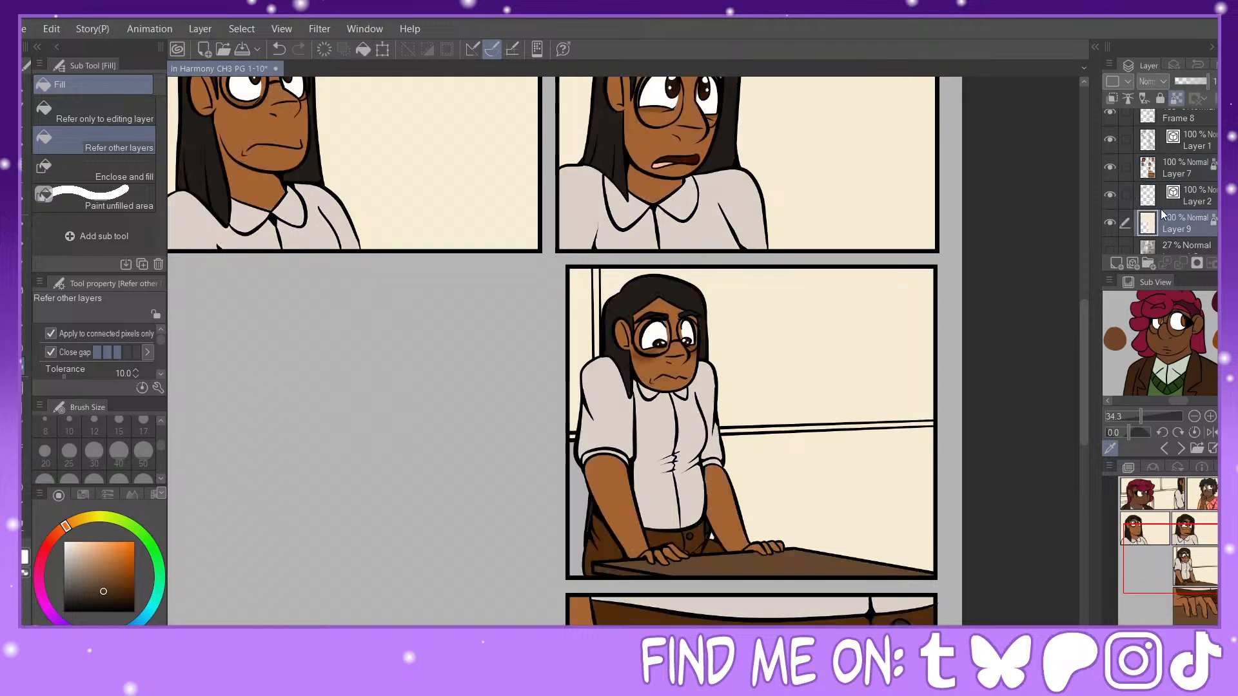
pyautogui.keyDown('alt'); pyautogui.click(770, 421); pyautogui.keyUp('alt')
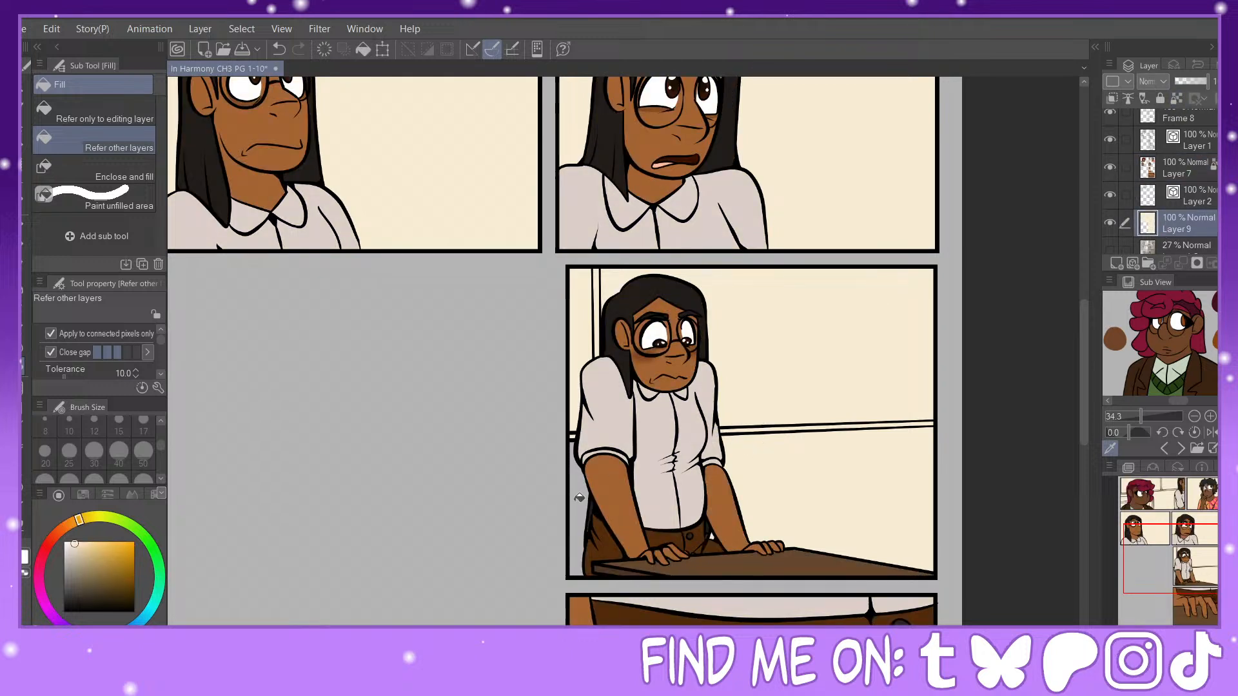
pyautogui.click(579, 498)
# Step: Airbrush light brown shading along the wall ledge in the table panel with the Soft airbrush at size 200
pyautogui.click(1177, 98)
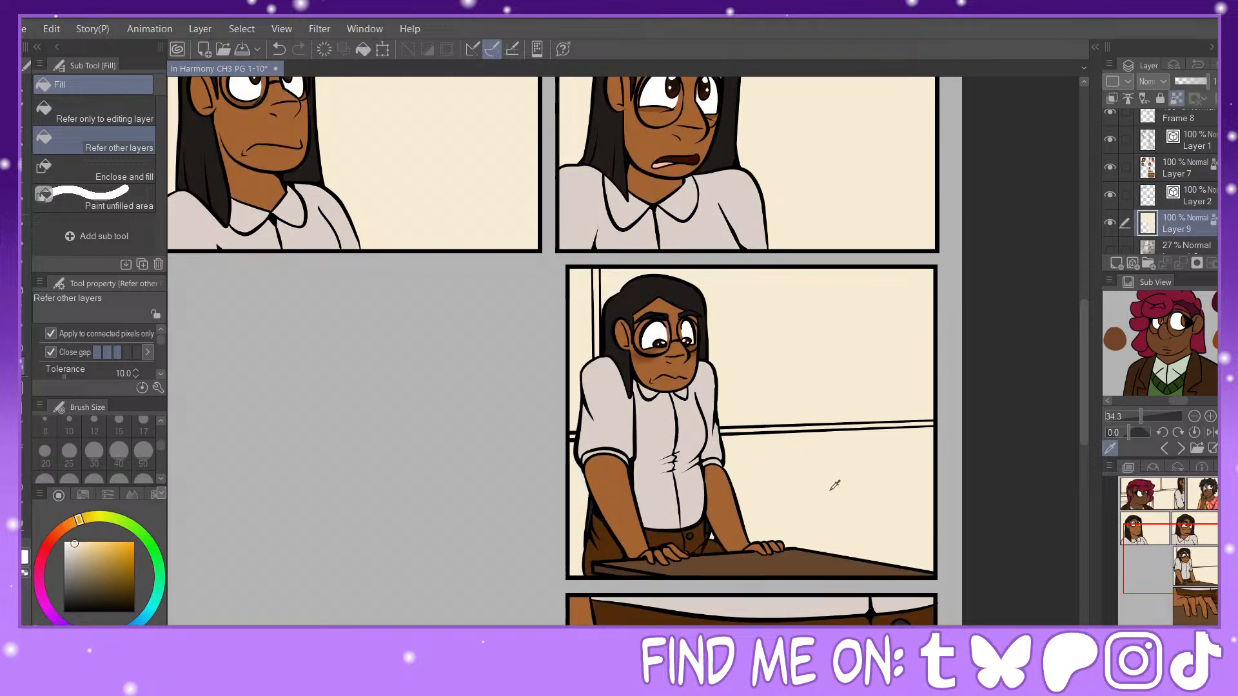
pyautogui.click(80, 552)
pyautogui.click(70, 525)
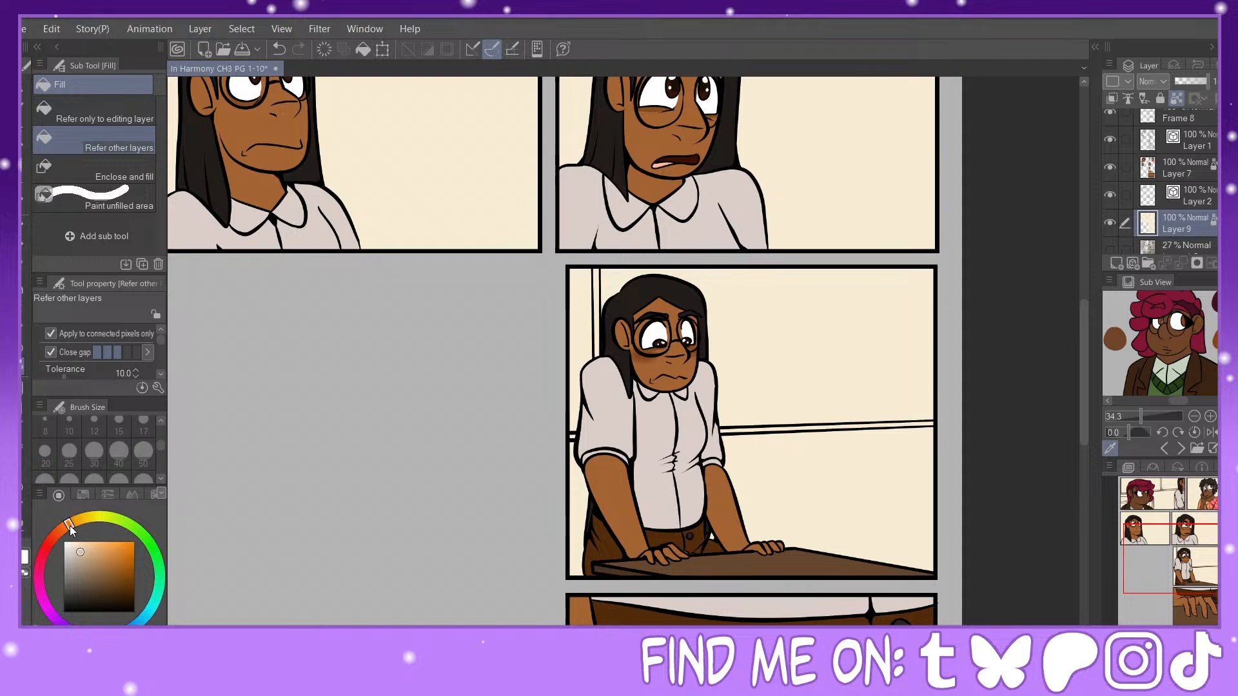
pyautogui.press('b')
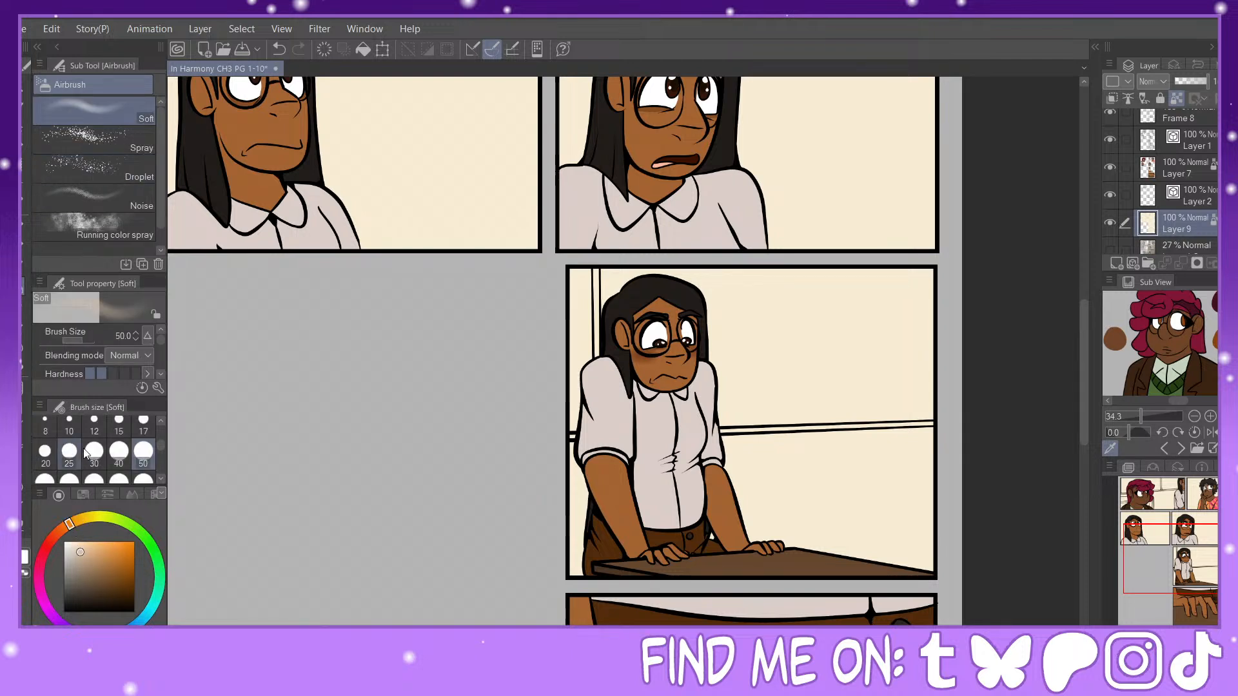
pyautogui.click(161, 478)
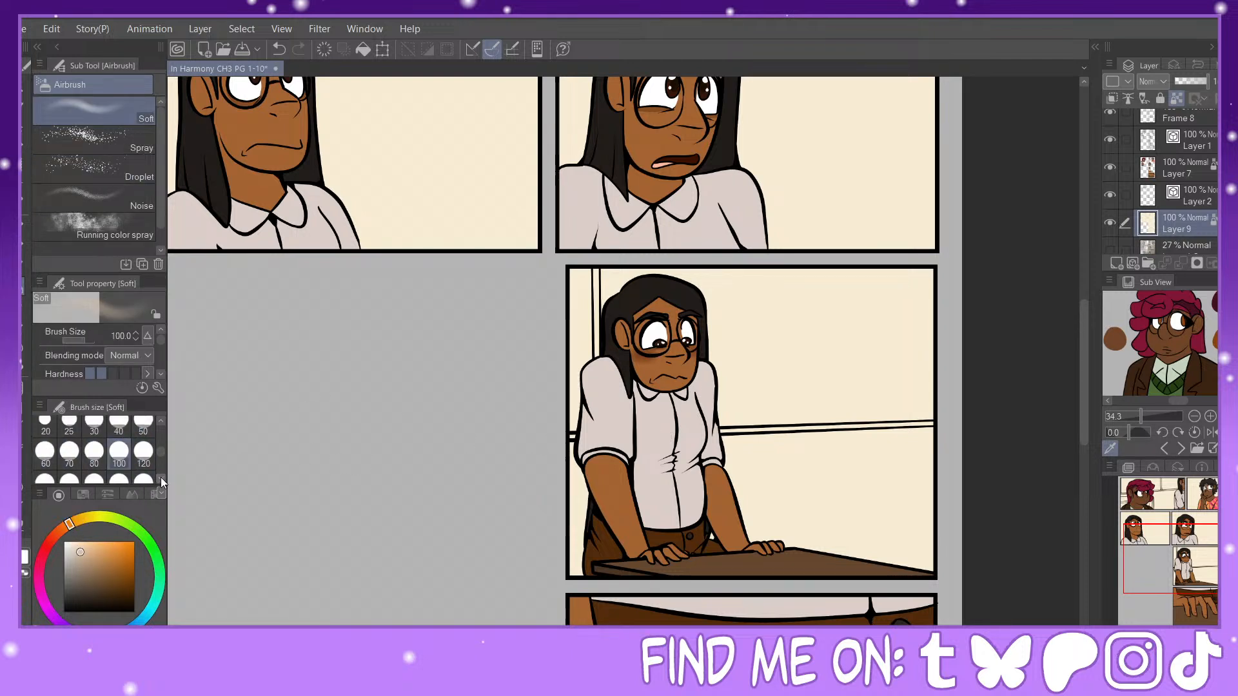
pyautogui.click(94, 479)
pyautogui.moveTo(601, 445)
pyautogui.mouseDown()
pyautogui.moveTo(984, 435)
pyautogui.moveTo(816, 433)
pyautogui.moveTo(950, 445)
pyautogui.mouseUp()
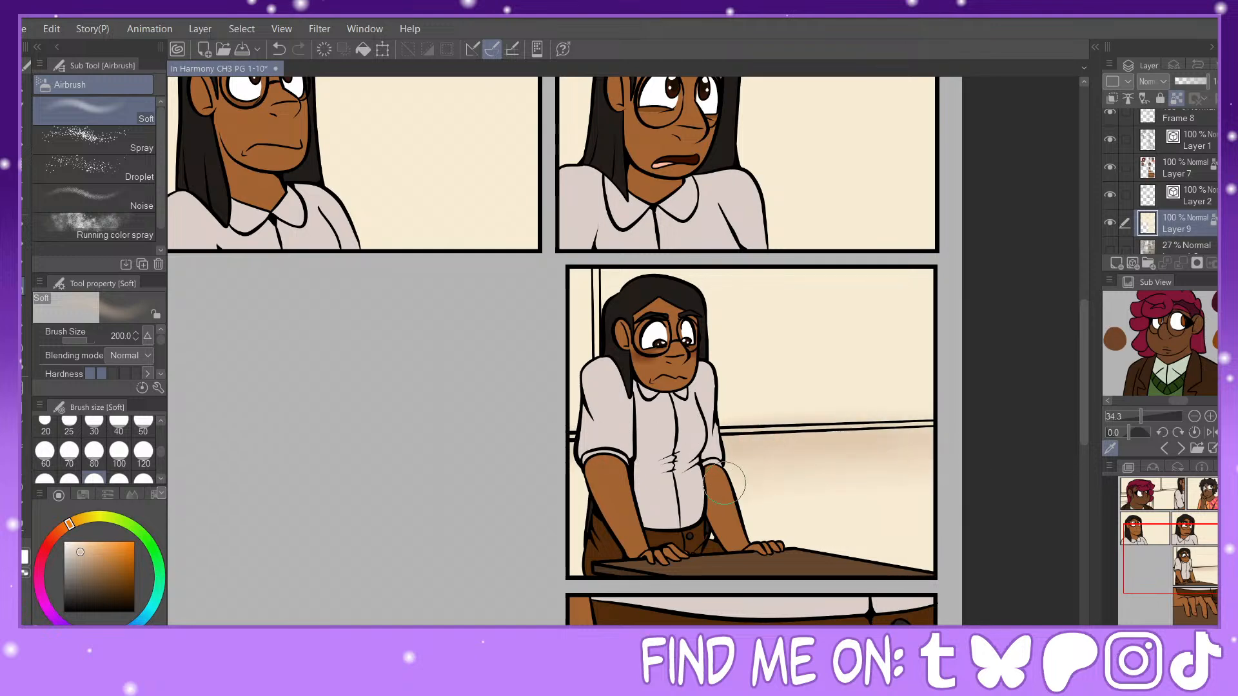
# Step: Airbrush soft brown shading around the wall ledge in the first panel with a slightly darker tone, and deepen the table panel's shading
pyautogui.moveTo(1192, 570); pyautogui.dragTo(1188, 518)
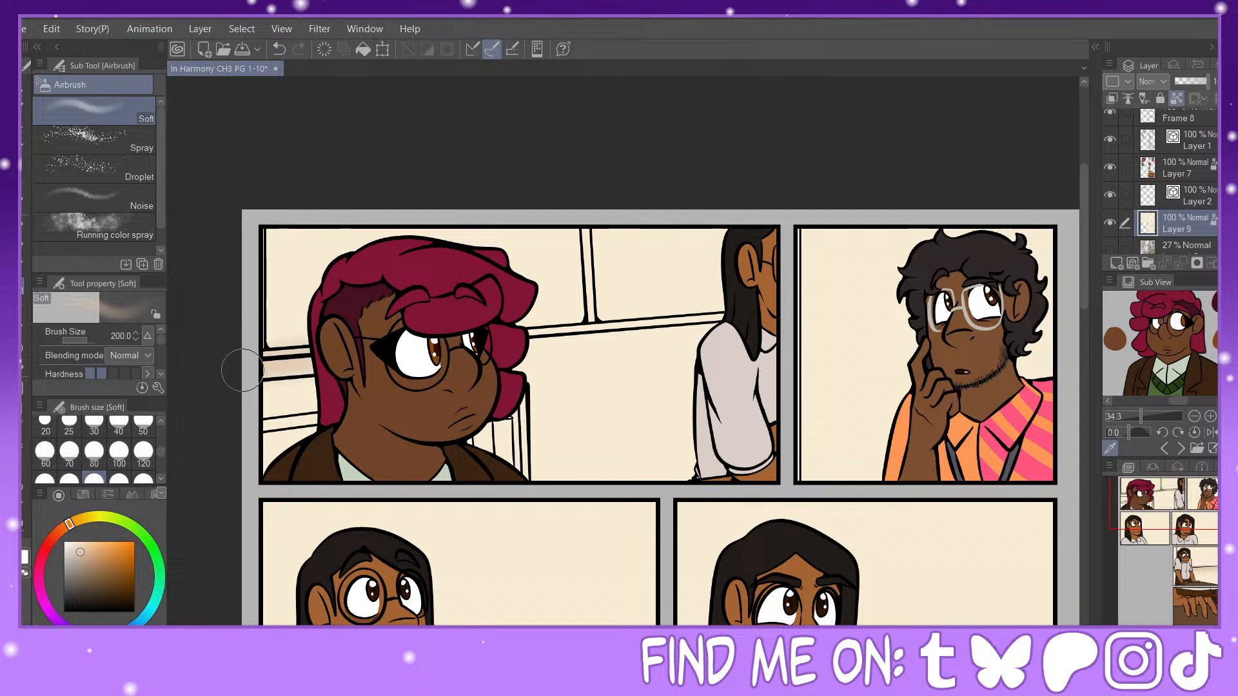
pyautogui.moveTo(530, 327)
pyautogui.mouseDown()
pyautogui.moveTo(493, 343)
pyautogui.moveTo(758, 321)
pyautogui.moveTo(520, 361)
pyautogui.moveTo(727, 347)
pyautogui.moveTo(477, 380)
pyautogui.moveTo(639, 360)
pyautogui.moveTo(647, 388)
pyautogui.mouseUp()
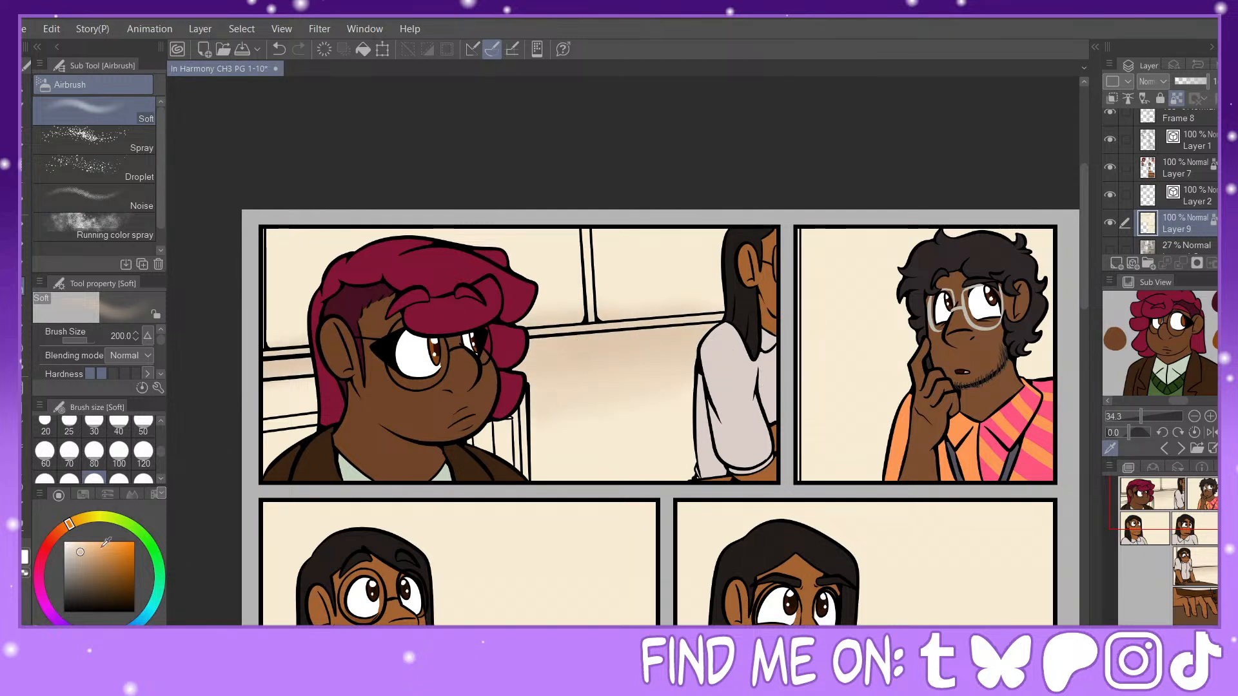
pyautogui.click(86, 560)
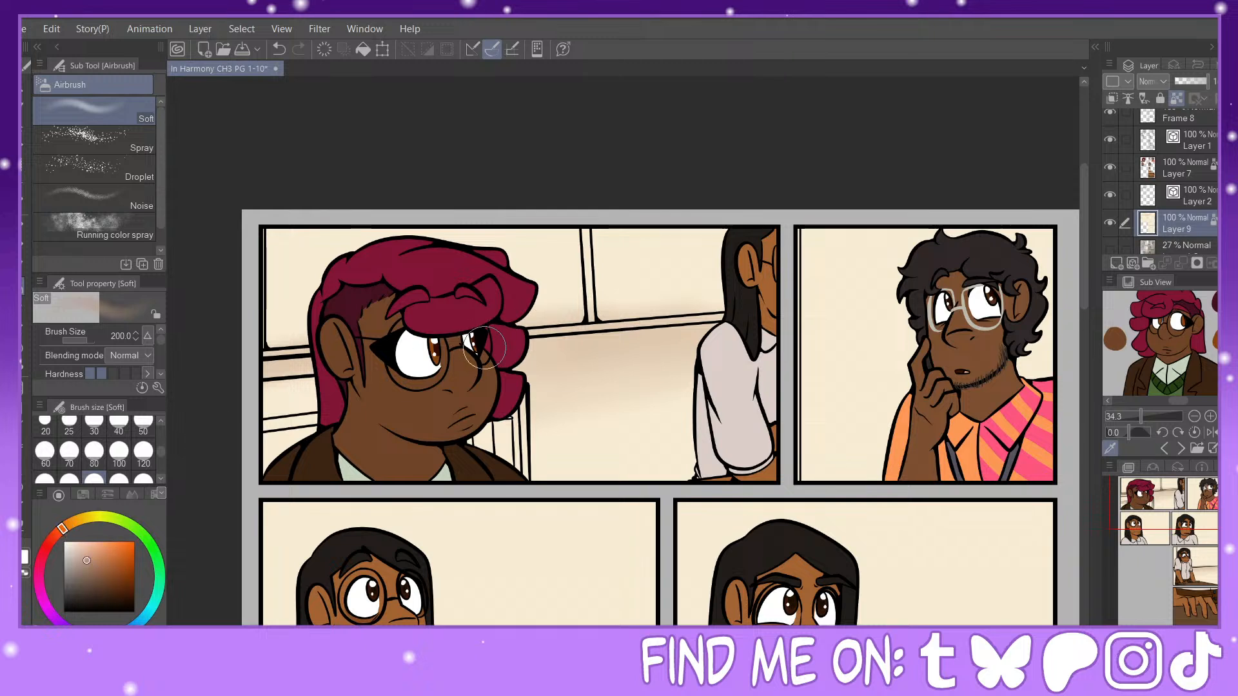
pyautogui.moveTo(485, 347); pyautogui.dragTo(644, 337)
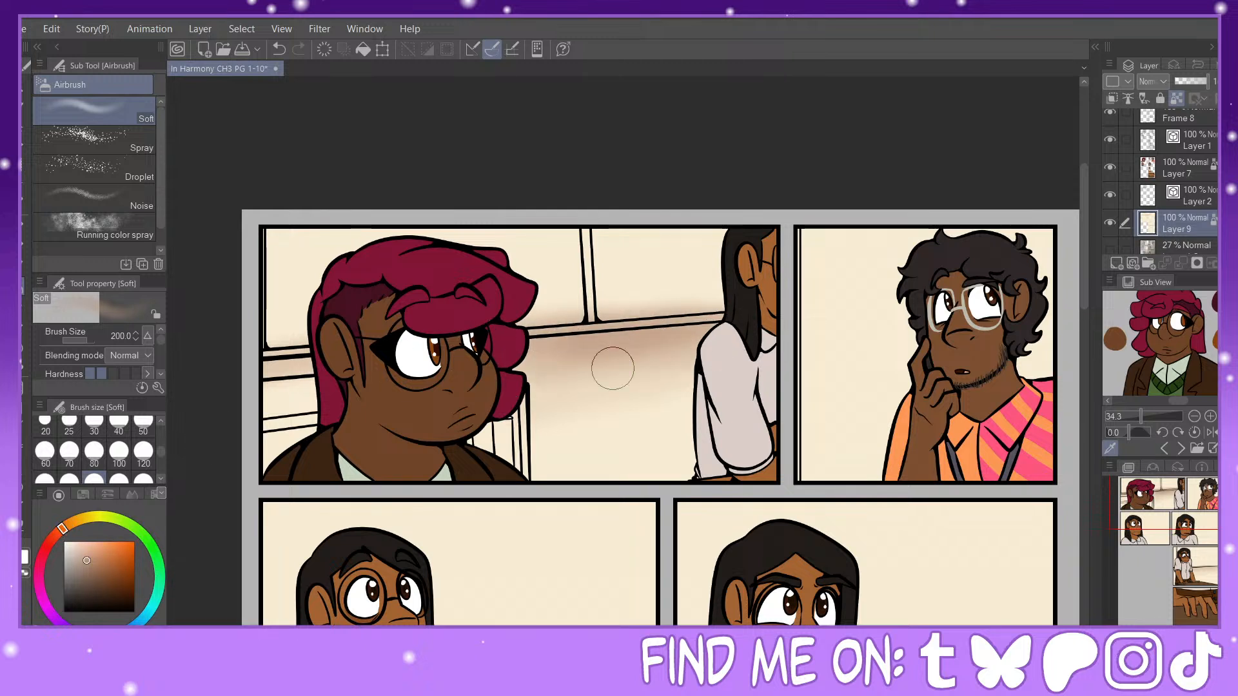
pyautogui.keyDown('alt'); pyautogui.click(687, 355); pyautogui.keyUp('alt')
pyautogui.keyDown('alt'); pyautogui.click(581, 345); pyautogui.keyUp('alt')
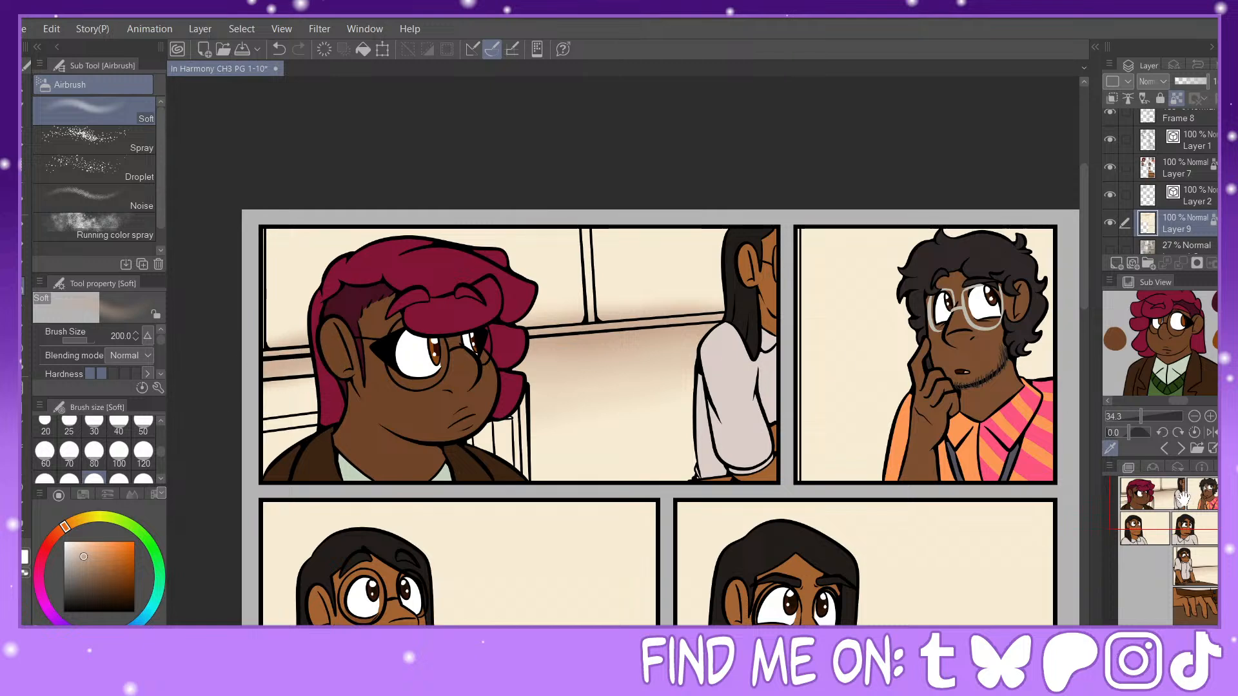
pyautogui.moveTo(1184, 501); pyautogui.dragTo(1189, 581)
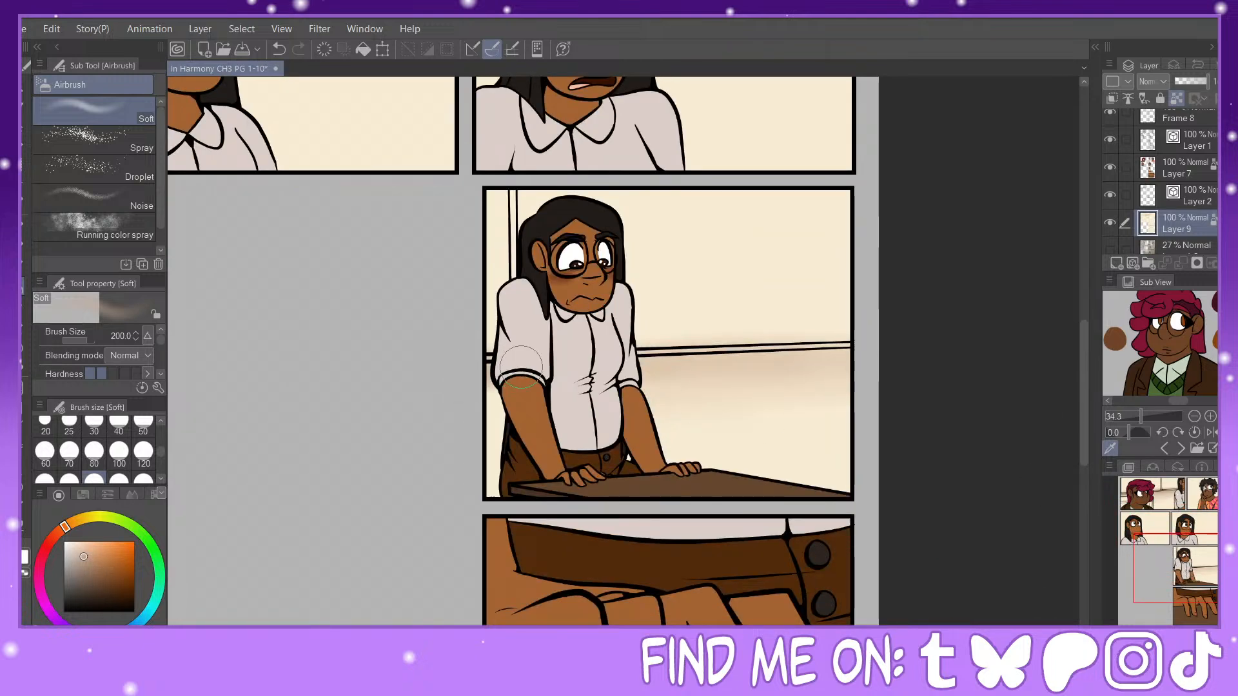
pyautogui.moveTo(1190, 569); pyautogui.dragTo(1190, 559)
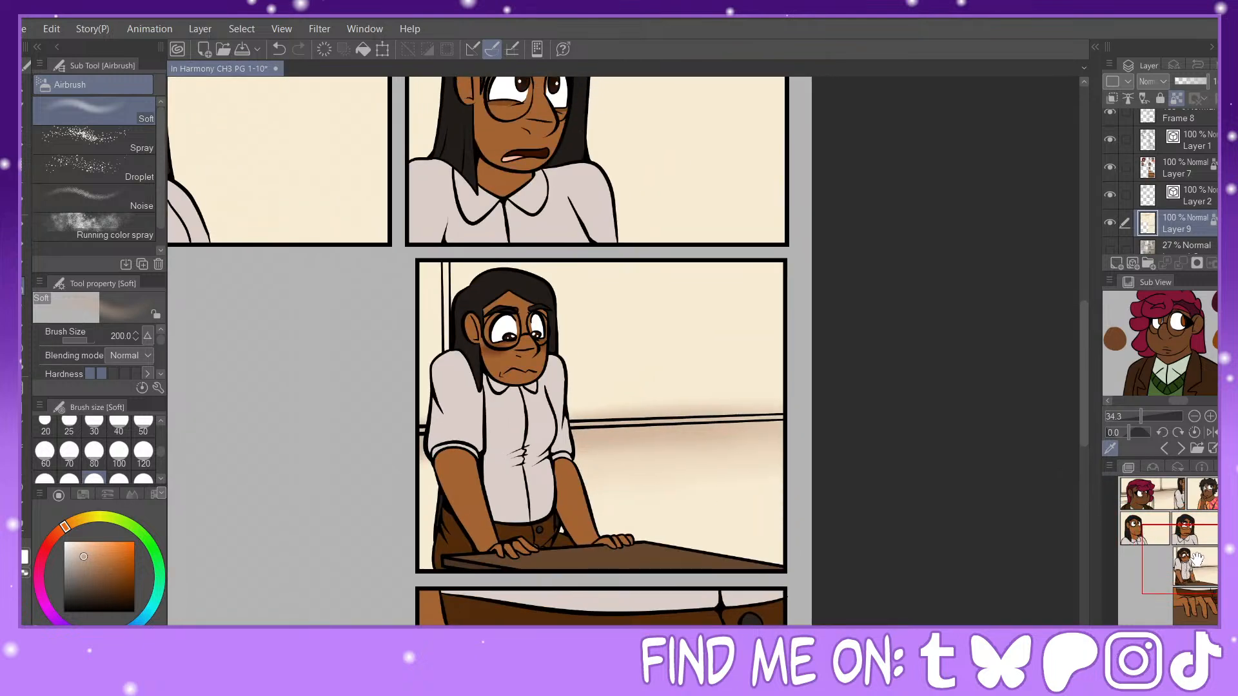
# Step: Choose a muted blue-gray and fill the vertical and horizontal window frame bars in the table panel
pyautogui.click(108, 636)
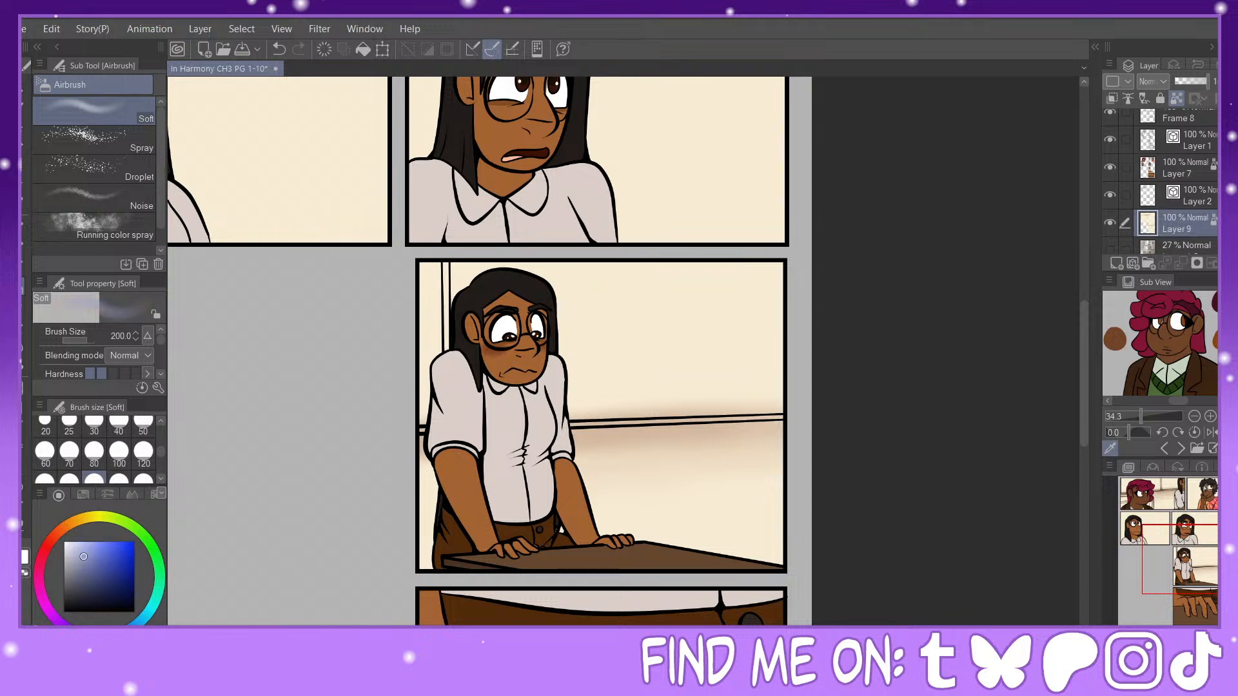
pyautogui.click(24, 347)
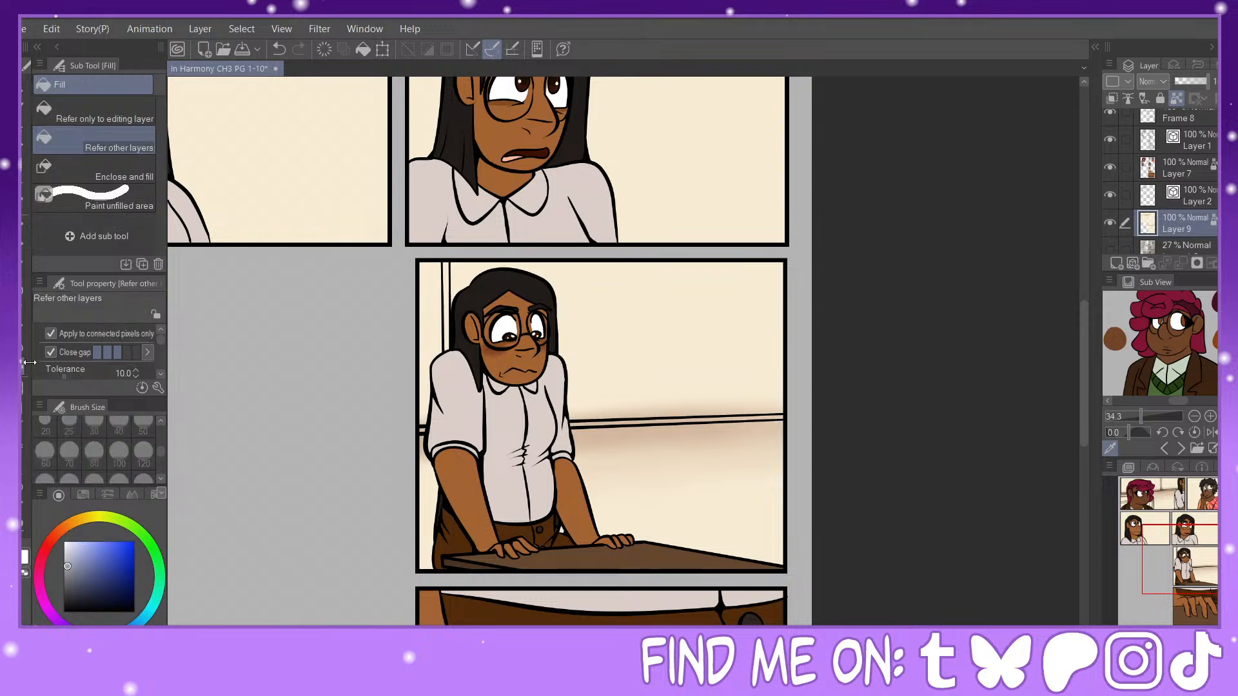
pyautogui.click(447, 281)
pyautogui.click(594, 421)
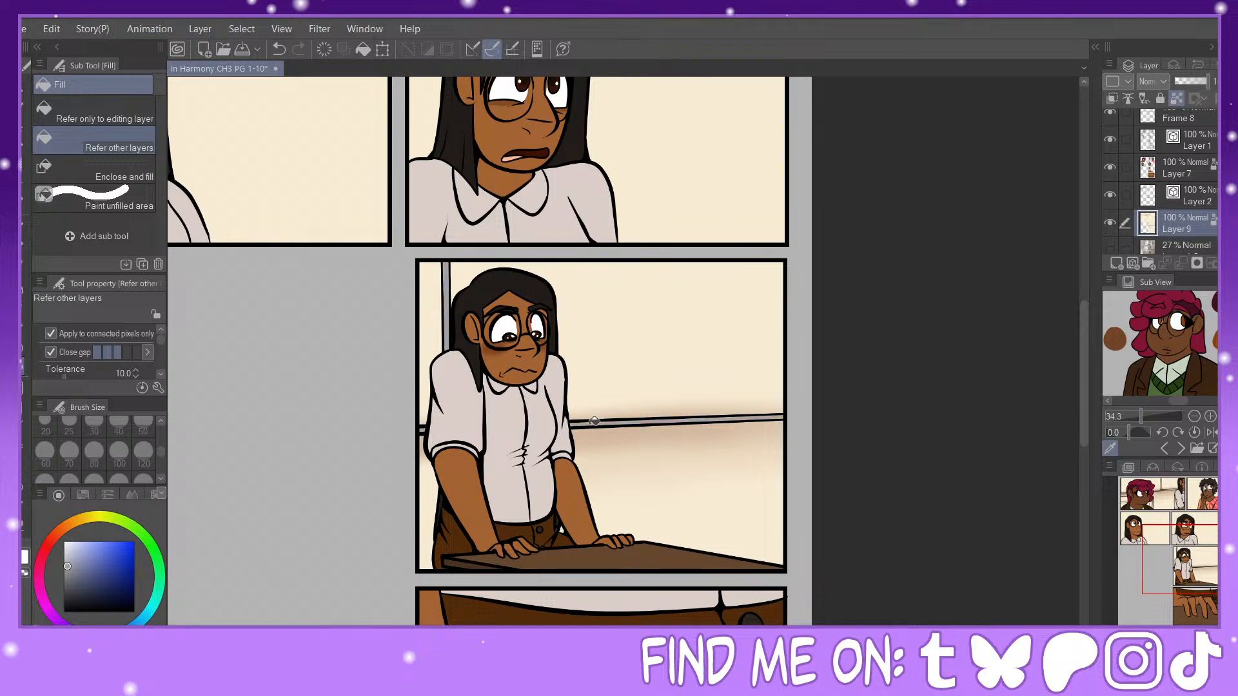
# Step: Fill the window frame bars in the first panel and the edge strip in the second panel with blue-gray, touching up gaps with the G-pen
pyautogui.moveTo(1213, 555); pyautogui.dragTo(1184, 502)
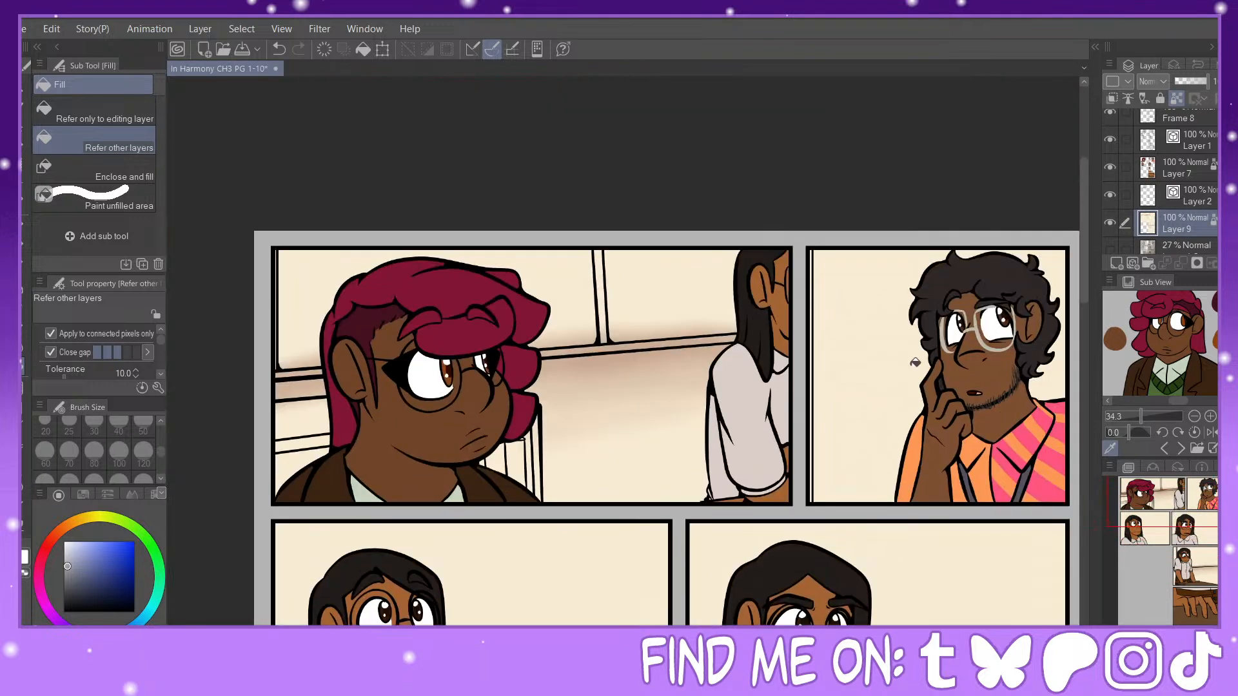
pyautogui.click(814, 309)
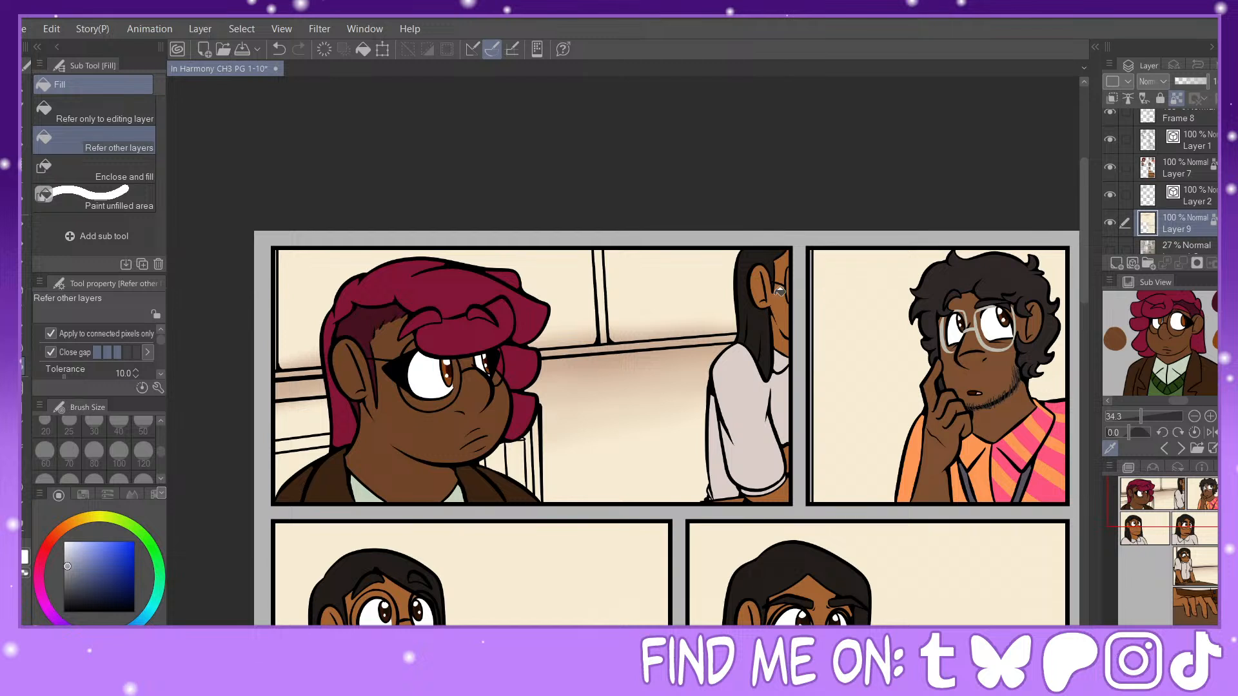
pyautogui.click(609, 340)
pyautogui.click(609, 308)
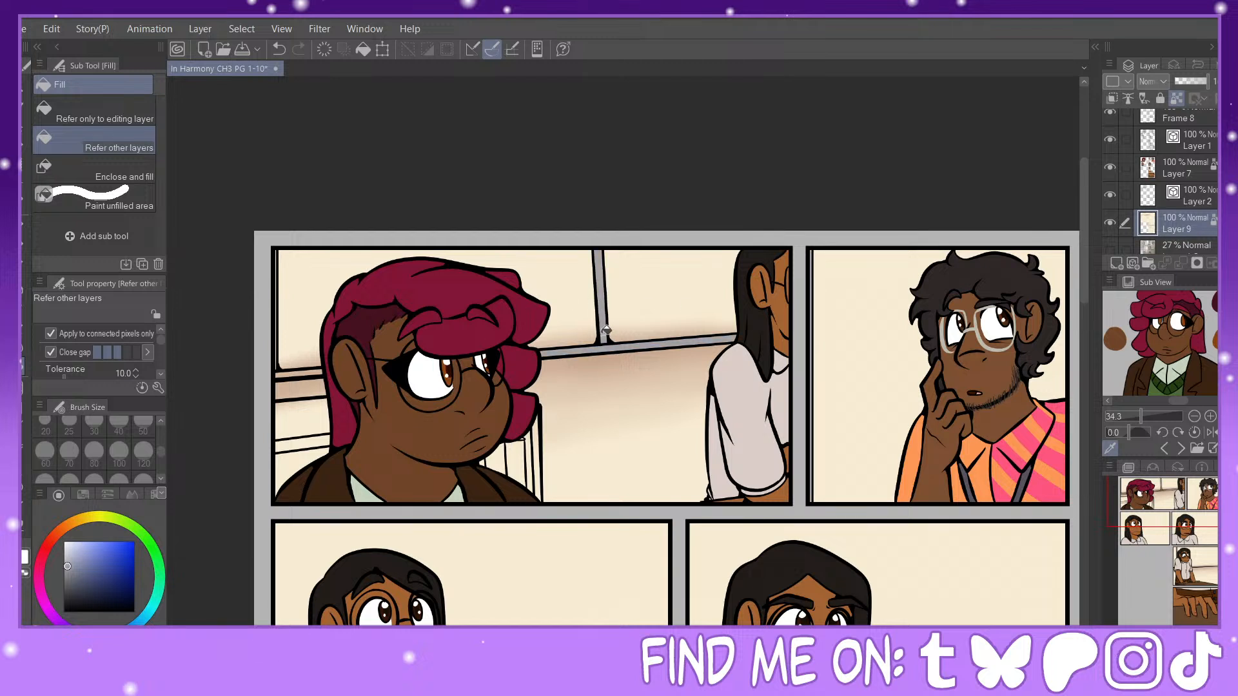
pyautogui.press('p')
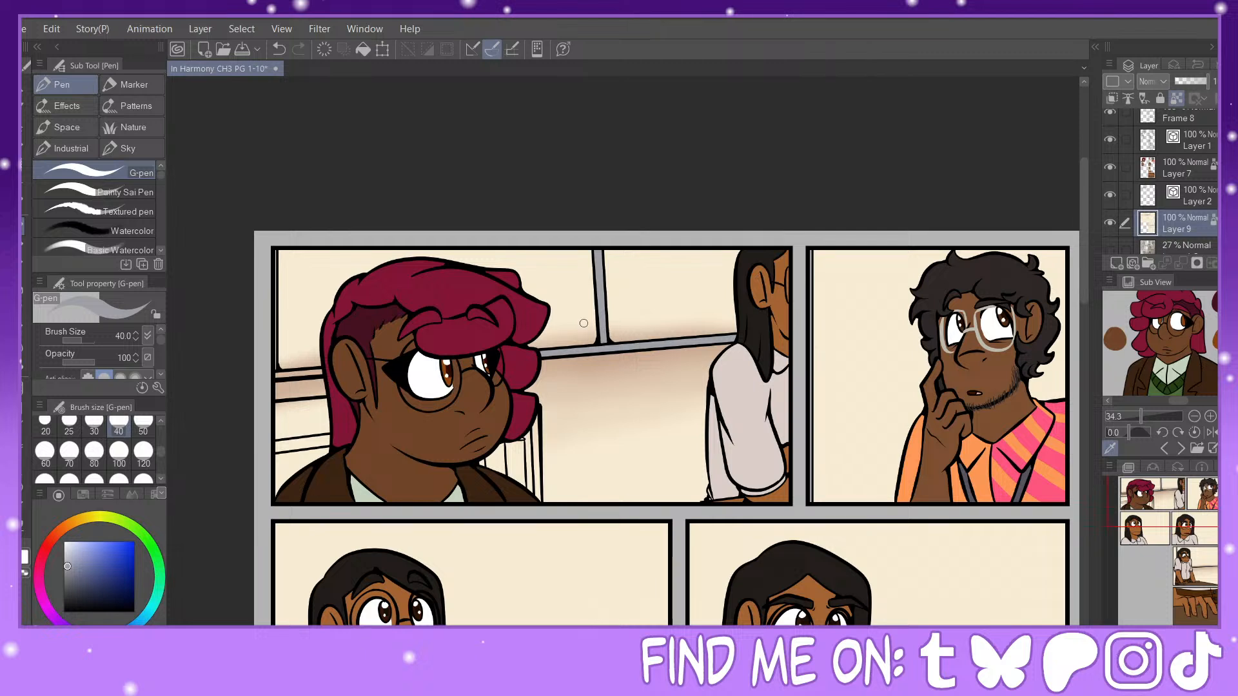
pyautogui.press('g')
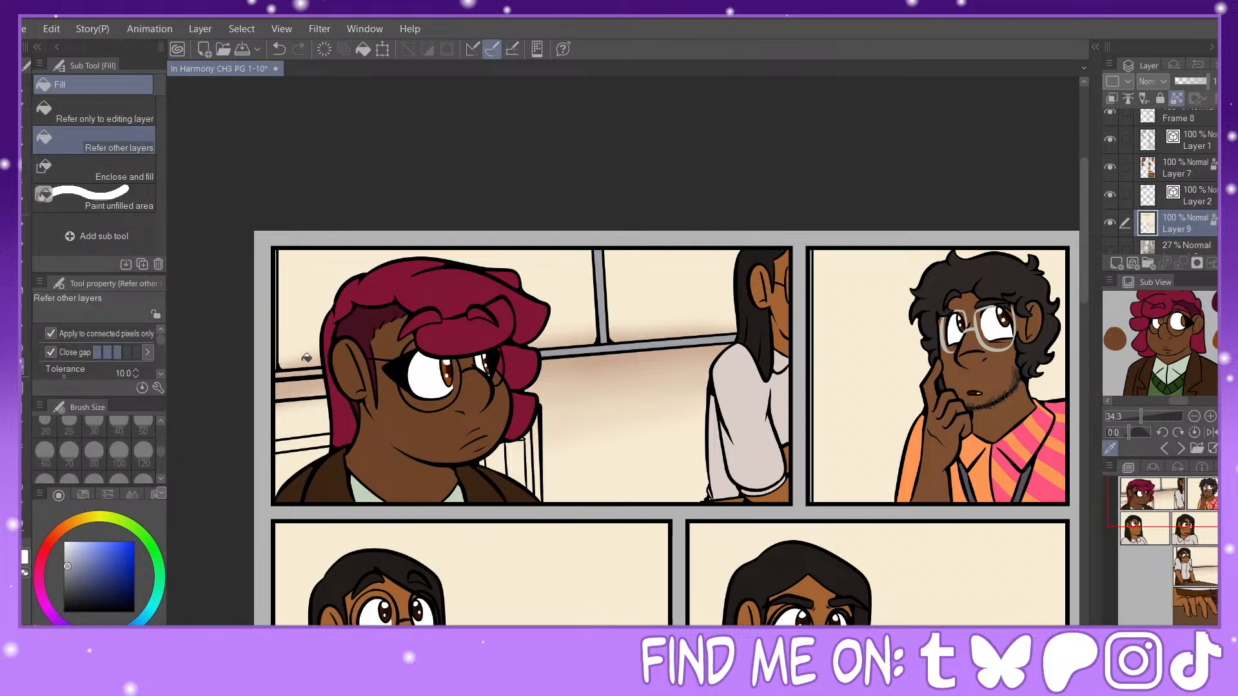
pyautogui.press('p')
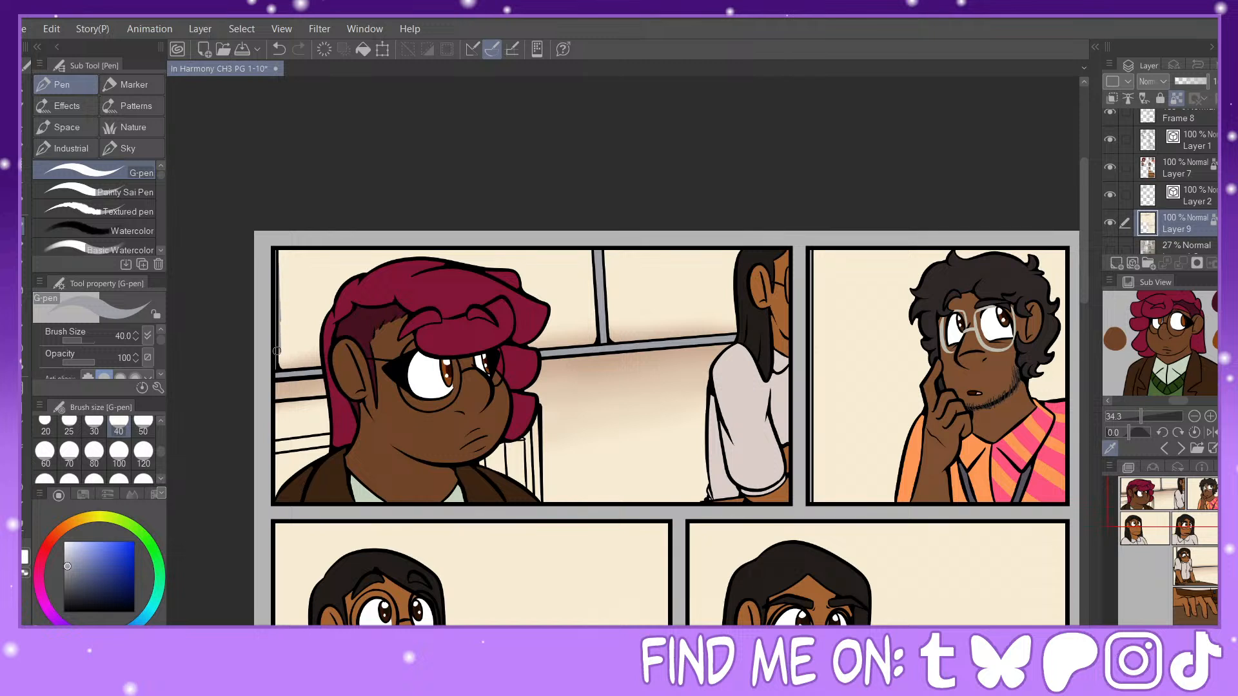
# Step: Choose a light sky blue and fill the window panes in the first panel, including the leftover shaded strip along the sill
pyautogui.click(79, 546)
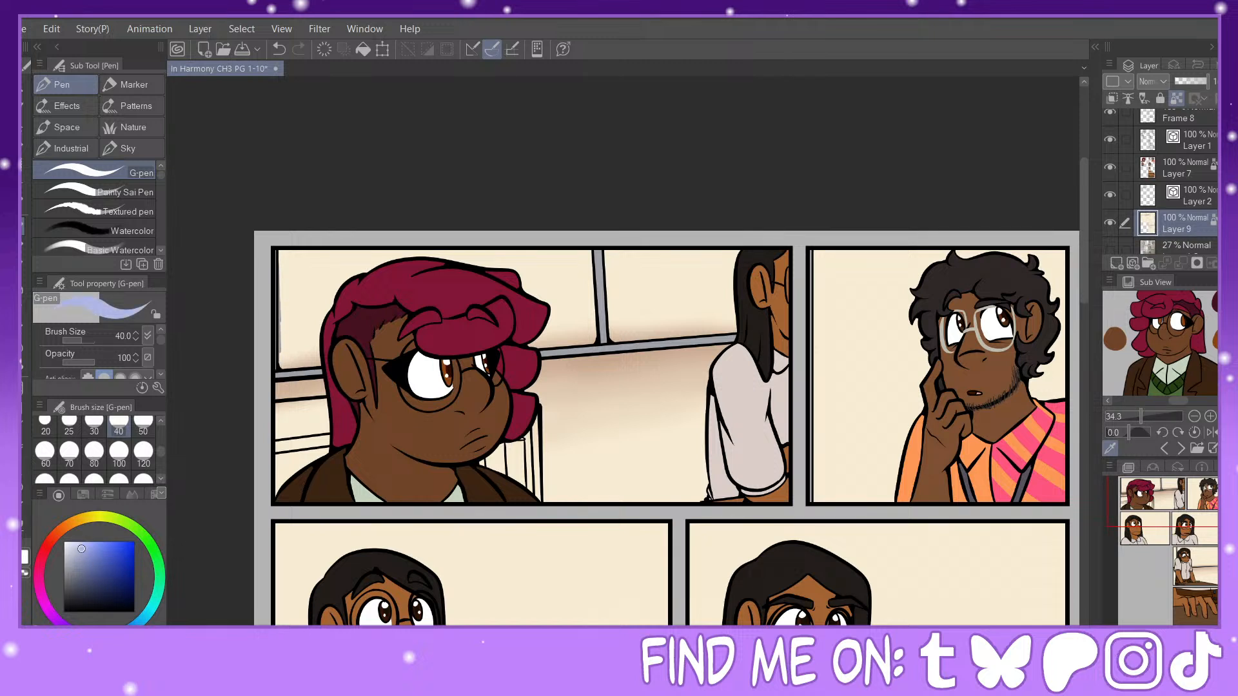
pyautogui.press('g')
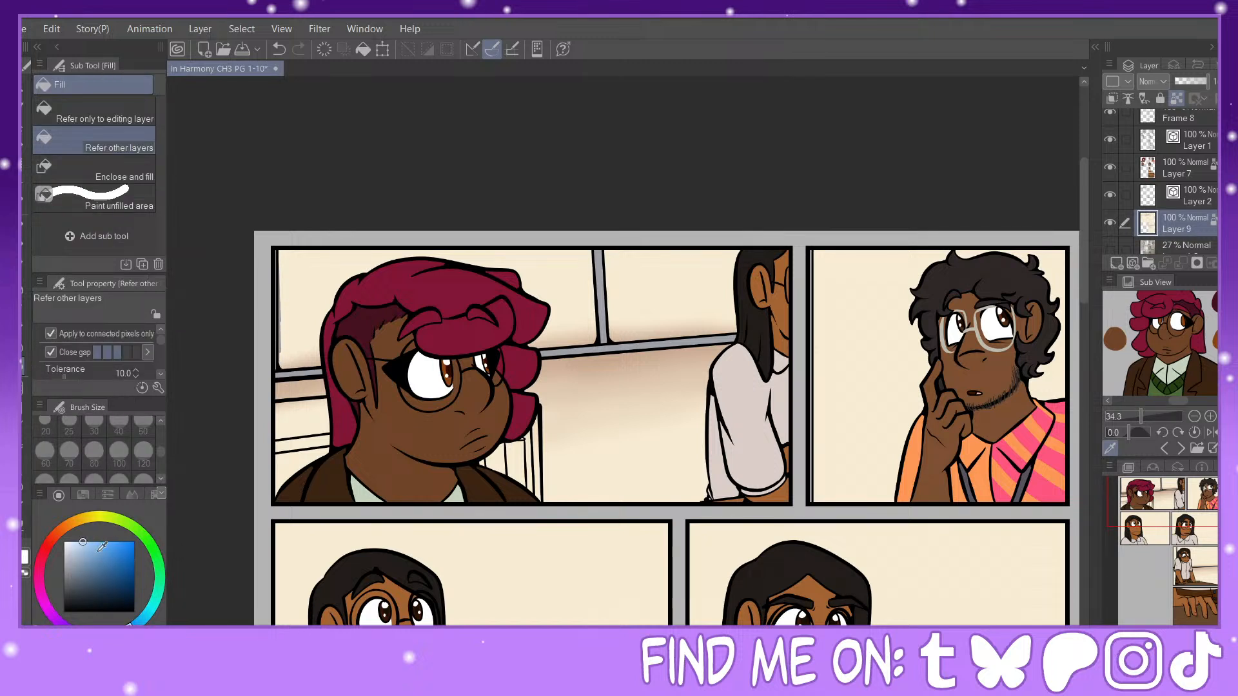
pyautogui.click(303, 274)
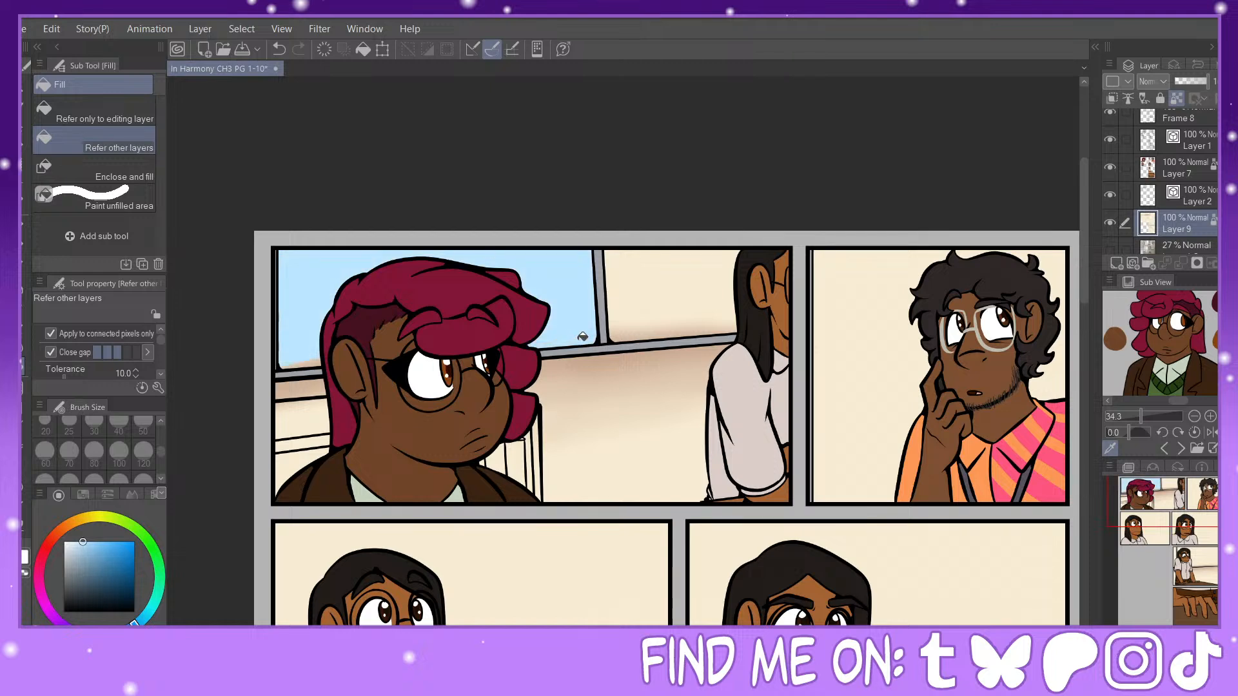
pyautogui.click(635, 281)
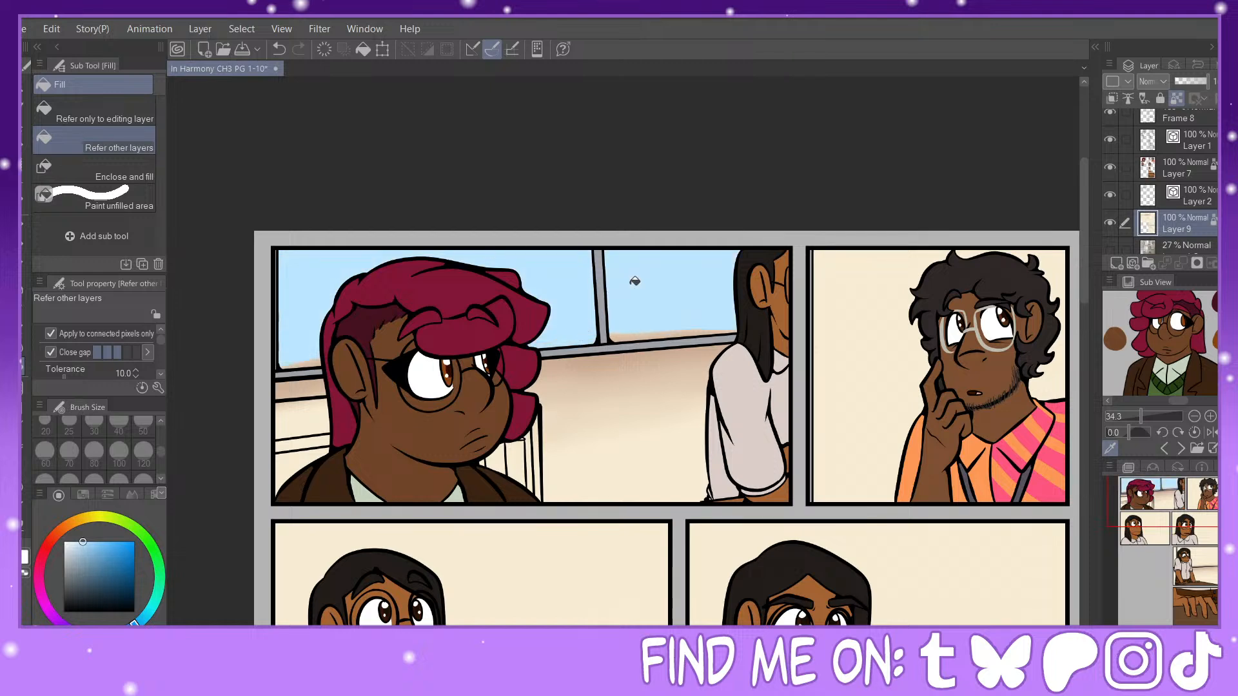
pyautogui.click(636, 332)
pyautogui.scroll(-5, 1056, 403)
pyautogui.scroll(2, 545, 487)
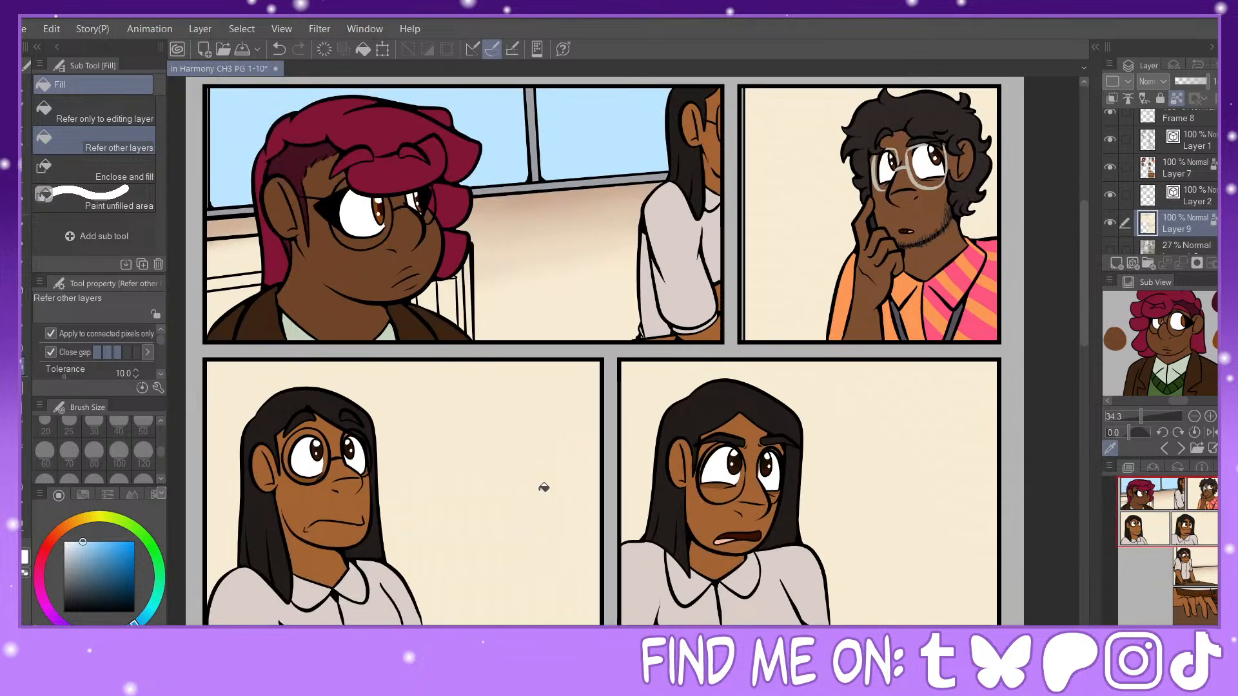
# Step: Fill the backgrounds of both middle-row panels and the window area of the table panel with the light sky blue
pyautogui.click(516, 472)
pyautogui.click(890, 410)
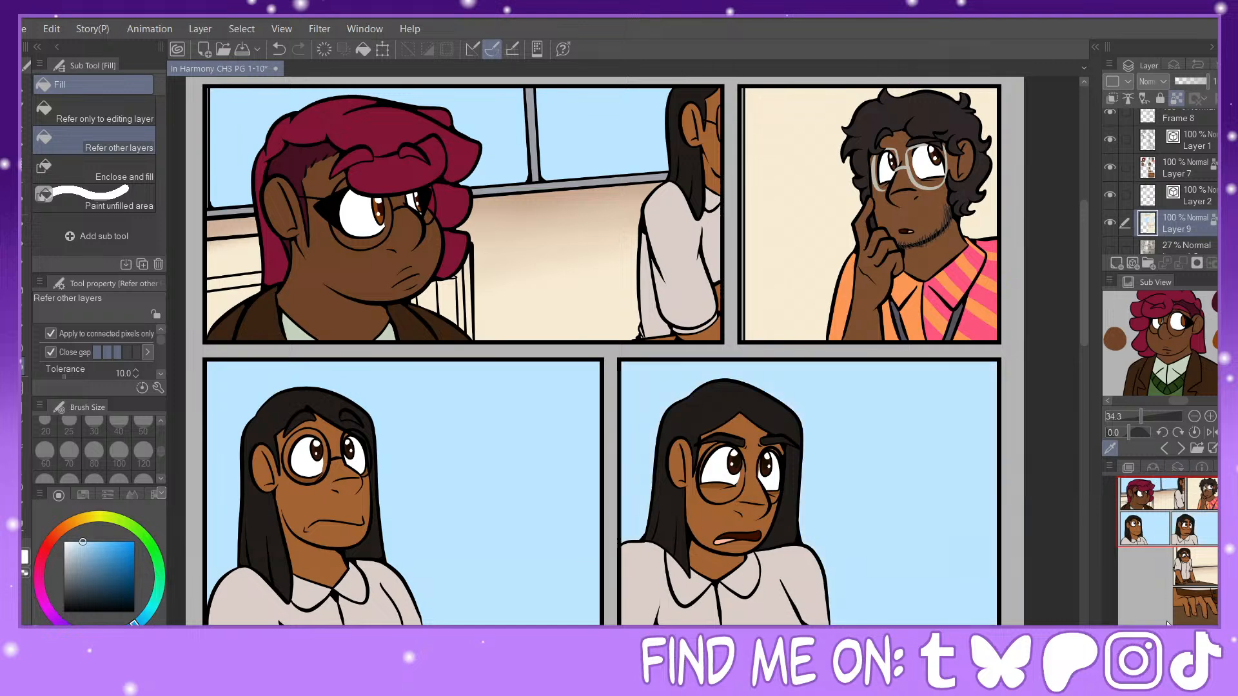
pyautogui.scroll(-5, 674, 293)
pyautogui.click(673, 293)
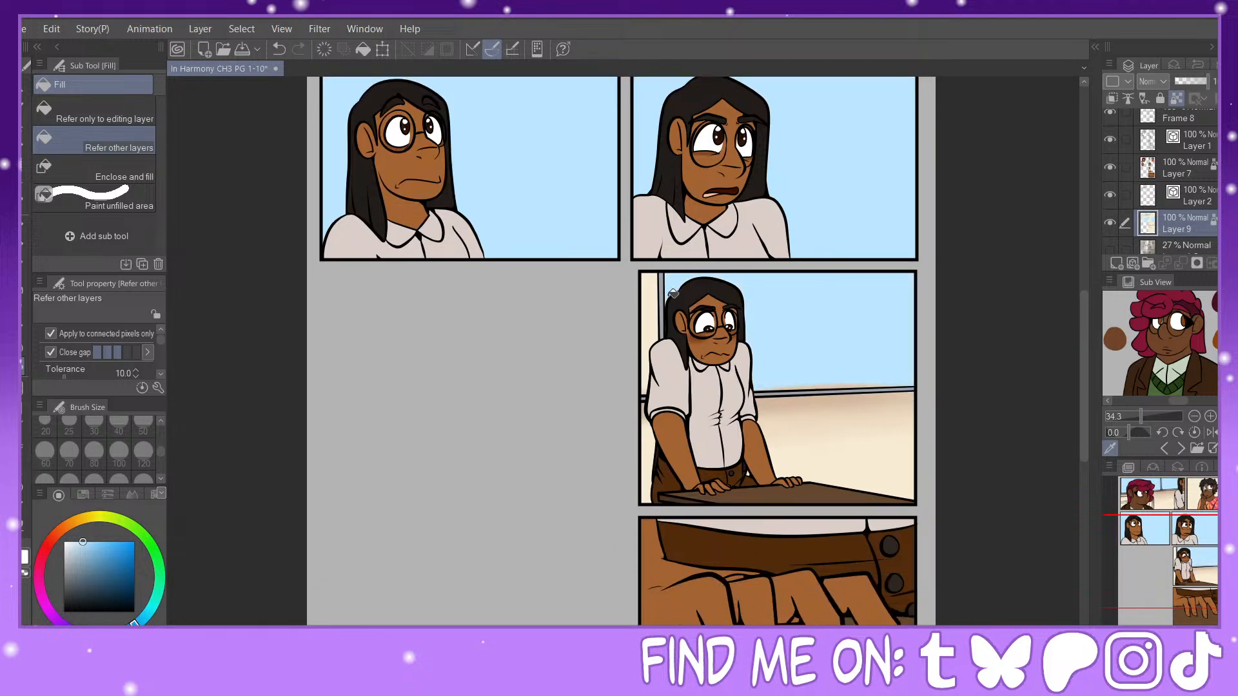
pyautogui.click(847, 386)
# Step: Auto-select the sky blue areas in the middle-row panels, the table panel and the first panel's windows
pyautogui.press('w')
pyautogui.click(579, 163)
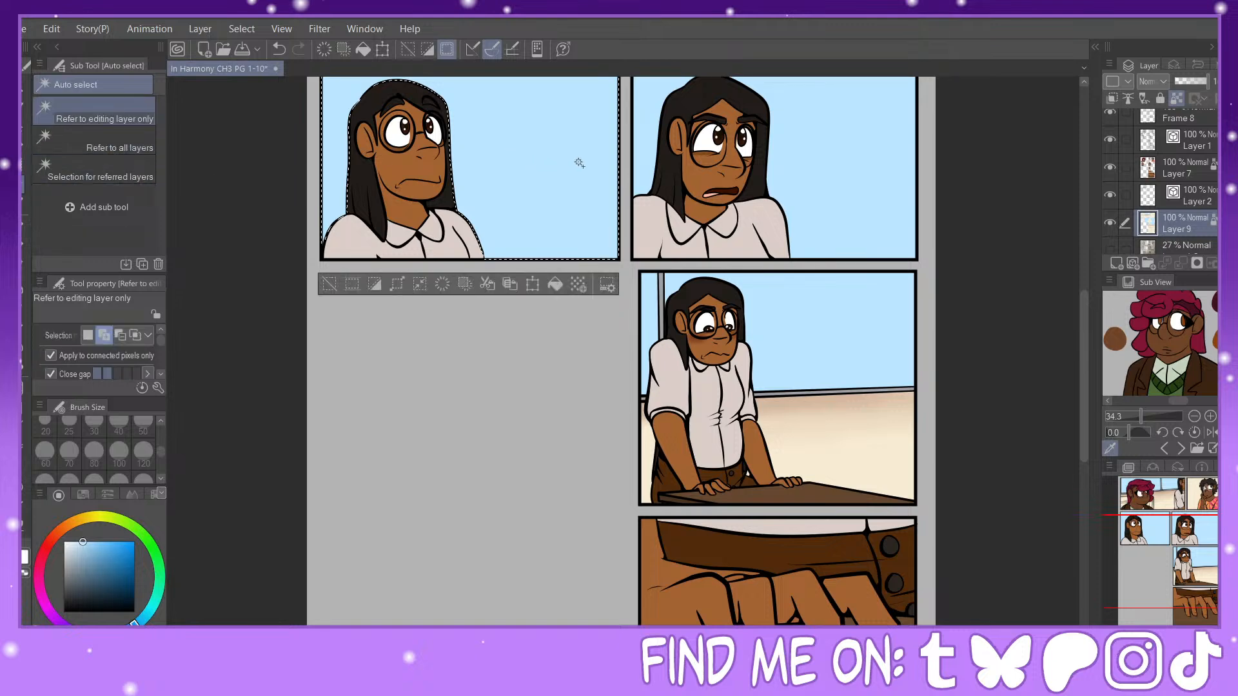
pyautogui.click(826, 204)
pyautogui.click(807, 335)
pyautogui.click(667, 323)
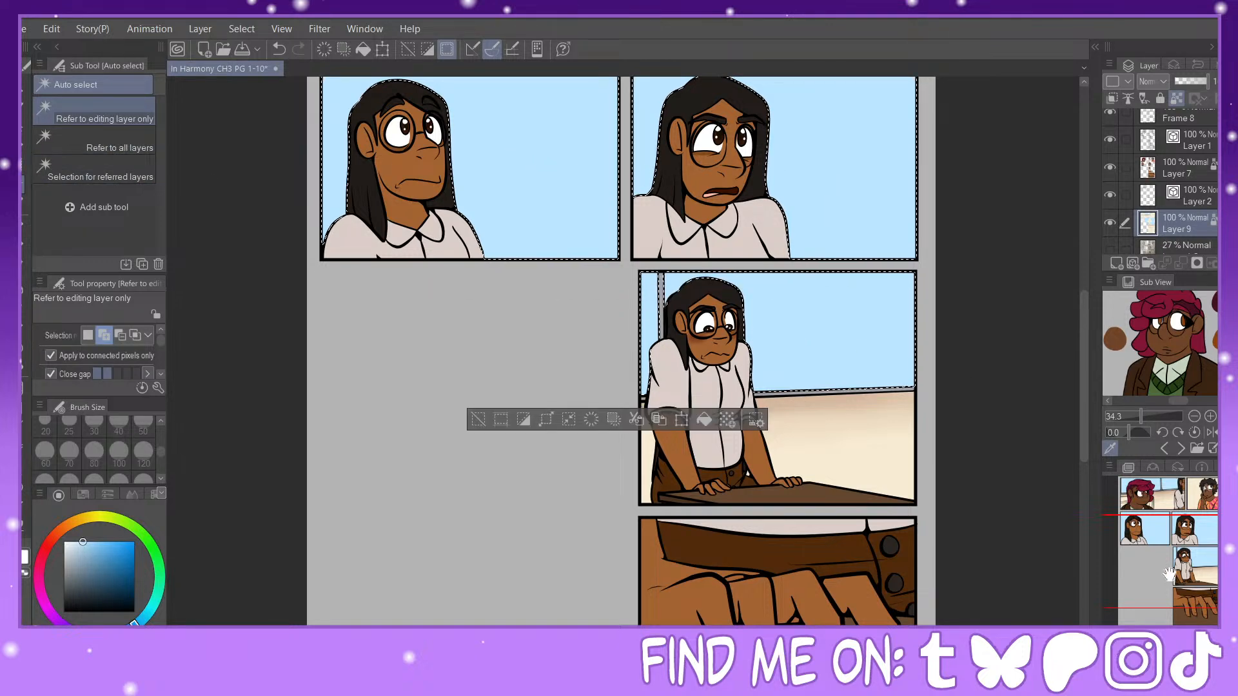
pyautogui.moveTo(1170, 572); pyautogui.dragTo(1173, 498)
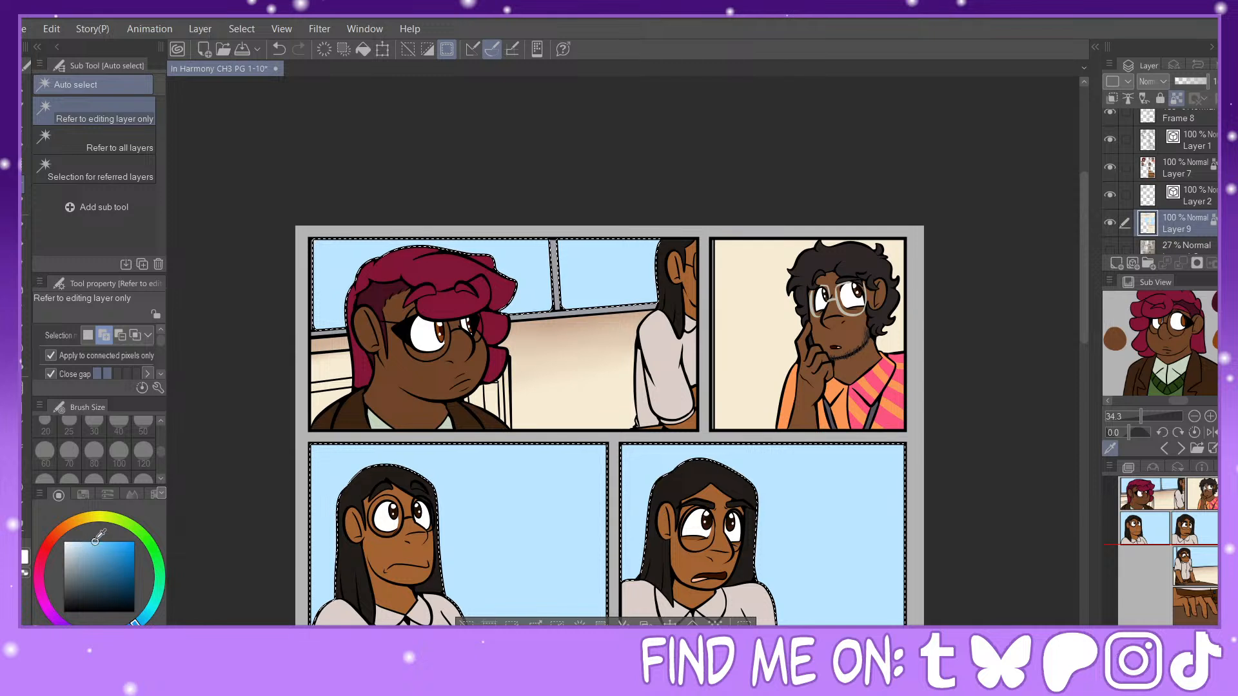
# Step: Airbrush soft blue shading into the first panel's windows at size 300 and into the middle-row and table panels at size 800
pyautogui.click(23, 294)
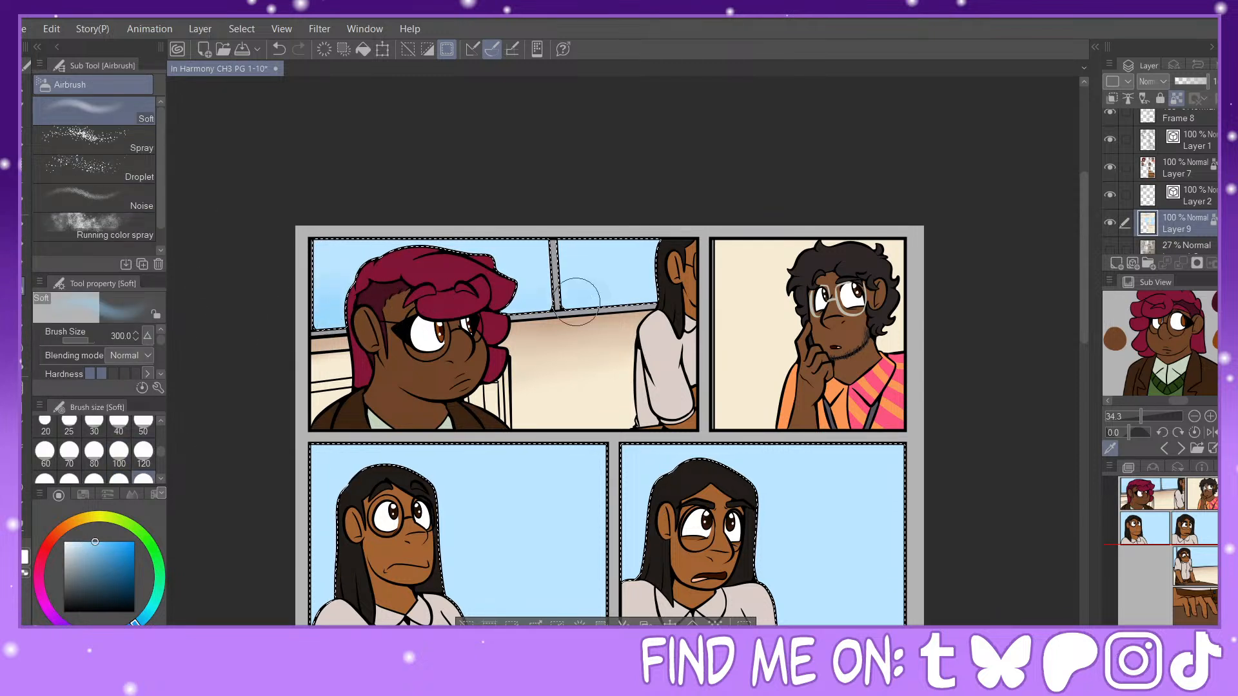
pyautogui.scroll(-3, 519, 297)
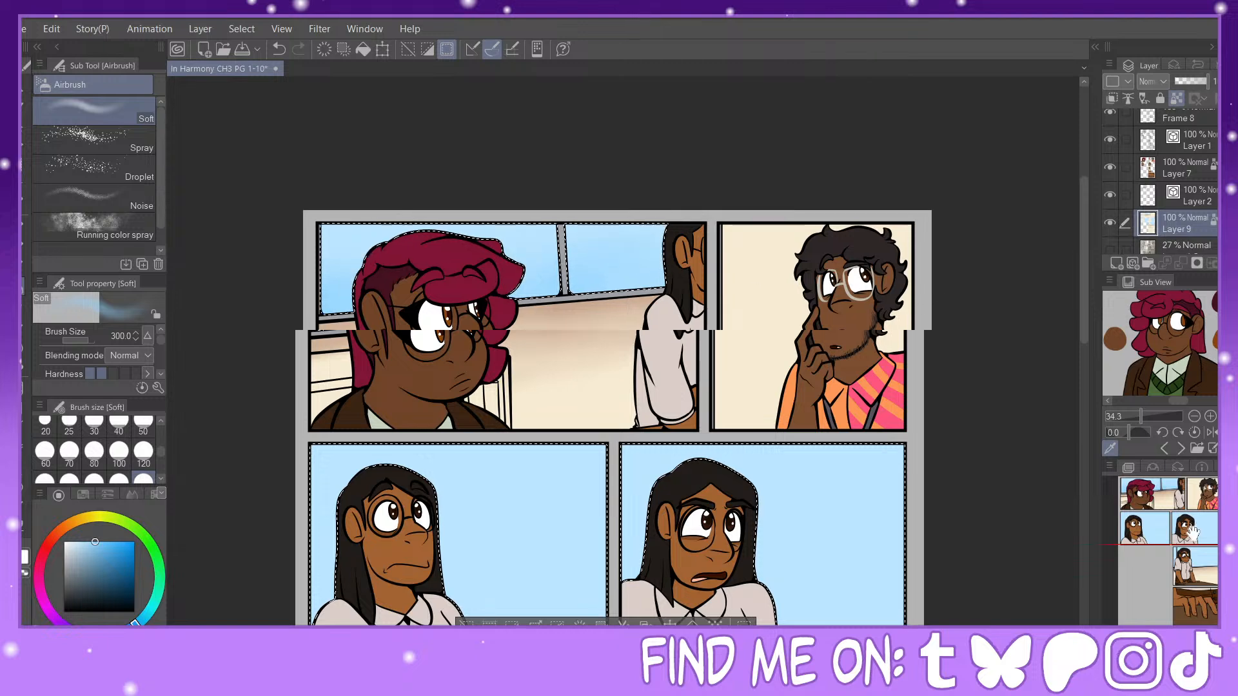
pyautogui.press(']')
pyautogui.press(']')
pyautogui.press(']')
pyautogui.press(']')
pyautogui.press(']')
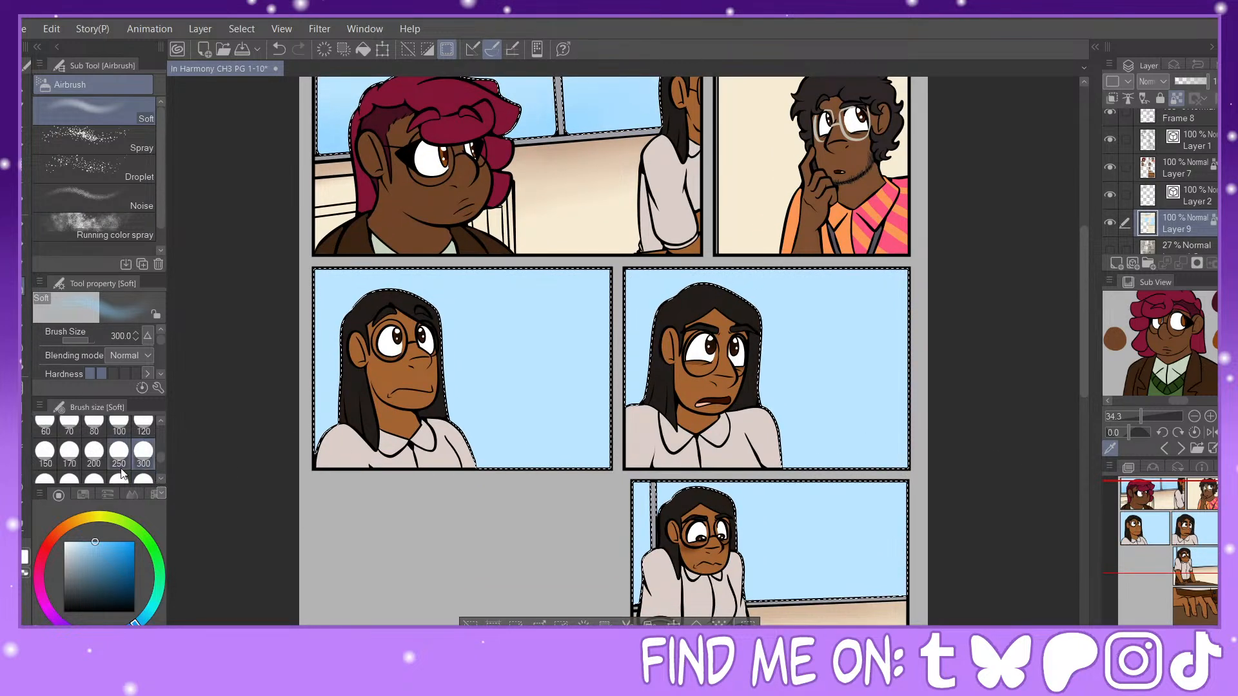
pyautogui.moveTo(372, 421)
pyautogui.mouseDown()
pyautogui.moveTo(554, 429)
pyautogui.moveTo(564, 406)
pyautogui.moveTo(591, 404)
pyautogui.moveTo(494, 409)
pyautogui.moveTo(591, 385)
pyautogui.moveTo(400, 405)
pyautogui.moveTo(354, 377)
pyautogui.moveTo(637, 413)
pyautogui.moveTo(634, 433)
pyautogui.moveTo(843, 418)
pyautogui.moveTo(658, 416)
pyautogui.moveTo(929, 410)
pyautogui.moveTo(767, 422)
pyautogui.moveTo(874, 380)
pyautogui.moveTo(891, 349)
pyautogui.moveTo(671, 363)
pyautogui.moveTo(869, 321)
pyautogui.moveTo(753, 342)
pyautogui.moveTo(705, 319)
pyautogui.moveTo(788, 321)
pyautogui.moveTo(1003, 378)
pyautogui.mouseUp()
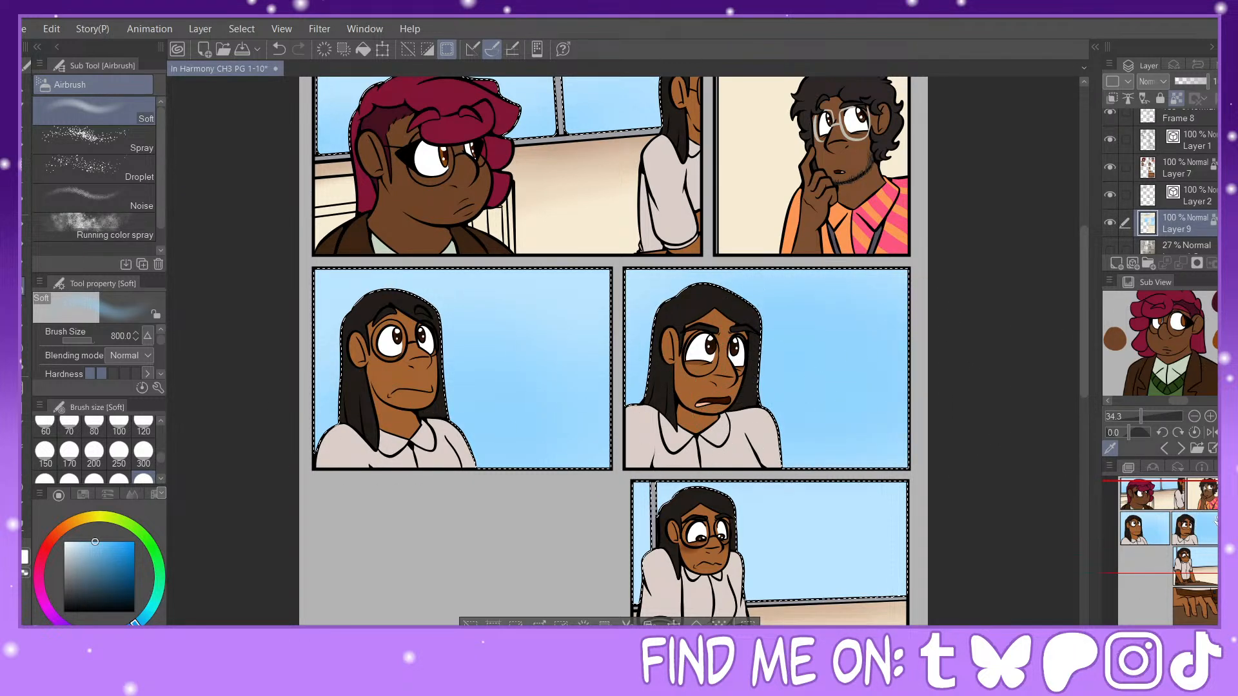
pyautogui.moveTo(838, 481)
pyautogui.mouseDown()
pyautogui.moveTo(861, 387)
pyautogui.moveTo(661, 521)
pyautogui.mouseUp()
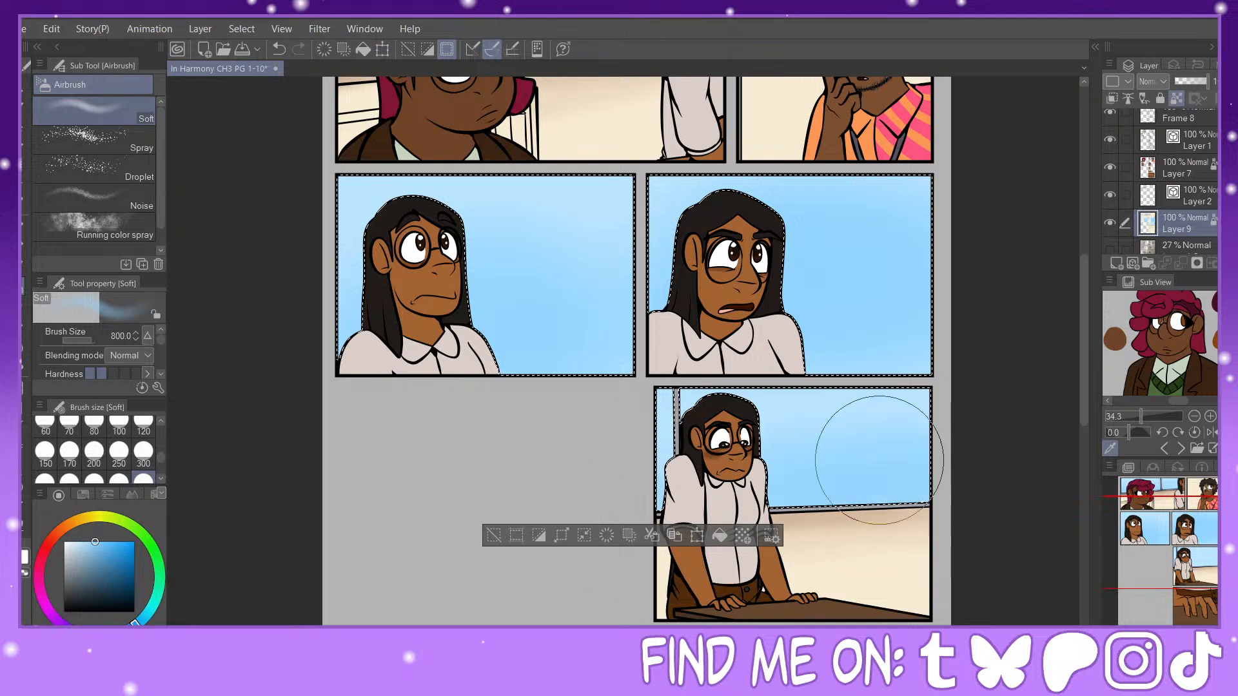
# Step: Airbrush a deeper blue at size 600 into the second middle-row panel's background, blending with a lighter sky blue
pyautogui.click(114, 552)
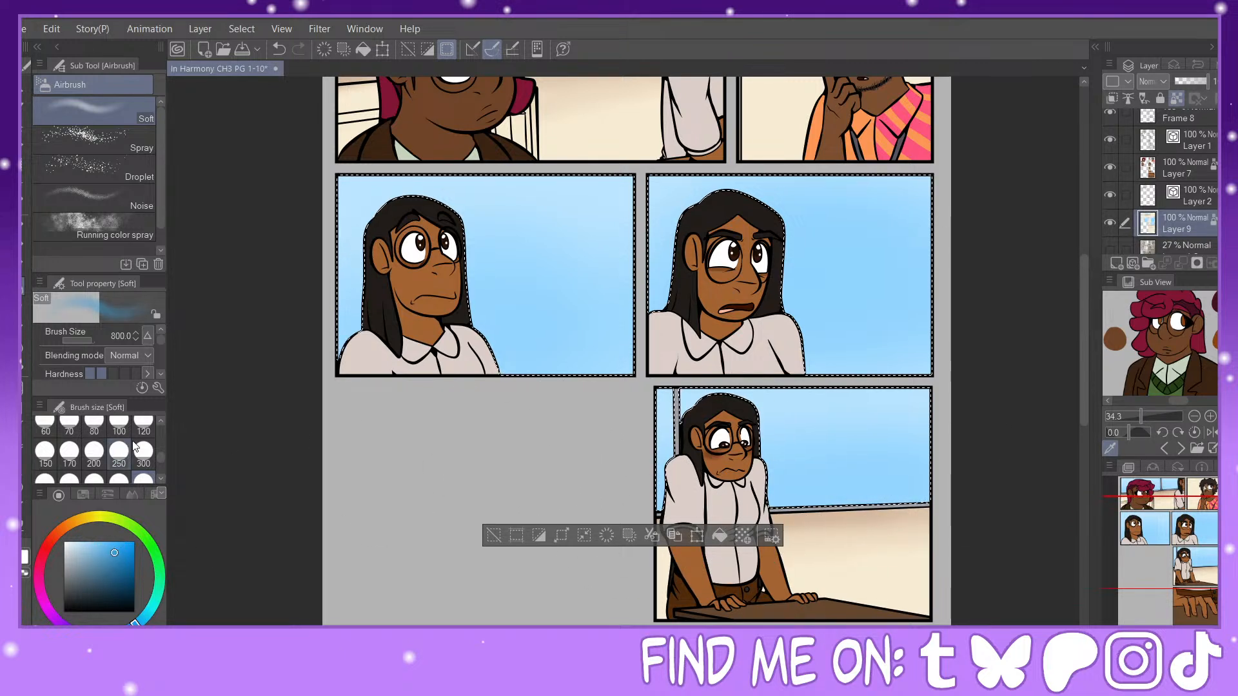
pyautogui.click(94, 478)
pyautogui.moveTo(645, 336)
pyautogui.mouseDown()
pyautogui.moveTo(906, 337)
pyautogui.moveTo(758, 337)
pyautogui.moveTo(912, 351)
pyautogui.moveTo(806, 358)
pyautogui.moveTo(924, 349)
pyautogui.moveTo(796, 329)
pyautogui.moveTo(991, 326)
pyautogui.moveTo(766, 320)
pyautogui.moveTo(950, 284)
pyautogui.moveTo(909, 271)
pyautogui.moveTo(754, 290)
pyautogui.moveTo(877, 277)
pyautogui.moveTo(765, 276)
pyautogui.mouseUp()
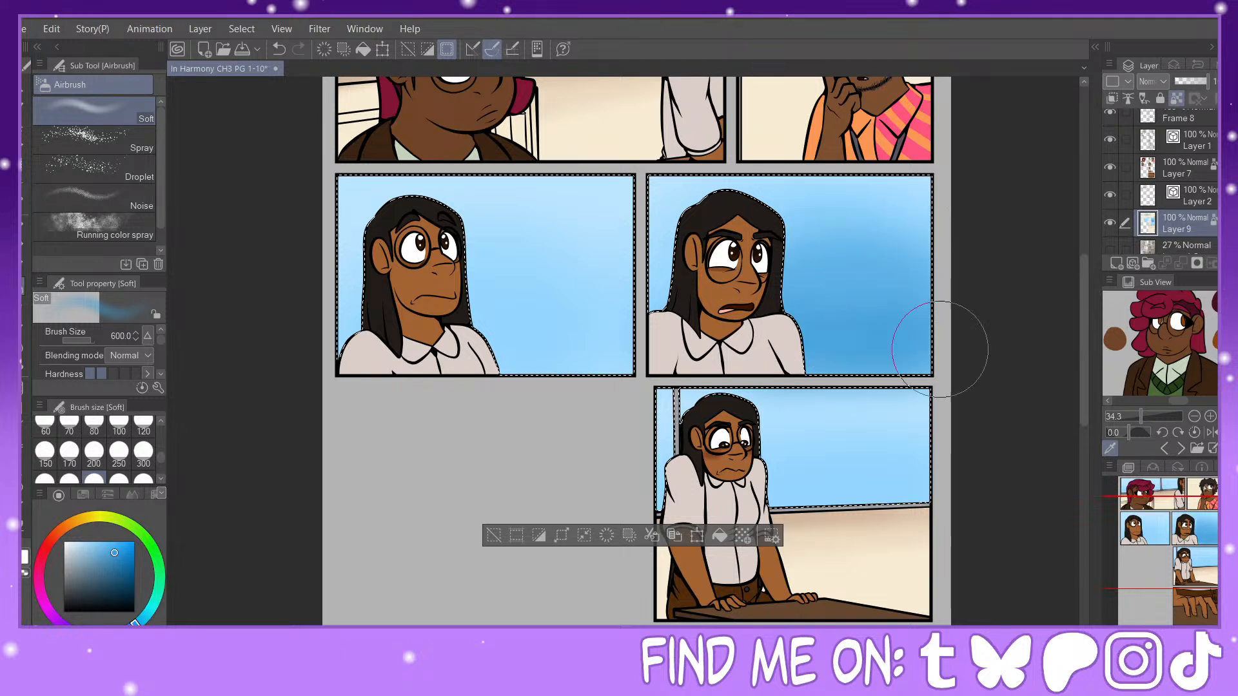
pyautogui.keyDown('alt'); pyautogui.click(841, 397); pyautogui.keyUp('alt')
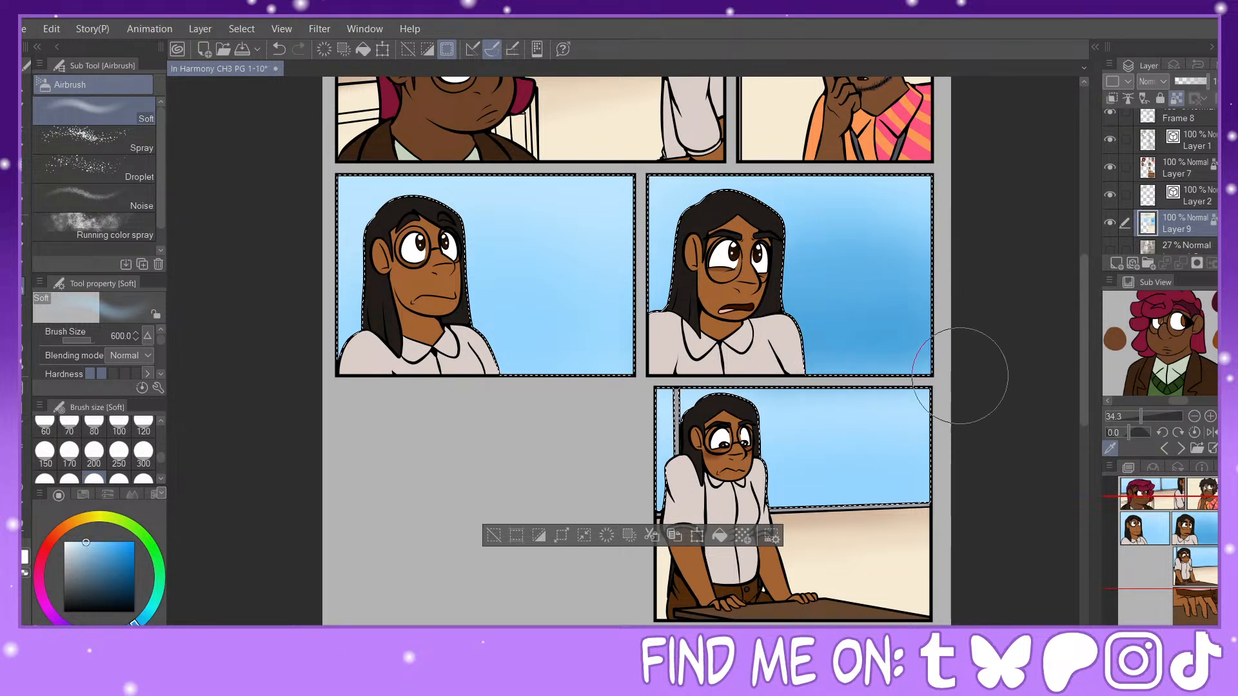
pyautogui.keyDown('alt'); pyautogui.click(897, 321); pyautogui.keyUp('alt')
pyautogui.moveTo(875, 329); pyautogui.dragTo(915, 309)
# Step: Build up the darker blue behind the character in the second middle-row panel with the Soft airbrush at size 250
pyautogui.click(119, 455)
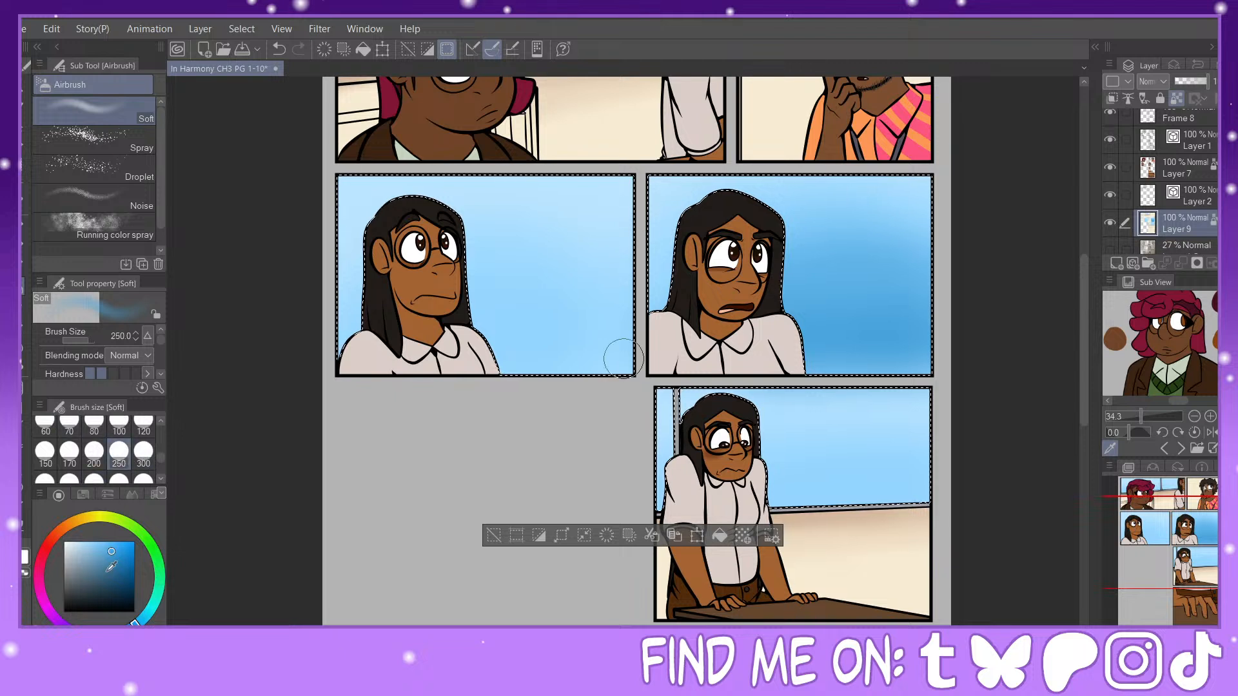
pyautogui.click(119, 558)
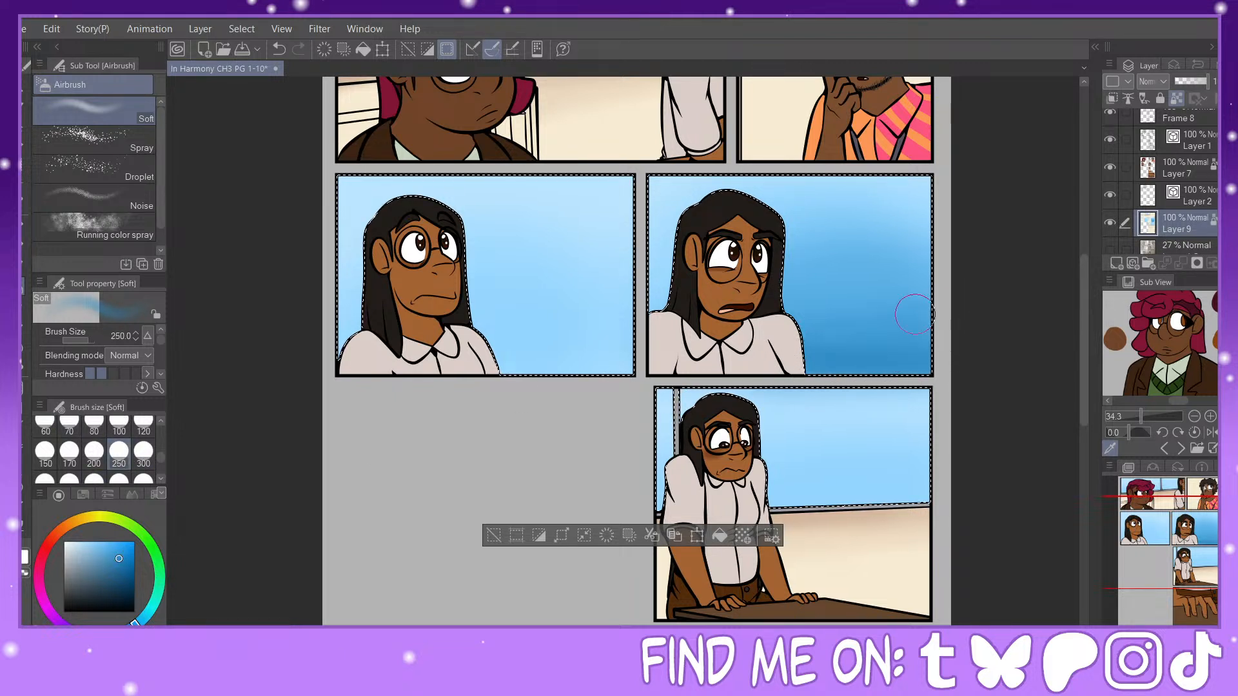
pyautogui.moveTo(916, 314)
pyautogui.mouseDown()
pyautogui.moveTo(791, 310)
pyautogui.moveTo(915, 322)
pyautogui.mouseUp()
pyautogui.keyDown('alt'); pyautogui.click(909, 249); pyautogui.keyUp('alt')
pyautogui.moveTo(909, 248); pyautogui.dragTo(838, 242)
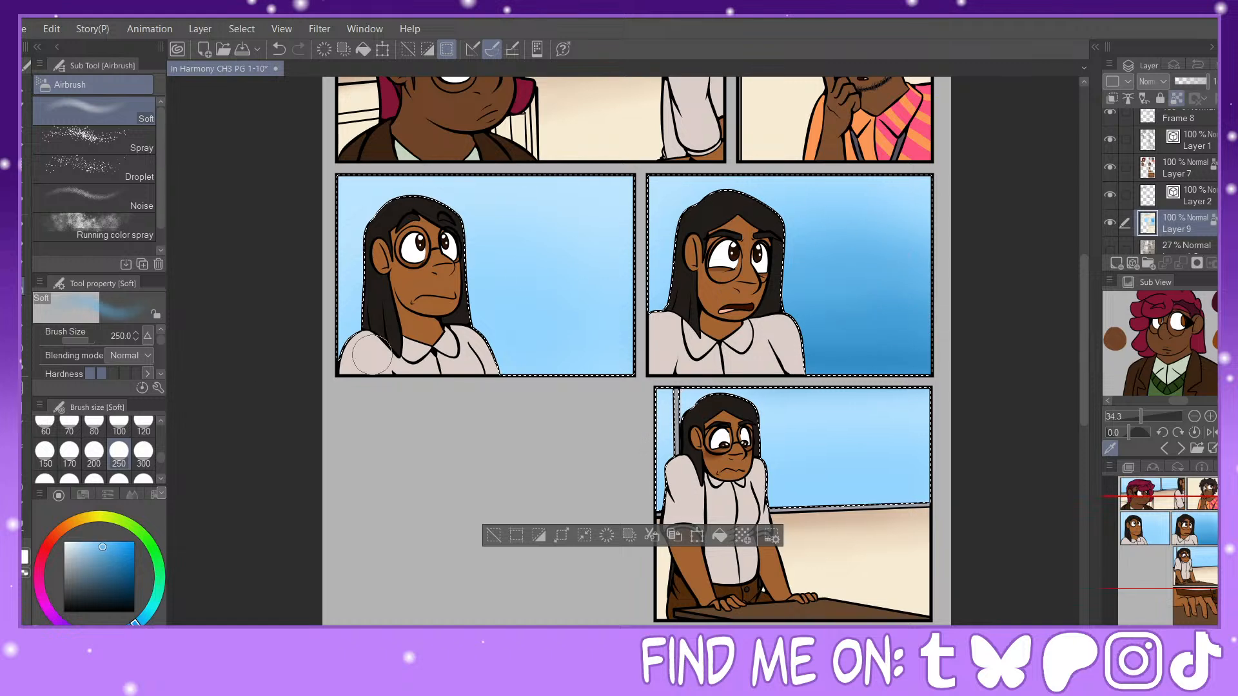
# Step: Airbrush medium blue low in the first middle-row panel and the first panel's windows at size 700, adding pale blue highlights above the character
pyautogui.click(119, 479)
pyautogui.moveTo(567, 359)
pyautogui.mouseDown()
pyautogui.moveTo(635, 366)
pyautogui.moveTo(525, 369)
pyautogui.mouseUp()
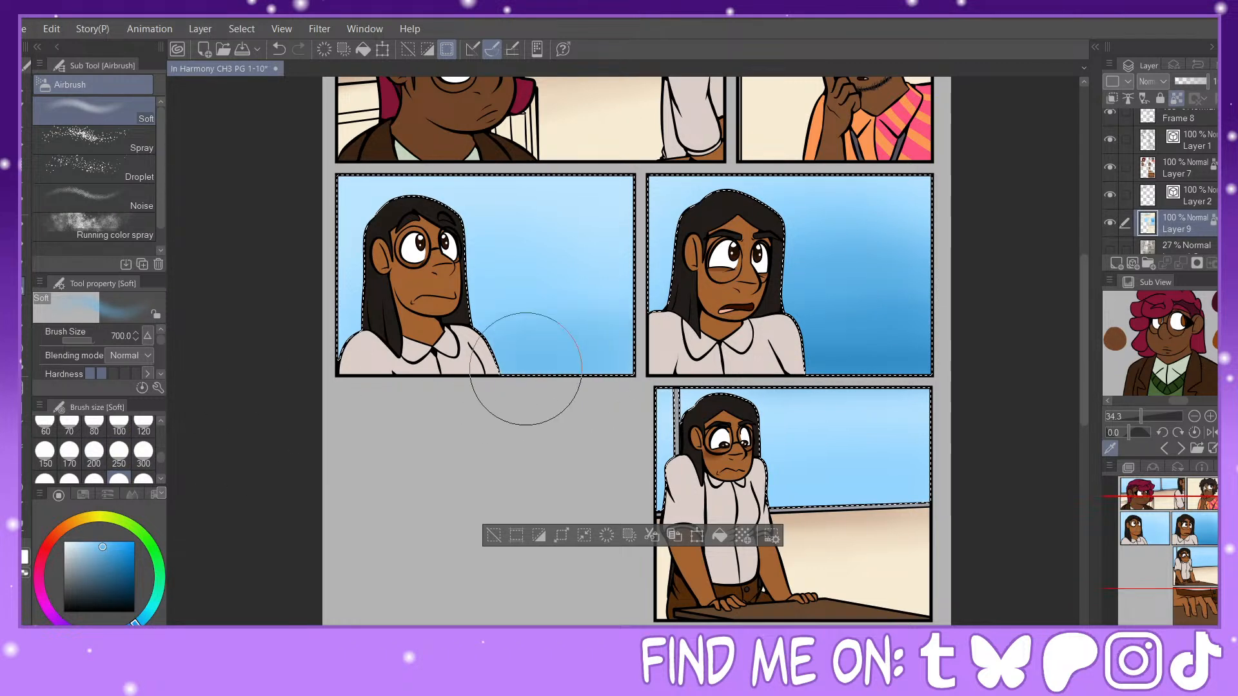
pyautogui.scroll(5, 591, 222)
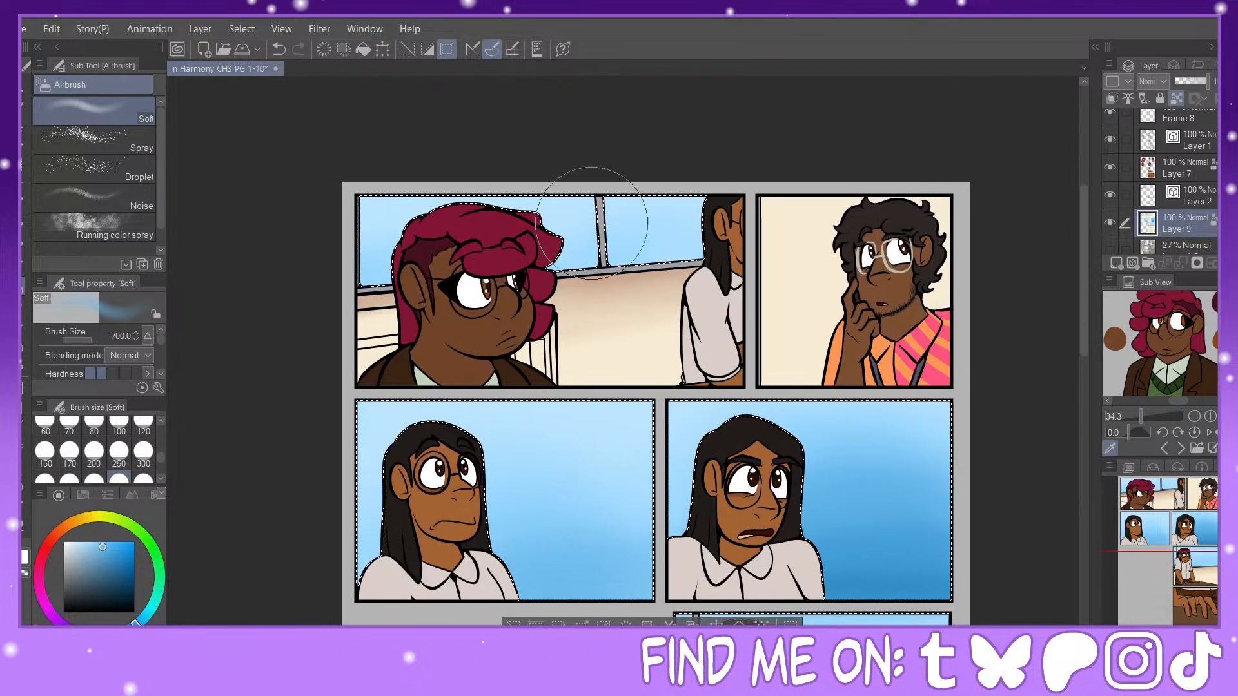
pyautogui.keyDown('alt'); pyautogui.click(471, 412); pyautogui.keyUp('alt')
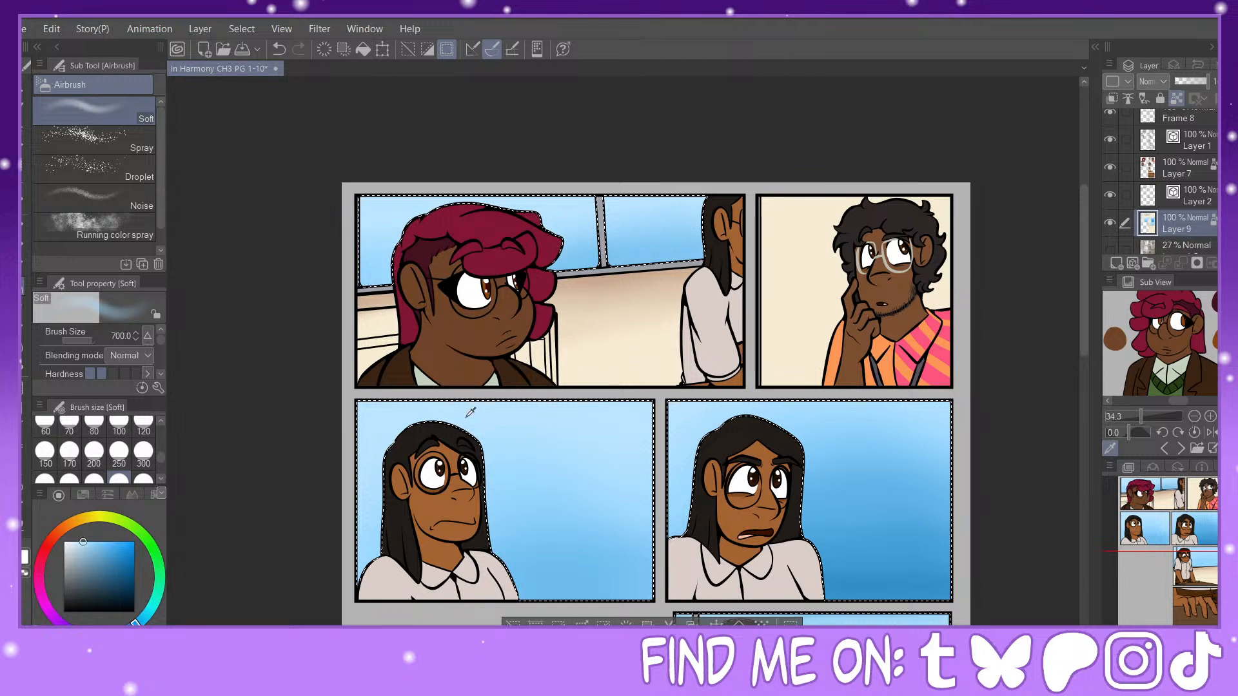
pyautogui.keyDown('alt'); pyautogui.click(466, 411); pyautogui.keyUp('alt')
pyautogui.moveTo(516, 419)
pyautogui.mouseDown()
pyautogui.moveTo(445, 403)
pyautogui.moveTo(387, 417)
pyautogui.mouseUp()
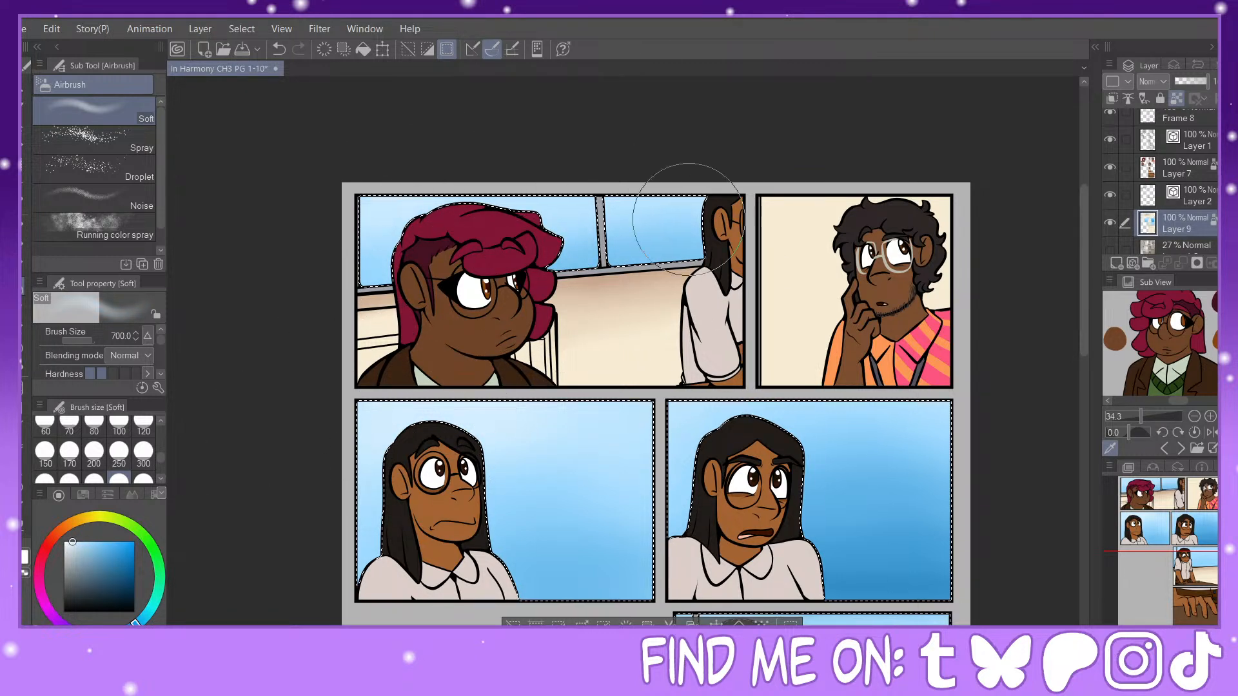
# Step: Draw pale diagonal glass glare streaks across both middle-row panel backgrounds with the G-pen at size 700 and opacity 21
pyautogui.click(143, 451)
pyautogui.scroll(-3, 657, 415)
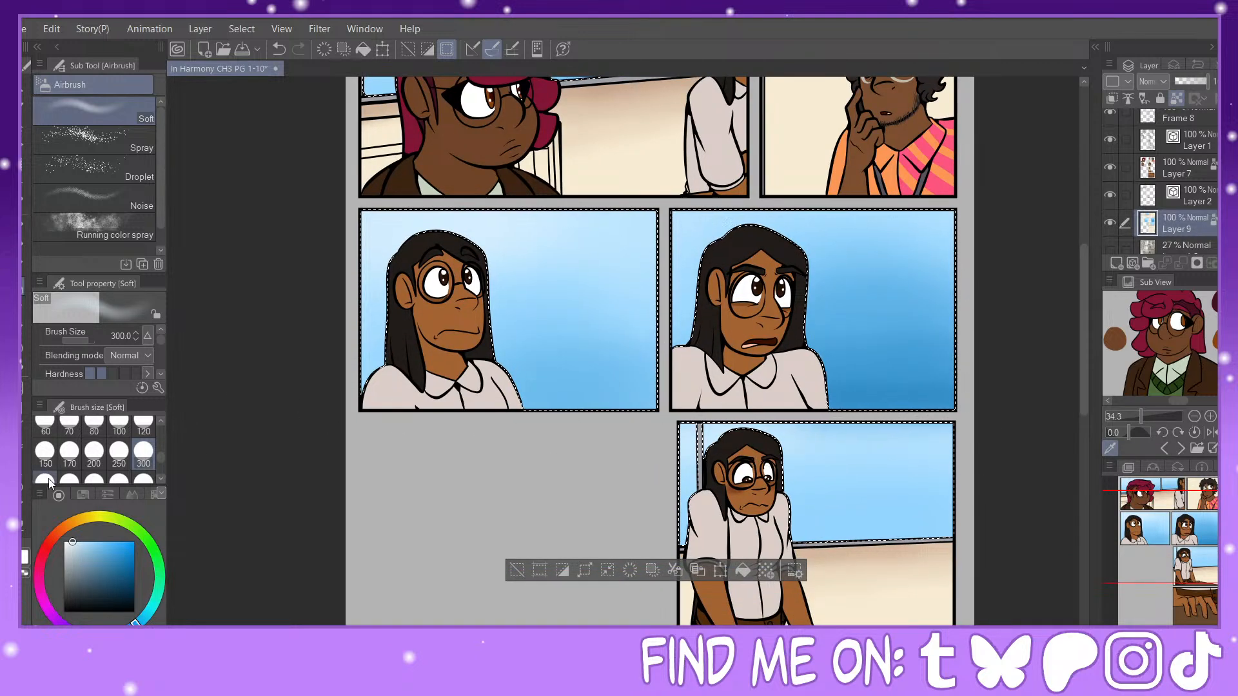
pyautogui.press('p')
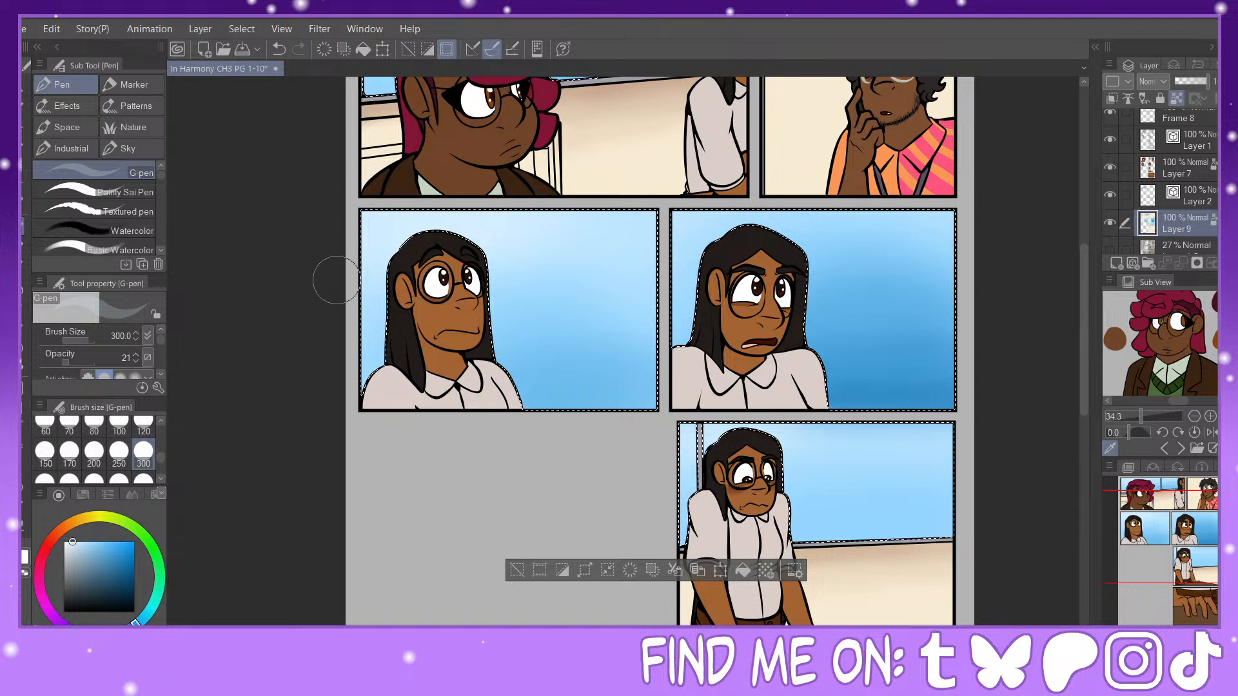
pyautogui.click(119, 478)
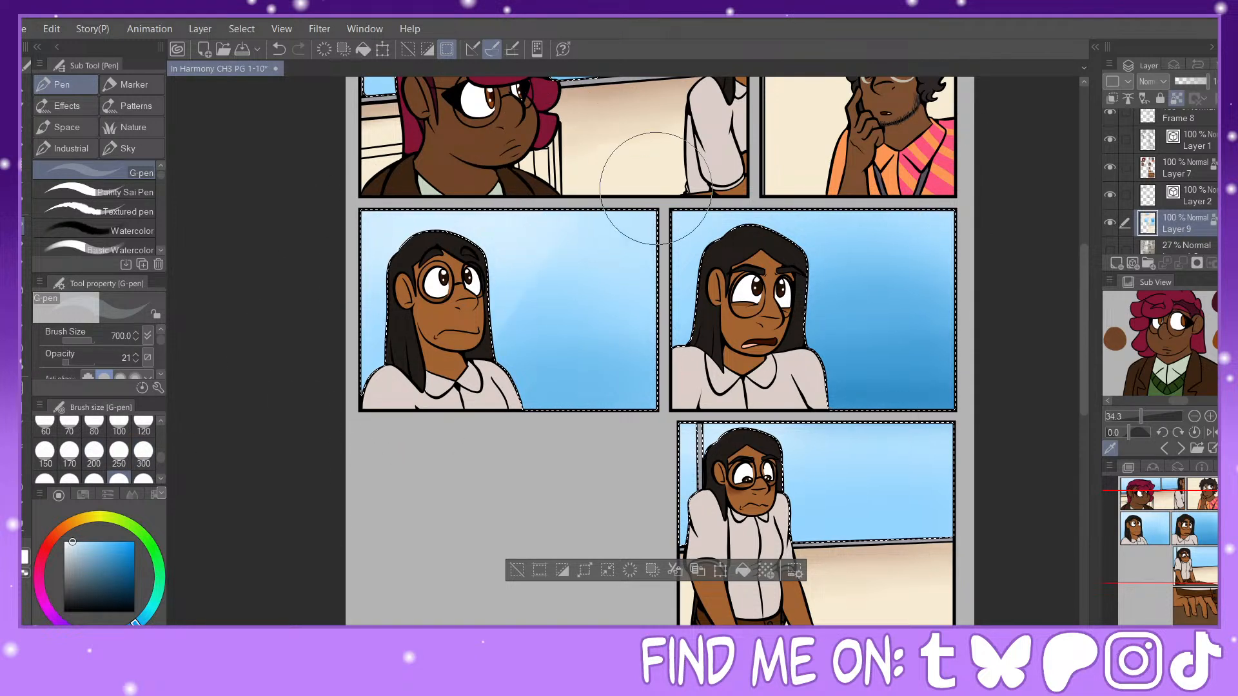
pyautogui.moveTo(656, 187); pyautogui.dragTo(513, 430)
pyautogui.moveTo(870, 174); pyautogui.dragTo(654, 491)
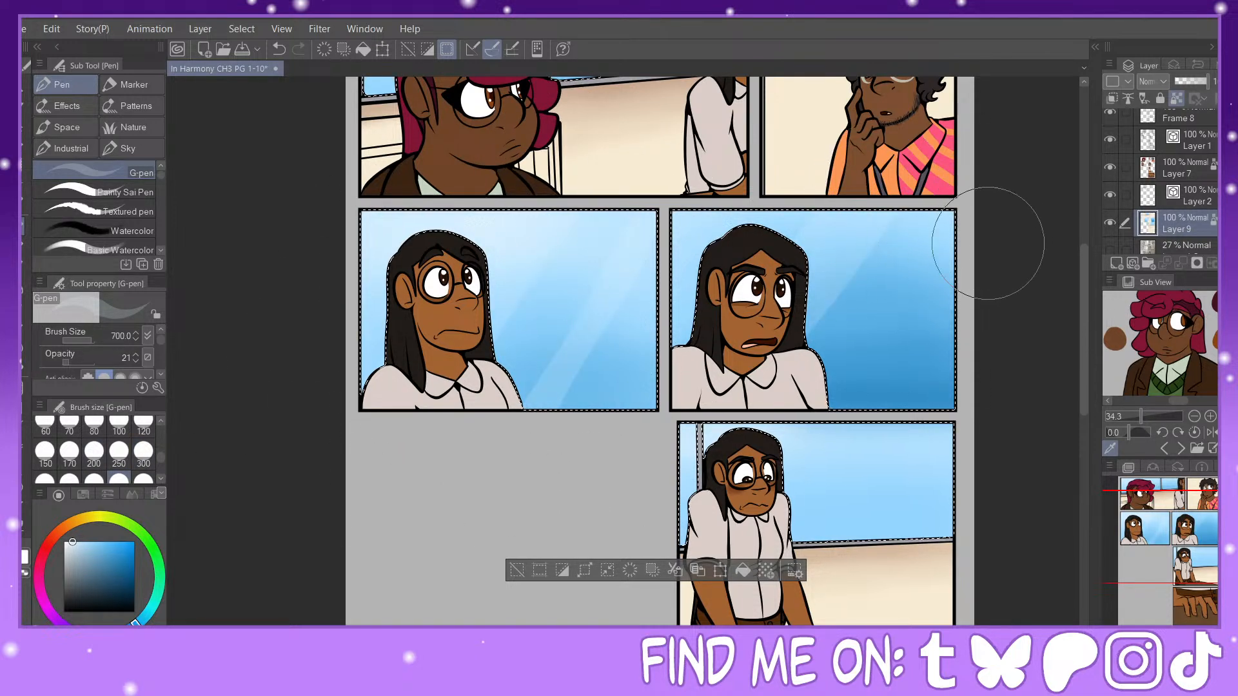
pyautogui.moveTo(989, 243); pyautogui.dragTo(899, 394)
# Step: Draw a diagonal glare streak across the table panel's window with the G-pen at size 500, undoing and redrawing it
pyautogui.click(69, 479)
pyautogui.click(844, 432)
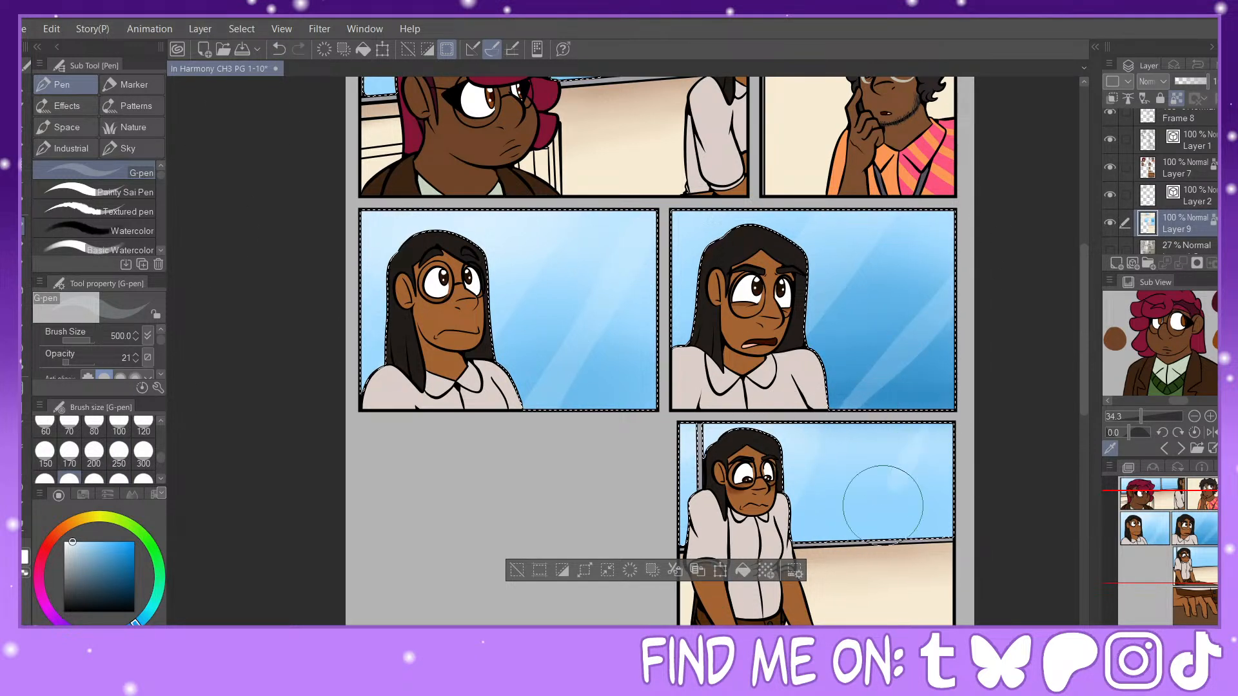
pyautogui.moveTo(709, 387); pyautogui.dragTo(706, 371)
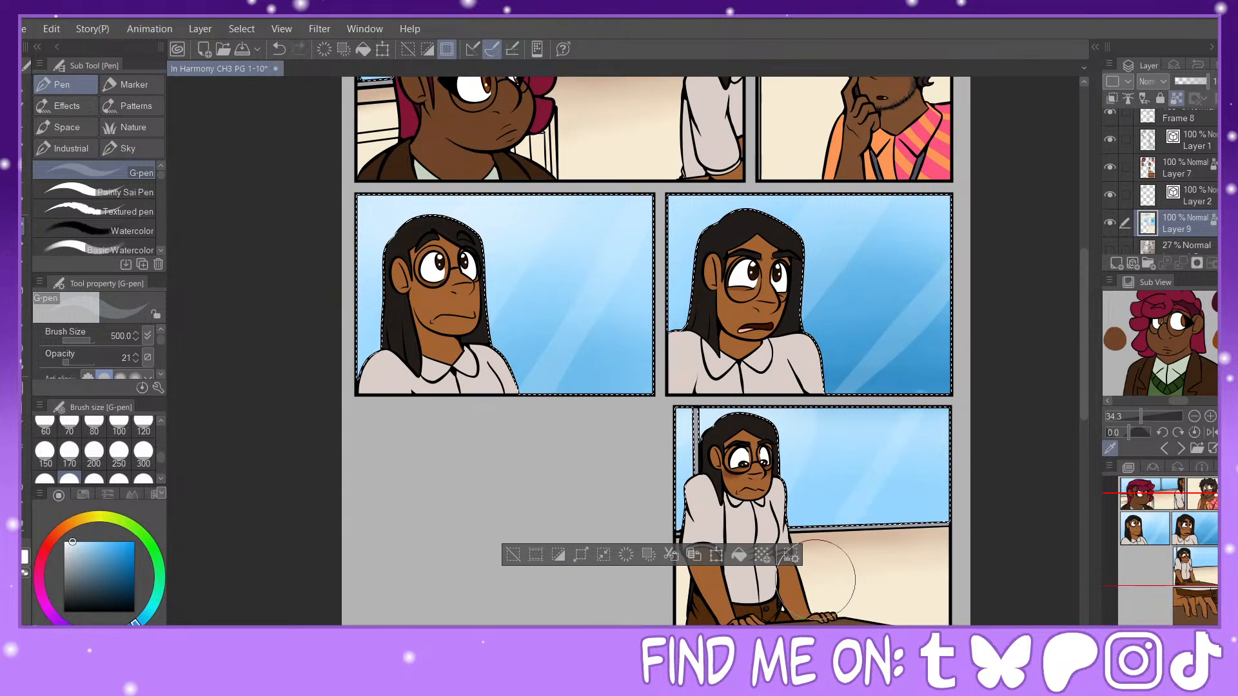
pyautogui.hotkey('ctrl', 'z')
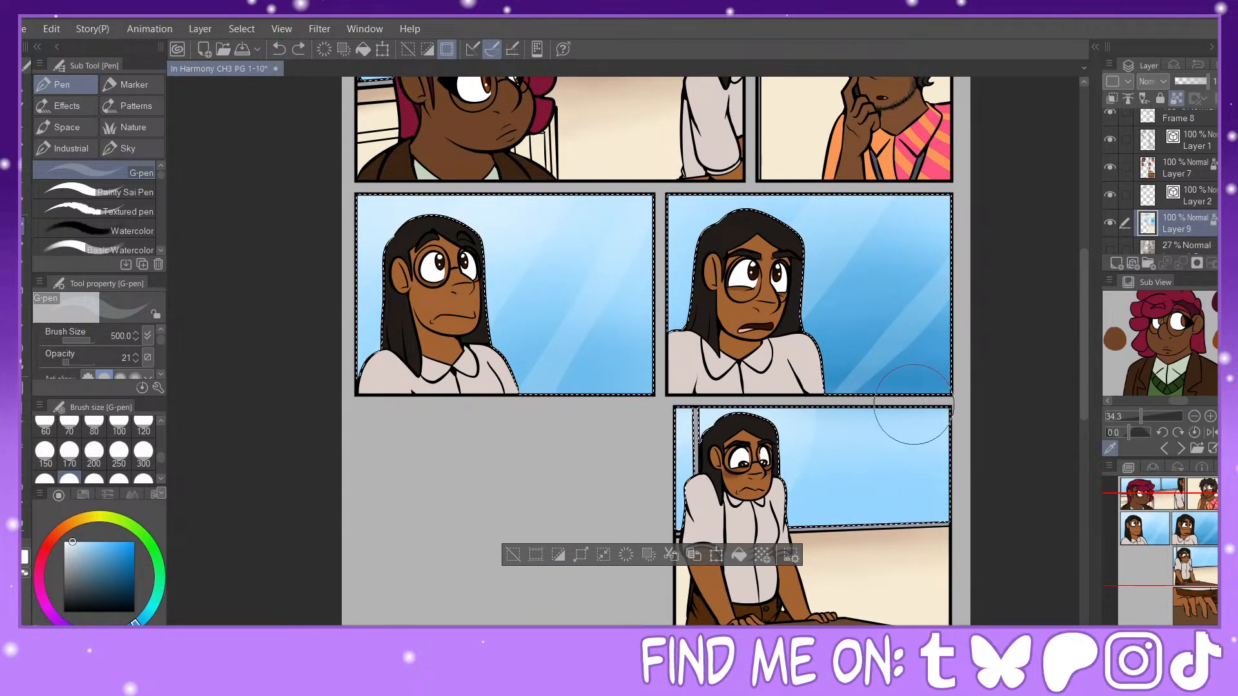
pyautogui.moveTo(911, 409); pyautogui.dragTo(839, 592)
# Step: Draw translucent diagonal glare streaks across the first panel's window panes and clear the selection
pyautogui.moveTo(490, 161); pyautogui.dragTo(556, 567)
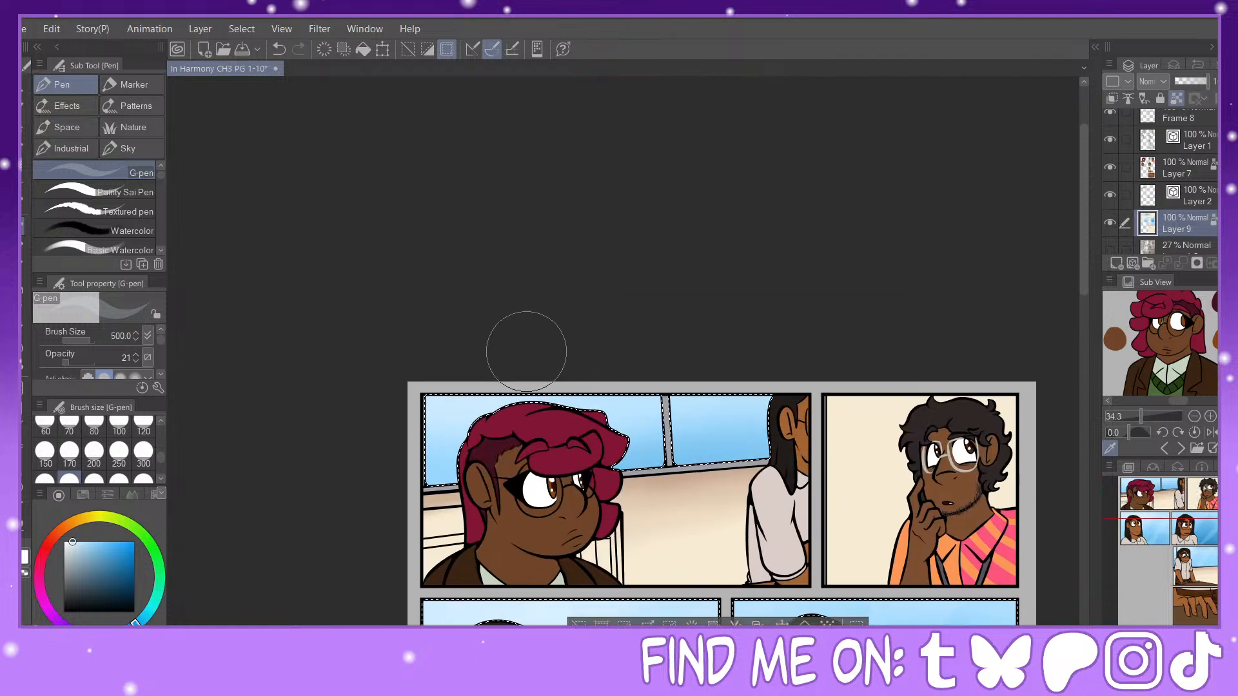
pyautogui.moveTo(532, 354); pyautogui.dragTo(423, 534)
pyautogui.moveTo(659, 362); pyautogui.dragTo(527, 534)
pyautogui.moveTo(795, 358); pyautogui.dragTo(710, 480)
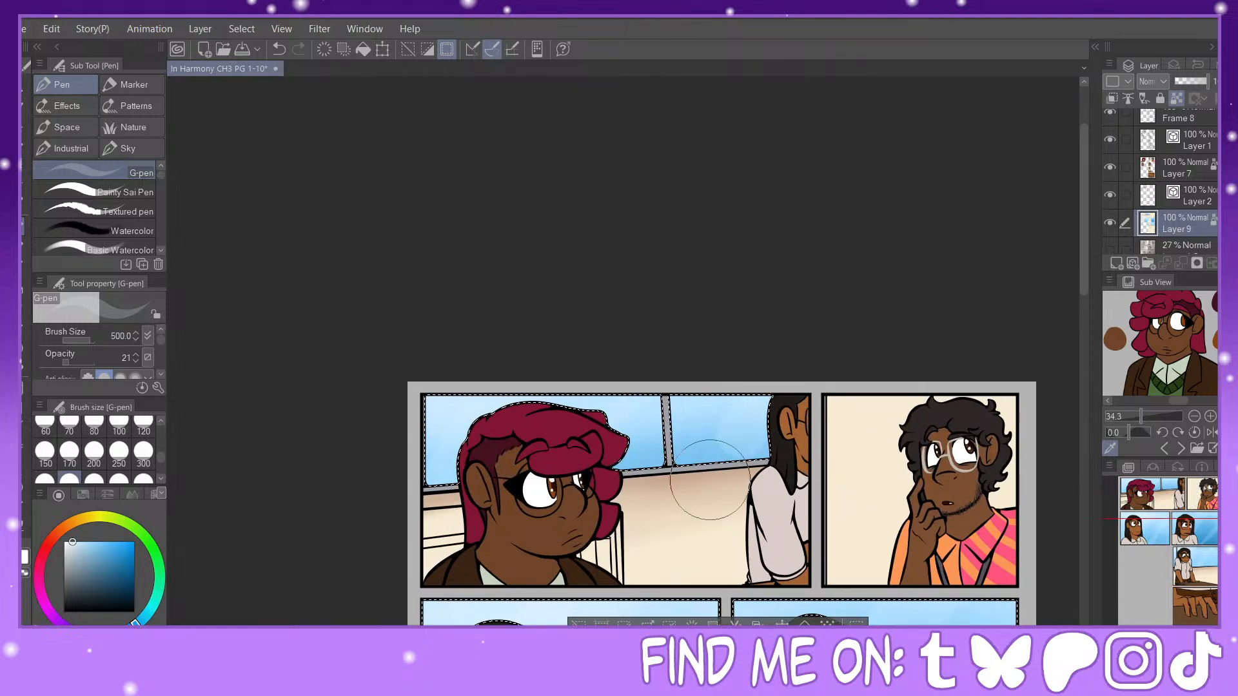
pyautogui.hotkey('ctrl', 'd')
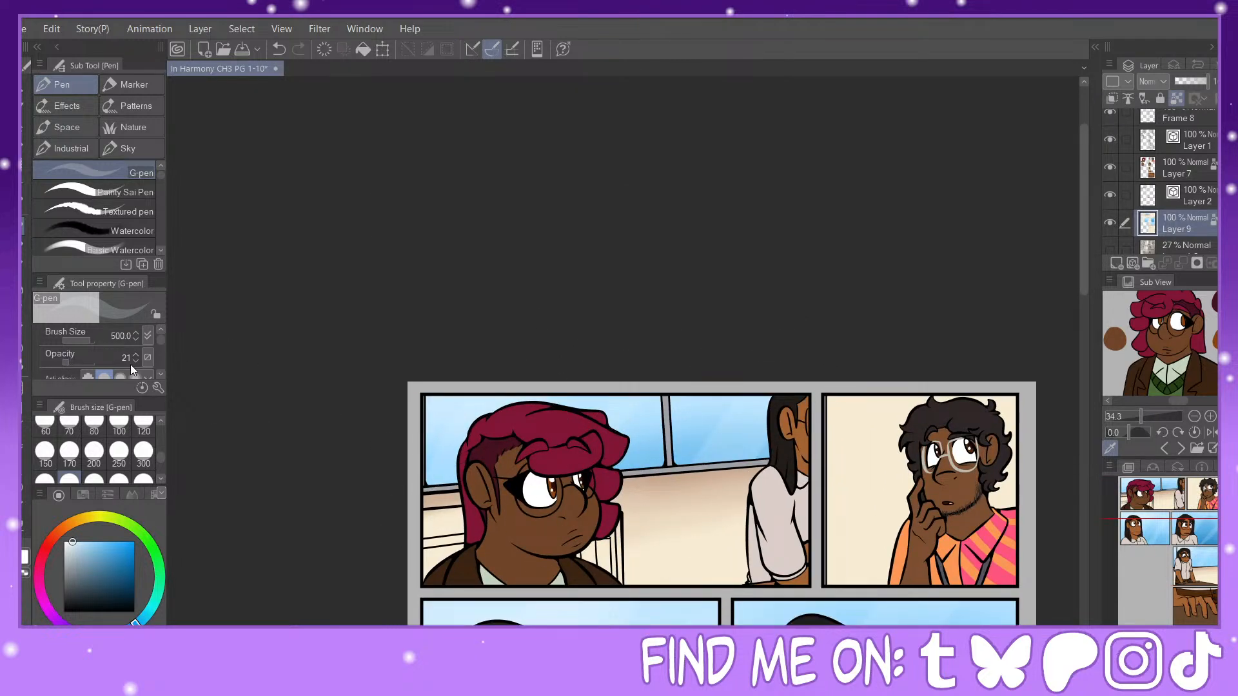
# Step: Restore the G-pen opacity to 100, choose a dark green, and fill the second panel's background with it
pyautogui.moveTo(76, 362); pyautogui.dragTo(129, 371)
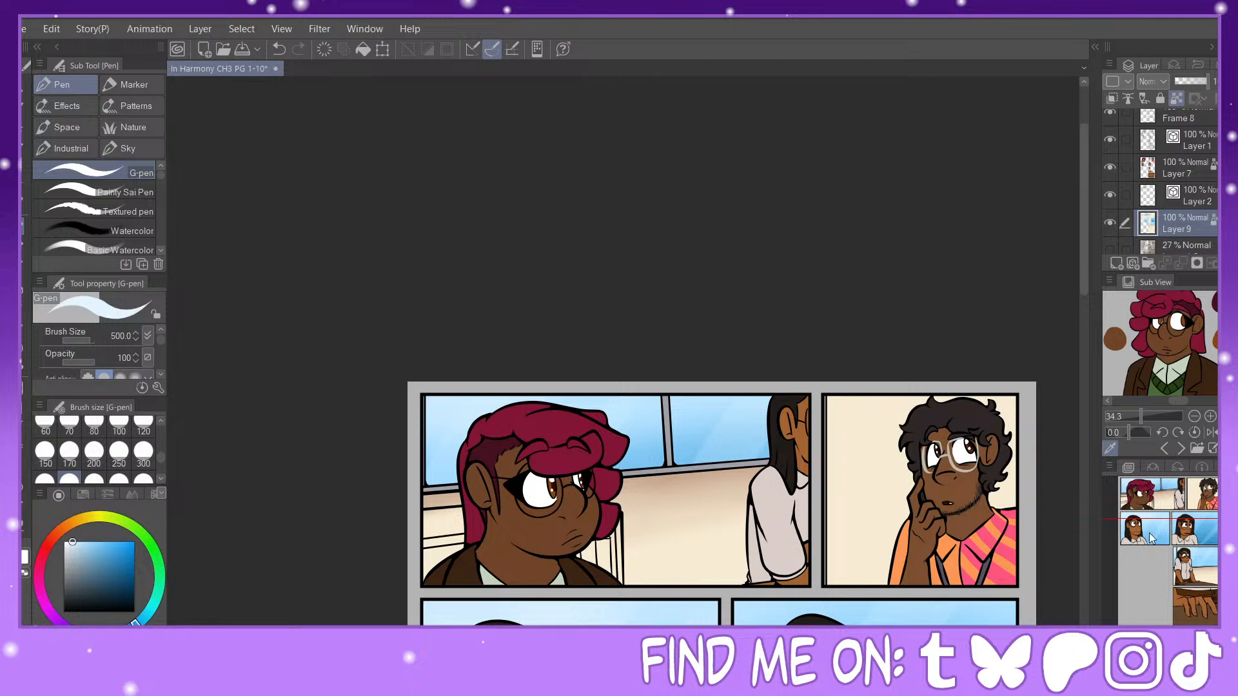
pyautogui.click(1188, 516)
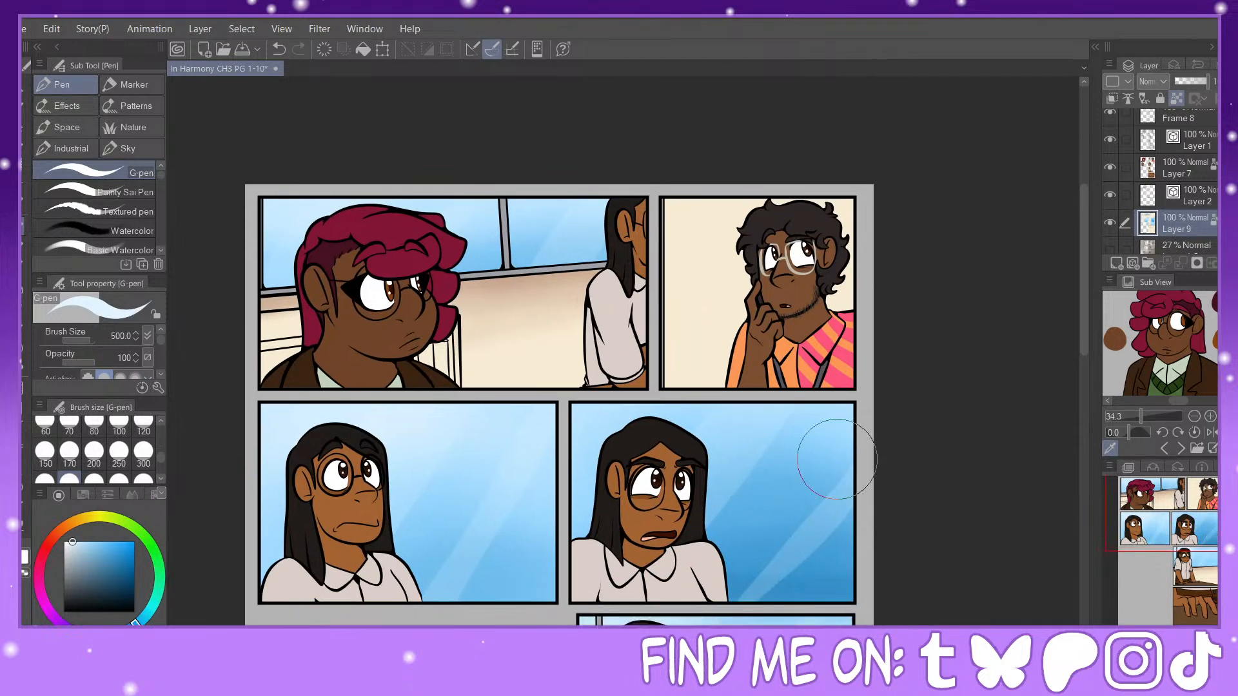
pyautogui.click(157, 556)
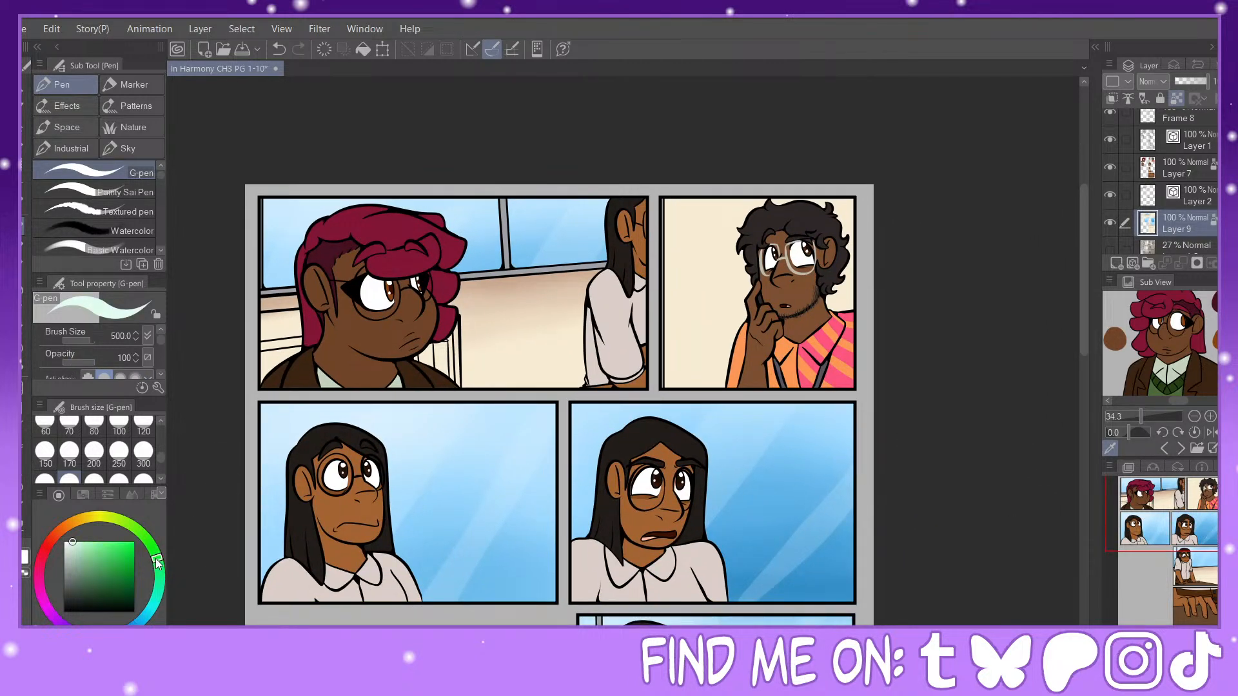
pyautogui.click(134, 596)
pyautogui.press('g')
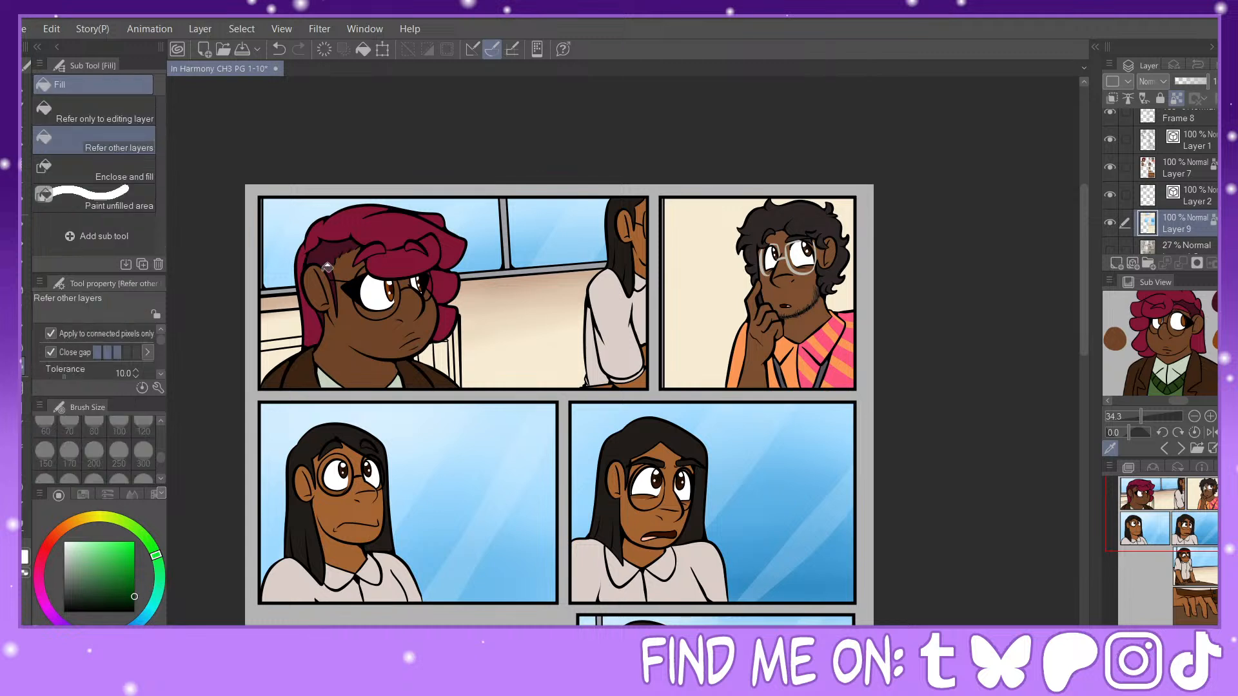
pyautogui.click(703, 241)
pyautogui.click(822, 199)
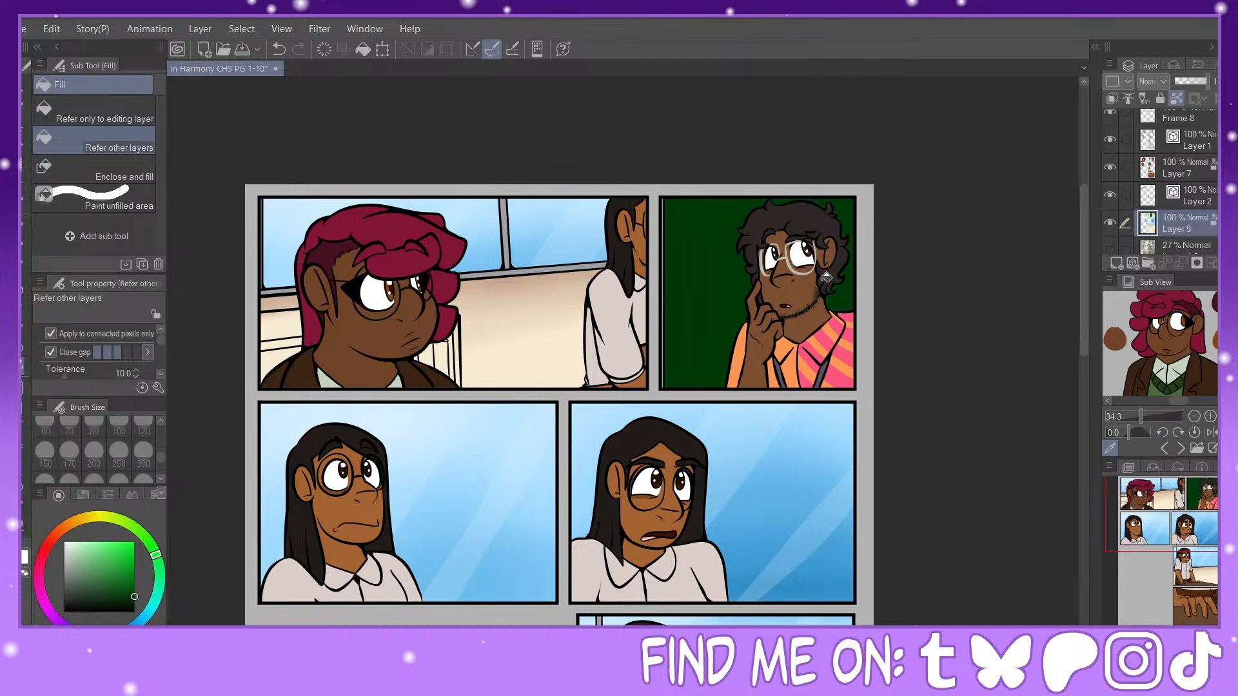
# Step: Choose the Watercolor brush and a slightly bluer dark green, try shading the green background at size 700, and undo the strokes
pyautogui.press('p')
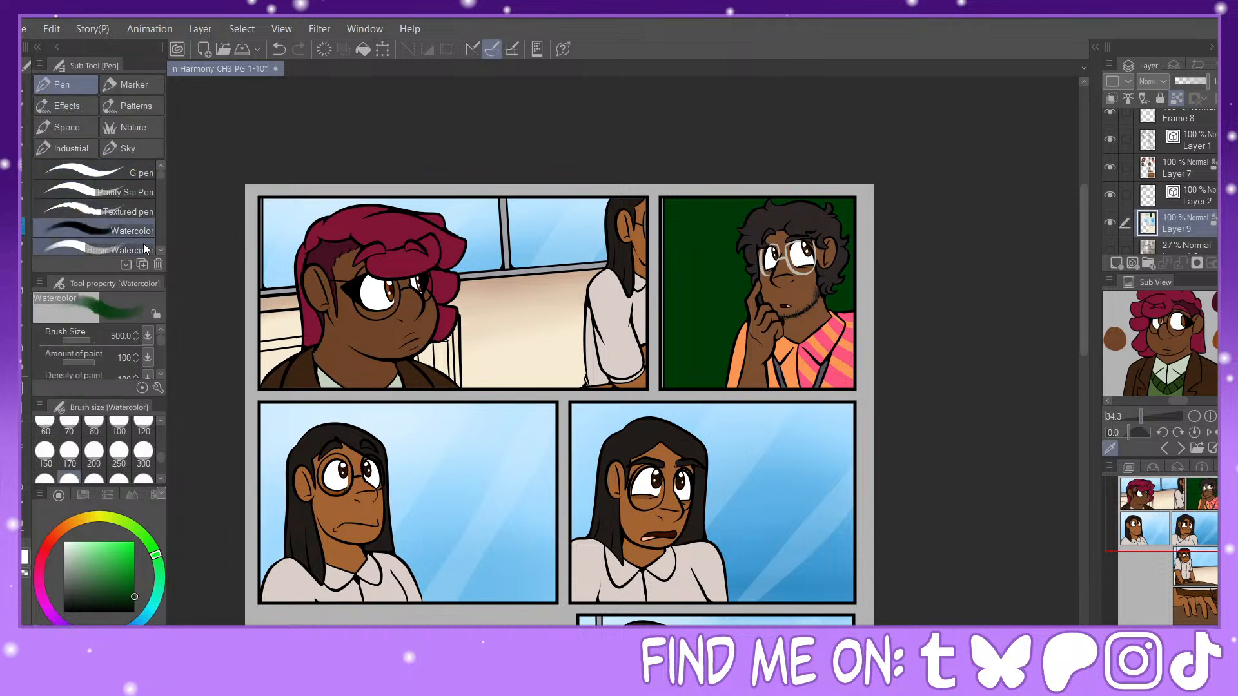
pyautogui.click(158, 567)
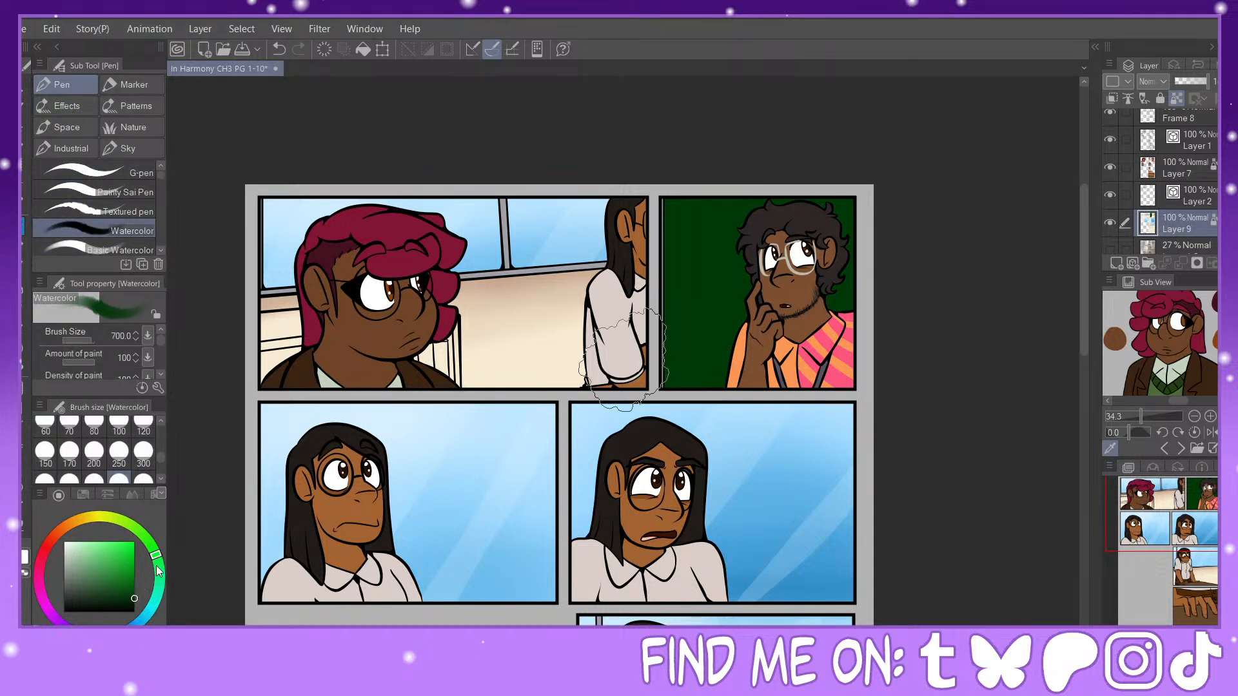
pyautogui.moveTo(752, 339)
pyautogui.mouseDown()
pyautogui.moveTo(766, 336)
pyautogui.moveTo(754, 351)
pyautogui.mouseUp()
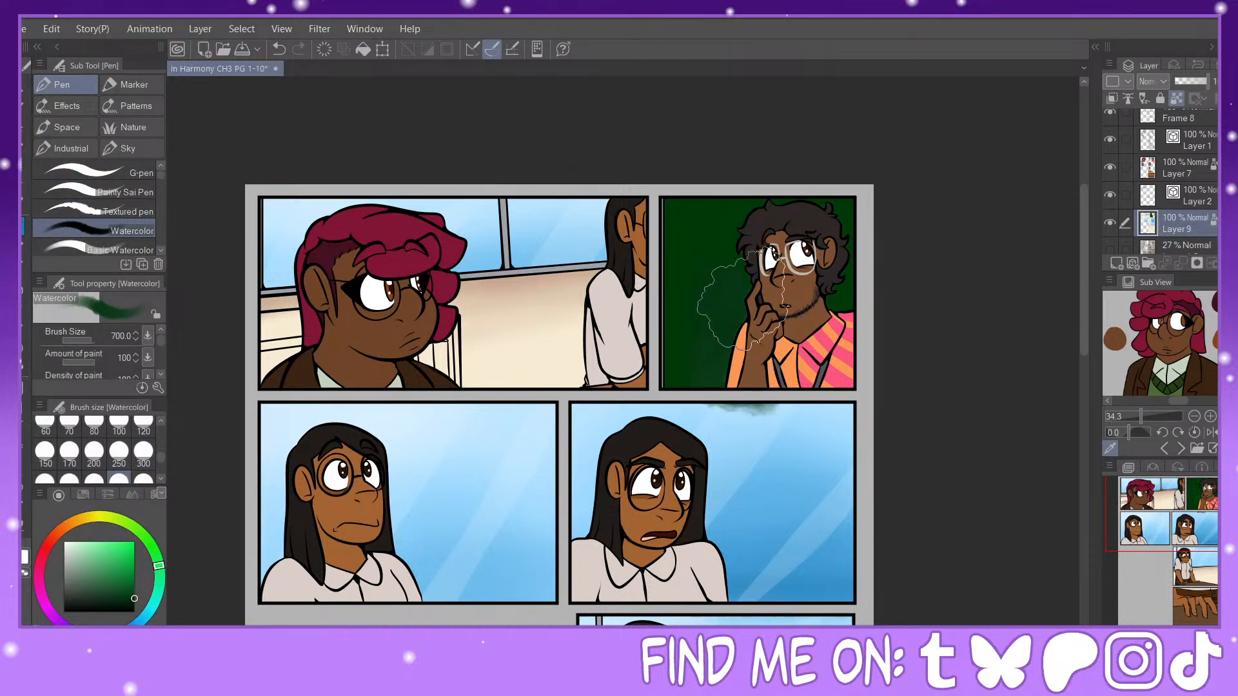
pyautogui.click(279, 49)
pyautogui.click(279, 49)
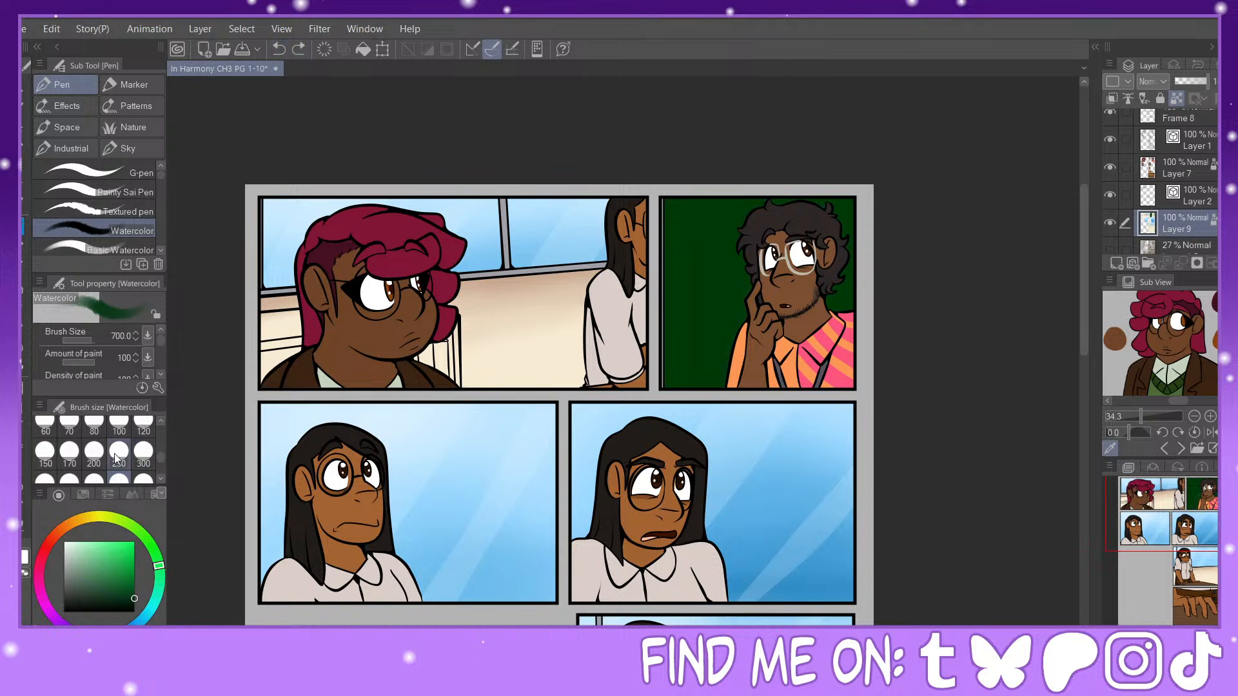
# Step: Set the Watercolor brush to size 300 and softly shade the second panel's green background with darker and lighter greens around the character
pyautogui.click(143, 451)
pyautogui.moveTo(735, 277)
pyautogui.mouseDown()
pyautogui.moveTo(706, 269)
pyautogui.moveTo(710, 352)
pyautogui.mouseUp()
pyautogui.moveTo(829, 297); pyautogui.dragTo(835, 257)
pyautogui.click(134, 598)
pyautogui.click(134, 605)
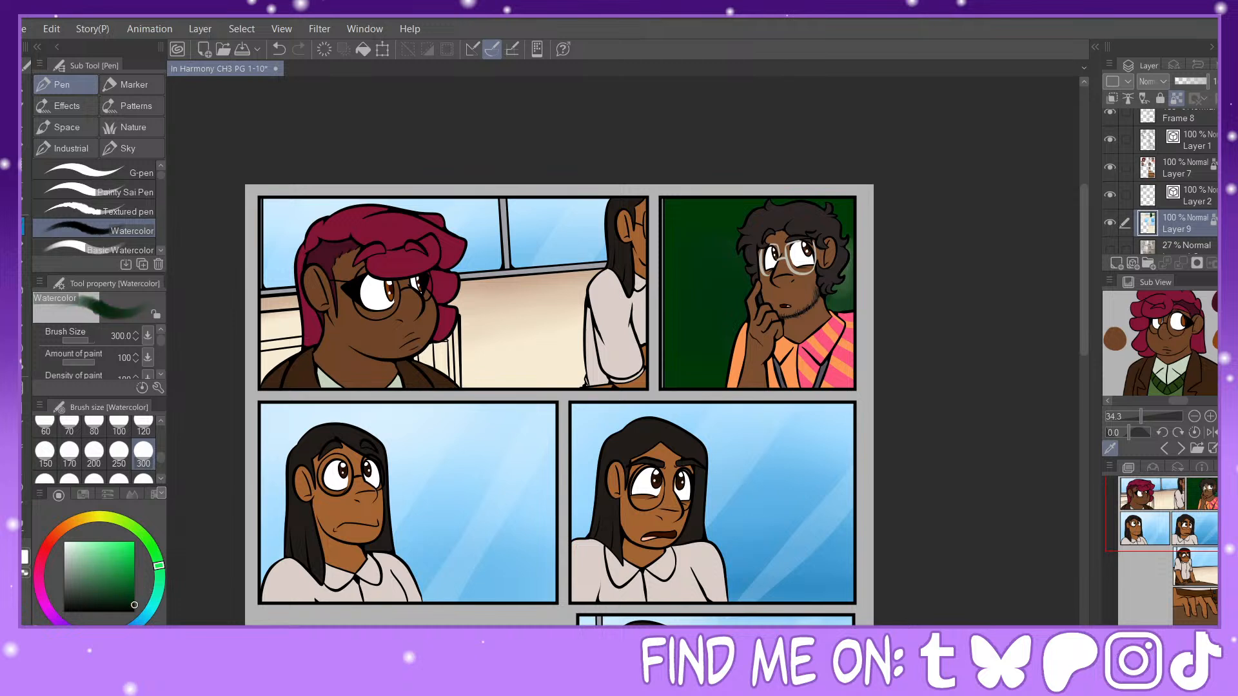
pyautogui.moveTo(735, 287)
pyautogui.mouseDown()
pyautogui.moveTo(717, 330)
pyautogui.moveTo(706, 377)
pyautogui.moveTo(688, 358)
pyautogui.moveTo(685, 311)
pyautogui.moveTo(700, 311)
pyautogui.moveTo(742, 248)
pyautogui.moveTo(710, 237)
pyautogui.moveTo(685, 282)
pyautogui.moveTo(744, 252)
pyautogui.moveTo(738, 227)
pyautogui.moveTo(708, 264)
pyautogui.moveTo(739, 266)
pyautogui.moveTo(708, 278)
pyautogui.moveTo(712, 245)
pyautogui.moveTo(729, 258)
pyautogui.moveTo(710, 266)
pyautogui.moveTo(737, 236)
pyautogui.mouseUp()
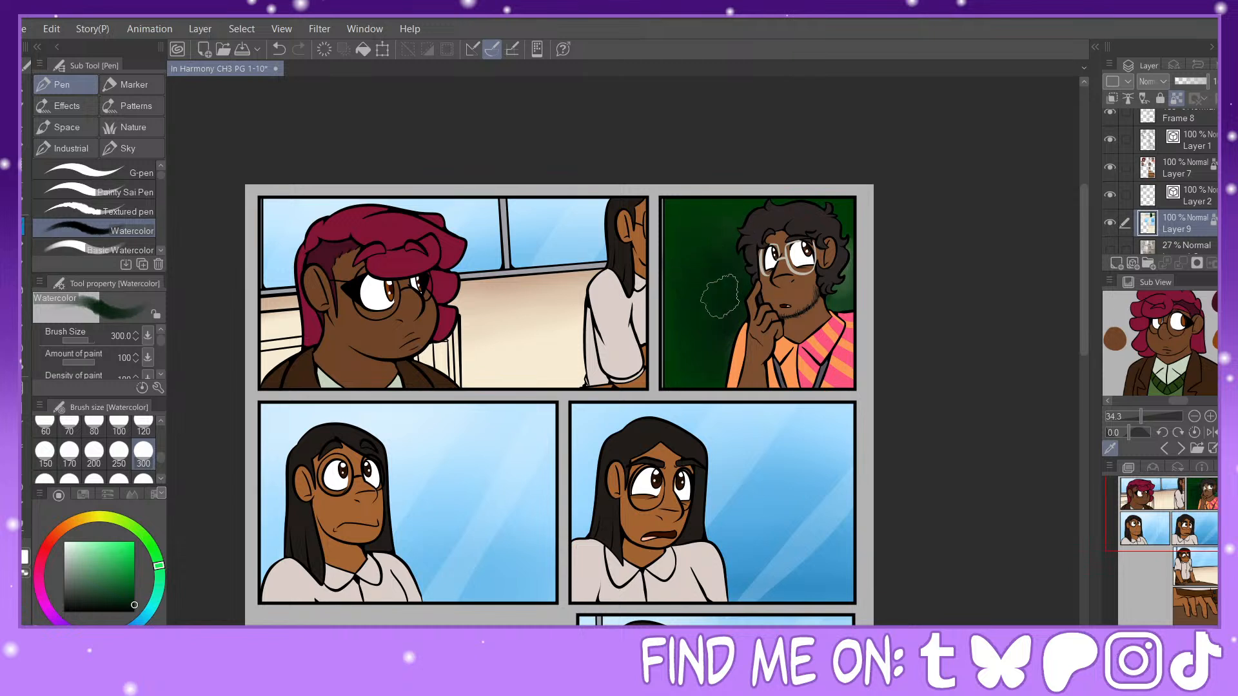
pyautogui.moveTo(865, 295)
pyautogui.mouseDown()
pyautogui.moveTo(855, 311)
pyautogui.moveTo(868, 288)
pyautogui.moveTo(856, 217)
pyautogui.moveTo(858, 290)
pyautogui.mouseUp()
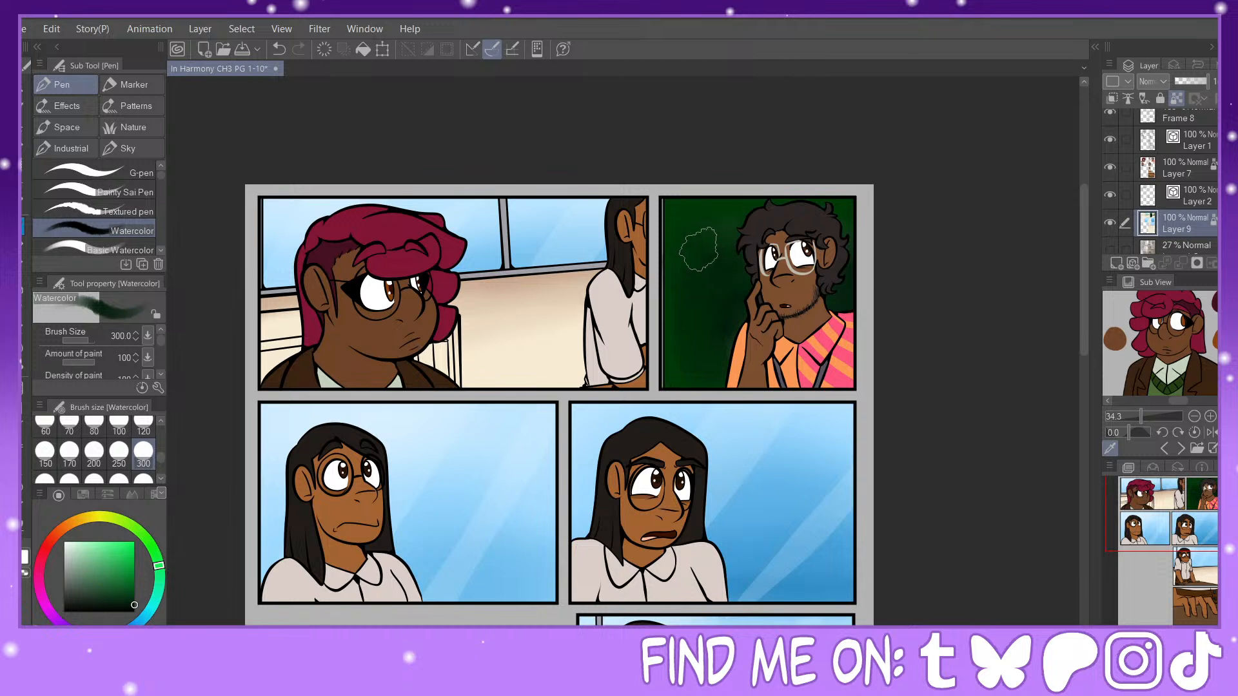
pyautogui.click(137, 589)
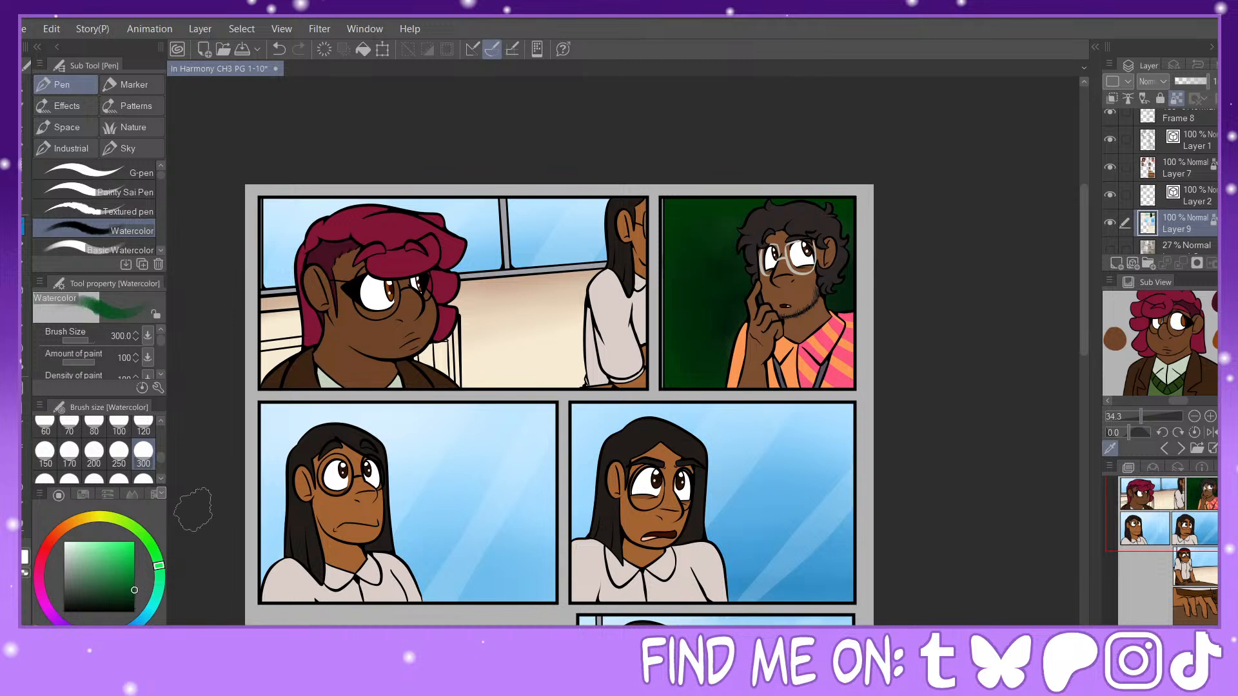
pyautogui.moveTo(702, 217)
pyautogui.mouseDown()
pyautogui.moveTo(697, 270)
pyautogui.moveTo(681, 201)
pyautogui.moveTo(697, 285)
pyautogui.moveTo(679, 264)
pyautogui.moveTo(716, 256)
pyautogui.moveTo(749, 271)
pyautogui.mouseUp()
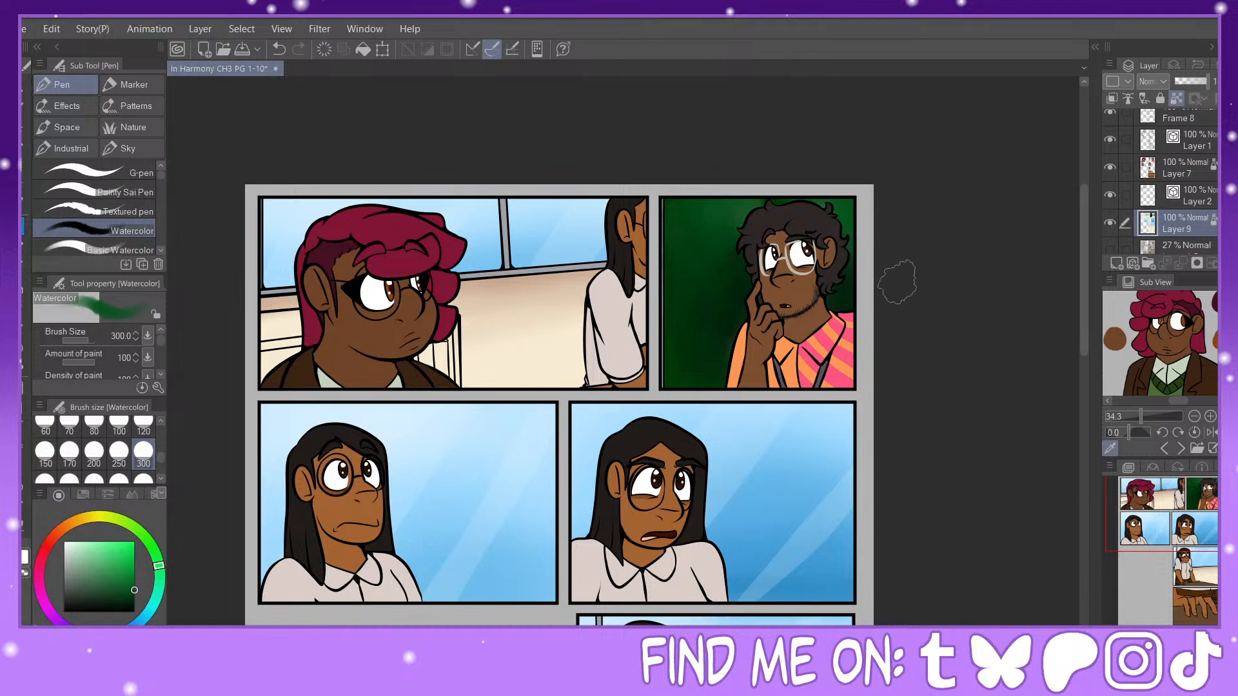
# Step: Select the second row's darker-blue panel with a rectangle, adjust the tone of its background, and clear the selection
pyautogui.moveTo(1187, 523); pyautogui.dragTo(1194, 536)
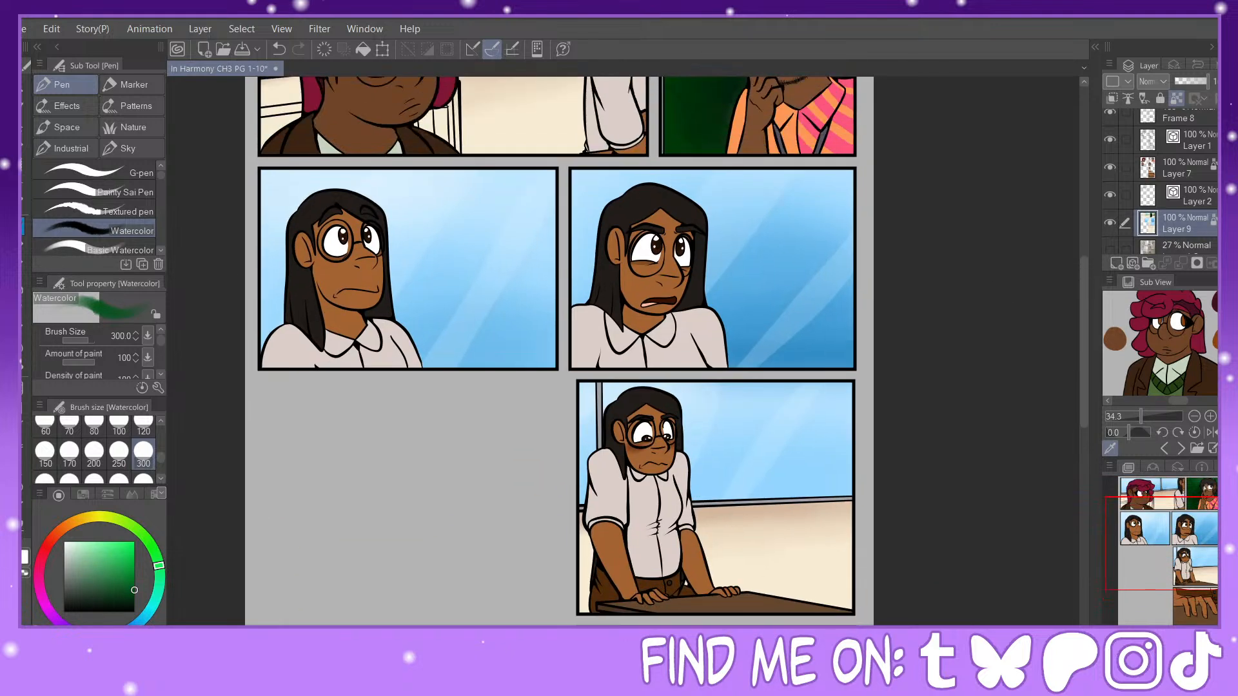
pyautogui.press('m')
pyautogui.moveTo(567, 162); pyautogui.dragTo(890, 361)
pyautogui.click(52, 30)
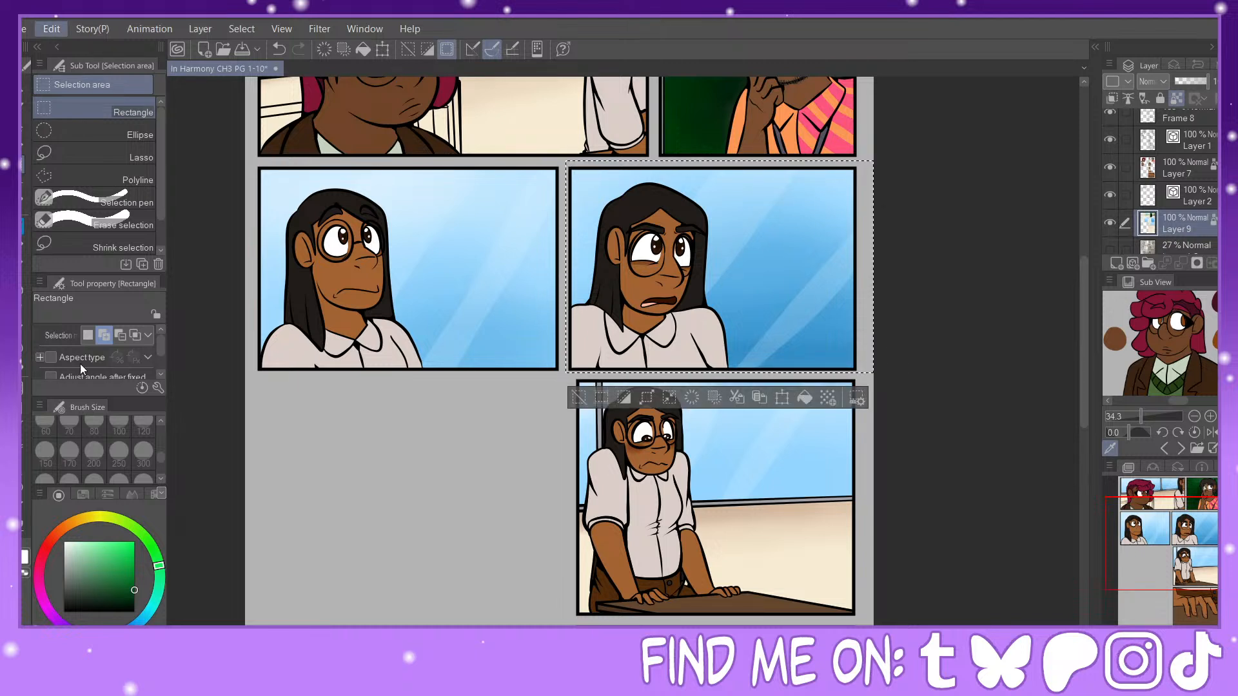
pyautogui.click(135, 393)
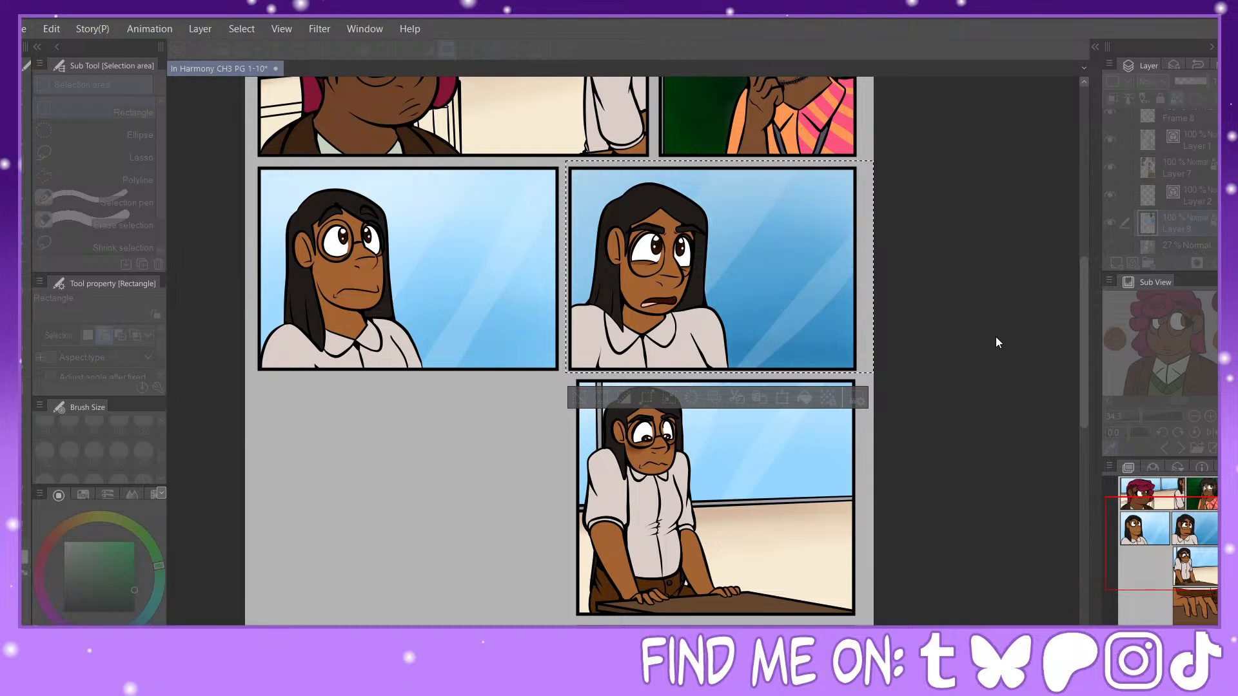
pyautogui.click(1189, 230)
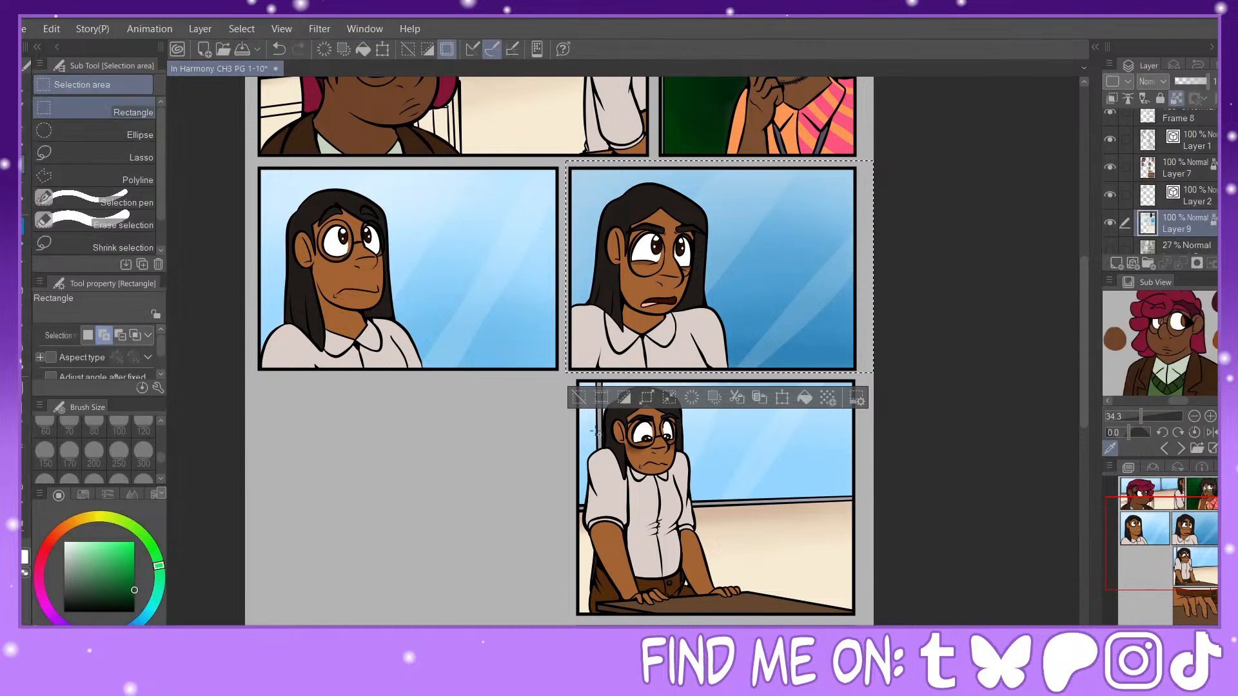
pyautogui.click(598, 403)
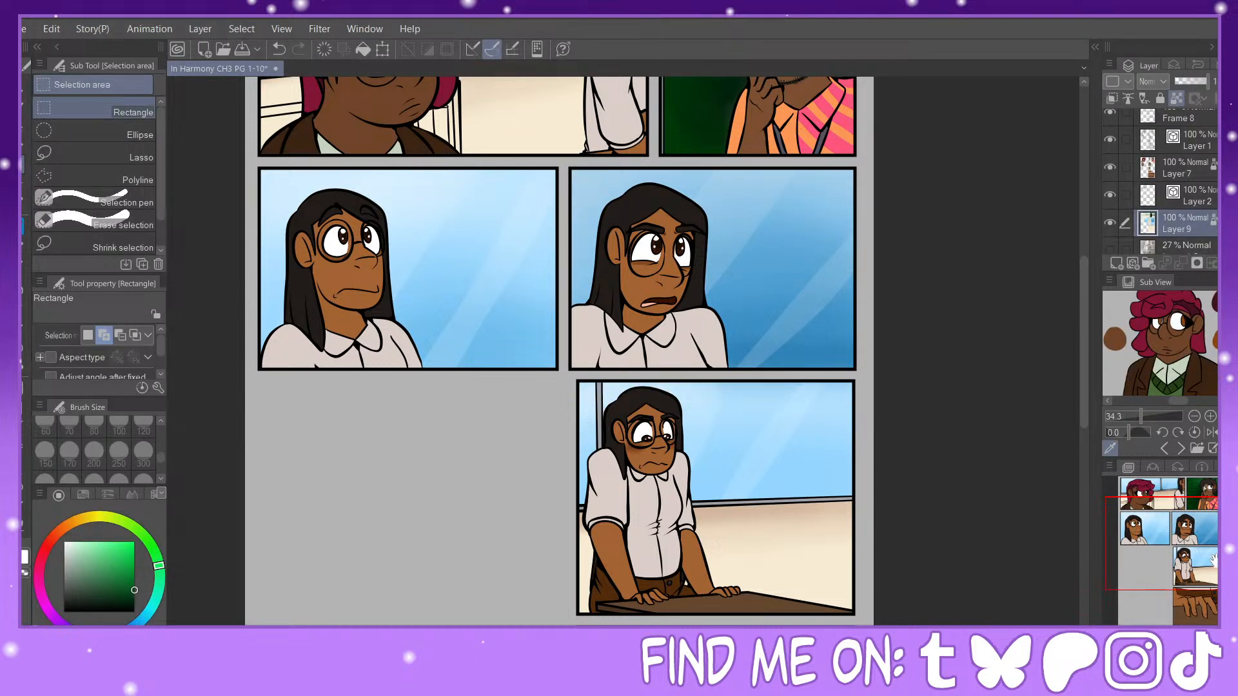
# Step: Choose a brown and the Fill tool referring to other layers, and bring up the enlarged bookcase reference image
pyautogui.moveTo(1212, 560); pyautogui.dragTo(1201, 535)
pyautogui.click(75, 525)
pyautogui.click(104, 580)
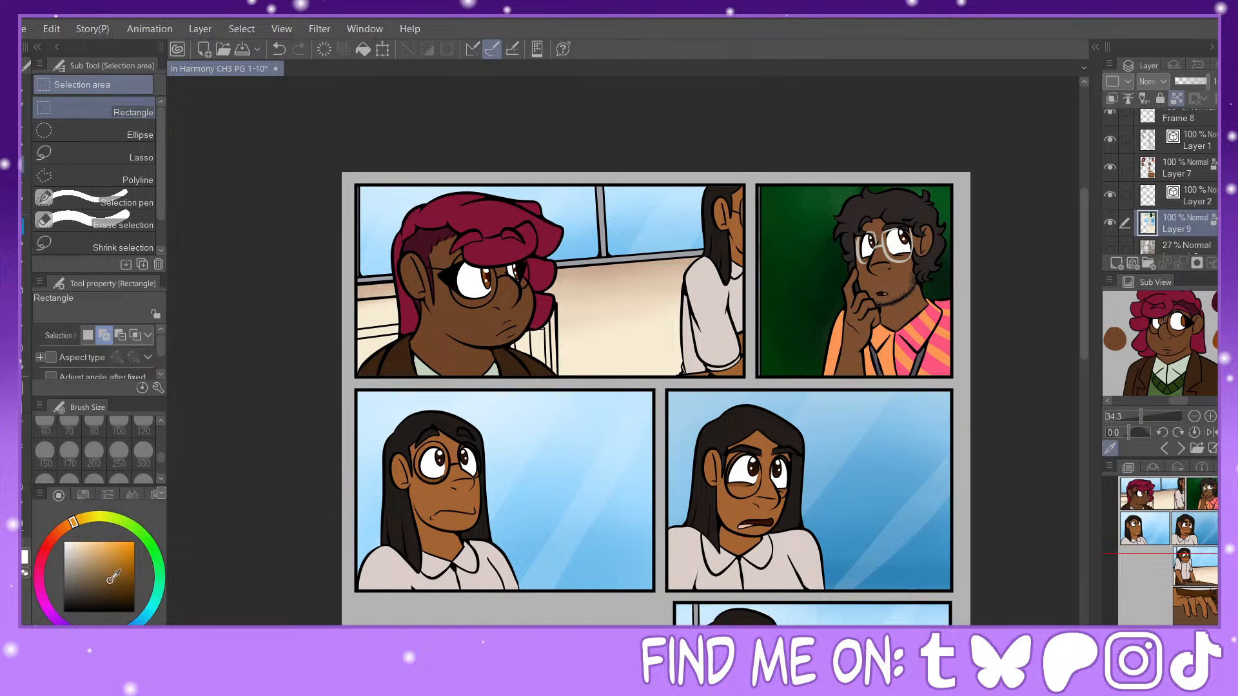
pyautogui.press('g')
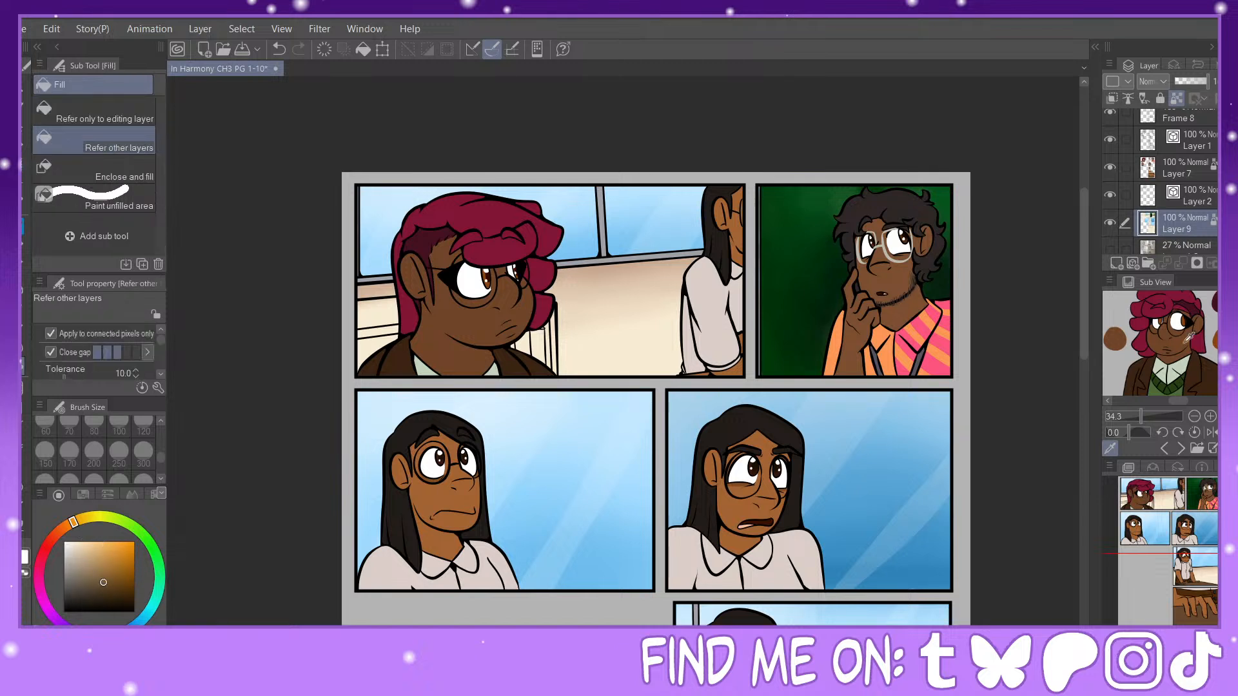
pyautogui.click(1181, 448)
pyautogui.click(1181, 449)
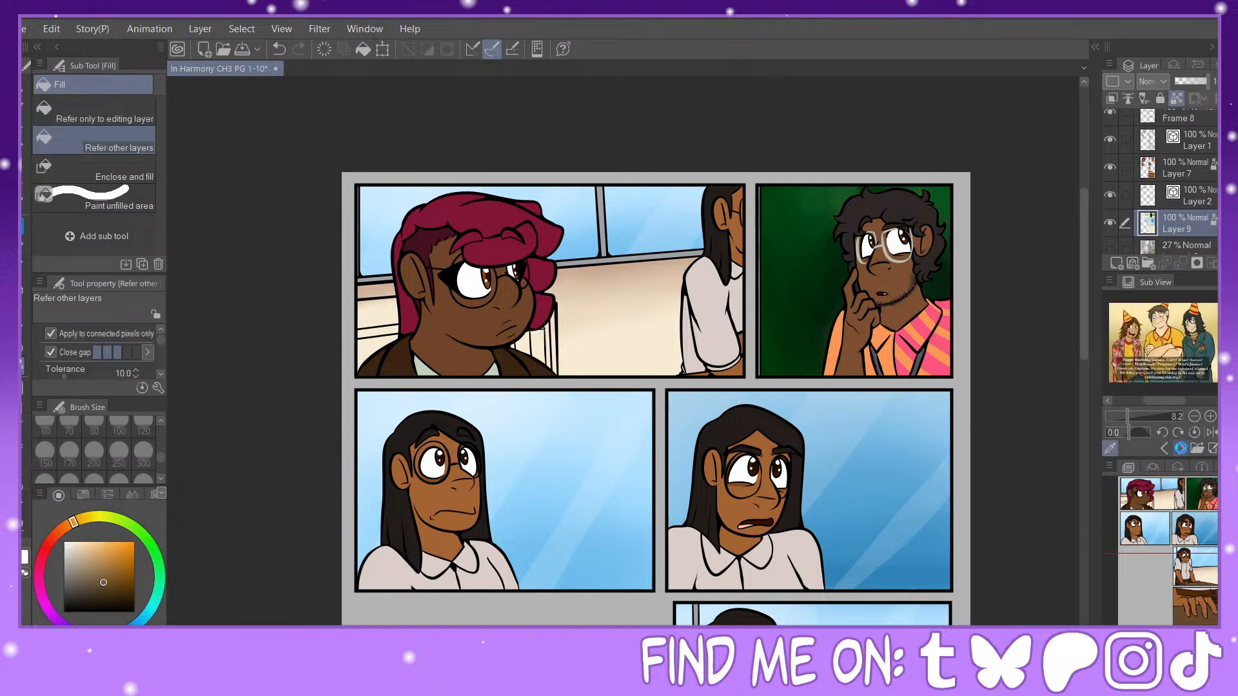
pyautogui.click(1181, 448)
pyautogui.click(1181, 449)
pyautogui.click(1181, 448)
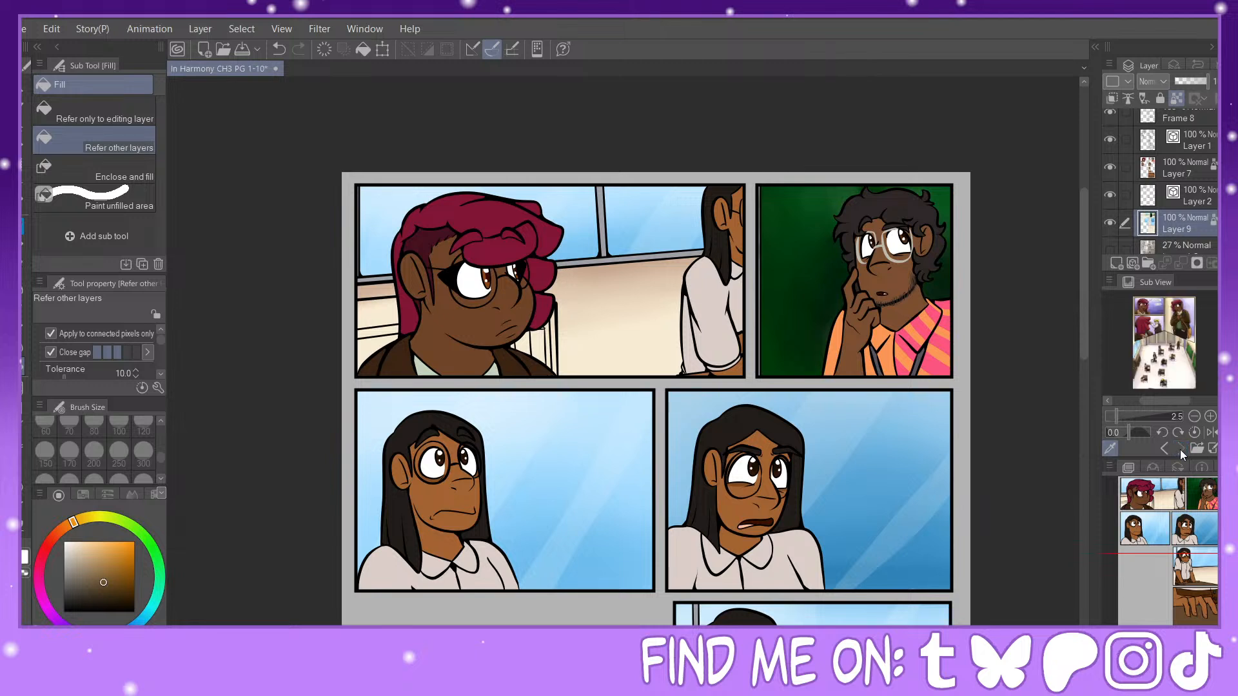
pyautogui.scroll(-3, 1137, 332)
pyautogui.click(1135, 418)
pyautogui.moveTo(1136, 403); pyautogui.dragTo(1125, 402)
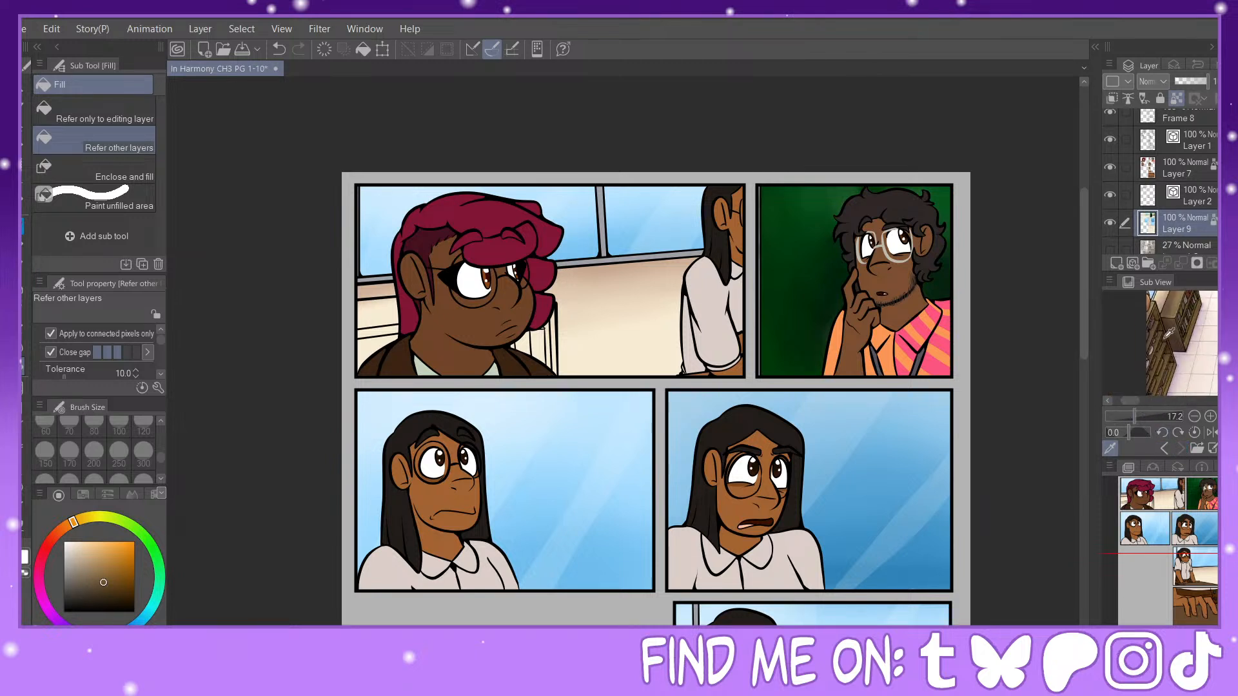
# Step: Sample brown from the reference bookcase and fill the first panel's bookcase parts with it and slightly darker browns
pyautogui.click(1168, 308)
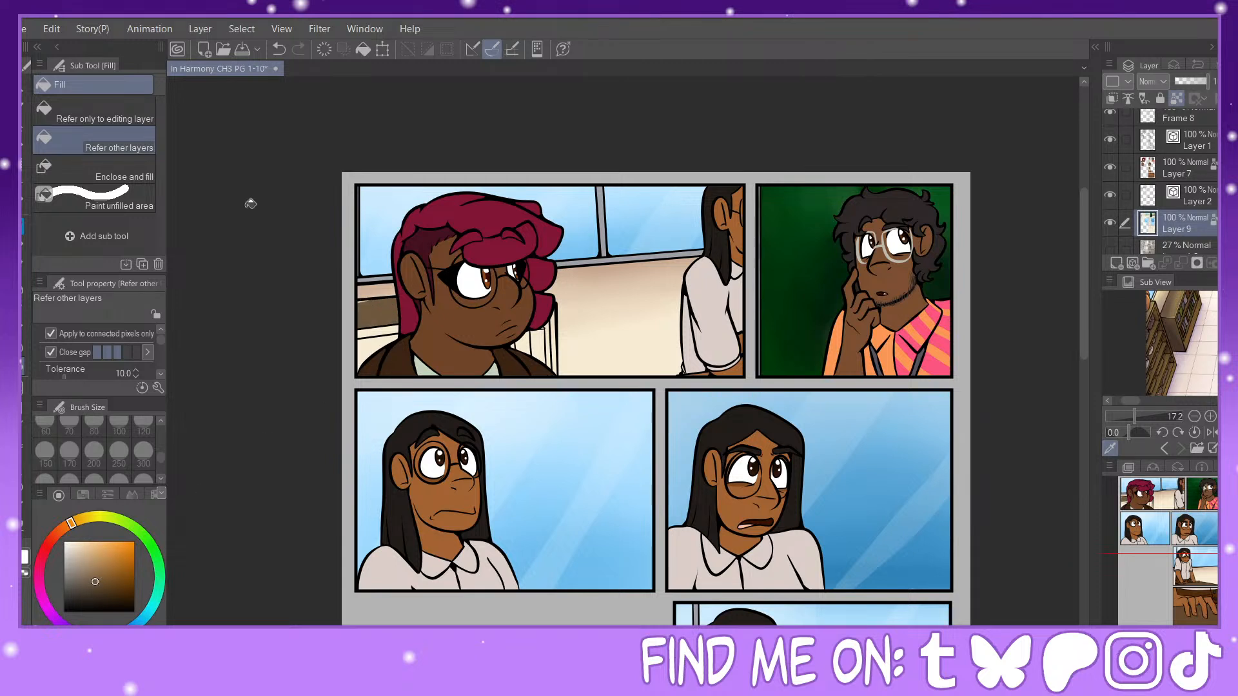
pyautogui.press('p')
pyautogui.click(134, 170)
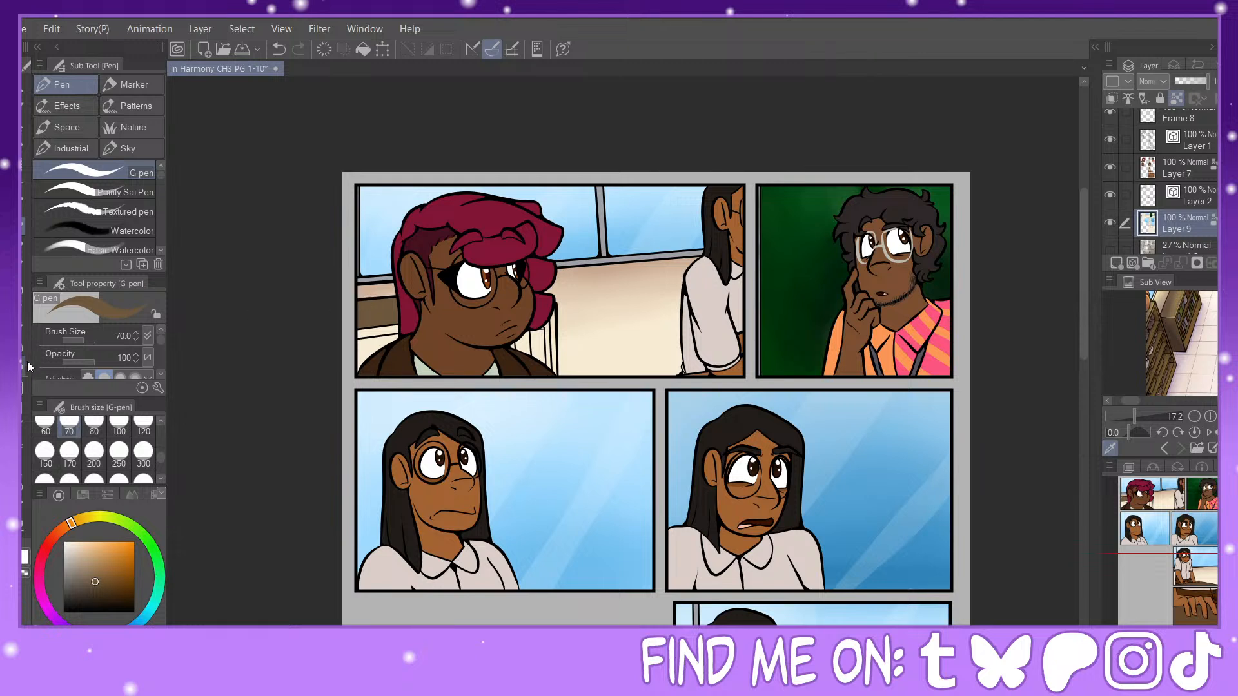
pyautogui.press('g')
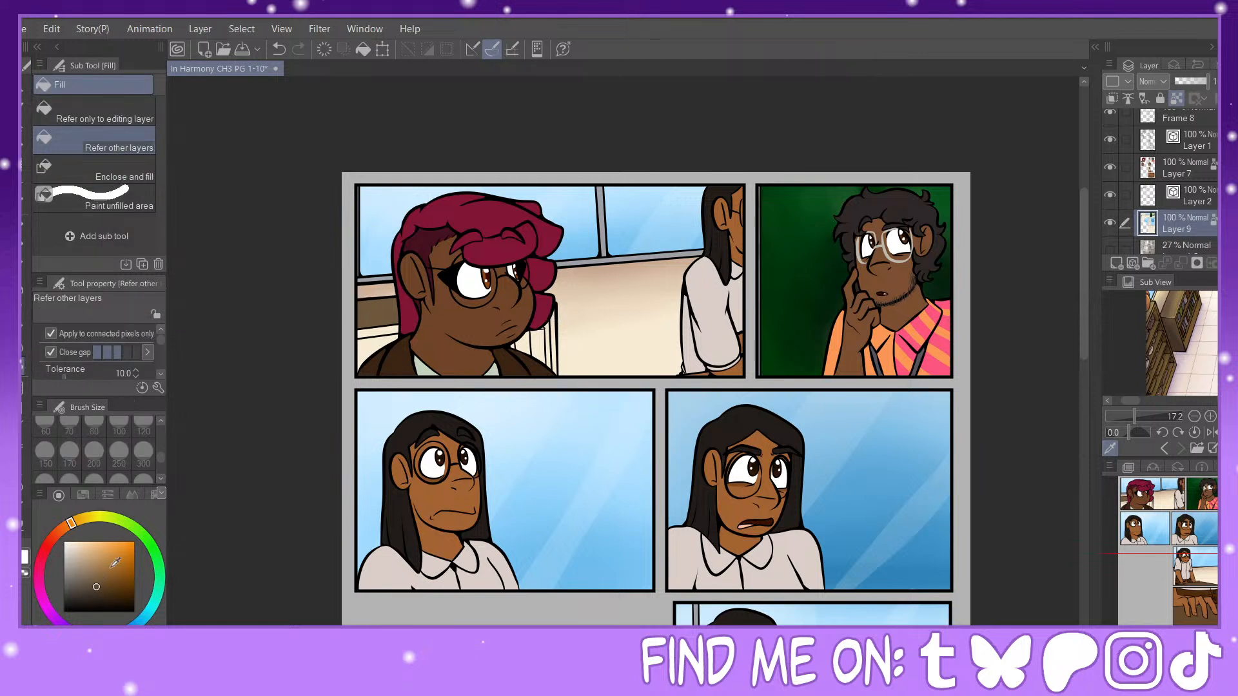
pyautogui.click(558, 316)
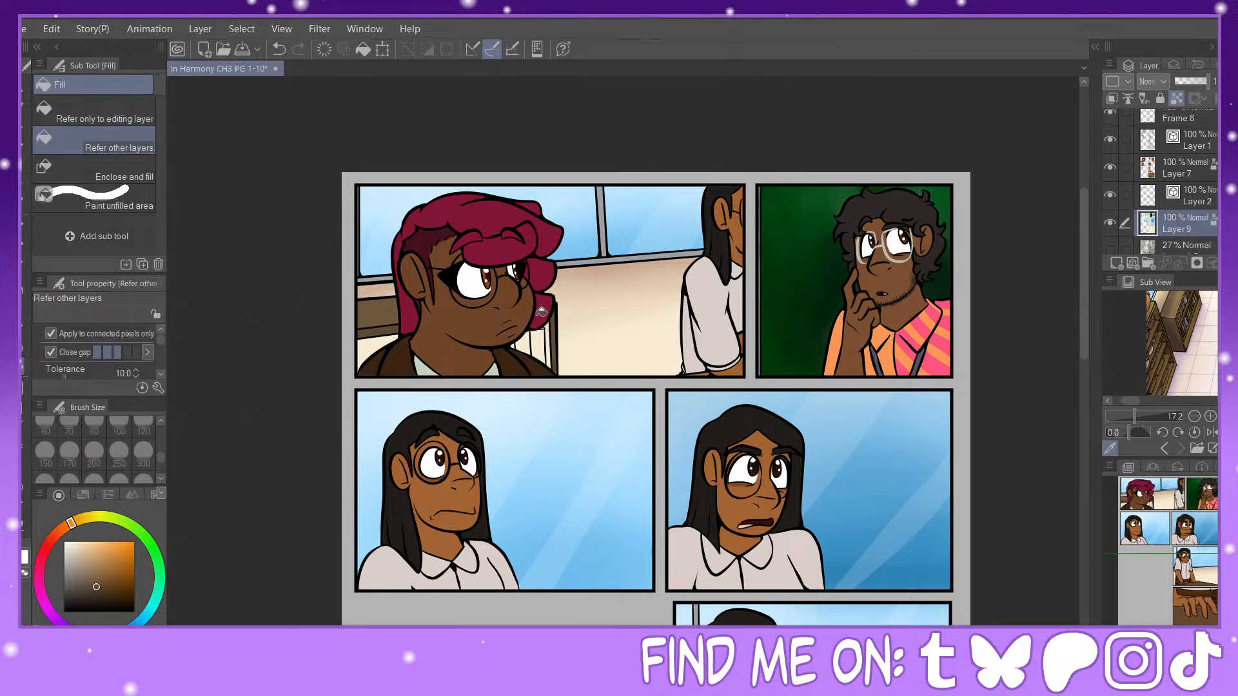
pyautogui.click(98, 593)
pyautogui.click(385, 327)
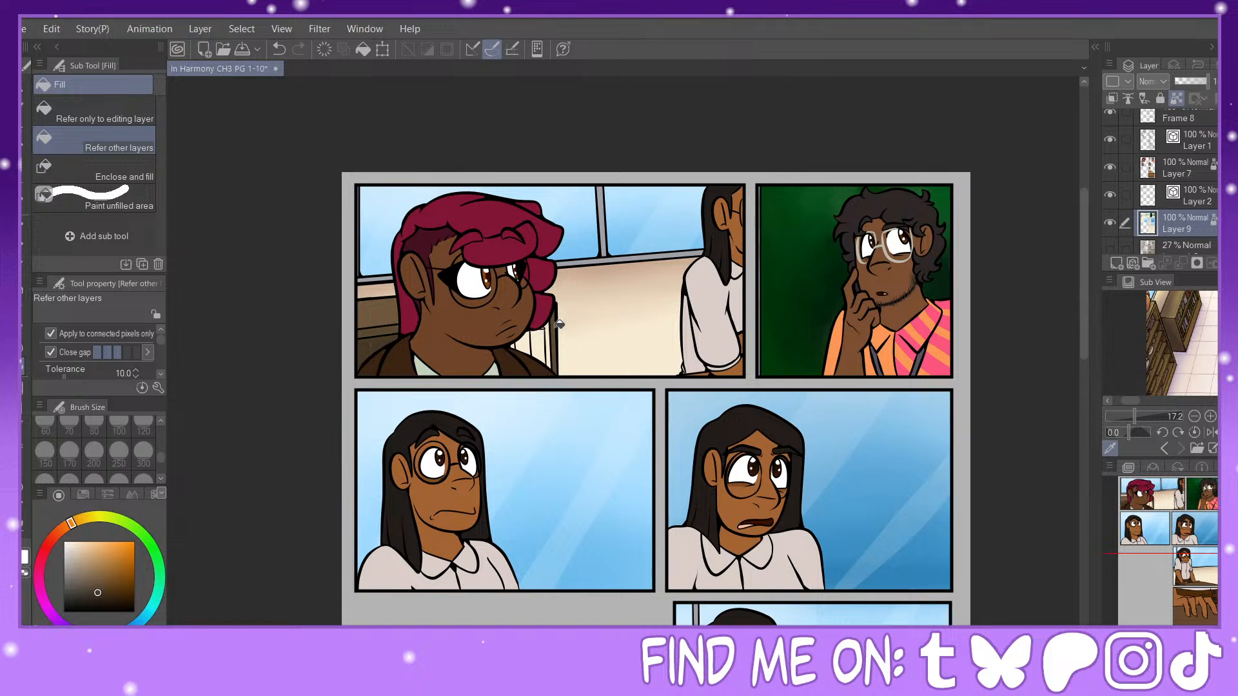
pyautogui.click(86, 587)
# Step: Enlarge the reference to 45.1, sample muted reds and browns from its books, and fill the books beside the first panel's face
pyautogui.scroll(1, 1181, 343)
pyautogui.scroll(1, 1182, 343)
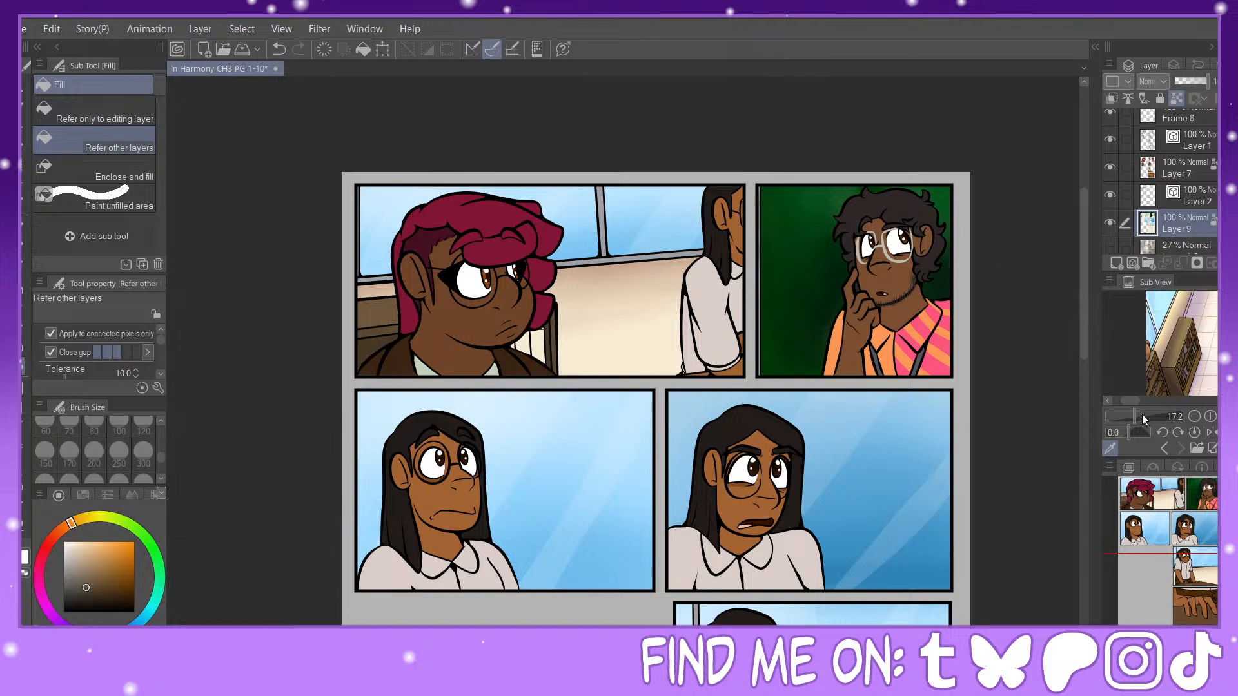
pyautogui.click(1143, 416)
pyautogui.moveTo(1123, 402); pyautogui.dragTo(1127, 401)
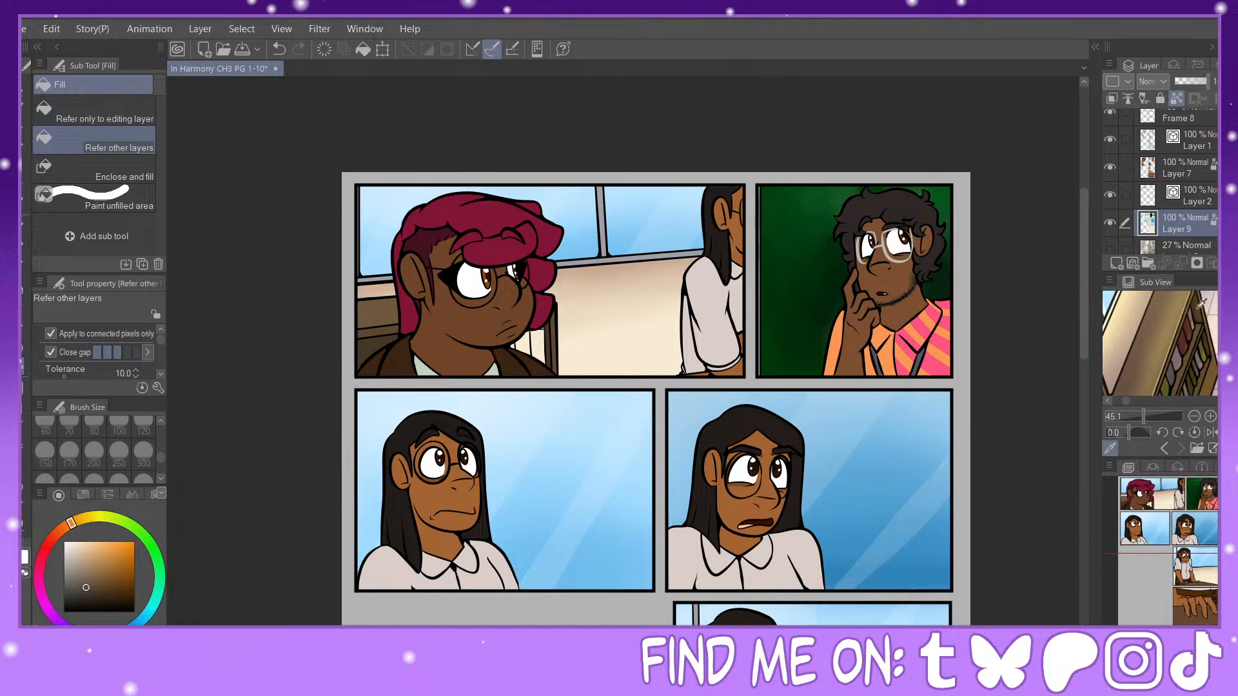
pyautogui.click(1184, 318)
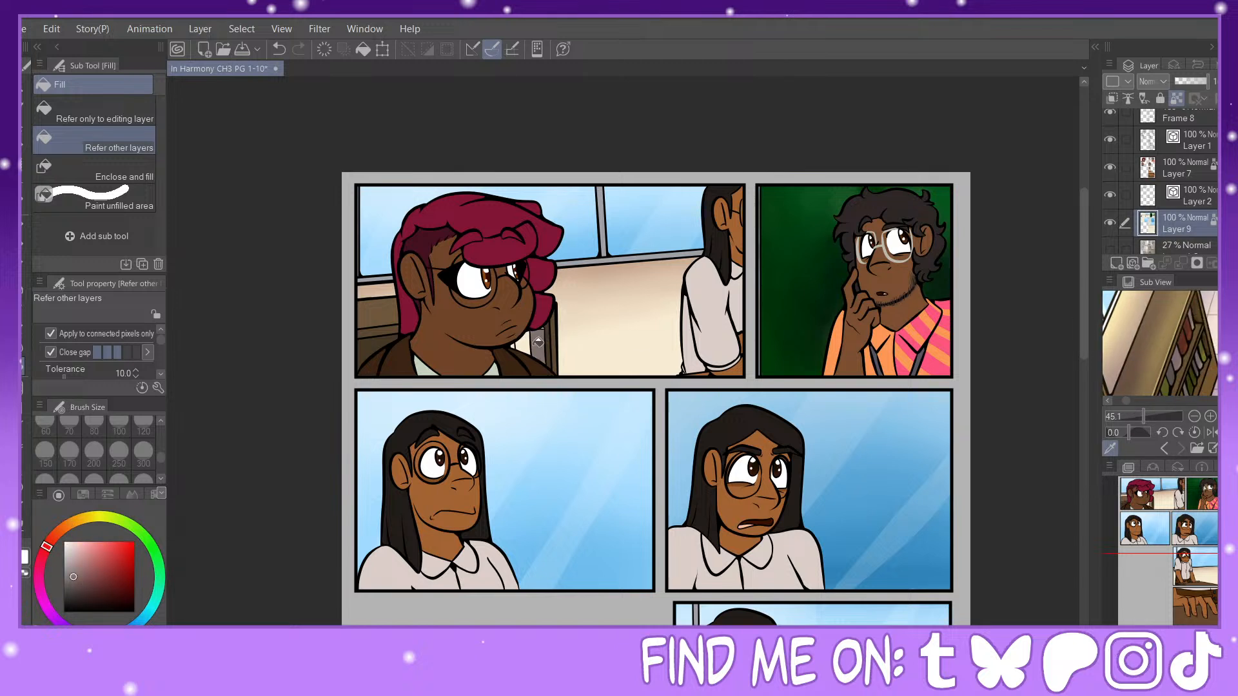
pyautogui.click(1195, 328)
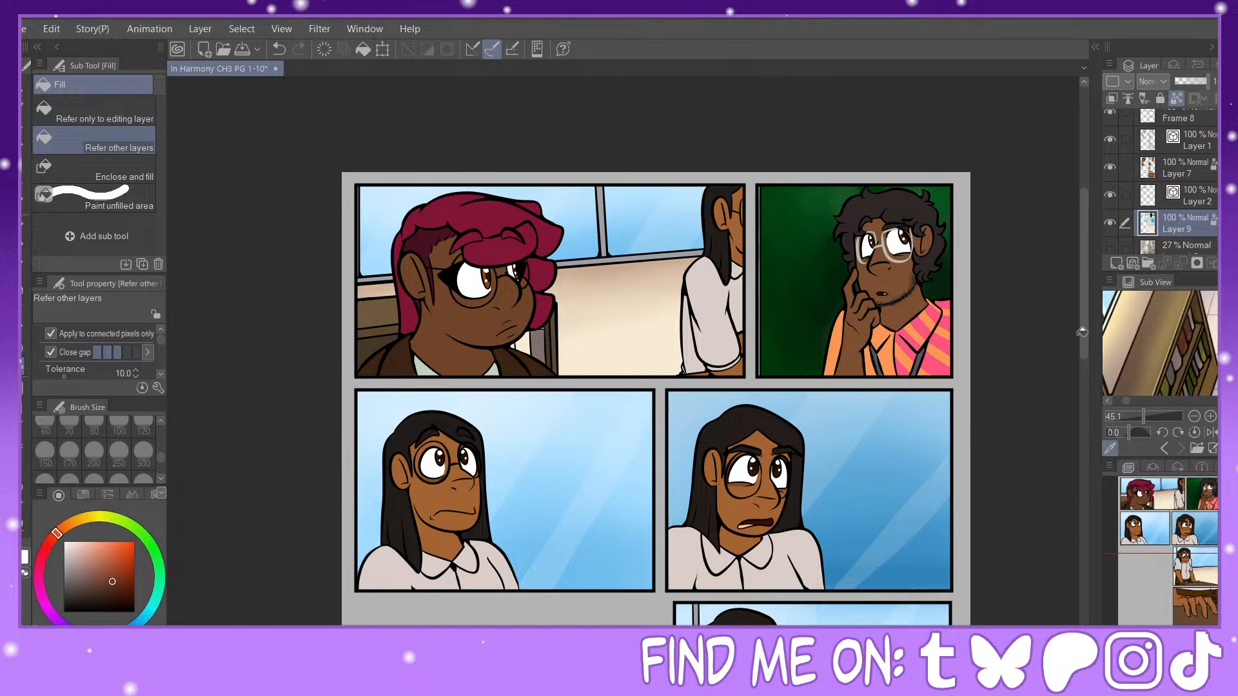
pyautogui.keyDown('alt'); pyautogui.click(540, 340); pyautogui.keyUp('alt')
# Step: Sample an olive green from the reference books and fill the bookcase's lower area behind the pink-haired character with it
pyautogui.click(1218, 616)
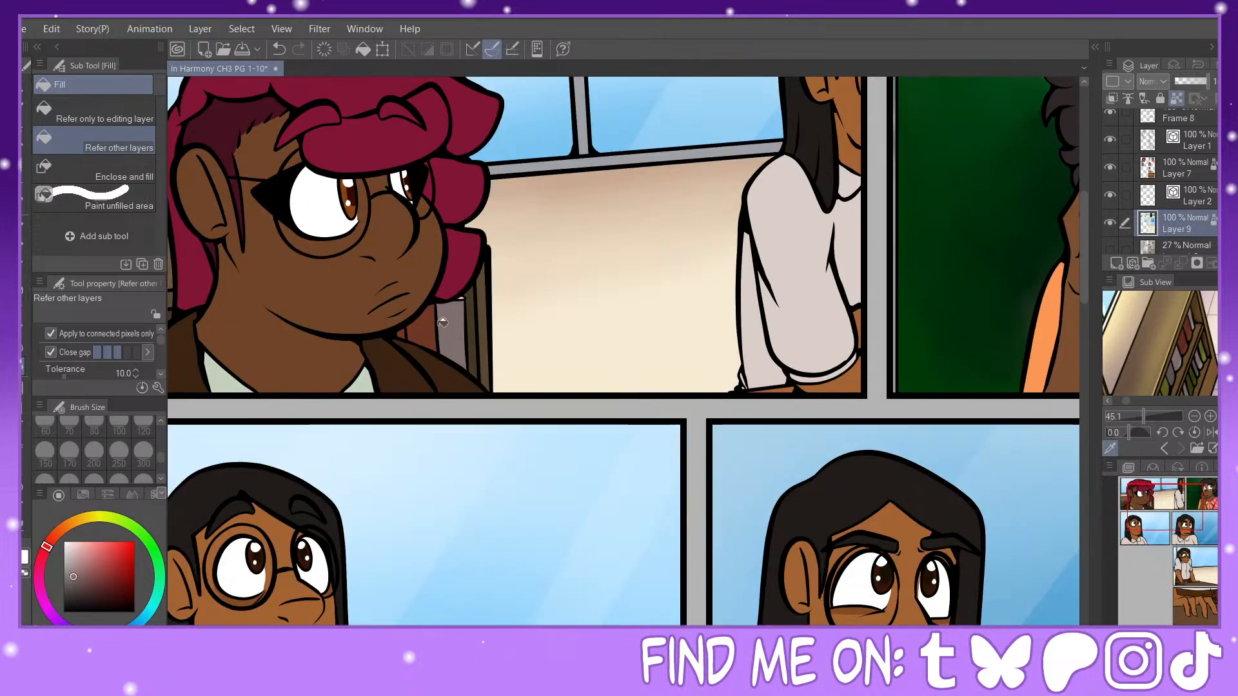
pyautogui.click(1170, 389)
pyautogui.click(1139, 507)
pyautogui.click(442, 344)
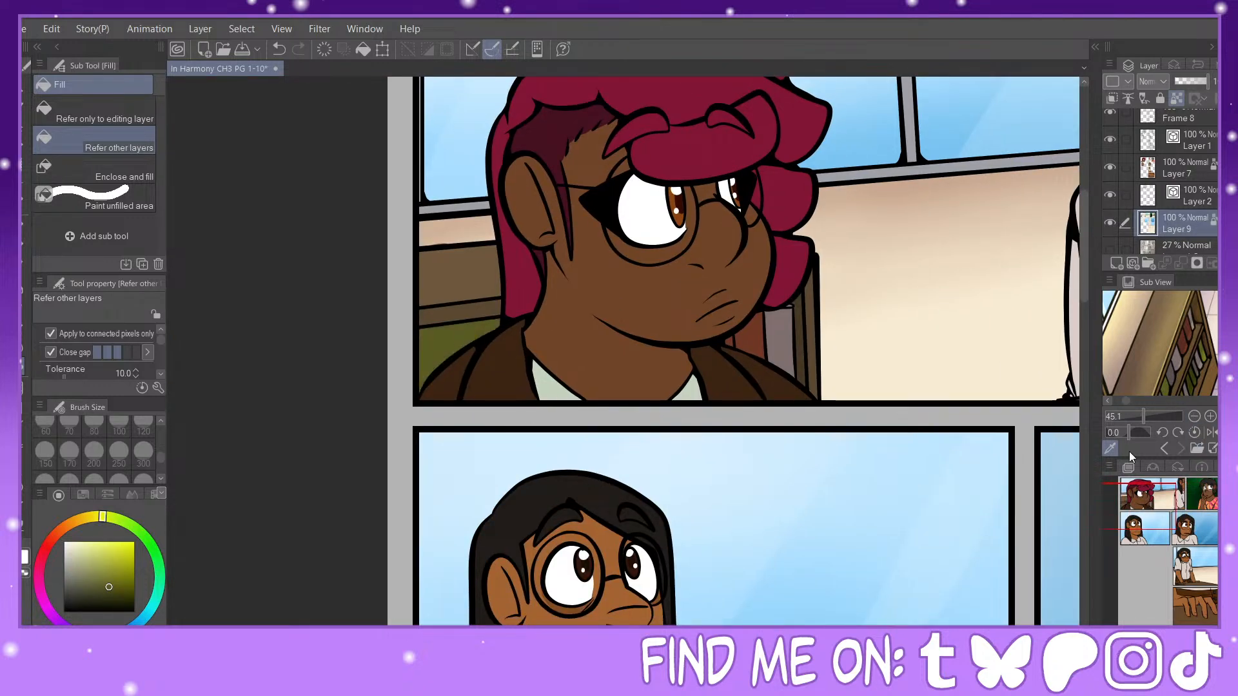
# Step: Save the comic page file
pyautogui.click(1194, 633)
pyautogui.click(1195, 634)
pyautogui.click(1194, 634)
pyautogui.click(1195, 633)
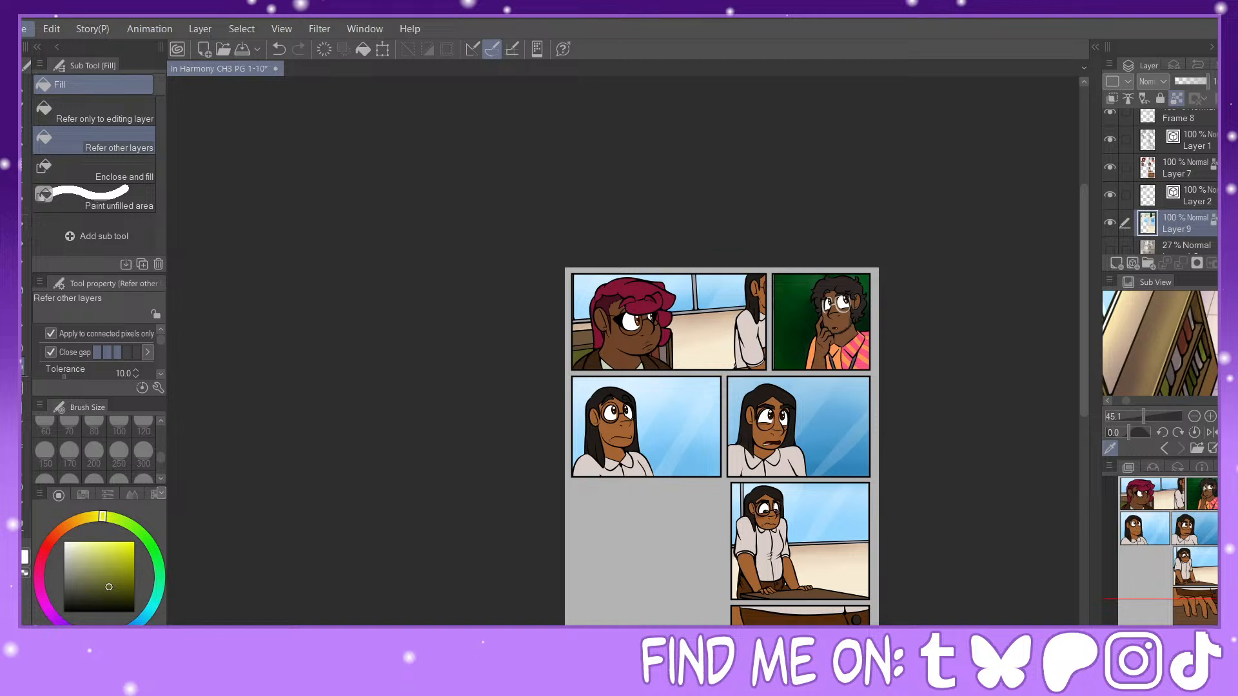
pyautogui.hotkey('ctrl', 's')
# Step: Switch to the browser showing the New Year's Eve Times Square live stream
pyautogui.hotkey('alt', 'Tab')
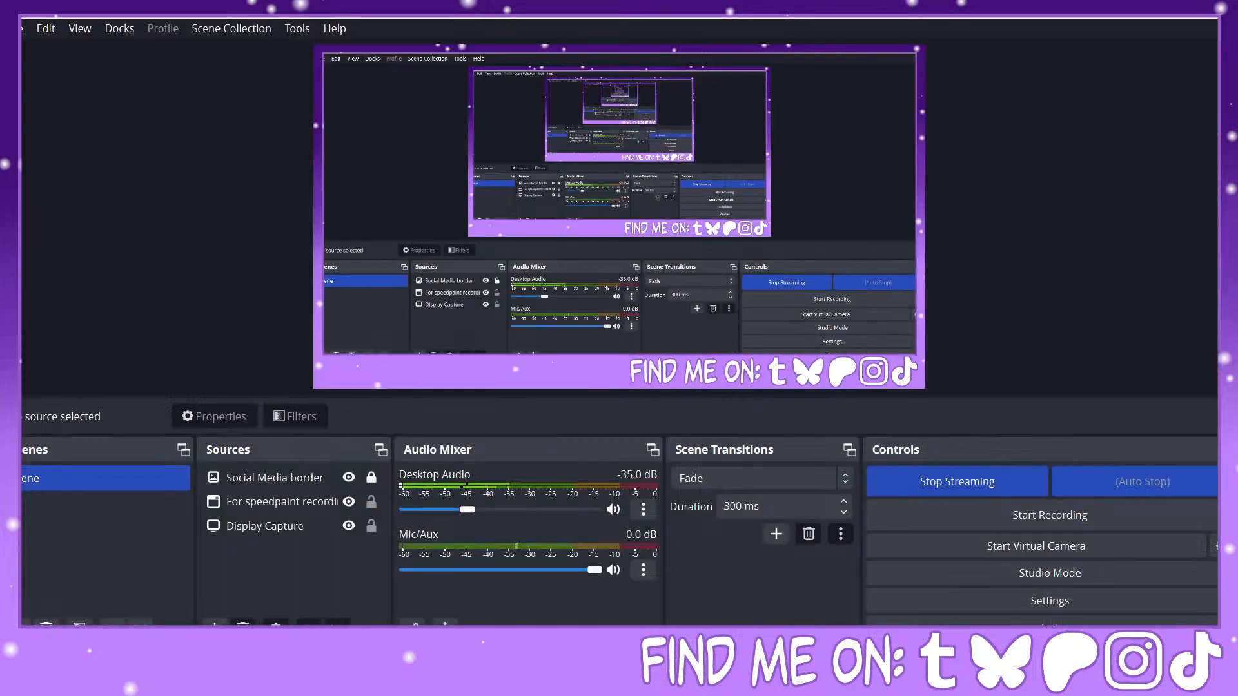
pyautogui.hotkey('alt', 'Tab')
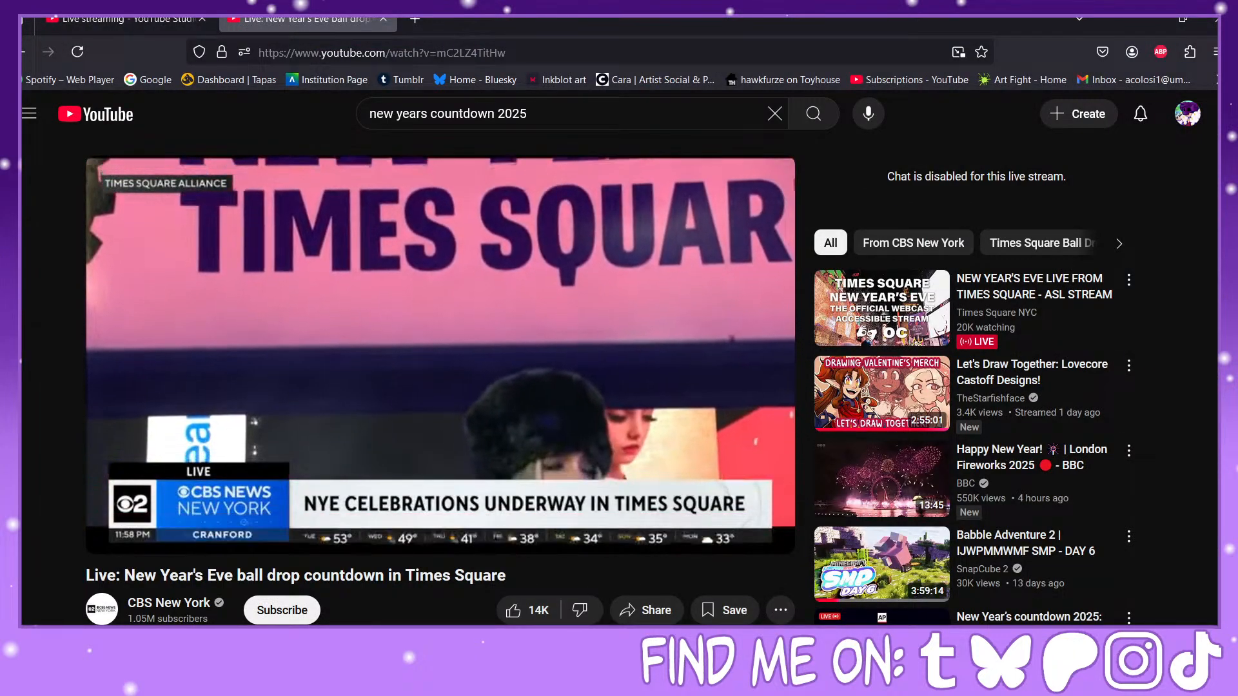
pyautogui.hotkey('alt', 'Tab')
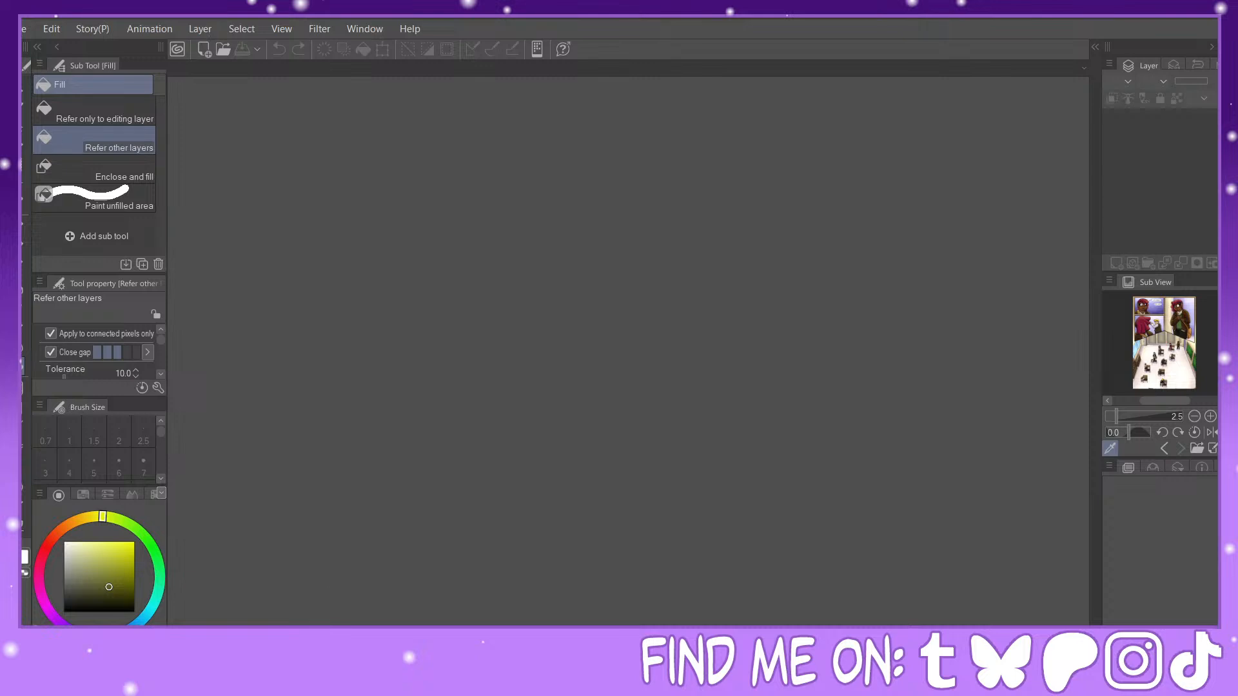
pyautogui.hotkey('alt', 'Tab')
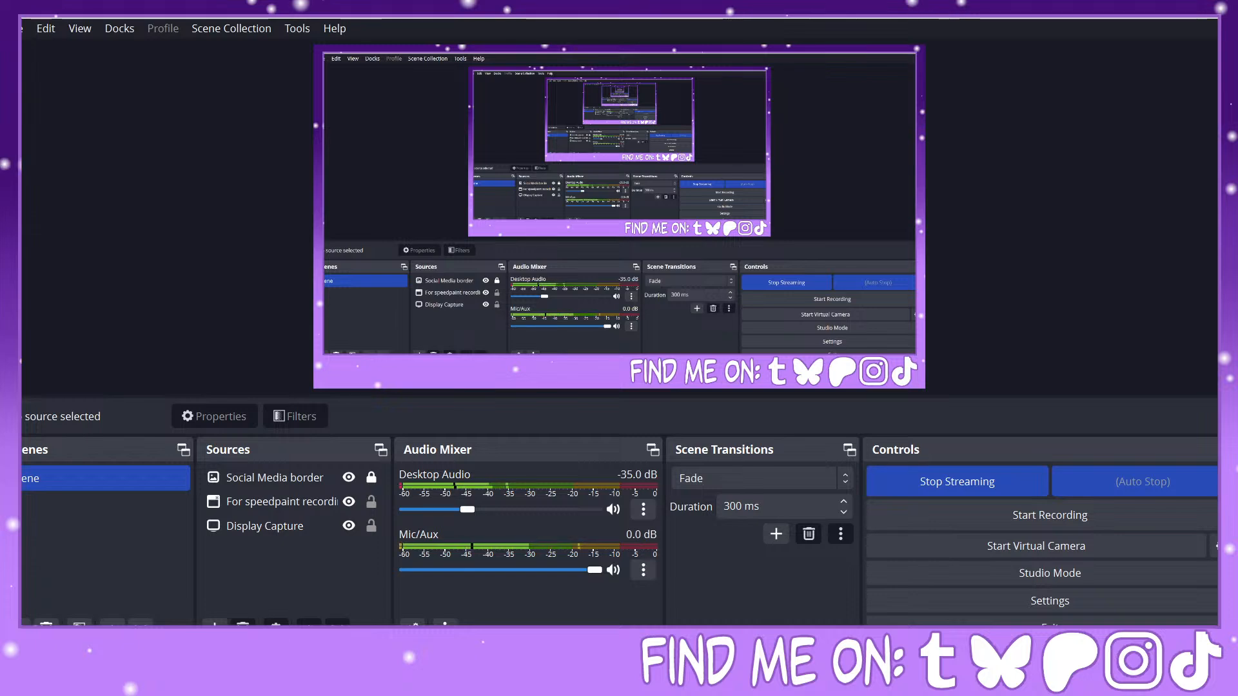
pyautogui.hotkey('alt', 'Tab')
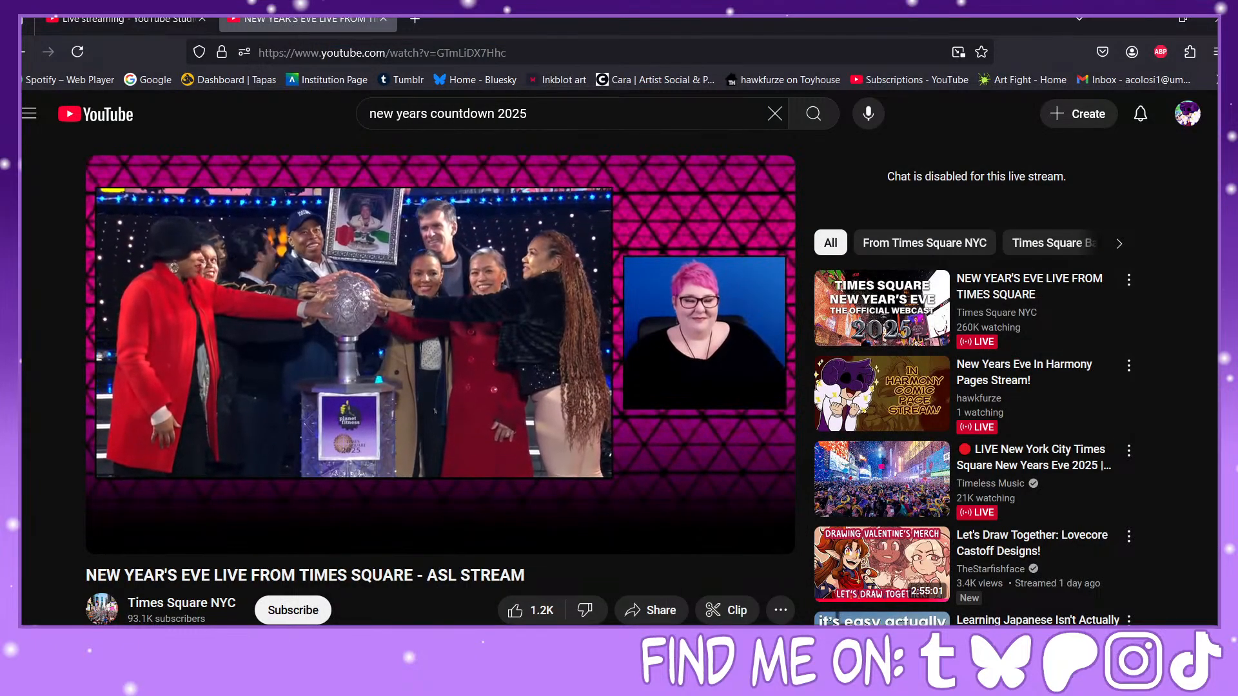